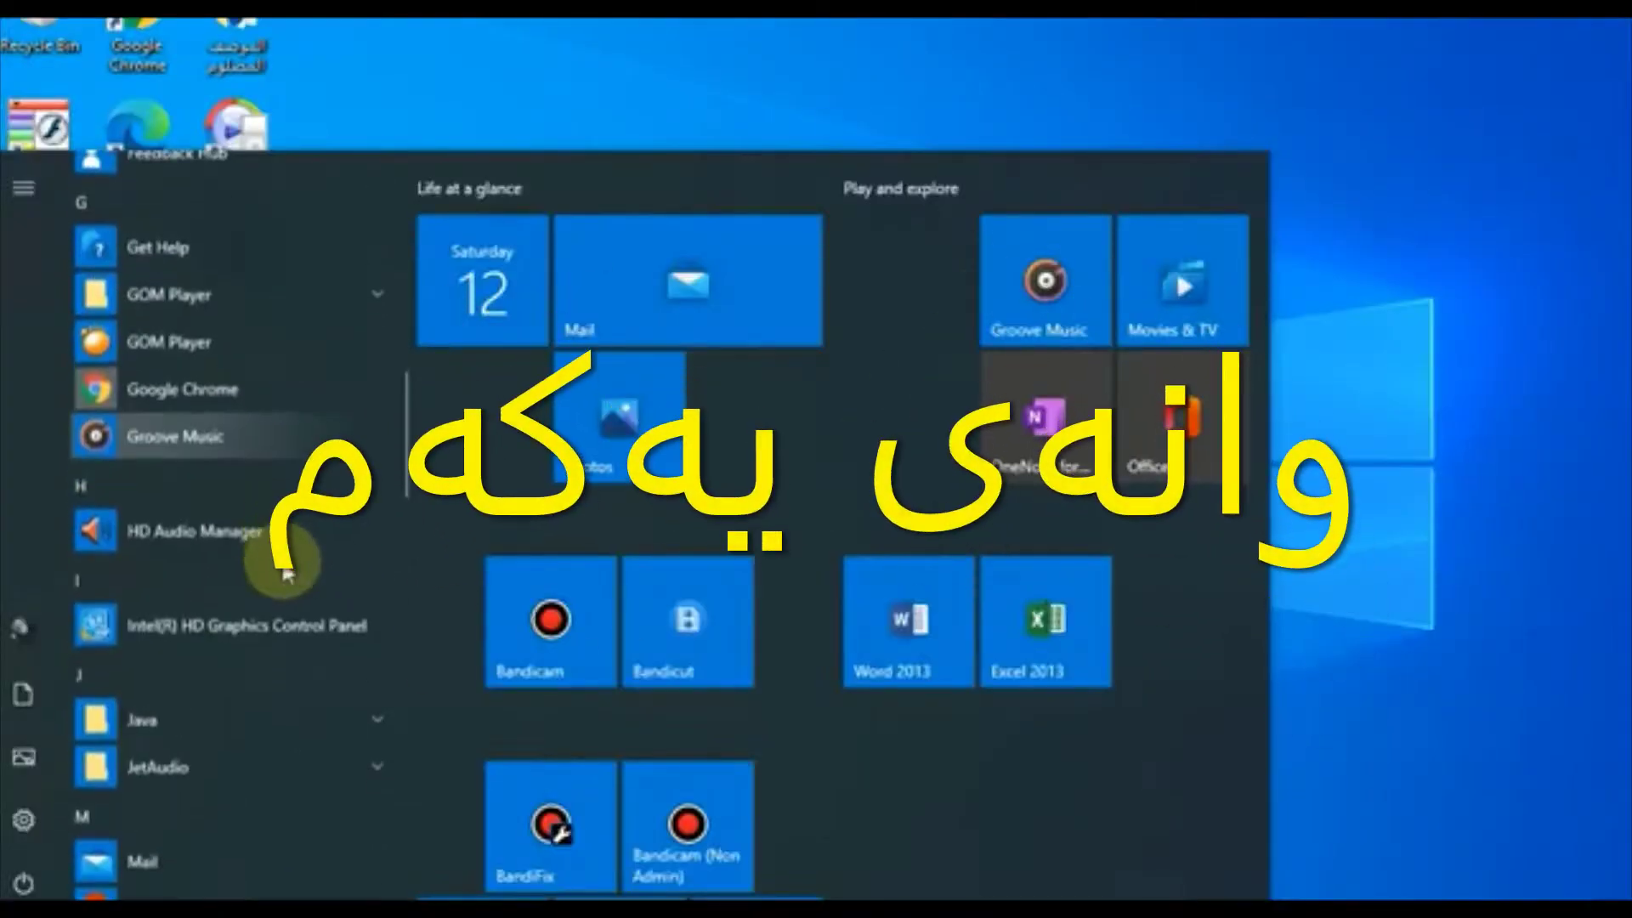
# Expand the Microsoft Office 2013 folder in the Start menu's app list
pyautogui.scroll(4, 272, 563)
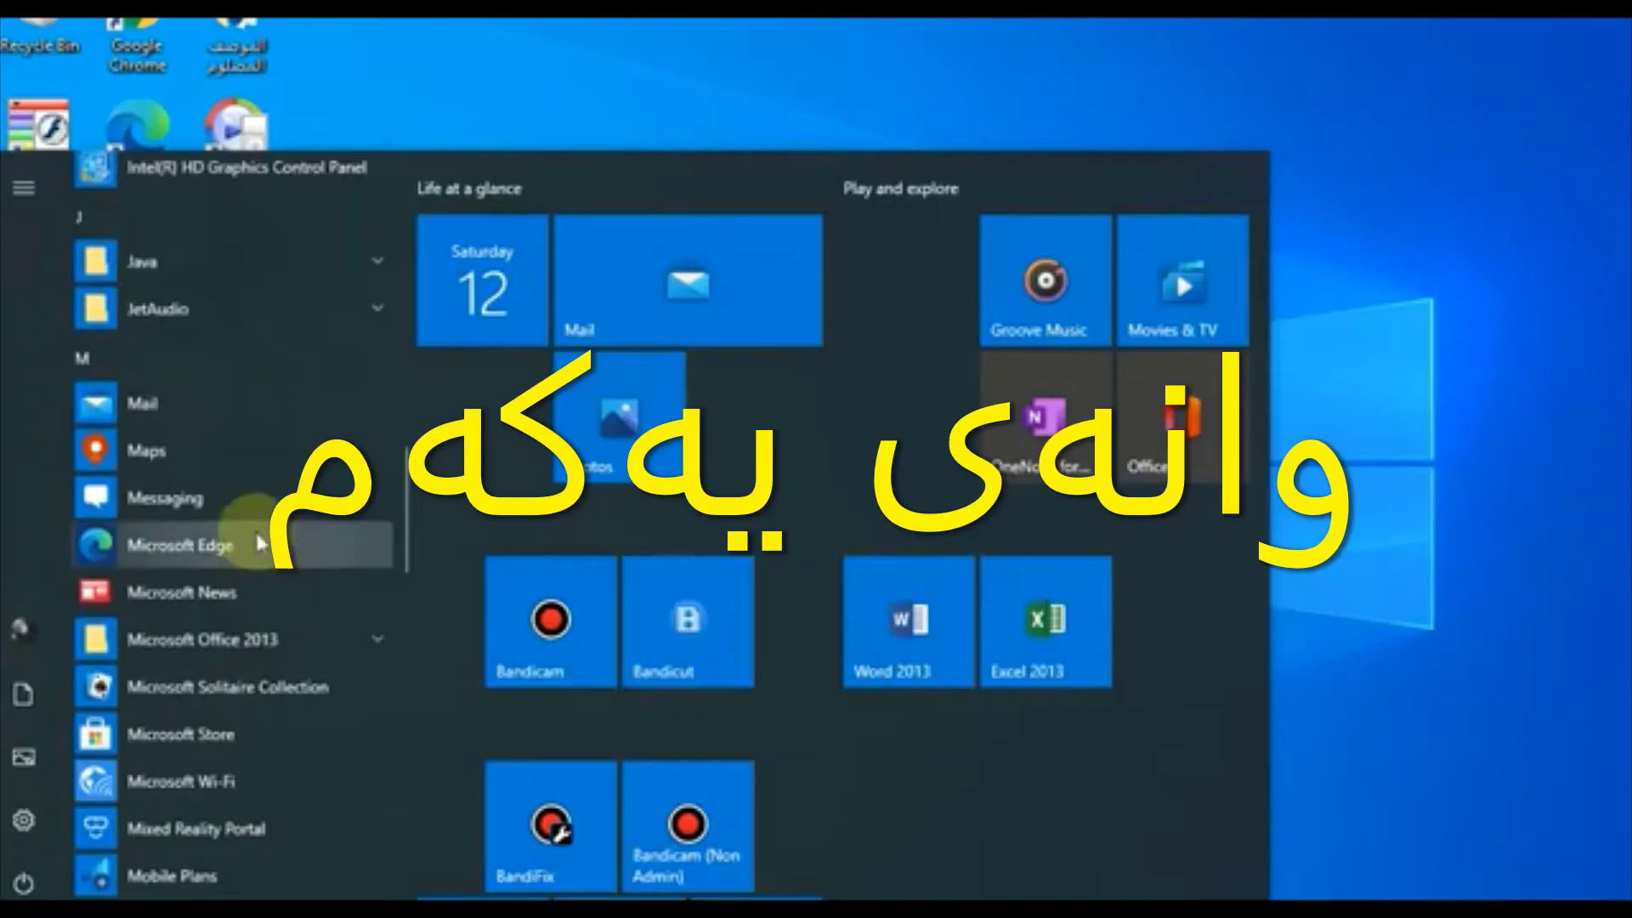
pyautogui.scroll(-1, 225, 532)
pyautogui.scroll(-2, 204, 595)
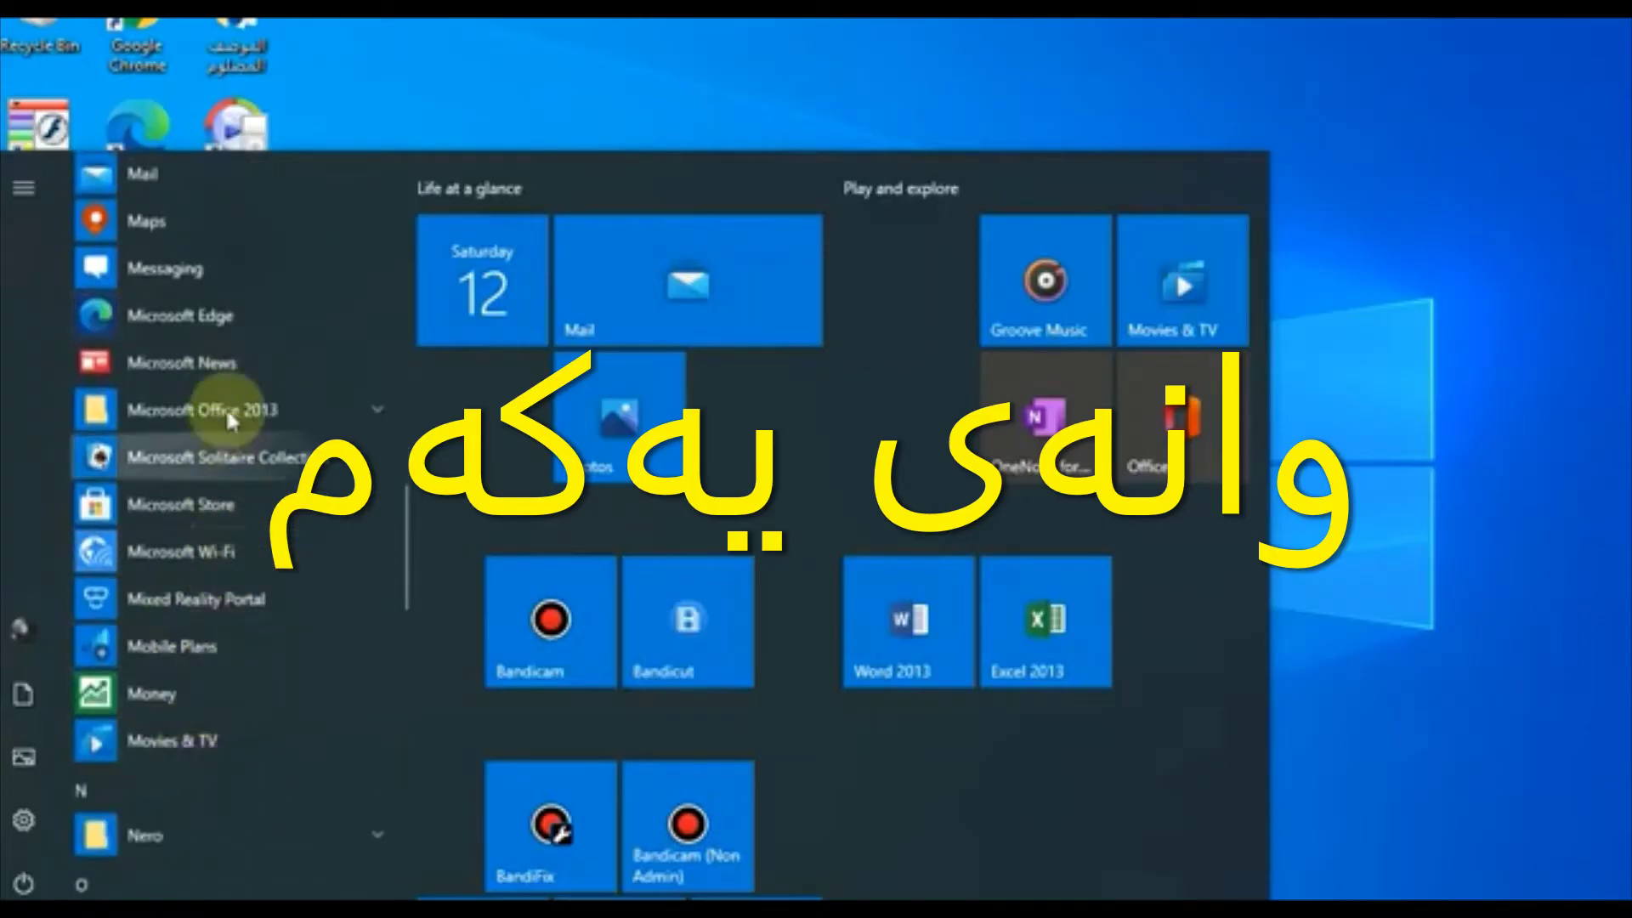
pyautogui.click(374, 410)
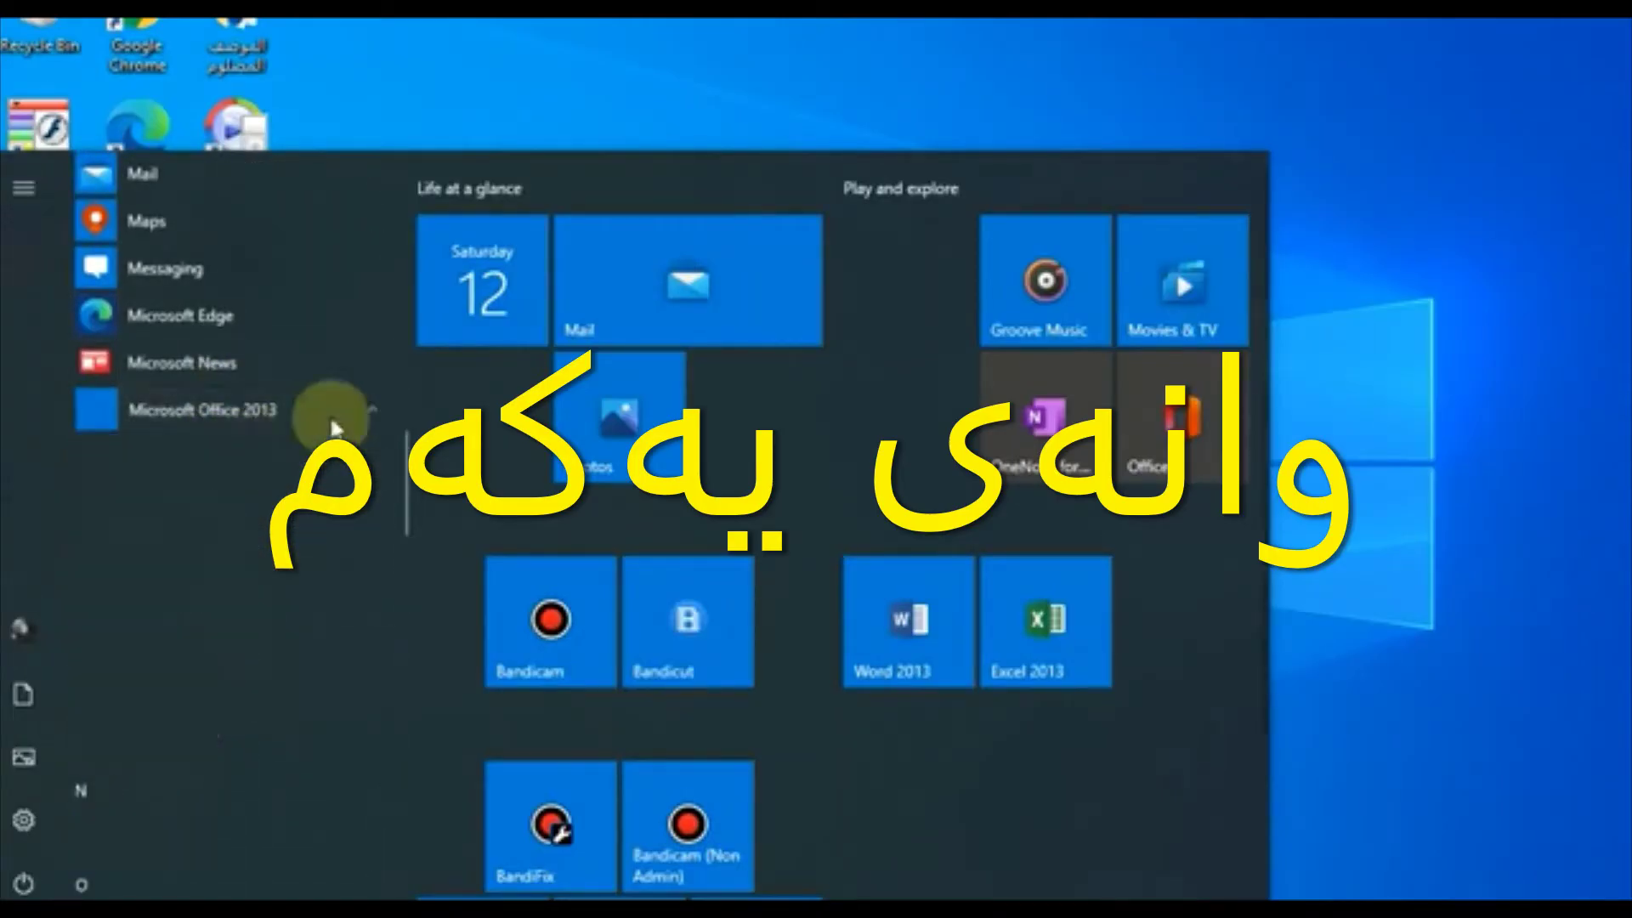
# Locate Word 2013 in the Office 2013 list and view its recent-files list
pyautogui.scroll(-1, 214, 524)
pyautogui.scroll(-3, 212, 520)
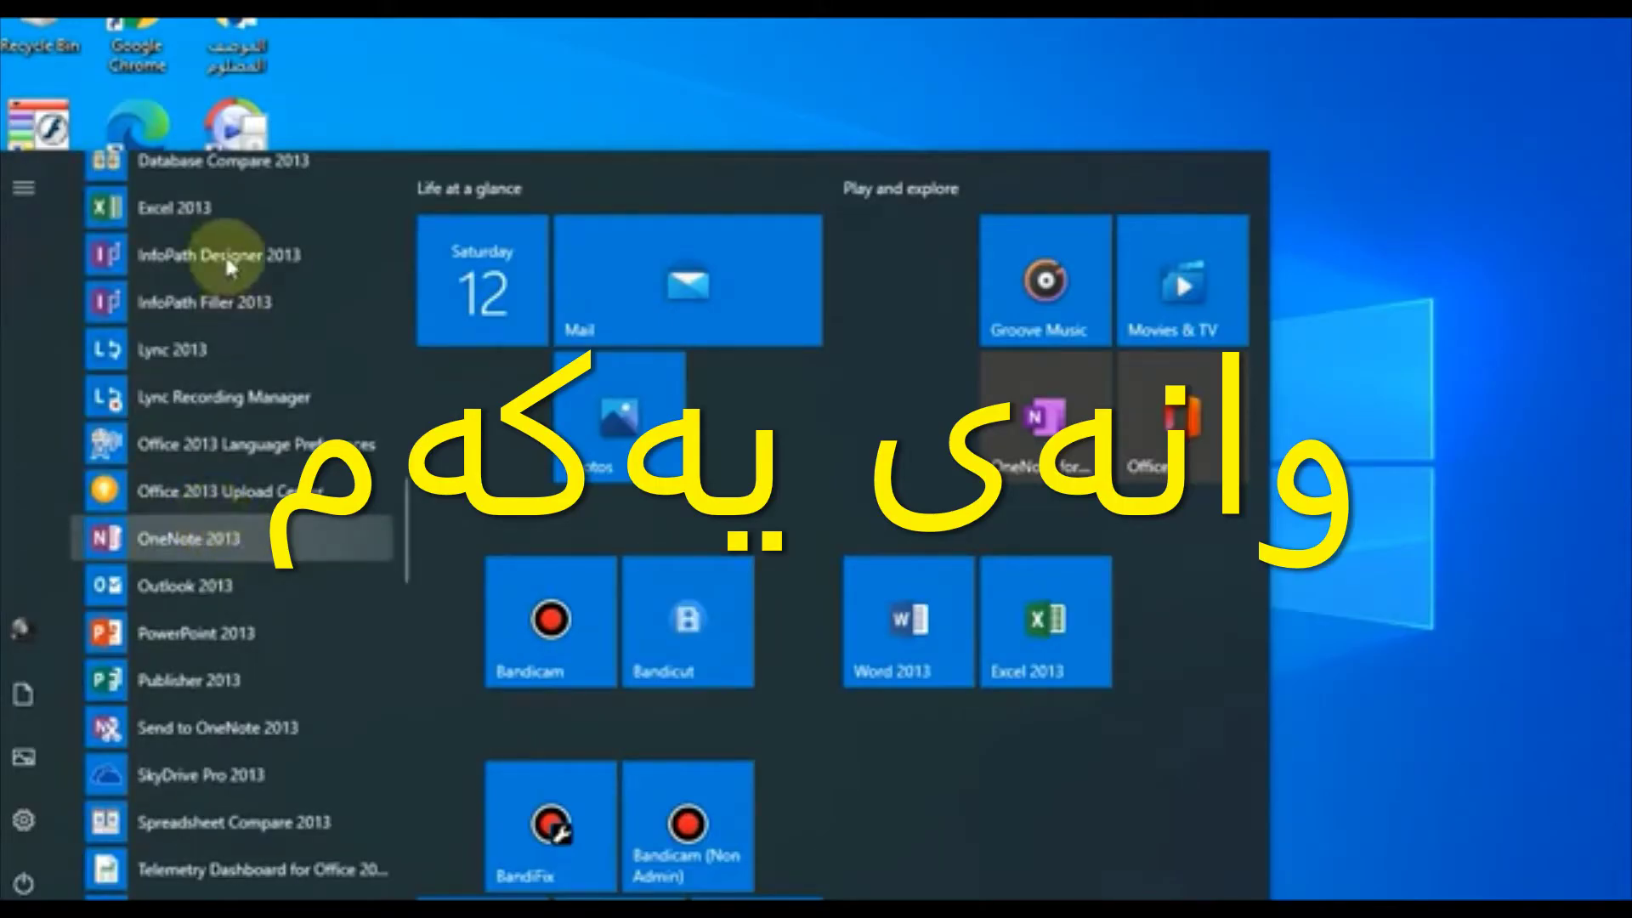
pyautogui.scroll(-1, 195, 611)
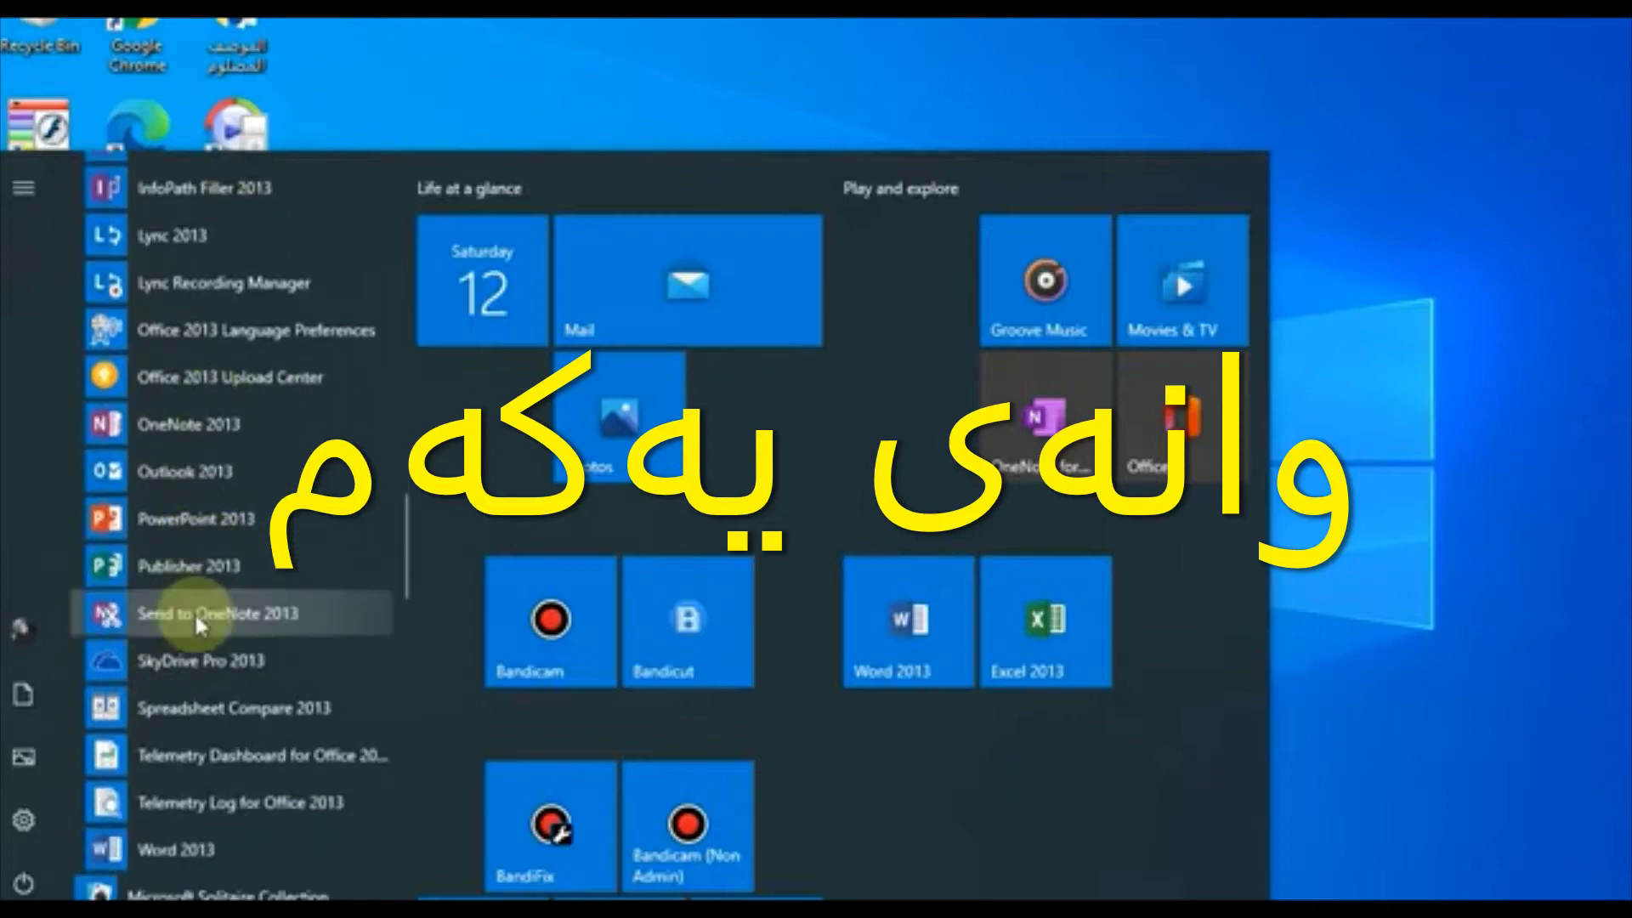
pyautogui.scroll(-2, 195, 611)
pyautogui.scroll(2, 194, 610)
pyautogui.scroll(2, 193, 610)
pyautogui.scroll(2, 191, 578)
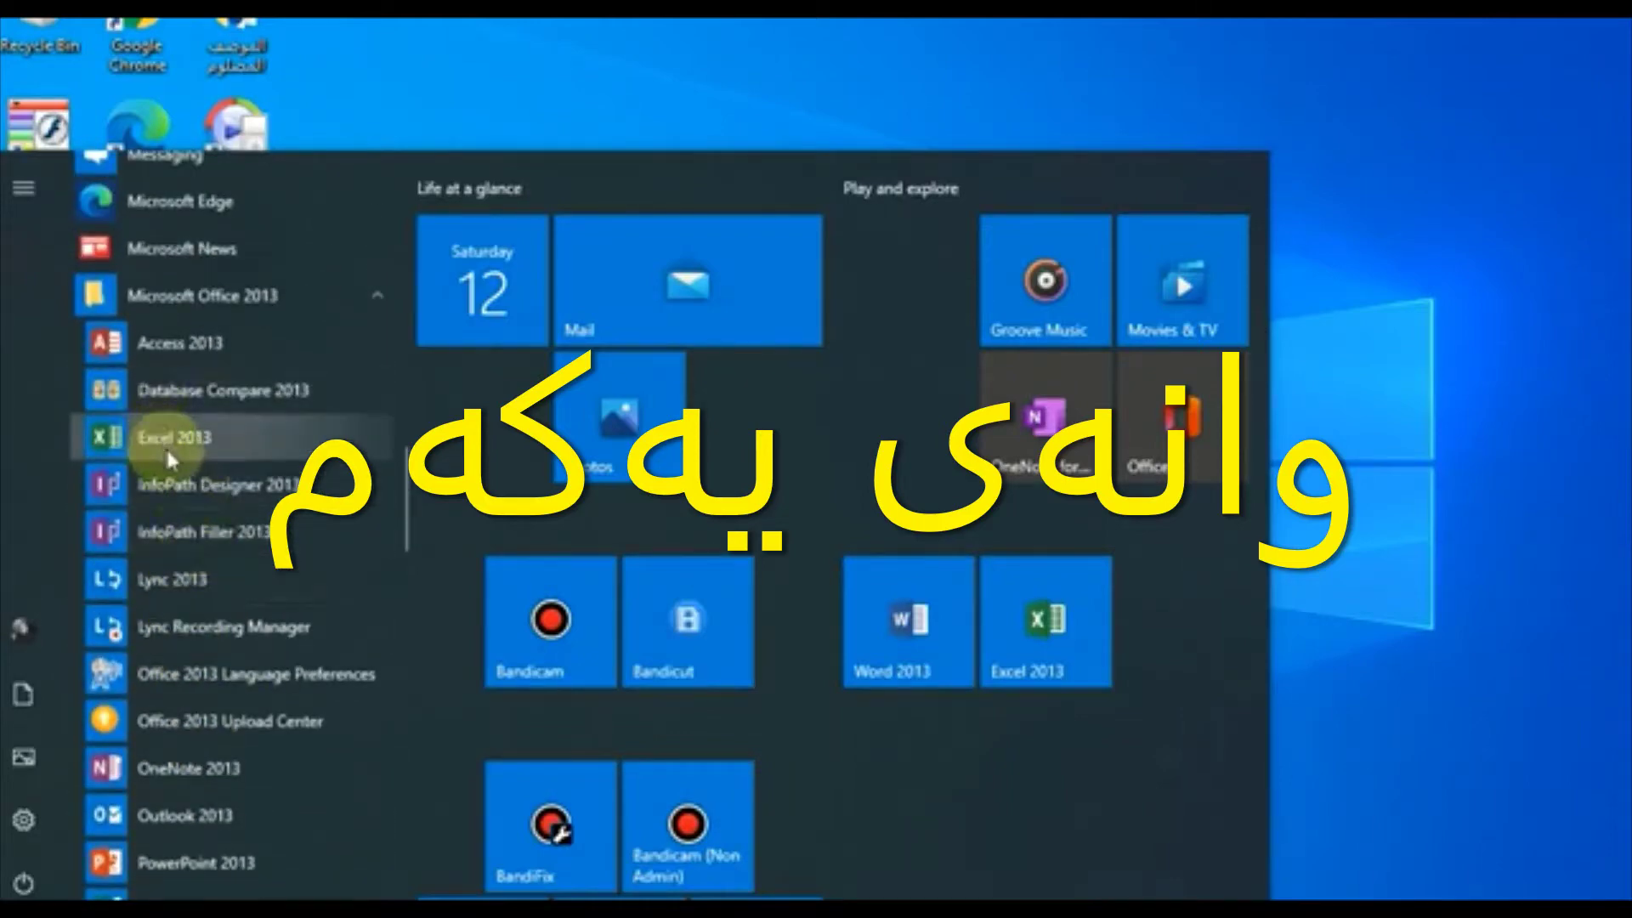
pyautogui.scroll(-2, 204, 710)
pyautogui.scroll(-3, 218, 693)
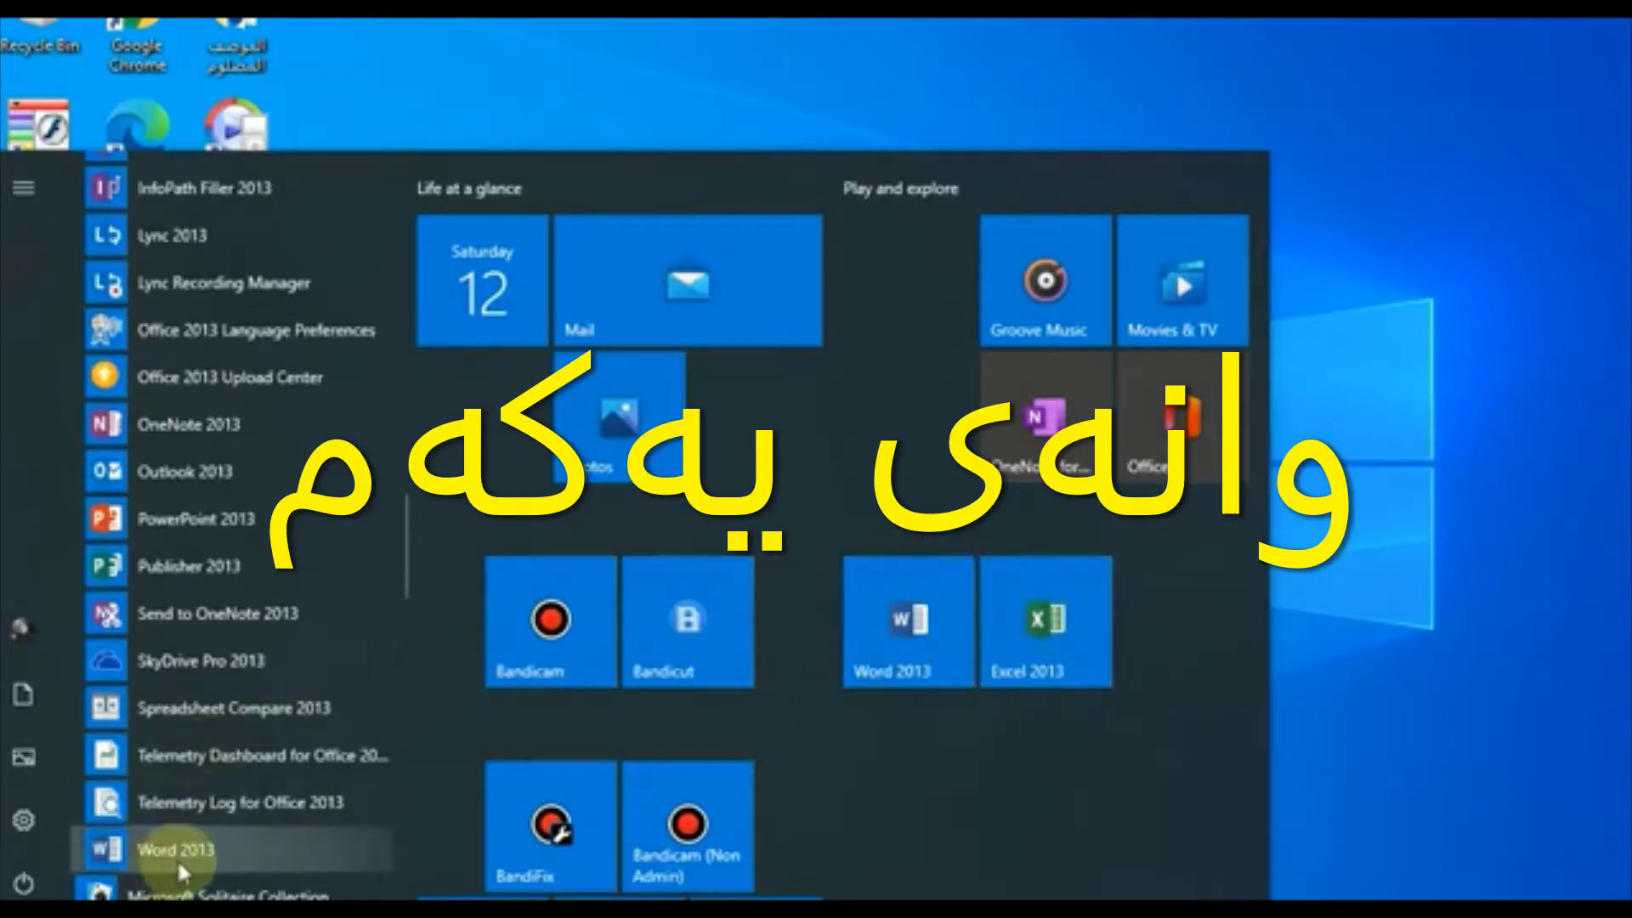
pyautogui.click(138, 850)
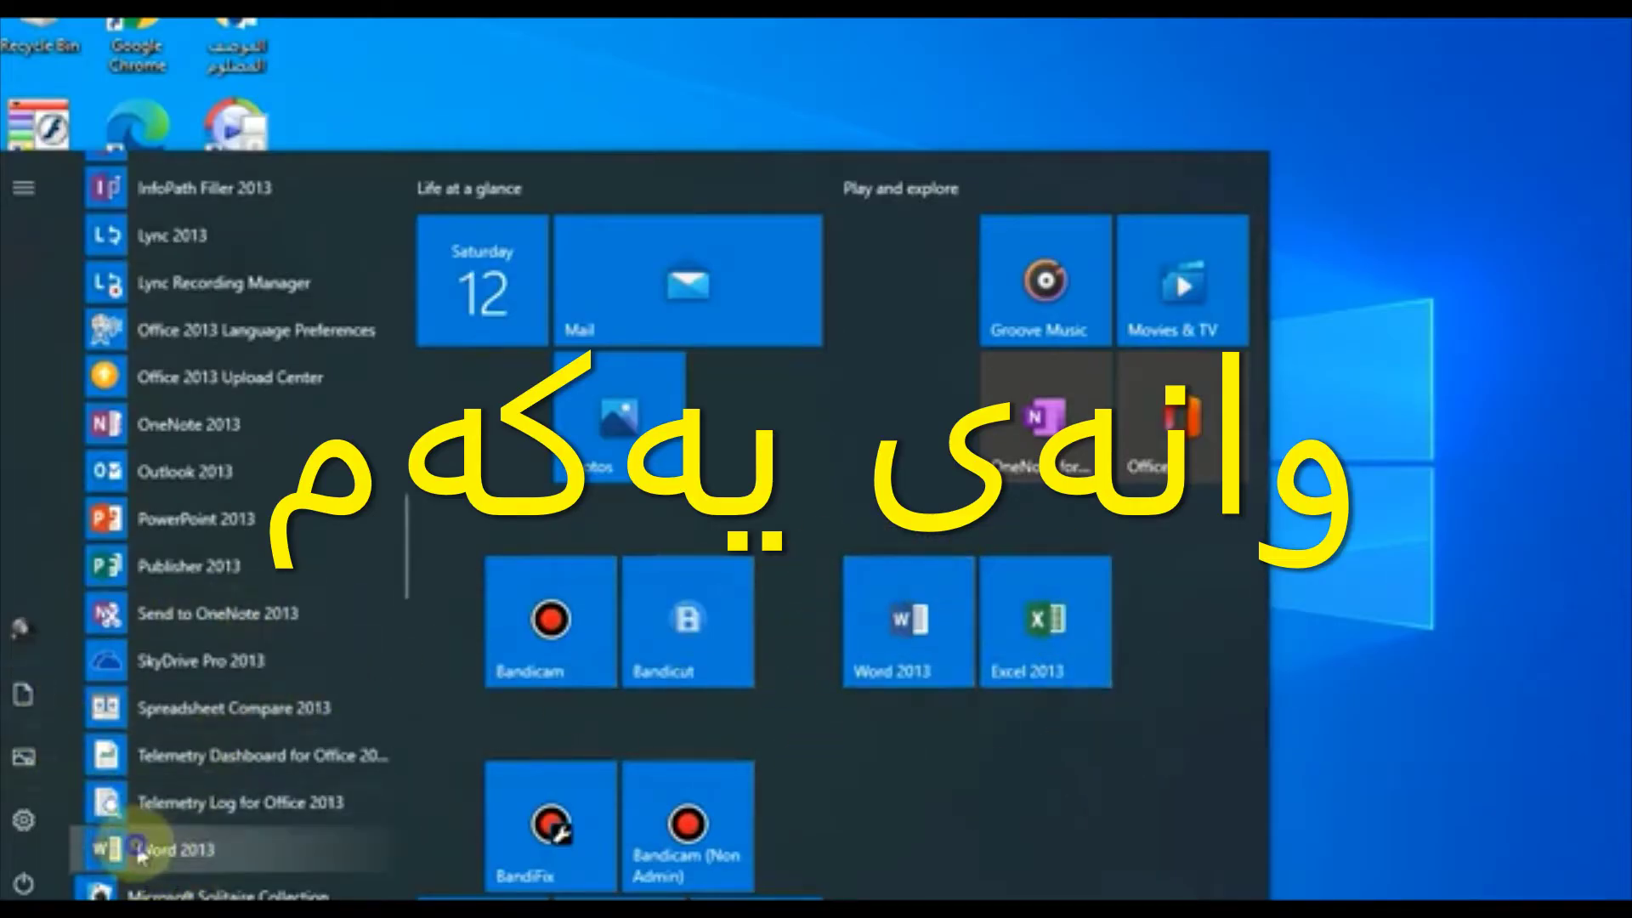
pyautogui.rightClick(216, 850)
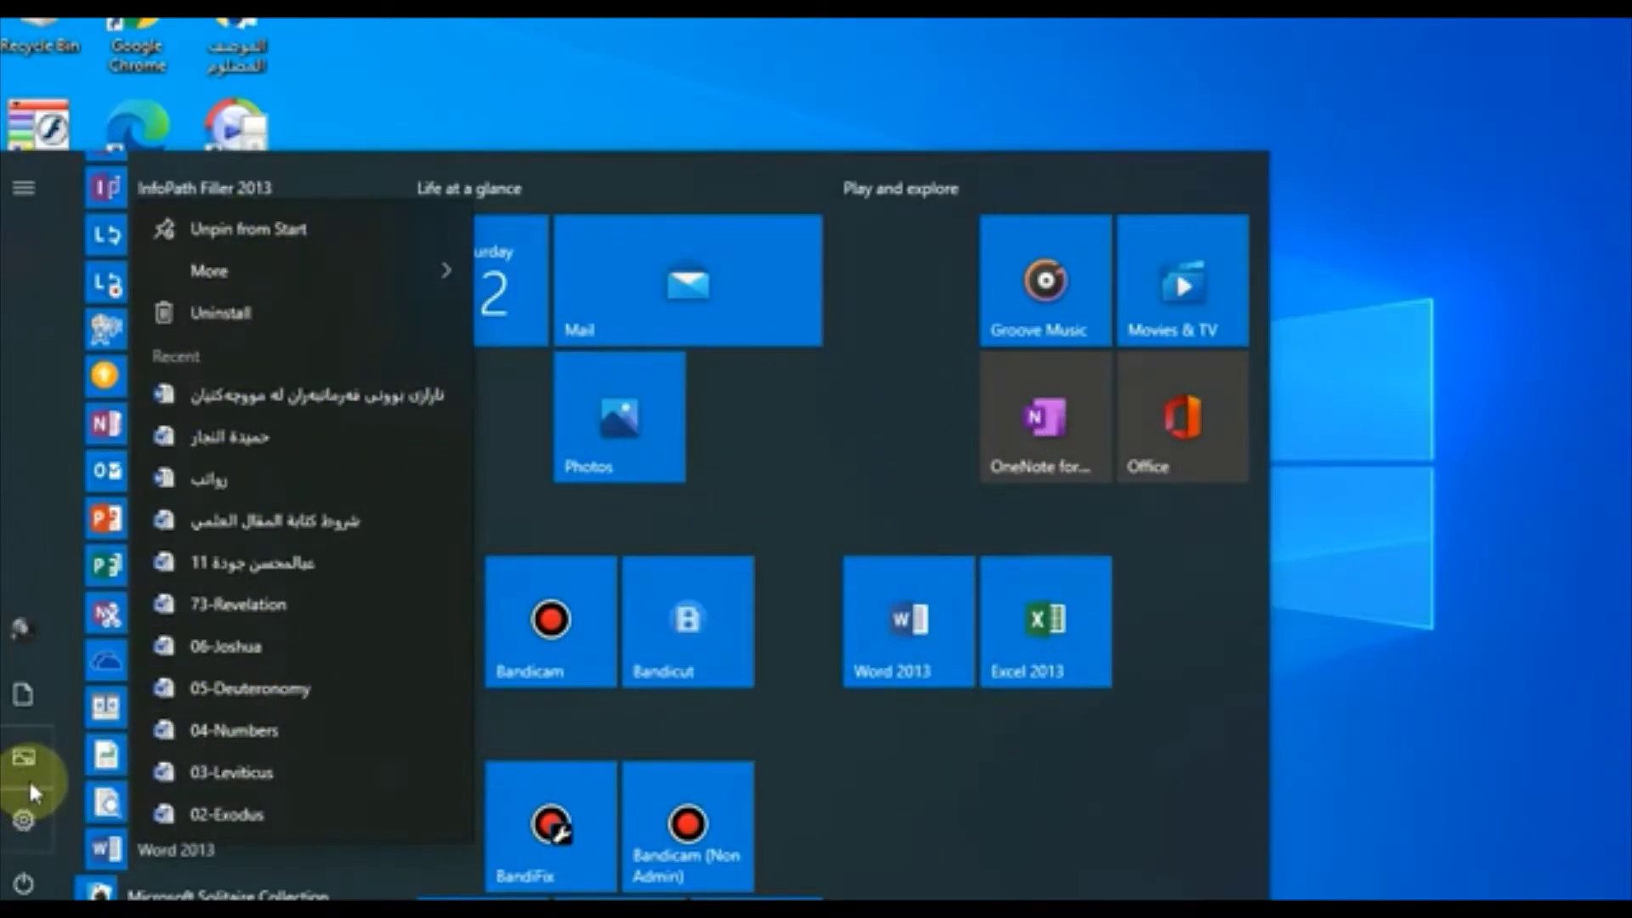
pyautogui.click(940, 660)
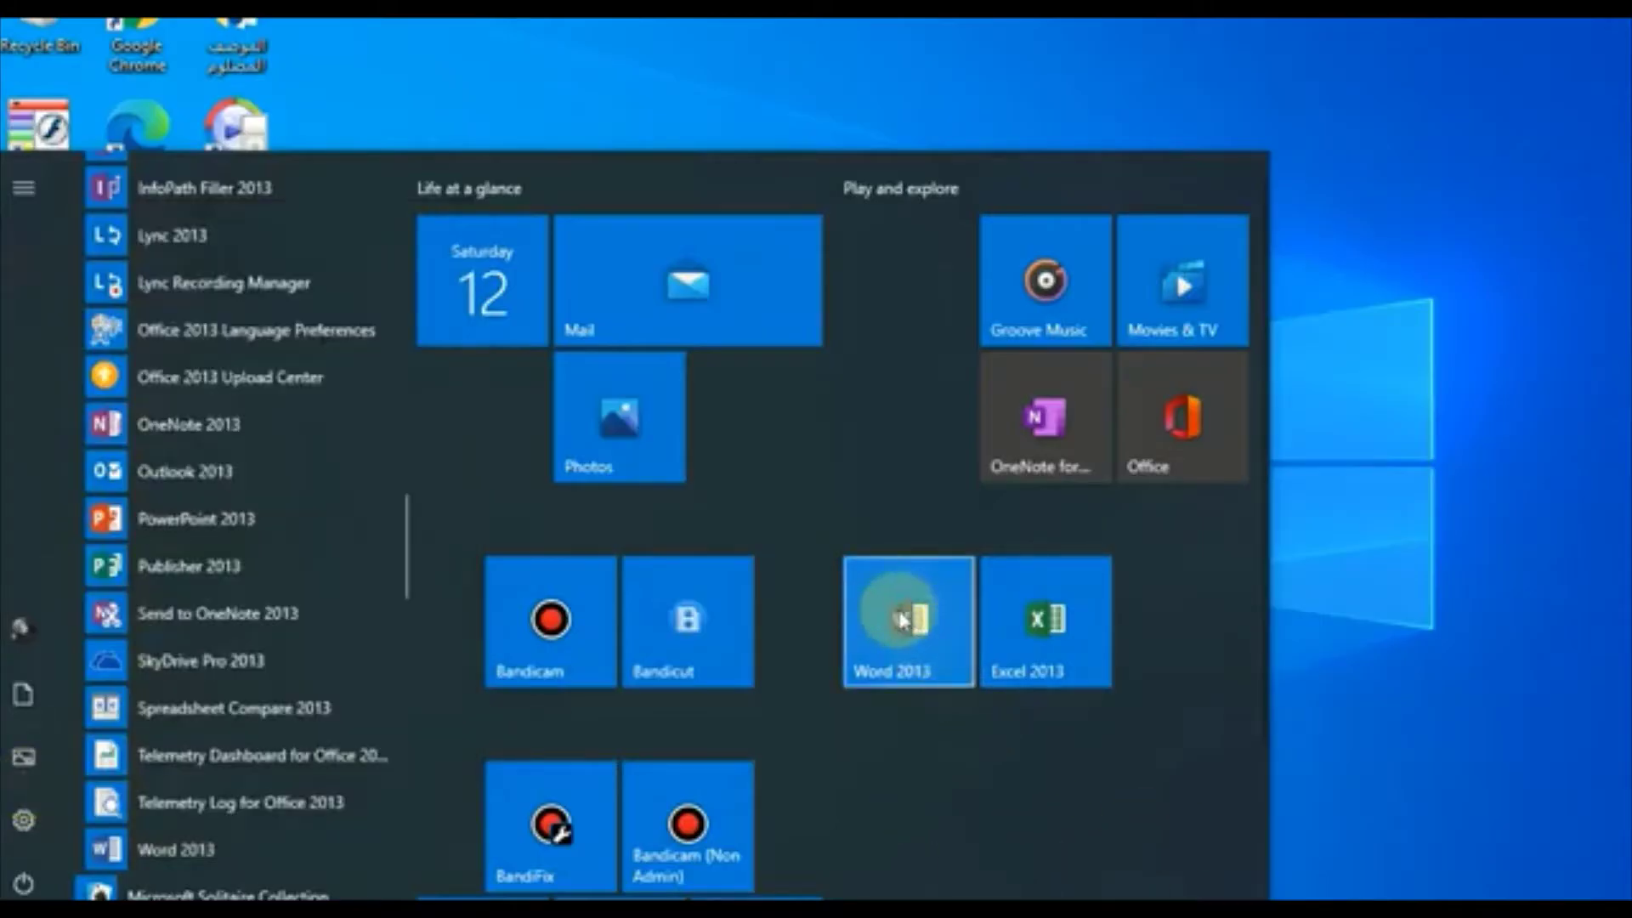
# Launch Word 2013 from its tile and browse the start screen's template gallery
pyautogui.click(931, 634)
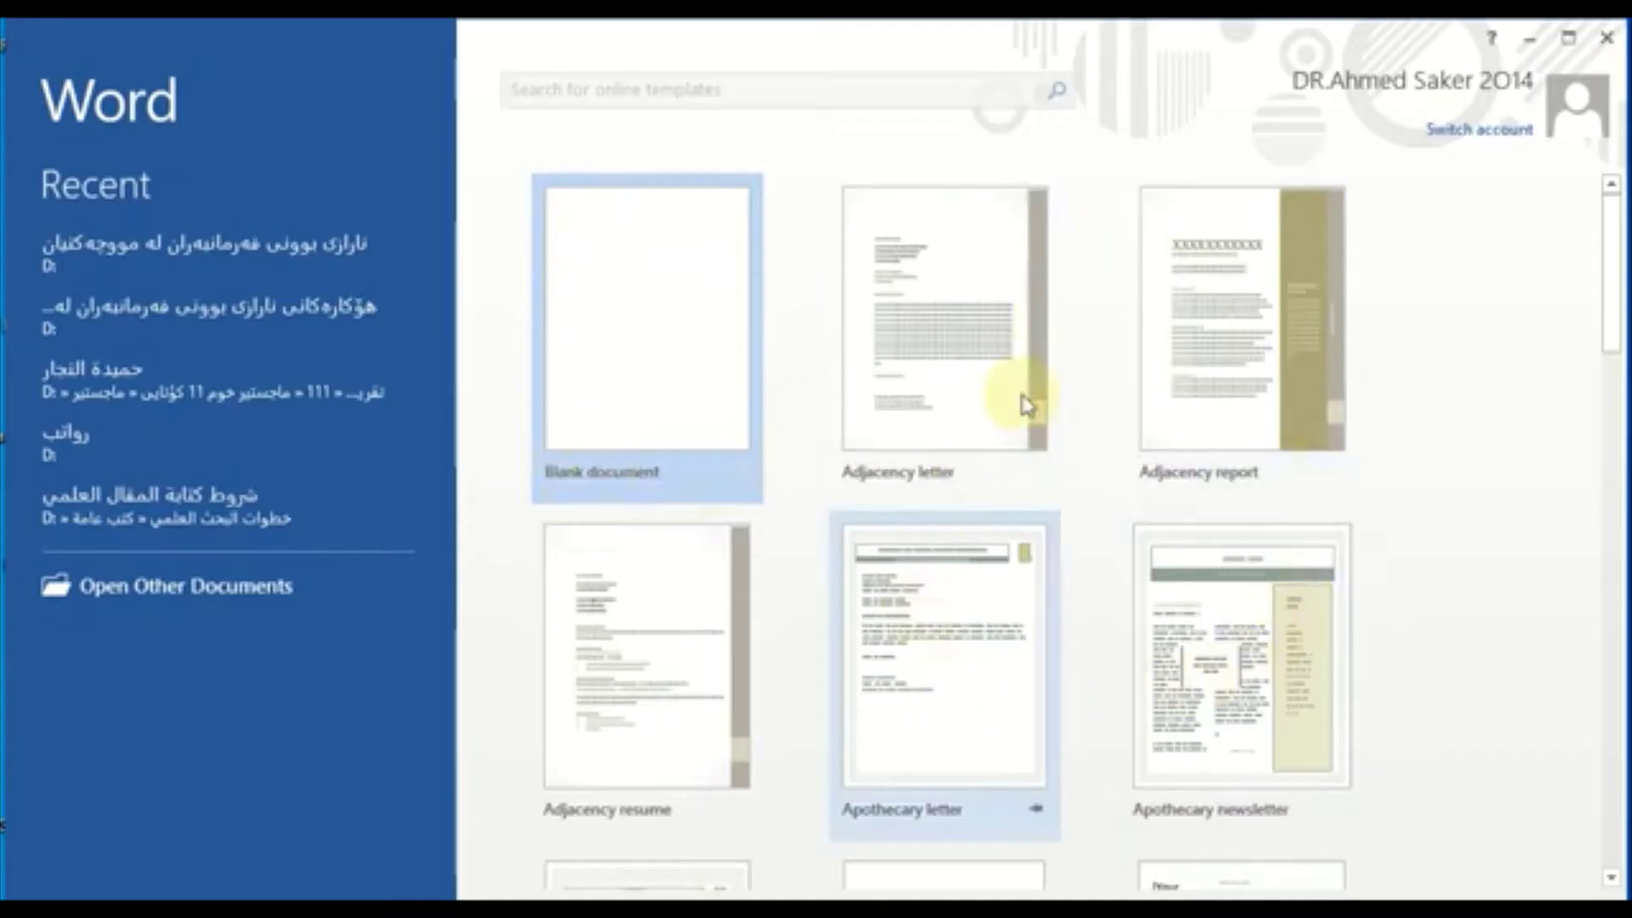
pyautogui.scroll(-5, 1182, 672)
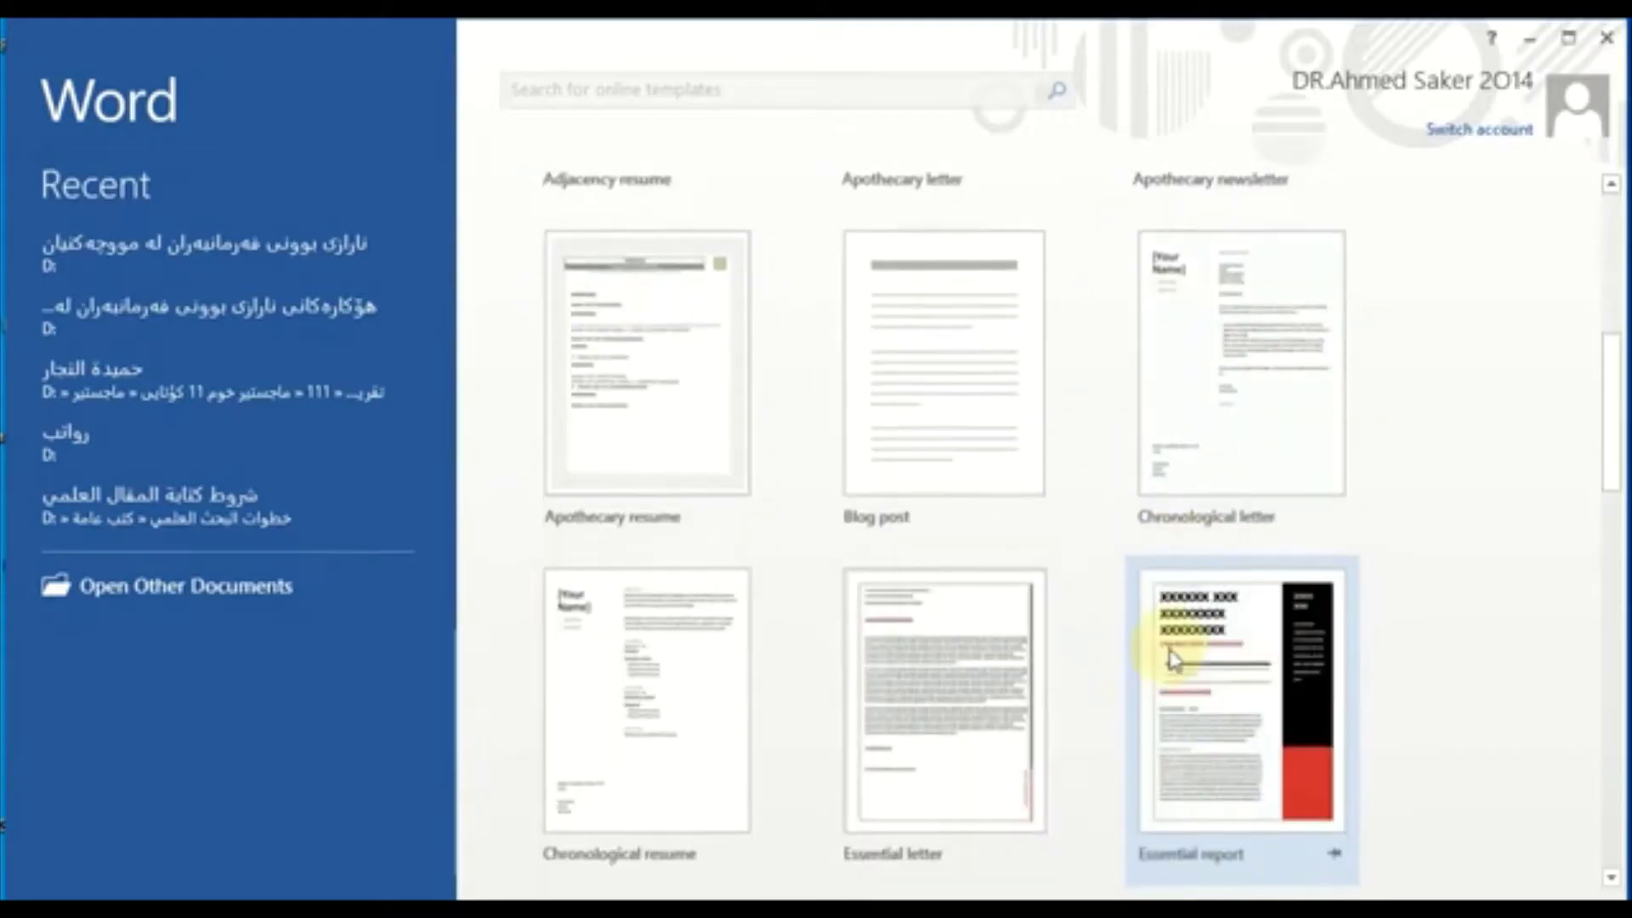
pyautogui.scroll(-2, 1171, 659)
pyautogui.scroll(-3, 1140, 637)
pyautogui.scroll(-3, 1122, 638)
pyautogui.scroll(-3, 1114, 637)
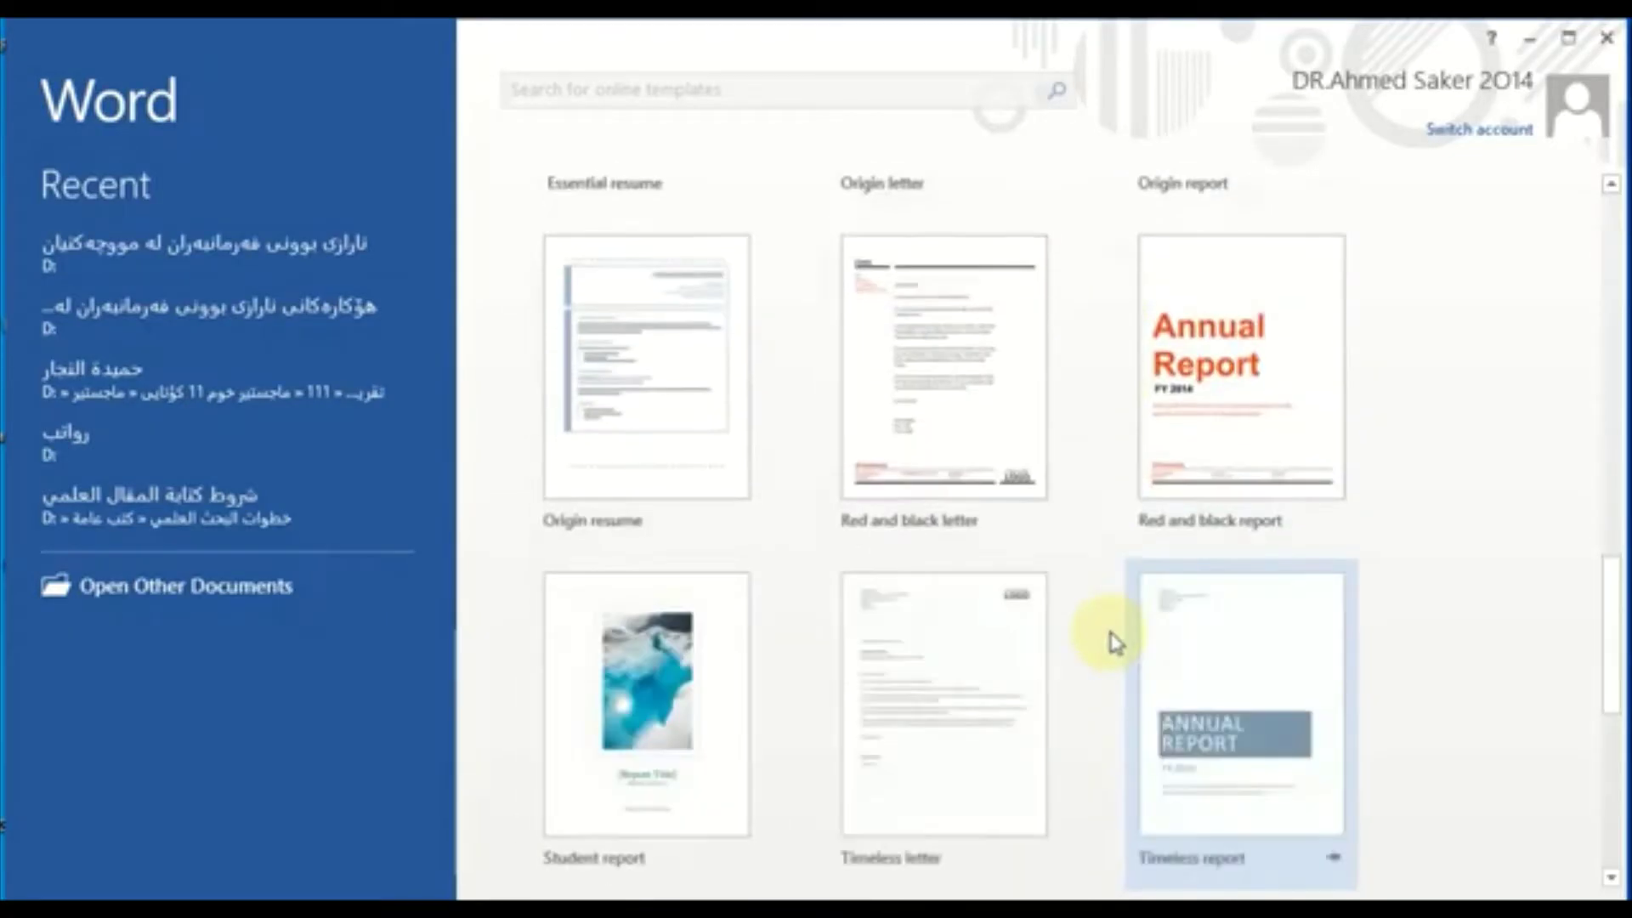
pyautogui.scroll(-3, 1020, 629)
pyautogui.scroll(-3, 947, 621)
pyautogui.scroll(-2, 965, 626)
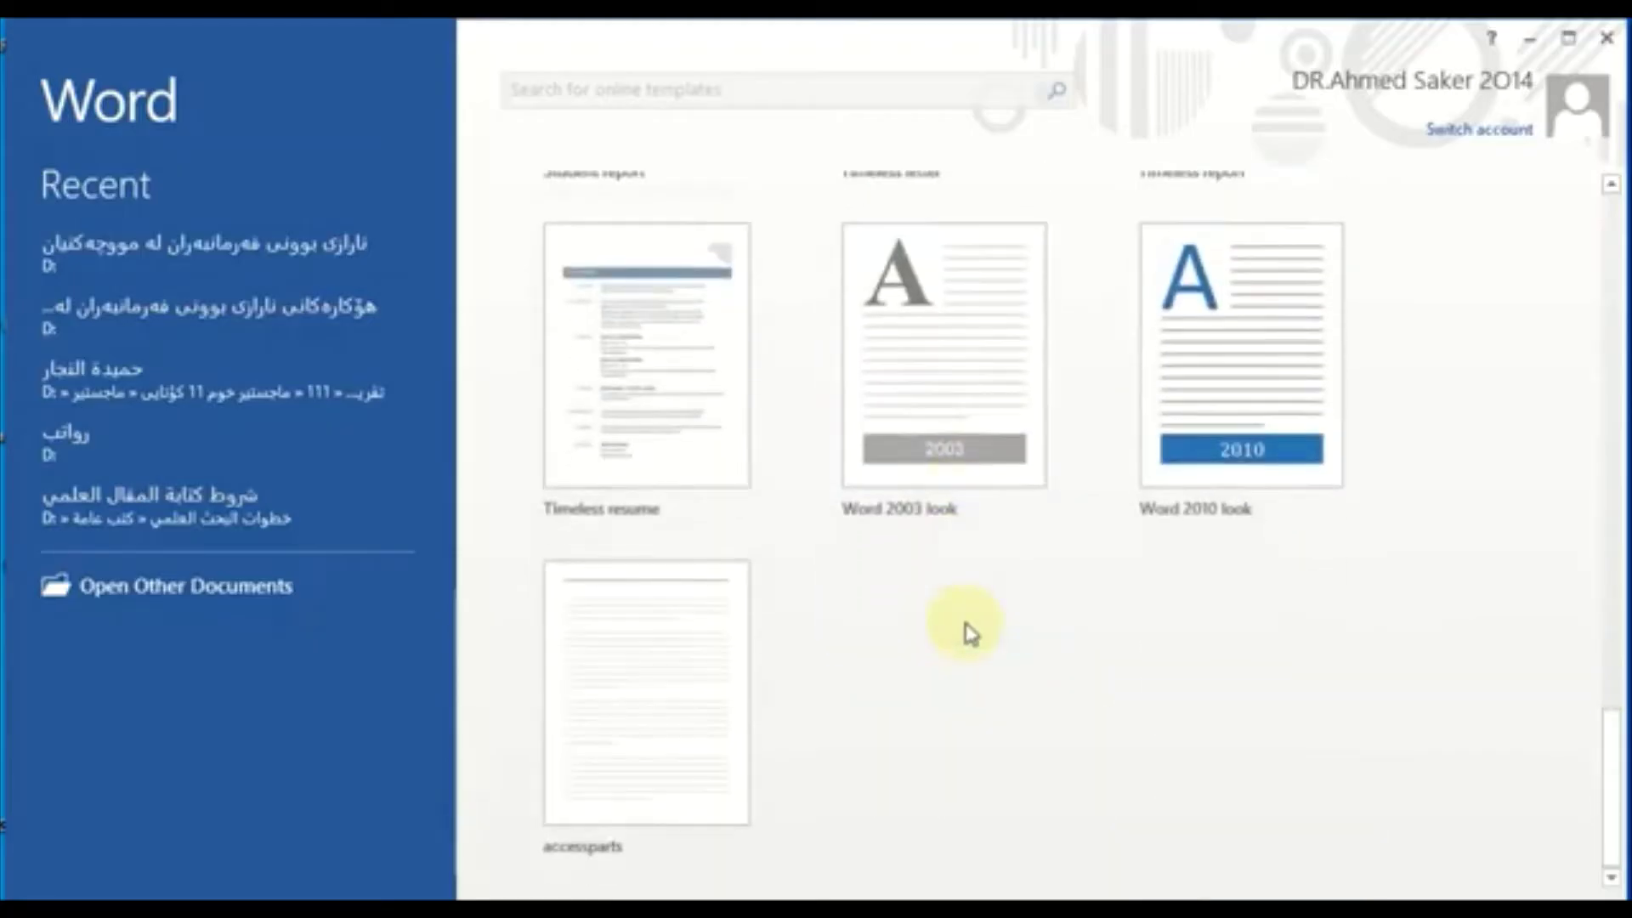
pyautogui.scroll(4, 968, 631)
pyautogui.scroll(4, 966, 630)
pyautogui.scroll(4, 969, 630)
pyautogui.scroll(3, 972, 634)
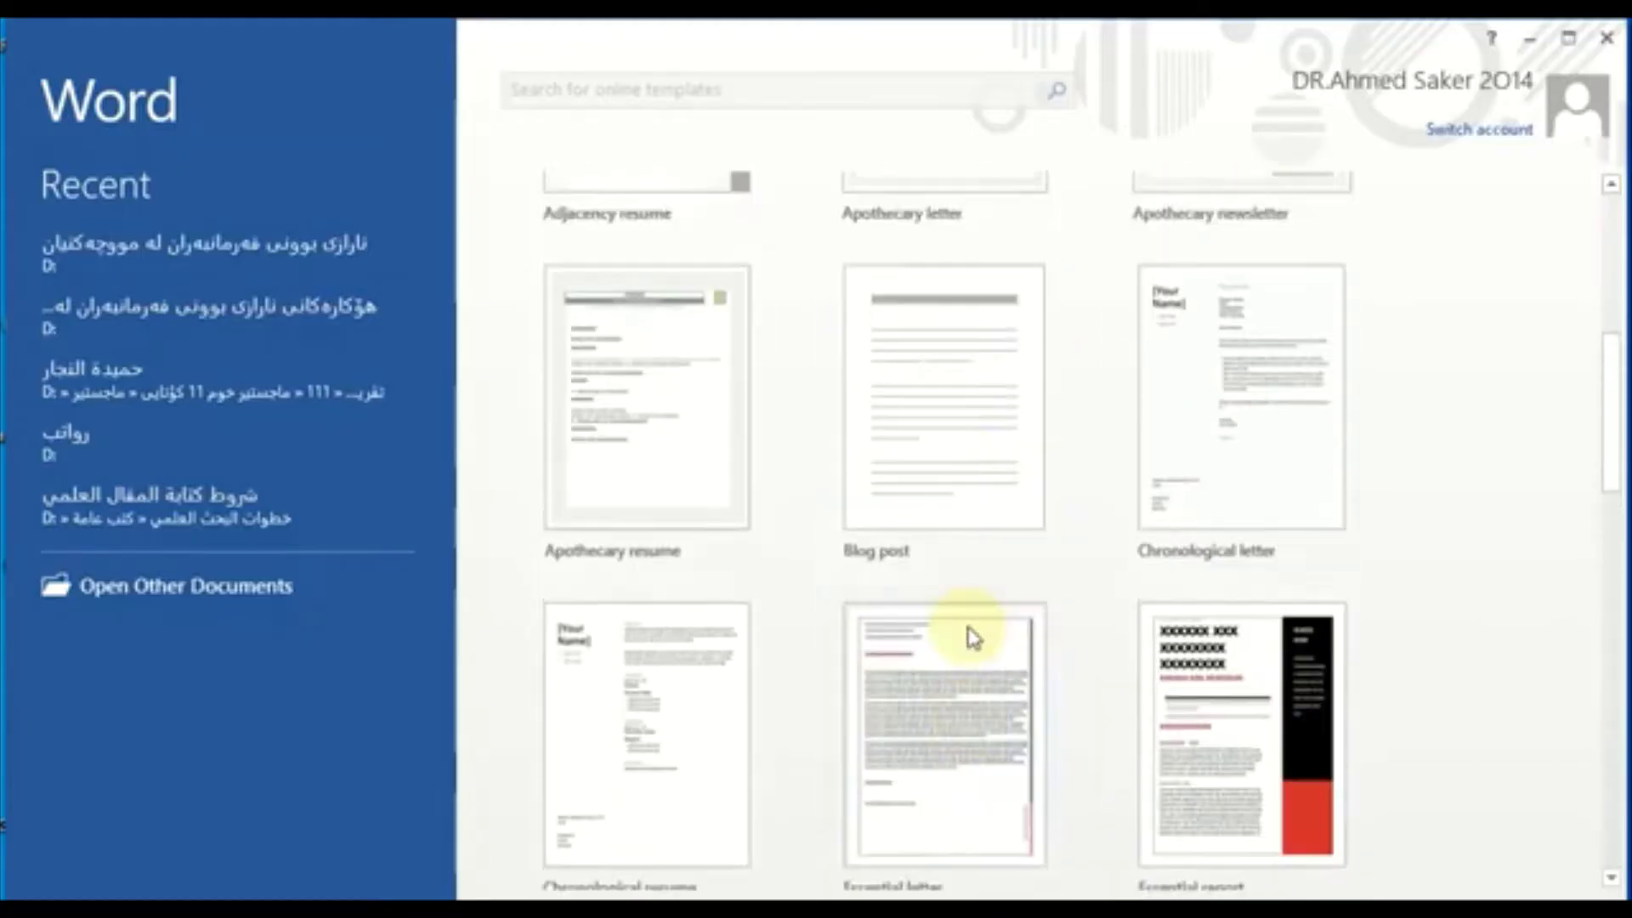
pyautogui.scroll(4, 973, 639)
pyautogui.scroll(1, 972, 629)
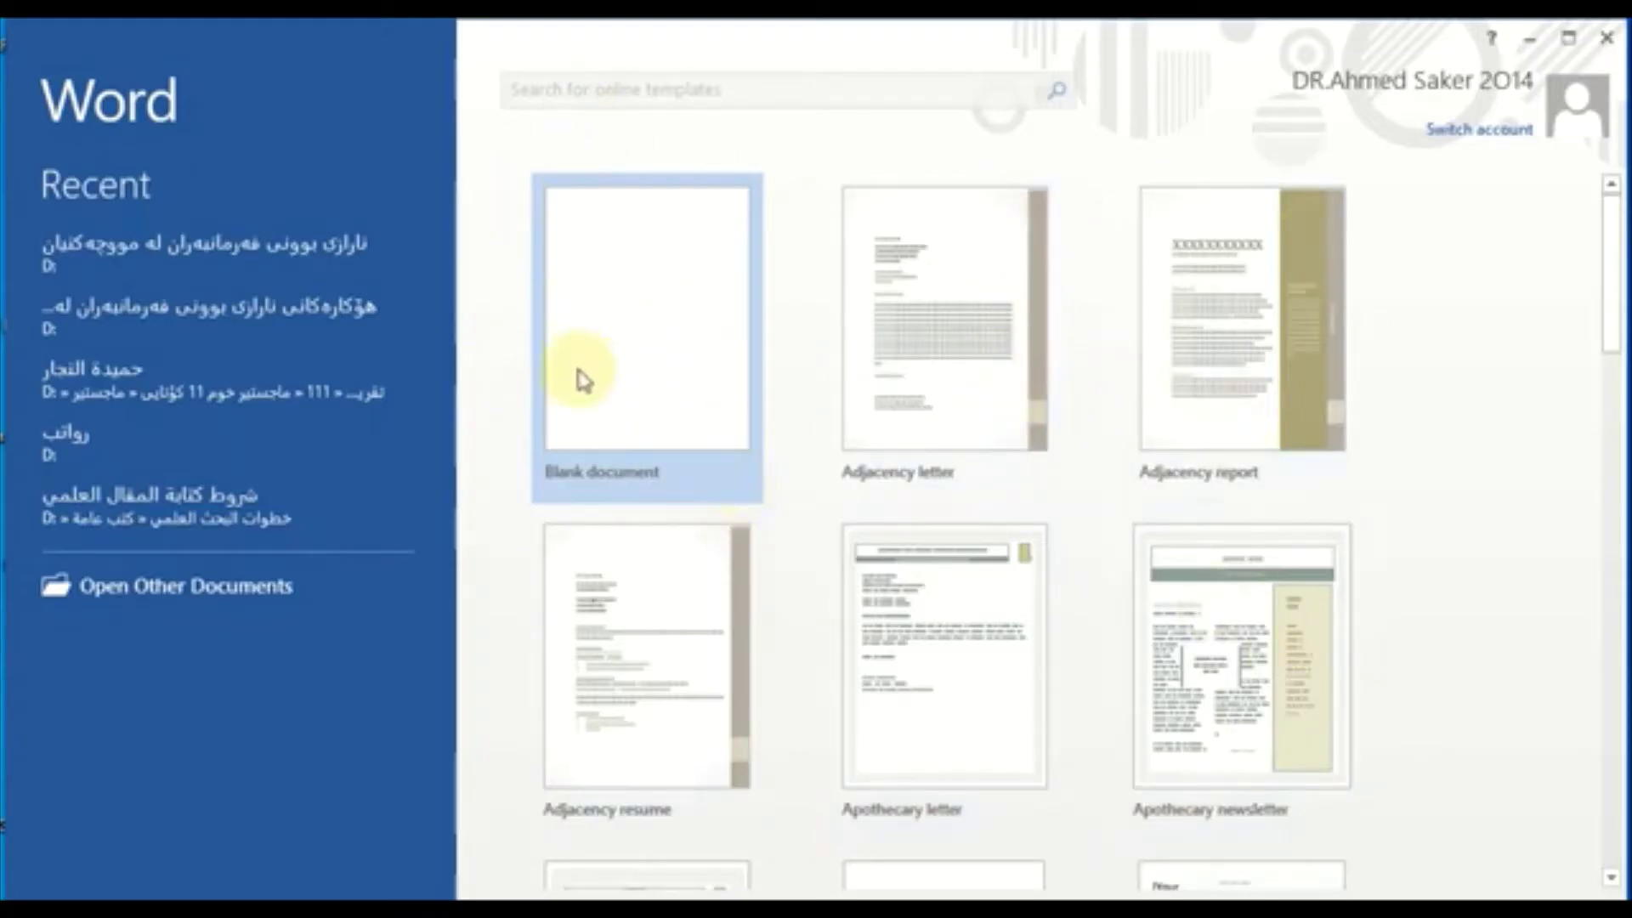
# Start an empty Document1 from the Blank document template
pyautogui.click(619, 386)
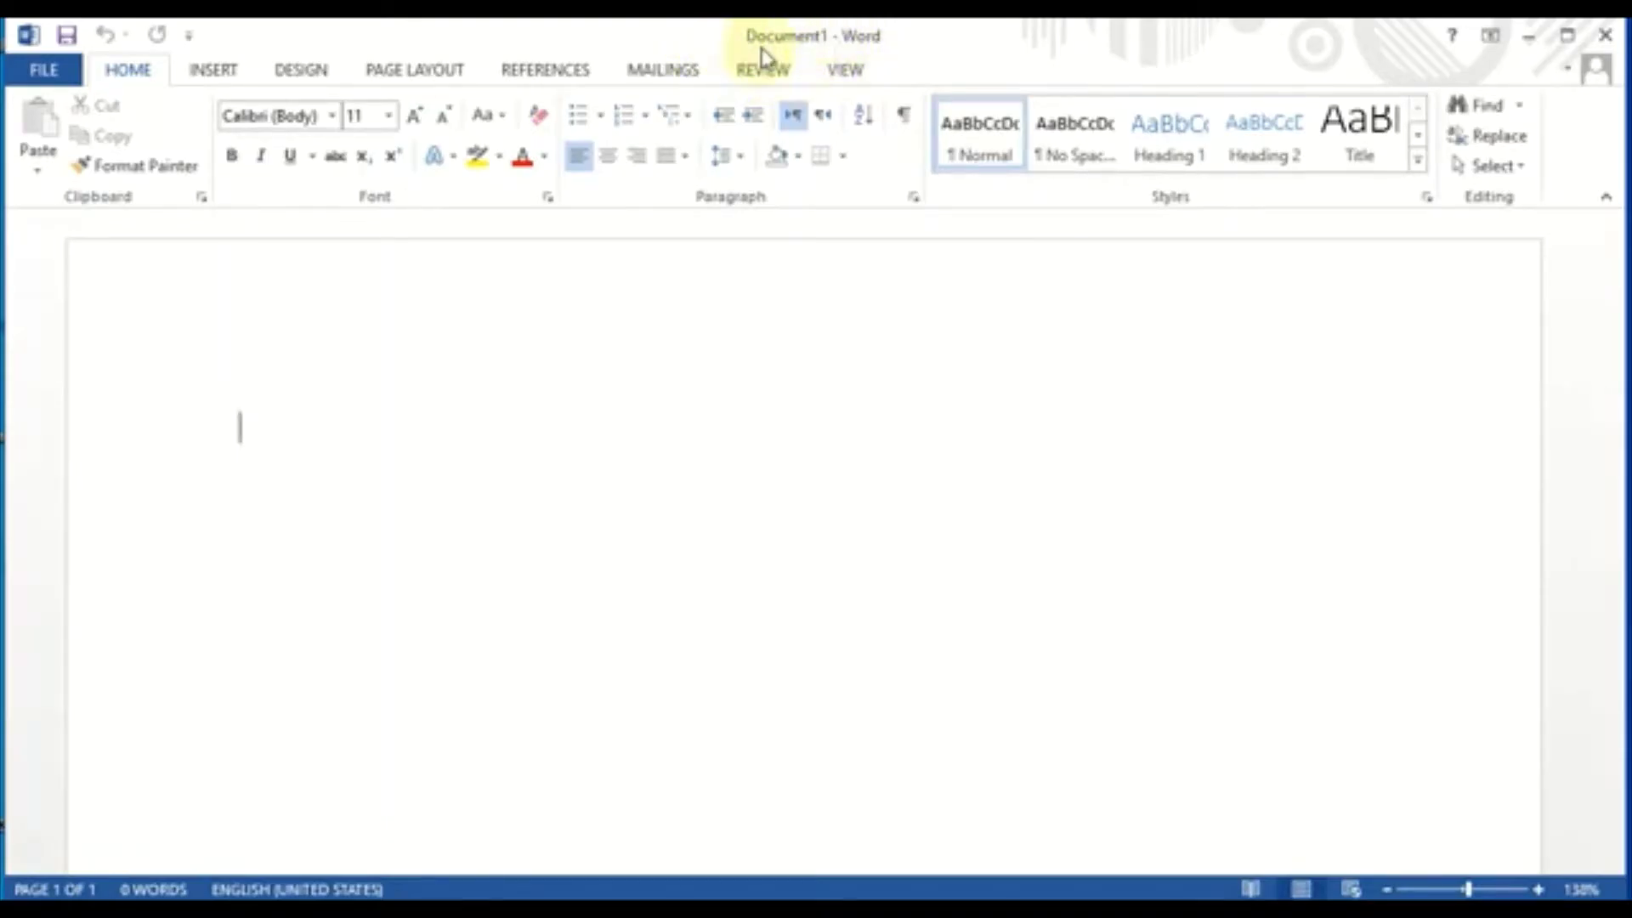
pyautogui.scroll(-10, 672, 459)
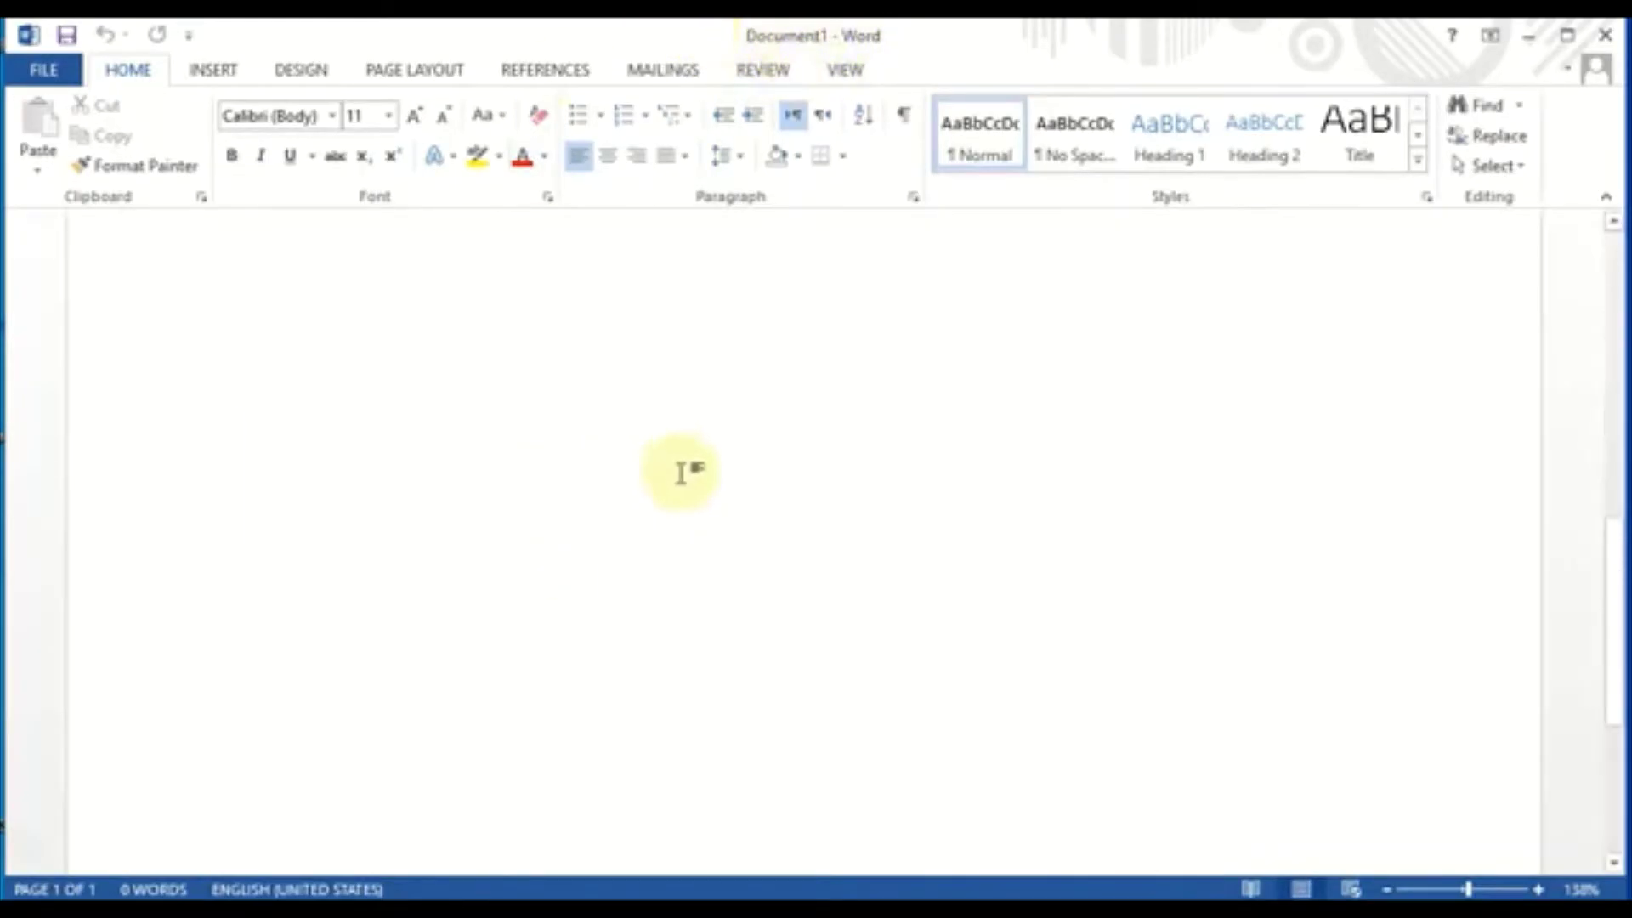
pyautogui.scroll(5, 680, 476)
pyautogui.scroll(5, 660, 502)
pyautogui.scroll(-5, 680, 527)
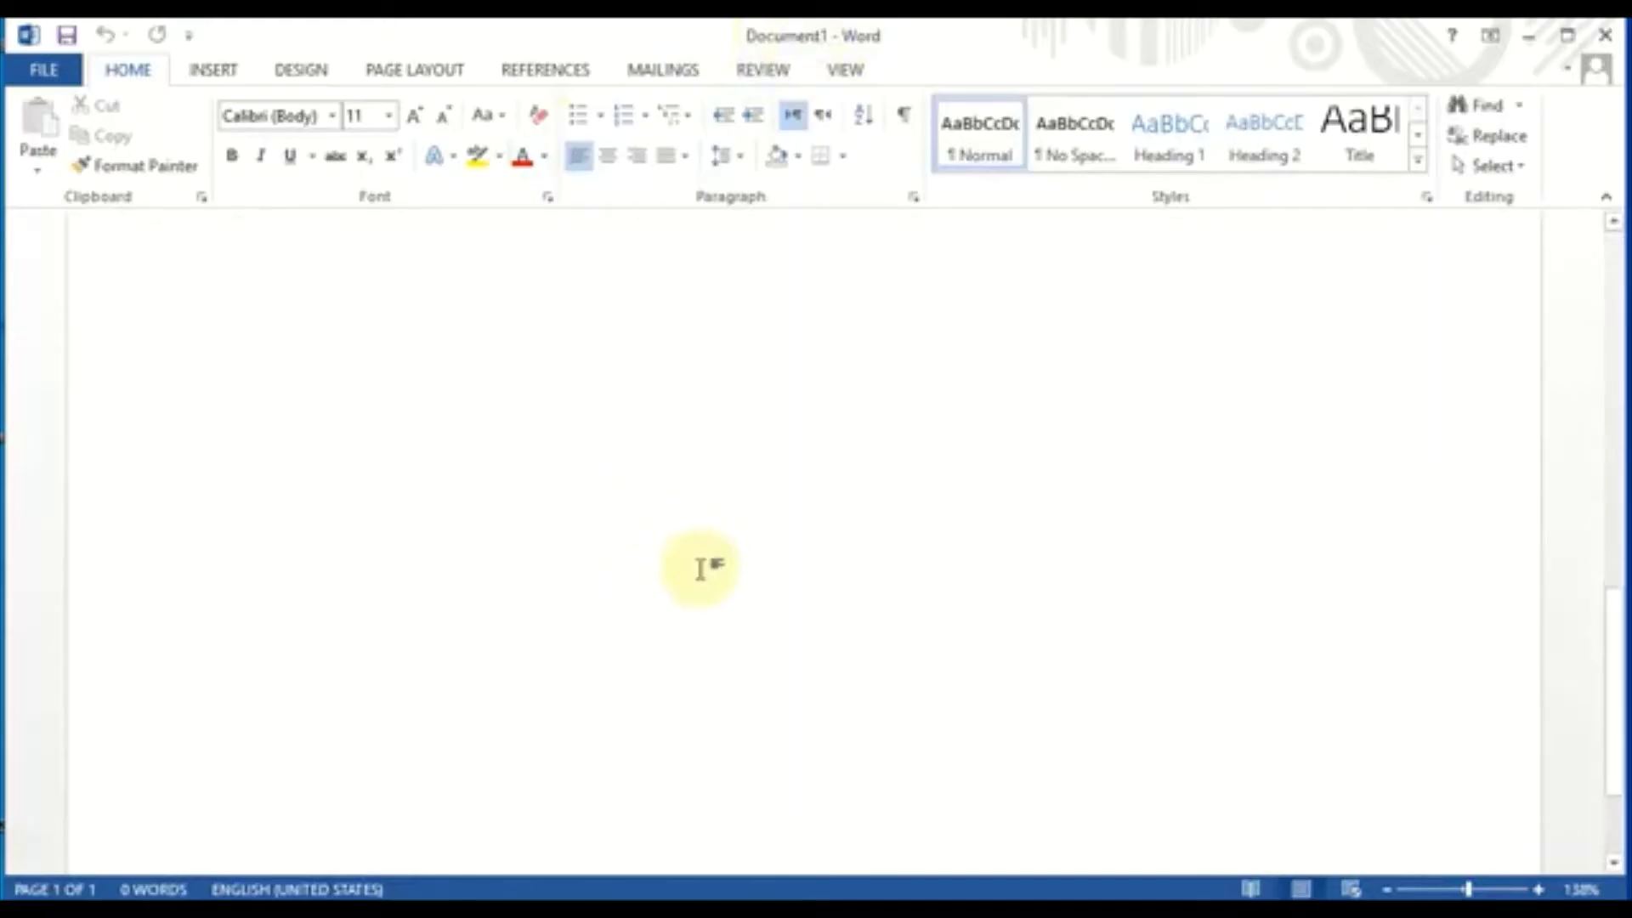
pyautogui.scroll(-5, 704, 571)
pyautogui.scroll(3, 697, 580)
pyautogui.scroll(5, 695, 581)
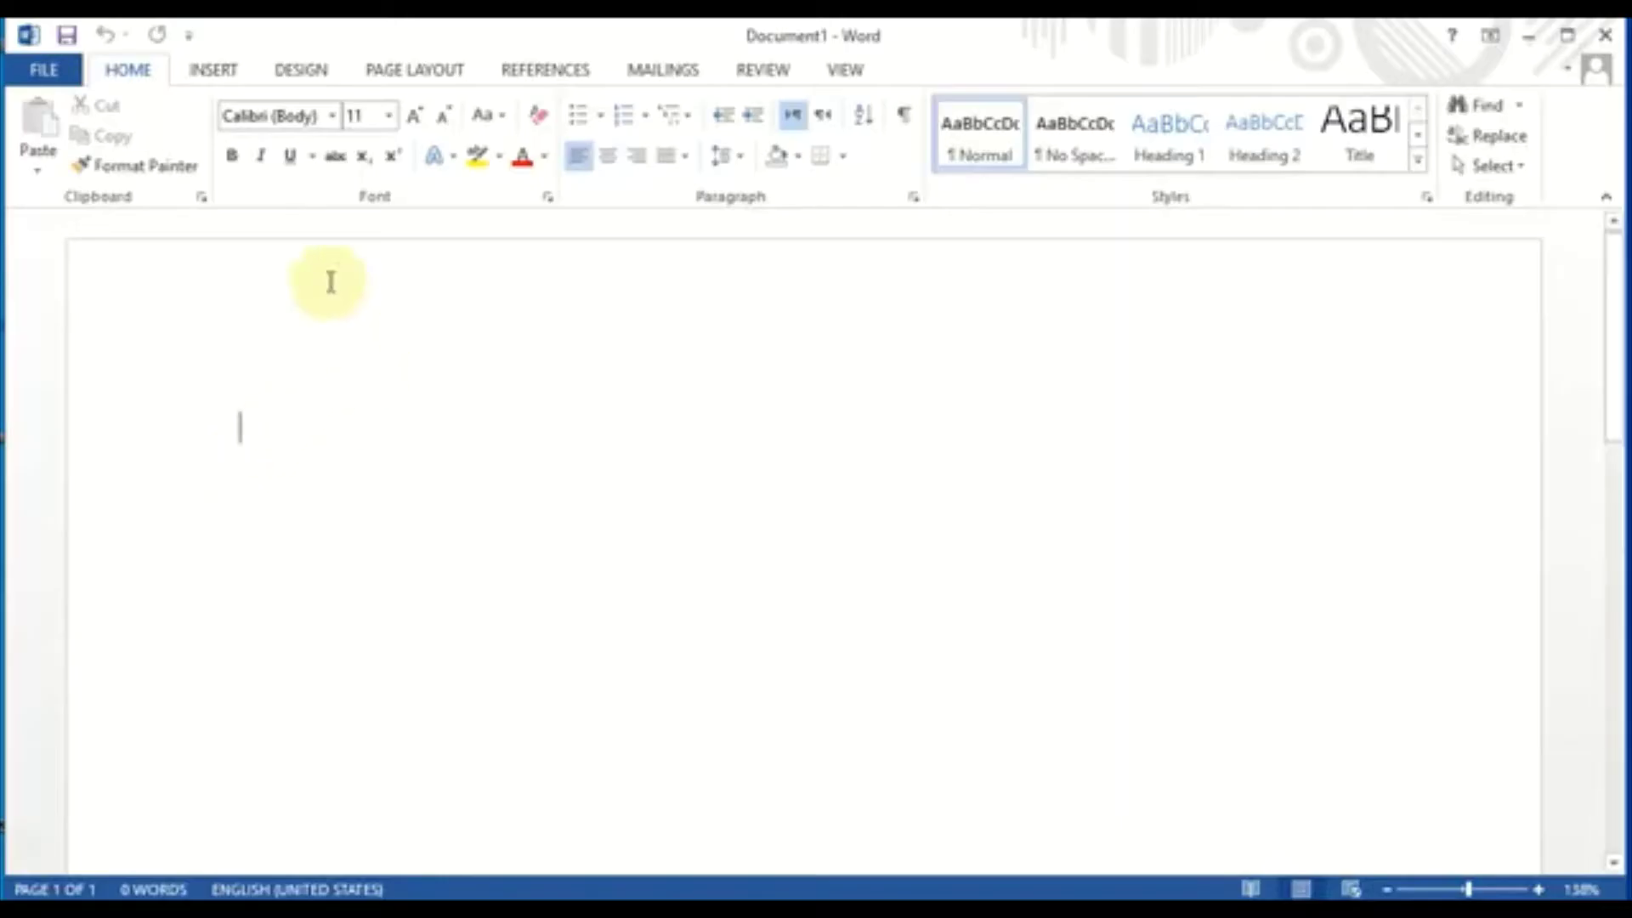
# Give the empty first paragraph right-to-left direction and centre alignment
pyautogui.click(136, 164)
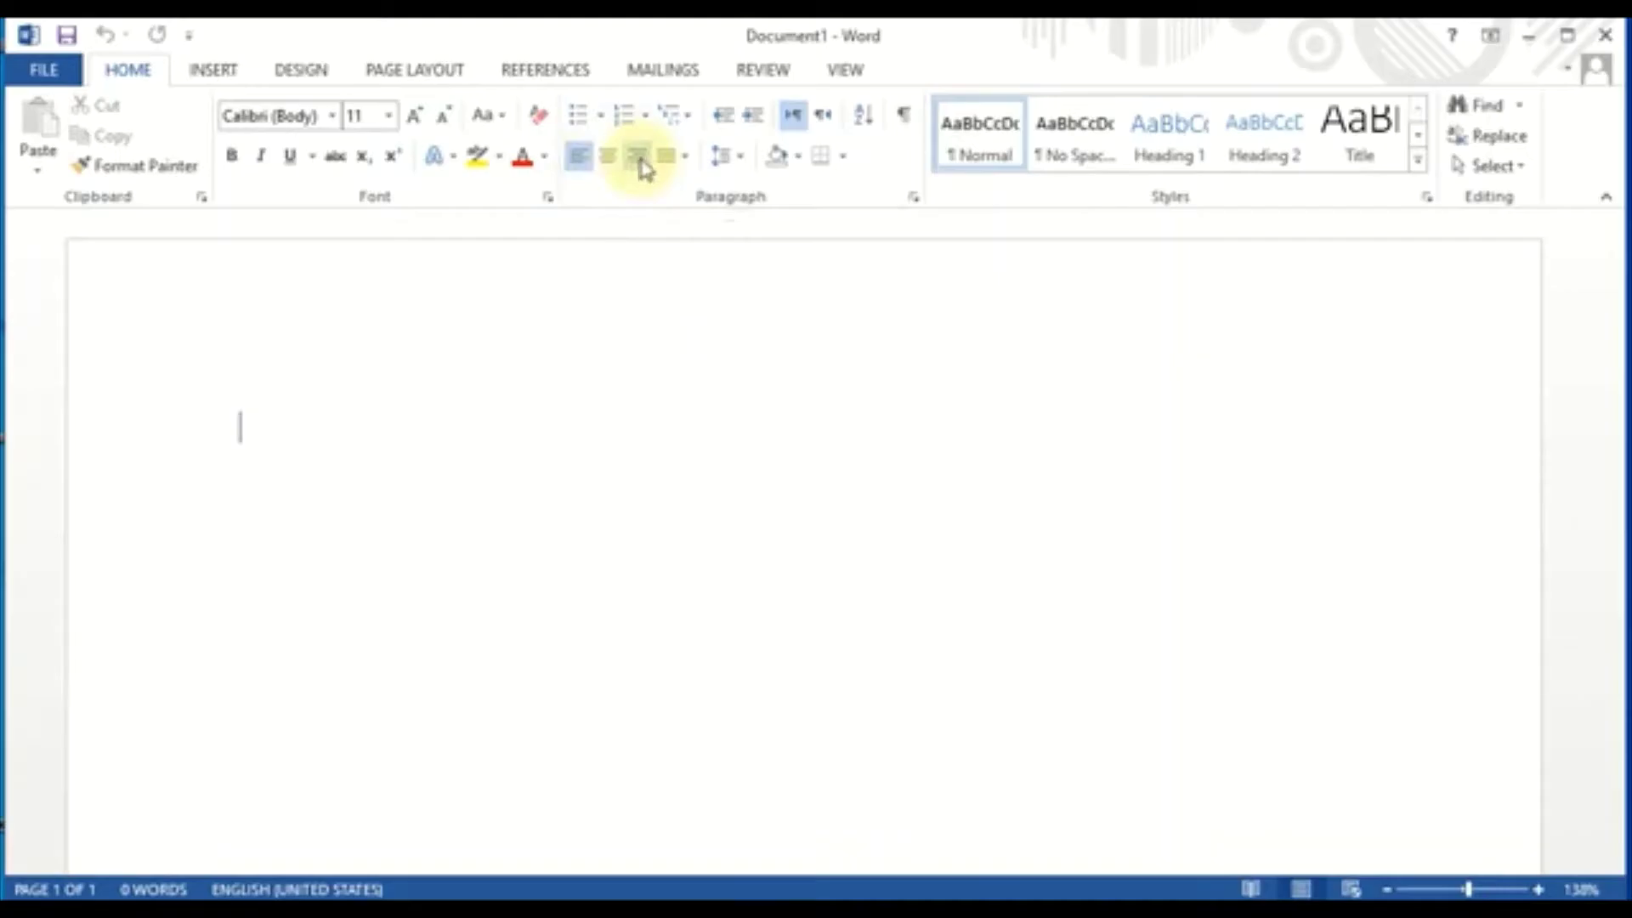
pyautogui.click(824, 120)
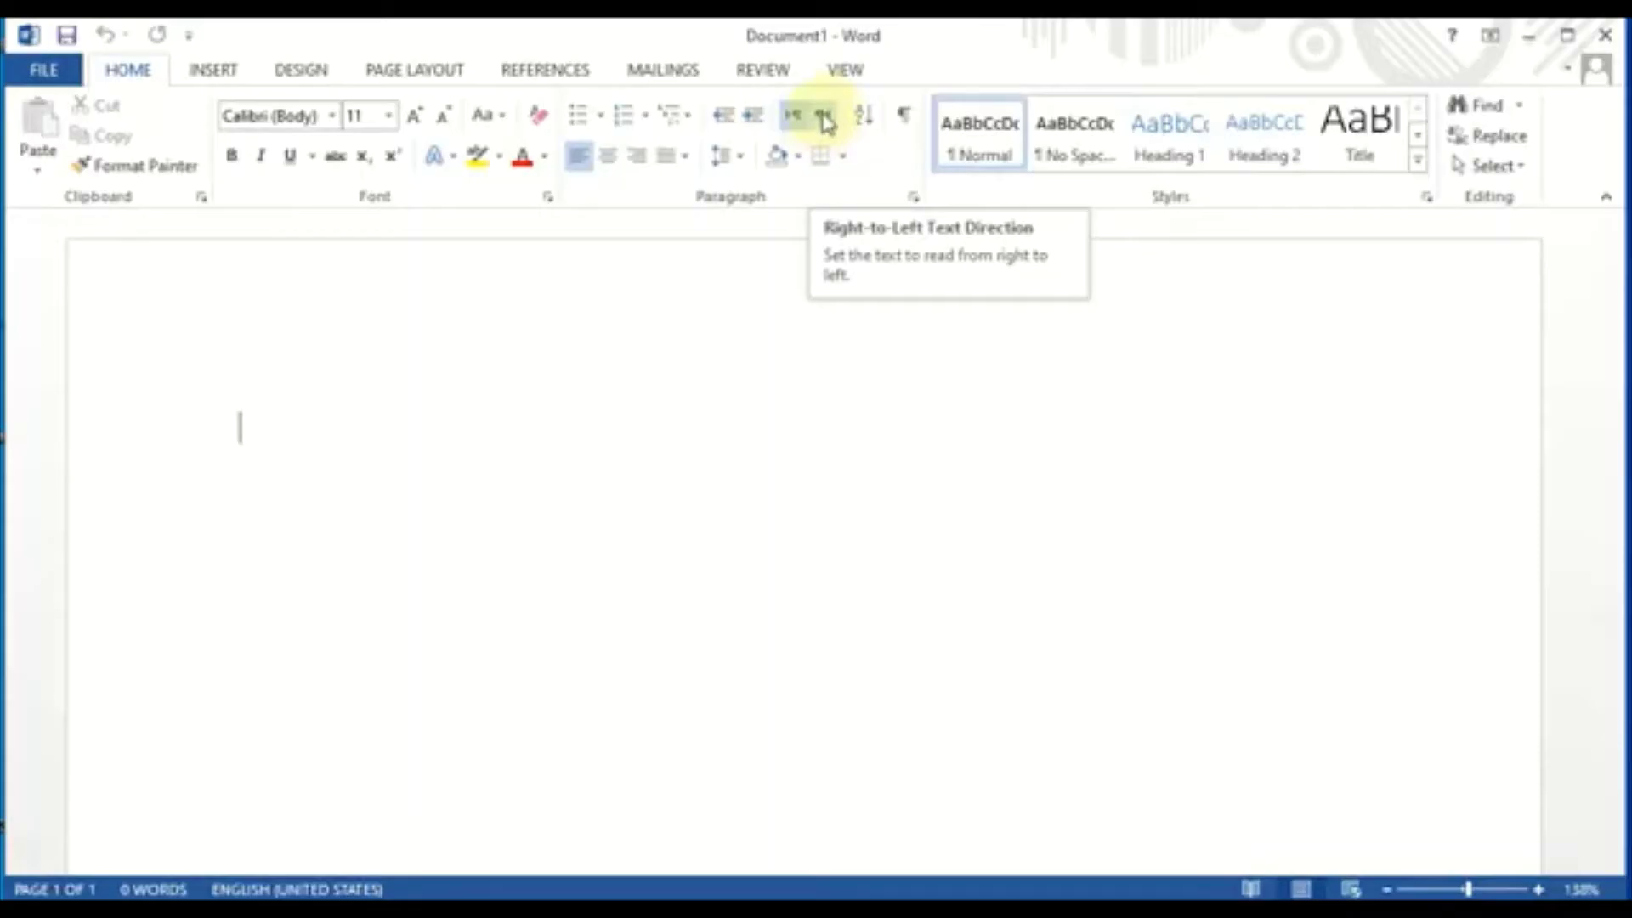
pyautogui.click(823, 120)
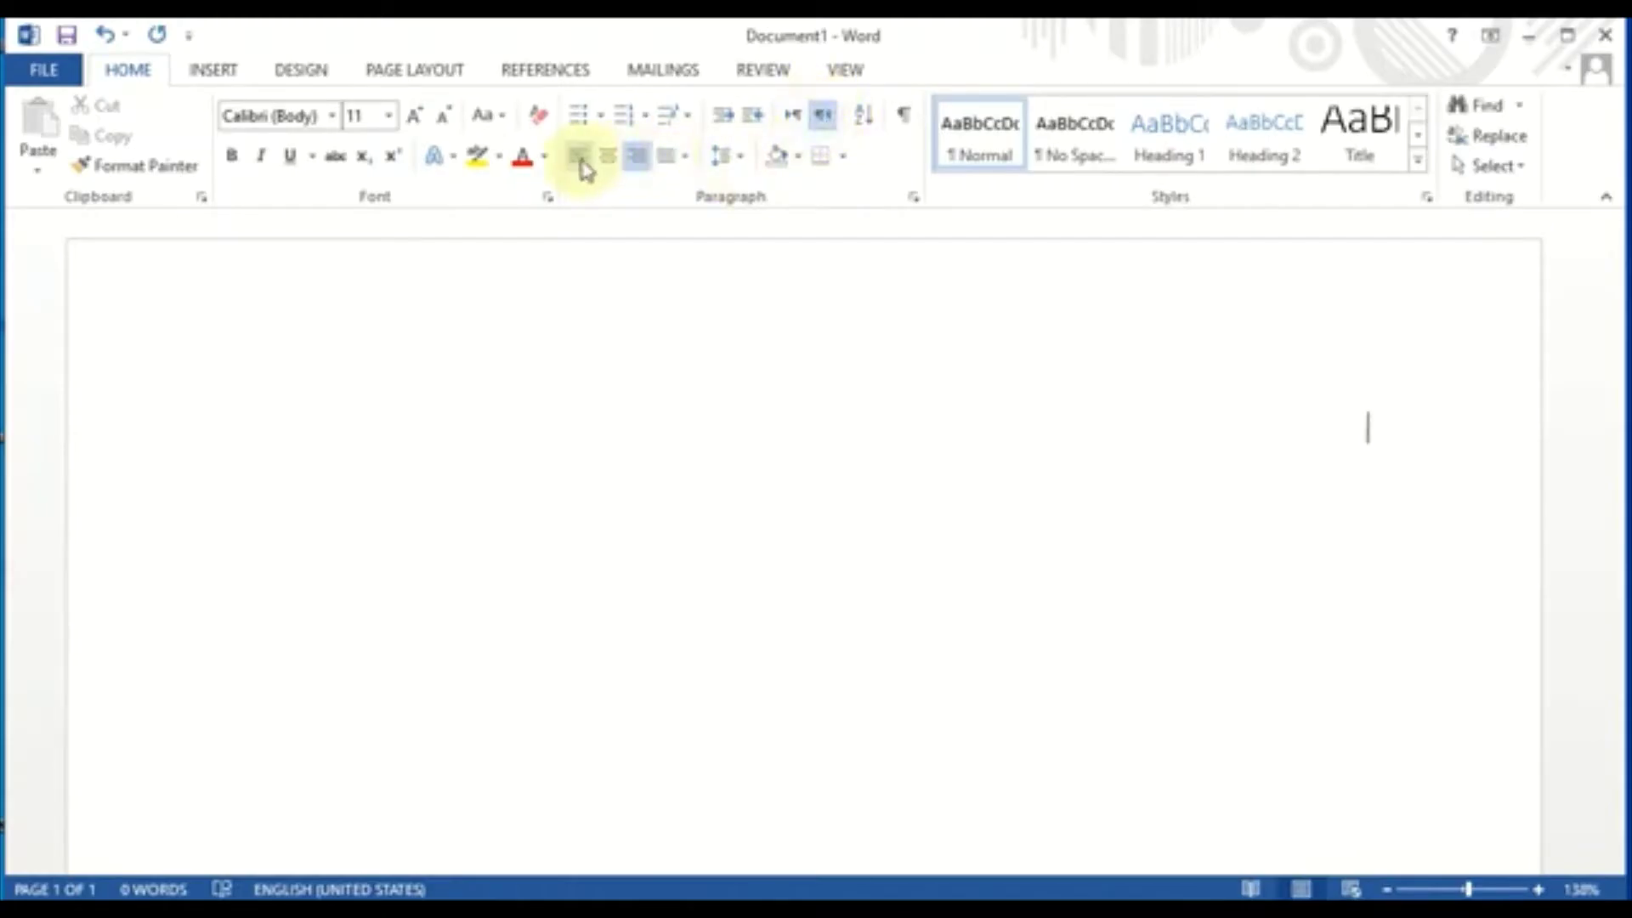
pyautogui.click(581, 160)
pyautogui.click(637, 158)
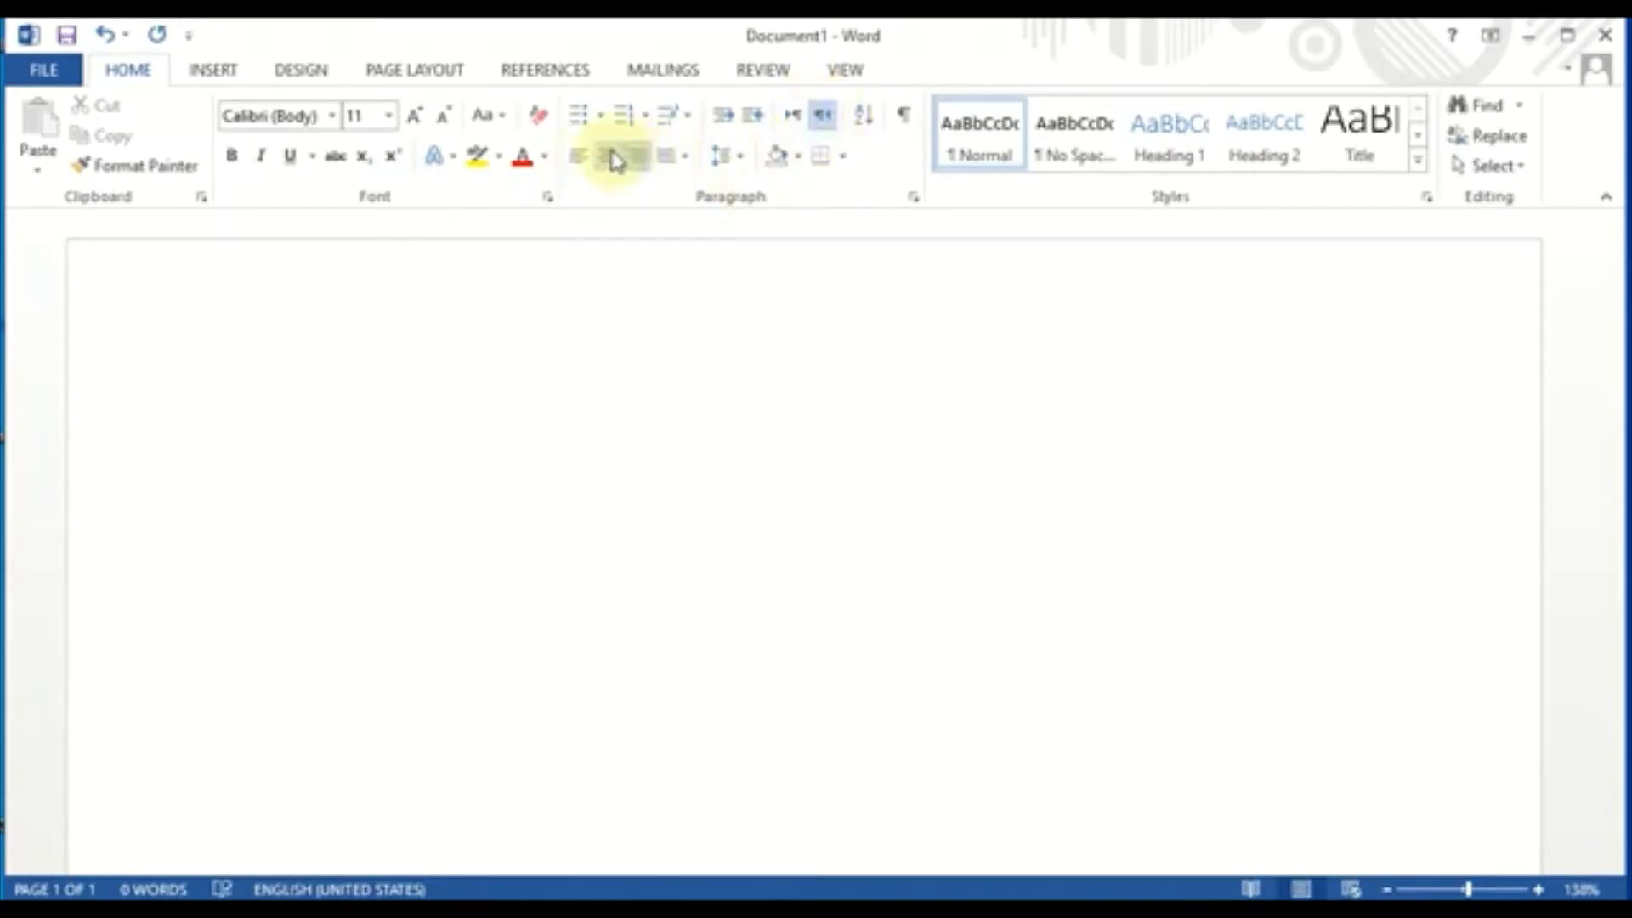
pyautogui.click(611, 156)
pyautogui.click(790, 117)
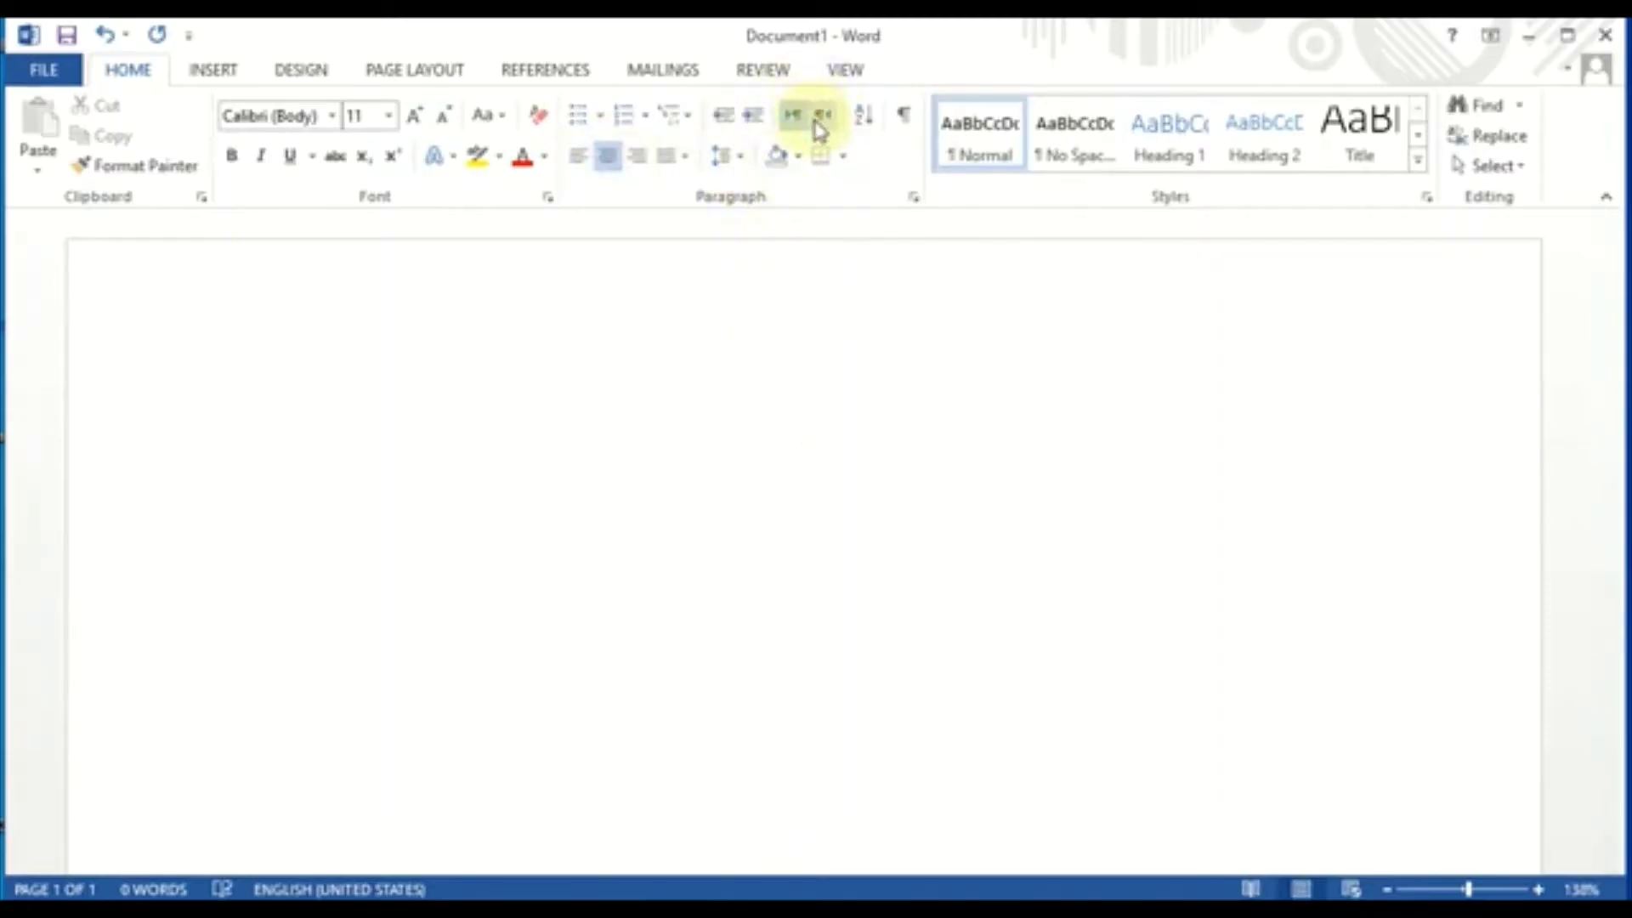
pyautogui.click(817, 126)
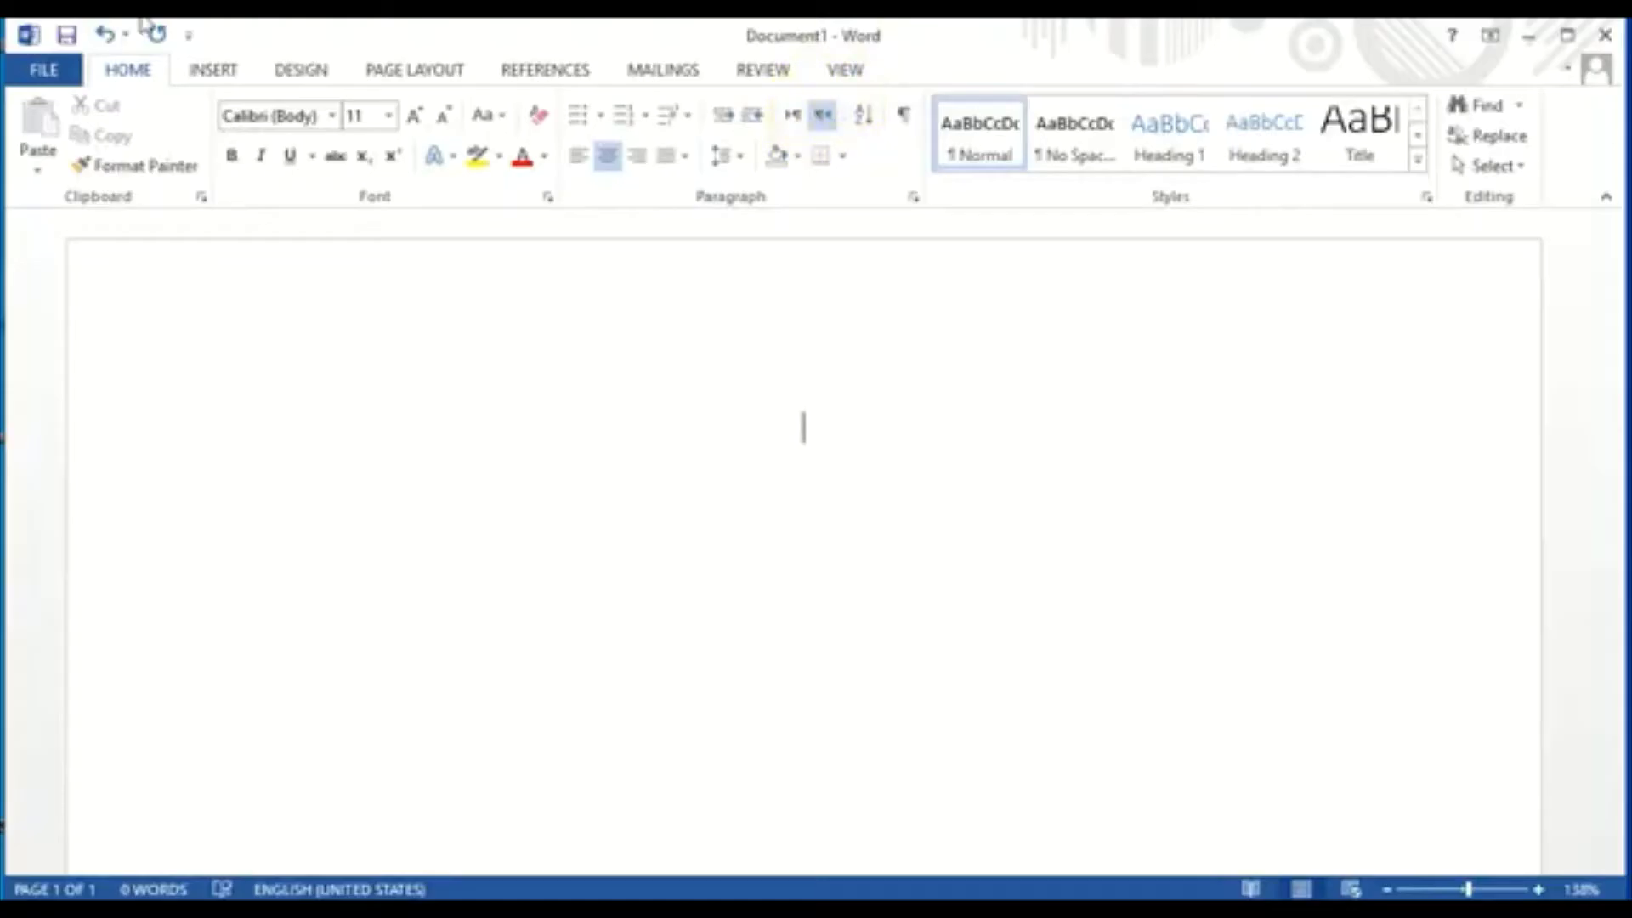
pyautogui.click(126, 83)
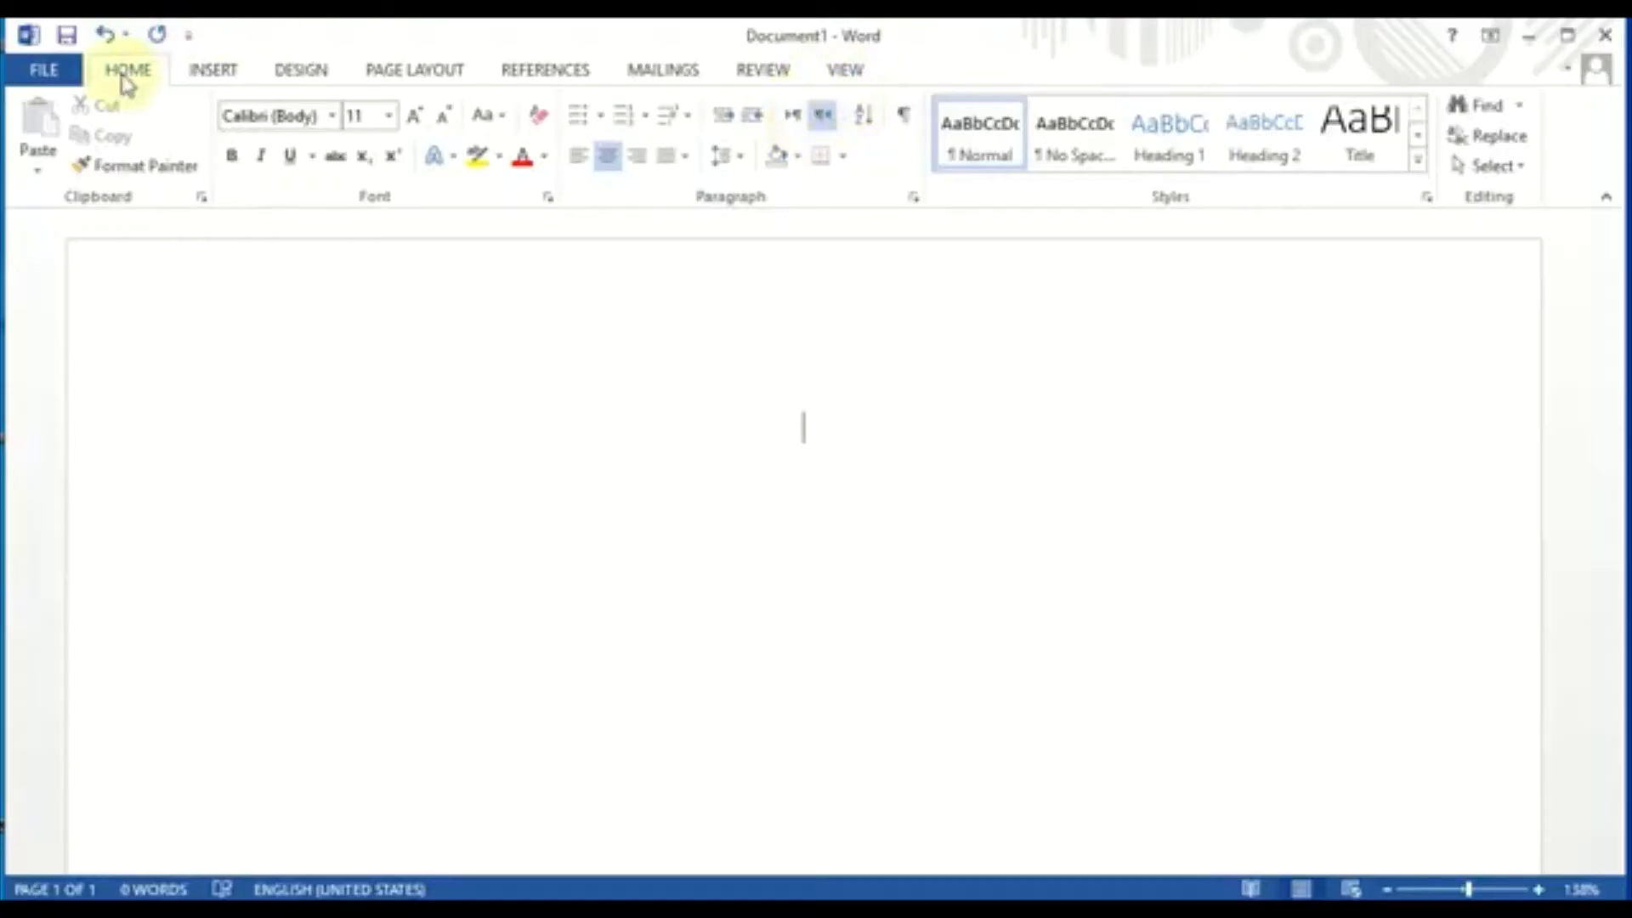
pyautogui.click(51, 69)
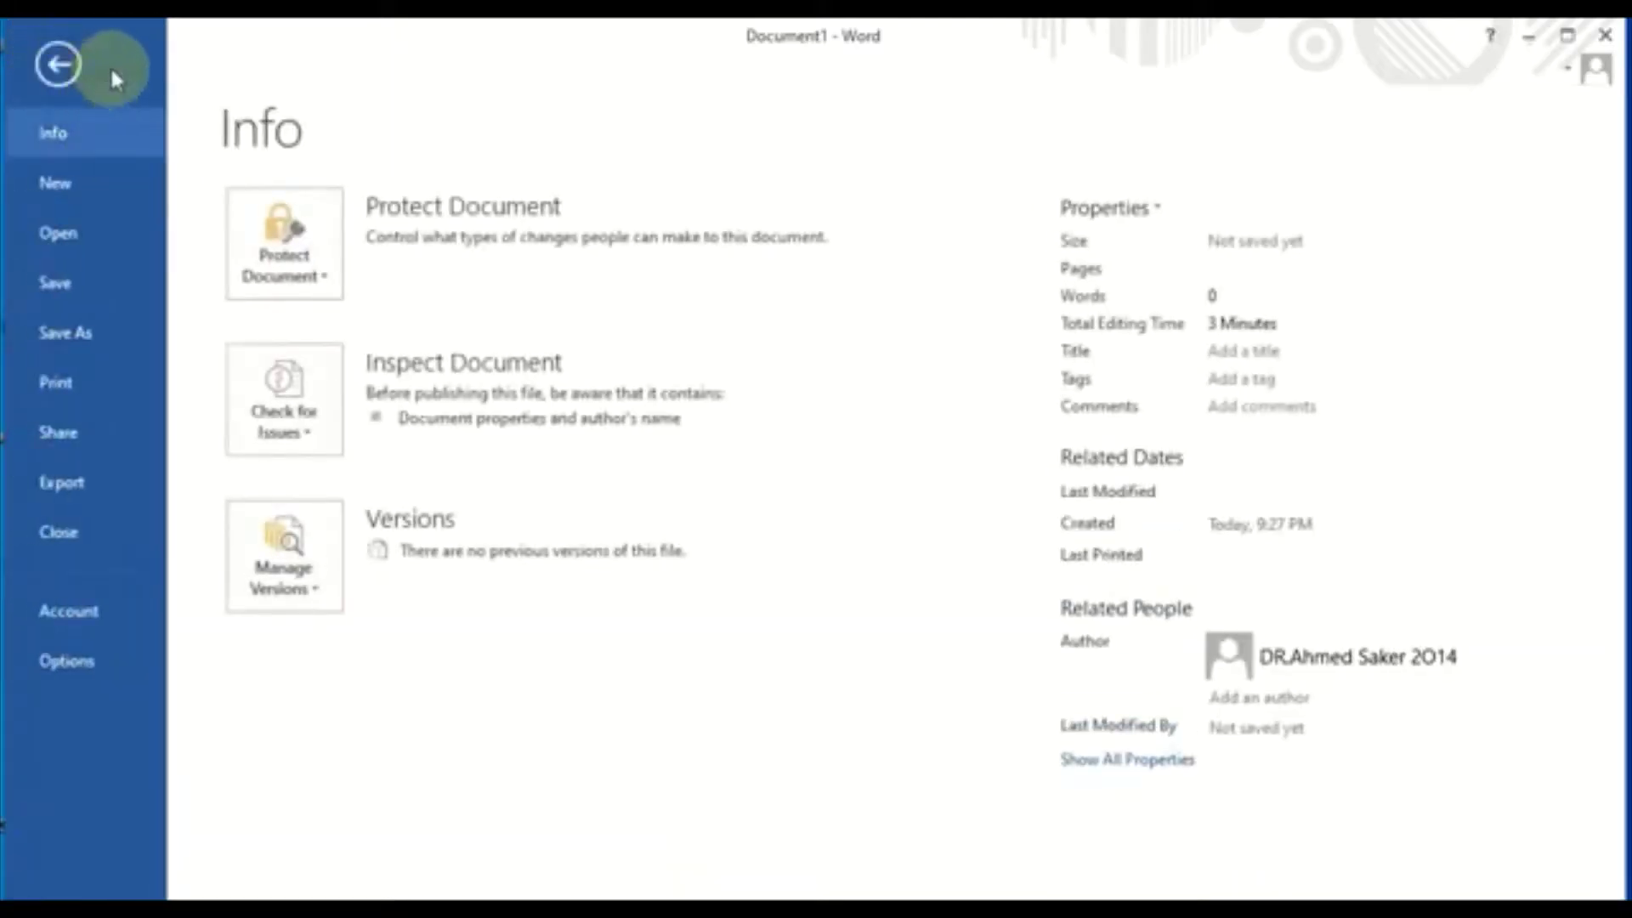
pyautogui.click(56, 65)
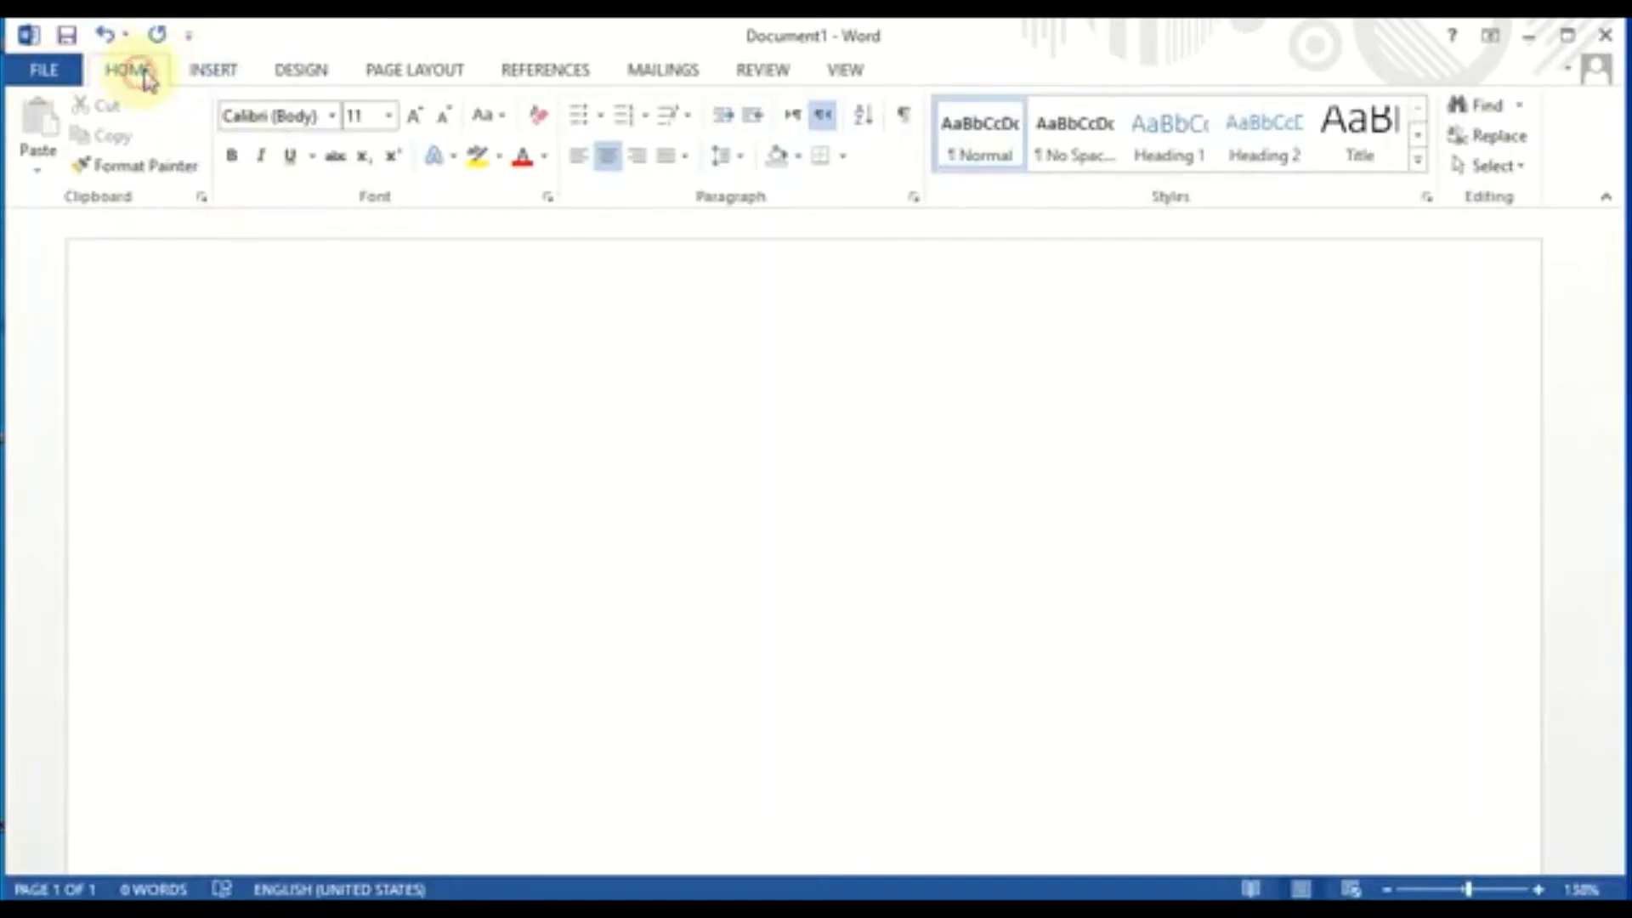
# Tour the ribbon tabs from Insert to View, then make the paragraph right-to-left on Home
pyautogui.click(212, 70)
pyautogui.click(306, 70)
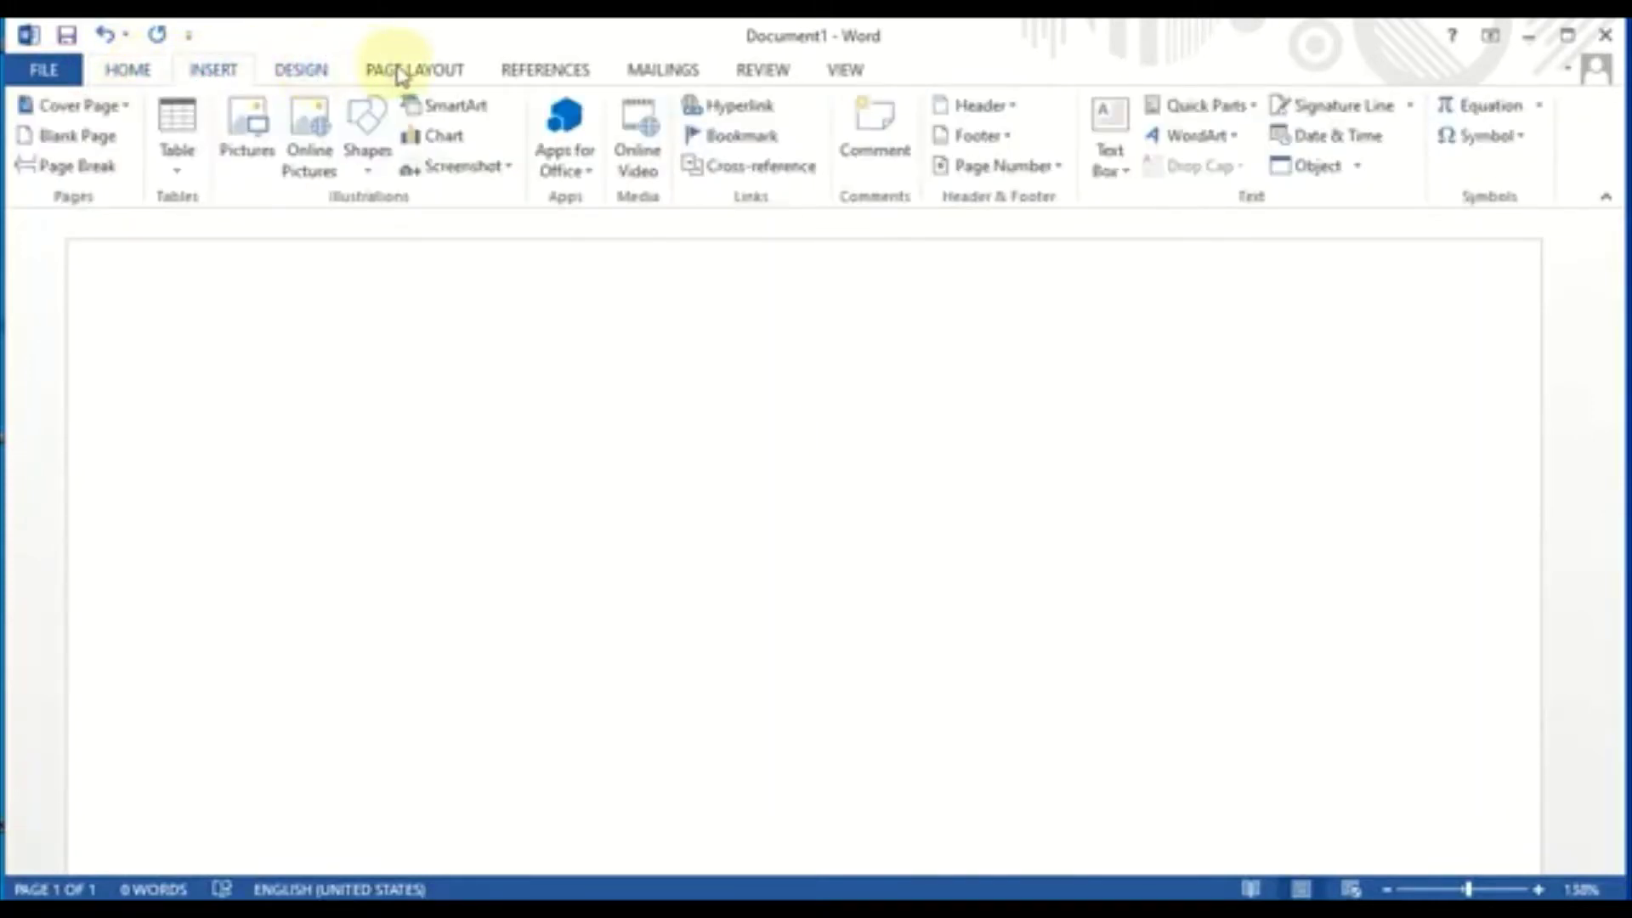
pyautogui.click(401, 69)
pyautogui.click(548, 69)
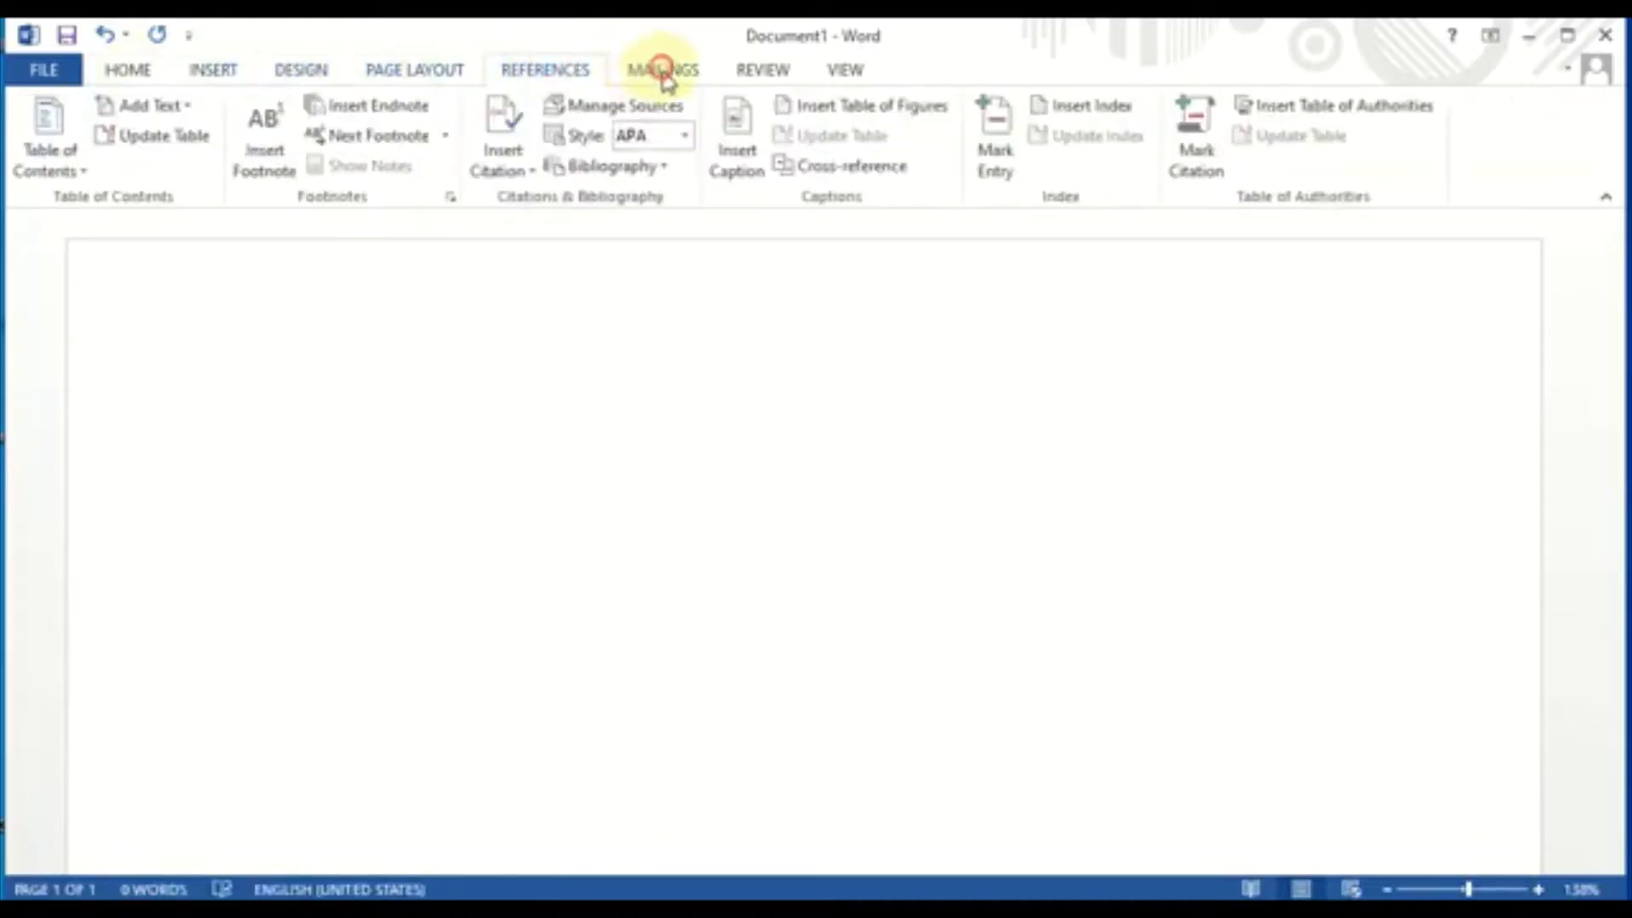
pyautogui.click(661, 70)
pyautogui.click(756, 72)
pyautogui.click(850, 70)
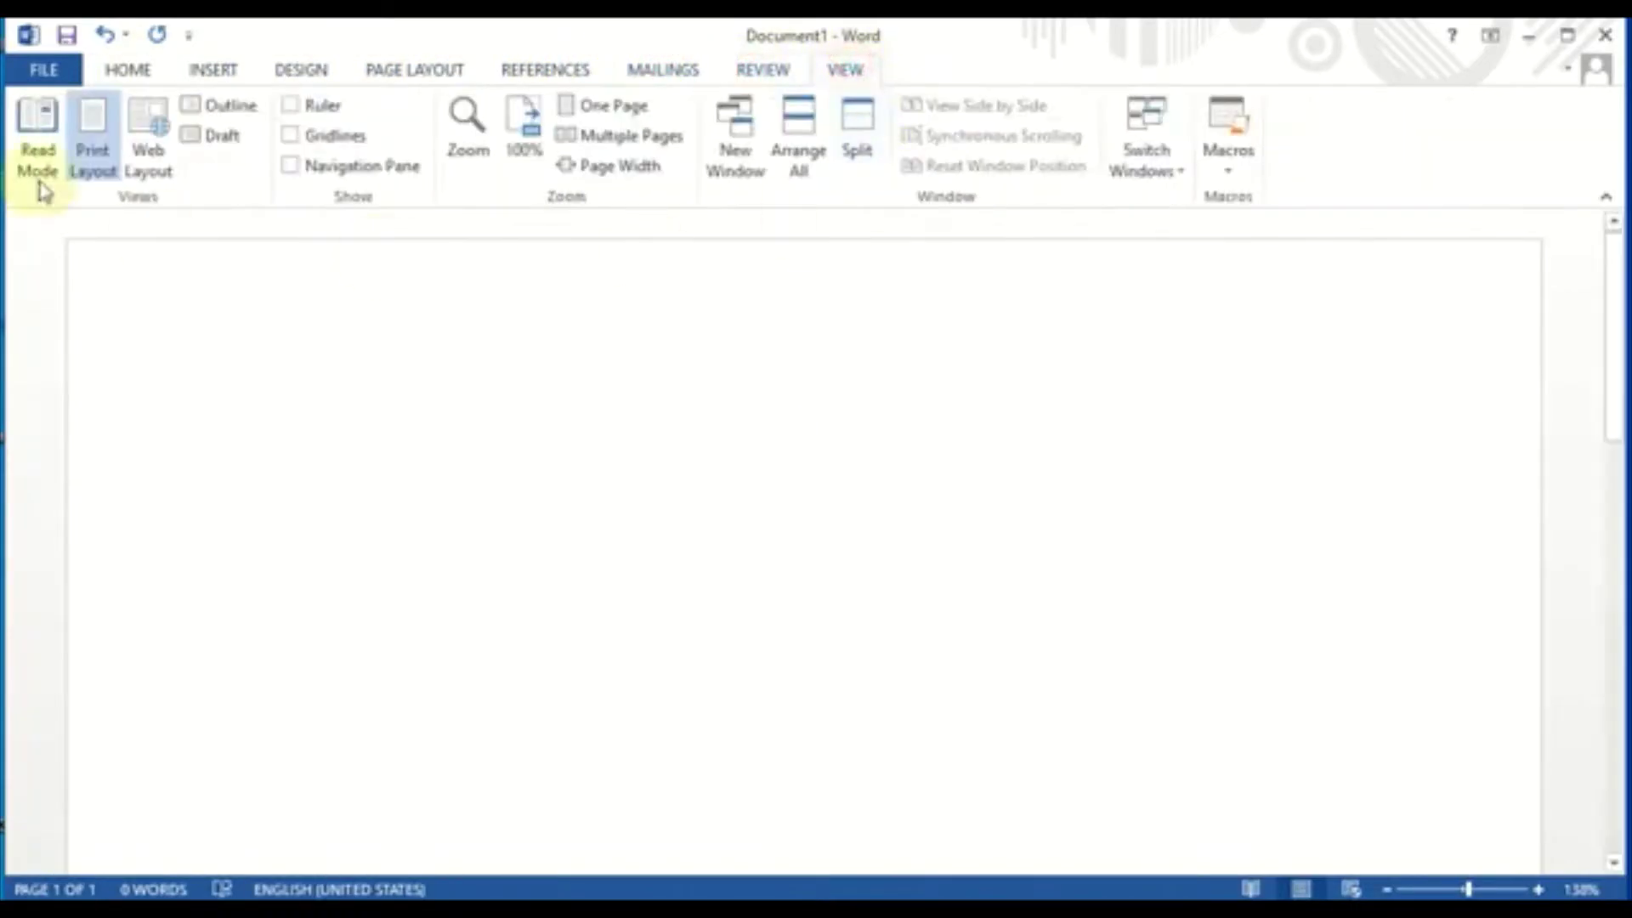
pyautogui.click(126, 68)
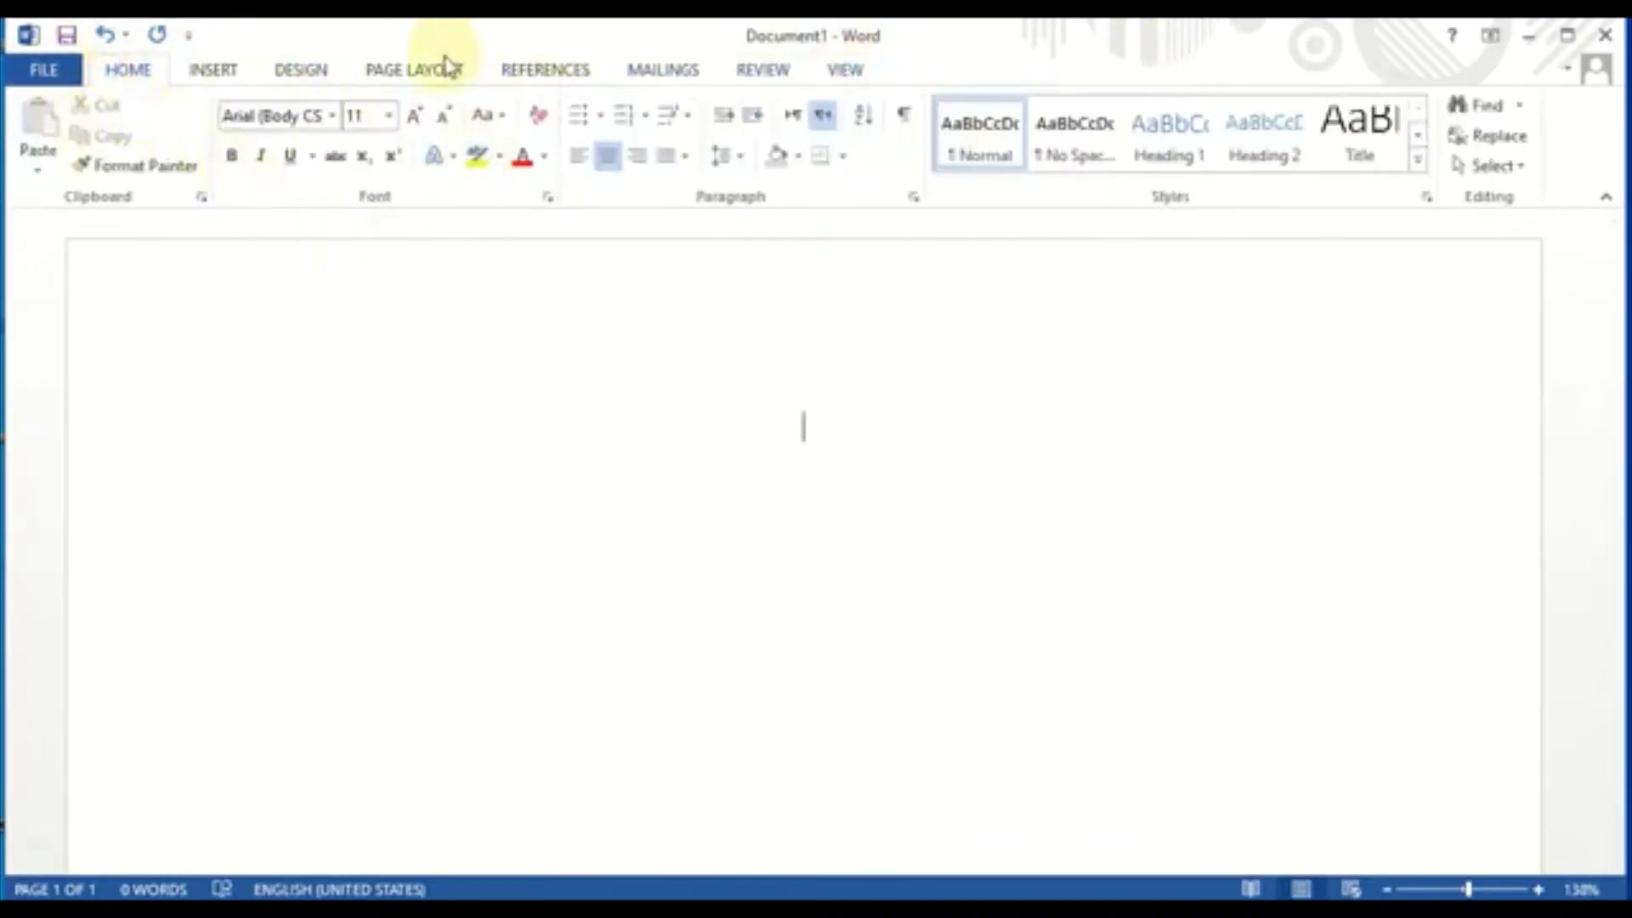
pyautogui.click(824, 117)
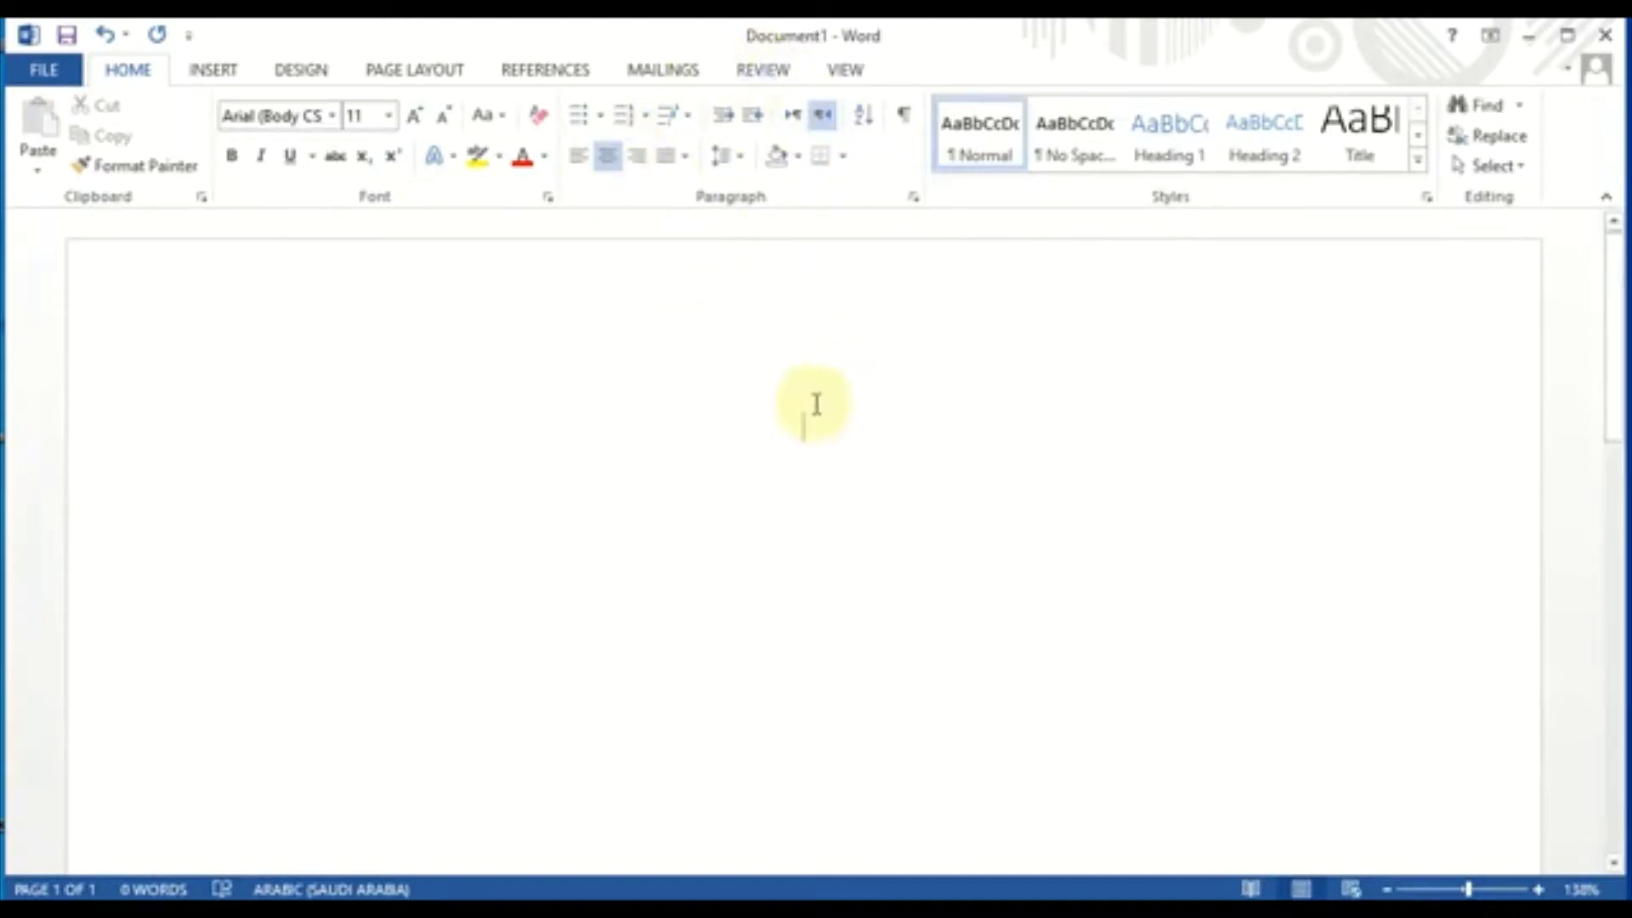
# Switch input to Central Kurdish with Alt+Shift and begin typing the heading 'خوای گەورە'
pyautogui.click(809, 415)
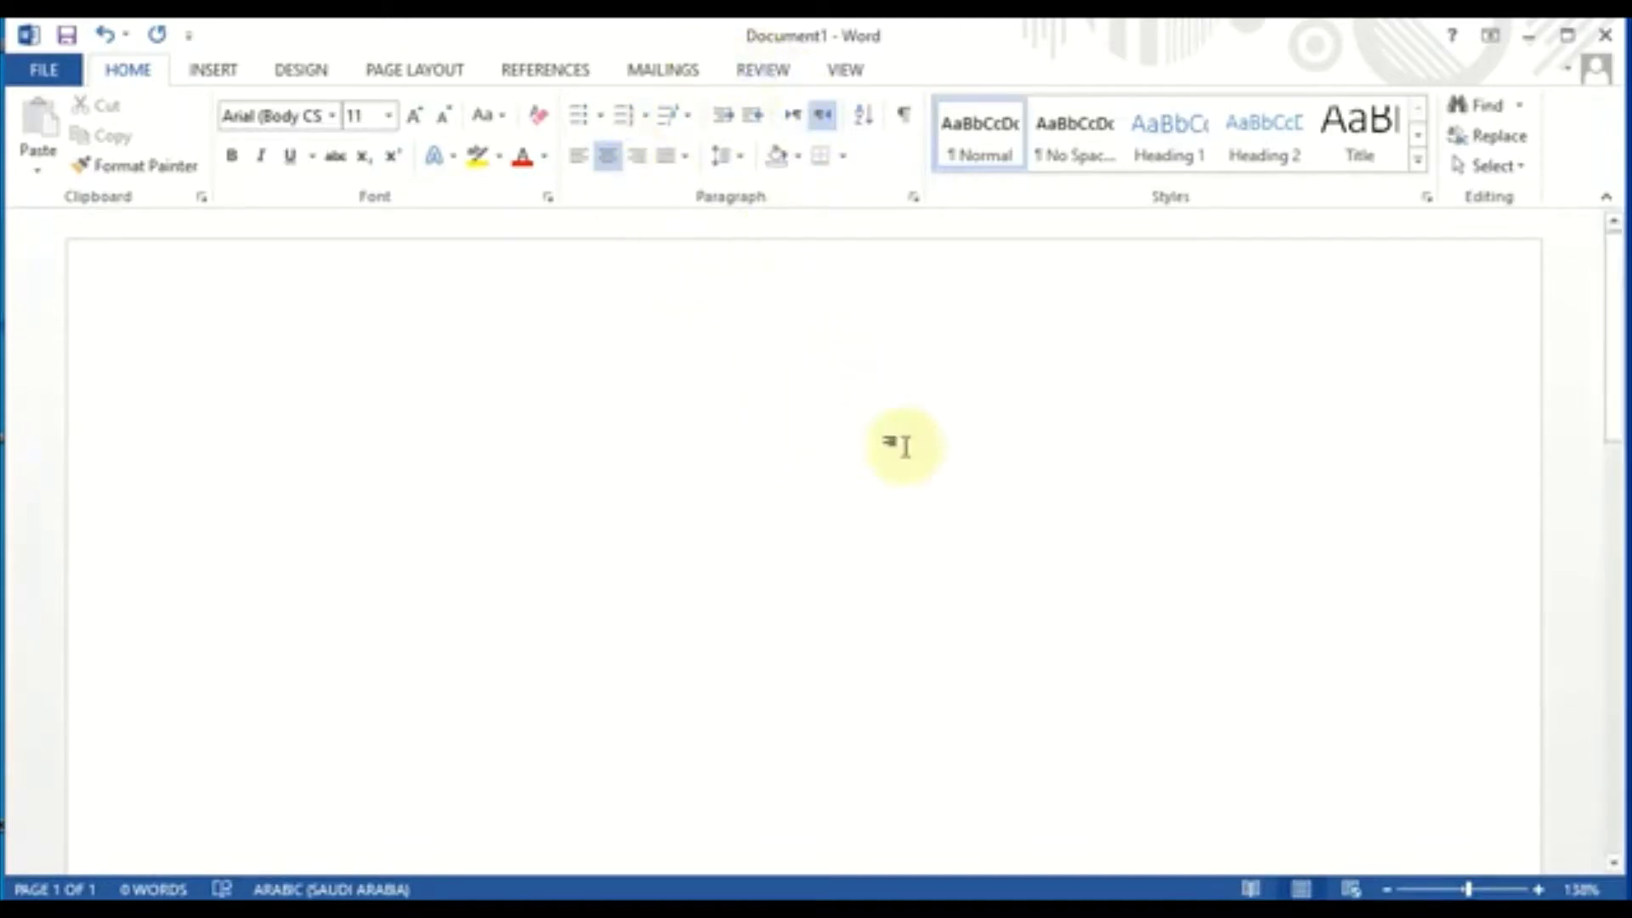
pyautogui.hotkey('alt', 'shift')
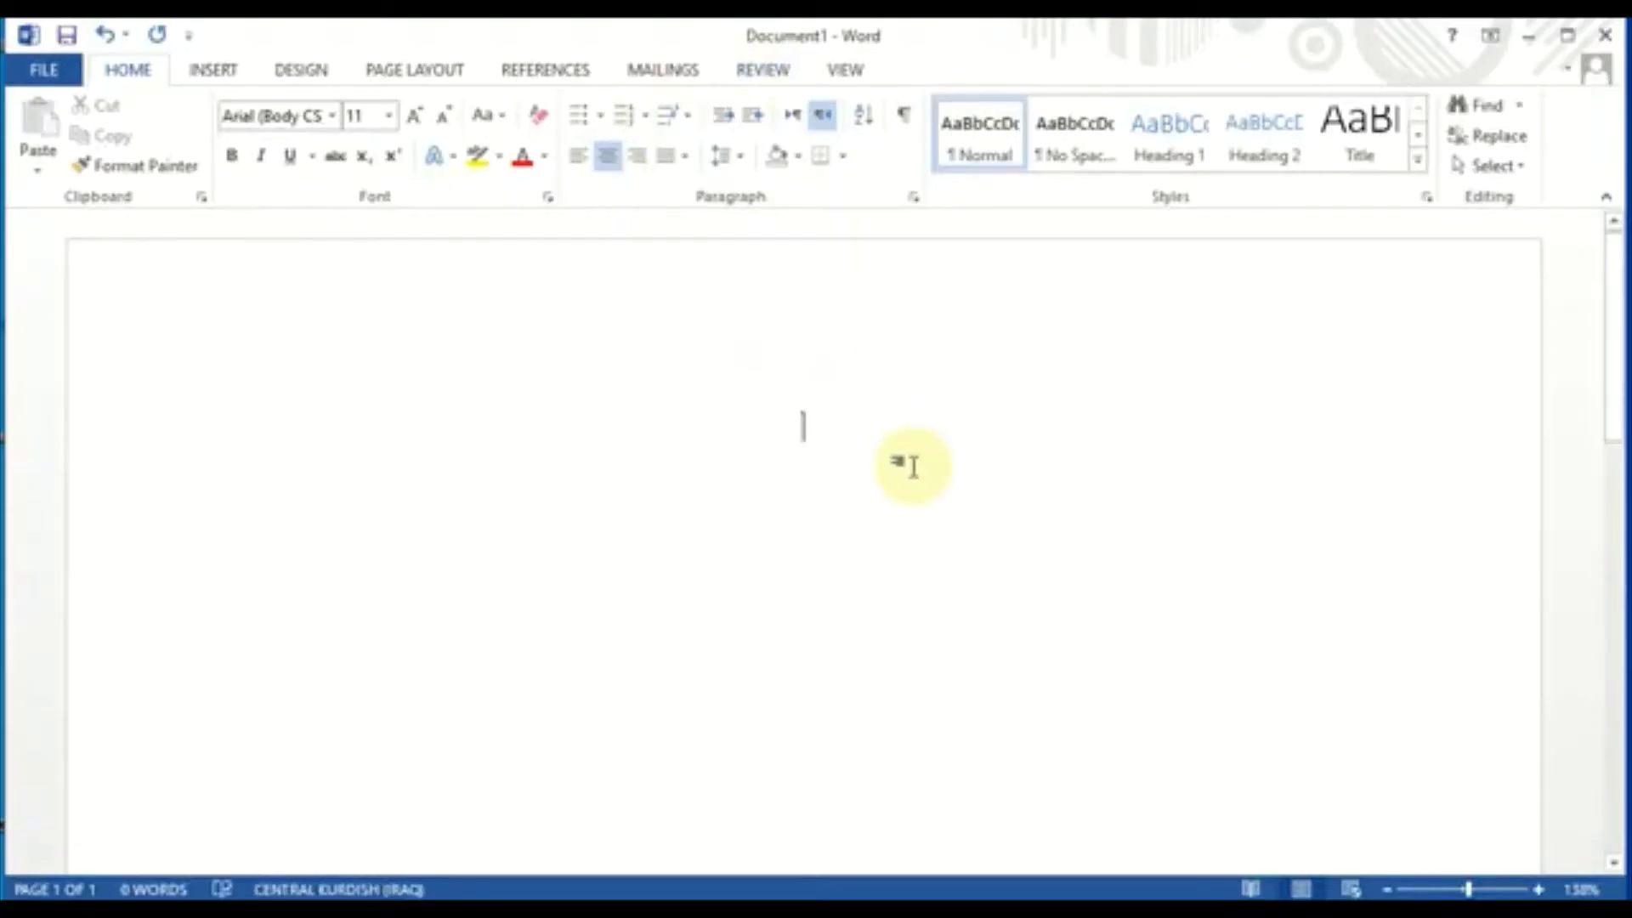
pyautogui.click(804, 431)
pyautogui.write('به ناوی')
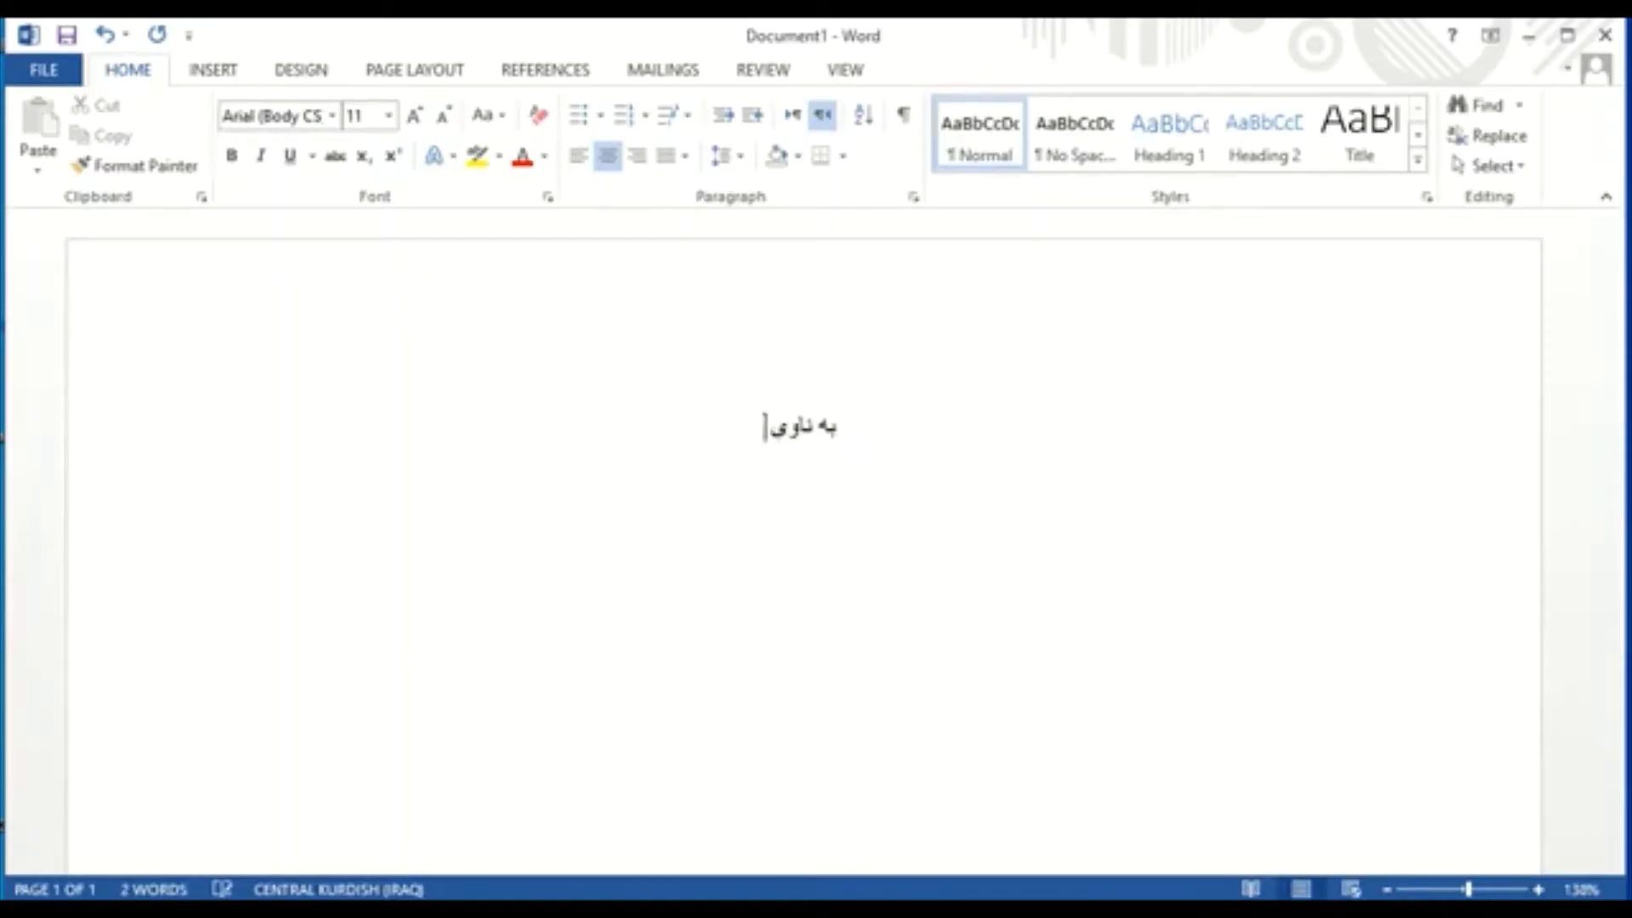
pyautogui.write('خوای')
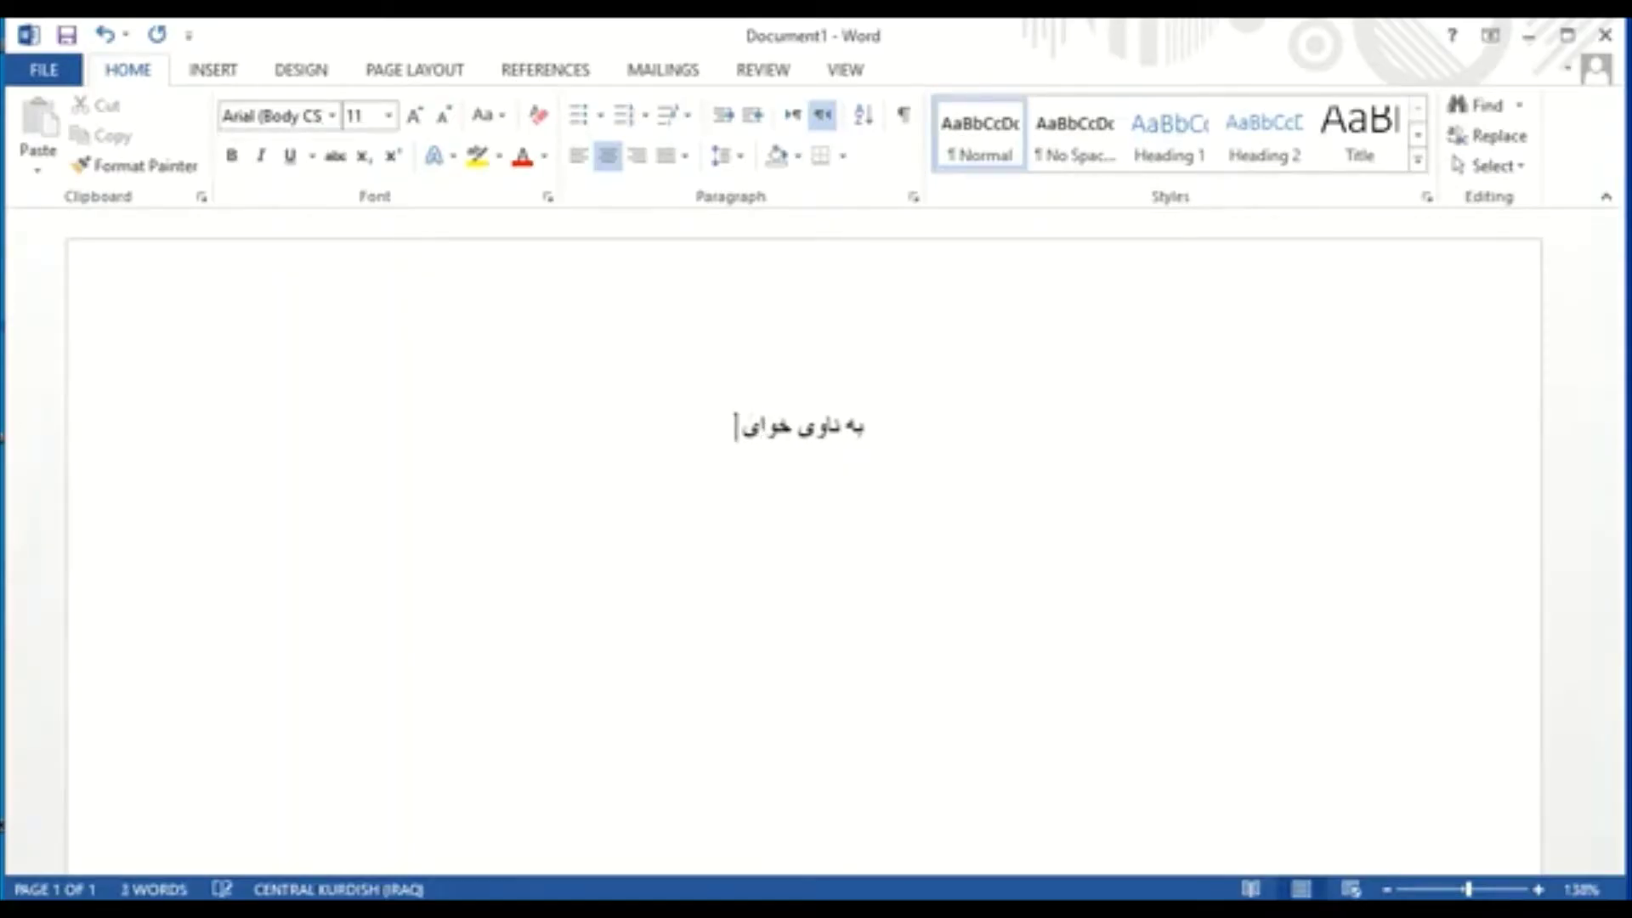
pyautogui.write(' گە')
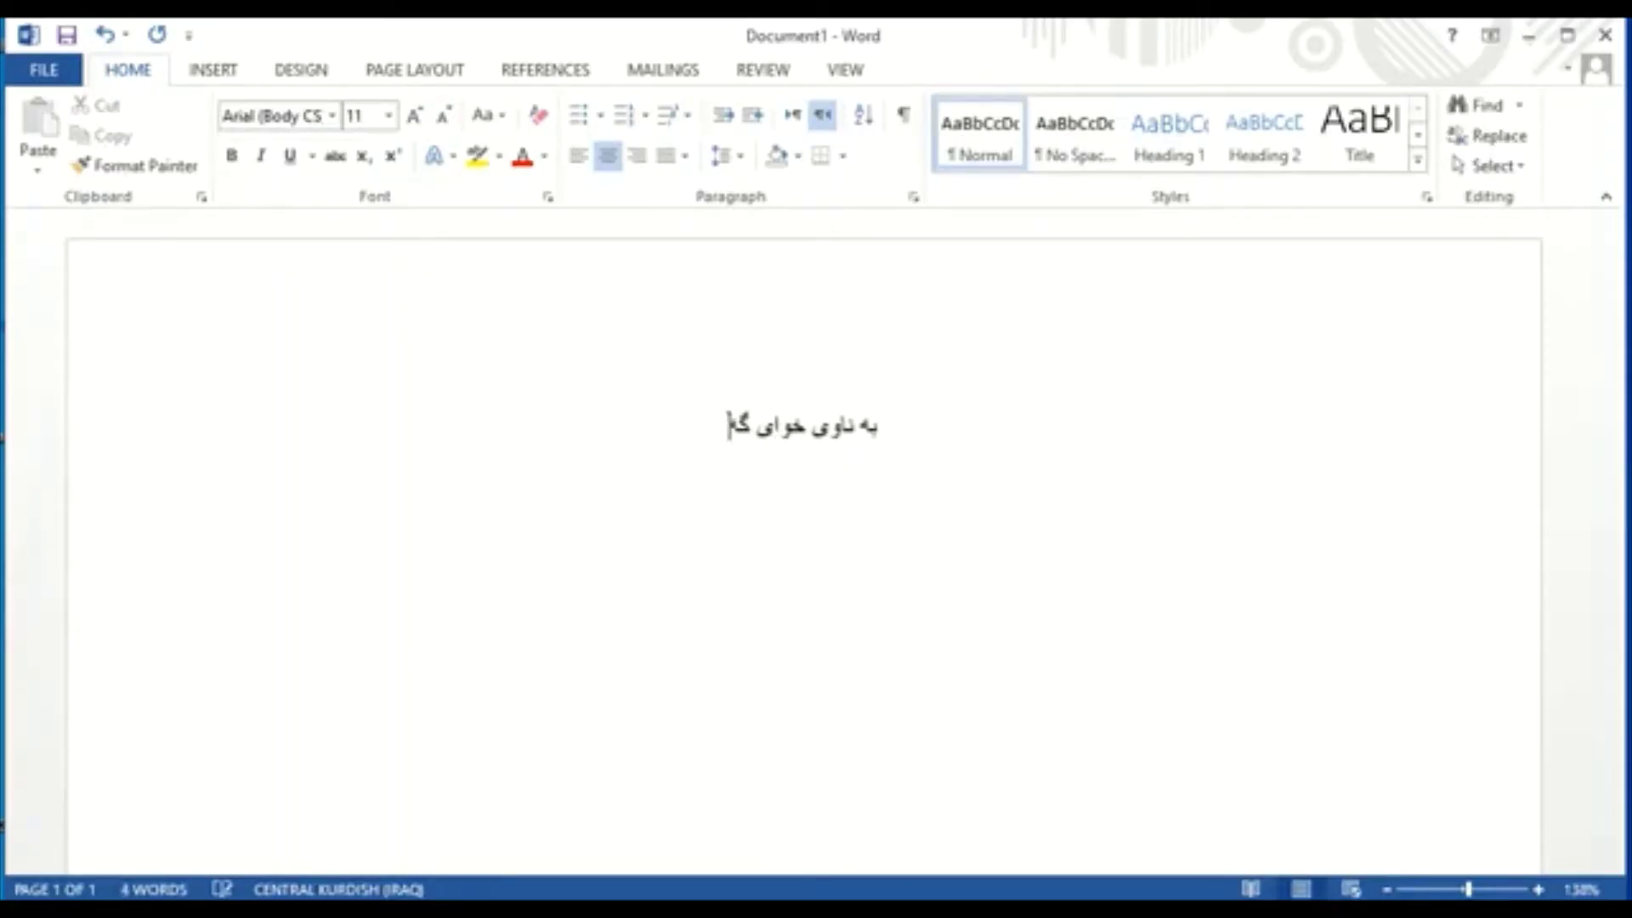
pyautogui.write('ورە')
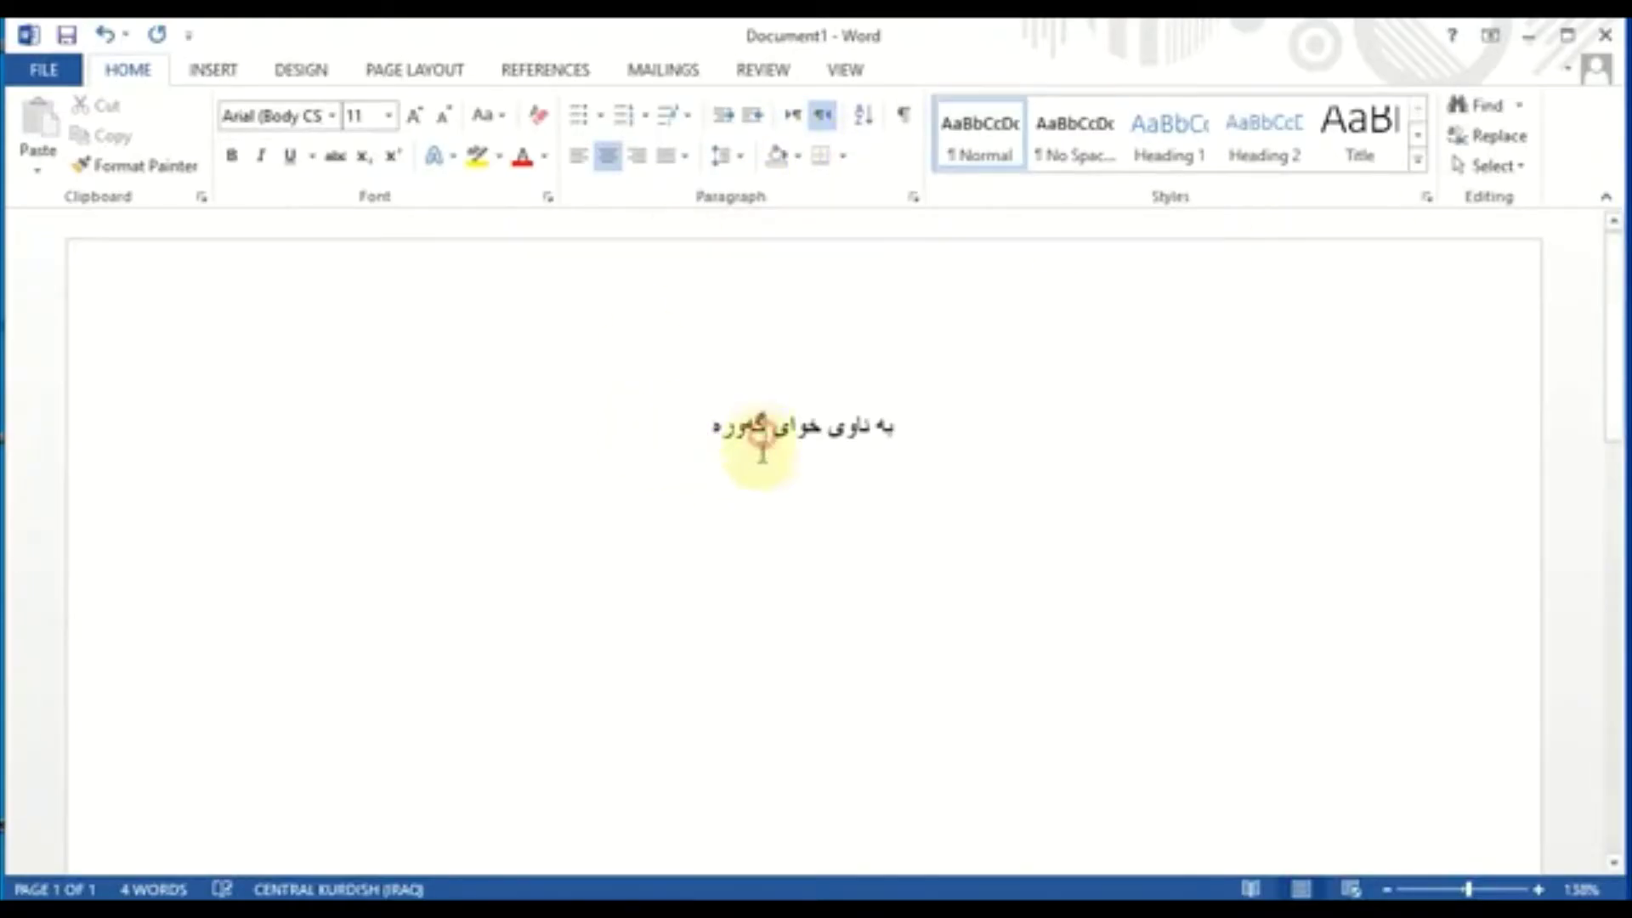
# Practise placing the caret and drag-selecting words within the heading 'به ناوی خوای گەورە'
pyautogui.click(785, 425)
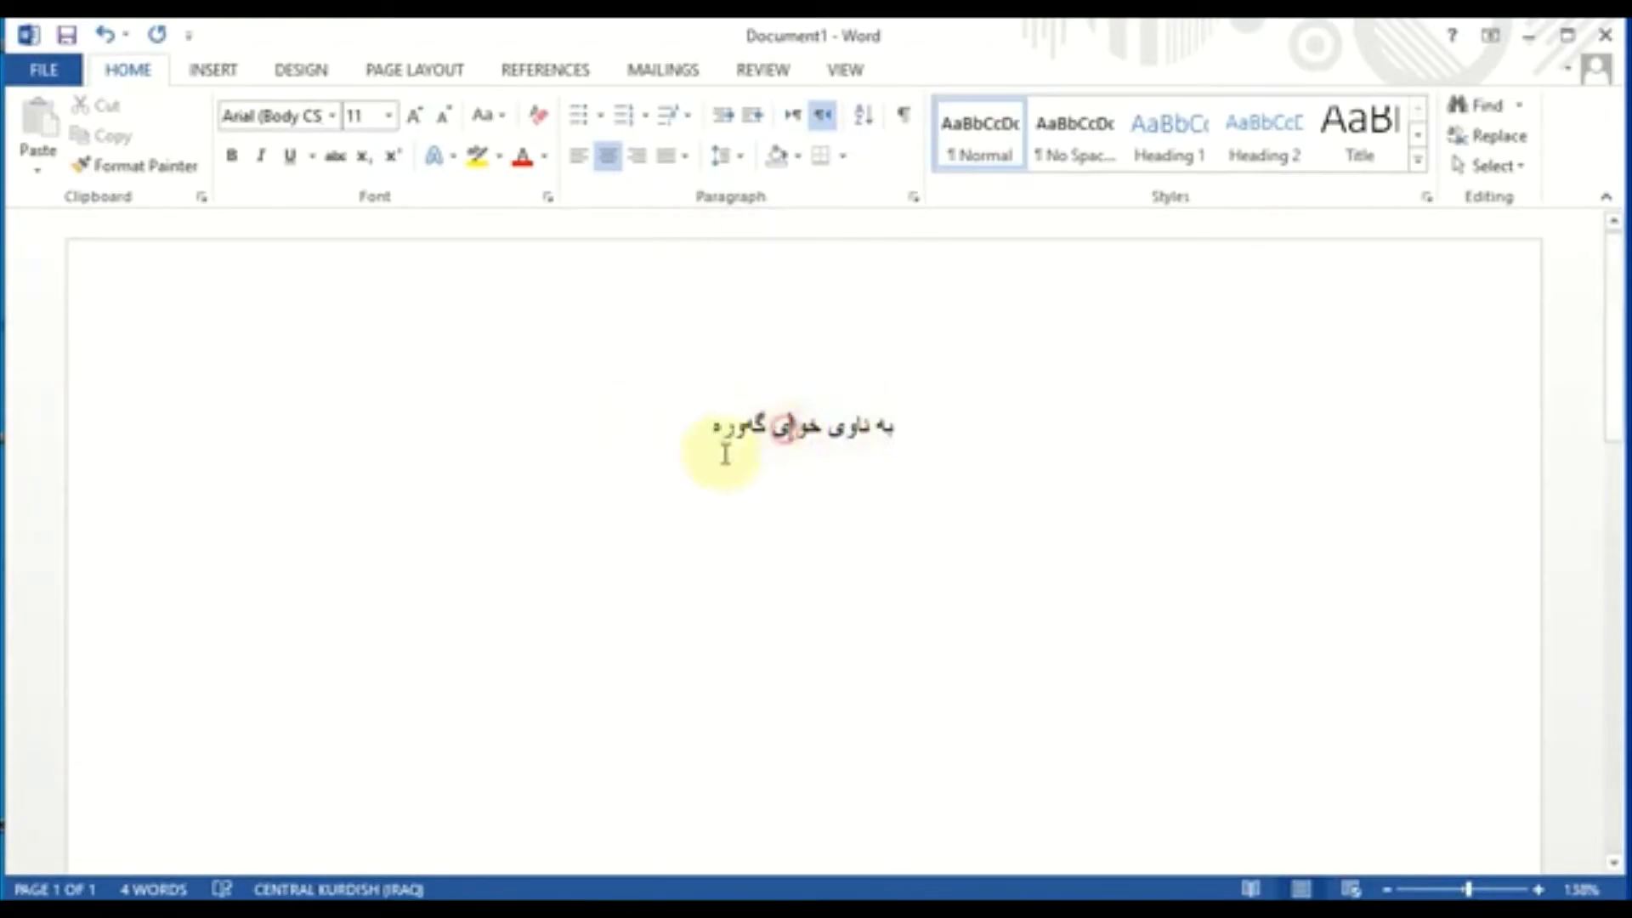
pyautogui.click(861, 432)
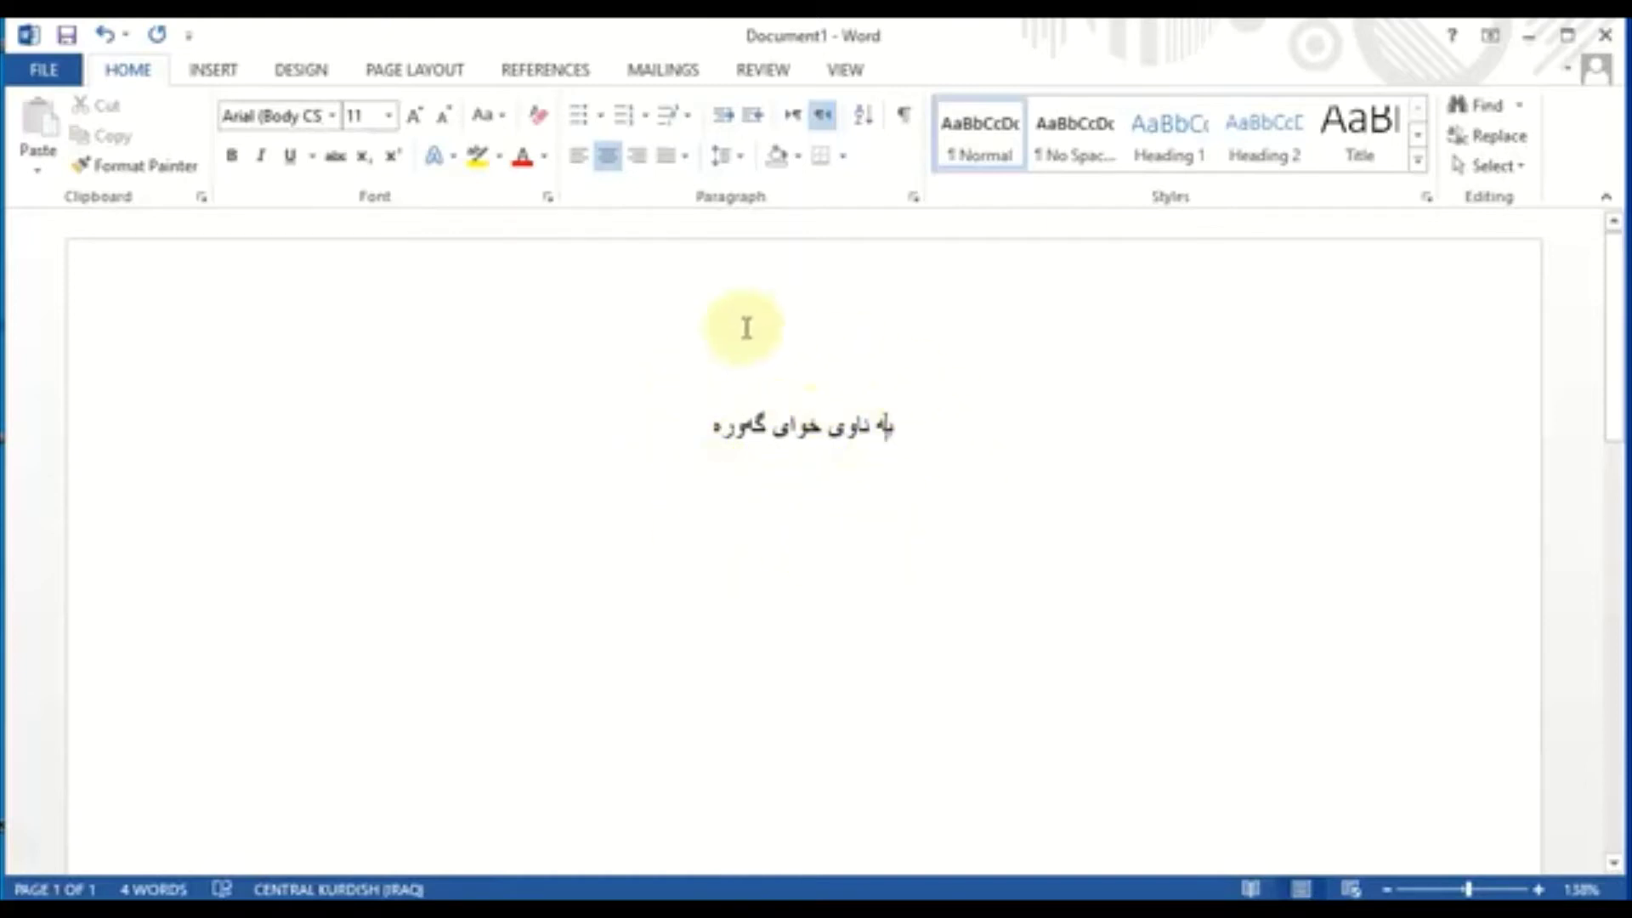
pyautogui.moveTo(915, 425); pyautogui.dragTo(693, 429)
pyautogui.click(728, 491)
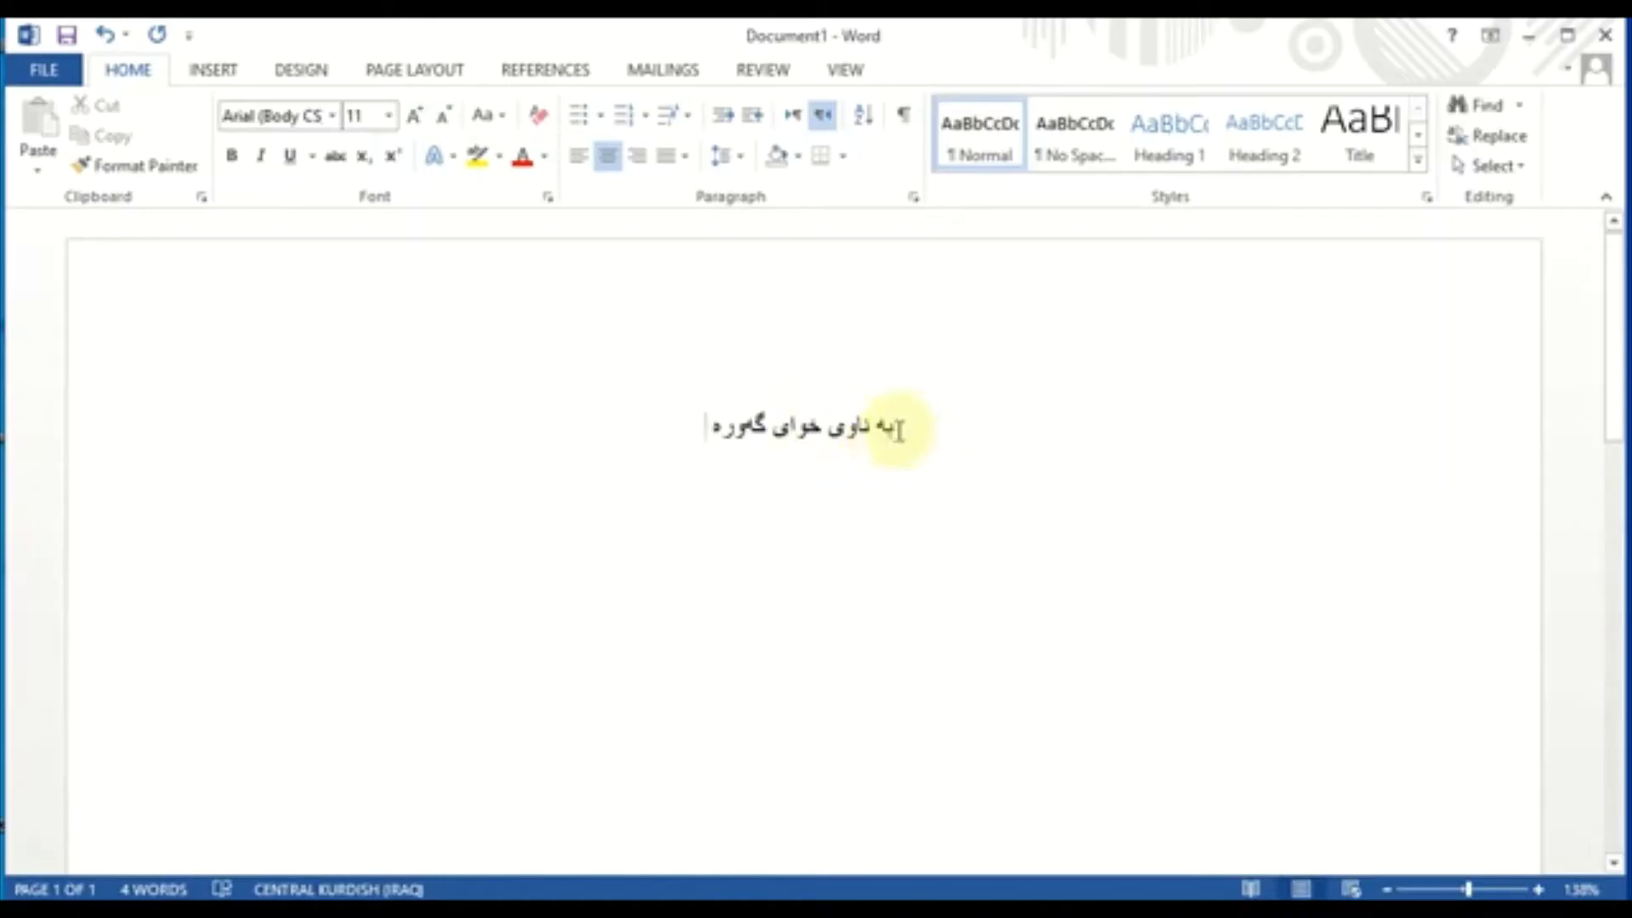
pyautogui.click(908, 429)
pyautogui.moveTo(907, 434); pyautogui.dragTo(739, 429)
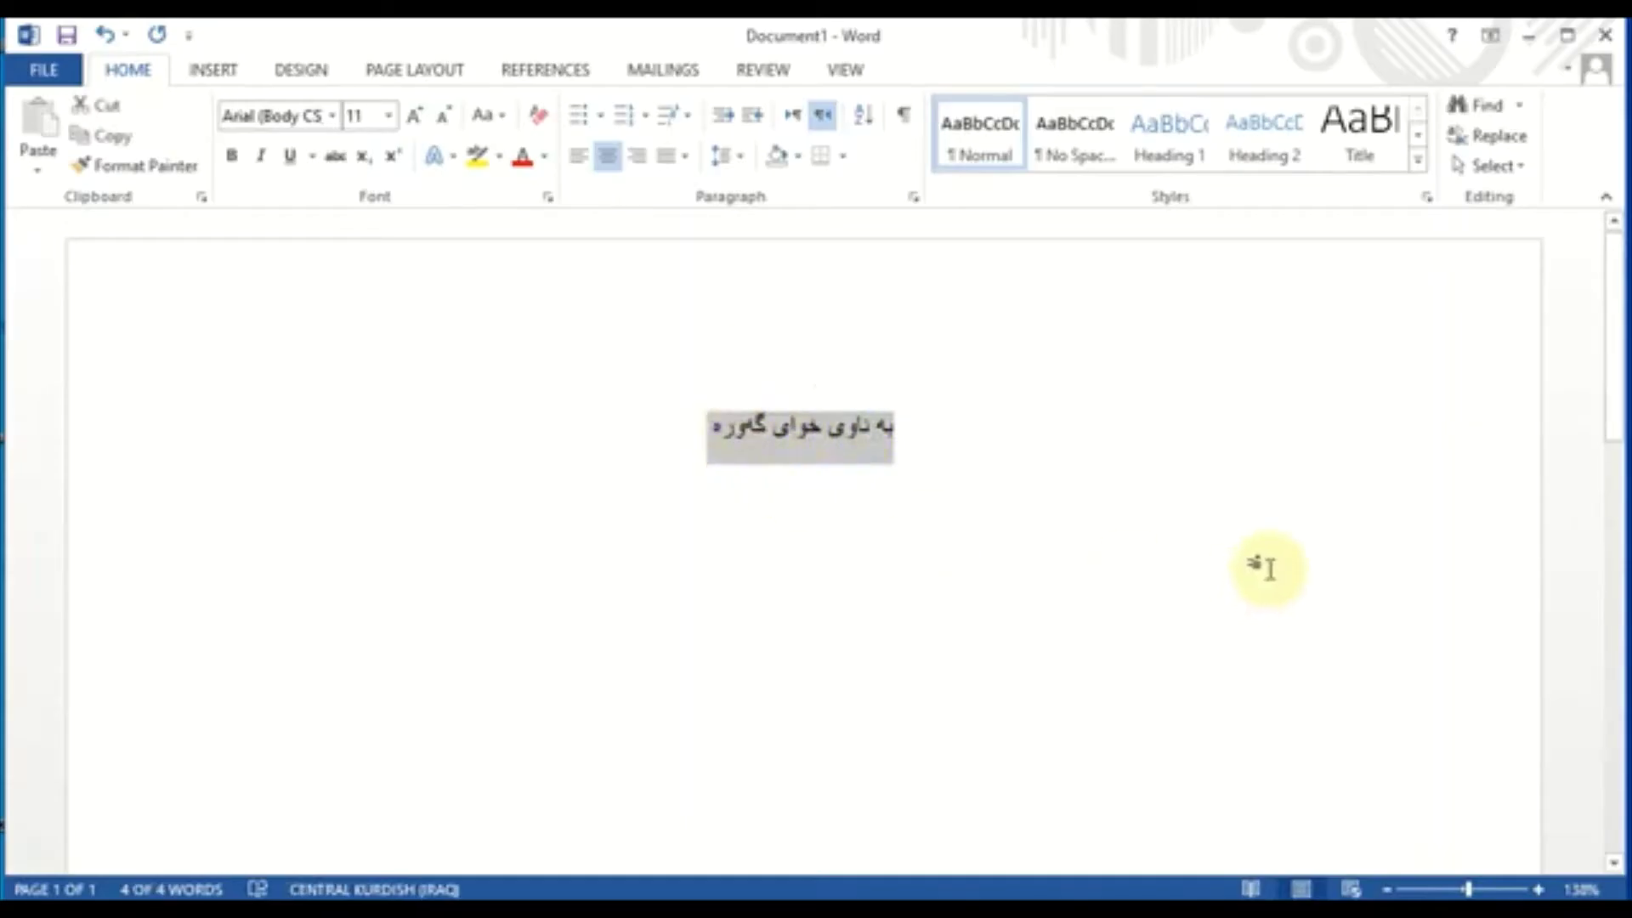
pyautogui.click(888, 443)
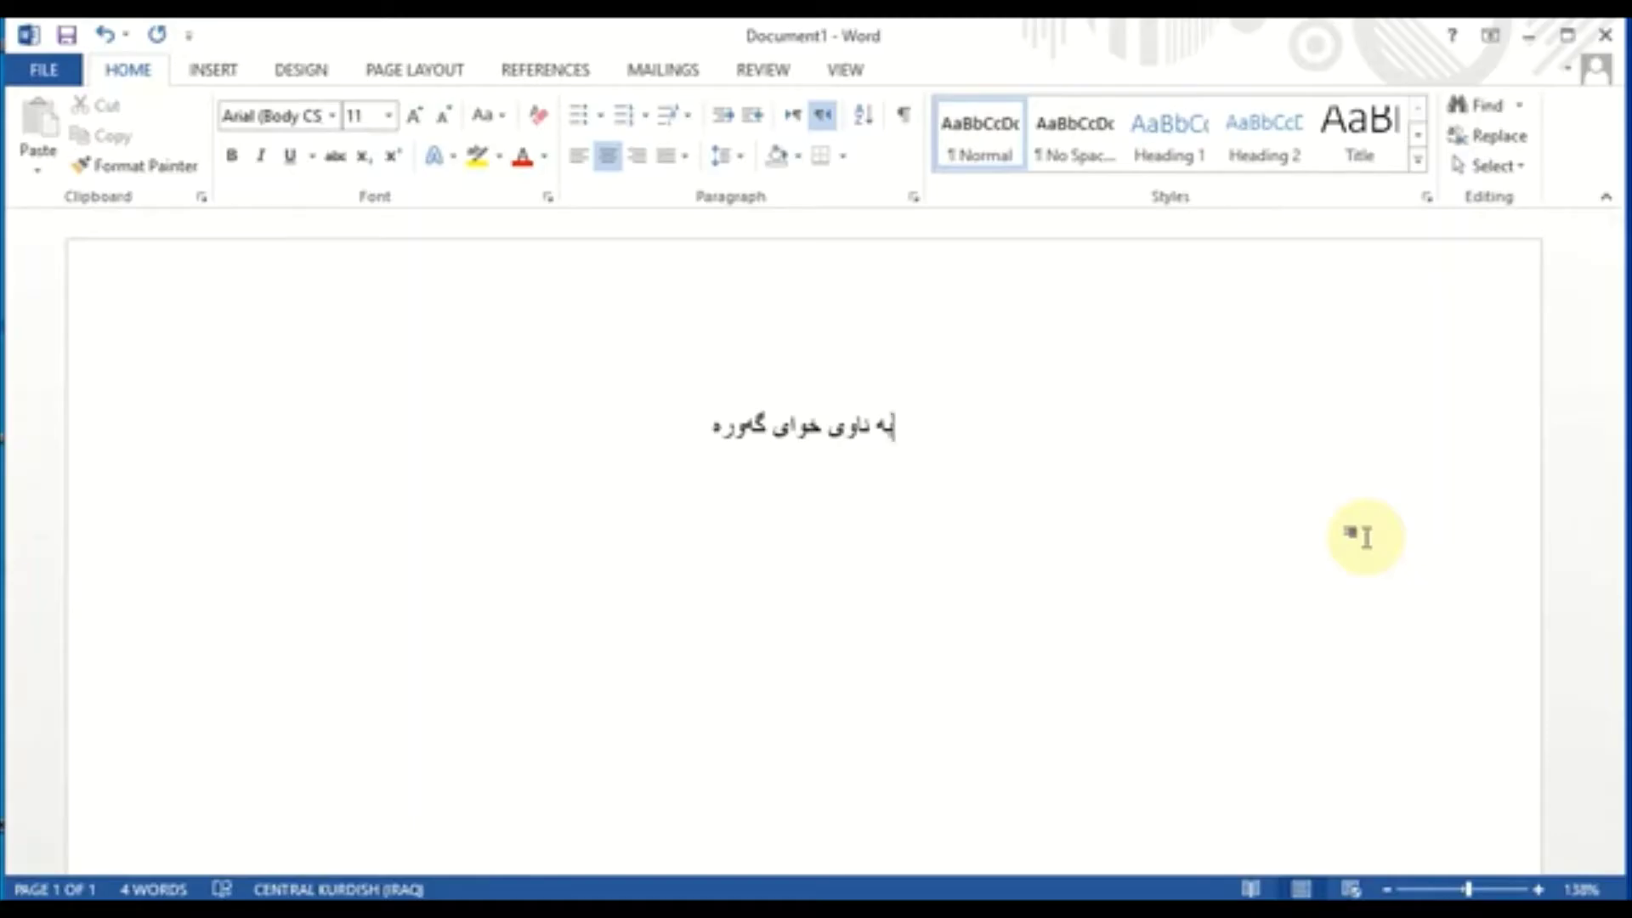
# Extend a Shift+Left selection across the heading 'به ناوی خوای گەورە'
pyautogui.hotkey('shift', 'Left')
pyautogui.hotkey('shift', 'Left')
pyautogui.hotkey('shift', 'Left')
pyautogui.hotkey('shift', 'Left')
pyautogui.hotkey('shift', 'Left')
pyautogui.hotkey('shift', 'Left')
pyautogui.hotkey('shift', 'Left')
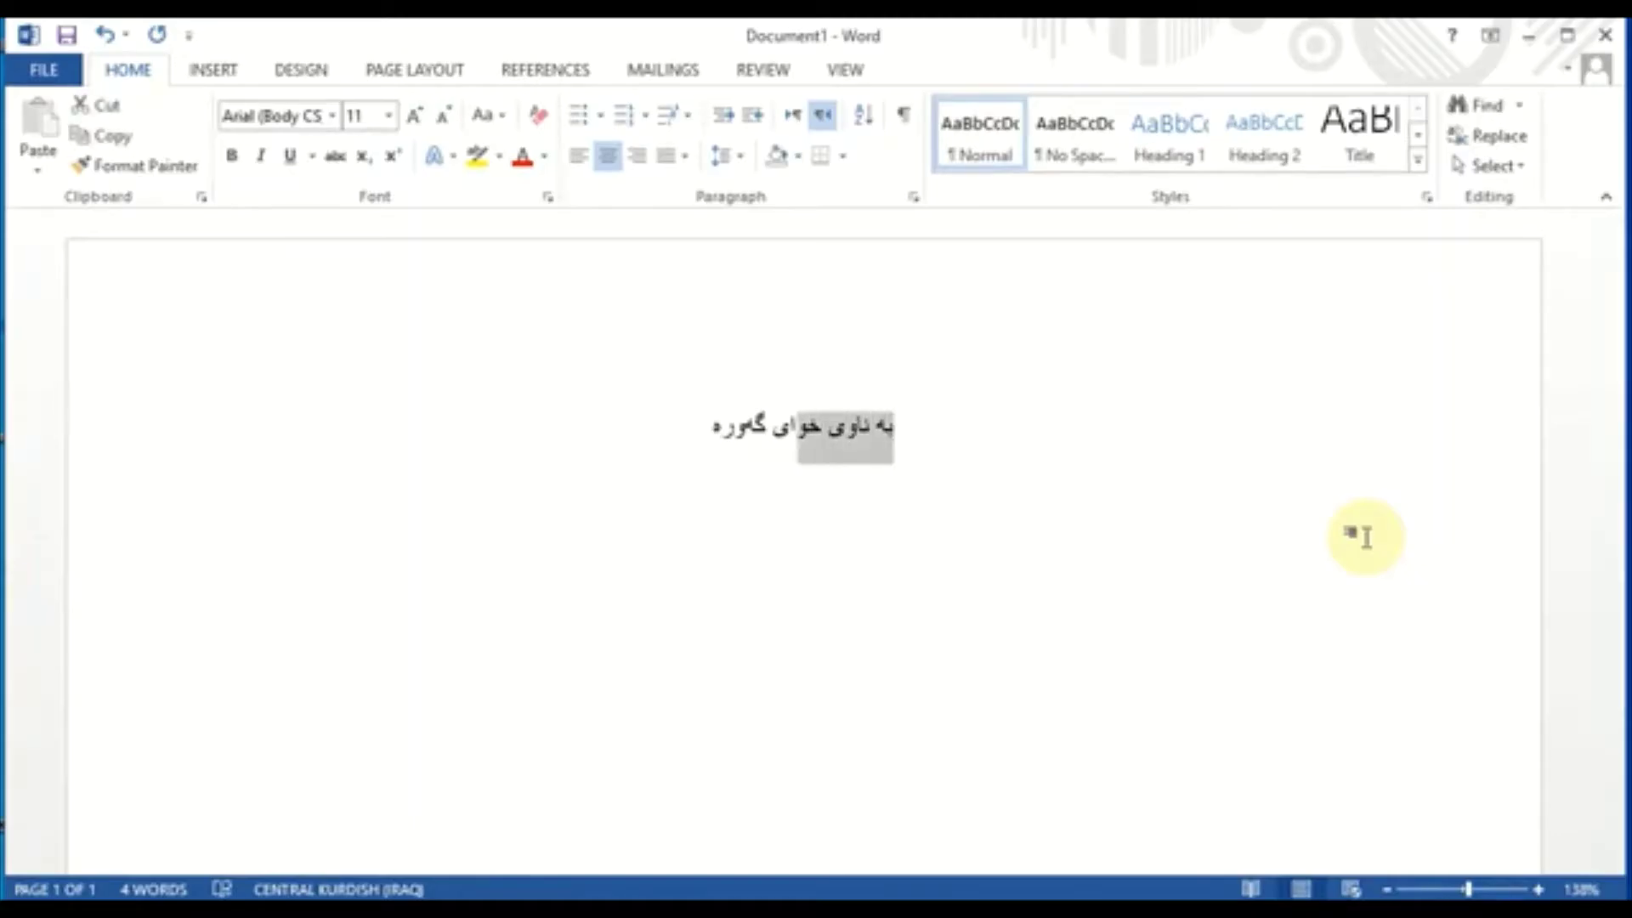
pyautogui.hotkey('shift', 'Left')
pyautogui.hotkey('shift', 'Left')
pyautogui.hotkey('shift', 'Left')
pyautogui.hotkey('shift', 'Left')
pyautogui.hotkey('shift', 'Left')
pyautogui.hotkey('shift', 'Left')
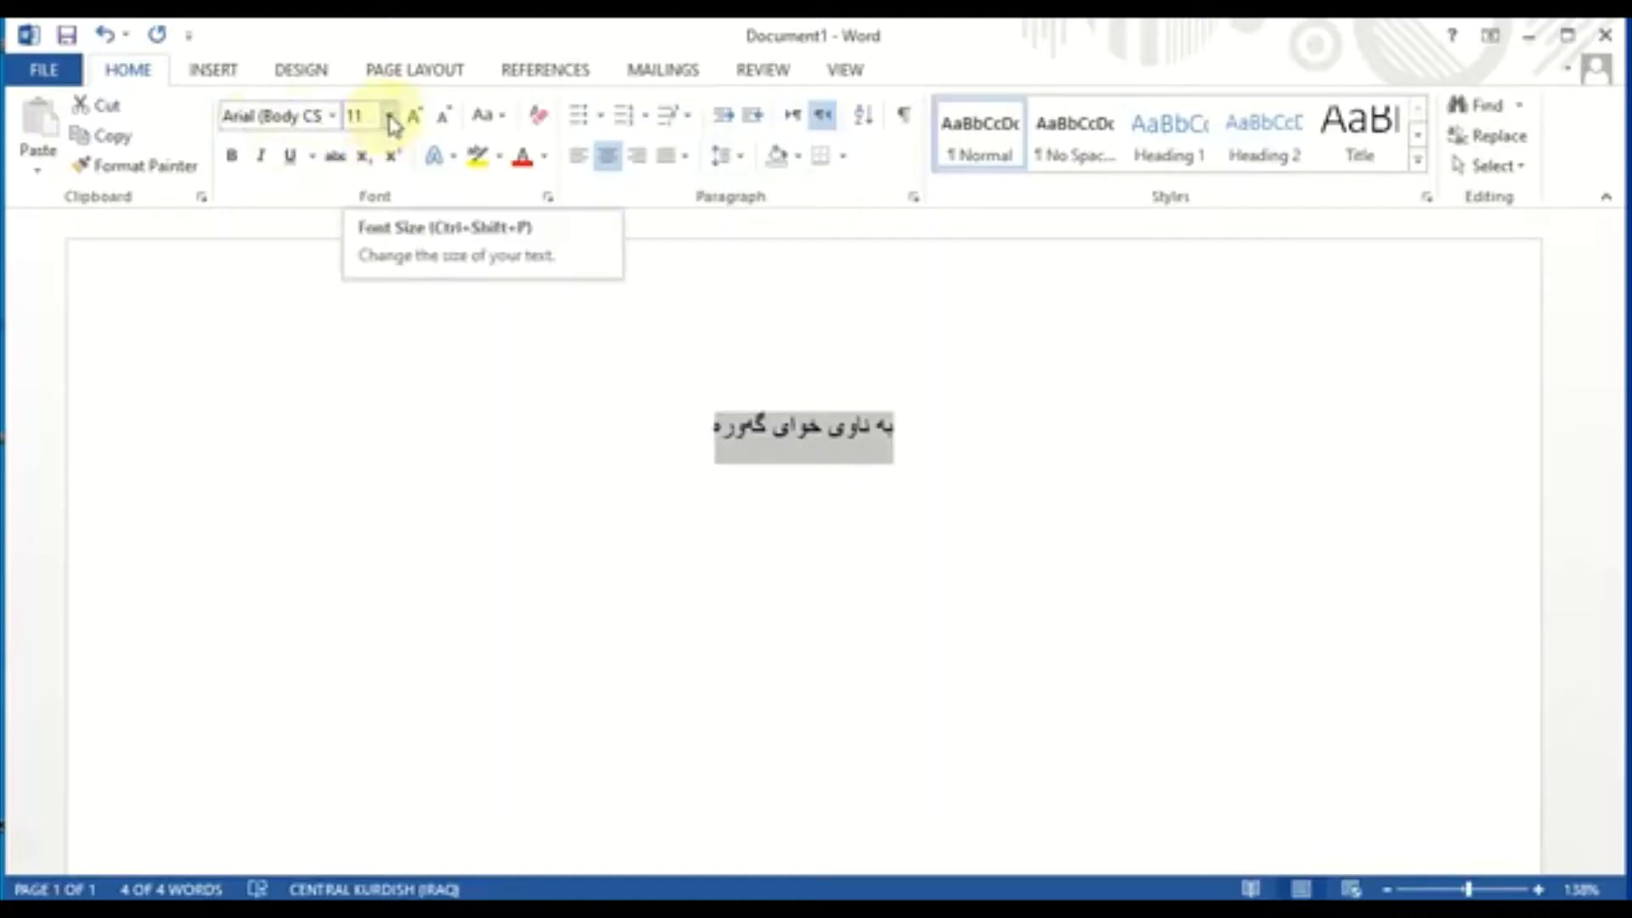
# Set the heading to 18 point and scroll the font list in search of Unikurd Naske
pyautogui.click(389, 114)
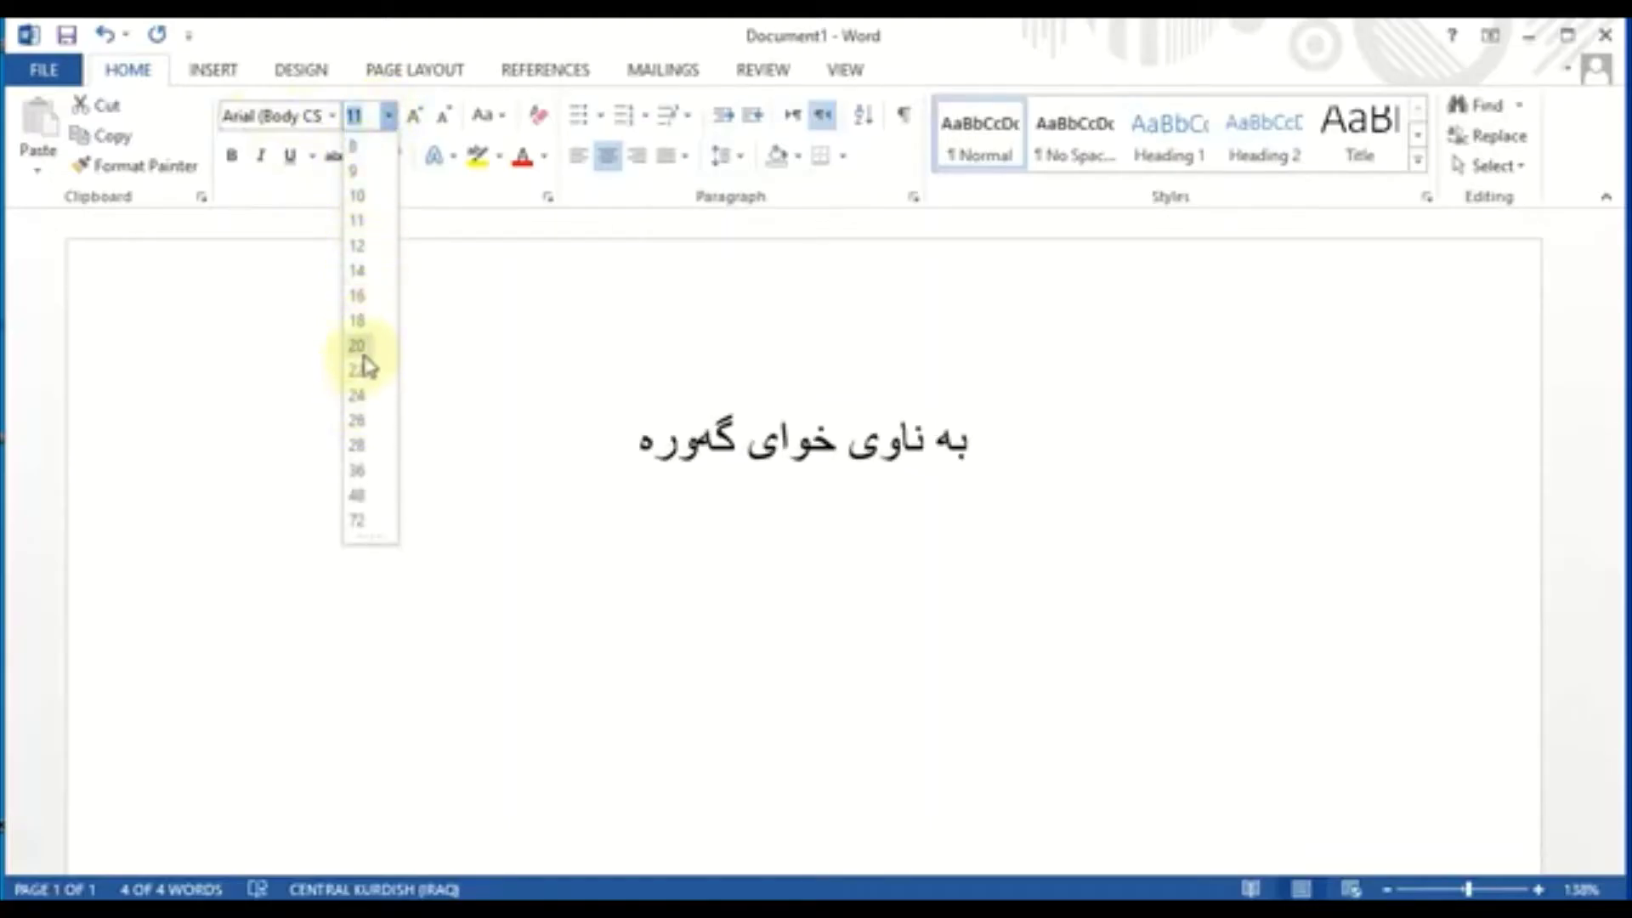
pyautogui.click(358, 321)
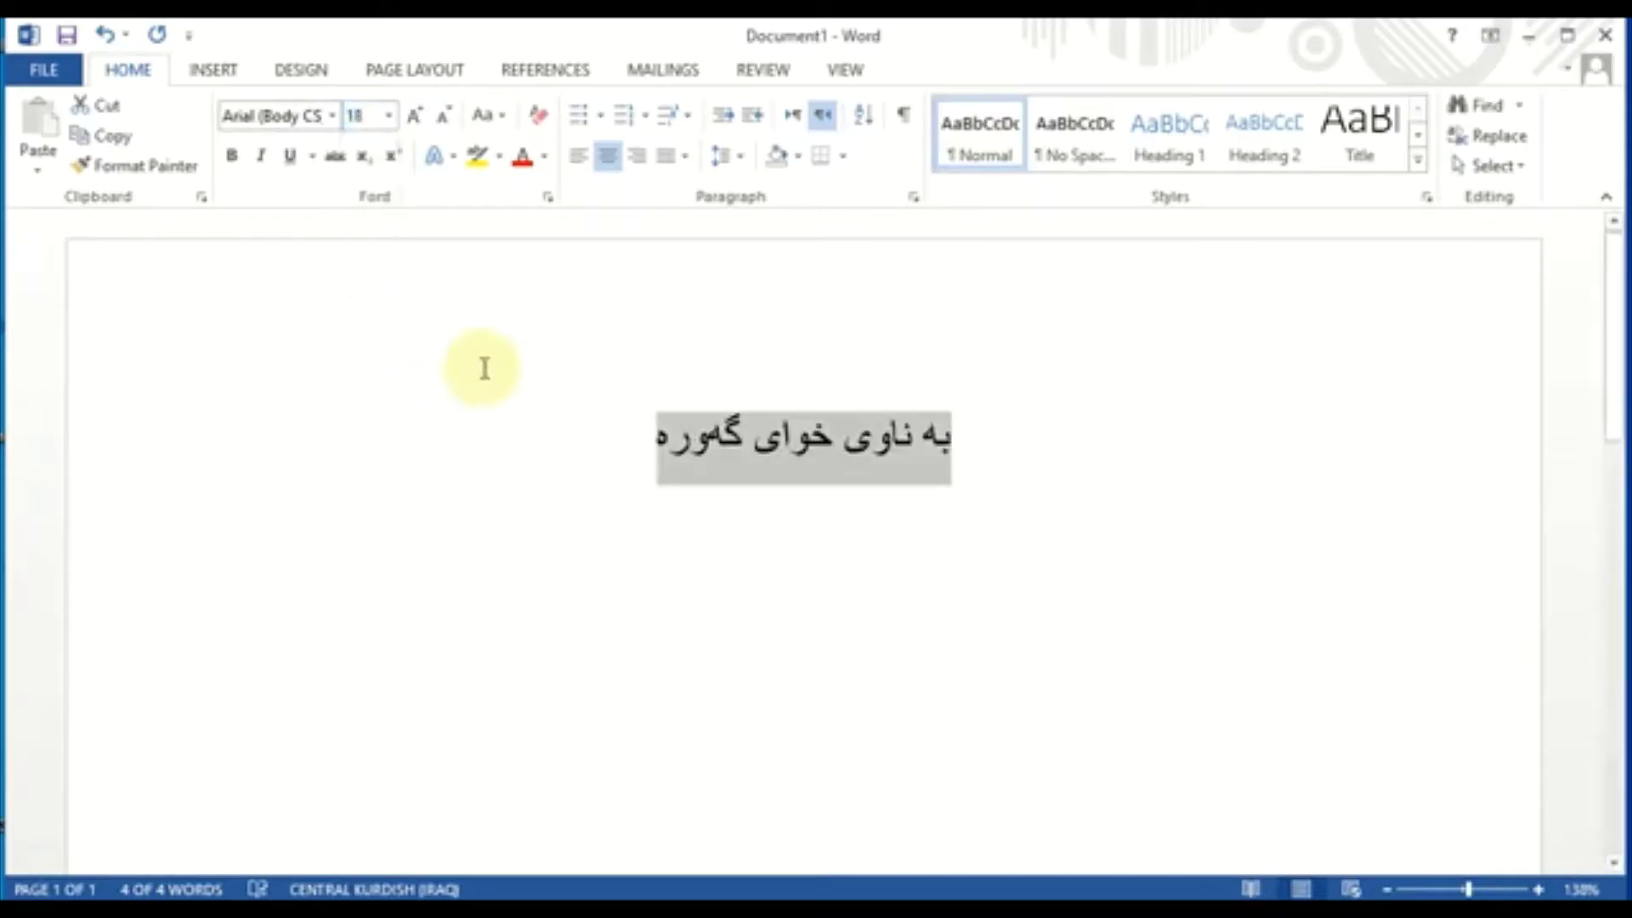
pyautogui.click(332, 117)
pyautogui.scroll(-1, 348, 533)
pyautogui.scroll(-1, 354, 531)
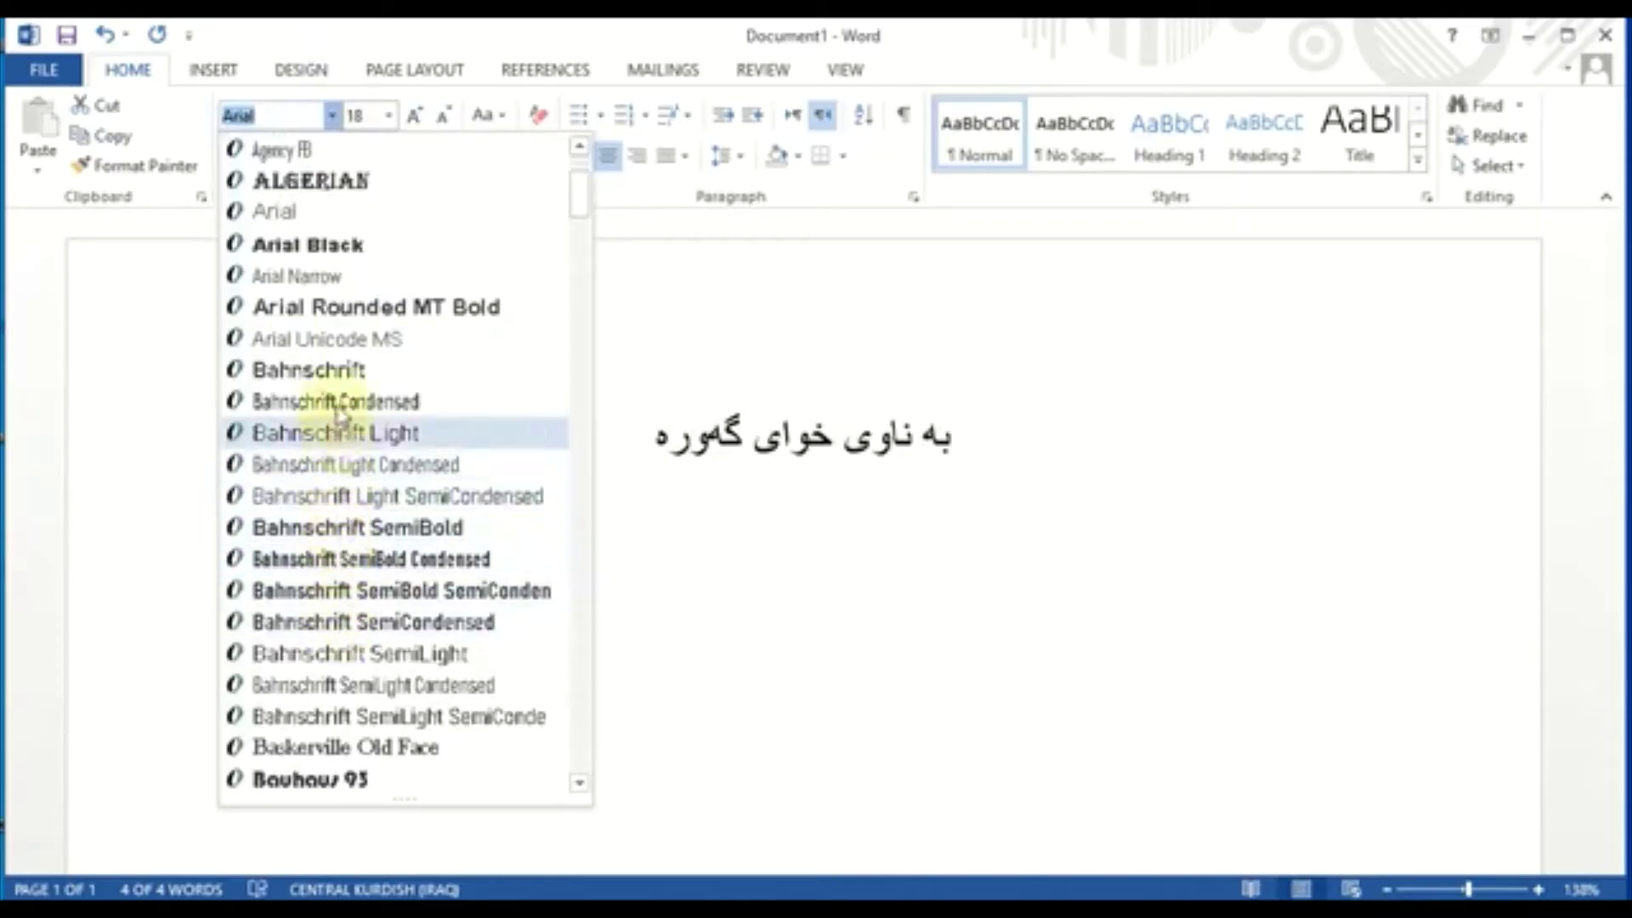
pyautogui.scroll(-3, 293, 492)
pyautogui.scroll(-9, 292, 491)
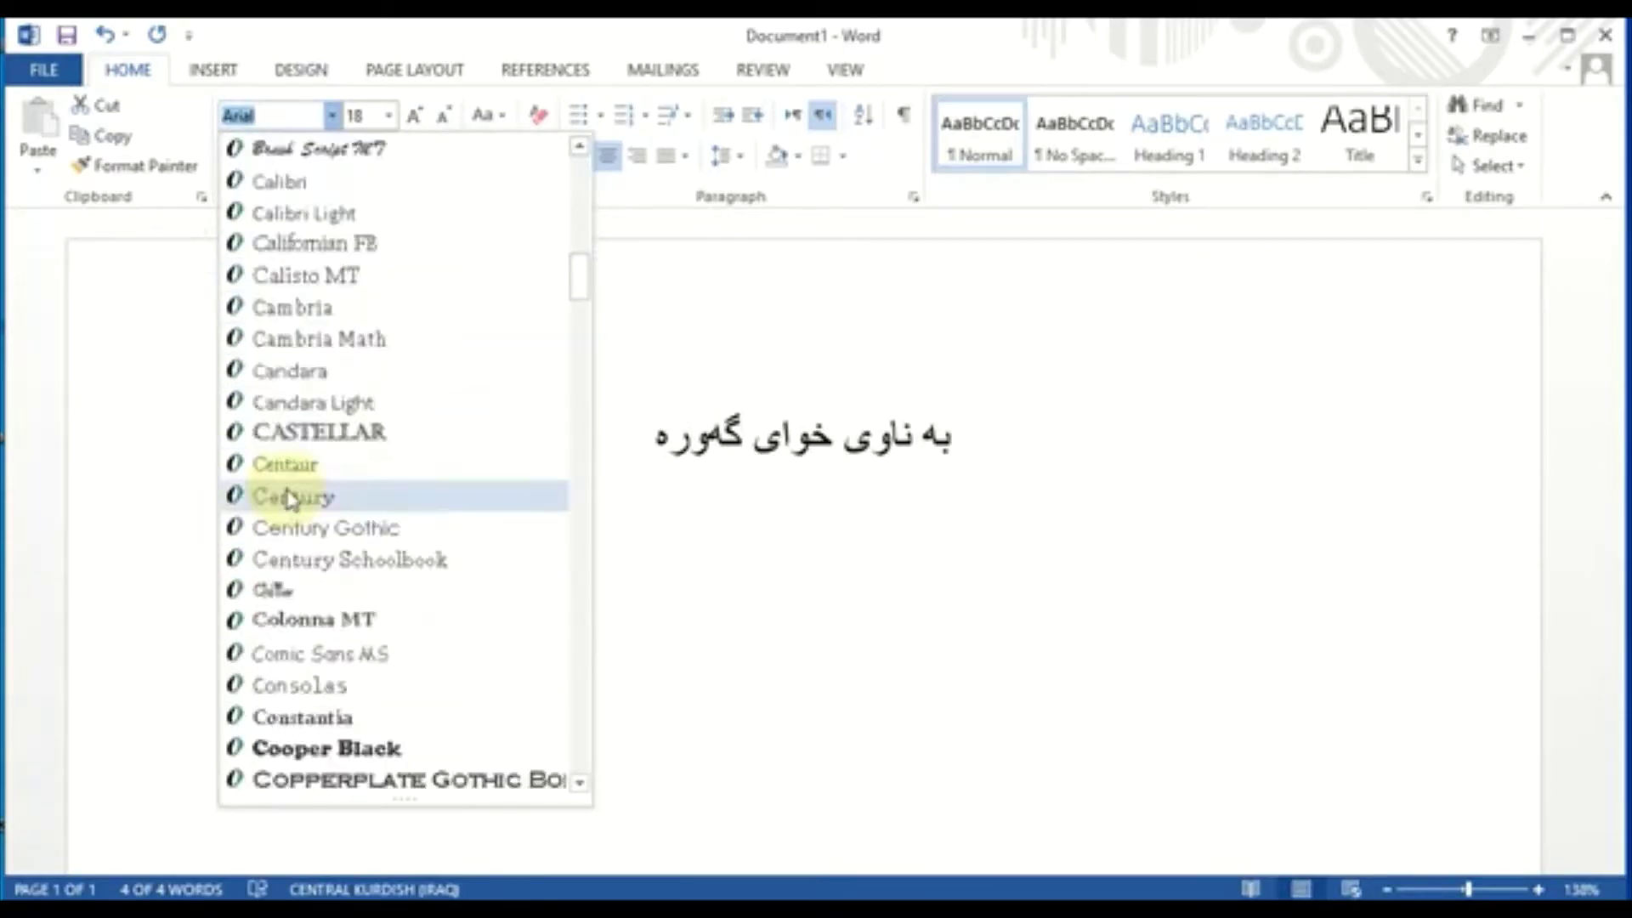
pyautogui.scroll(-5, 292, 492)
pyautogui.scroll(-4, 289, 497)
pyautogui.scroll(-5, 286, 509)
pyautogui.scroll(-4, 287, 507)
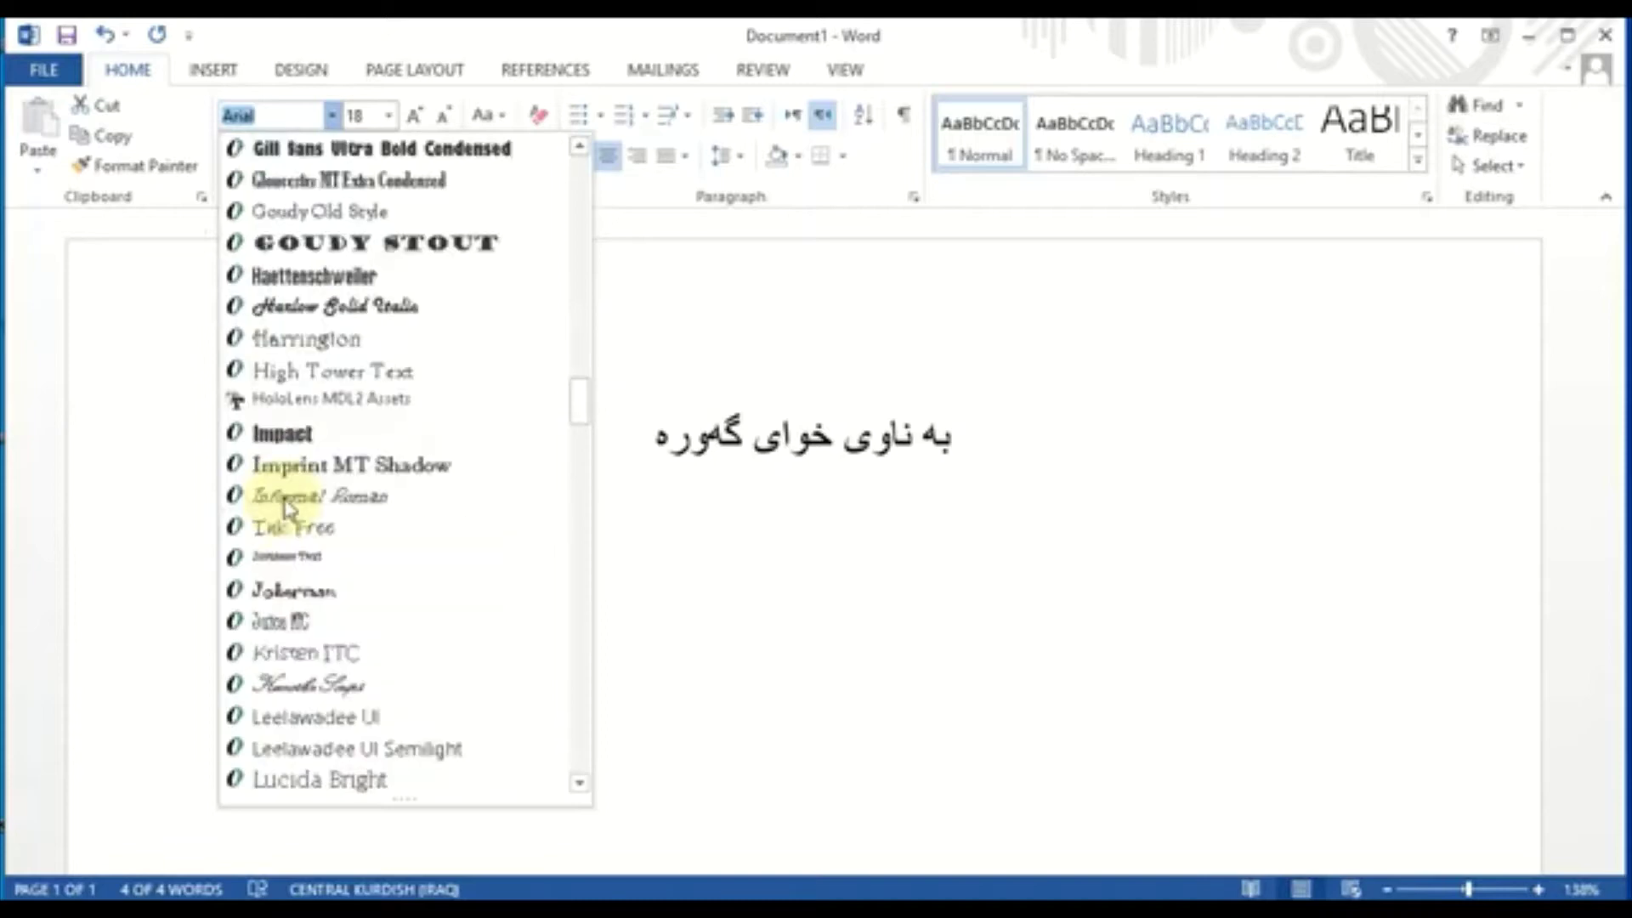
pyautogui.scroll(-4, 331, 663)
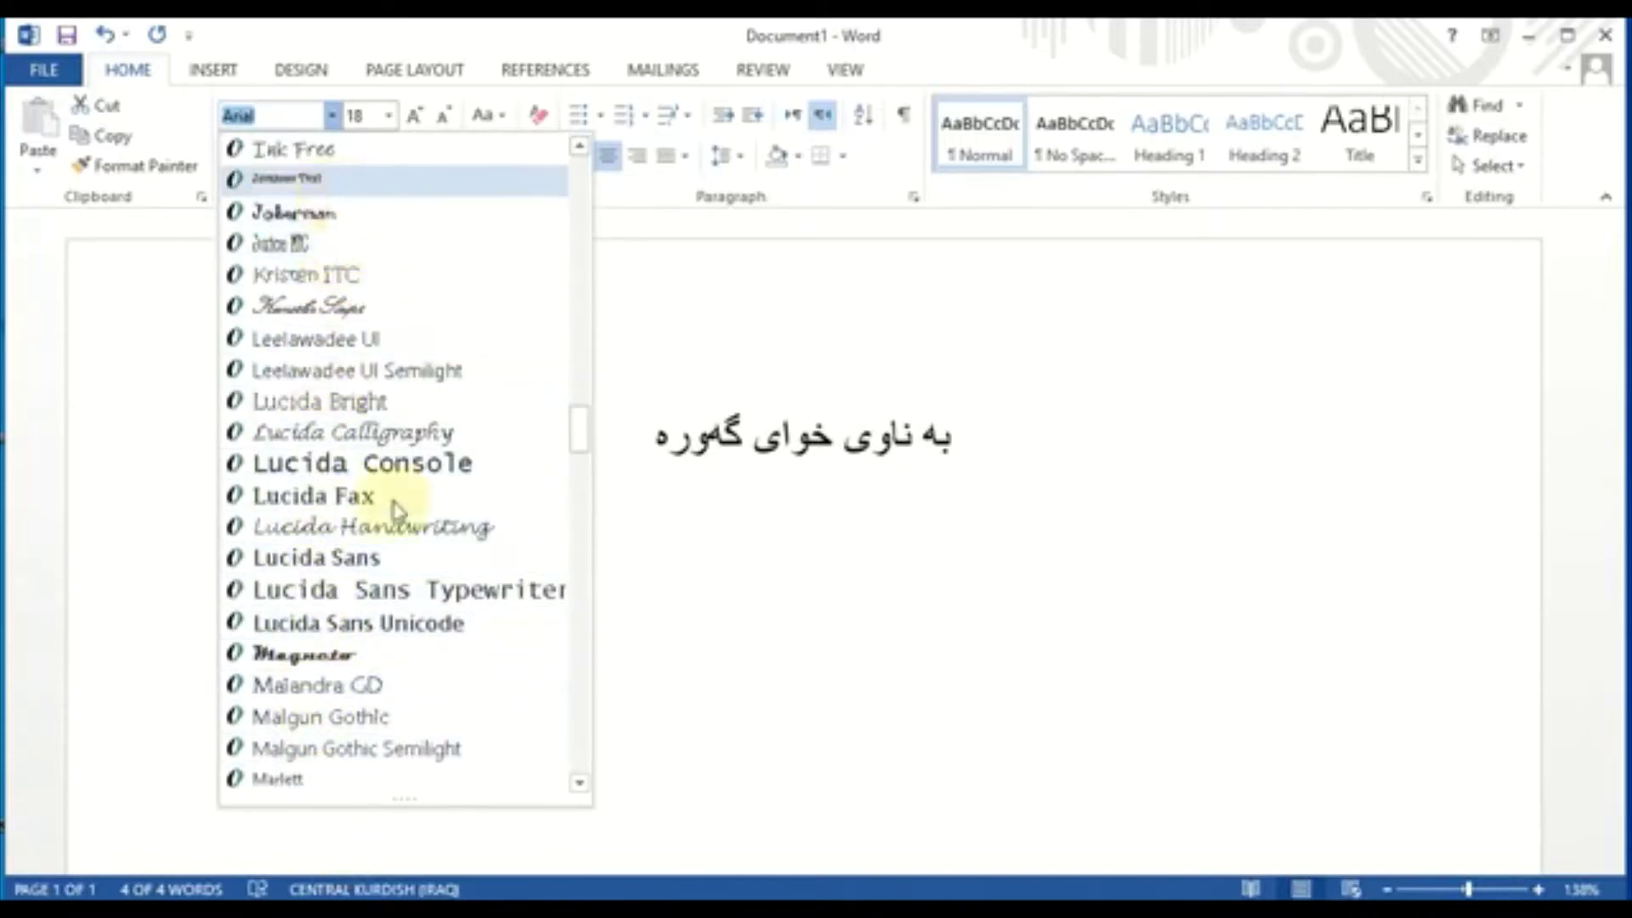
pyautogui.scroll(-4, 383, 586)
pyautogui.scroll(-5, 387, 608)
pyautogui.scroll(-10, 387, 620)
pyautogui.scroll(-10, 387, 621)
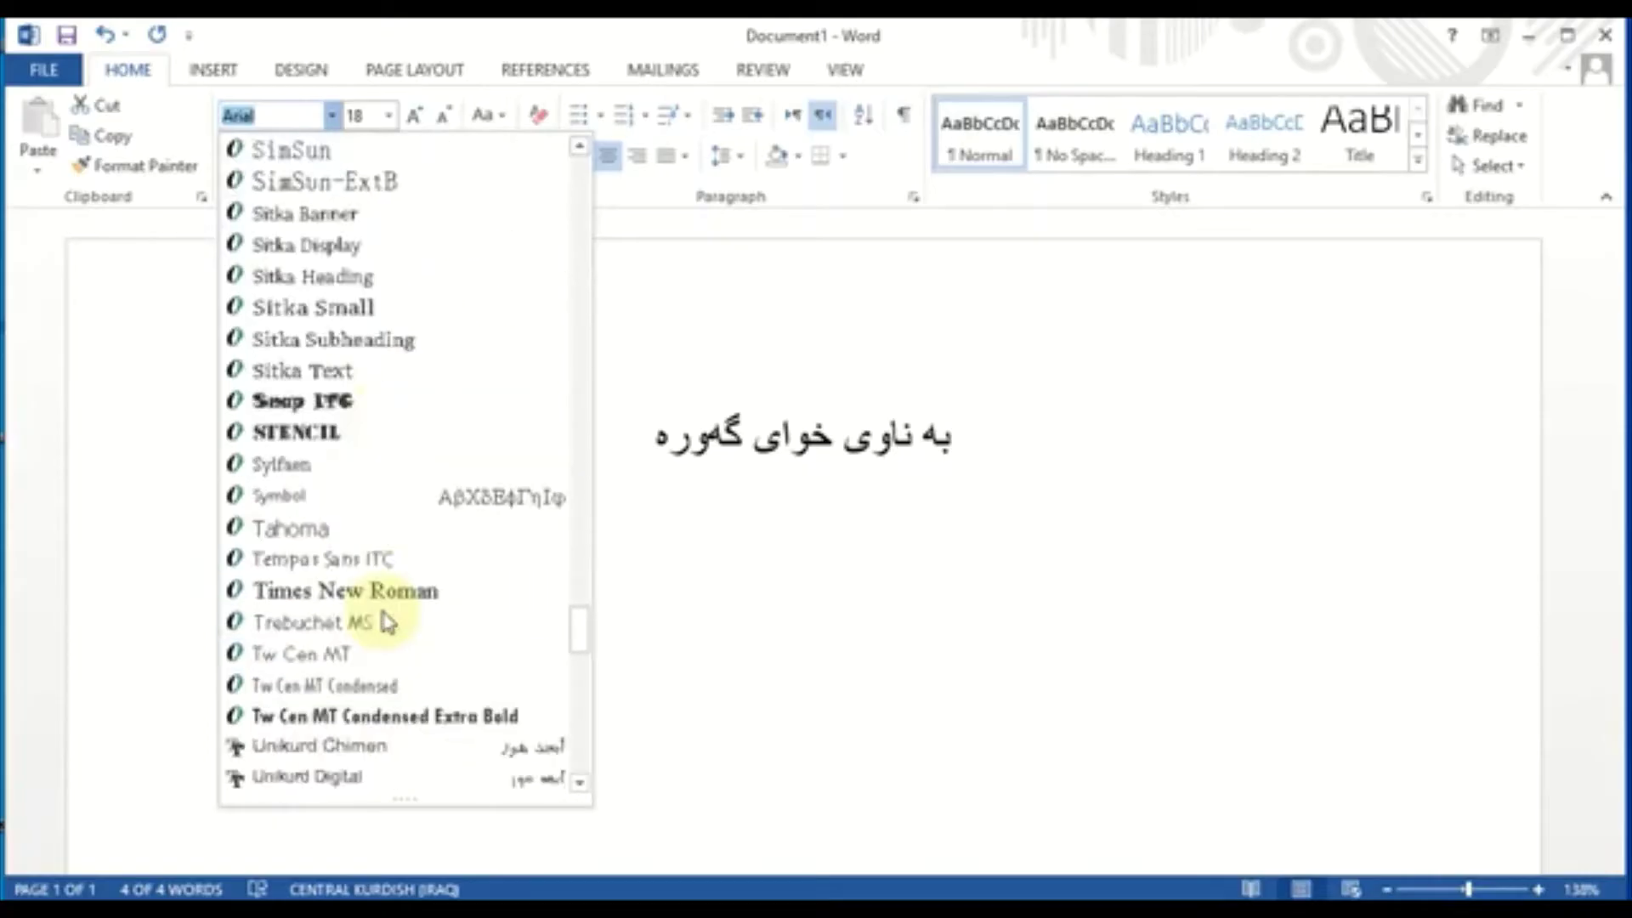
pyautogui.scroll(-5, 384, 619)
pyautogui.scroll(-5, 387, 619)
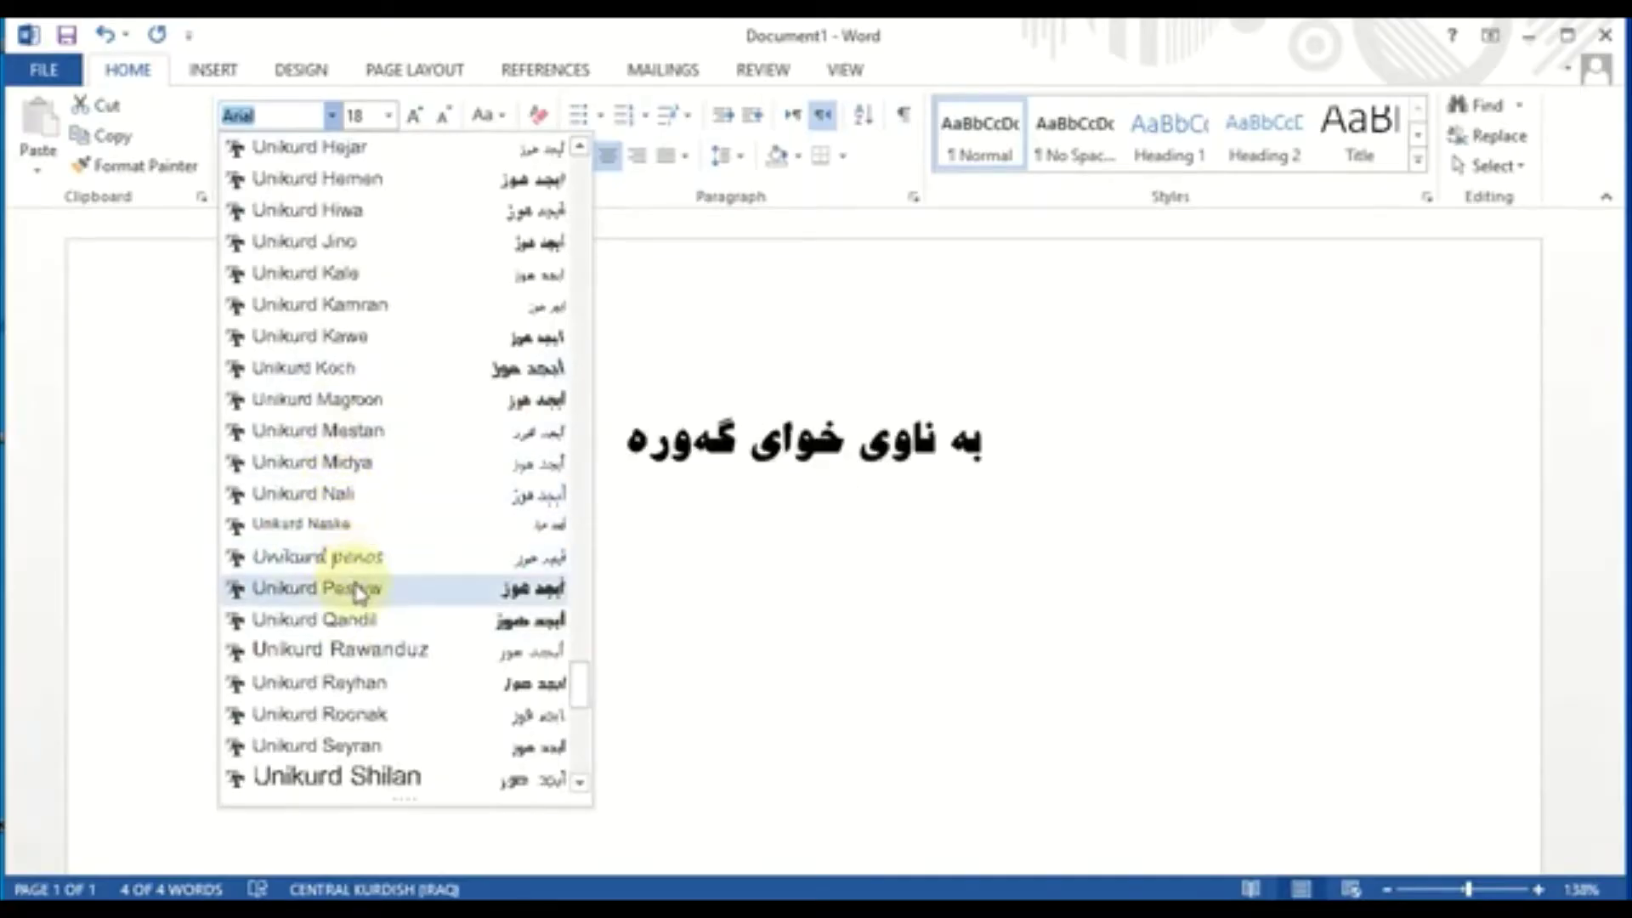
pyautogui.click(353, 540)
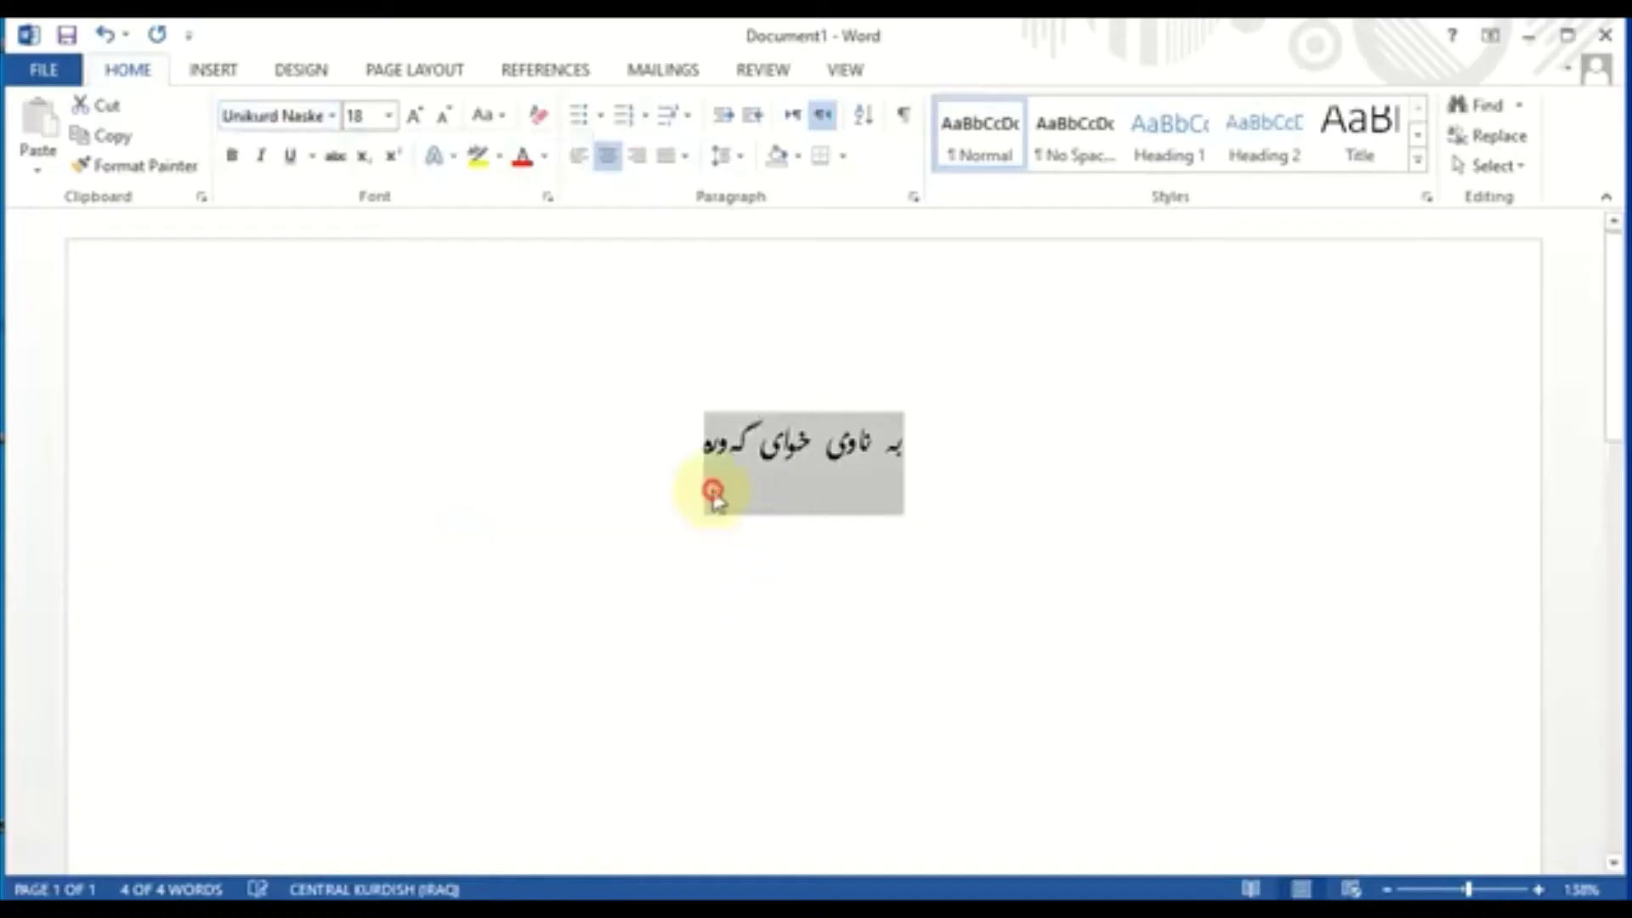
pyautogui.click(712, 459)
pyautogui.moveTo(944, 442); pyautogui.dragTo(620, 444)
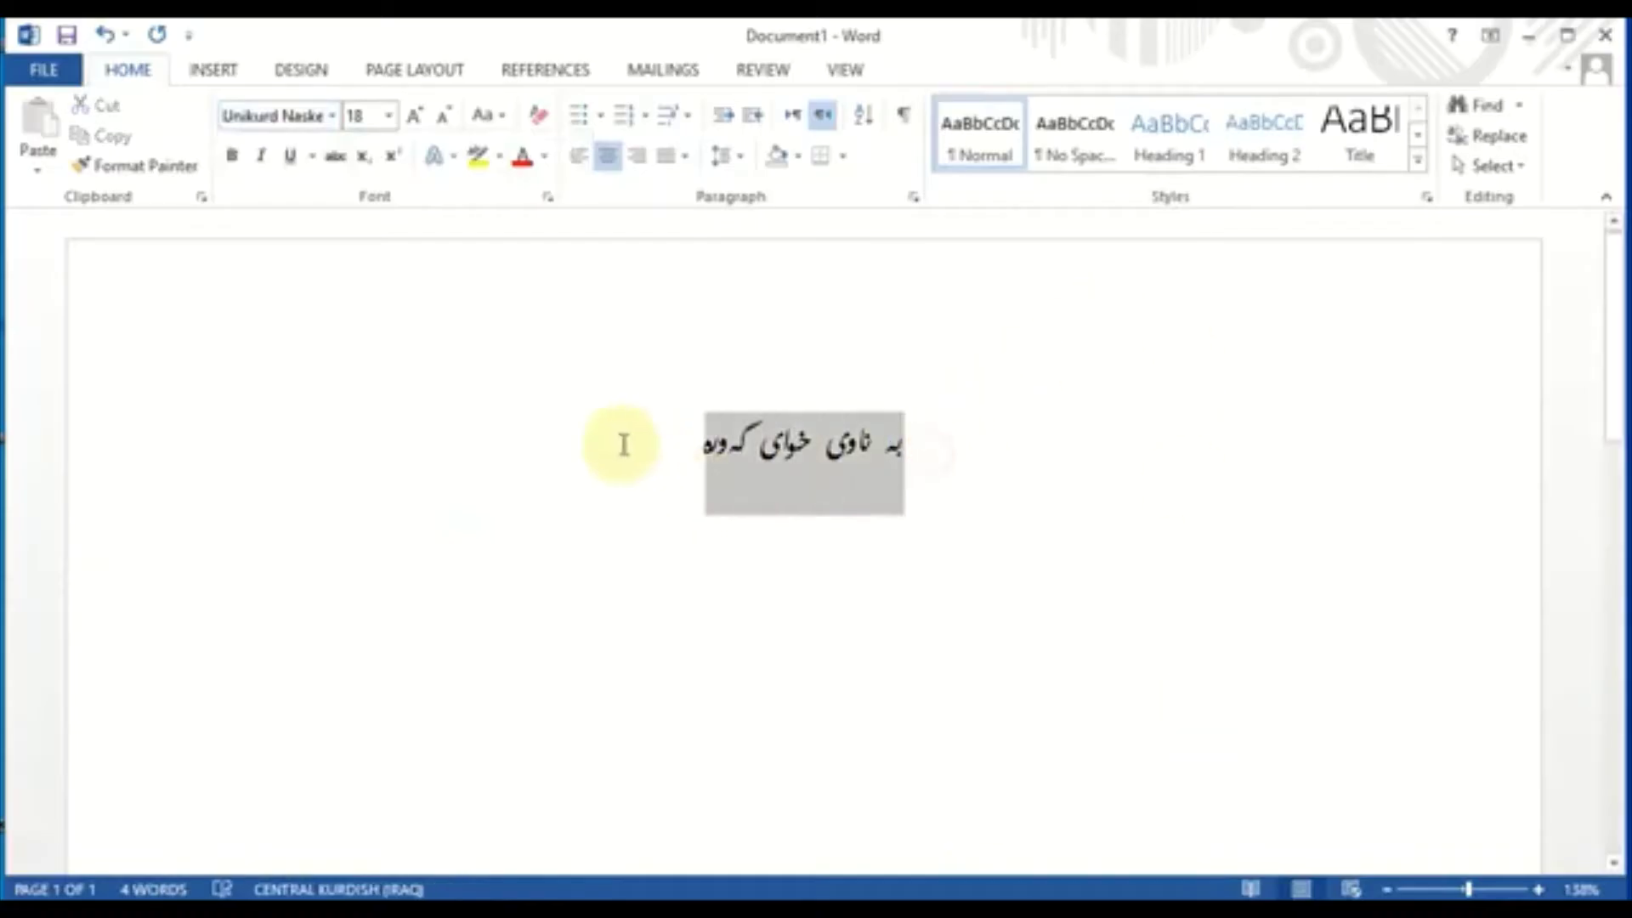
pyautogui.click(812, 475)
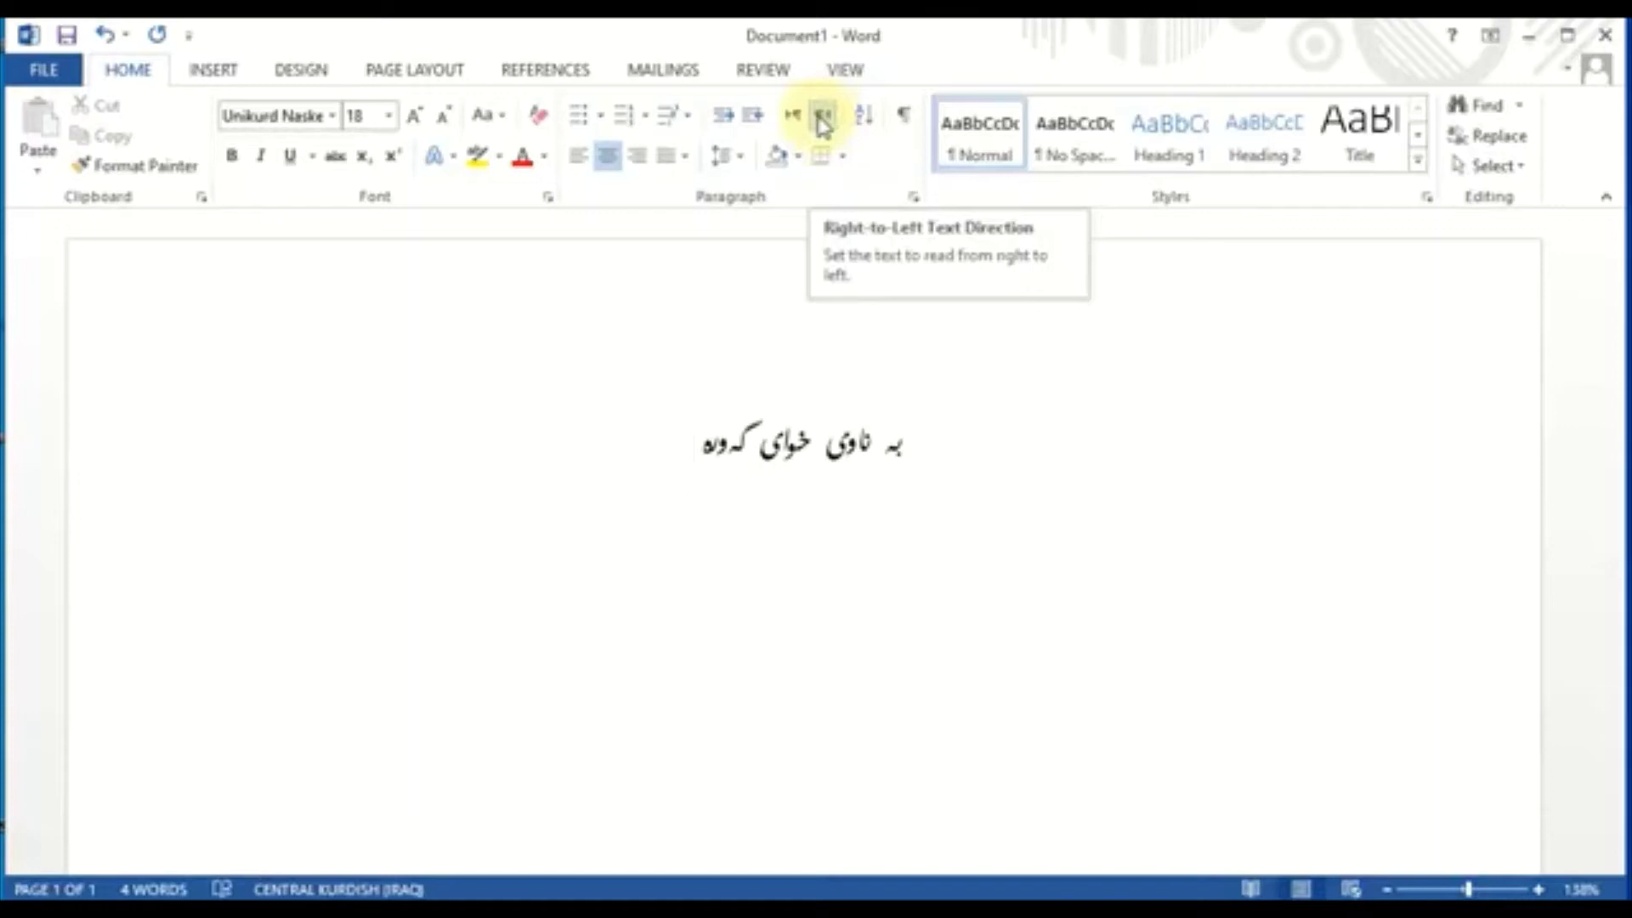
pyautogui.click(823, 124)
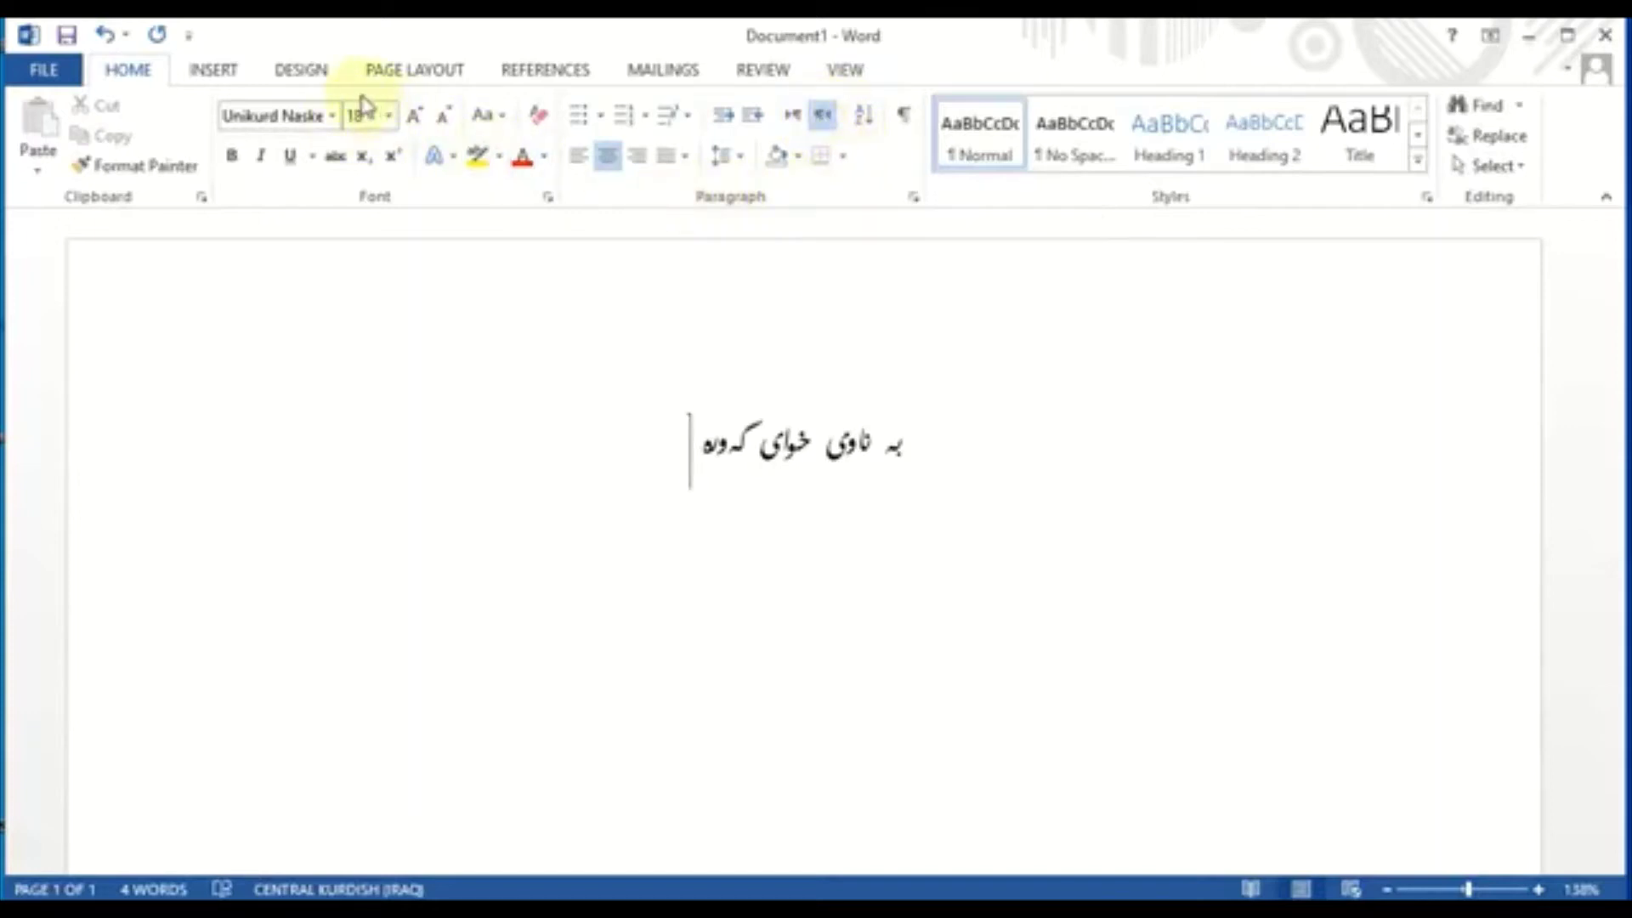
pyautogui.click(358, 124)
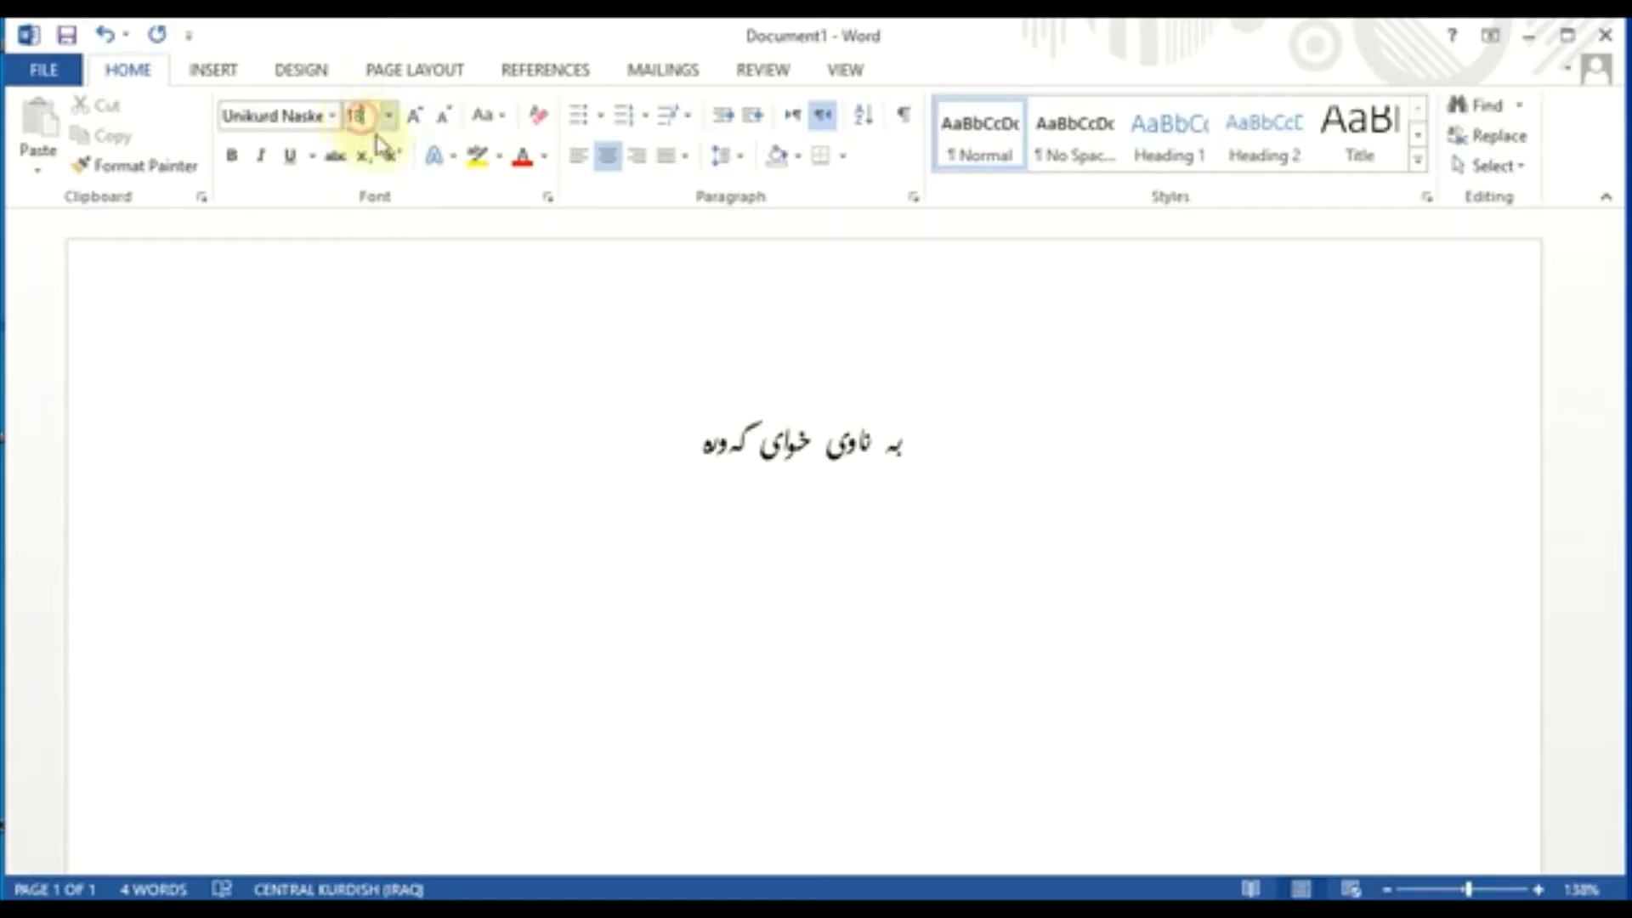
pyautogui.click(302, 115)
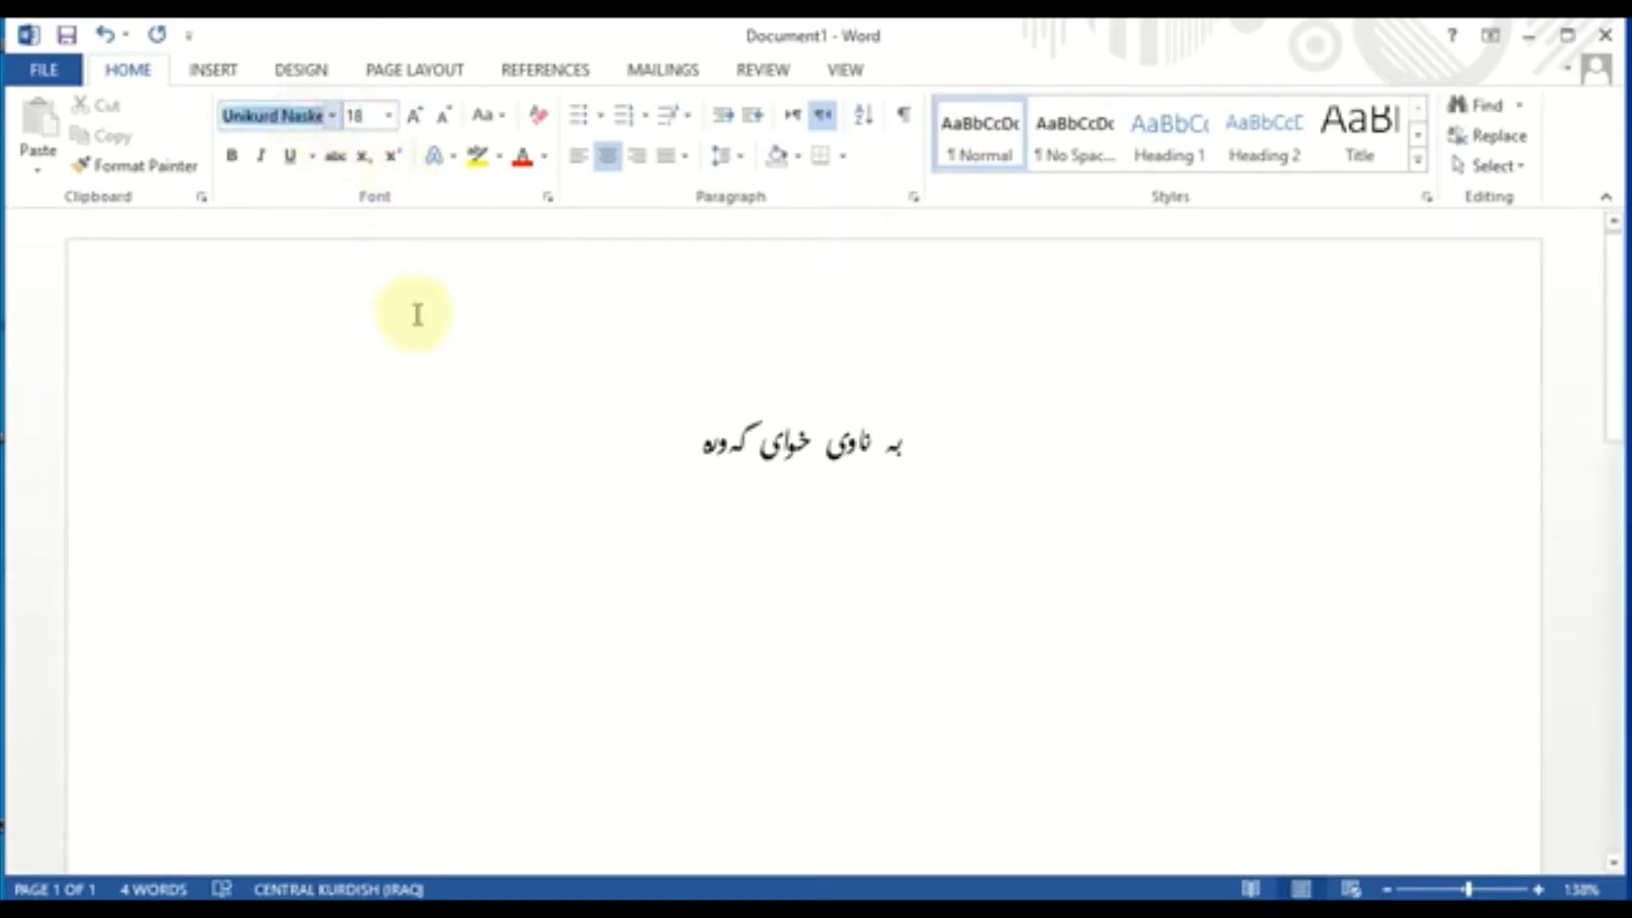
pyautogui.moveTo(765, 451)
pyautogui.mouseDown()
pyautogui.moveTo(963, 461)
pyautogui.moveTo(973, 515)
pyautogui.mouseUp()
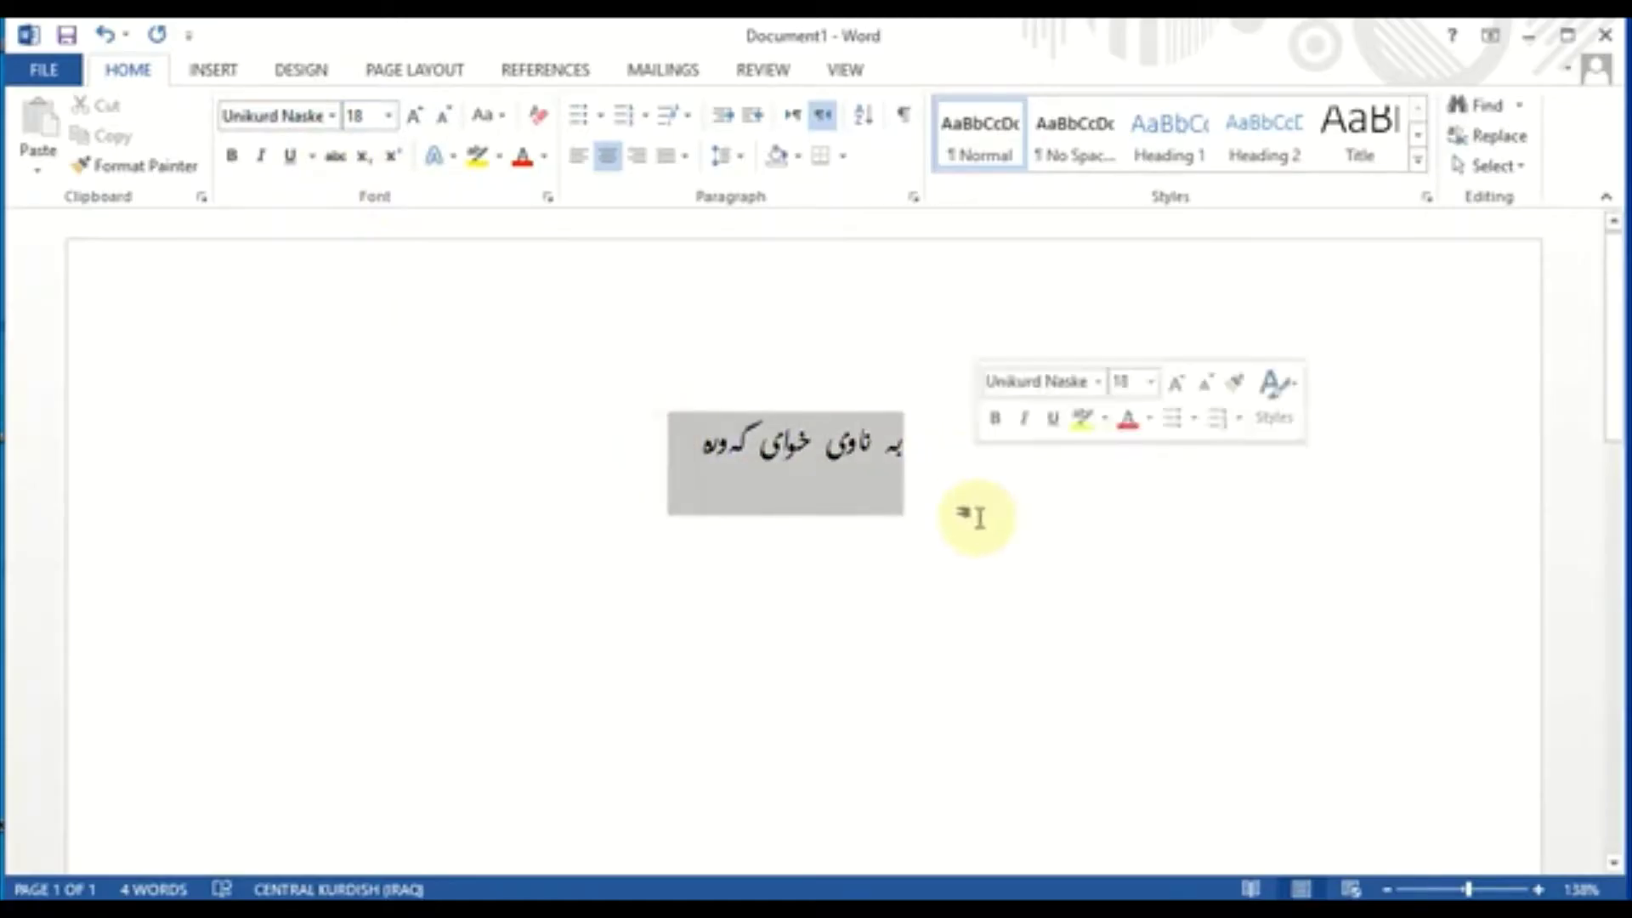
pyautogui.click(799, 491)
pyautogui.moveTo(684, 445); pyautogui.dragTo(1026, 464)
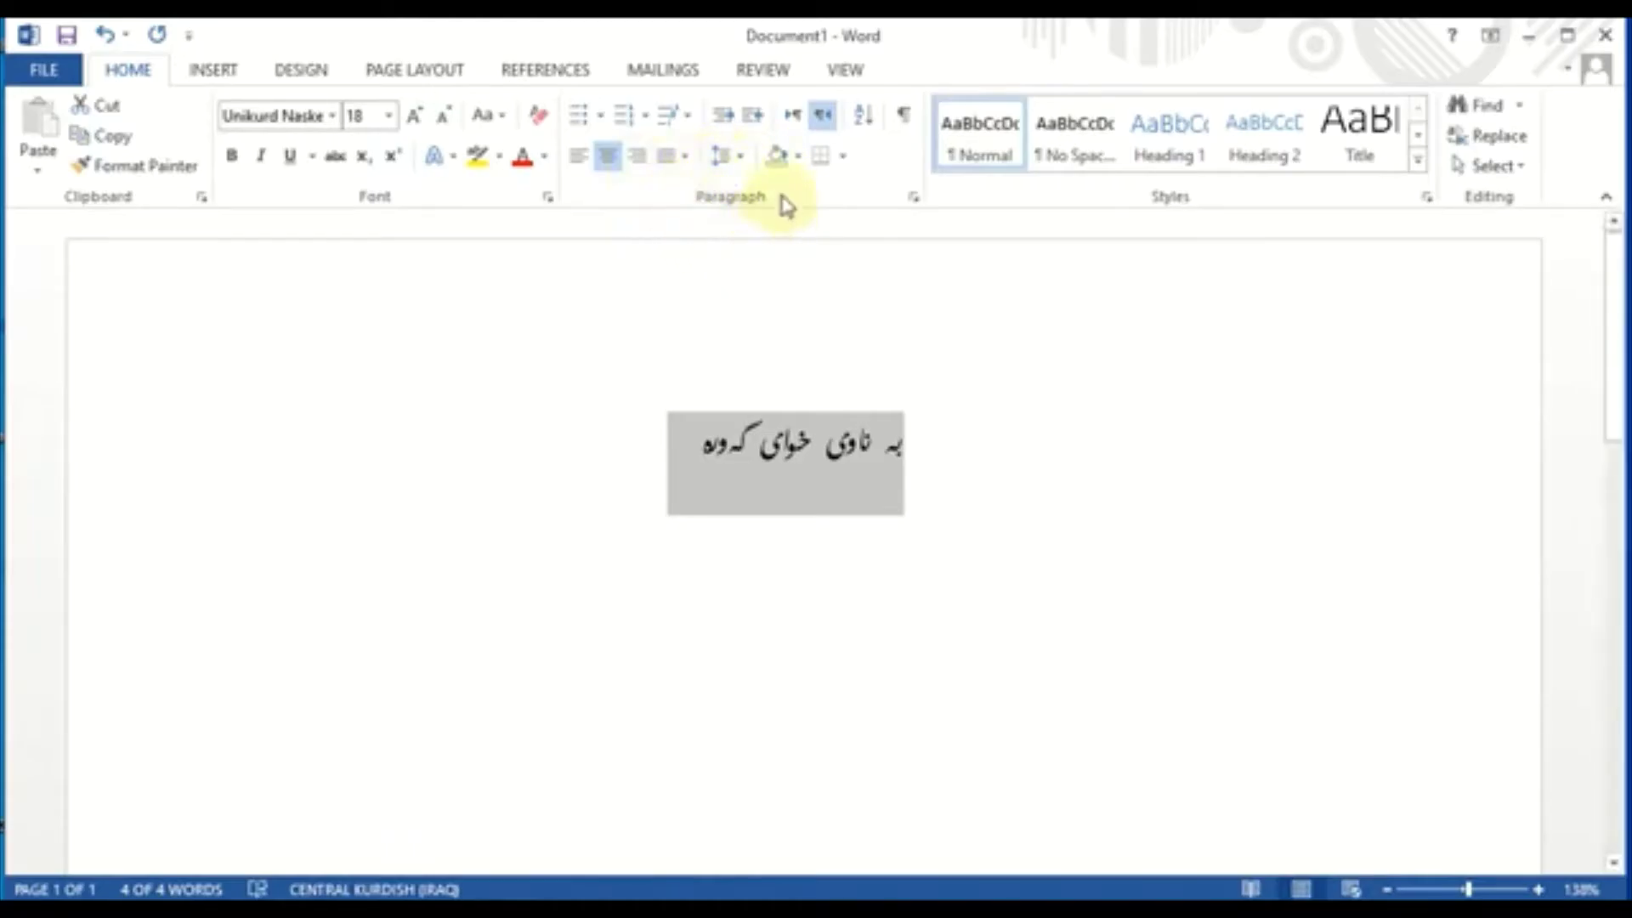
pyautogui.click(635, 168)
pyautogui.click(578, 161)
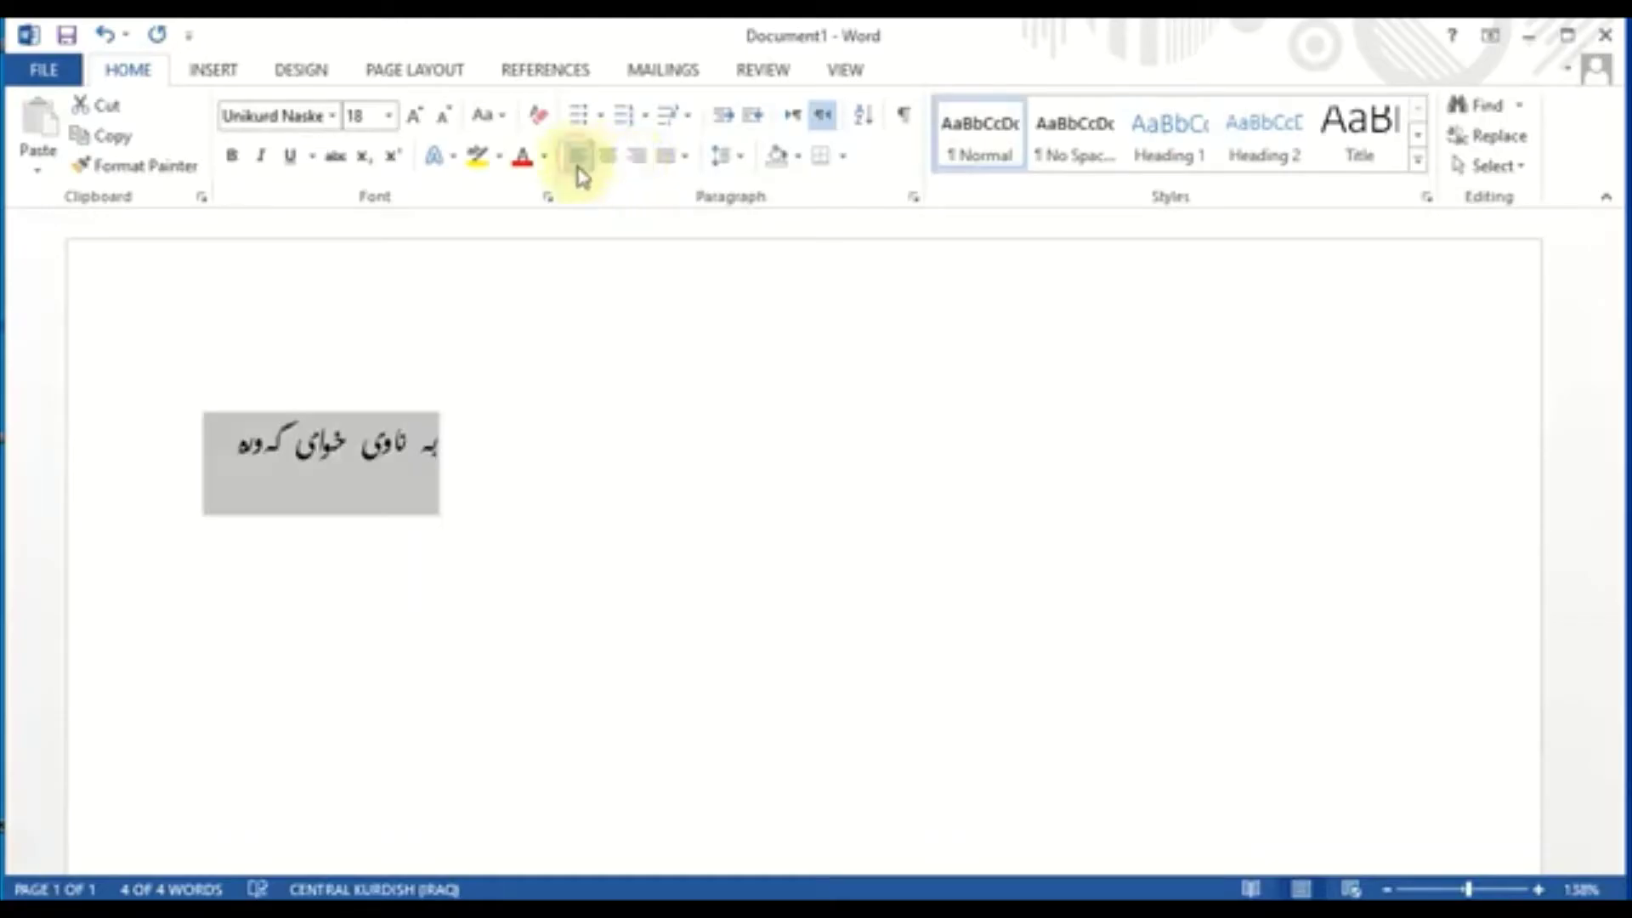
pyautogui.click(603, 163)
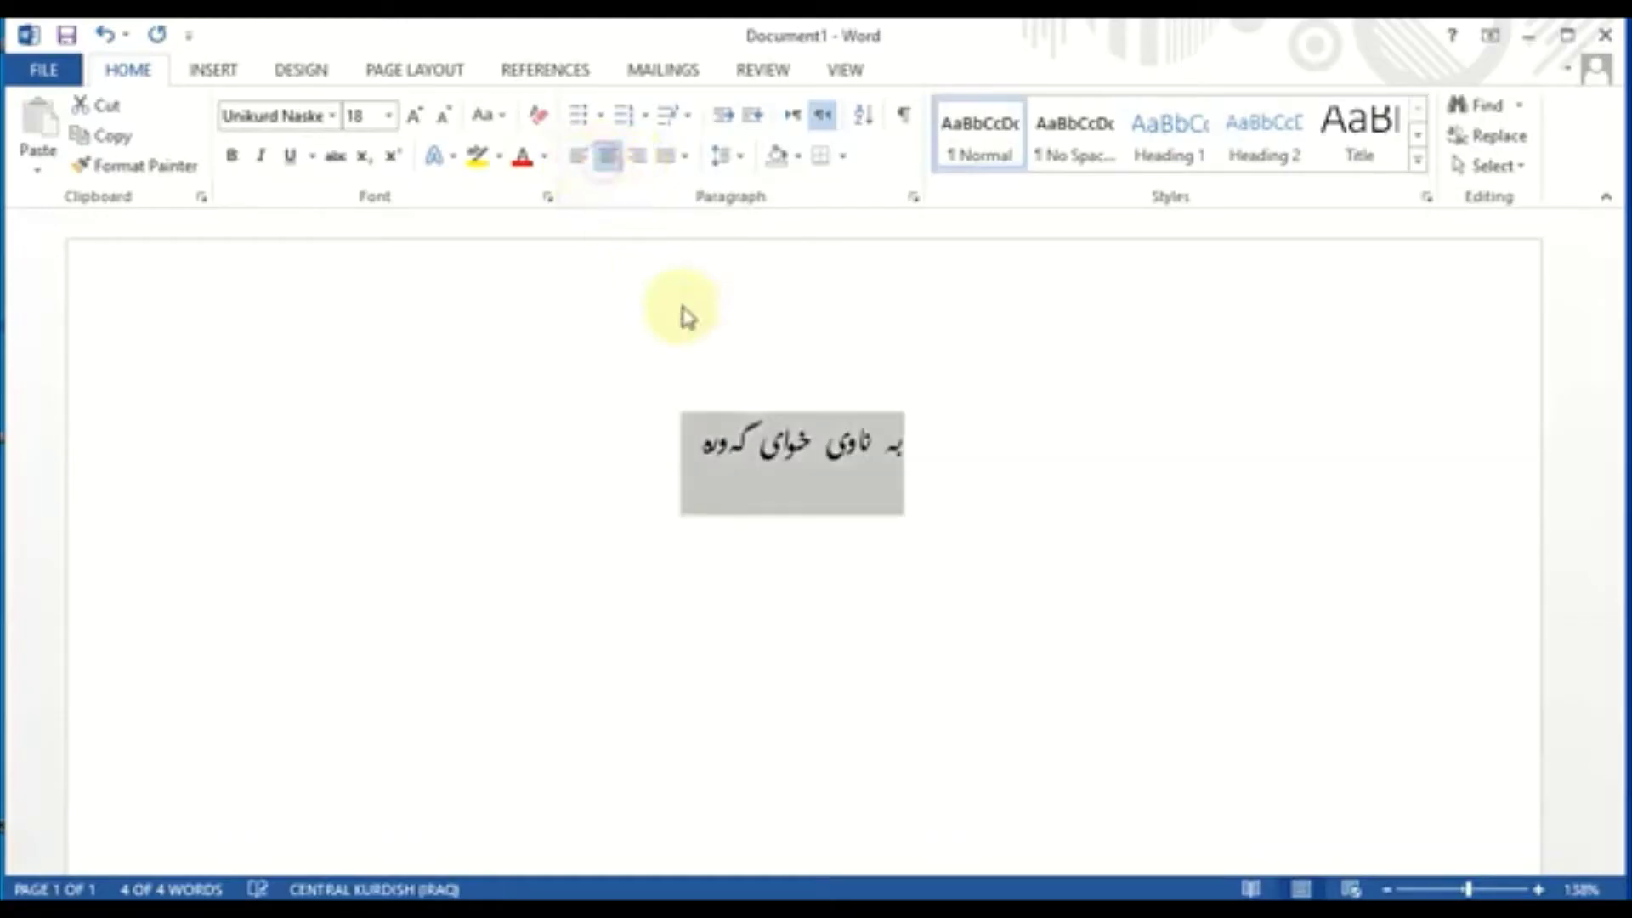
pyautogui.click(695, 451)
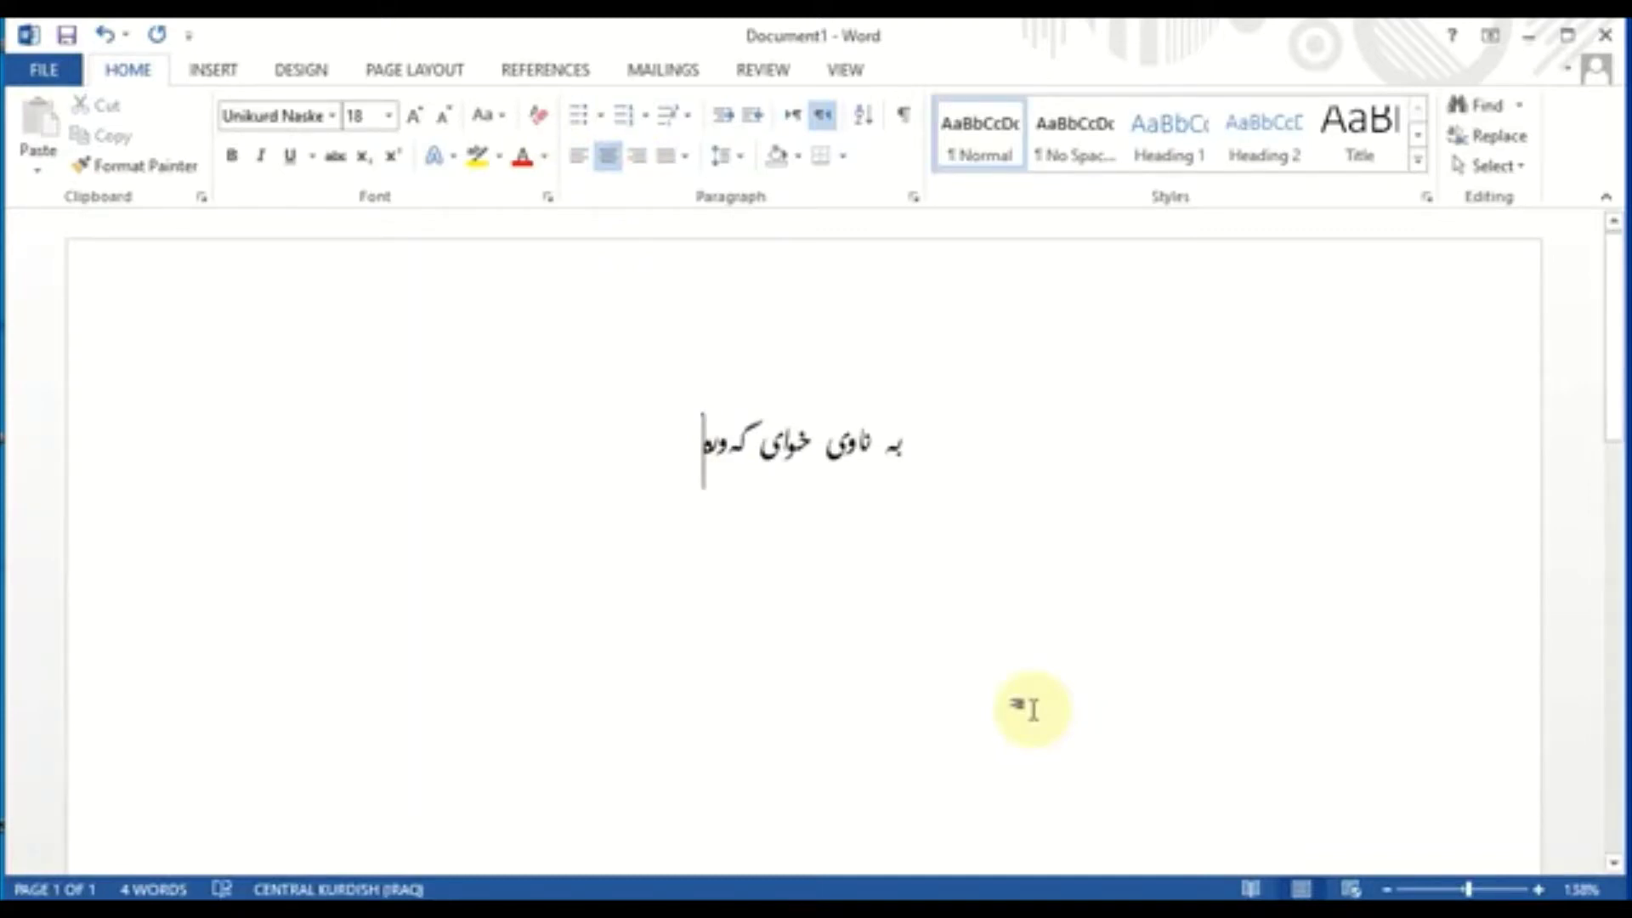
# Add the addressee line to the general manager and start the 'بابەت: موڵەتی' leave subject line
pyautogui.press('Return')
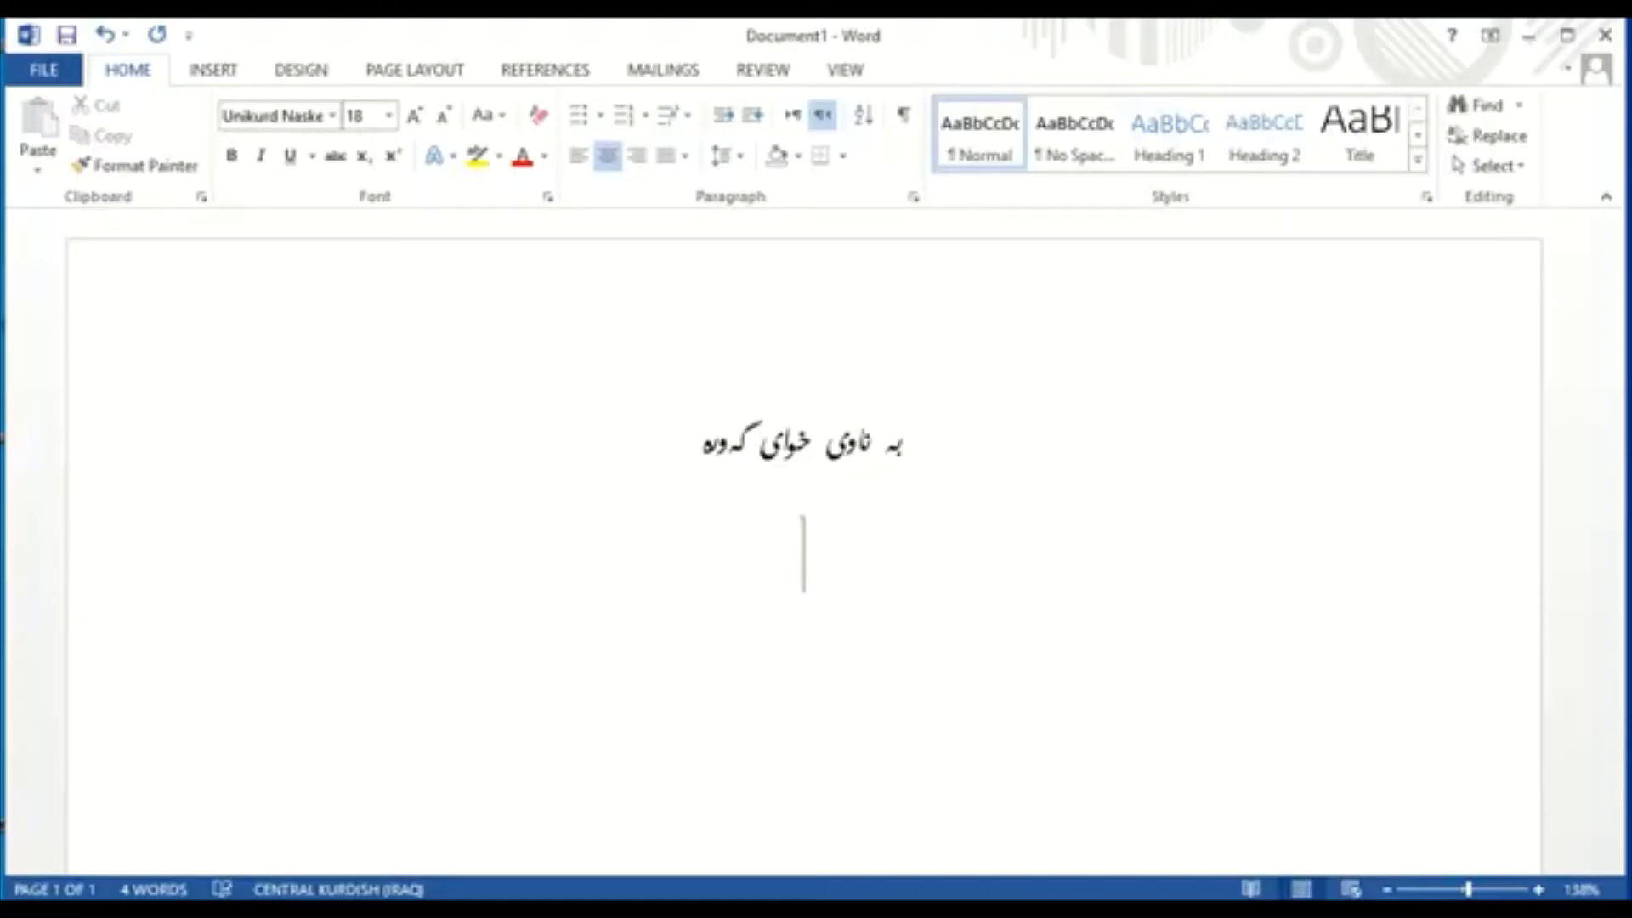
pyautogui.write('بۆب')
pyautogui.write('ەرێز')
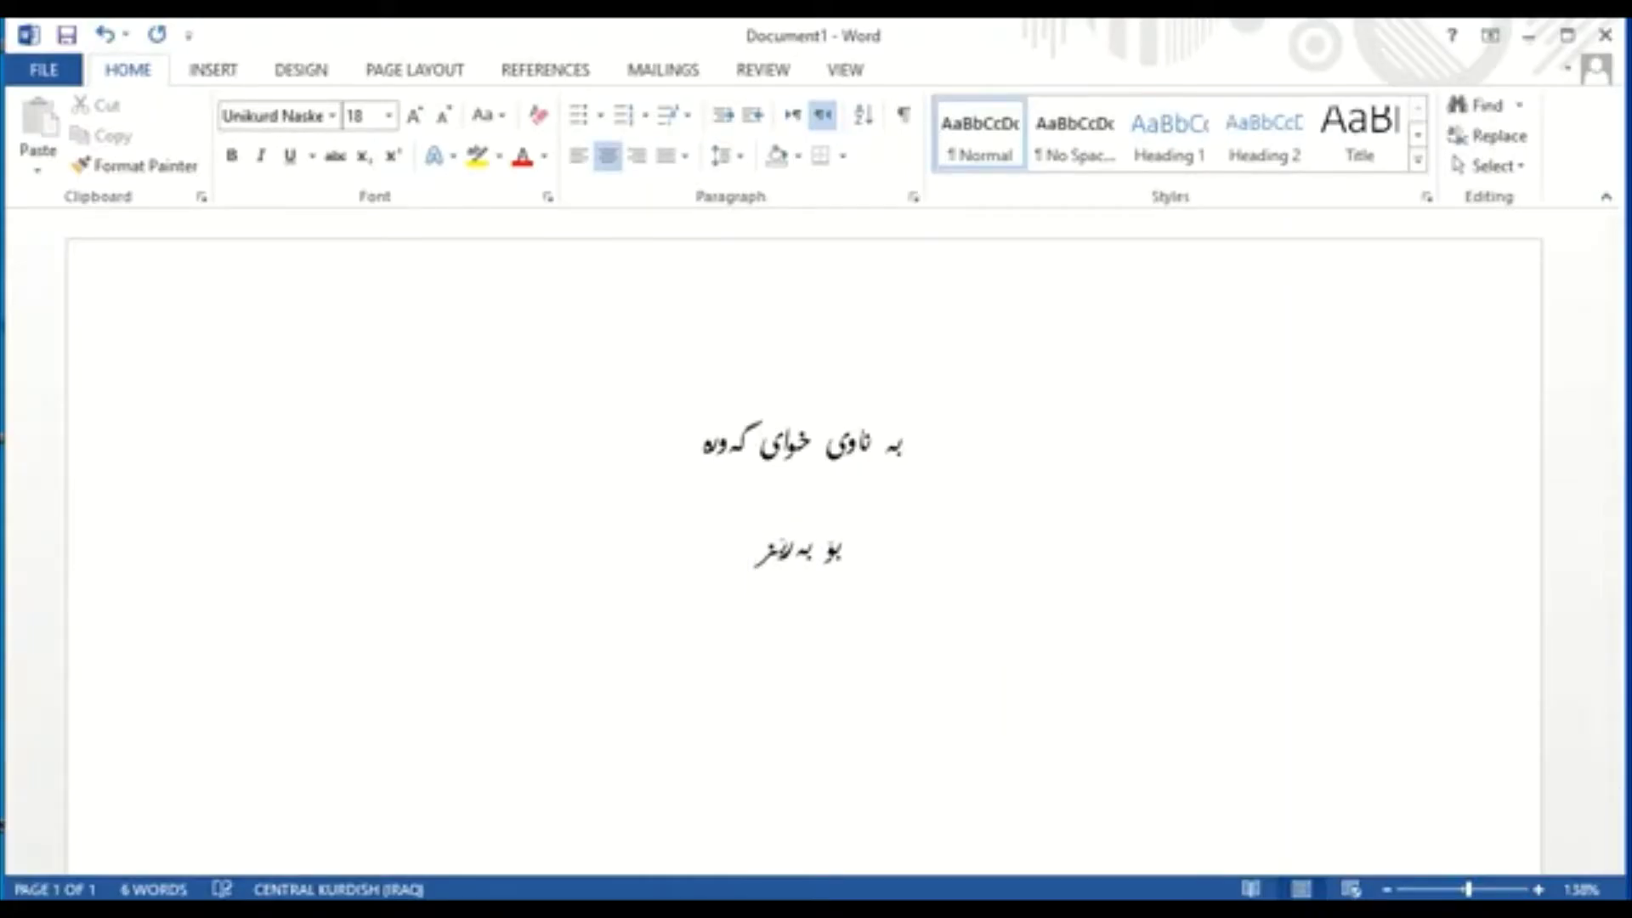
pyautogui.write(' ر')
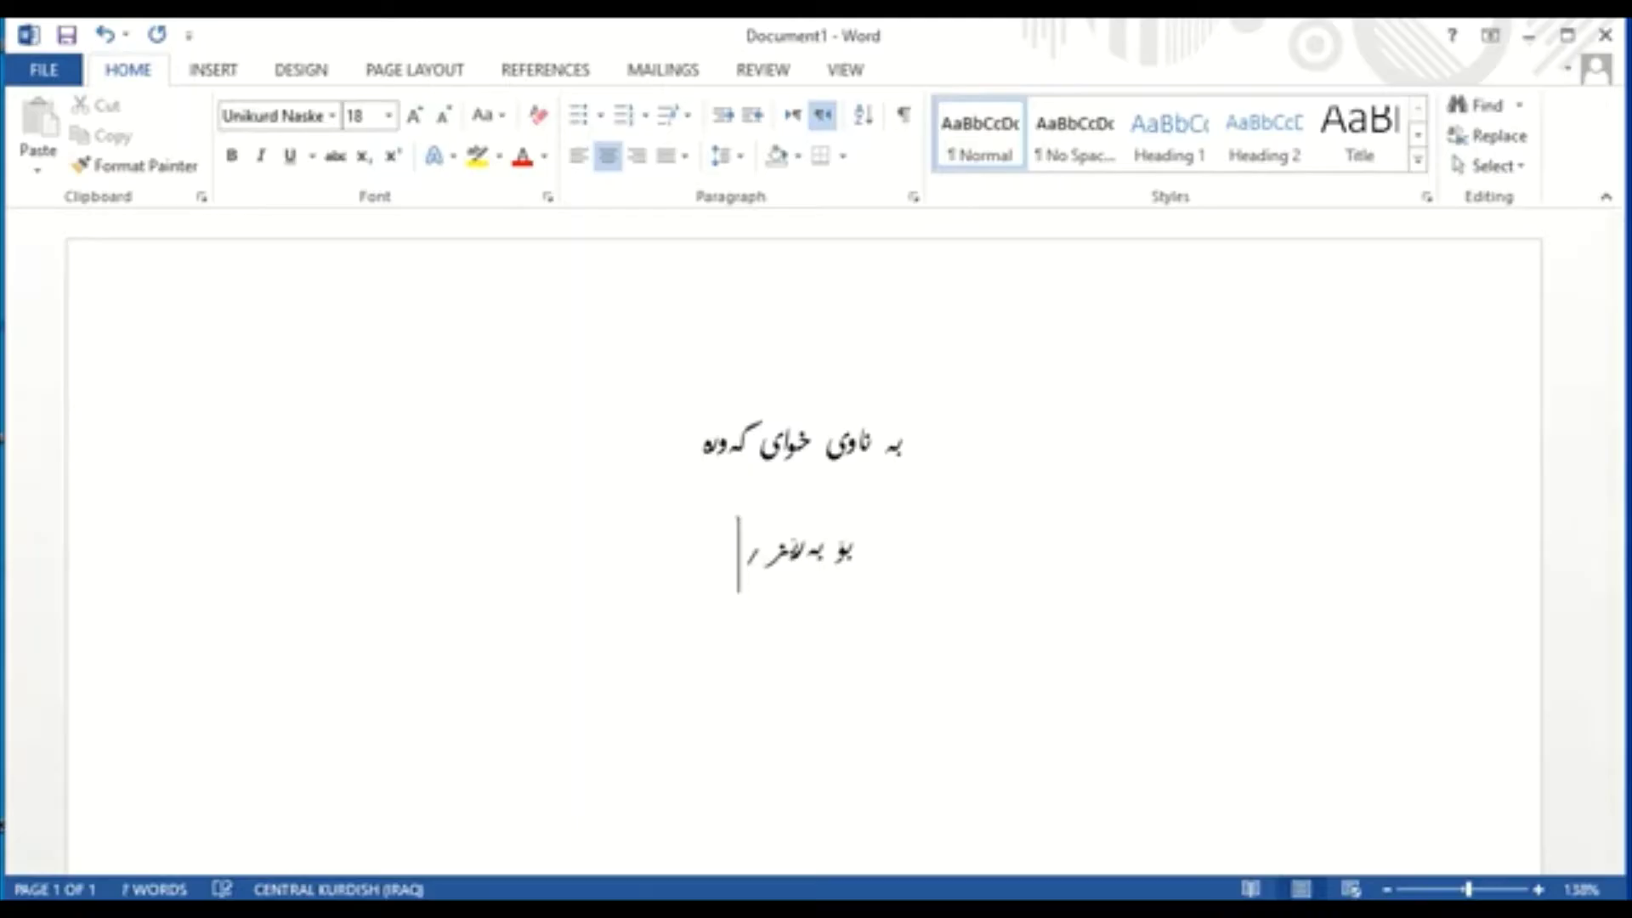
pyautogui.write(' بە')
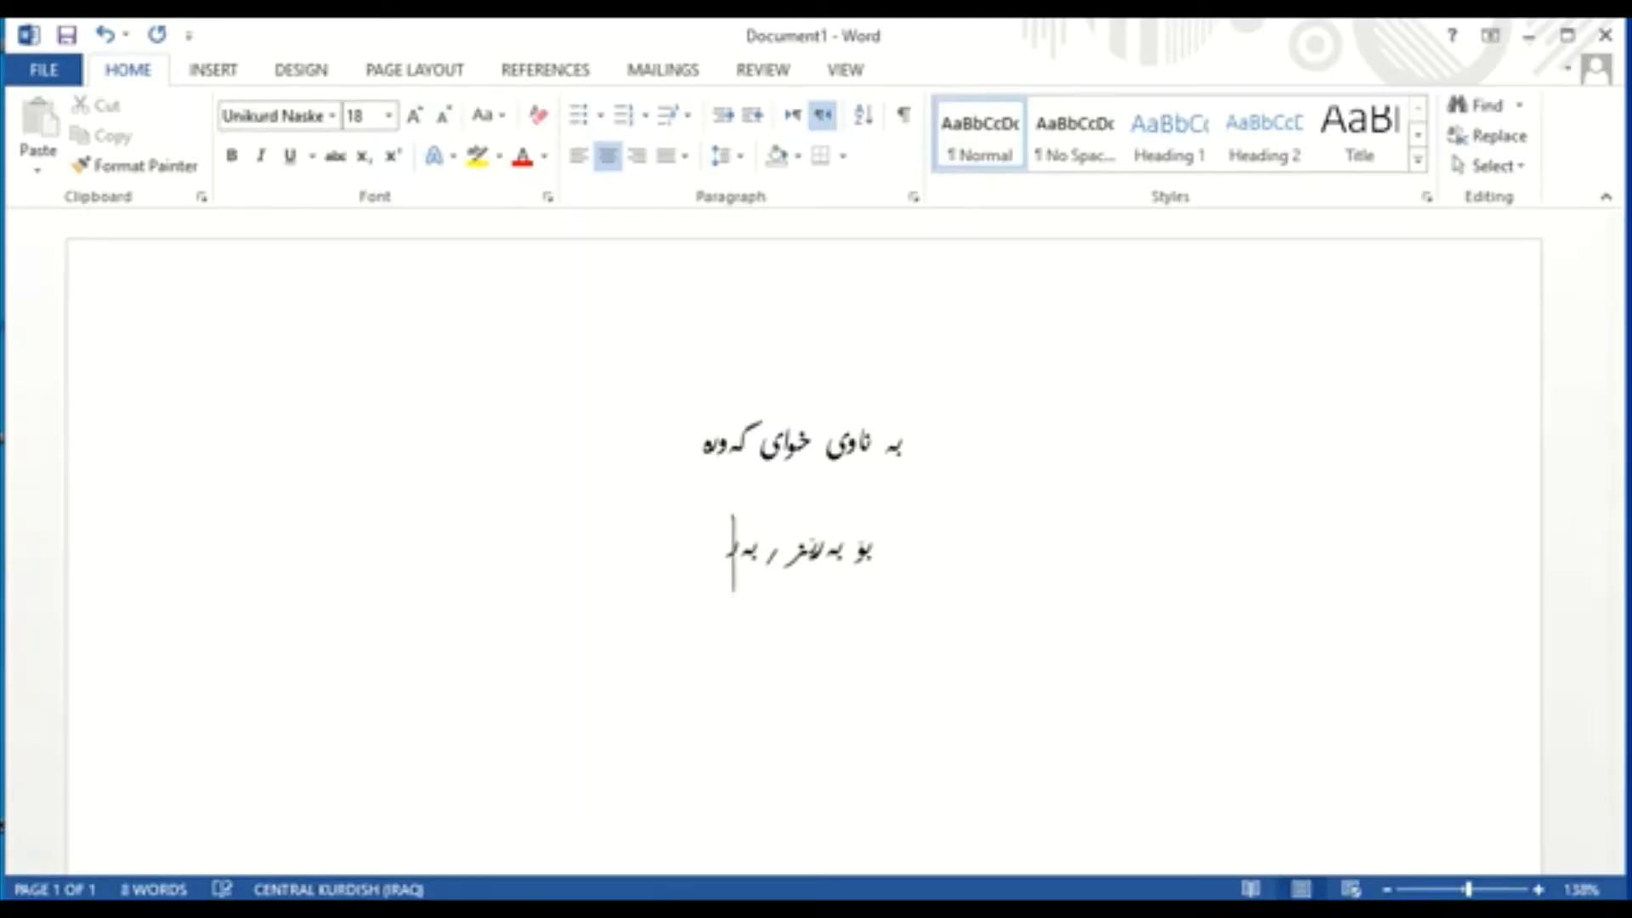
pyautogui.write('ڕێوەبەرەی')
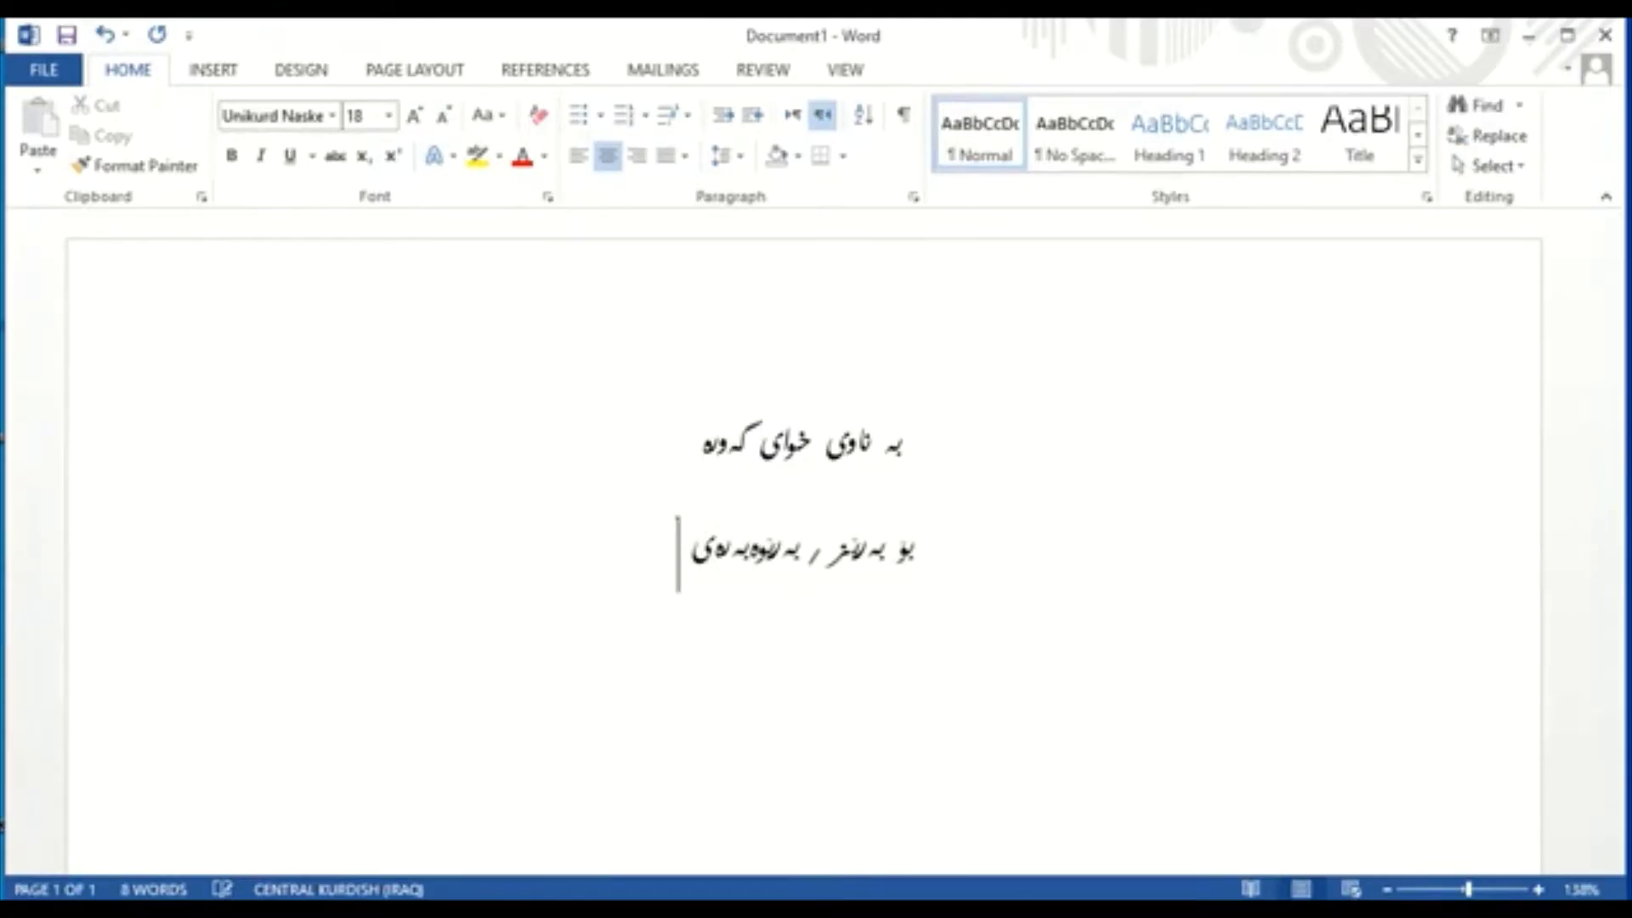
pyautogui.press('BackSpace')
pyautogui.press('BackSpace')
pyautogui.write('ی گ')
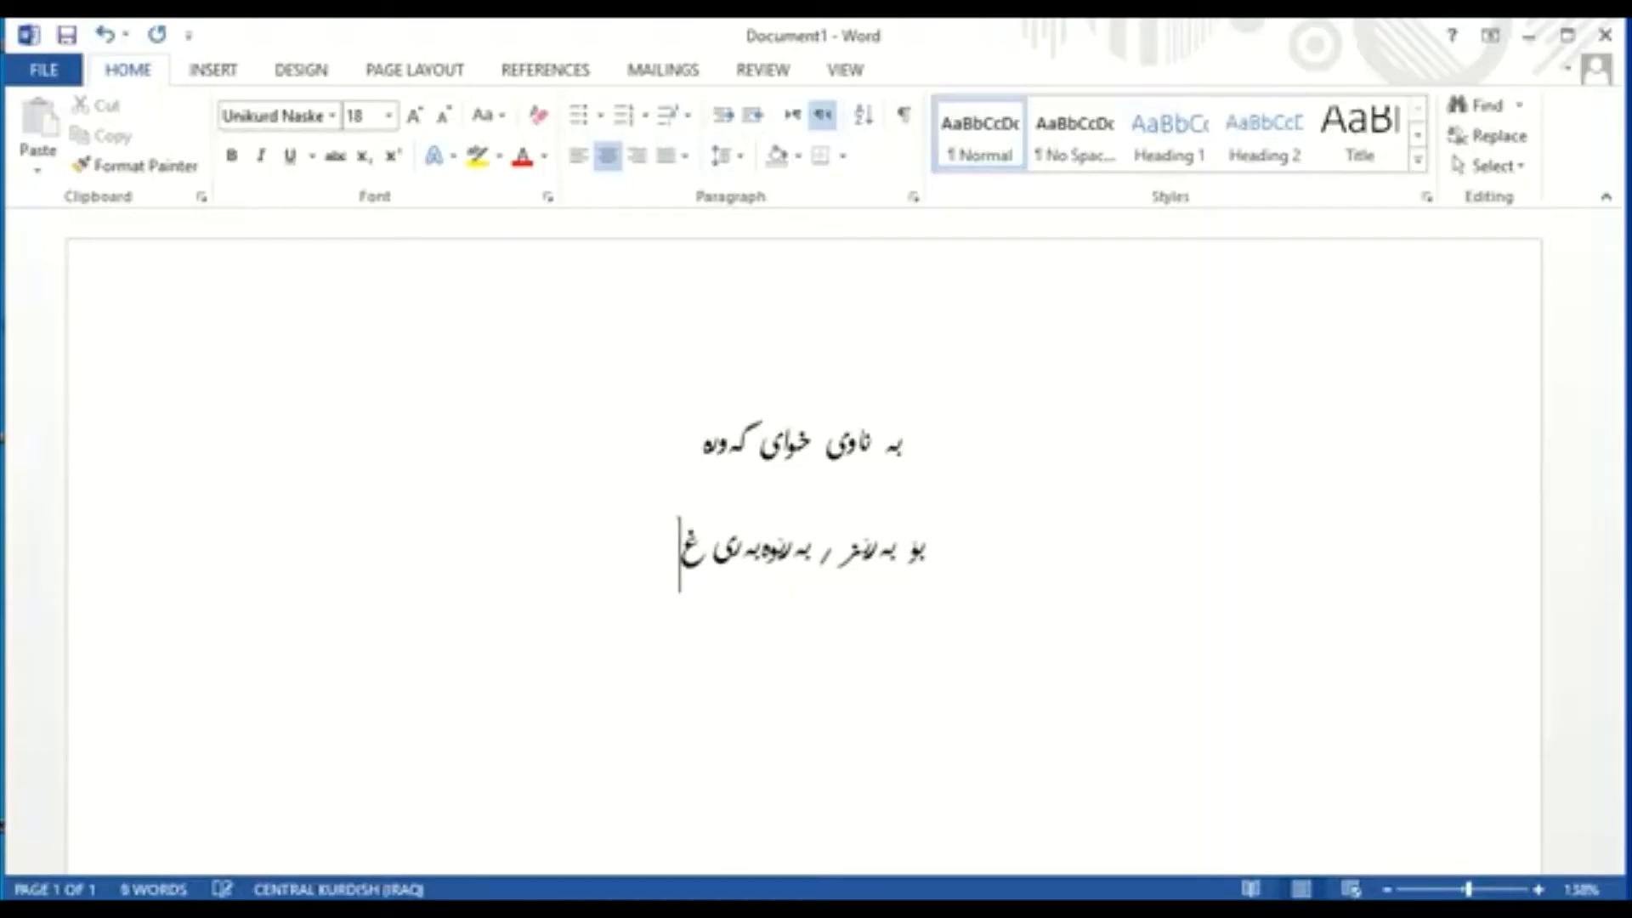
pyautogui.write('شتی')
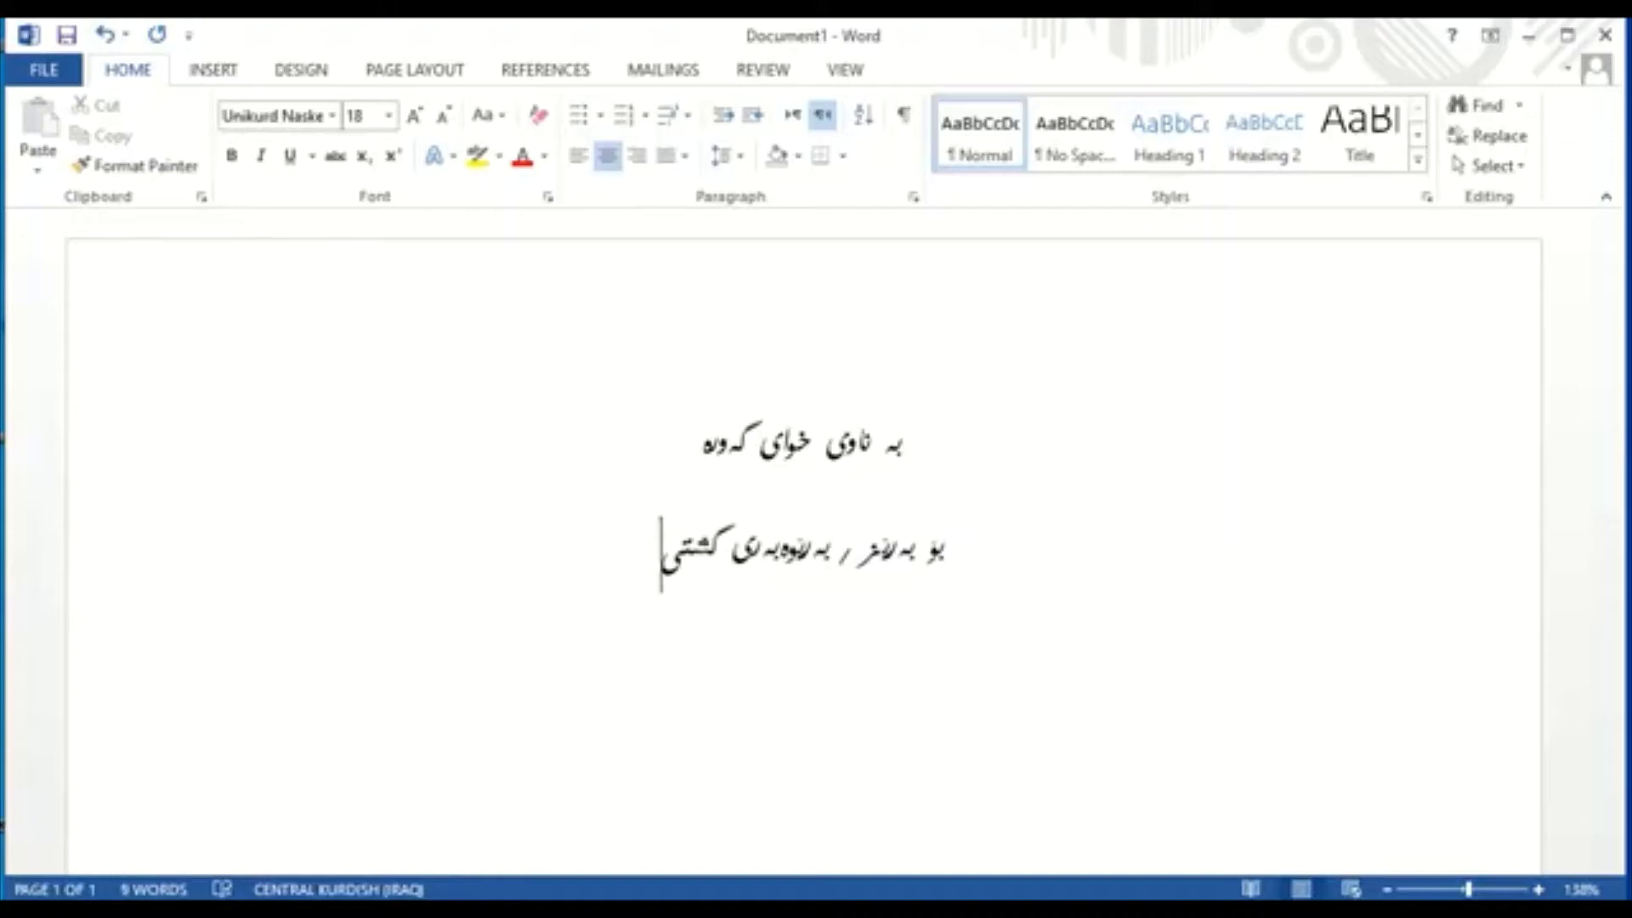
pyautogui.write('ب')
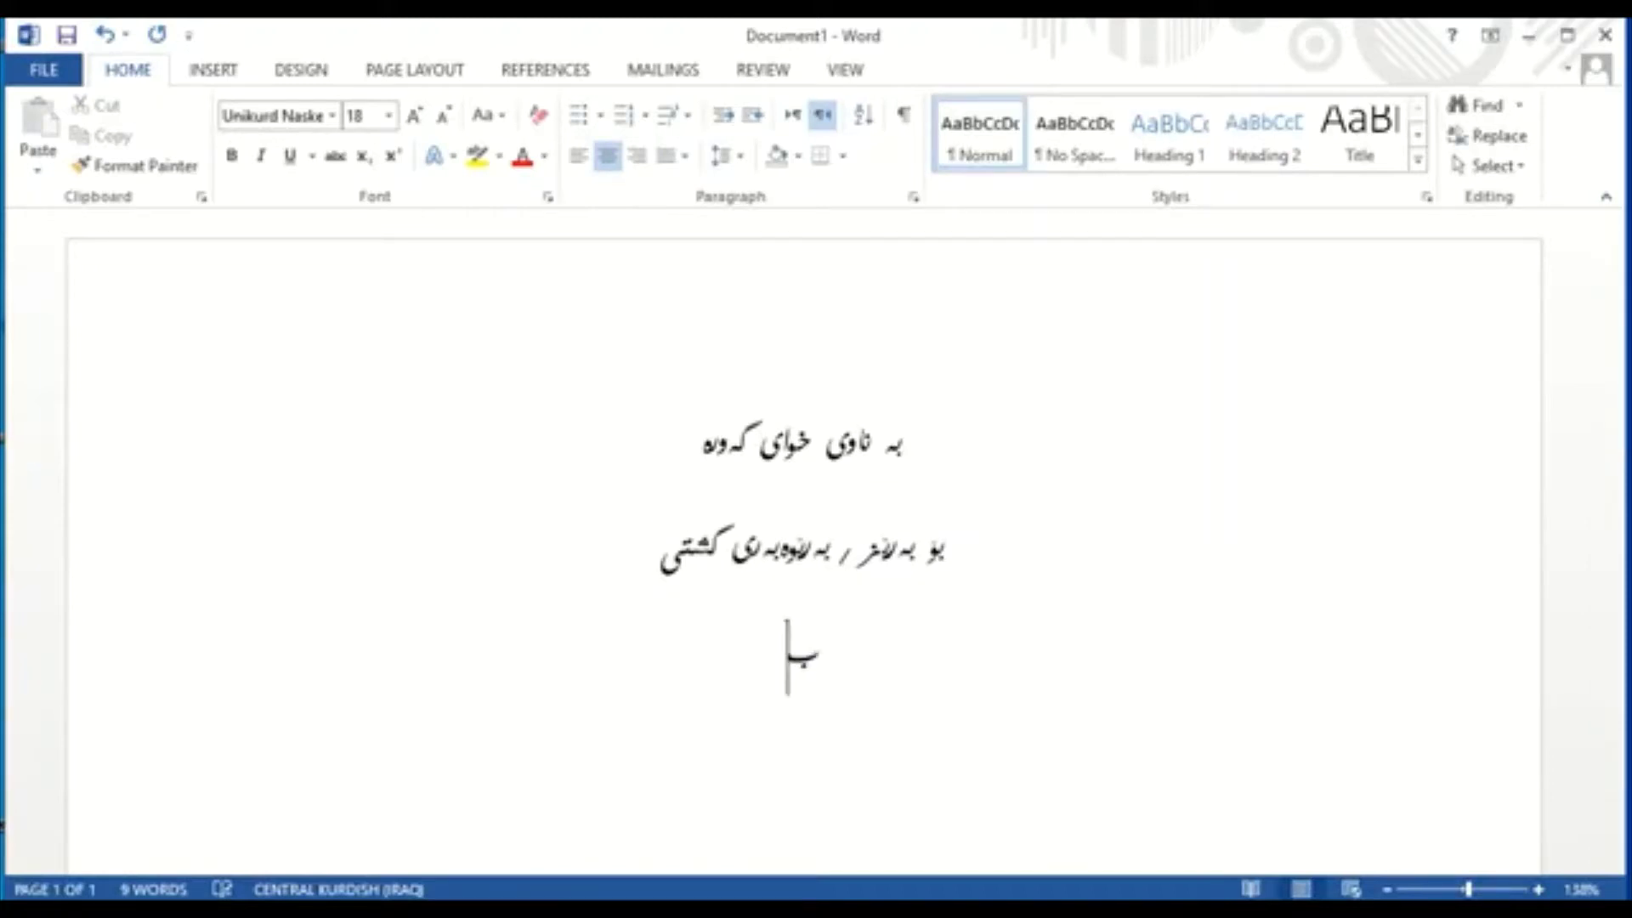
pyautogui.write('ابەت:')
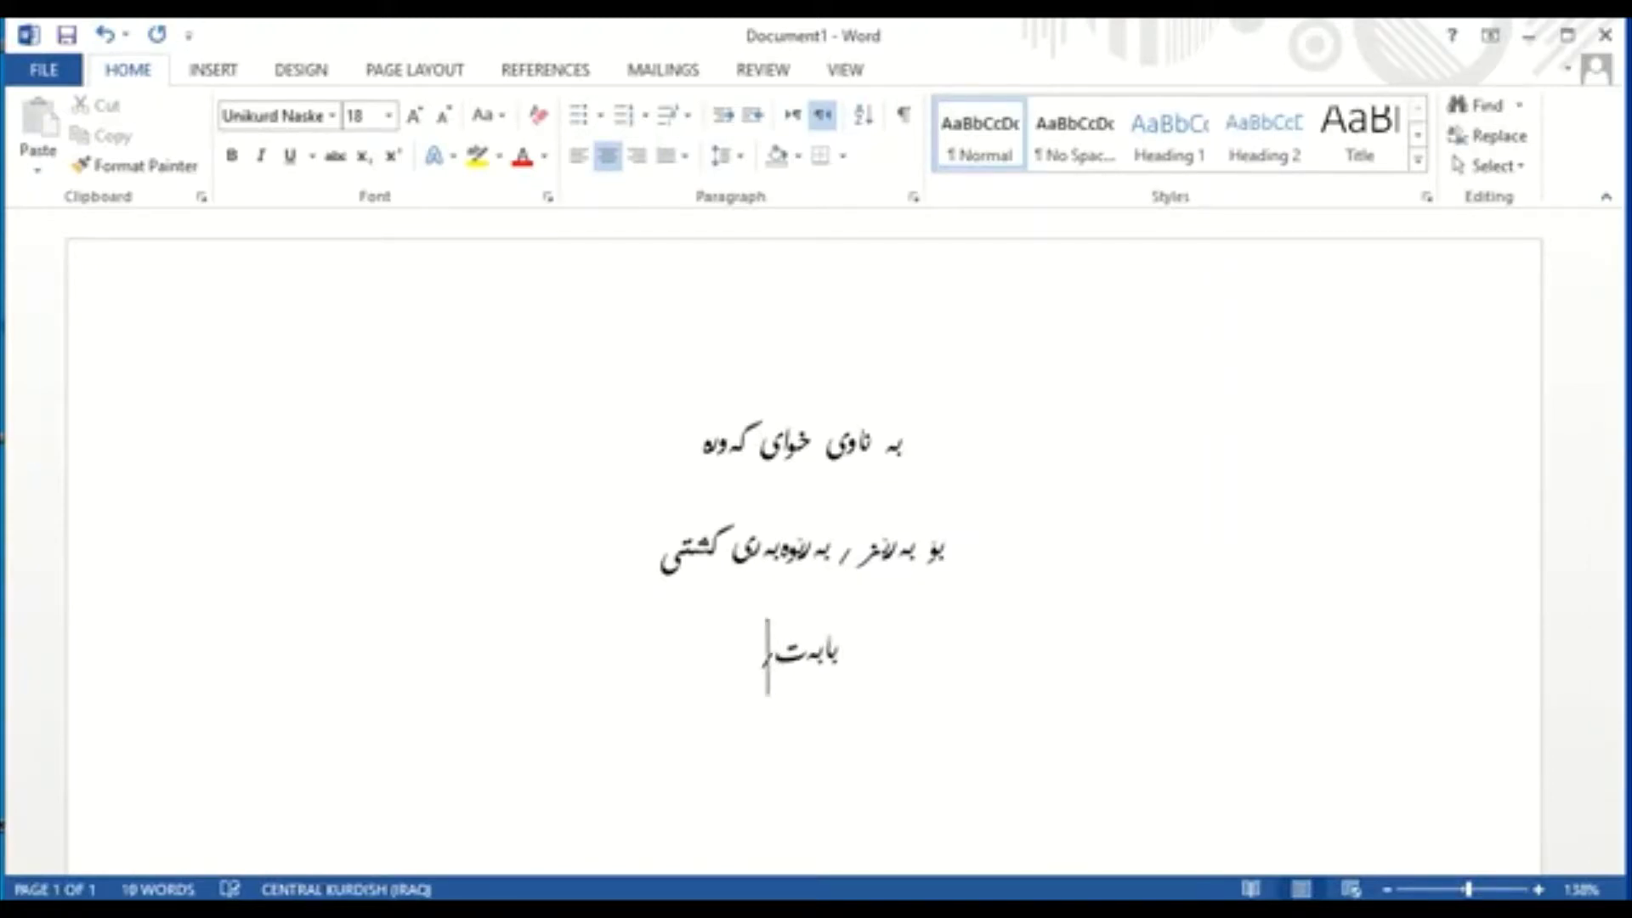
pyautogui.write('موڵ')
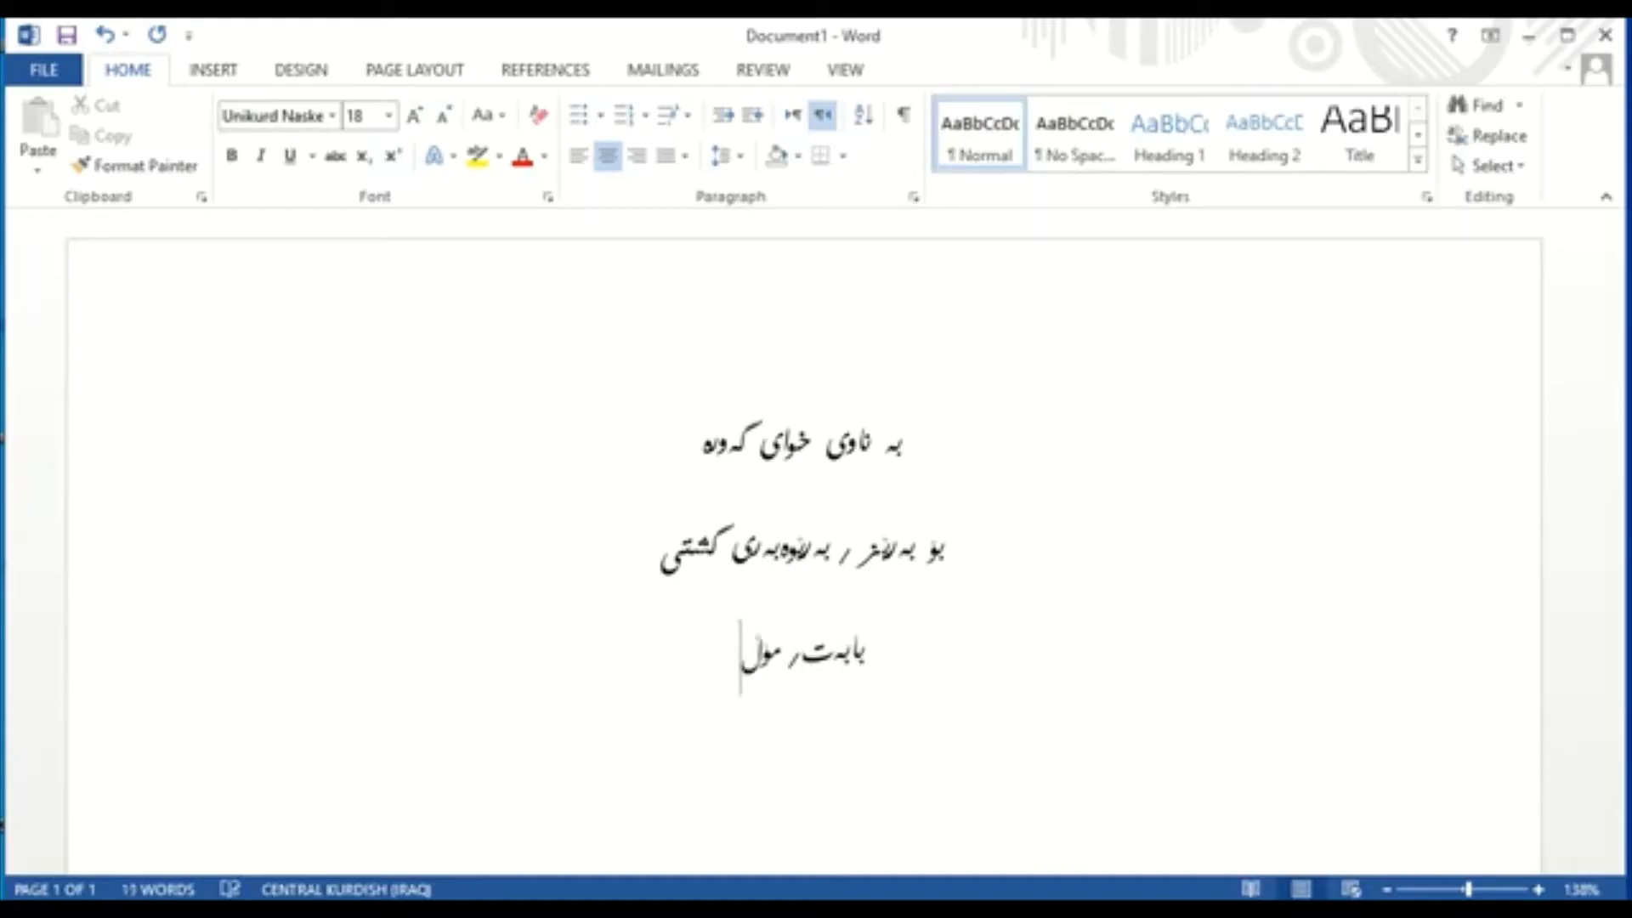
pyautogui.write('ەتی')
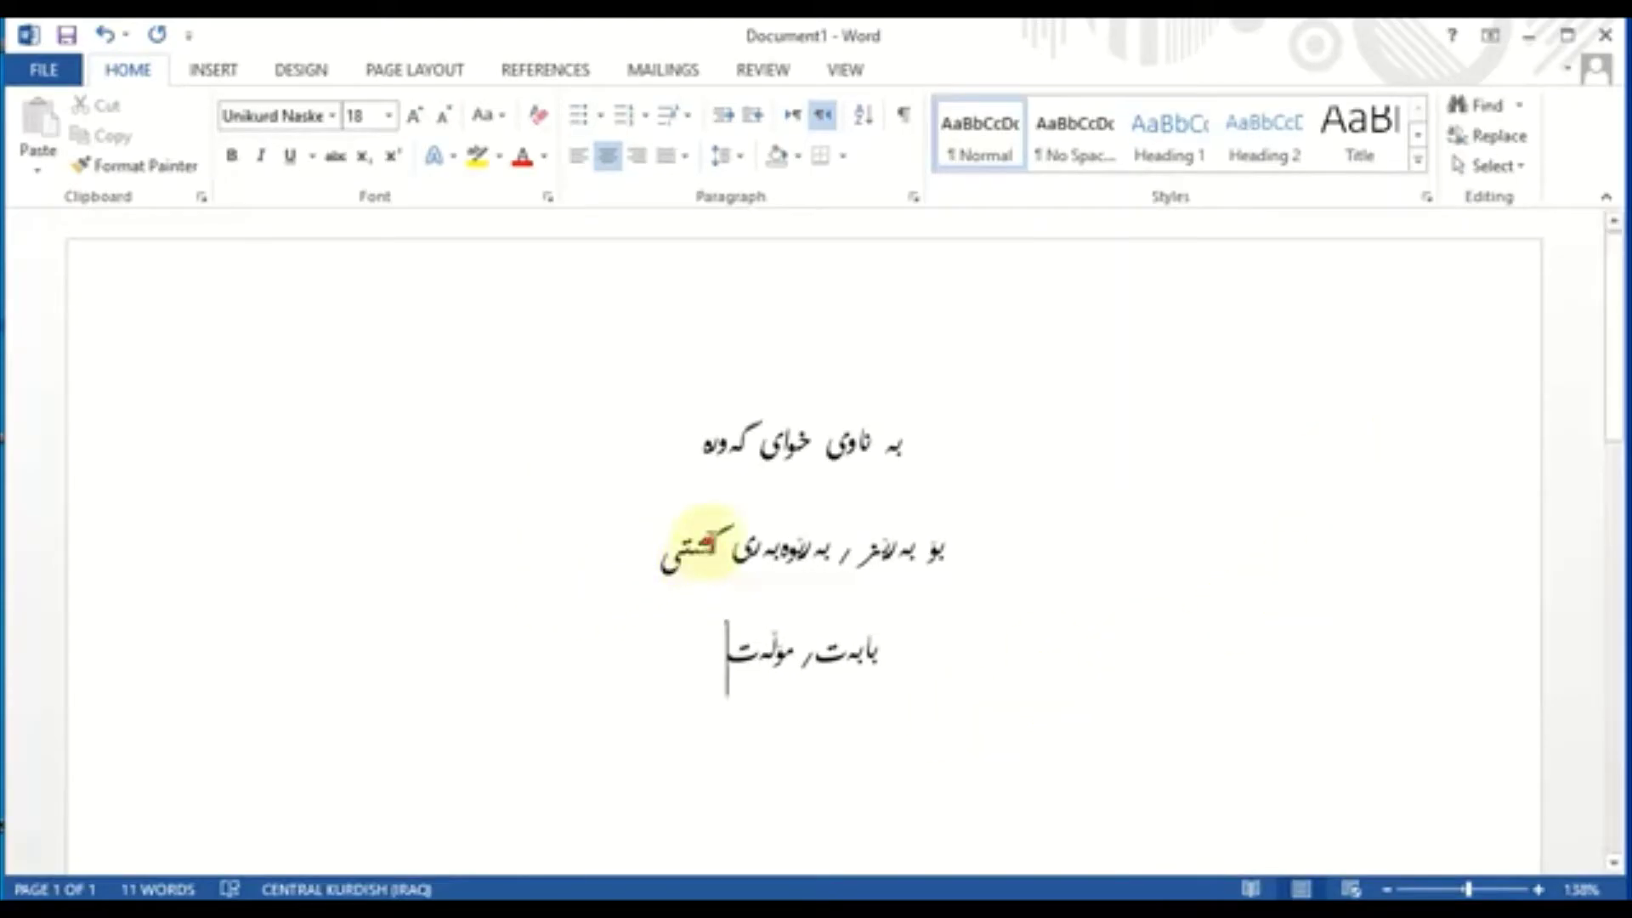
pyautogui.click(808, 659)
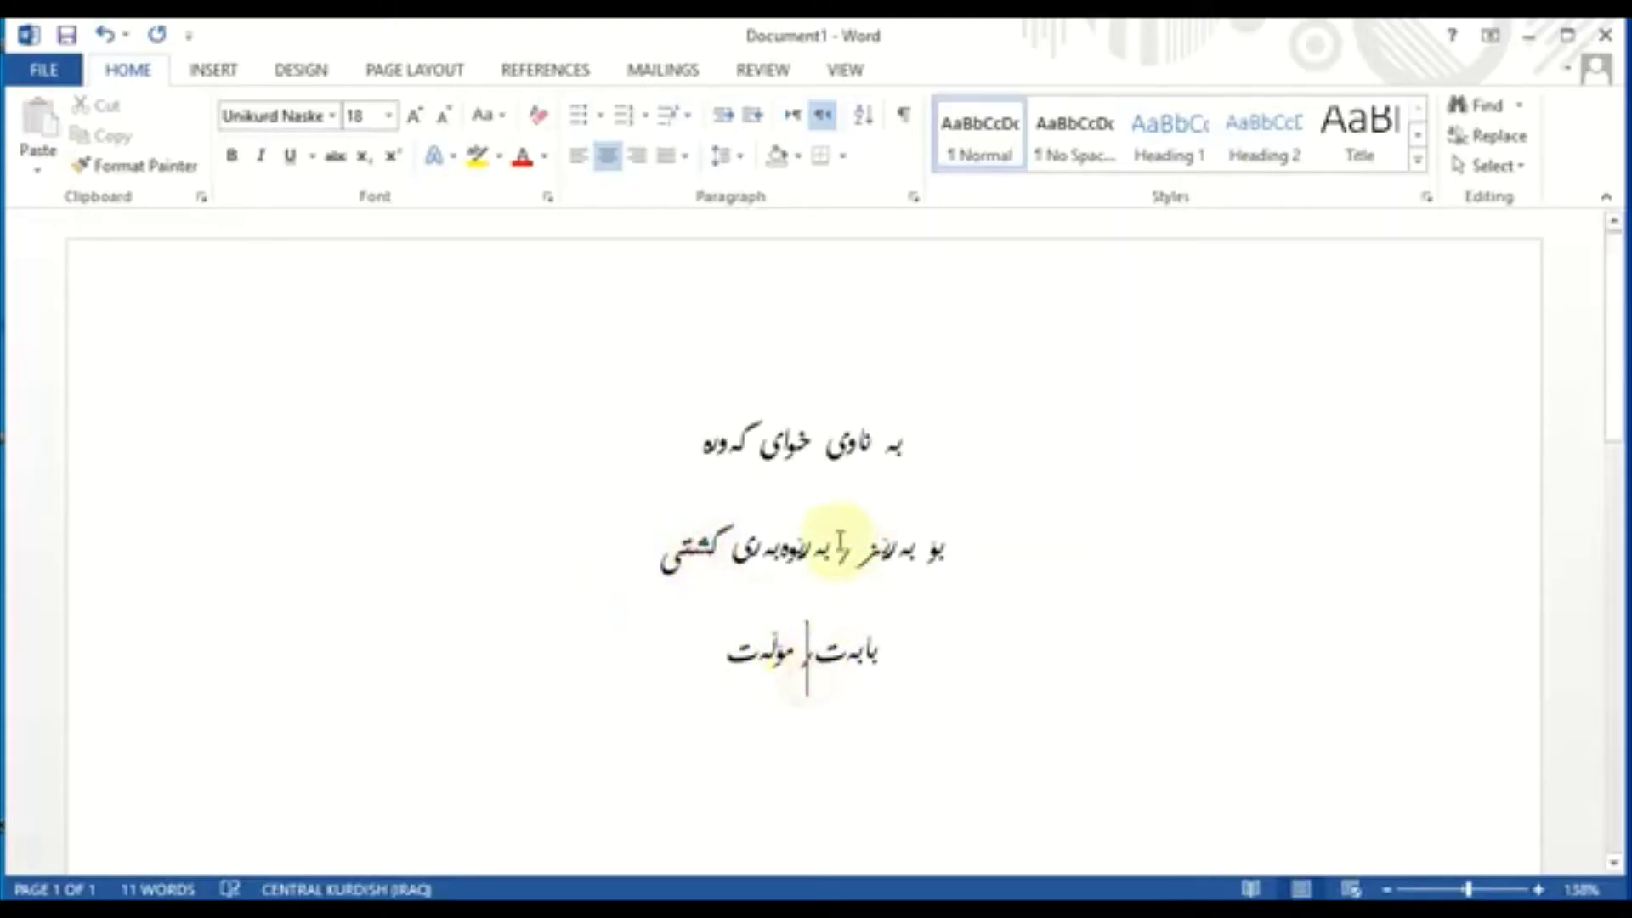
pyautogui.click(759, 658)
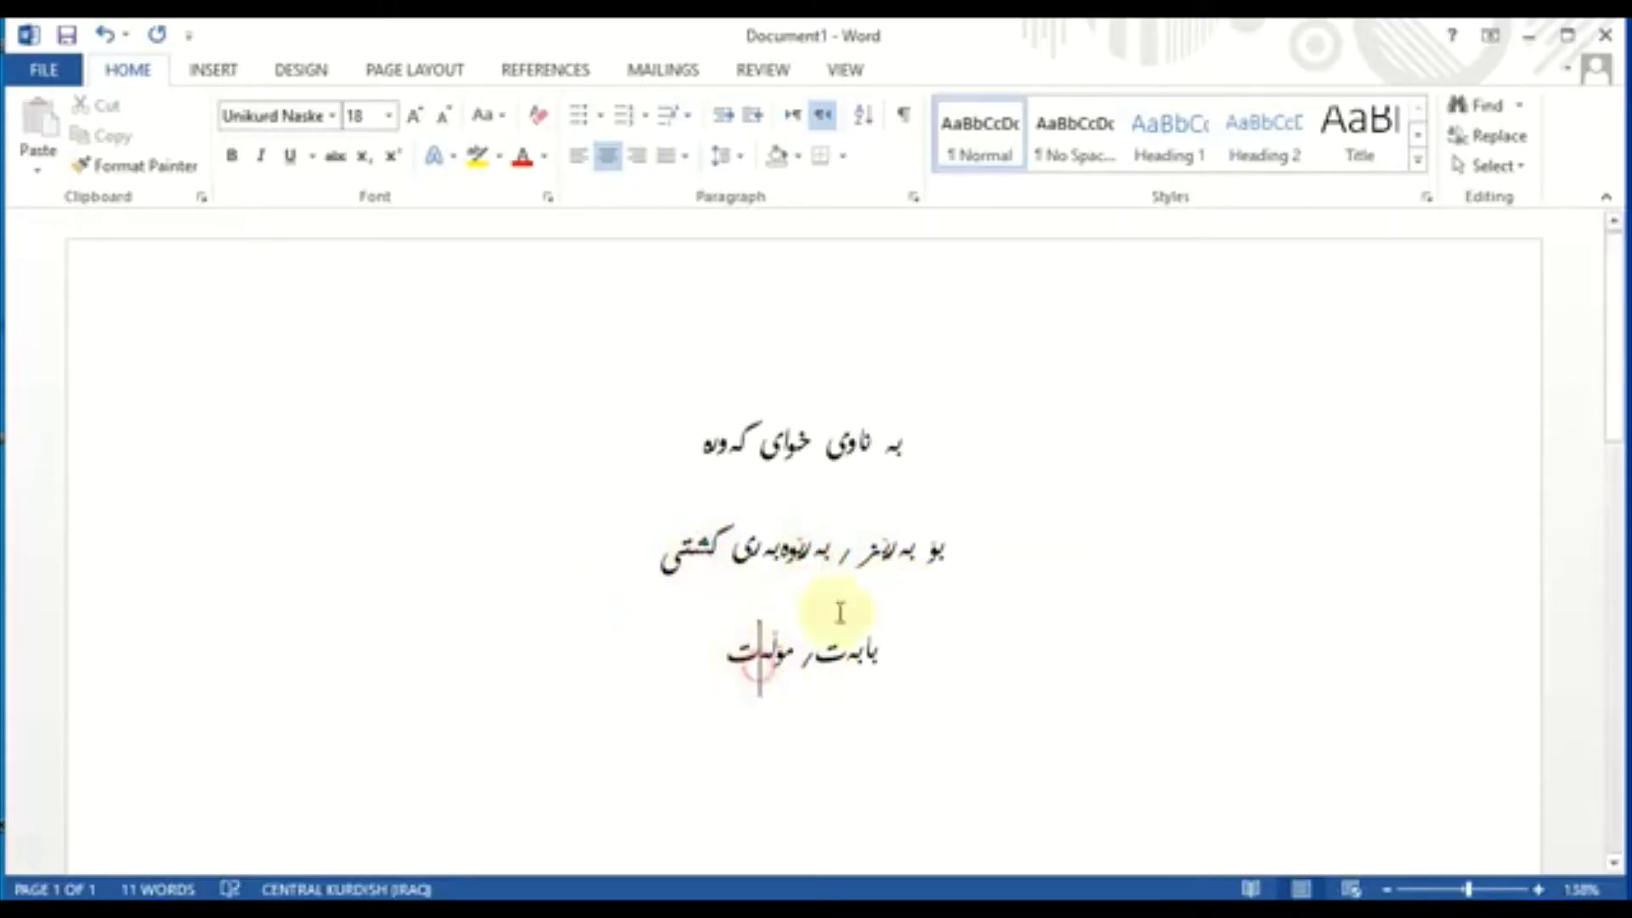
# Select the address and subject lines (lines 2 and 3) of the letter
pyautogui.click(801, 272)
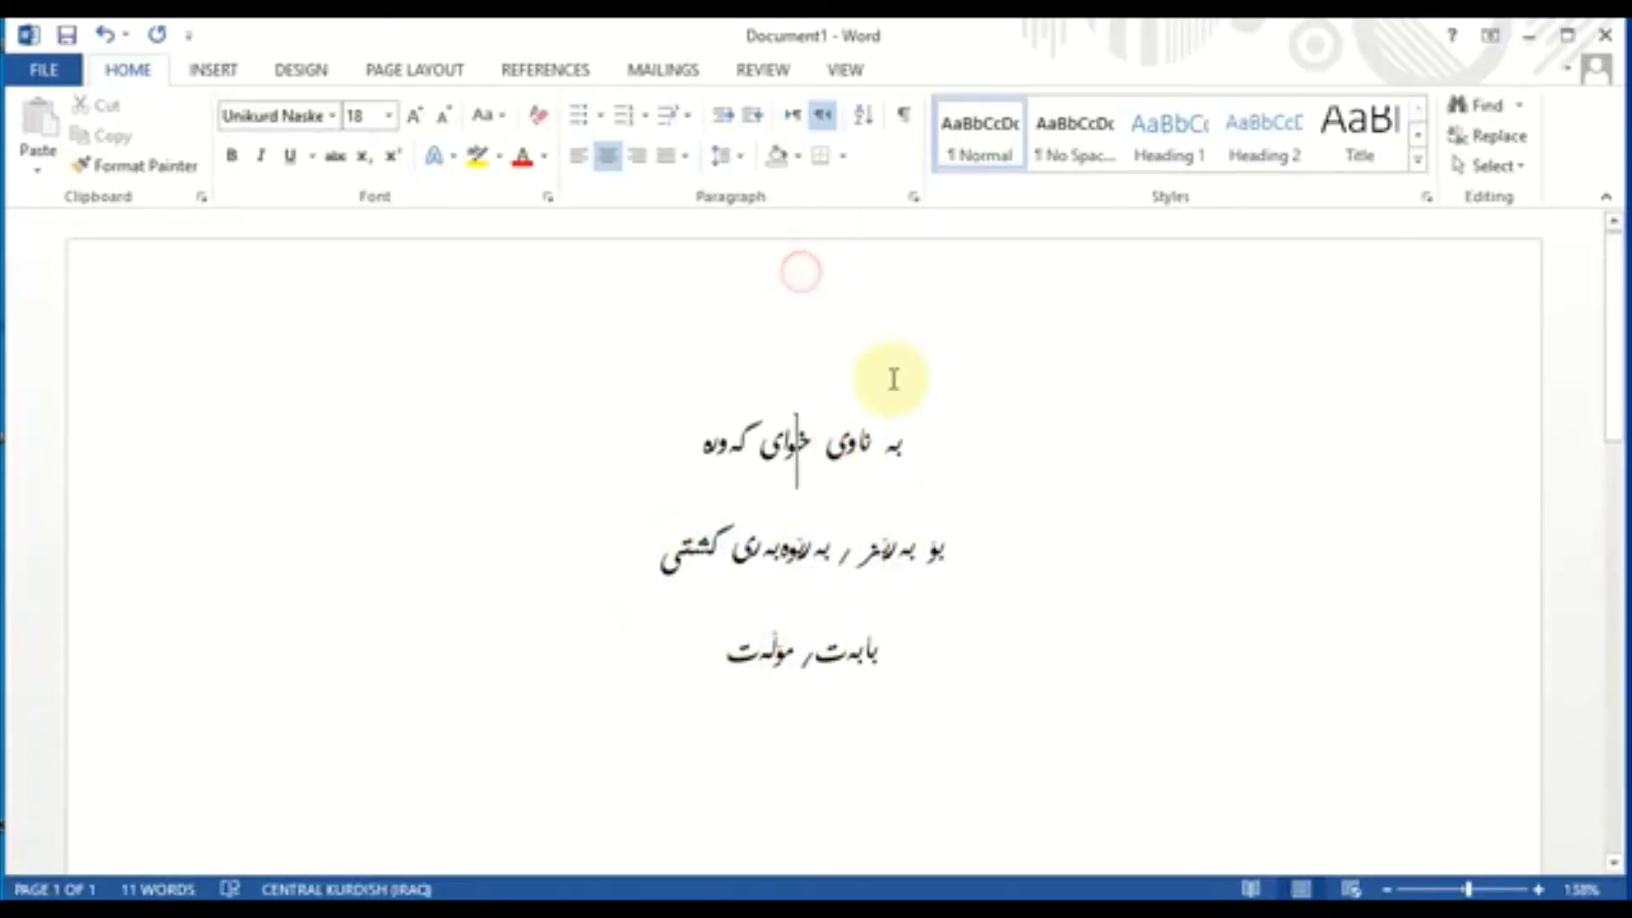
pyautogui.click(946, 552)
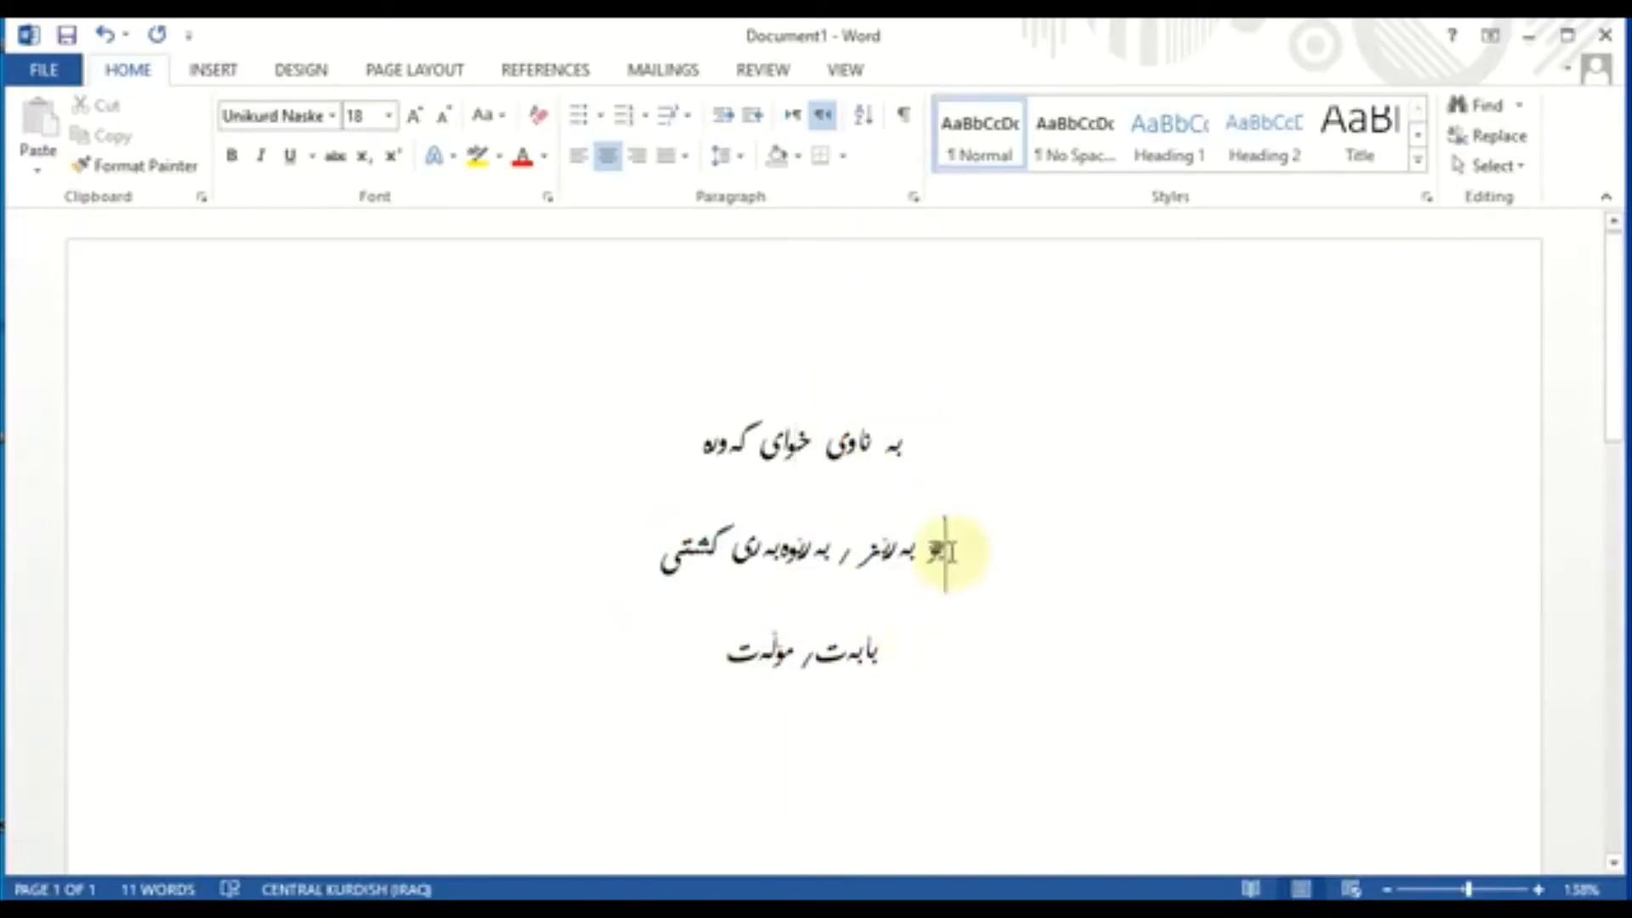
pyautogui.moveTo(946, 552); pyautogui.dragTo(633, 680)
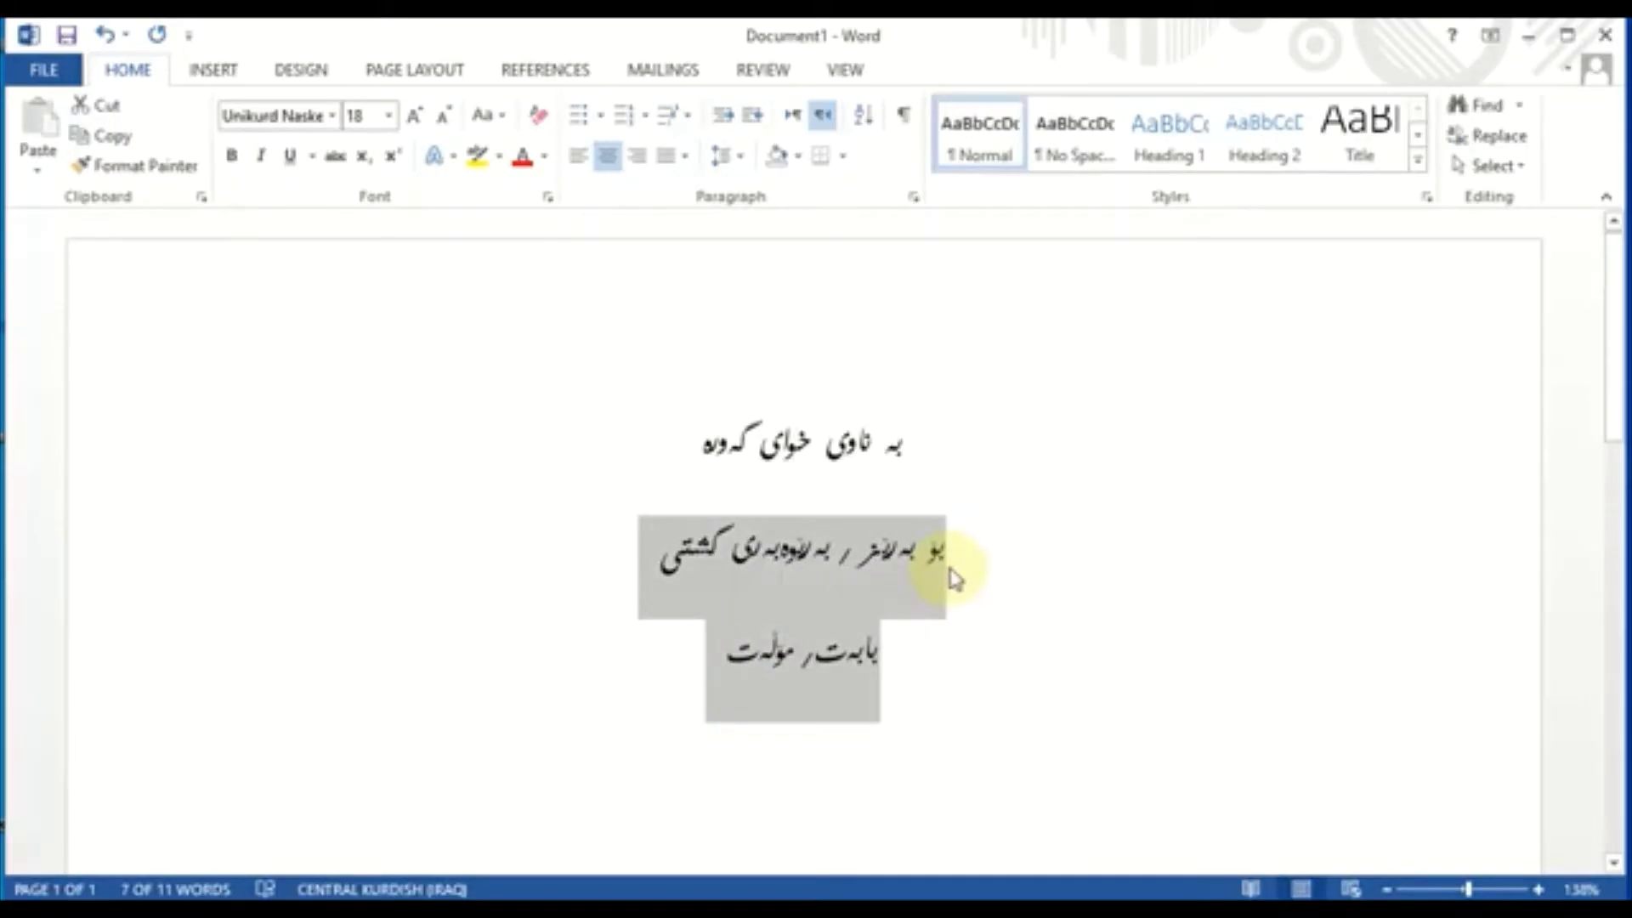
pyautogui.click(855, 563)
pyautogui.moveTo(951, 541)
pyautogui.mouseDown()
pyautogui.moveTo(680, 665)
pyautogui.moveTo(649, 646)
pyautogui.mouseUp()
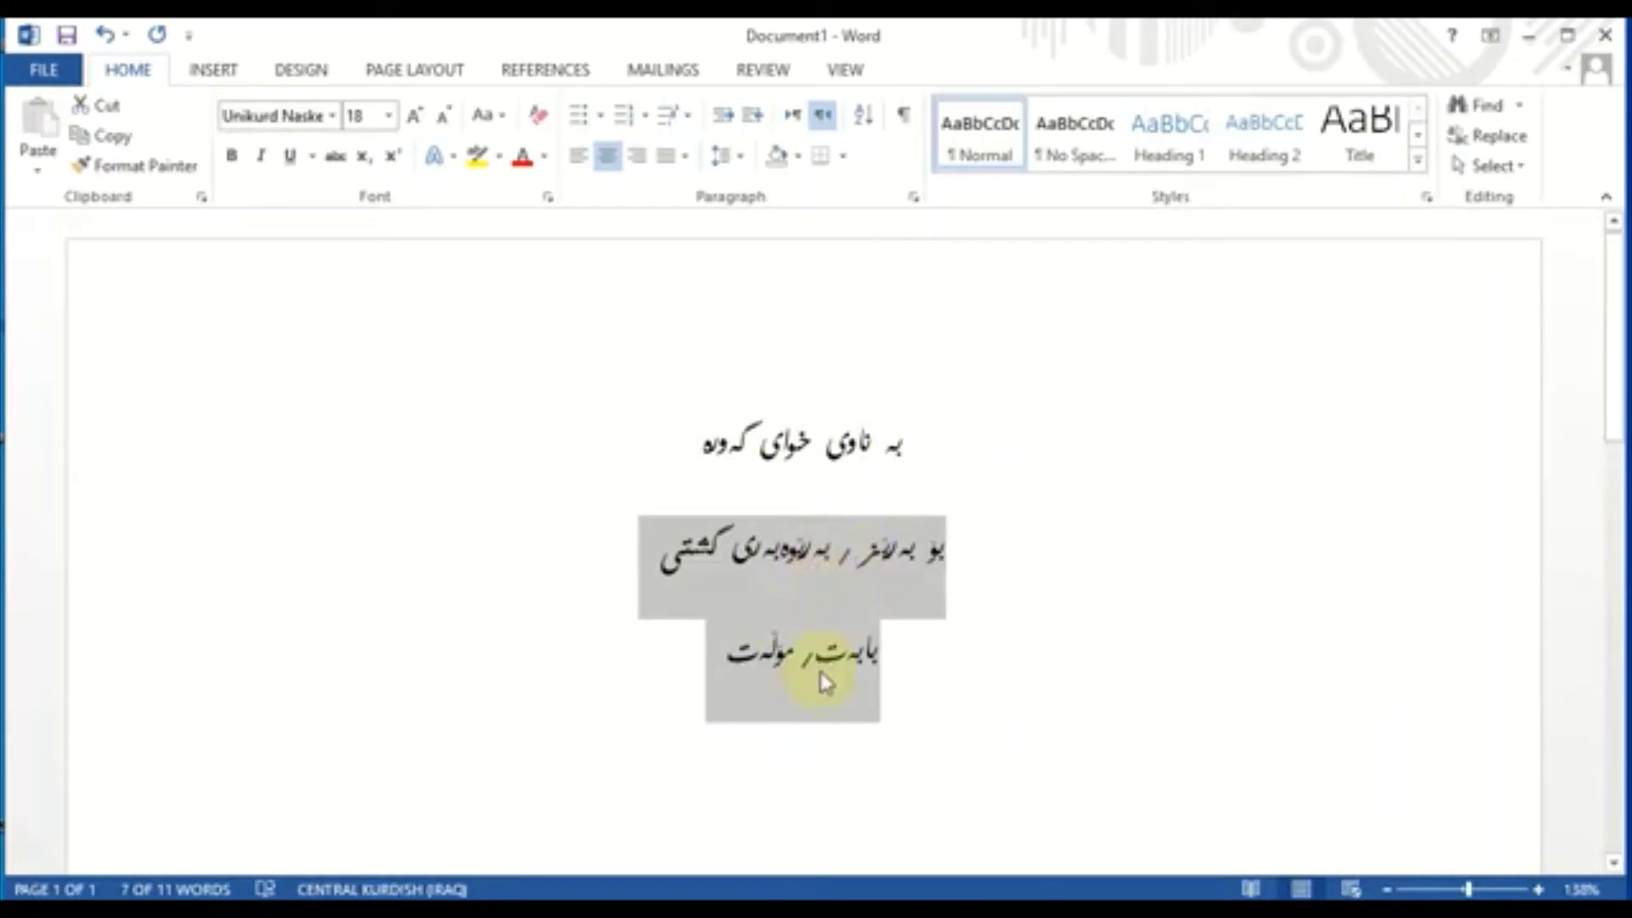
# Apply the Unikurd Magroon font to the selected lines, then deselect them
pyautogui.click(333, 119)
pyautogui.scroll(-10, 437, 528)
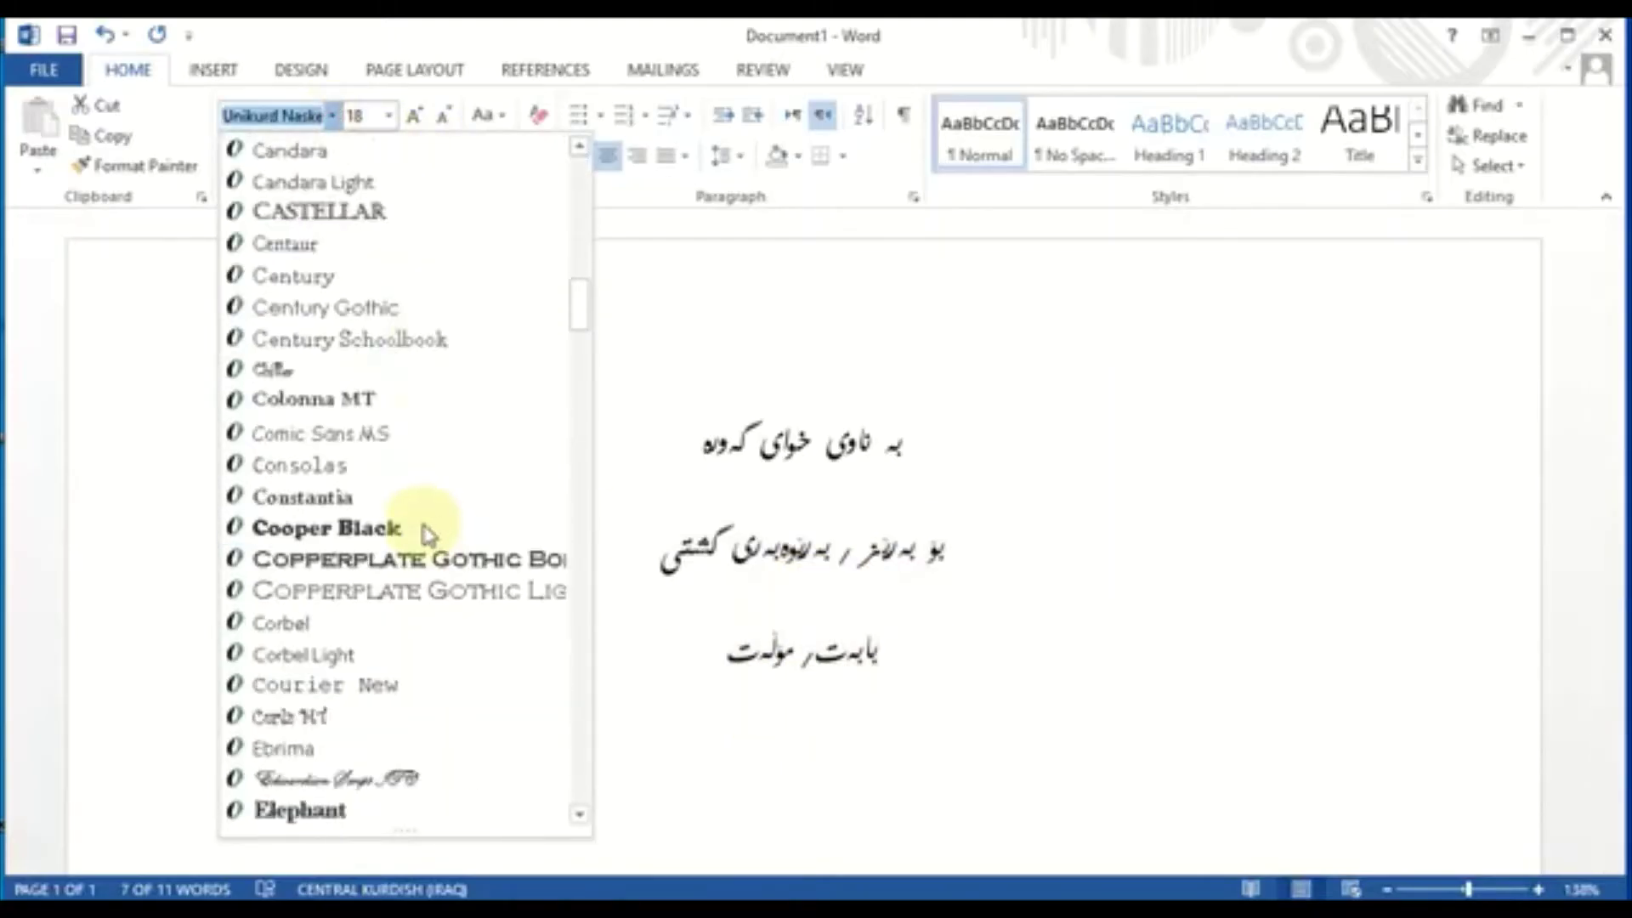
pyautogui.scroll(-12, 364, 572)
pyautogui.scroll(-15, 378, 619)
pyautogui.scroll(-10, 378, 619)
pyautogui.scroll(-5, 379, 618)
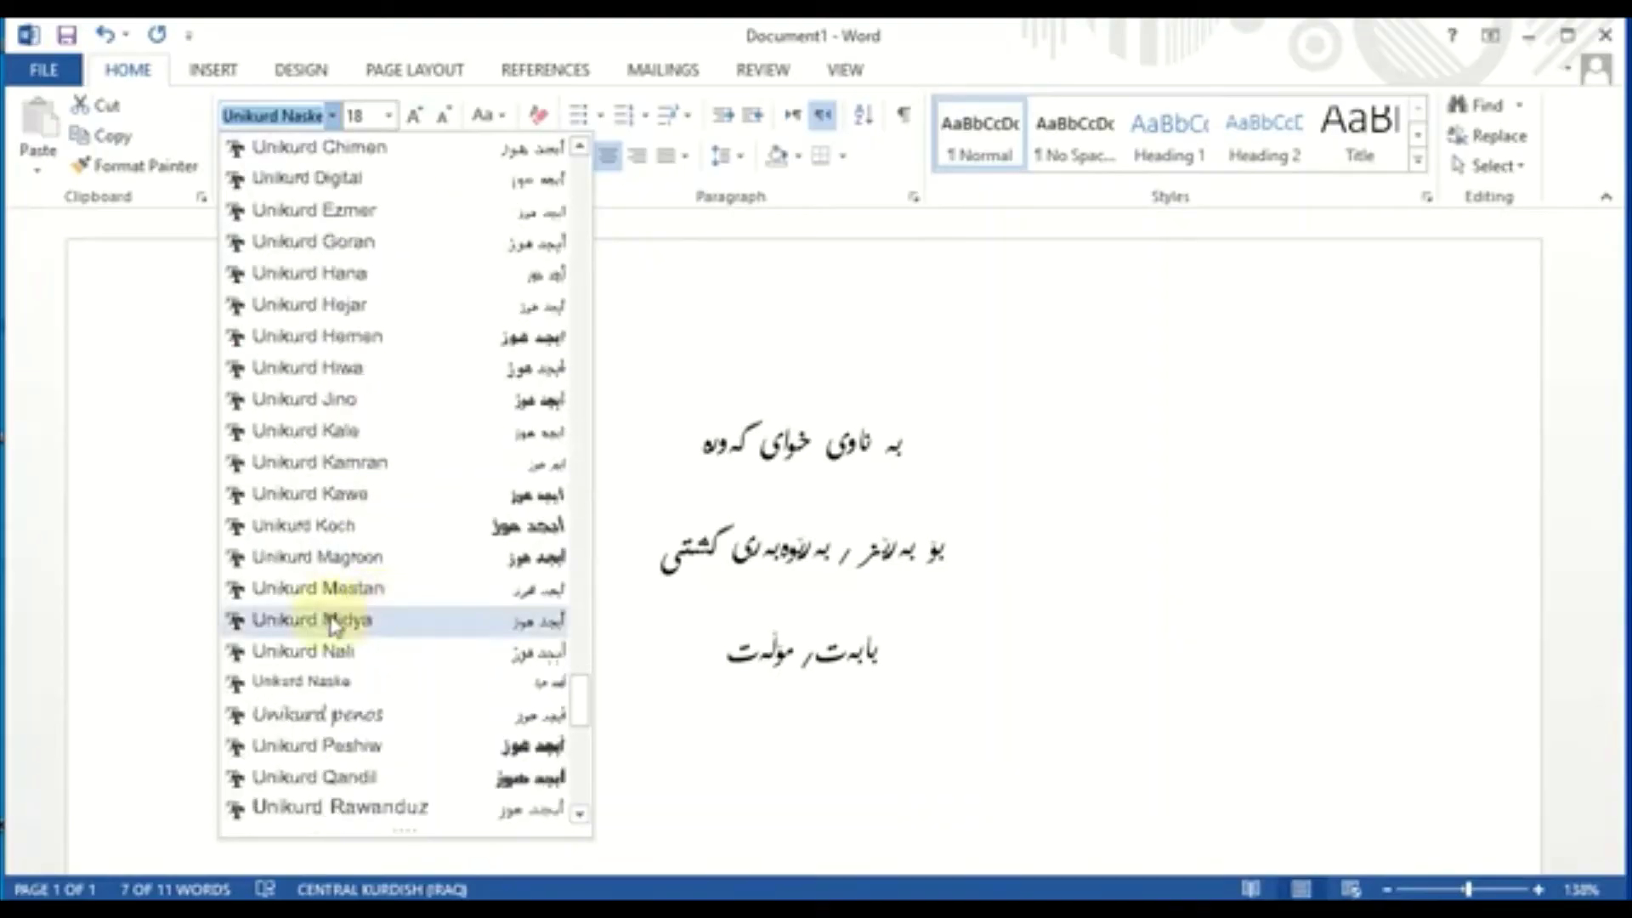
pyautogui.click(308, 557)
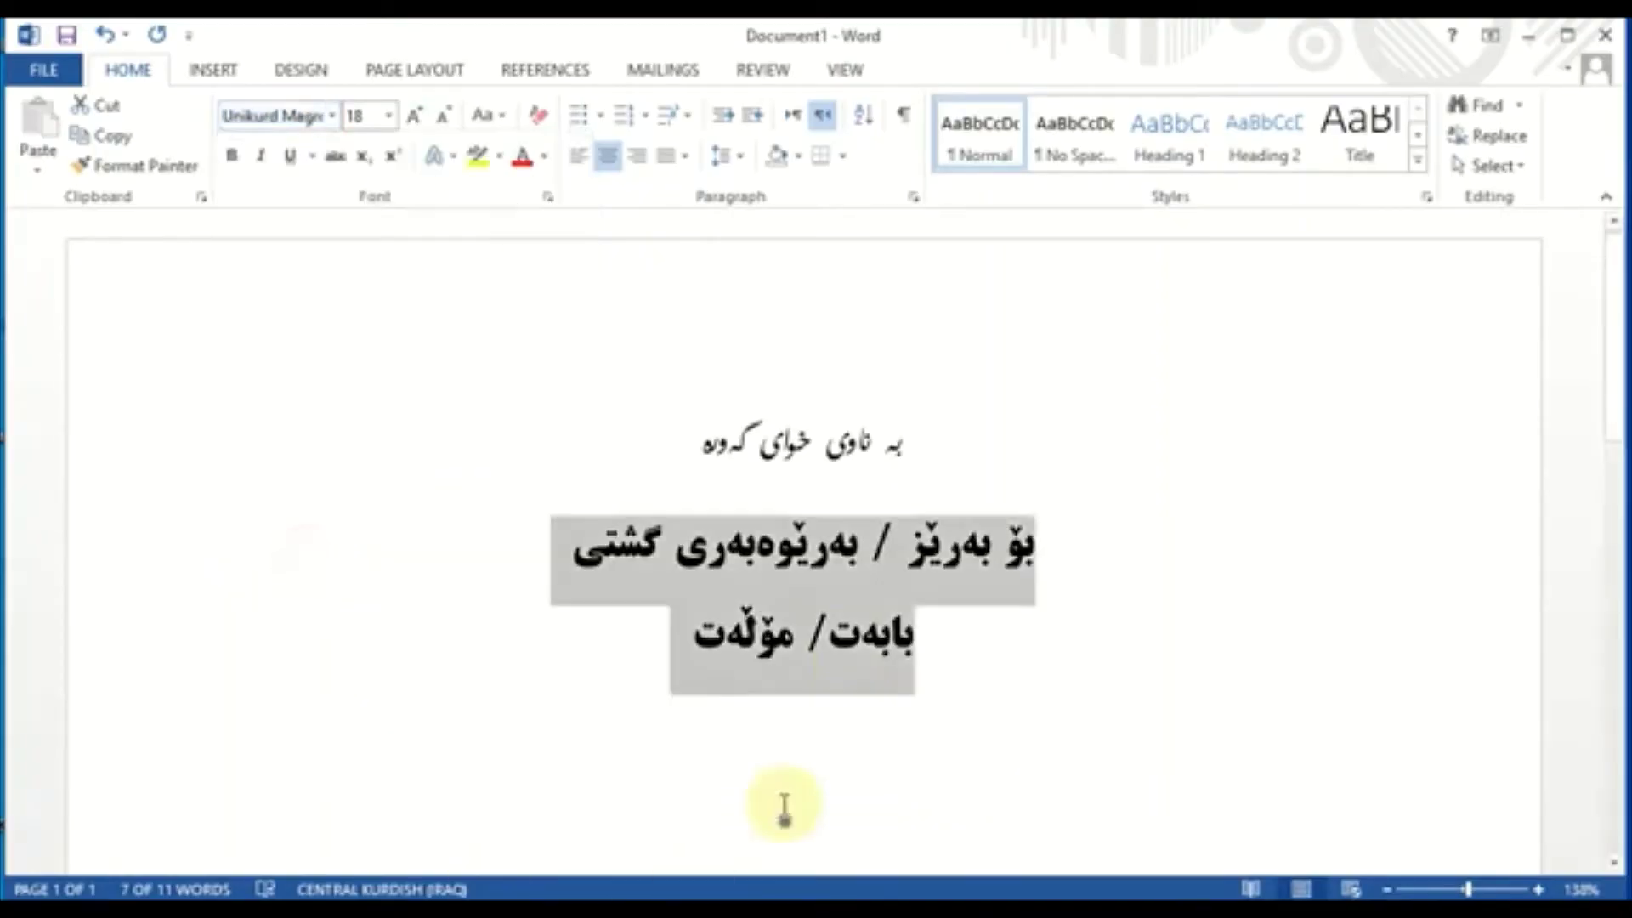
pyautogui.click(842, 631)
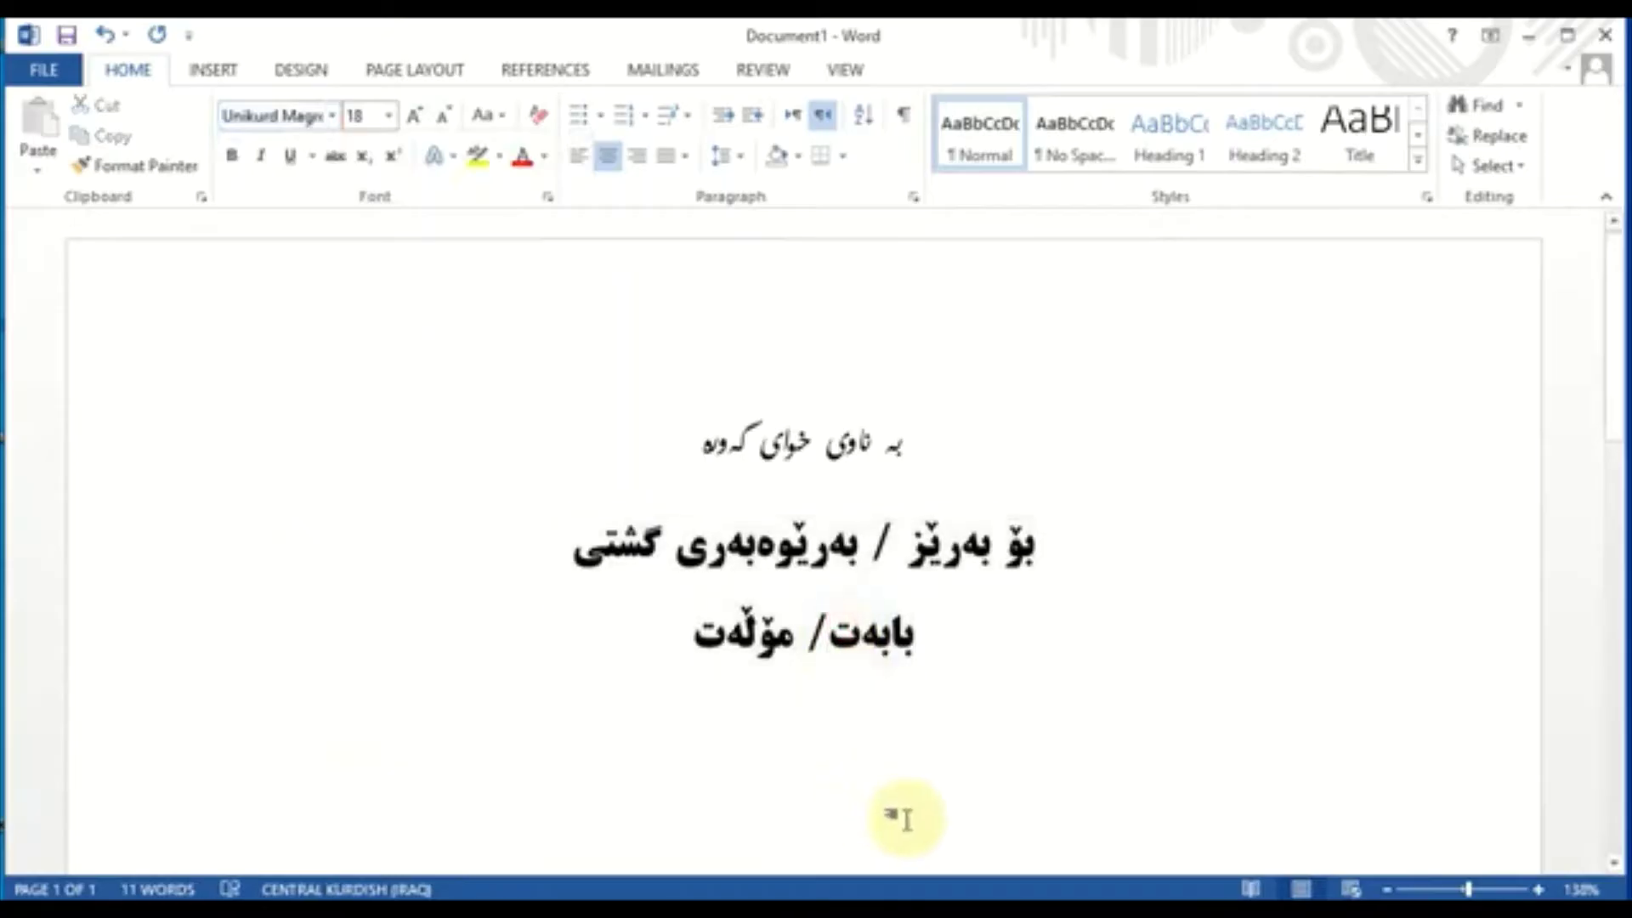
# Enlarge the opening line's font to 20 pt and start a new line below the subject line
pyautogui.moveTo(680, 448); pyautogui.dragTo(633, 461)
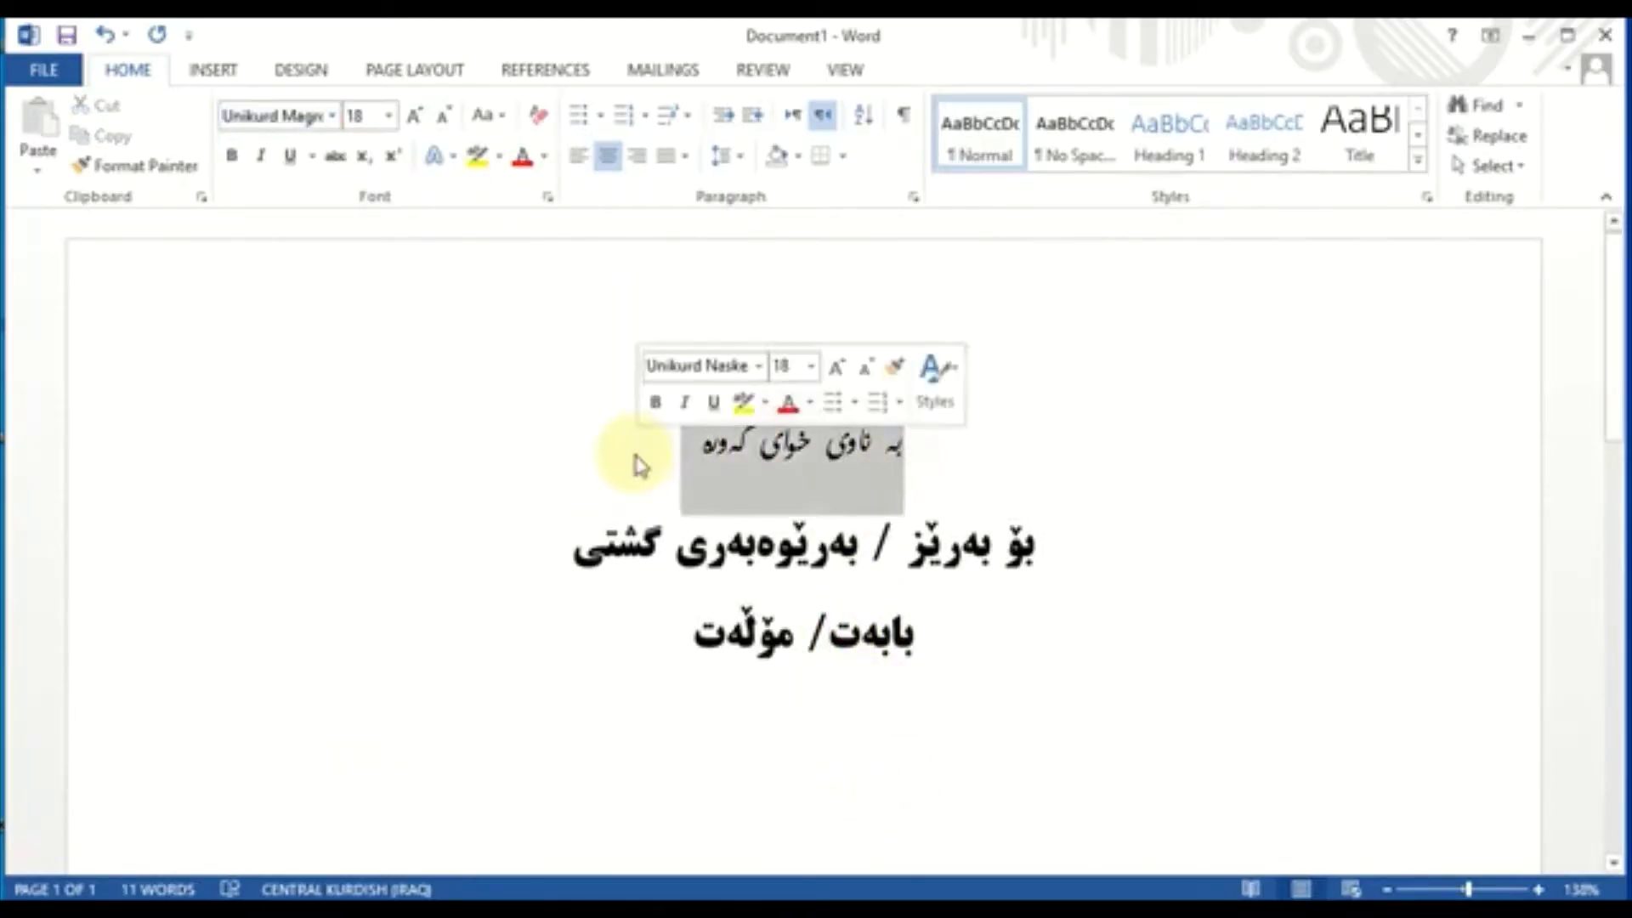
pyautogui.hotkey('ctrl', 'shift', '.')
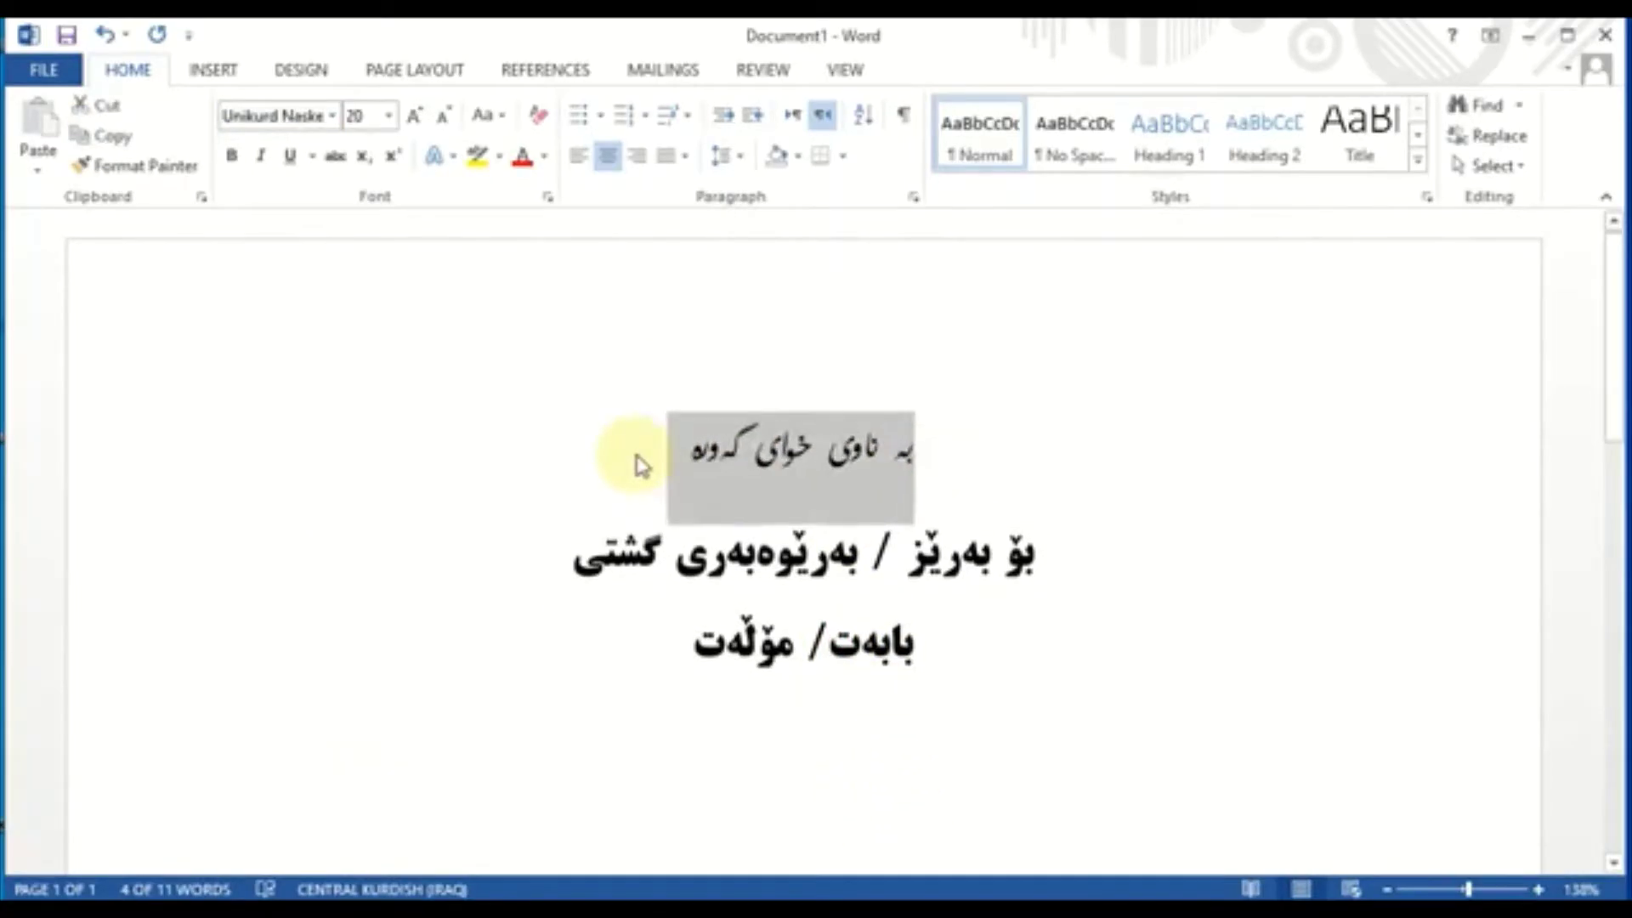
pyautogui.click(841, 658)
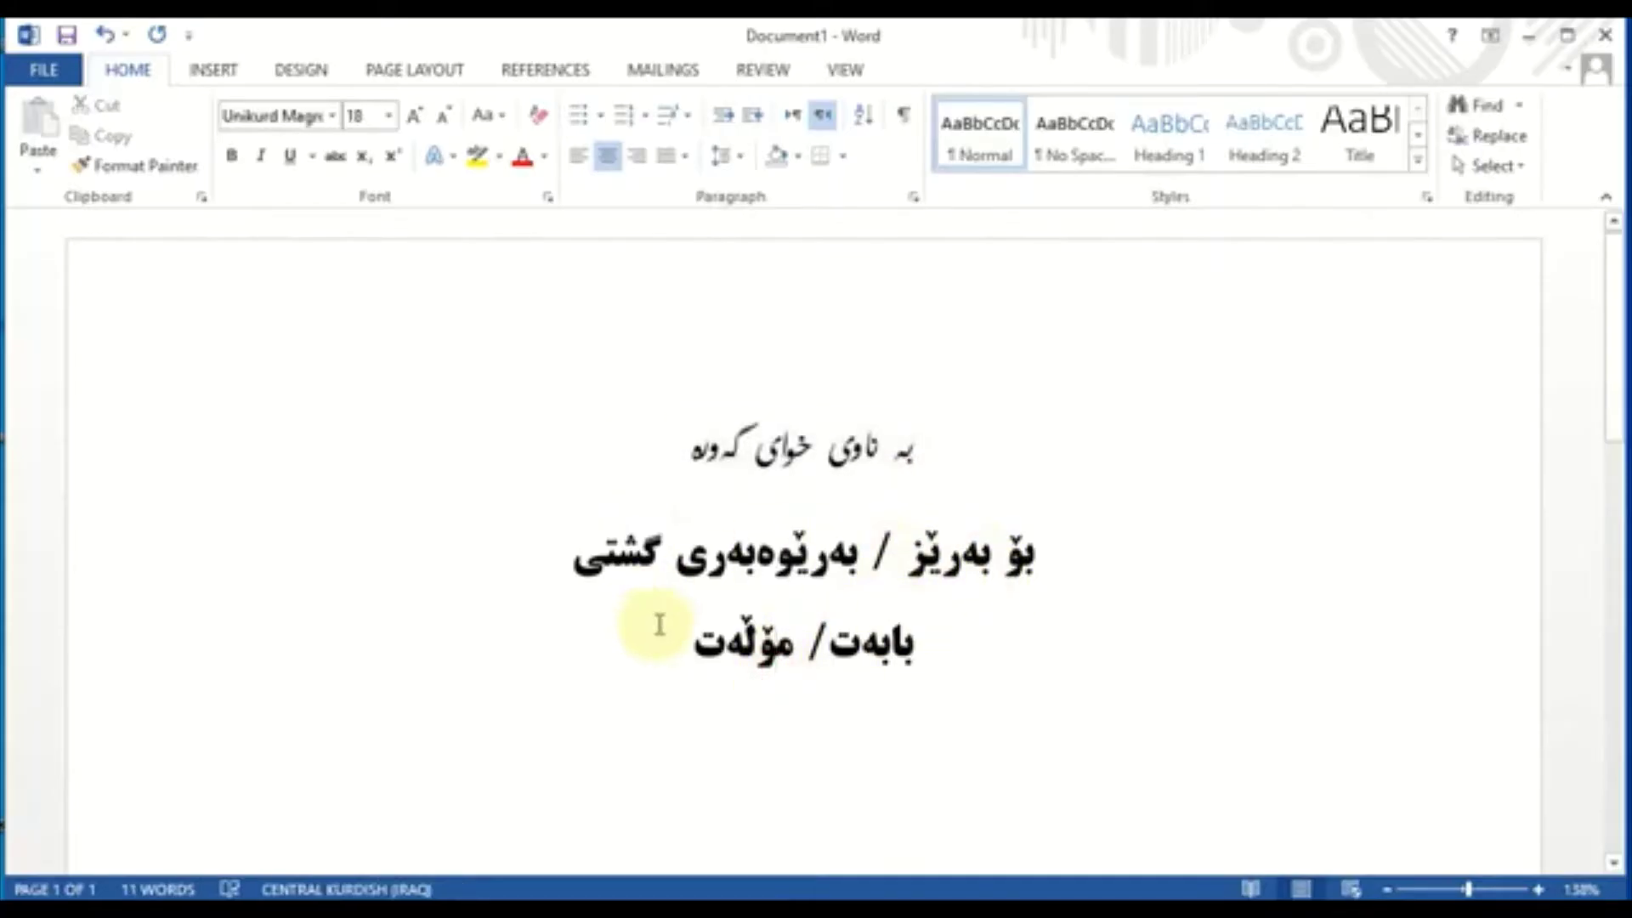
pyautogui.click(671, 665)
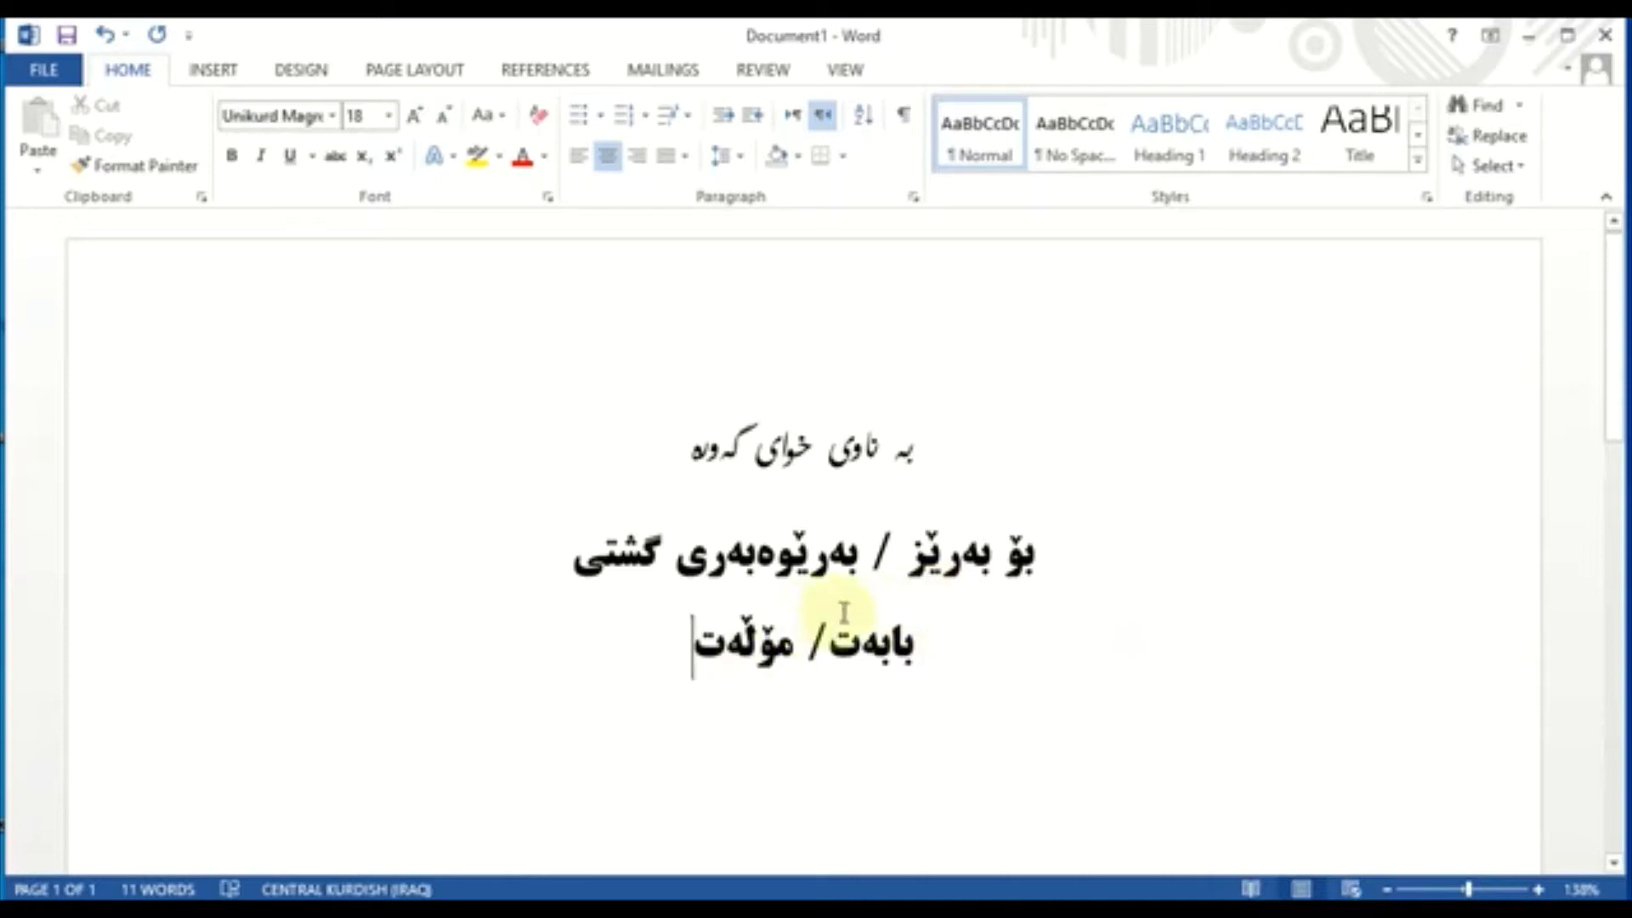
pyautogui.click(1528, 35)
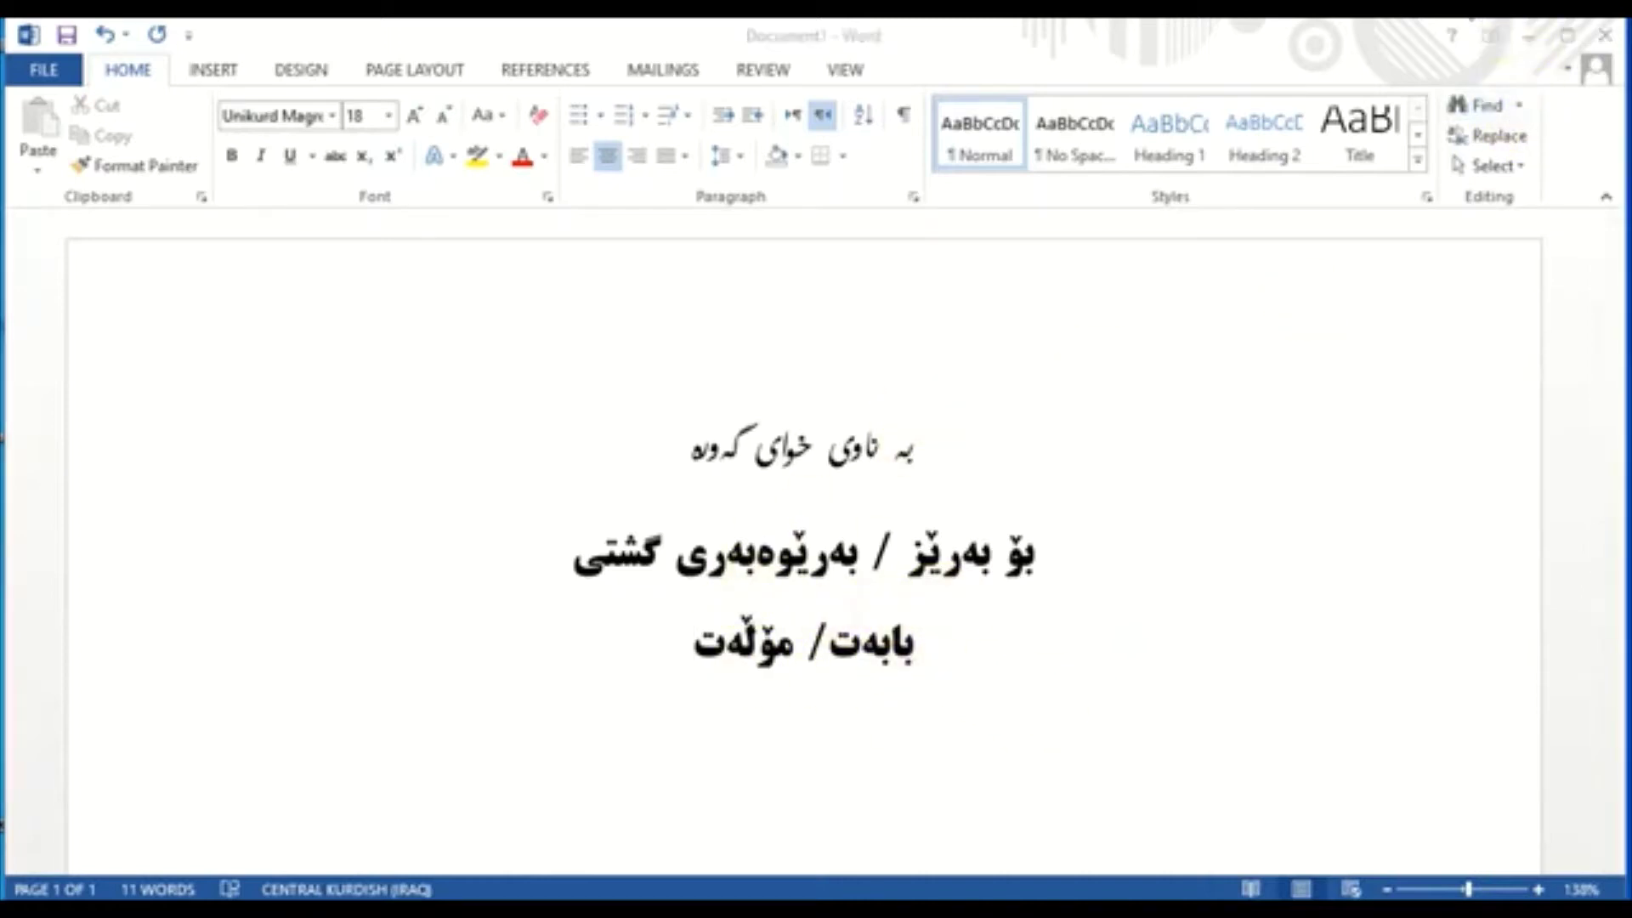
pyautogui.click(700, 668)
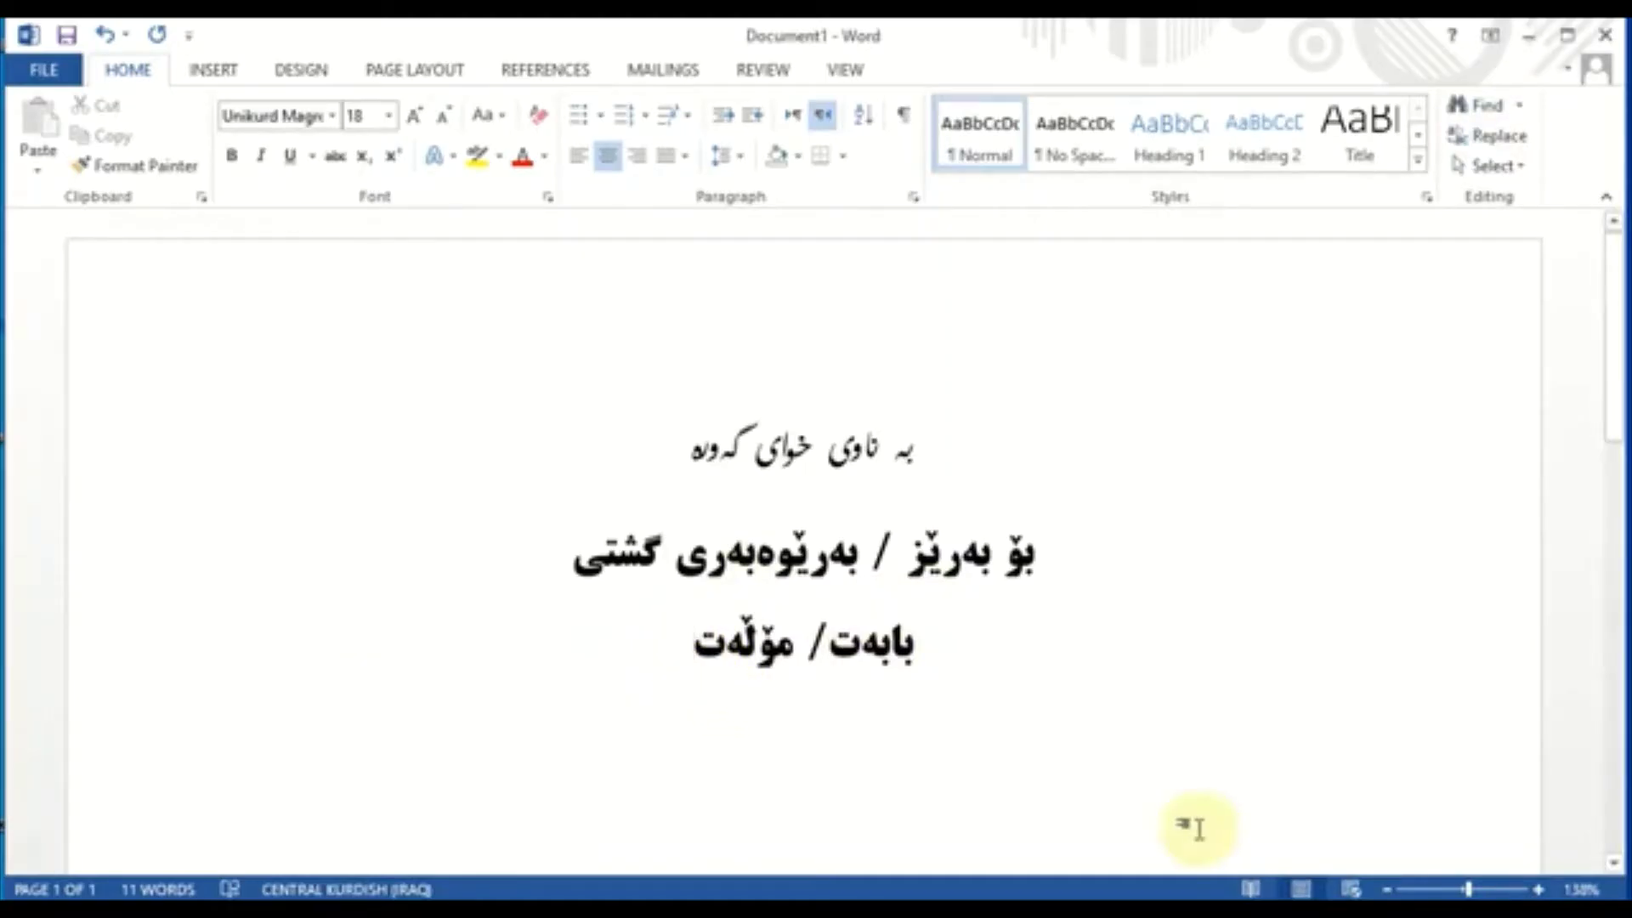
pyautogui.press('Return')
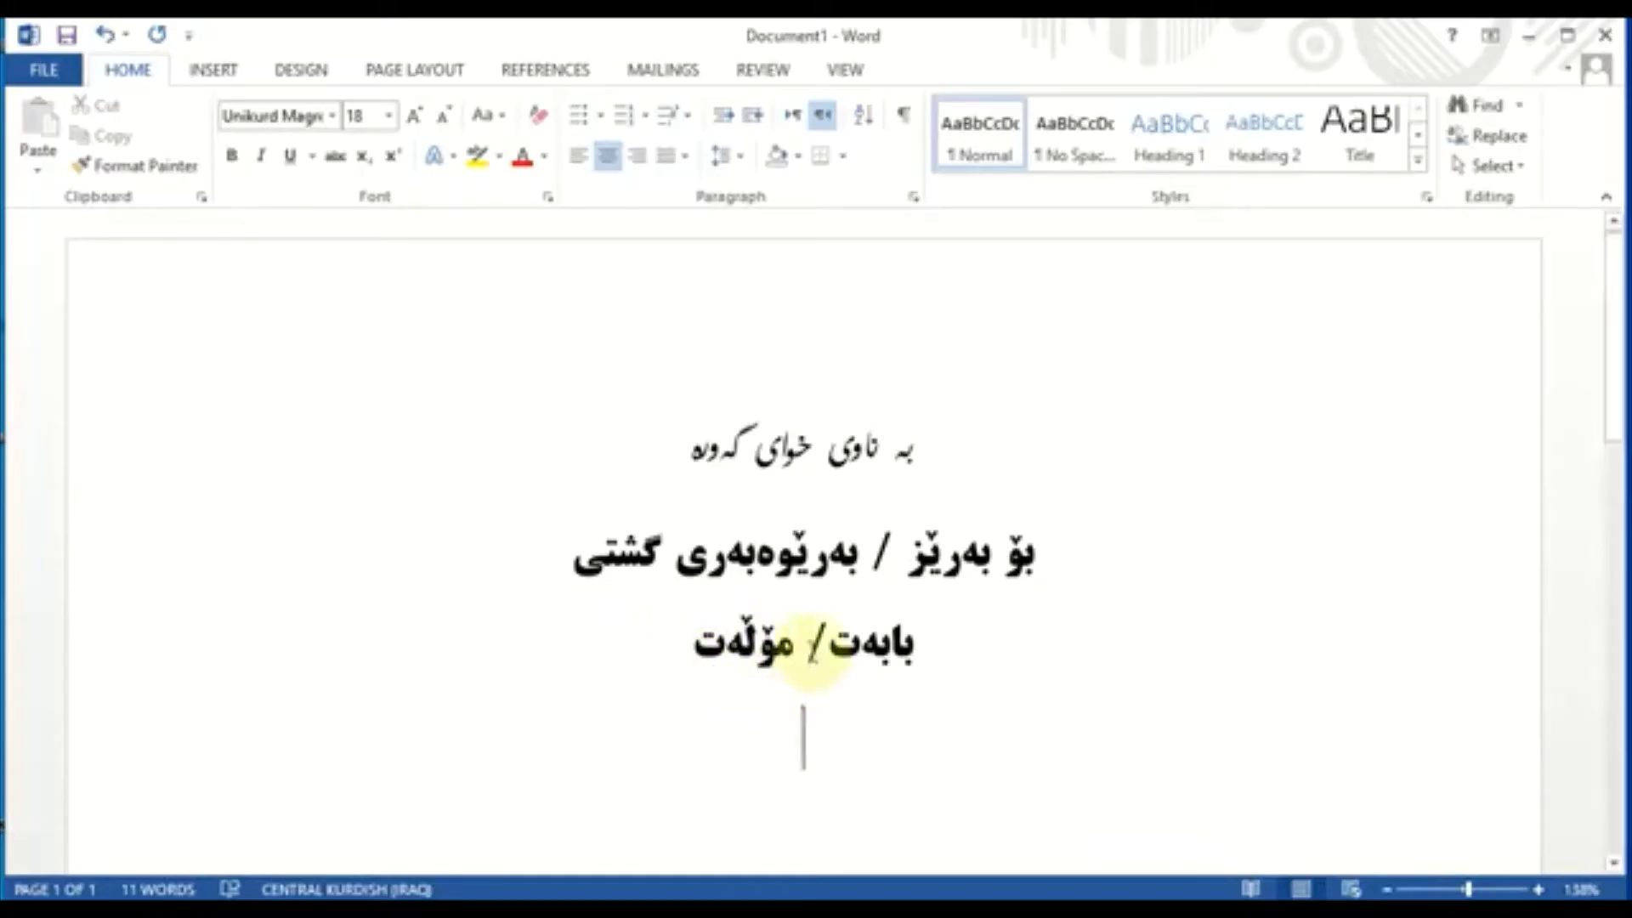
# Split مۆڵەت with a line break, undo it, then add an empty line after the subject
pyautogui.click(794, 646)
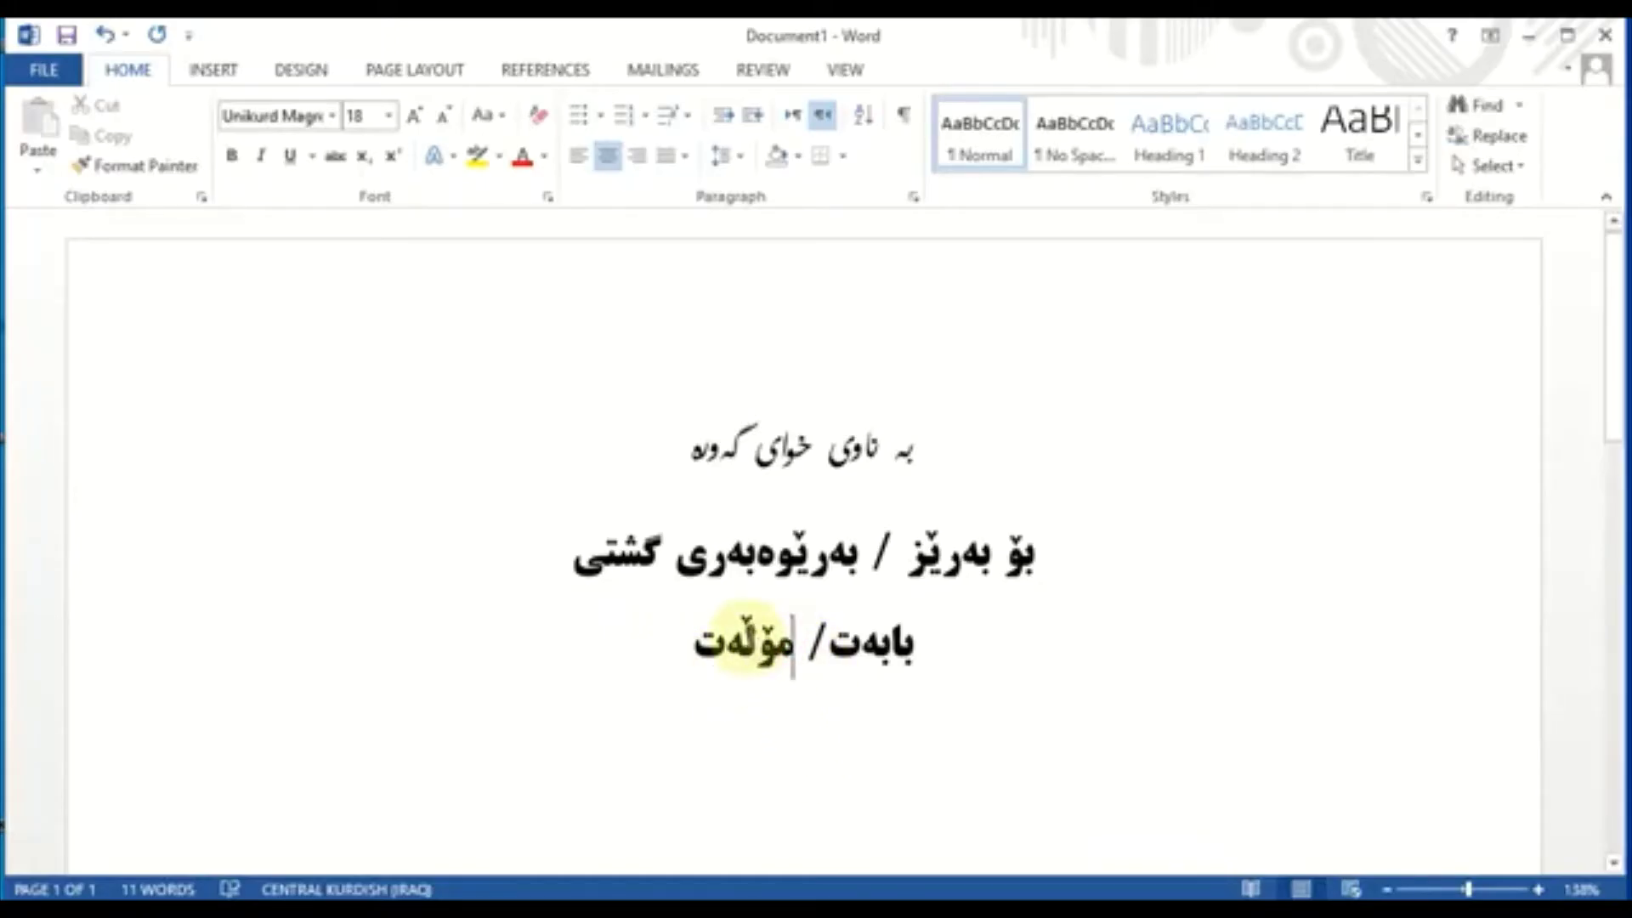
pyautogui.click(756, 646)
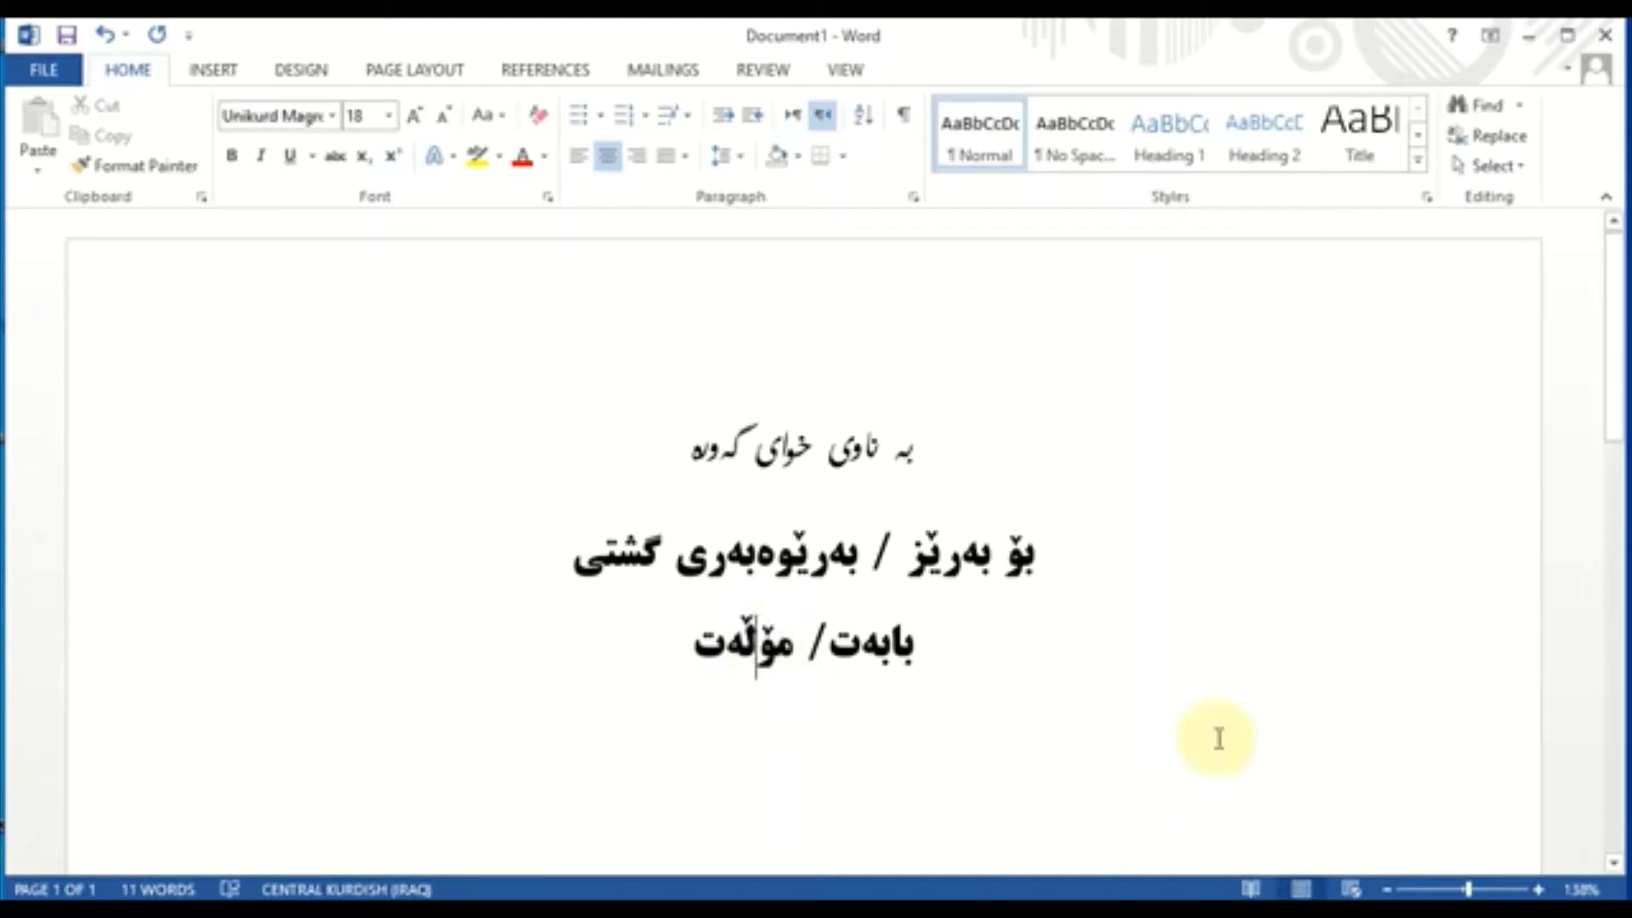
pyautogui.press('Return')
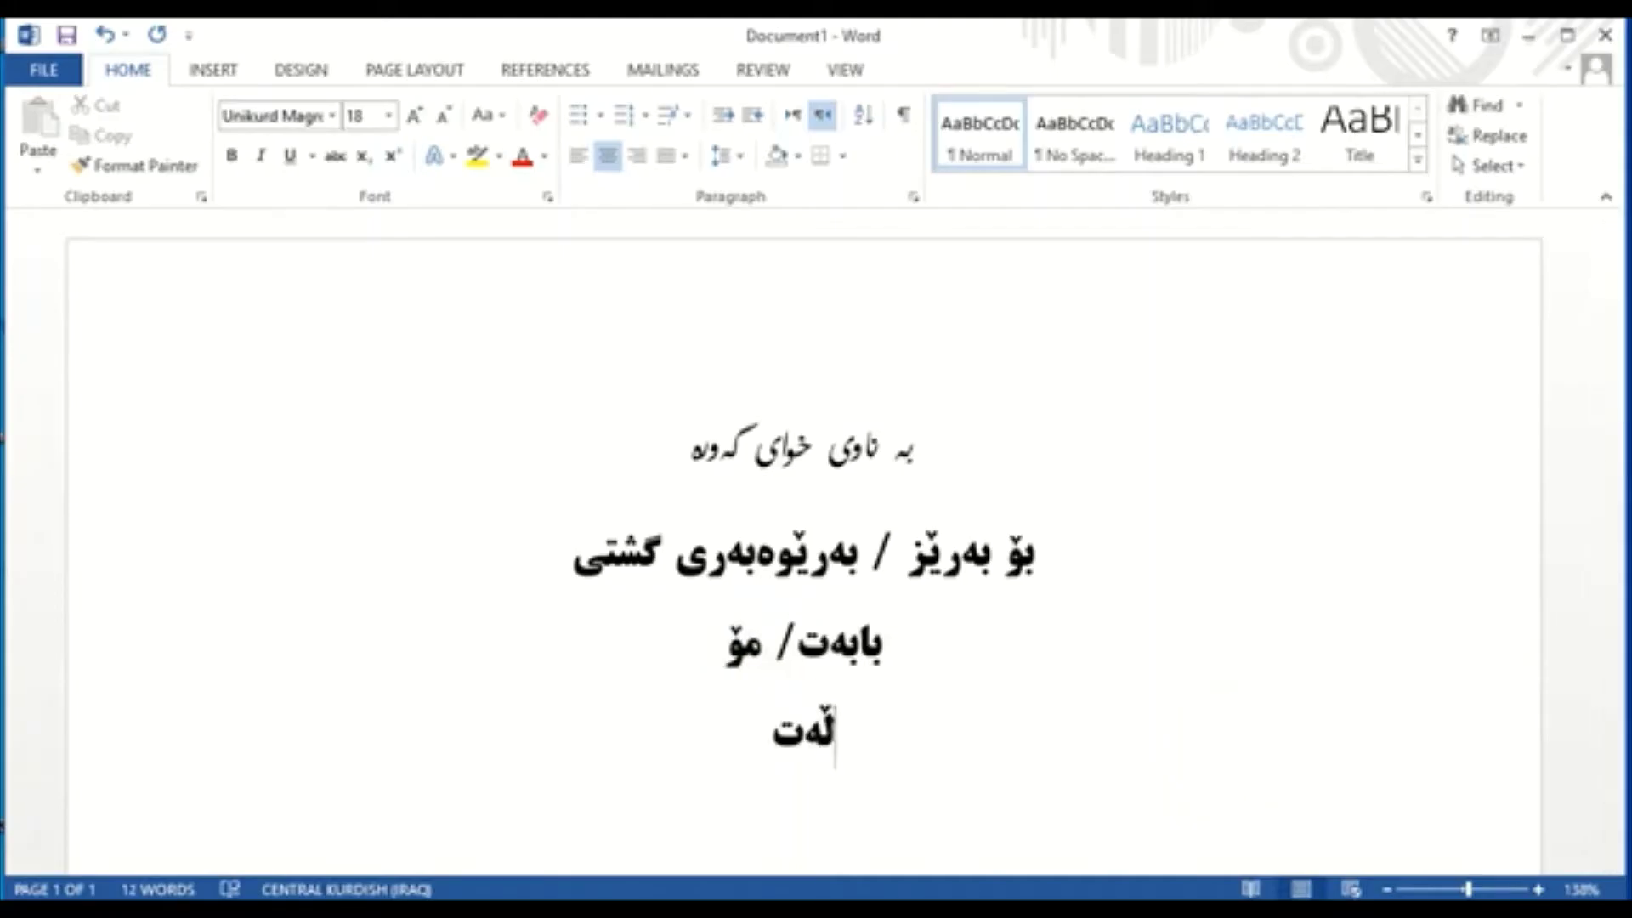
pyautogui.click(104, 35)
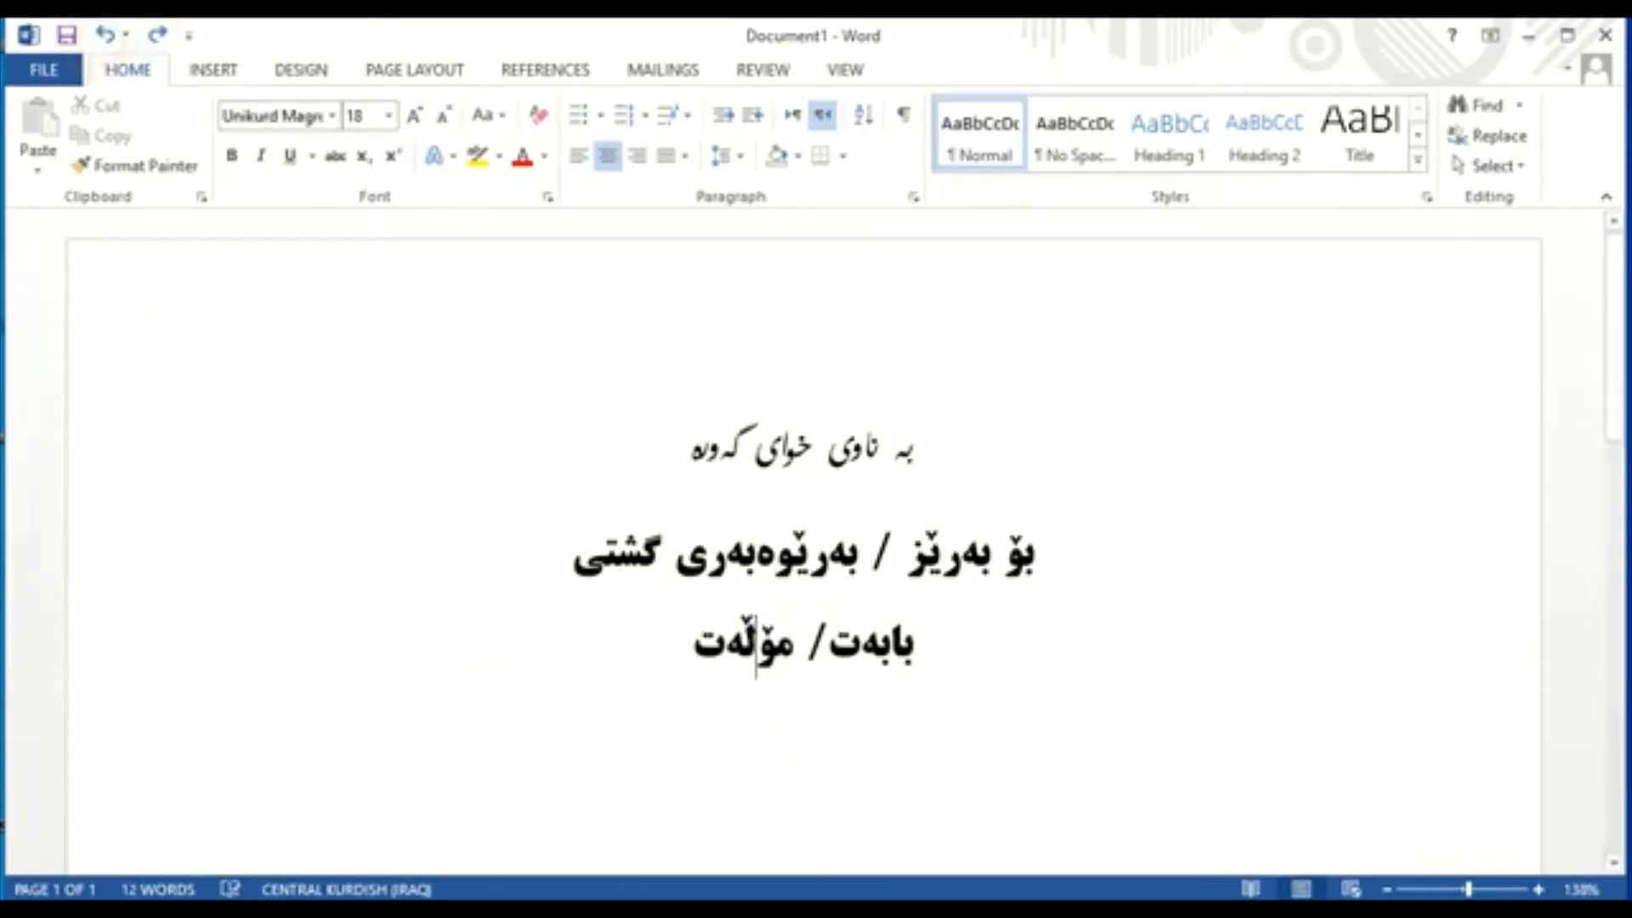
pyautogui.click(655, 656)
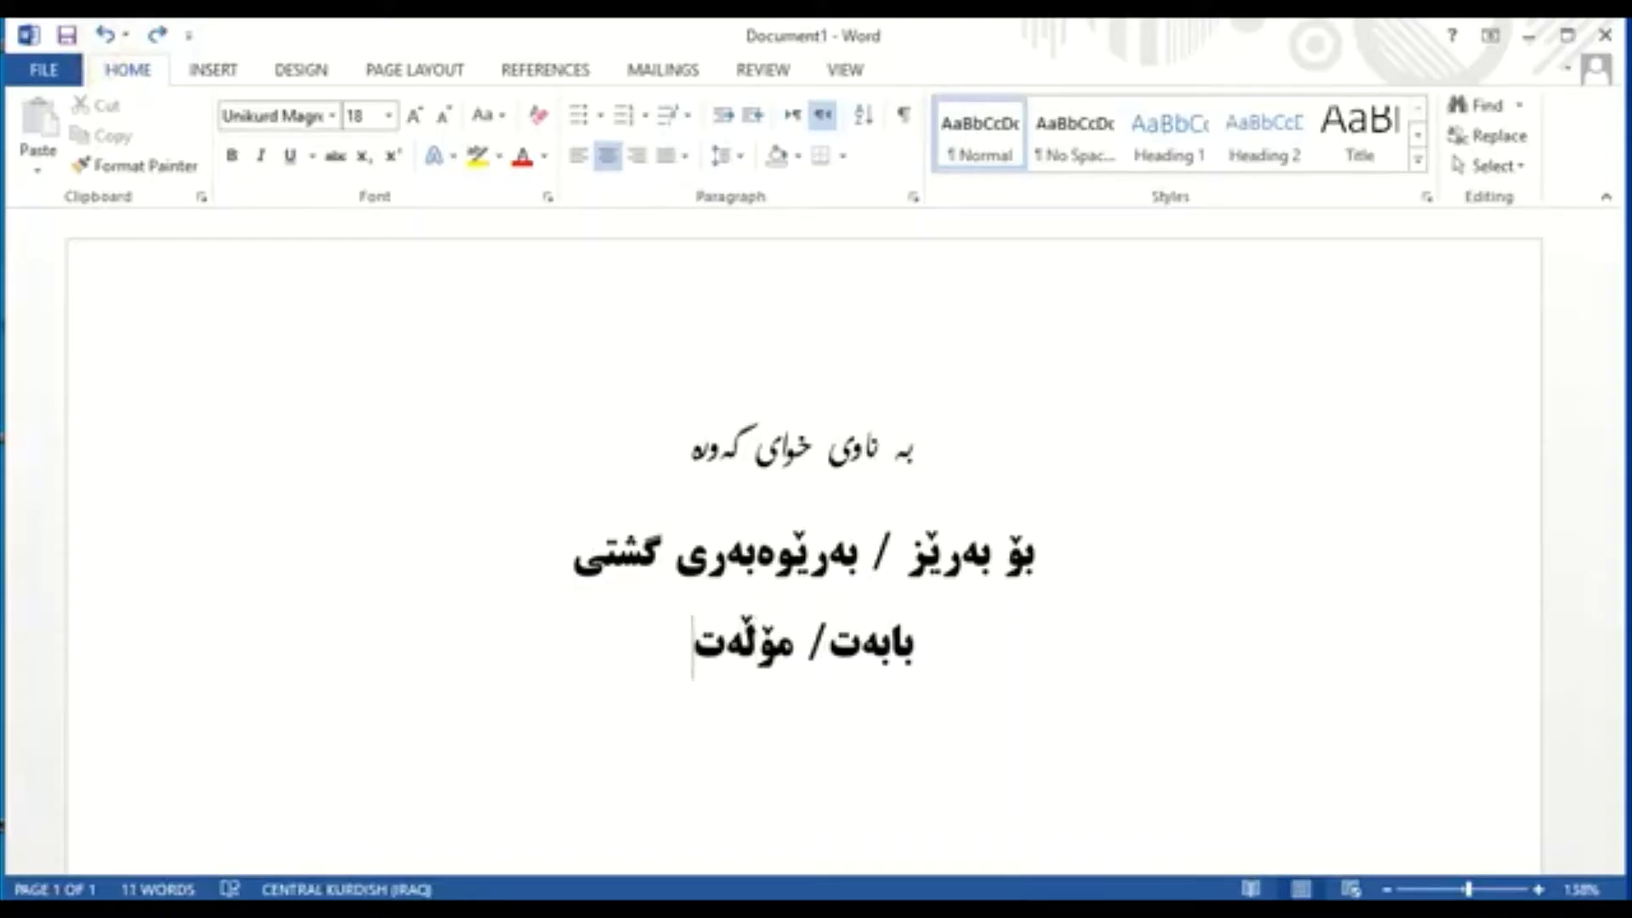
pyautogui.press('Return')
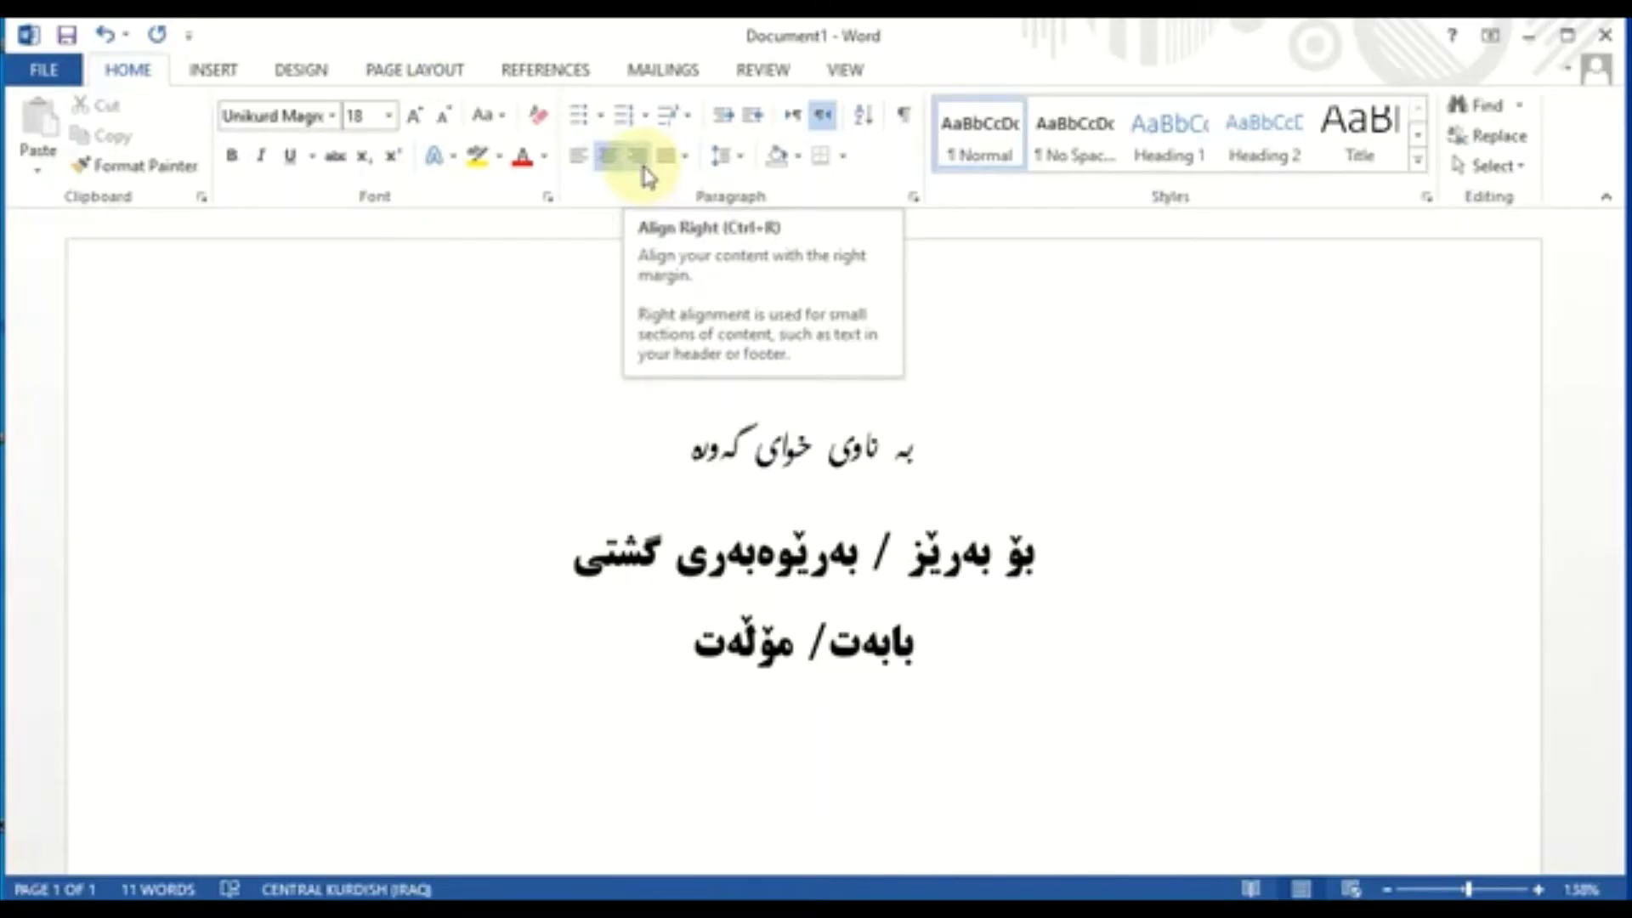
# Right-align a new line and begin the Kurdish body text 'من کە ناوم لە خوارەوە…', fixing typos
pyautogui.click(644, 169)
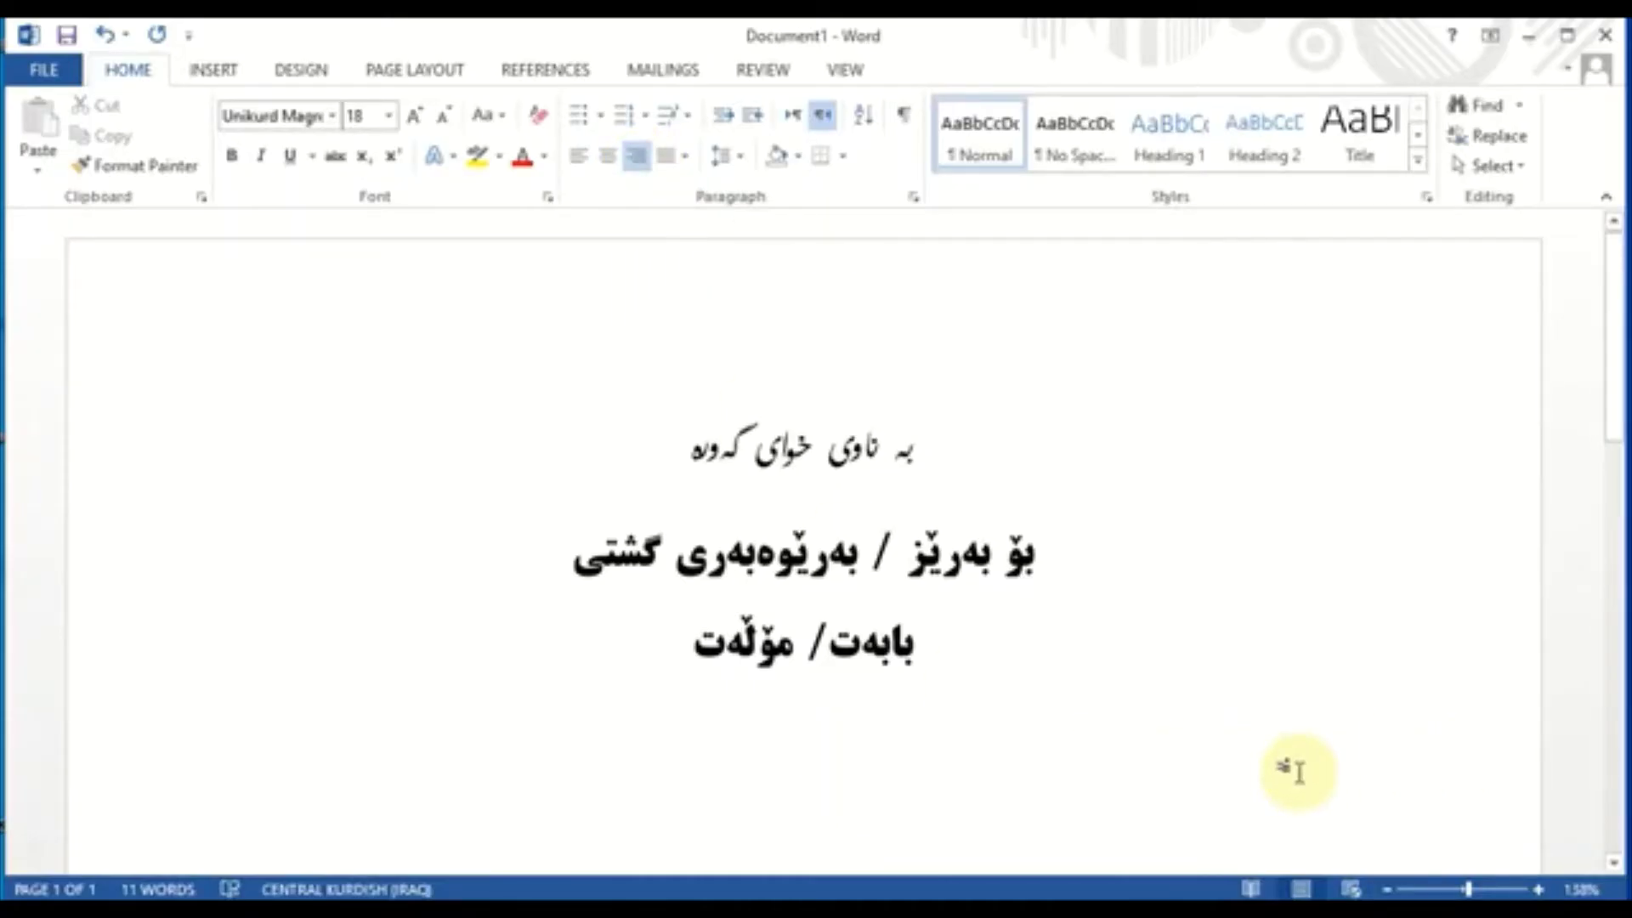
pyautogui.press('Return')
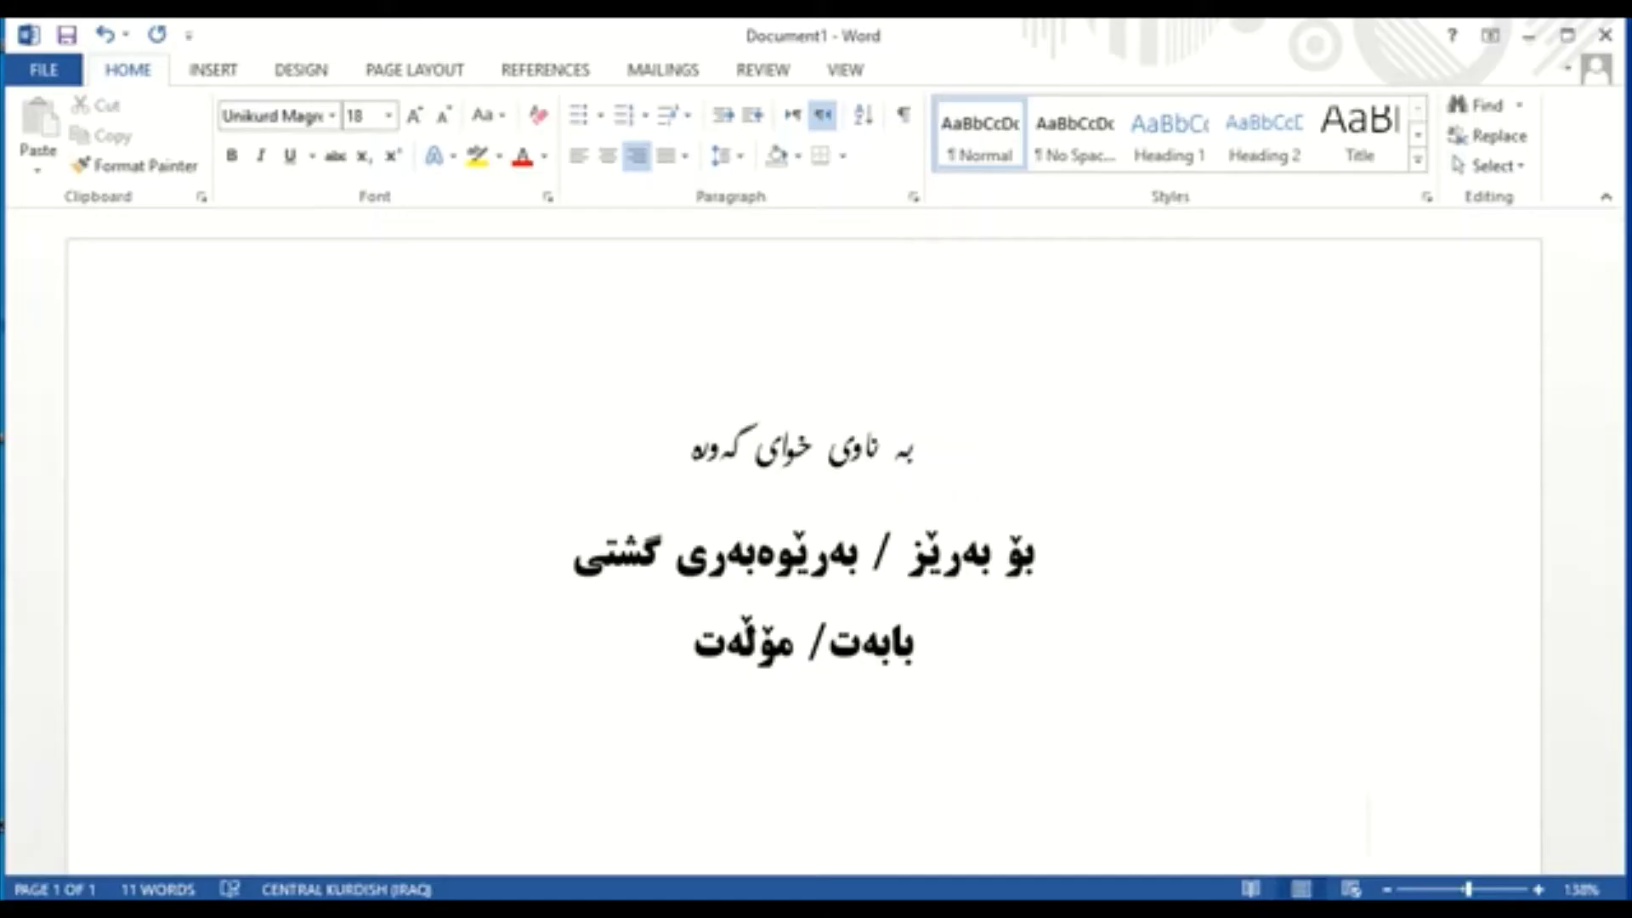
pyautogui.write('من ')
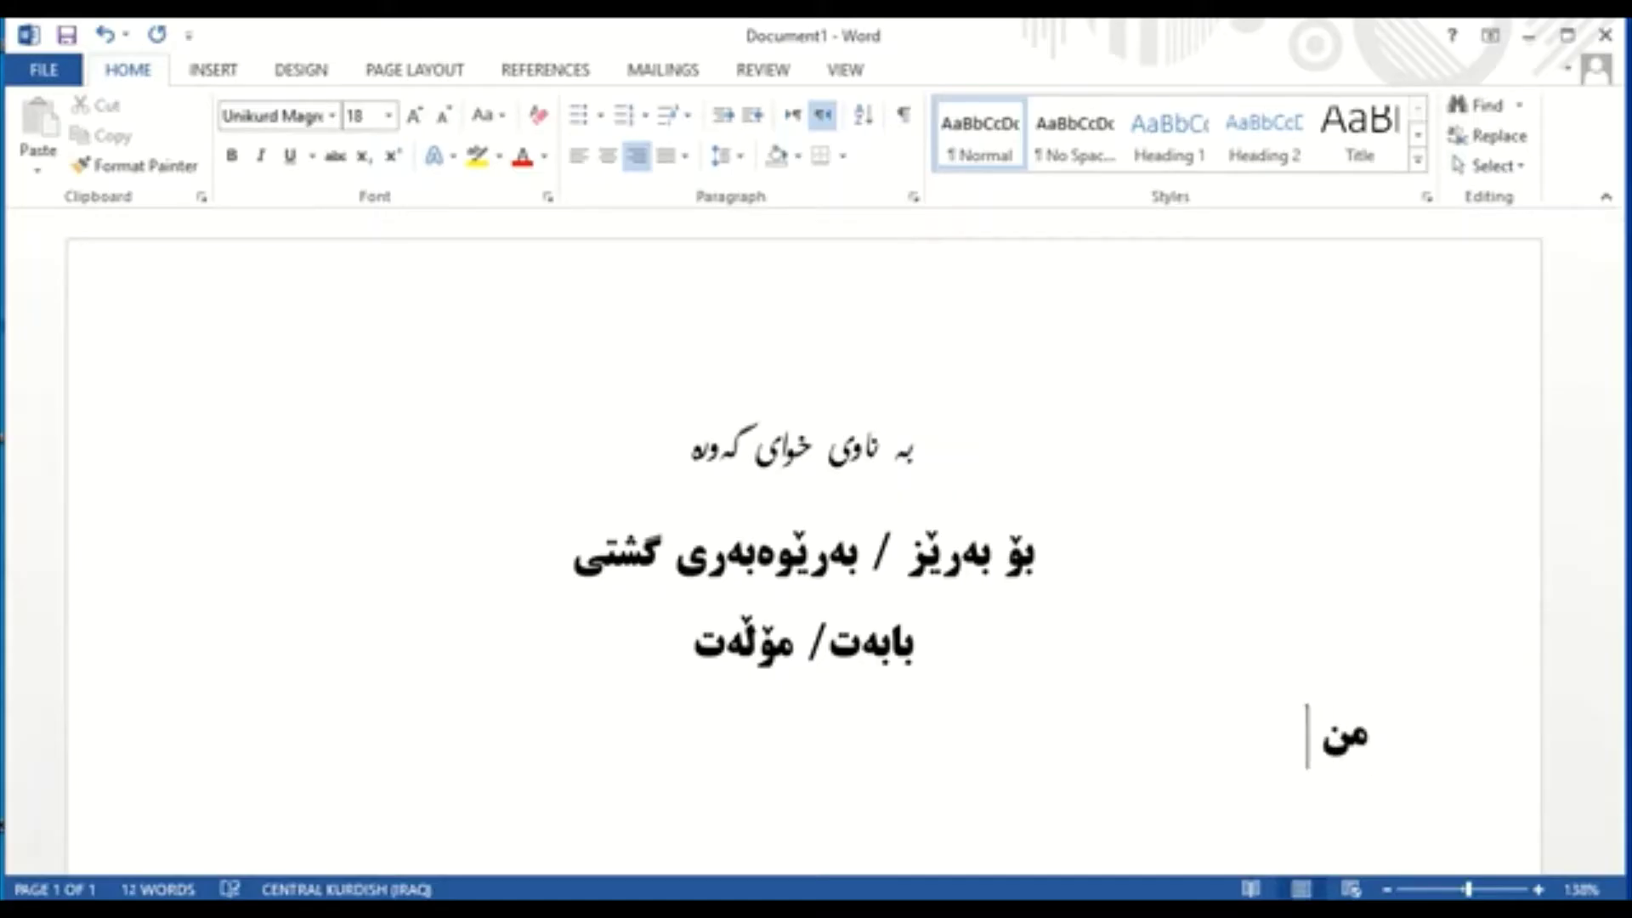
pyautogui.write('کە ناو')
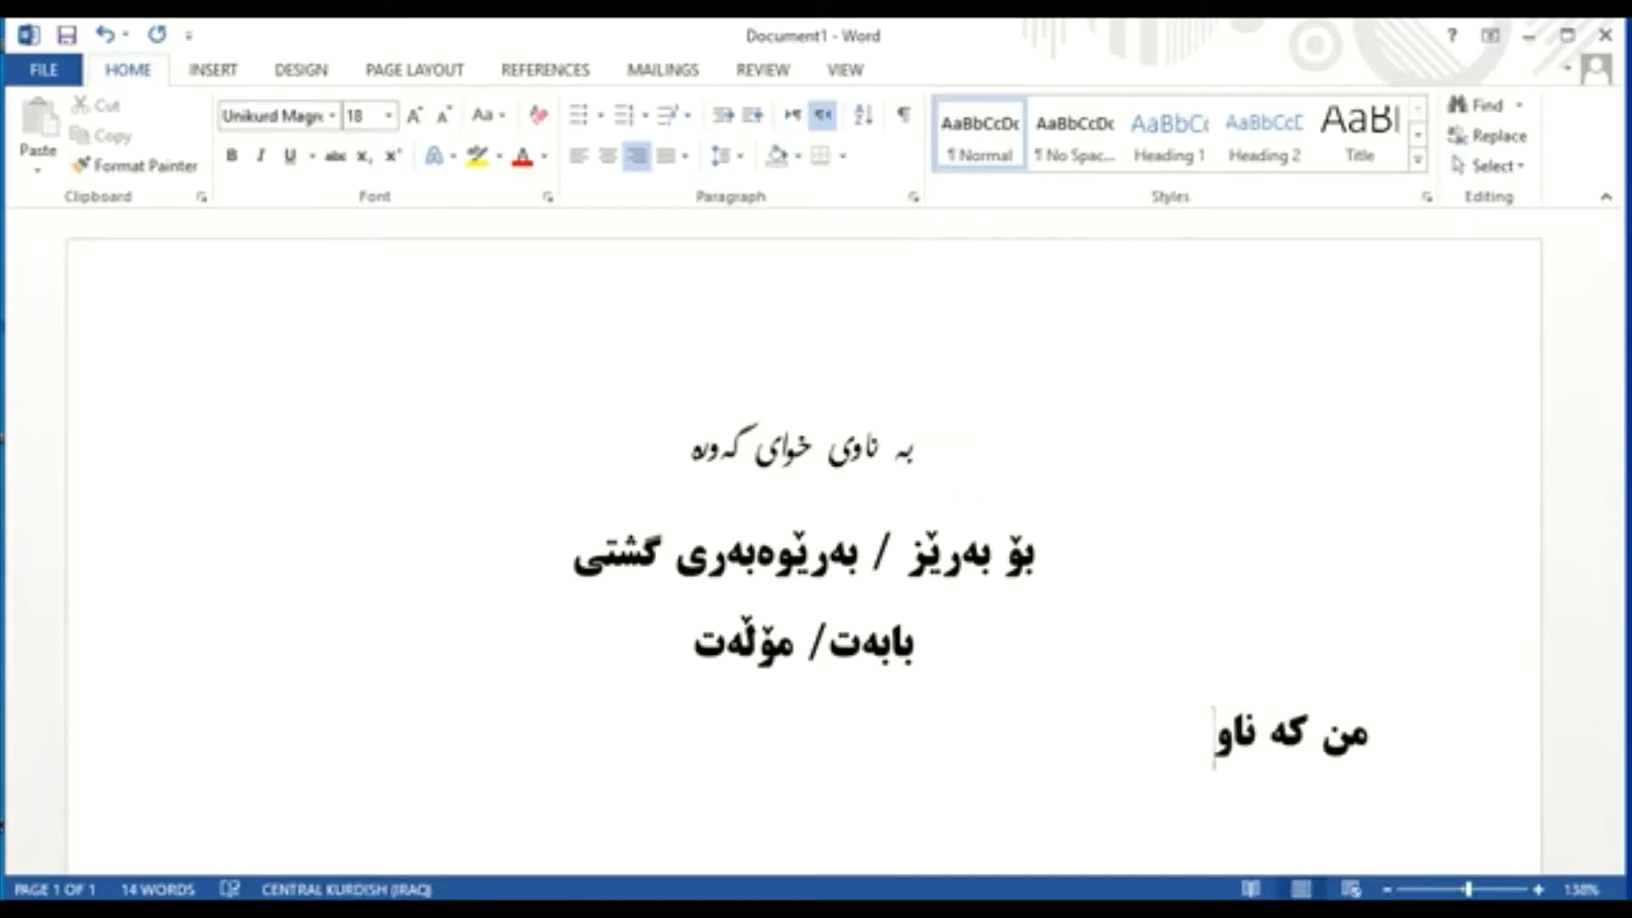
pyautogui.write('م لە خۆا')
pyautogui.press('BackSpace')
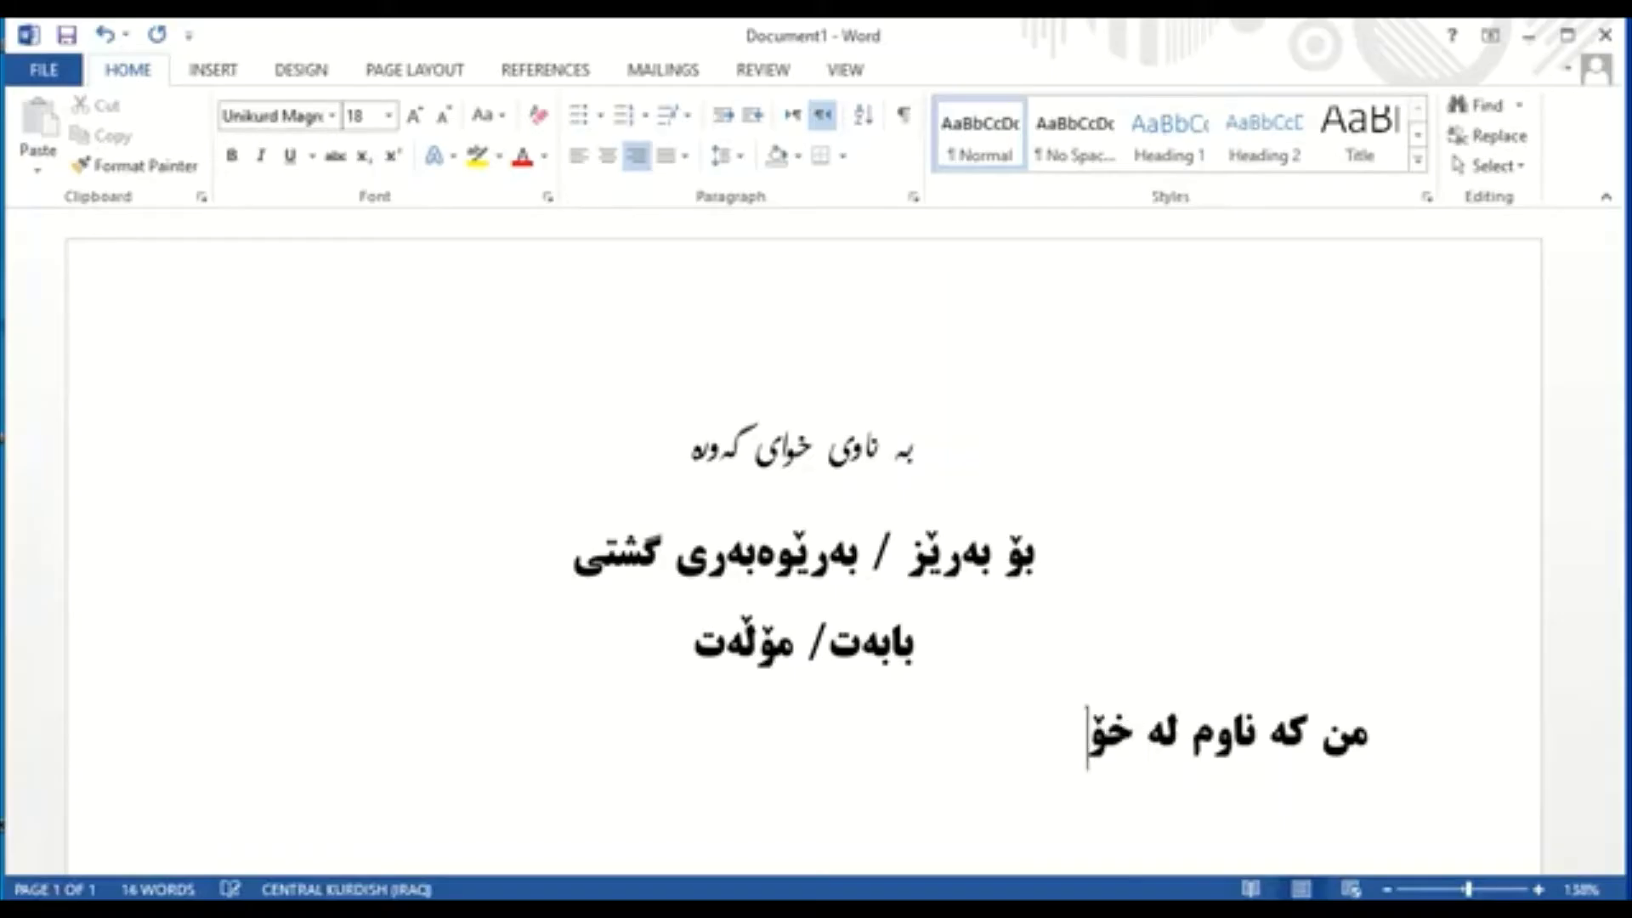
pyautogui.press('BackSpace')
pyautogui.write('وارەوە داواکارم لە بەرێزتان کەوا رەزامەندی بفەرمو')
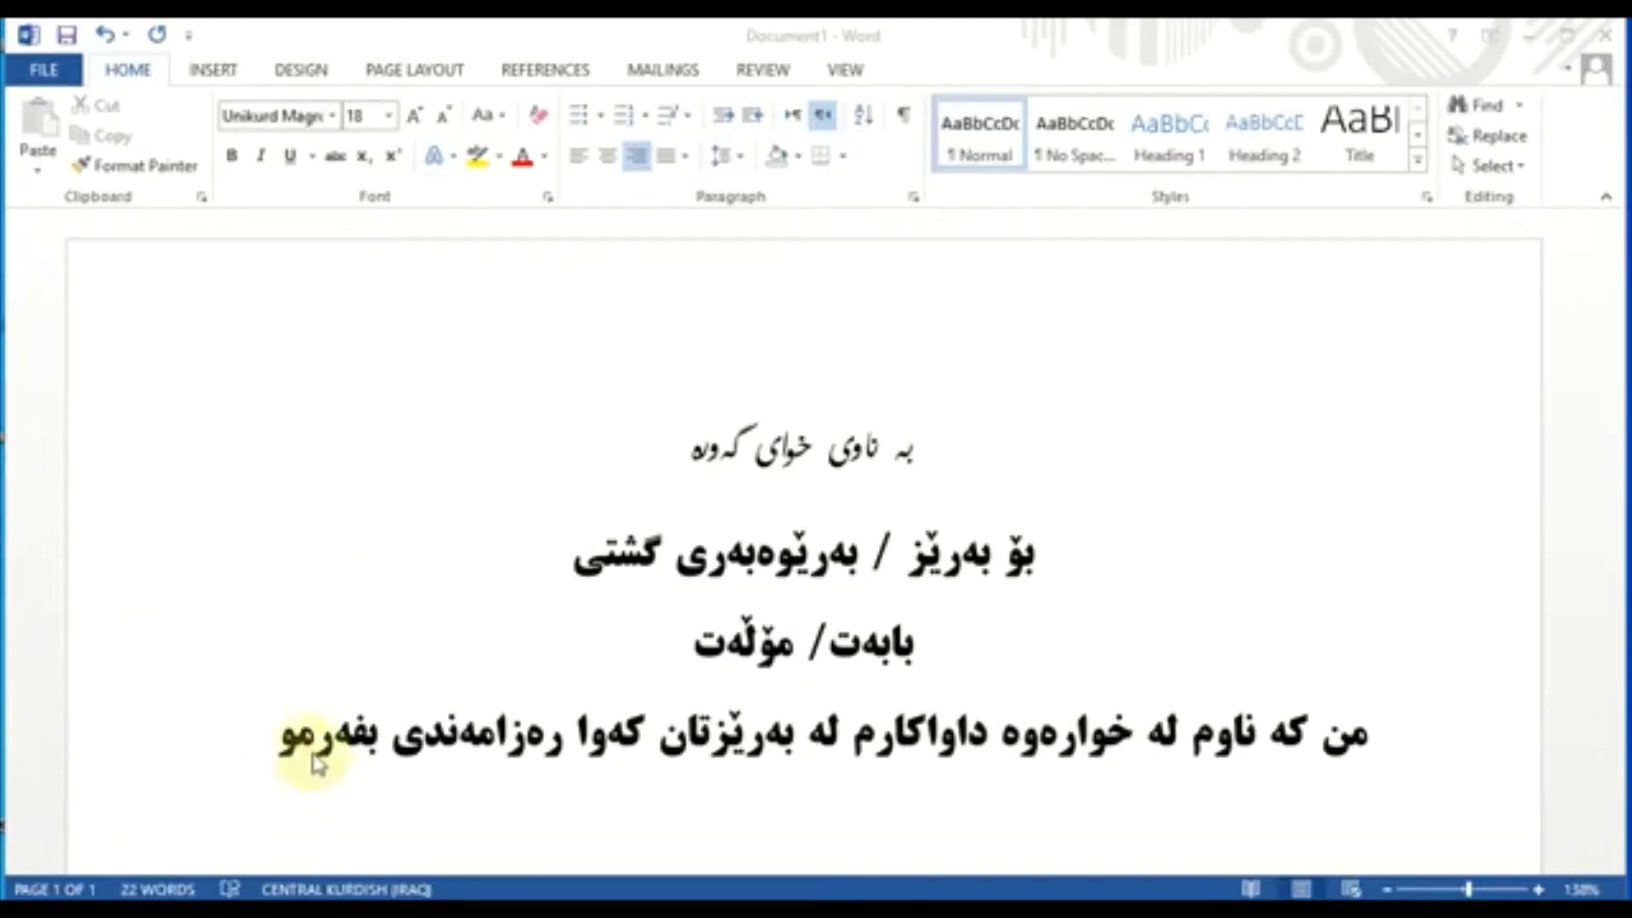
pyautogui.click(278, 736)
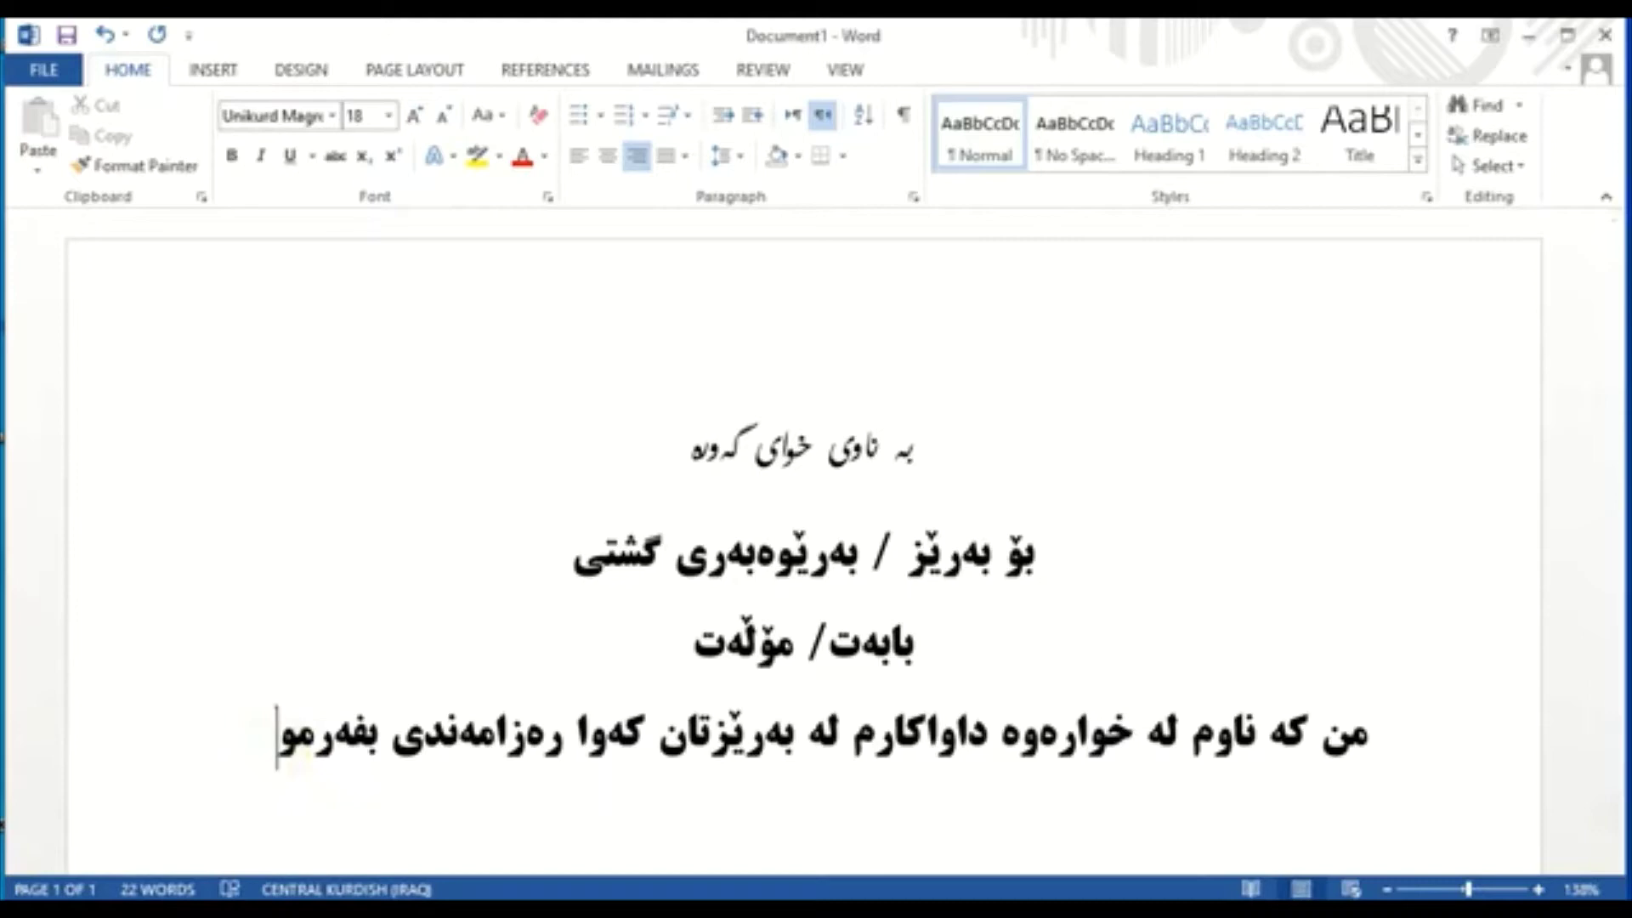
pyautogui.write('ون')
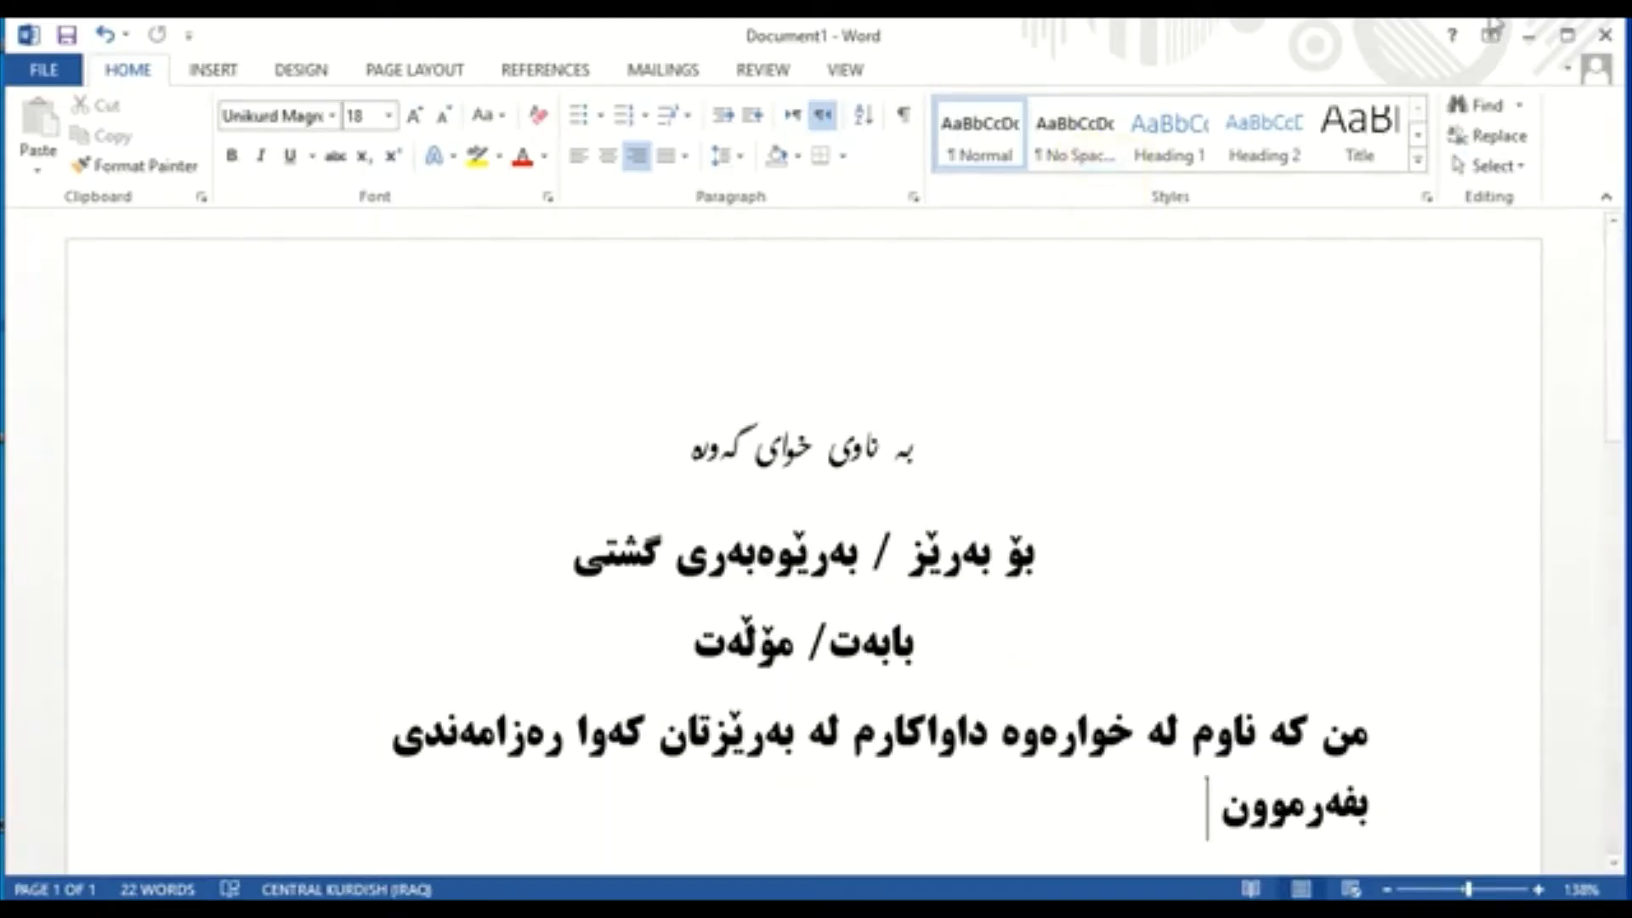
# Check the fonts of the opening and heading lines, then select the whole body paragraph
pyautogui.scroll(-1, 1275, 389)
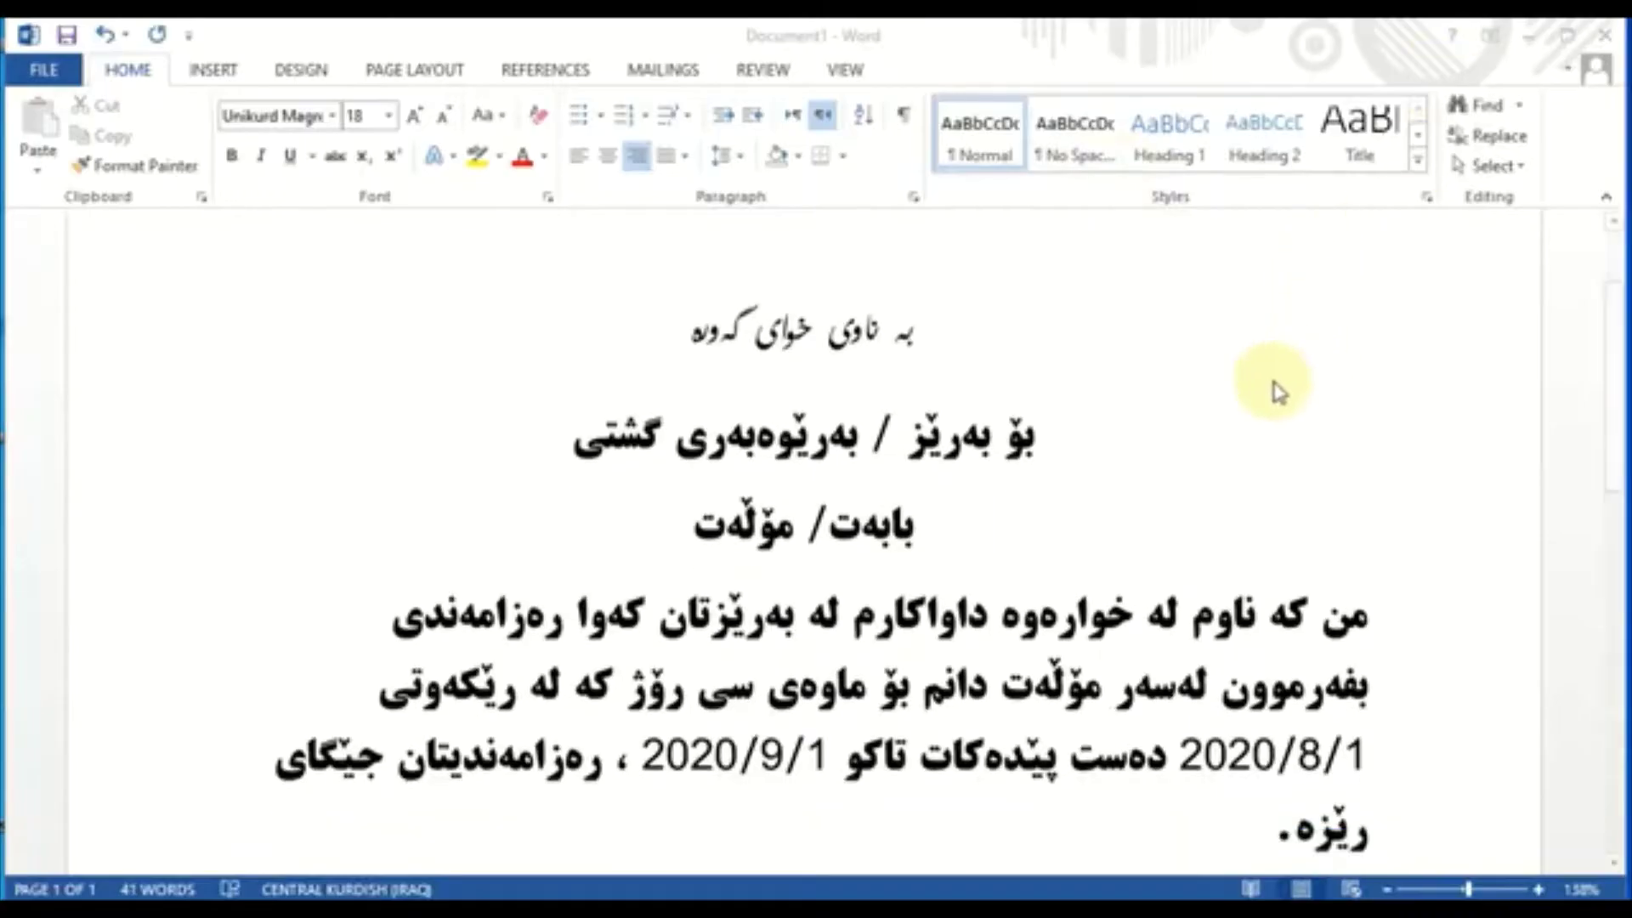
pyautogui.scroll(-1, 1111, 437)
pyautogui.scroll(1, 1086, 467)
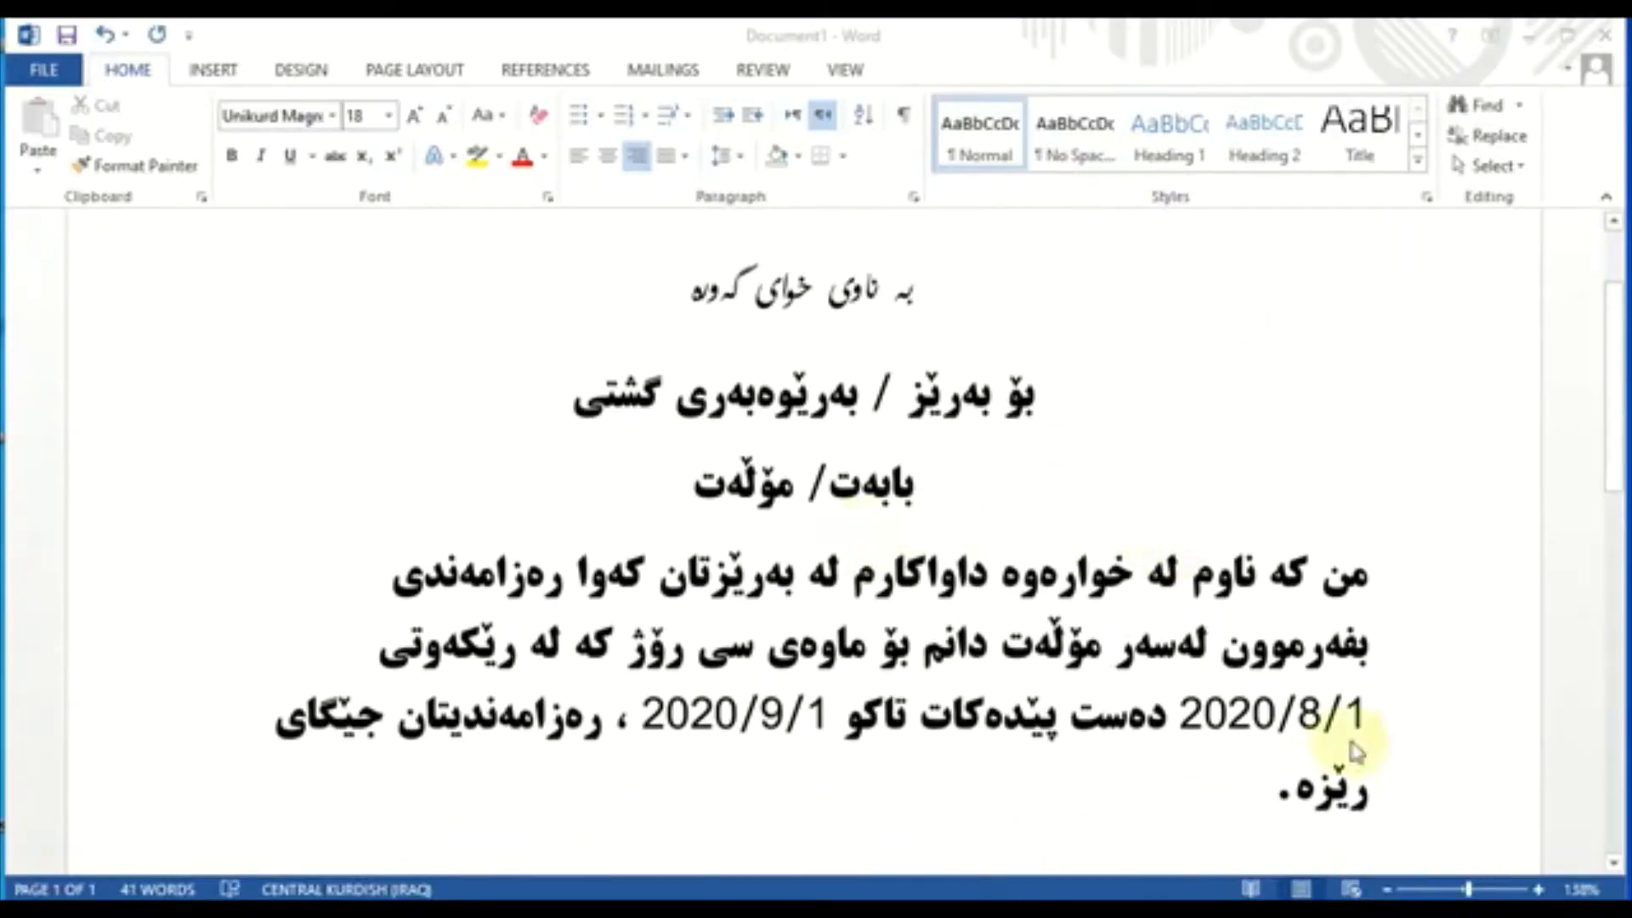
pyautogui.click(1129, 697)
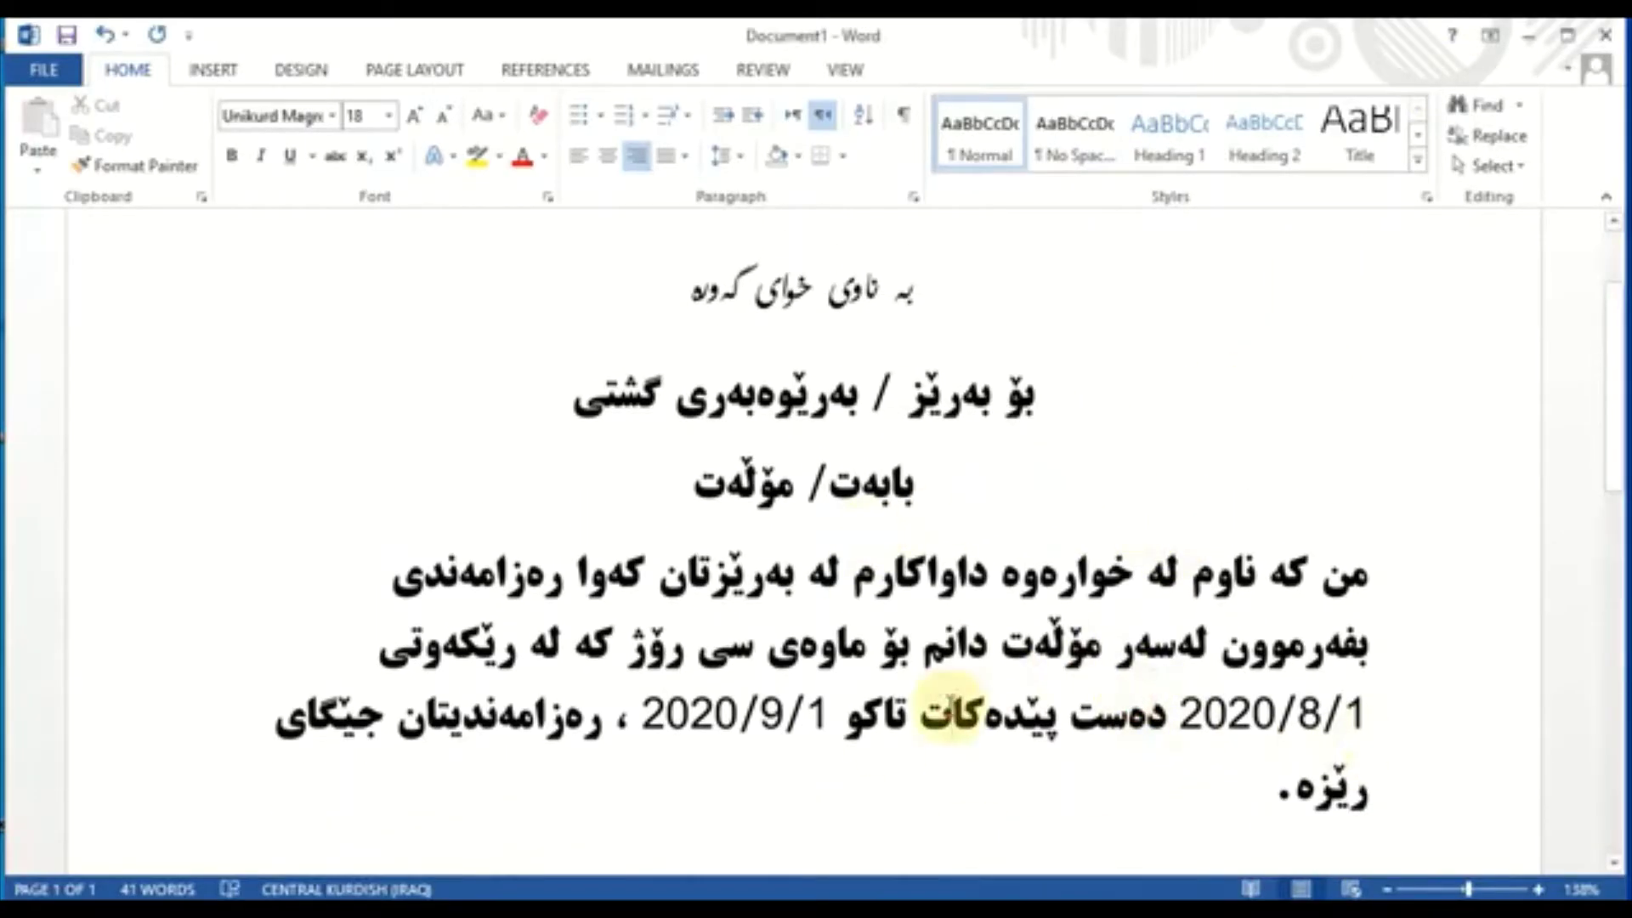
pyautogui.click(950, 710)
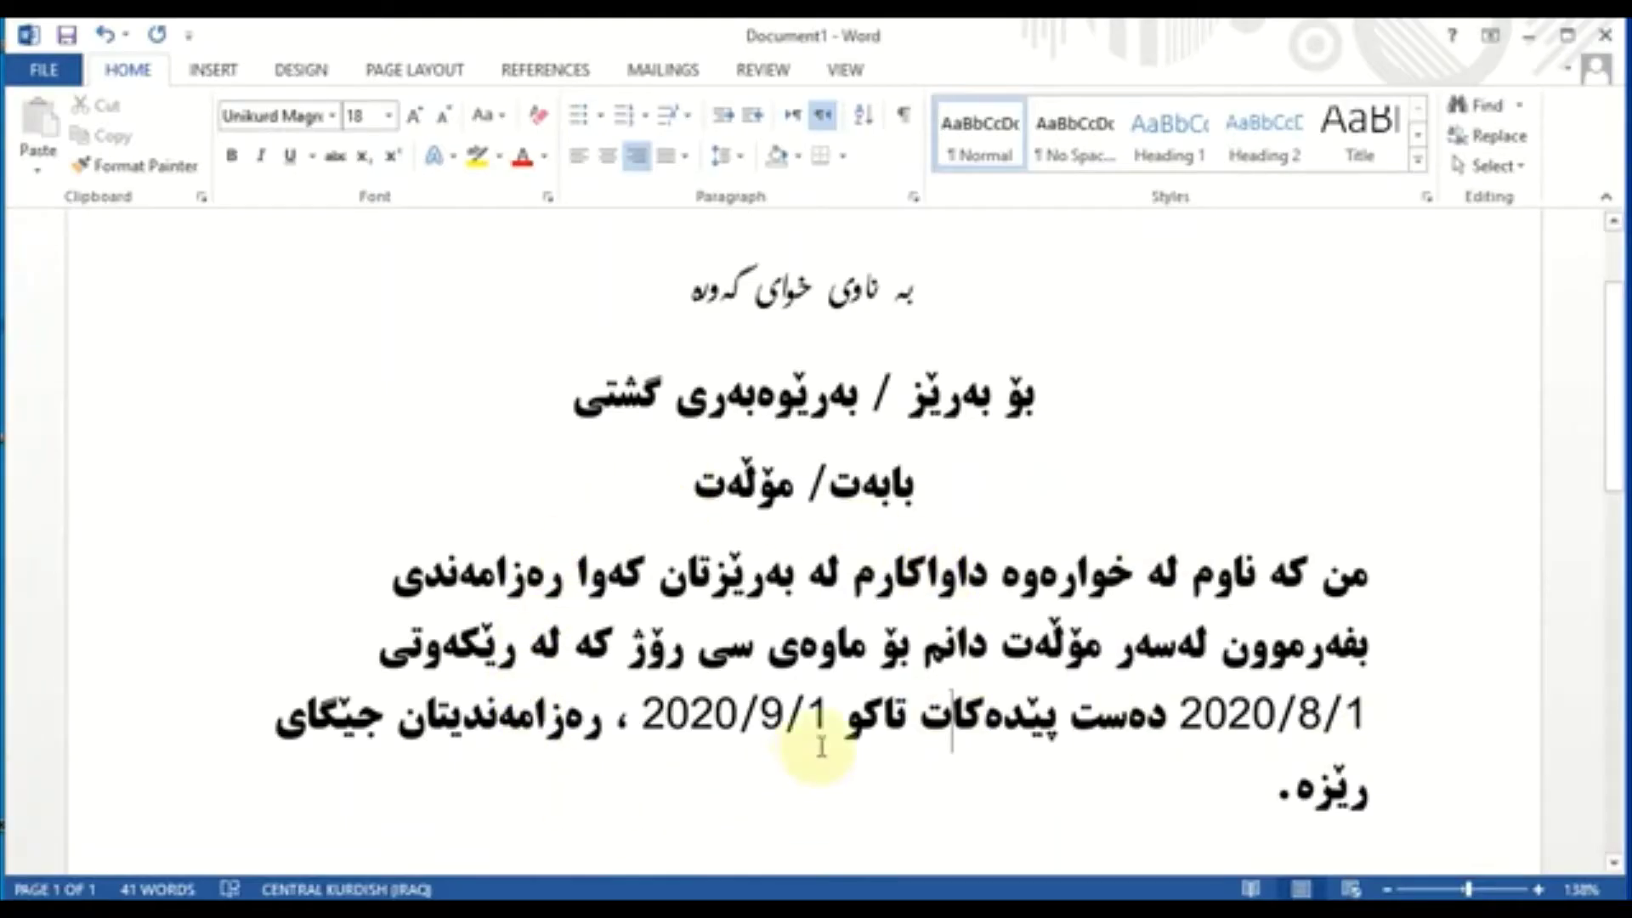
pyautogui.click(898, 656)
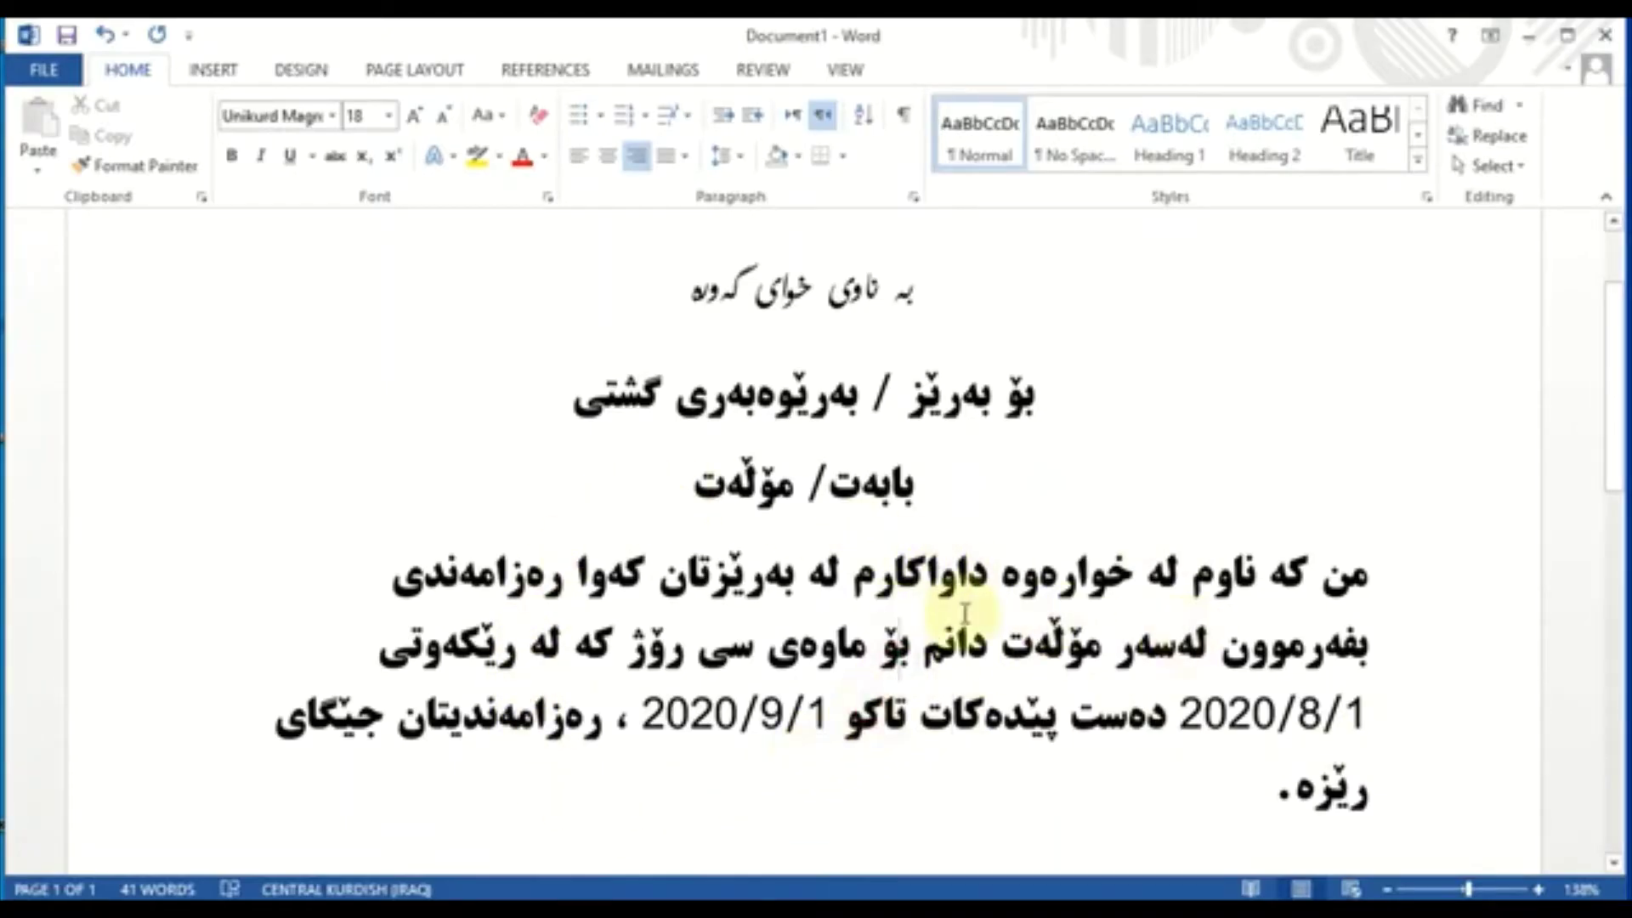
pyautogui.click(746, 493)
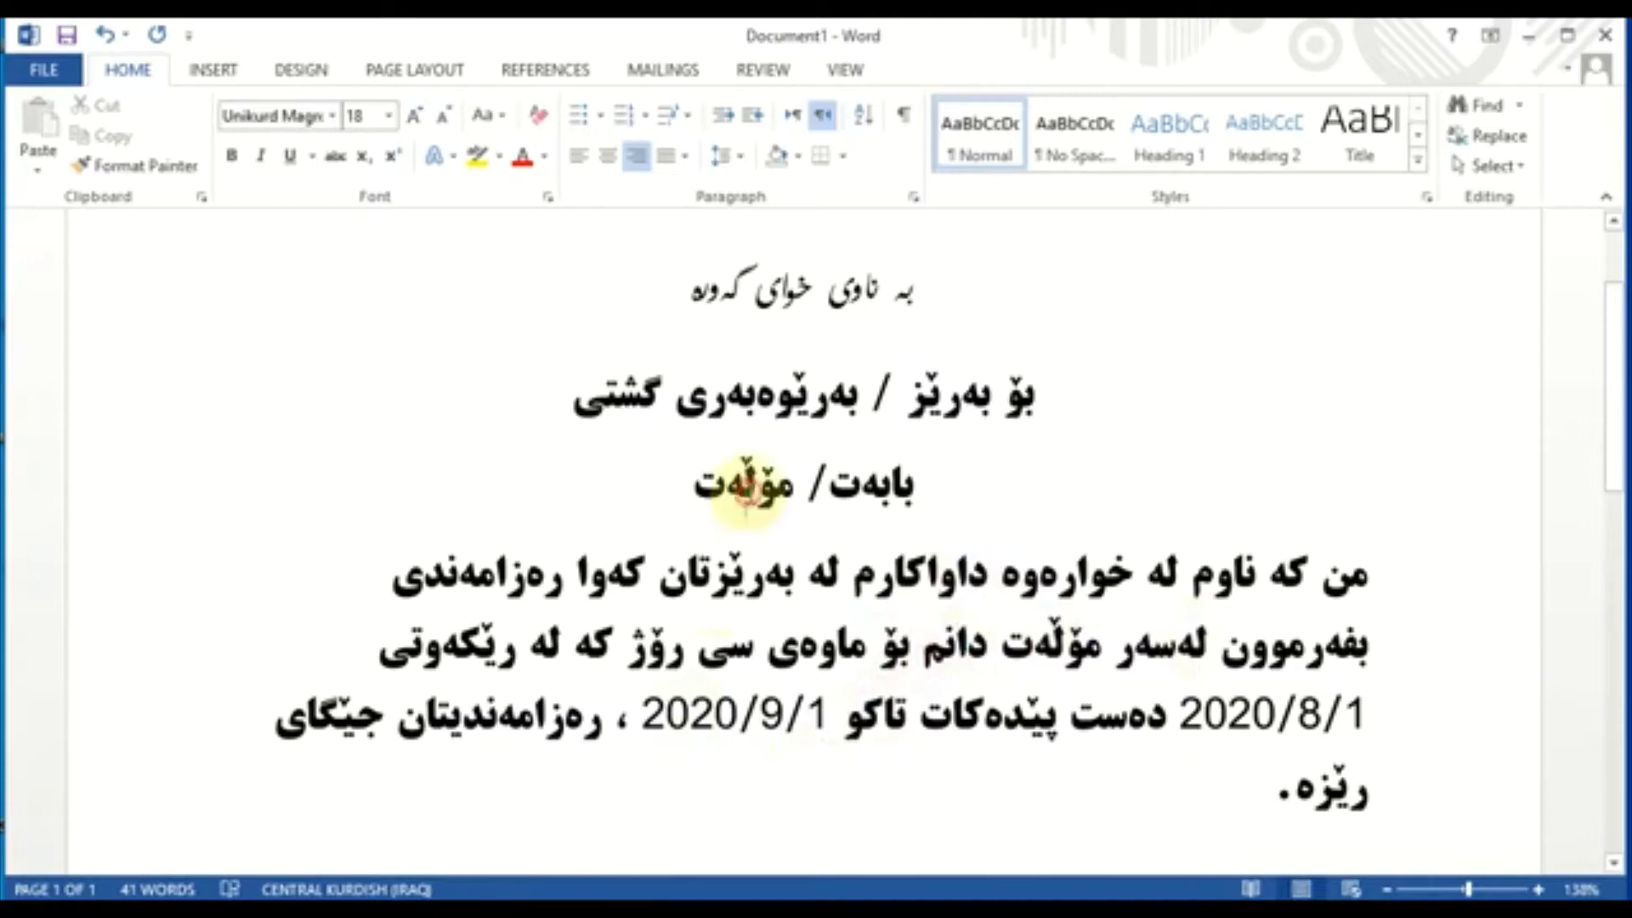
pyautogui.click(786, 287)
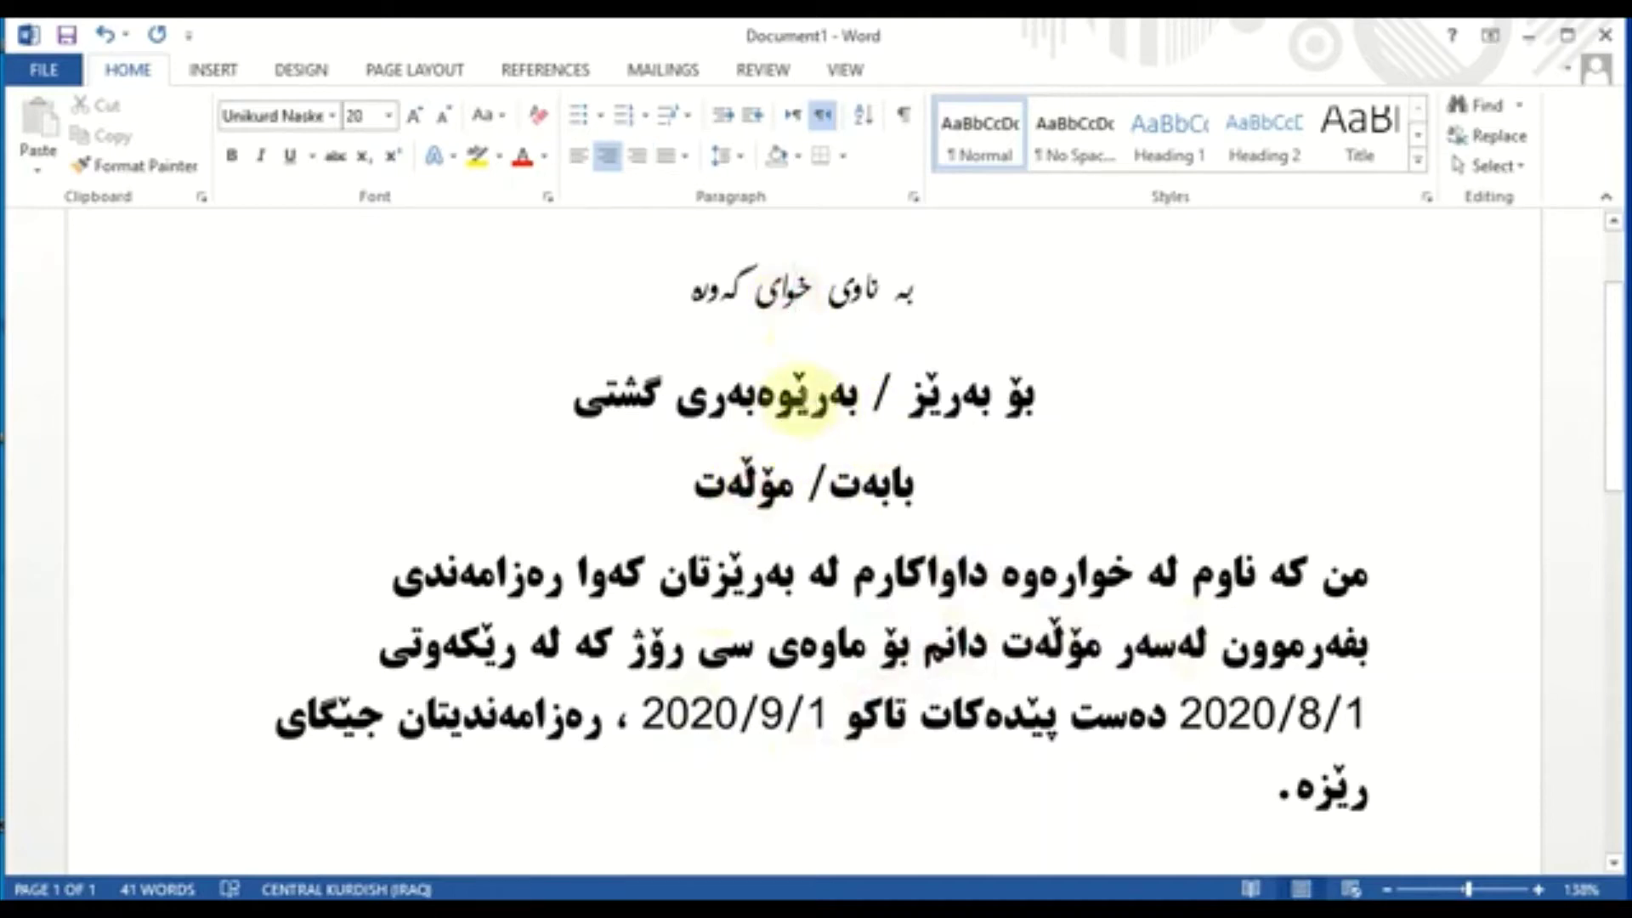
pyautogui.click(794, 404)
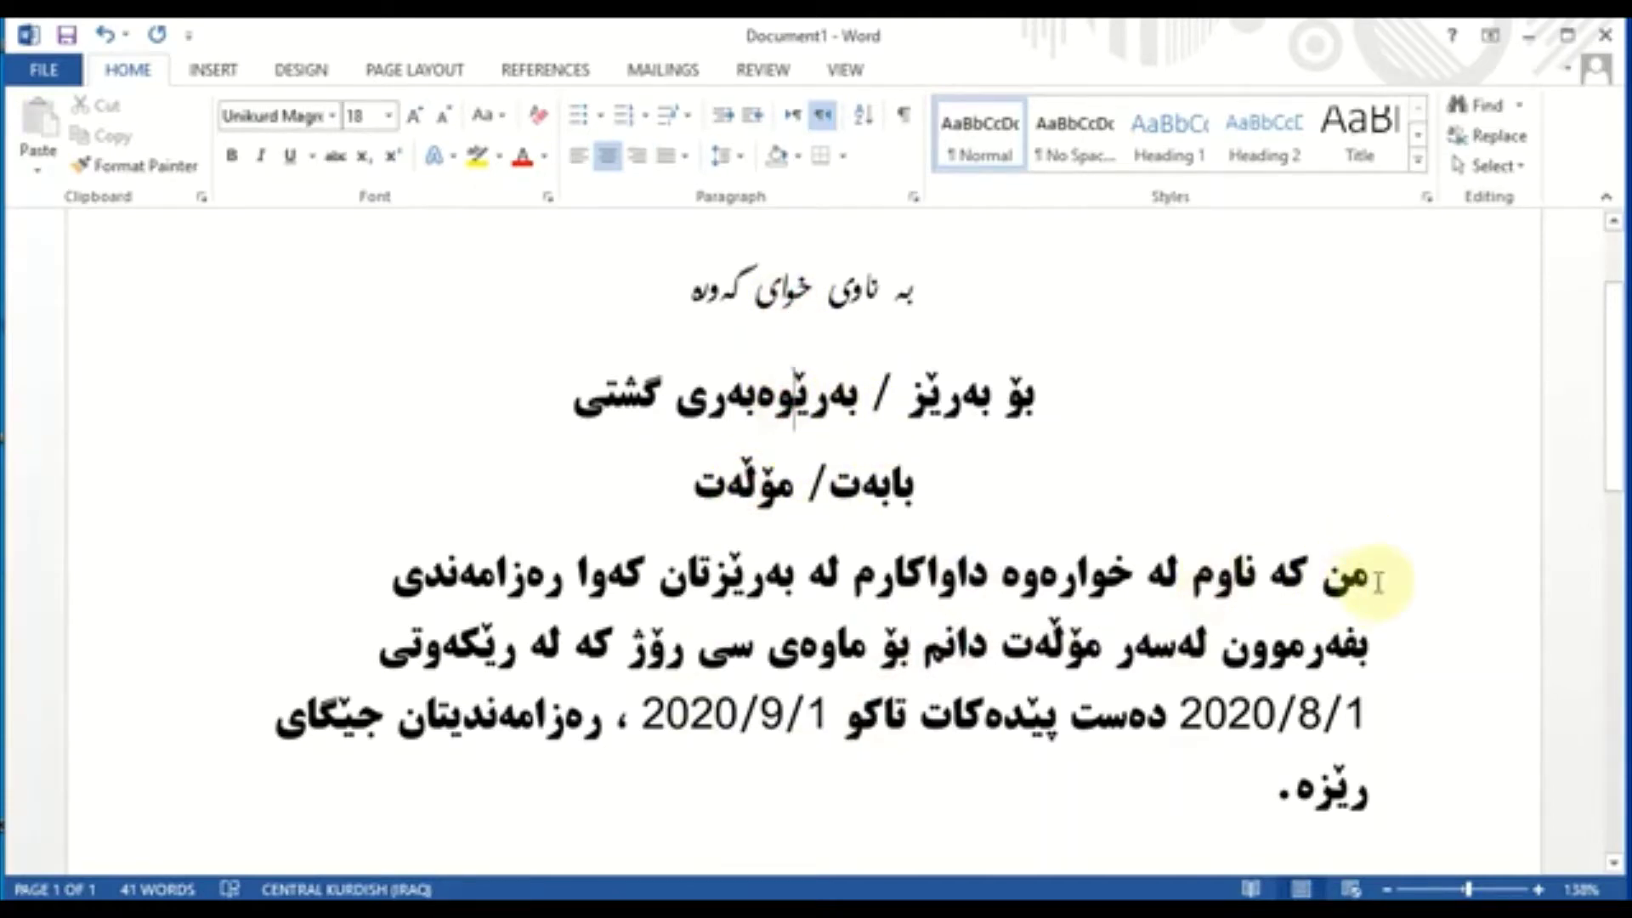
pyautogui.moveTo(1377, 583); pyautogui.dragTo(1162, 788)
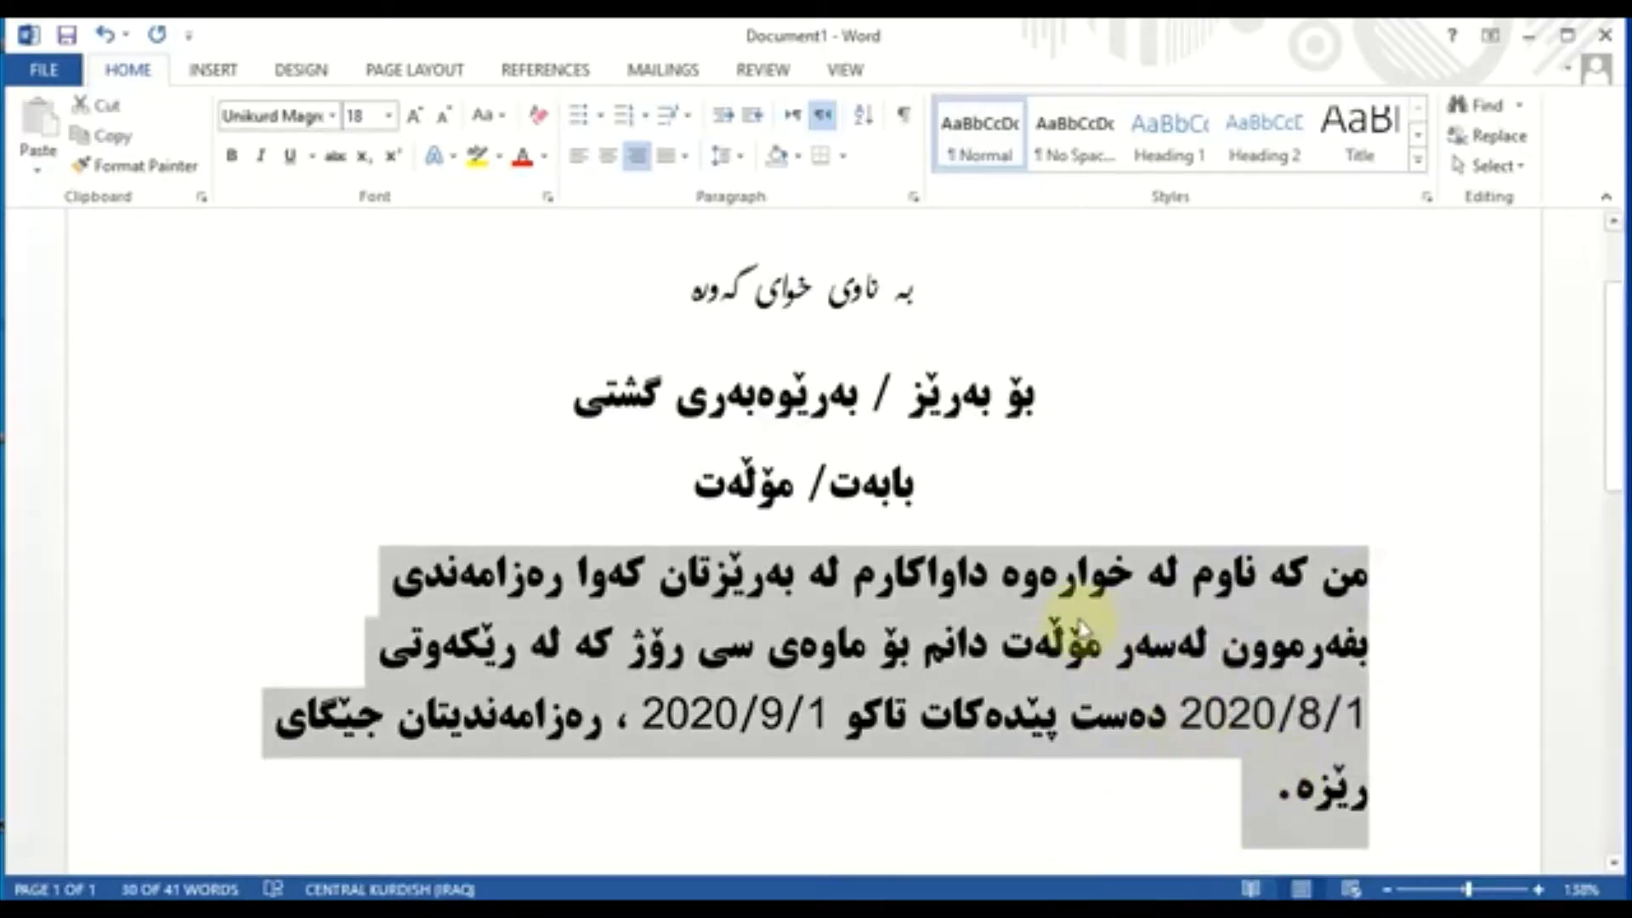
# Apply the Unikurd Hiwa font to the selected body paragraph
pyautogui.click(323, 114)
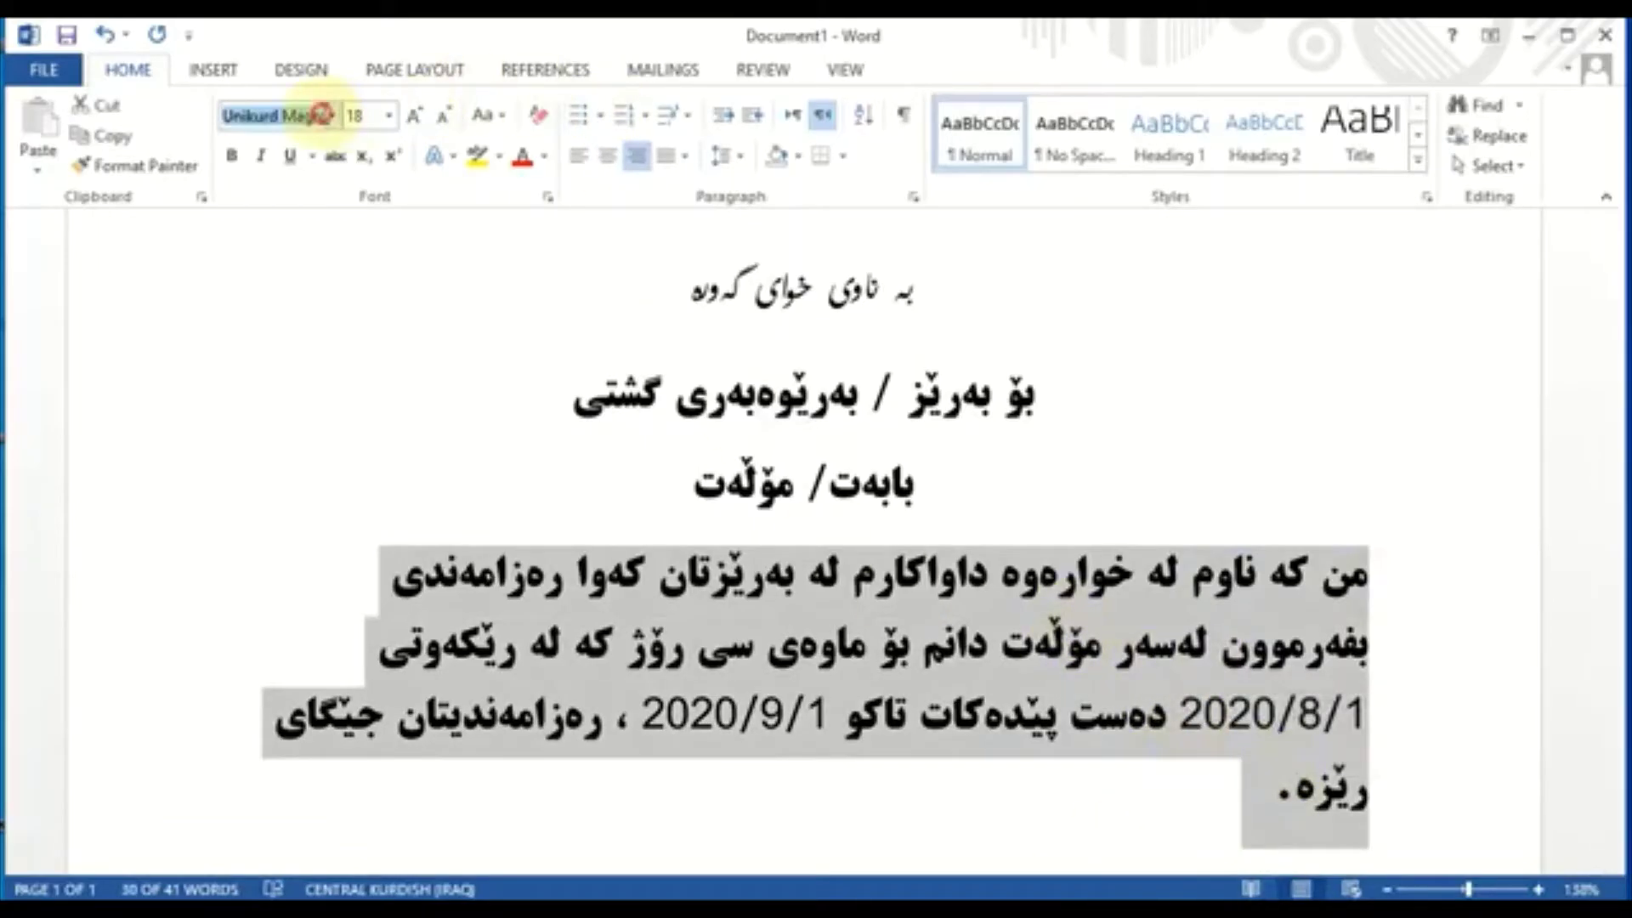
pyautogui.click(332, 116)
pyautogui.scroll(-7, 446, 416)
pyautogui.scroll(-10, 309, 474)
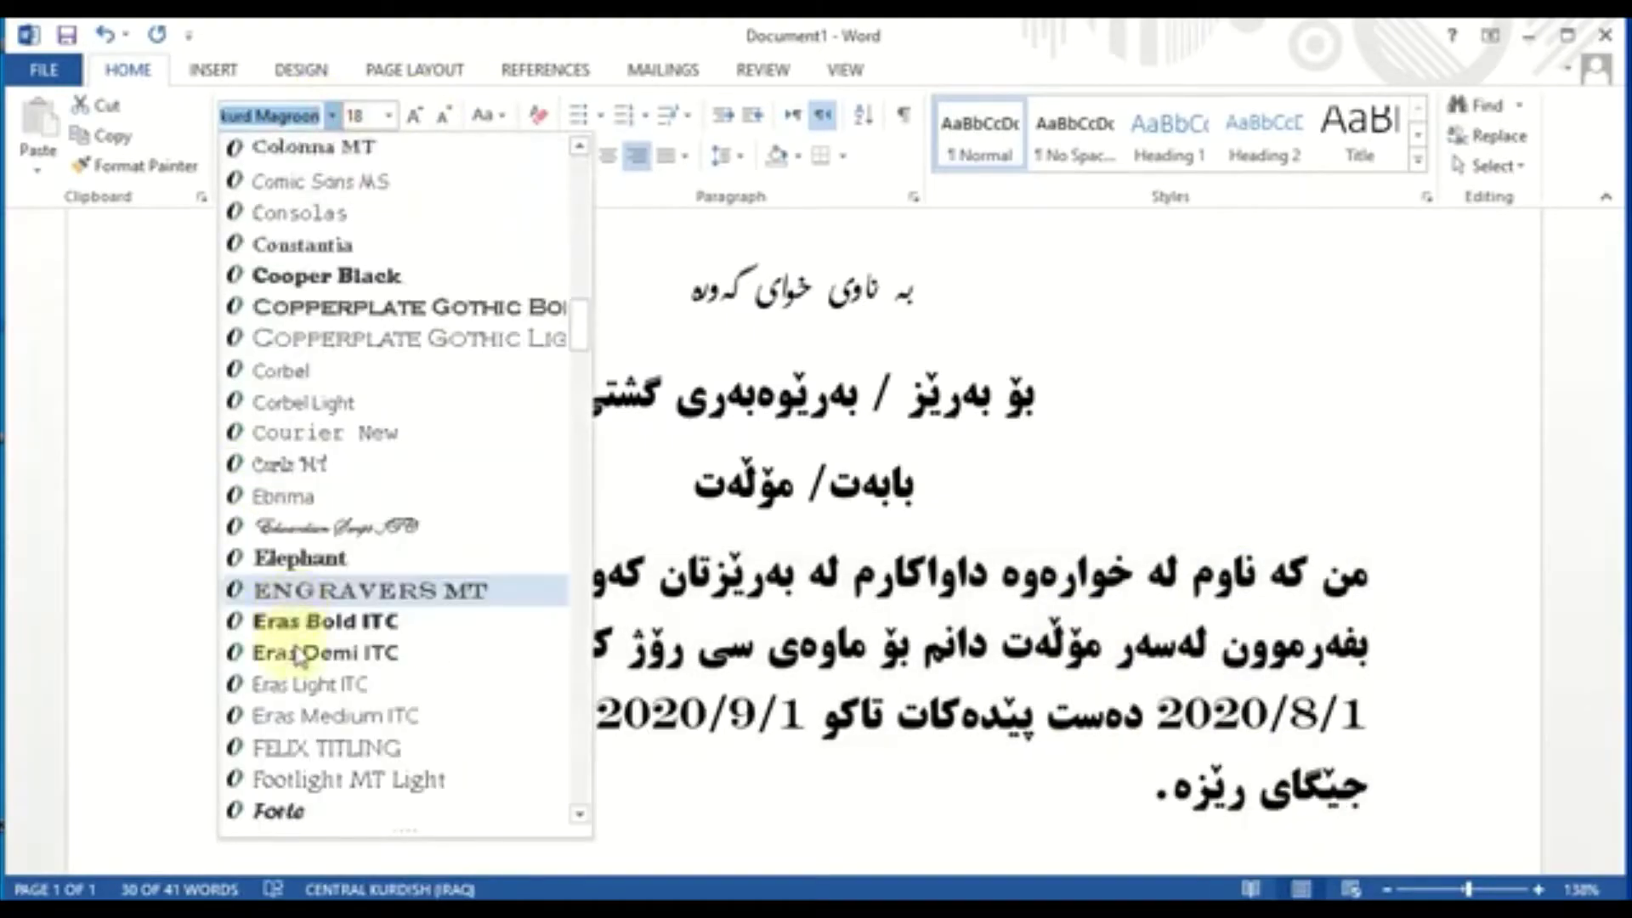
pyautogui.scroll(-10, 317, 648)
pyautogui.scroll(-10, 310, 663)
pyautogui.scroll(-10, 330, 689)
pyautogui.scroll(-6, 331, 680)
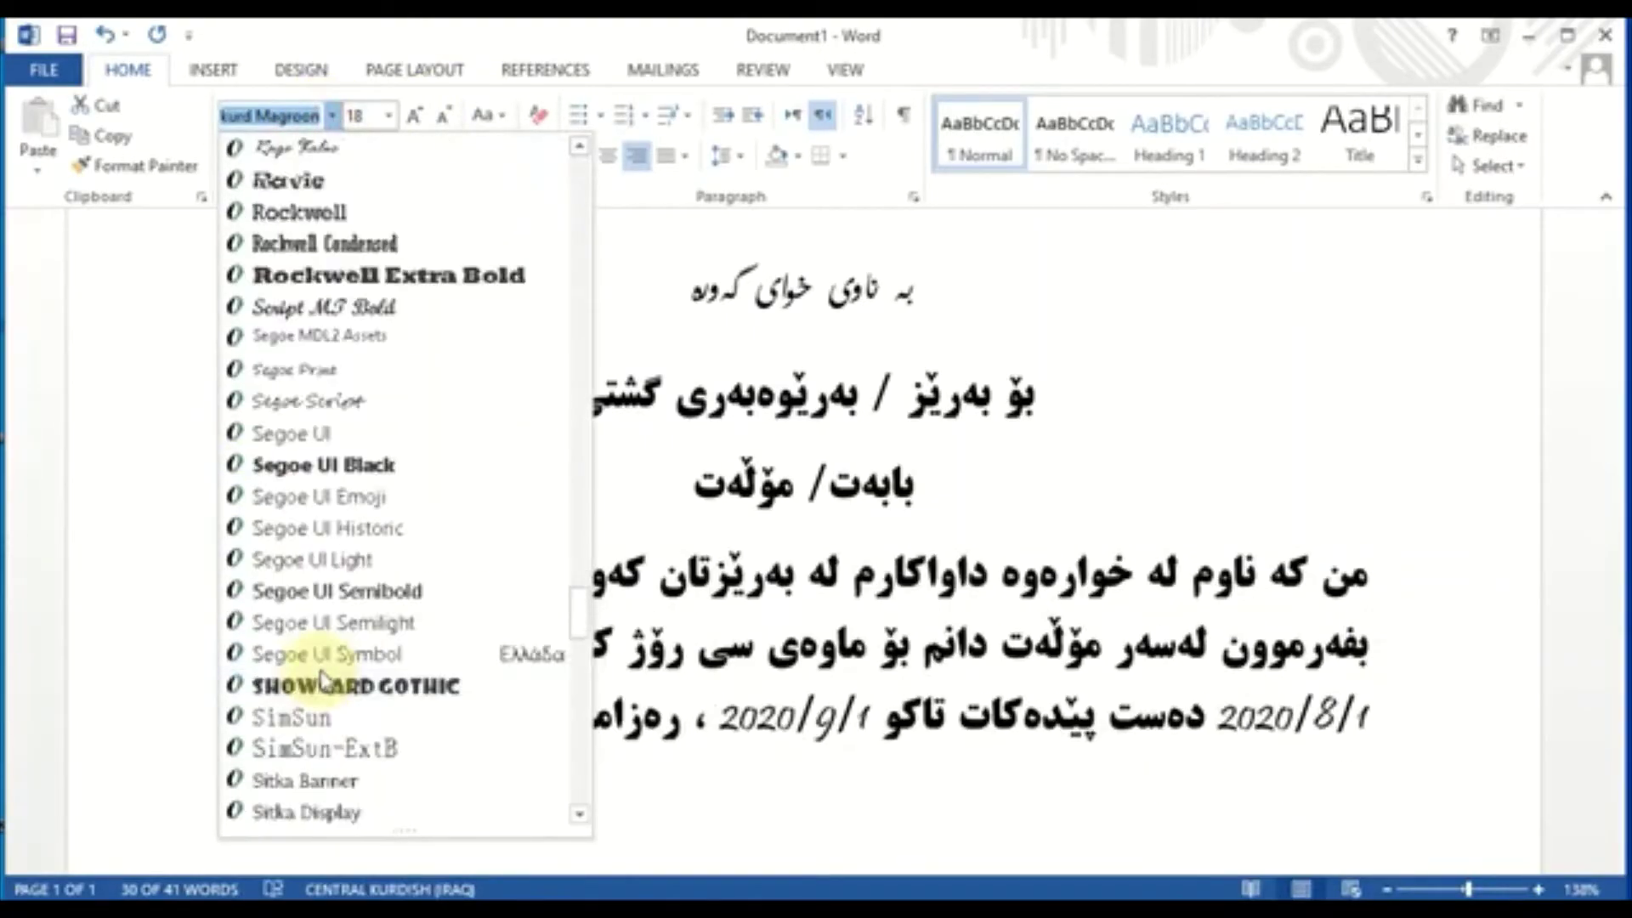
pyautogui.scroll(-7, 333, 676)
pyautogui.scroll(-7, 328, 673)
pyautogui.scroll(1, 323, 663)
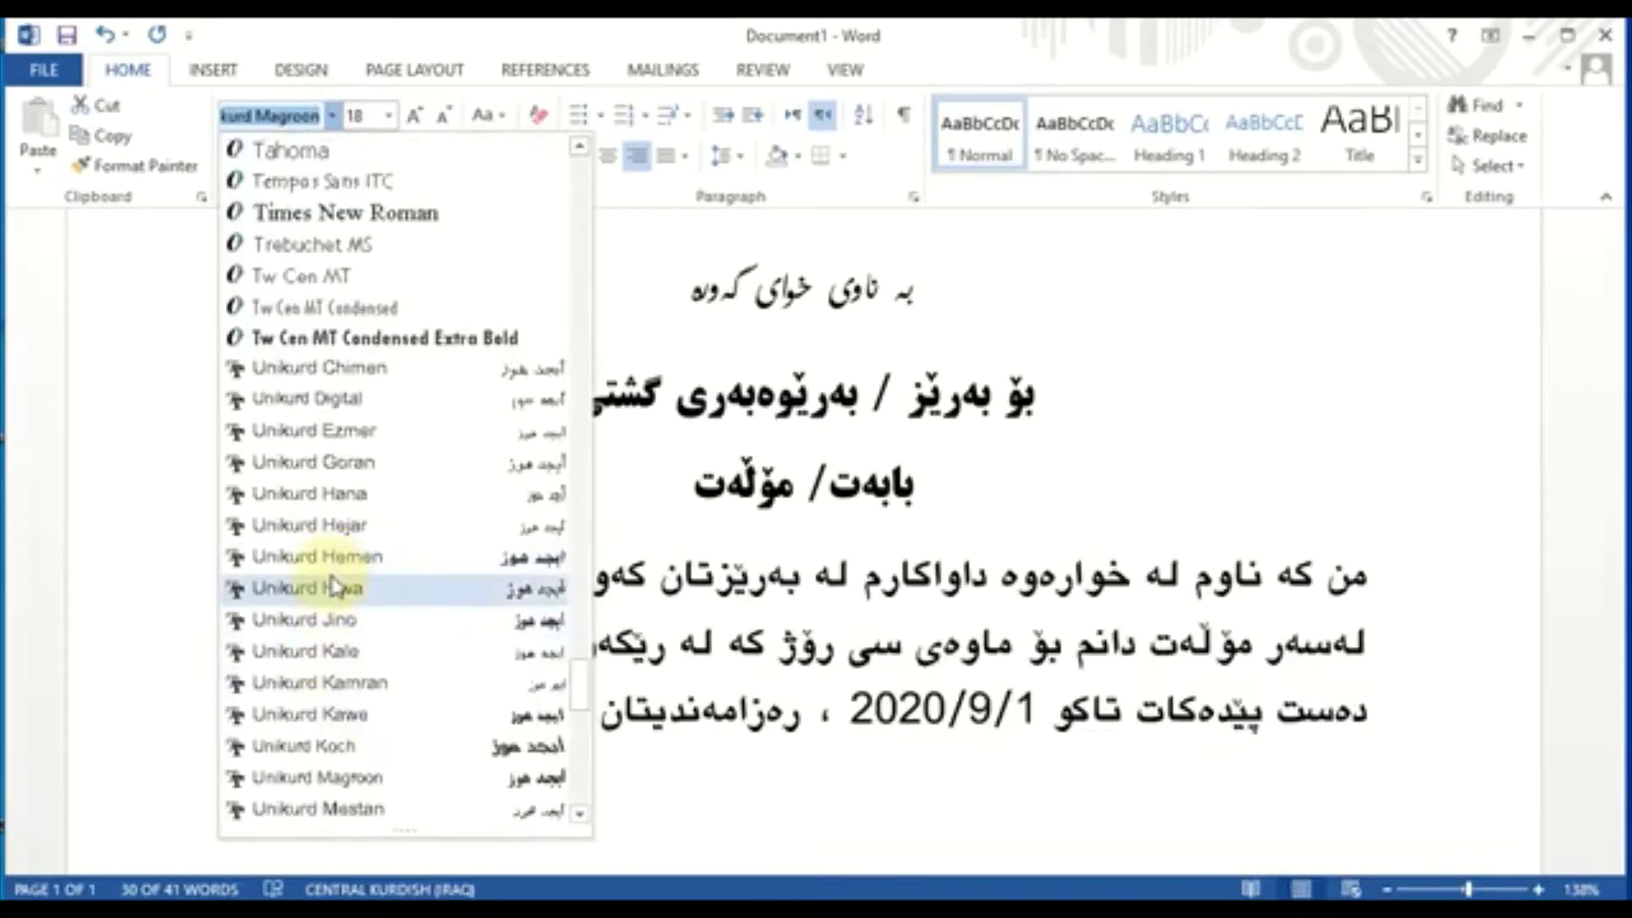
pyautogui.click(333, 587)
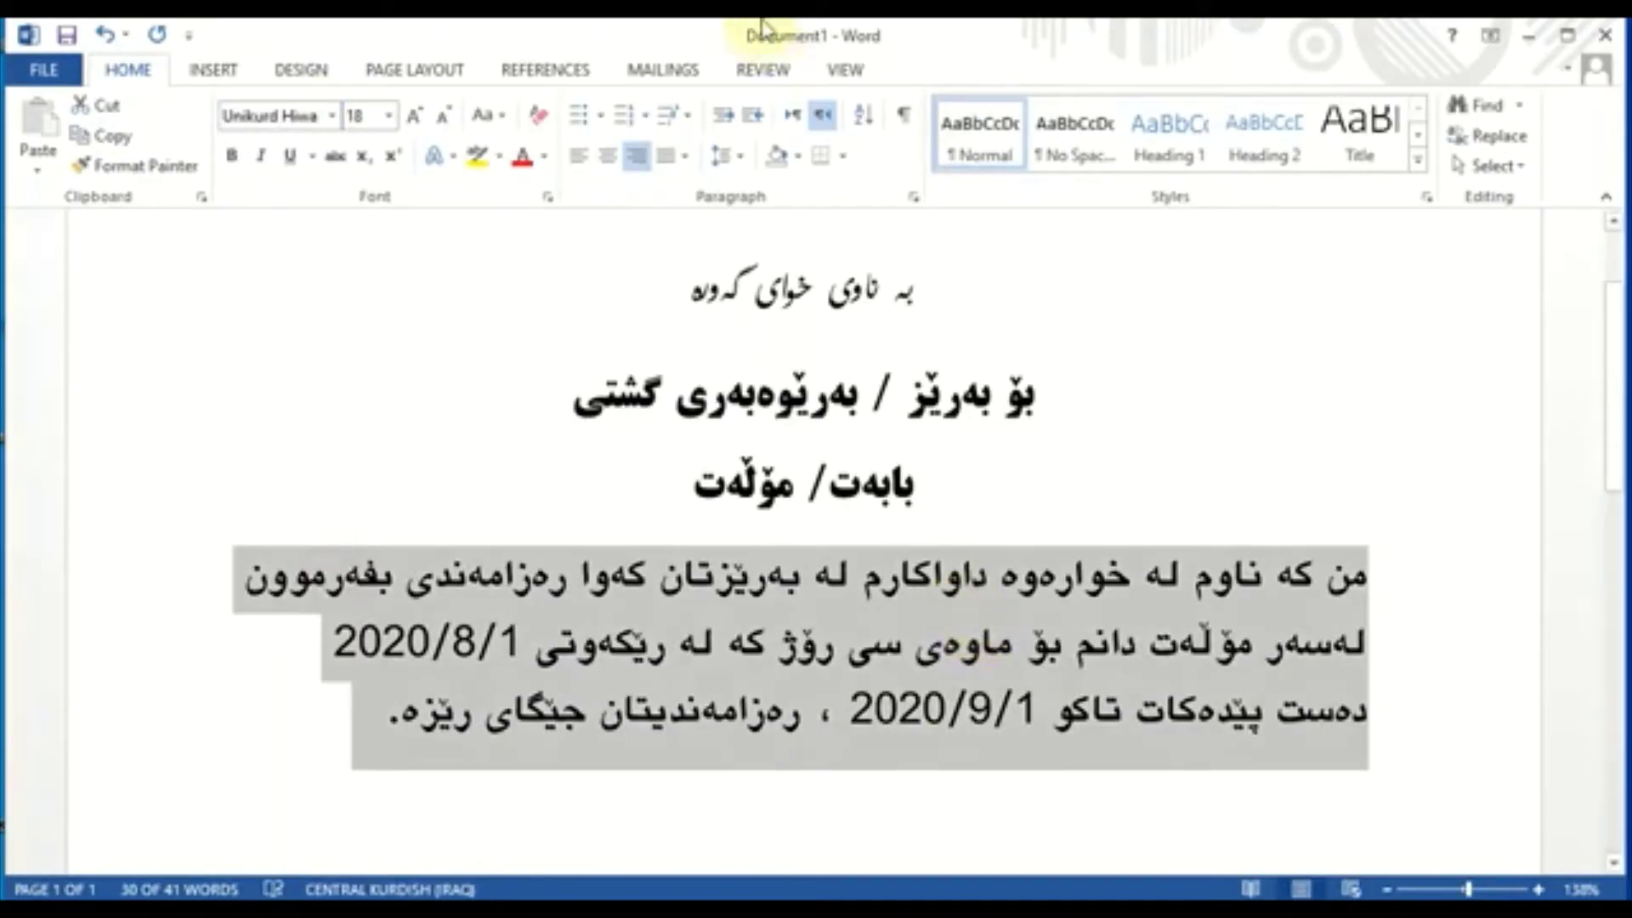
# Set the paragraph to 16 pt with Justify Low alignment, then deselect it
pyautogui.click(388, 116)
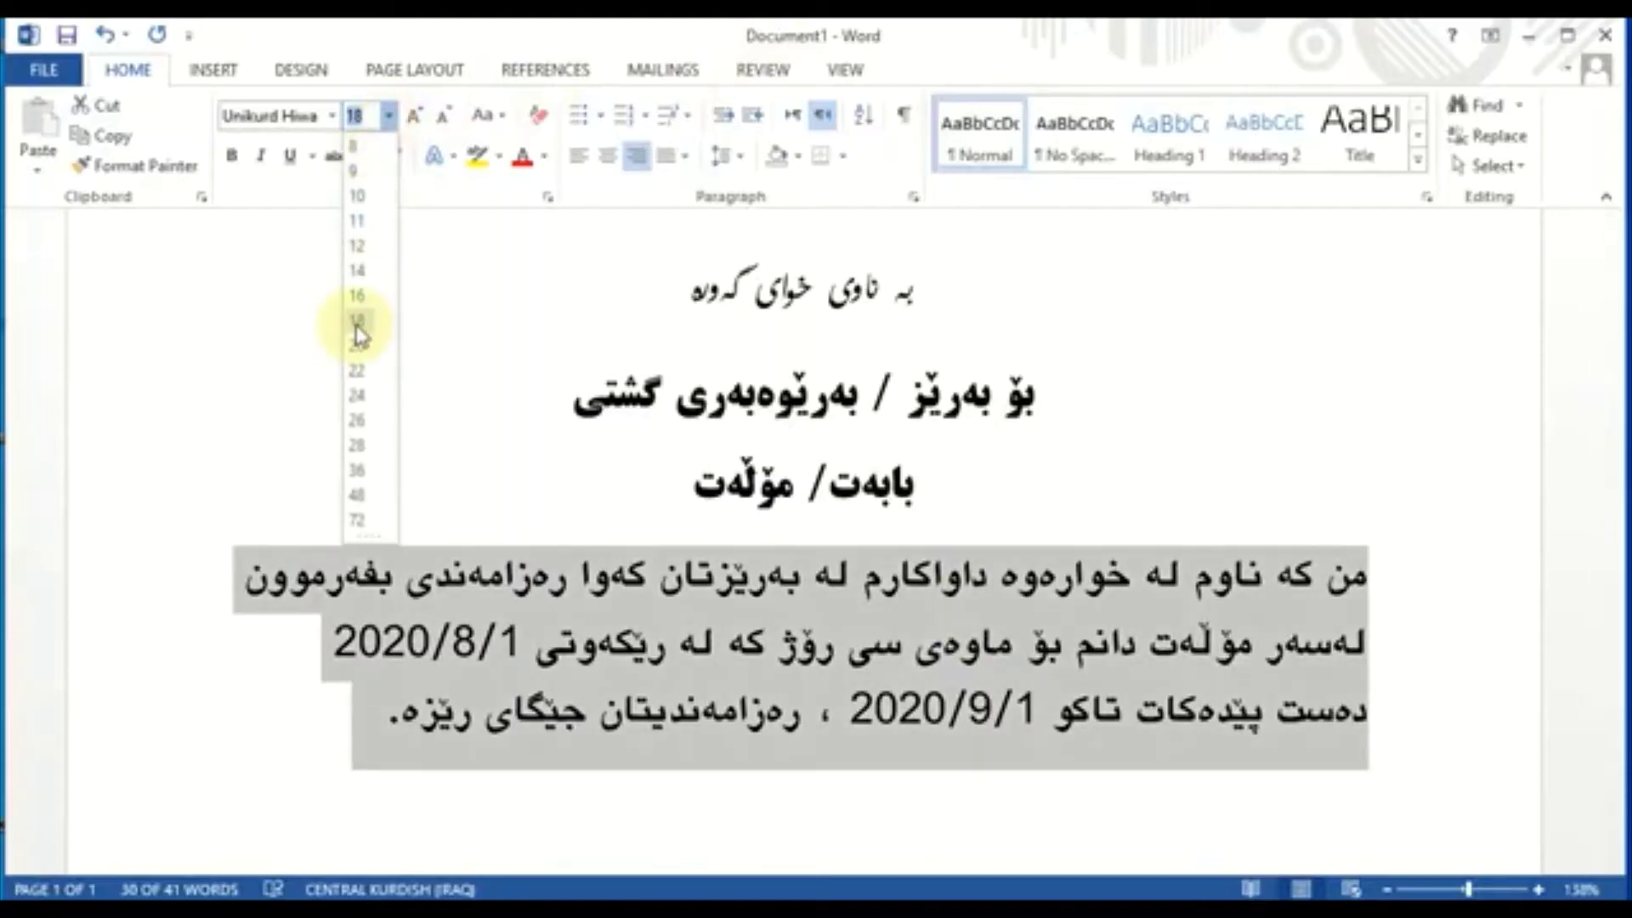
pyautogui.click(357, 295)
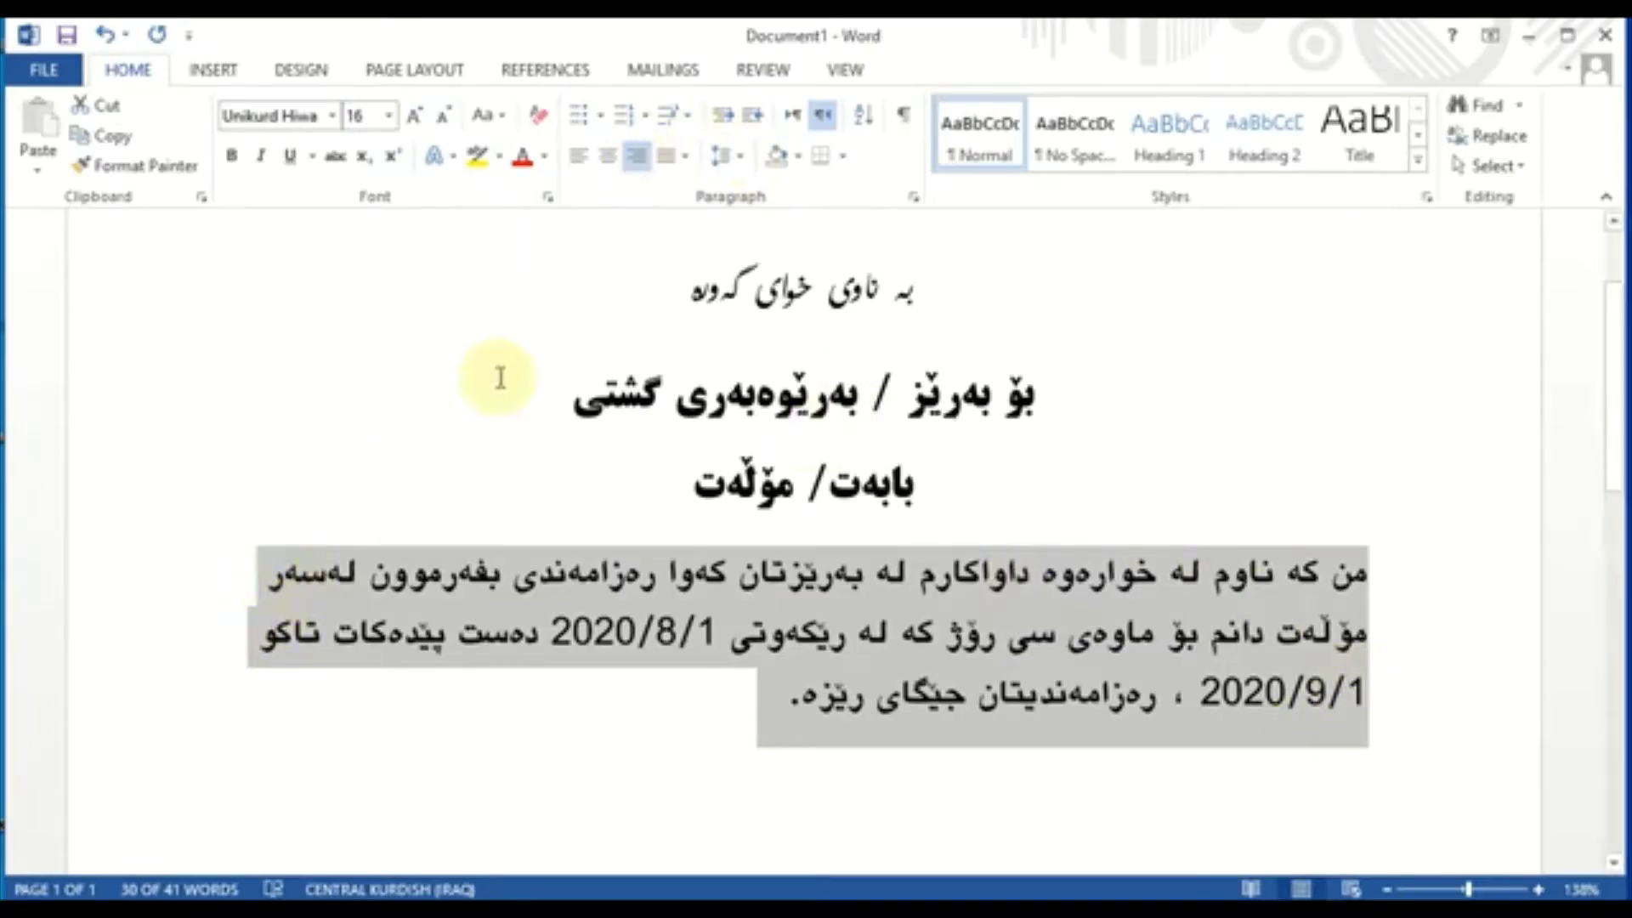
pyautogui.click(683, 156)
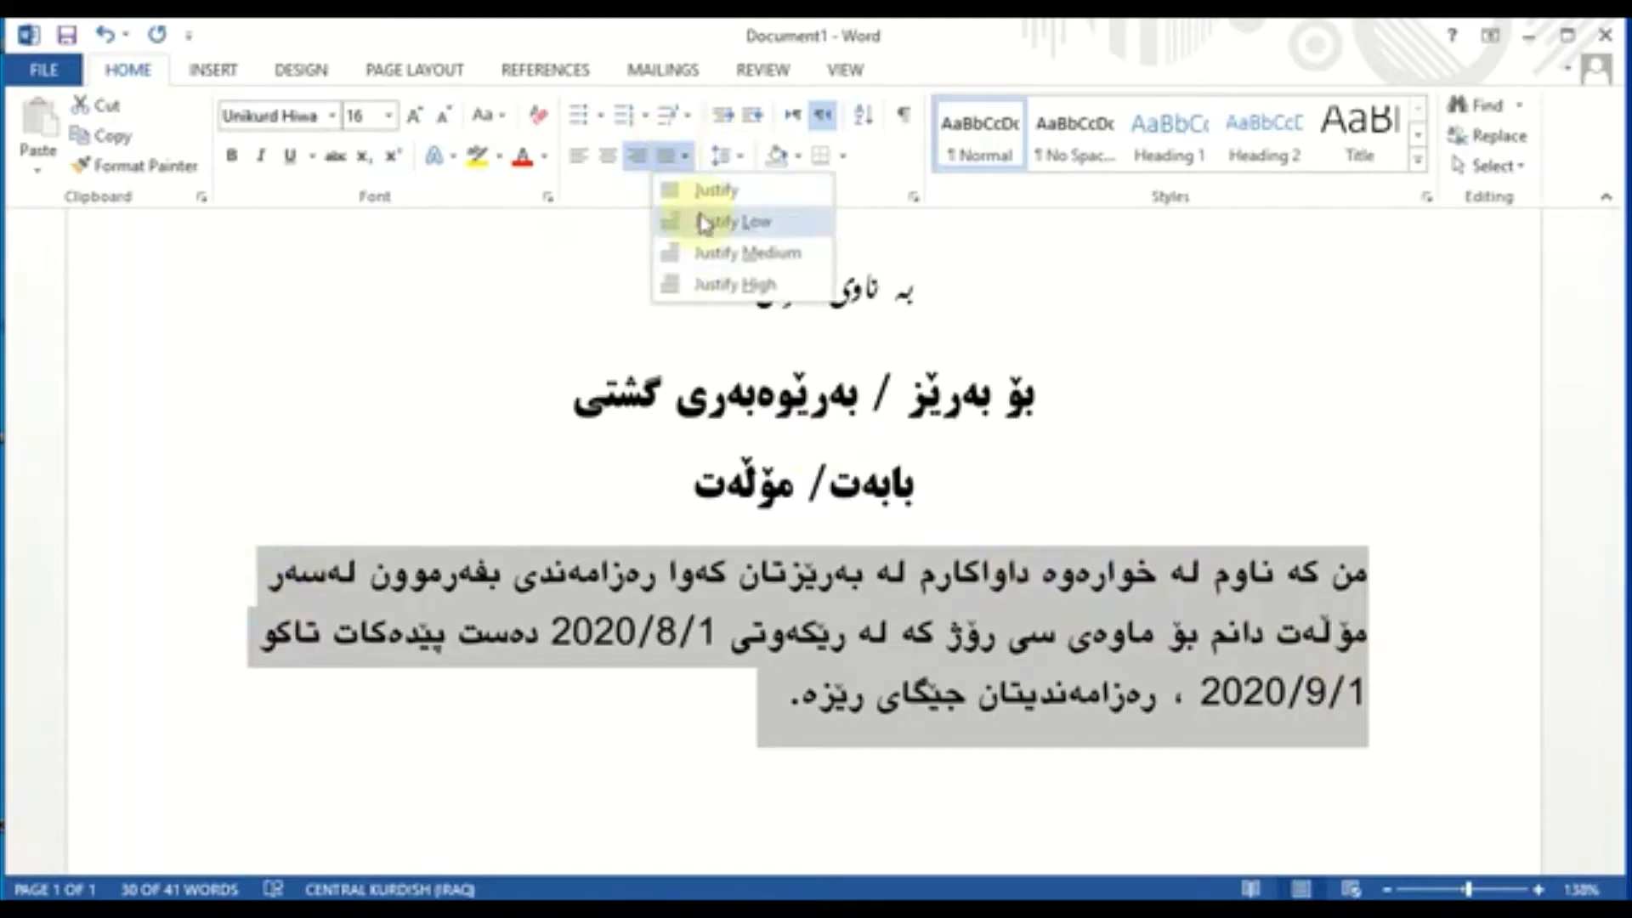
pyautogui.click(701, 190)
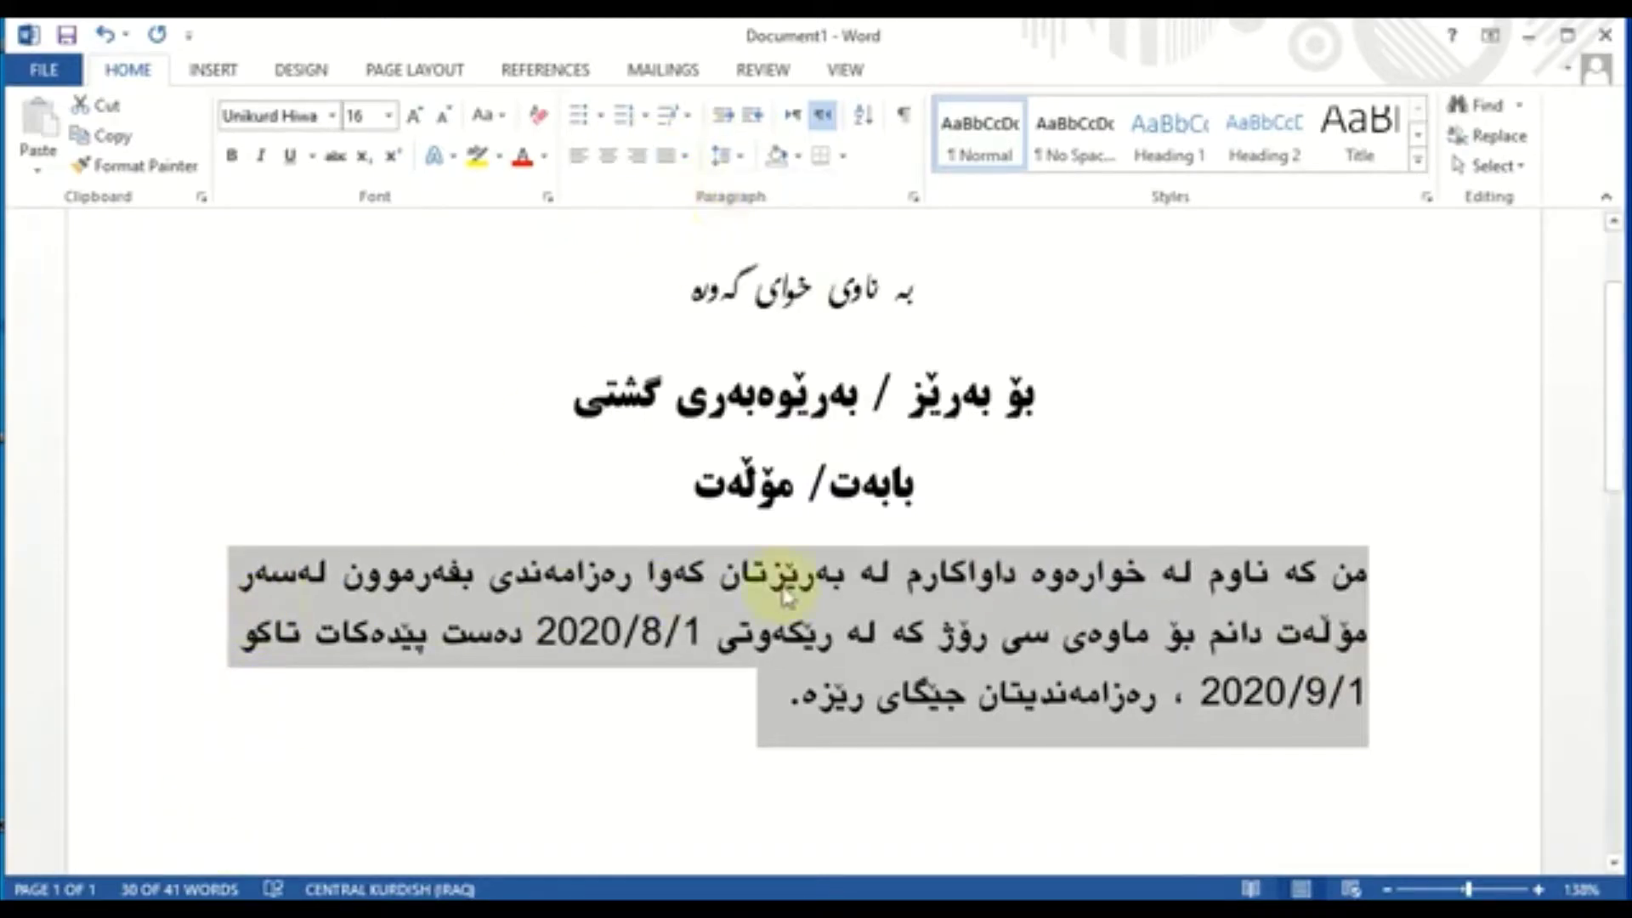
pyautogui.click(780, 714)
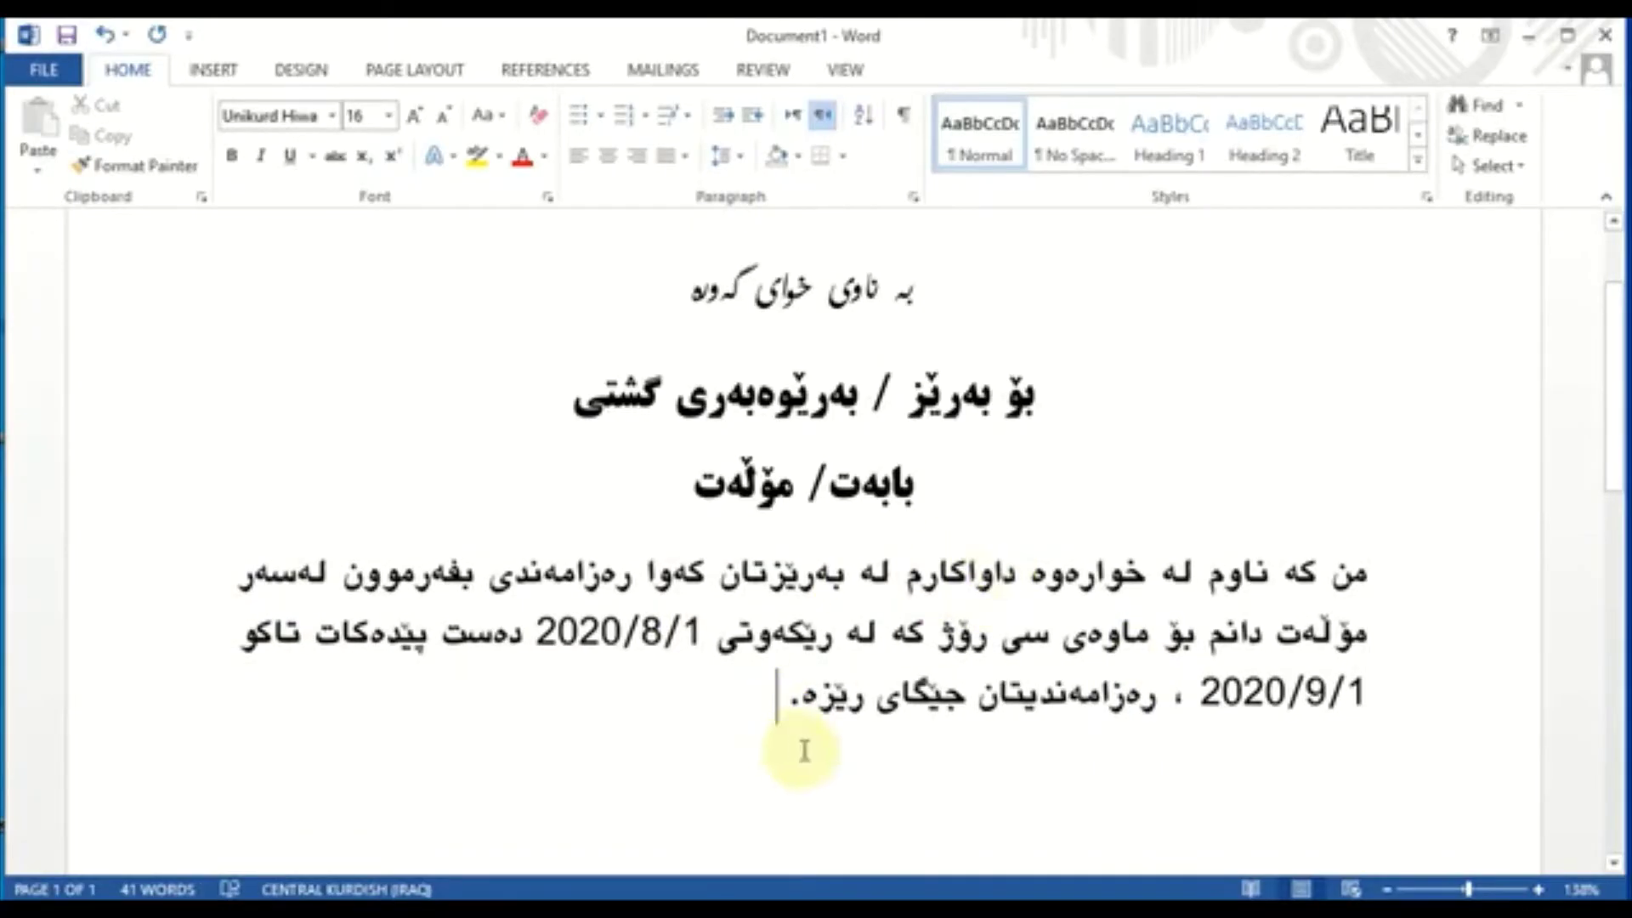
# Move the caret through the body text, then close the Document1 window, triggering the save-changes prompt
pyautogui.click(877, 697)
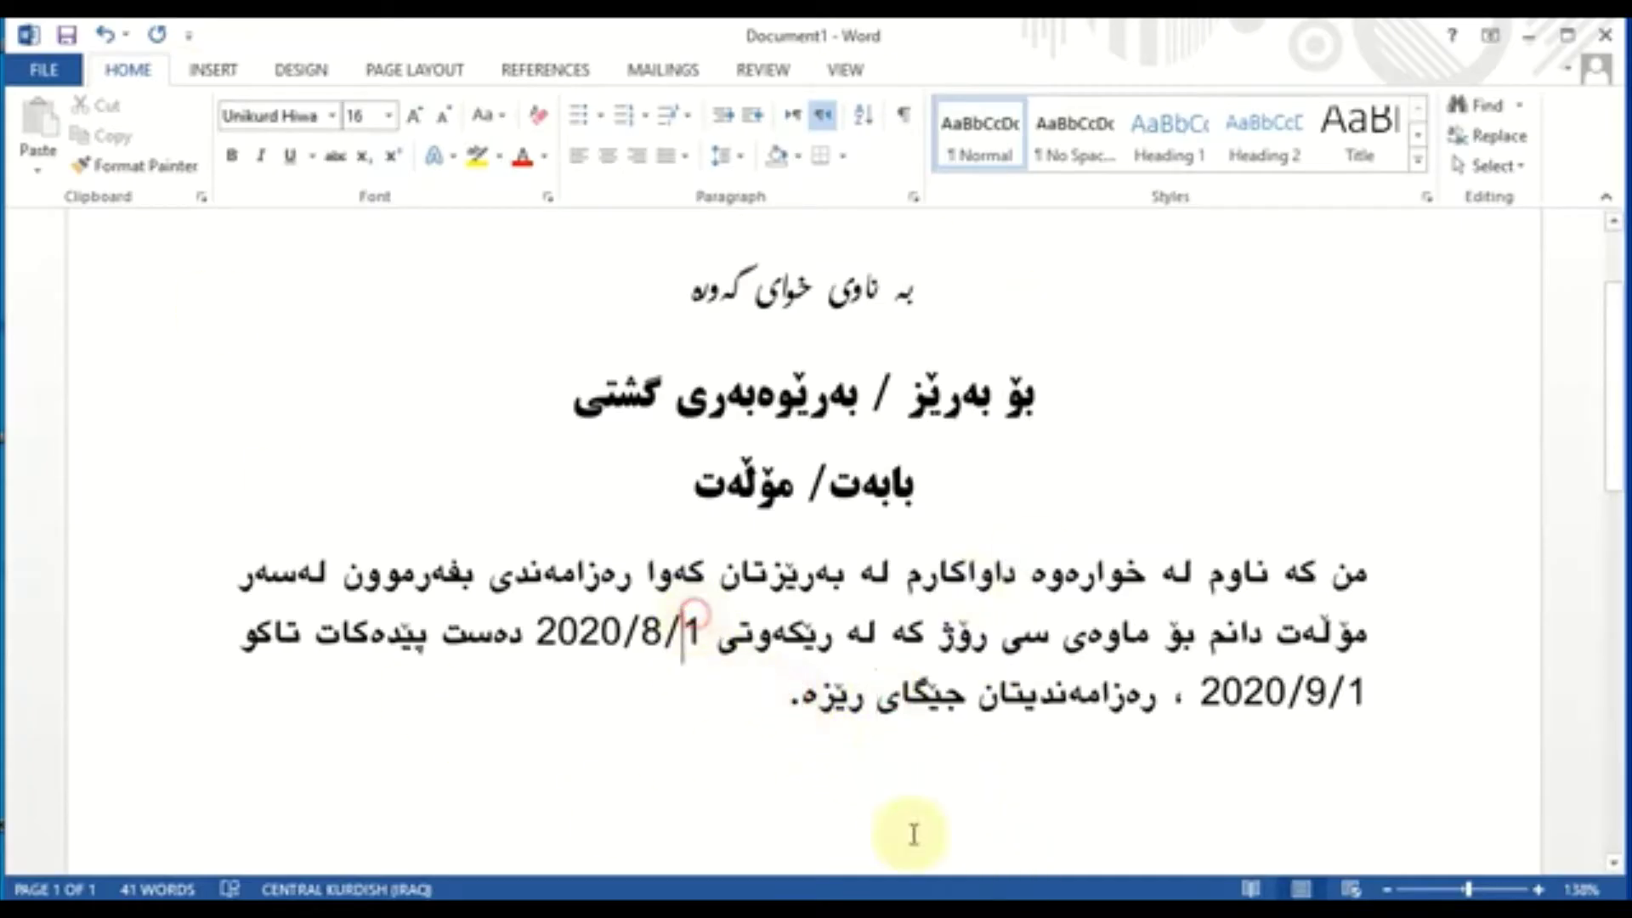
pyautogui.click(731, 690)
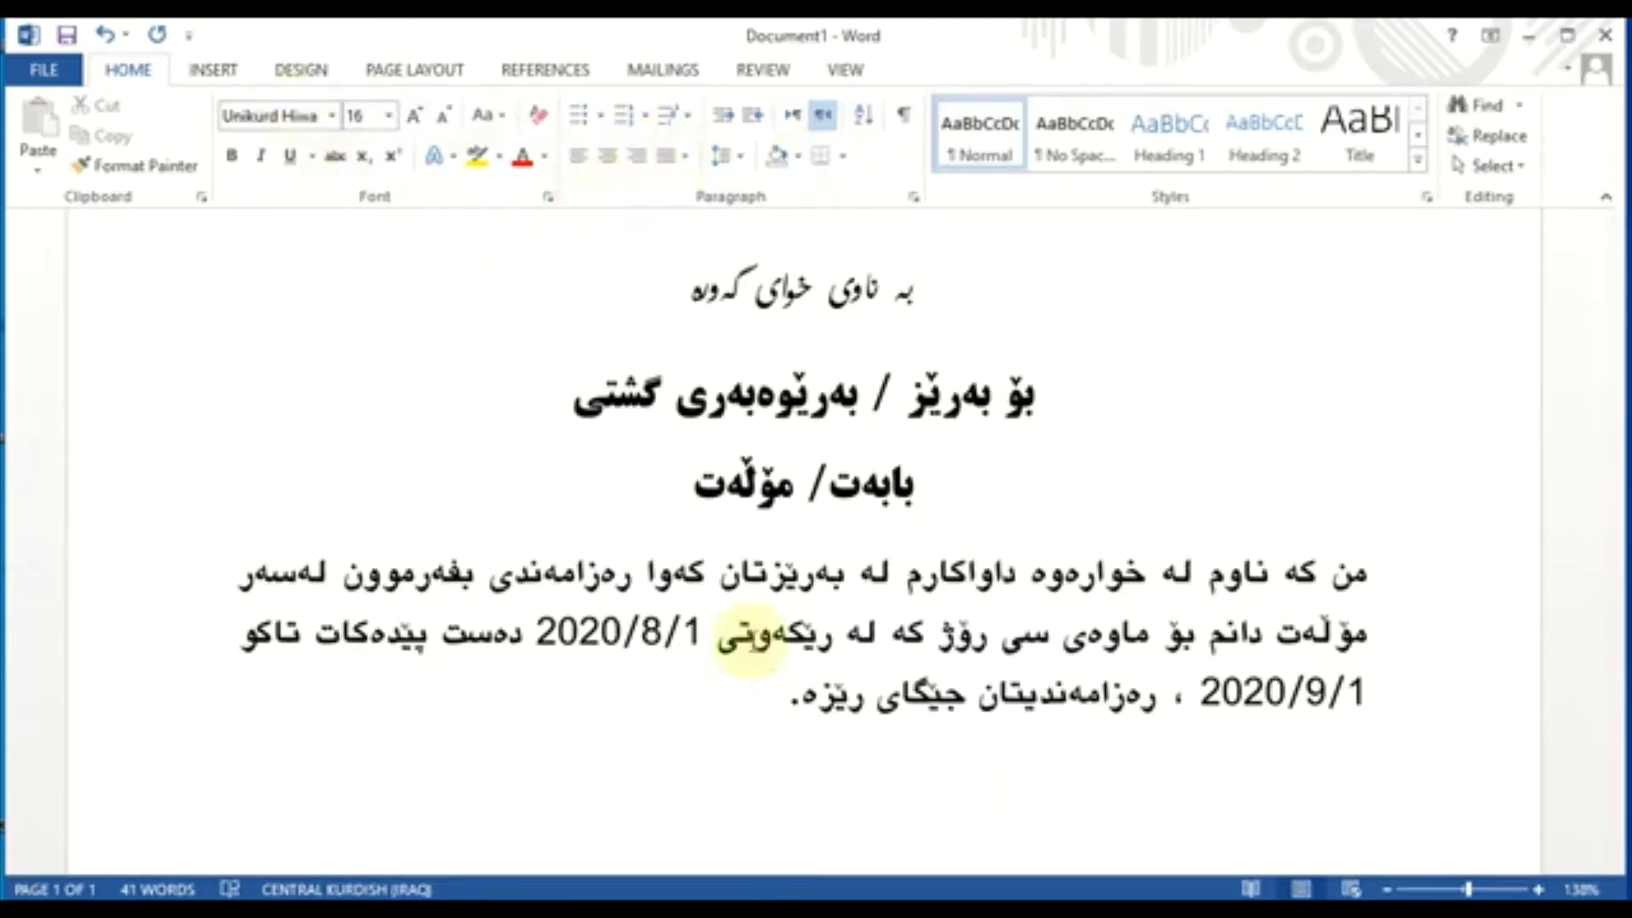
pyautogui.click(1068, 717)
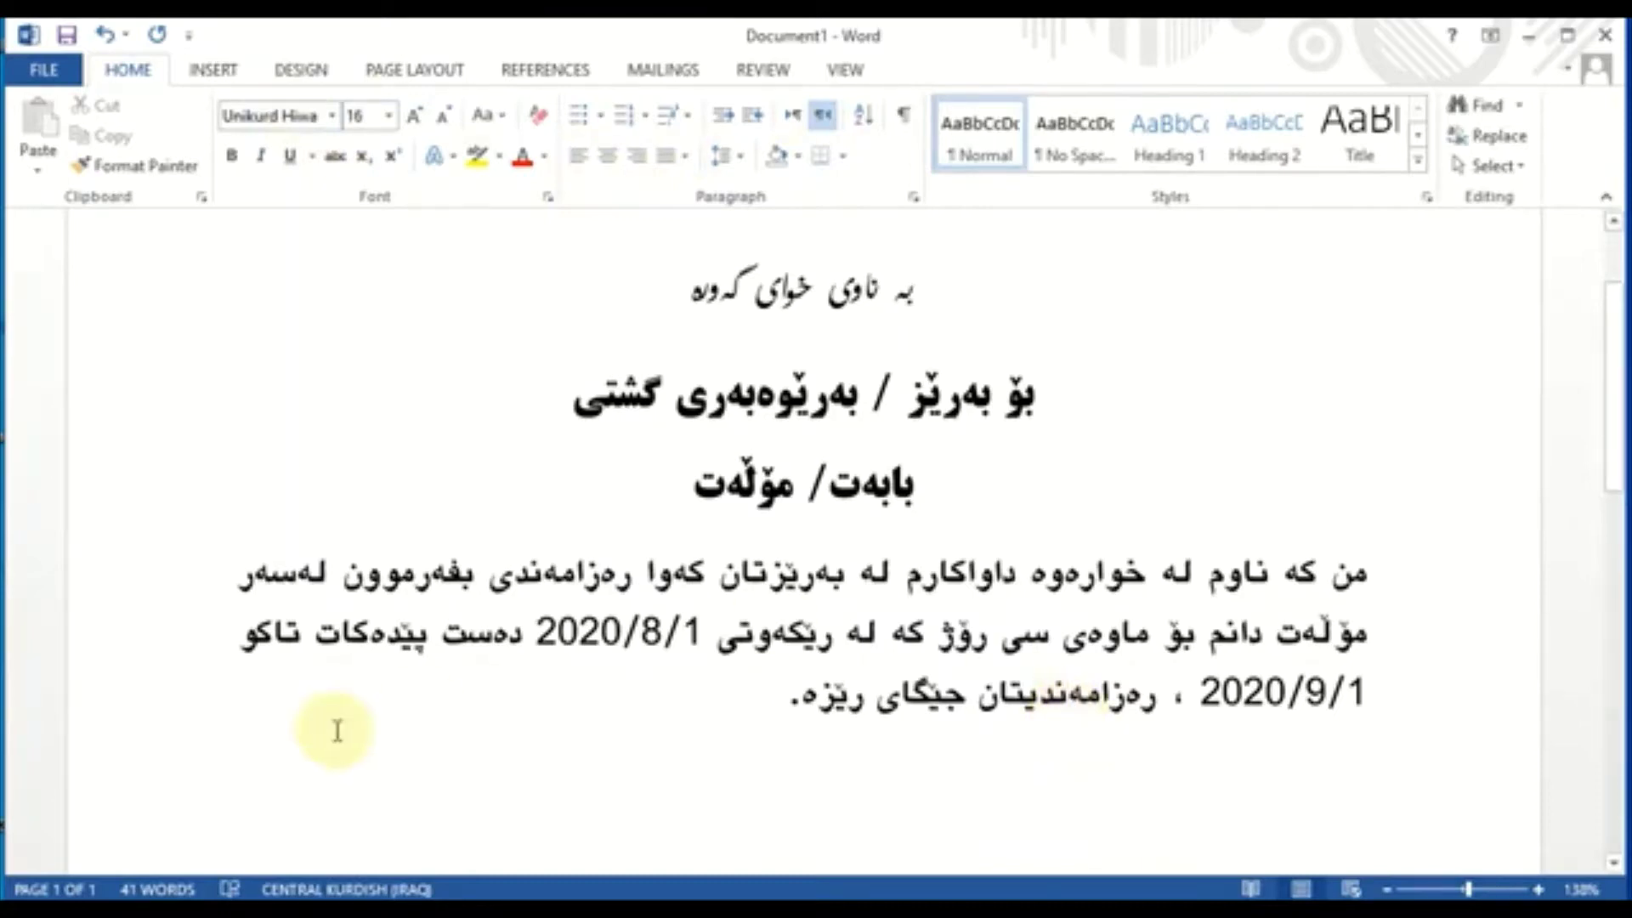
pyautogui.click(389, 650)
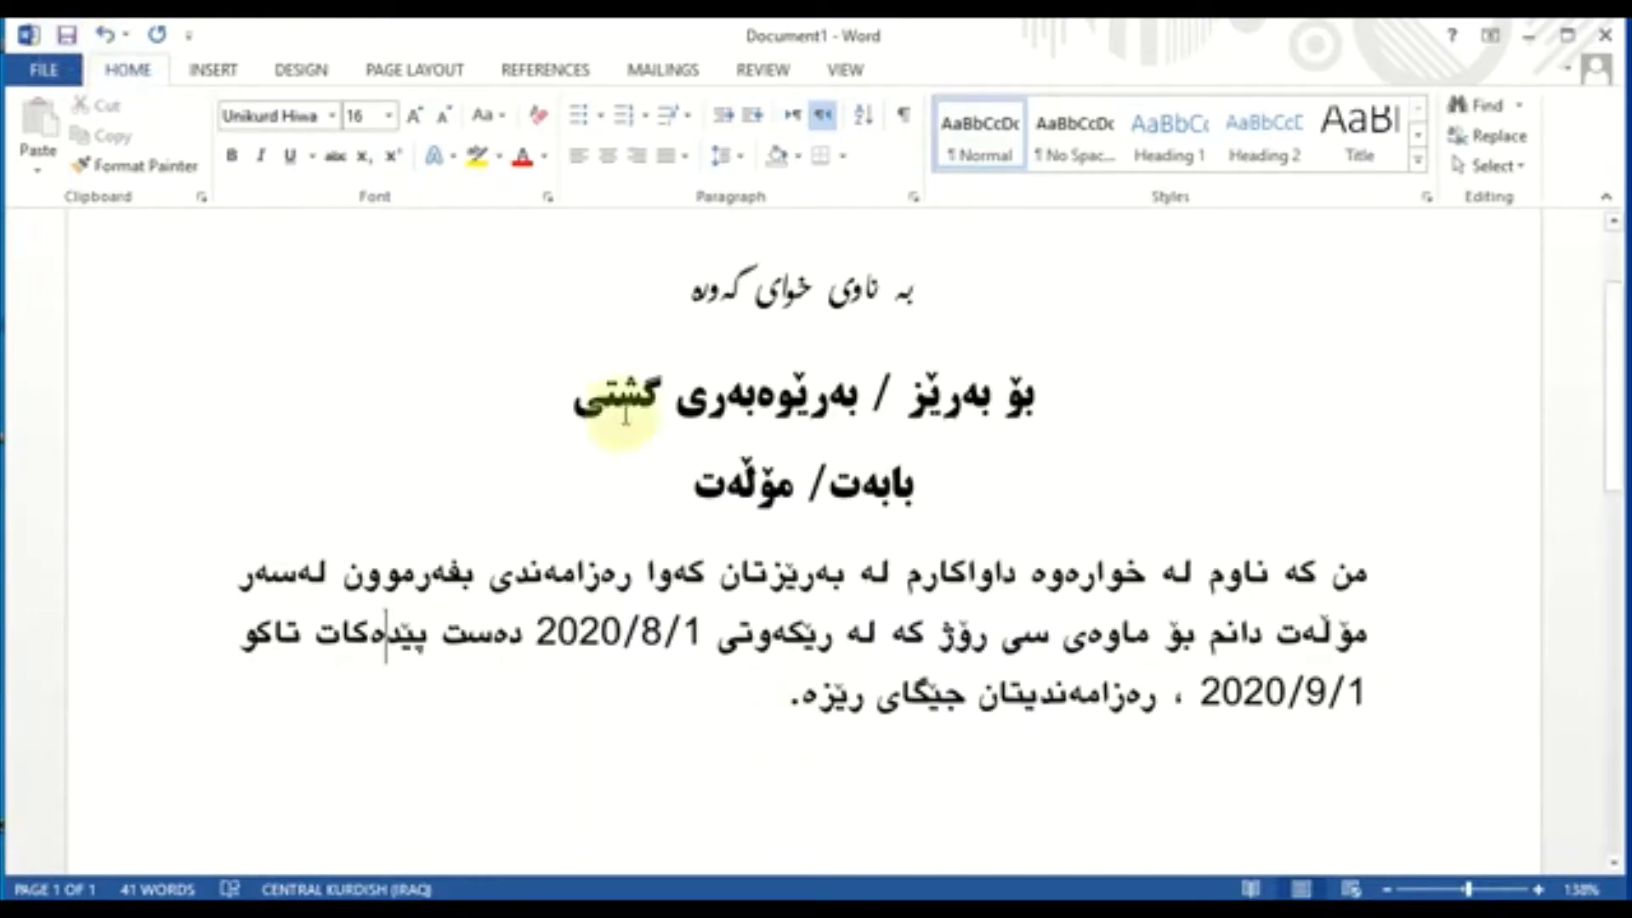
pyautogui.click(727, 616)
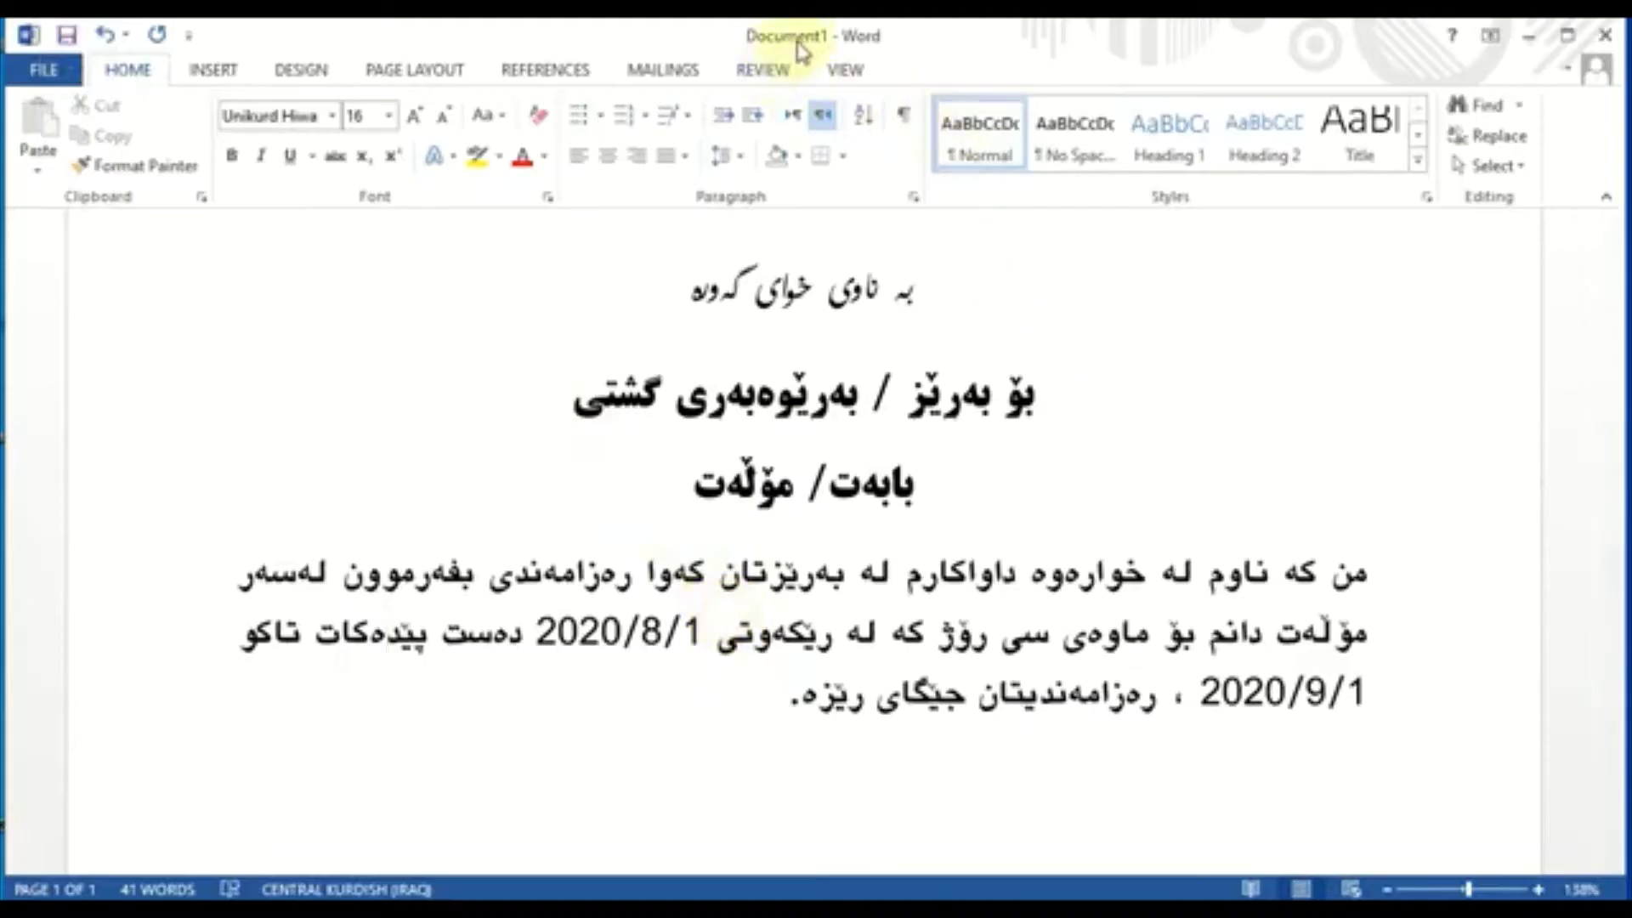
pyautogui.click(926, 639)
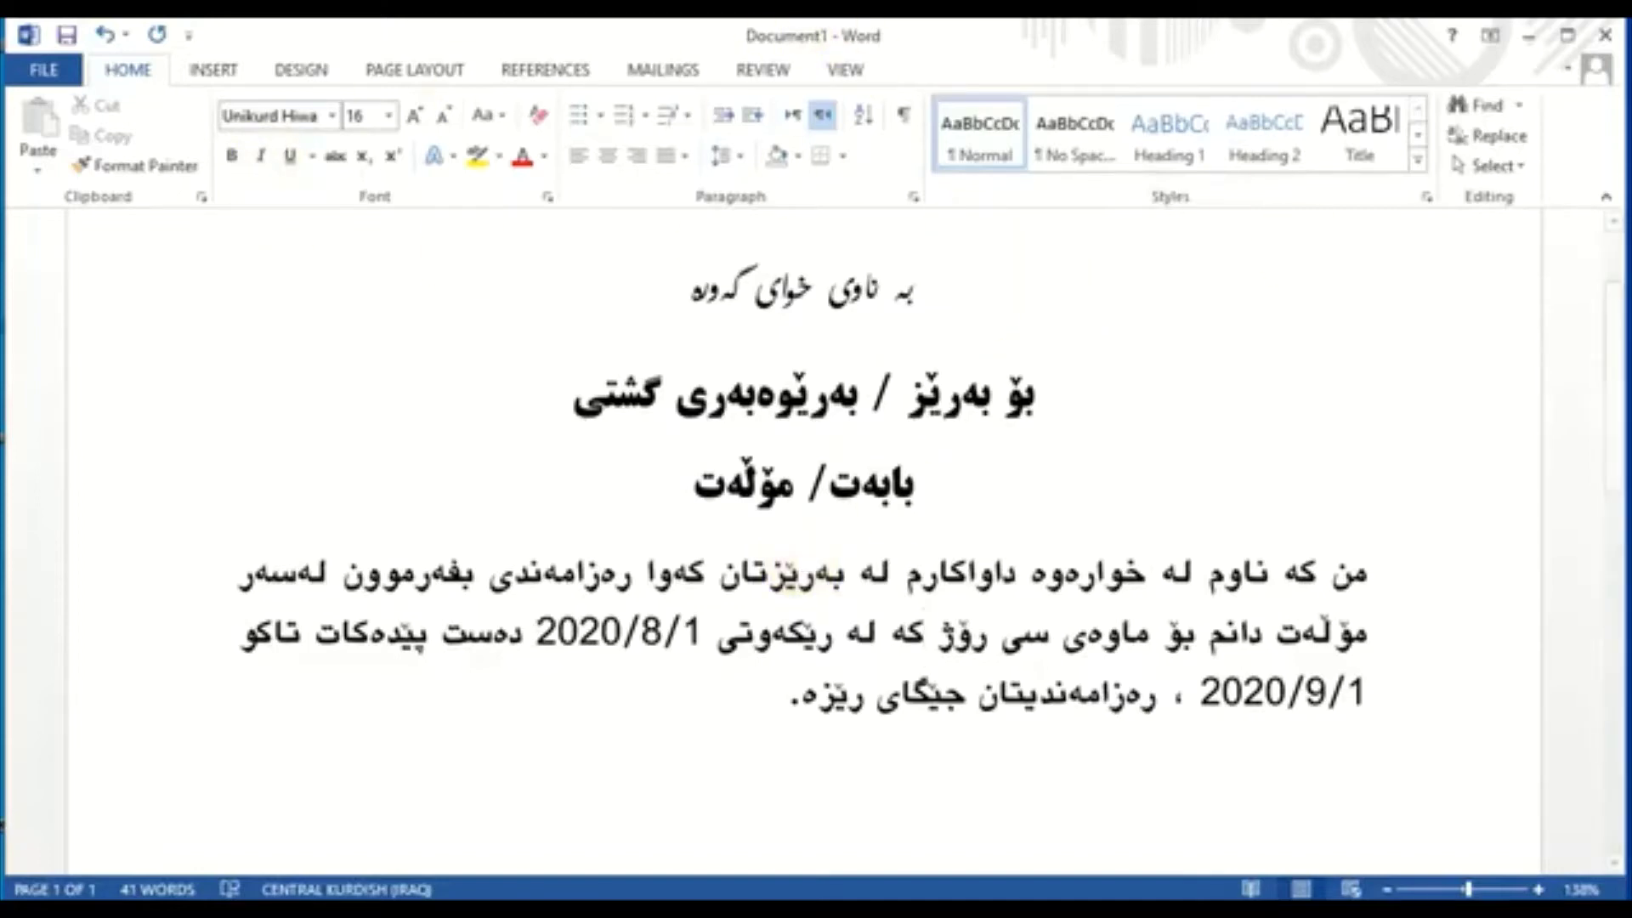
pyautogui.click(1604, 38)
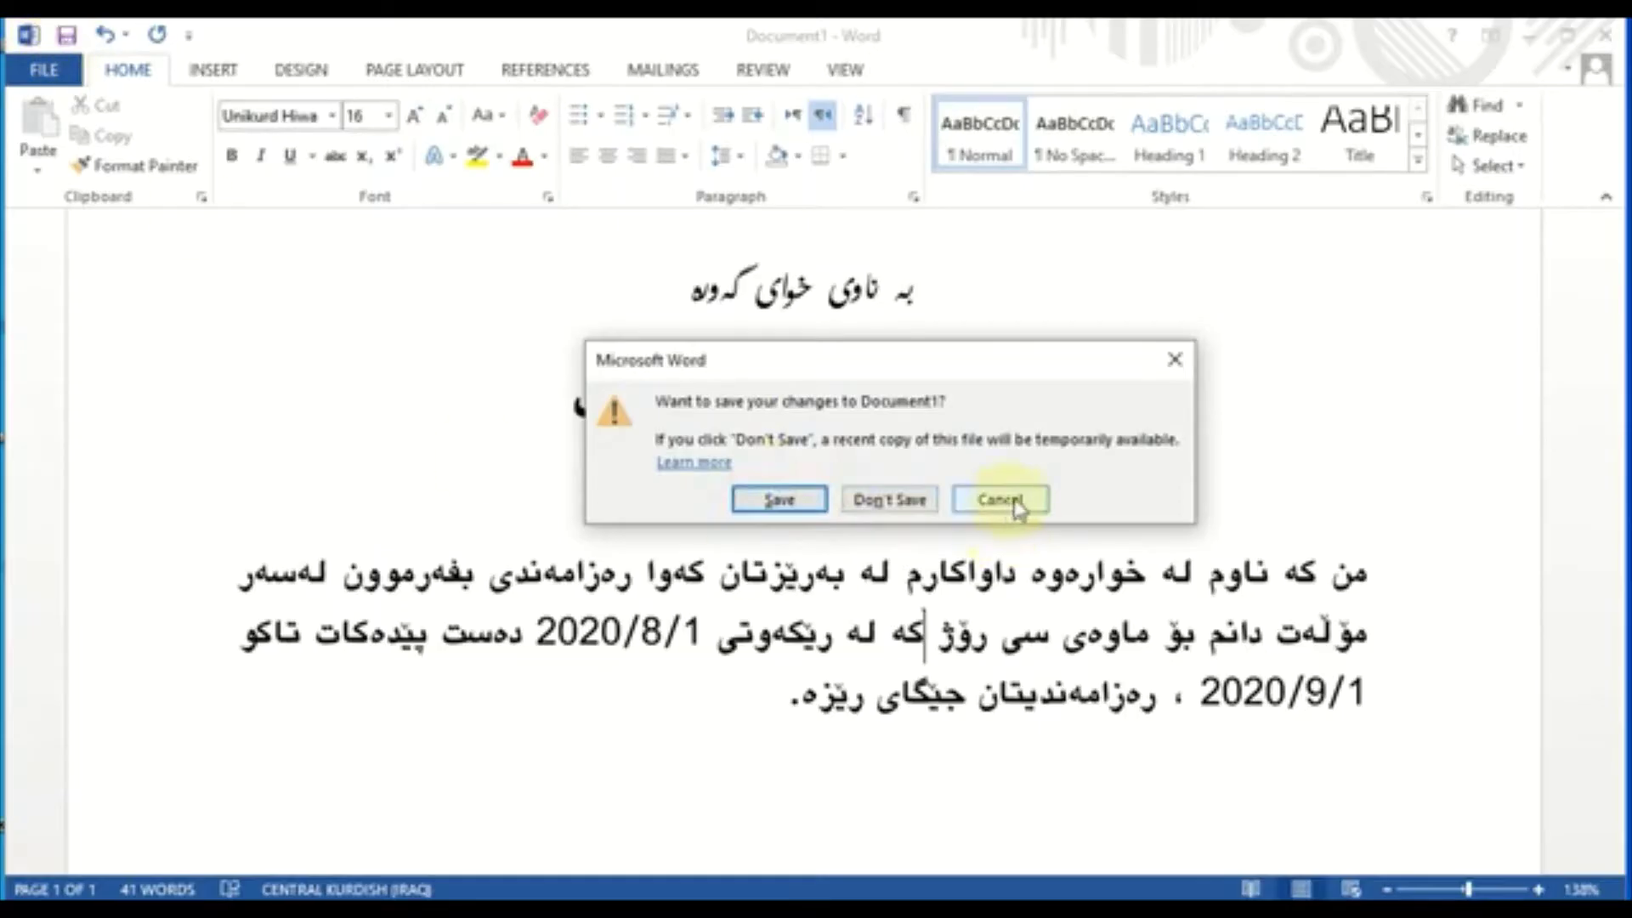
# Cancel closing, then open the Save As page and choose Computer as the location
pyautogui.click(1000, 500)
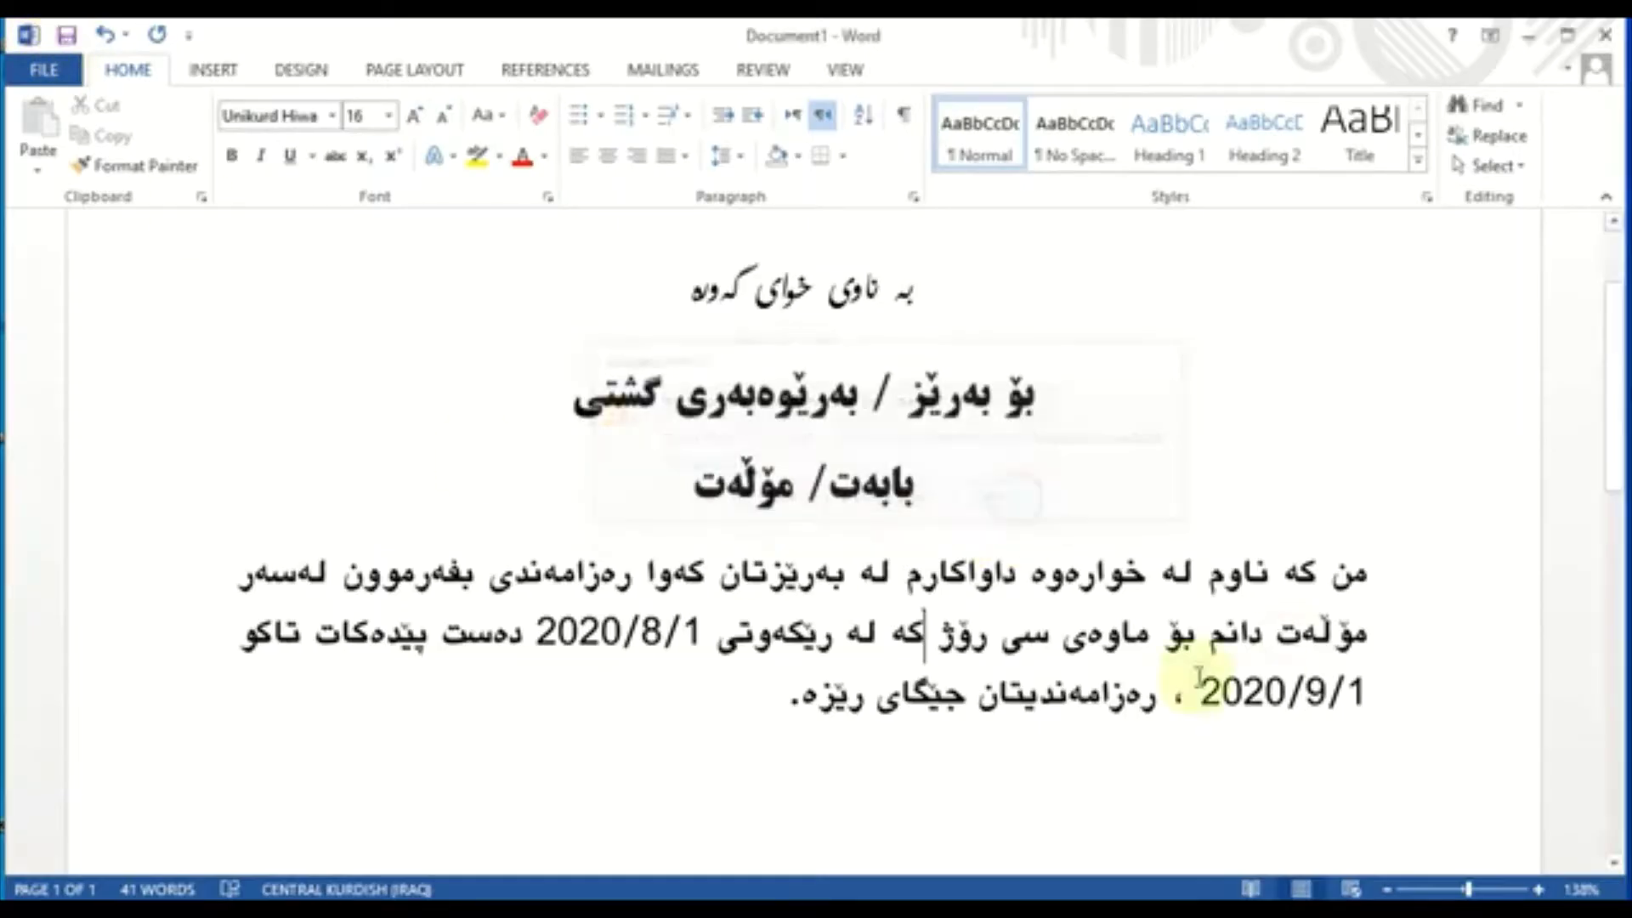
pyautogui.click(68, 39)
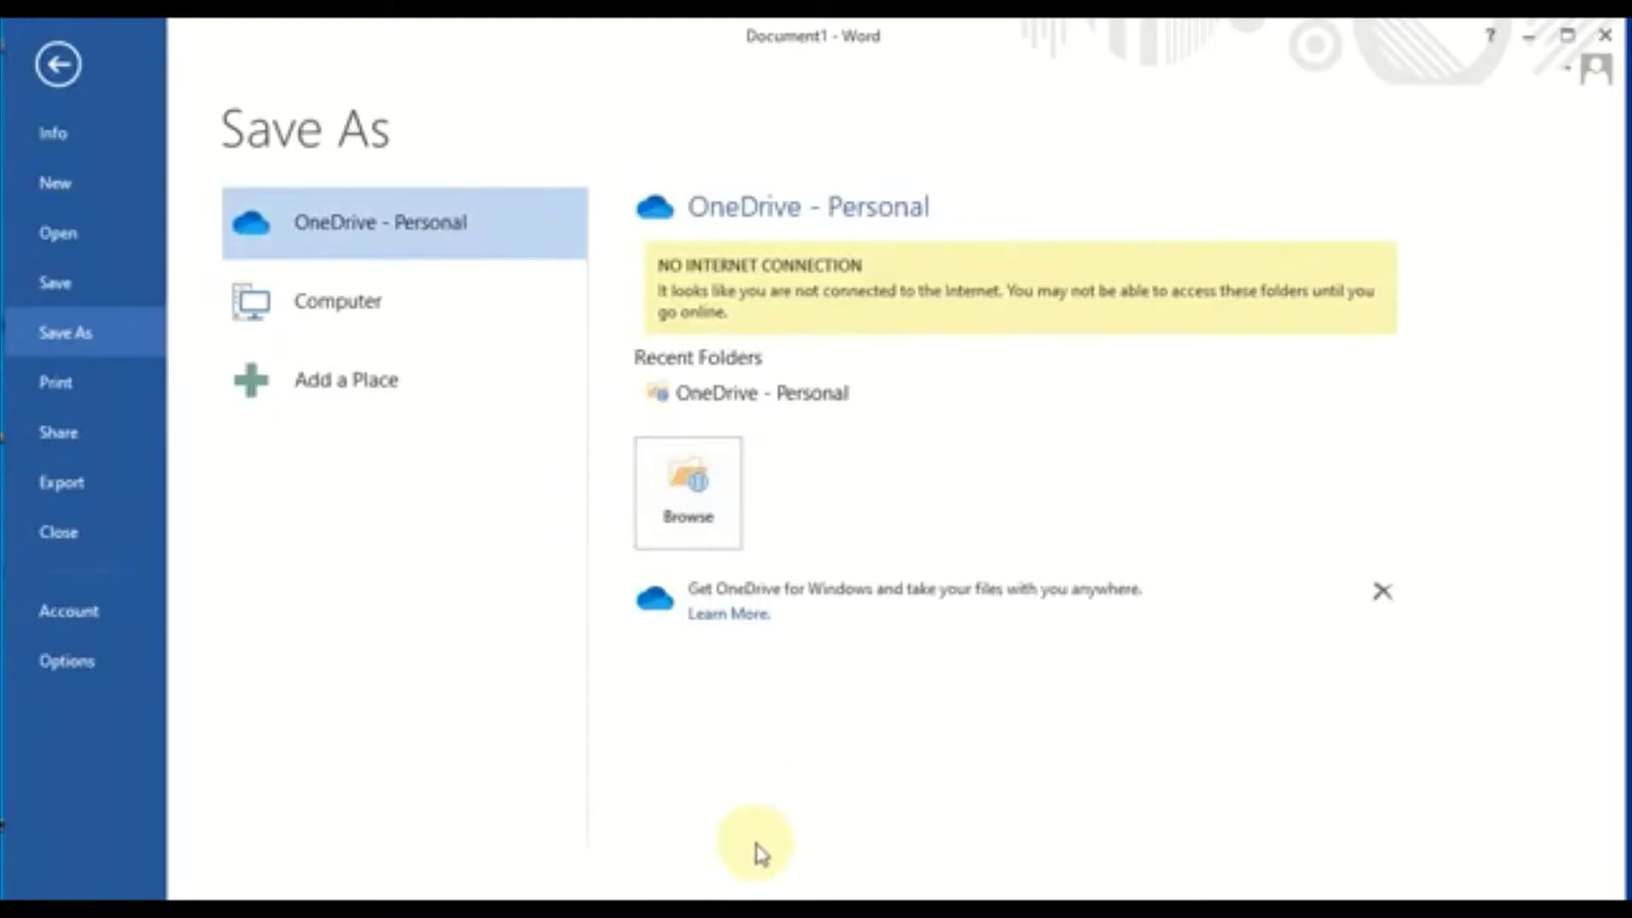
pyautogui.press('Escape')
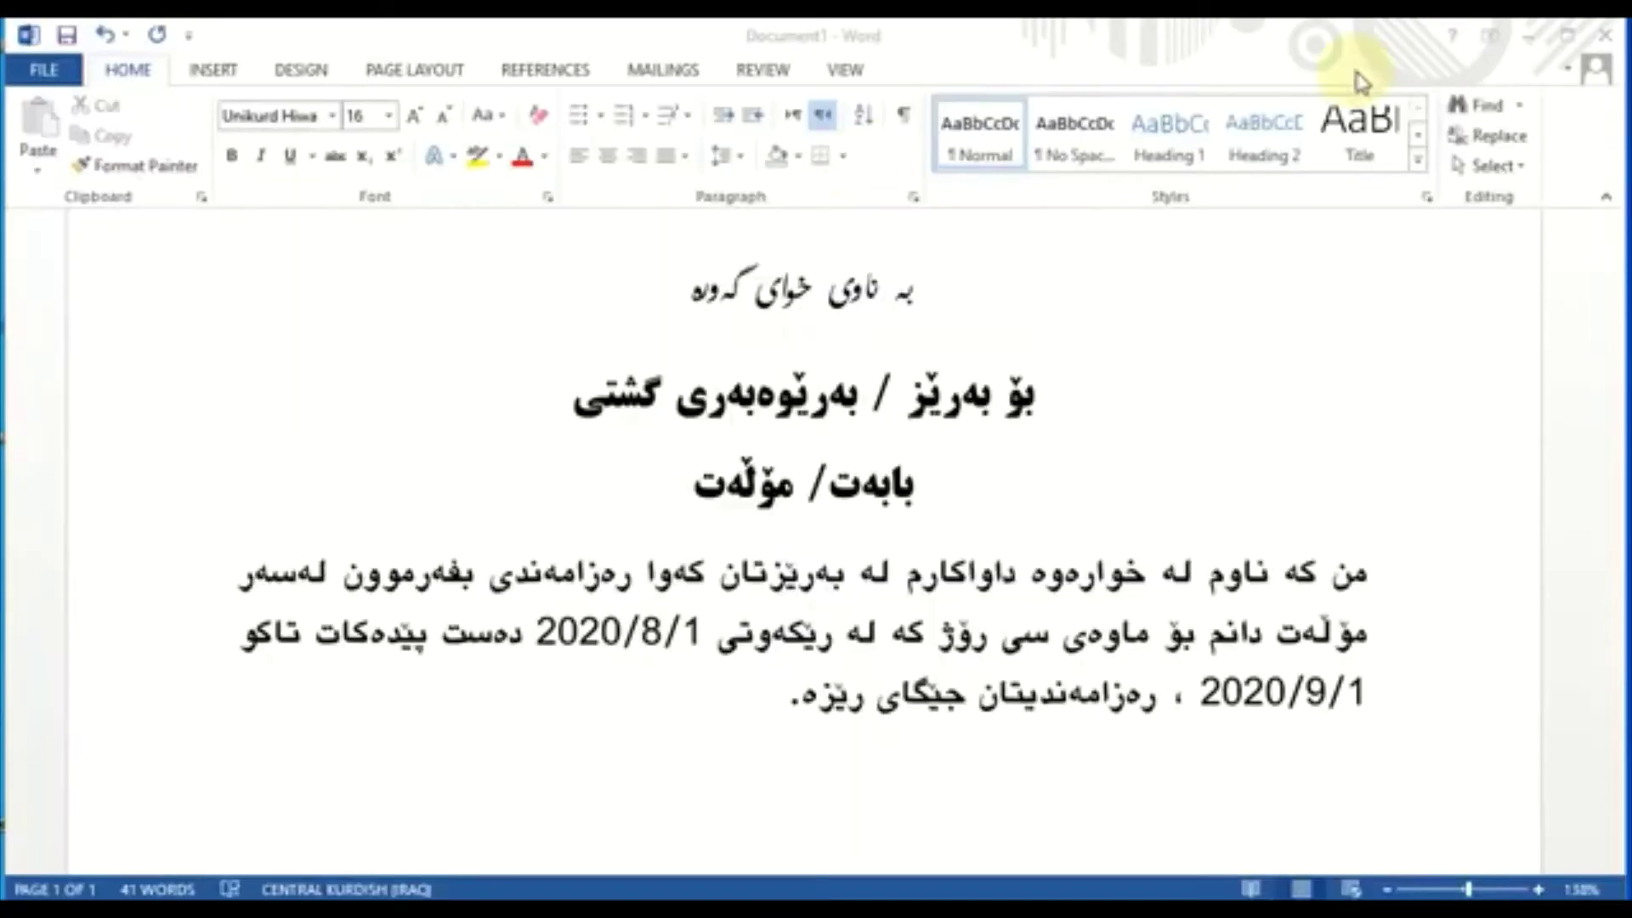
pyautogui.click(66, 36)
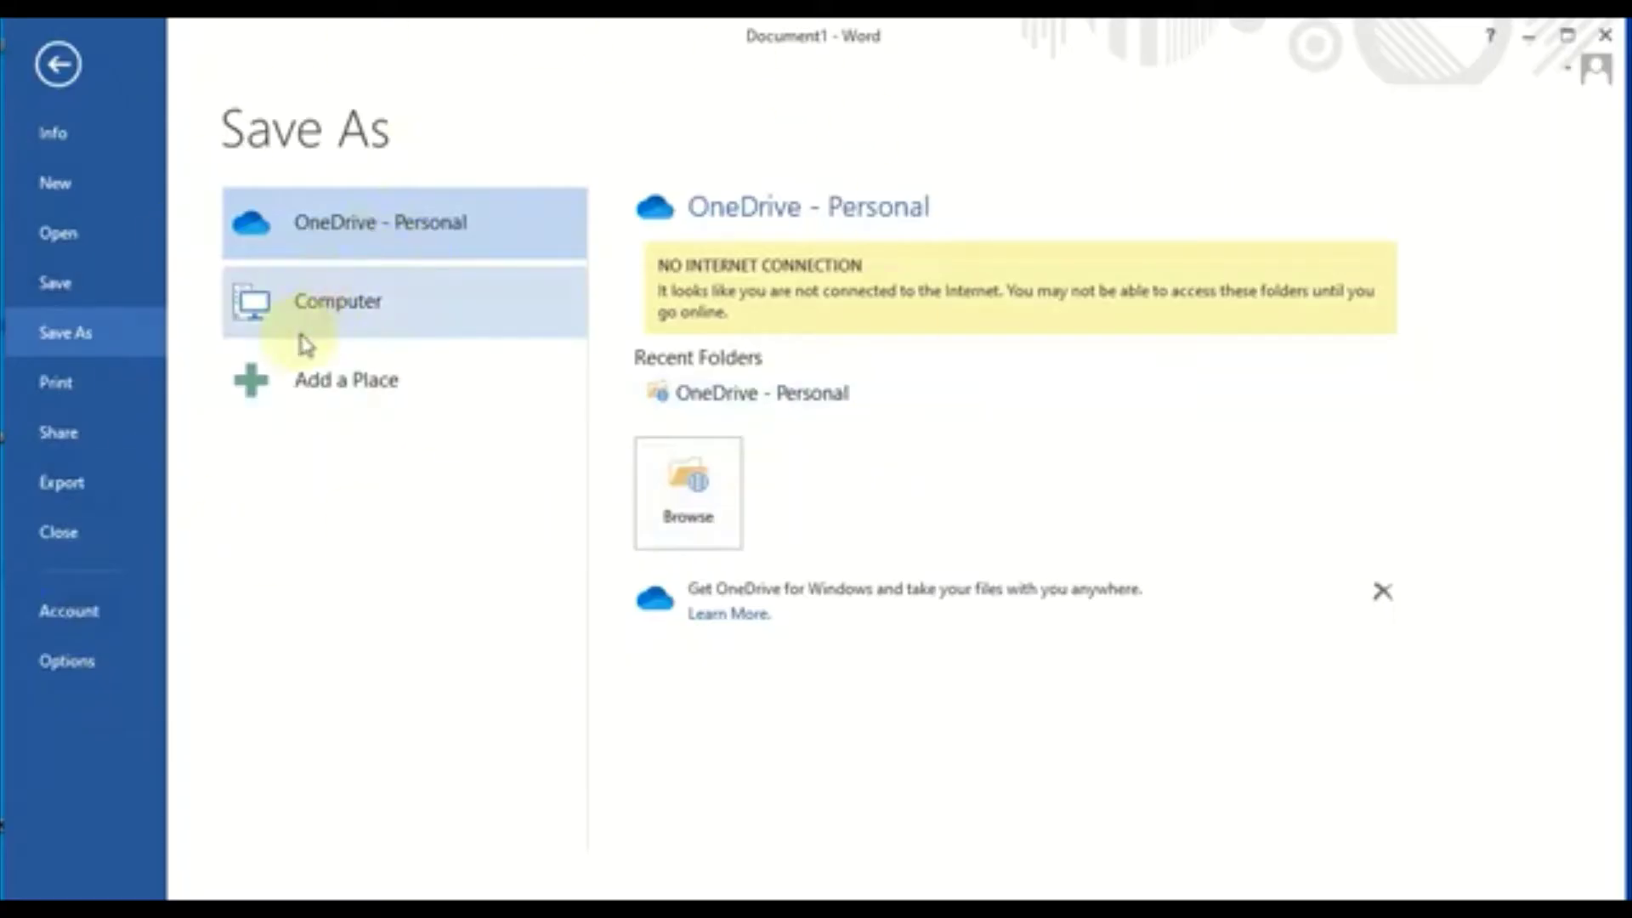
pyautogui.click(290, 321)
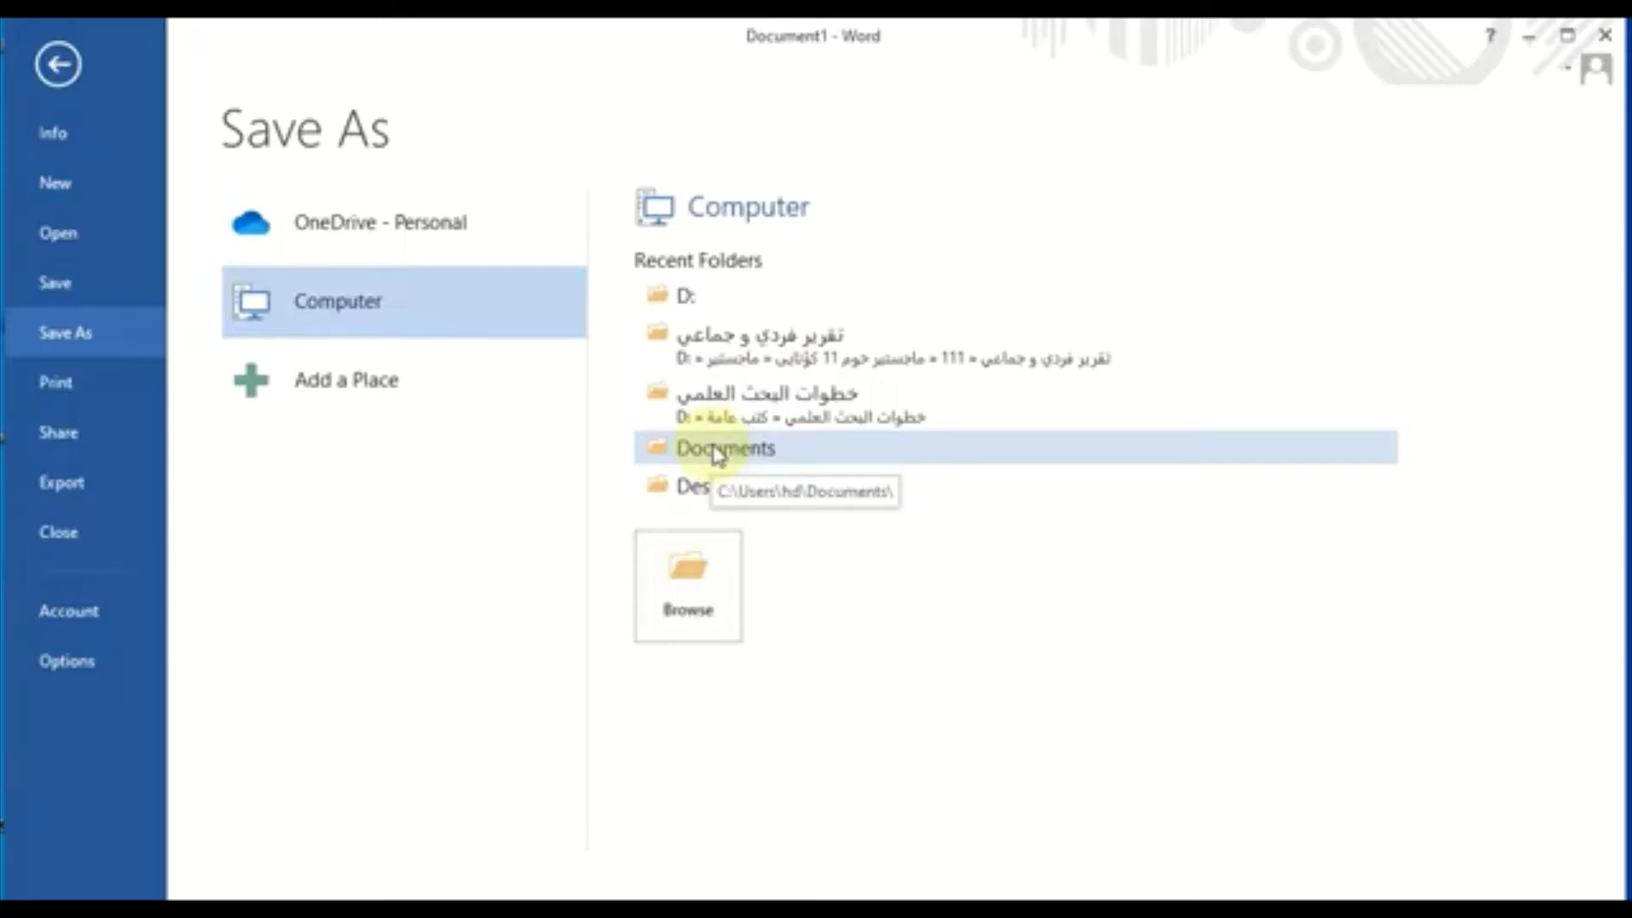
# In Documents, replace the suggested file name Document1 with یاداشت and save
pyautogui.click(716, 450)
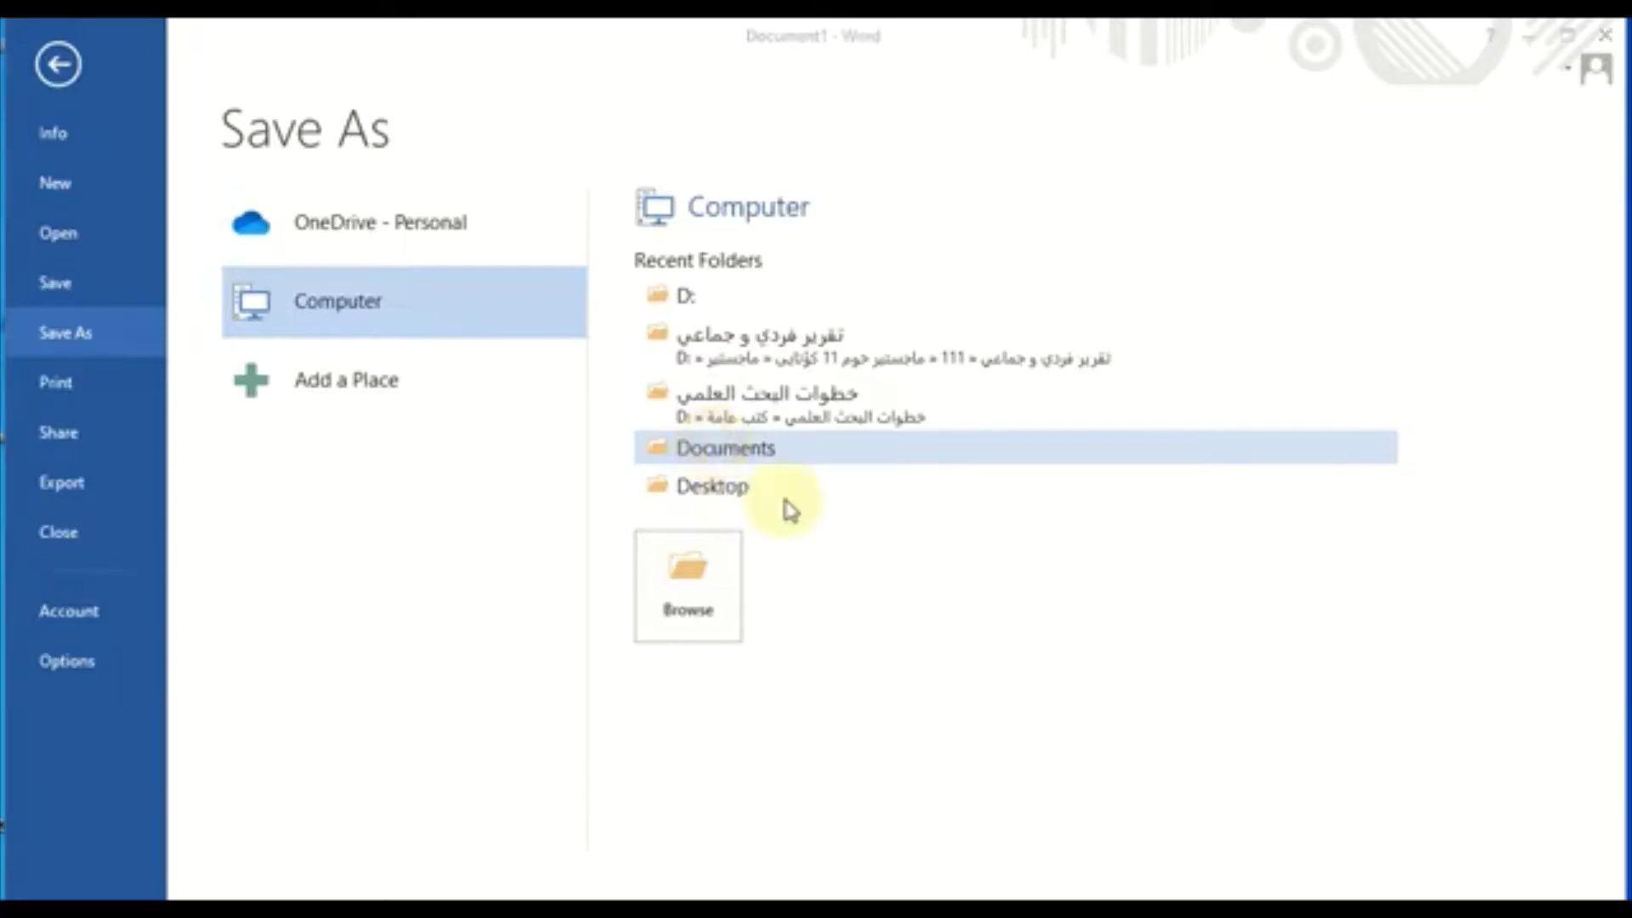
pyautogui.moveTo(408, 39); pyautogui.dragTo(823, 121)
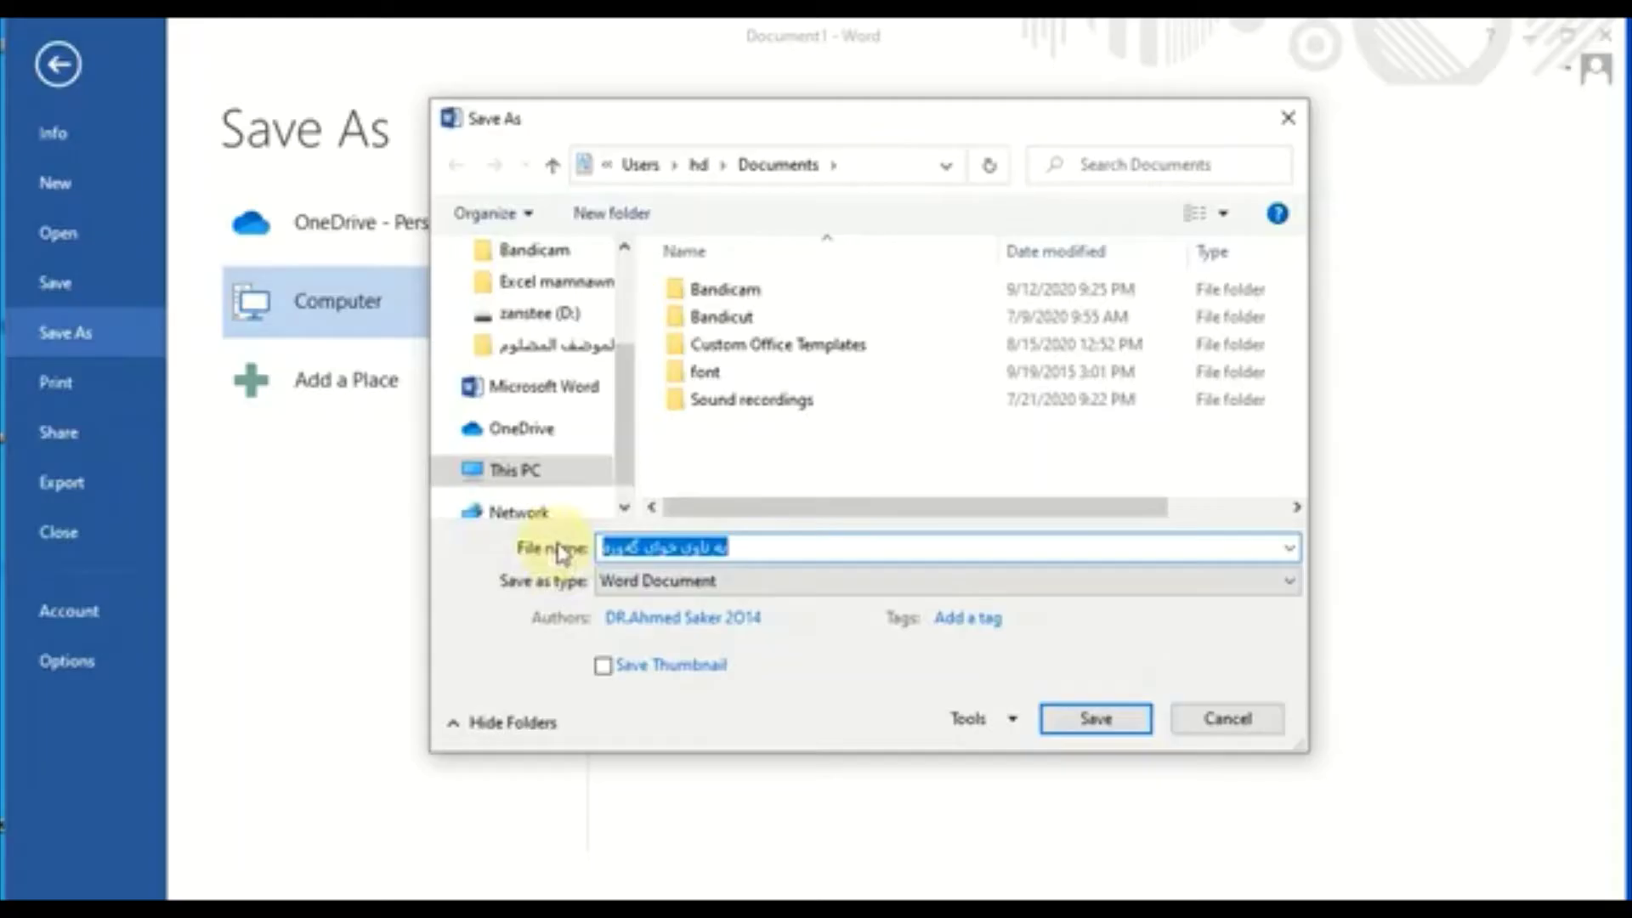
pyautogui.click(747, 551)
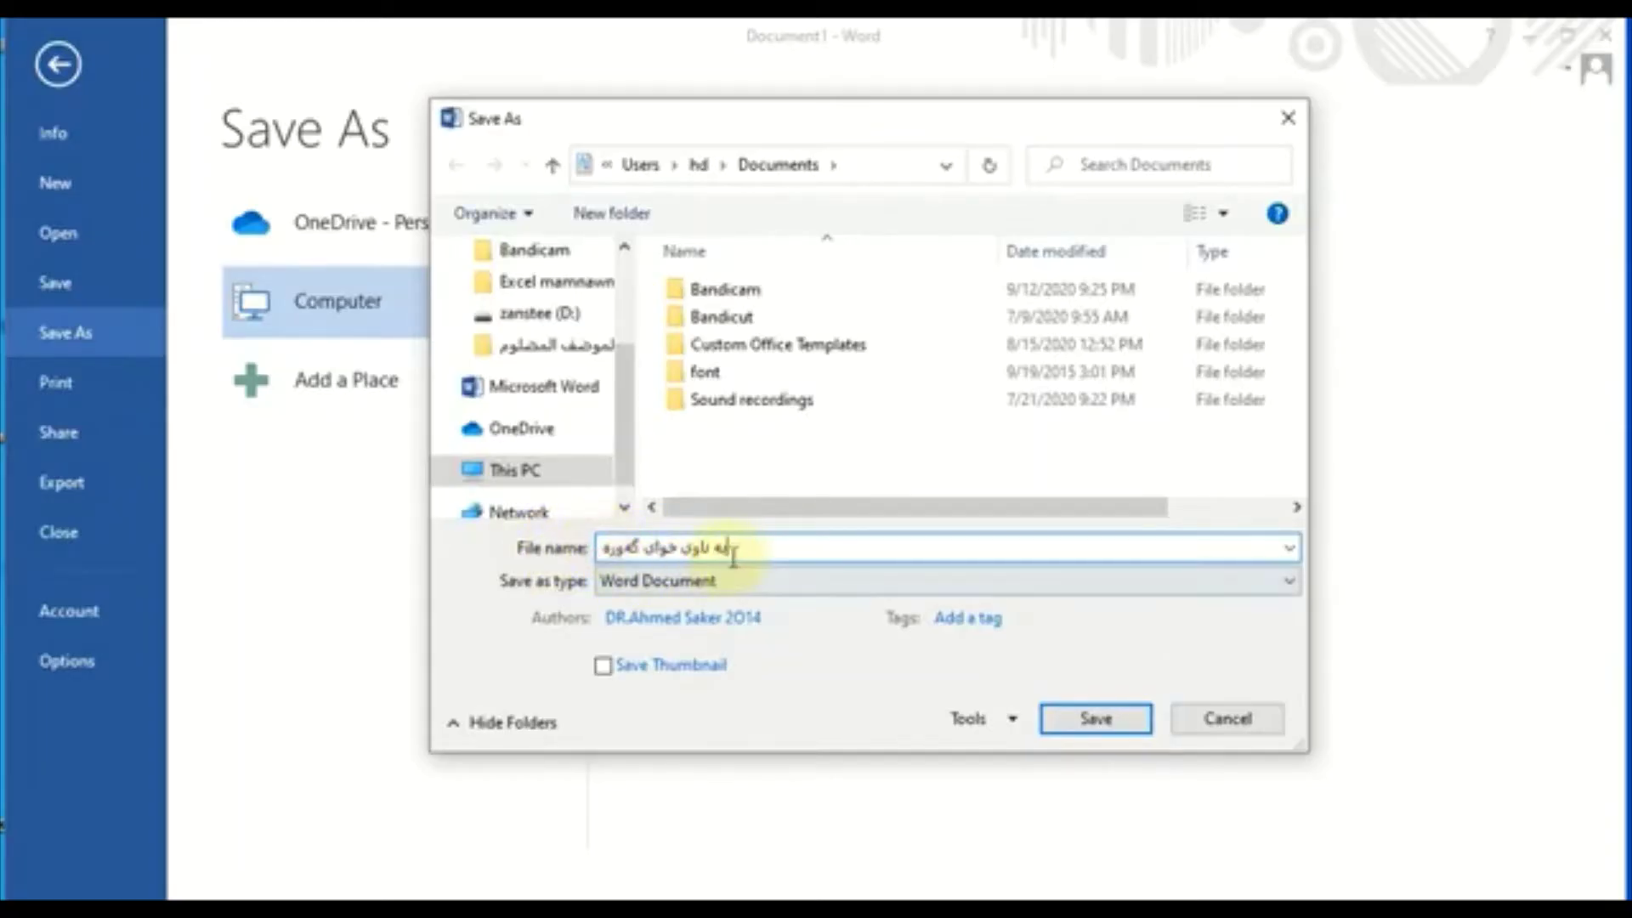
pyautogui.click(769, 548)
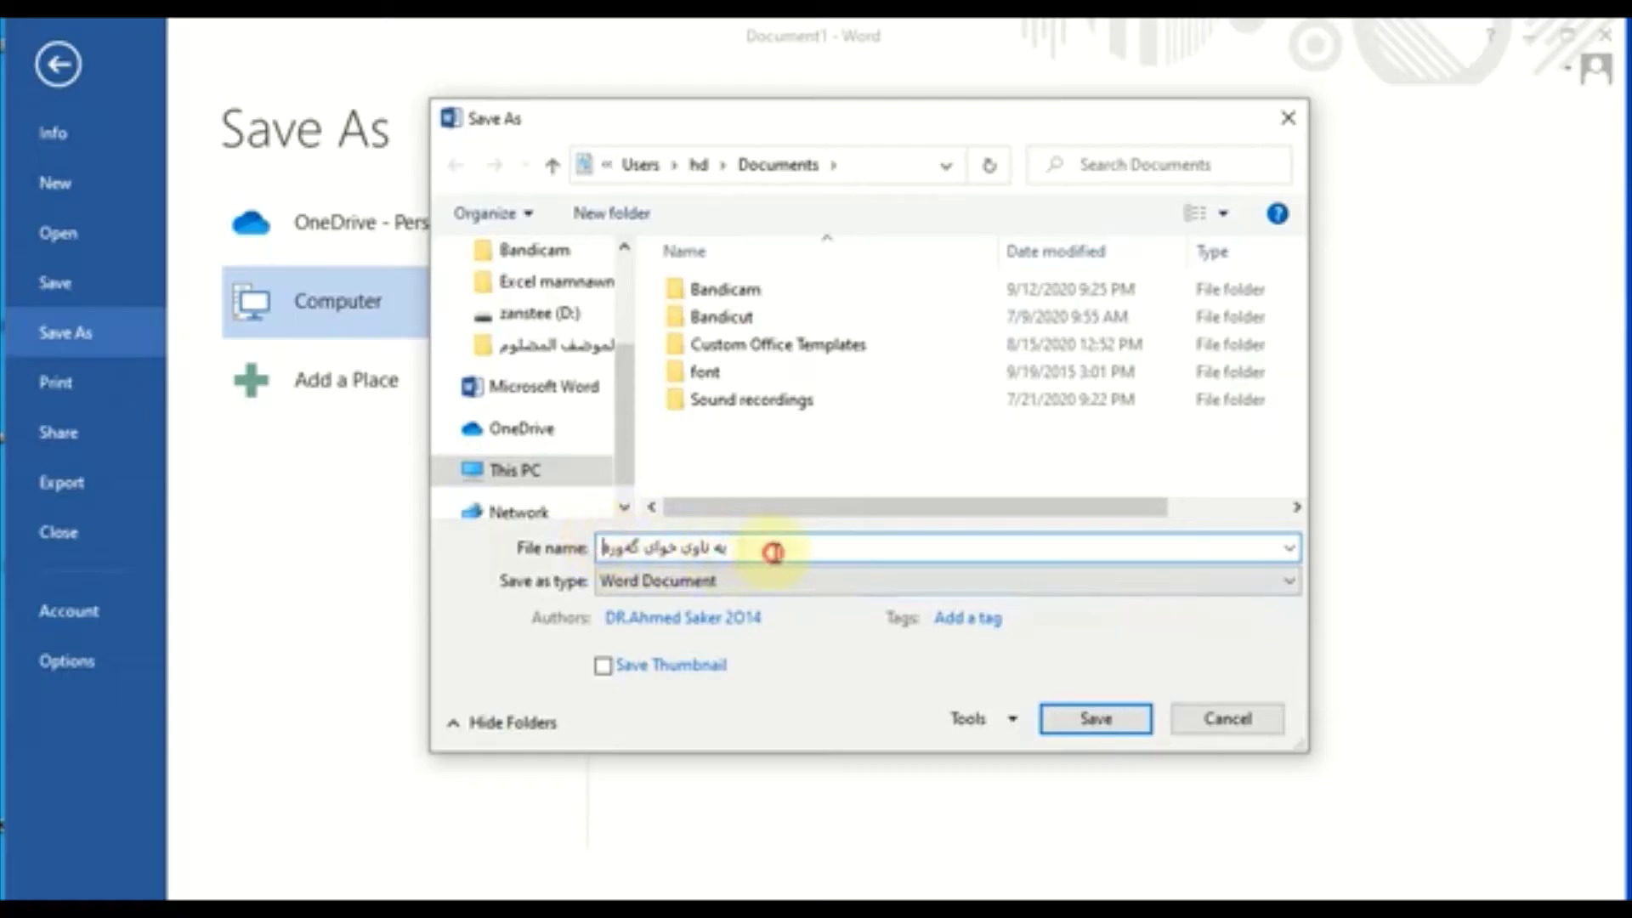
pyautogui.click(674, 548)
pyautogui.click(765, 549)
pyautogui.moveTo(721, 548)
pyautogui.mouseDown()
pyautogui.moveTo(661, 554)
pyautogui.moveTo(724, 548)
pyautogui.mouseUp()
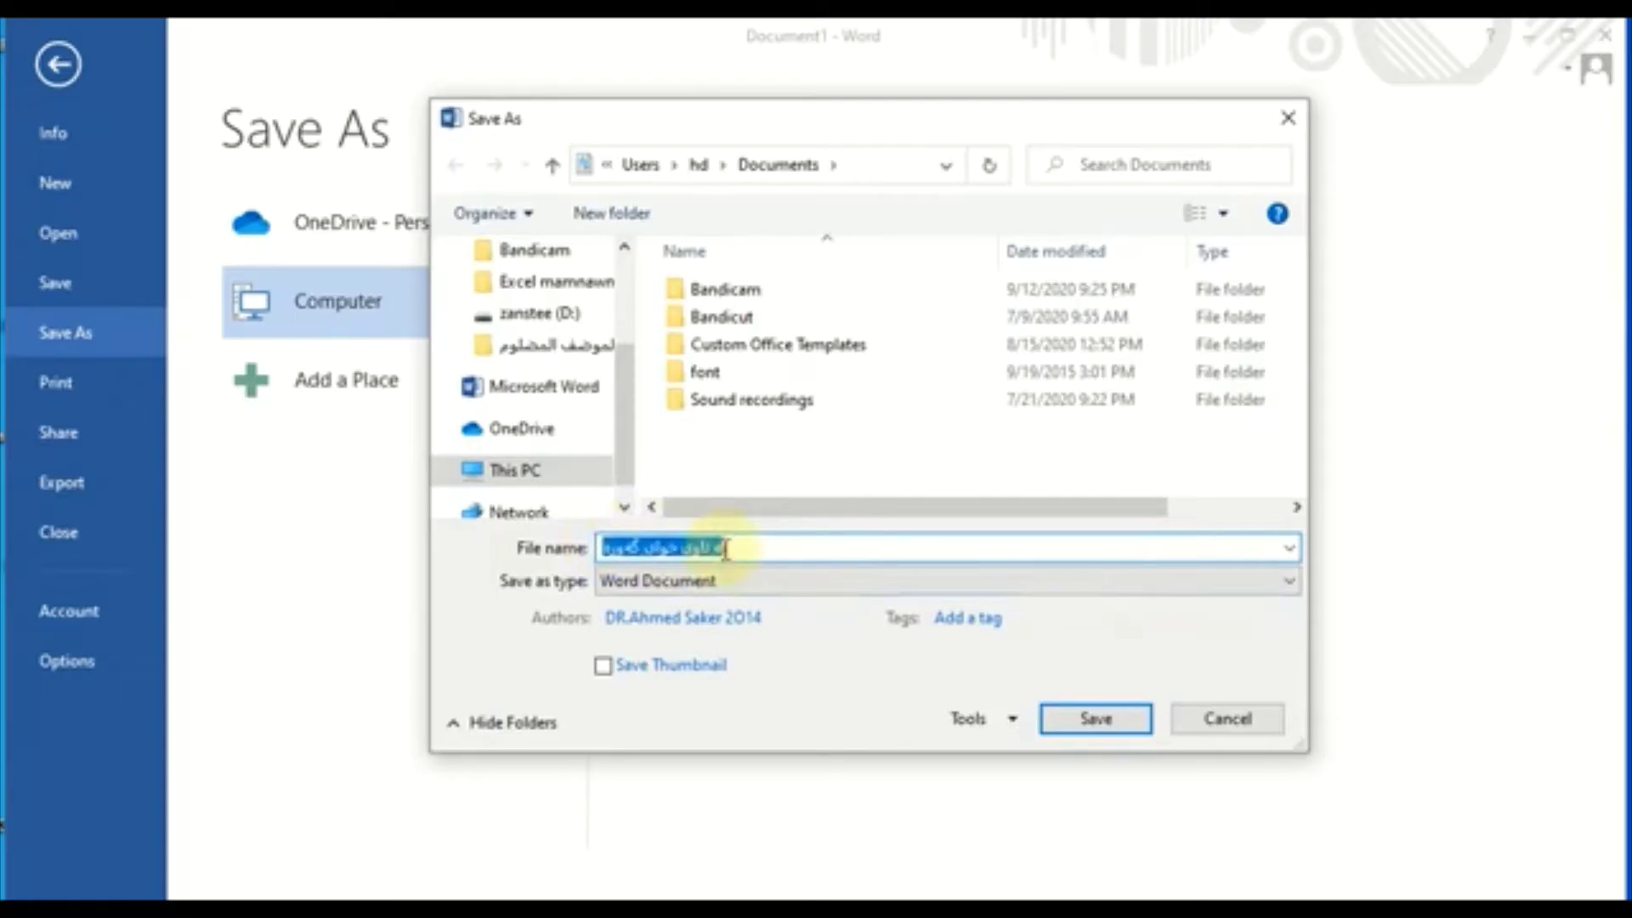
pyautogui.press('BackSpace')
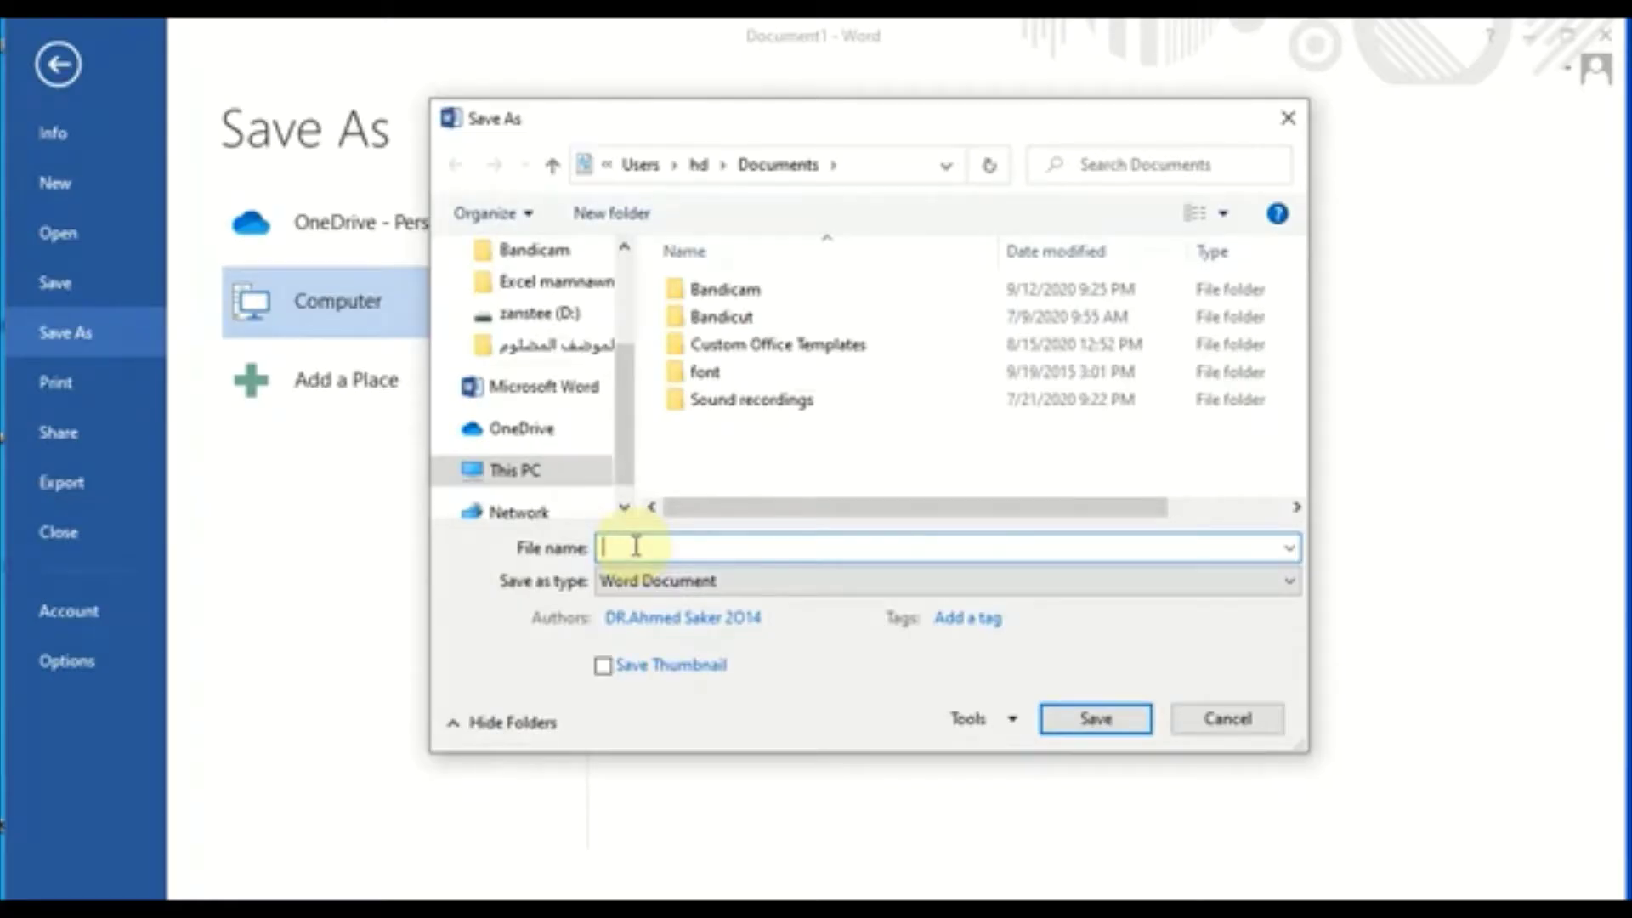
pyautogui.write('ل')
pyautogui.write('شت')
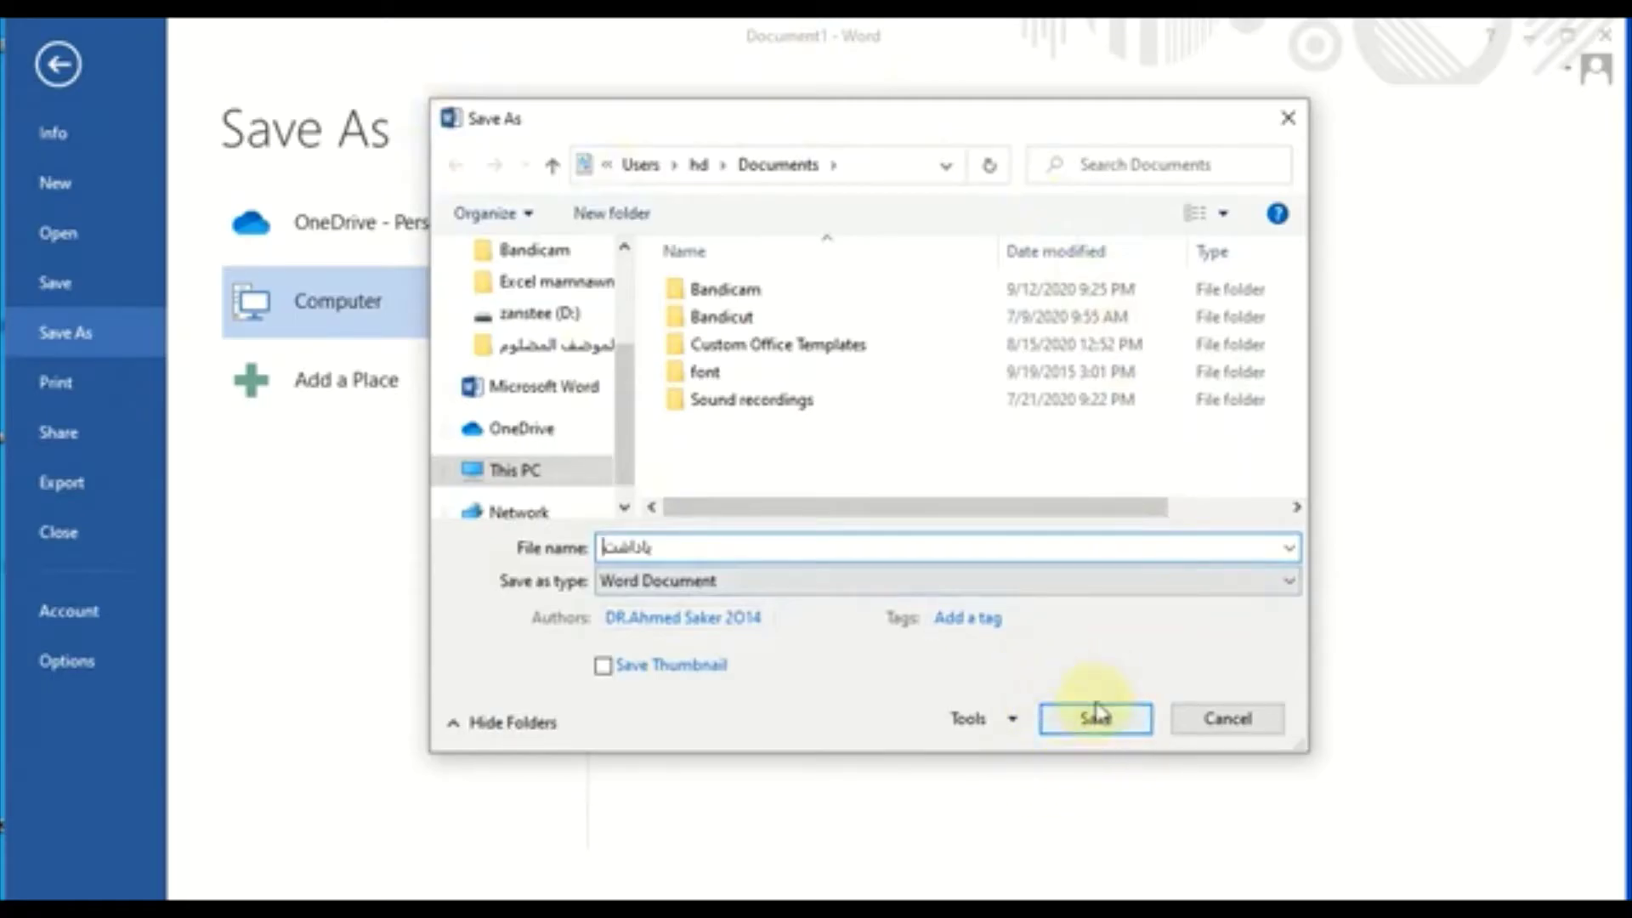
pyautogui.click(1096, 719)
pyautogui.click(1097, 718)
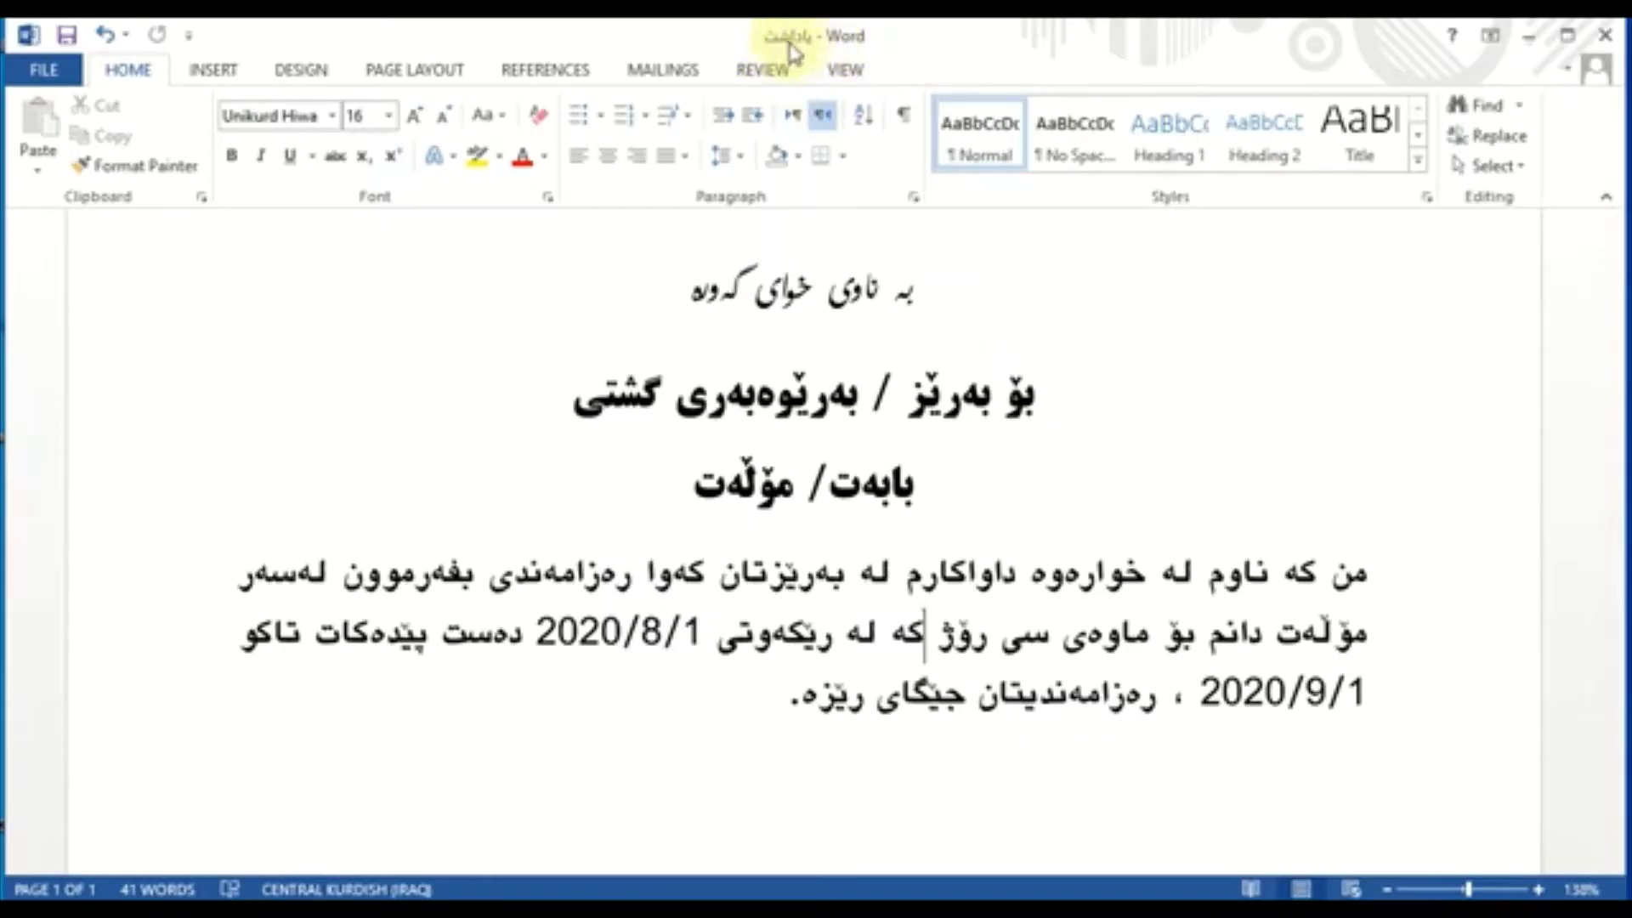
# Add an empty line after the body text, then close the letter via File > Close
pyautogui.click(731, 746)
pyautogui.press('Return')
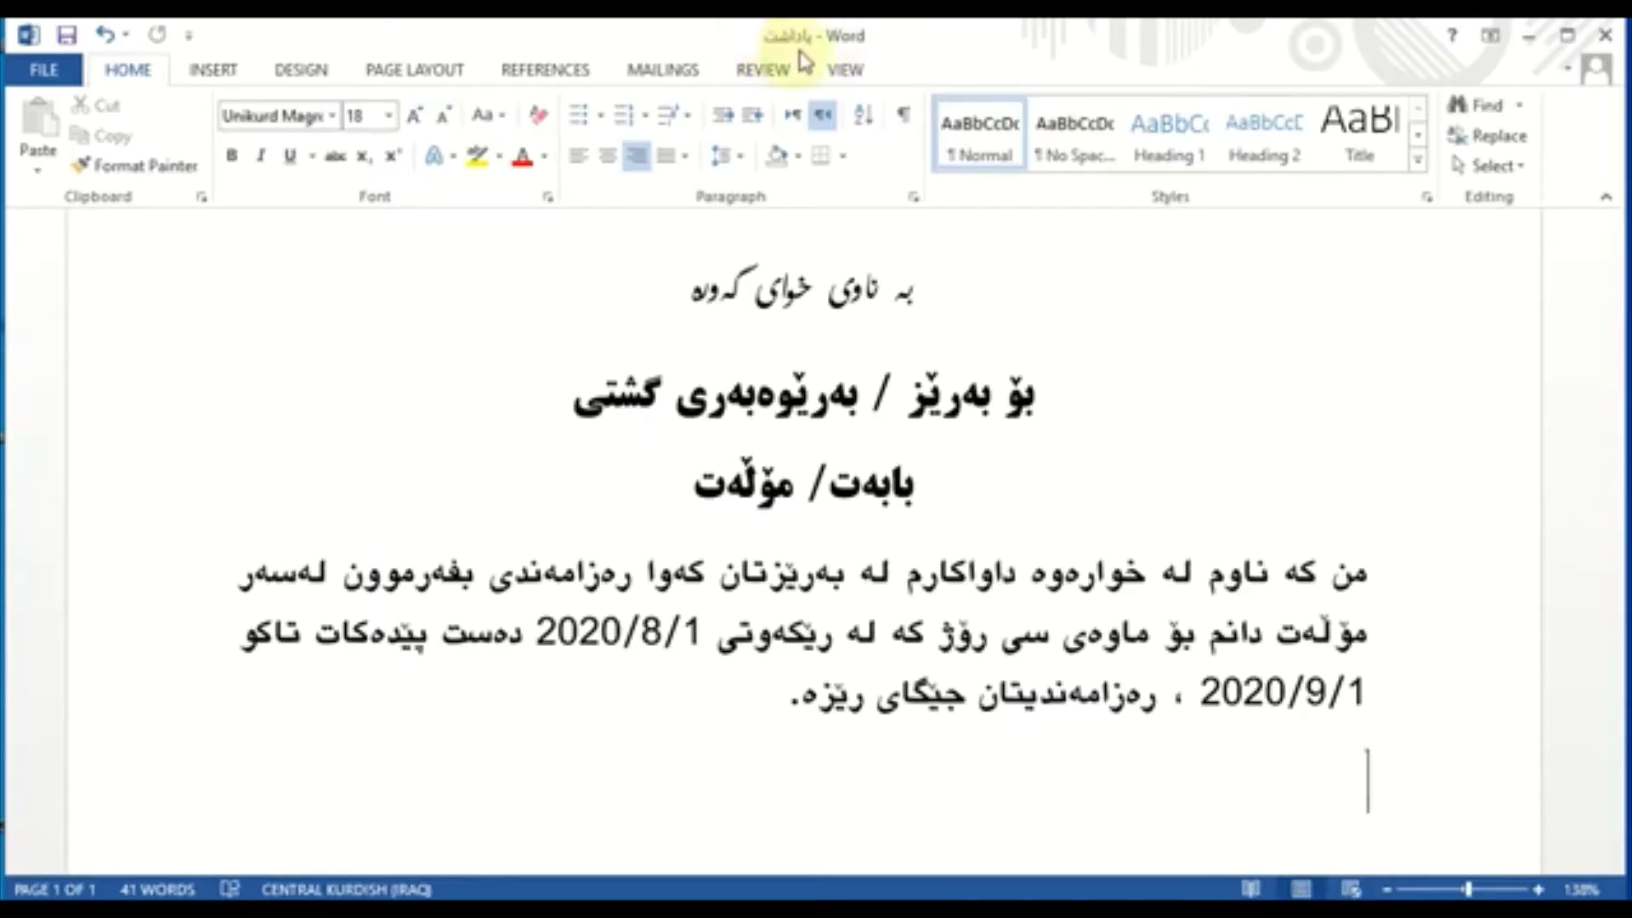
pyautogui.click(39, 72)
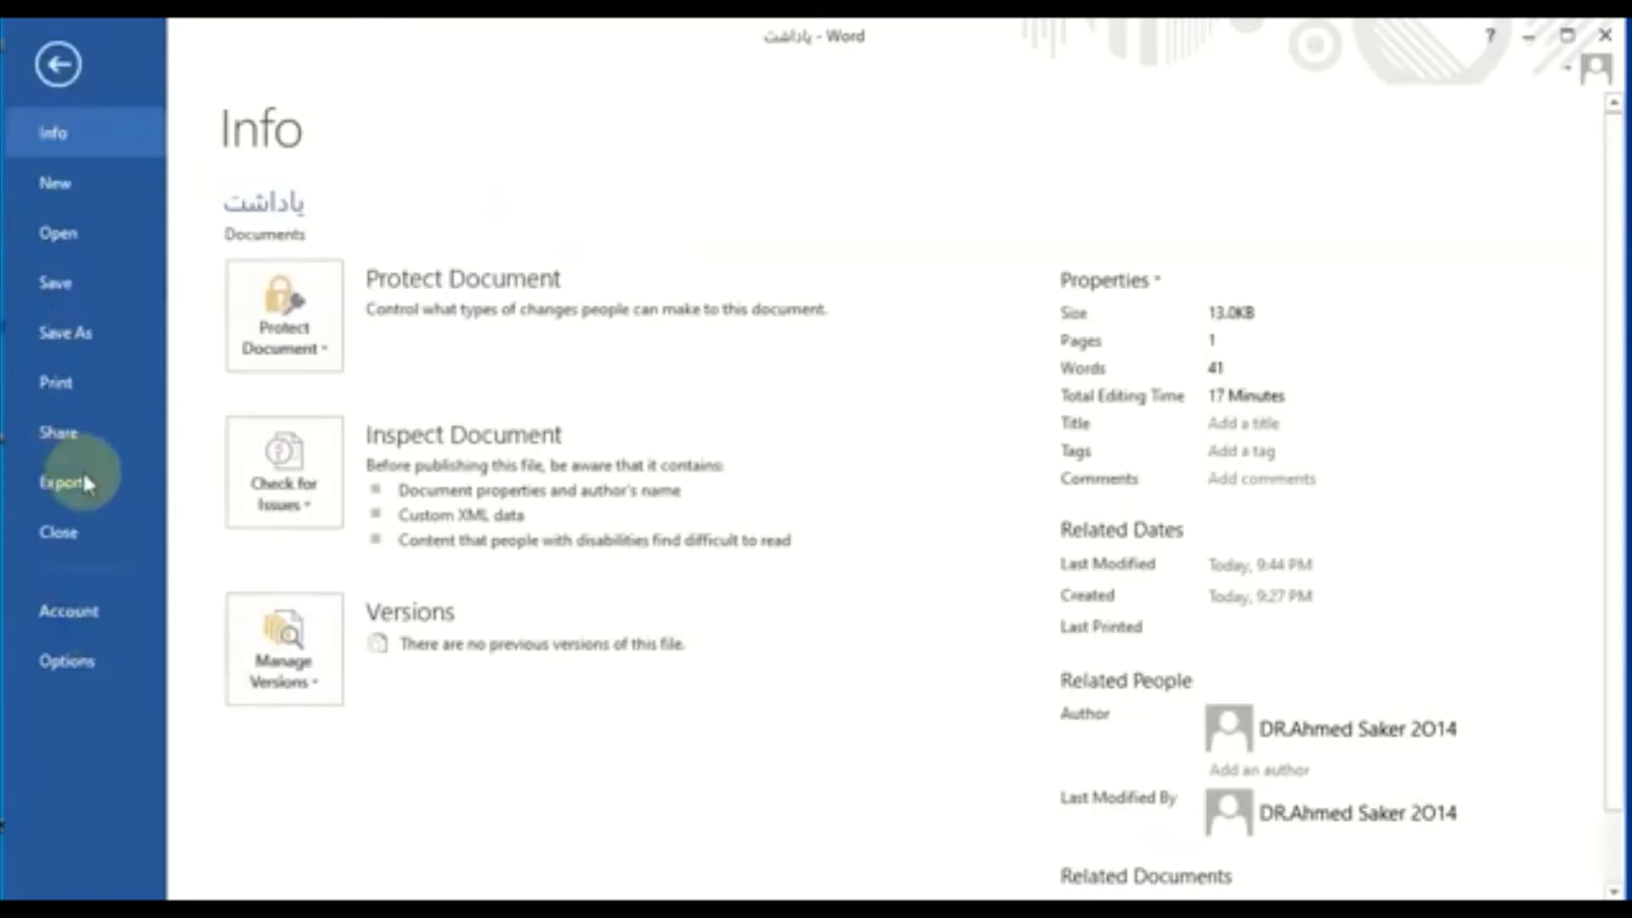
pyautogui.click(85, 533)
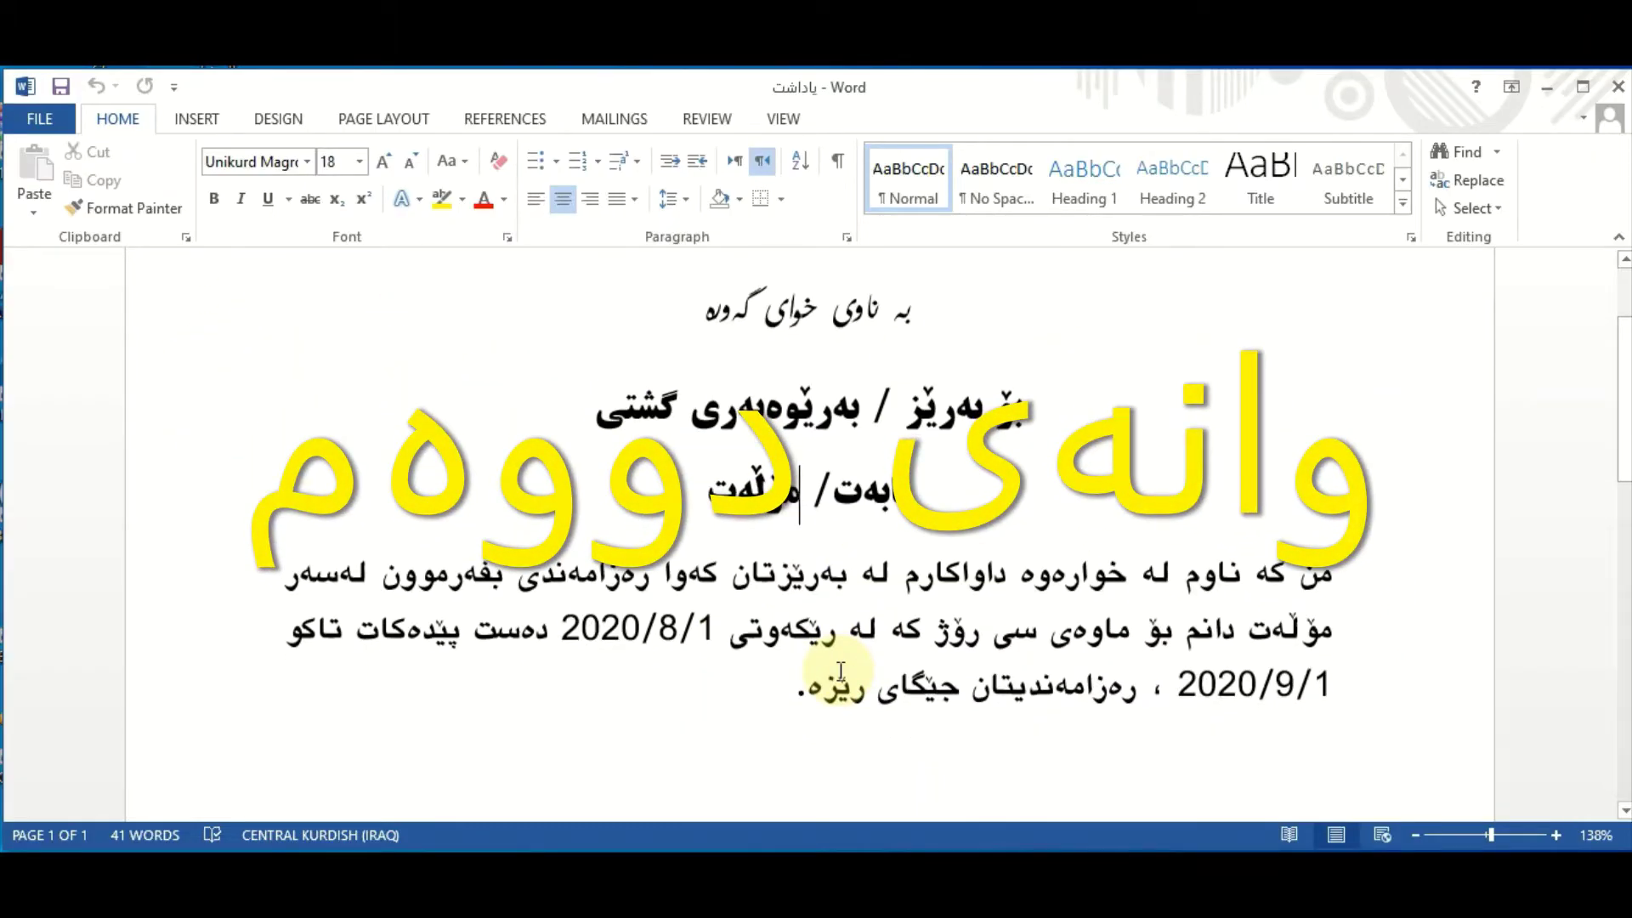
# Place the caret before بەڕێزتان in the first body line and backspace away داواکارم له
pyautogui.click(910, 686)
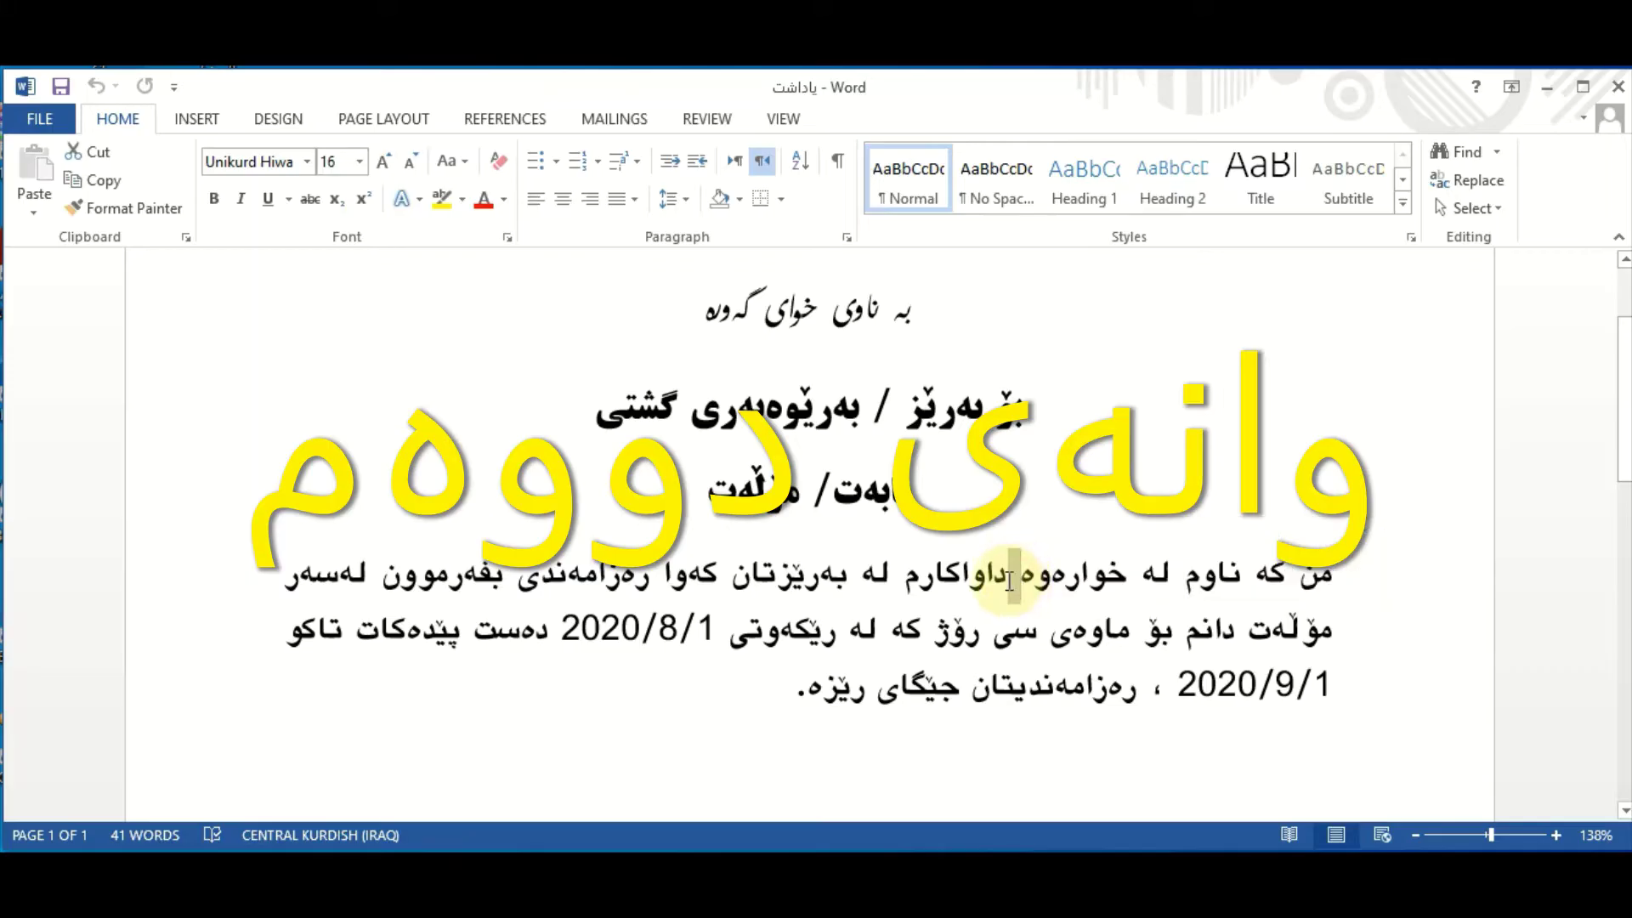
pyautogui.click(908, 585)
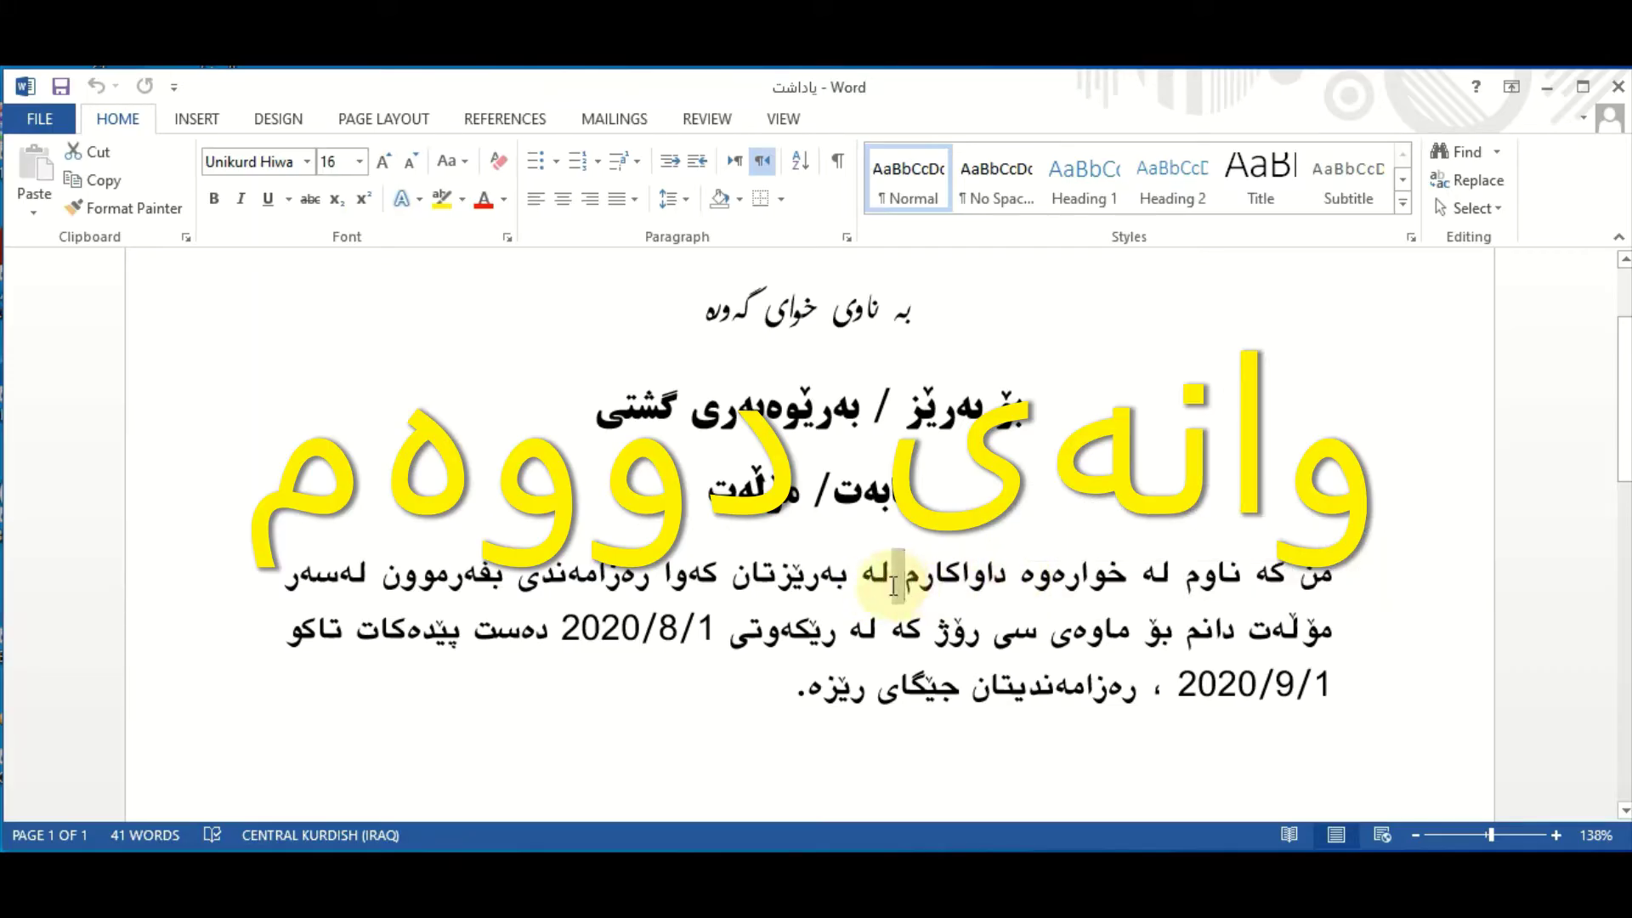
pyautogui.moveTo(854, 587); pyautogui.dragTo(817, 588)
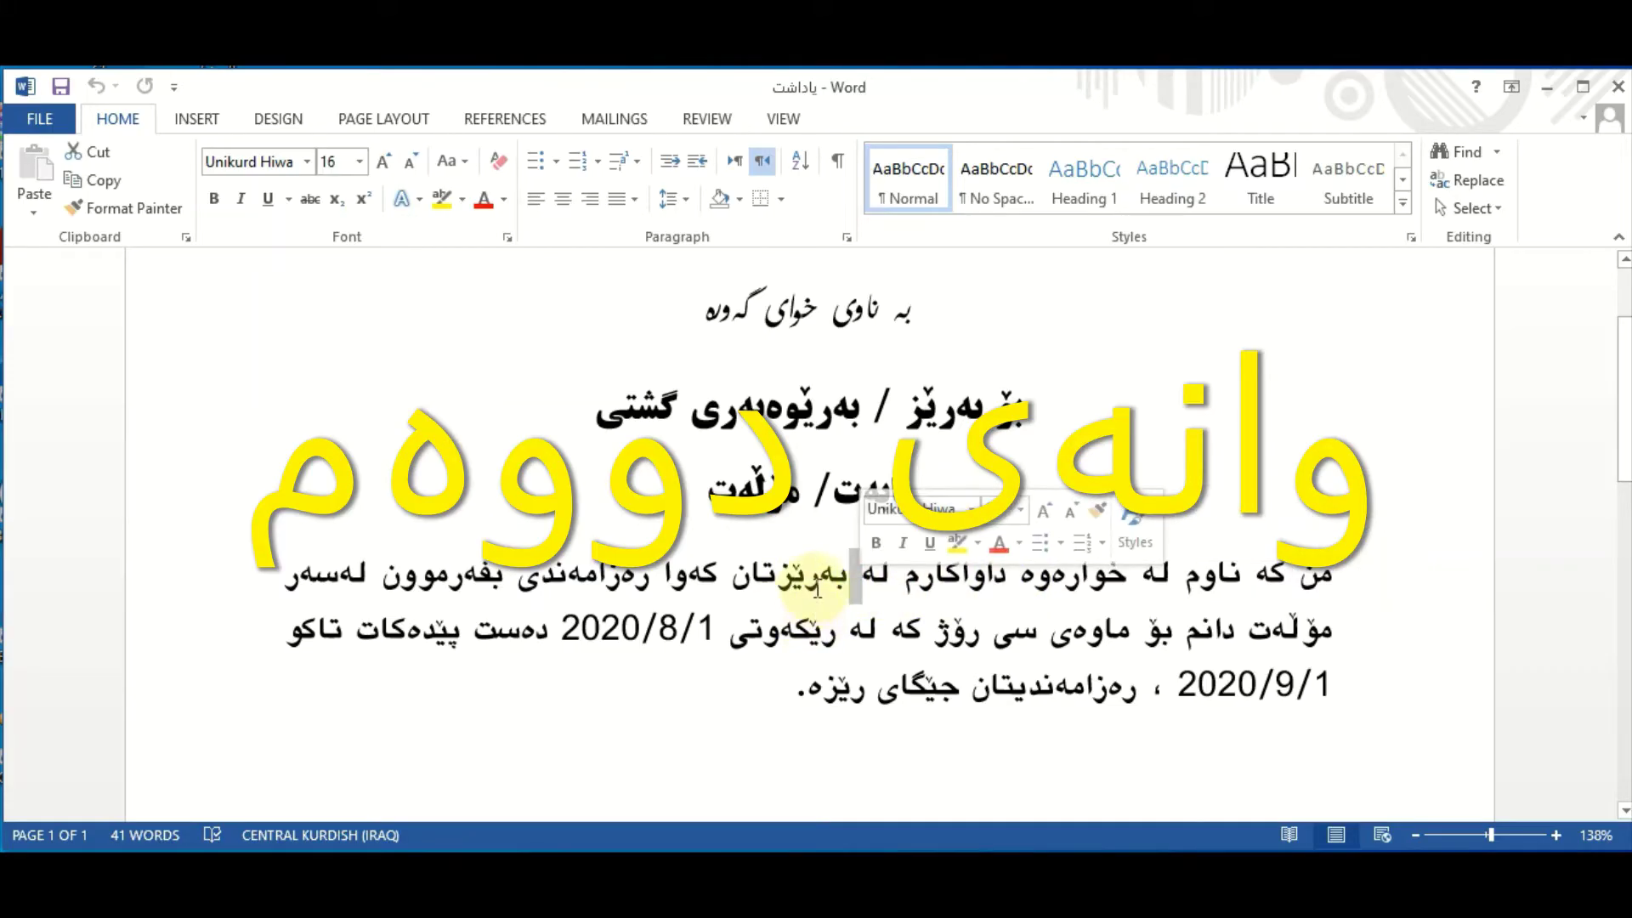
pyautogui.click(850, 577)
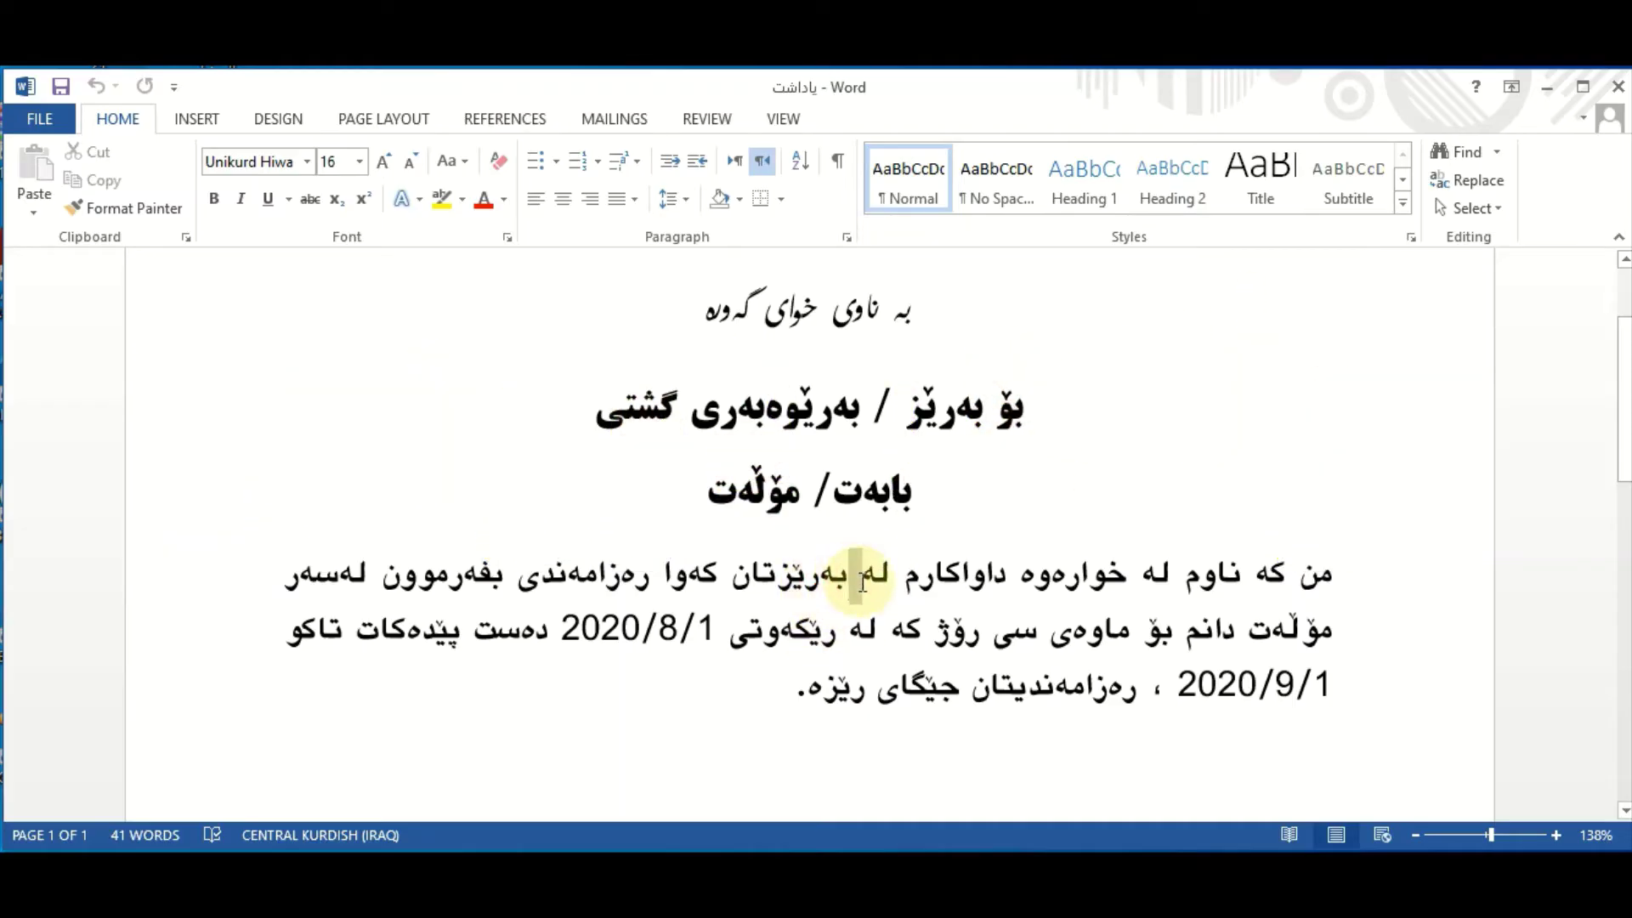
pyautogui.click(867, 580)
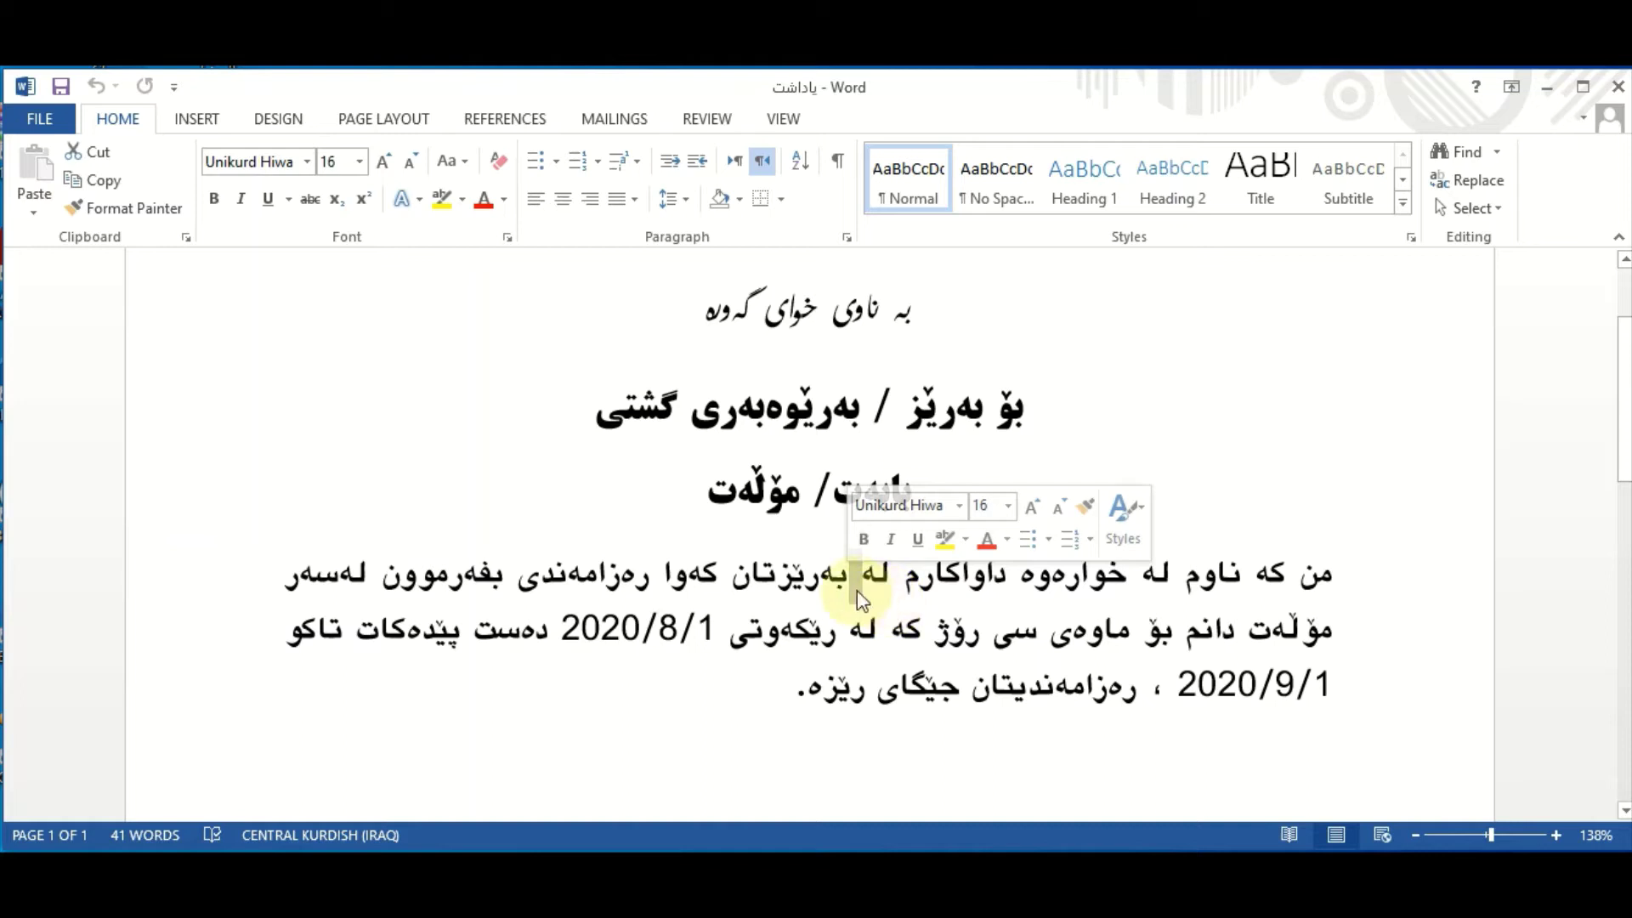
pyautogui.click(851, 583)
pyautogui.click(850, 583)
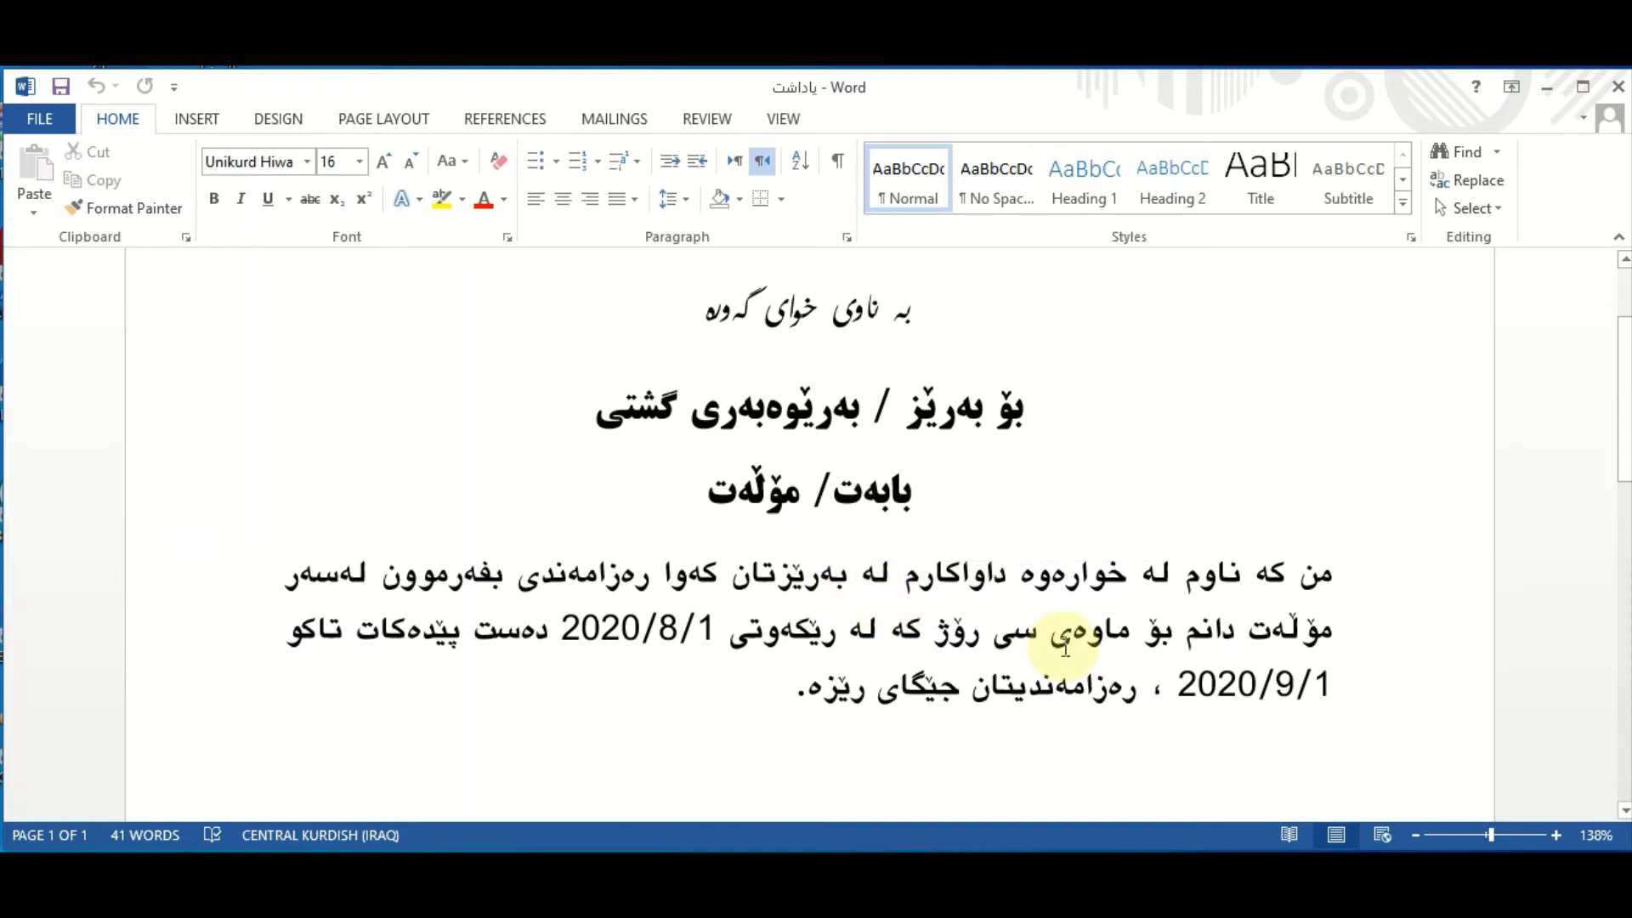
pyautogui.press('BackSpace')
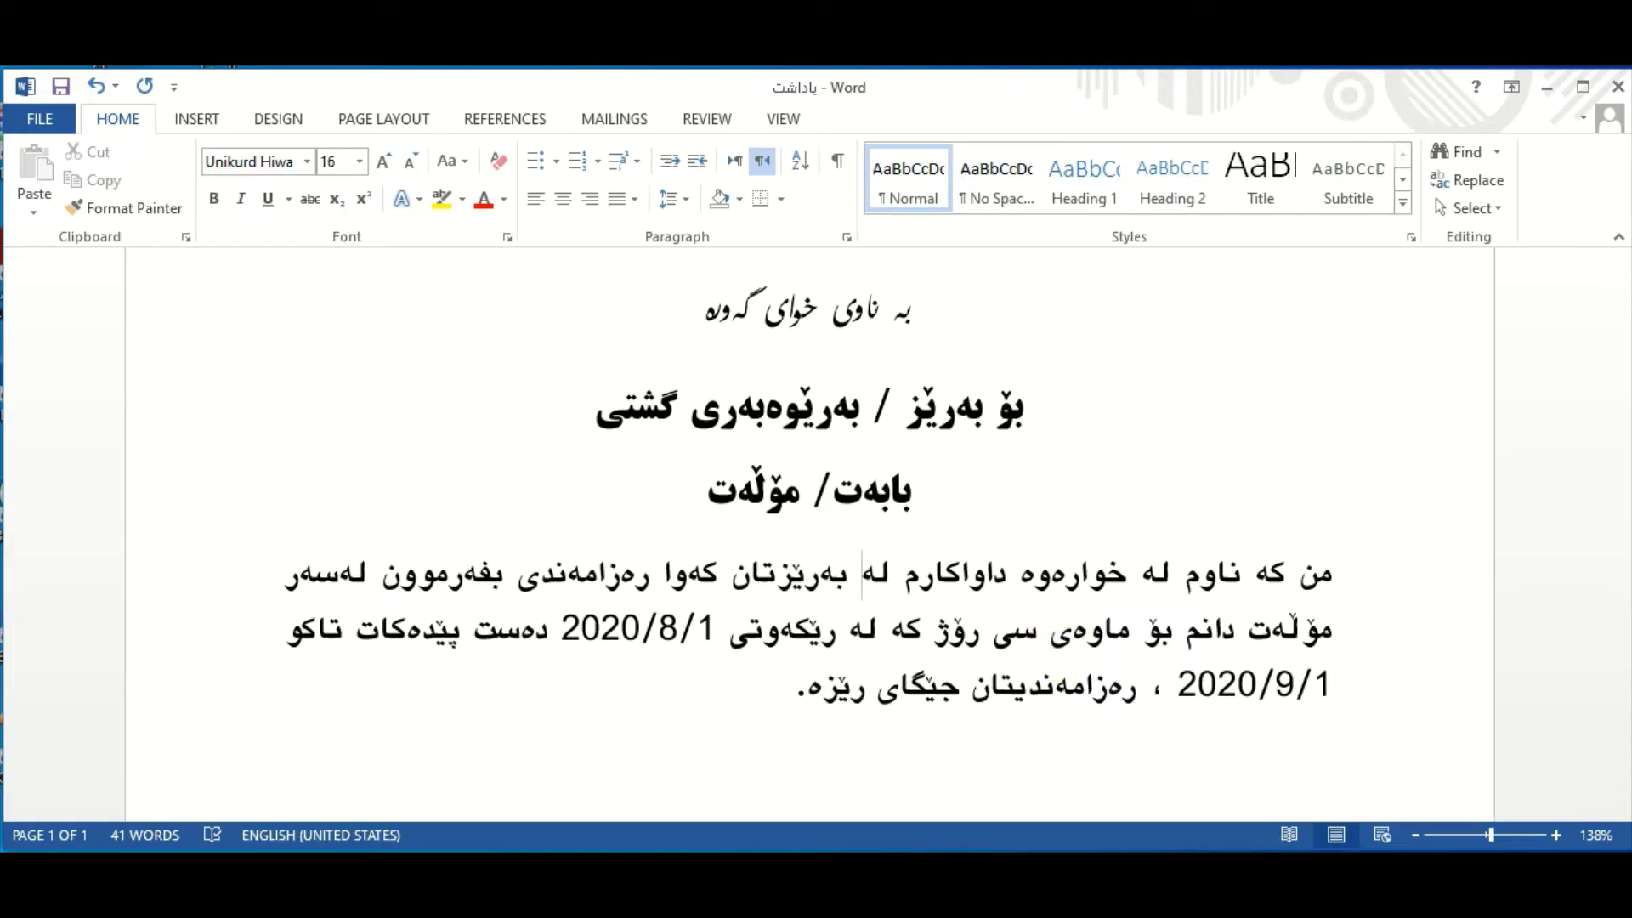
pyautogui.press('BackSpace')
pyautogui.press('BackSpace')
pyautogui.press('BackSpace')
pyautogui.press('BackSpace')
pyautogui.press('BackSpace')
pyautogui.press('BackSpace')
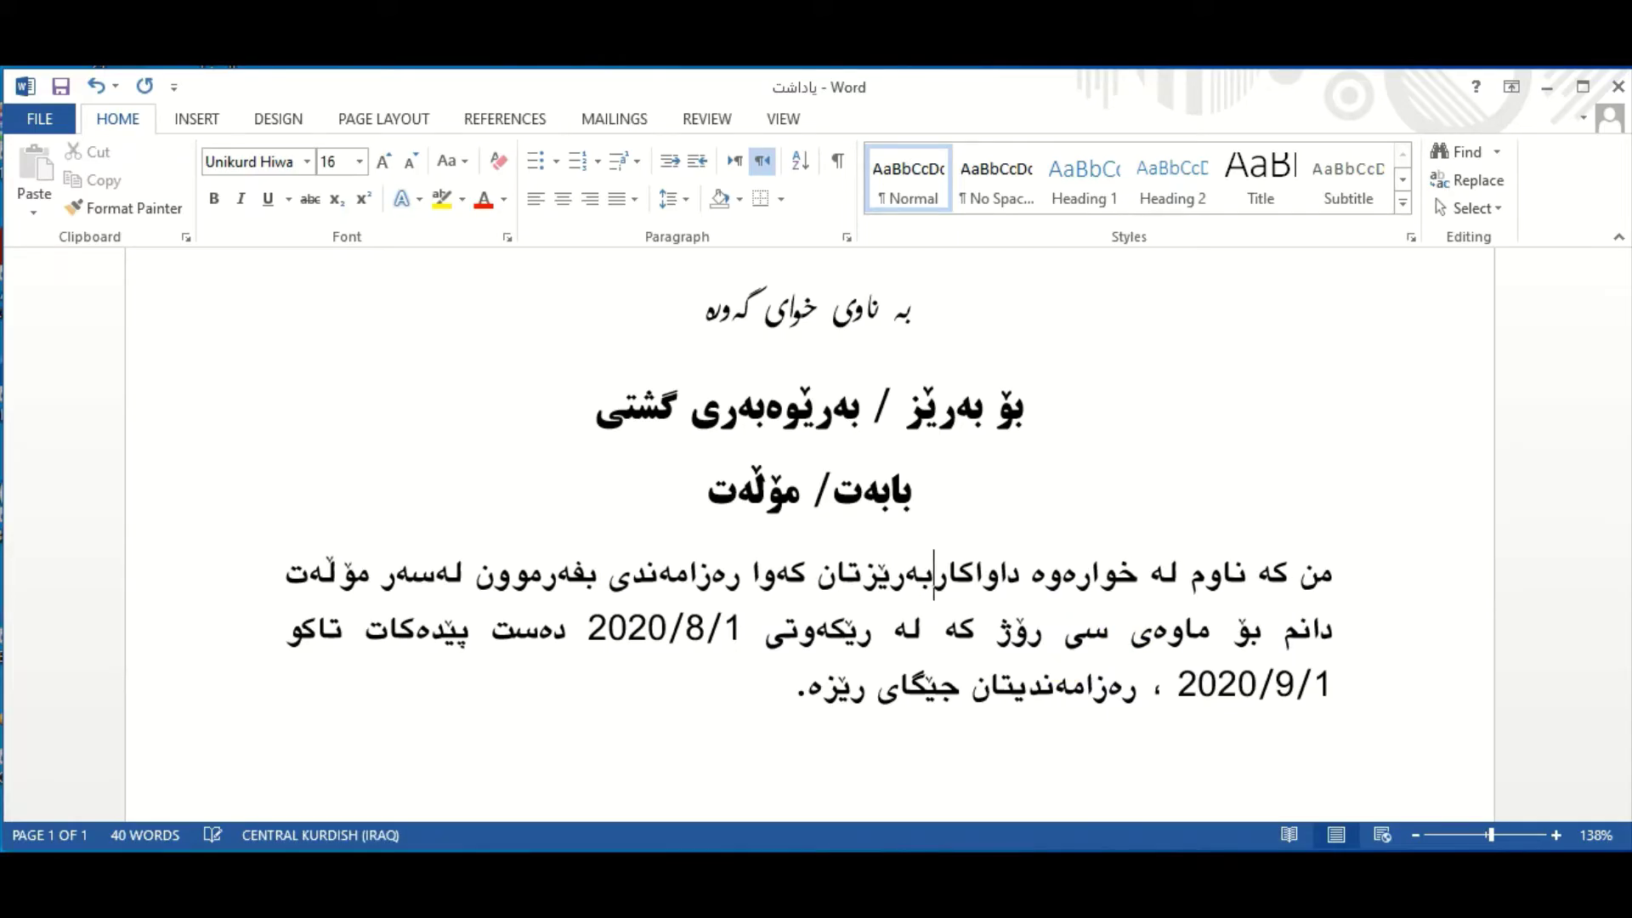
pyautogui.press('BackSpace')
pyautogui.press('BackSpace')
pyautogui.press('BackSpace')
pyautogui.press('BackSpace')
pyautogui.press('BackSpace')
pyautogui.press('BackSpace')
pyautogui.press('BackSpace')
pyautogui.press('BackSpace')
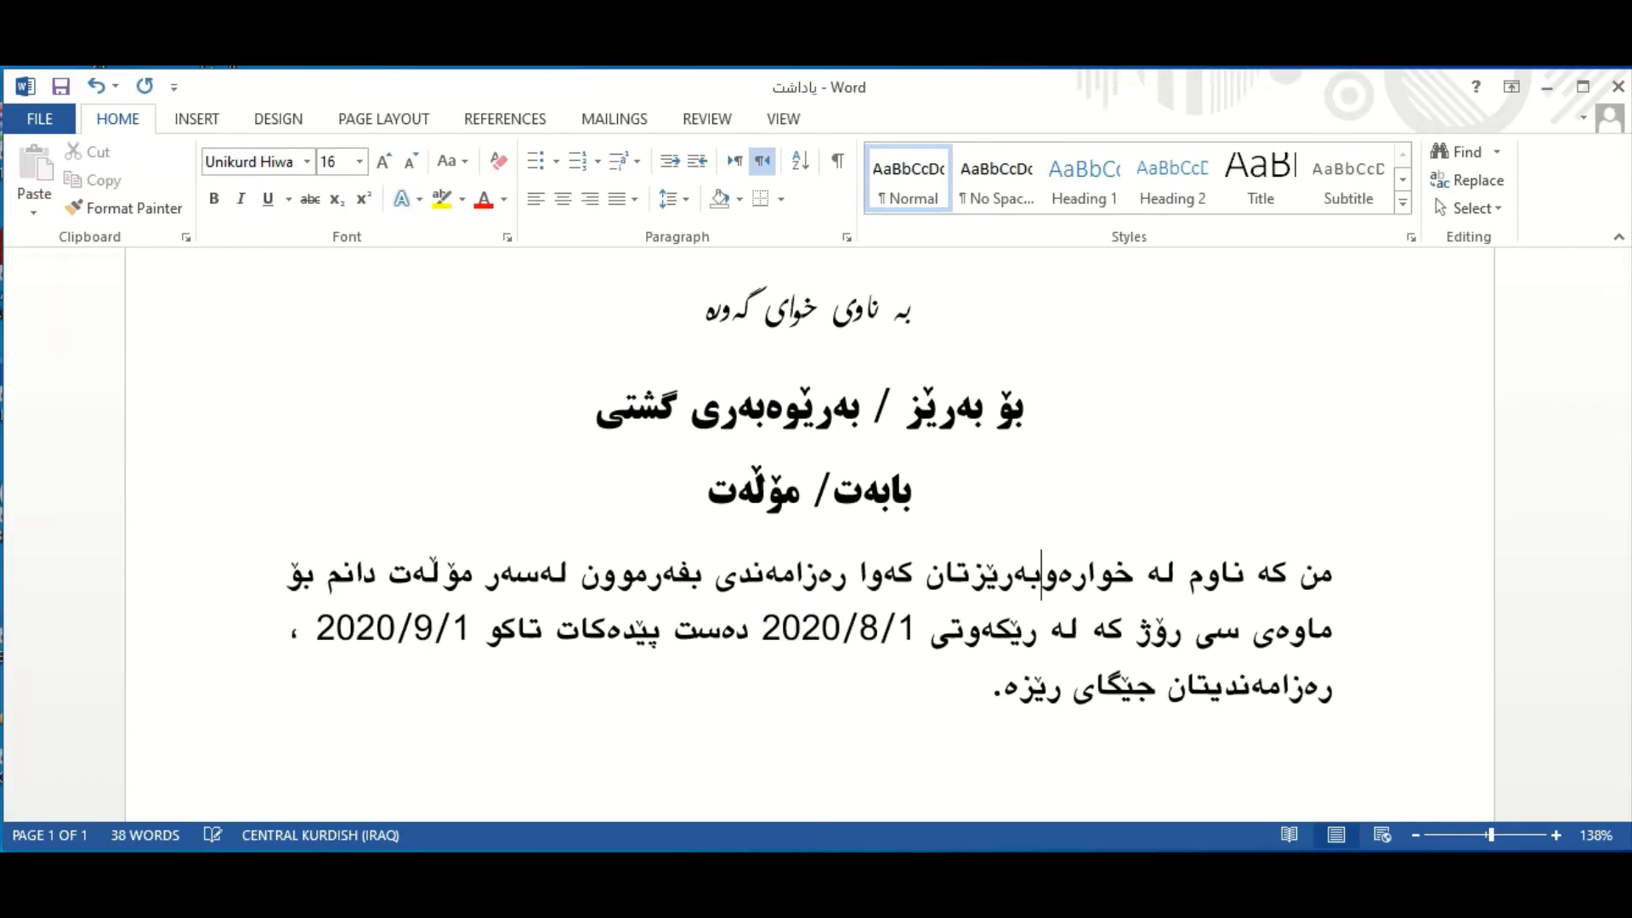
# Undo seven times to bring back the erased words in the letter body
pyautogui.click(97, 87)
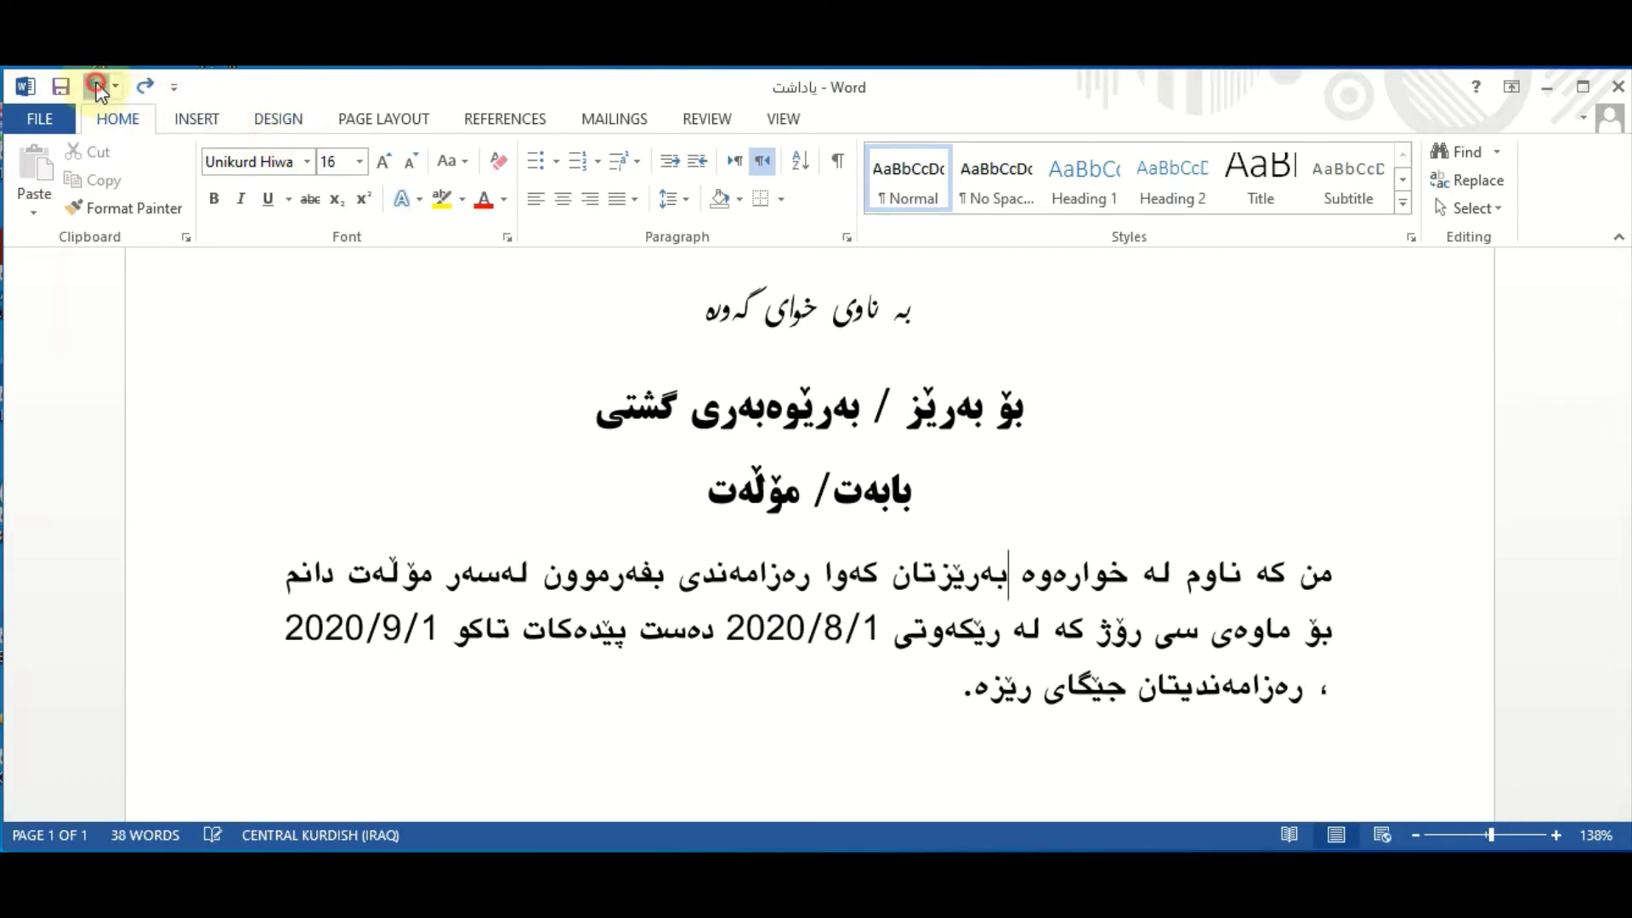
pyautogui.click(97, 87)
pyautogui.click(96, 87)
pyautogui.click(97, 86)
pyautogui.click(97, 86)
pyautogui.click(97, 87)
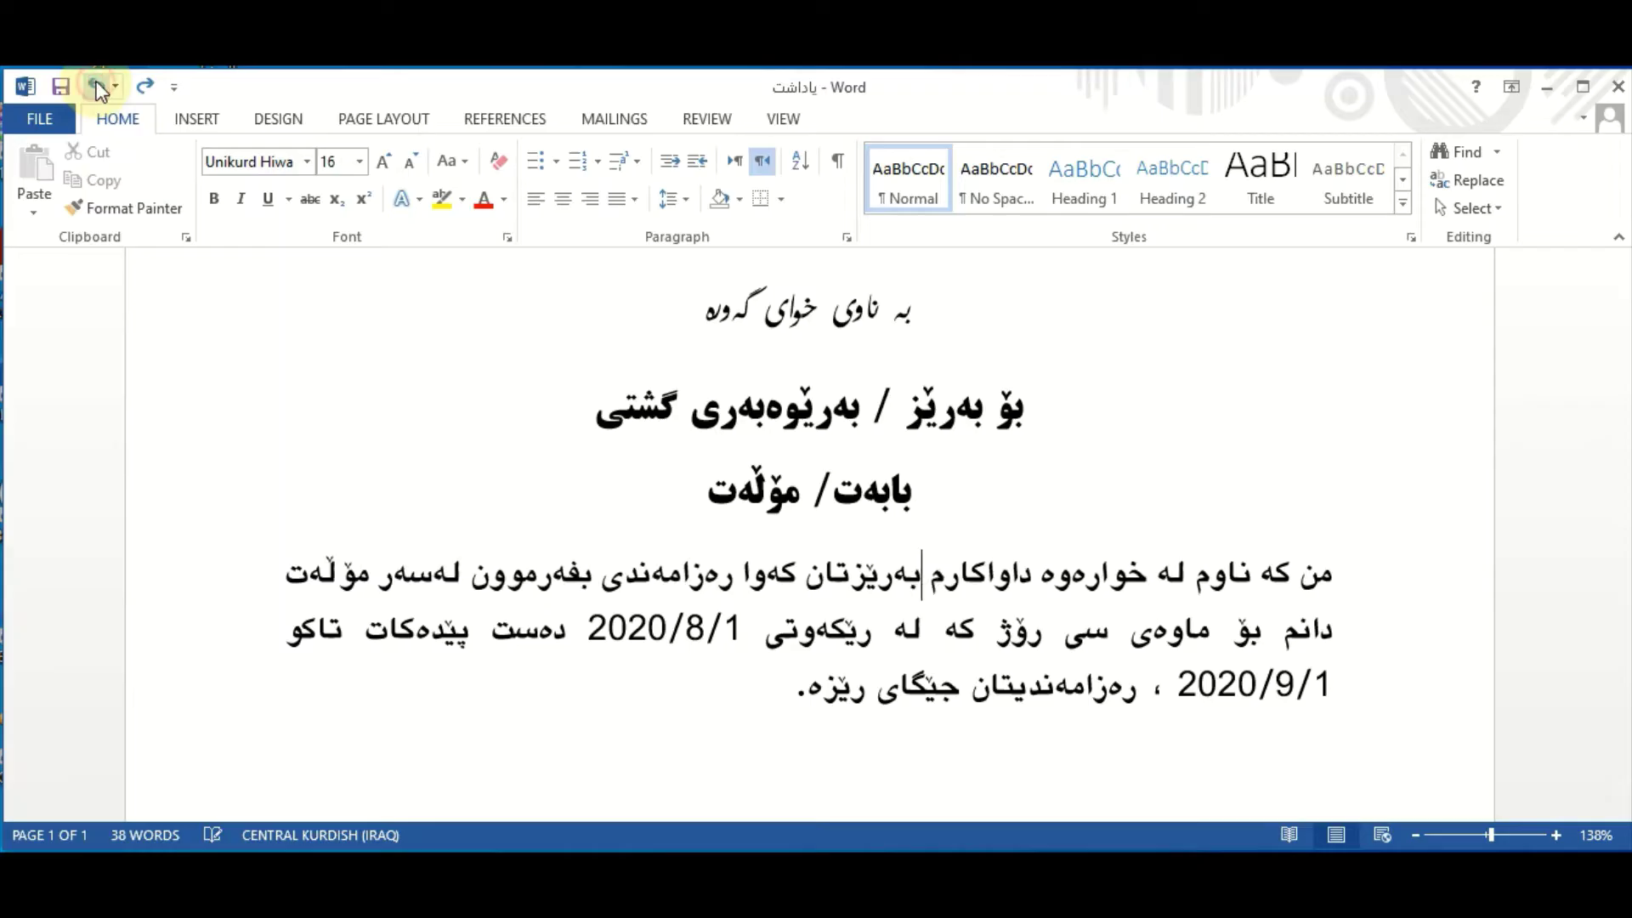
pyautogui.click(97, 86)
pyautogui.click(96, 87)
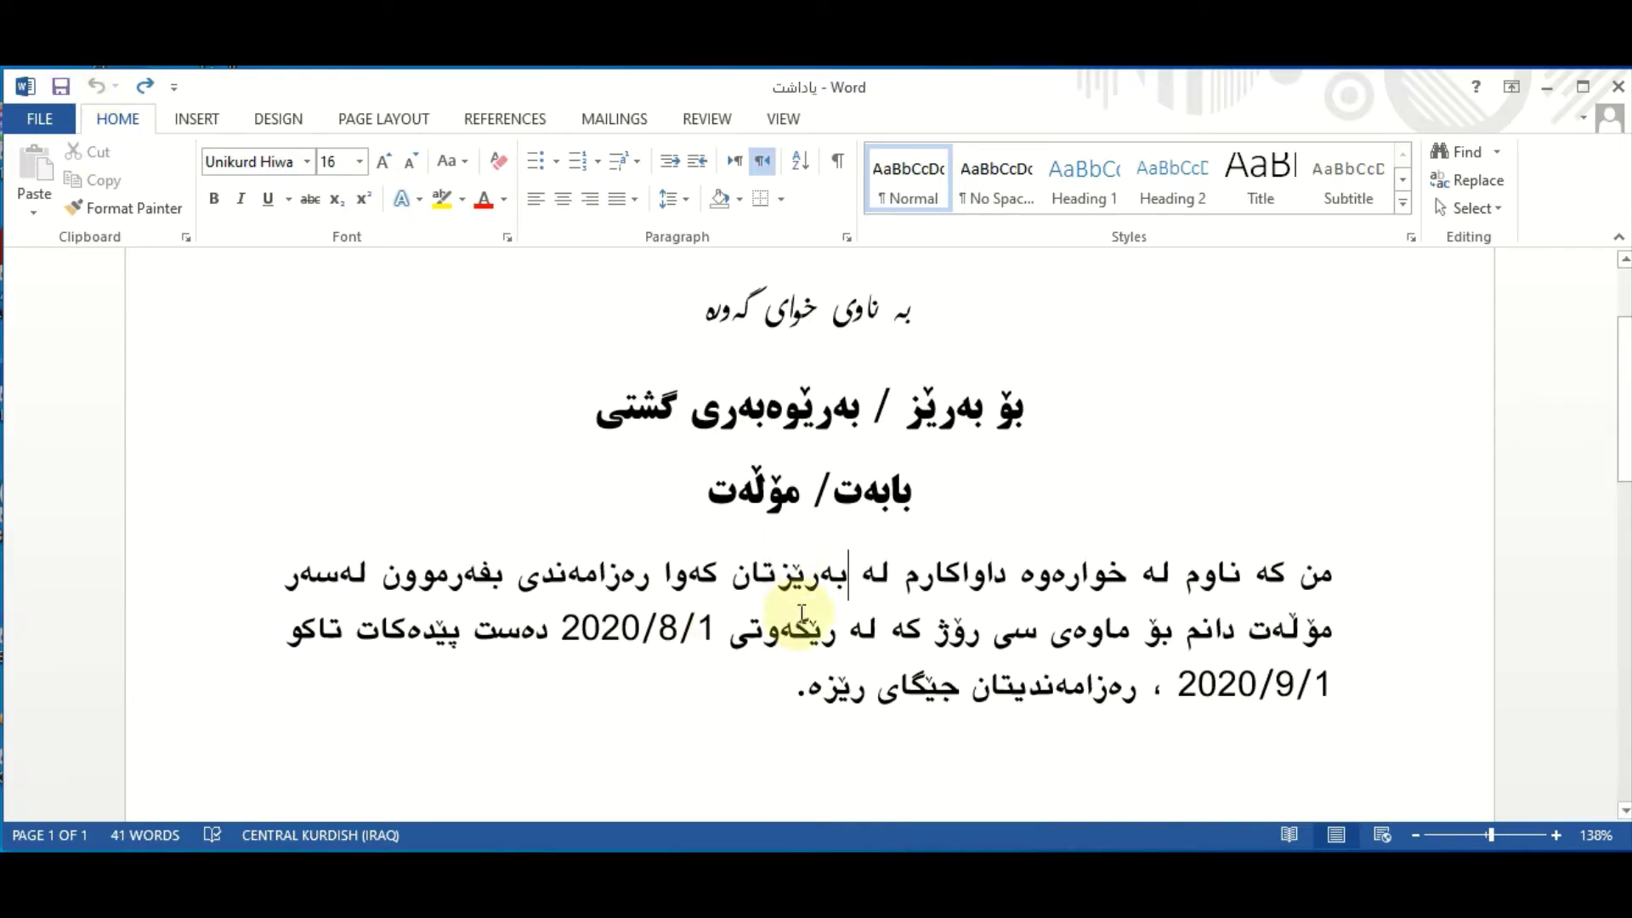
# Delete the text around داواکارم in the first body line, removing له بەڕێزتان
pyautogui.click(960, 575)
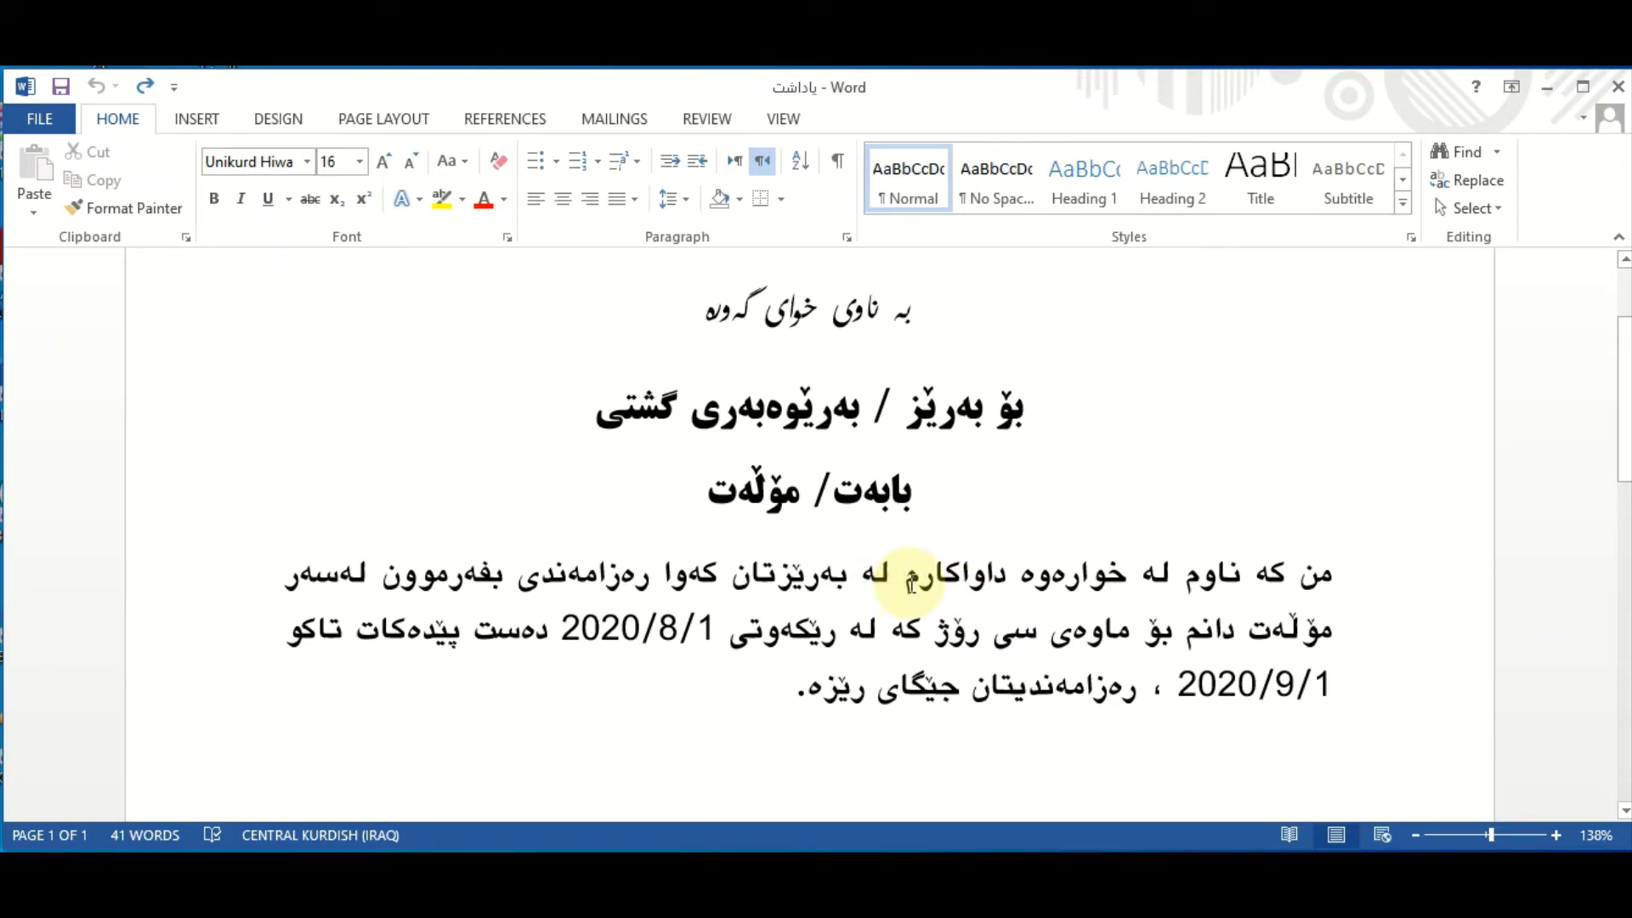
pyautogui.press('Delete')
pyautogui.press('Delete')
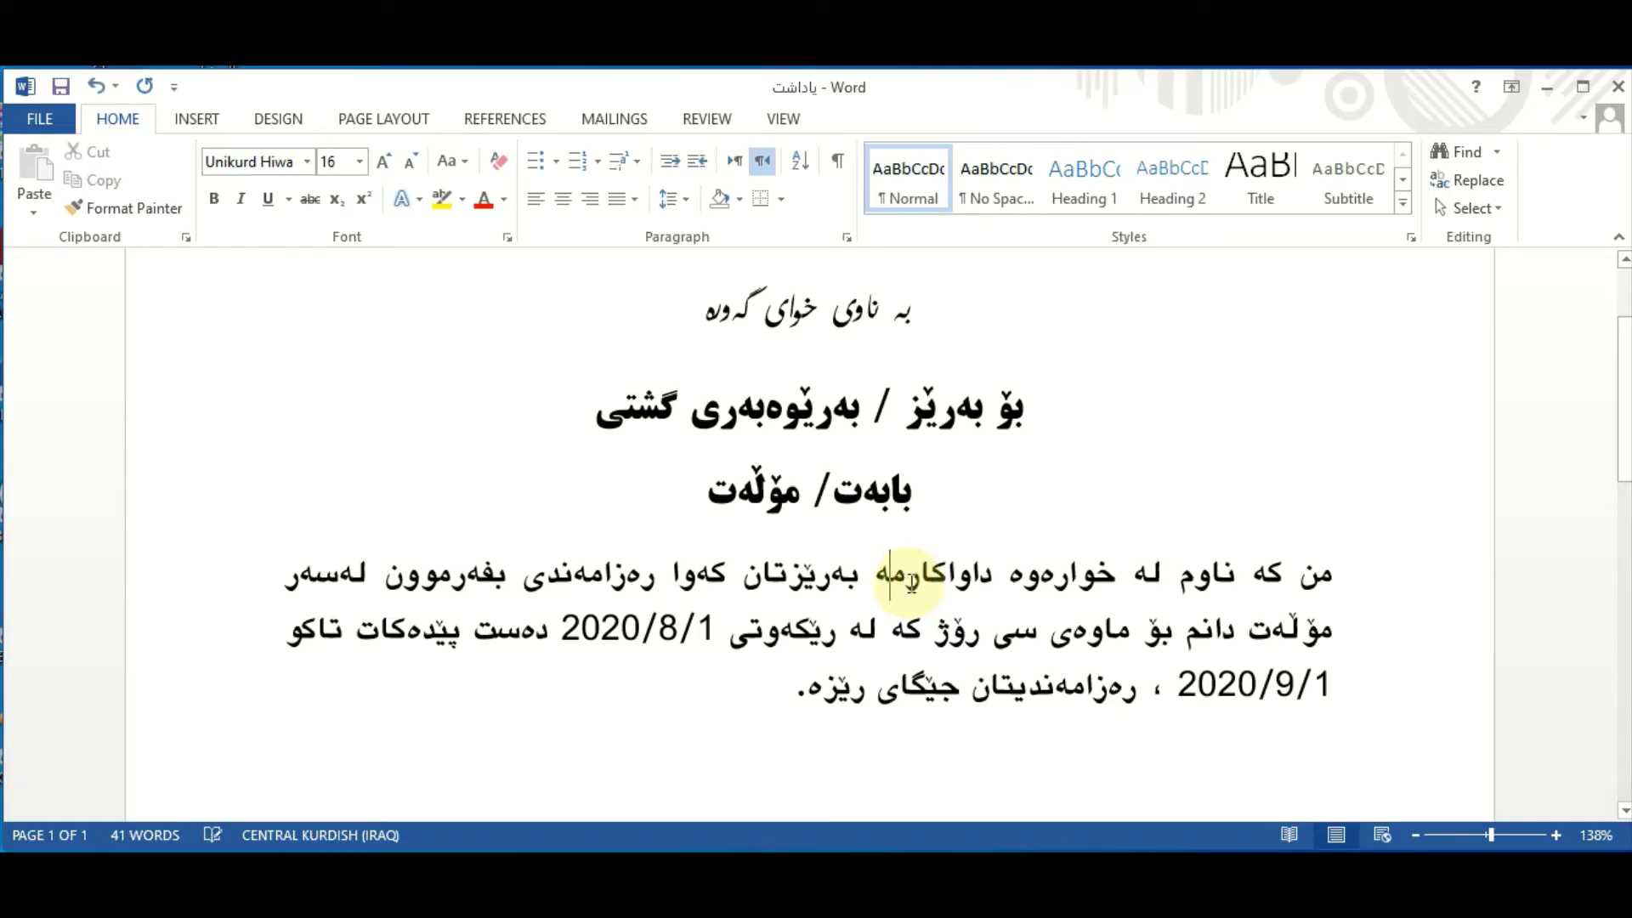
pyautogui.press('Delete')
pyautogui.press('Delete')
pyautogui.press('Delete')
pyautogui.press('Delete')
pyautogui.press('Delete')
pyautogui.press('Delete')
pyautogui.press('Delete')
pyautogui.press('Delete')
pyautogui.press('Delete')
pyautogui.press('Delete')
pyautogui.press('Delete')
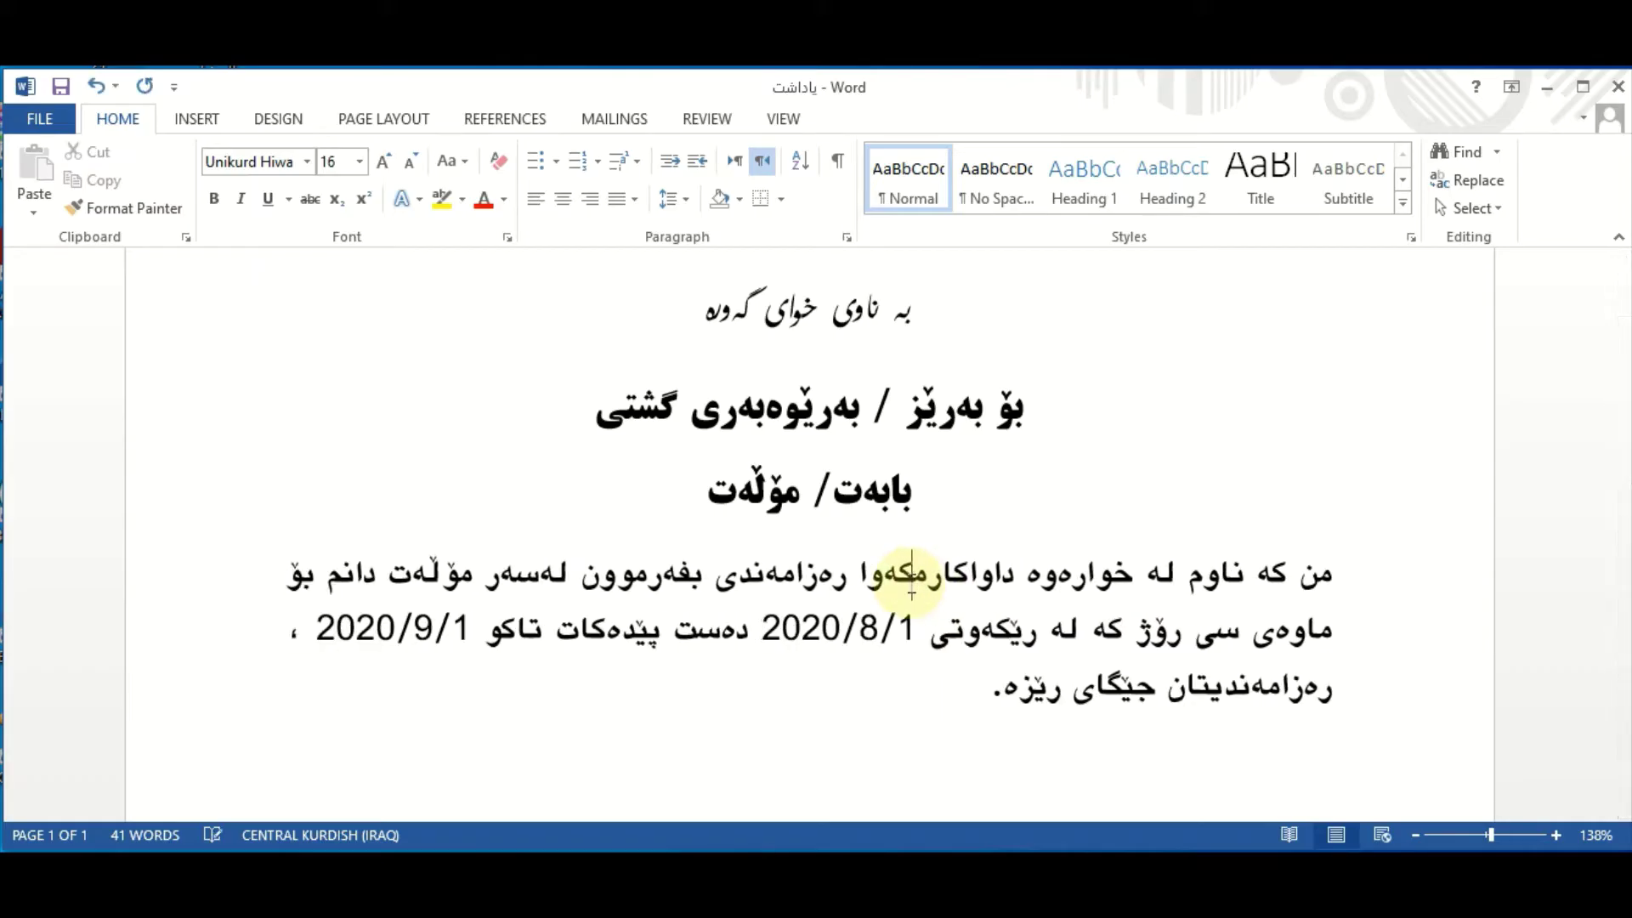
pyautogui.press('Delete')
pyautogui.press('BackSpace')
pyautogui.press('BackSpace')
pyautogui.press('BackSpace')
pyautogui.press('BackSpace')
pyautogui.press('BackSpace')
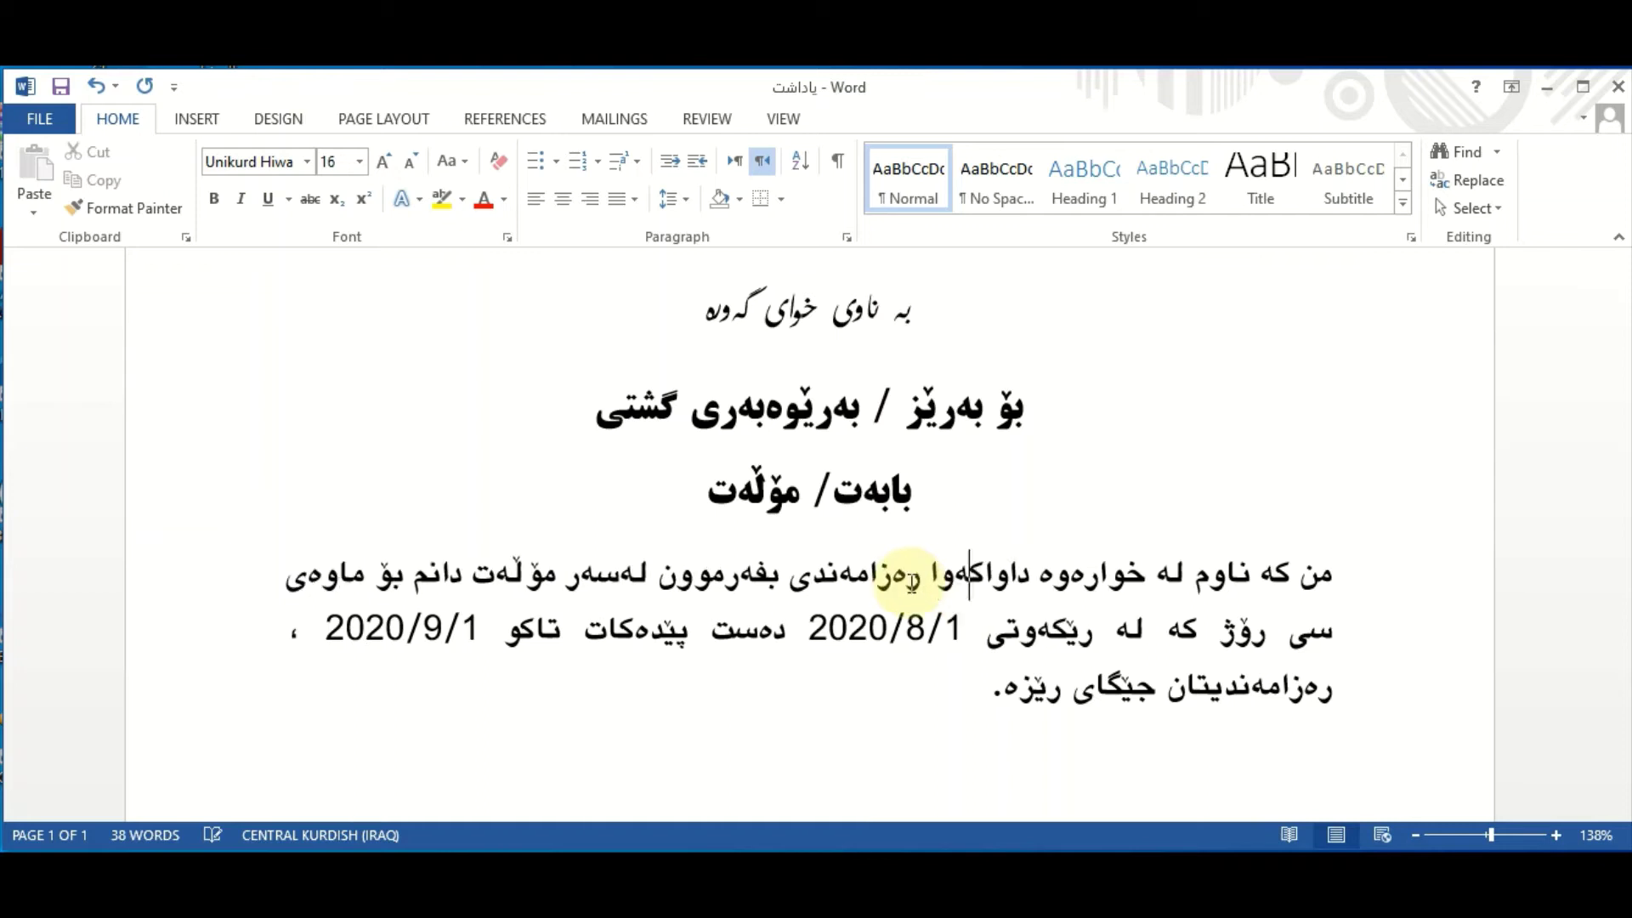
pyautogui.press('BackSpace')
pyautogui.press('BackSpace')
pyautogui.press('BackSpace')
pyautogui.press('BackSpace')
pyautogui.press('BackSpace')
pyautogui.press('BackSpace')
pyautogui.press('BackSpace')
pyautogui.press('BackSpace')
pyautogui.press('BackSpace')
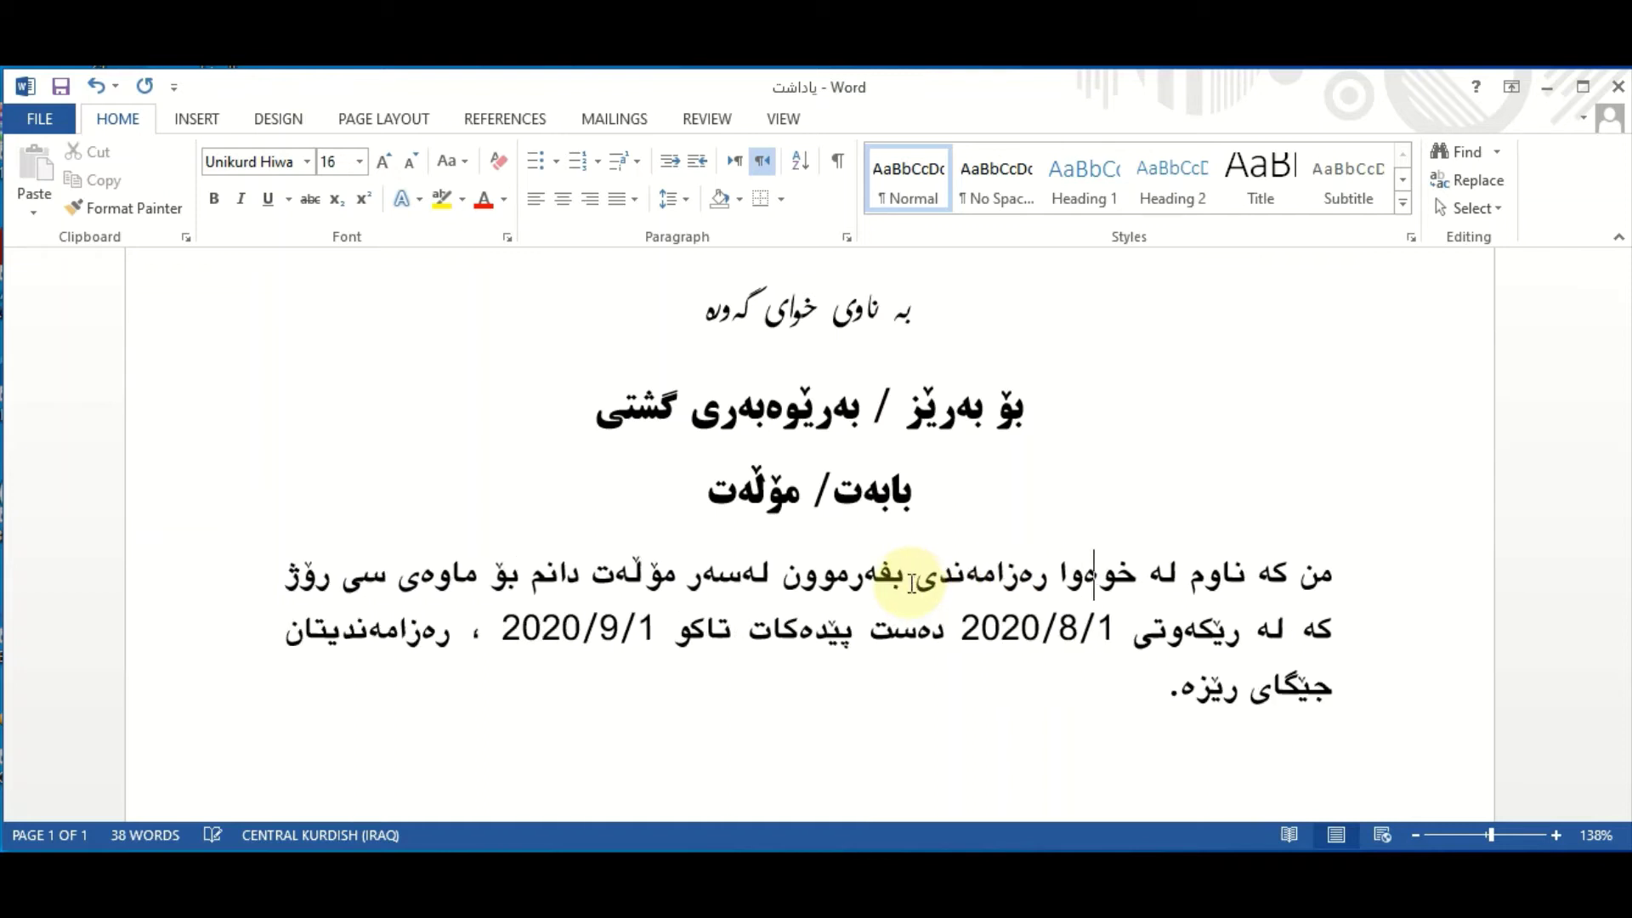
pyautogui.press('BackSpace')
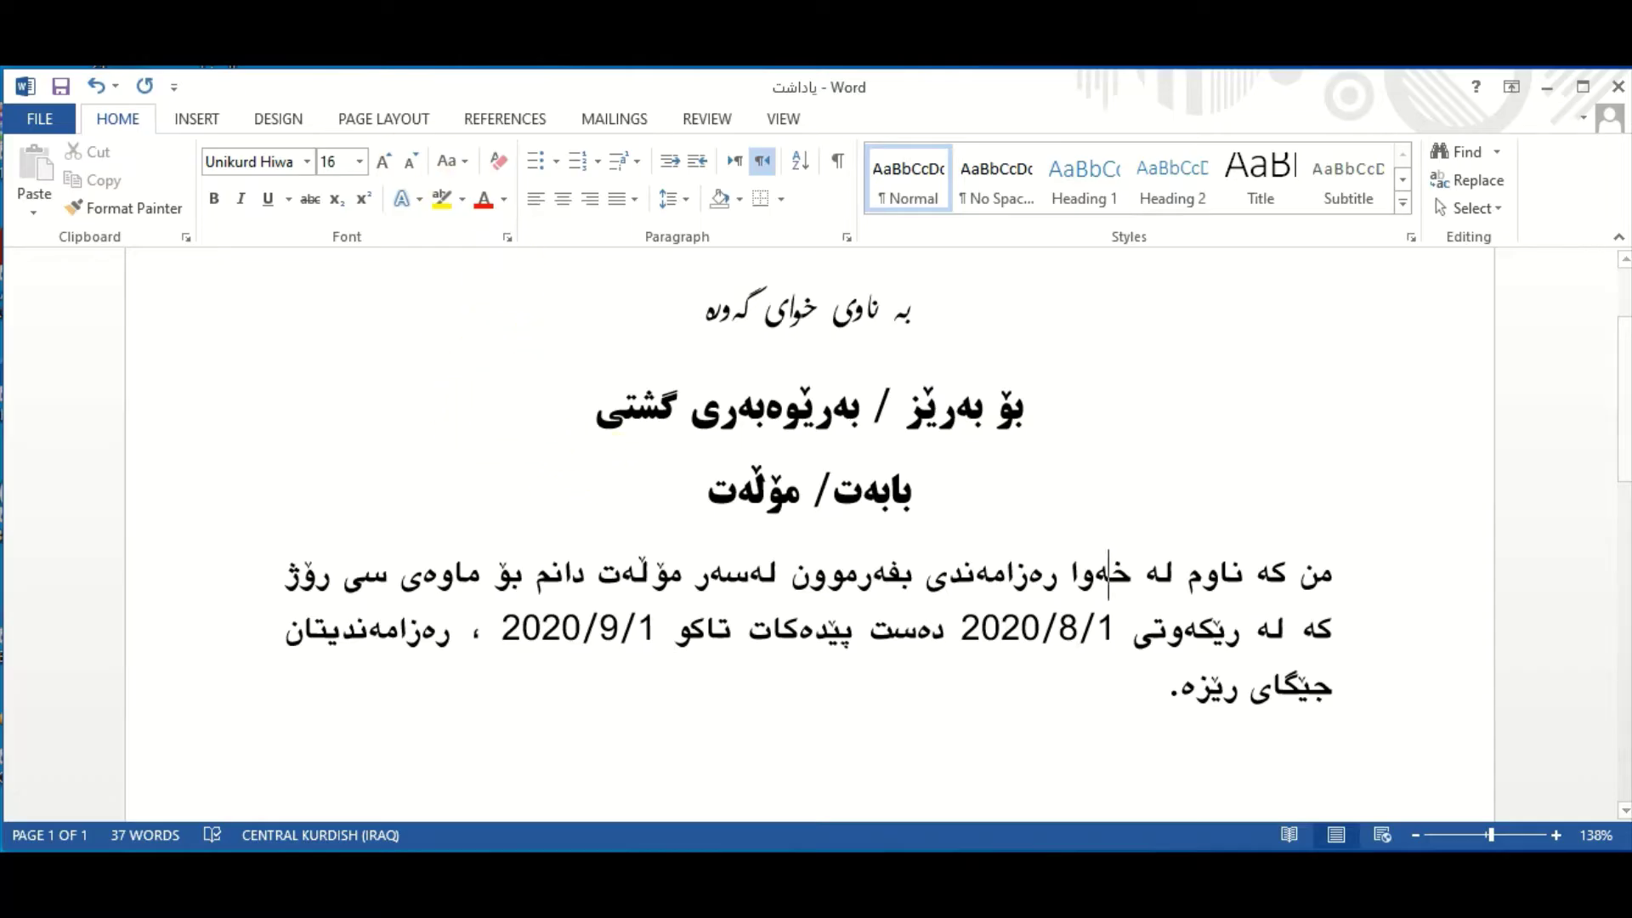
# Undo the first-line deletions until داواکارم and له بەڕێزتان reappear
pyautogui.click(99, 87)
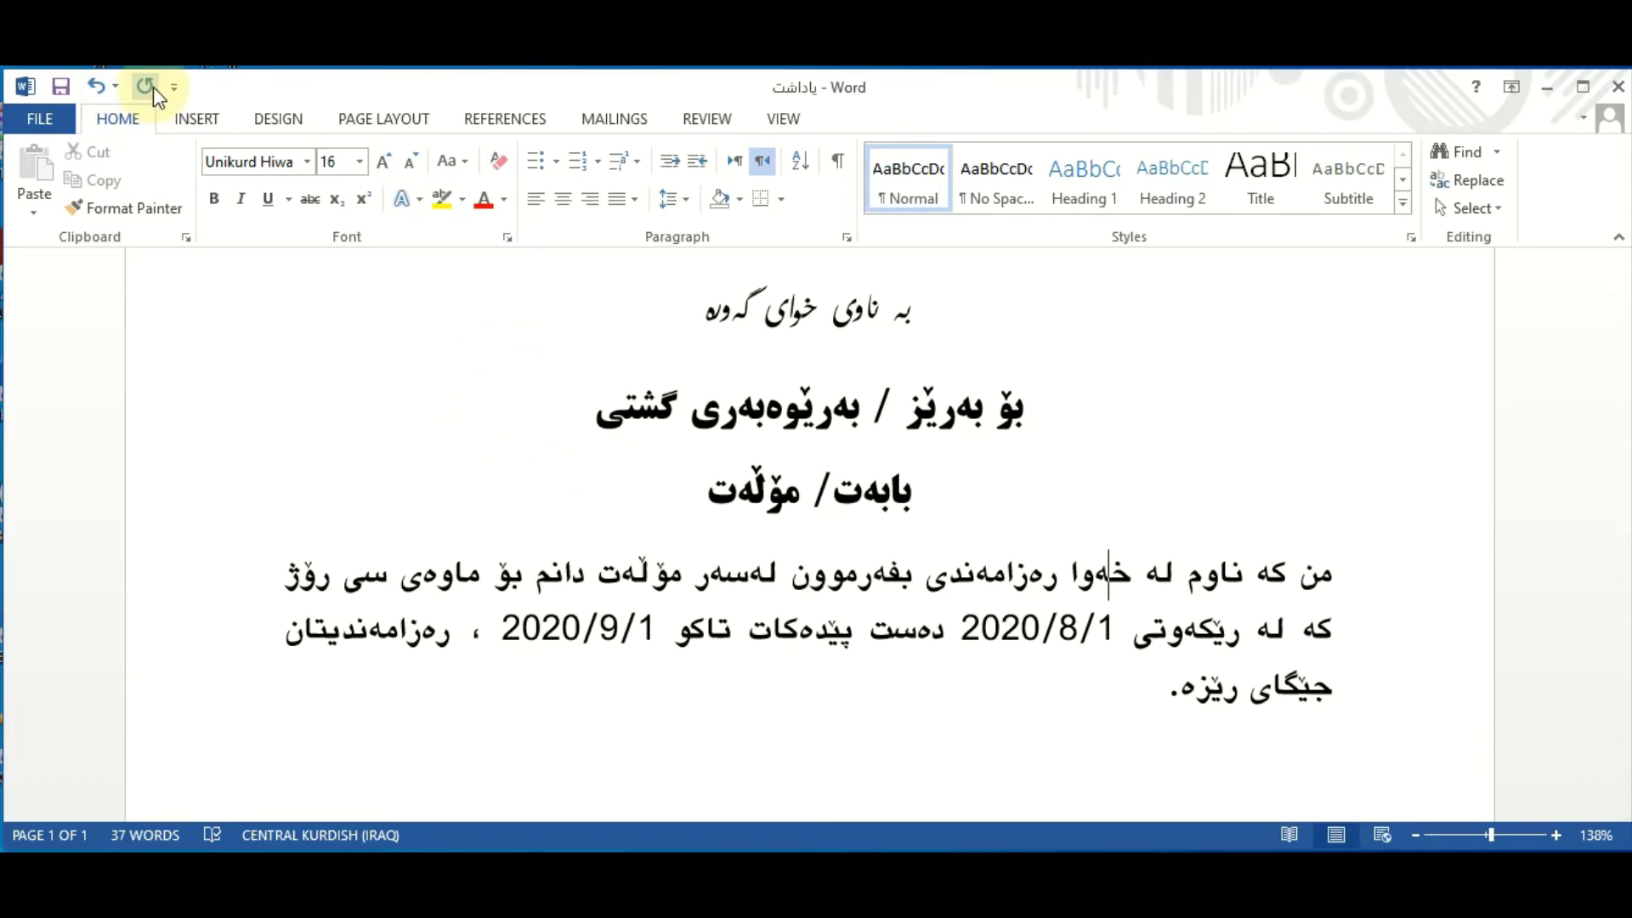
pyautogui.click(732, 629)
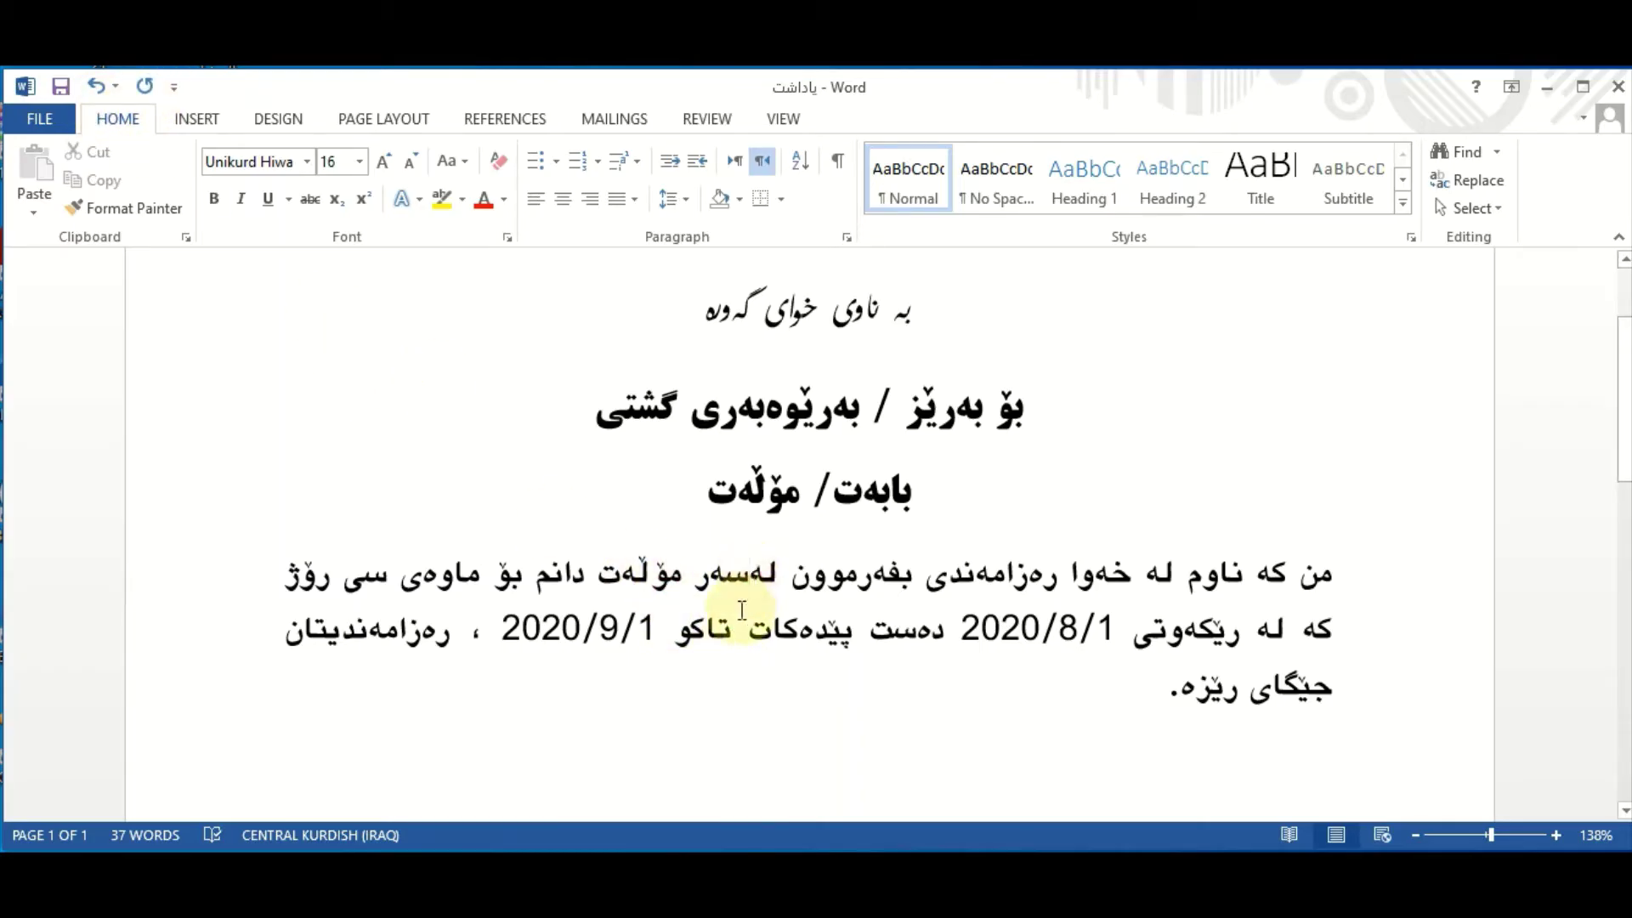
pyautogui.click(96, 86)
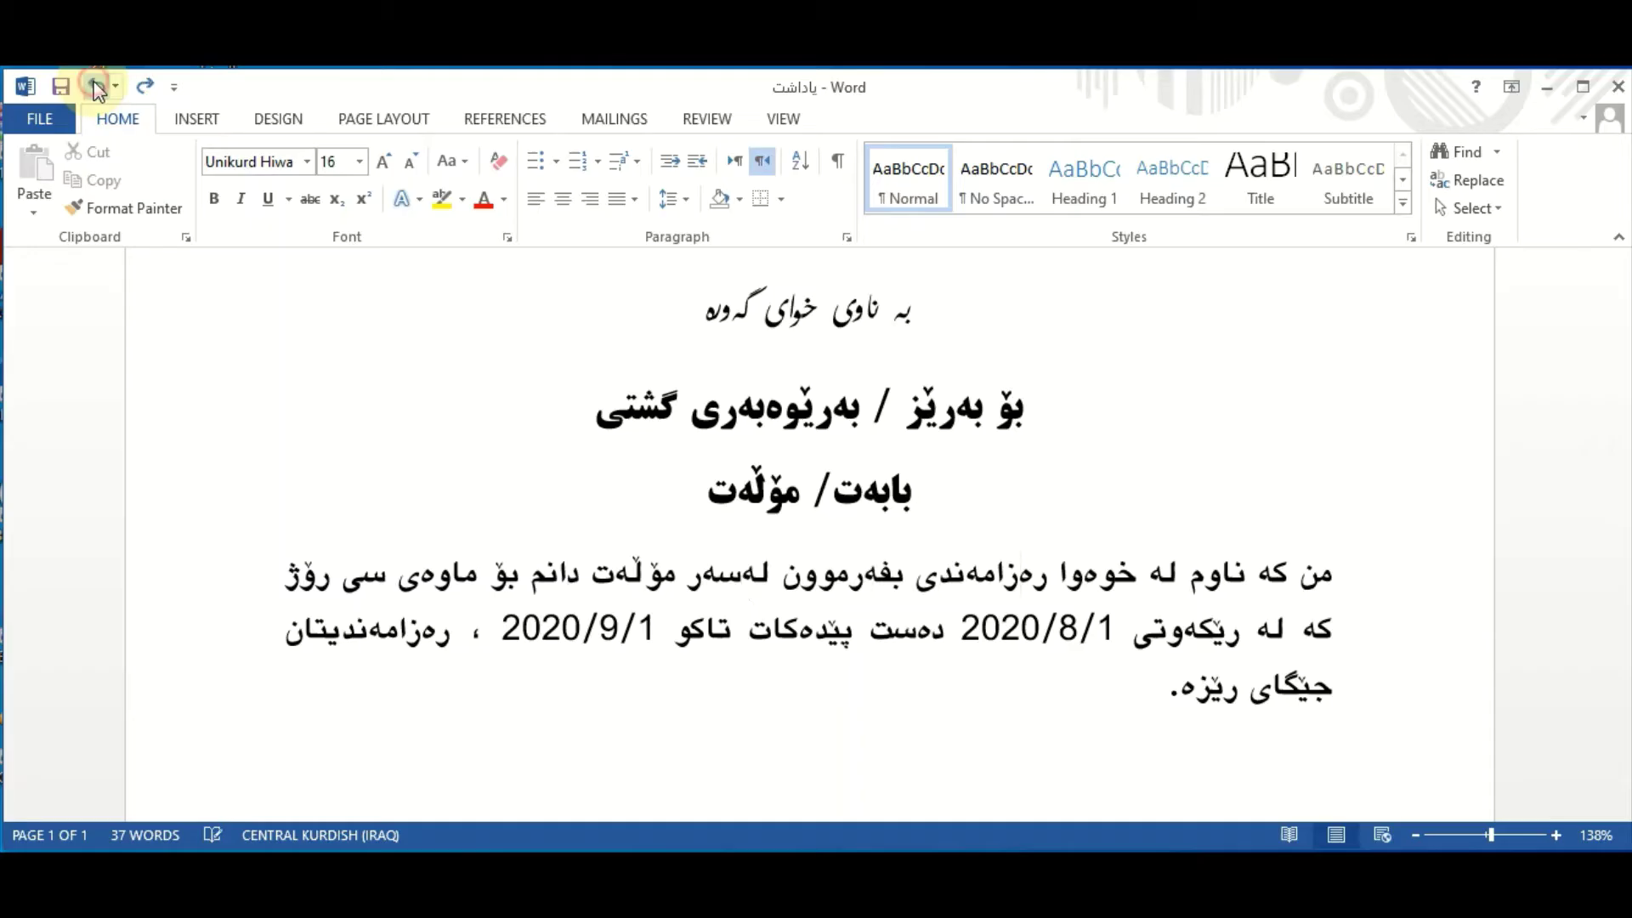
pyautogui.click(96, 86)
pyautogui.click(96, 86)
pyautogui.click(96, 86)
pyautogui.click(96, 86)
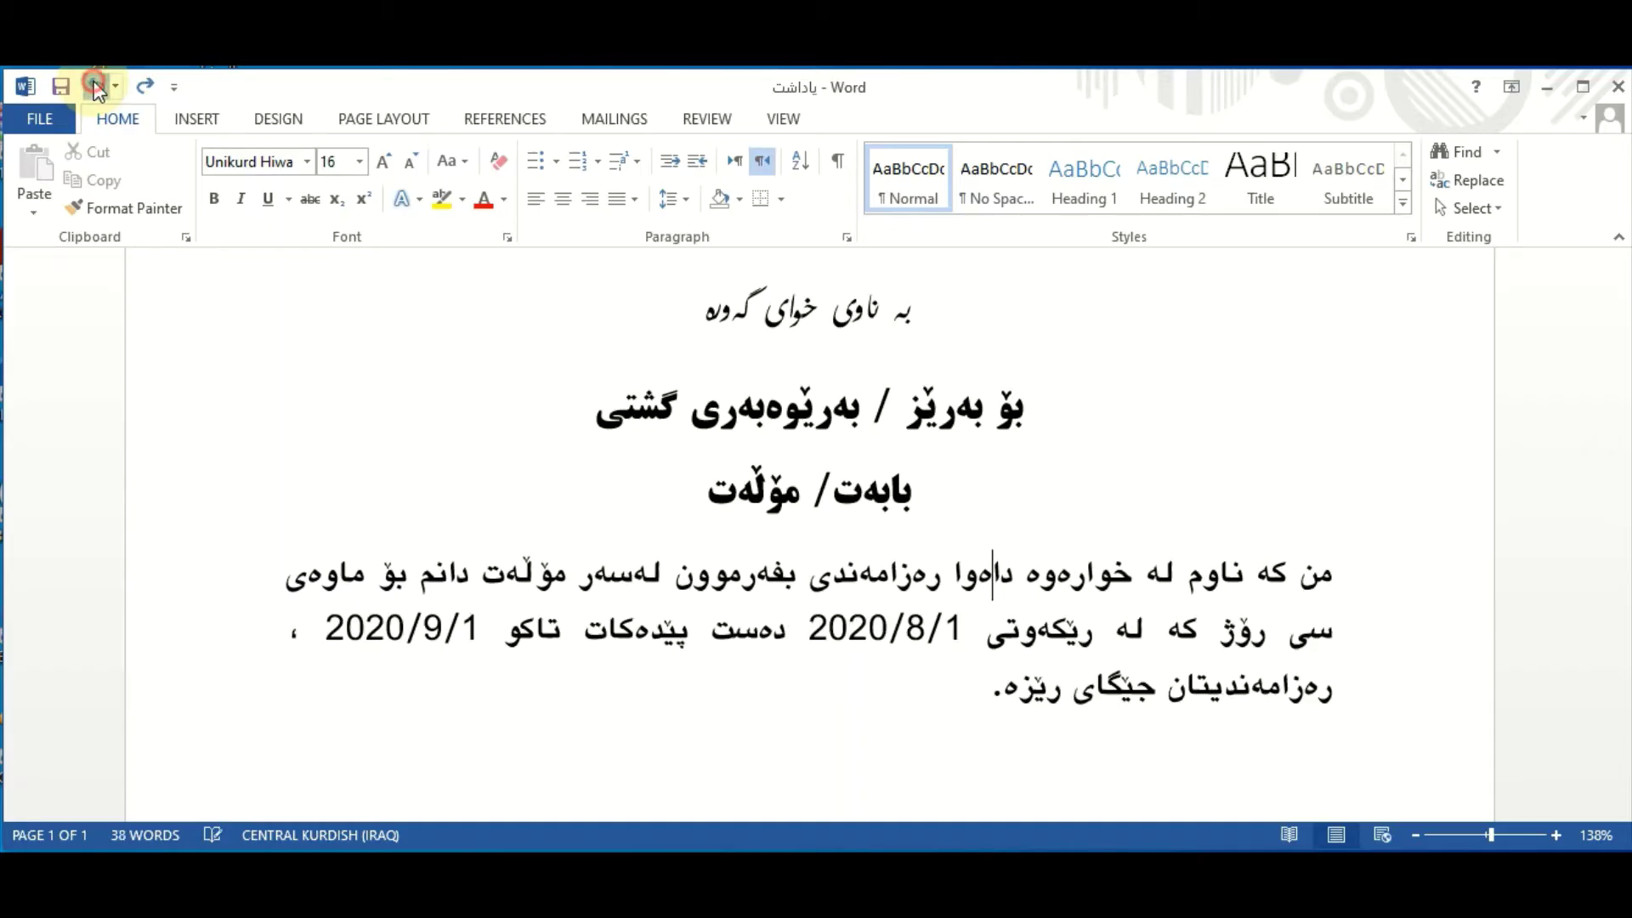
pyautogui.click(96, 86)
pyautogui.click(96, 85)
pyautogui.click(96, 86)
pyautogui.click(96, 85)
pyautogui.click(96, 85)
pyautogui.click(97, 86)
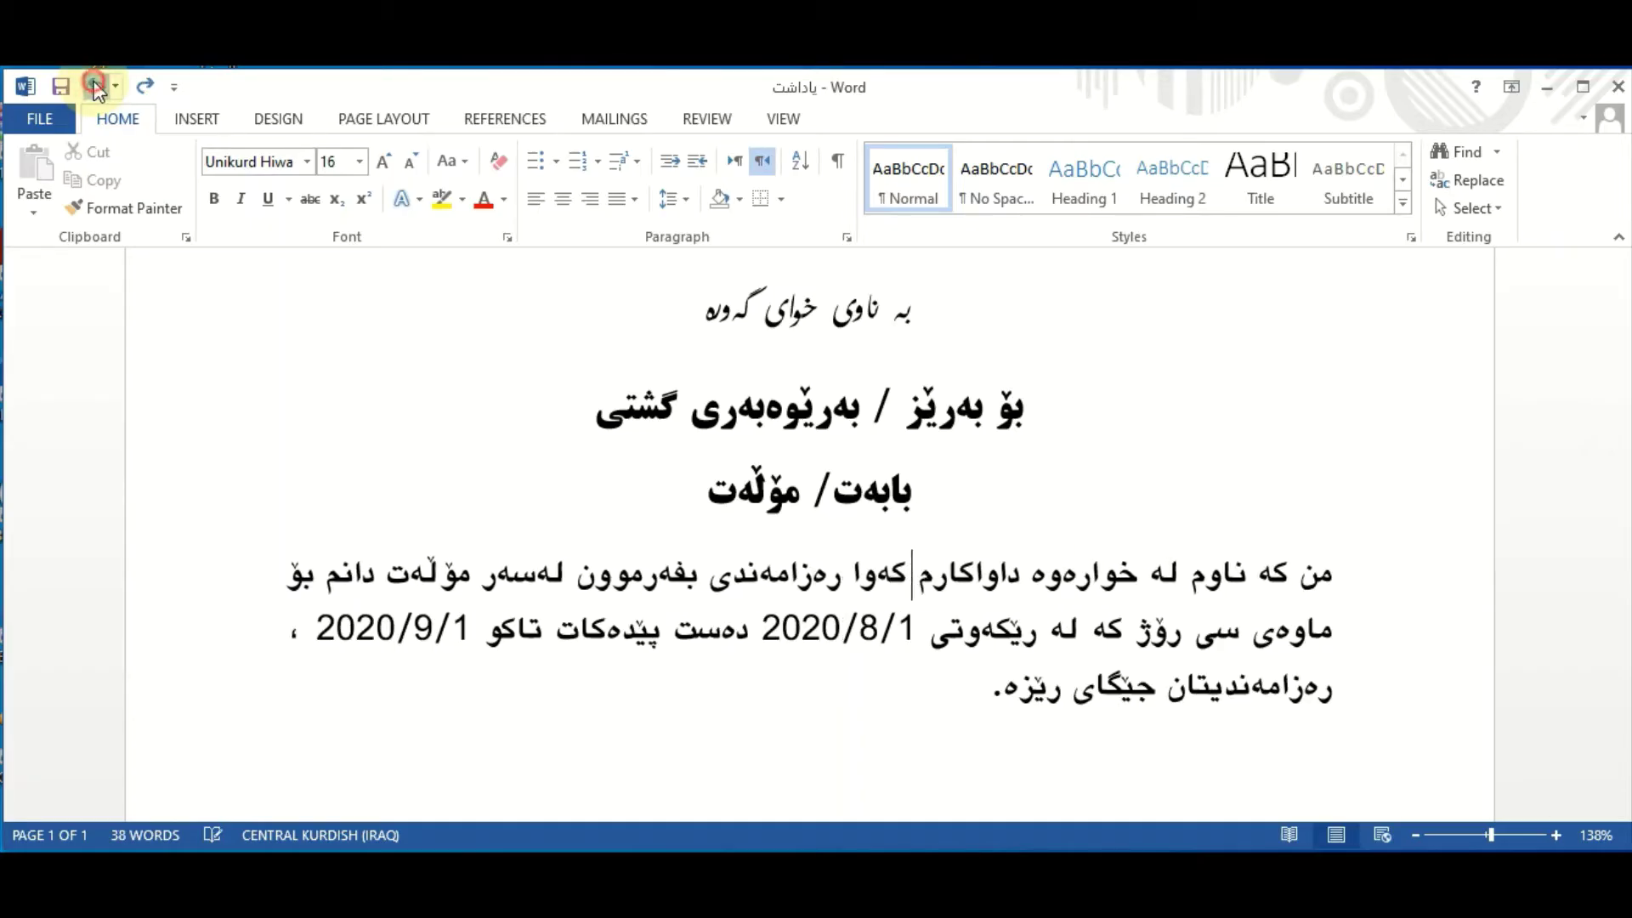
pyautogui.click(96, 86)
pyautogui.click(97, 86)
pyautogui.click(96, 86)
pyautogui.click(96, 86)
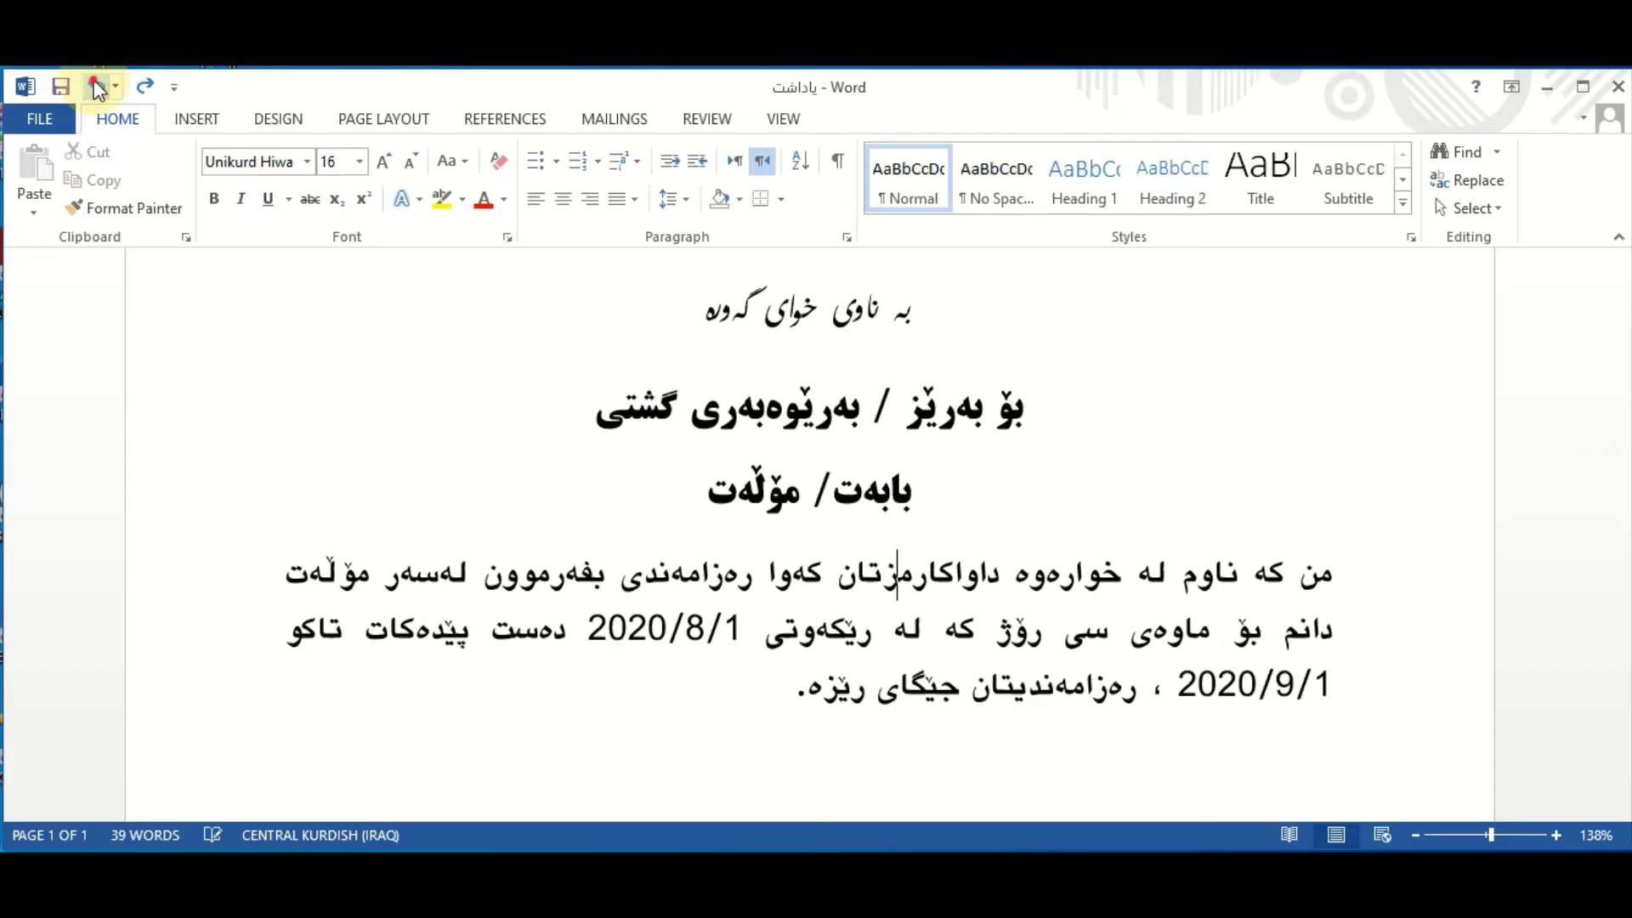
pyautogui.click(96, 86)
pyautogui.click(96, 86)
pyautogui.click(96, 86)
pyautogui.click(96, 85)
pyautogui.click(96, 86)
pyautogui.click(96, 86)
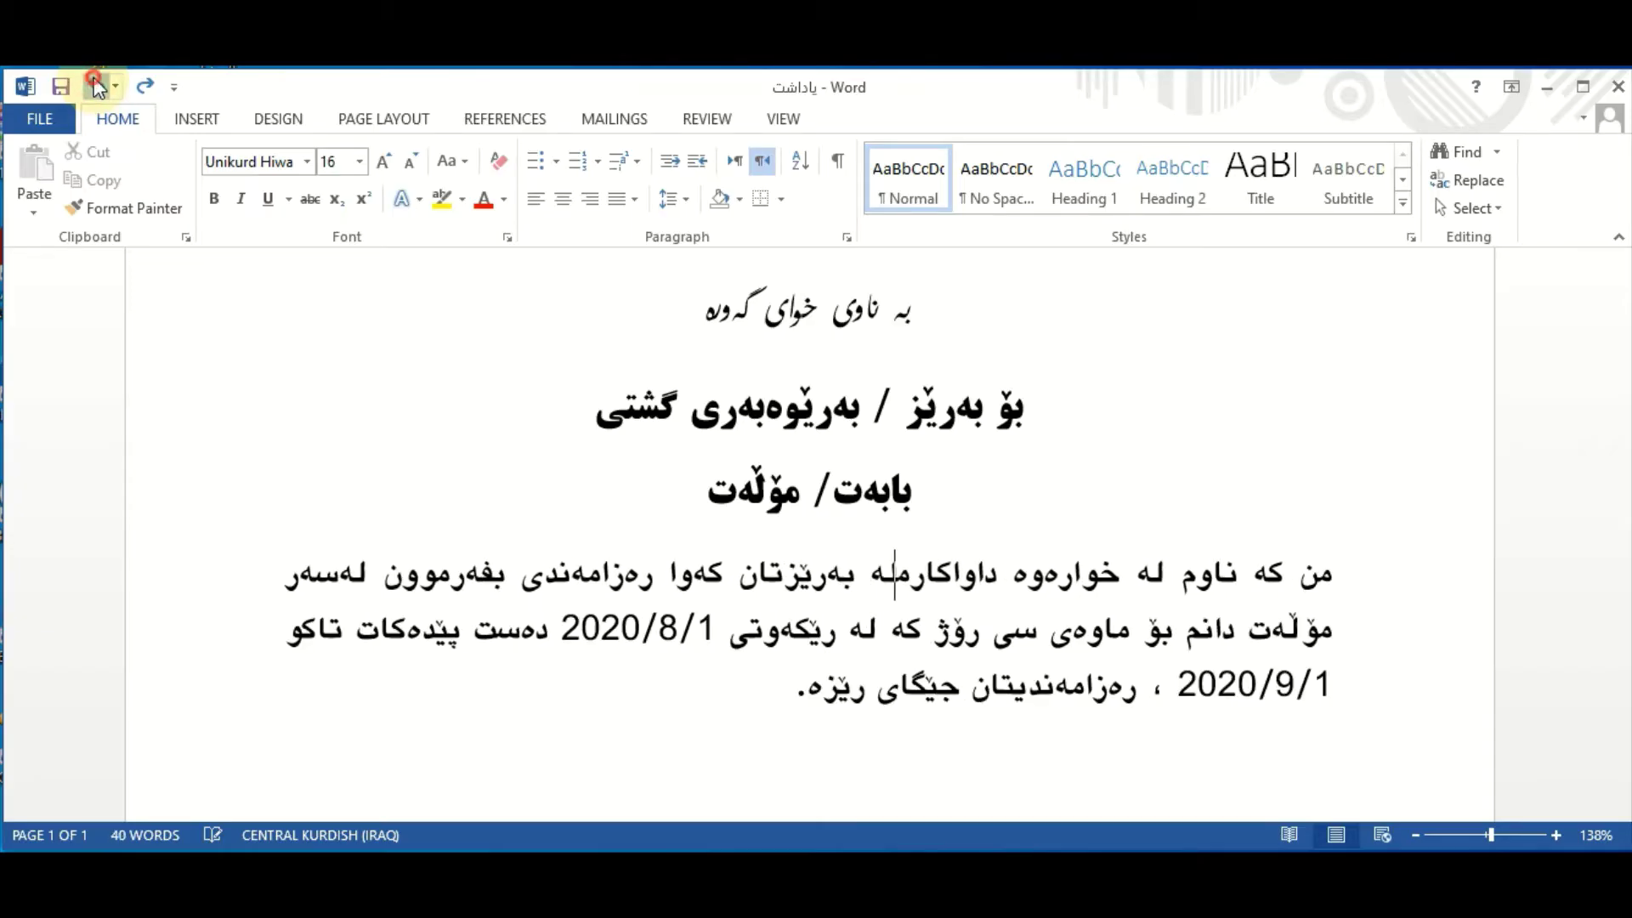
pyautogui.click(96, 86)
# Redo seven times to reapply the deletions in the first body line
pyautogui.click(151, 85)
pyautogui.click(151, 85)
pyautogui.click(151, 85)
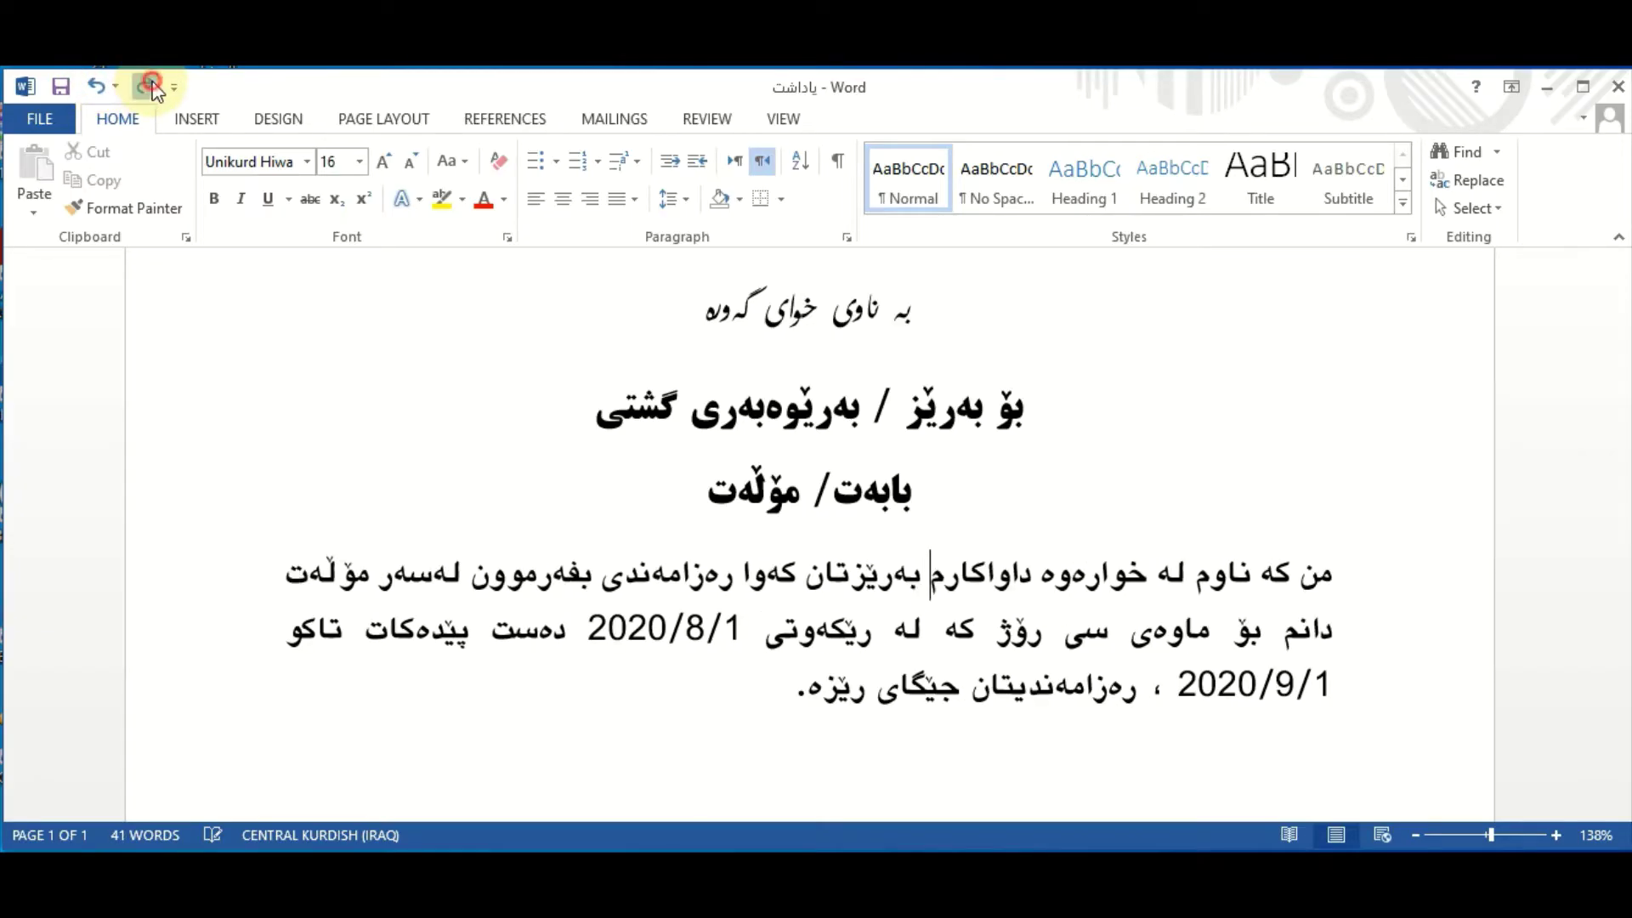
pyautogui.click(151, 85)
pyautogui.click(151, 85)
pyautogui.click(151, 85)
pyautogui.click(152, 85)
pyautogui.click(151, 85)
pyautogui.click(152, 85)
pyautogui.click(151, 85)
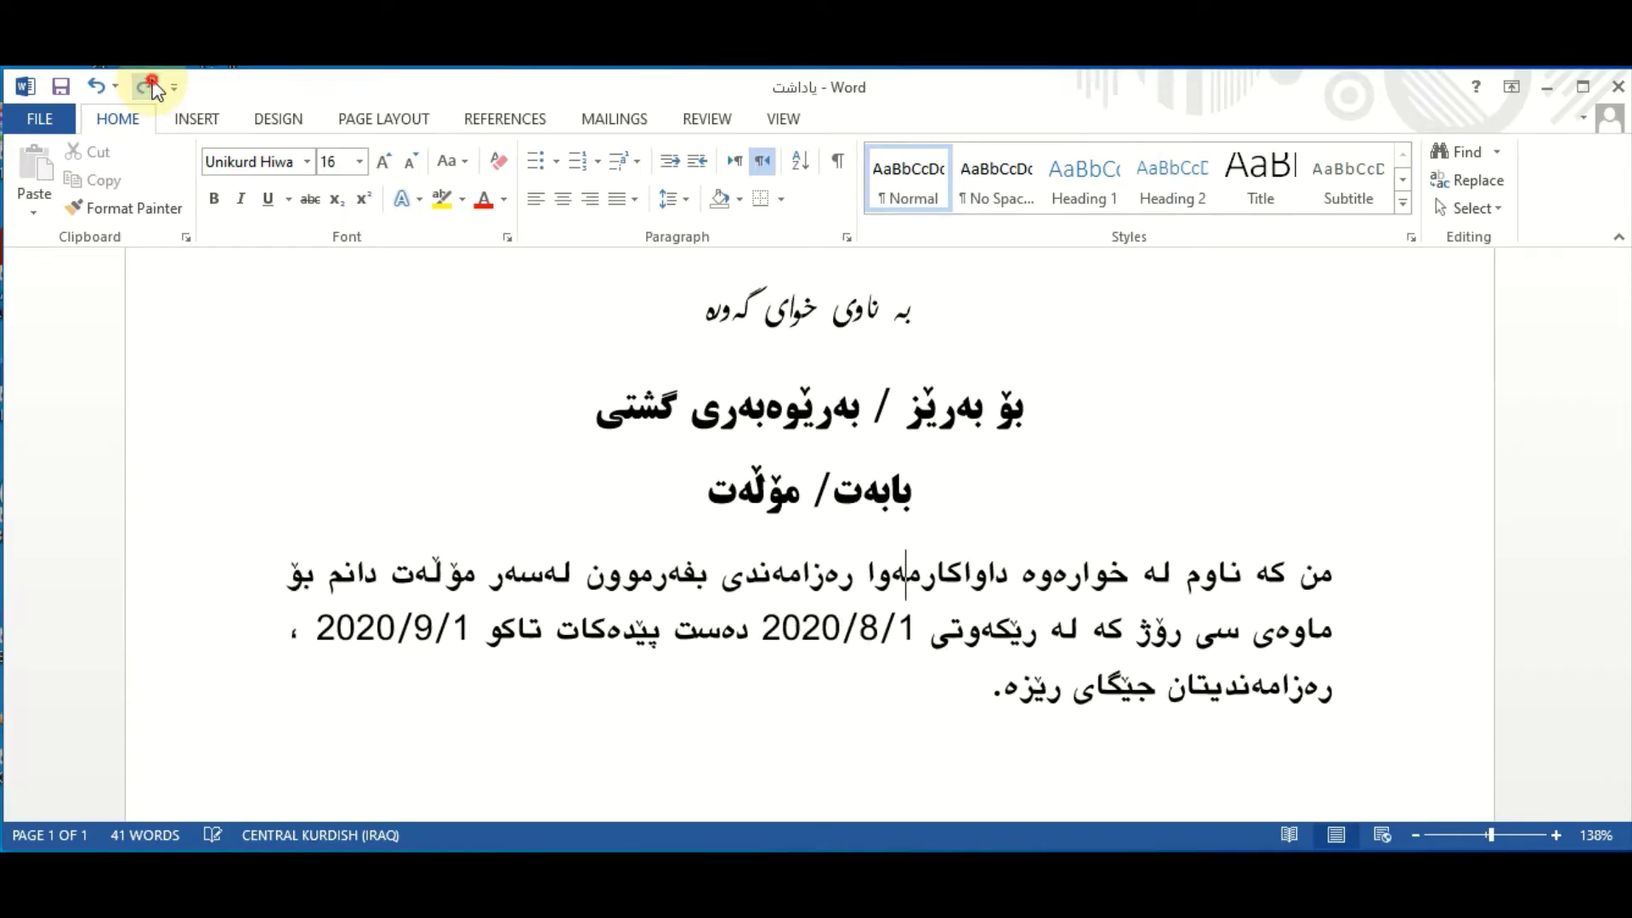
pyautogui.click(151, 85)
# Undo again until the line reads داواکارم بەڕێزتان کەوا ڕەزامەندی
pyautogui.click(101, 85)
pyautogui.click(101, 86)
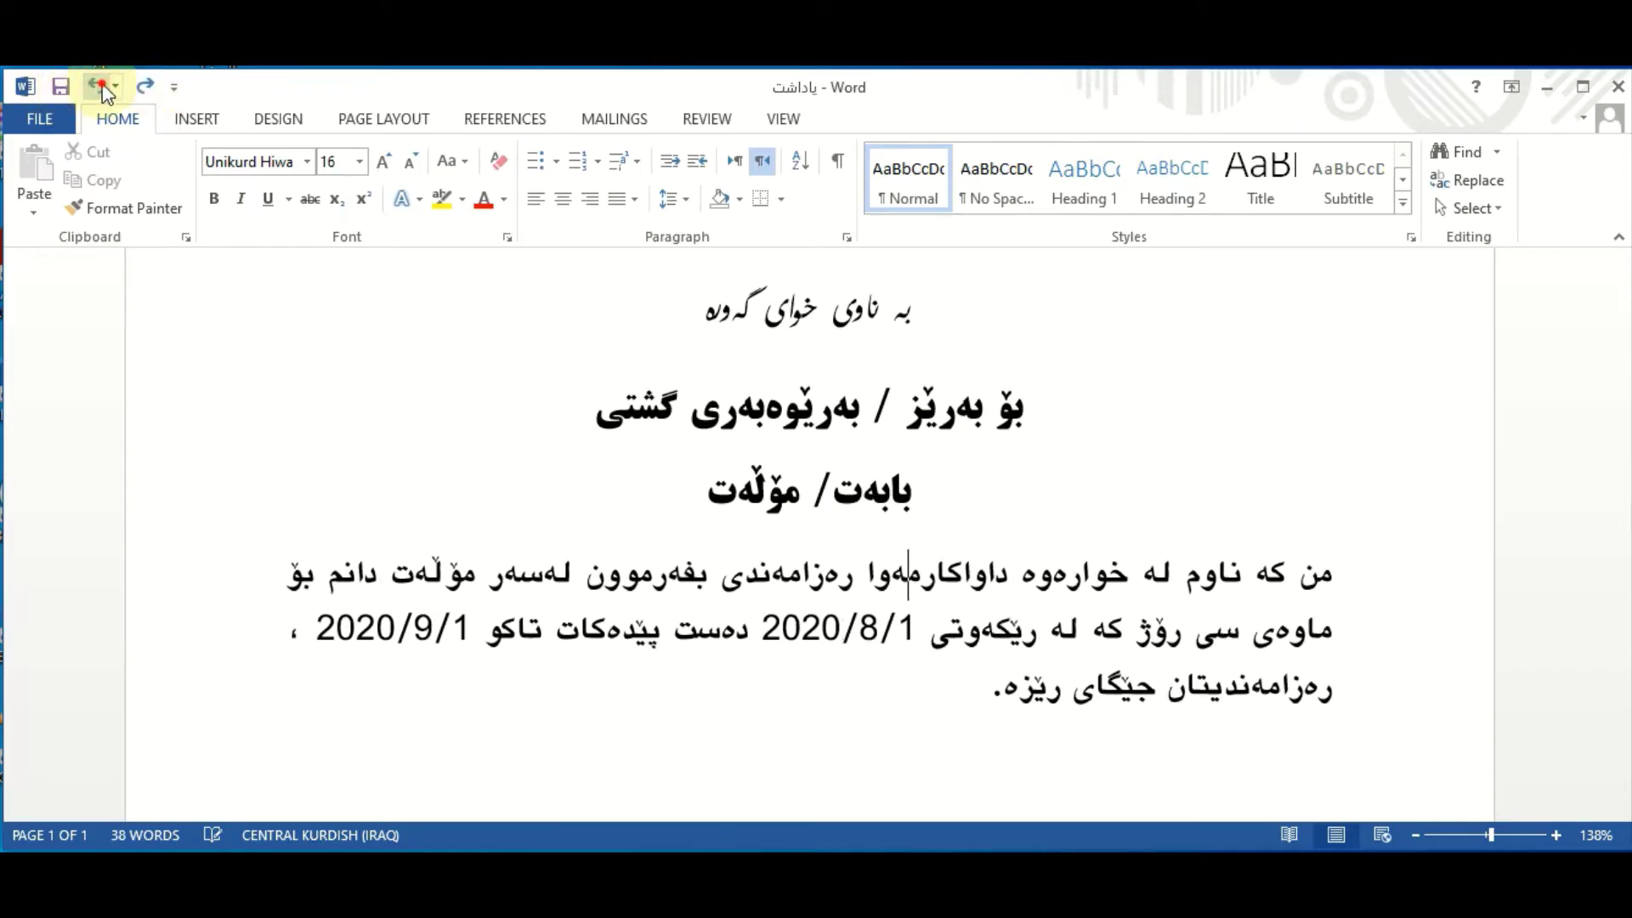
pyautogui.click(101, 86)
pyautogui.click(101, 86)
pyautogui.click(102, 86)
pyautogui.click(101, 86)
pyautogui.click(101, 86)
pyautogui.click(101, 86)
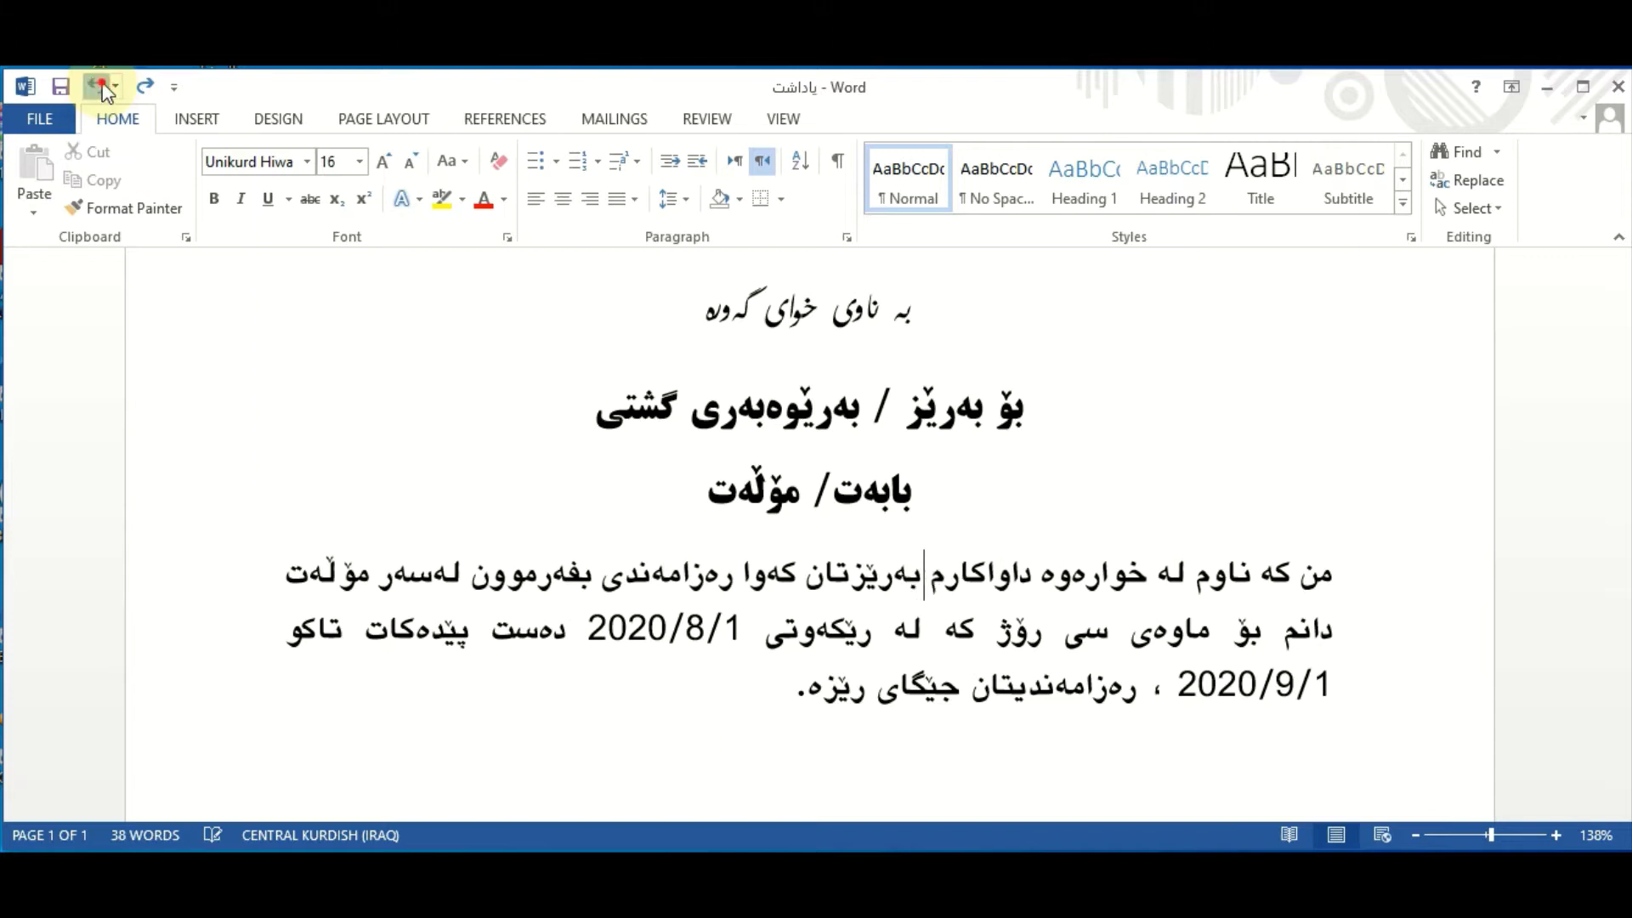
pyautogui.click(102, 86)
pyautogui.click(101, 86)
pyautogui.click(101, 86)
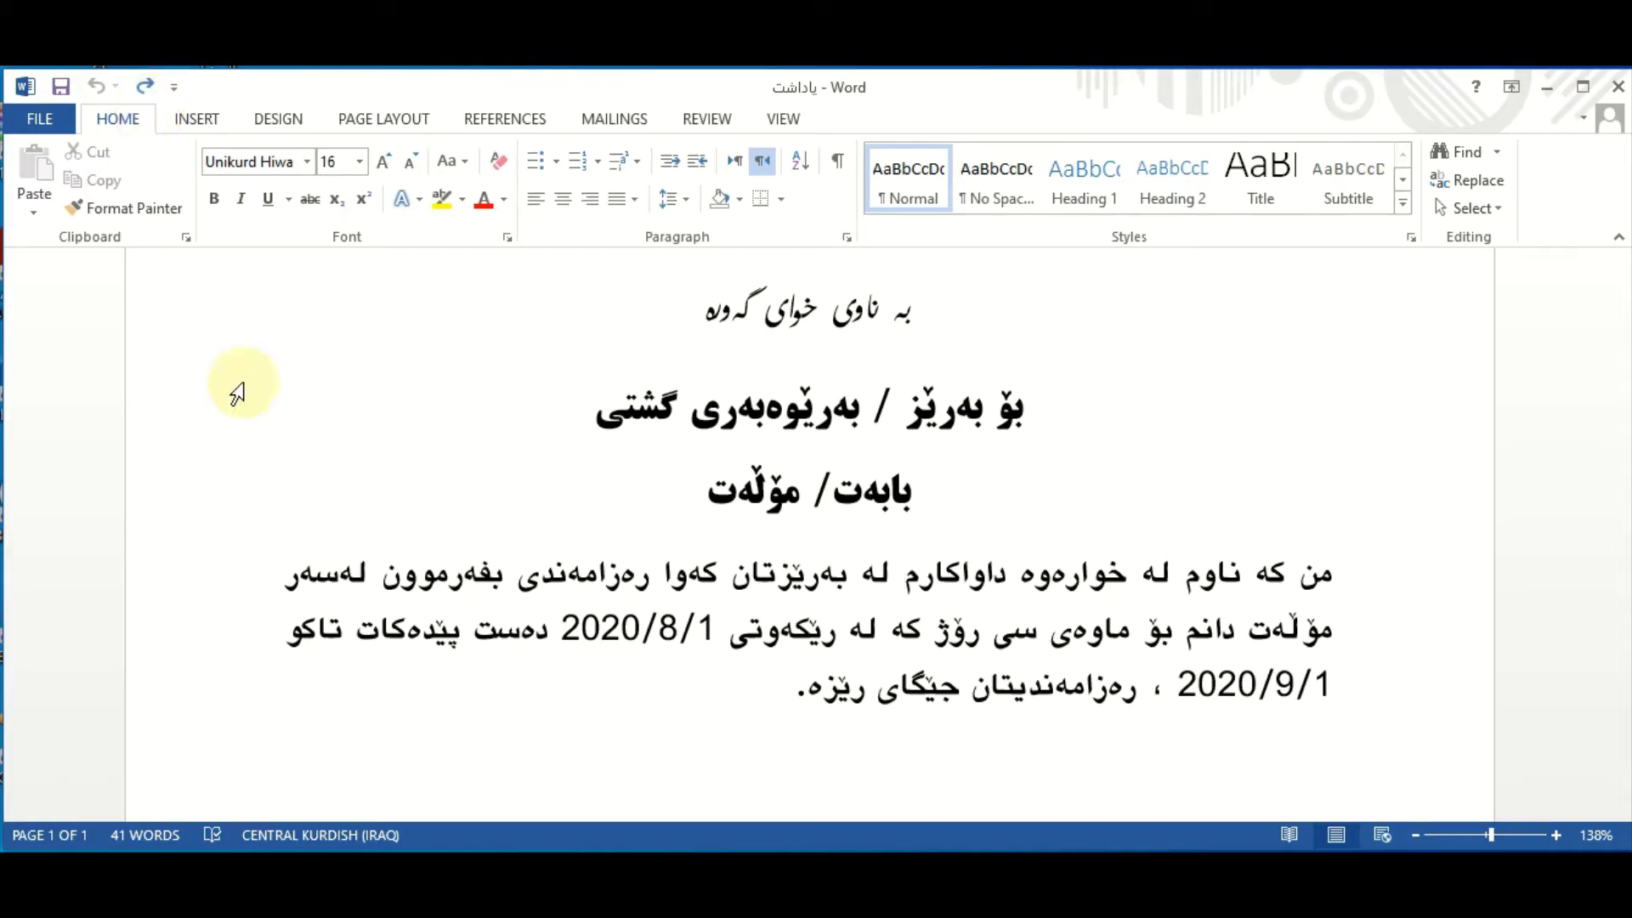
pyautogui.click(823, 631)
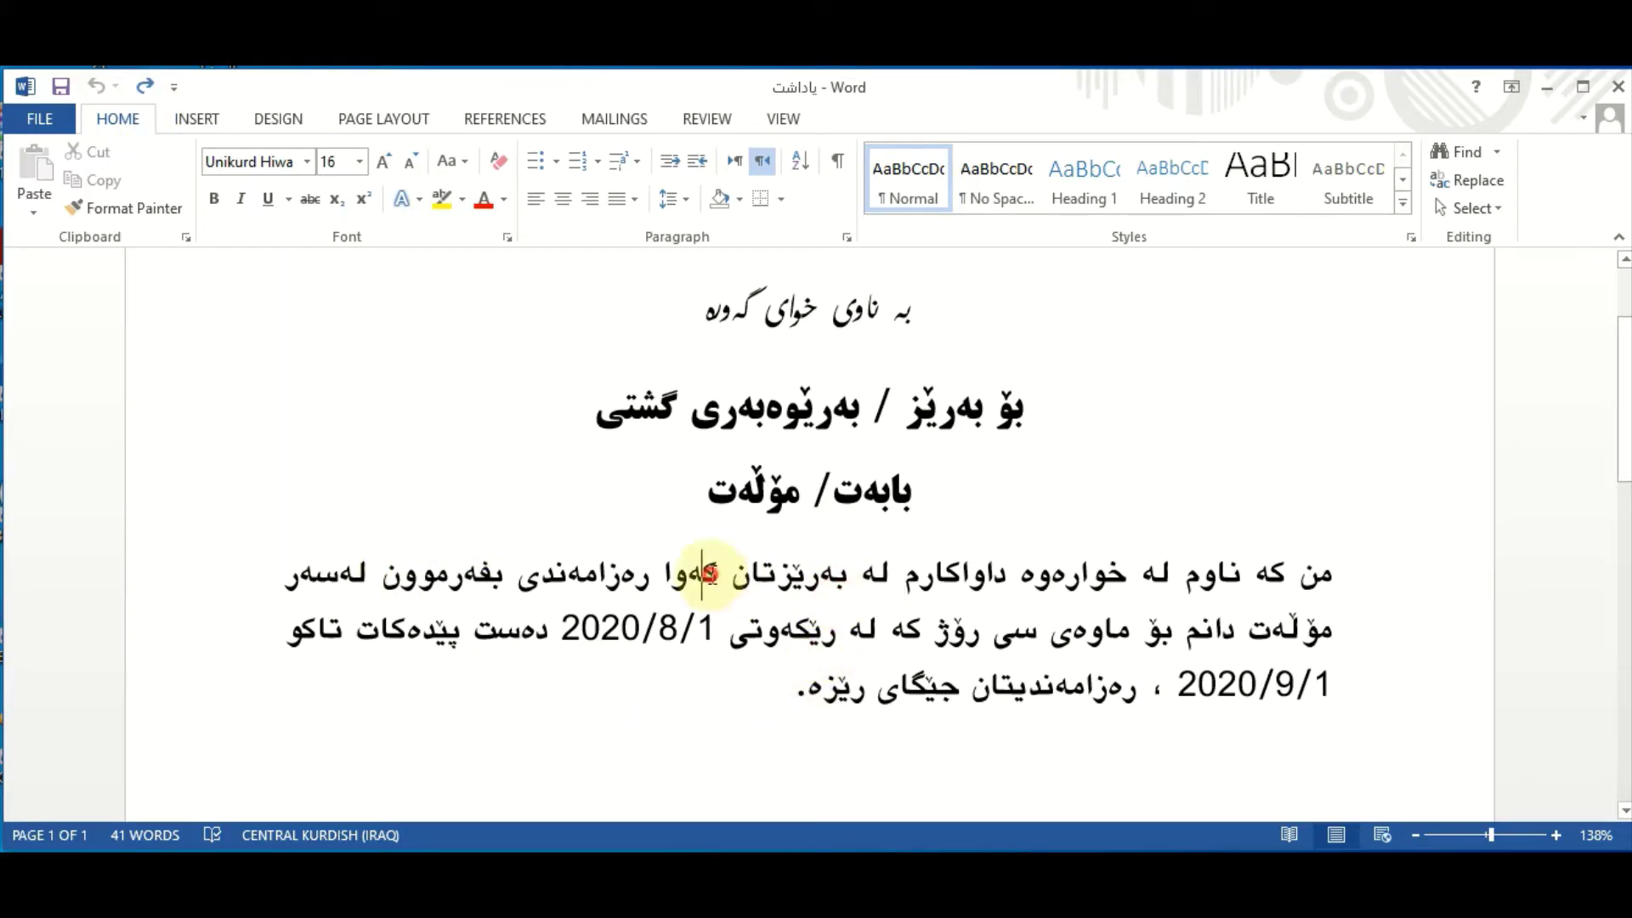
pyautogui.click(762, 571)
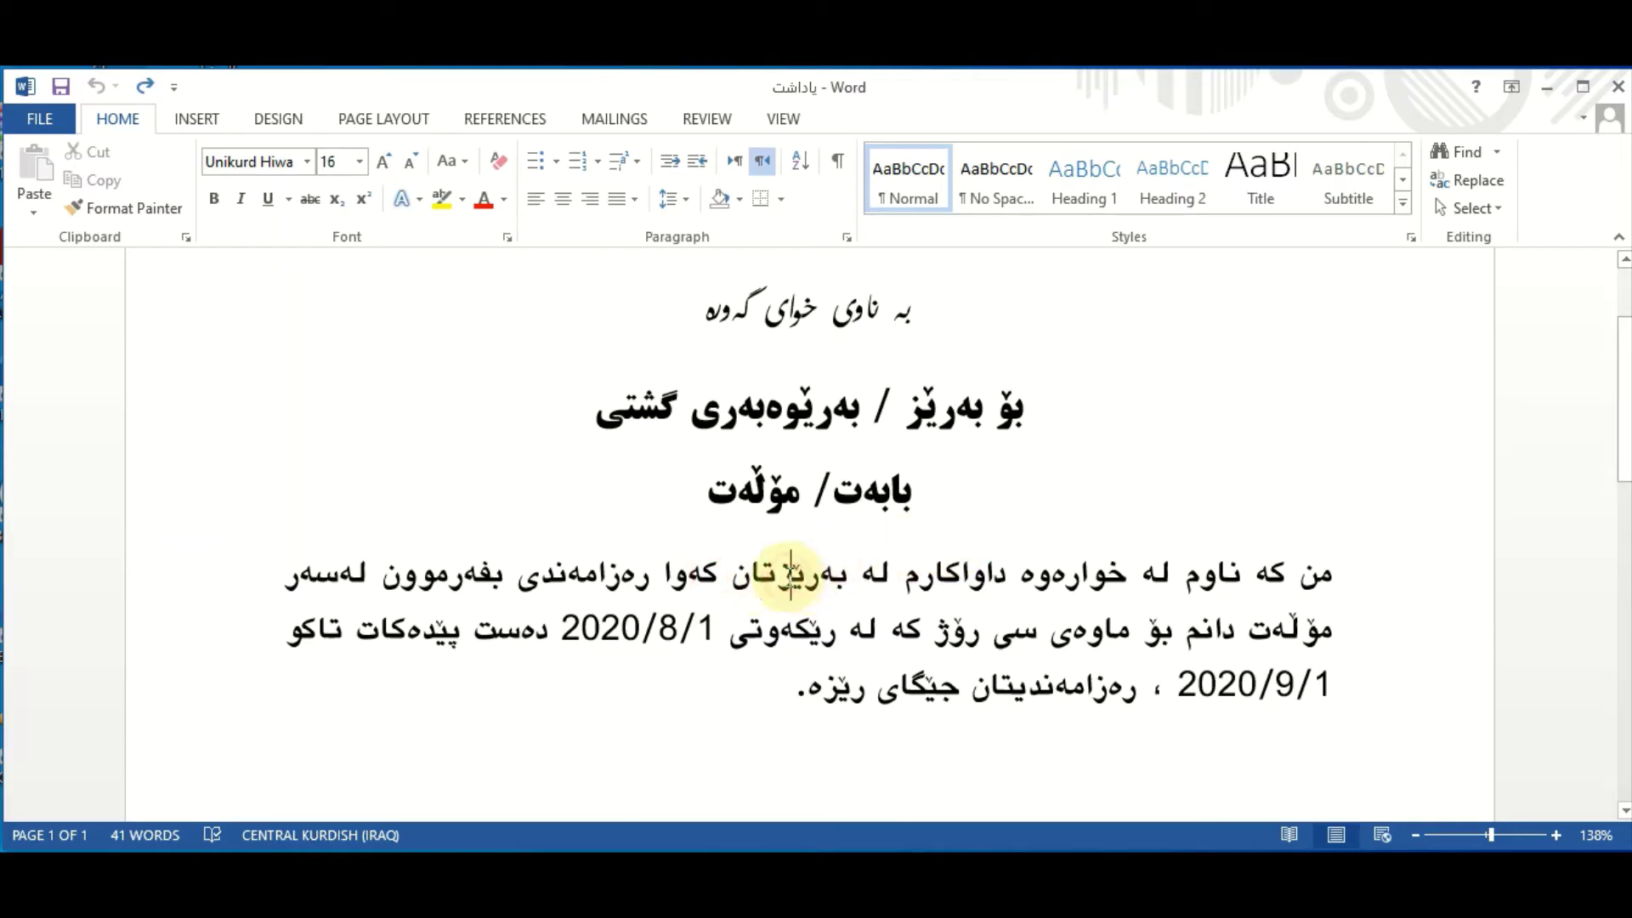
pyautogui.press('BackSpace')
pyautogui.press('BackSpace')
pyautogui.press('BackSpace')
pyautogui.press('BackSpace')
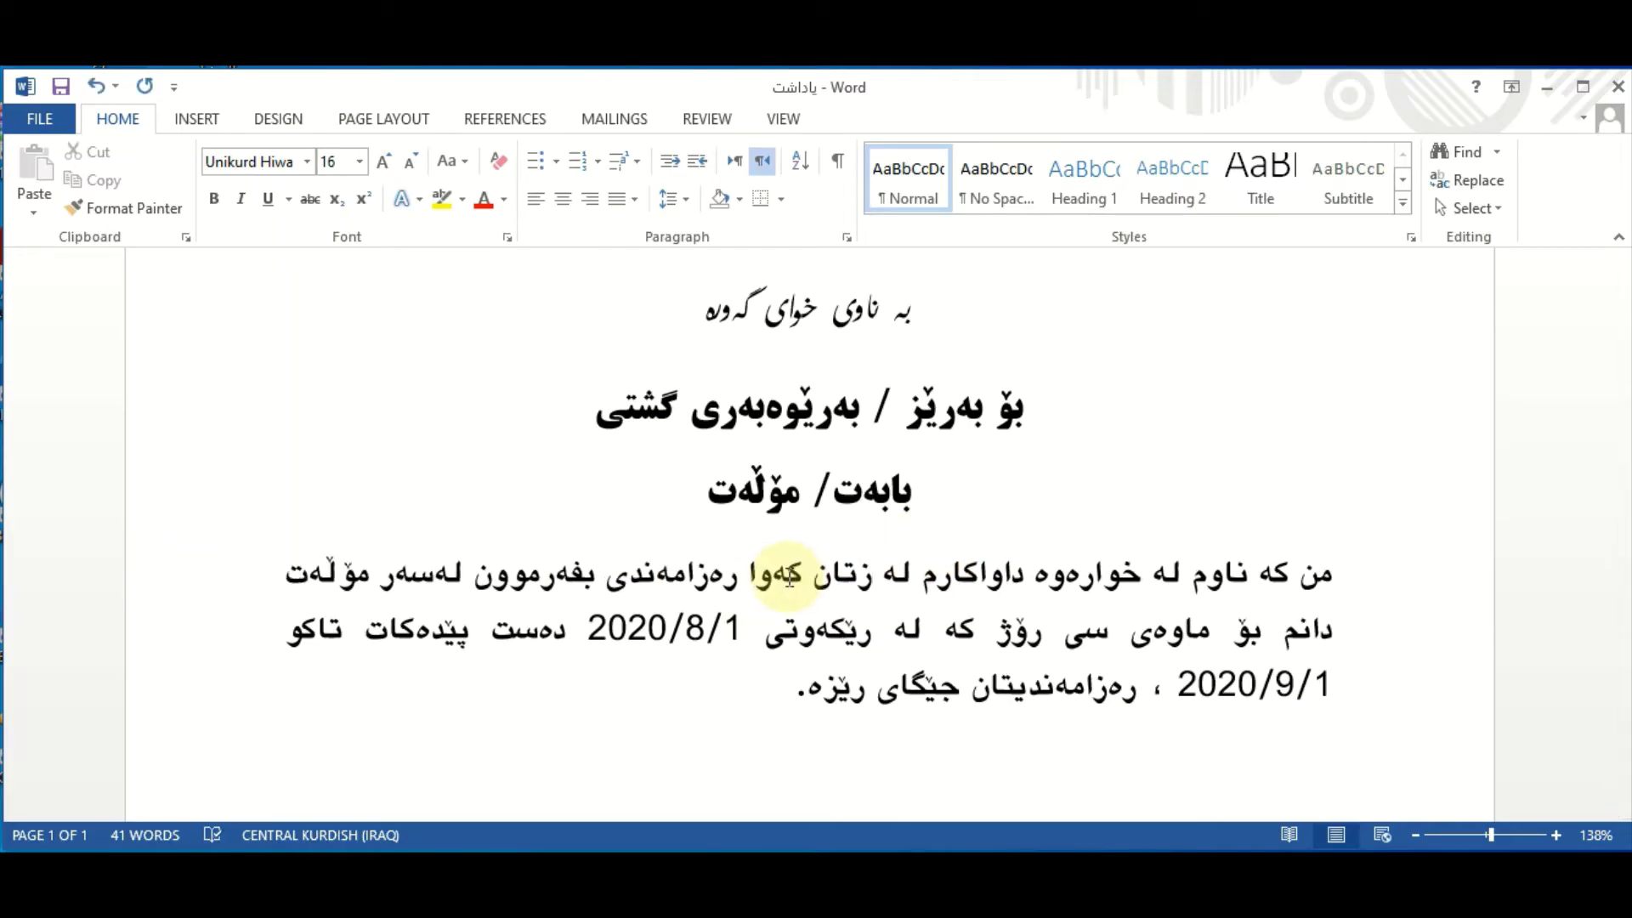
pyautogui.click(97, 86)
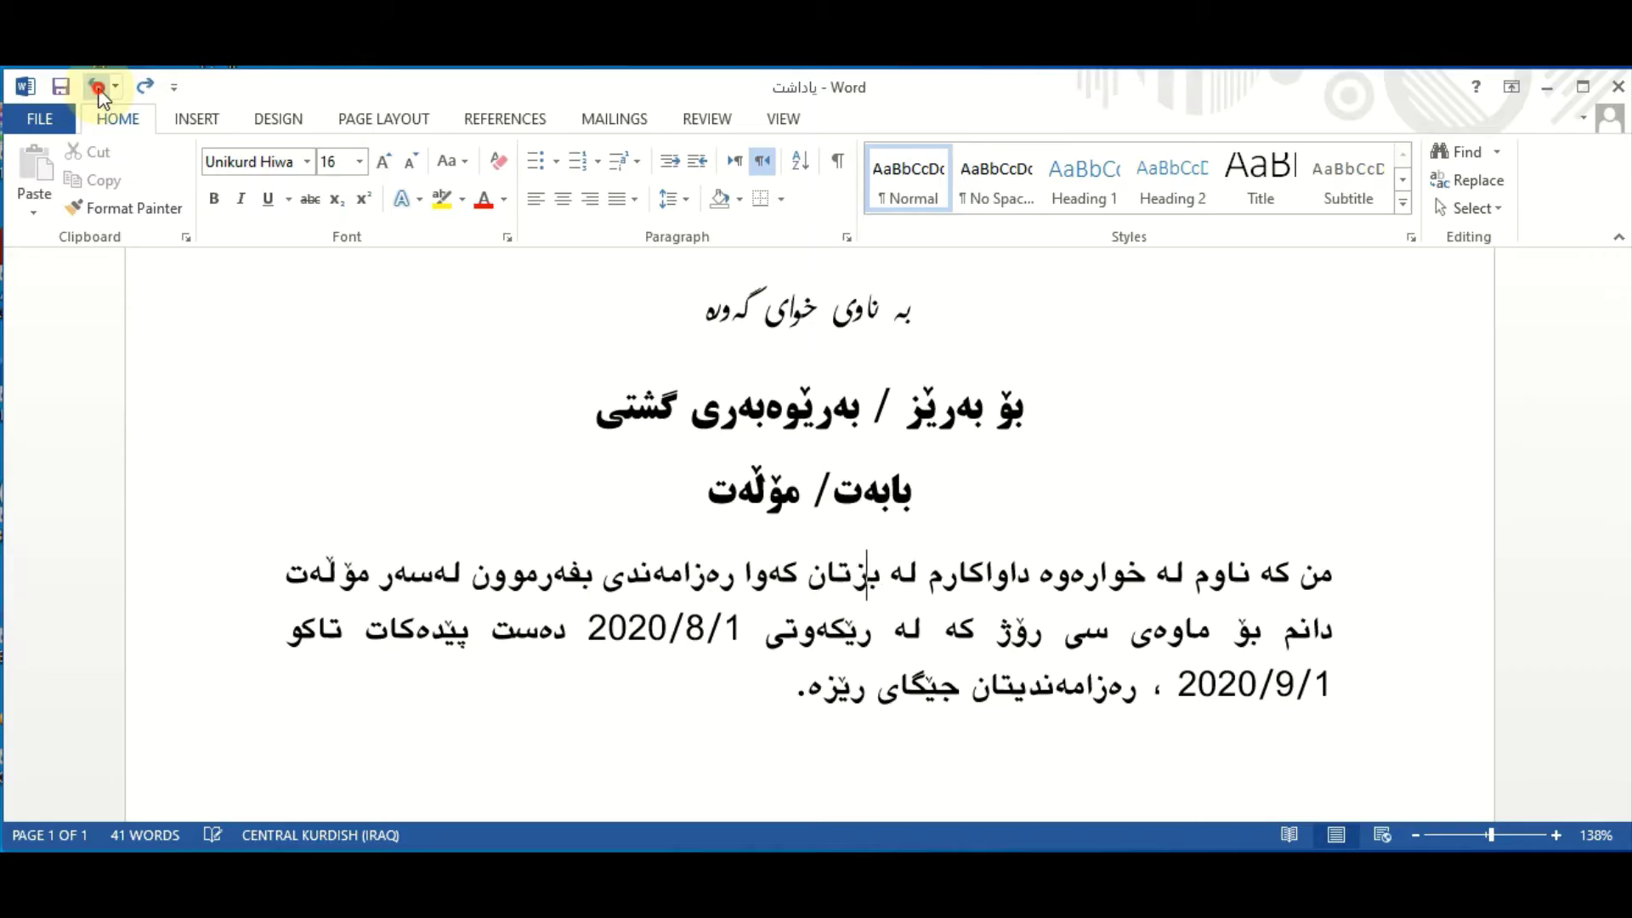
pyautogui.click(97, 87)
pyautogui.click(97, 87)
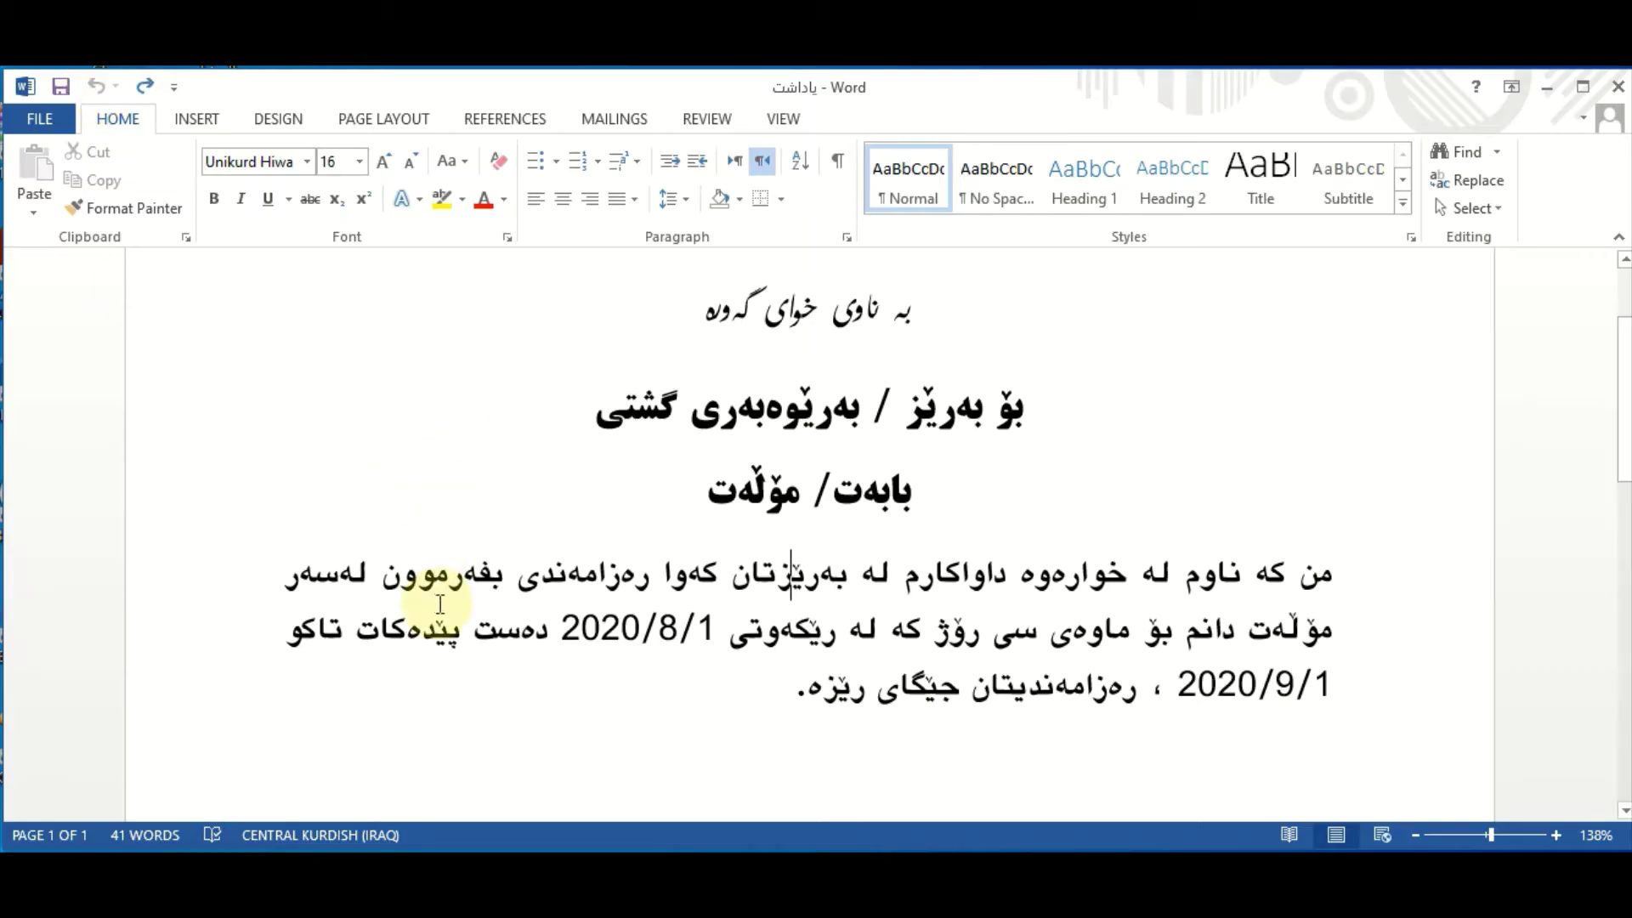
pyautogui.moveTo(449, 578); pyautogui.dragTo(435, 578)
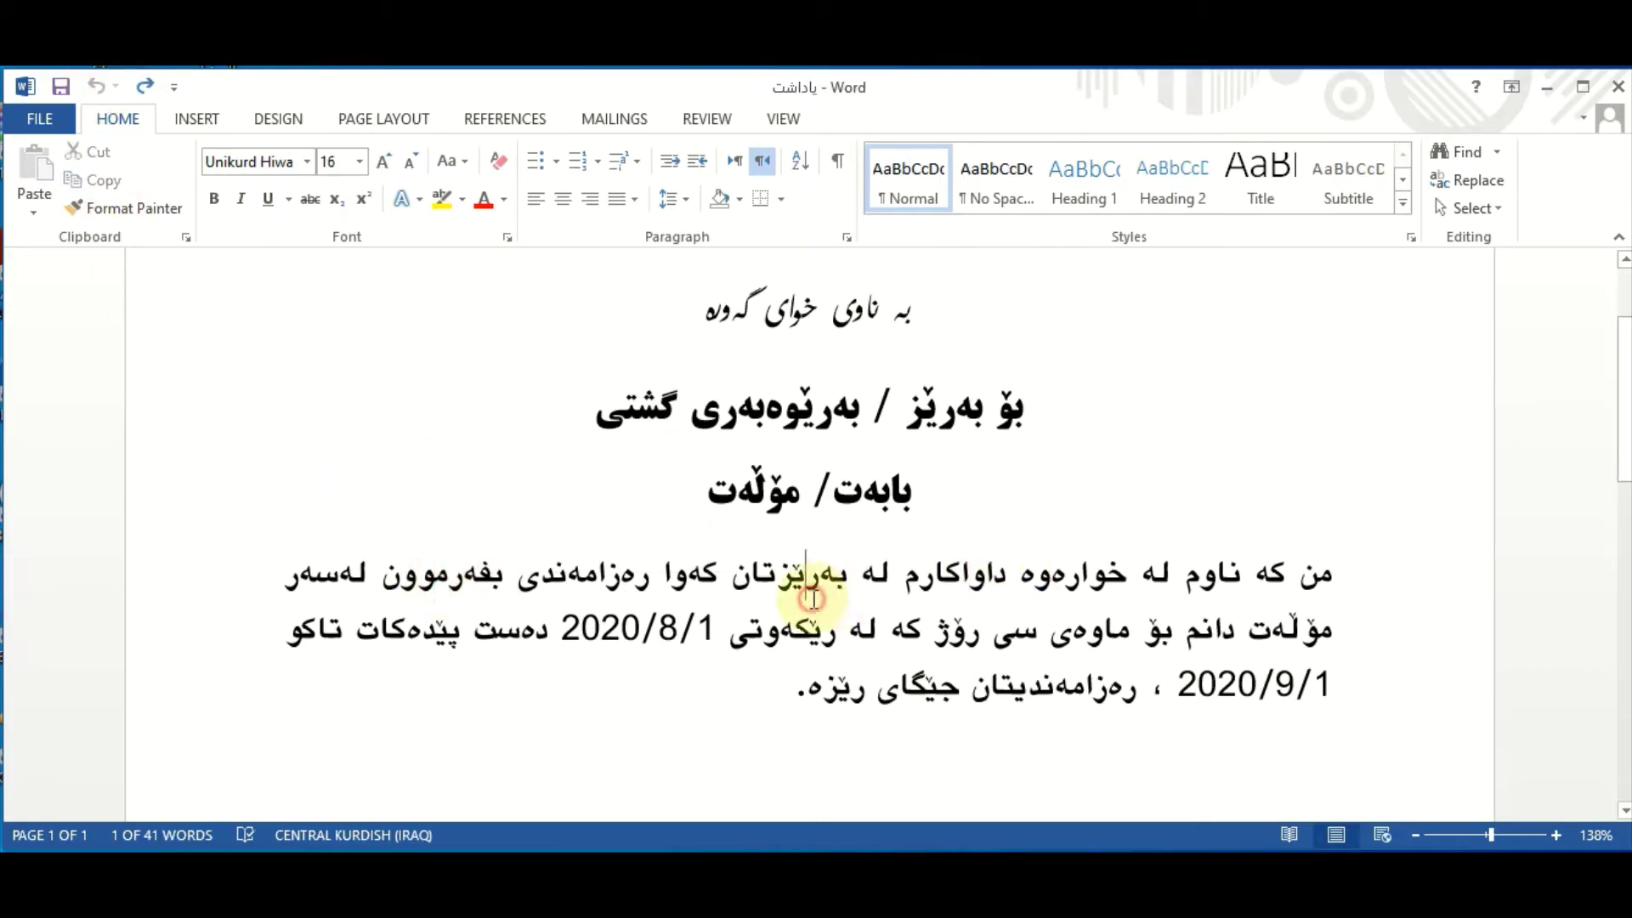
pyautogui.click(567, 578)
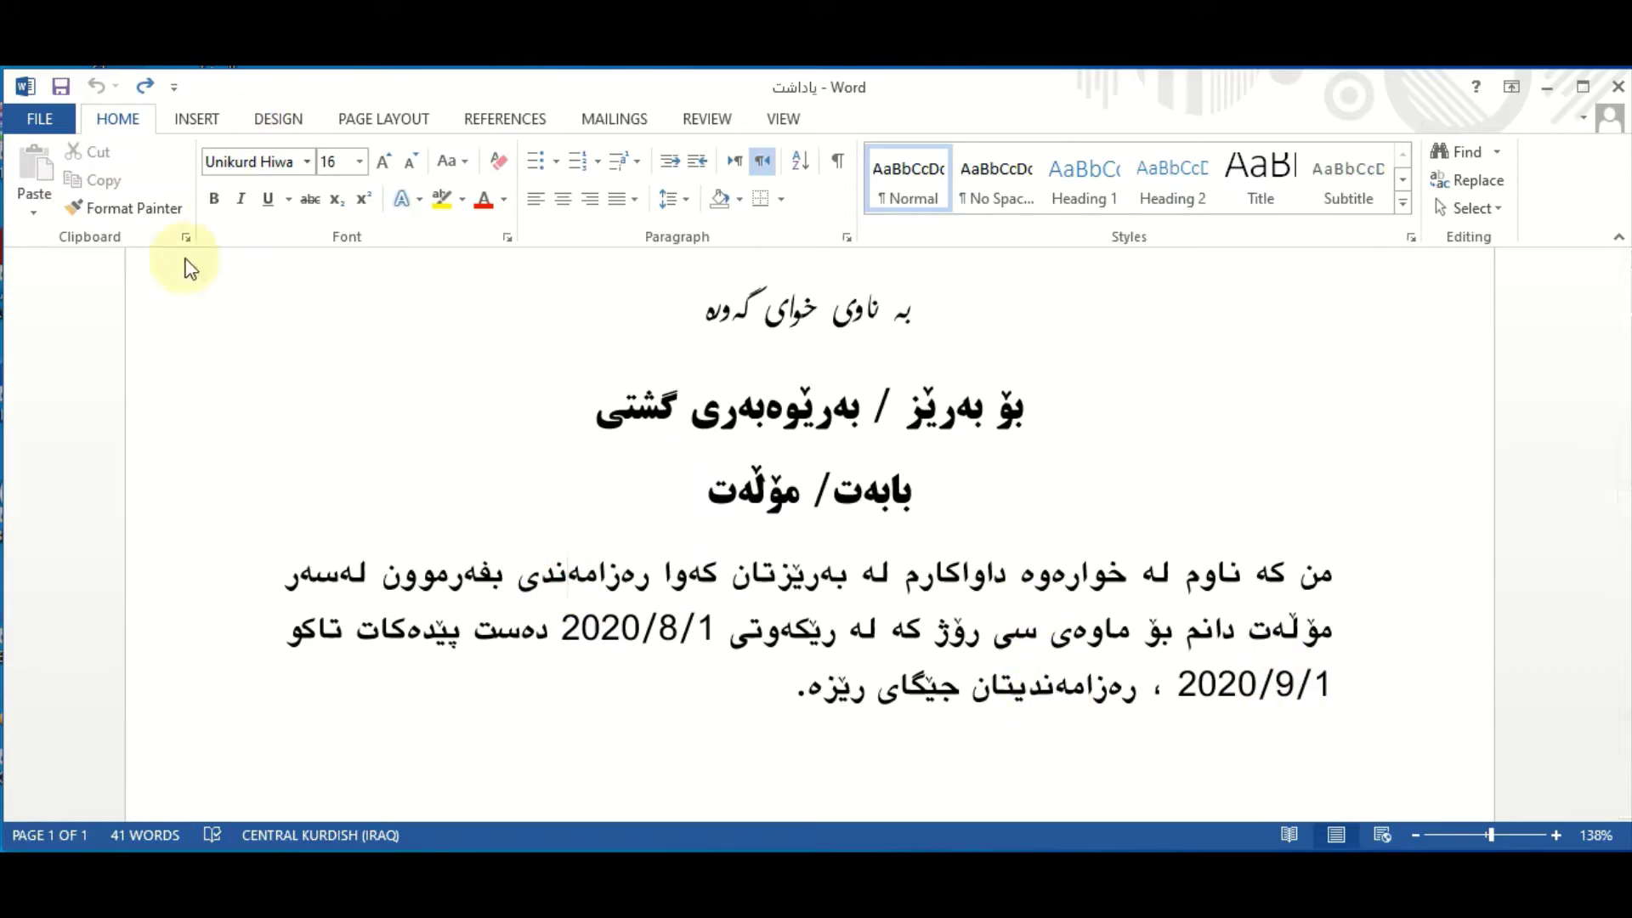
pyautogui.click(910, 684)
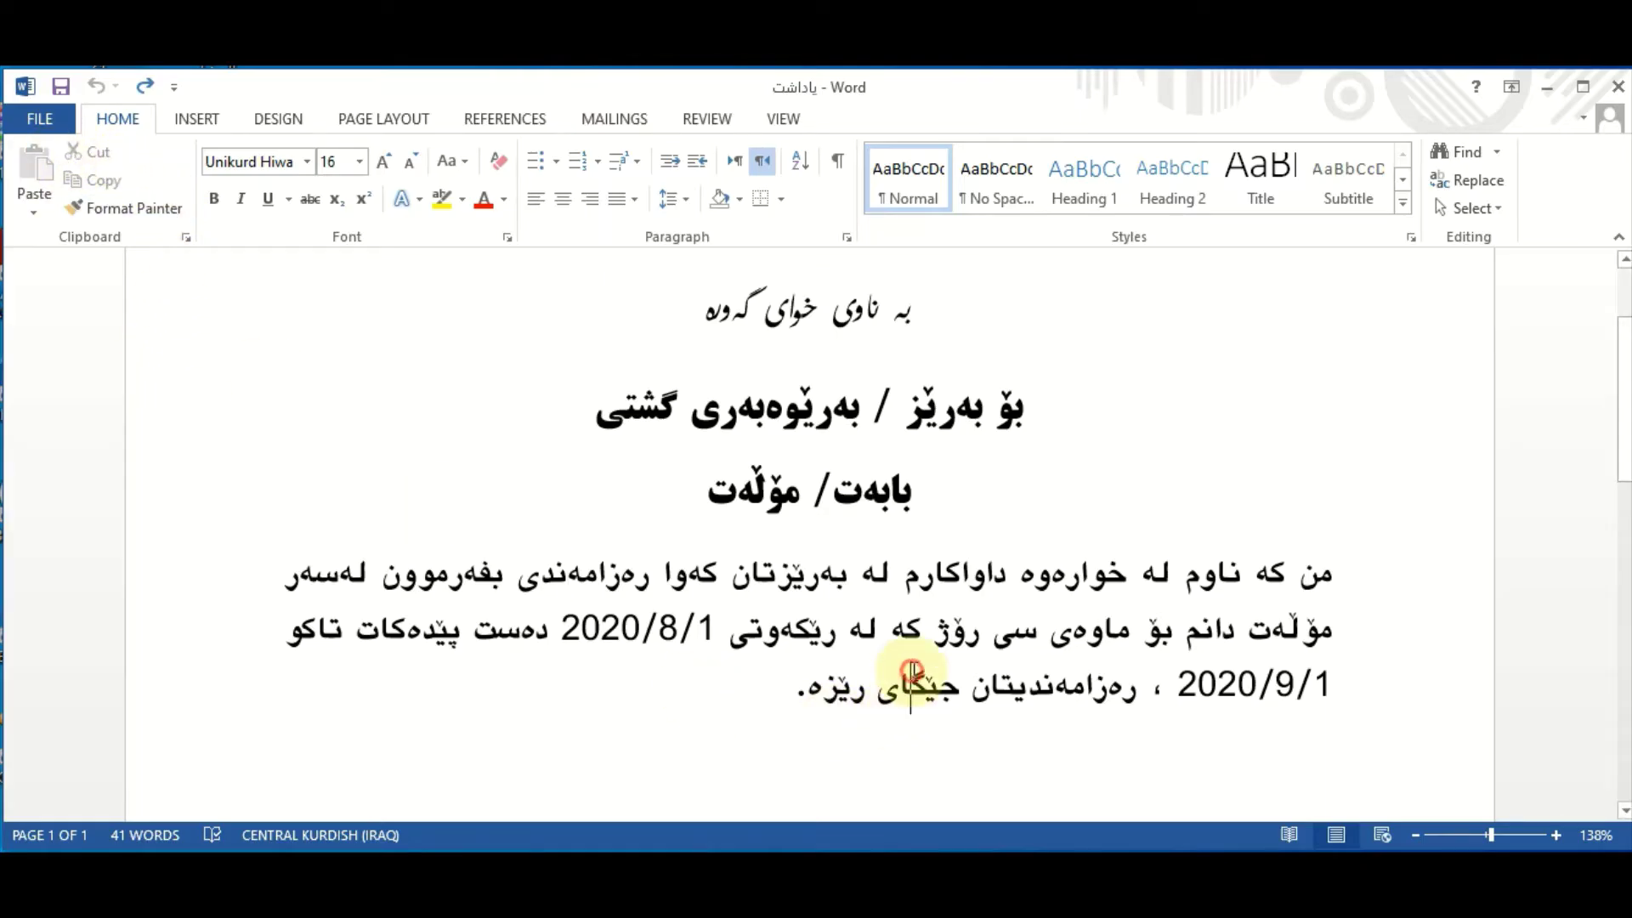
pyautogui.scroll(-1, 1003, 688)
pyautogui.scroll(-3, 1003, 689)
pyautogui.scroll(4, 1003, 688)
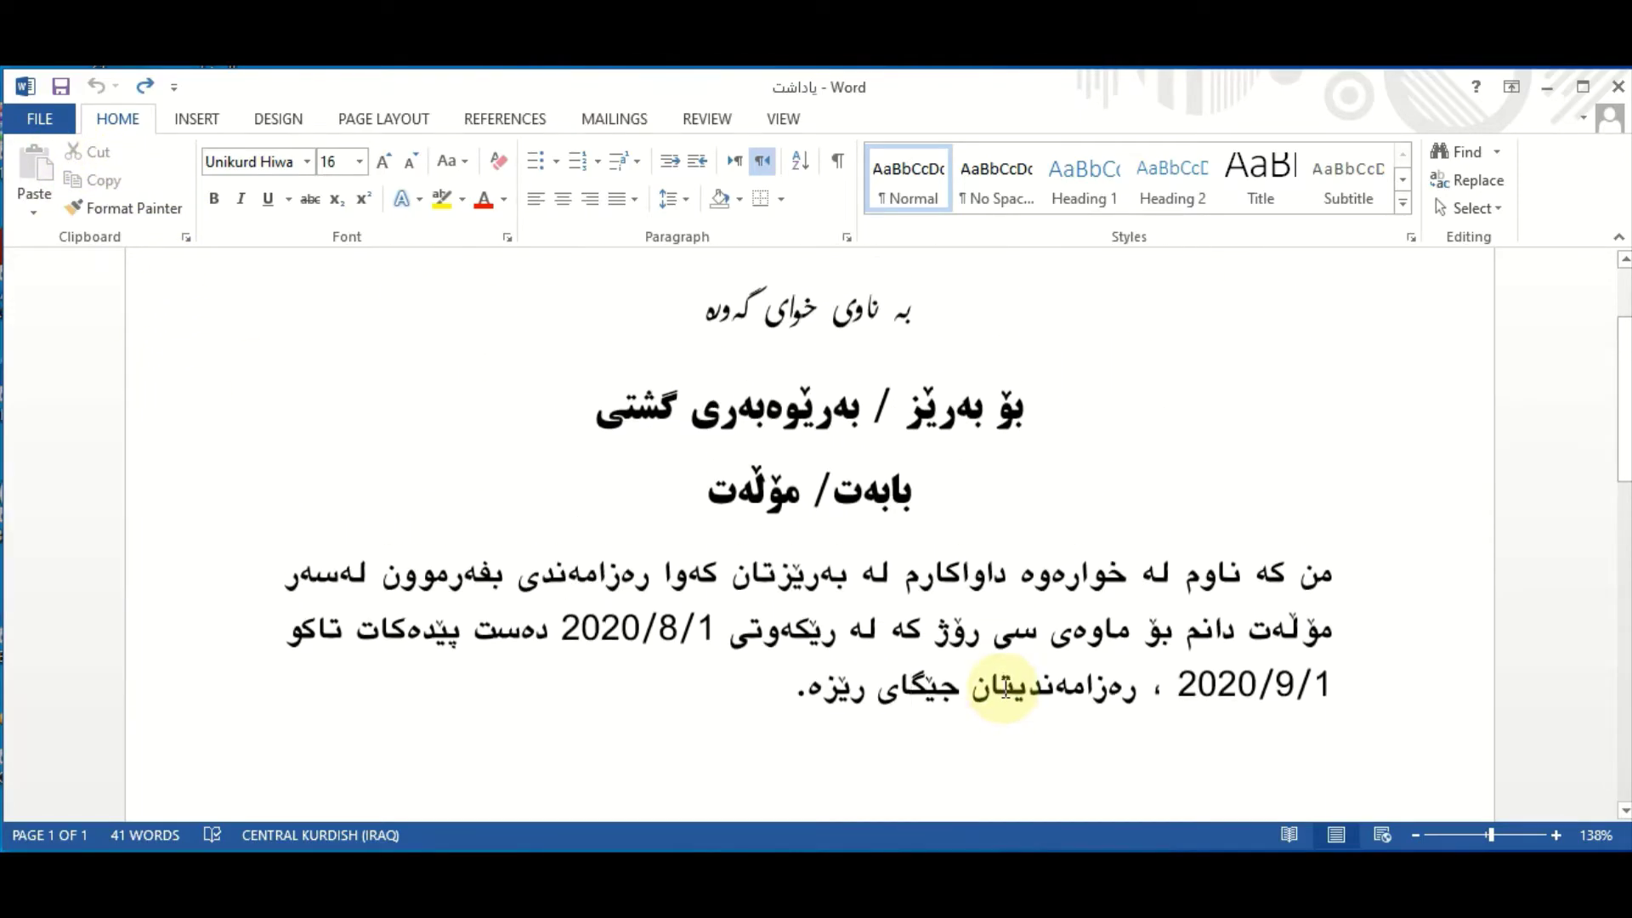
pyautogui.click(918, 577)
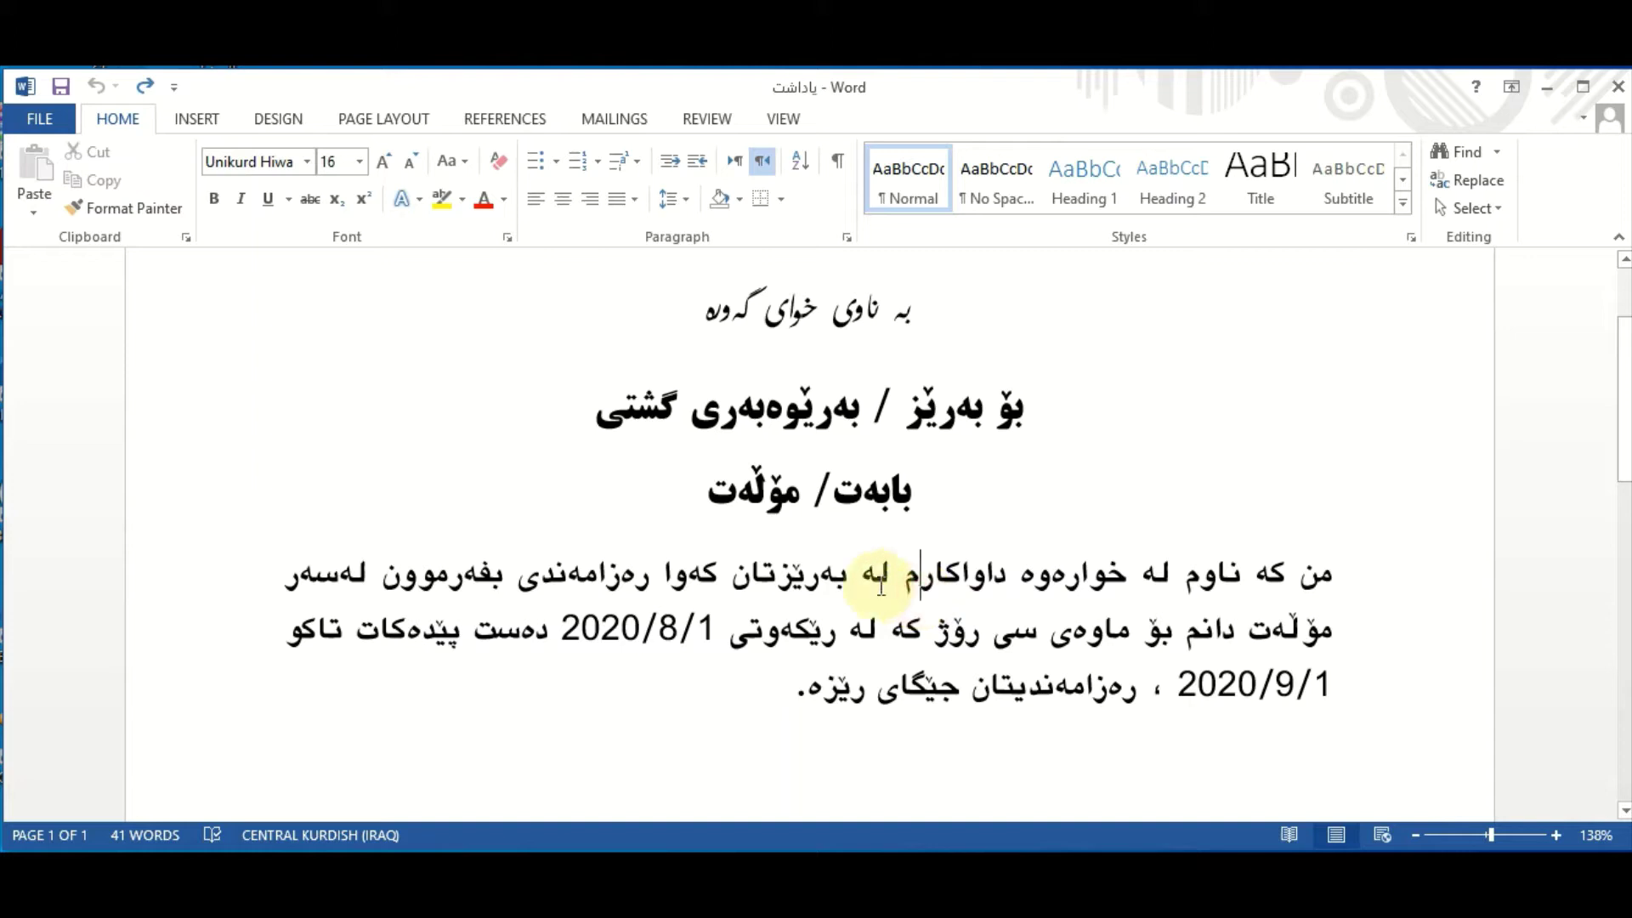
pyautogui.click(837, 575)
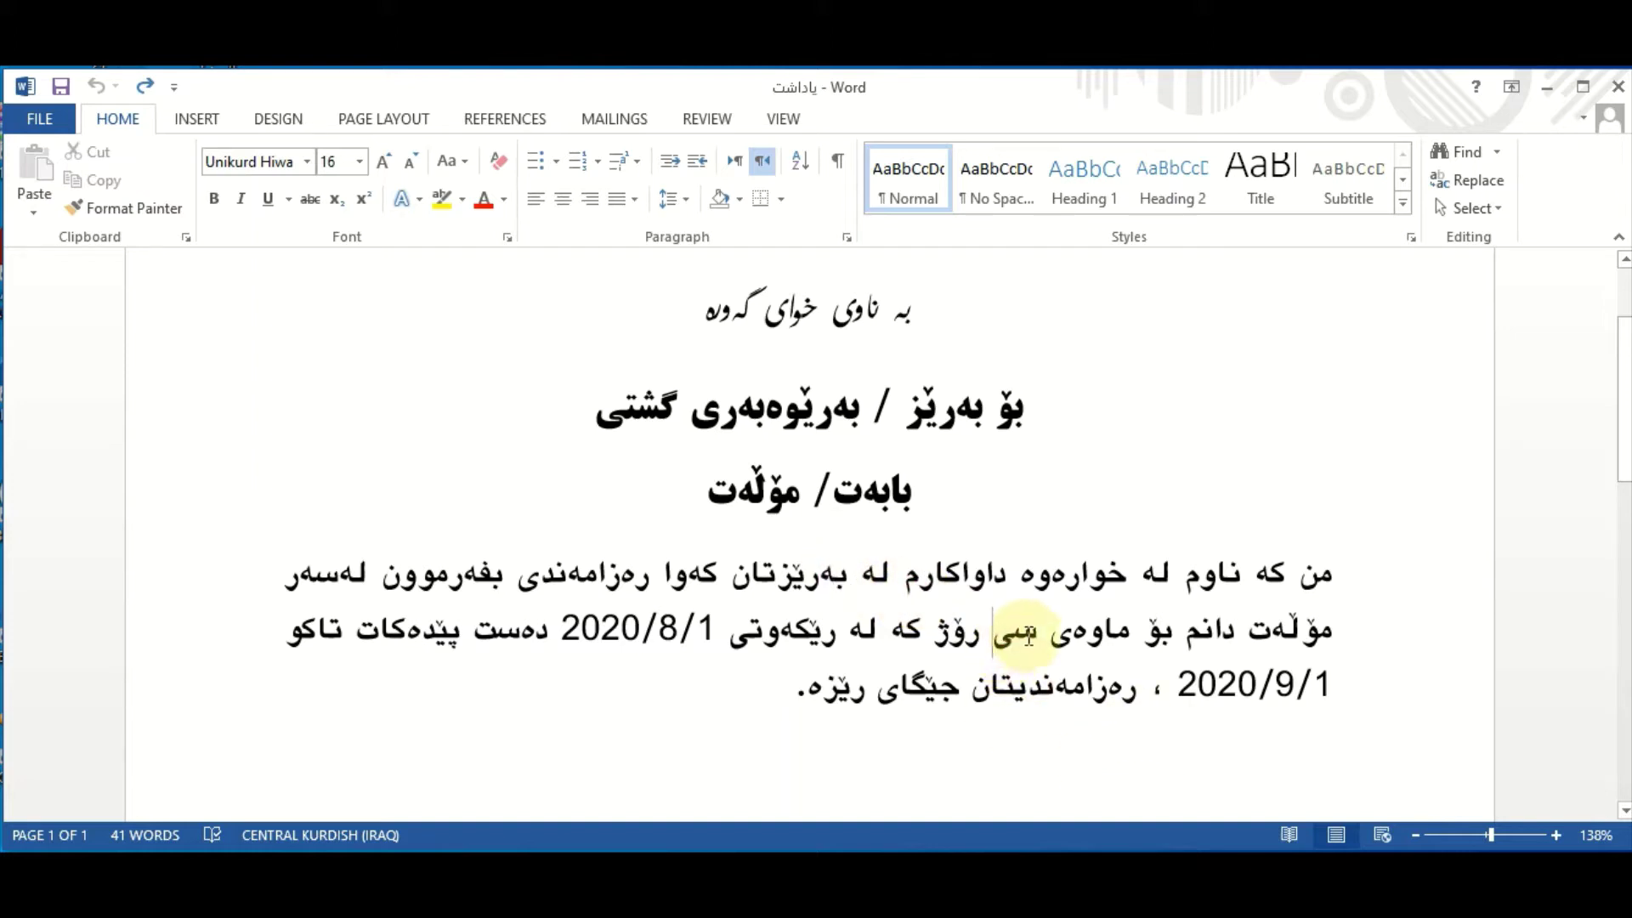
pyautogui.moveTo(1031, 635); pyautogui.dragTo(1015, 636)
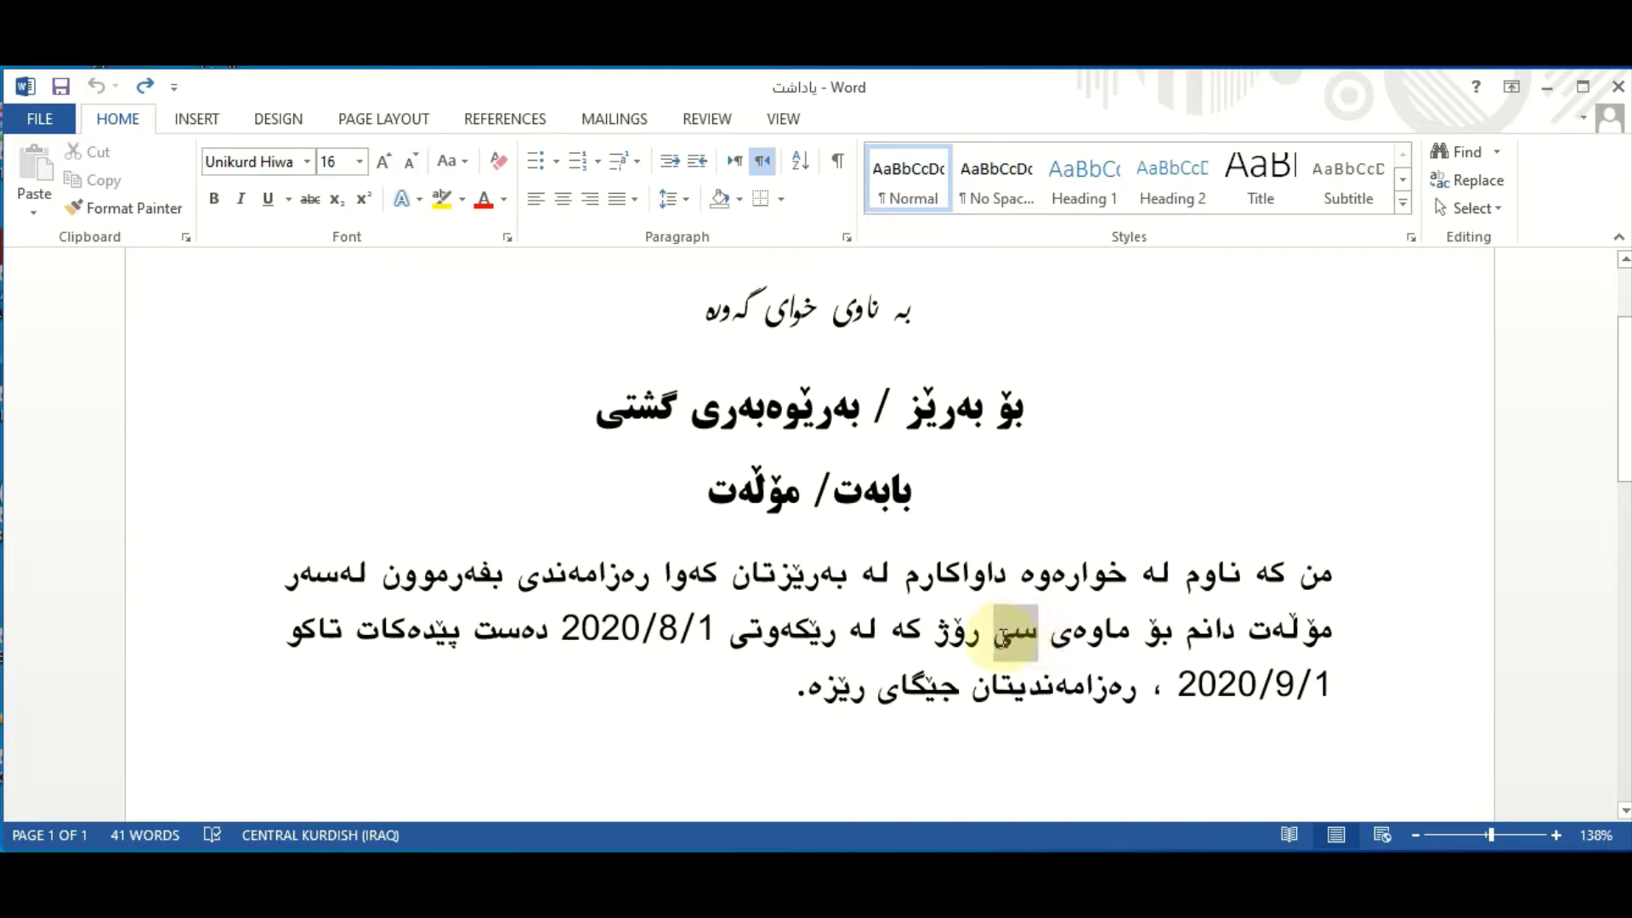
pyautogui.click(1029, 587)
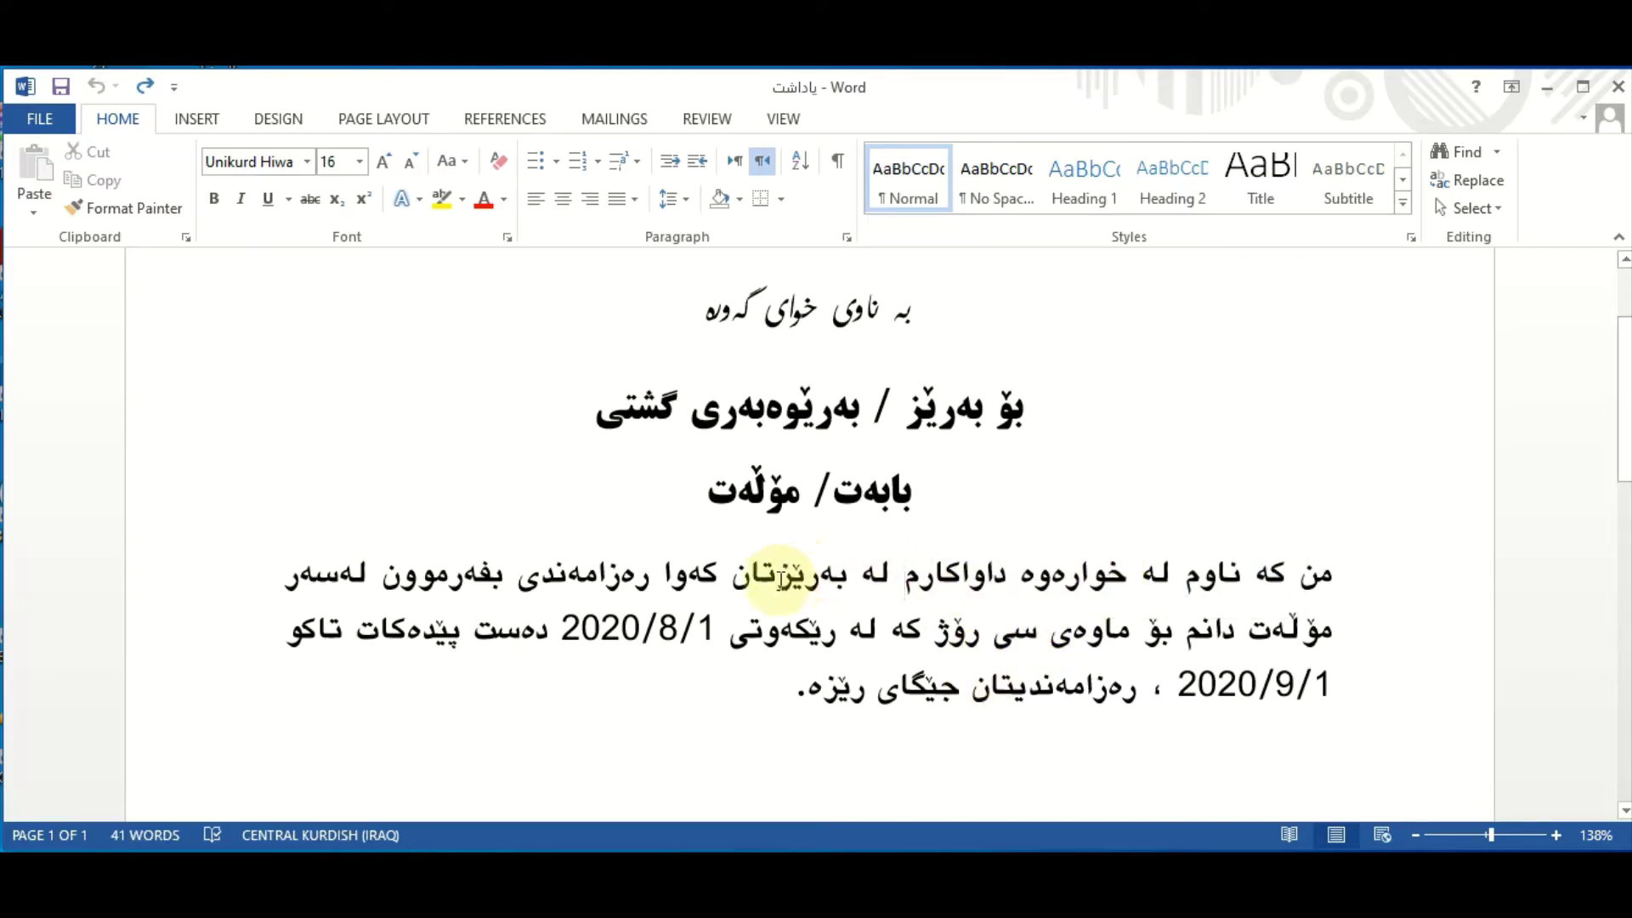
pyautogui.moveTo(736, 581); pyautogui.dragTo(853, 589)
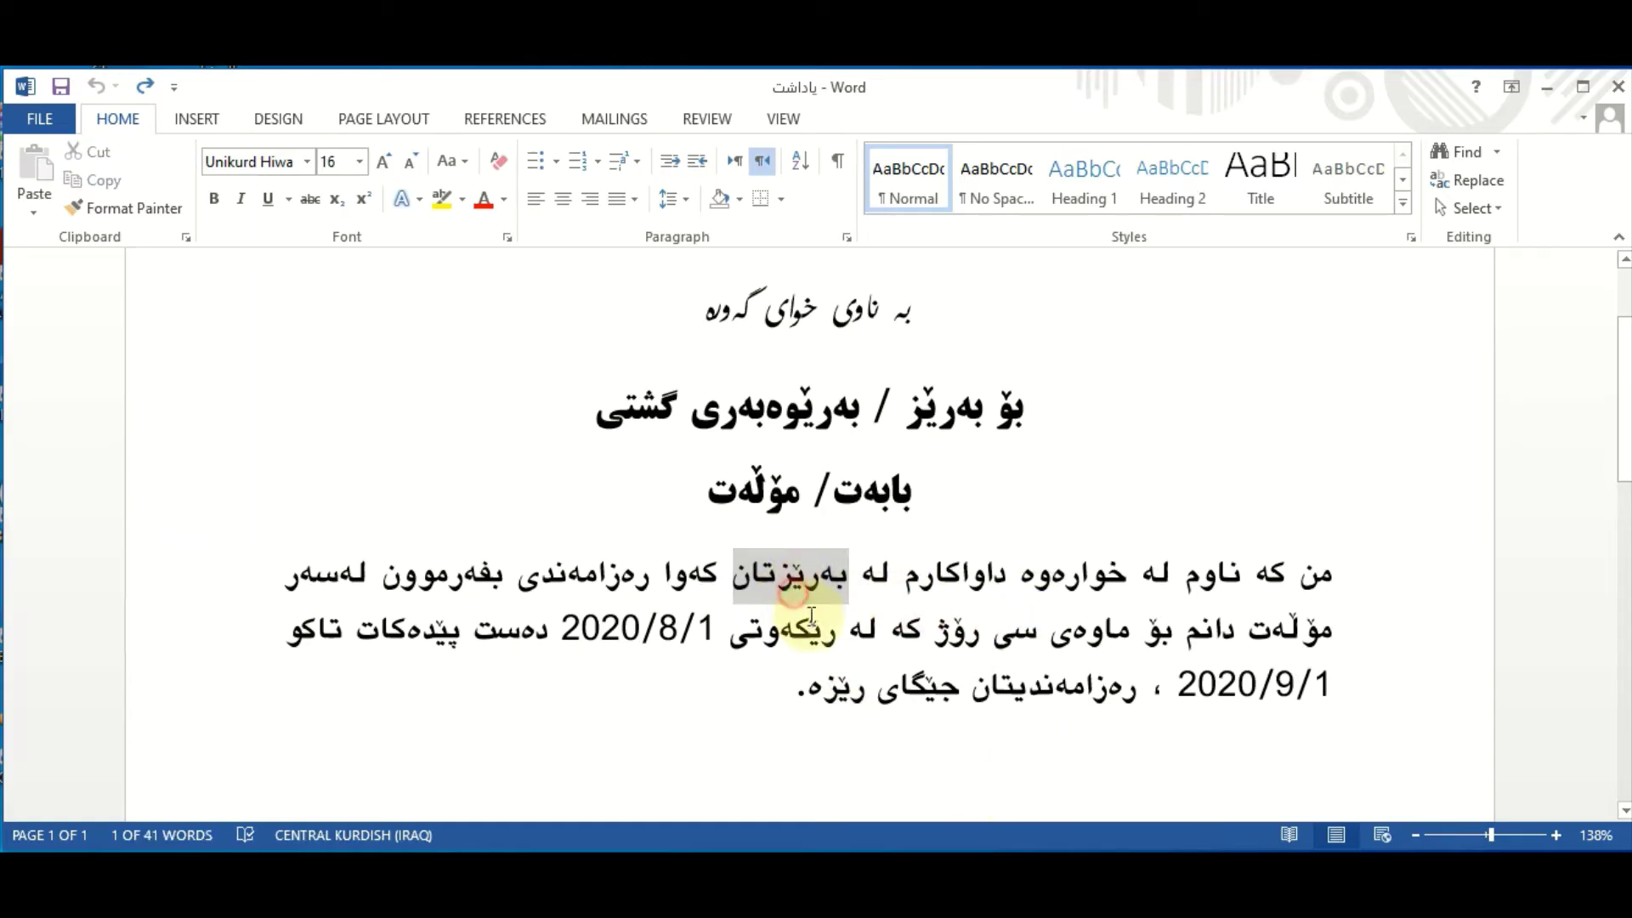
pyautogui.moveTo(1395, 572)
pyautogui.mouseDown()
pyautogui.moveTo(840, 704)
pyautogui.moveTo(782, 702)
pyautogui.mouseUp()
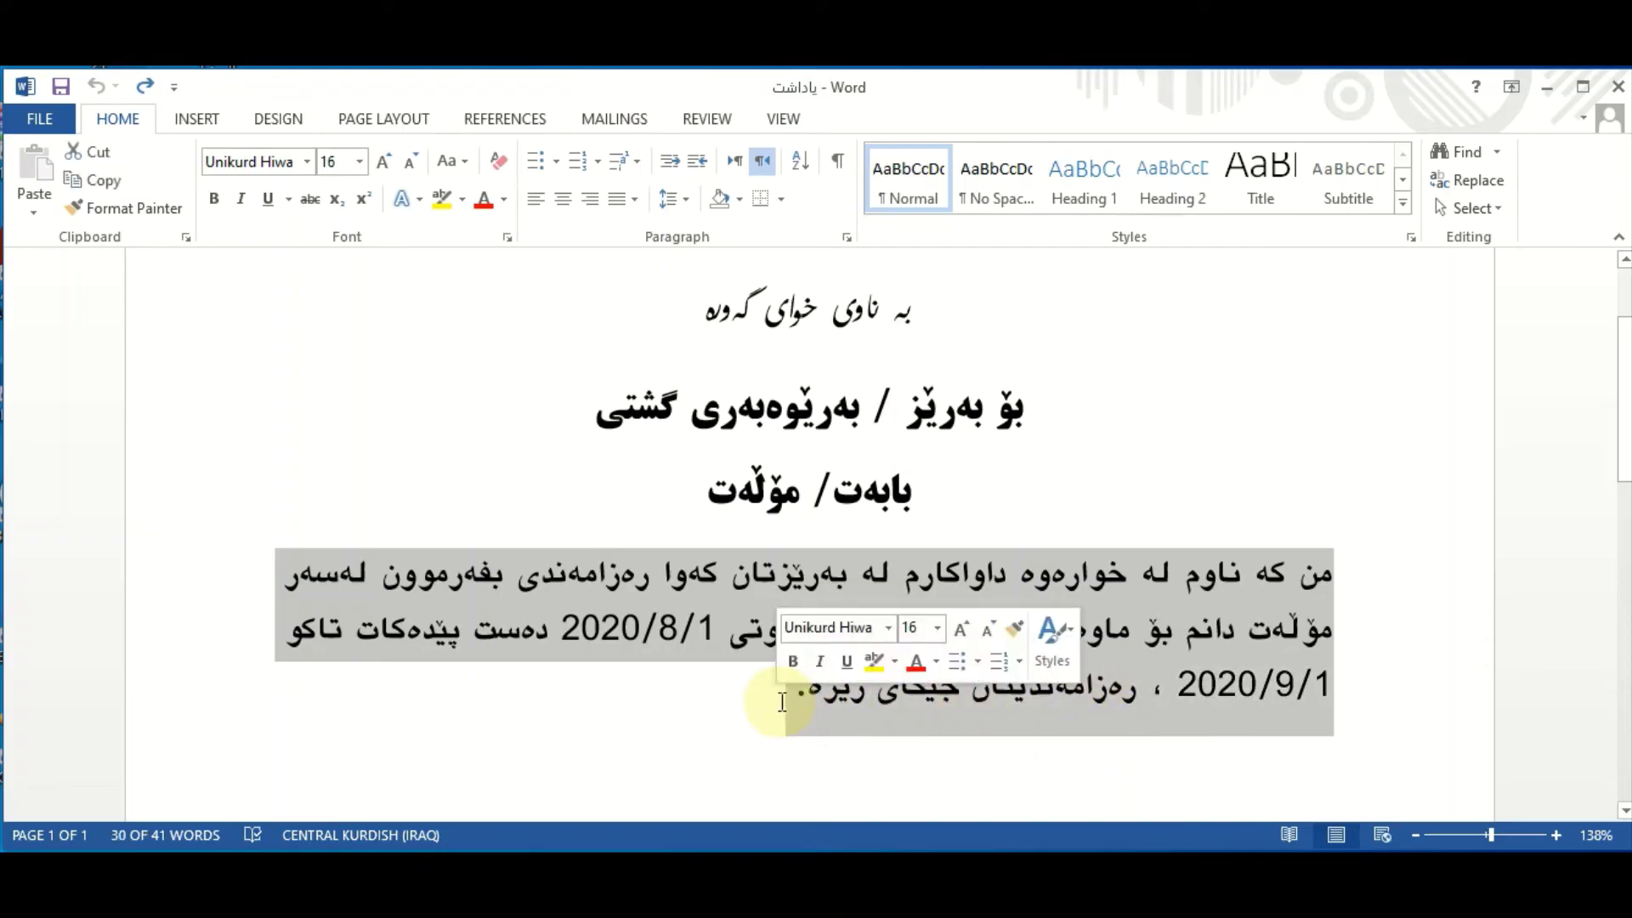
pyautogui.click(803, 582)
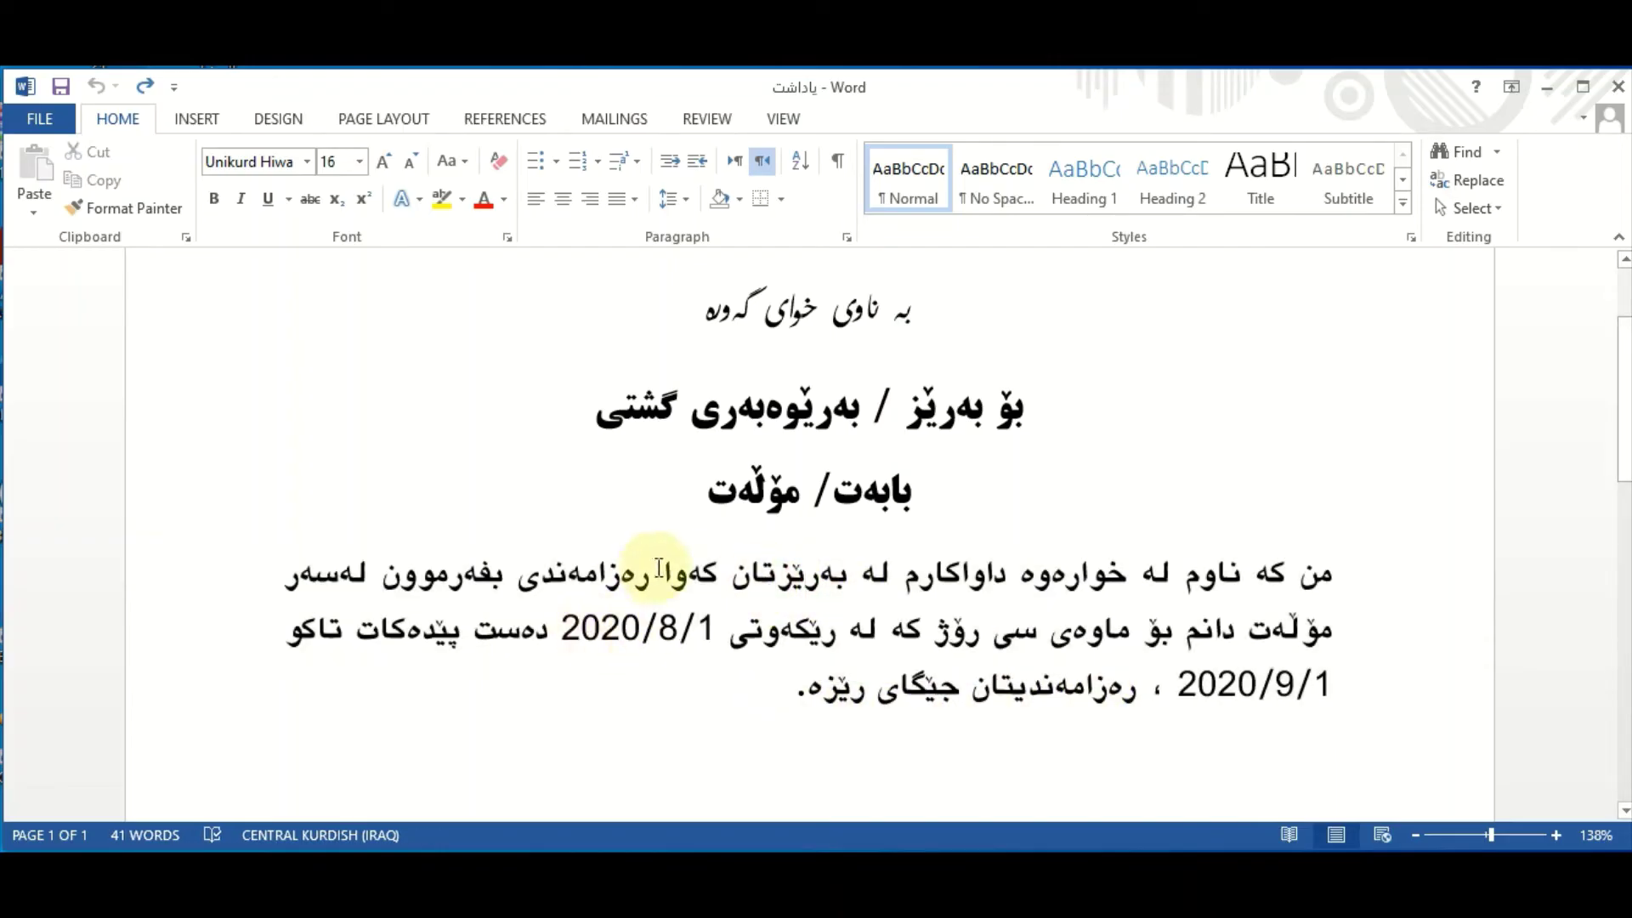
pyautogui.moveTo(717, 585); pyautogui.dragTo(672, 585)
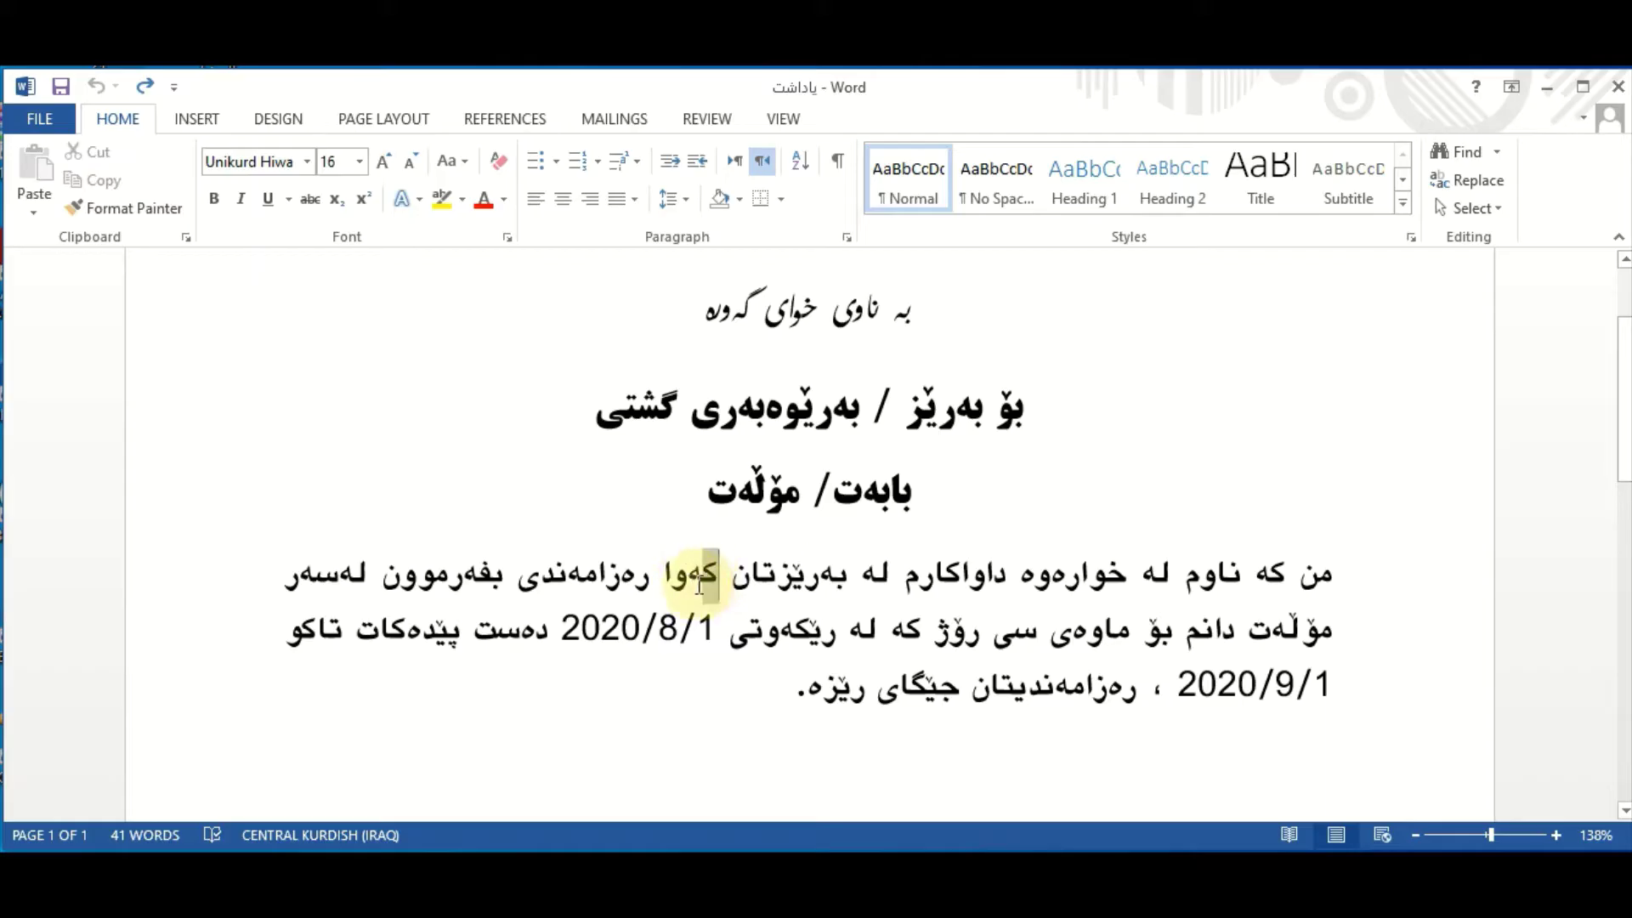
pyautogui.moveTo(1020, 406); pyautogui.dragTo(628, 488)
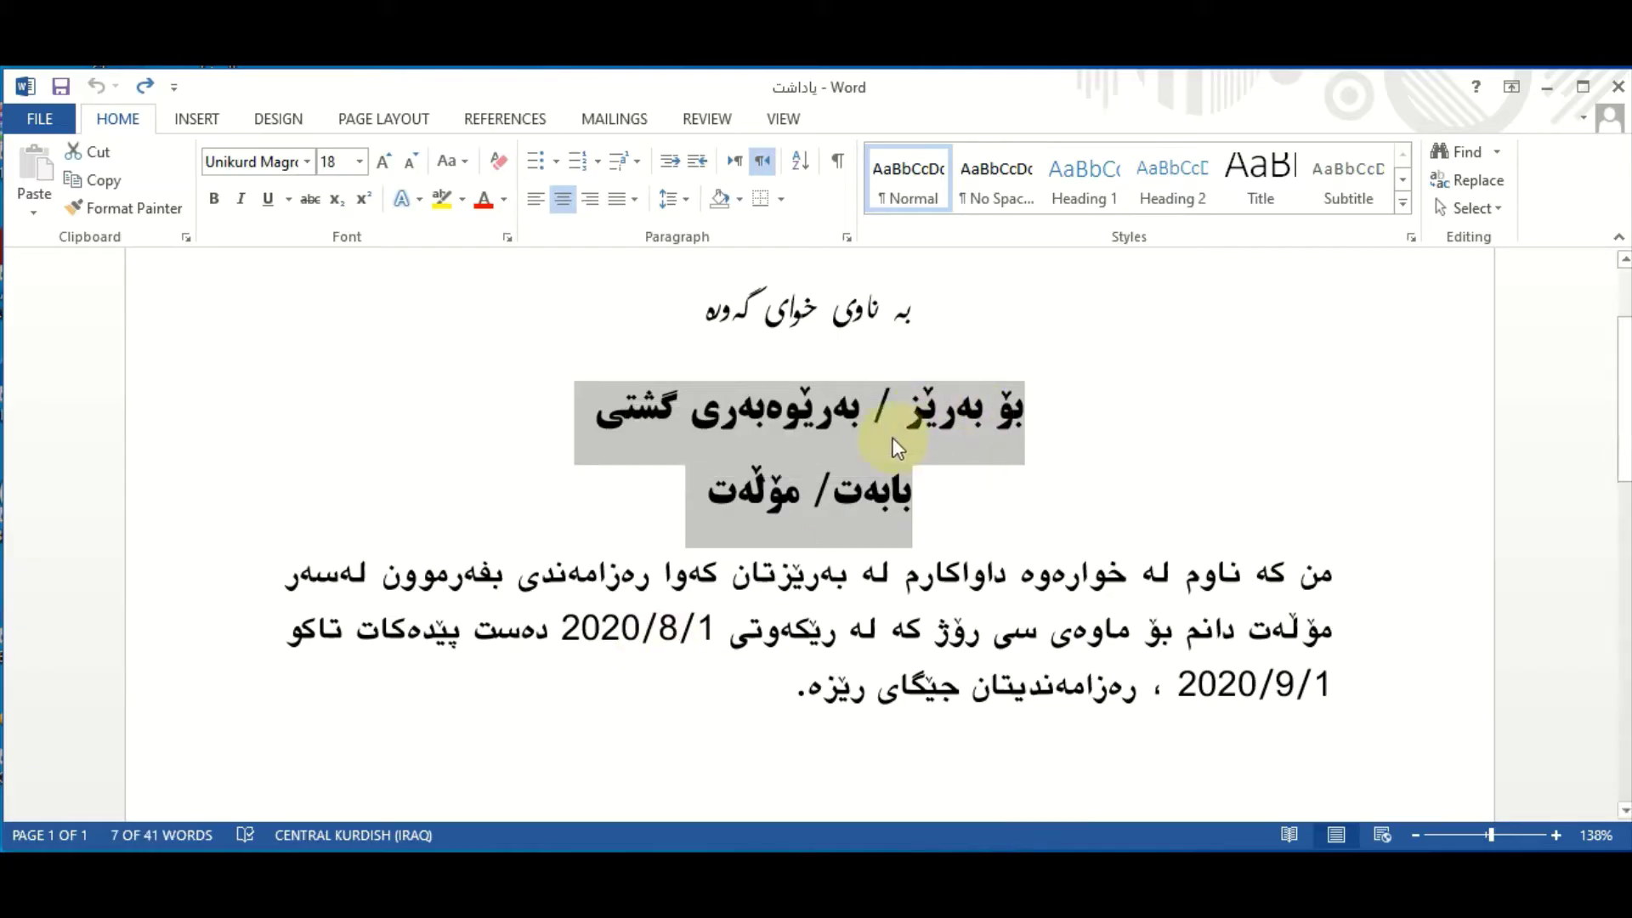
# Copy the two selected bold heading lines
pyautogui.click(97, 179)
pyautogui.rightClick(775, 420)
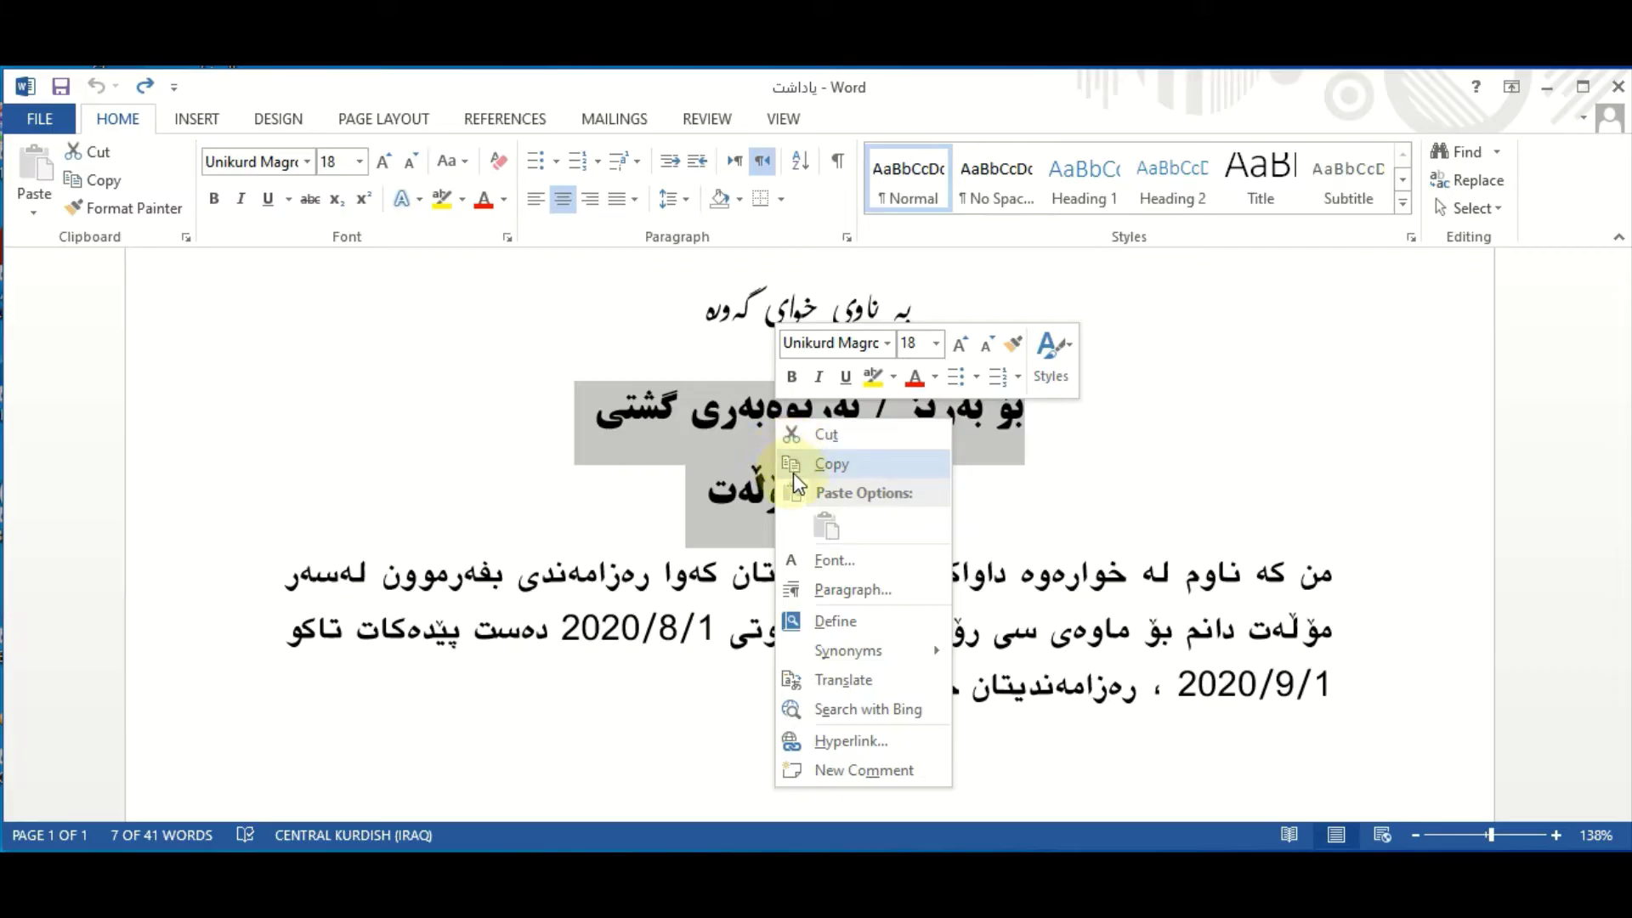
pyautogui.click(814, 464)
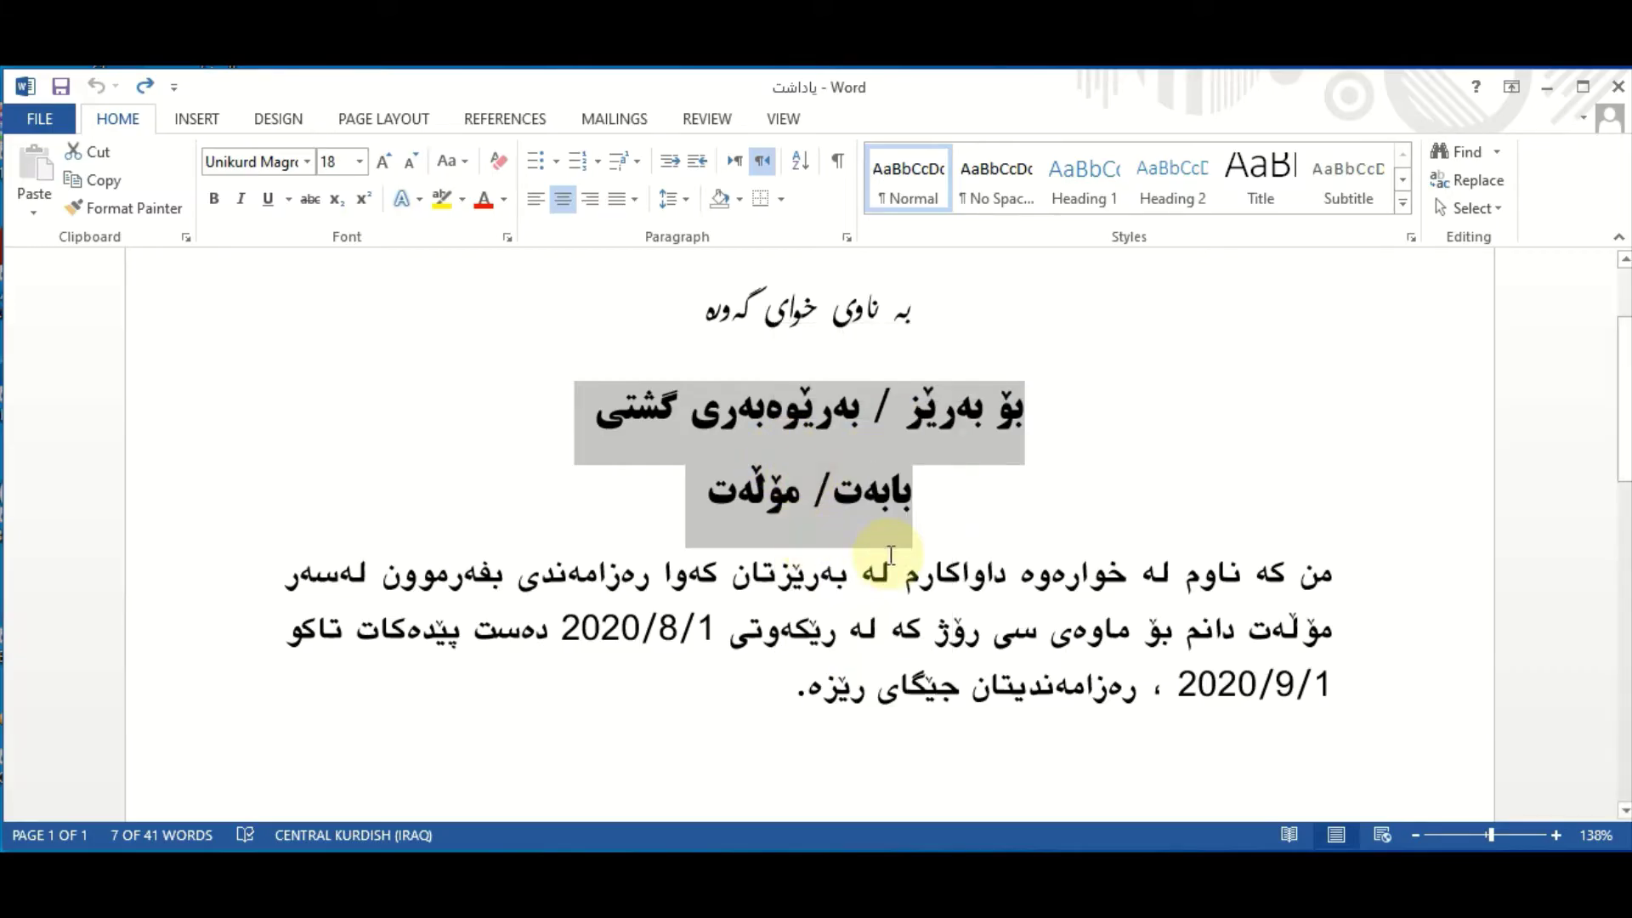
# Paste the copied headings onto a new line below the body paragraph
pyautogui.scroll(-5, 1395, 568)
pyautogui.scroll(-3, 1369, 521)
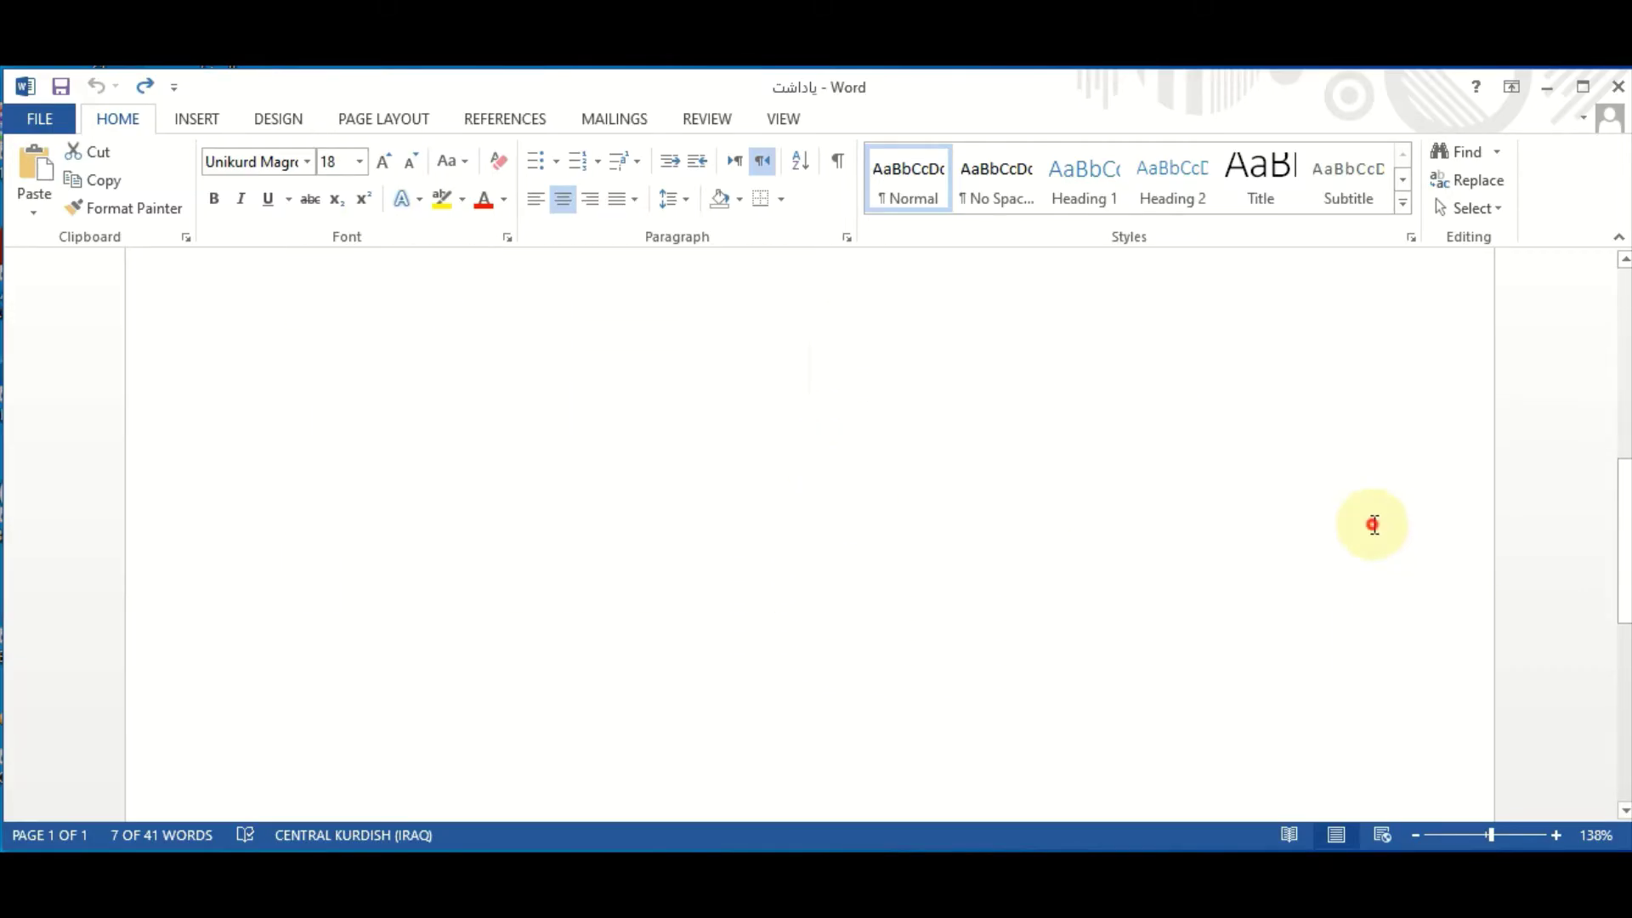
pyautogui.click(1370, 521)
pyautogui.scroll(5, 1065, 599)
pyautogui.doubleClick(661, 677)
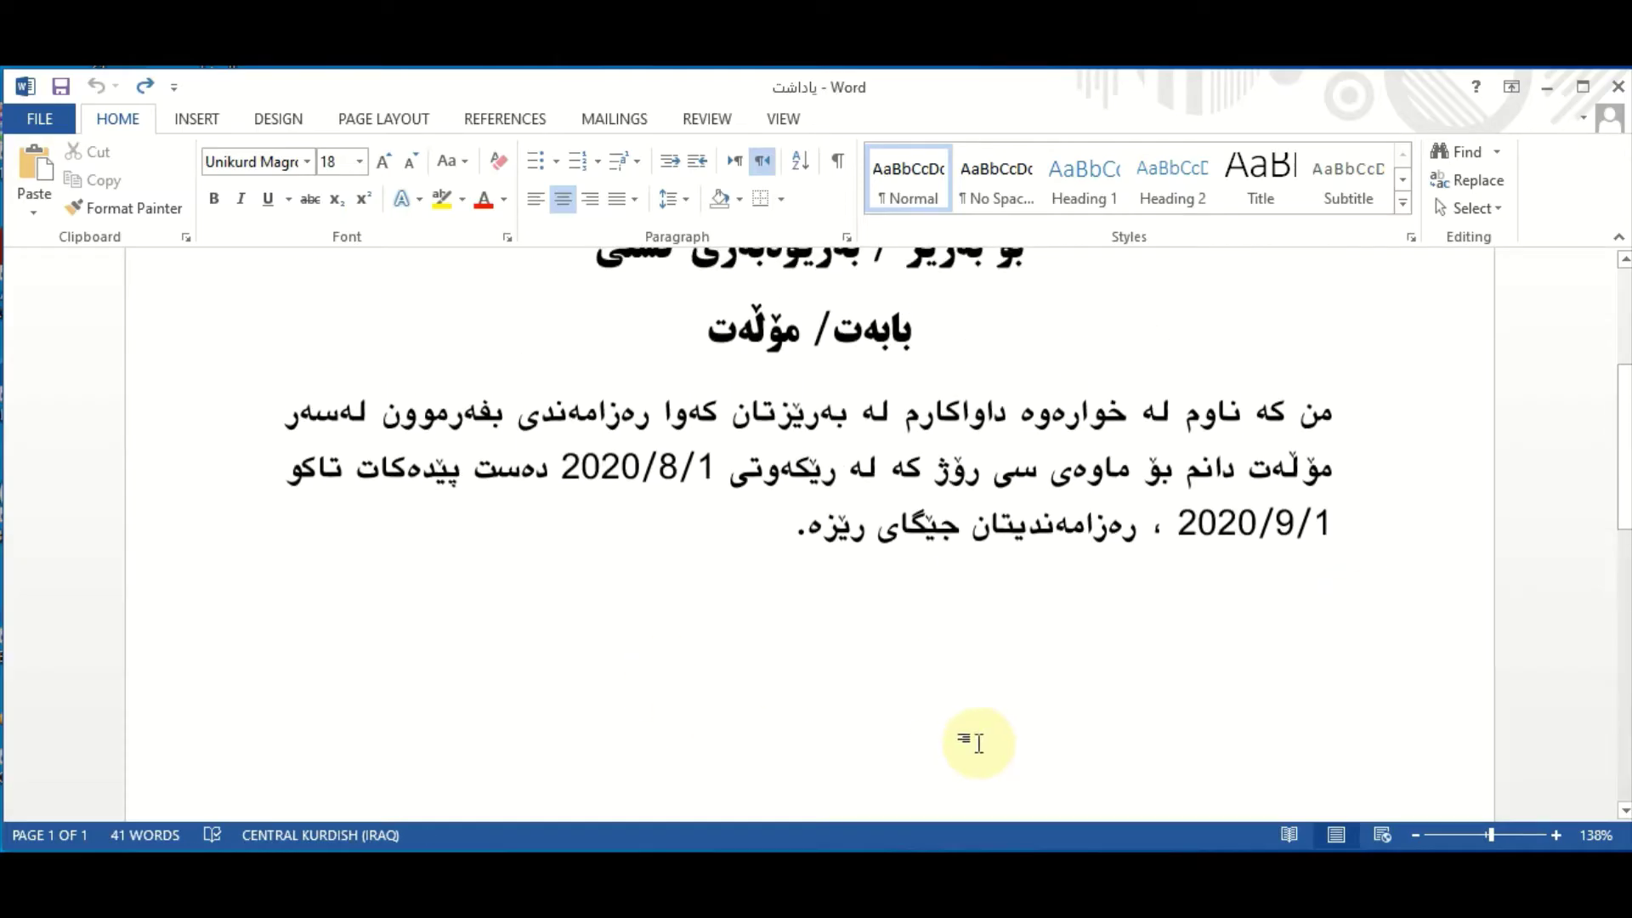
pyautogui.press('Return')
pyautogui.hotkey('alt', 'shift')
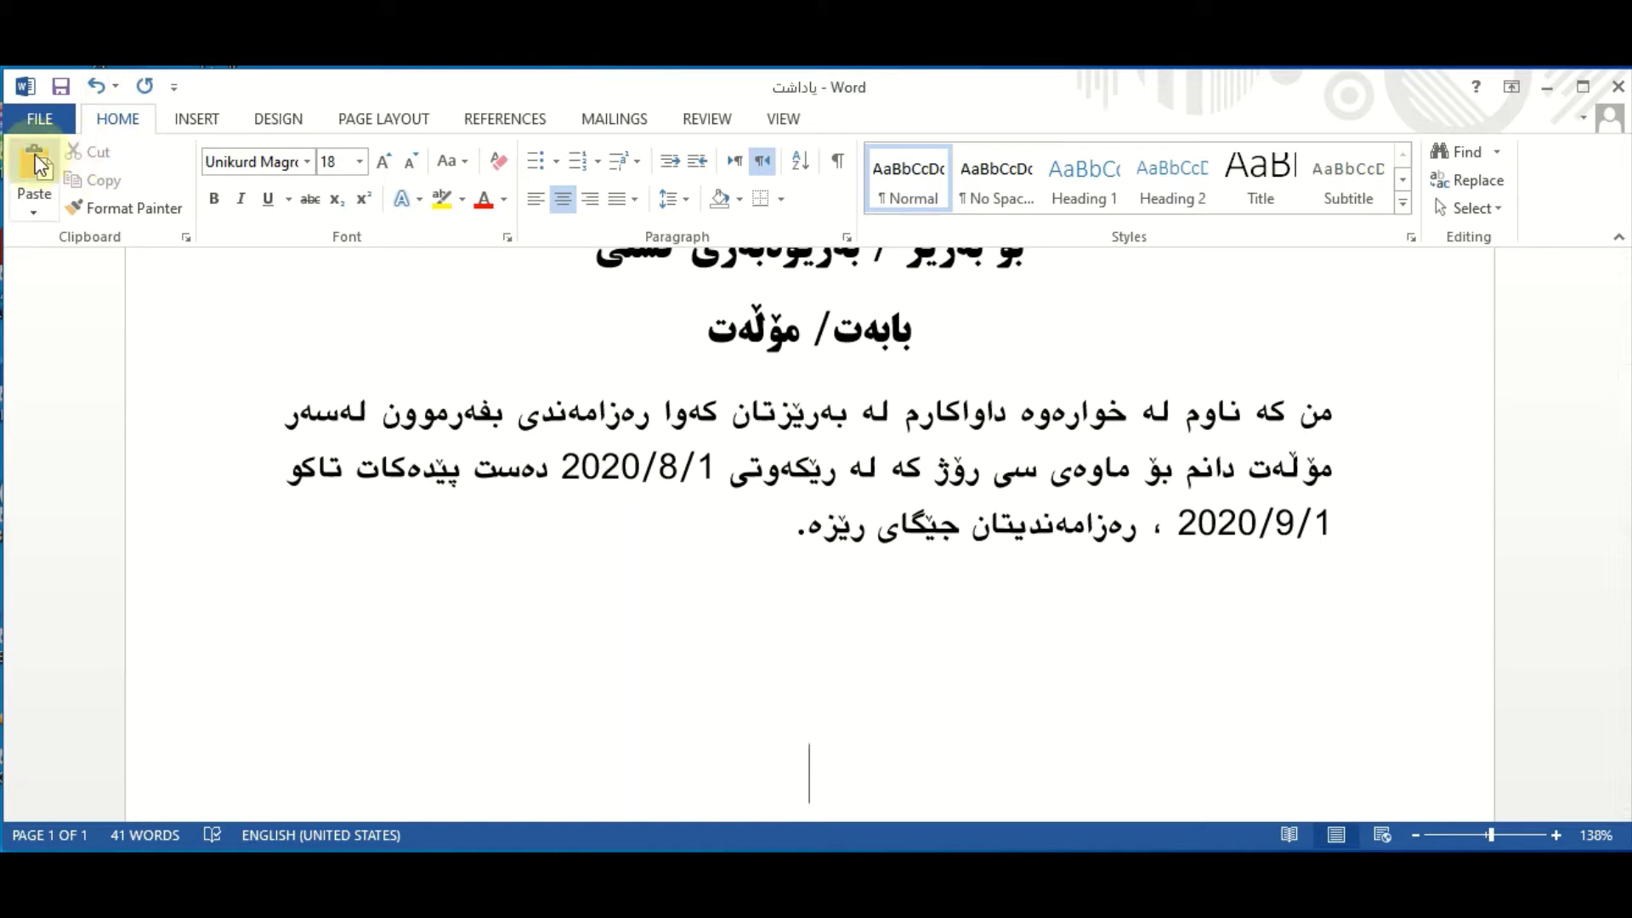
pyautogui.rightClick(811, 773)
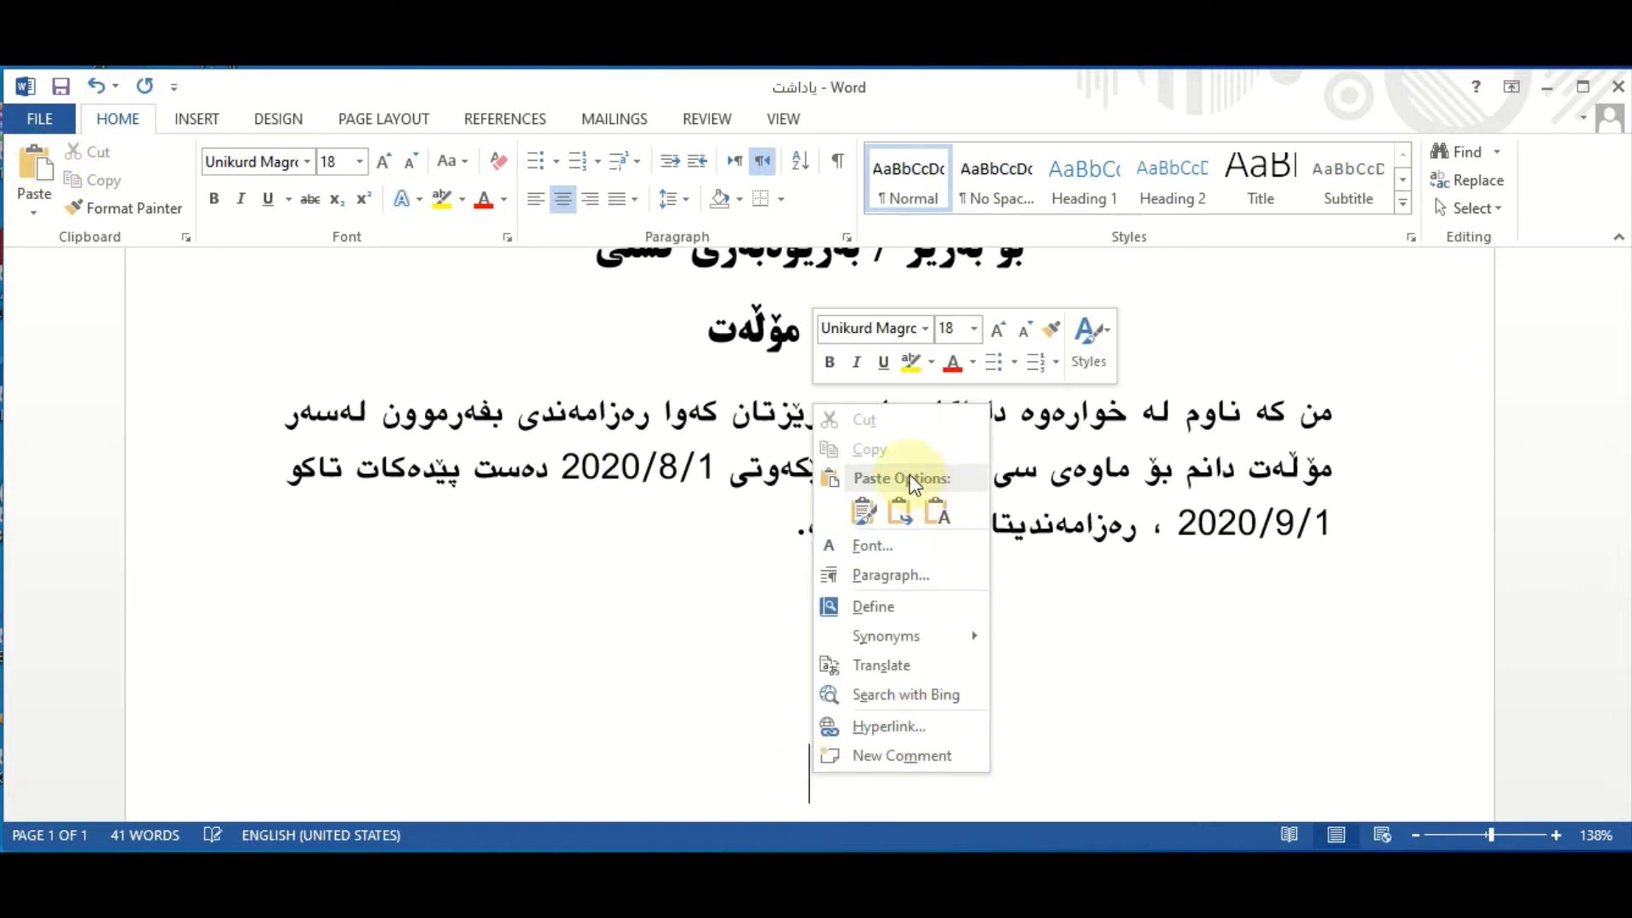
pyautogui.click(34, 175)
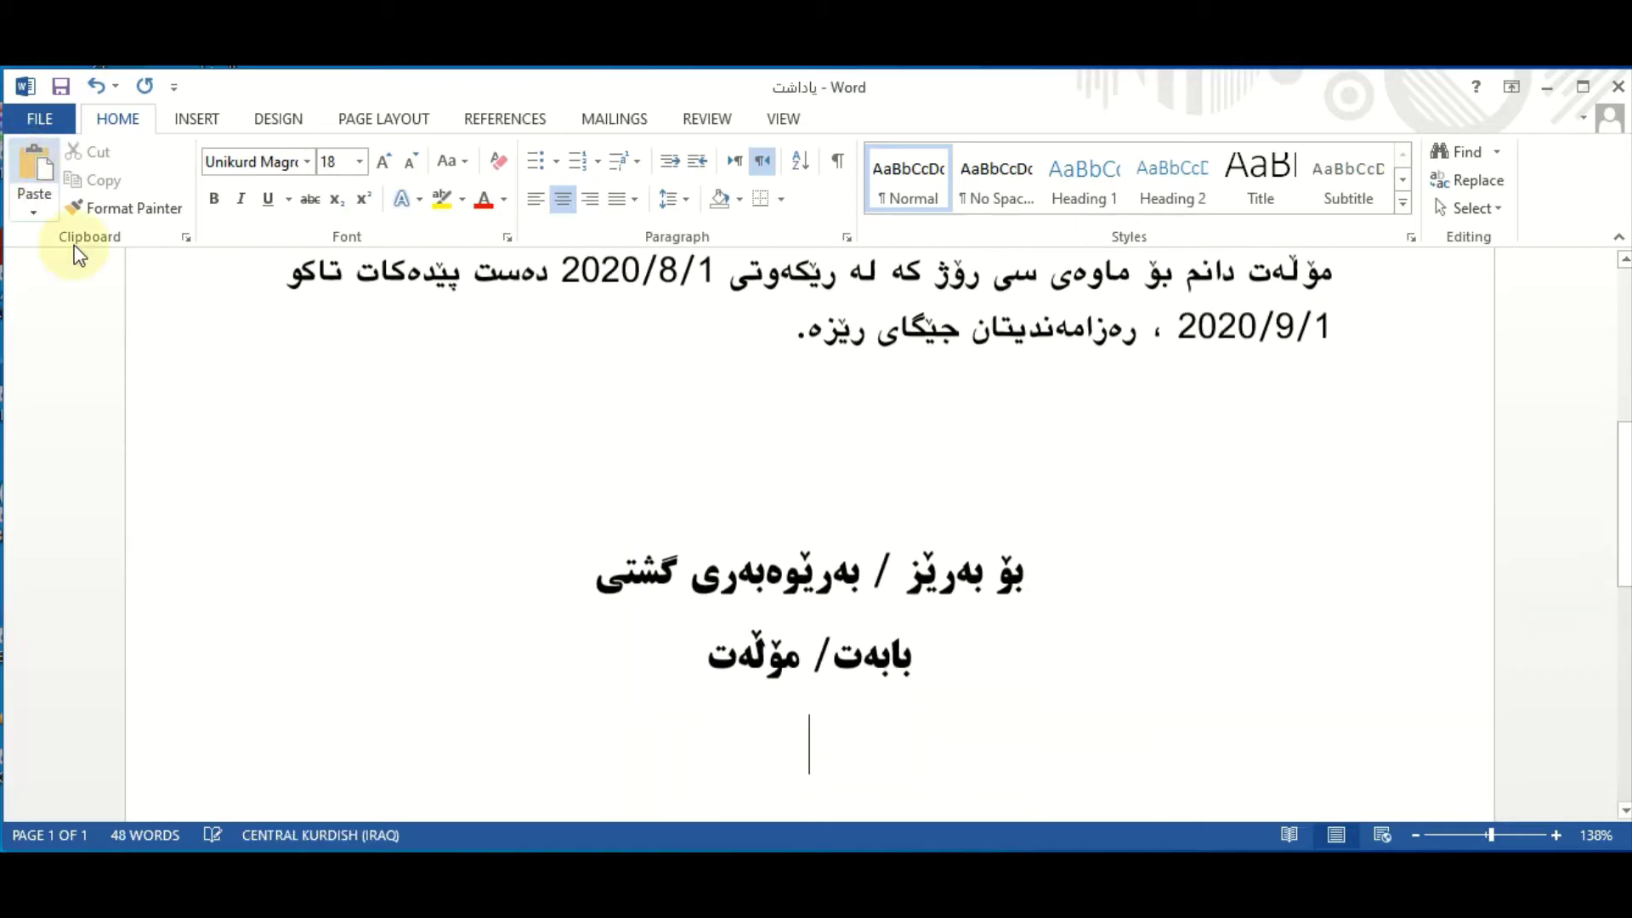
pyautogui.scroll(3, 760, 671)
# Copy the opening line به ناوی خوای گەورە and delete it from the top
pyautogui.scroll(3, 760, 671)
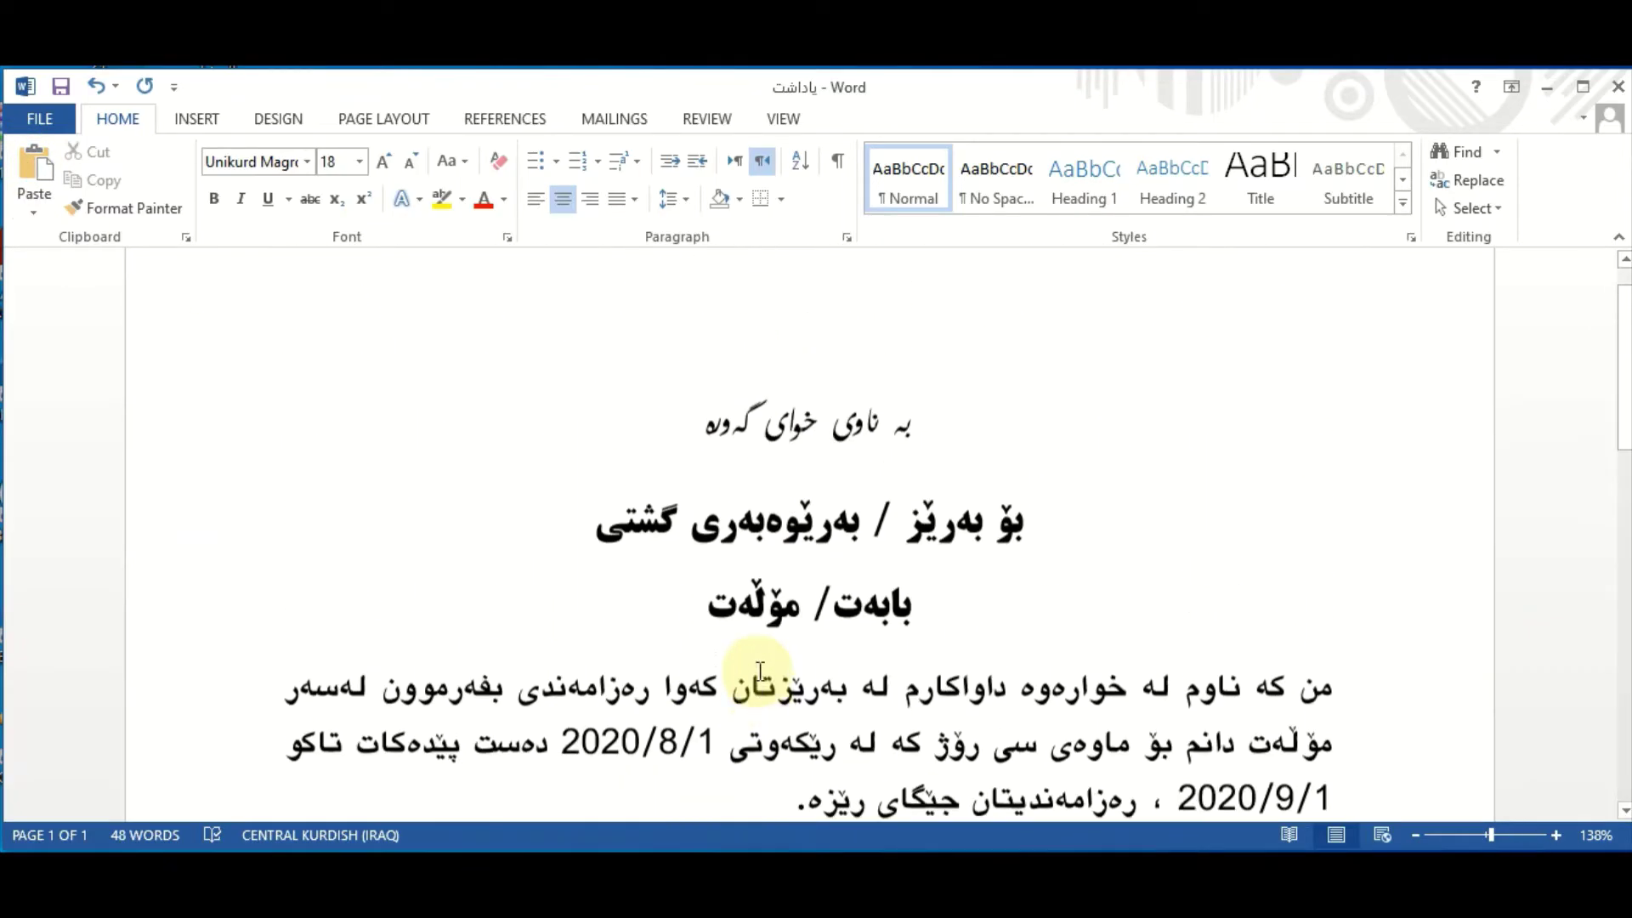
pyautogui.moveTo(930, 468); pyautogui.dragTo(671, 466)
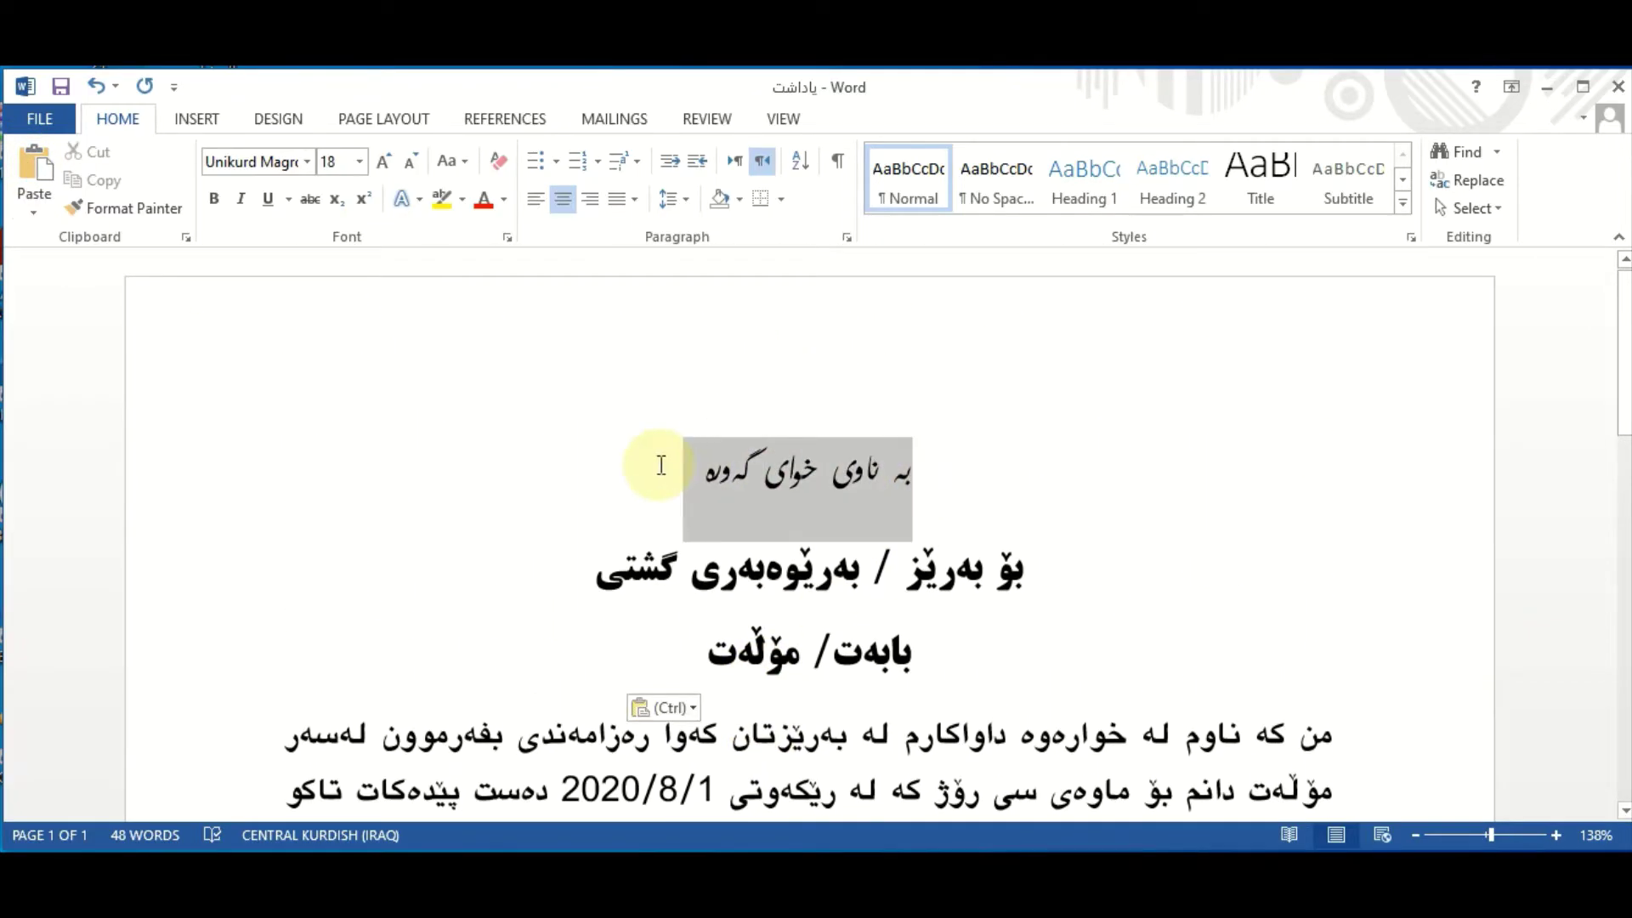
pyautogui.rightClick(812, 481)
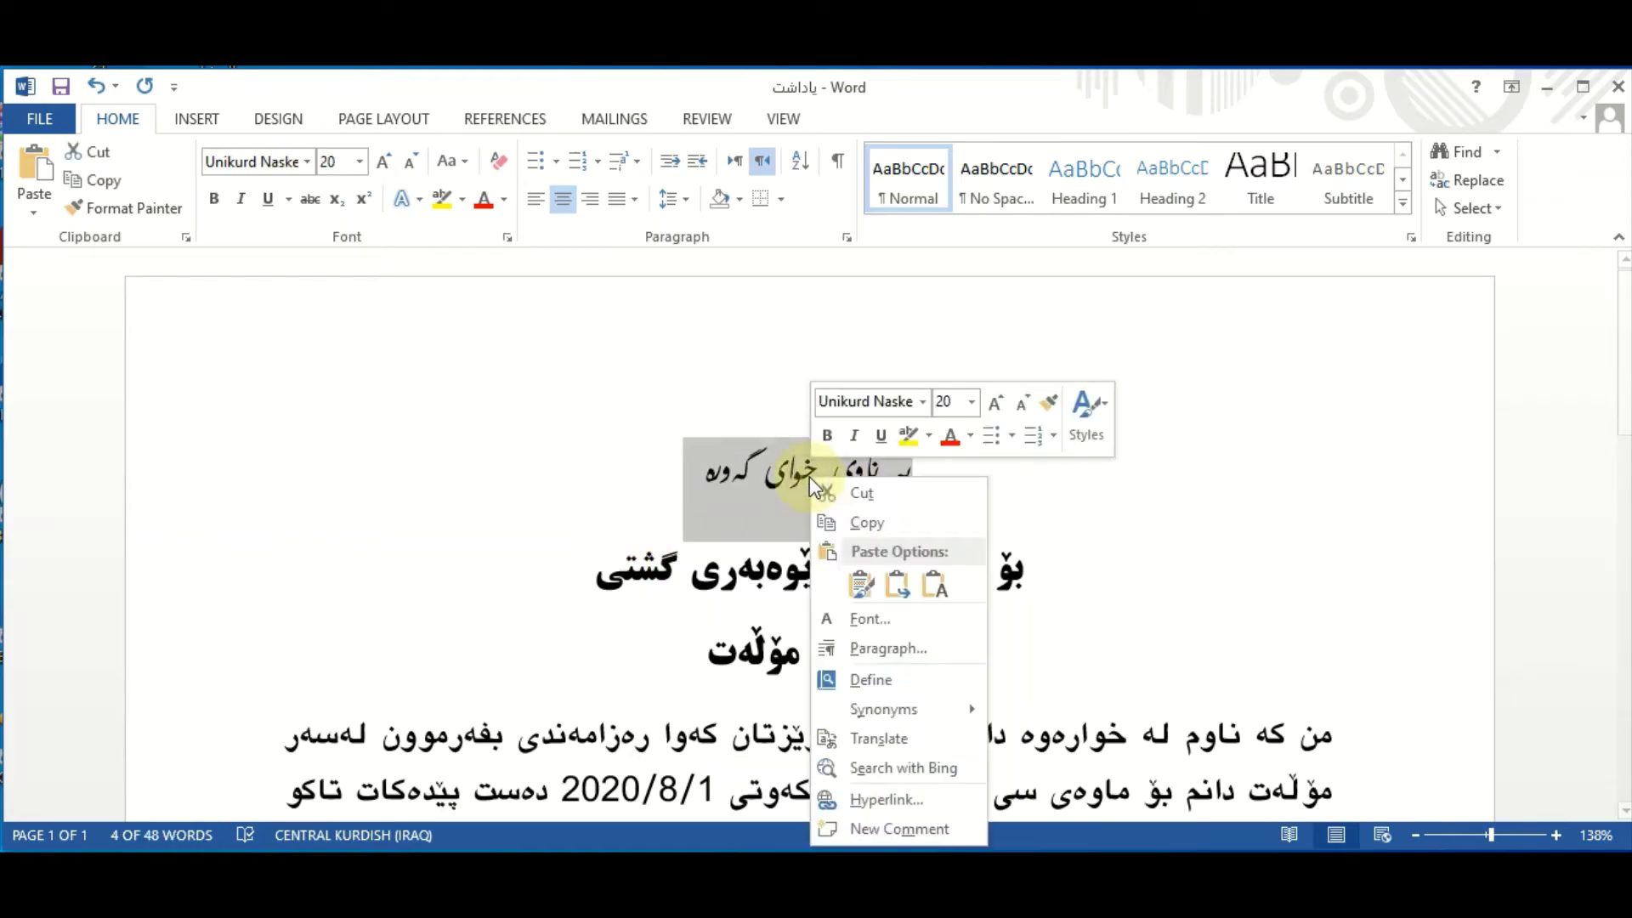
pyautogui.click(850, 519)
pyautogui.press('Delete')
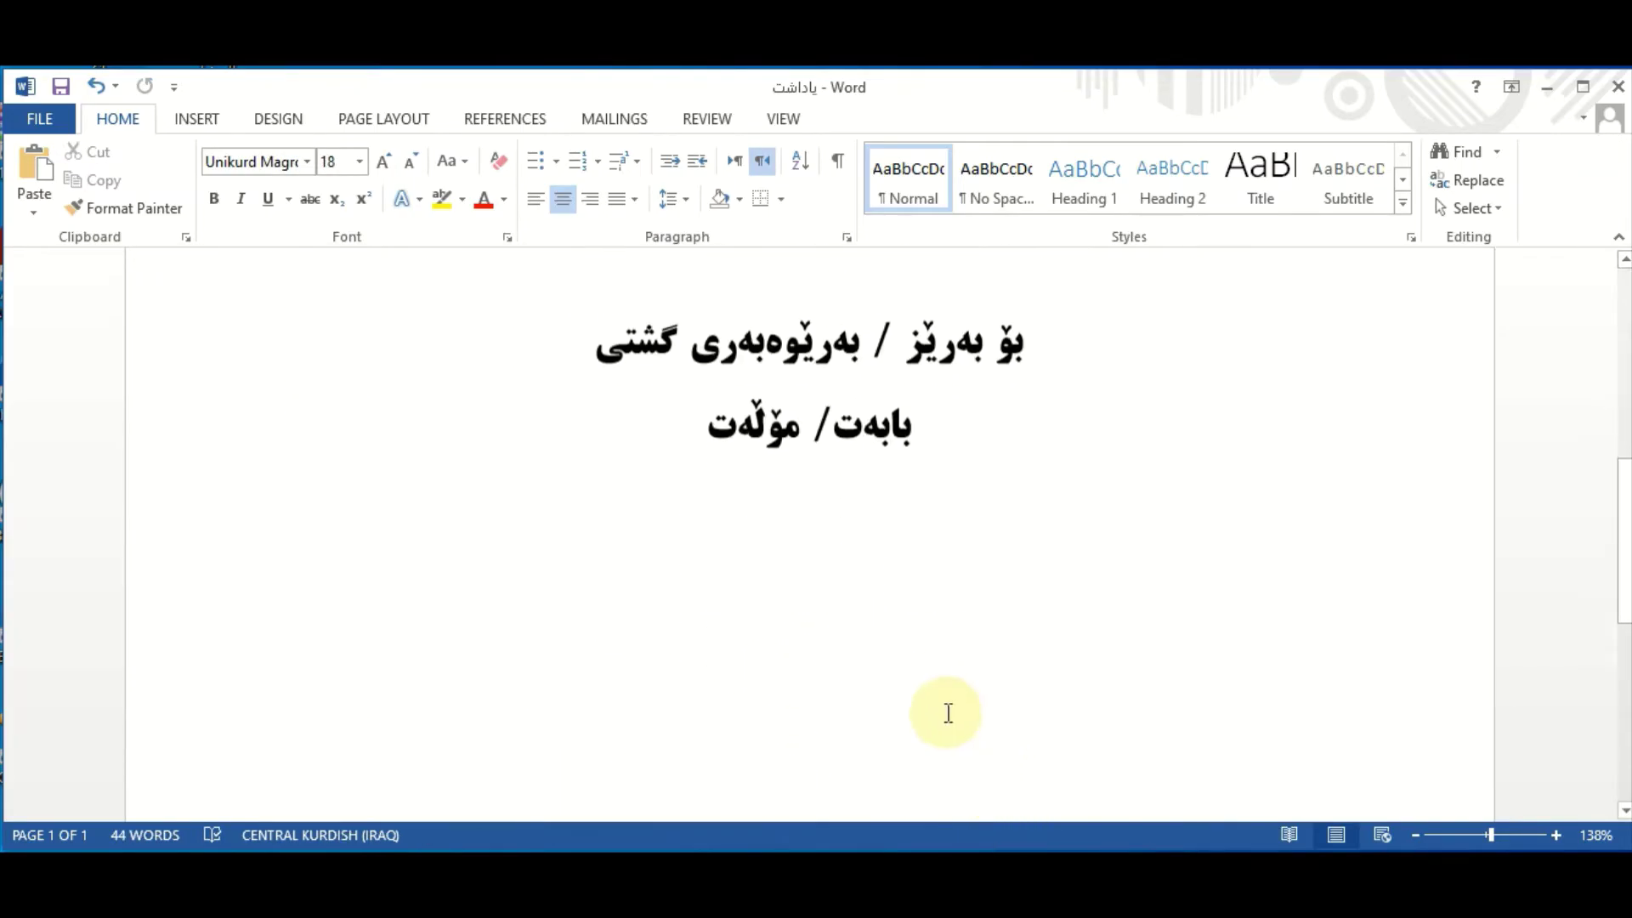
# Paste the blessing line beneath the headings repeatedly, then many more times with Ctrl+V
pyautogui.click(43, 174)
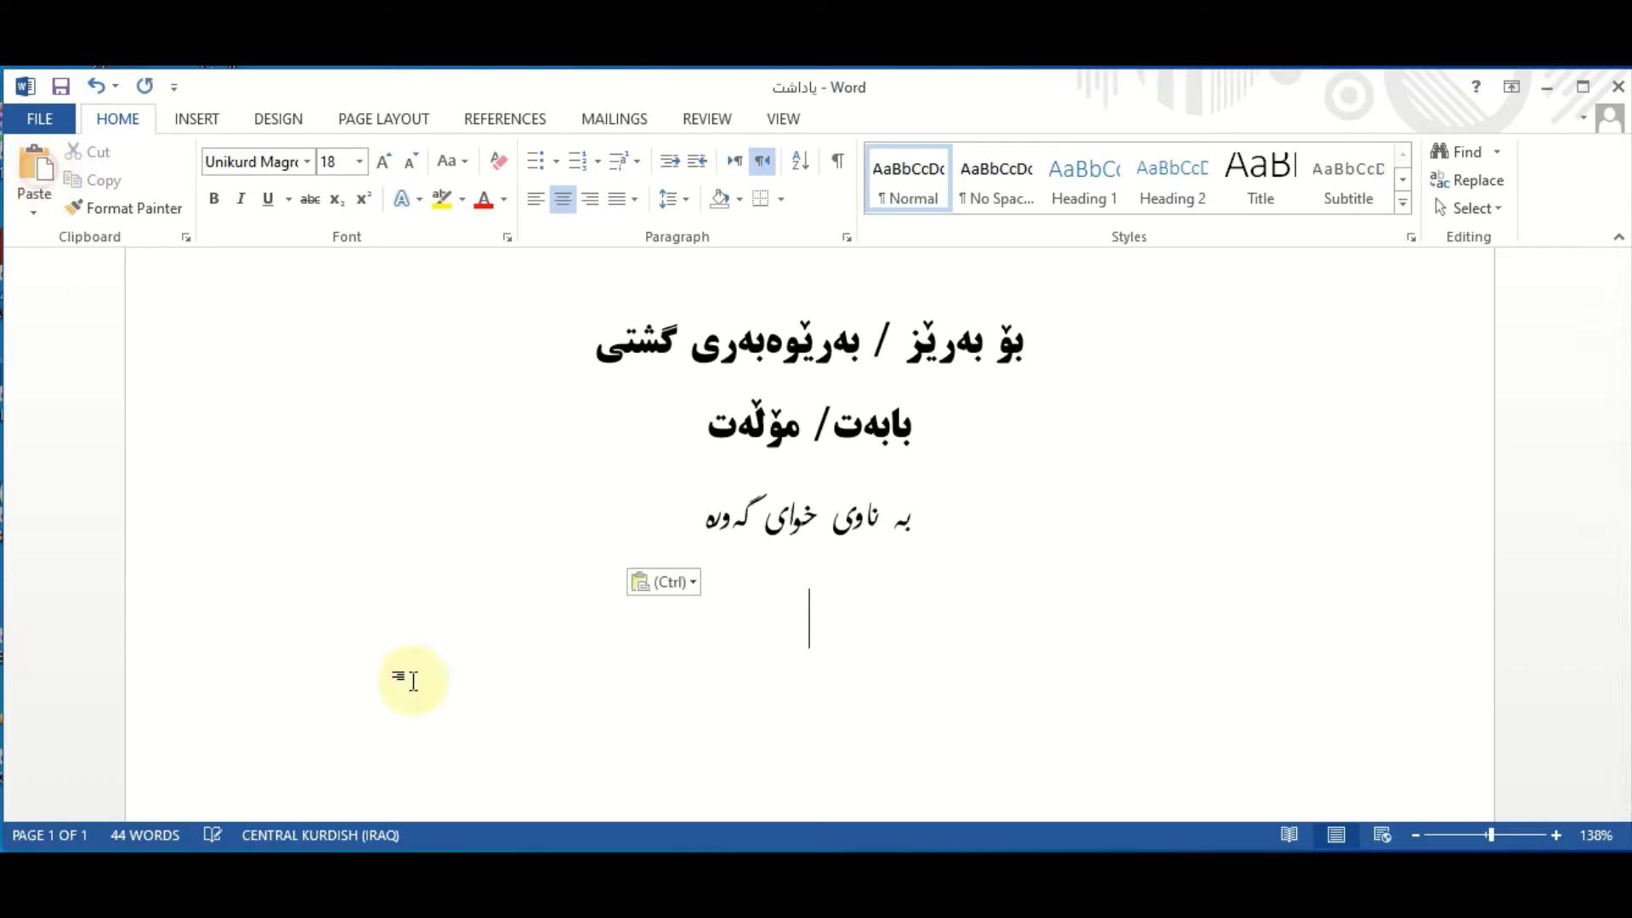
pyautogui.click(30, 167)
pyautogui.click(30, 167)
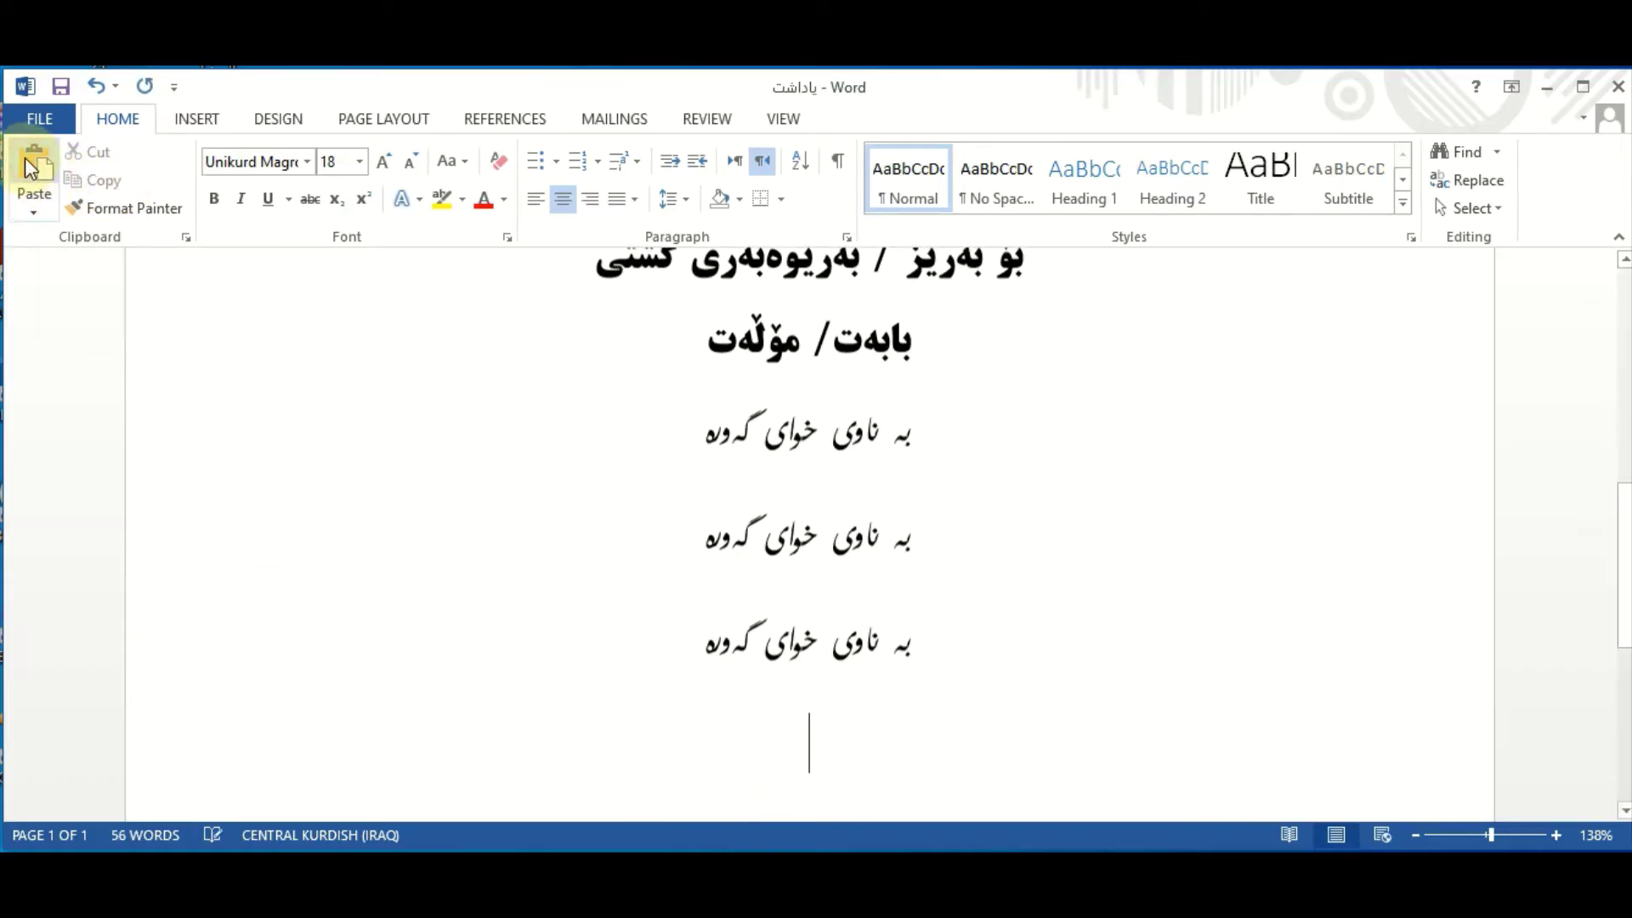
pyautogui.click(29, 167)
pyautogui.click(29, 167)
pyautogui.click(30, 168)
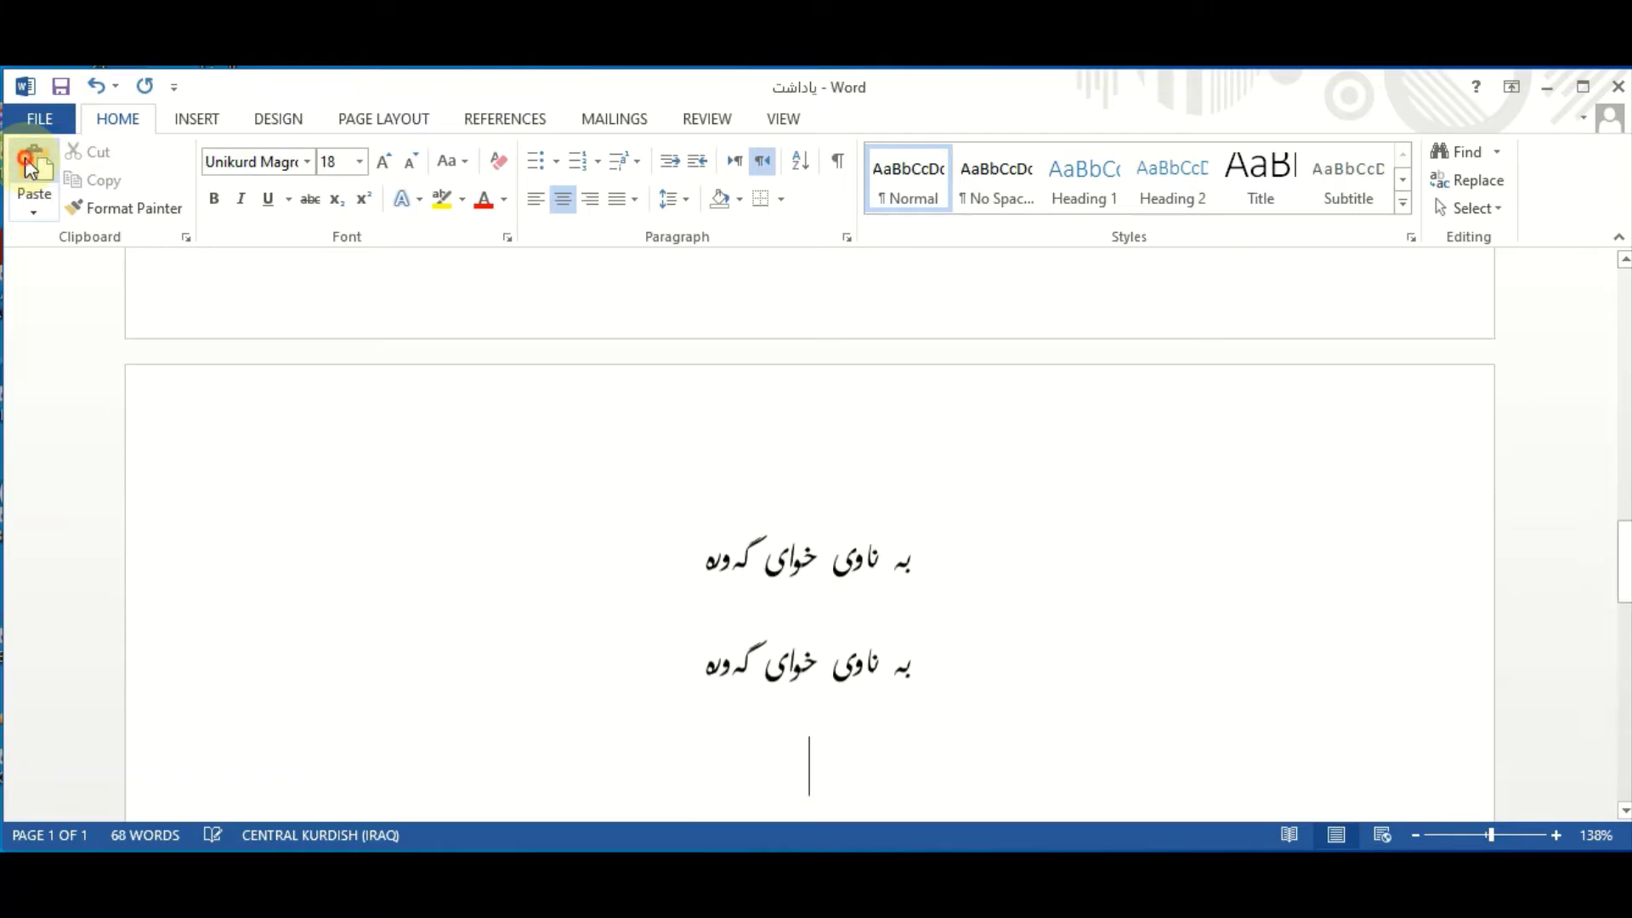
pyautogui.hotkey('ctrl', 'v')
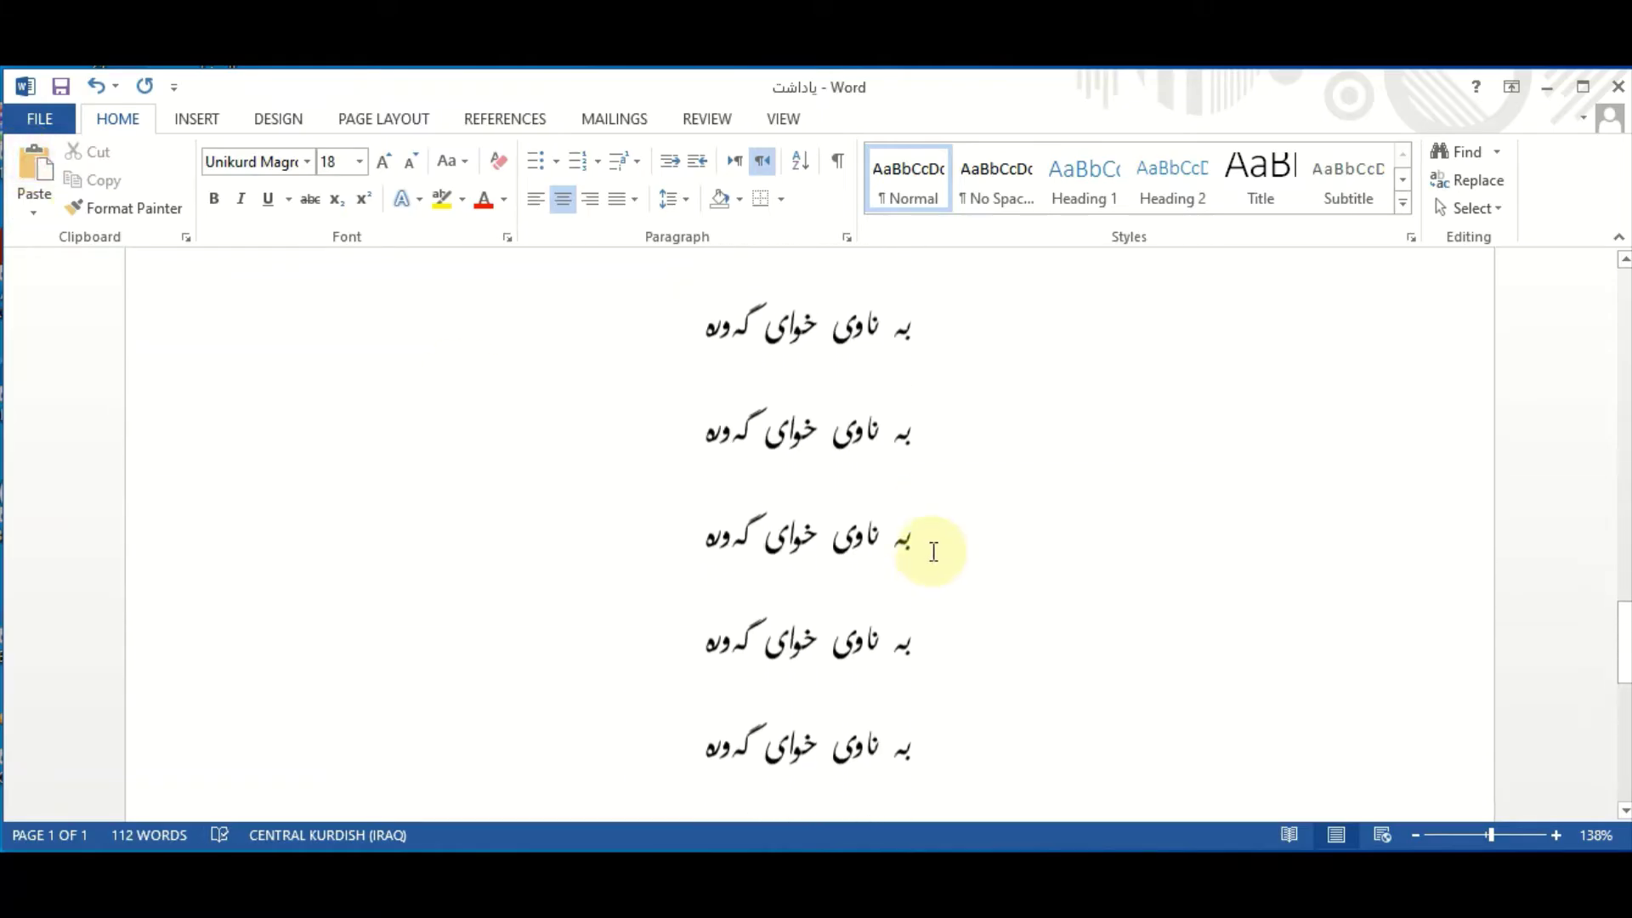
pyautogui.scroll(-5, 933, 550)
pyautogui.scroll(10, 933, 550)
pyautogui.scroll(-5, 932, 550)
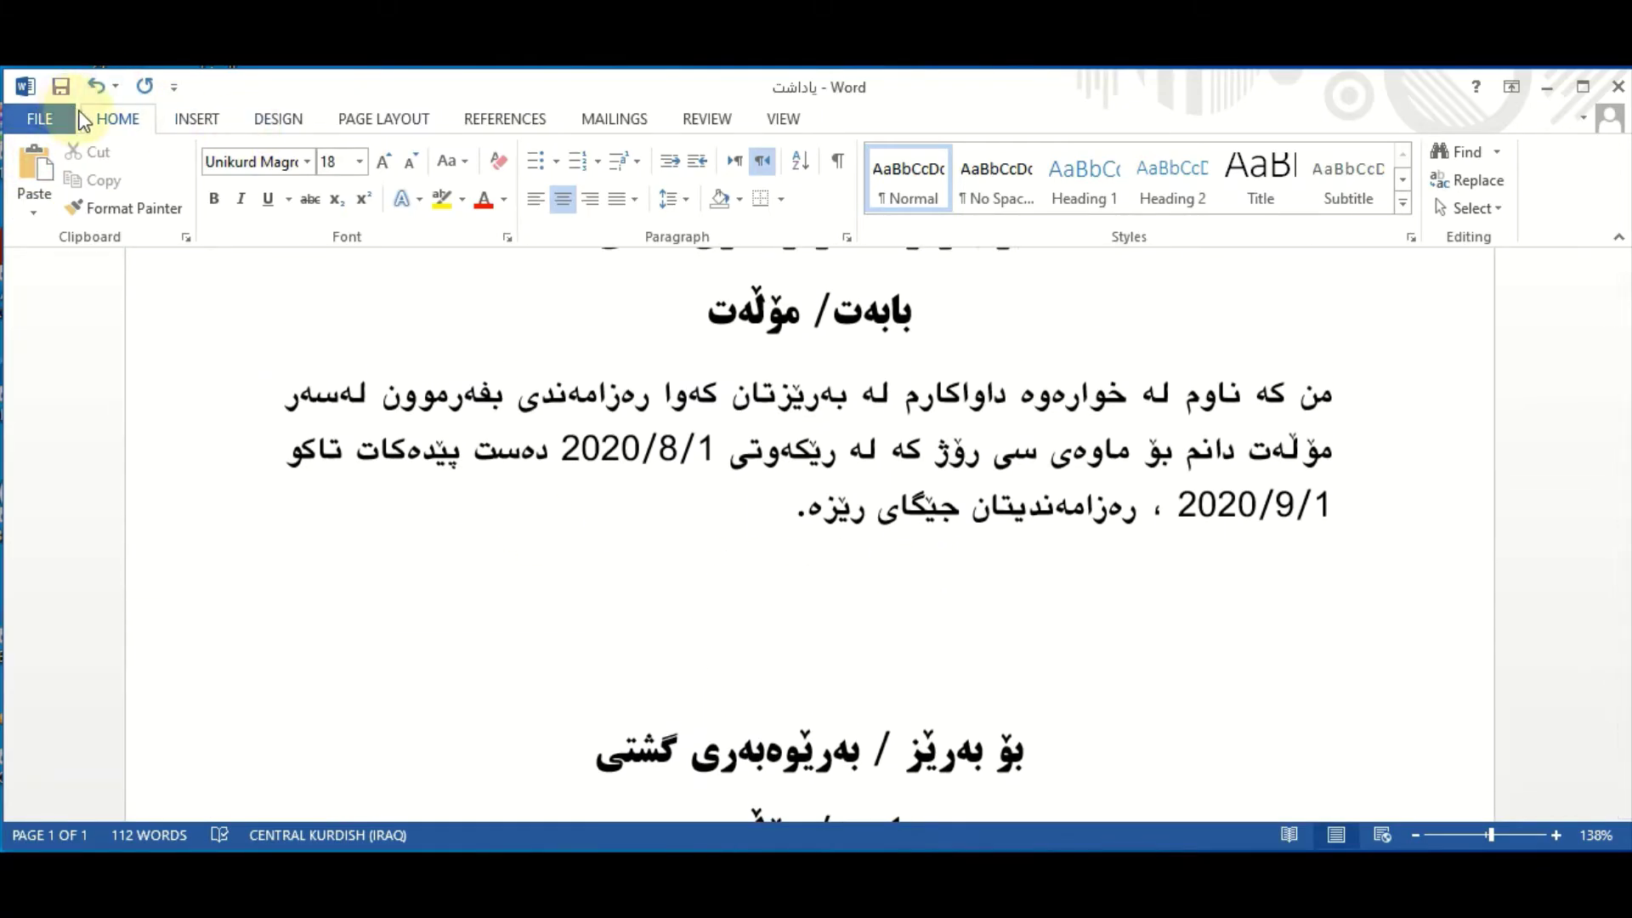
# Undo the pasted copies, returning the letter to its headings and paragraph
pyautogui.click(94, 87)
pyautogui.click(93, 87)
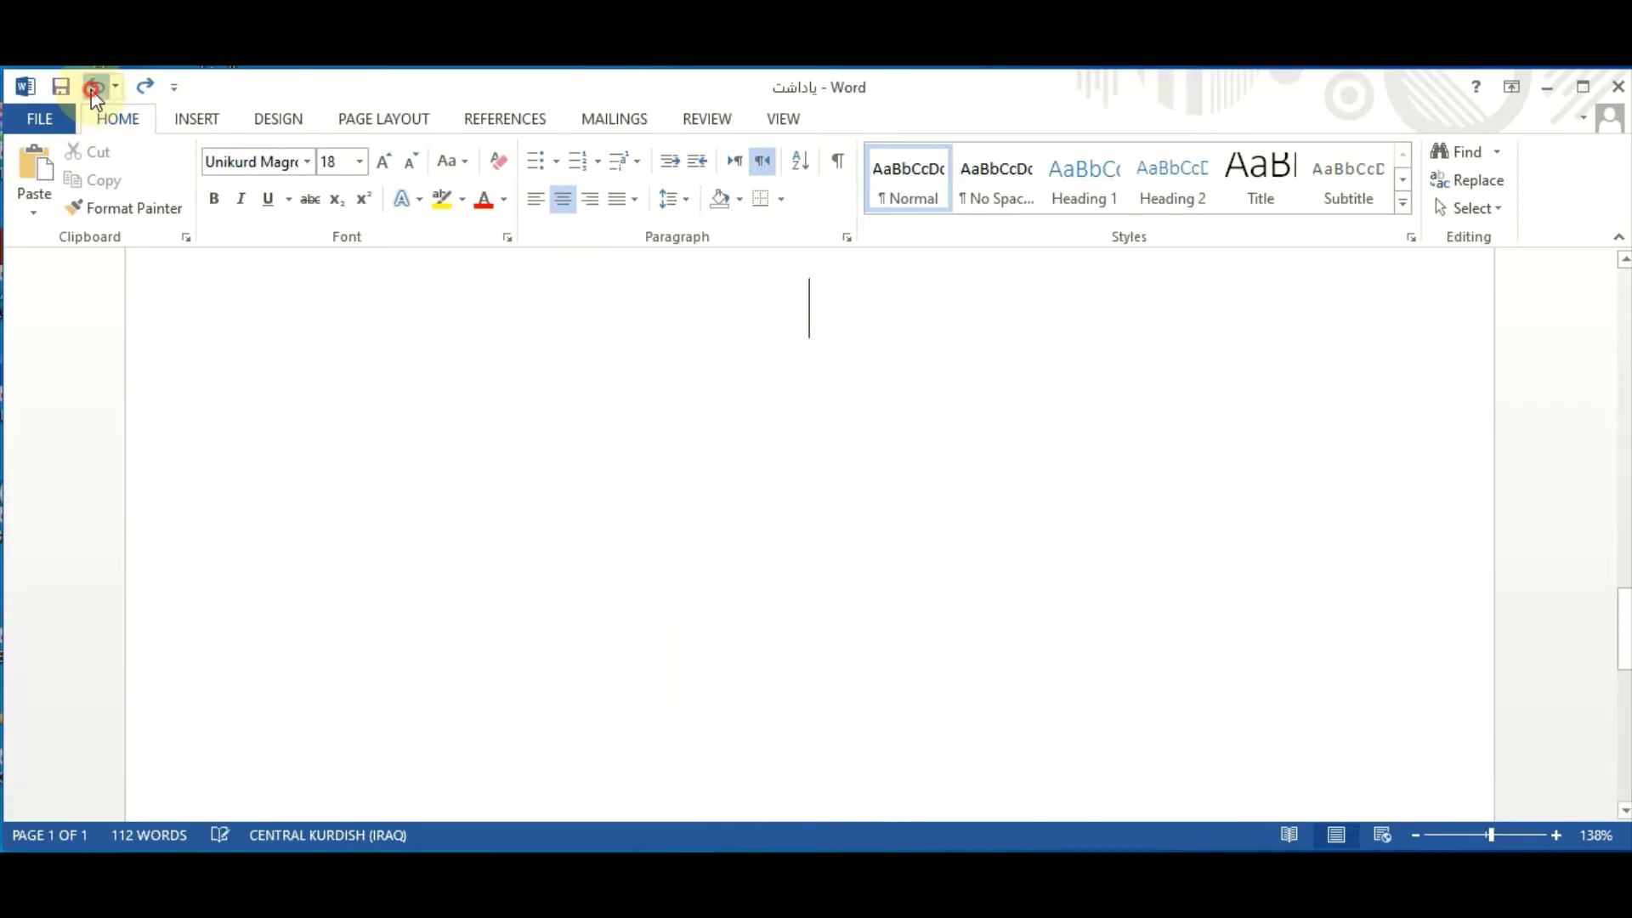
pyautogui.click(93, 88)
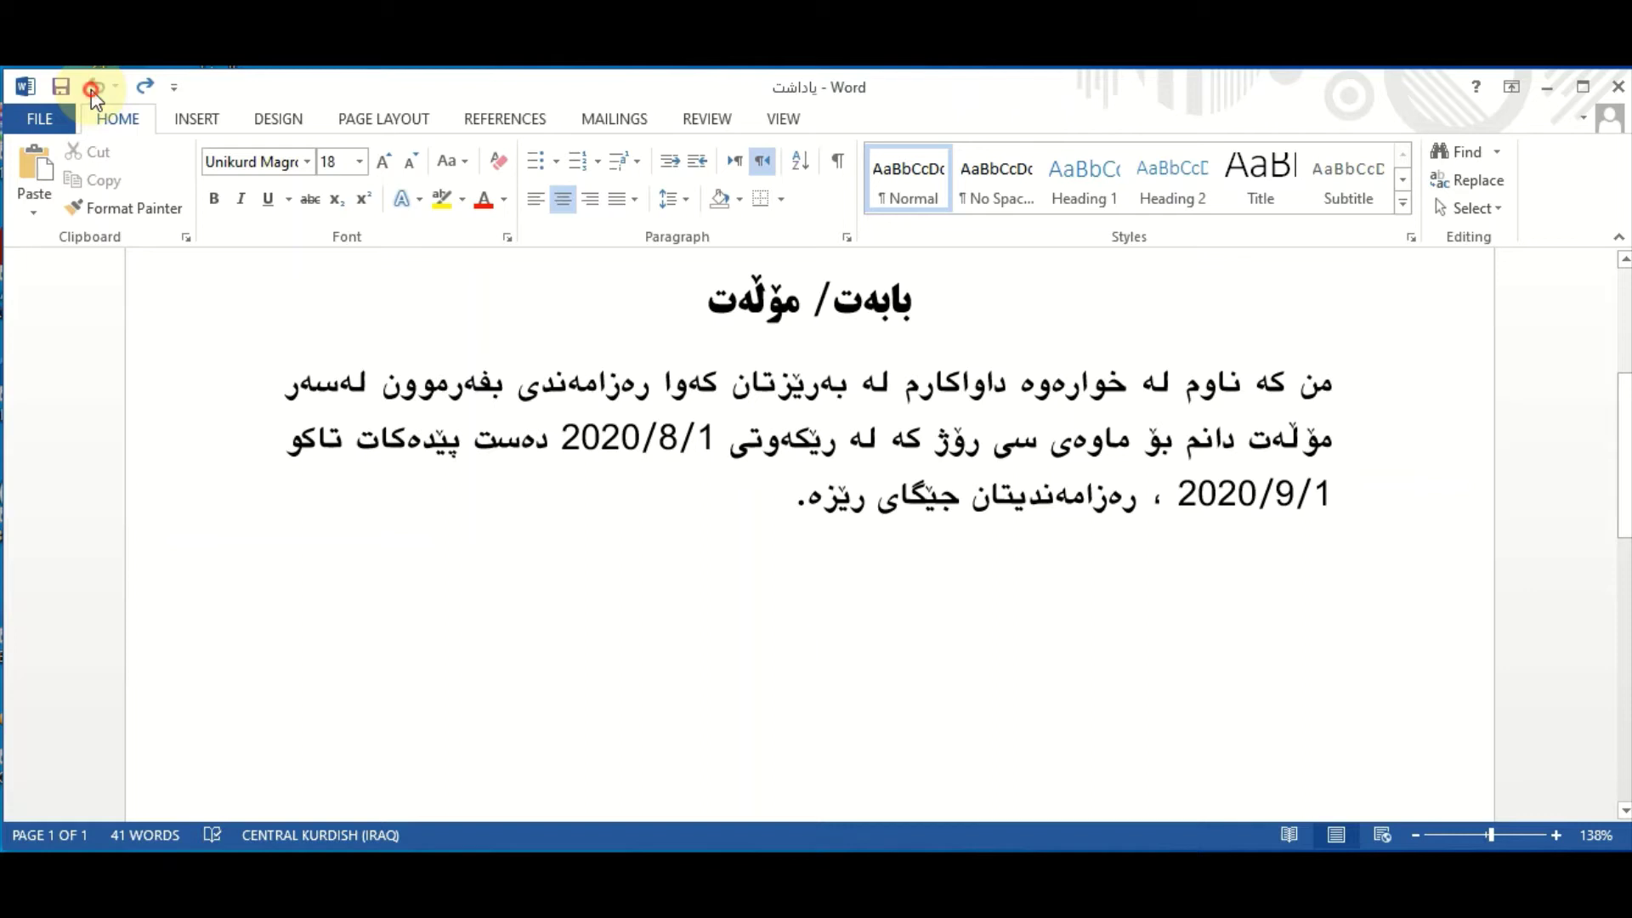
pyautogui.click(94, 88)
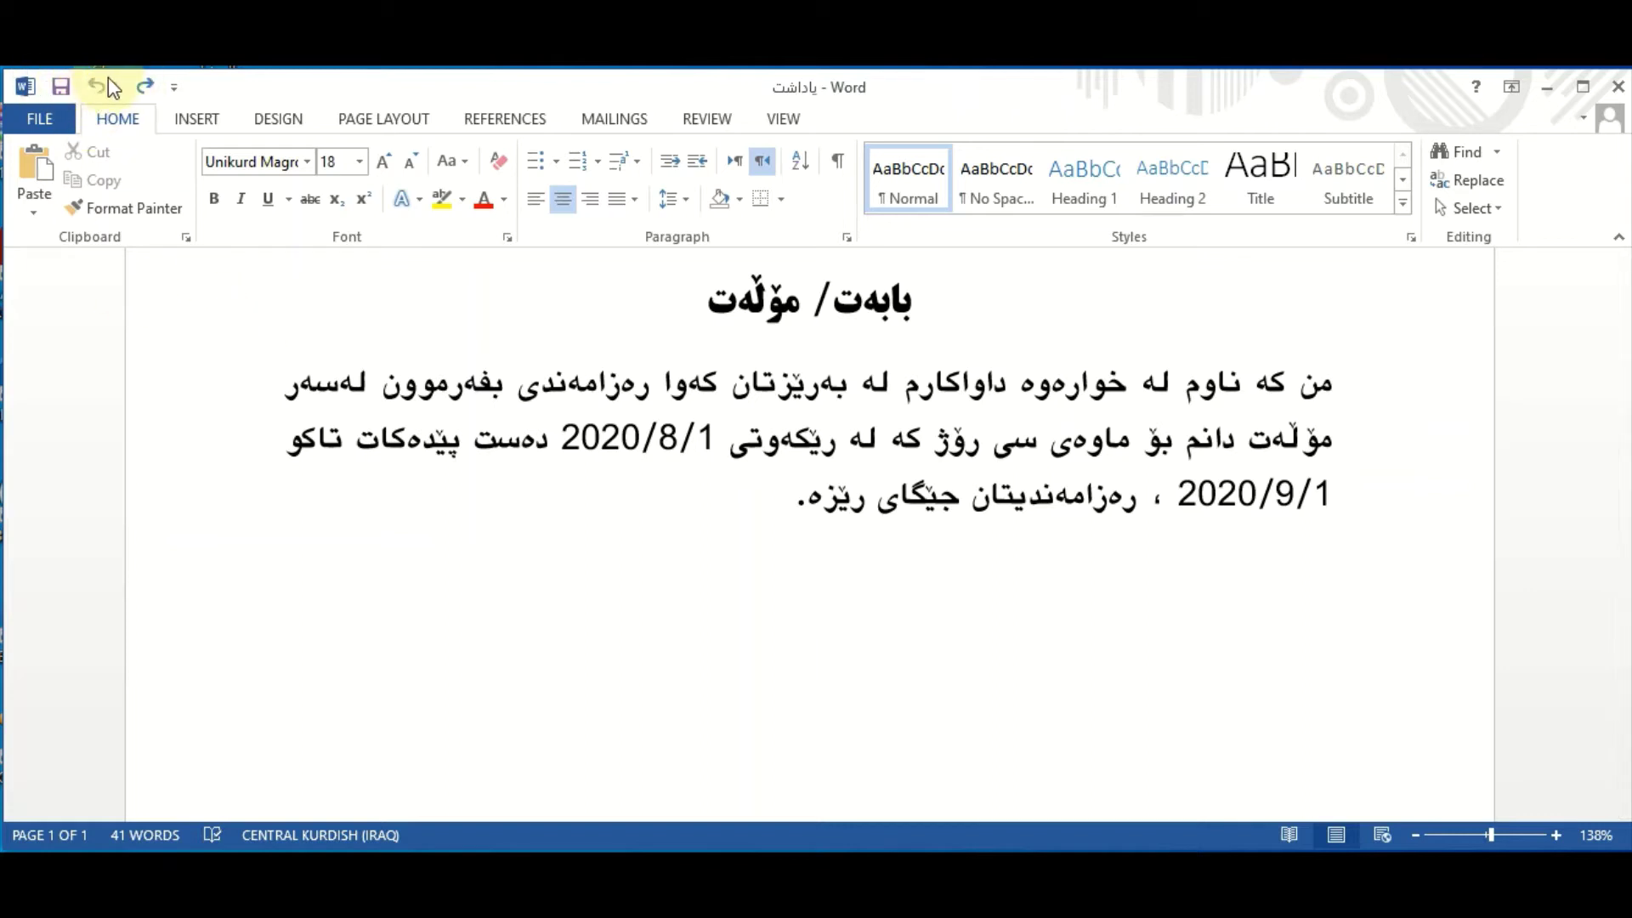
pyautogui.click(171, 94)
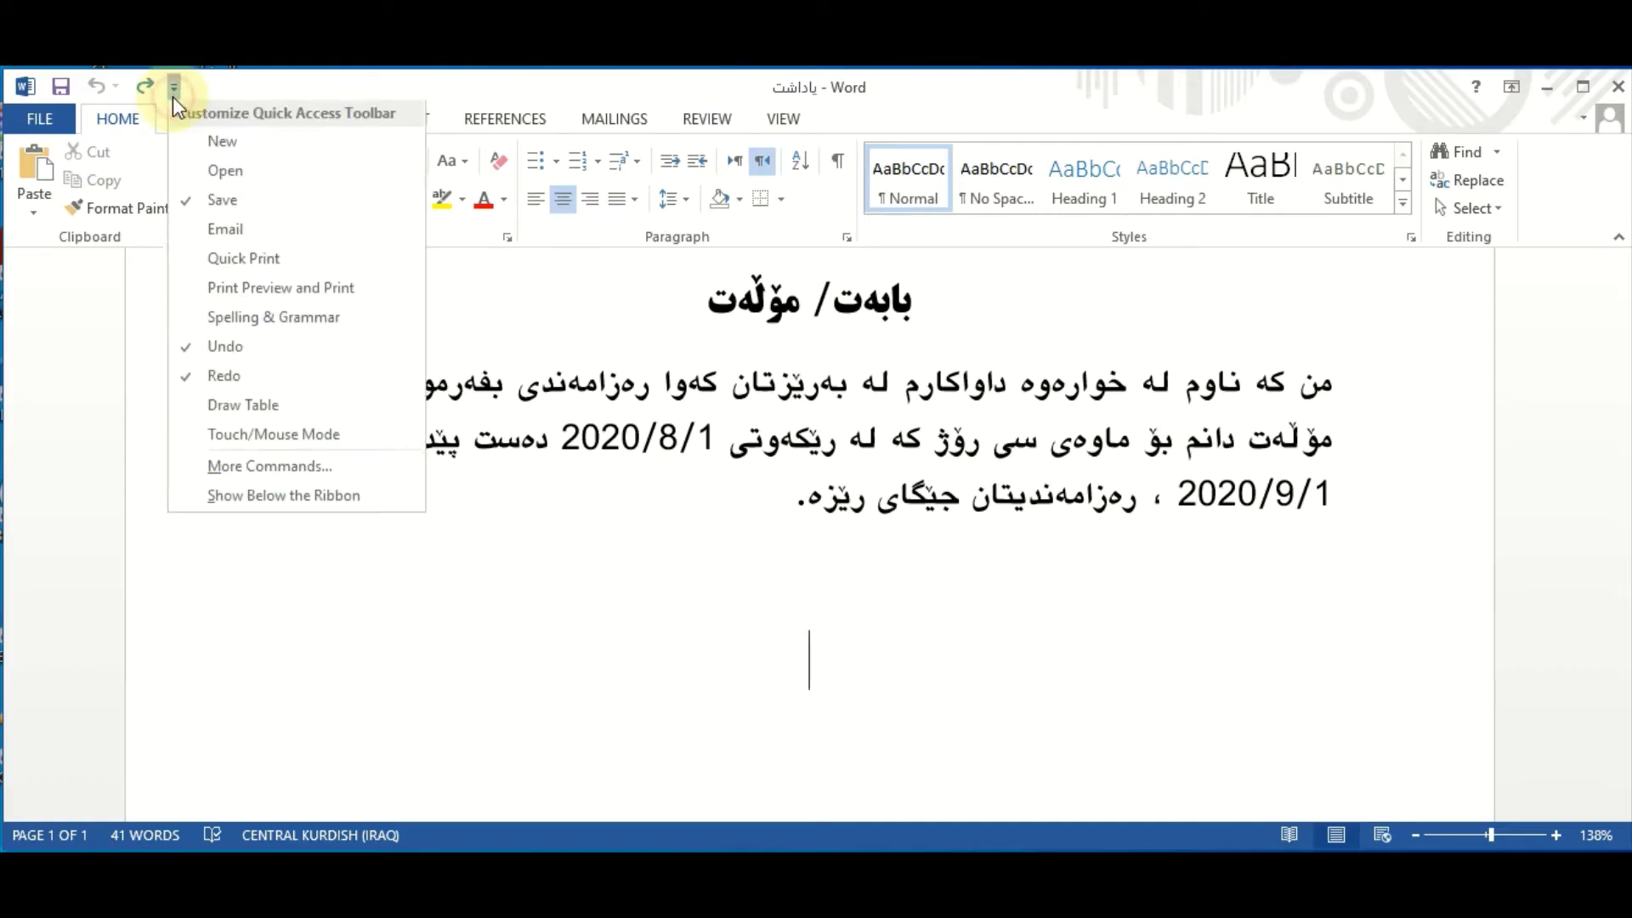
pyautogui.click(171, 89)
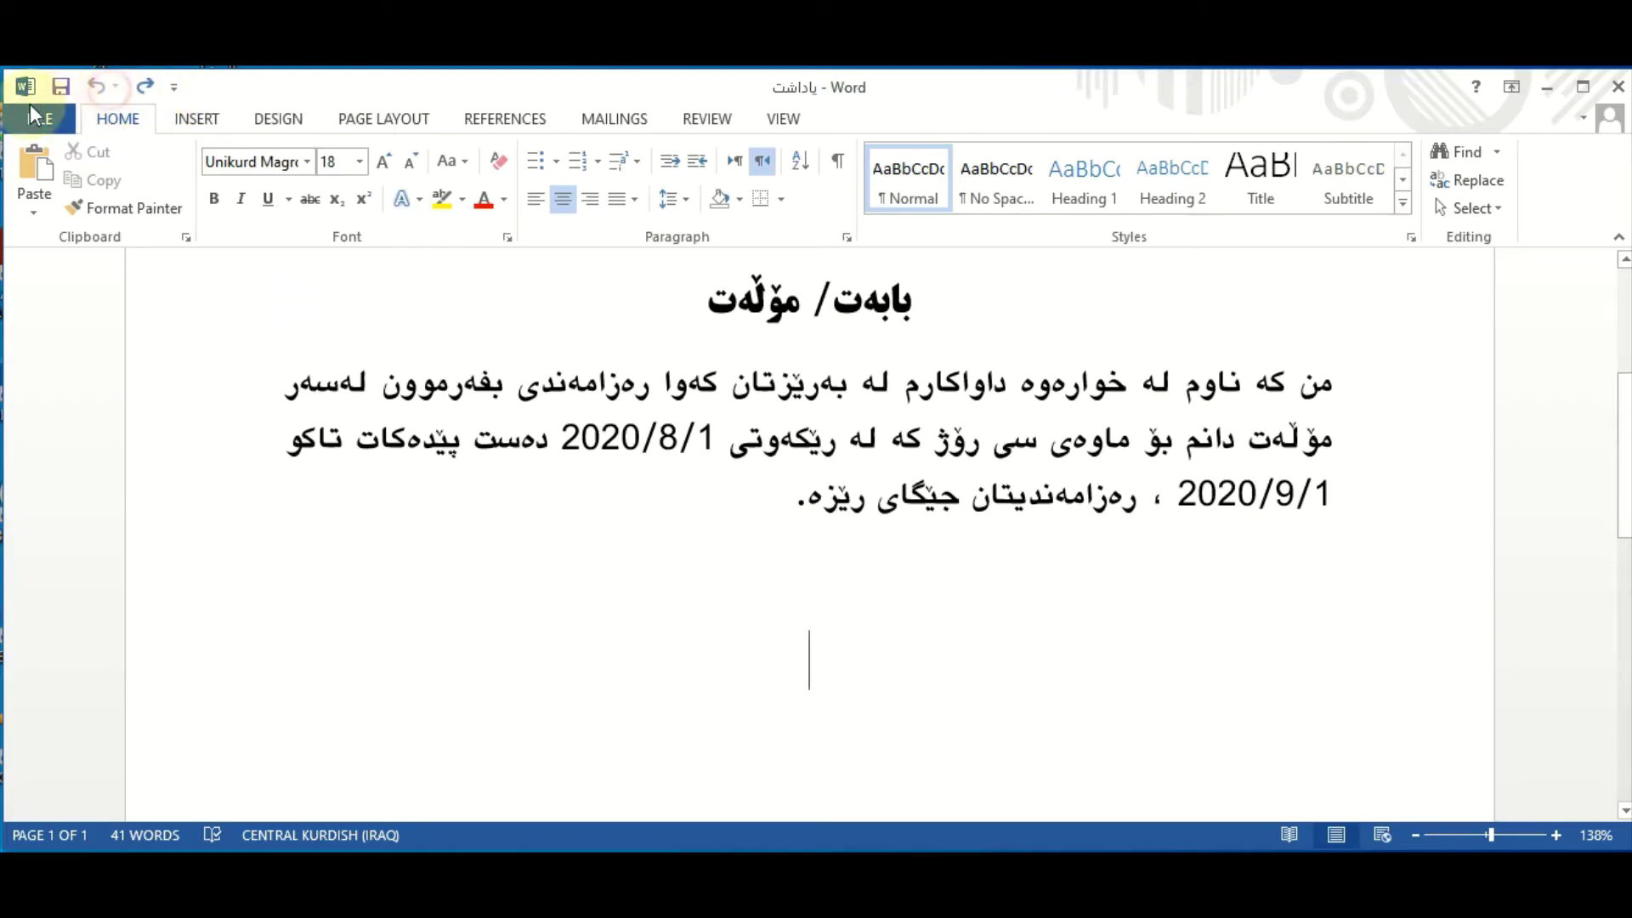
# Delete a character from پێدەکات, then undo three actions at once from the Undo list
pyautogui.click(447, 434)
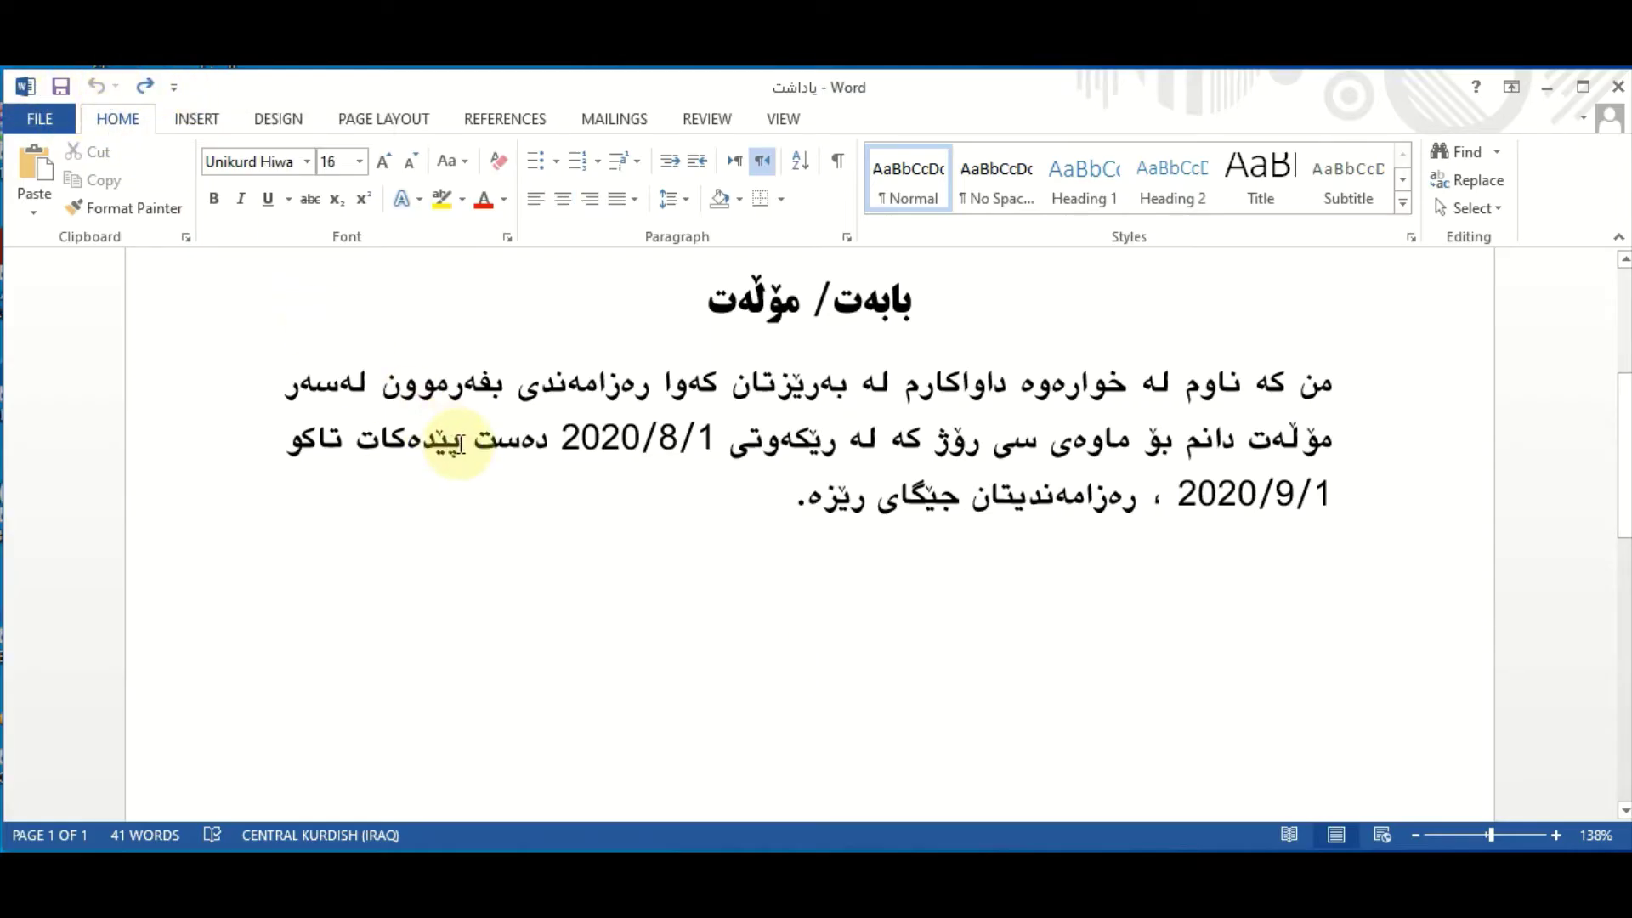
pyautogui.press('BackSpace')
pyautogui.press('BackSpace')
pyautogui.press('BackSpace')
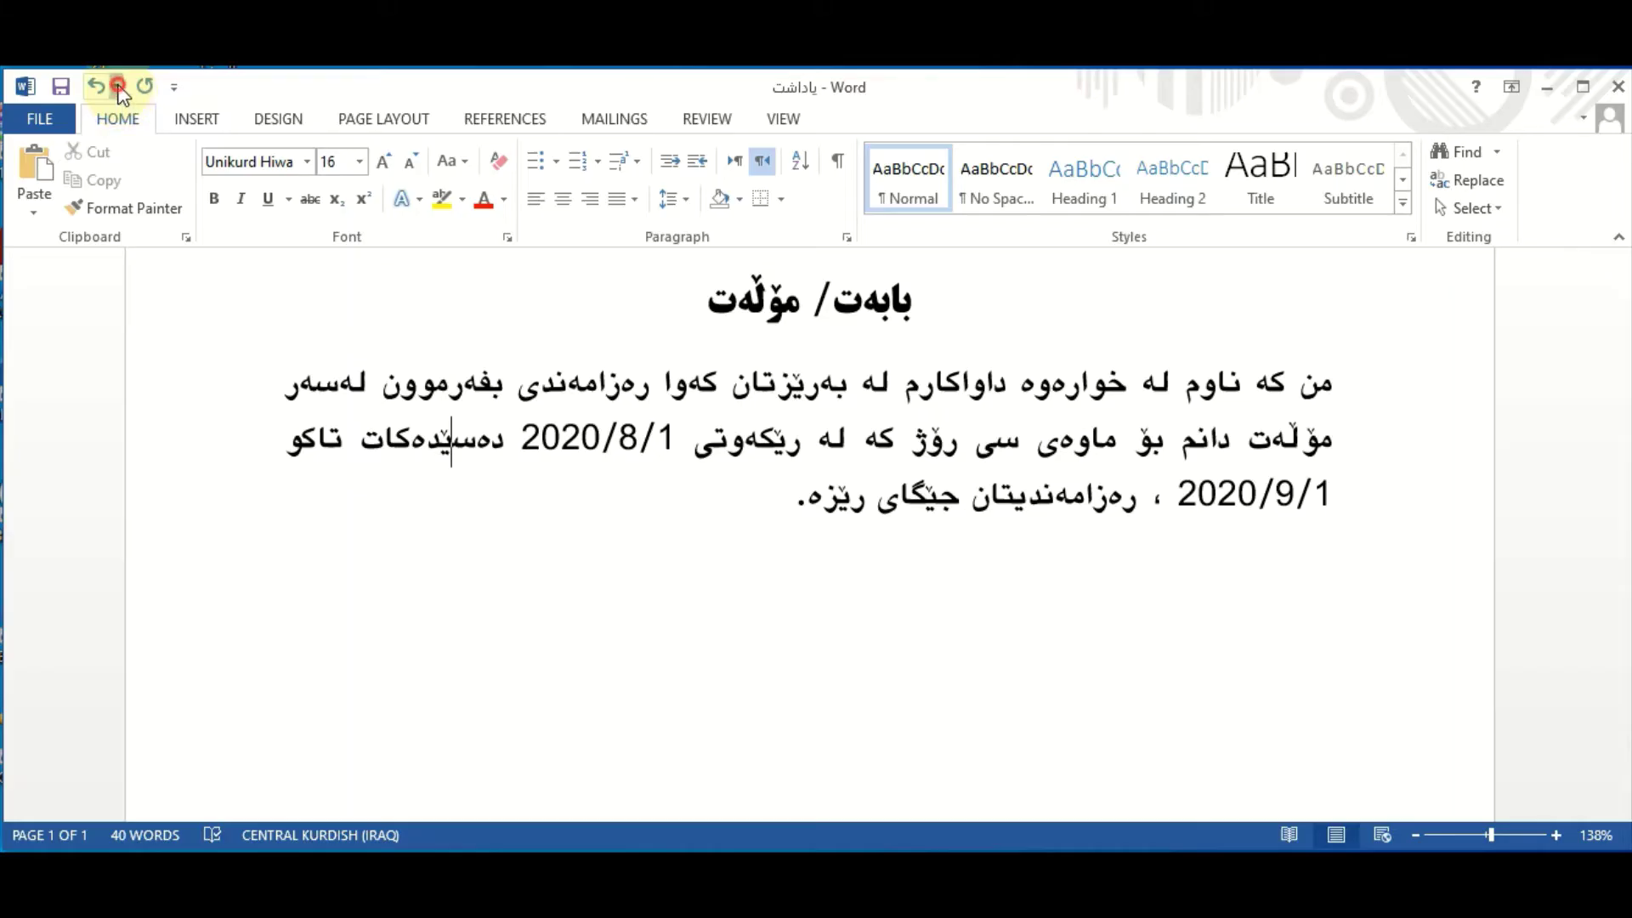
pyautogui.click(116, 86)
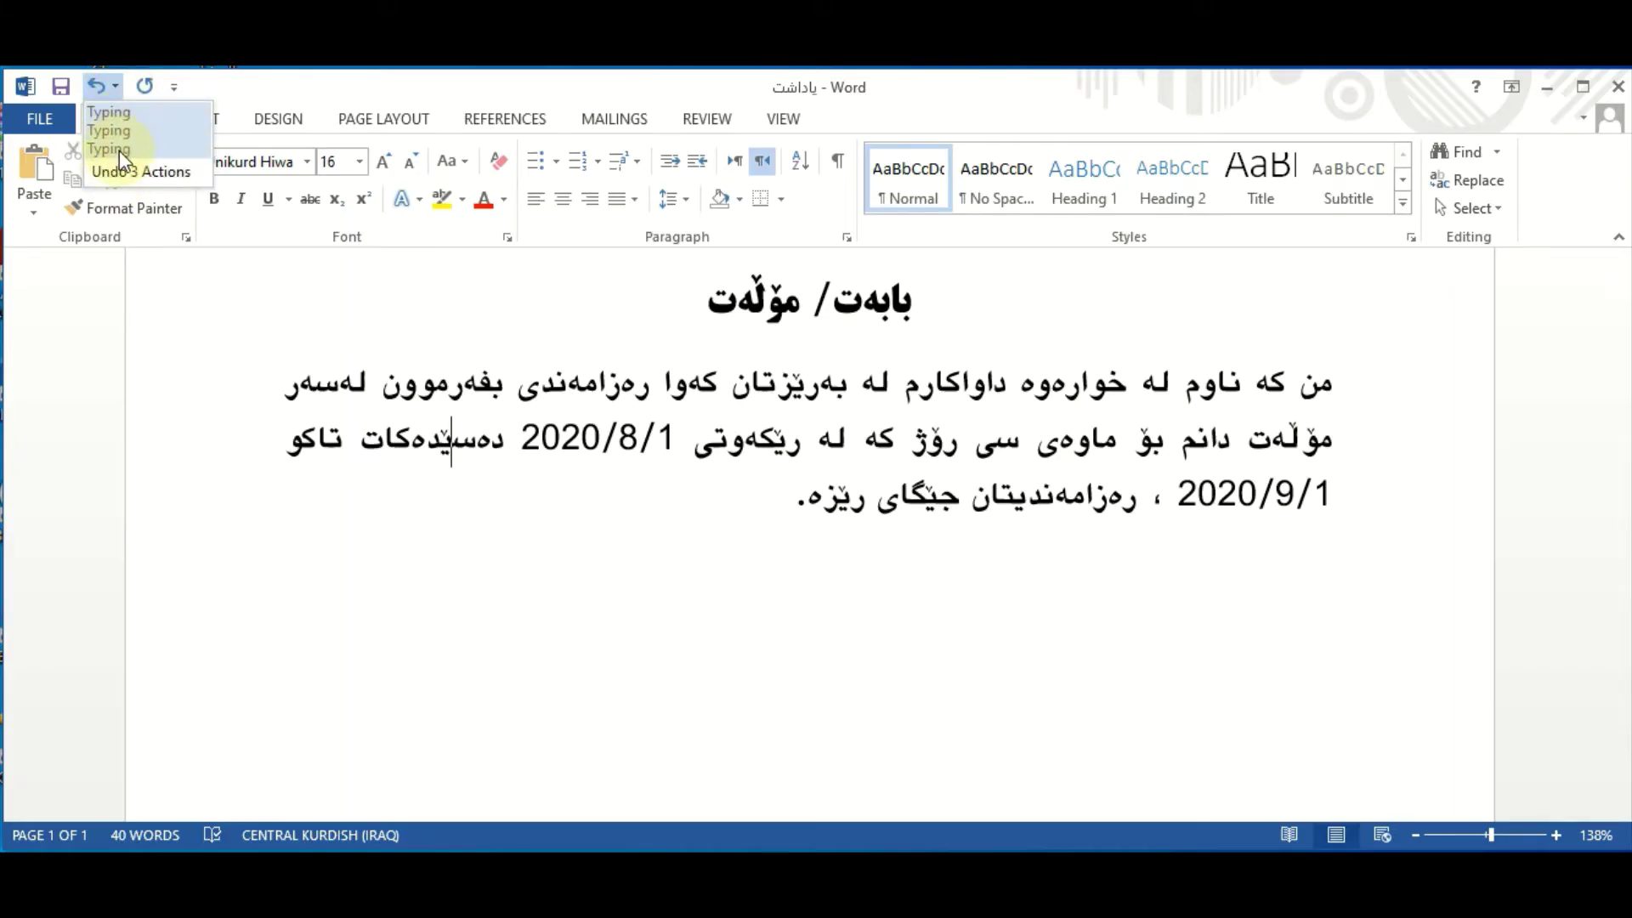
pyautogui.click(117, 151)
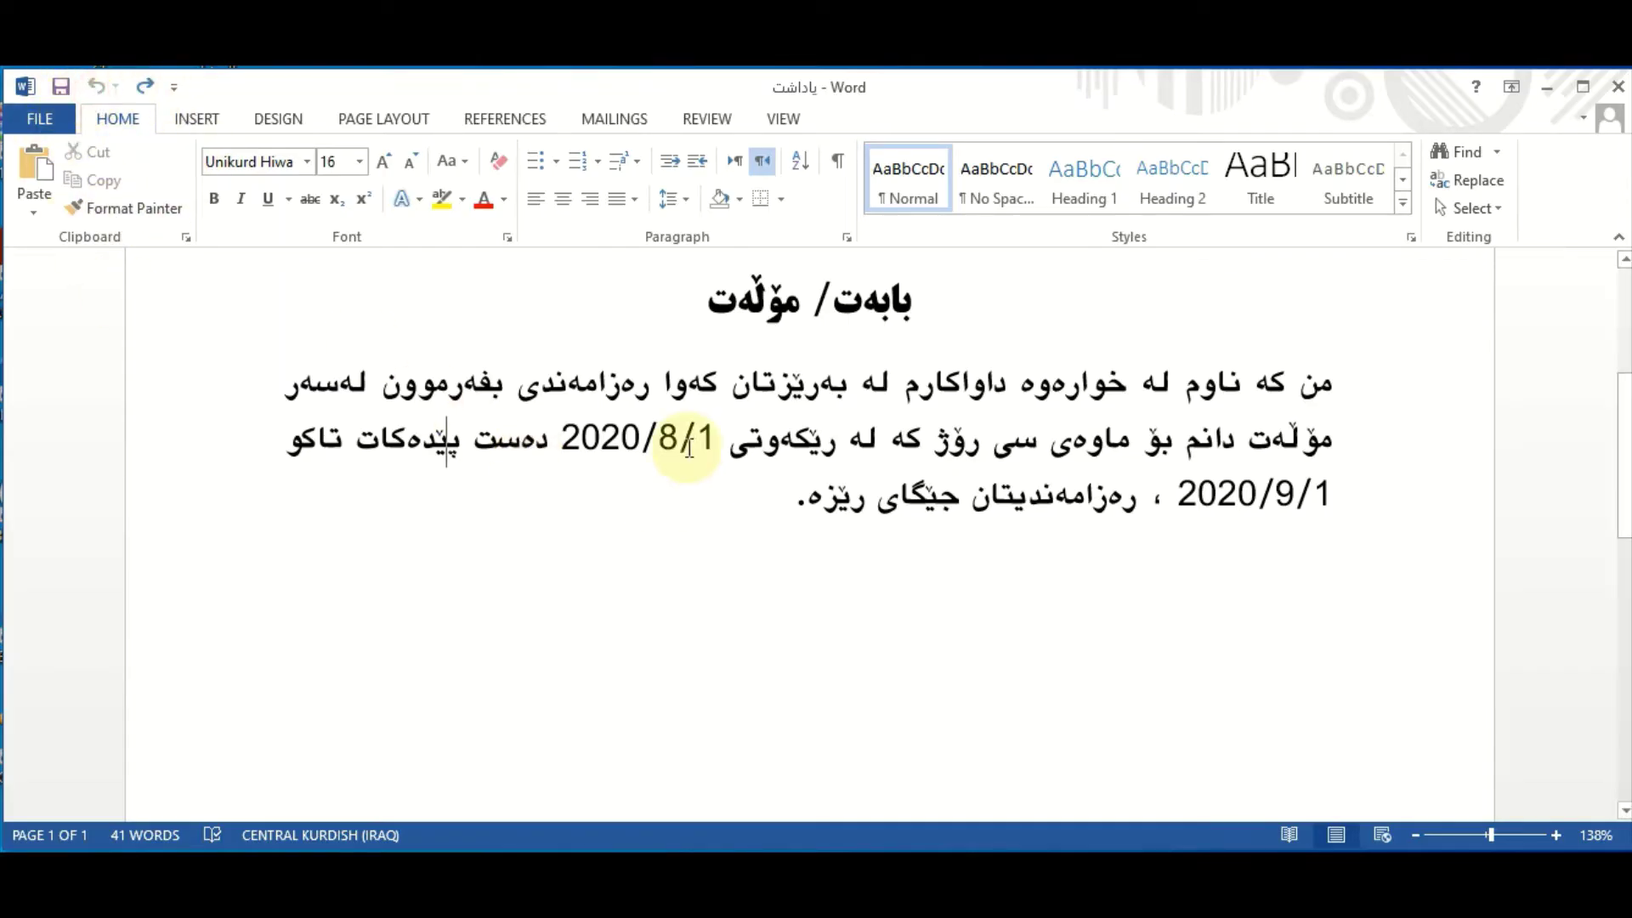
pyautogui.click(1095, 501)
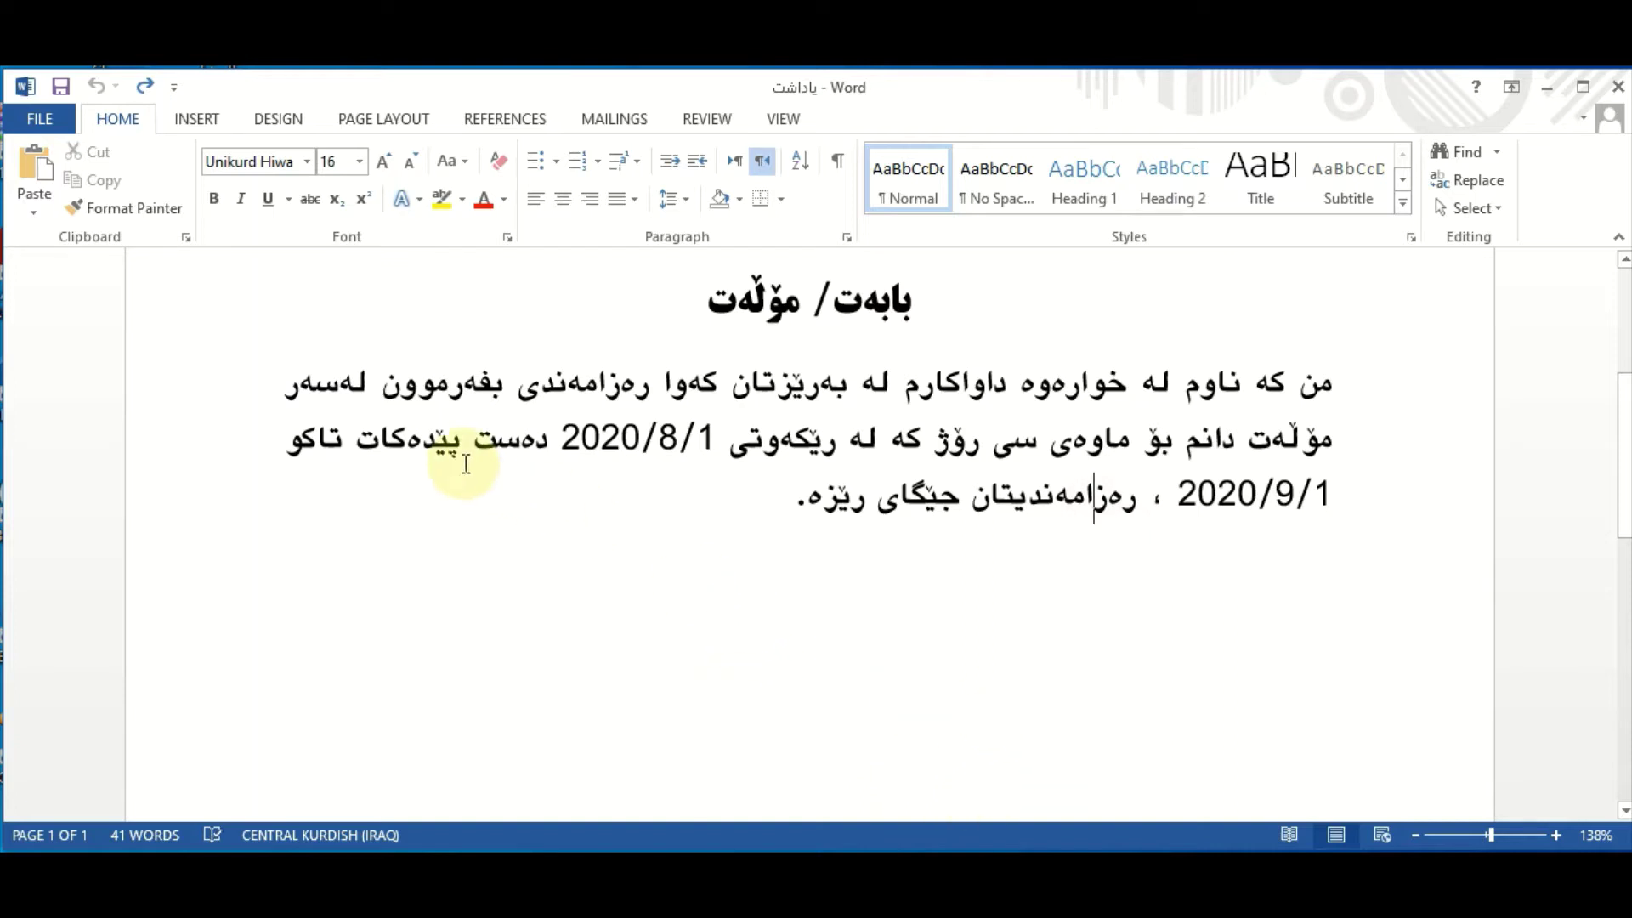
pyautogui.scroll(5, 467, 510)
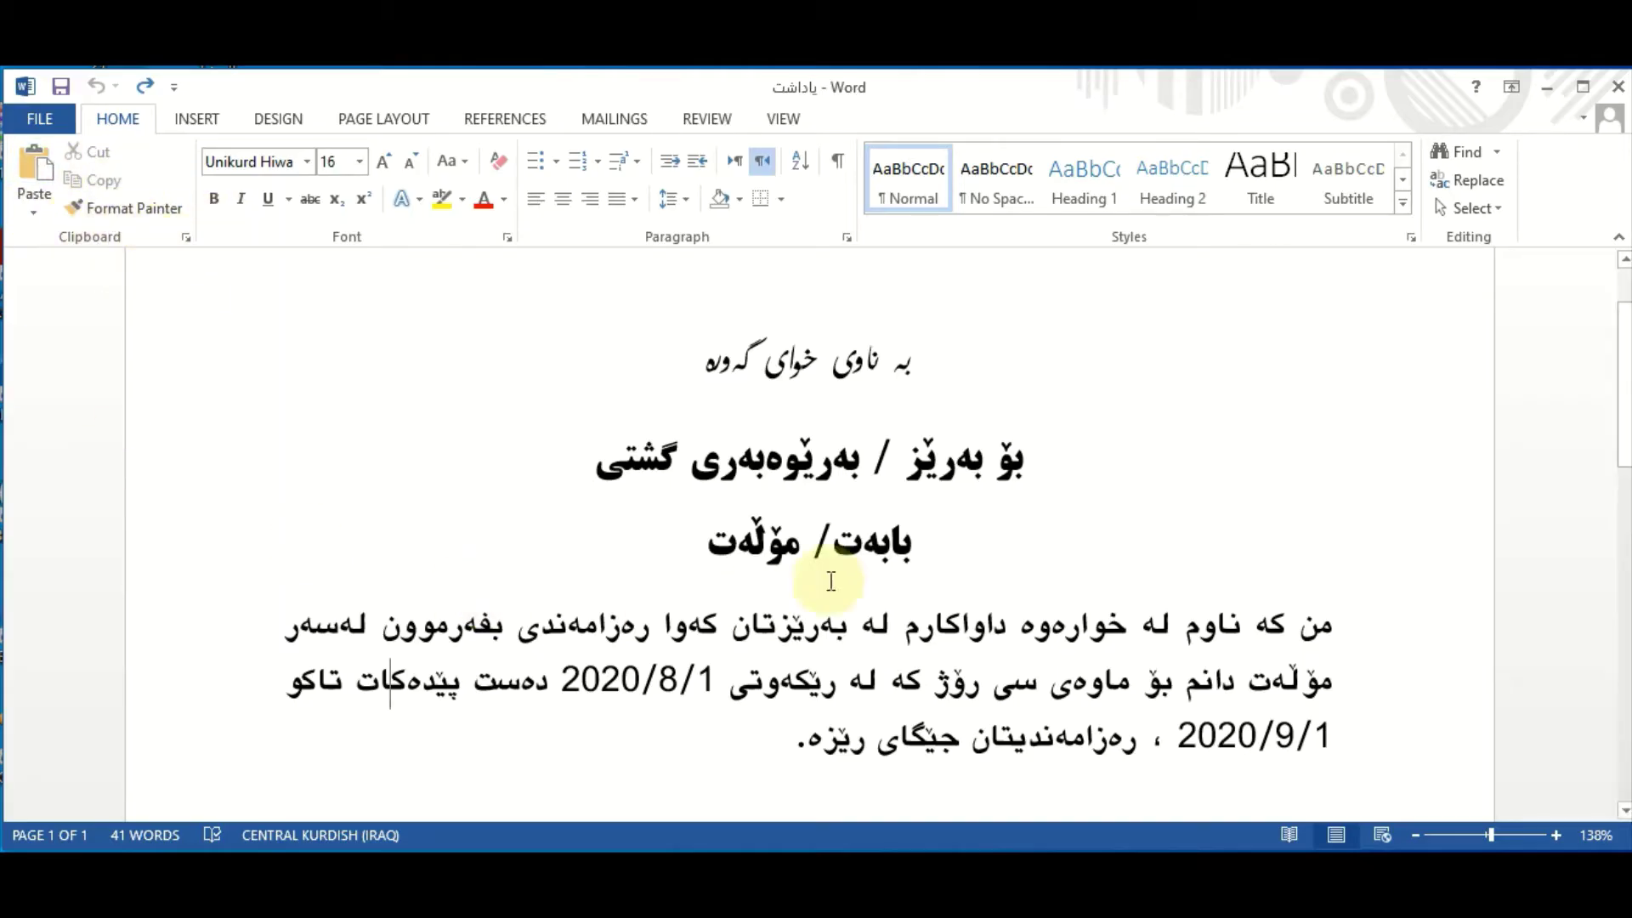
# Compare the body text's font with the title line, leaving the caret in خوای
pyautogui.click(965, 685)
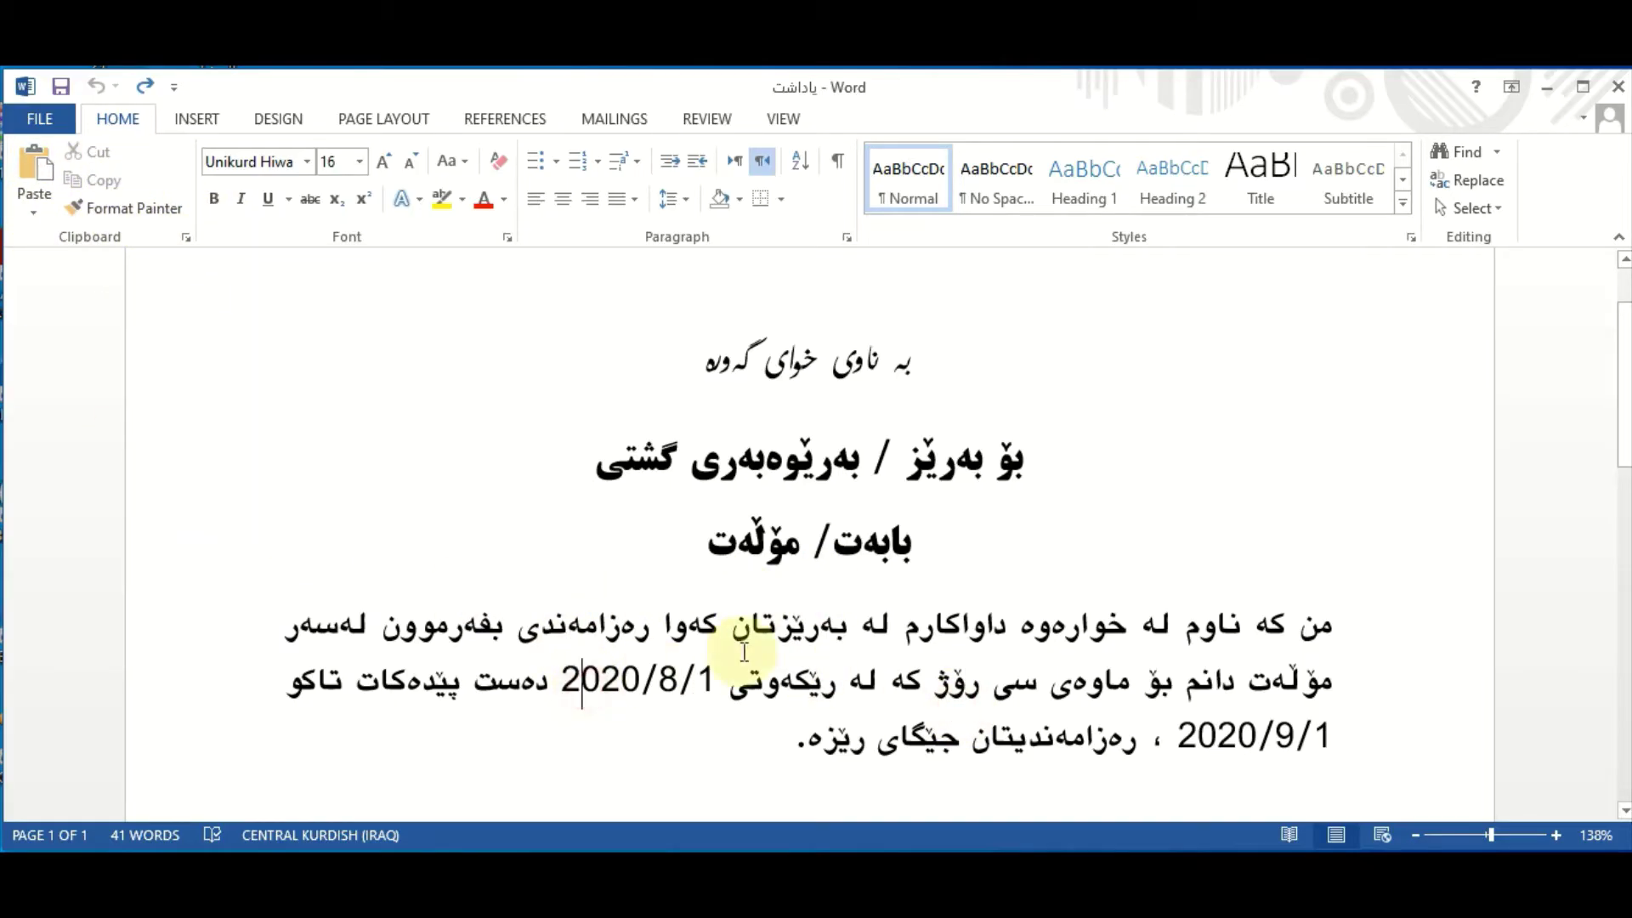
pyautogui.click(923, 680)
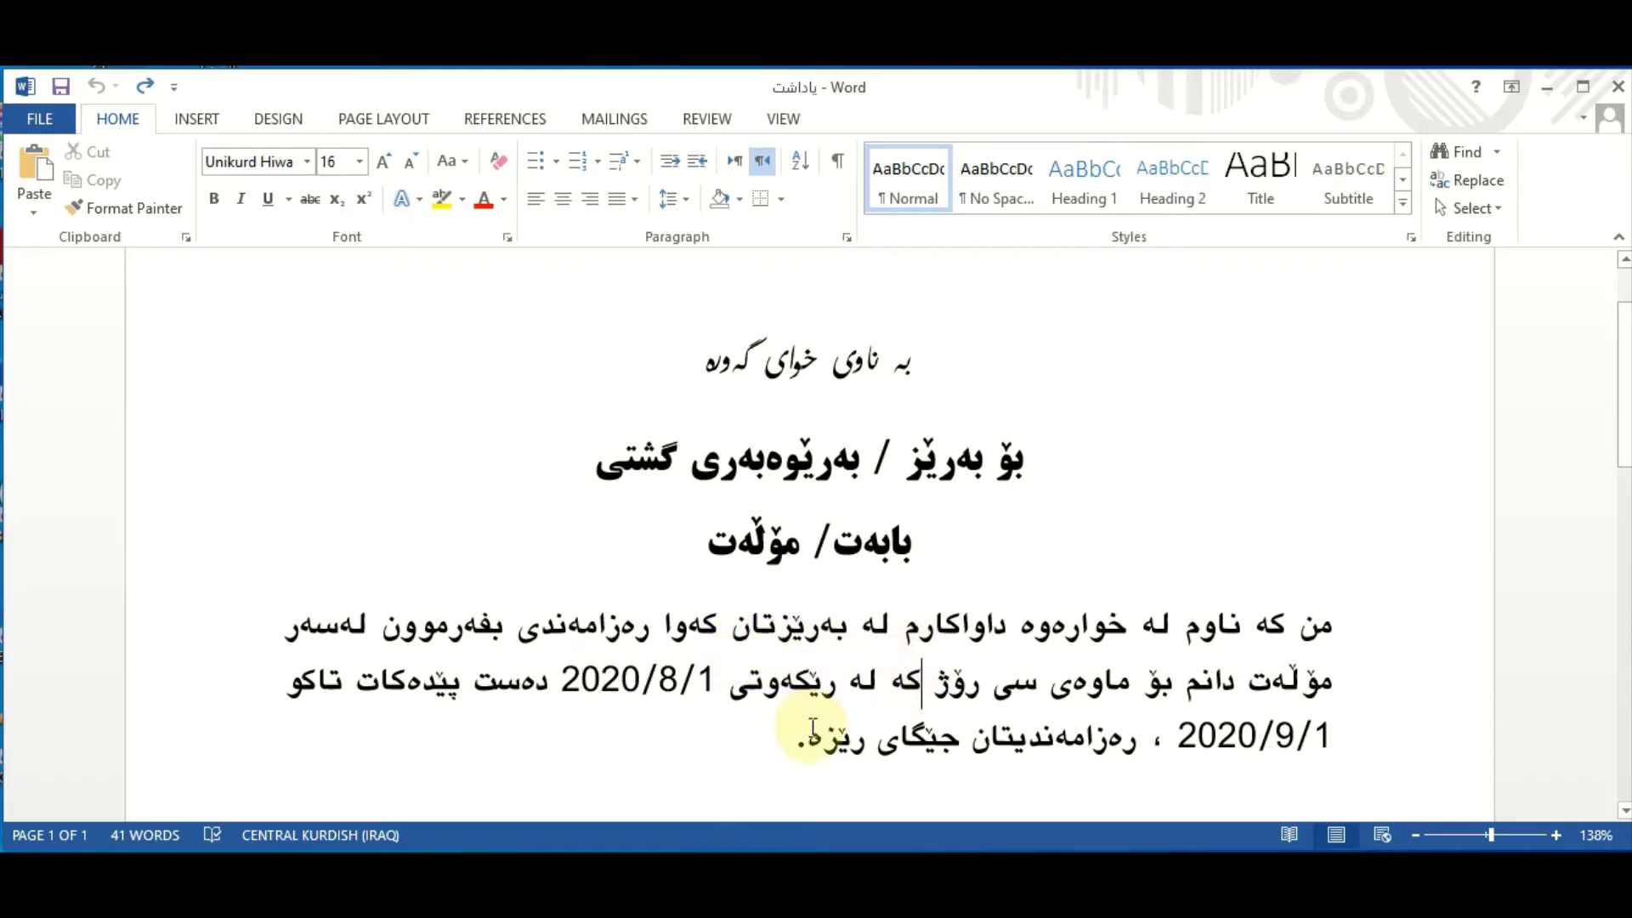
pyautogui.click(764, 365)
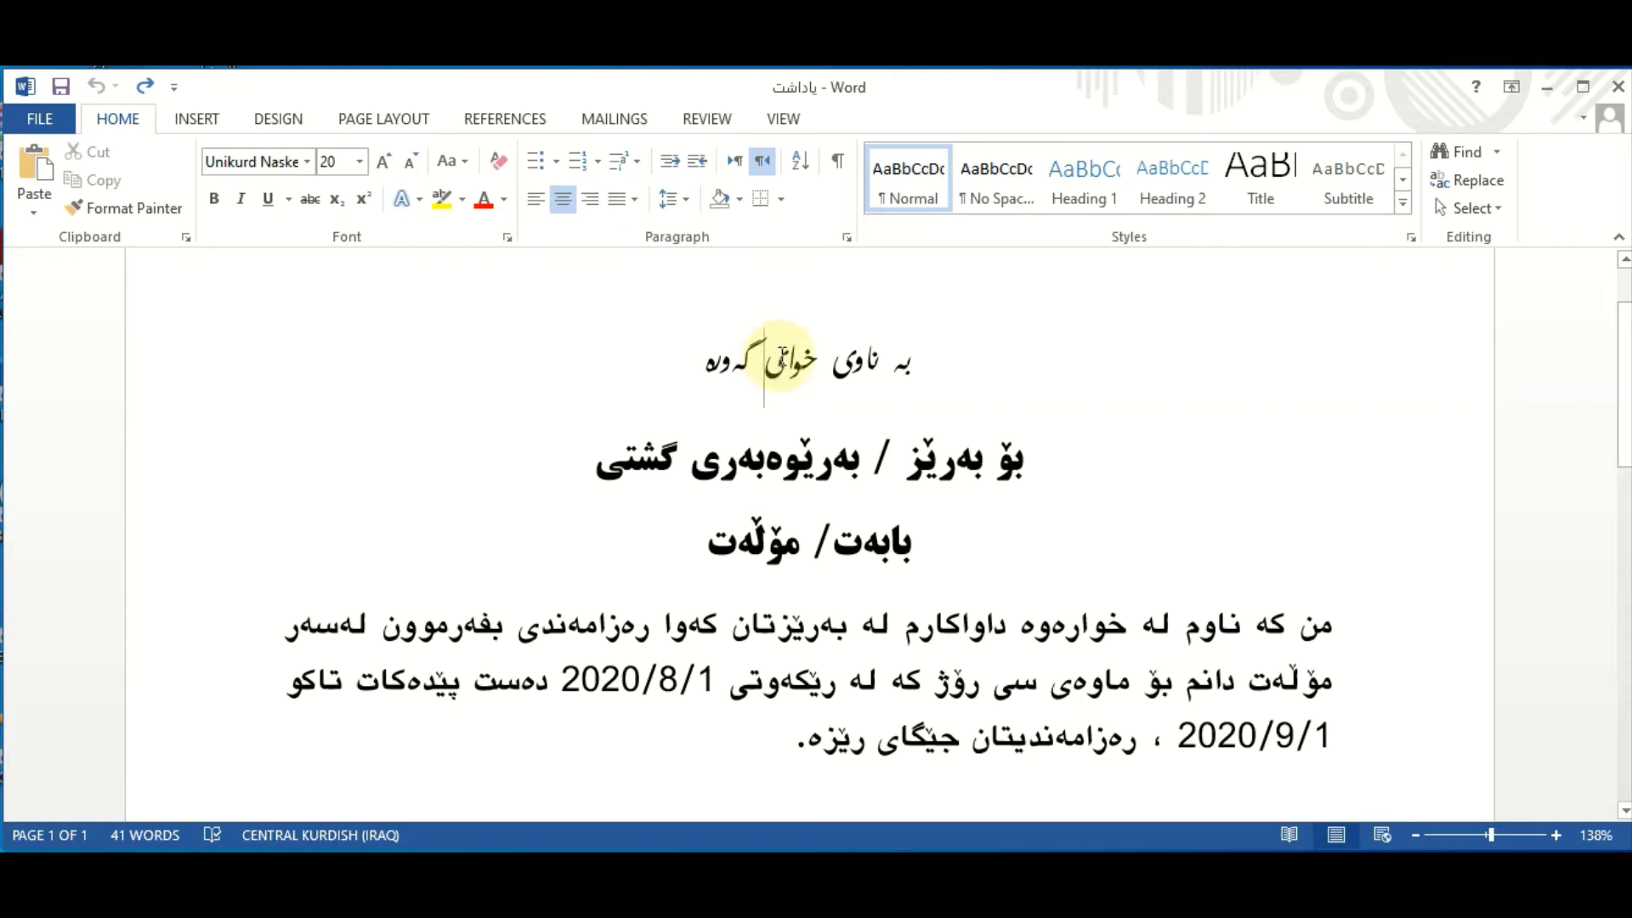
pyautogui.click(782, 366)
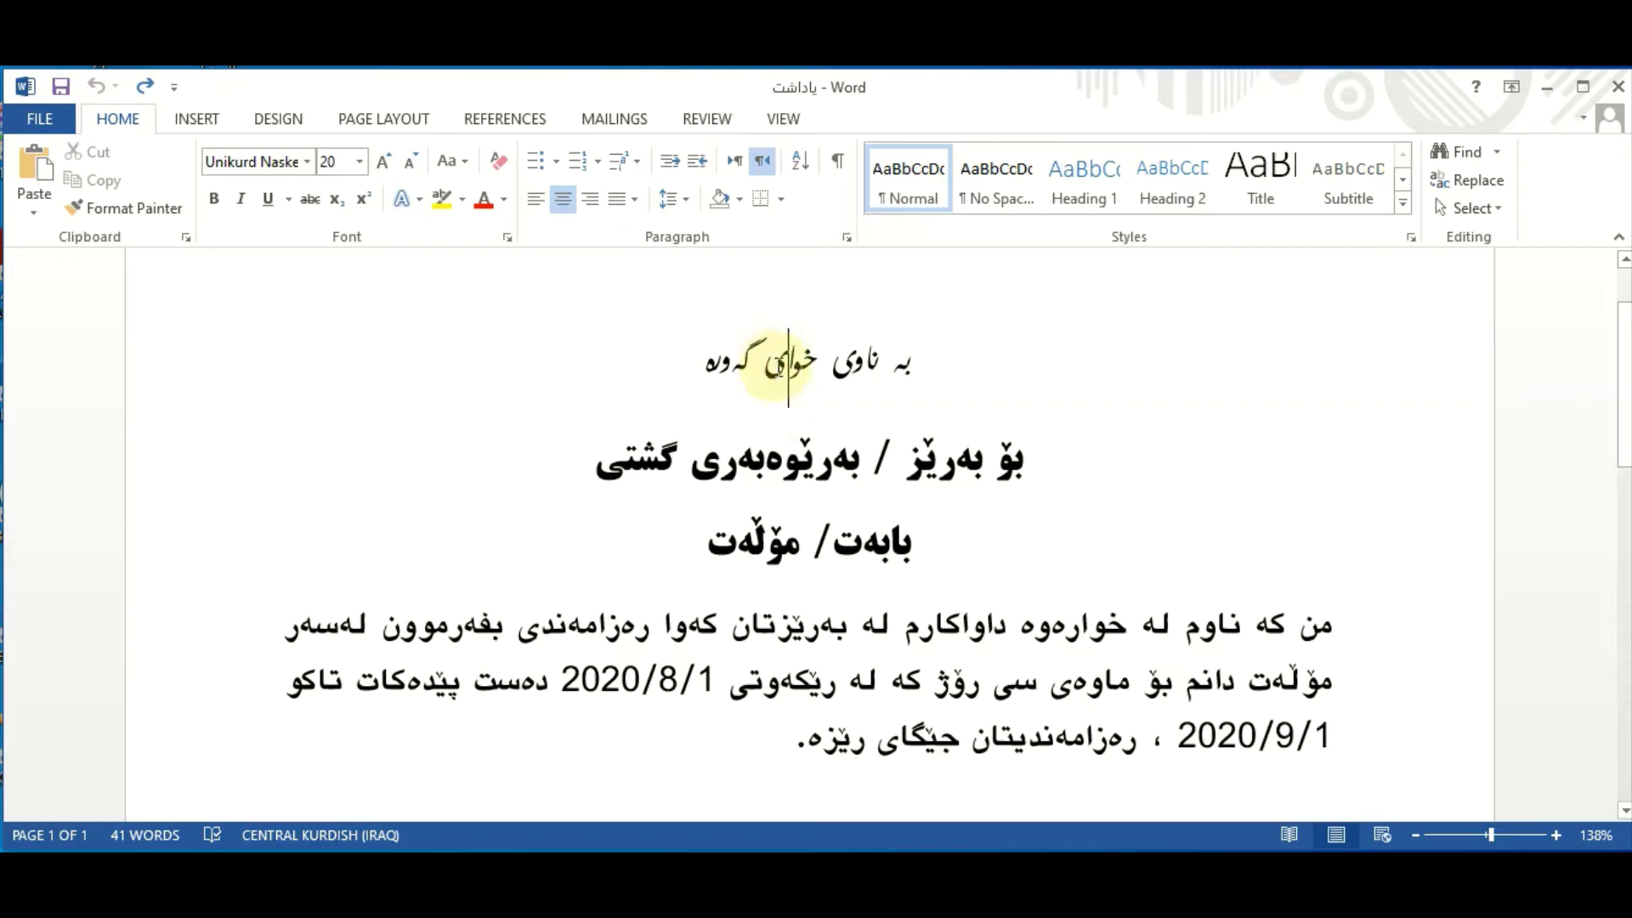
pyautogui.click(961, 736)
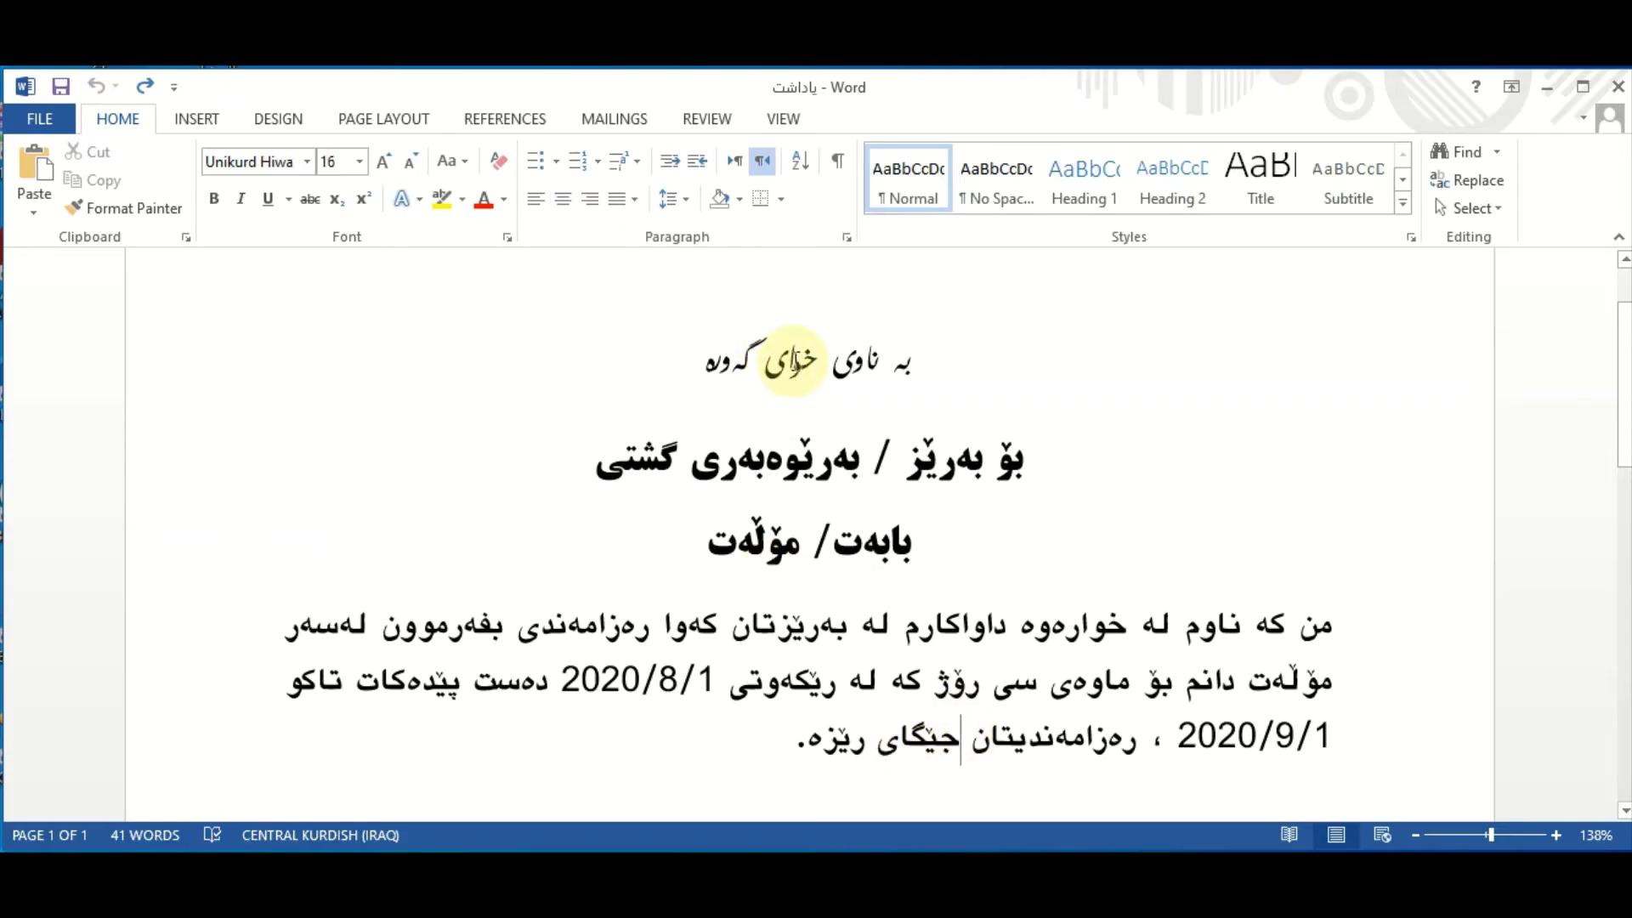
pyautogui.click(788, 366)
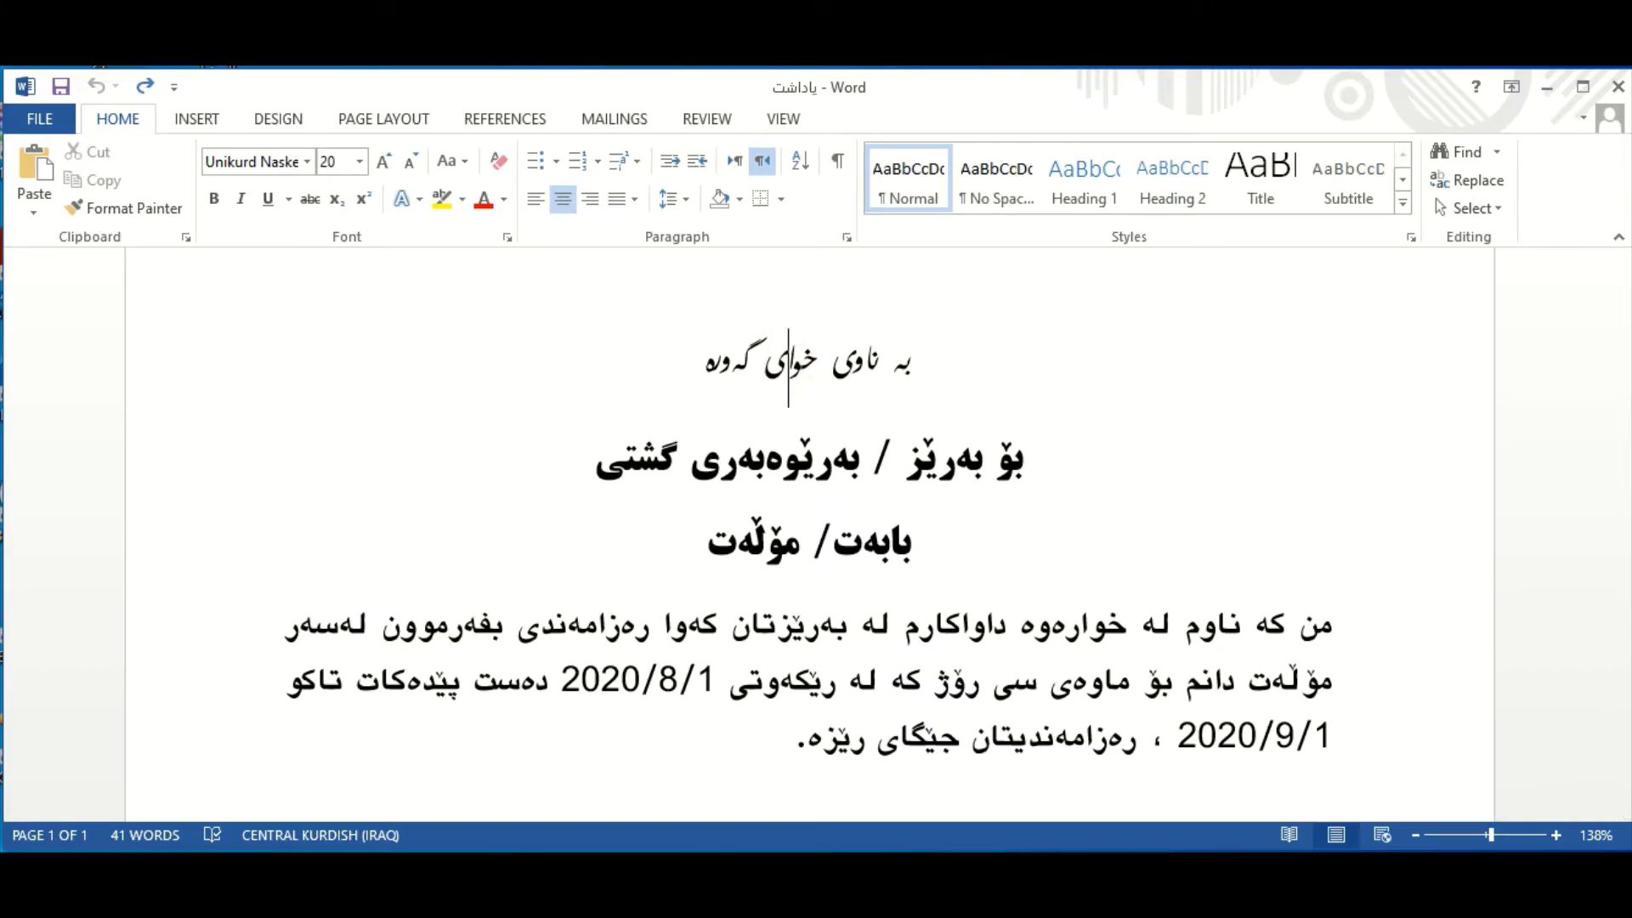
pyautogui.click(786, 366)
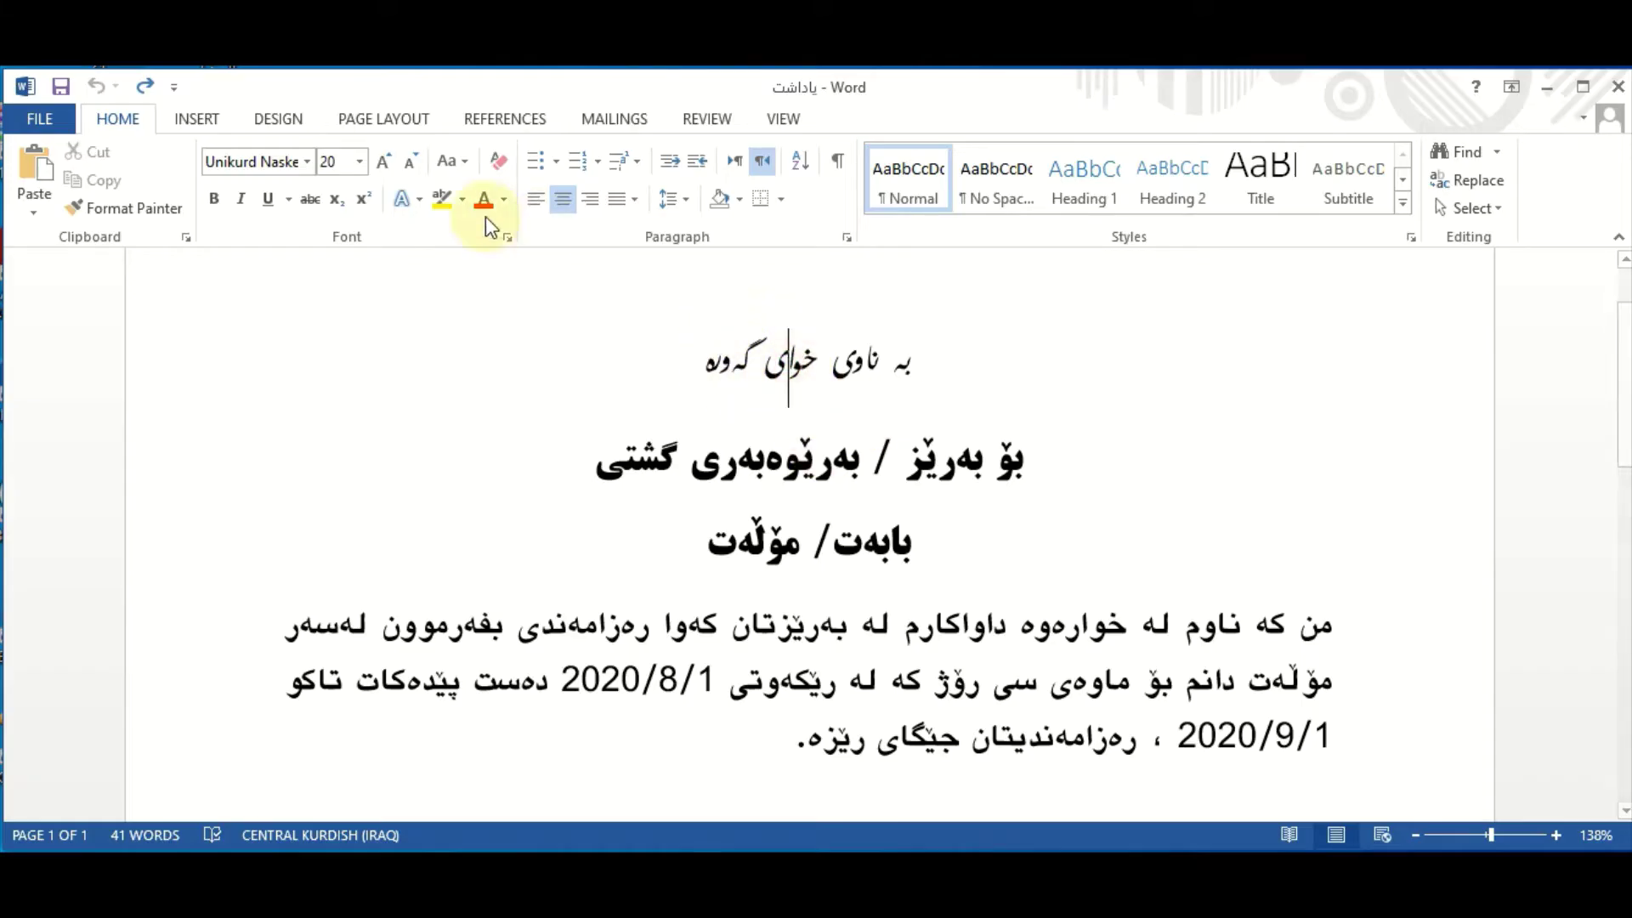
# Paint the title's Unikurd Naske 20 formatting onto the whole body paragraph
pyautogui.click(89, 207)
pyautogui.scroll(-2, 1343, 595)
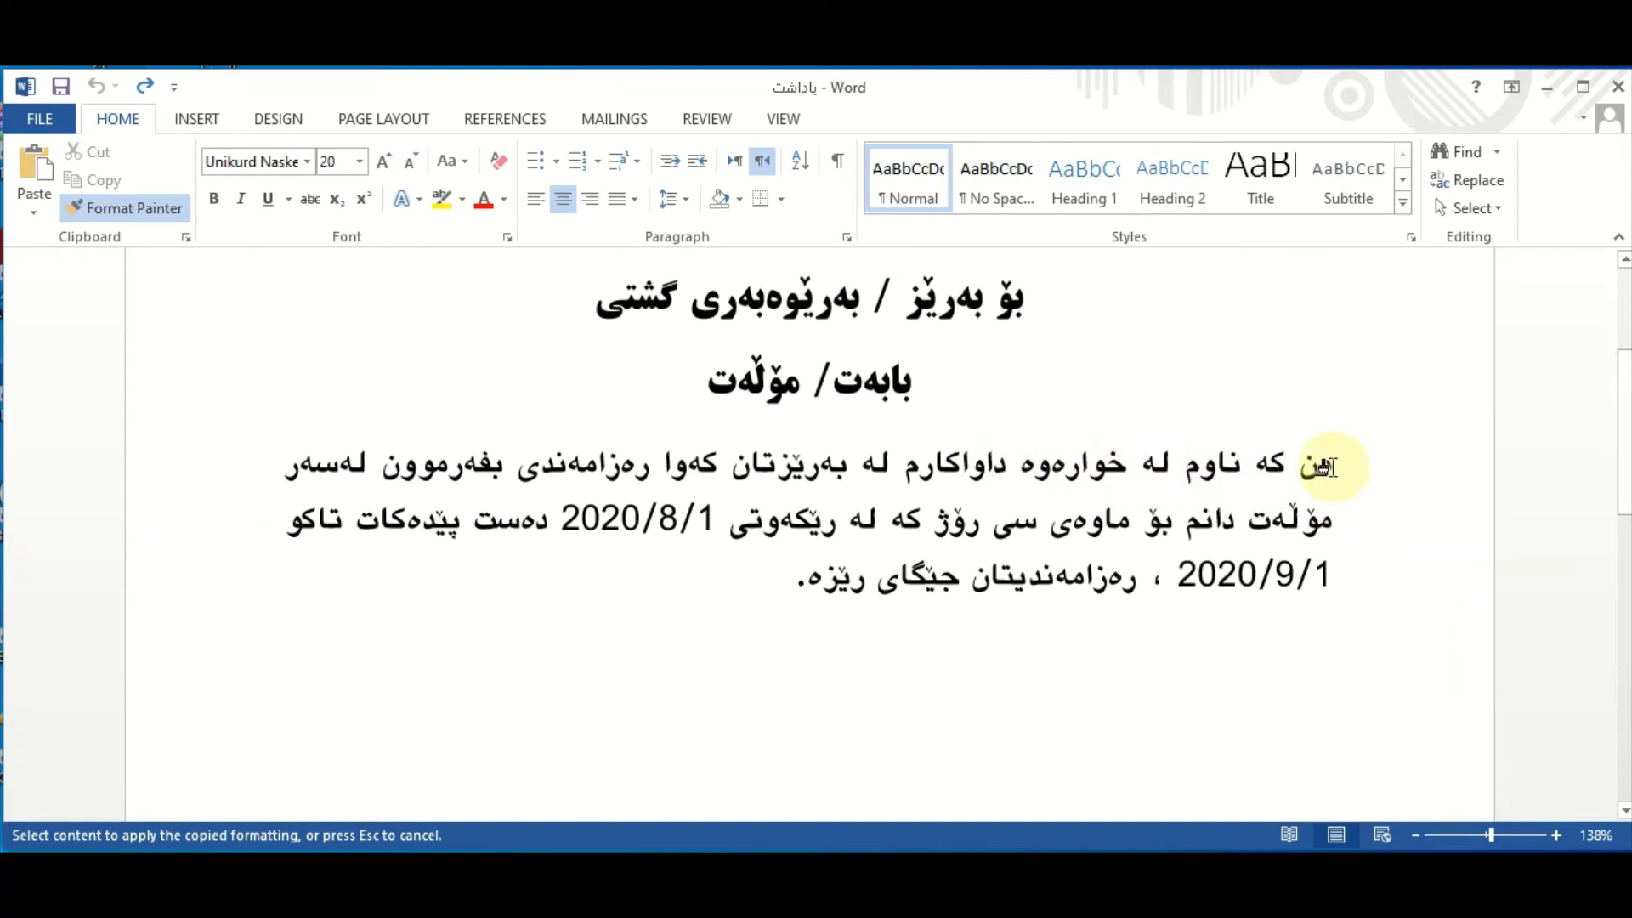
pyautogui.moveTo(1332, 464)
pyautogui.mouseDown()
pyautogui.moveTo(939, 583)
pyautogui.moveTo(763, 593)
pyautogui.moveTo(808, 473)
pyautogui.moveTo(765, 473)
pyautogui.moveTo(722, 520)
pyautogui.moveTo(699, 576)
pyautogui.moveTo(712, 595)
pyautogui.mouseUp()
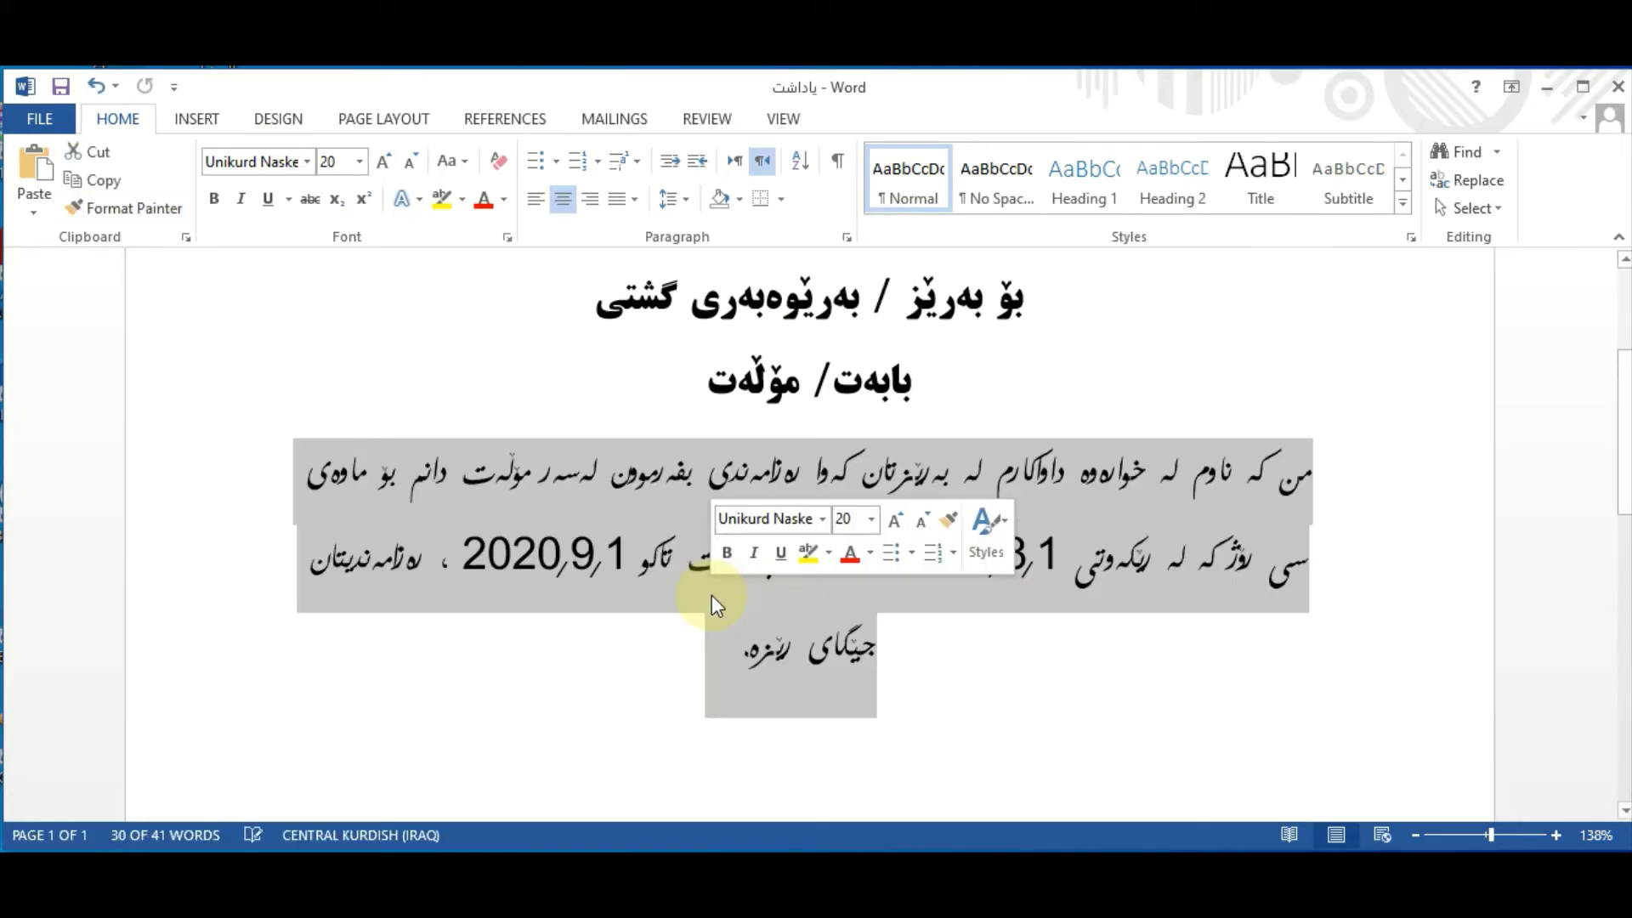
pyautogui.click(1049, 765)
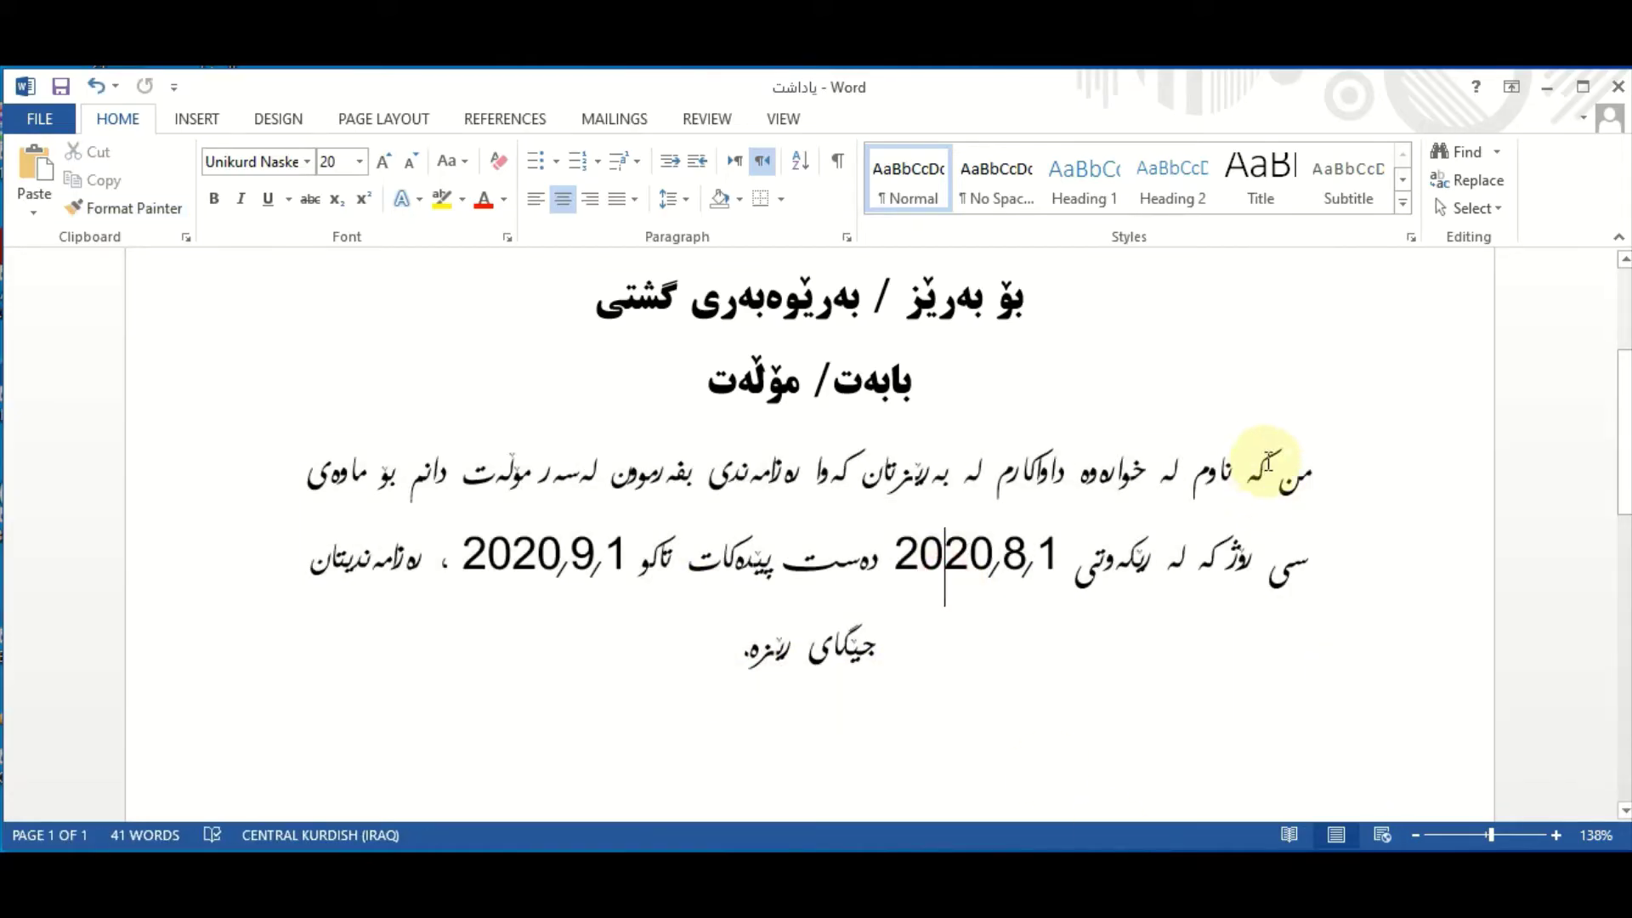
pyautogui.doubleClick(973, 476)
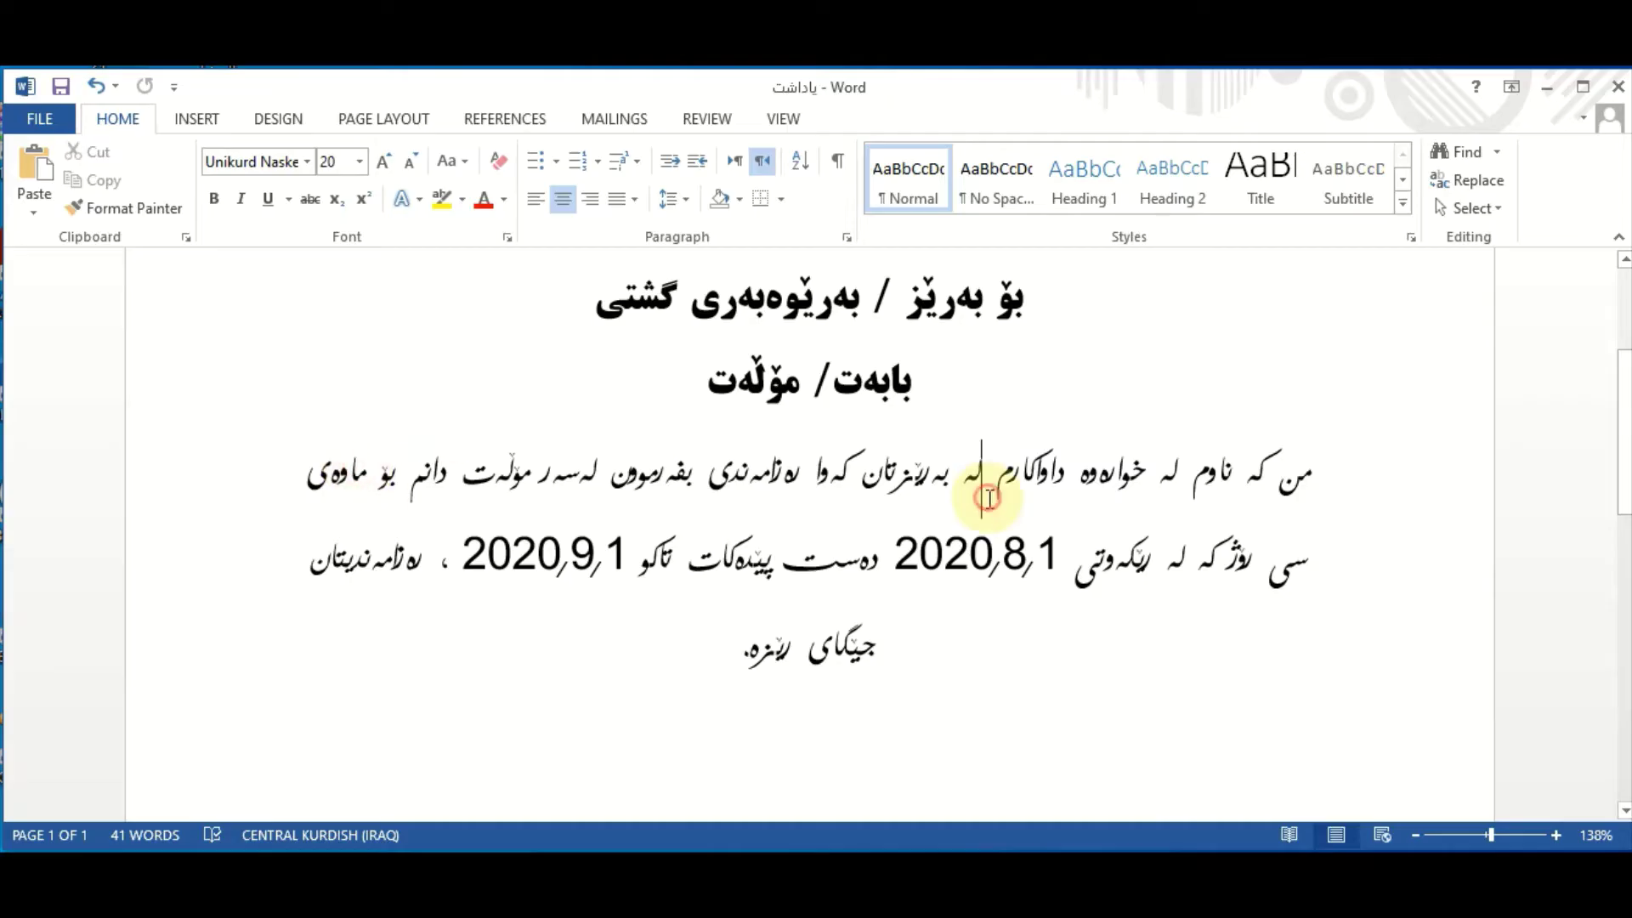
pyautogui.scroll(2, 1020, 493)
pyautogui.scroll(-1, 992, 509)
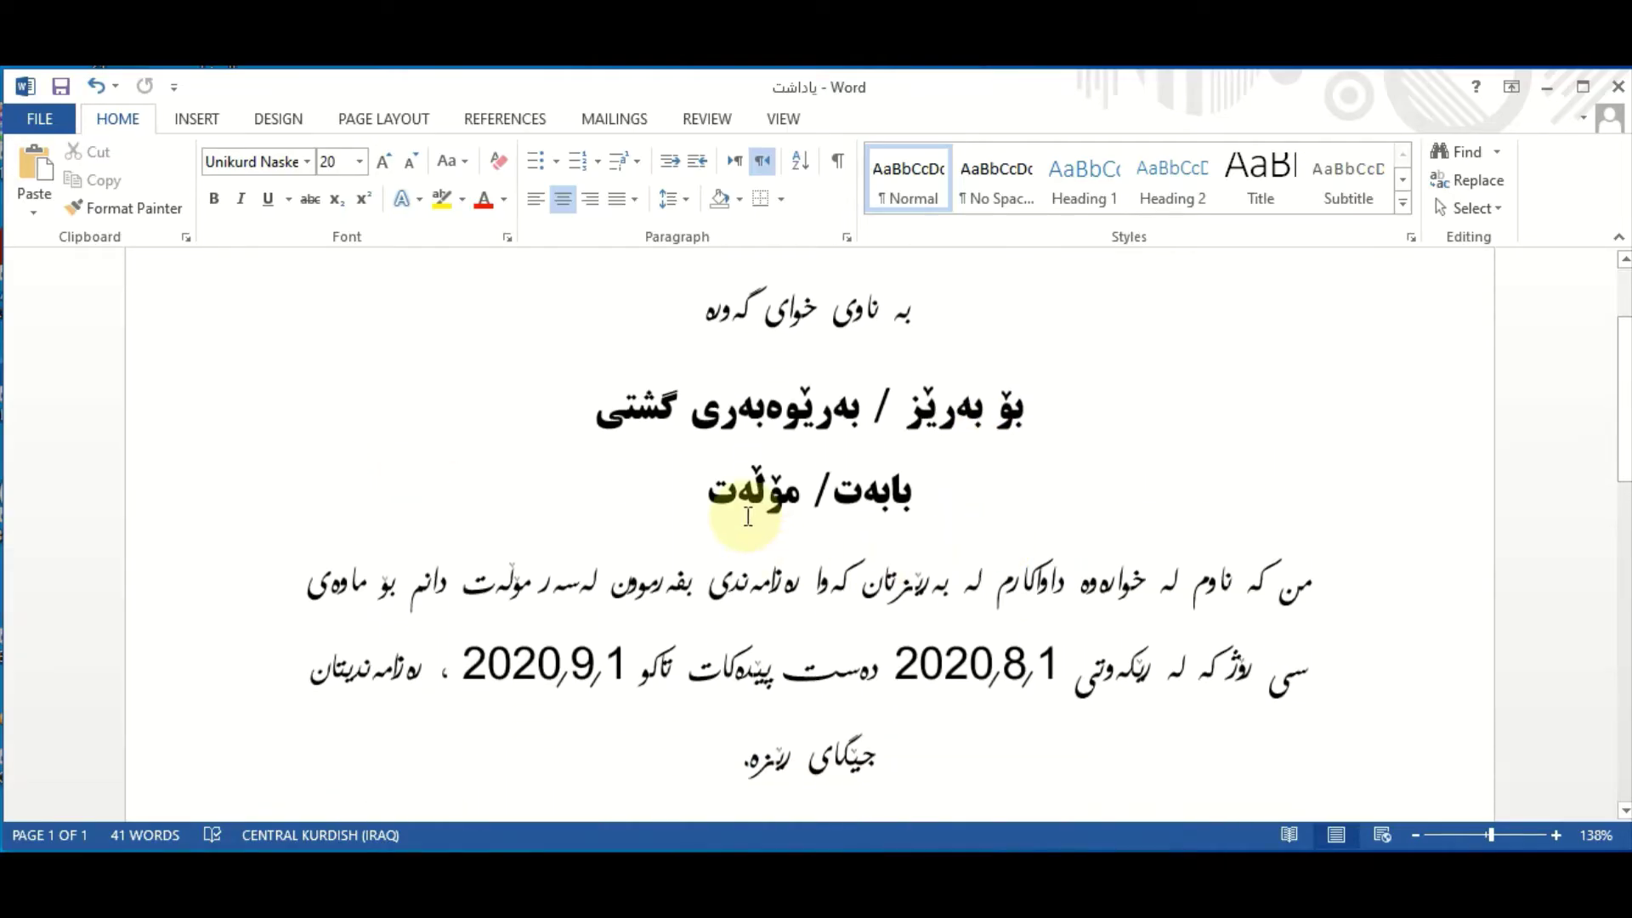
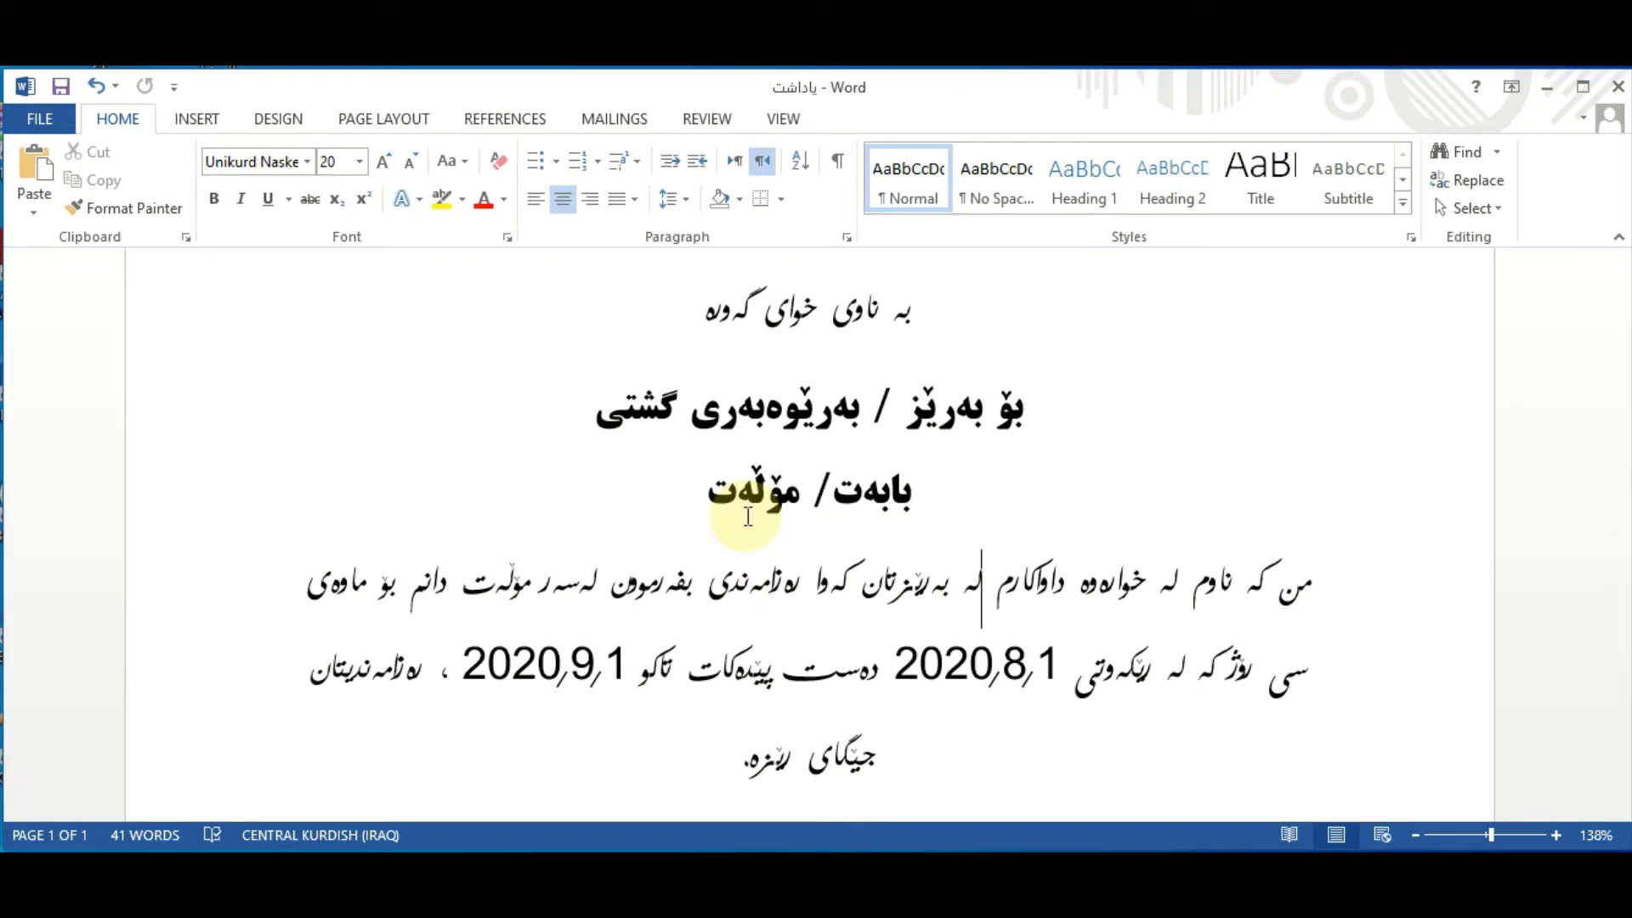
# Undo the font change so the body paragraph returns to Unikurd Hiwa 16
pyautogui.click(96, 89)
pyautogui.click(920, 578)
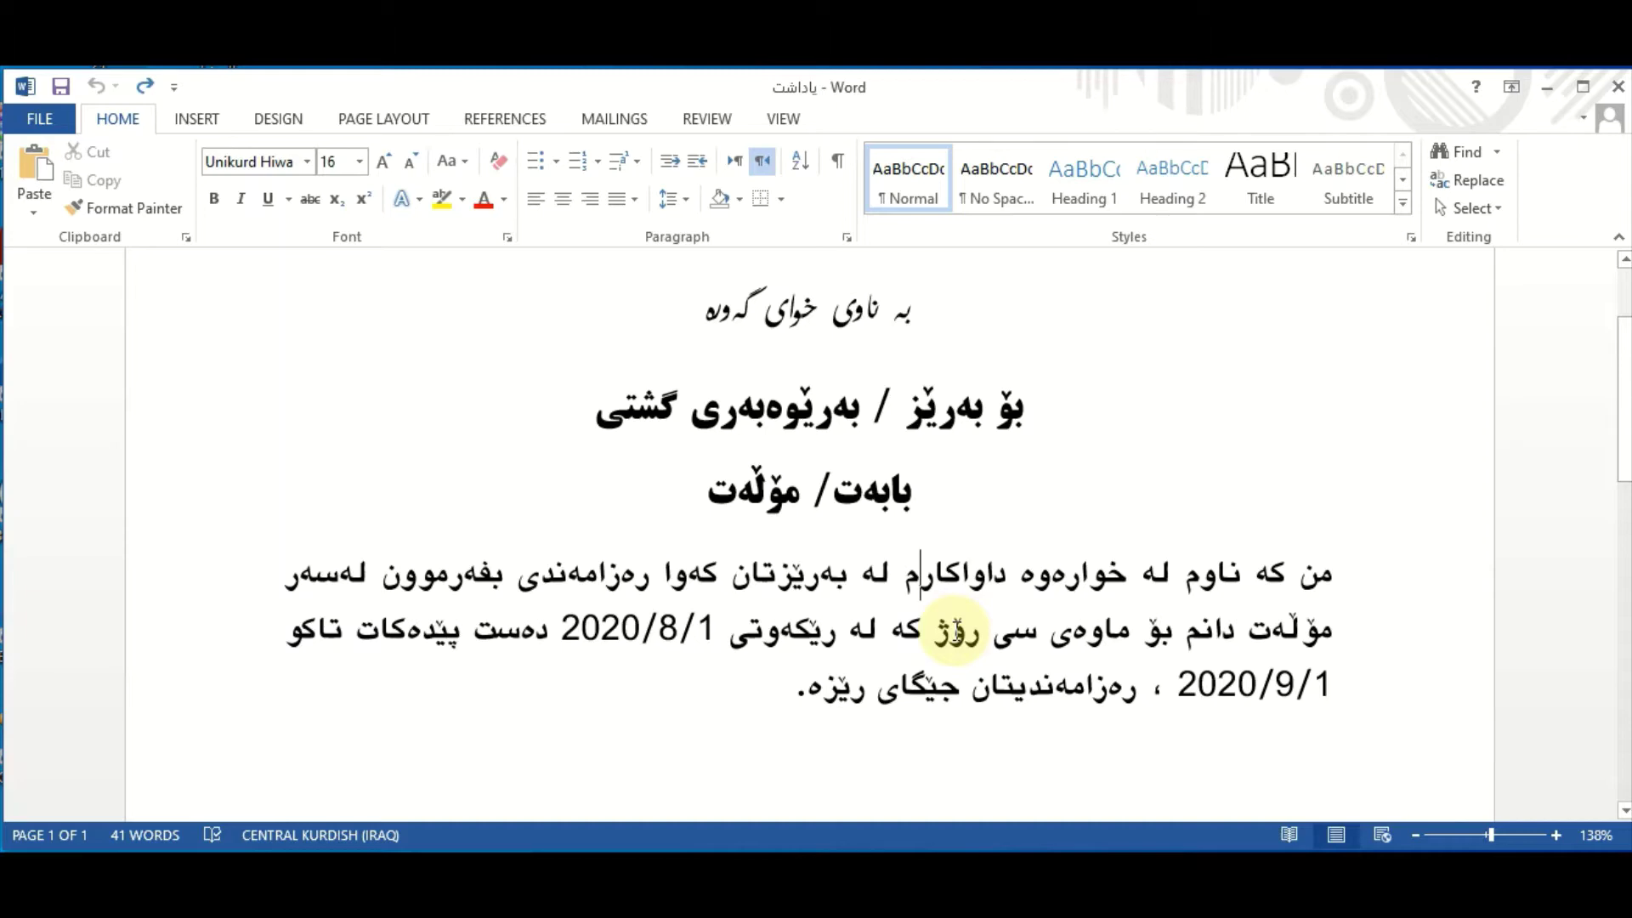
pyautogui.scroll(-4, 959, 642)
pyautogui.scroll(5, 961, 649)
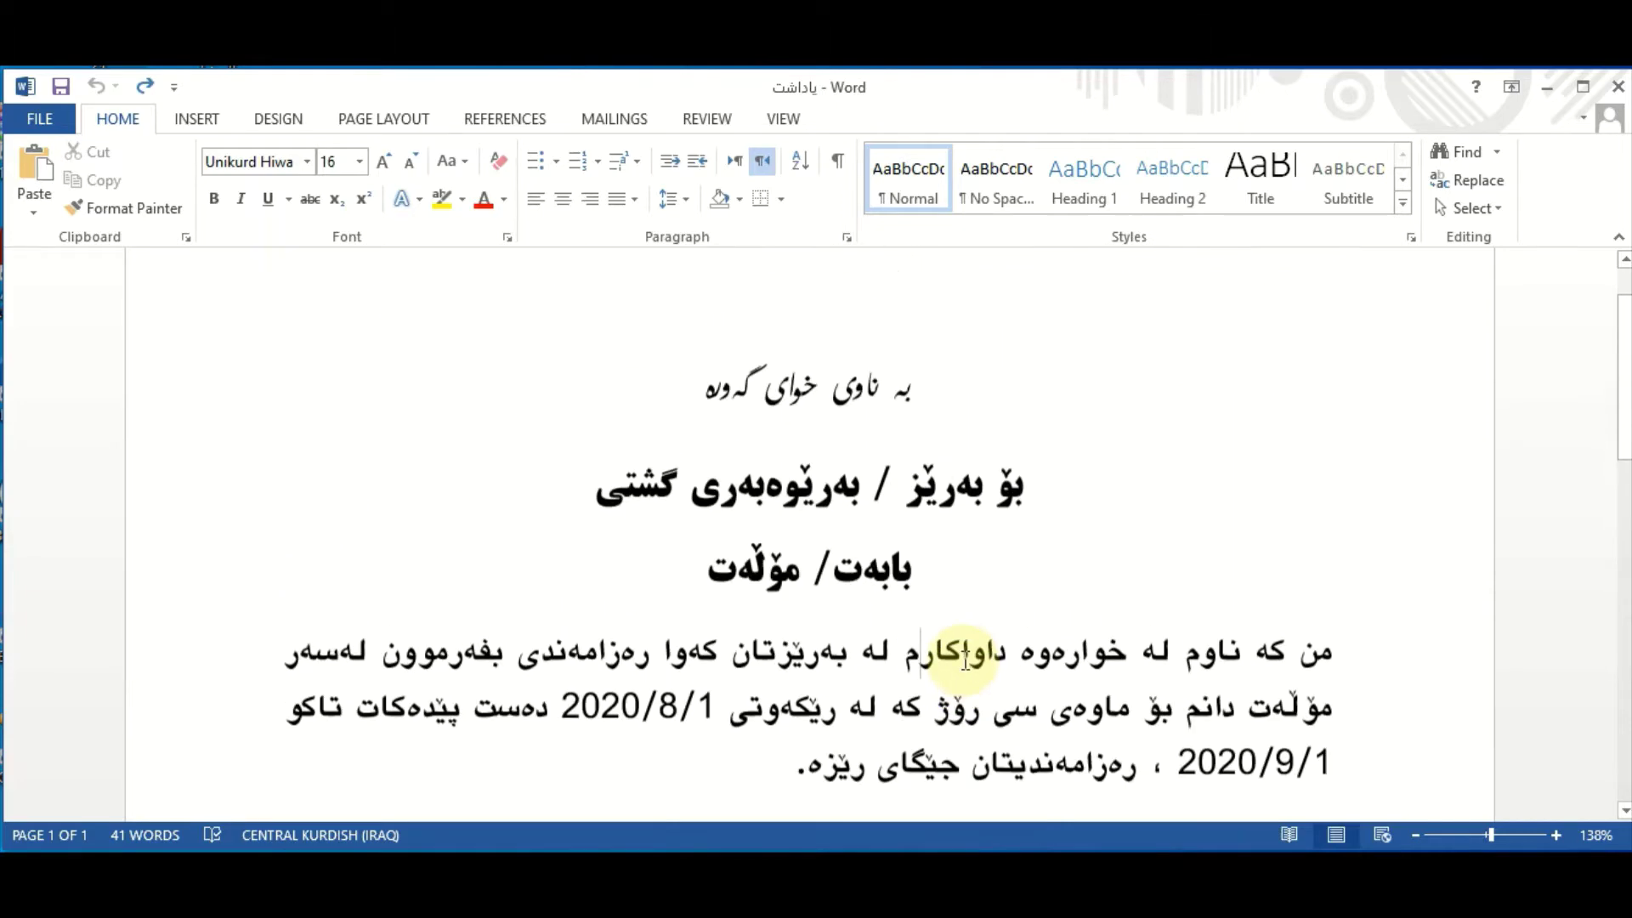
pyautogui.scroll(-3, 963, 655)
pyautogui.scroll(-1, 963, 663)
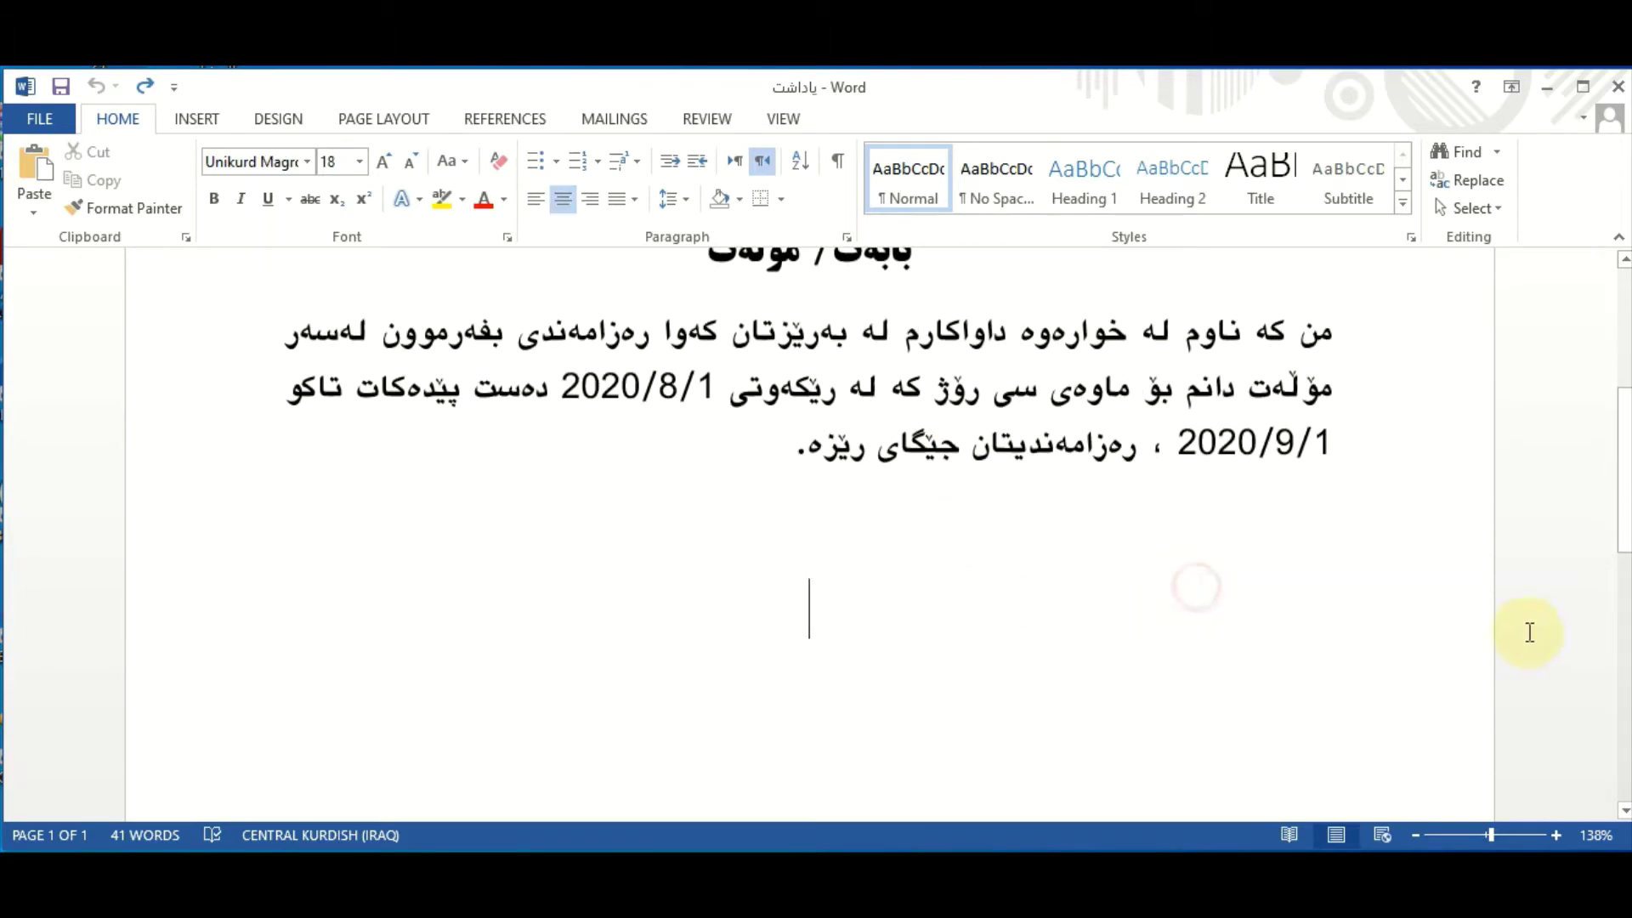
# Place the caret at the end of the body paragraph's last line
pyautogui.click(949, 653)
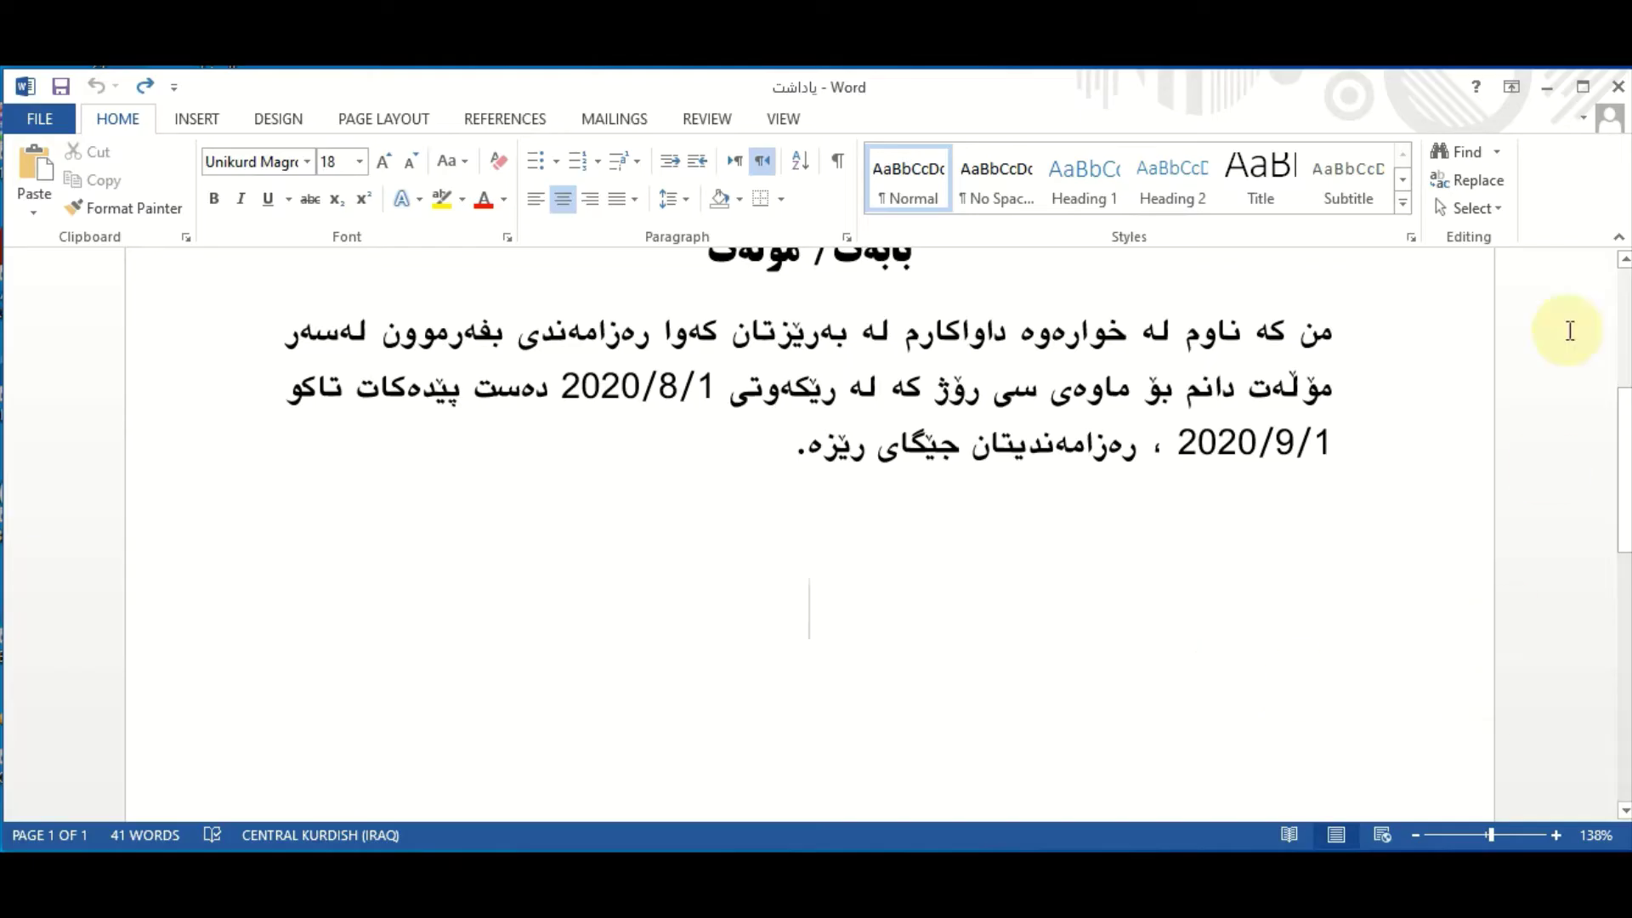
pyautogui.scroll(2, 1591, 293)
pyautogui.scroll(1, 1588, 303)
pyautogui.scroll(1, 1588, 302)
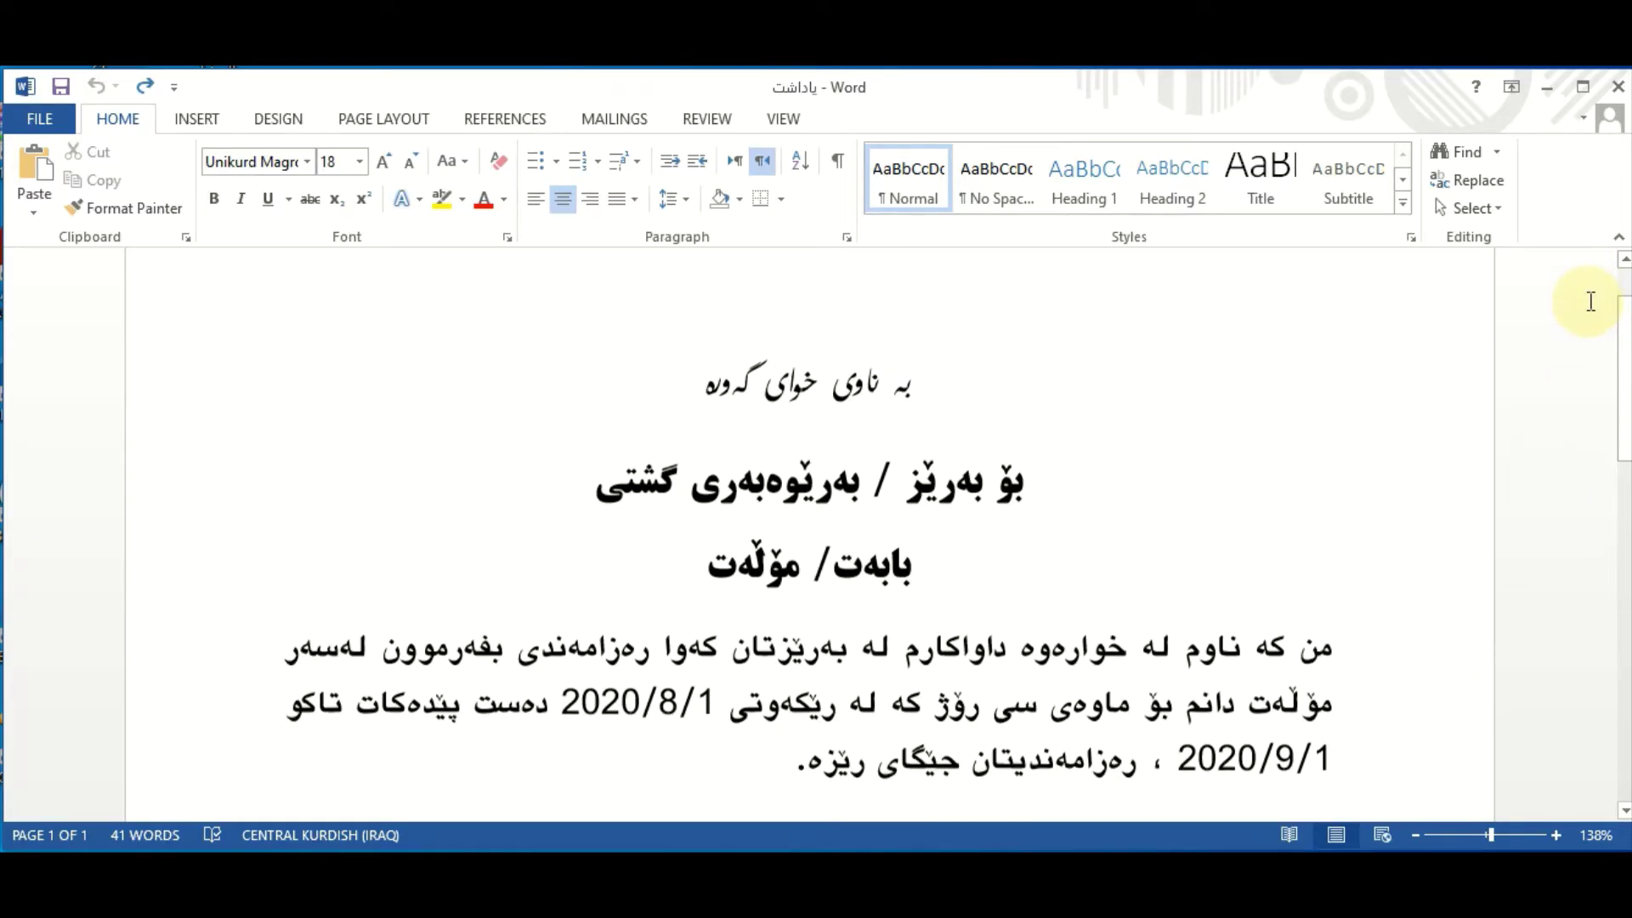
pyautogui.scroll(-4, 1588, 302)
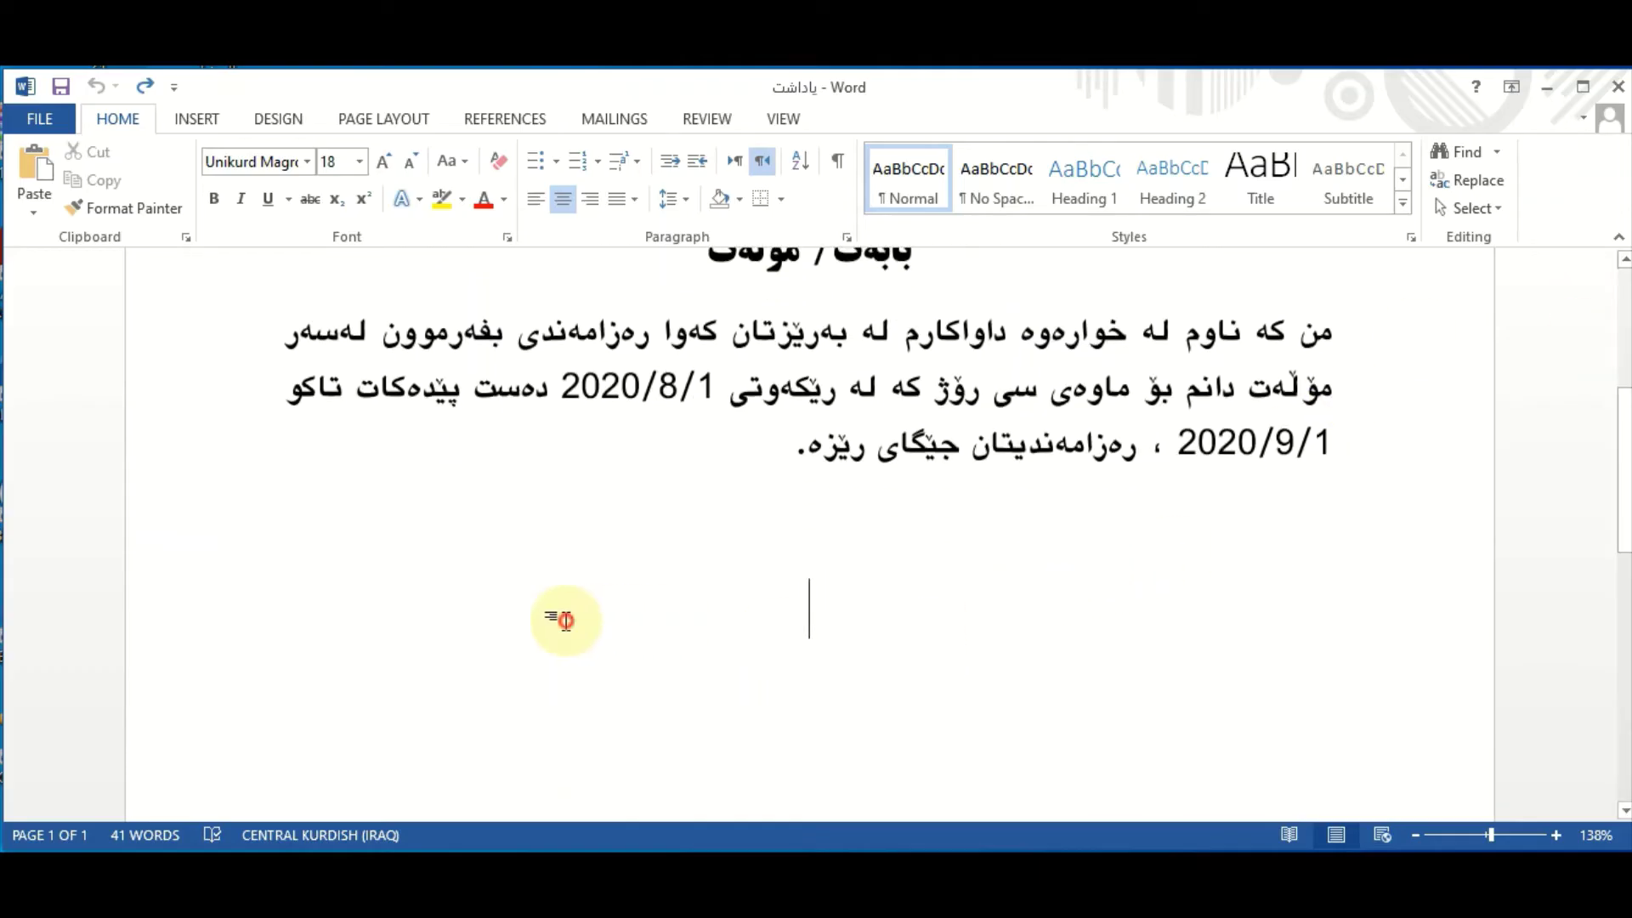
pyautogui.click(729, 465)
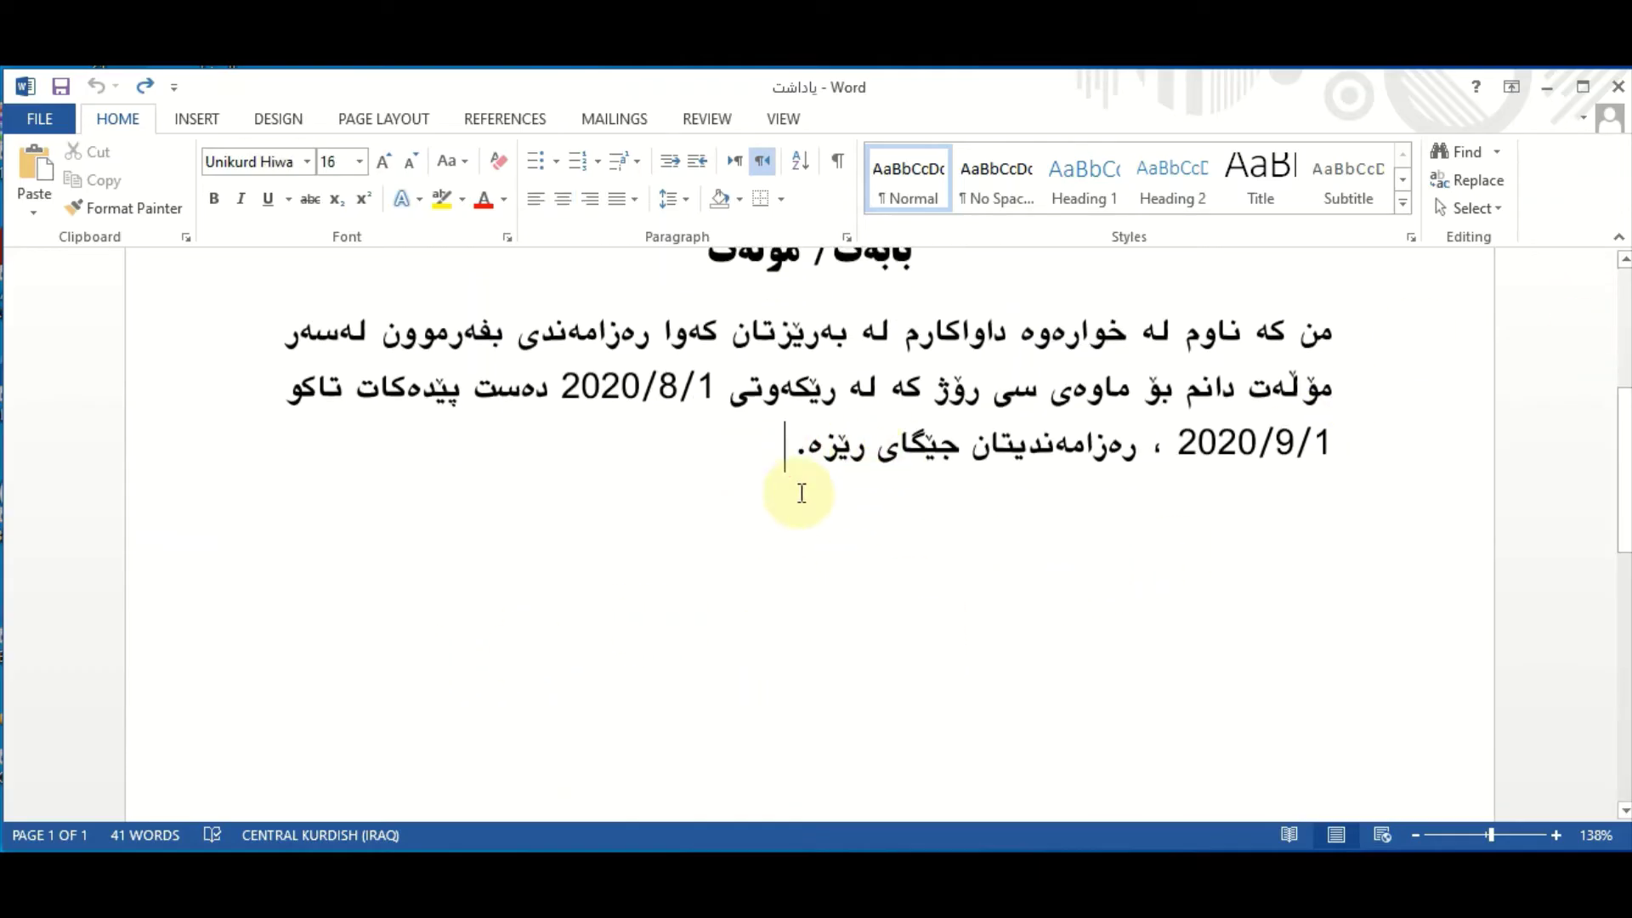
# Type the Kurdish closing 'لەگەڵ ڕێزدا ...' on a new line and centre it
pyautogui.press('Return')
pyautogui.hotkey('alt', 'shift')
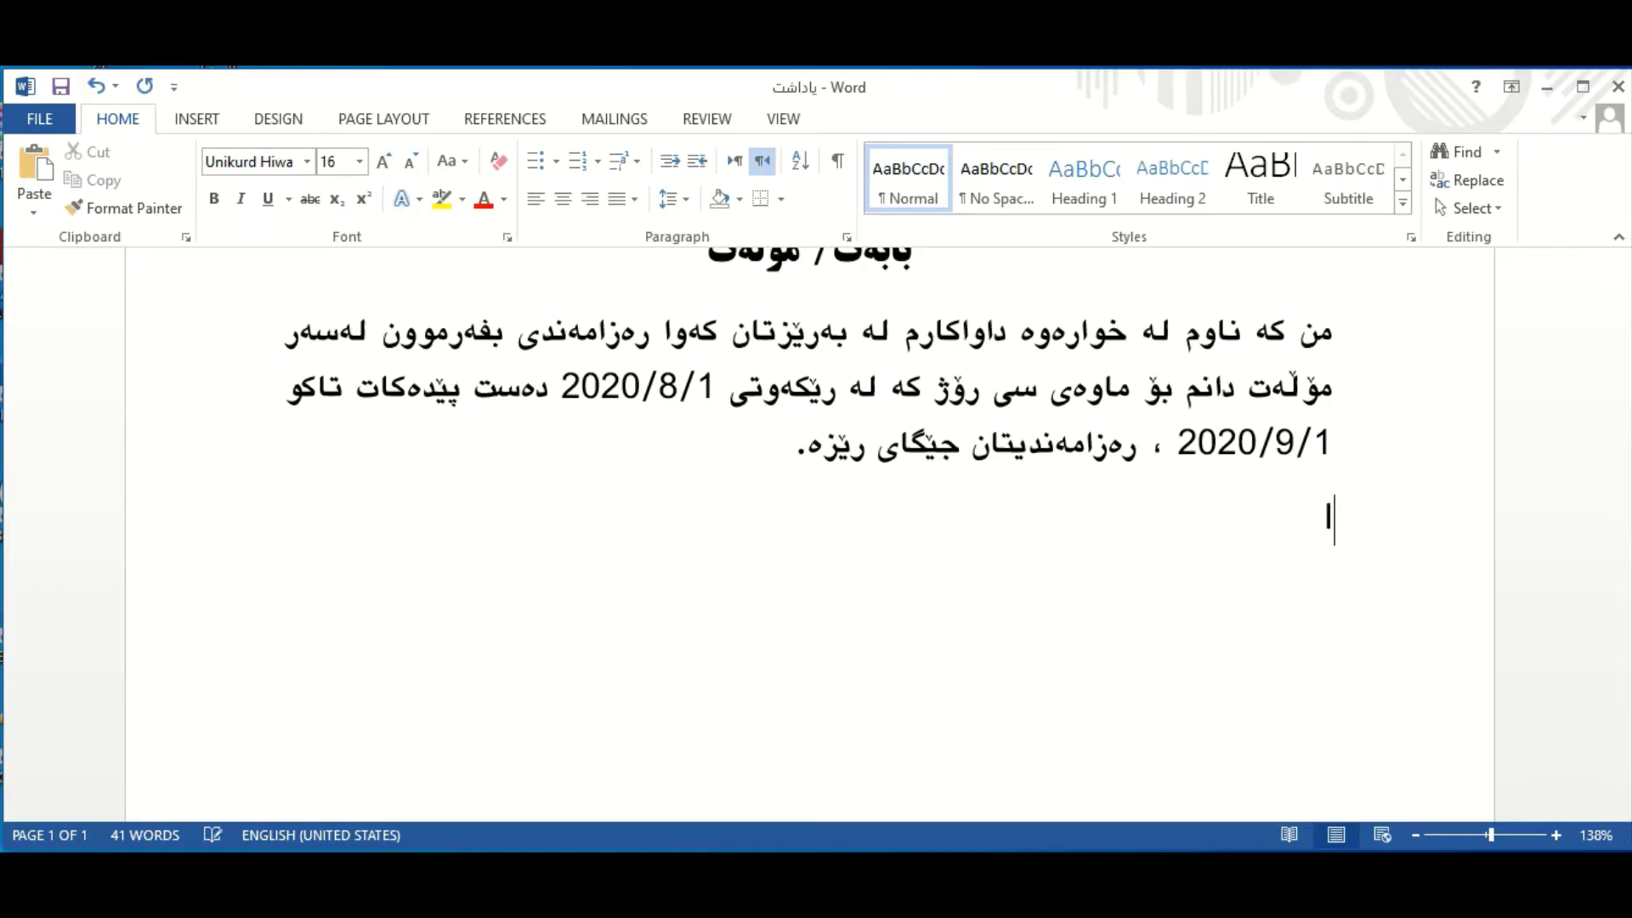
pyautogui.hotkey('alt', 'shift')
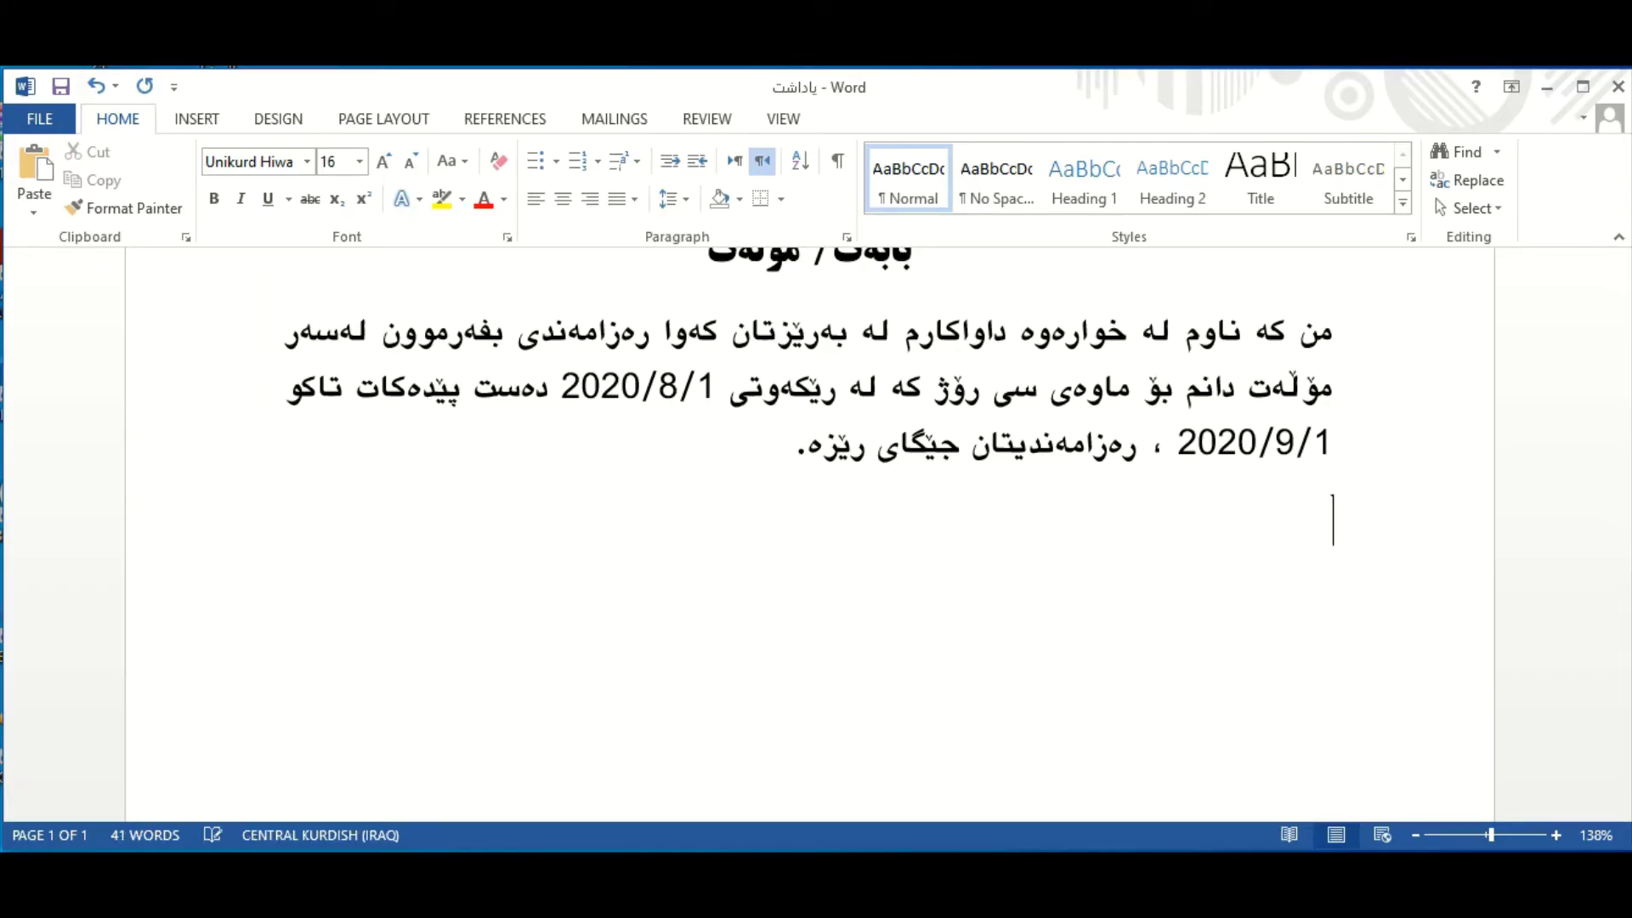
pyautogui.write('له')
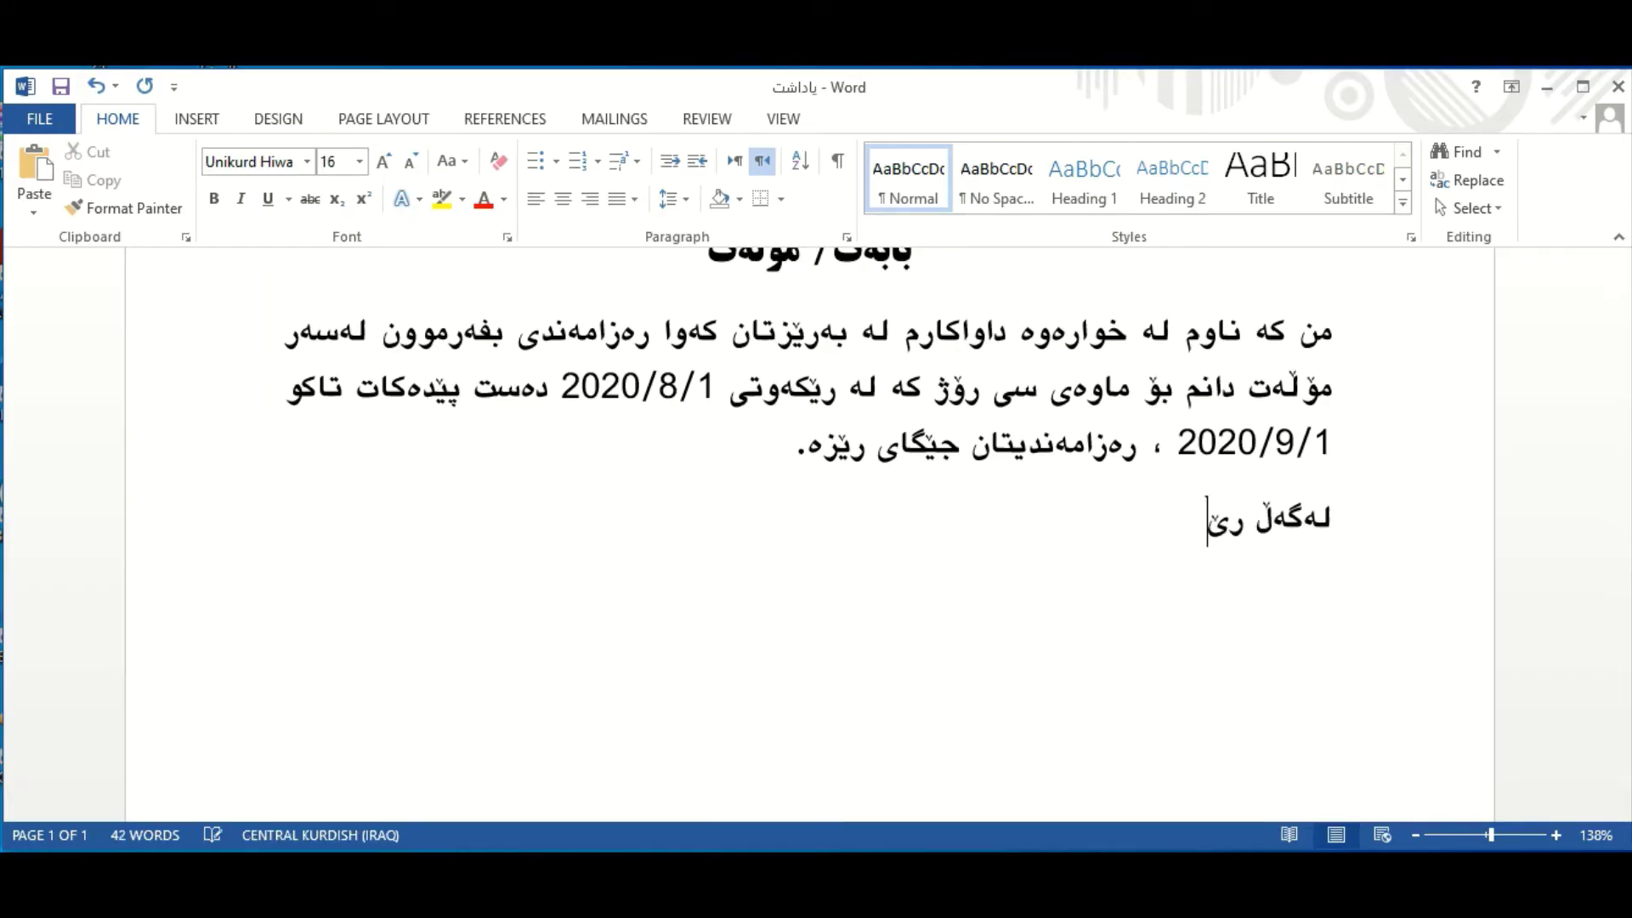
pyautogui.write('زدا ...')
pyautogui.click(564, 201)
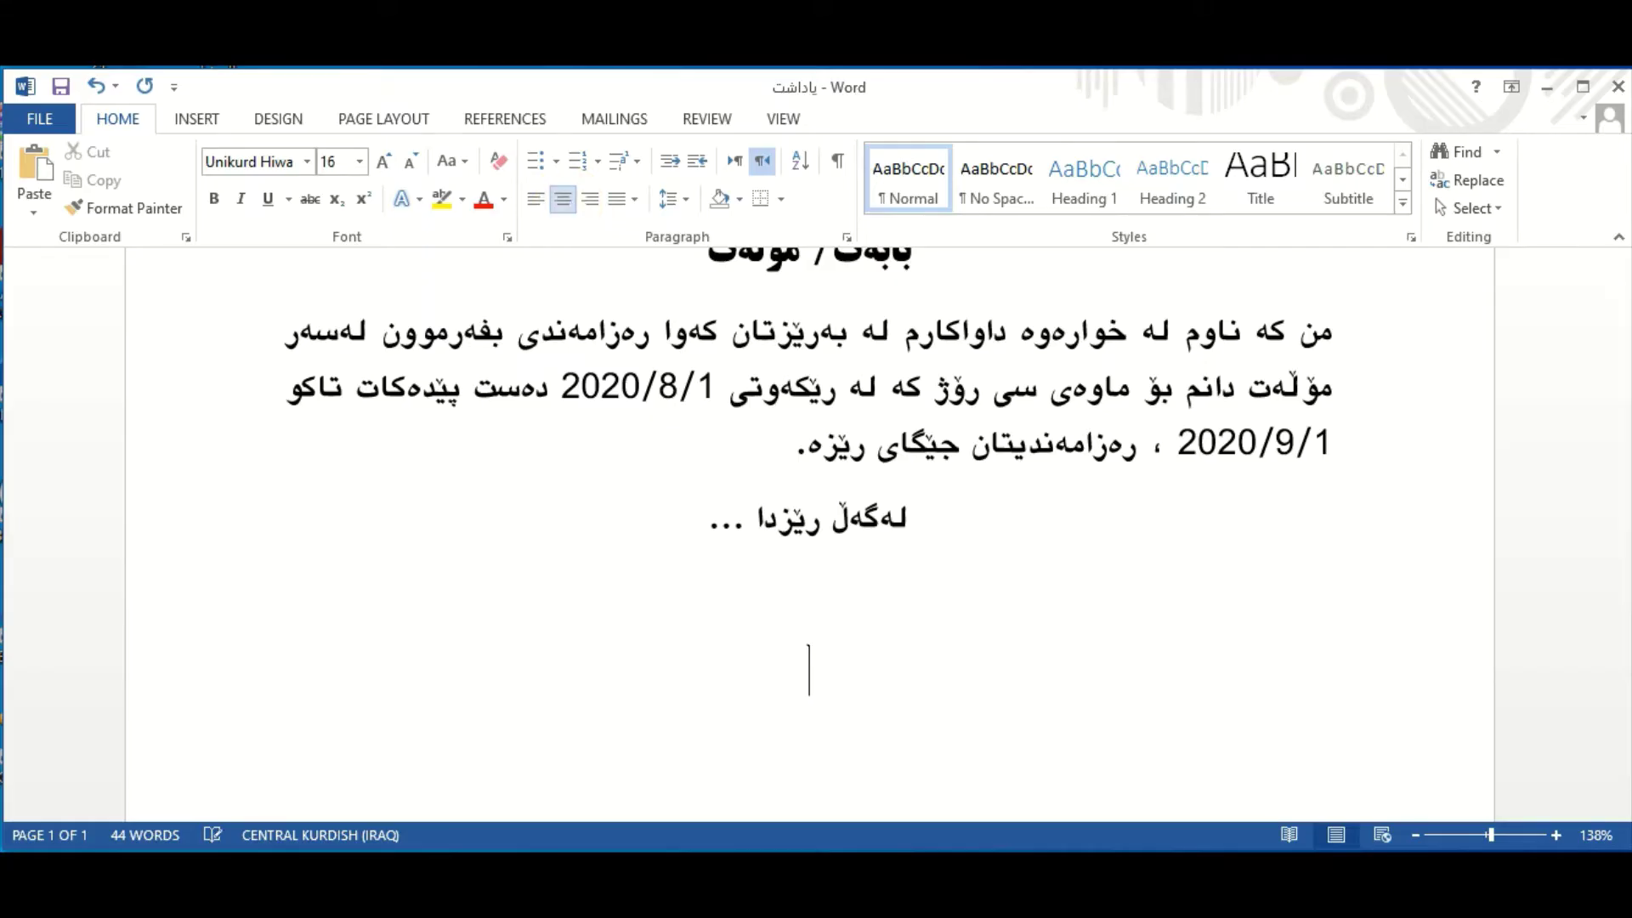
pyautogui.press('Return')
pyautogui.press('BackSpace')
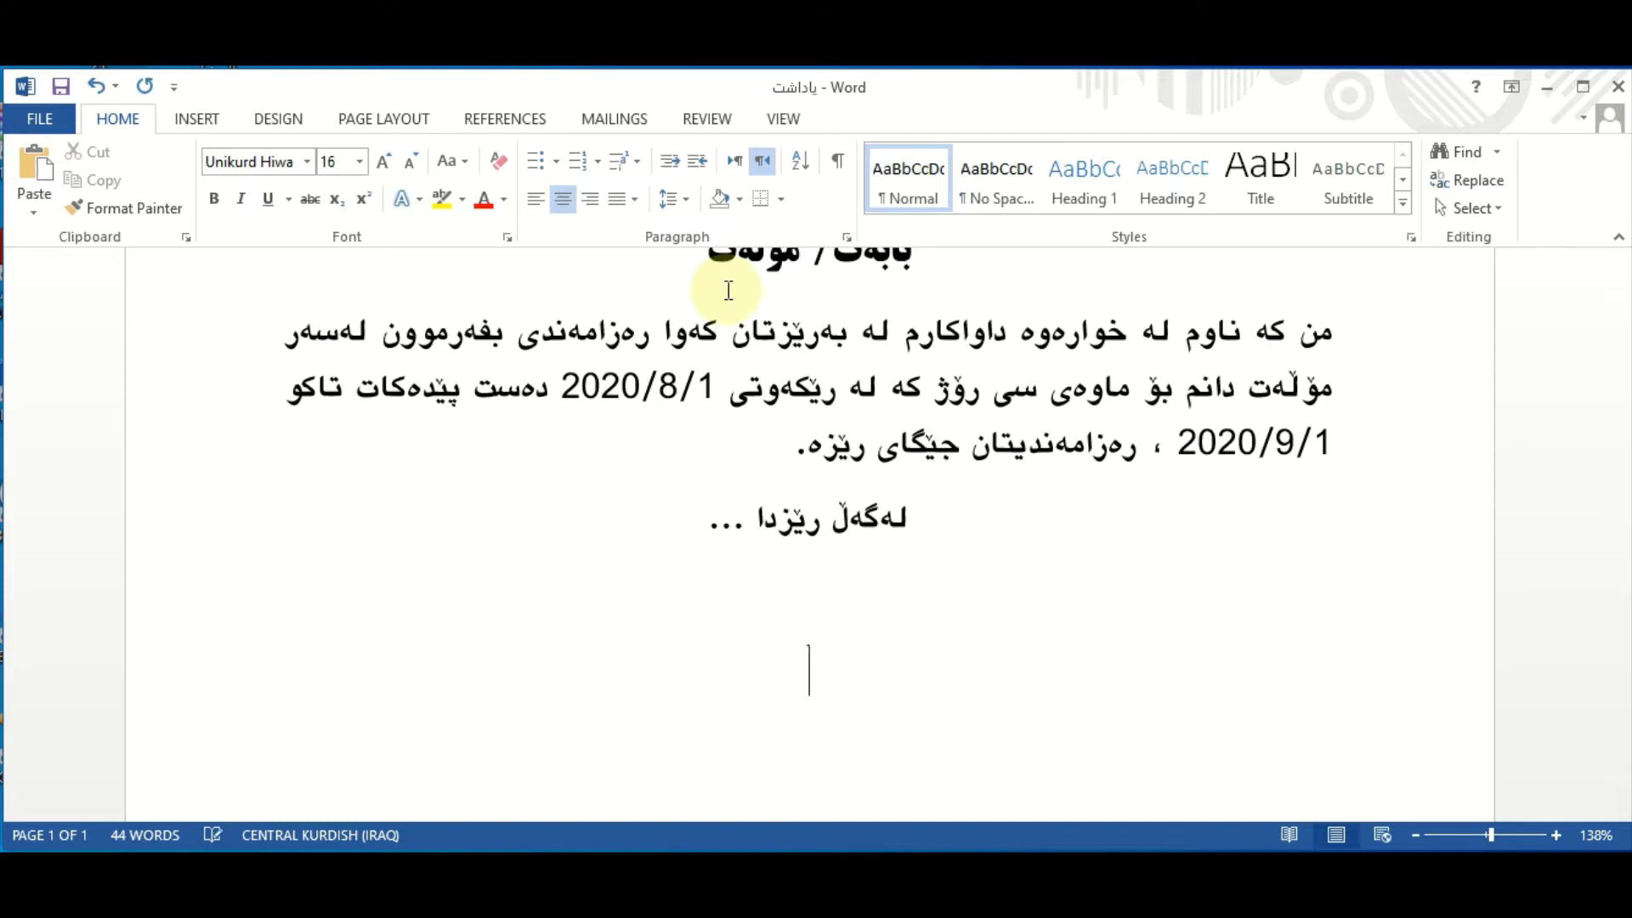
# Right-align a new line below the closing and type the signer's full name
pyautogui.click(592, 201)
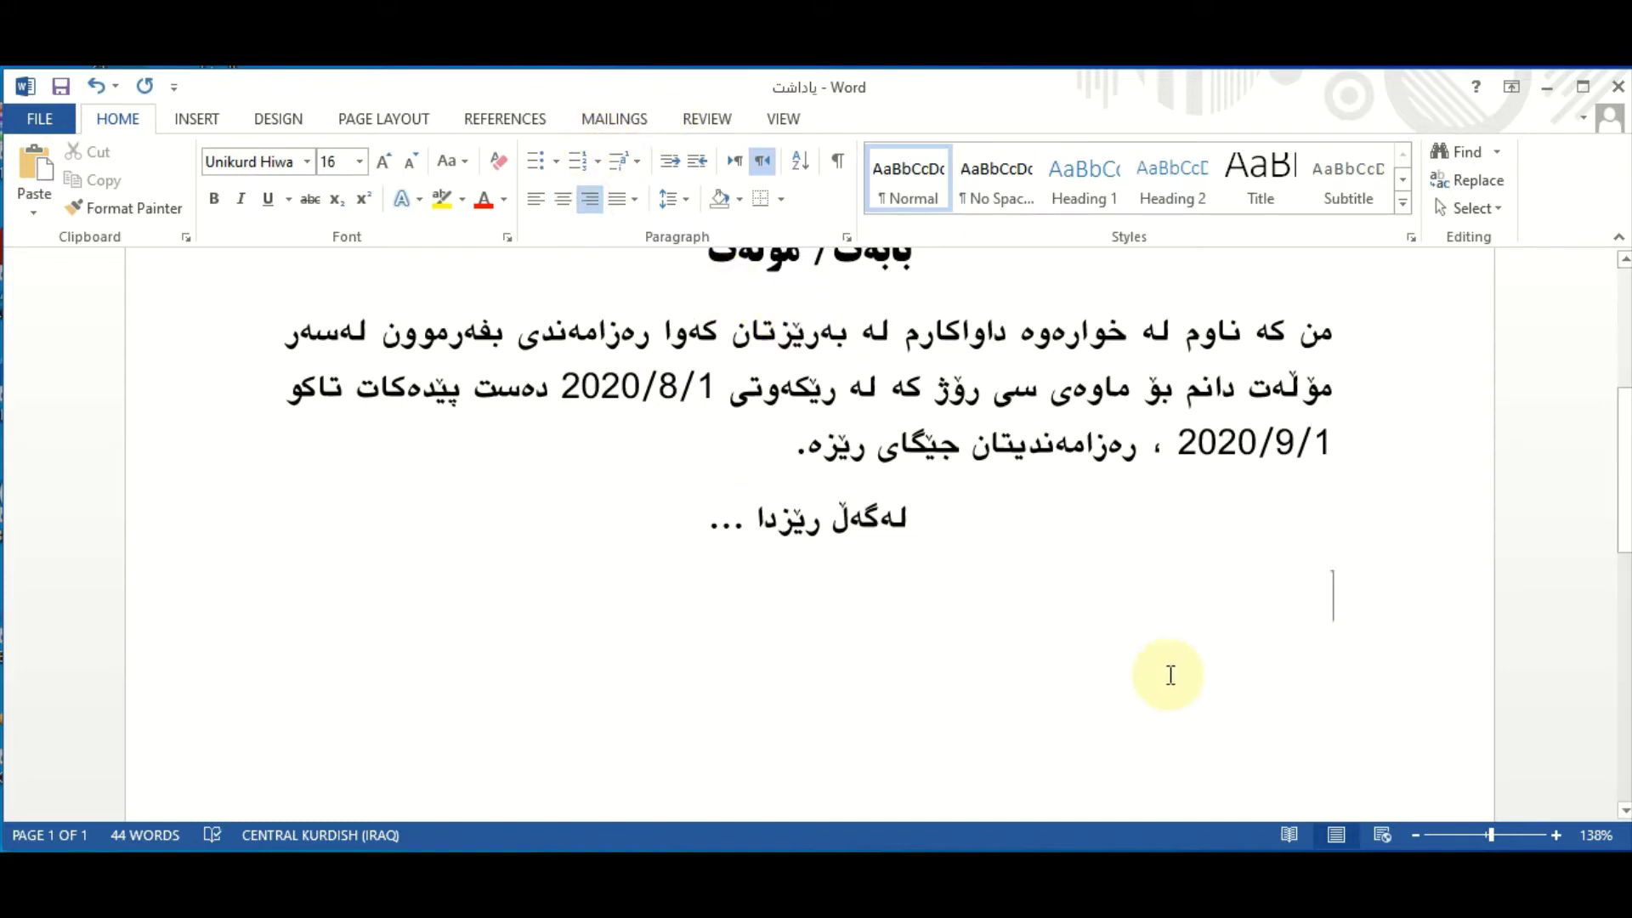
pyautogui.press('Return')
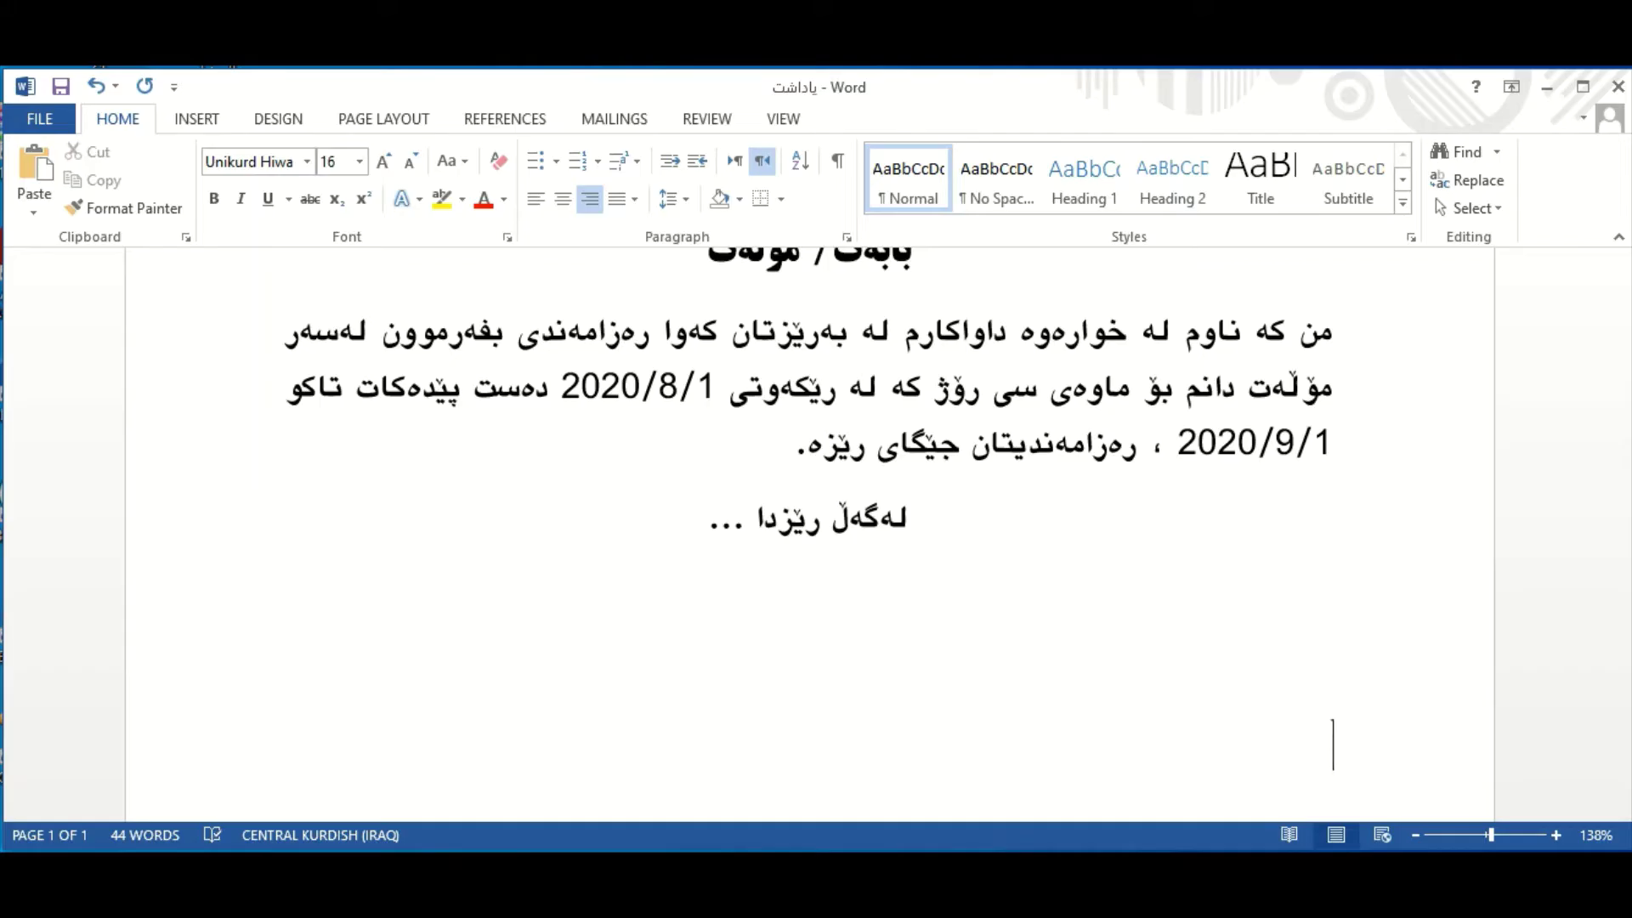
pyautogui.press('Return')
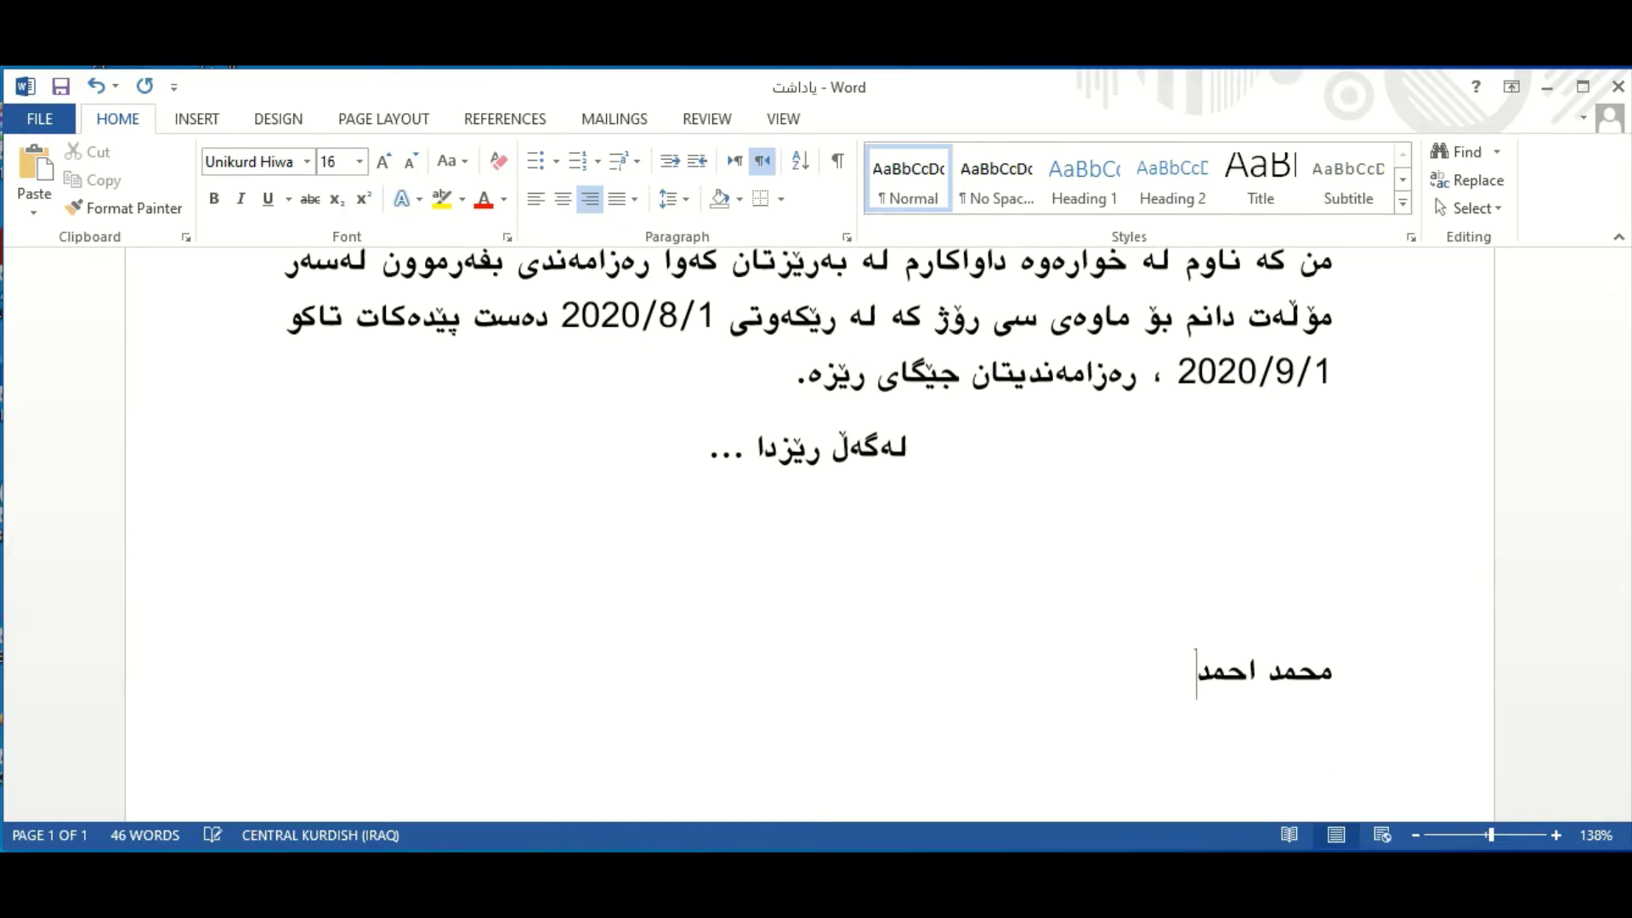
pyautogui.write('مح')
pyautogui.press('BackSpace')
pyautogui.write('بدالل')
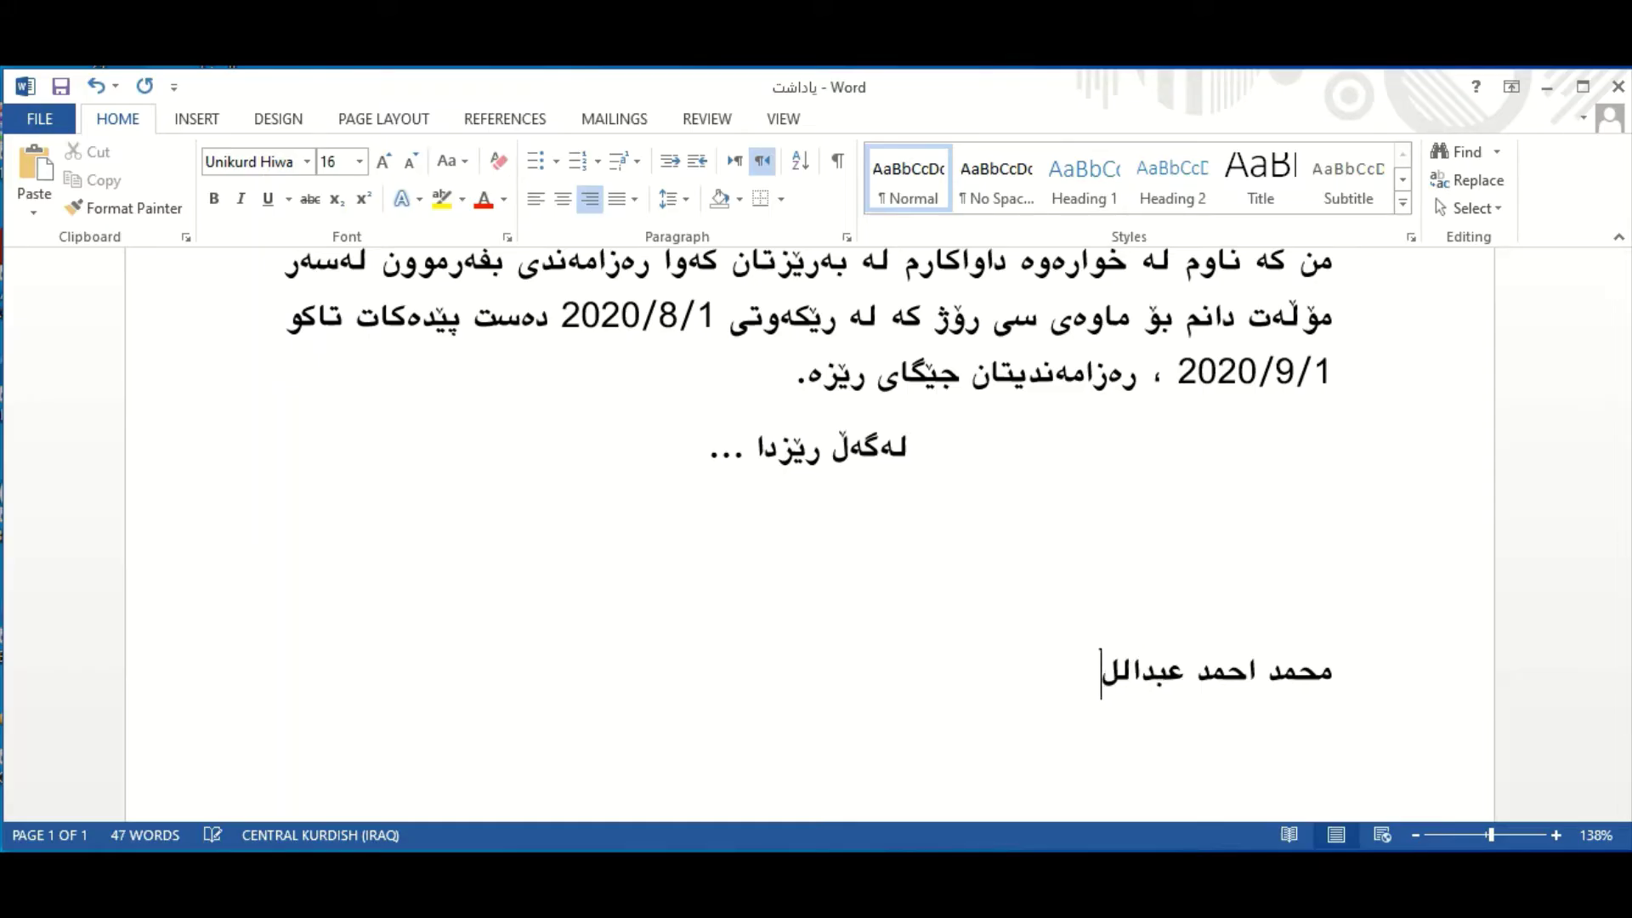
pyautogui.write('ه')
# Add the job title 'فەرمانبەر' on the line beneath the name
pyautogui.press('Return')
pyautogui.write('ەرمانبەر')
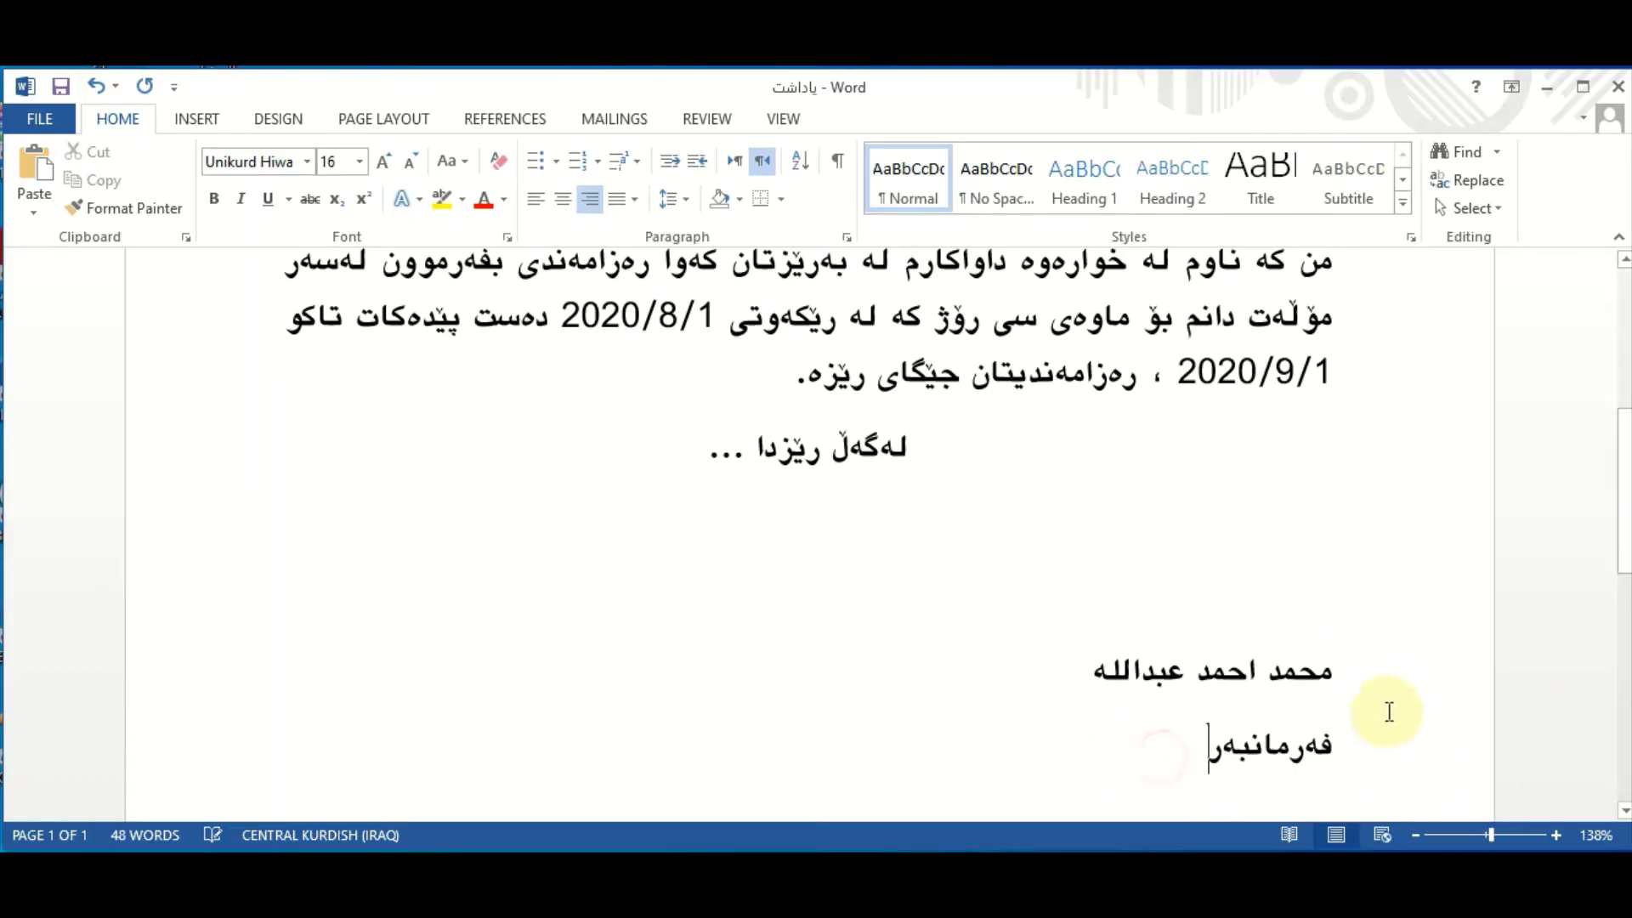
pyautogui.scroll(-2, 1037, 631)
pyautogui.scroll(2, 1037, 630)
# Centre the name and title lines, then indent them inward with Ctrl+M
pyautogui.moveTo(1351, 678); pyautogui.dragTo(1112, 796)
pyautogui.hotkey('ctrl', 'e')
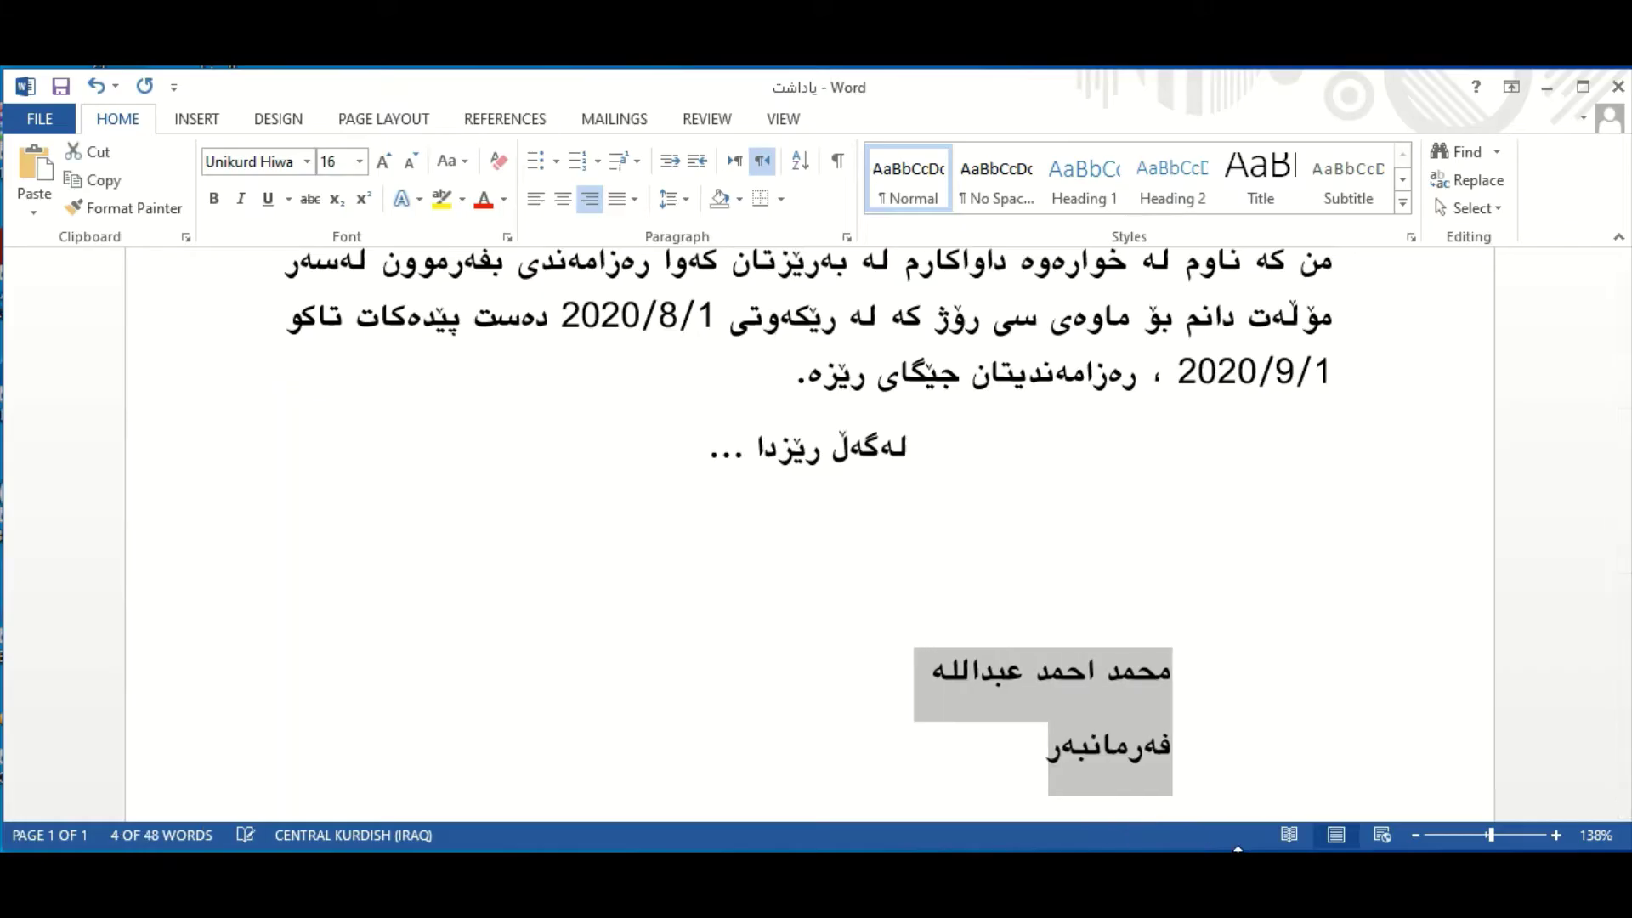
pyautogui.click(1235, 844)
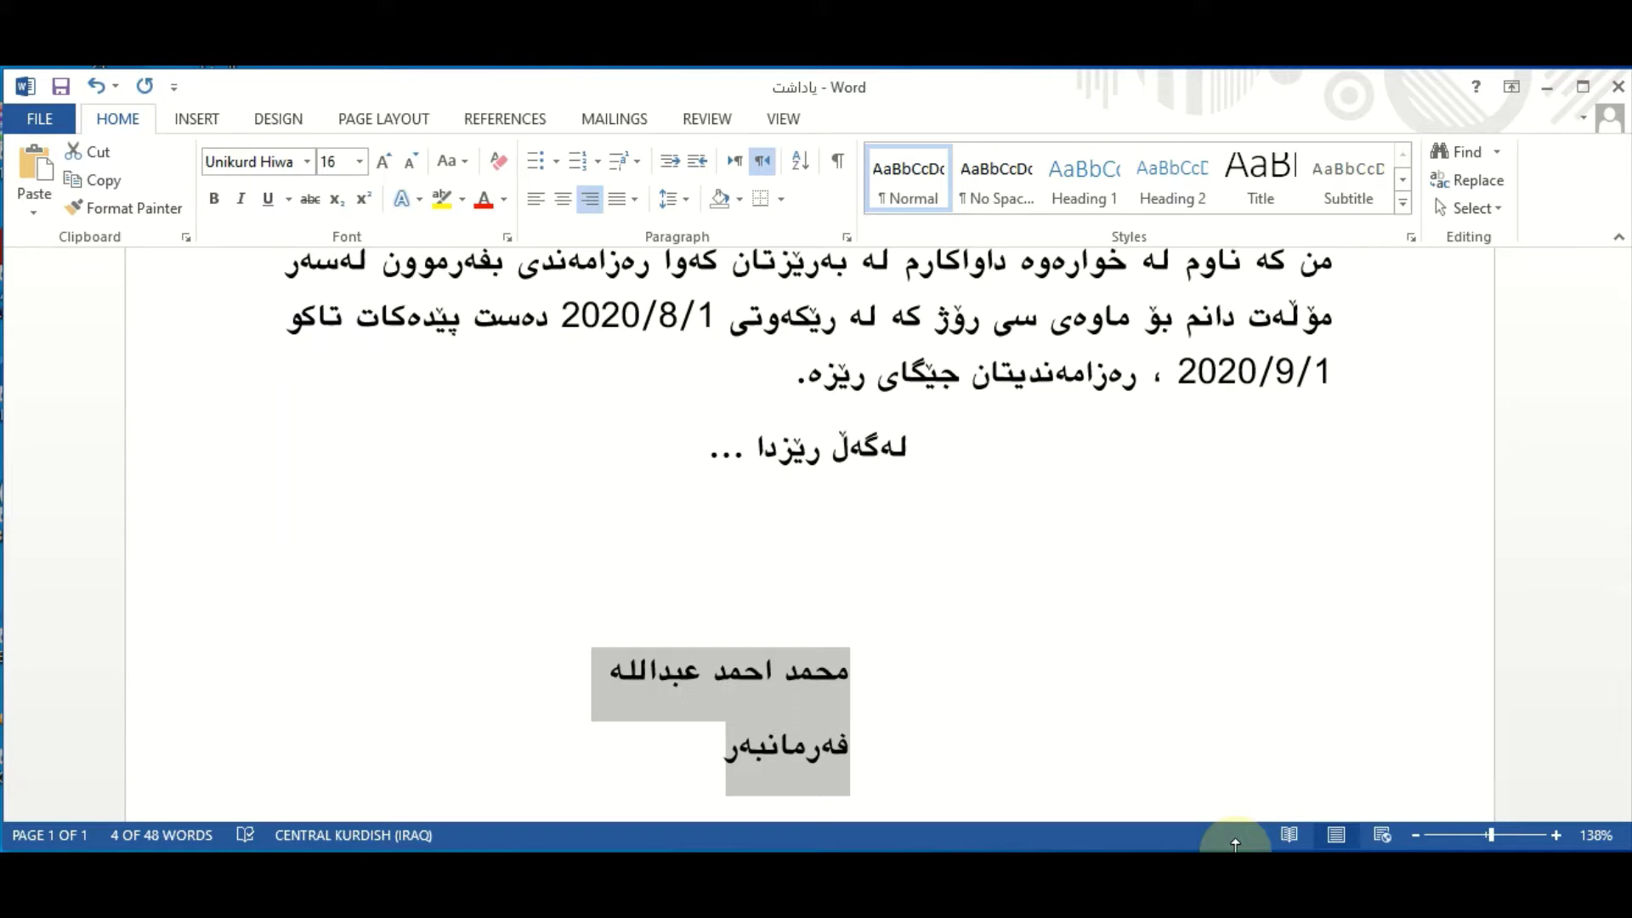
pyautogui.hotkey('ctrl', 'm')
pyautogui.hotkey('ctrl', 'm')
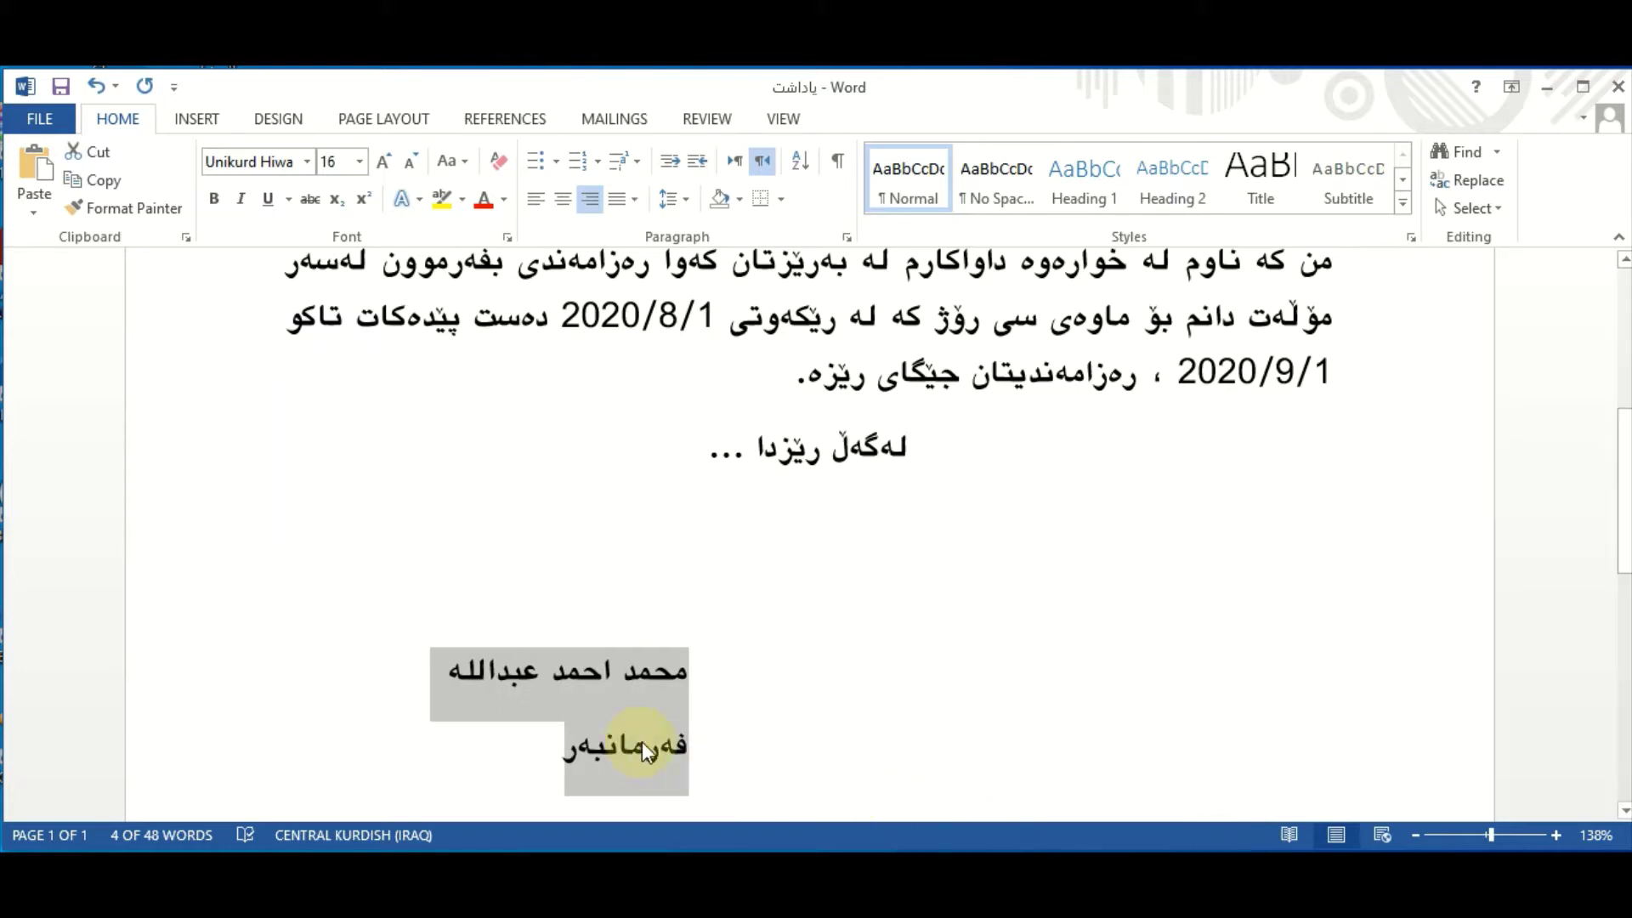
pyautogui.click(687, 759)
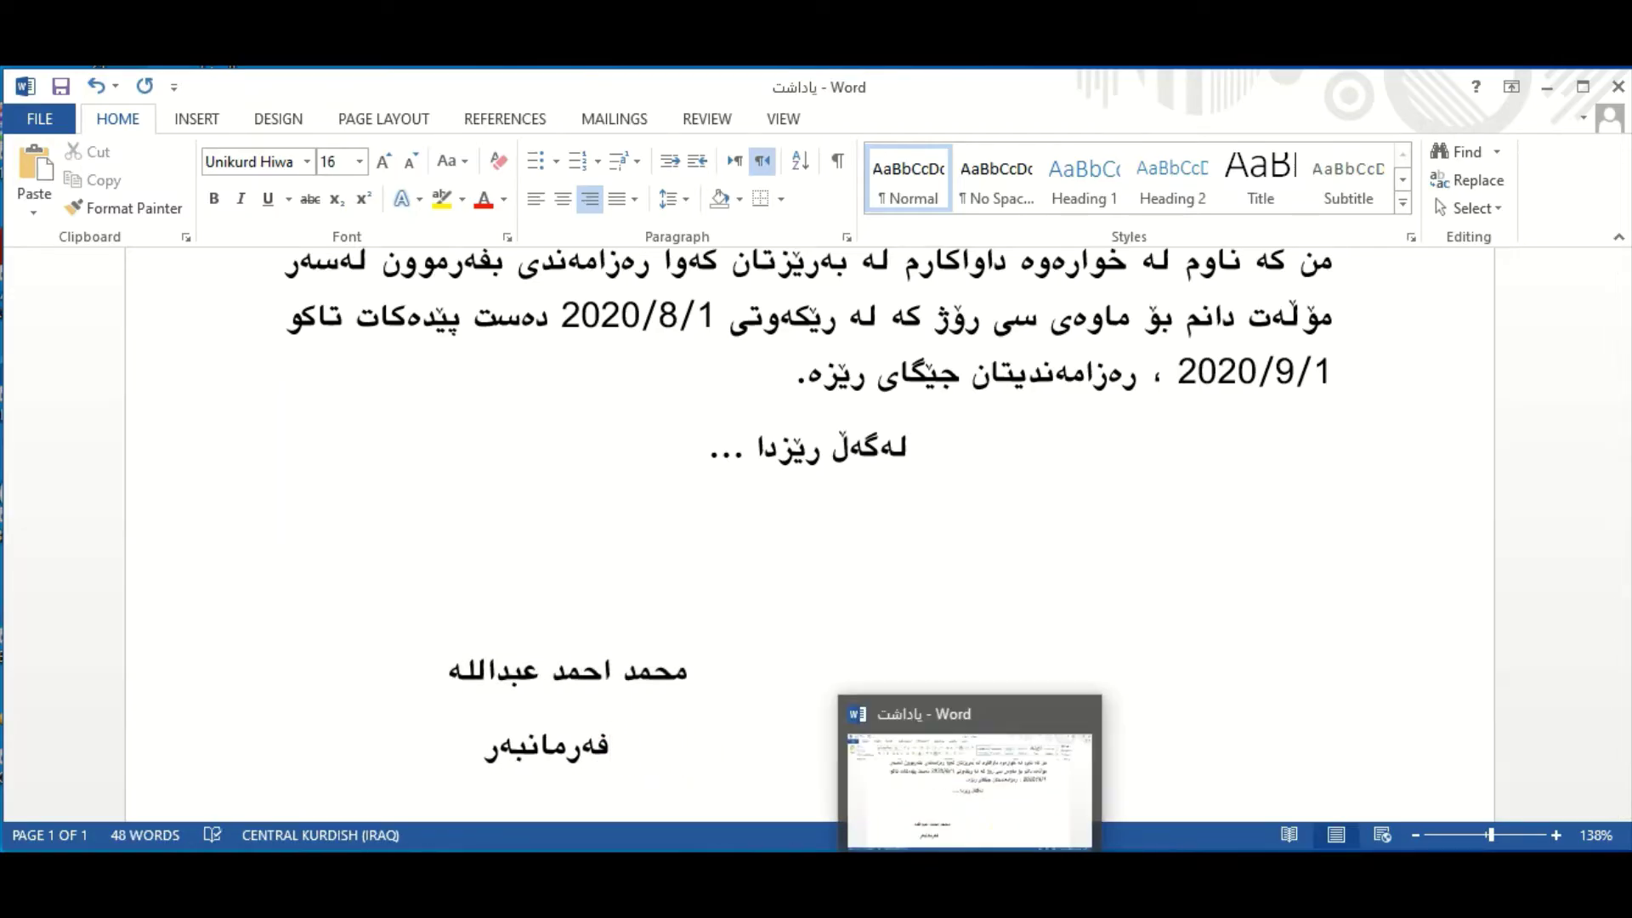
pyautogui.keyDown('ctrl'); pyautogui.scroll(-6, 1049, 502); pyautogui.keyUp('ctrl')
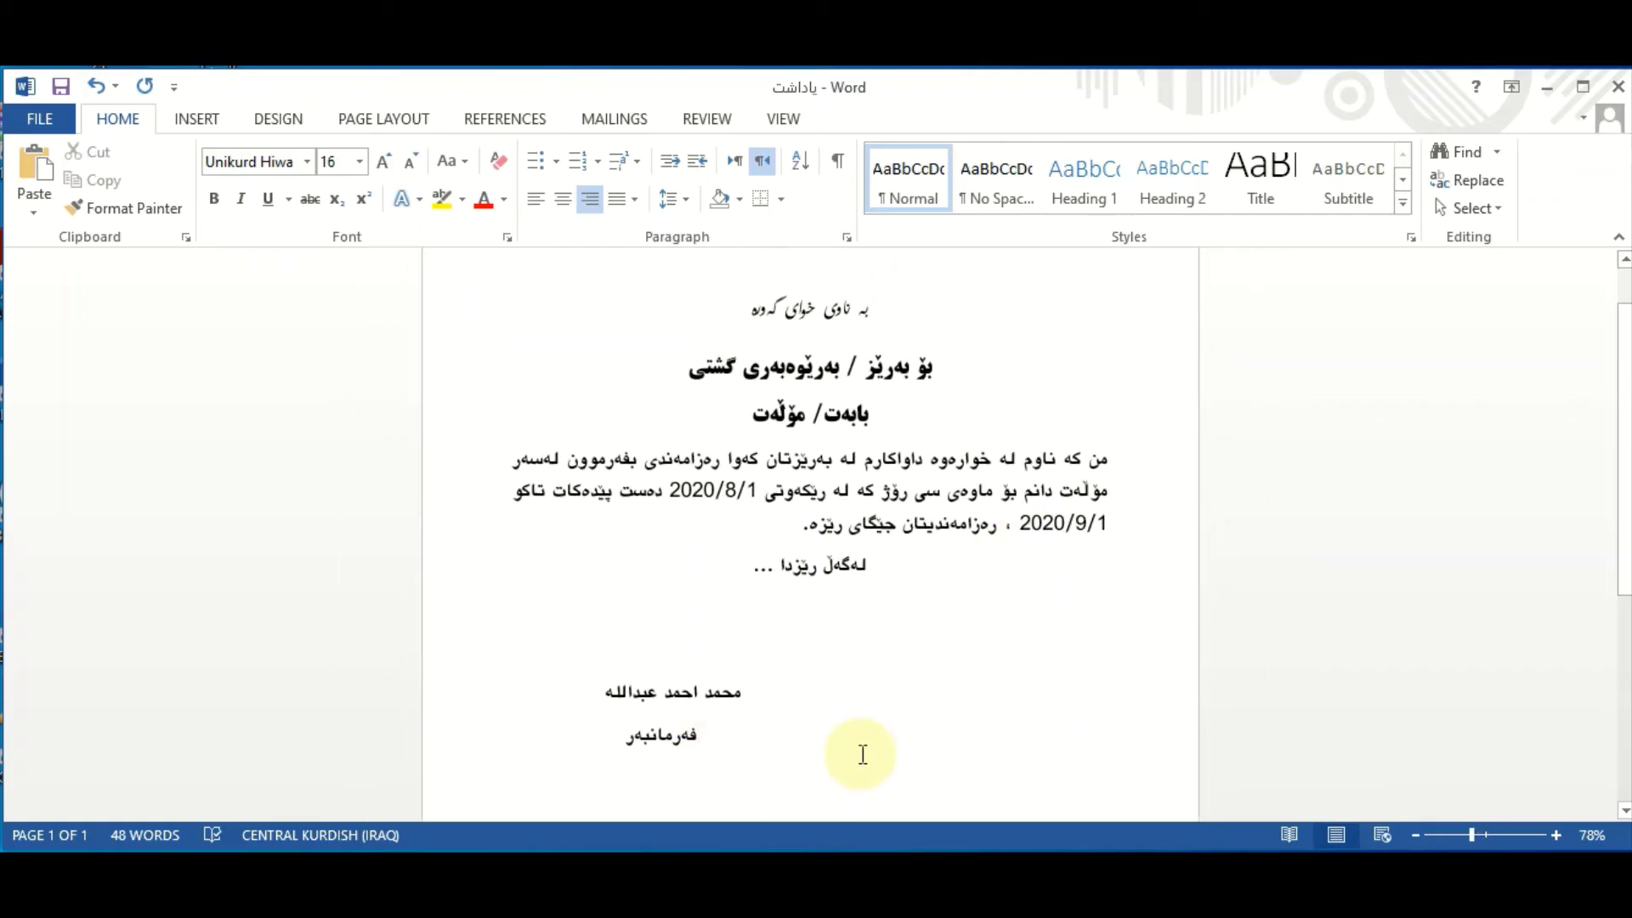
# Remove extra spaces before the job title and start a new line for the date 2020/9/20
pyautogui.press('BackSpace')
pyautogui.press('BackSpace')
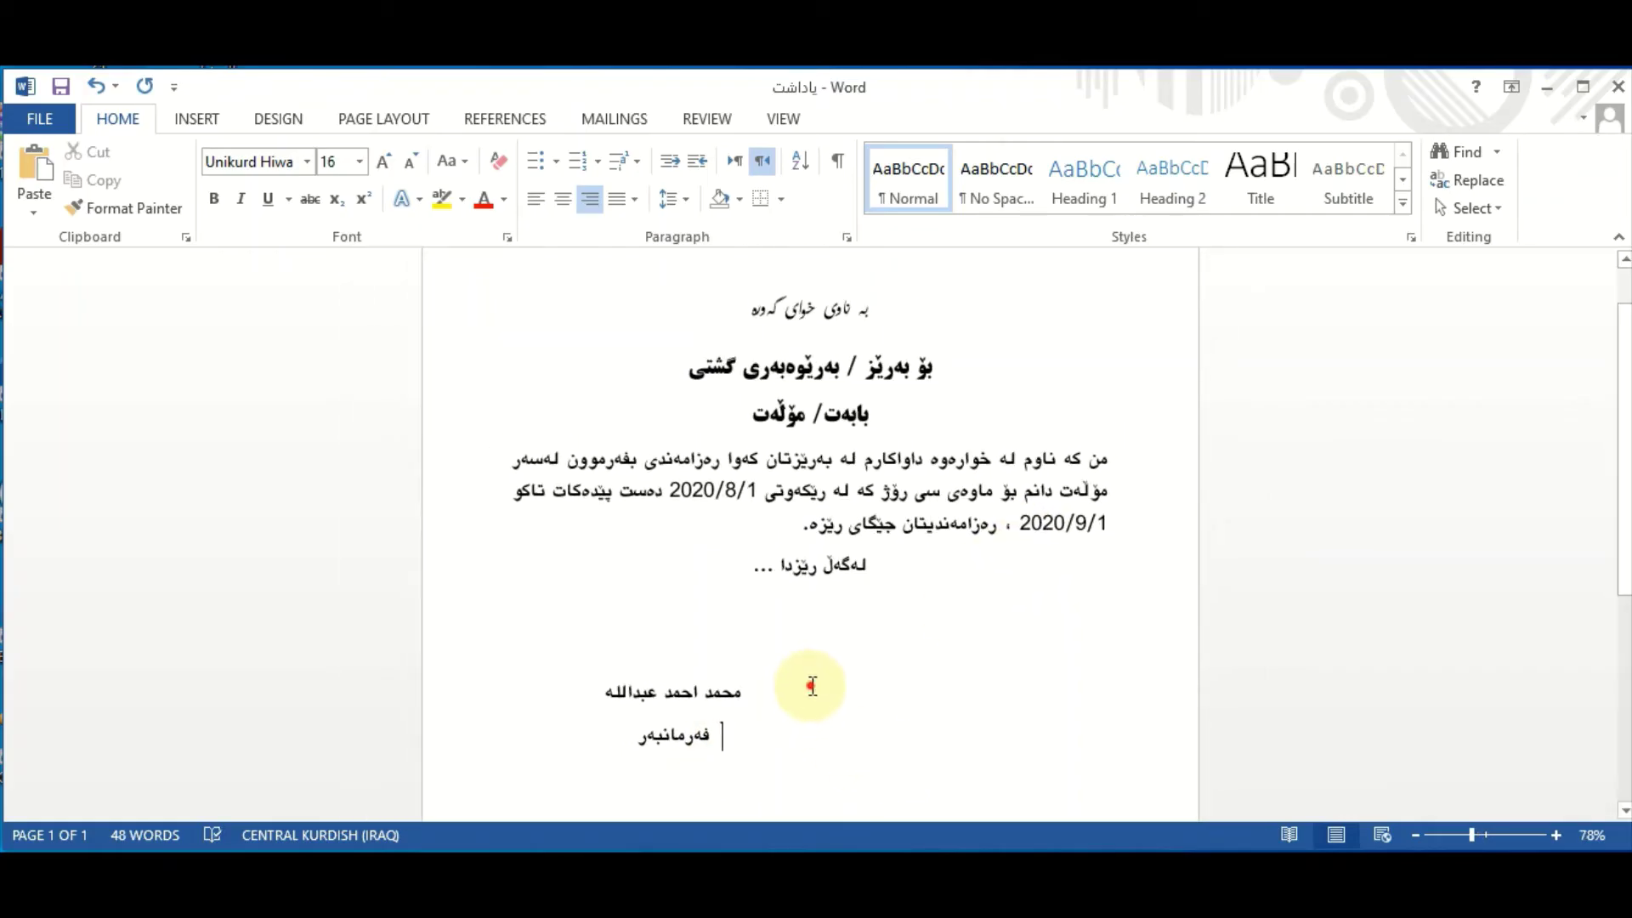
pyautogui.click(809, 685)
pyautogui.scroll(-2, 1064, 711)
pyautogui.scroll(3, 842, 454)
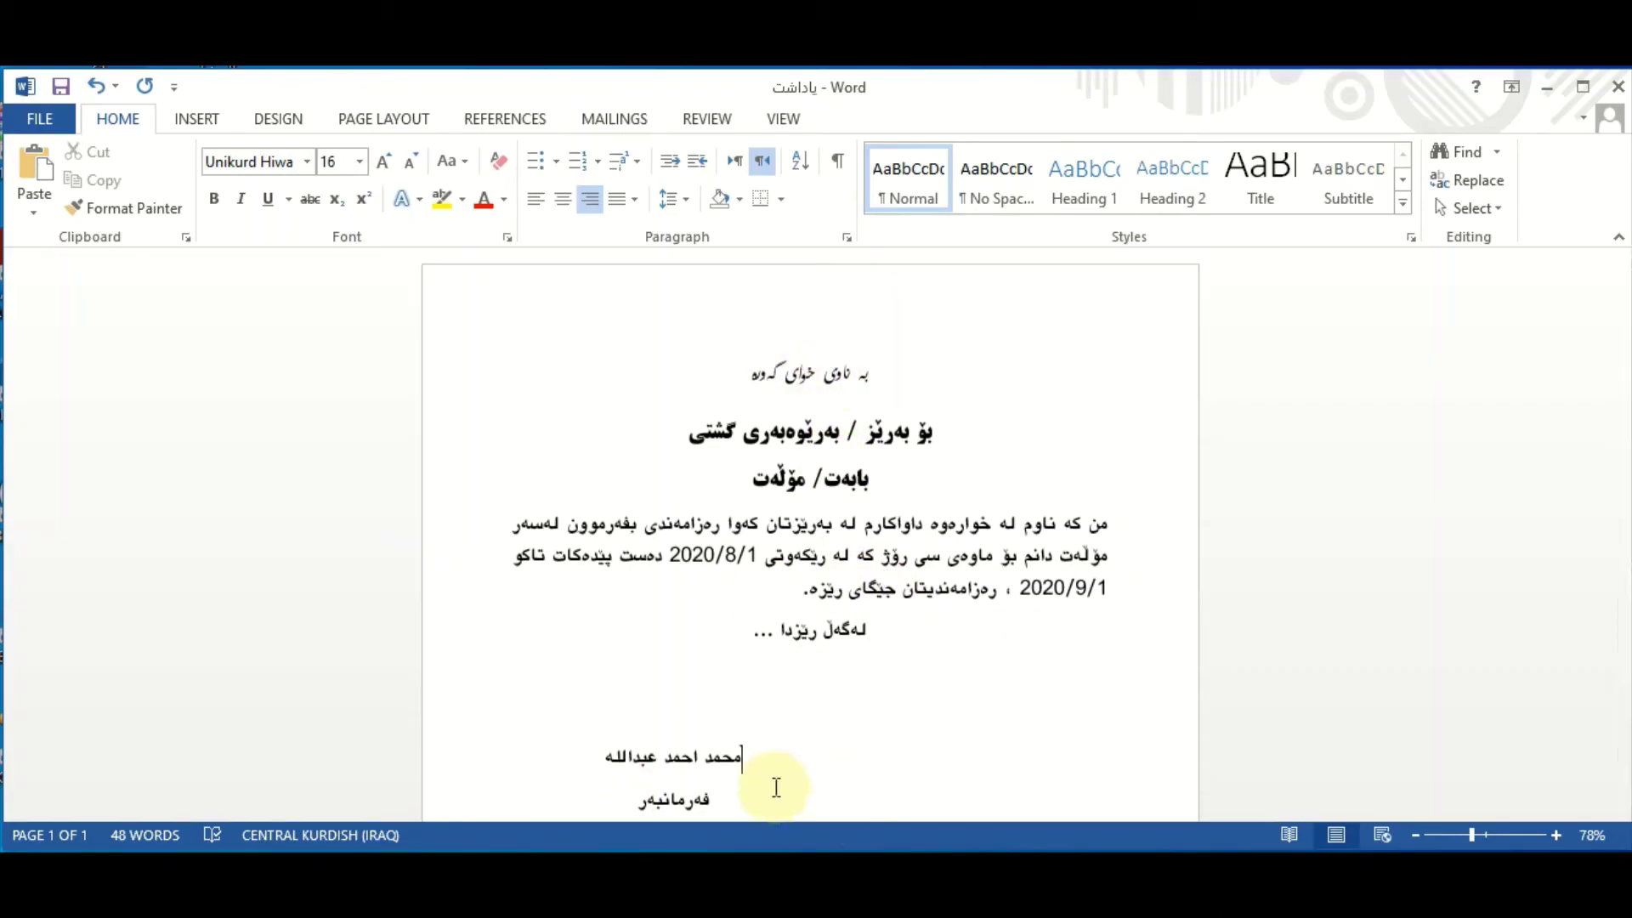
pyautogui.scroll(-1, 827, 728)
pyautogui.scroll(-2, 827, 728)
pyautogui.click(640, 719)
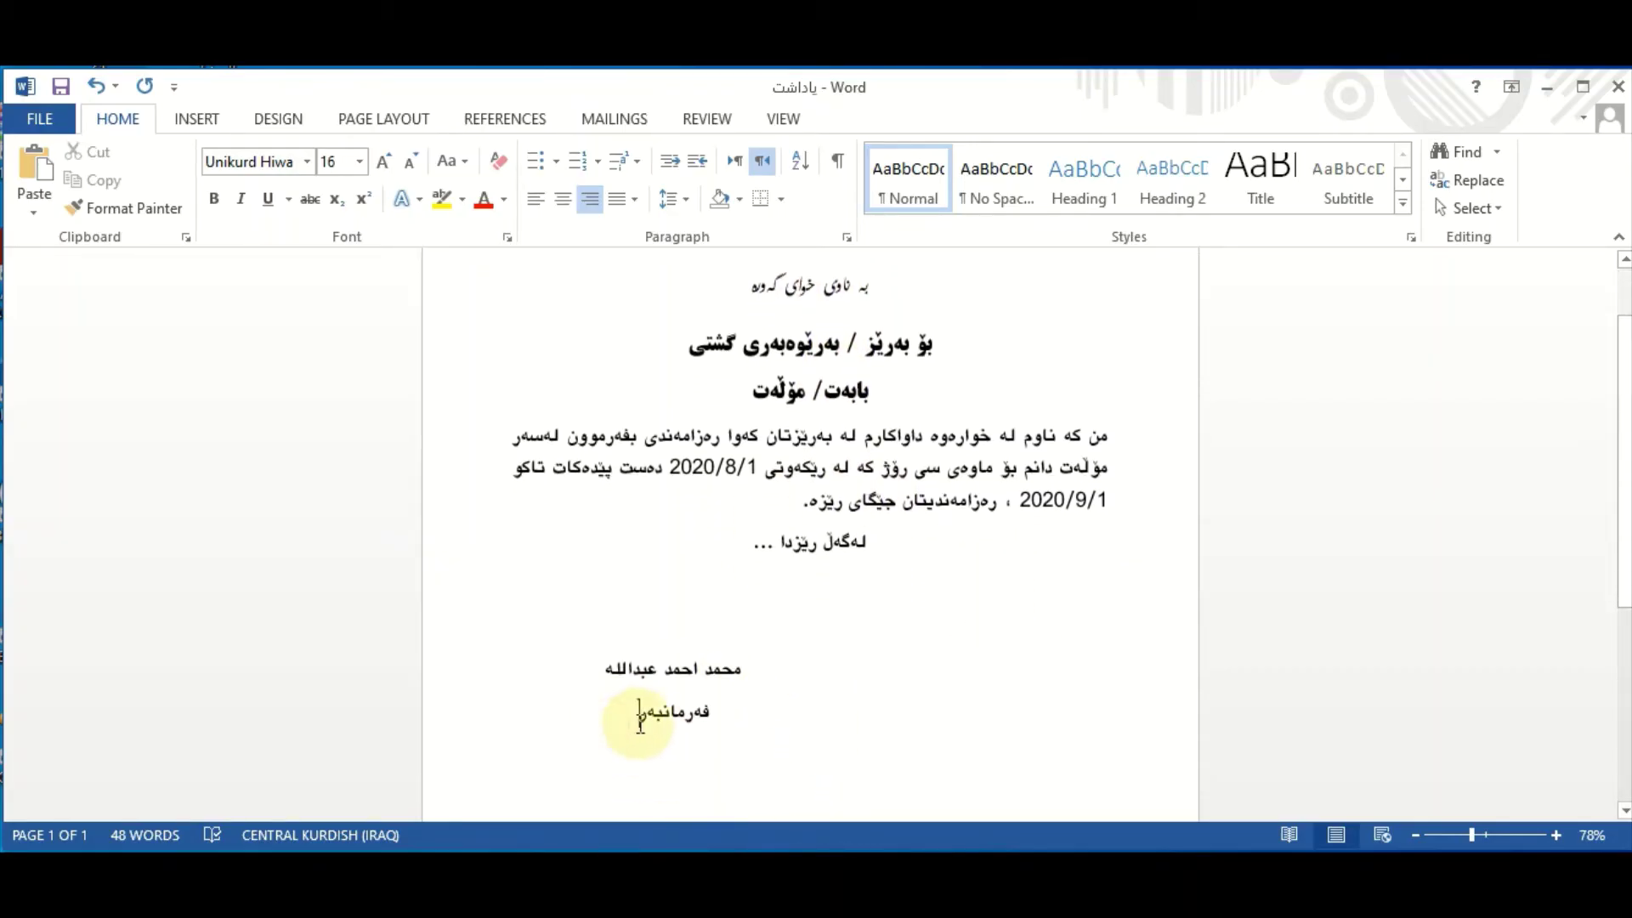
pyautogui.press('Return')
pyautogui.write('2020/9/20')
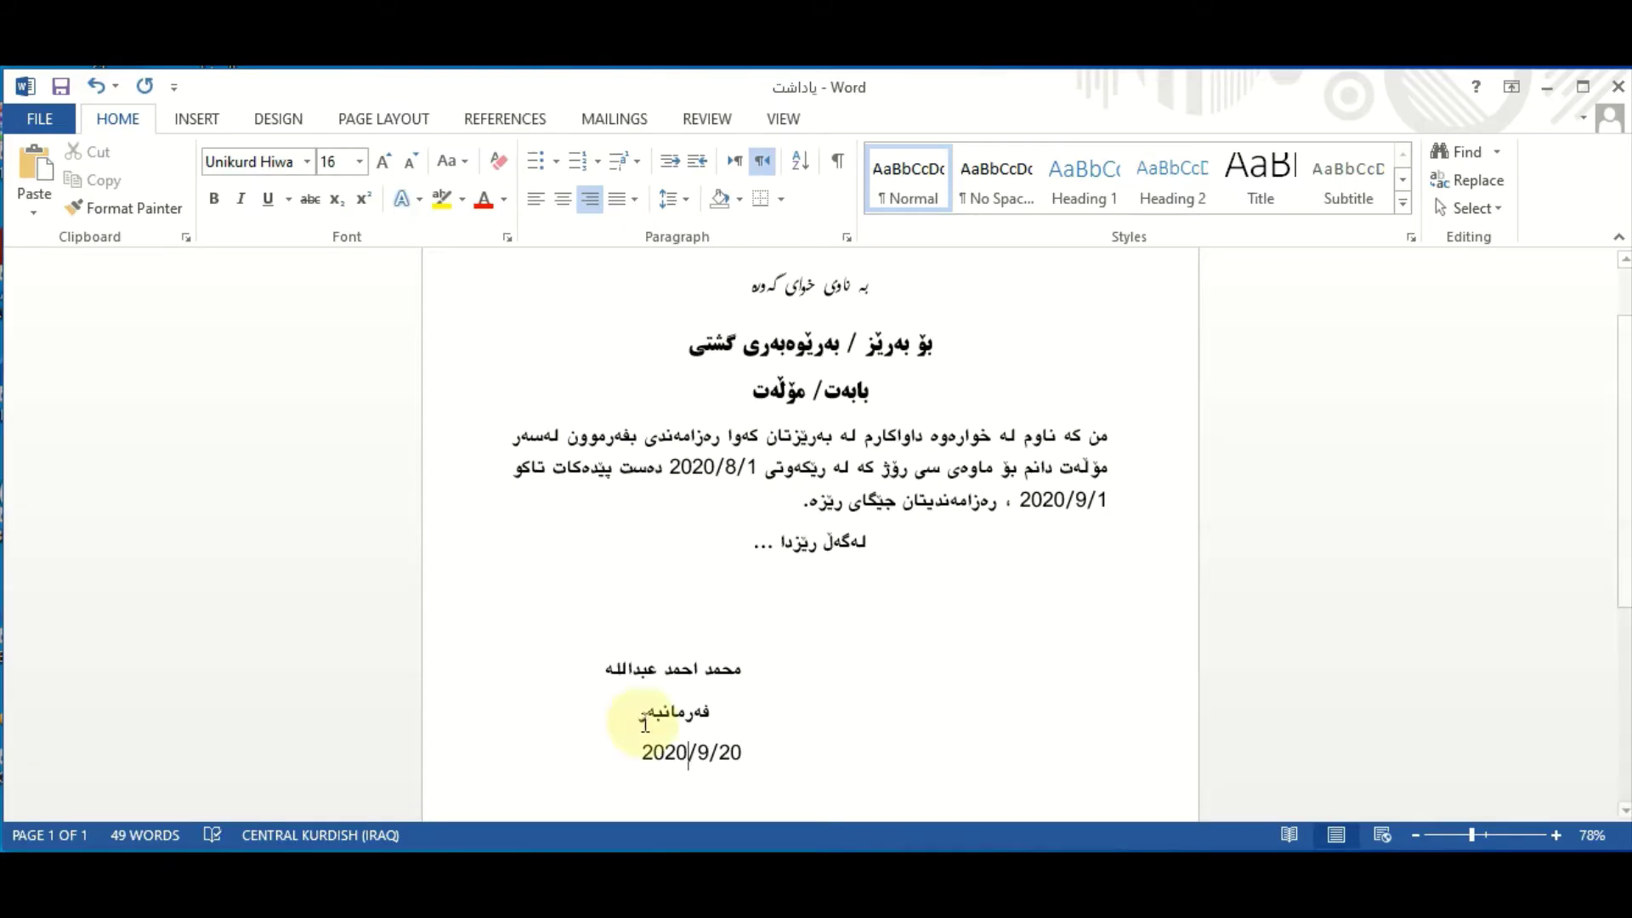
# Adjust the spacing after the date and place the caret on the empty line above the name
pyautogui.click(792, 767)
pyautogui.doubleClick(789, 767)
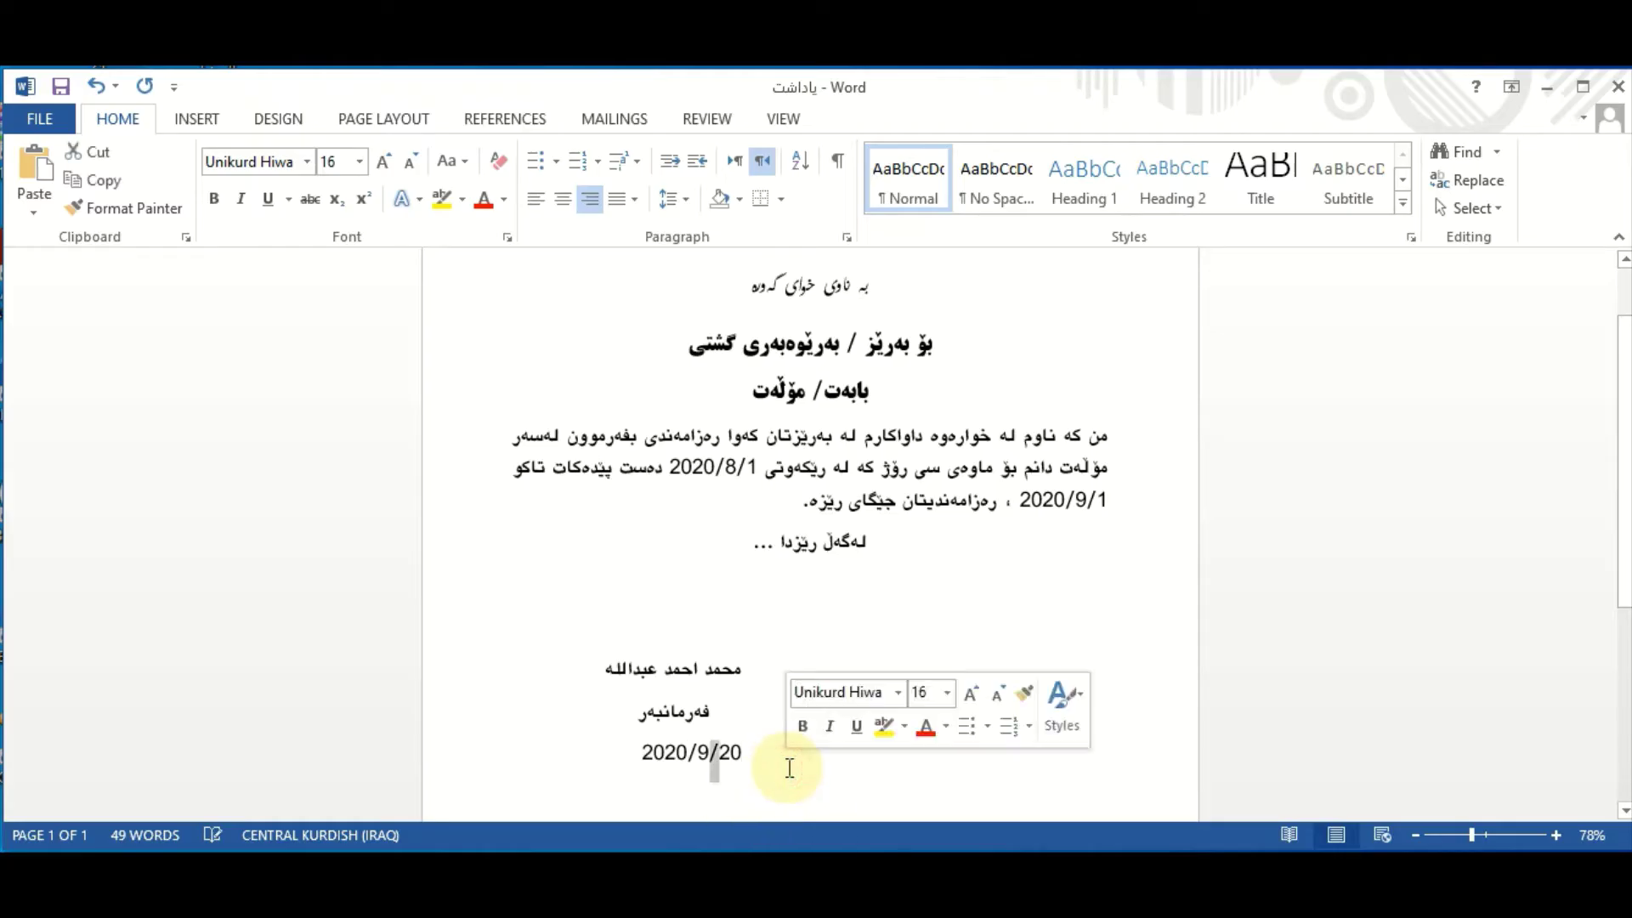
pyautogui.click(789, 766)
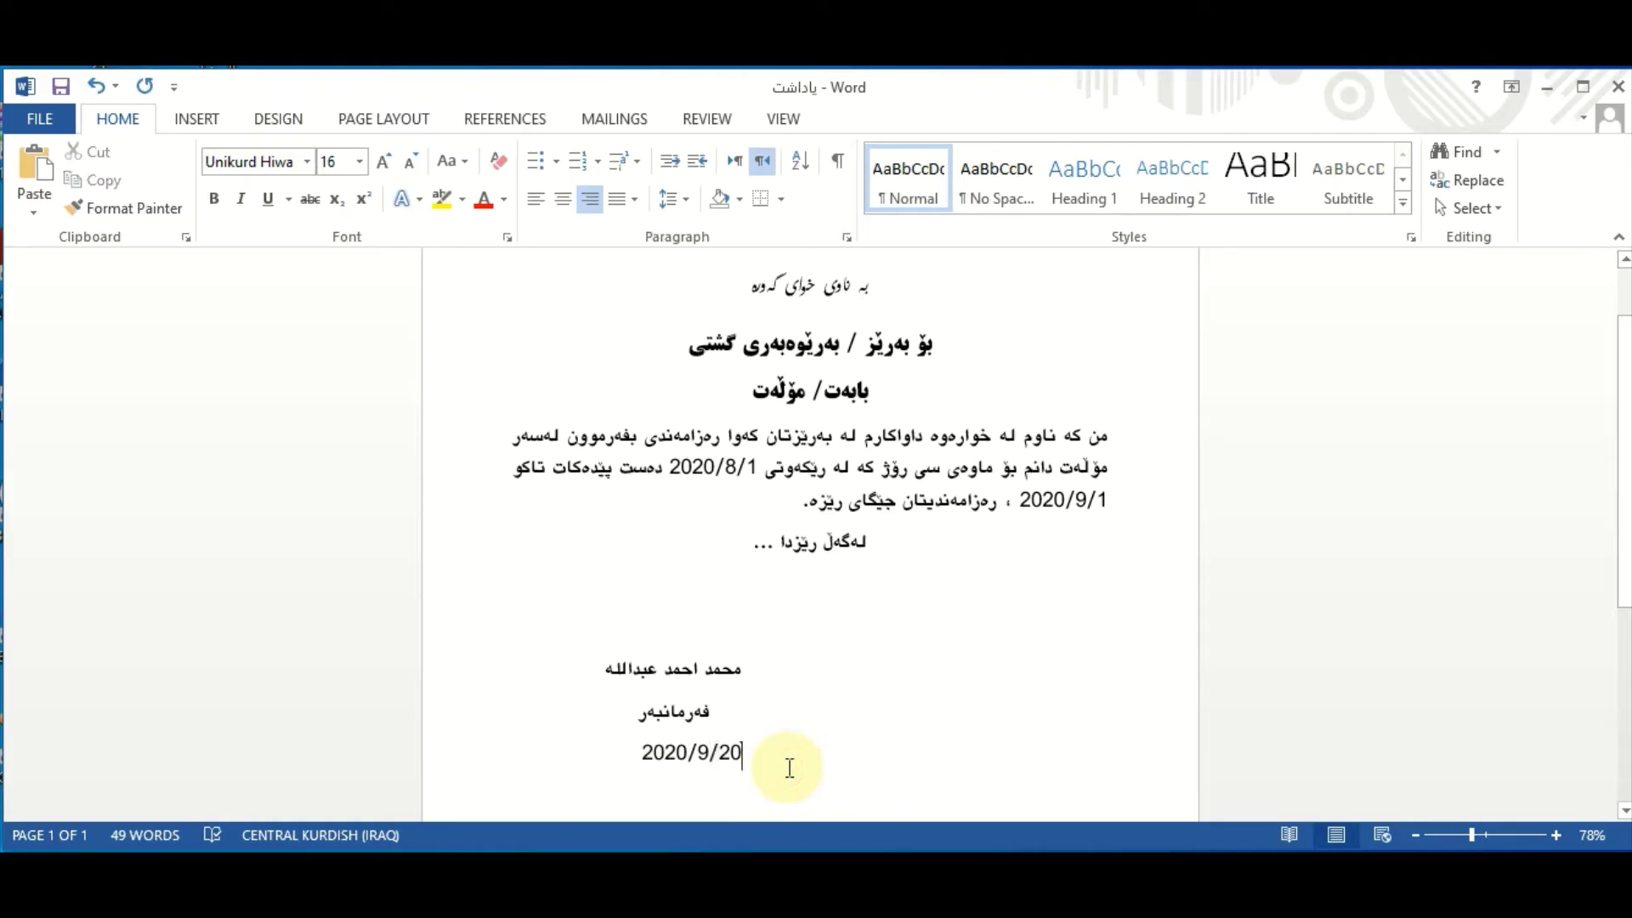
pyautogui.click(662, 712)
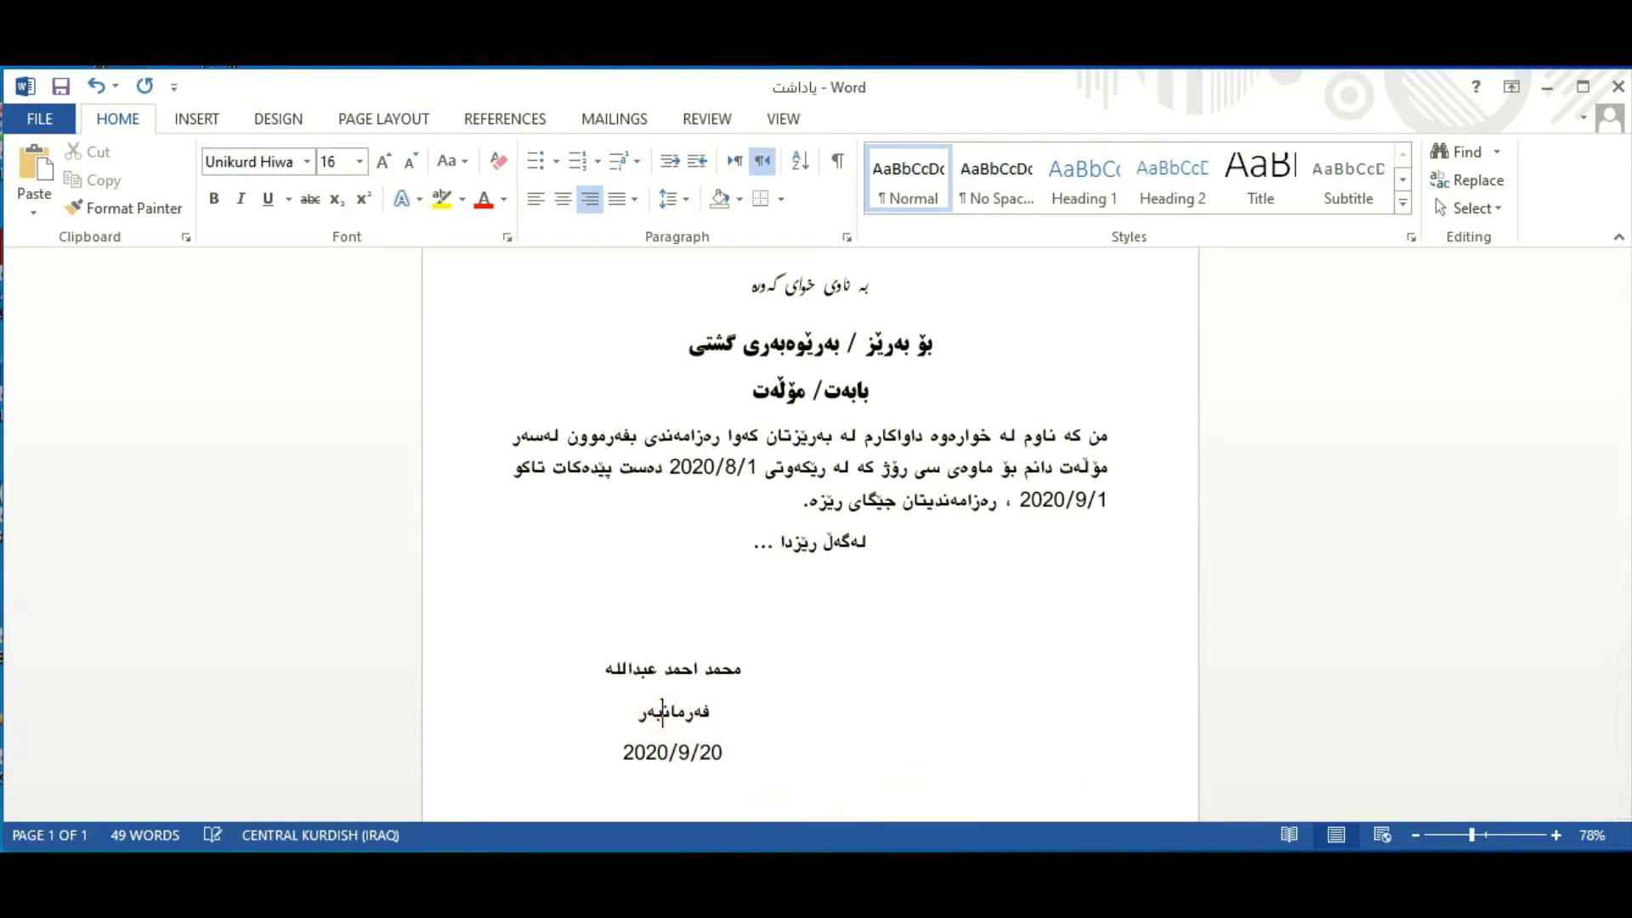
pyautogui.click(705, 669)
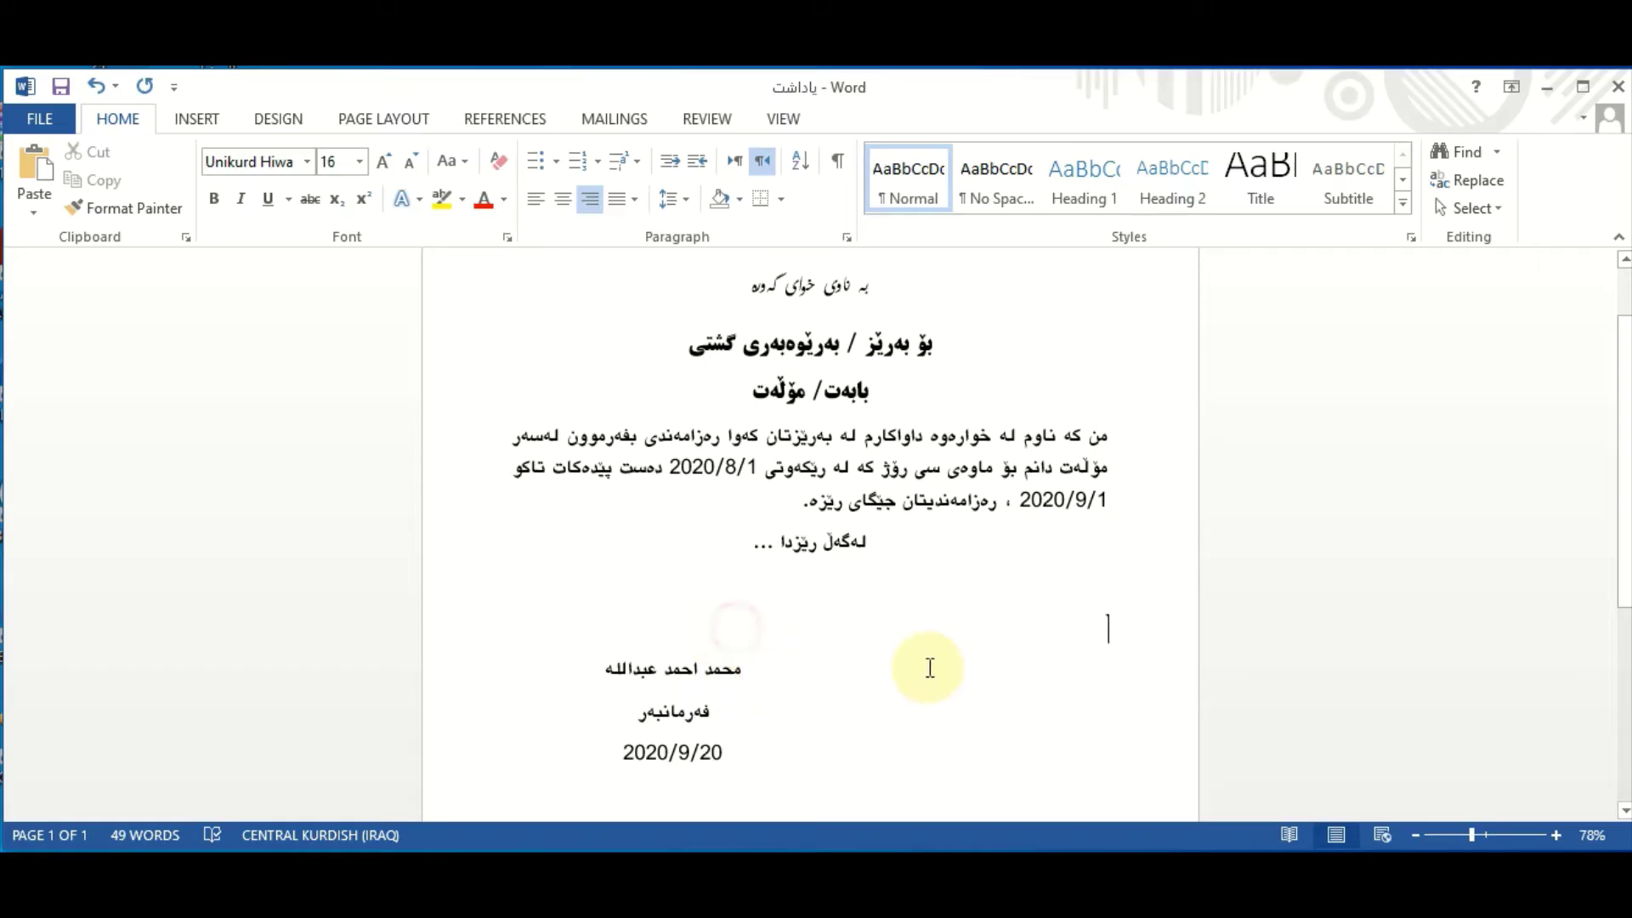
pyautogui.click(745, 652)
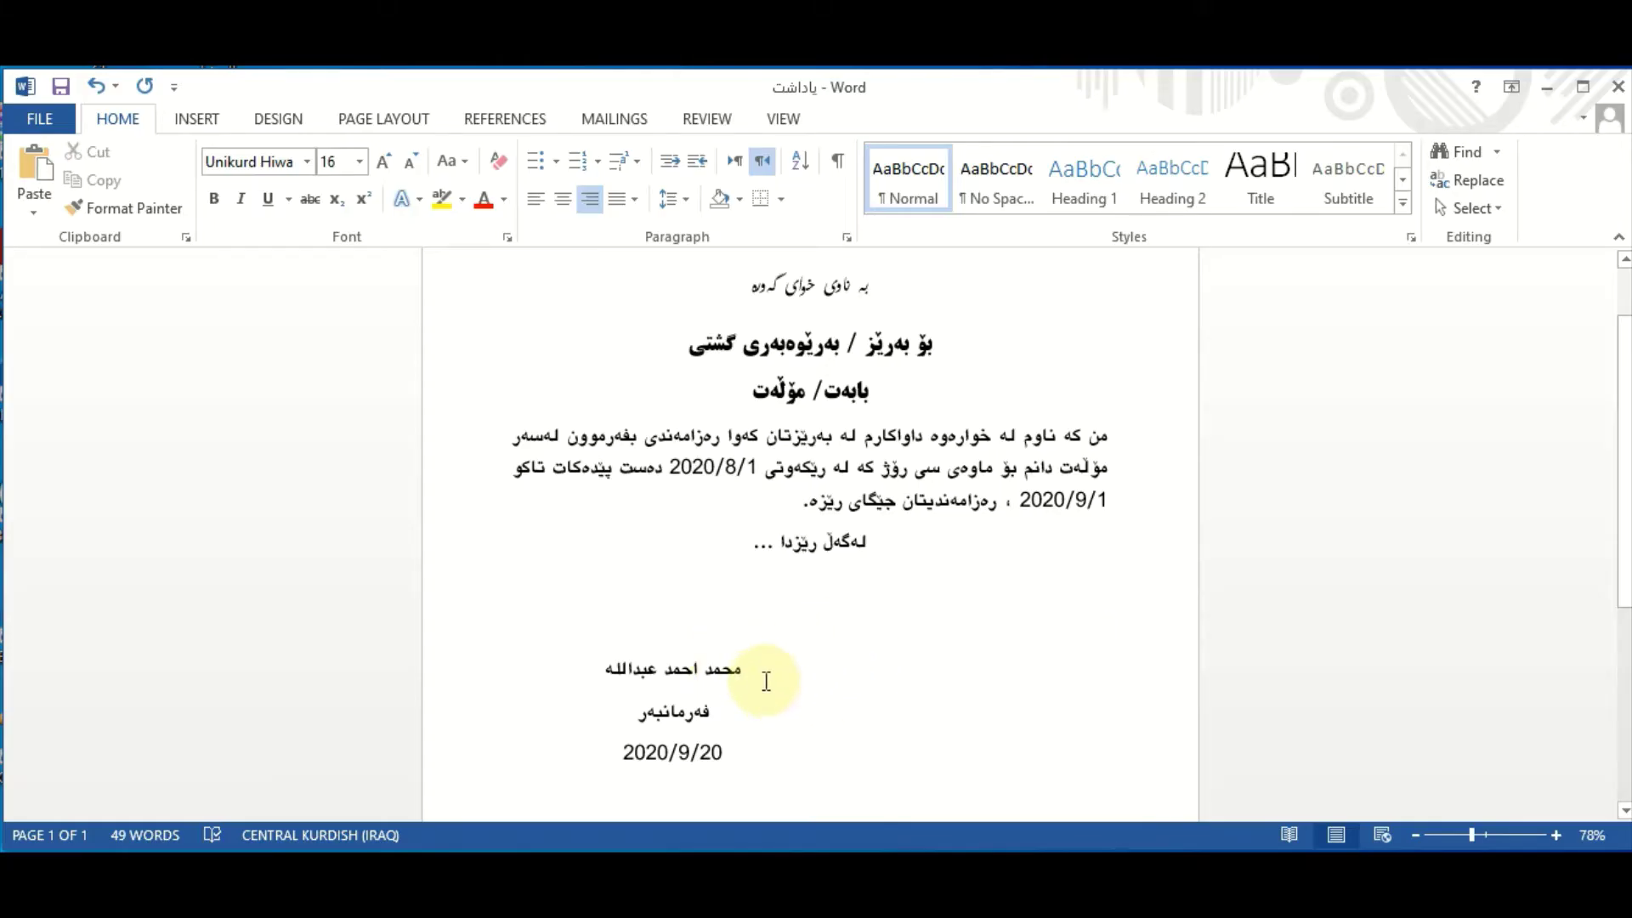
# Delete the shaded name, title and date lines and open the Insert tab's Text Box gallery
pyautogui.click(760, 670)
pyautogui.moveTo(672, 738); pyautogui.dragTo(680, 738)
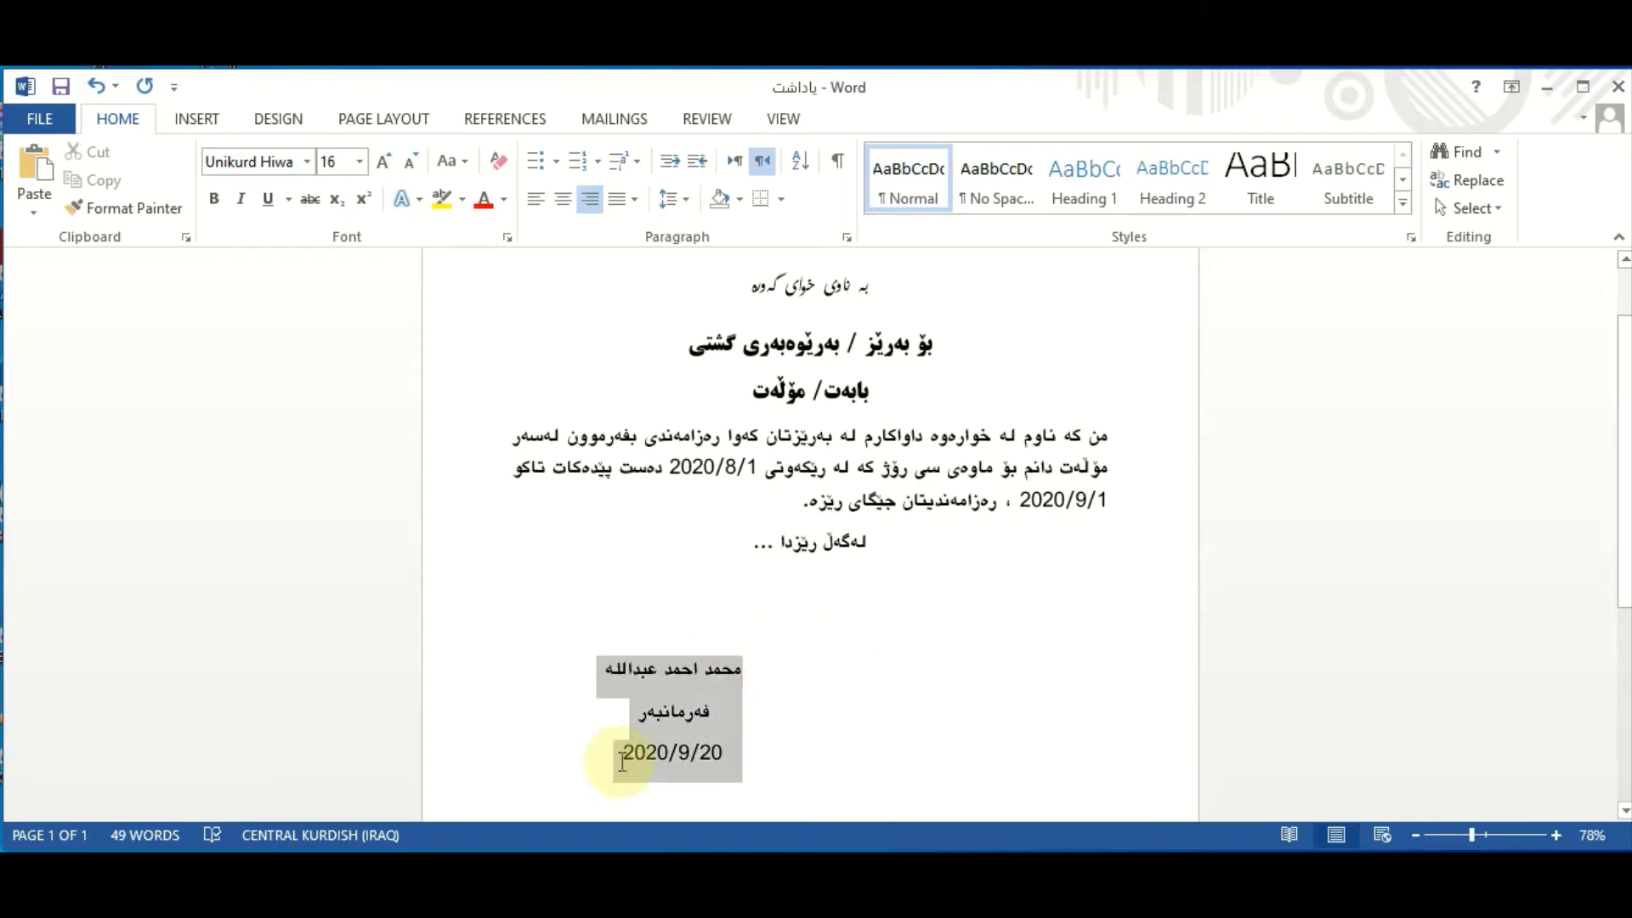
pyautogui.press('Delete')
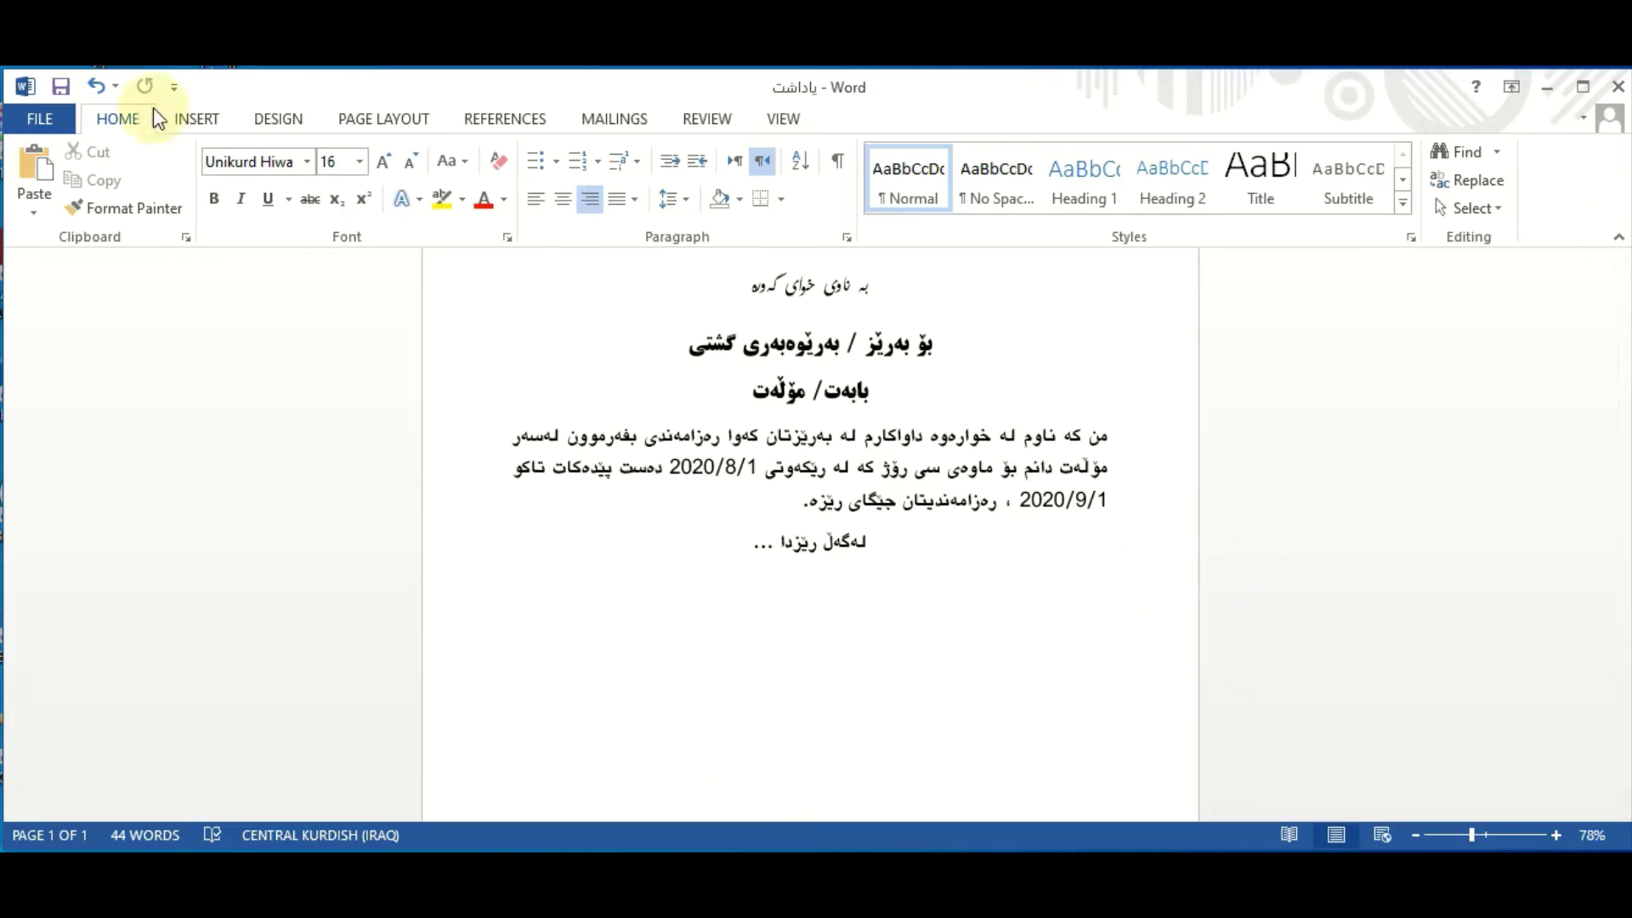
pyautogui.click(194, 126)
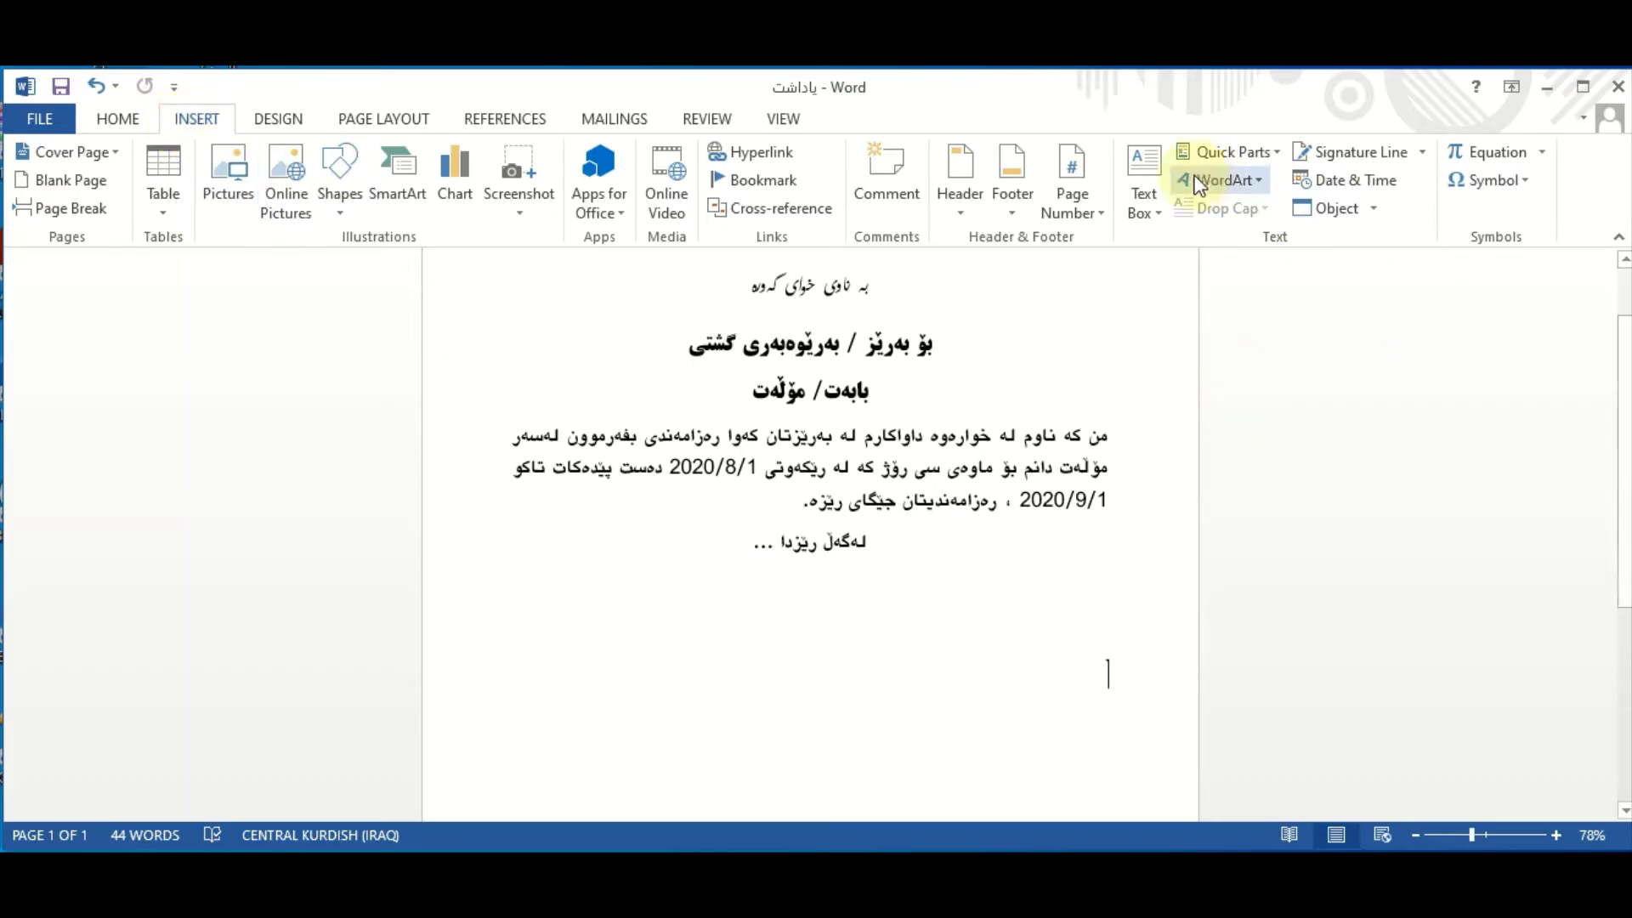
pyautogui.click(1134, 178)
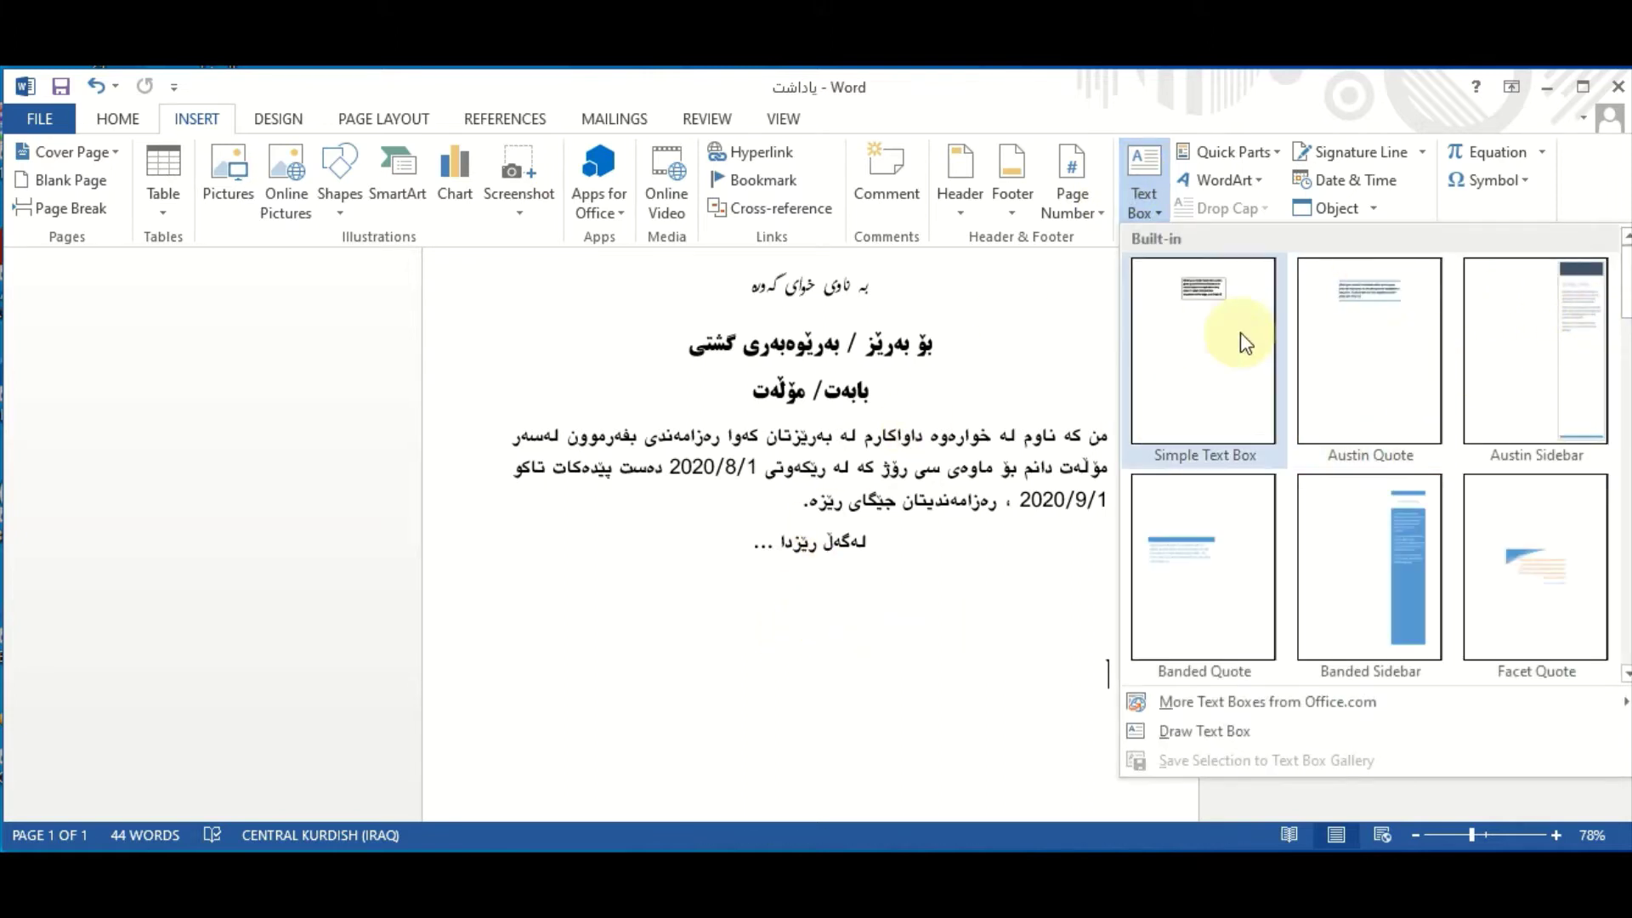
# Insert an empty Simple Text Box under the closing line and stretch it to 2.78 cm tall
pyautogui.click(1258, 347)
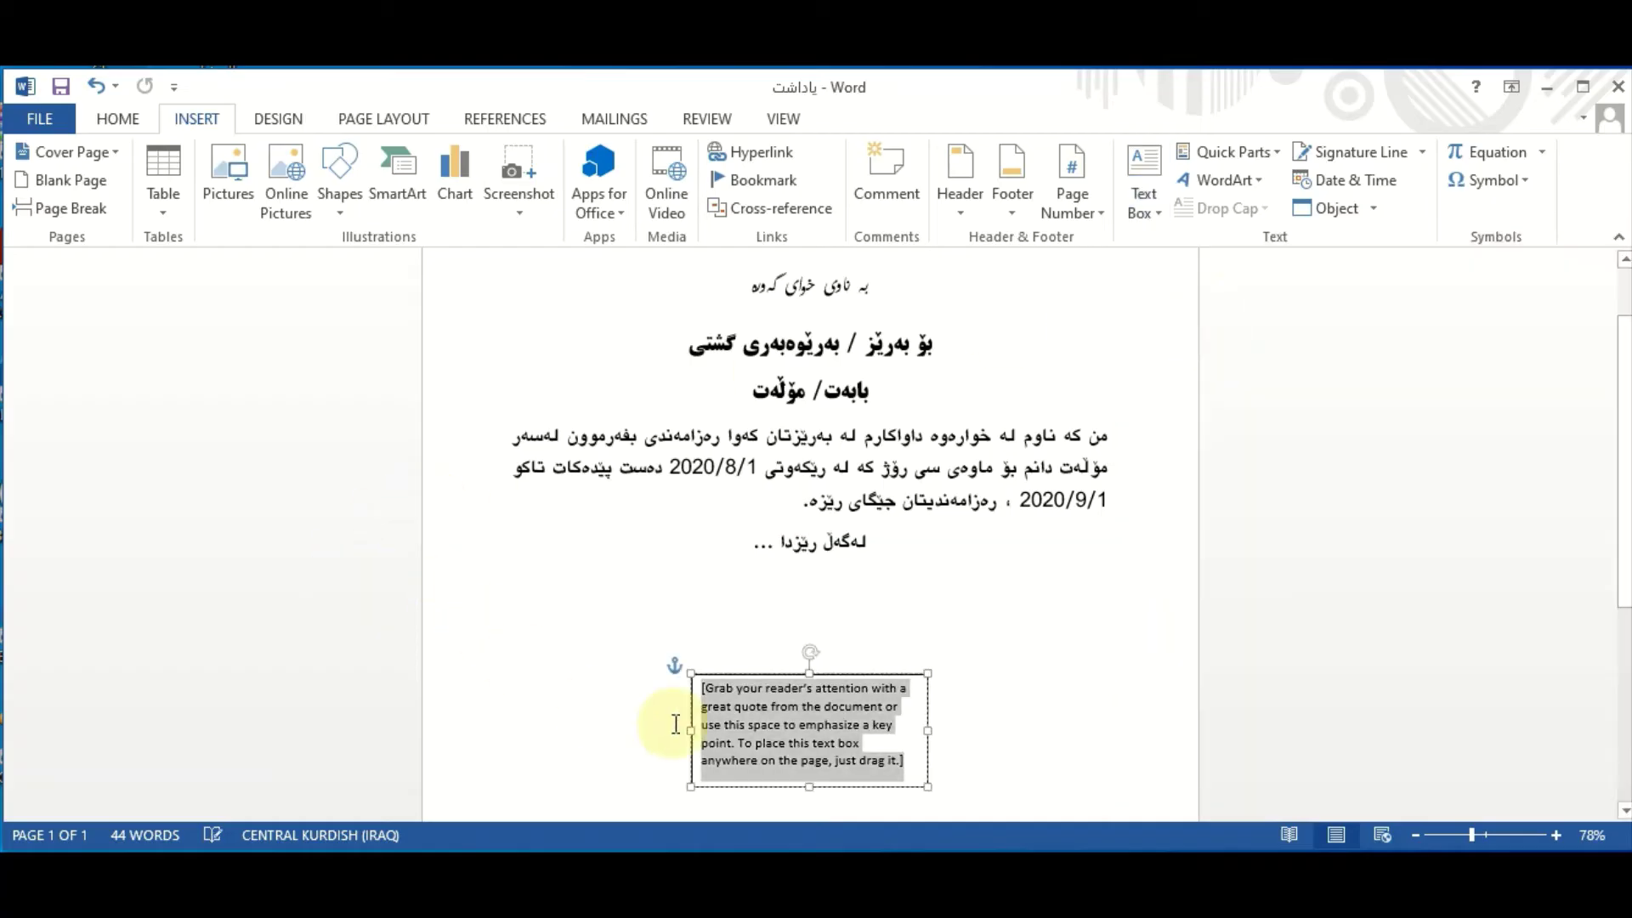
pyautogui.press('Delete')
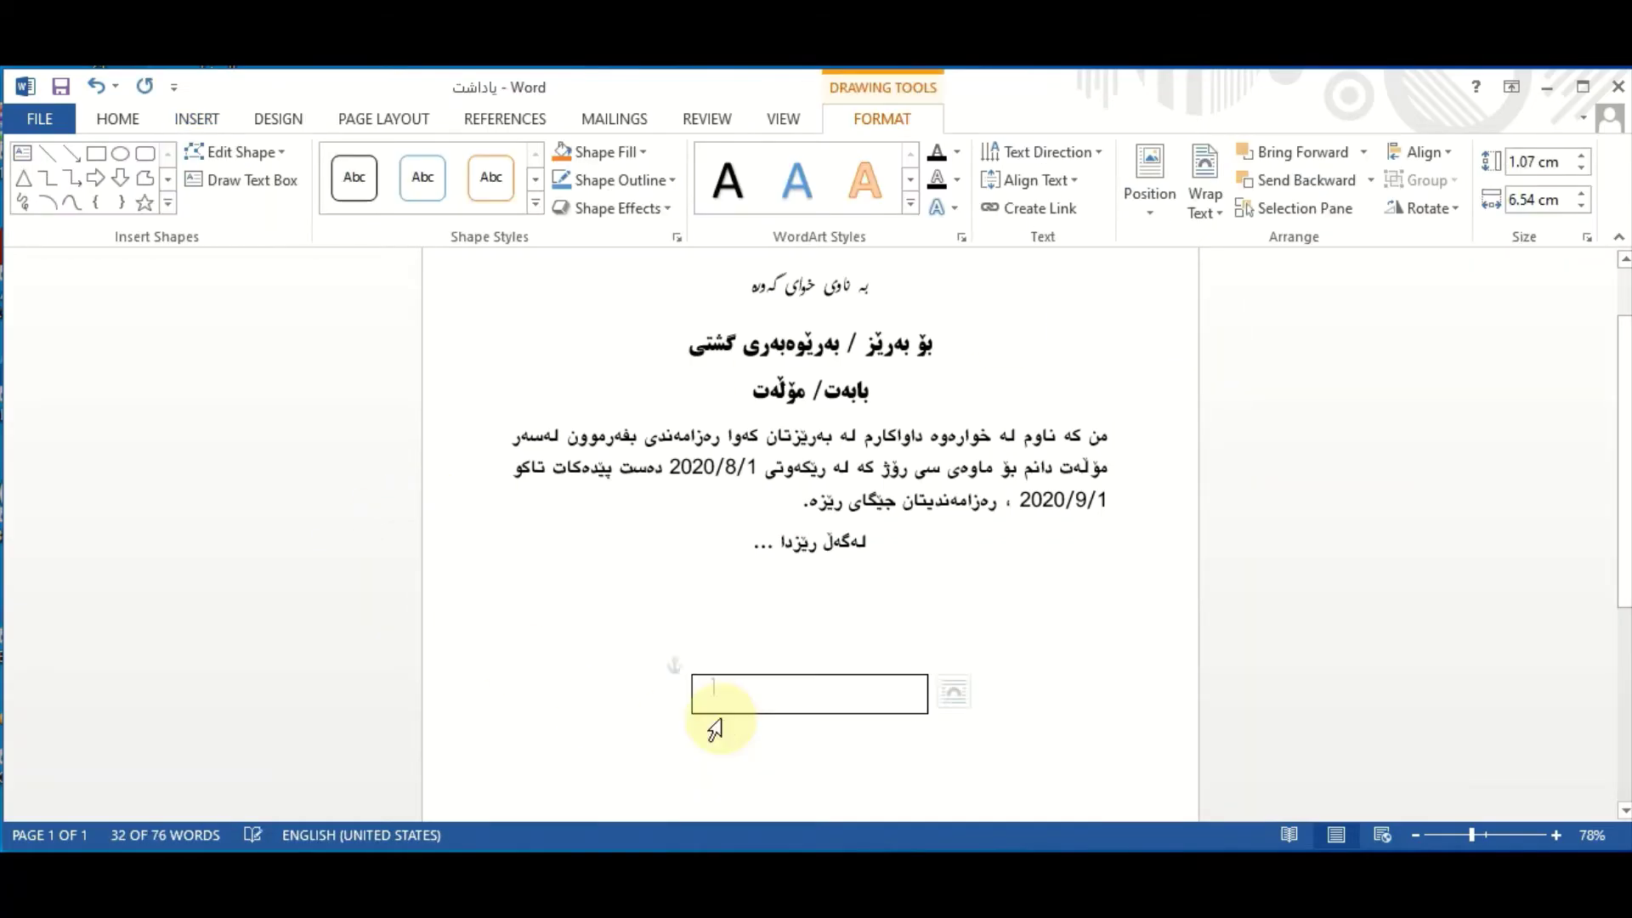
pyautogui.moveTo(833, 673); pyautogui.dragTo(812, 660)
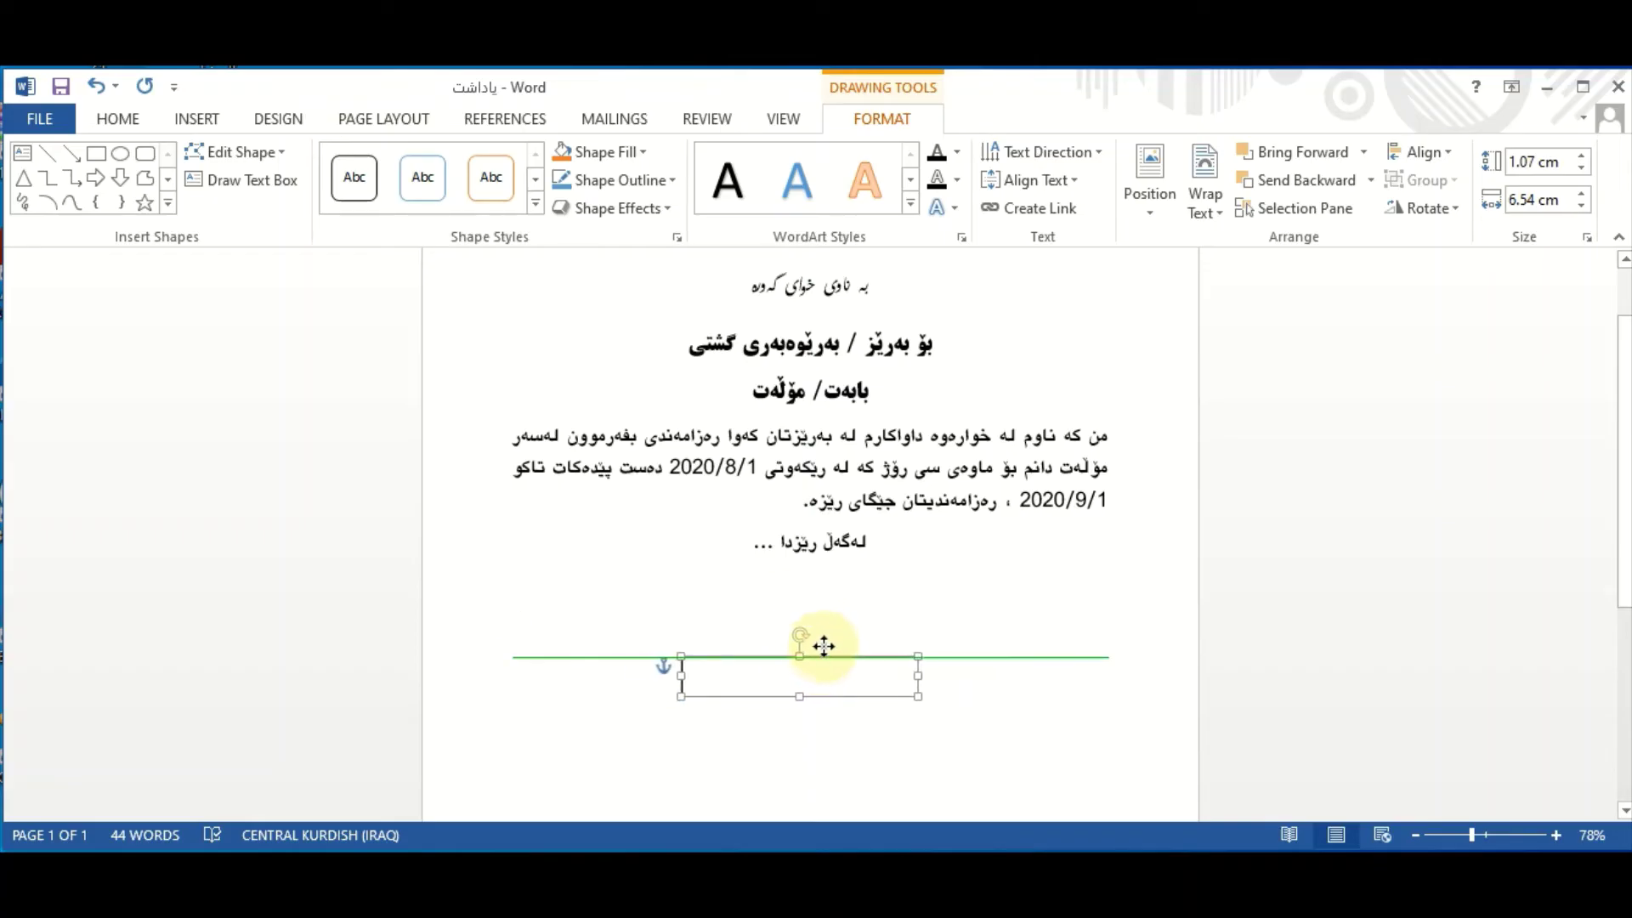
pyautogui.moveTo(812, 659); pyautogui.dragTo(834, 638)
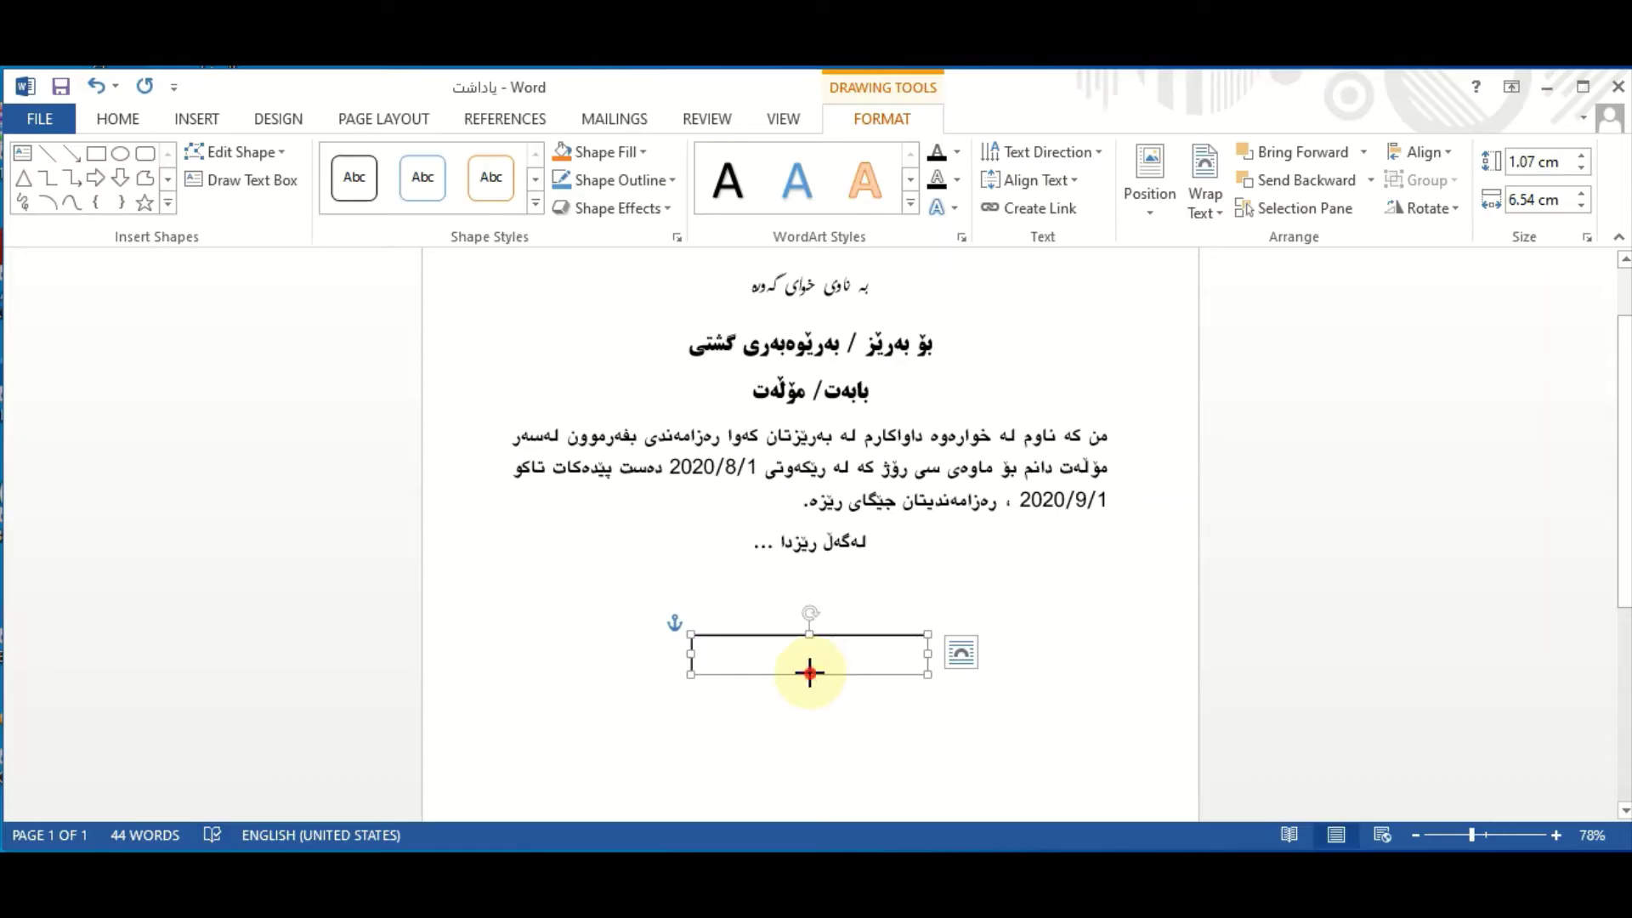
pyautogui.moveTo(810, 674); pyautogui.dragTo(807, 735)
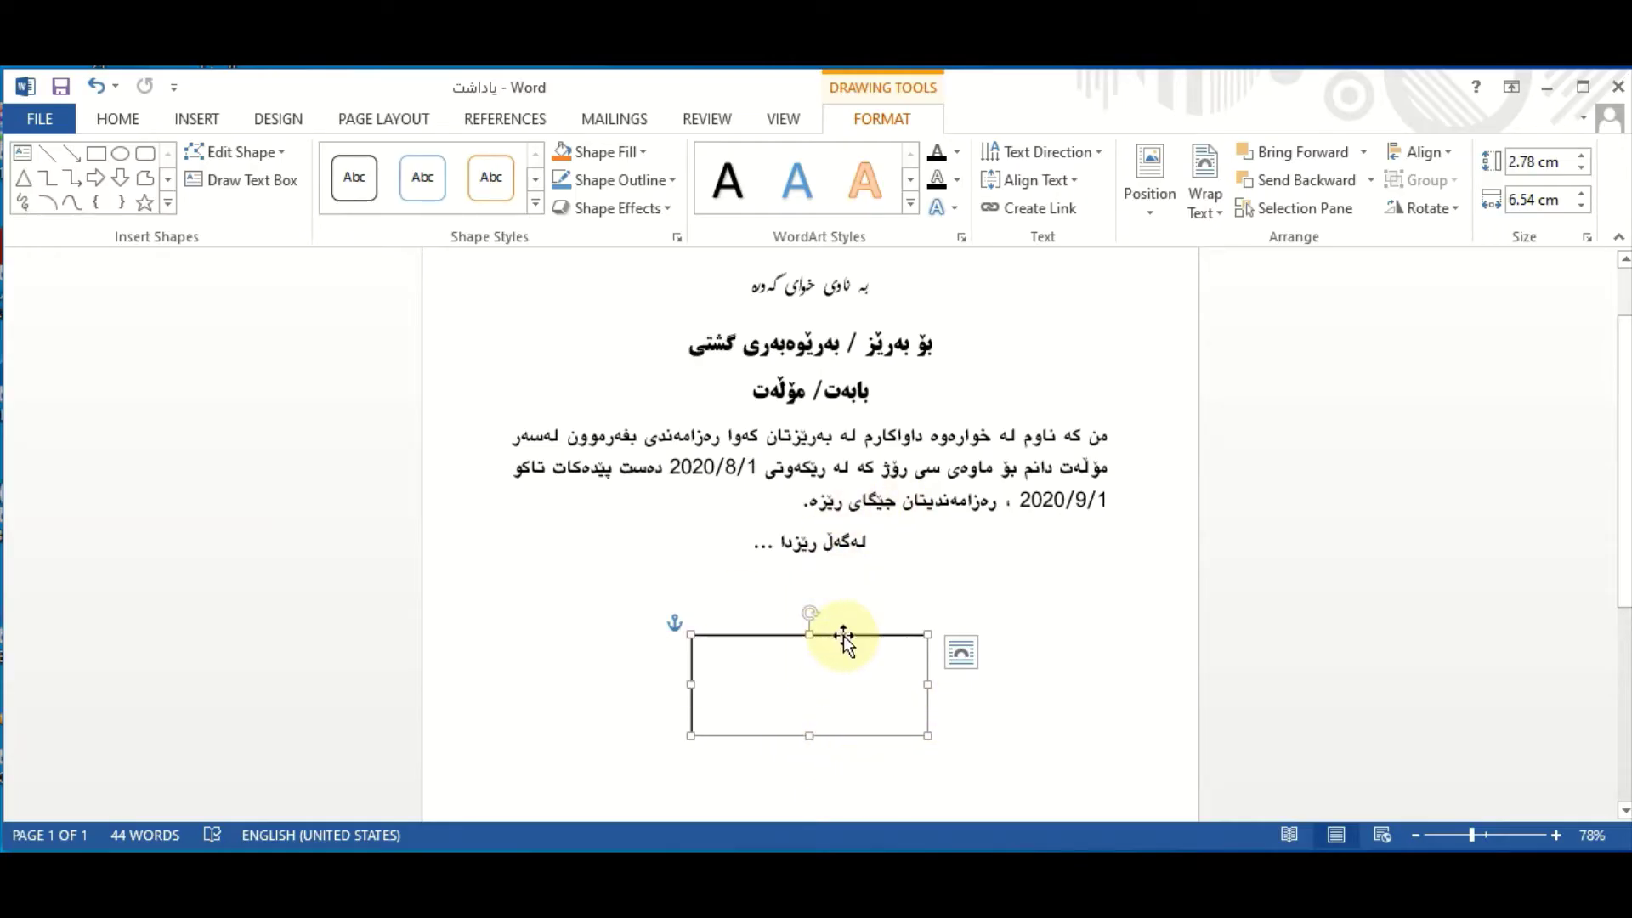
pyautogui.moveTo(843, 636); pyautogui.dragTo(843, 630)
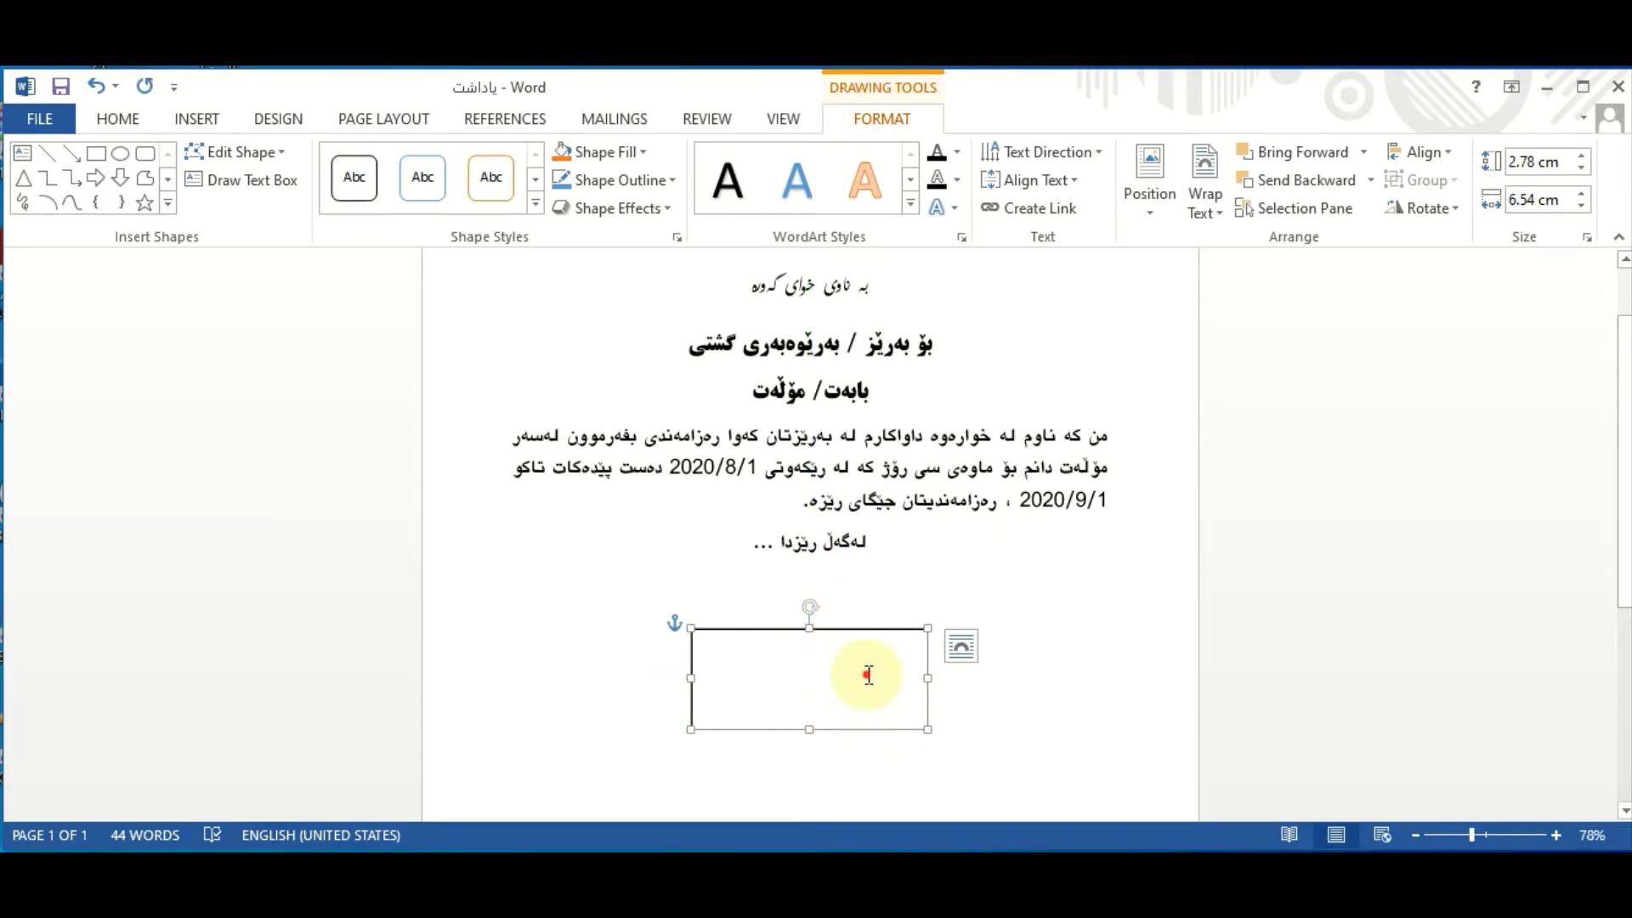
# Switch to Central Kurdish and begin typing the signer's name in the box
pyautogui.hotkey('alt', 'shift')
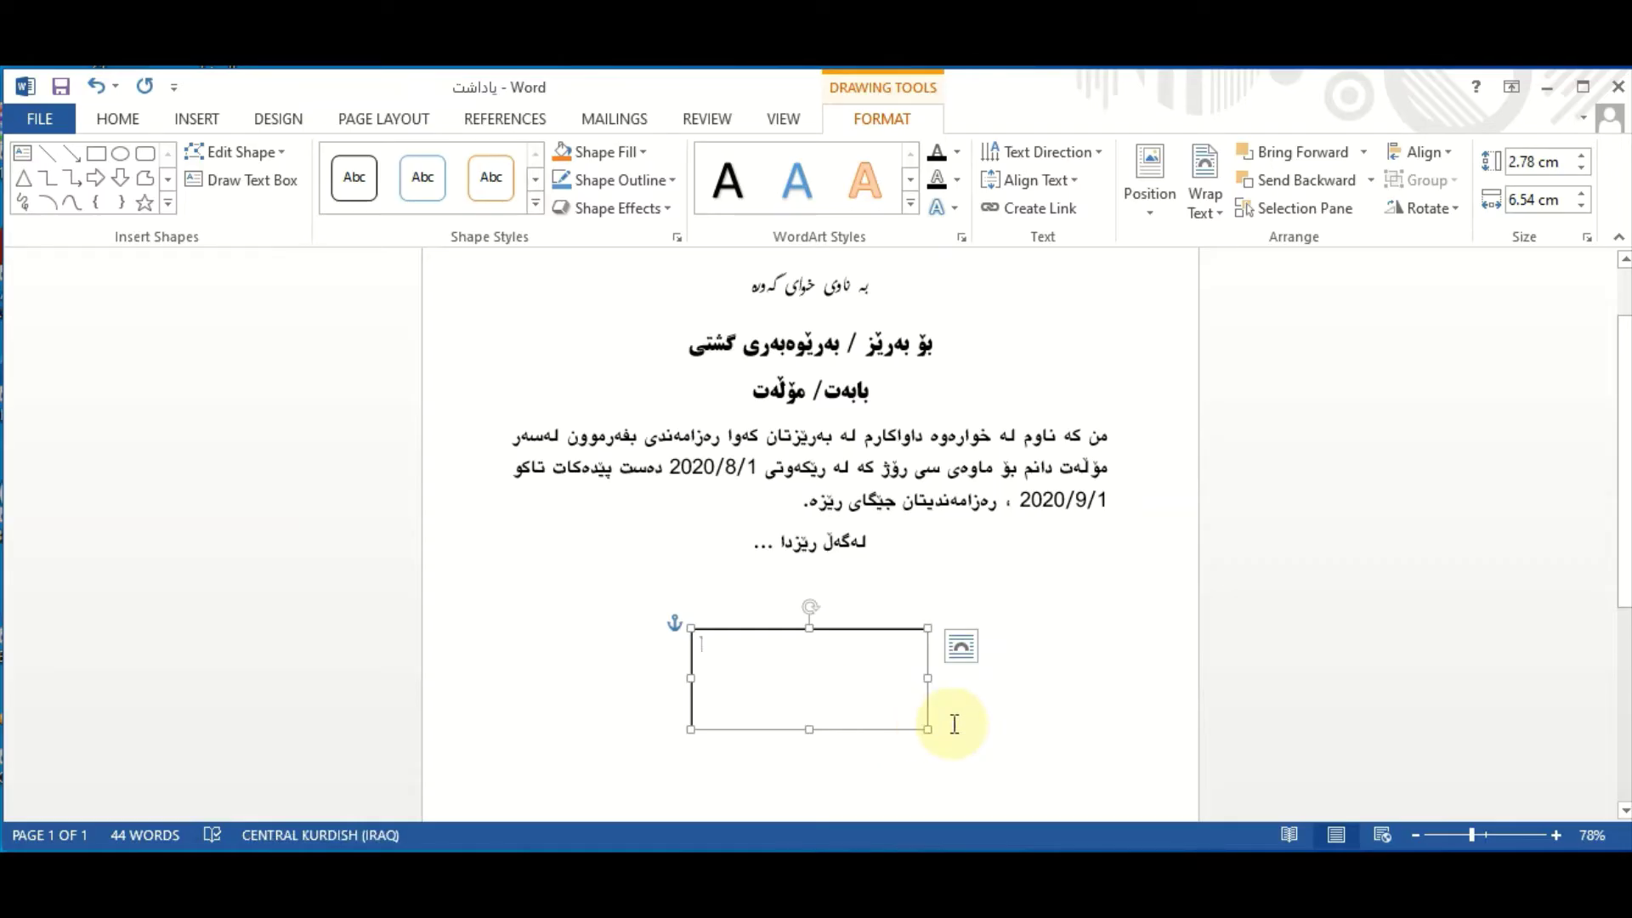
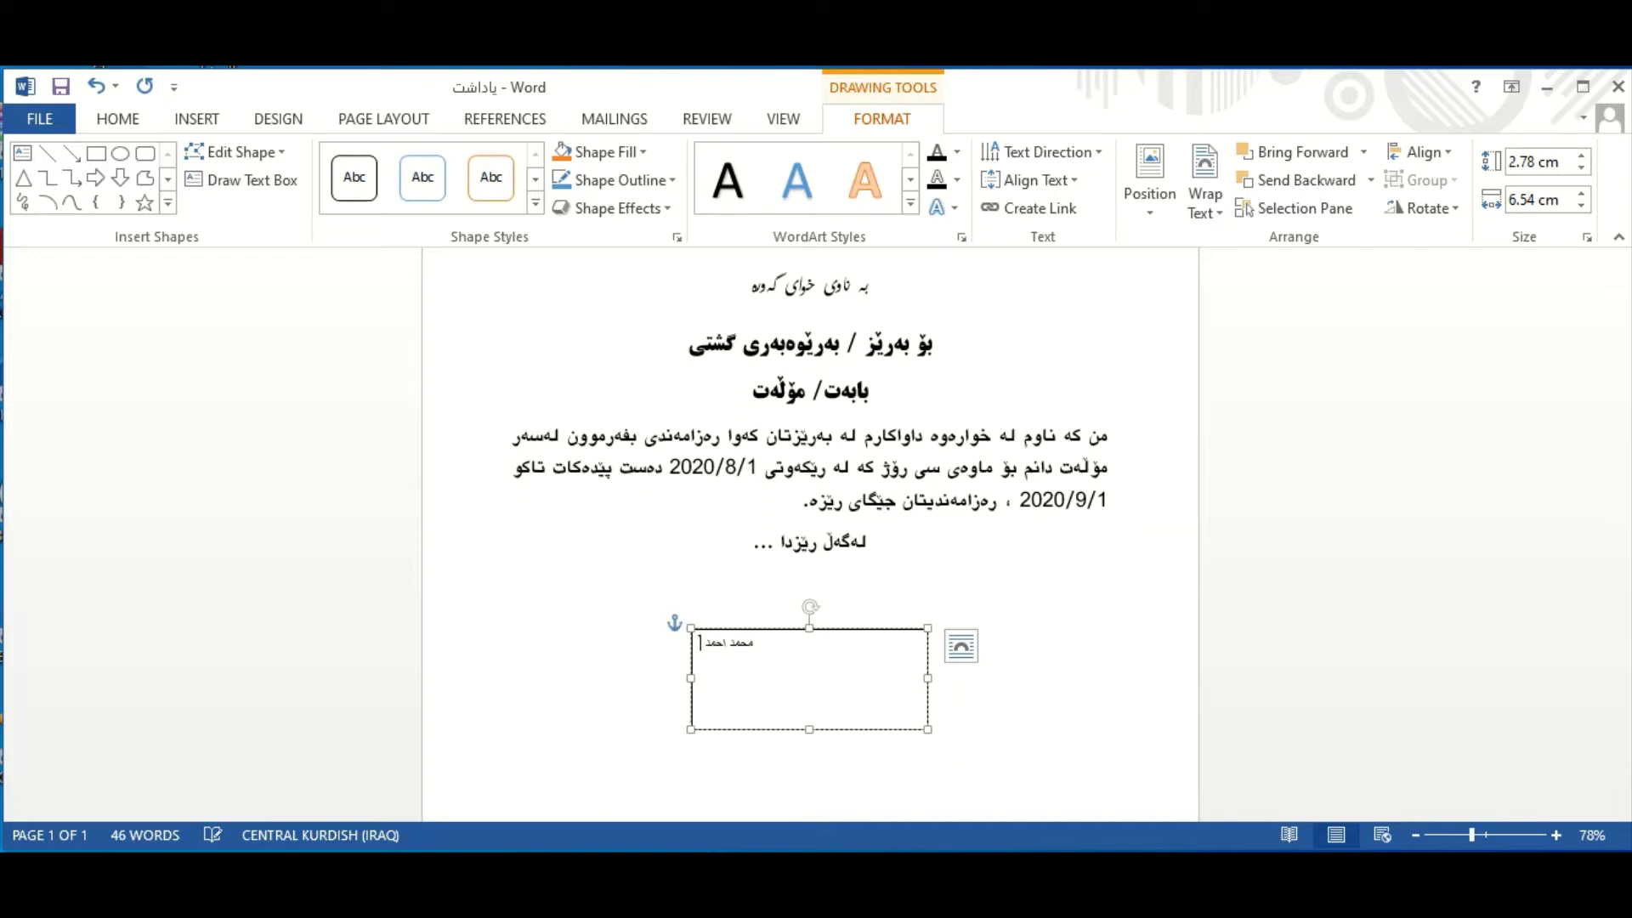
# Drag the name-and-title text box left toward the margin beneath the closing
pyautogui.click(806, 656)
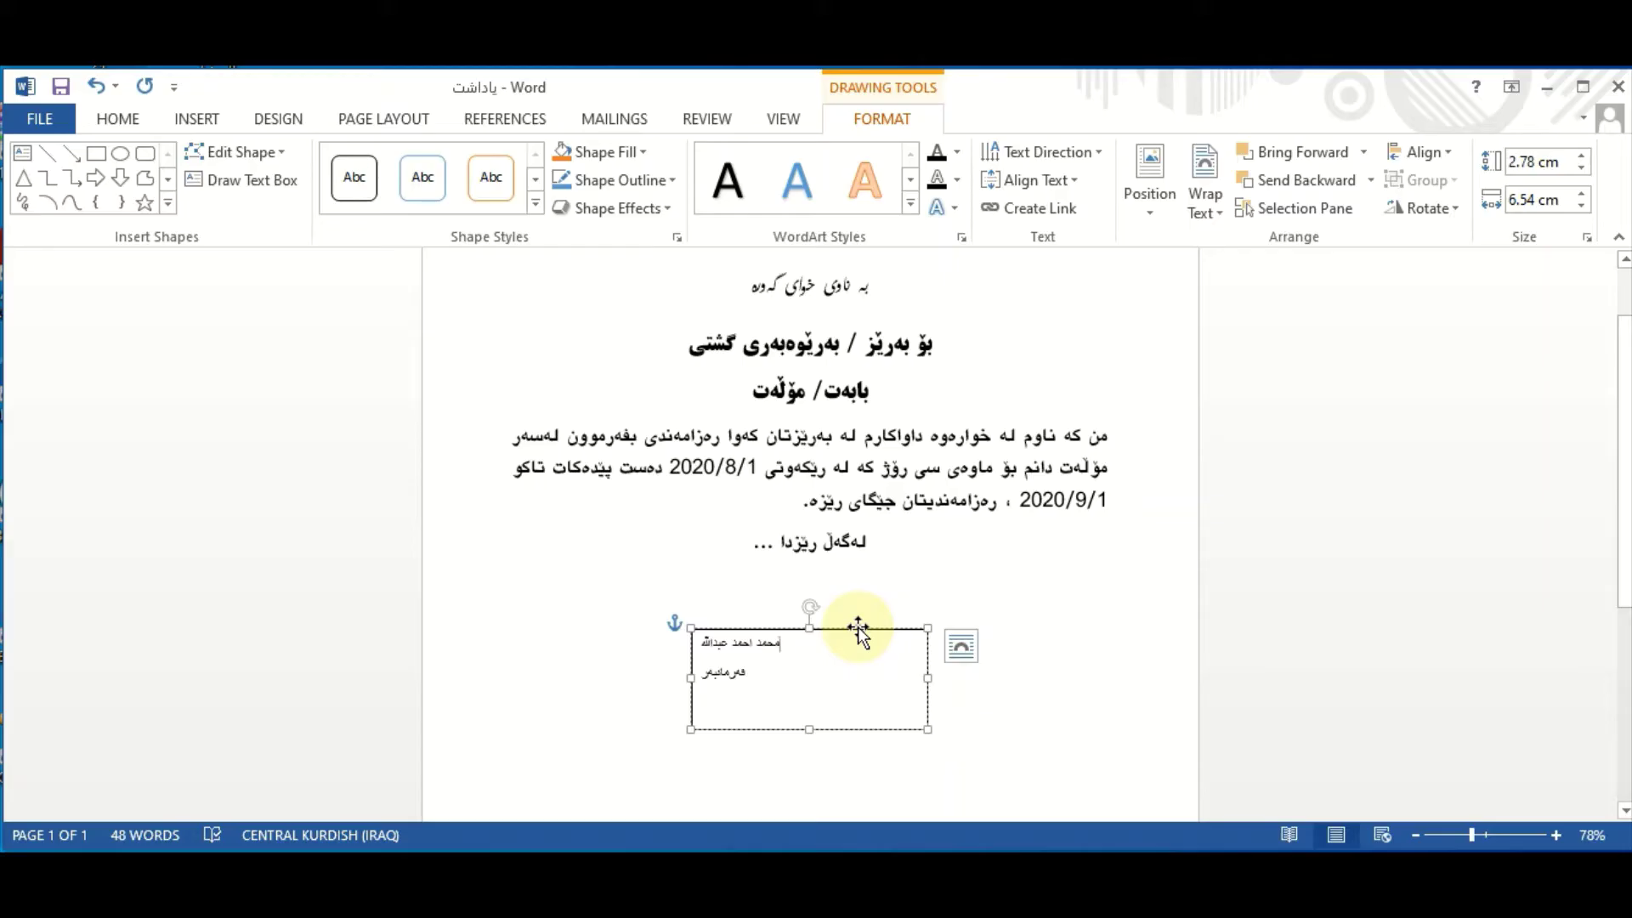
pyautogui.moveTo(859, 631)
pyautogui.mouseDown()
pyautogui.moveTo(663, 603)
pyautogui.moveTo(821, 626)
pyautogui.mouseUp()
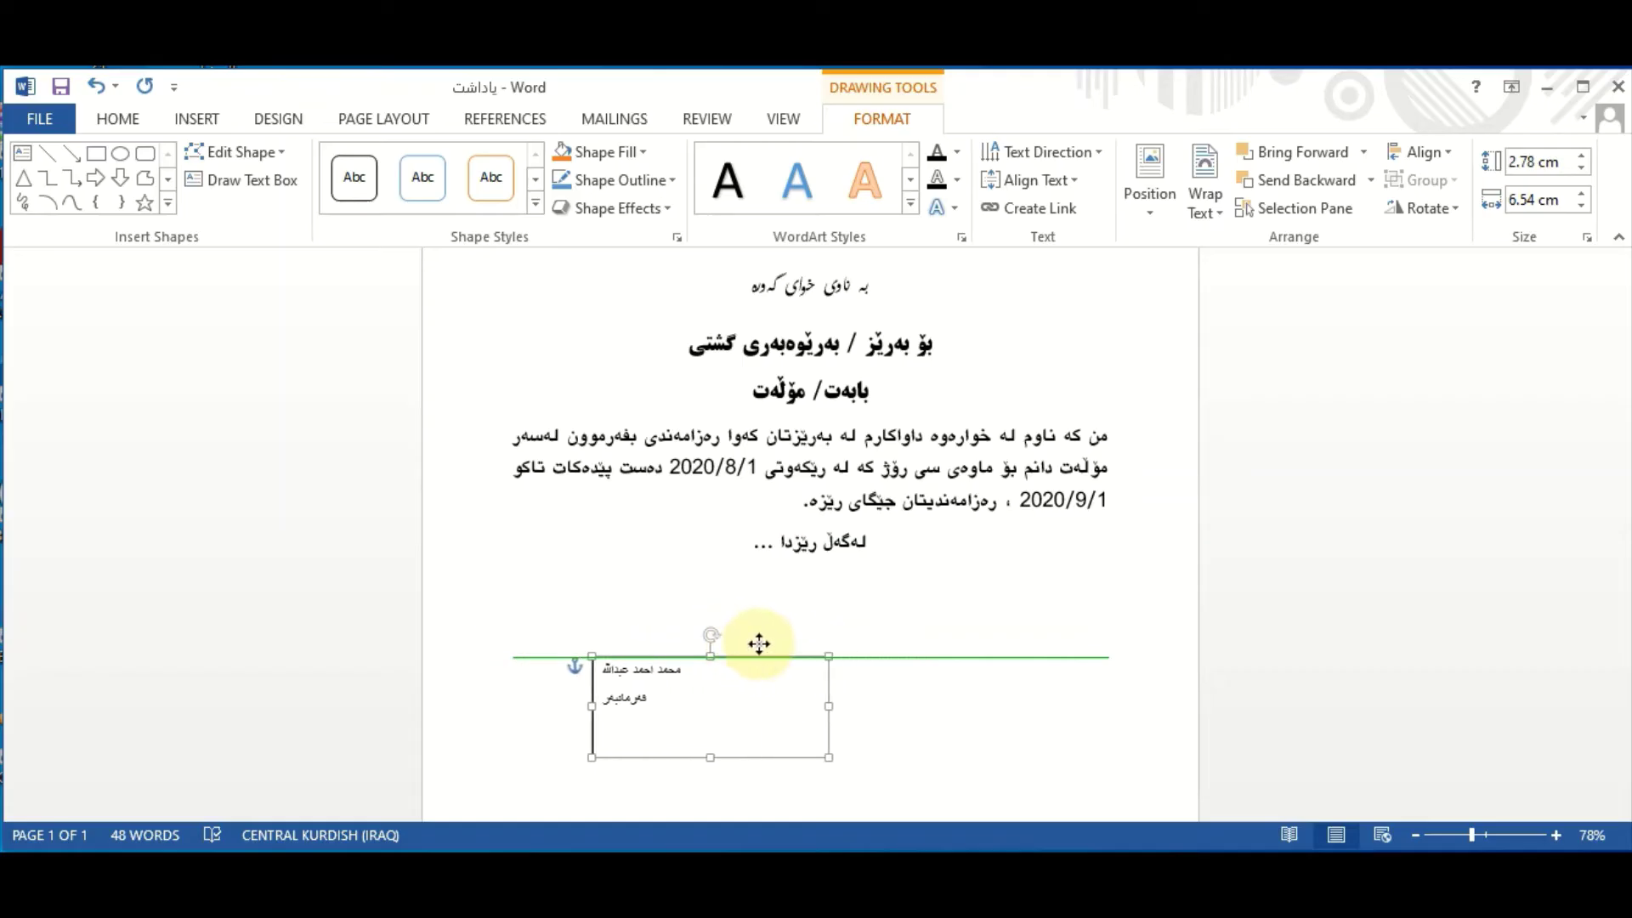
pyautogui.moveTo(821, 626); pyautogui.dragTo(755, 670)
pyautogui.scroll(-3, 859, 705)
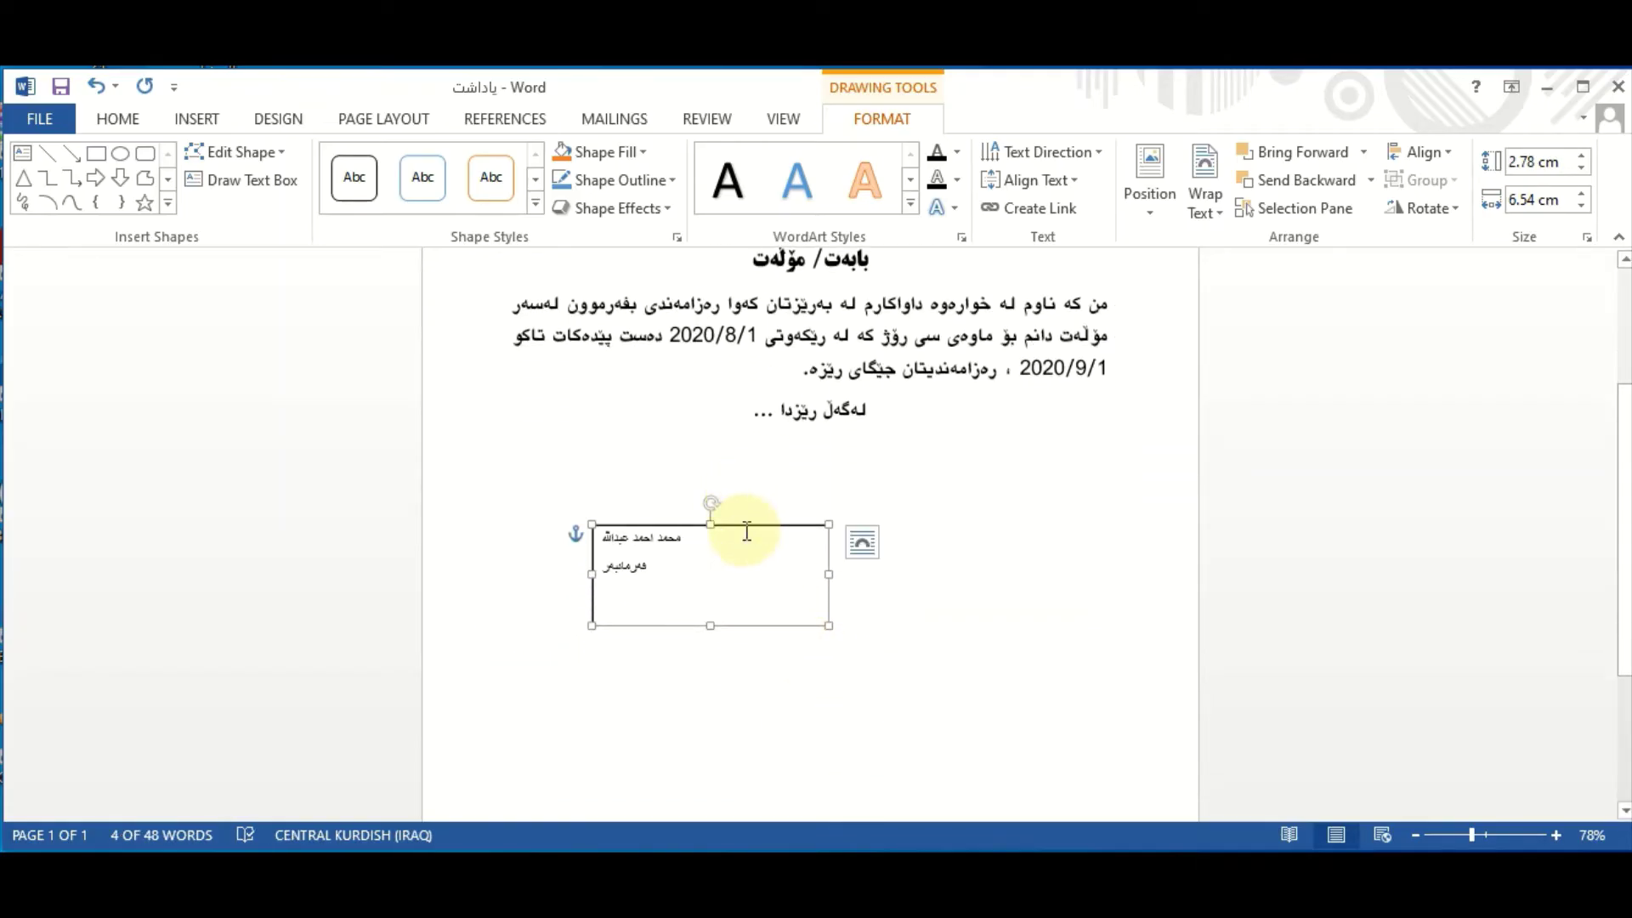
pyautogui.moveTo(747, 528)
pyautogui.mouseDown()
pyautogui.moveTo(732, 506)
pyautogui.moveTo(697, 506)
pyautogui.mouseUp()
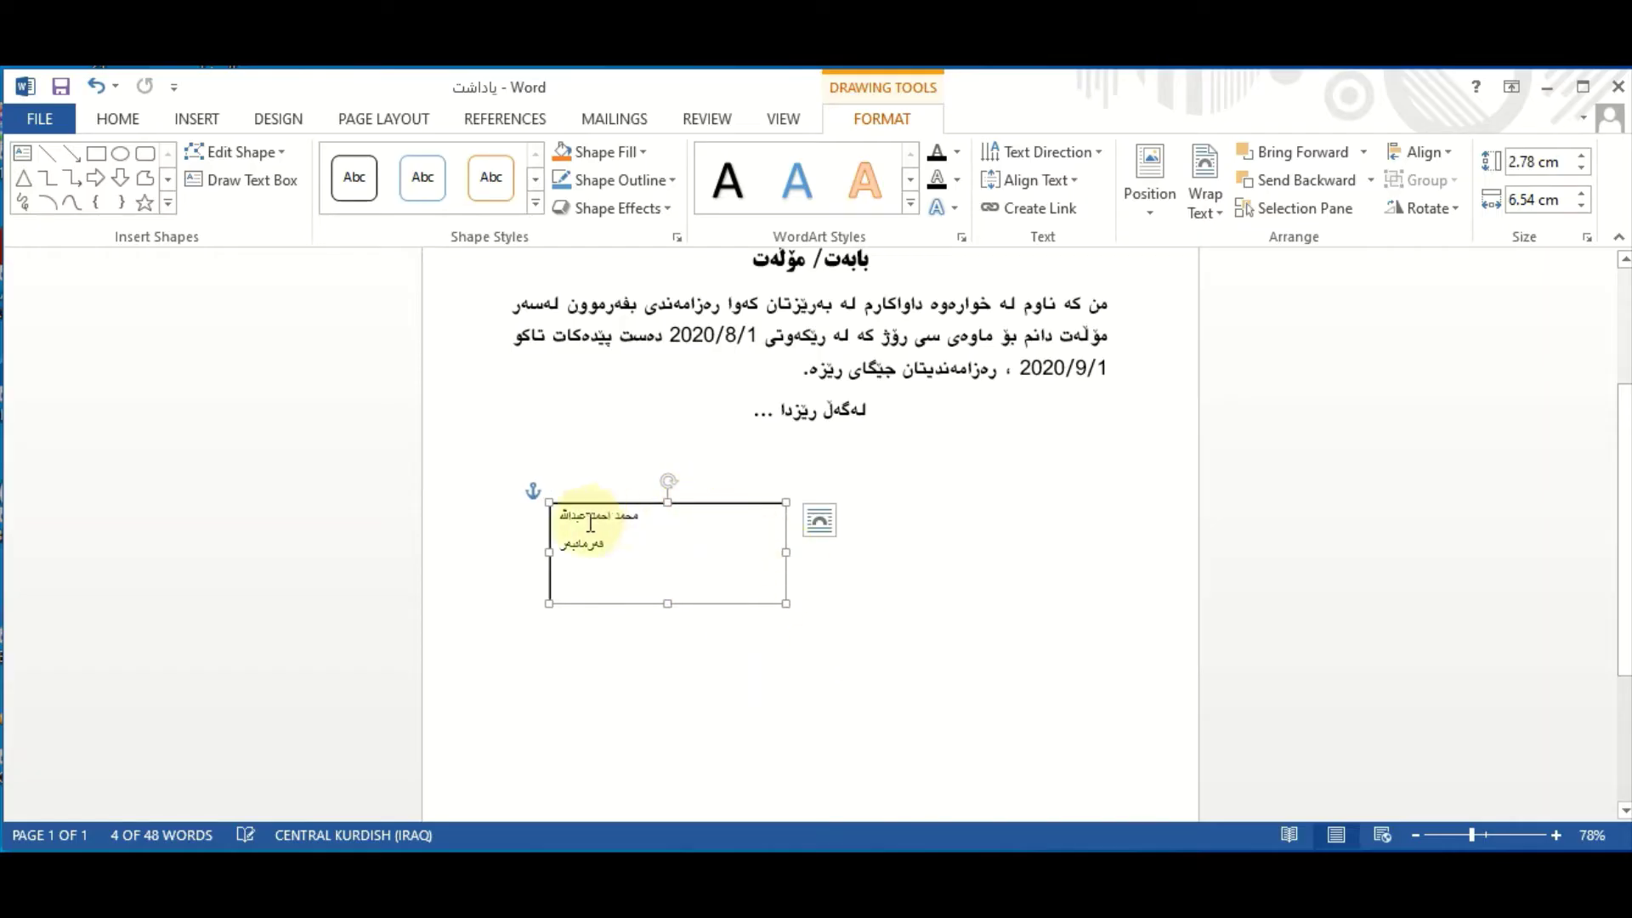
pyautogui.click(571, 522)
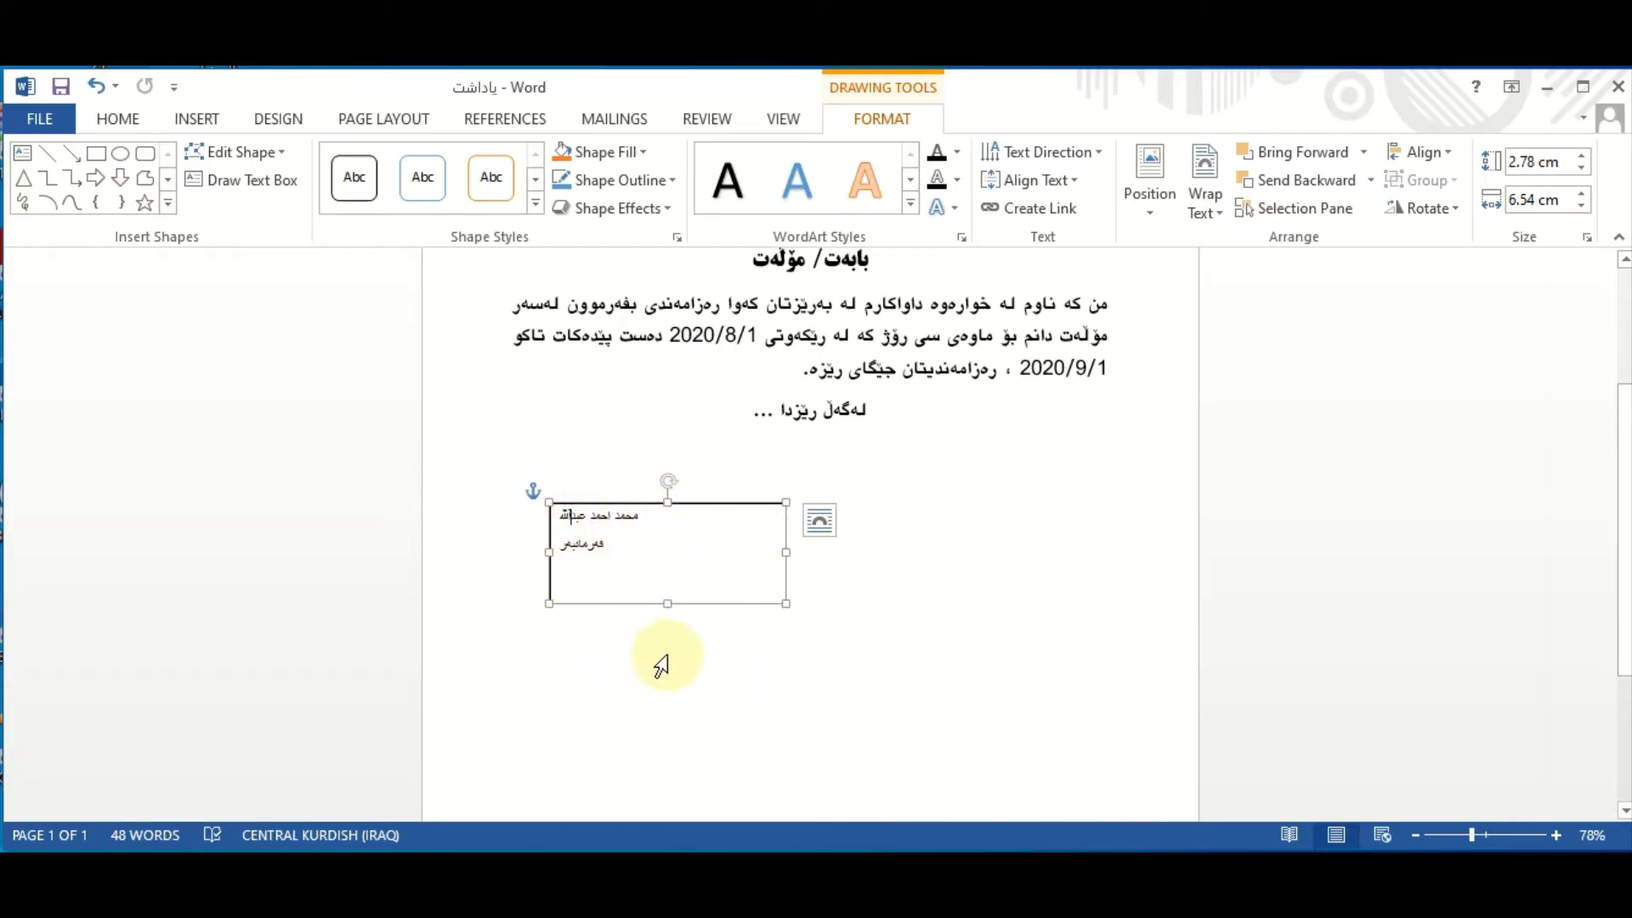
# Select all the text inside the text box with Ctrl+A
pyautogui.moveTo(646, 519); pyautogui.dragTo(547, 570)
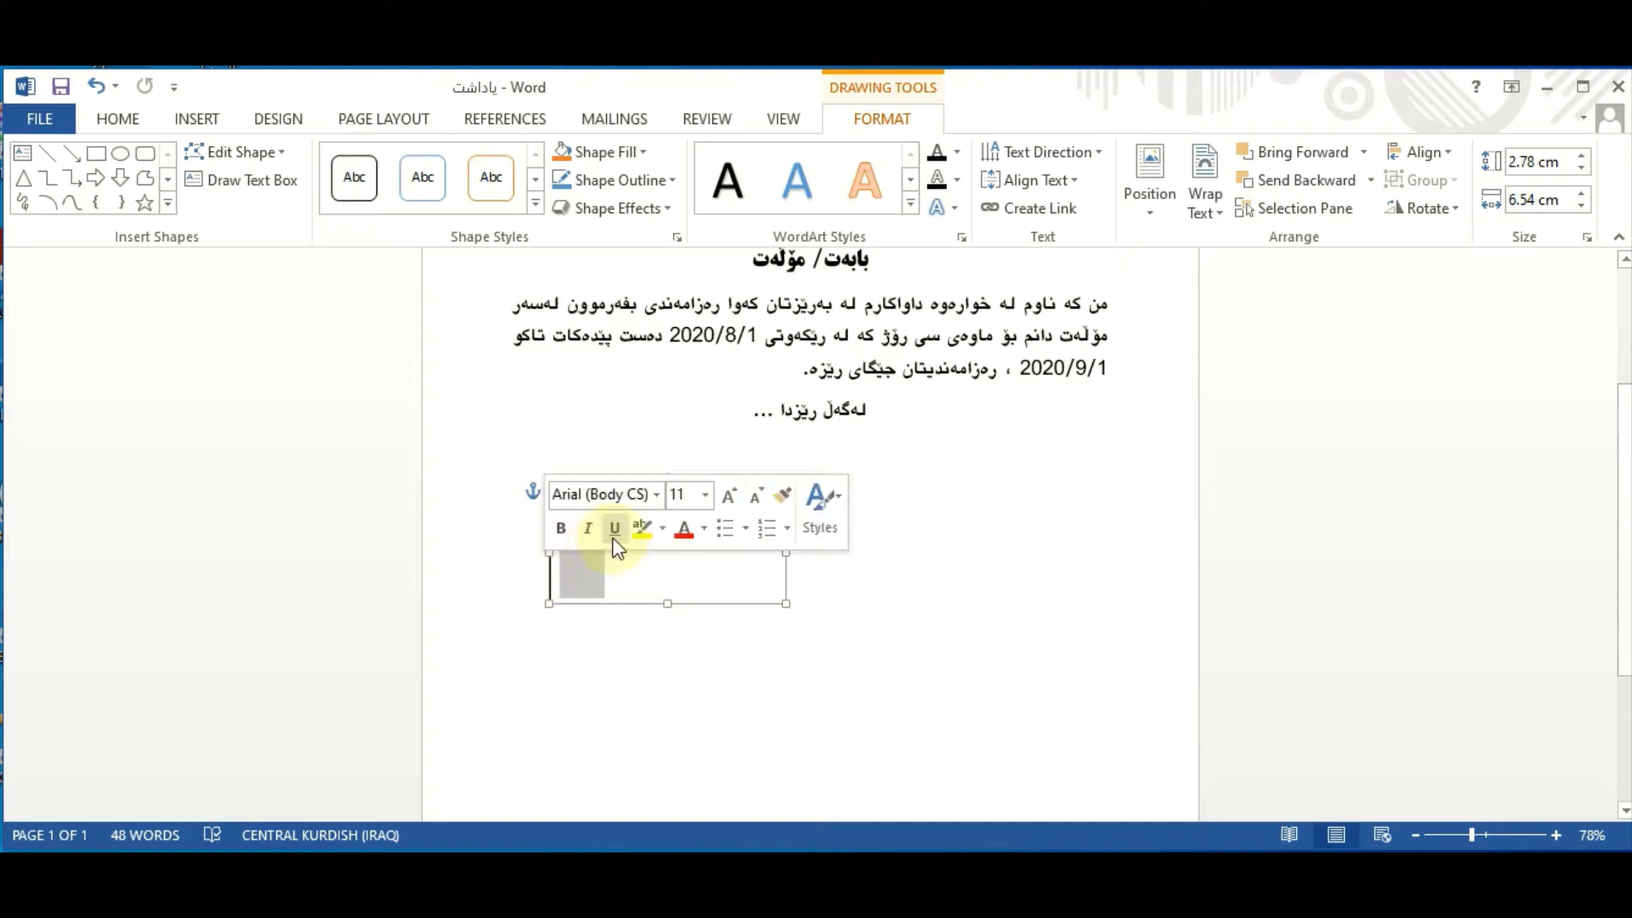
pyautogui.click(659, 586)
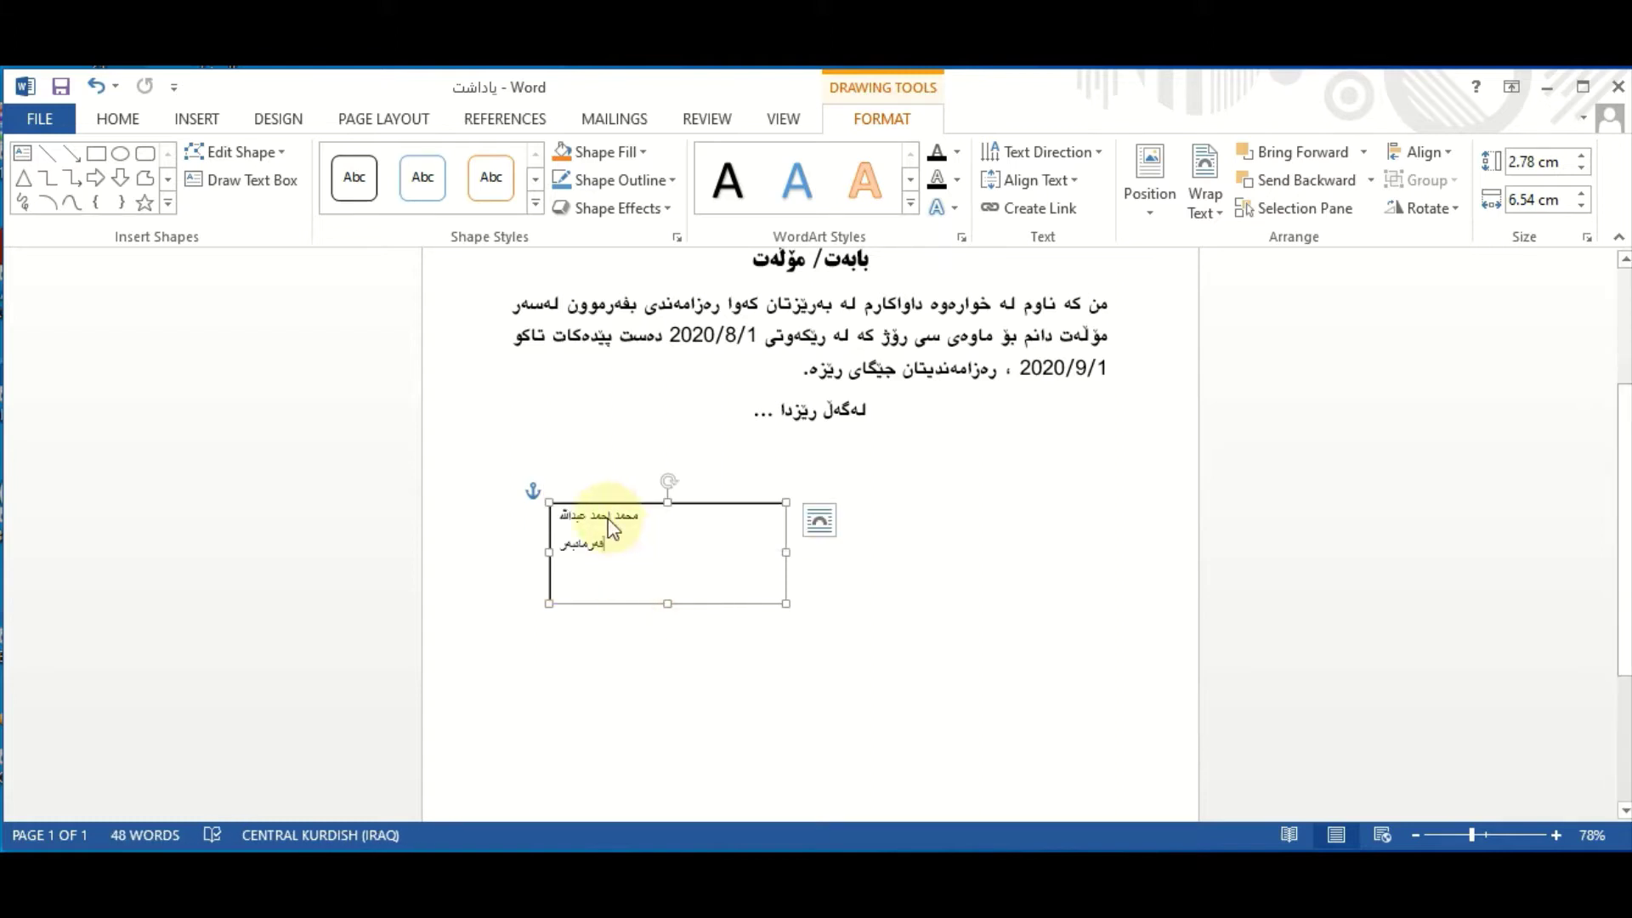
pyautogui.hotkey('ctrl', 'a')
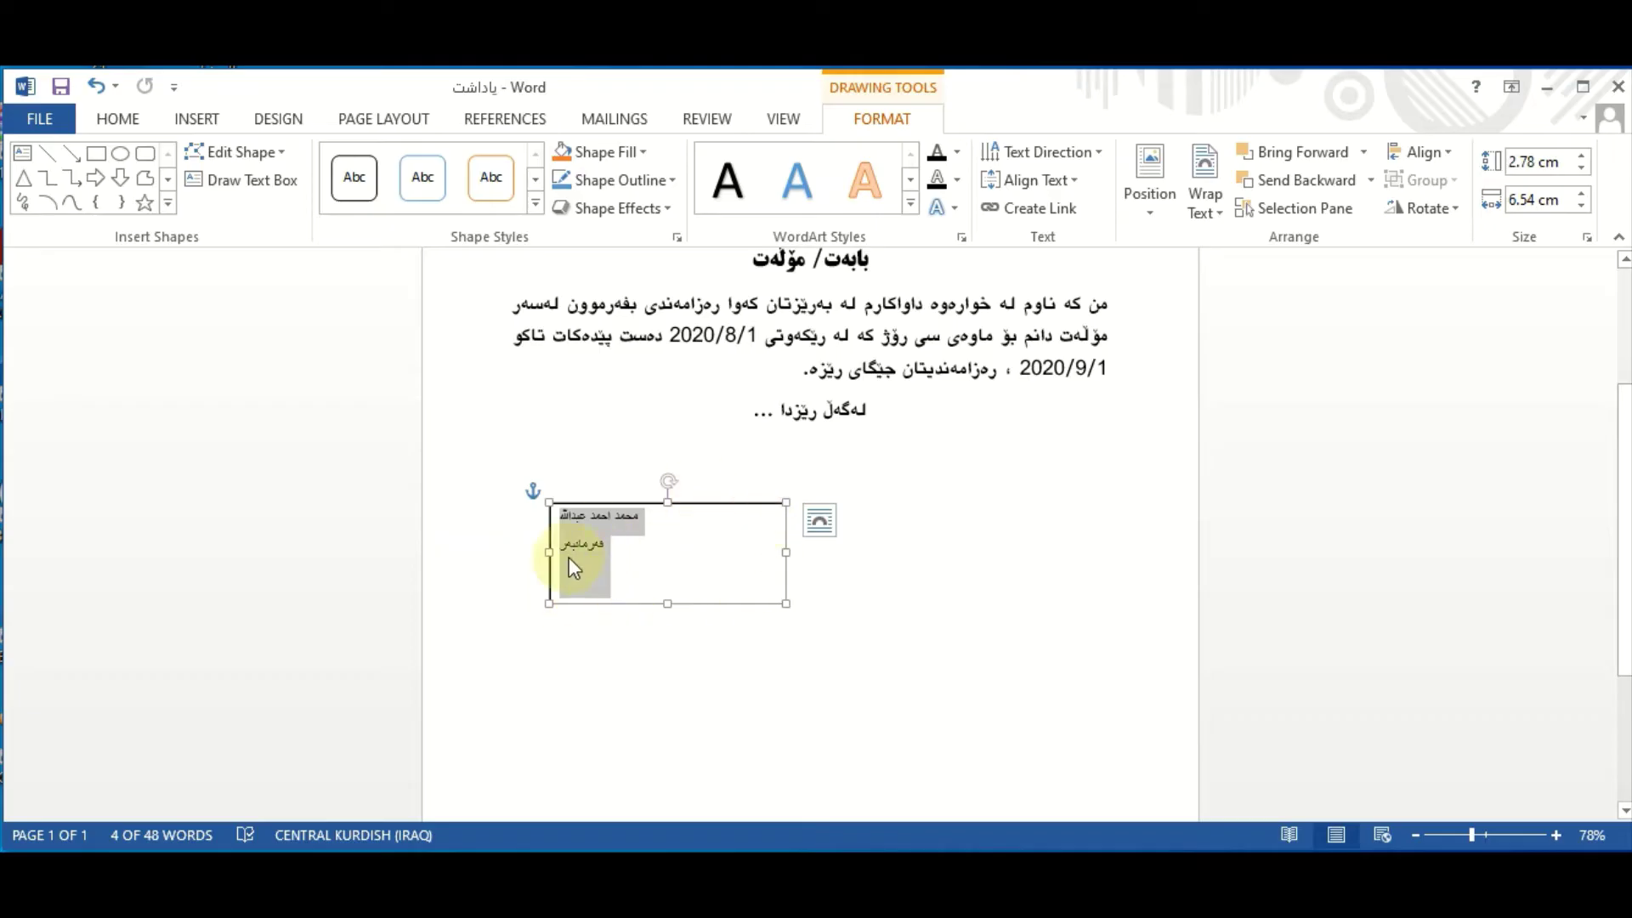
pyautogui.click(629, 563)
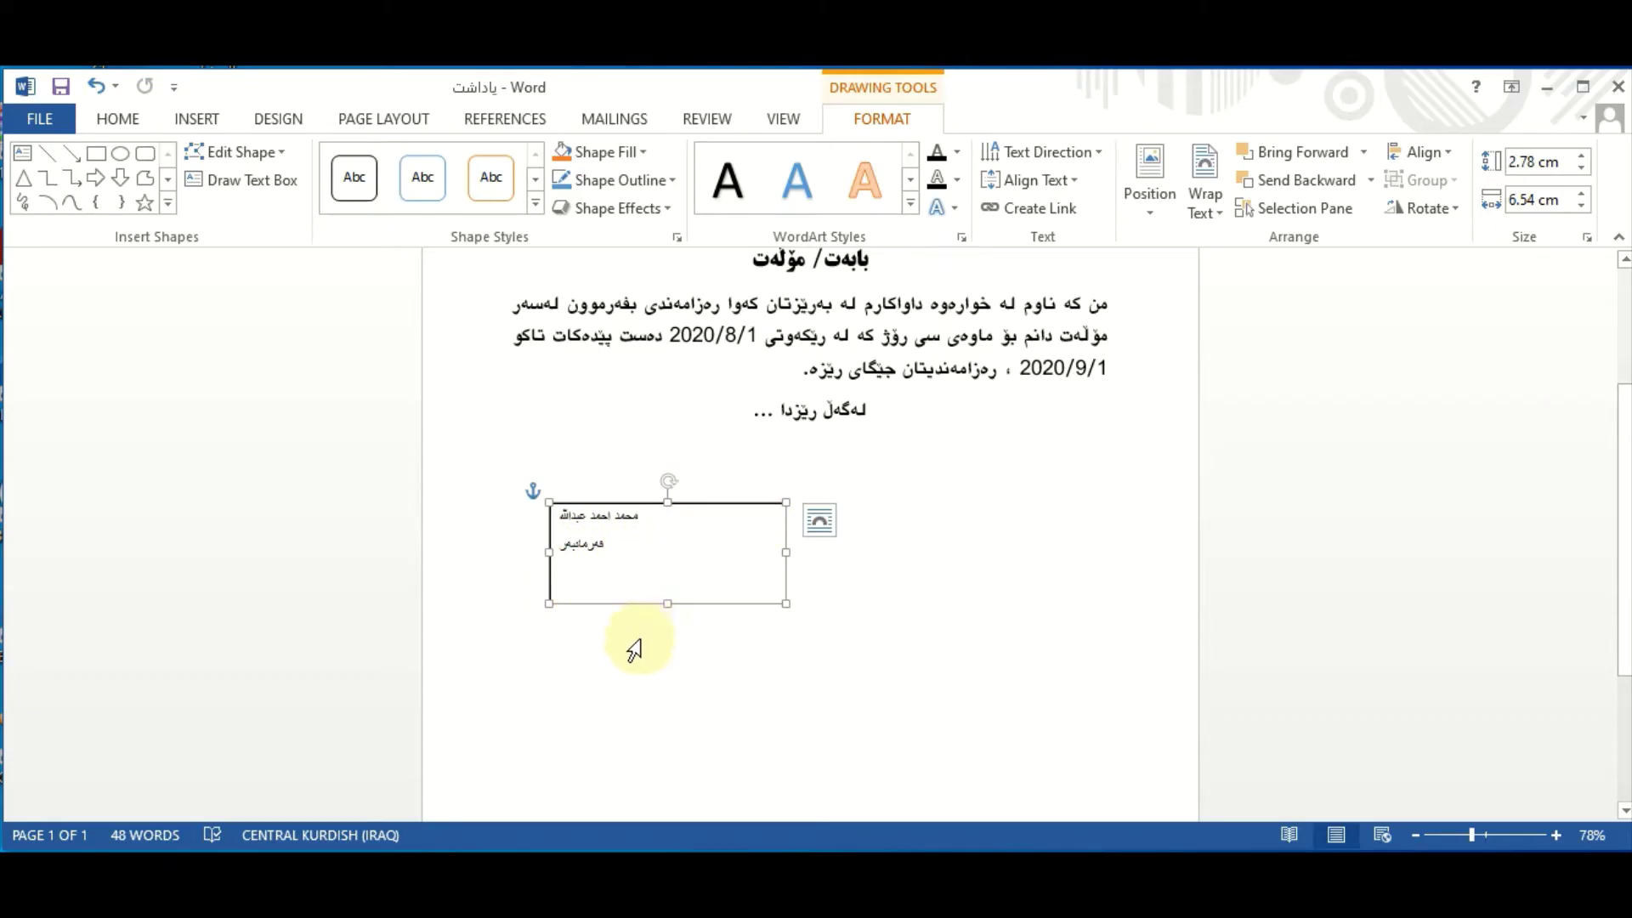
pyautogui.hotkey('ctrl', 'a')
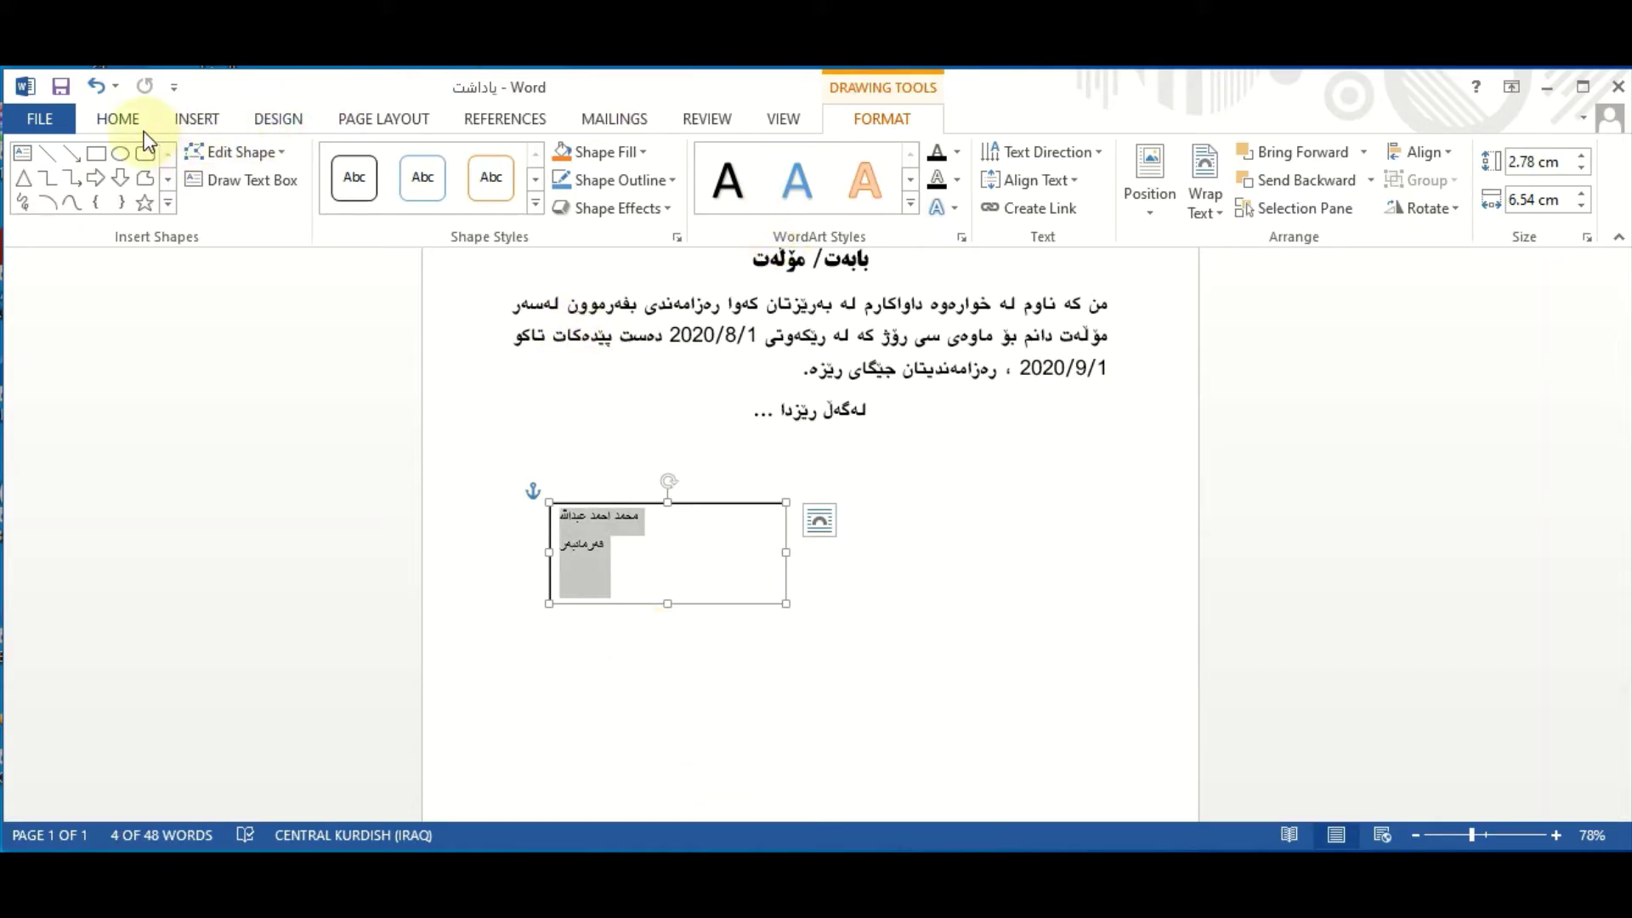
pyautogui.click(121, 119)
pyautogui.click(564, 198)
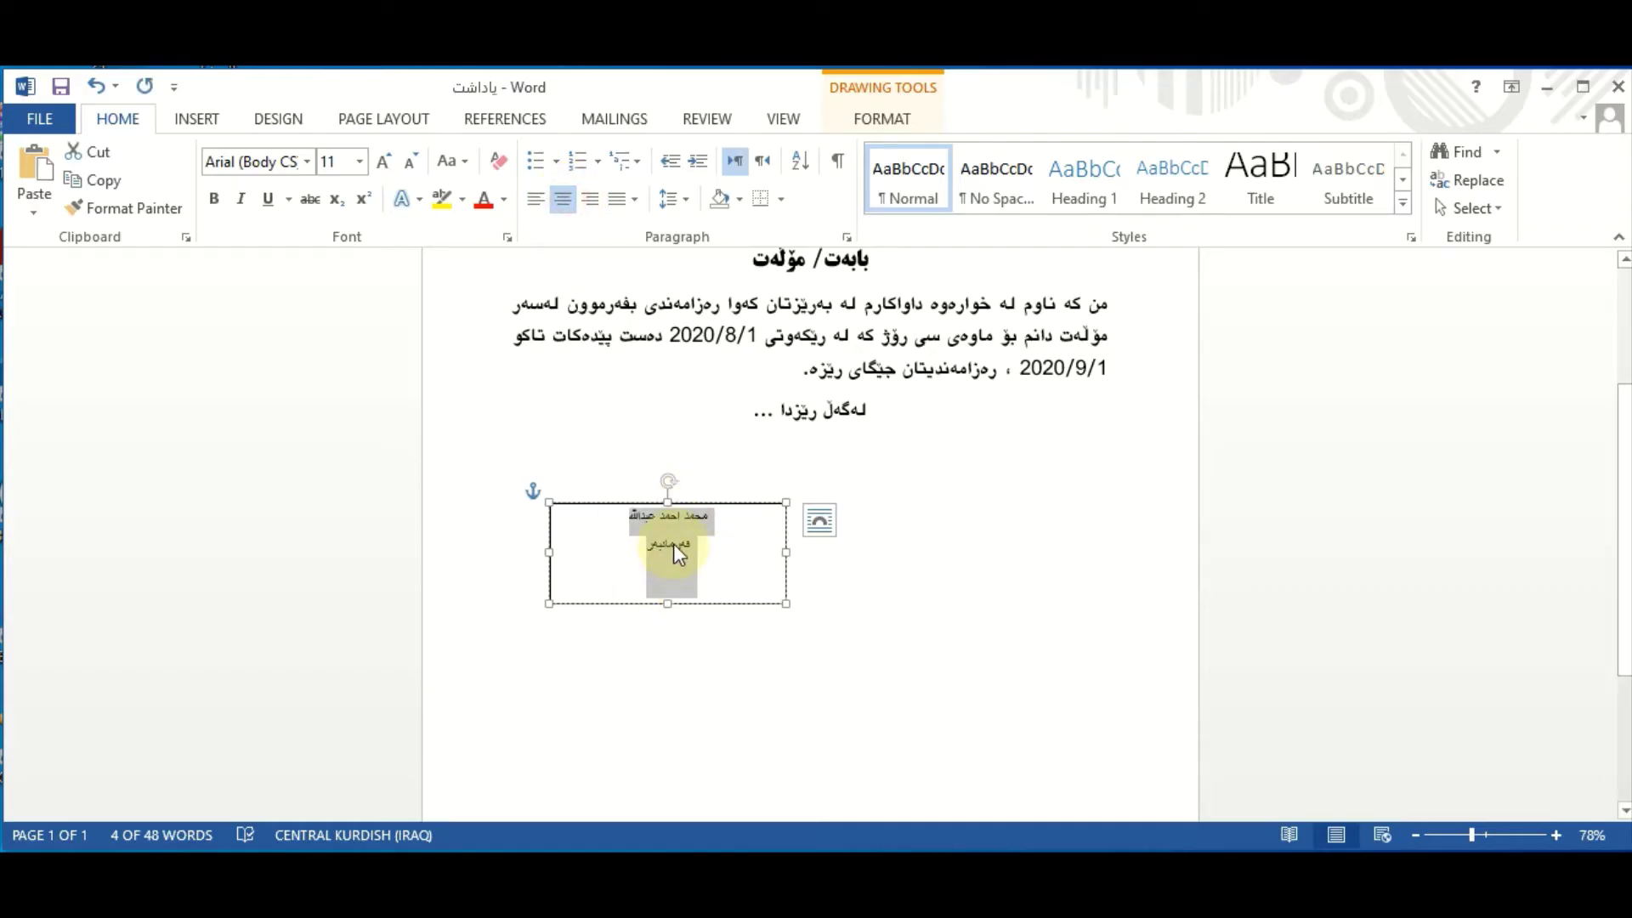
pyautogui.hotkey('ctrl', ']')
pyautogui.hotkey('ctrl', ']')
pyautogui.hotkey('ctrl', ']')
pyautogui.hotkey('ctrl', ']')
pyautogui.hotkey('ctrl', ']')
pyautogui.hotkey('ctrl', ']')
pyautogui.hotkey('ctrl', ']')
pyautogui.hotkey('ctrl', ']')
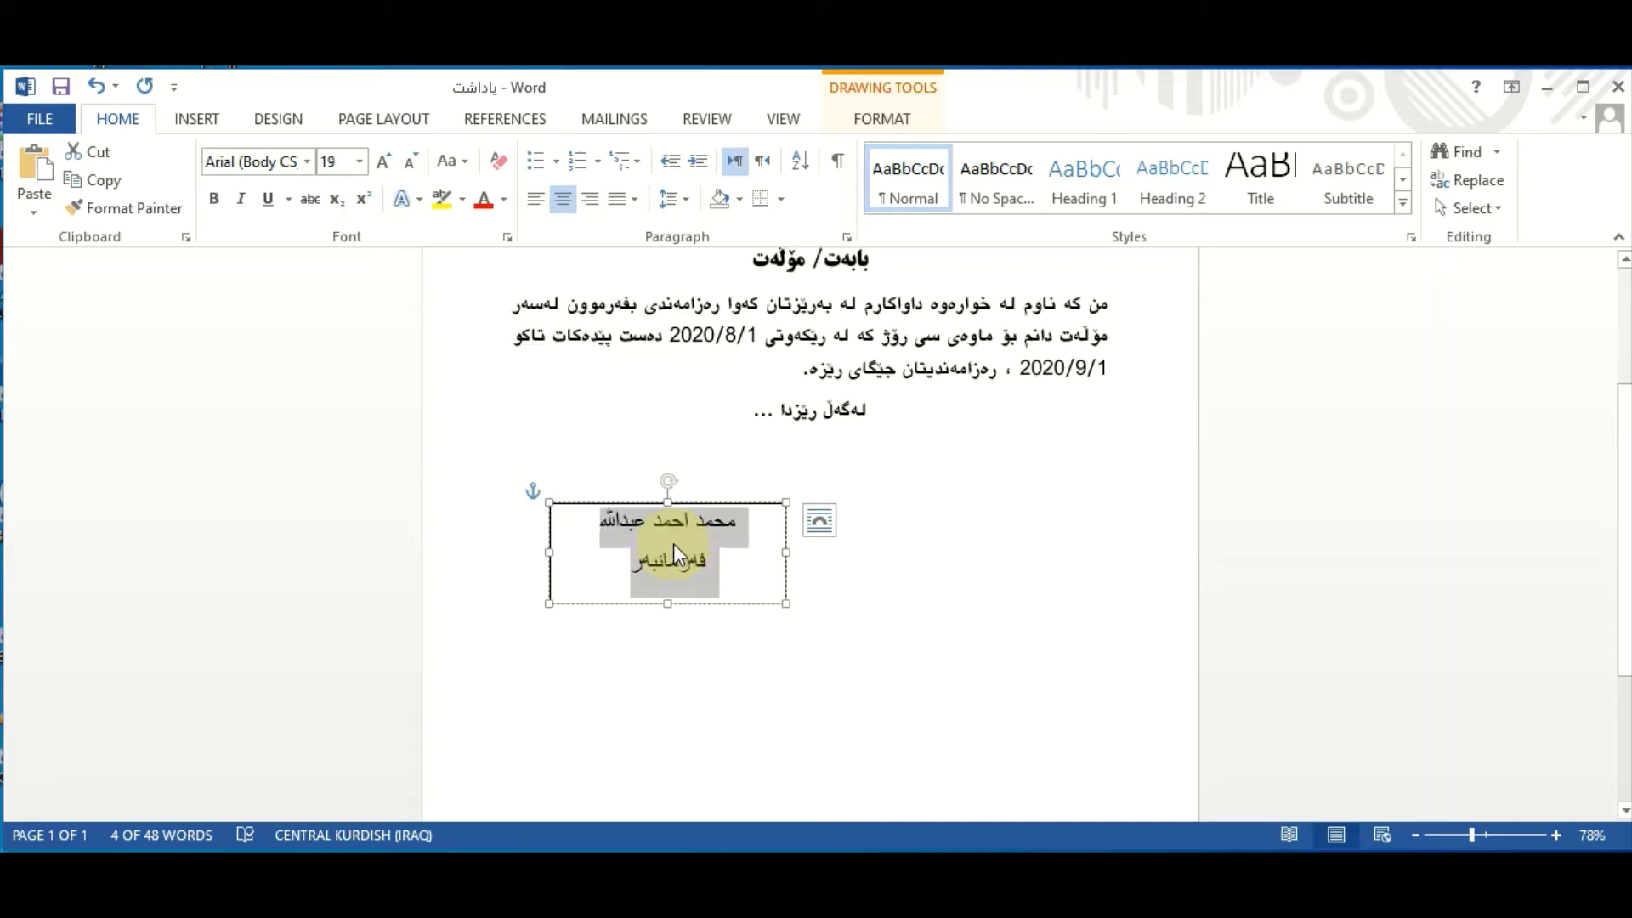
pyautogui.hotkey('ctrl', ']')
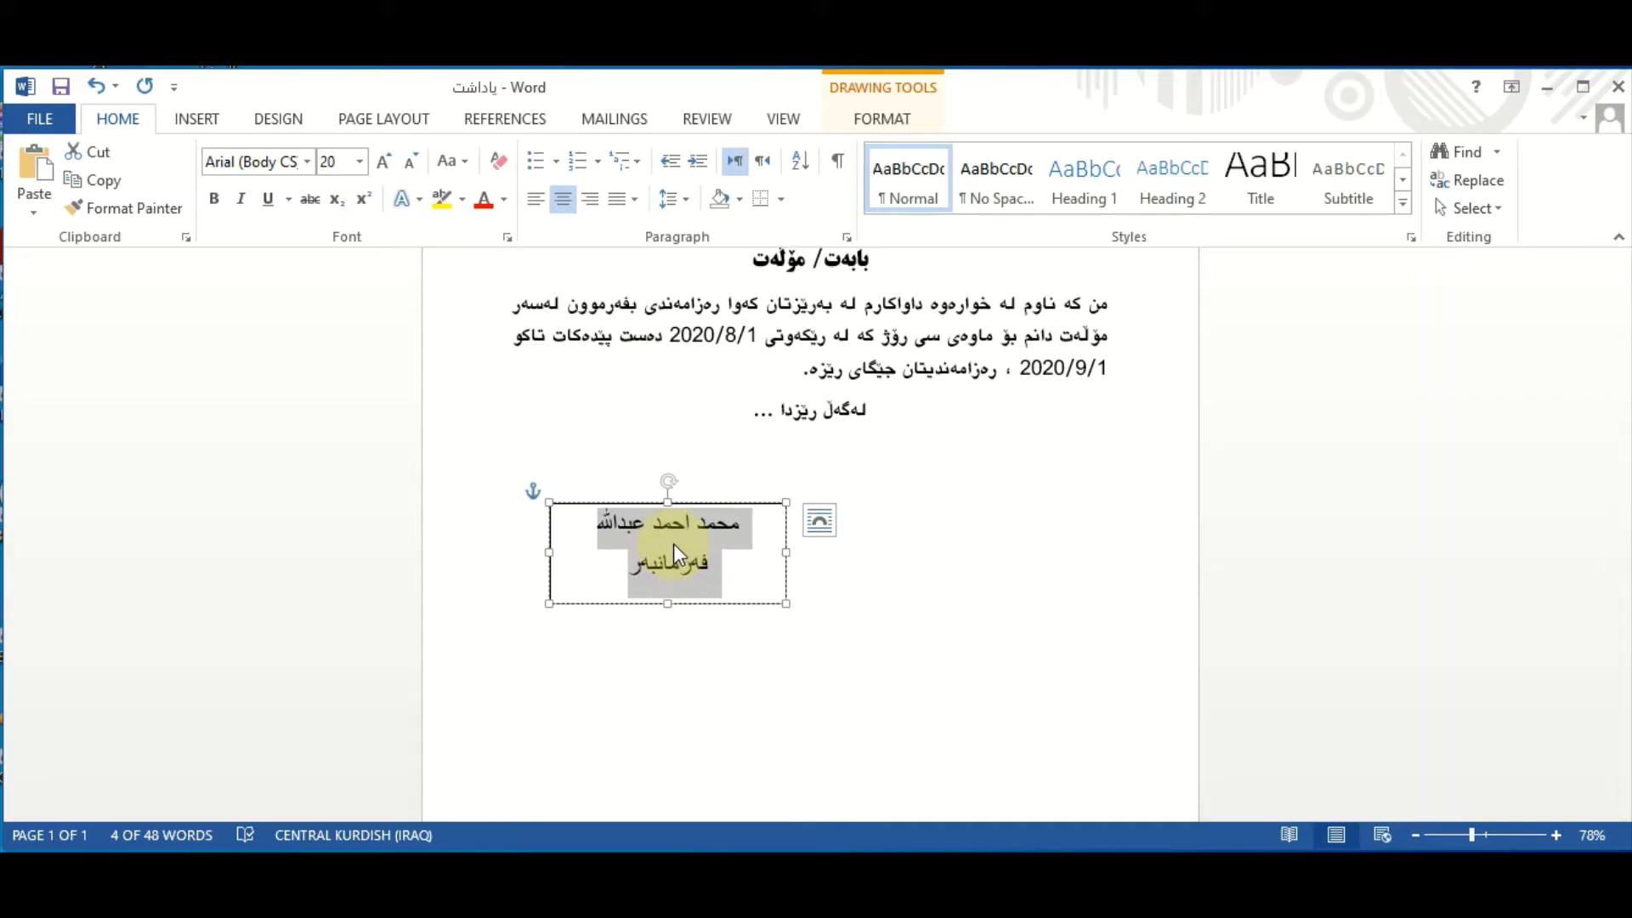
pyautogui.hotkey('ctrl', '[')
pyautogui.hotkey('ctrl', '[')
pyautogui.hotkey('ctrl', '[')
pyautogui.keyDown('ctrl'); pyautogui.scroll(2, 673, 545); pyautogui.keyUp('ctrl')
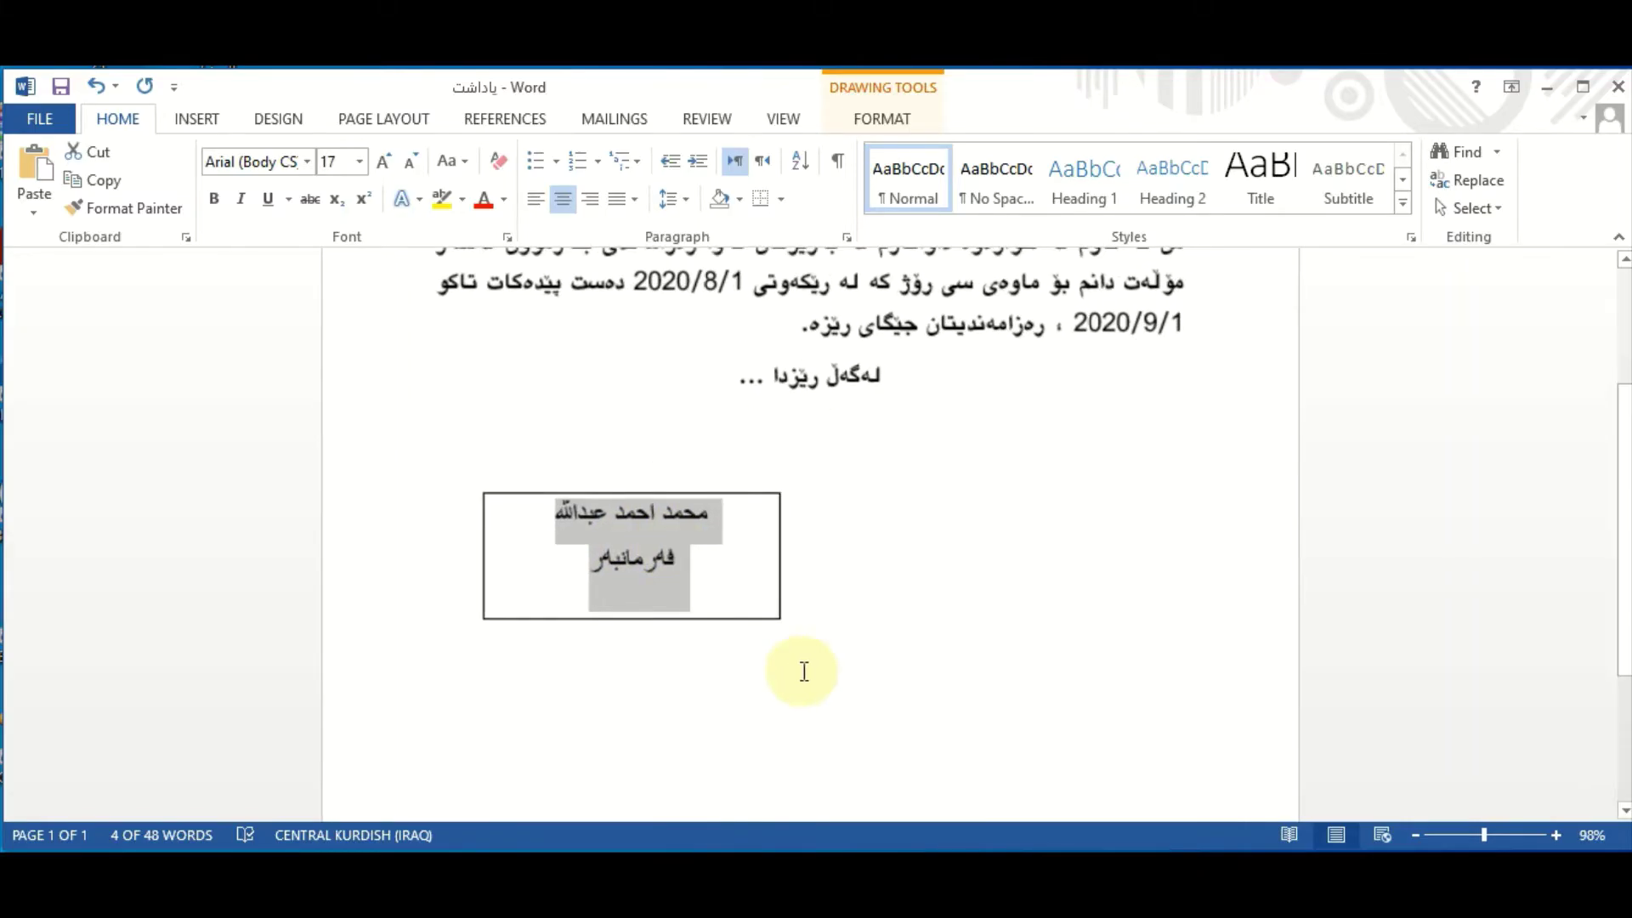
pyautogui.click(651, 588)
pyautogui.moveTo(636, 618); pyautogui.dragTo(636, 587)
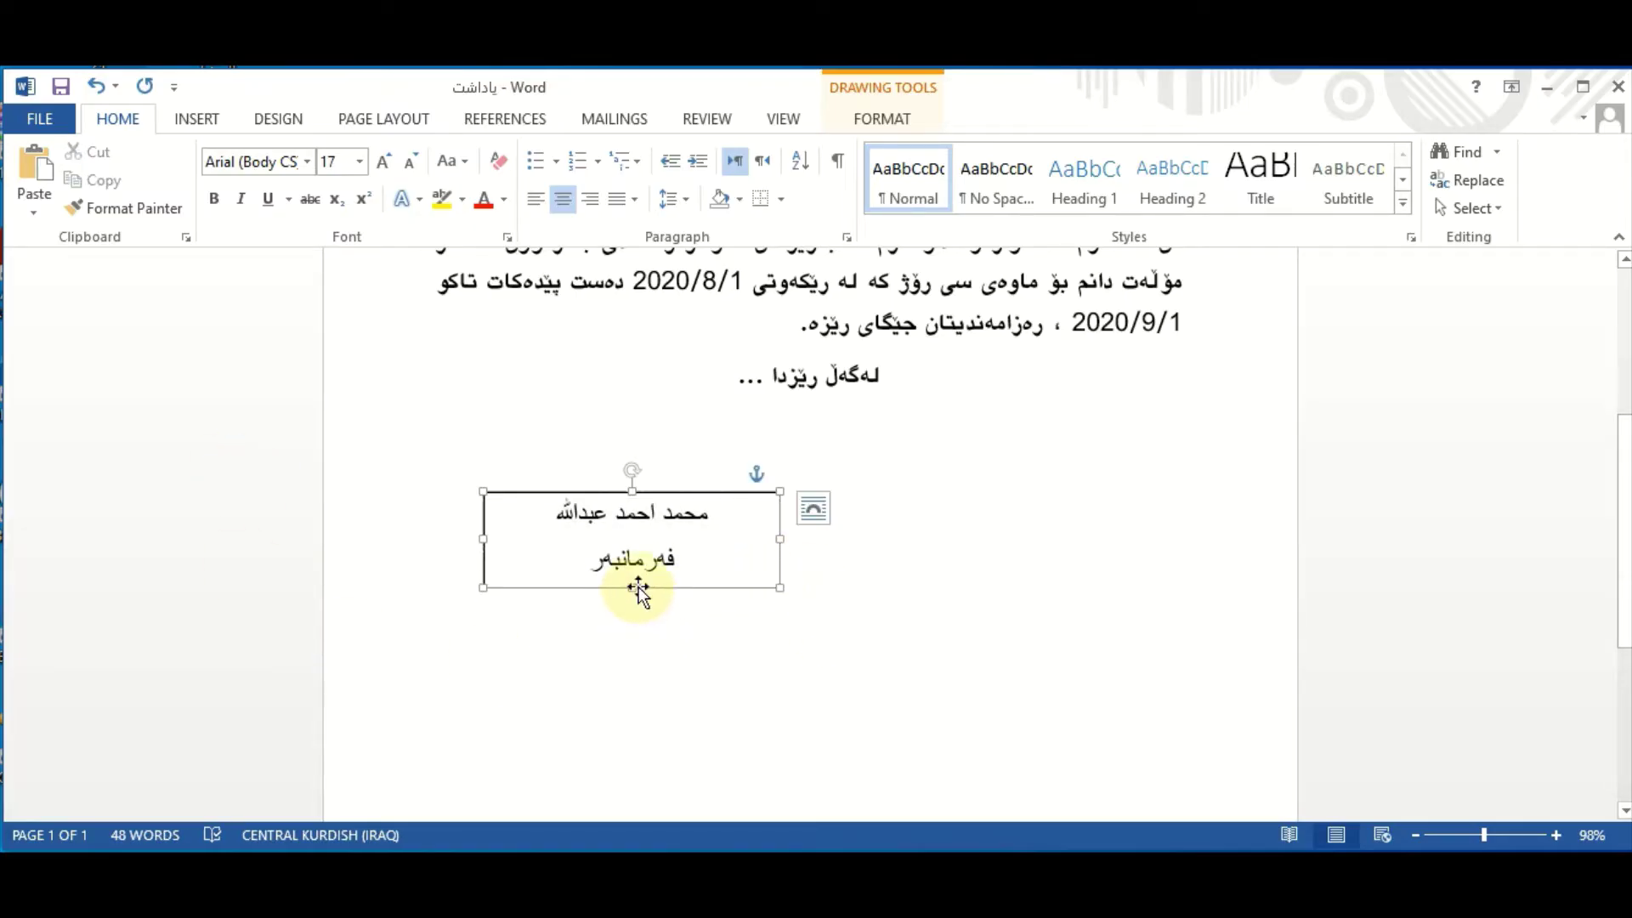
pyautogui.moveTo(687, 492); pyautogui.dragTo(678, 483)
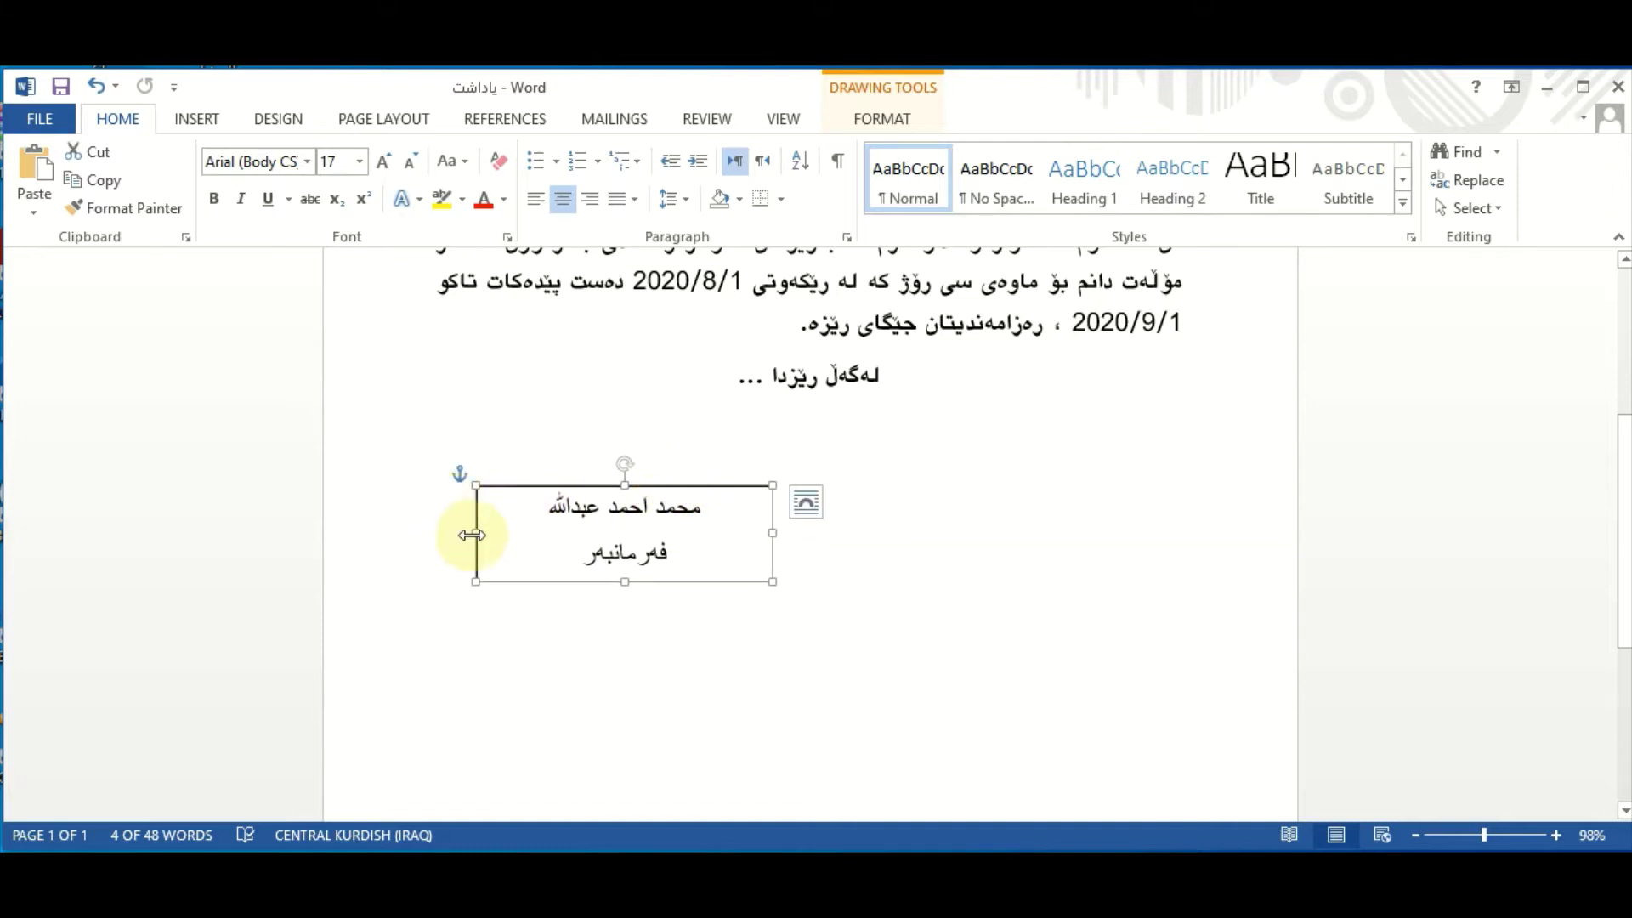
pyautogui.moveTo(475, 533); pyautogui.dragTo(544, 530)
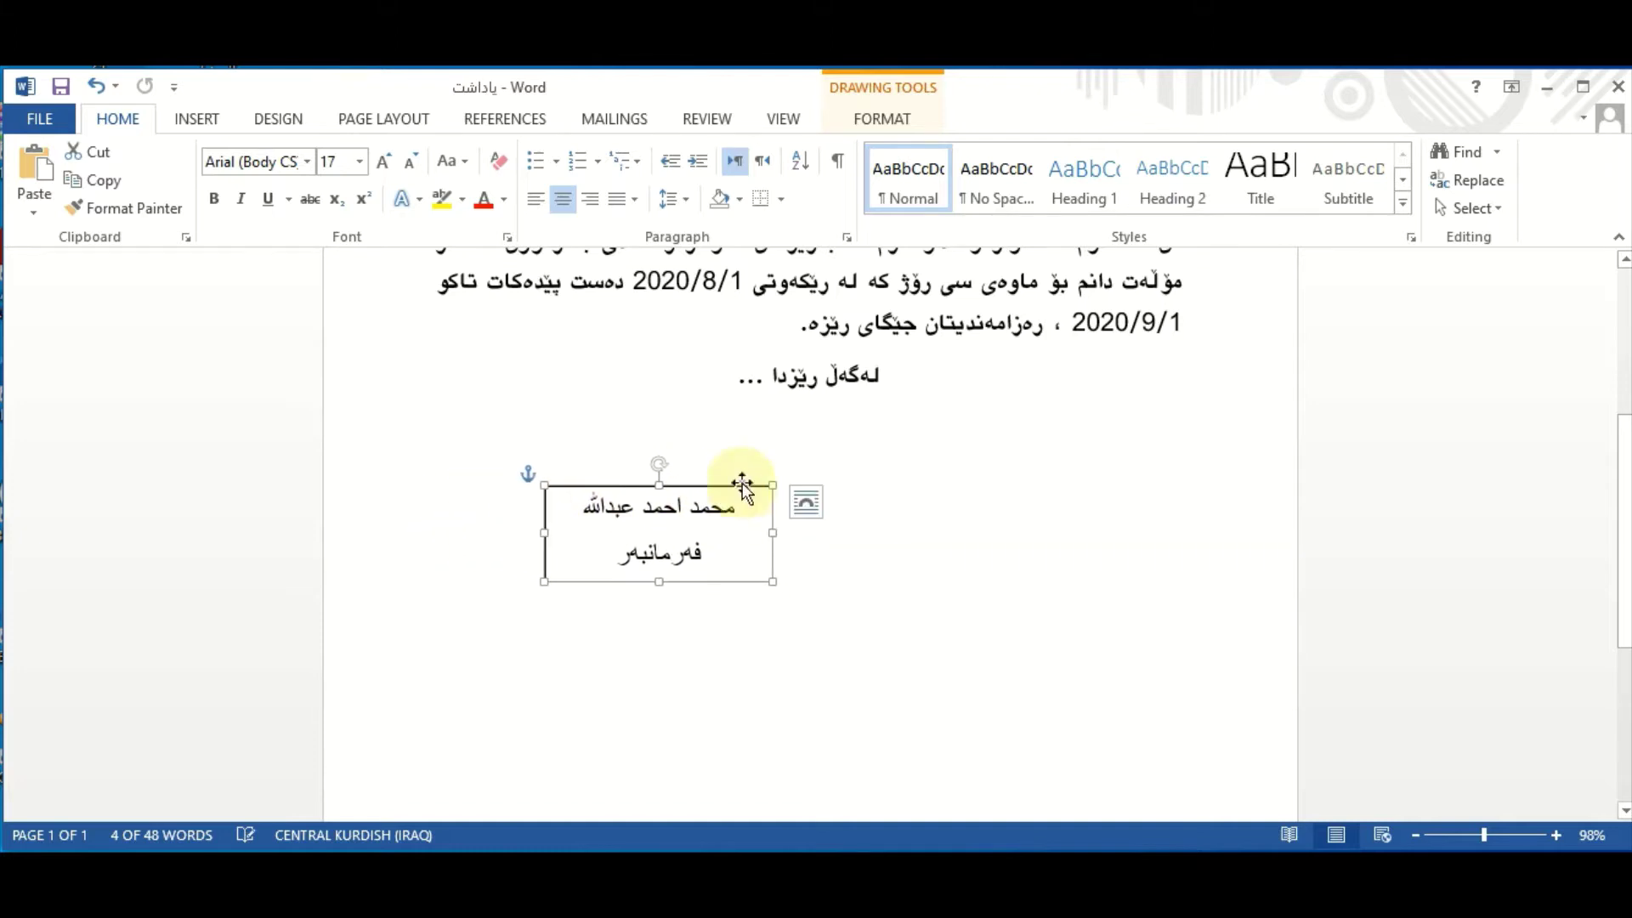
pyautogui.moveTo(736, 485); pyautogui.dragTo(656, 476)
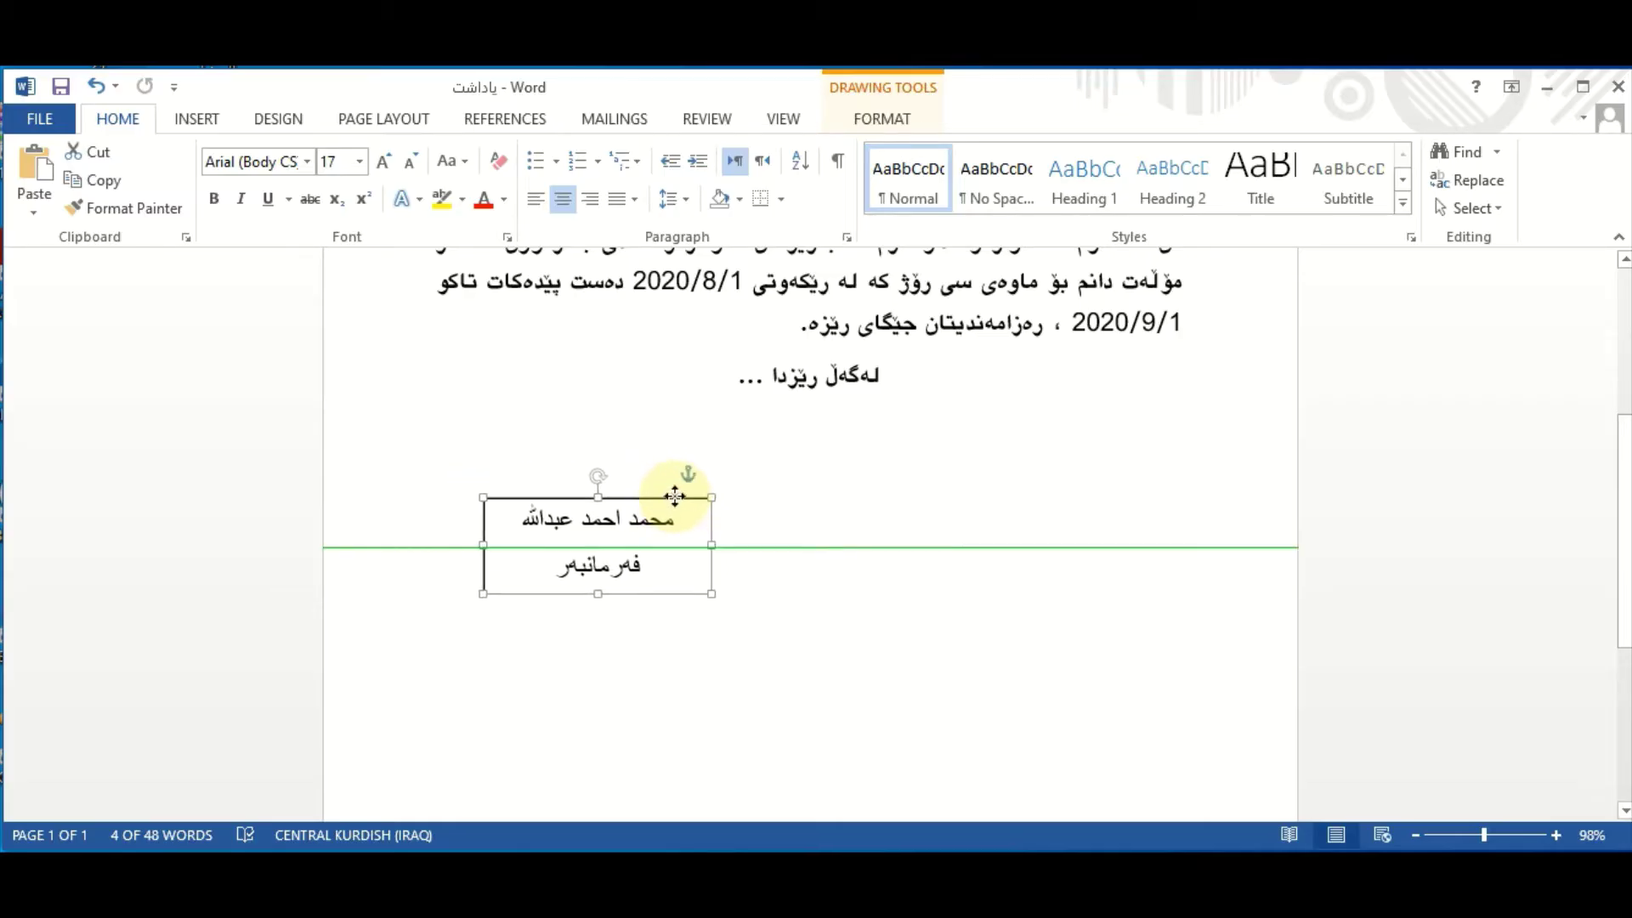
pyautogui.moveTo(656, 476); pyautogui.dragTo(681, 485)
pyautogui.click(774, 744)
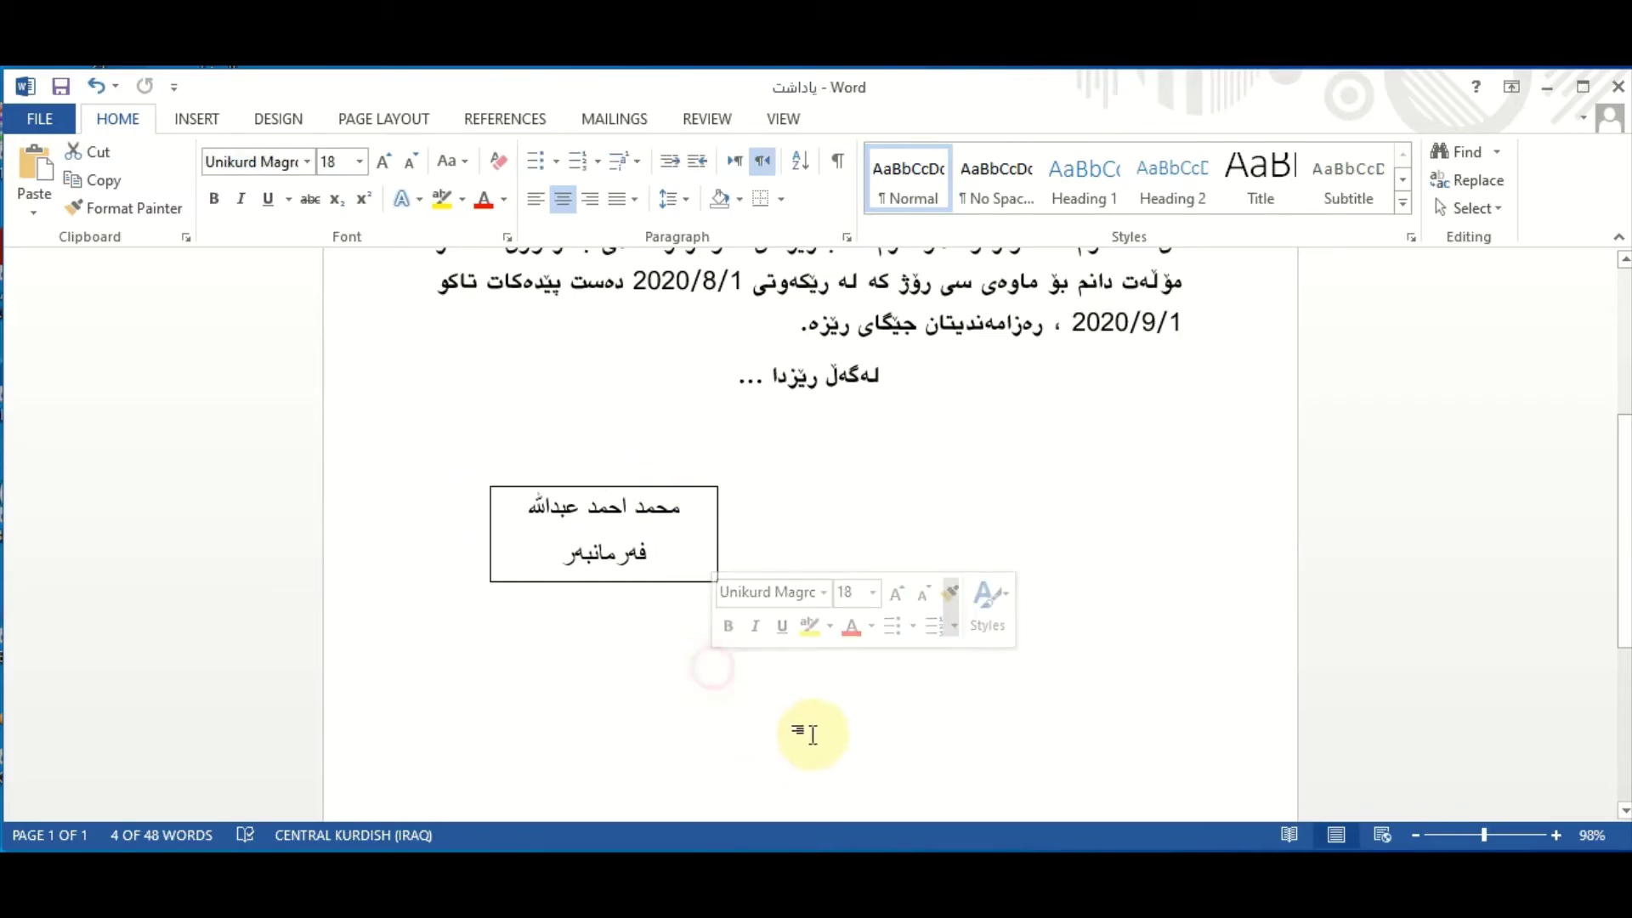
pyautogui.click(583, 552)
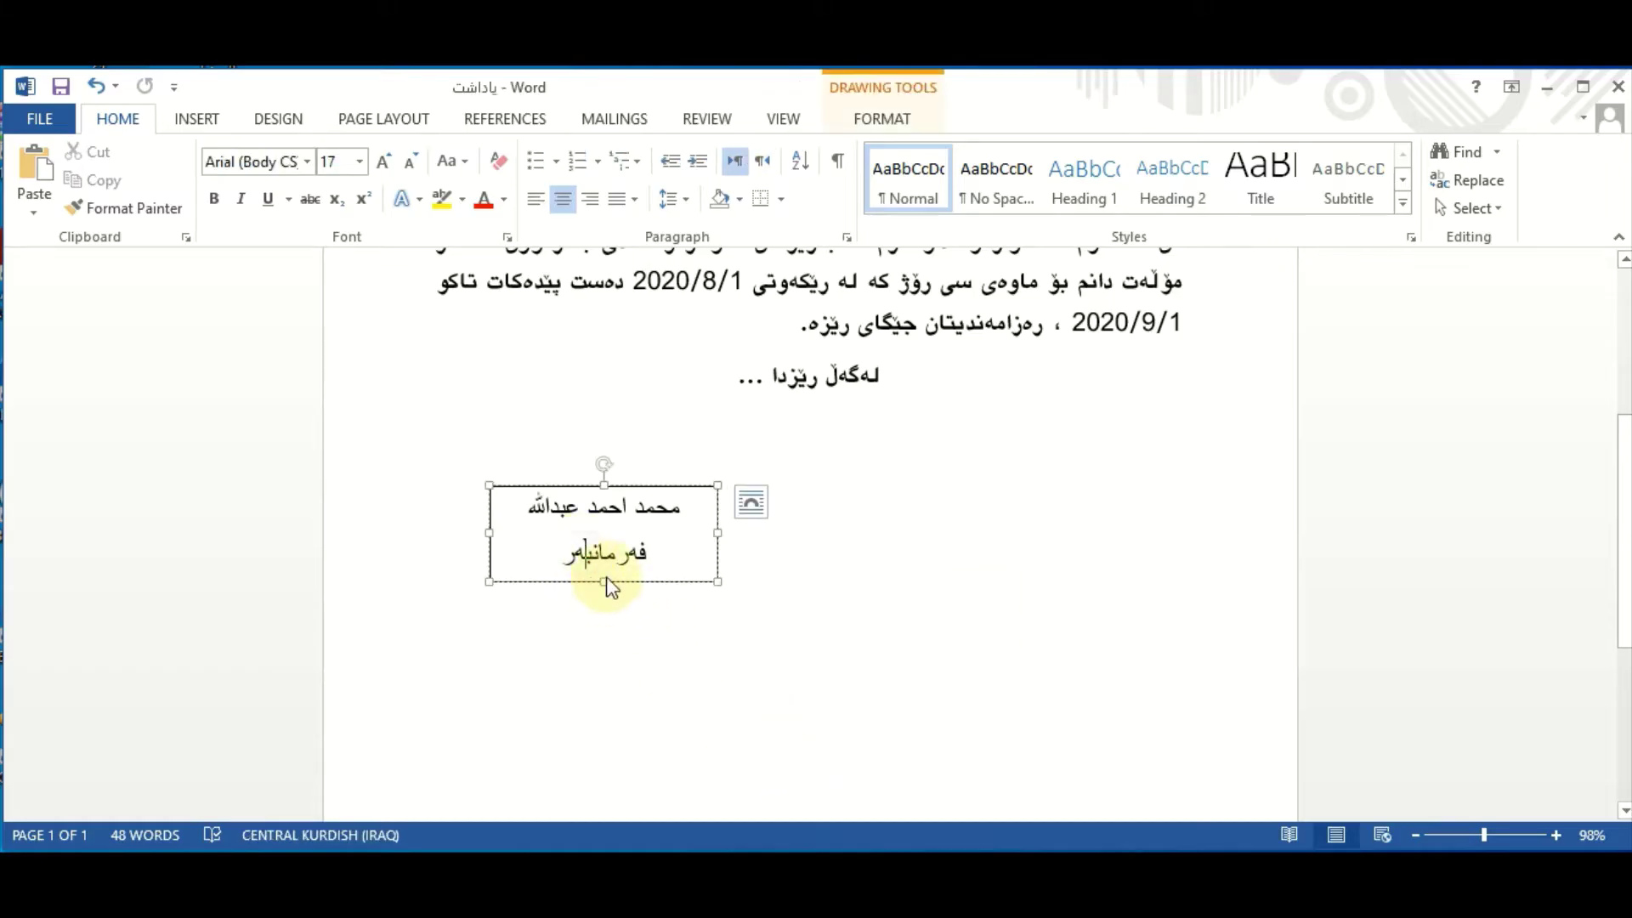
pyautogui.click(763, 721)
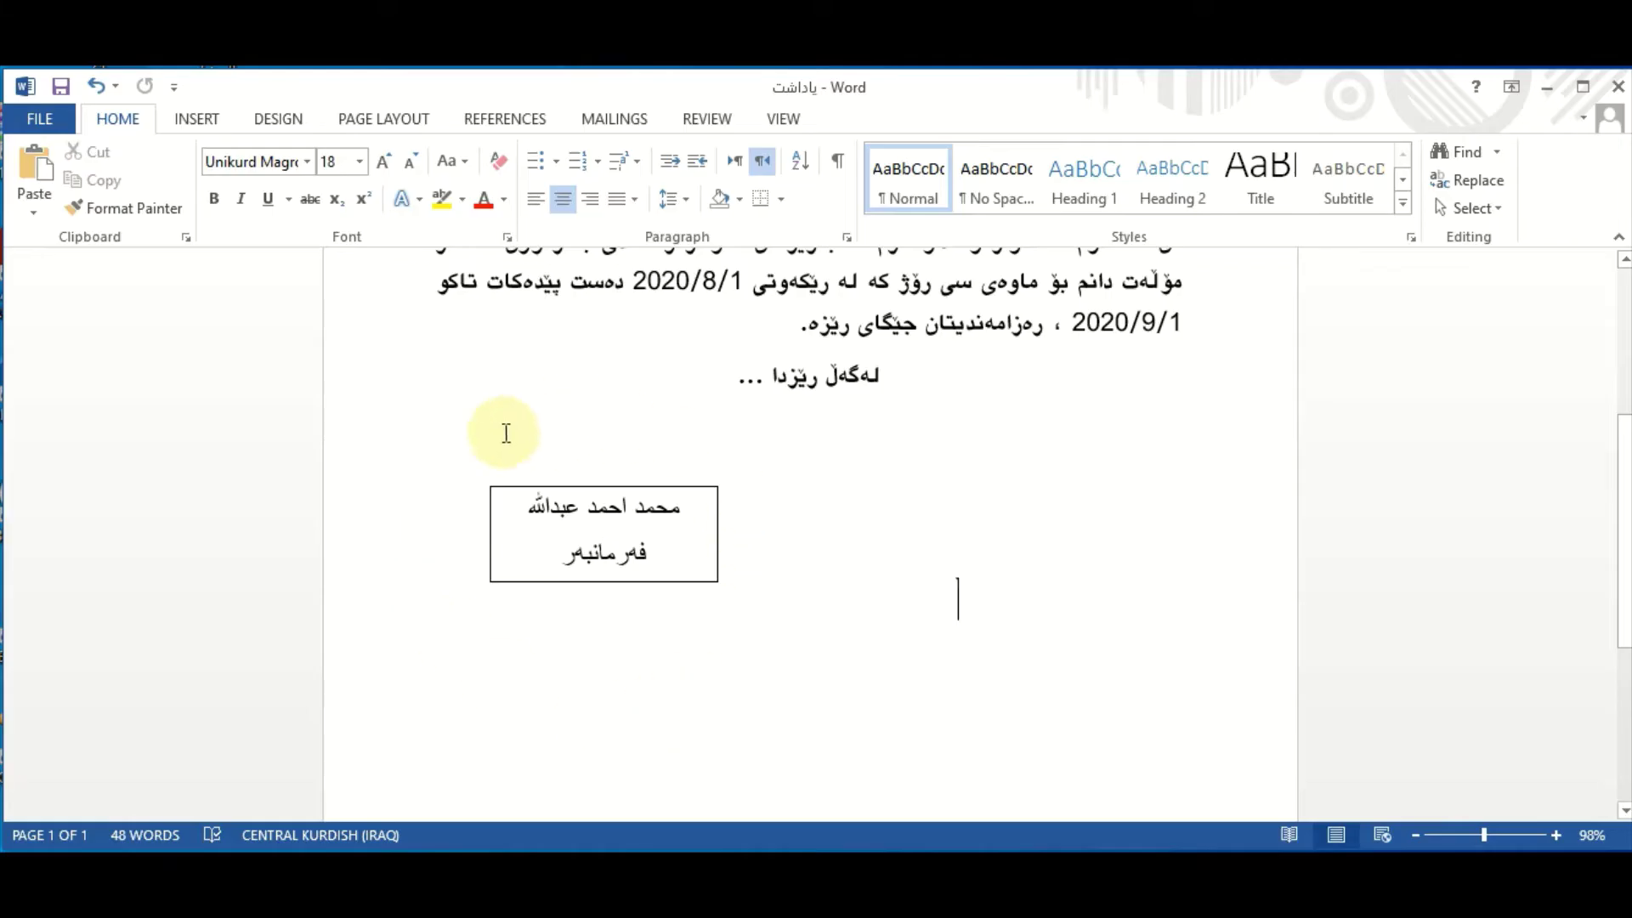
pyautogui.click(655, 491)
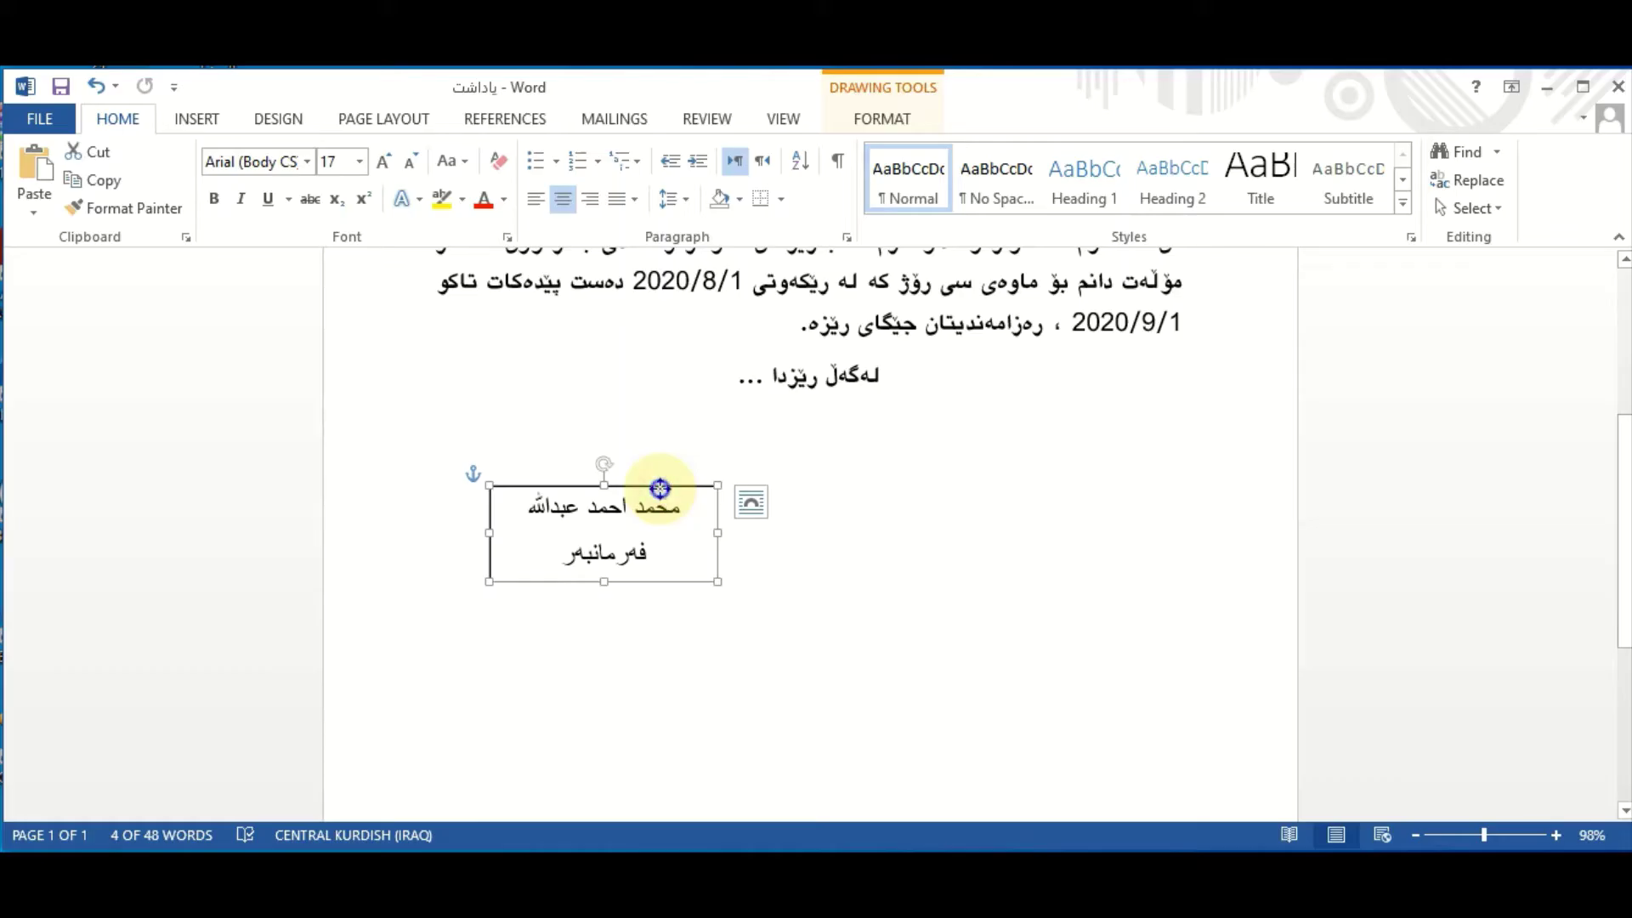
# Set the signature text box's line to No line in Format Shape
pyautogui.rightClick(660, 490)
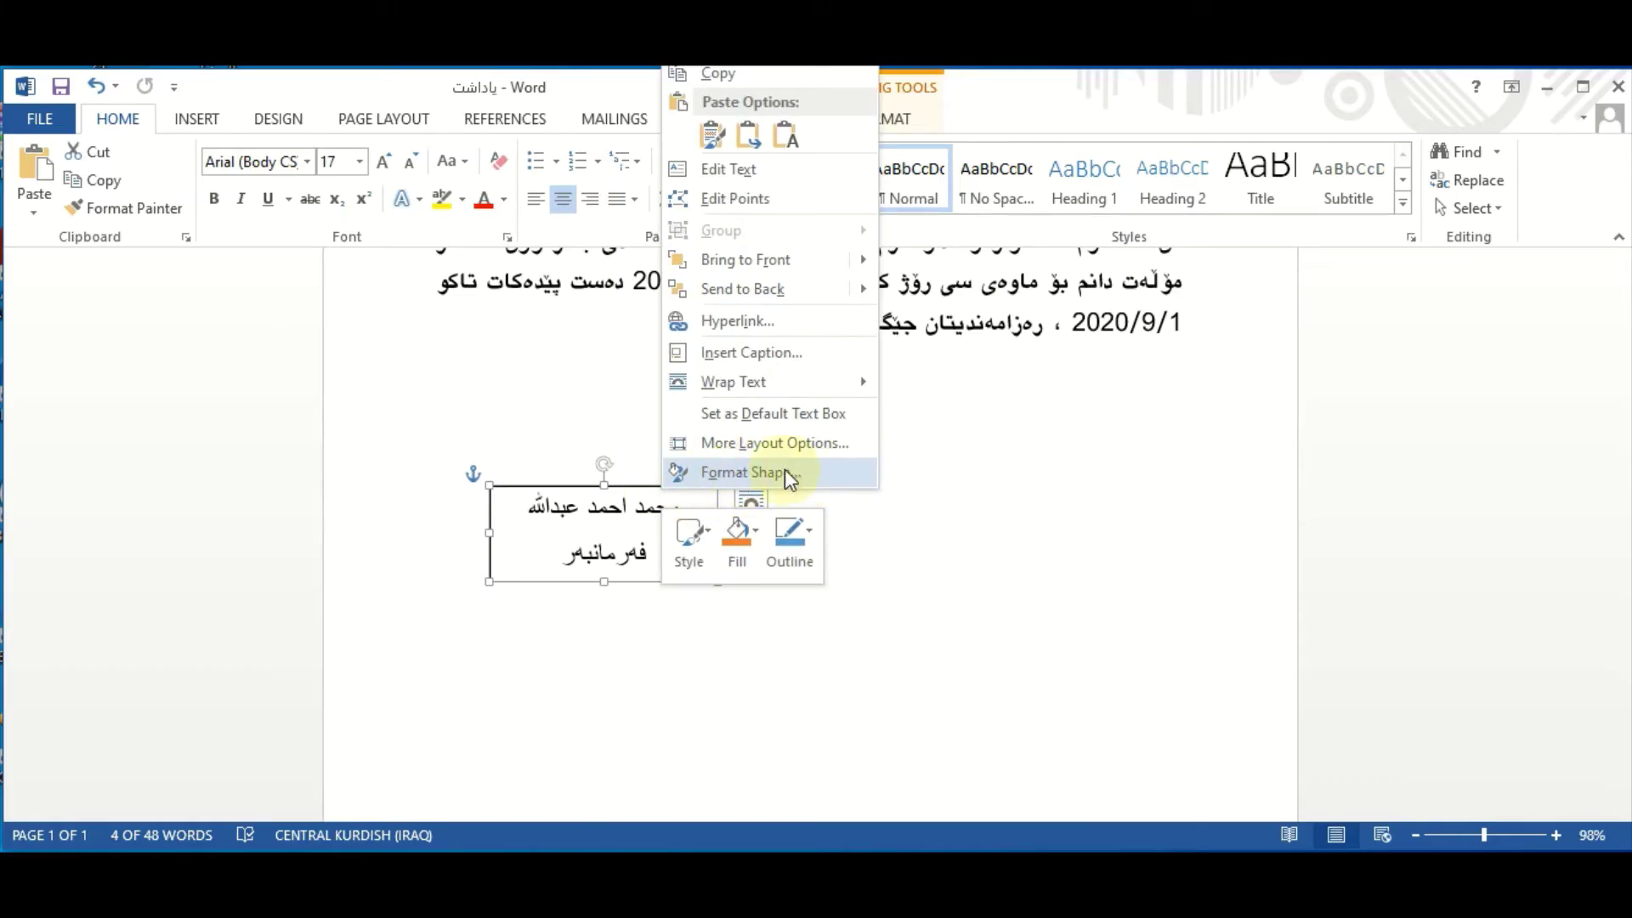
pyautogui.click(721, 474)
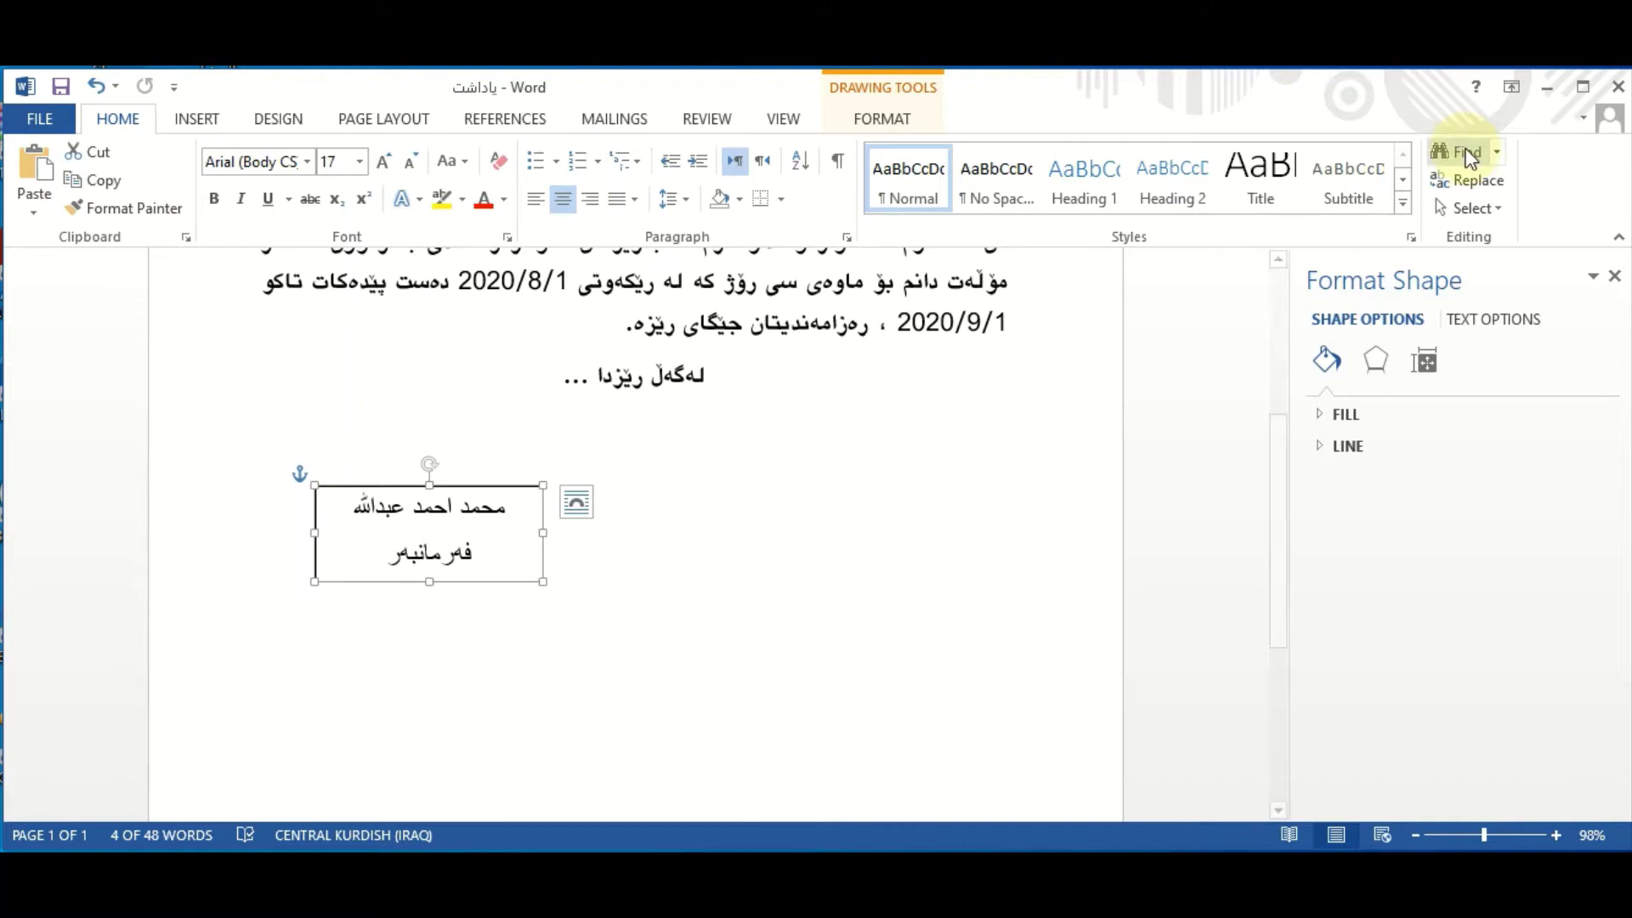
pyautogui.click(1322, 448)
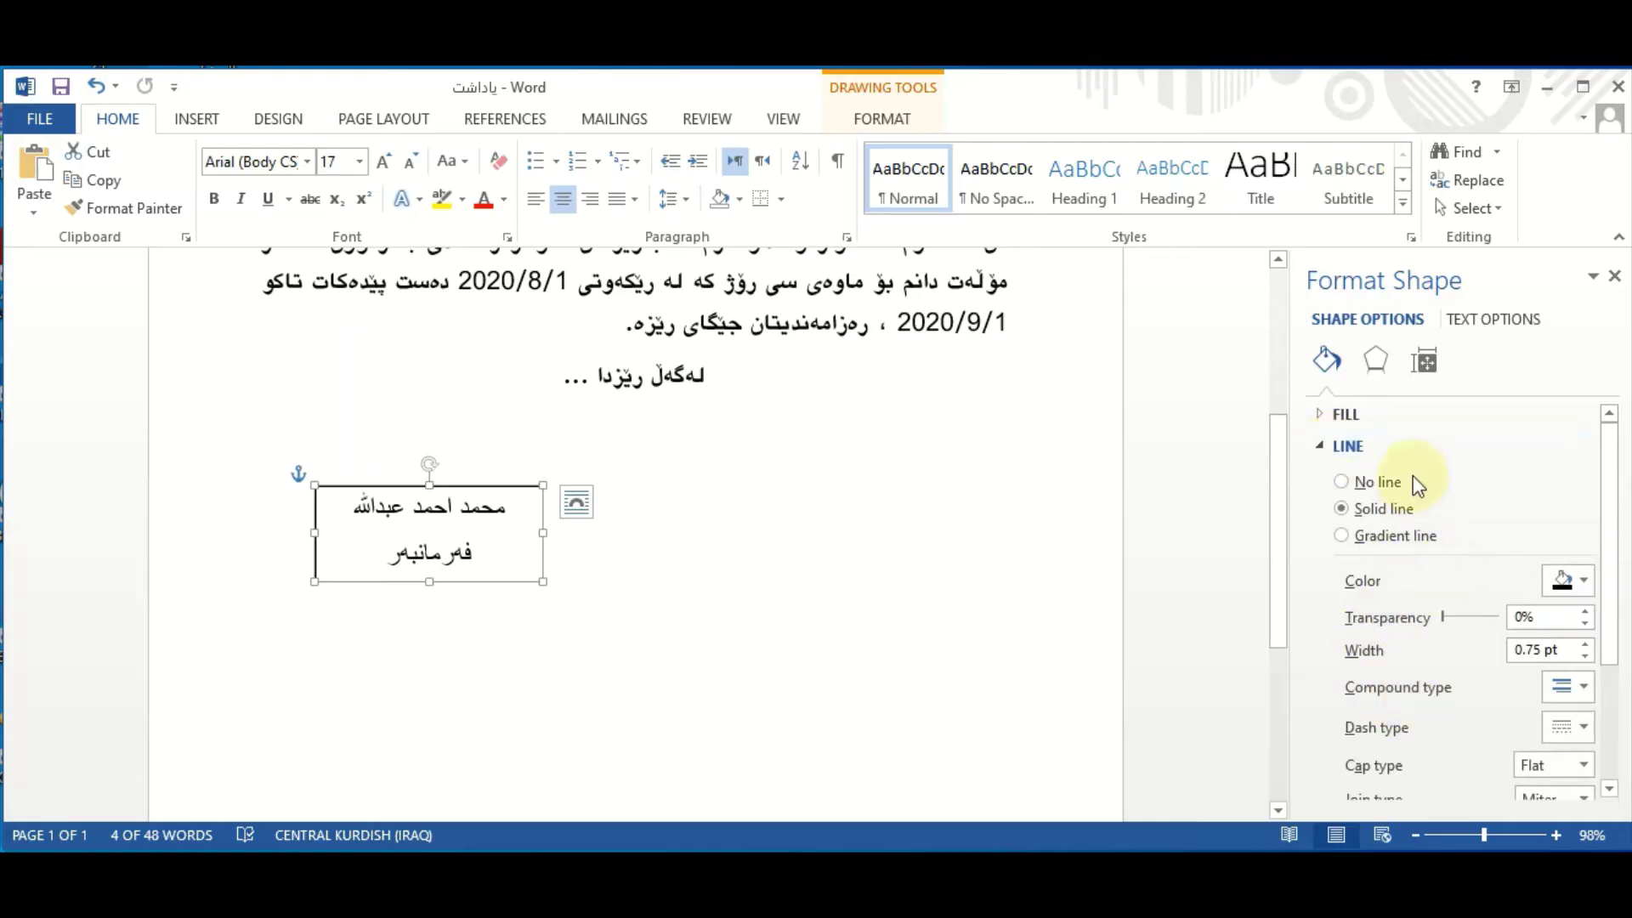
pyautogui.click(1348, 482)
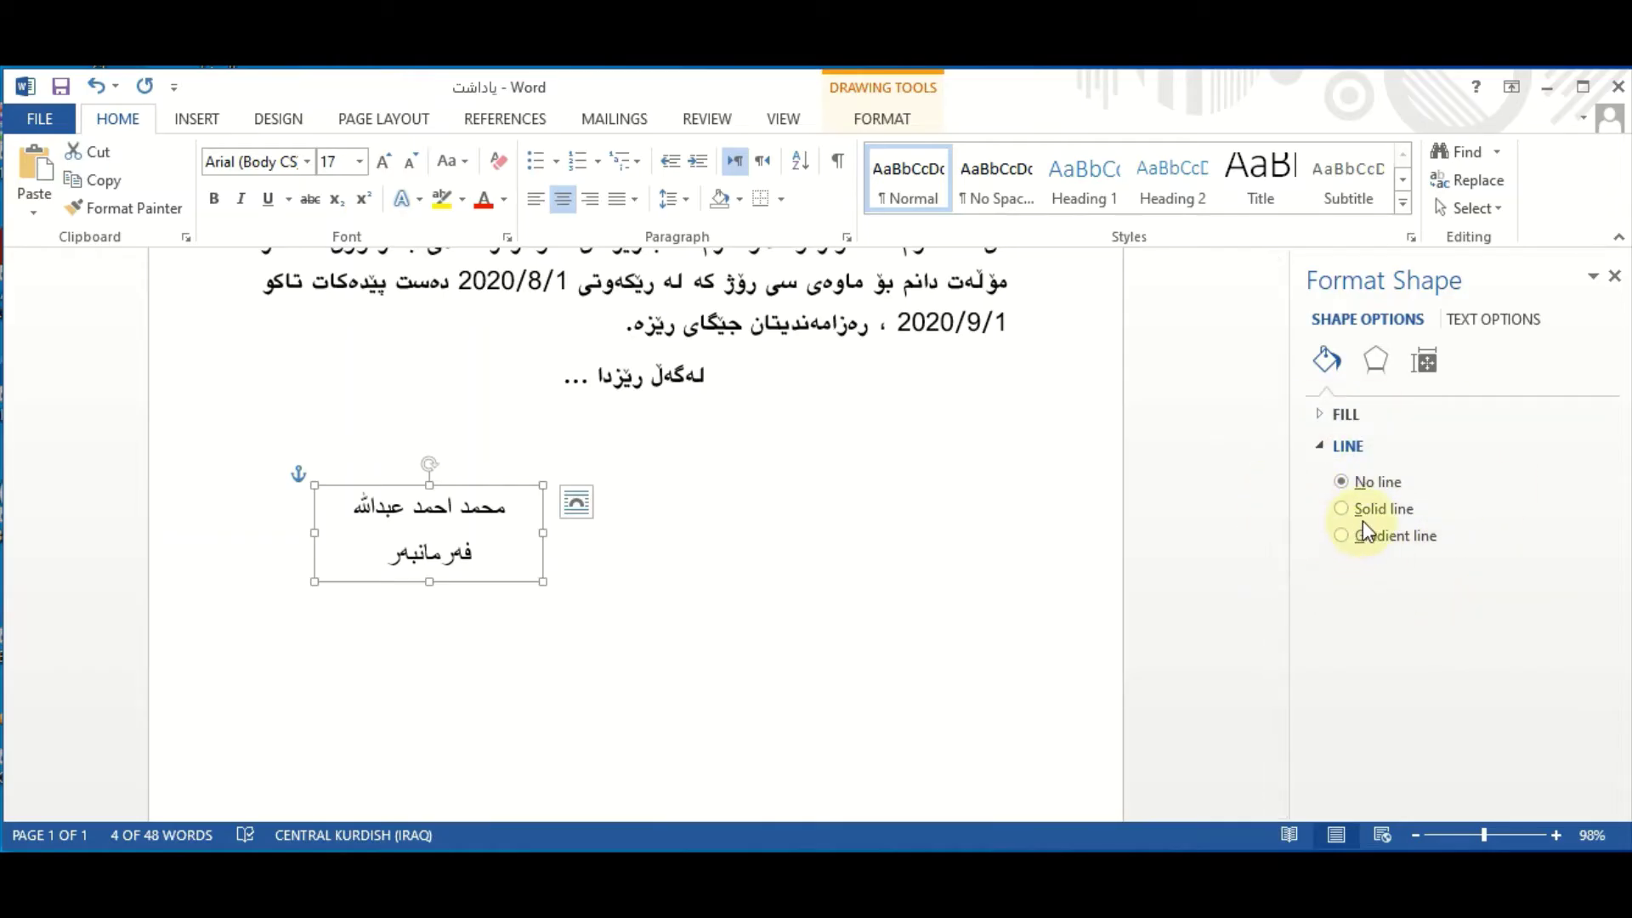
# Reselect the borderless text box and nudge it slightly up on the page
pyautogui.click(1036, 625)
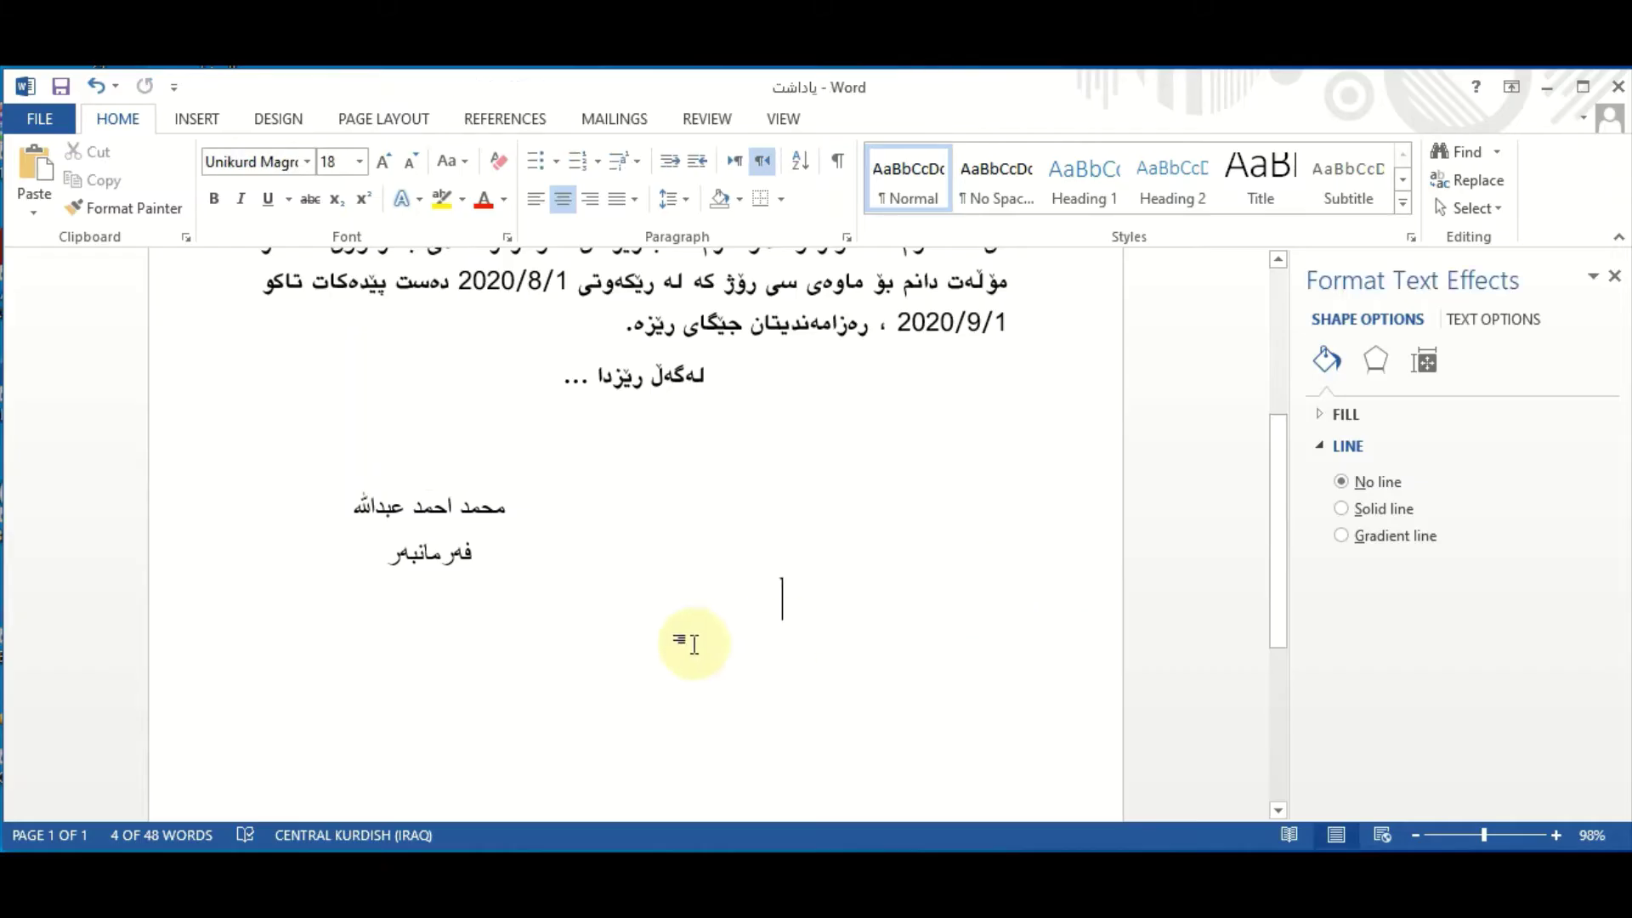
pyautogui.click(391, 542)
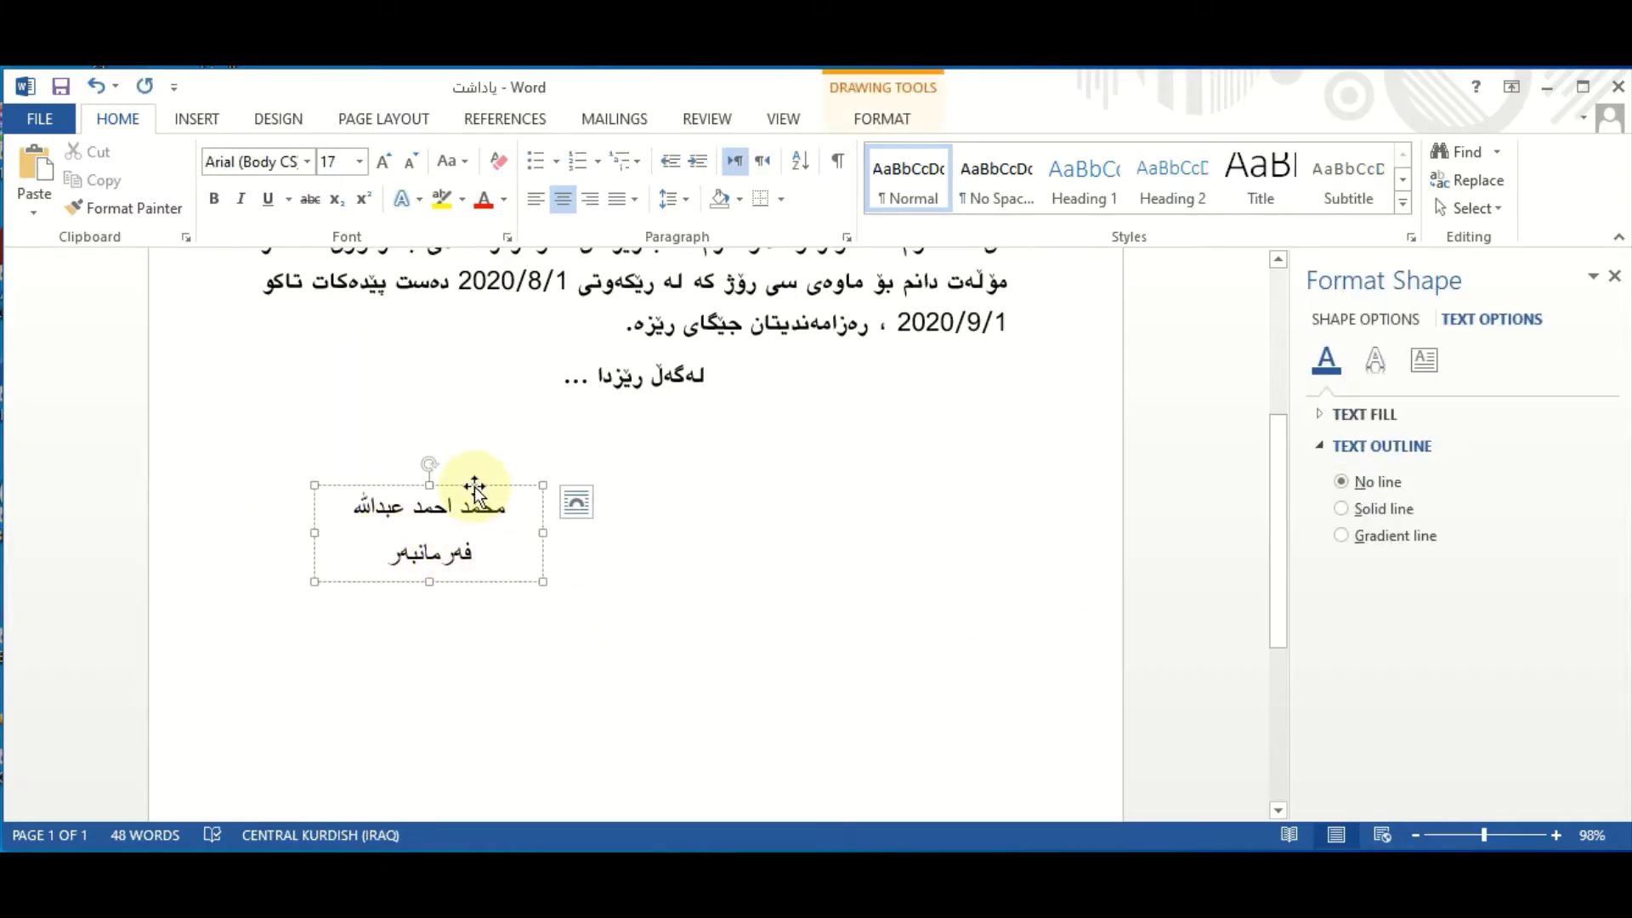
pyautogui.click(474, 487)
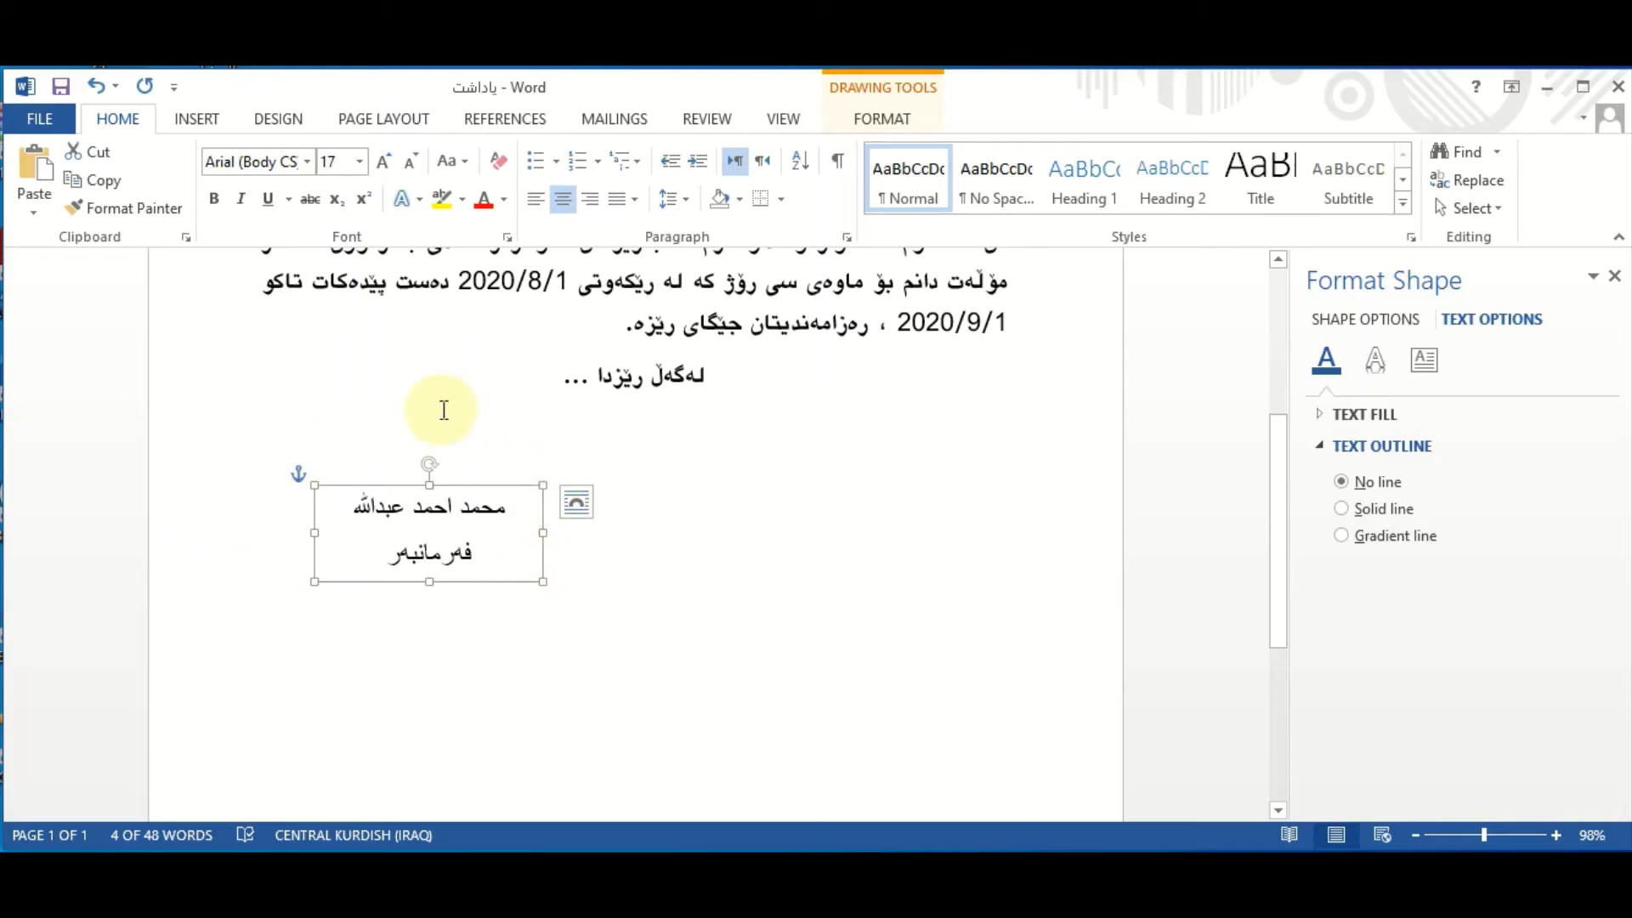
pyautogui.click(598, 568)
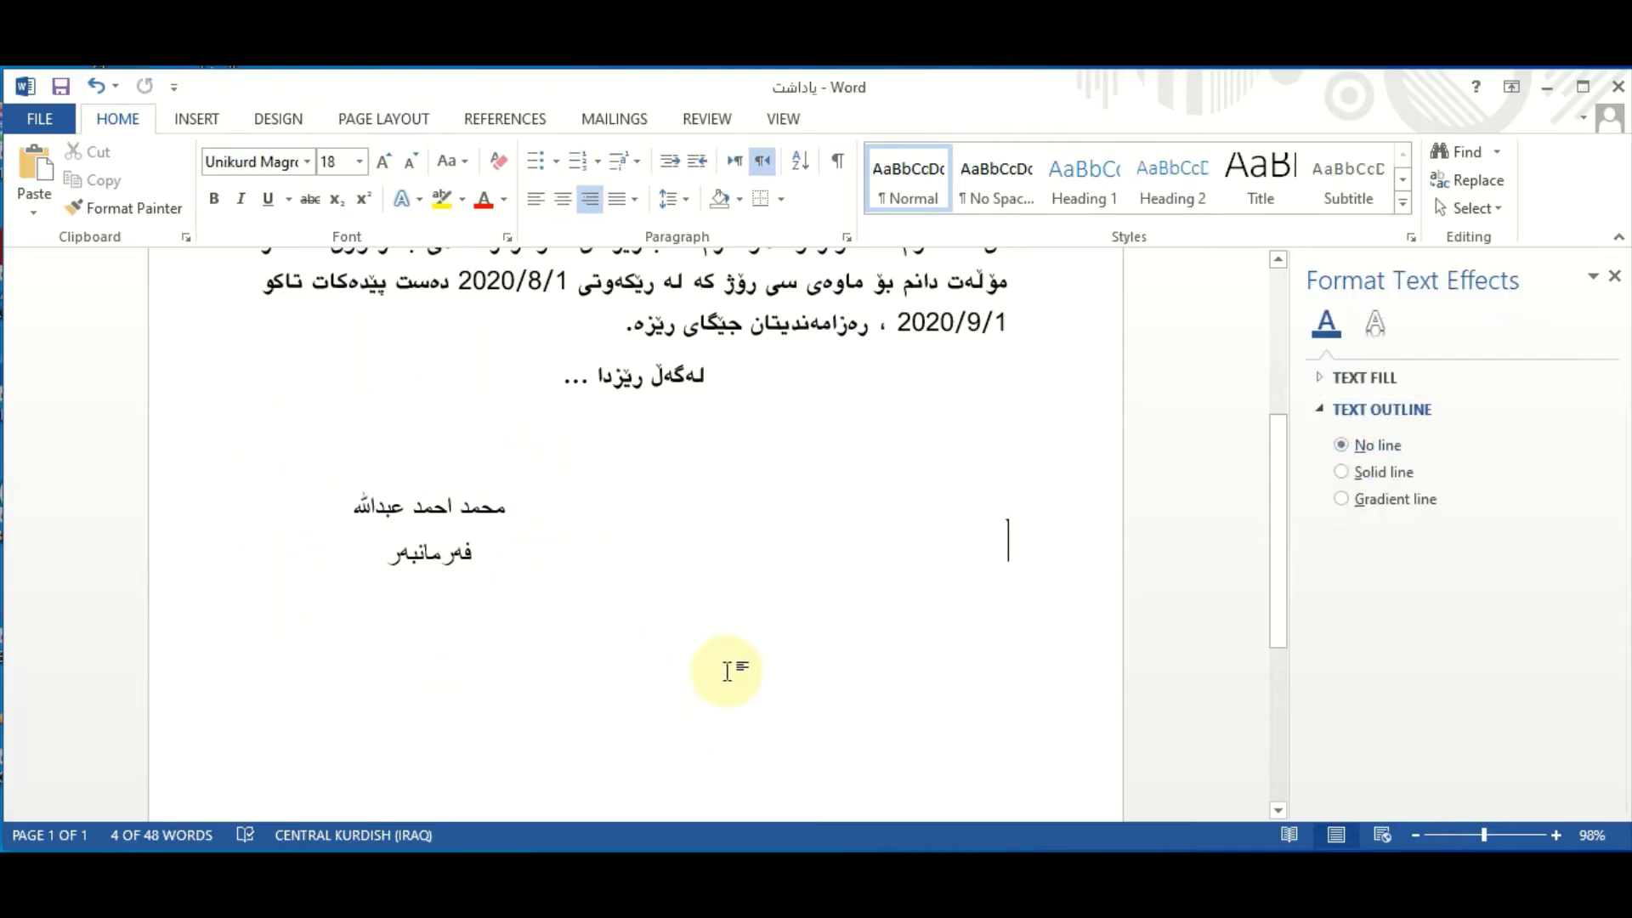
pyautogui.click(820, 325)
pyautogui.click(469, 571)
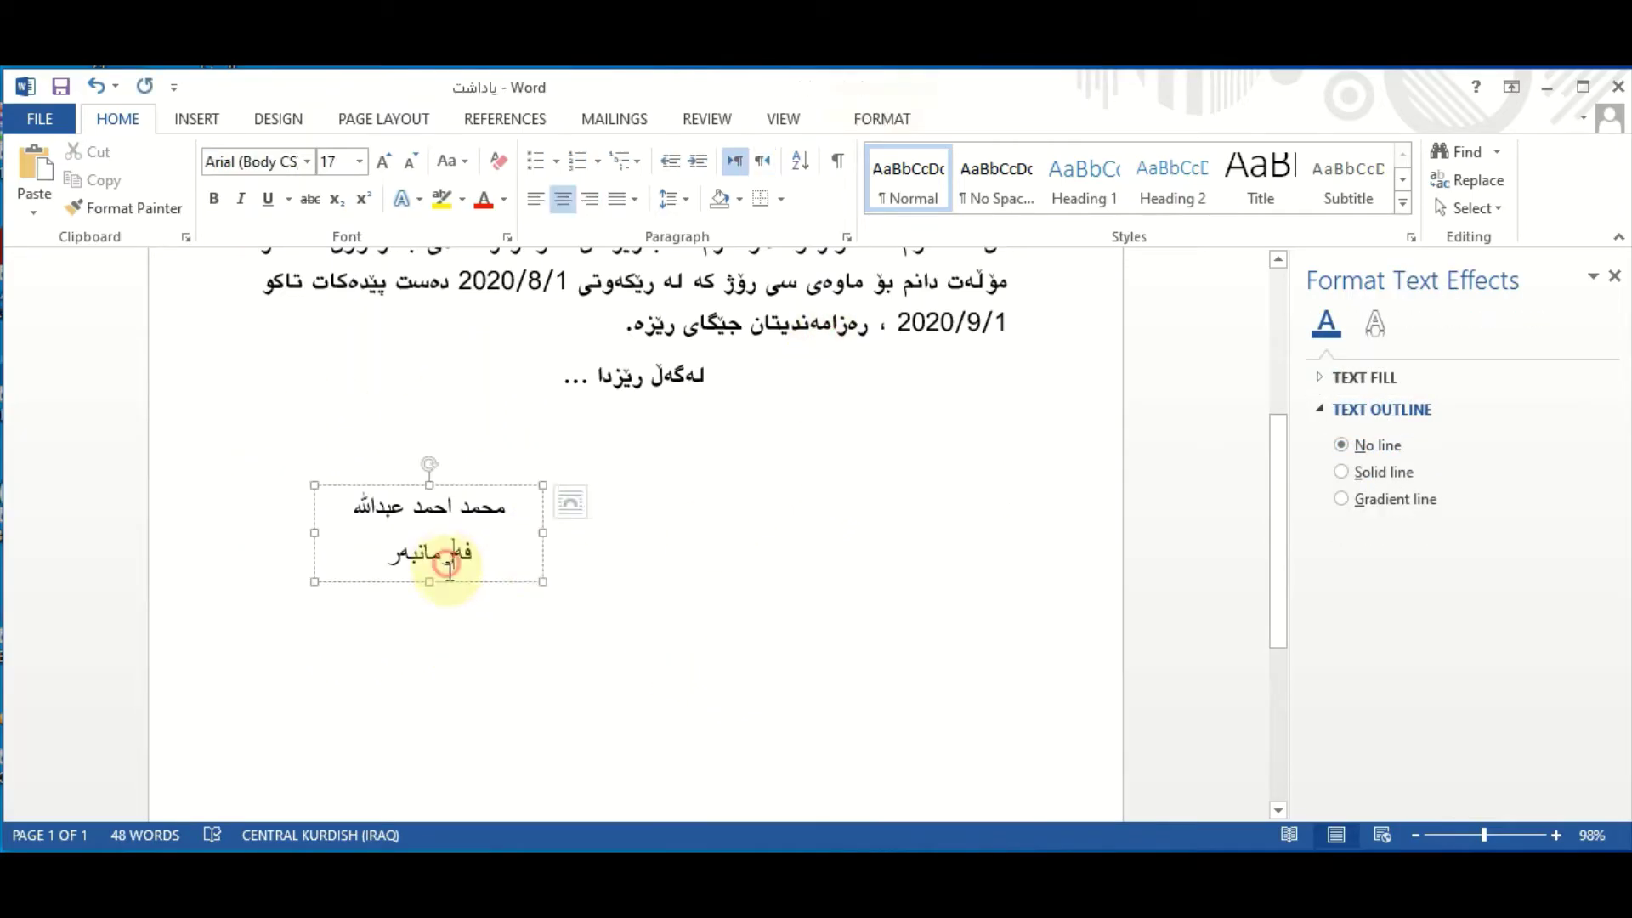
pyautogui.click(633, 493)
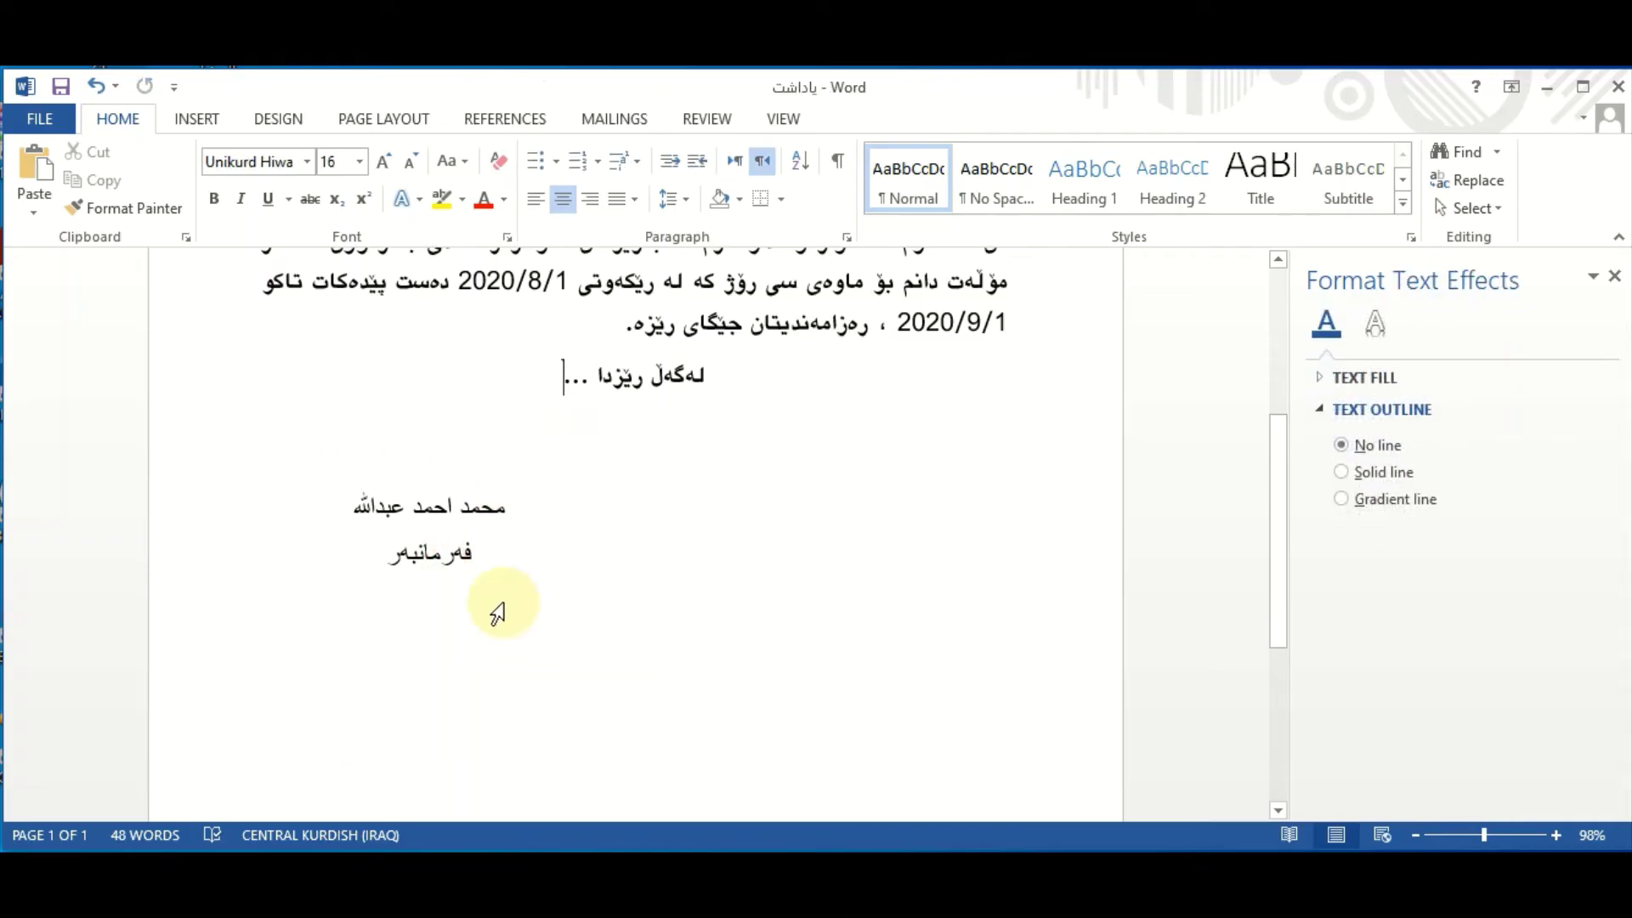
pyautogui.click(467, 554)
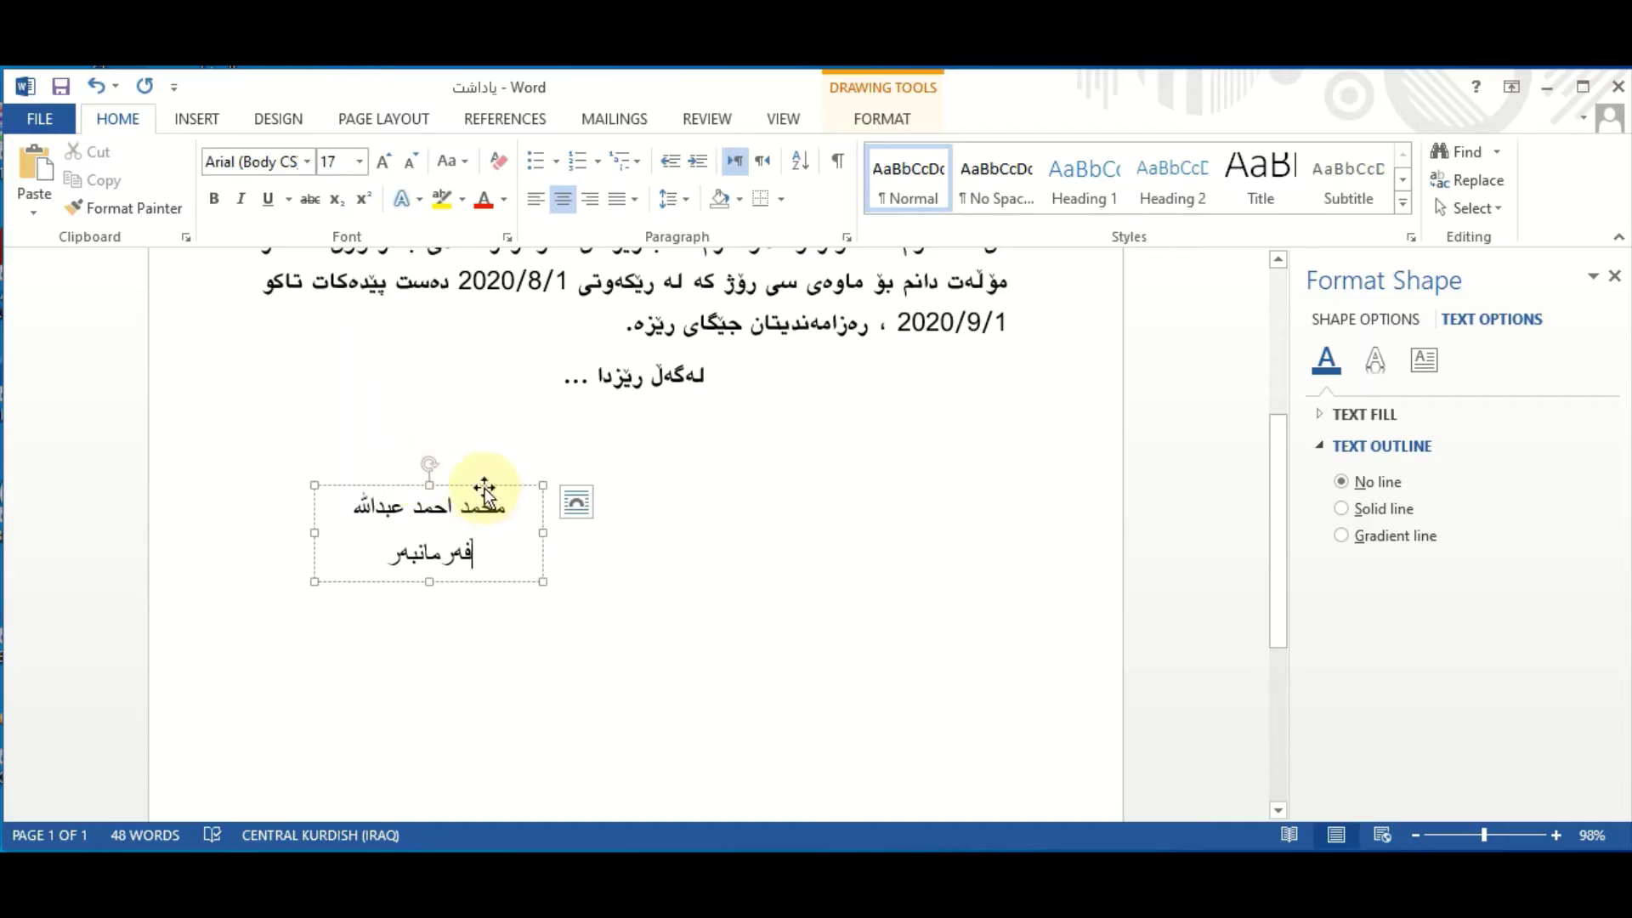
pyautogui.moveTo(484, 485)
pyautogui.mouseDown()
pyautogui.moveTo(489, 459)
pyautogui.moveTo(474, 481)
pyautogui.mouseUp()
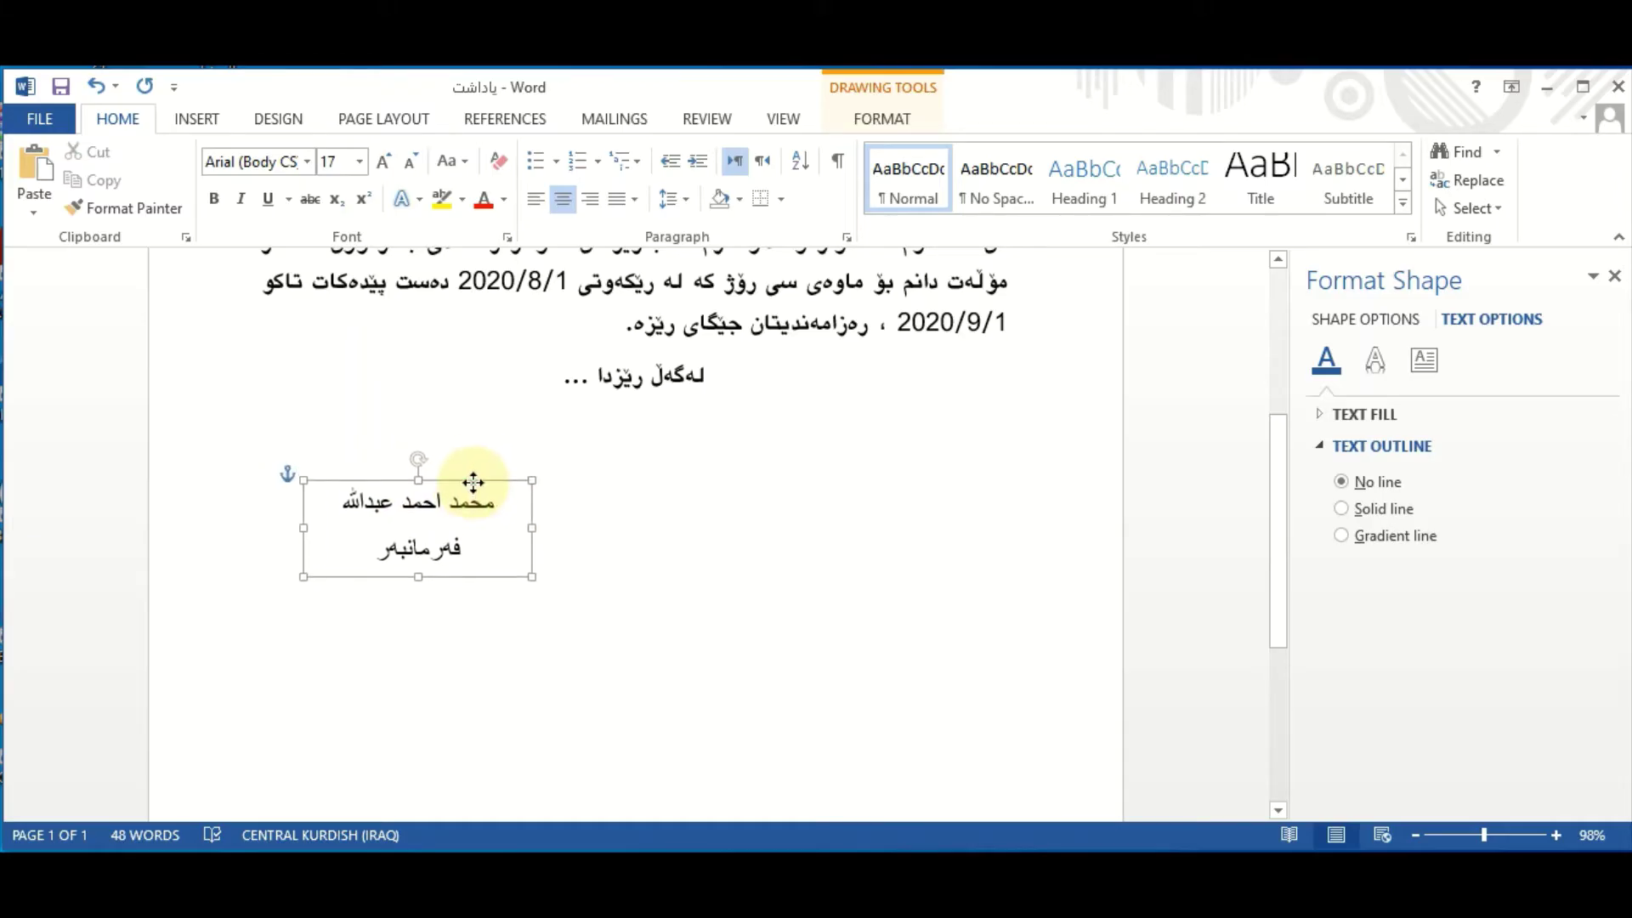
pyautogui.click(690, 578)
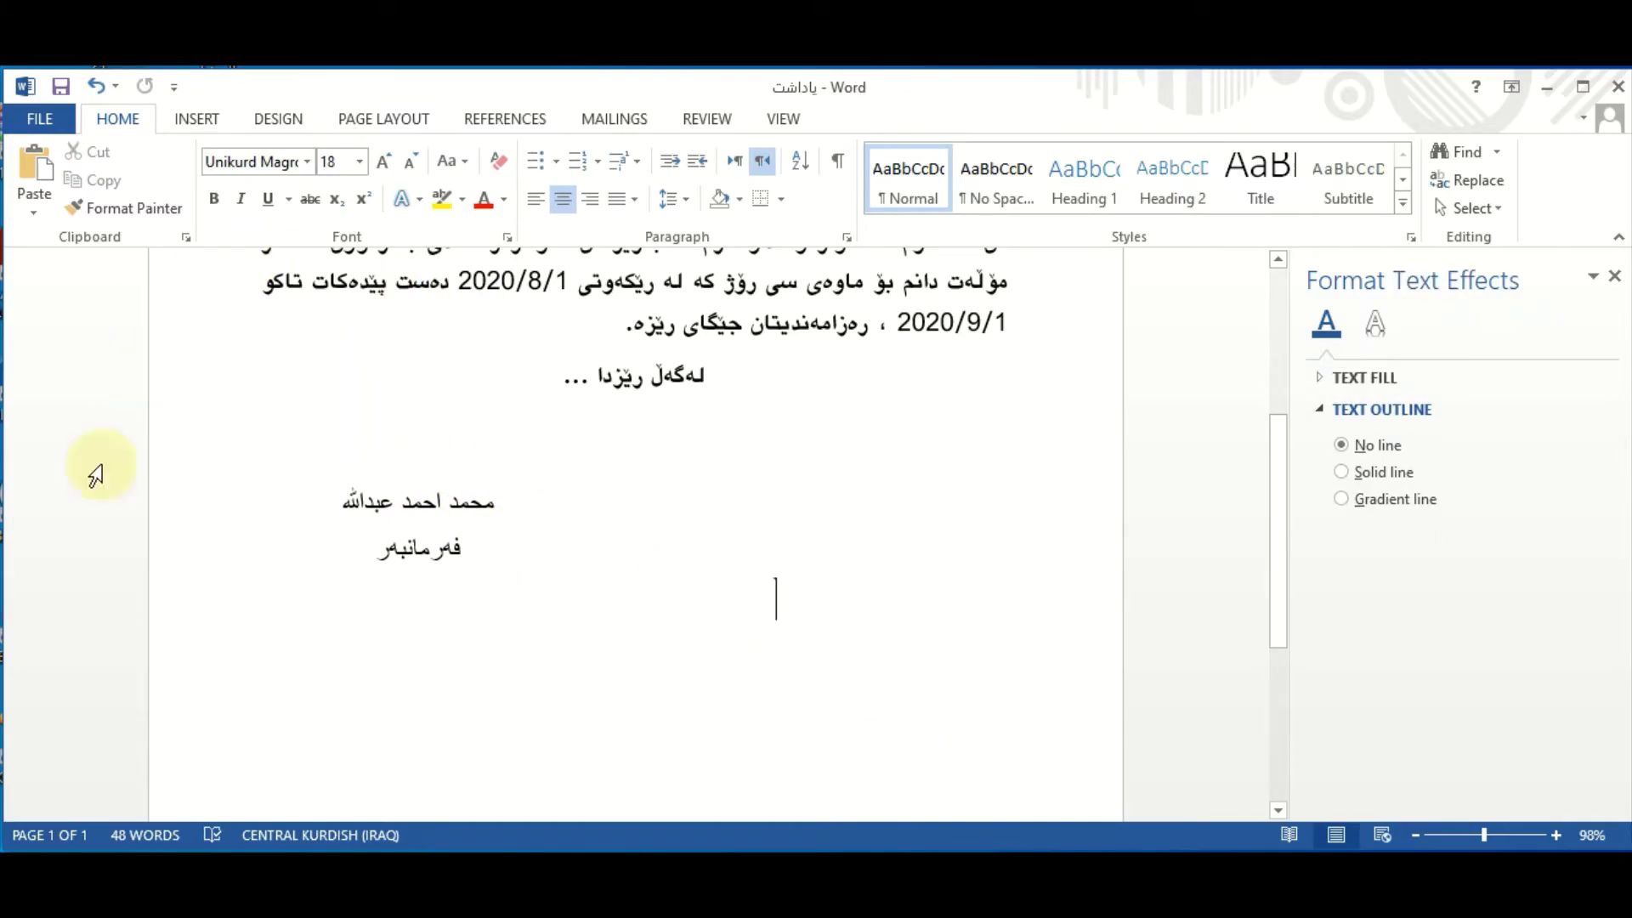
# Close the Format Text Effects pane and reselect the signature text box as a shape
pyautogui.click(1614, 274)
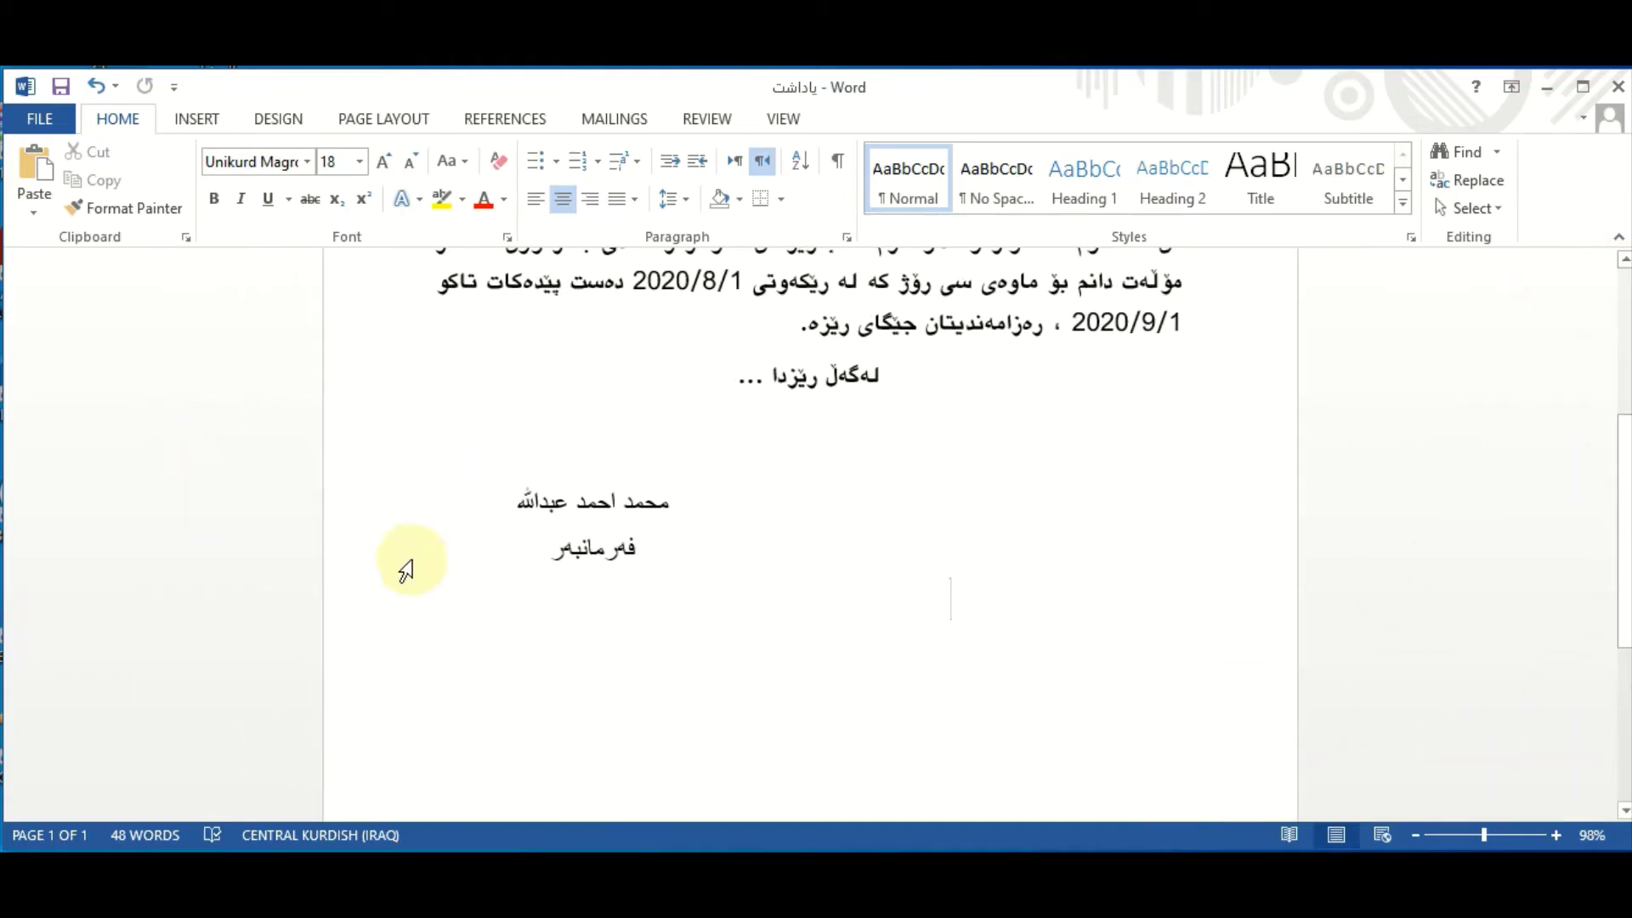
pyautogui.click(623, 524)
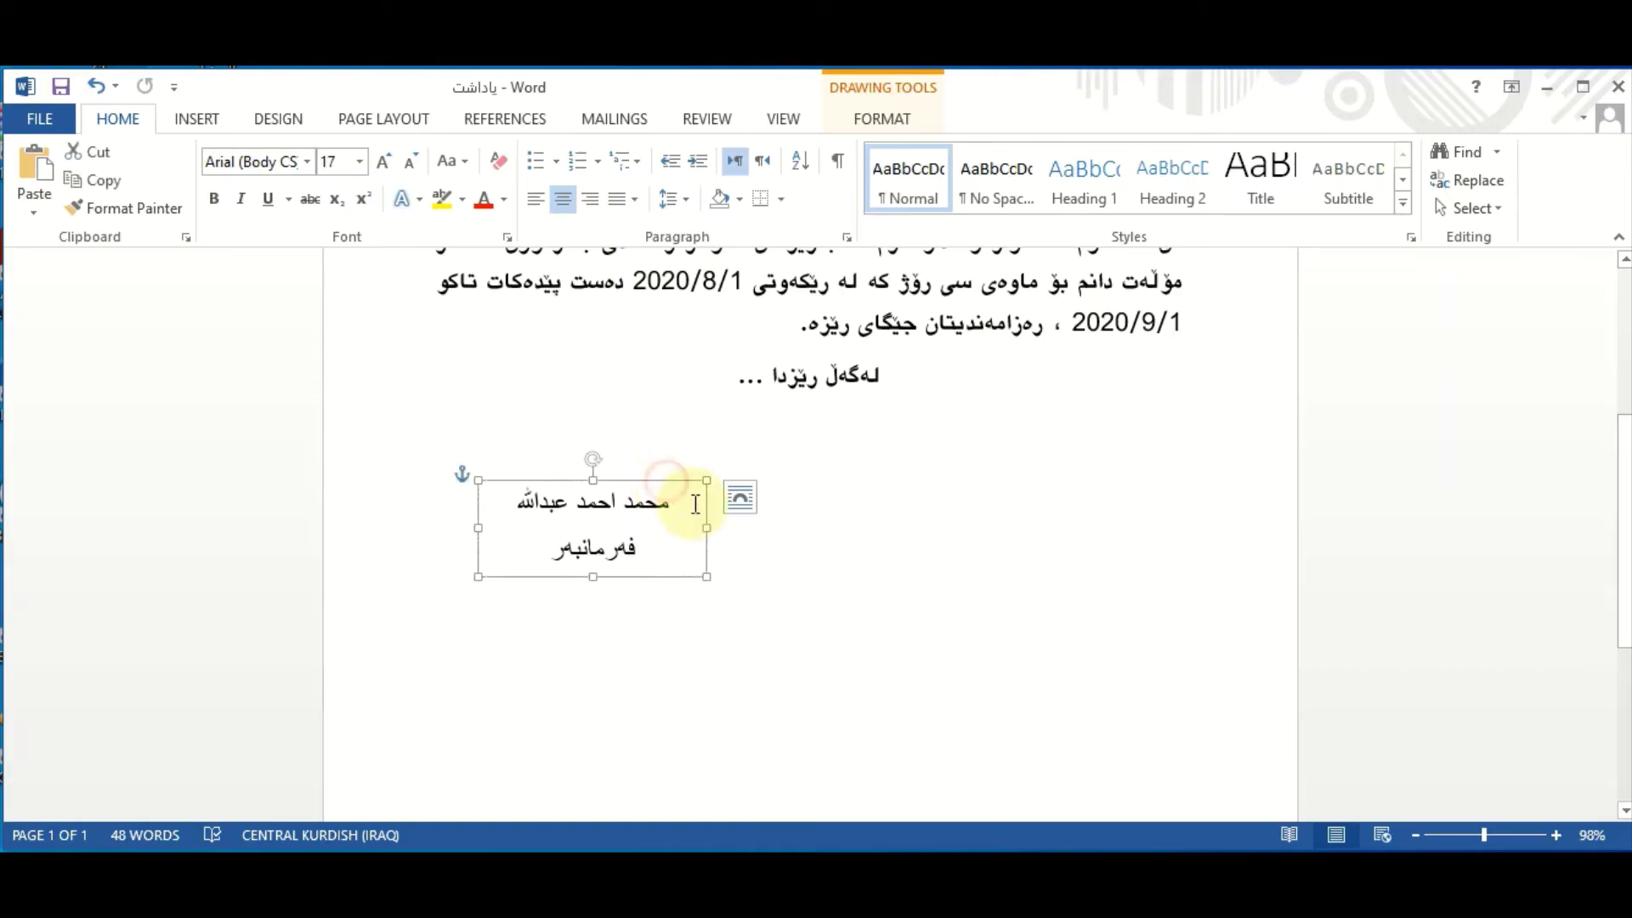
pyautogui.rightClick(681, 481)
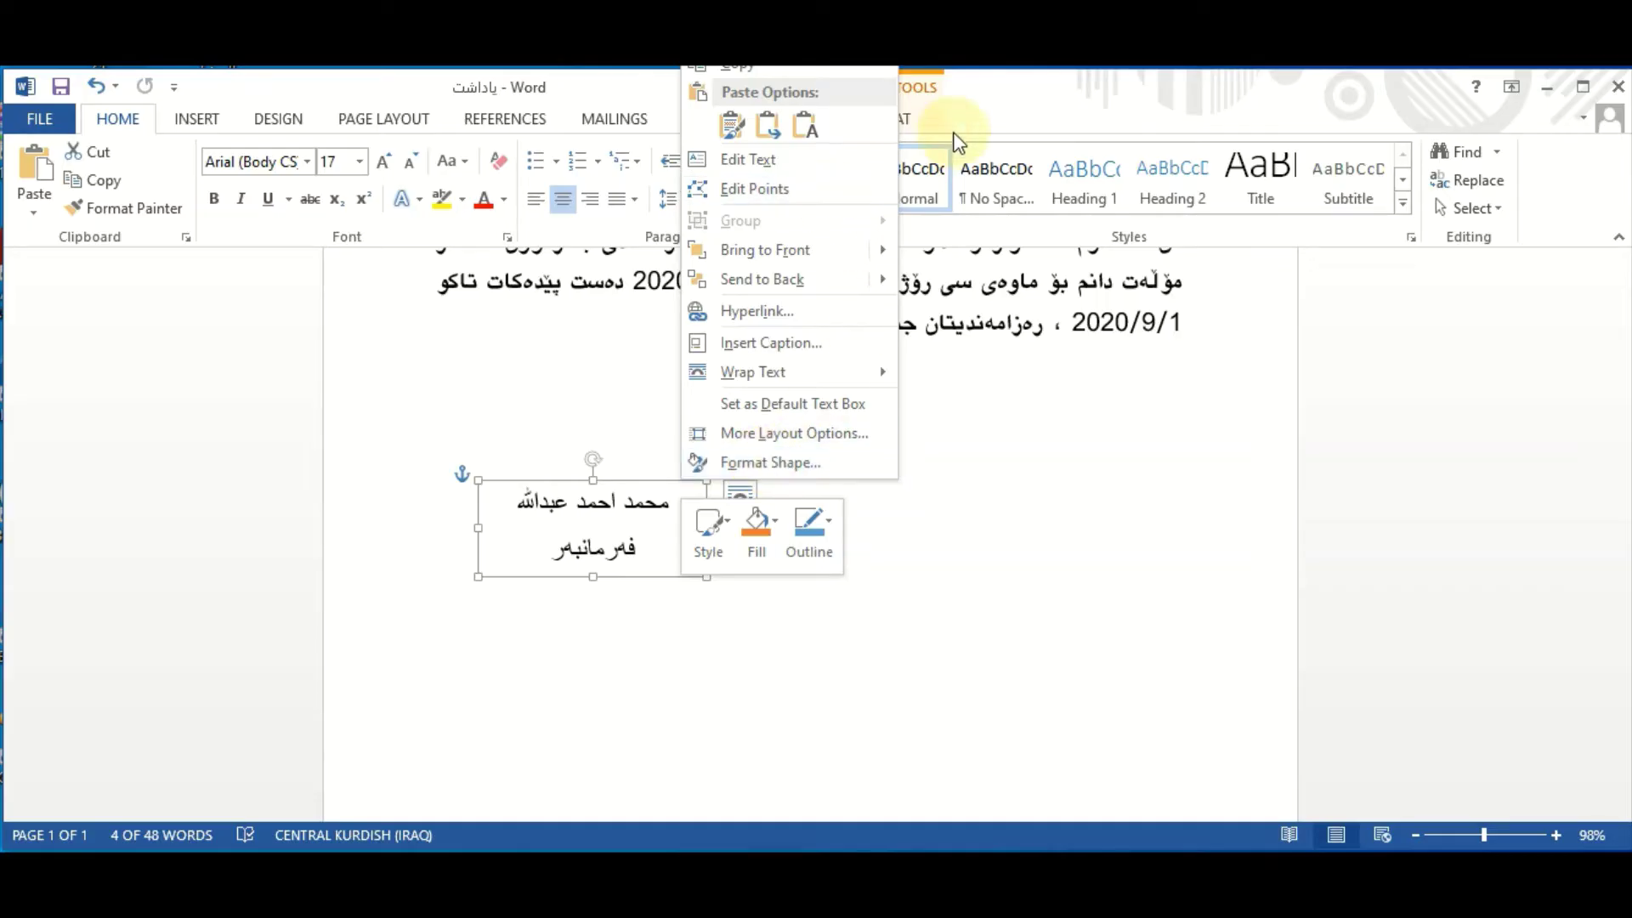
pyautogui.press('Escape')
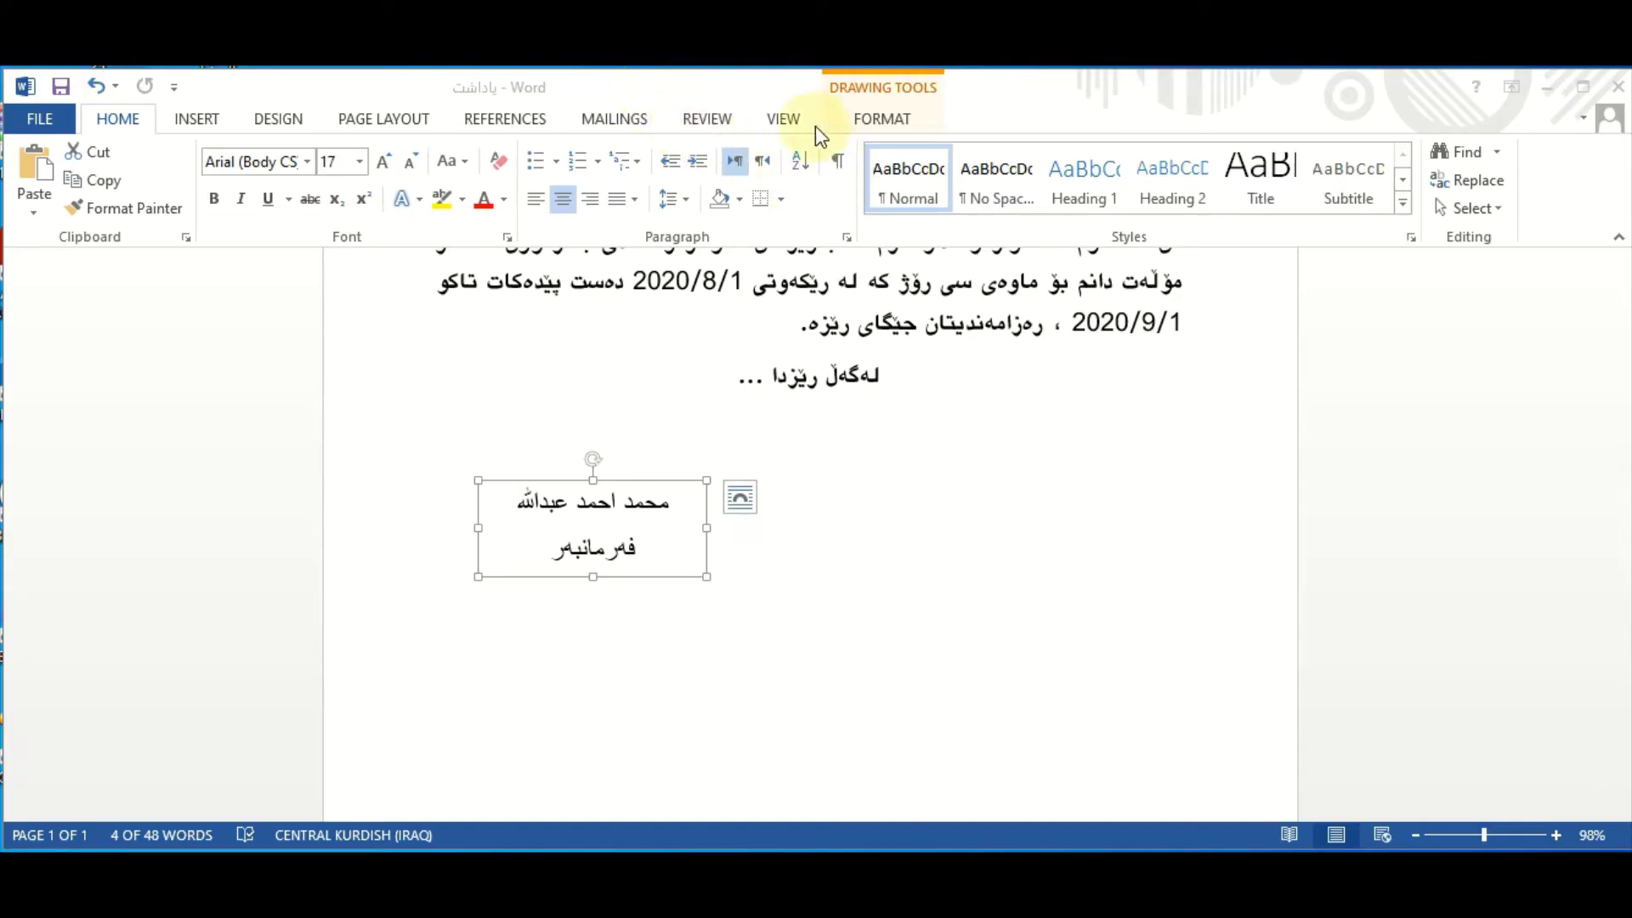
pyautogui.click(828, 625)
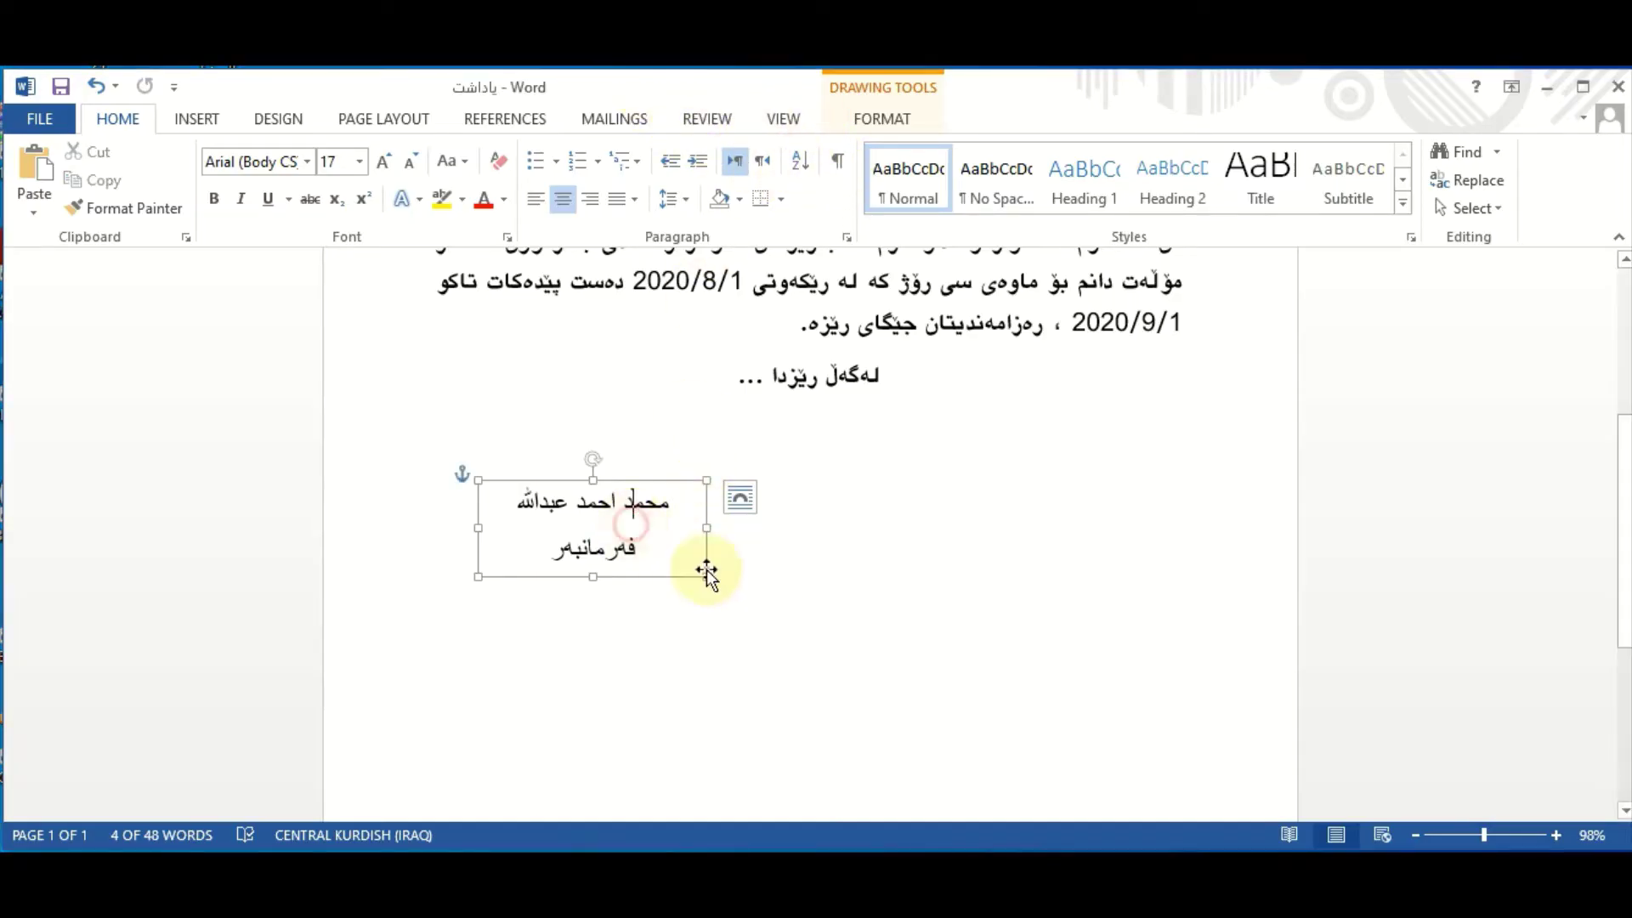
pyautogui.click(775, 575)
pyautogui.click(629, 502)
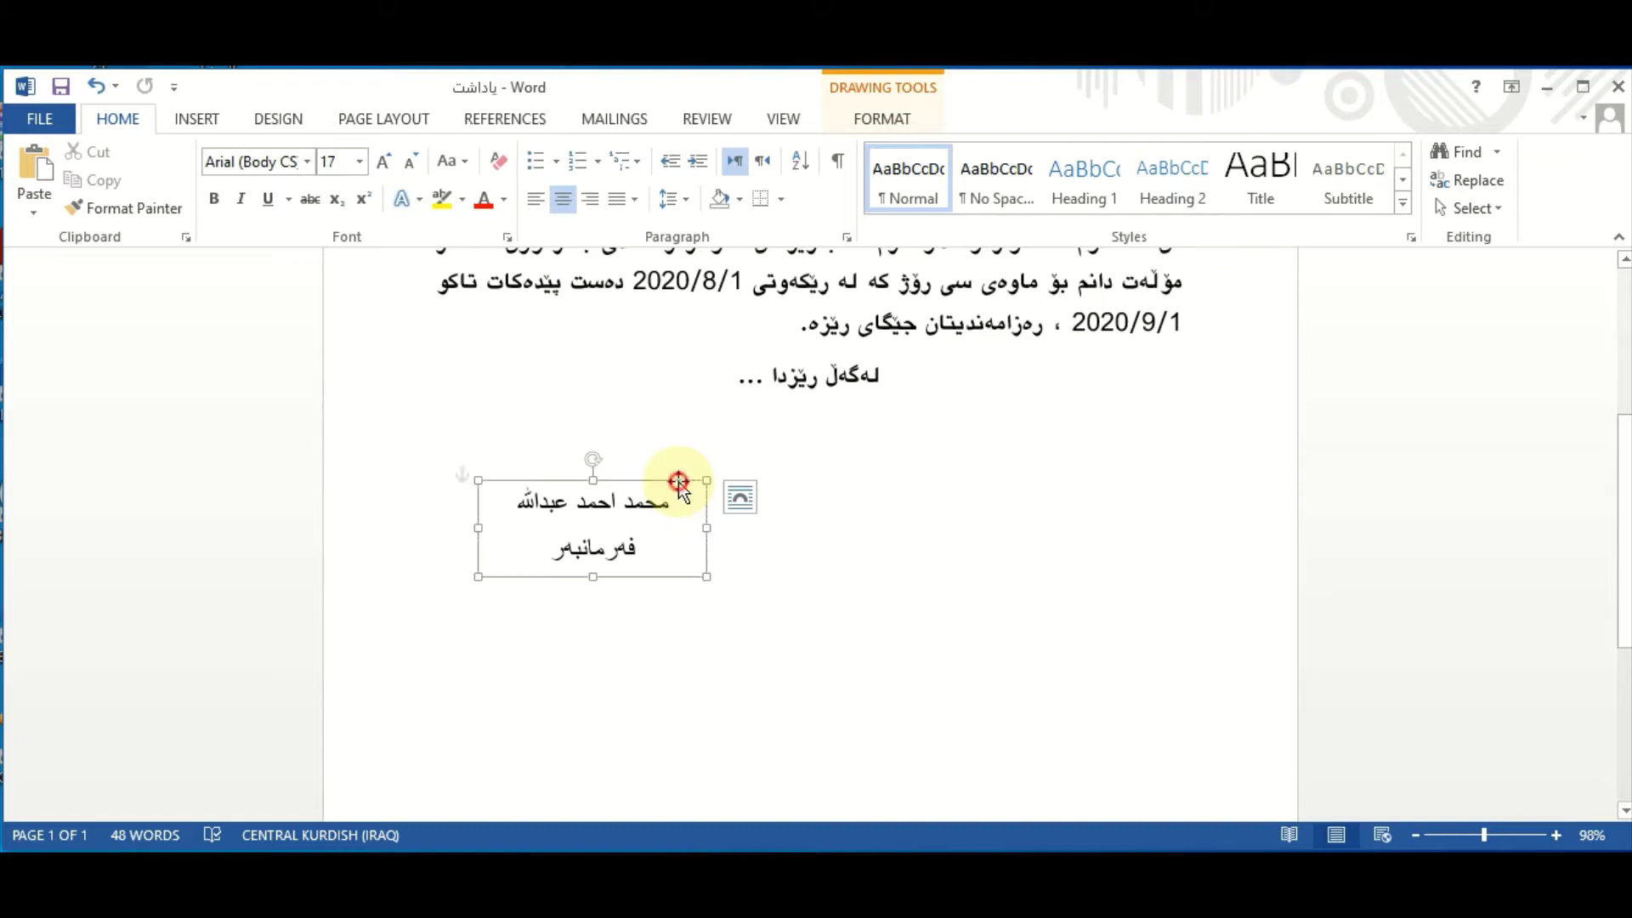
pyautogui.click(678, 482)
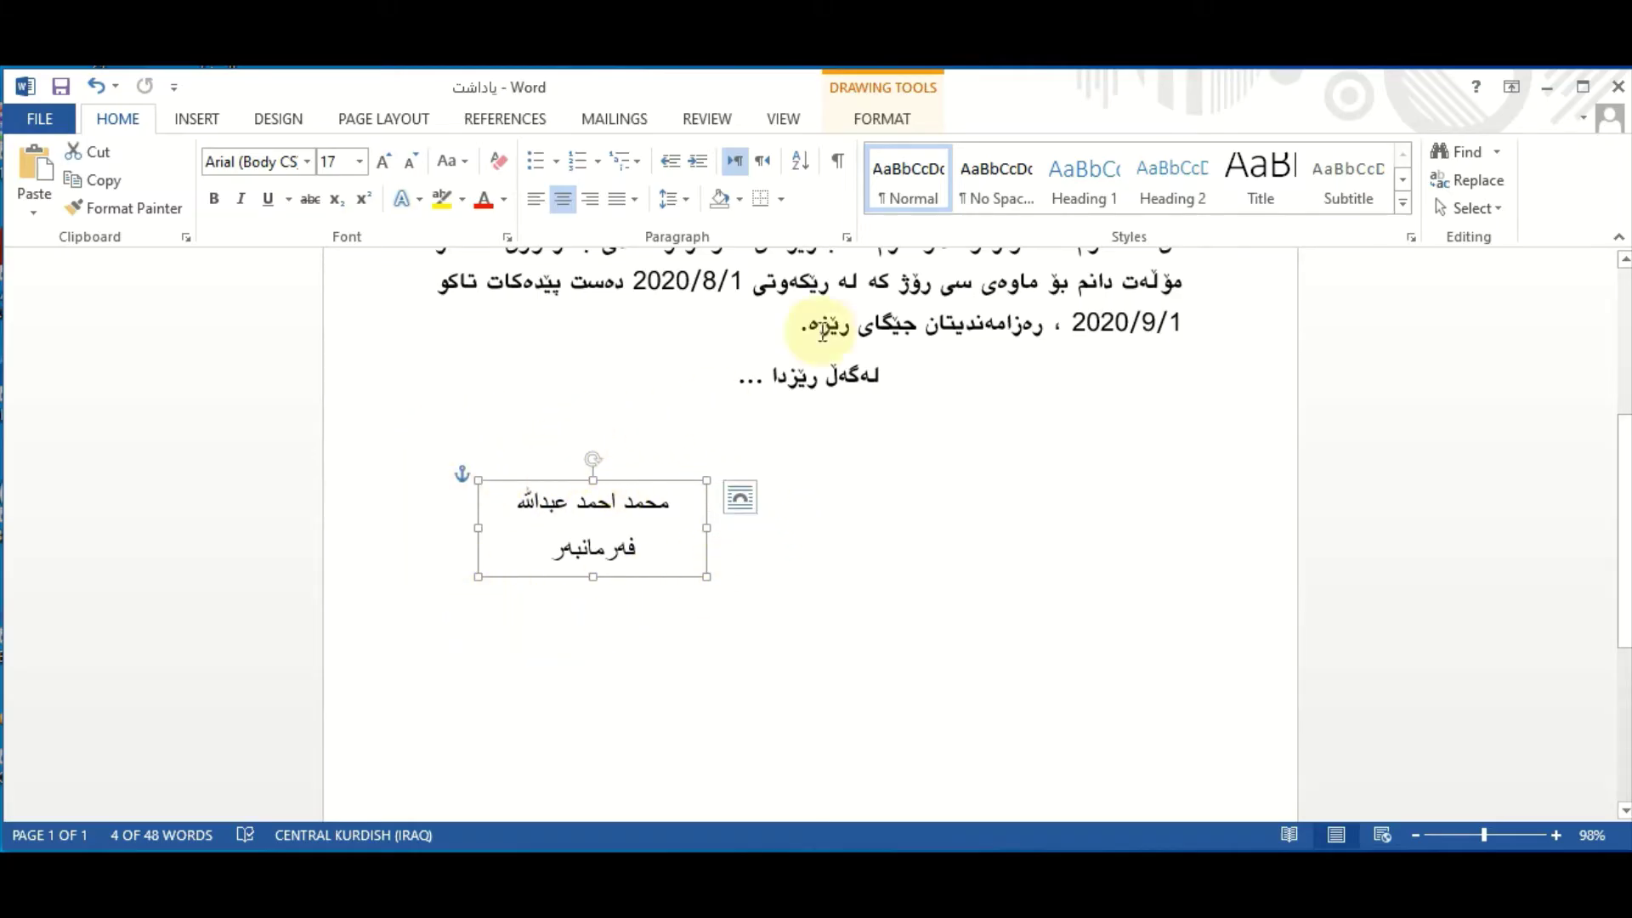
pyautogui.click(782, 203)
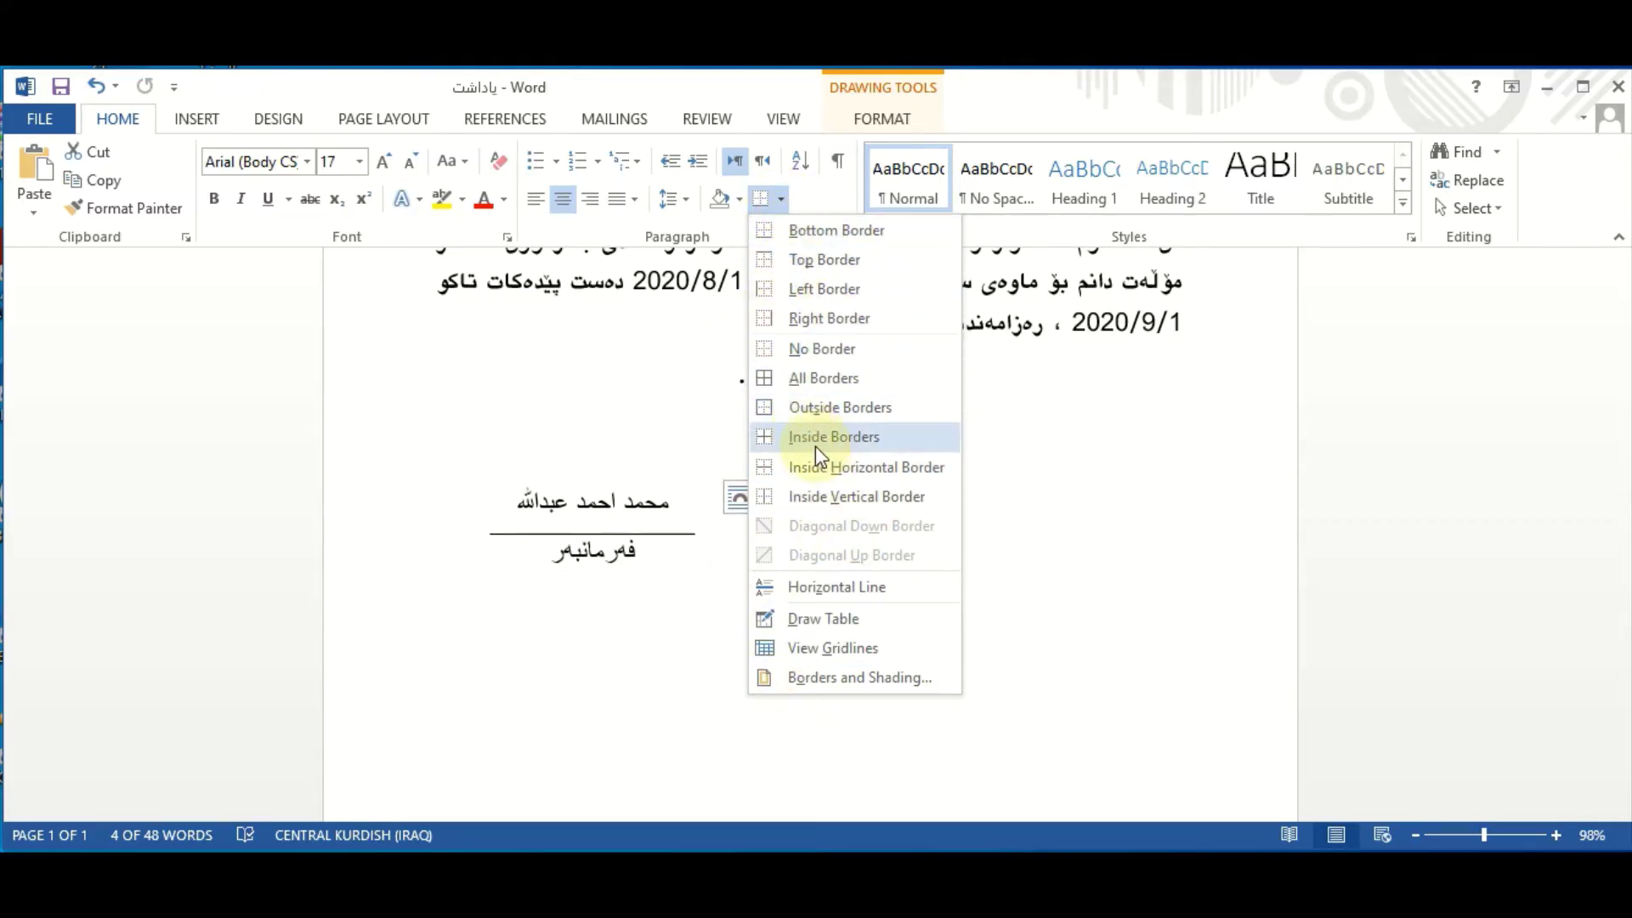
pyautogui.click(826, 680)
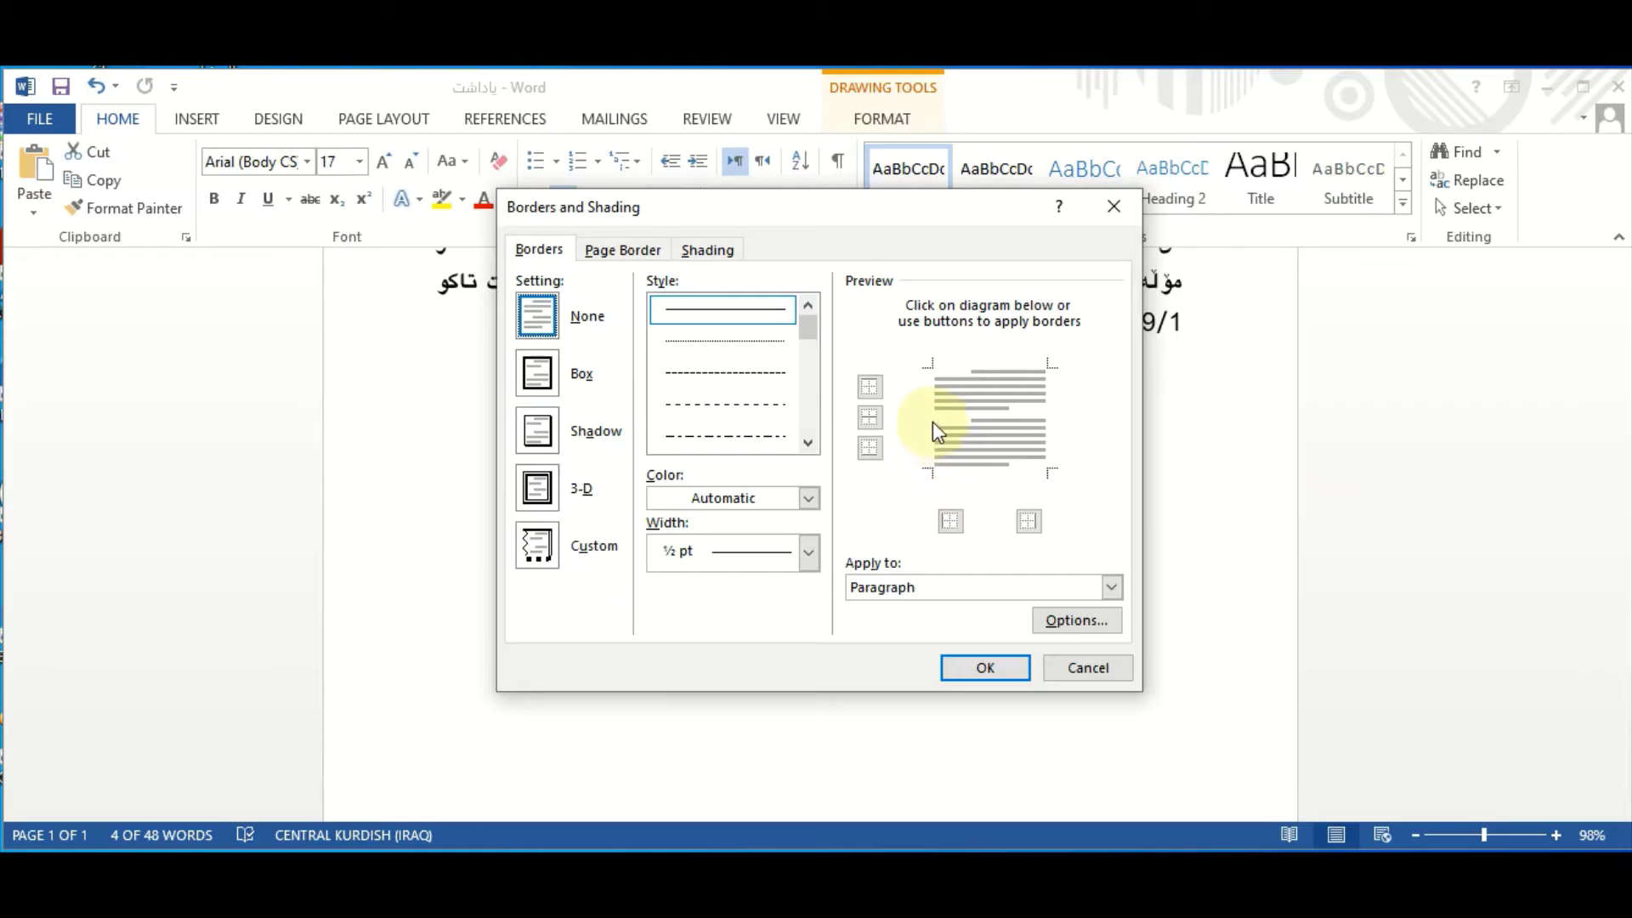
pyautogui.click(544, 374)
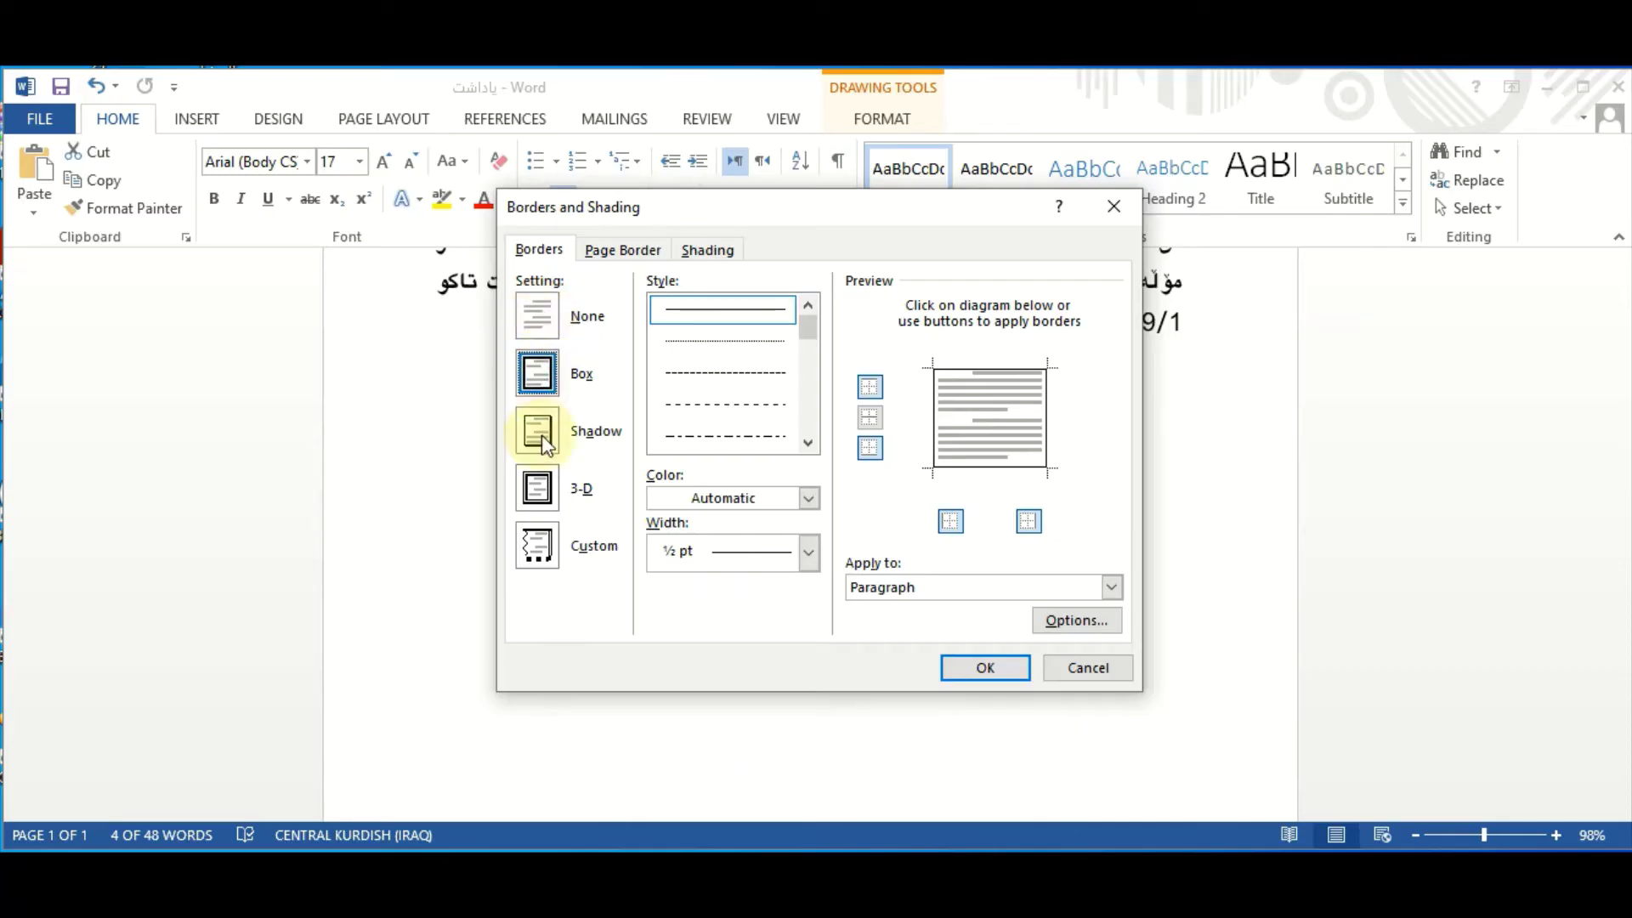
pyautogui.click(974, 669)
pyautogui.click(862, 599)
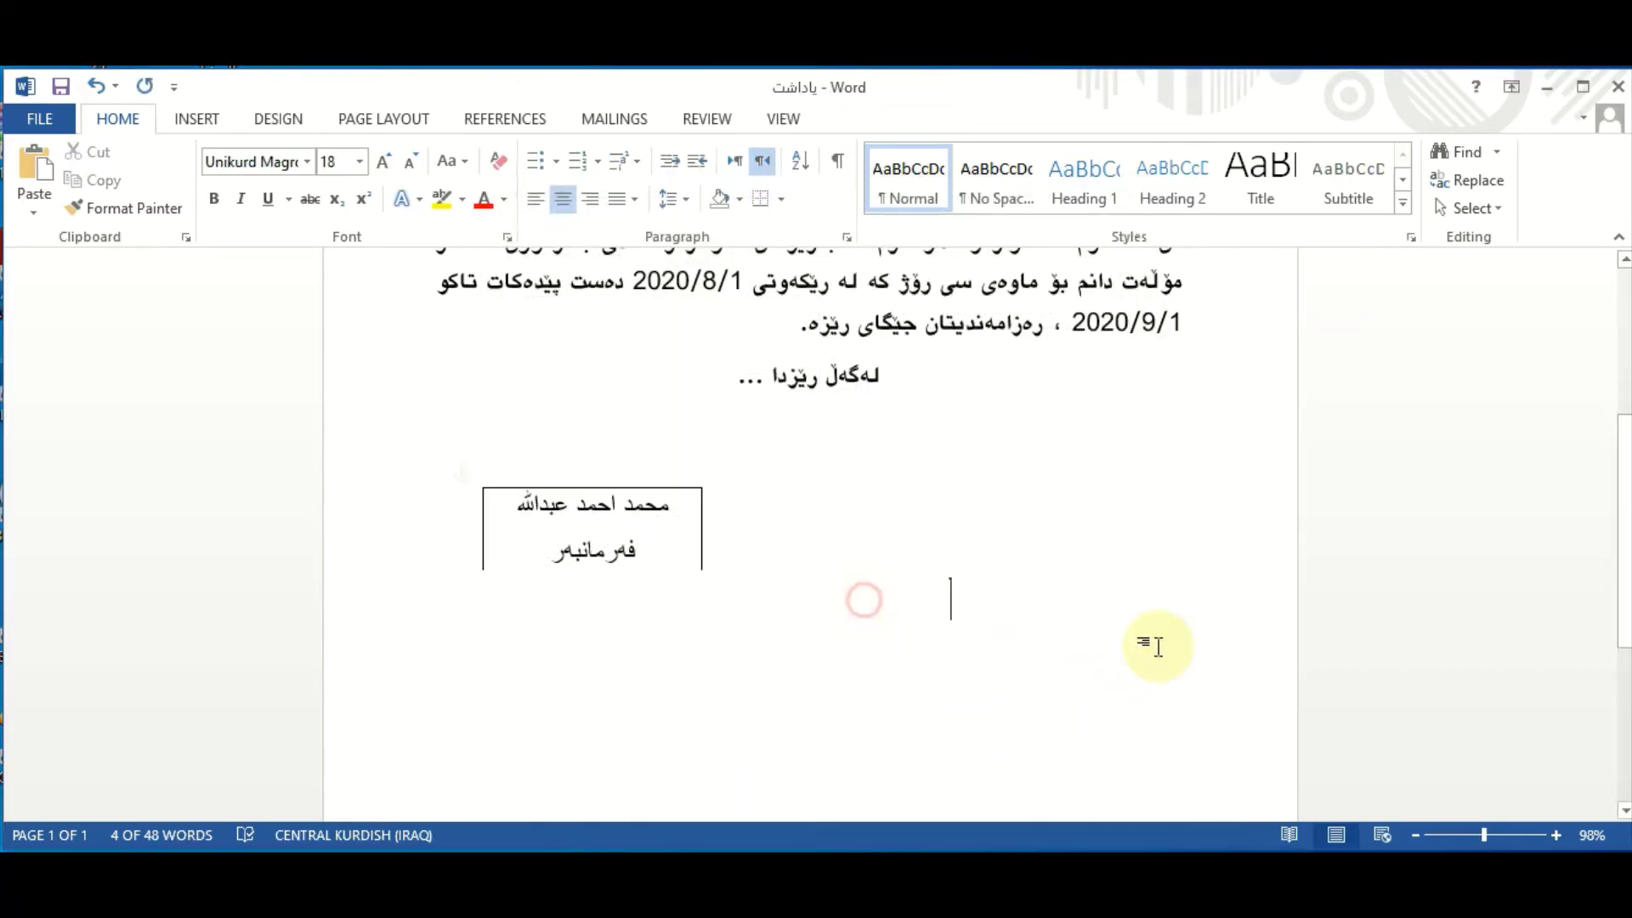
pyautogui.click(643, 492)
pyautogui.moveTo(649, 480); pyautogui.dragTo(649, 465)
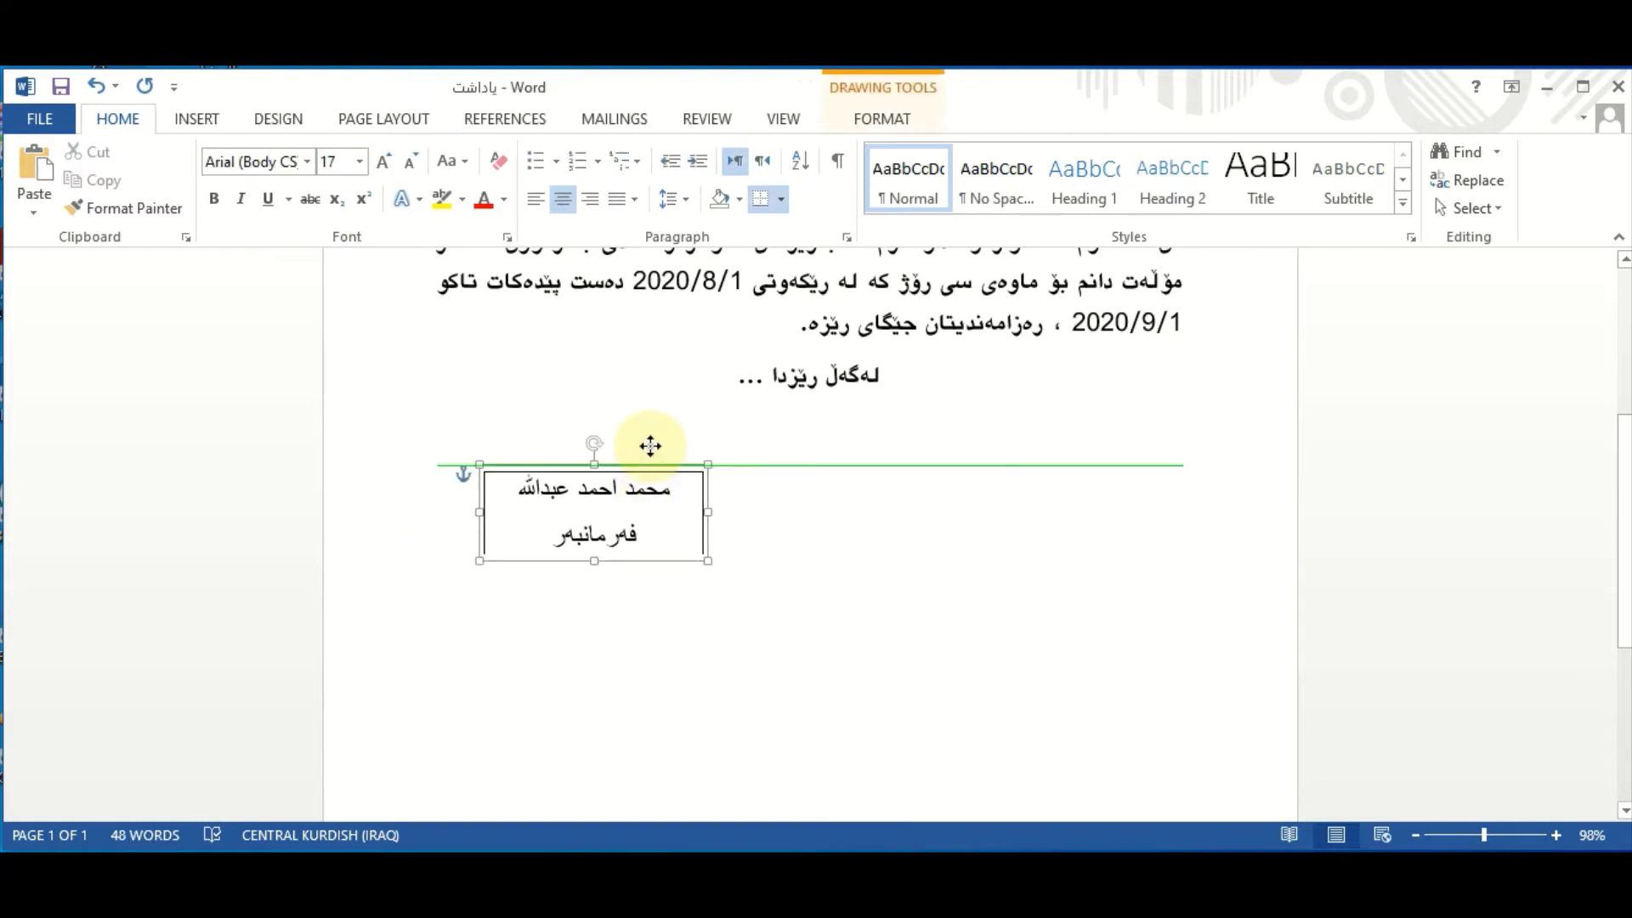
pyautogui.click(816, 657)
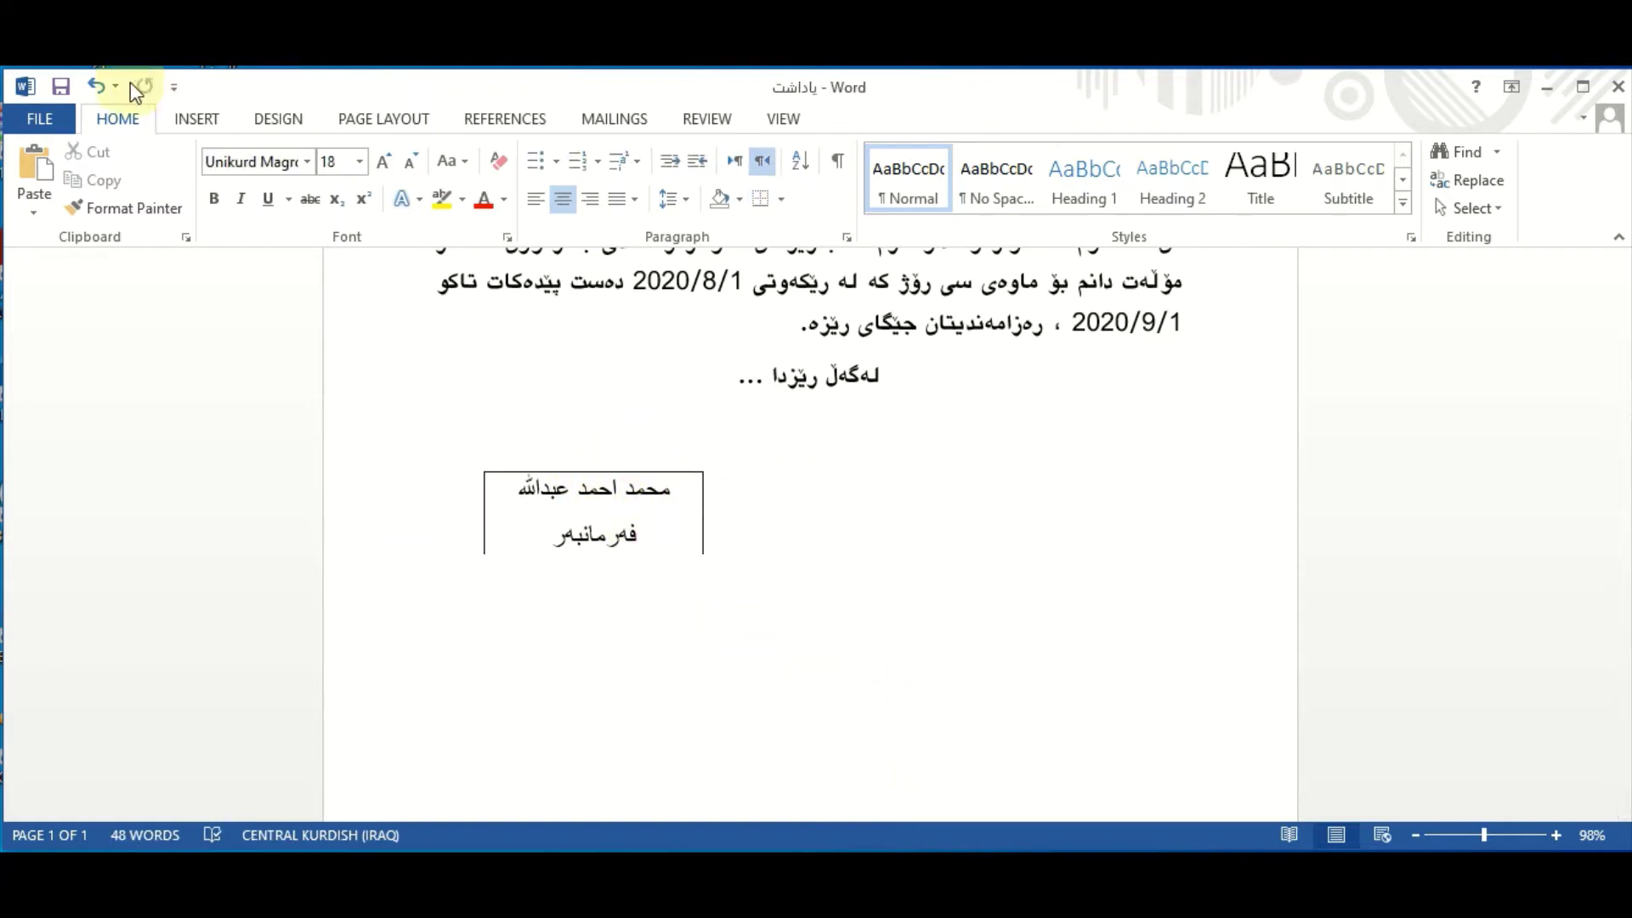
pyautogui.click(95, 87)
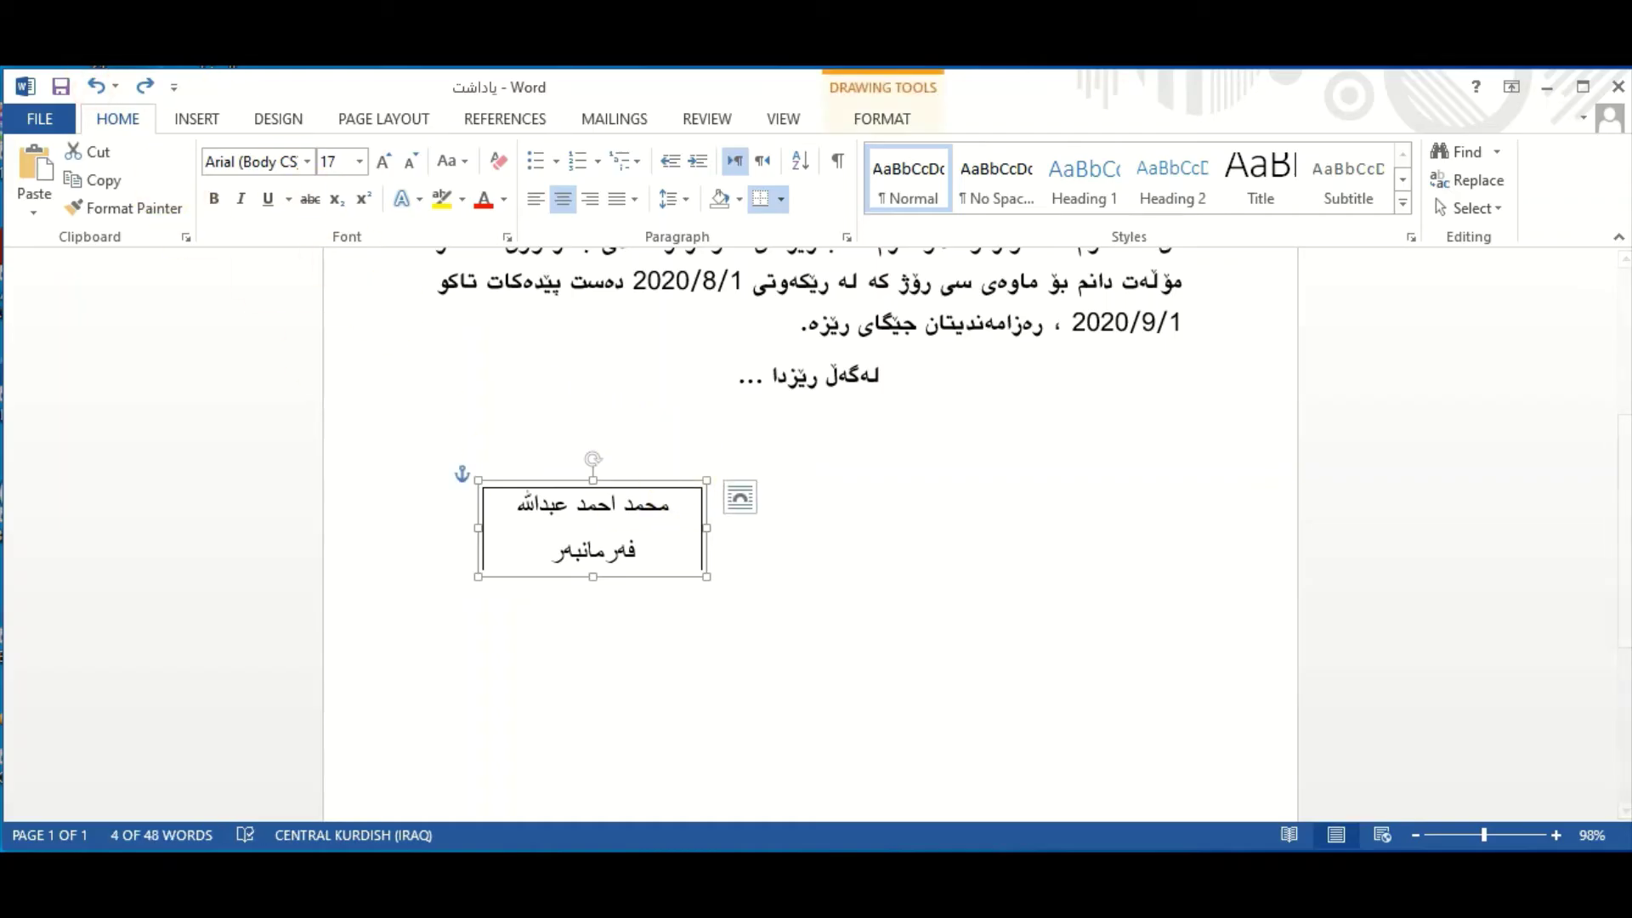
pyautogui.click(97, 87)
pyautogui.click(896, 323)
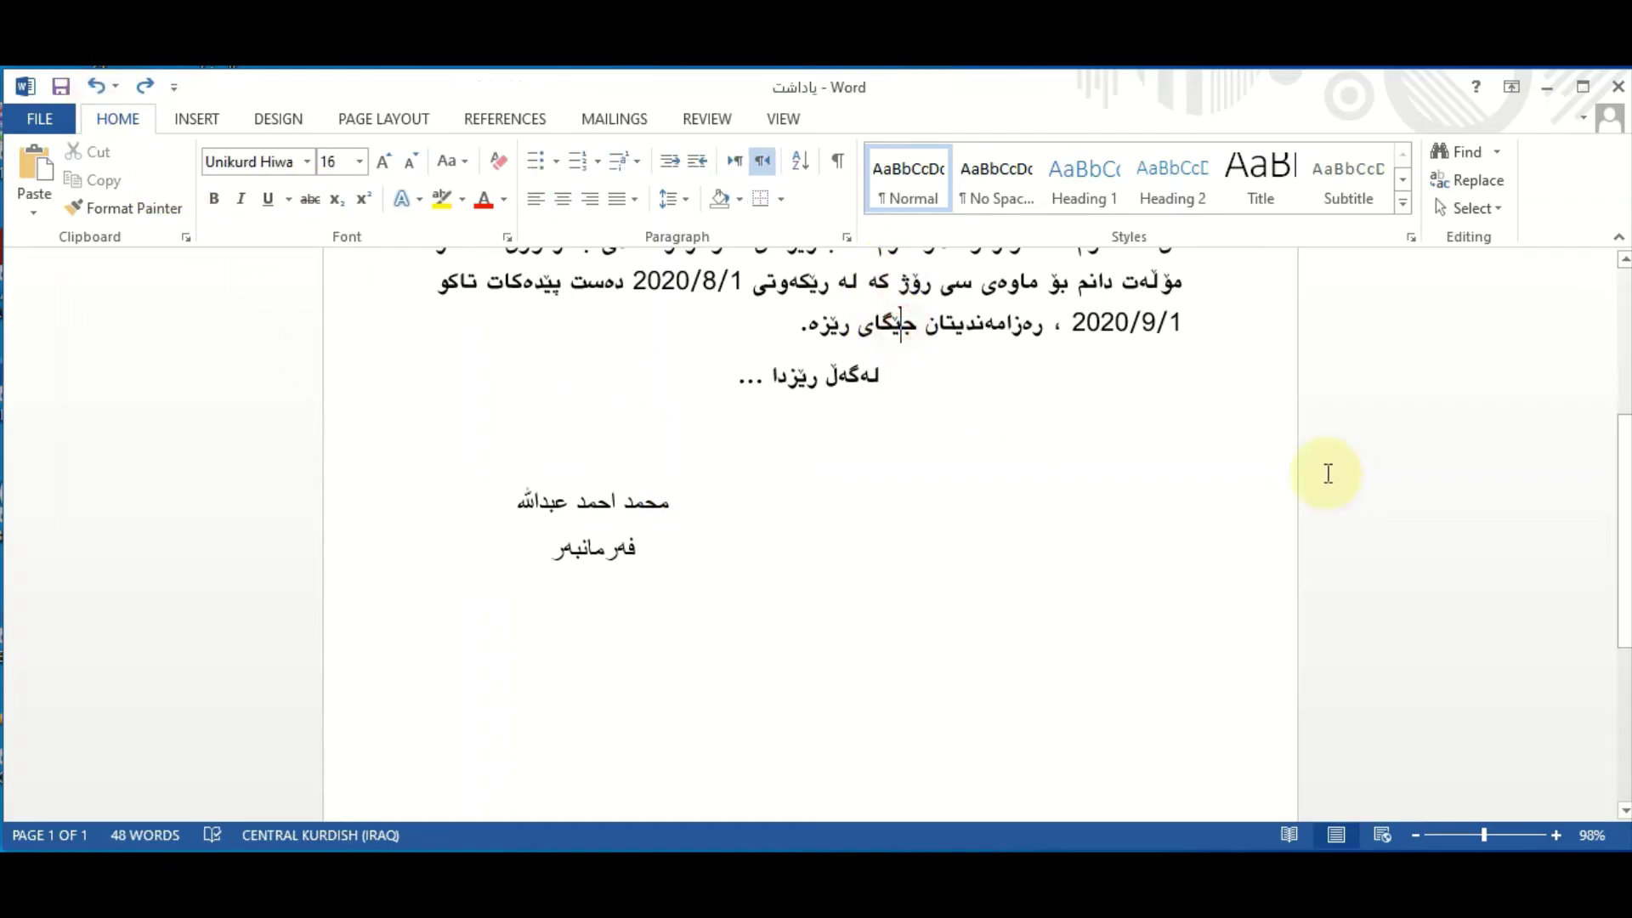
pyautogui.click(595, 548)
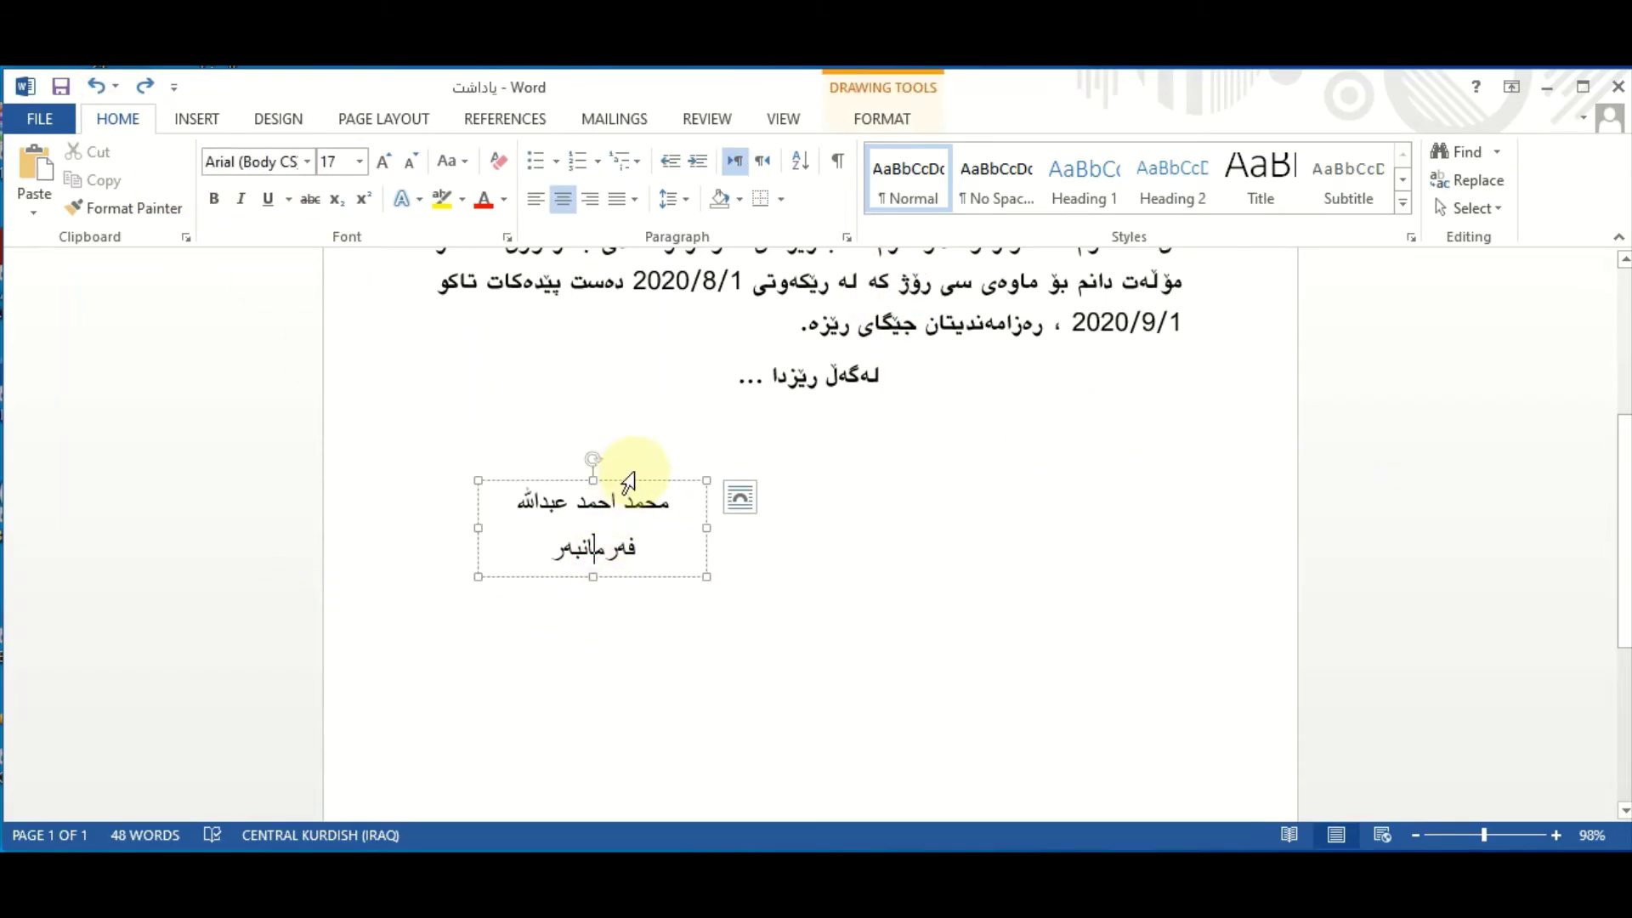
pyautogui.click(758, 375)
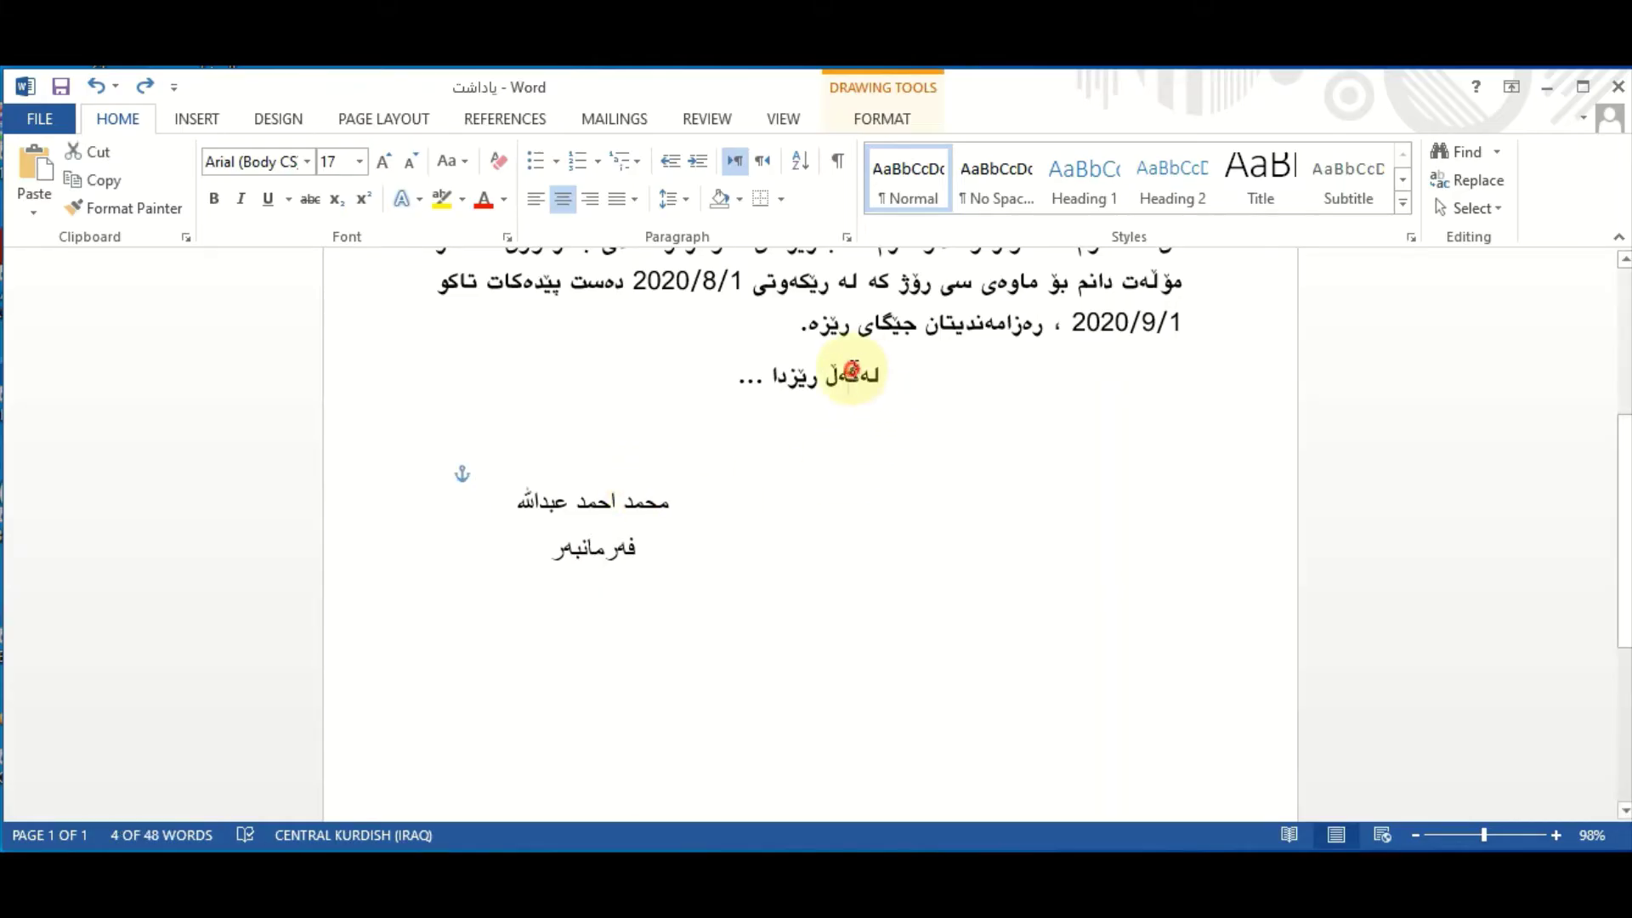
pyautogui.scroll(-3, 888, 731)
pyautogui.scroll(-3, 891, 713)
pyautogui.scroll(3, 891, 712)
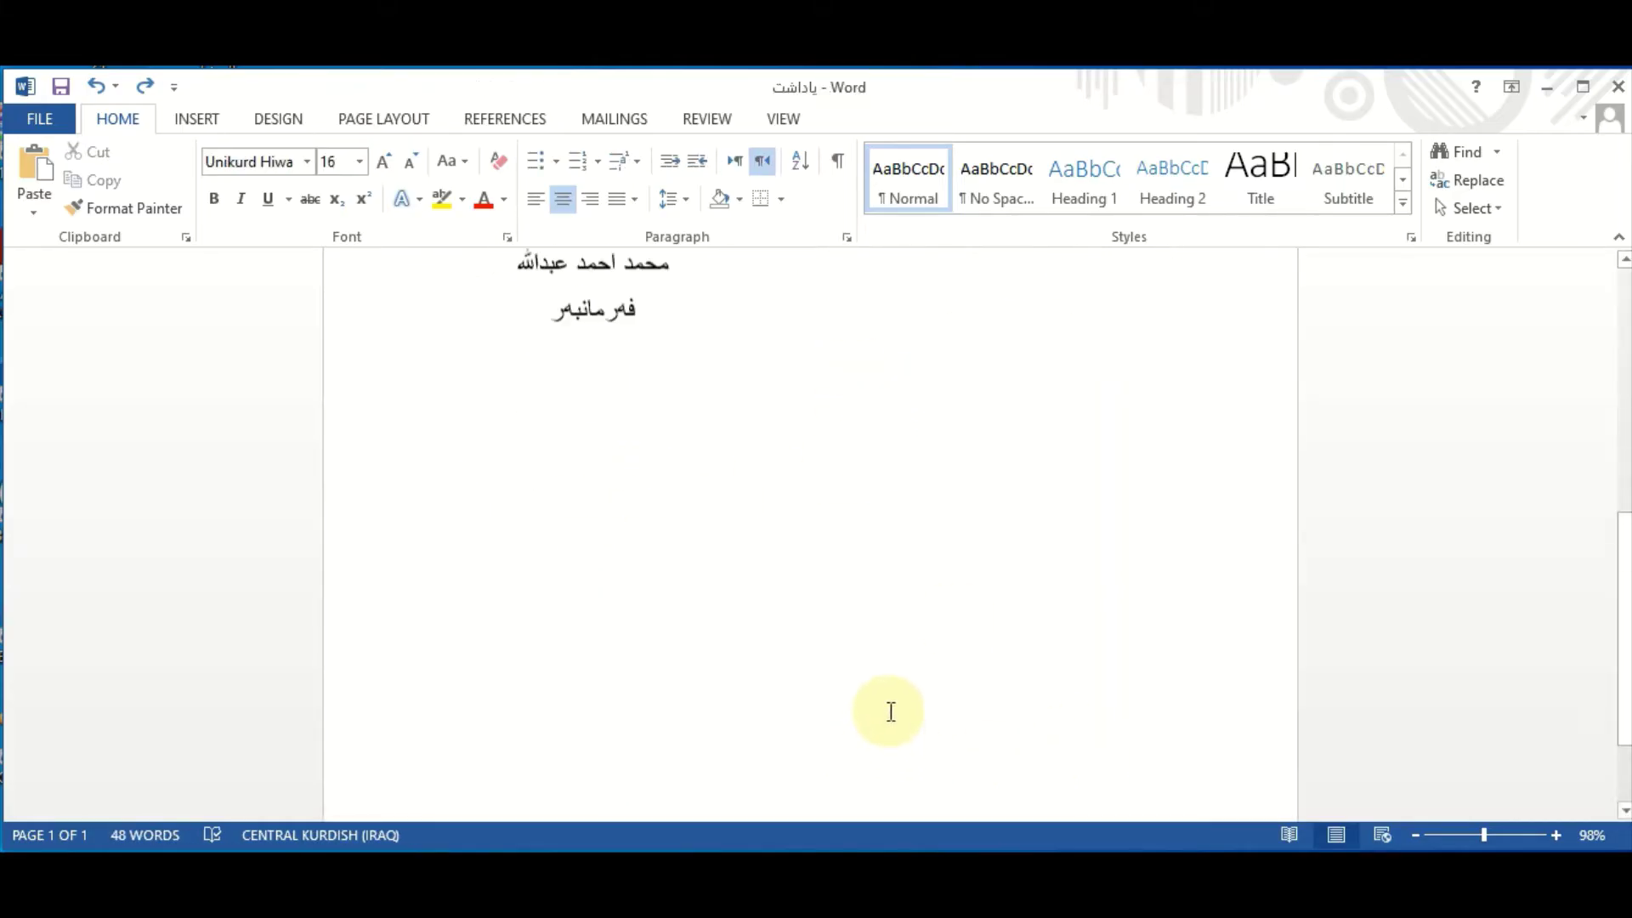
pyautogui.scroll(5, 891, 712)
pyautogui.scroll(2, 891, 712)
pyautogui.scroll(-2, 891, 712)
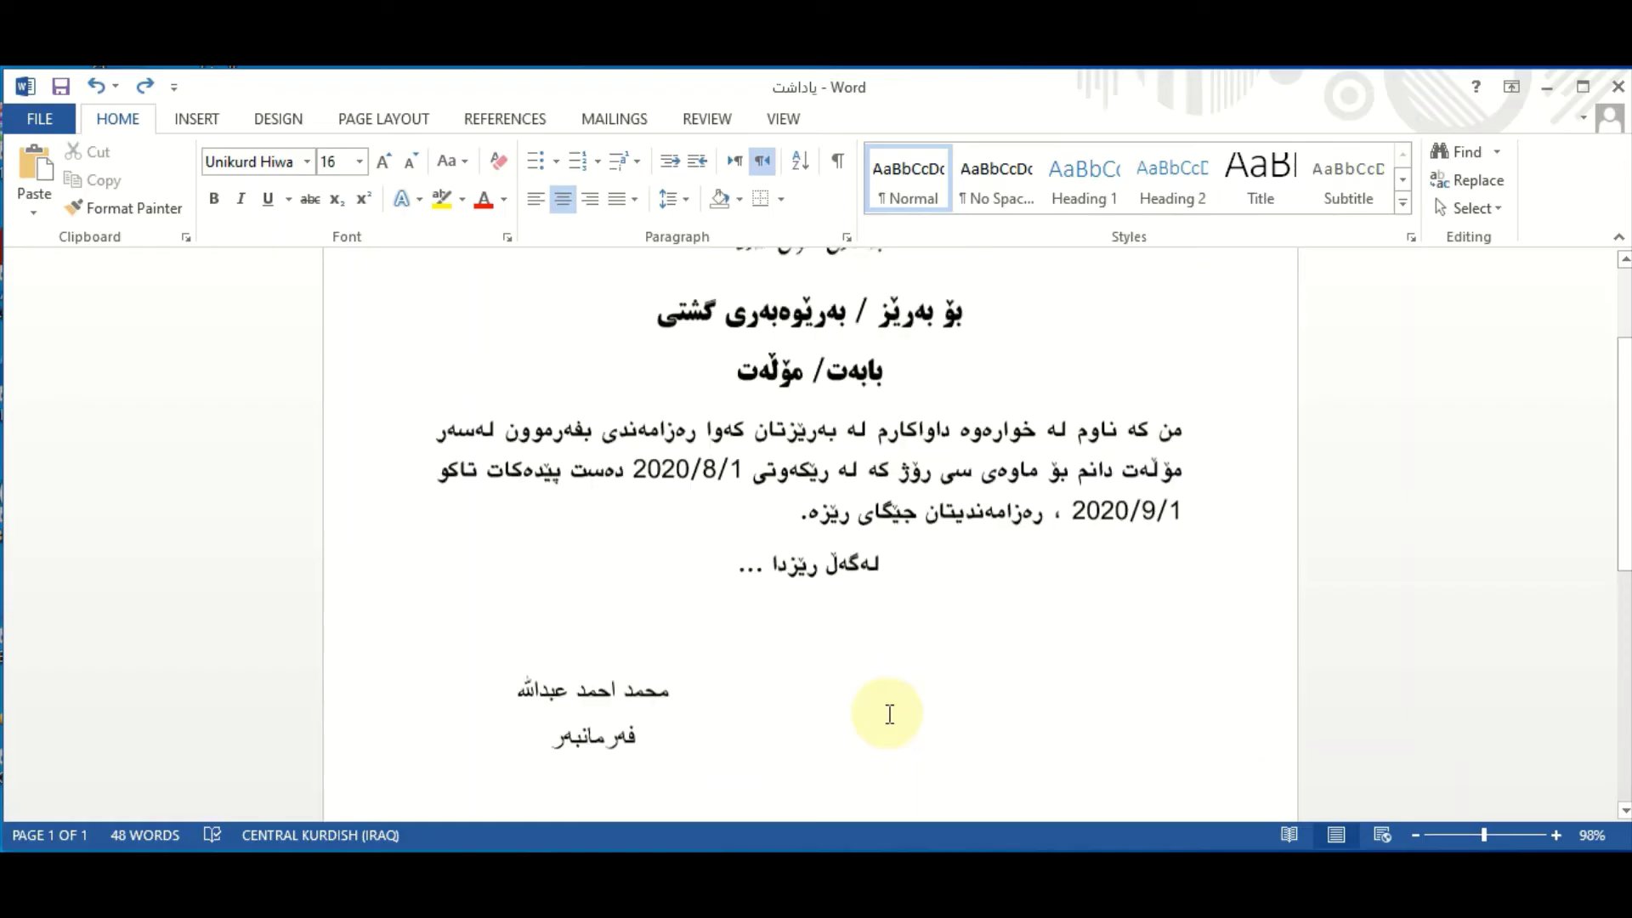
pyautogui.scroll(3, 891, 712)
pyautogui.scroll(-2, 898, 670)
pyautogui.scroll(-3, 898, 671)
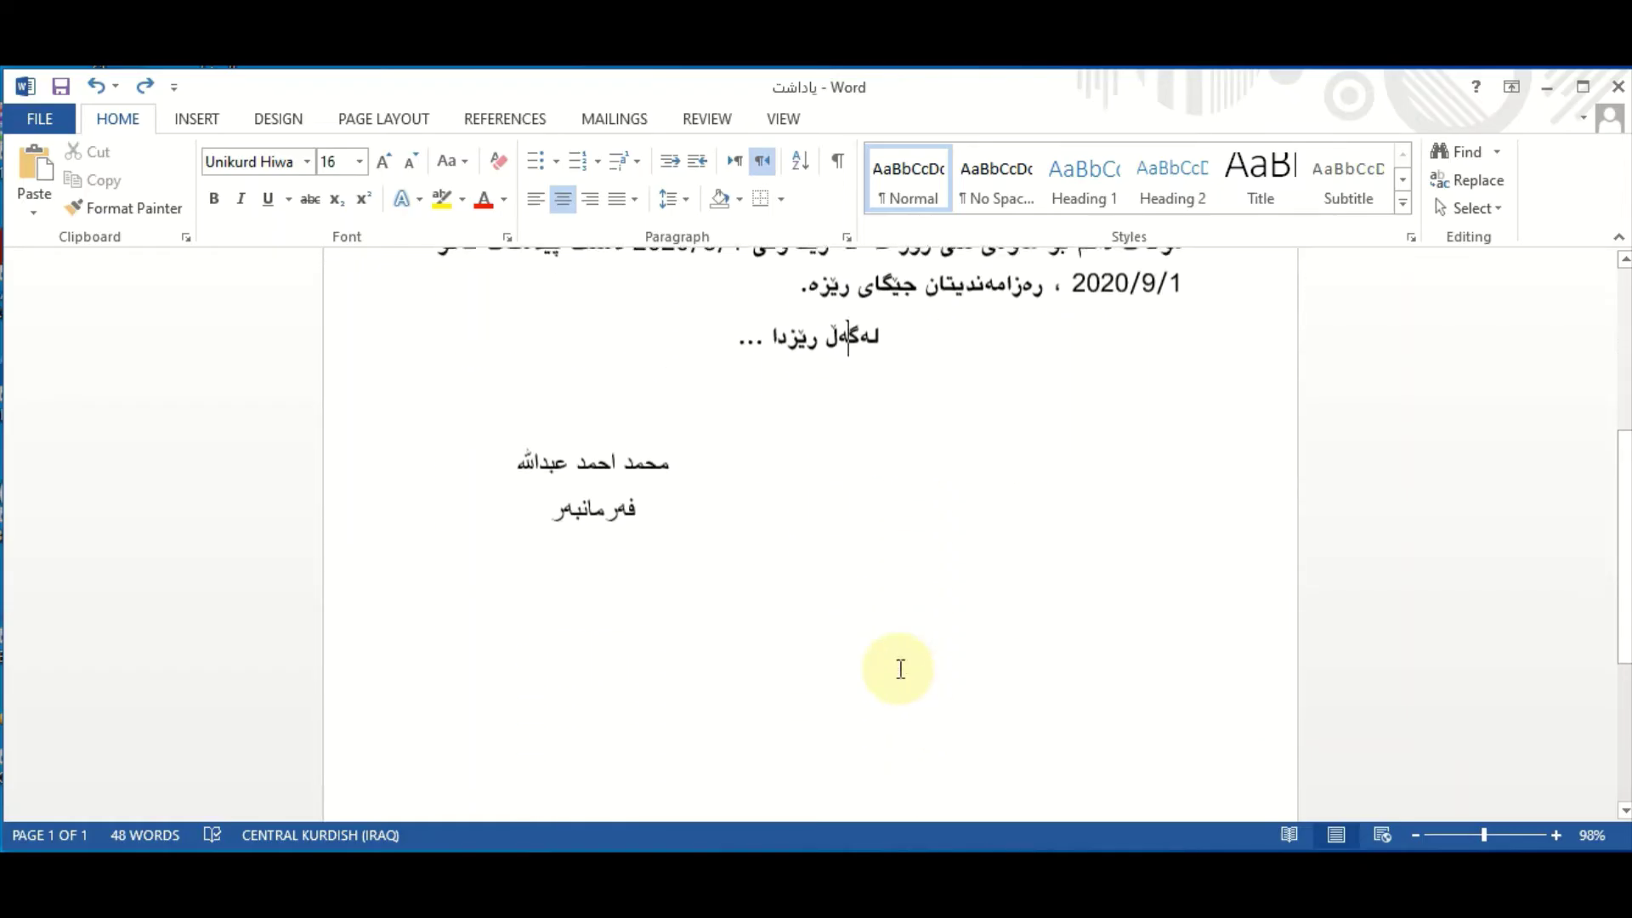
pyautogui.scroll(2, 898, 670)
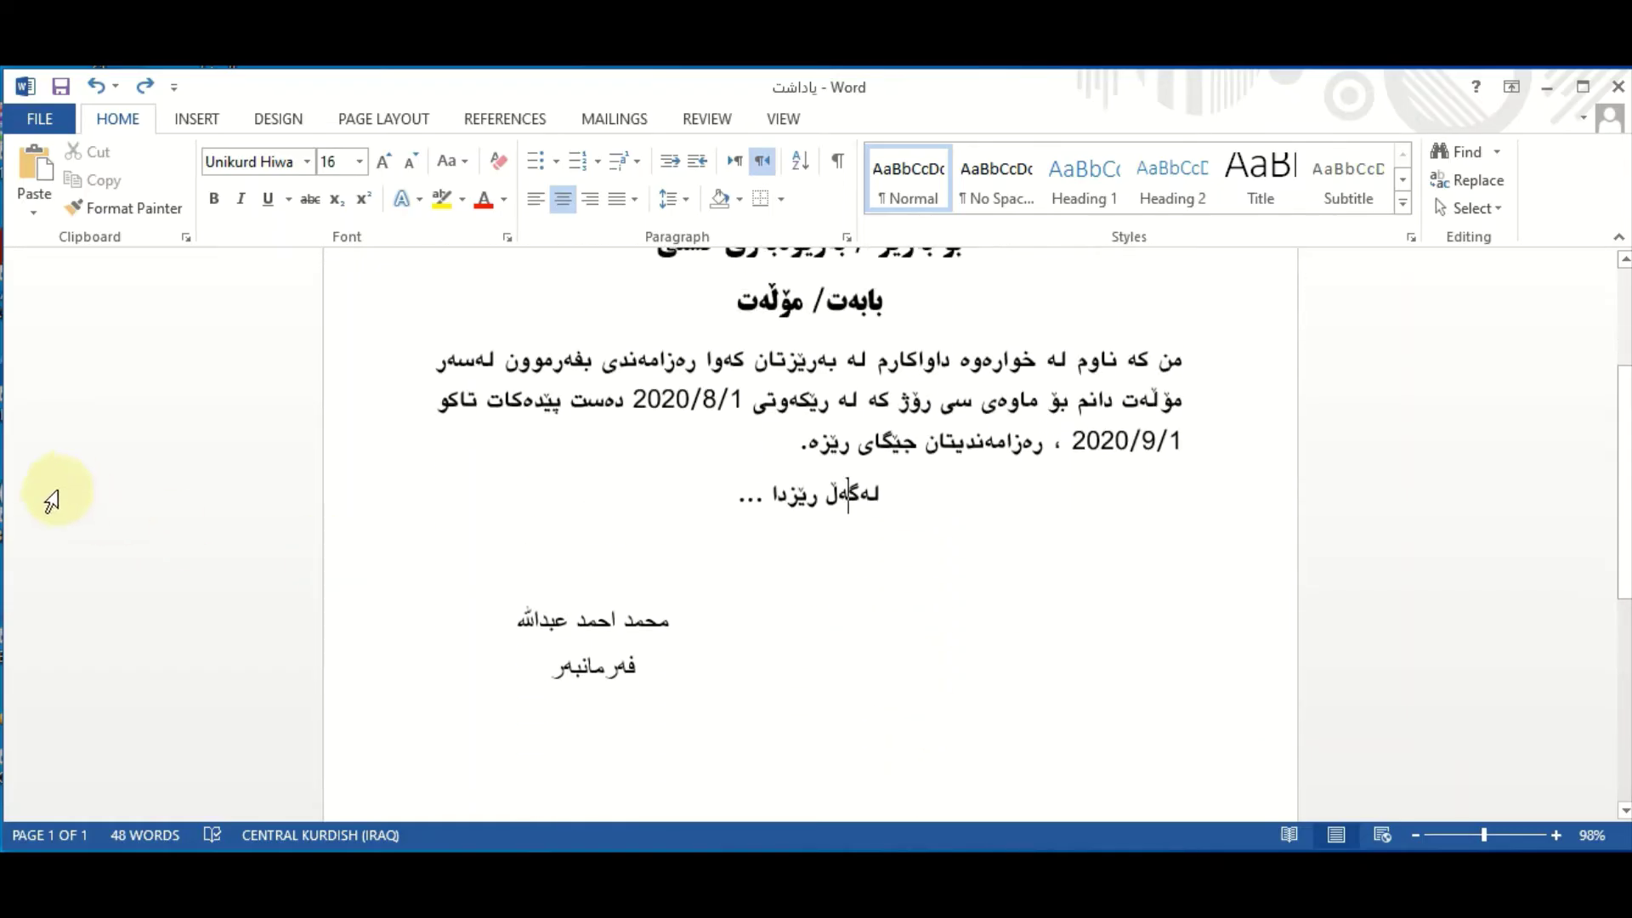
pyautogui.click(141, 493)
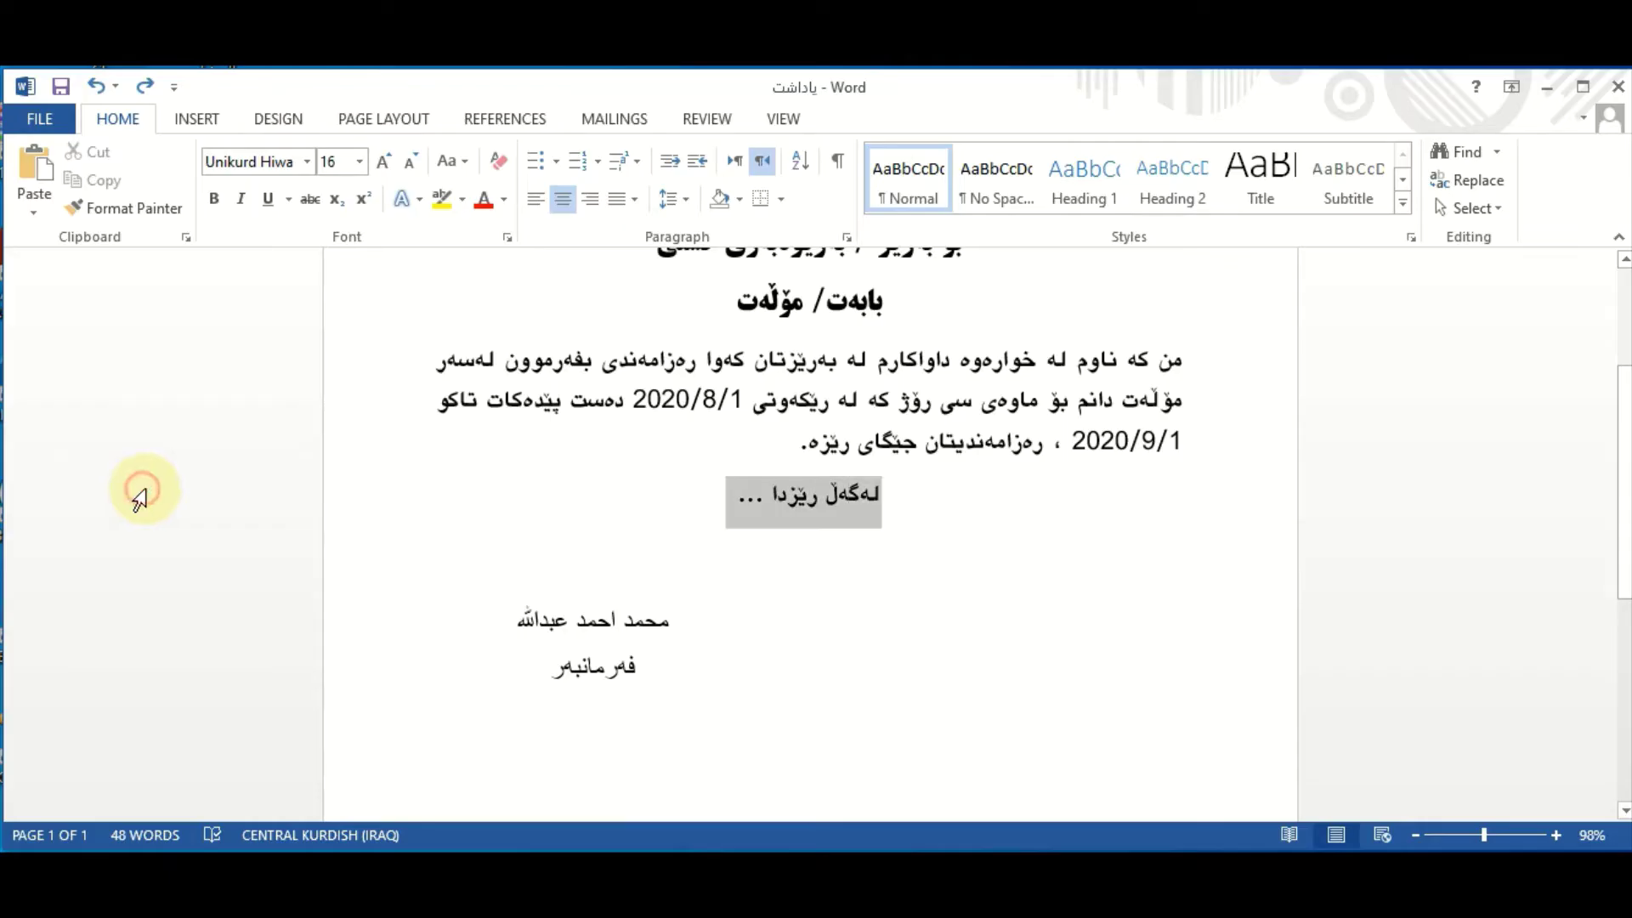
pyautogui.click(554, 360)
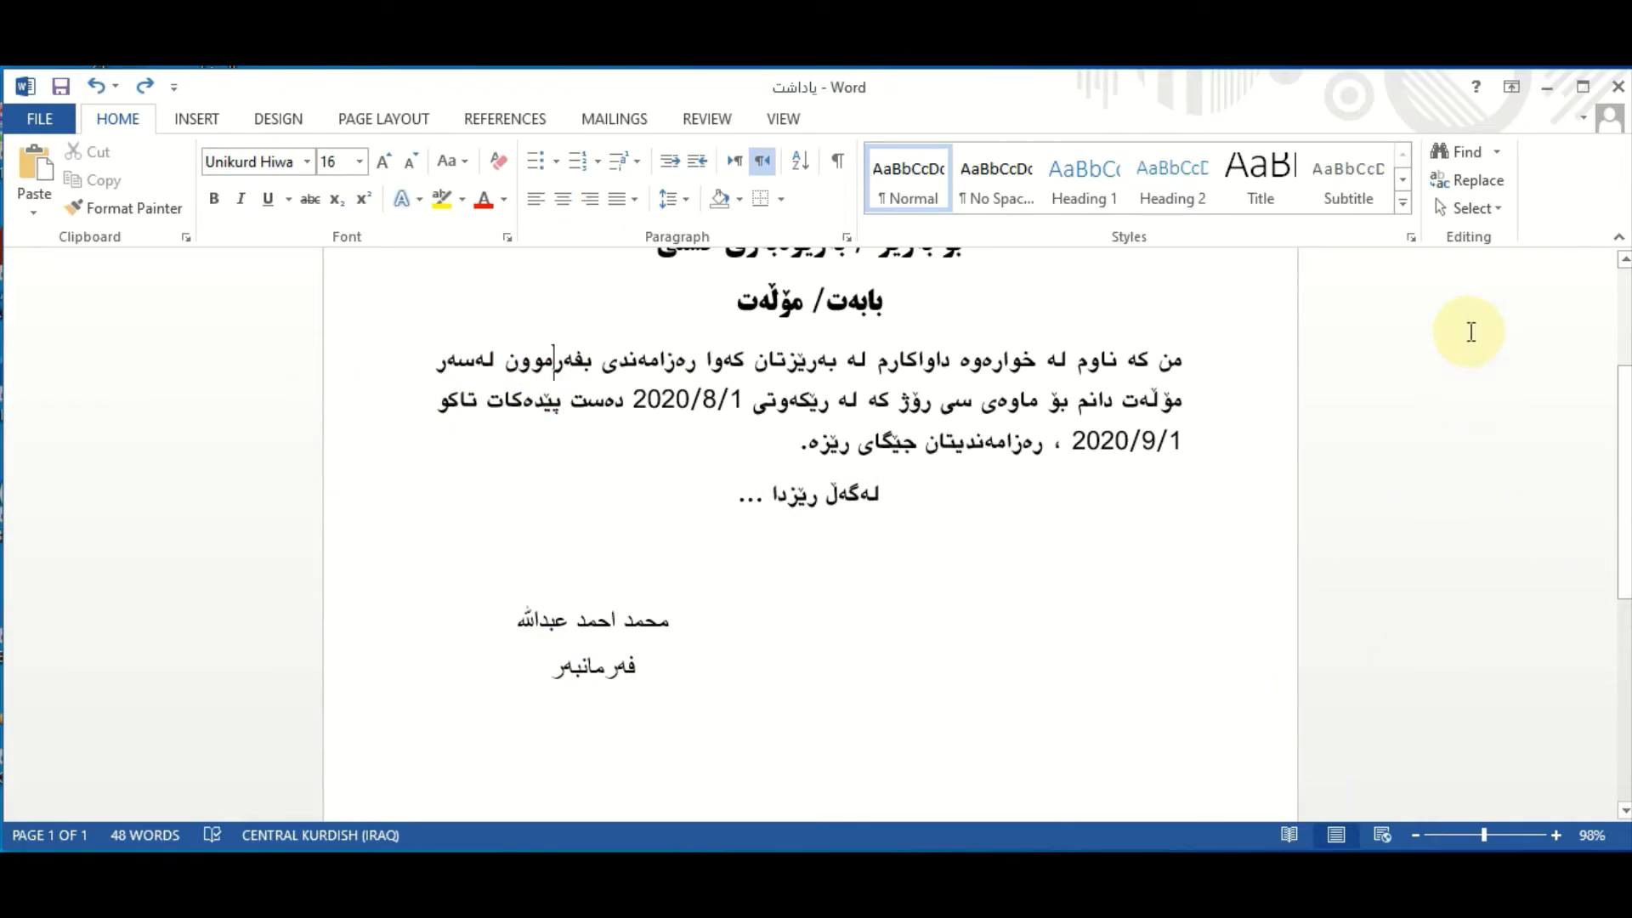
pyautogui.scroll(-5, 977, 501)
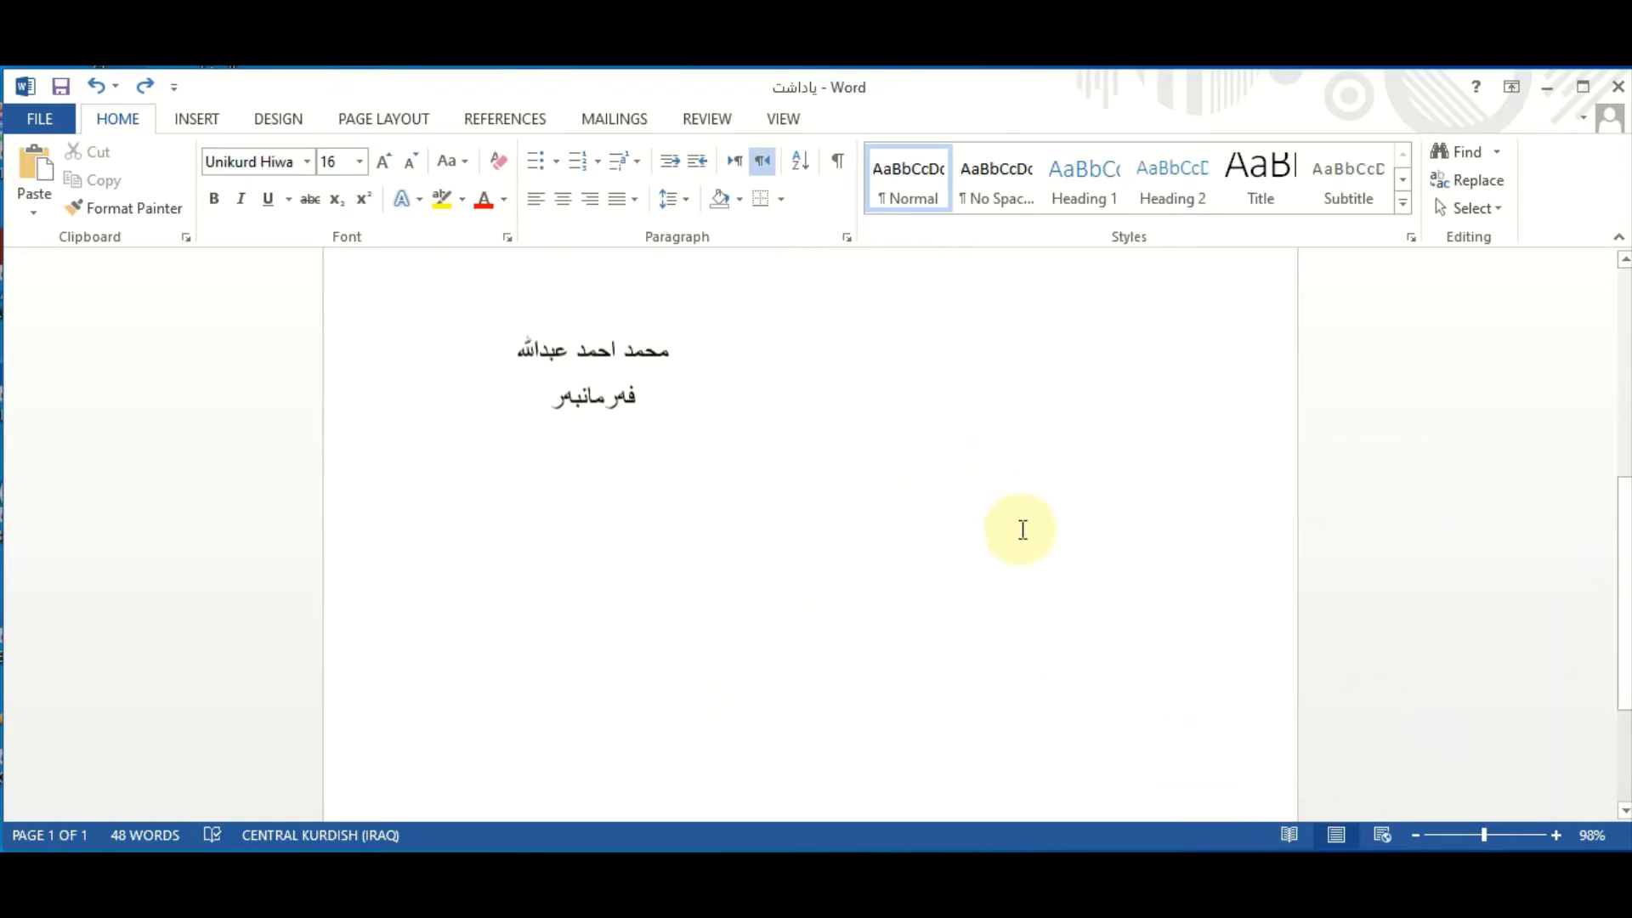
pyautogui.scroll(-2, 1021, 529)
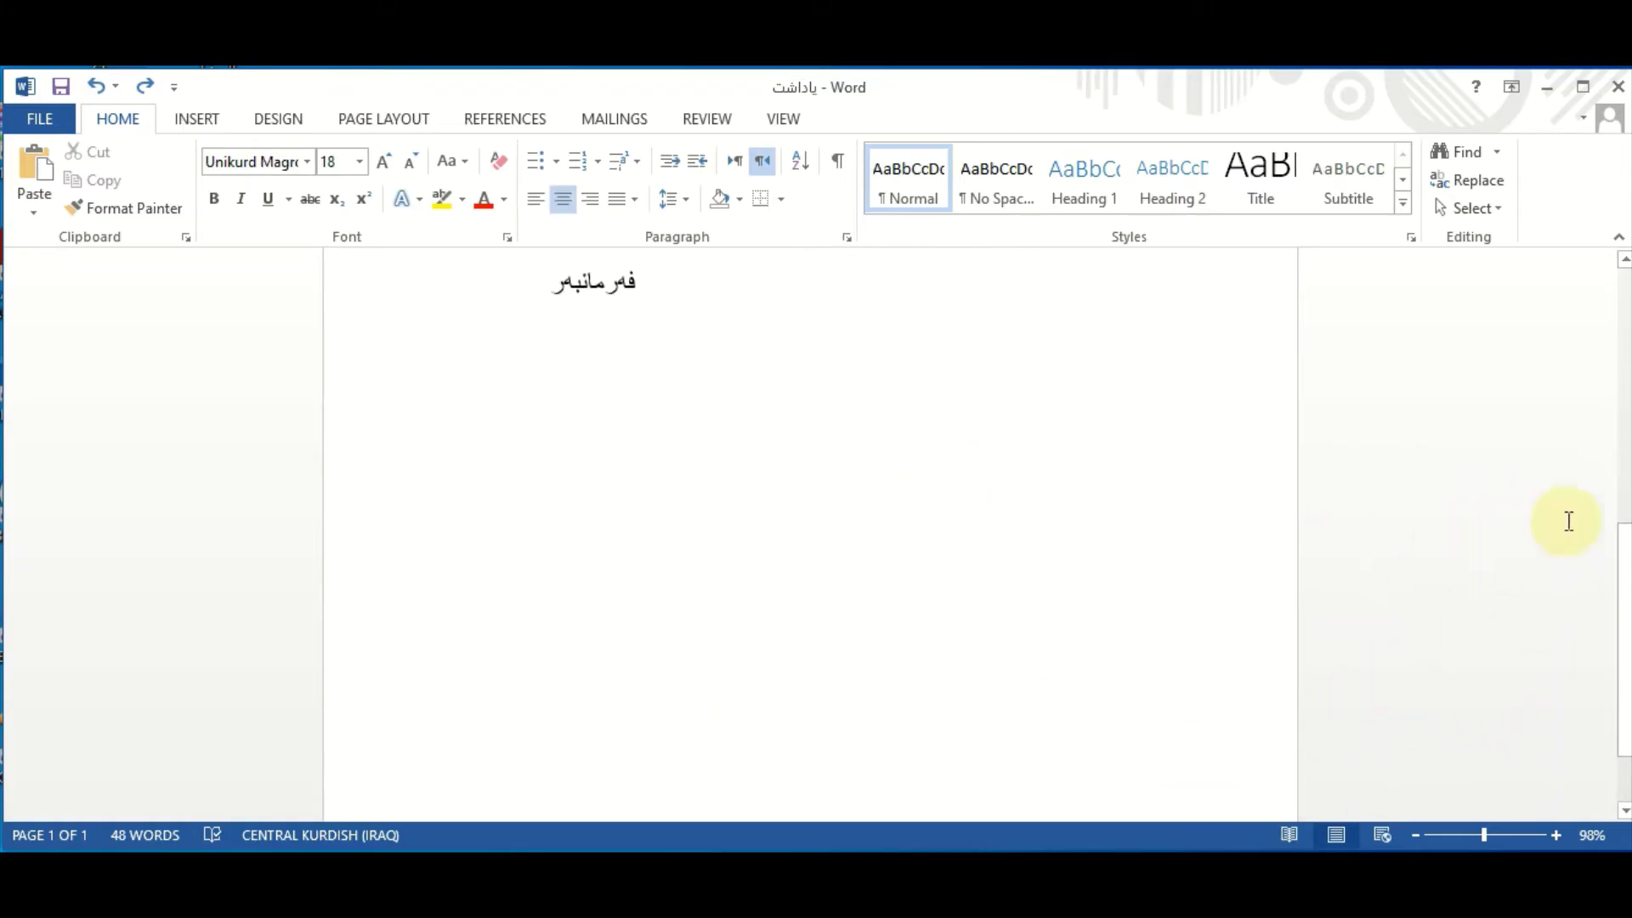
pyautogui.moveTo(1622, 625)
pyautogui.mouseDown()
pyautogui.moveTo(1604, 448)
pyautogui.moveTo(1619, 399)
pyautogui.moveTo(1605, 619)
pyautogui.moveTo(1607, 308)
pyautogui.mouseUp()
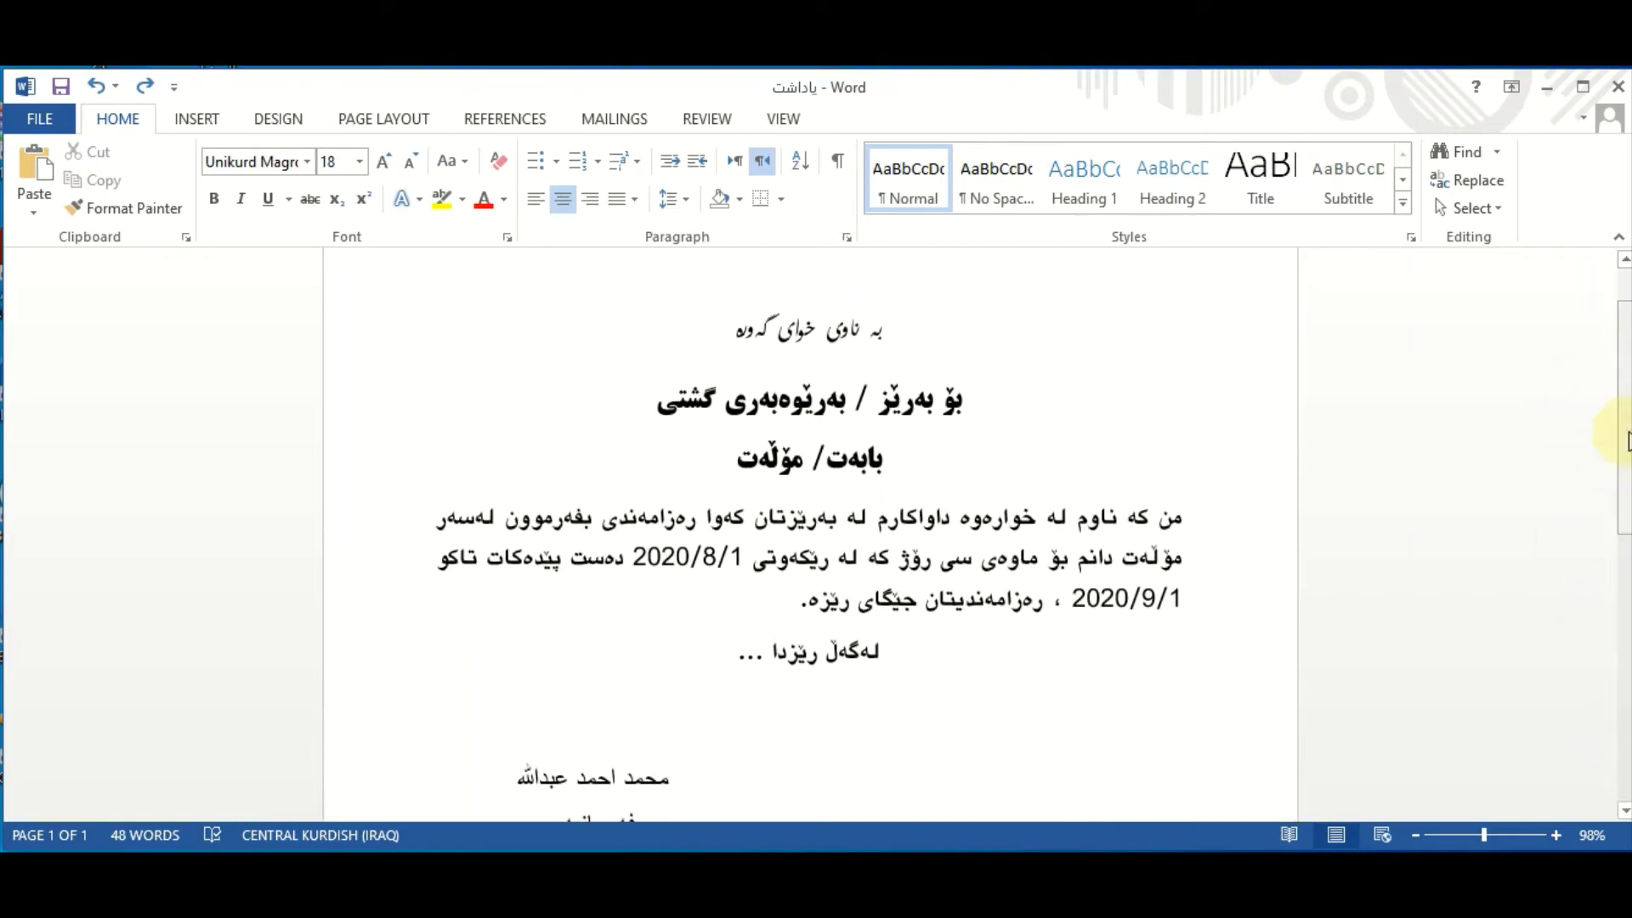
pyautogui.moveTo(1625, 415)
pyautogui.mouseDown()
pyautogui.moveTo(1618, 578)
pyautogui.moveTo(1618, 404)
pyautogui.moveTo(1617, 748)
pyautogui.moveTo(1617, 401)
pyautogui.mouseUp()
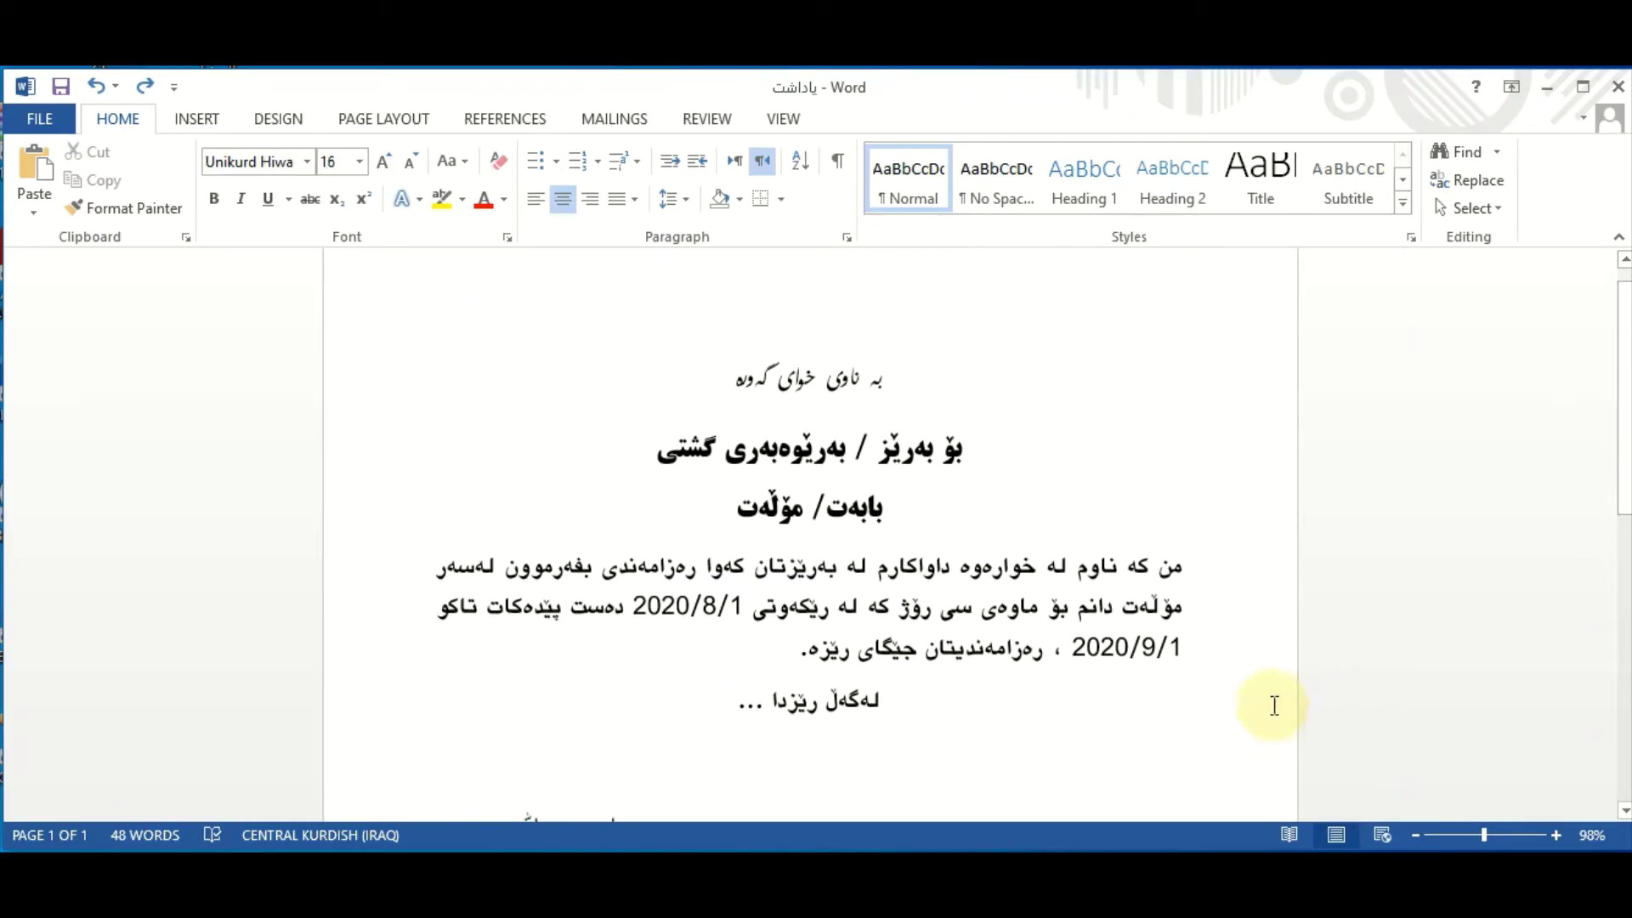
pyautogui.keyDown('ctrl'); pyautogui.scroll(8, 1305, 704); pyautogui.keyUp('ctrl')
pyautogui.keyDown('ctrl'); pyautogui.scroll(5, 1304, 704); pyautogui.keyUp('ctrl')
pyautogui.keyDown('ctrl'); pyautogui.scroll(3, 1305, 704); pyautogui.keyUp('ctrl')
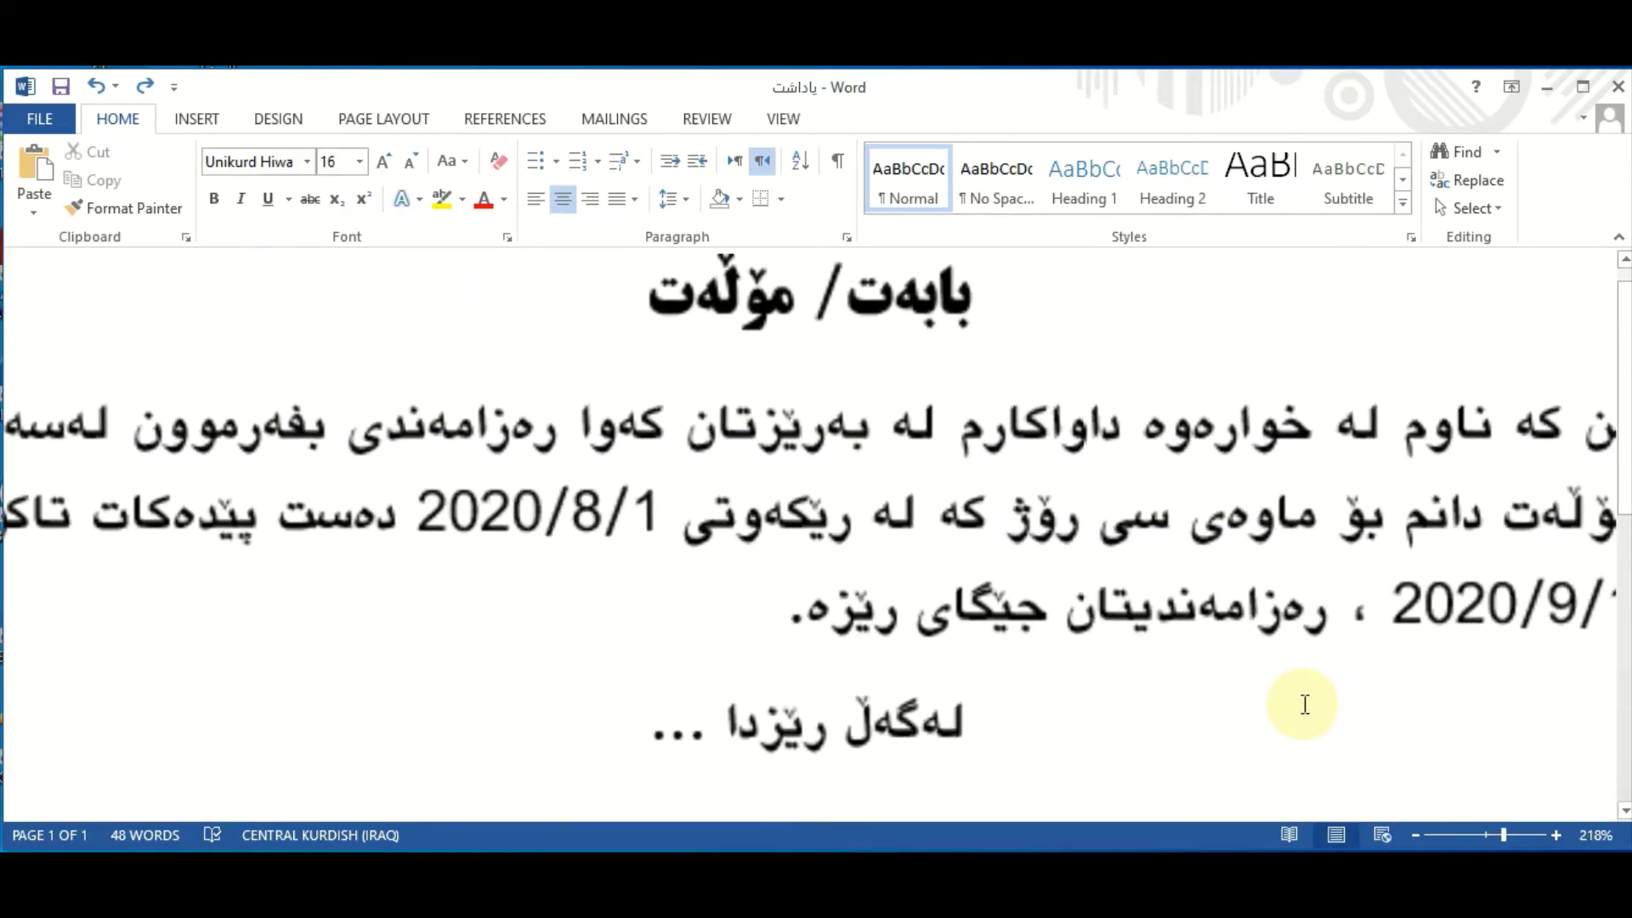
pyautogui.keyDown('ctrl'); pyautogui.scroll(2, 1305, 704); pyautogui.keyUp('ctrl')
pyautogui.keyDown('ctrl'); pyautogui.scroll(-2, 1305, 704); pyautogui.keyUp('ctrl')
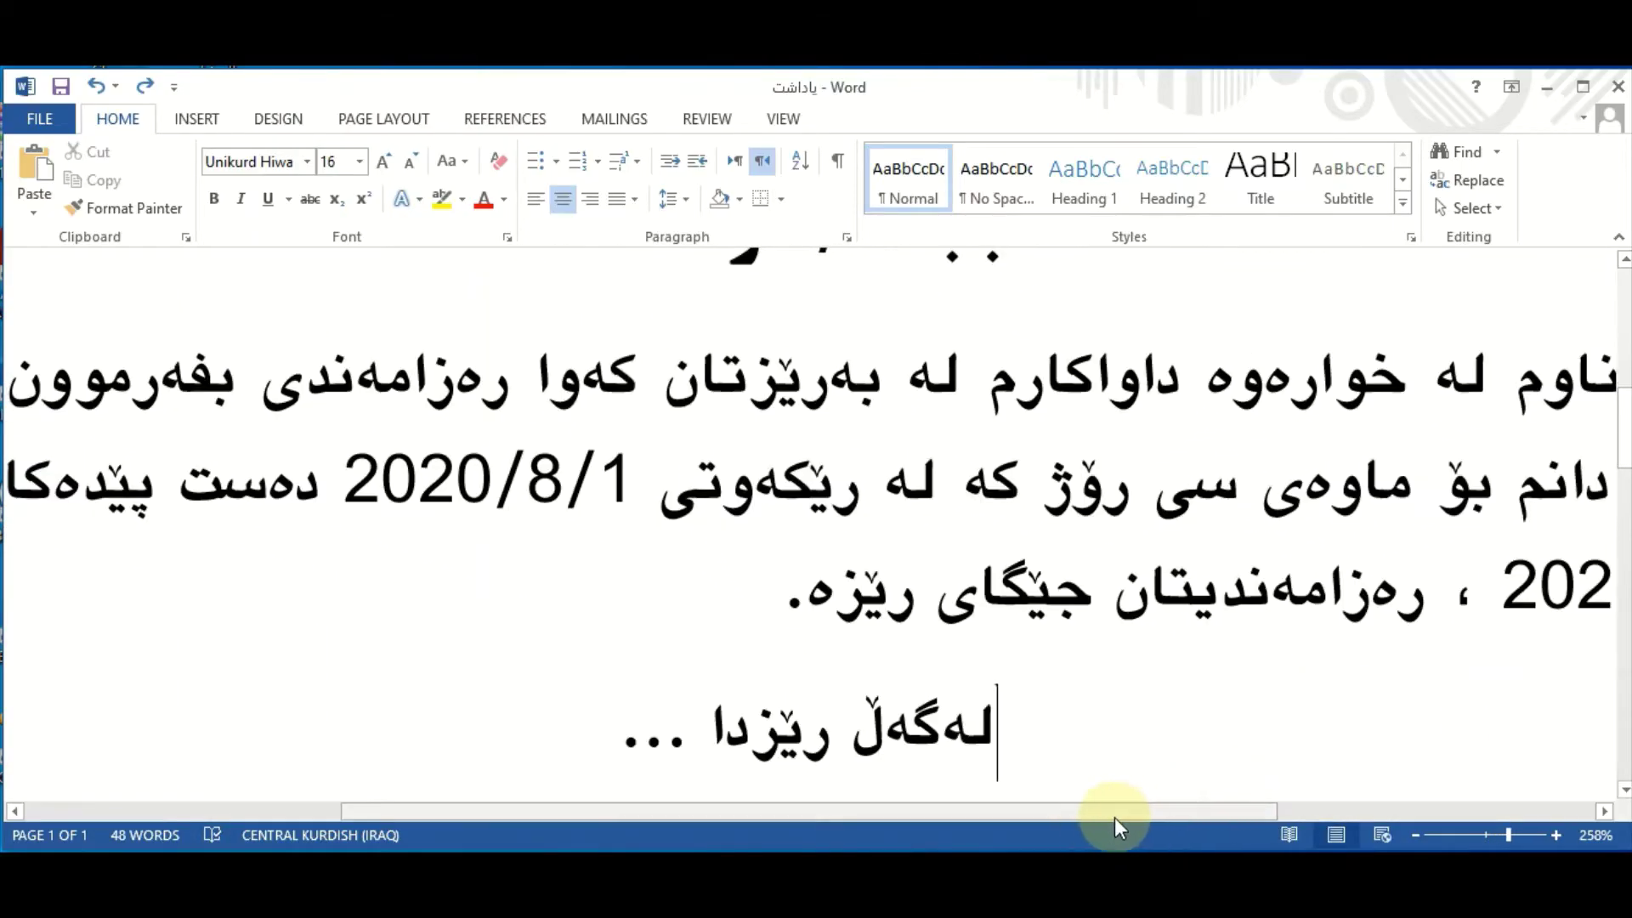
pyautogui.moveTo(1115, 812)
pyautogui.mouseDown()
pyautogui.moveTo(794, 821)
pyautogui.moveTo(1360, 821)
pyautogui.moveTo(1028, 814)
pyautogui.mouseUp()
pyautogui.keyDown('ctrl'); pyautogui.scroll(-2, 954, 693); pyautogui.keyUp('ctrl')
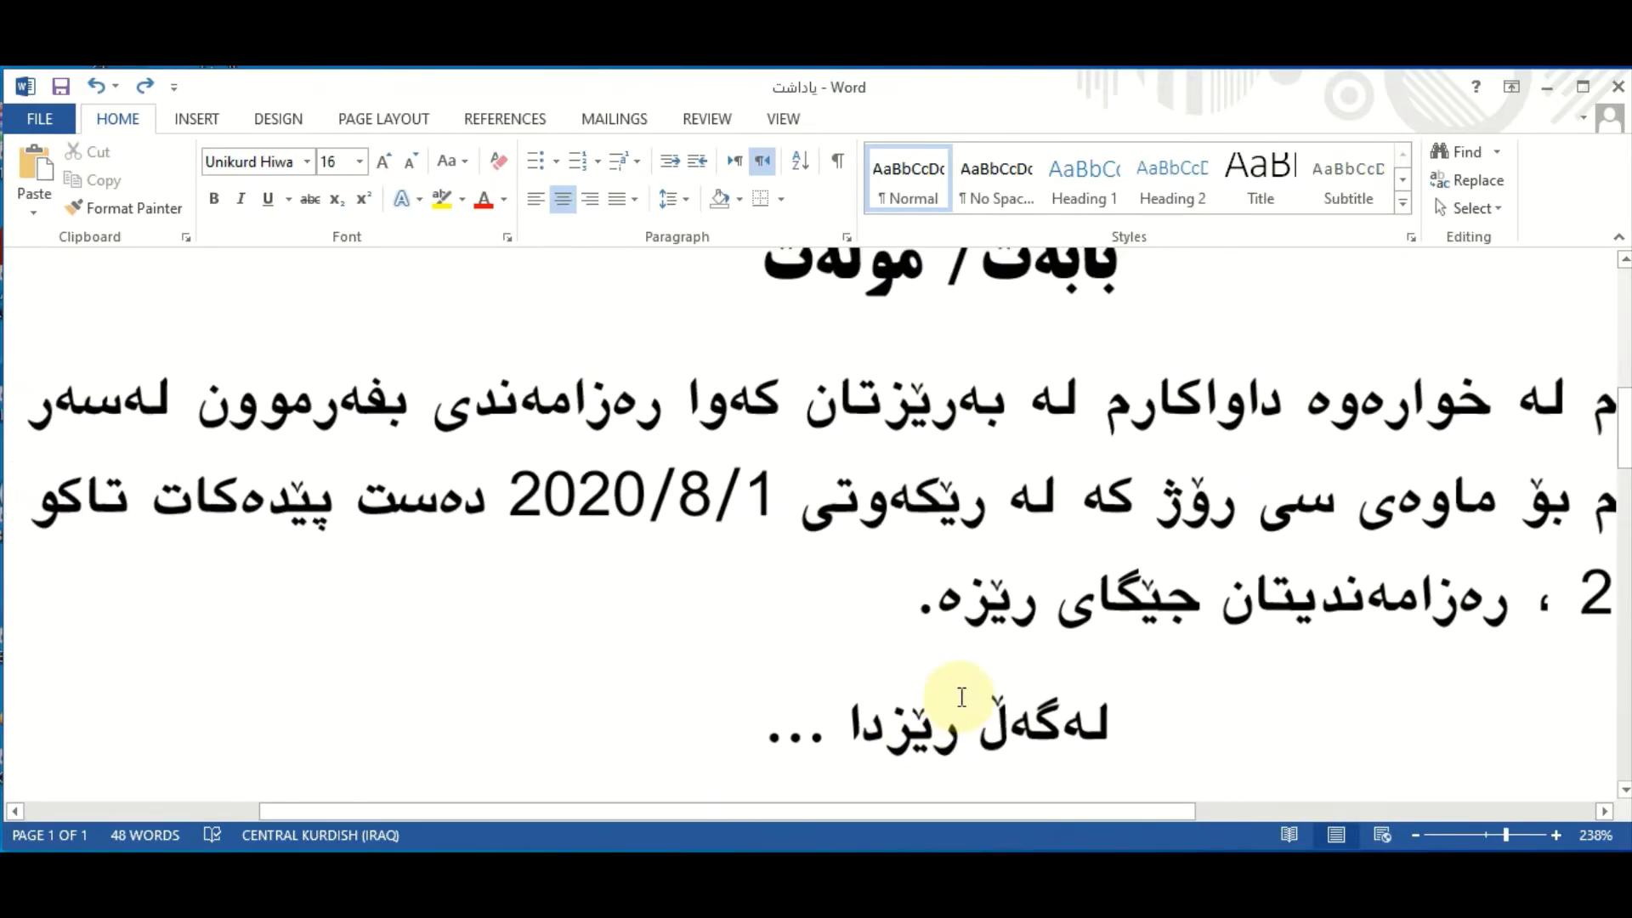
pyautogui.keyDown('ctrl'); pyautogui.scroll(-3, 960, 695); pyautogui.keyUp('ctrl')
pyautogui.keyDown('ctrl'); pyautogui.scroll(-2, 966, 690); pyautogui.keyUp('ctrl')
pyautogui.keyDown('ctrl'); pyautogui.scroll(-2, 957, 687); pyautogui.keyUp('ctrl')
pyautogui.keyDown('ctrl'); pyautogui.scroll(-2, 954, 687); pyautogui.keyUp('ctrl')
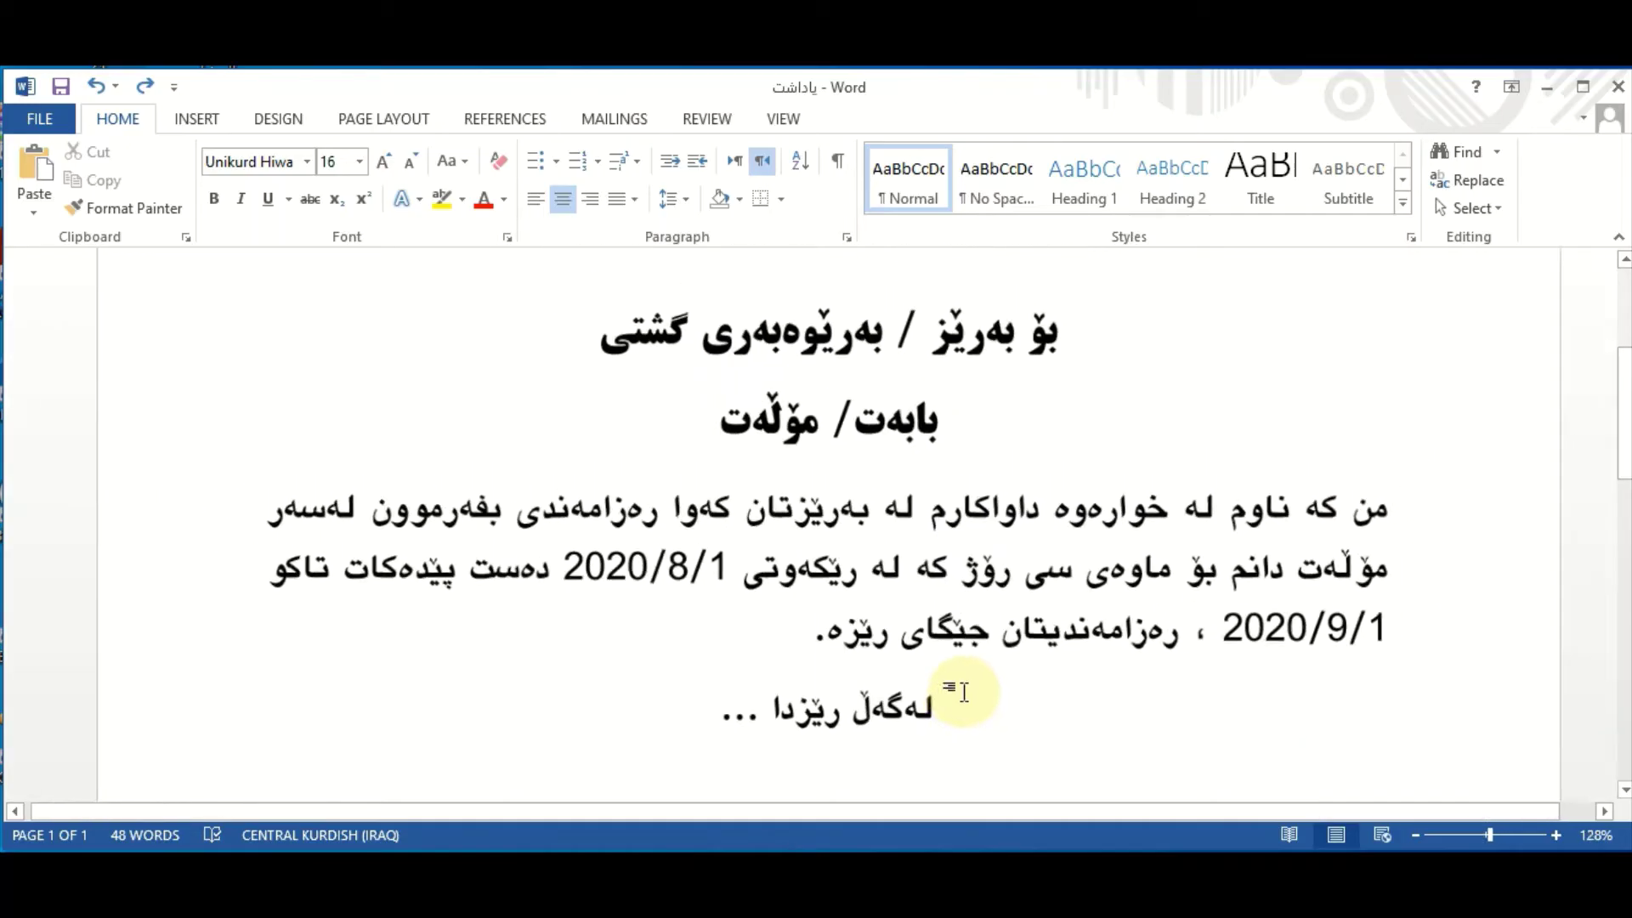
pyautogui.keyDown('ctrl'); pyautogui.scroll(-2, 954, 689); pyautogui.keyUp('ctrl')
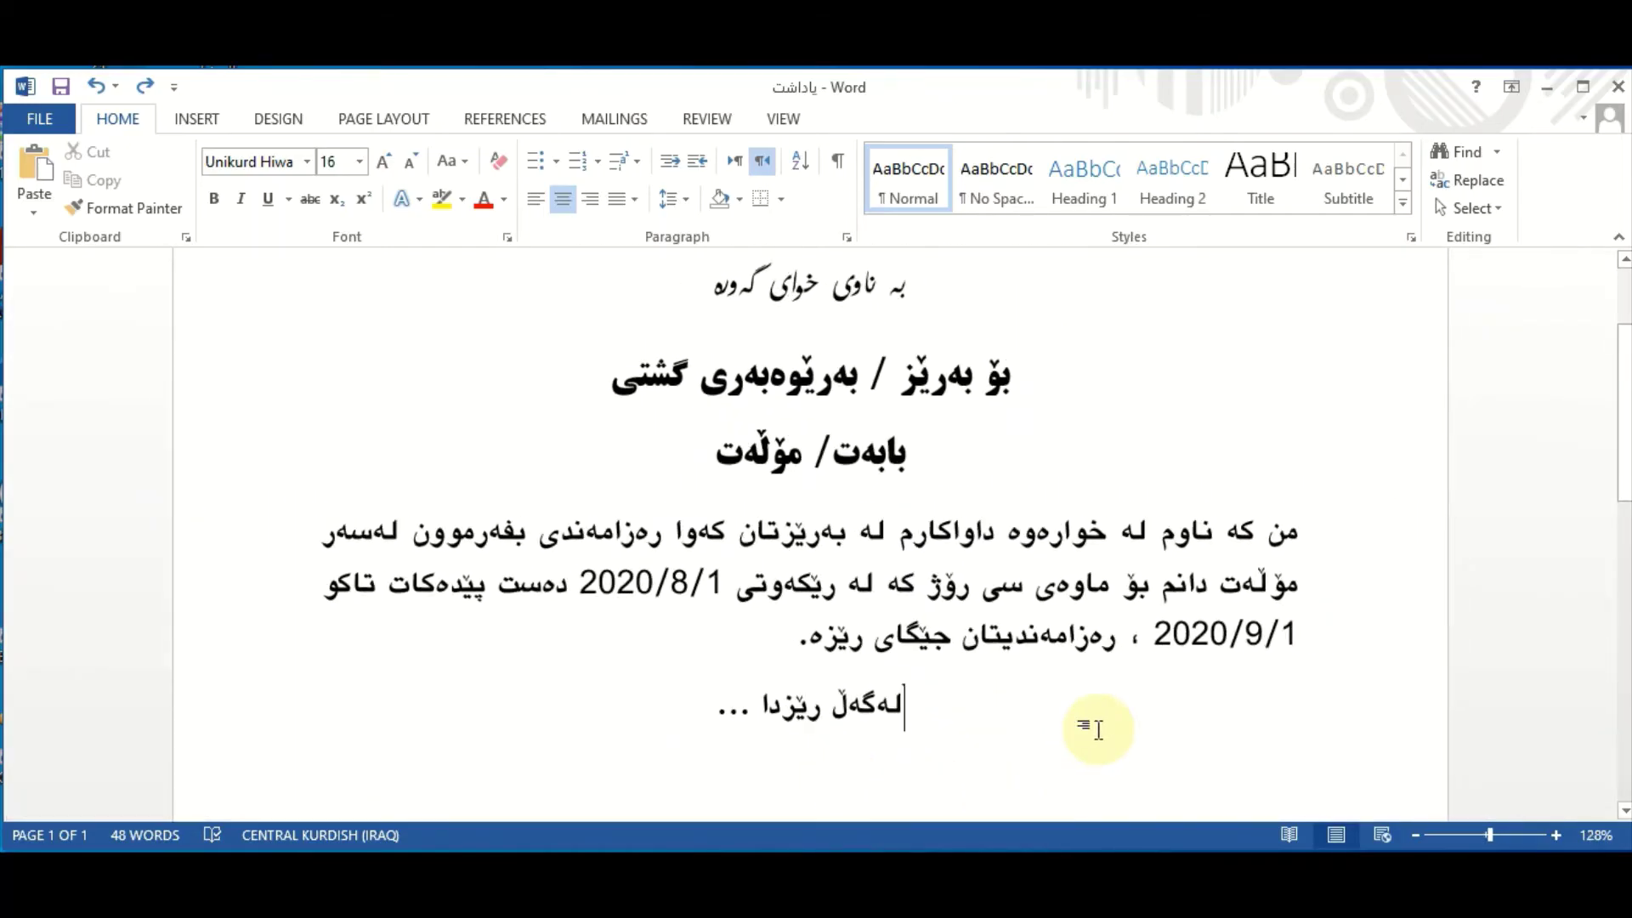
pyautogui.keyDown('ctrl'); pyautogui.scroll(1, 1097, 730); pyautogui.keyUp('ctrl')
pyautogui.keyDown('ctrl'); pyautogui.scroll(6, 1097, 729); pyautogui.keyUp('ctrl')
pyautogui.keyDown('ctrl'); pyautogui.scroll(-3, 1097, 729); pyautogui.keyUp('ctrl')
pyautogui.keyDown('ctrl'); pyautogui.scroll(-2, 1097, 730); pyautogui.keyUp('ctrl')
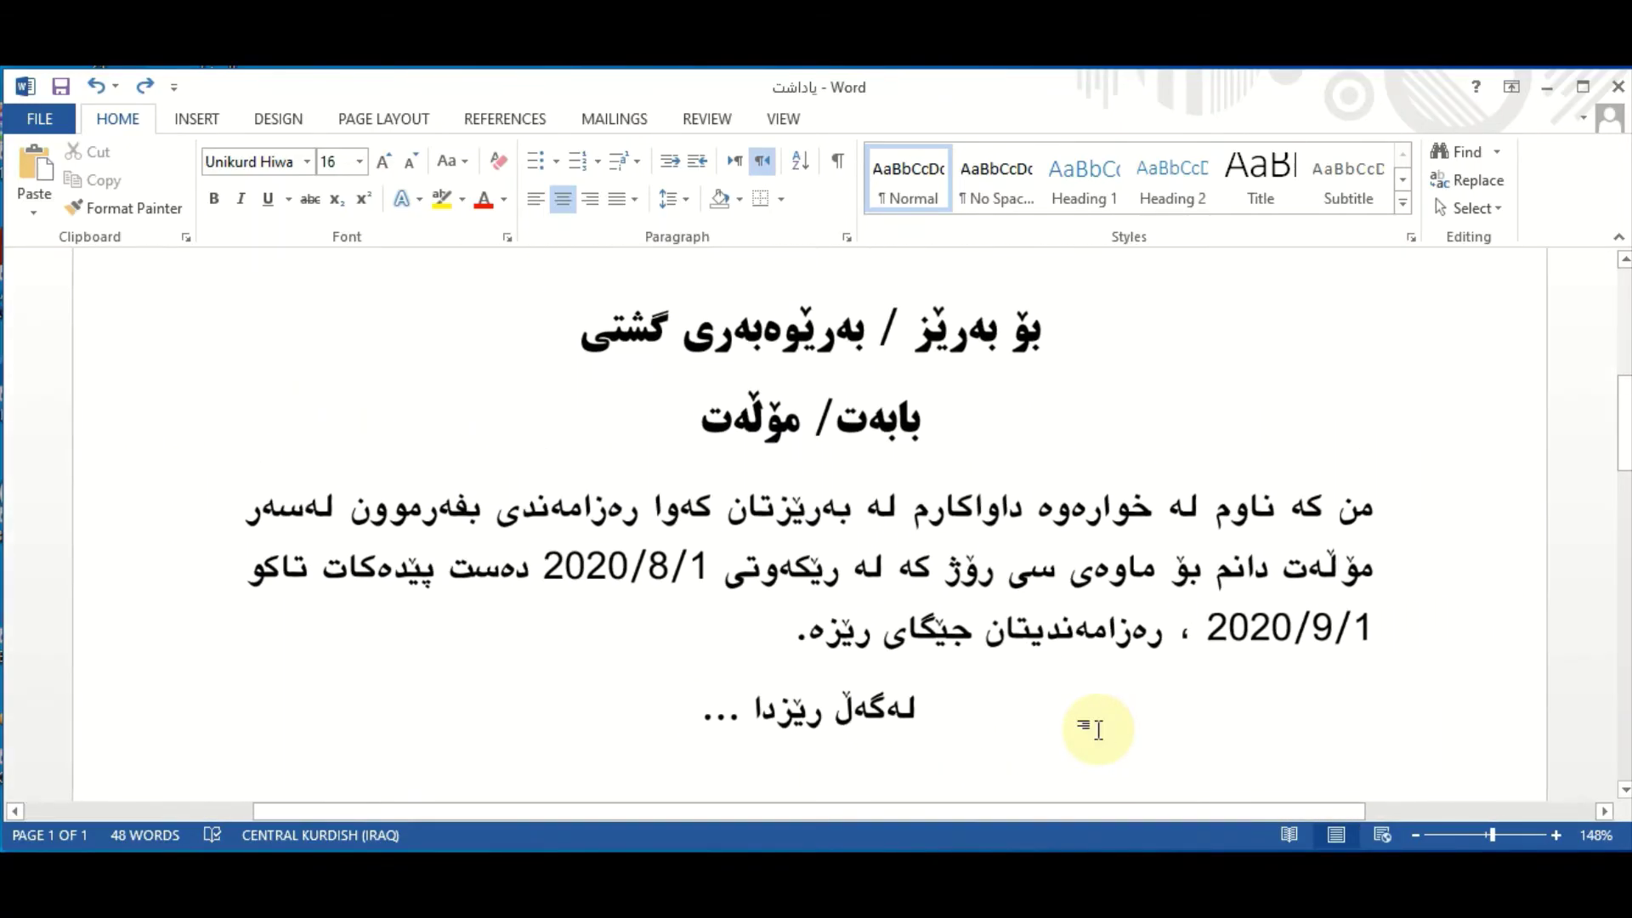
pyautogui.keyDown('ctrl'); pyautogui.scroll(-2, 1096, 729); pyautogui.keyUp('ctrl')
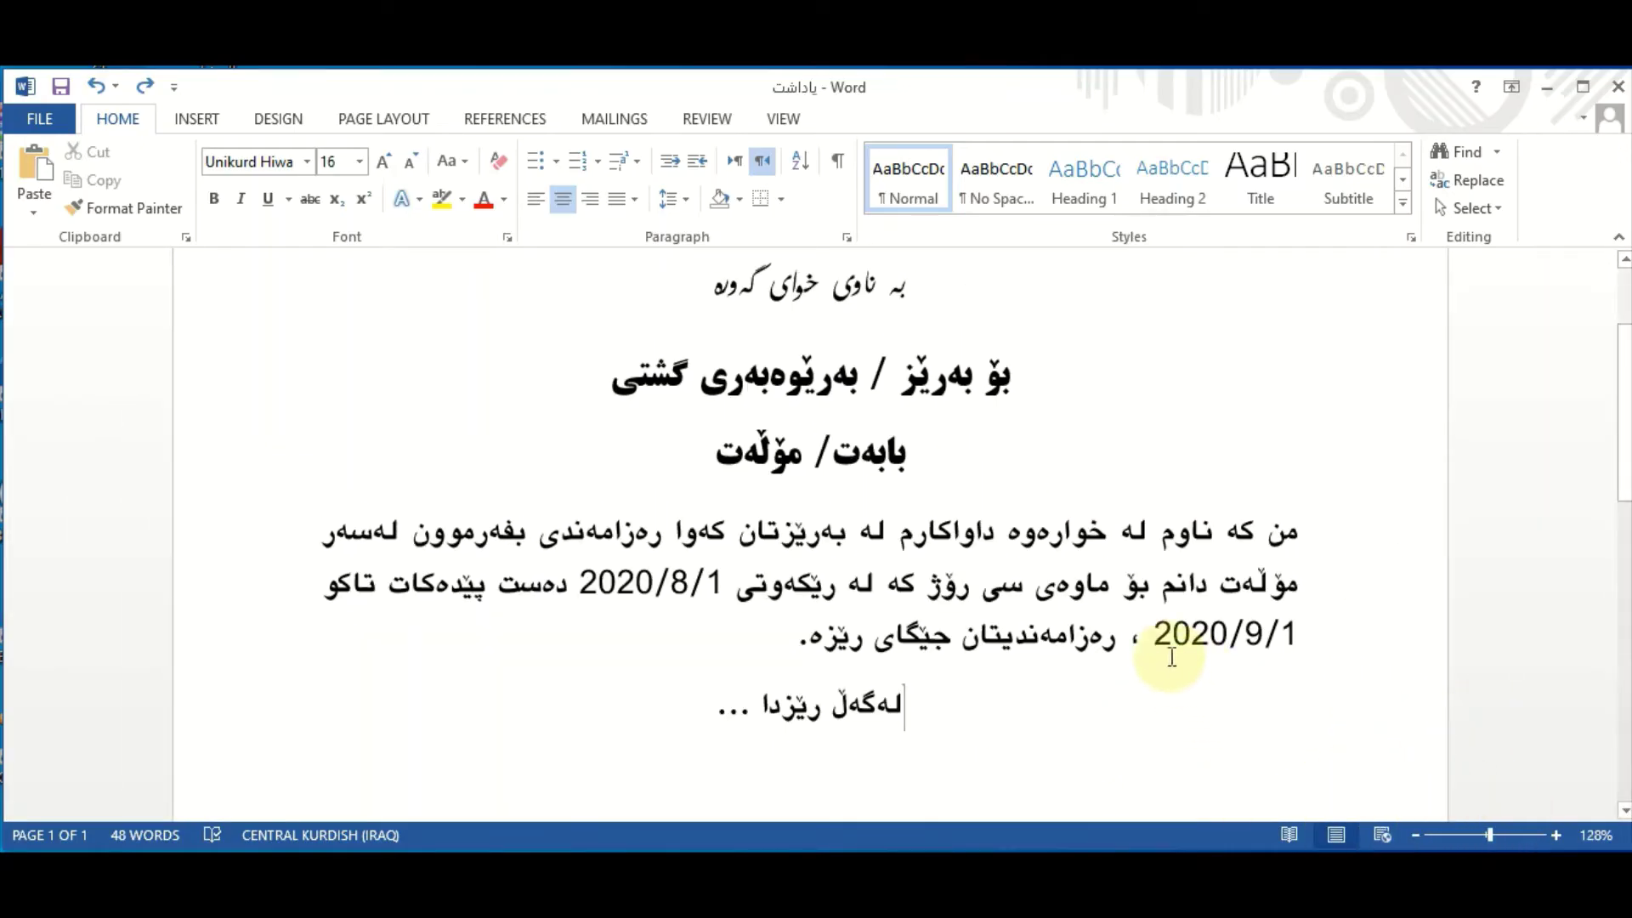
pyautogui.keyDown('ctrl'); pyautogui.scroll(5, 1139, 639); pyautogui.keyUp('ctrl')
pyautogui.keyDown('ctrl'); pyautogui.scroll(5, 1139, 640); pyautogui.keyUp('ctrl')
pyautogui.keyDown('ctrl'); pyautogui.scroll(-3, 1139, 639); pyautogui.keyUp('ctrl')
pyautogui.keyDown('ctrl'); pyautogui.scroll(-4, 1134, 634); pyautogui.keyUp('ctrl')
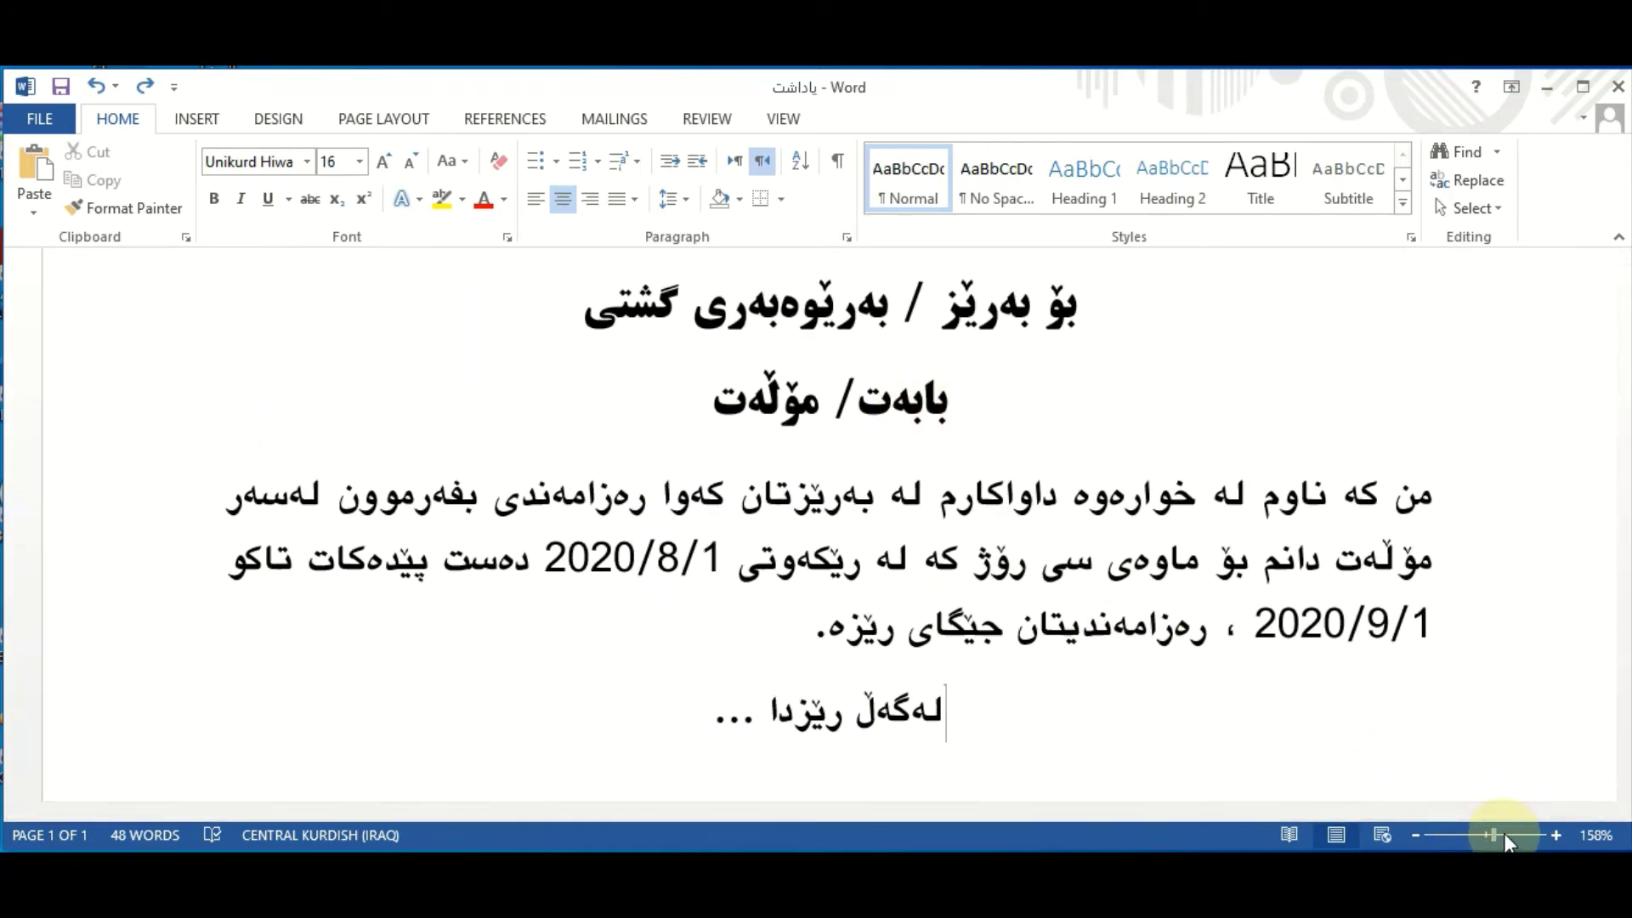
pyautogui.moveTo(1503, 835)
pyautogui.mouseDown()
pyautogui.moveTo(1524, 837)
pyautogui.moveTo(1434, 834)
pyautogui.mouseUp()
pyautogui.click(1434, 833)
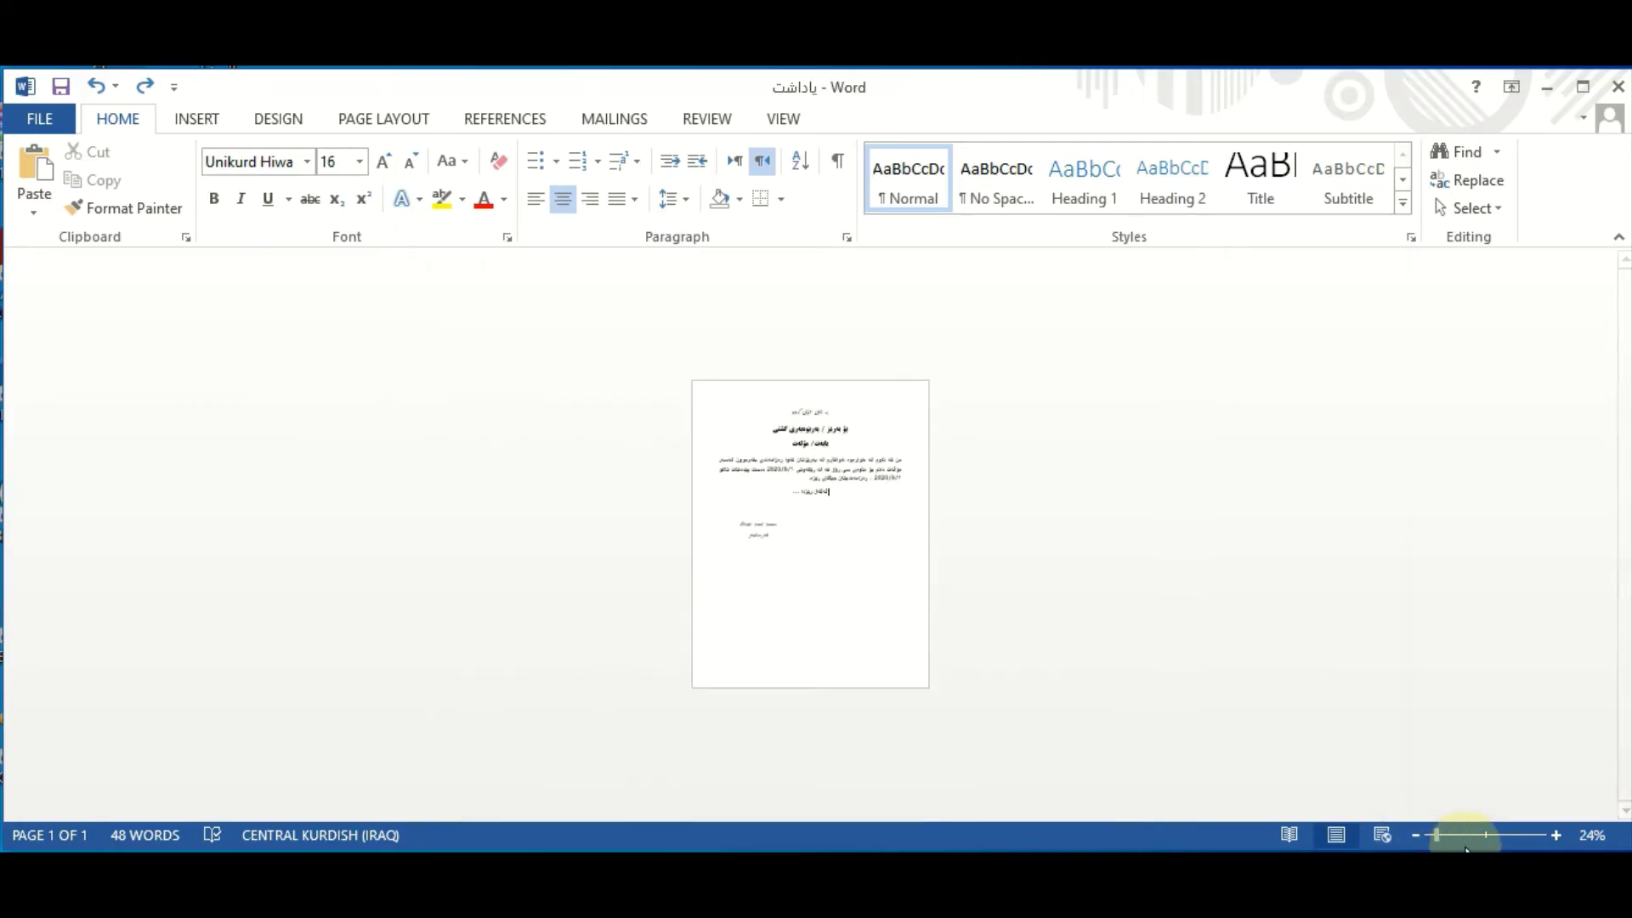
pyautogui.click(1455, 834)
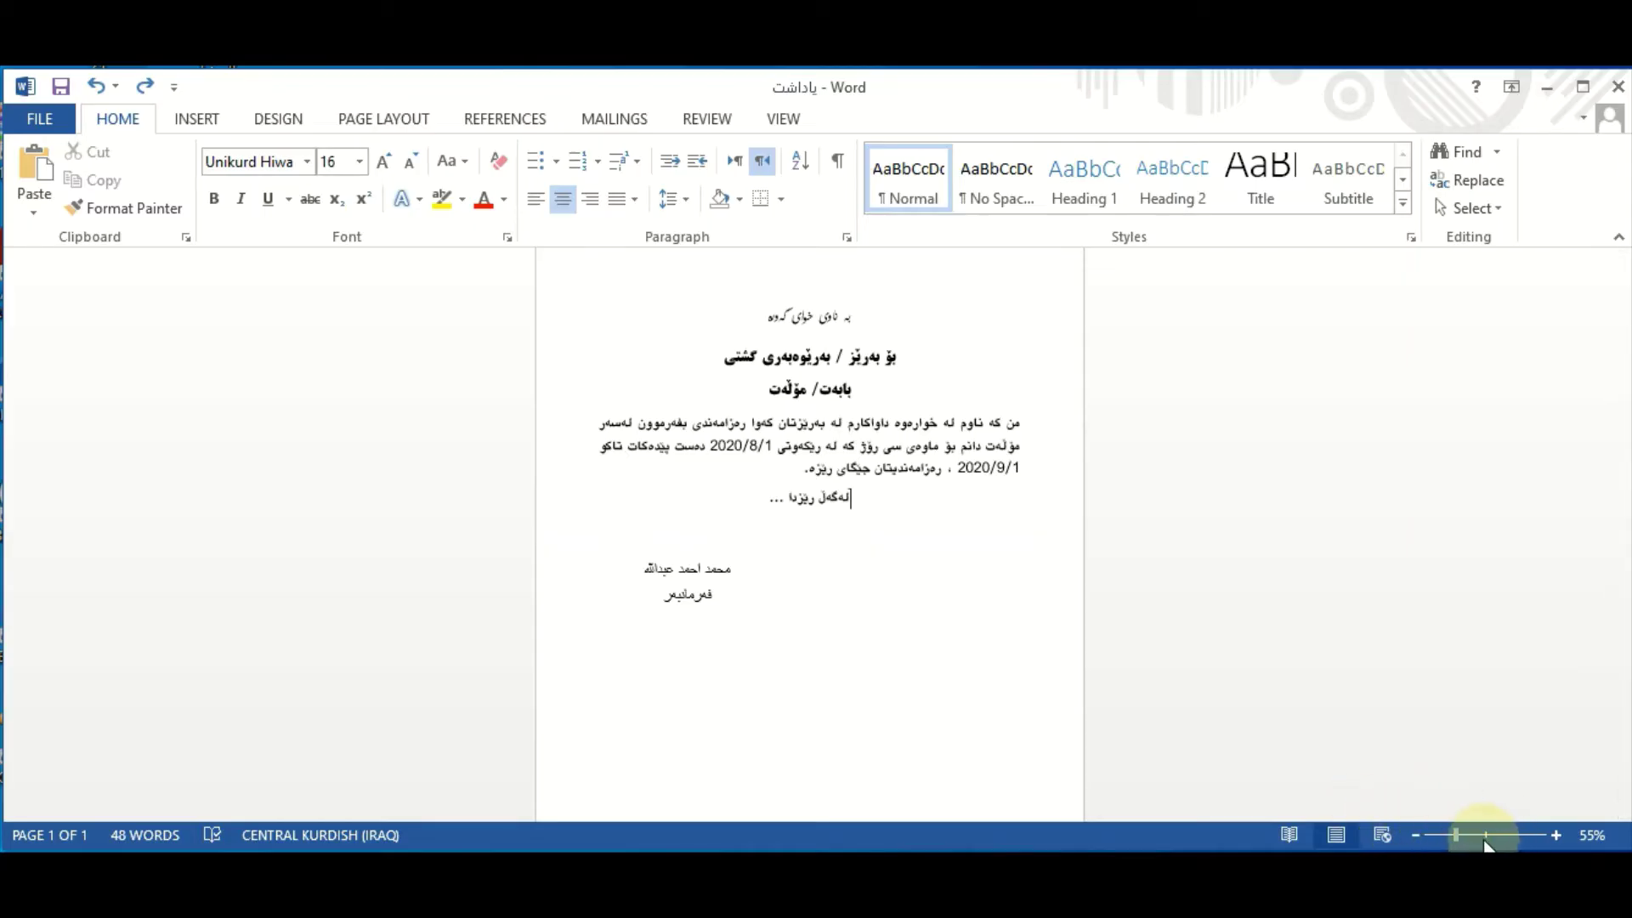
pyautogui.click(1485, 836)
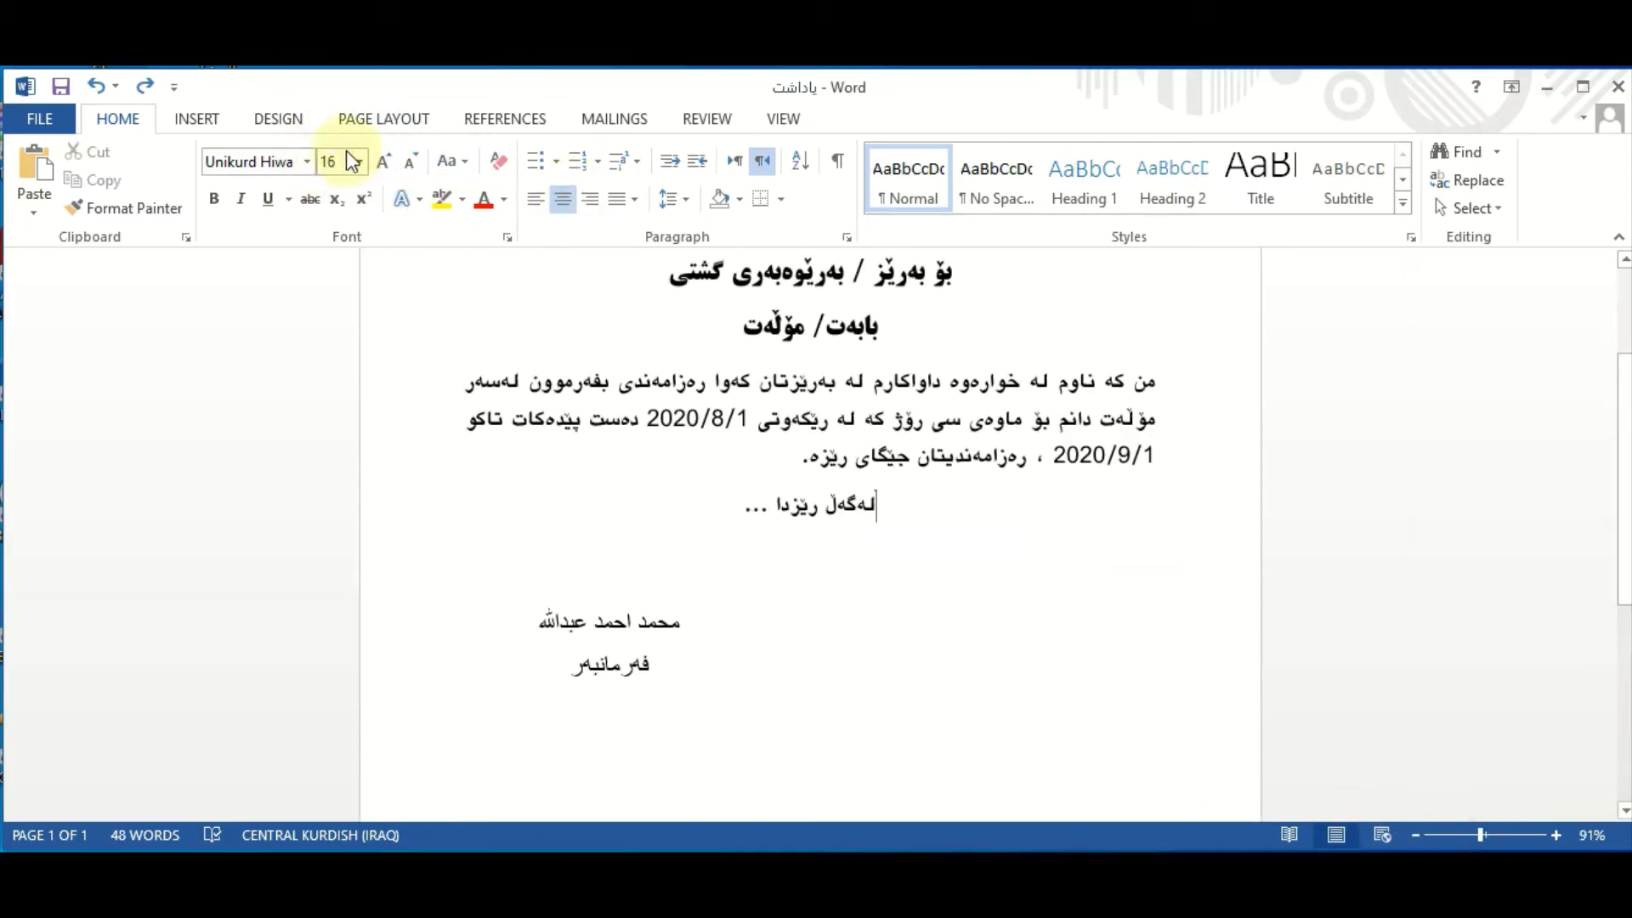
pyautogui.click(674, 419)
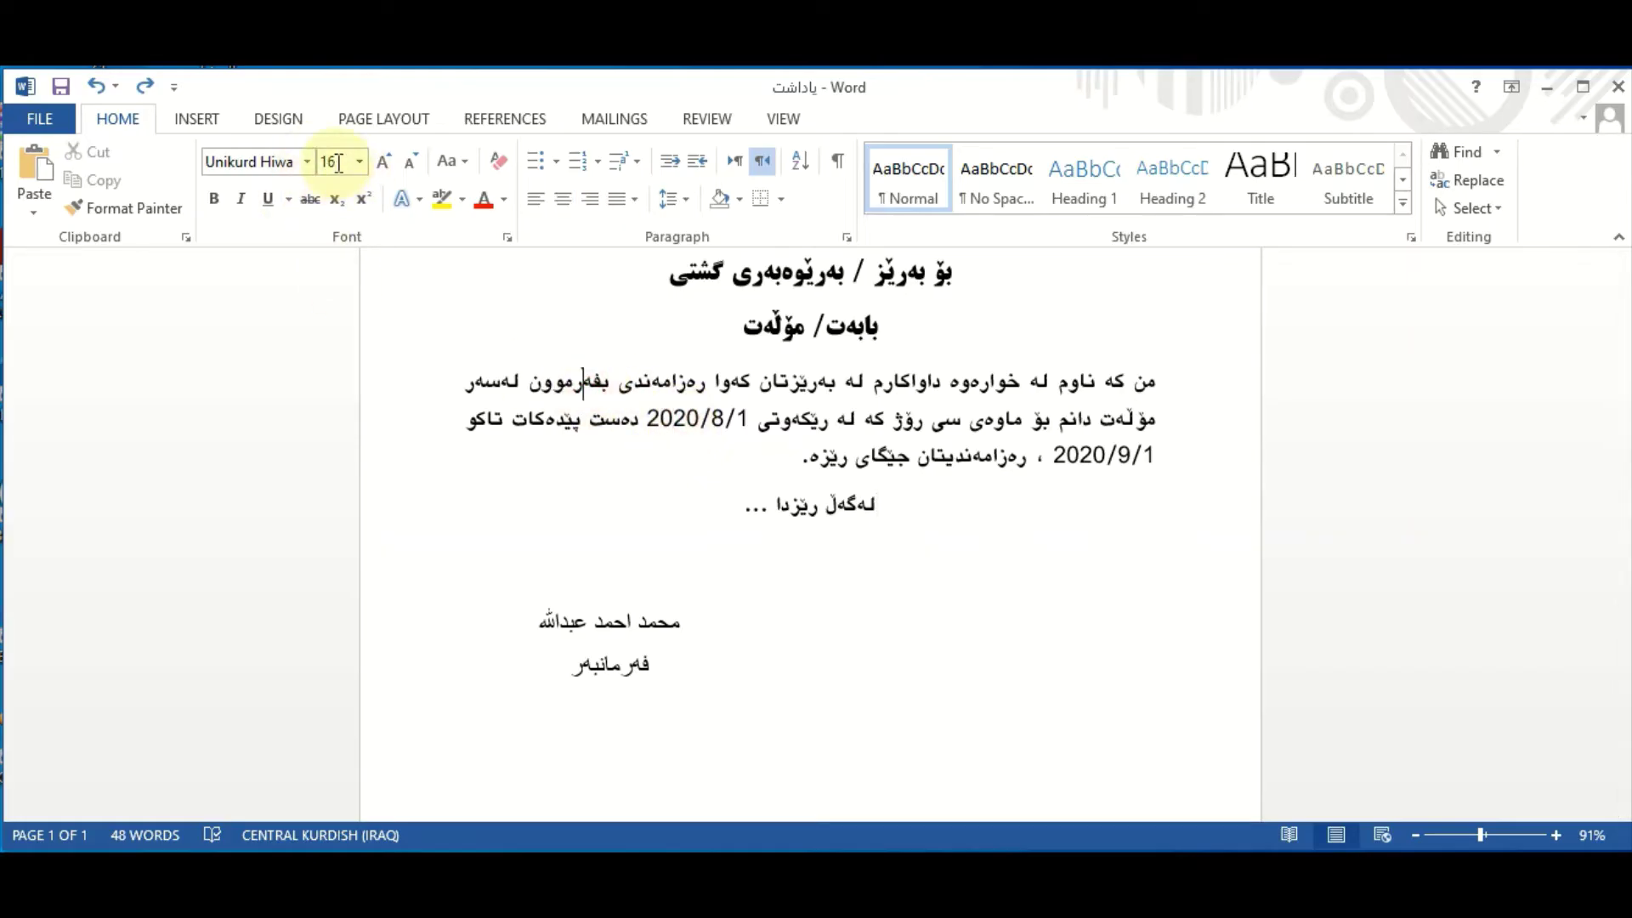
# Magnify the letter body to 196% and then 292% to inspect the text lines
pyautogui.moveTo(808, 384); pyautogui.dragTo(569, 405)
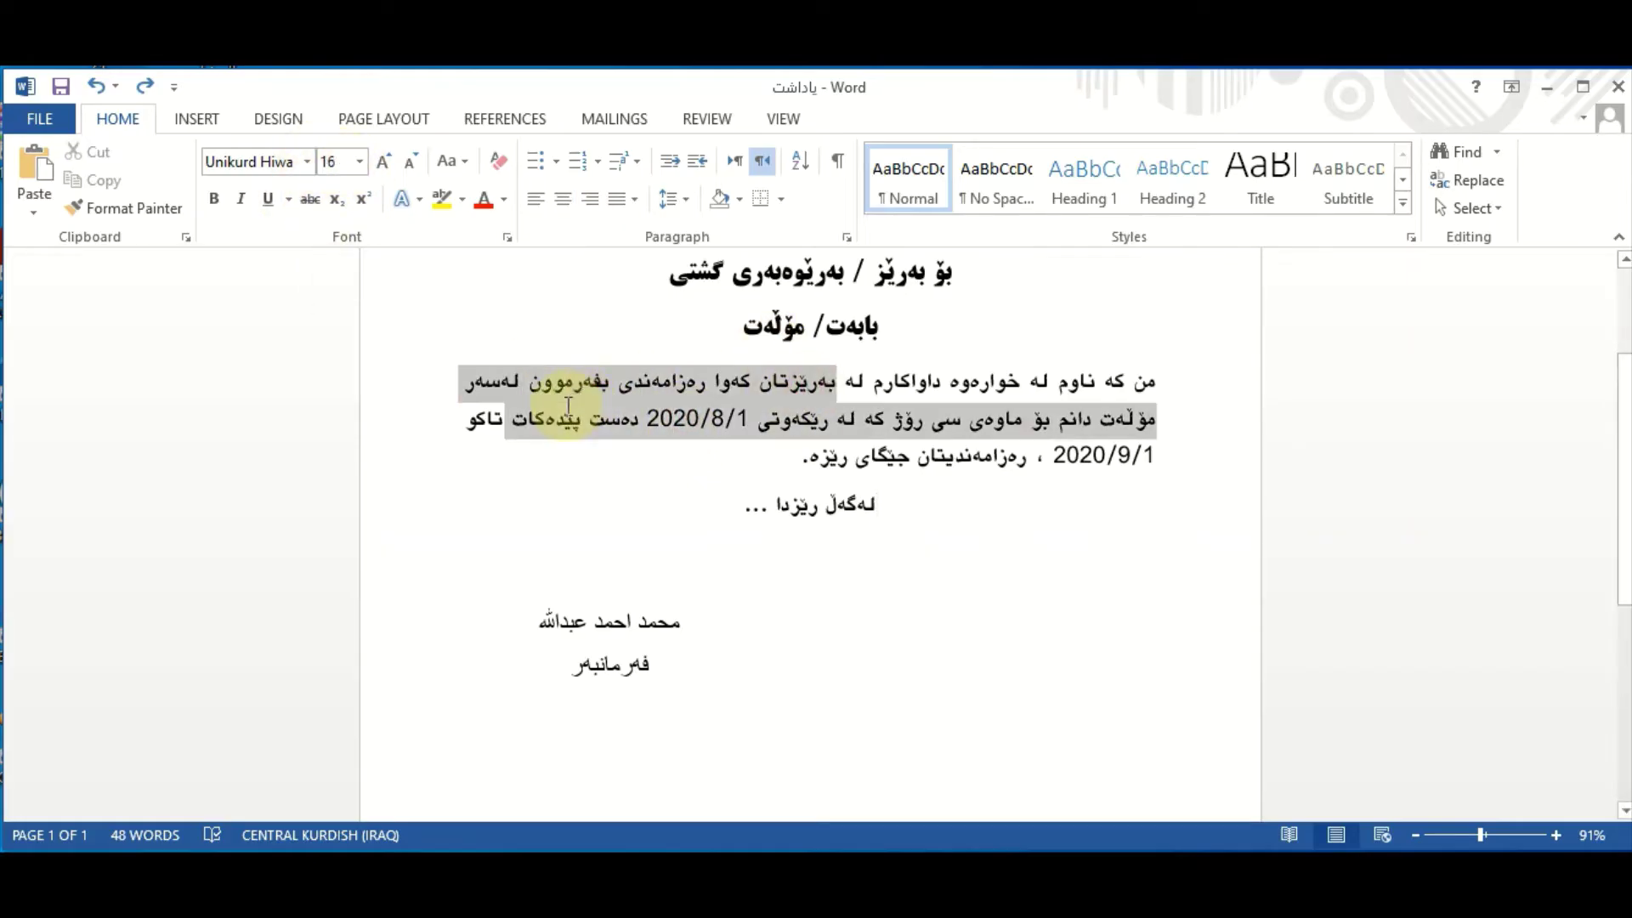
pyautogui.click(971, 457)
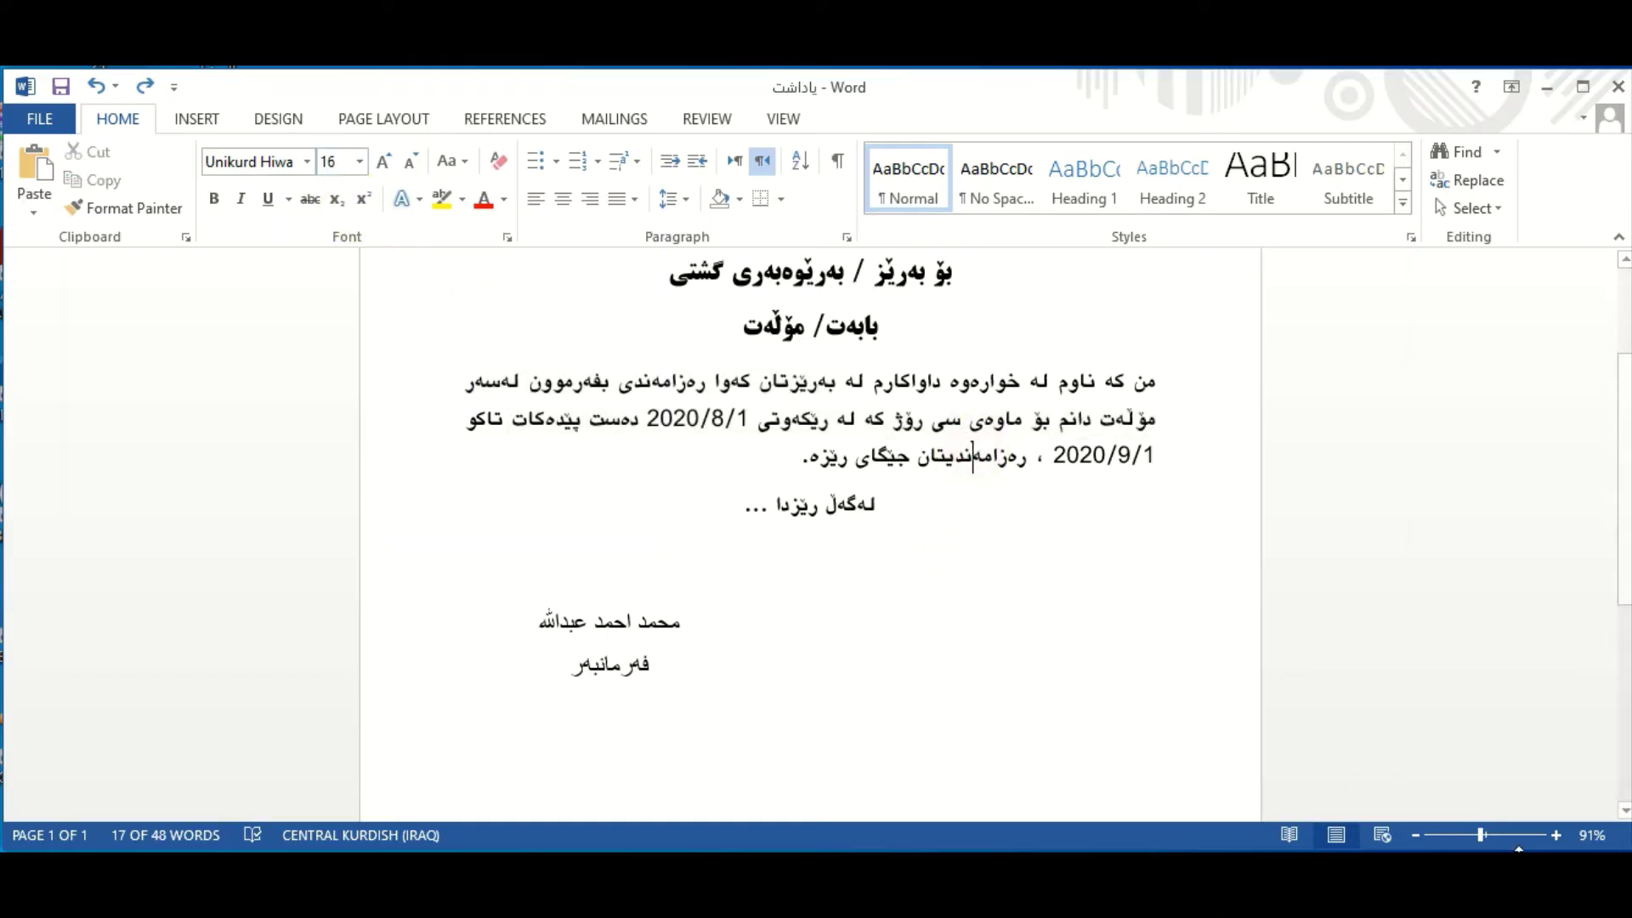
pyautogui.click(1502, 836)
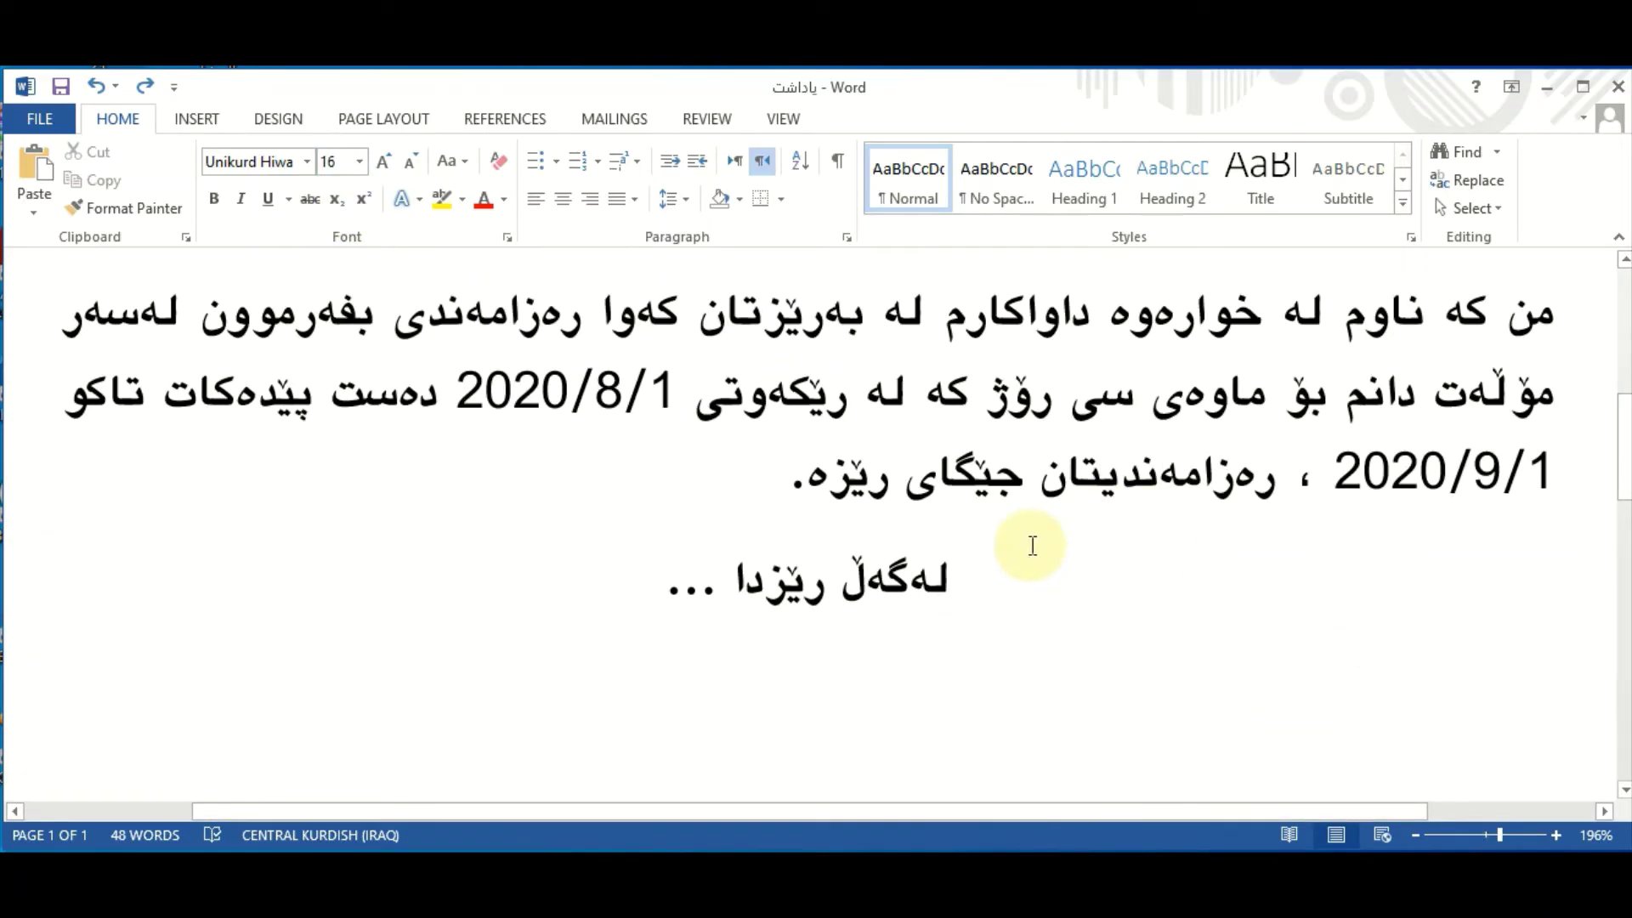
pyautogui.scroll(4, 1003, 620)
pyautogui.scroll(1, 1003, 619)
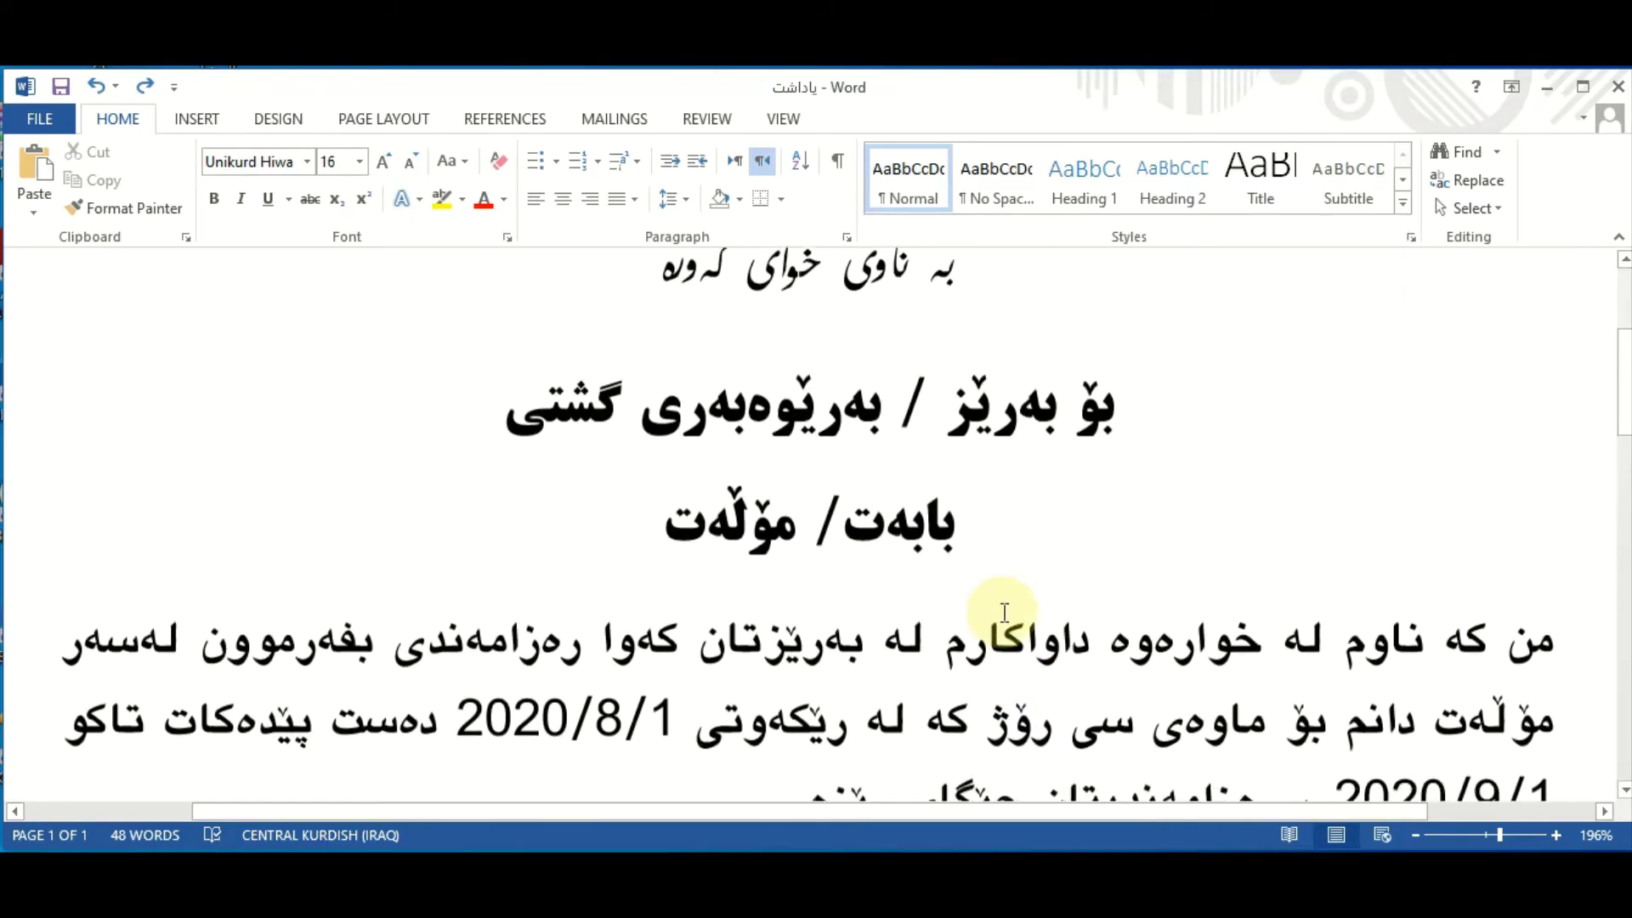
pyautogui.scroll(-5, 1105, 663)
pyautogui.click(1513, 835)
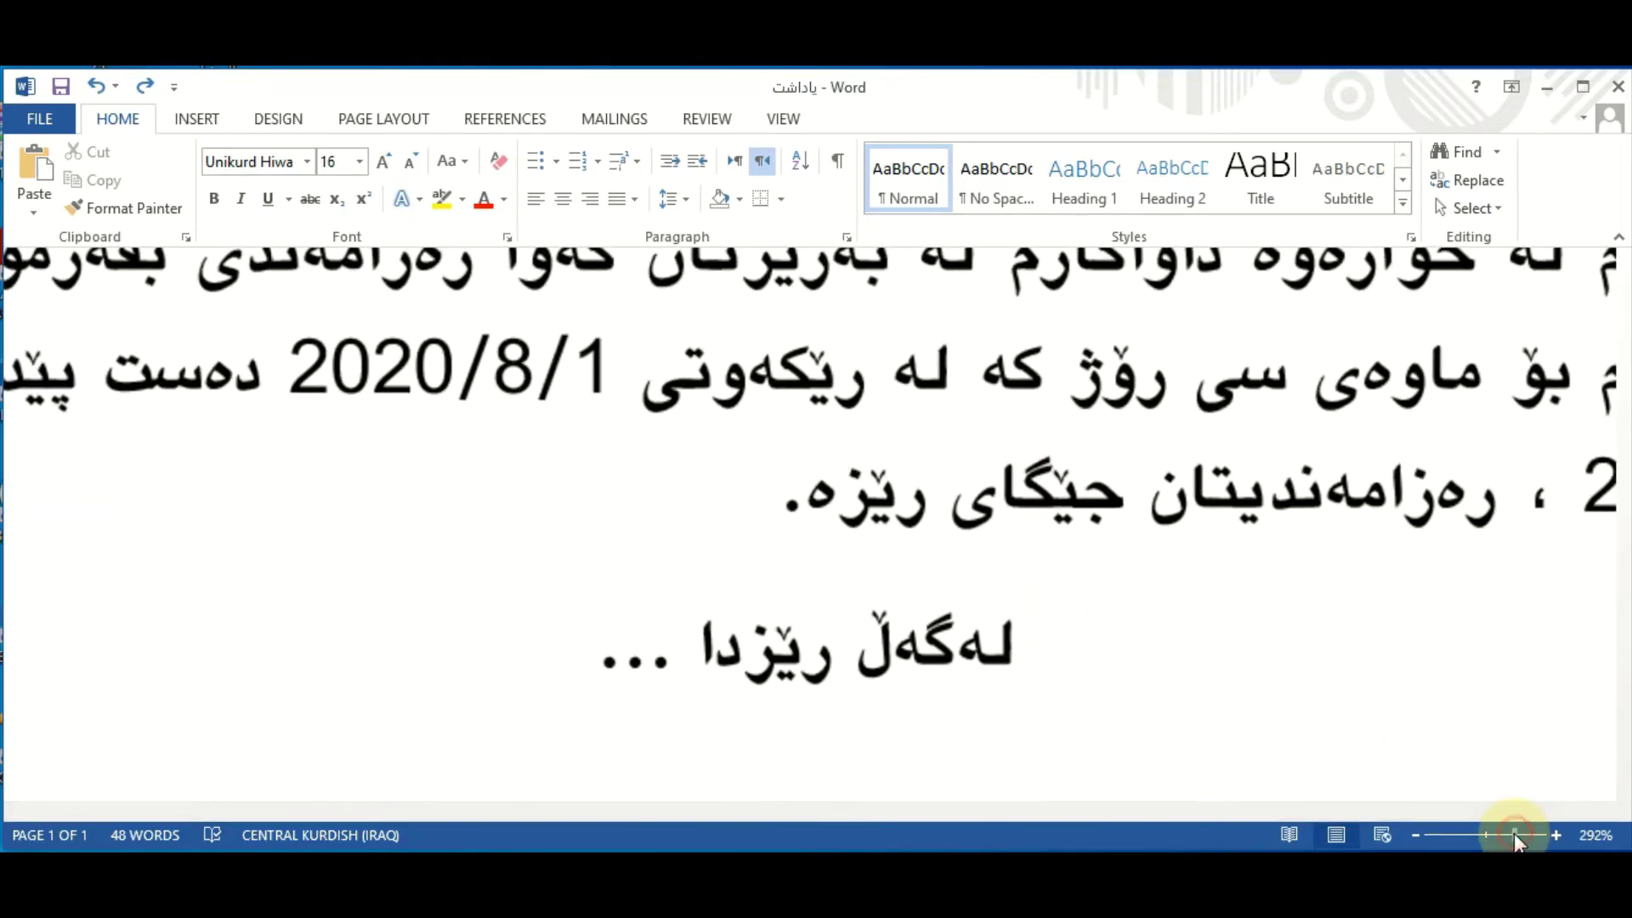
pyautogui.click(1148, 393)
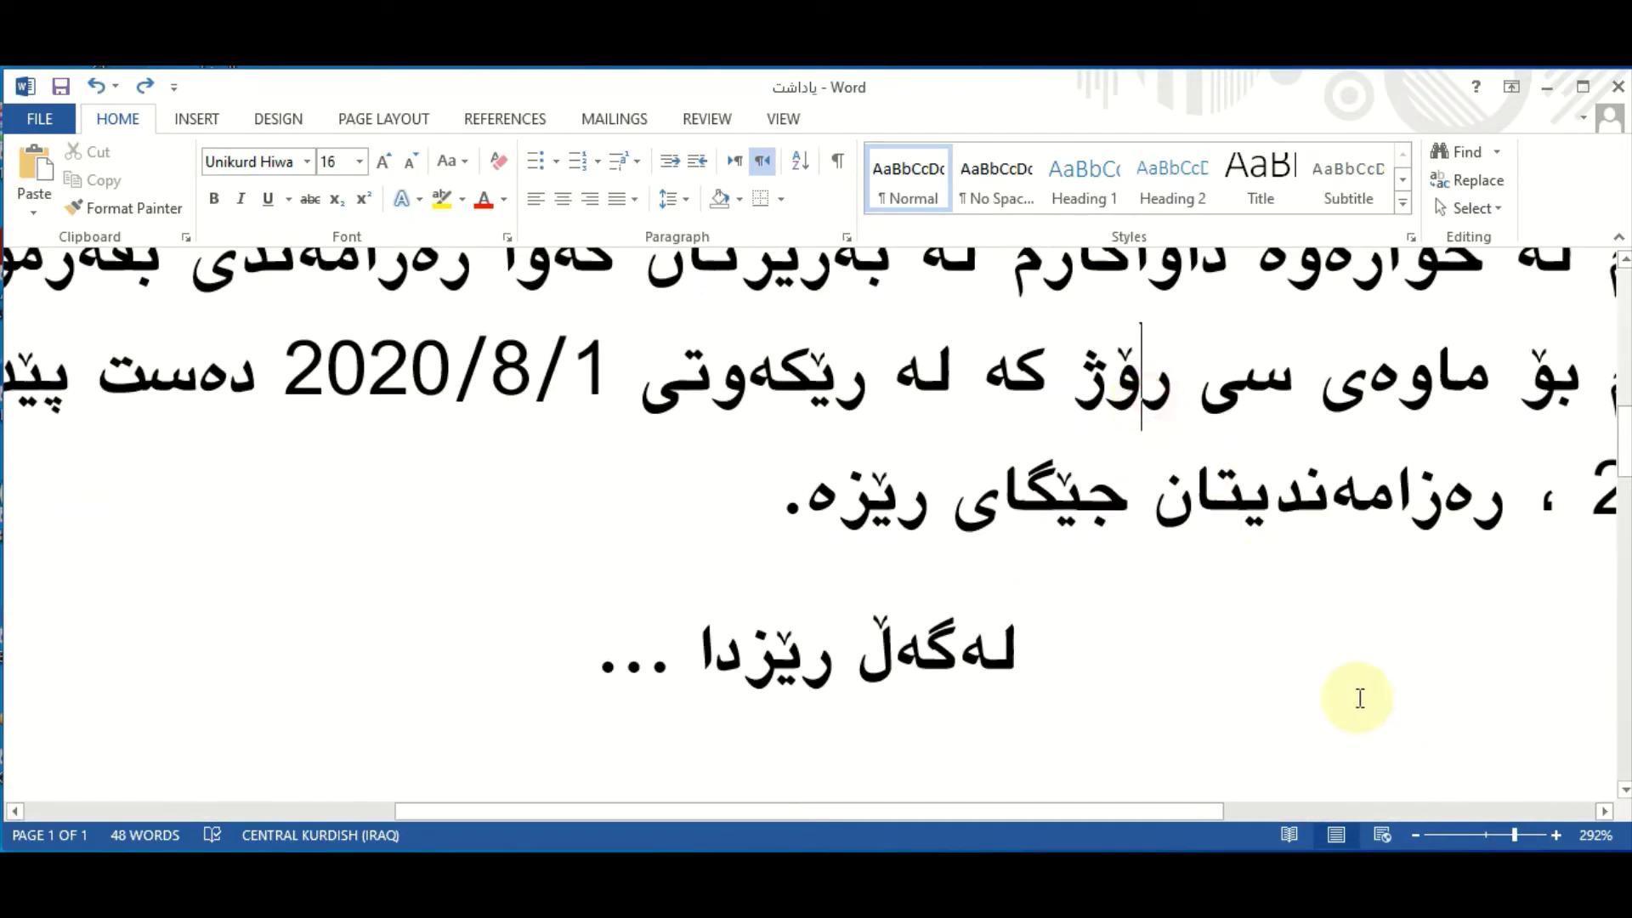
pyautogui.click(635, 519)
pyautogui.scroll(-2, 1184, 671)
pyautogui.scroll(2, 1187, 661)
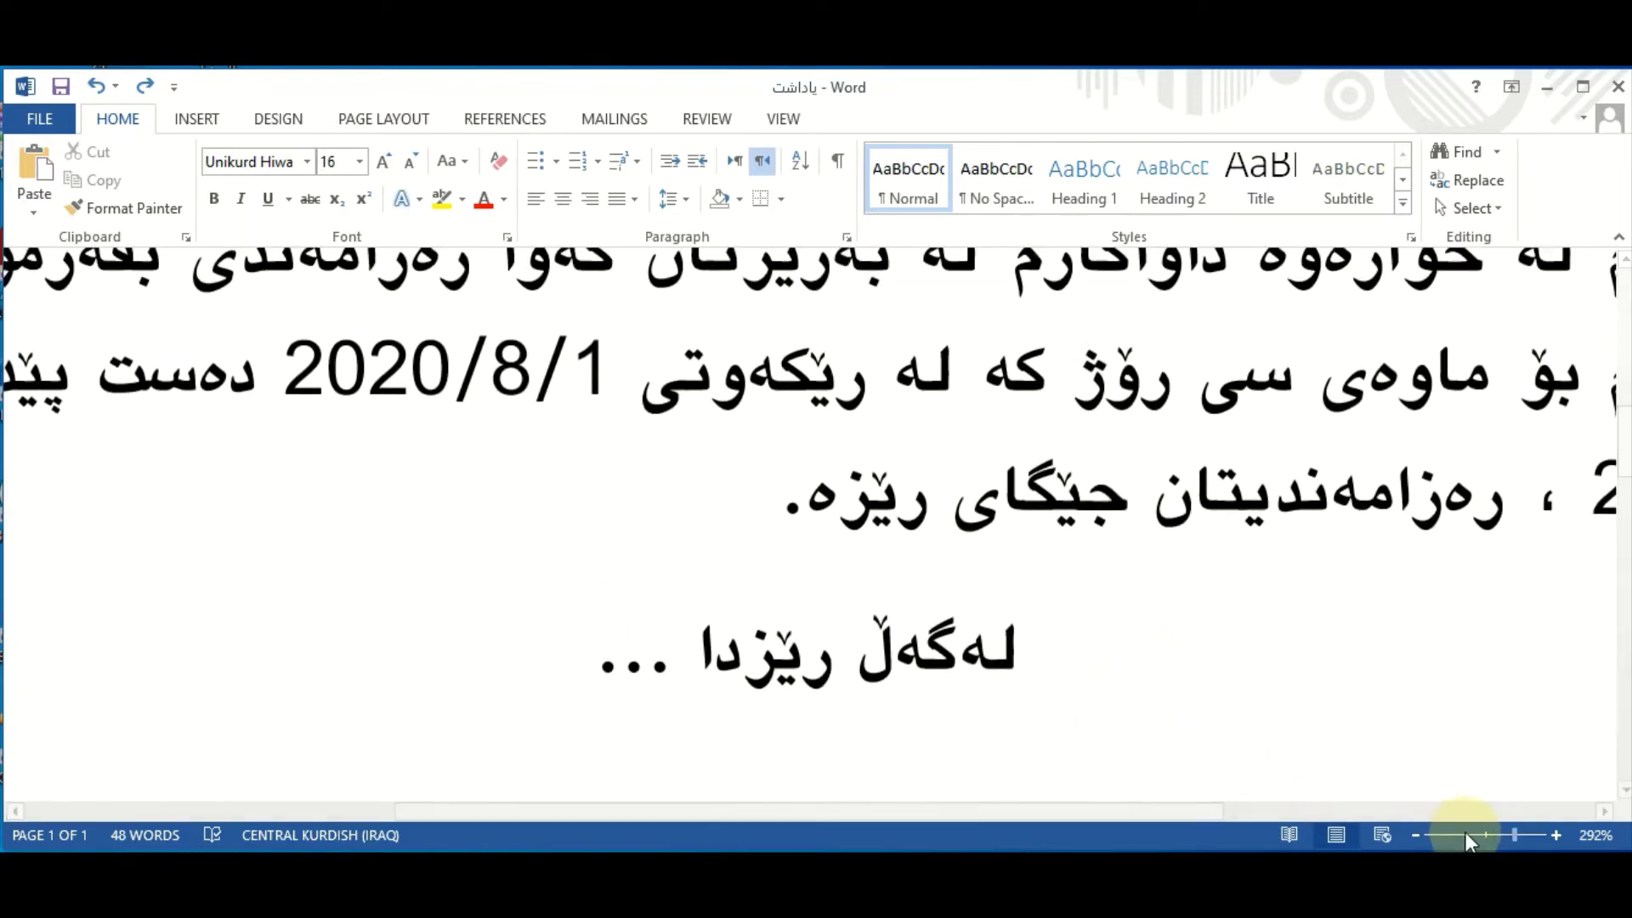
# Shrink the zoom to about 84% and scroll through the full letter page
pyautogui.click(1466, 835)
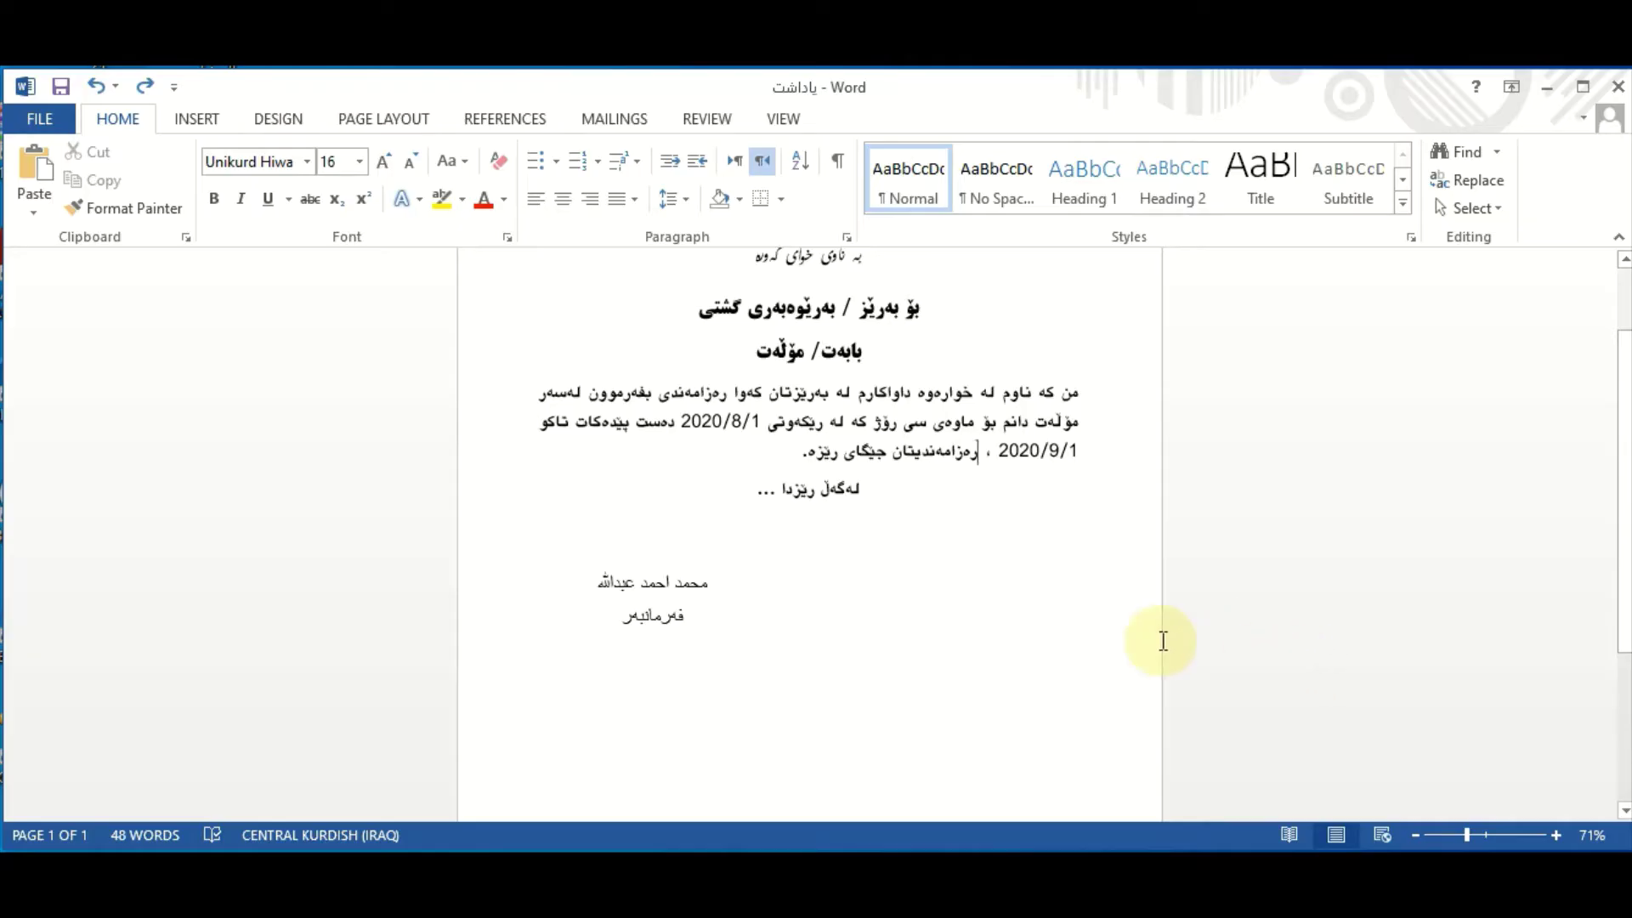
pyautogui.click(1011, 459)
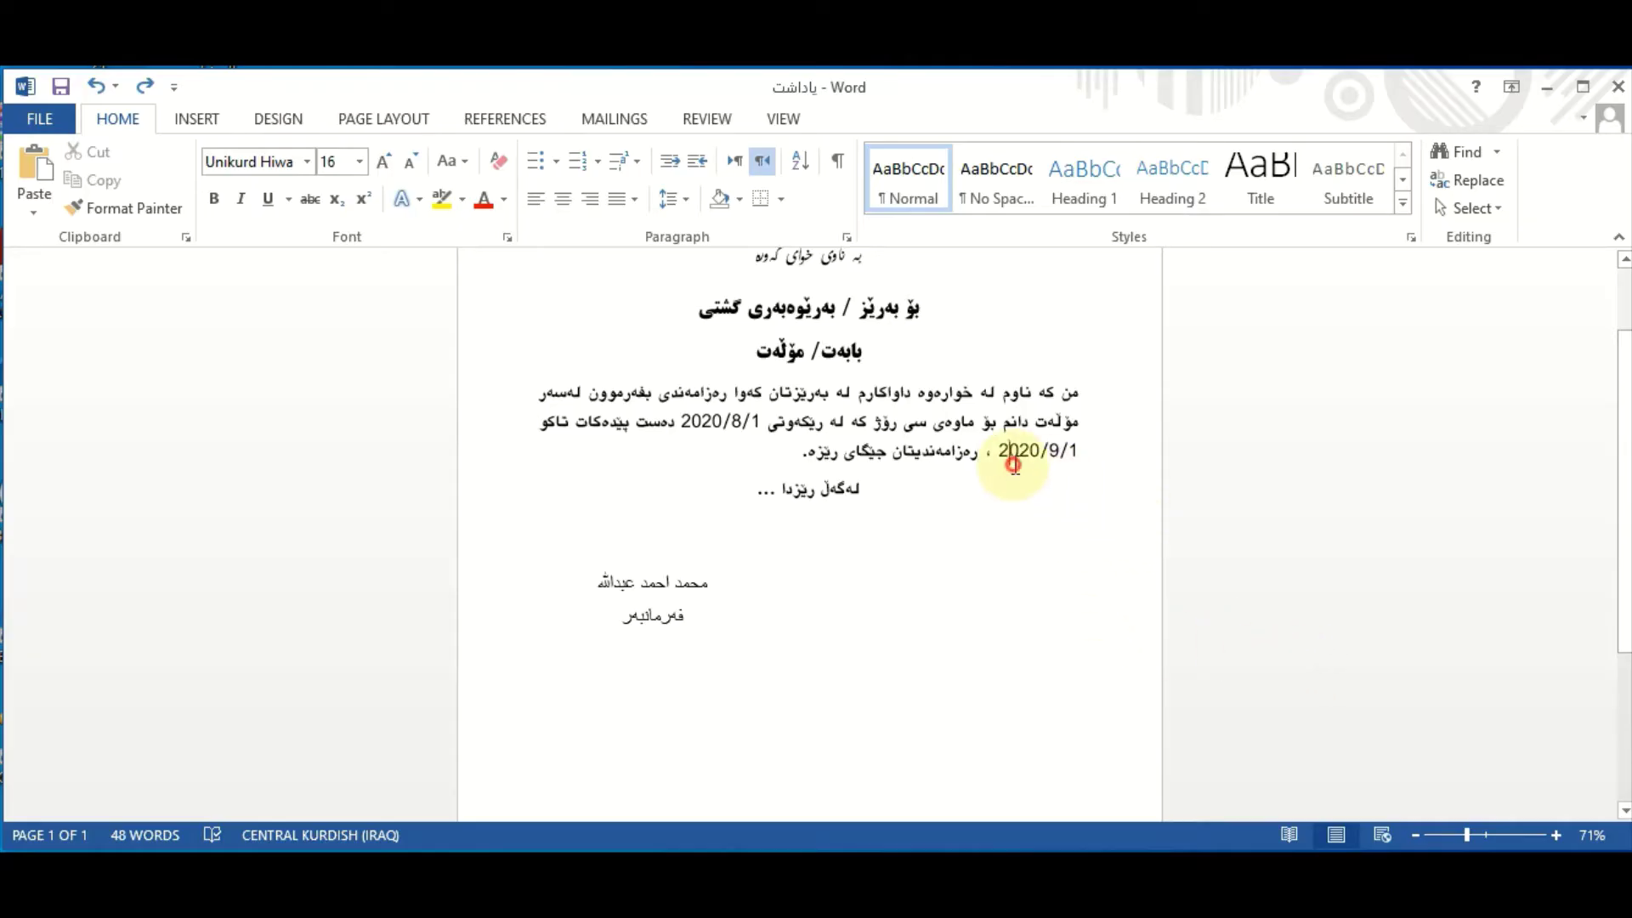
pyautogui.scroll(4, 1031, 505)
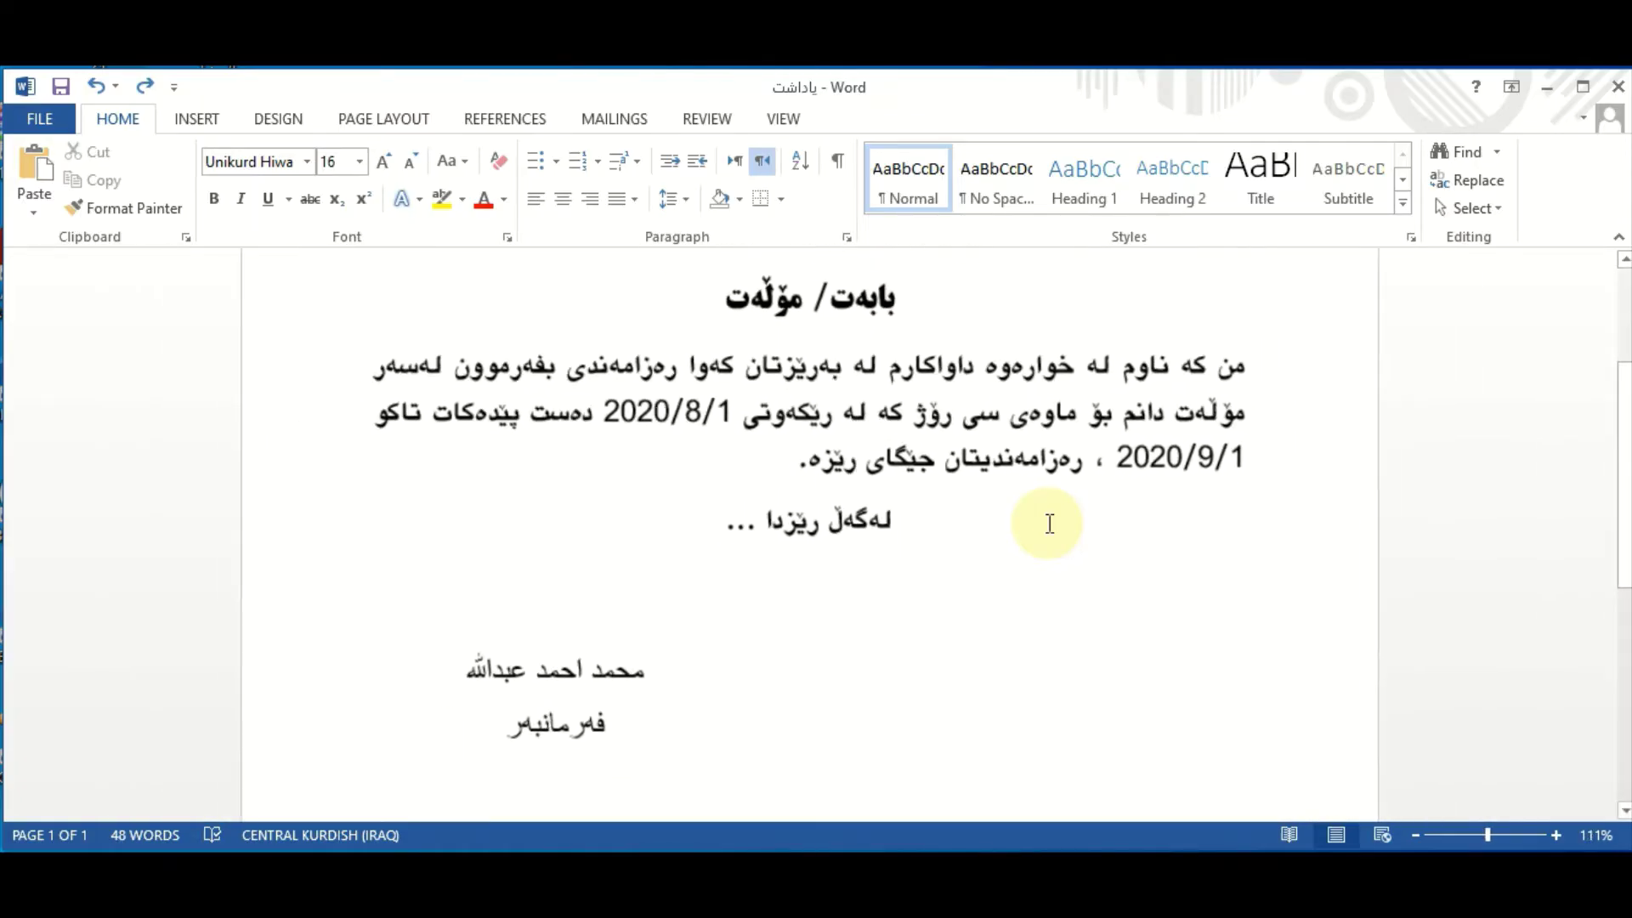
pyautogui.scroll(3, 1049, 523)
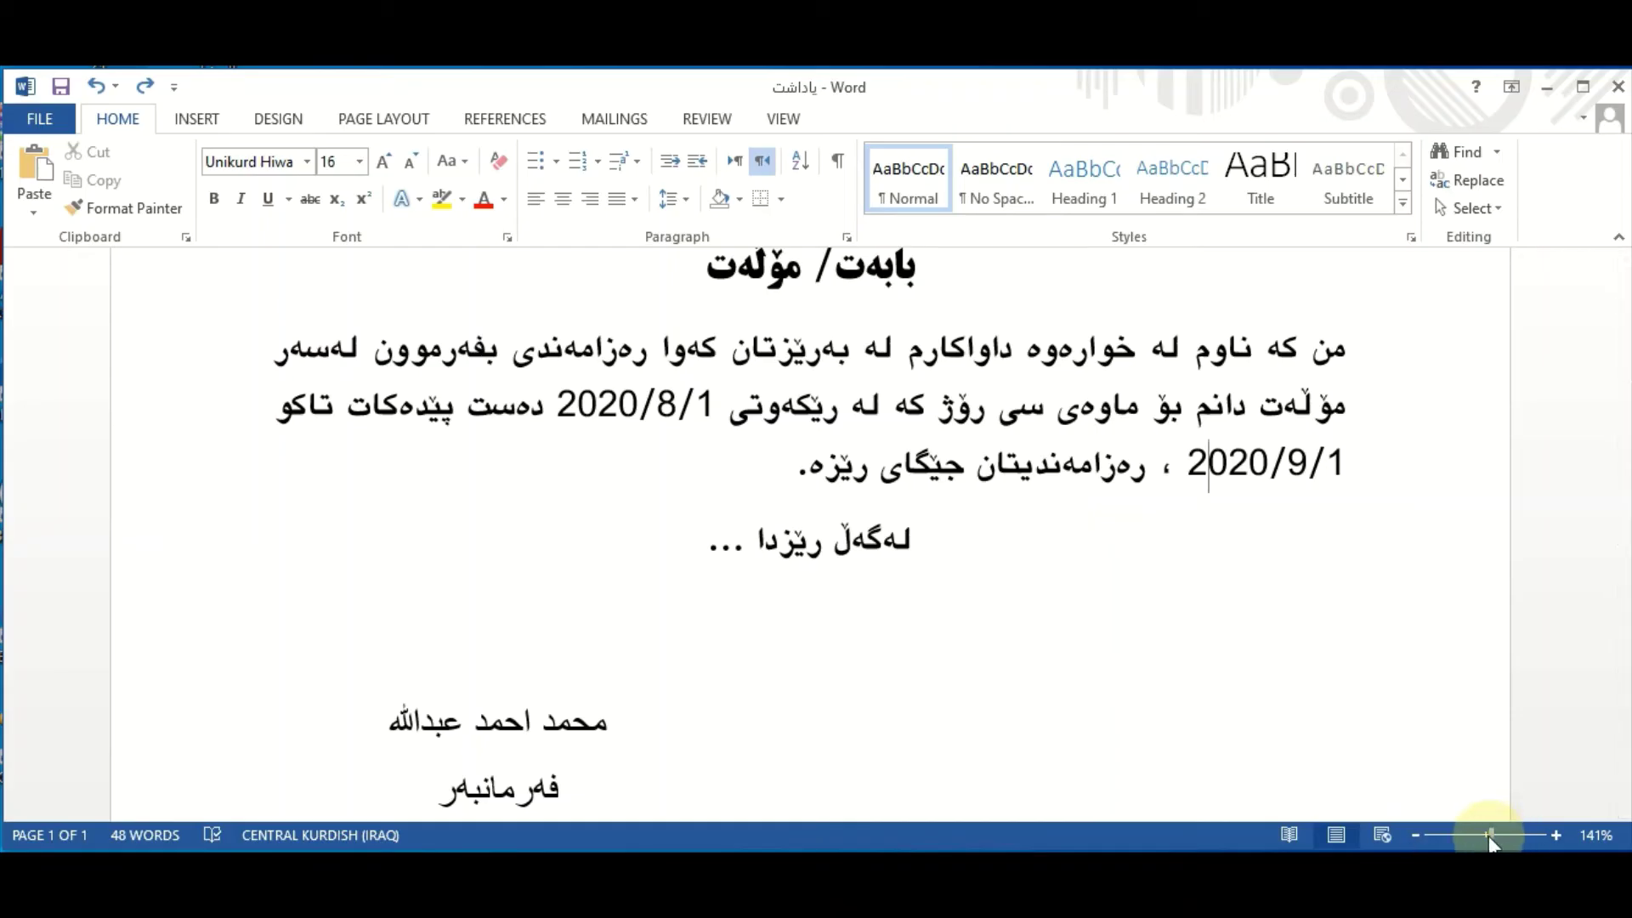
pyautogui.moveTo(1489, 835)
pyautogui.mouseDown()
pyautogui.moveTo(1463, 835)
pyautogui.moveTo(1488, 835)
pyautogui.mouseUp()
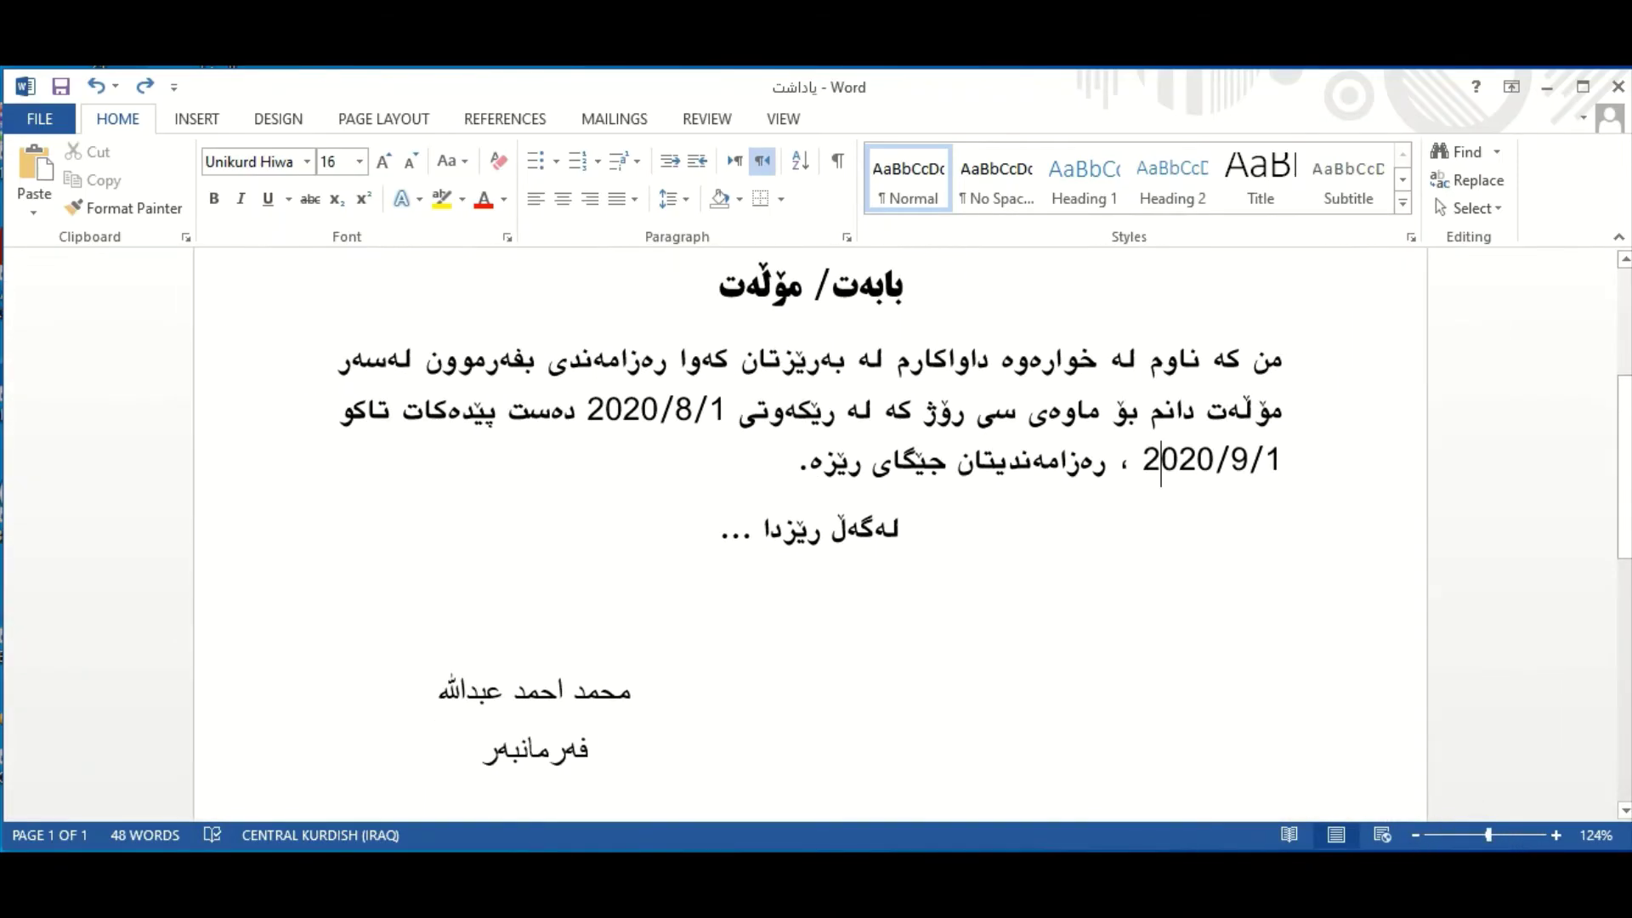
pyautogui.scroll(-4, 830, 514)
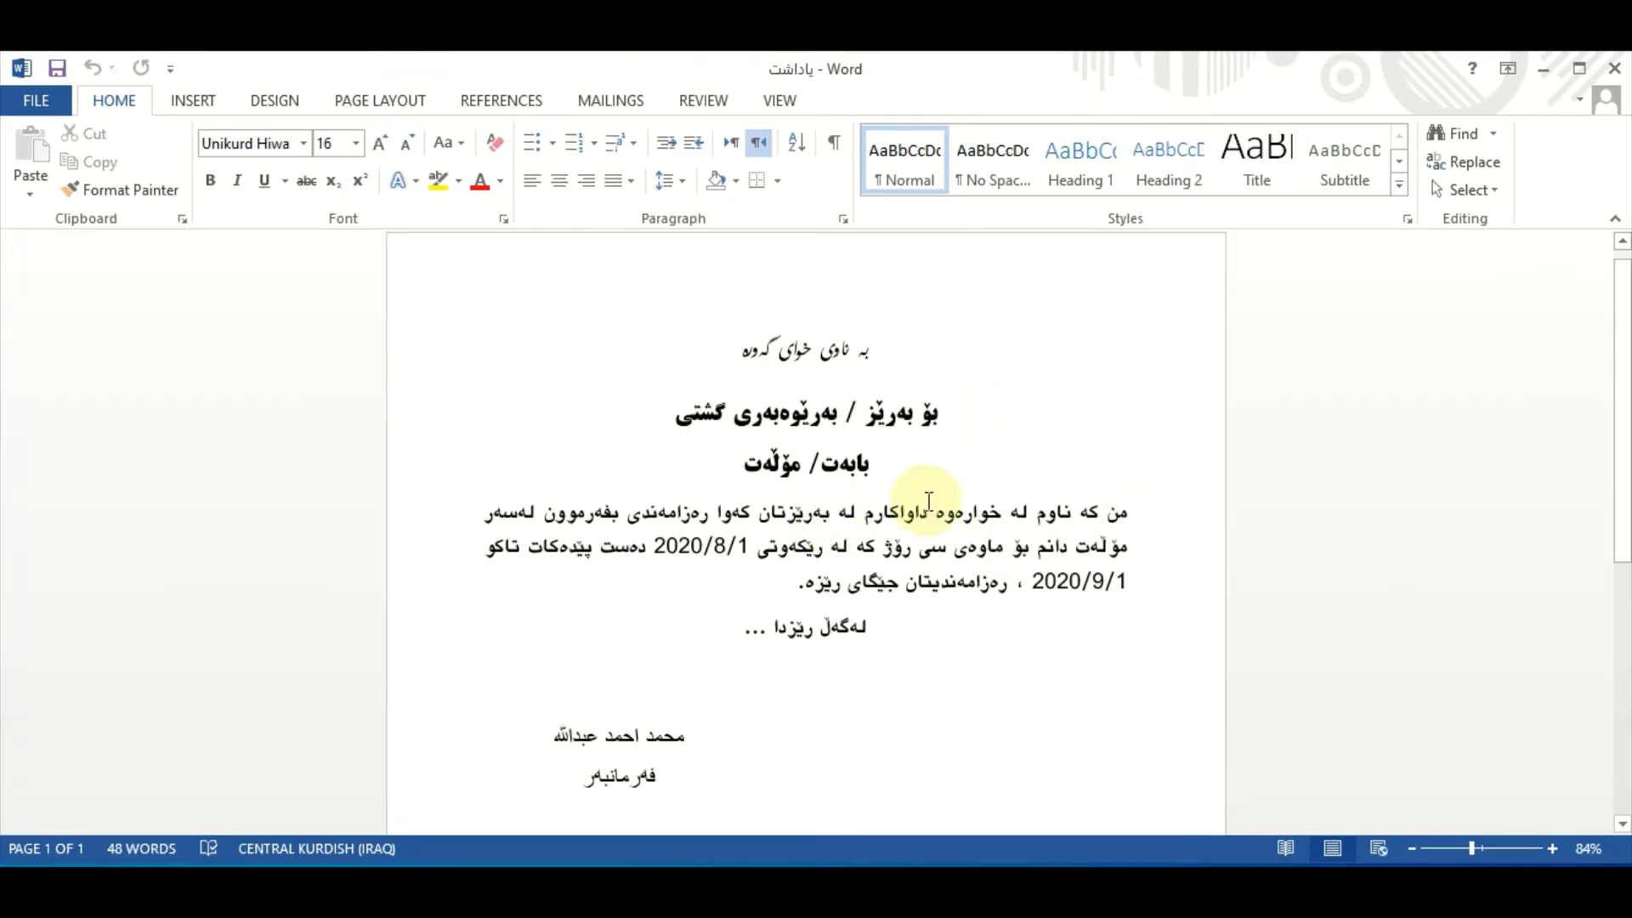
pyautogui.scroll(-3, 981, 502)
pyautogui.scroll(-3, 981, 506)
pyautogui.scroll(-2, 981, 510)
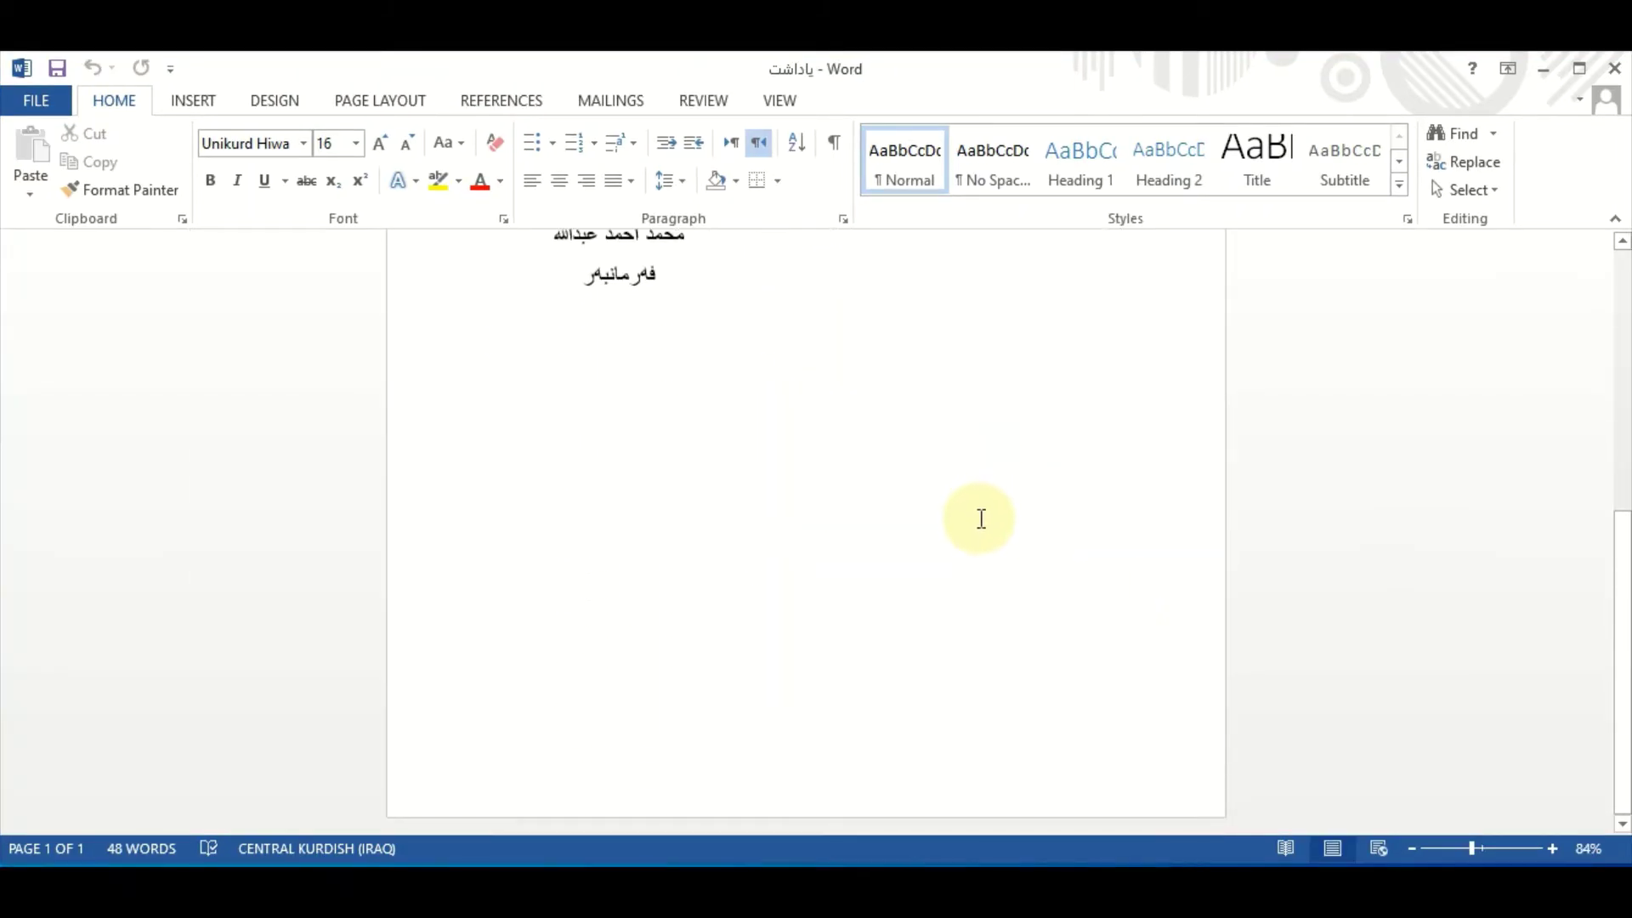
pyautogui.scroll(3, 981, 514)
pyautogui.scroll(5, 981, 519)
pyautogui.scroll(-3, 981, 521)
# Add empty lines below the signature until new blank pages follow the letter
pyautogui.scroll(-5, 976, 517)
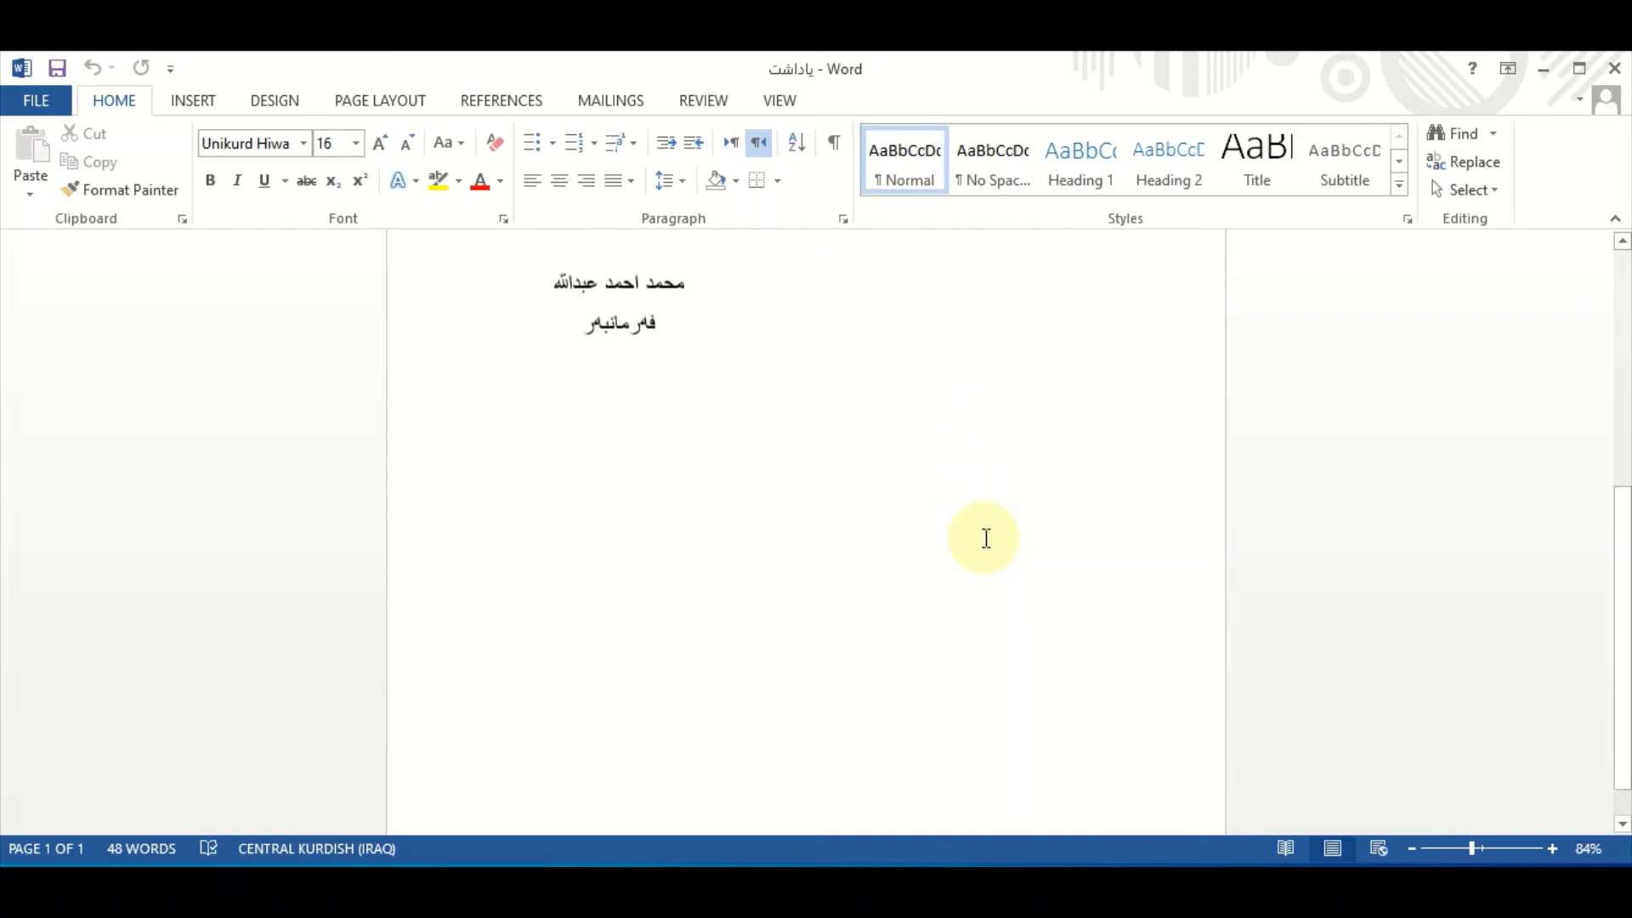
pyautogui.scroll(2, 983, 539)
pyautogui.scroll(6, 984, 539)
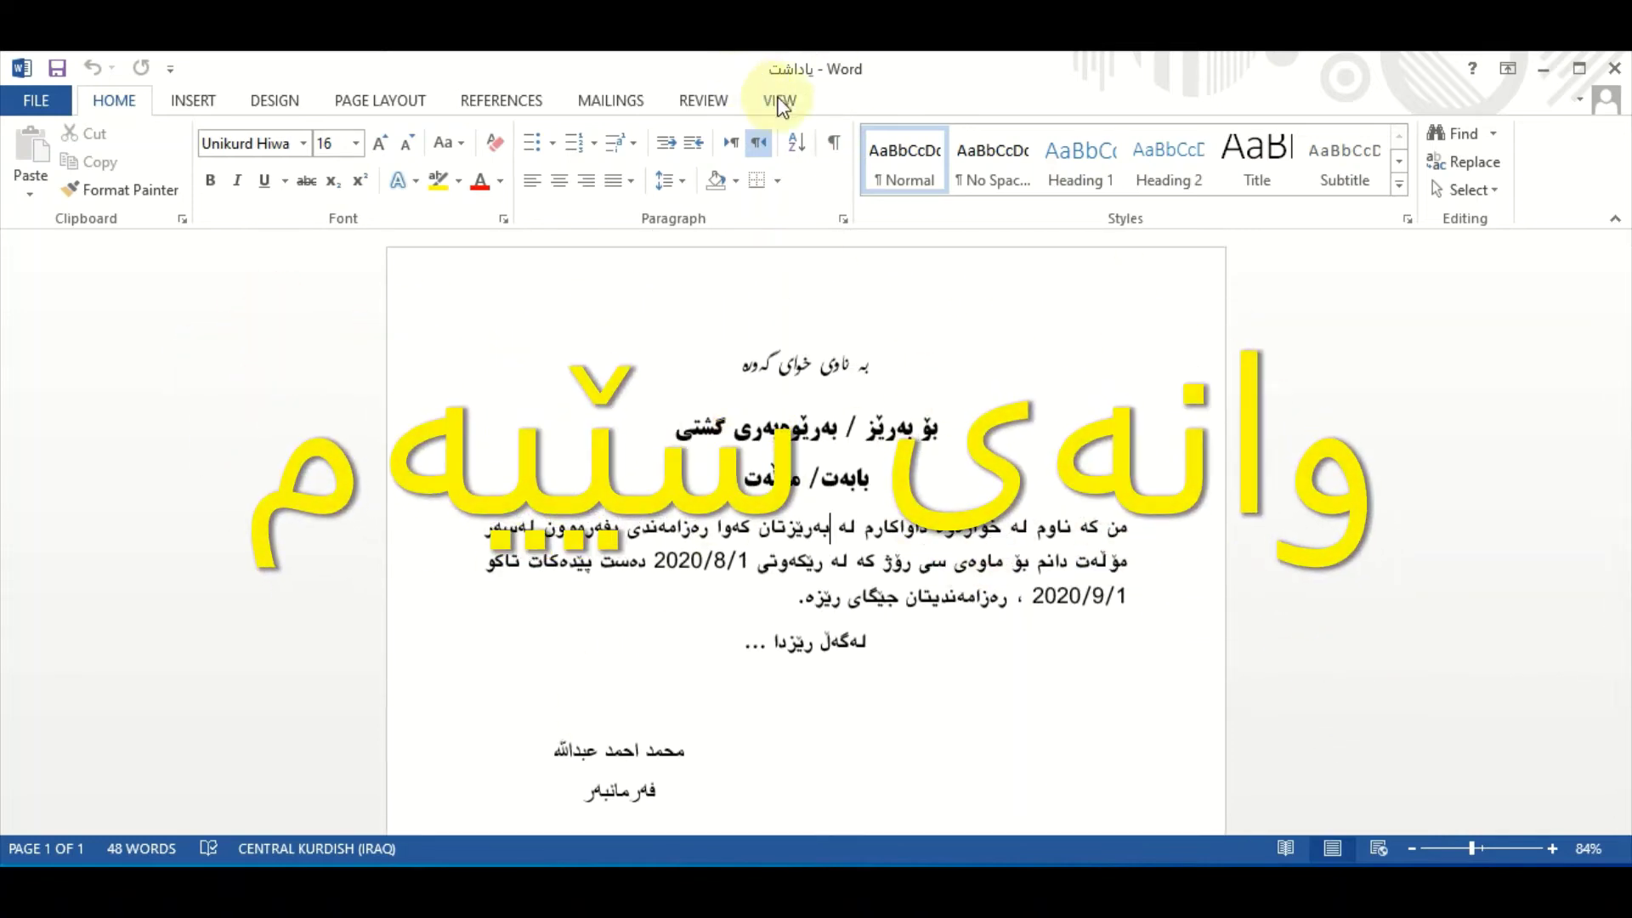
pyautogui.scroll(-5, 1082, 620)
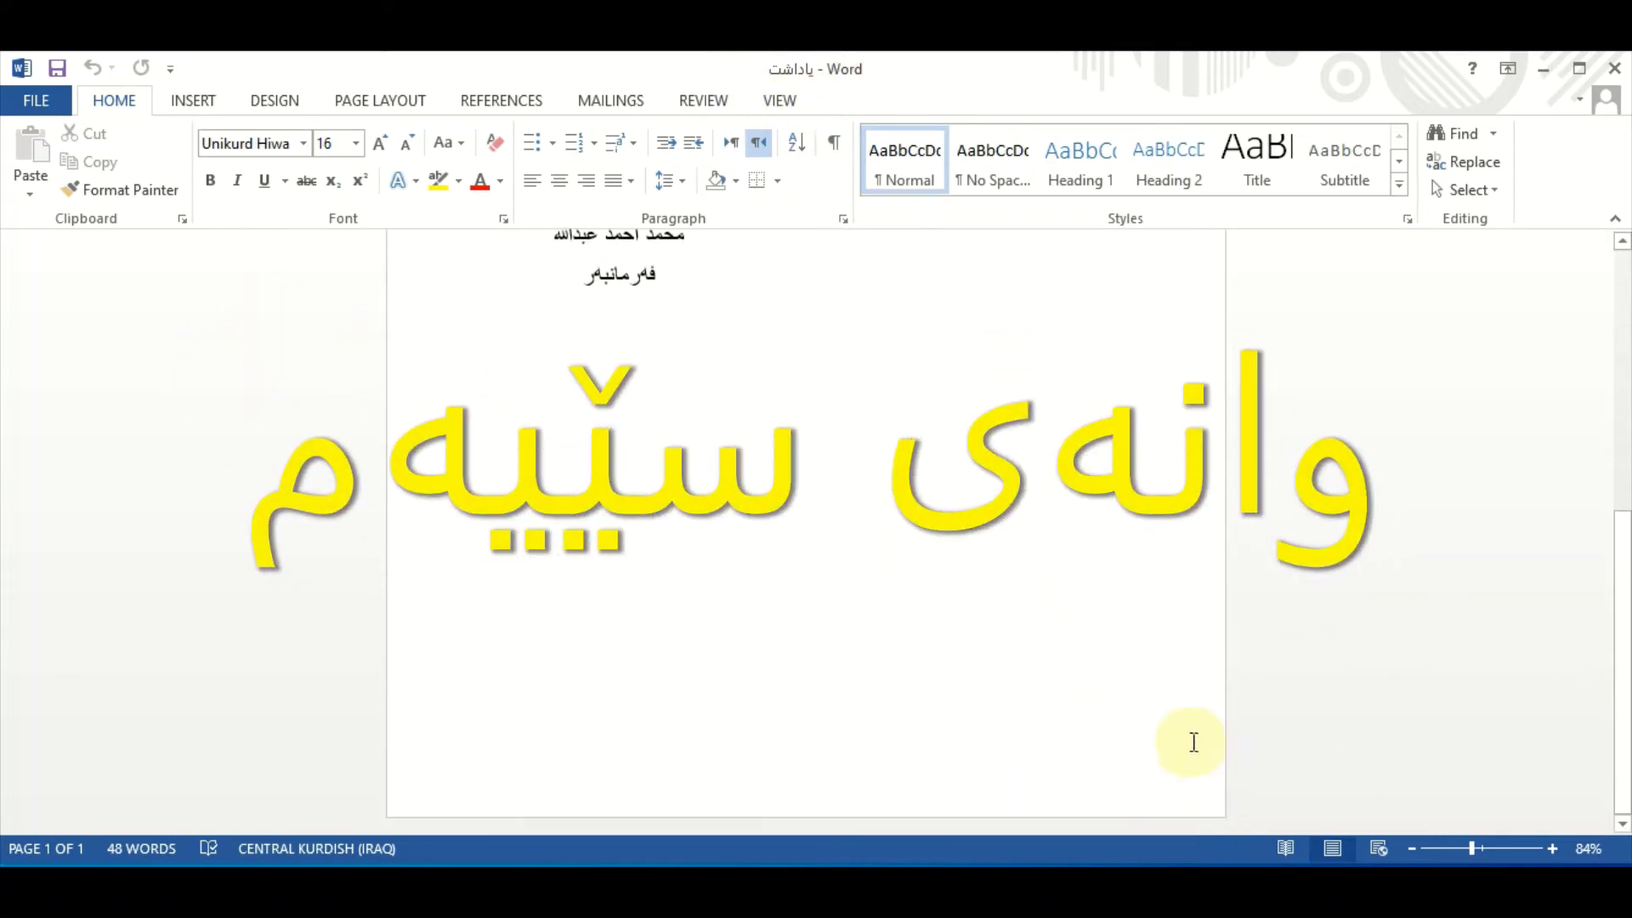
pyautogui.click(1132, 685)
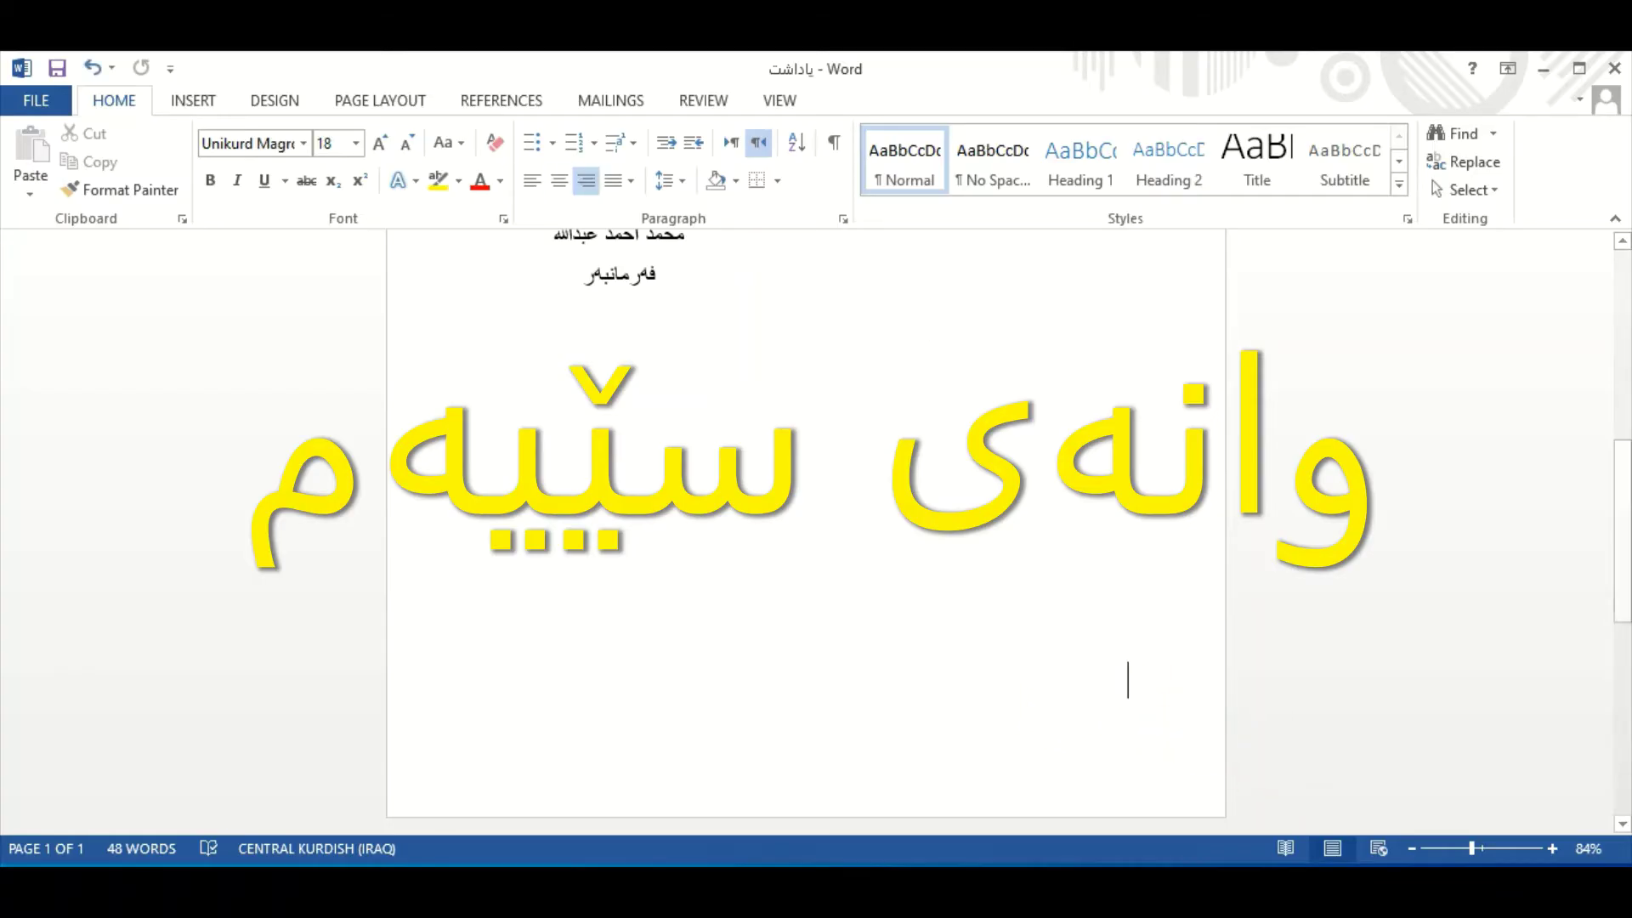
pyautogui.press('Return')
pyautogui.press('Return')
pyautogui.press('Return')
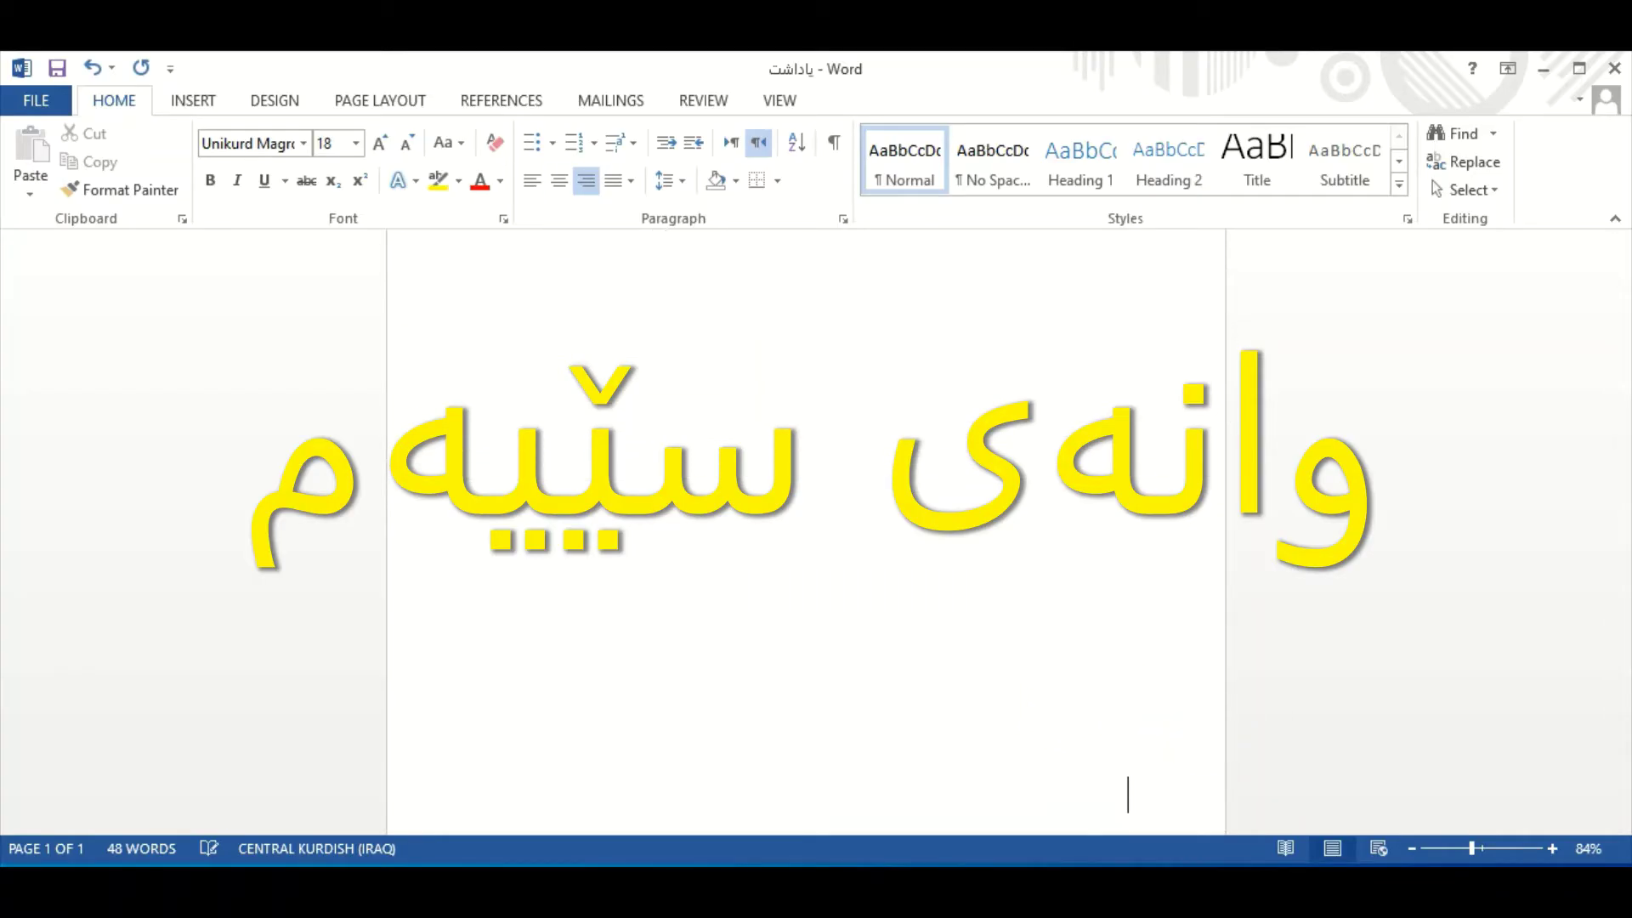
pyautogui.press('Return')
pyautogui.press('Return')
pyautogui.press('Return')
pyautogui.press('Return')
pyautogui.press('Return')
pyautogui.press('Return')
pyautogui.press('Return')
pyautogui.press('Return')
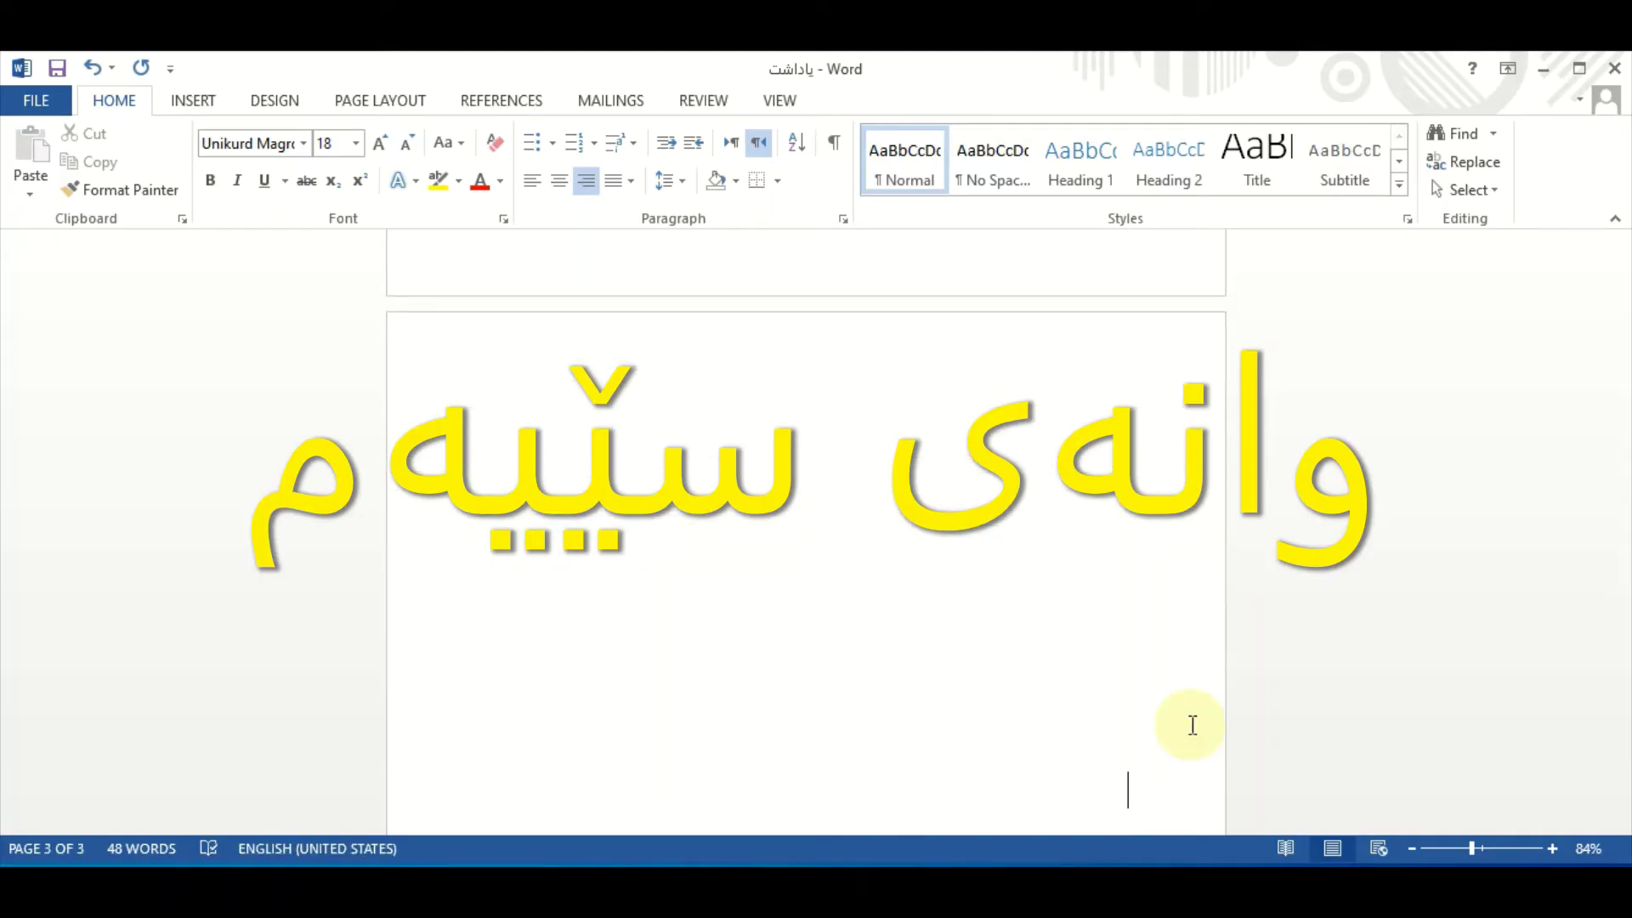
# Return to the letter's opening line and scroll through the three pages
pyautogui.press('BackSpace')
pyautogui.press('BackSpace')
pyautogui.press('BackSpace')
pyautogui.press('BackSpace')
pyautogui.press('BackSpace')
pyautogui.press('BackSpace')
pyautogui.press('BackSpace')
pyautogui.press('BackSpace')
pyautogui.press('BackSpace')
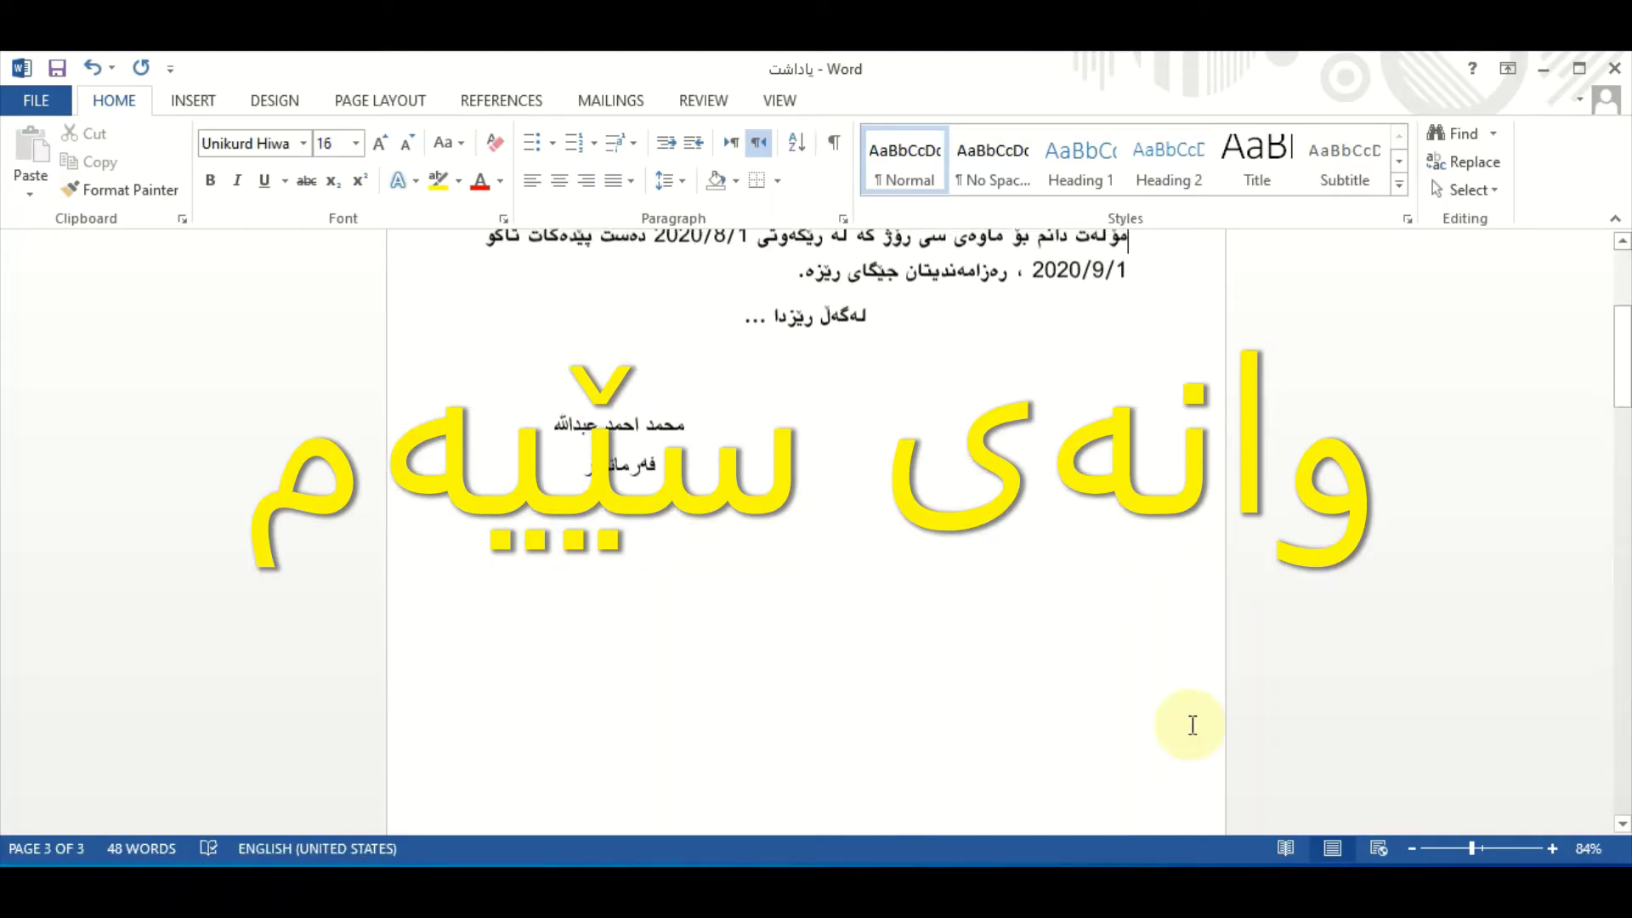
pyautogui.press('BackSpace')
pyautogui.press('BackSpace')
pyautogui.press('BackSpace')
pyautogui.press('Up')
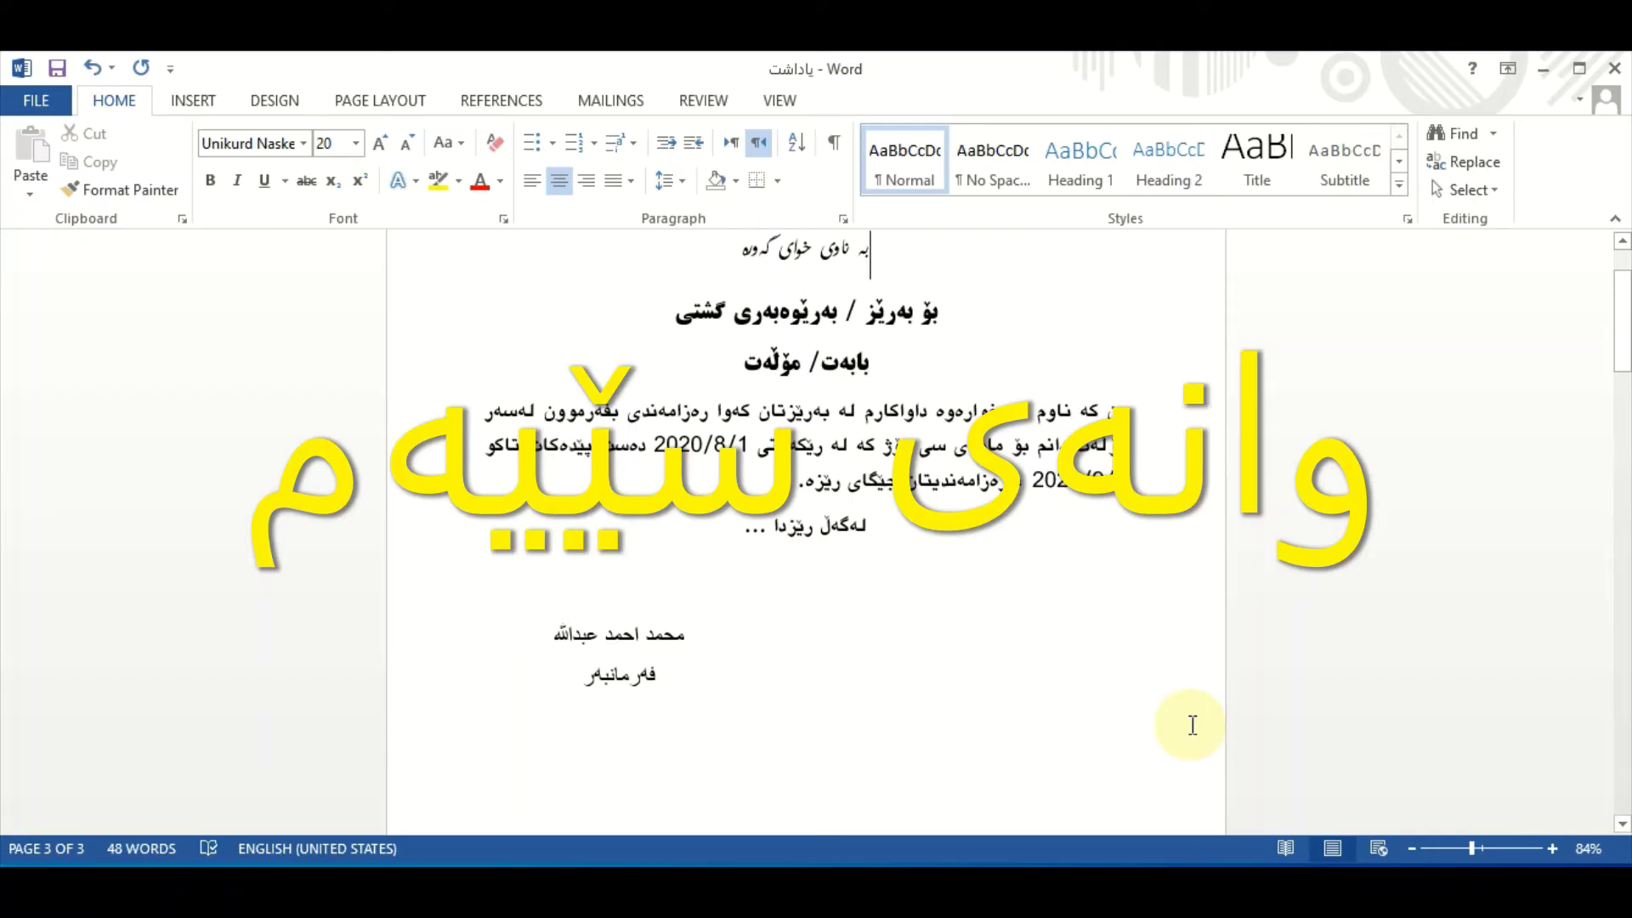
pyautogui.scroll(-3, 843, 671)
pyautogui.scroll(-5, 843, 672)
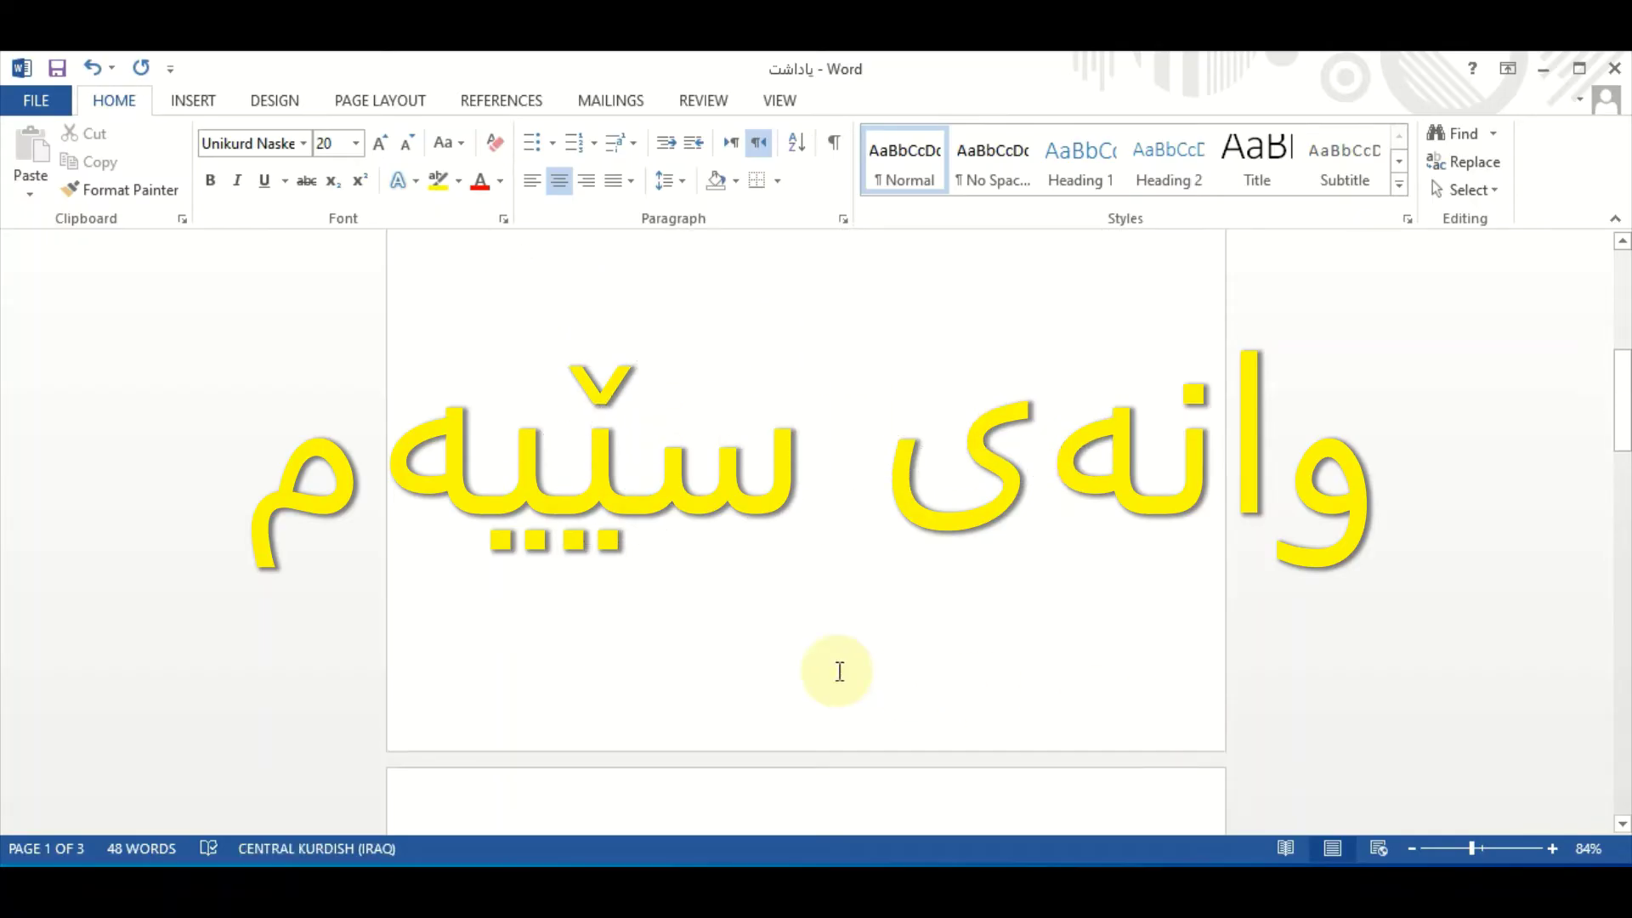
pyautogui.scroll(-5, 843, 671)
pyautogui.scroll(5, 844, 671)
pyautogui.scroll(1, 843, 672)
pyautogui.scroll(2, 843, 672)
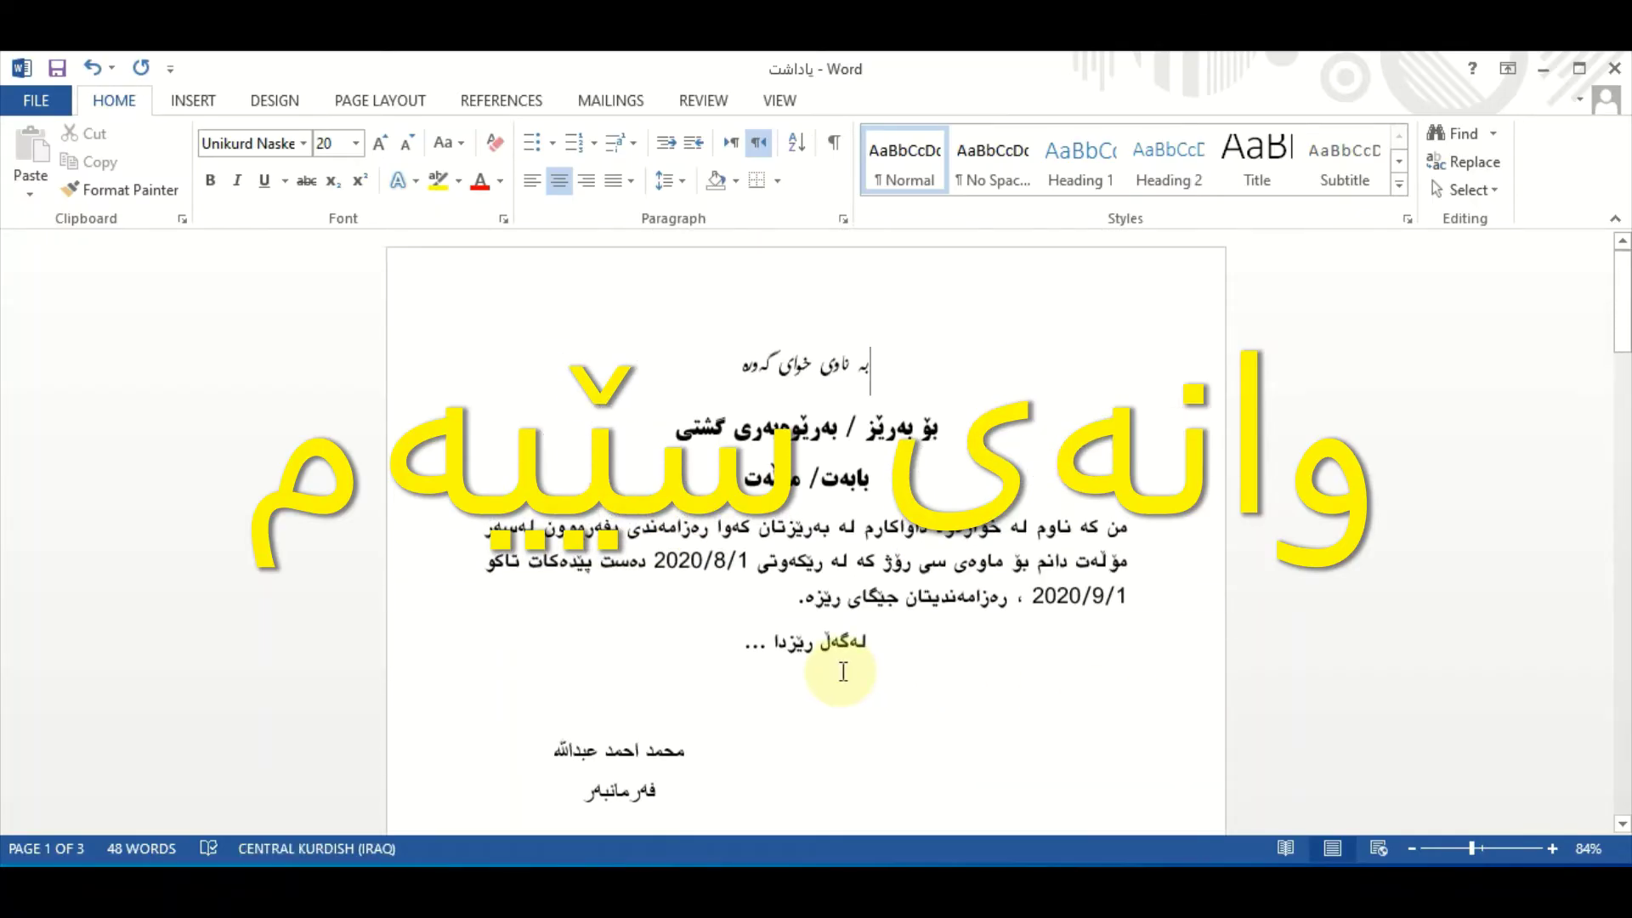
pyautogui.scroll(1, 843, 672)
# Copy the letter down to the signature and paste it onto blank page 2
pyautogui.moveTo(901, 364)
pyautogui.mouseDown()
pyautogui.moveTo(765, 612)
pyautogui.moveTo(718, 829)
pyautogui.moveTo(812, 388)
pyautogui.mouseUp()
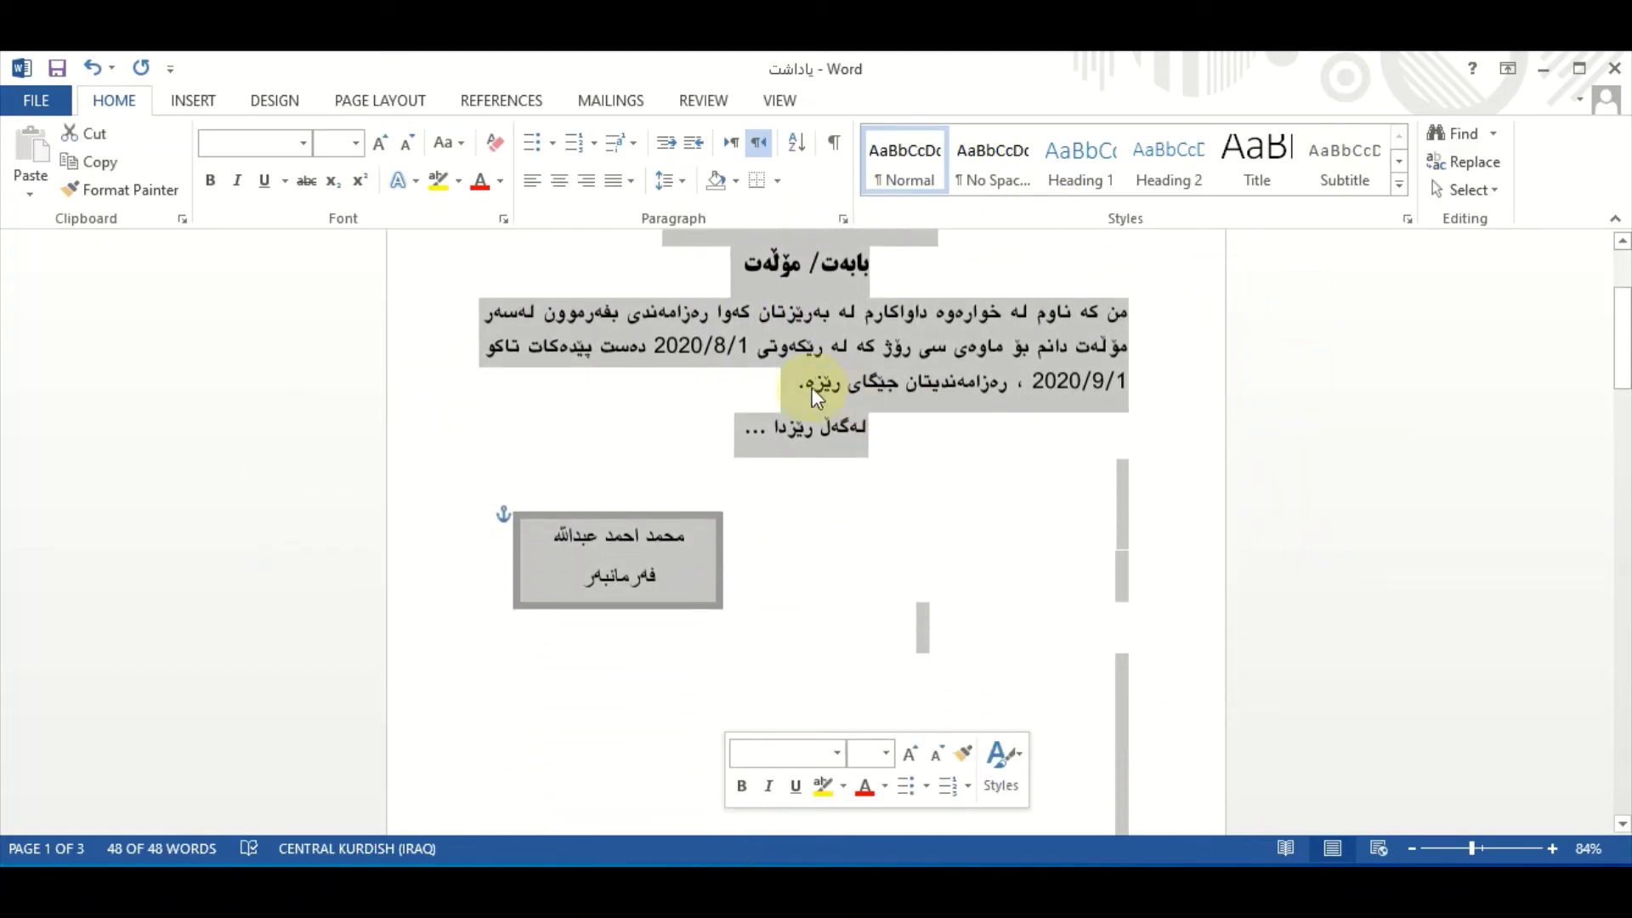
pyautogui.rightClick(824, 372)
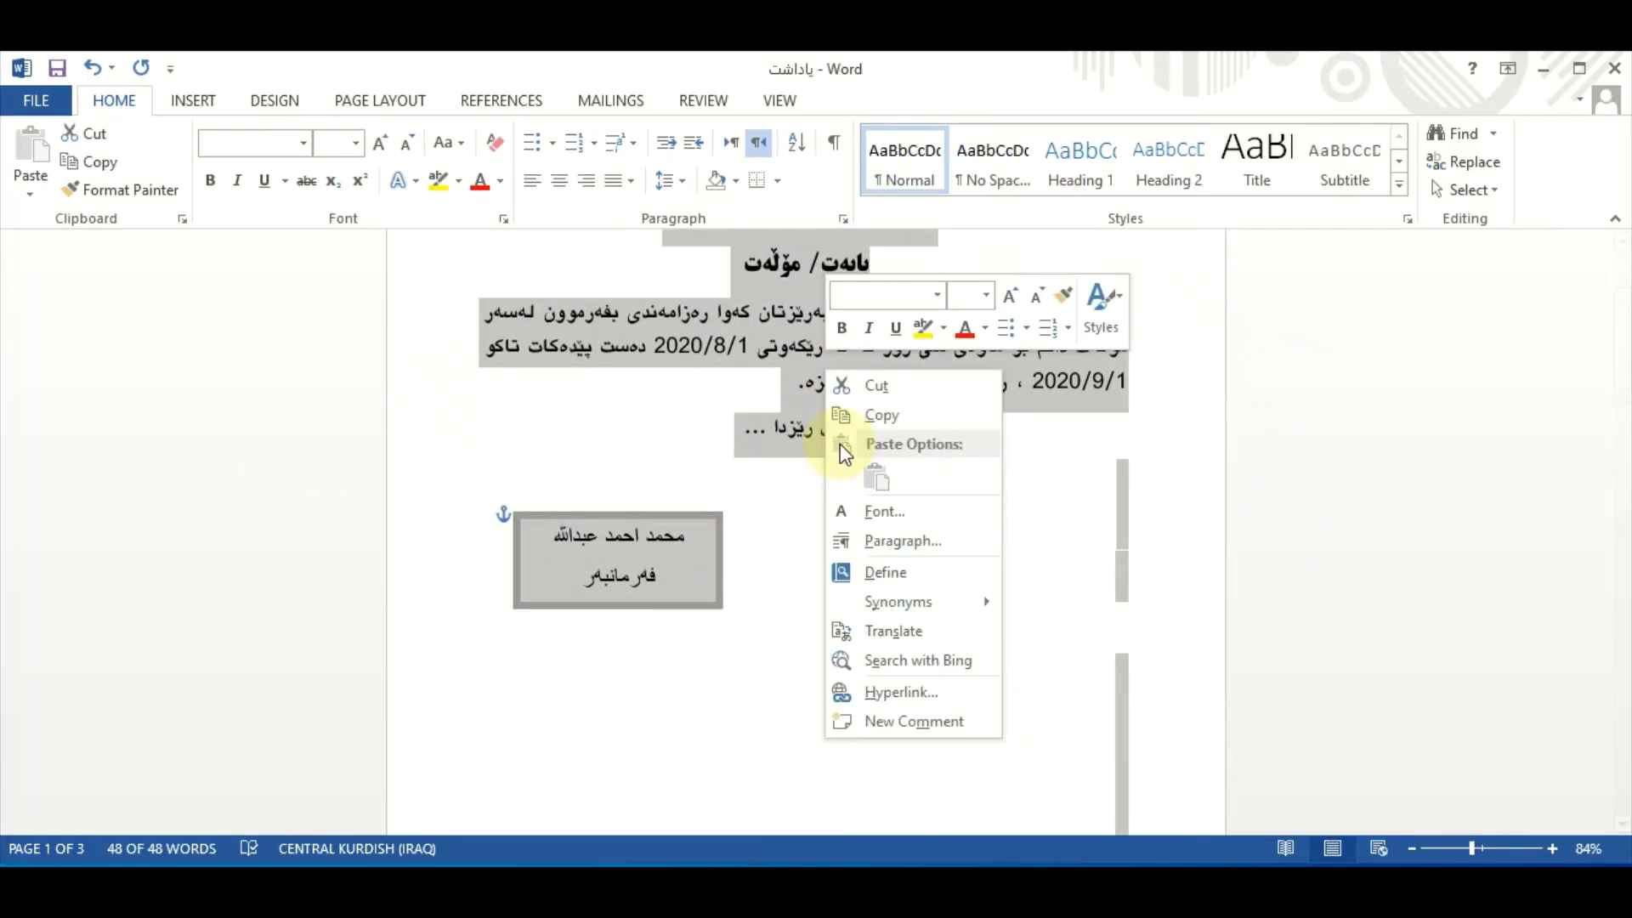
pyautogui.click(879, 415)
pyautogui.scroll(-5, 986, 651)
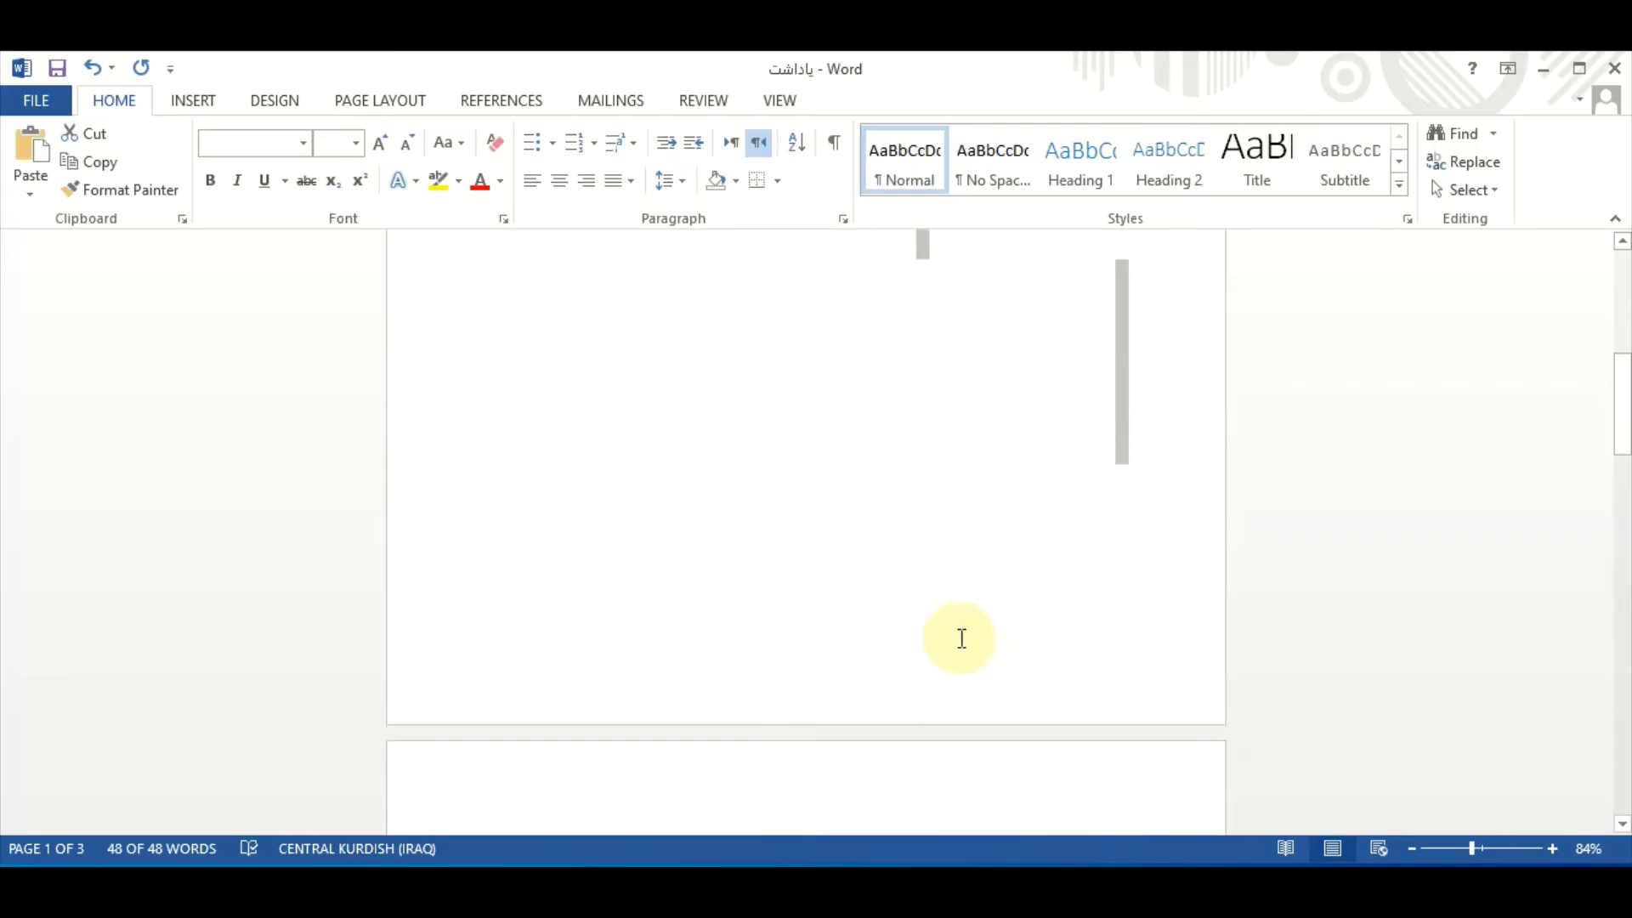
pyautogui.scroll(-5, 961, 637)
pyautogui.click(1160, 506)
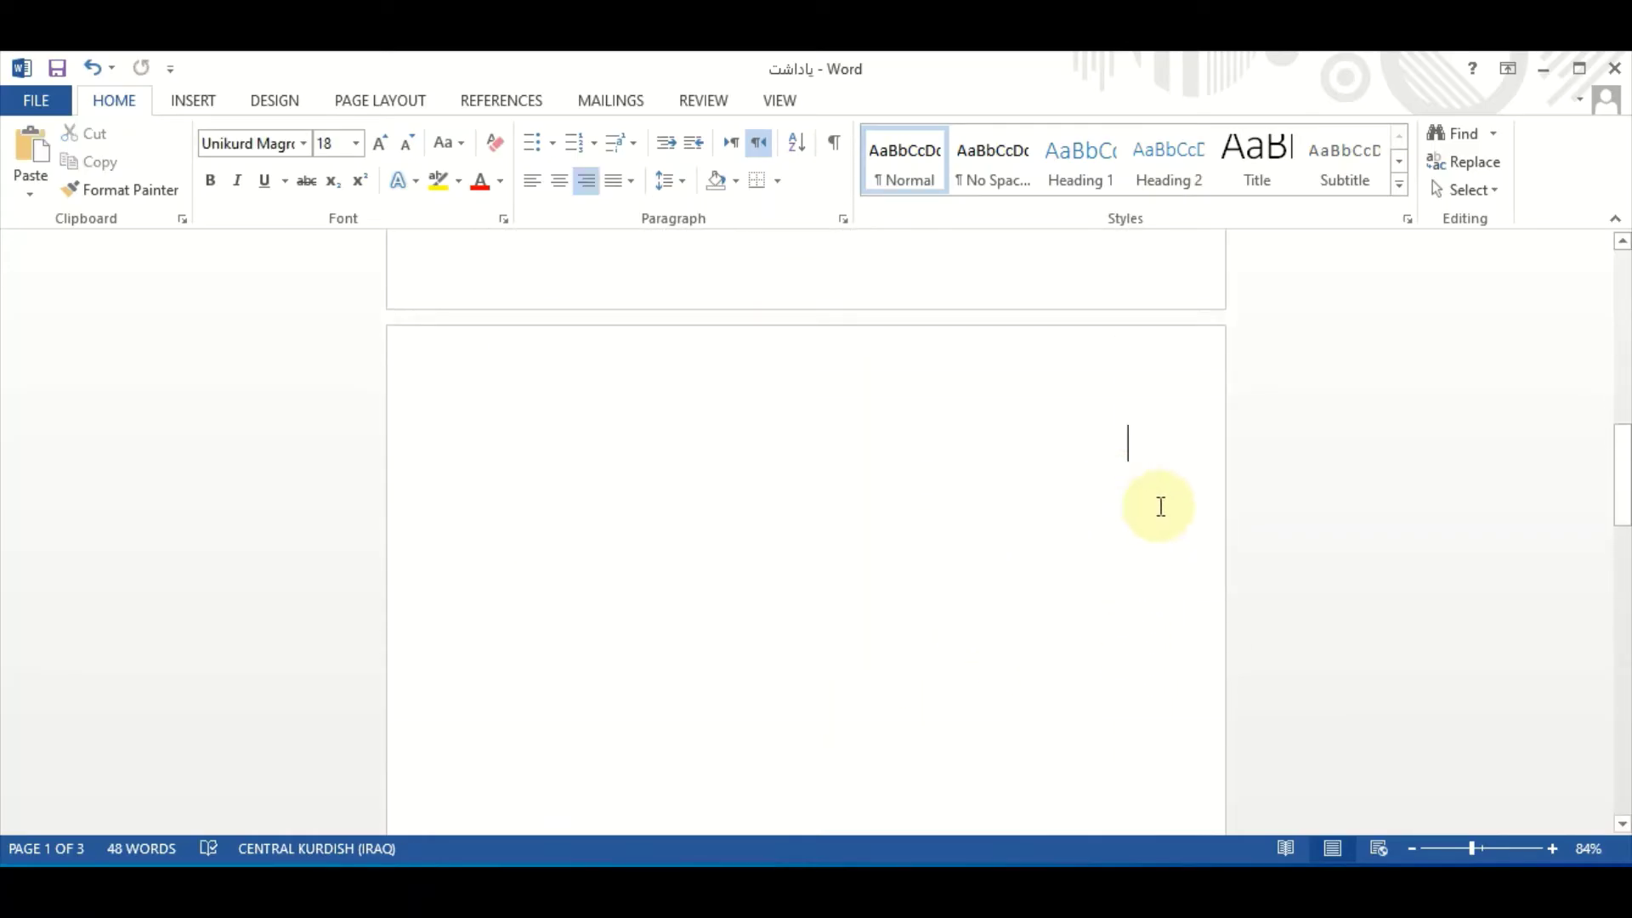
pyautogui.hotkey('ctrl', 'v')
pyautogui.scroll(-4, 1157, 510)
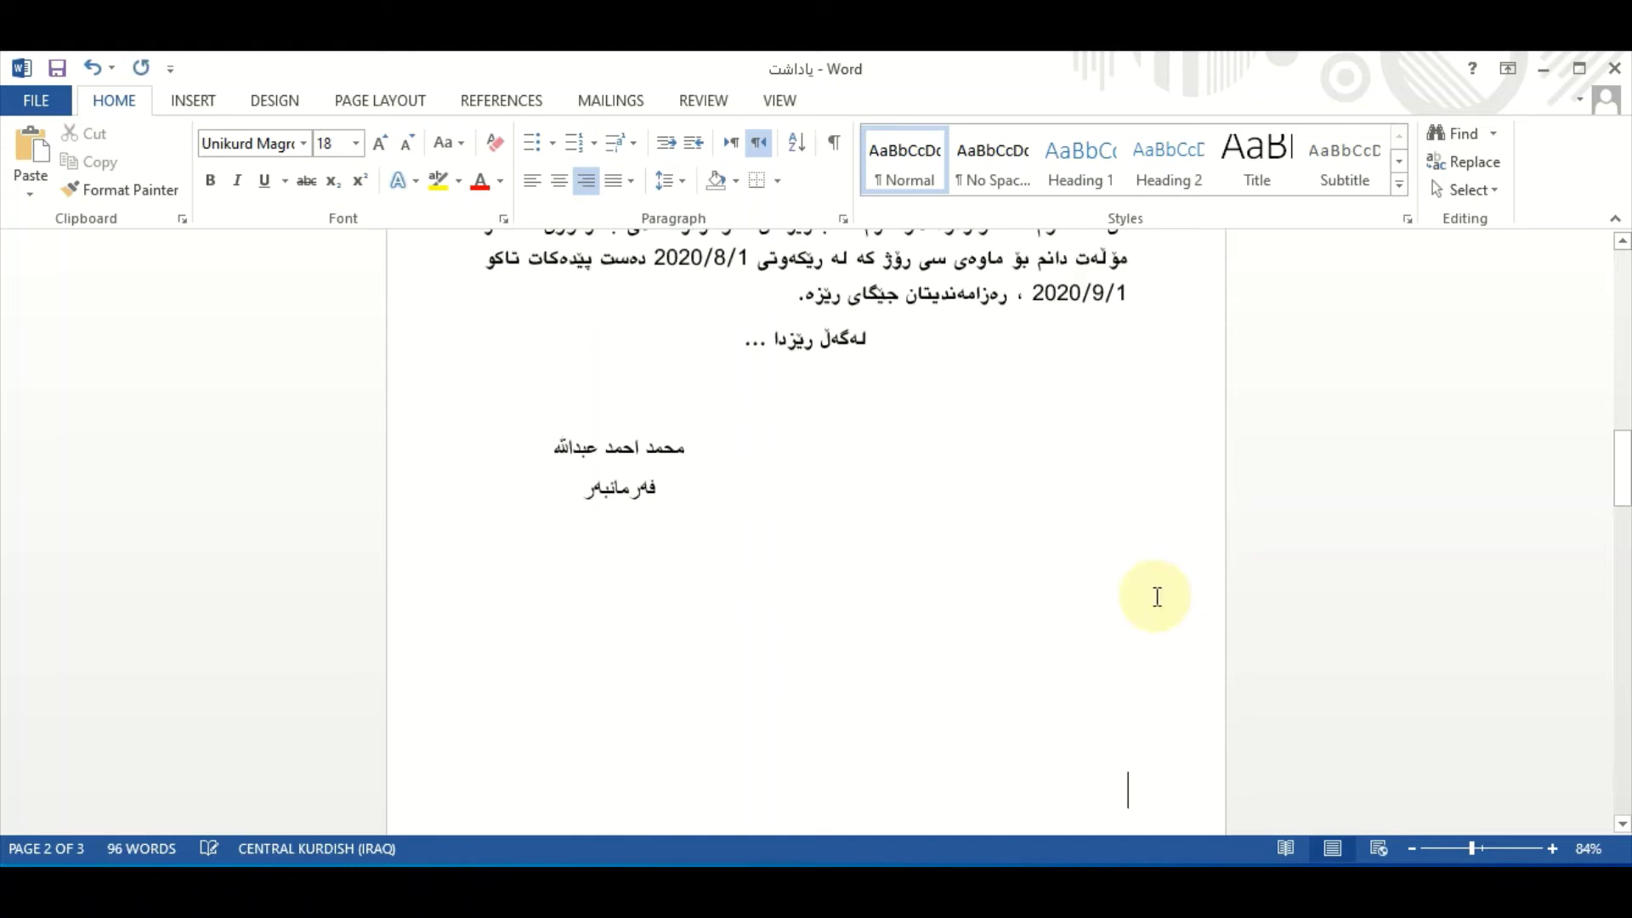
pyautogui.scroll(4, 1155, 593)
pyautogui.scroll(-7, 1156, 595)
pyautogui.scroll(5, 1157, 597)
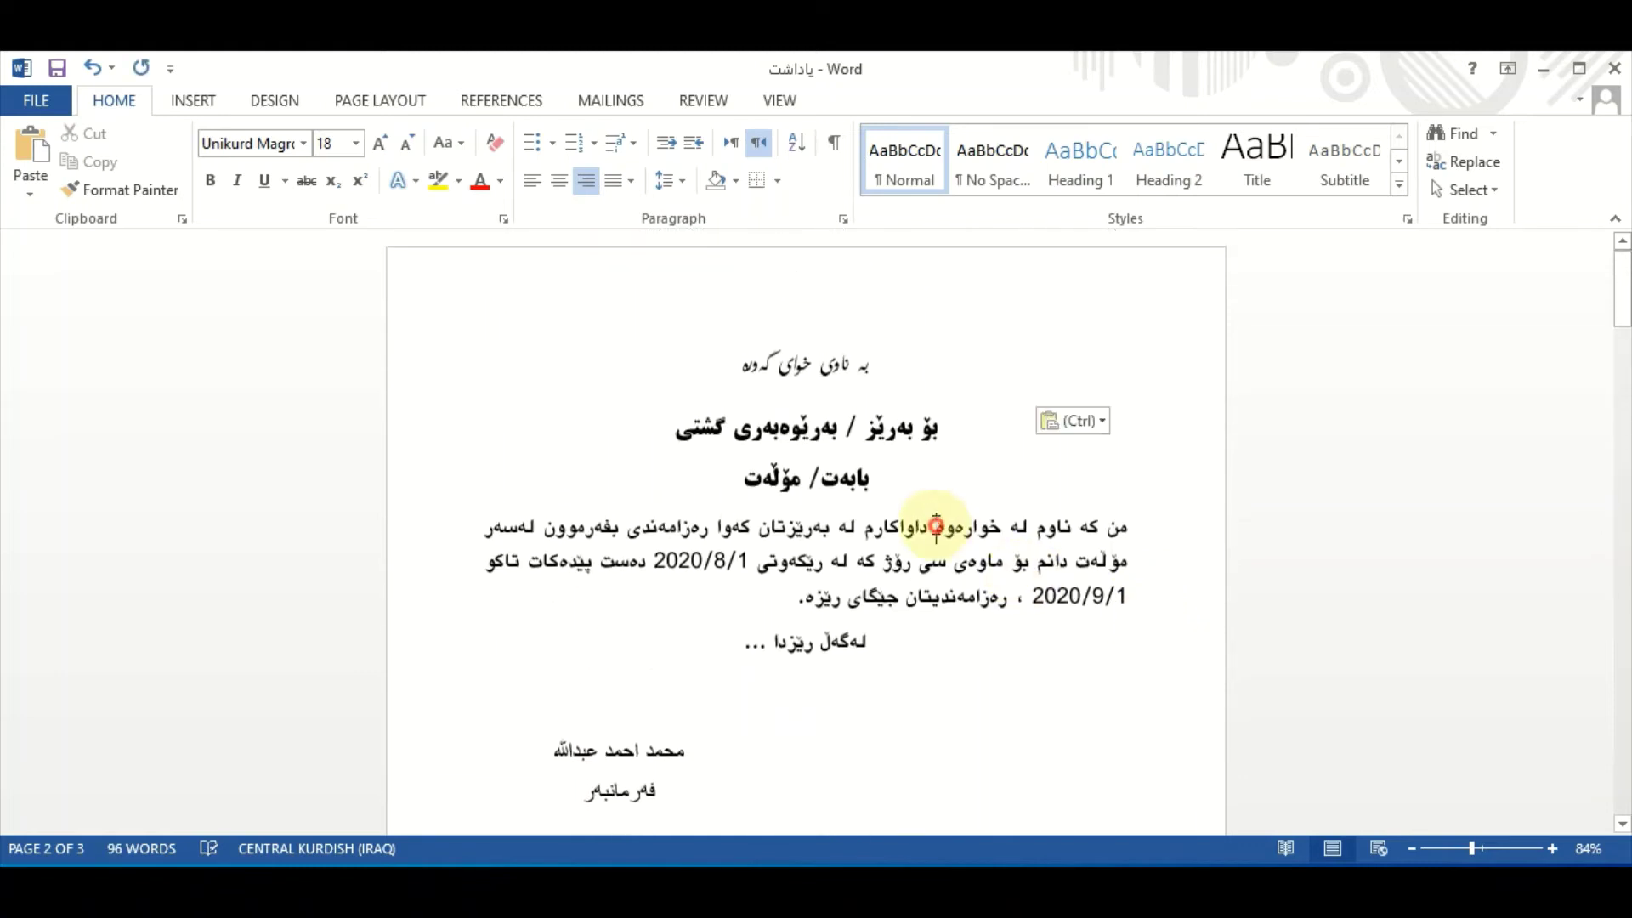
# Copy the letter again and paste it at the top of page 3
pyautogui.moveTo(914, 345); pyautogui.dragTo(714, 764)
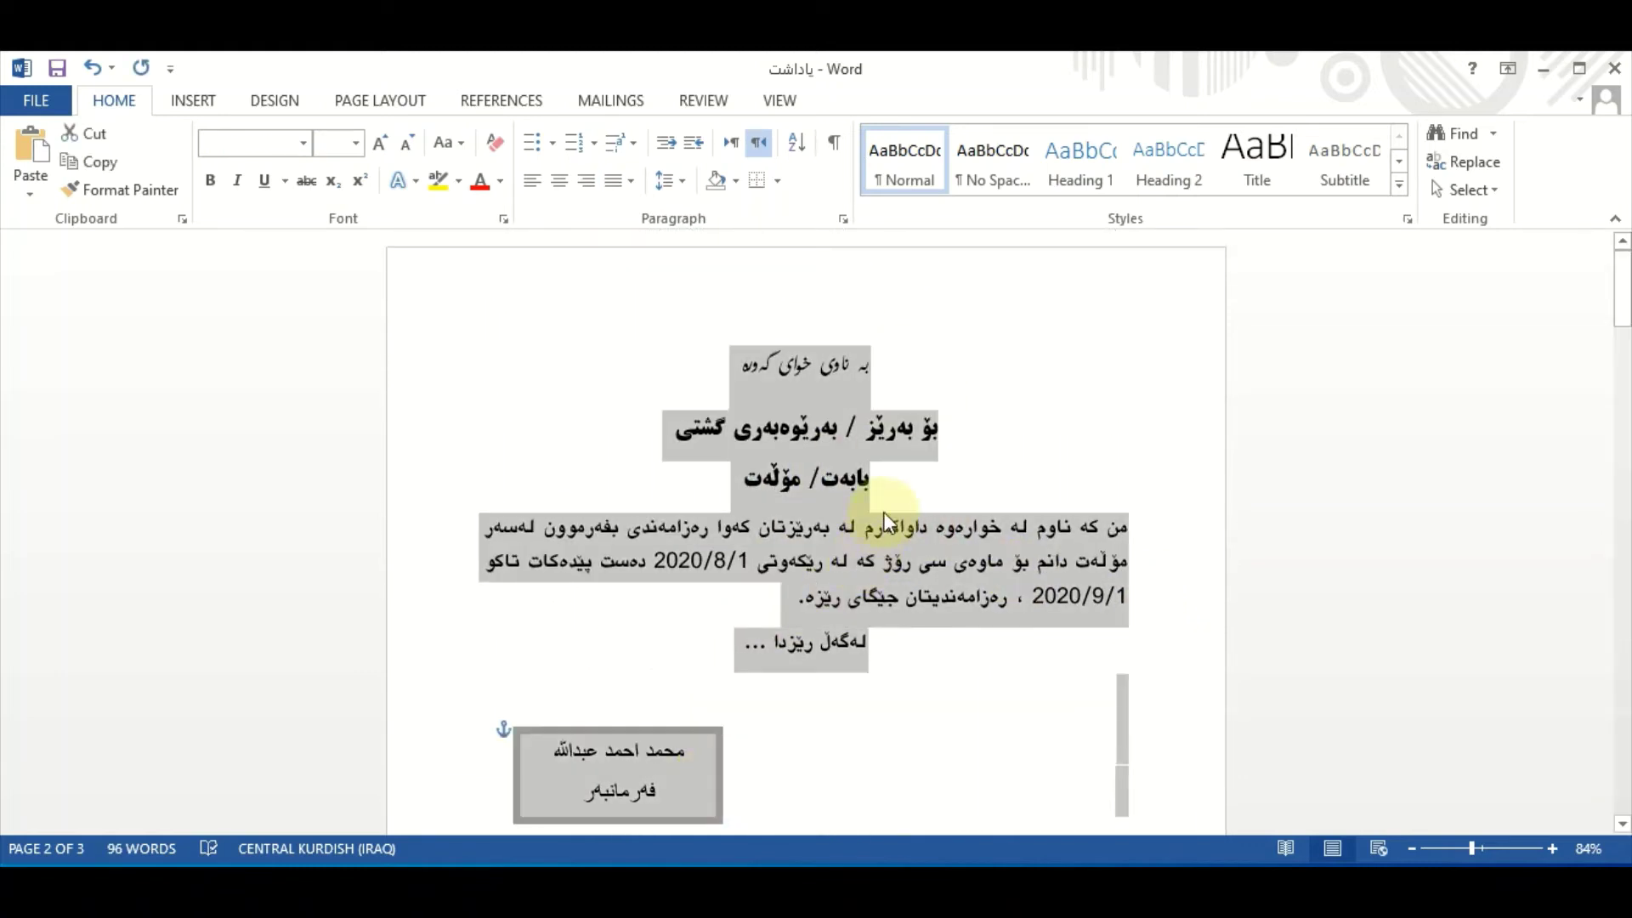
pyautogui.rightClick(893, 540)
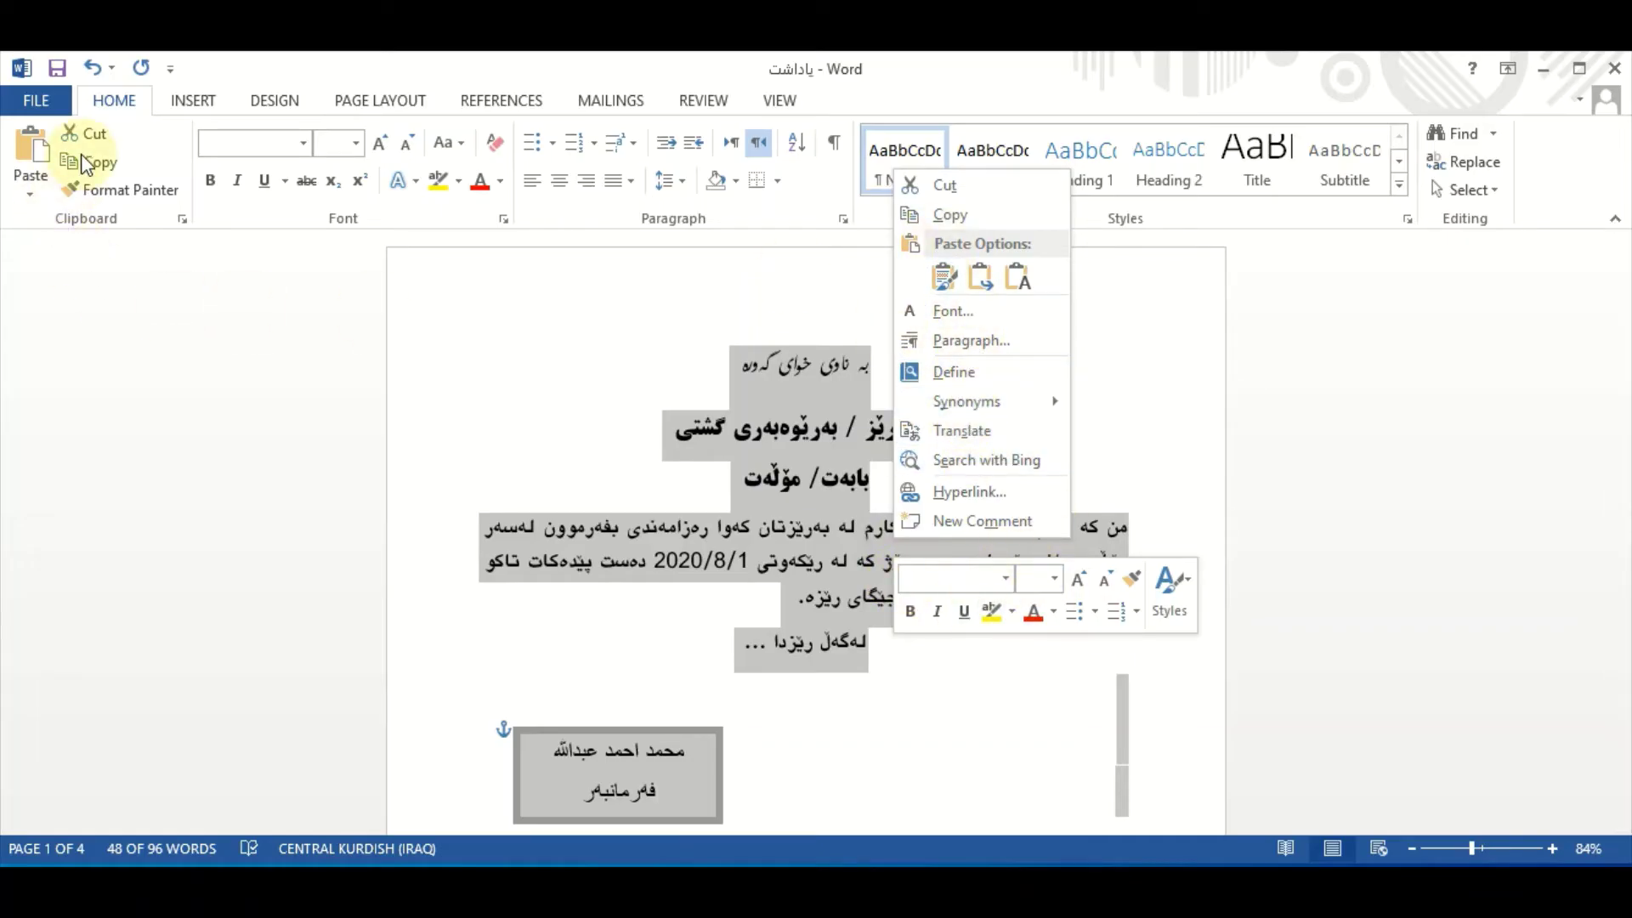
pyautogui.click(937, 216)
pyautogui.click(737, 634)
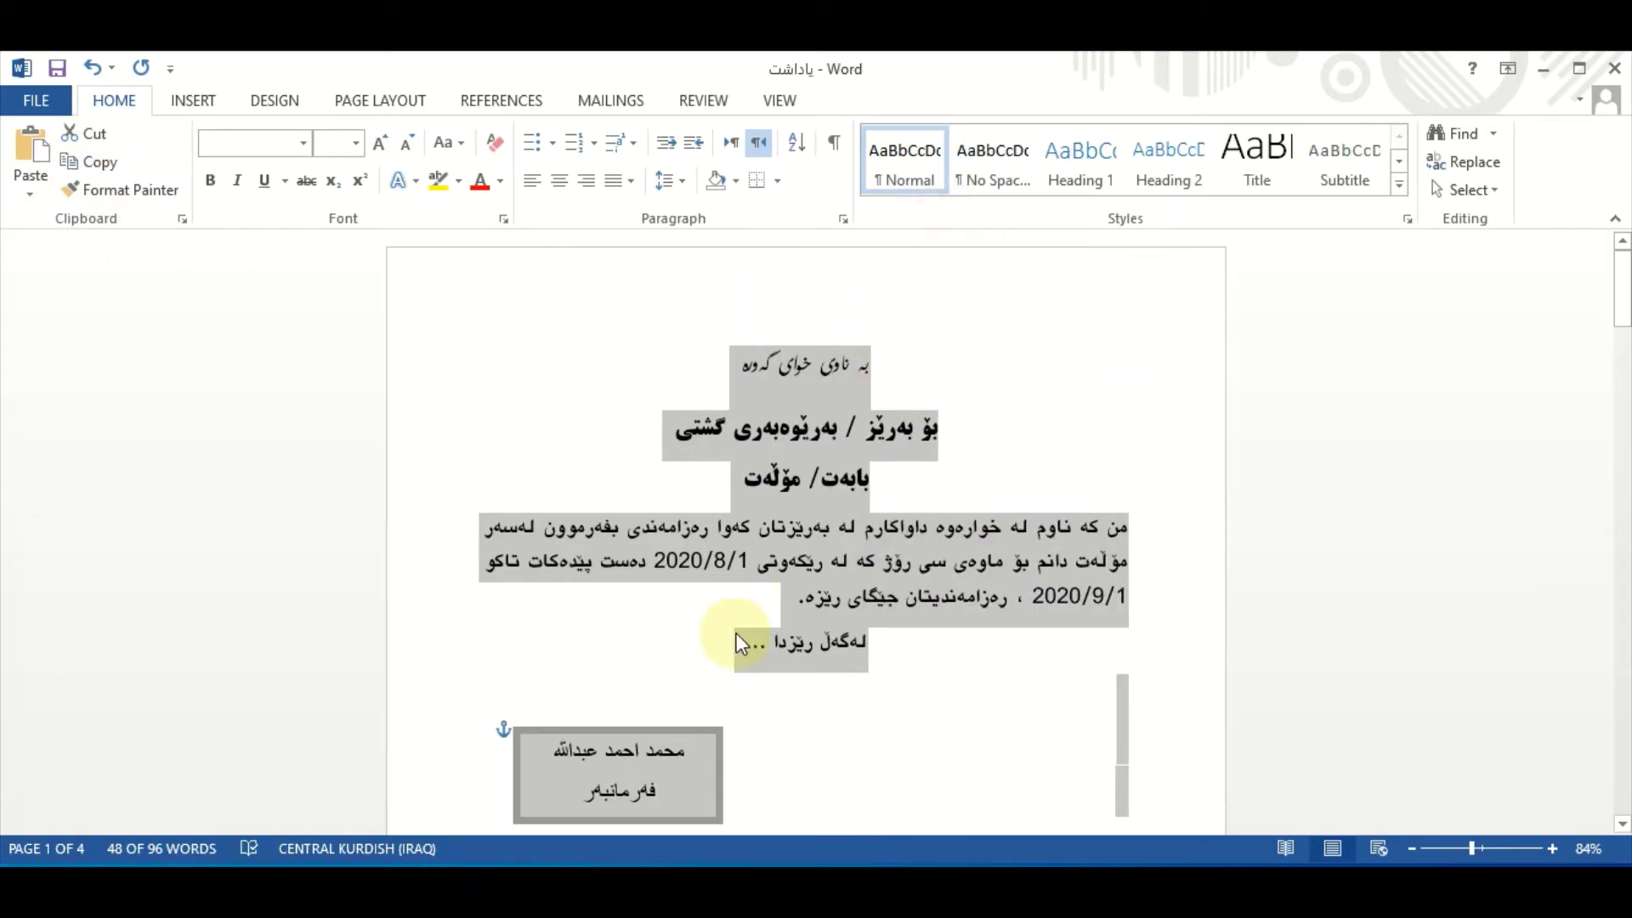
pyautogui.hotkey('ctrl', 'v')
pyautogui.scroll(-8, 748, 646)
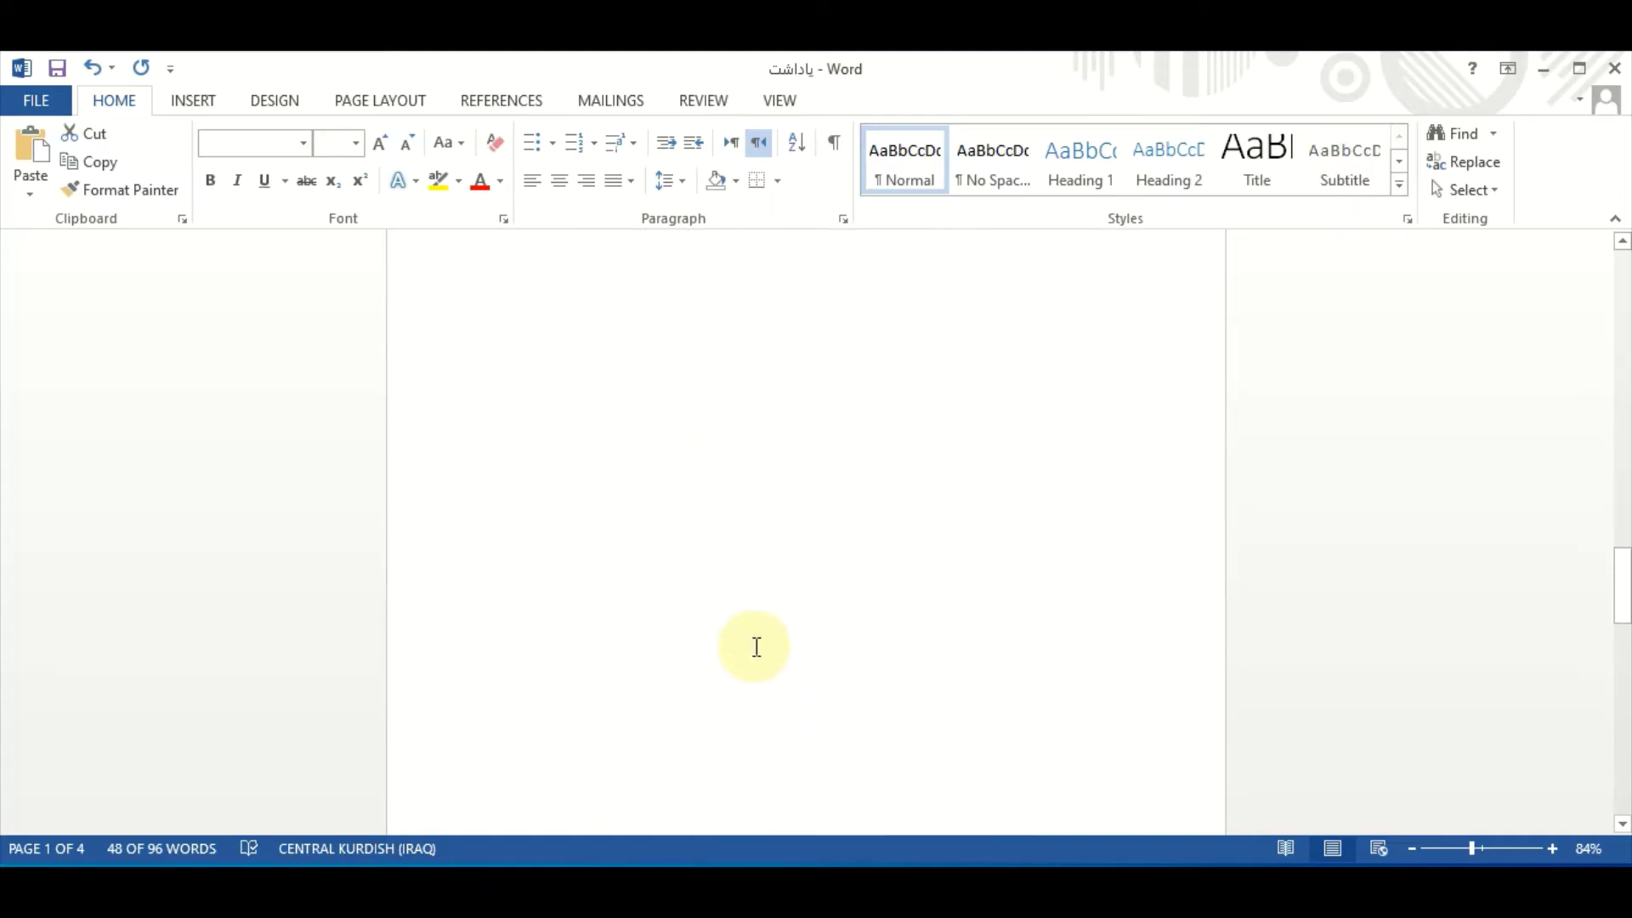
pyautogui.click(1063, 544)
pyautogui.click(1094, 414)
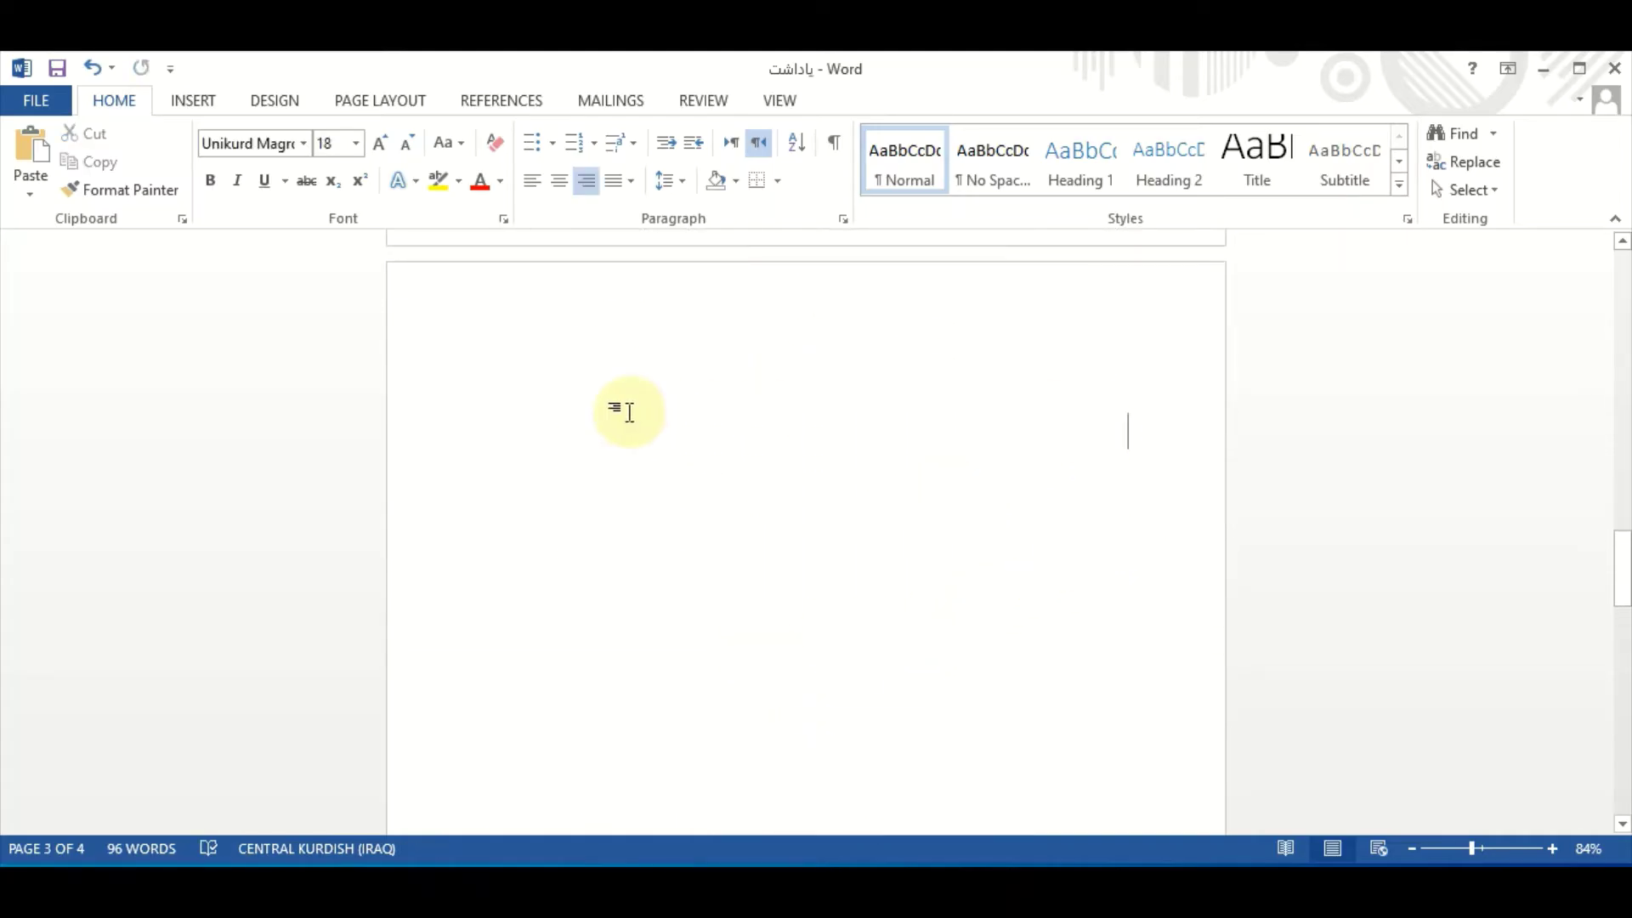
pyautogui.click(27, 148)
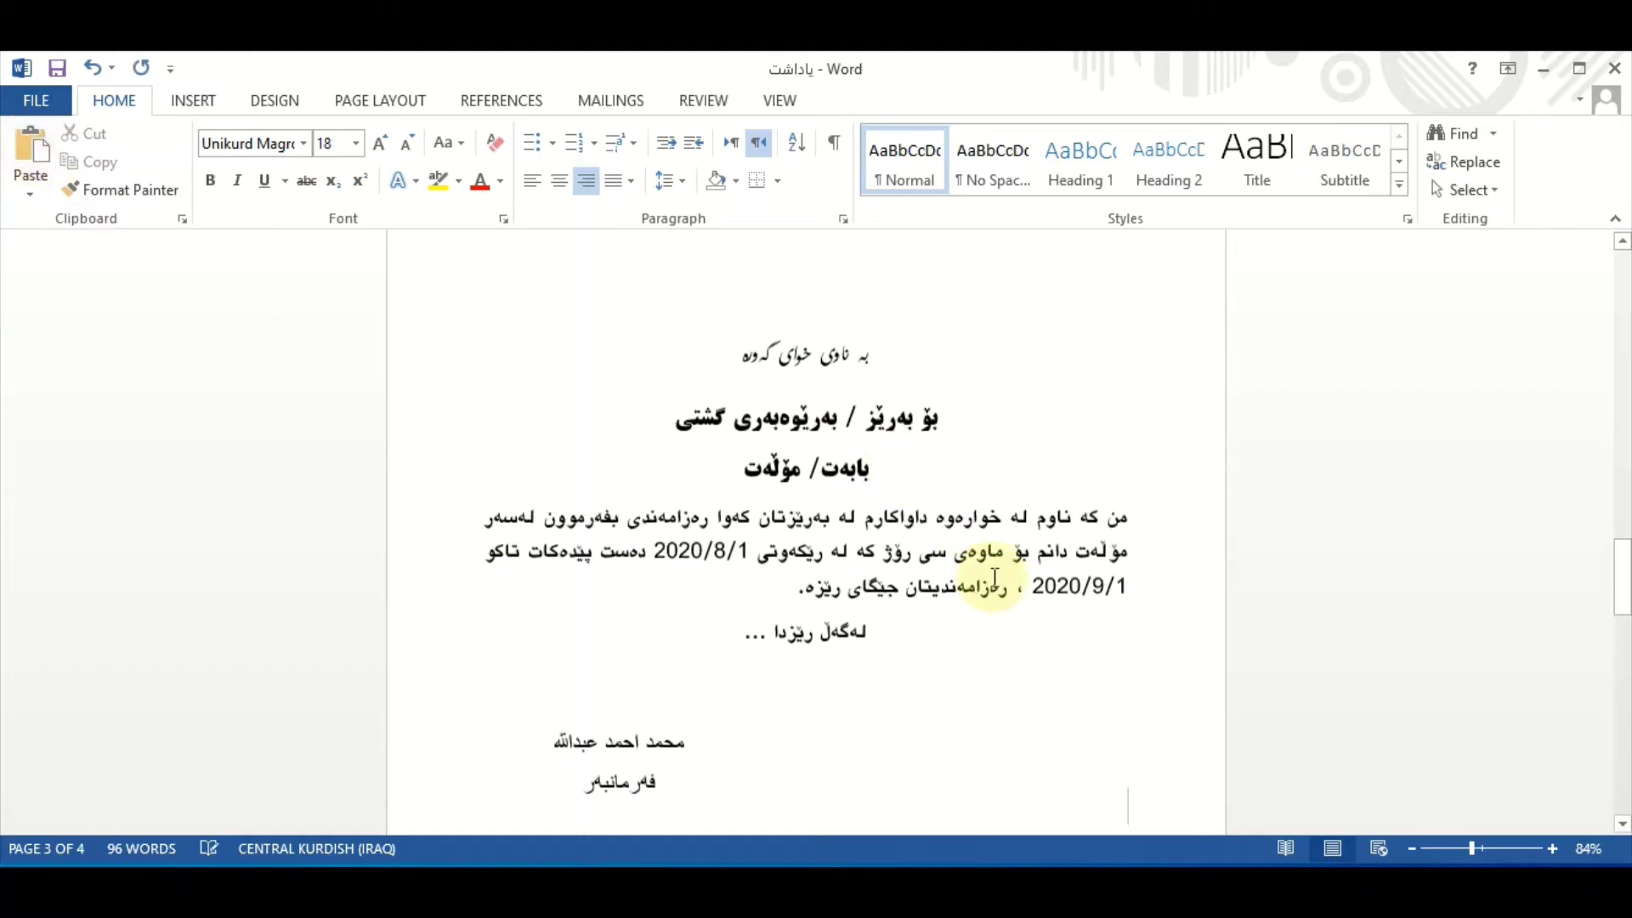
pyautogui.scroll(-3, 1042, 518)
pyautogui.scroll(6, 1042, 518)
pyautogui.scroll(-7, 1042, 518)
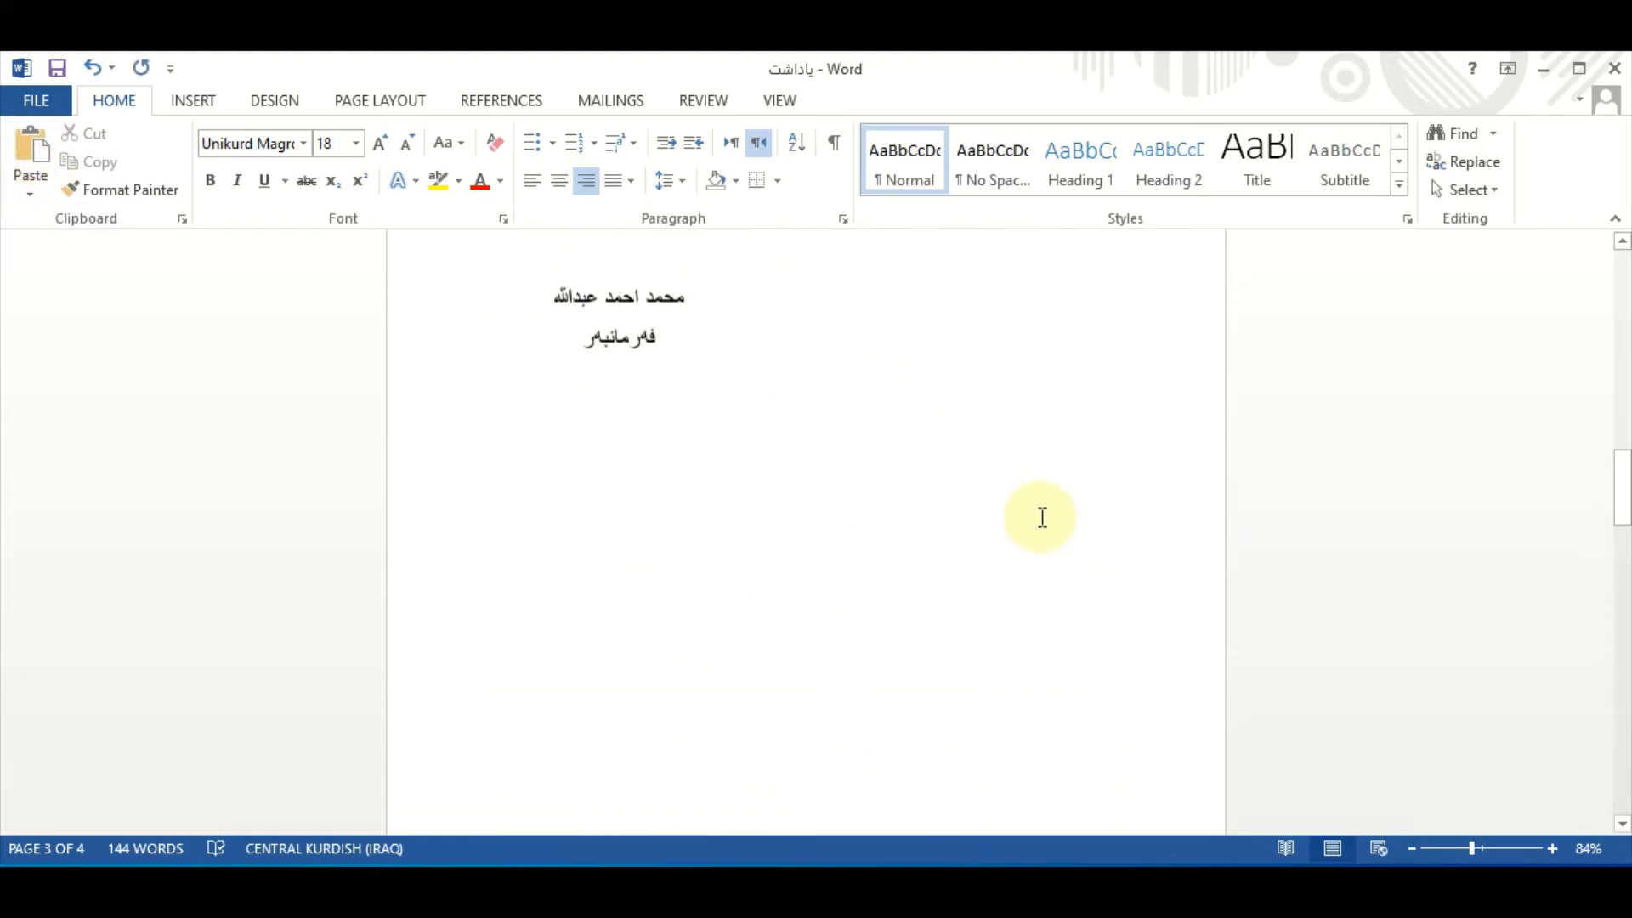
pyautogui.scroll(6, 1037, 517)
pyautogui.scroll(1, 1032, 518)
pyautogui.keyDown('ctrl'); pyautogui.scroll(-3, 1016, 523); pyautogui.keyUp('ctrl')
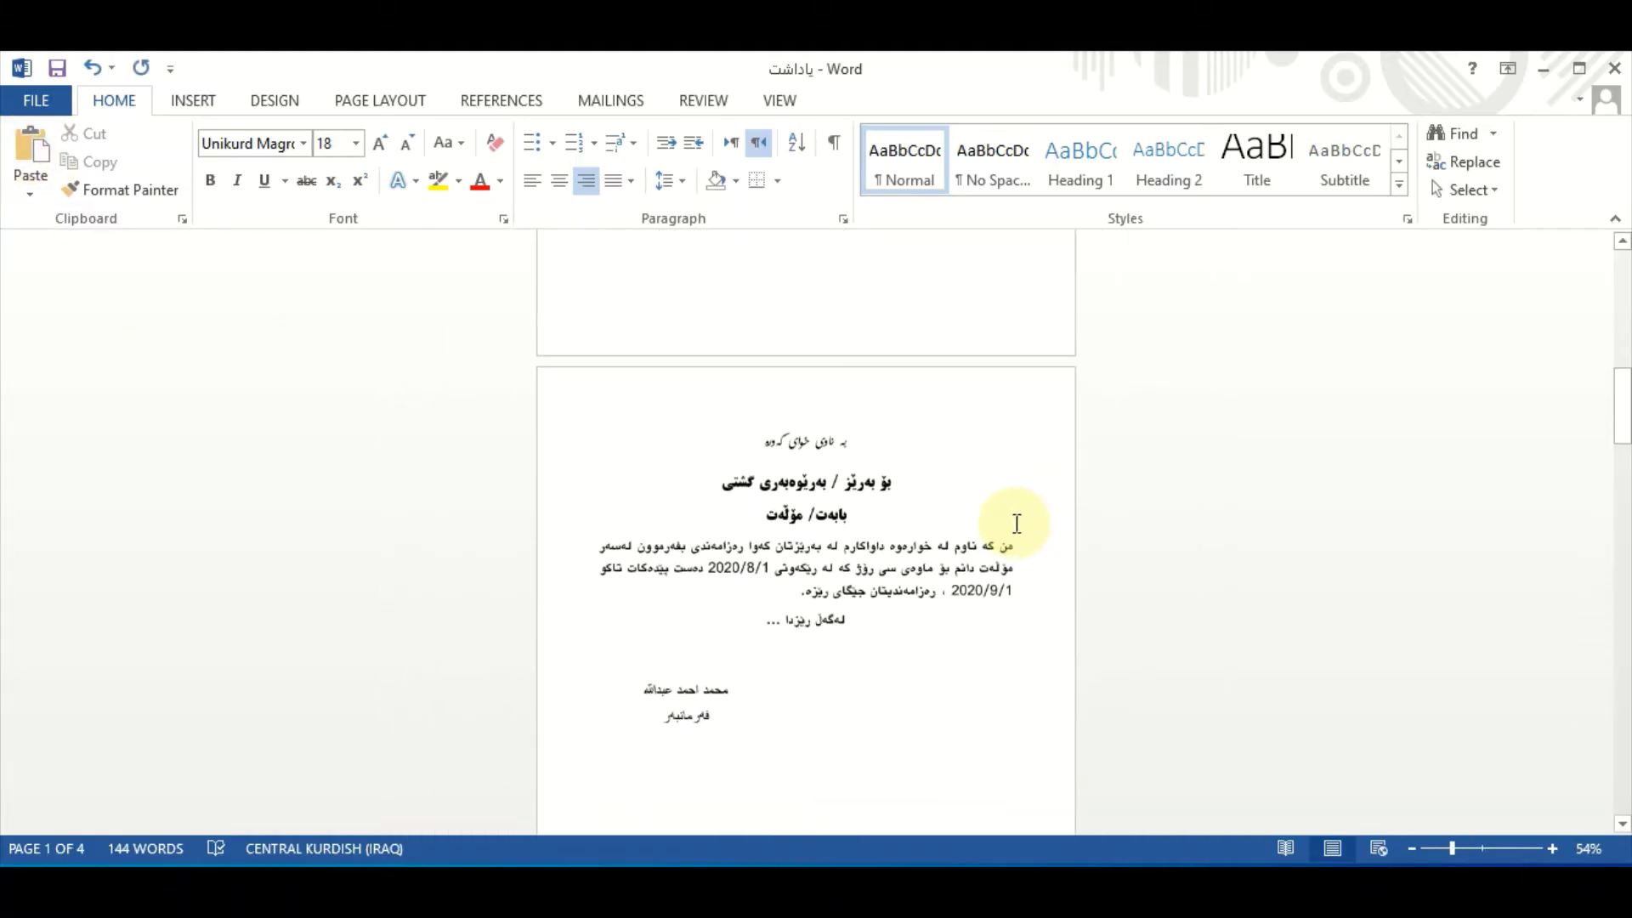
pyautogui.keyDown('ctrl'); pyautogui.scroll(-2, 1016, 524); pyautogui.keyUp('ctrl')
pyautogui.scroll(1, 1014, 525)
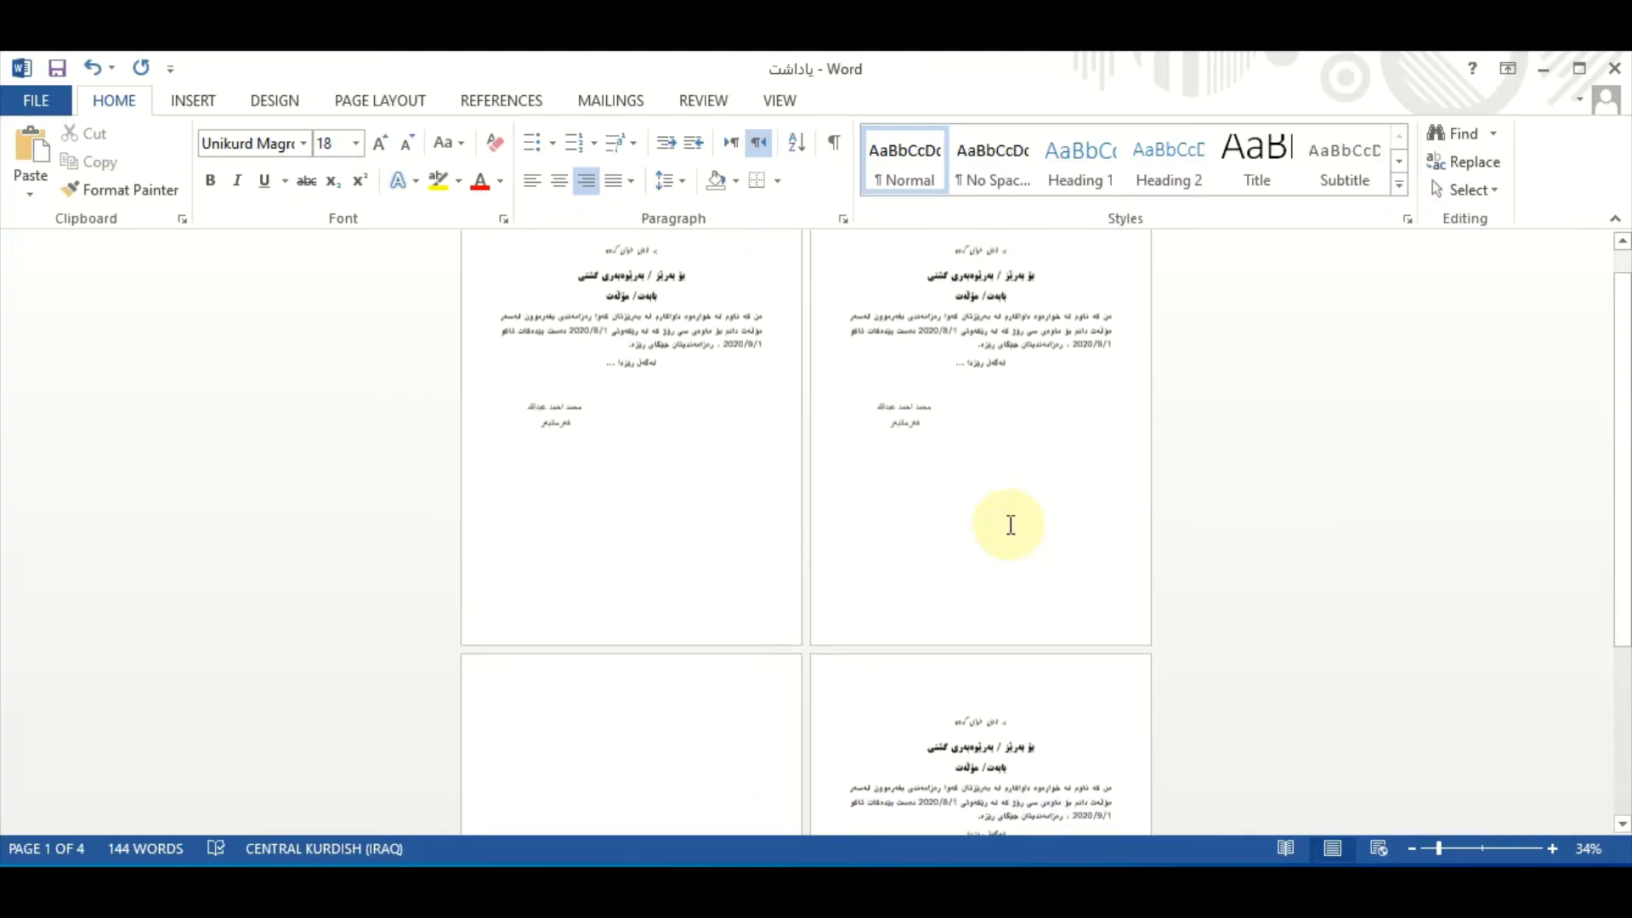
pyautogui.scroll(-3, 1011, 524)
pyautogui.scroll(-4, 1008, 523)
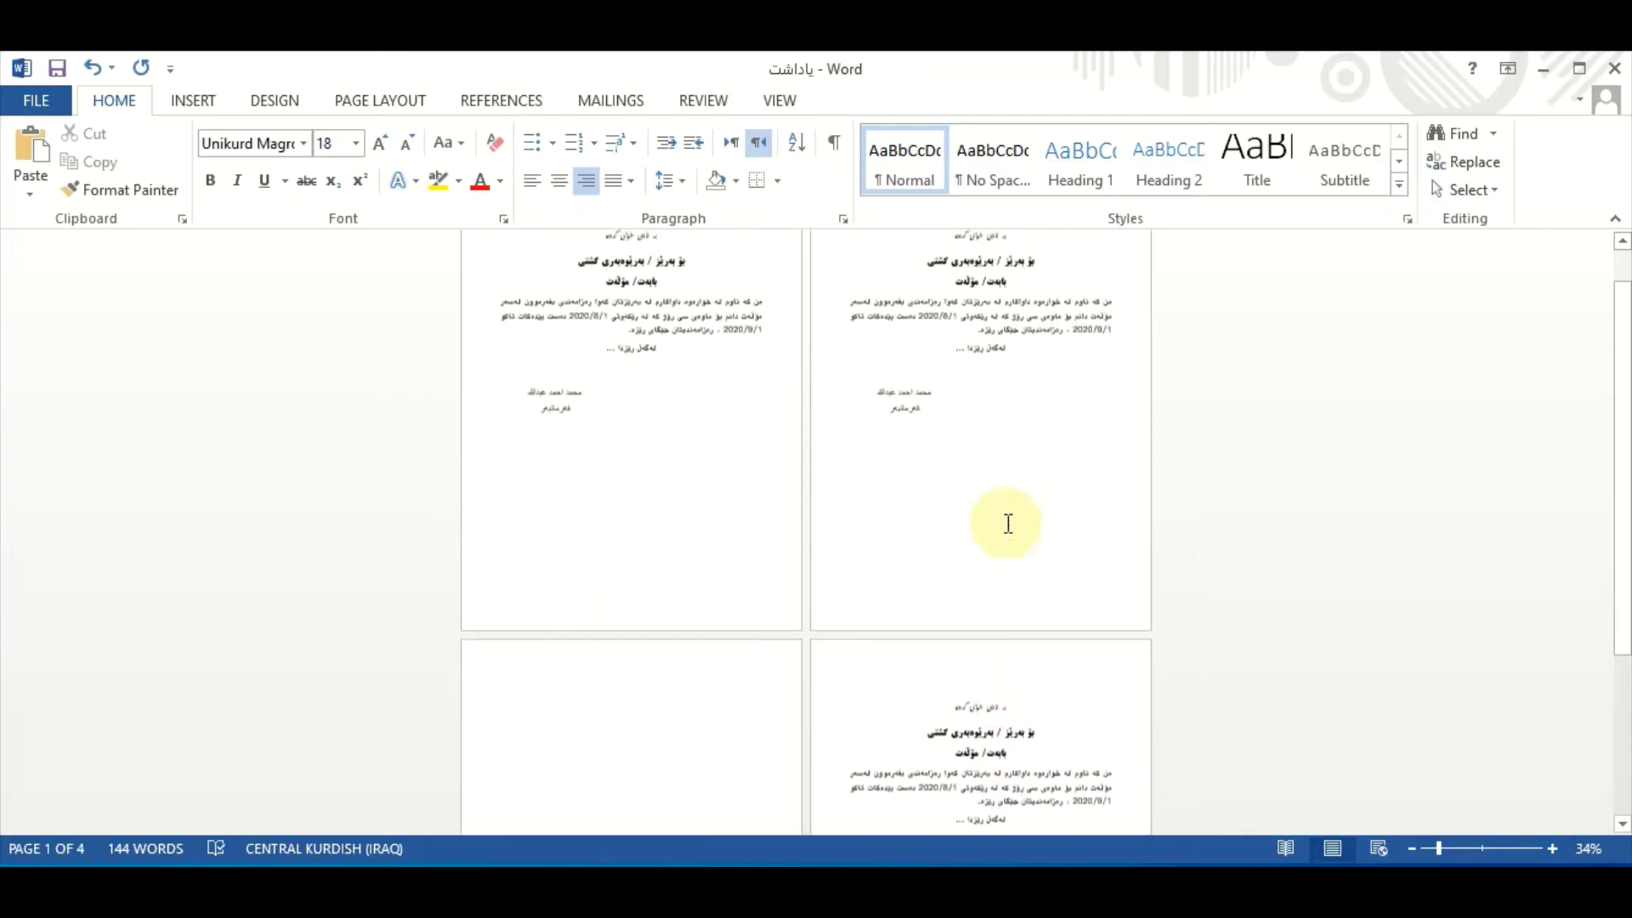
pyautogui.scroll(1, 1008, 523)
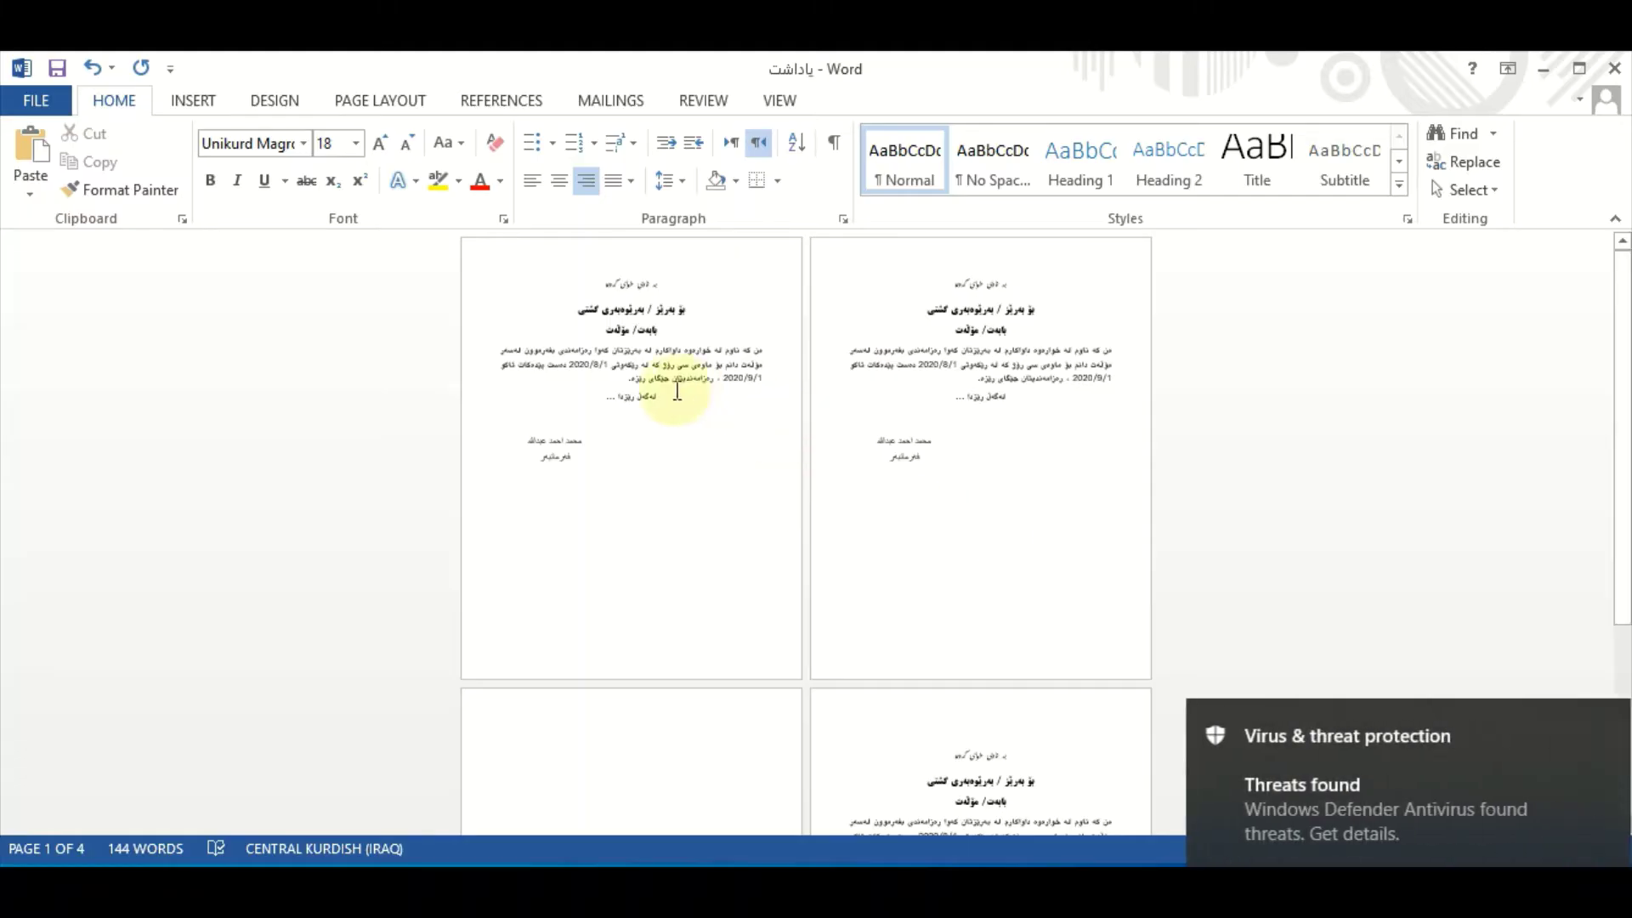
pyautogui.click(901, 384)
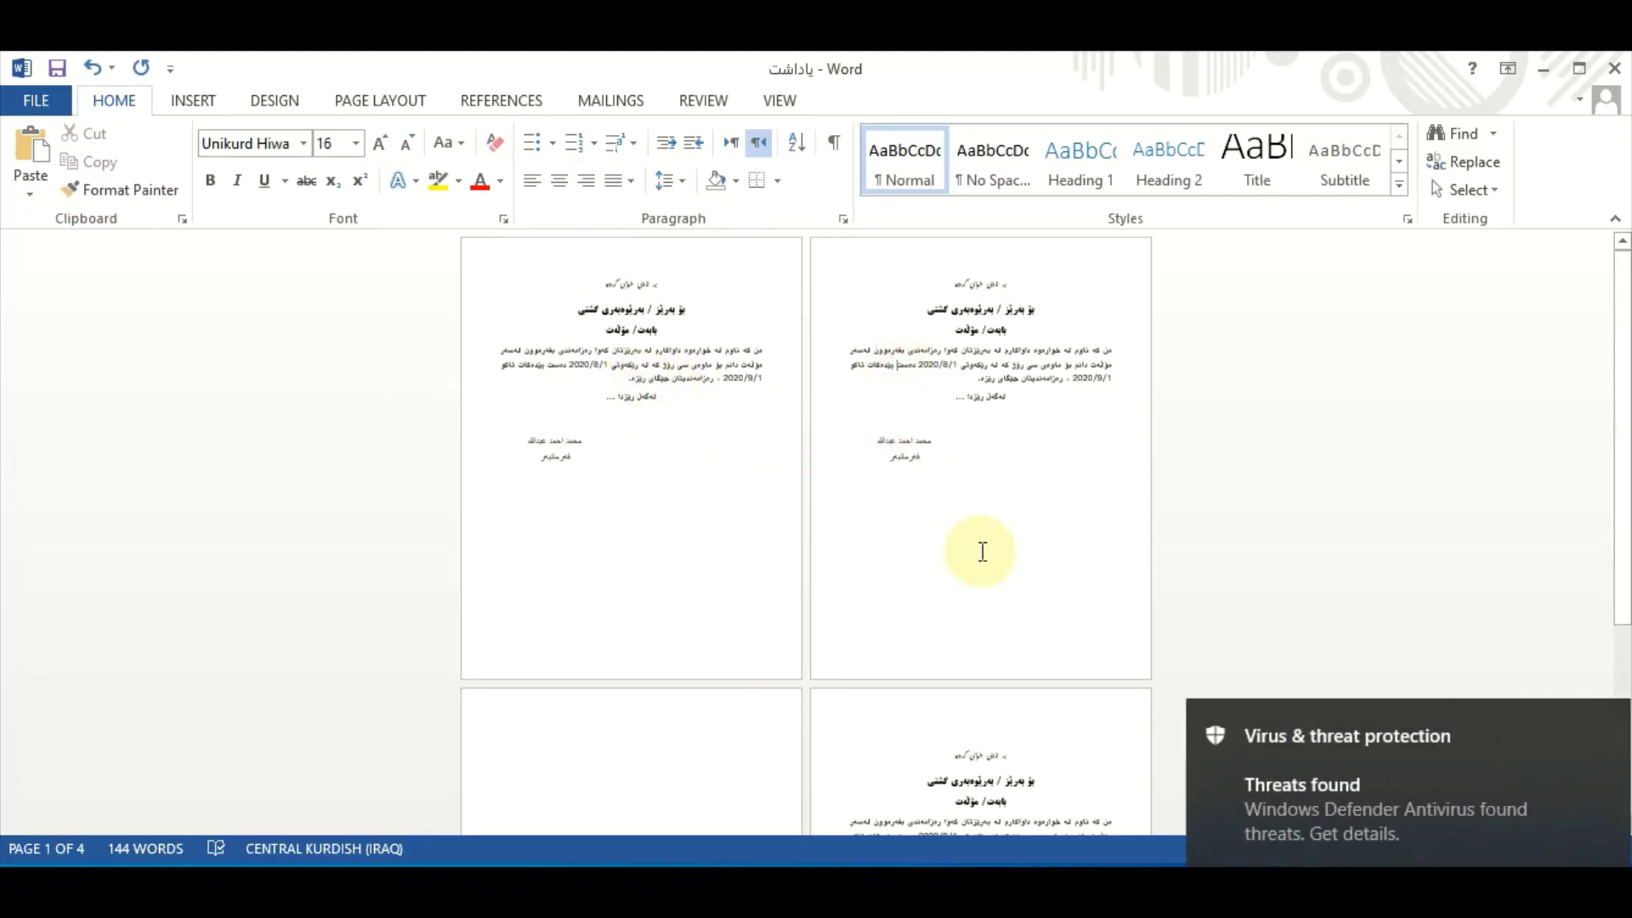
pyautogui.click(929, 382)
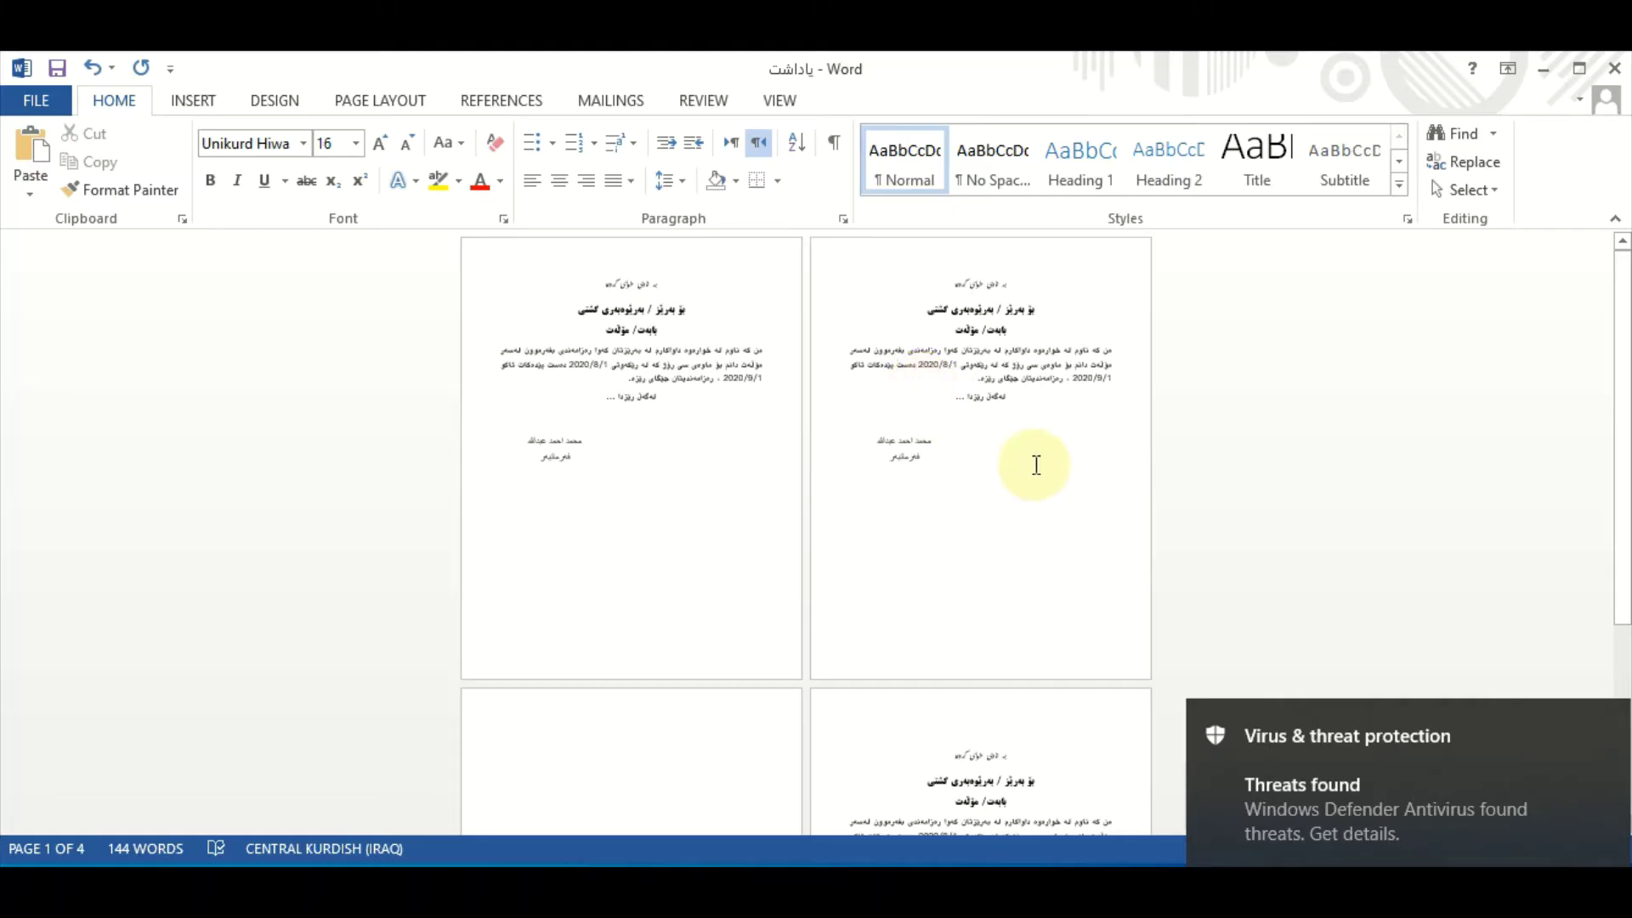
pyautogui.click(964, 348)
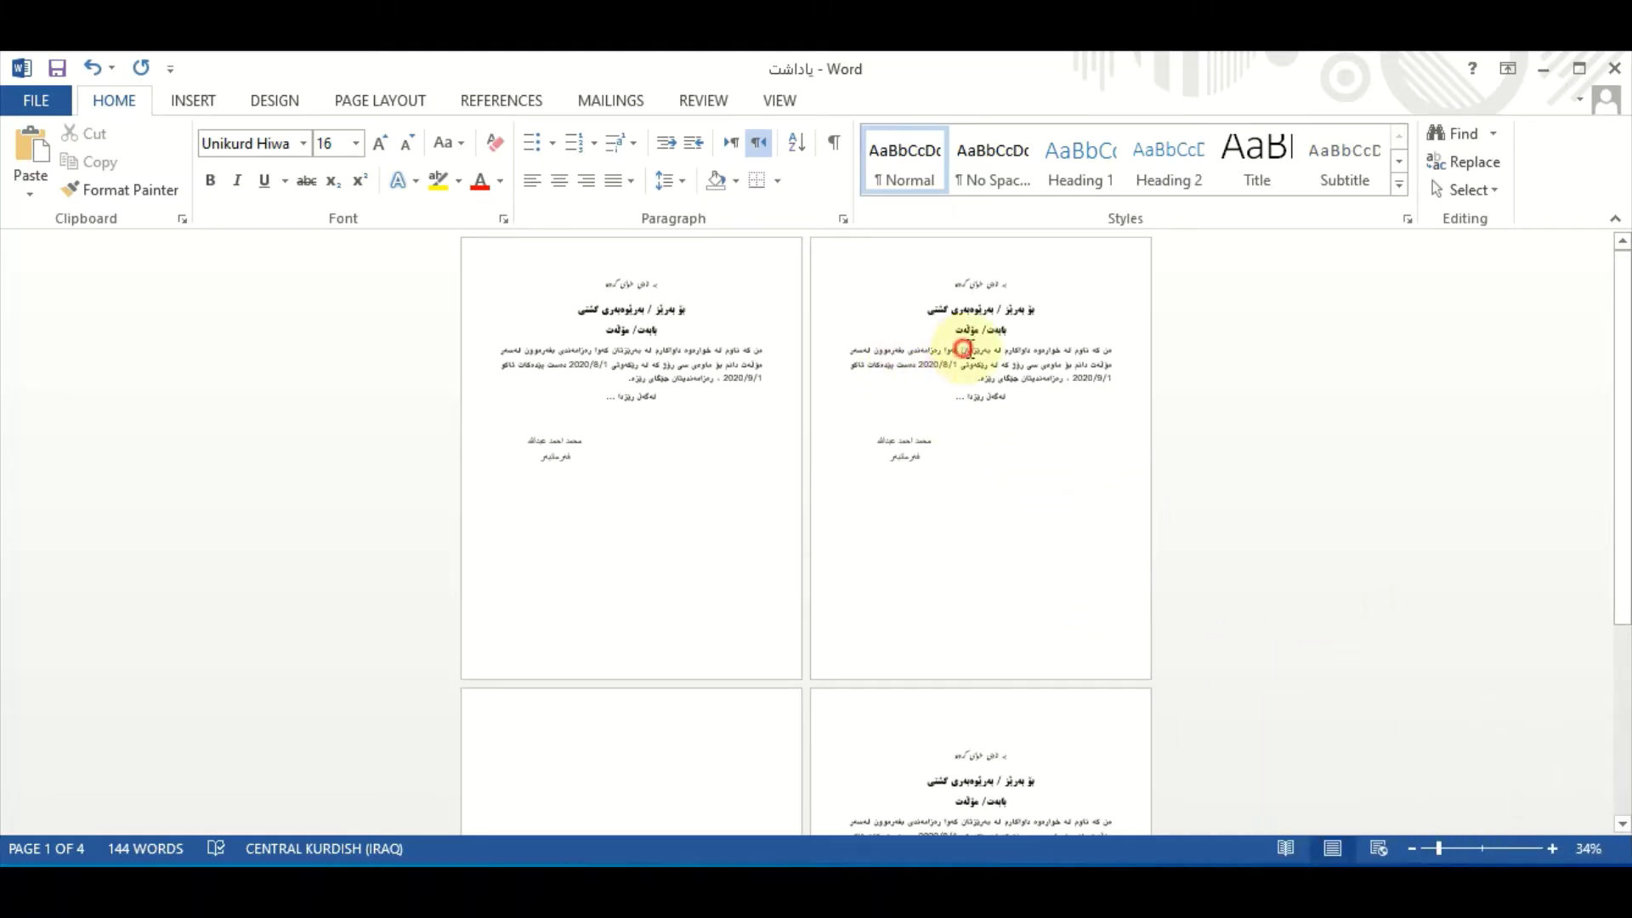
pyautogui.scroll(-1, 671, 426)
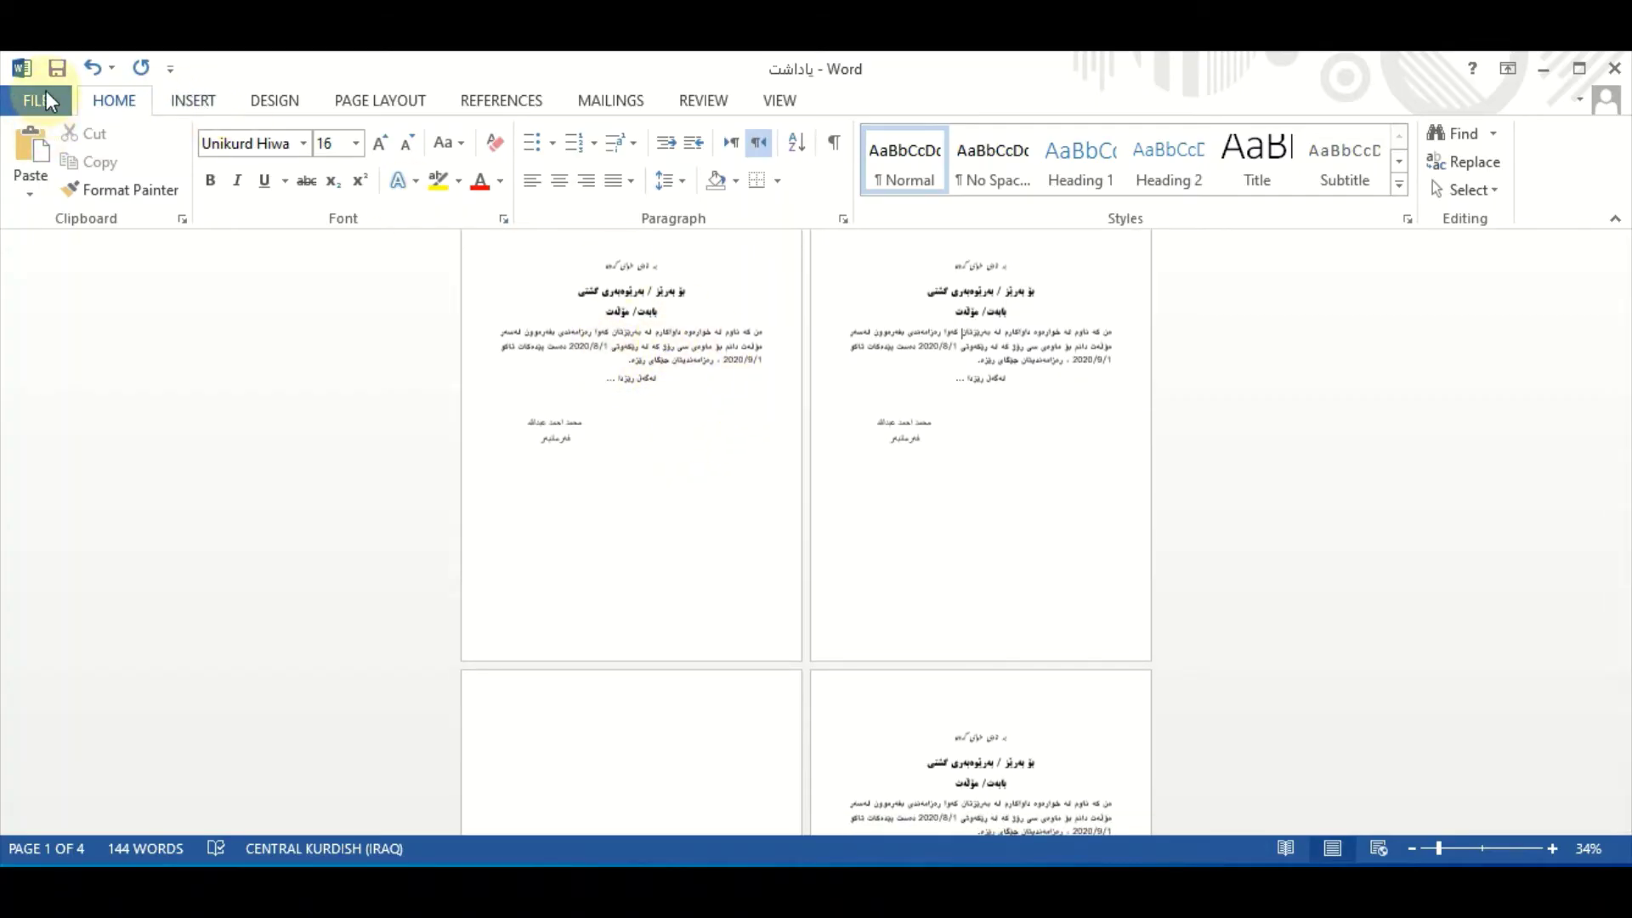
# Add New to the Quick Access Toolbar and create a blank document with it
pyautogui.click(172, 68)
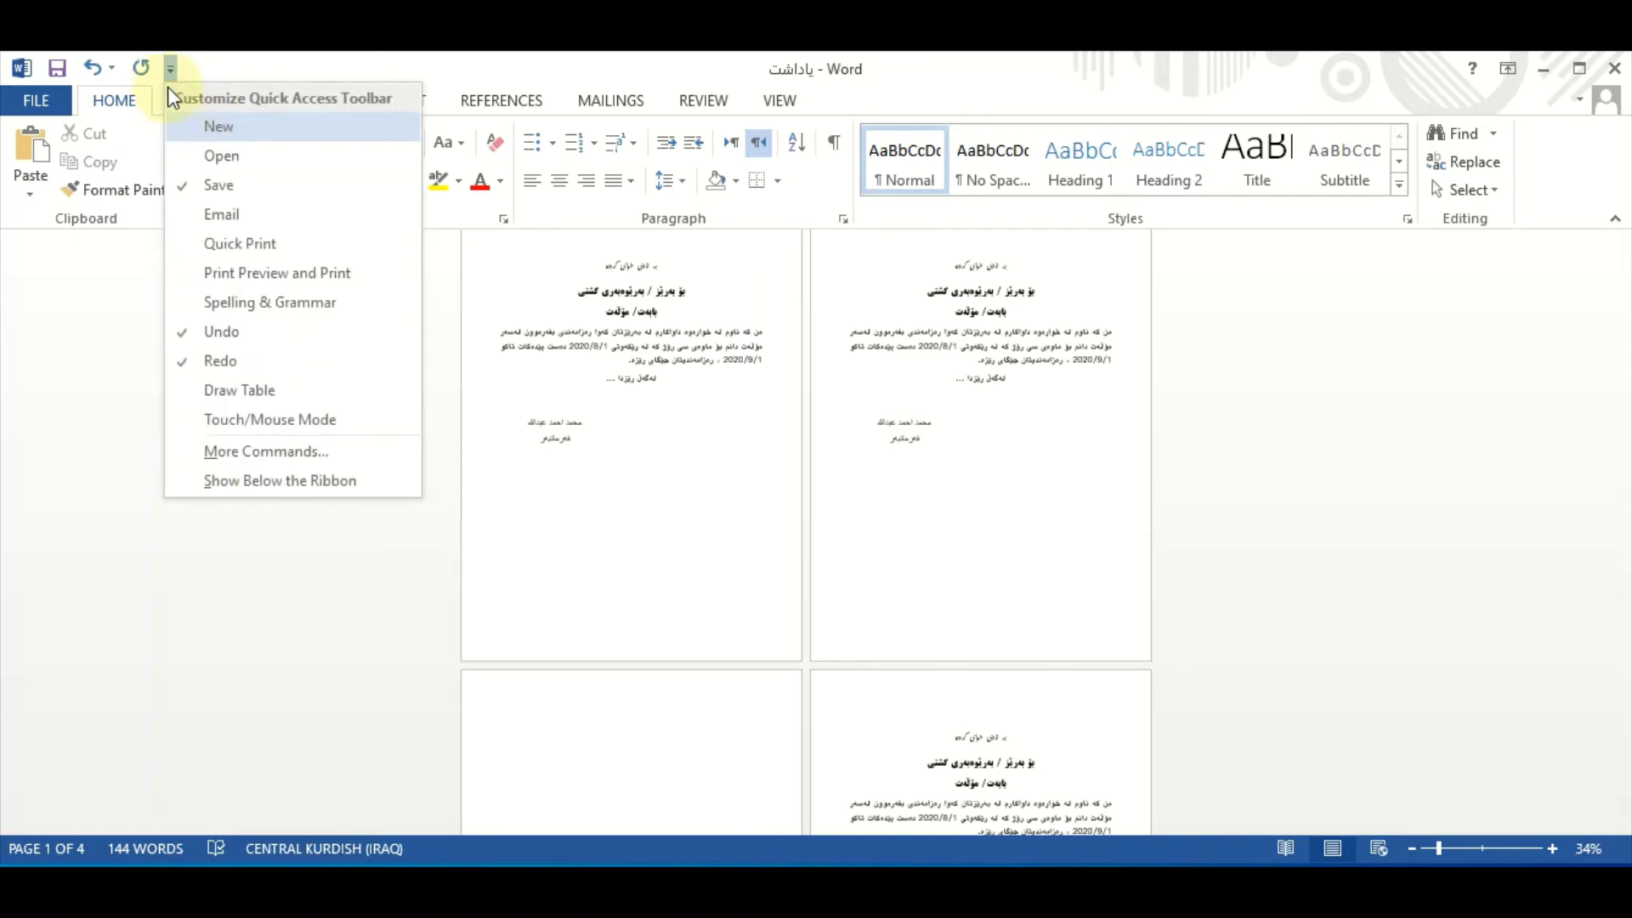
pyautogui.click(219, 131)
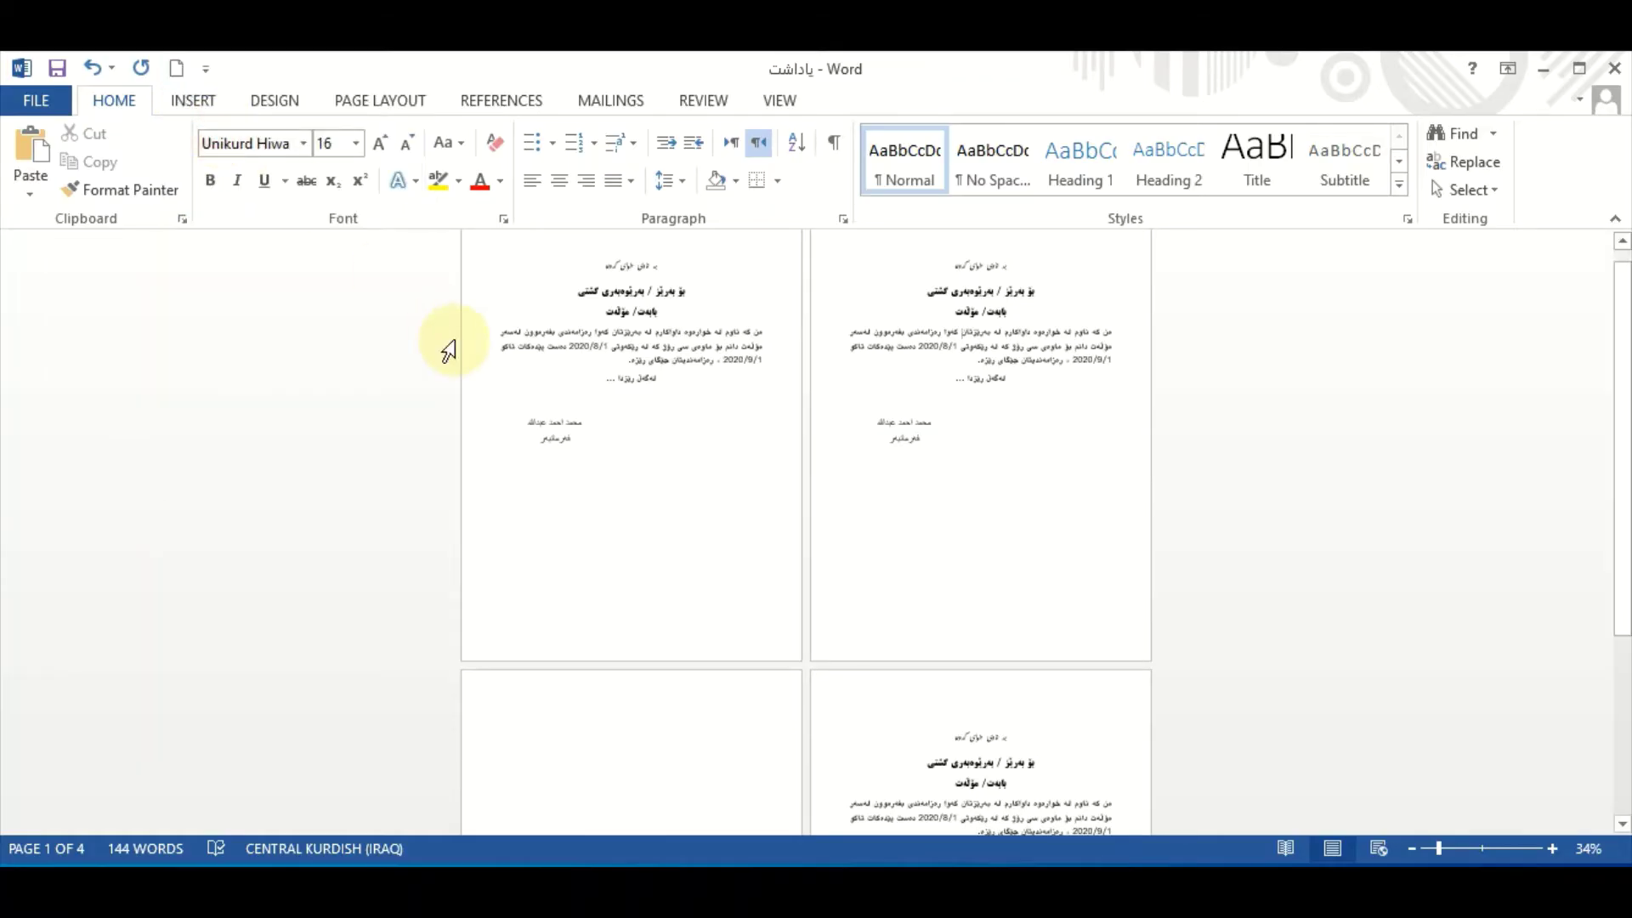
pyautogui.click(177, 70)
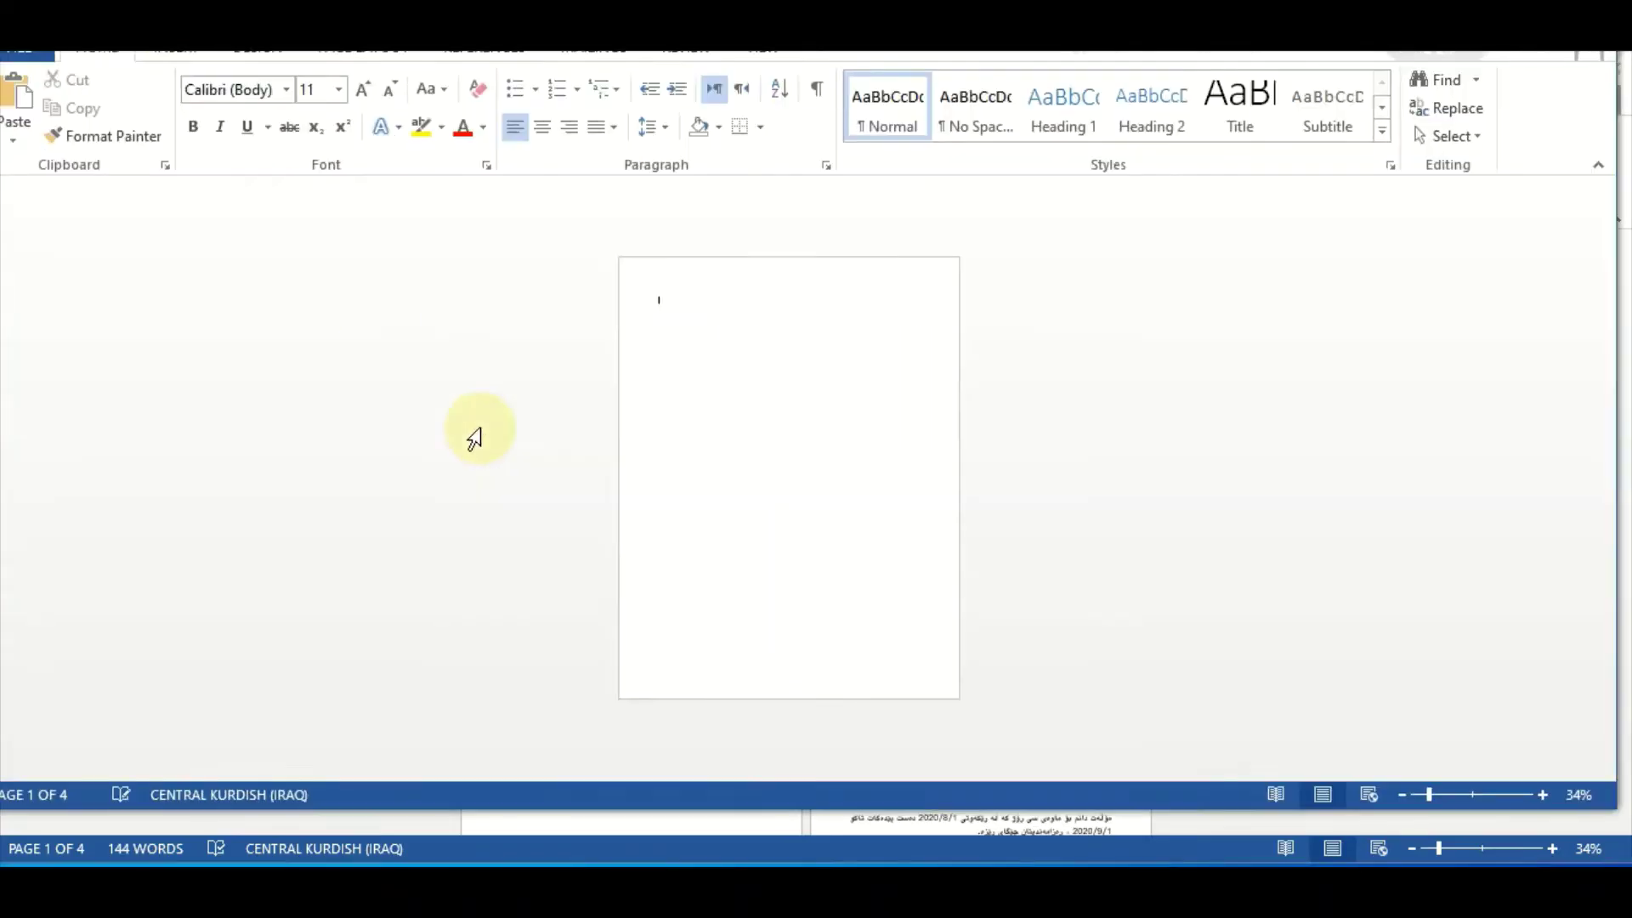
# Paste the copied leave-request letter onto the blank page of Document1
pyautogui.click(712, 360)
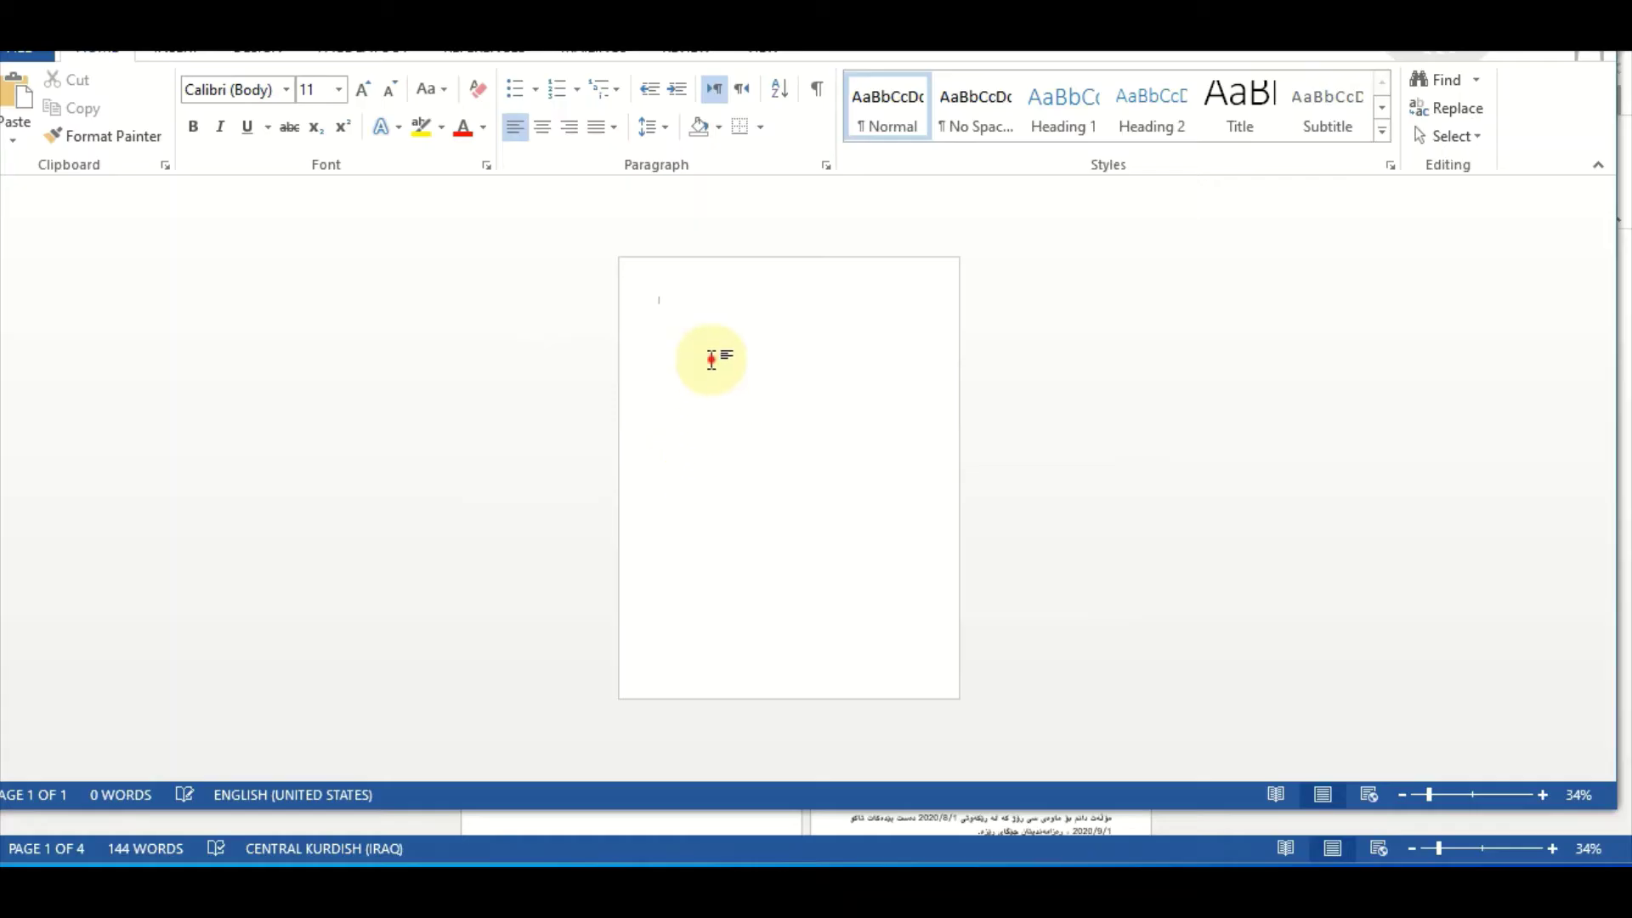
pyautogui.rightClick(677, 343)
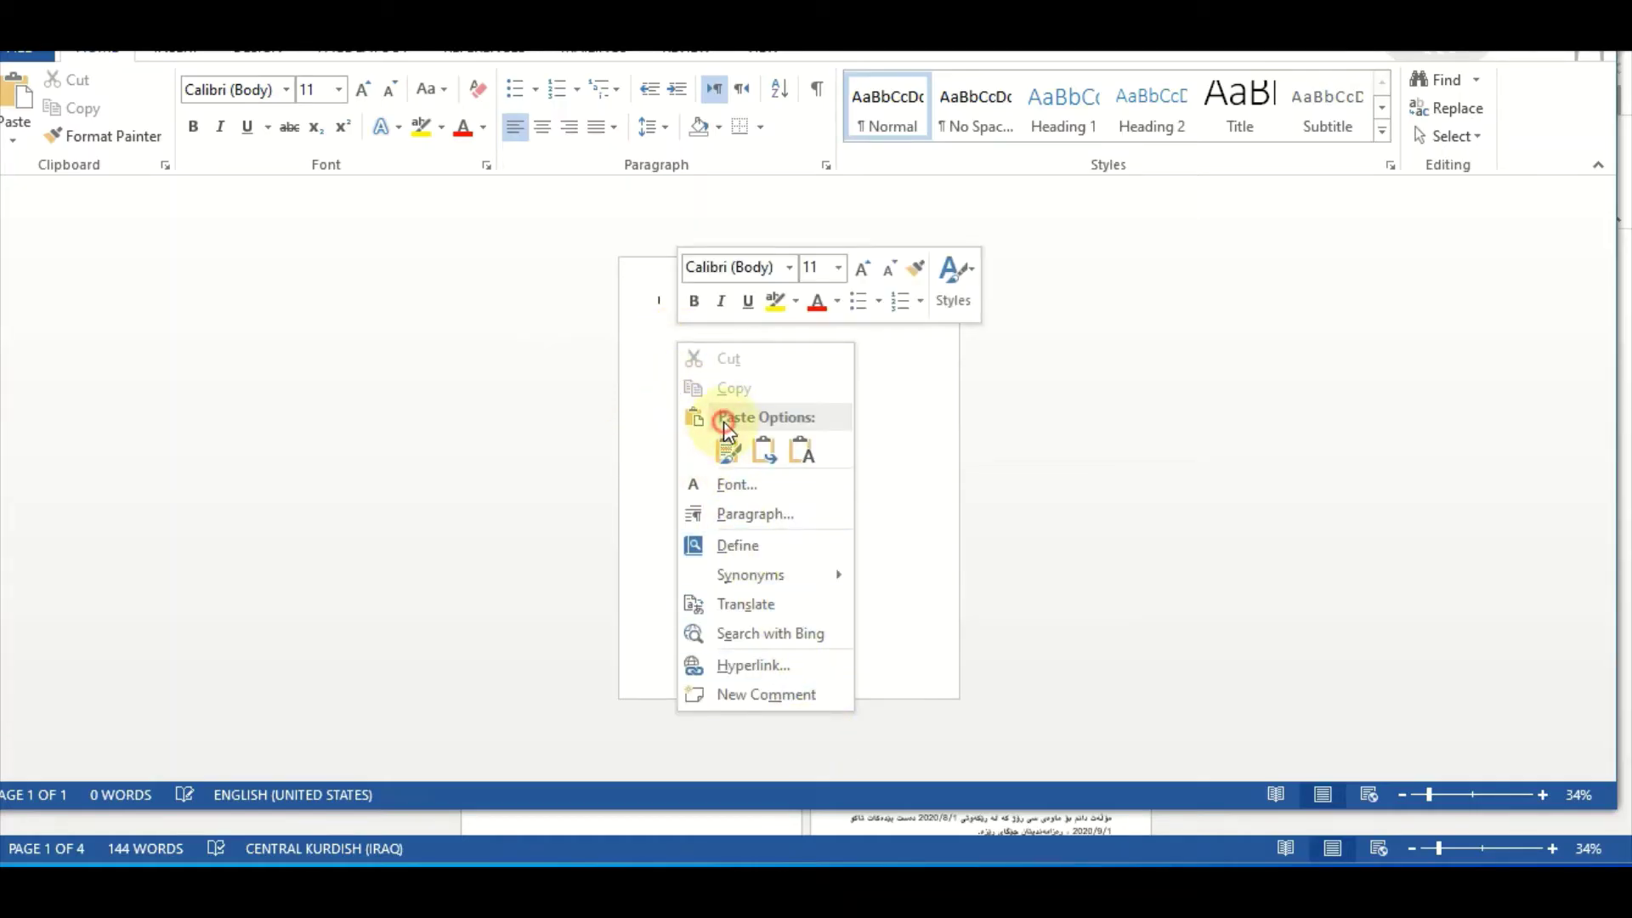
pyautogui.click(729, 449)
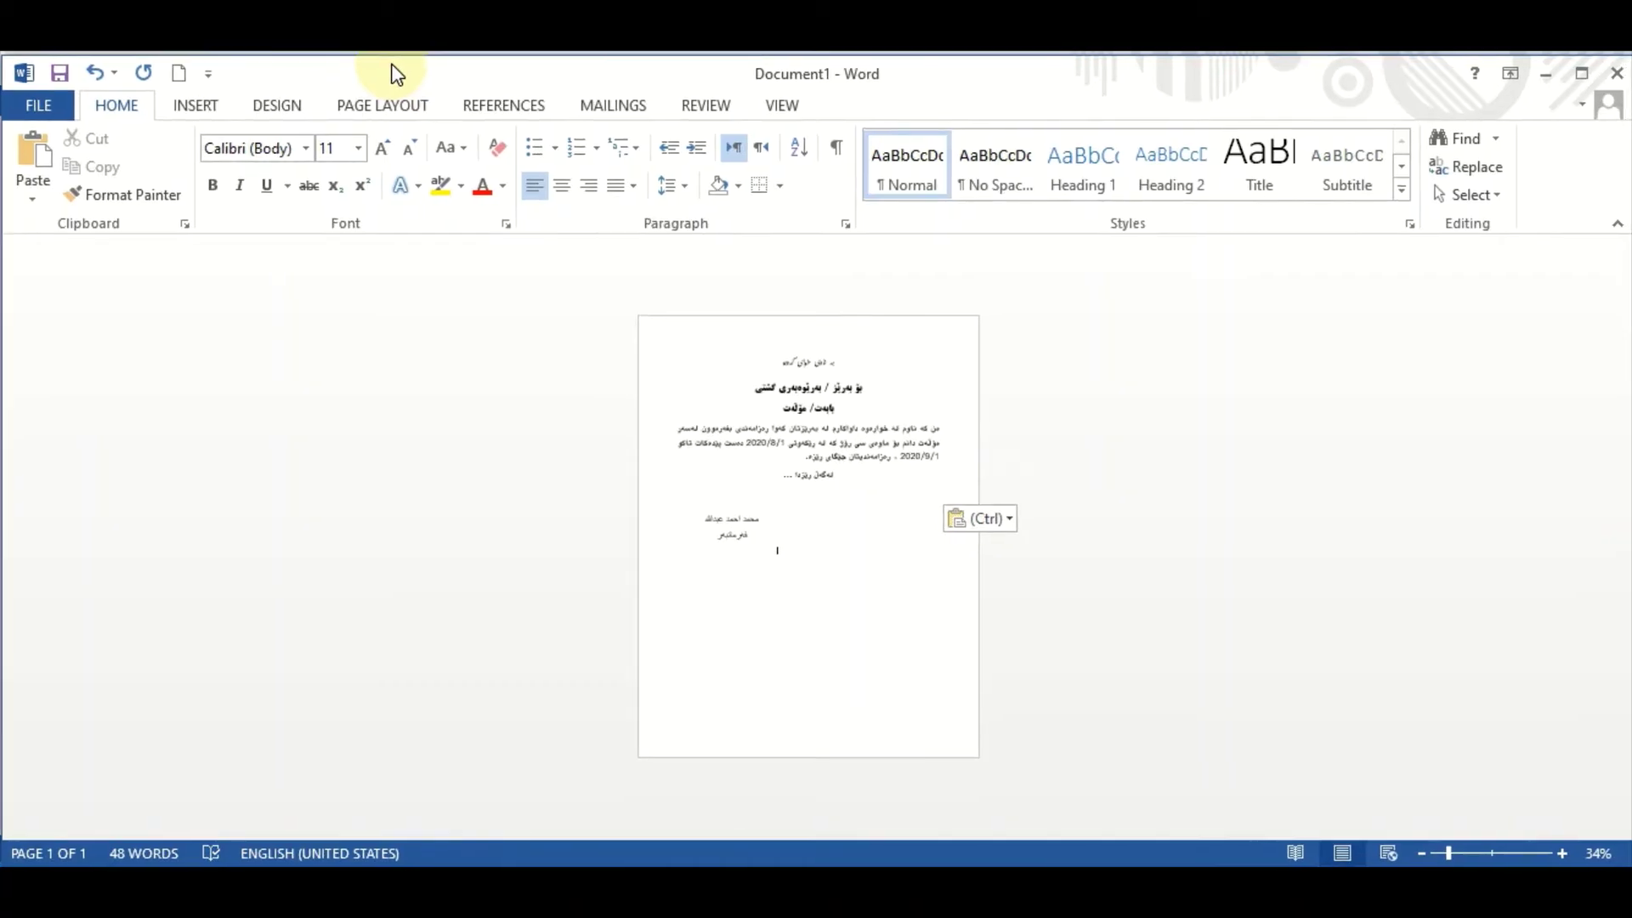
# Start saving via Browse, dismiss the online-folder error, and clear the old file name
pyautogui.click(59, 73)
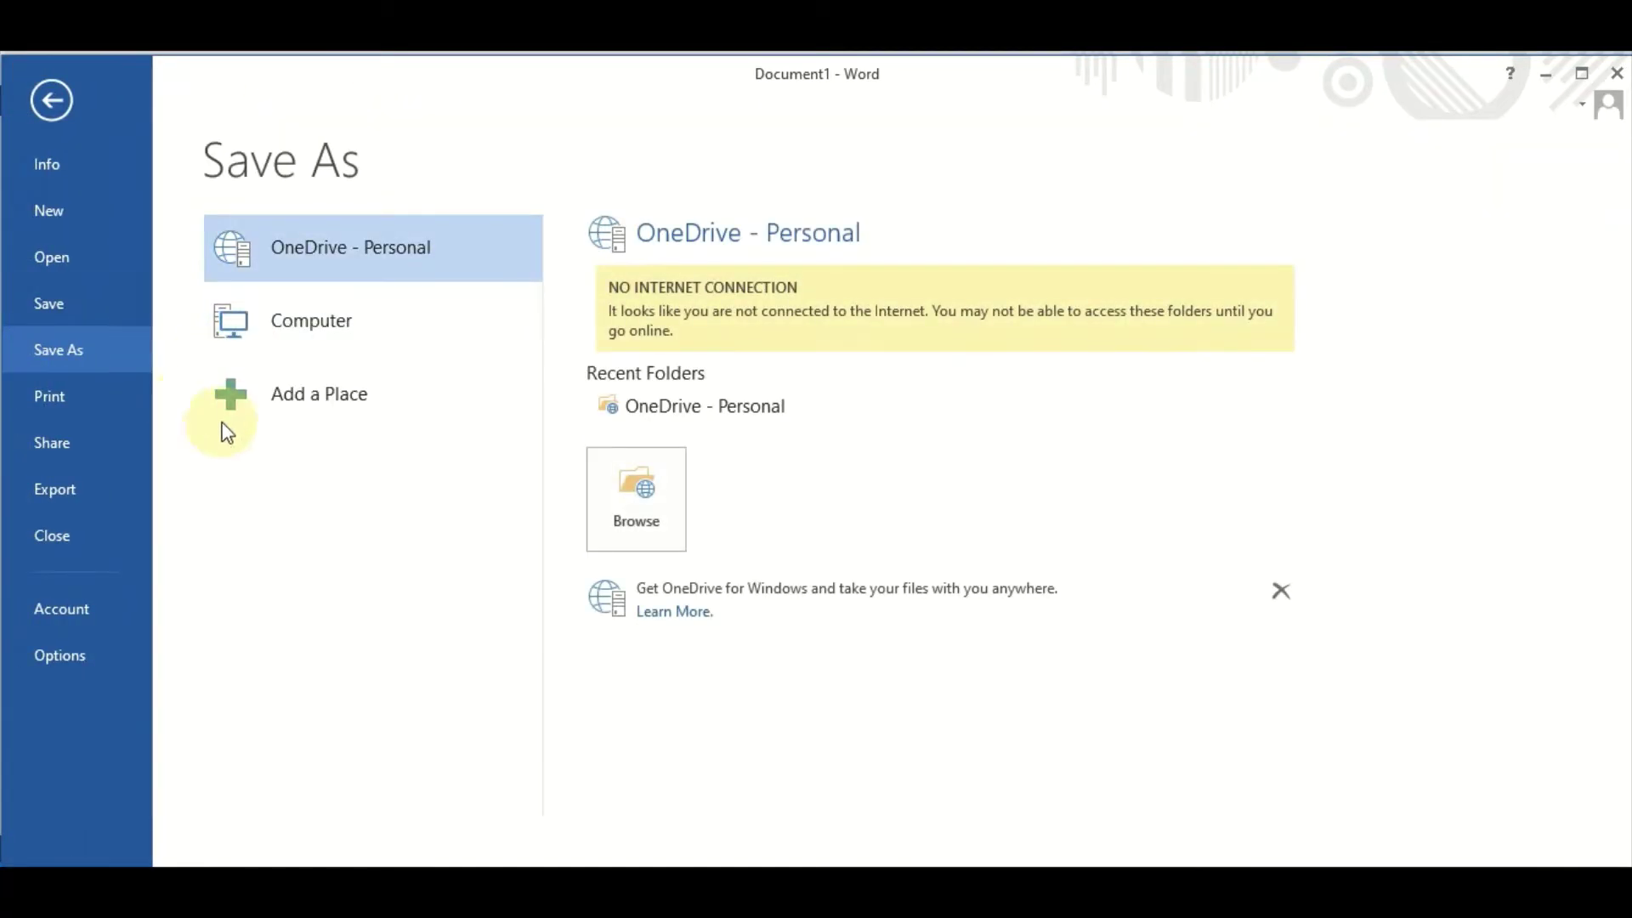
pyautogui.click(633, 510)
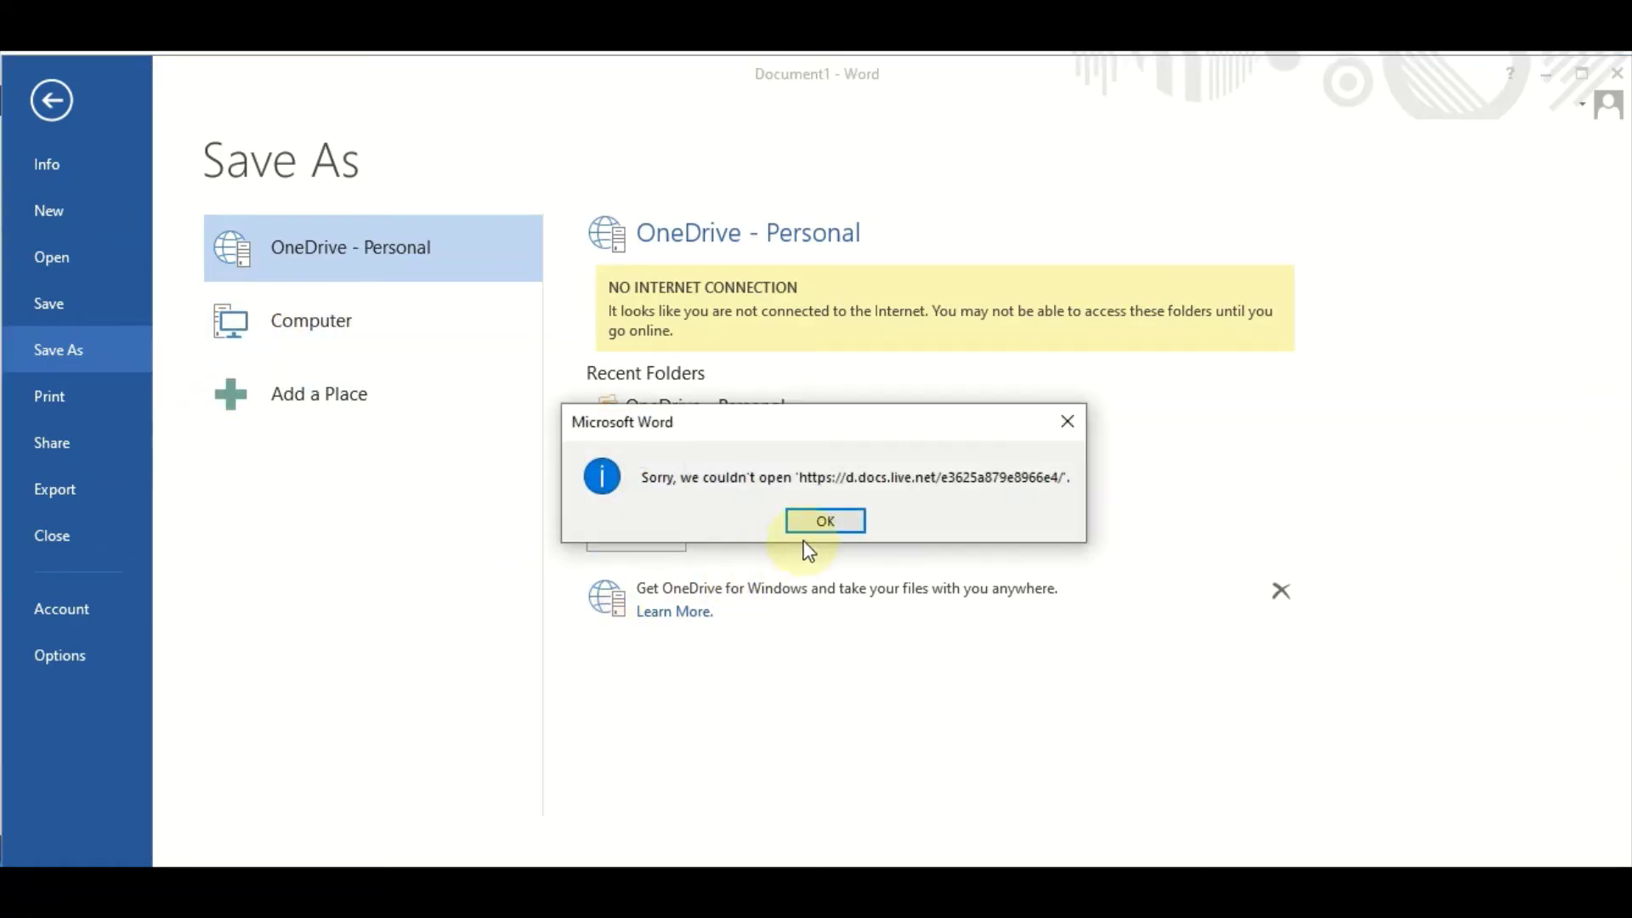
pyautogui.click(837, 522)
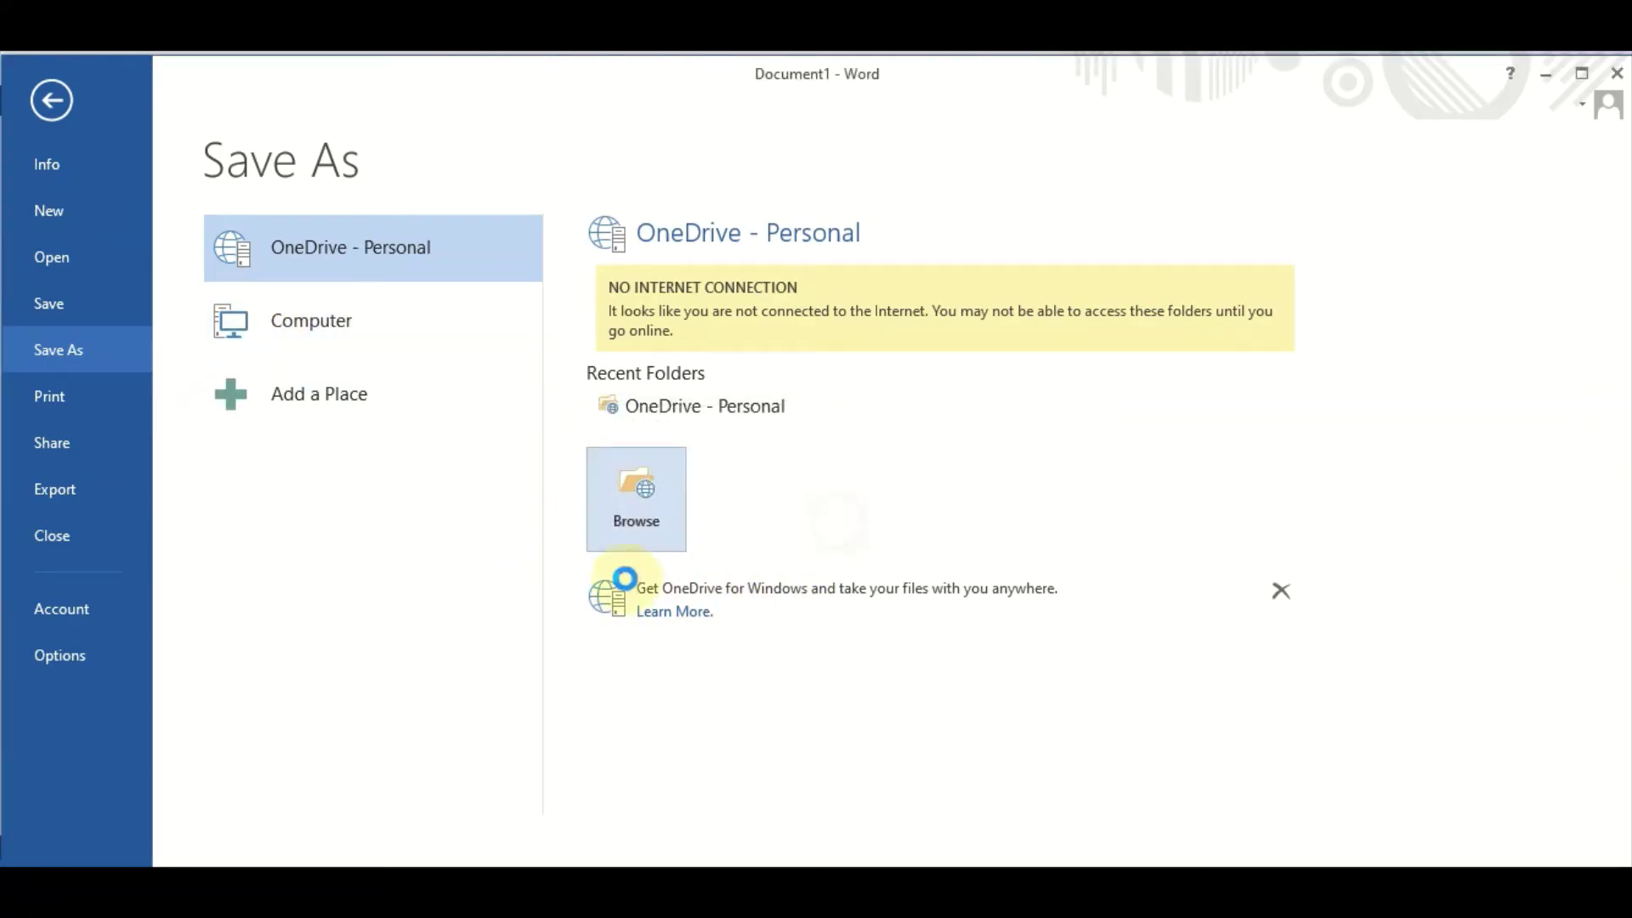
pyautogui.click(639, 528)
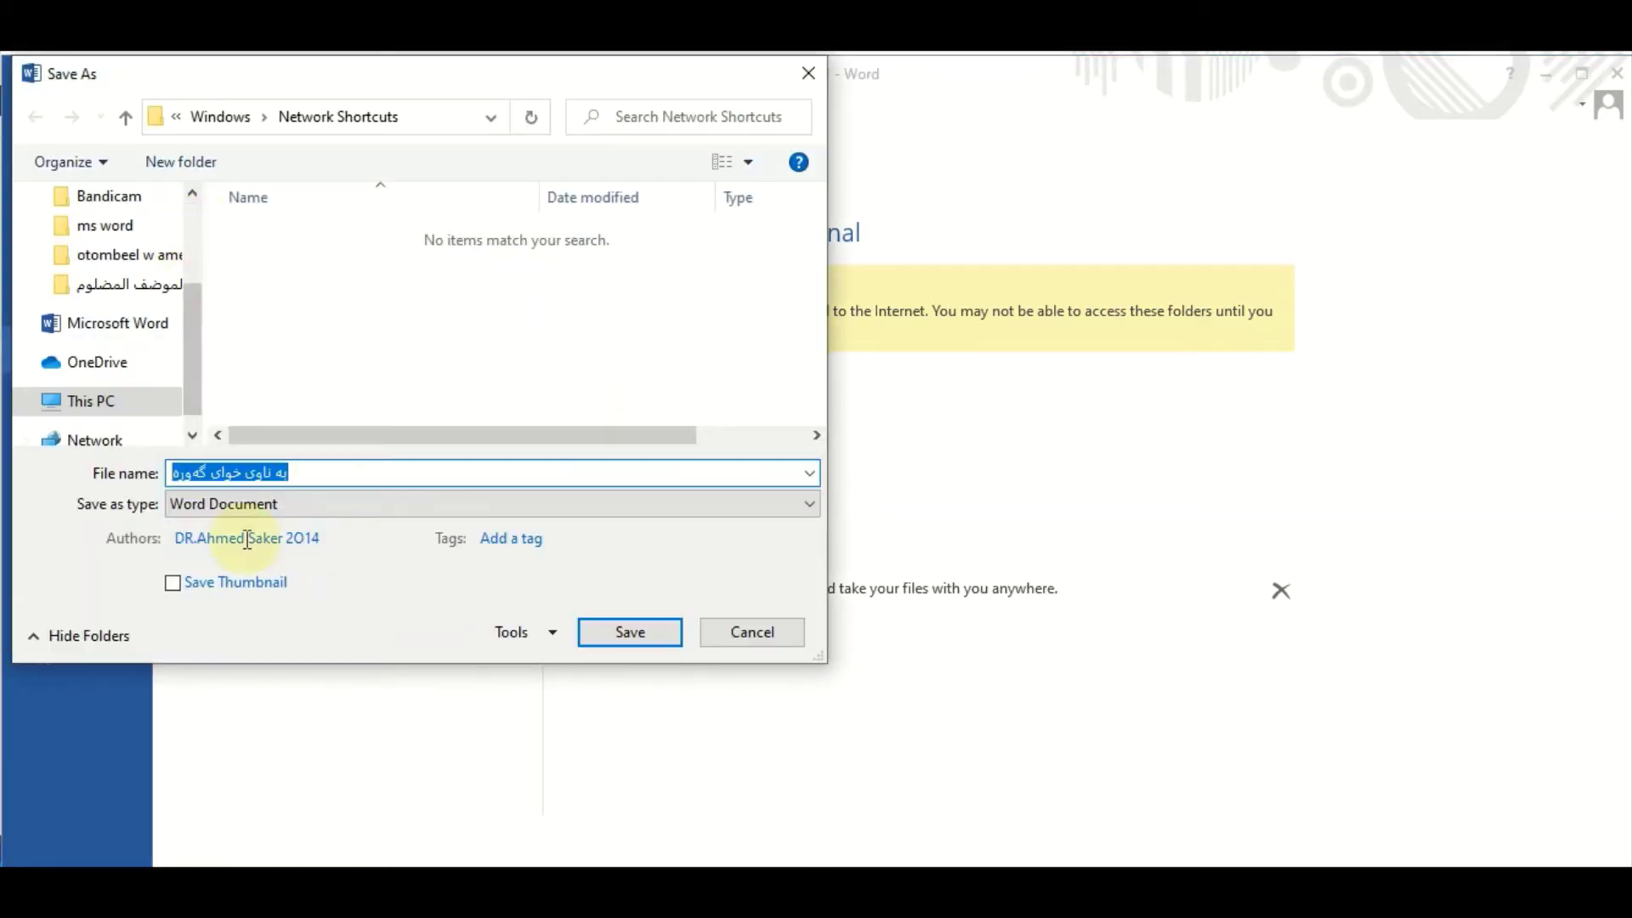
pyautogui.click(275, 474)
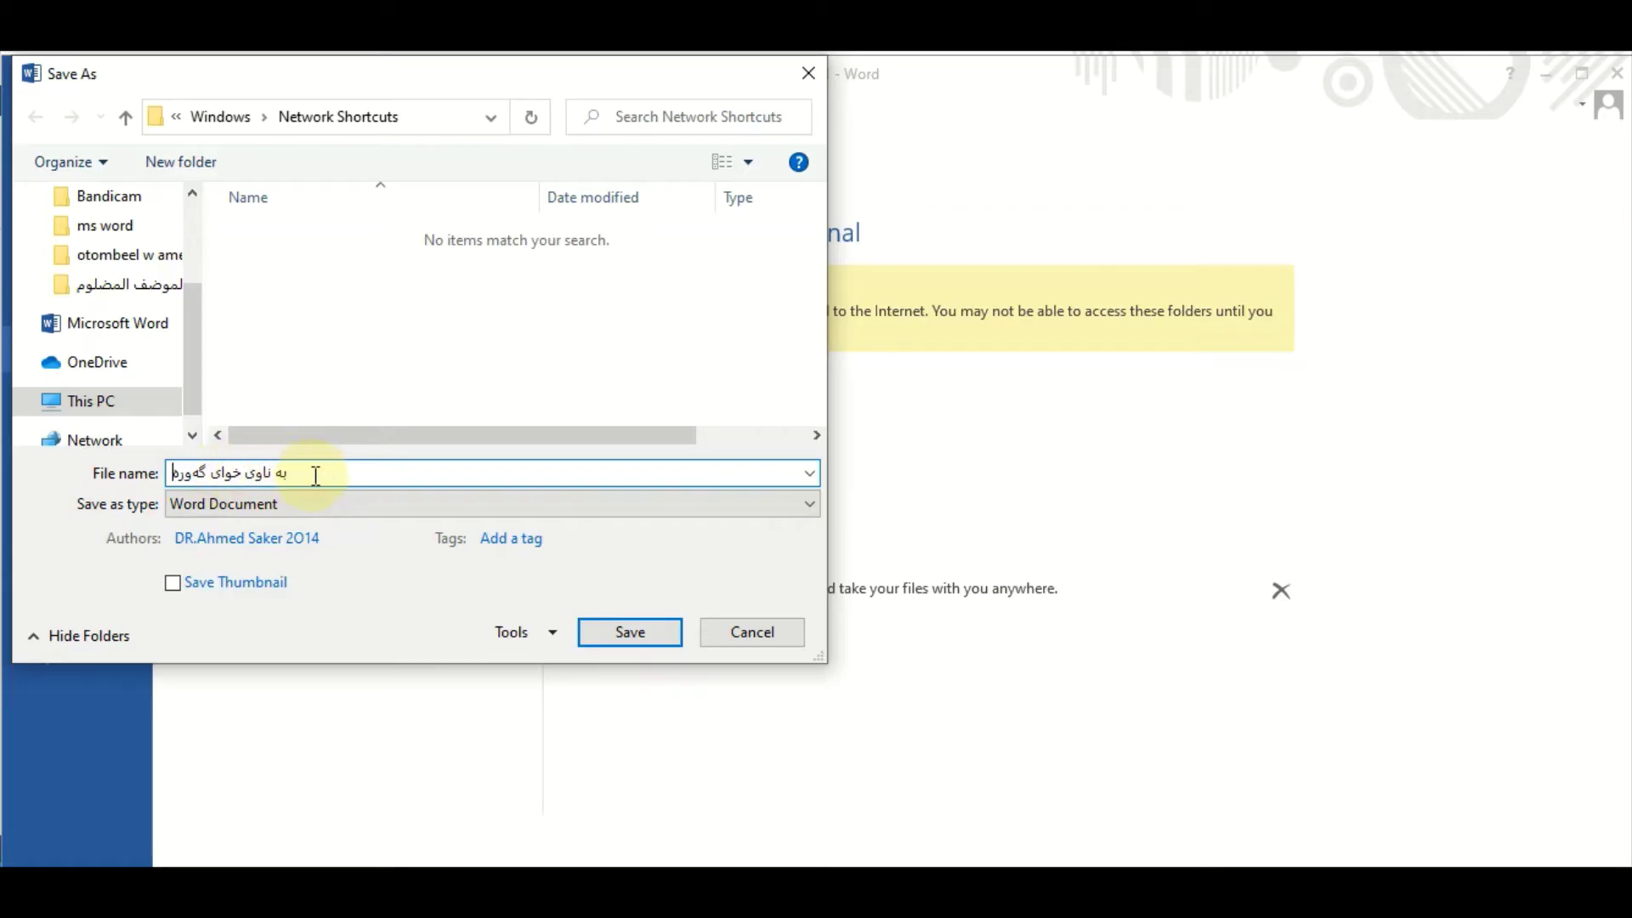
pyautogui.moveTo(314, 474); pyautogui.dragTo(93, 478)
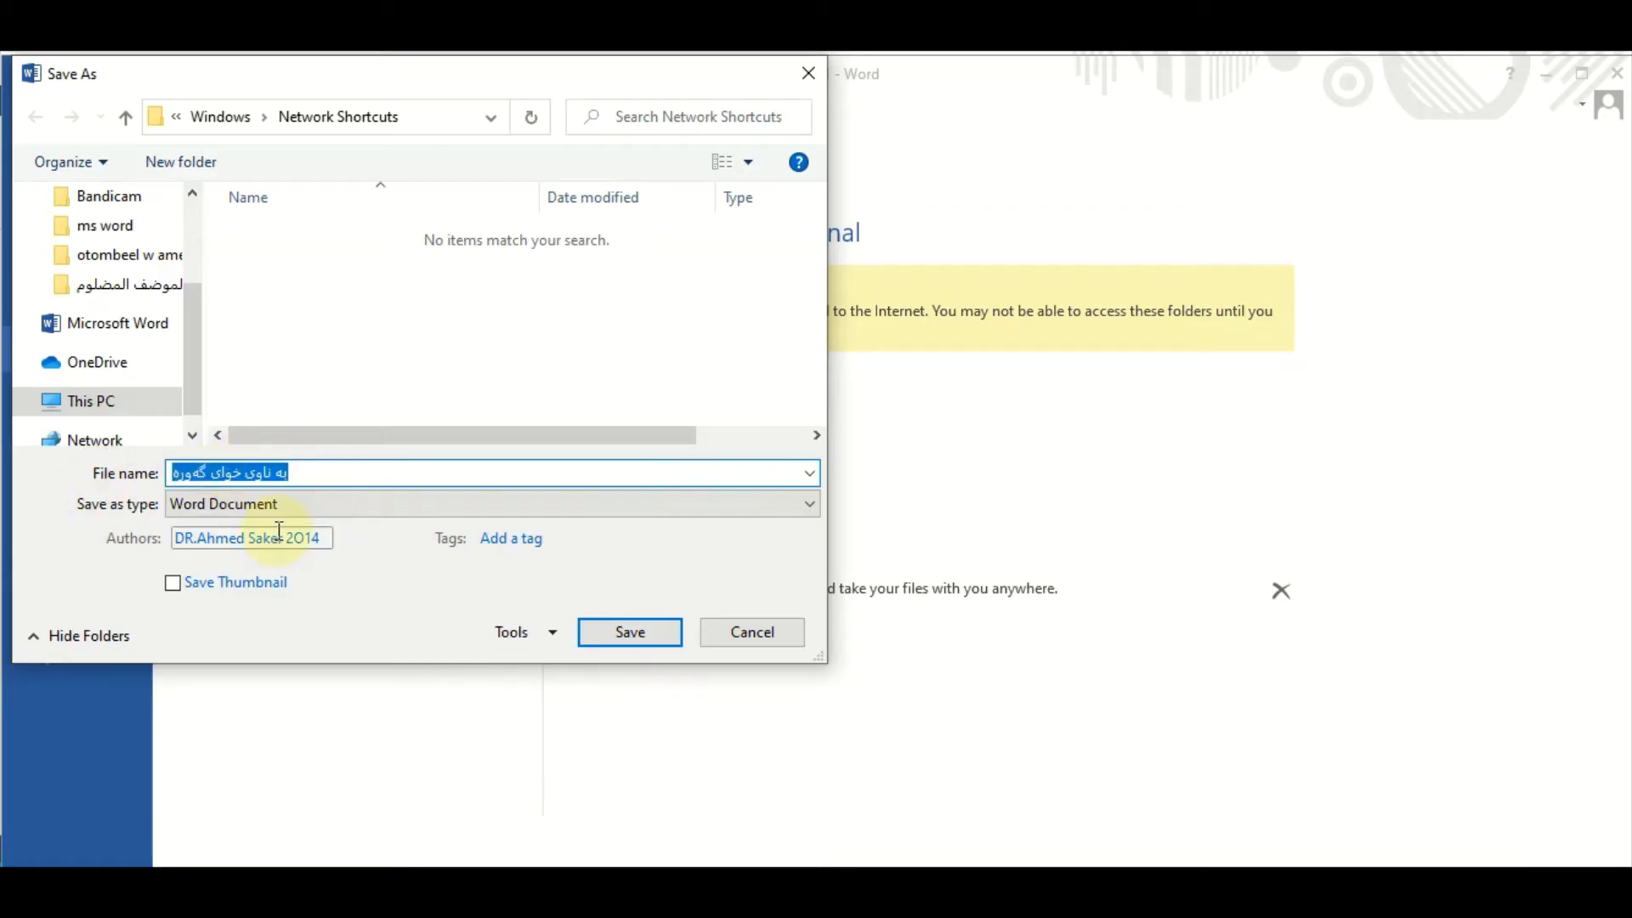
pyautogui.press('BackSpace')
pyautogui.write('yadasht 1')
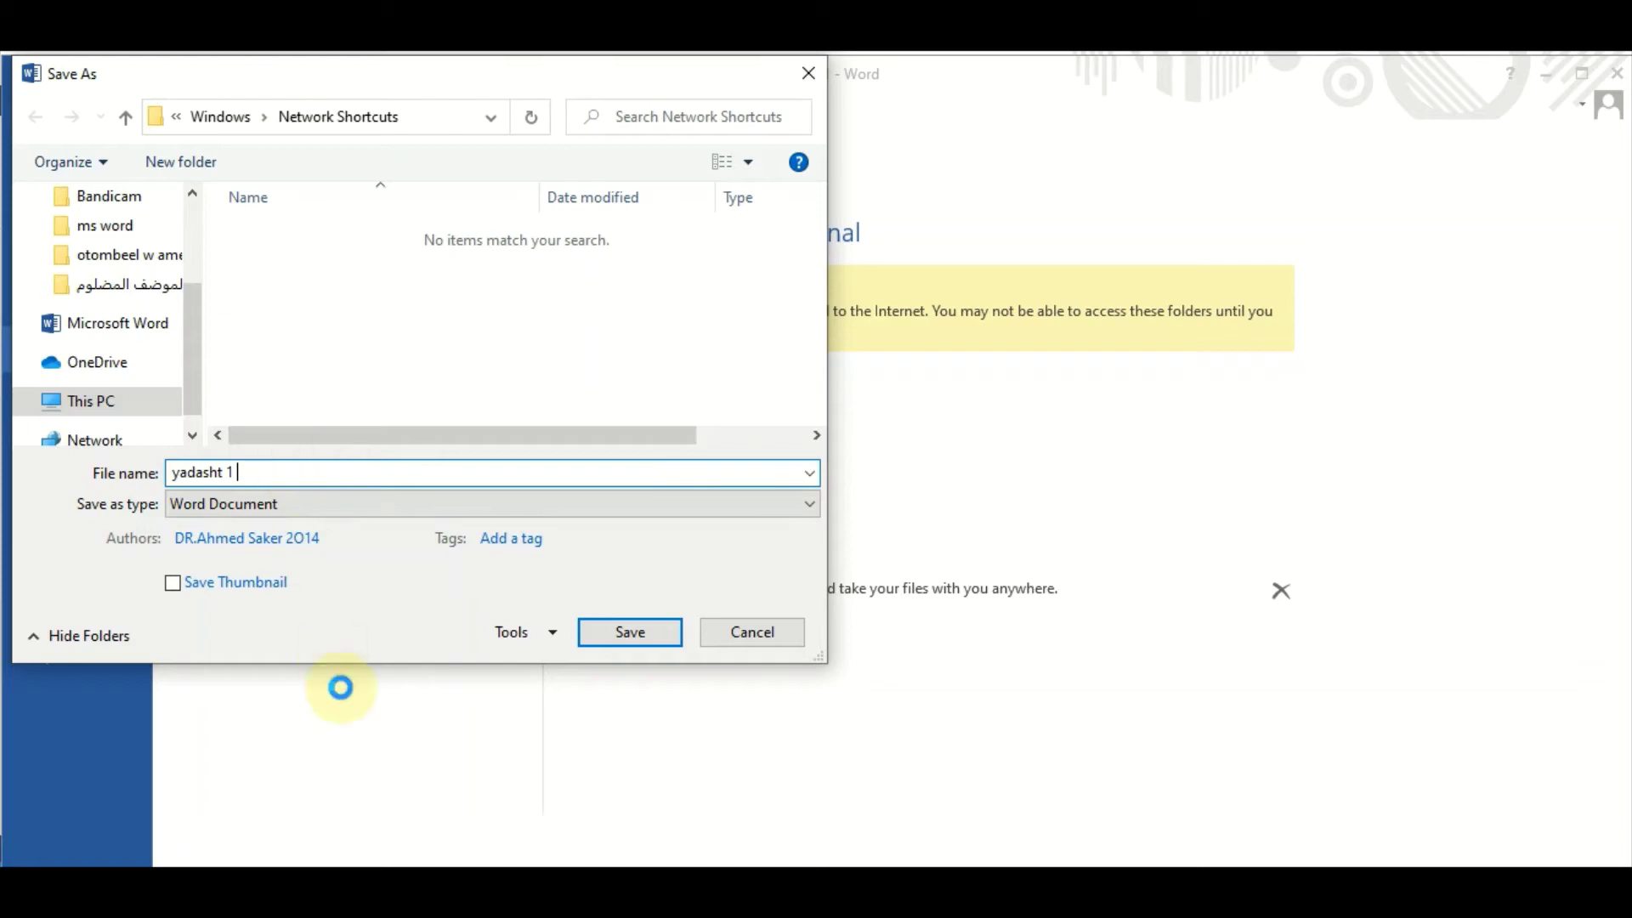
# Browse Documents, Downloads, Desktop, This PC and the zanstee (D:) drive for a location
pyautogui.moveTo(186, 308); pyautogui.dragTo(187, 221)
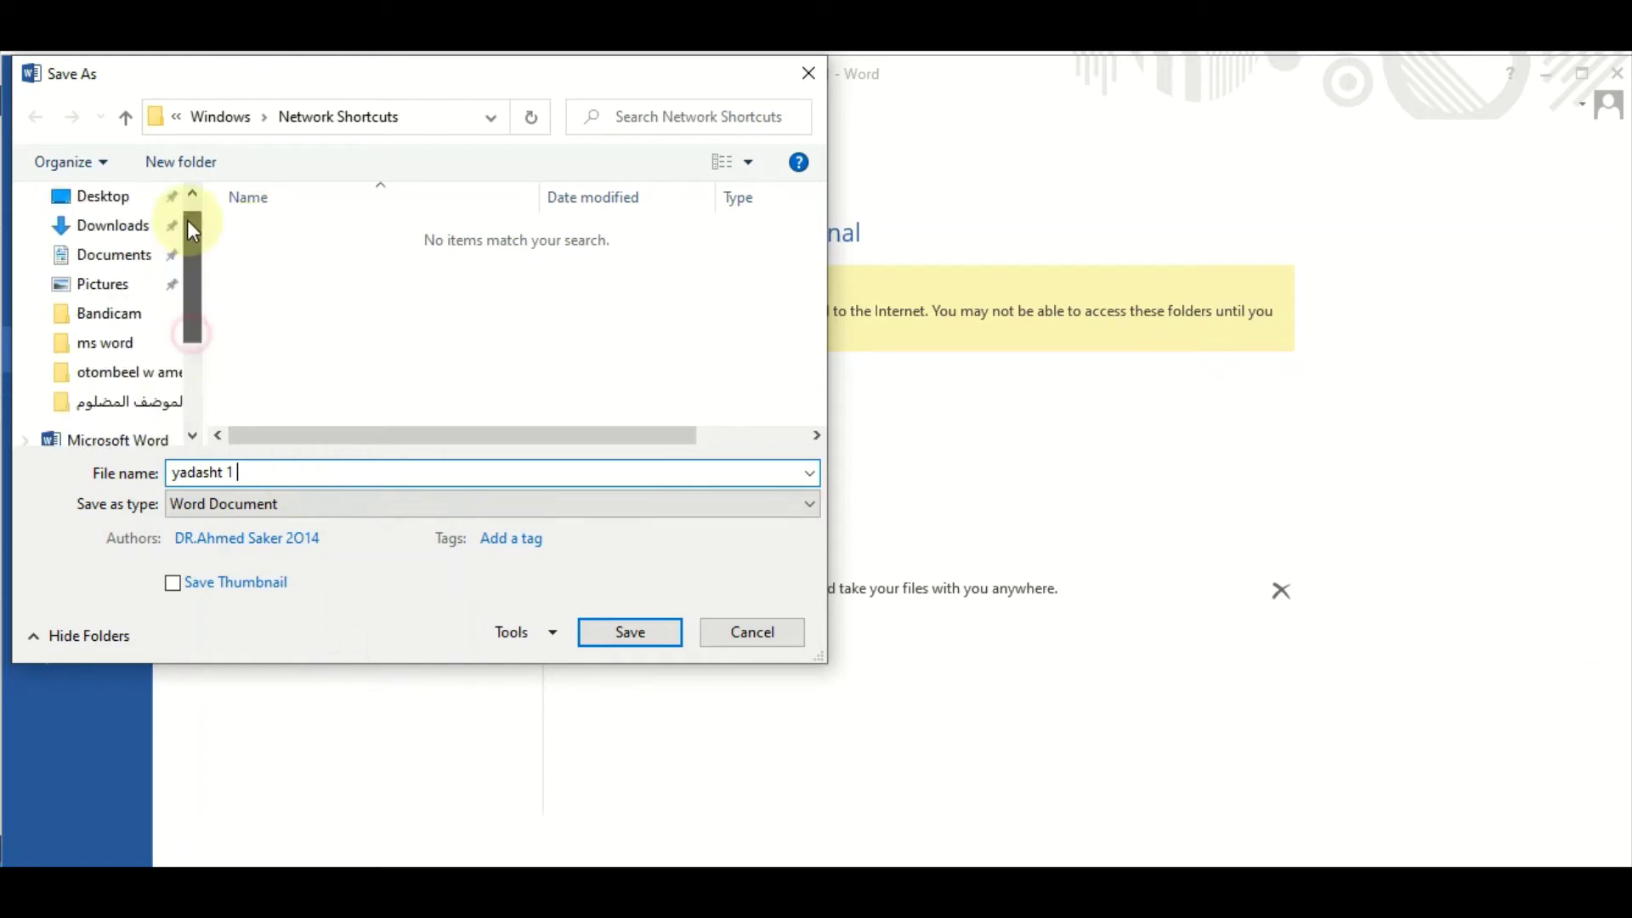
pyautogui.click(128, 304)
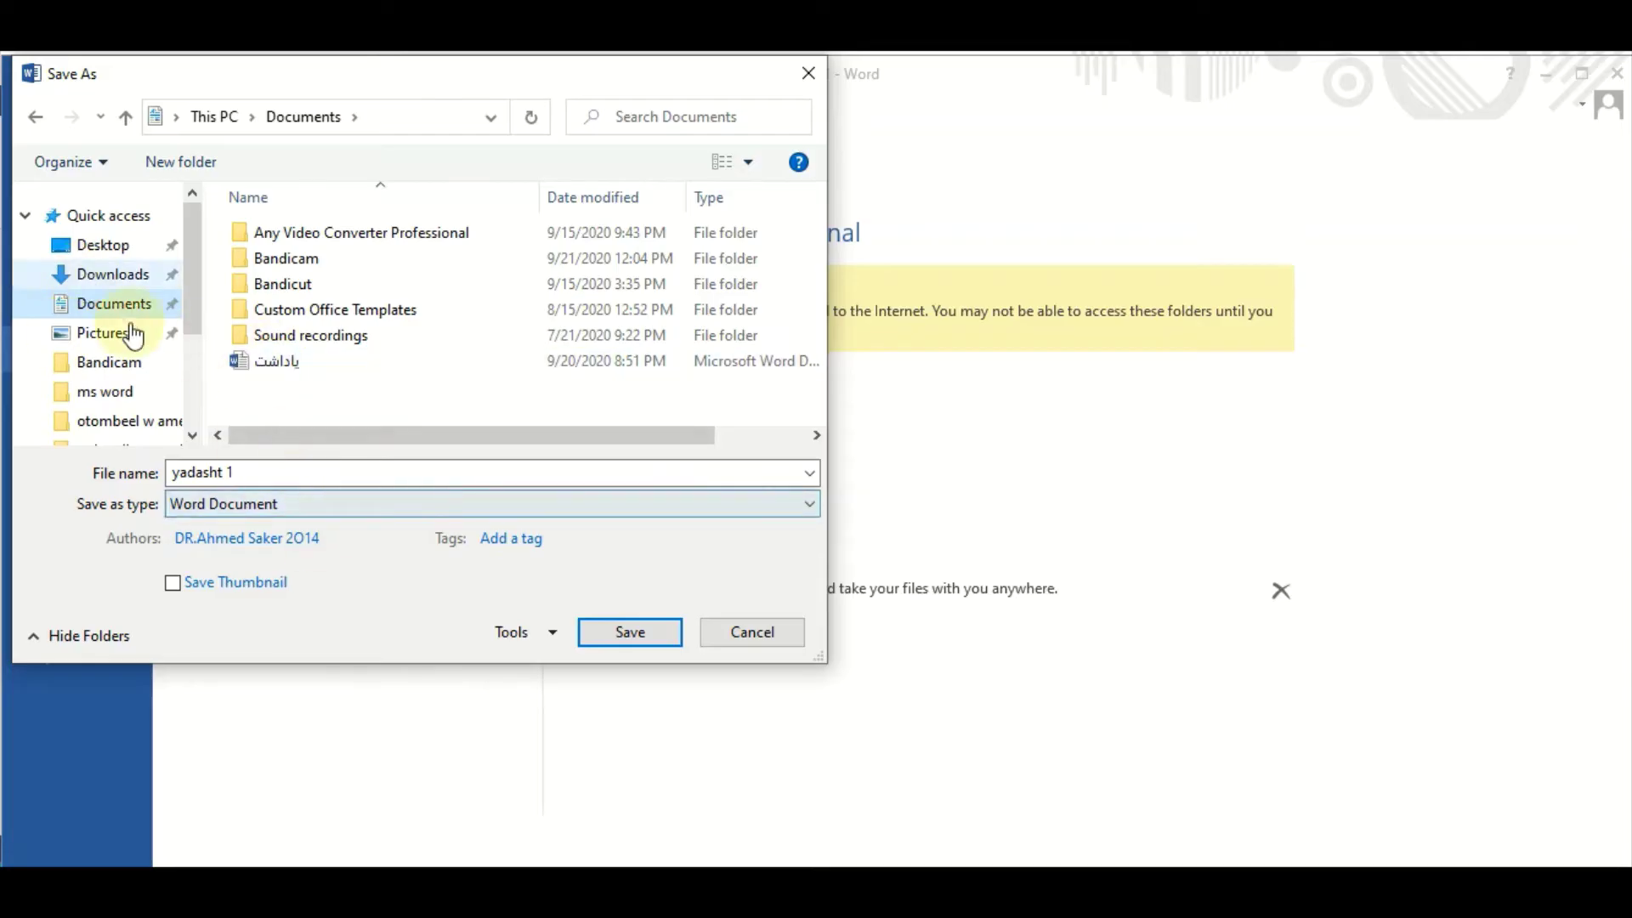
pyautogui.click(113, 274)
pyautogui.click(113, 249)
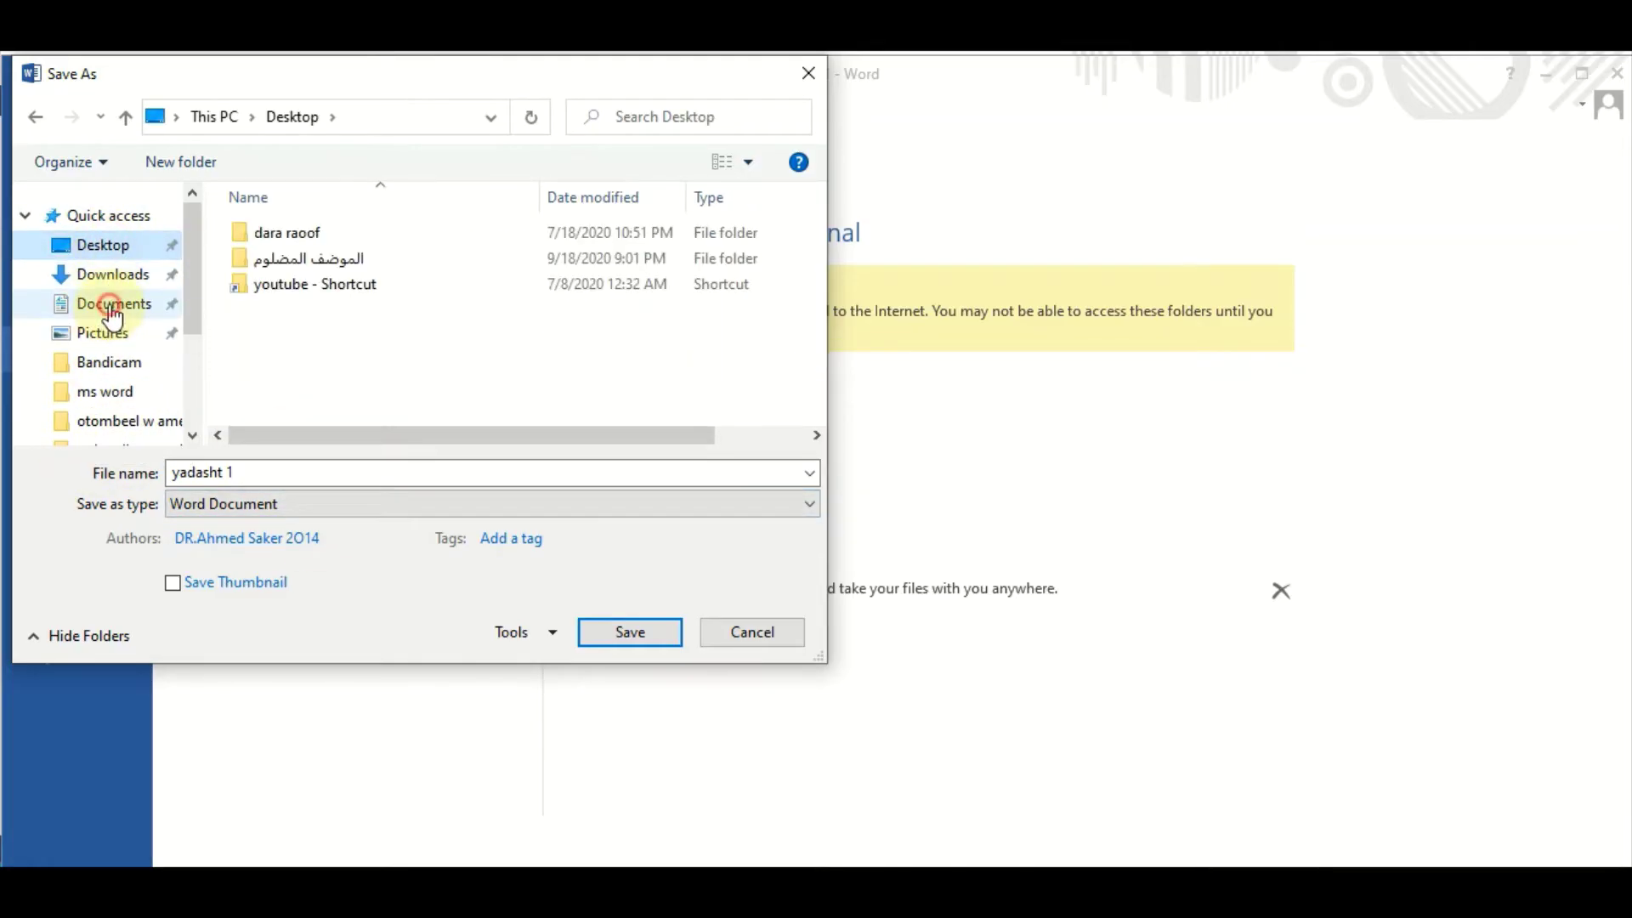
pyautogui.click(110, 306)
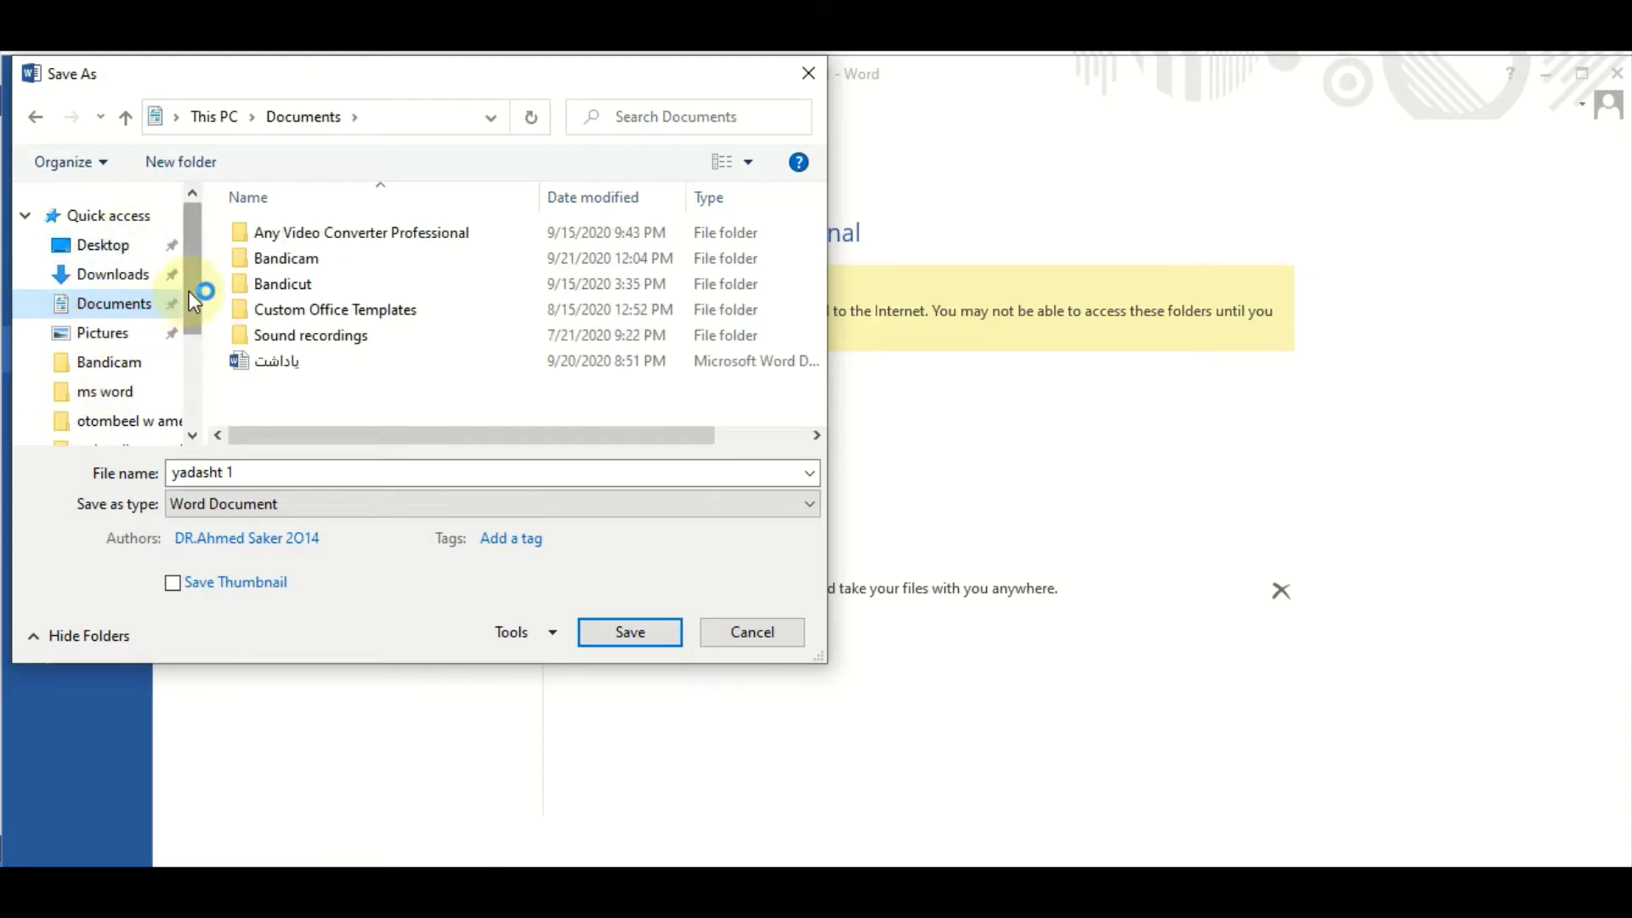
pyautogui.moveTo(189, 291); pyautogui.dragTo(191, 380)
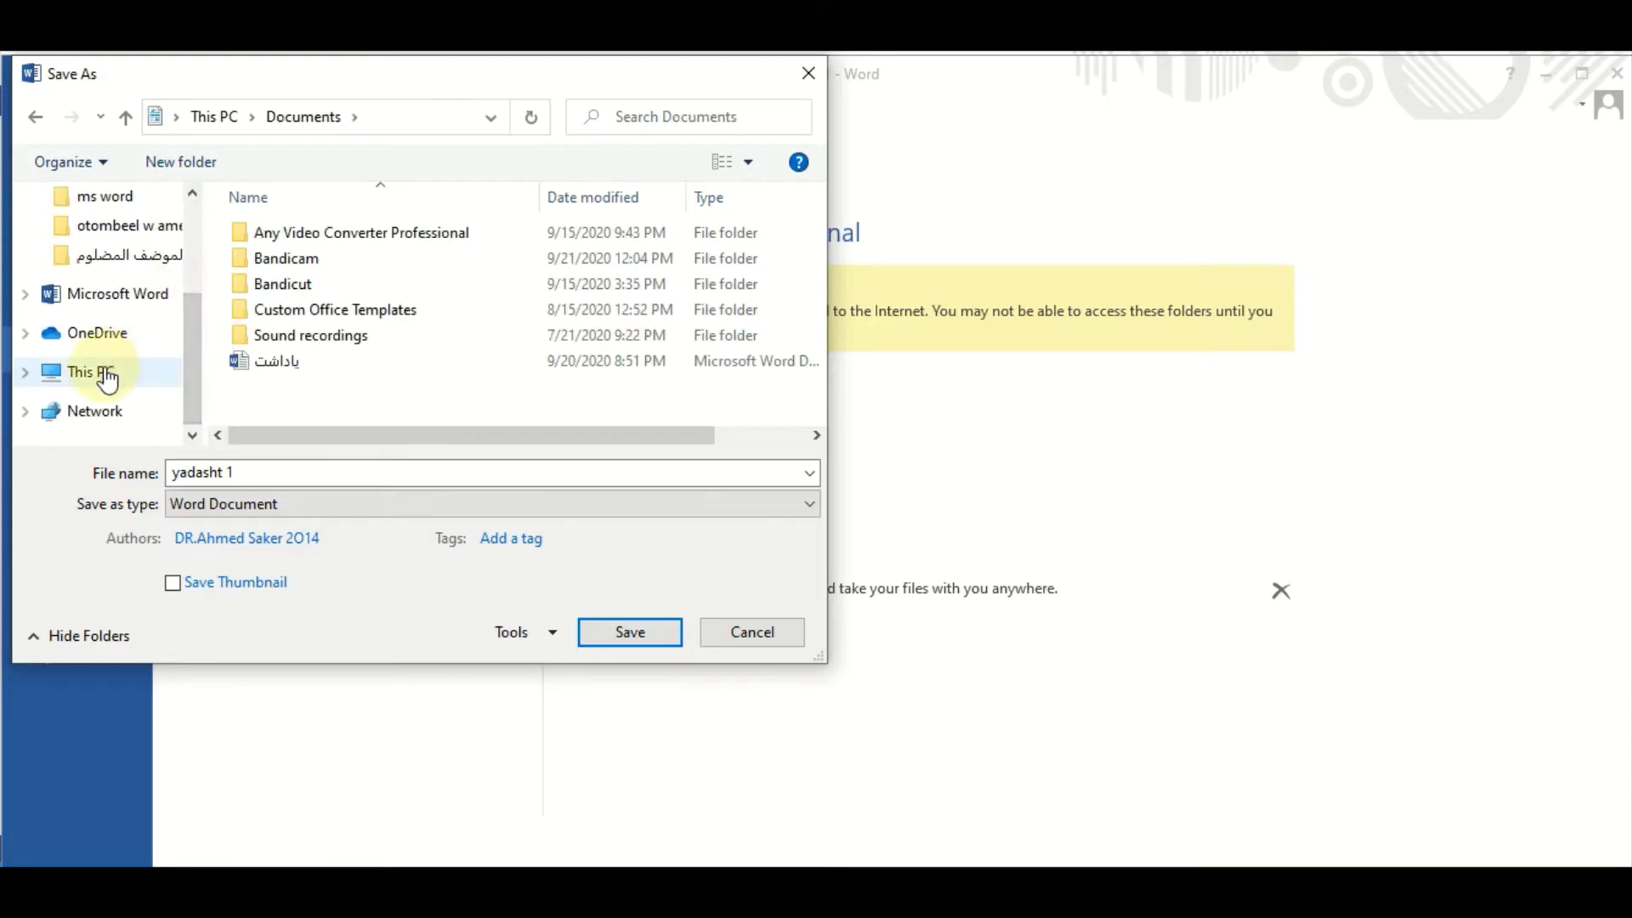
pyautogui.click(106, 374)
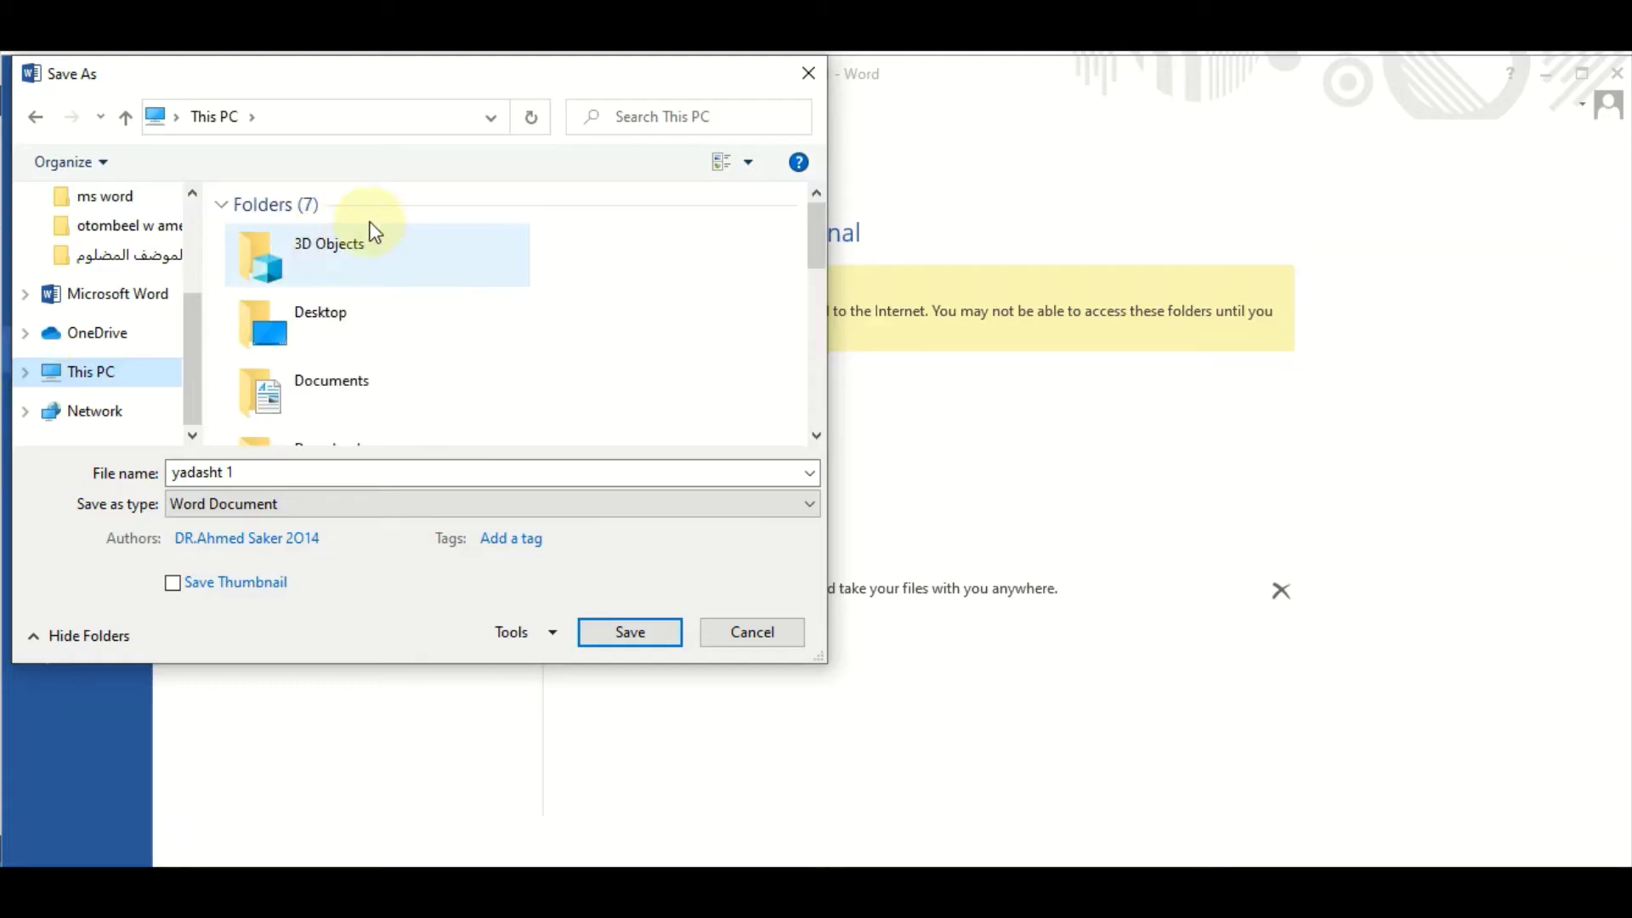
pyautogui.scroll(-3, 332, 374)
pyautogui.scroll(-10, 335, 366)
pyautogui.scroll(3, 336, 357)
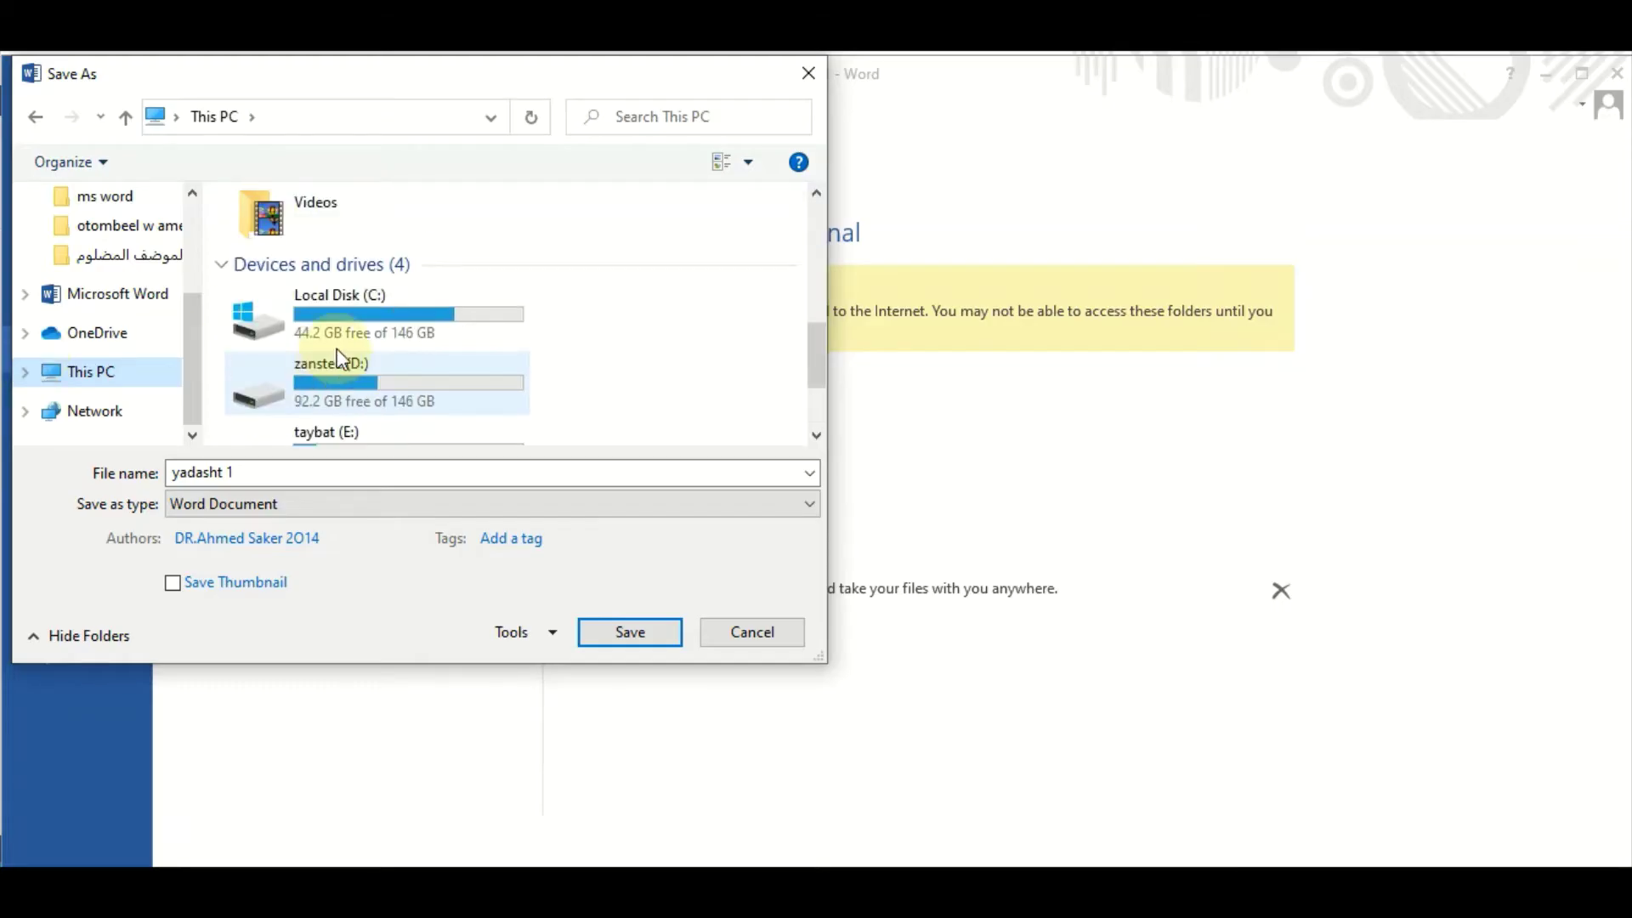
pyautogui.doubleClick(381, 366)
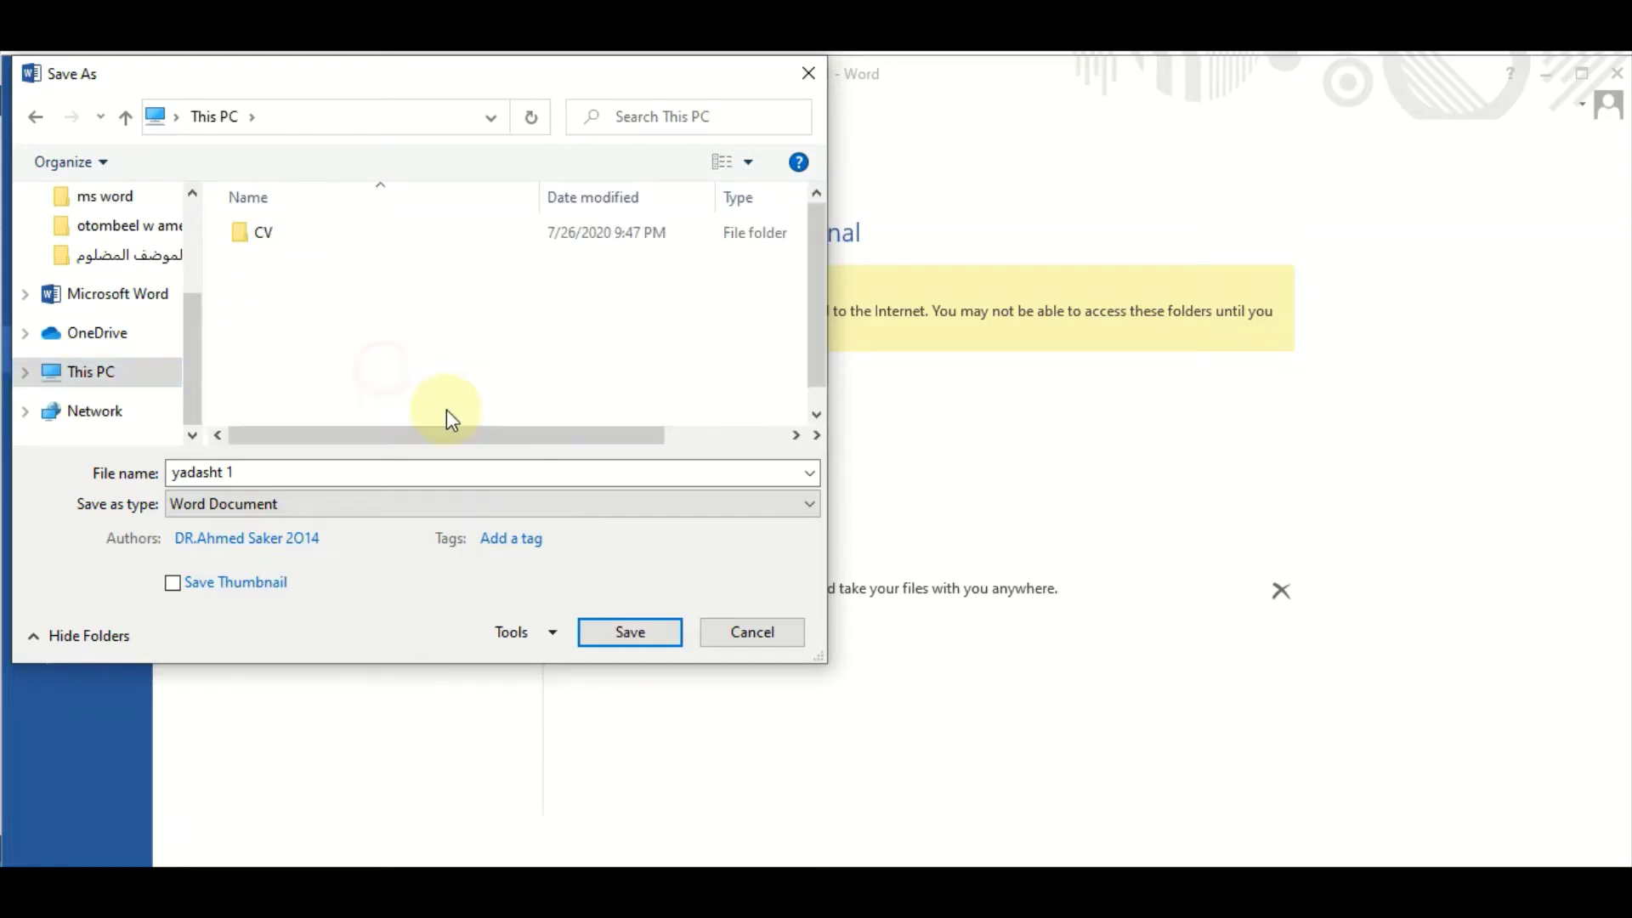
pyautogui.scroll(-1, 396, 357)
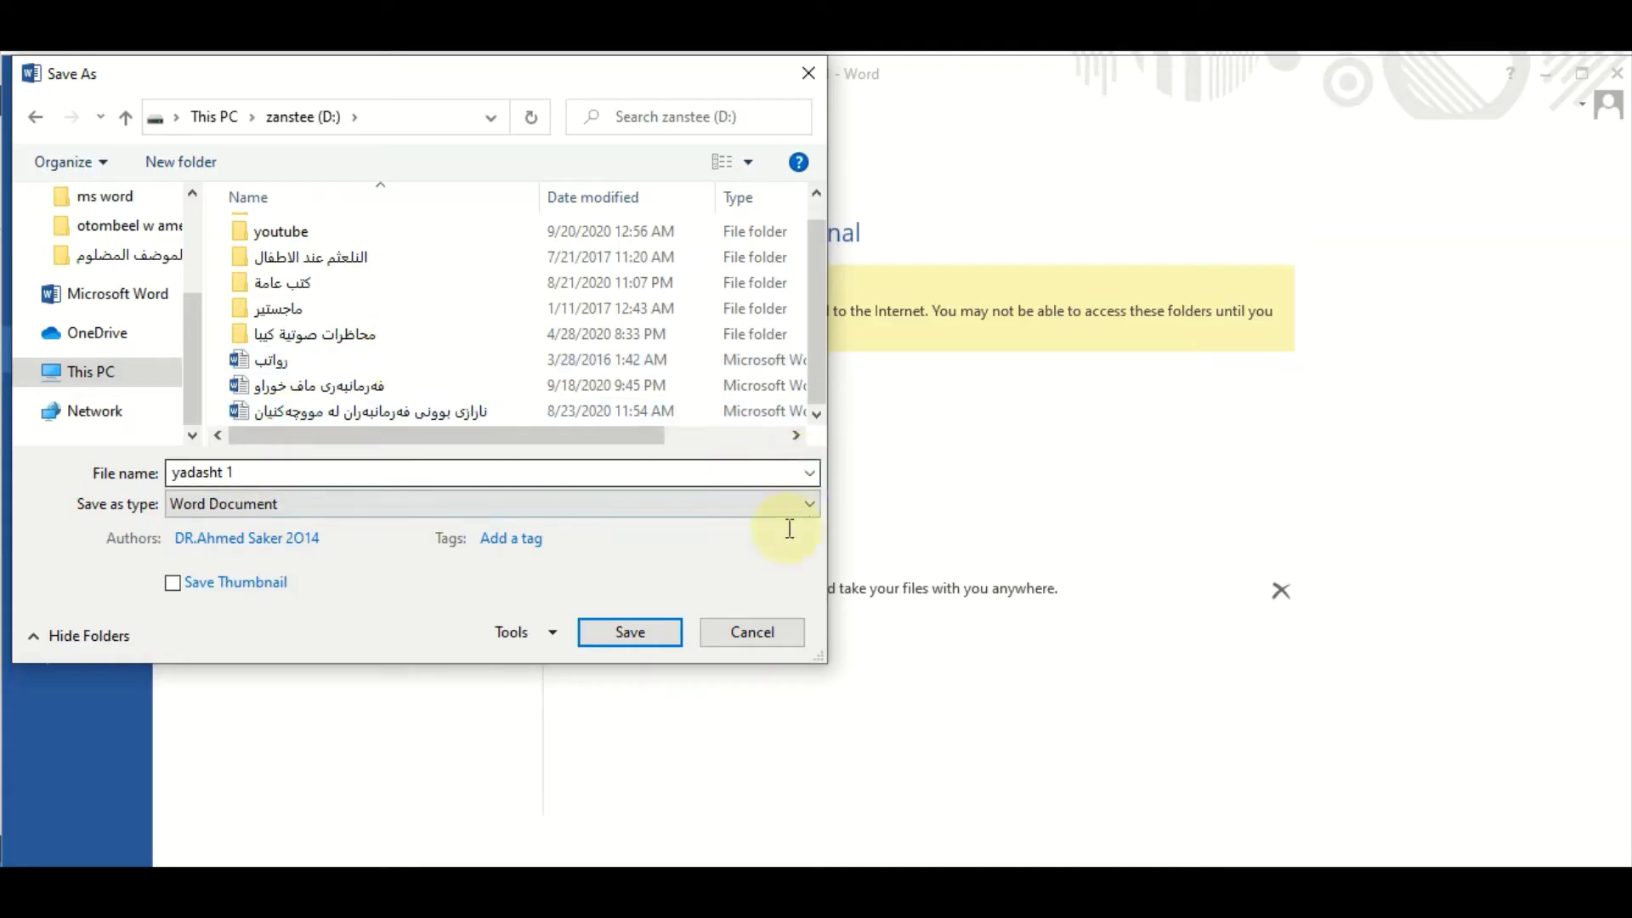
pyautogui.scroll(2, 158, 327)
pyautogui.scroll(3, 158, 327)
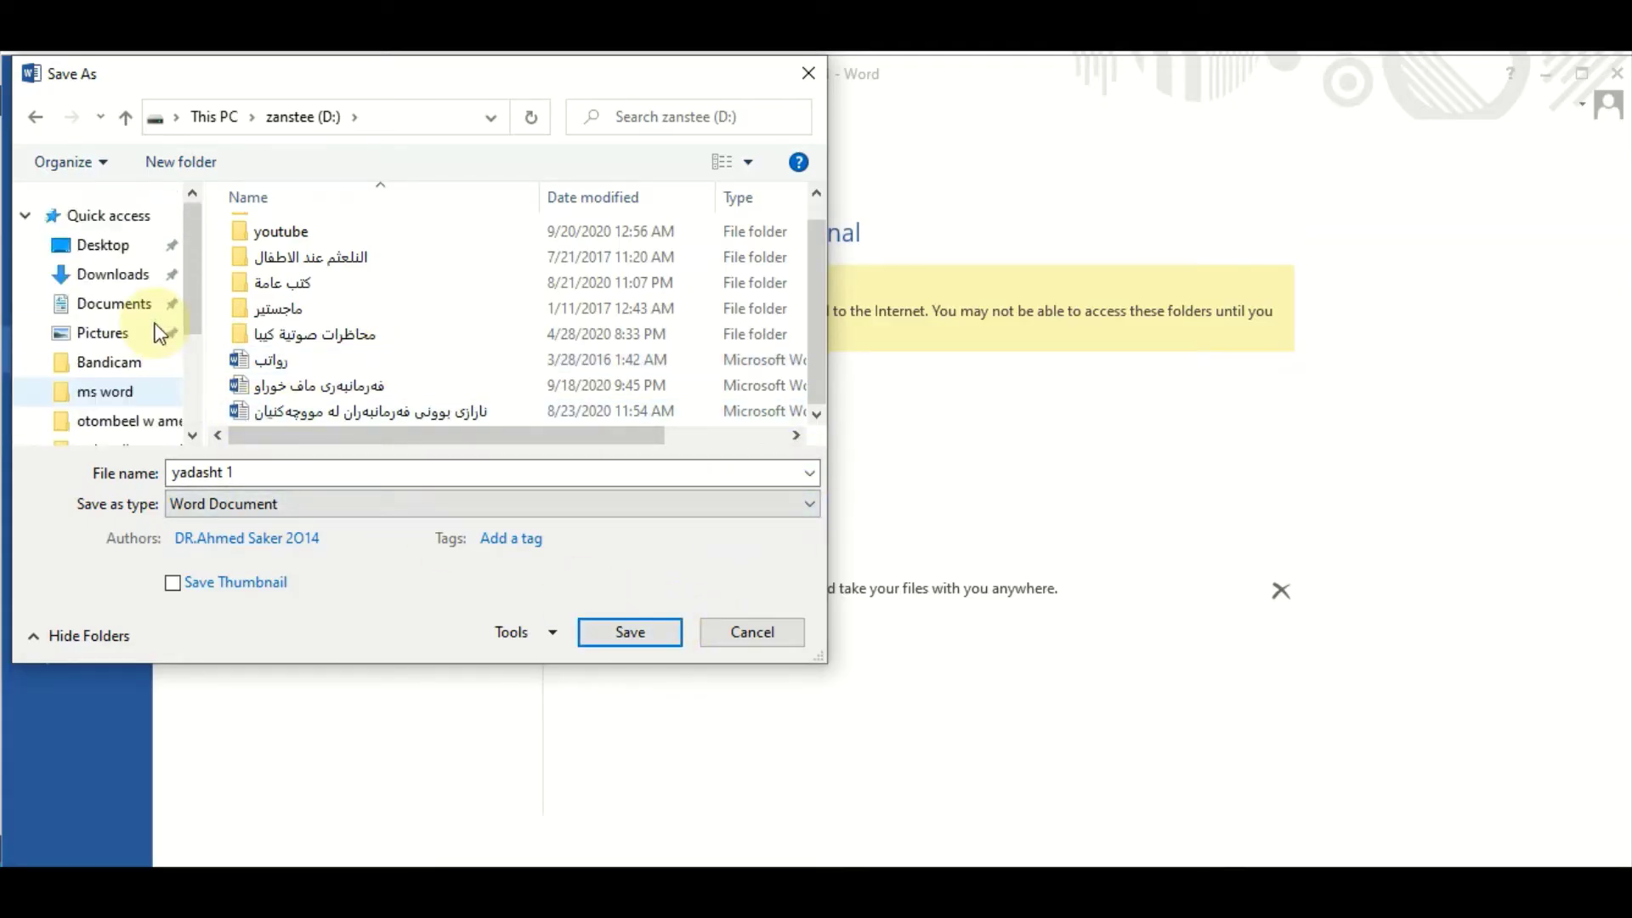
# Save the copy as 'yadasht 1' in the Documents folder
pyautogui.click(125, 315)
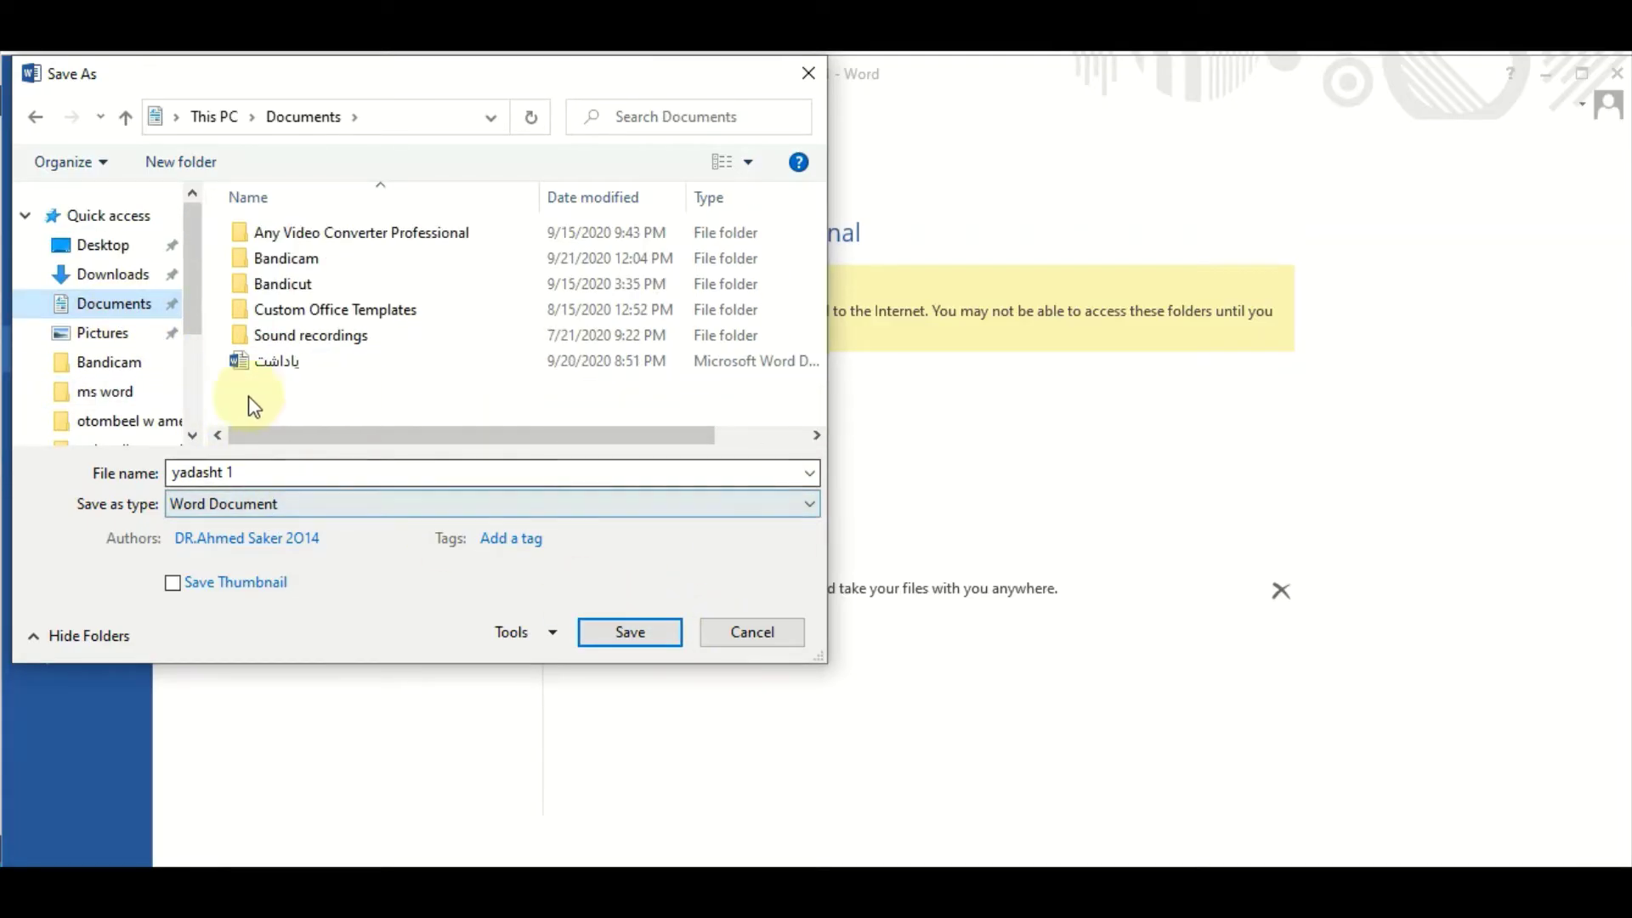
pyautogui.click(266, 472)
pyautogui.click(345, 465)
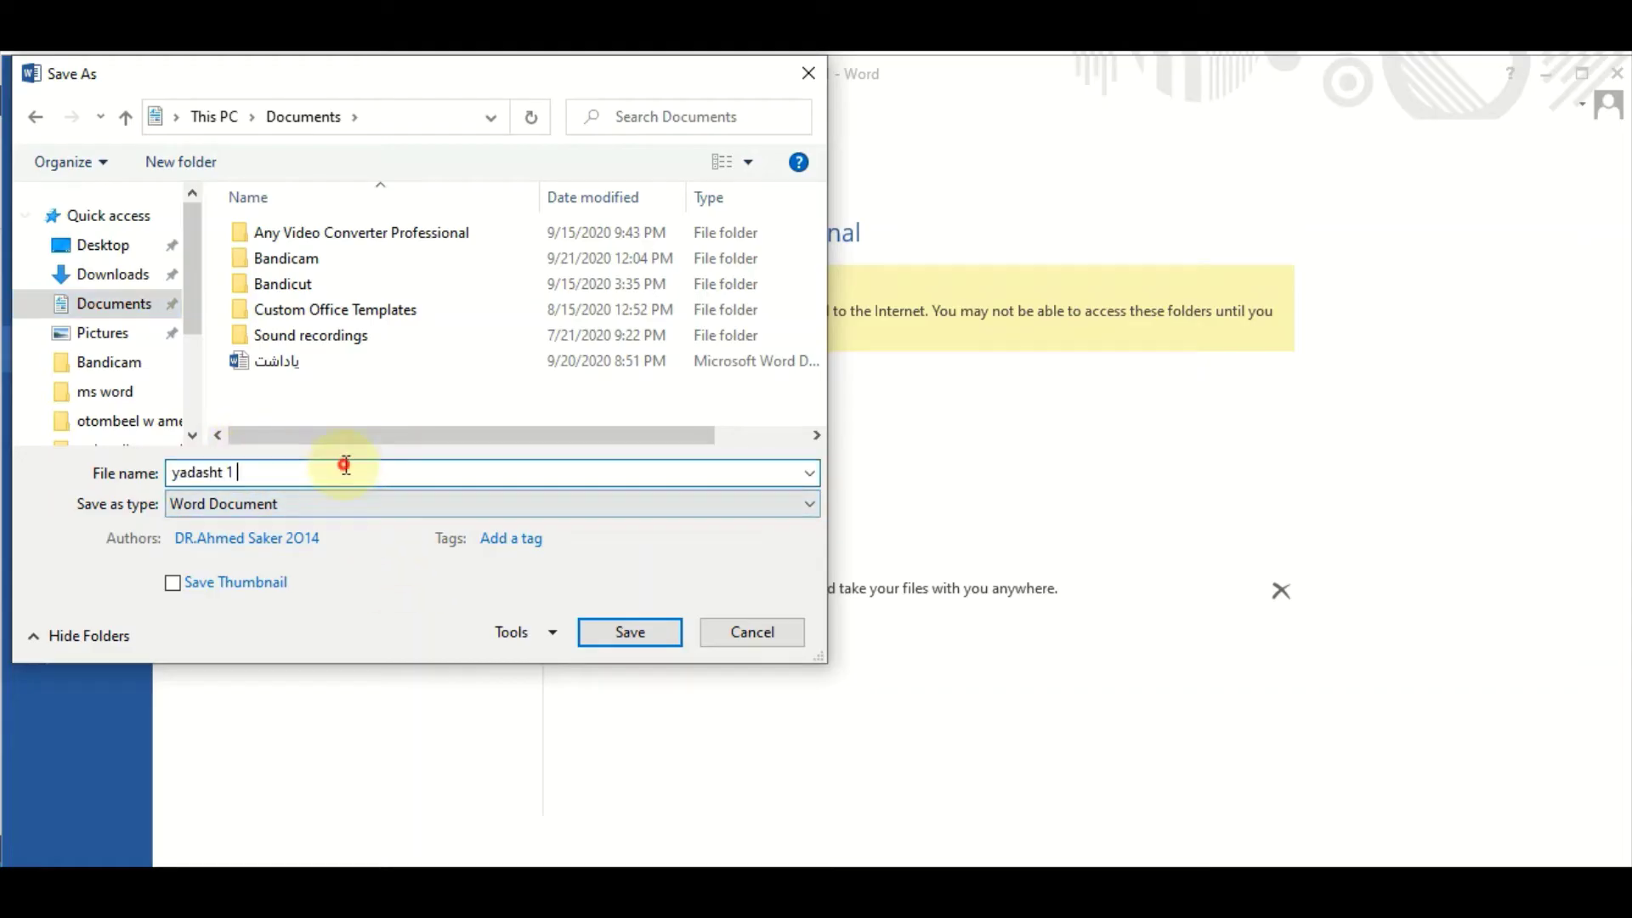
pyautogui.click(627, 639)
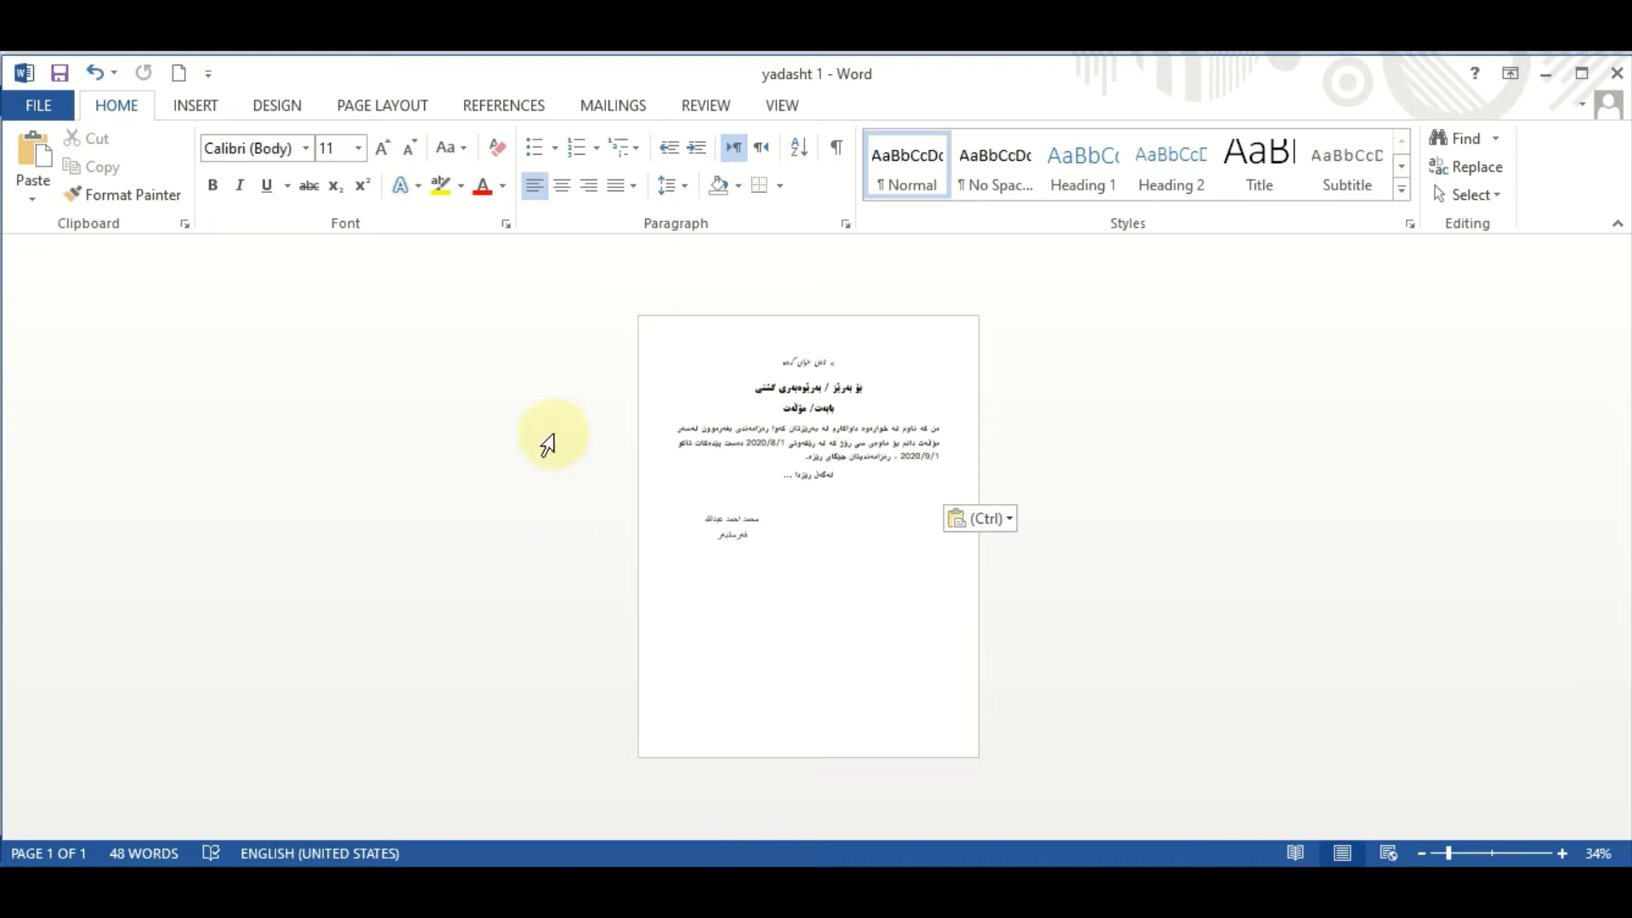
# Close yadasht 1 and delete the extra letter copy on page 4 of the original
pyautogui.click(1617, 77)
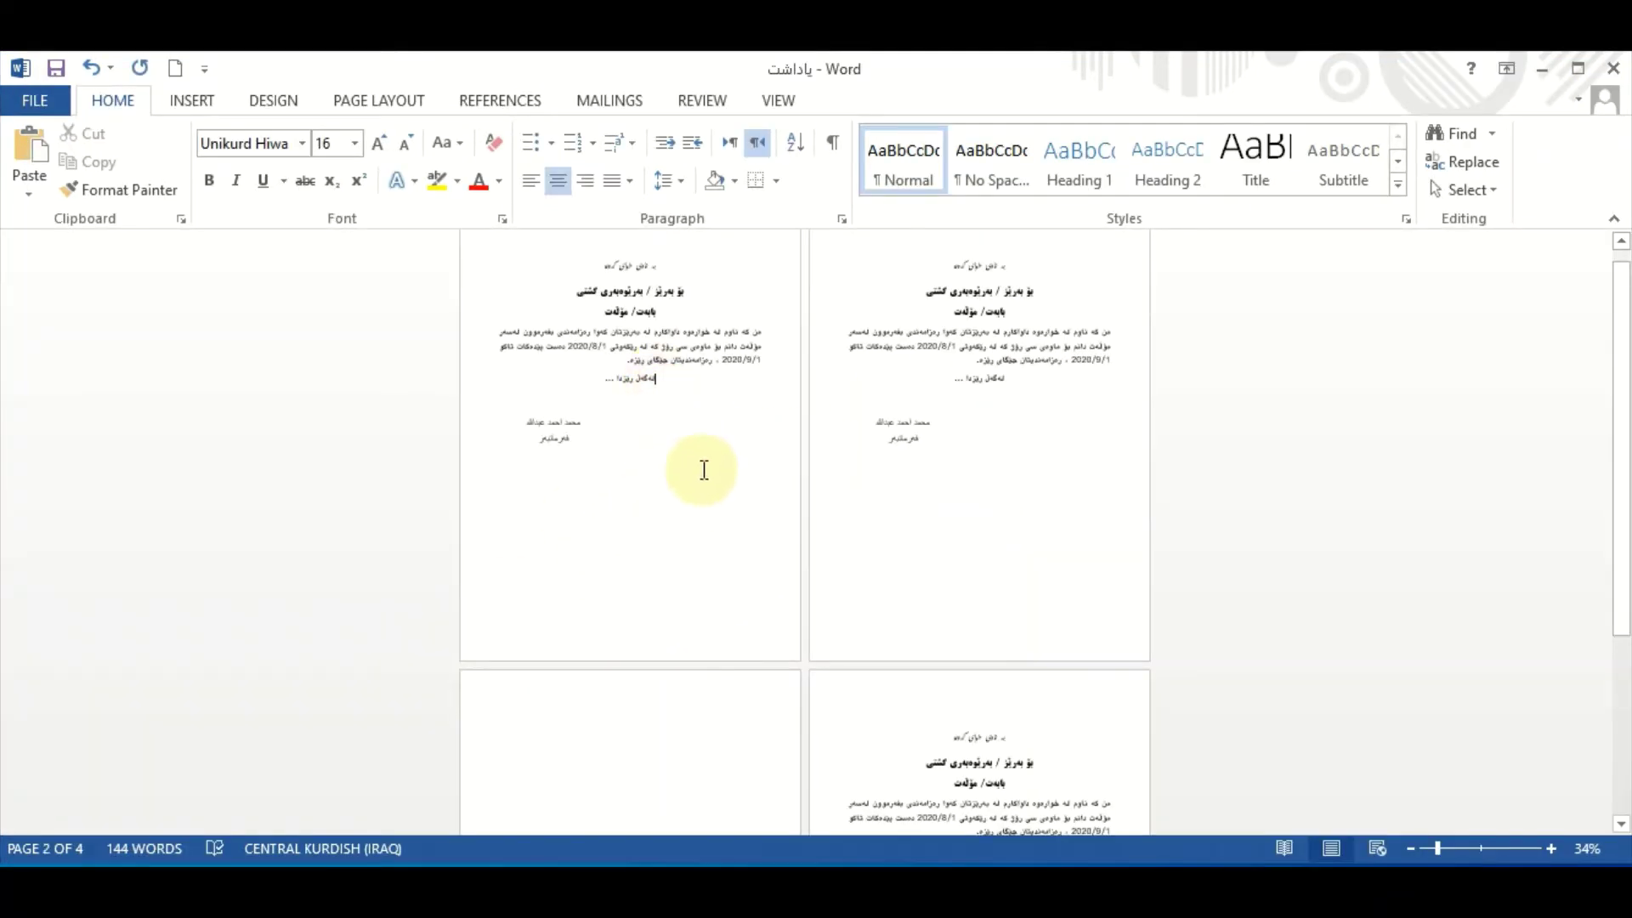
pyautogui.scroll(-3, 704, 467)
pyautogui.moveTo(1057, 634); pyautogui.dragTo(812, 833)
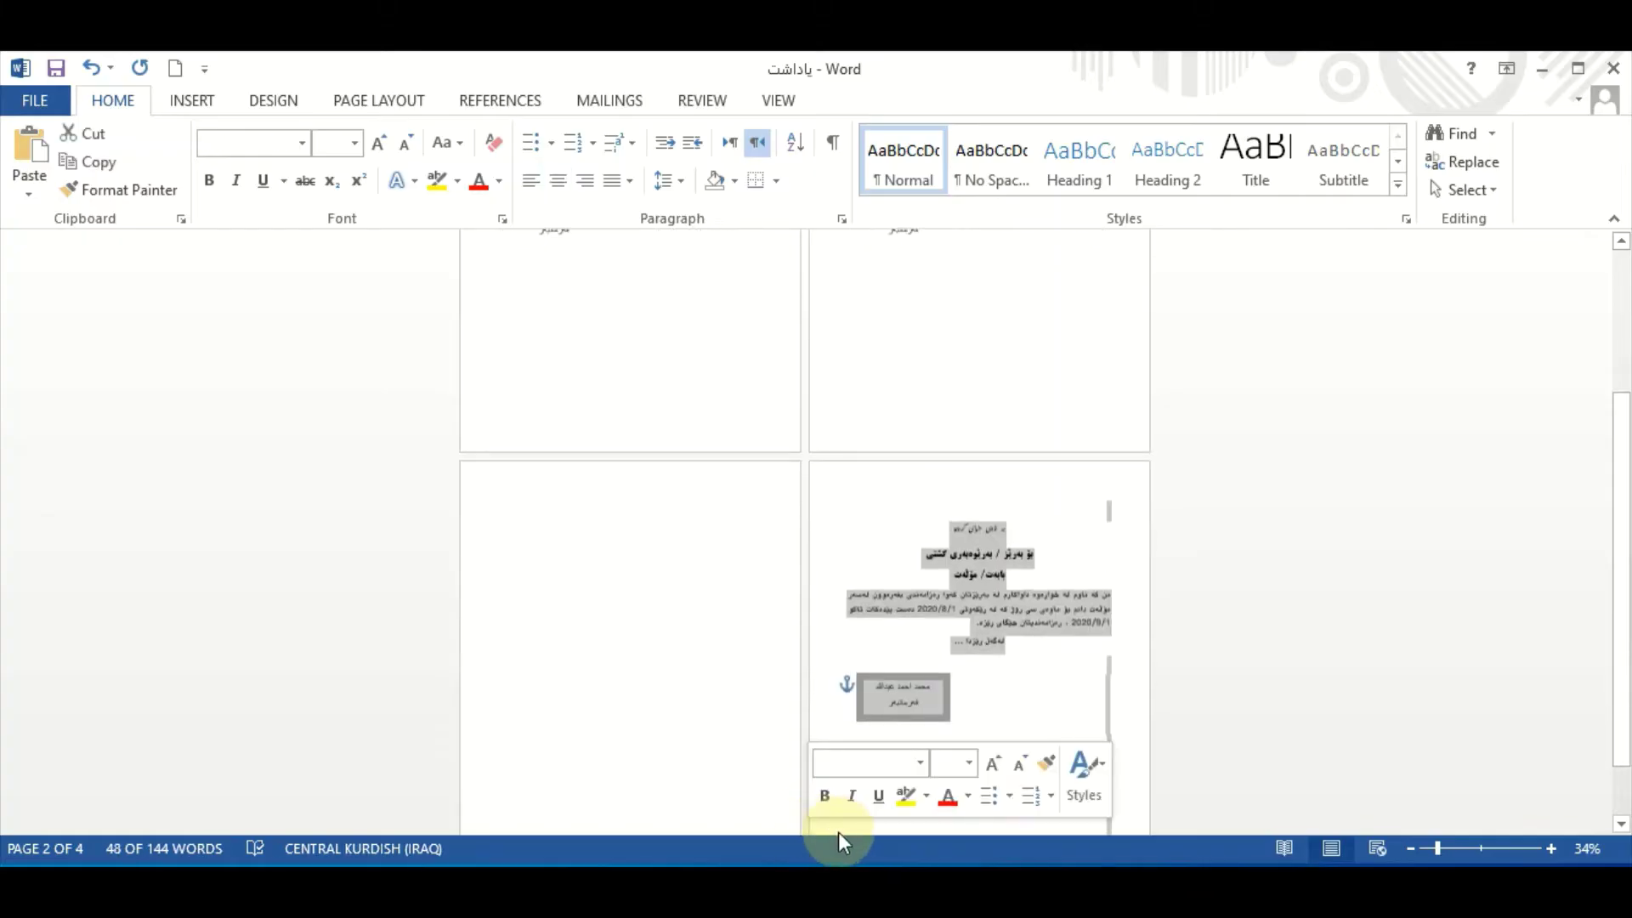
pyautogui.press('Delete')
# Paste the letter onto page 2, delete the empty third page, and save
pyautogui.scroll(1, 841, 828)
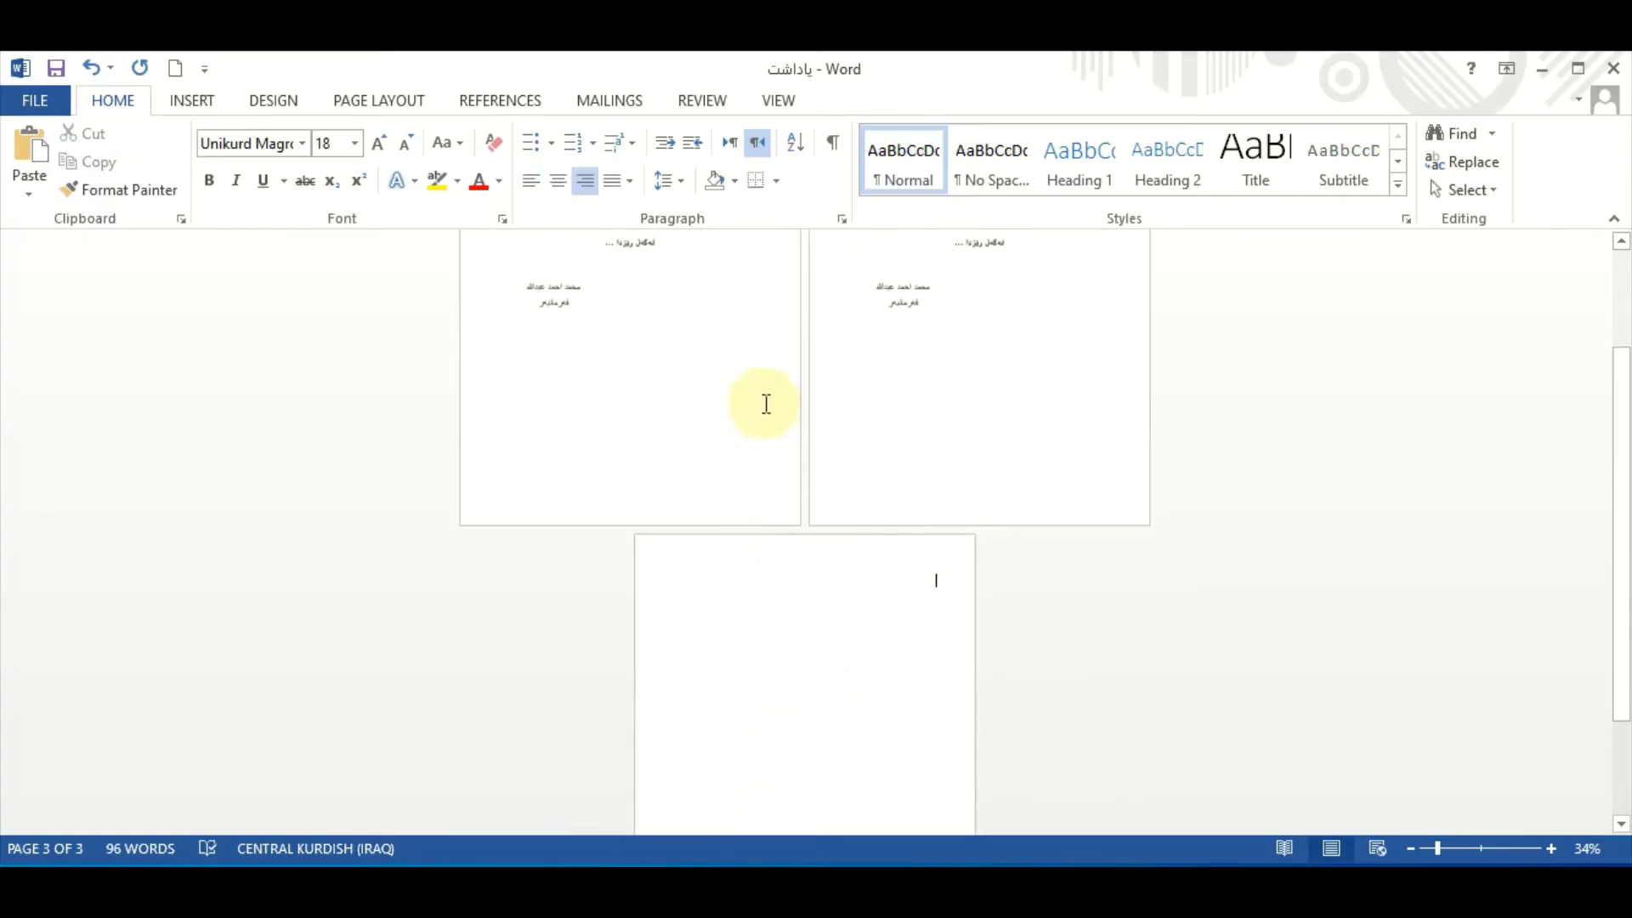
pyautogui.click(889, 427)
pyautogui.hotkey('ctrl', 'v')
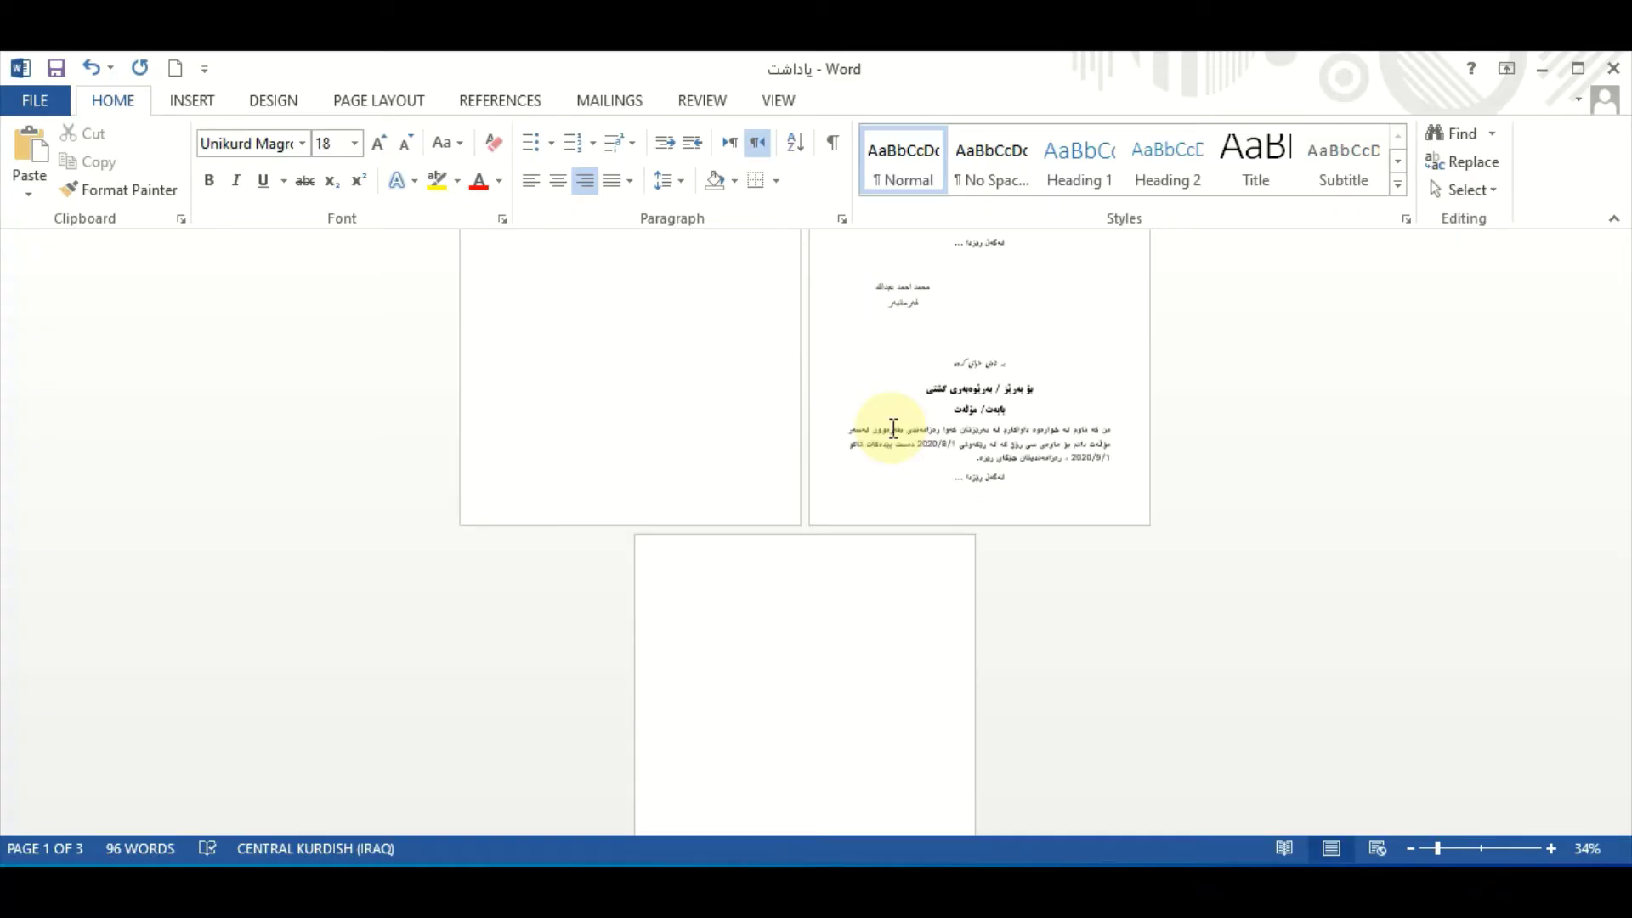
pyautogui.scroll(3, 893, 427)
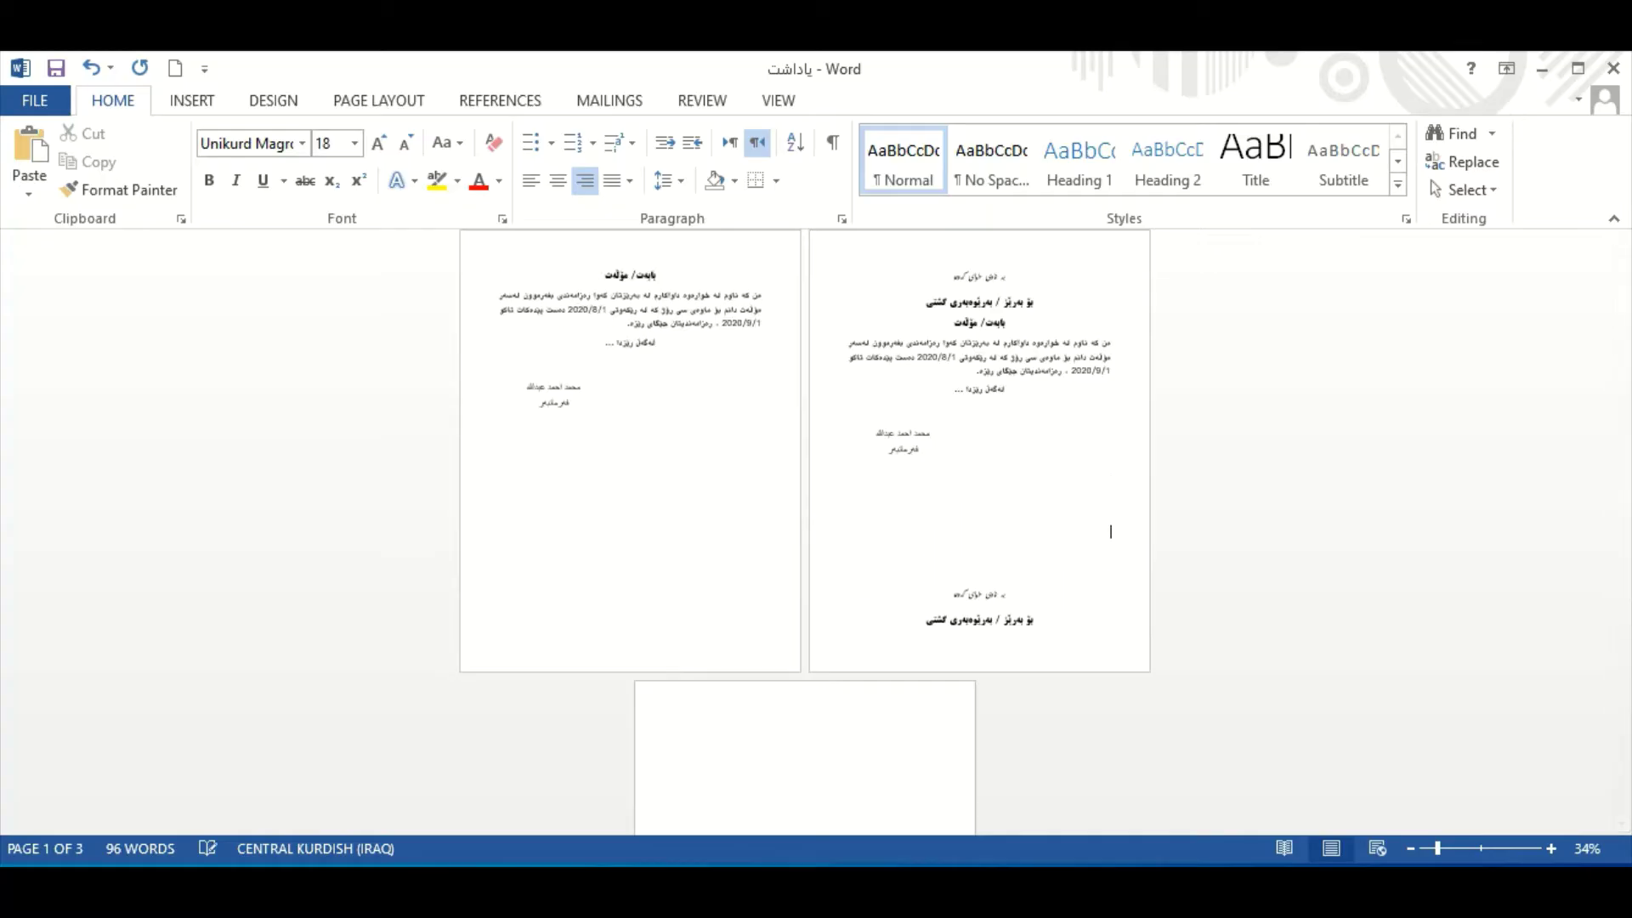
pyautogui.click(669, 570)
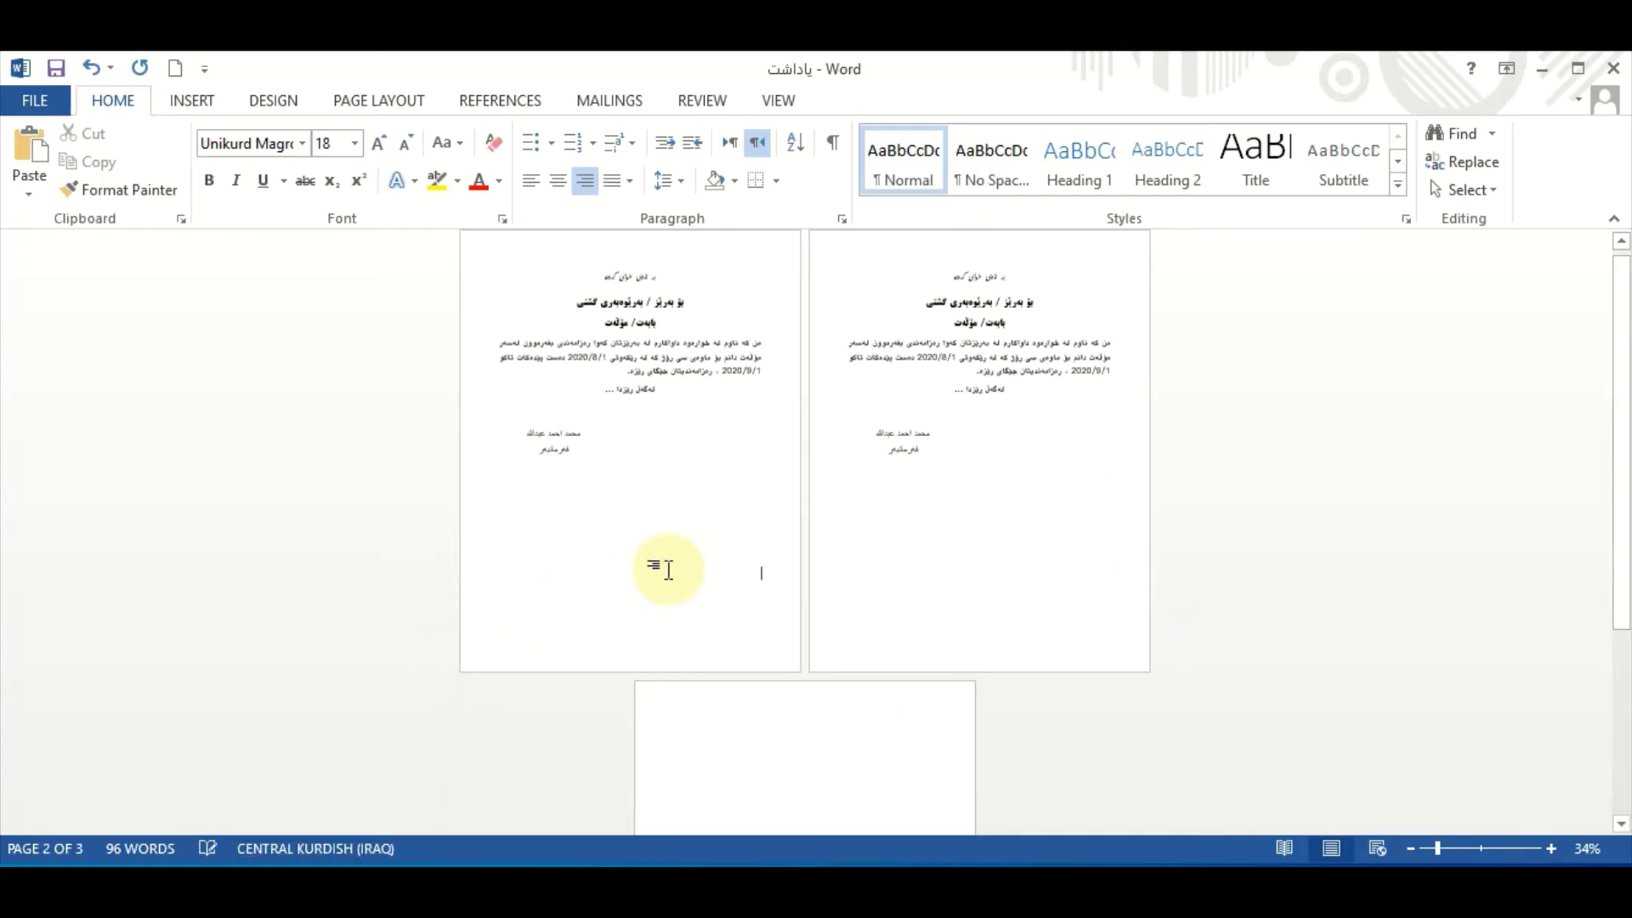
pyautogui.press('Delete')
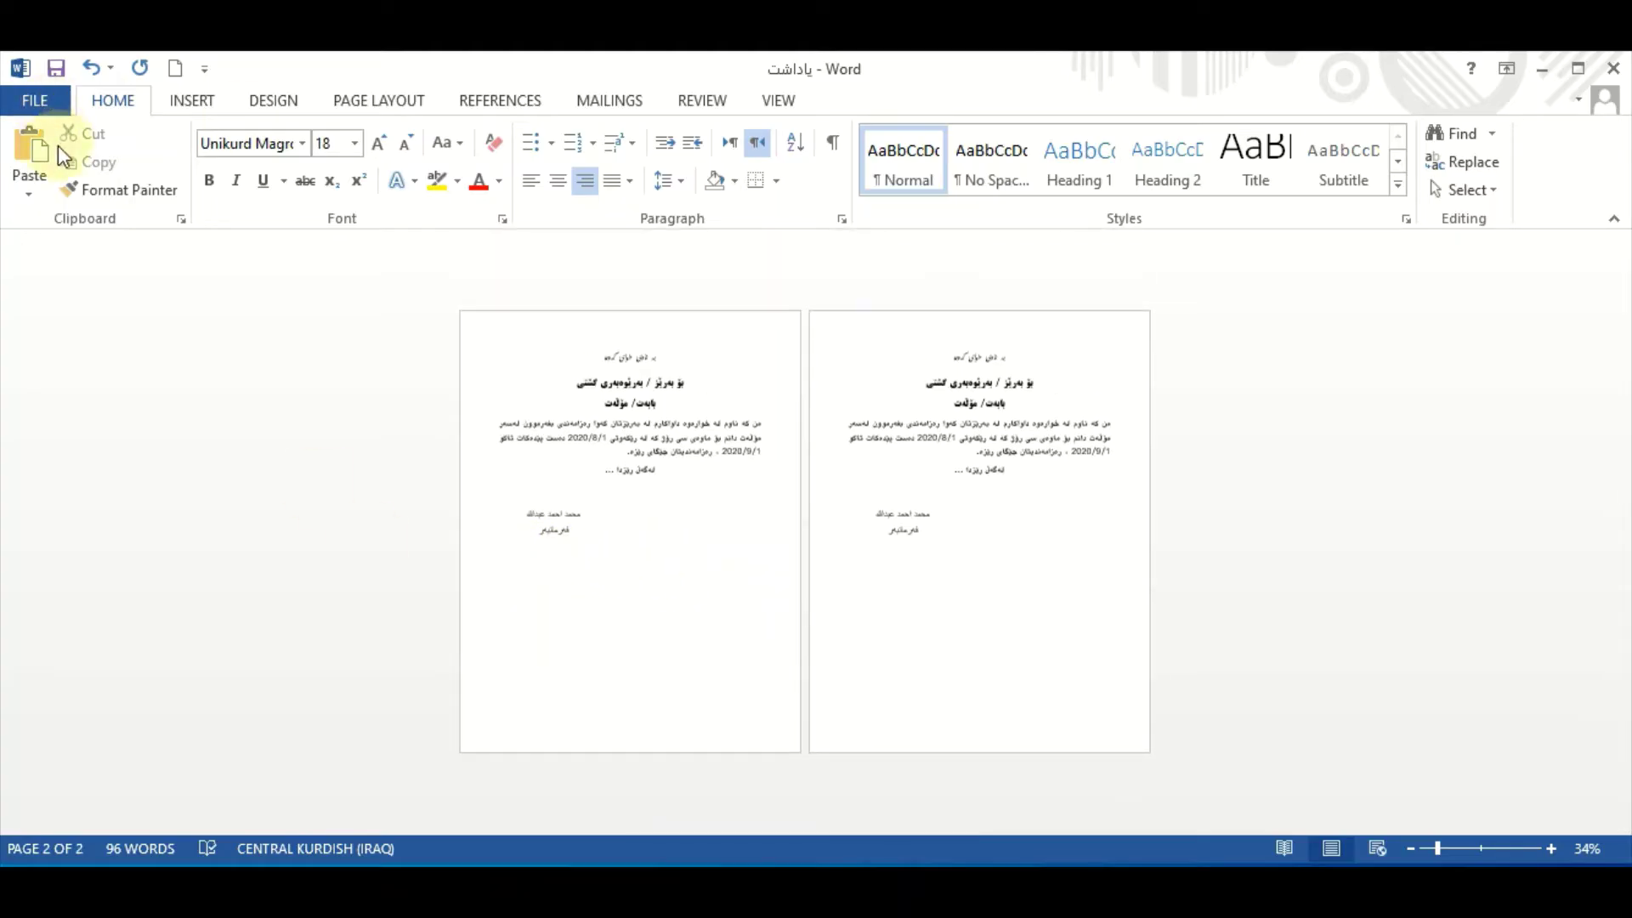
pyautogui.click(58, 68)
# Save the two-page letter through File > Save As under the name 'yadasht 2'
pyautogui.click(36, 100)
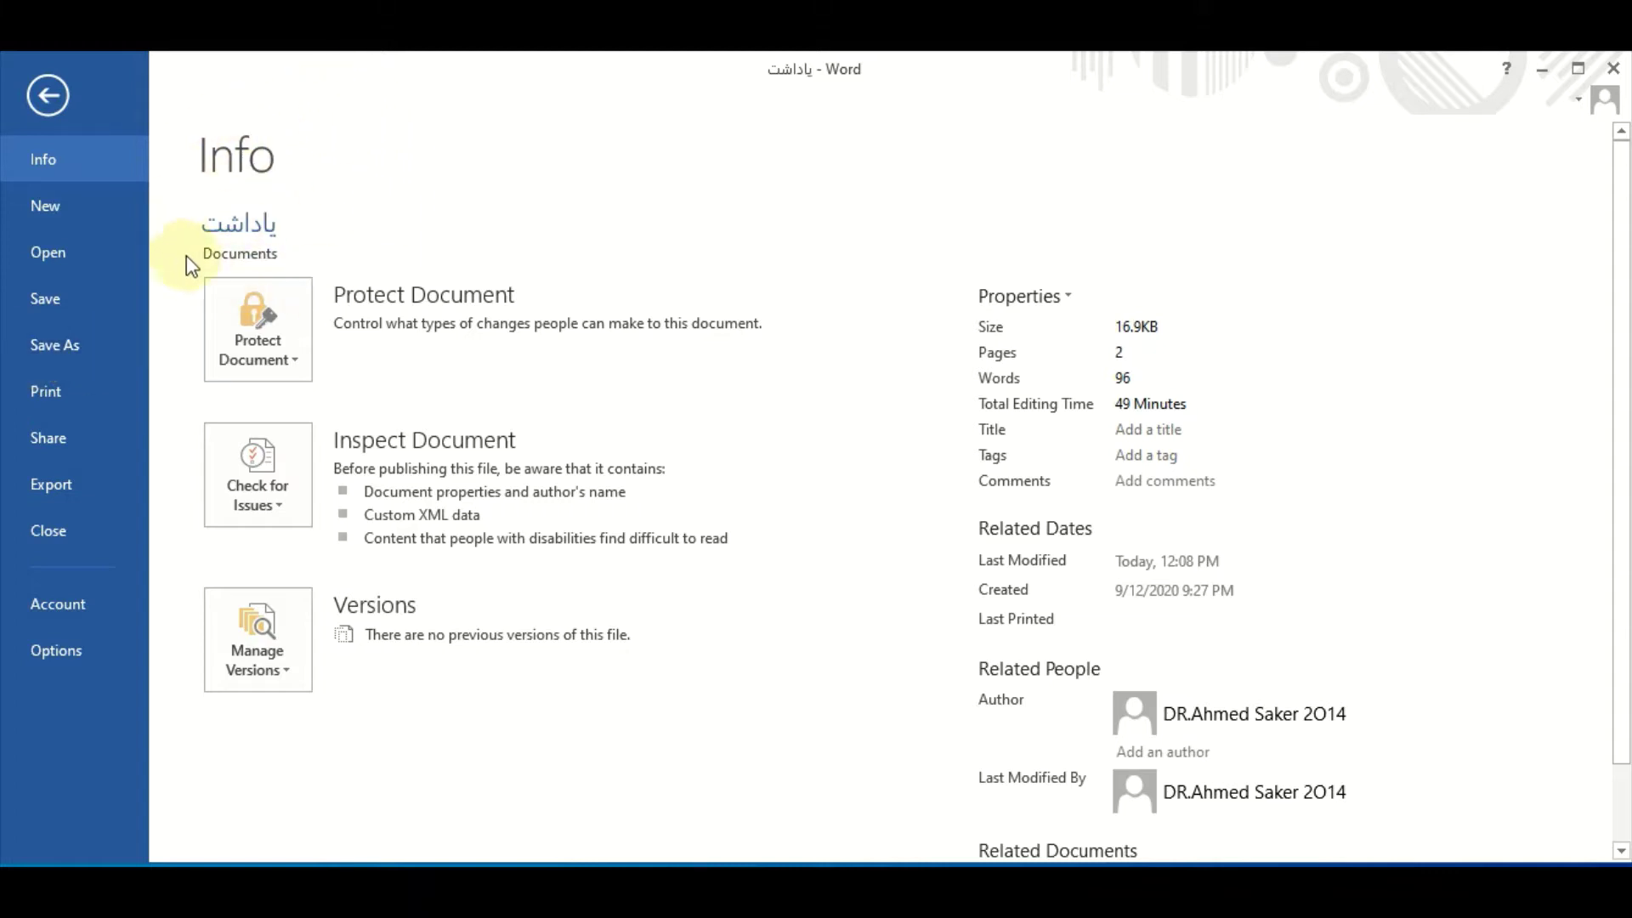
pyautogui.click(48, 347)
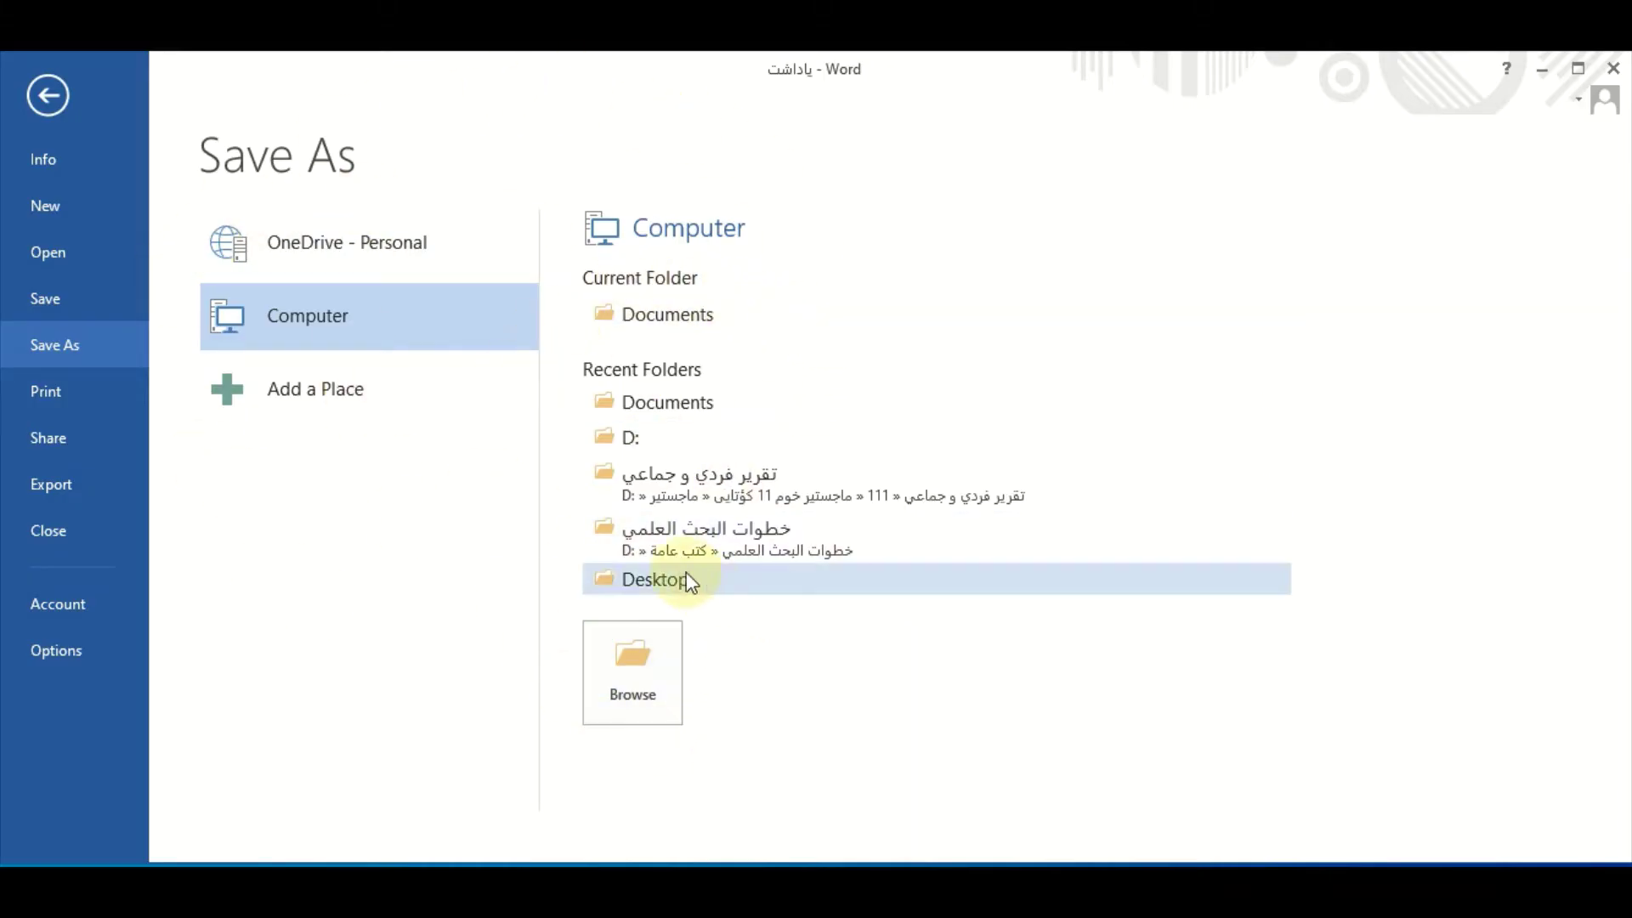
pyautogui.click(631, 672)
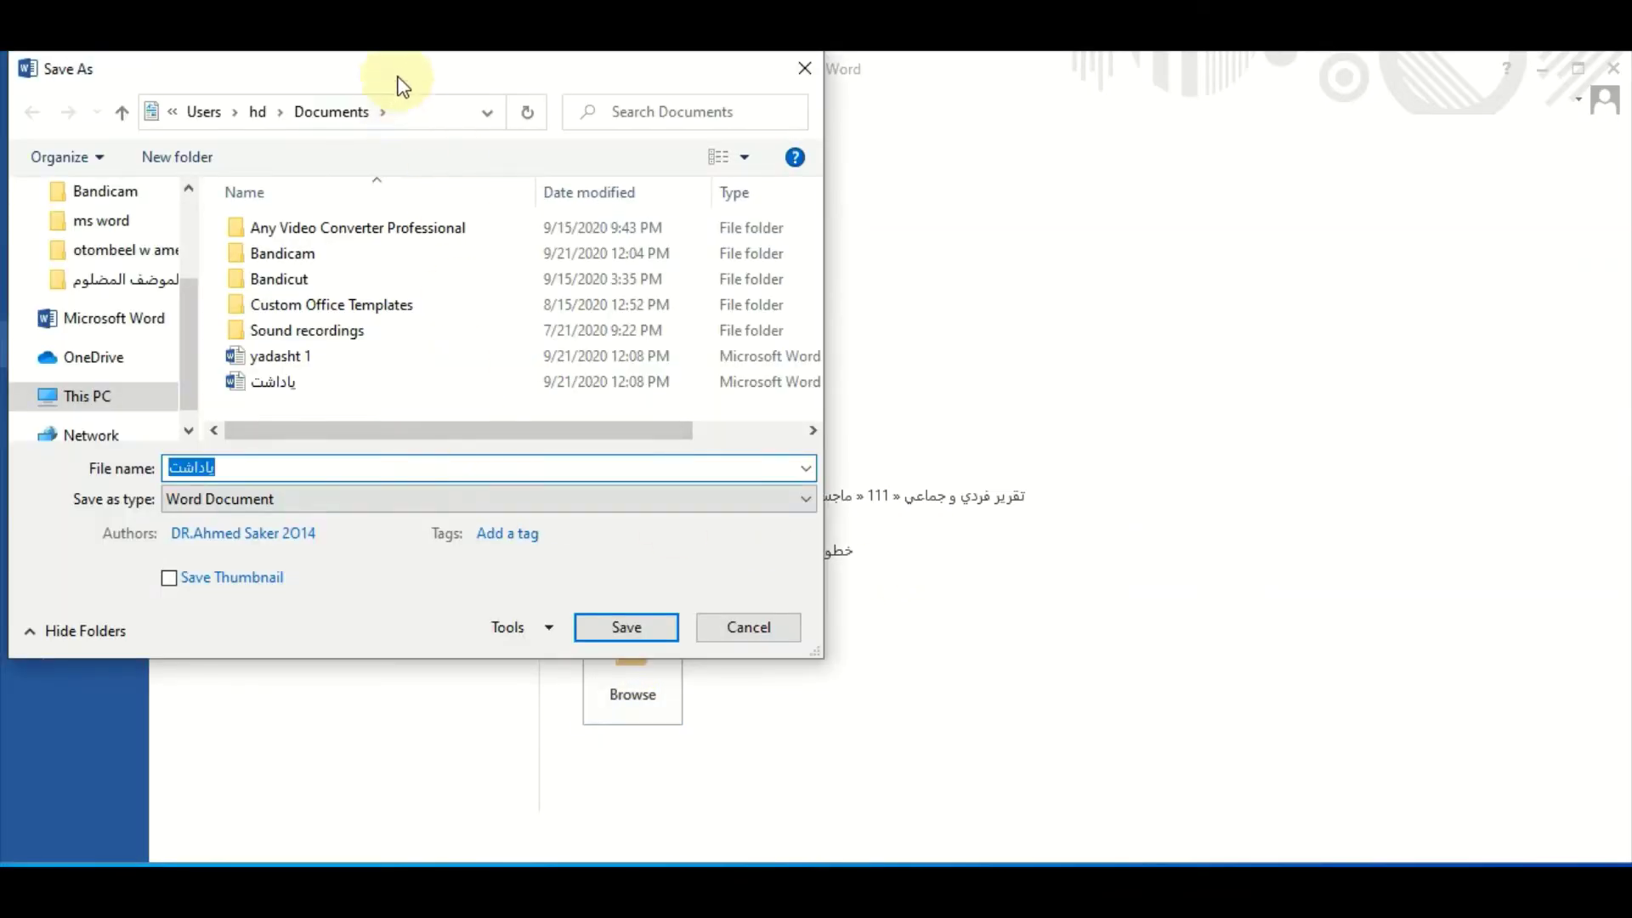
pyautogui.moveTo(448, 85); pyautogui.dragTo(637, 107)
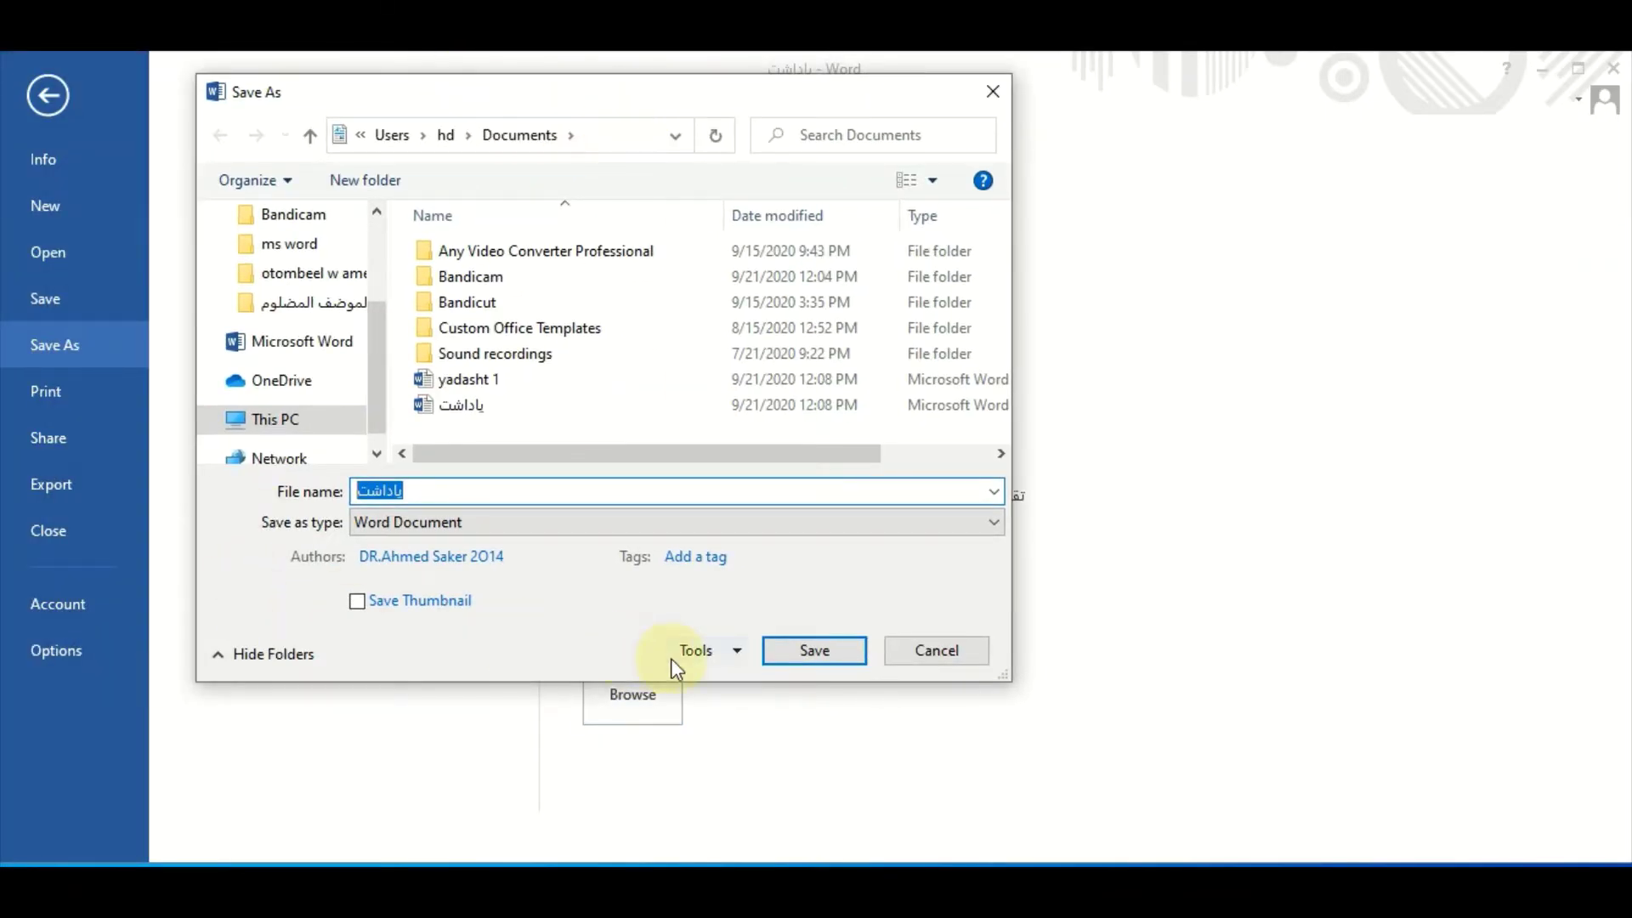
pyautogui.press('BackSpace')
pyautogui.write('yadash')
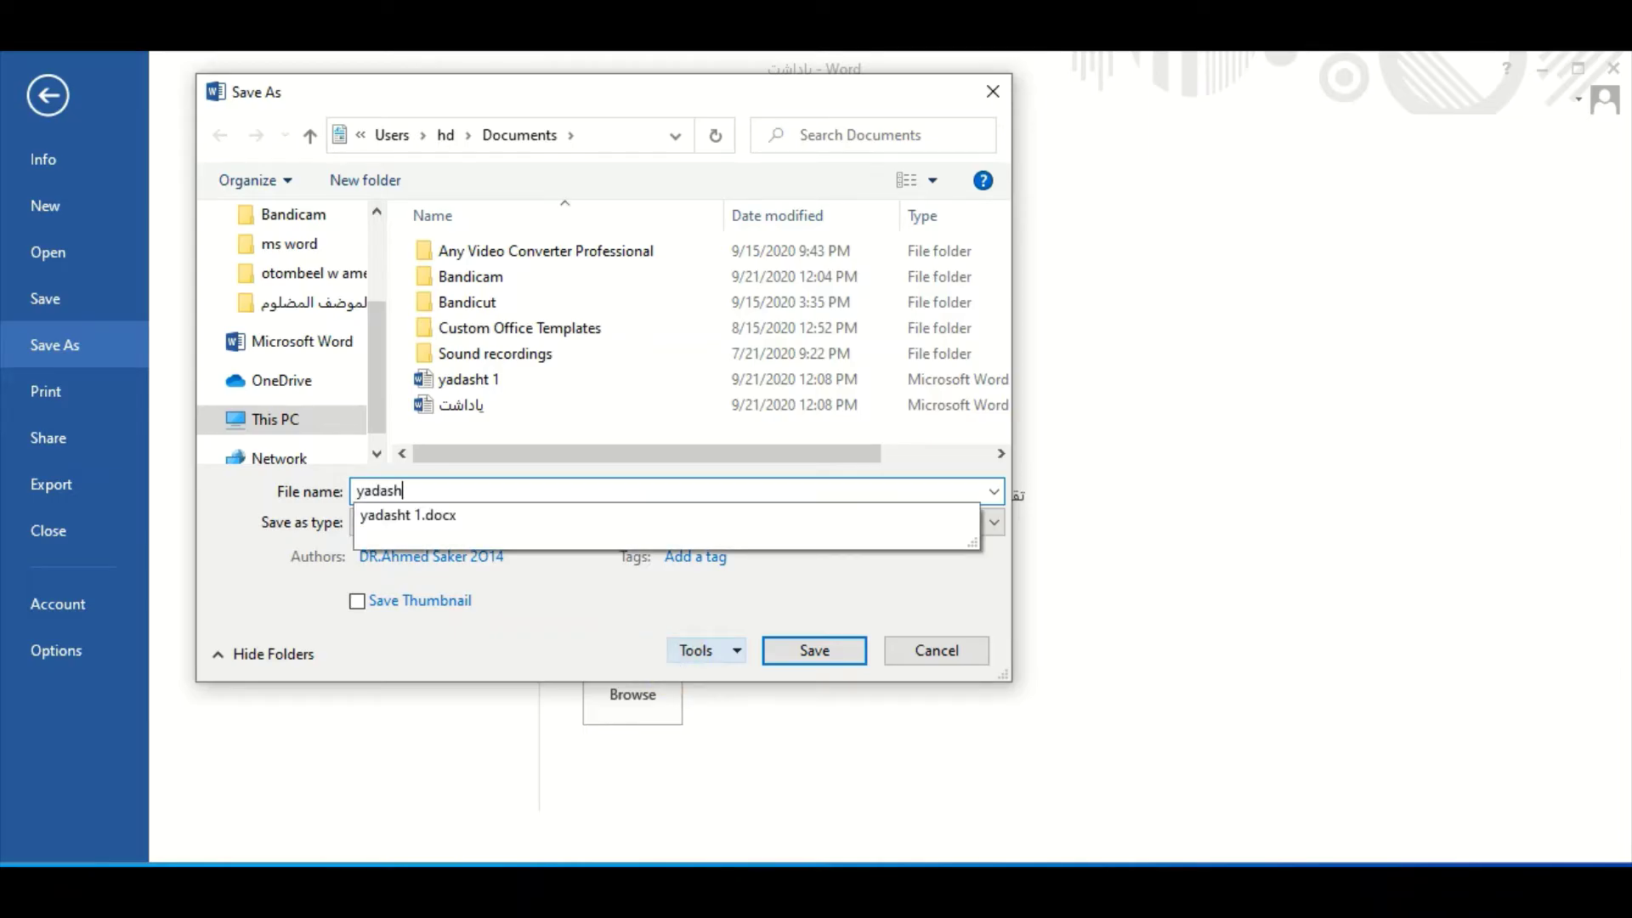
pyautogui.write('t 2')
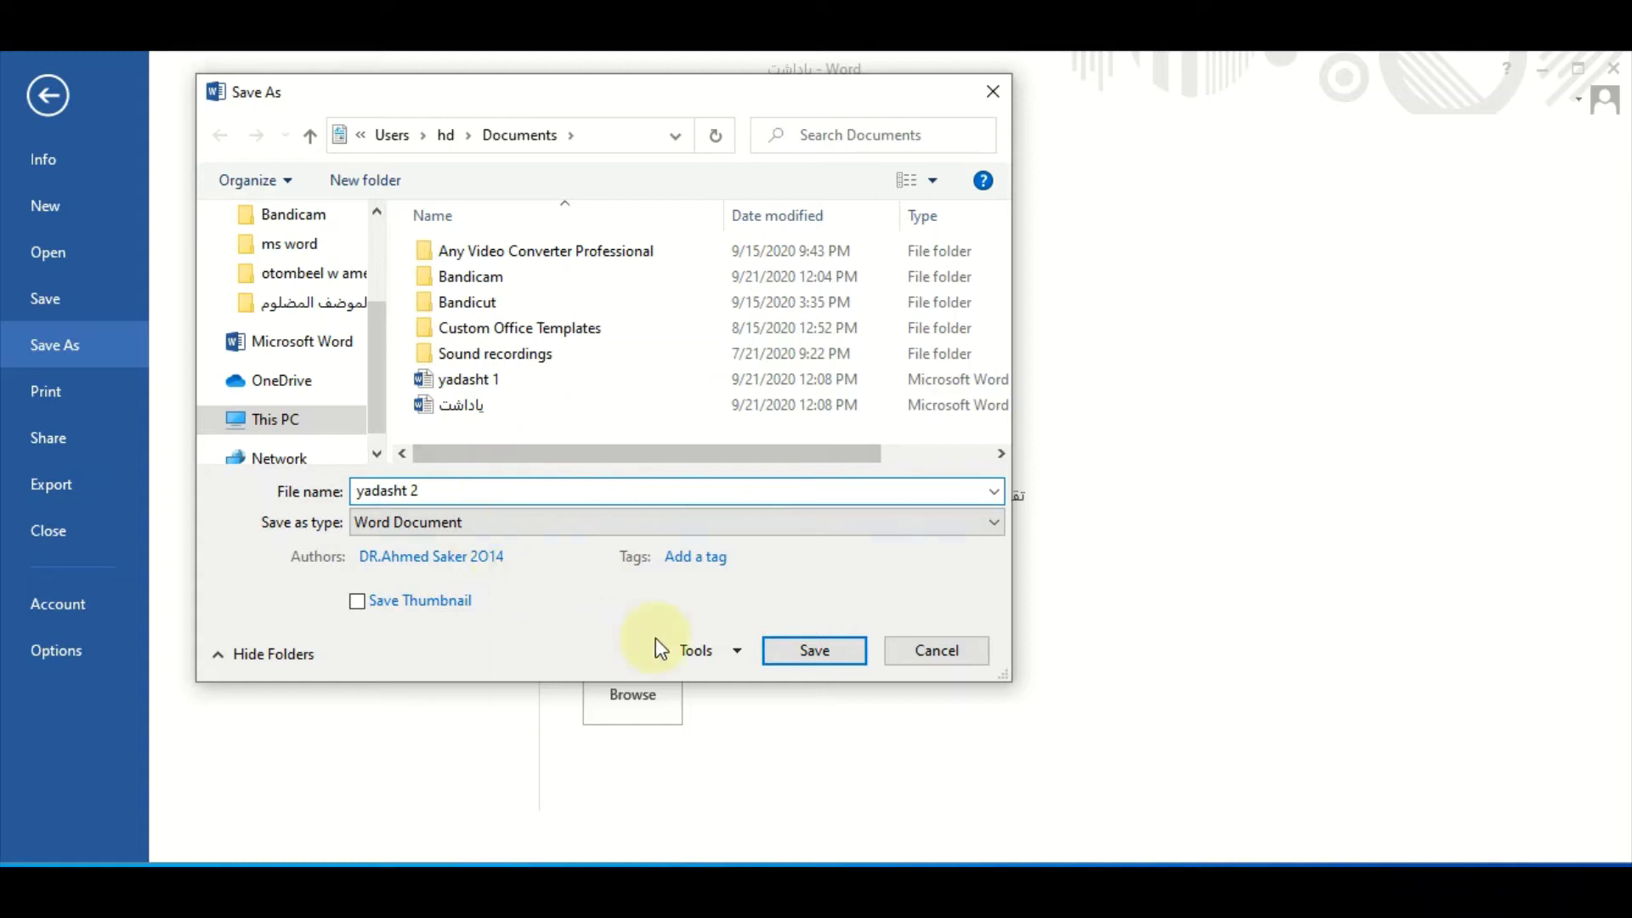
pyautogui.click(816, 650)
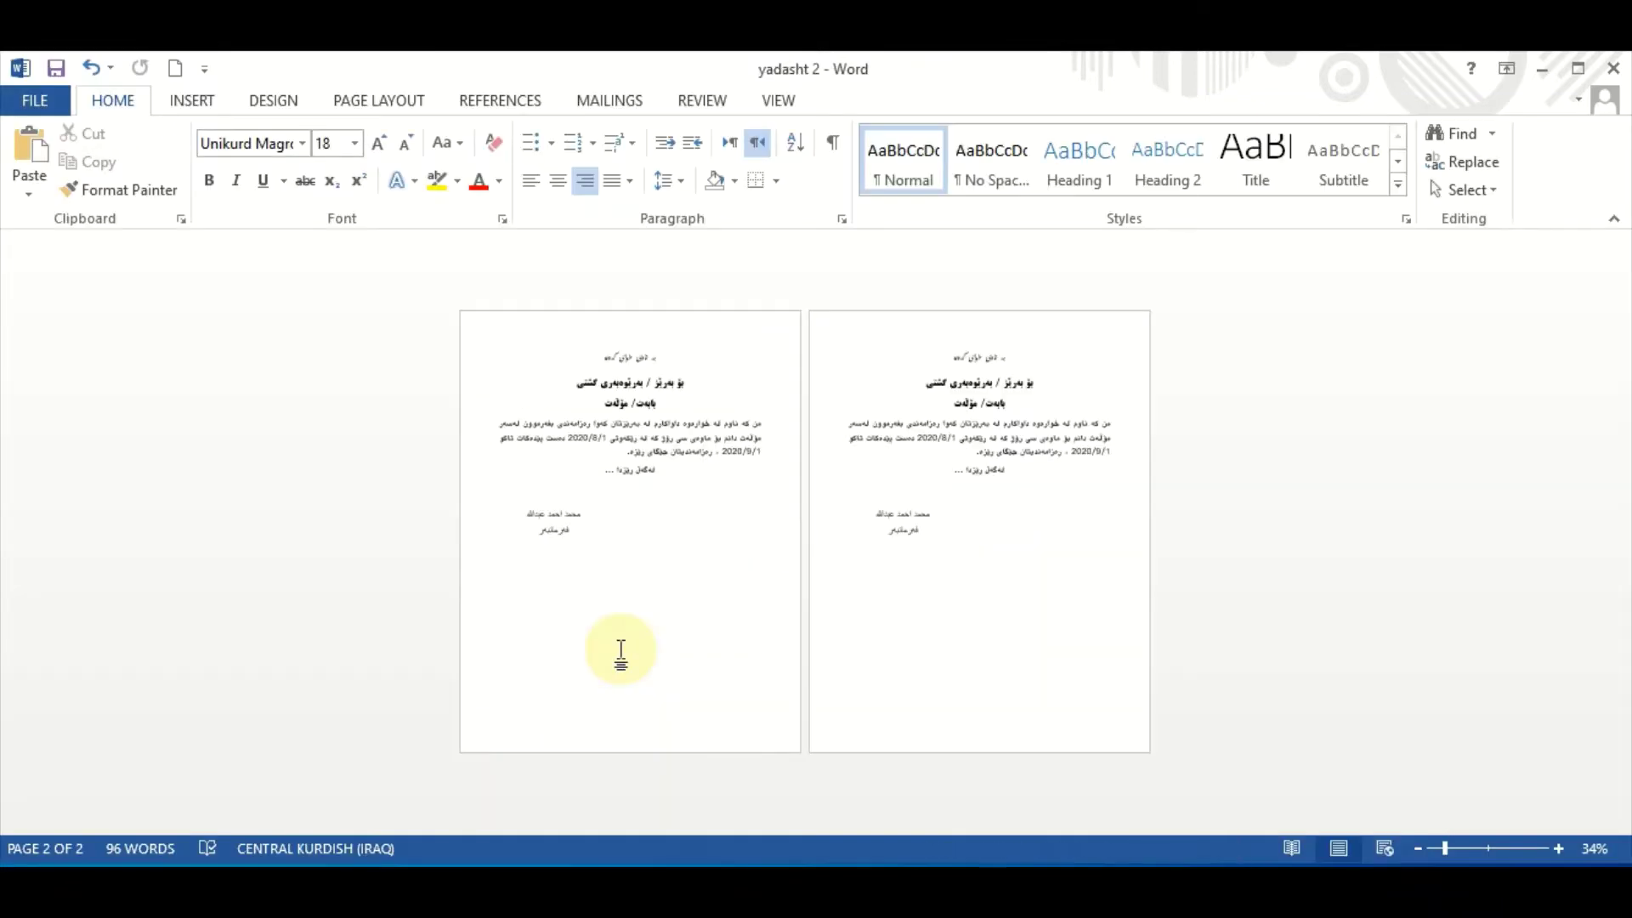
pyautogui.keyDown('ctrl'); pyautogui.scroll(2, 732, 471); pyautogui.keyUp('ctrl')
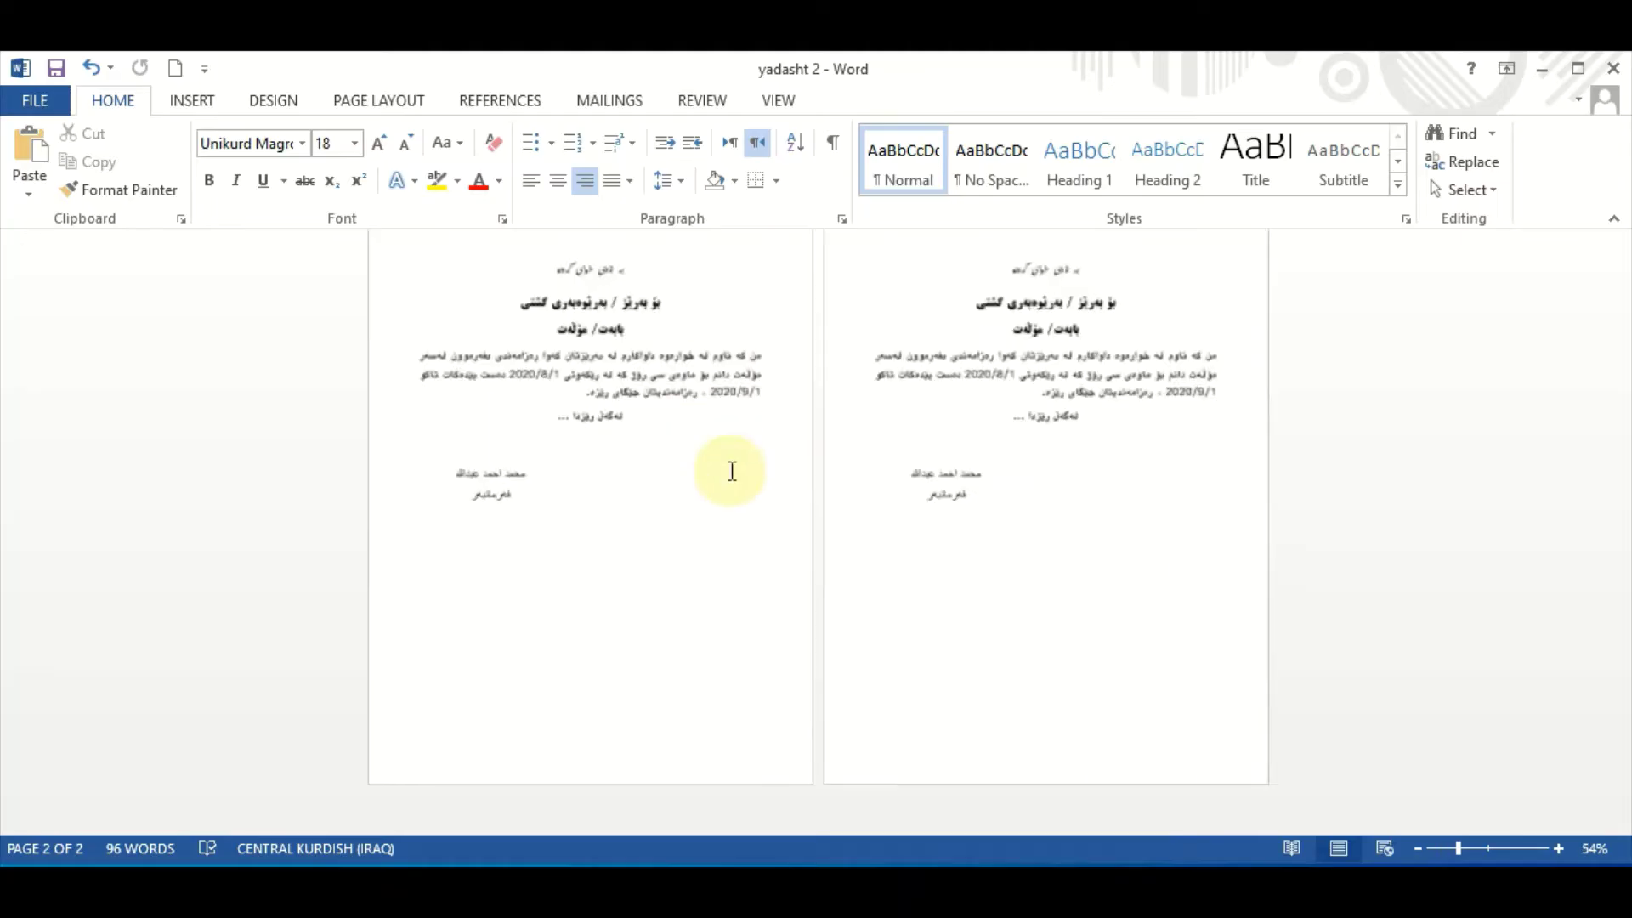
pyautogui.keyDown('ctrl'); pyautogui.scroll(2, 732, 471); pyautogui.keyUp('ctrl')
pyautogui.keyDown('ctrl'); pyautogui.scroll(3, 728, 467); pyautogui.keyUp('ctrl')
pyautogui.keyDown('ctrl'); pyautogui.scroll(1, 853, 536); pyautogui.keyUp('ctrl')
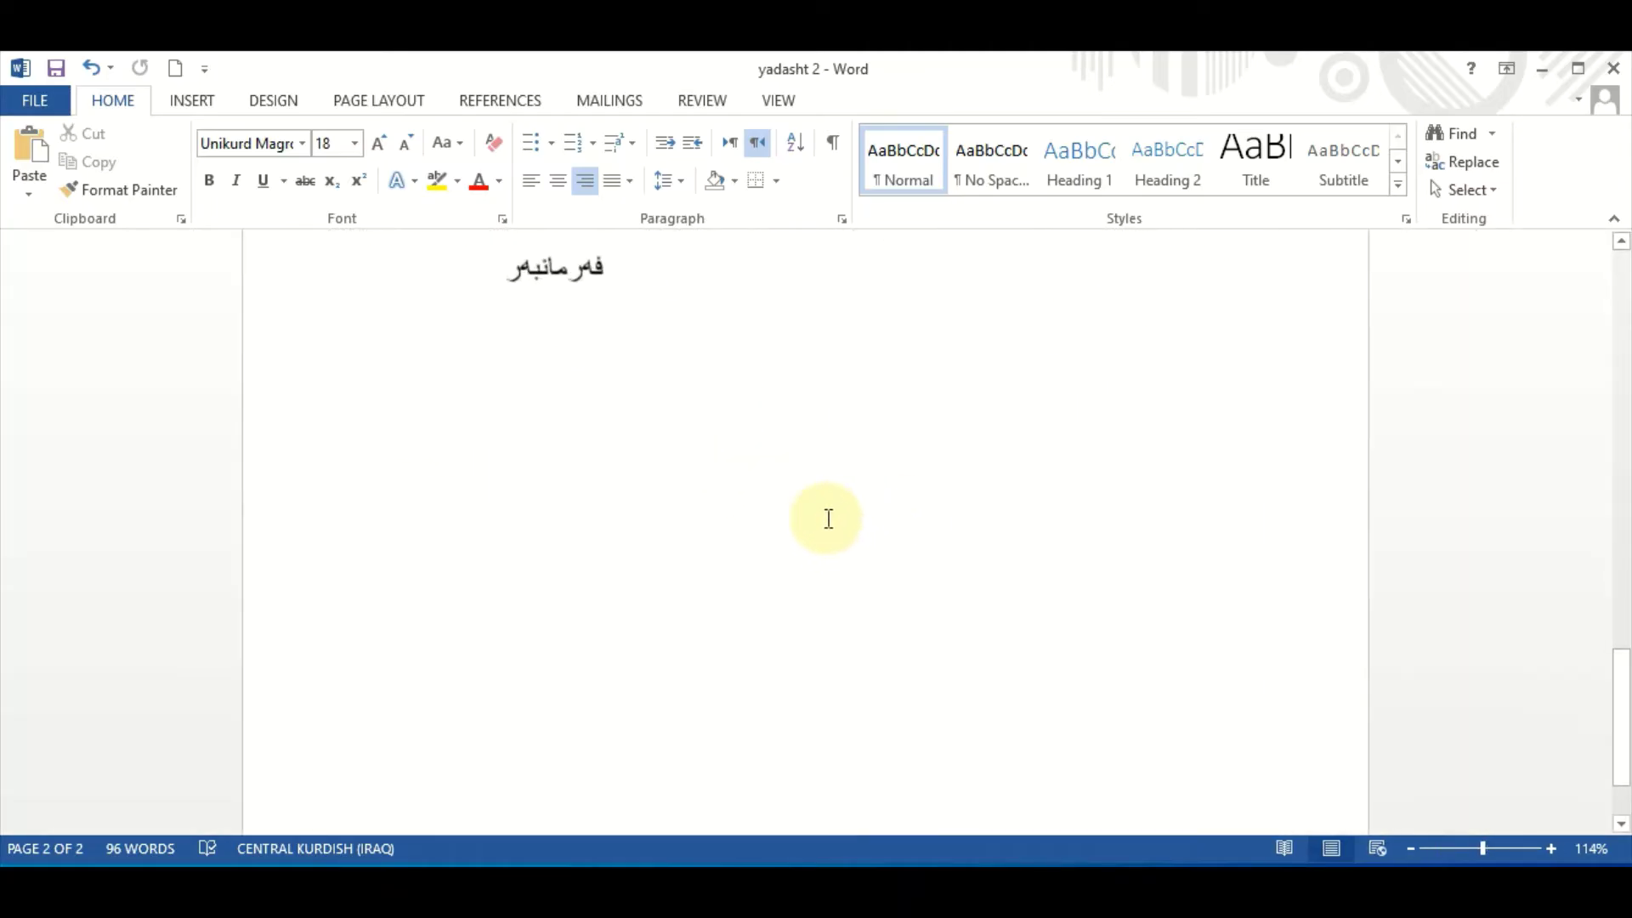
pyautogui.scroll(3, 829, 519)
pyautogui.scroll(5, 816, 510)
pyautogui.scroll(3, 809, 495)
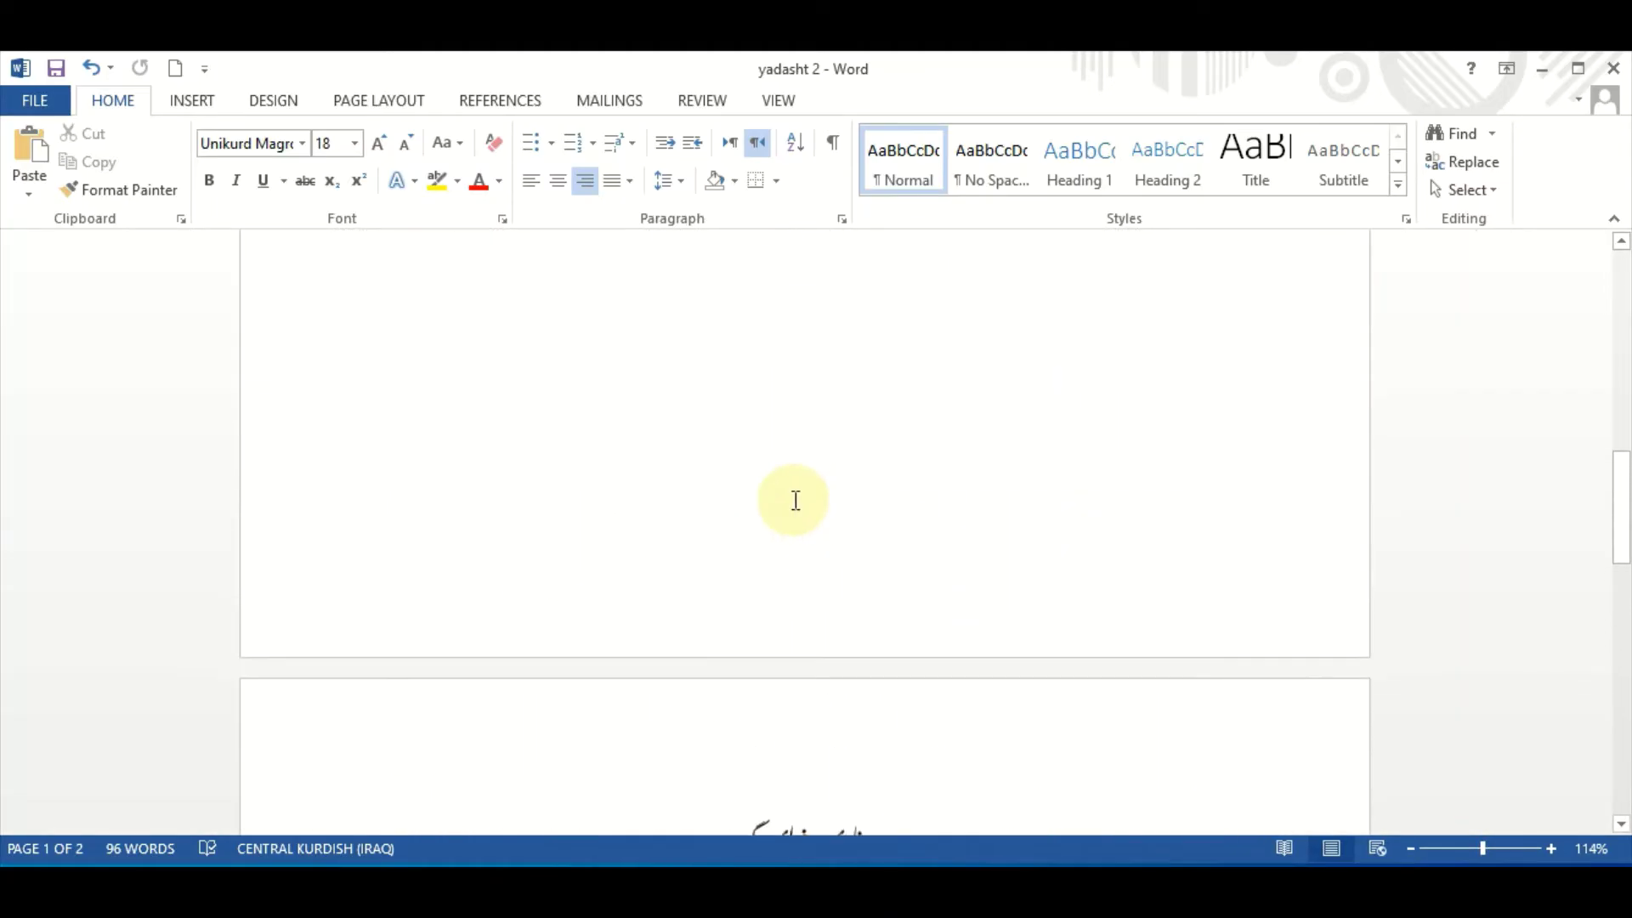
pyautogui.scroll(3, 796, 499)
pyautogui.scroll(3, 793, 500)
pyautogui.scroll(-1, 788, 499)
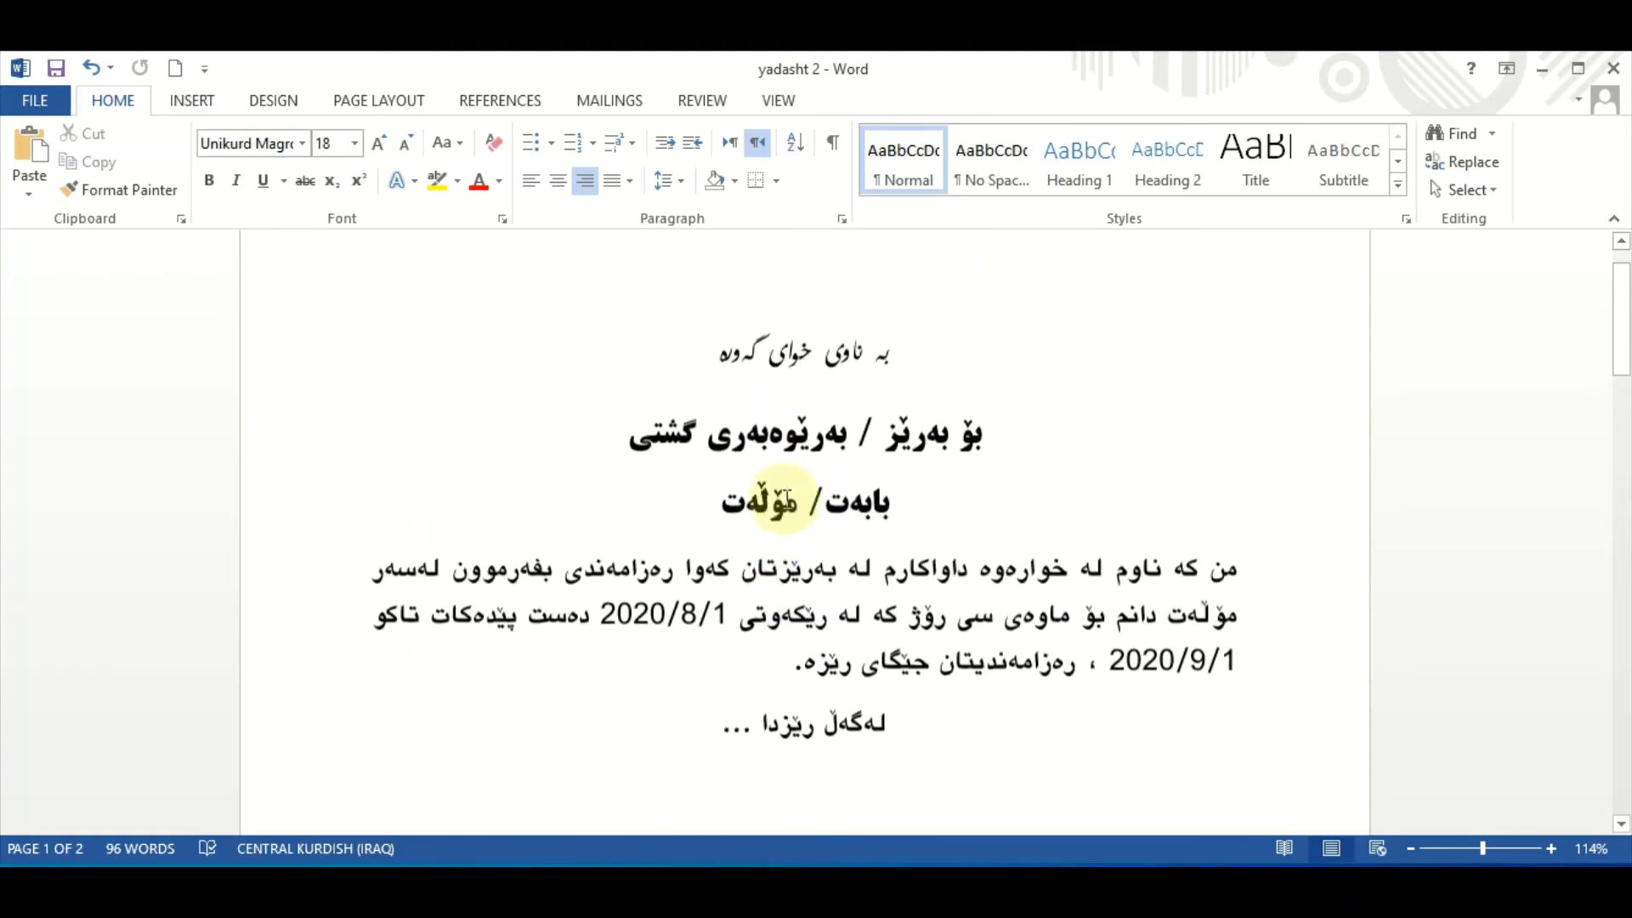
pyautogui.scroll(-1, 786, 500)
pyautogui.click(897, 502)
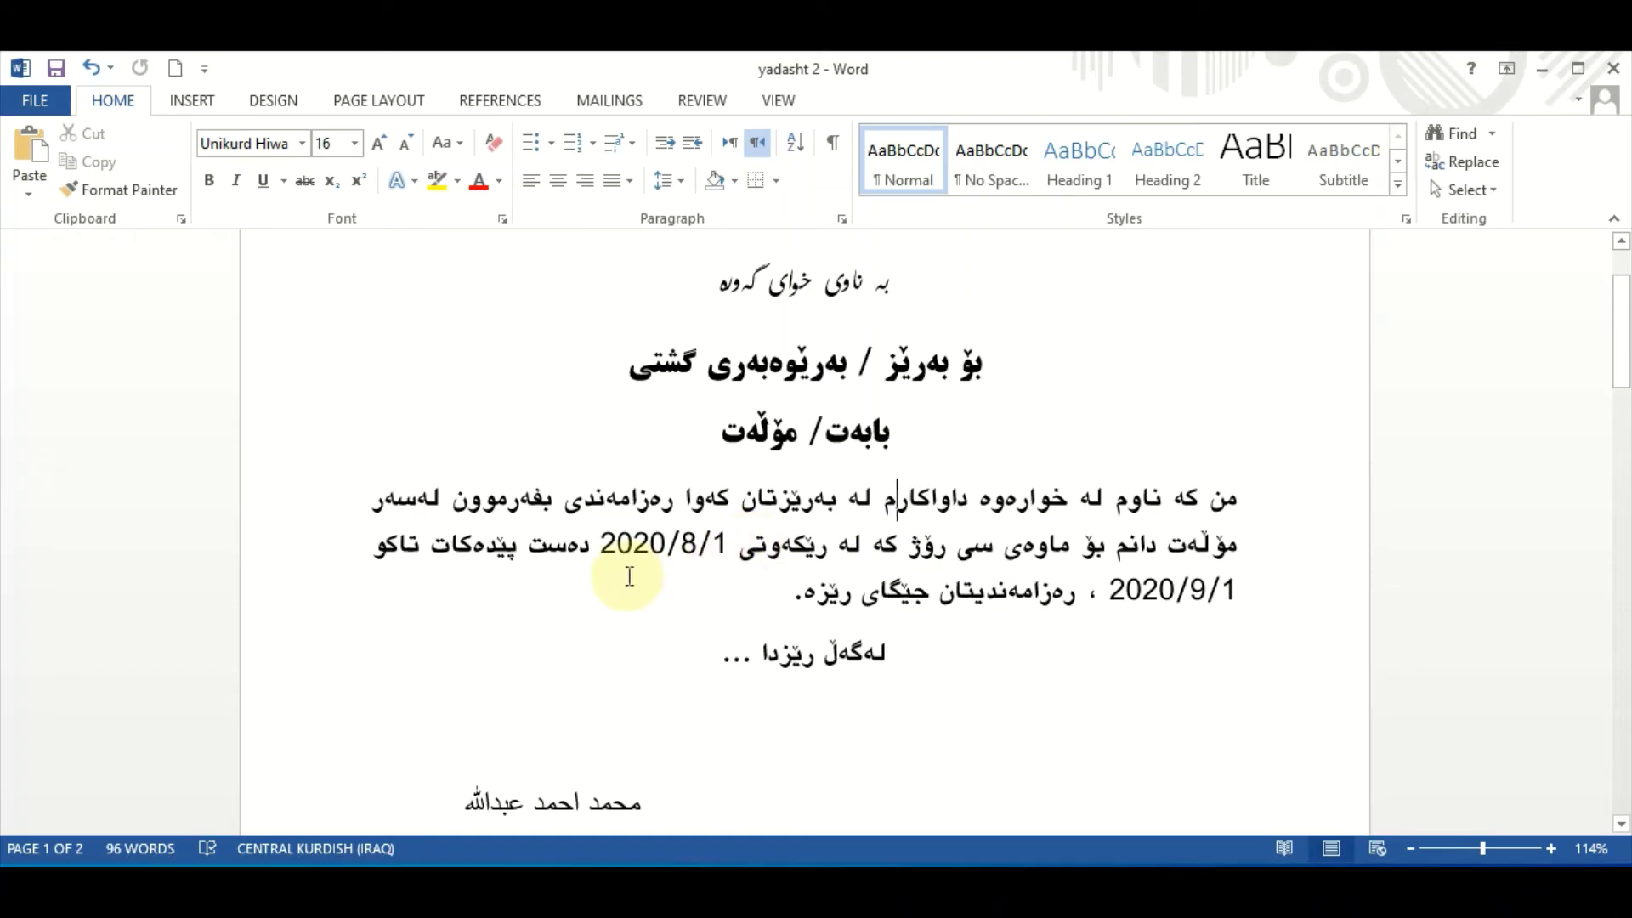
pyautogui.scroll(2, 629, 574)
pyautogui.scroll(-2, 638, 579)
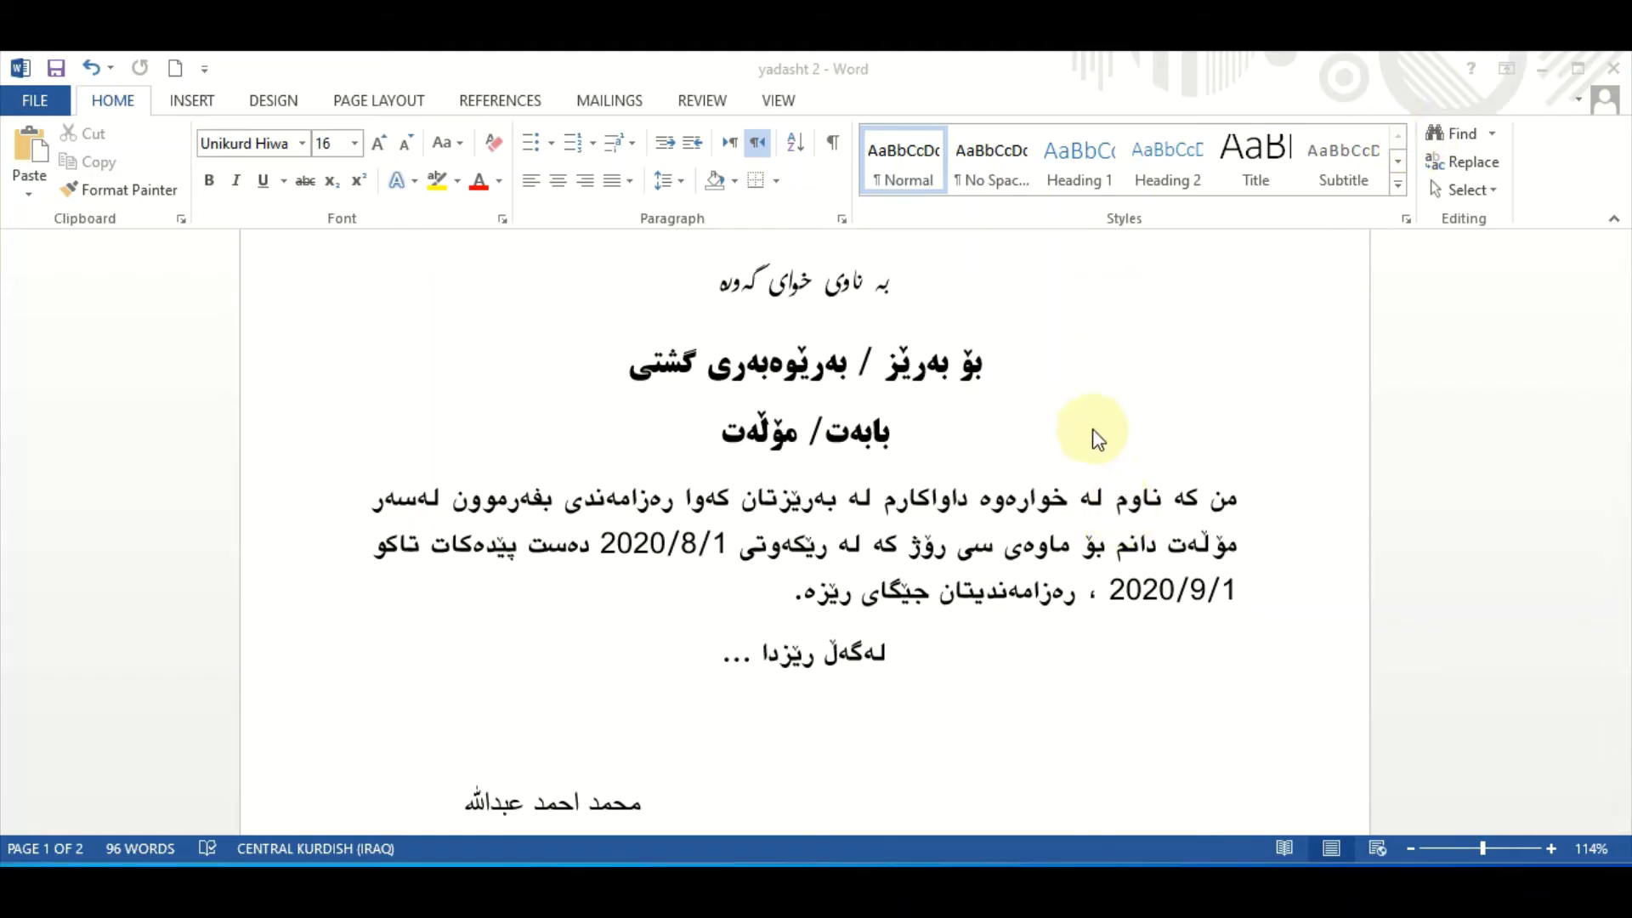
pyautogui.scroll(3, 990, 455)
pyautogui.scroll(-3, 999, 456)
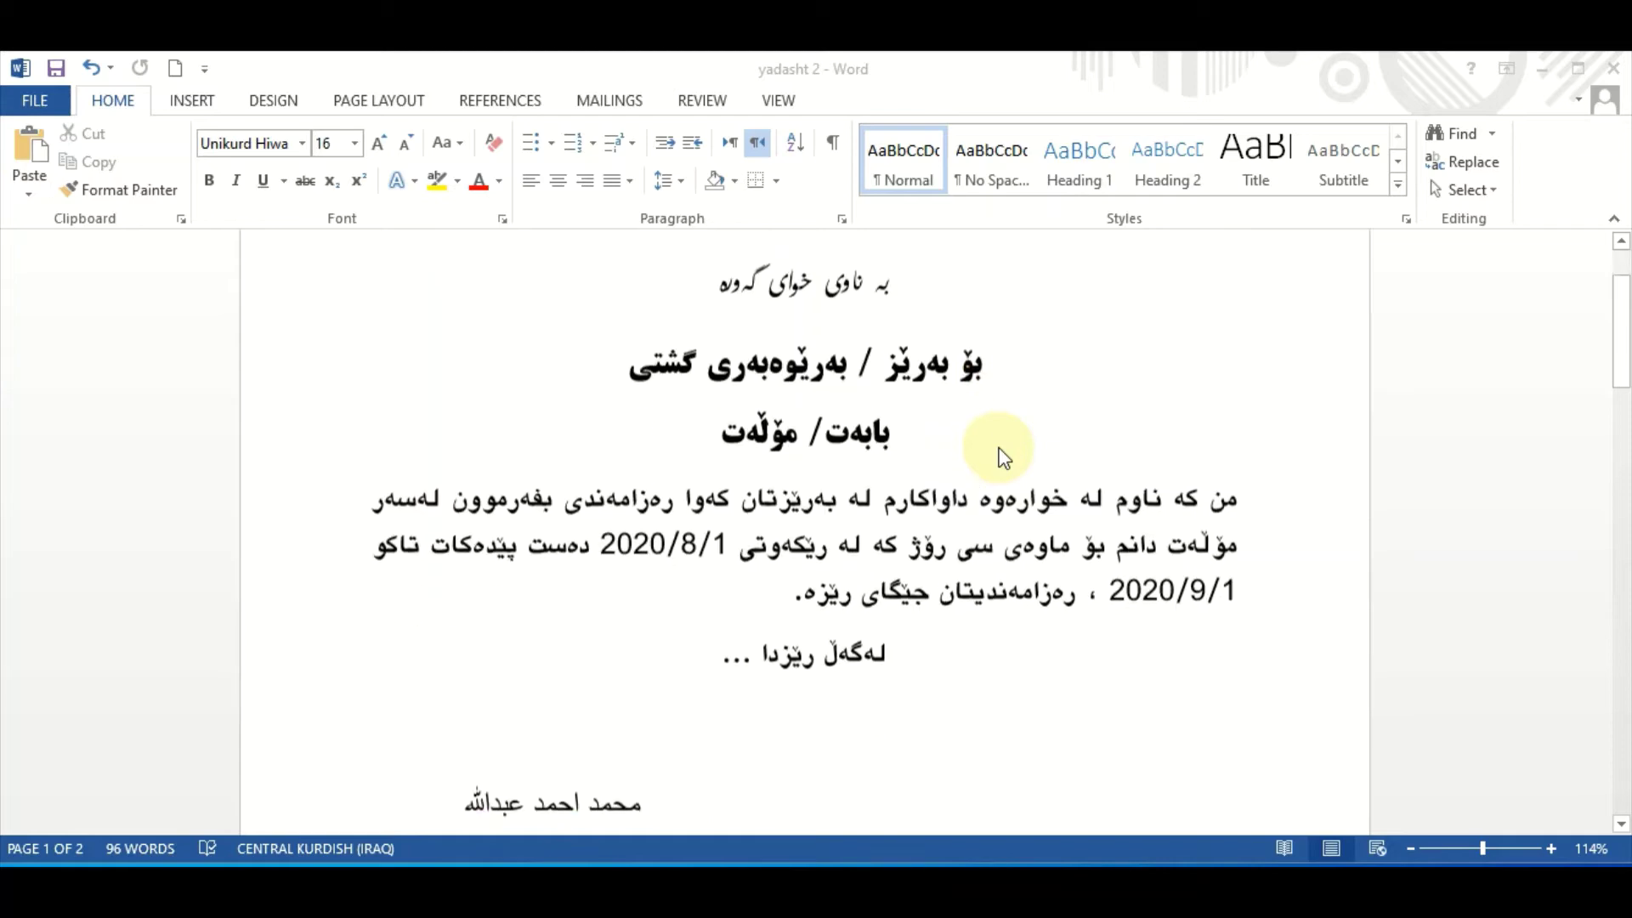
pyautogui.scroll(3, 1000, 457)
pyautogui.scroll(-6, 999, 457)
pyautogui.scroll(5, 1000, 457)
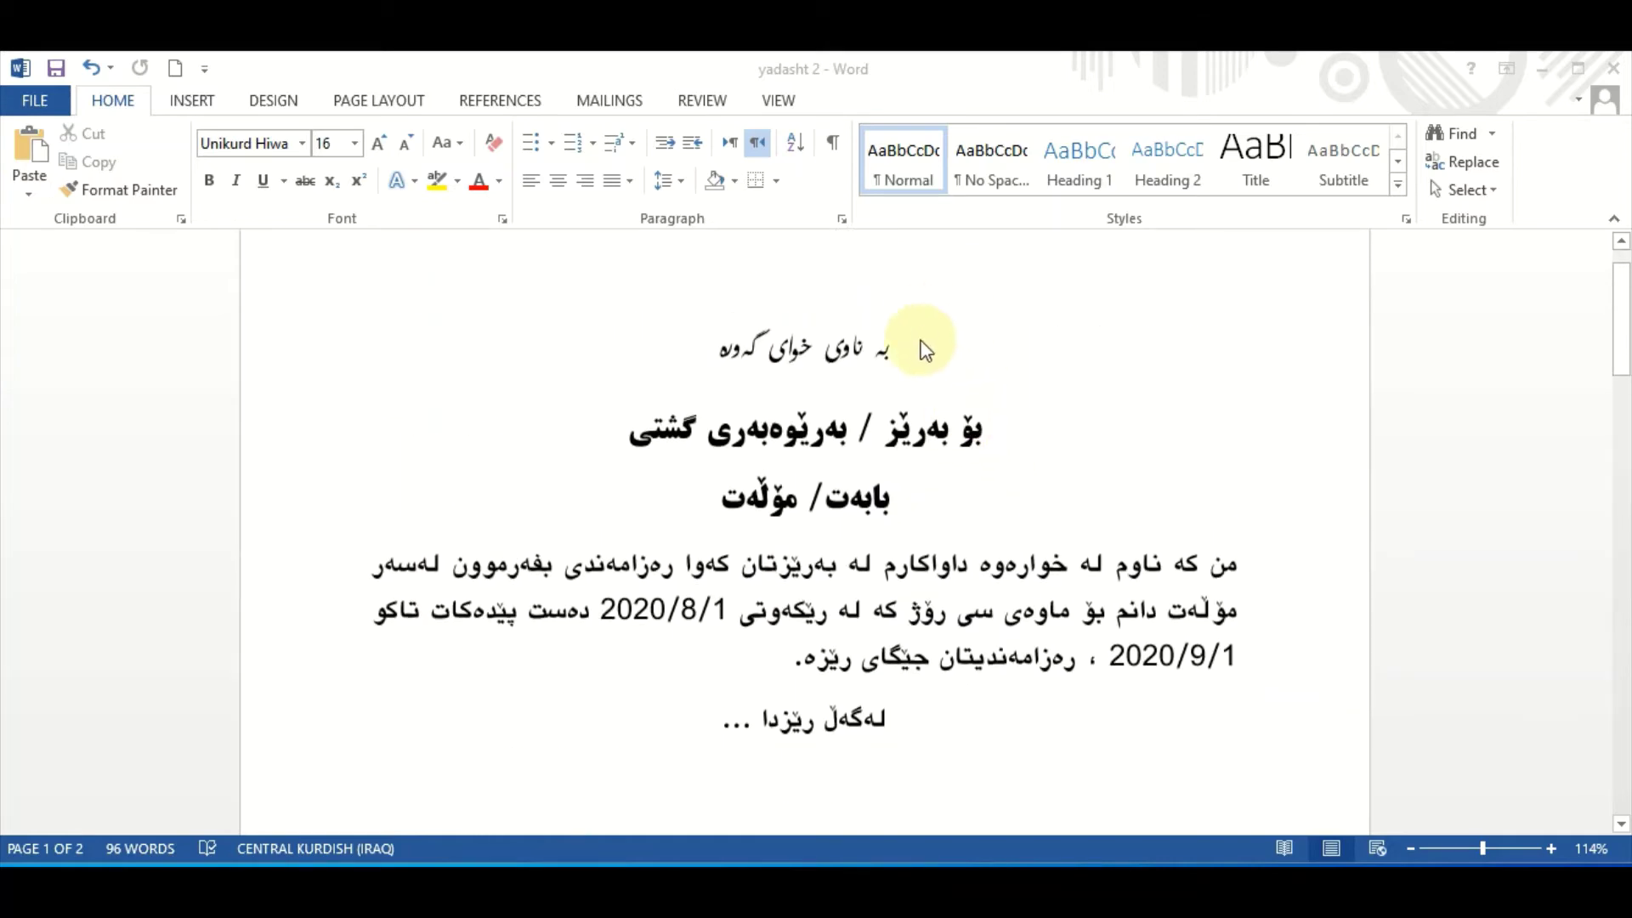
pyautogui.rightClick(894, 580)
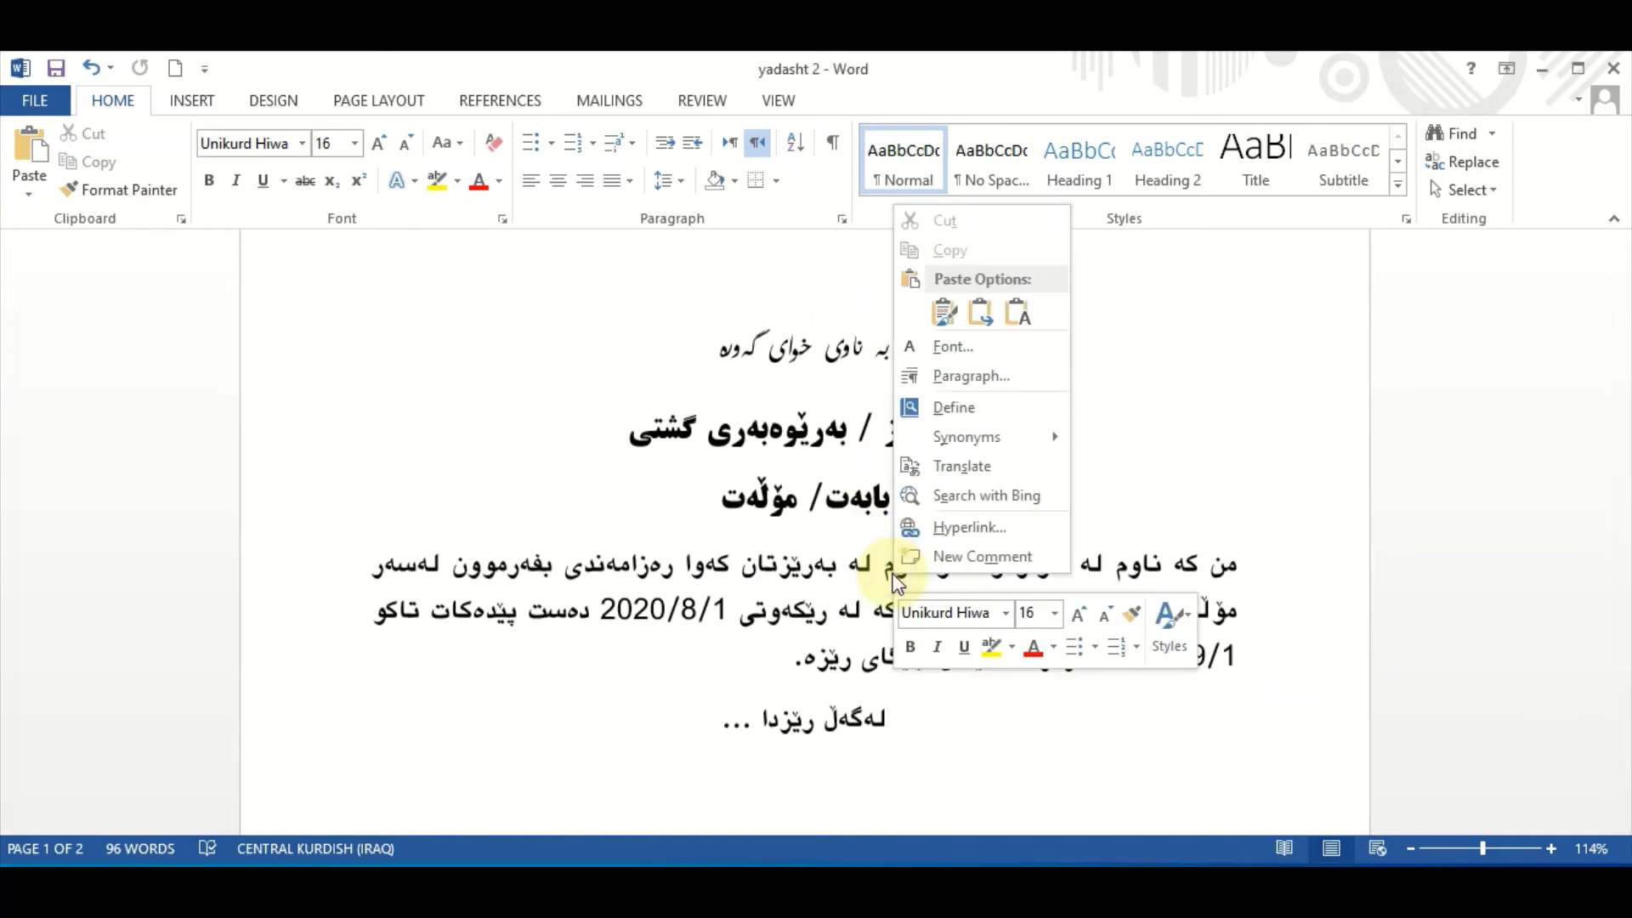
pyautogui.click(786, 571)
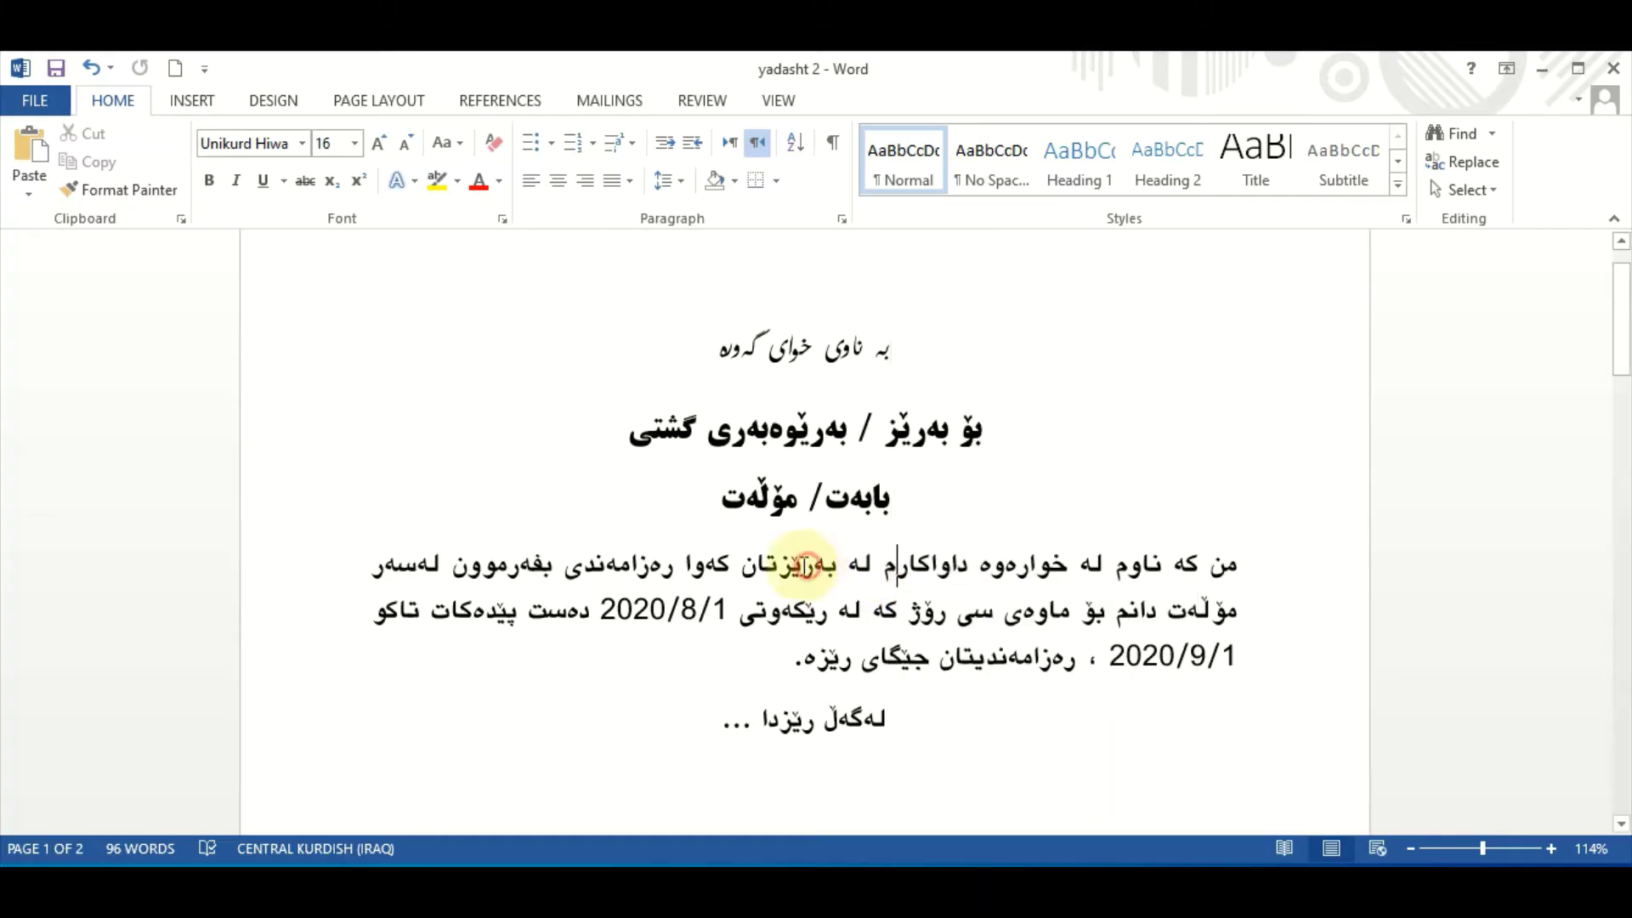
pyautogui.moveTo(1232, 553); pyautogui.dragTo(539, 710)
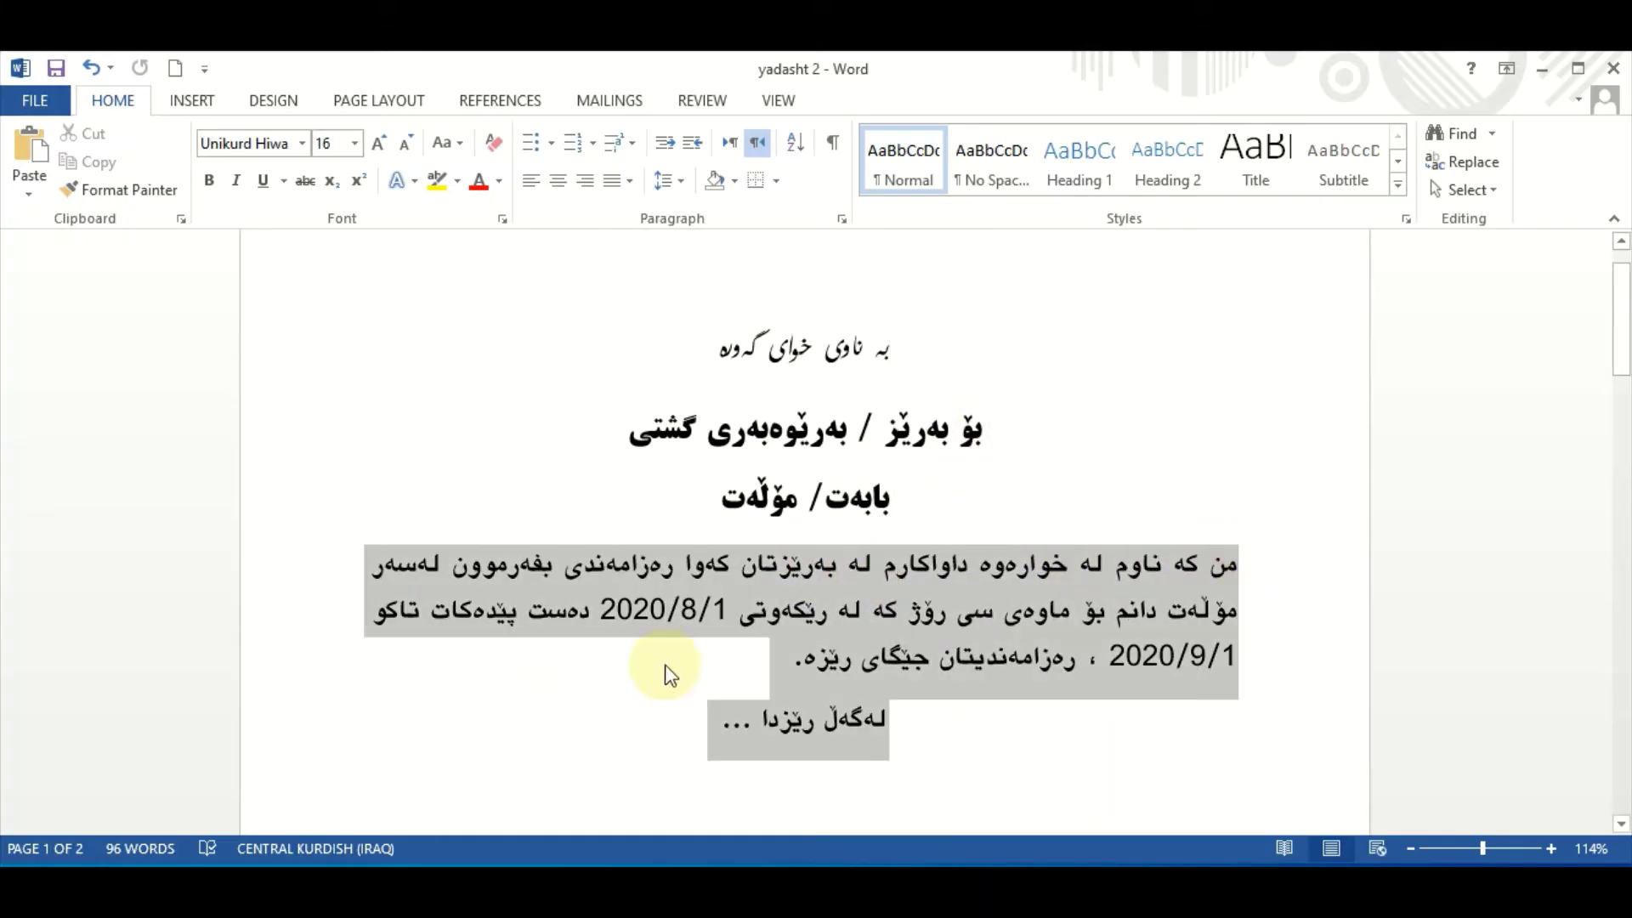
pyautogui.rightClick(875, 598)
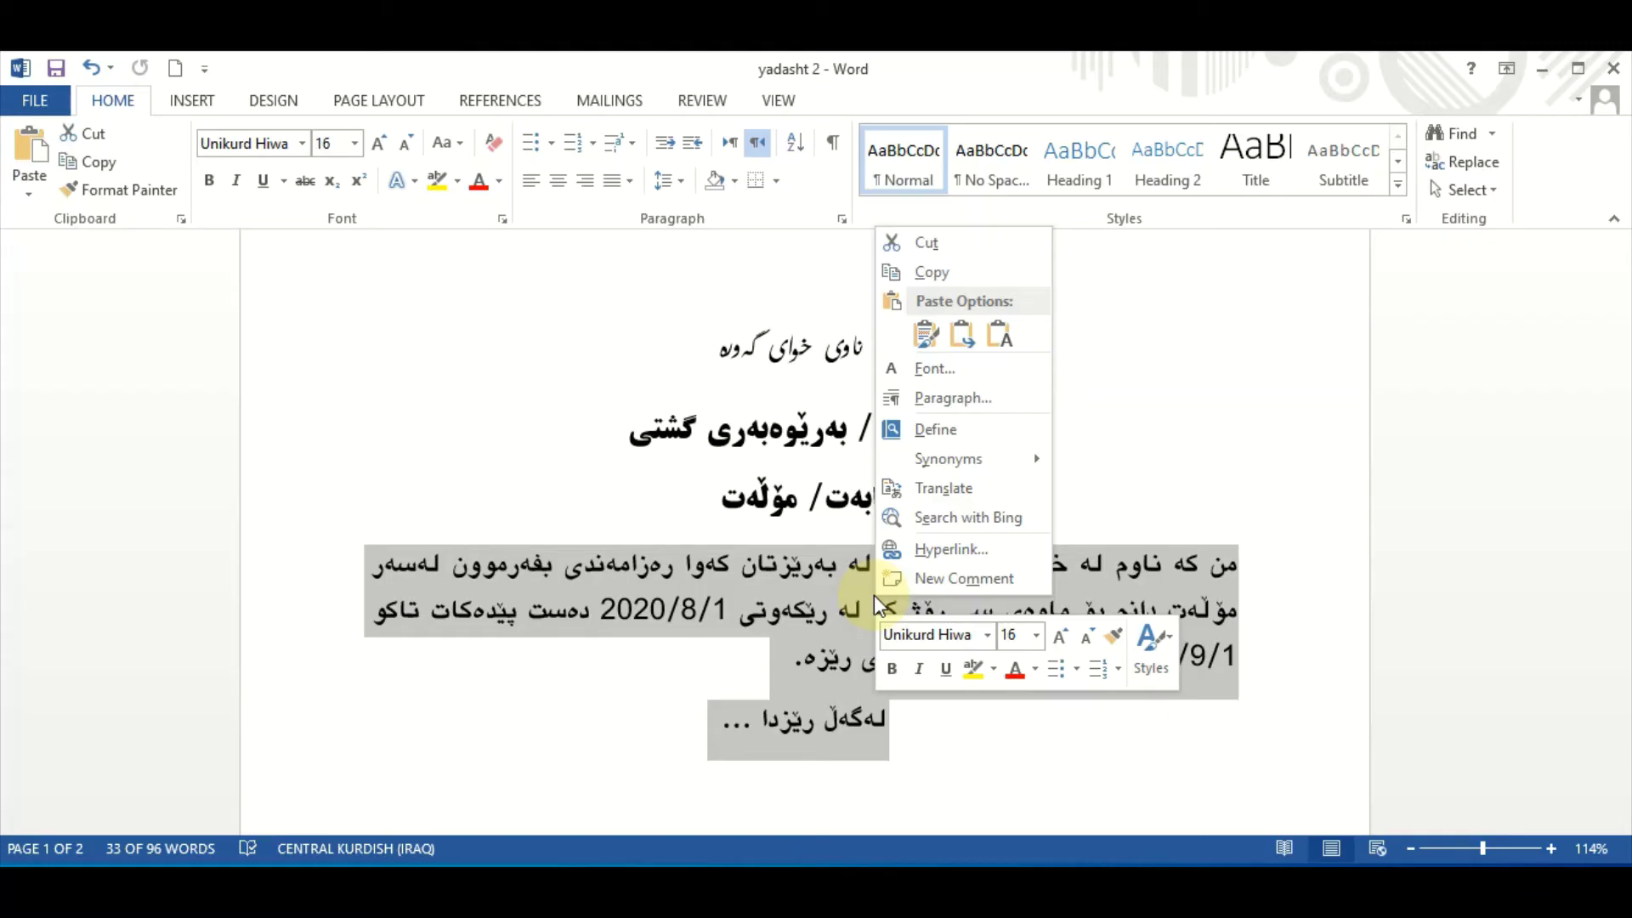
pyautogui.press('Escape')
pyautogui.click(598, 437)
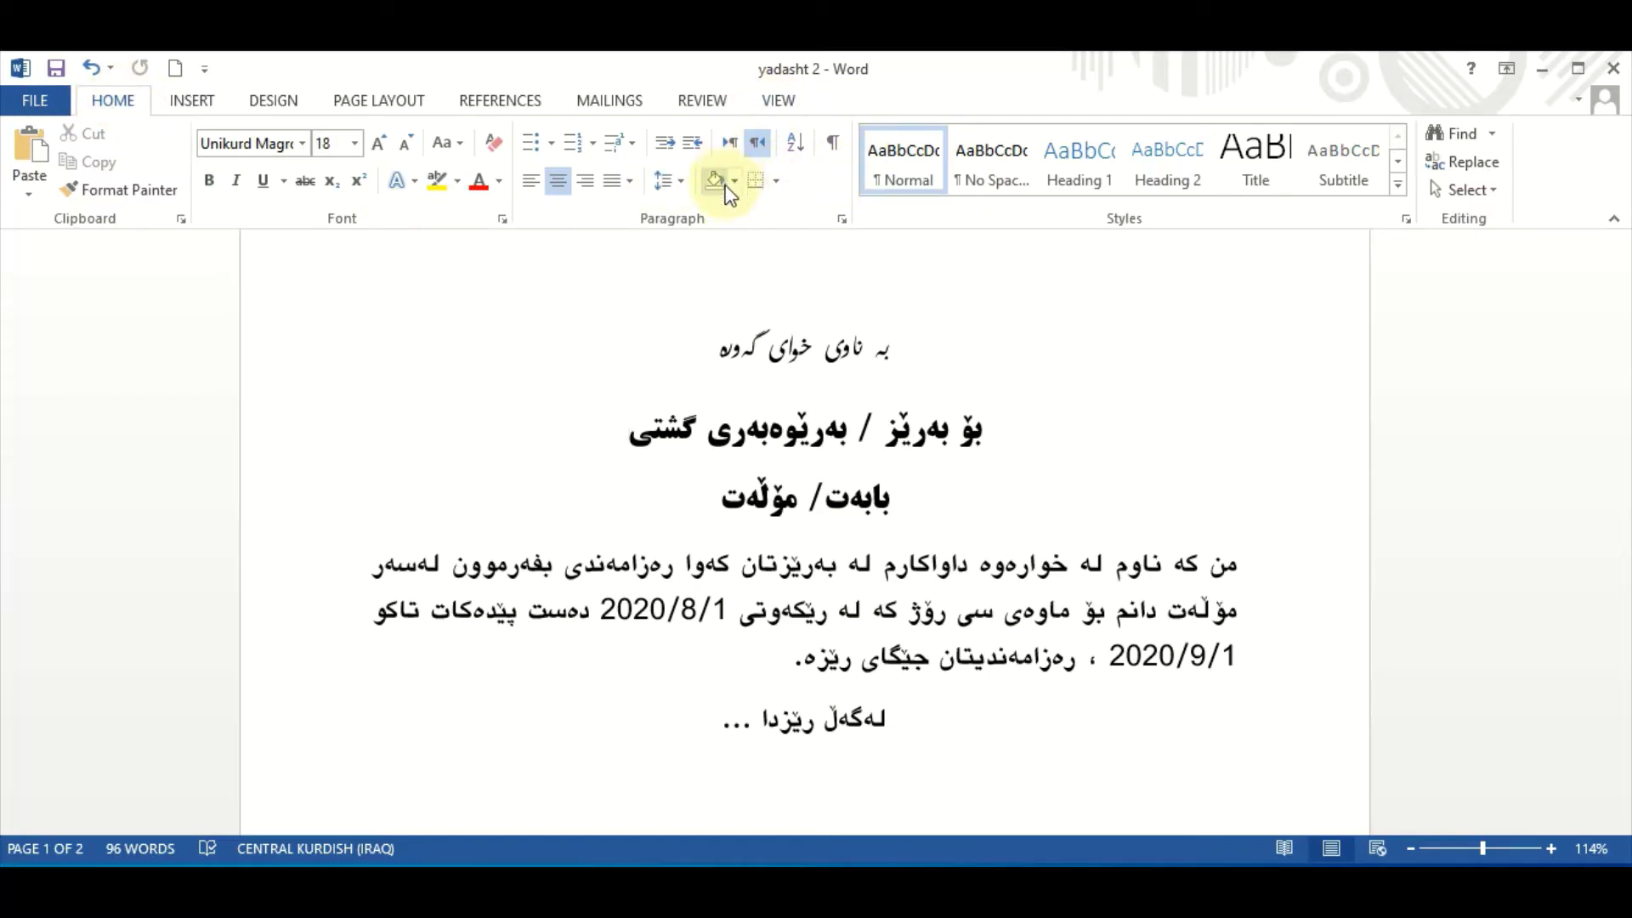
# Open Borders and Shading from the Home Borders dropdown and show its Borders tab
pyautogui.click(775, 183)
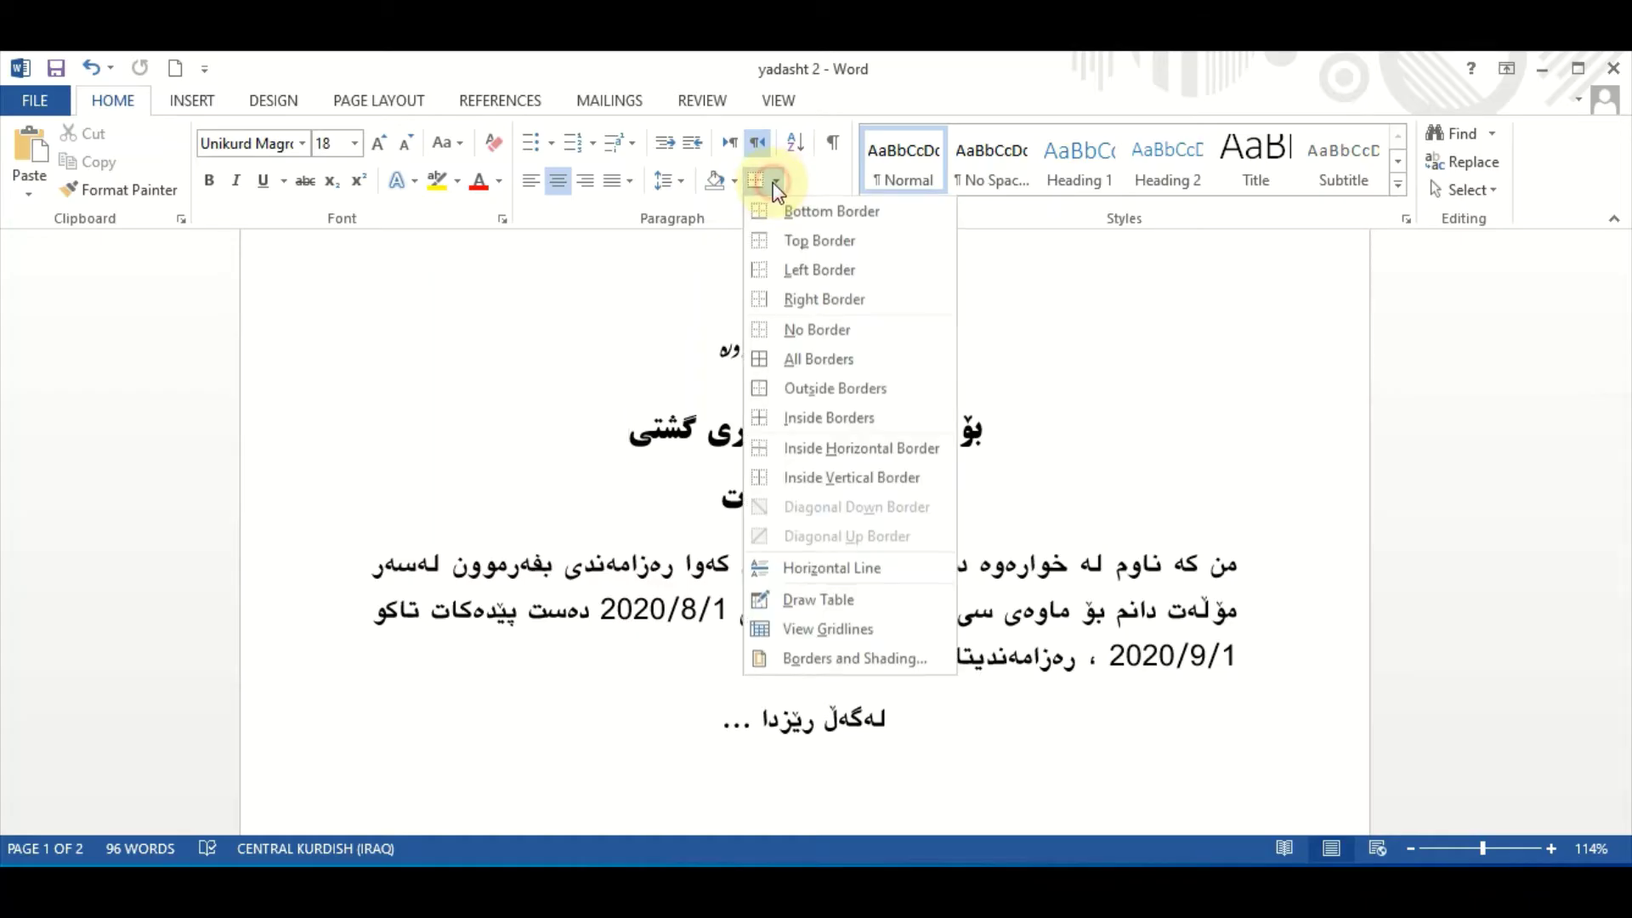
pyautogui.click(831, 663)
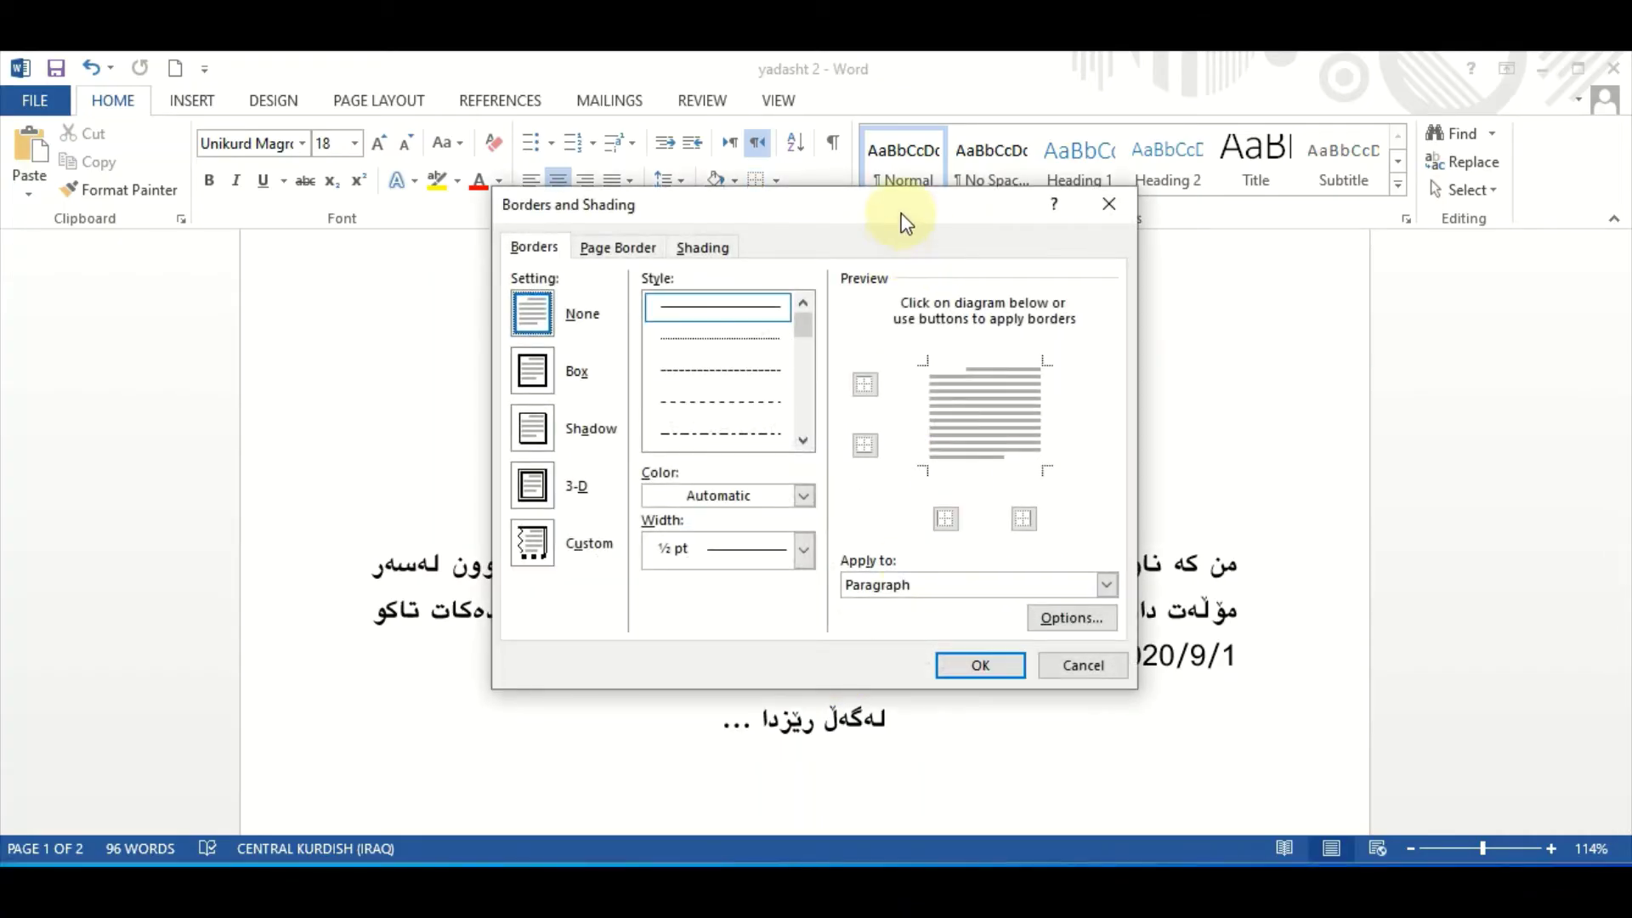
pyautogui.moveTo(902, 214); pyautogui.dragTo(917, 192)
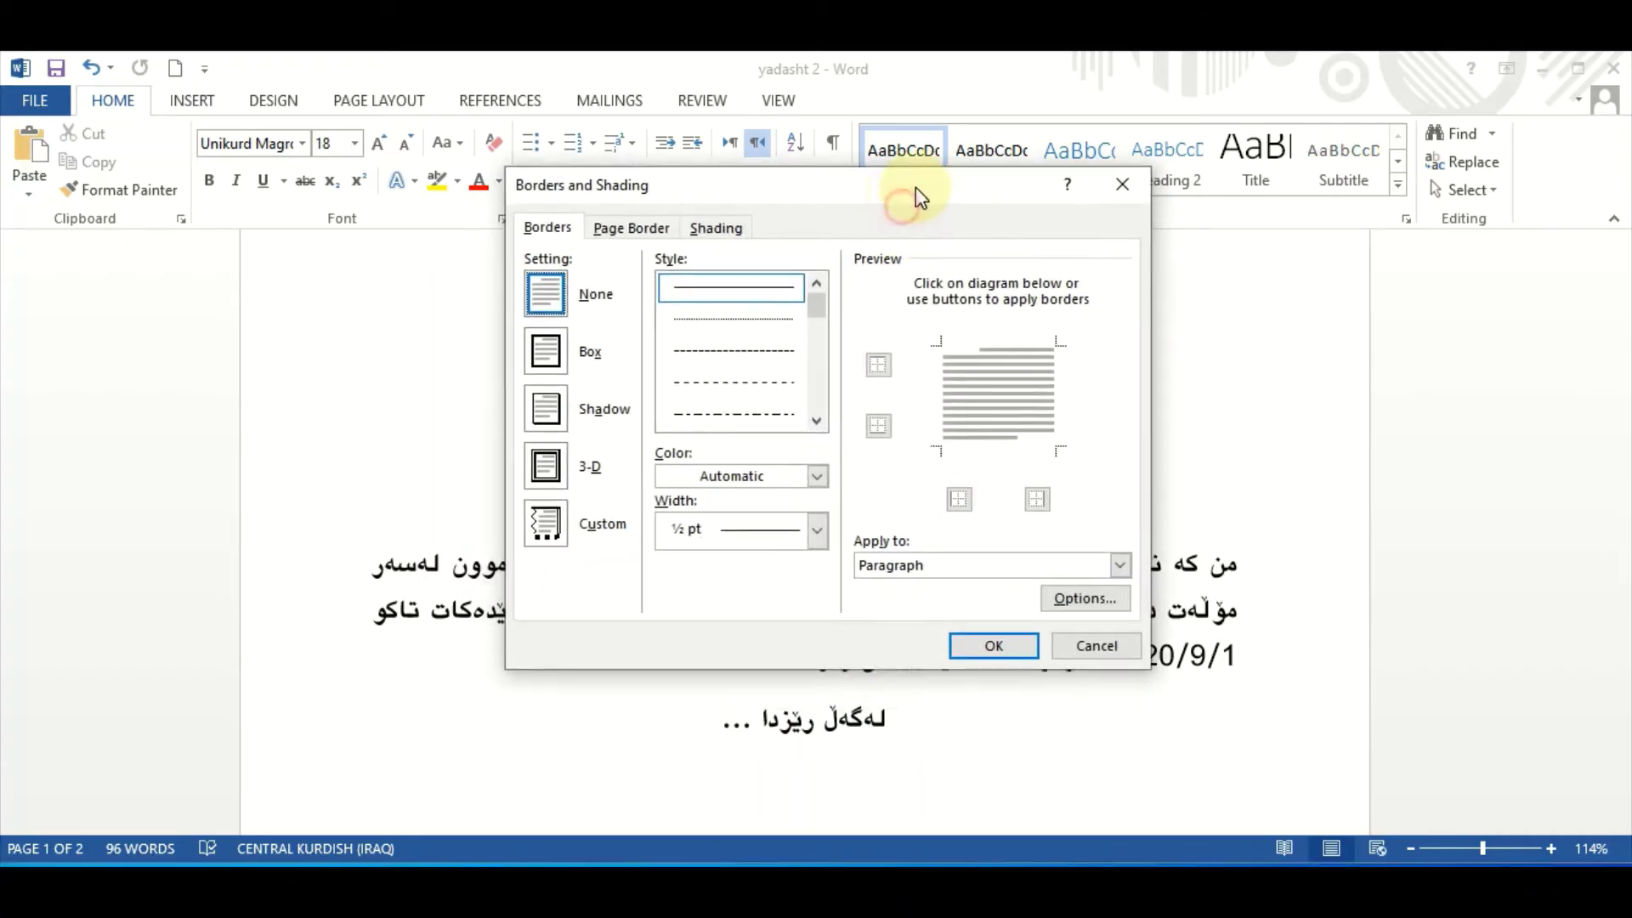
pyautogui.click(549, 224)
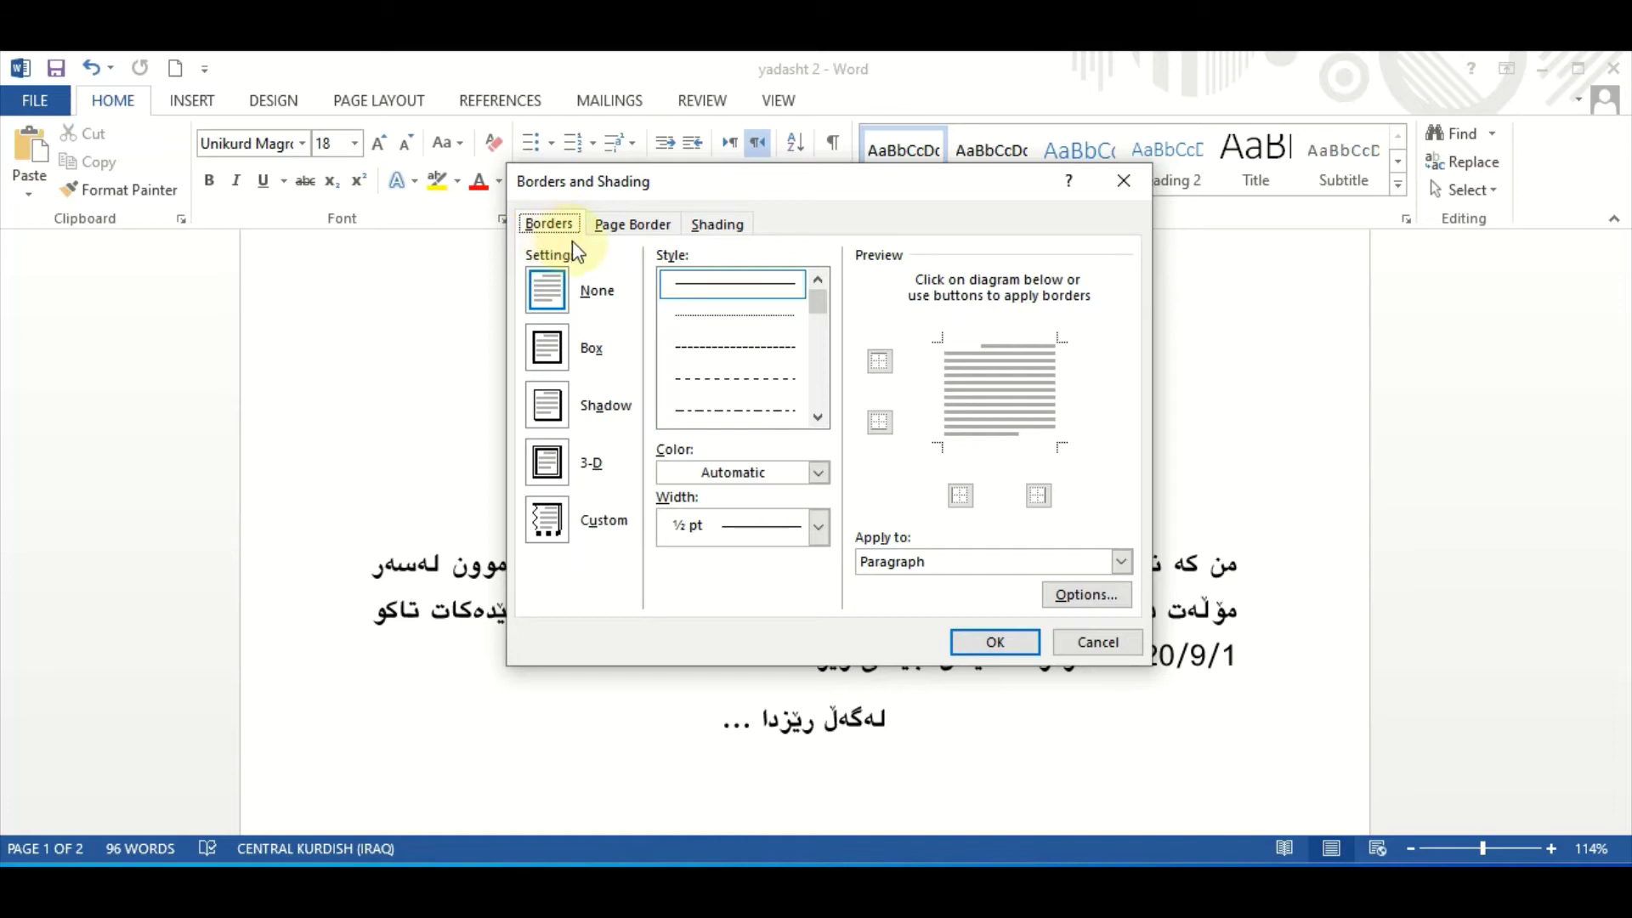
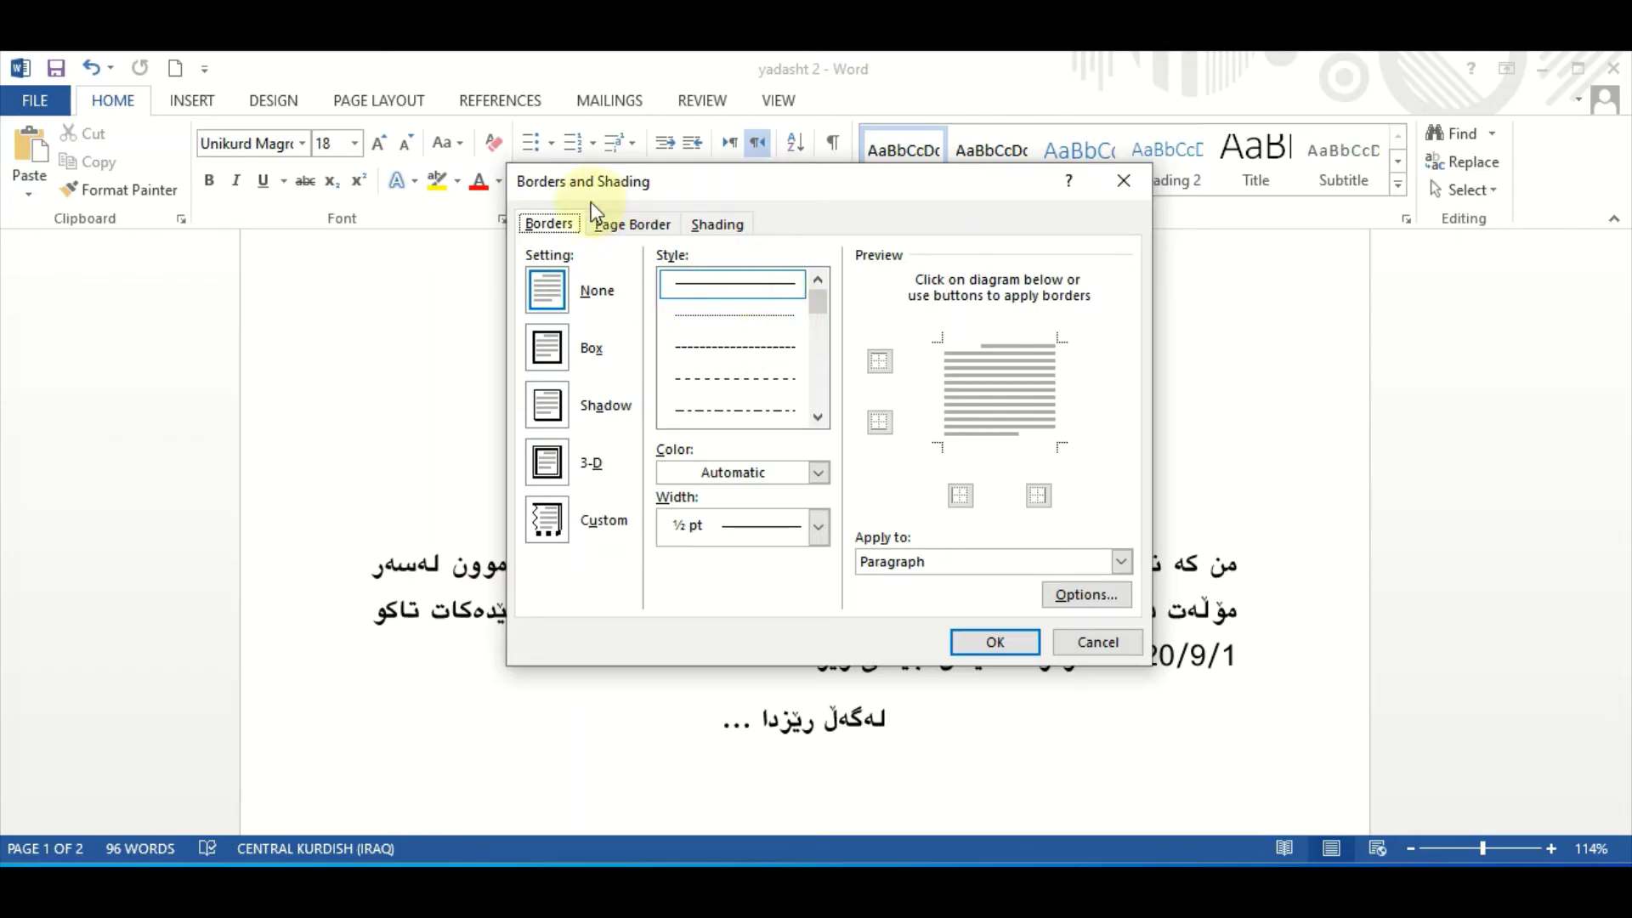
# Look through the Page Border, Borders and Shading tabs without changing any setting
pyautogui.click(634, 223)
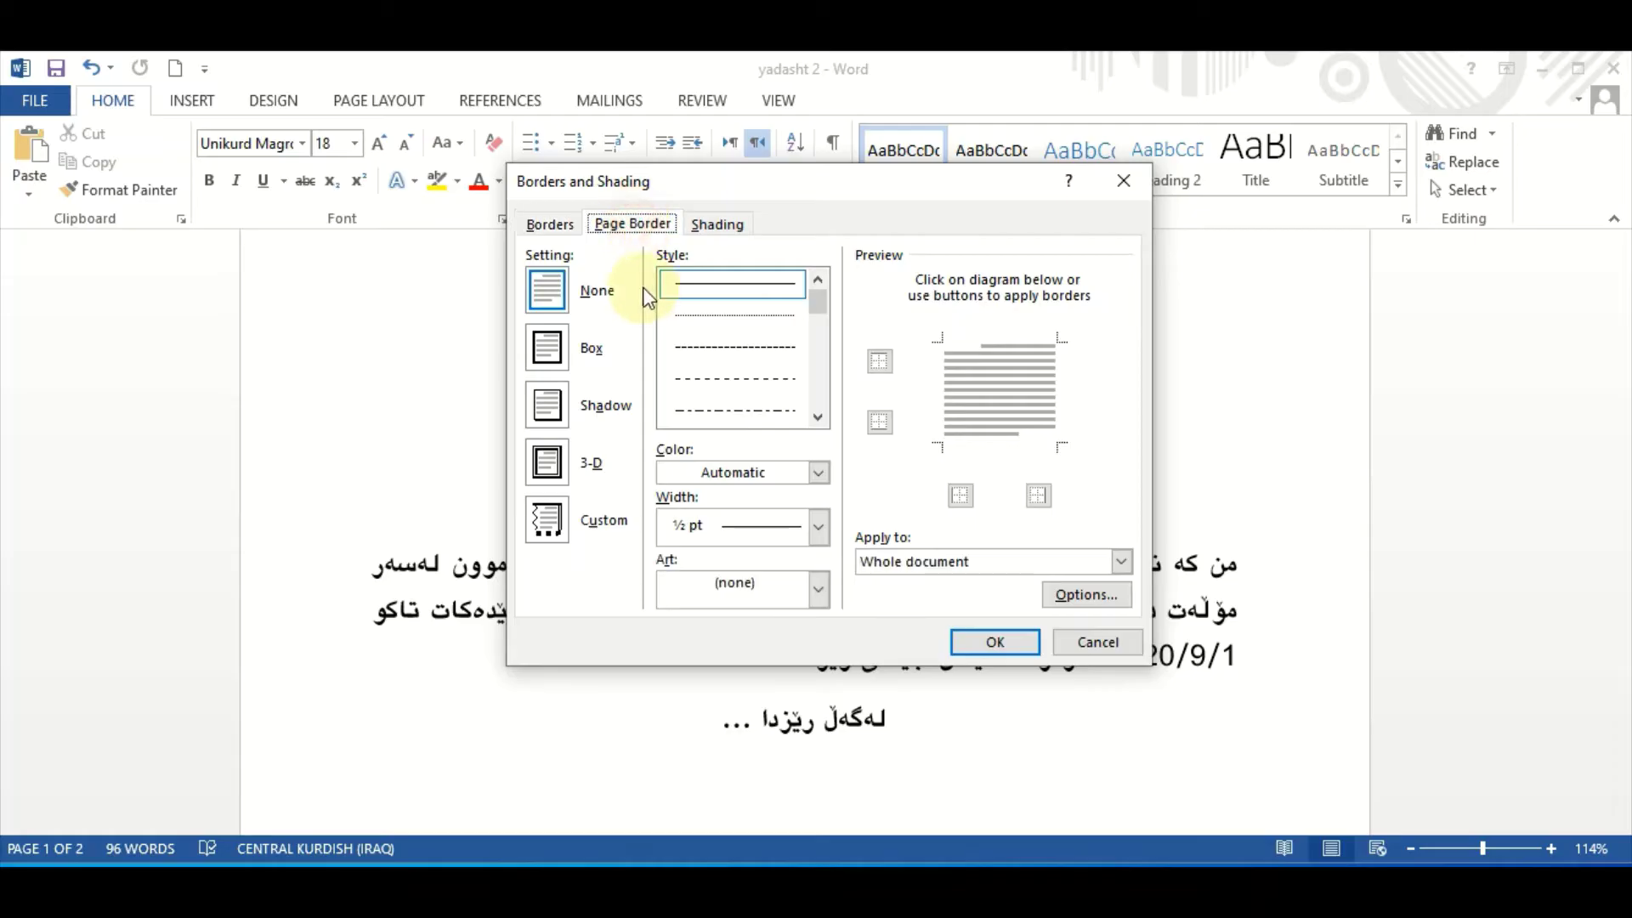
pyautogui.click(550, 224)
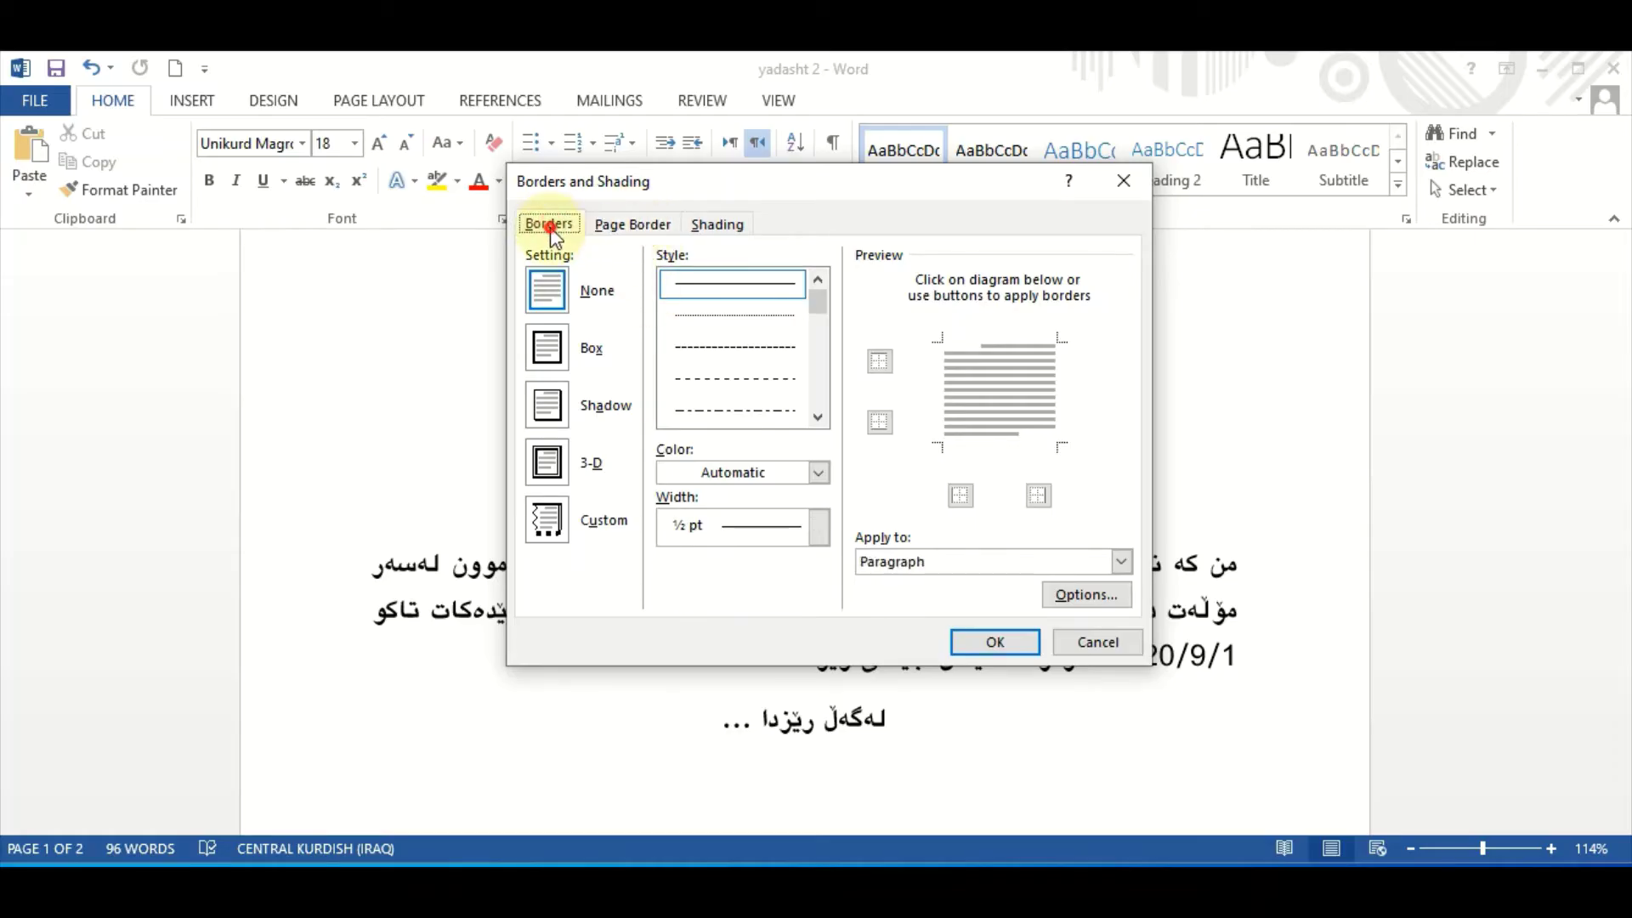
pyautogui.click(617, 223)
pyautogui.click(551, 225)
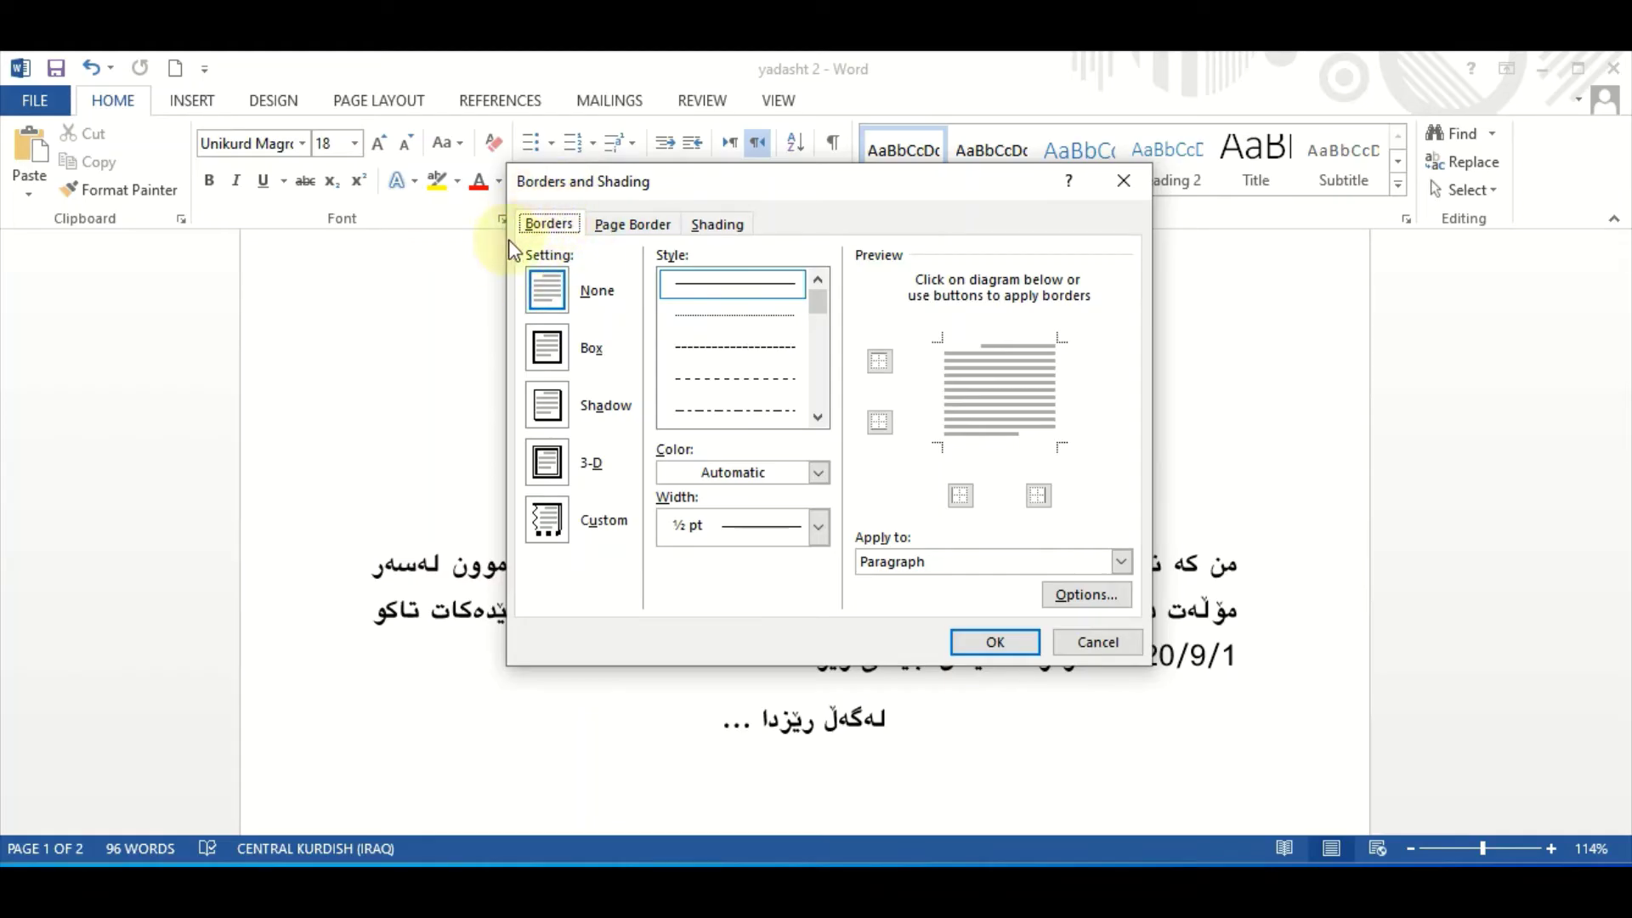
pyautogui.click(617, 222)
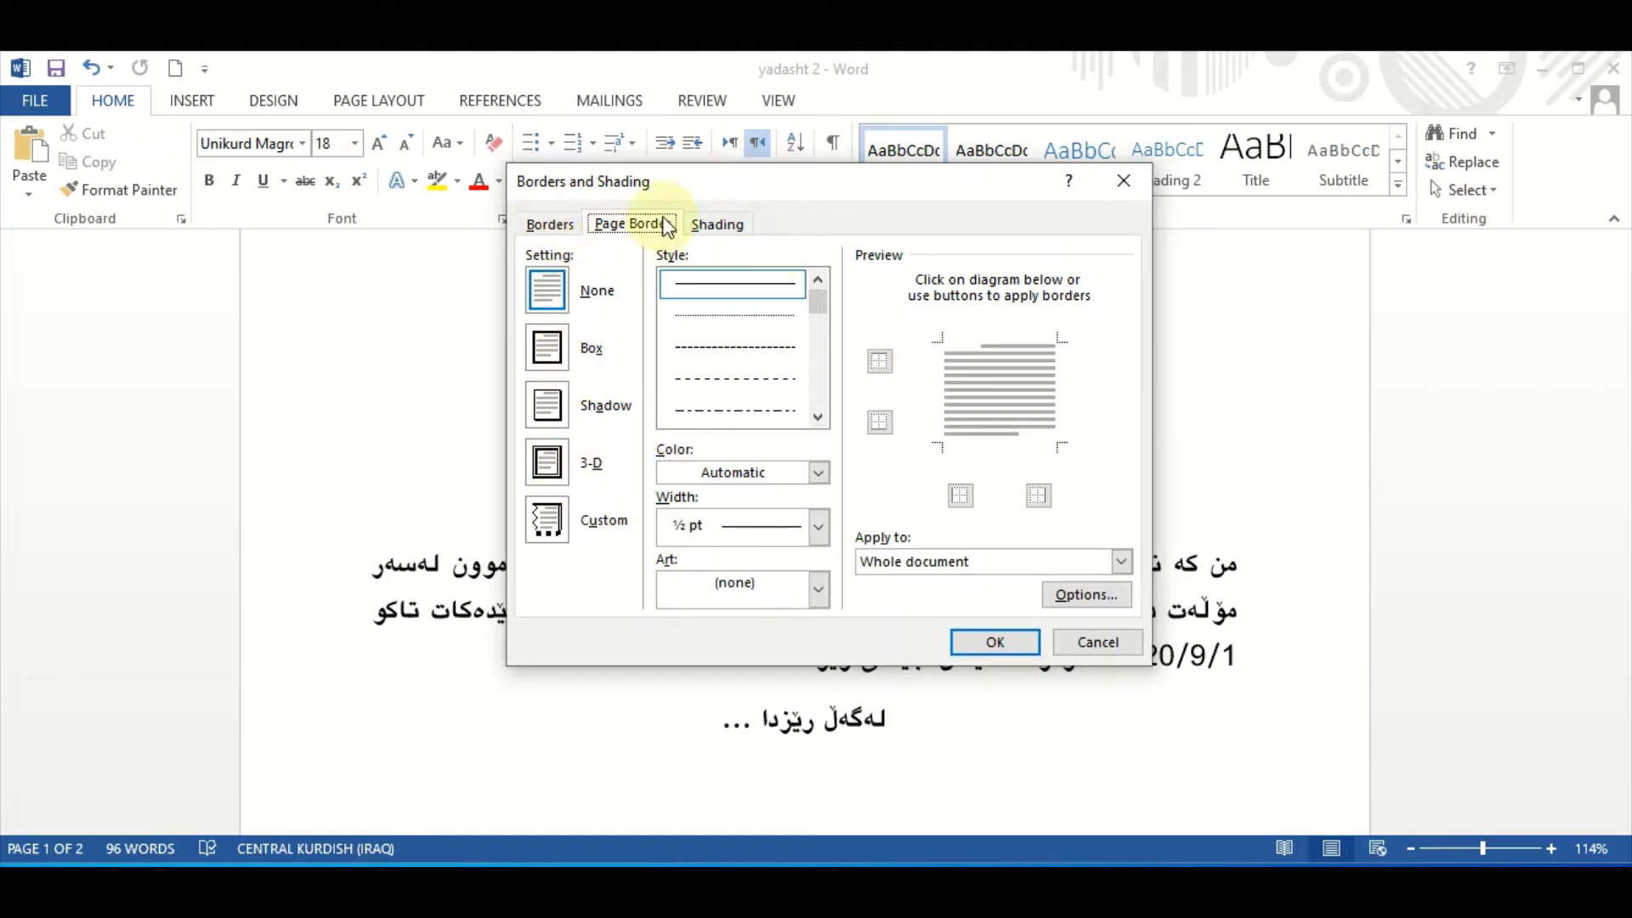
pyautogui.click(716, 226)
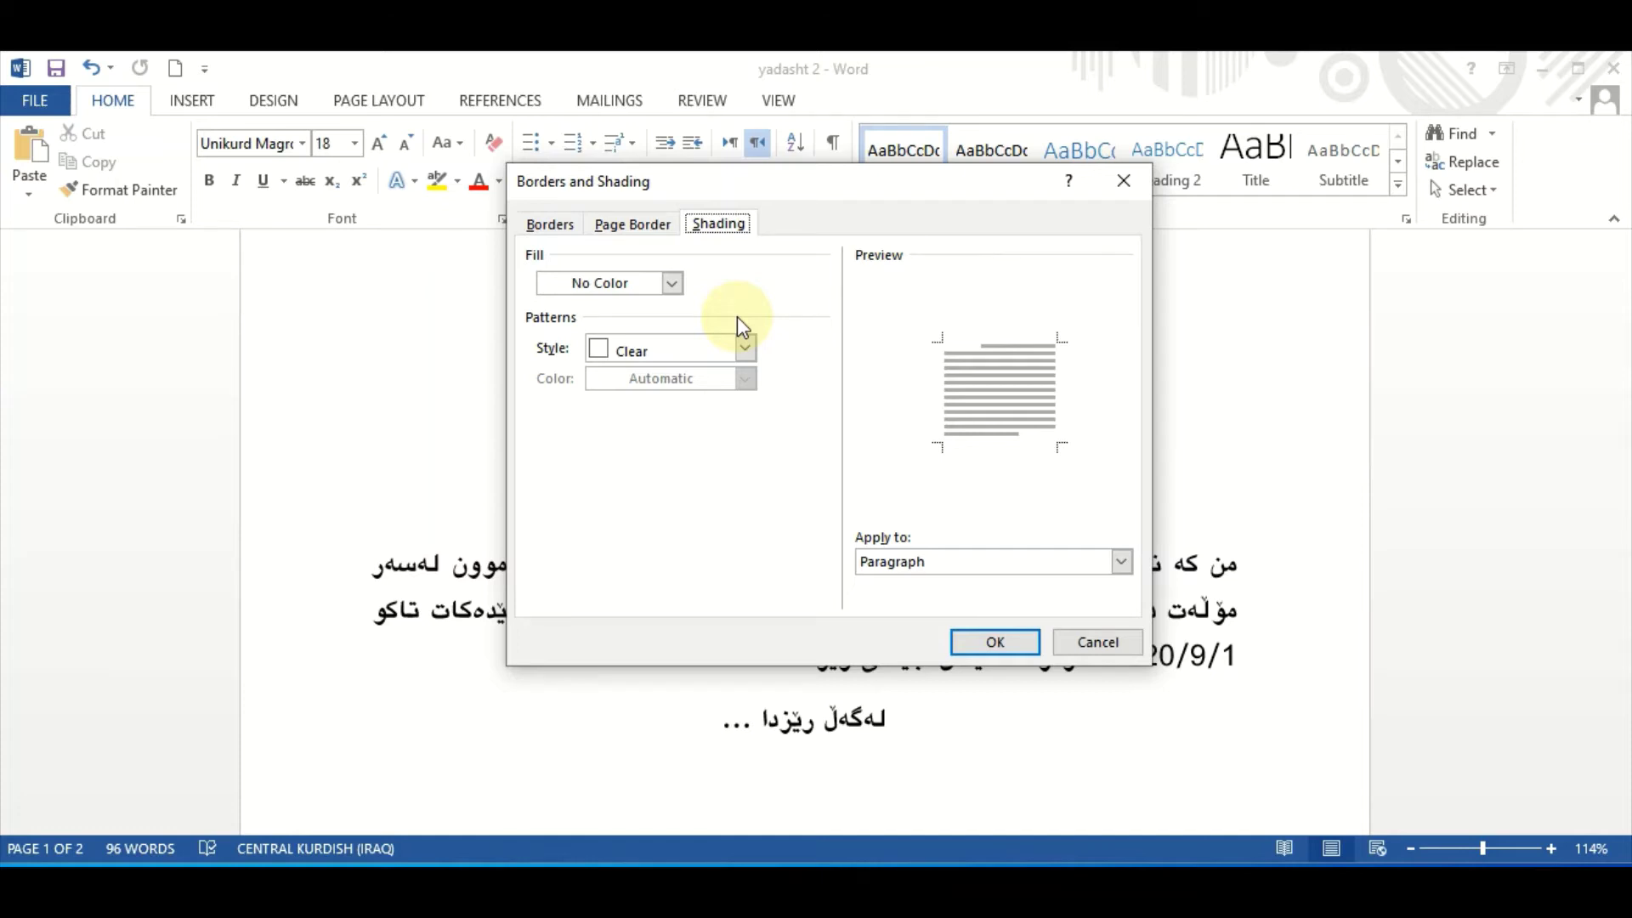
# Cancel the dialog and select the opening line به ناوی خوای گەورە
pyautogui.click(1098, 645)
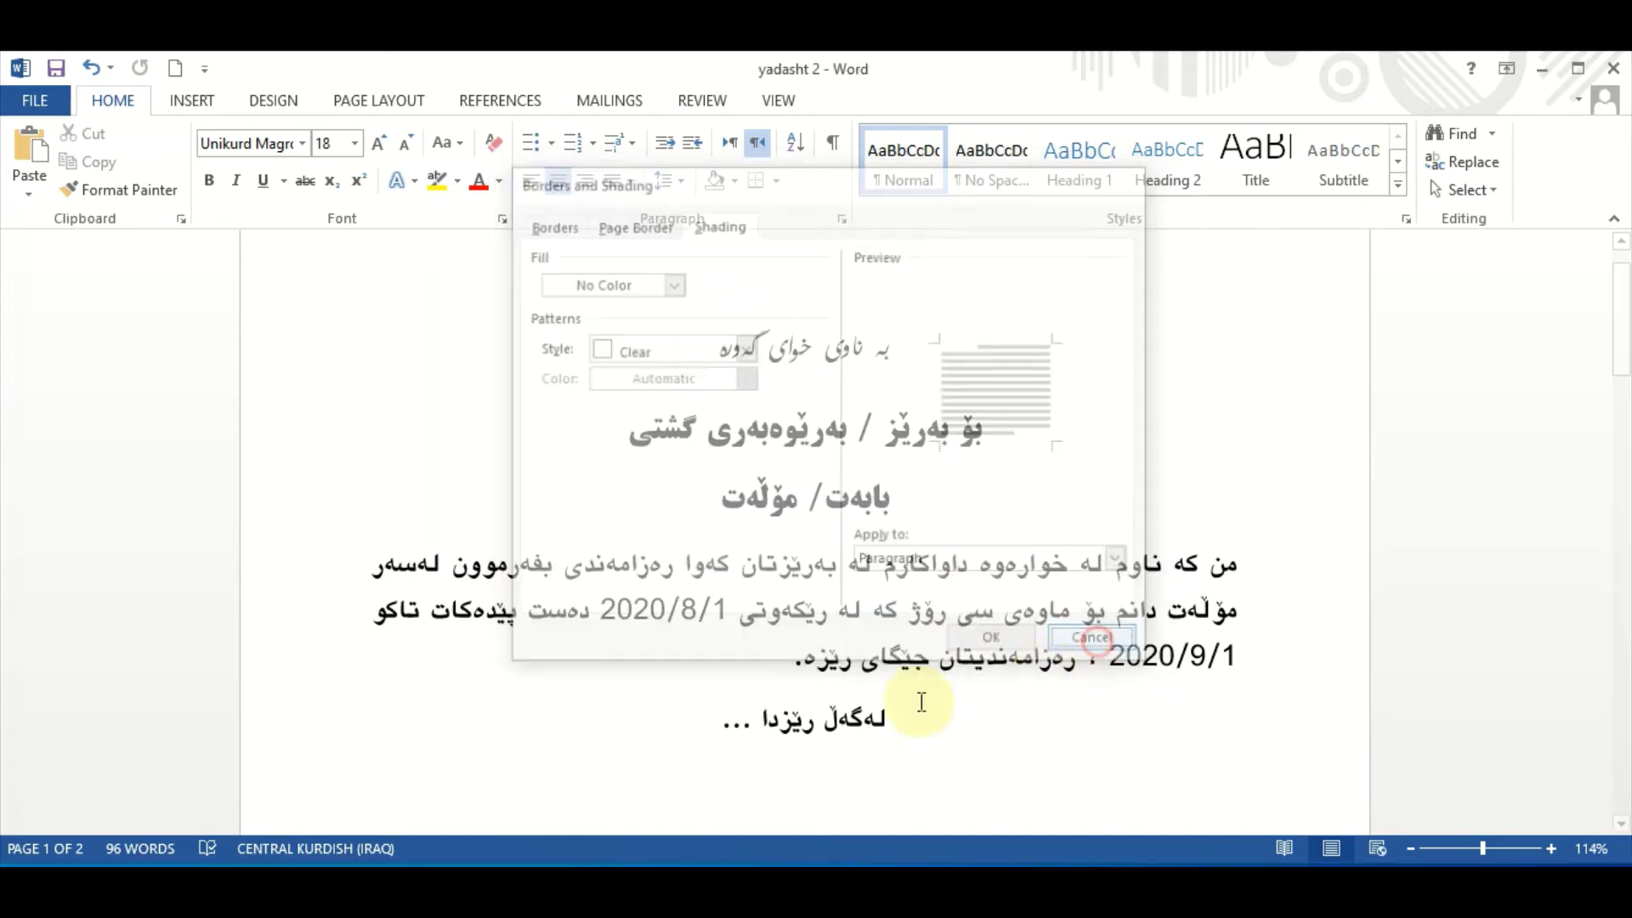
pyautogui.click(729, 565)
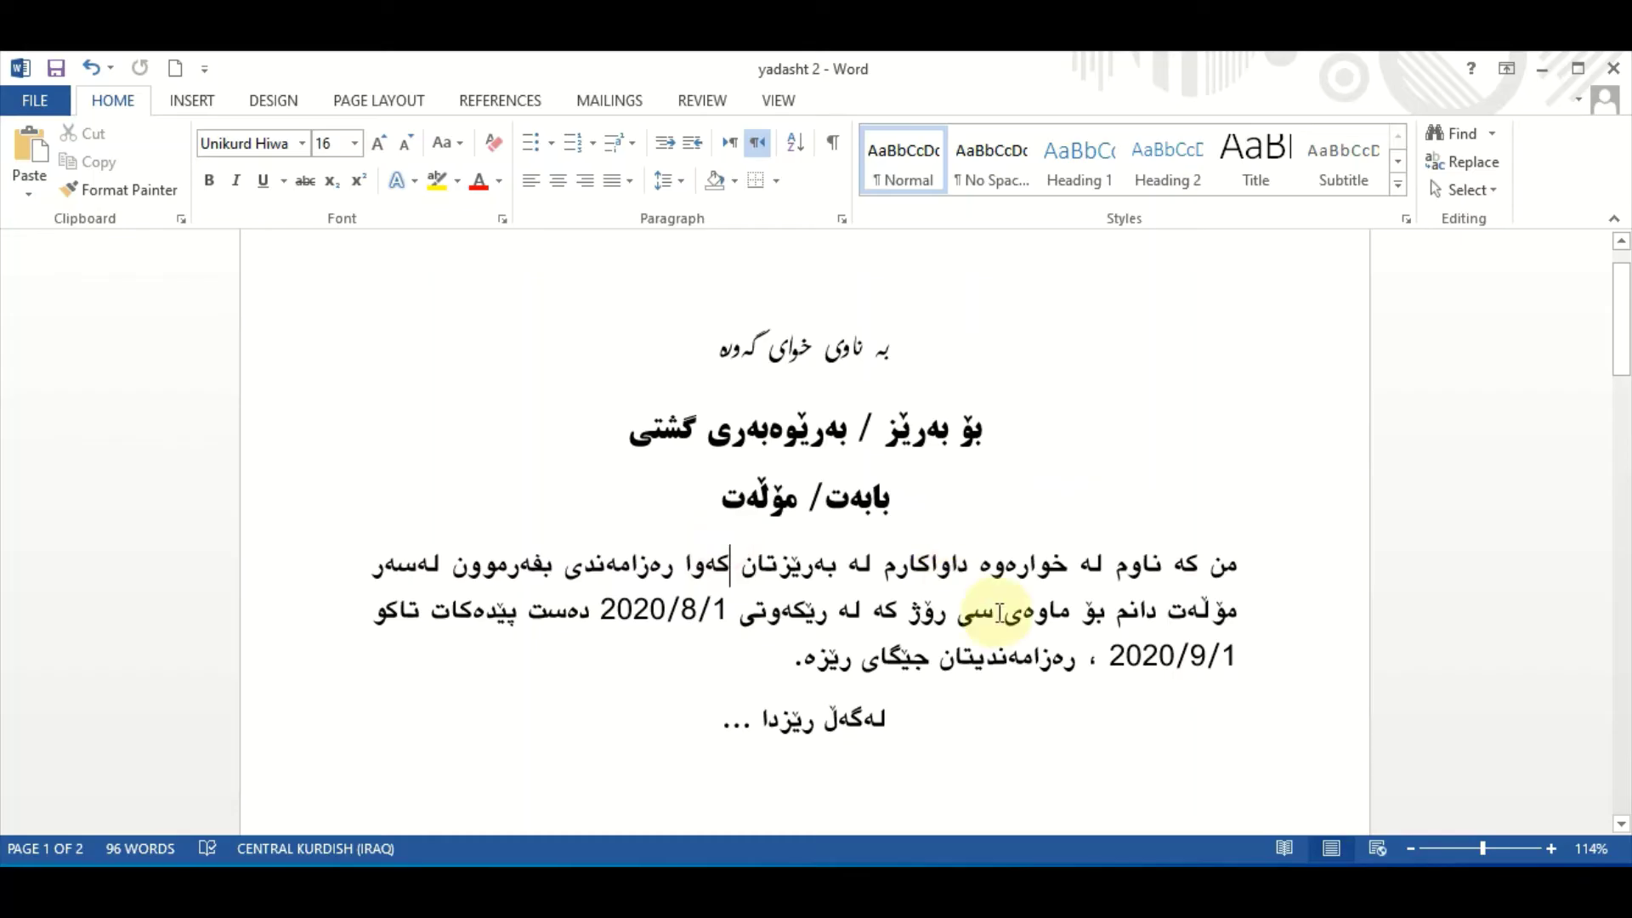
pyautogui.scroll(-1, 1000, 613)
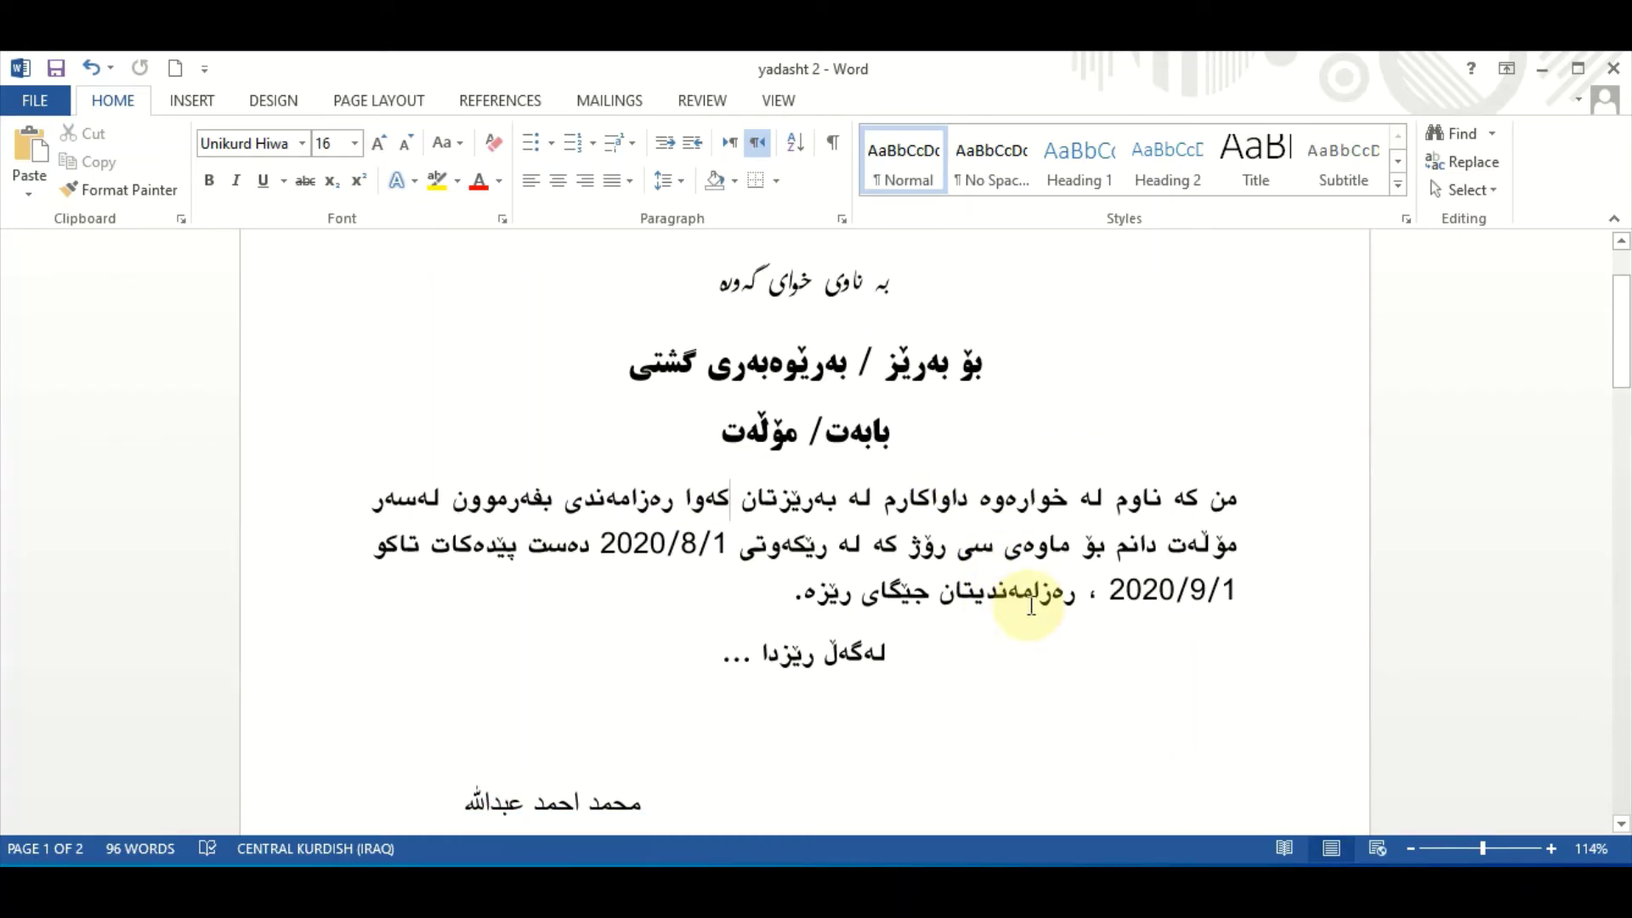
pyautogui.scroll(-2, 814, 569)
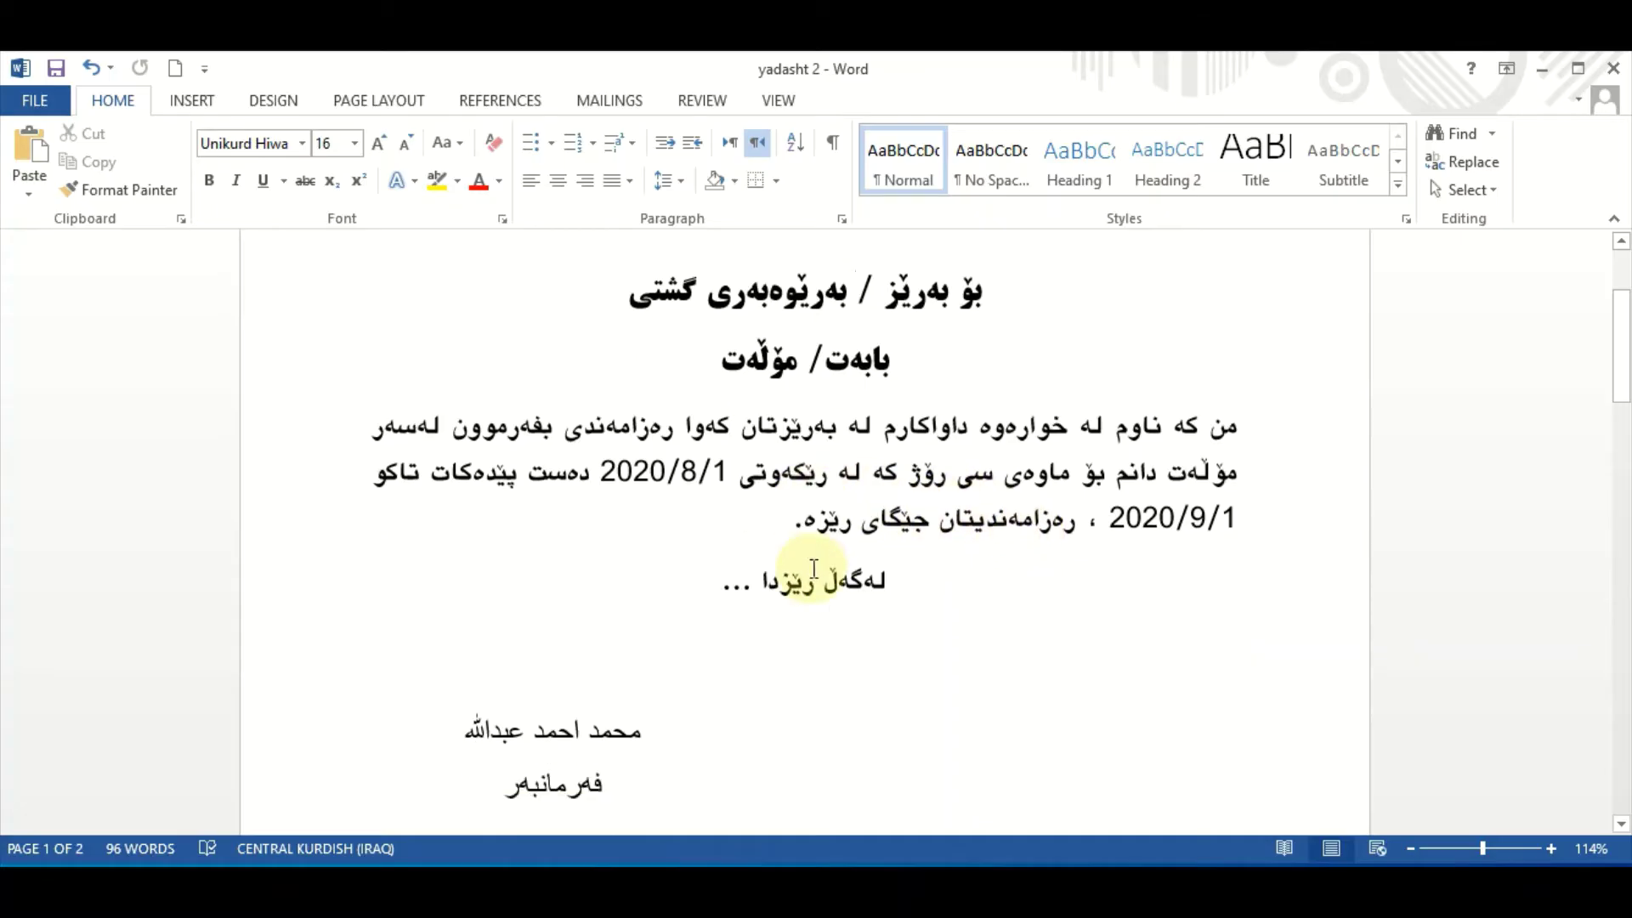
pyautogui.scroll(2, 814, 568)
pyautogui.scroll(2, 867, 561)
pyautogui.click(903, 413)
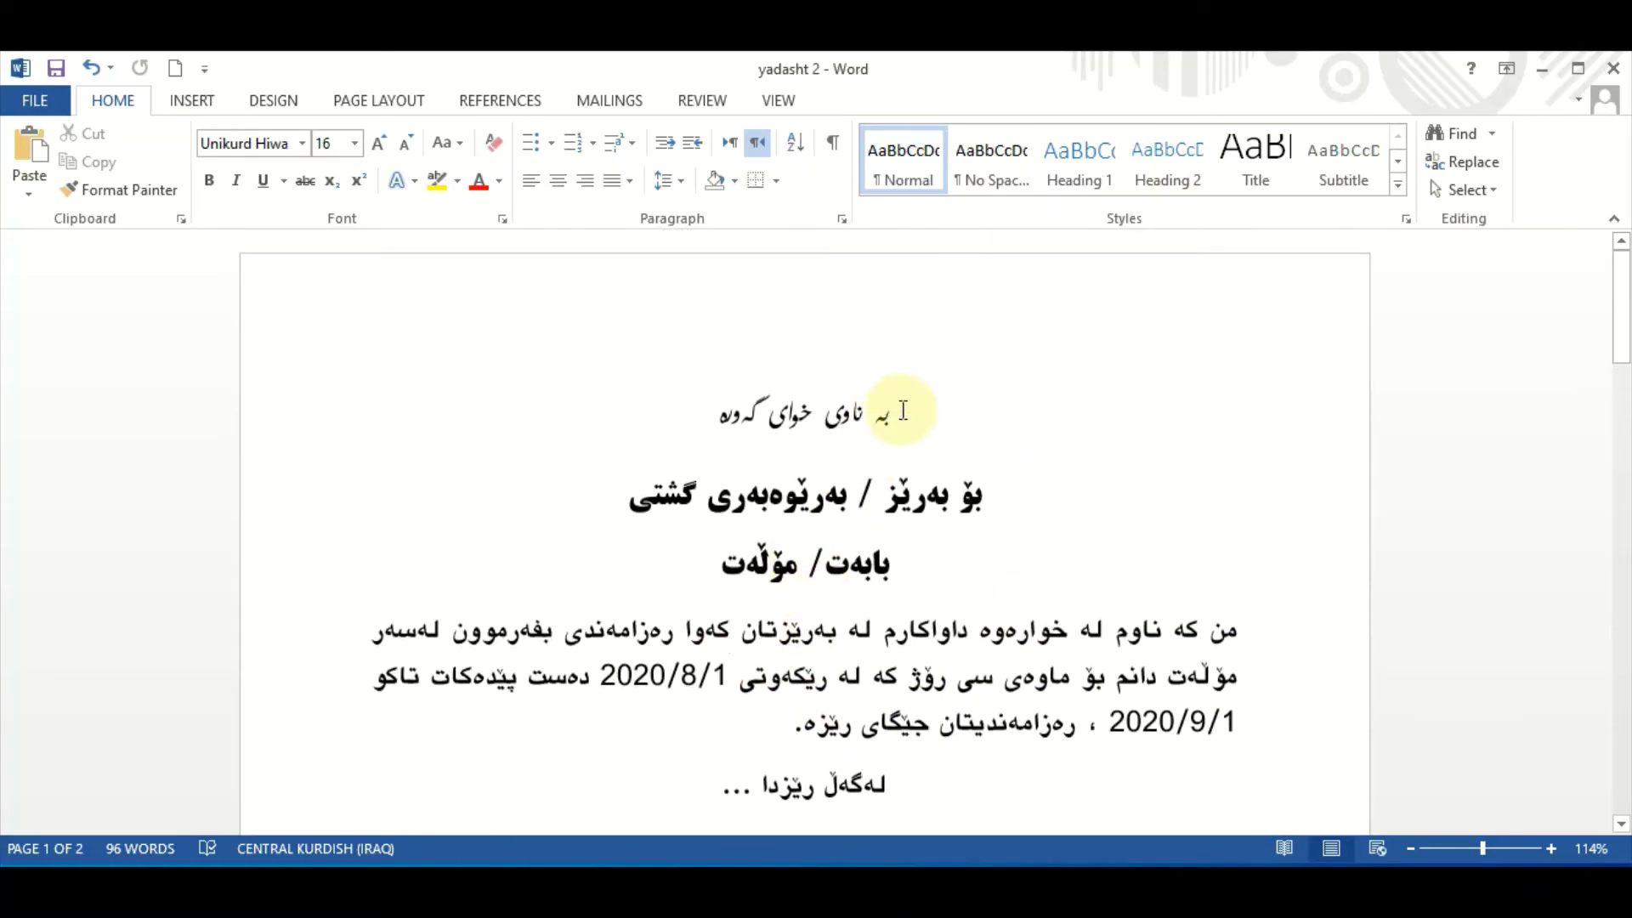
pyautogui.moveTo(841, 414); pyautogui.dragTo(722, 417)
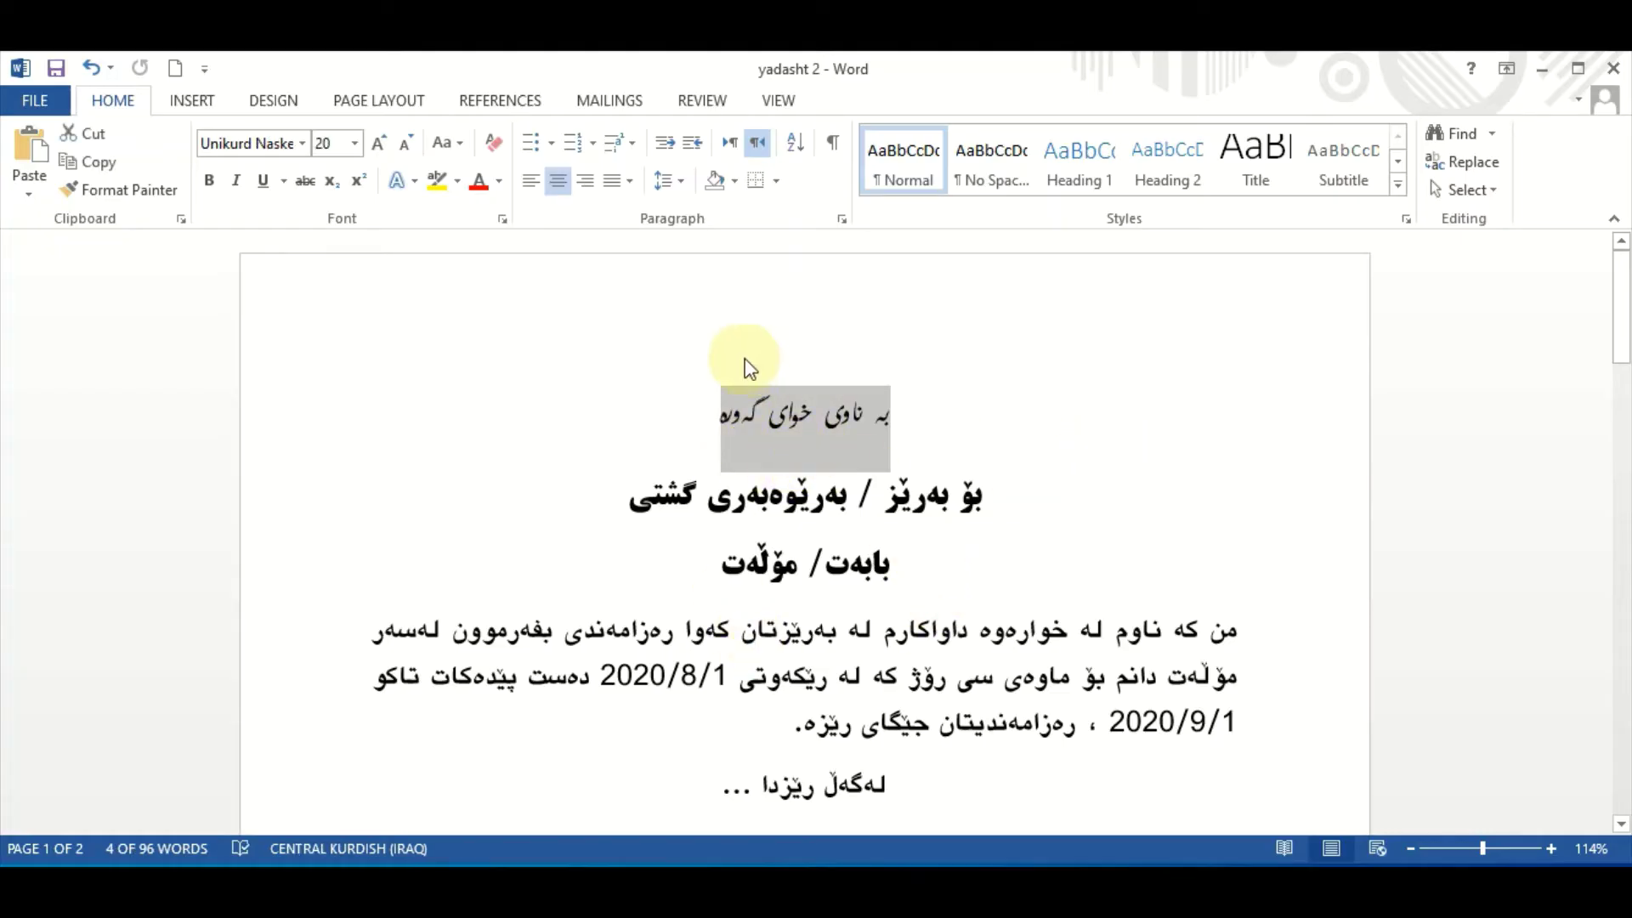
# Preview a solid Box border on the opening line, then switch back to none and close
pyautogui.click(776, 182)
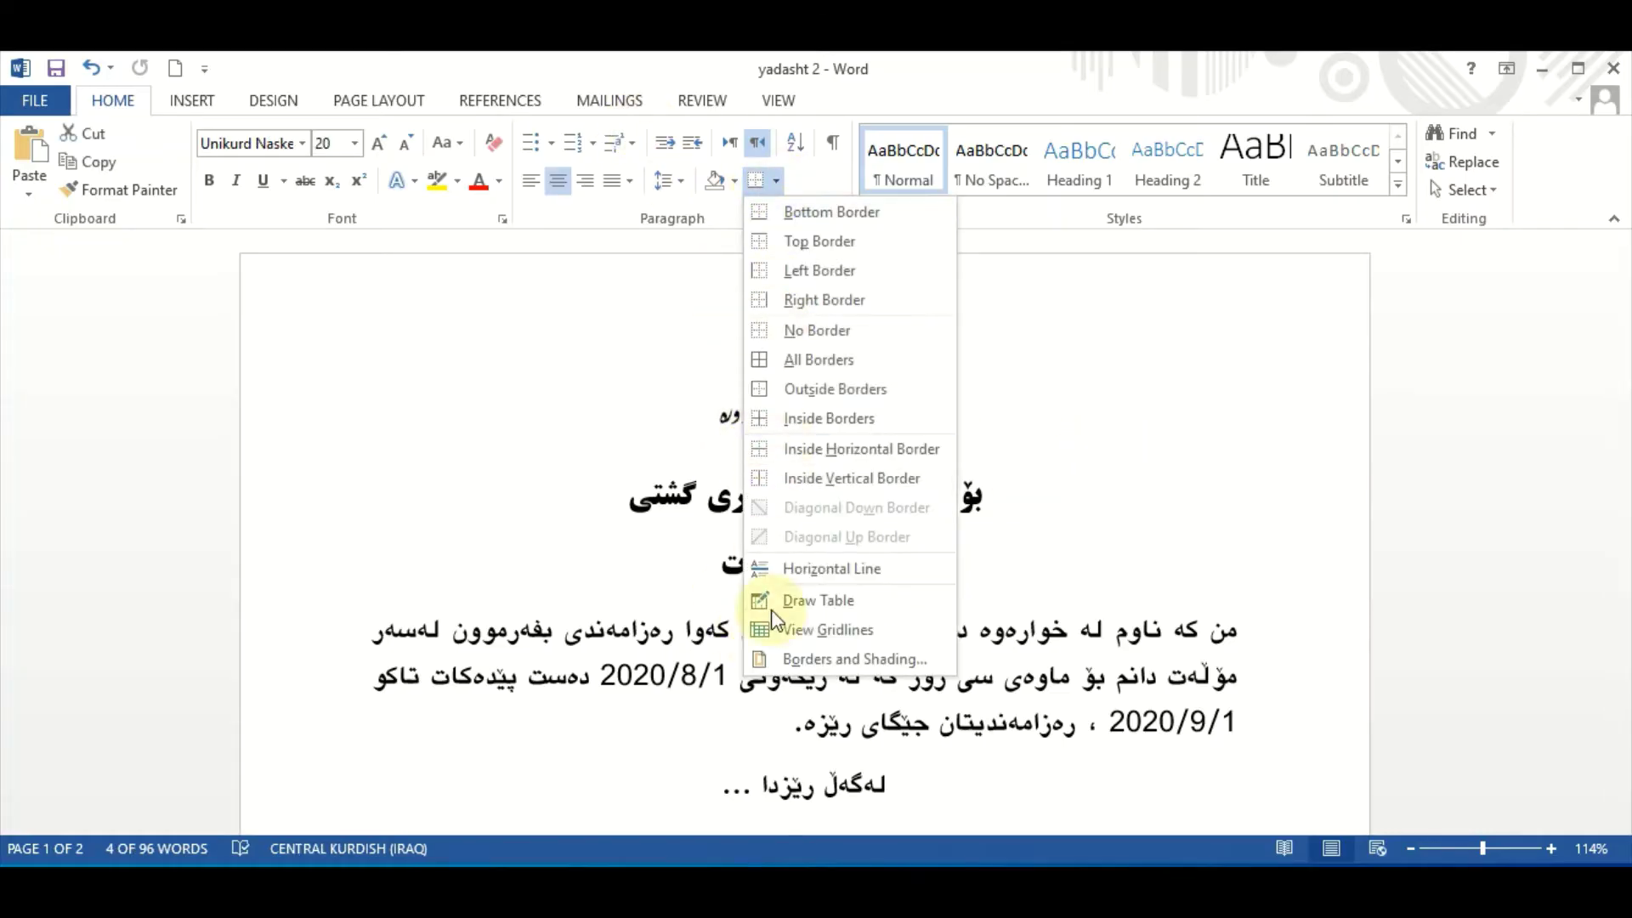
pyautogui.click(818, 661)
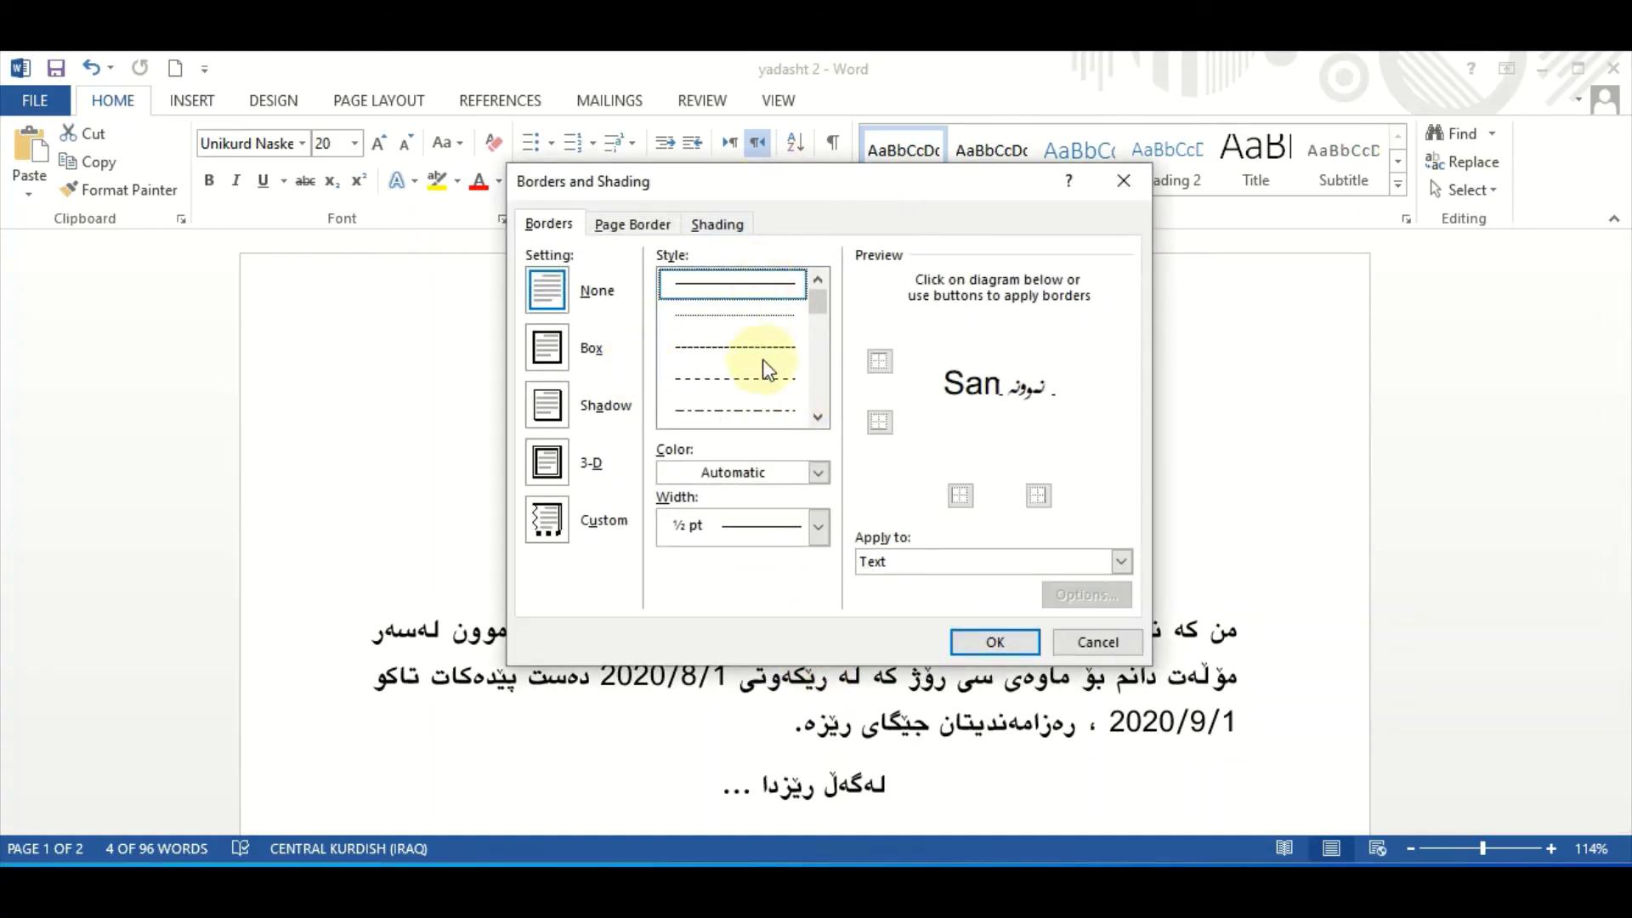
pyautogui.click(750, 287)
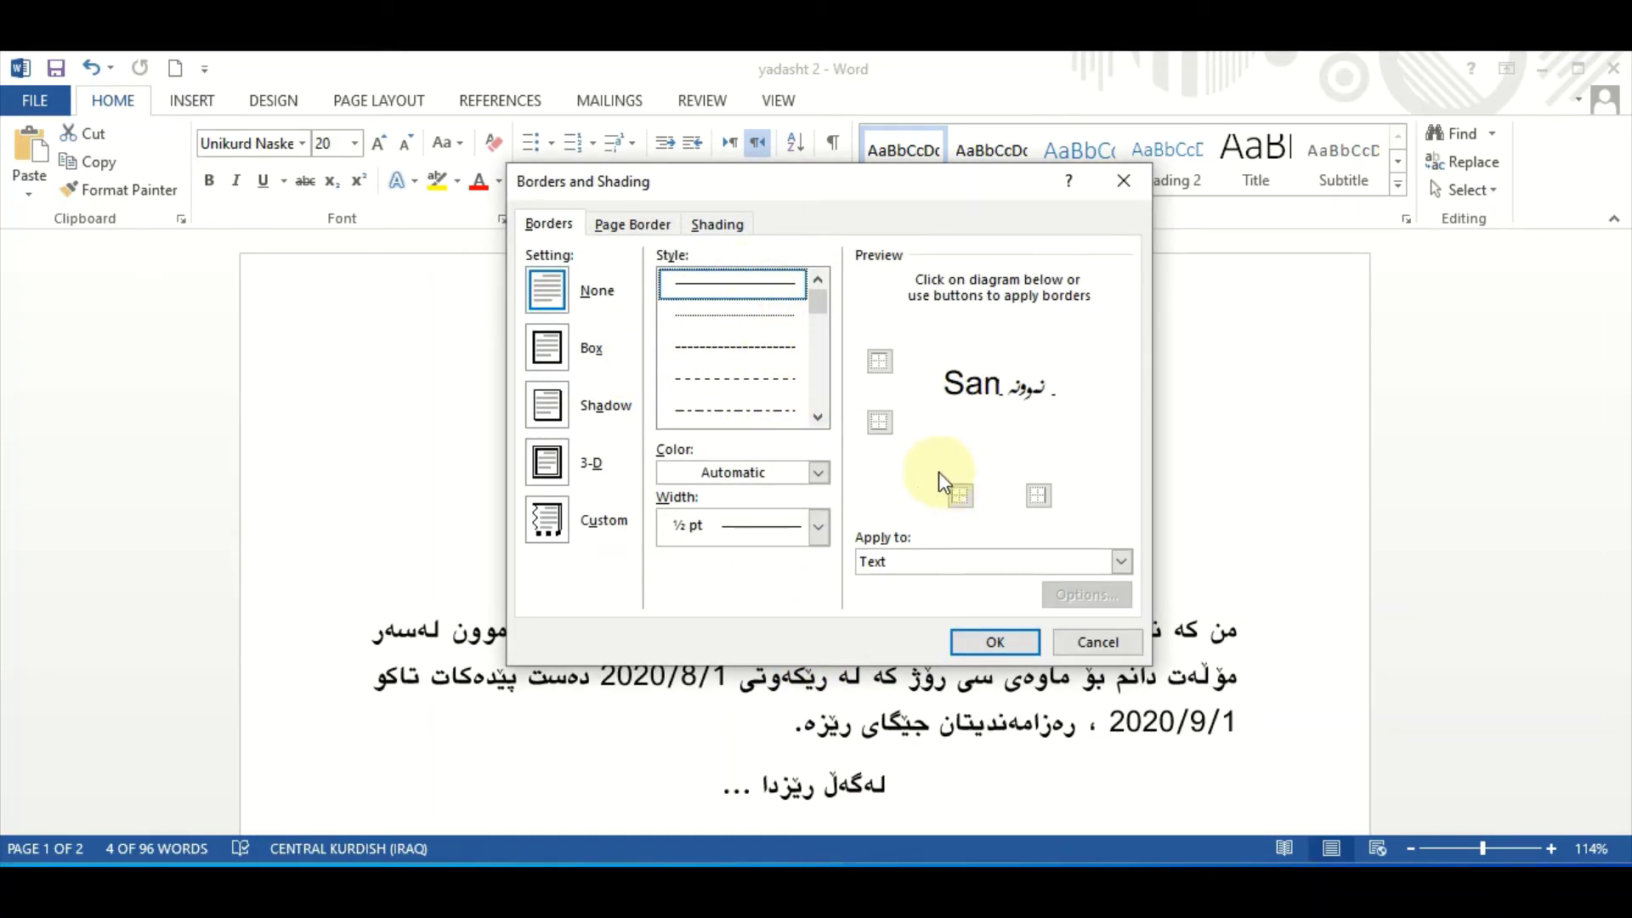
pyautogui.click(880, 422)
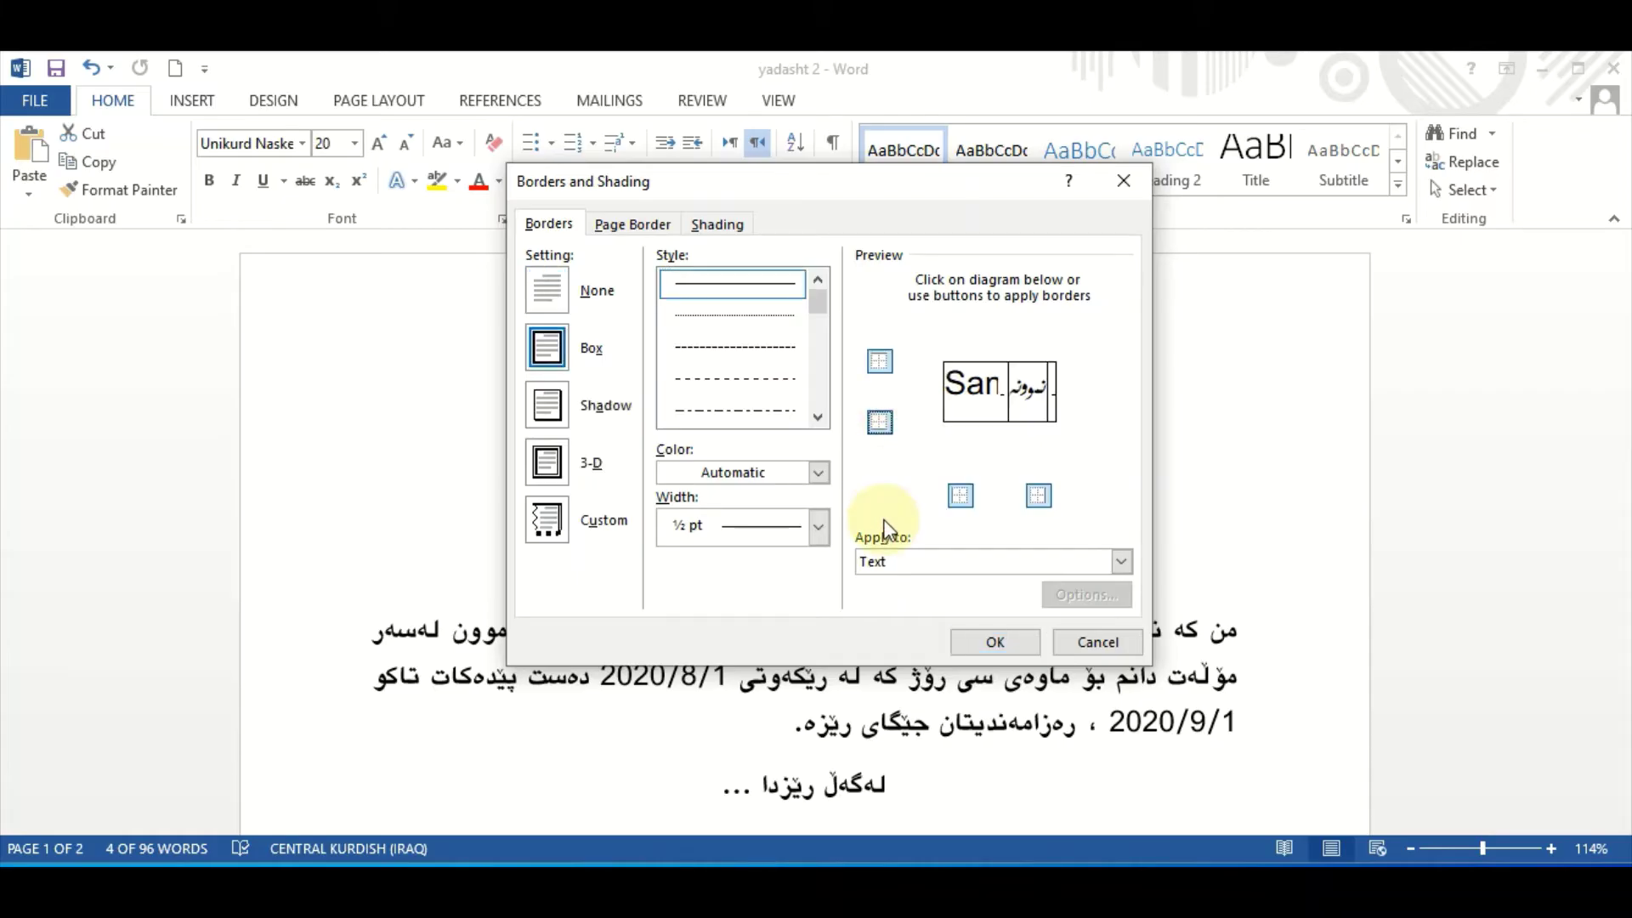
pyautogui.click(881, 425)
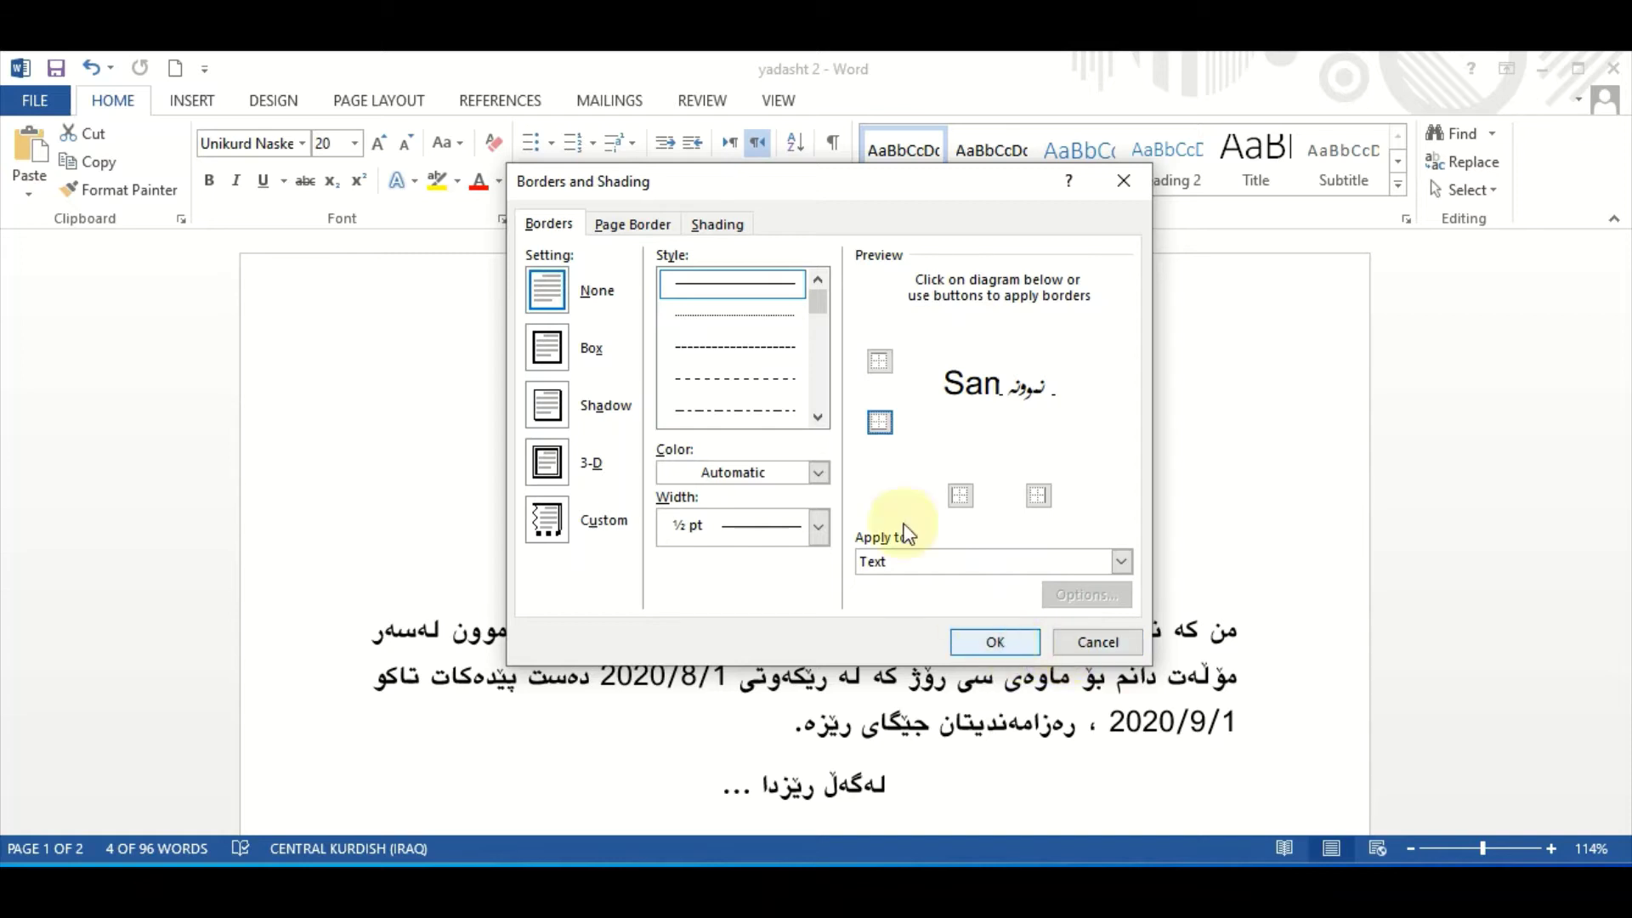
pyautogui.click(1067, 751)
pyautogui.click(997, 643)
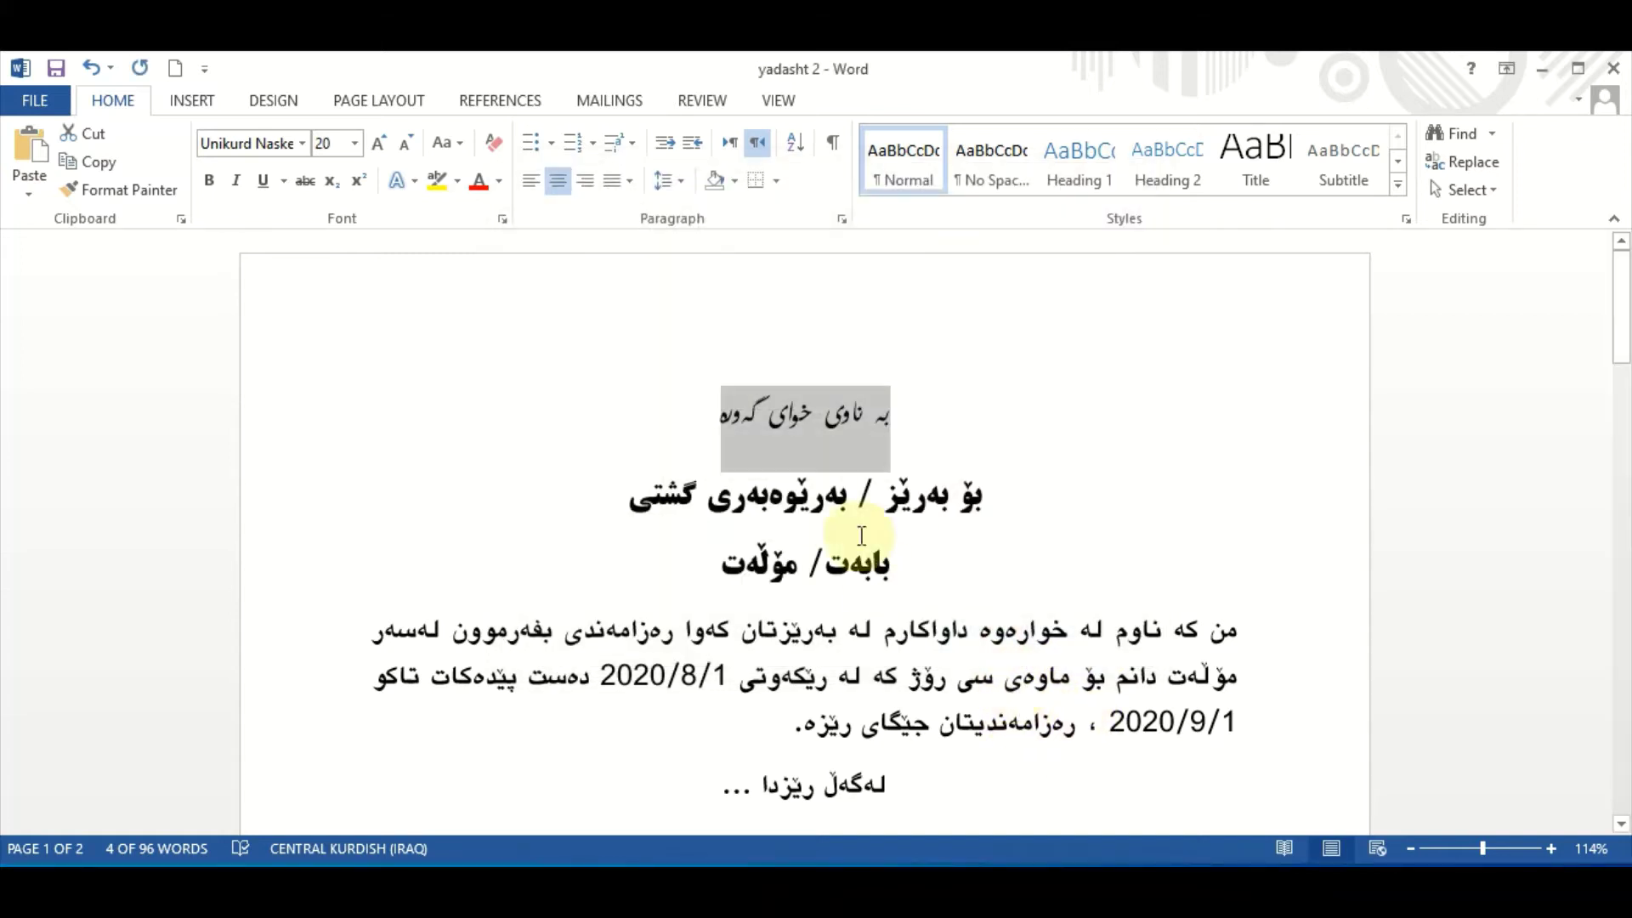
pyautogui.rightClick(818, 430)
# Try different border edges, a box setting and double-line styles for the header line
pyautogui.click(776, 180)
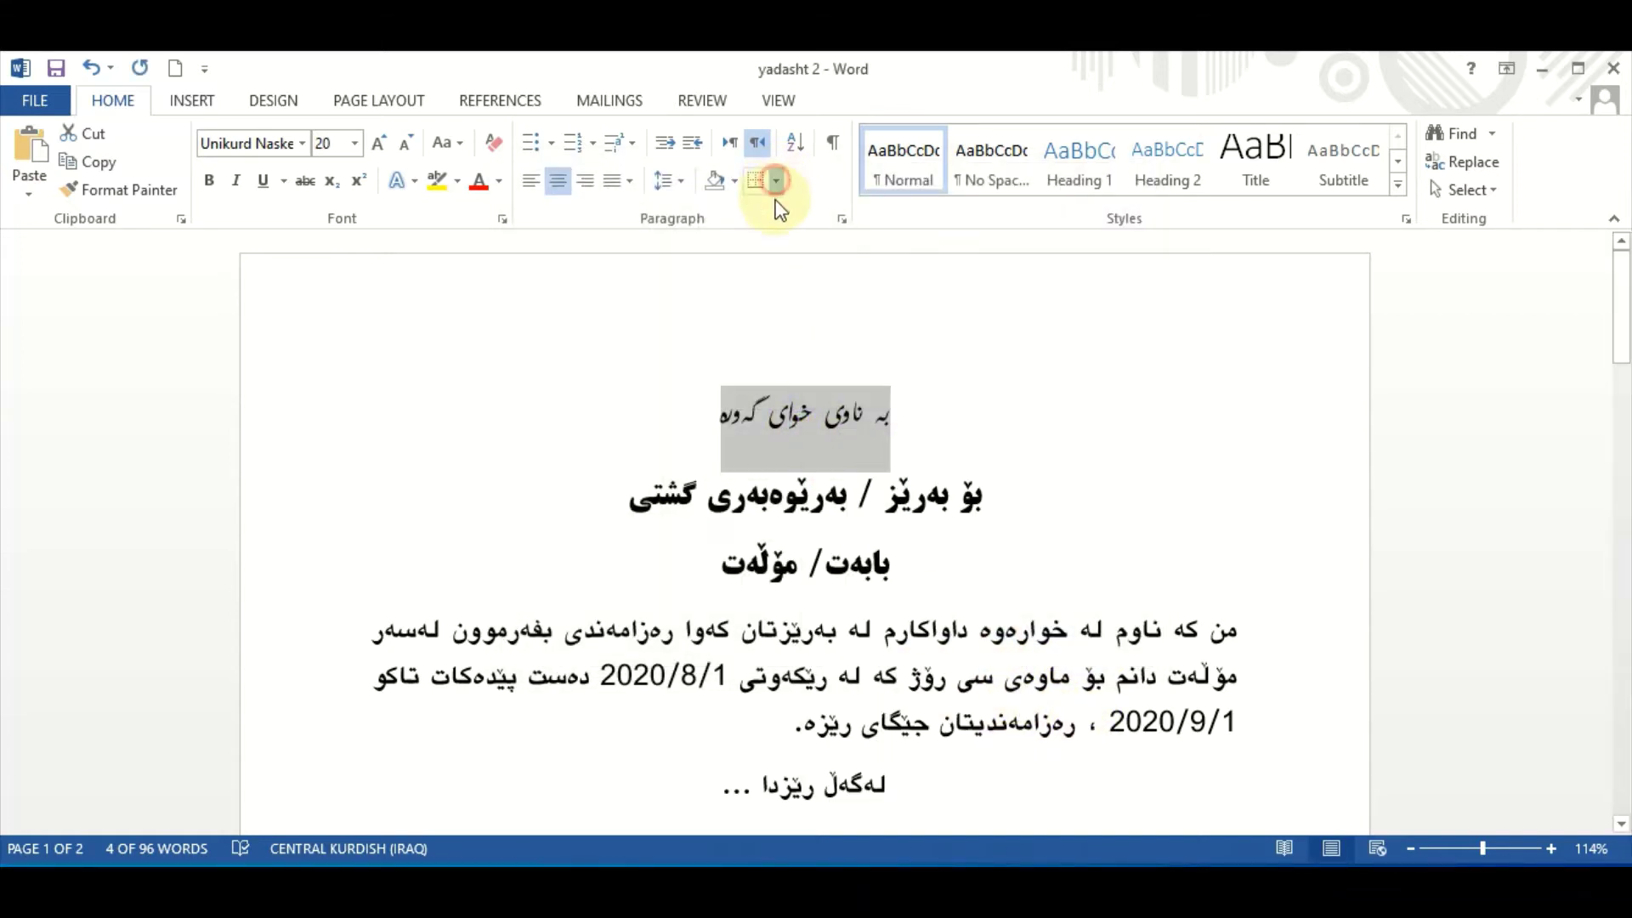
pyautogui.click(776, 180)
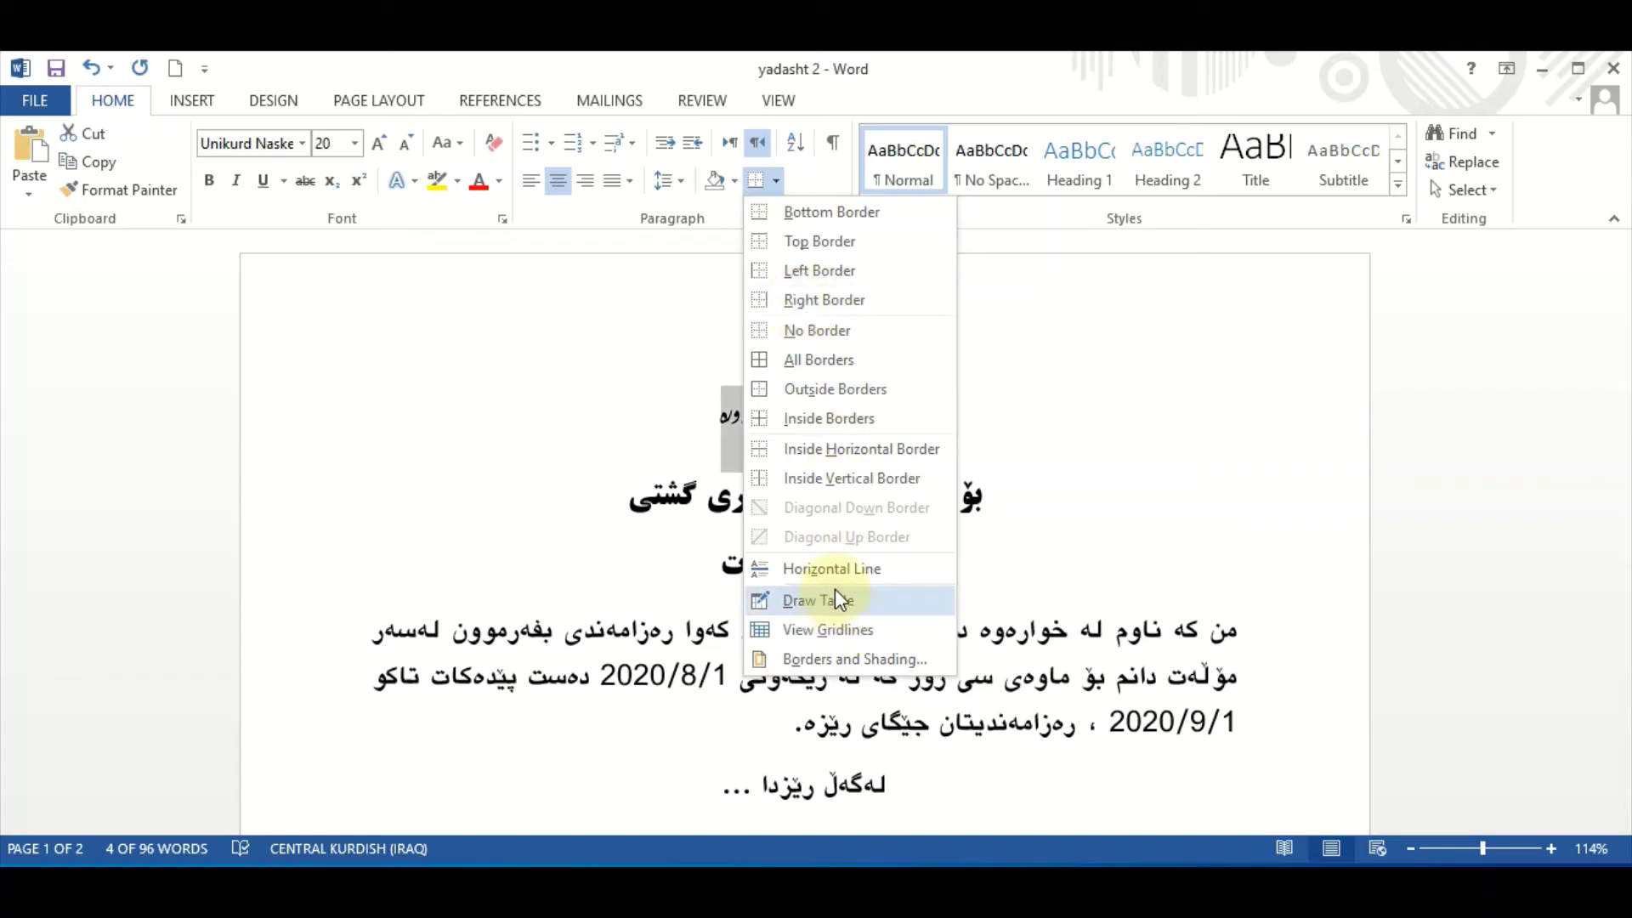
pyautogui.click(859, 660)
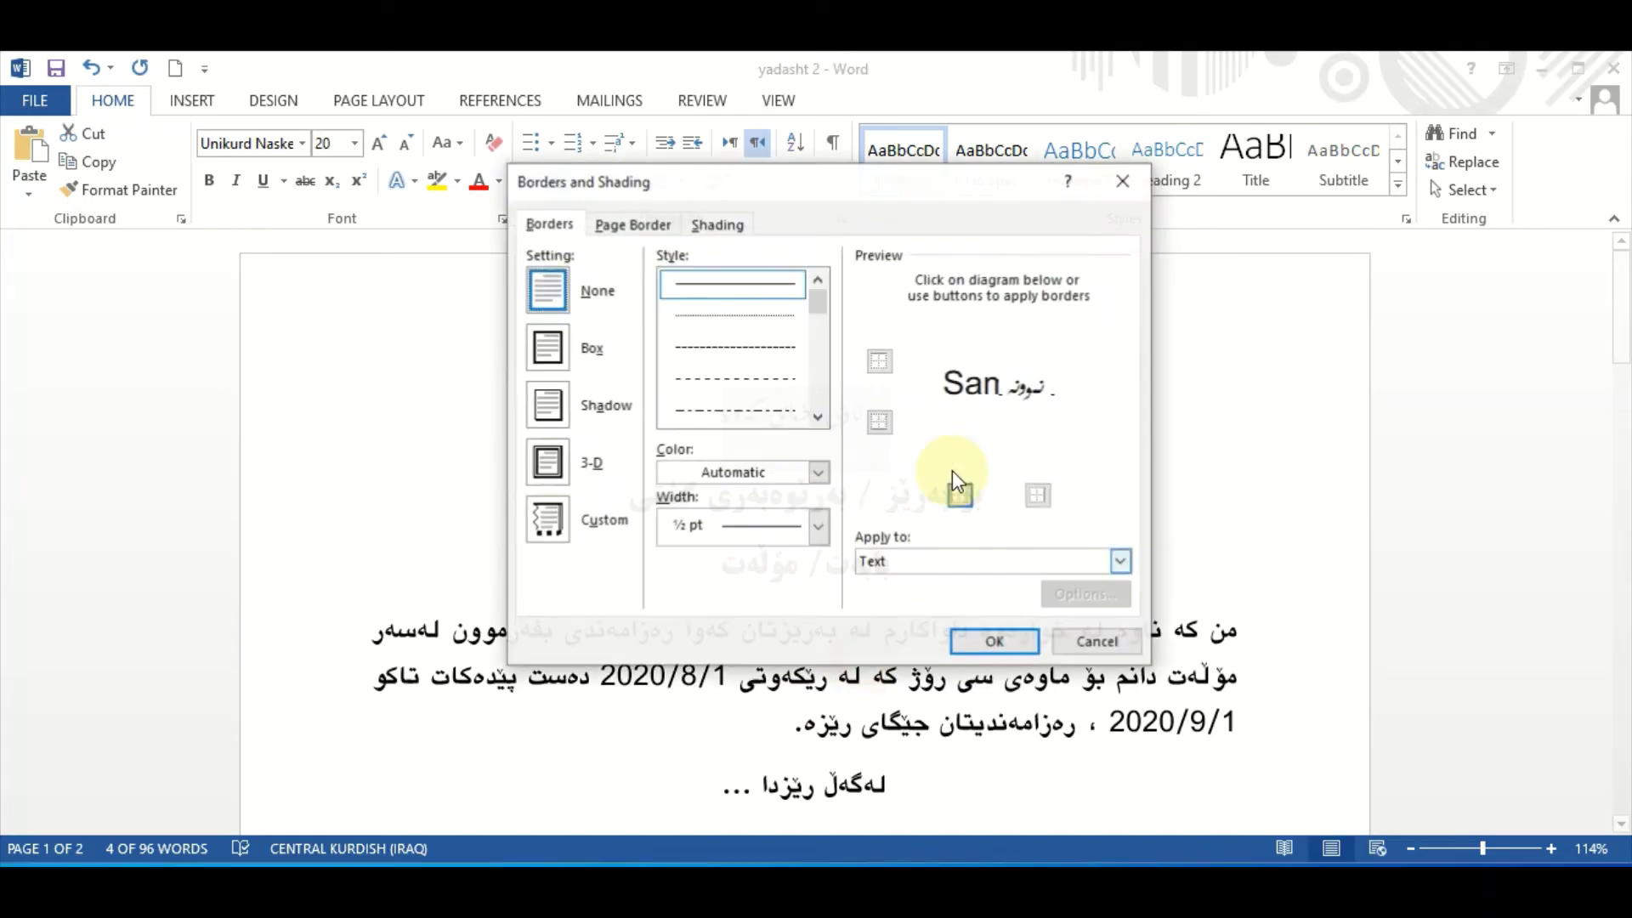
pyautogui.click(880, 421)
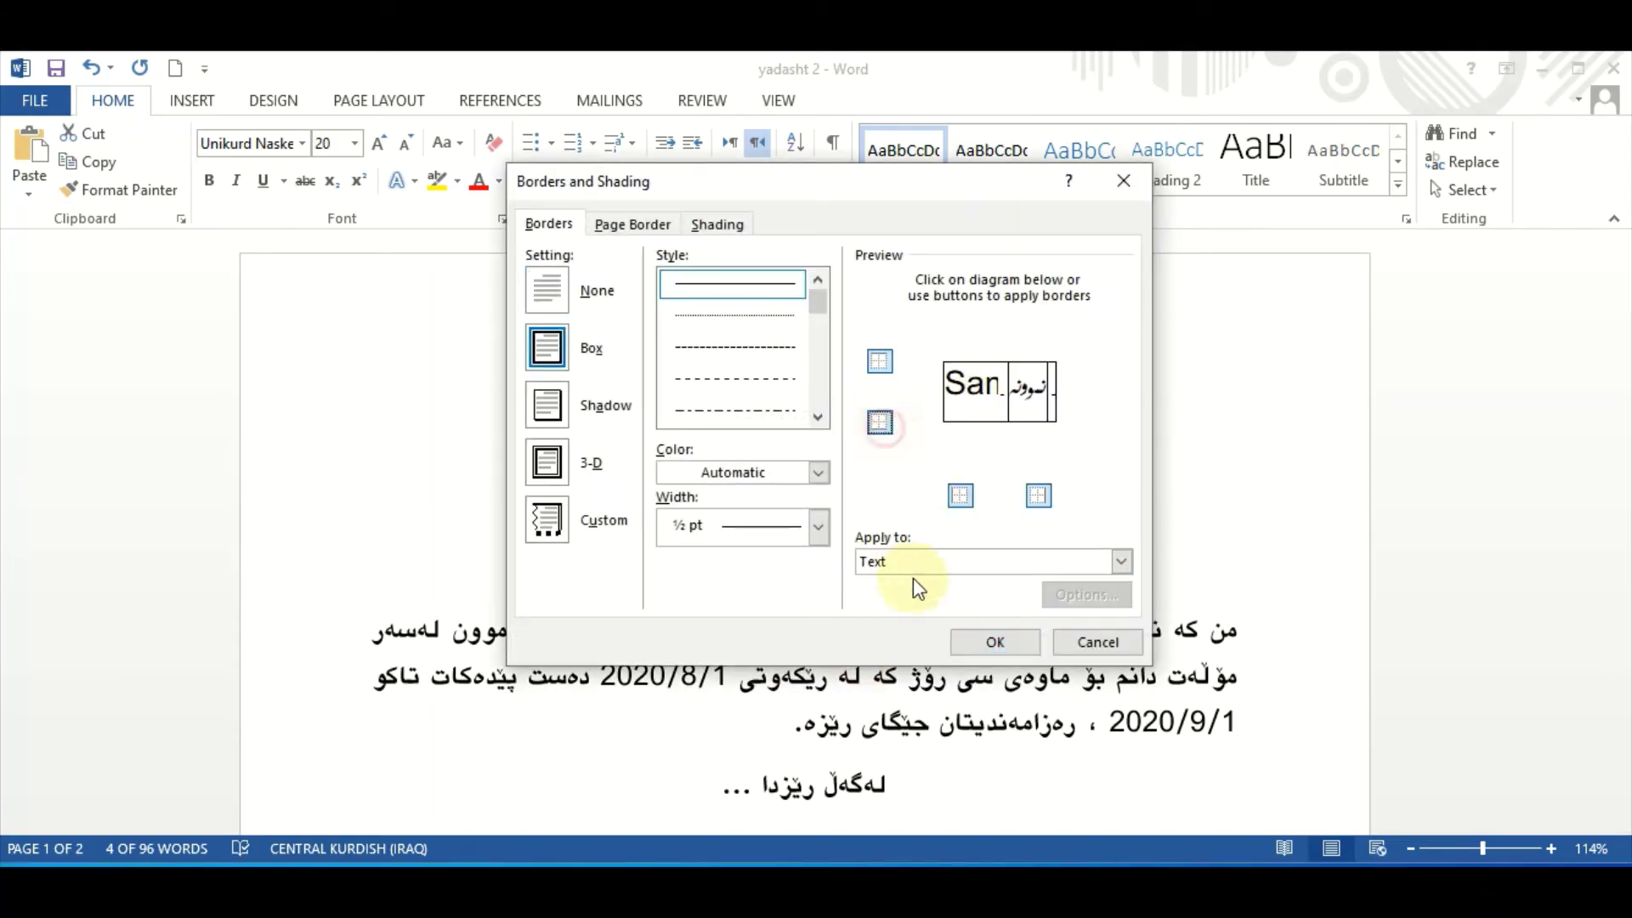
pyautogui.click(915, 562)
pyautogui.click(914, 595)
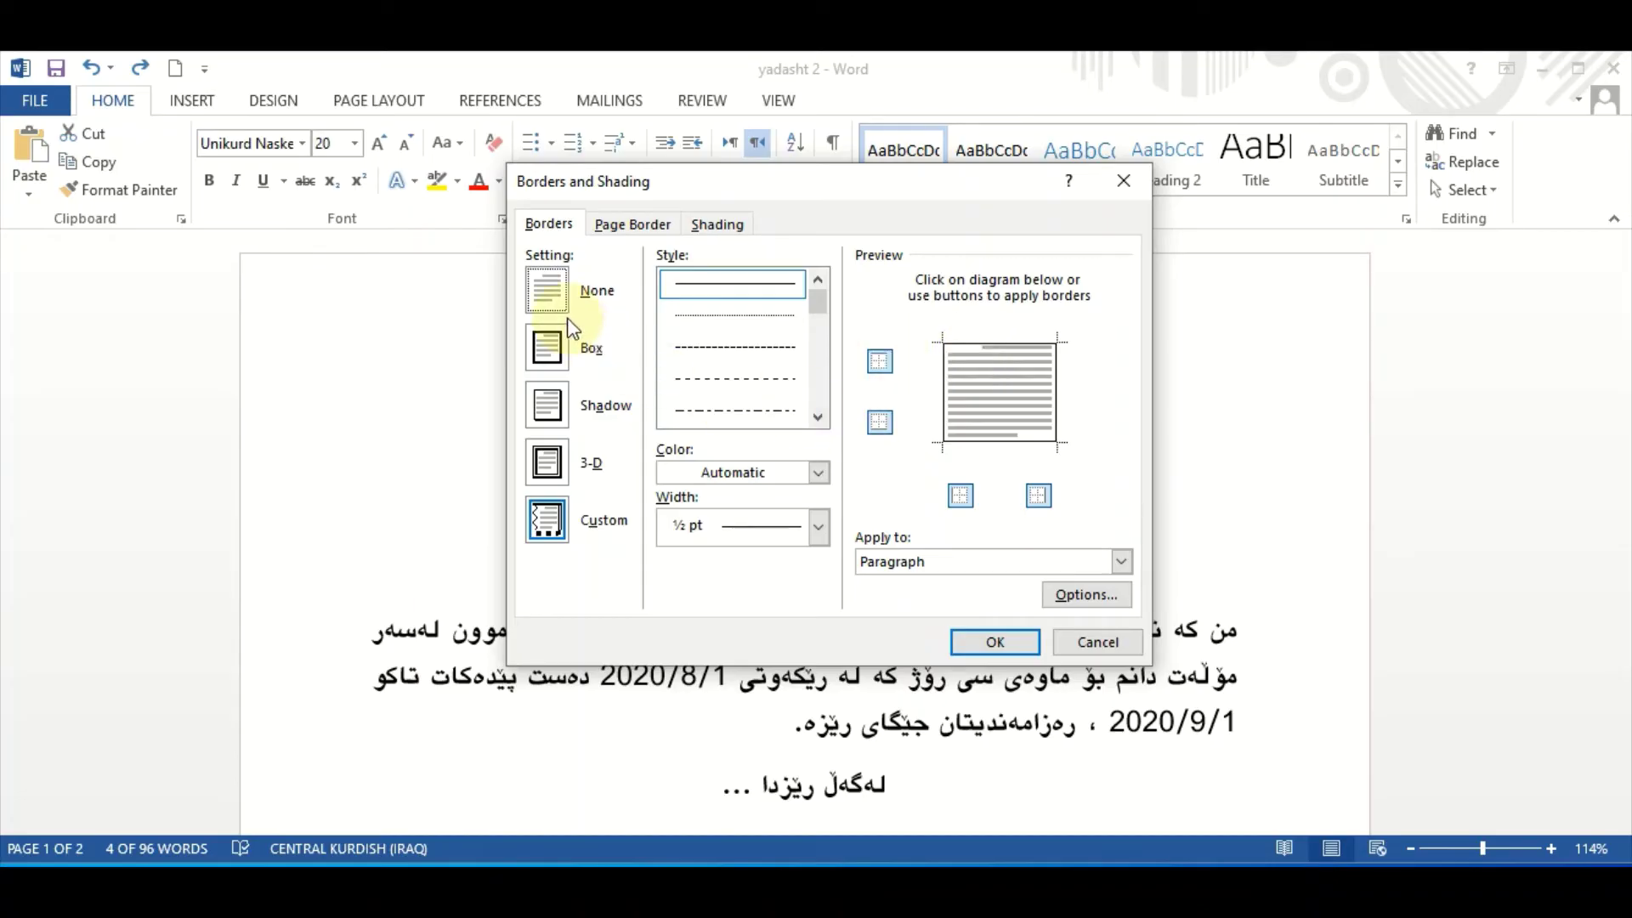
pyautogui.click(549, 294)
pyautogui.click(595, 352)
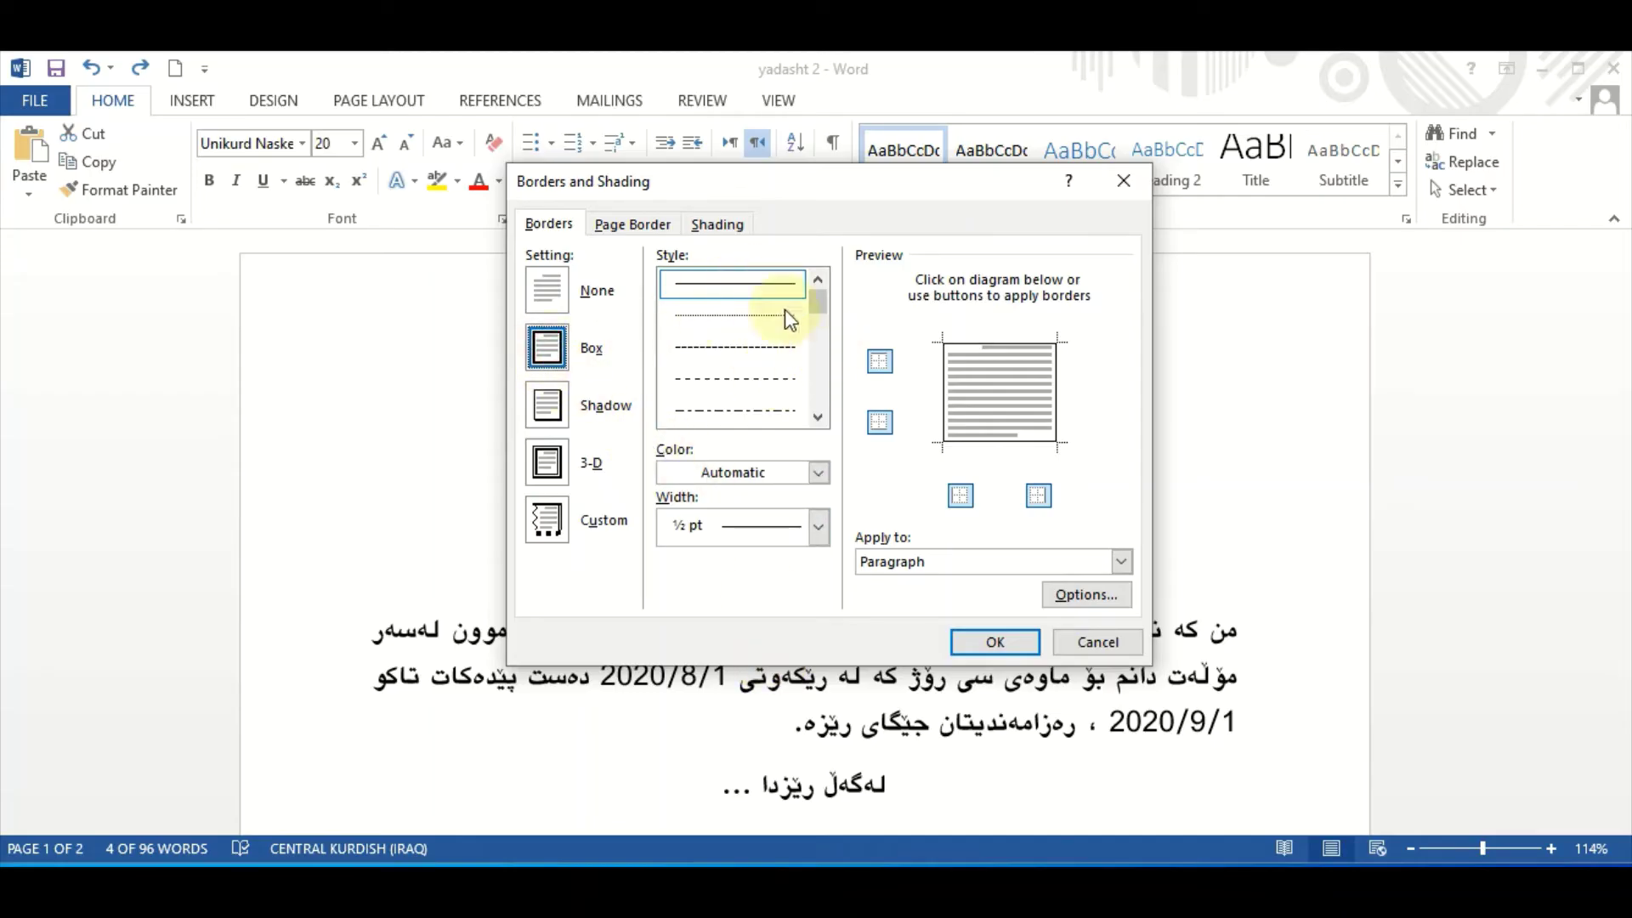
pyautogui.click(819, 382)
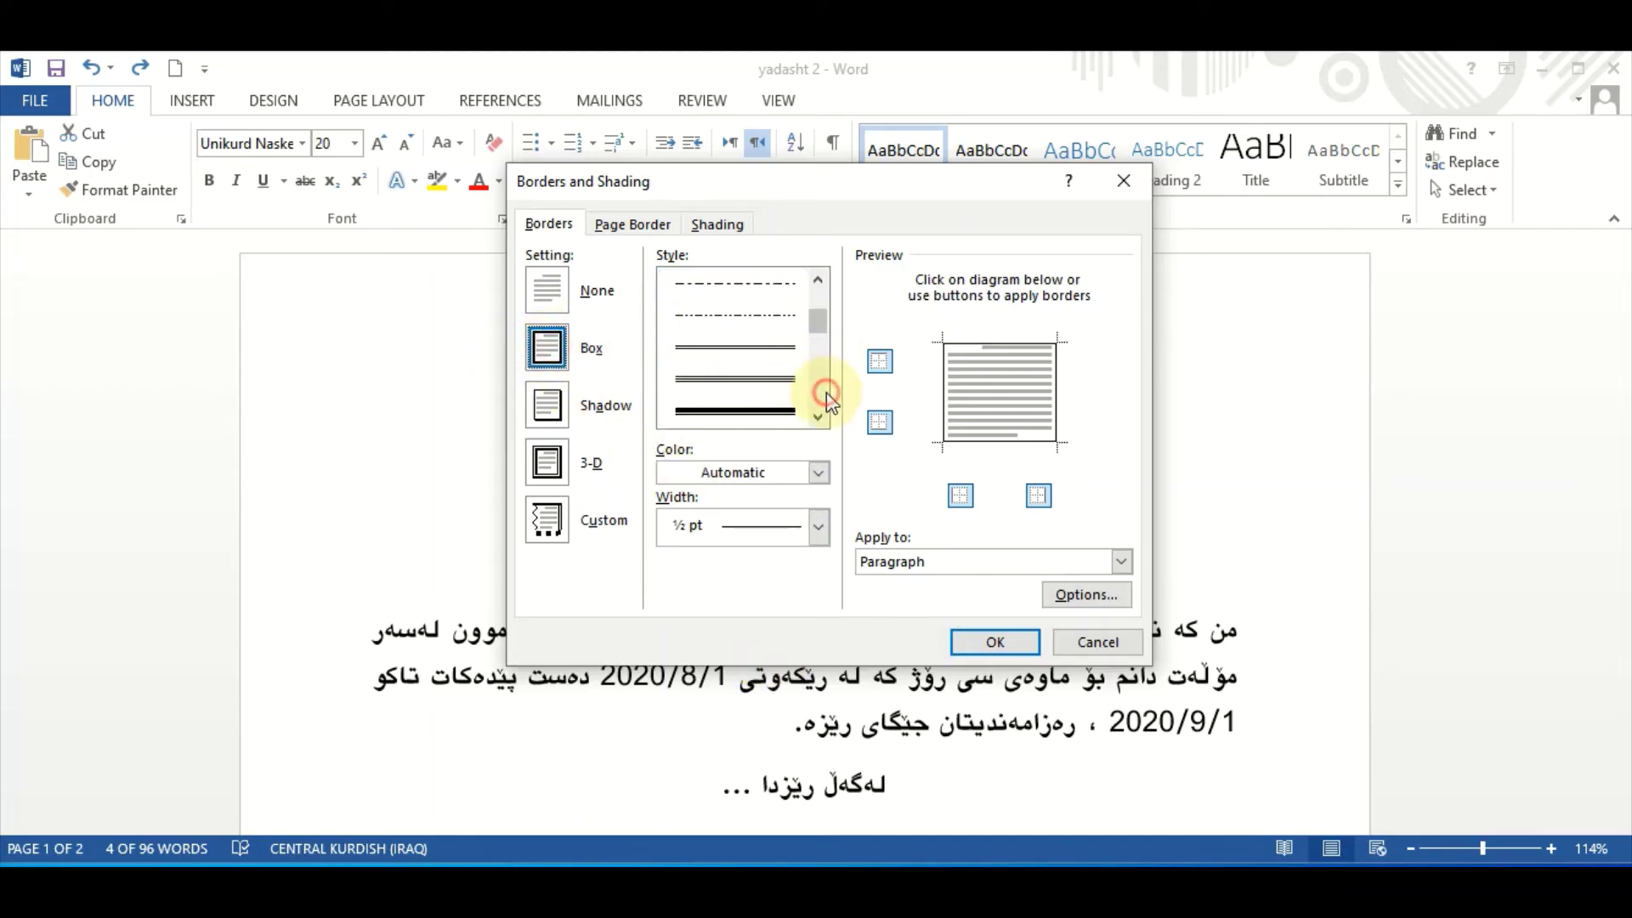
pyautogui.click(772, 374)
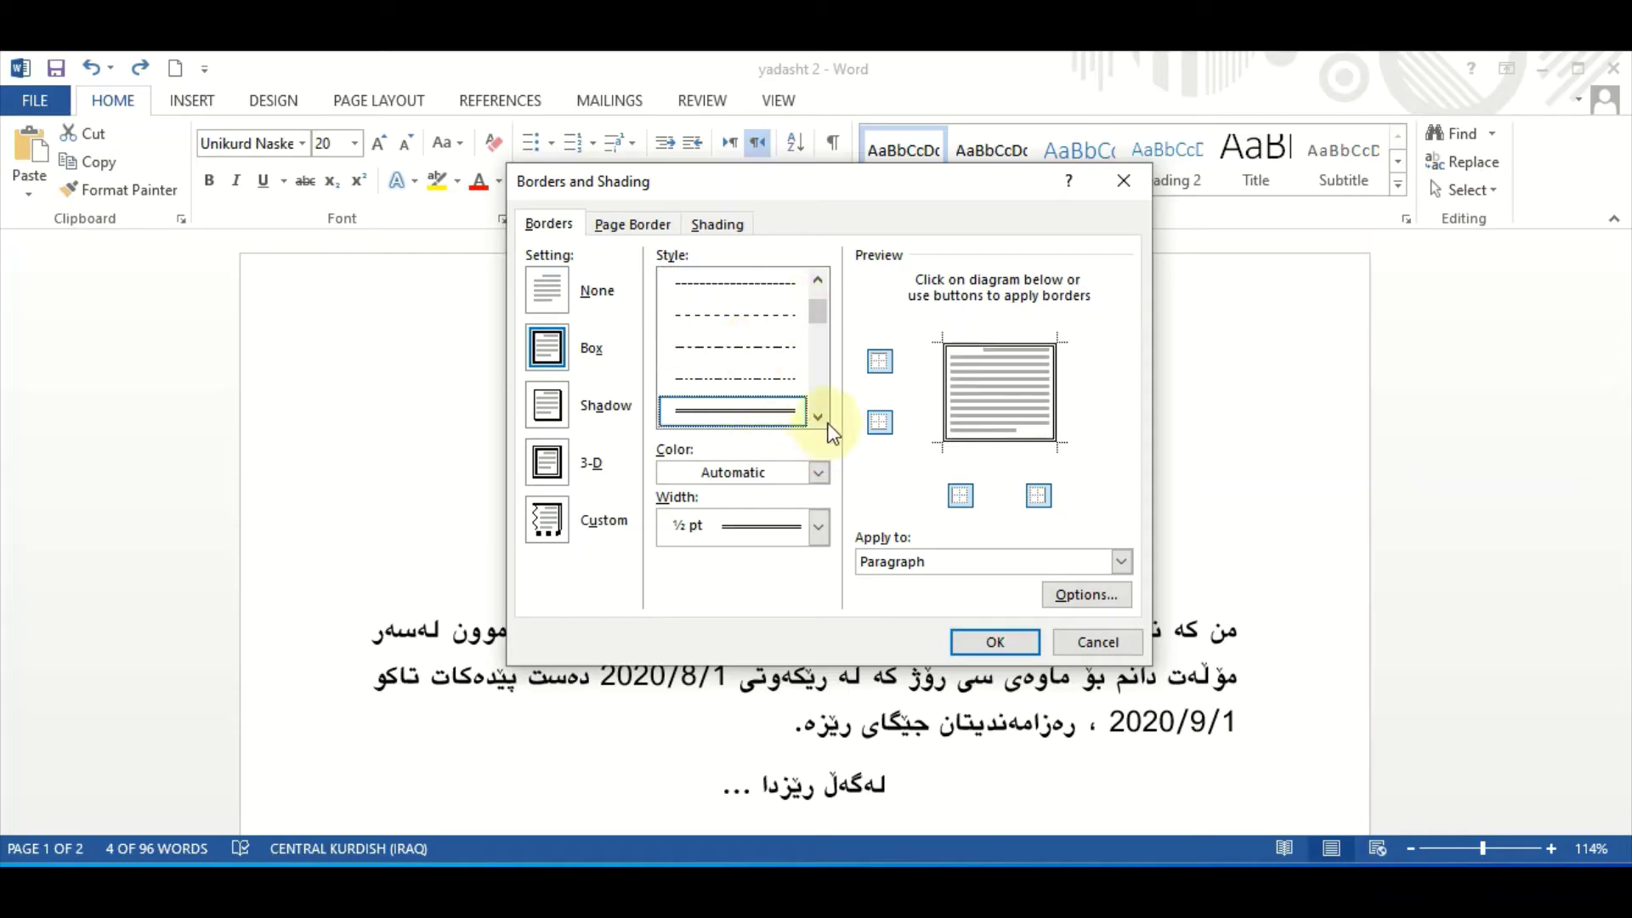
pyautogui.click(818, 383)
pyautogui.click(739, 378)
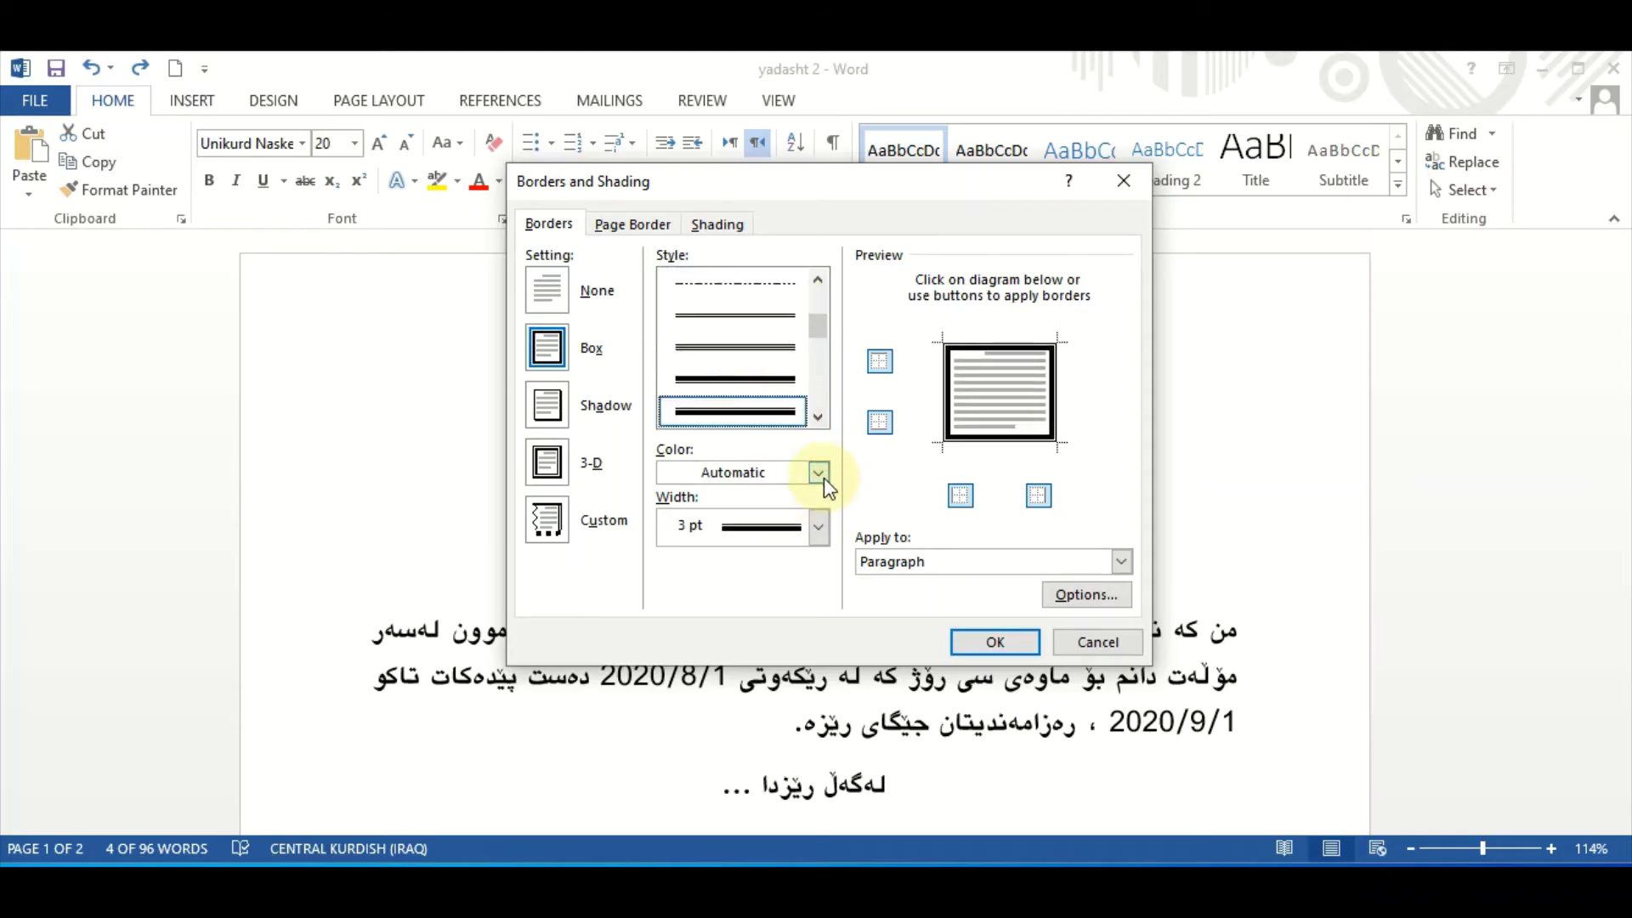
# Apply a 1½ pt double-line border in Automatic colour, bottom edge only
pyautogui.click(819, 473)
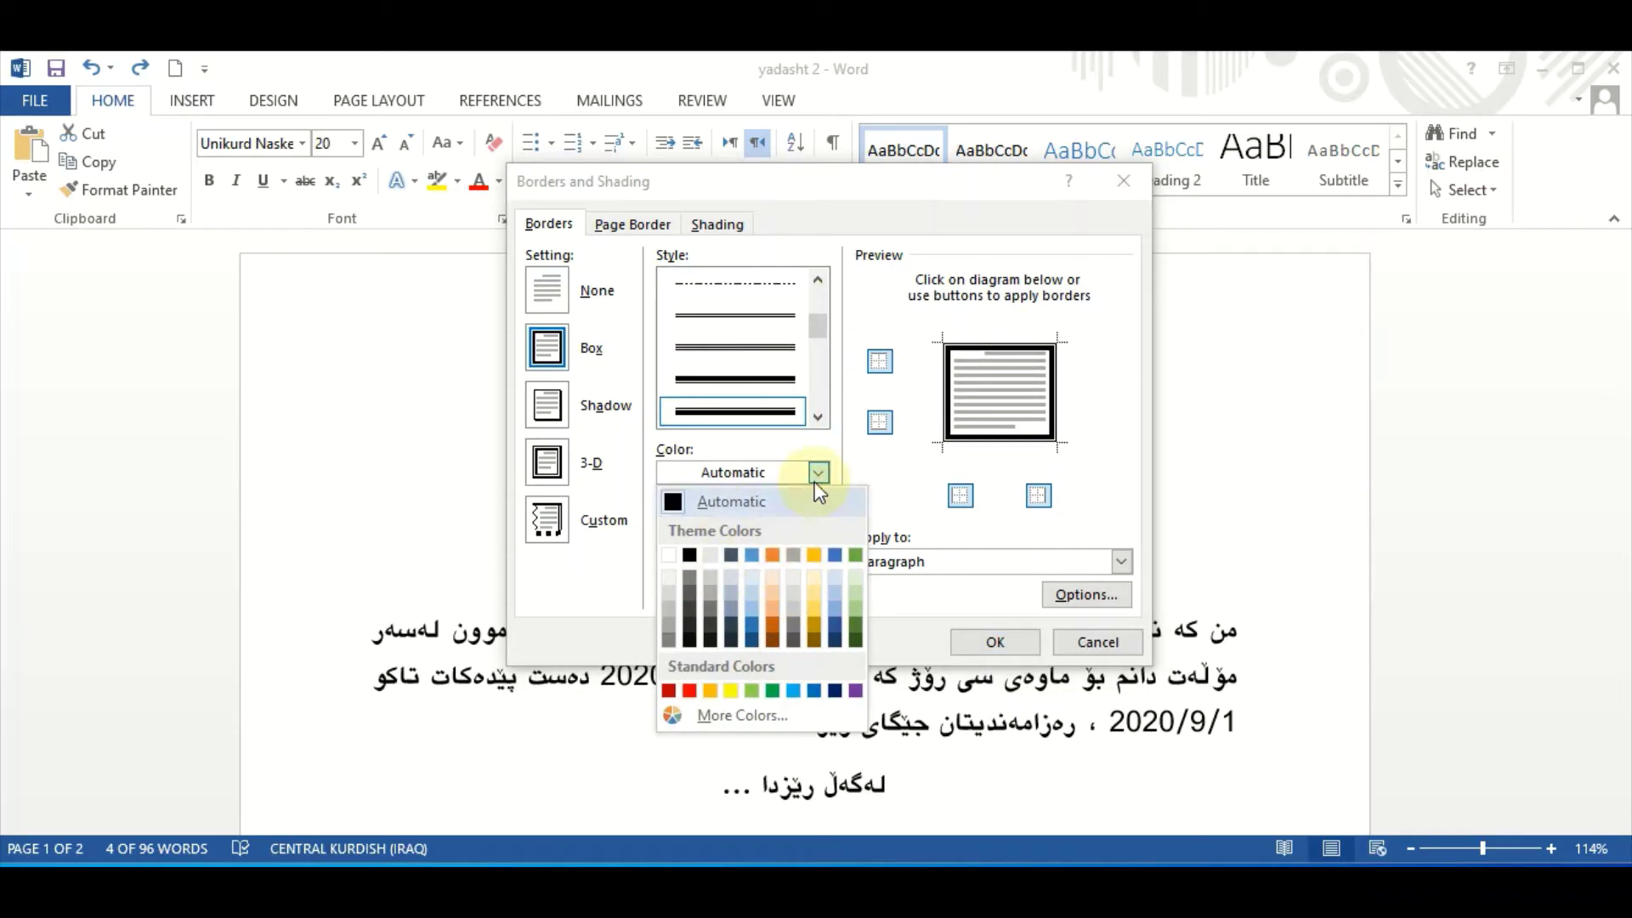
pyautogui.click(820, 470)
pyautogui.click(818, 527)
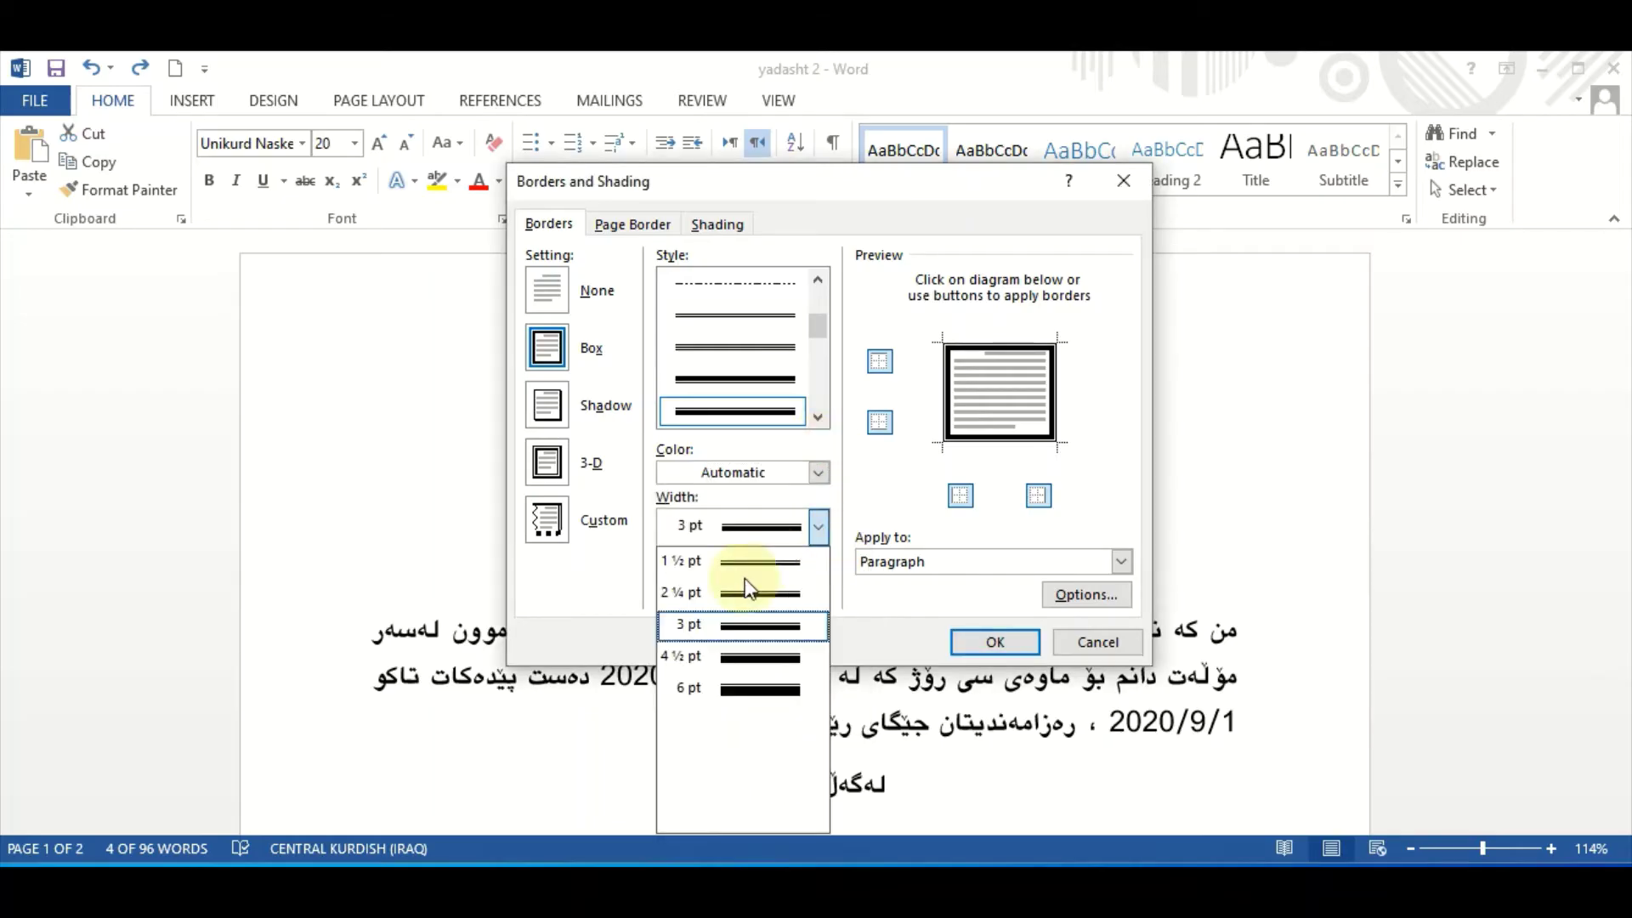
pyautogui.click(789, 329)
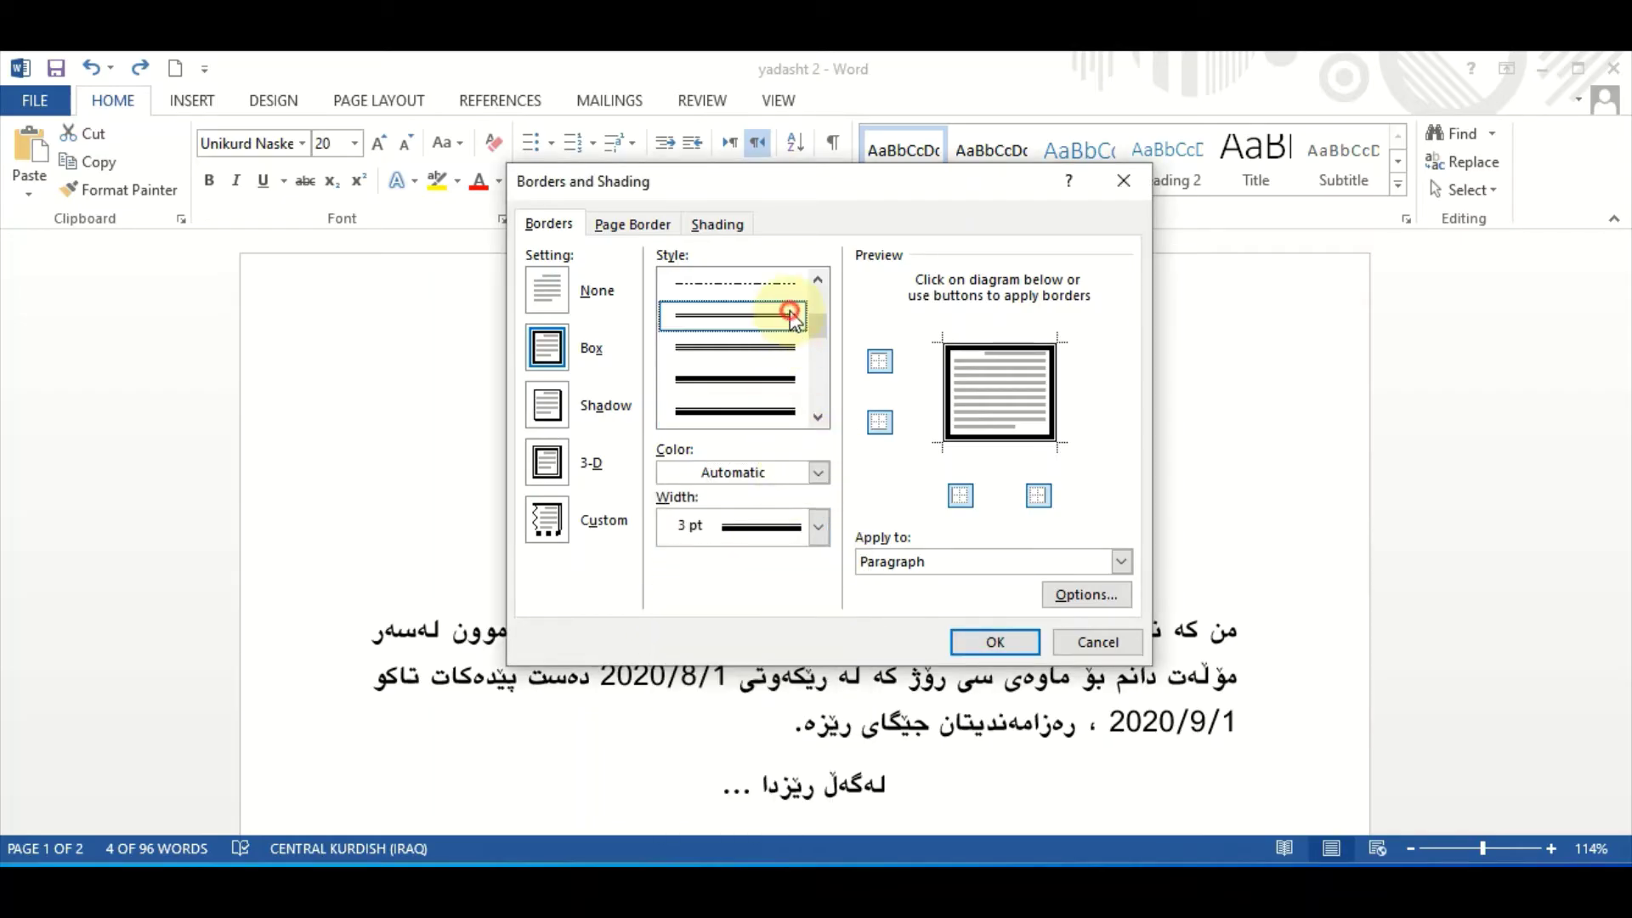
pyautogui.click(790, 319)
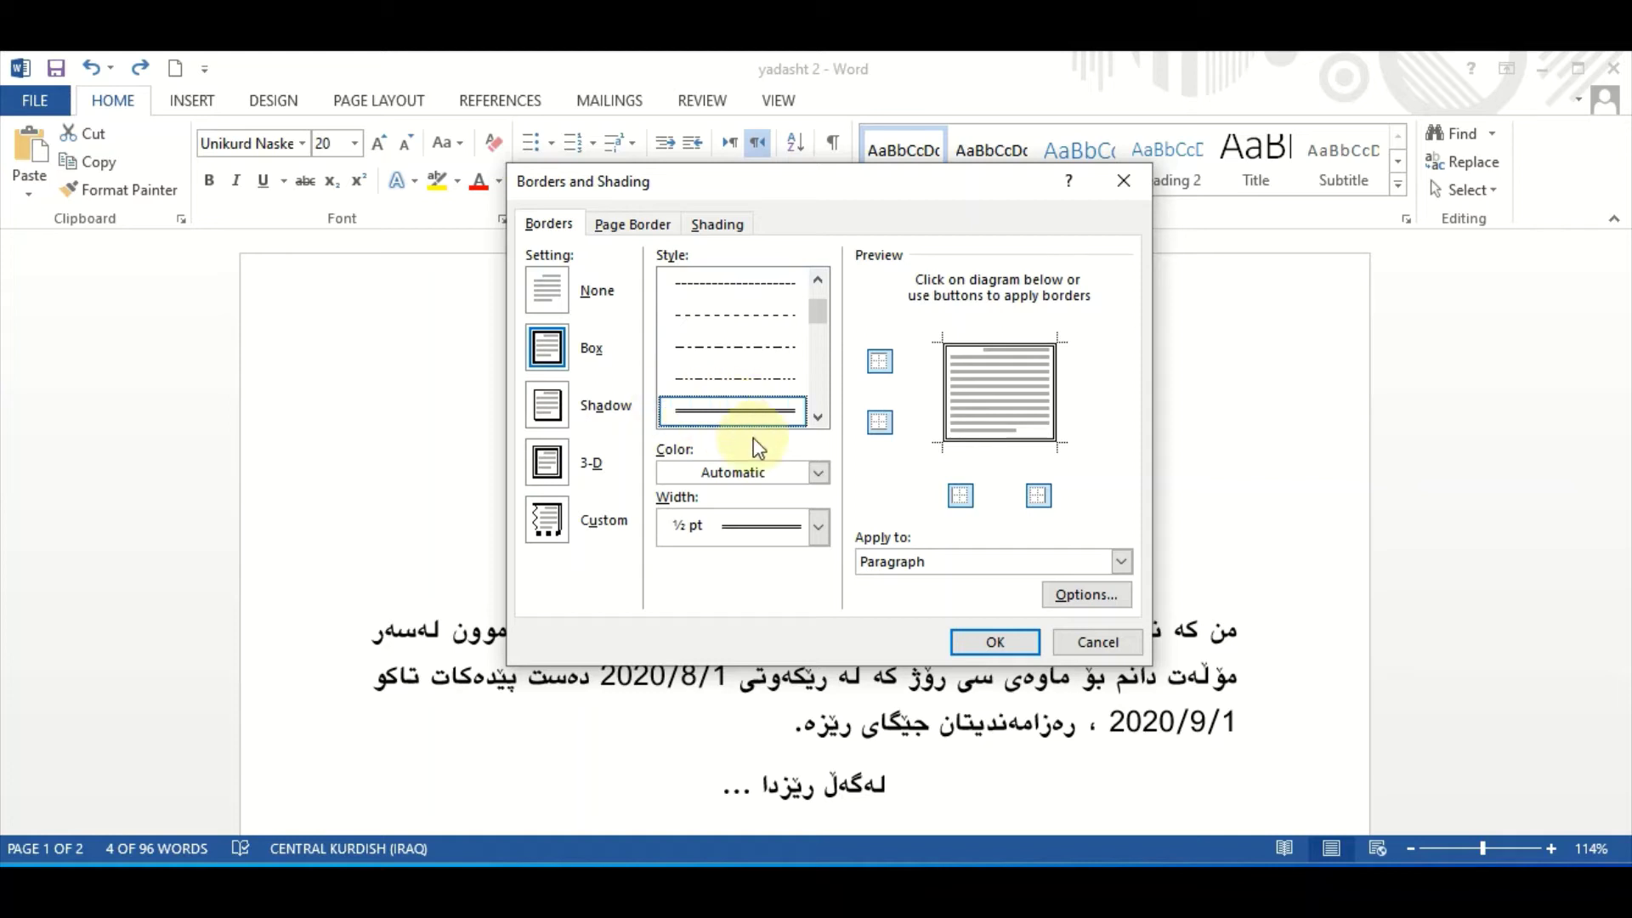
pyautogui.click(820, 528)
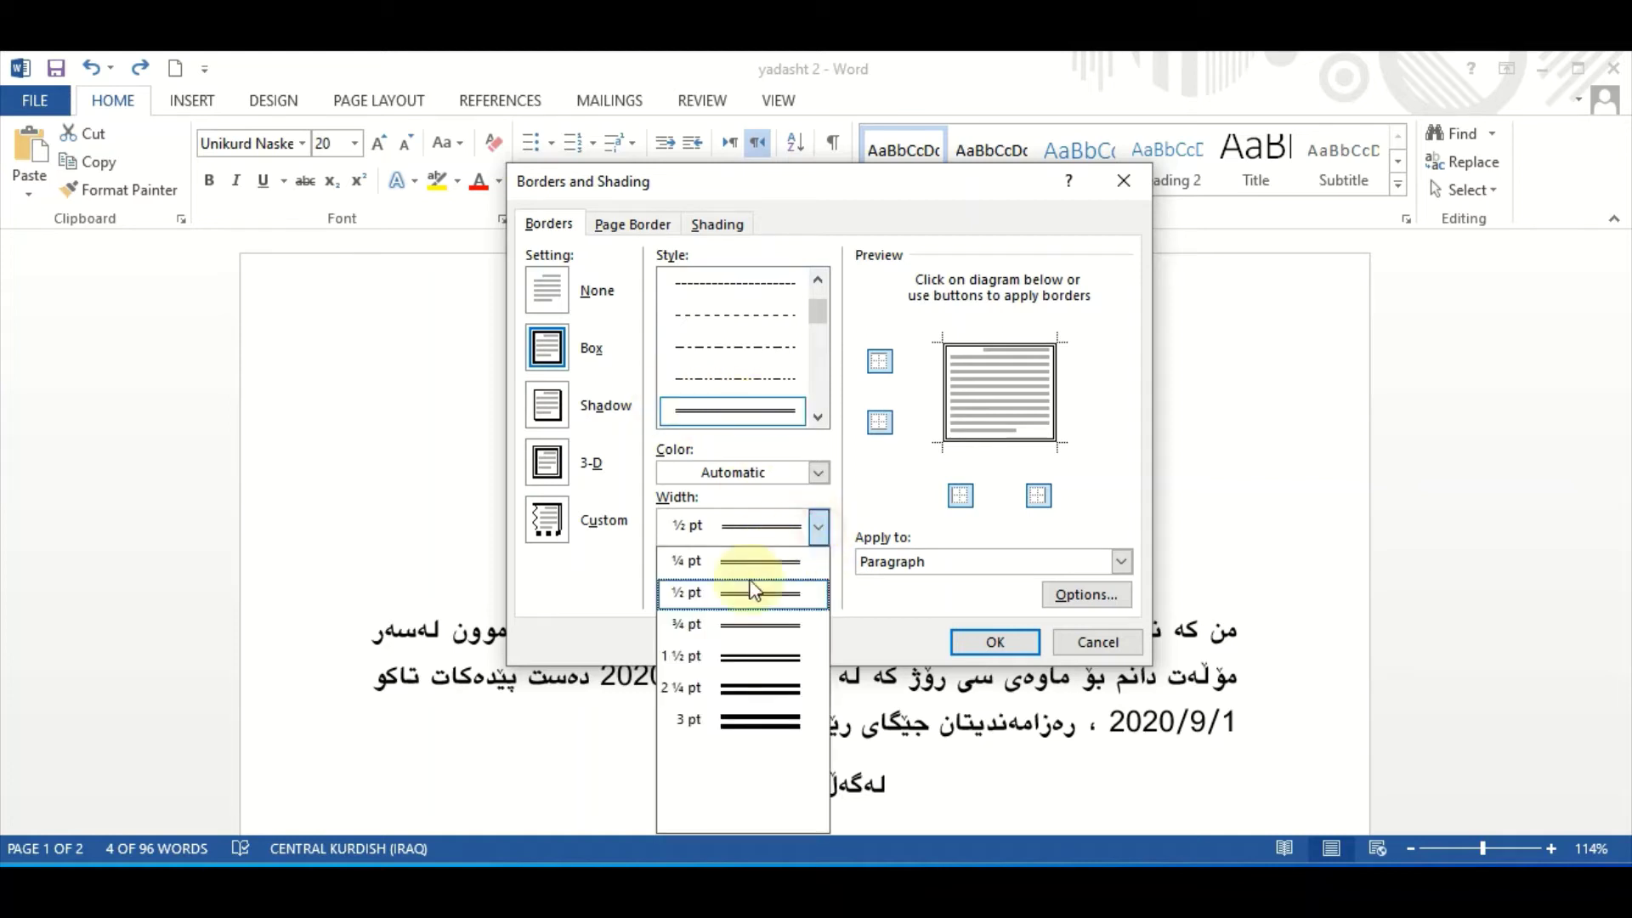
pyautogui.click(765, 722)
pyautogui.click(819, 527)
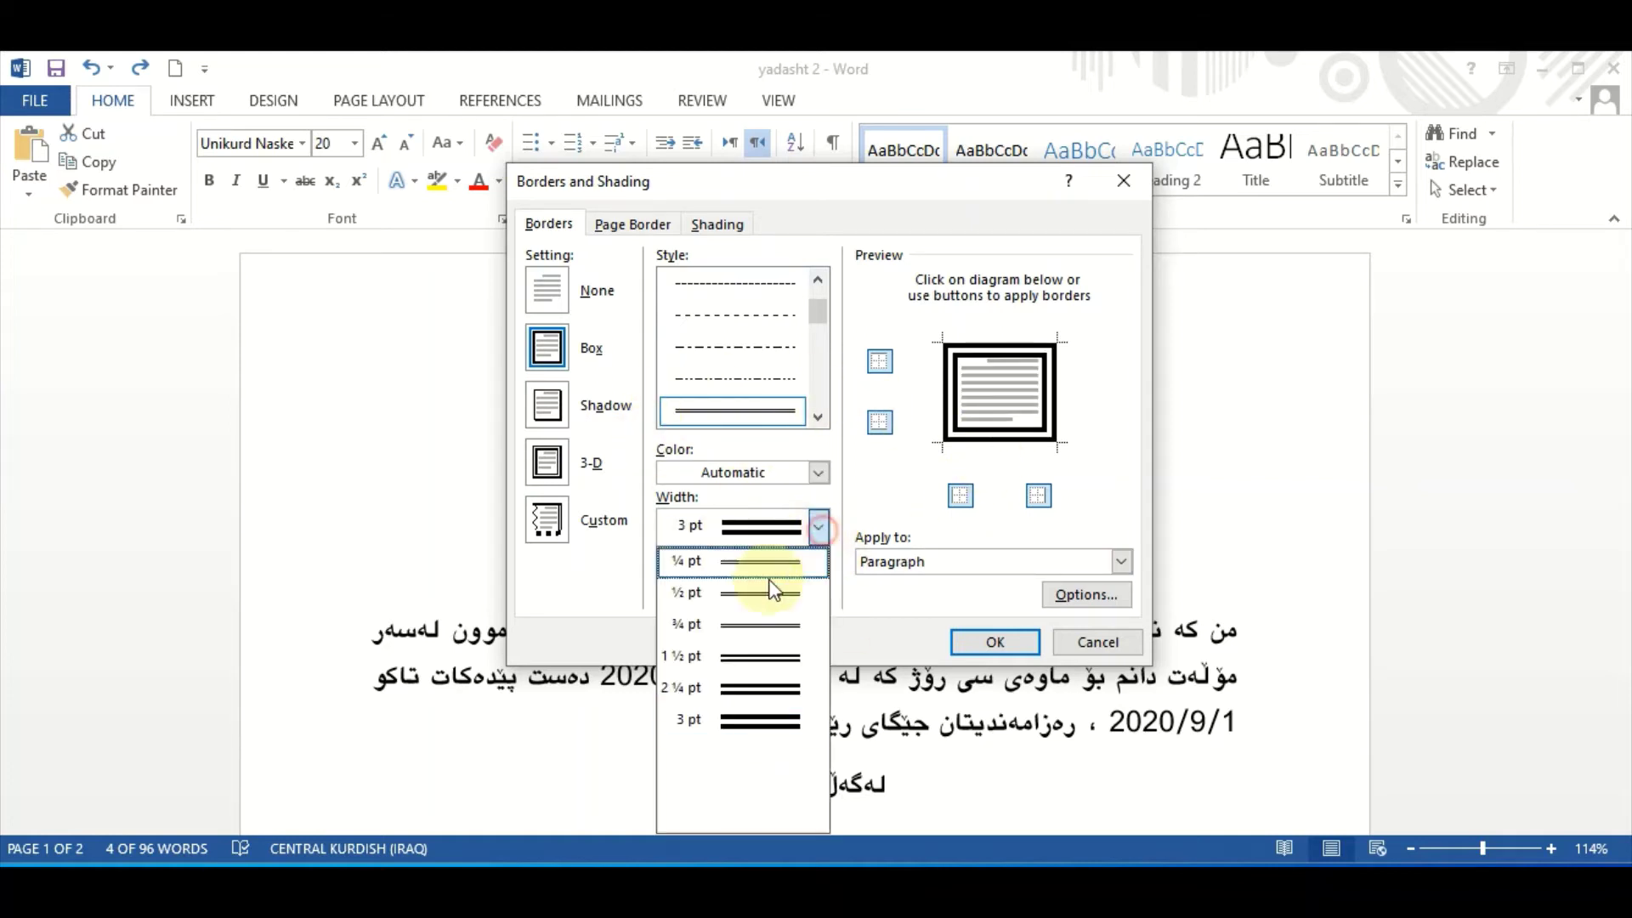
pyautogui.click(738, 658)
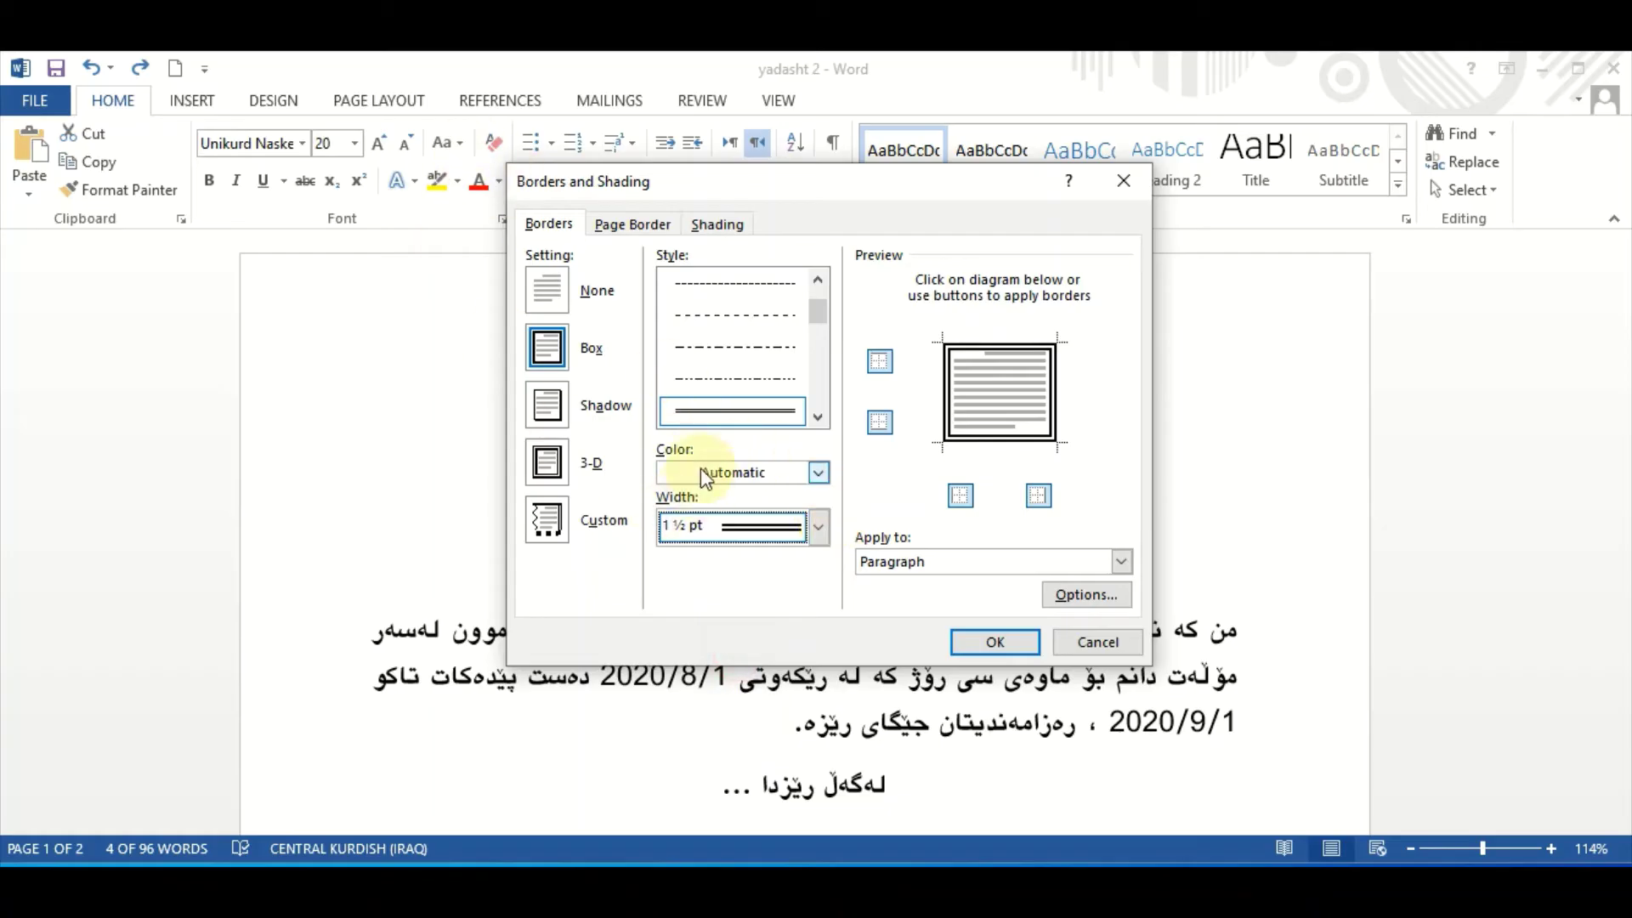
pyautogui.click(556, 348)
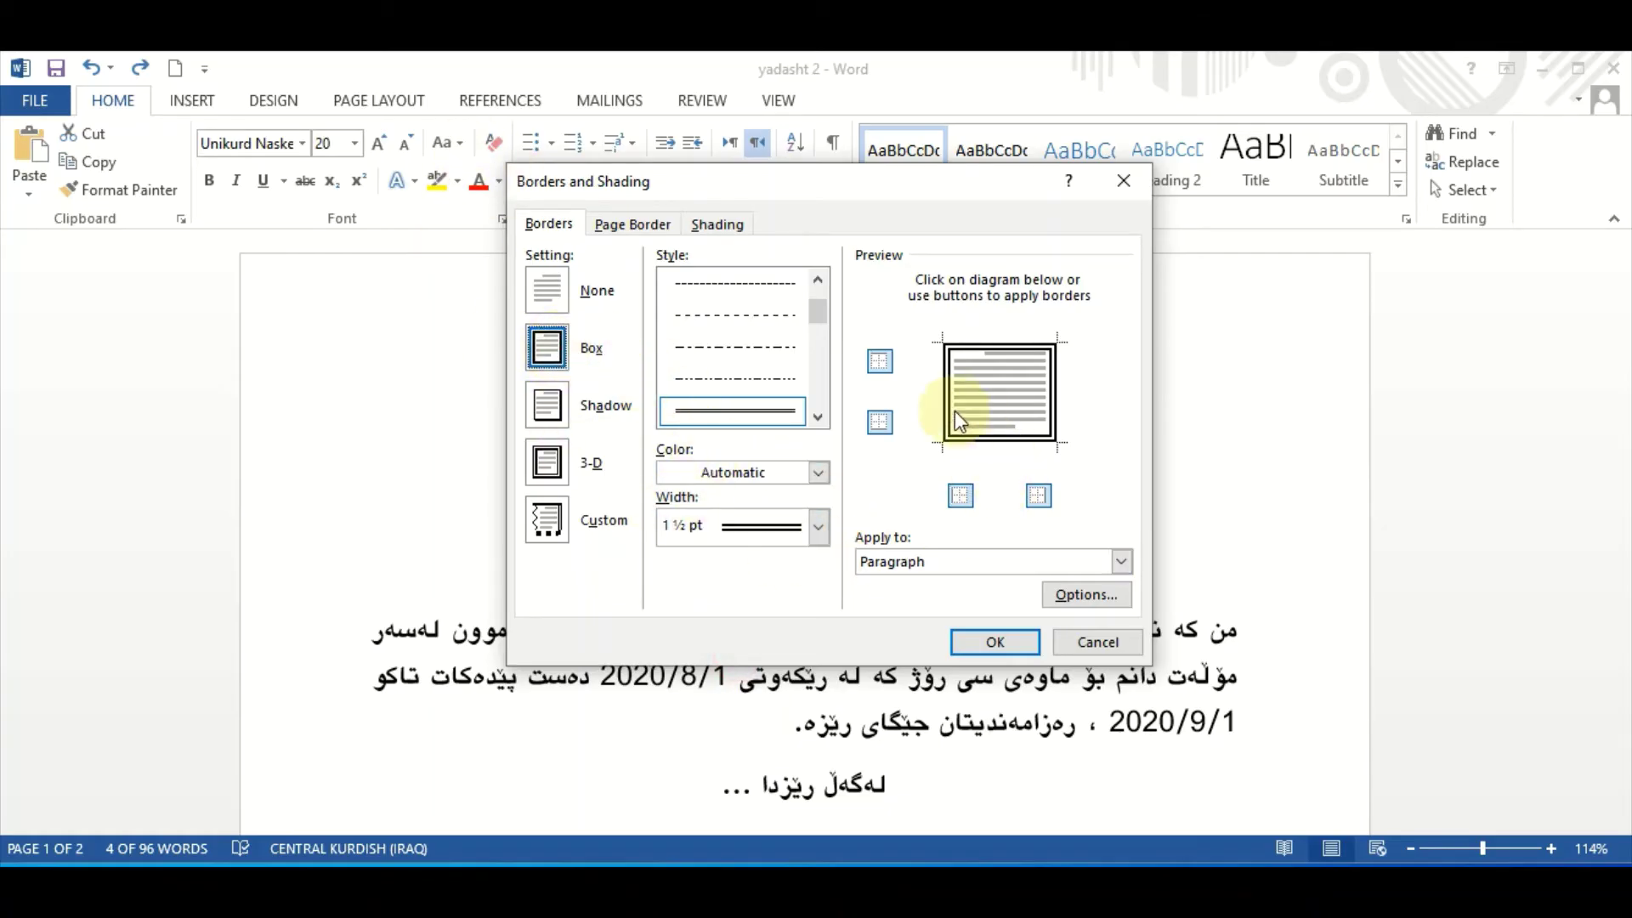
pyautogui.click(983, 361)
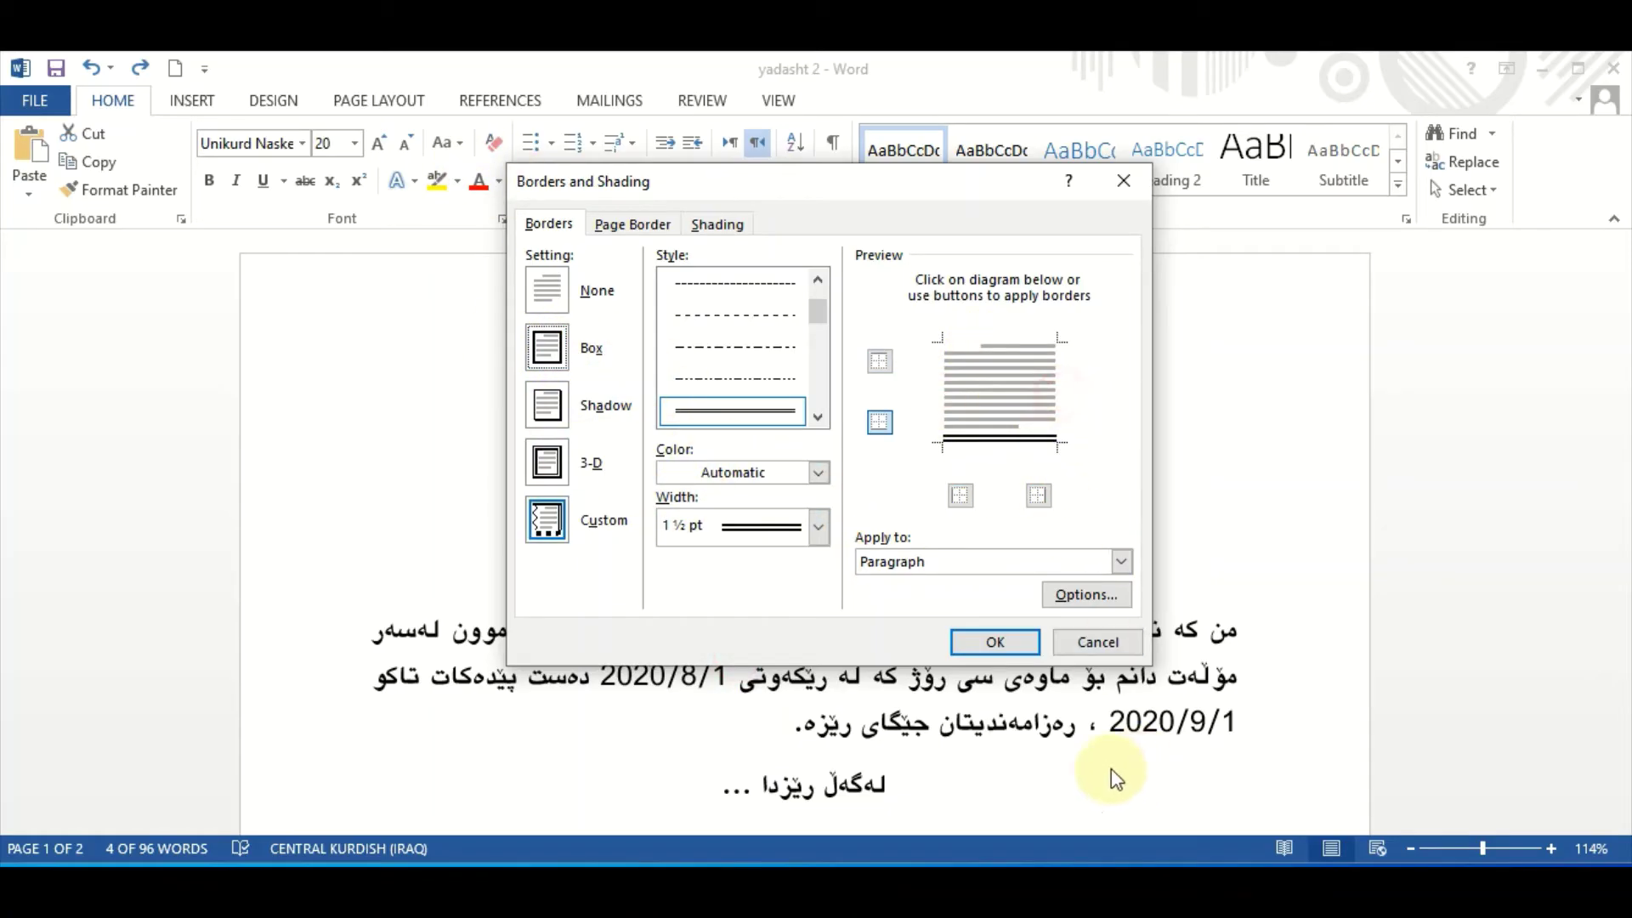
pyautogui.click(1025, 646)
# Add the top and side edges so the header's double-line border becomes a full box
pyautogui.click(823, 416)
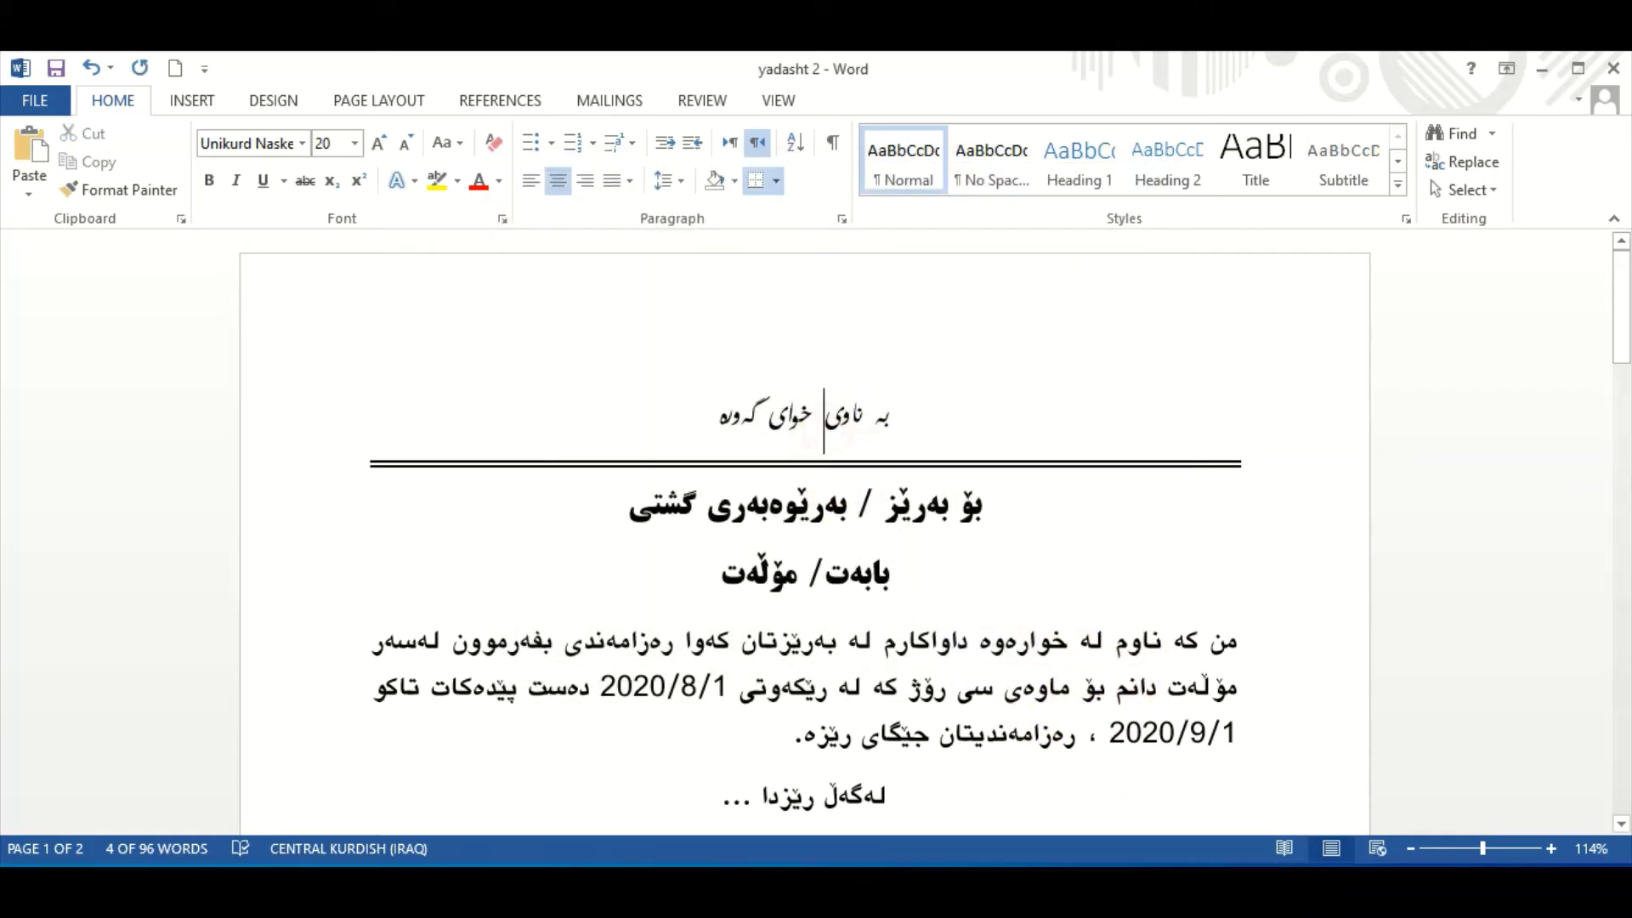
pyautogui.tripleClick(692, 423)
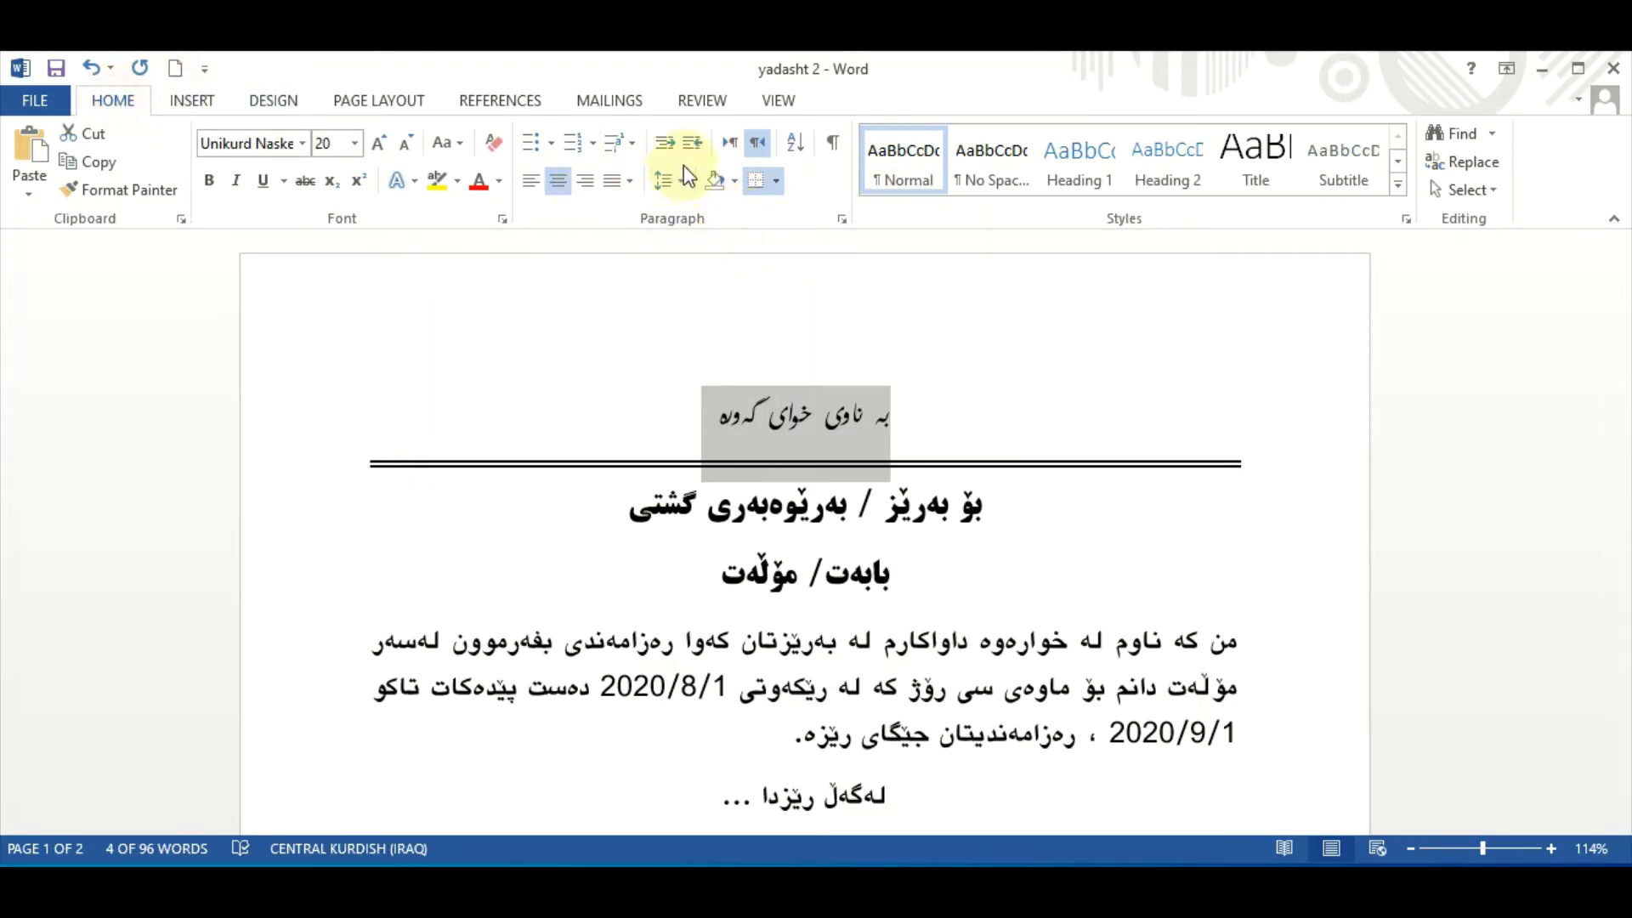
pyautogui.click(773, 182)
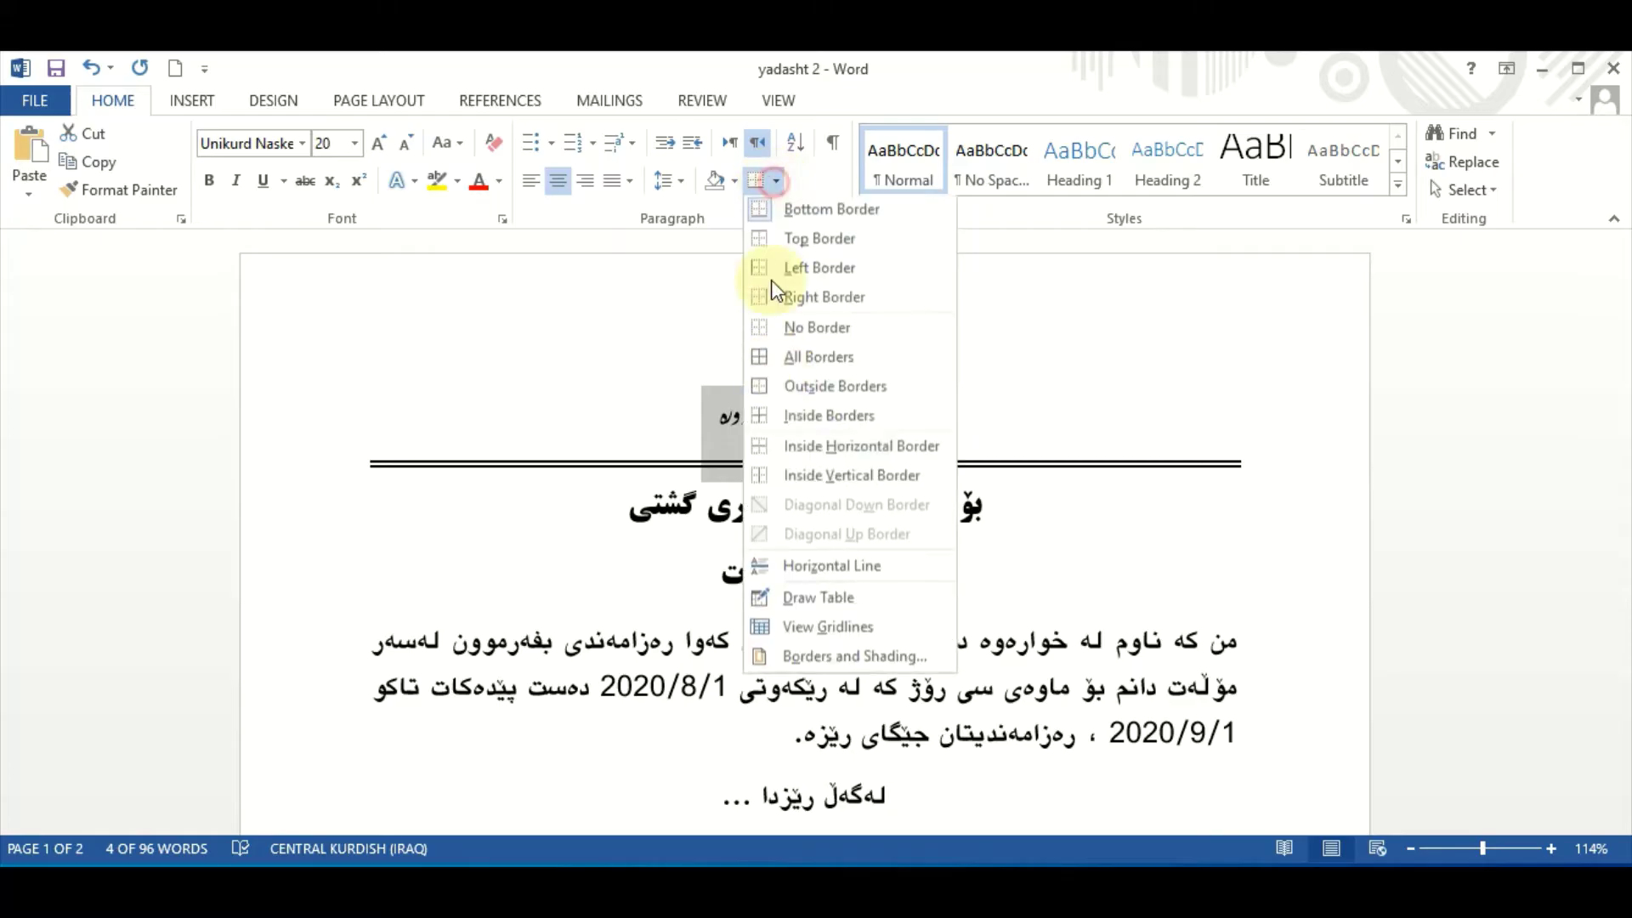
pyautogui.click(833, 654)
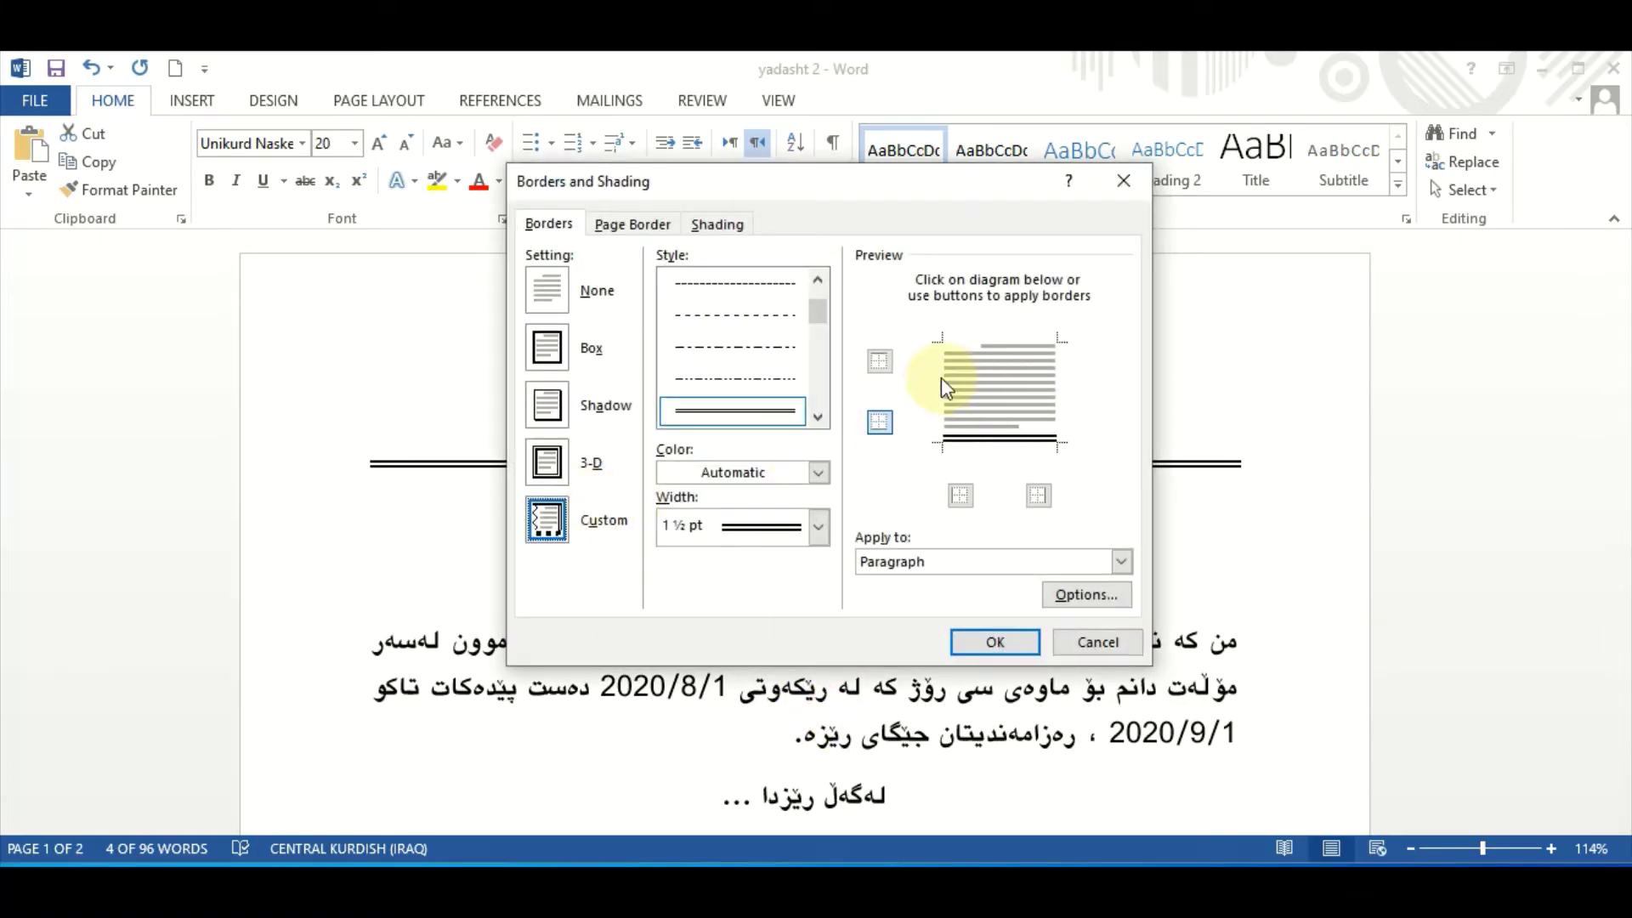
pyautogui.click(1062, 398)
pyautogui.click(1012, 342)
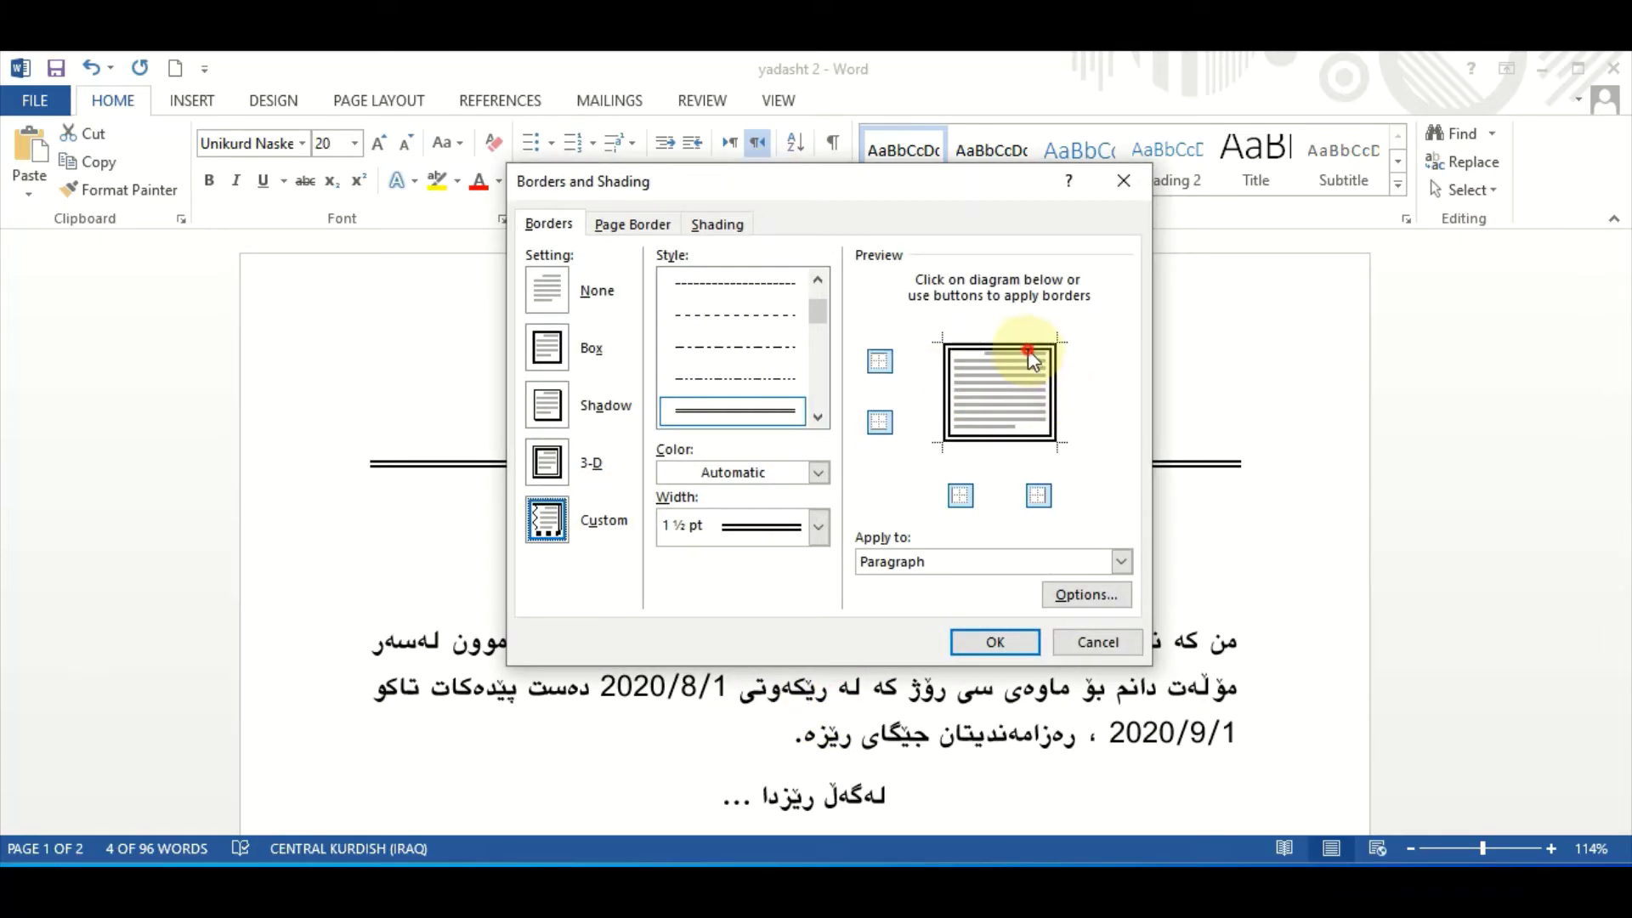
pyautogui.click(994, 642)
pyautogui.click(1391, 744)
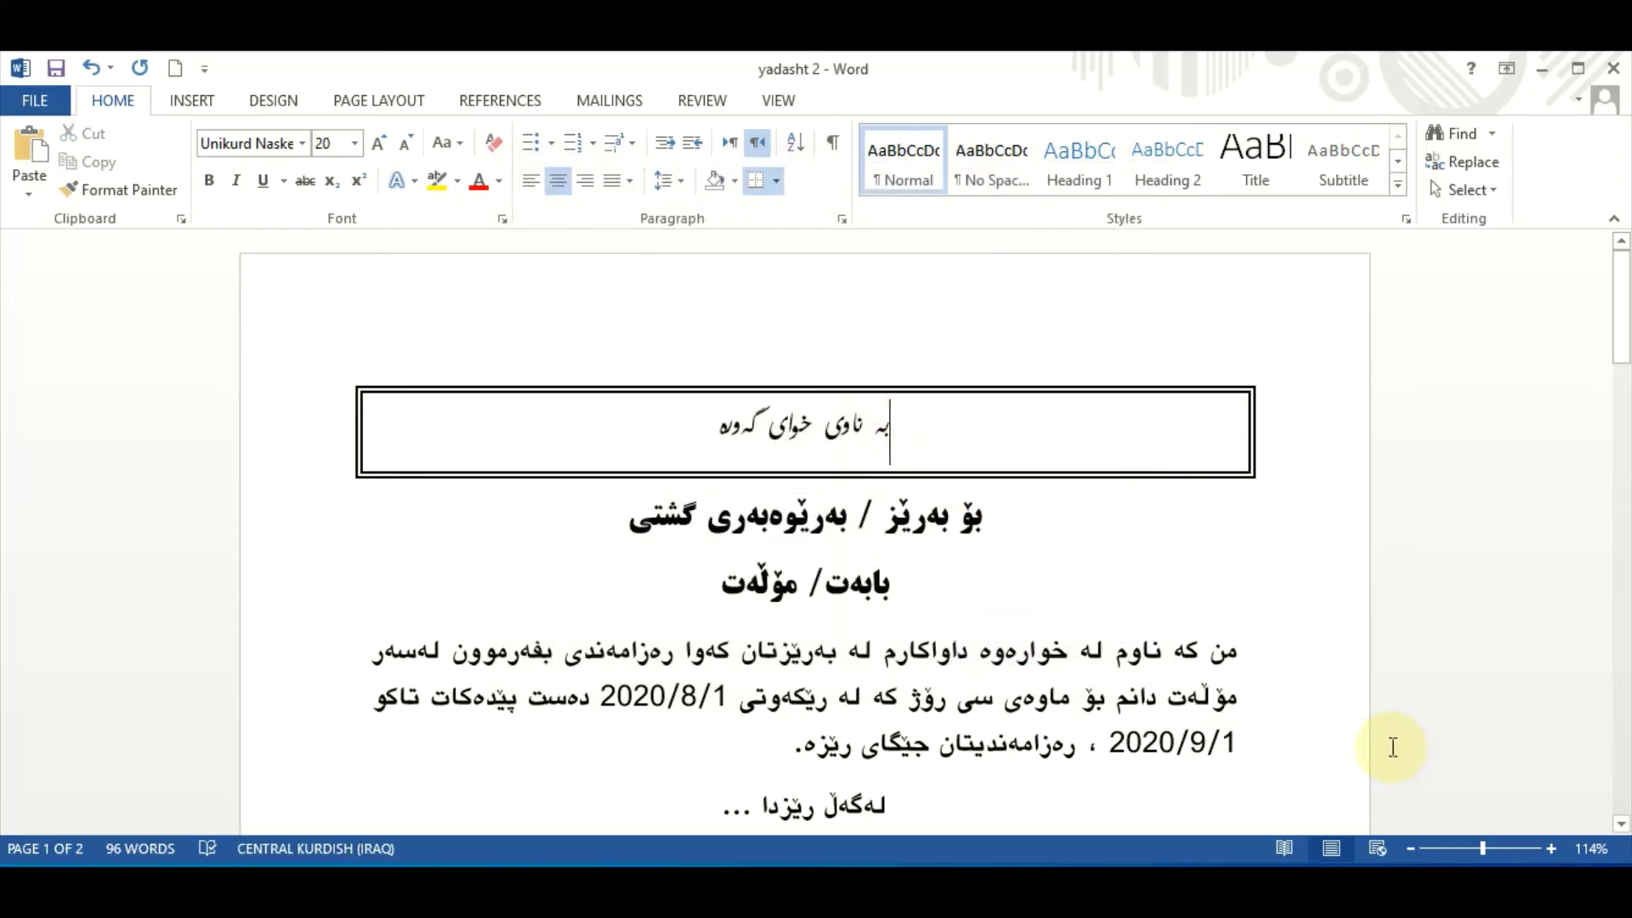
# Undo the double-line box border on the opening header line
pyautogui.scroll(-5, 809, 558)
pyautogui.scroll(5, 809, 558)
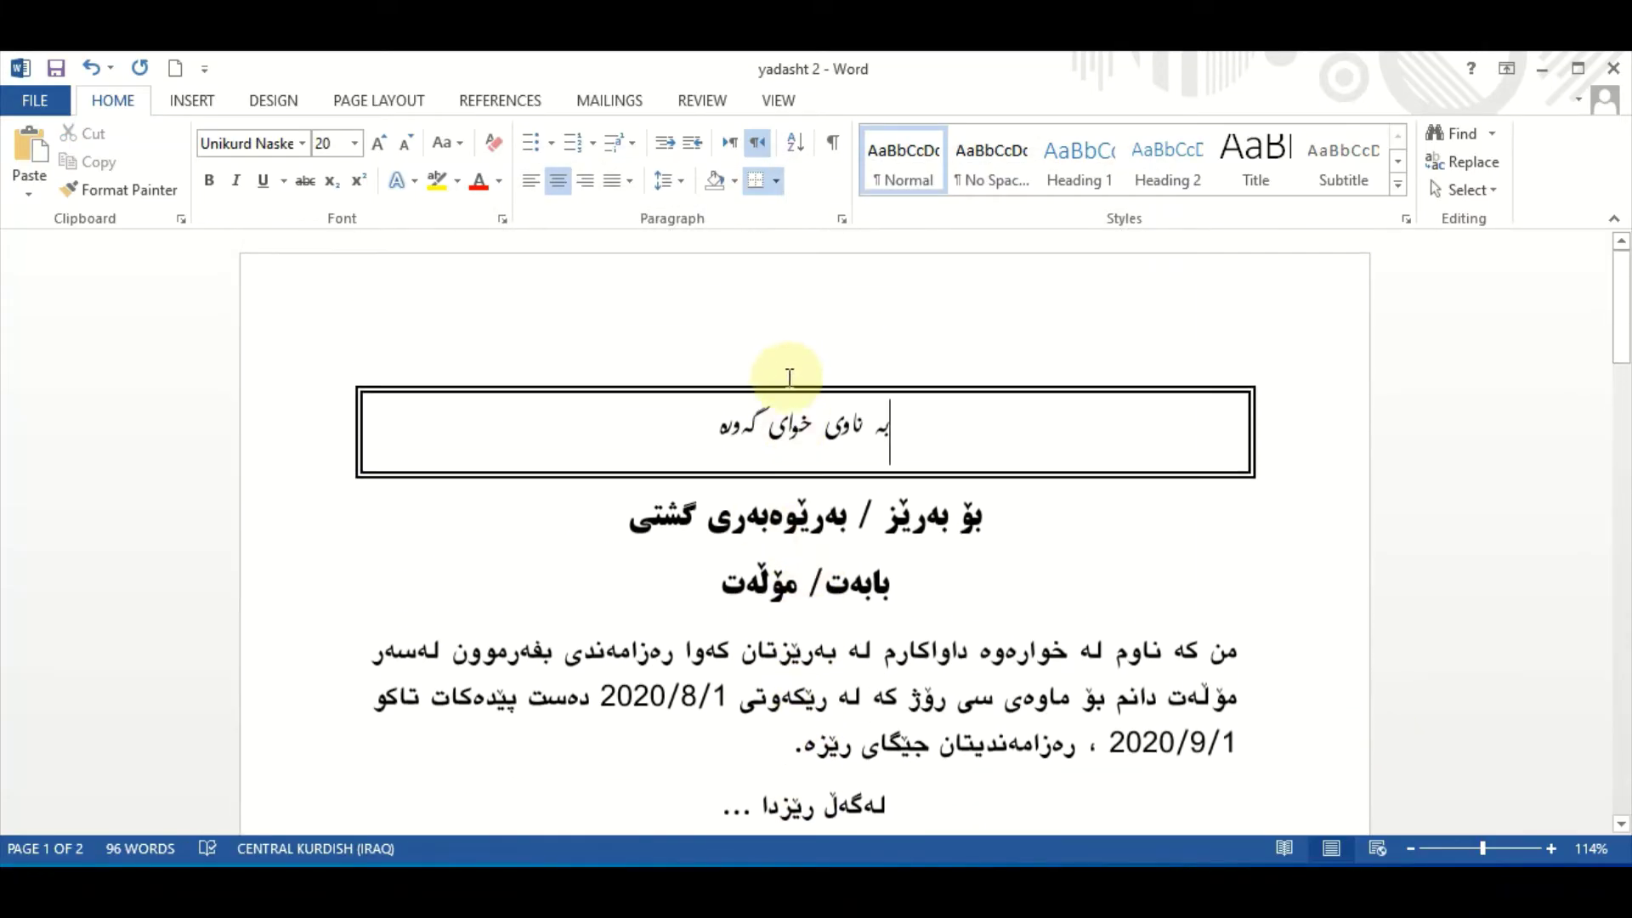
pyautogui.click(885, 417)
pyautogui.click(617, 420)
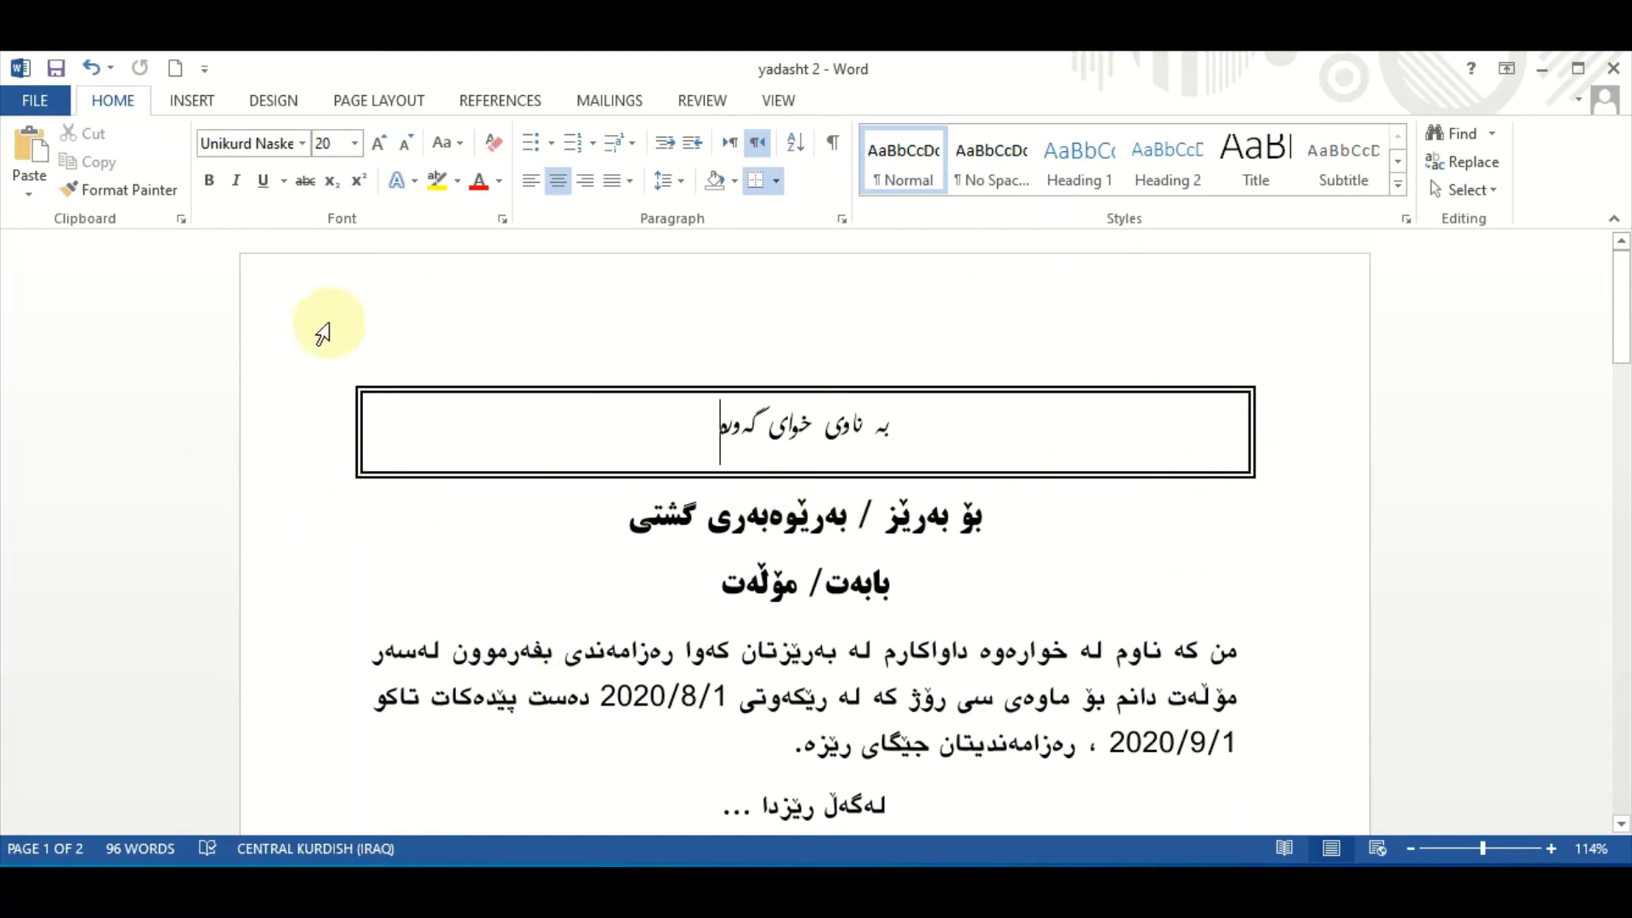
pyautogui.click(92, 72)
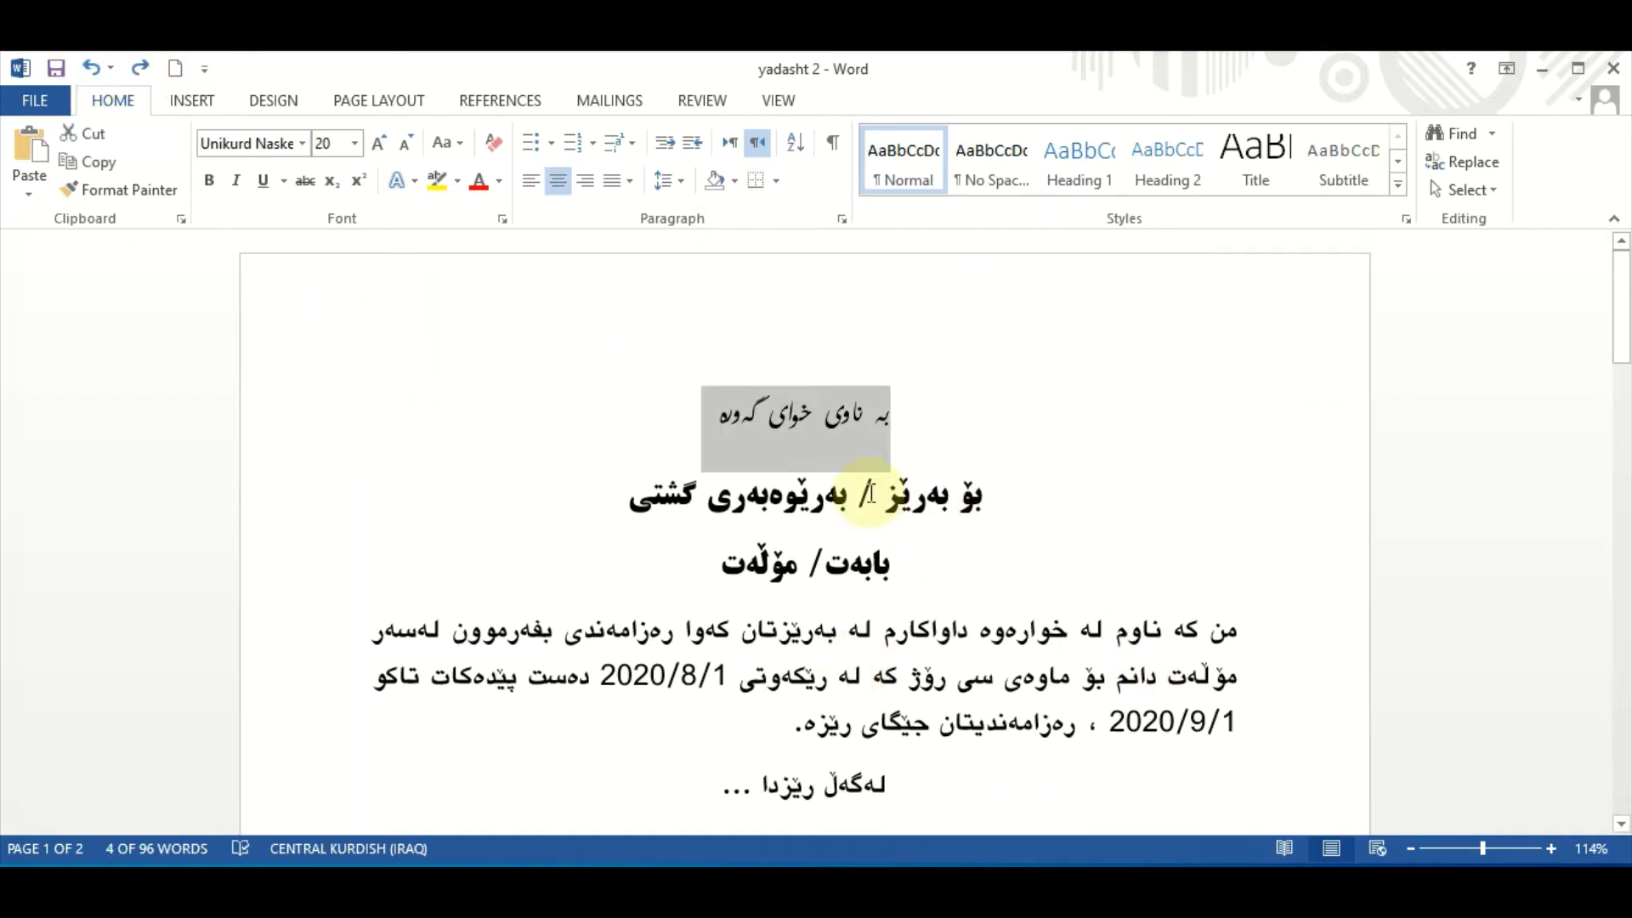
# Select the body paragraph through the closing line for formatting
pyautogui.scroll(-3, 1250, 476)
pyautogui.moveTo(1251, 431)
pyautogui.mouseDown()
pyautogui.moveTo(778, 544)
pyautogui.moveTo(694, 588)
pyautogui.mouseUp()
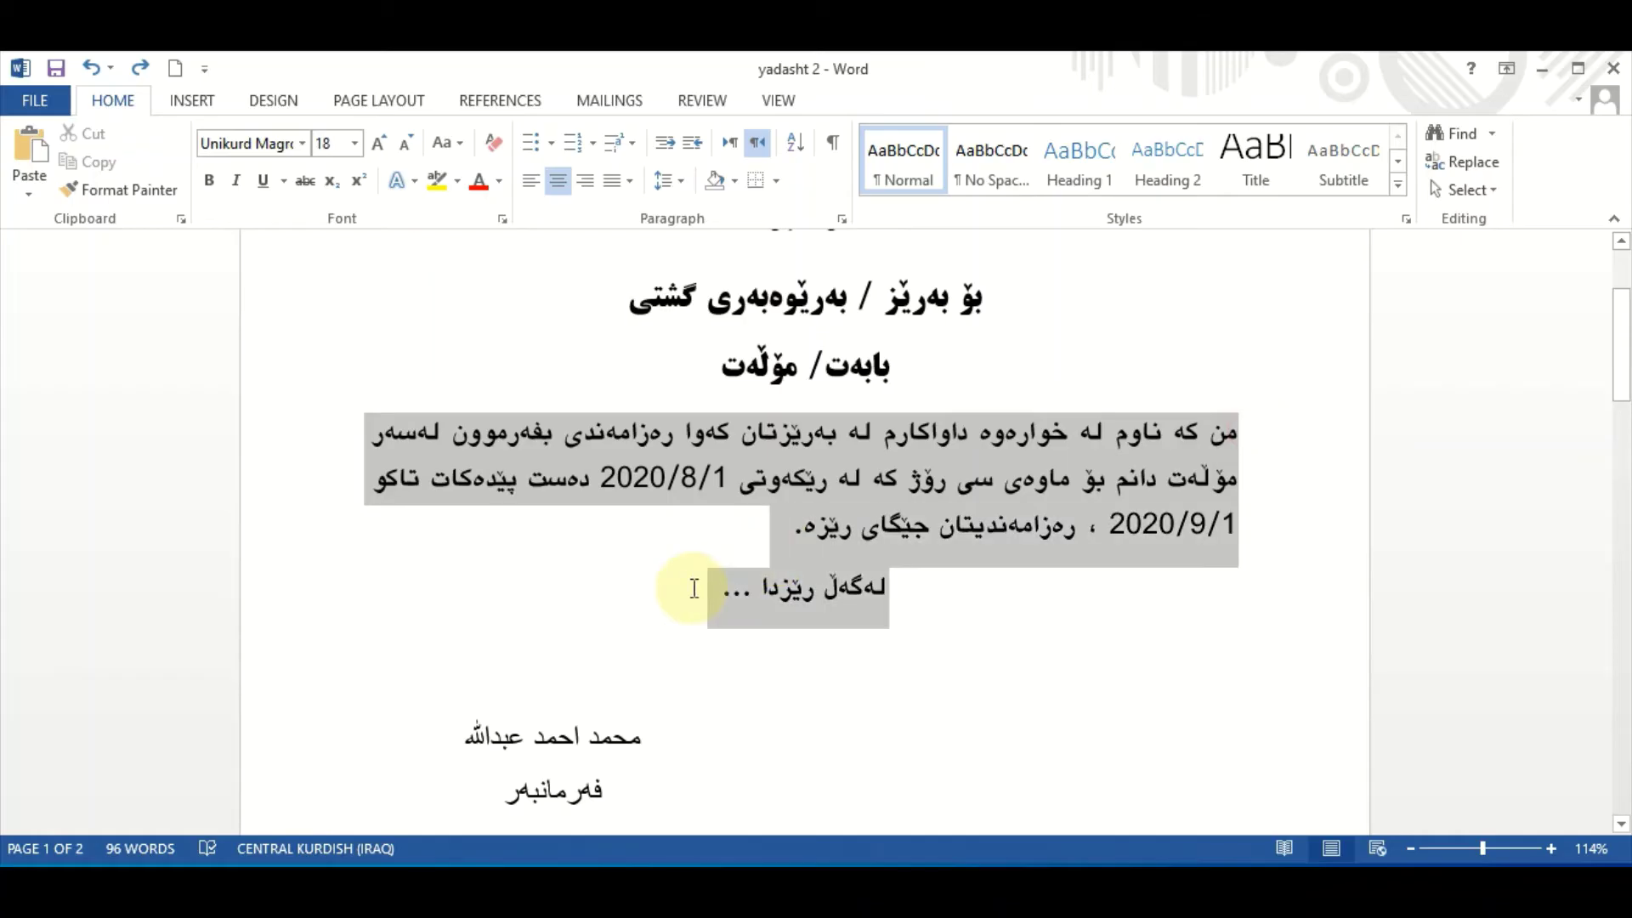
pyautogui.rightClick(611, 456)
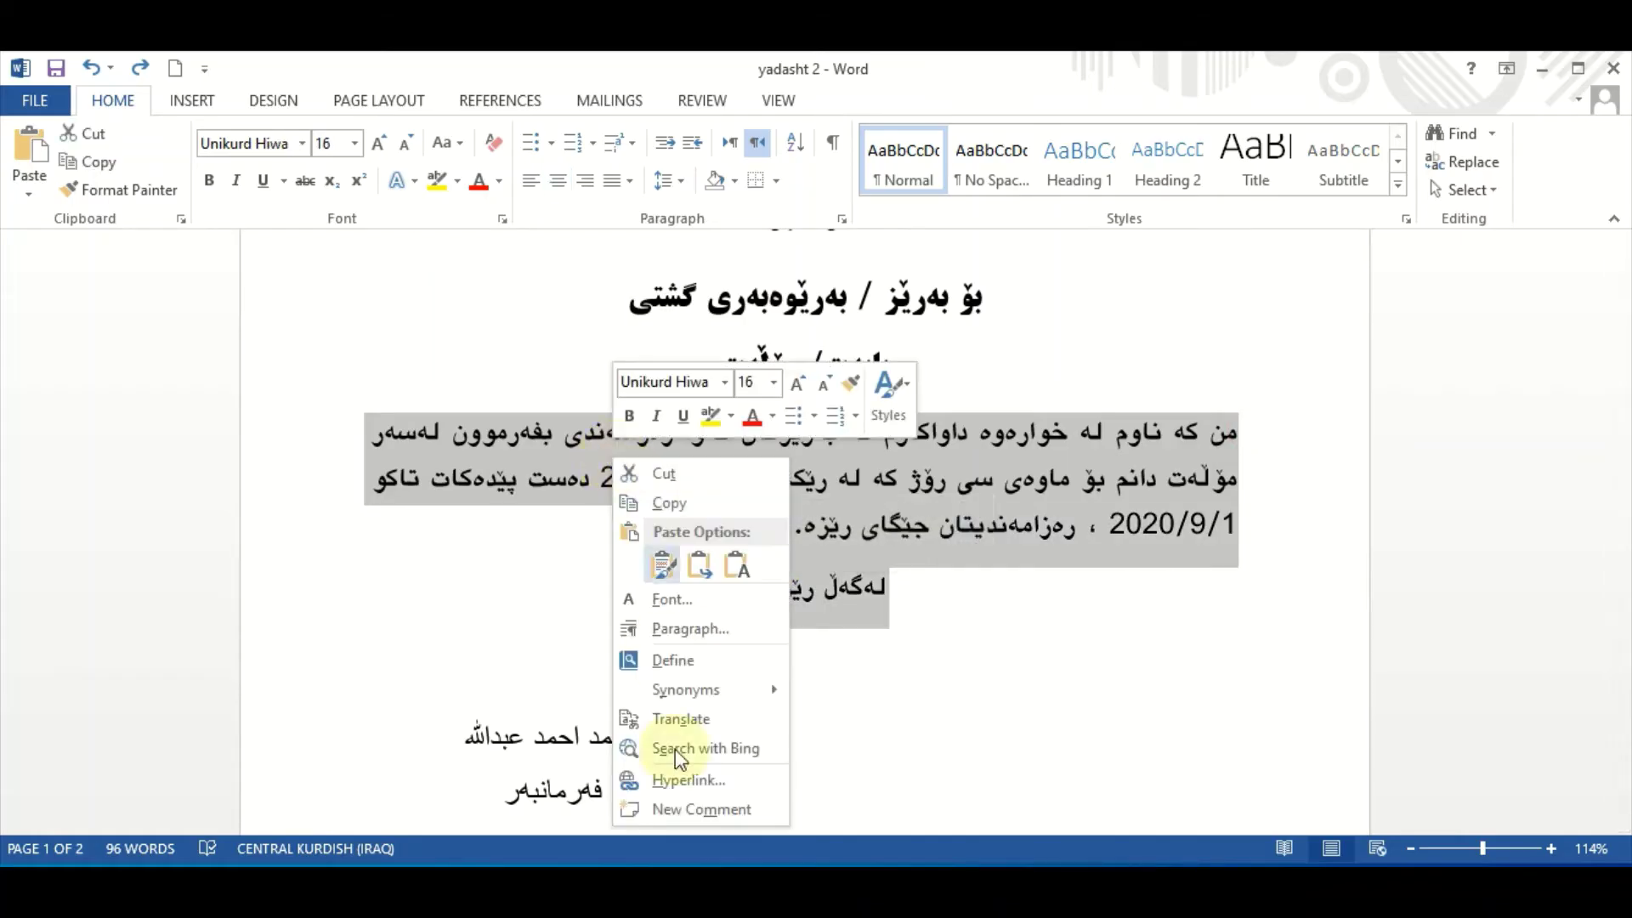
# Apply a blue 2¼ pt box border around the selected body text
pyautogui.click(776, 186)
pyautogui.click(845, 661)
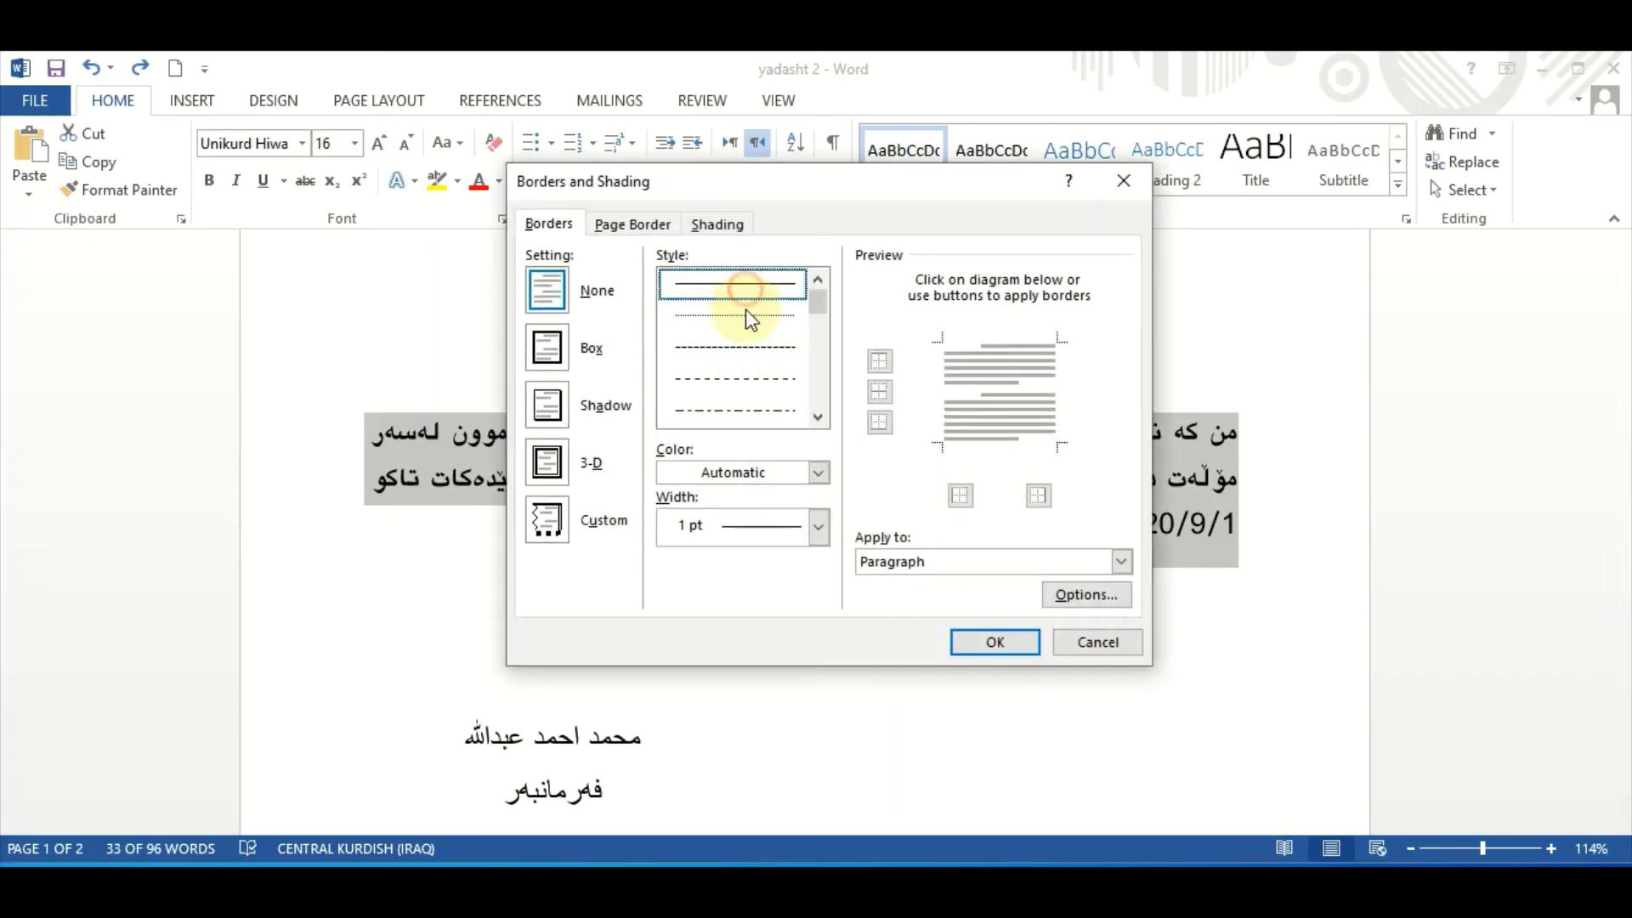
pyautogui.click(817, 526)
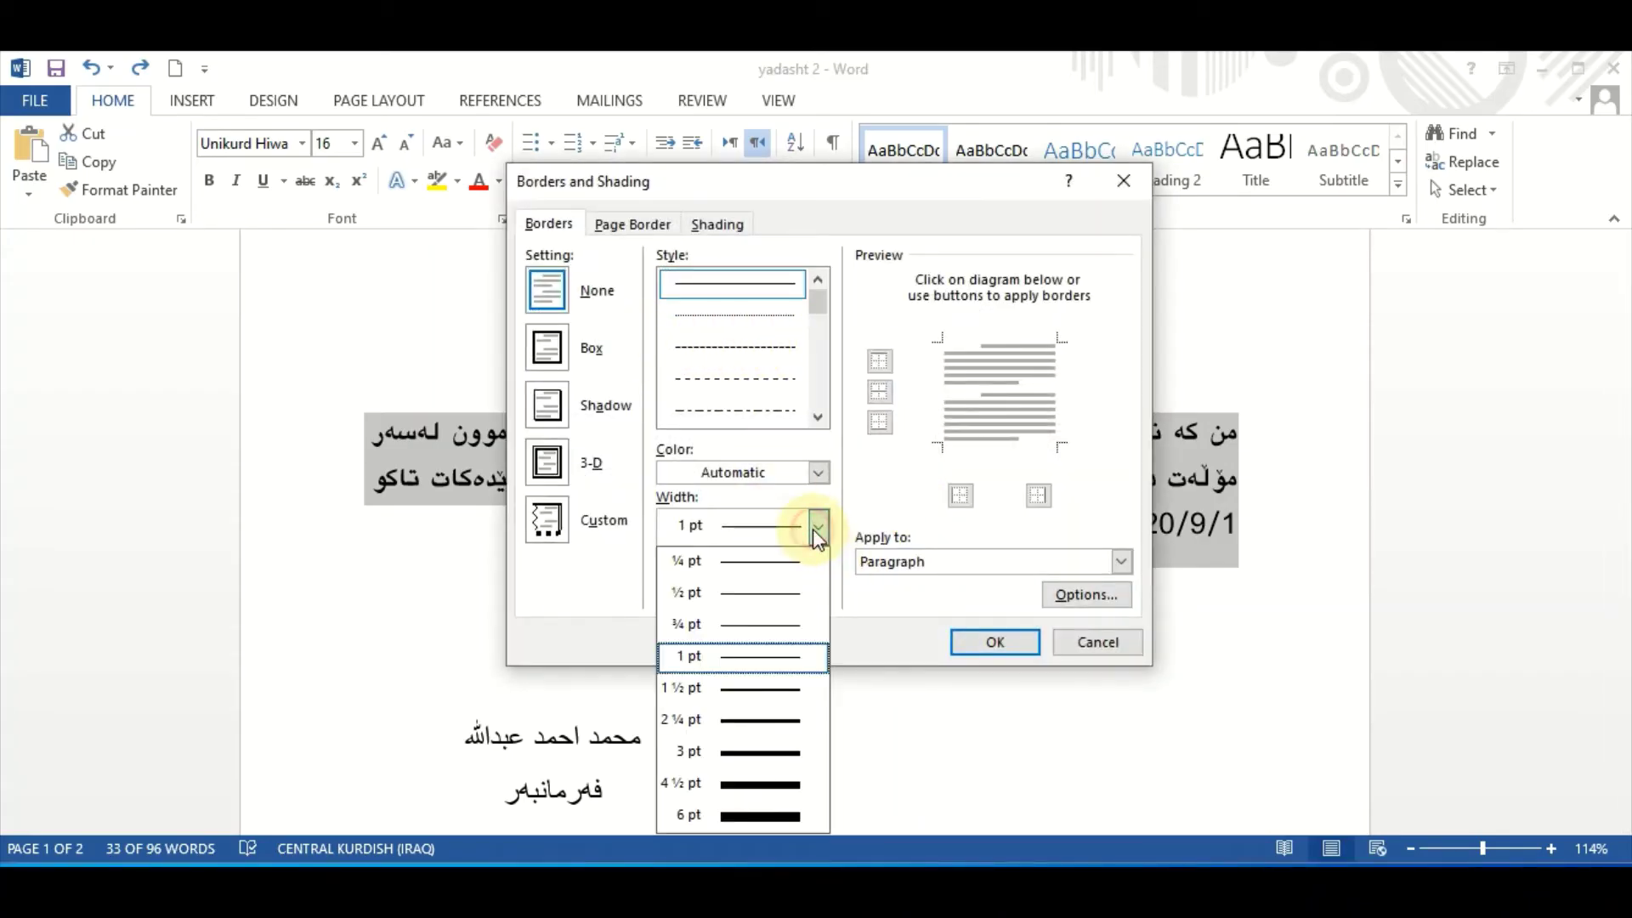
pyautogui.click(748, 719)
pyautogui.click(818, 474)
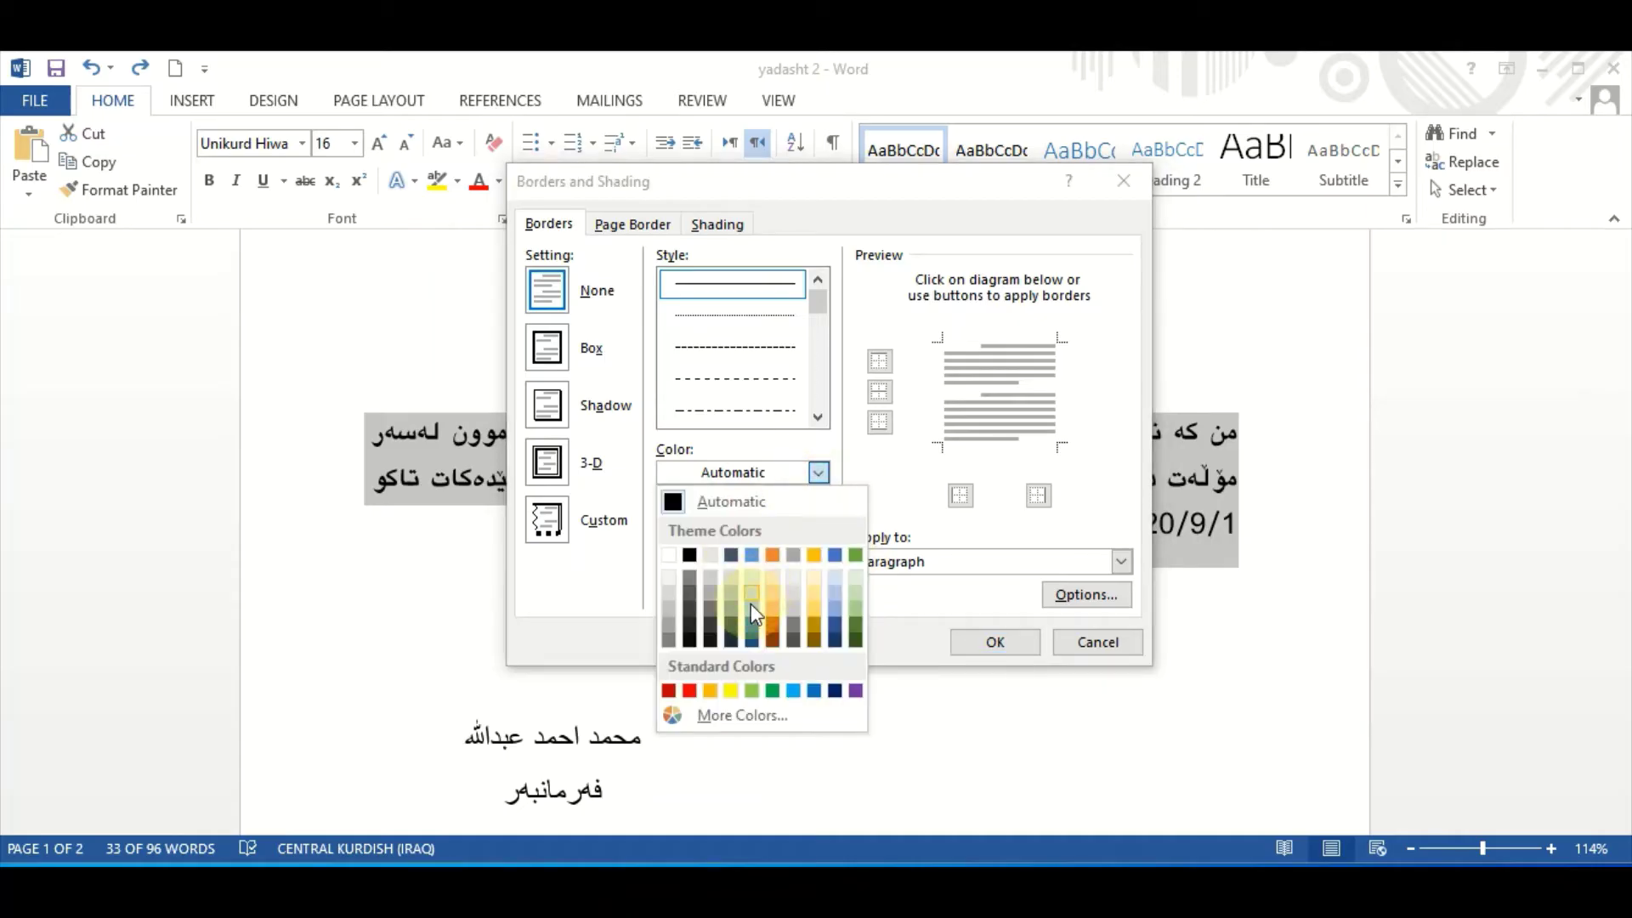
pyautogui.click(752, 629)
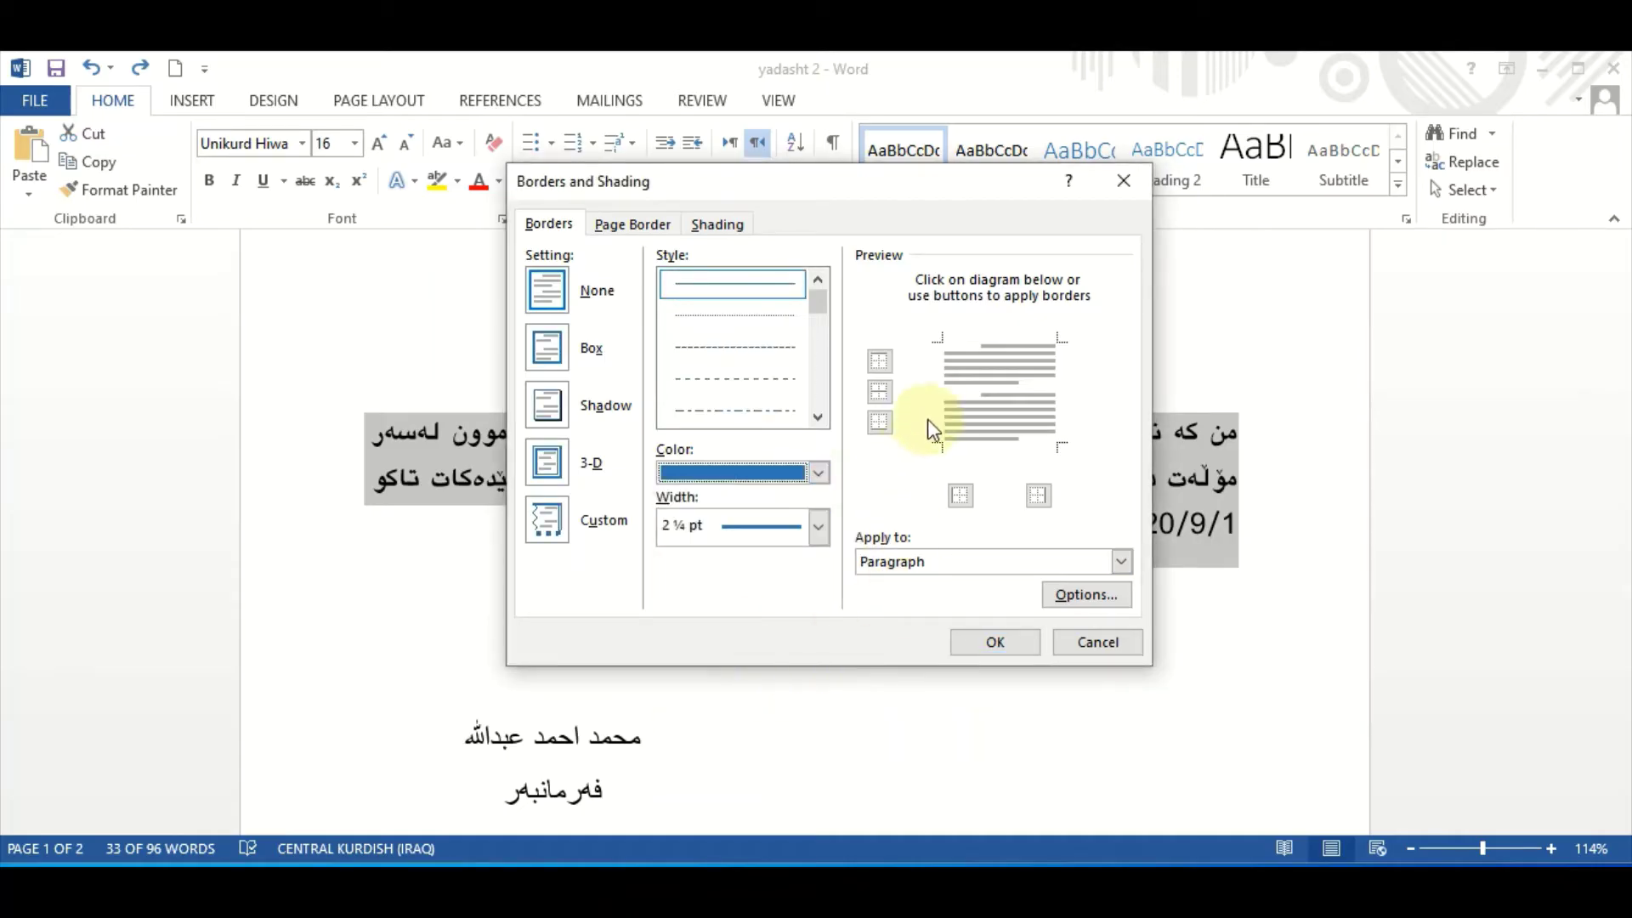
pyautogui.click(988, 447)
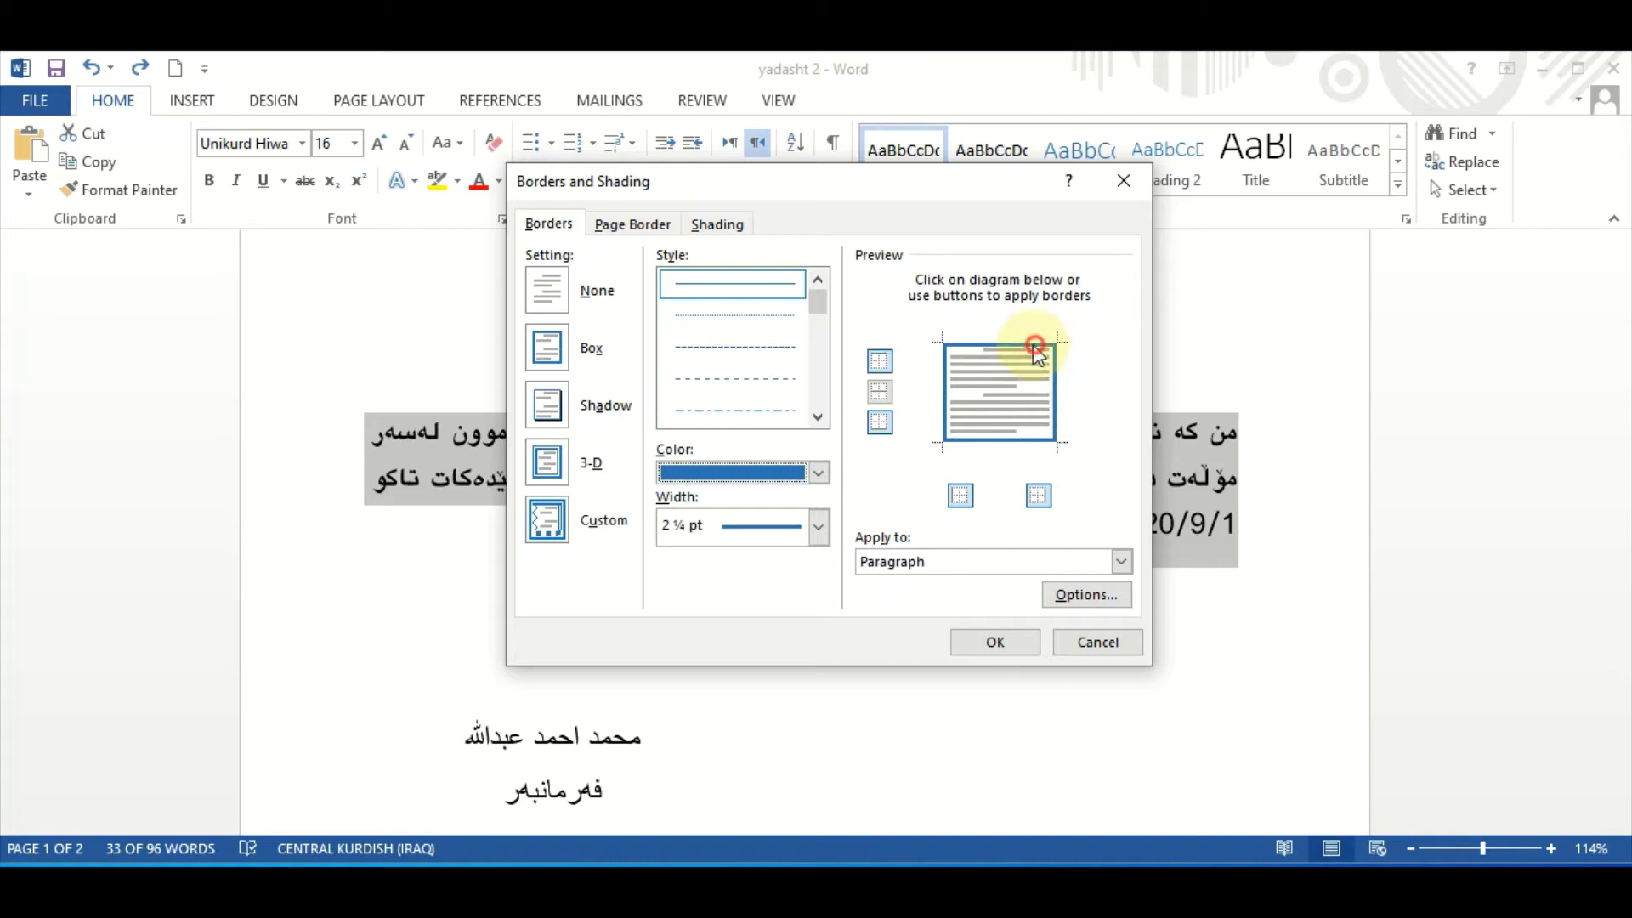
pyautogui.click(983, 641)
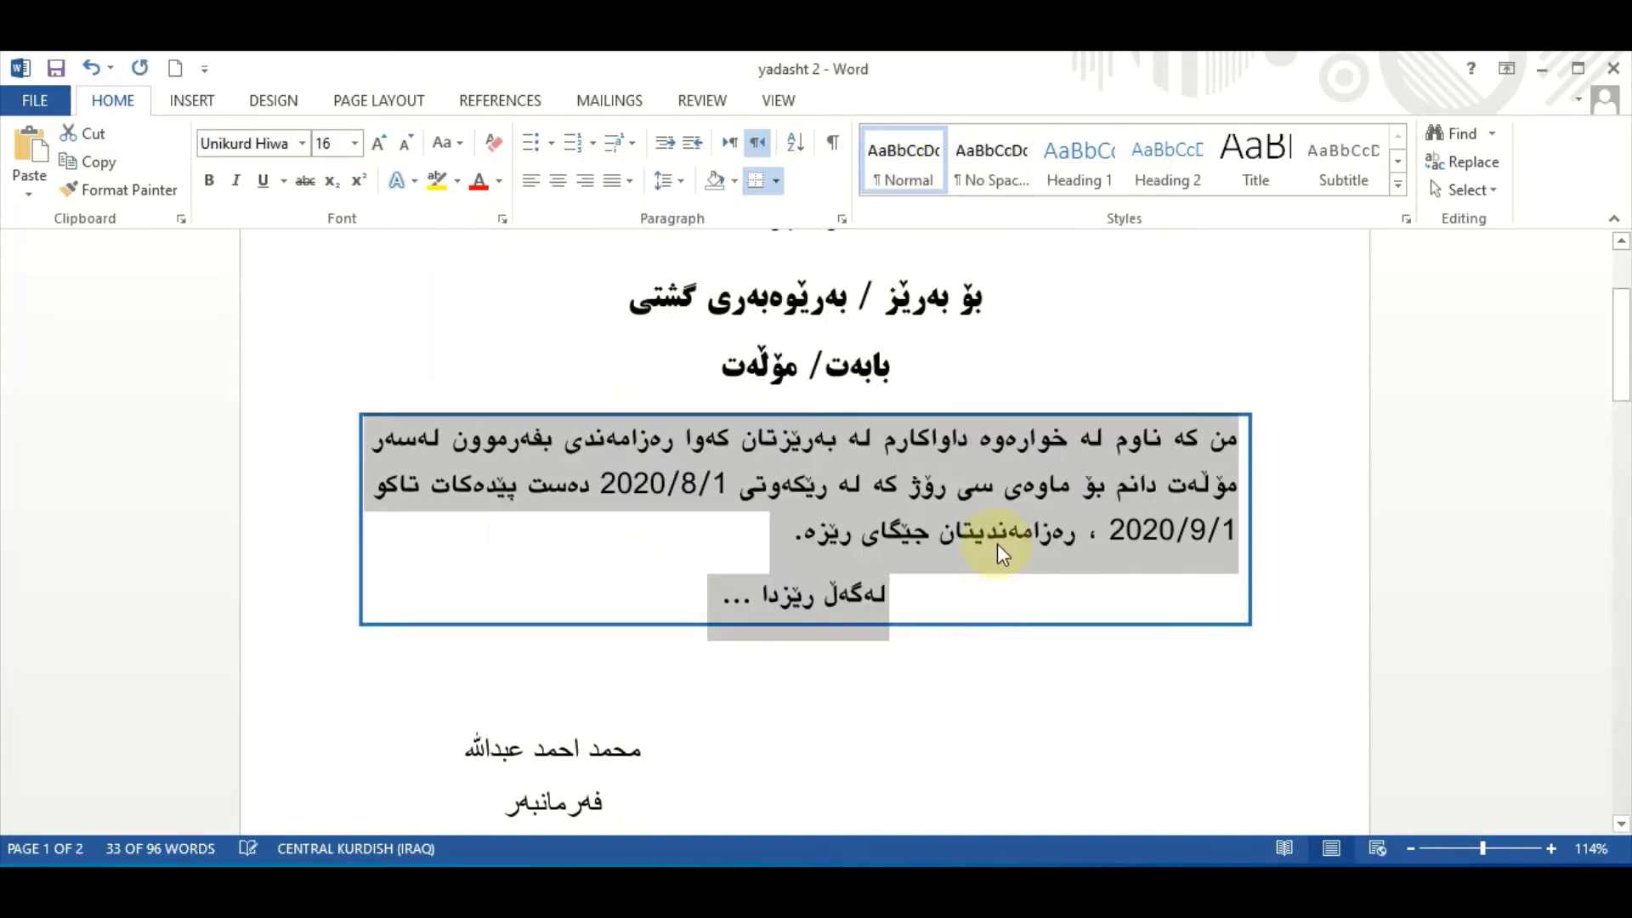
# Check the bordered paragraph, then select and deselect the signature text box
pyautogui.scroll(1, 873, 780)
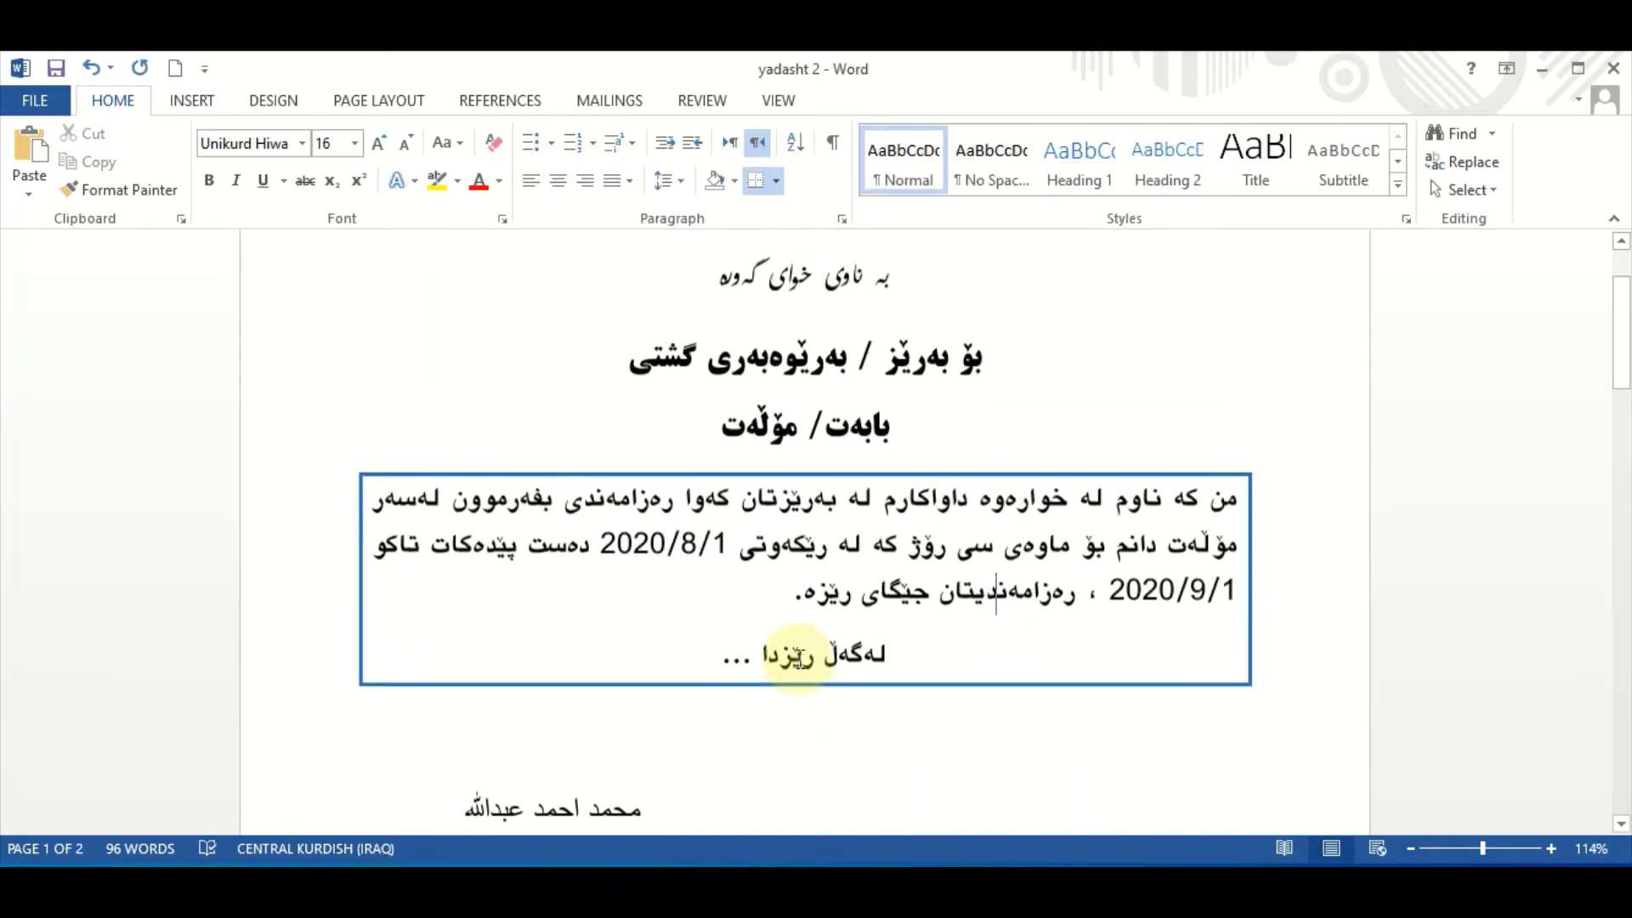
pyautogui.scroll(-4, 802, 663)
pyautogui.scroll(4, 804, 662)
pyautogui.scroll(-4, 804, 662)
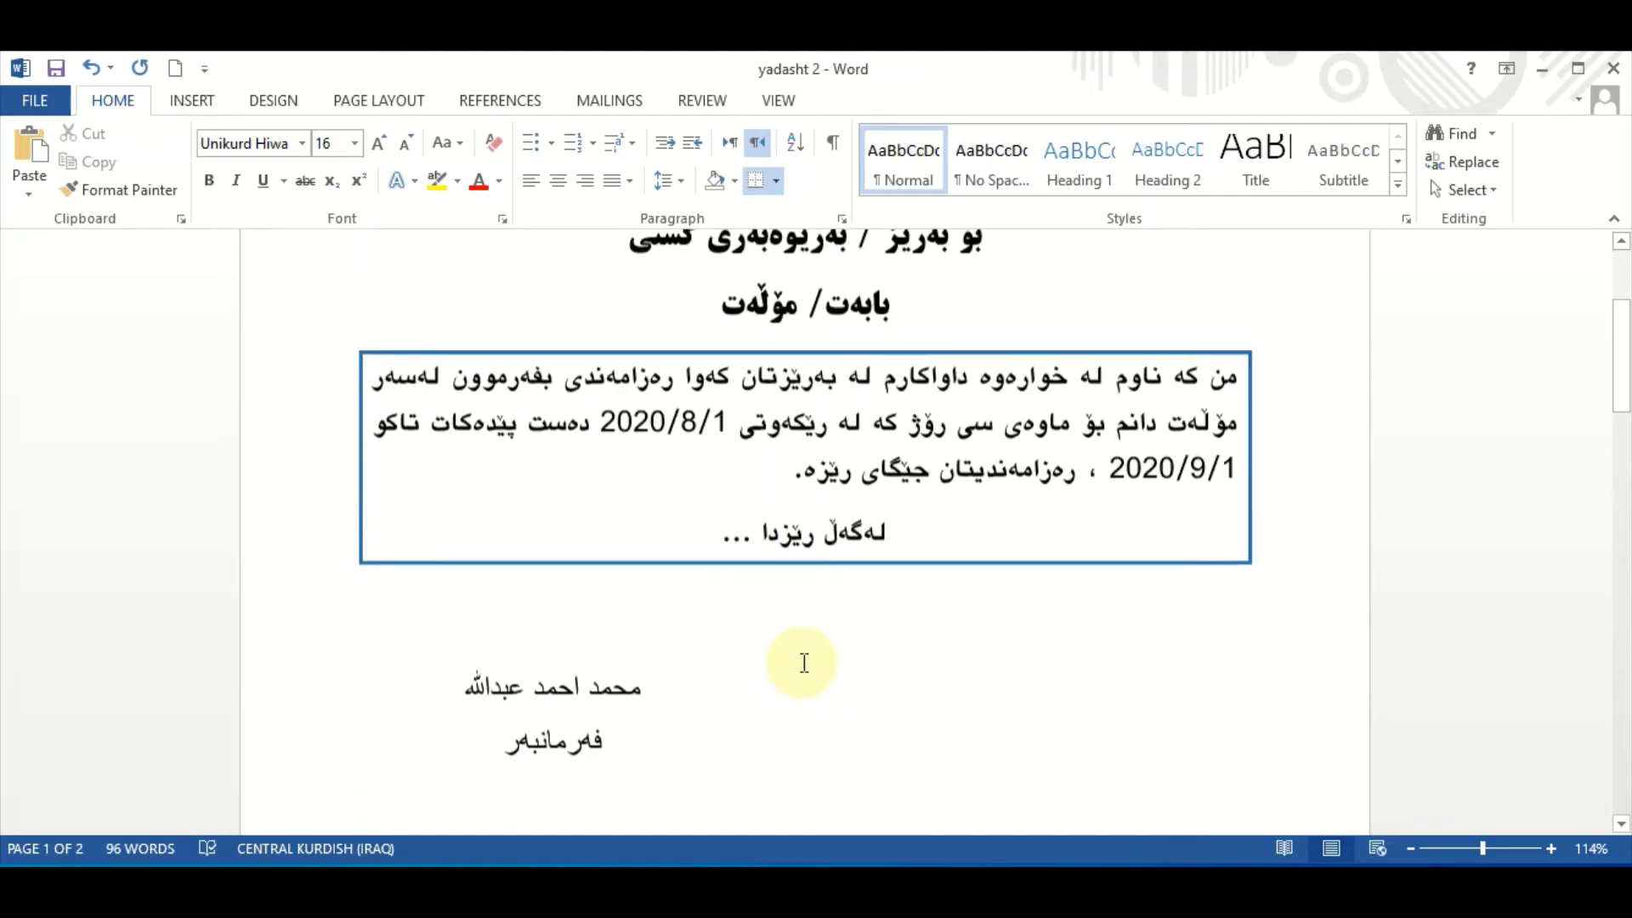
pyautogui.click(910, 459)
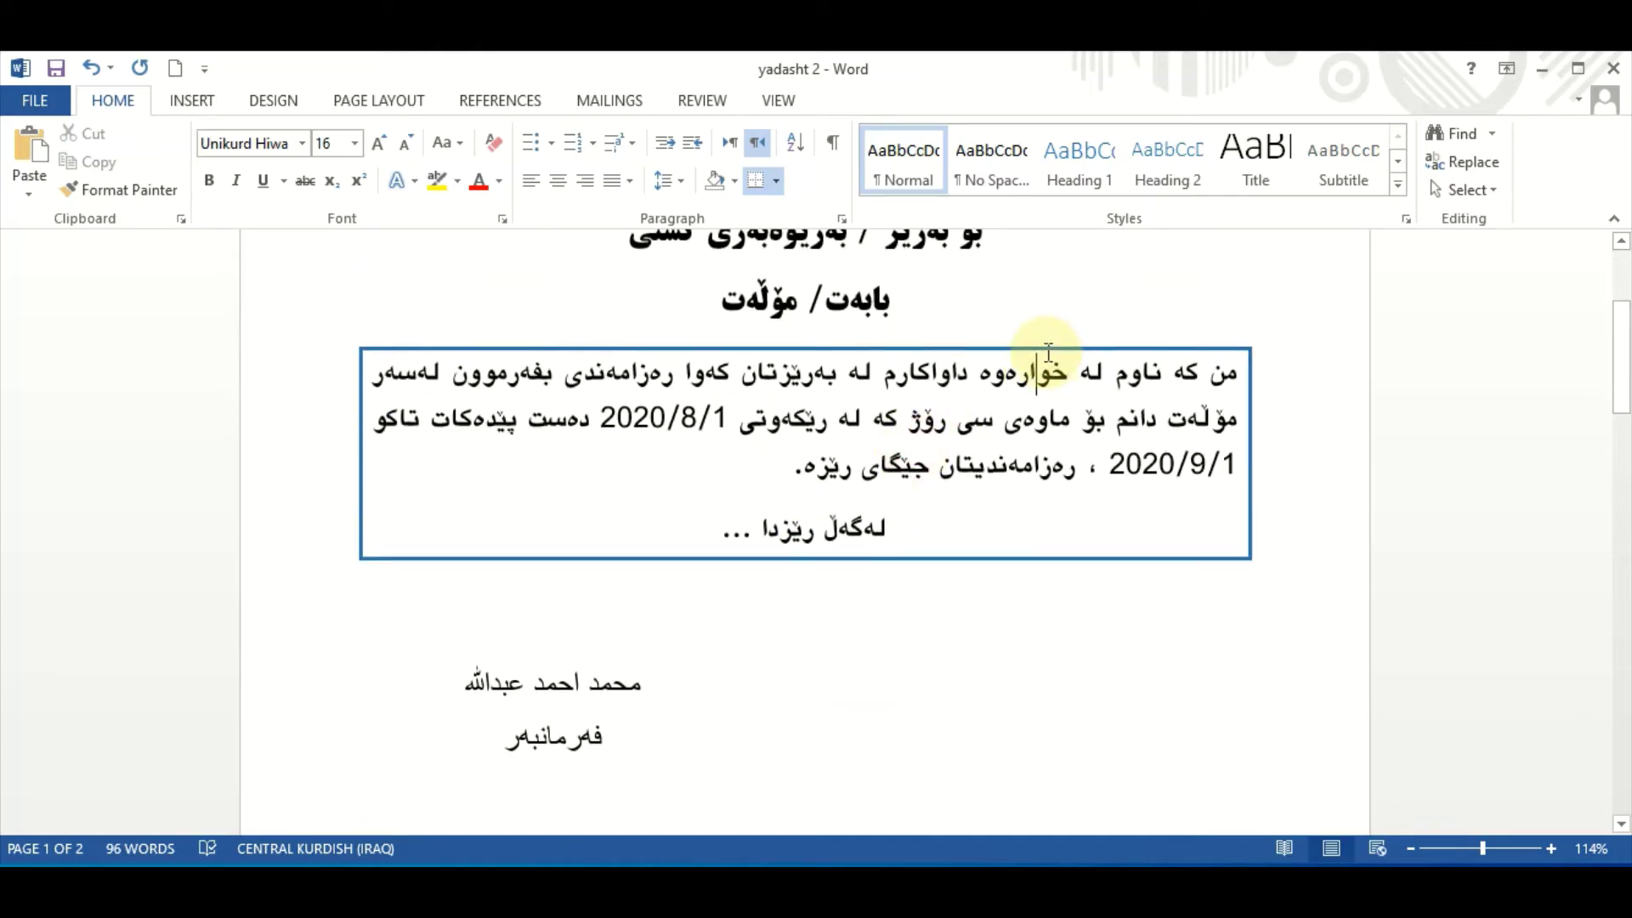
pyautogui.click(567, 671)
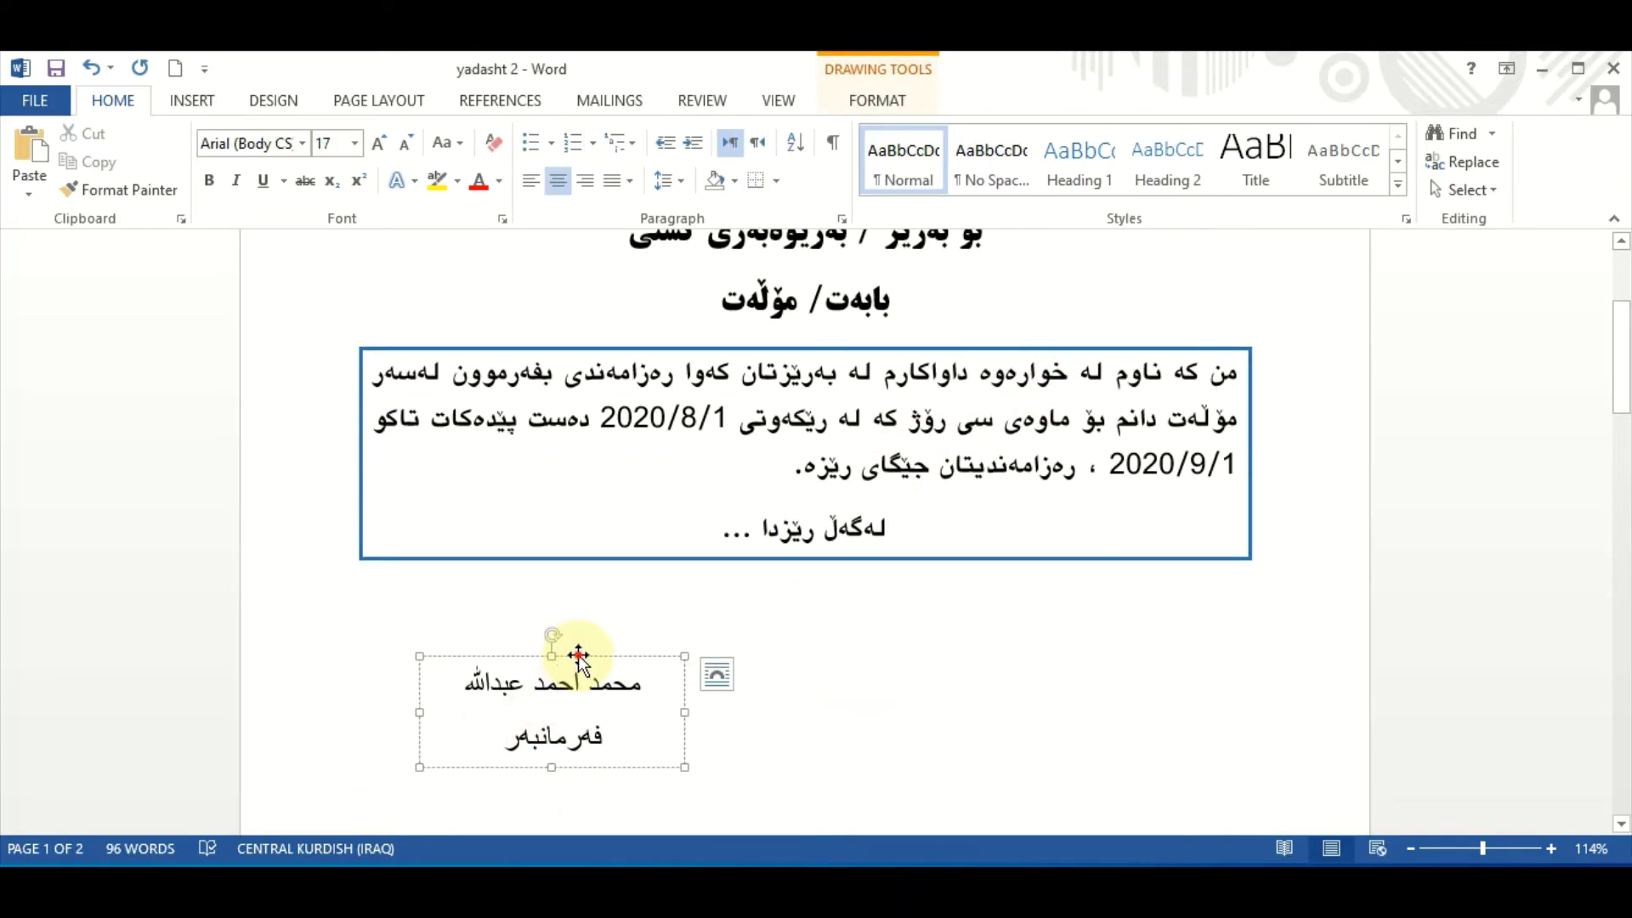
pyautogui.click(578, 657)
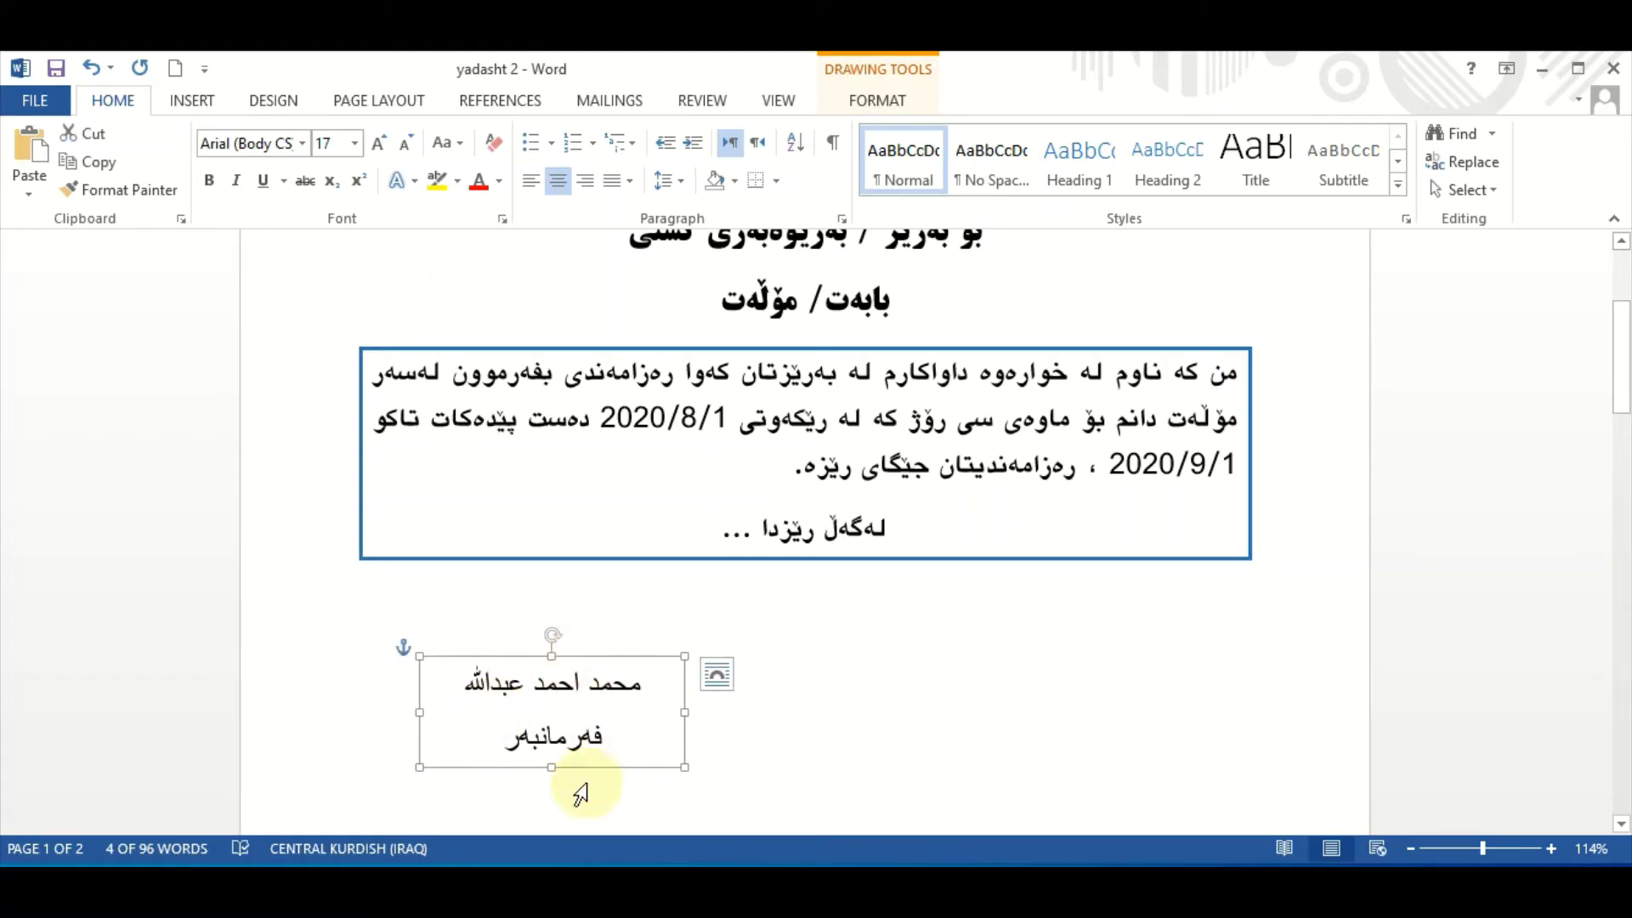
pyautogui.click(762, 397)
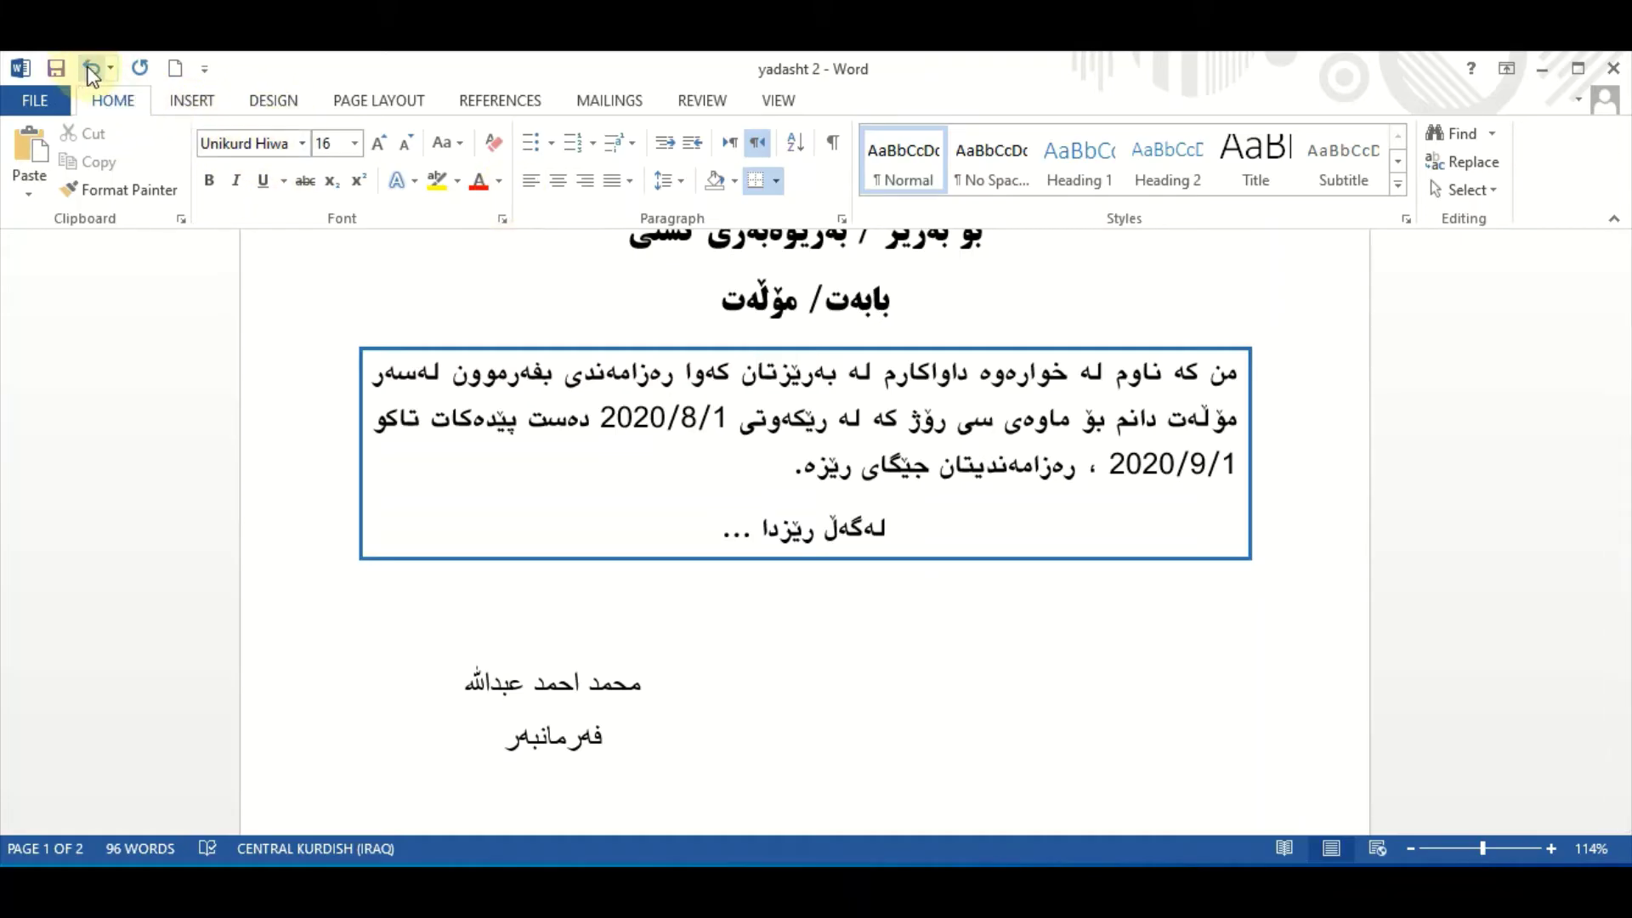
# Undo the box border around the body paragraph
pyautogui.click(92, 75)
pyautogui.click(896, 374)
pyautogui.scroll(1, 855, 301)
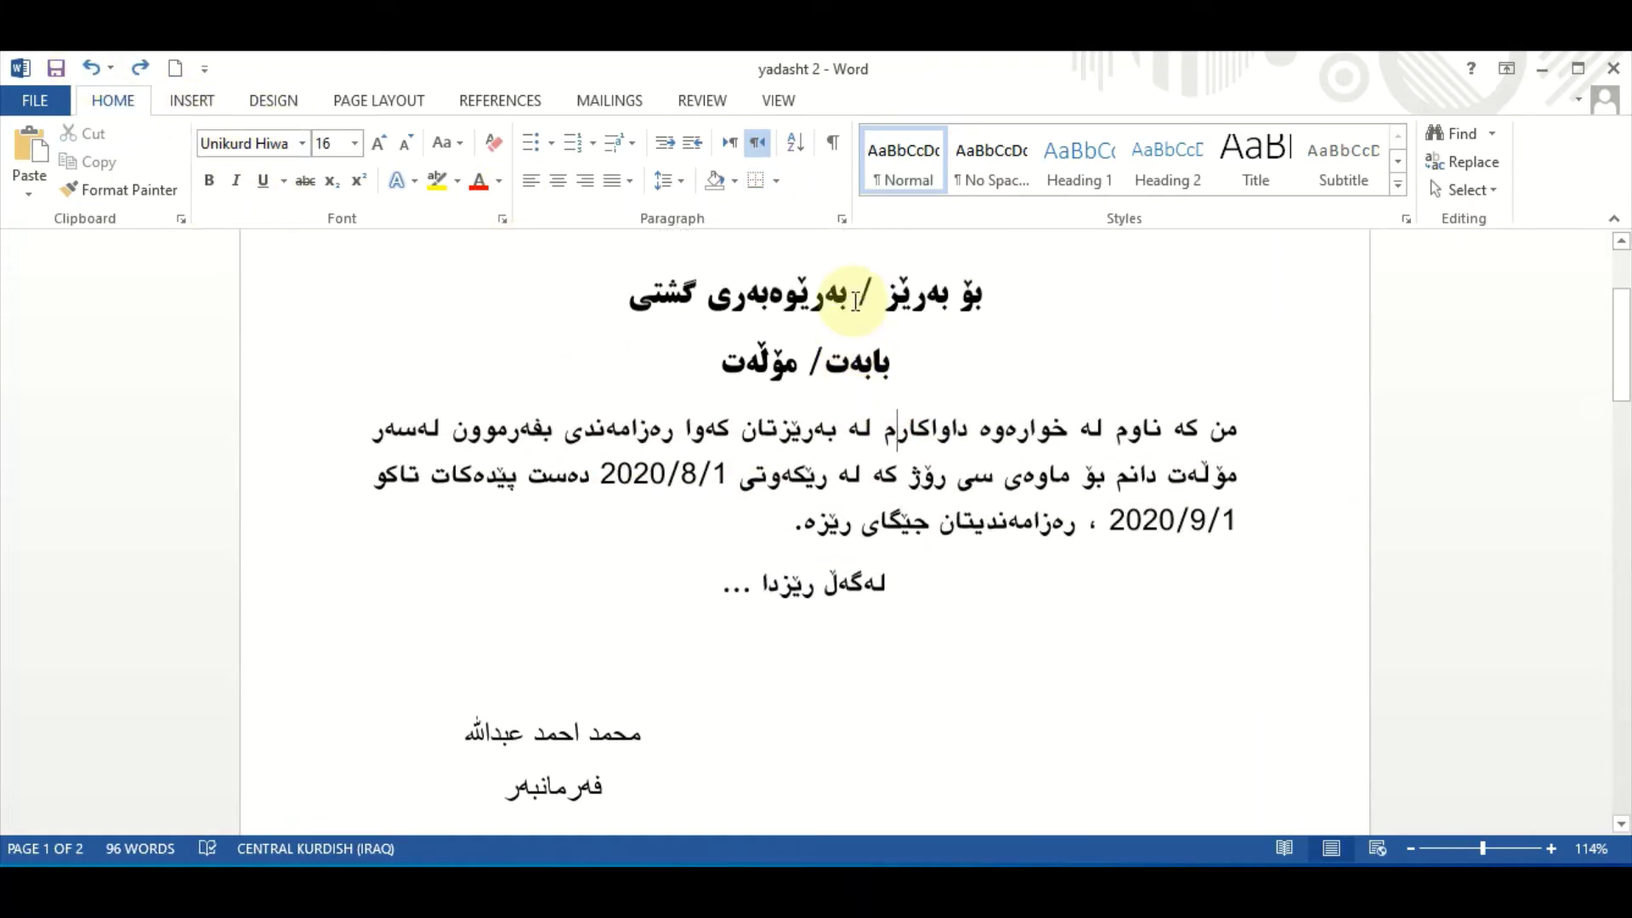
pyautogui.scroll(3, 855, 301)
# Try a dashed box page border in the Page Border settings
pyautogui.click(773, 189)
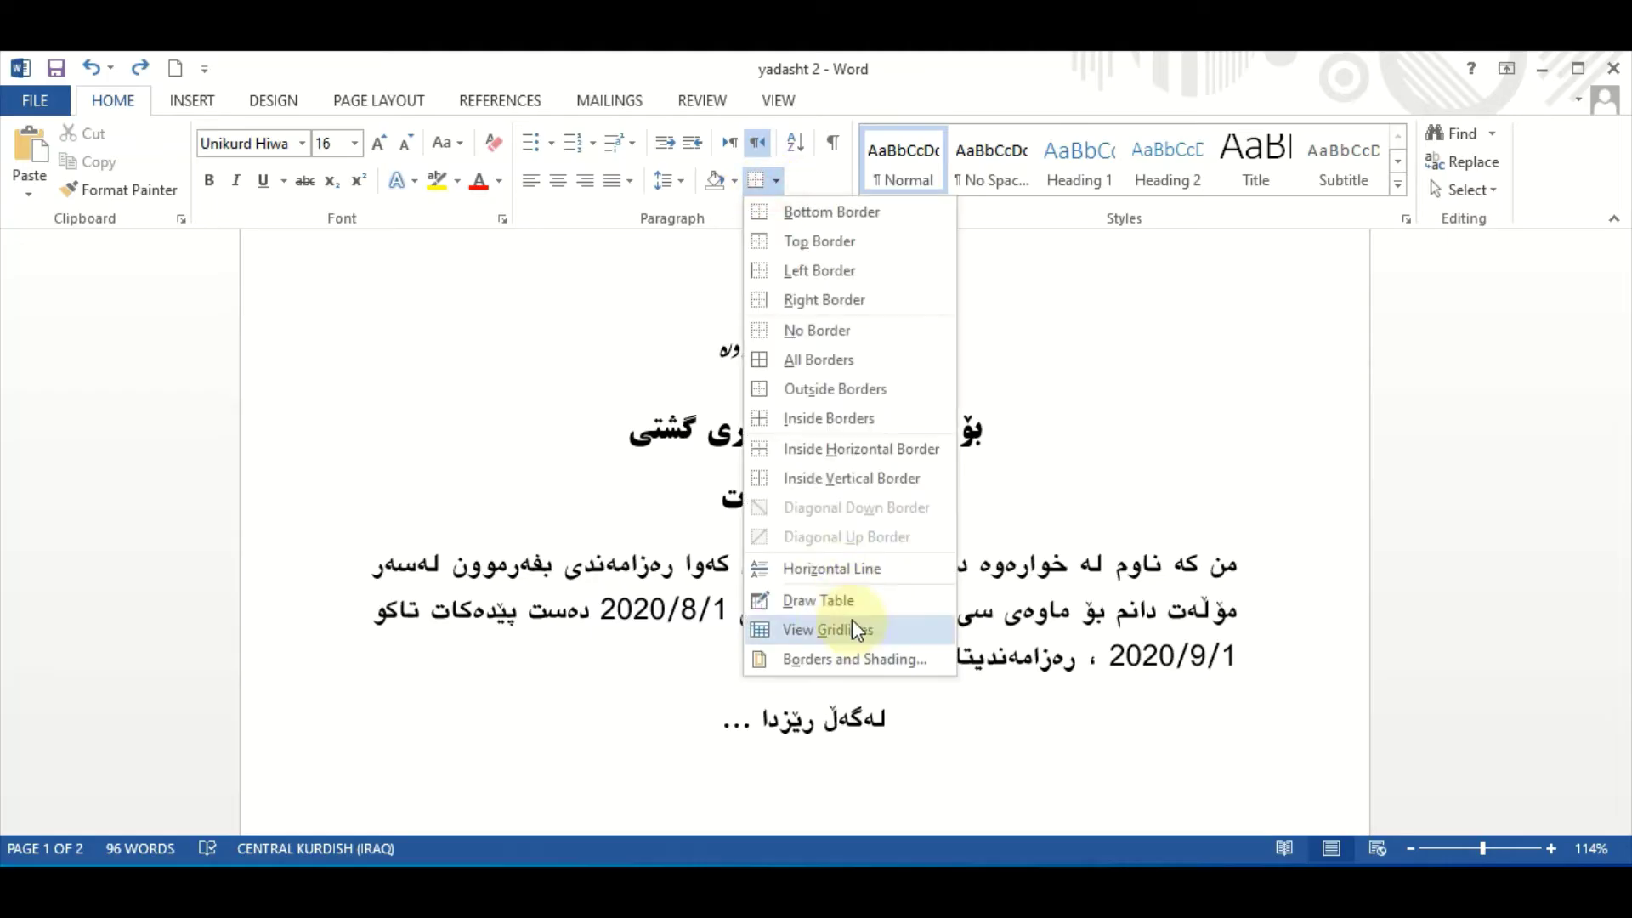
pyautogui.click(802, 673)
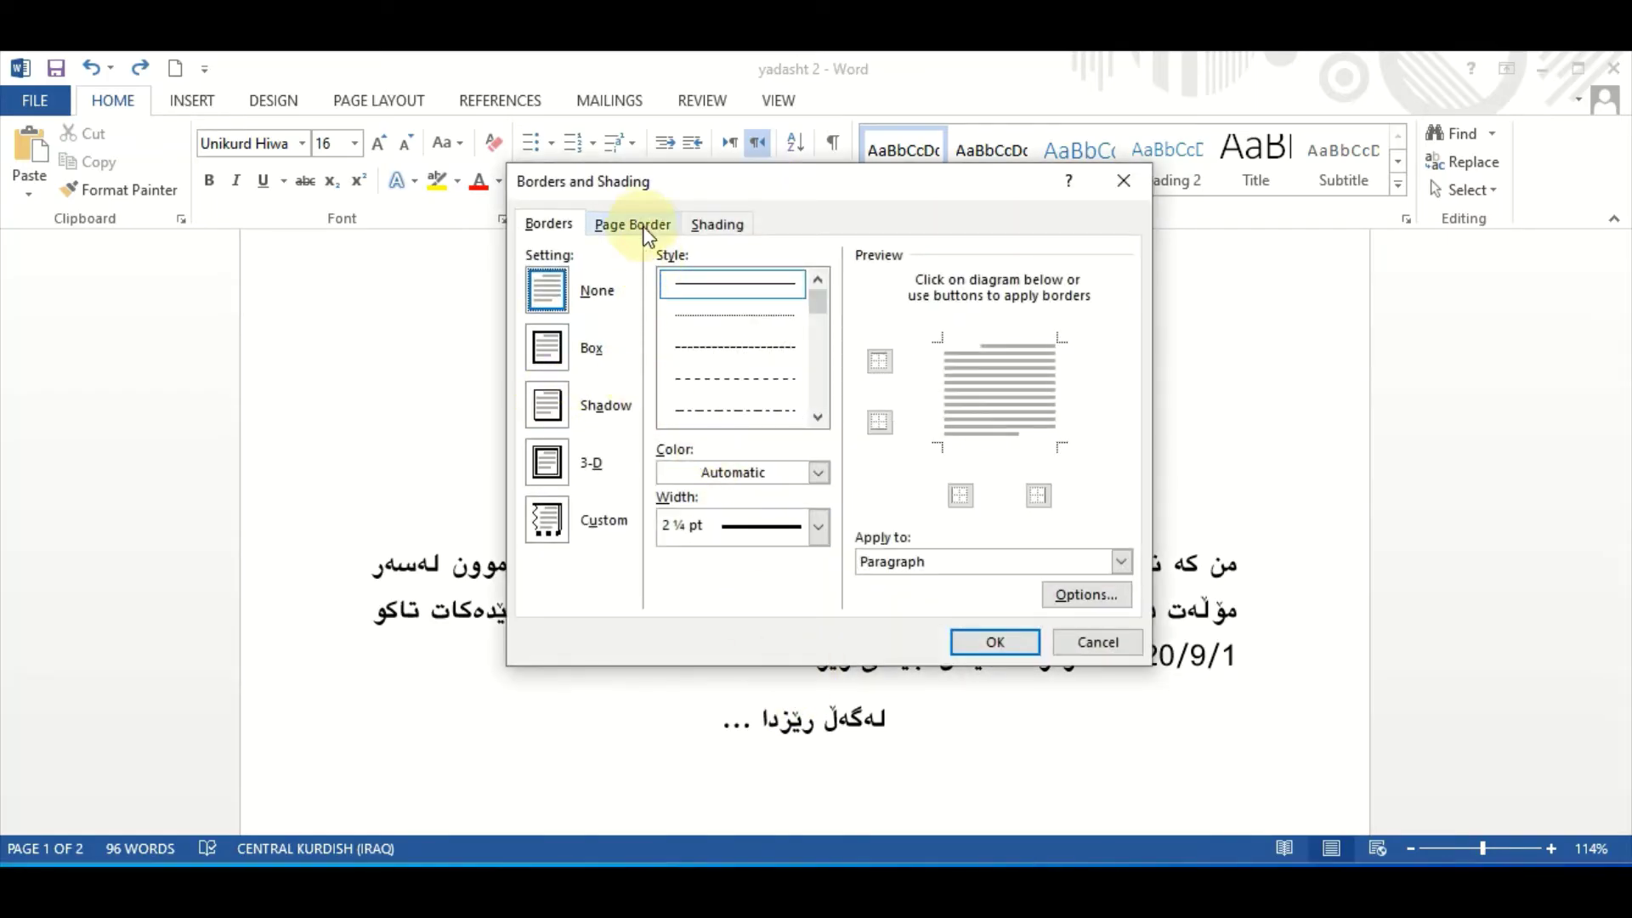
pyautogui.click(549, 226)
pyautogui.click(650, 225)
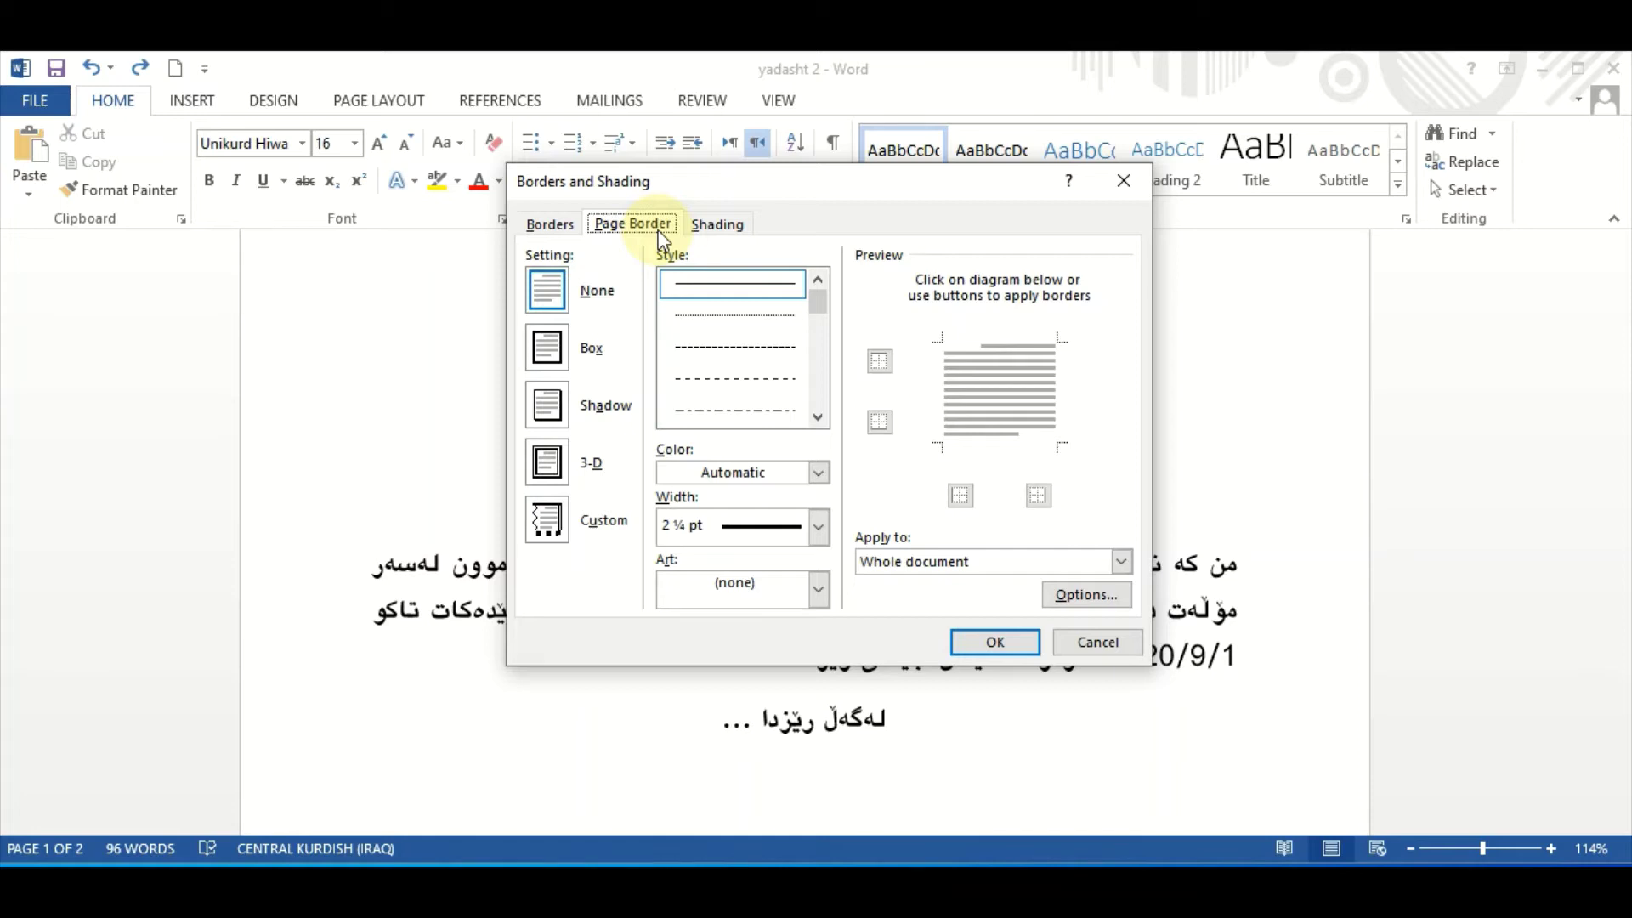
pyautogui.click(821, 378)
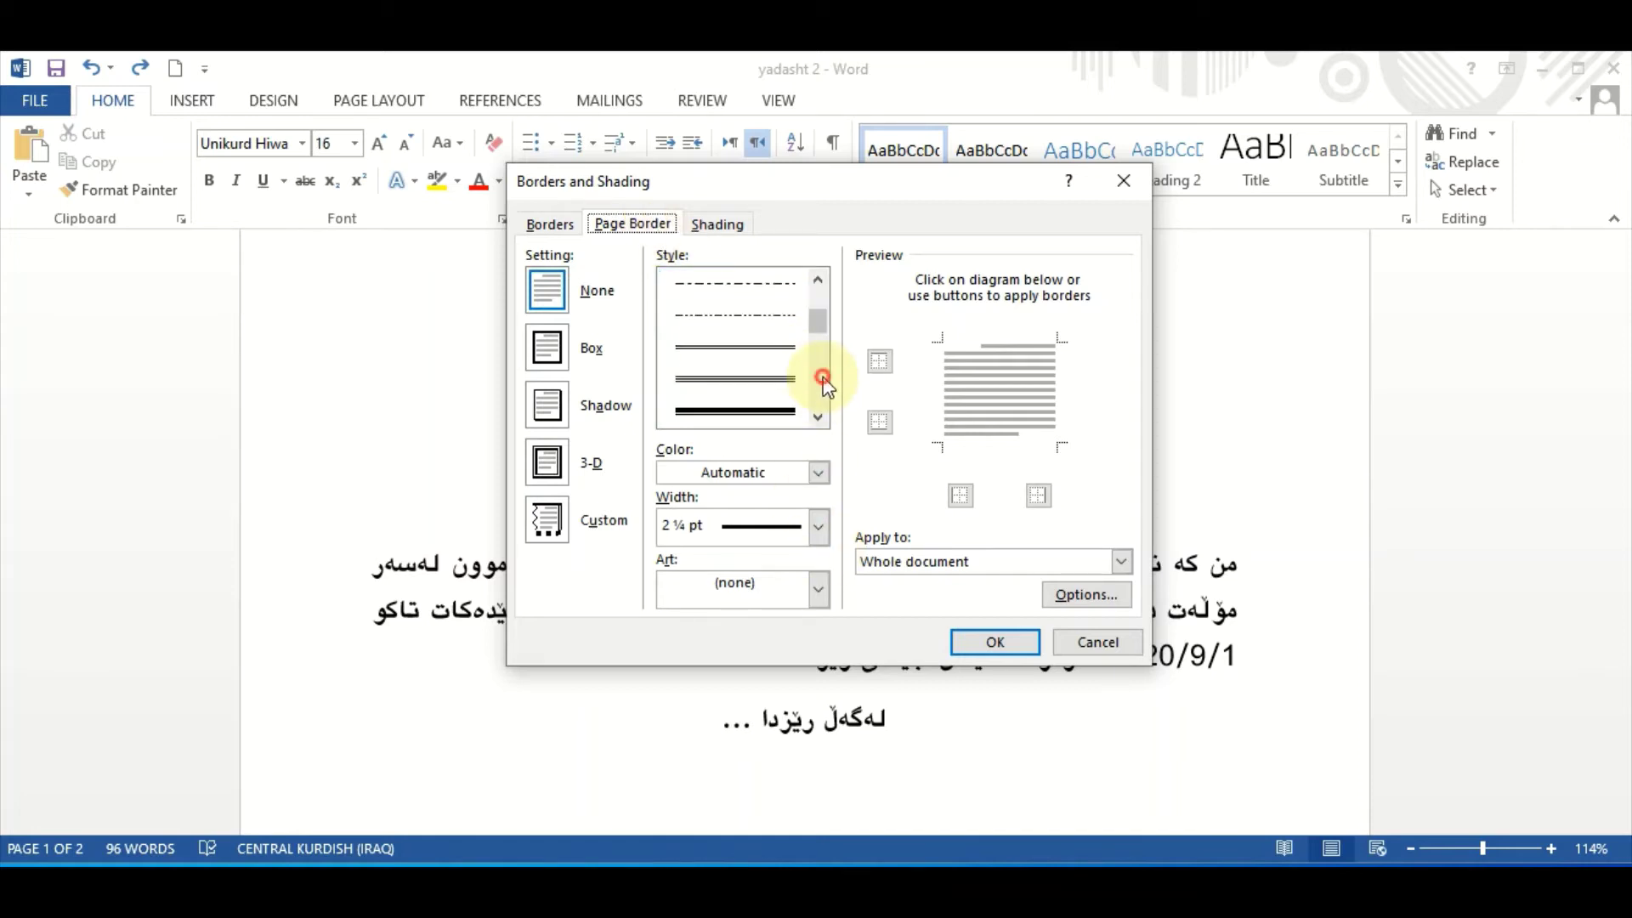
pyautogui.moveTo(829, 328)
pyautogui.mouseDown()
pyautogui.moveTo(816, 291)
pyautogui.moveTo(835, 400)
pyautogui.moveTo(832, 251)
pyautogui.mouseUp()
pyautogui.click(740, 376)
pyautogui.click(746, 408)
# Keep the default colour and choose the balloon art for the page border
pyautogui.click(820, 474)
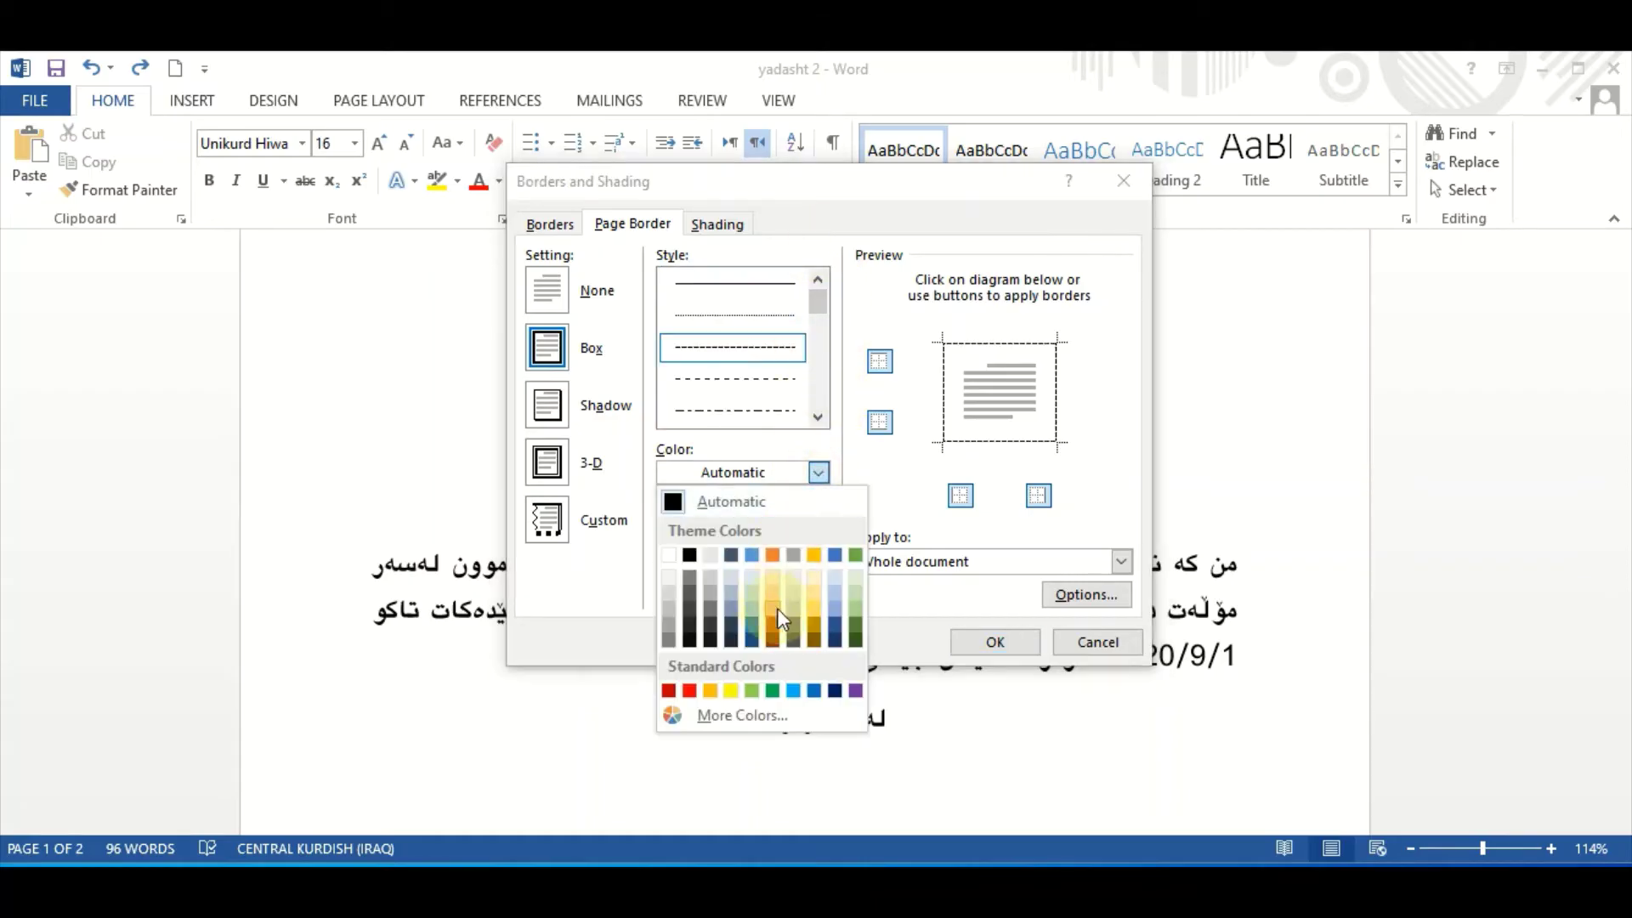
pyautogui.click(826, 463)
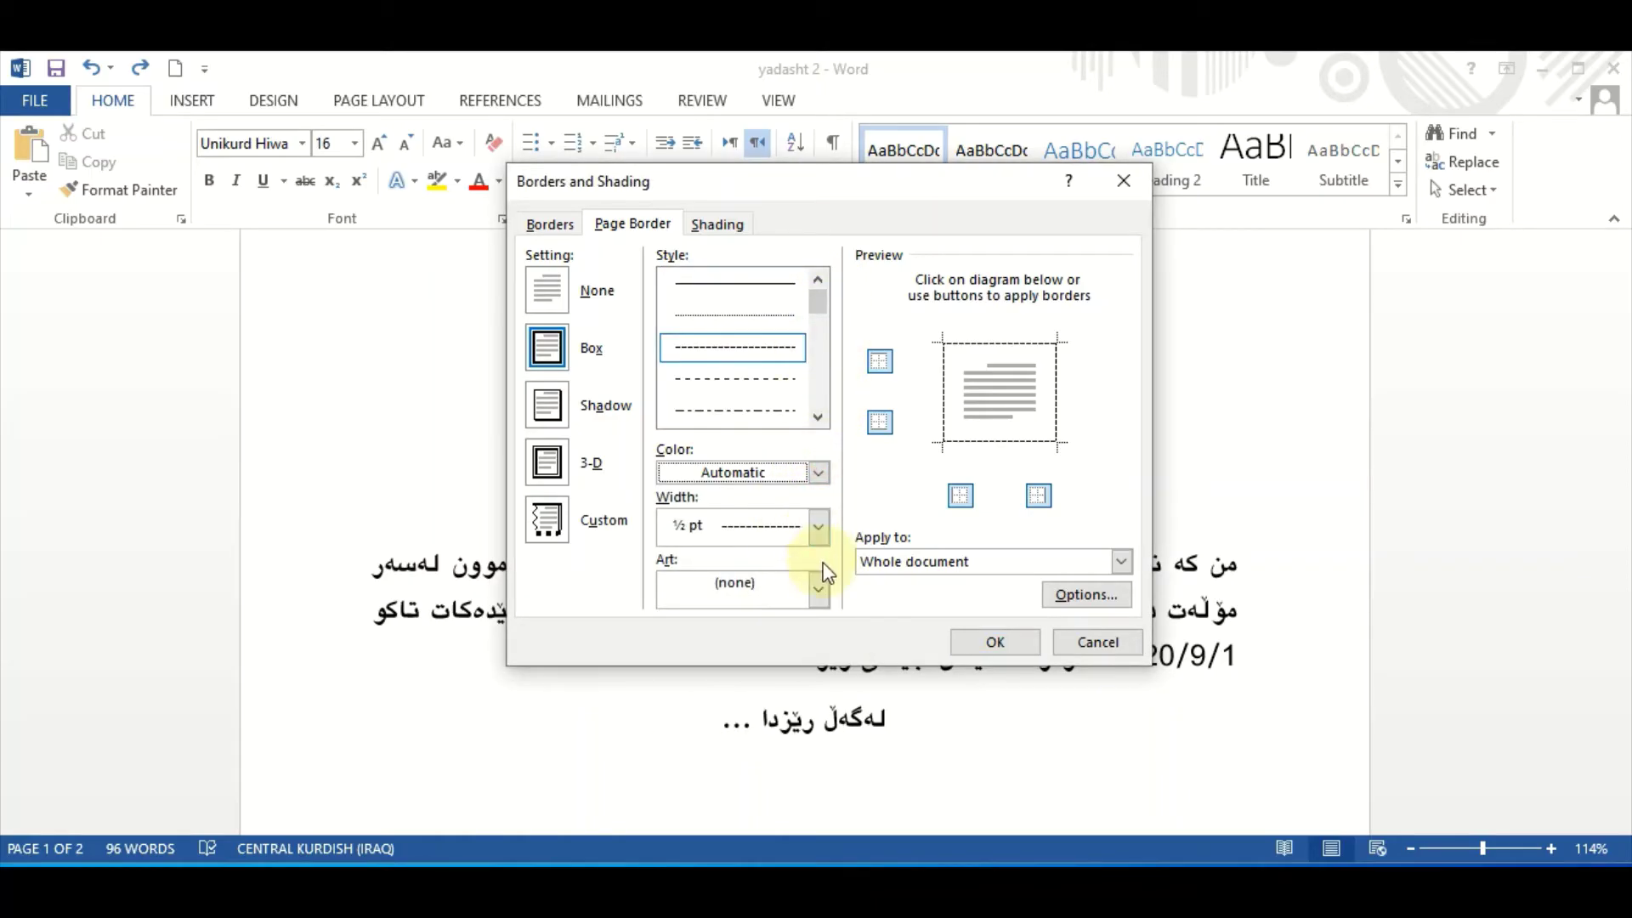
pyautogui.click(816, 589)
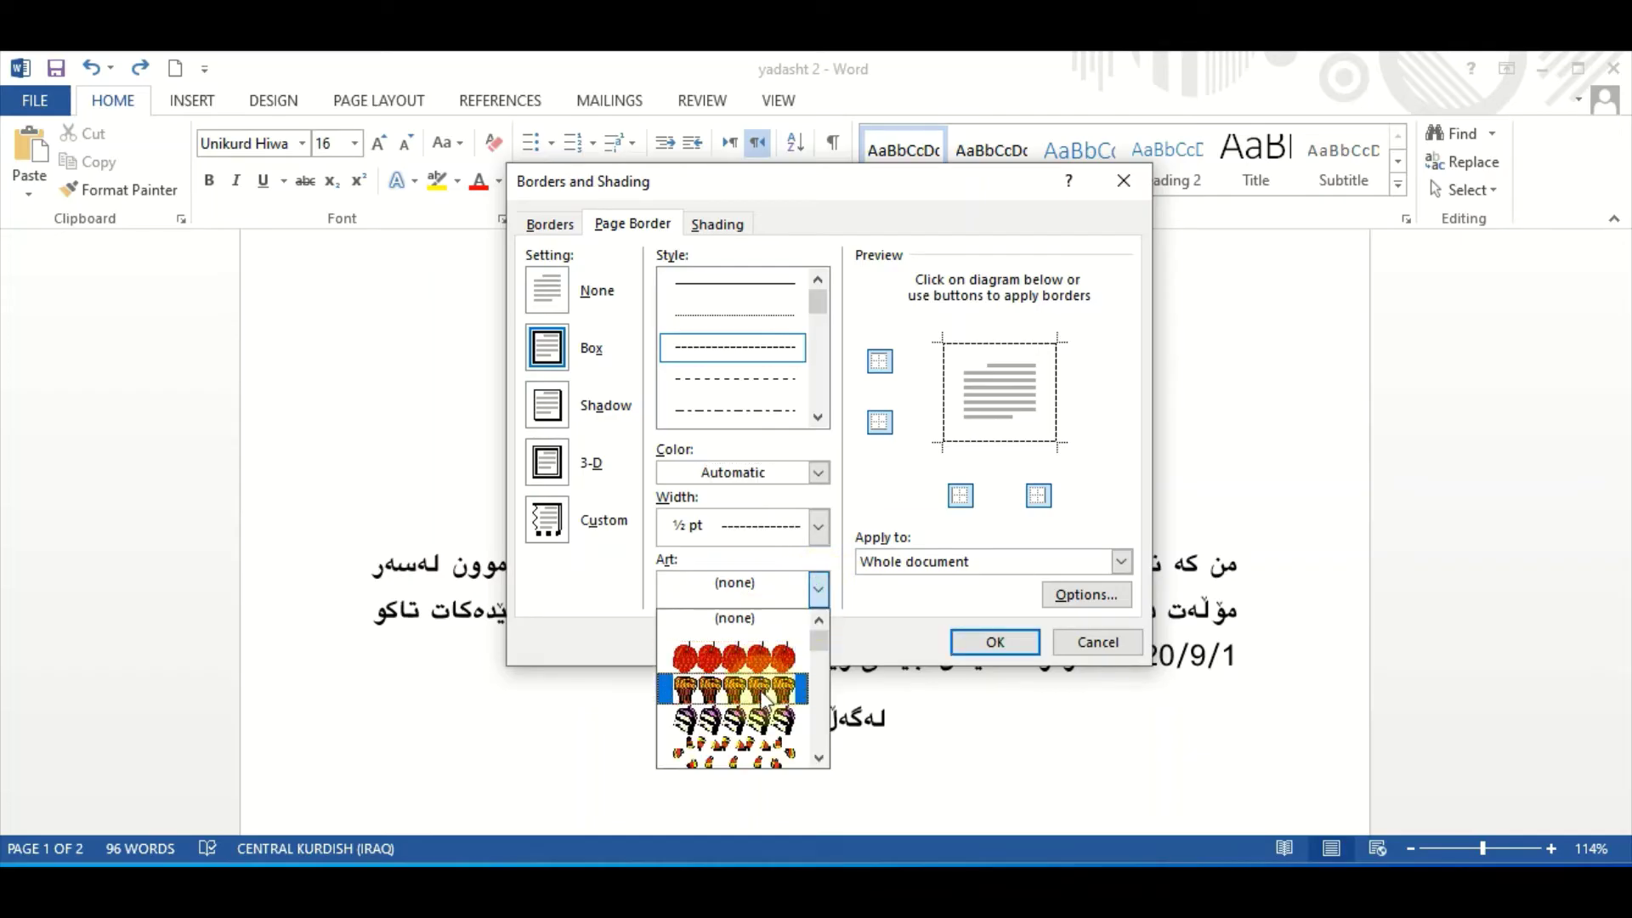
pyautogui.scroll(-2, 742, 697)
pyautogui.scroll(-2, 742, 697)
pyautogui.scroll(-1, 741, 697)
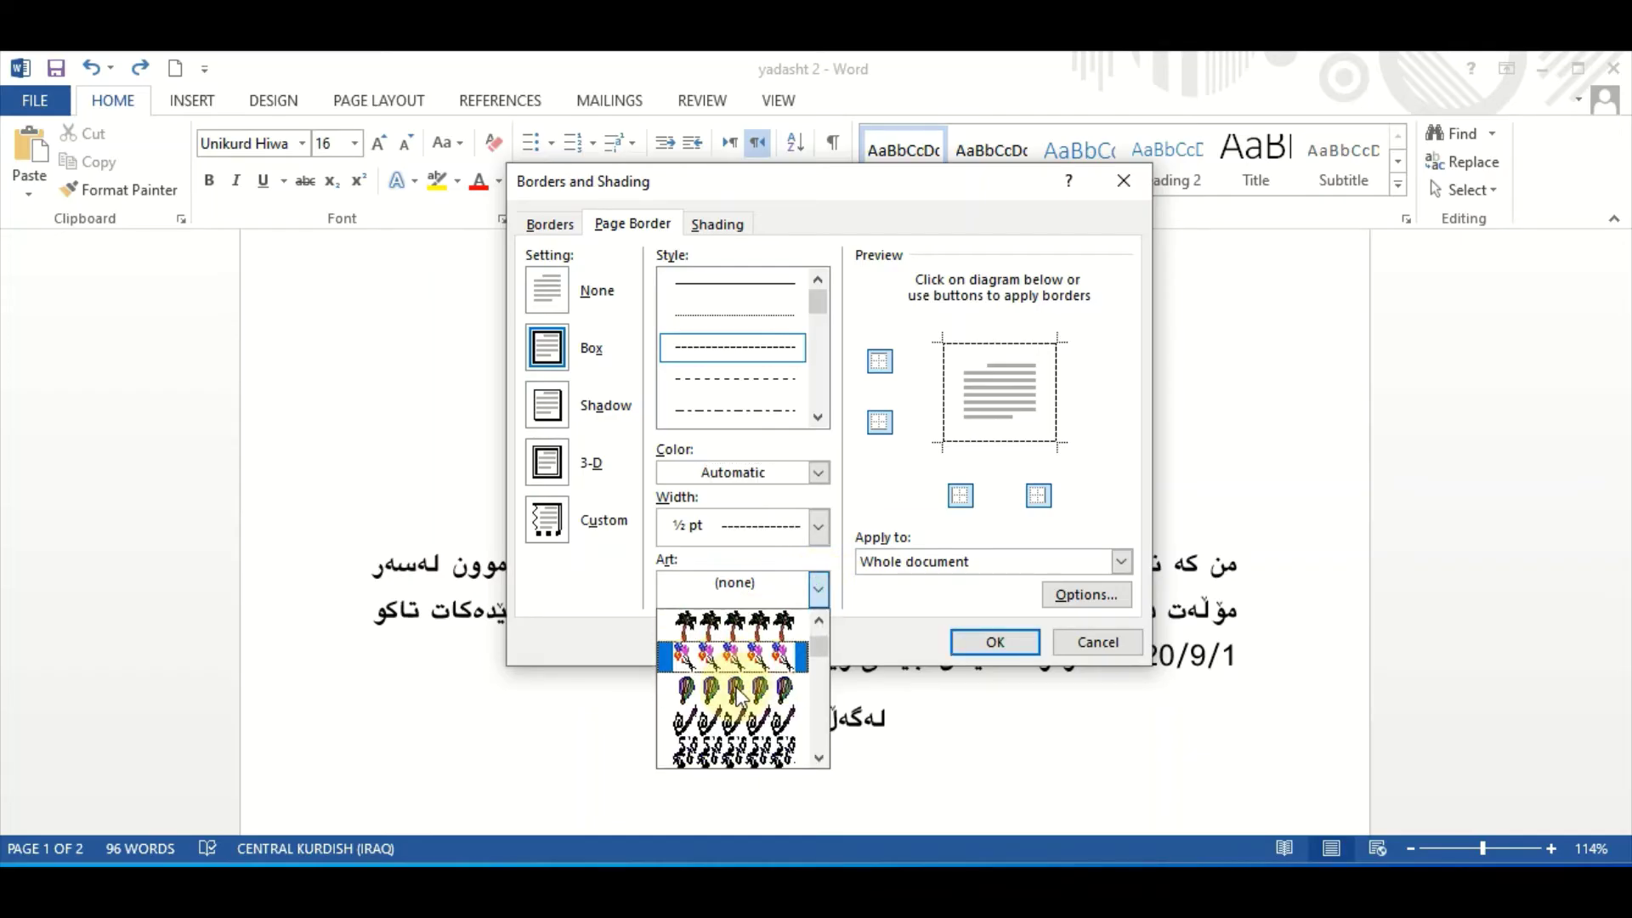
pyautogui.click(738, 692)
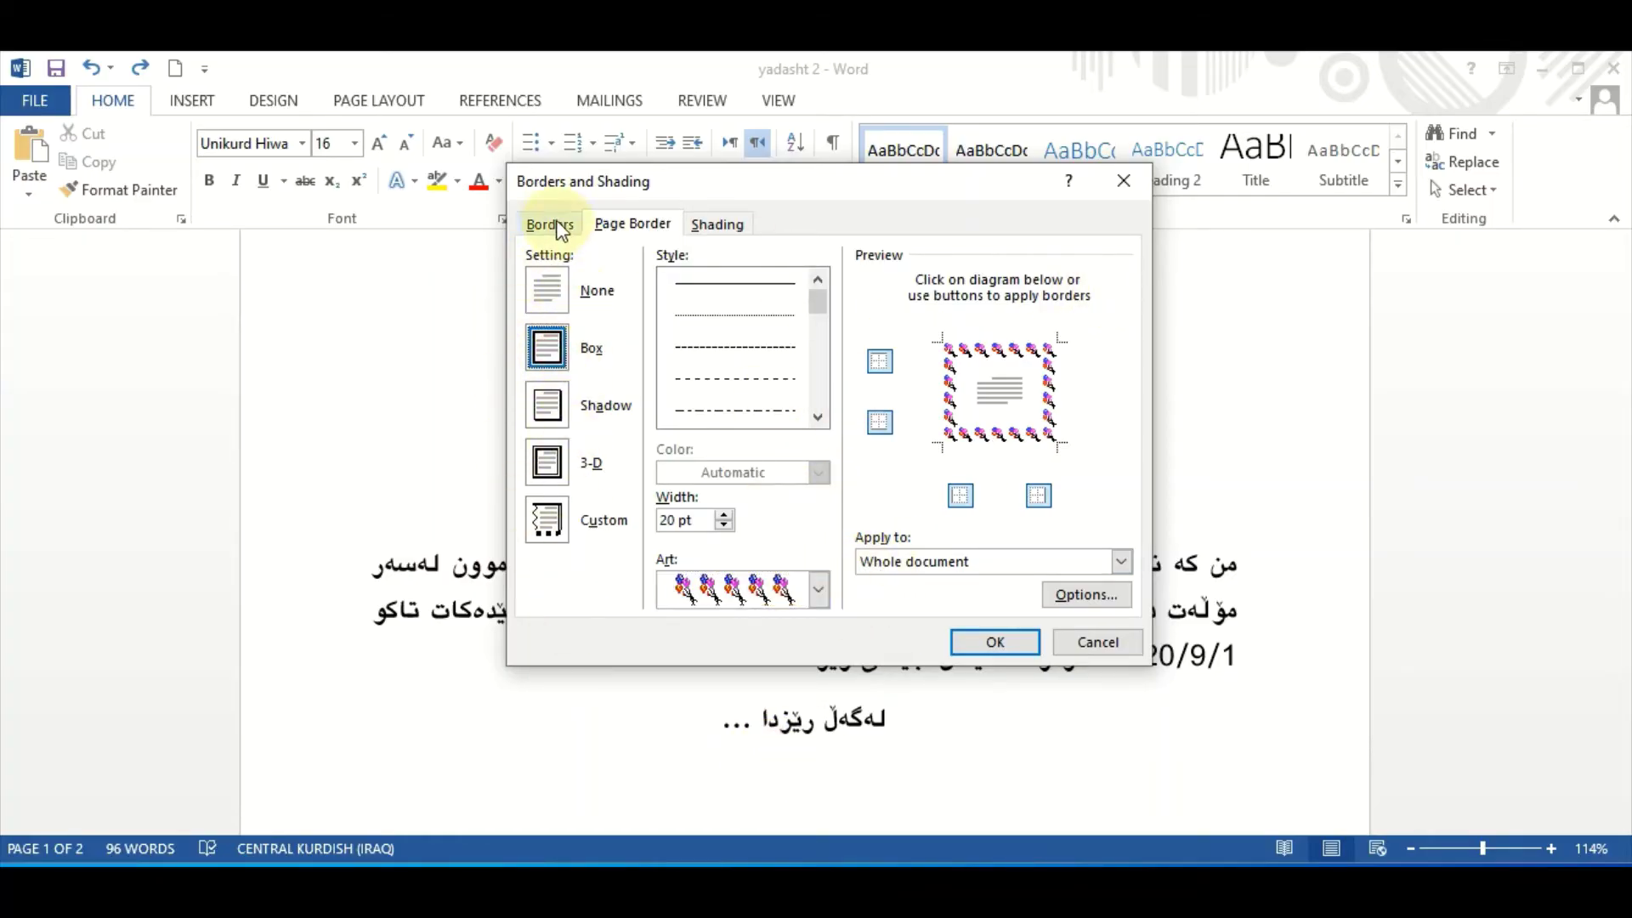
pyautogui.click(995, 642)
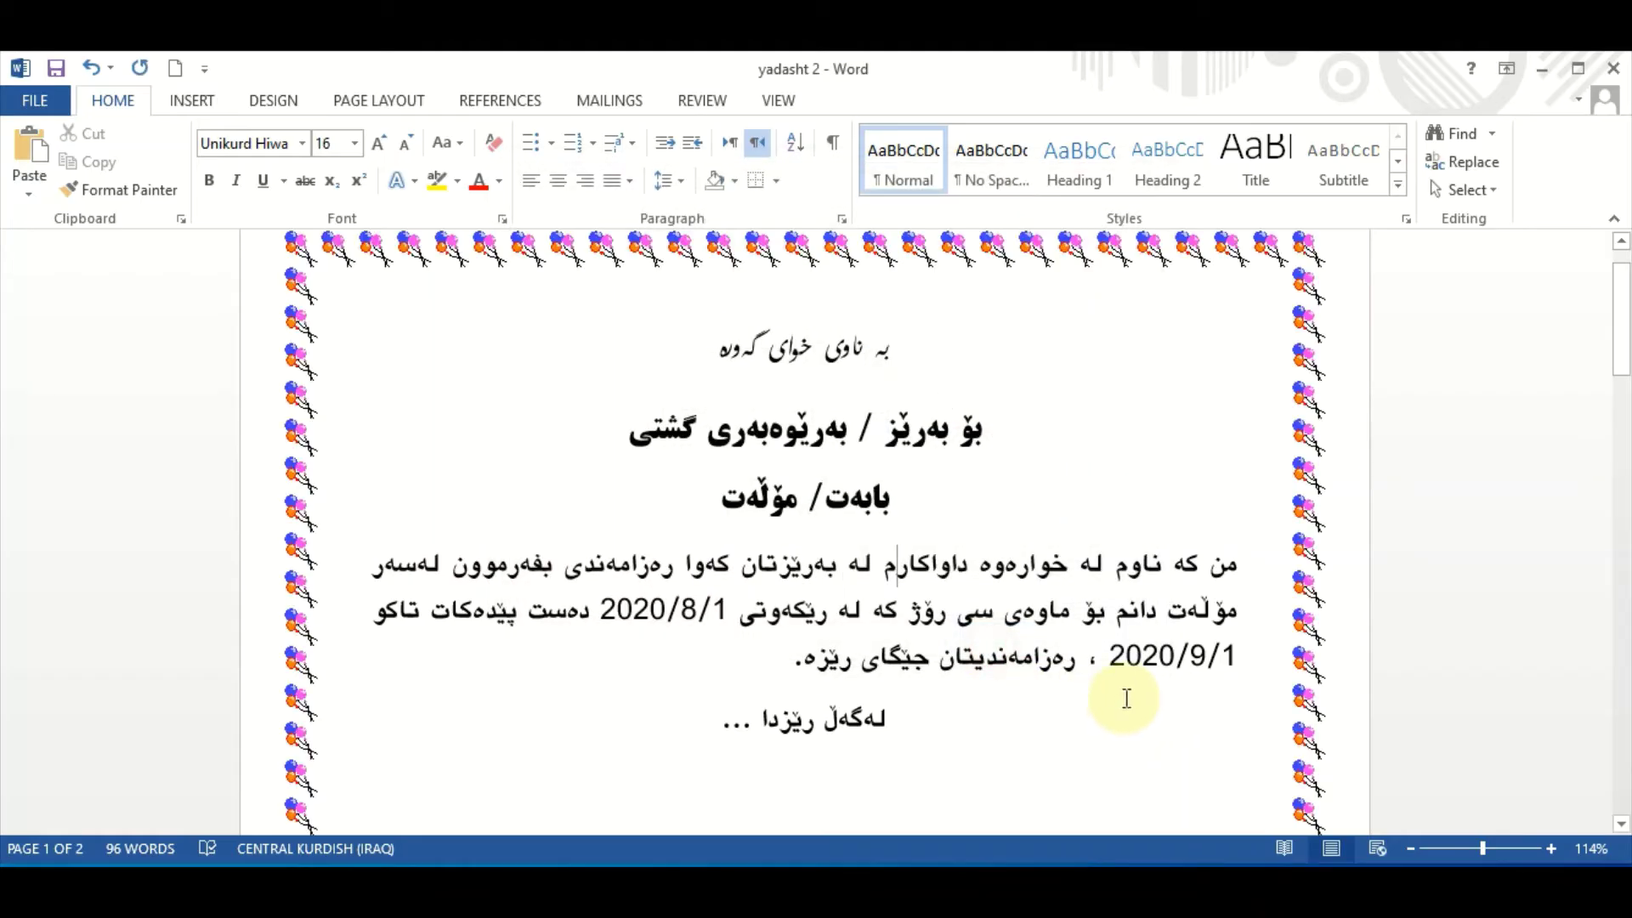
pyautogui.scroll(-1, 1105, 671)
pyautogui.scroll(-5, 1105, 672)
pyautogui.scroll(10, 1101, 667)
pyautogui.scroll(-5, 1097, 661)
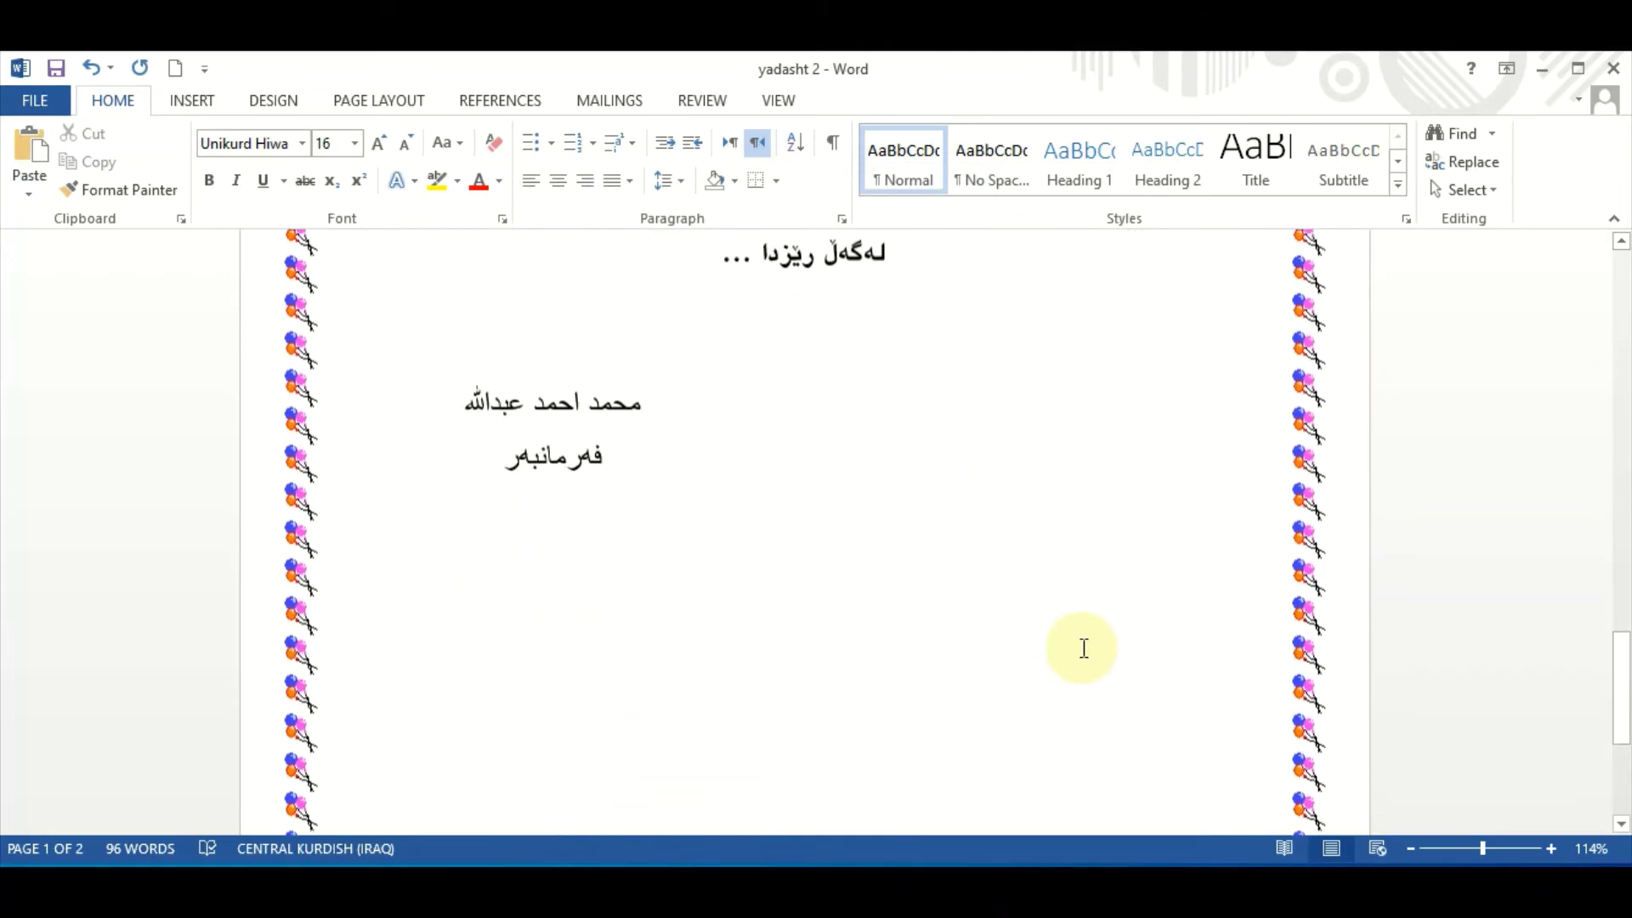
pyautogui.scroll(-5, 1097, 661)
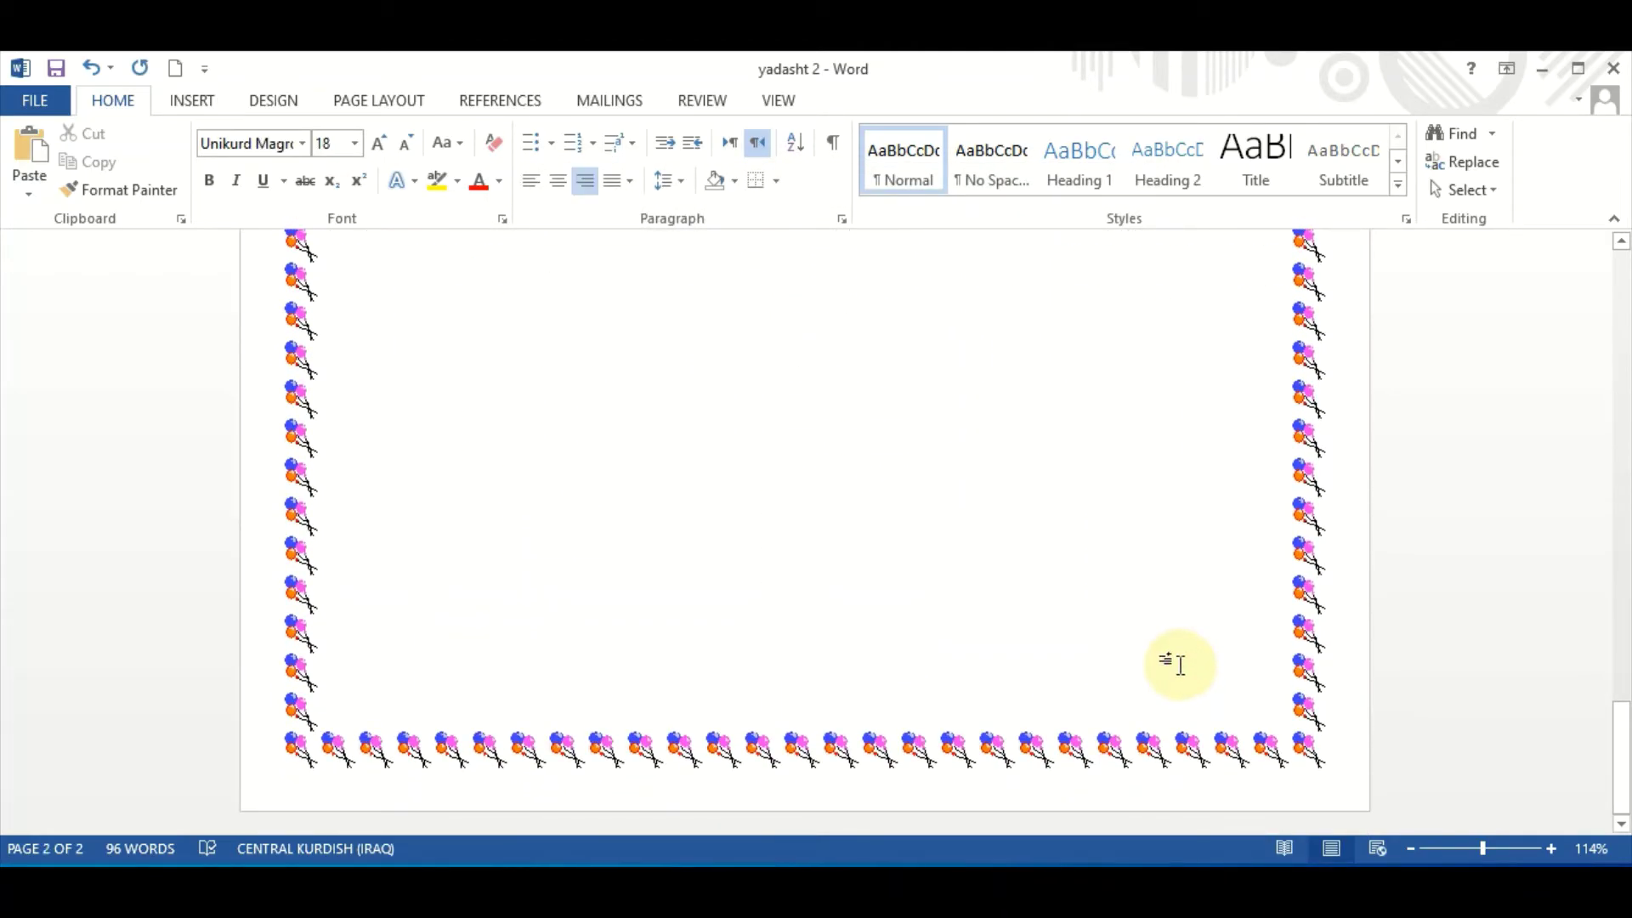
pyautogui.scroll(5, 1239, 595)
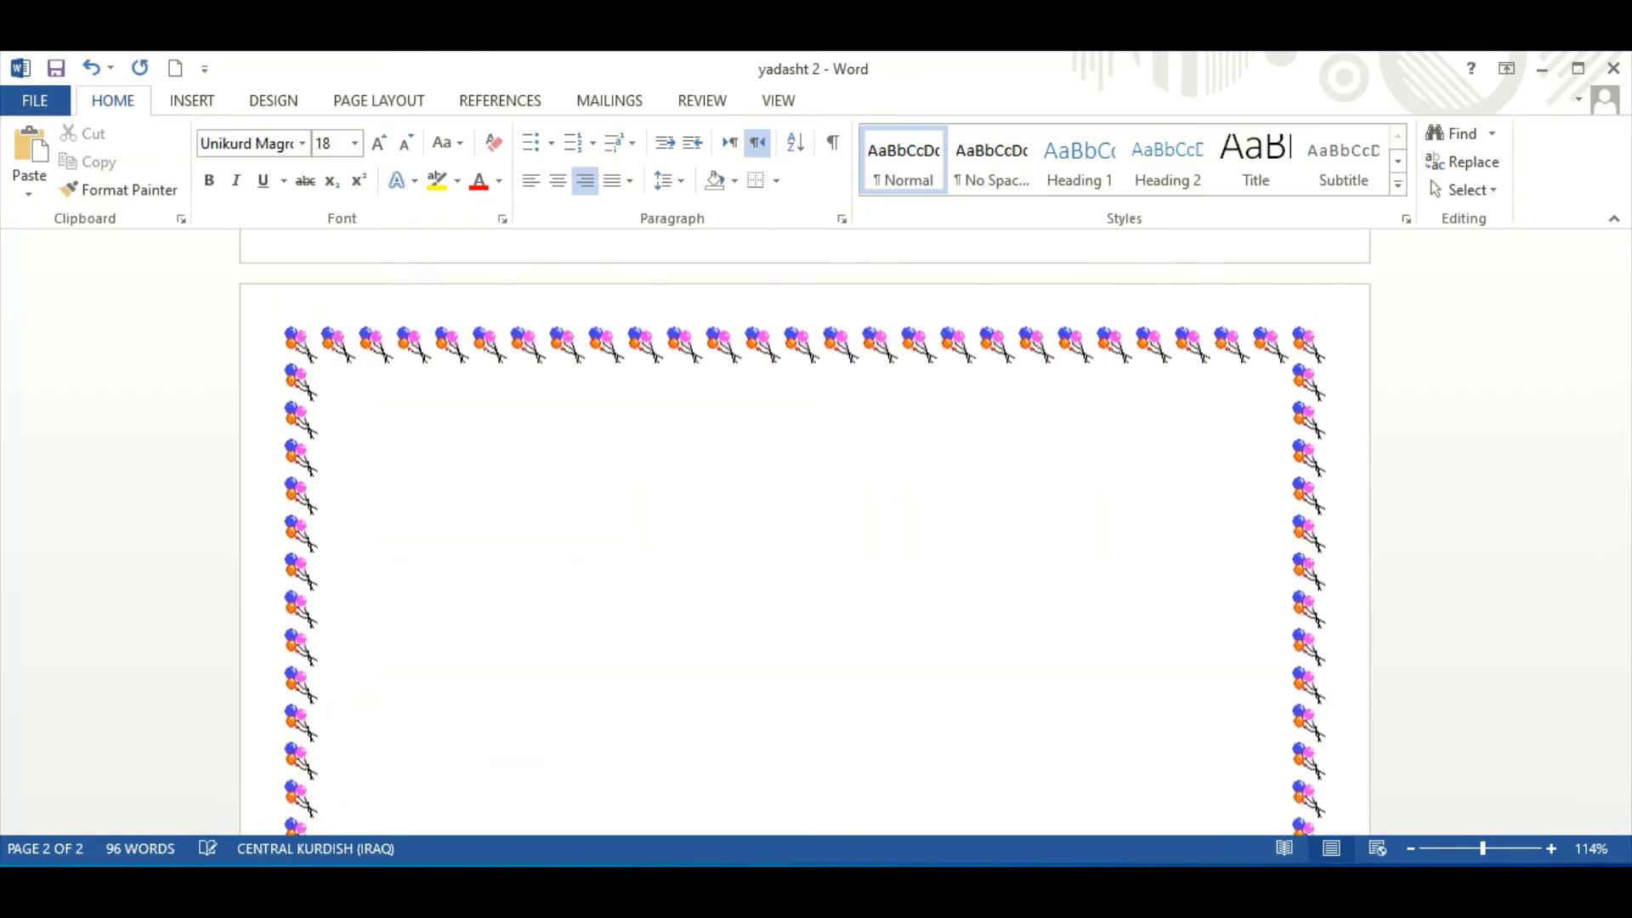
pyautogui.click(1235, 774)
pyautogui.scroll(-5, 1190, 731)
pyautogui.scroll(-5, 1165, 698)
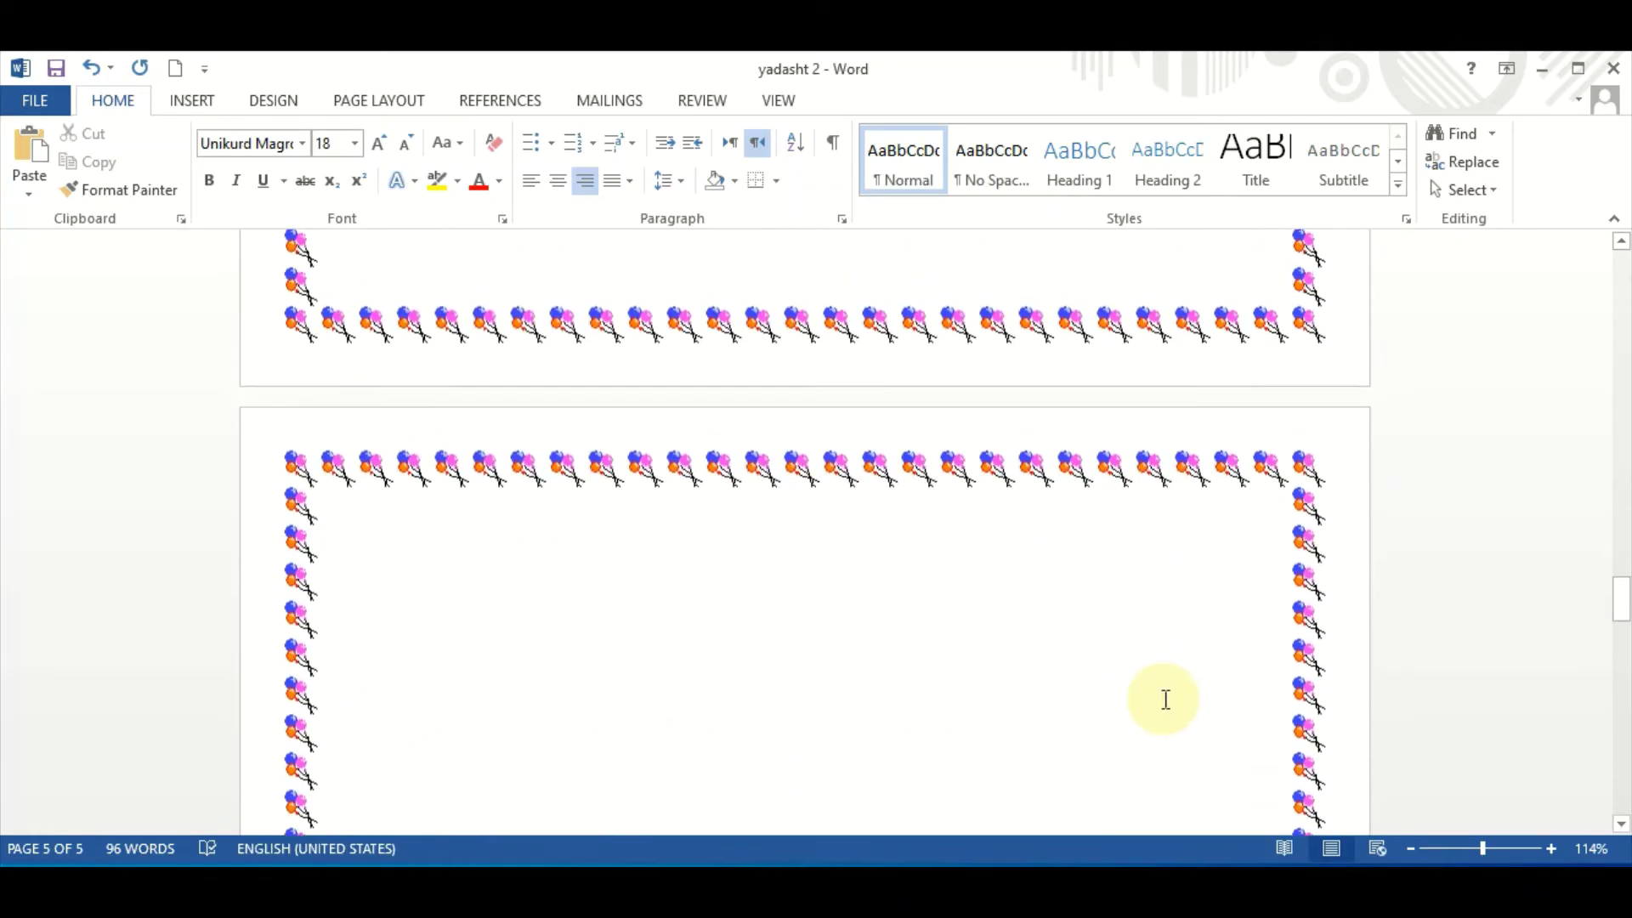
pyautogui.scroll(5, 1165, 699)
pyautogui.scroll(5, 1137, 744)
pyautogui.scroll(5, 1105, 784)
pyautogui.scroll(5, 1071, 816)
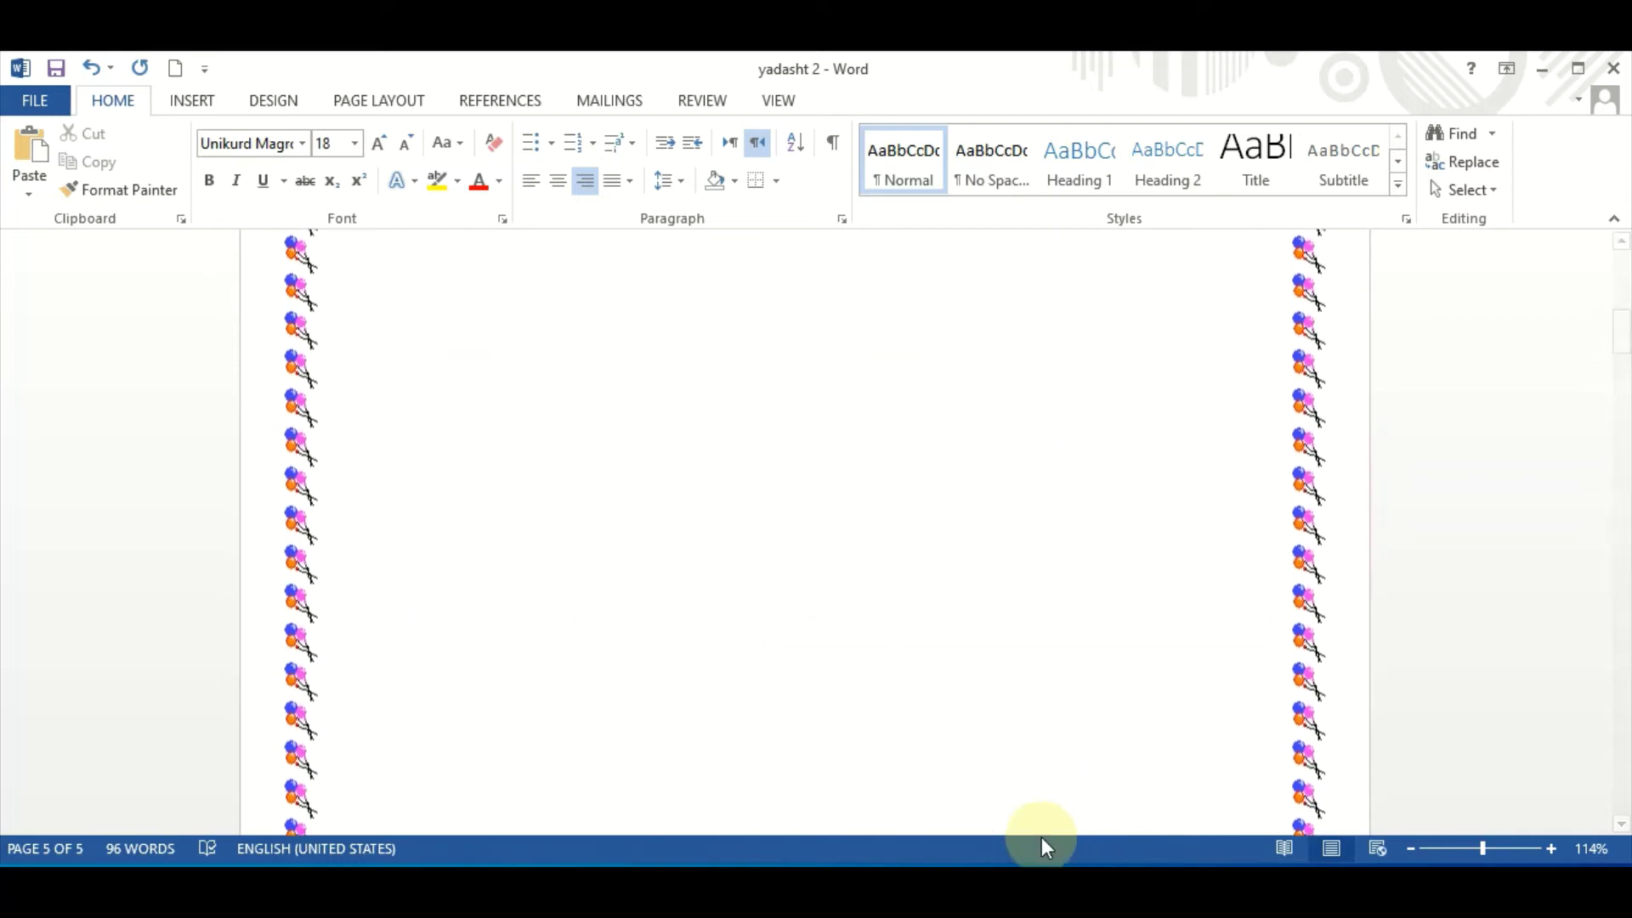
pyautogui.scroll(-5, 948, 786)
pyautogui.scroll(-2, 938, 775)
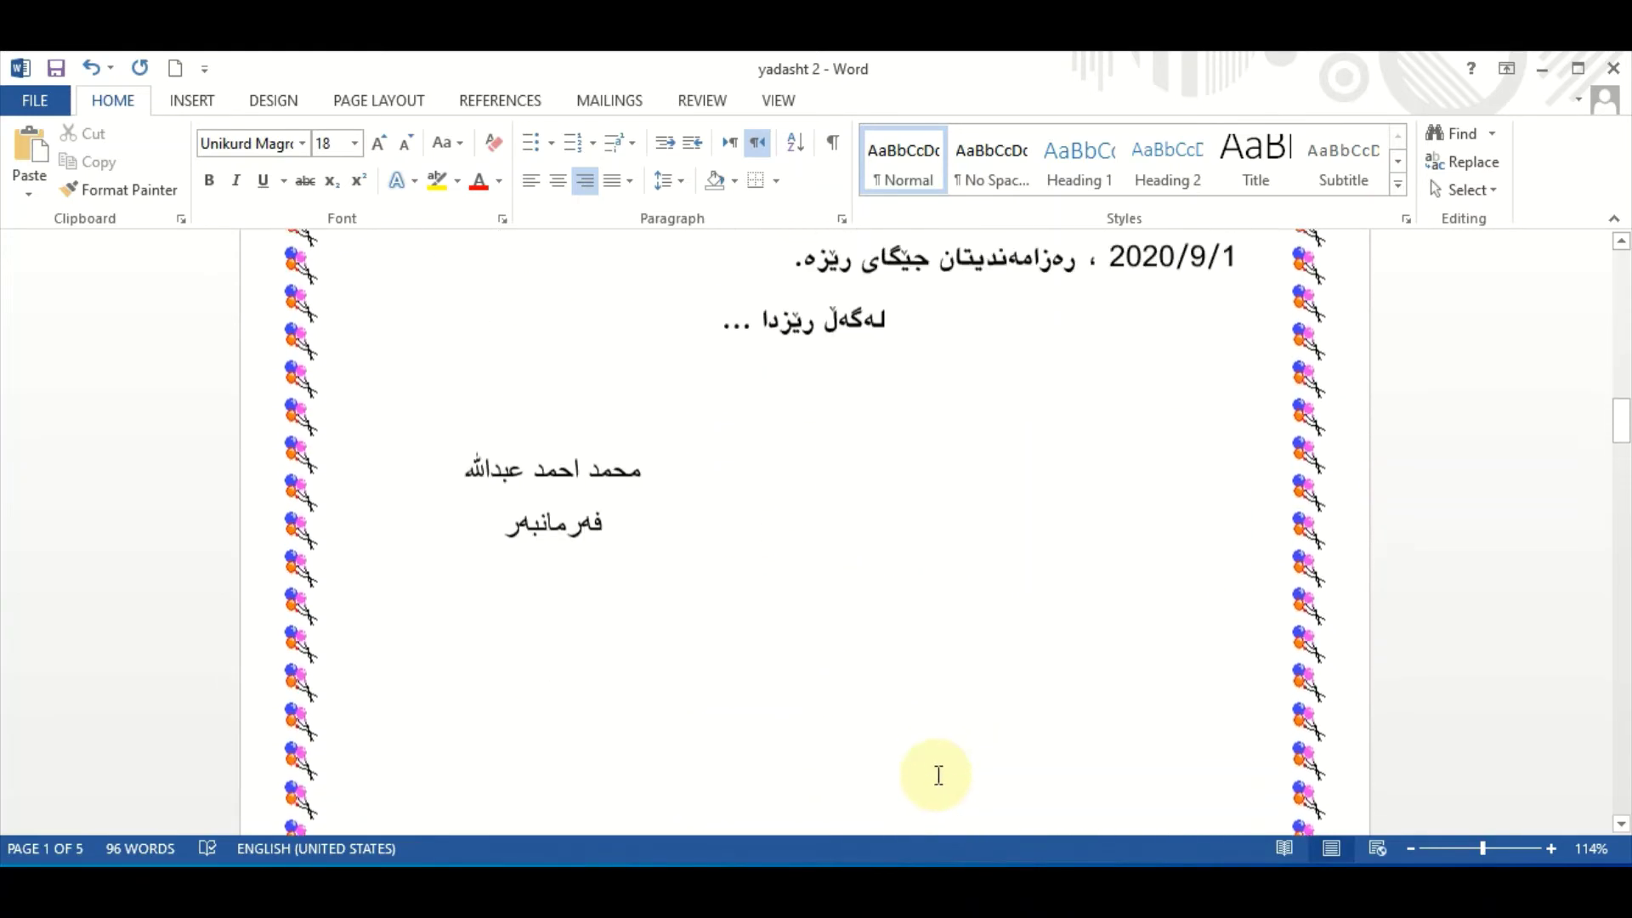
pyautogui.scroll(-3, 910, 802)
pyautogui.scroll(4, 910, 802)
pyautogui.scroll(5, 911, 801)
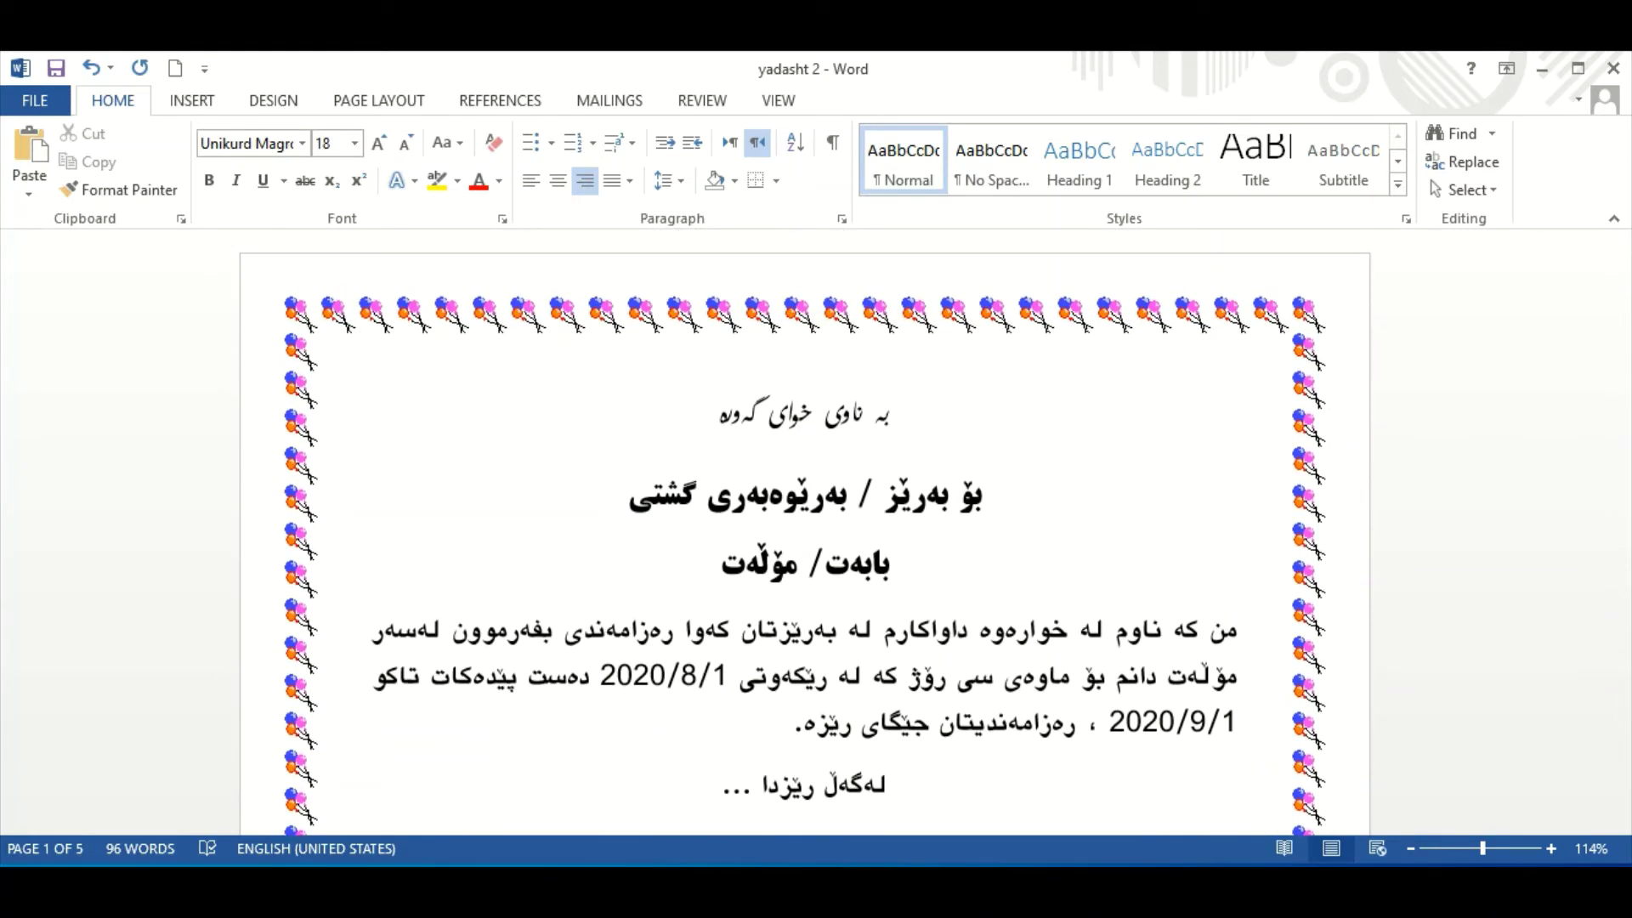
pyautogui.click(487, 450)
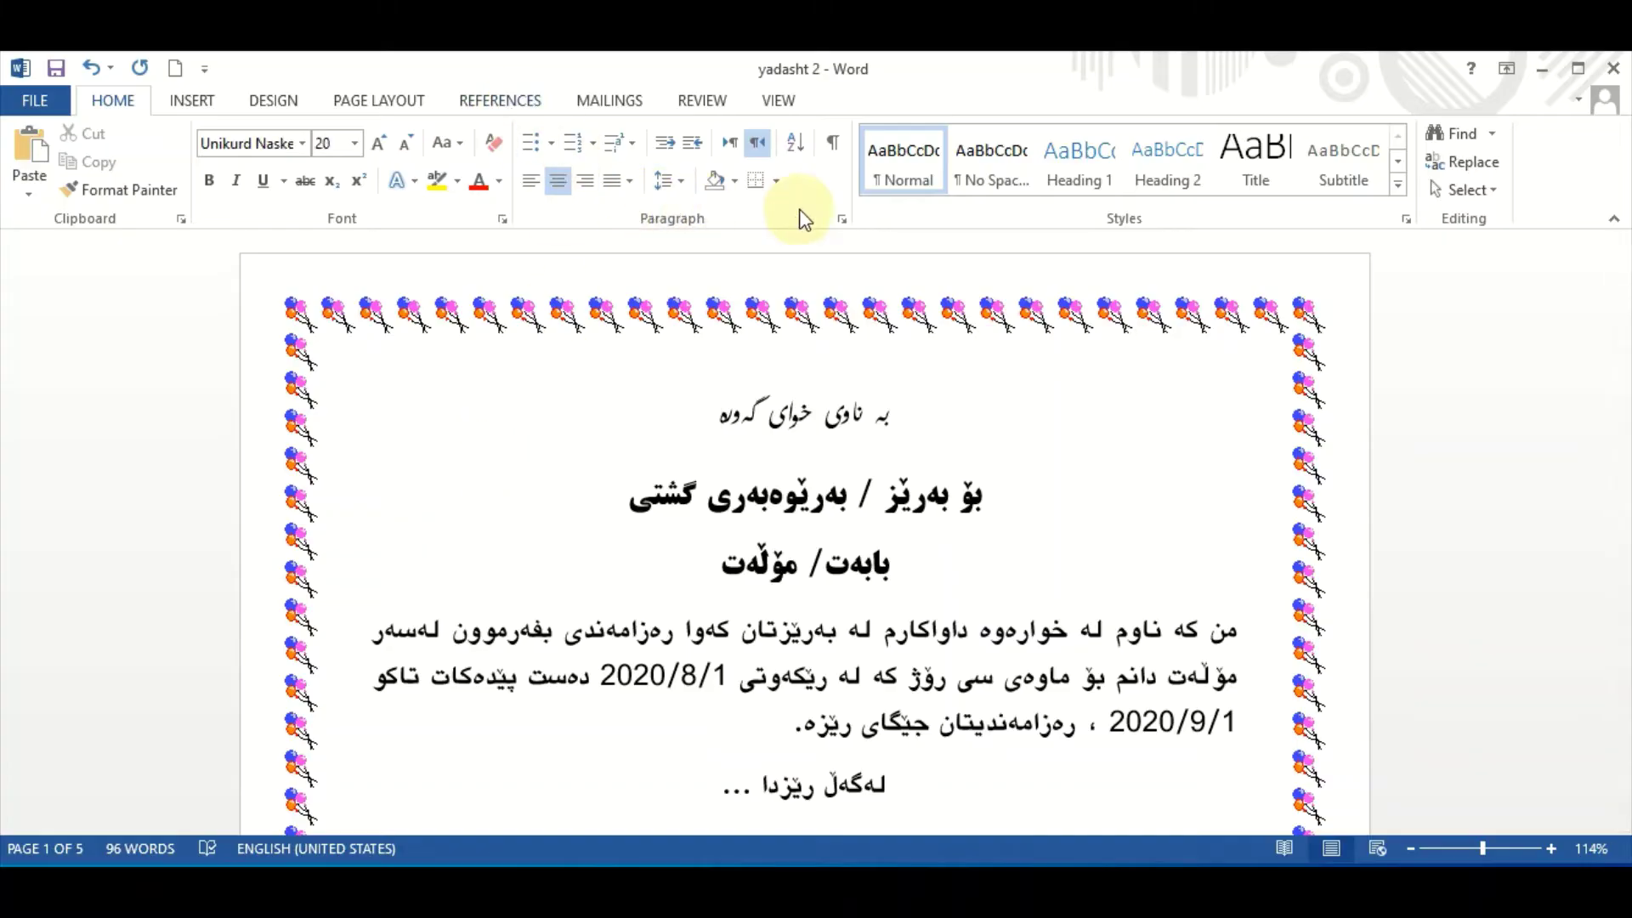
pyautogui.click(777, 182)
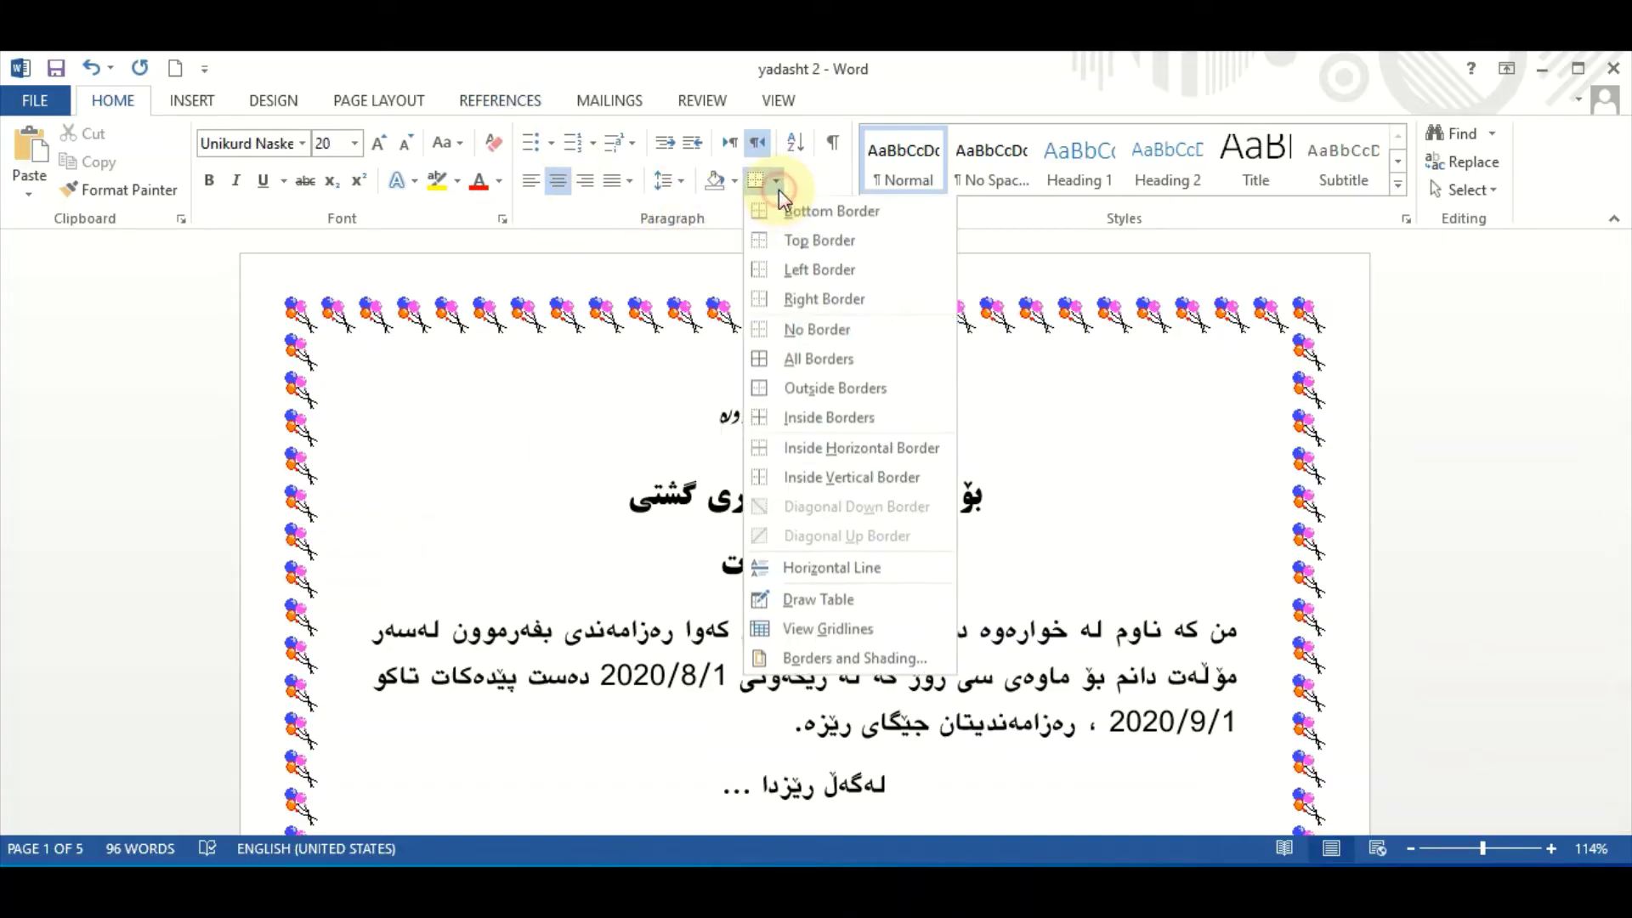
pyautogui.click(807, 662)
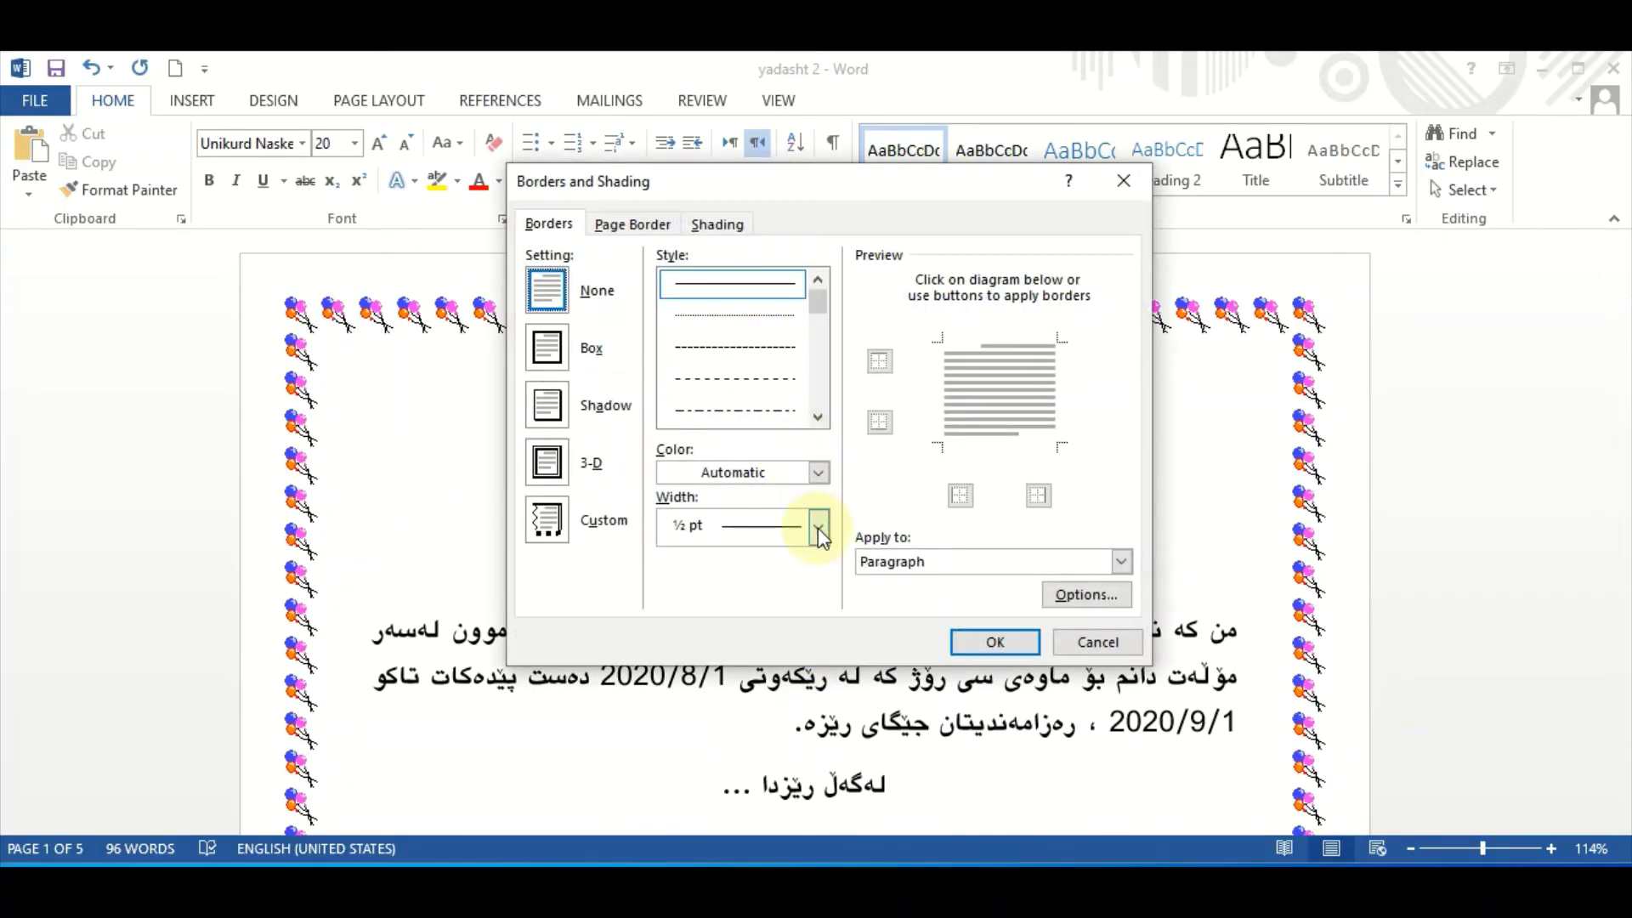
pyautogui.click(817, 528)
pyautogui.click(814, 530)
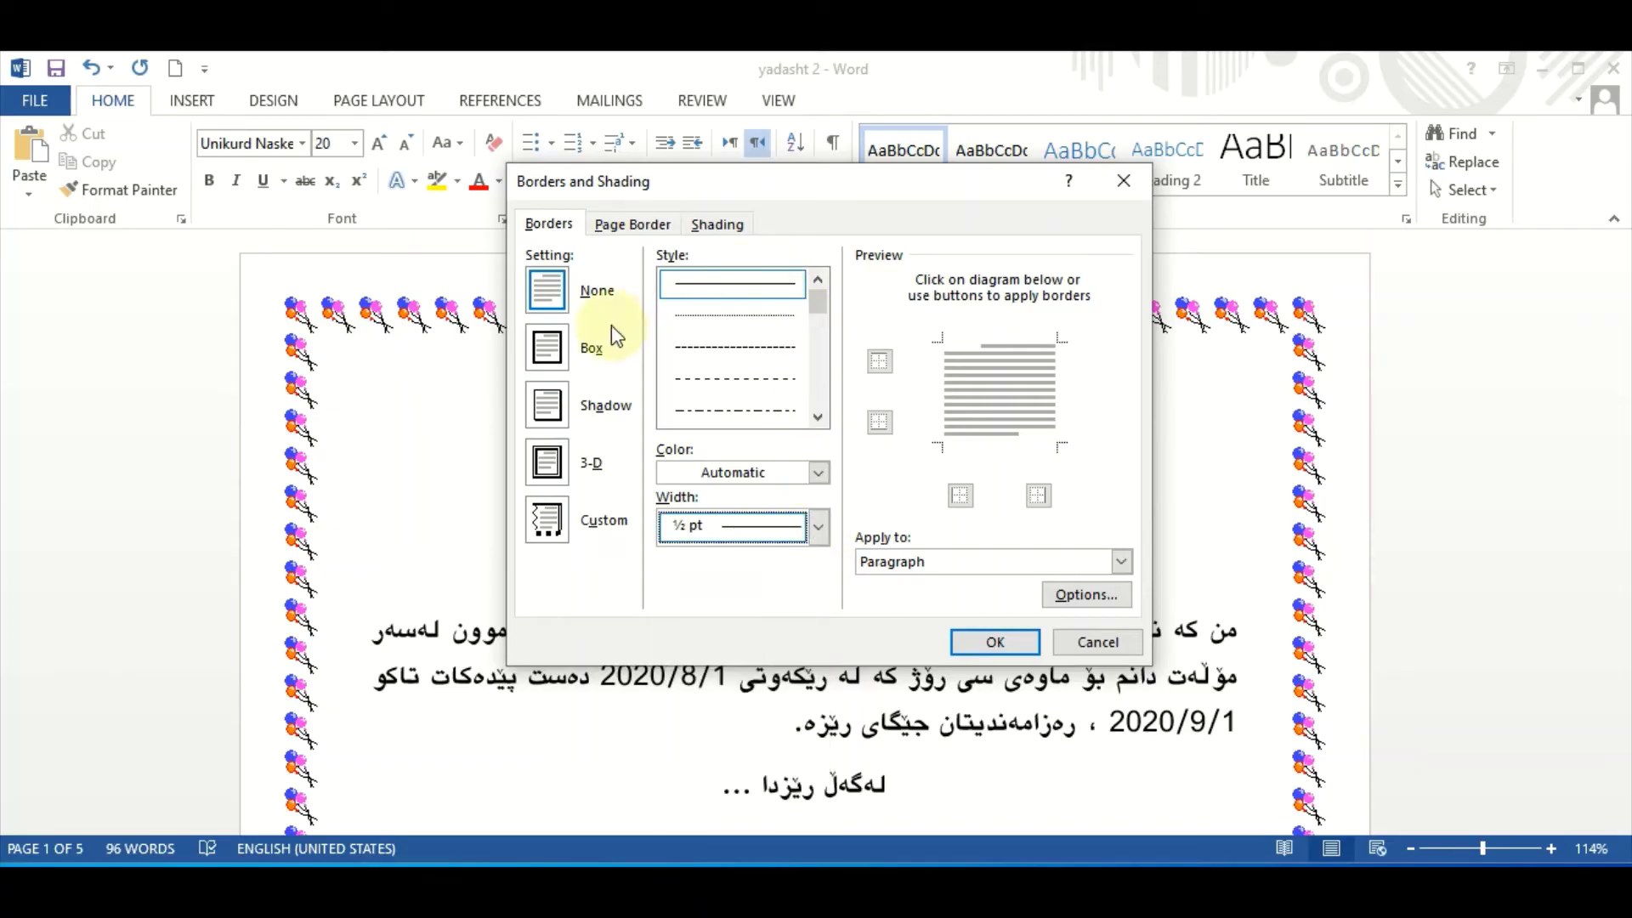
pyautogui.click(634, 224)
pyautogui.click(818, 590)
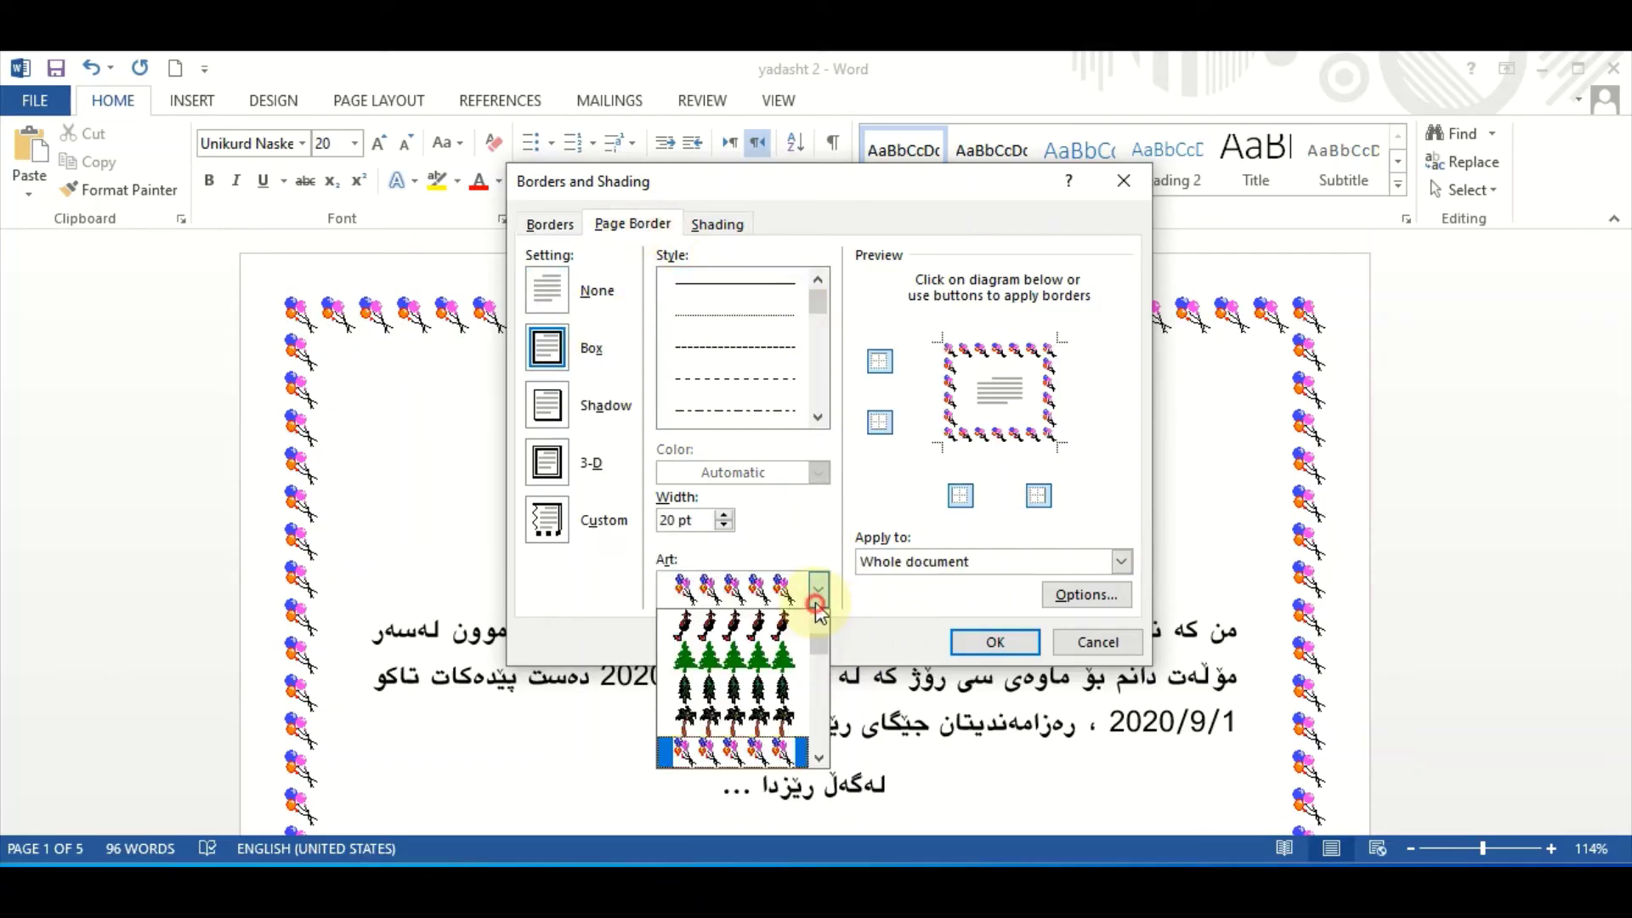
pyautogui.scroll(2, 752, 693)
pyautogui.scroll(2, 752, 693)
pyautogui.scroll(2, 752, 693)
pyautogui.scroll(-2, 753, 693)
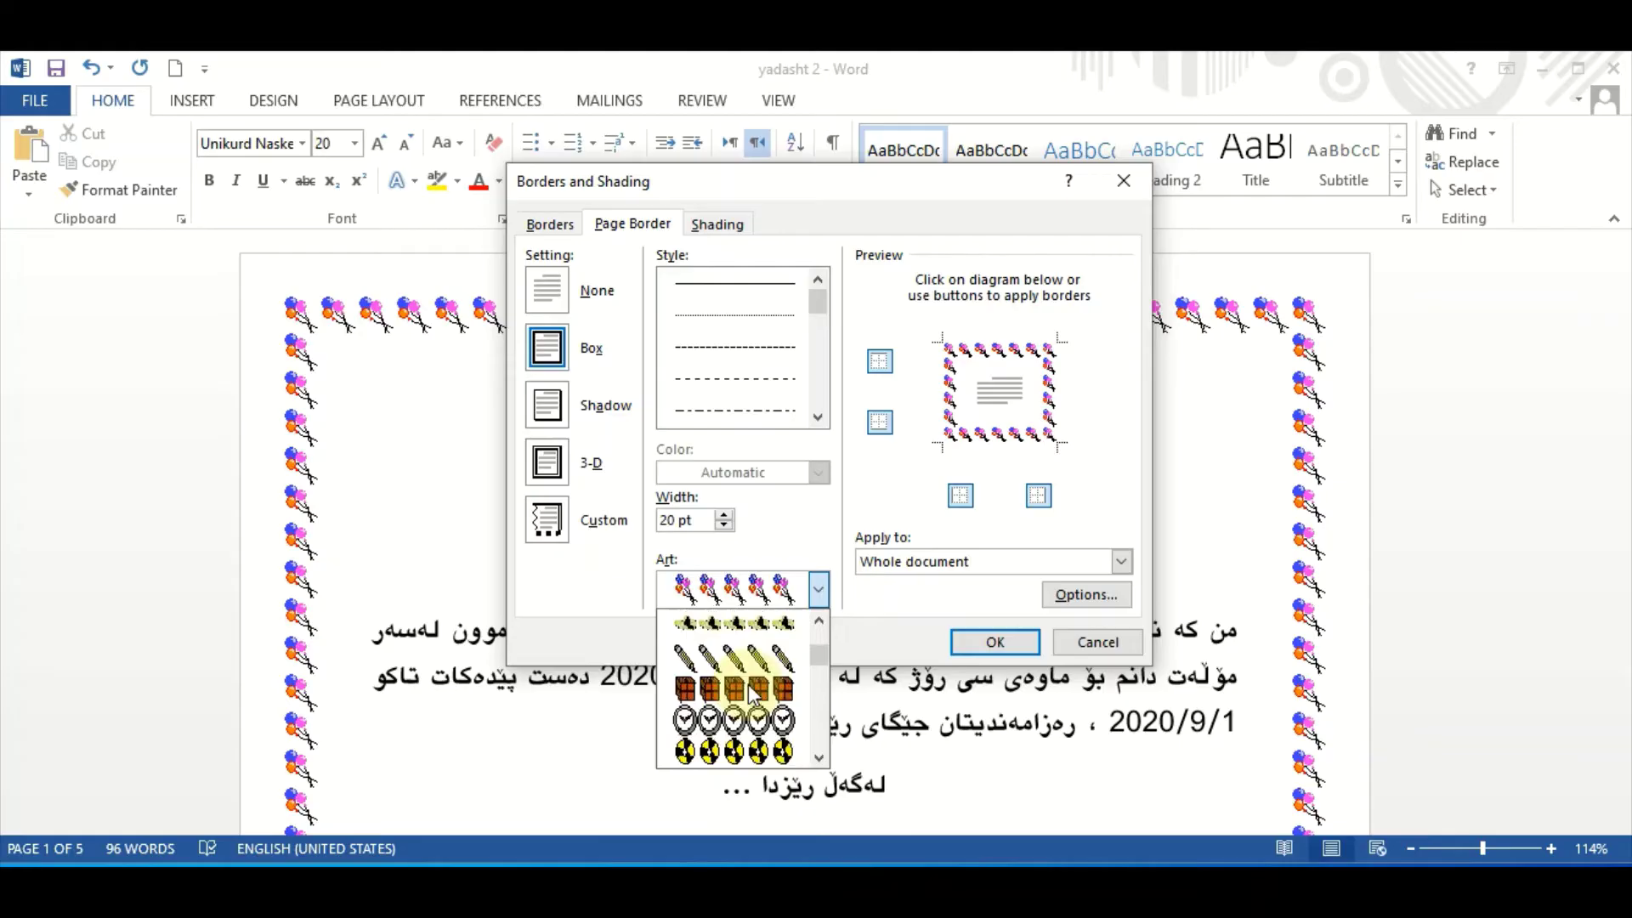
pyautogui.scroll(-2, 740, 705)
pyautogui.scroll(-2, 731, 718)
pyautogui.scroll(-2, 721, 727)
pyautogui.scroll(1, 721, 727)
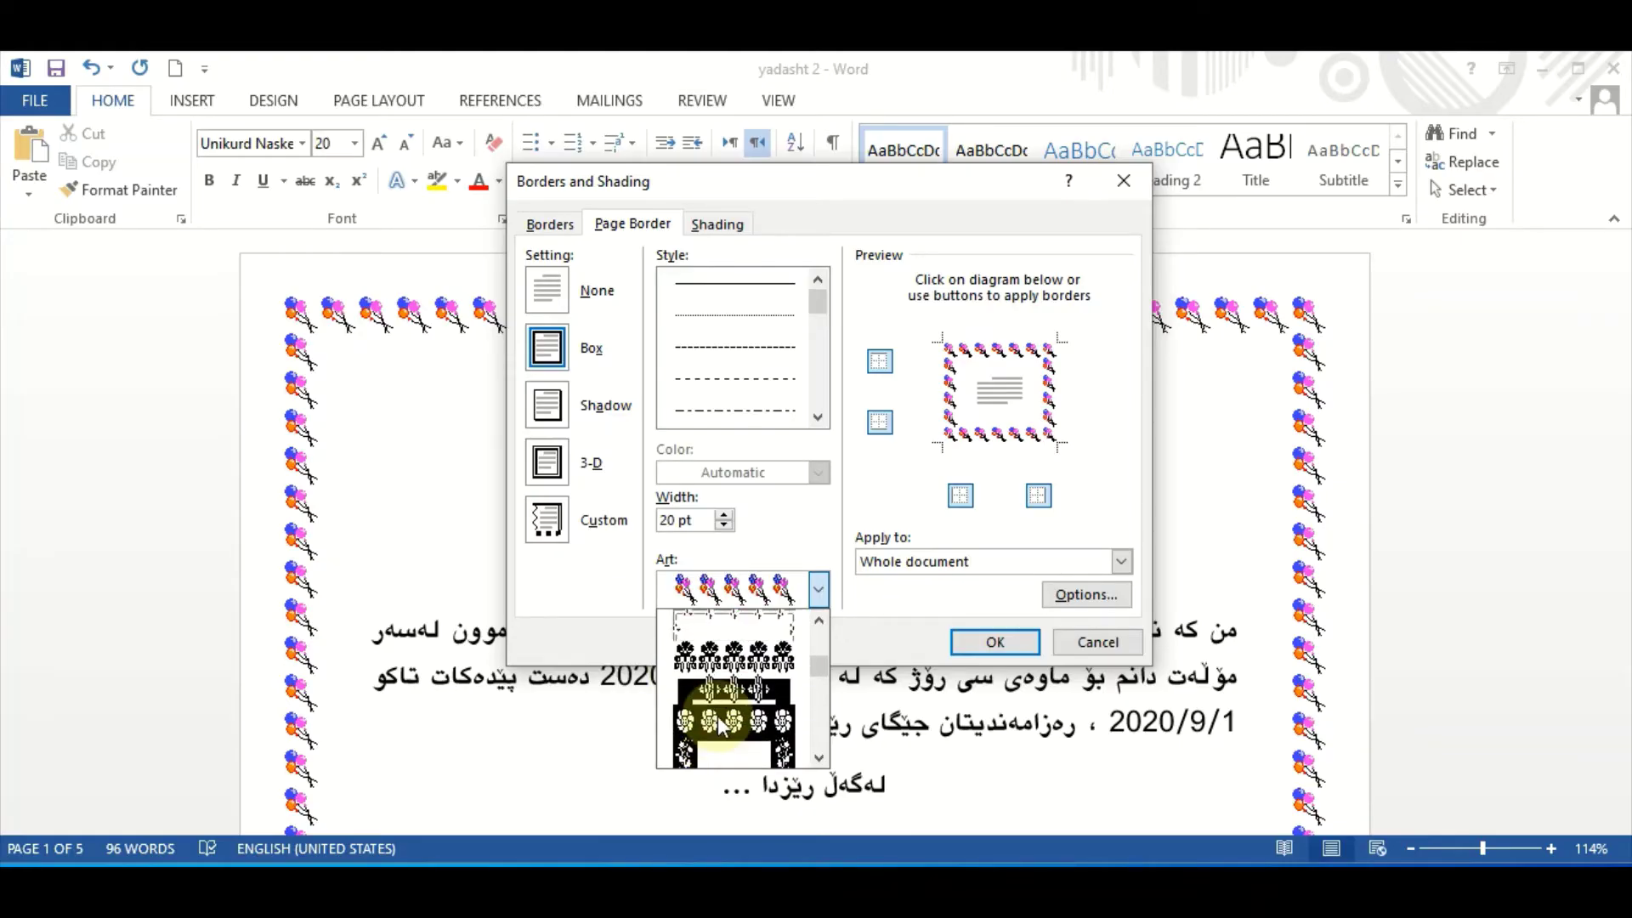
pyautogui.scroll(1, 723, 718)
pyautogui.scroll(1, 724, 710)
pyautogui.scroll(1, 726, 697)
pyautogui.click(726, 690)
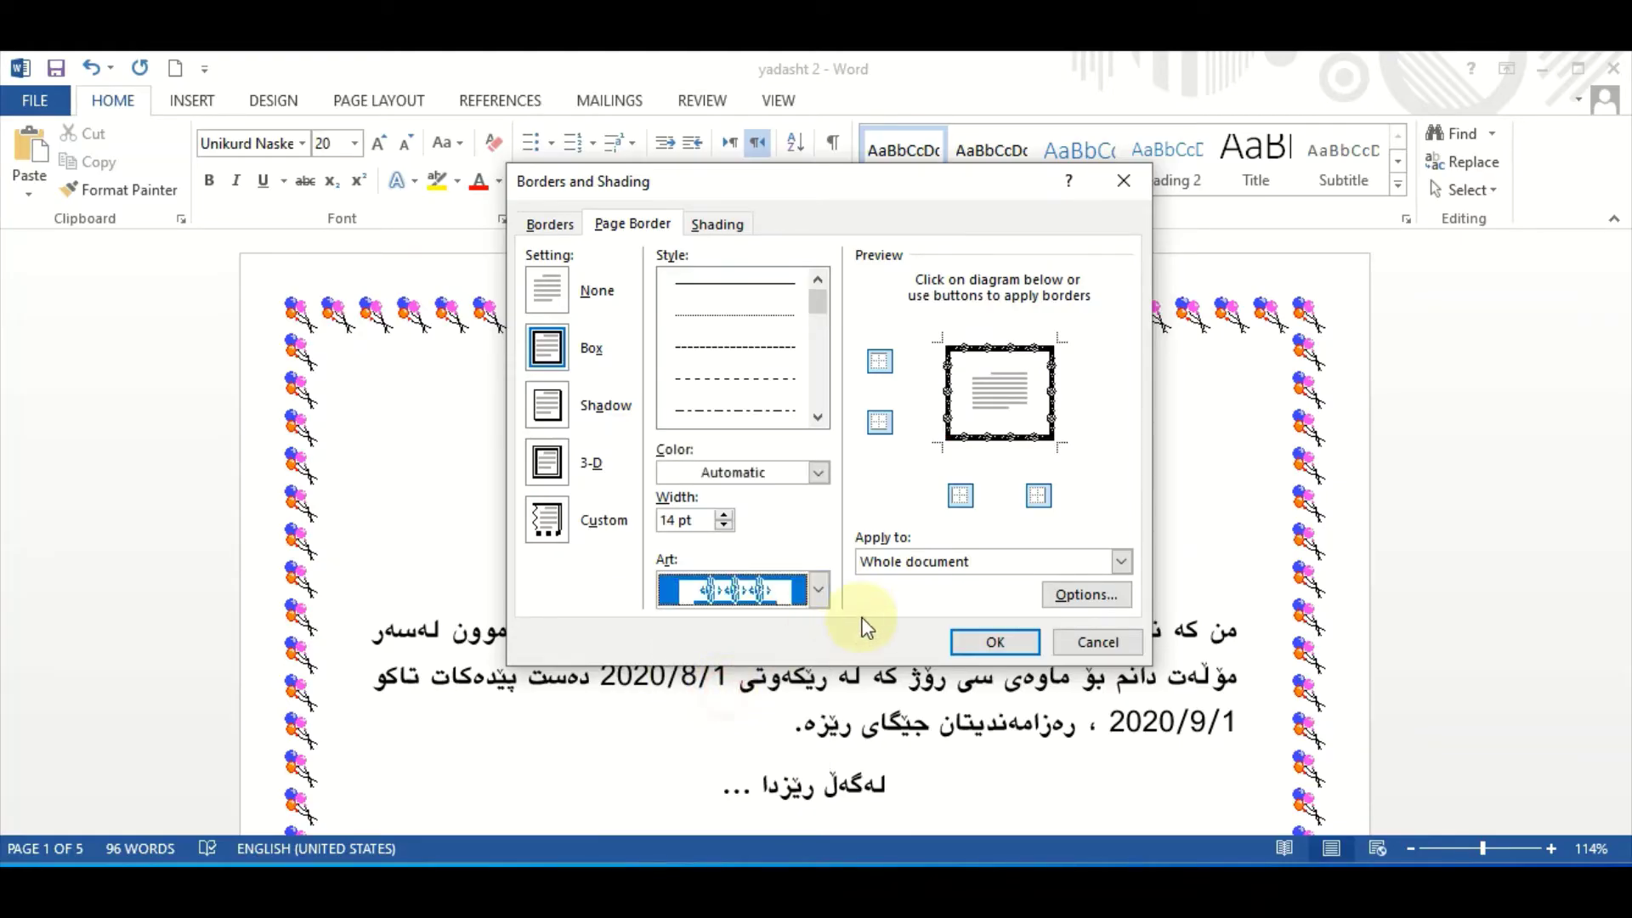
pyautogui.click(991, 642)
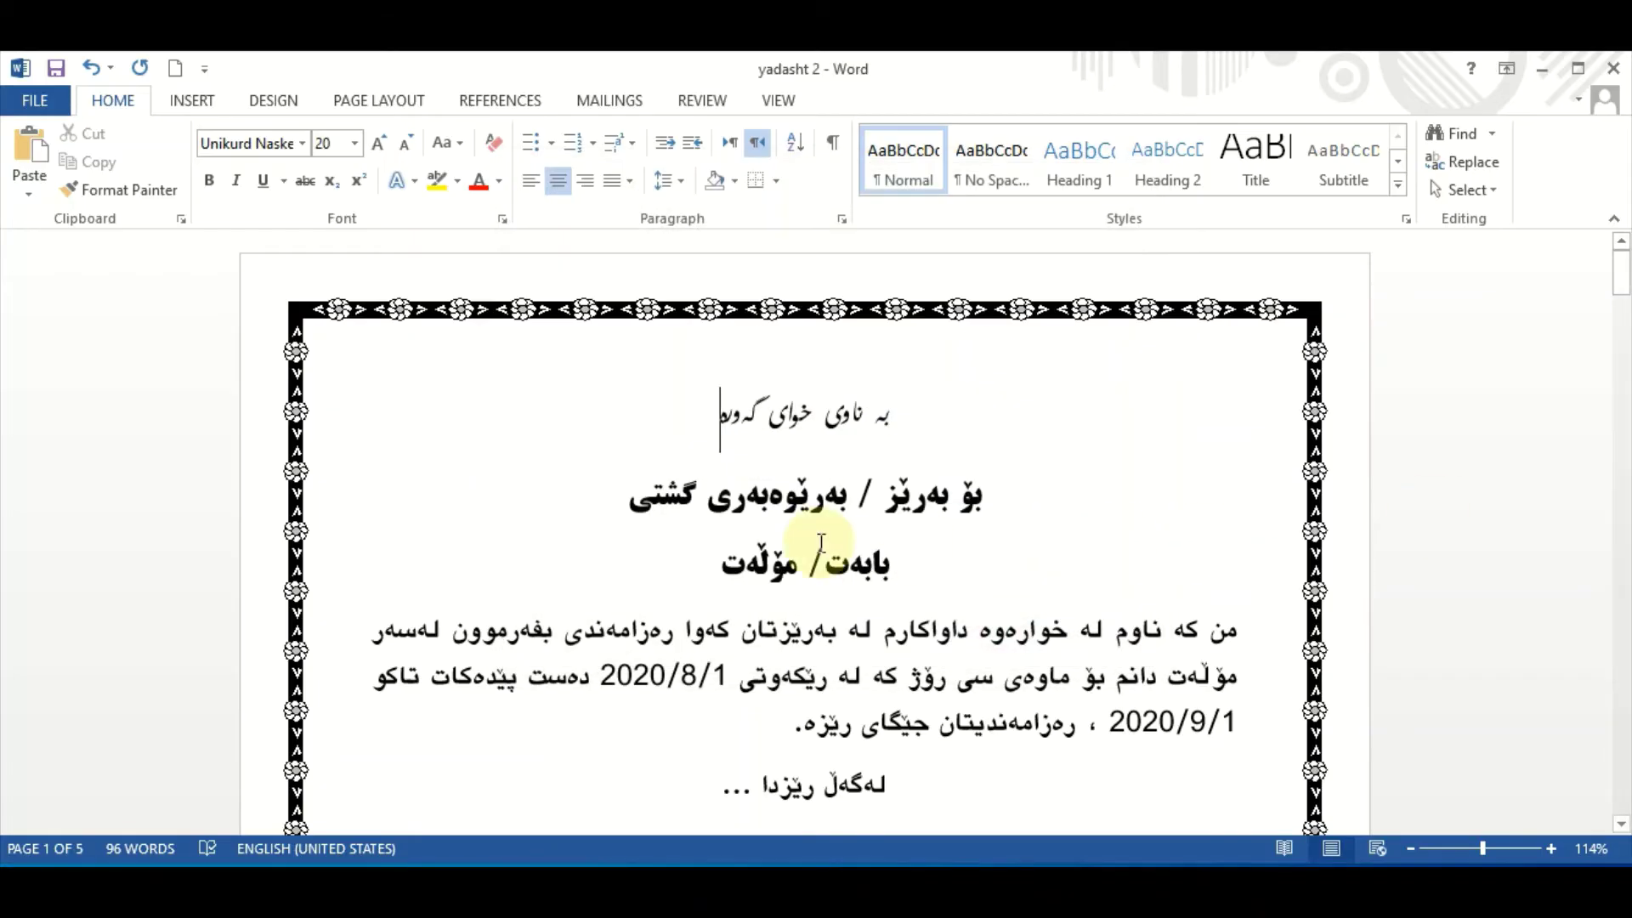
pyautogui.click(762, 672)
pyautogui.scroll(-3, 782, 629)
pyautogui.scroll(-10, 769, 620)
pyautogui.scroll(-10, 765, 620)
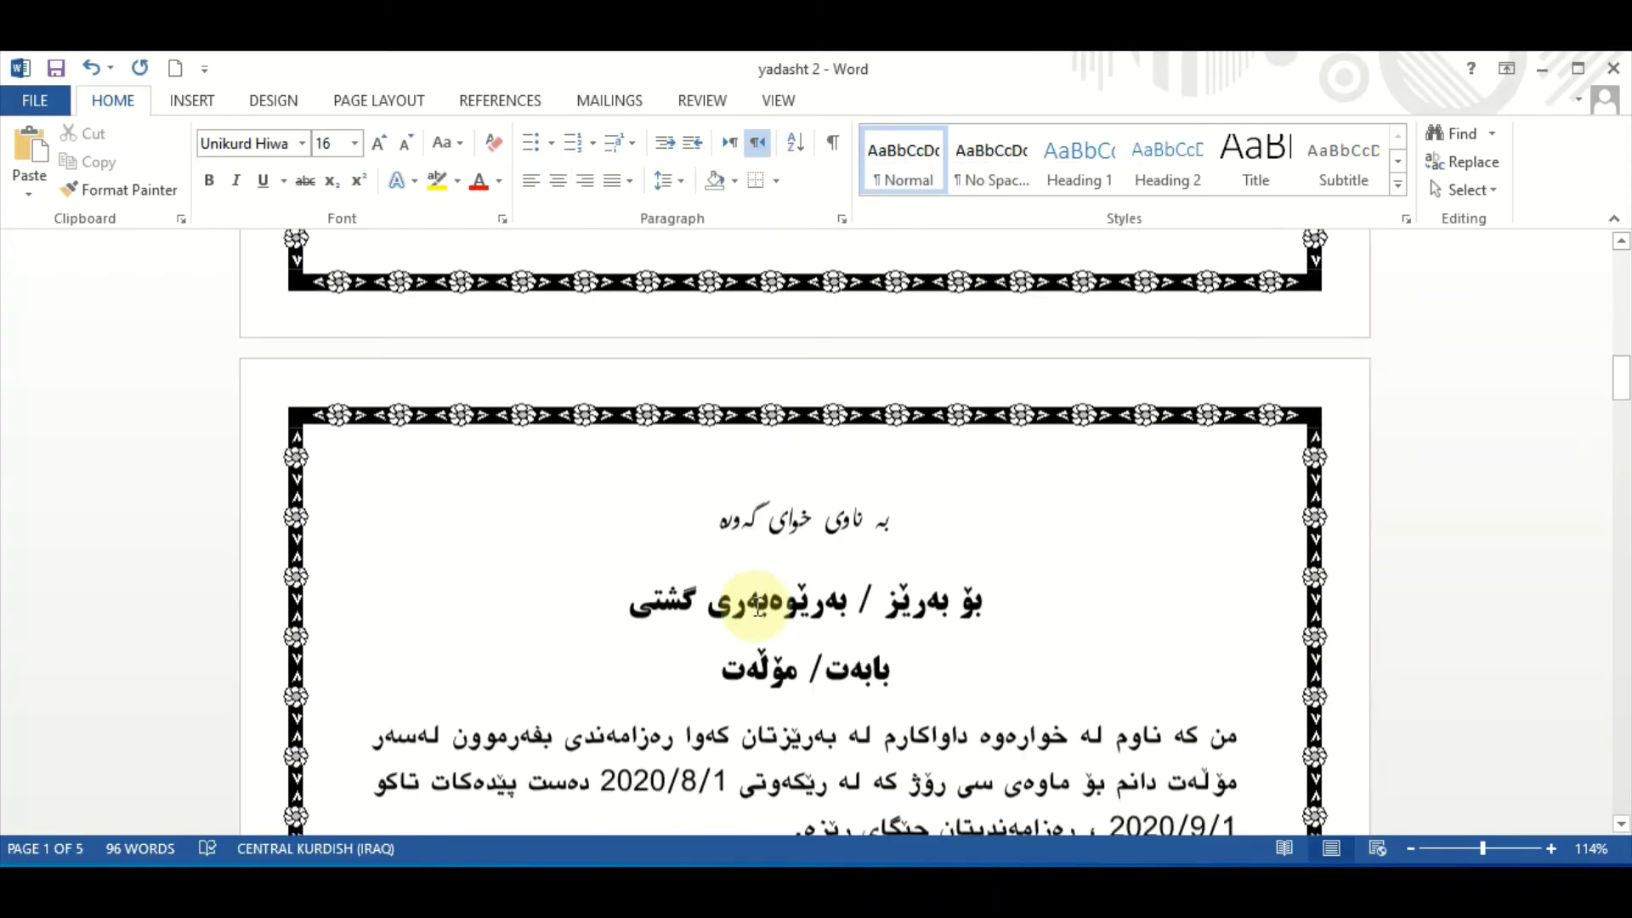
pyautogui.scroll(-10, 762, 604)
pyautogui.scroll(7, 757, 587)
pyautogui.scroll(7, 748, 583)
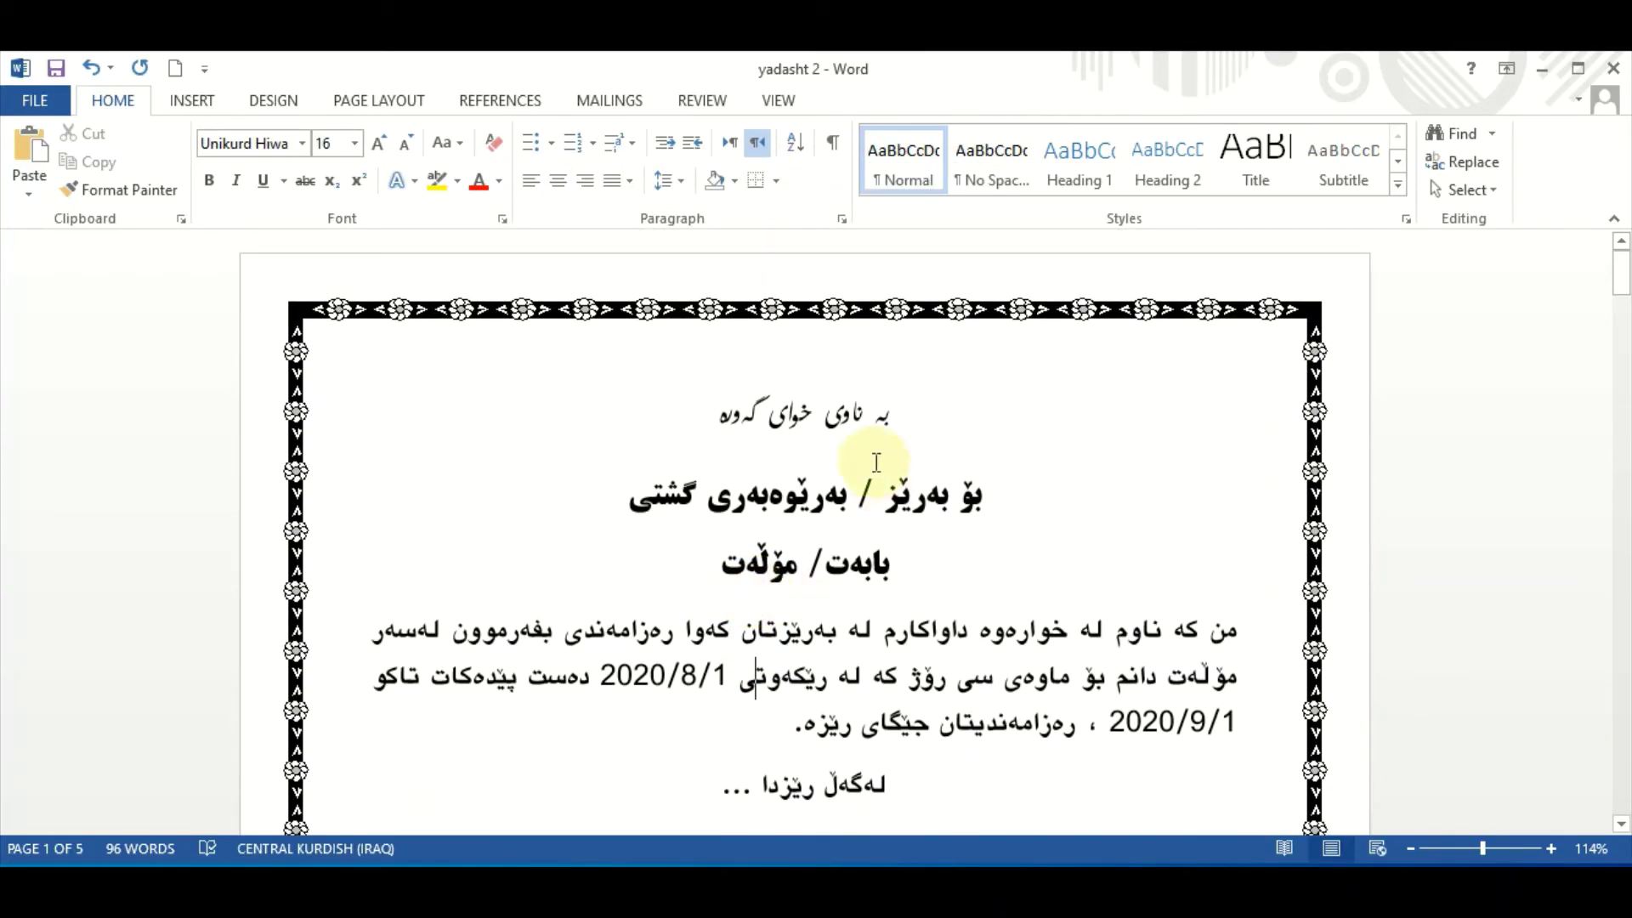
pyautogui.scroll(-3, 830, 510)
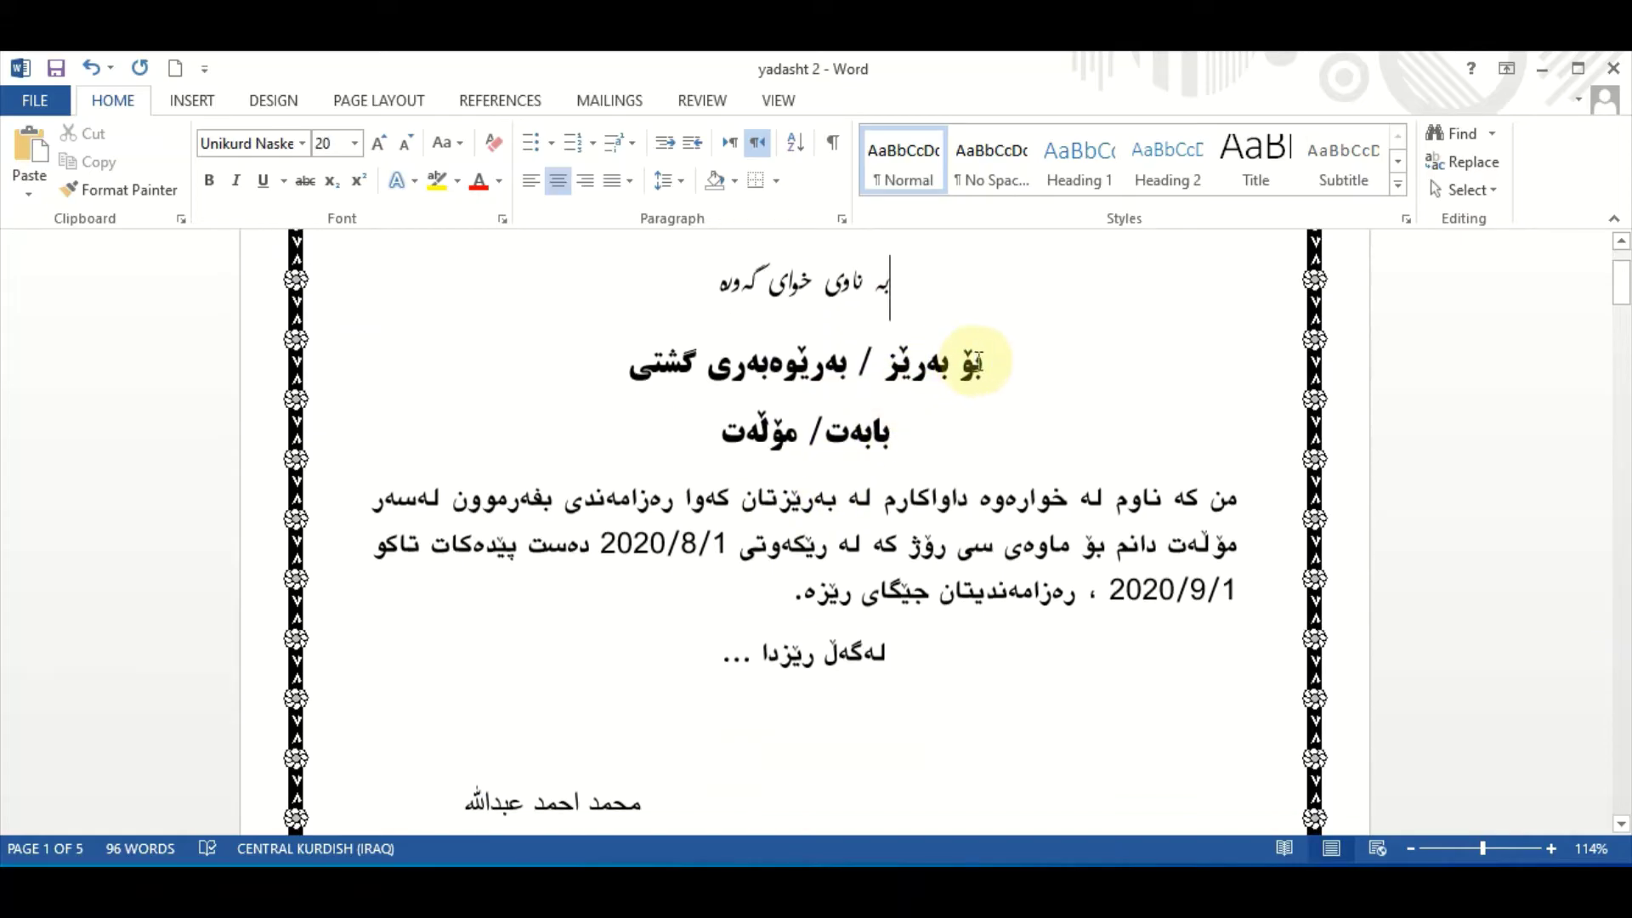
pyautogui.moveTo(1007, 374); pyautogui.dragTo(996, 394)
pyautogui.click(996, 398)
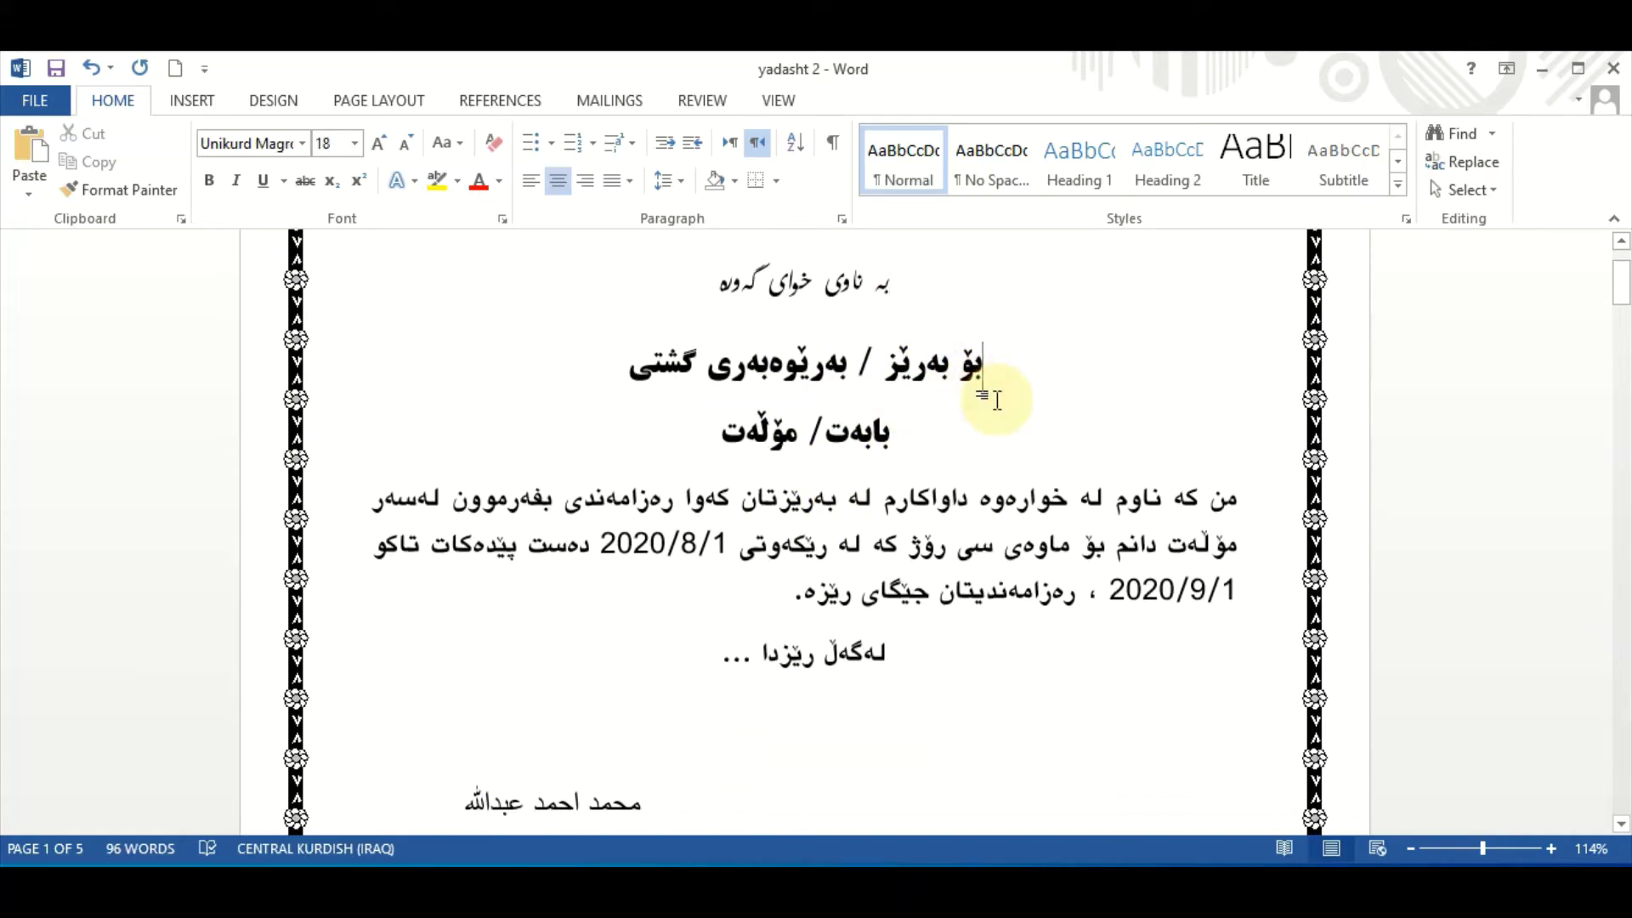
pyautogui.scroll(-5, 994, 404)
pyautogui.scroll(-8, 978, 527)
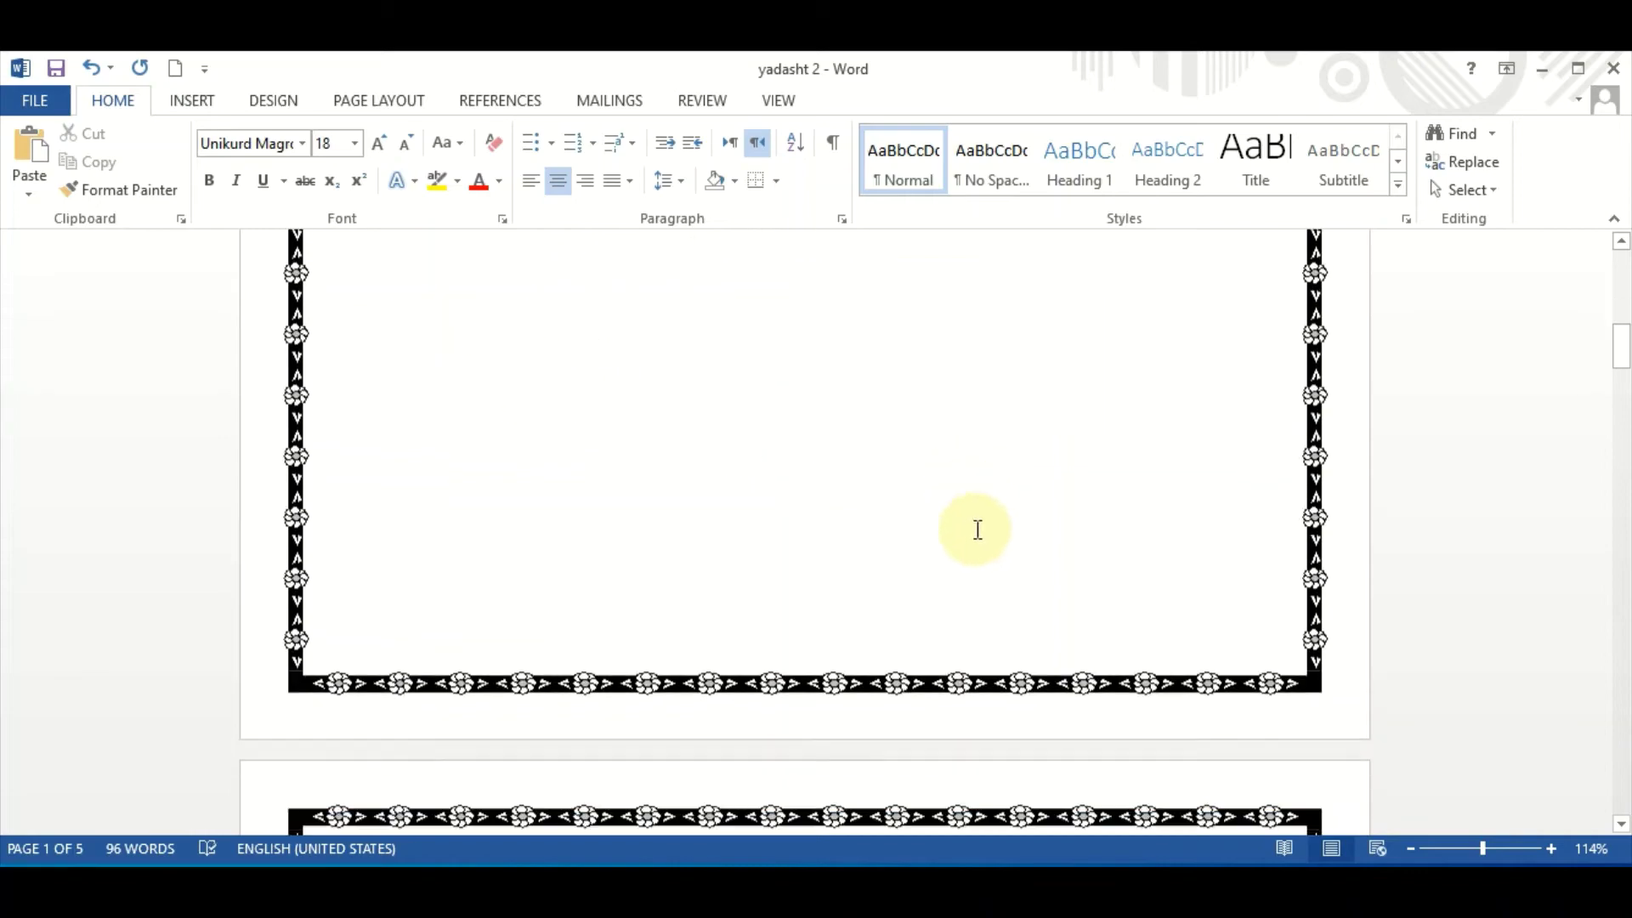
pyautogui.scroll(15, 982, 536)
pyautogui.scroll(-10, 983, 542)
pyautogui.scroll(10, 983, 540)
pyautogui.scroll(-4, 978, 540)
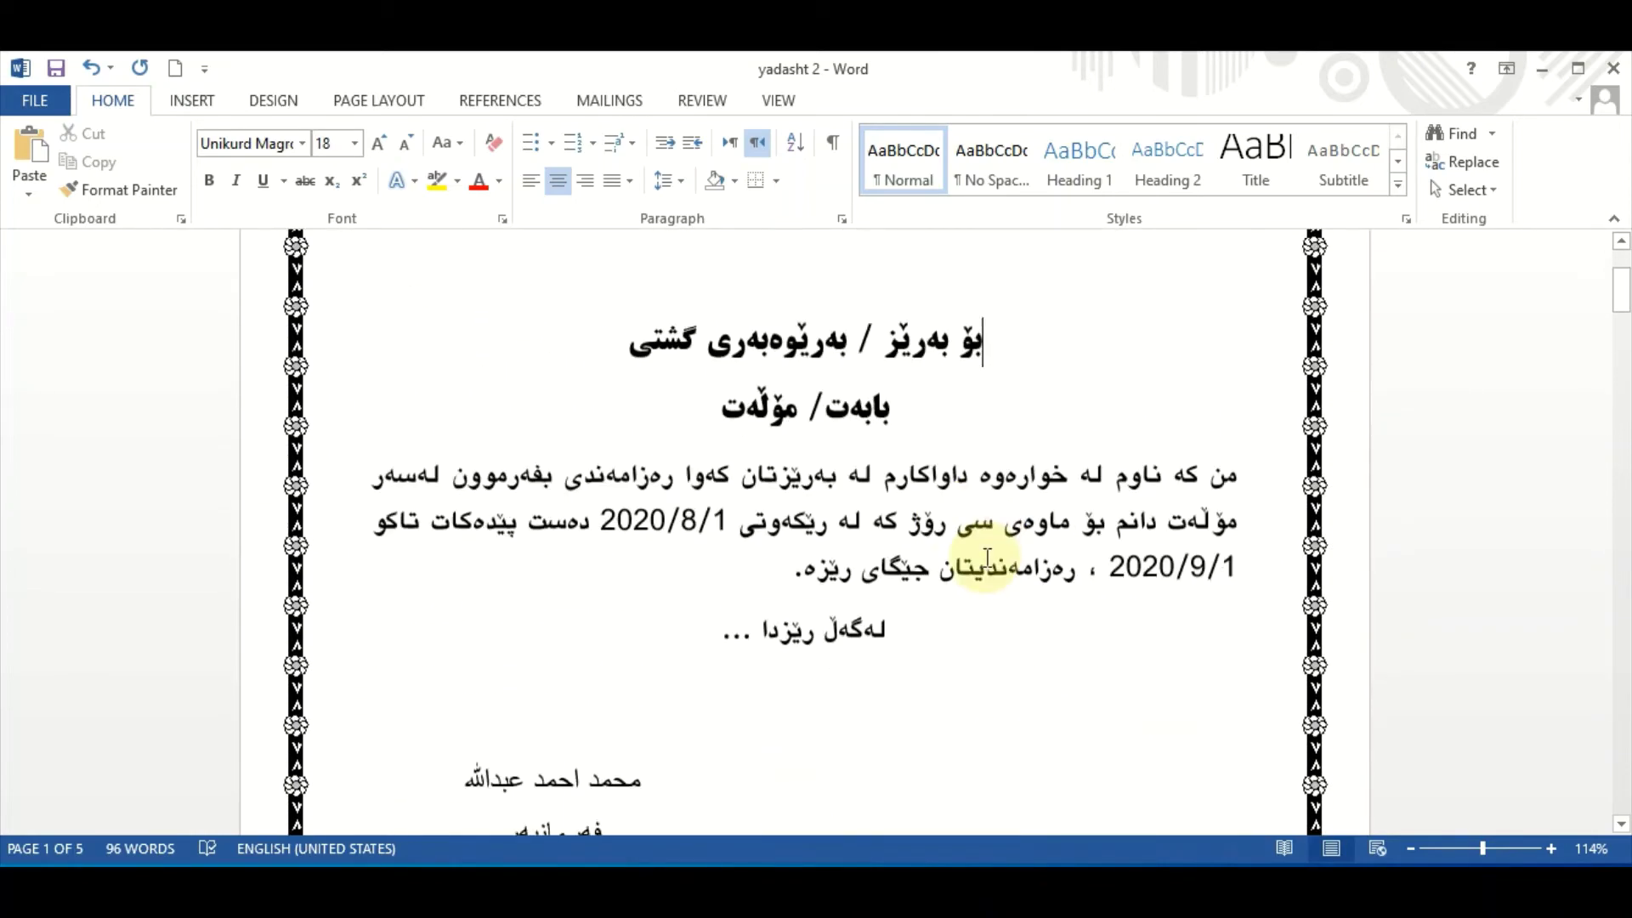
pyautogui.scroll(-4, 982, 544)
pyautogui.scroll(-4, 986, 561)
pyautogui.scroll(-3, 983, 564)
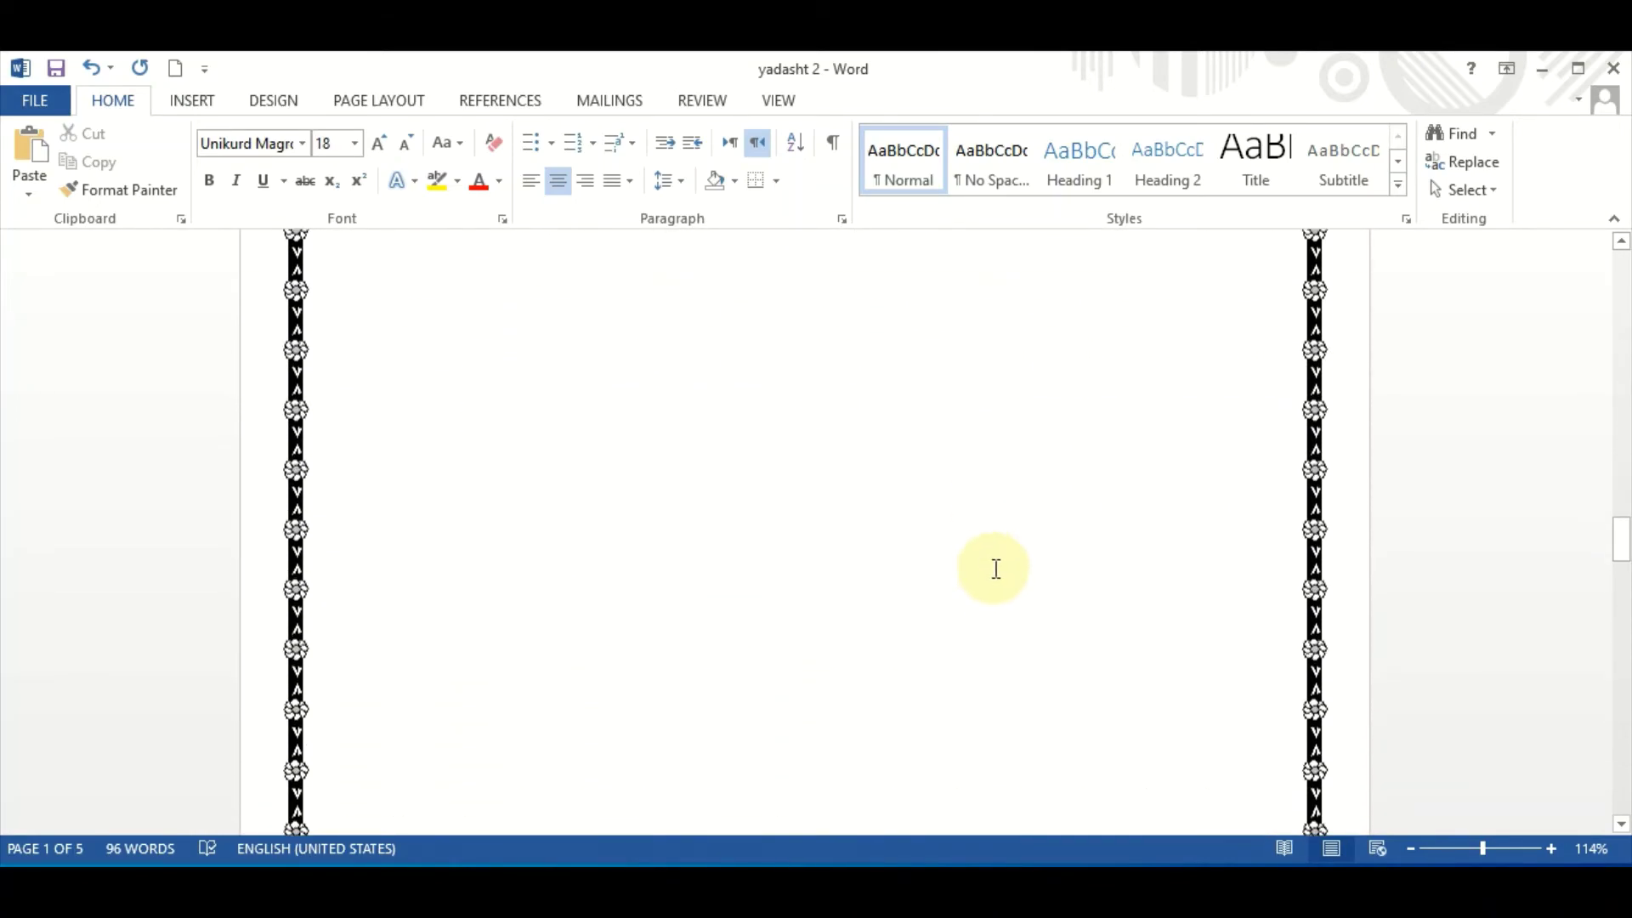
pyautogui.scroll(-3, 986, 568)
pyautogui.scroll(-3, 973, 620)
pyautogui.scroll(-8, 952, 646)
pyautogui.scroll(5, 926, 676)
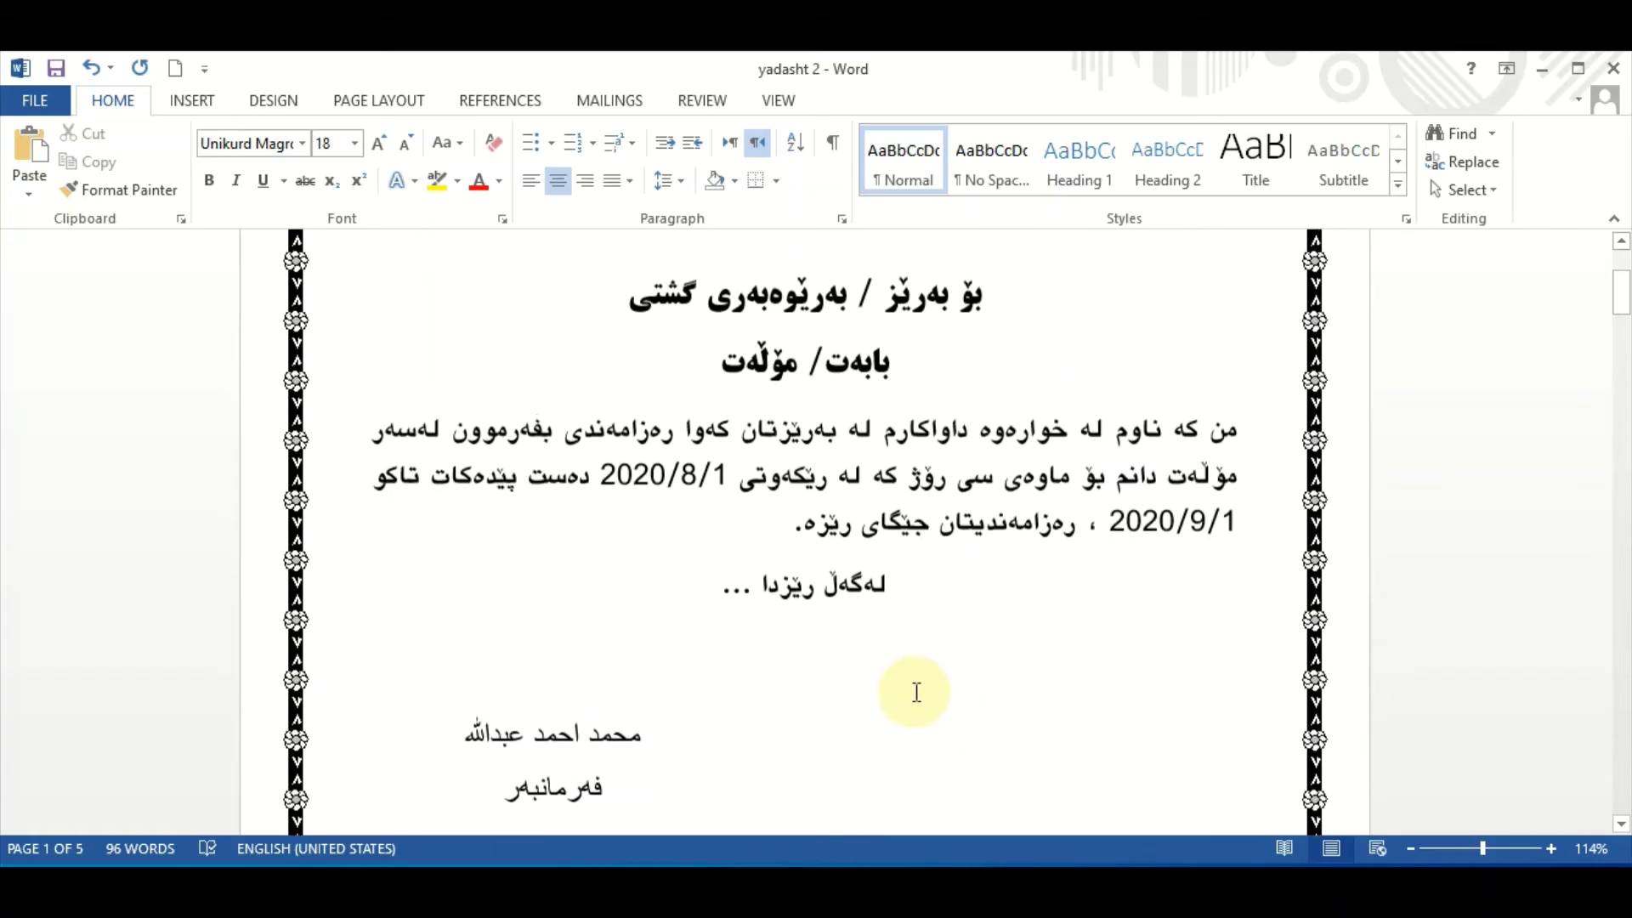
pyautogui.scroll(3, 915, 693)
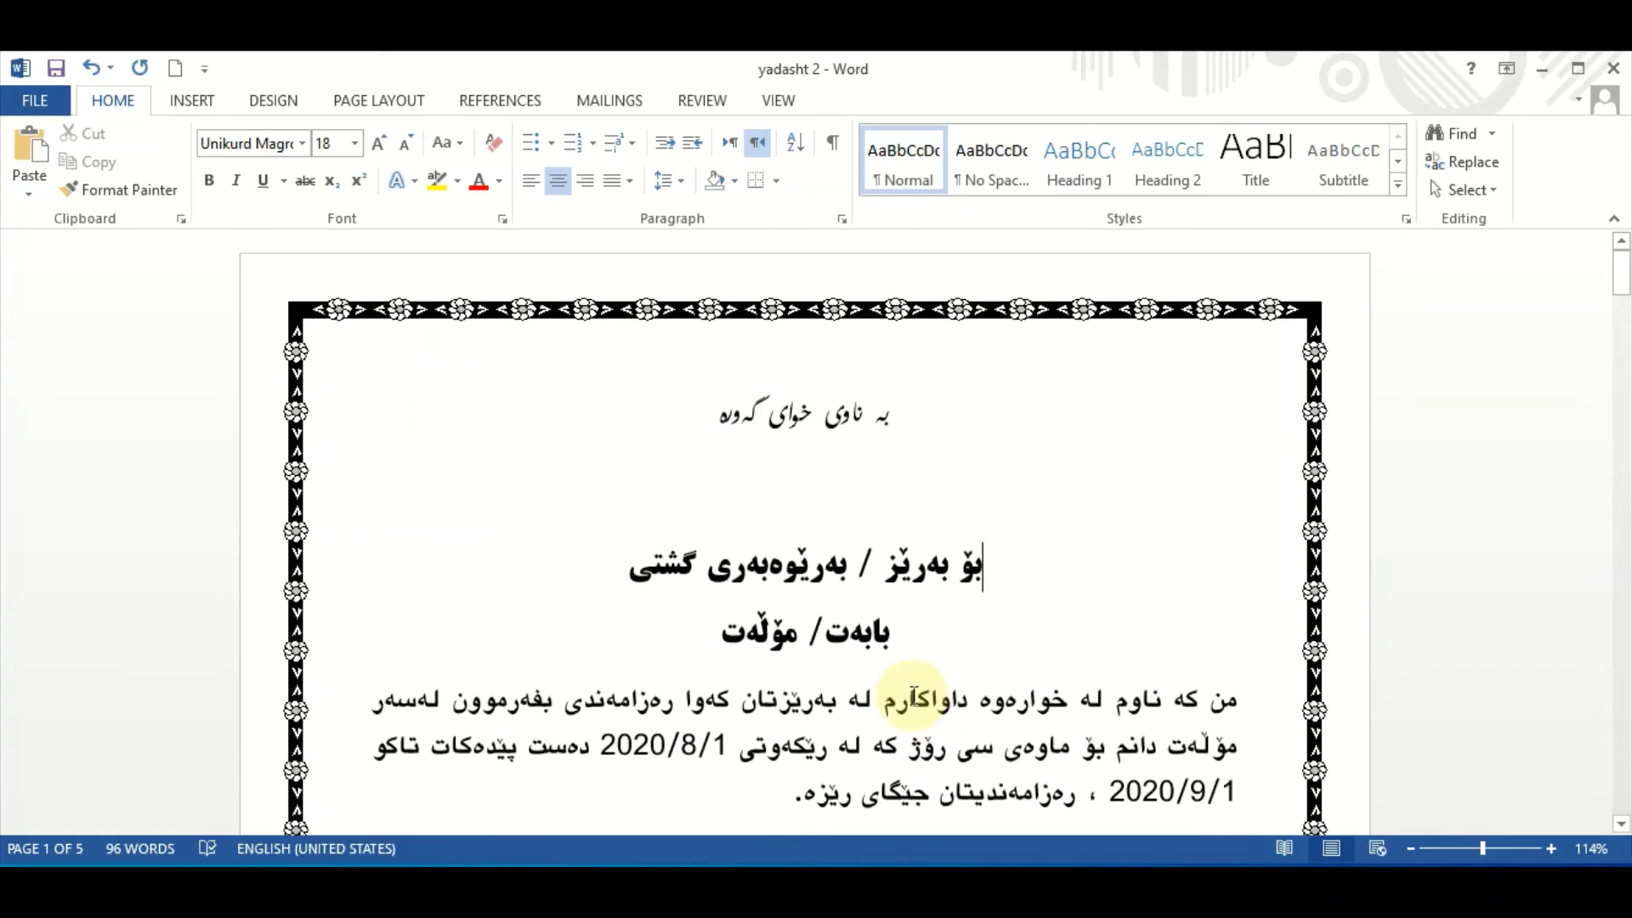
pyautogui.click(775, 181)
pyautogui.click(816, 660)
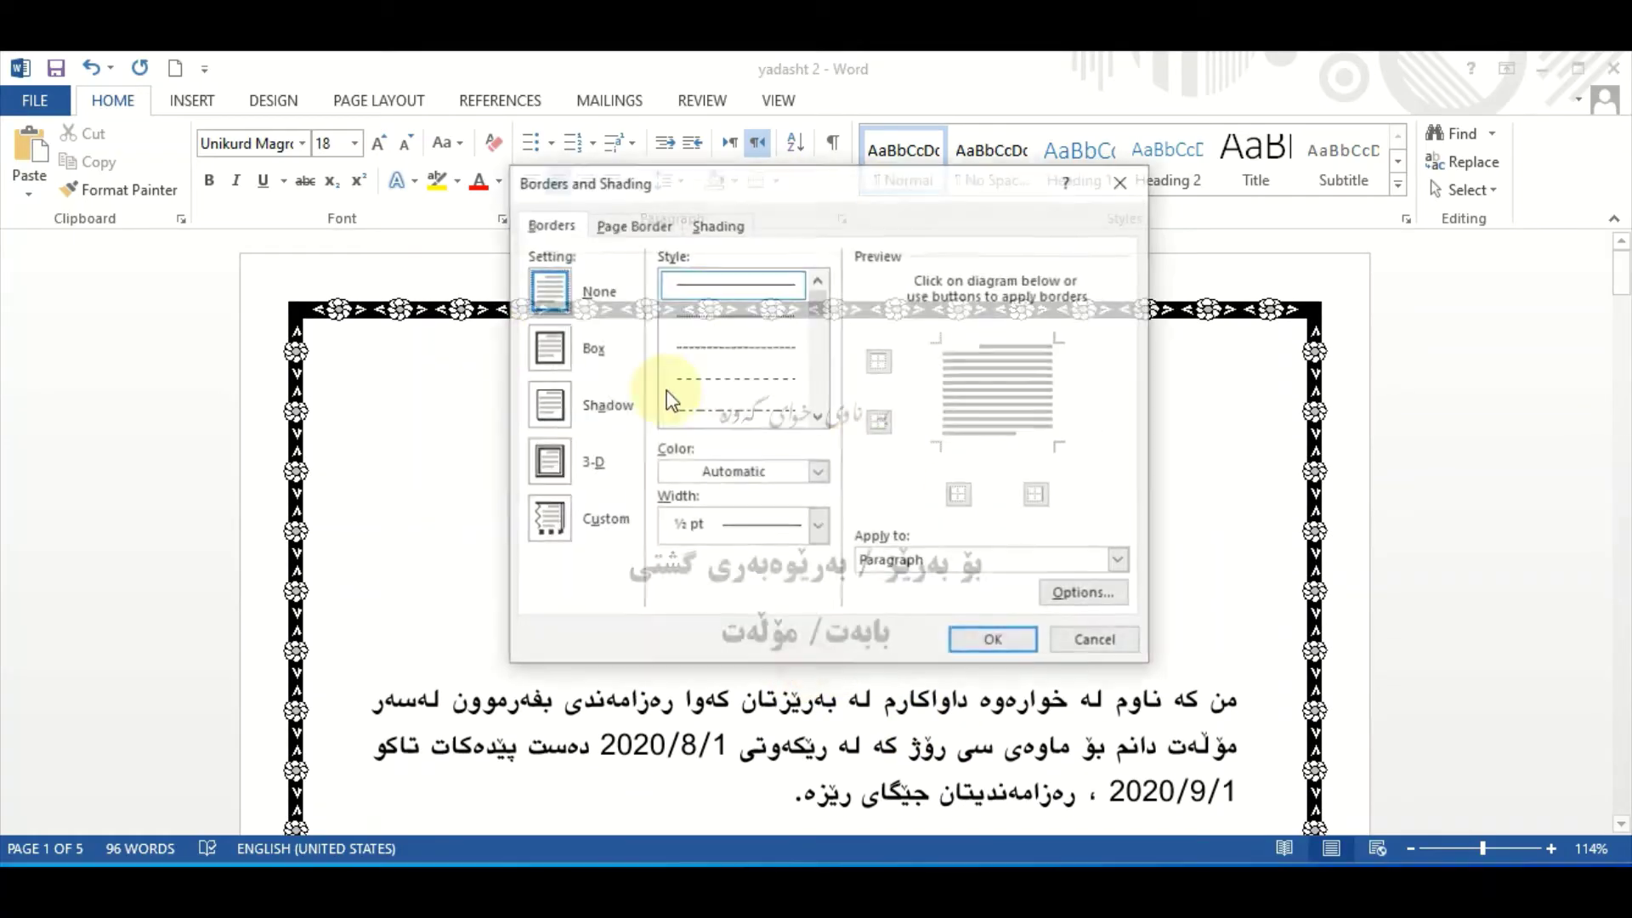
pyautogui.click(716, 230)
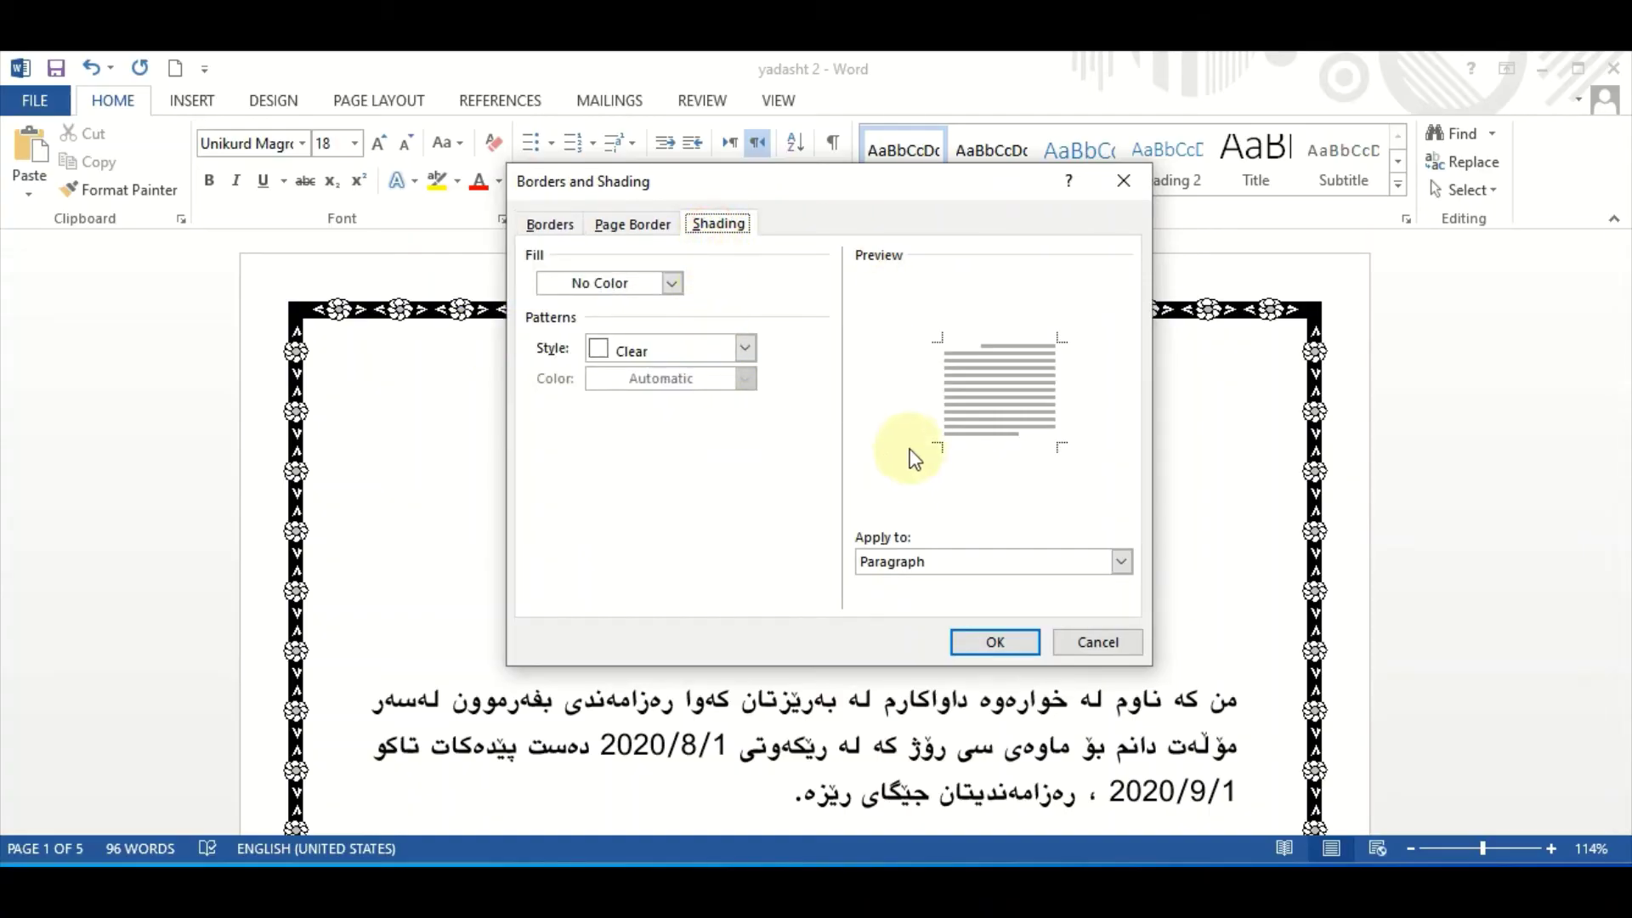
pyautogui.click(1083, 648)
pyautogui.click(850, 644)
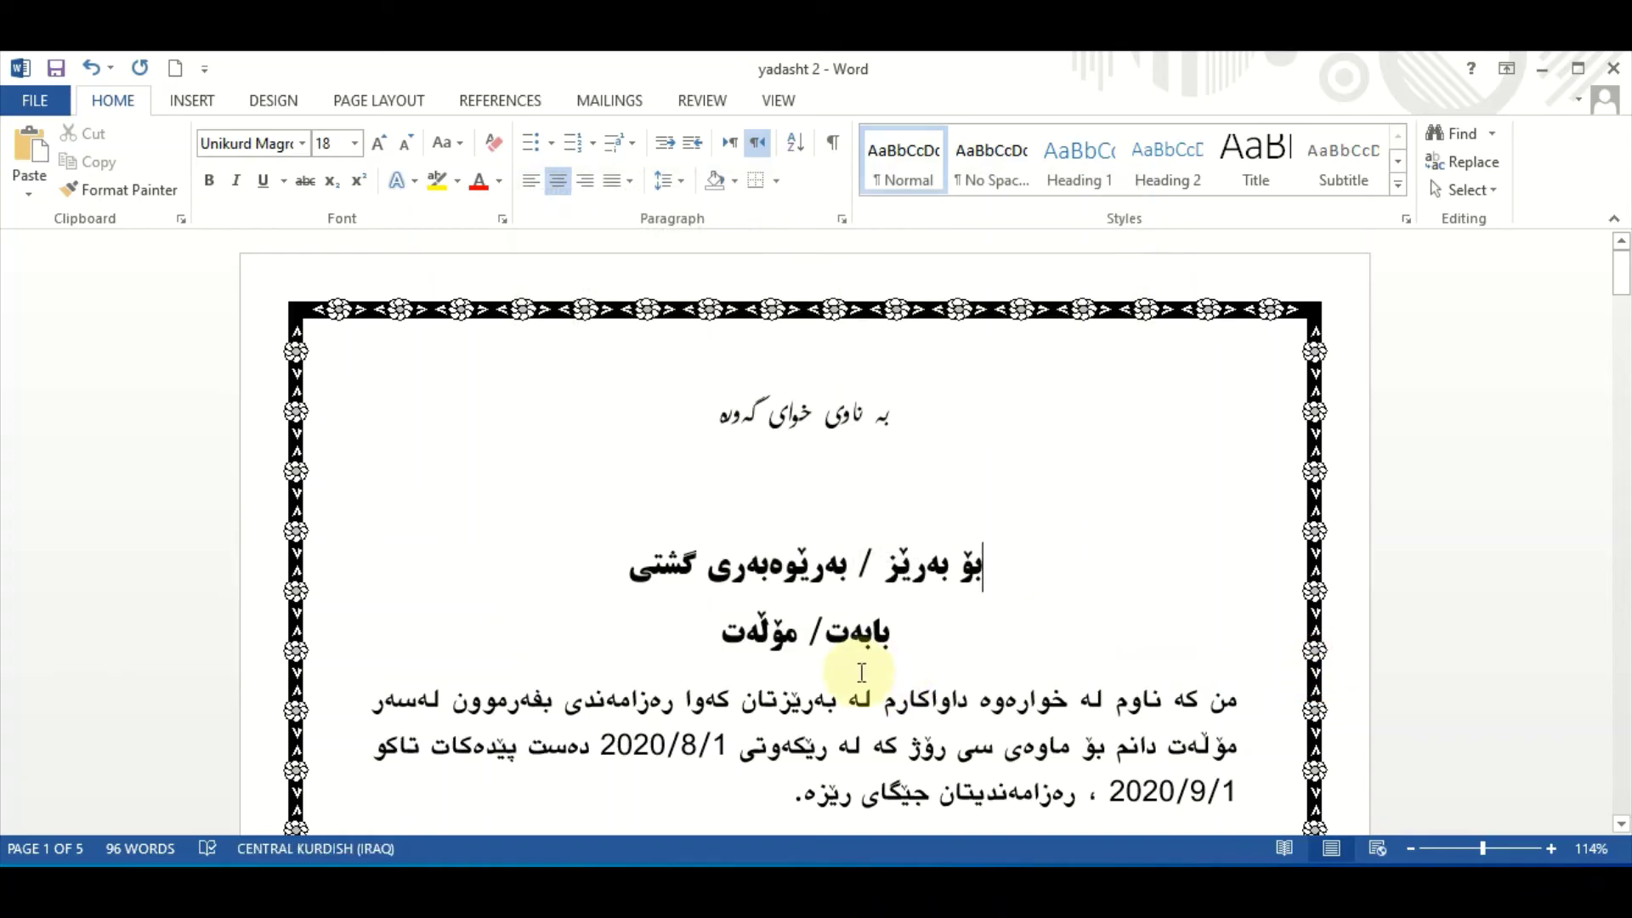
pyautogui.scroll(-5, 970, 639)
pyautogui.scroll(-2, 776, 583)
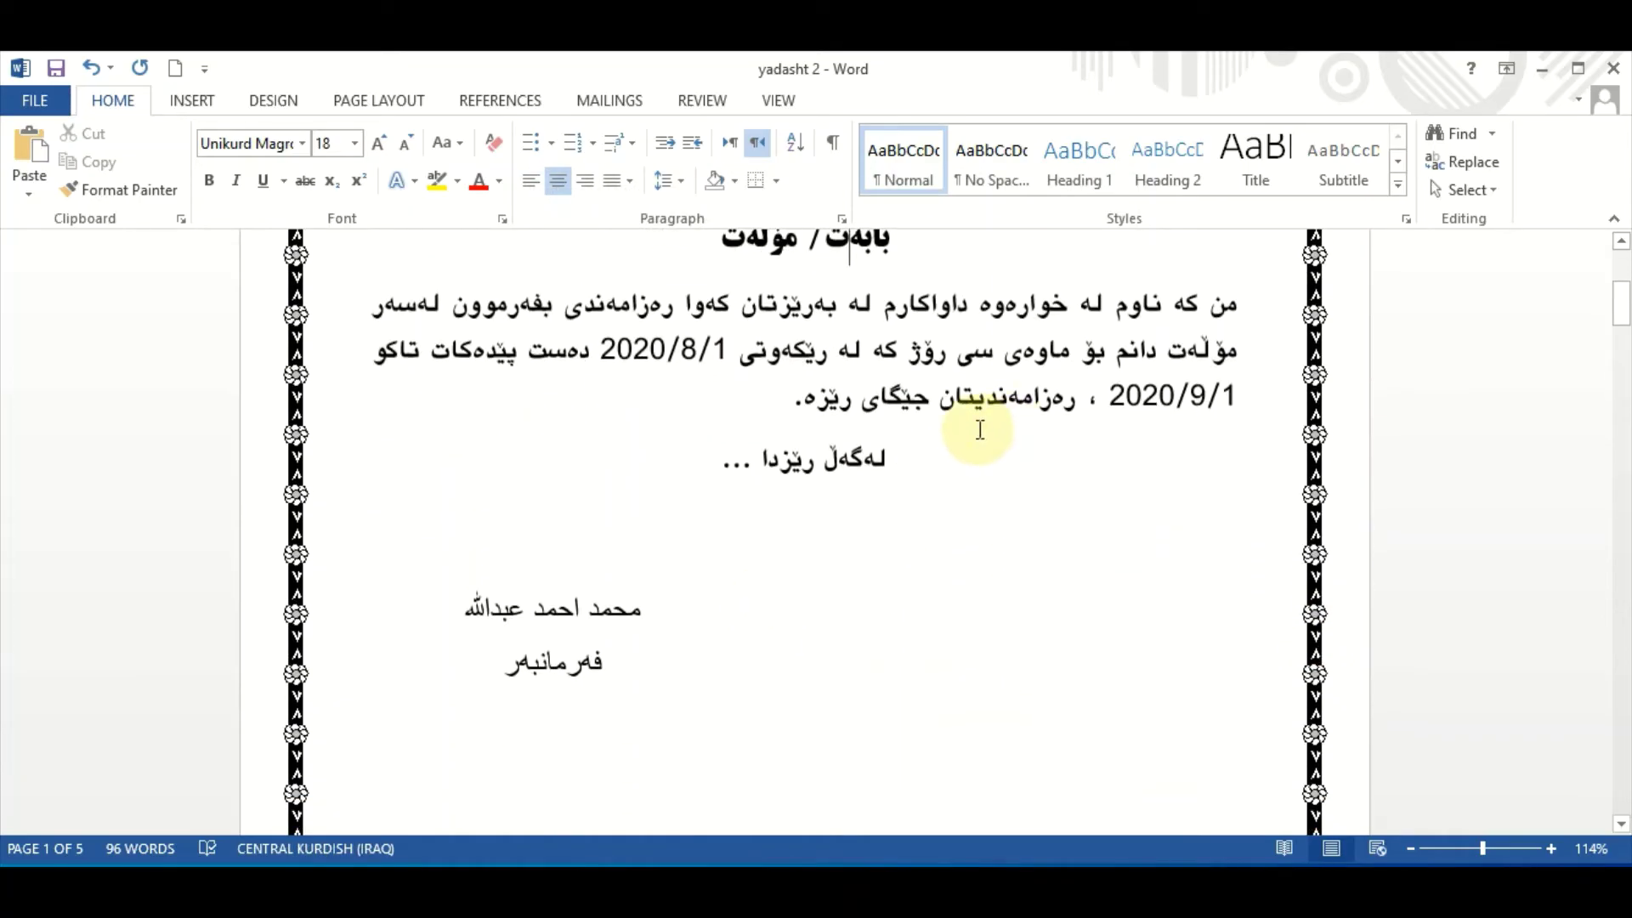
pyautogui.scroll(3, 737, 411)
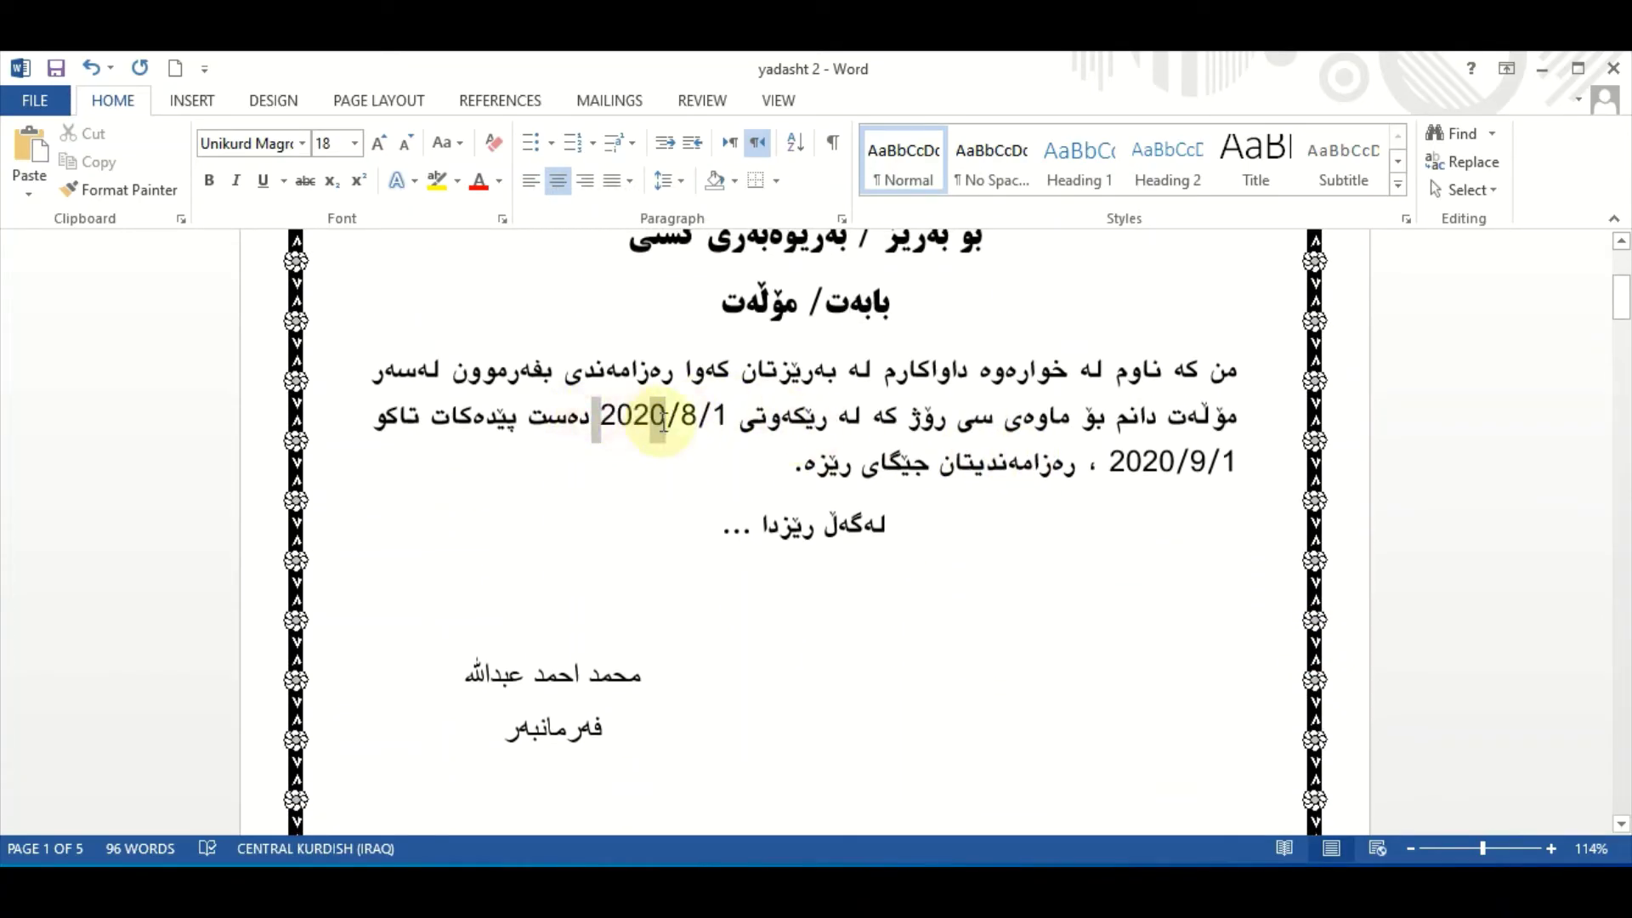
# Select the date 2020/8/1 and give it a light blue shading fill
pyautogui.moveTo(598, 417); pyautogui.dragTo(731, 420)
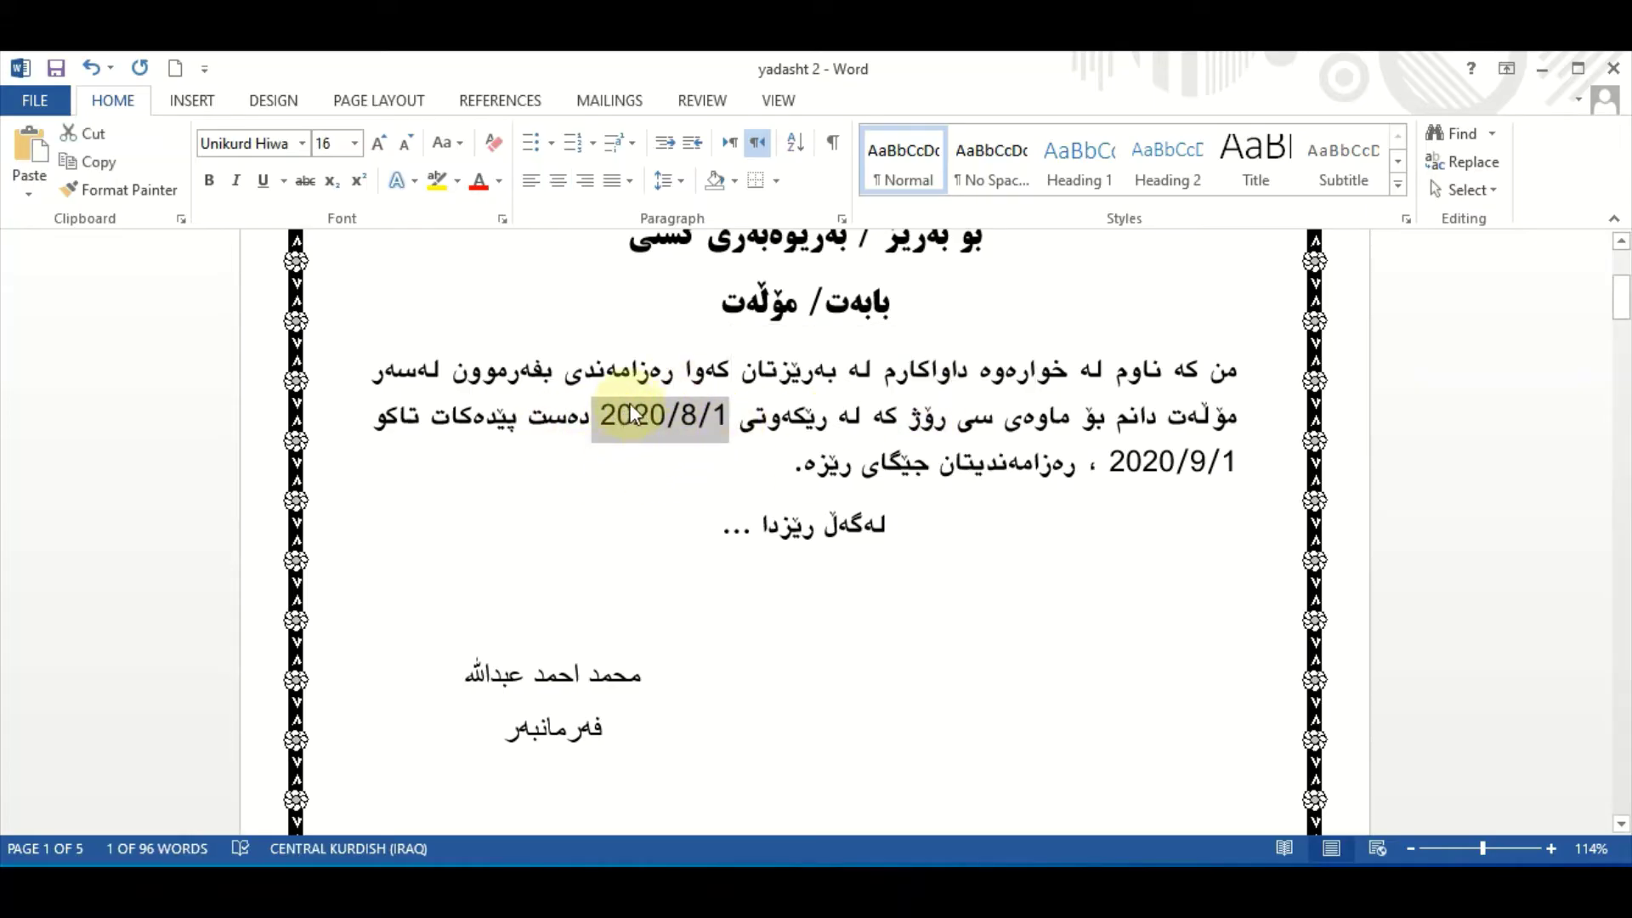
pyautogui.click(776, 181)
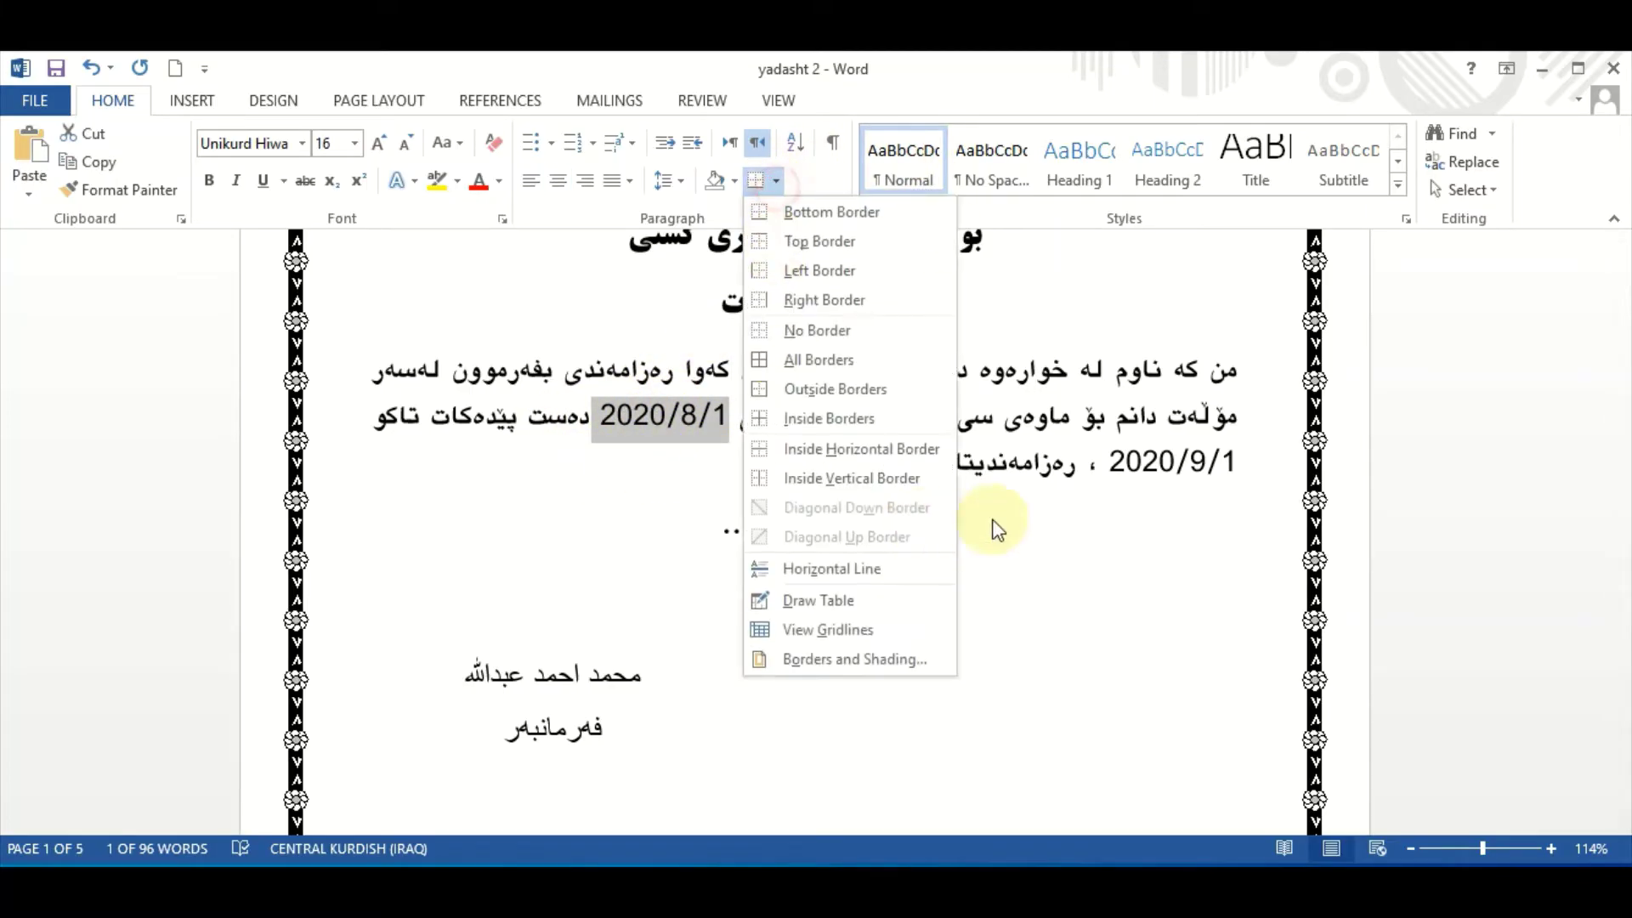
pyautogui.click(802, 661)
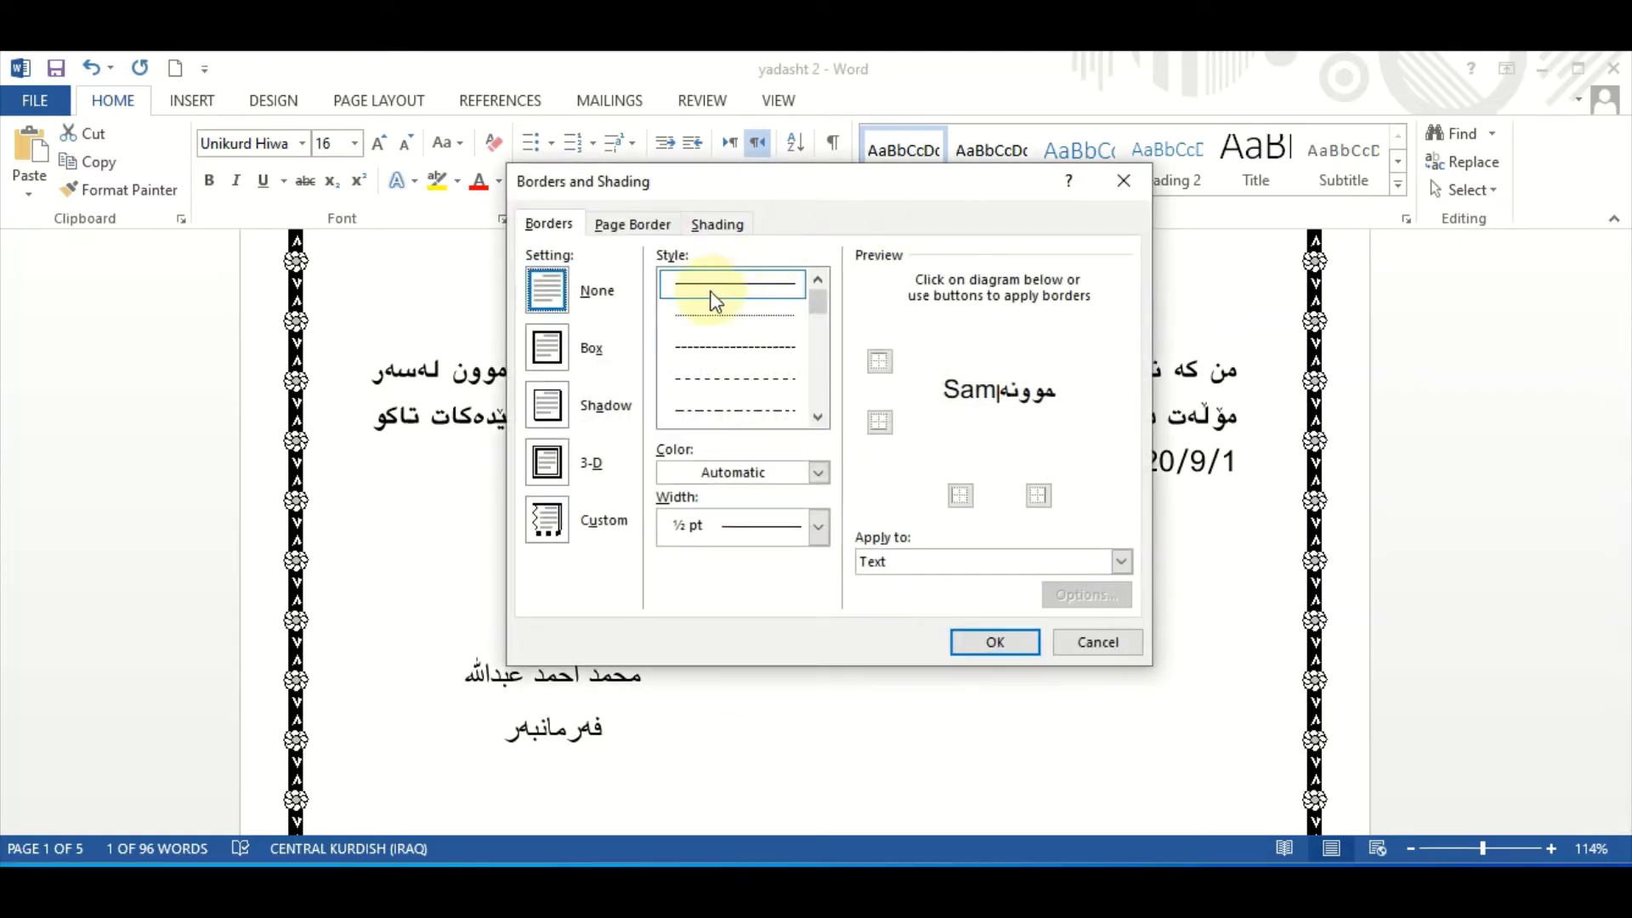
pyautogui.click(714, 227)
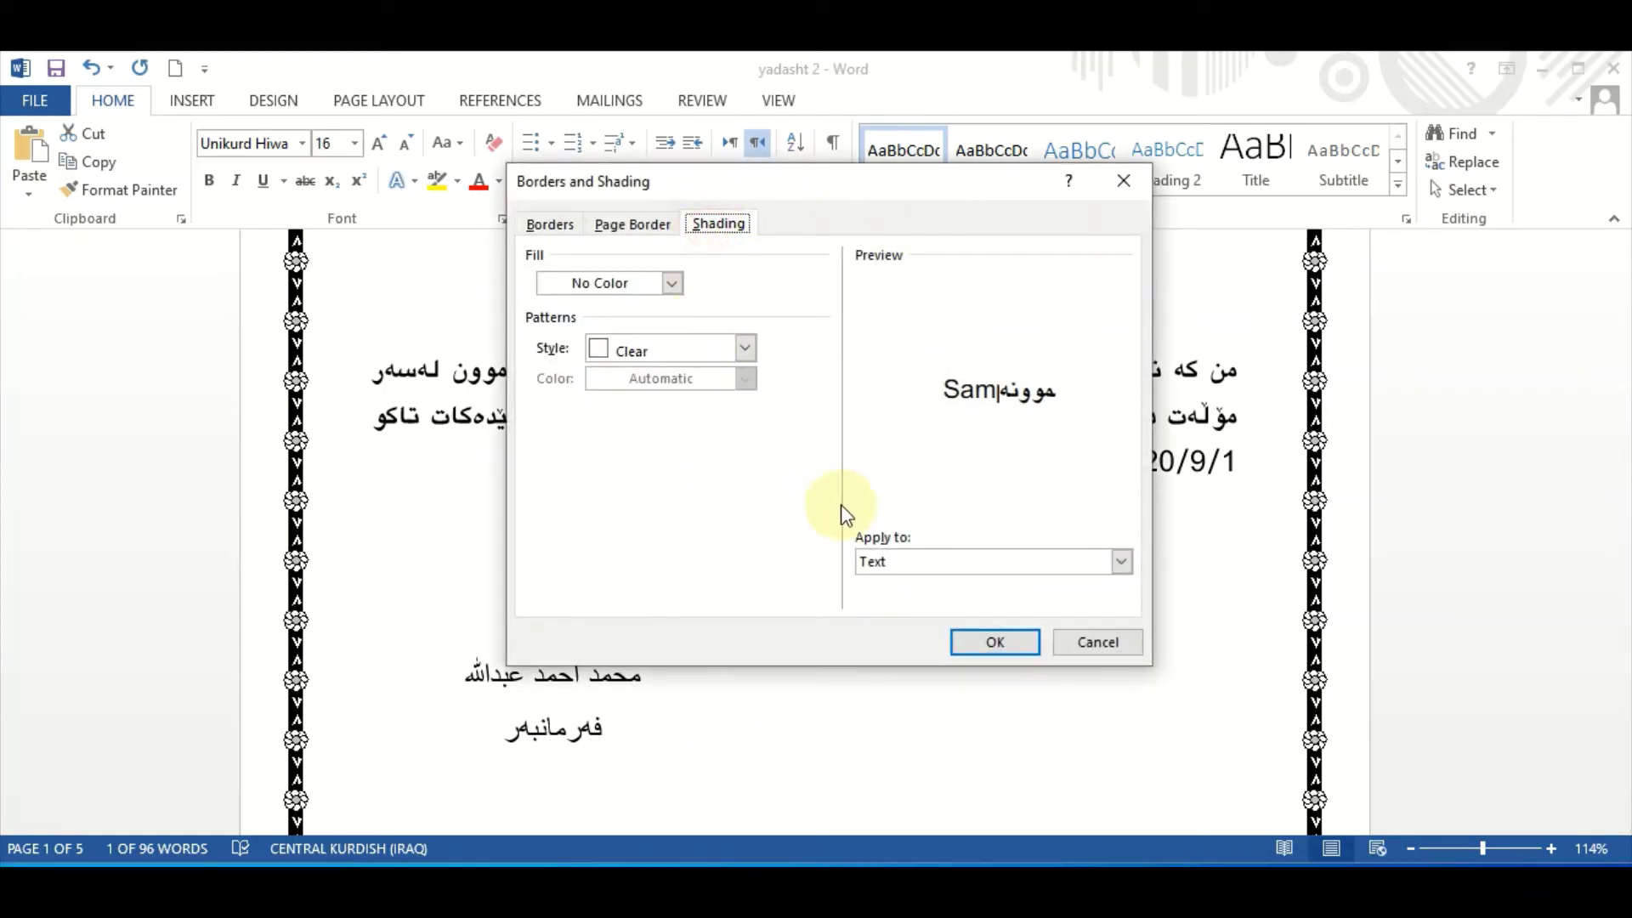
pyautogui.click(666, 284)
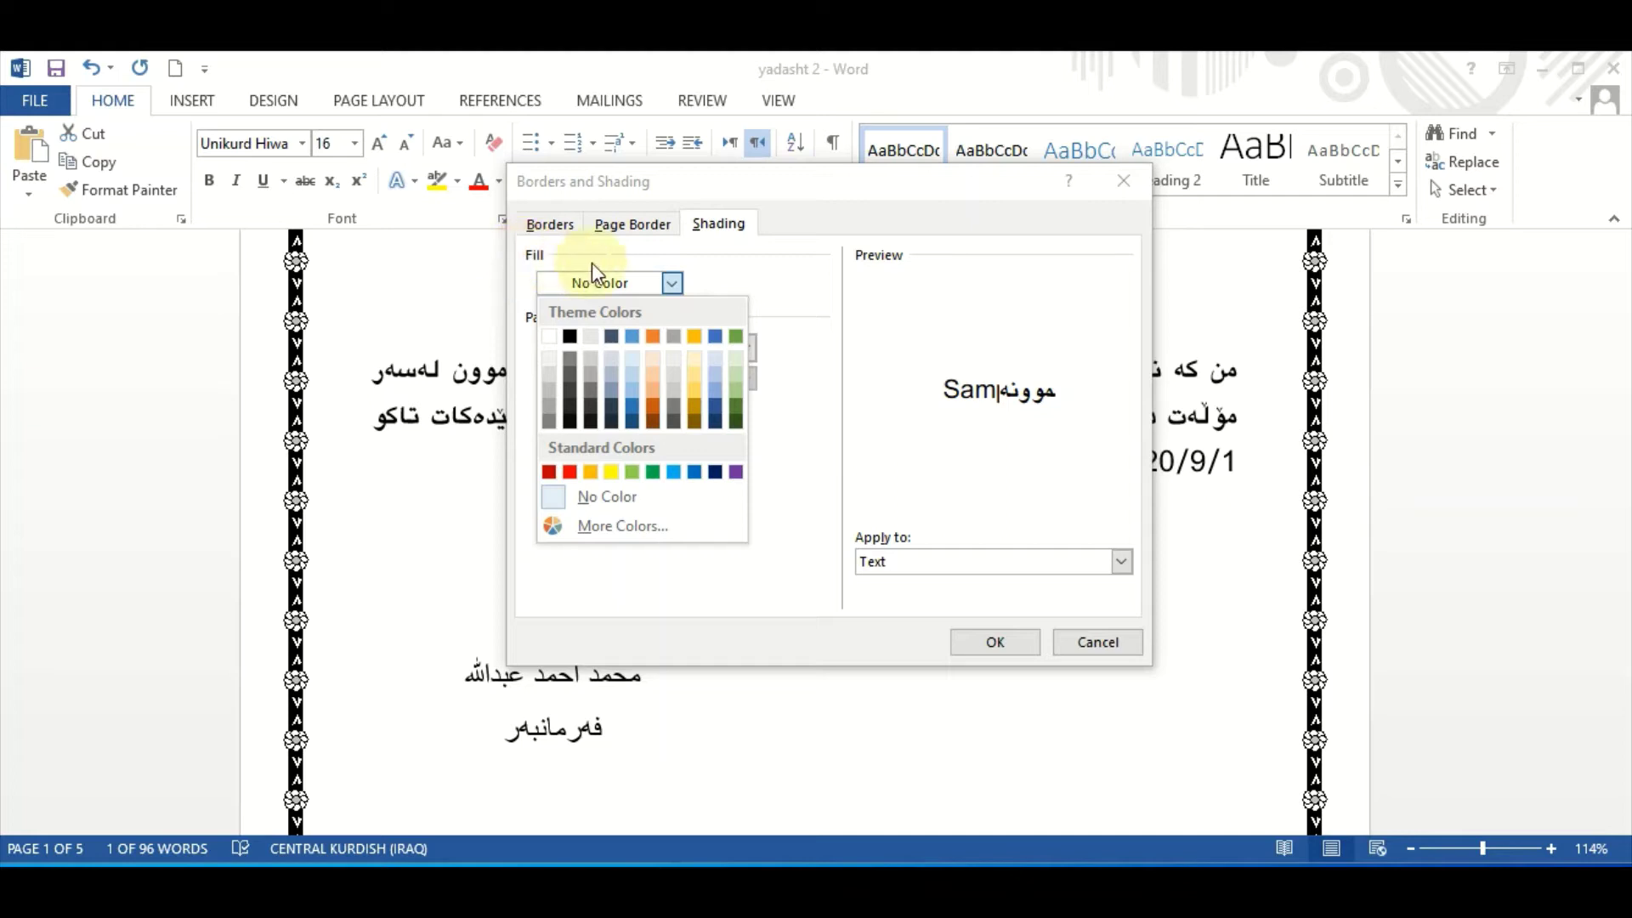
pyautogui.click(630, 396)
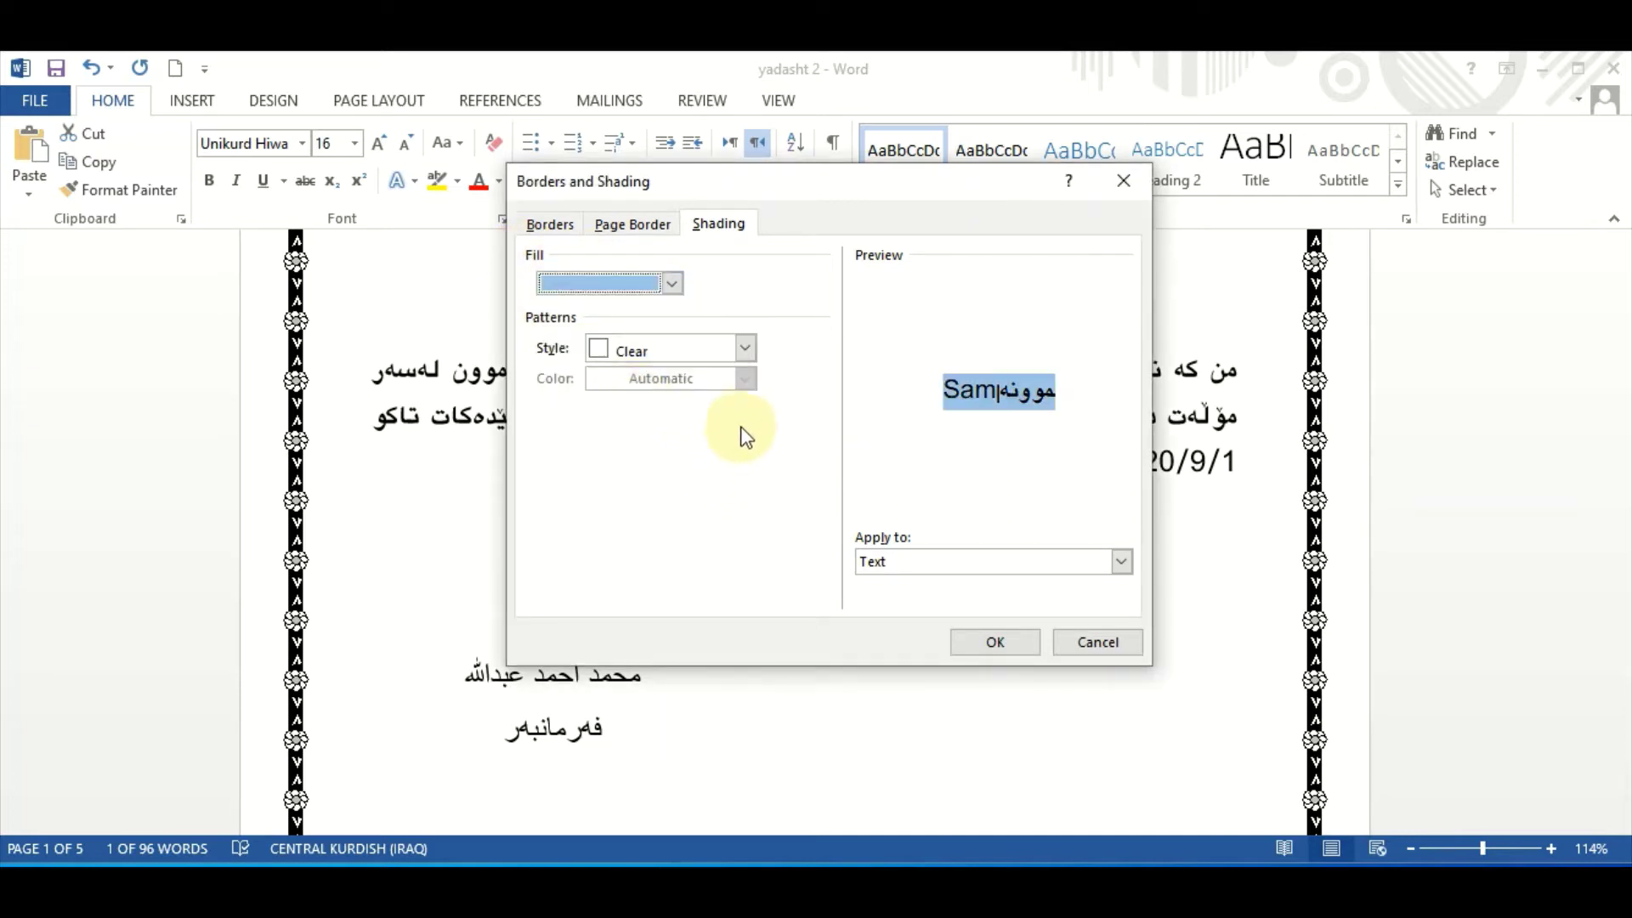
# Add a Dk Trellis shading pattern in light blue to the date and apply it
pyautogui.click(745, 348)
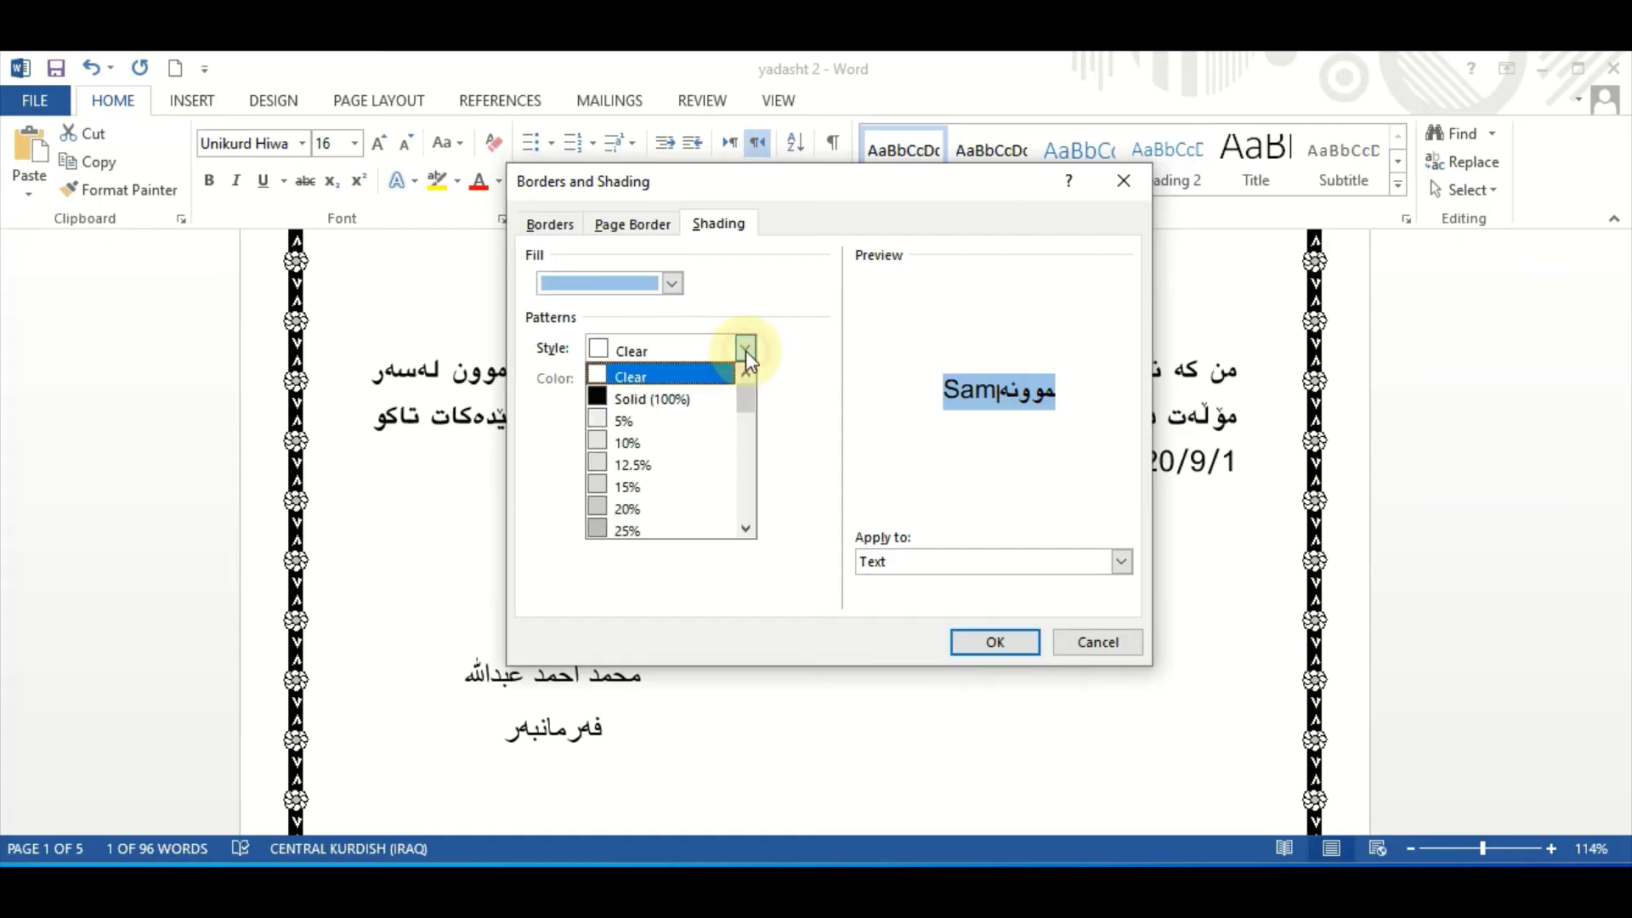
pyautogui.scroll(-2, 660, 471)
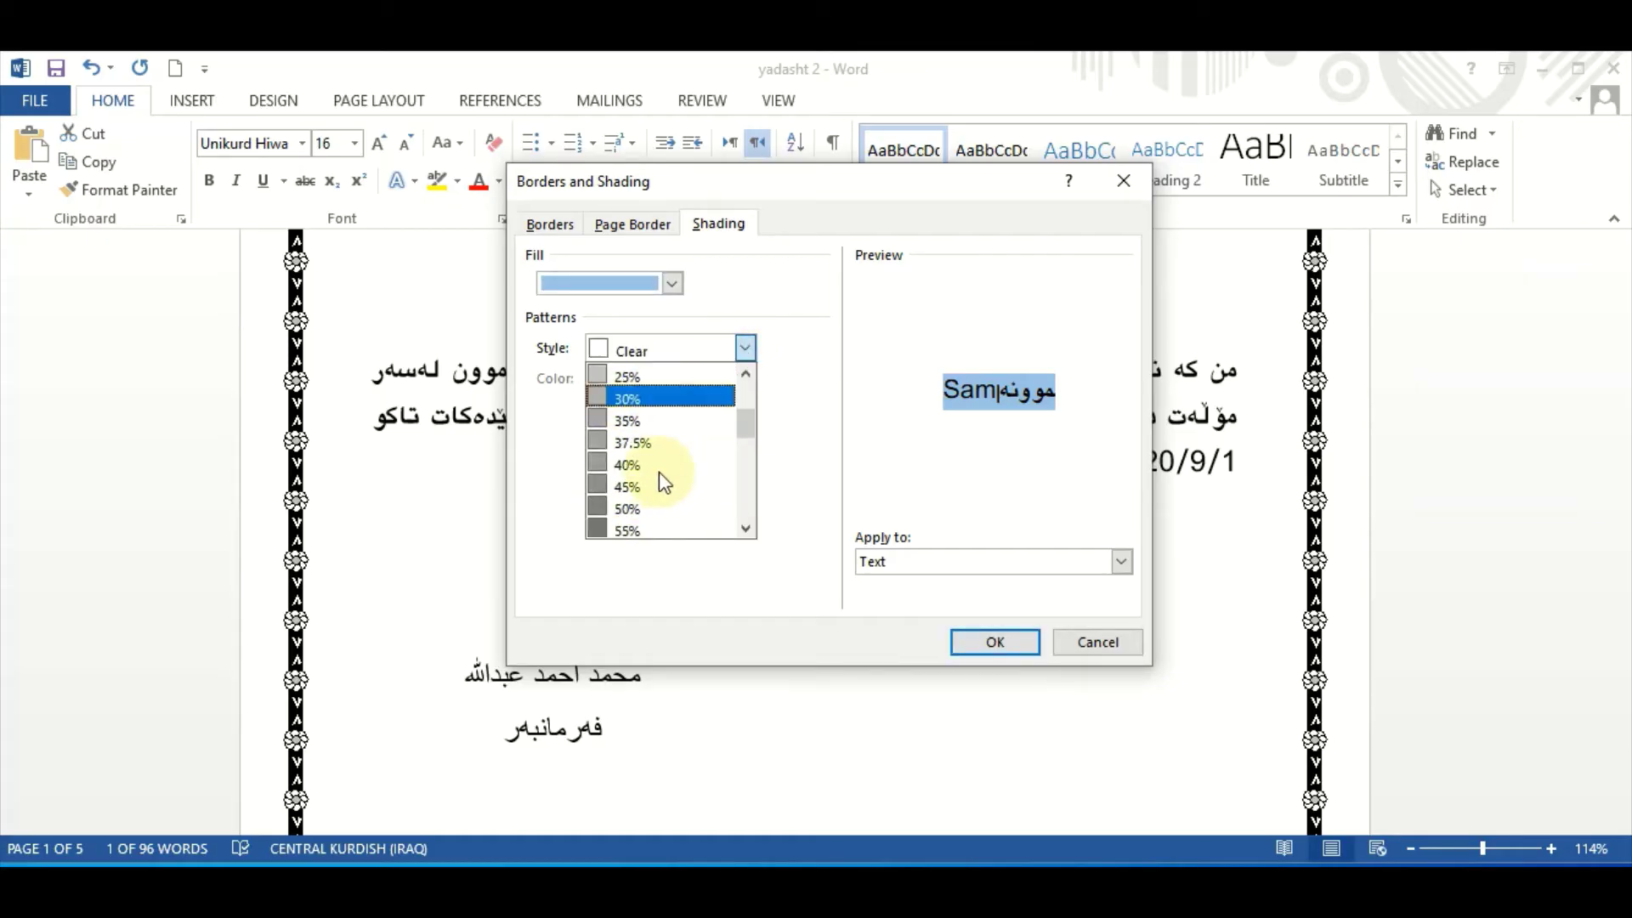
pyautogui.scroll(-4, 661, 466)
pyautogui.scroll(-2, 663, 467)
pyautogui.scroll(-1, 658, 478)
pyautogui.click(657, 477)
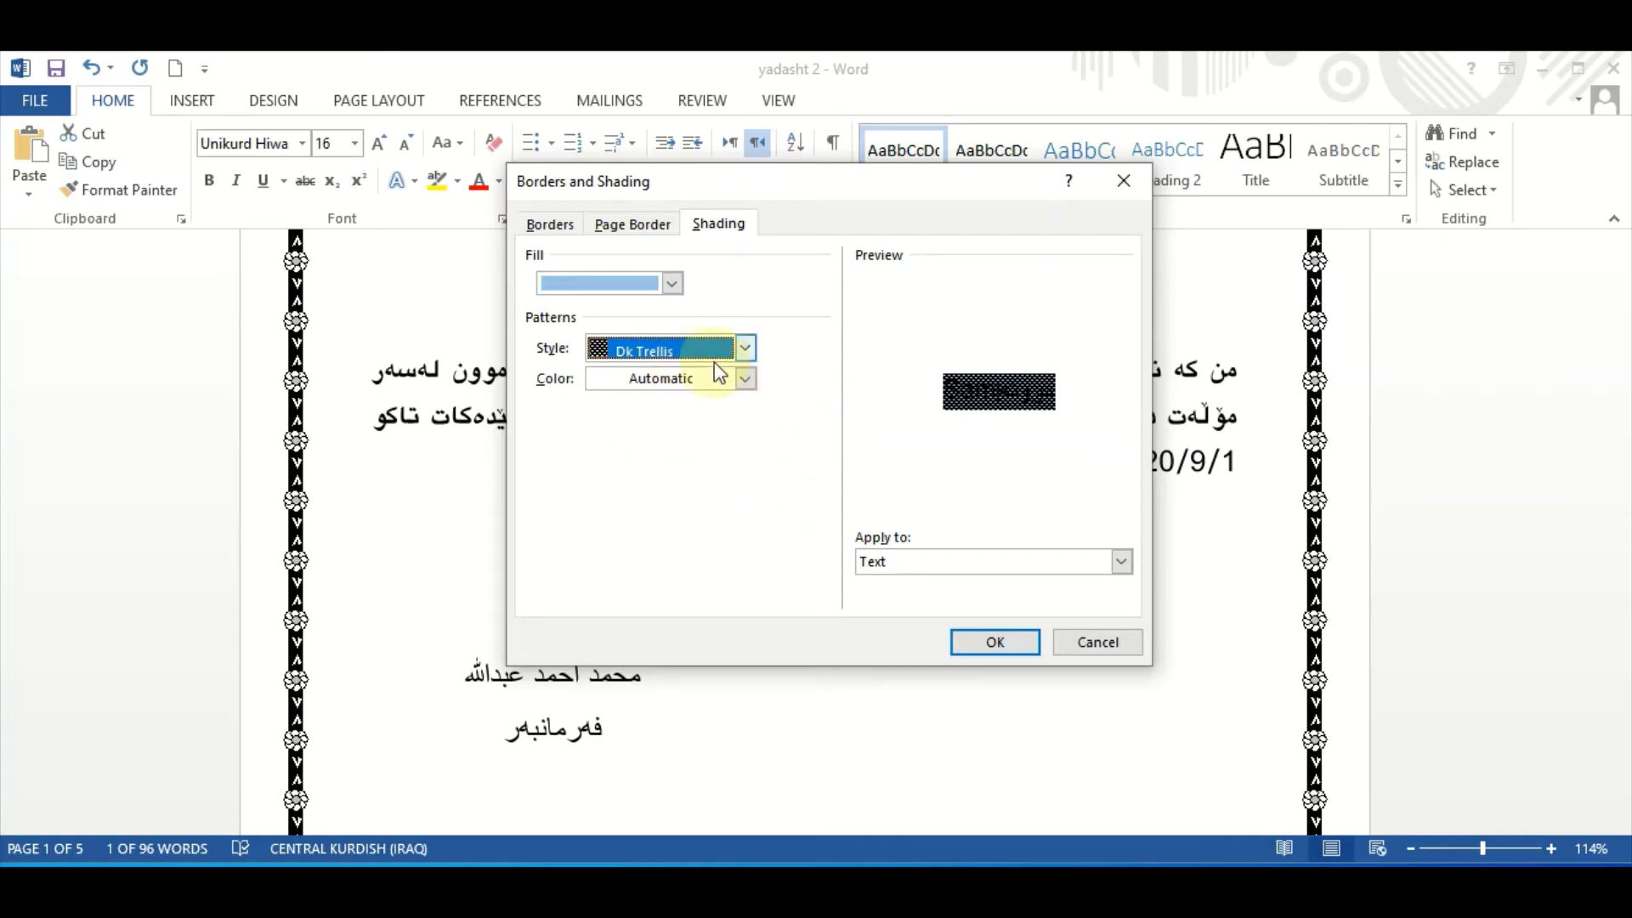
pyautogui.click(743, 379)
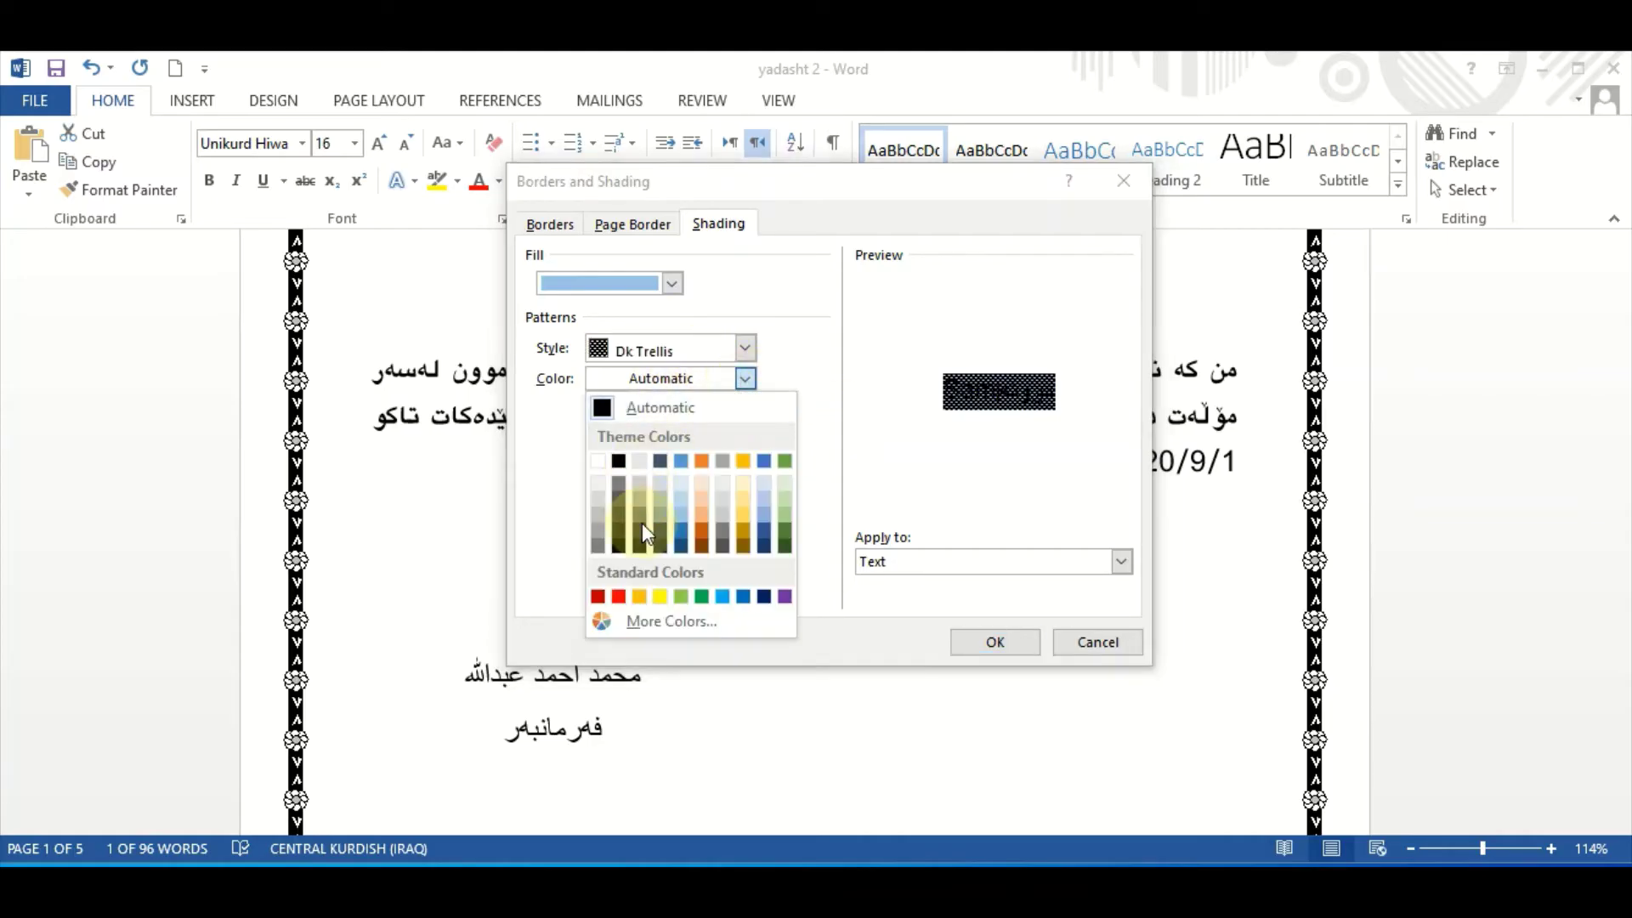
pyautogui.click(684, 515)
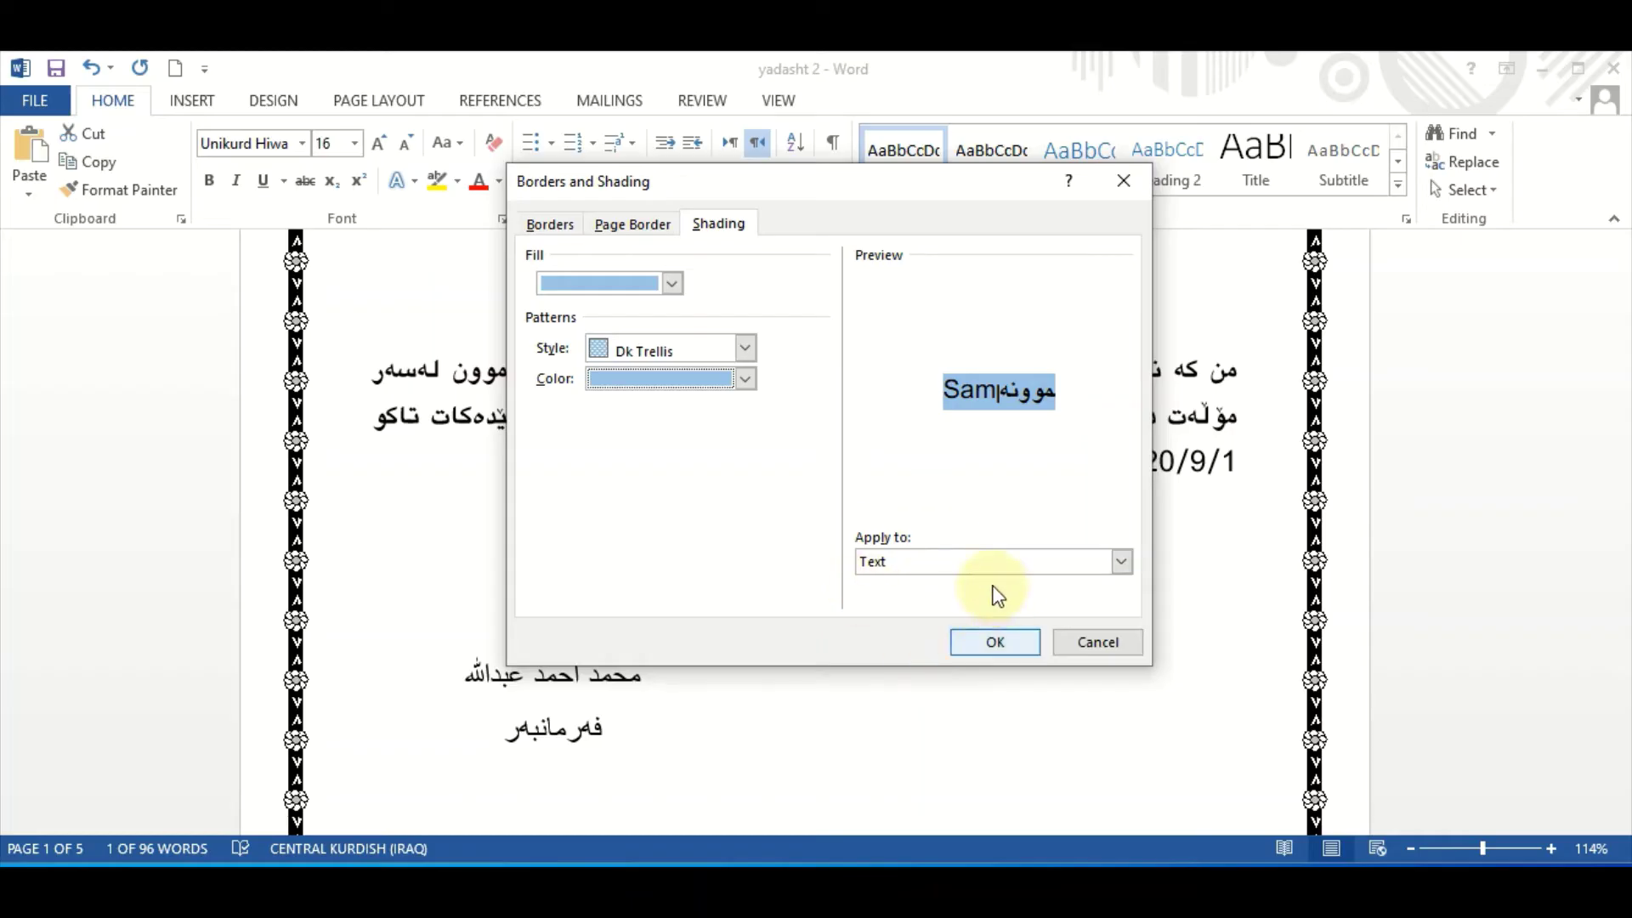
pyautogui.click(995, 643)
pyautogui.click(653, 425)
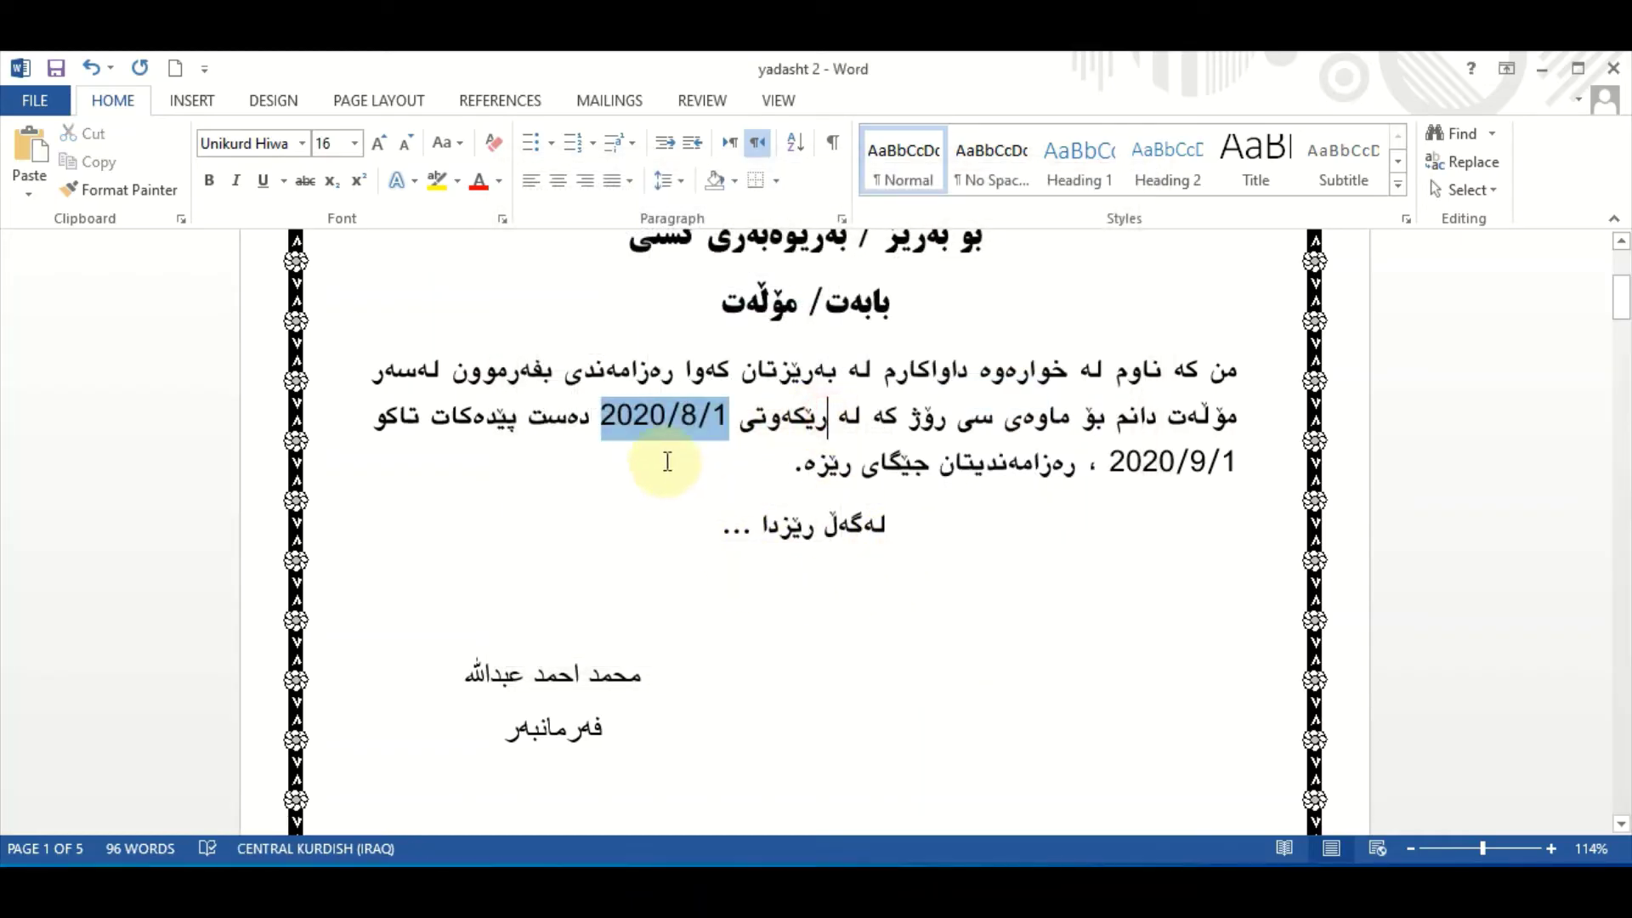
# Colour the body text through the closing line red
pyautogui.hotkey('ctrl', 'Home')
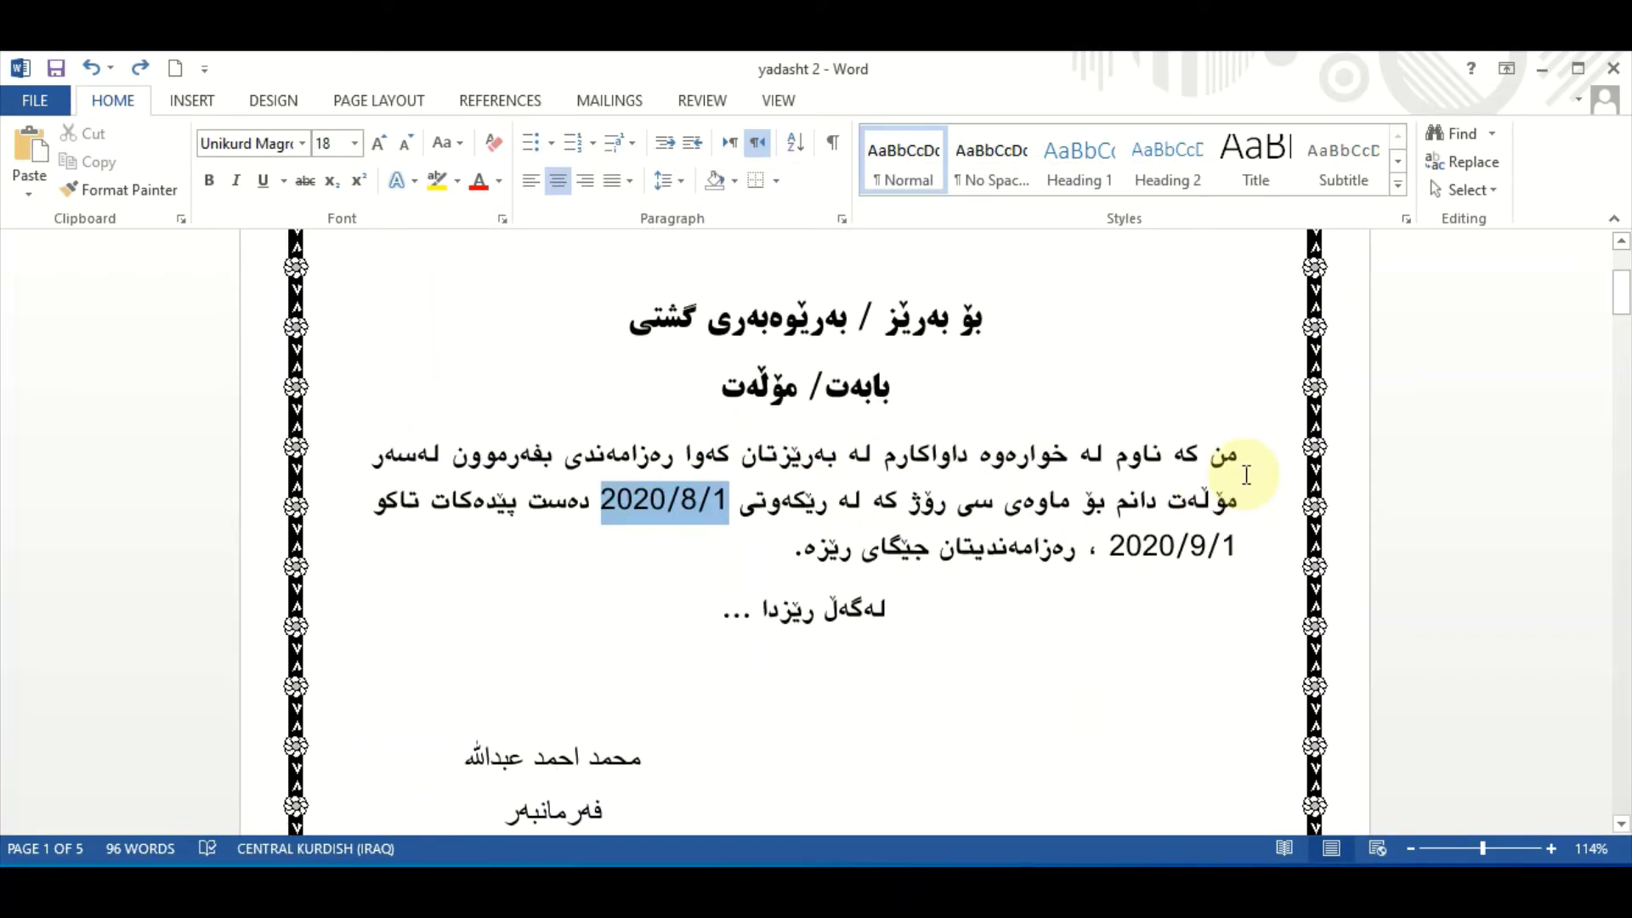
pyautogui.moveTo(1257, 467); pyautogui.dragTo(651, 628)
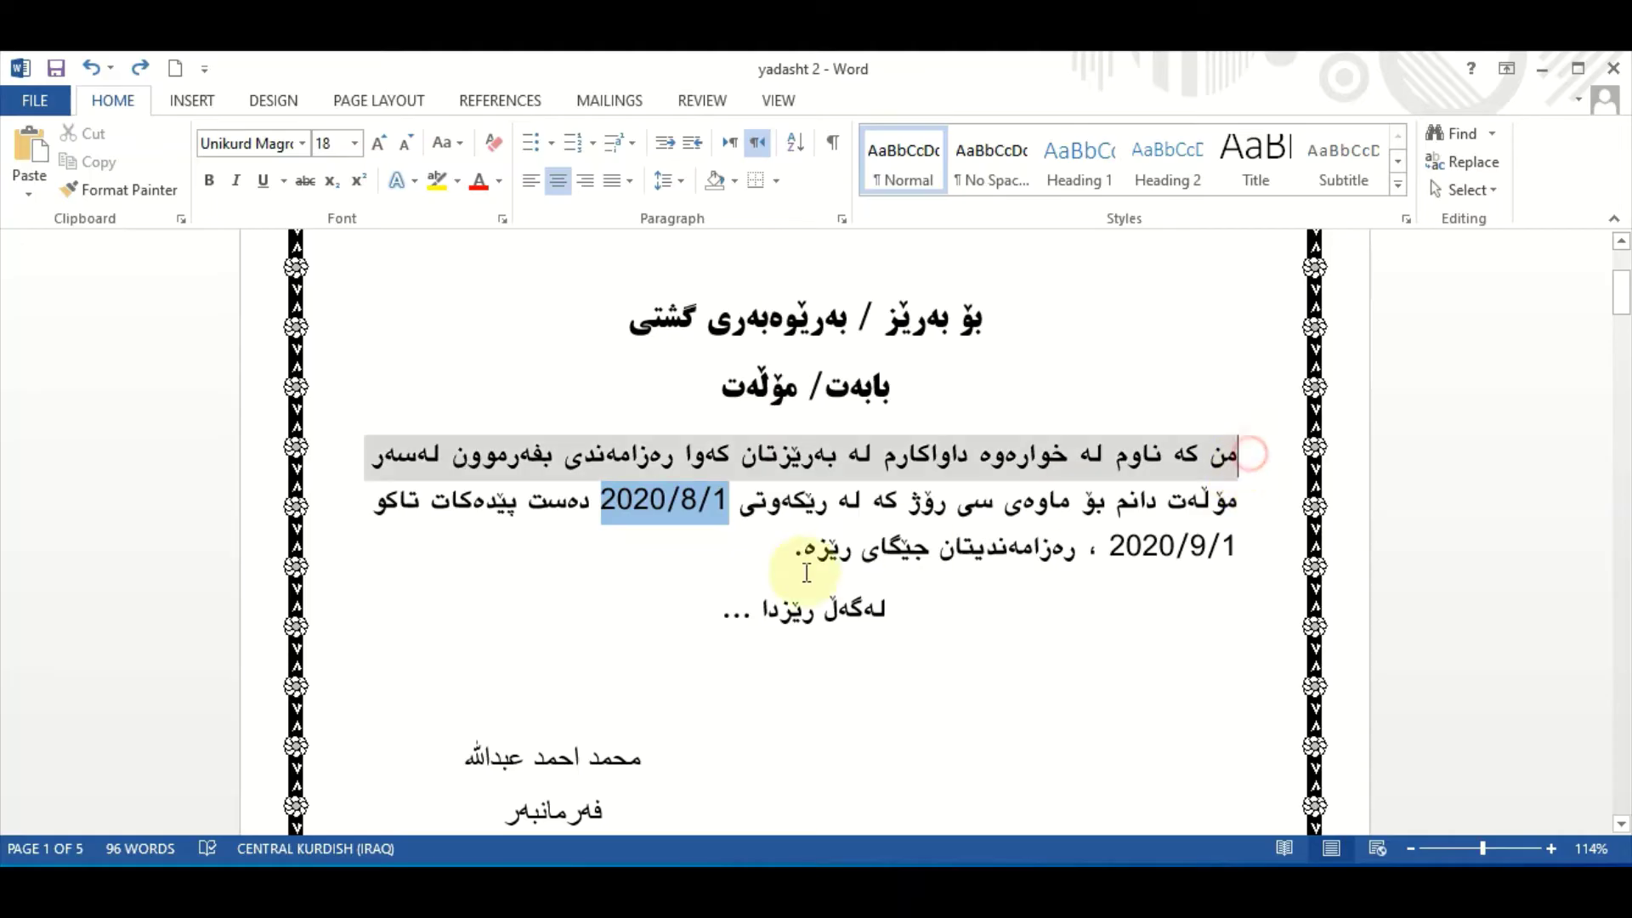
pyautogui.click(484, 182)
pyautogui.click(827, 459)
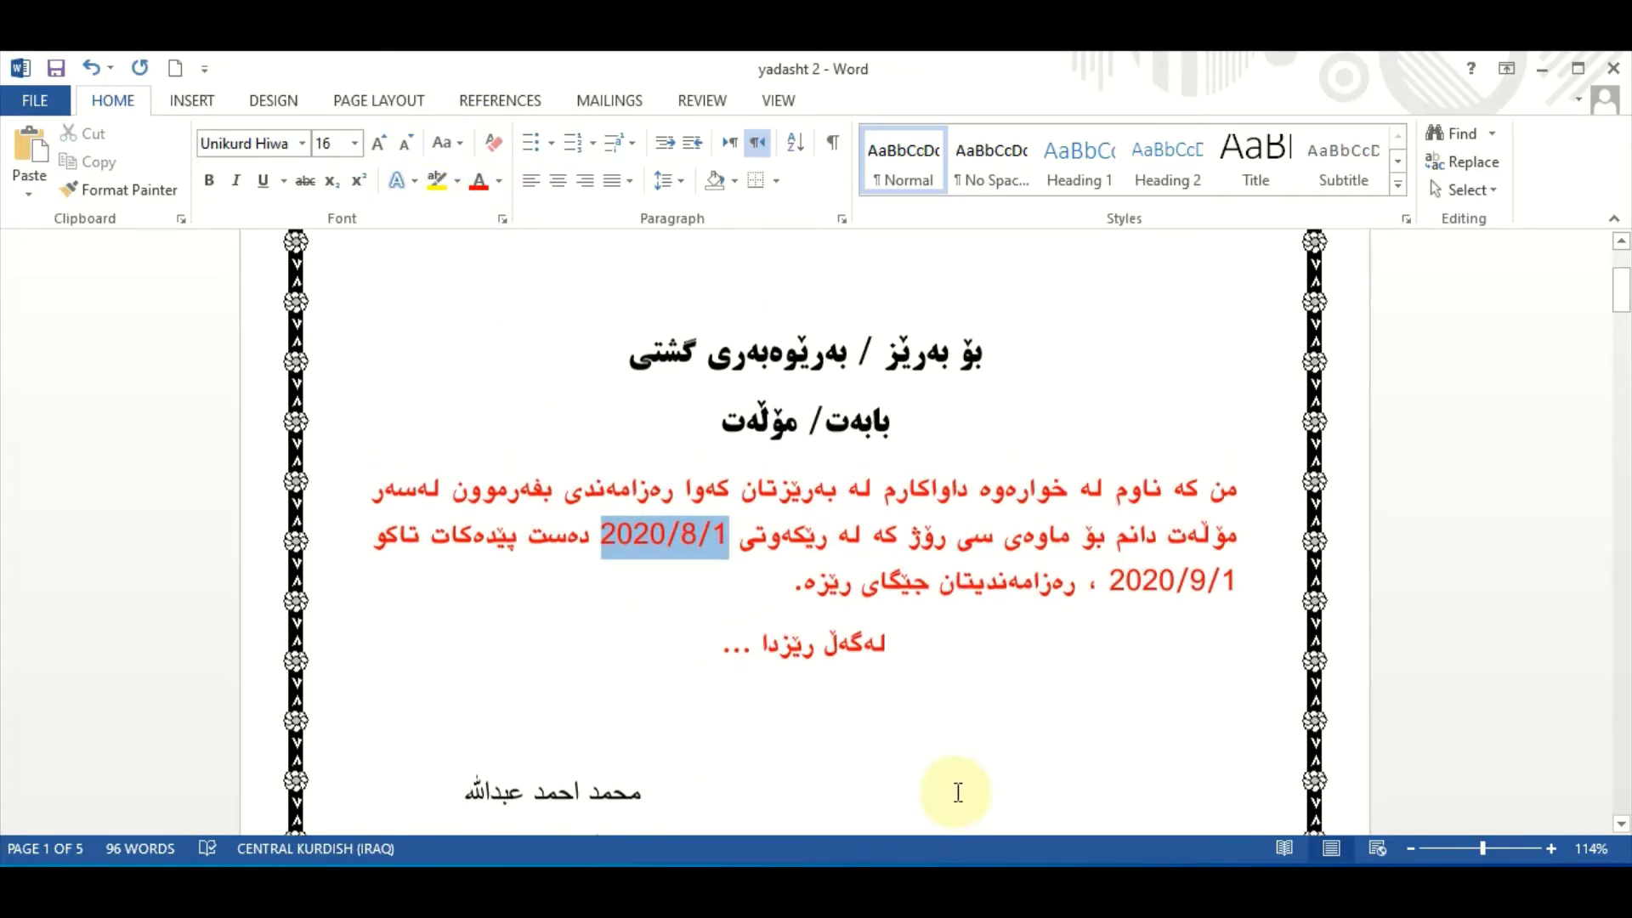
pyautogui.scroll(3, 958, 791)
pyautogui.scroll(-3, 958, 792)
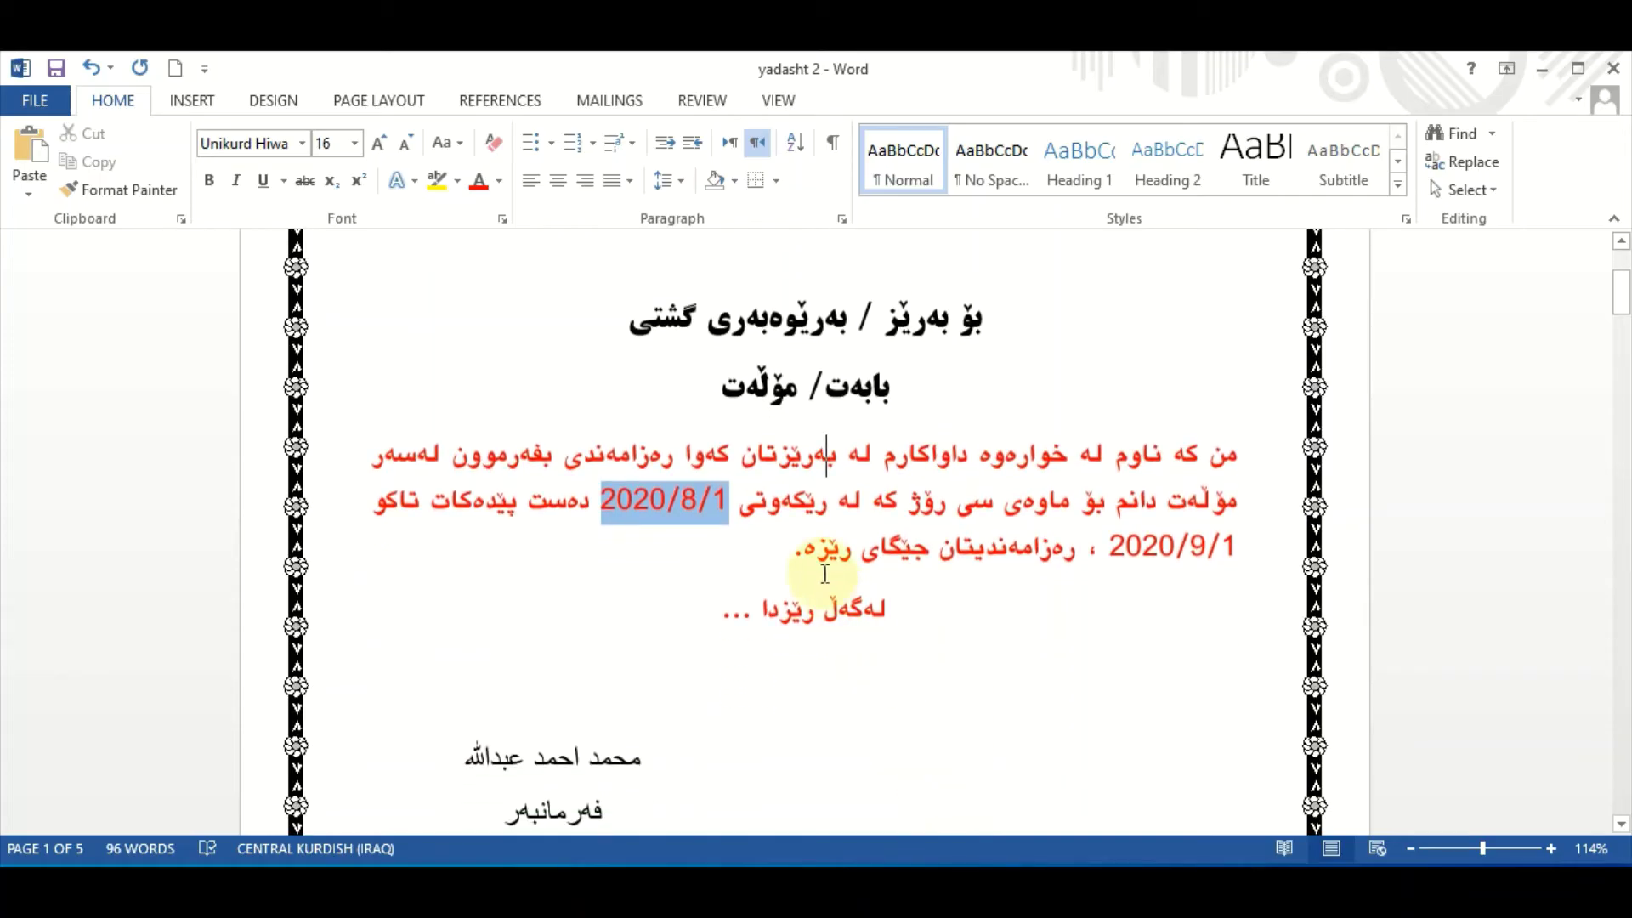
# Turn the body paragraph gold, then set it back to Automatic black
pyautogui.click(939, 533)
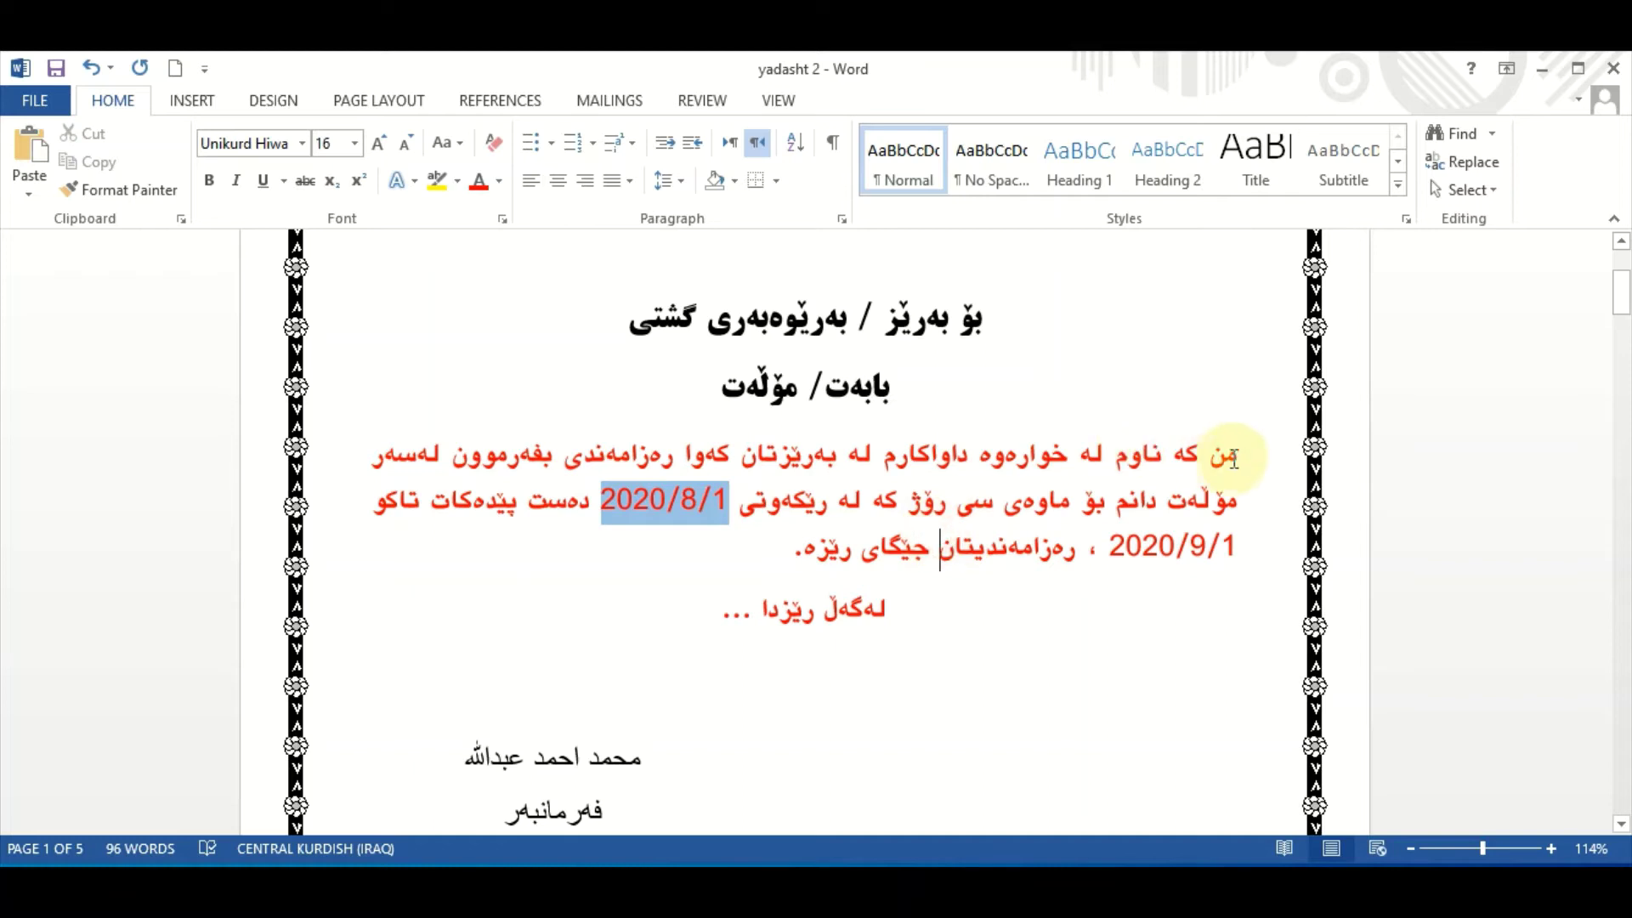
pyautogui.moveTo(1235, 456); pyautogui.dragTo(697, 607)
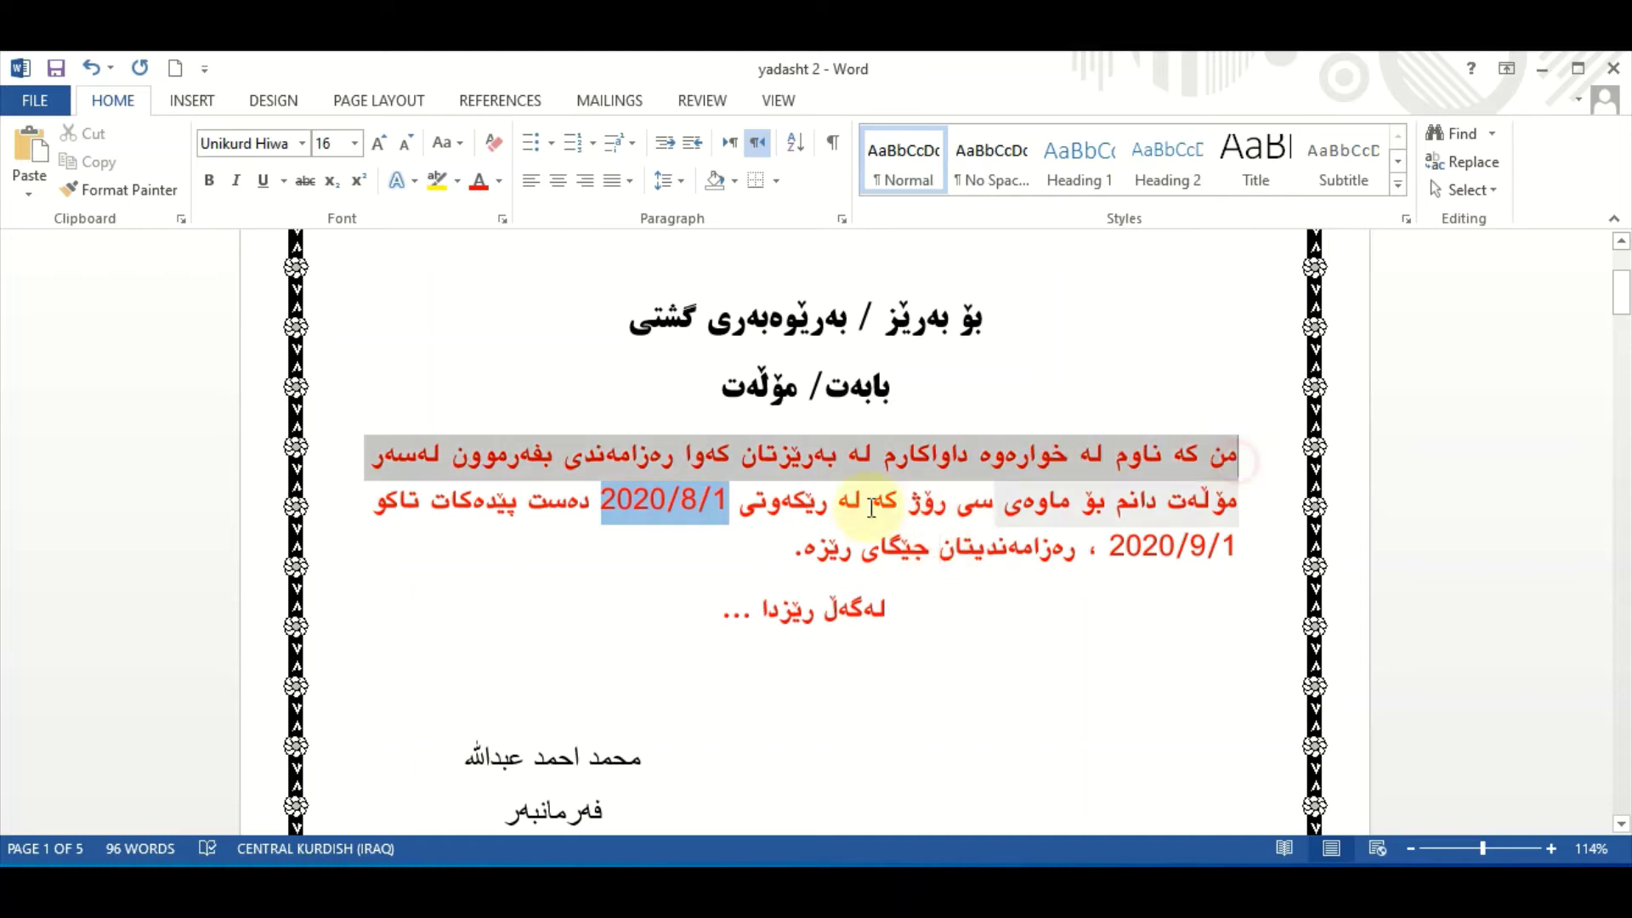
pyautogui.click(499, 182)
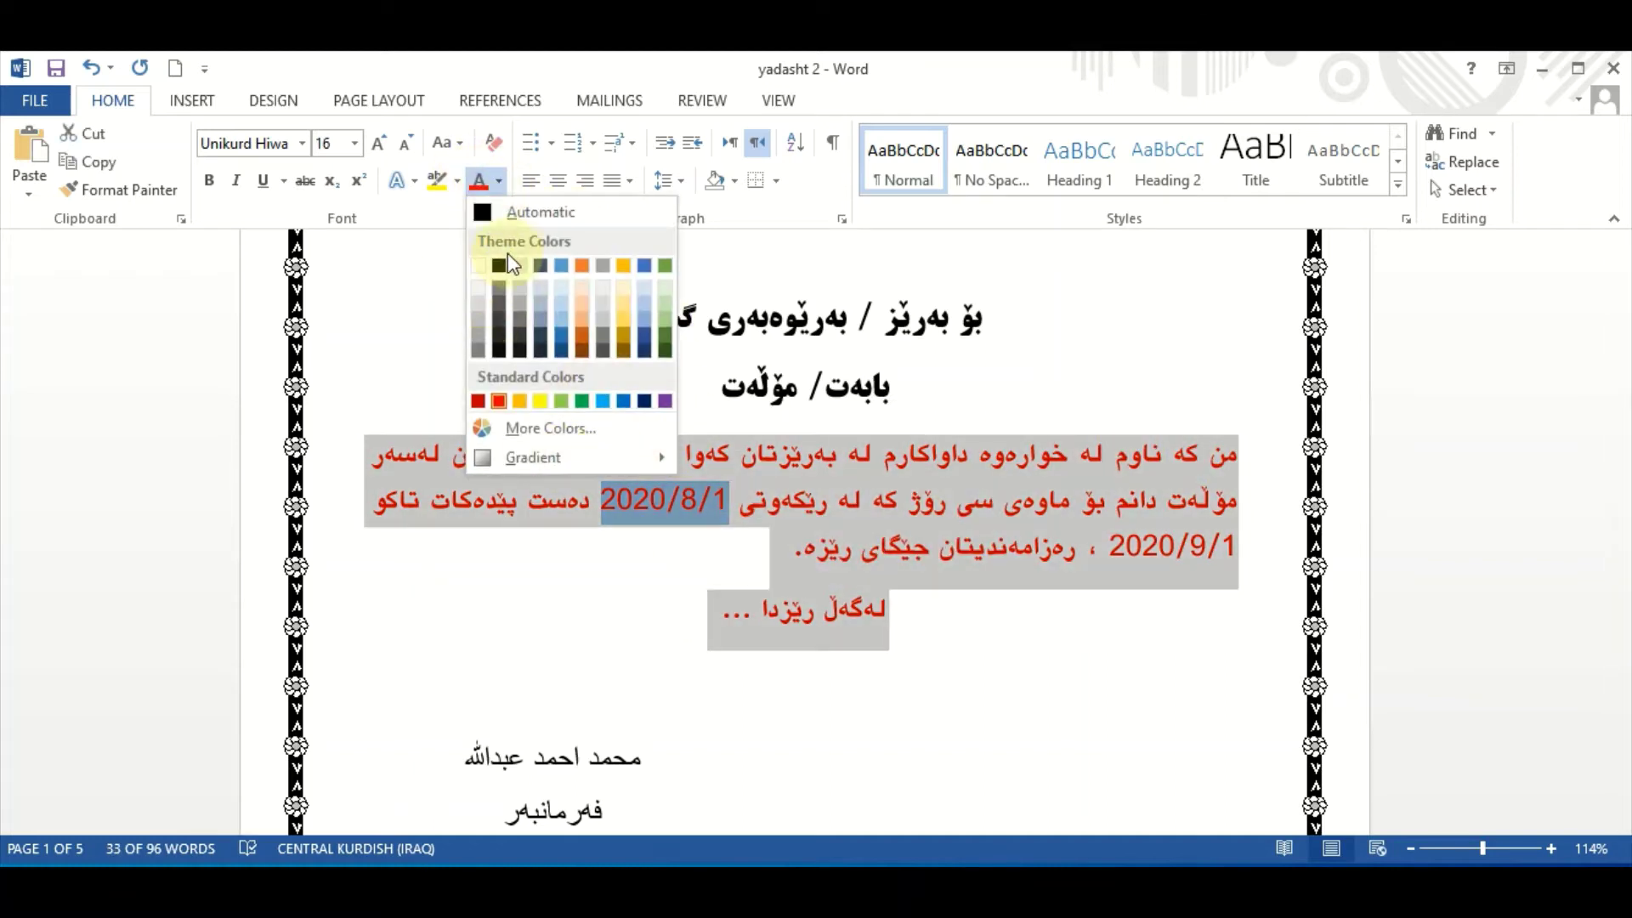
pyautogui.click(624, 319)
pyautogui.click(1320, 676)
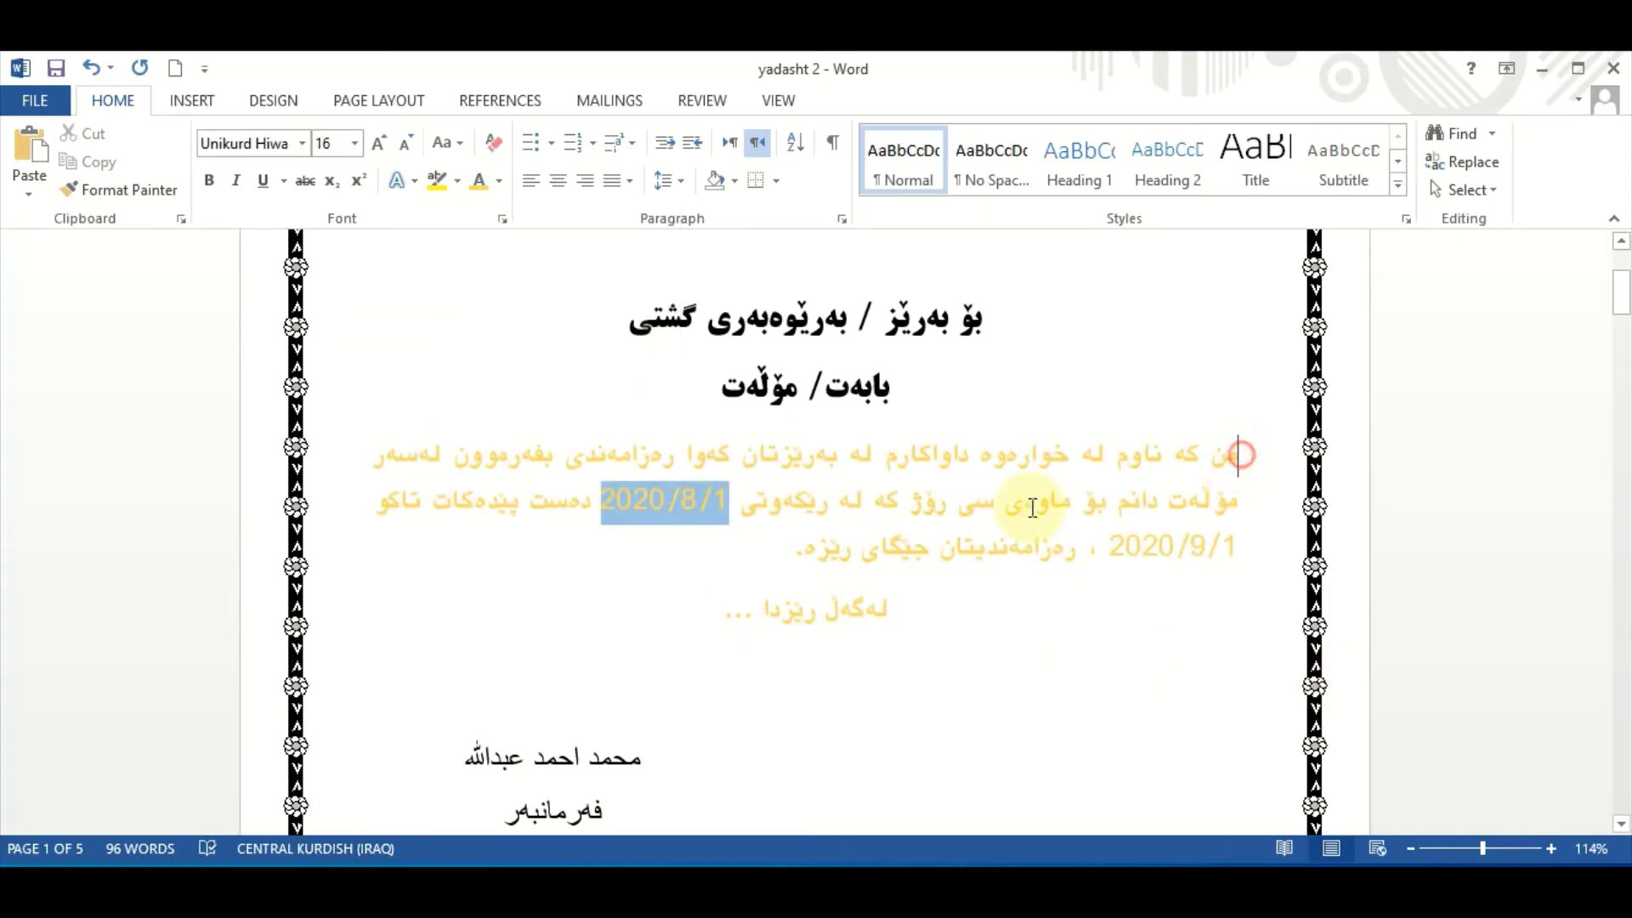
pyautogui.moveTo(1239, 455); pyautogui.dragTo(695, 626)
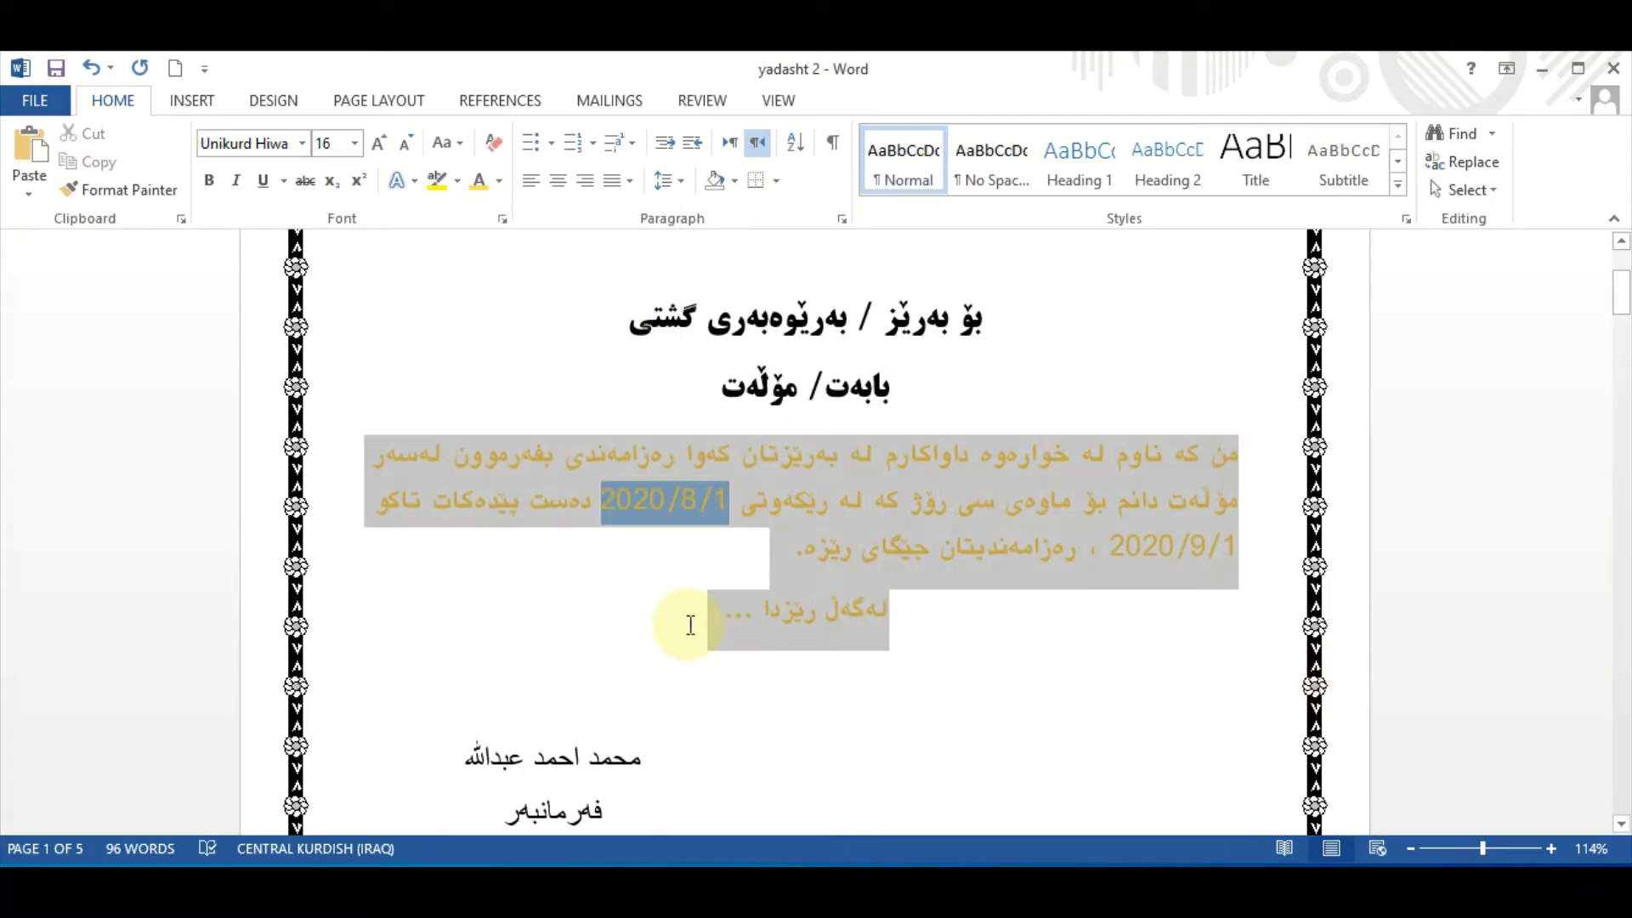
pyautogui.click(500, 180)
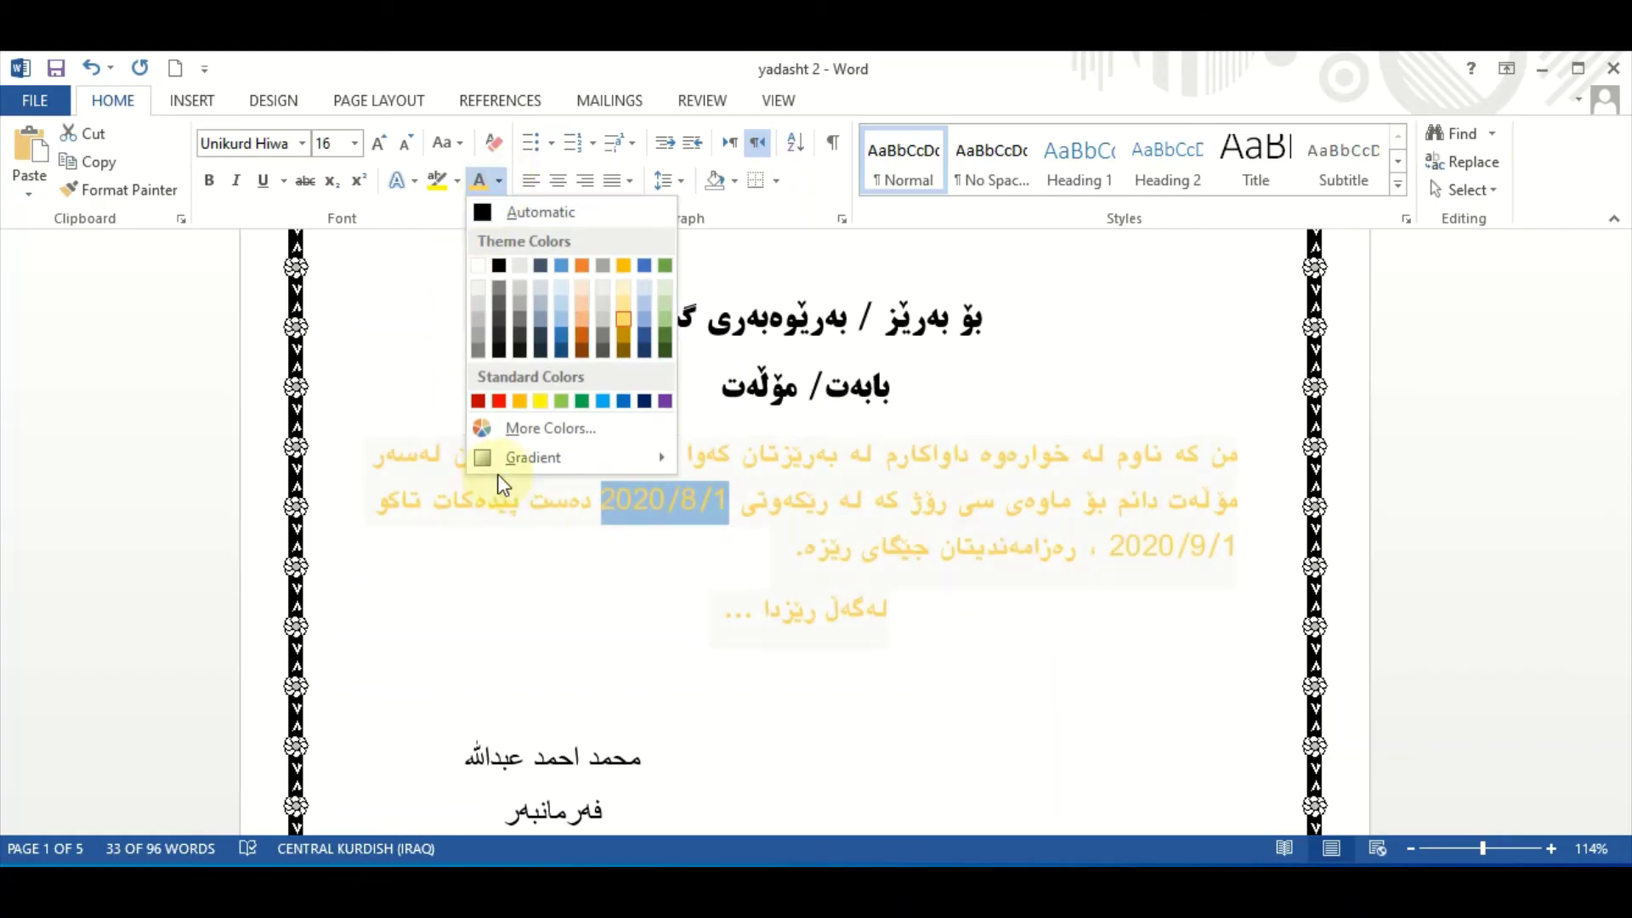
pyautogui.click(543, 214)
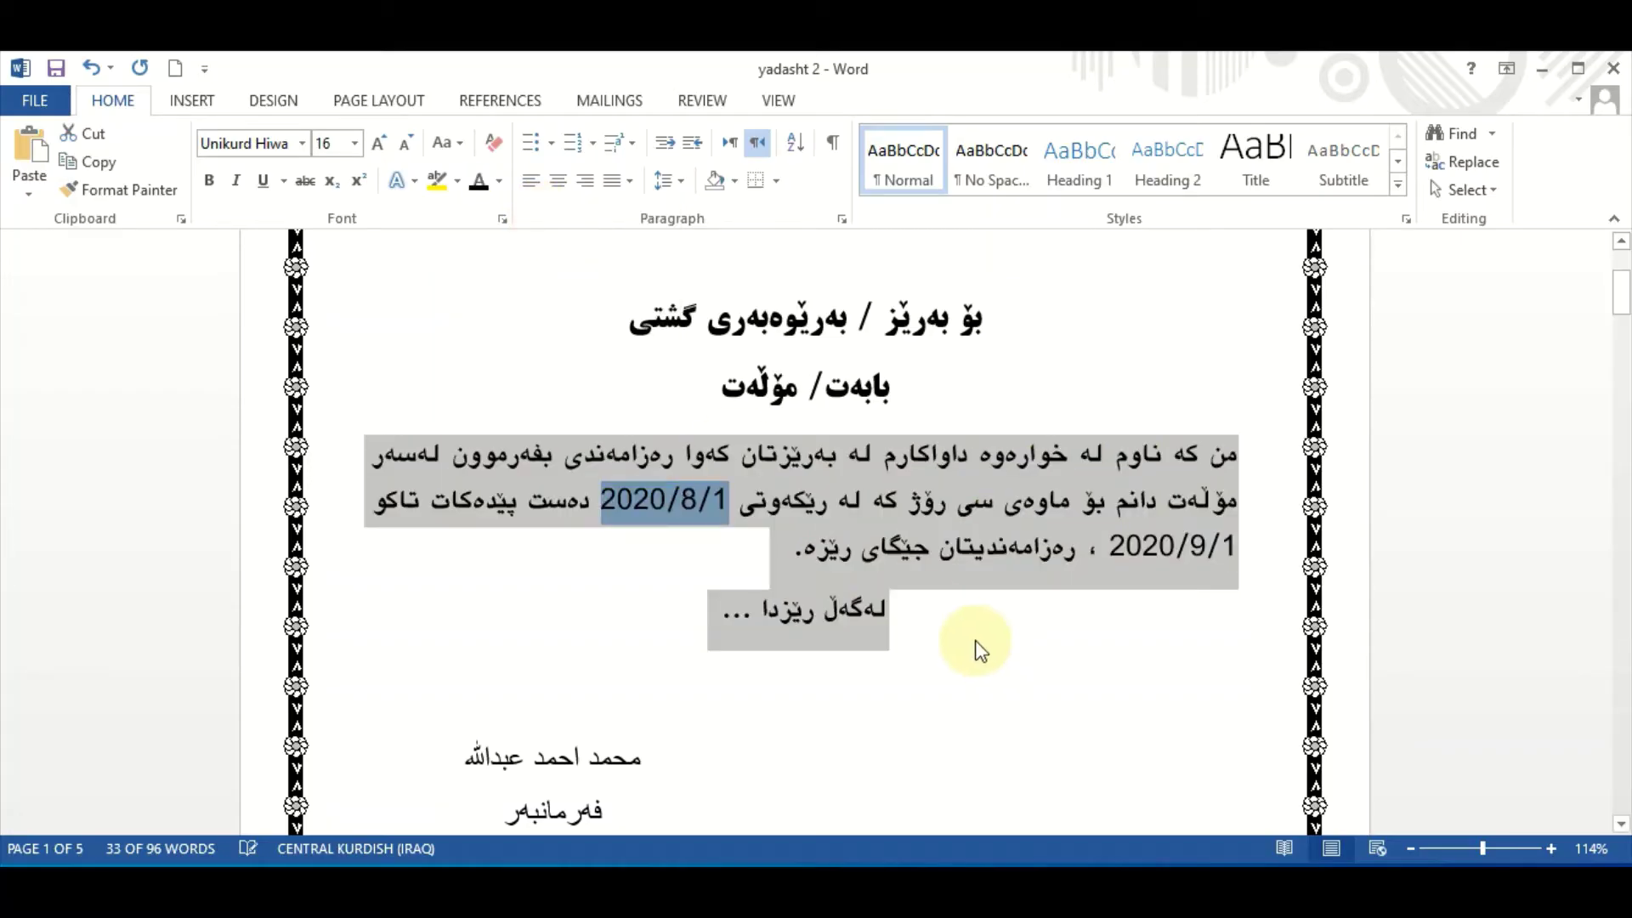
pyautogui.click(953, 546)
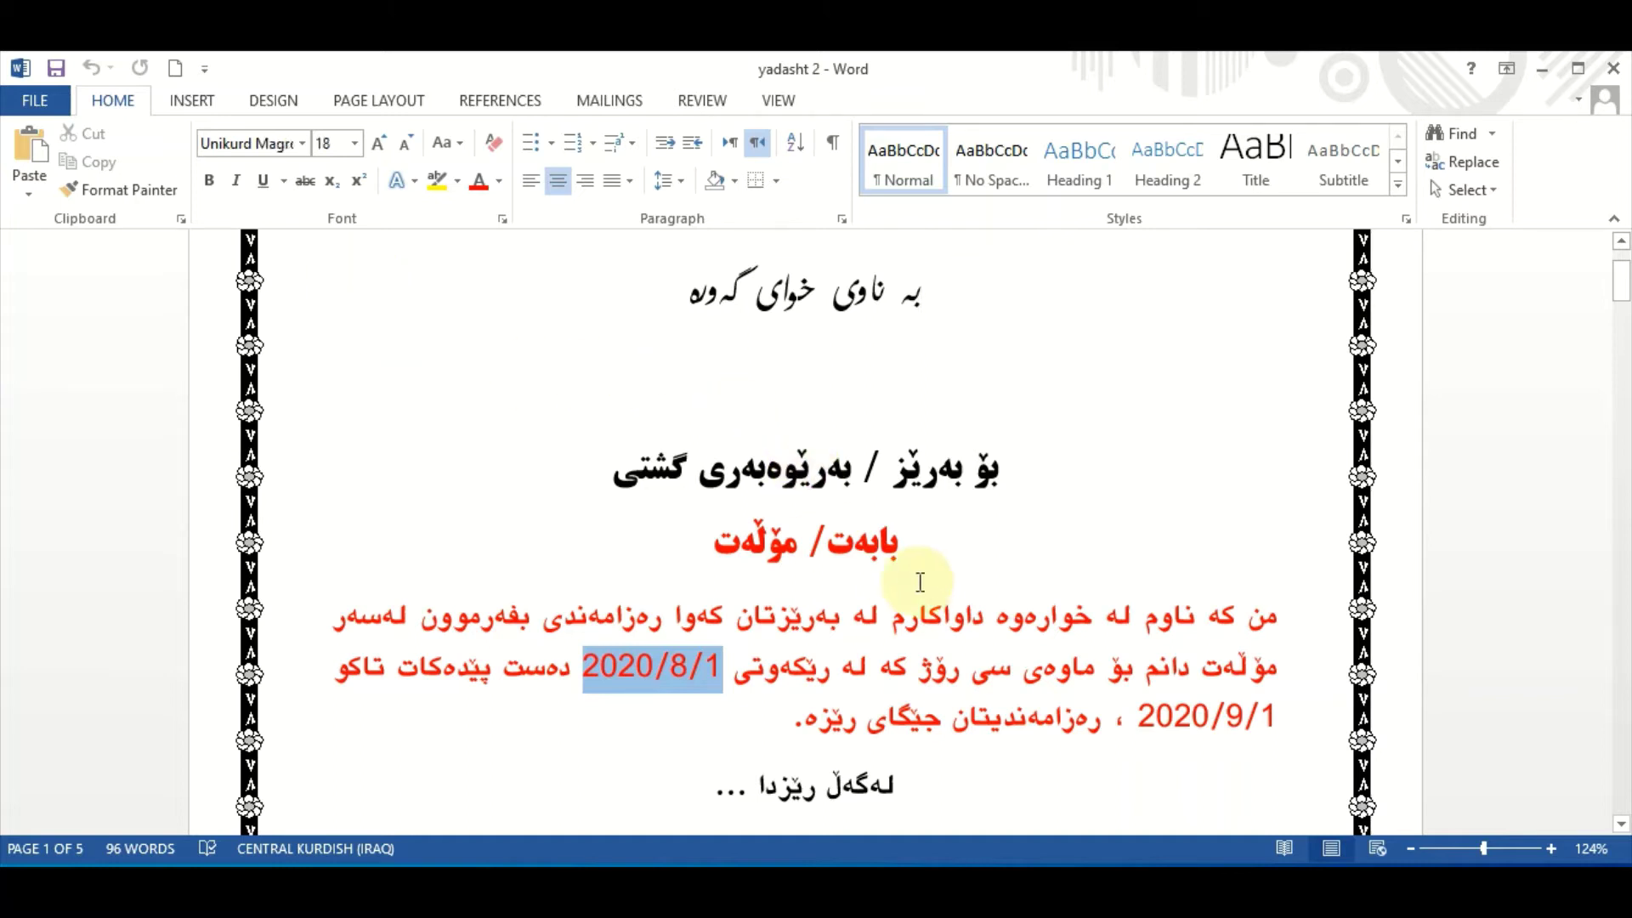
# Make the closing line لەگەڵ ڕێزدا ... underlined and italic
pyautogui.scroll(-3, 797, 586)
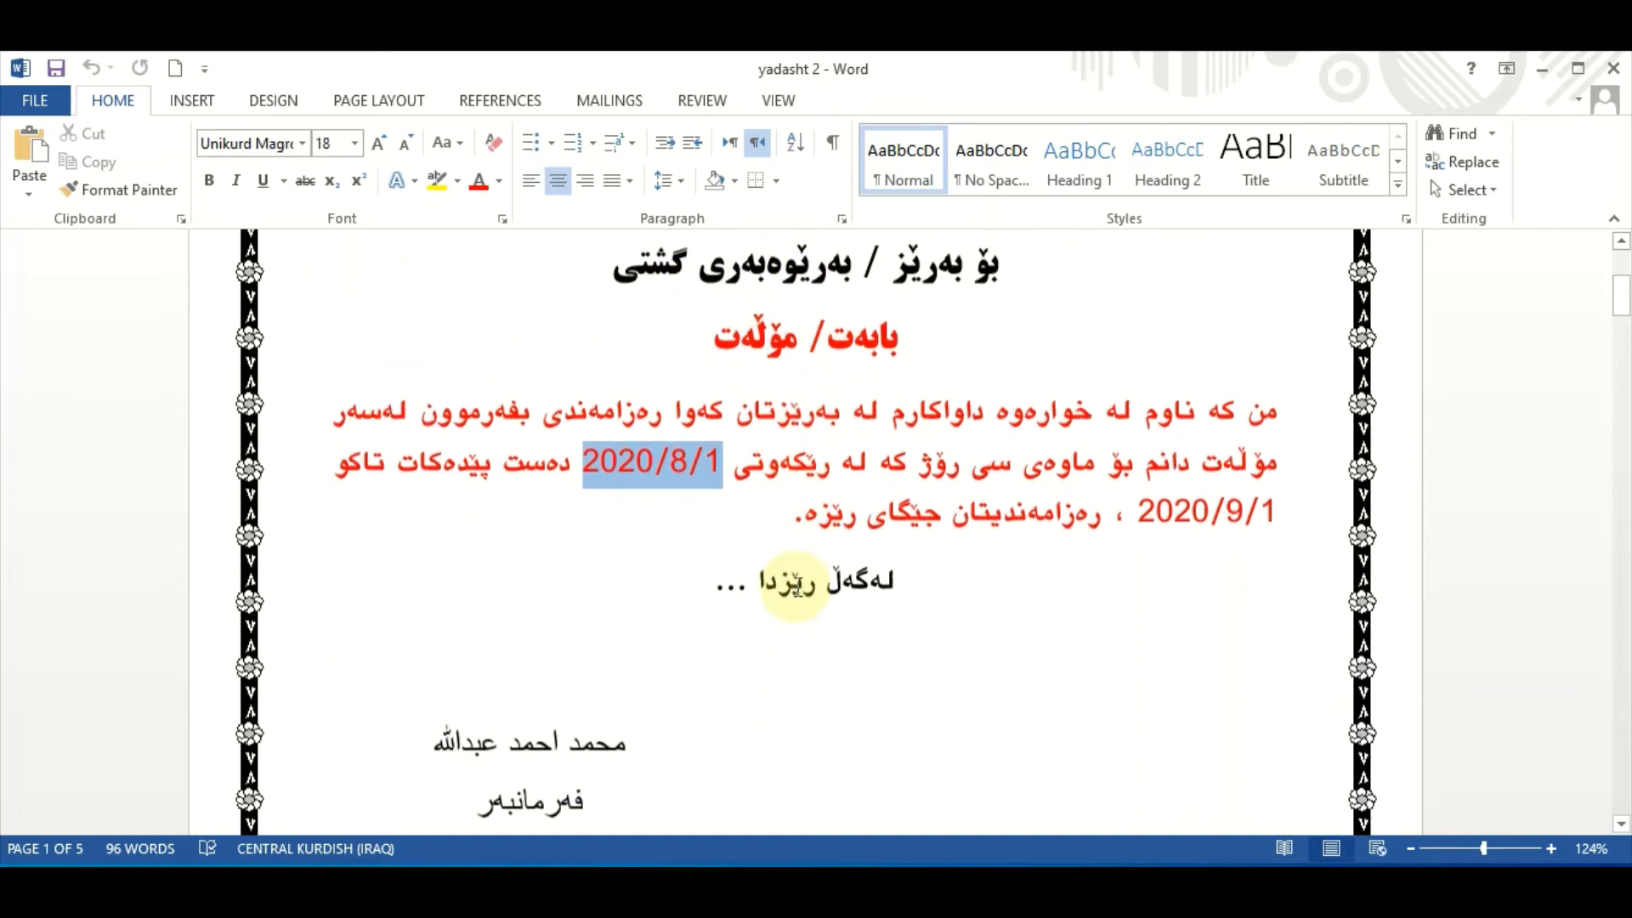
pyautogui.scroll(-4, 790, 586)
pyautogui.scroll(2, 782, 585)
pyautogui.scroll(-1, 782, 582)
pyautogui.scroll(1, 782, 582)
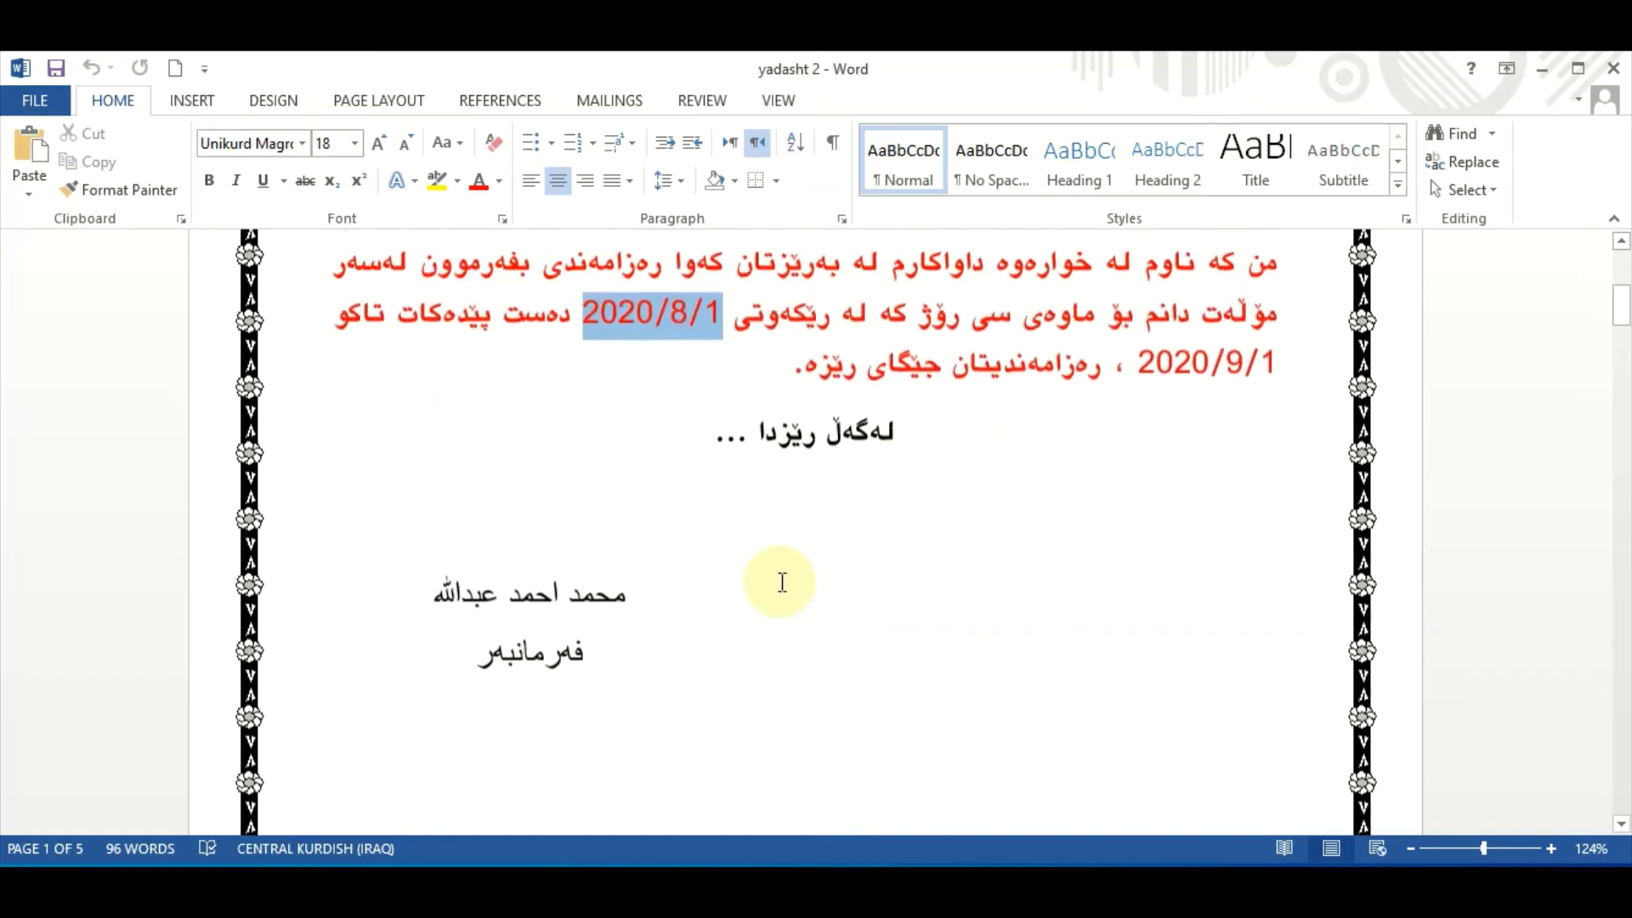
pyautogui.moveTo(721, 451); pyautogui.dragTo(895, 446)
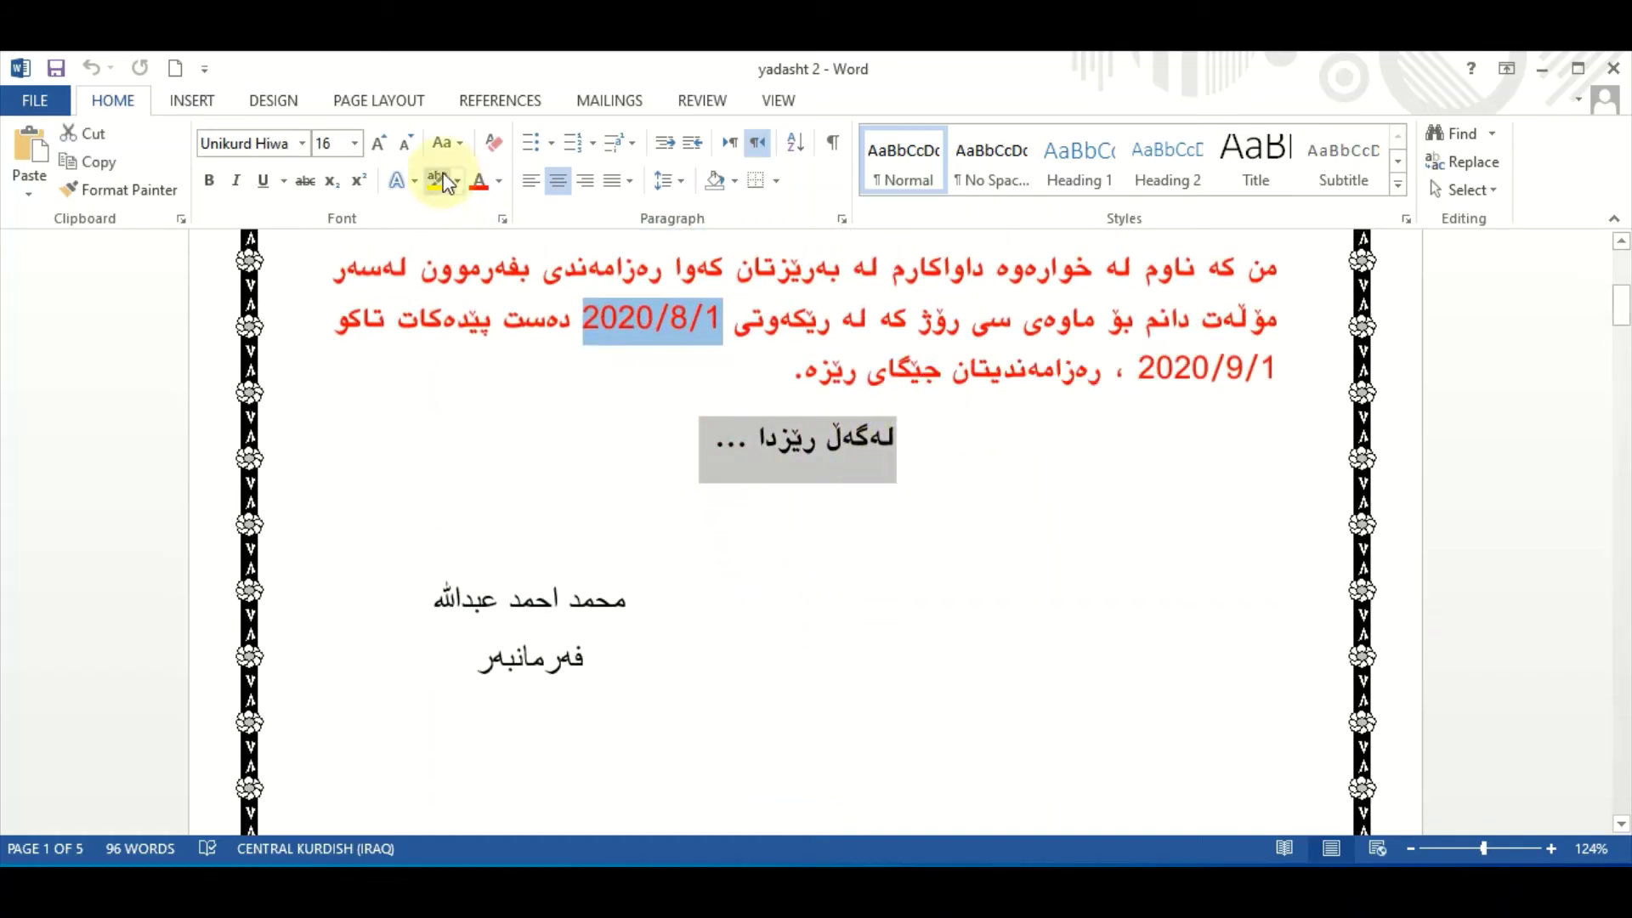
pyautogui.click(265, 186)
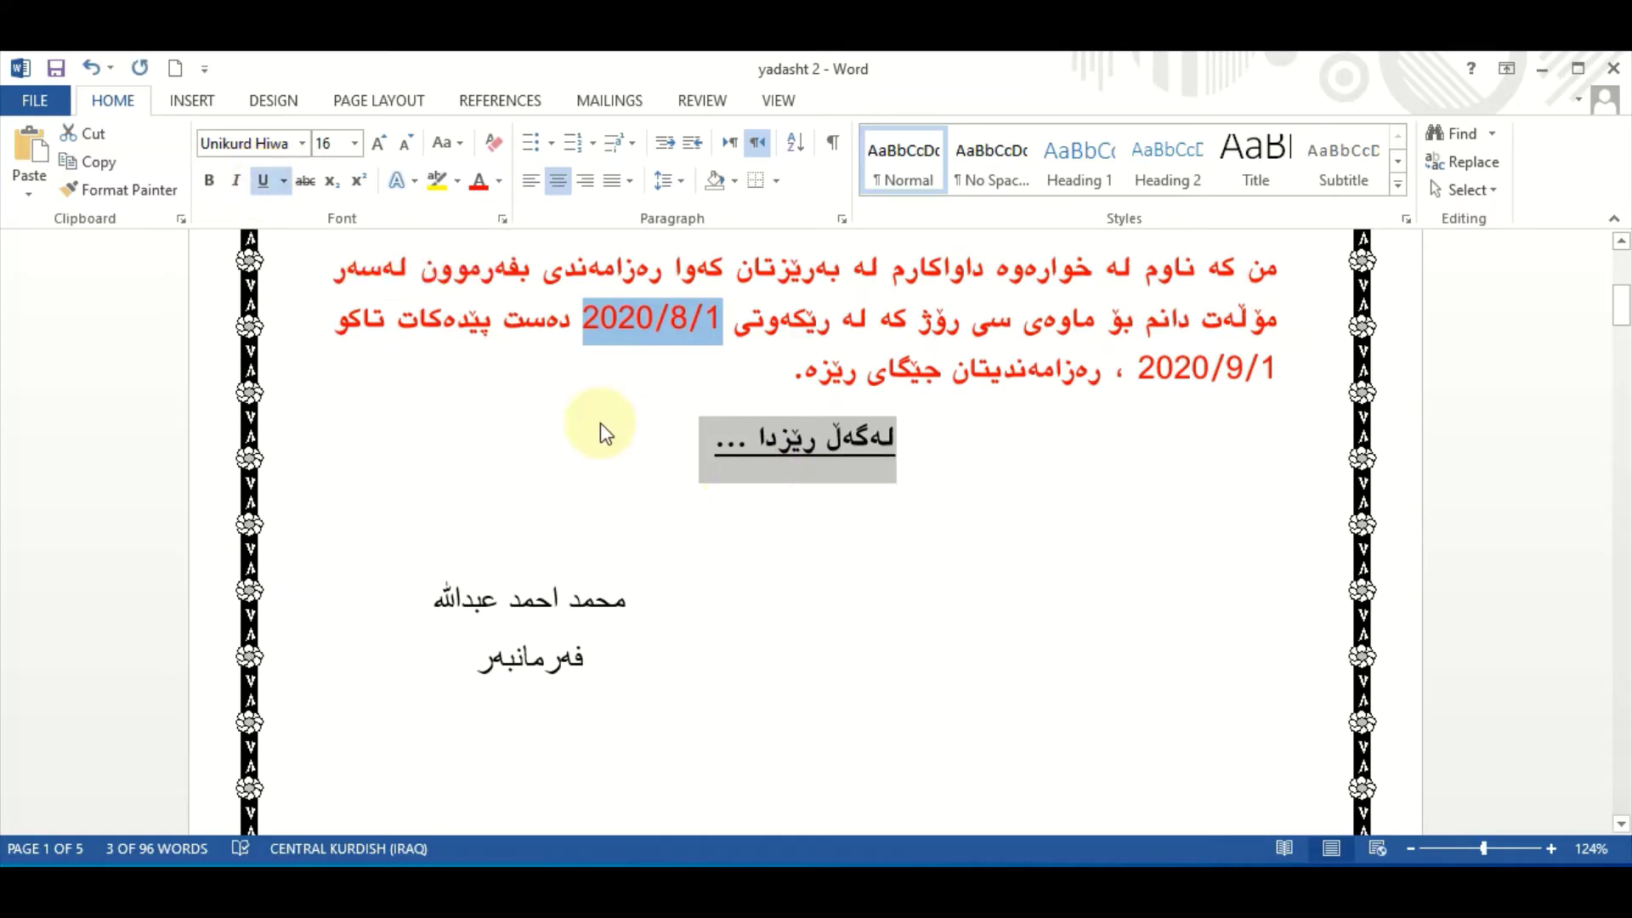
pyautogui.click(235, 182)
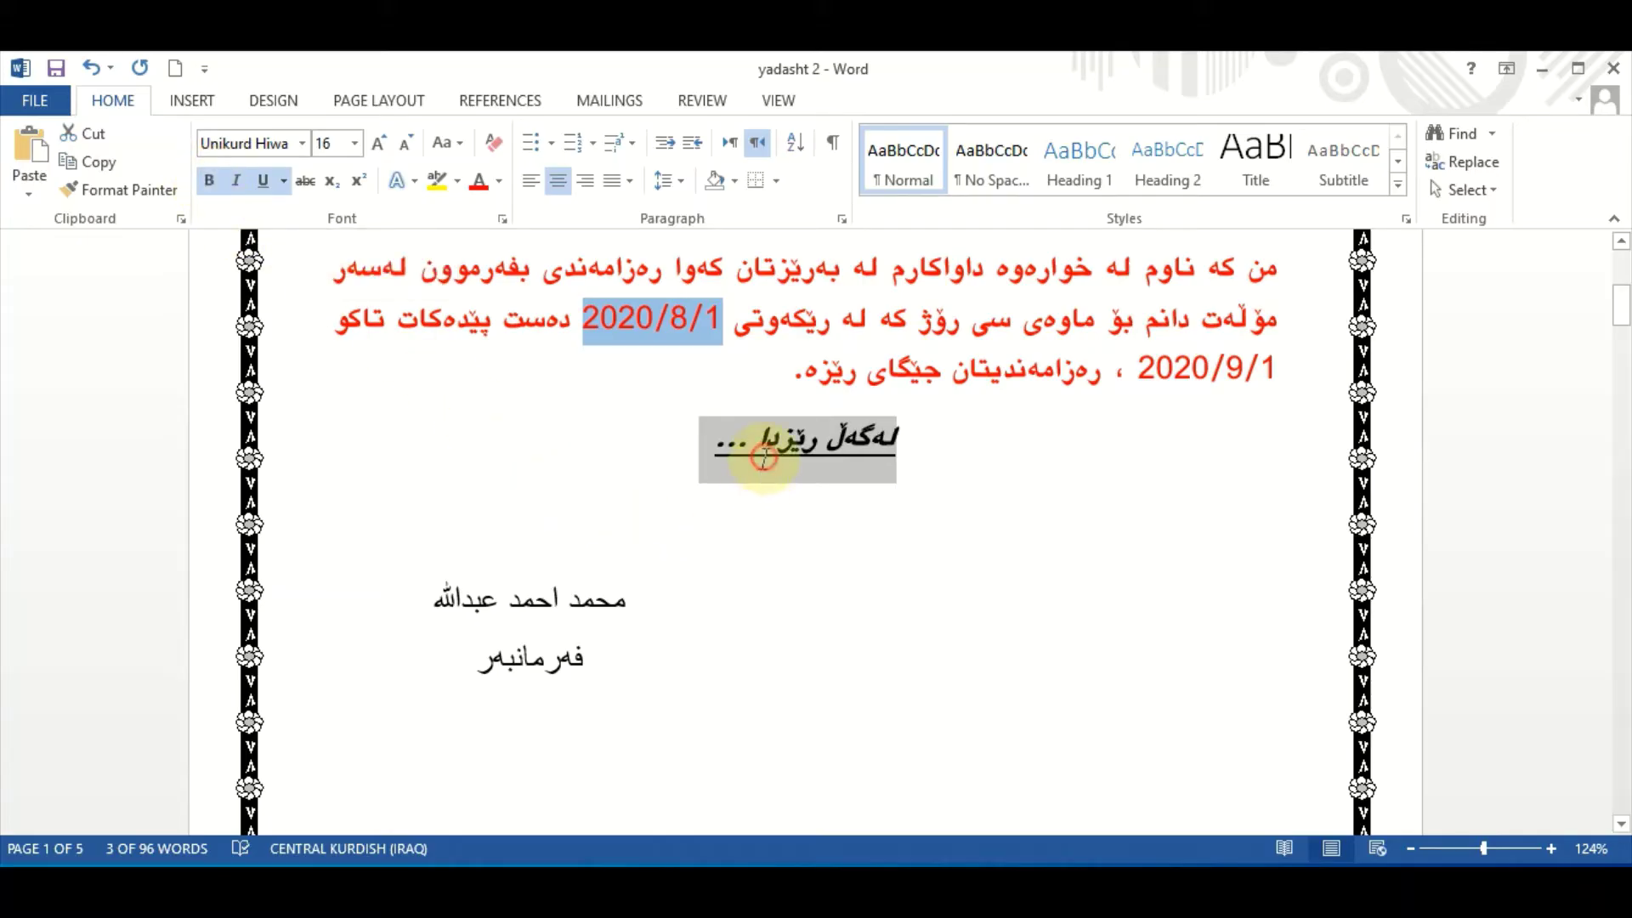
pyautogui.click(626, 600)
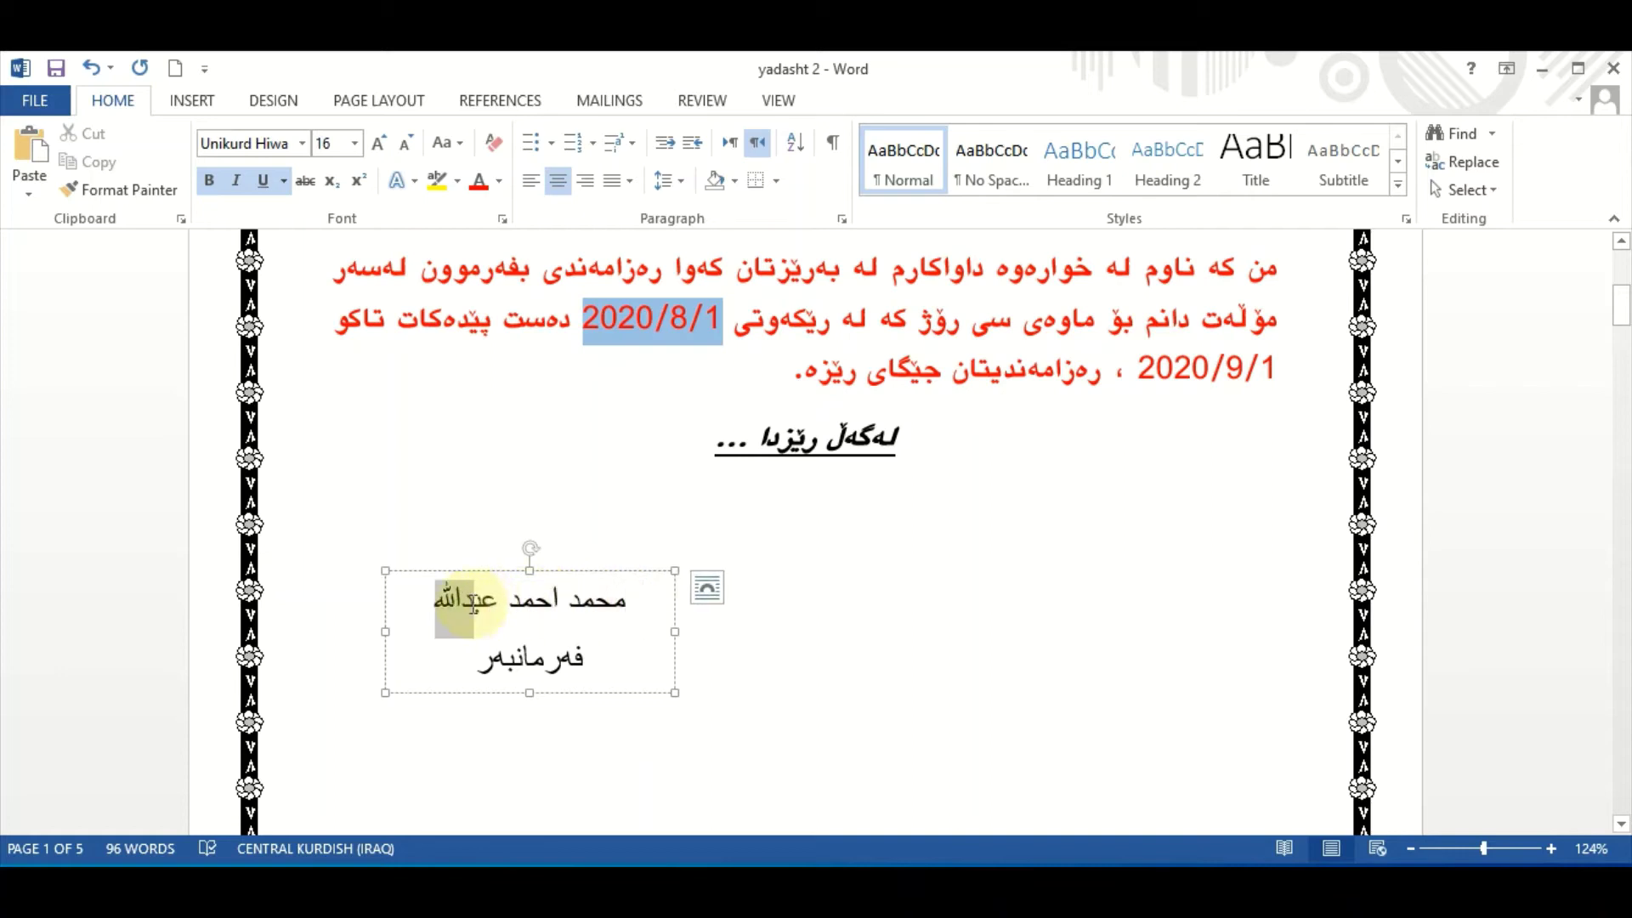
# Bold the name line in the signature text box
pyautogui.moveTo(435, 599); pyautogui.dragTo(621, 605)
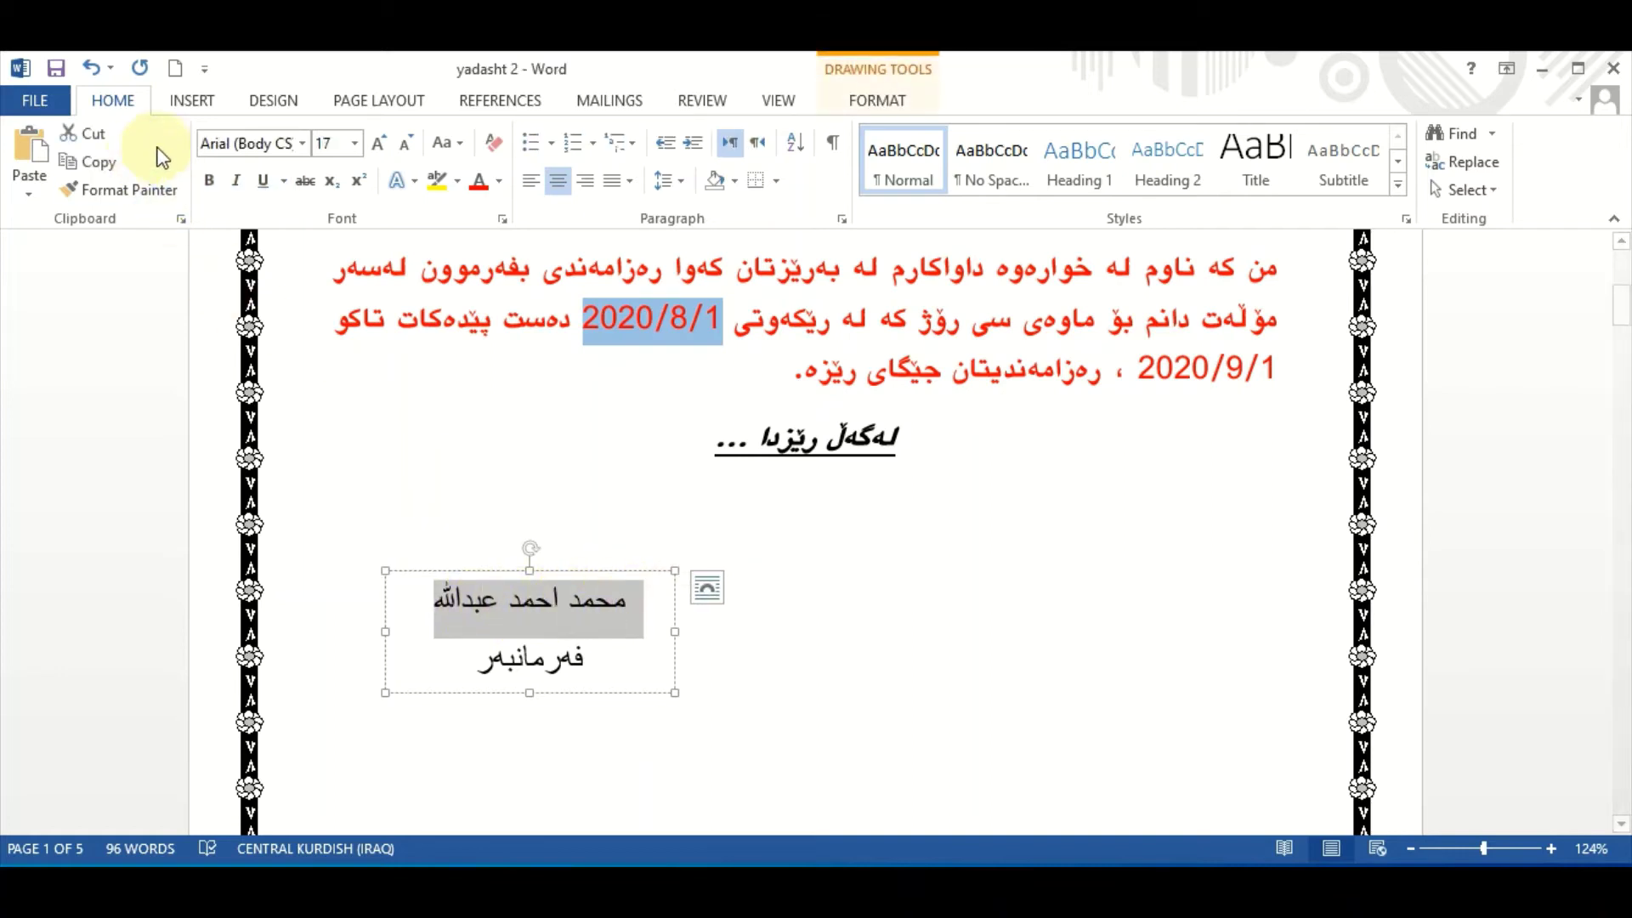
pyautogui.click(209, 180)
pyautogui.click(521, 600)
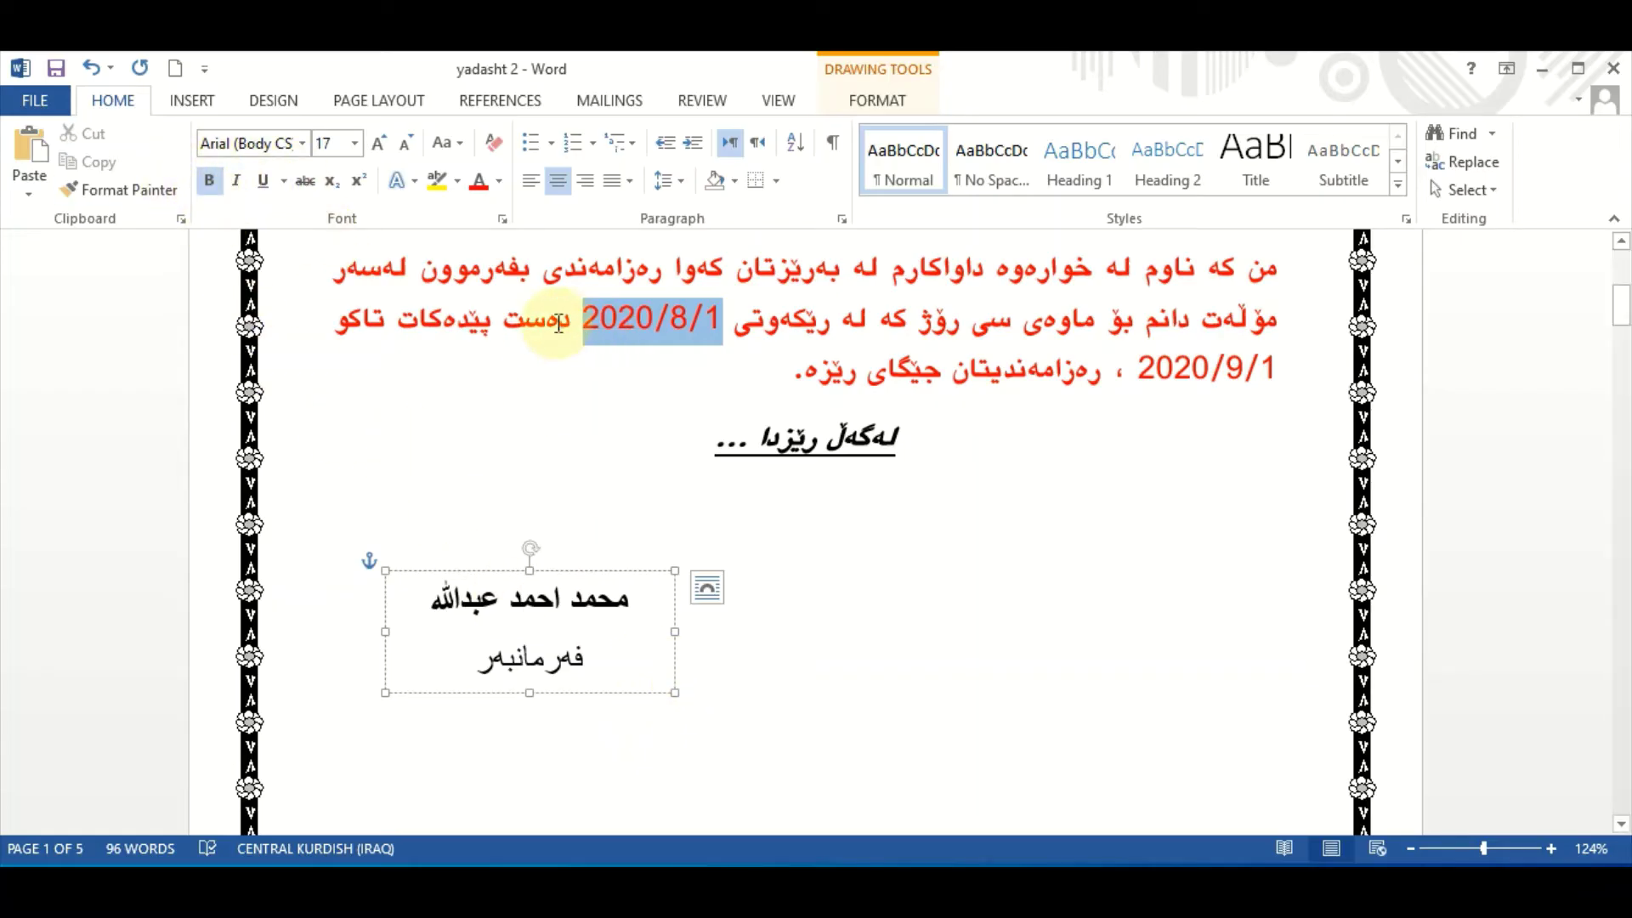
# Give the body words ماوەی سی رۆژ کە a yellow text highlight
pyautogui.click(776, 438)
pyautogui.moveTo(866, 343); pyautogui.dragTo(1097, 323)
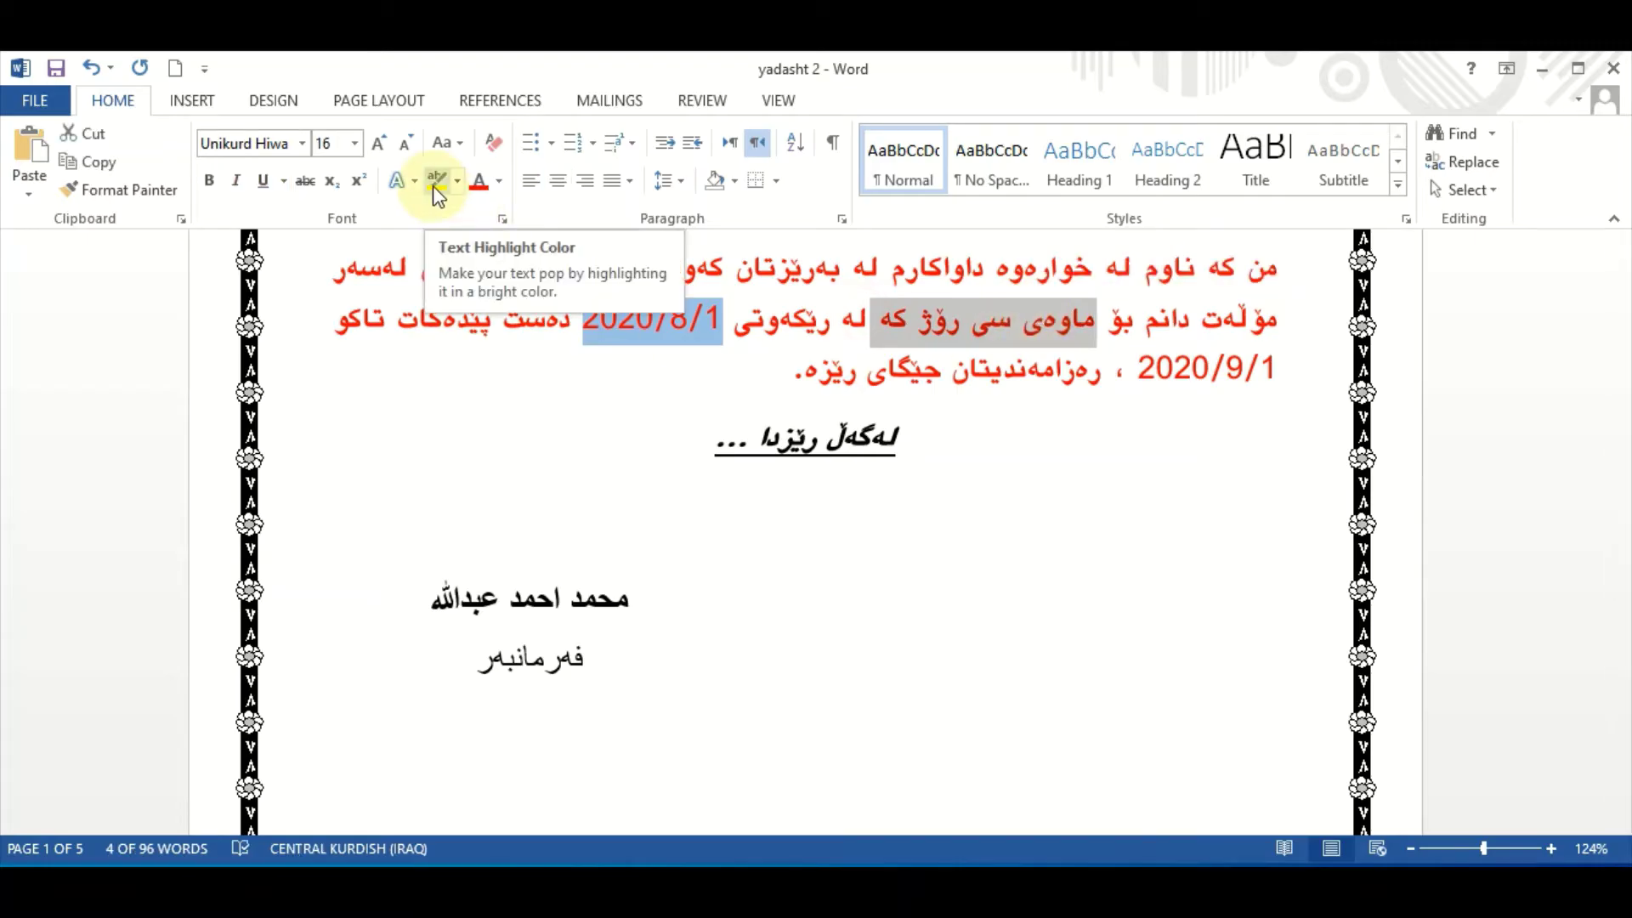
pyautogui.click(458, 182)
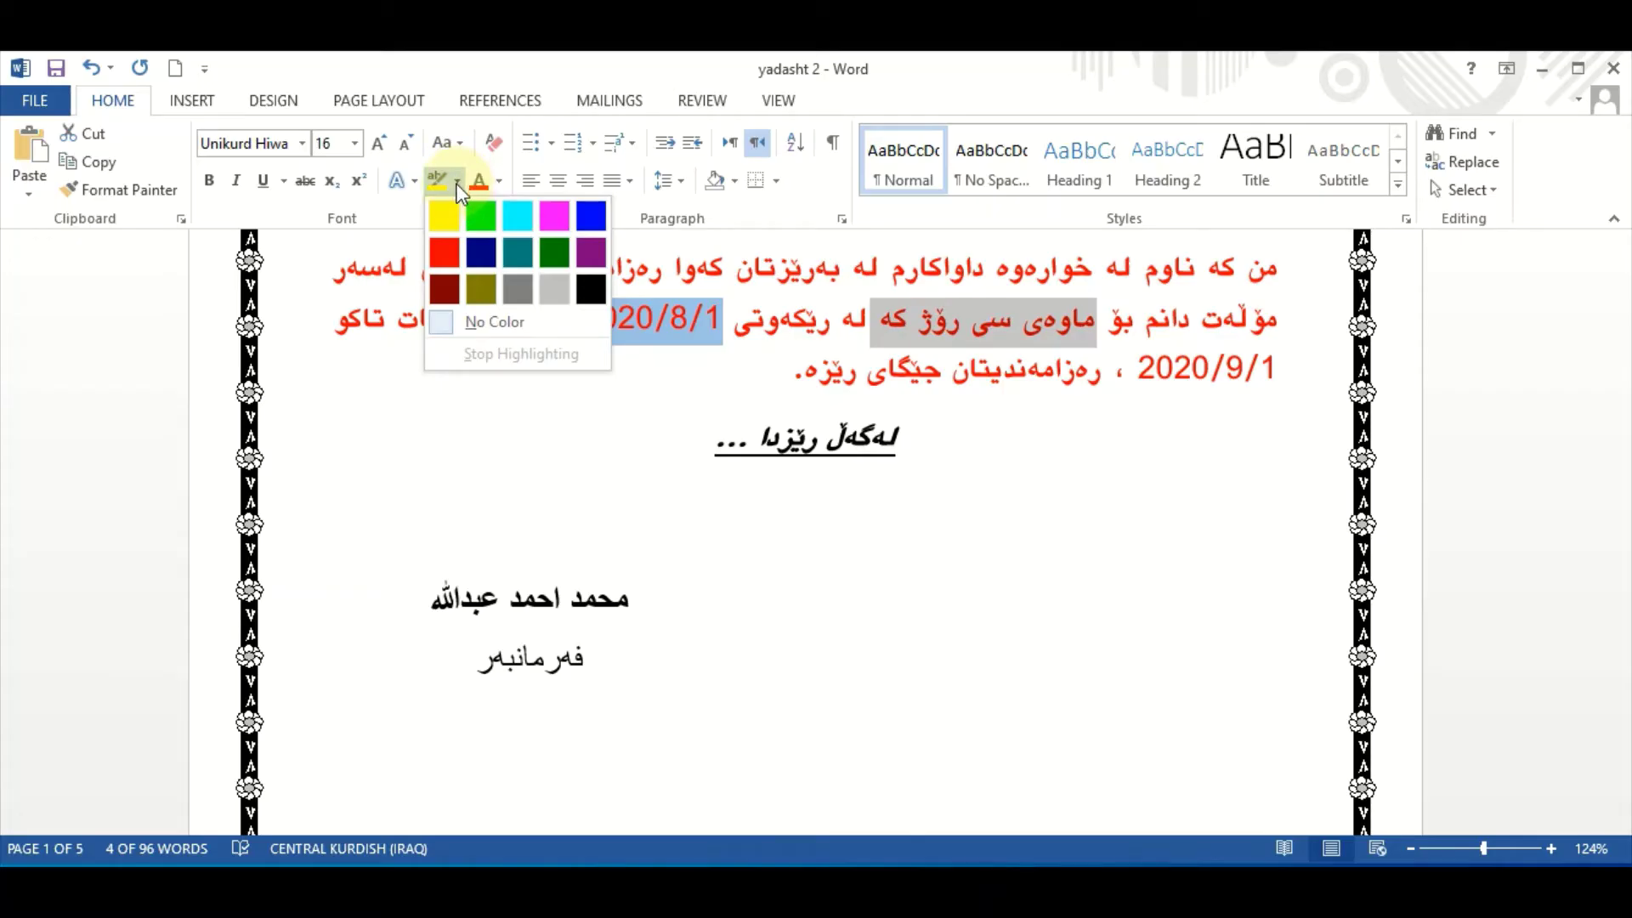
pyautogui.click(437, 179)
pyautogui.click(437, 180)
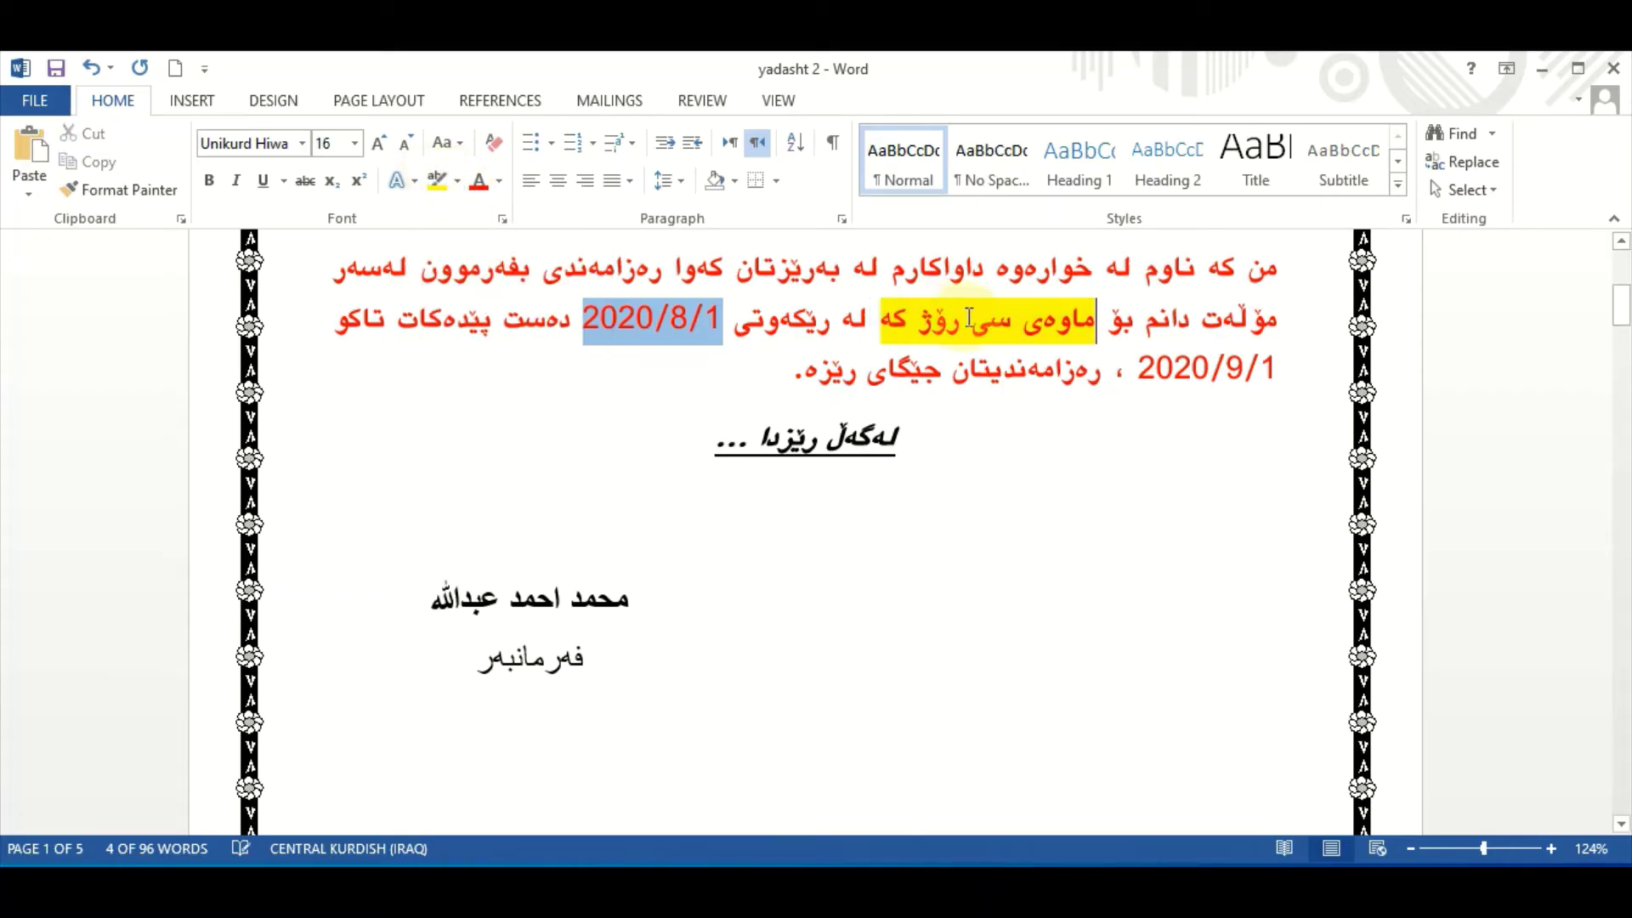
pyautogui.click(1012, 321)
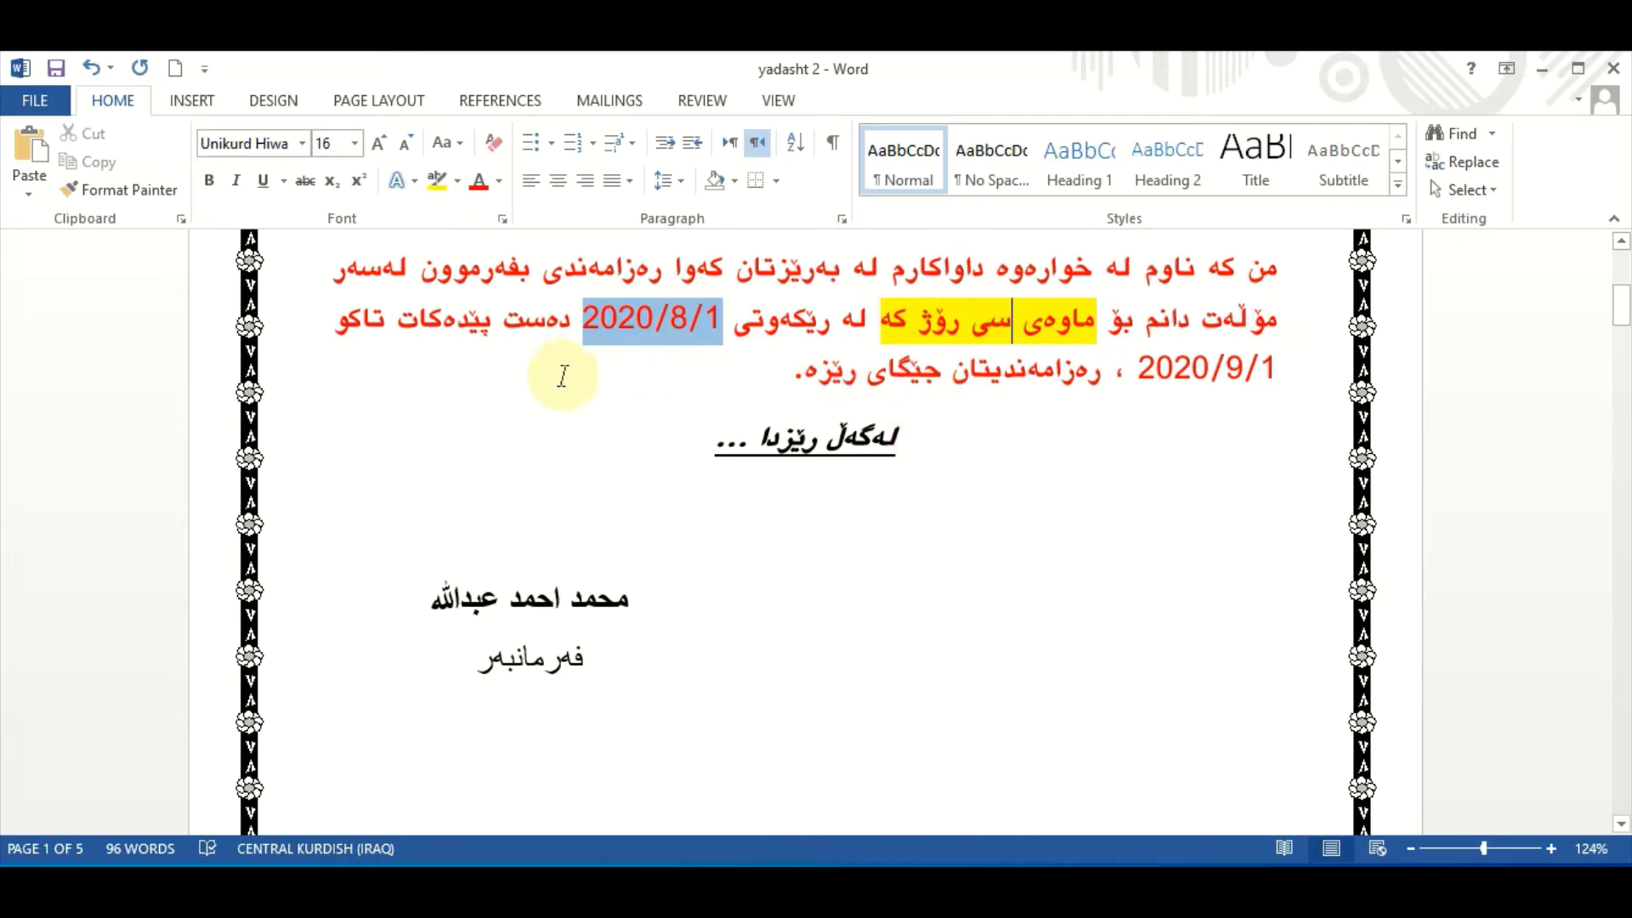
# Show the Change Case (Aa) drop-down options on the Home tab
pyautogui.scroll(3, 921, 419)
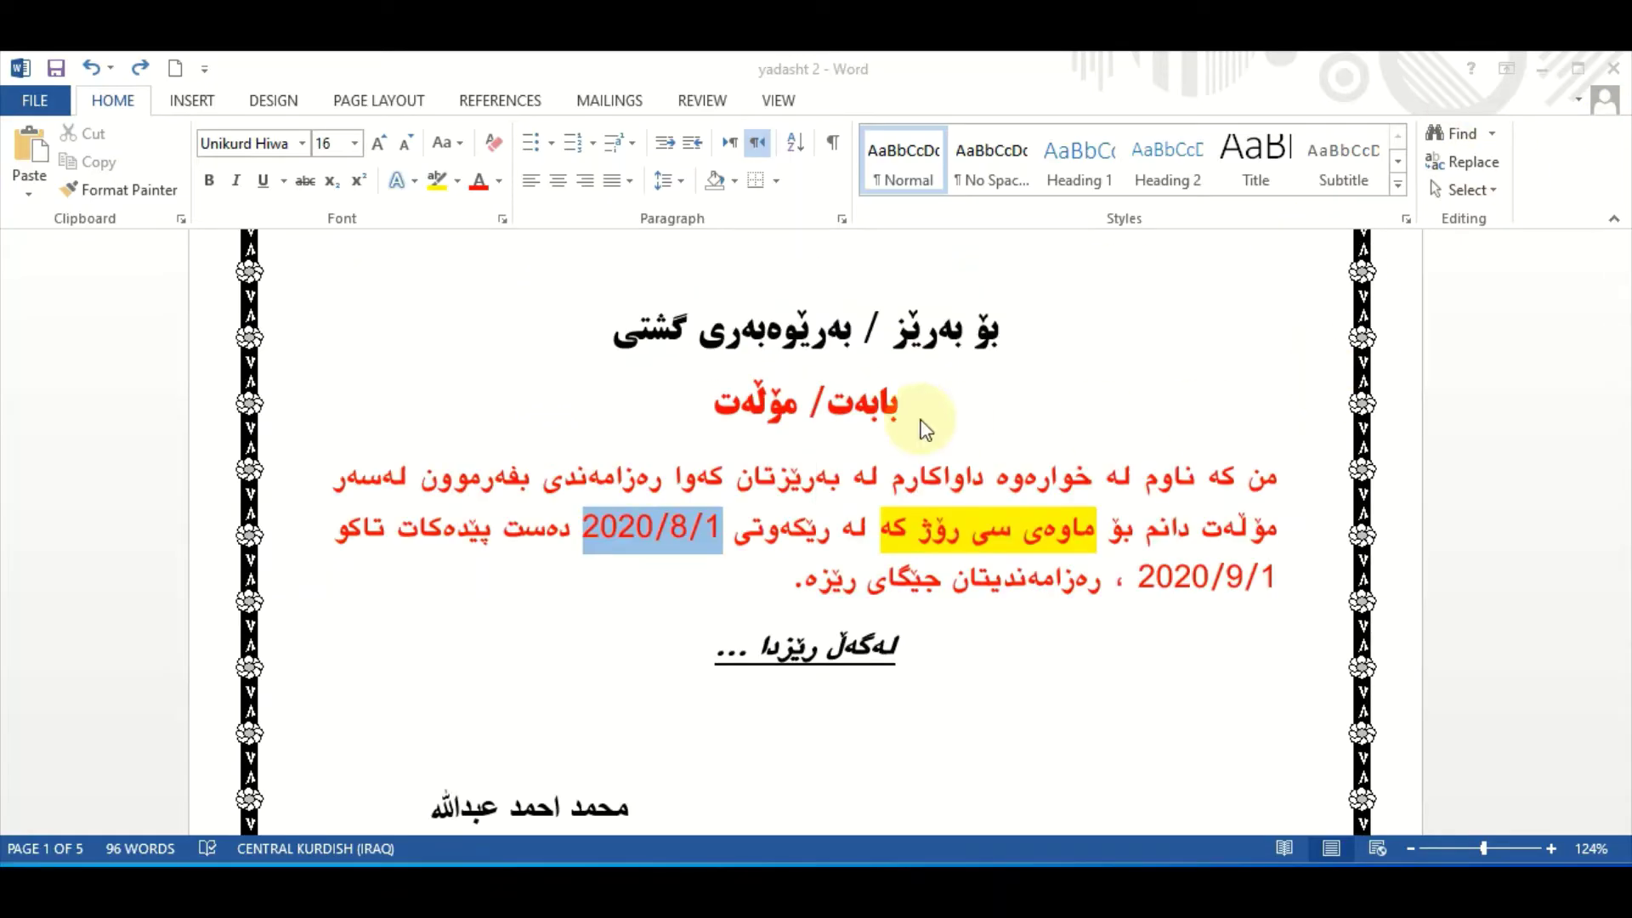
pyautogui.click(456, 146)
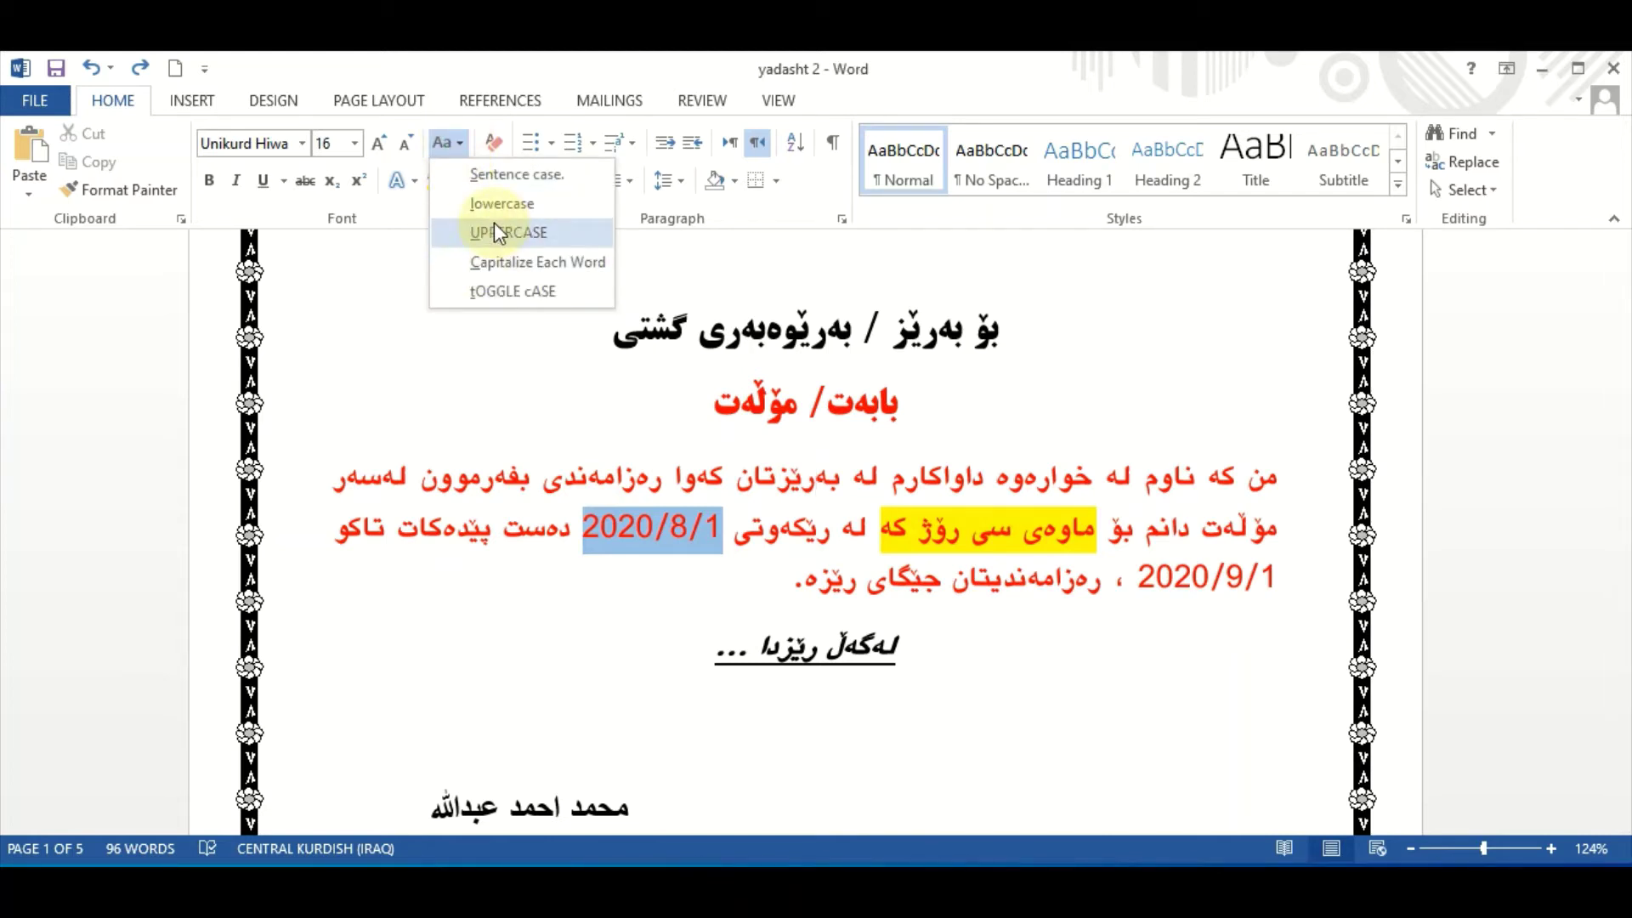
# Clear all formatting from the body paragraph, then undo to restore it
pyautogui.press('Escape')
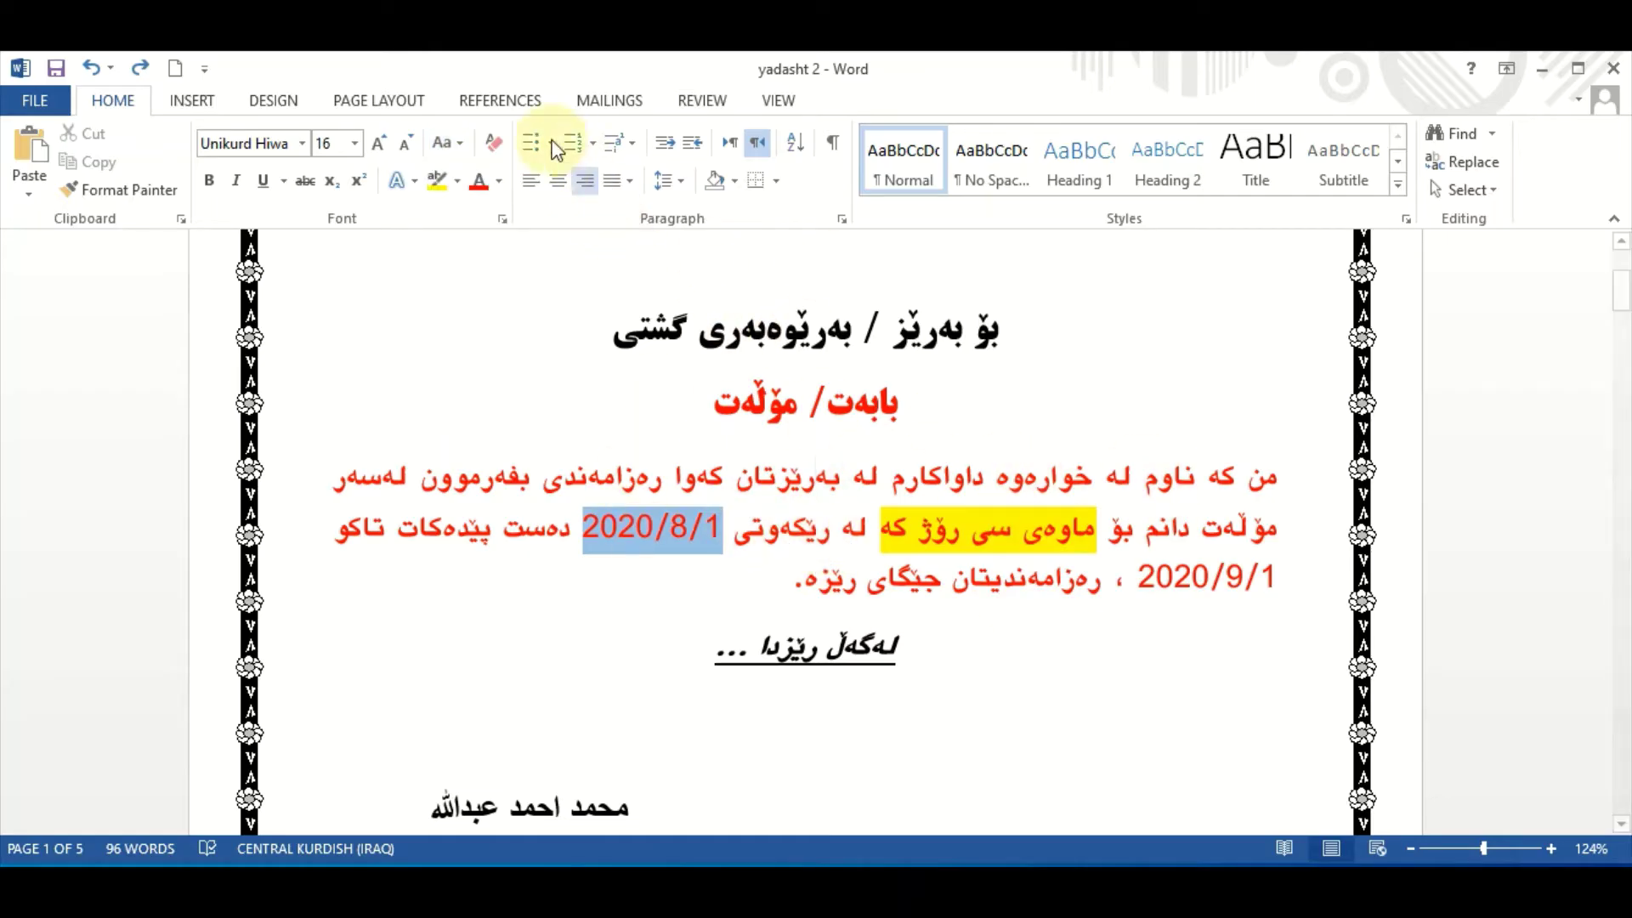
pyautogui.click(492, 145)
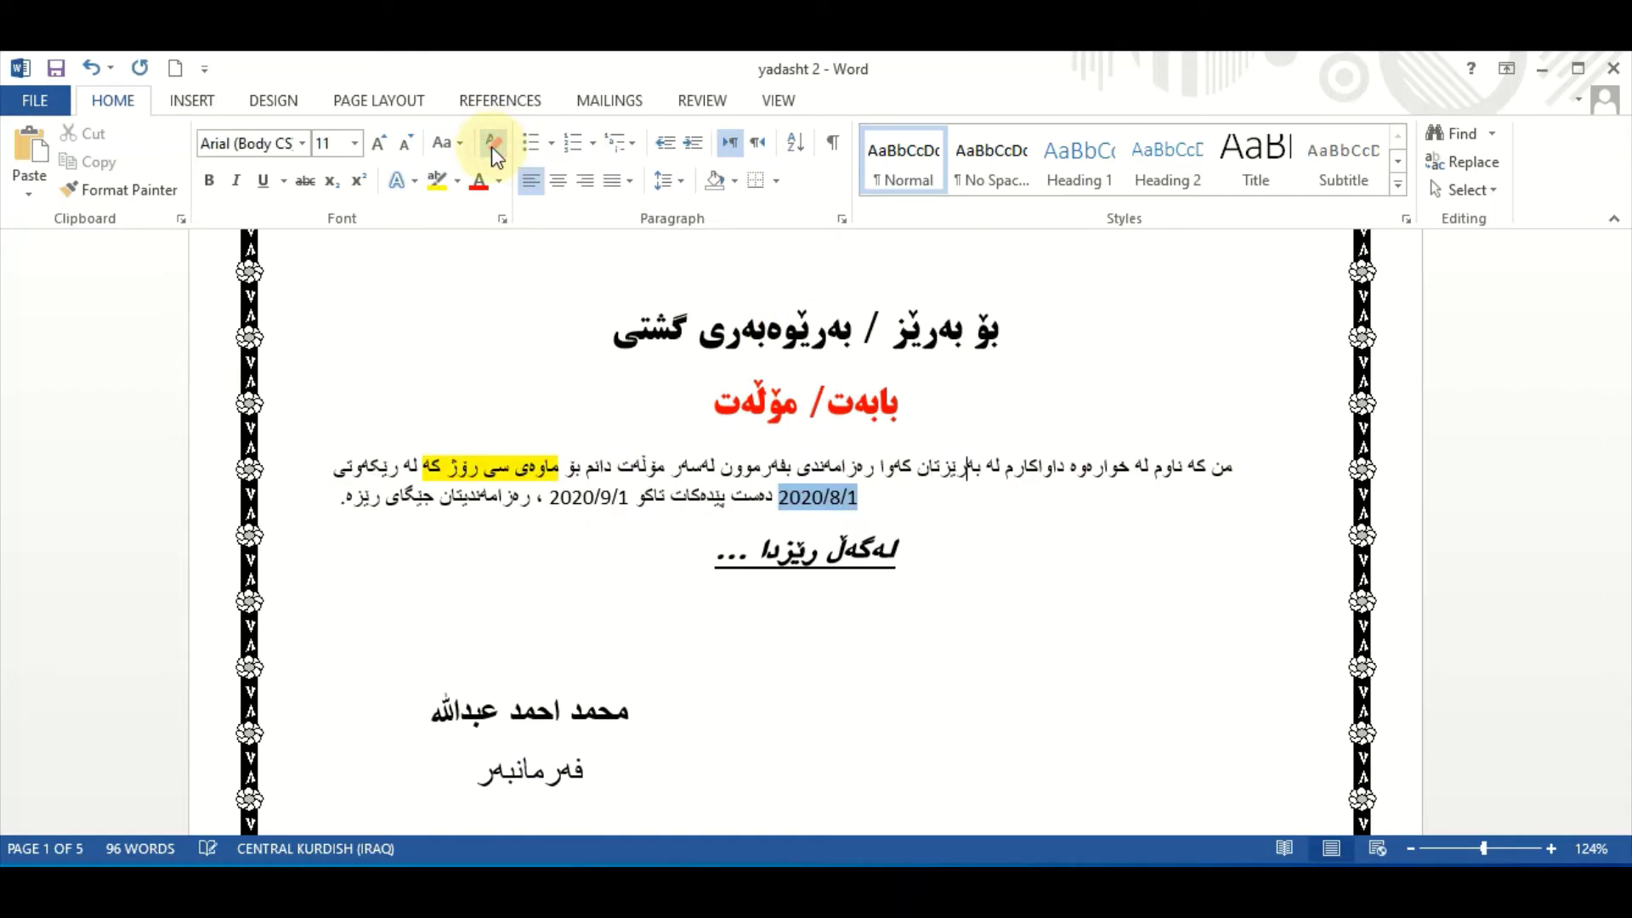
pyautogui.hotkey('alt', 'shift')
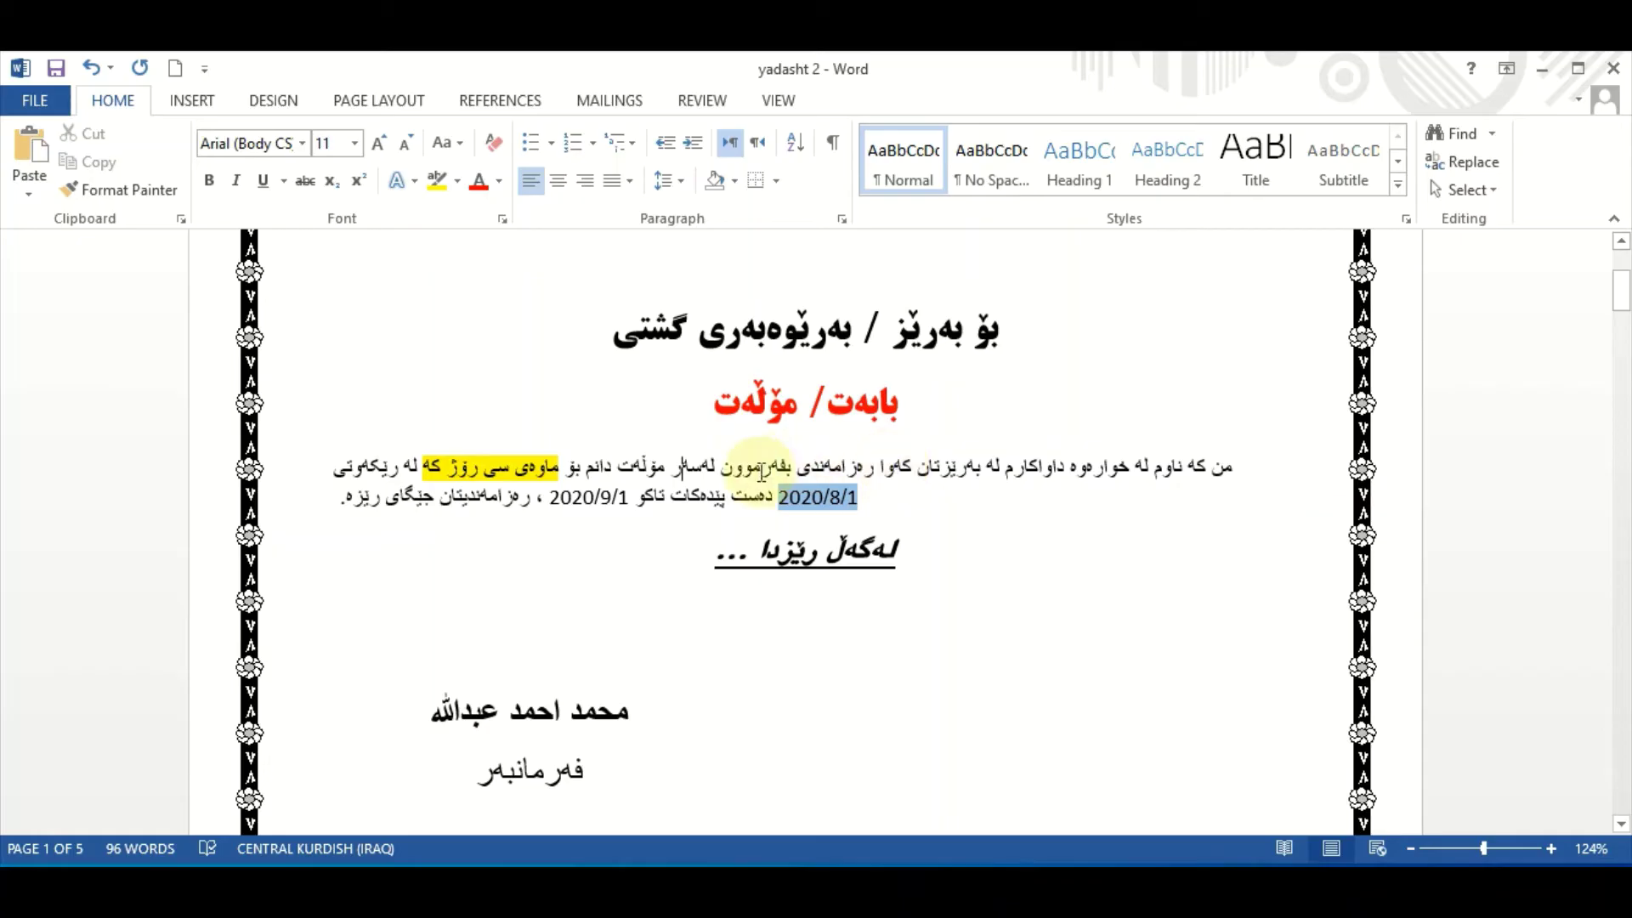
pyautogui.click(91, 67)
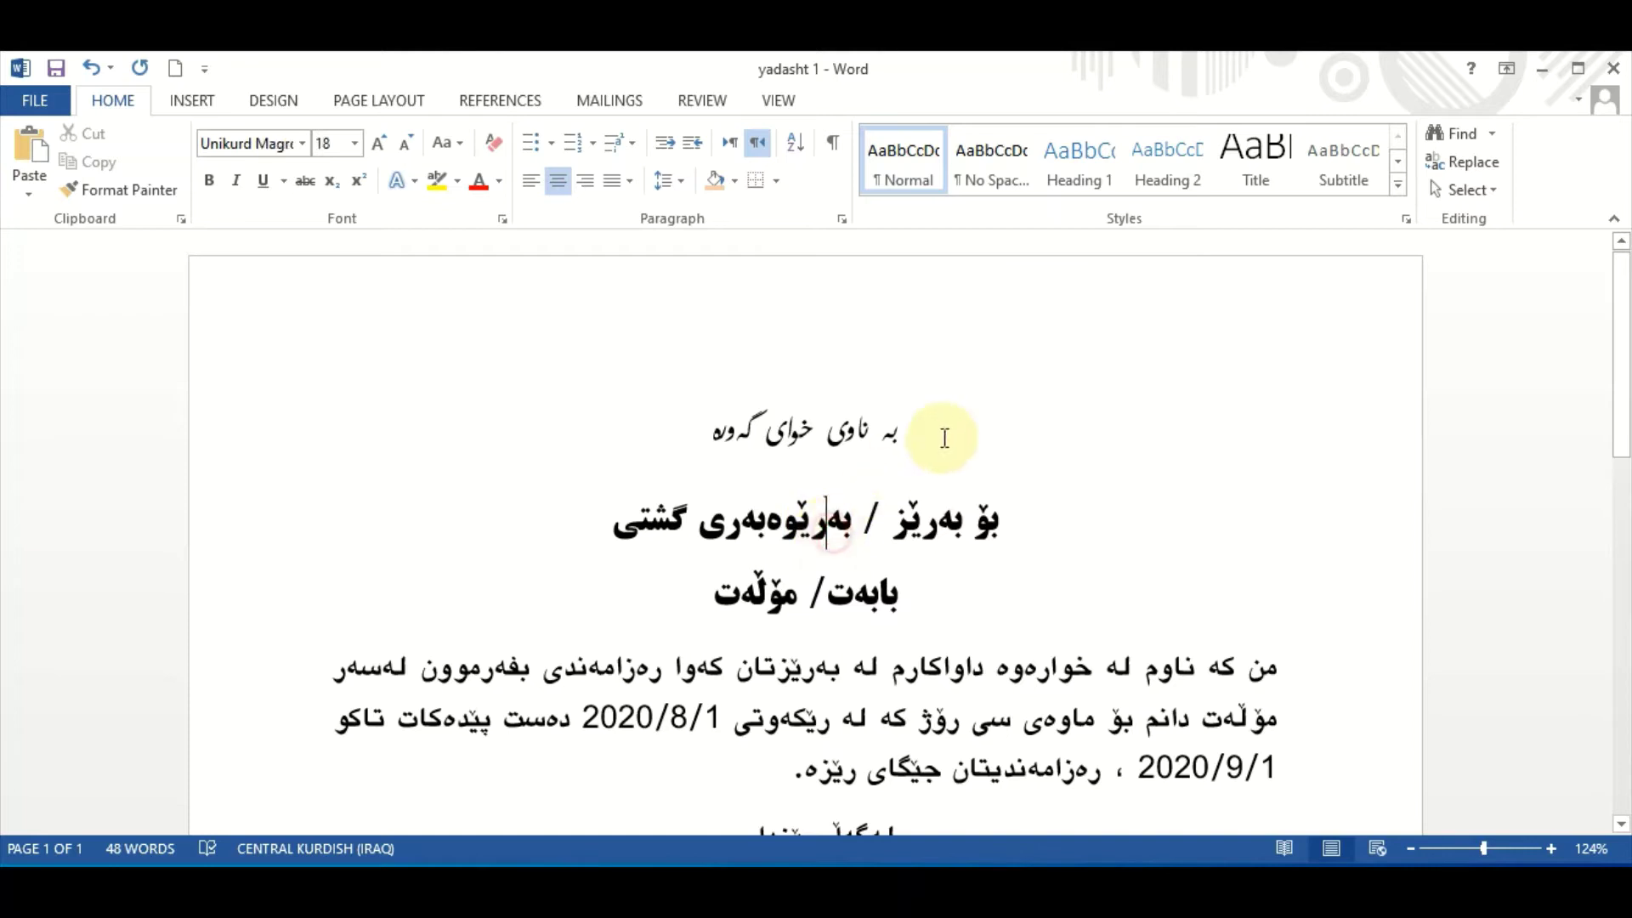
pyautogui.moveTo(935, 429); pyautogui.dragTo(639, 706)
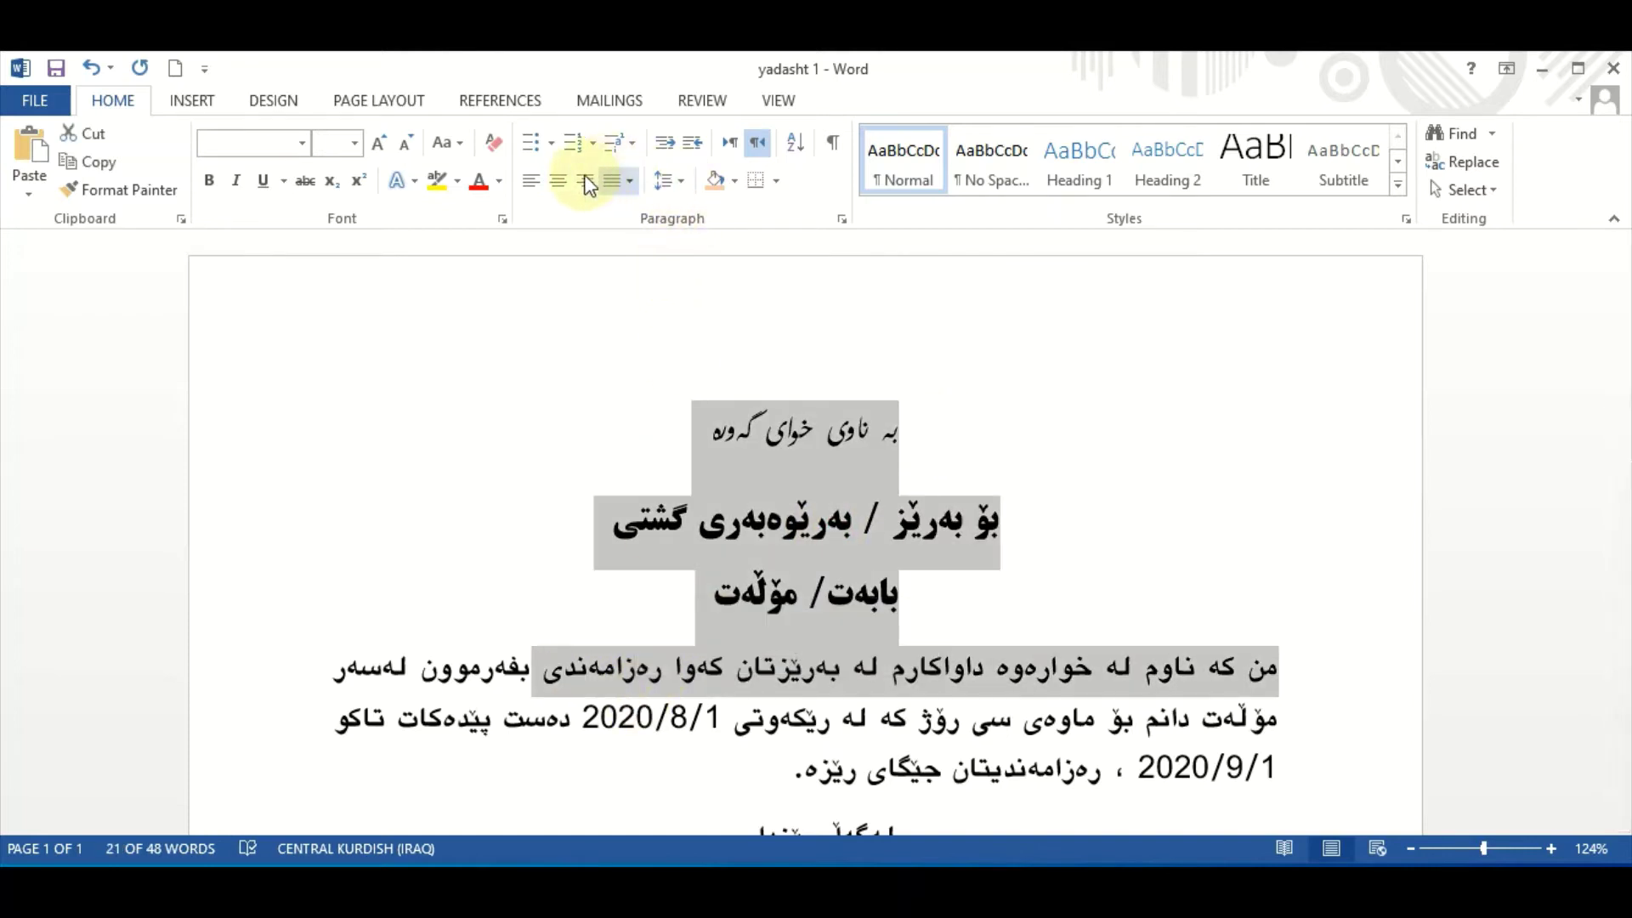
pyautogui.click(532, 184)
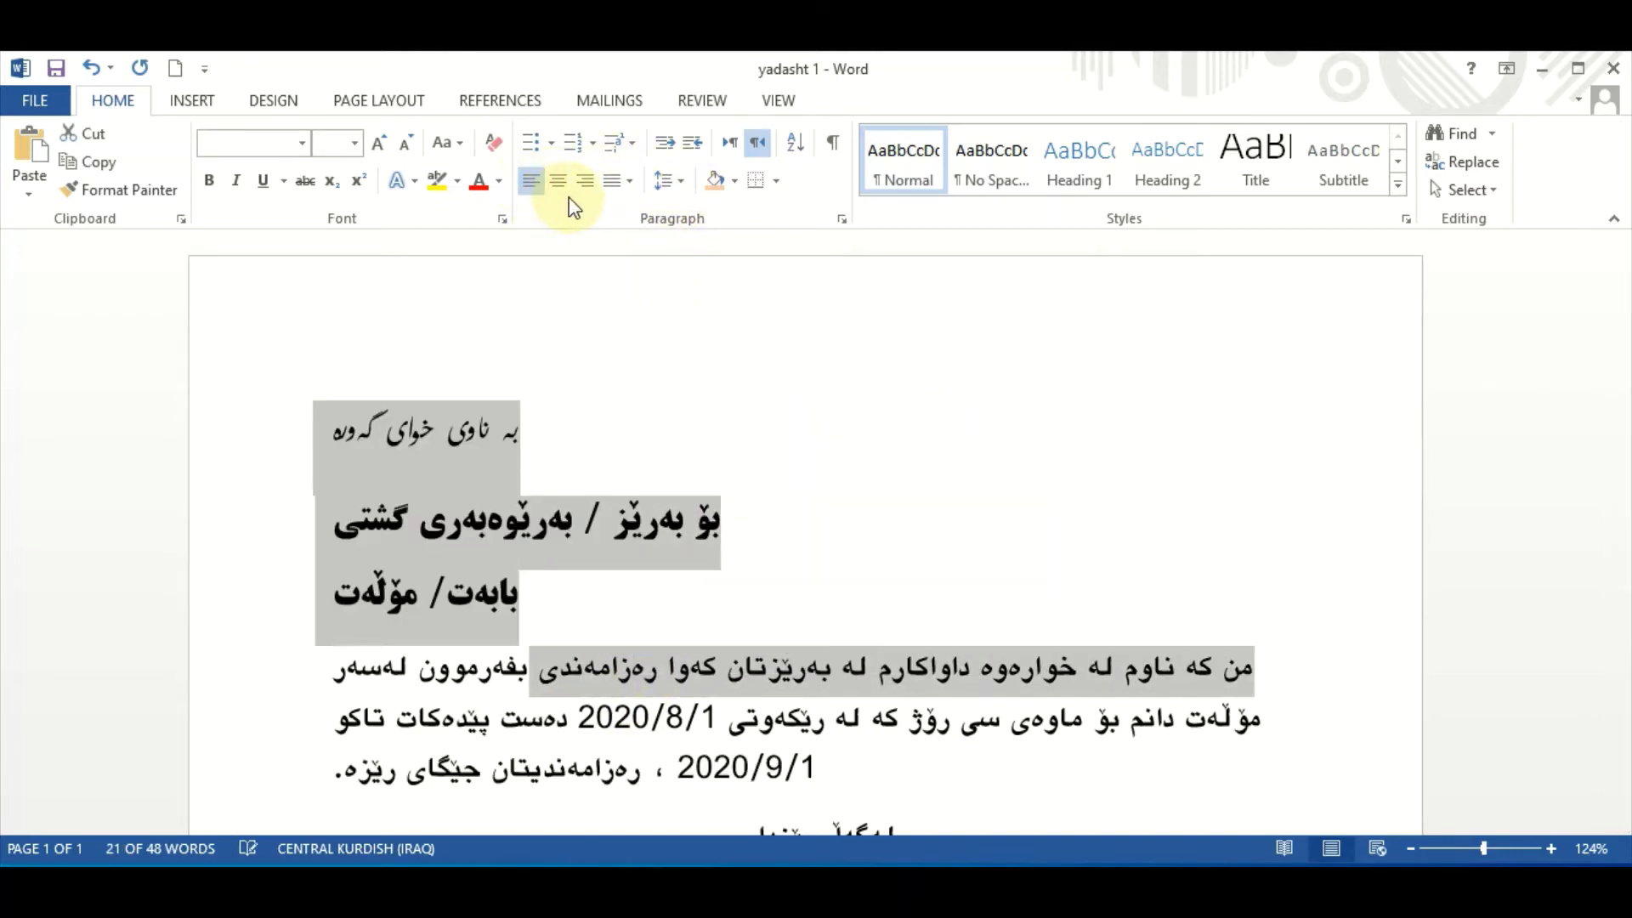
pyautogui.click(586, 182)
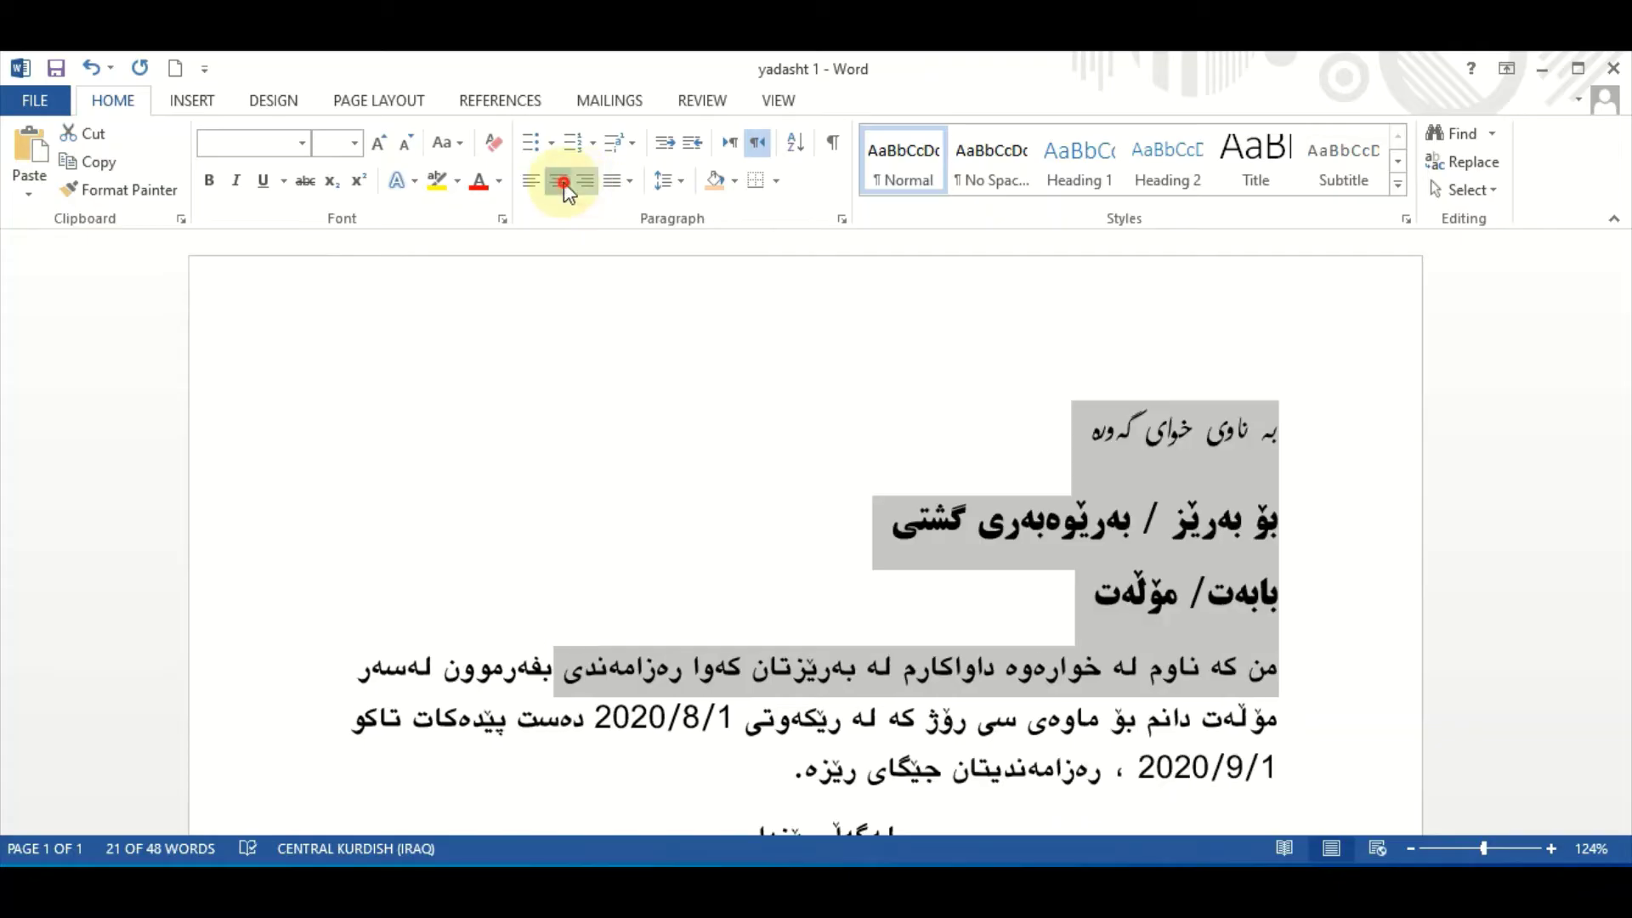
pyautogui.click(560, 182)
pyautogui.click(754, 183)
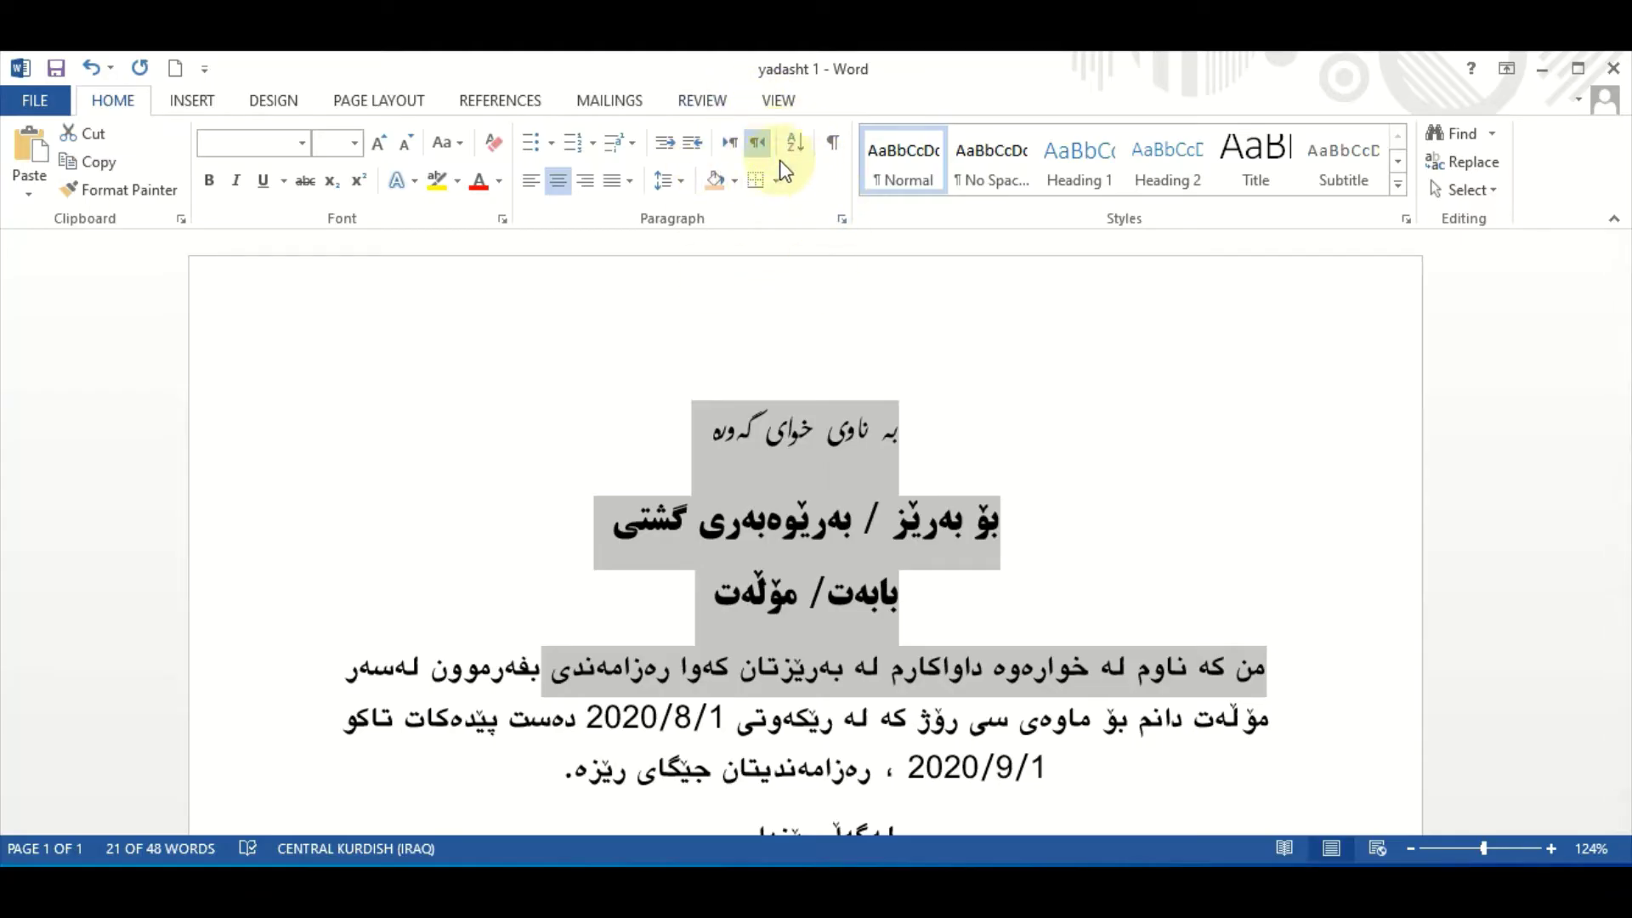
pyautogui.click(862, 536)
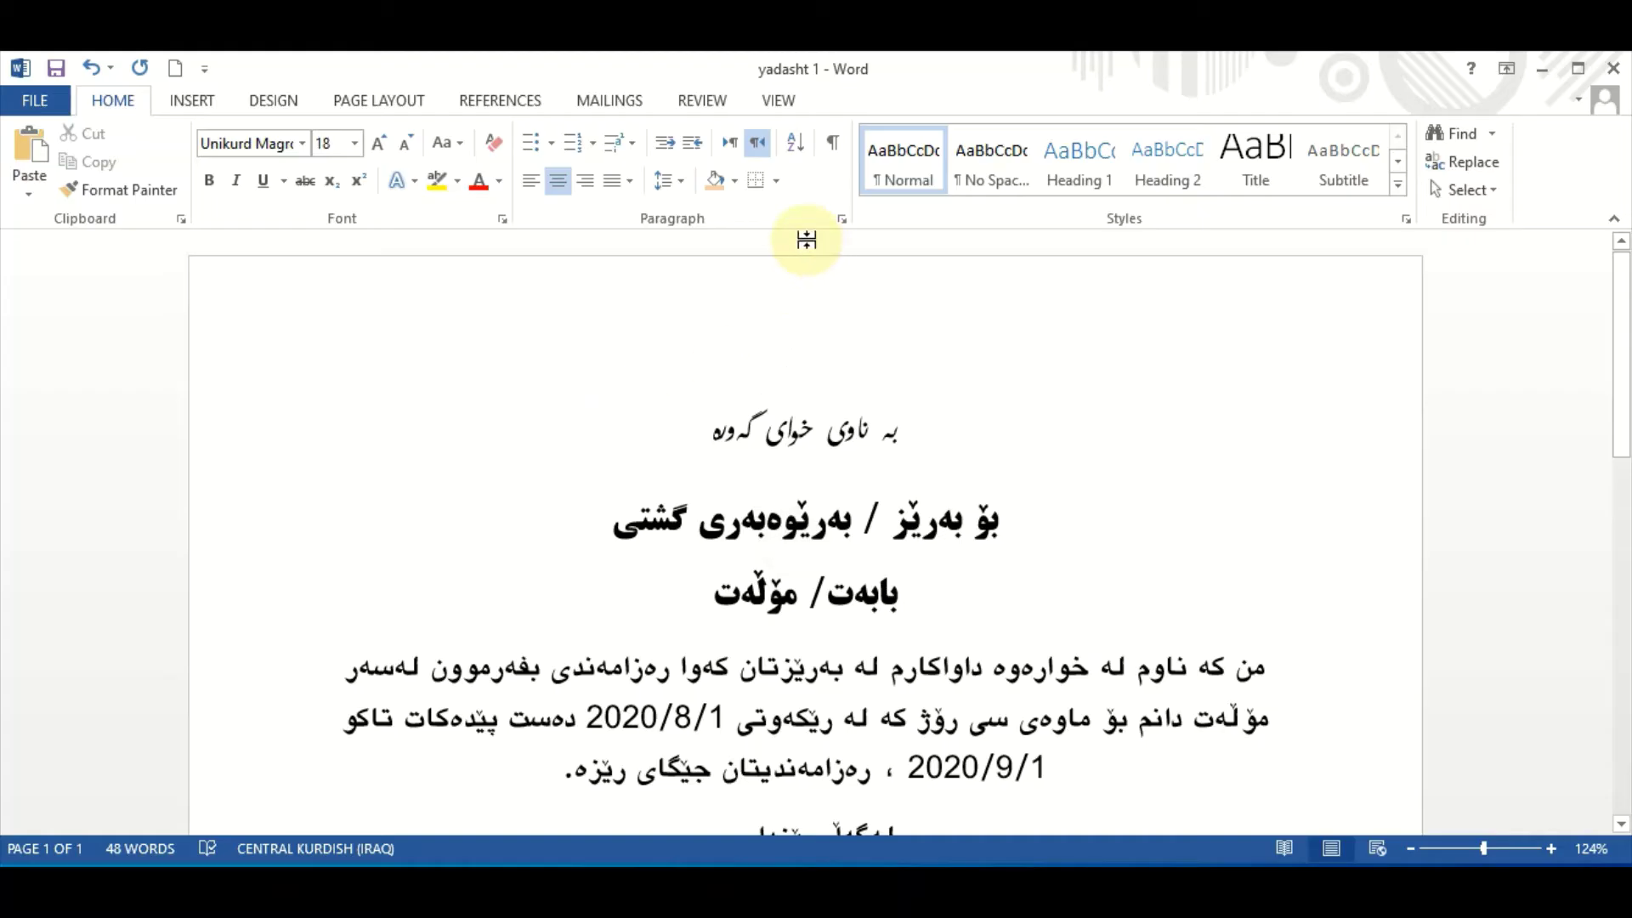
pyautogui.moveTo(982, 676); pyautogui.dragTo(730, 721)
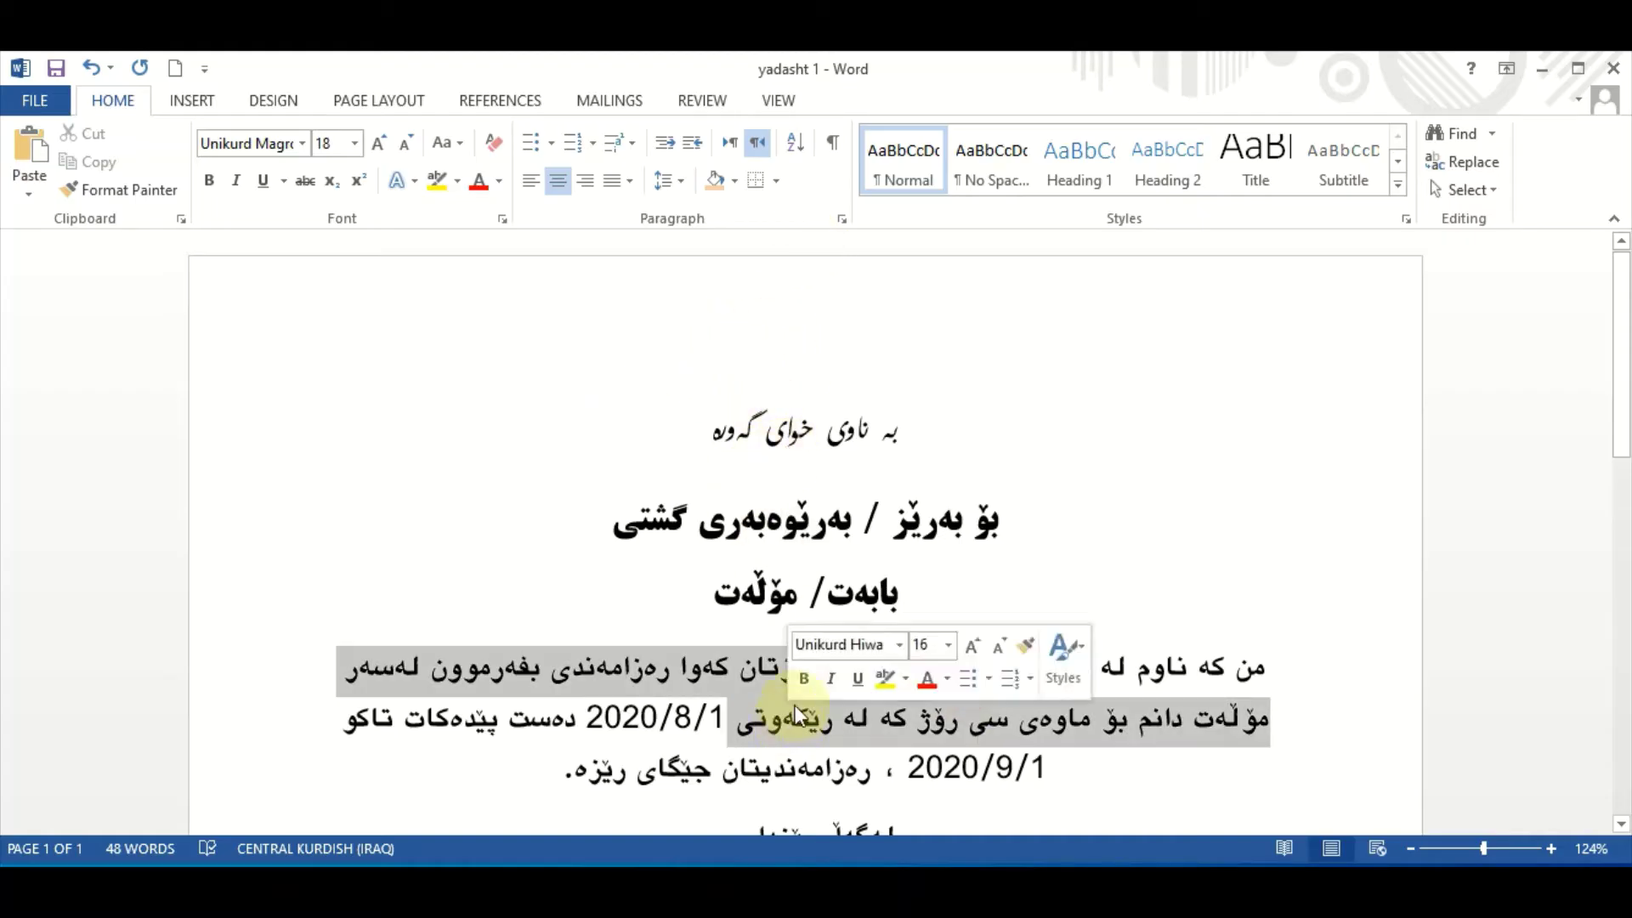
pyautogui.click(776, 180)
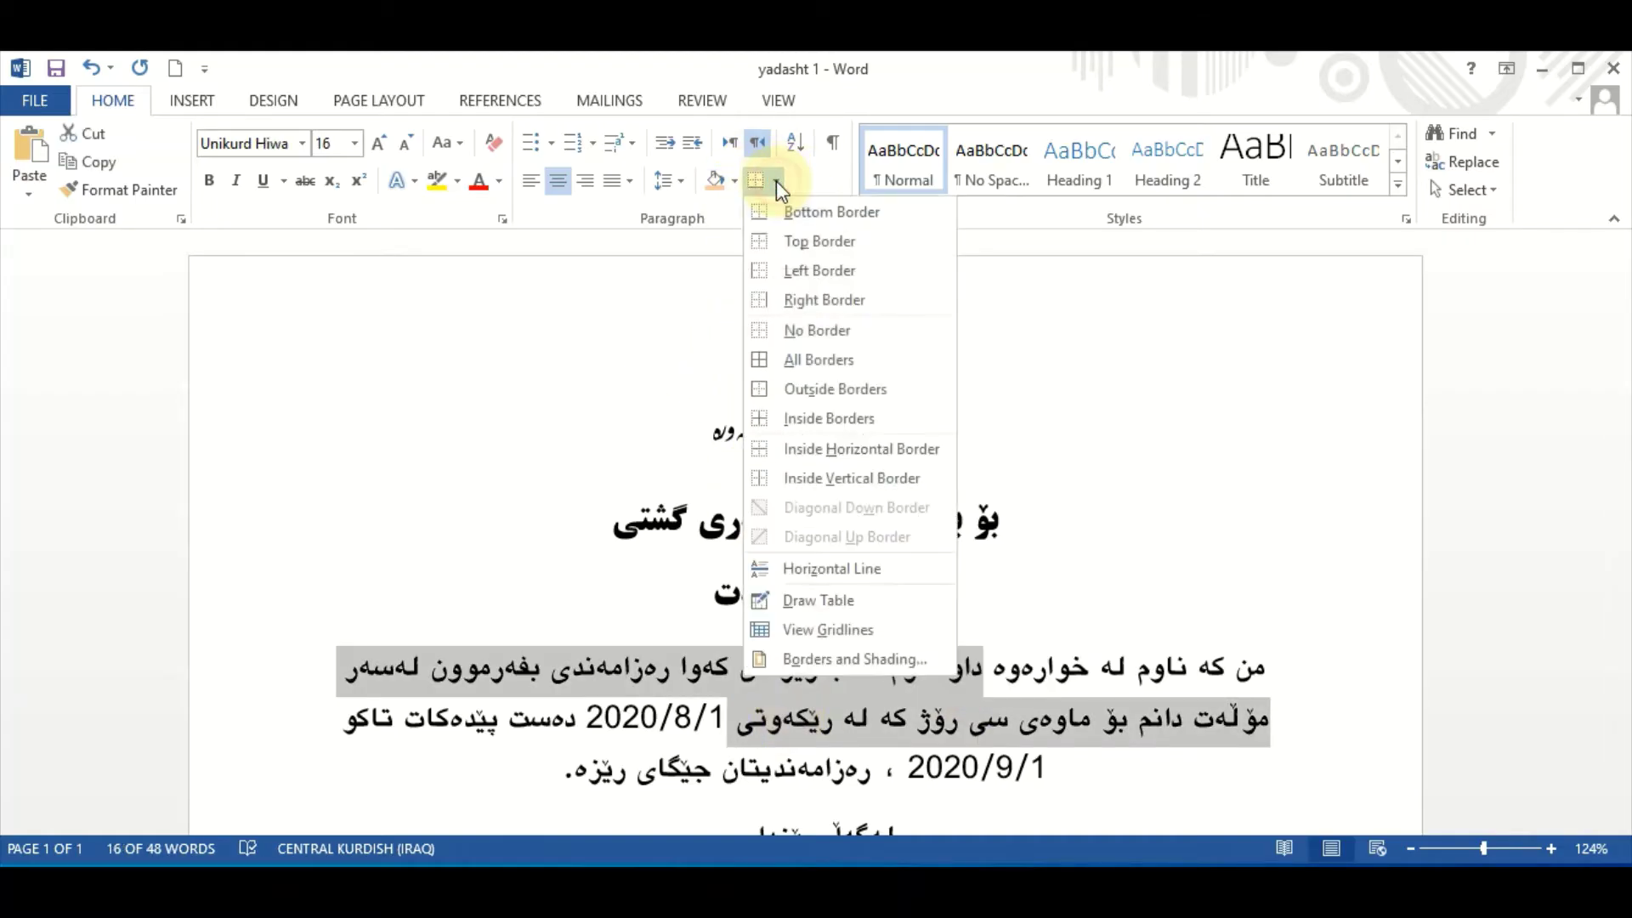
pyautogui.click(776, 180)
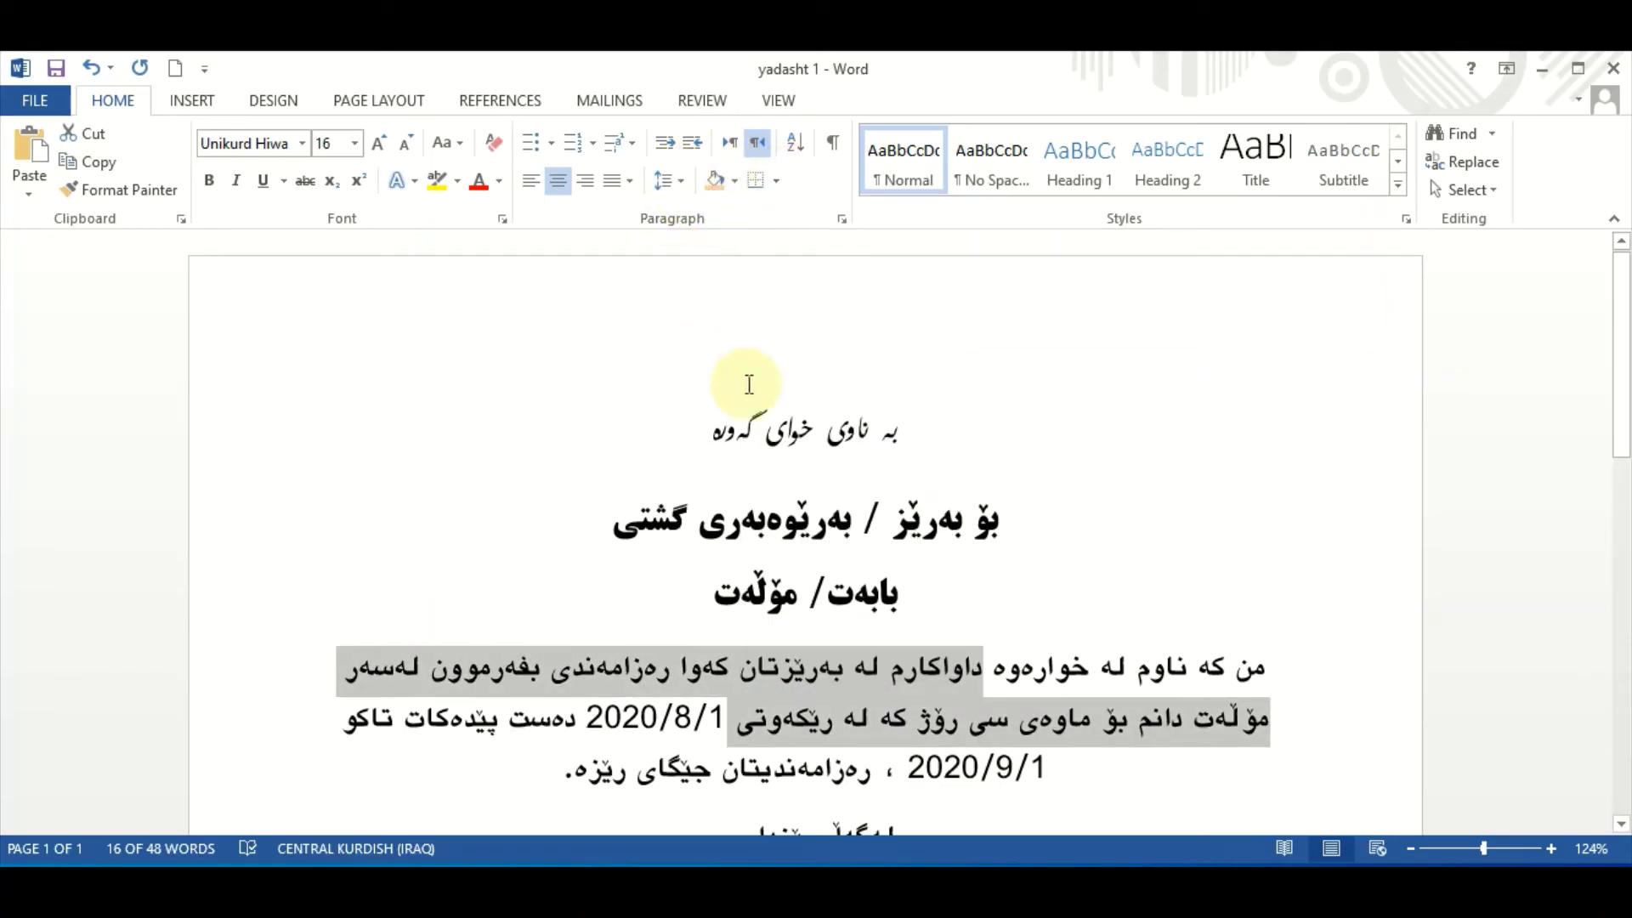
pyautogui.moveTo(739, 668); pyautogui.dragTo(1094, 653)
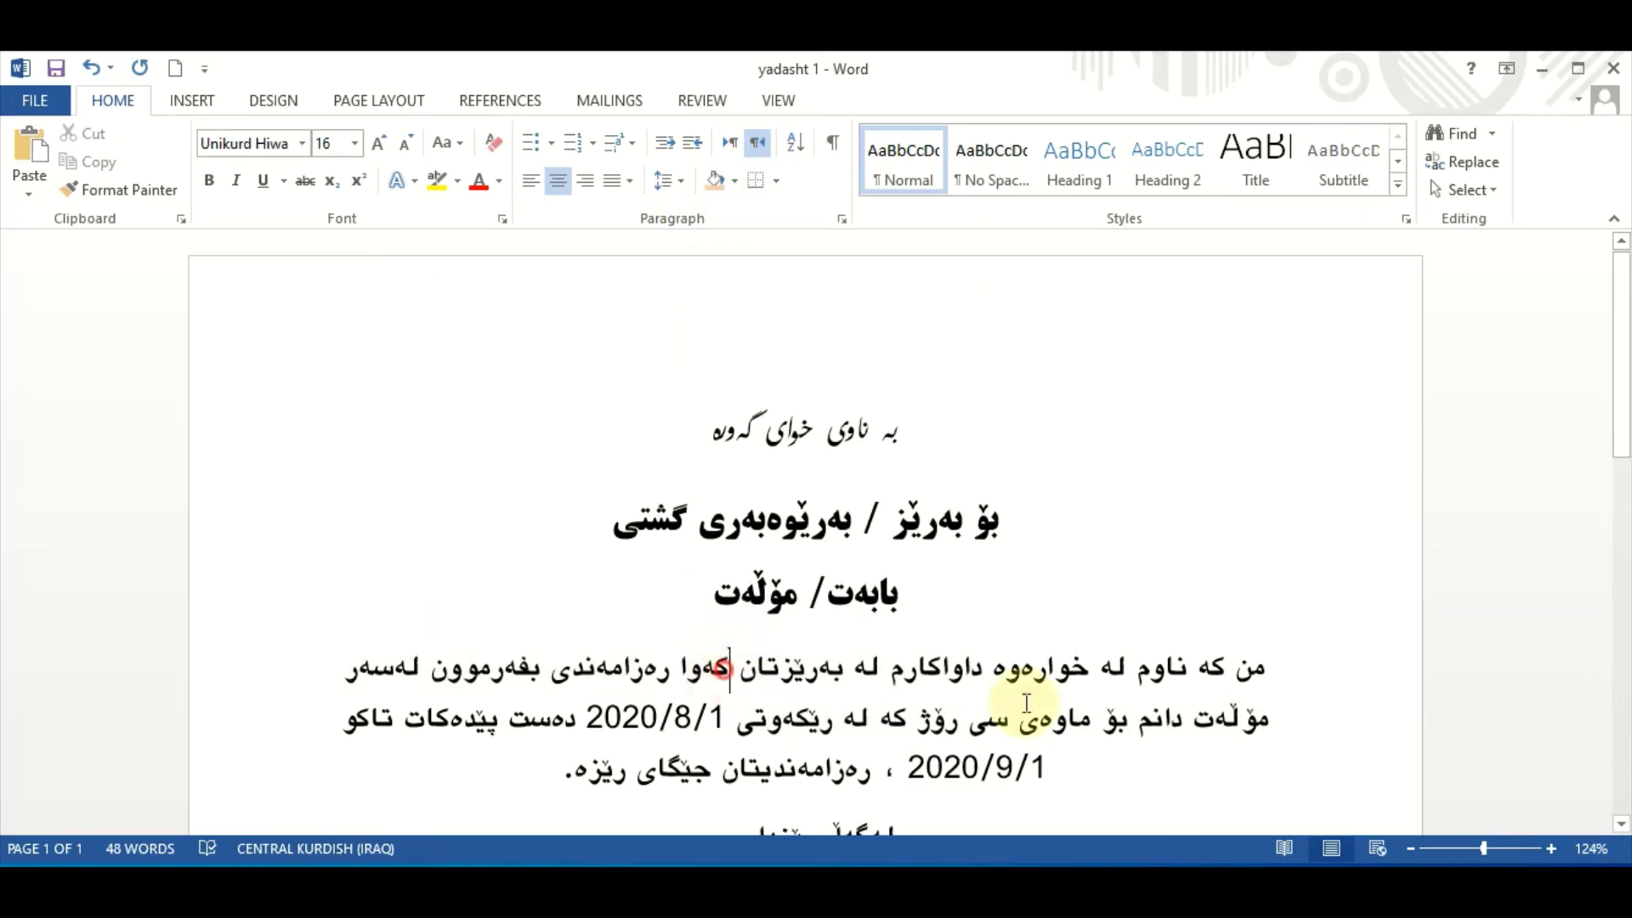
pyautogui.click(715, 180)
pyautogui.click(650, 633)
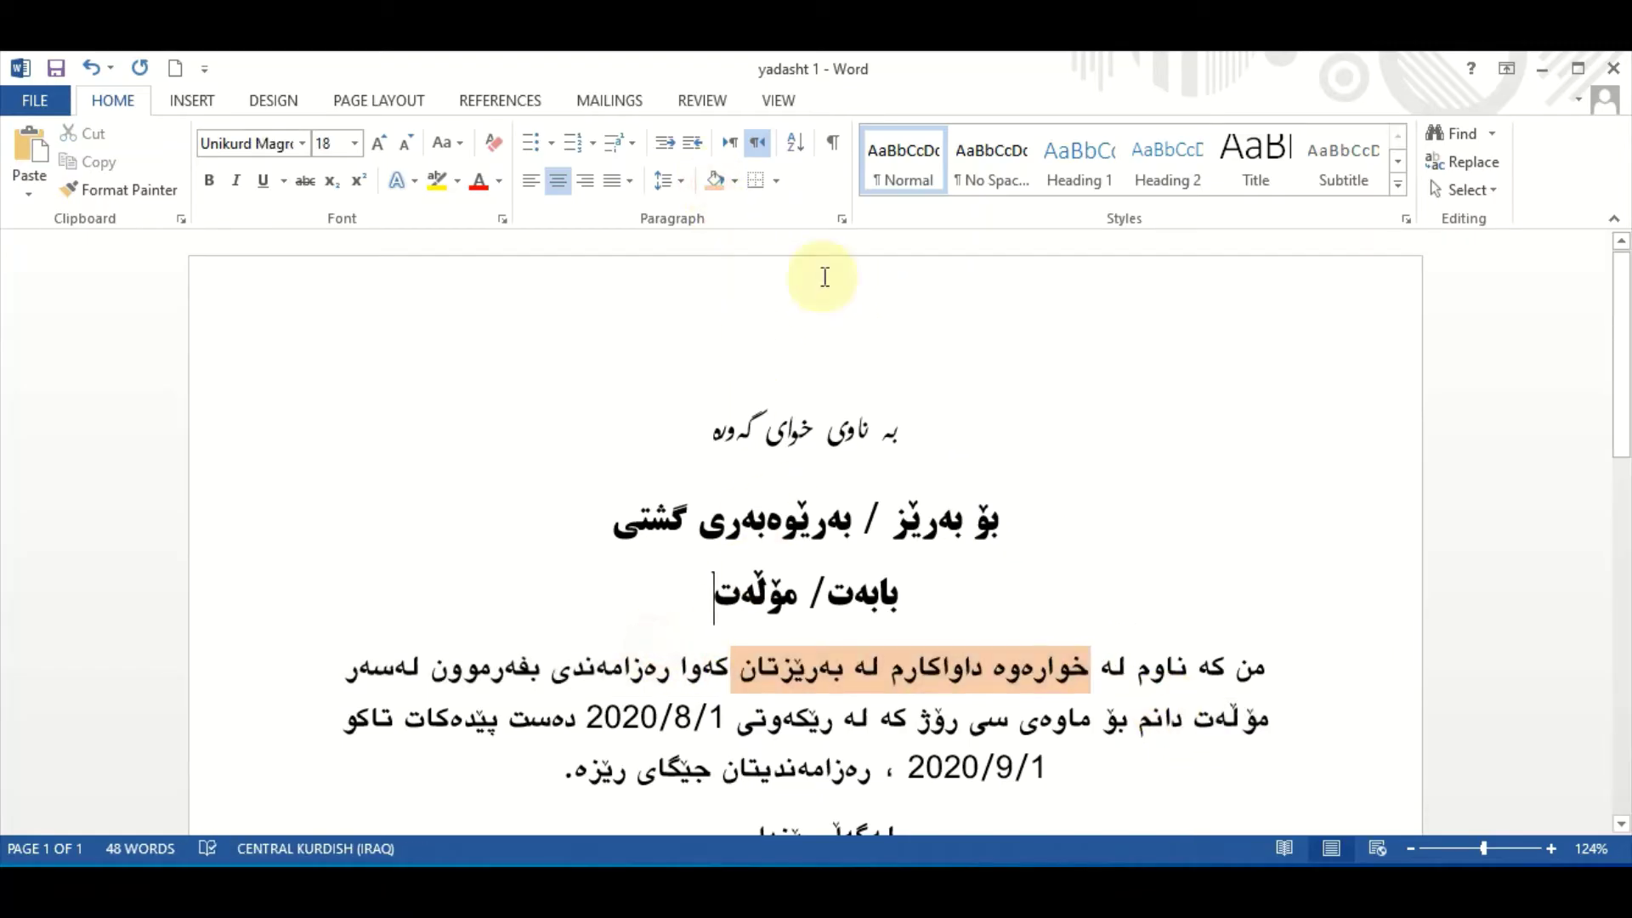
pyautogui.click(734, 181)
pyautogui.click(952, 680)
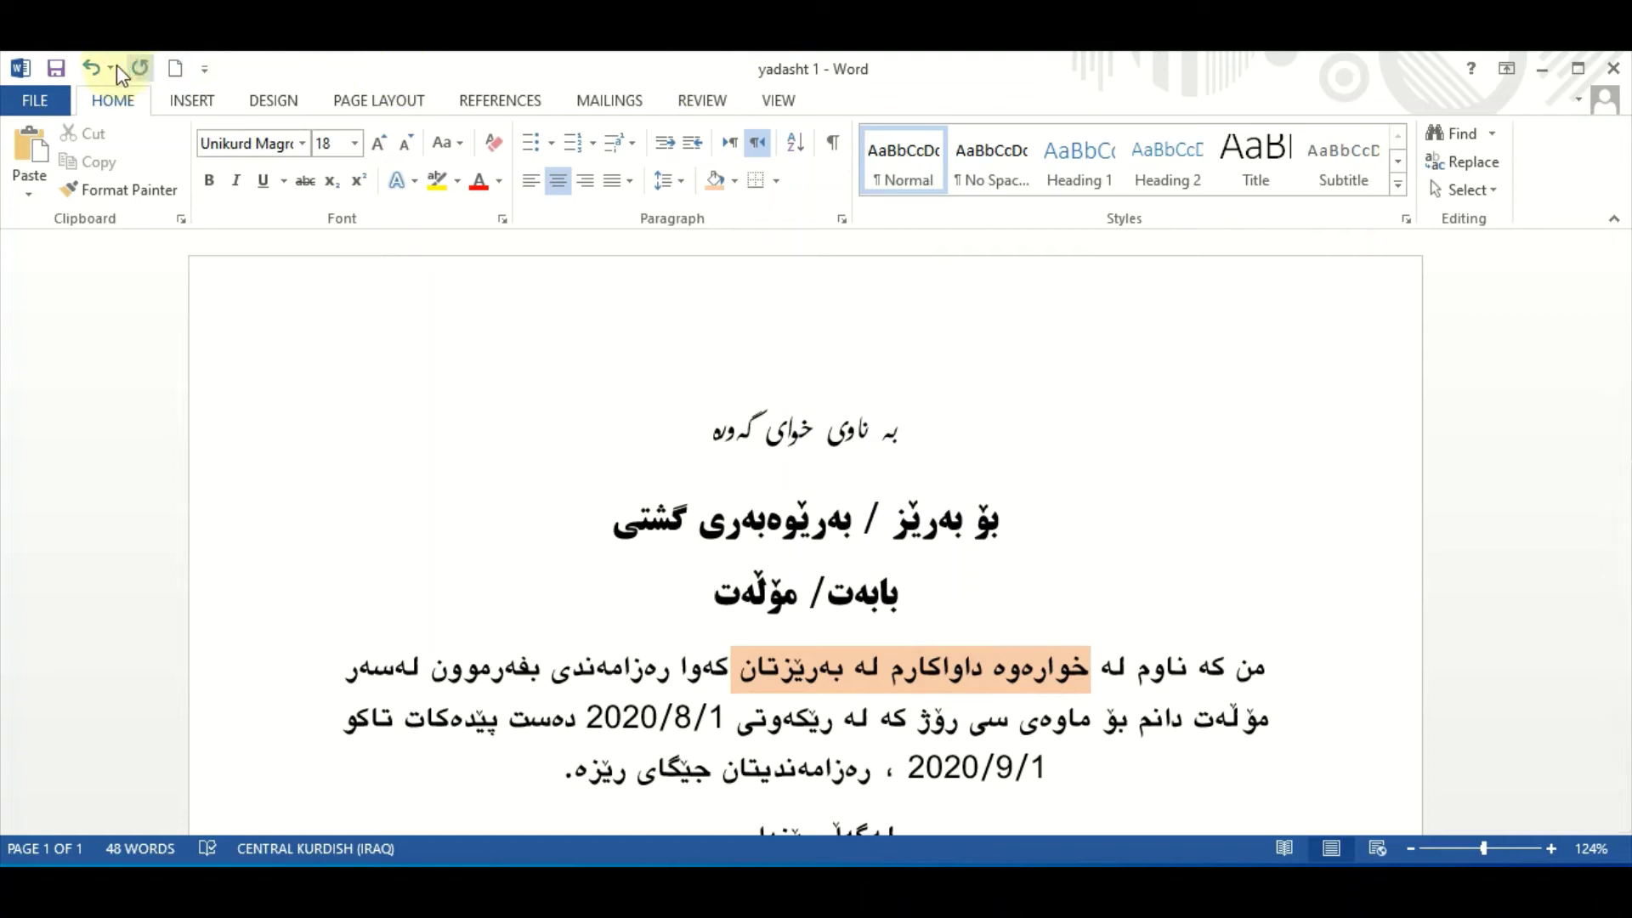
pyautogui.click(91, 68)
pyautogui.click(797, 595)
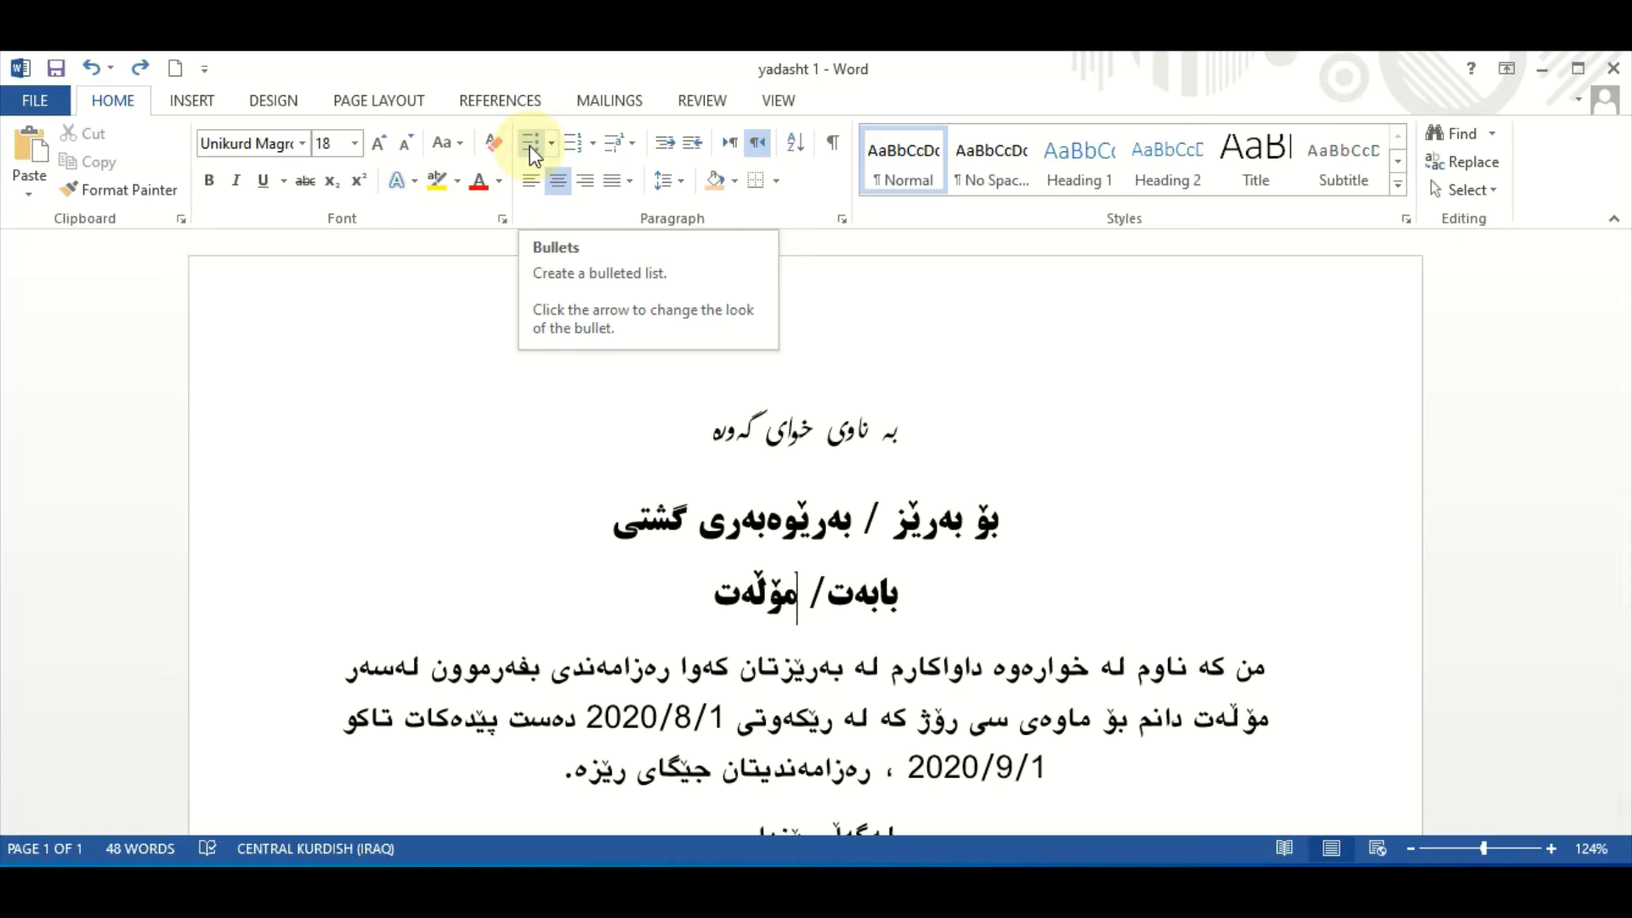
# Start a right-aligned numbered list below the signature with a first sample-text item
pyautogui.click(656, 618)
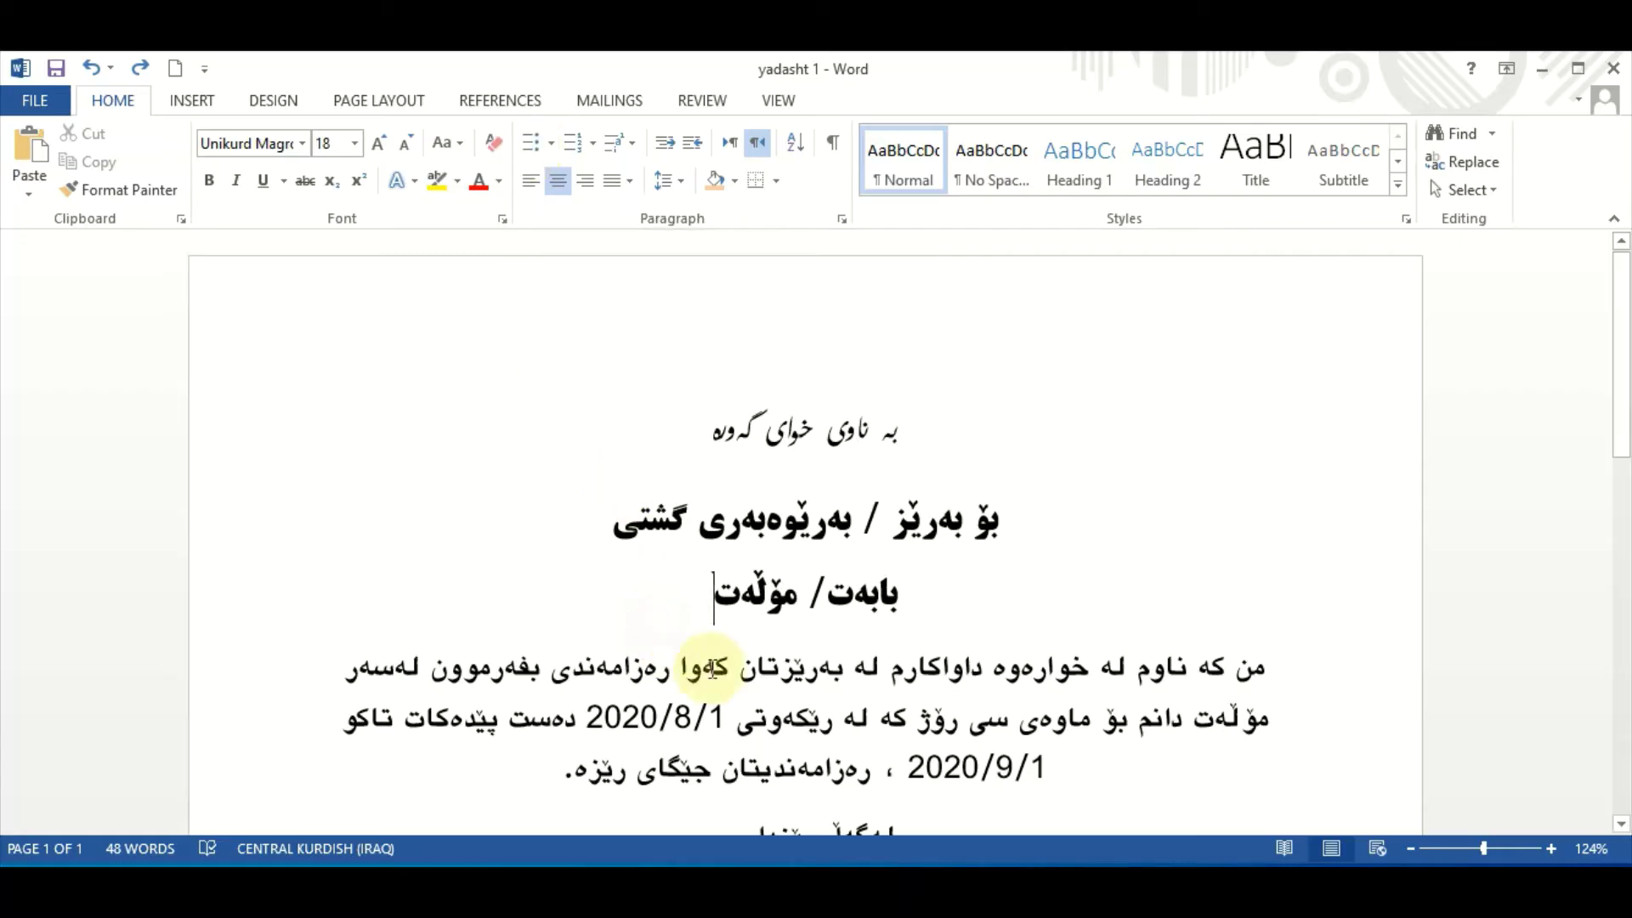
pyautogui.scroll(-2, 712, 669)
pyautogui.scroll(-2, 706, 668)
pyautogui.scroll(1, 706, 667)
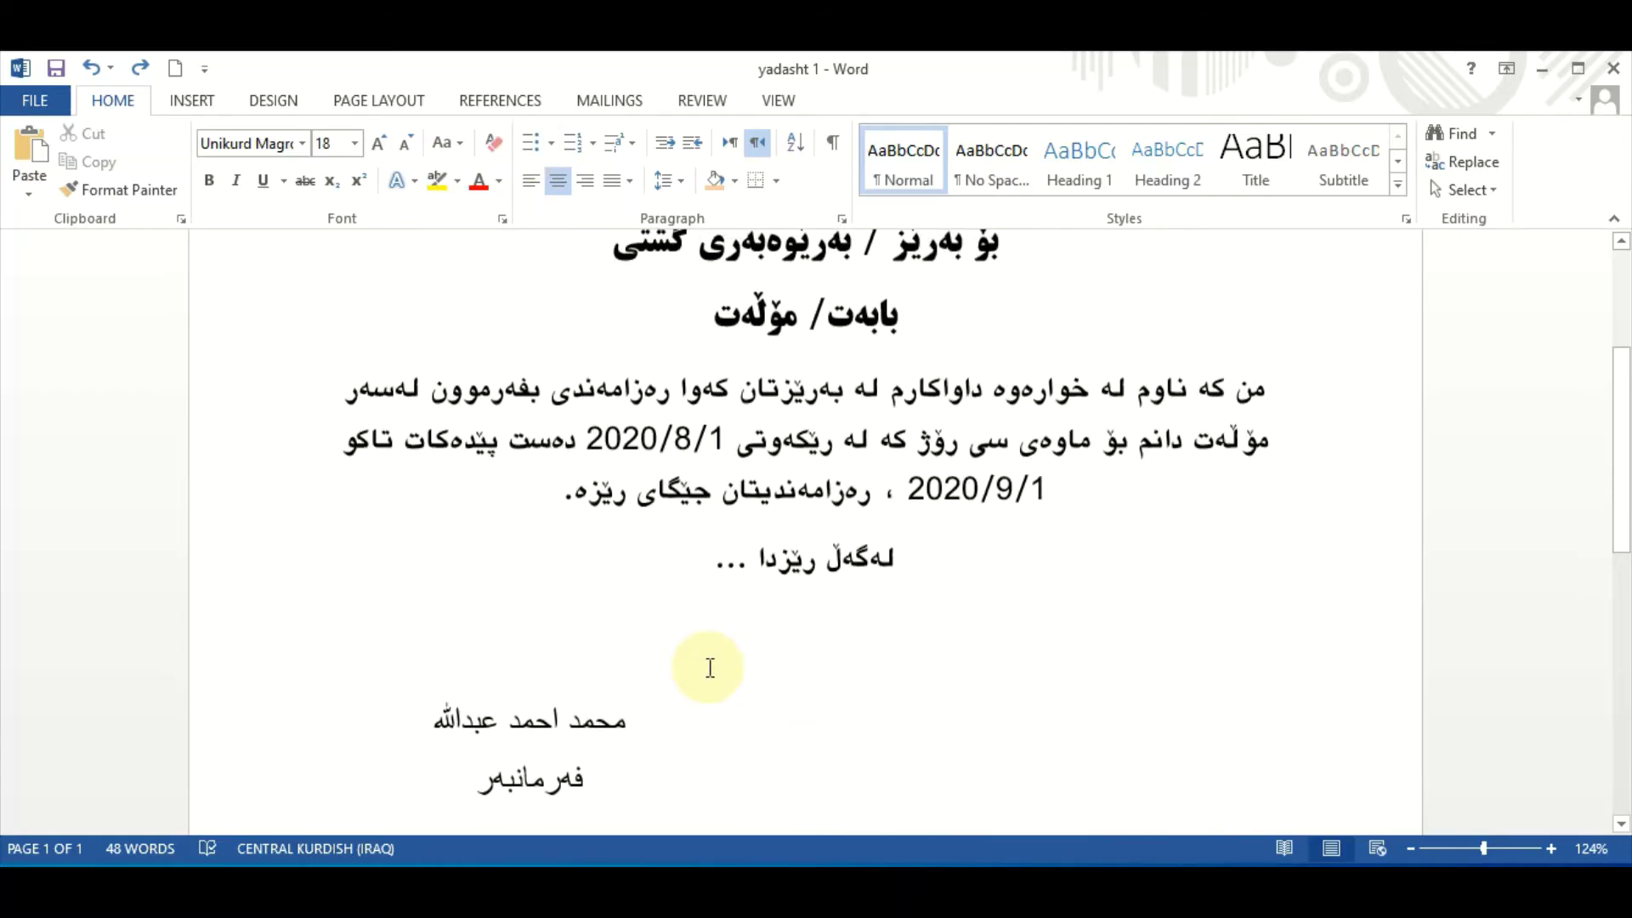
pyautogui.scroll(-2, 701, 665)
pyautogui.scroll(-4, 701, 662)
pyautogui.scroll(5, 714, 661)
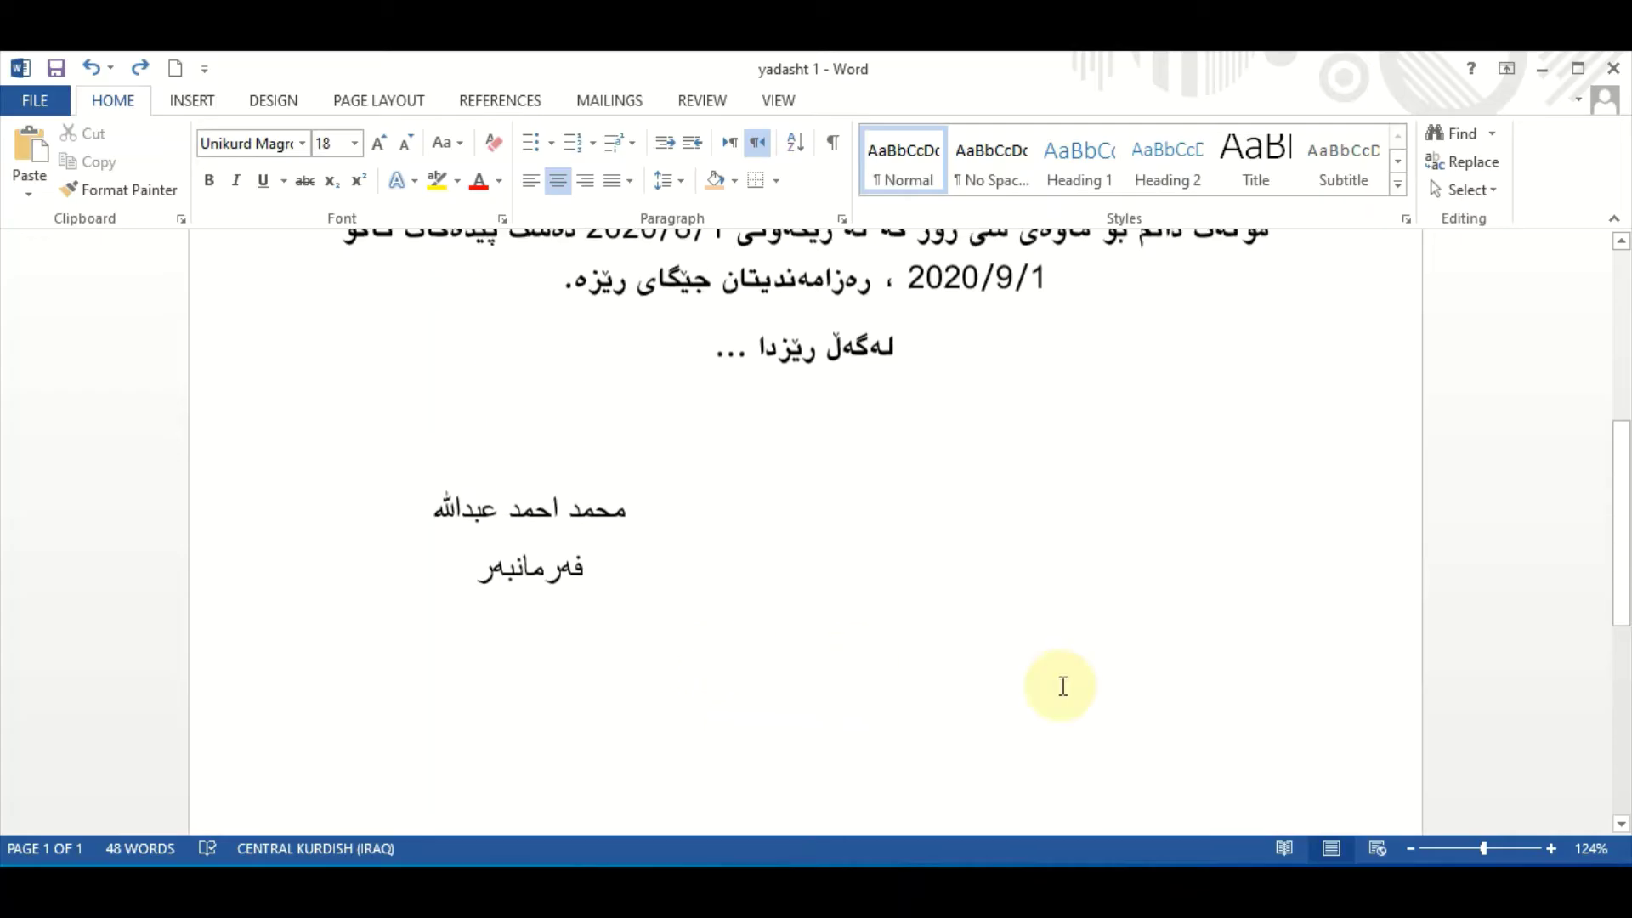
pyautogui.scroll(-2, 1063, 680)
pyautogui.click(1251, 617)
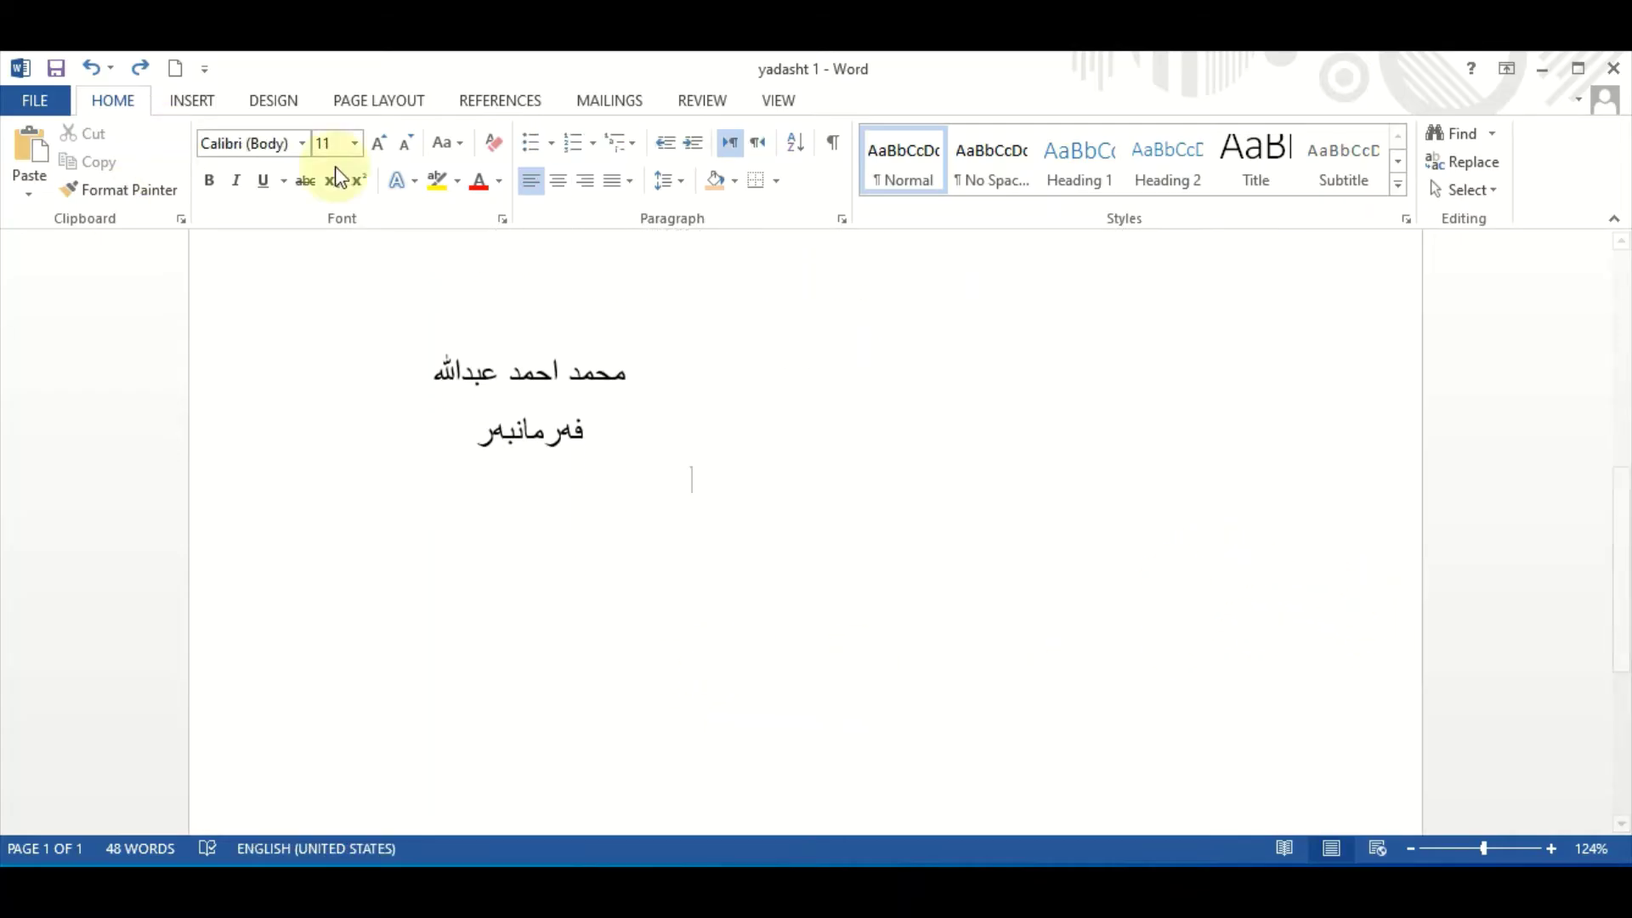
pyautogui.click(581, 187)
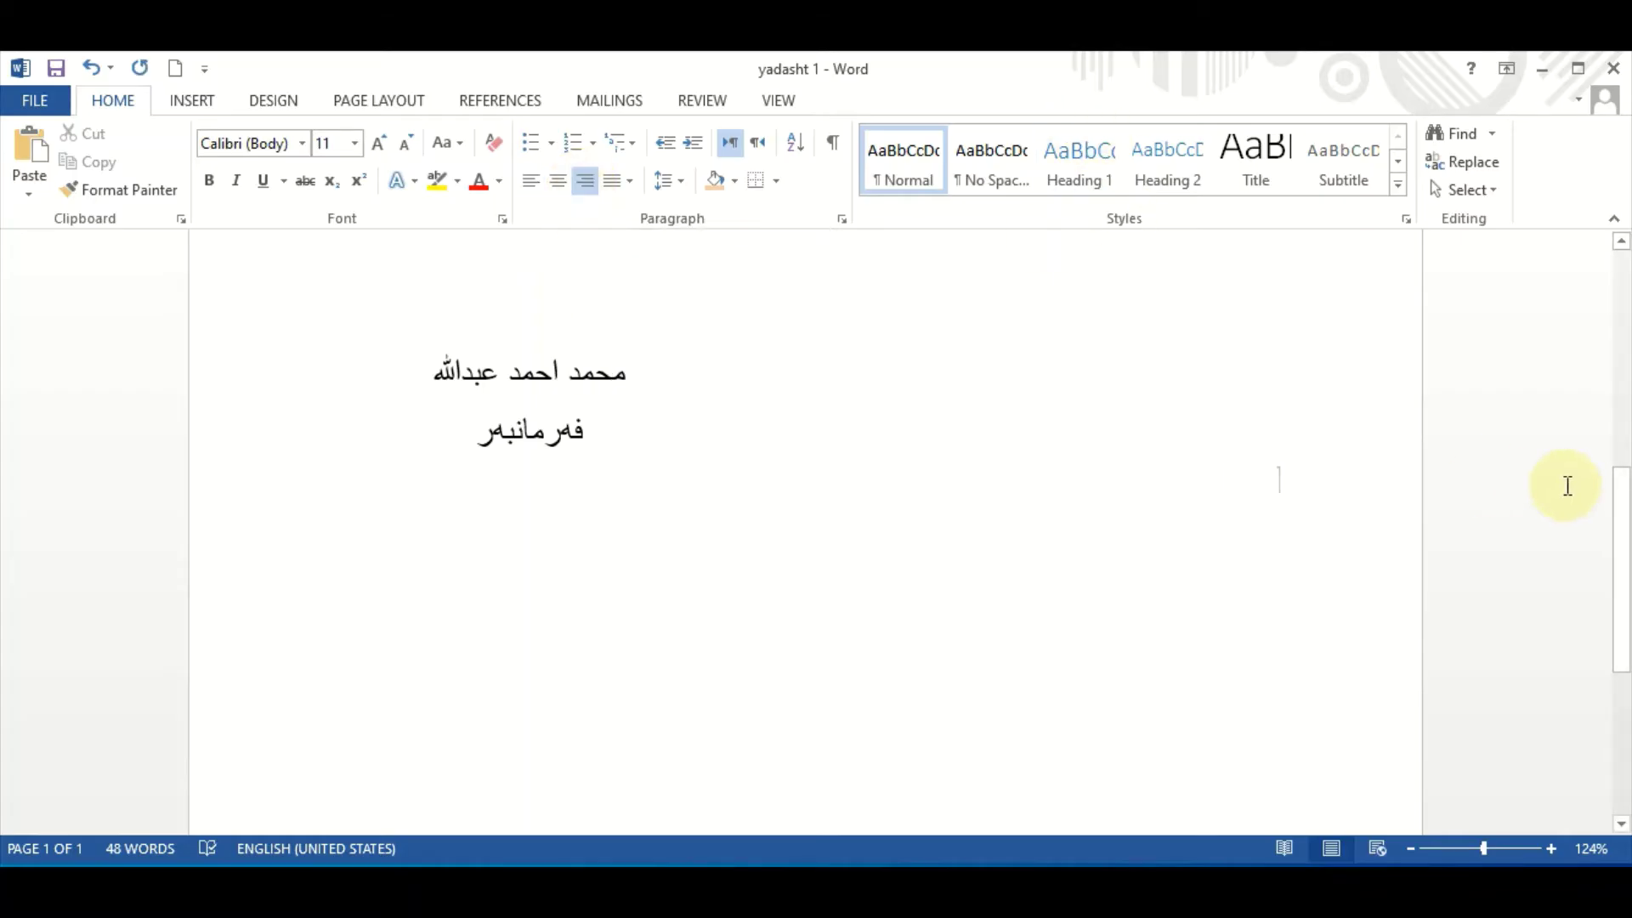
pyautogui.click(575, 146)
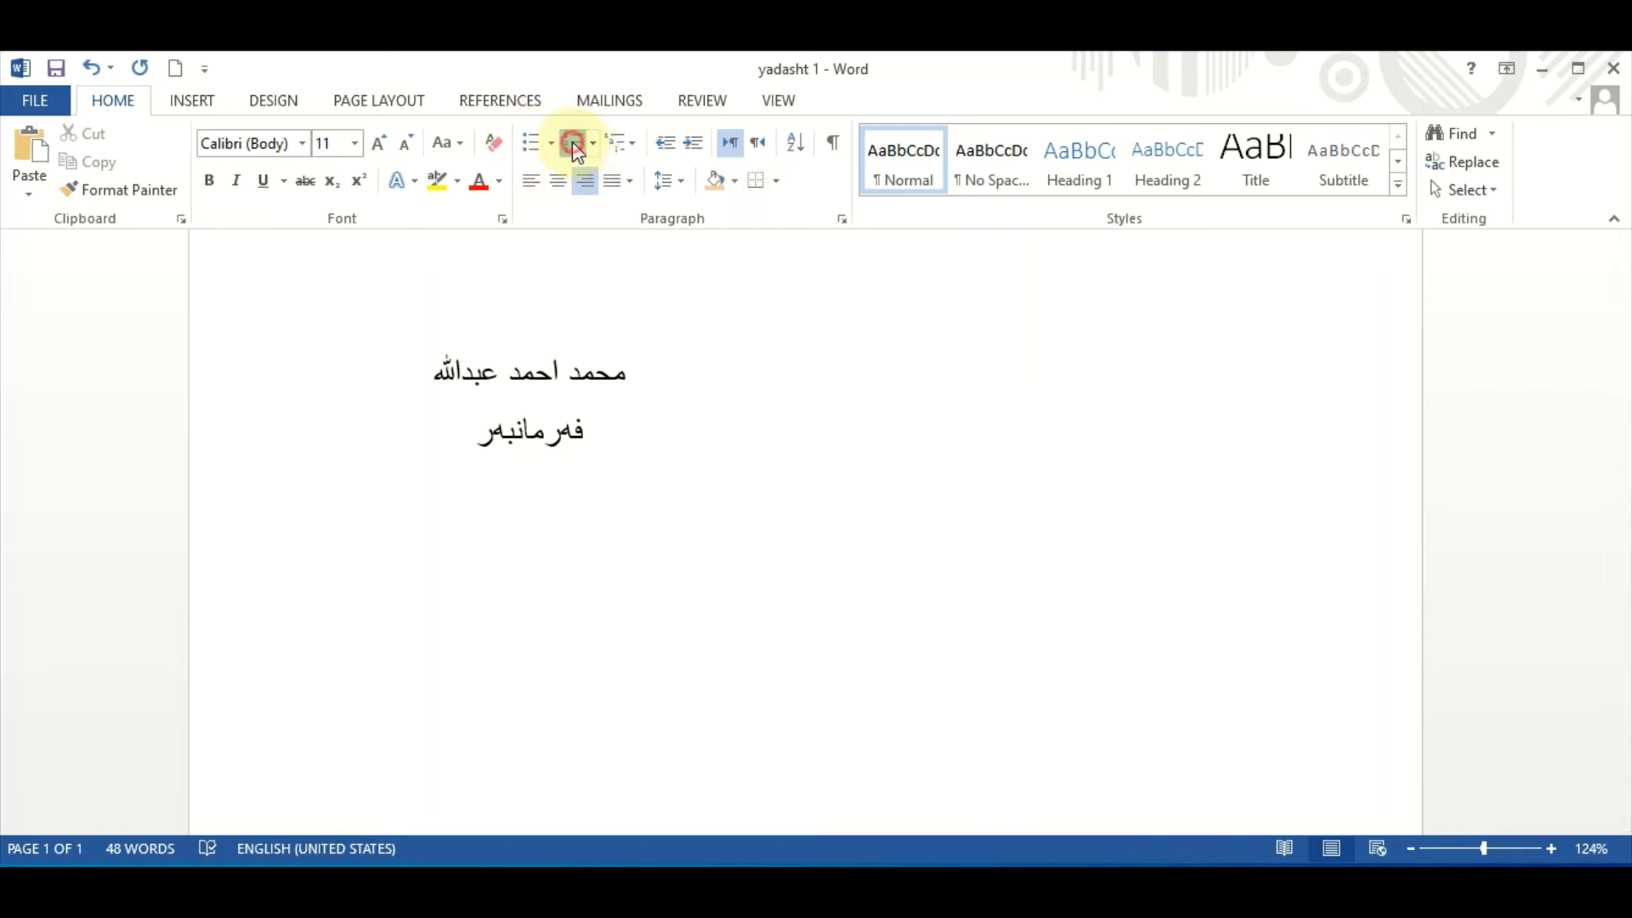
pyautogui.write('د')
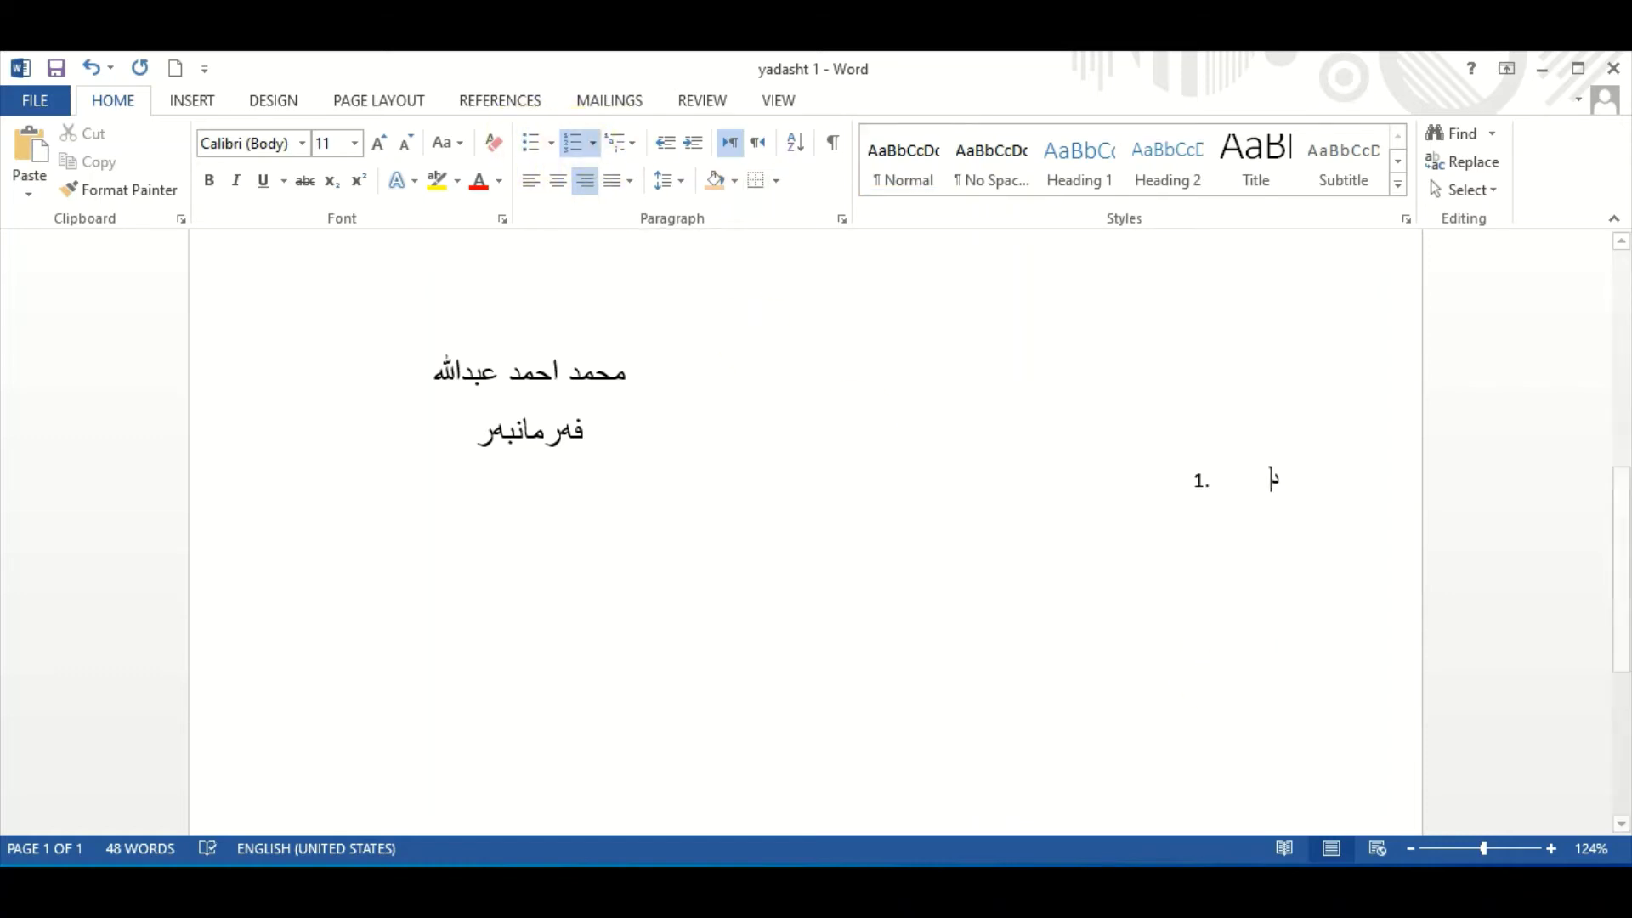
pyautogui.write('سم')
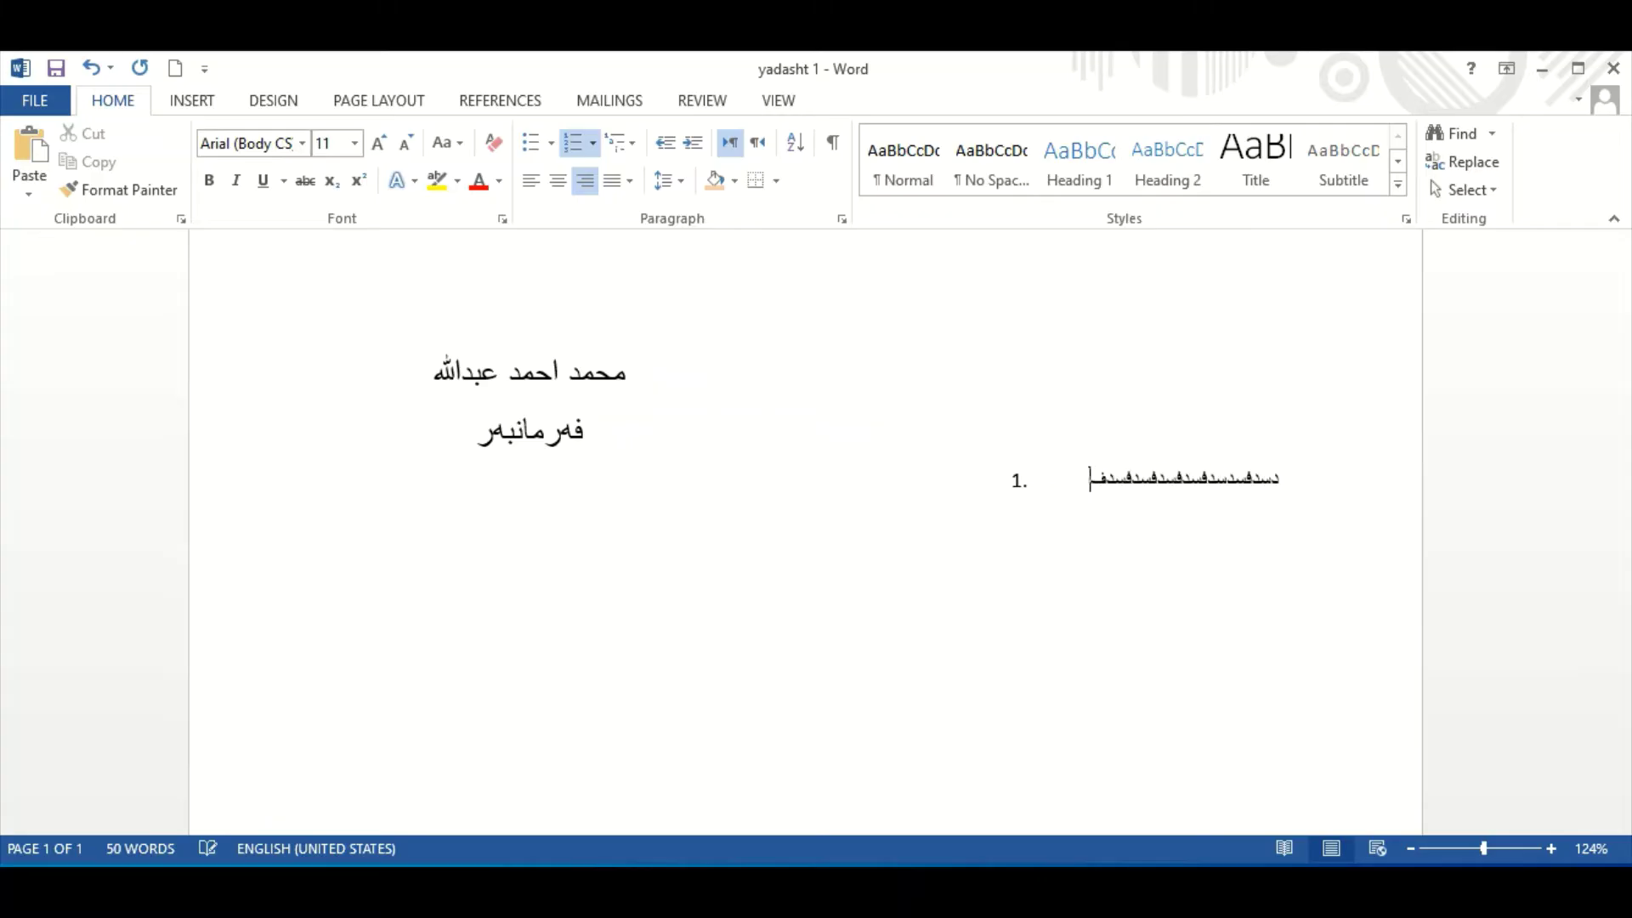
pyautogui.write('سدفسد')
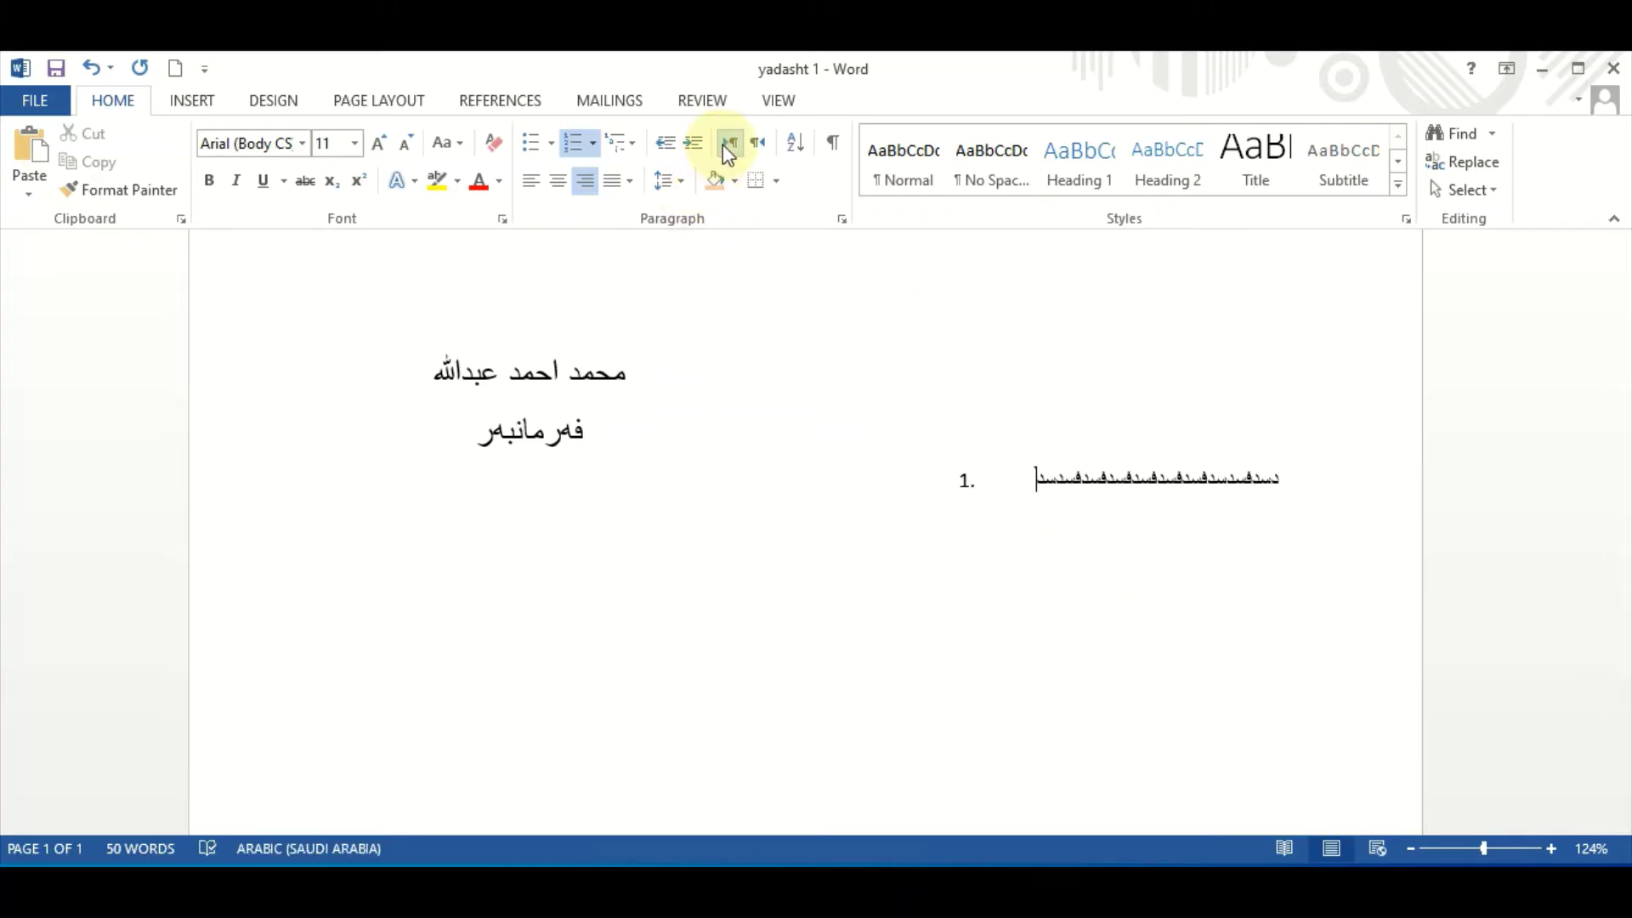
# Make the list right-to-left, add a second sample item, and right-align both items
pyautogui.click(758, 146)
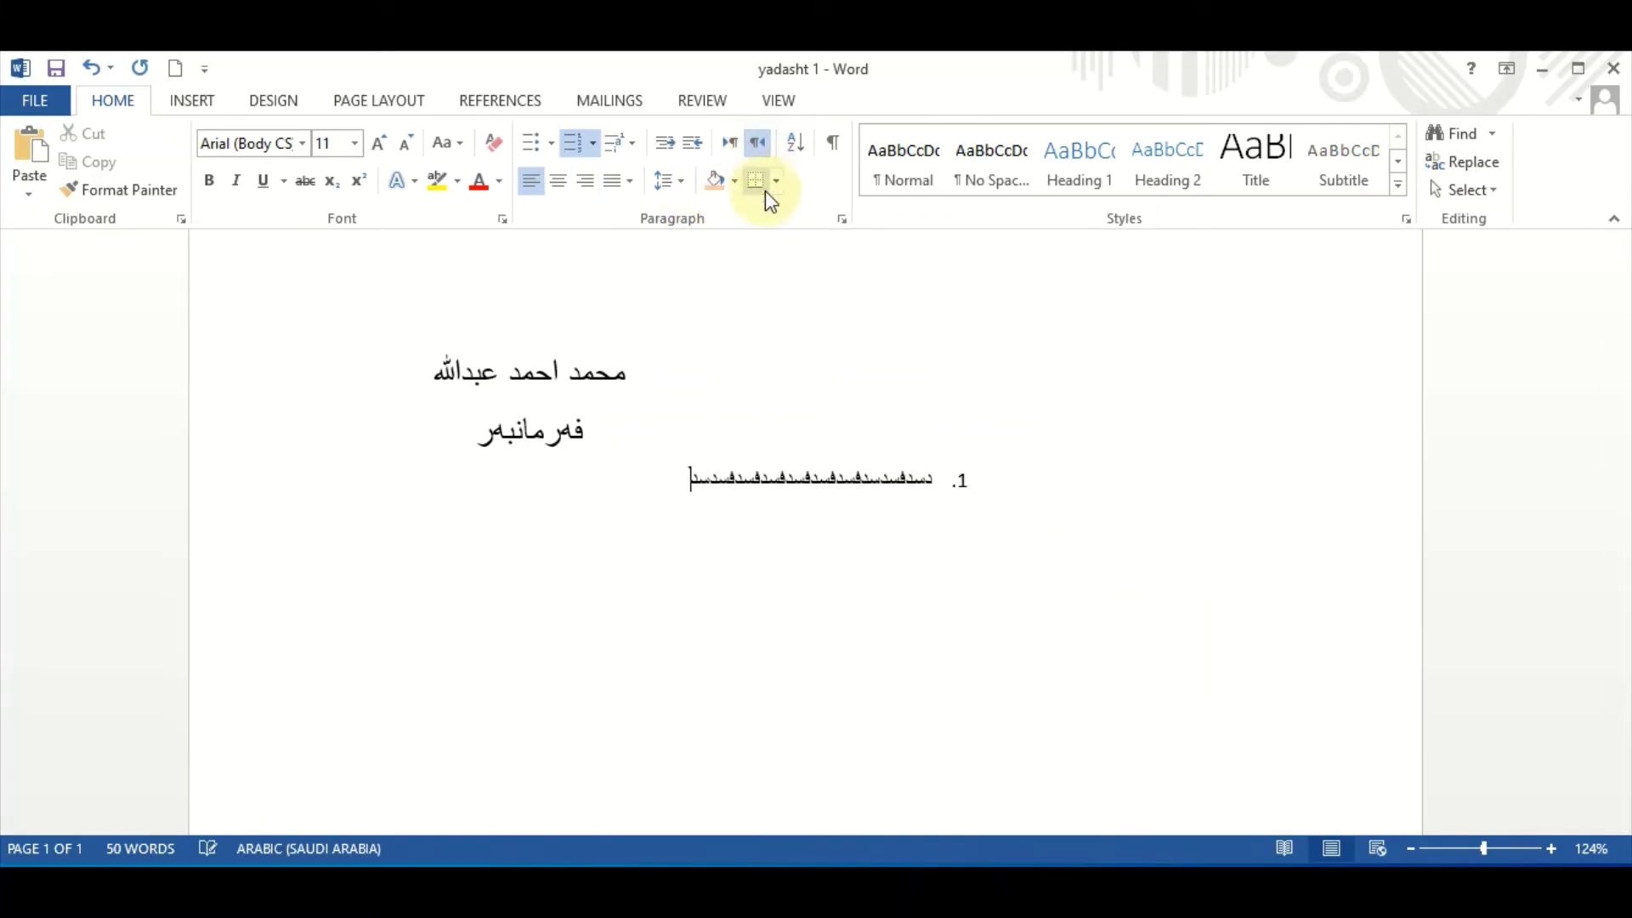
pyautogui.click(633, 493)
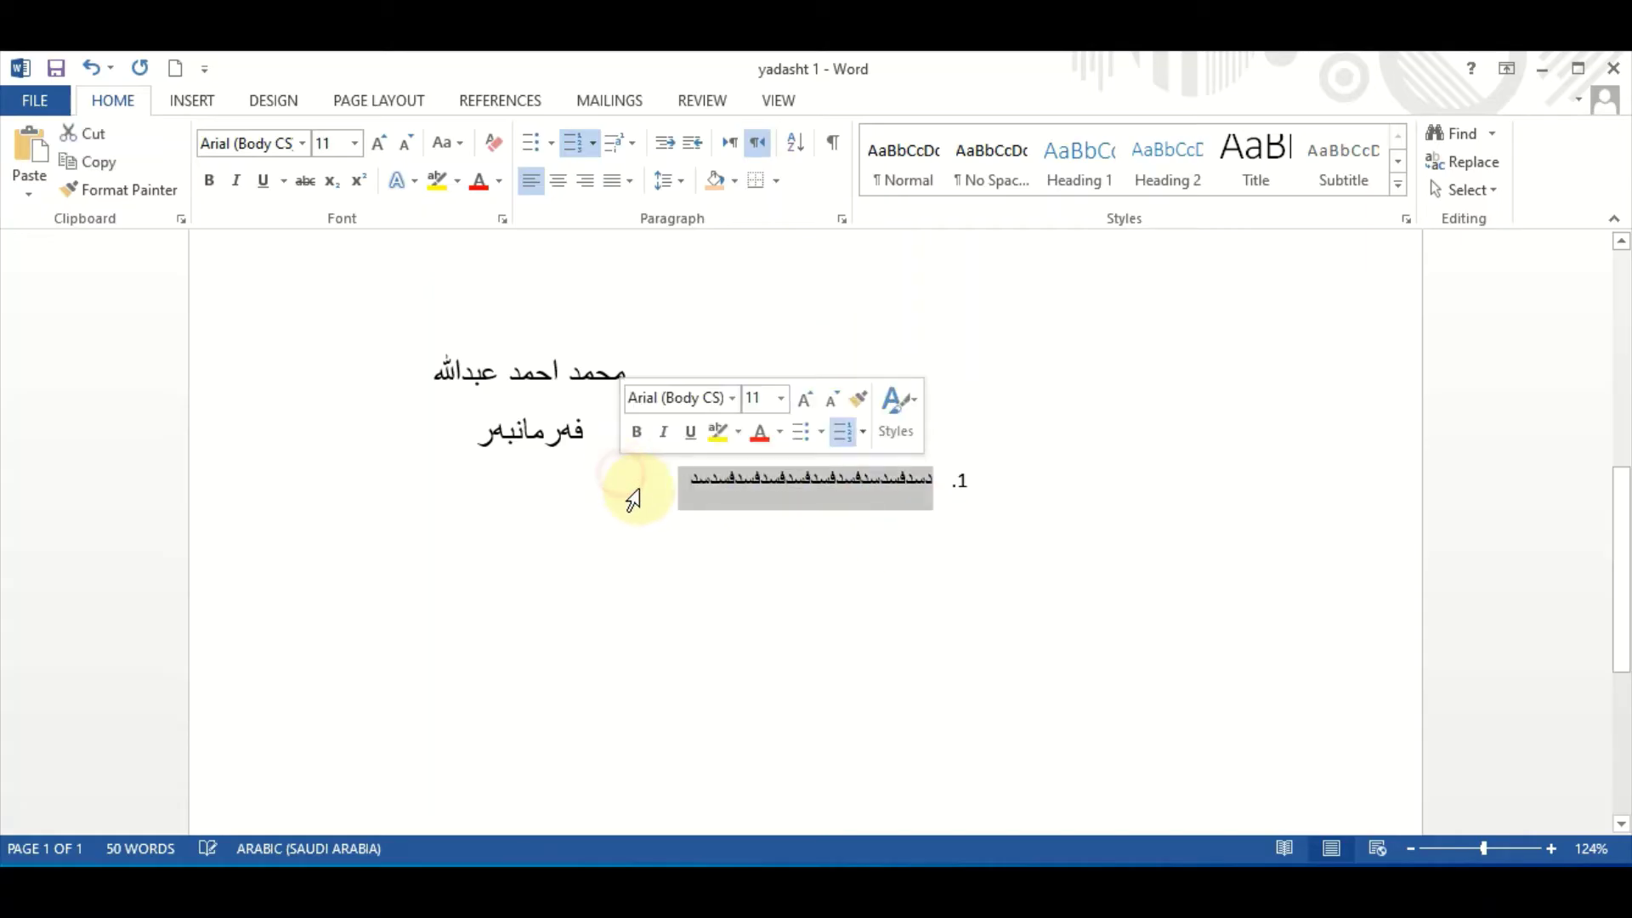
pyautogui.click(692, 488)
pyautogui.write('سدسدفسدفس')
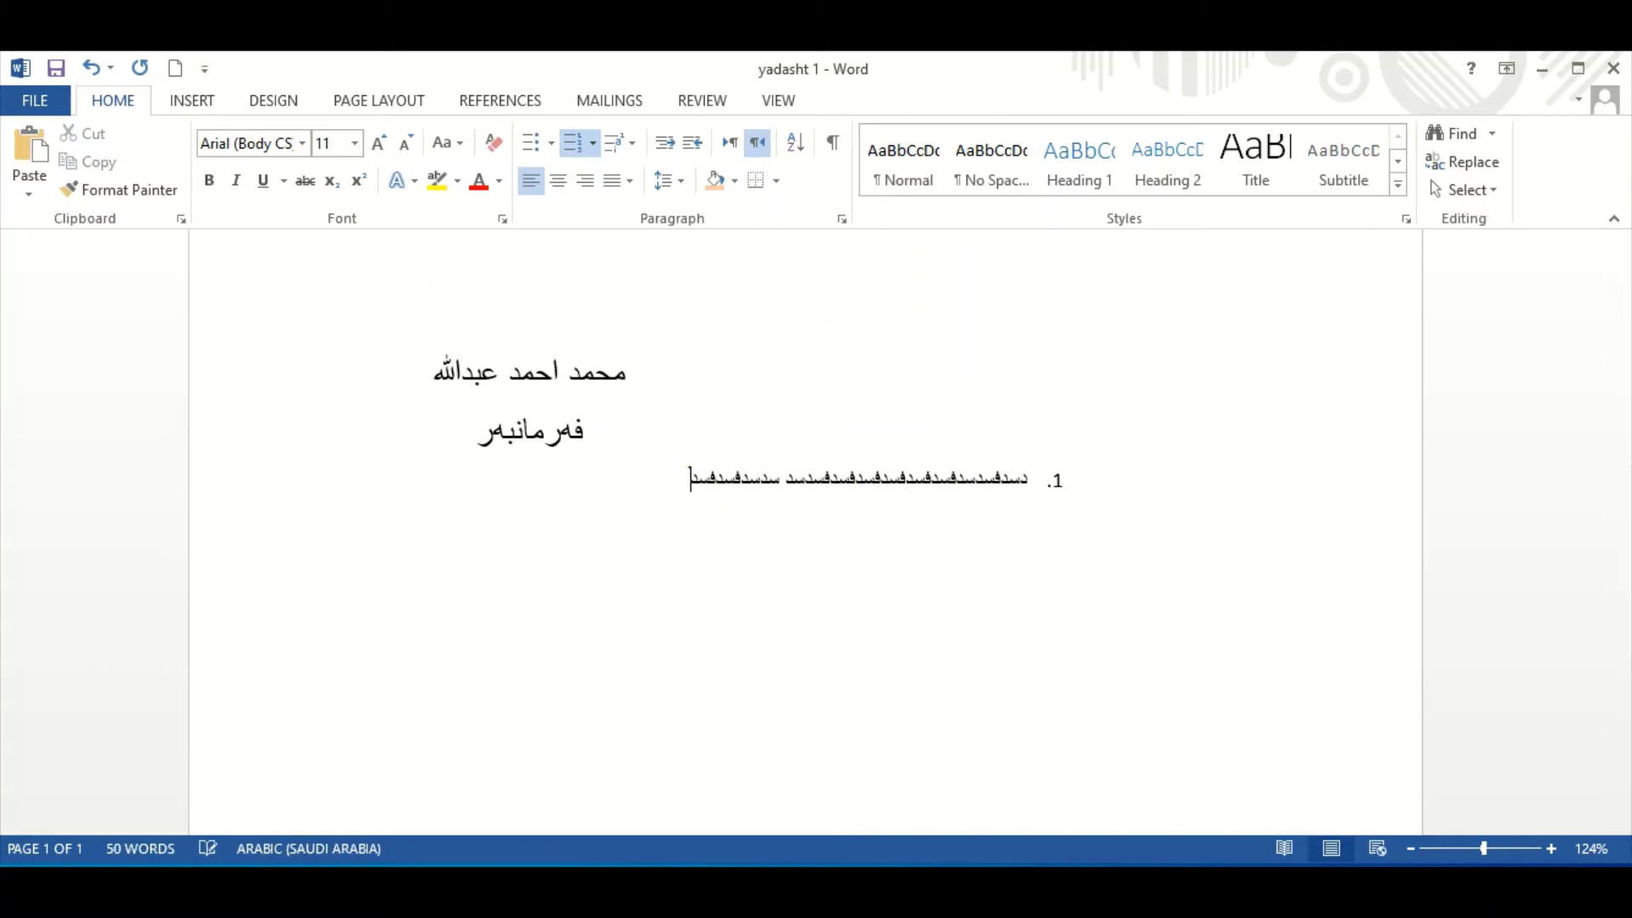
pyautogui.press('Return')
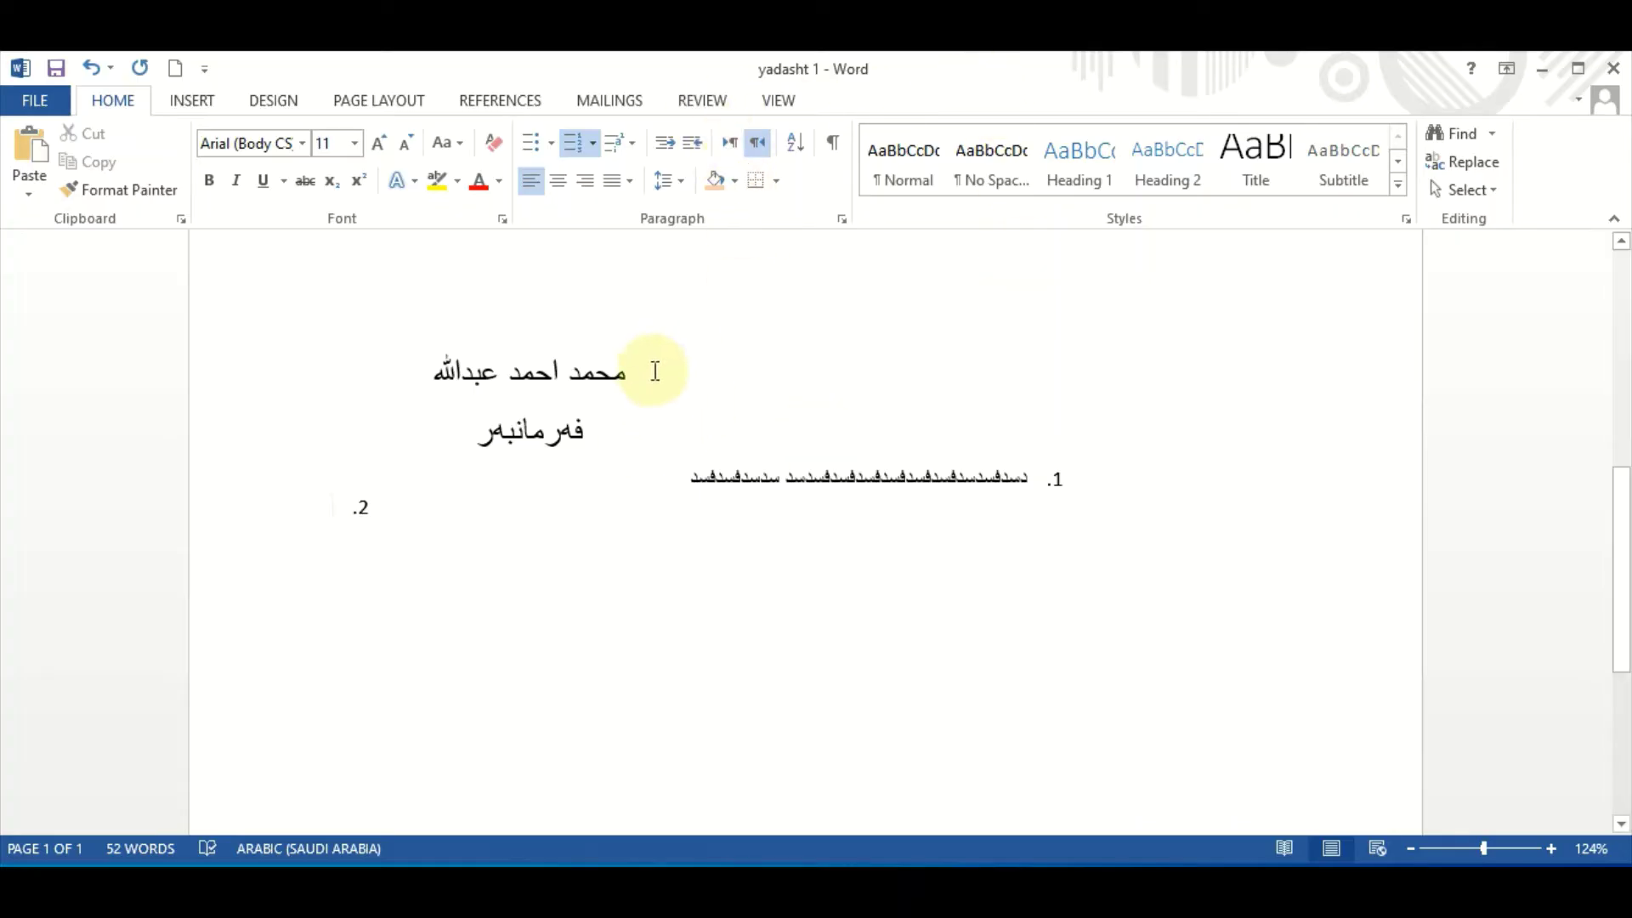
pyautogui.write('سدسدفسدفسدفسدف')
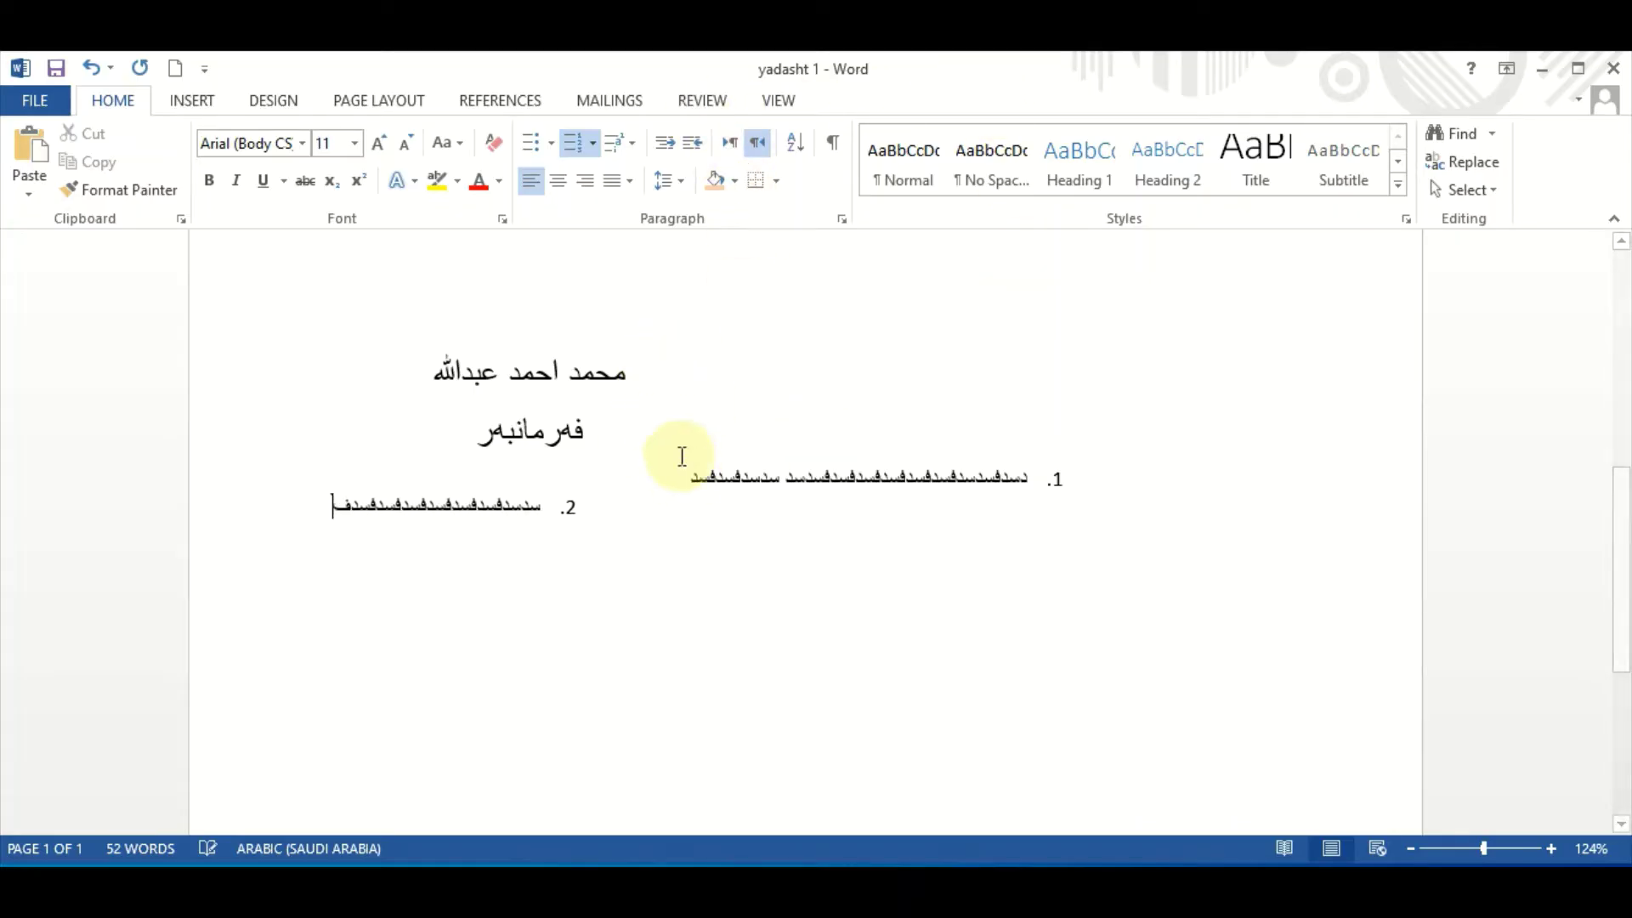
pyautogui.write('سدفسدفسدفسدفس')
pyautogui.click(585, 180)
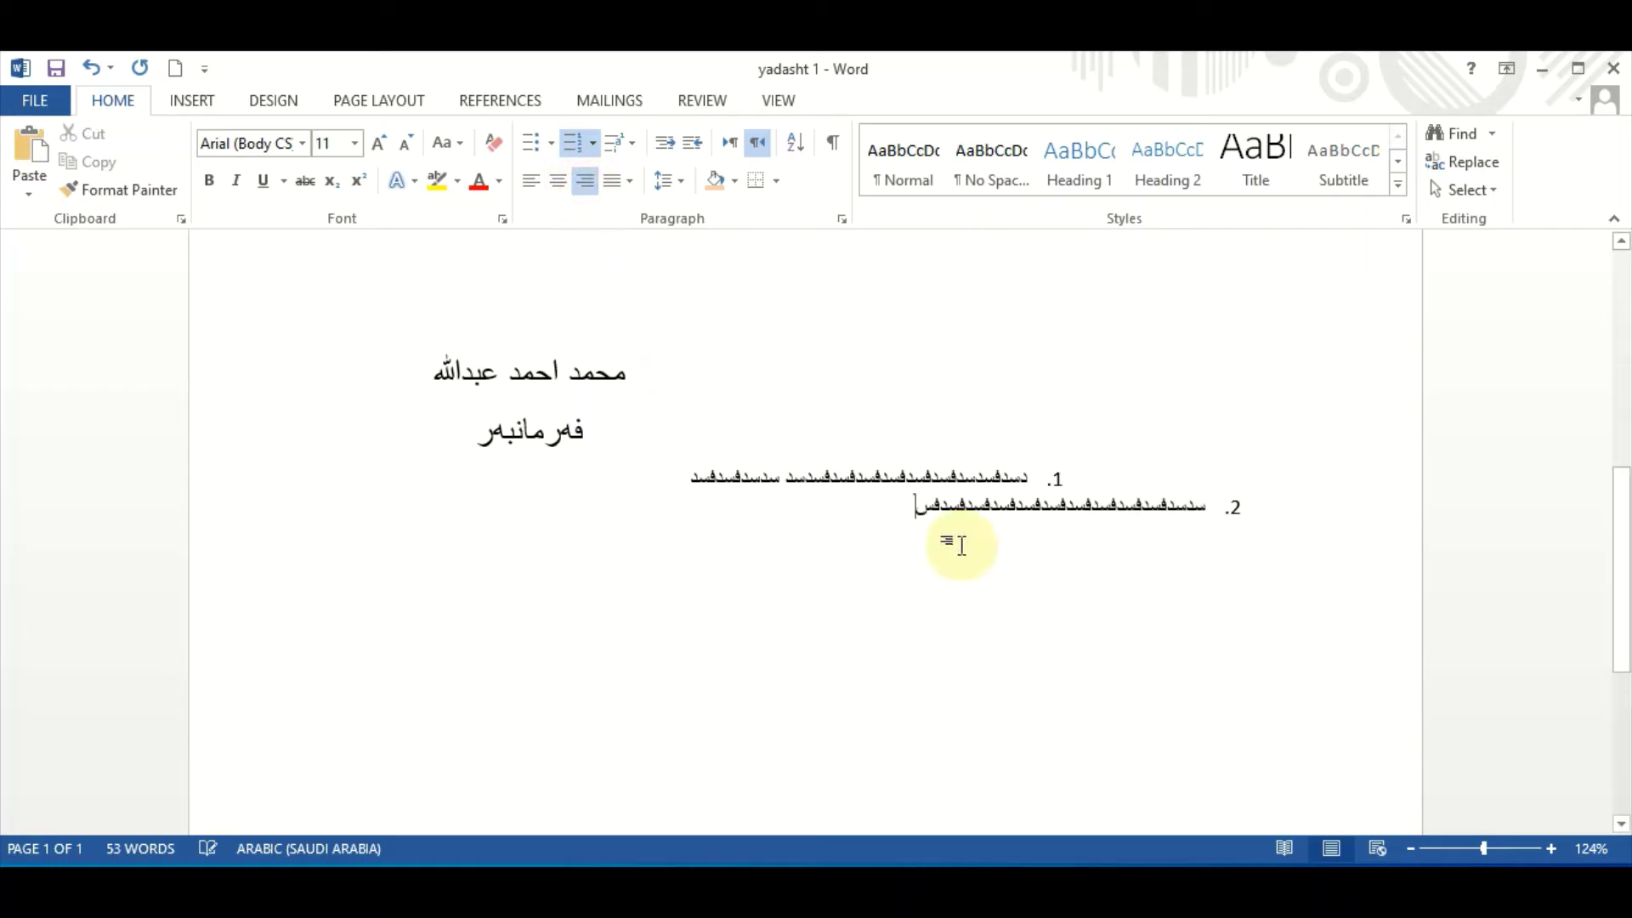
pyautogui.click(956, 476)
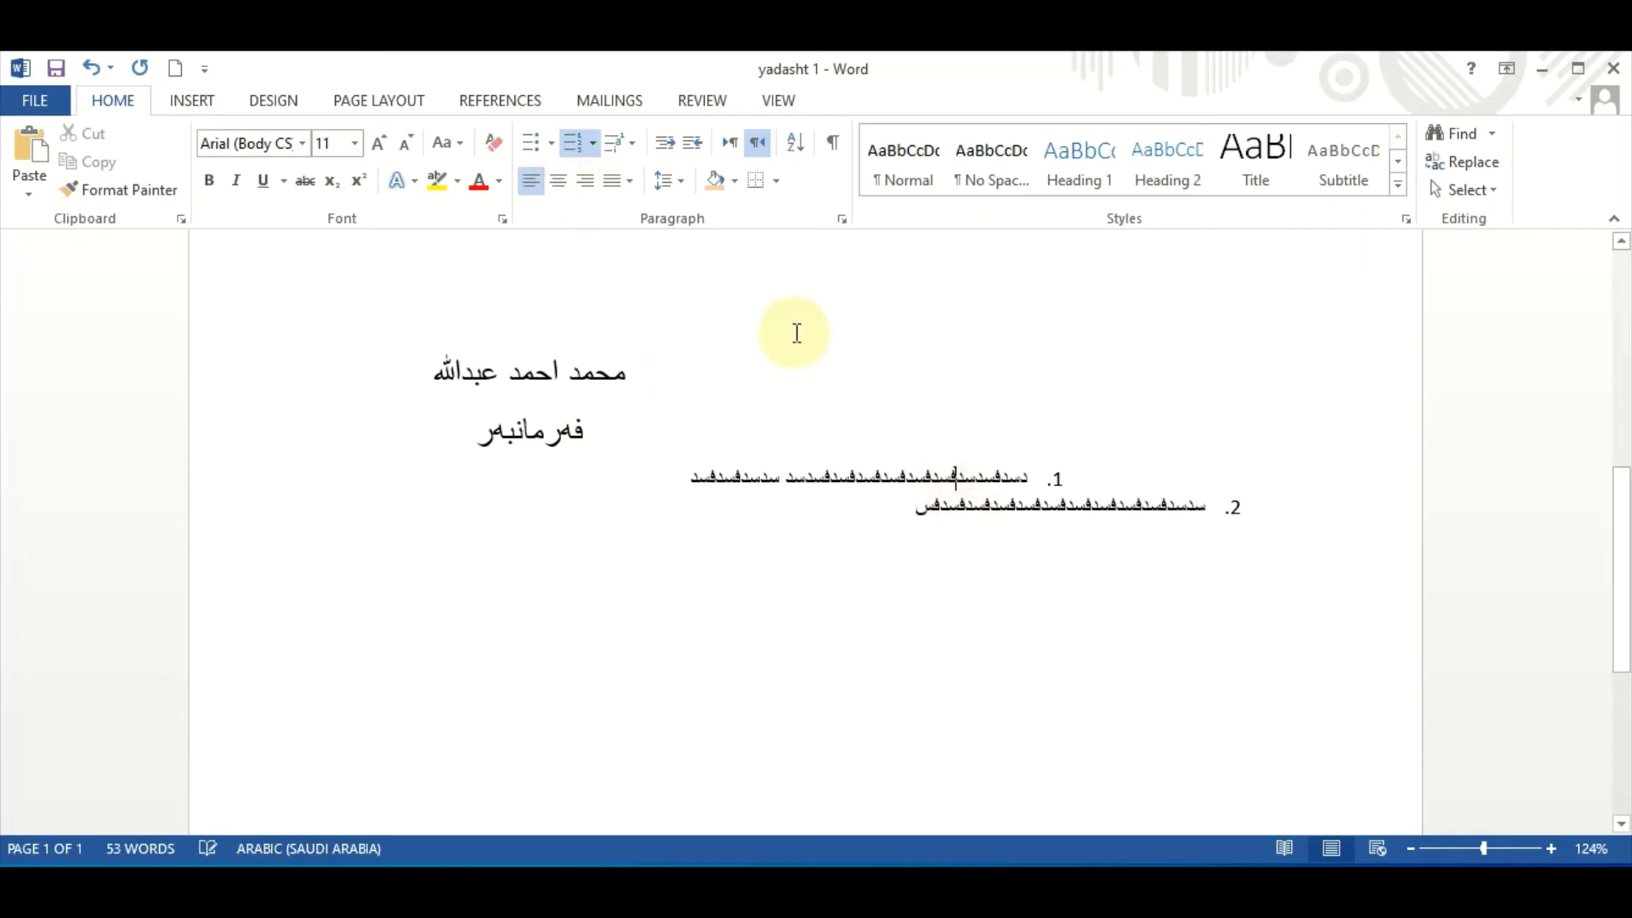
pyautogui.click(585, 180)
pyautogui.click(1057, 640)
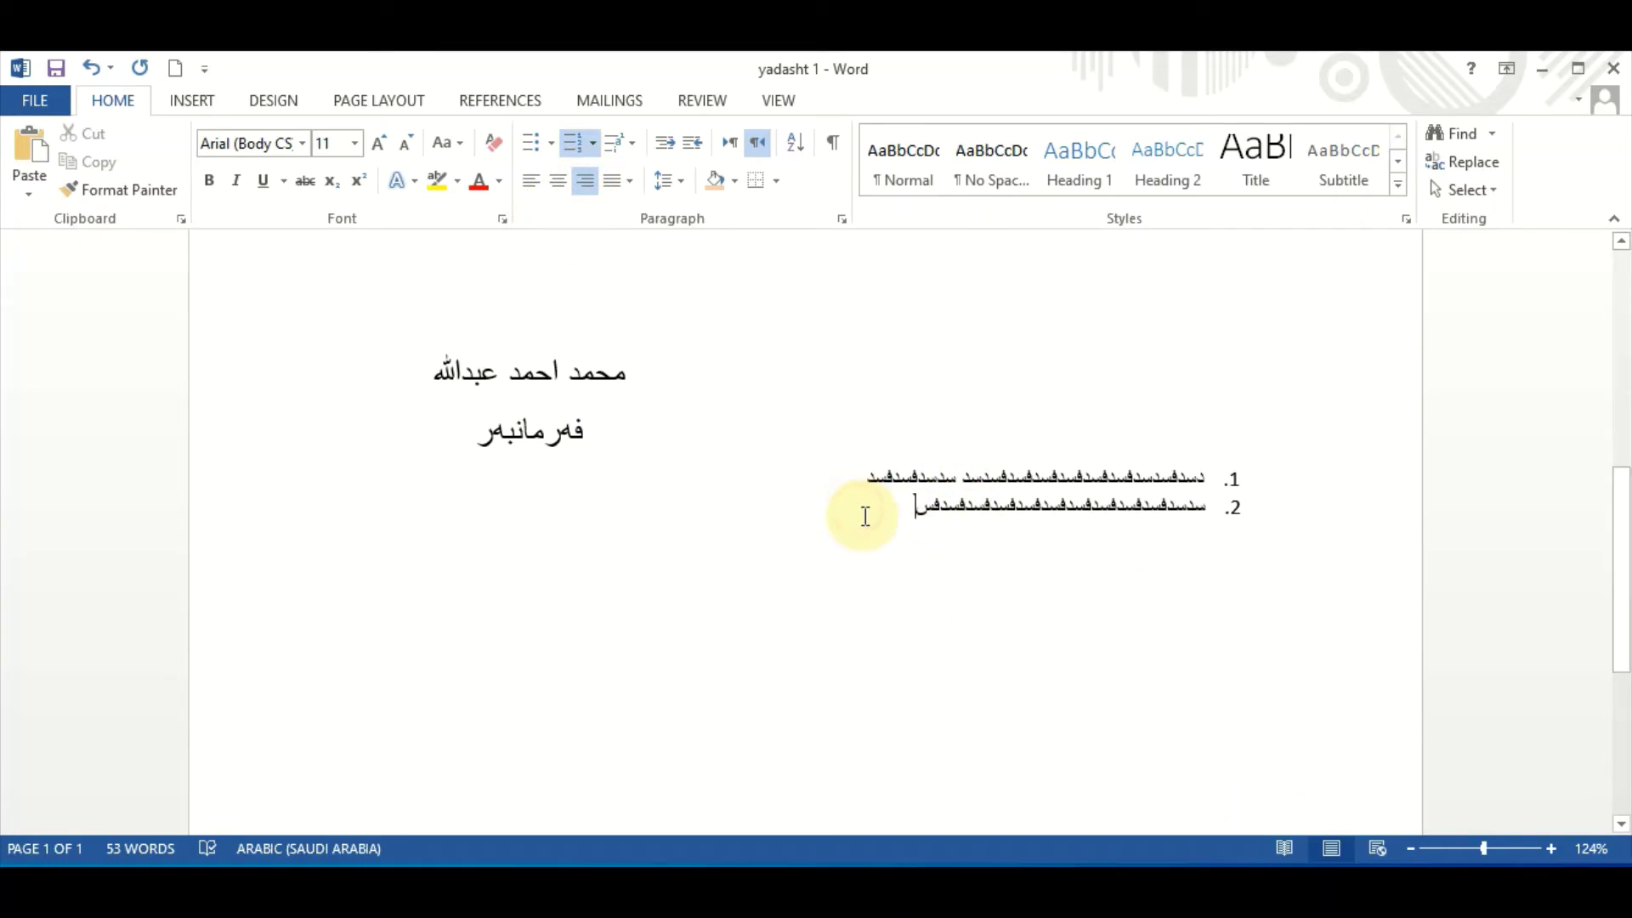
# Number the body paragraph using the 1) numbering format
pyautogui.scroll(5, 1130, 590)
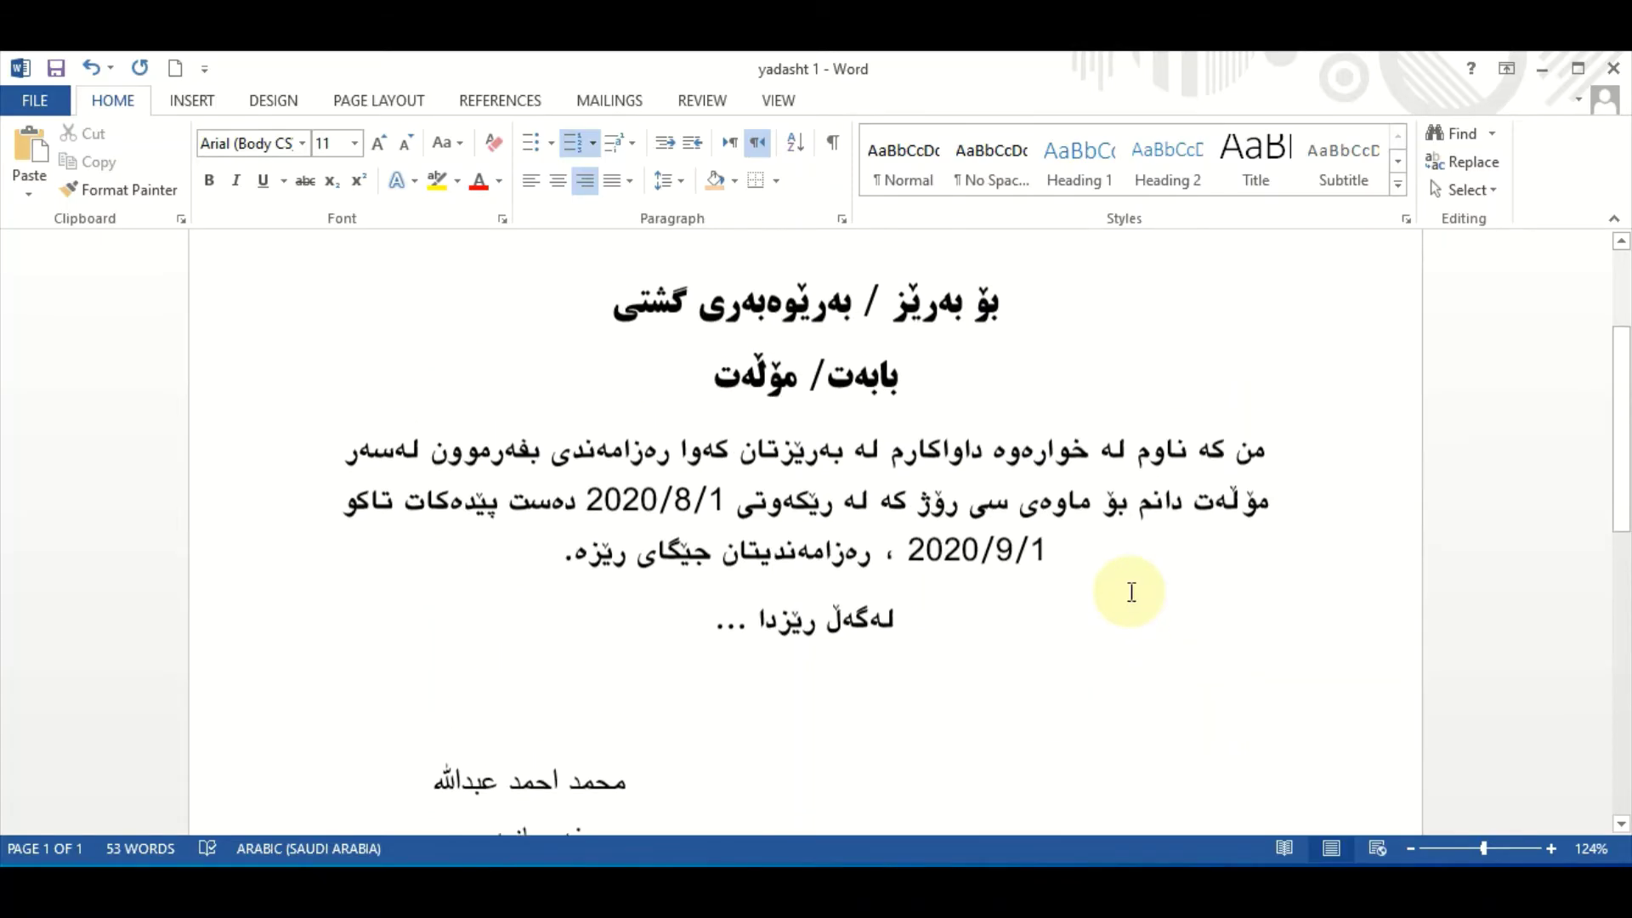
pyautogui.scroll(2, 1129, 590)
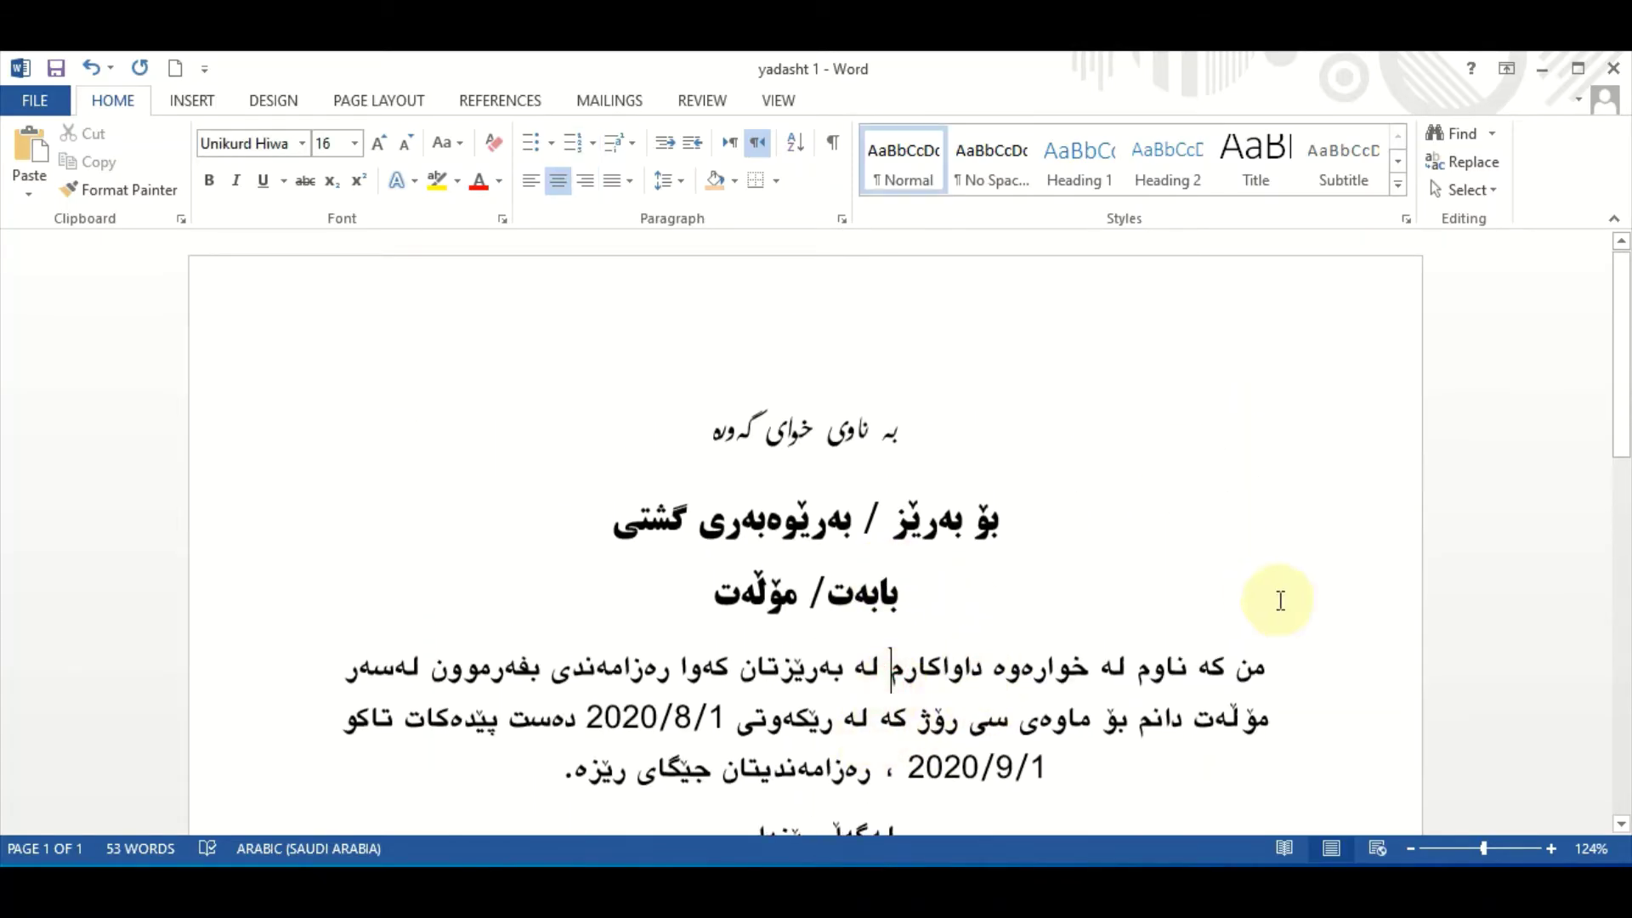
pyautogui.click(1266, 667)
pyautogui.scroll(-3, 1078, 533)
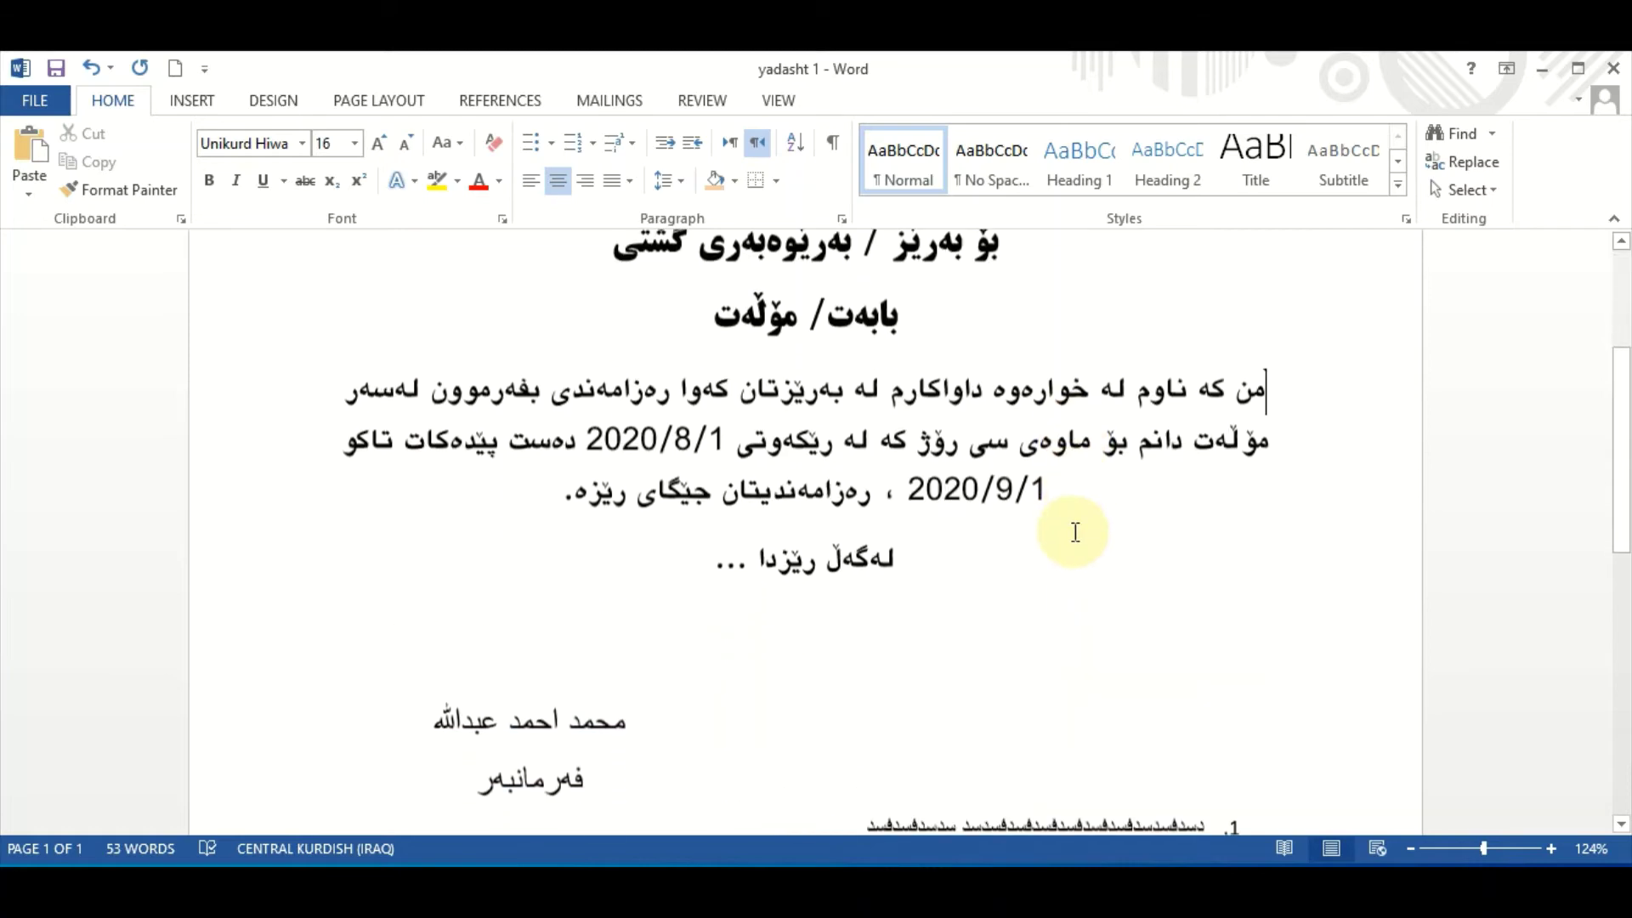
pyautogui.scroll(-6, 1059, 579)
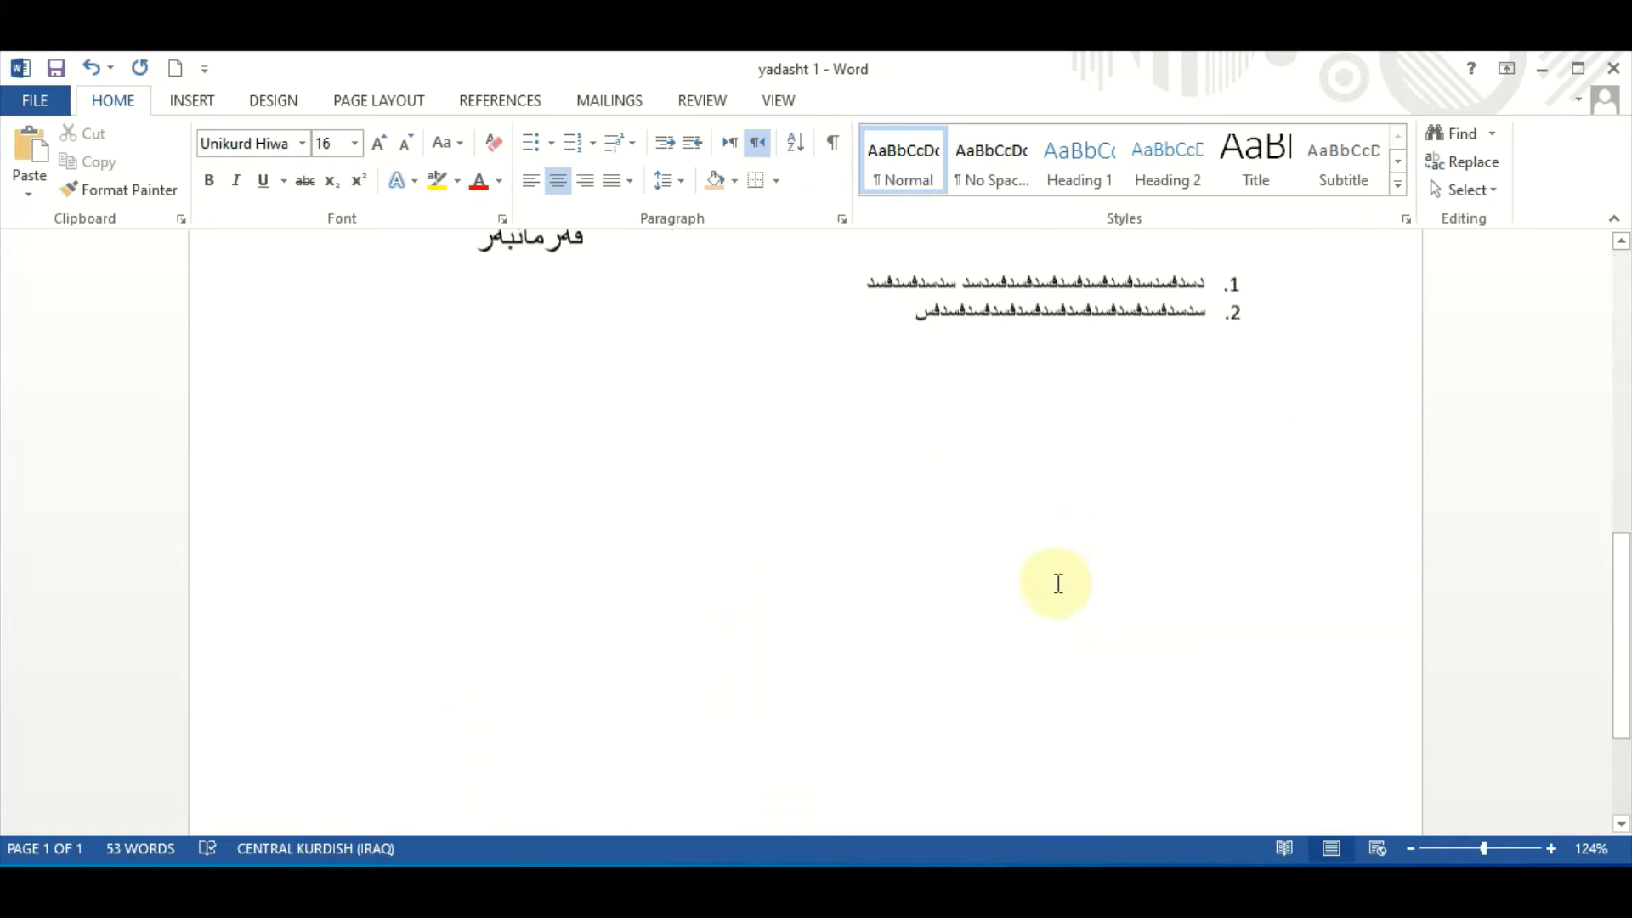
pyautogui.scroll(3, 1105, 561)
pyautogui.scroll(2, 1092, 595)
pyautogui.scroll(3, 1091, 586)
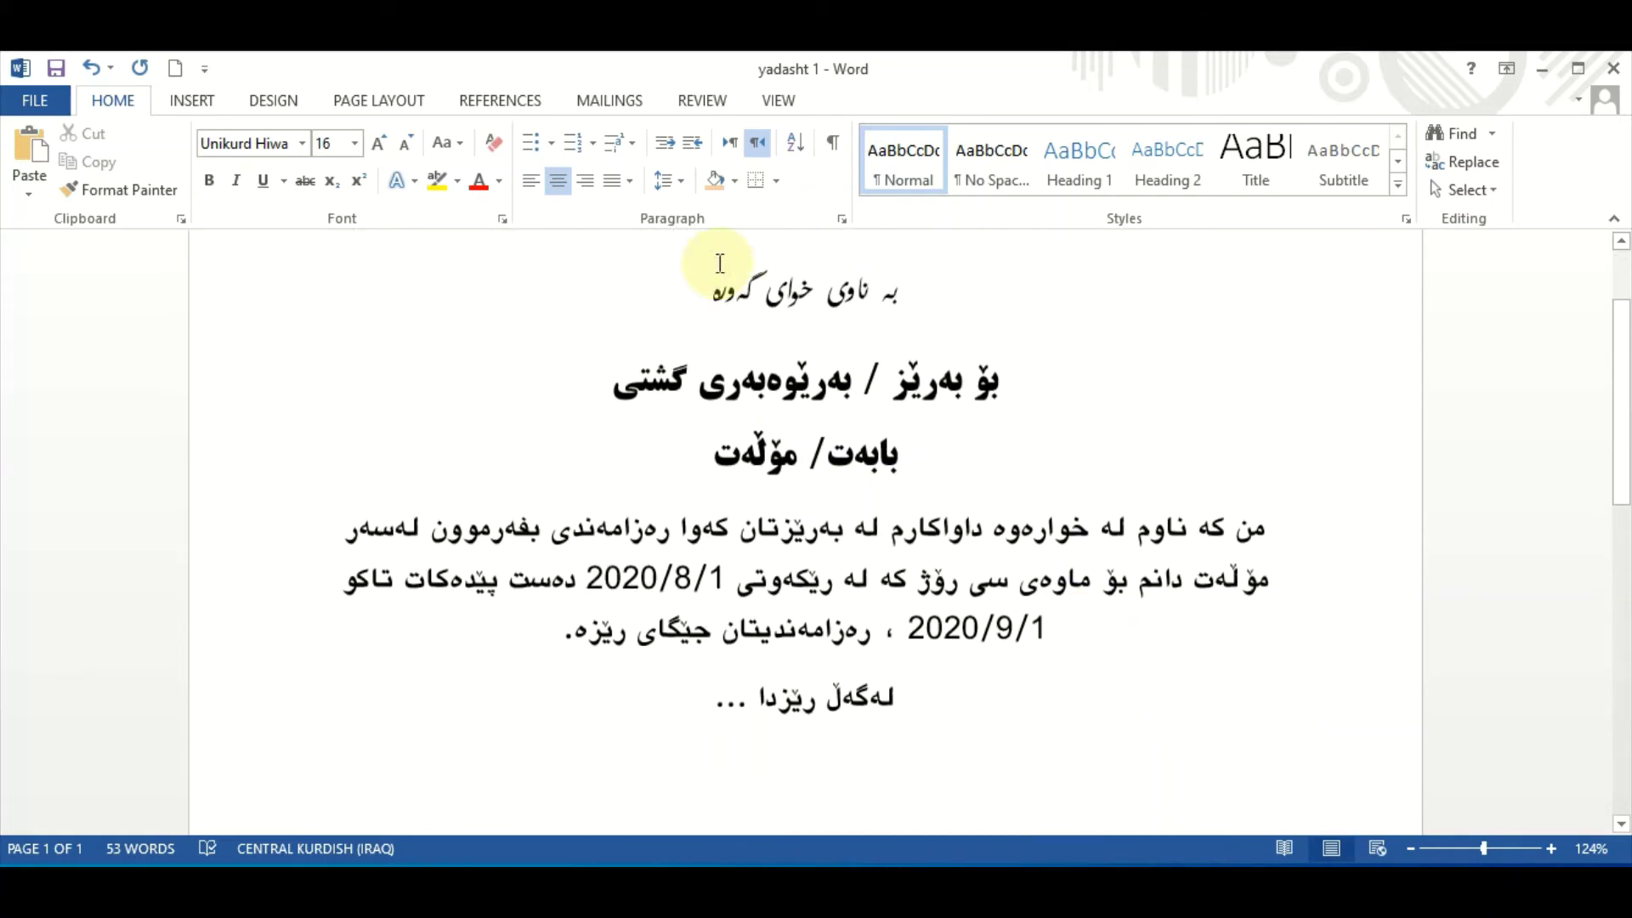
pyautogui.click(569, 150)
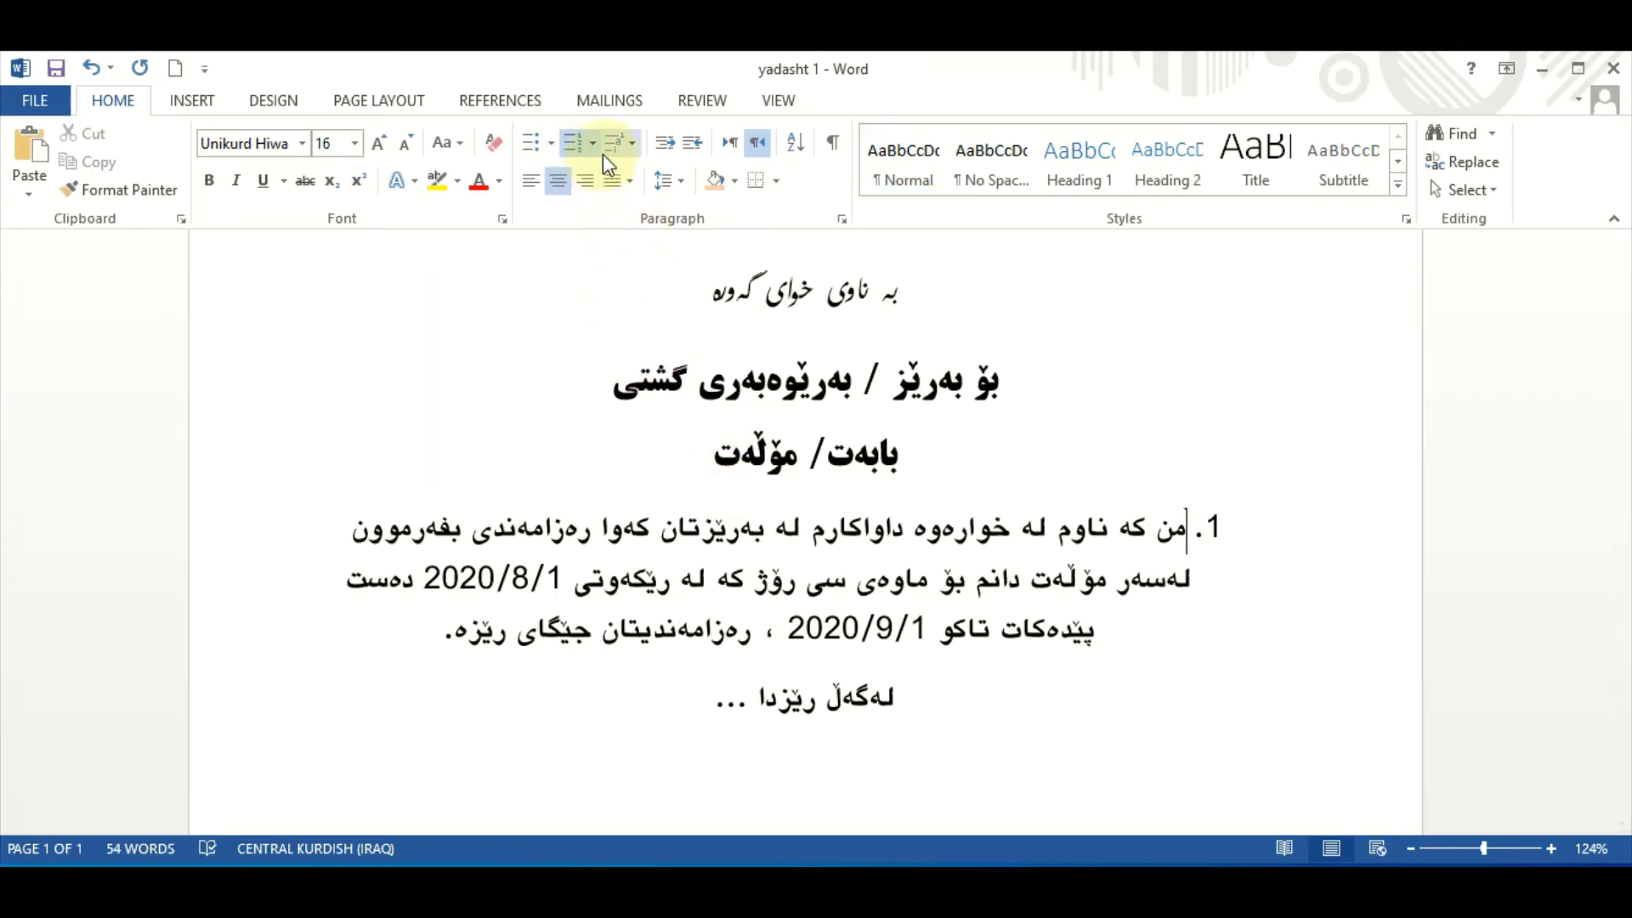
pyautogui.click(593, 145)
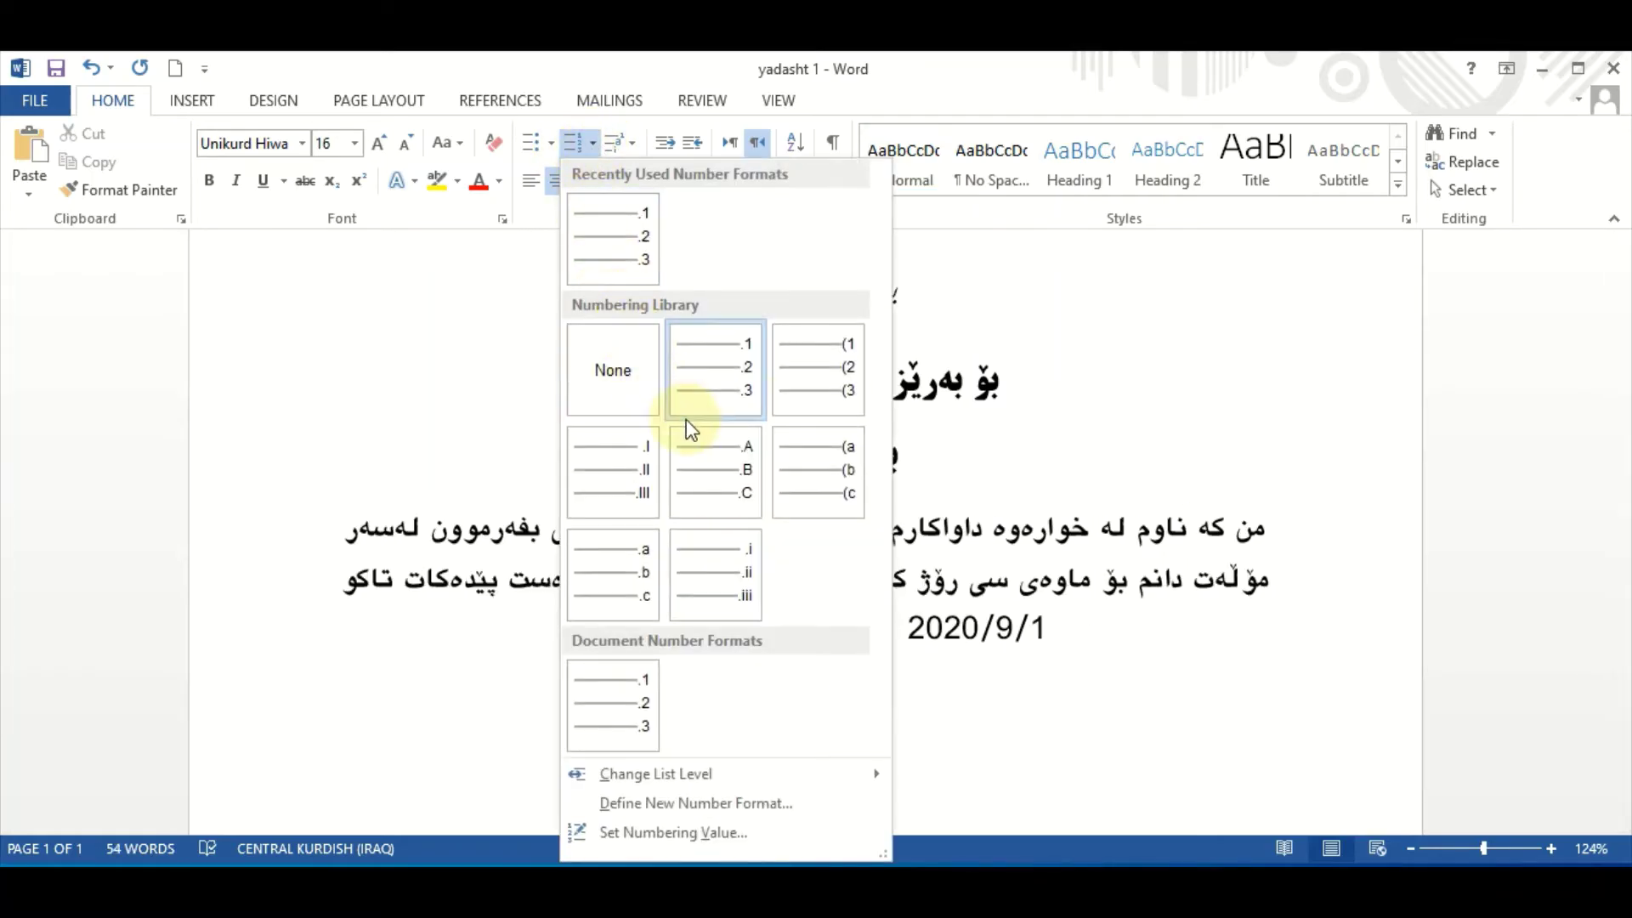
pyautogui.click(830, 367)
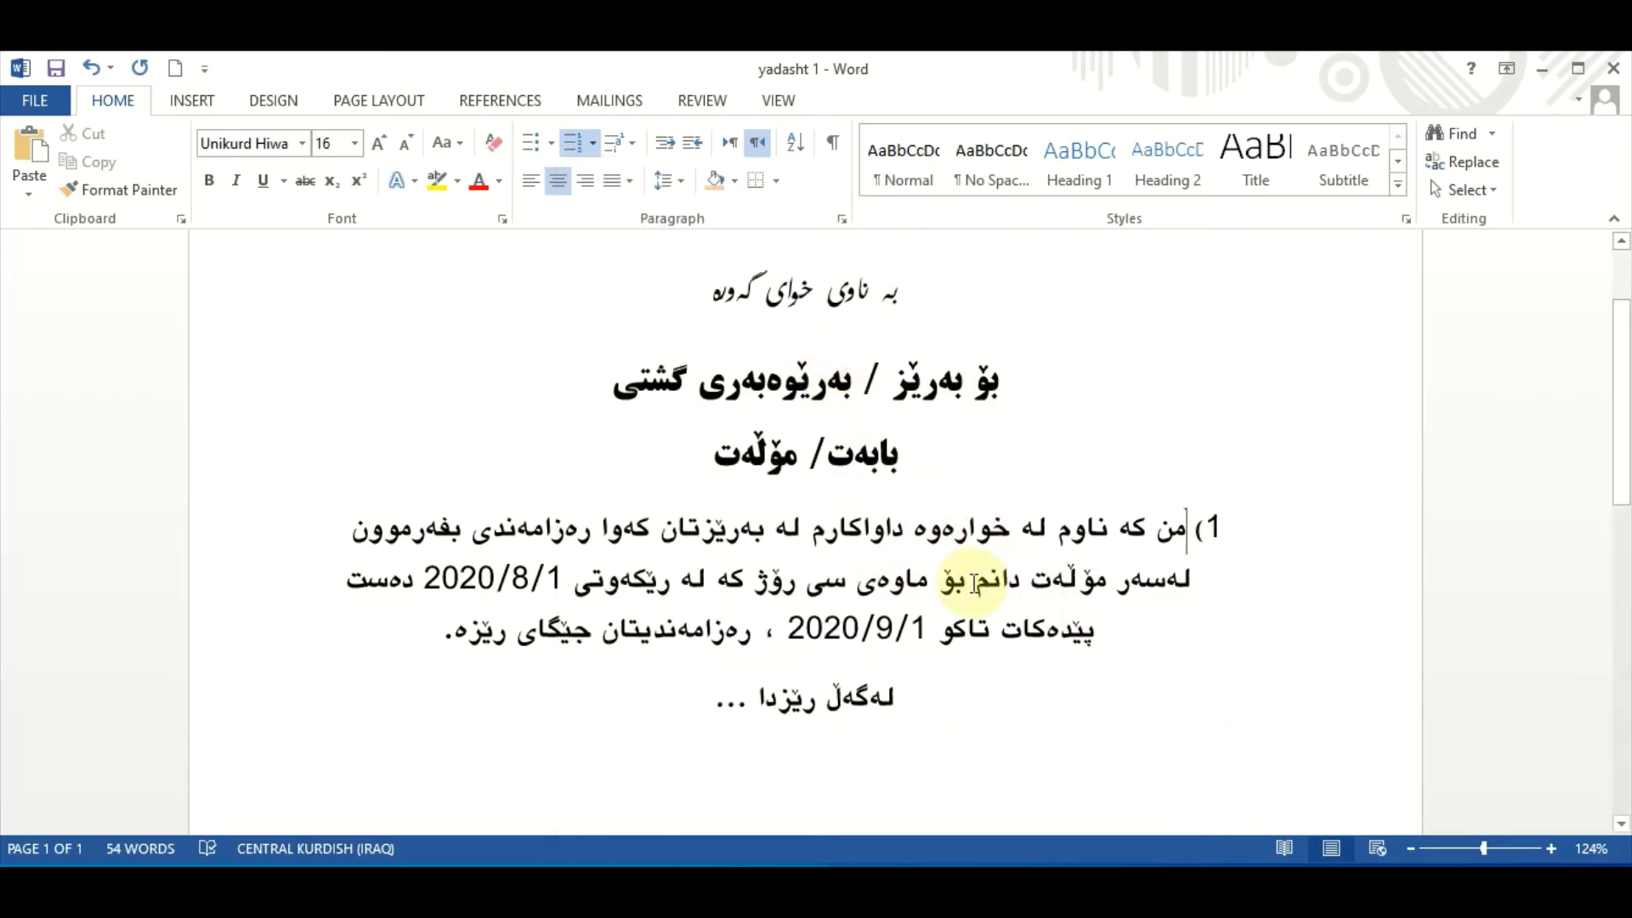
# Break the paragraph into four numbered items and right-align them
pyautogui.click(836, 528)
pyautogui.write('.')
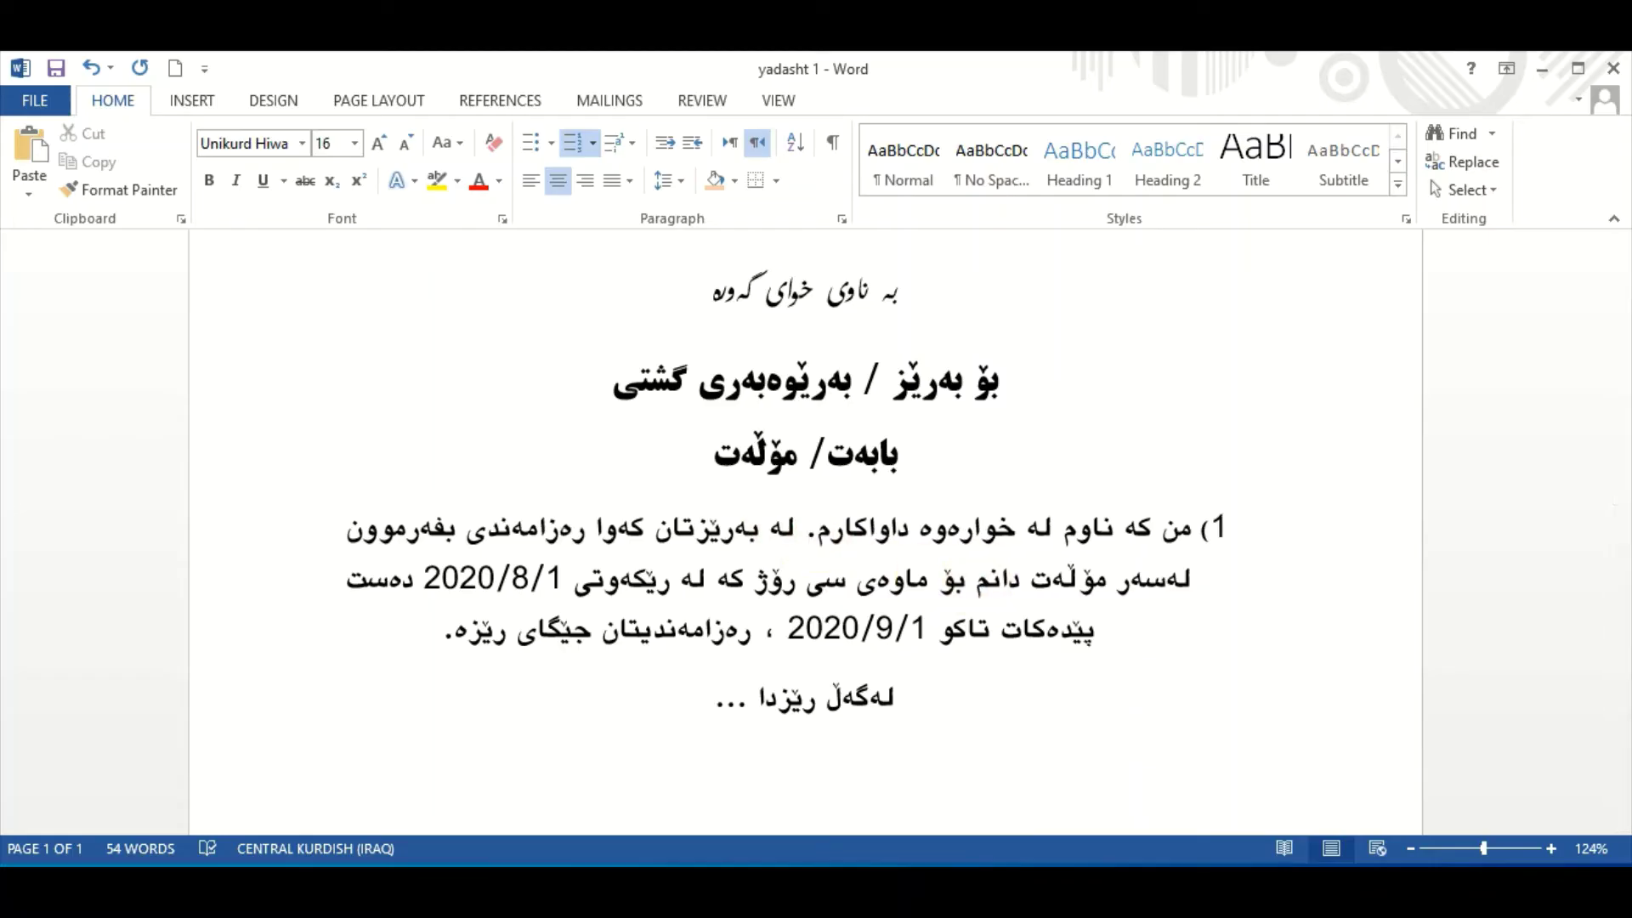
pyautogui.press('Return')
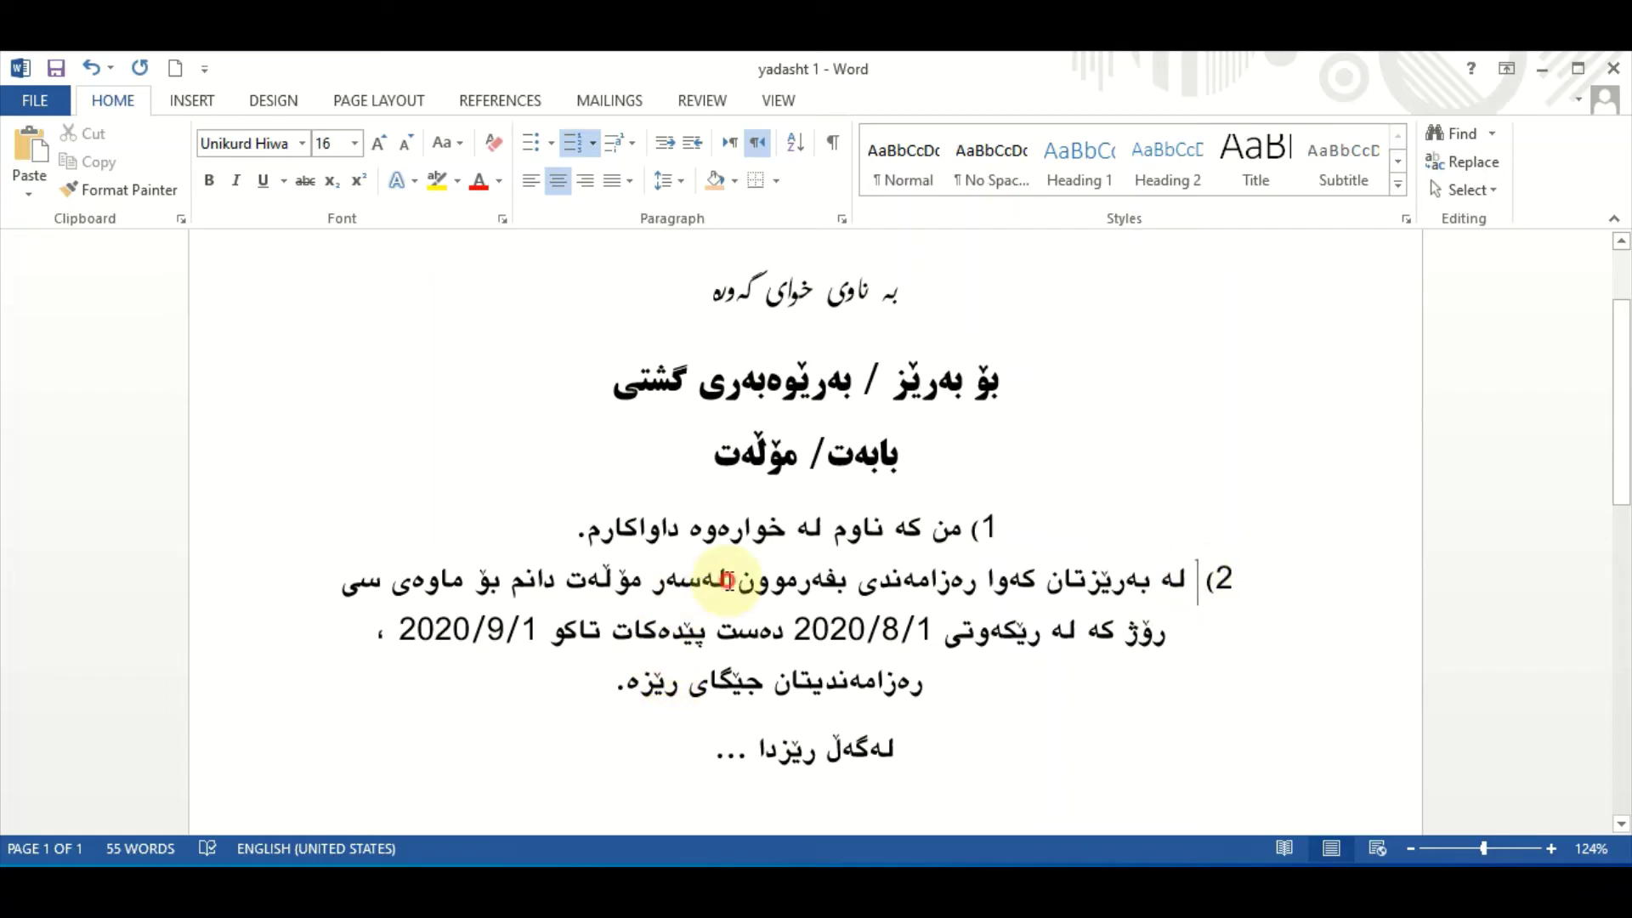
pyautogui.press('Return')
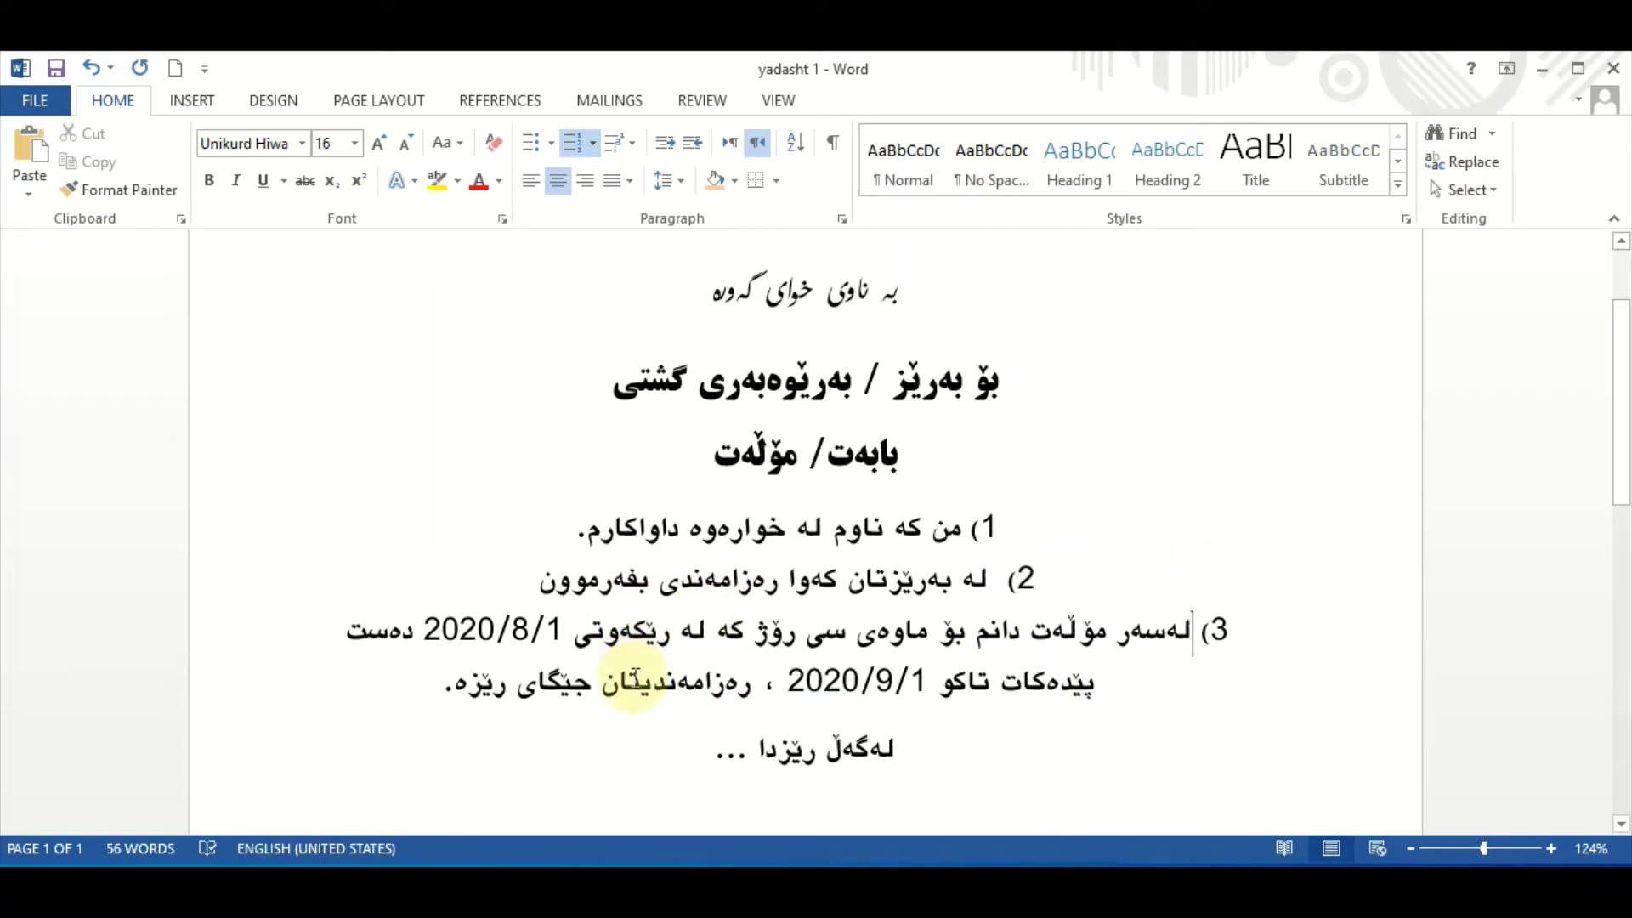
pyautogui.press('Return')
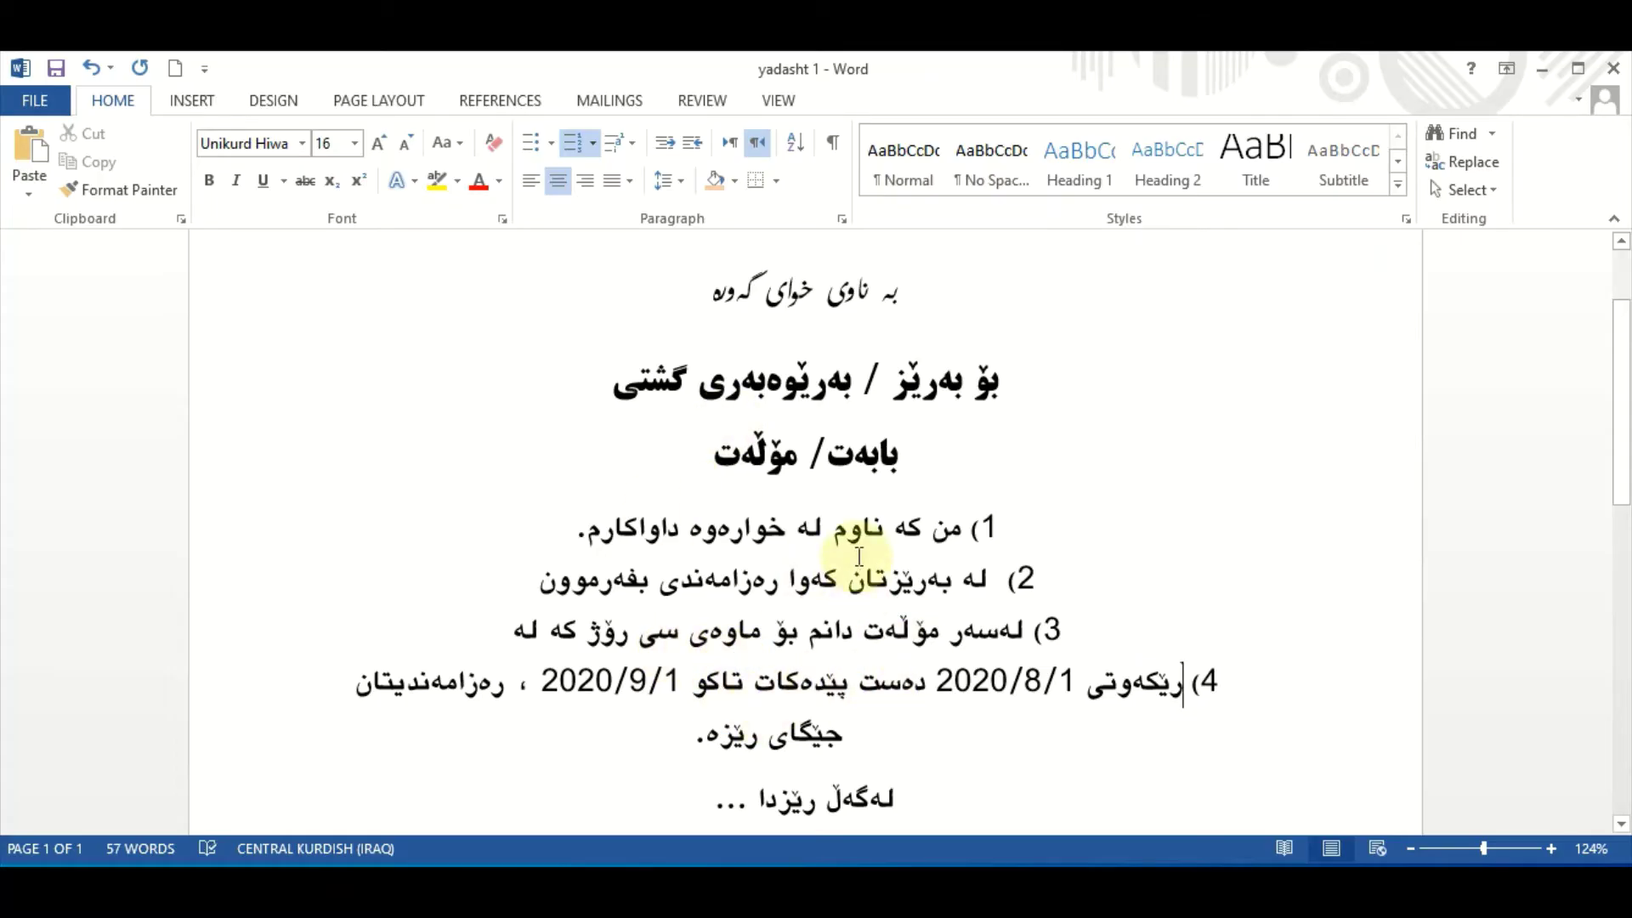
pyautogui.moveTo(873, 527); pyautogui.dragTo(881, 743)
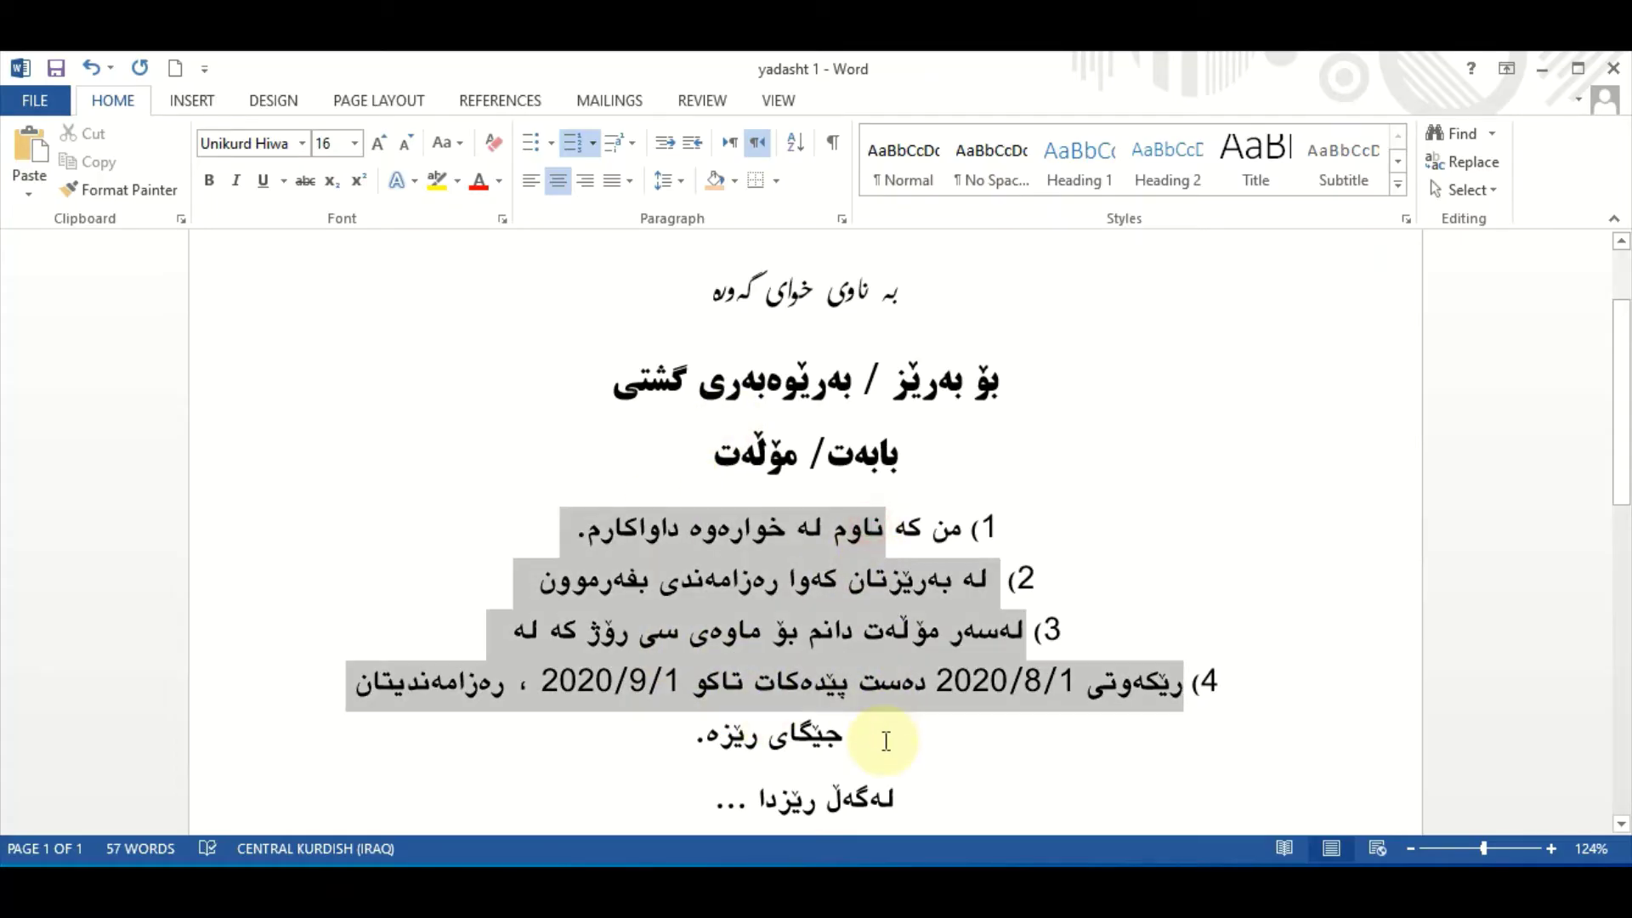
pyautogui.click(585, 181)
pyautogui.click(1120, 578)
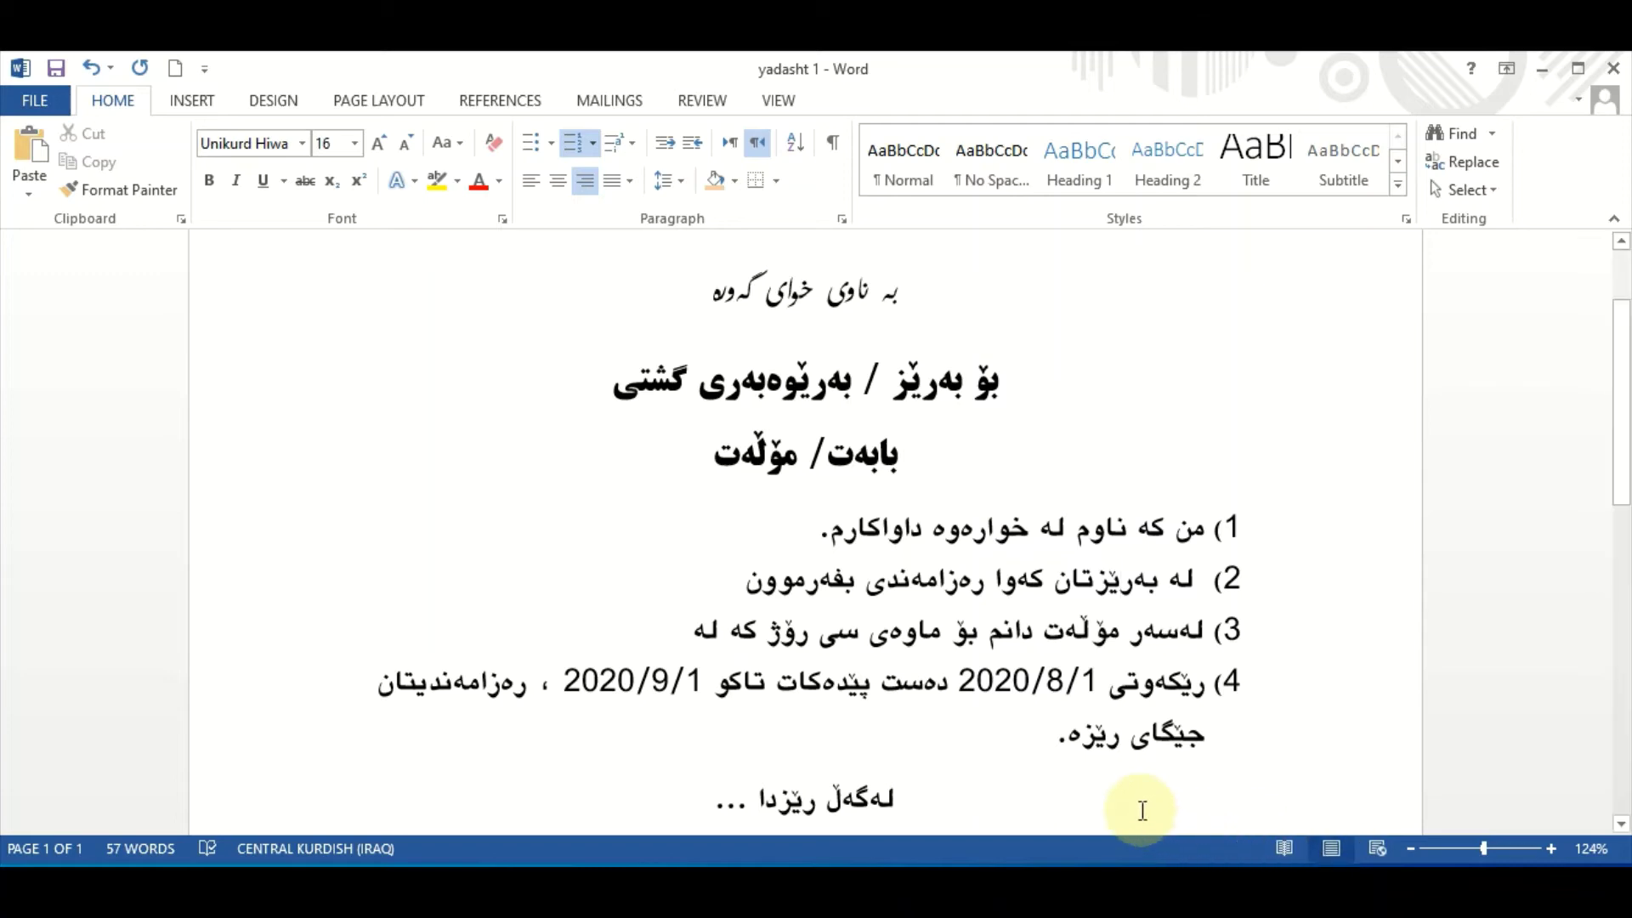
# Try shifting the list further left, undo it, and reselect all four items
pyautogui.scroll(-3, 1116, 660)
pyautogui.scroll(-2, 1116, 660)
pyautogui.scroll(5, 1105, 595)
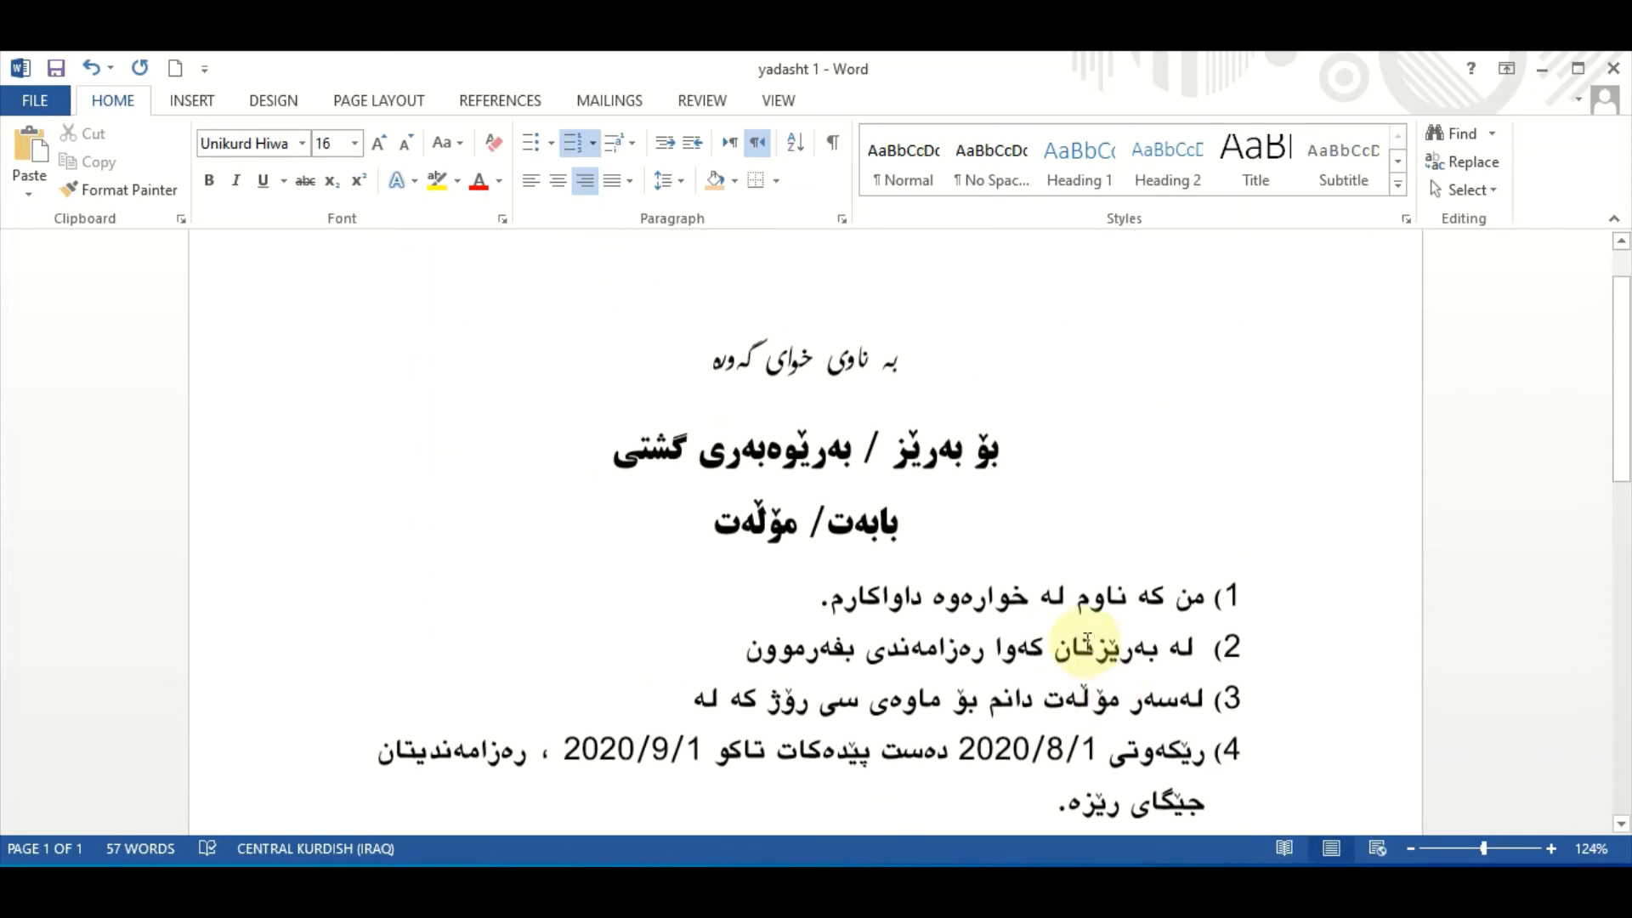
pyautogui.scroll(-1, 1040, 627)
pyautogui.scroll(3, 1049, 668)
pyautogui.scroll(-2, 1086, 601)
pyautogui.scroll(-1, 1093, 680)
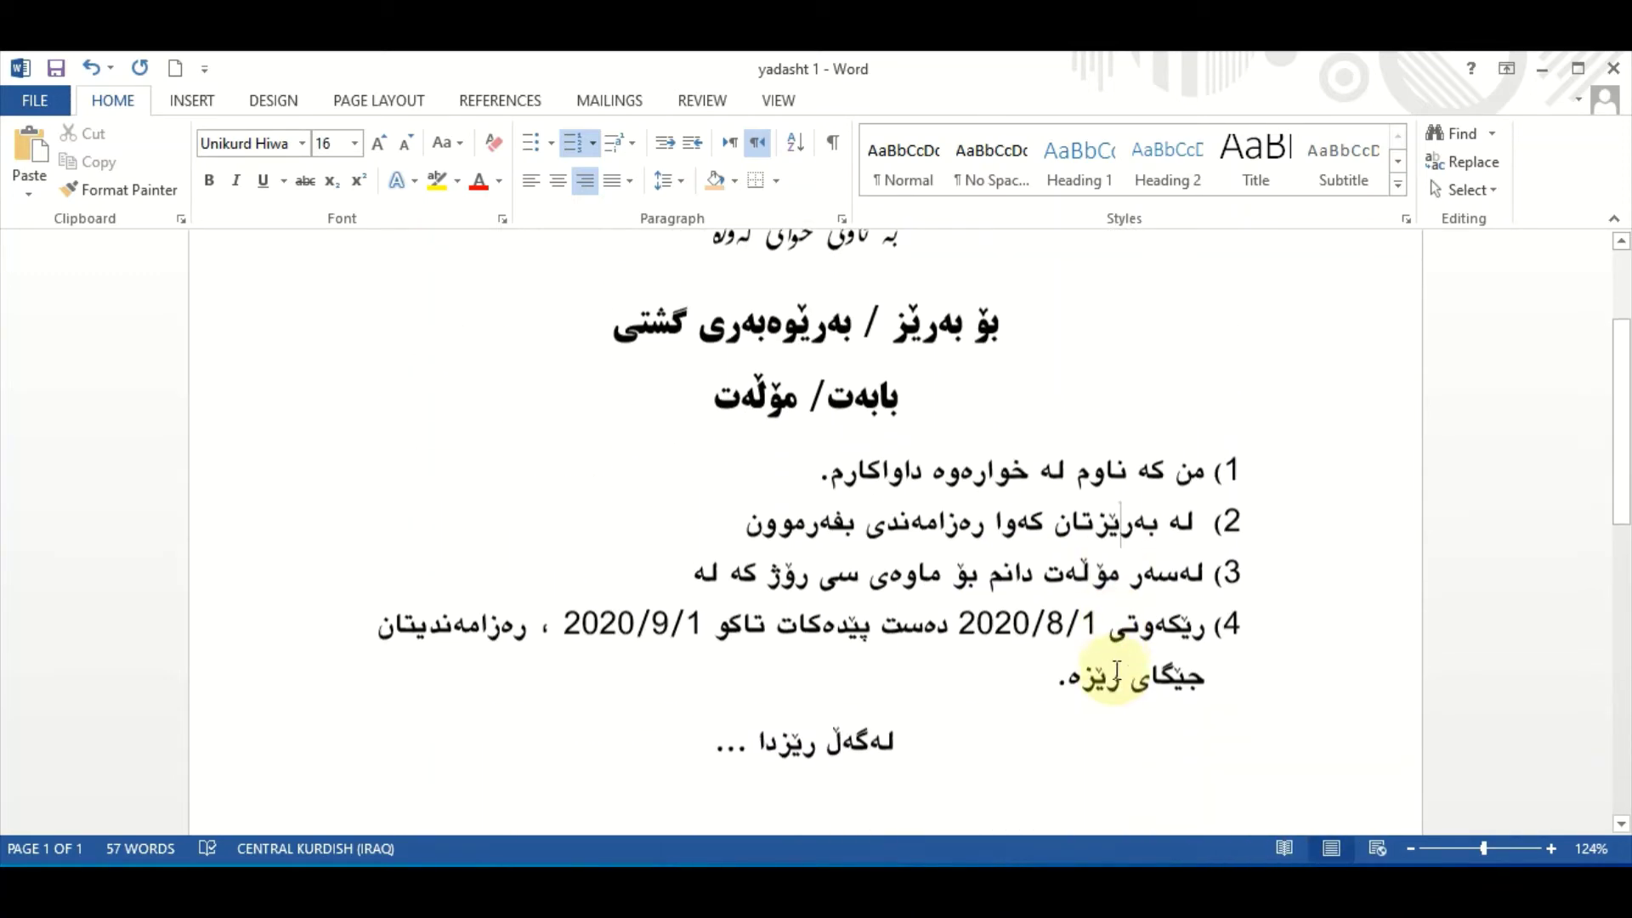
pyautogui.click(1228, 463)
pyautogui.moveTo(1228, 463); pyautogui.dragTo(1036, 561)
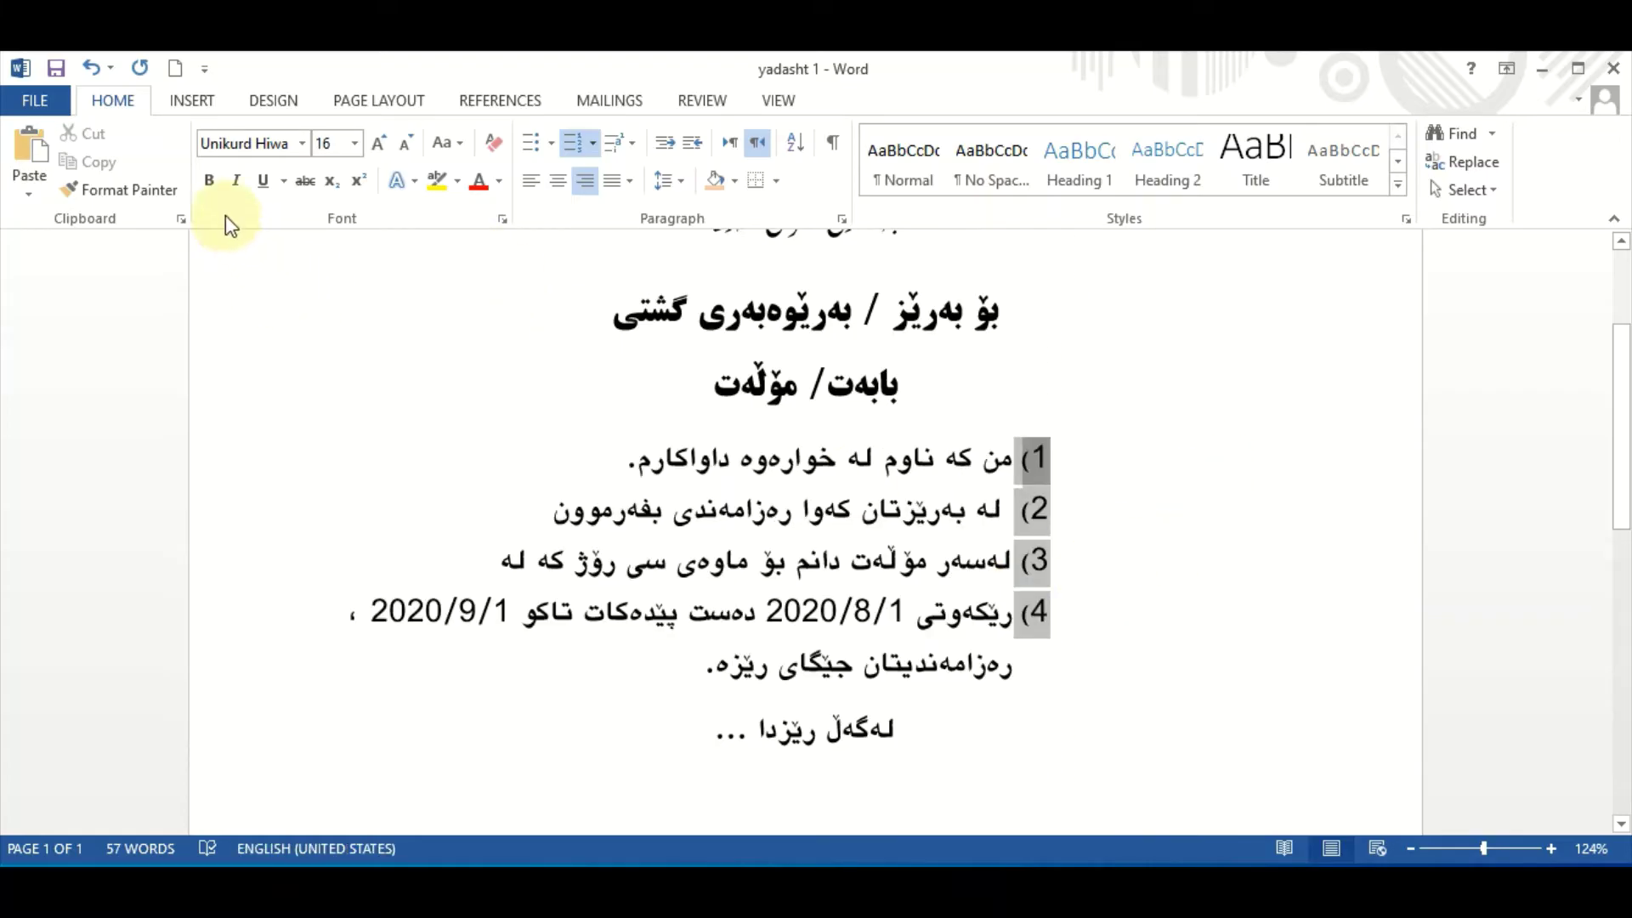
pyautogui.click(88, 71)
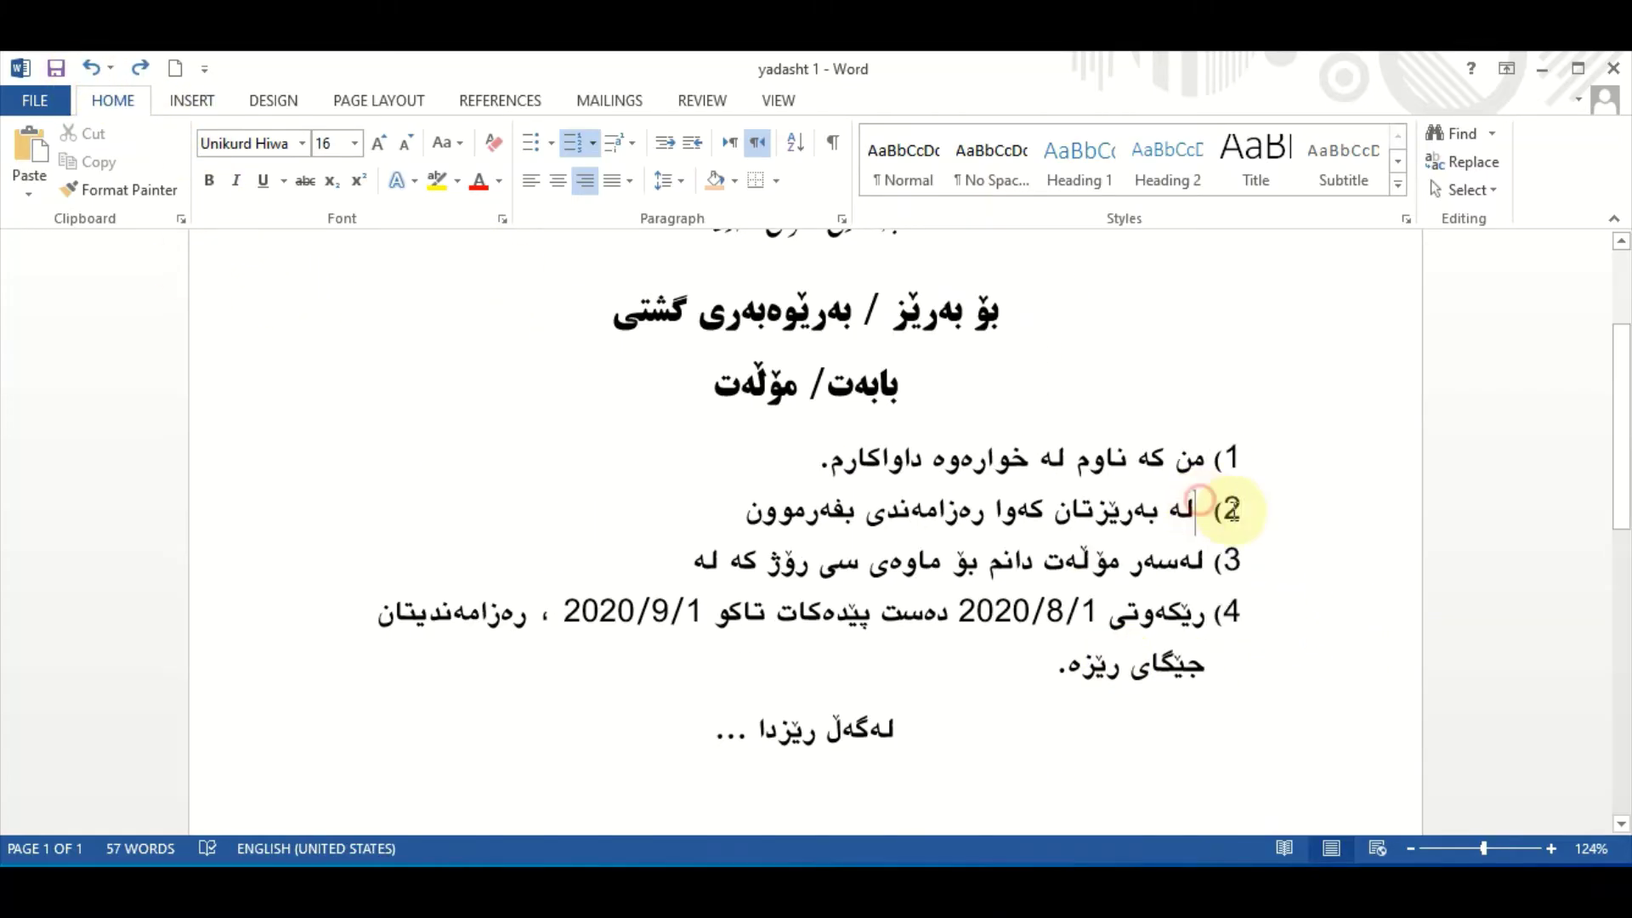
pyautogui.moveTo(1279, 447); pyautogui.dragTo(960, 680)
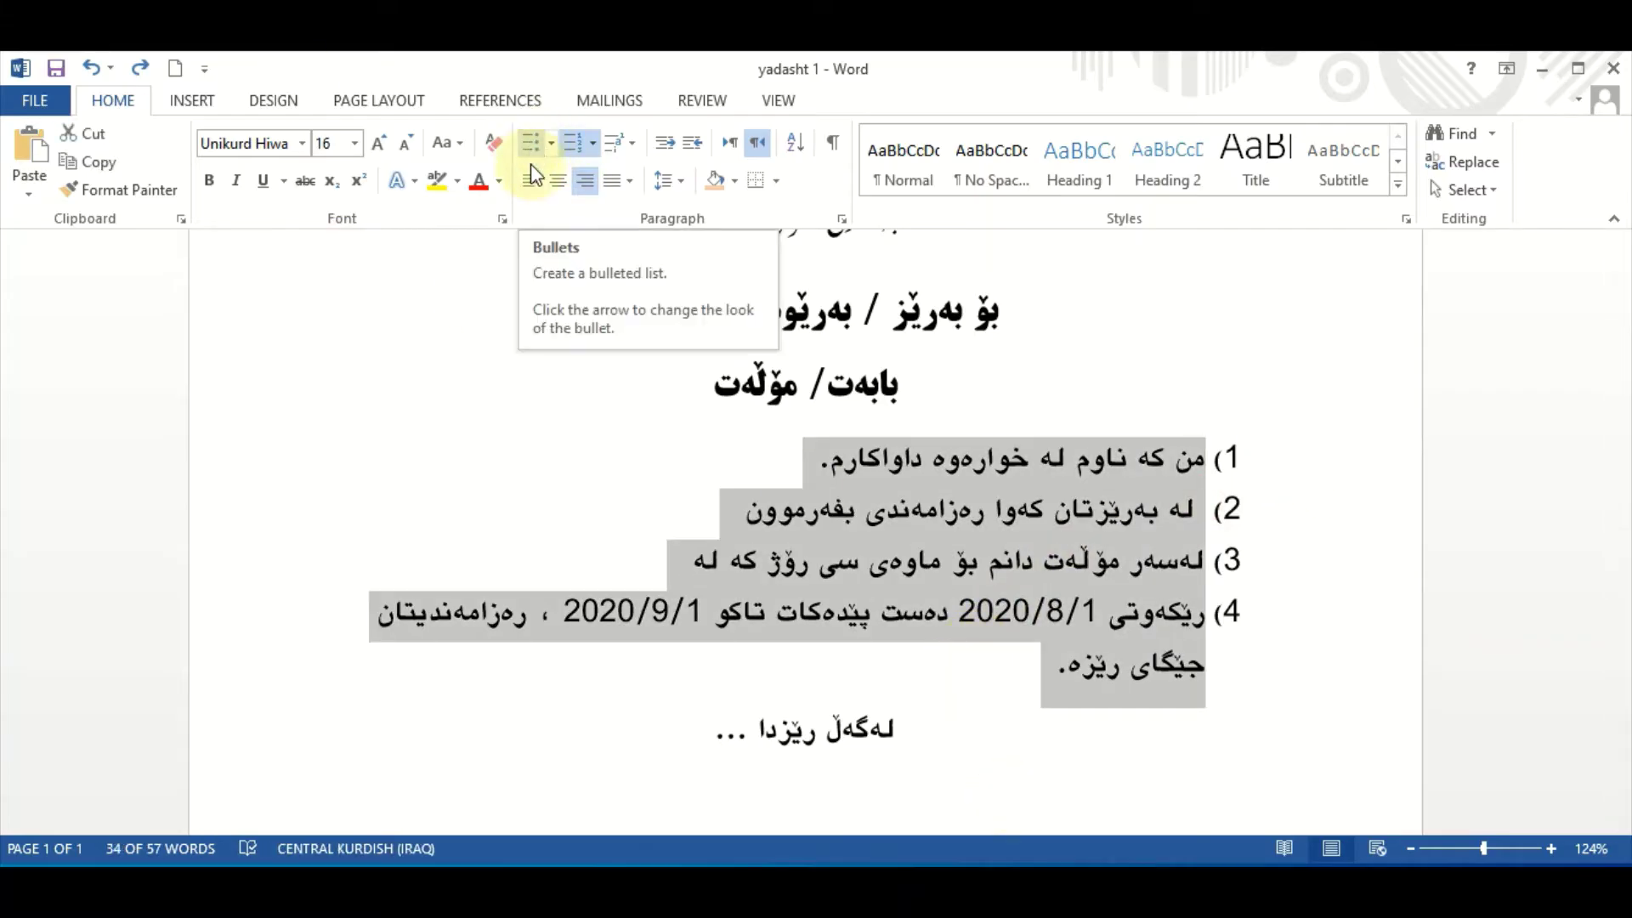
# Replace the 1) to 4) numbering with ❖ diamond bullets on the four request items
pyautogui.click(582, 173)
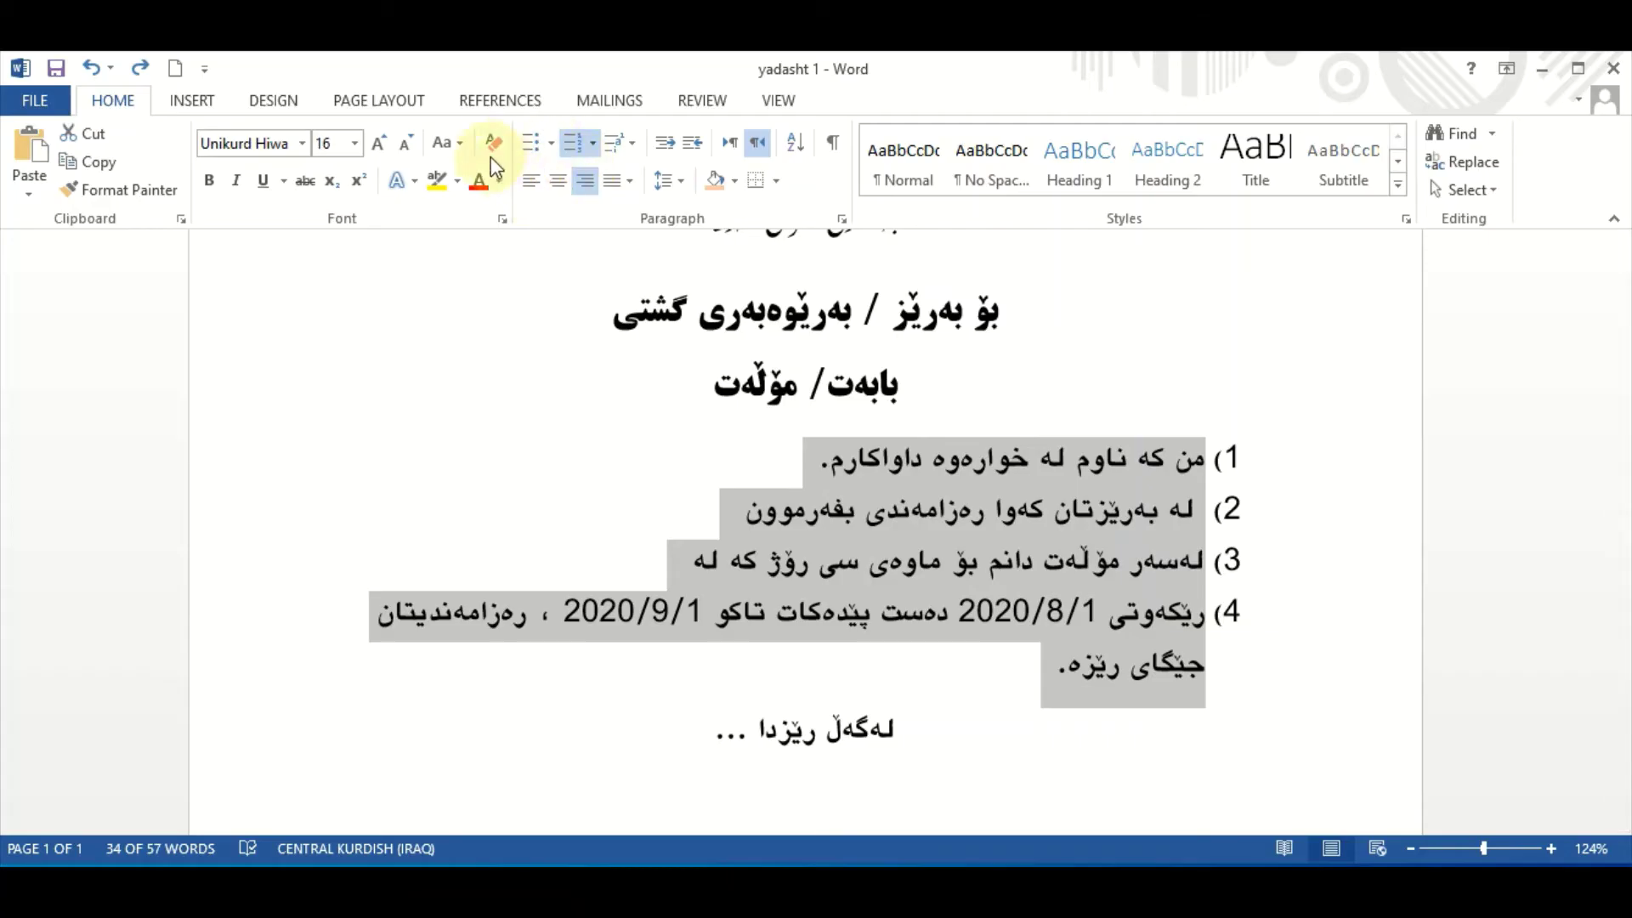
pyautogui.click(531, 143)
pyautogui.click(1065, 566)
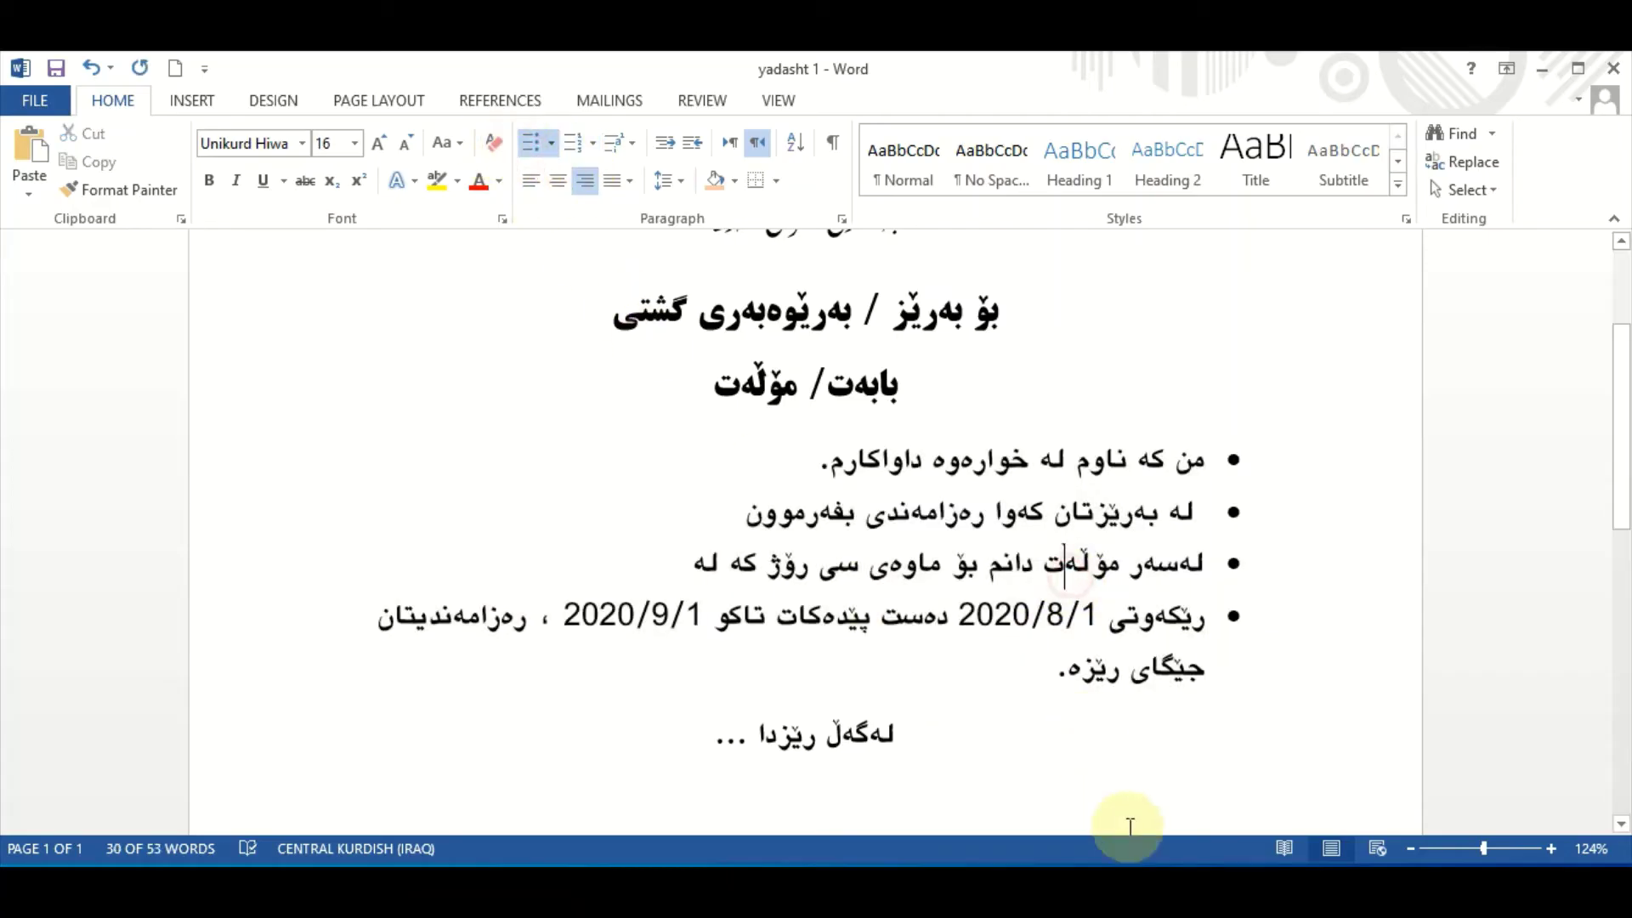
pyautogui.moveTo(1264, 430); pyautogui.dragTo(911, 663)
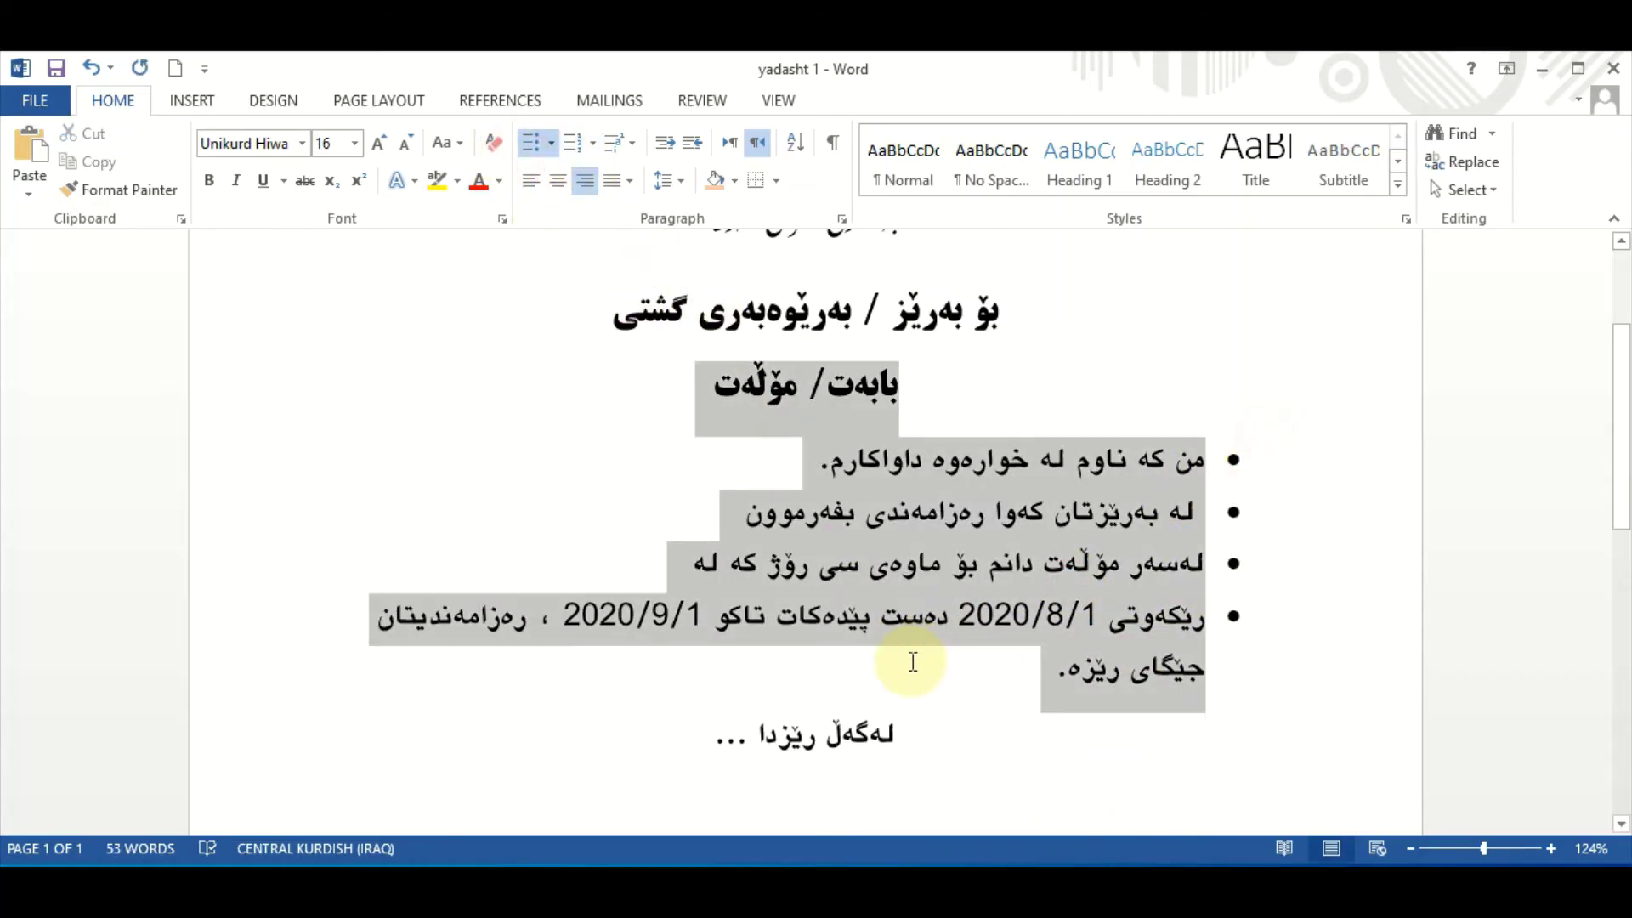
pyautogui.moveTo(1166, 459); pyautogui.dragTo(873, 616)
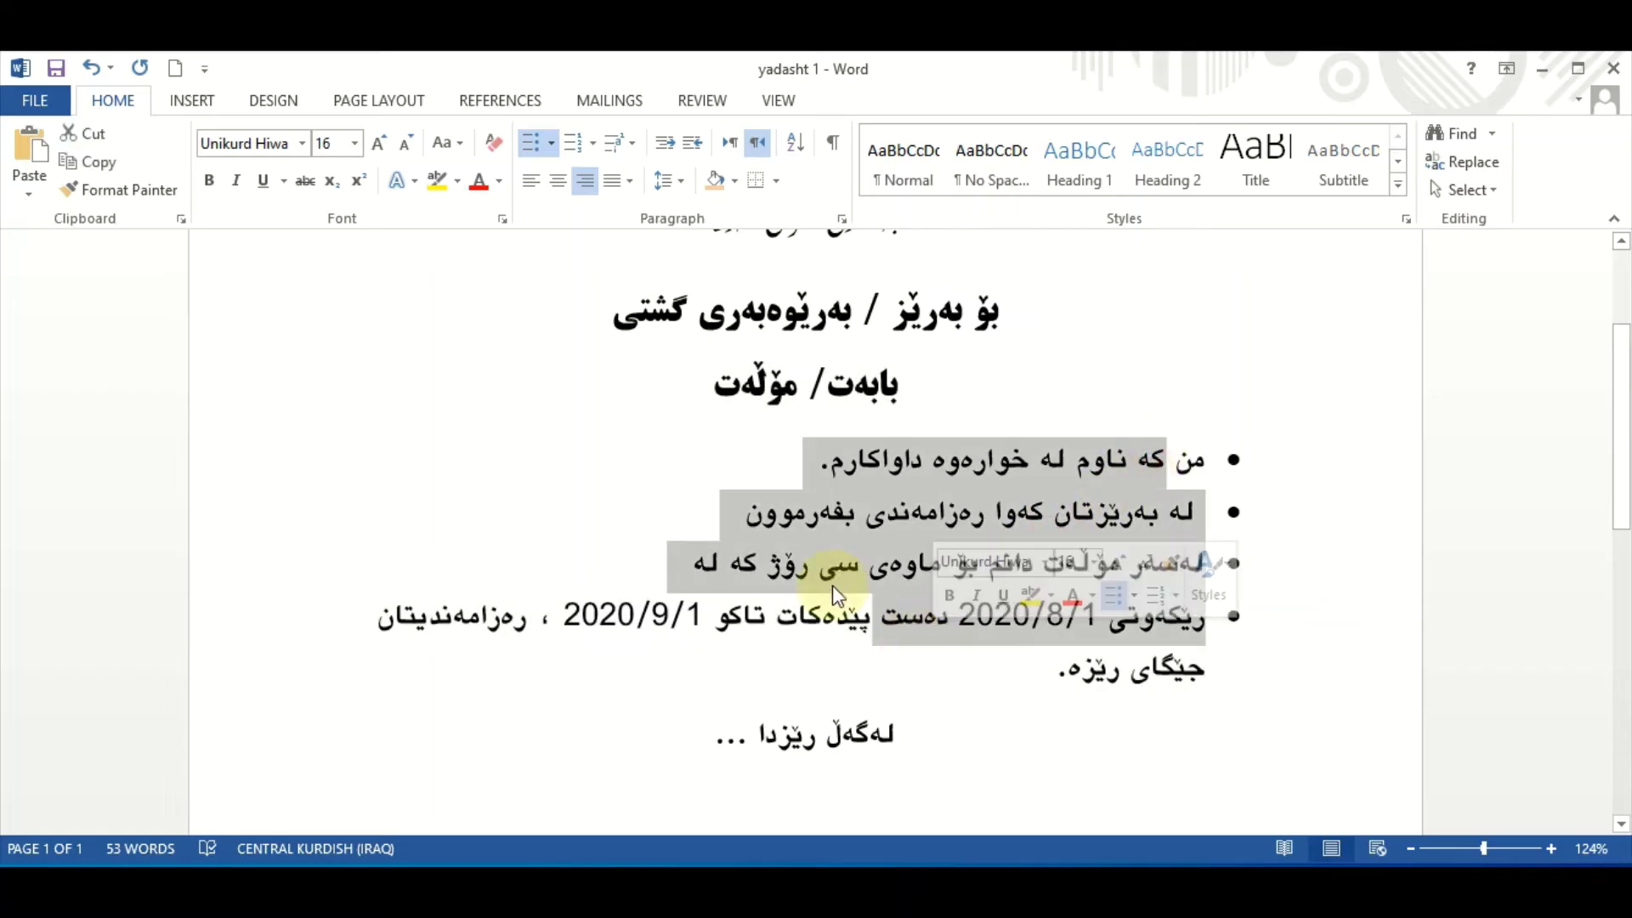
pyautogui.click(550, 146)
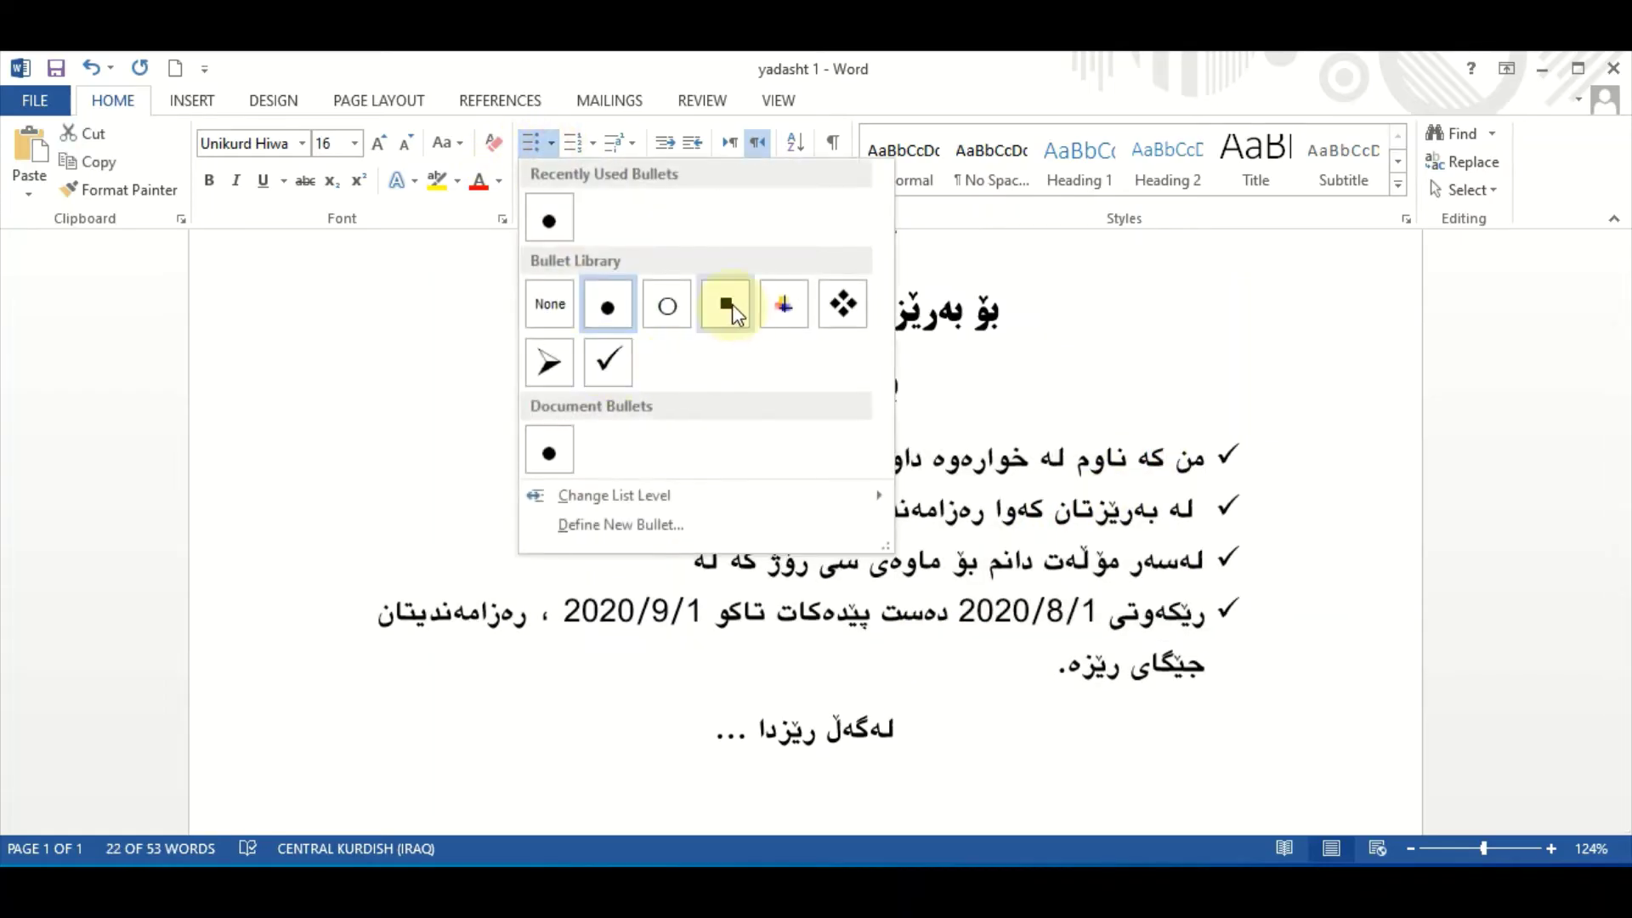
pyautogui.click(845, 307)
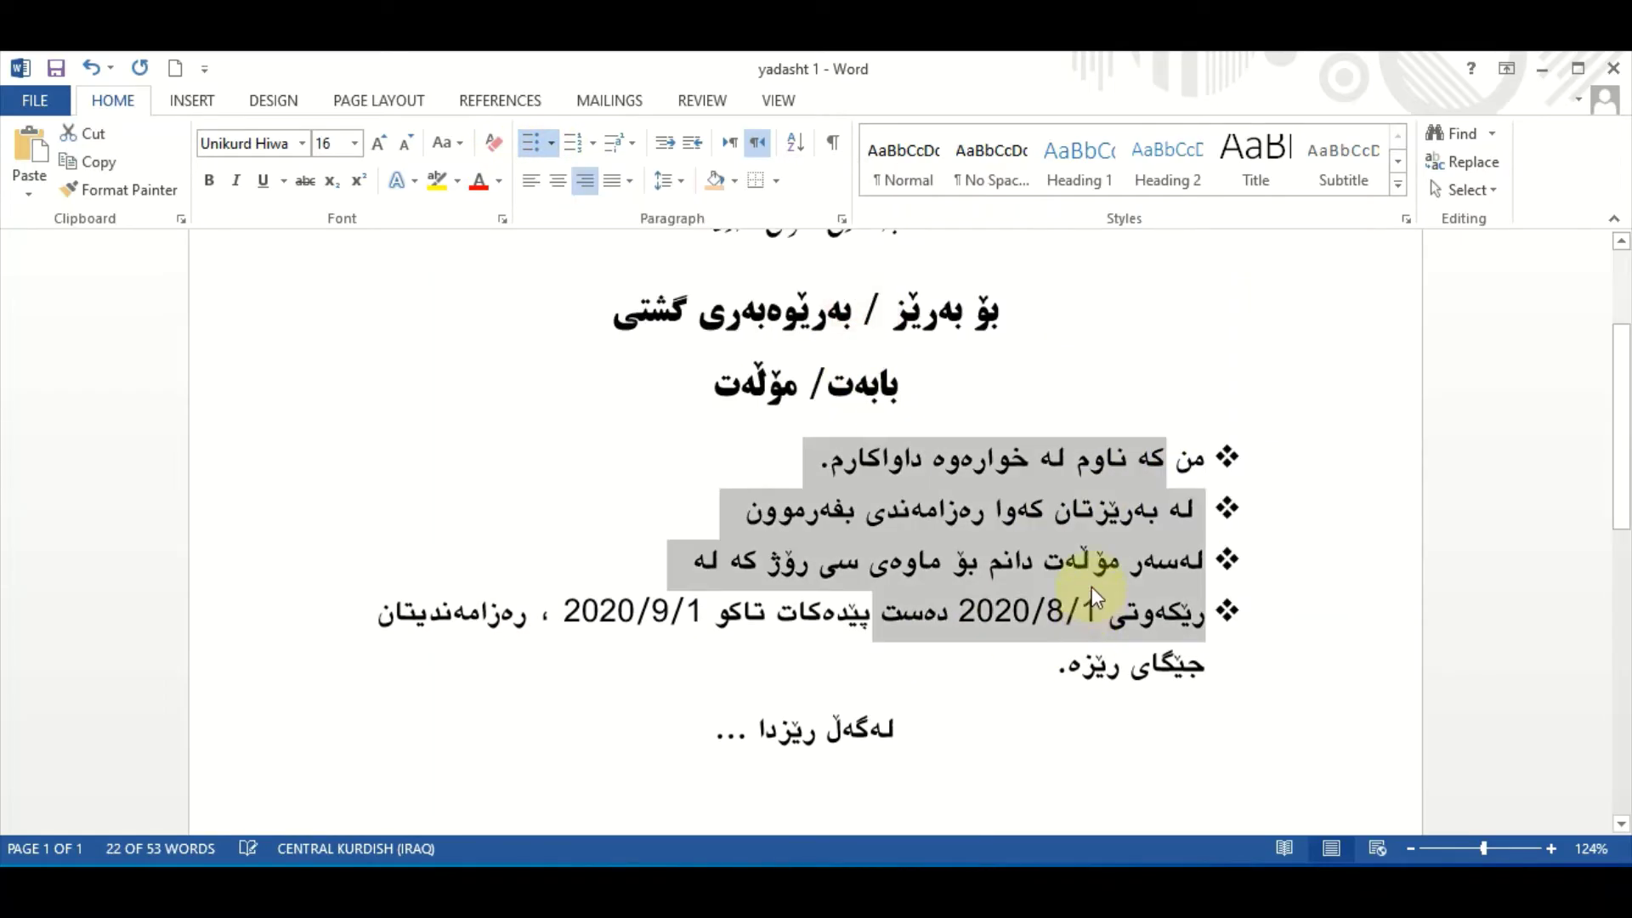
pyautogui.click(1091, 562)
pyautogui.click(1085, 483)
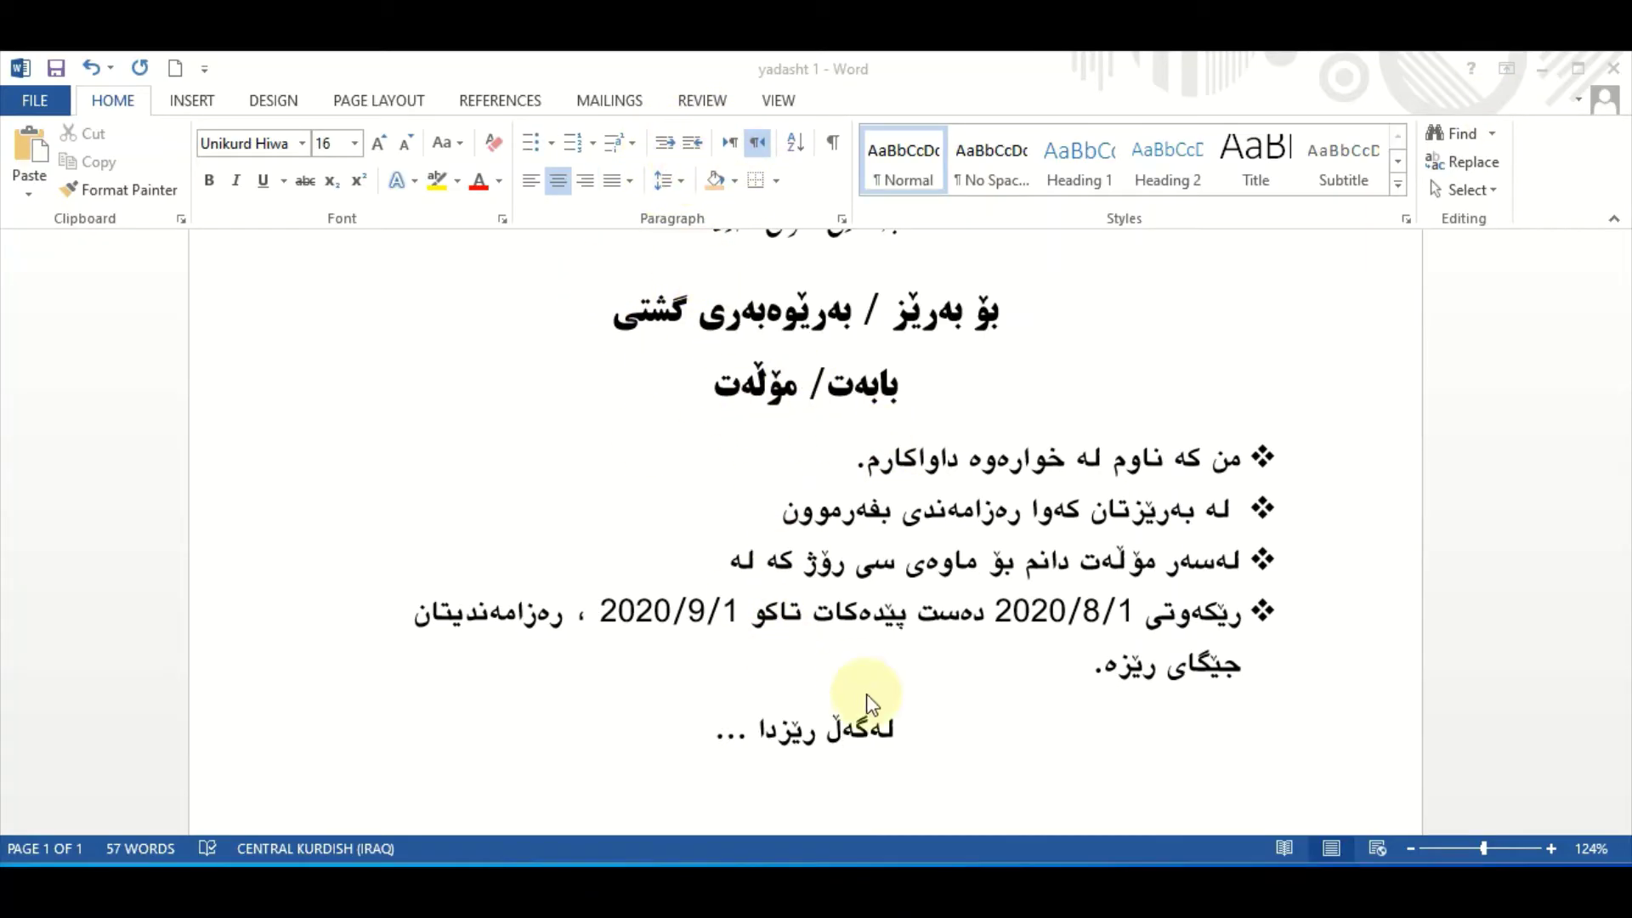
# Adjust the closing line لەگەڵ ڕێزدا ... with repeated Increase/Decrease Indent until it sits further left
pyautogui.click(802, 732)
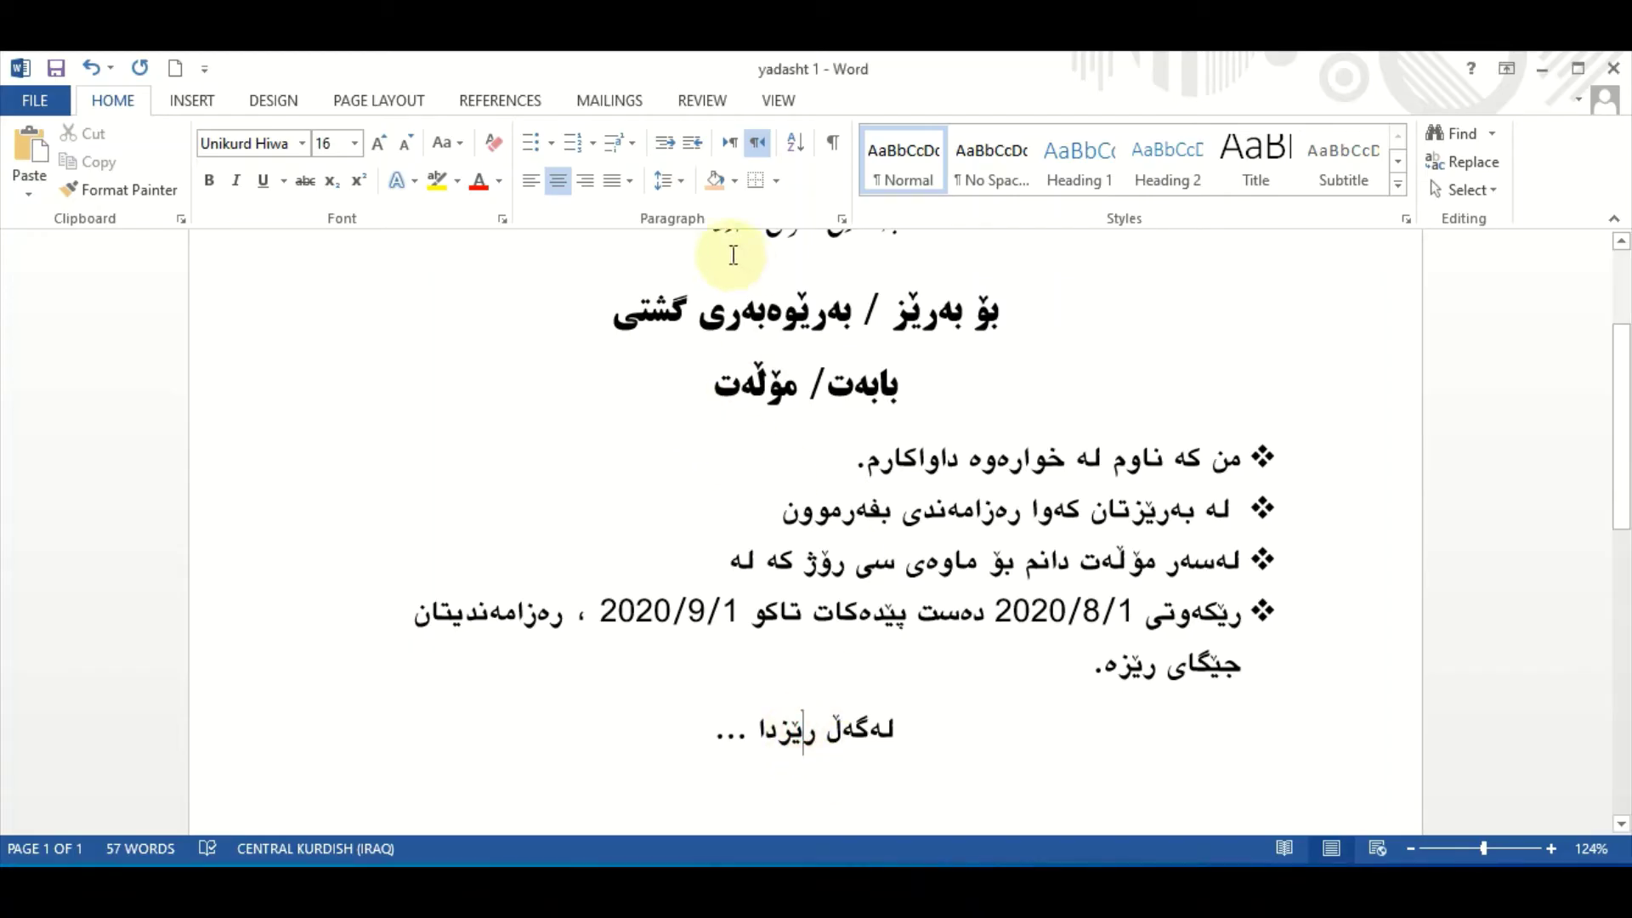
pyautogui.click(693, 144)
pyautogui.click(693, 145)
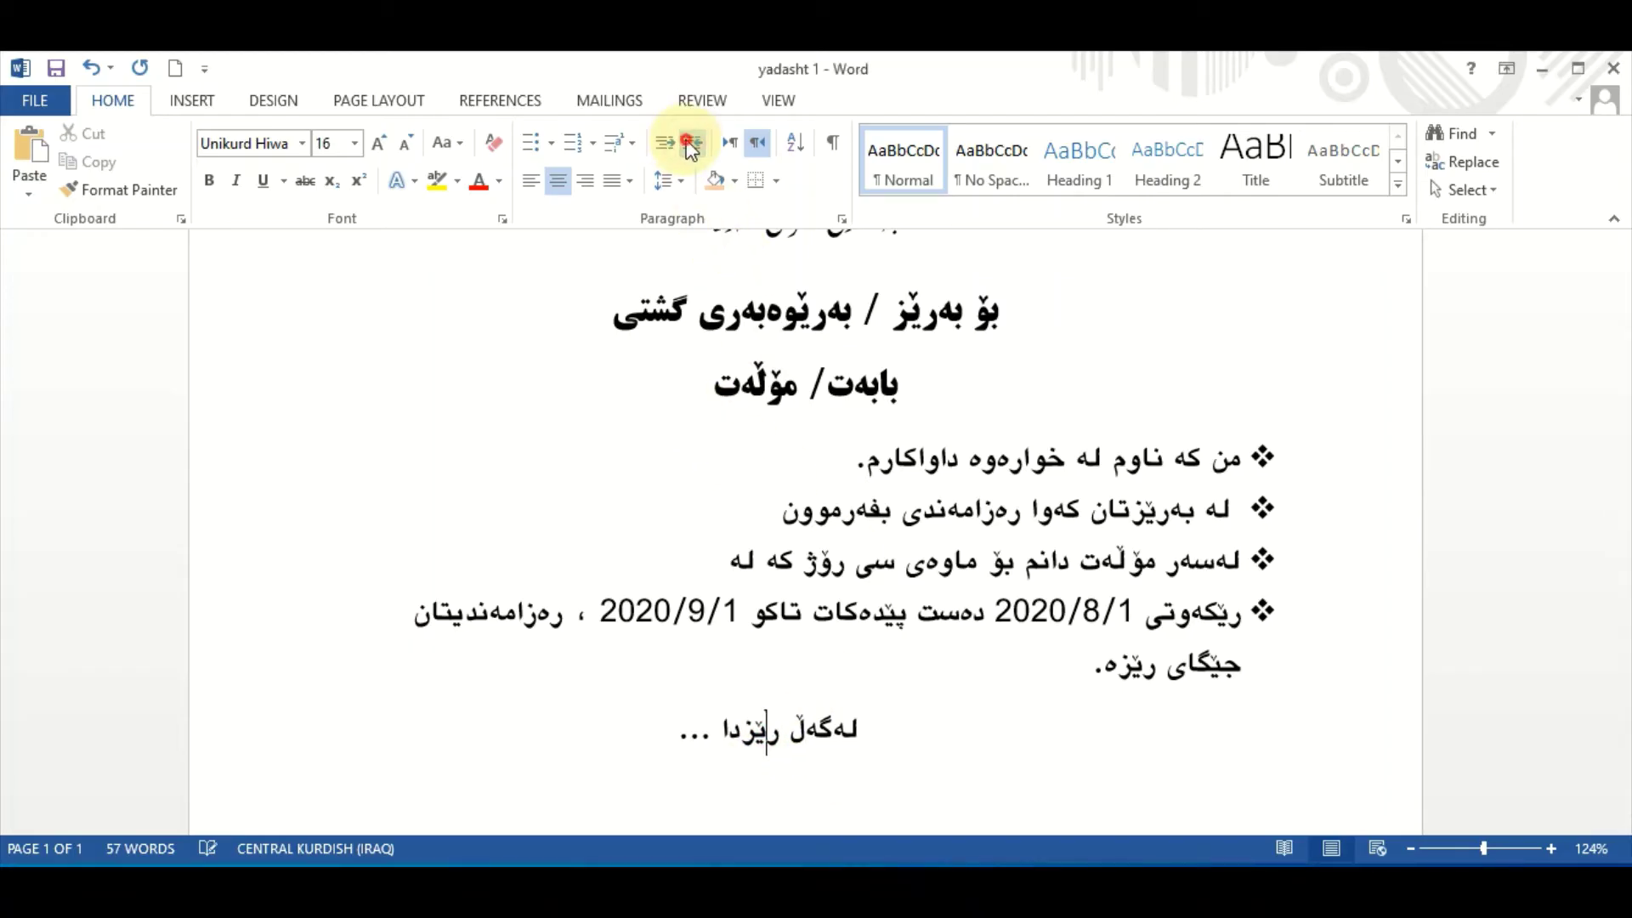
pyautogui.click(693, 144)
pyautogui.click(693, 145)
pyautogui.click(692, 145)
pyautogui.click(672, 142)
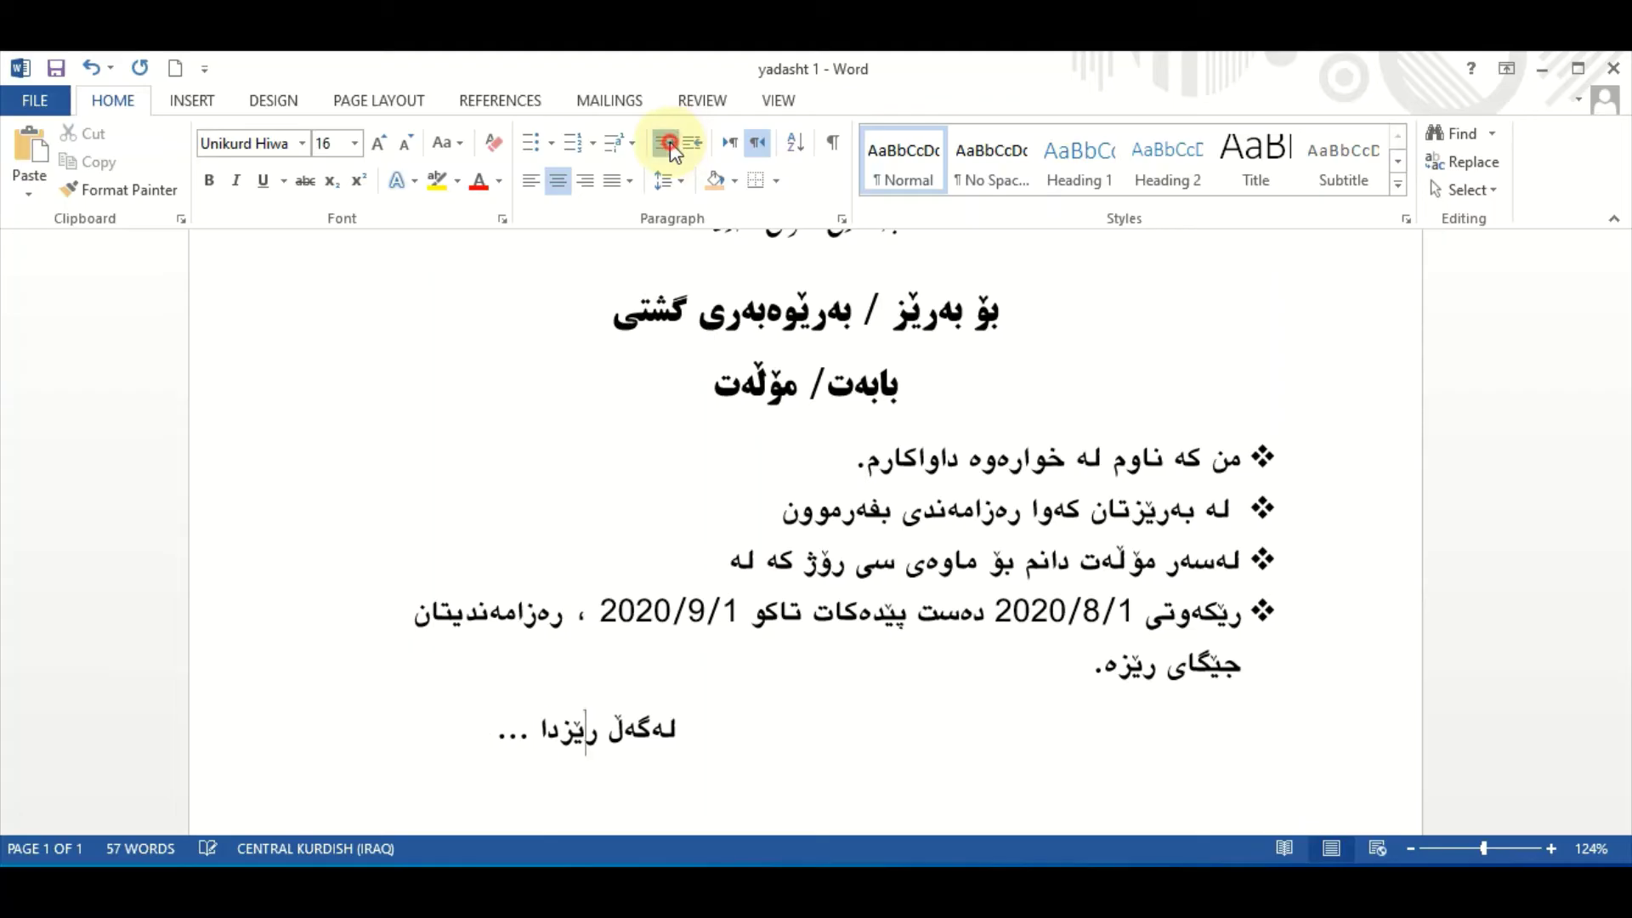
pyautogui.click(672, 143)
pyautogui.click(671, 143)
pyautogui.click(672, 143)
pyautogui.click(672, 142)
pyautogui.click(671, 145)
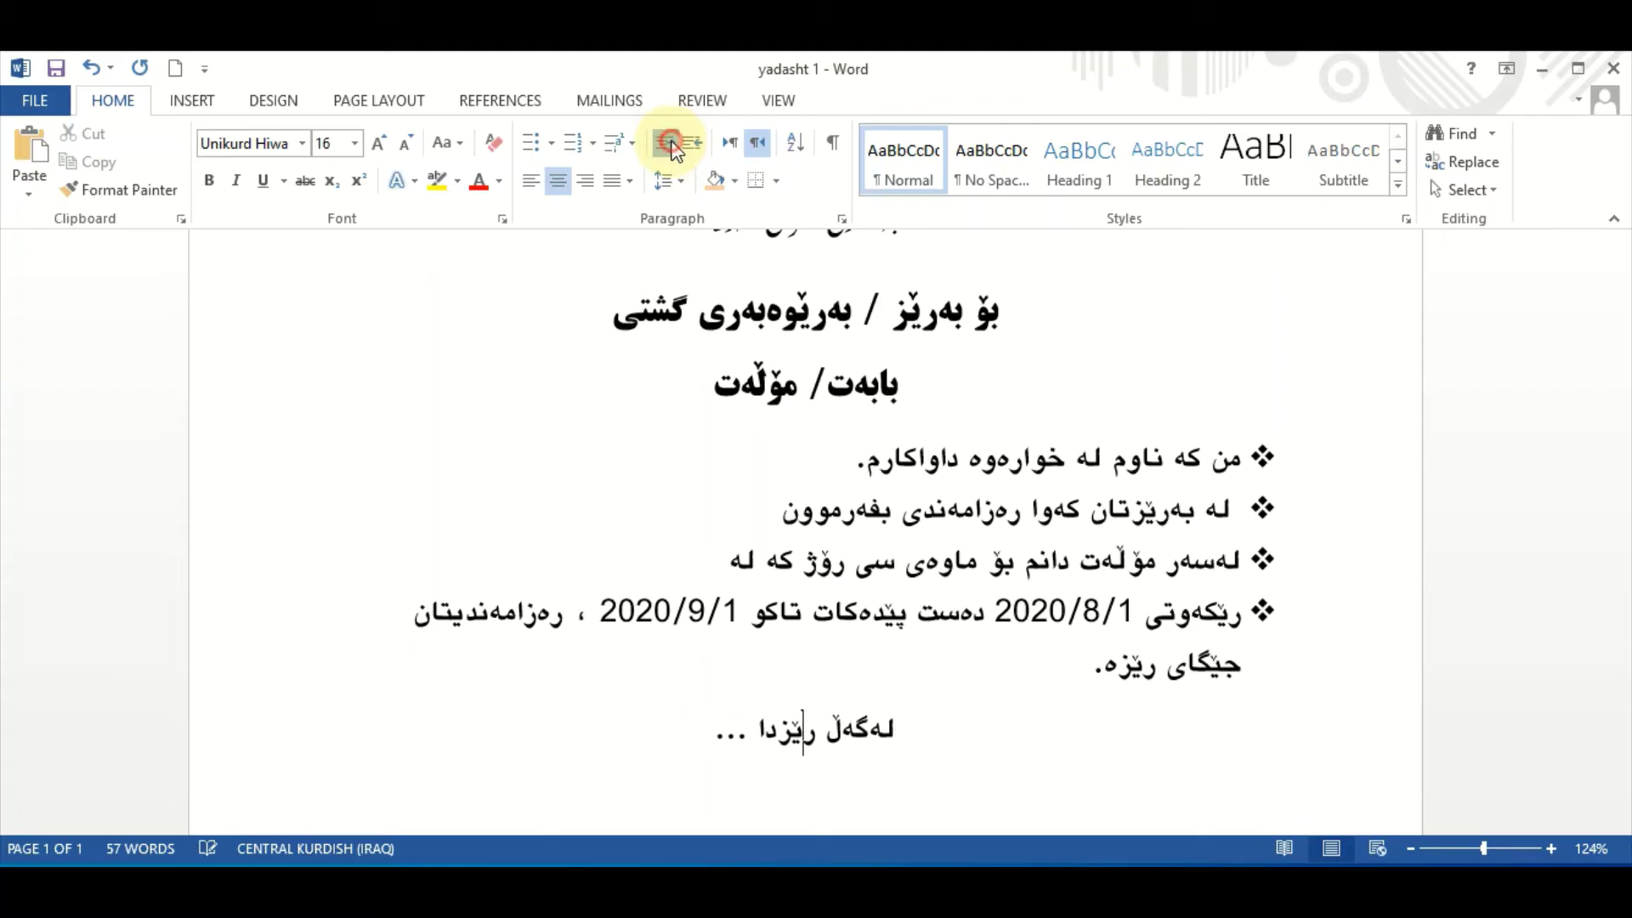
pyautogui.click(693, 144)
pyautogui.click(693, 145)
pyautogui.click(692, 145)
pyautogui.click(835, 670)
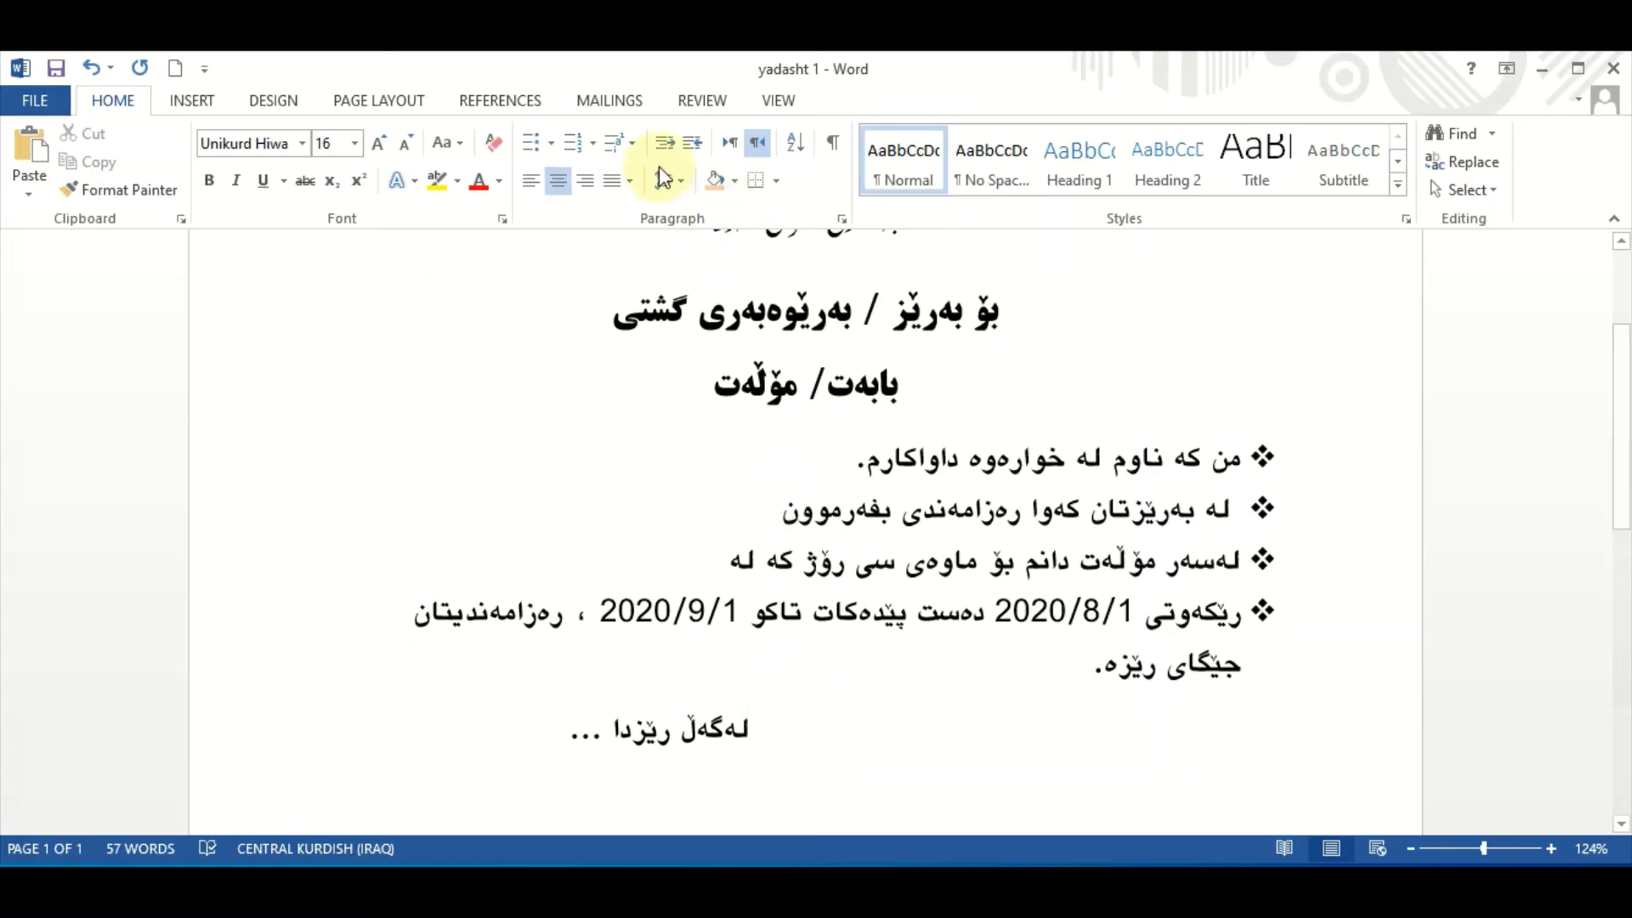
pyautogui.click(814, 612)
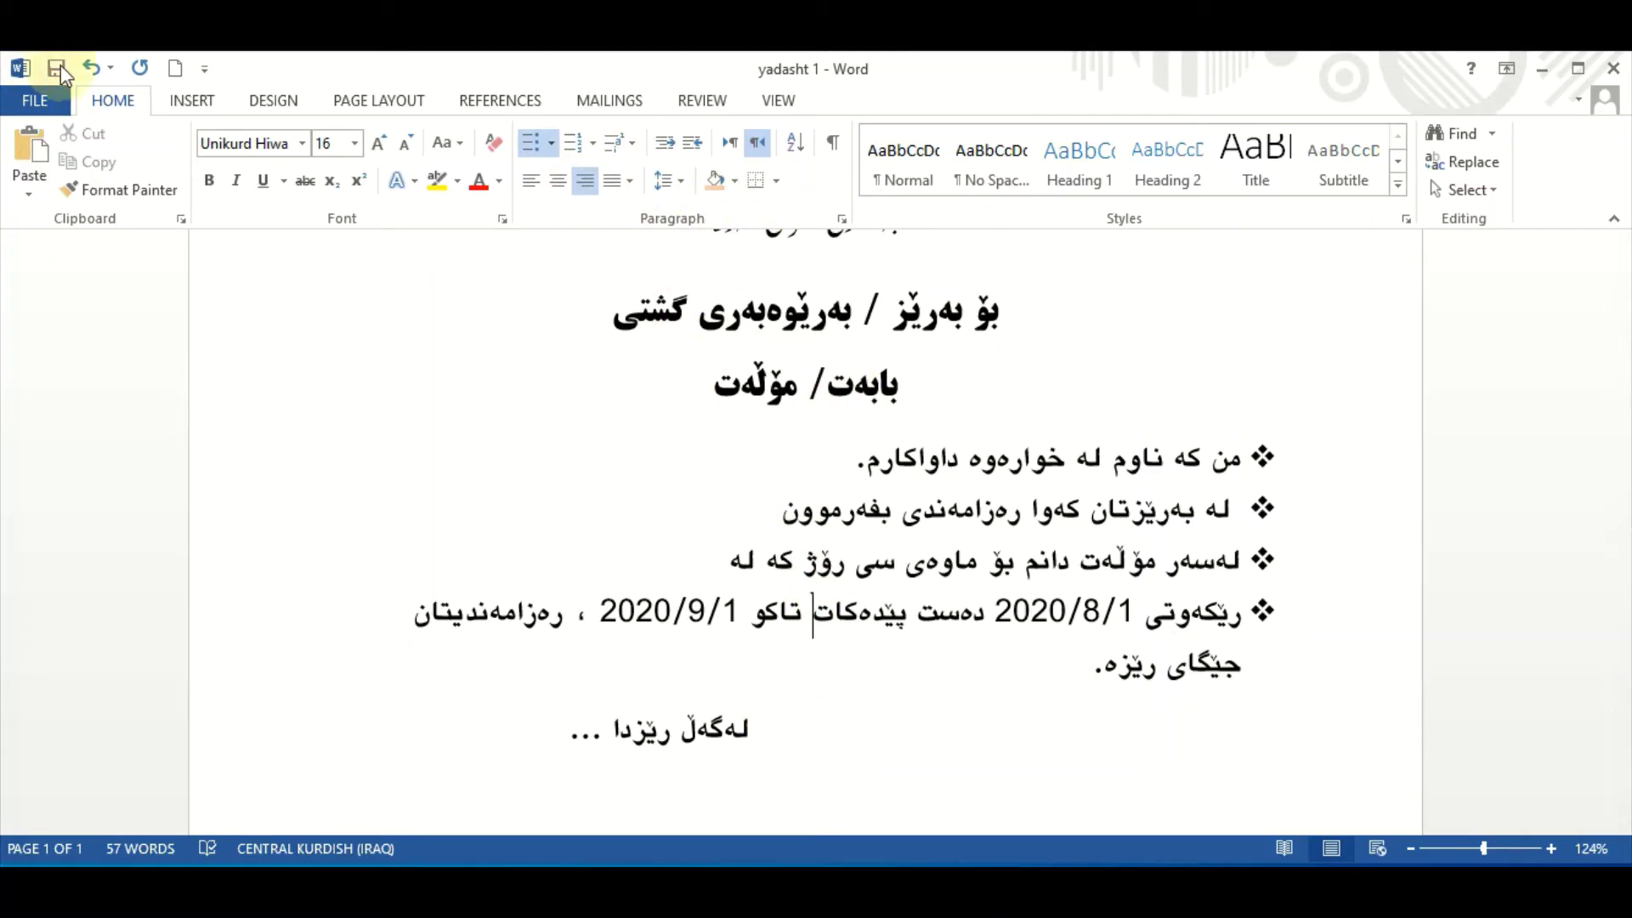
# Undo through the action history back past the bullet and indent changes
pyautogui.click(90, 68)
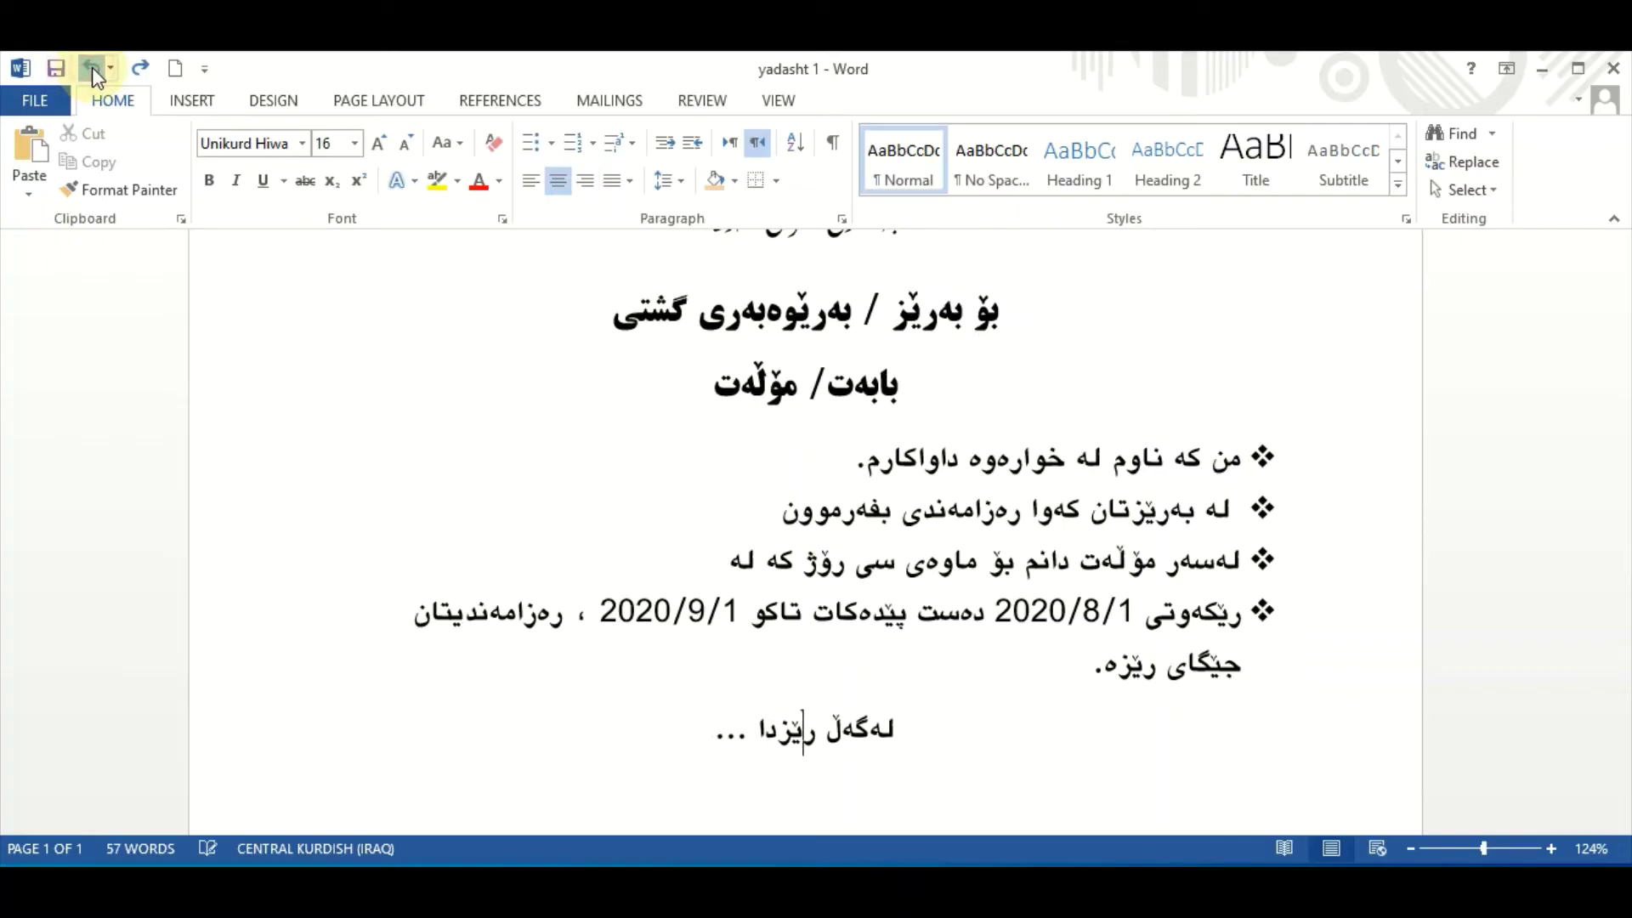
pyautogui.click(110, 70)
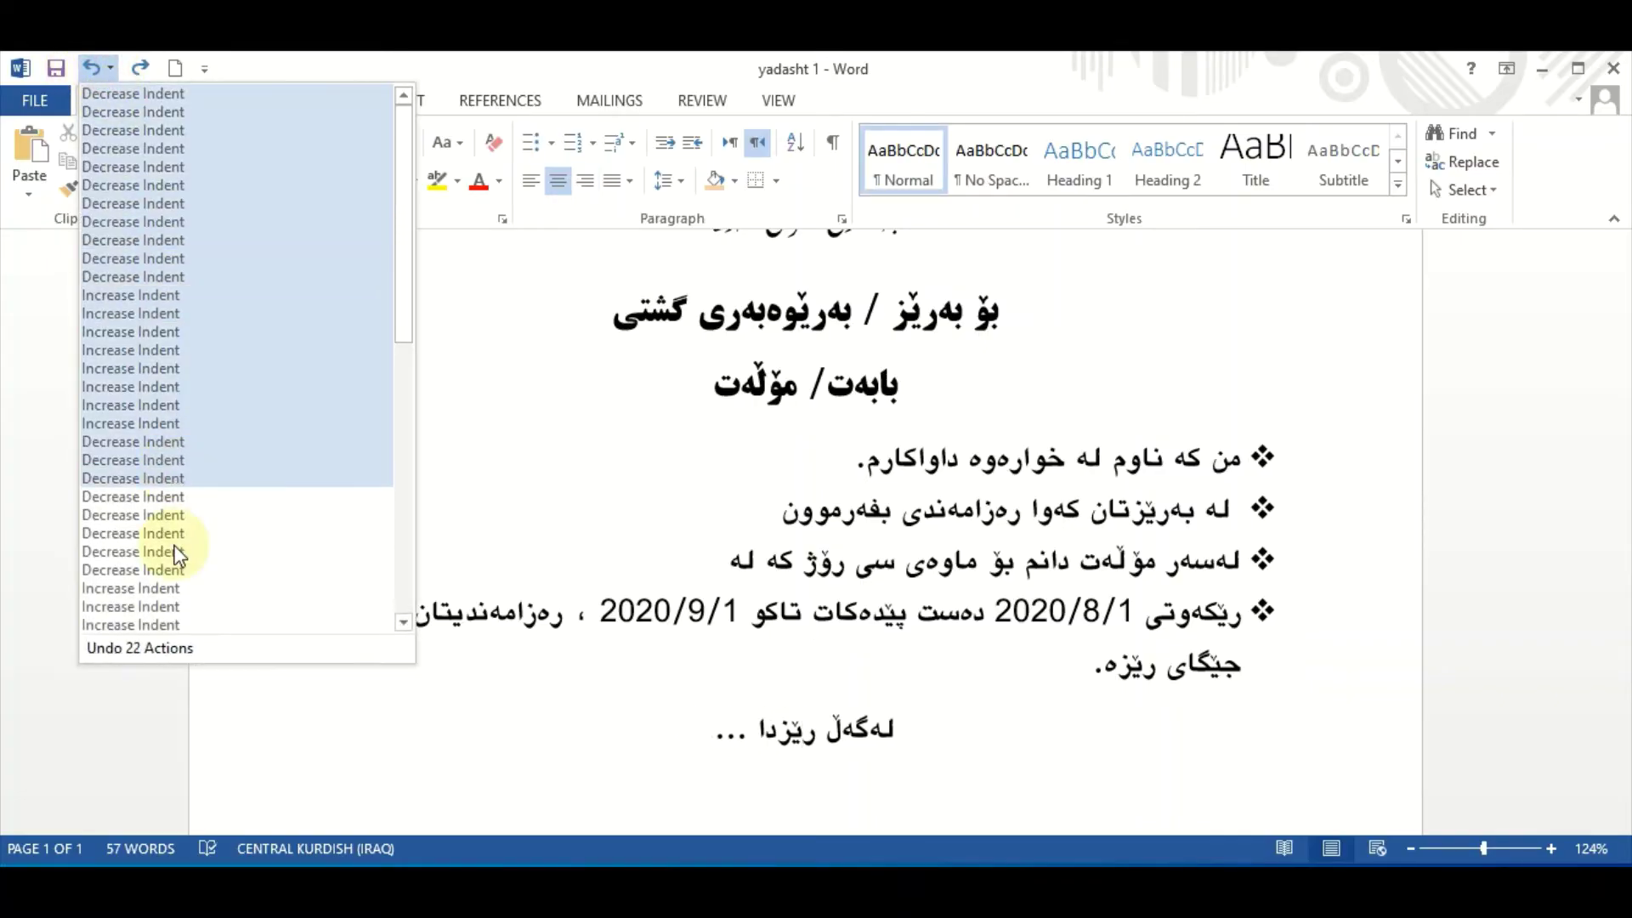
pyautogui.scroll(-5, 165, 587)
pyautogui.scroll(-2, 151, 606)
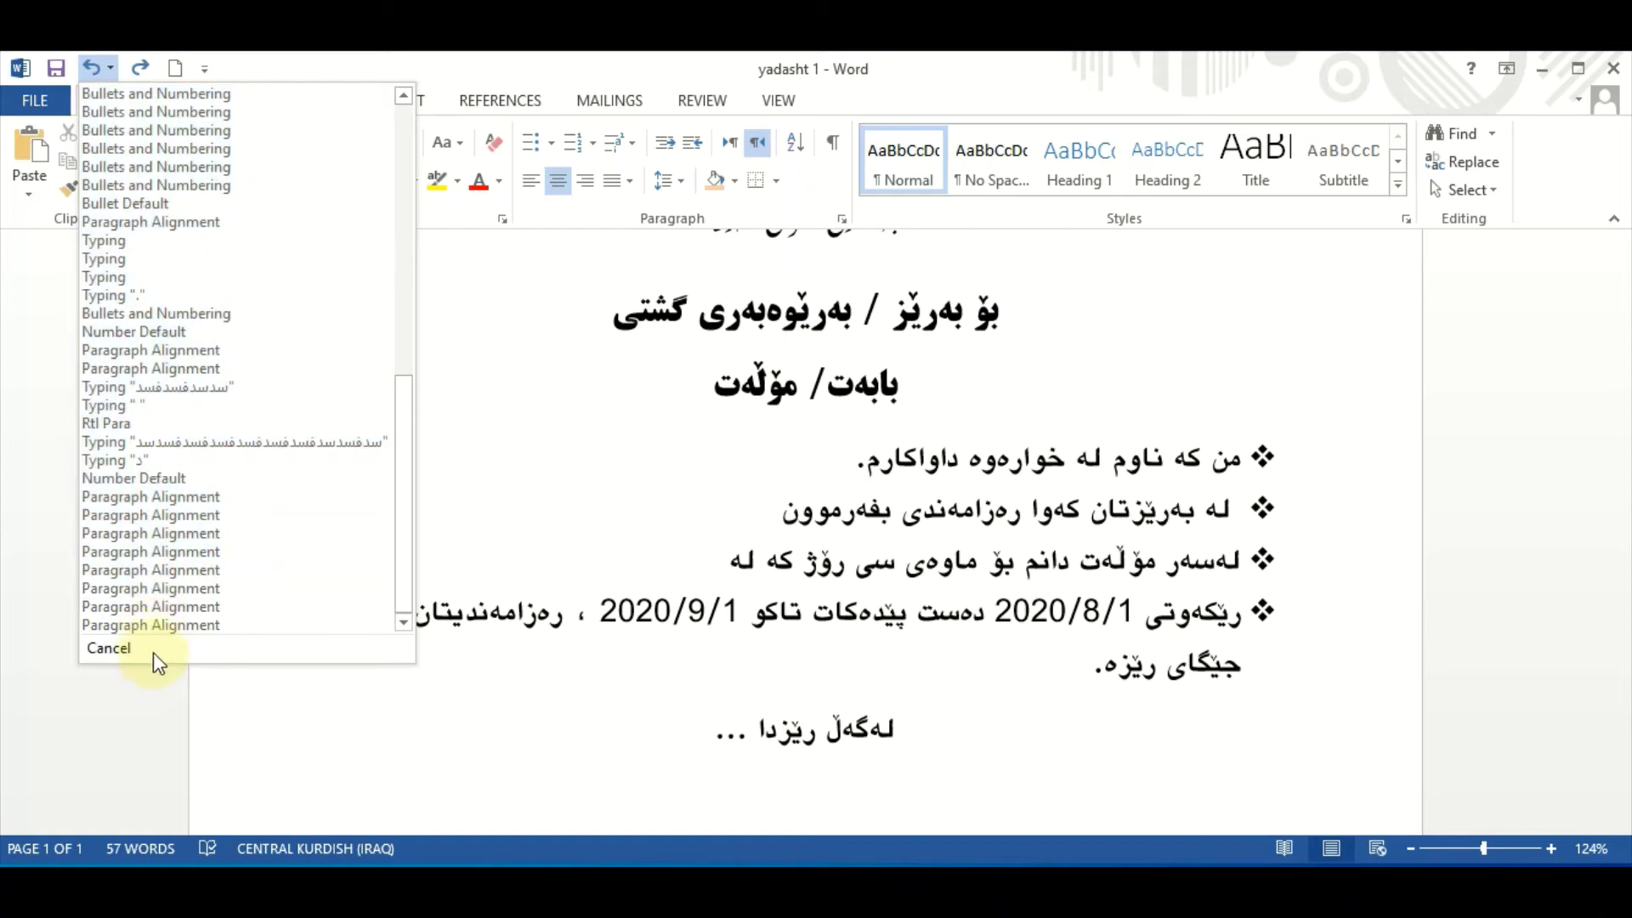
pyautogui.click(149, 612)
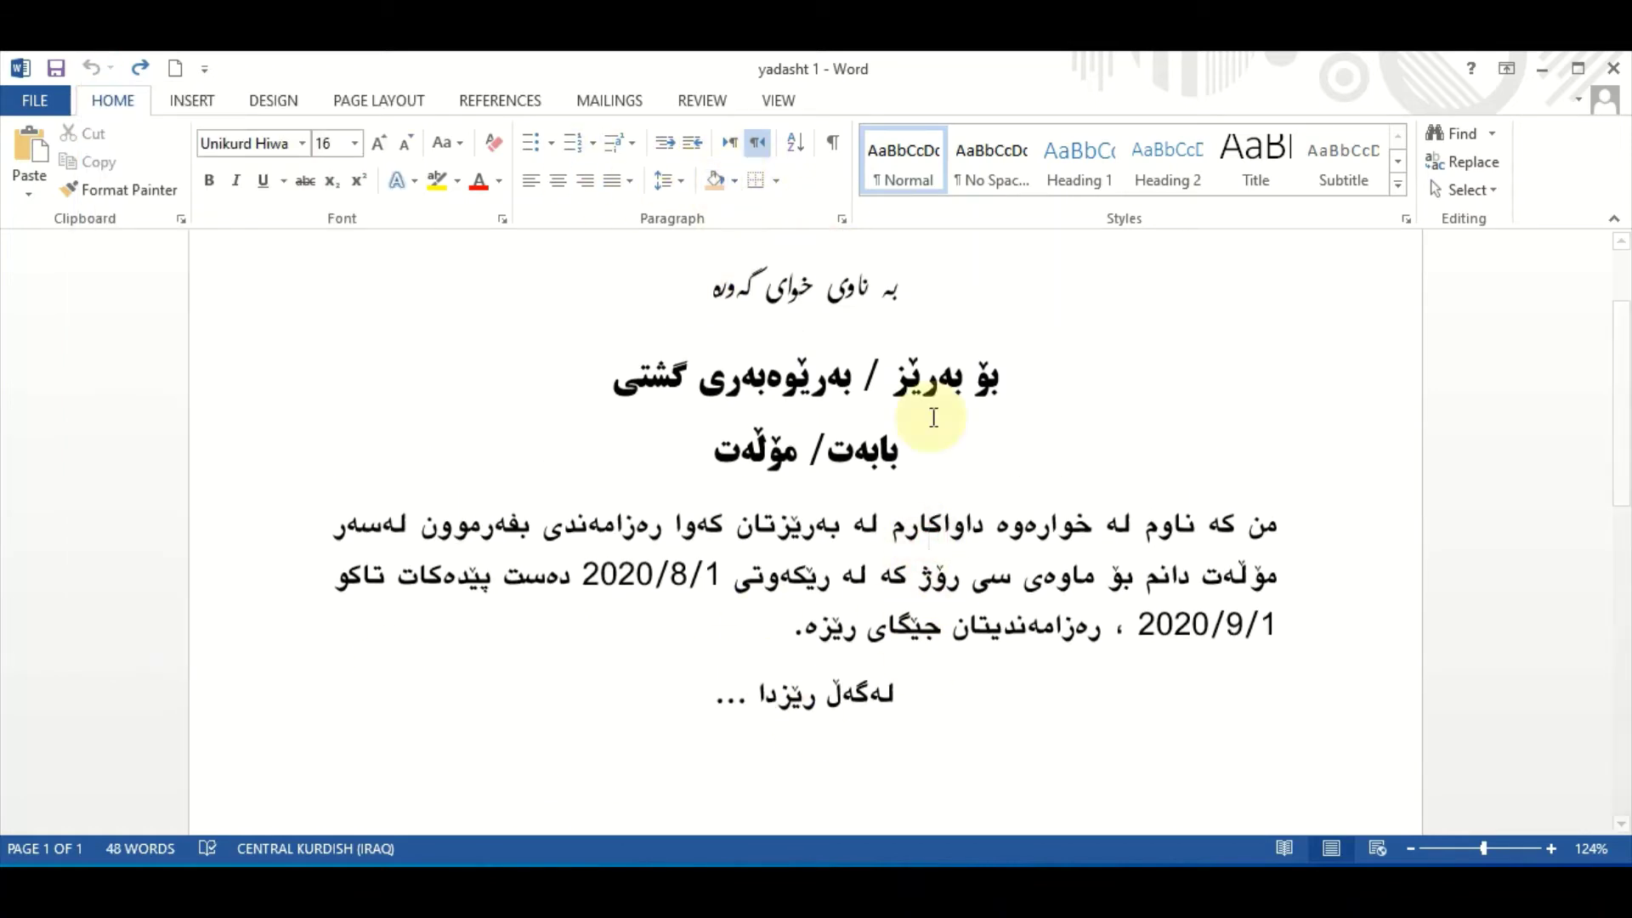
pyautogui.moveTo(1277, 527); pyautogui.dragTo(790, 637)
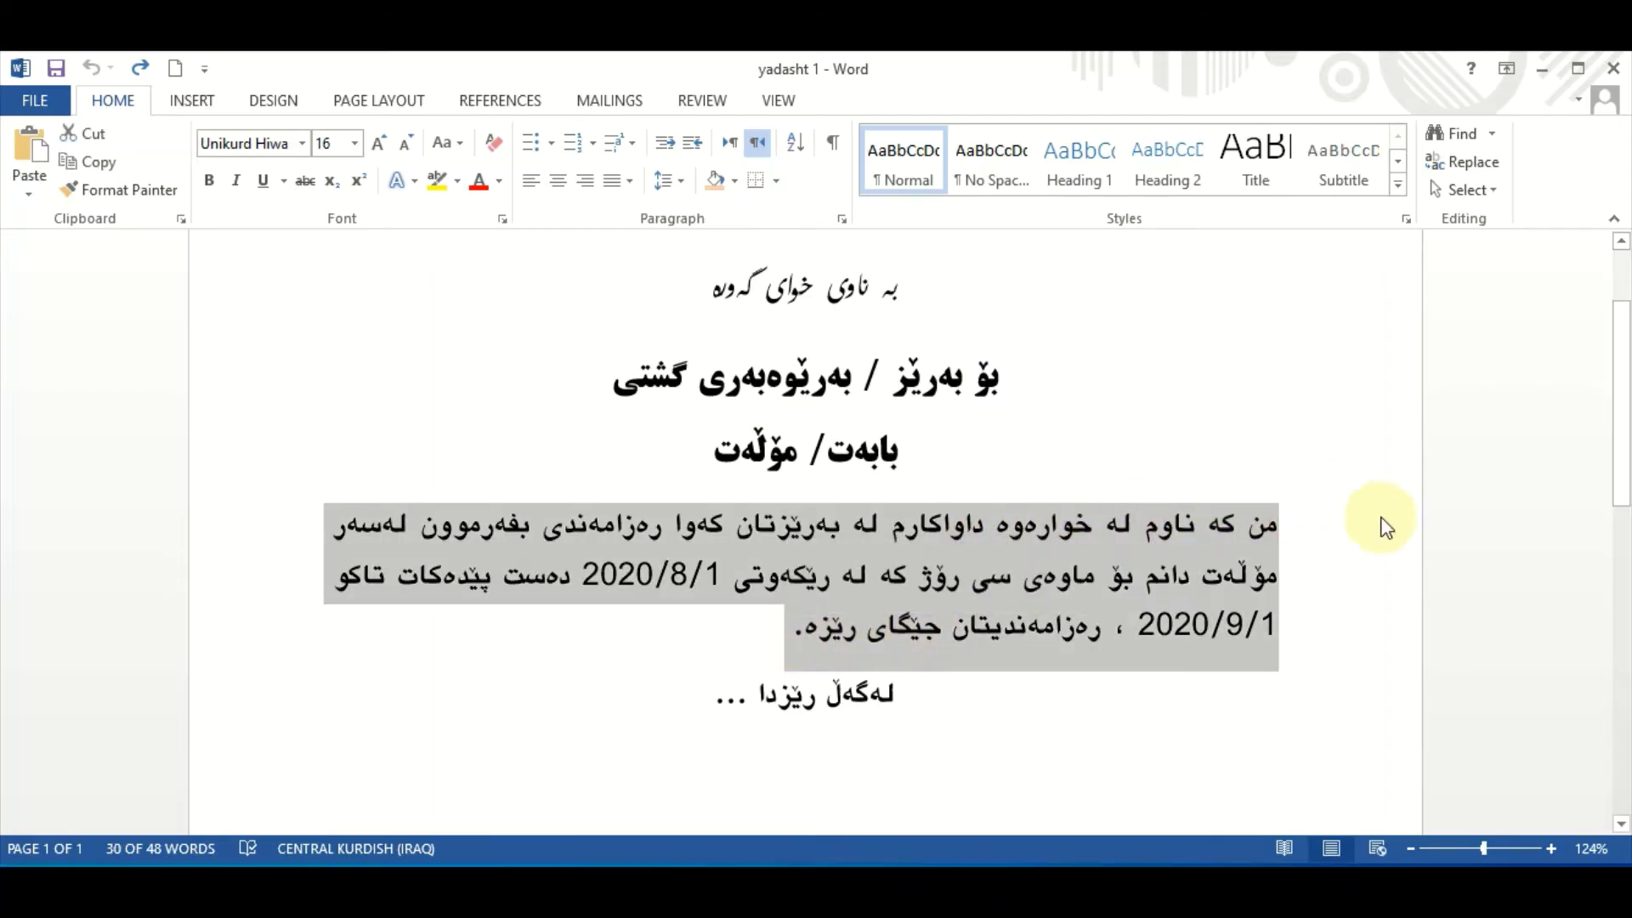
pyautogui.click(668, 181)
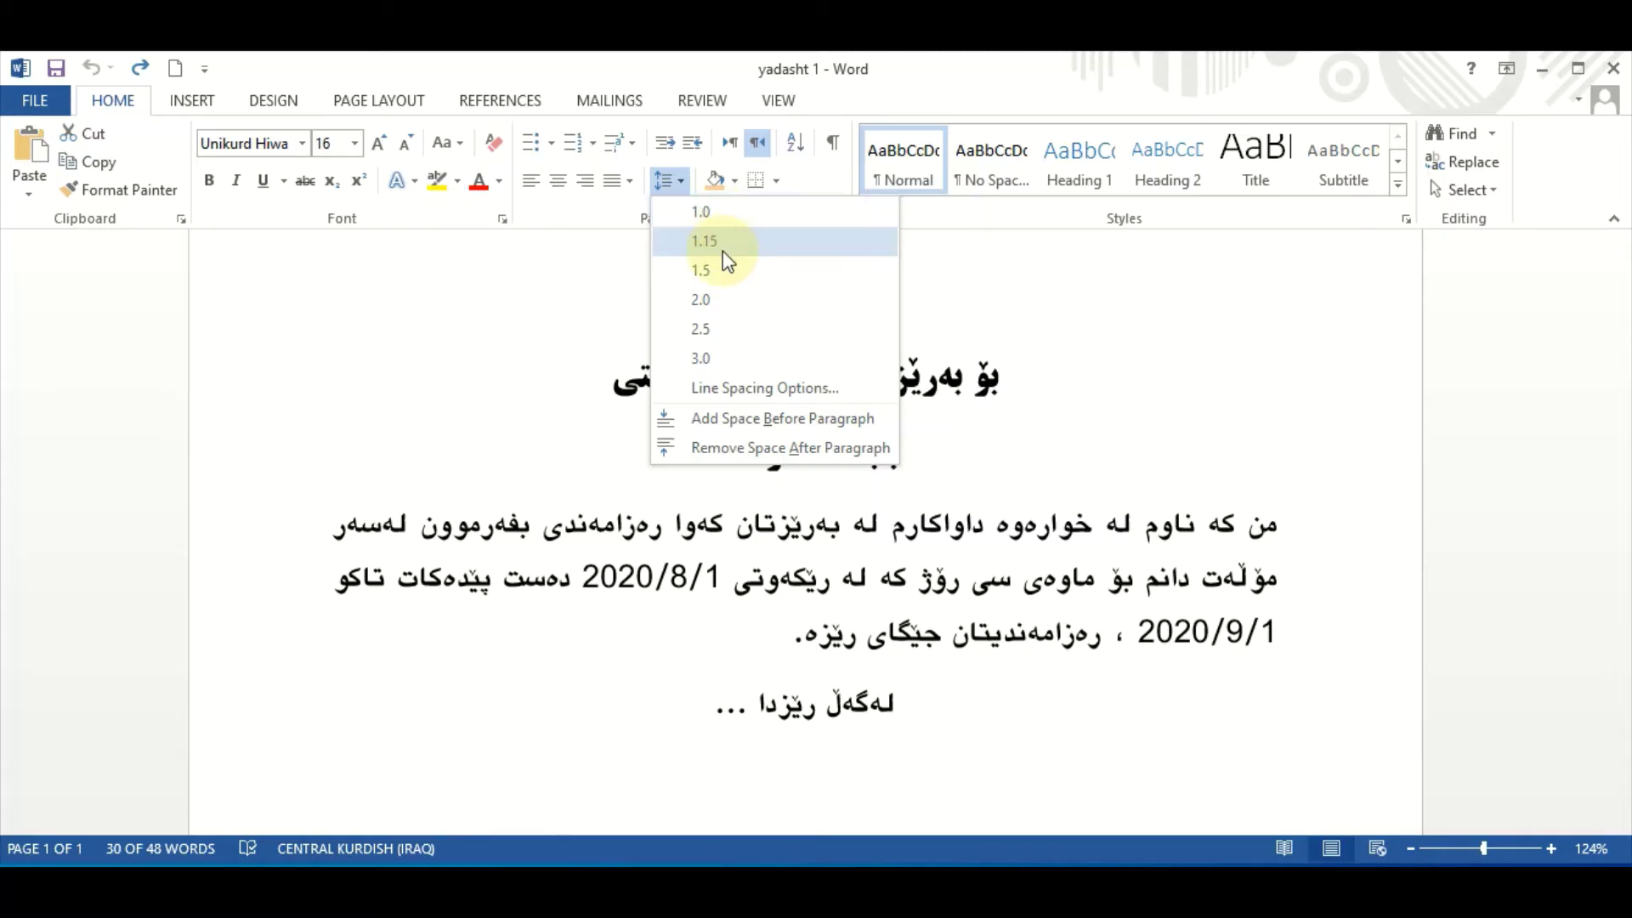
pyautogui.click(702, 300)
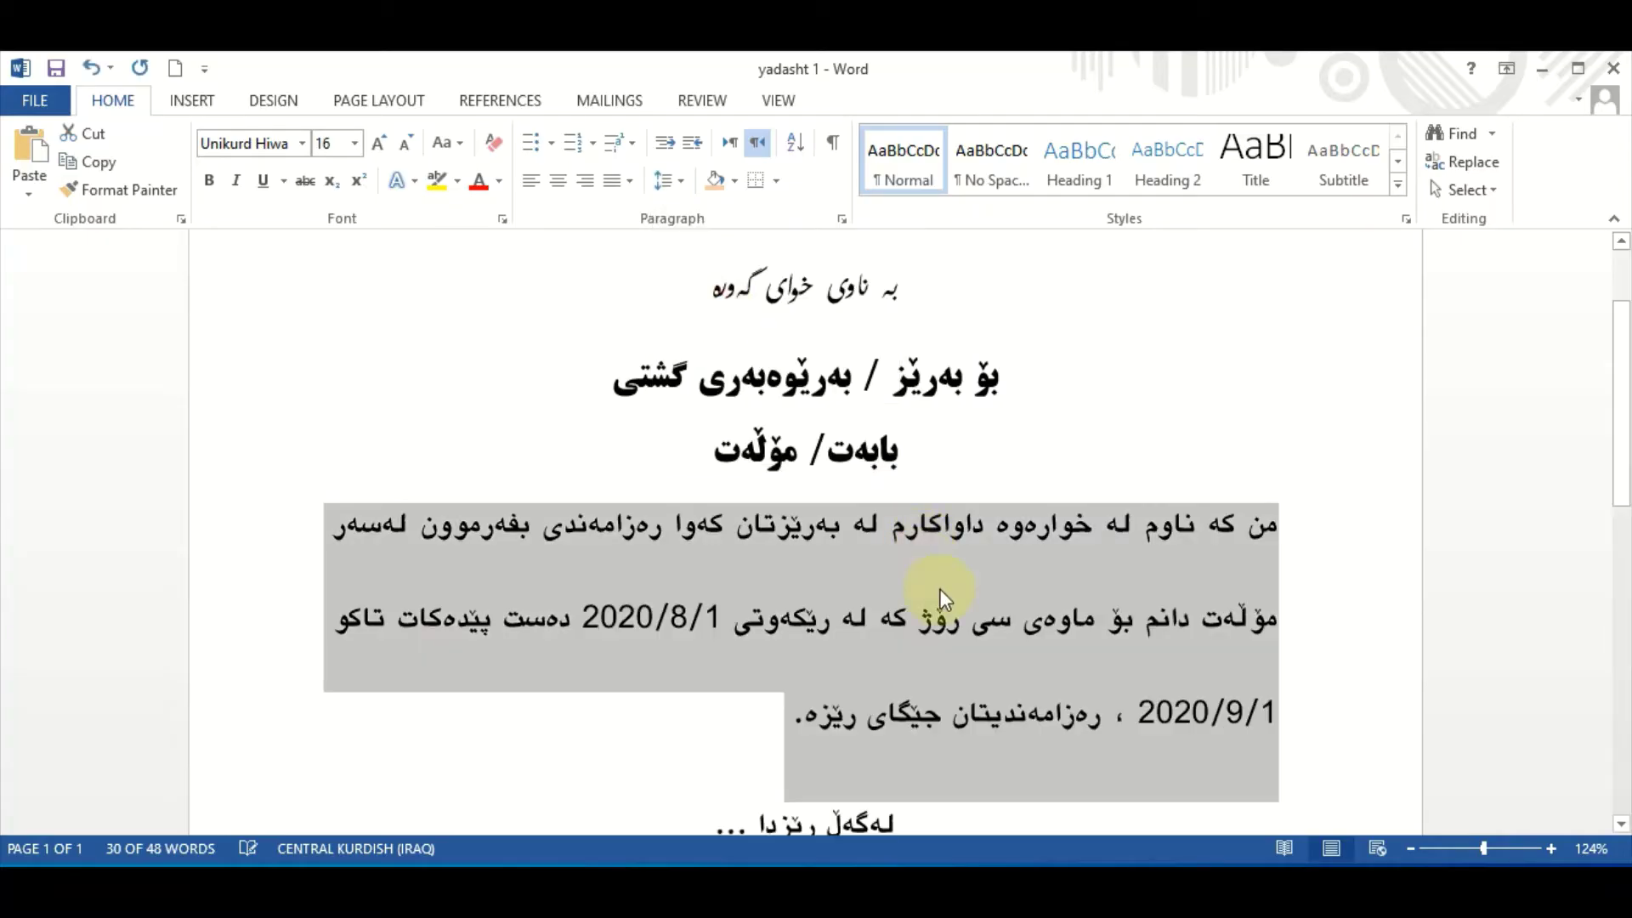
pyautogui.click(1280, 831)
pyautogui.scroll(-1, 992, 653)
pyautogui.scroll(-1, 992, 653)
pyautogui.scroll(2, 987, 649)
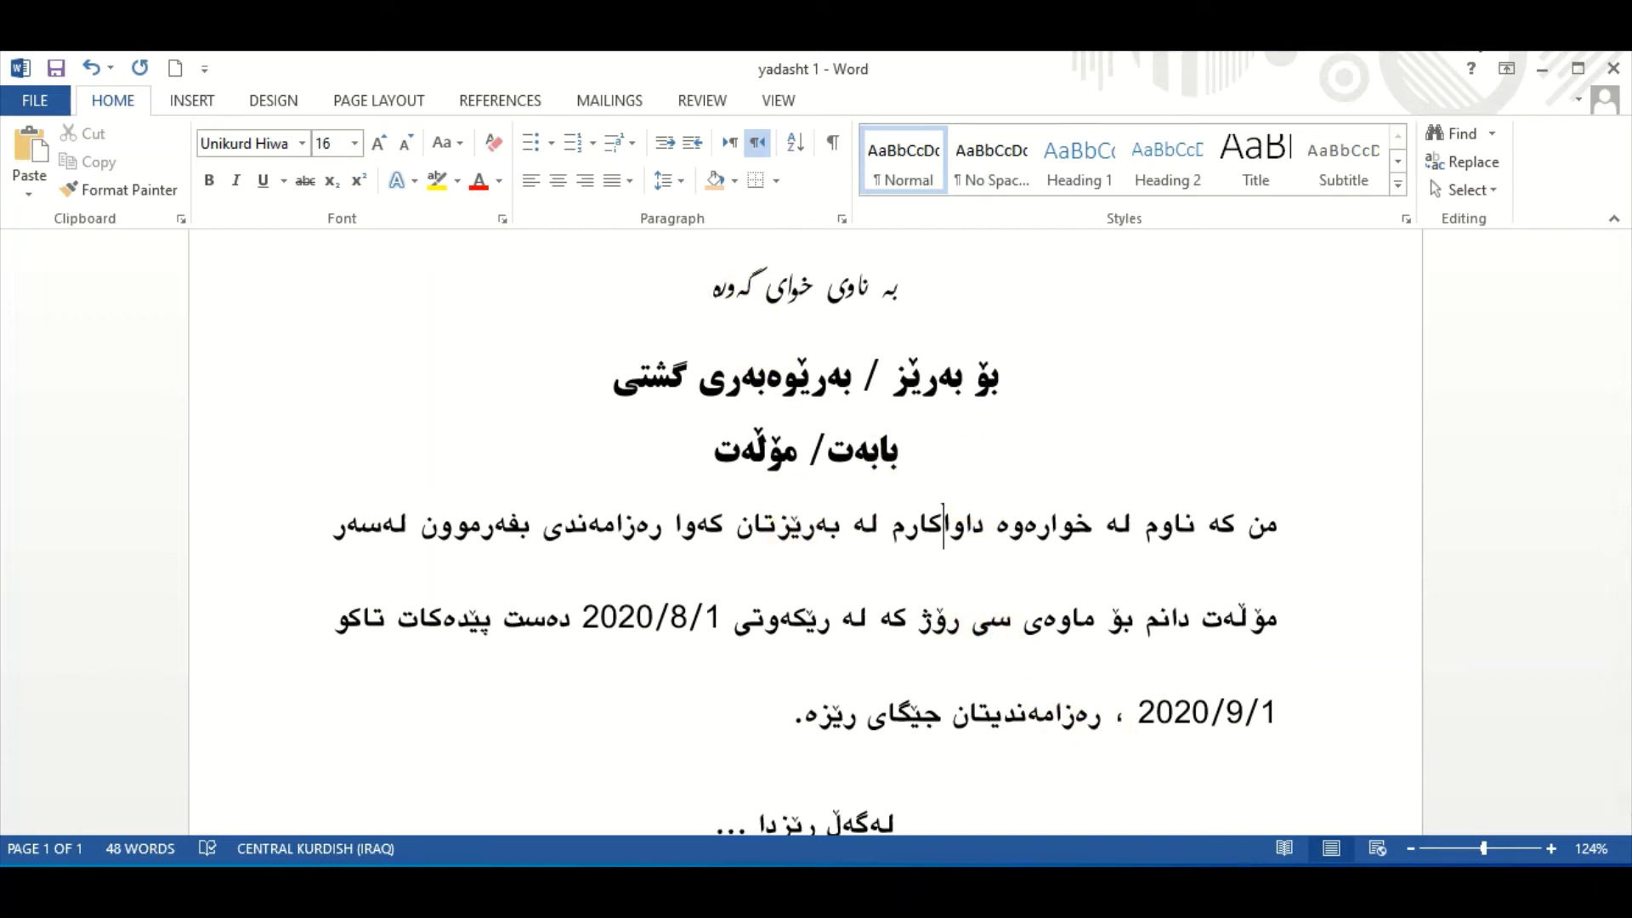
pyautogui.click(910, 406)
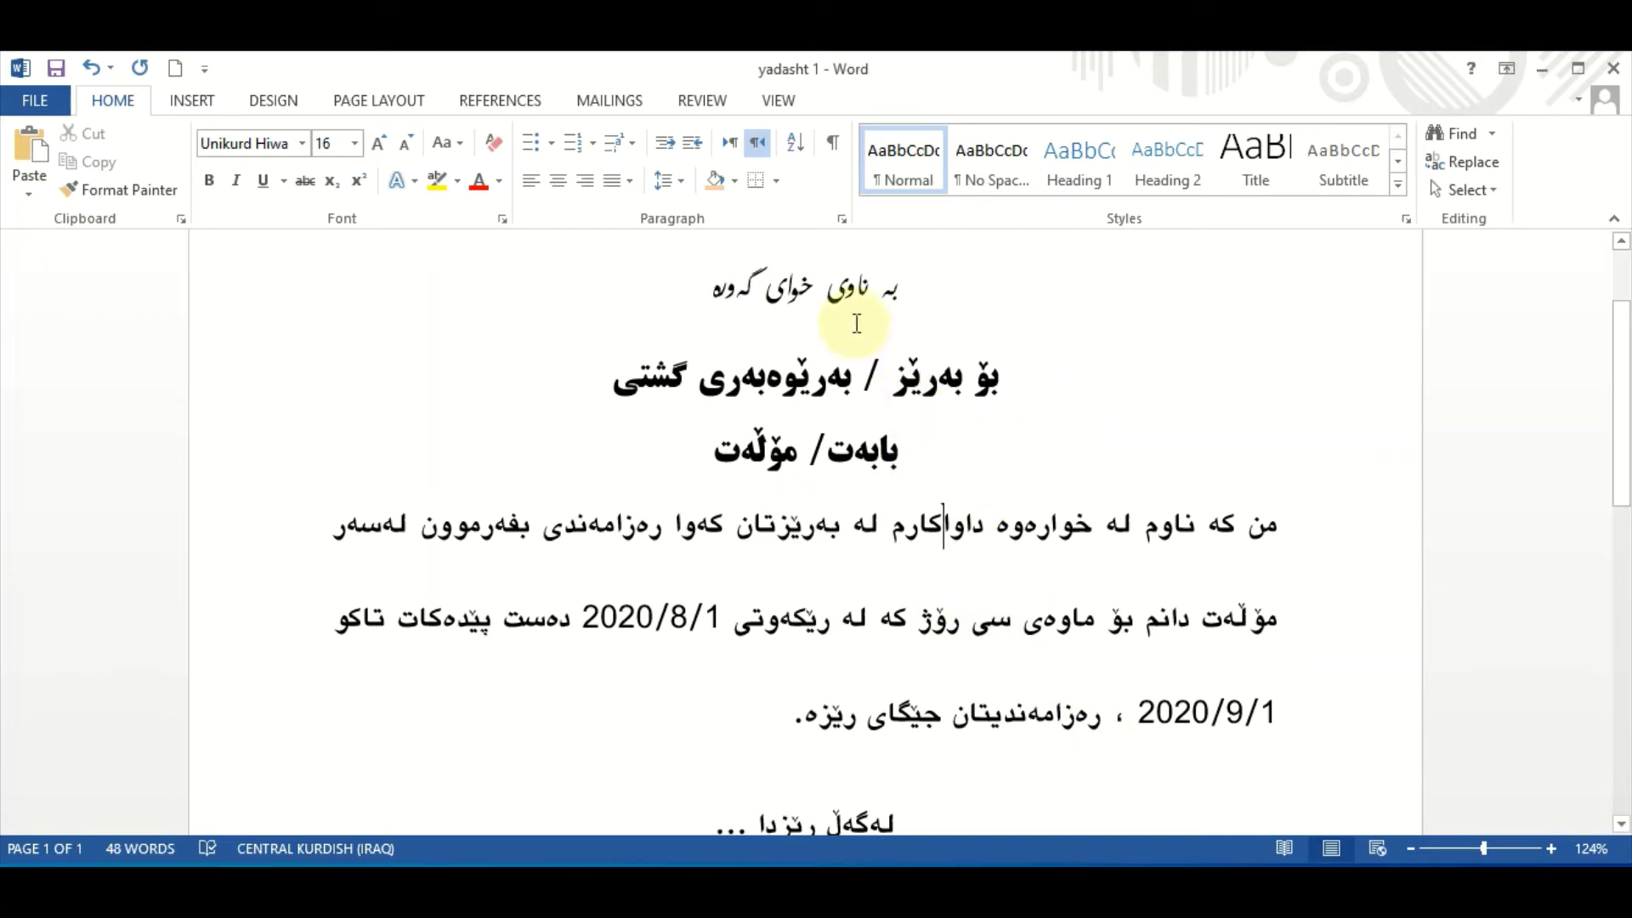
pyautogui.click(99, 75)
pyautogui.click(764, 576)
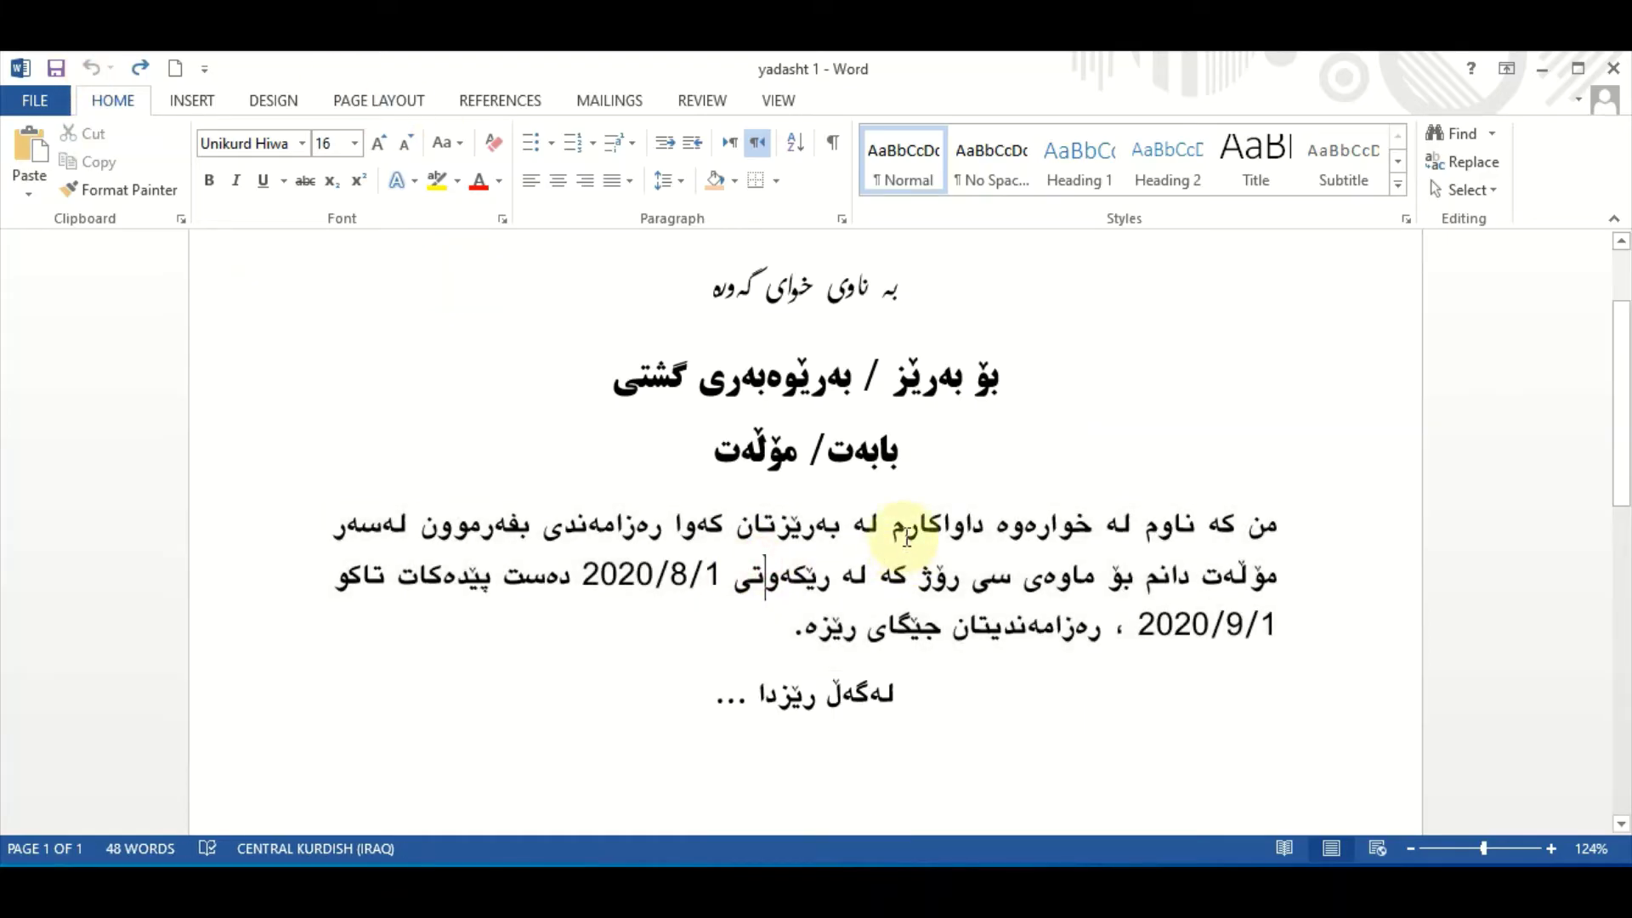
pyautogui.click(906, 306)
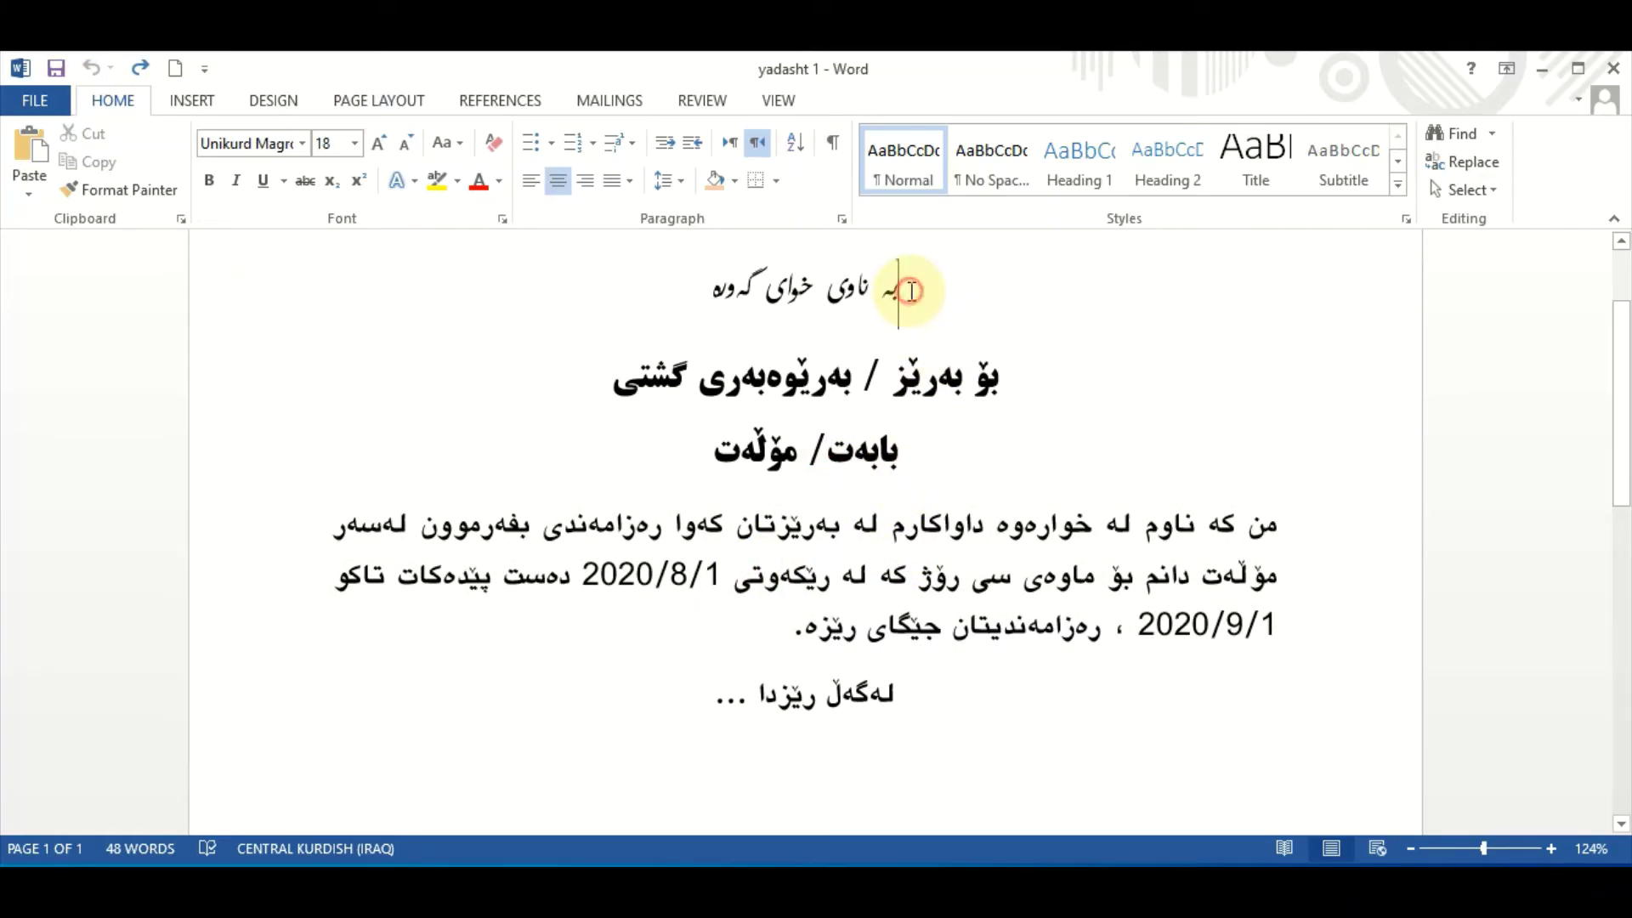
# Show formatting marks and delete the stray character before ناوم
pyautogui.moveTo(910, 290); pyautogui.dragTo(510, 692)
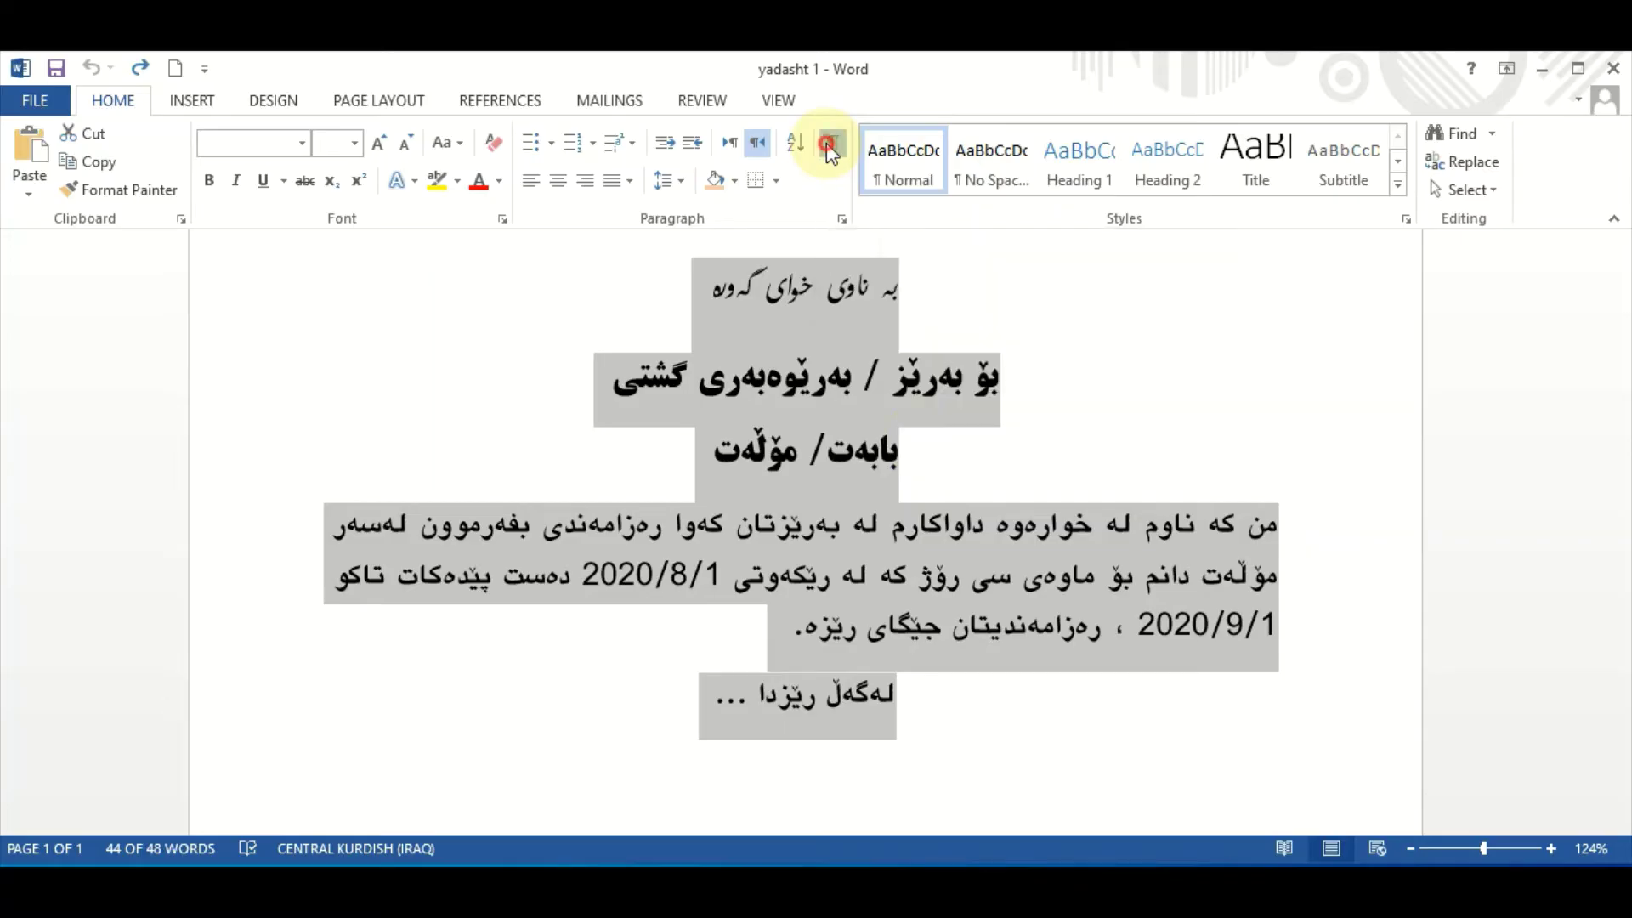
pyautogui.click(832, 144)
pyautogui.click(776, 523)
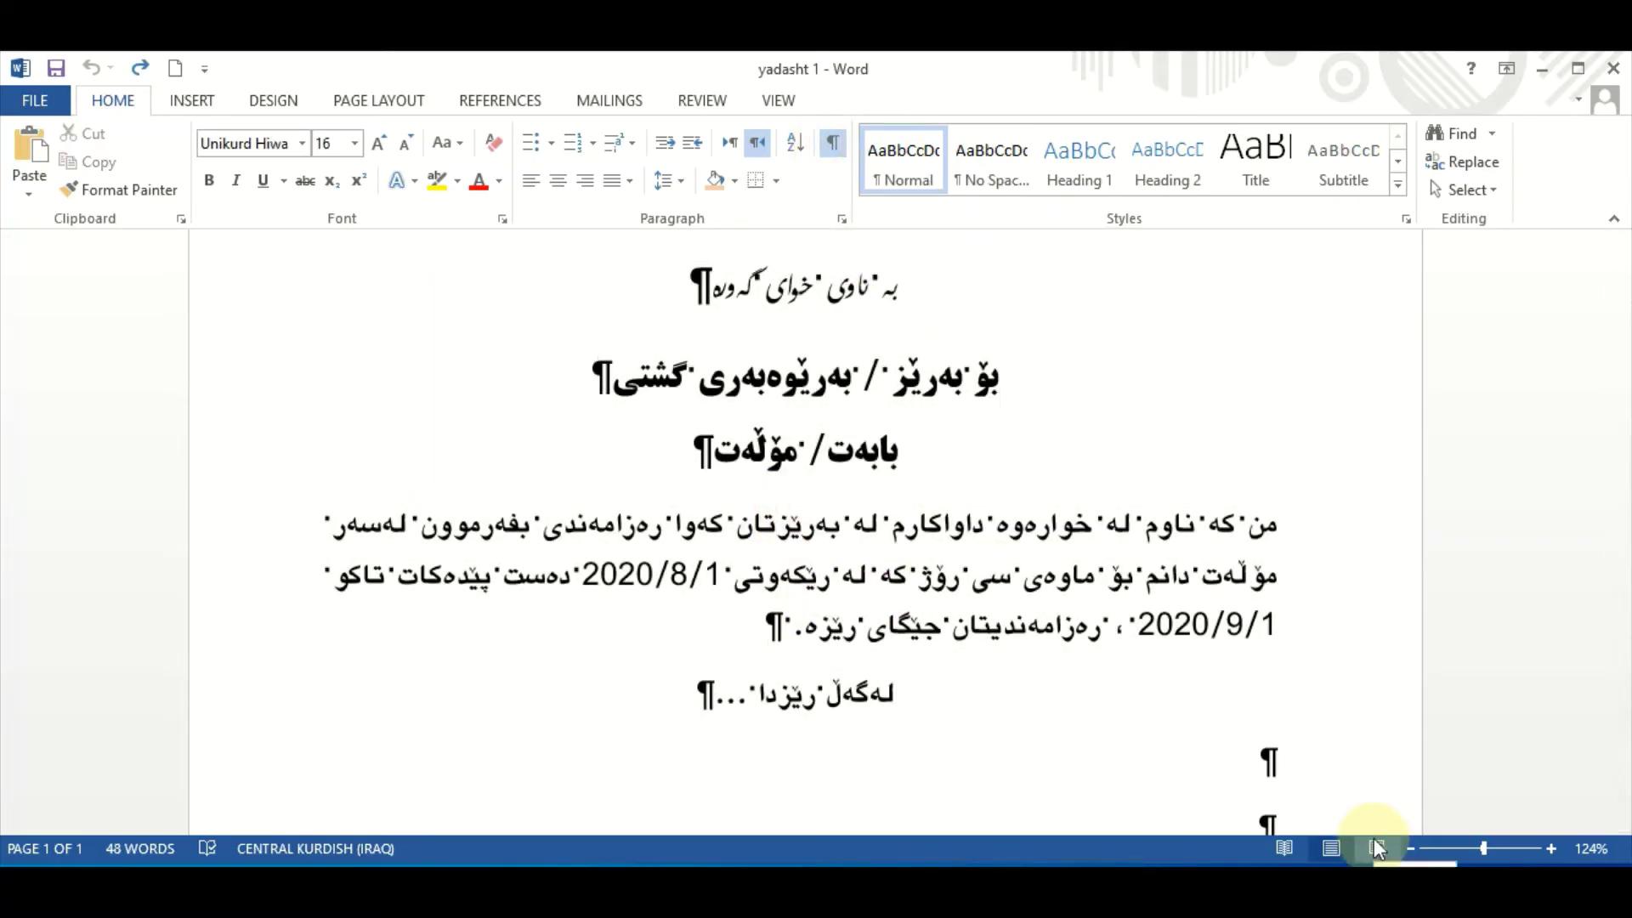
pyautogui.click(1208, 524)
pyautogui.press('Delete')
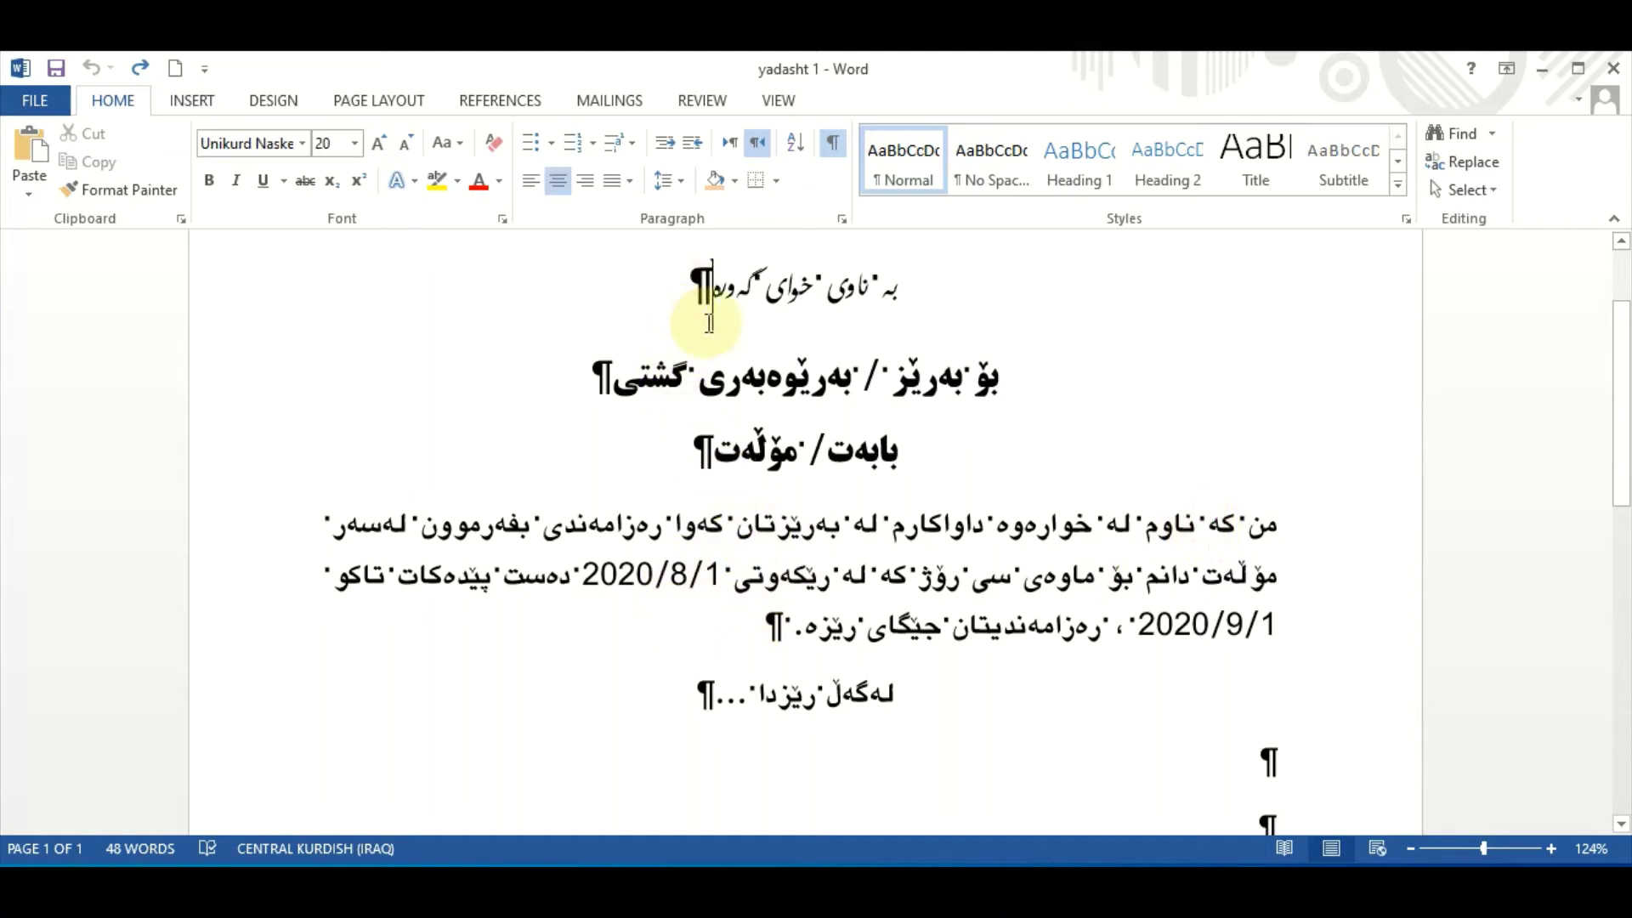
# Check the opening and body lines' font and size, then hide the formatting marks
pyautogui.click(685, 287)
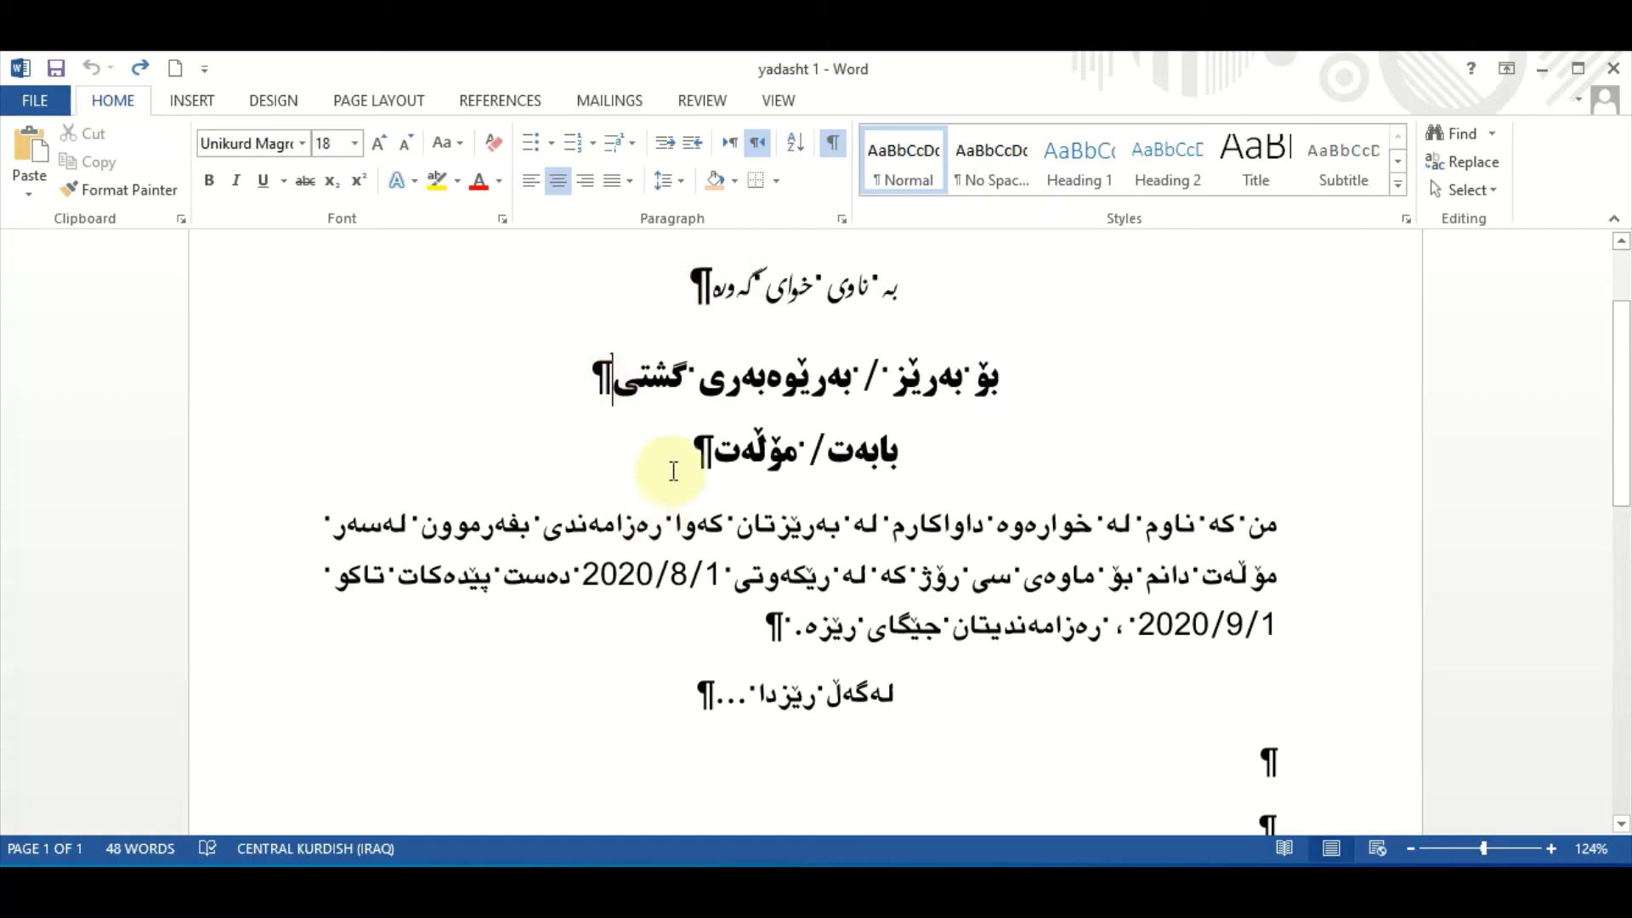
pyautogui.click(672, 575)
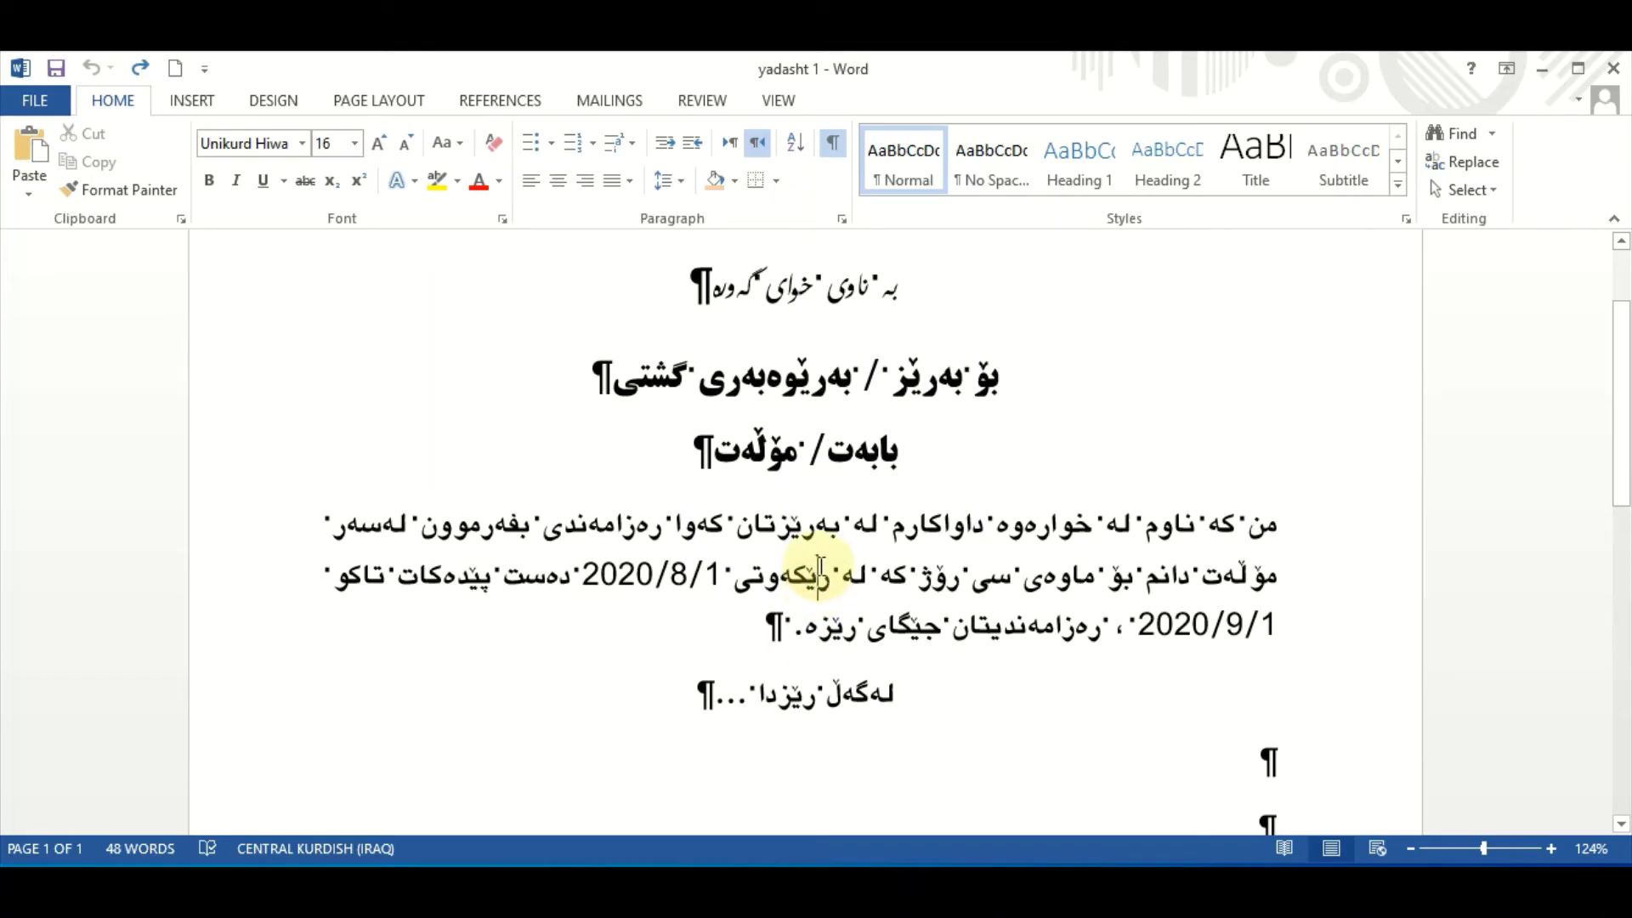
pyautogui.scroll(-3, 818, 567)
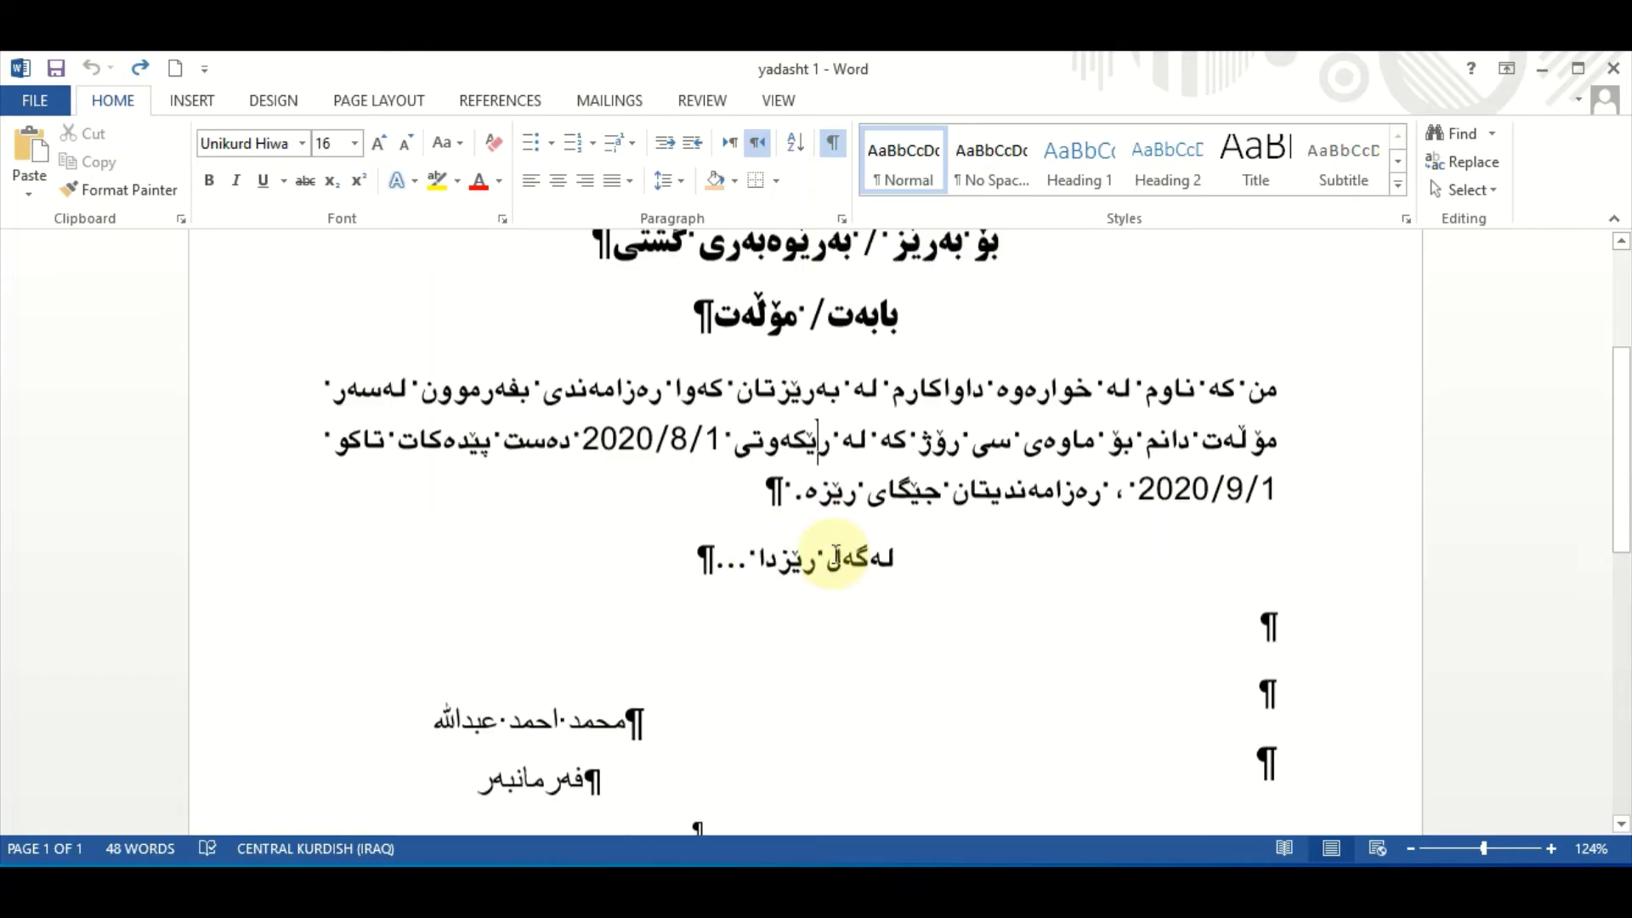
pyautogui.scroll(-5, 819, 575)
pyautogui.scroll(-5, 803, 595)
pyautogui.scroll(5, 791, 622)
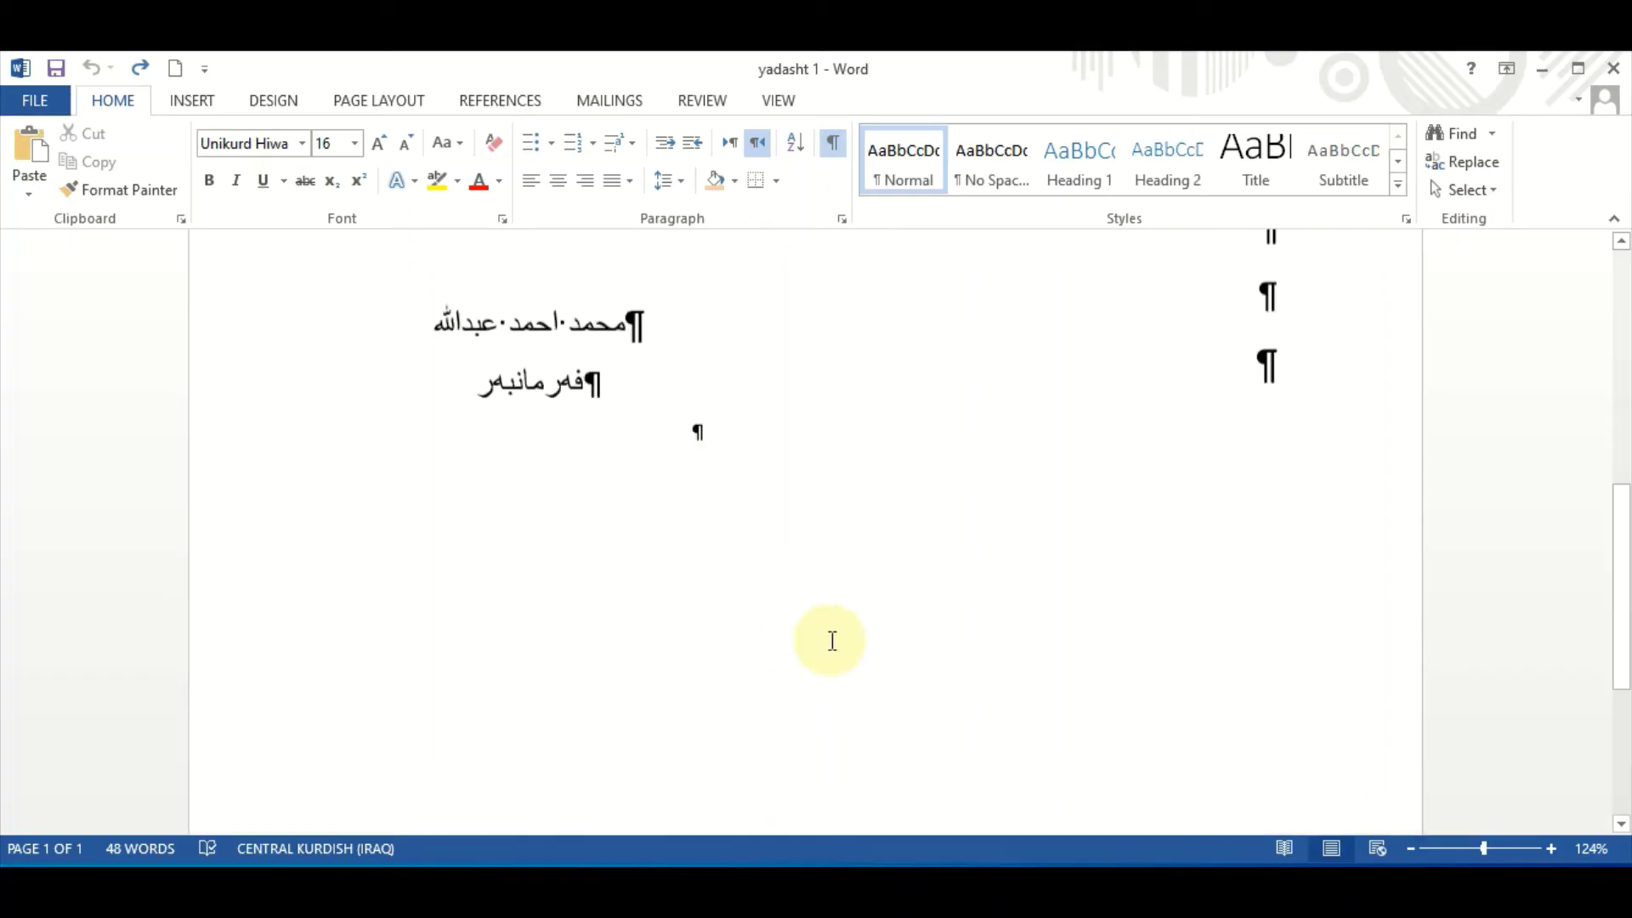
pyautogui.scroll(5, 830, 639)
pyautogui.scroll(-5, 831, 641)
pyautogui.scroll(5, 831, 641)
pyautogui.scroll(-1, 829, 629)
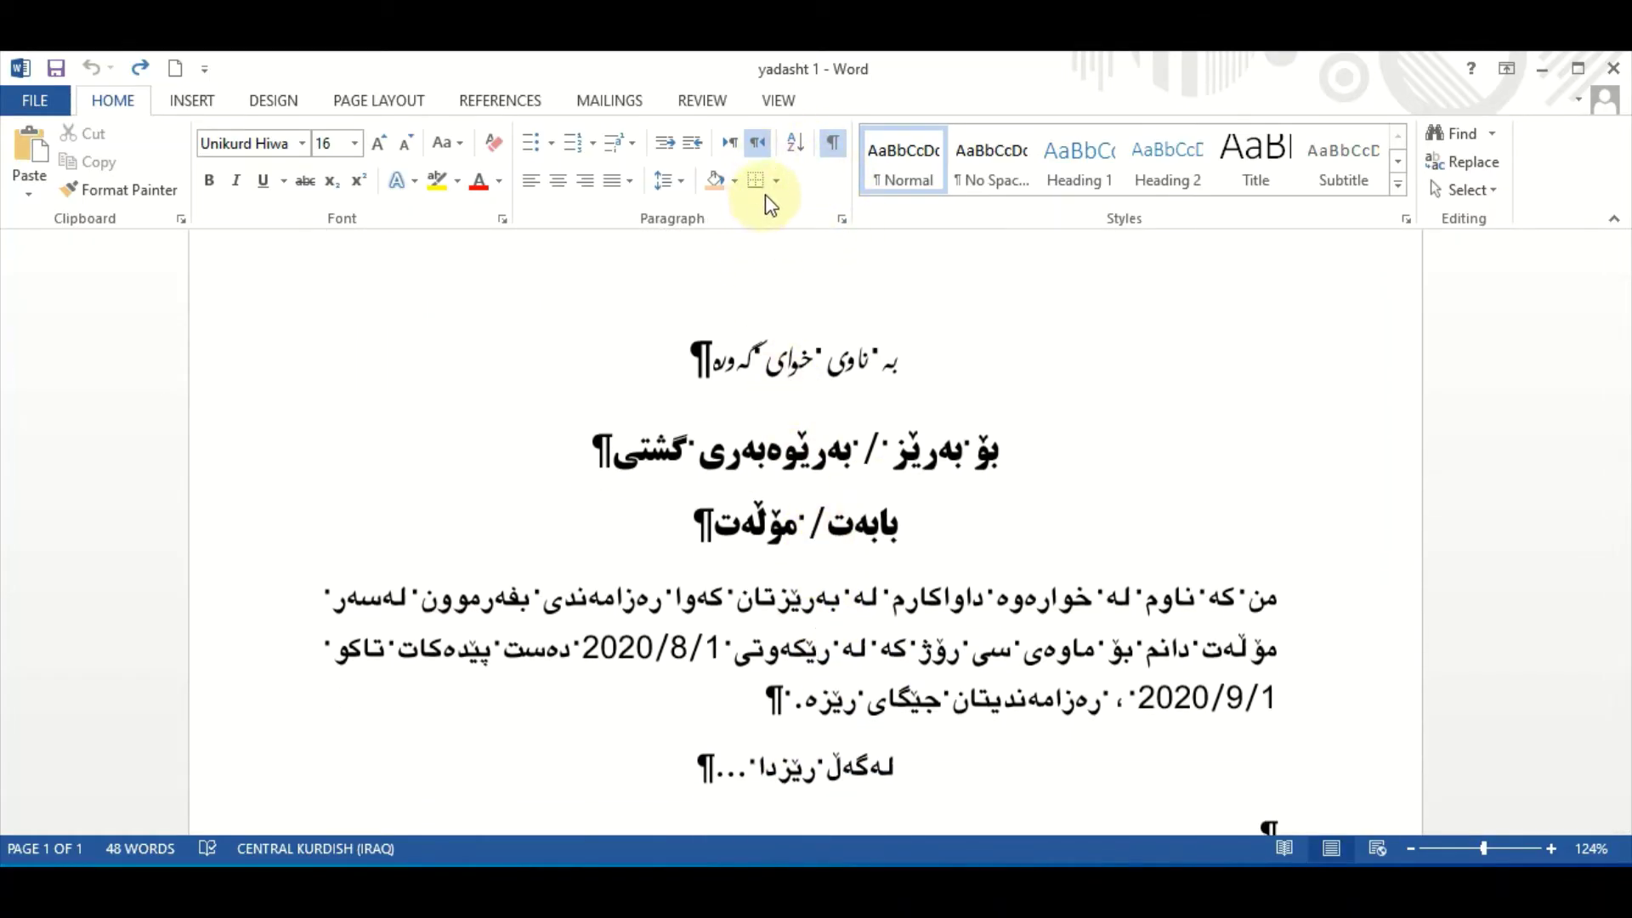
pyautogui.click(833, 144)
pyautogui.click(879, 597)
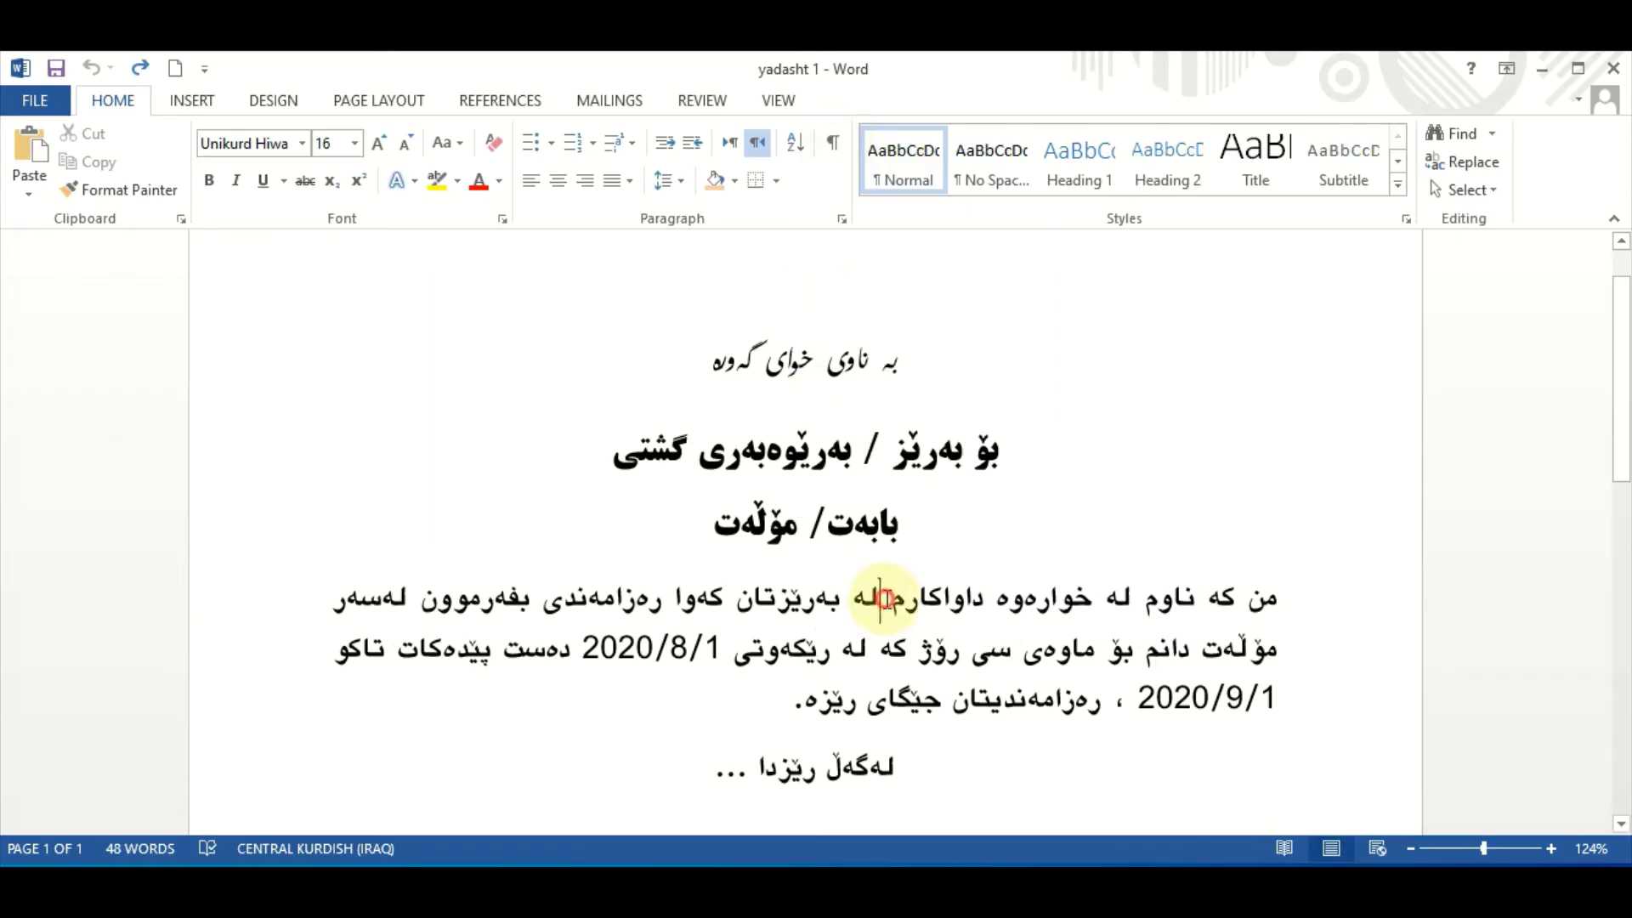
pyautogui.scroll(-3, 858, 595)
pyautogui.scroll(-5, 859, 595)
pyautogui.scroll(8, 850, 599)
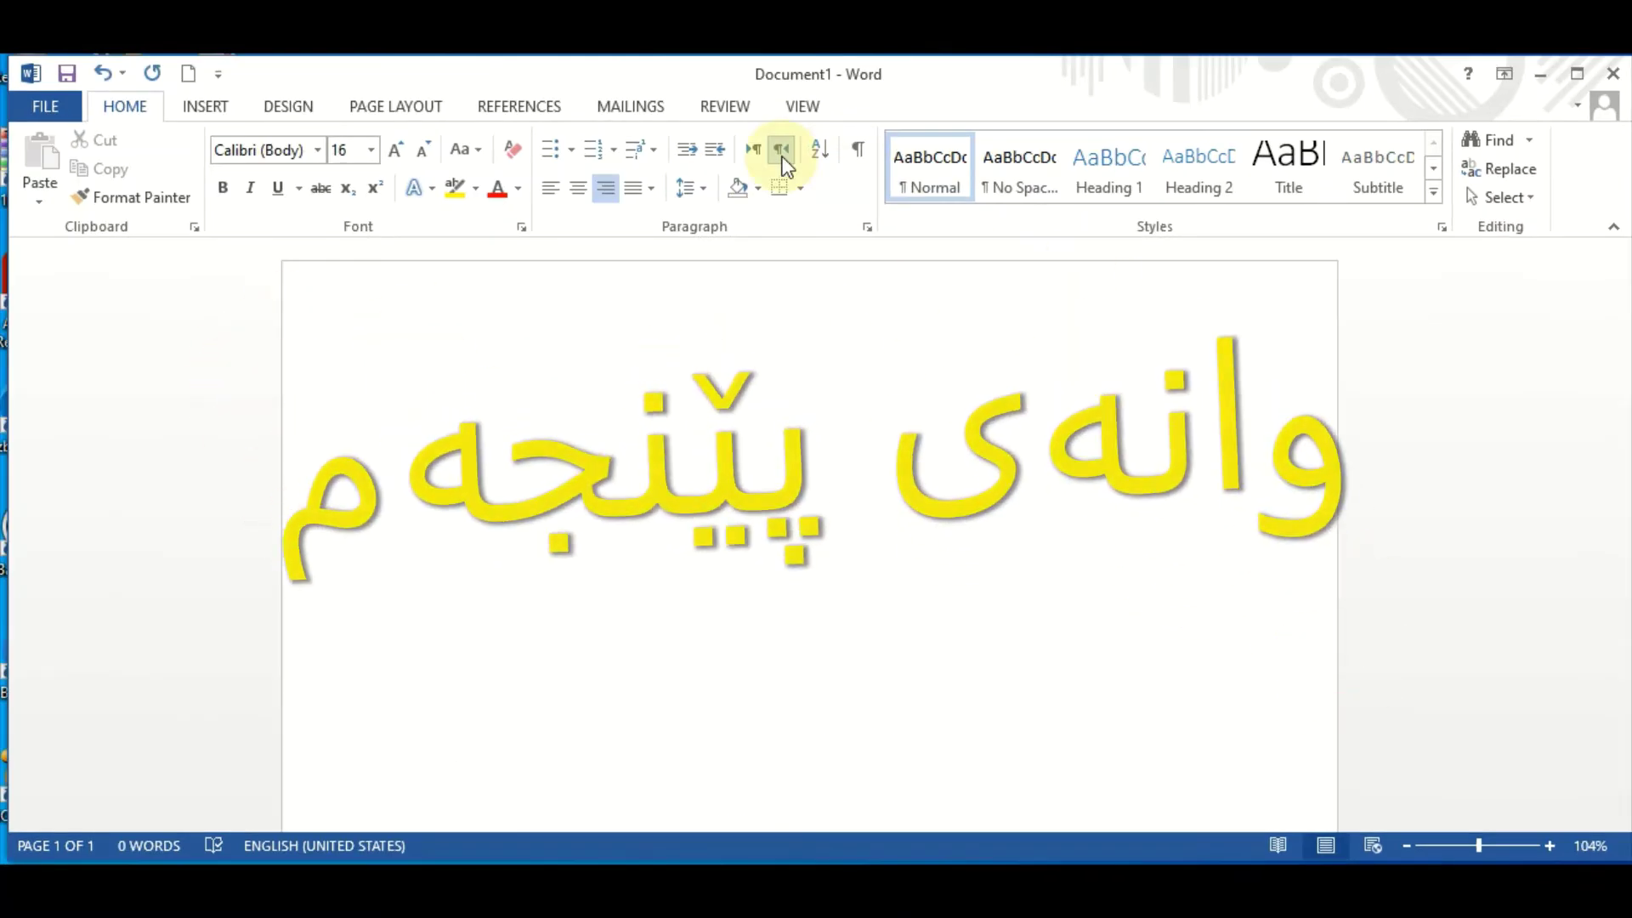
# Switch the empty Document1 to right-to-left direction and open the Insert tab's Table grid
pyautogui.click(781, 153)
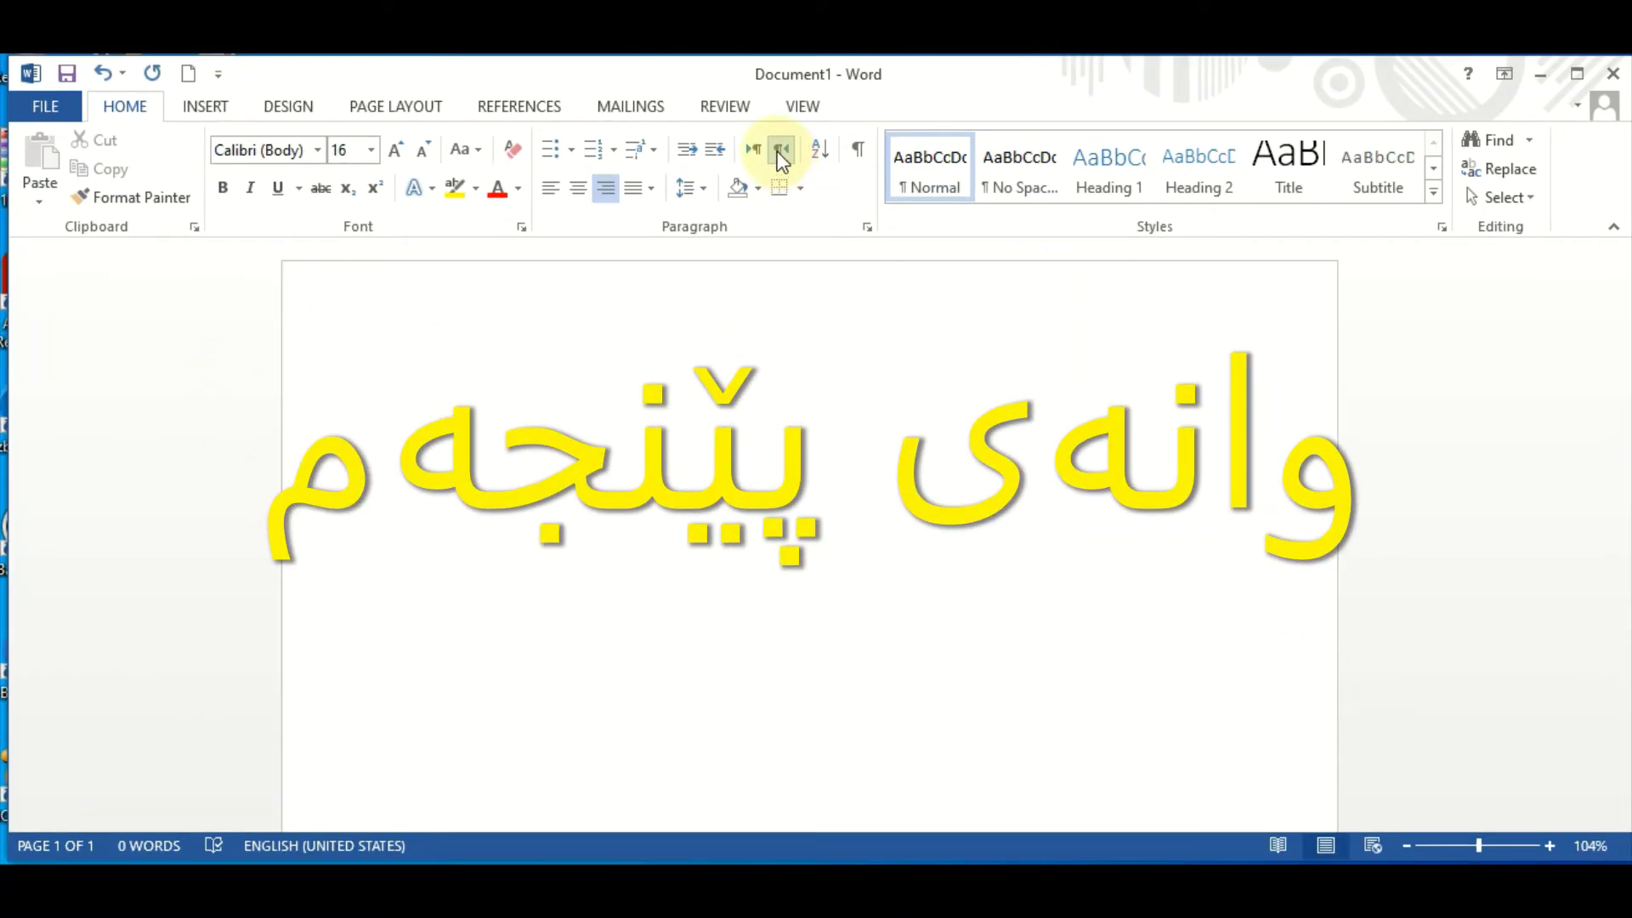
pyautogui.click(195, 109)
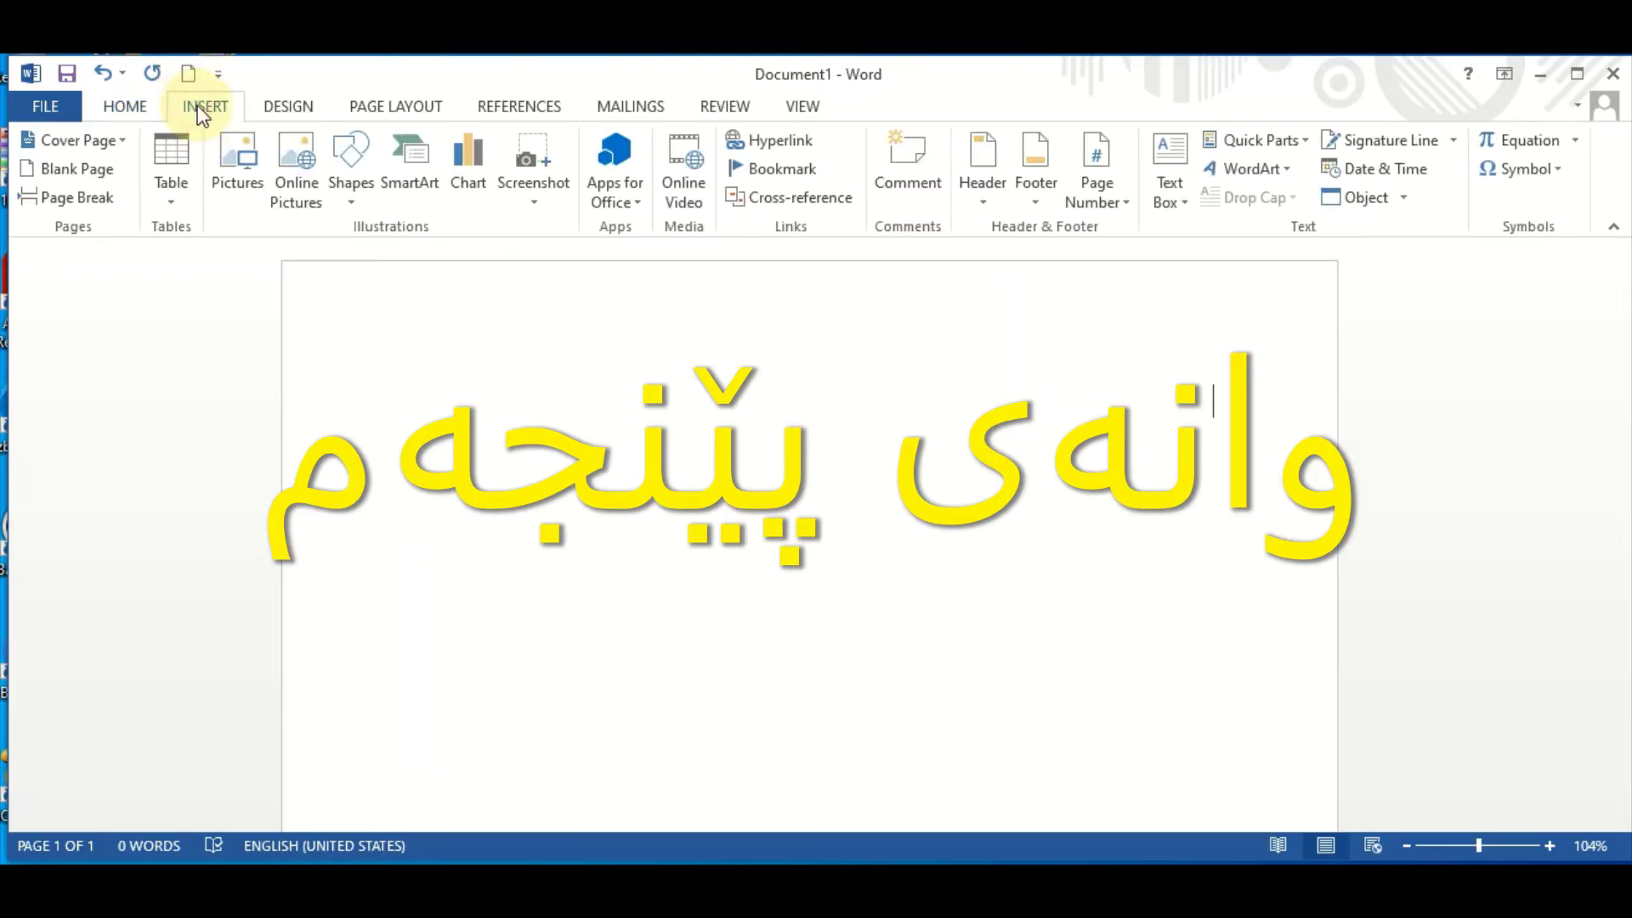
pyautogui.click(176, 206)
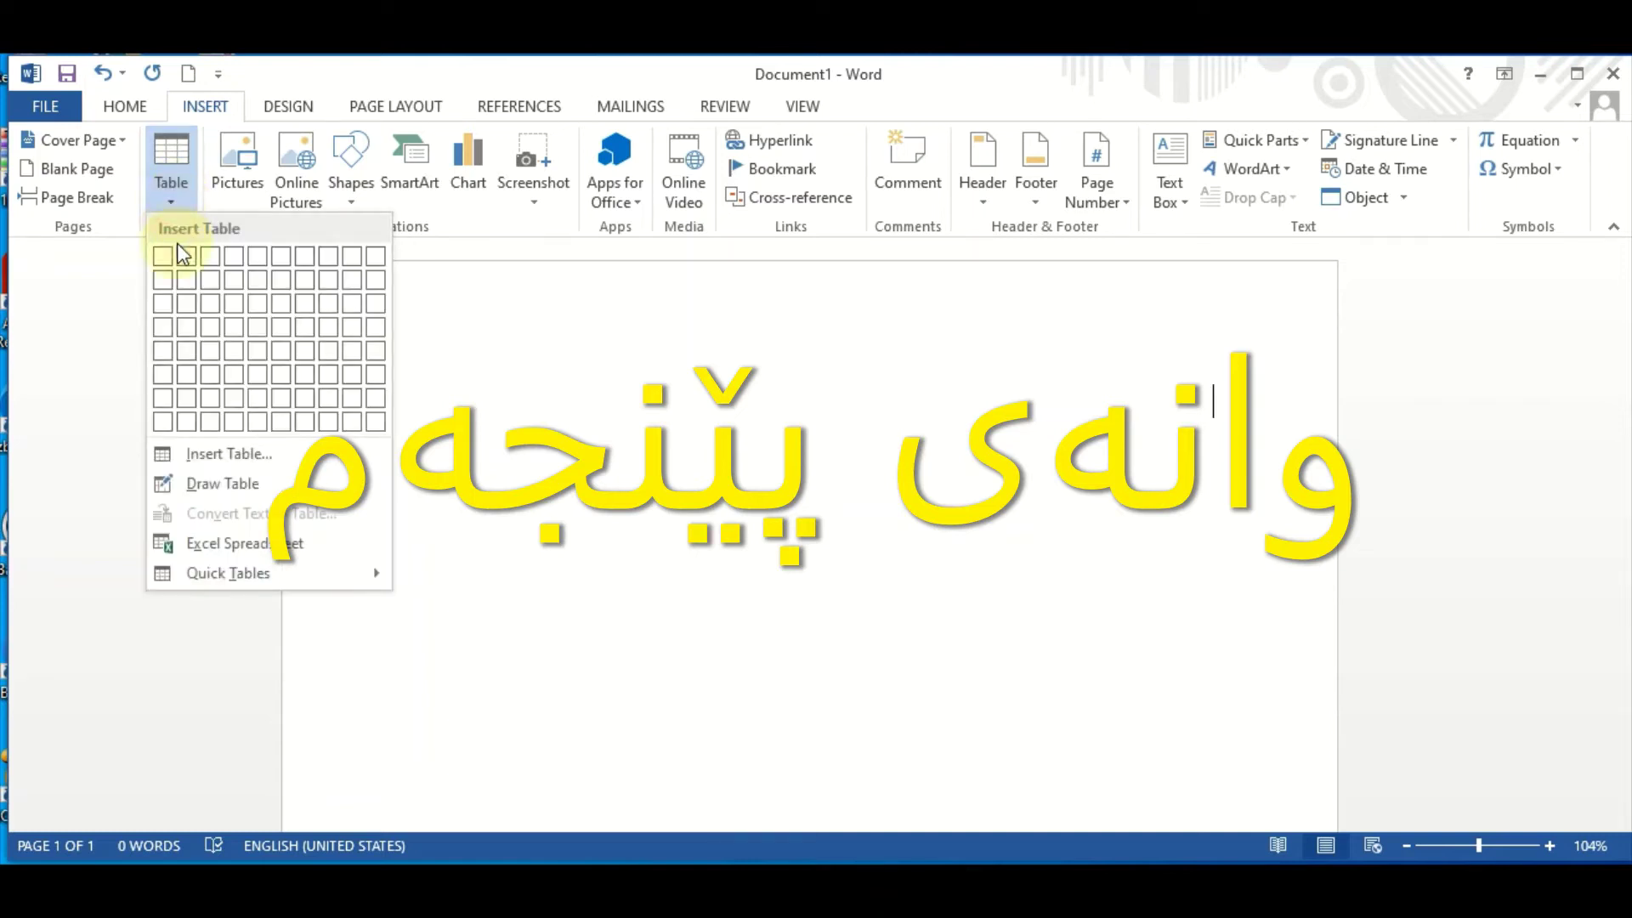
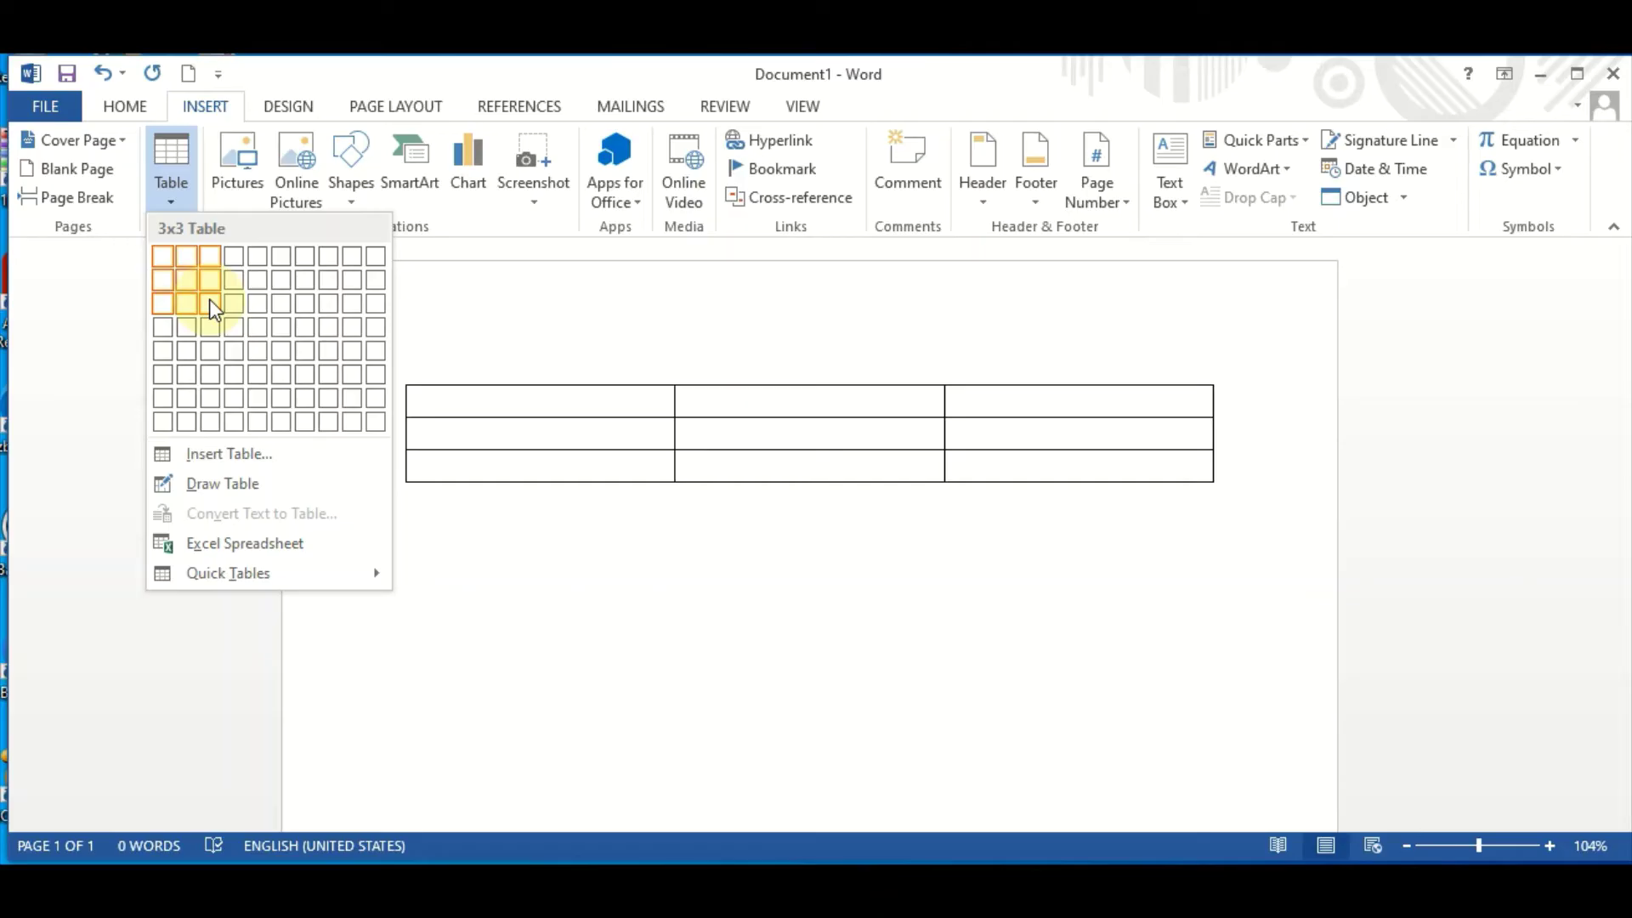
# Insert an empty 3x3 table and drag it to a slightly lower spot on the page
pyautogui.click(210, 301)
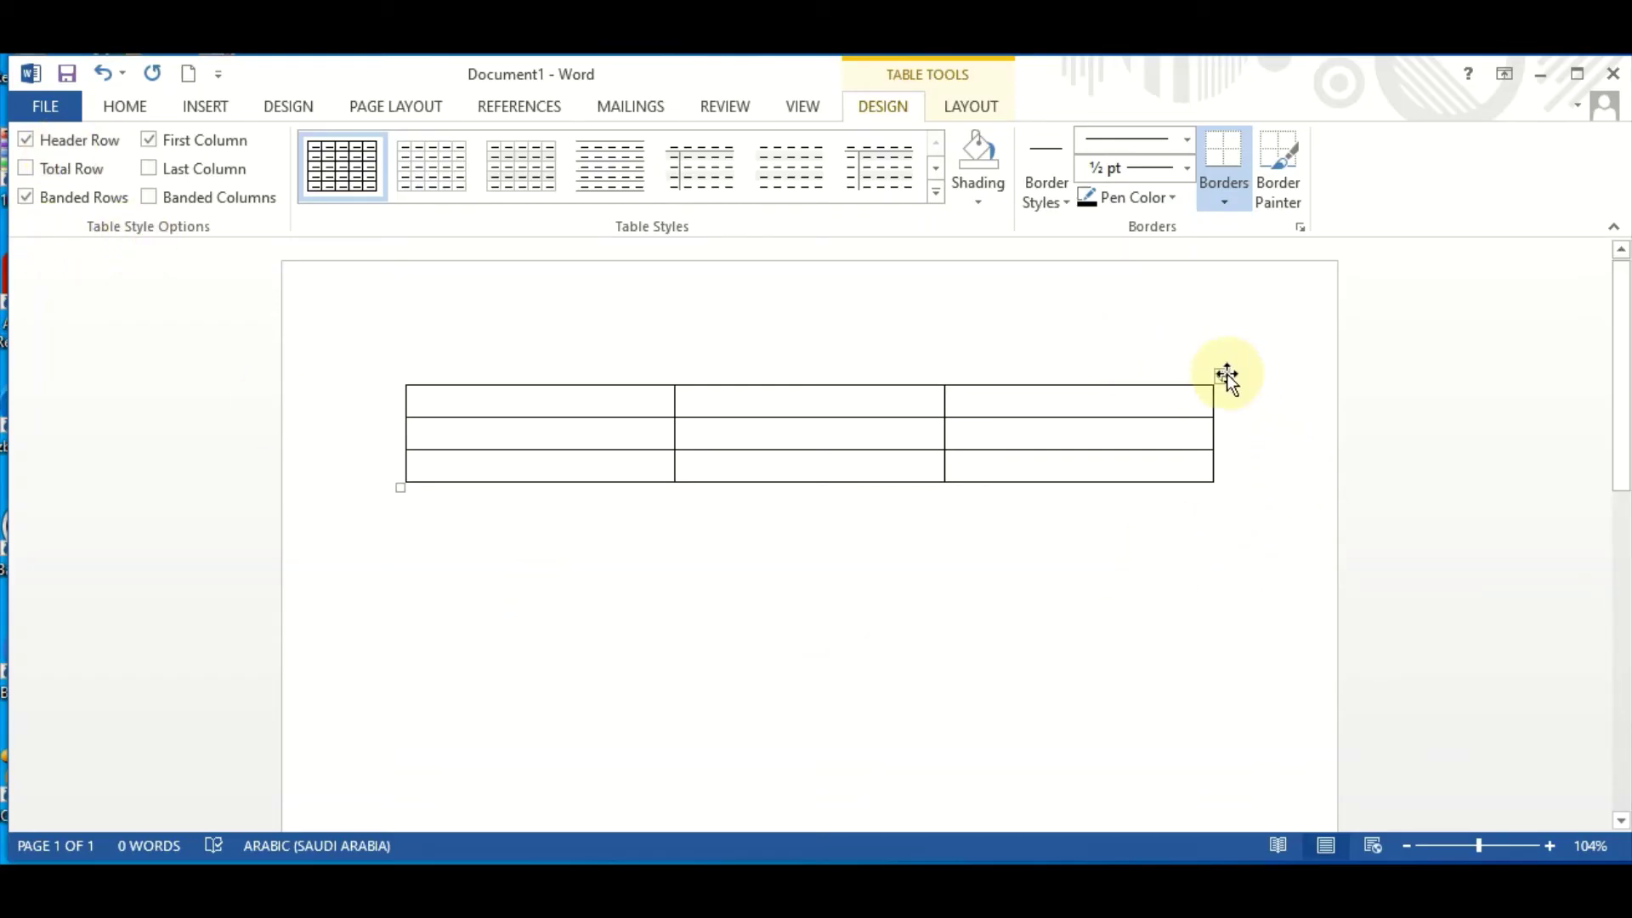
pyautogui.moveTo(1222, 376)
pyautogui.mouseDown()
pyautogui.moveTo(1150, 564)
pyautogui.moveTo(1176, 558)
pyautogui.mouseUp()
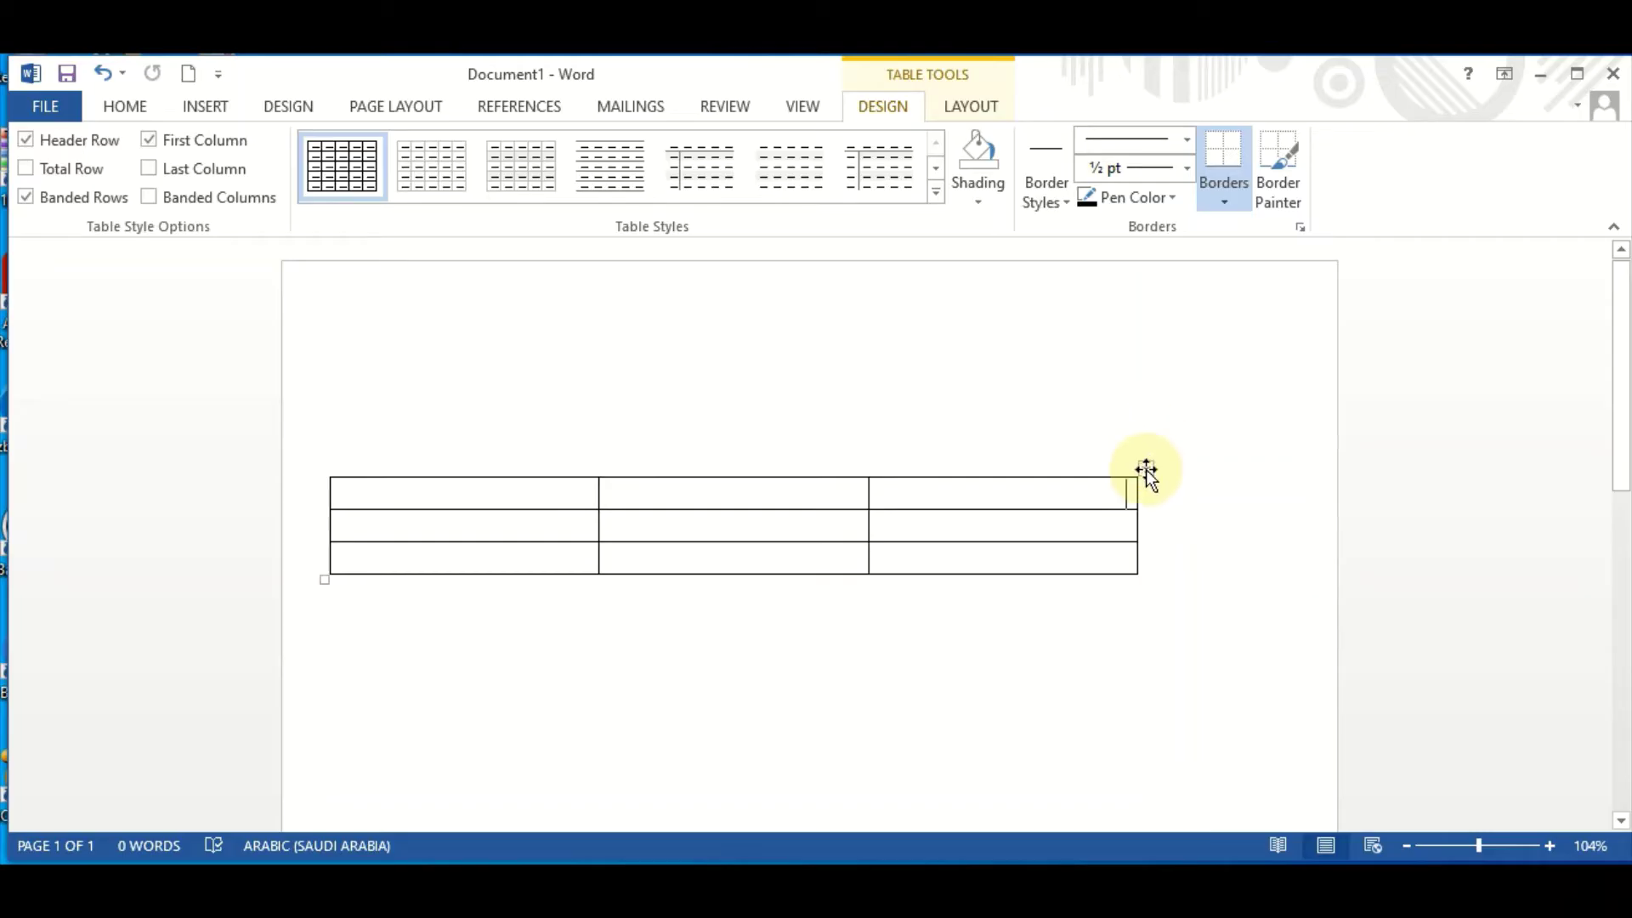
pyautogui.moveTo(1146, 469); pyautogui.dragTo(1145, 640)
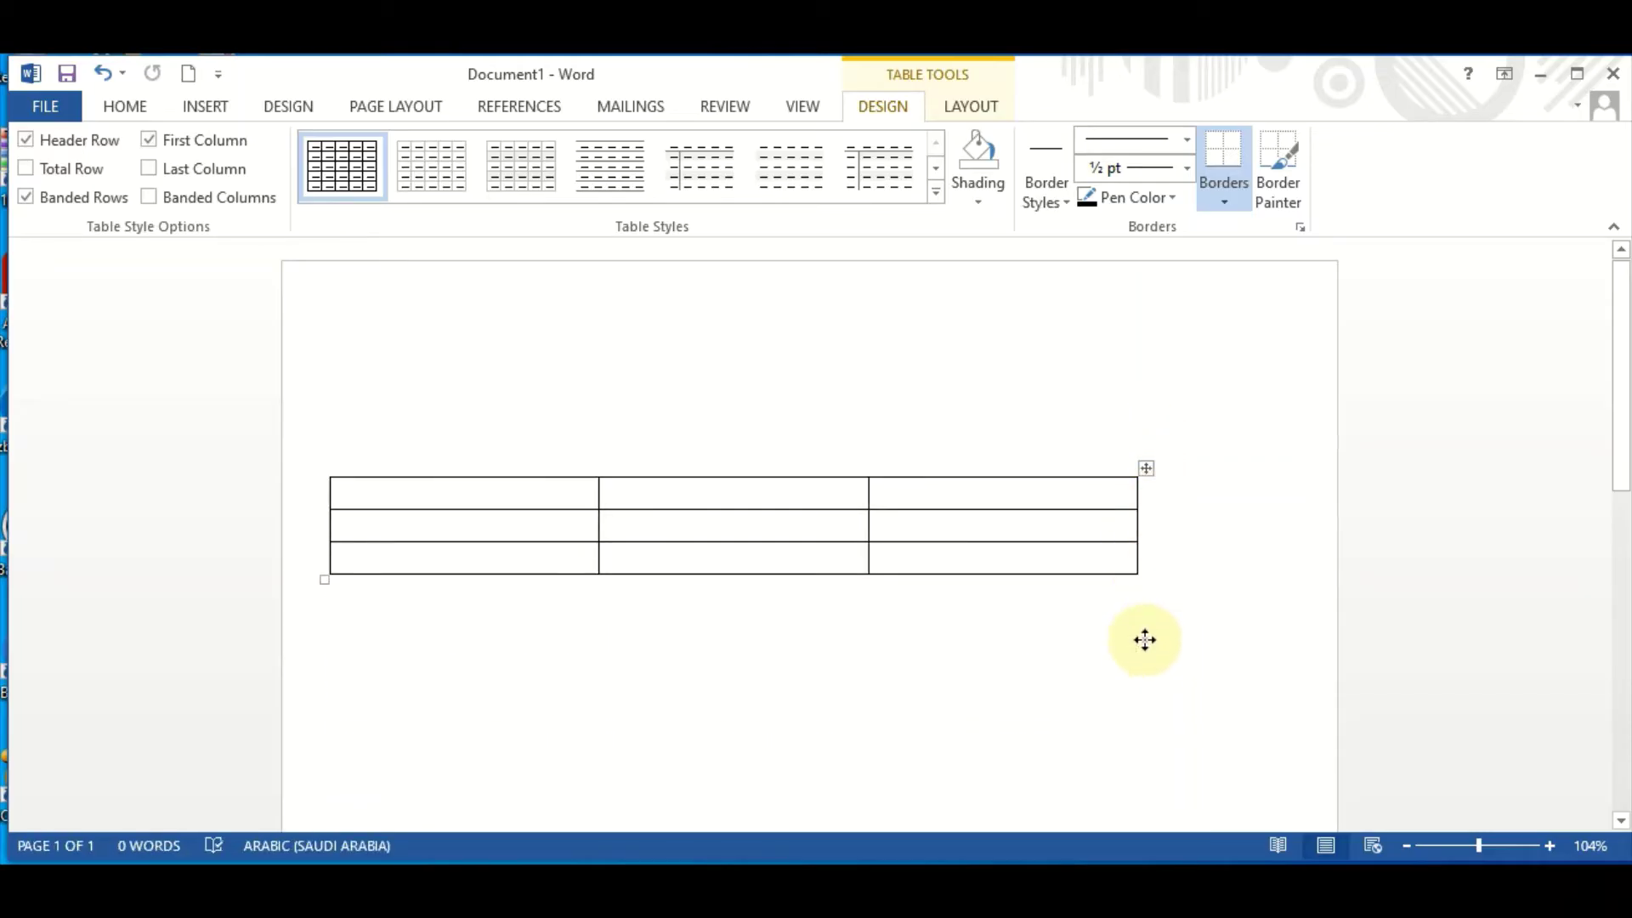
pyautogui.scroll(-1, 1146, 595)
pyautogui.click(1144, 579)
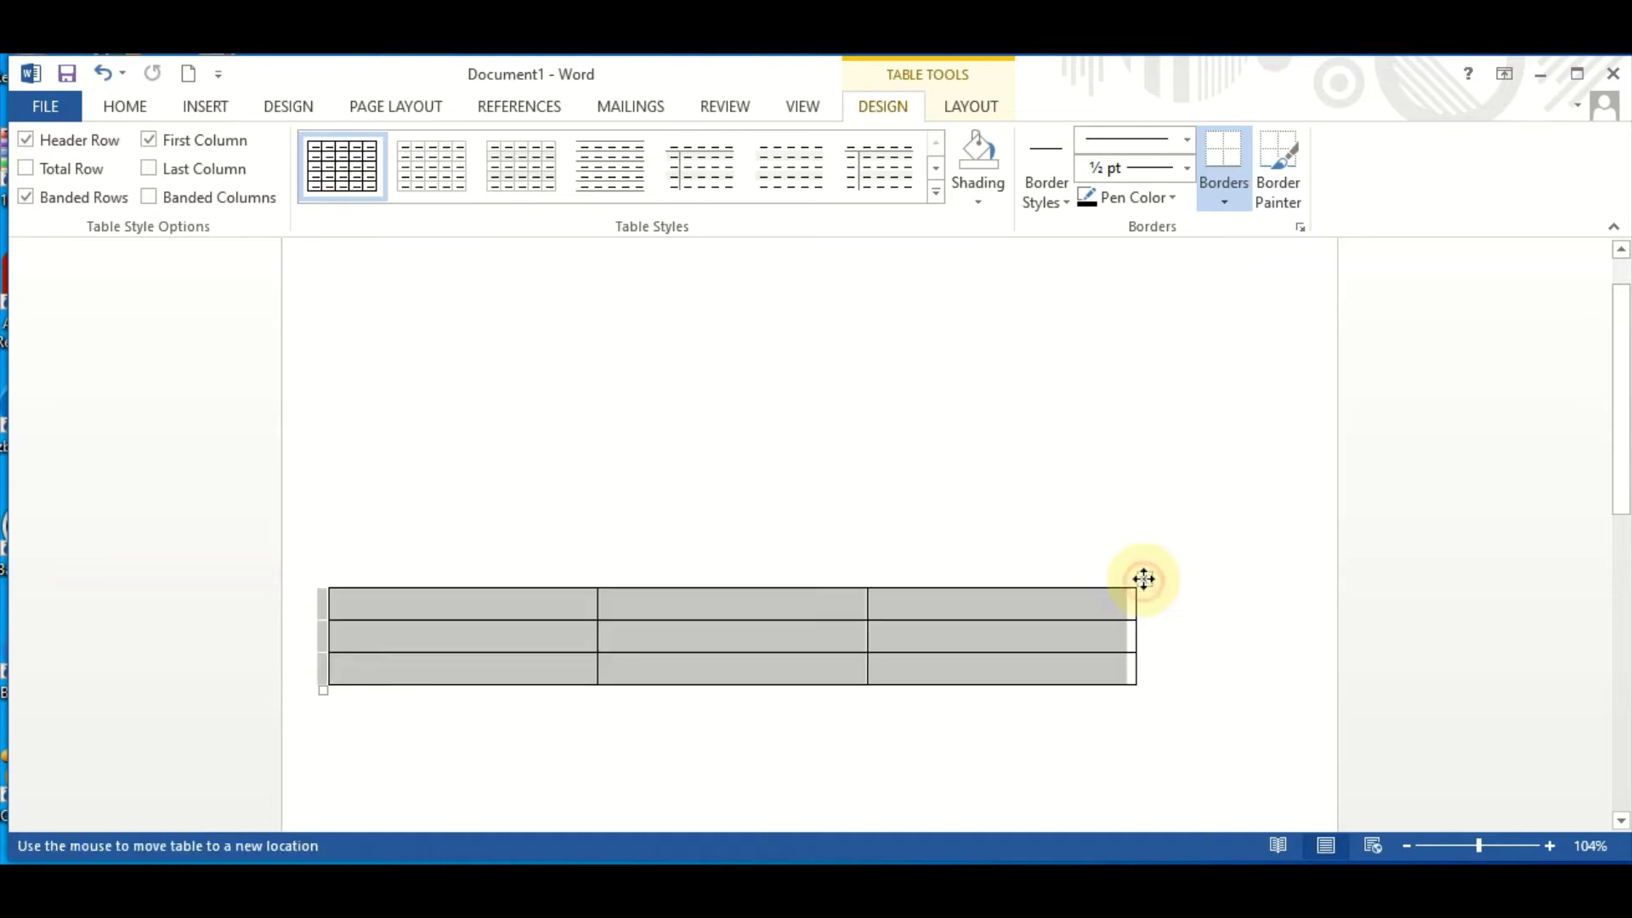
pyautogui.moveTo(1143, 579)
pyautogui.mouseDown()
pyautogui.moveTo(1165, 417)
pyautogui.moveTo(1167, 594)
pyautogui.moveTo(1186, 483)
pyautogui.moveTo(1222, 457)
pyautogui.mouseUp()
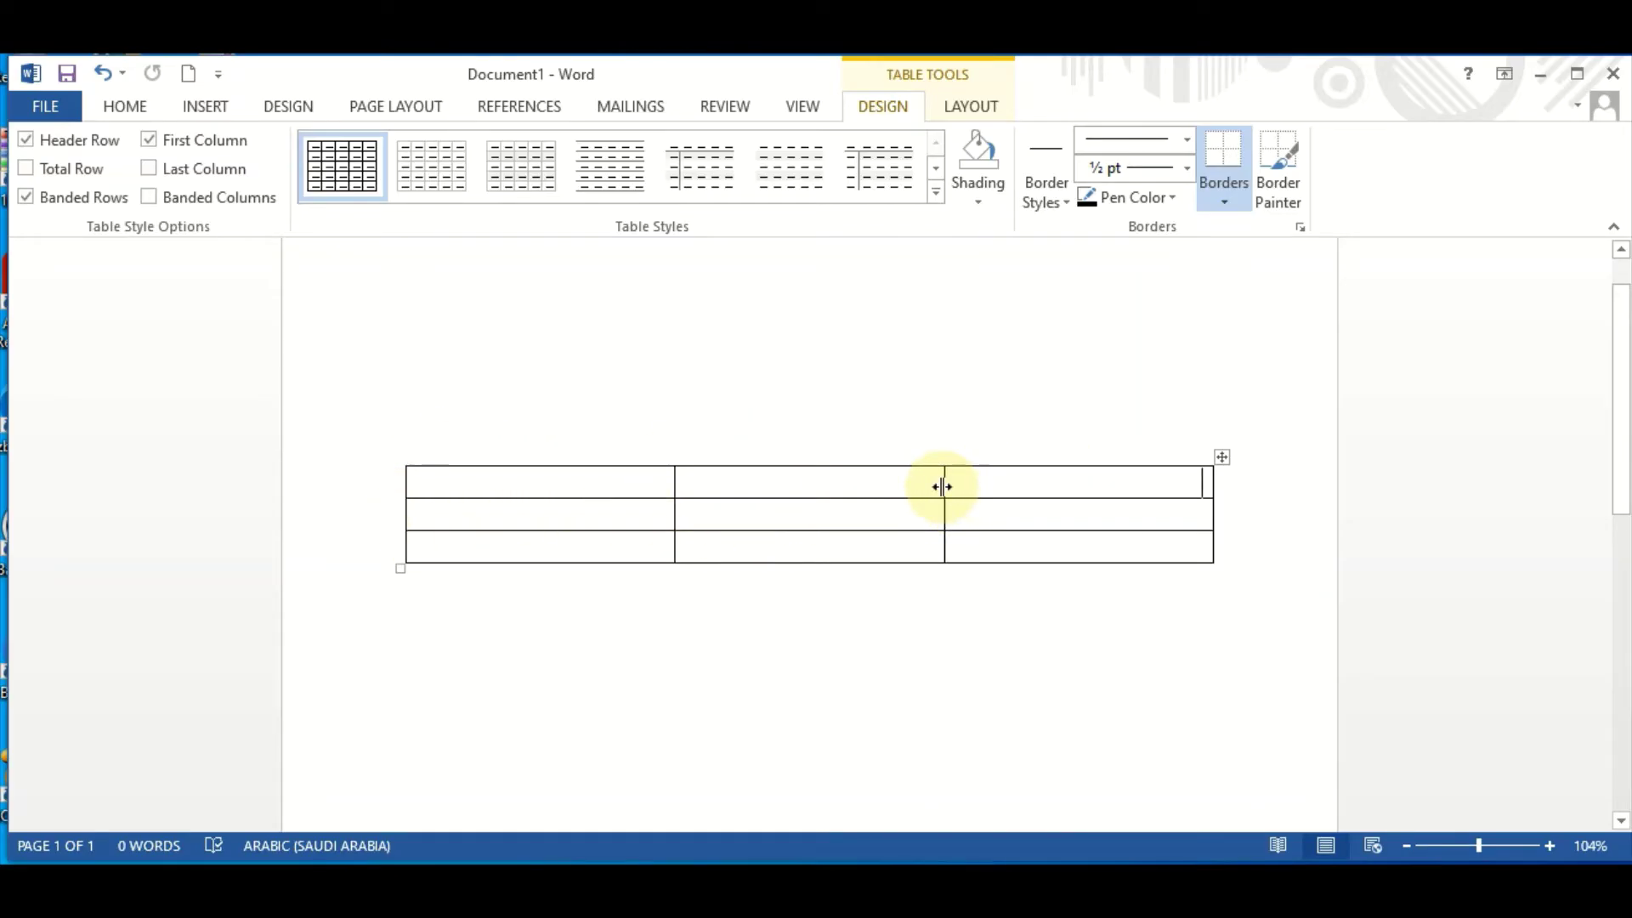
# Widen the third and first columns, then narrow the table from its left edge
pyautogui.moveTo(942, 486)
pyautogui.mouseDown()
pyautogui.moveTo(884, 486)
pyautogui.moveTo(1017, 487)
pyautogui.mouseUp()
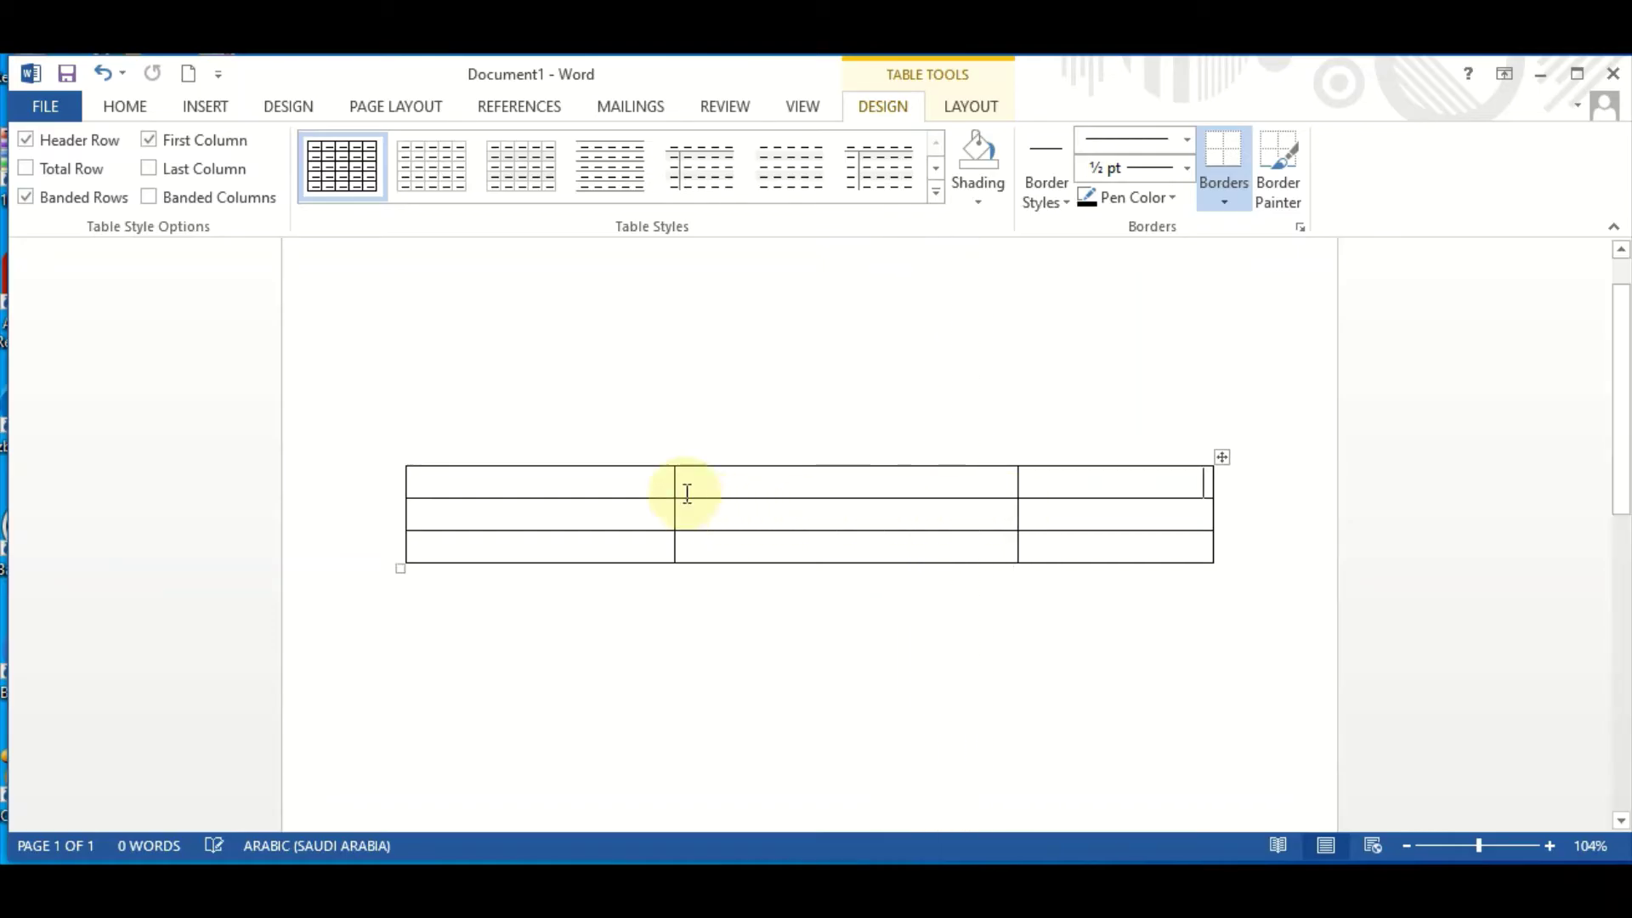
pyautogui.moveTo(674, 486); pyautogui.dragTo(761, 486)
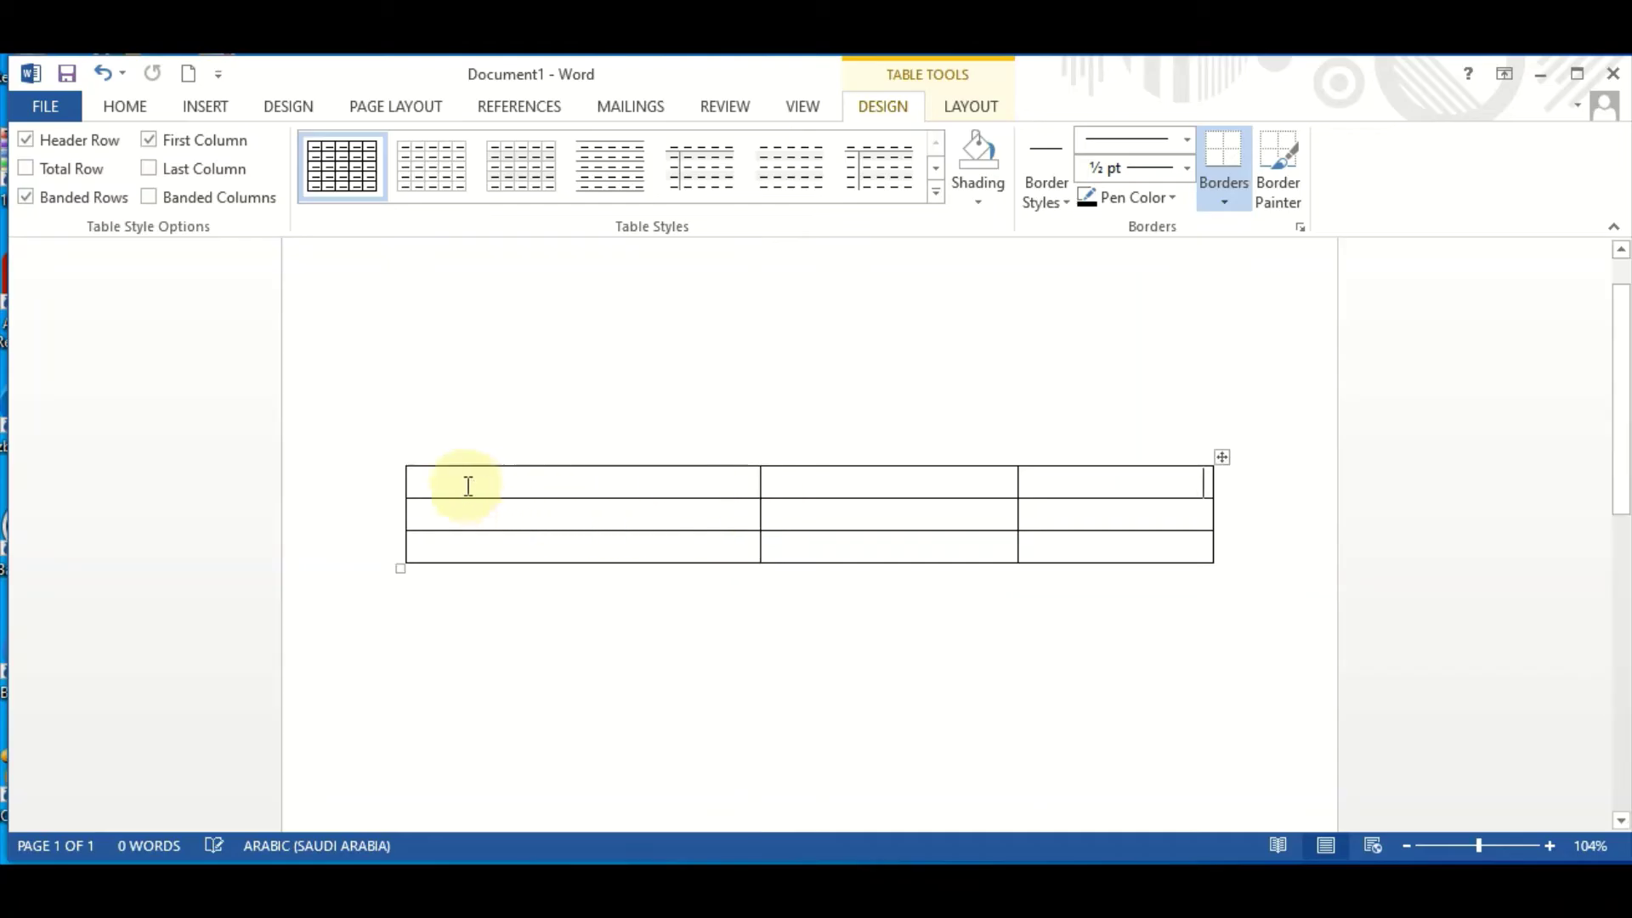
pyautogui.moveTo(402, 481); pyautogui.dragTo(540, 500)
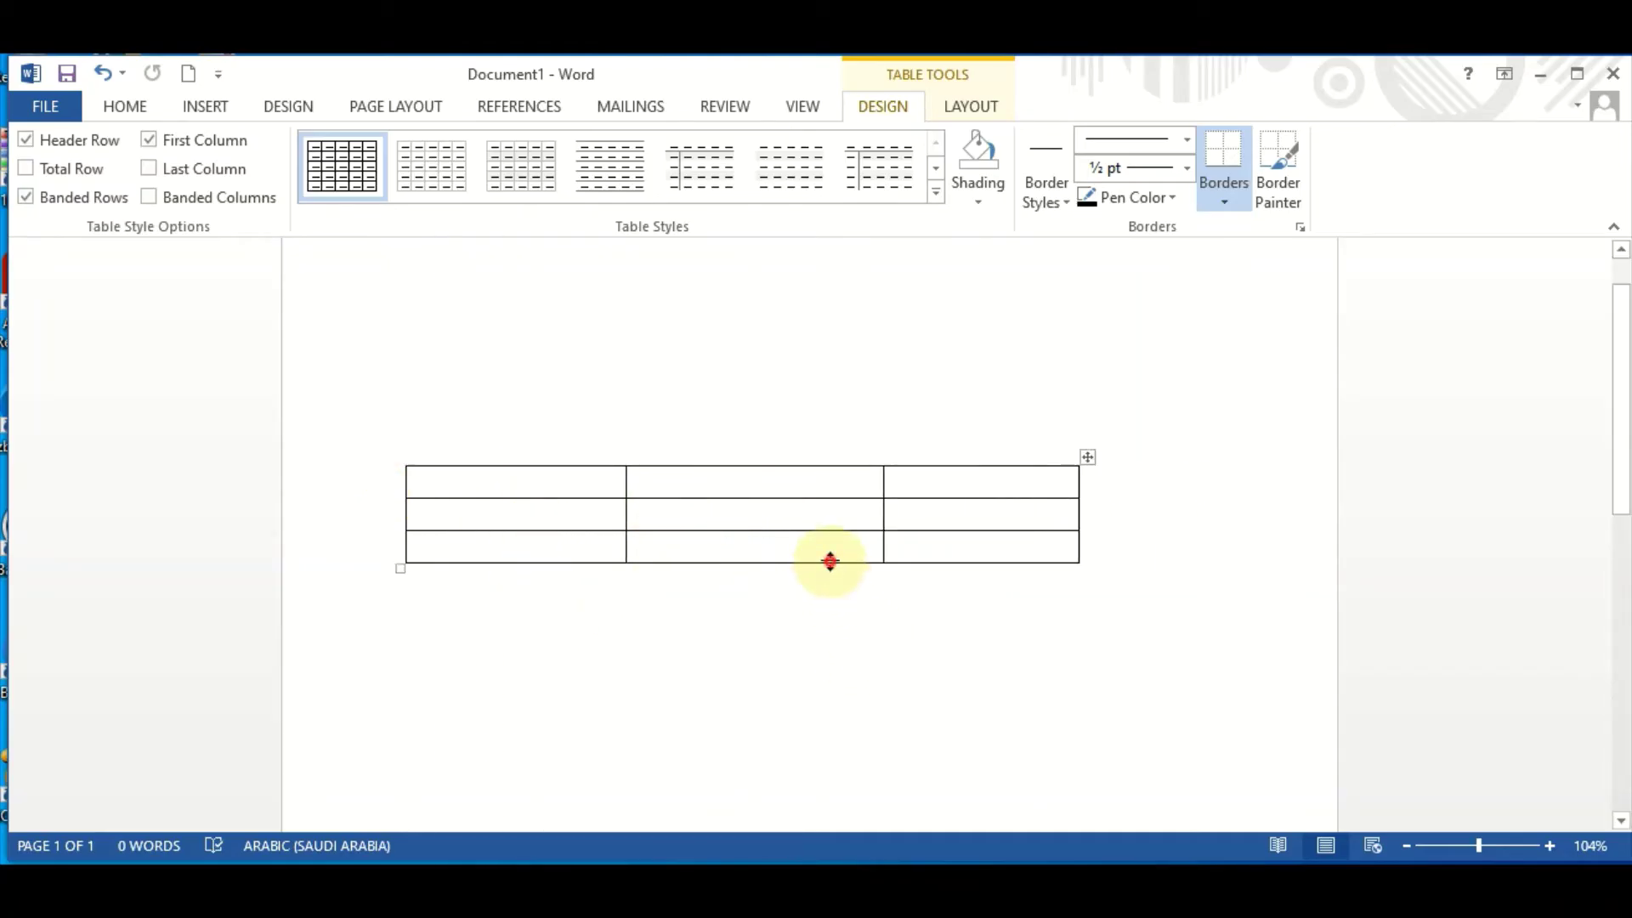
# Make all three rows taller and move the table up and to the right
pyautogui.moveTo(831, 561); pyautogui.dragTo(830, 612)
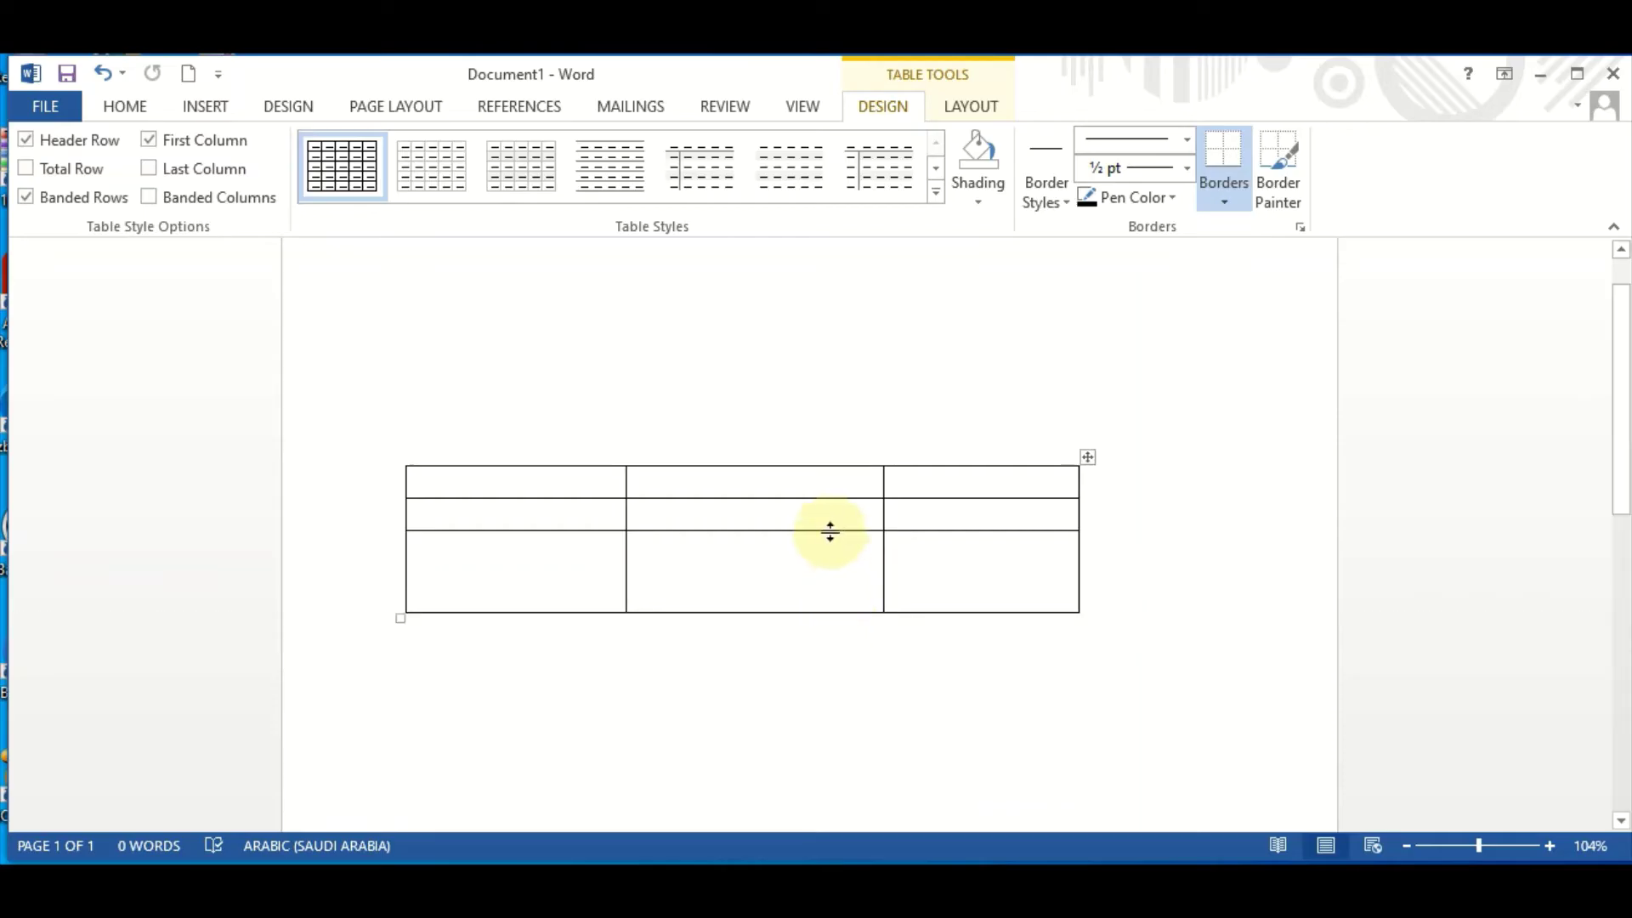
pyautogui.moveTo(830, 531); pyautogui.dragTo(830, 588)
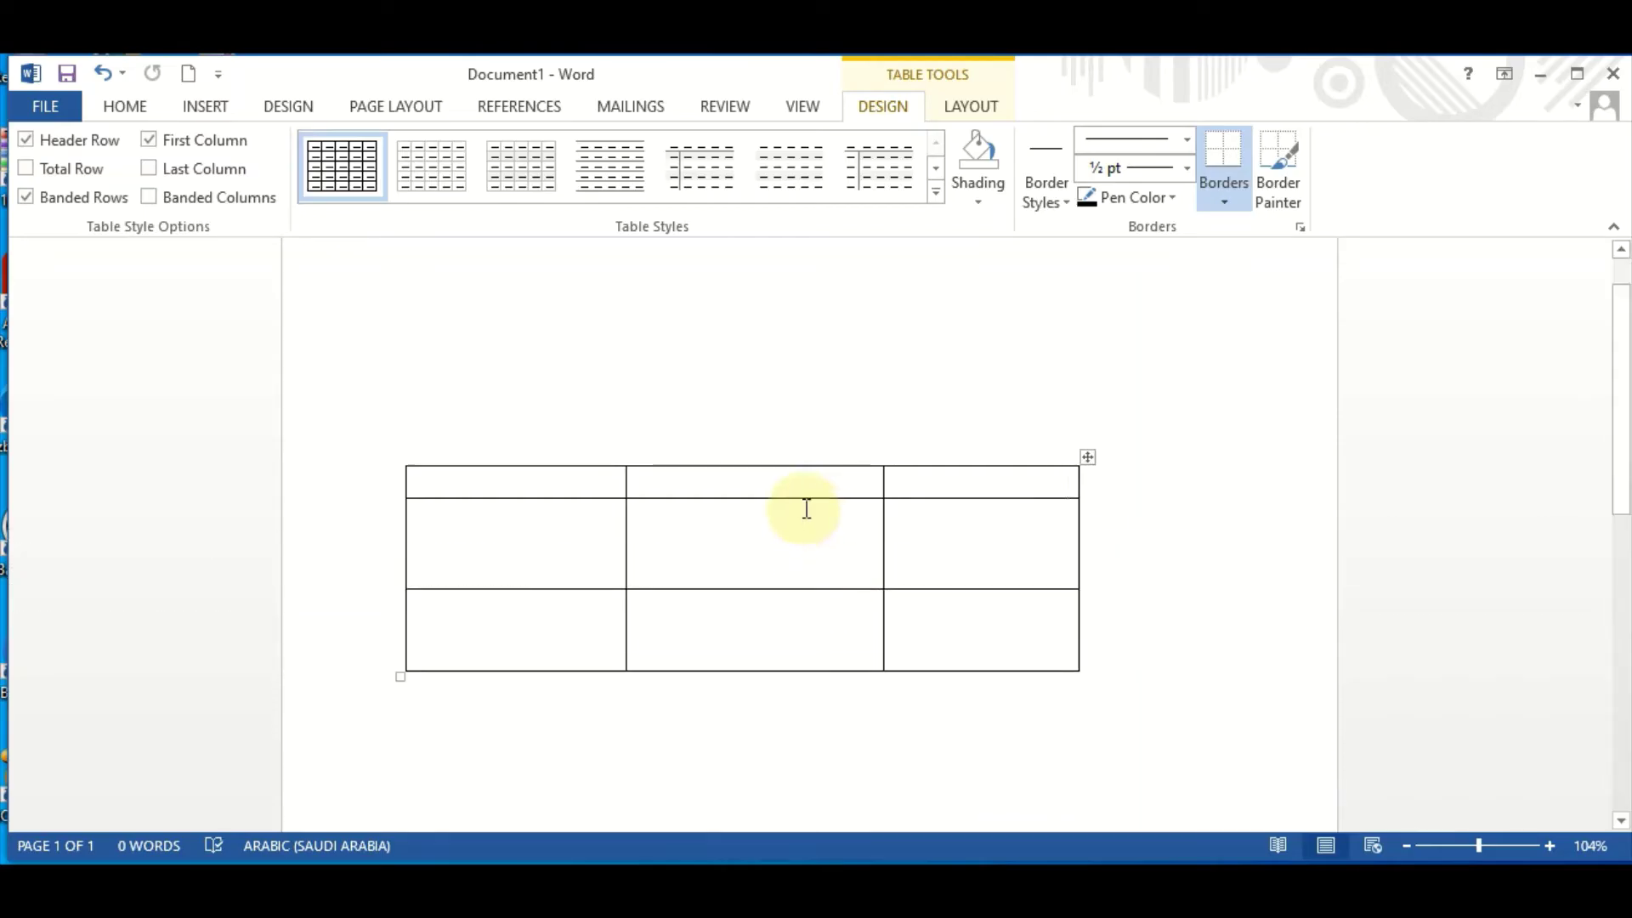
pyautogui.moveTo(802, 499); pyautogui.dragTo(802, 552)
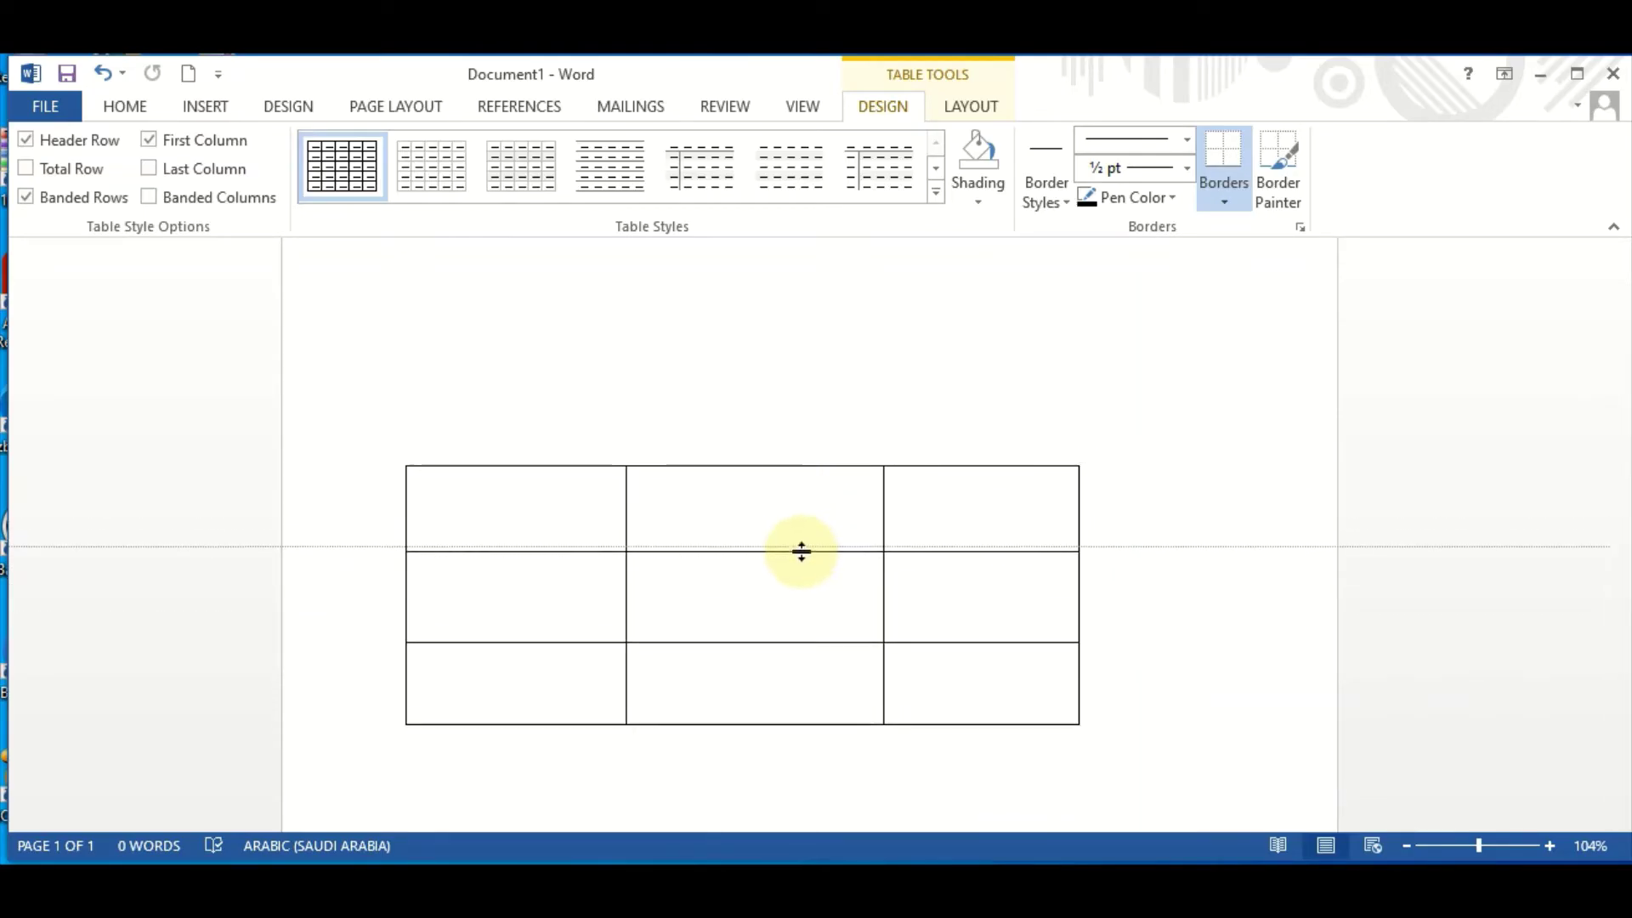
pyautogui.click(1086, 459)
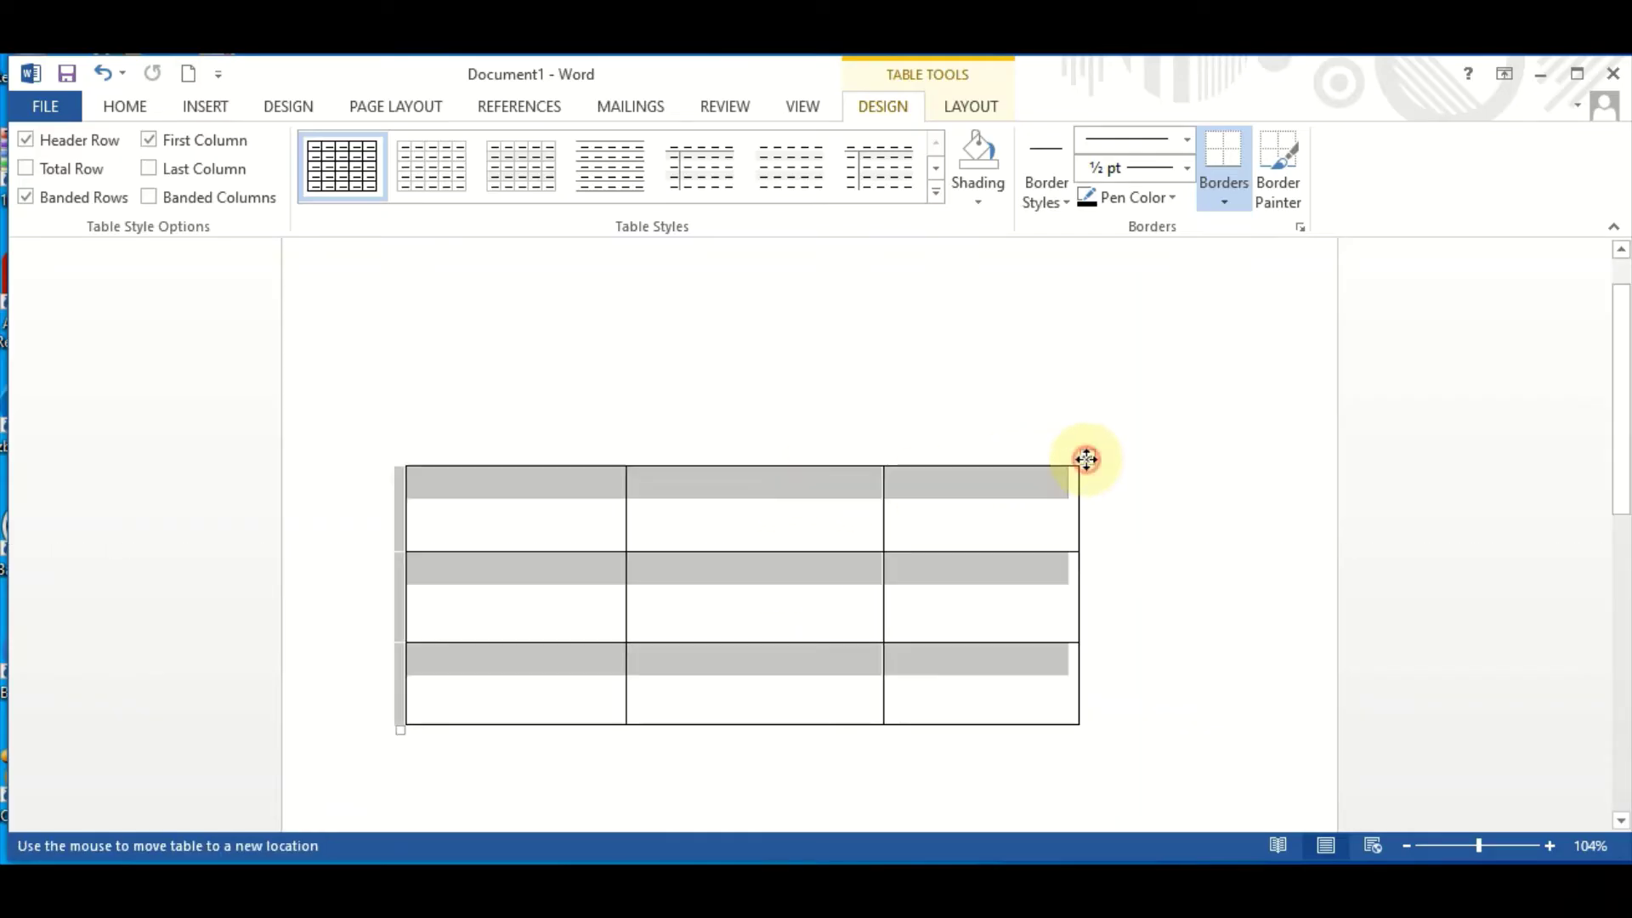
pyautogui.moveTo(1086, 459); pyautogui.dragTo(1154, 381)
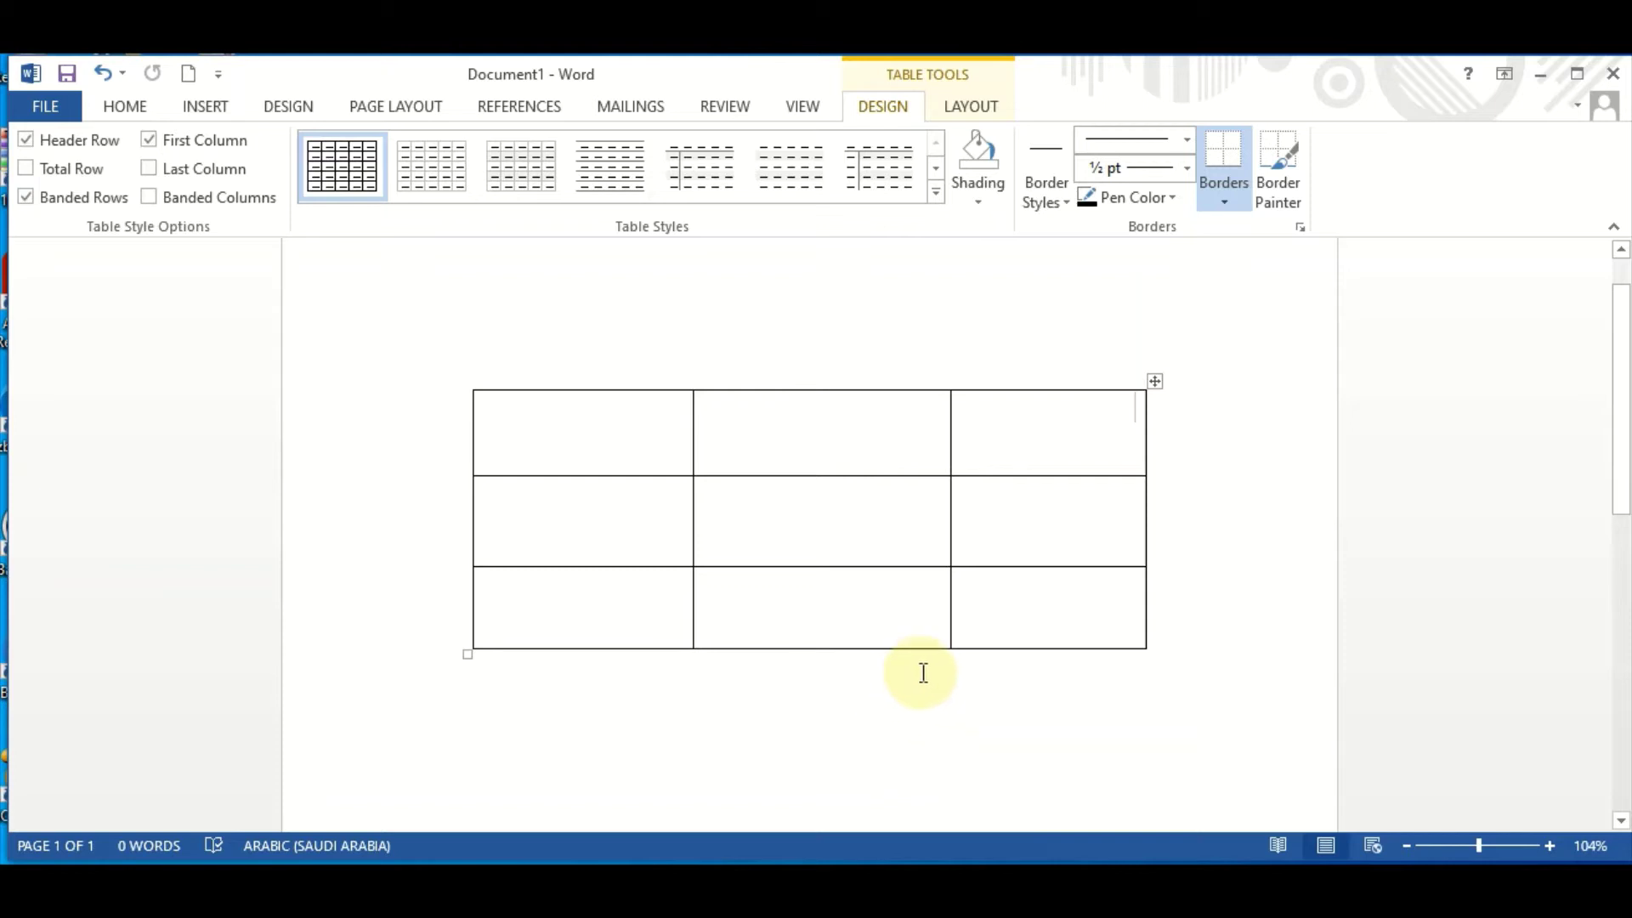
# Test typing in the top-left cell, then switch the keyboard to Central Kurdish
pyautogui.click(867, 430)
pyautogui.click(607, 429)
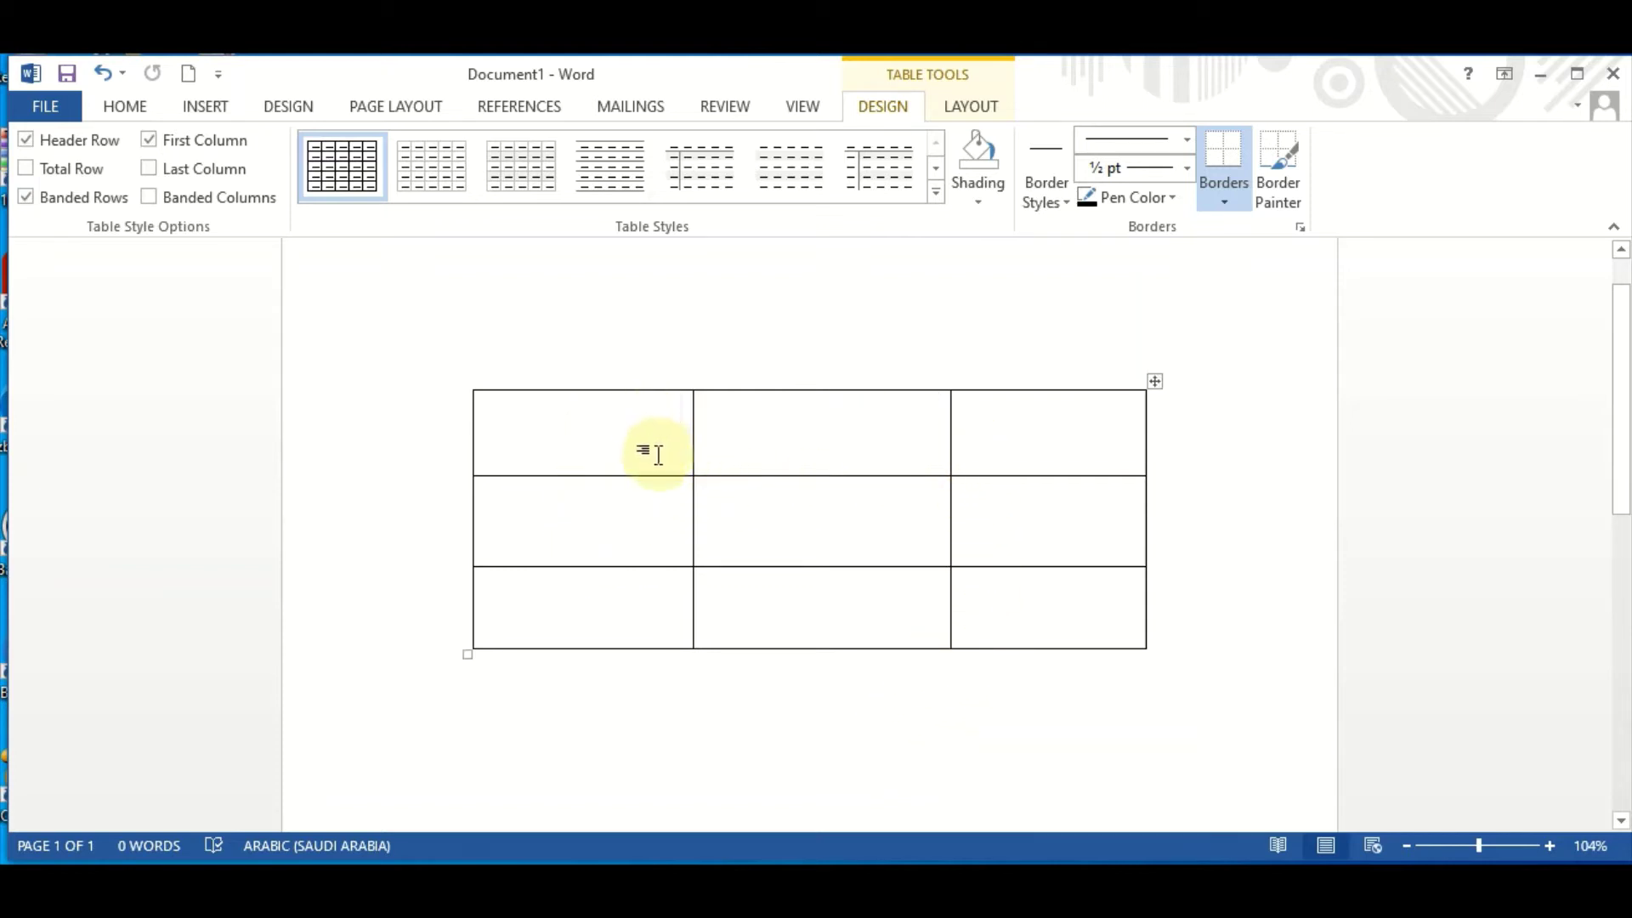
pyautogui.write('dsfsfsdf')
pyautogui.press('BackSpace')
pyautogui.press('BackSpace')
pyautogui.press('BackSpace')
pyautogui.press('BackSpace')
pyautogui.press('BackSpace')
pyautogui.press('BackSpace')
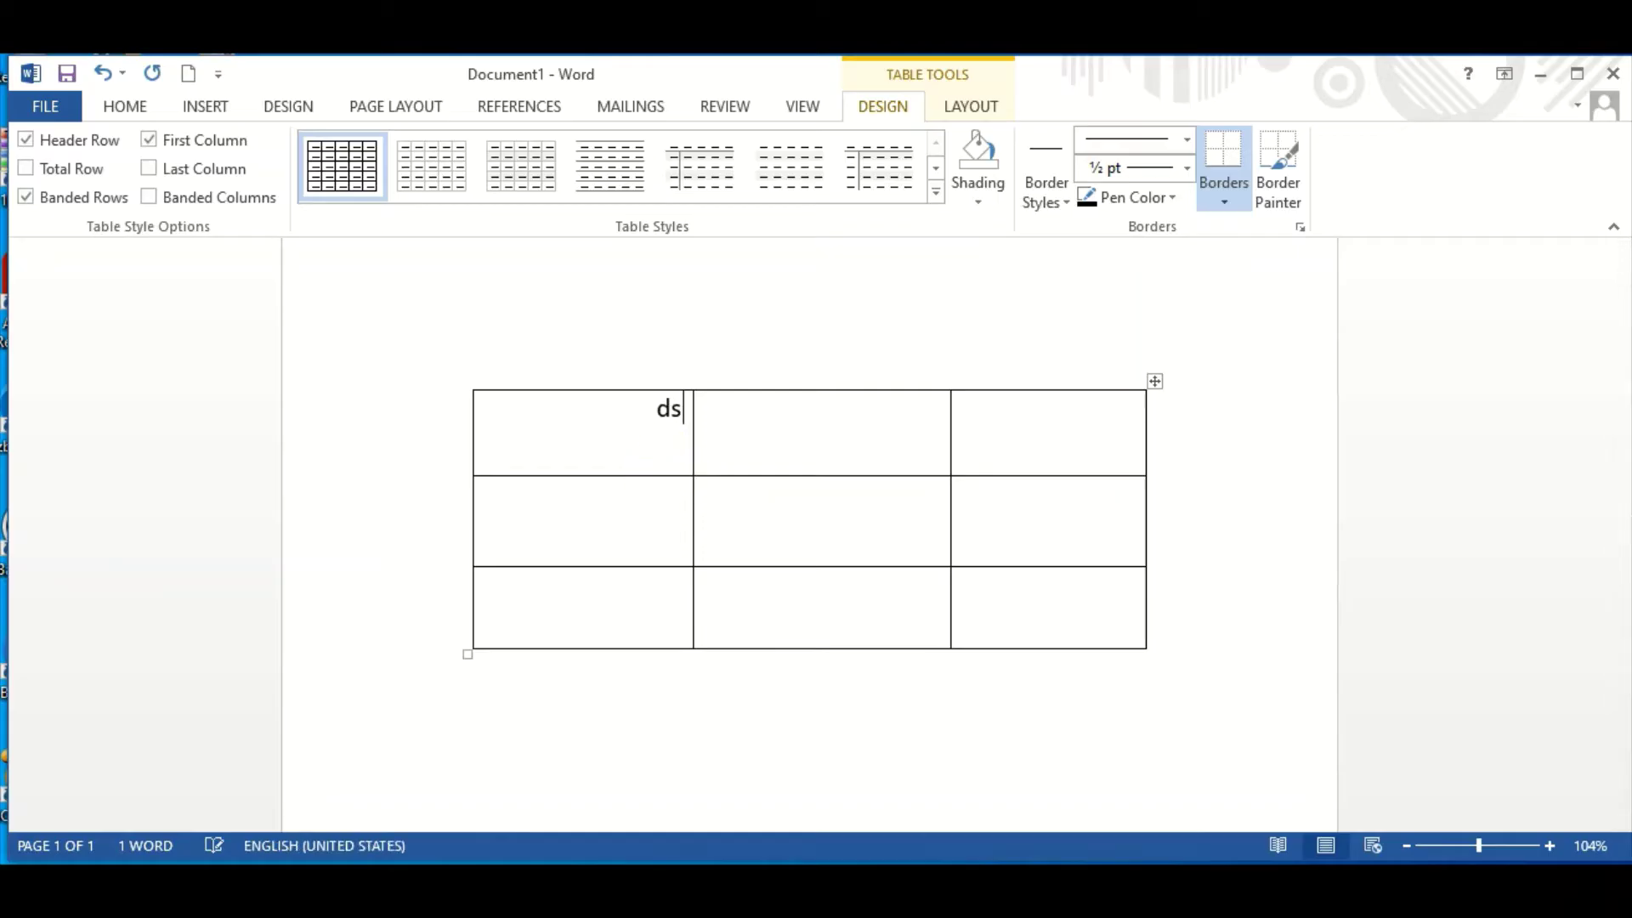
pyautogui.hotkey('alt', 'shift')
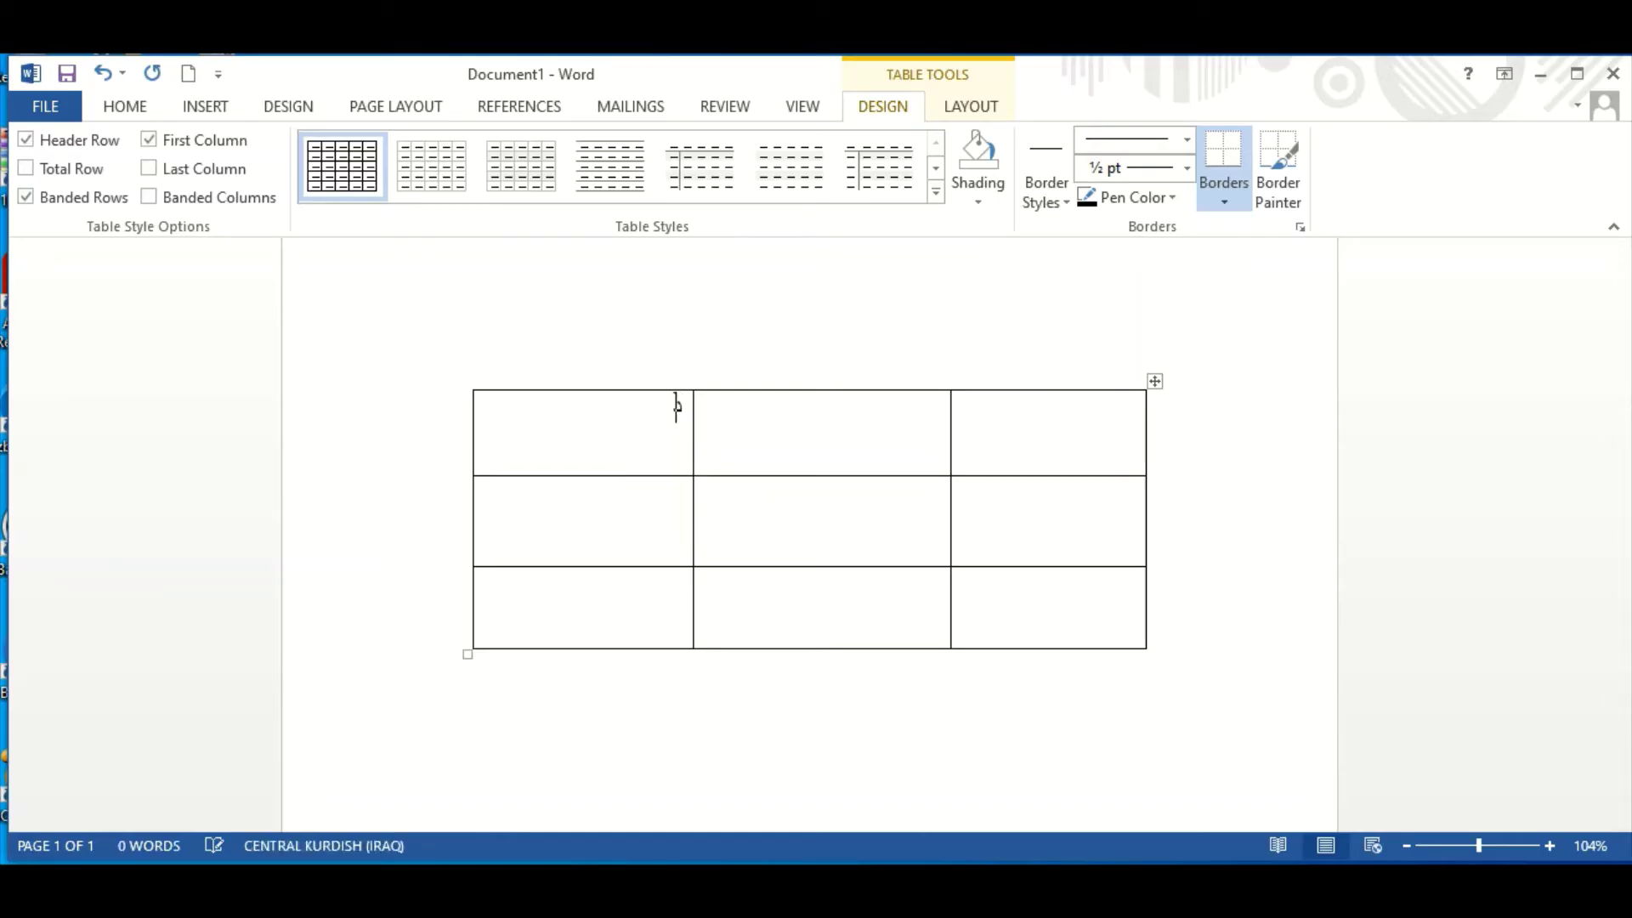
pyautogui.write('دگ')
# Move through the top-row cells and select each of the three columns in turn
pyautogui.click(1088, 518)
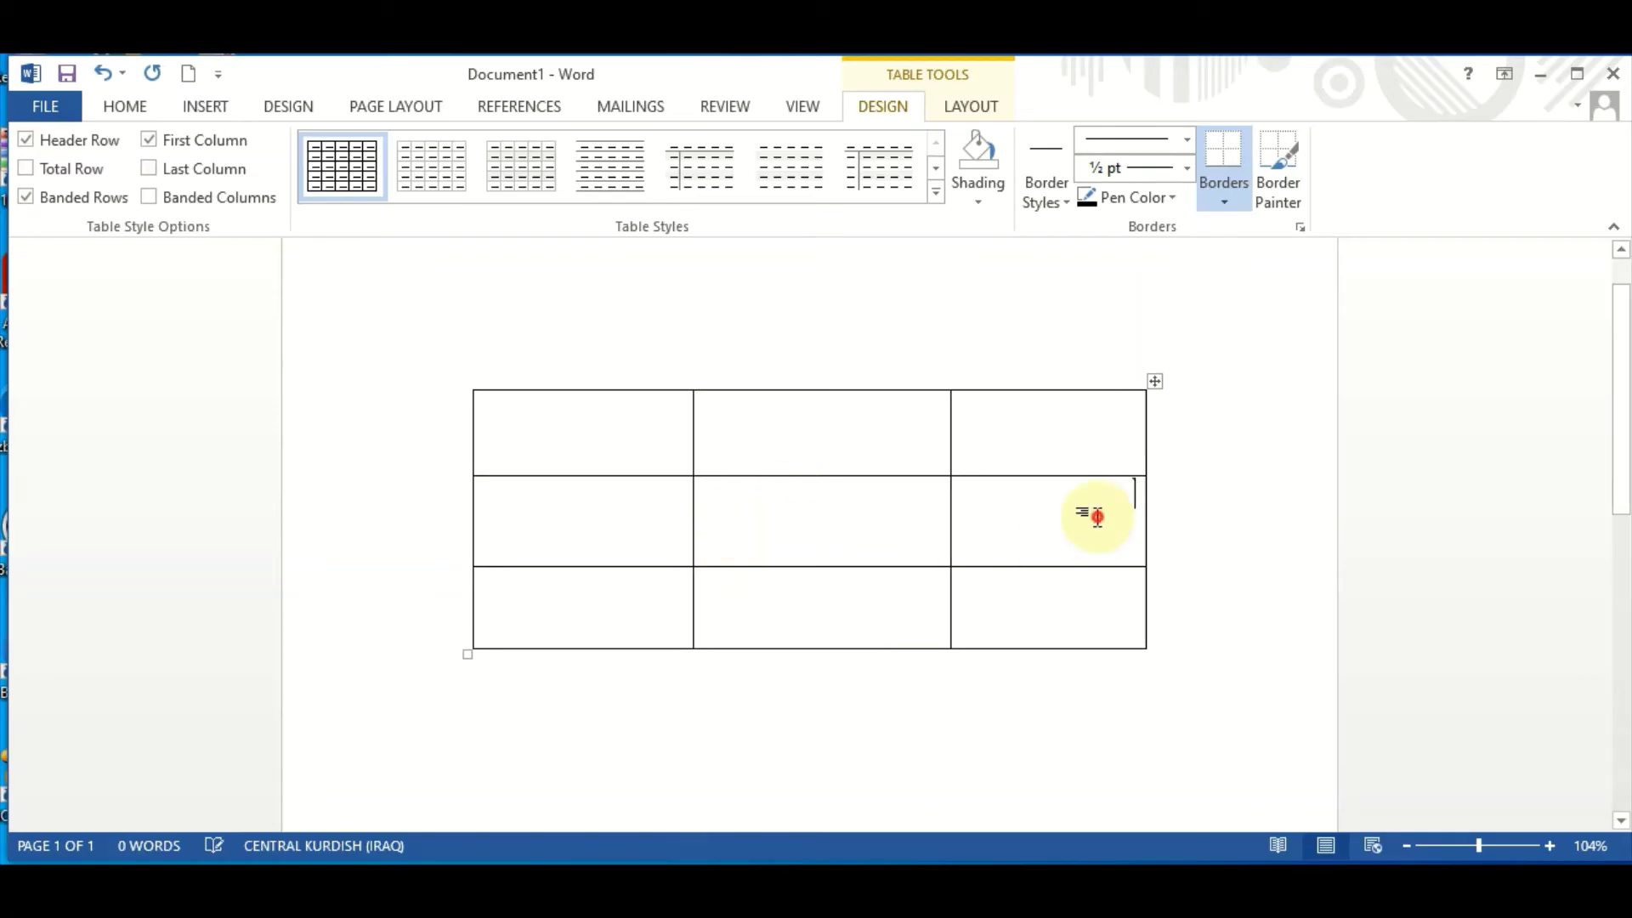
pyautogui.click(1003, 425)
pyautogui.click(743, 444)
pyautogui.click(594, 426)
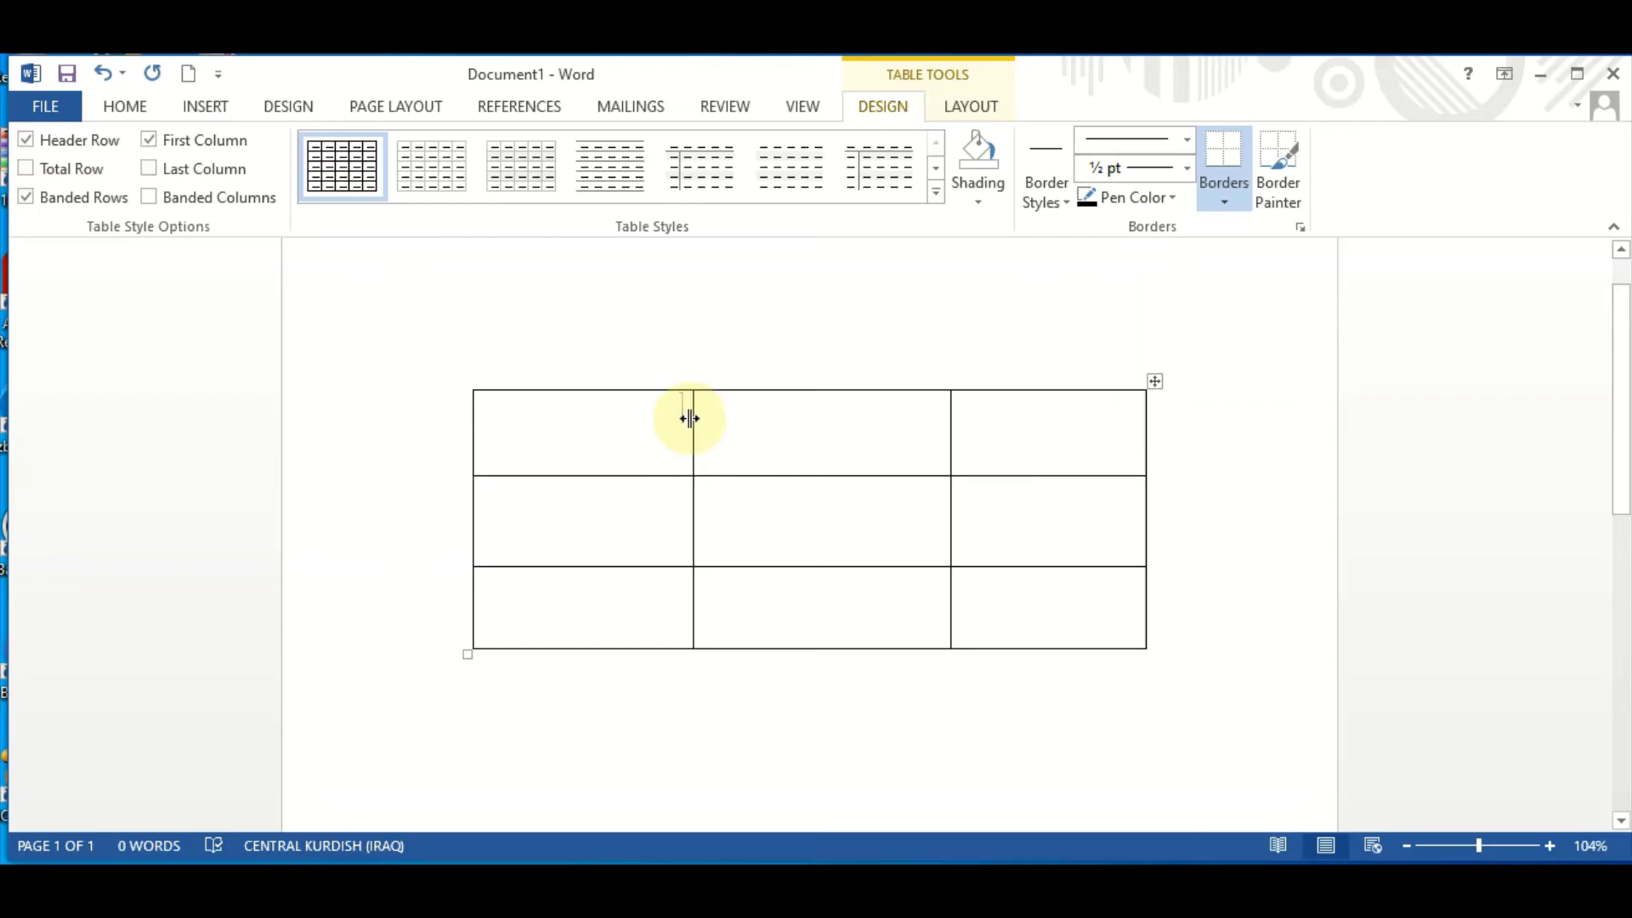
pyautogui.click(1093, 389)
pyautogui.click(867, 388)
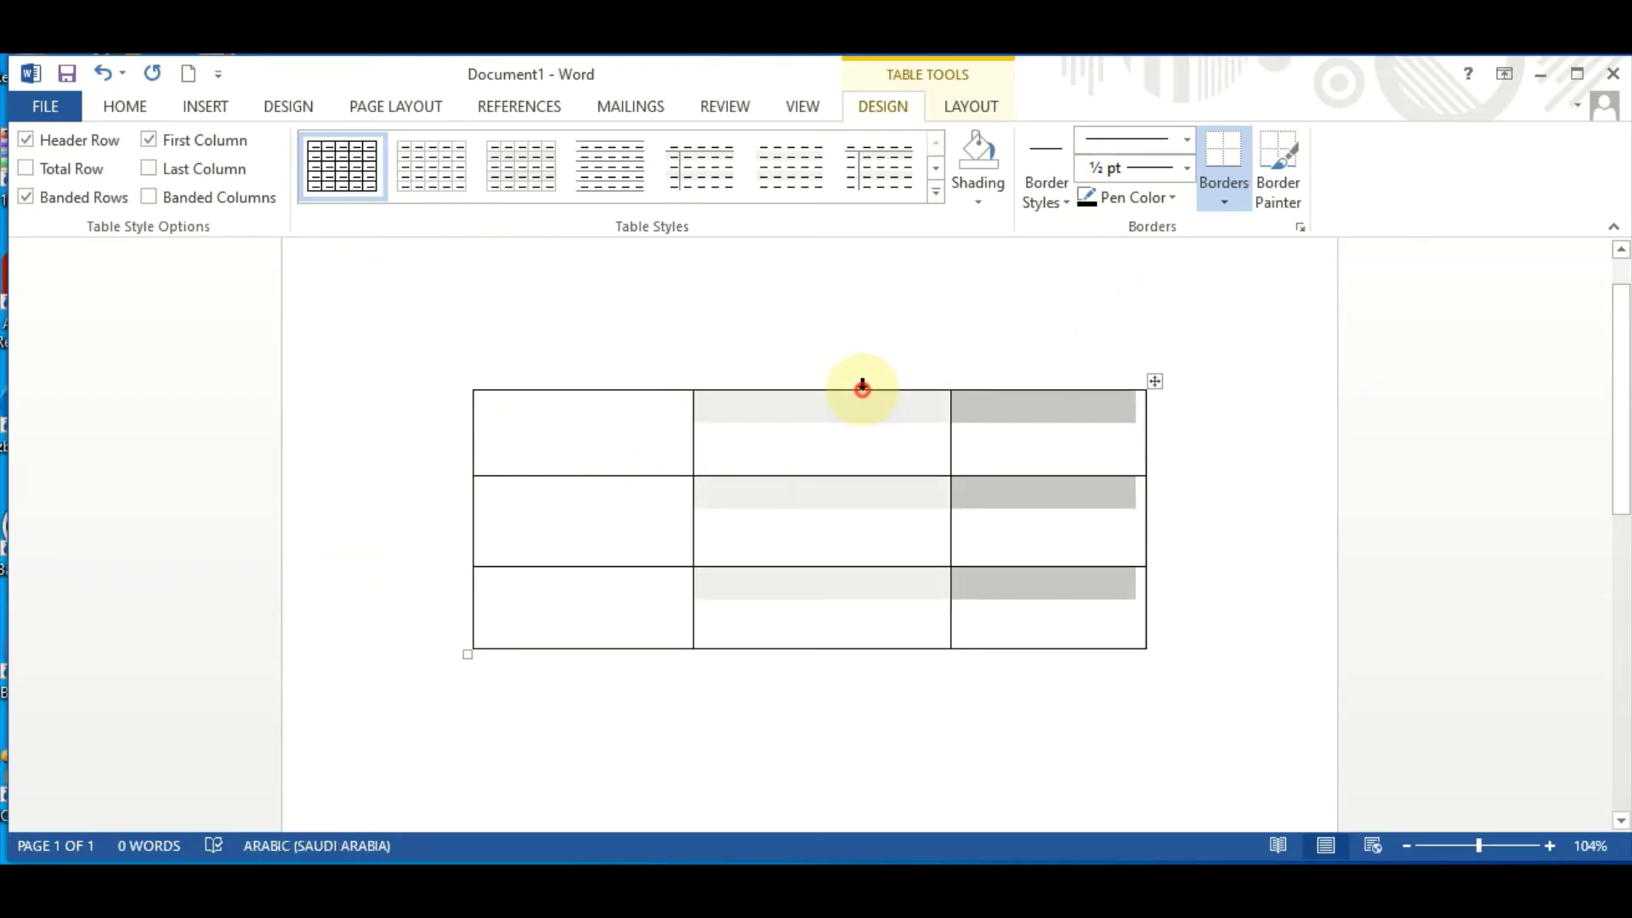
pyautogui.click(580, 389)
pyautogui.click(1020, 384)
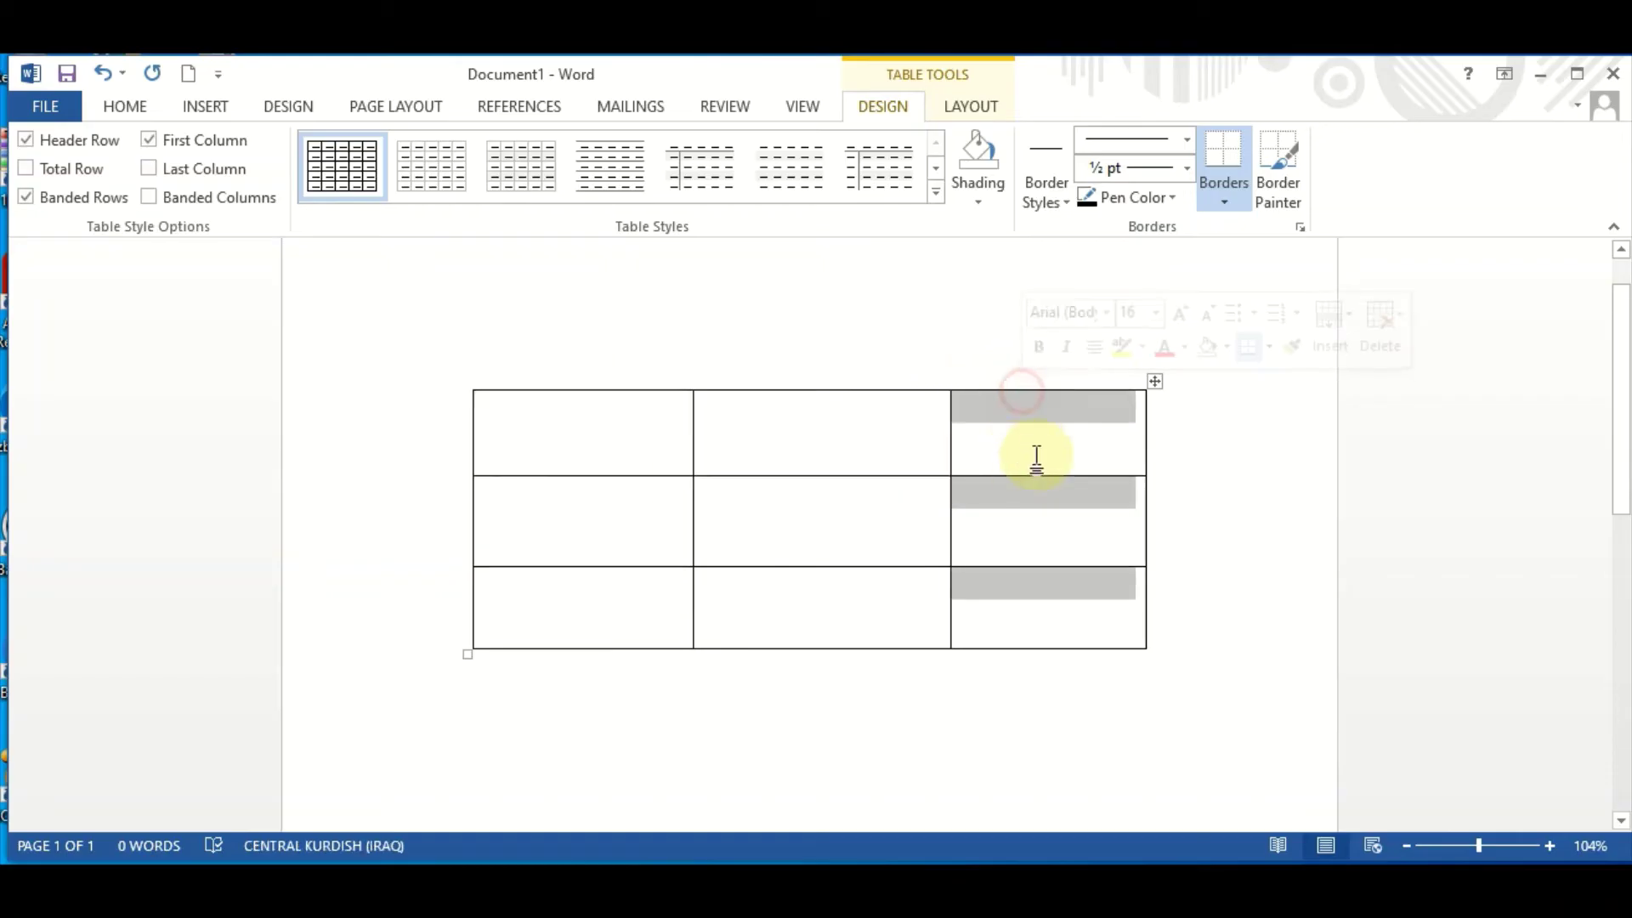
# Type the headings ز, ناو and ناونیشان into the top row, right to left
pyautogui.click(1055, 429)
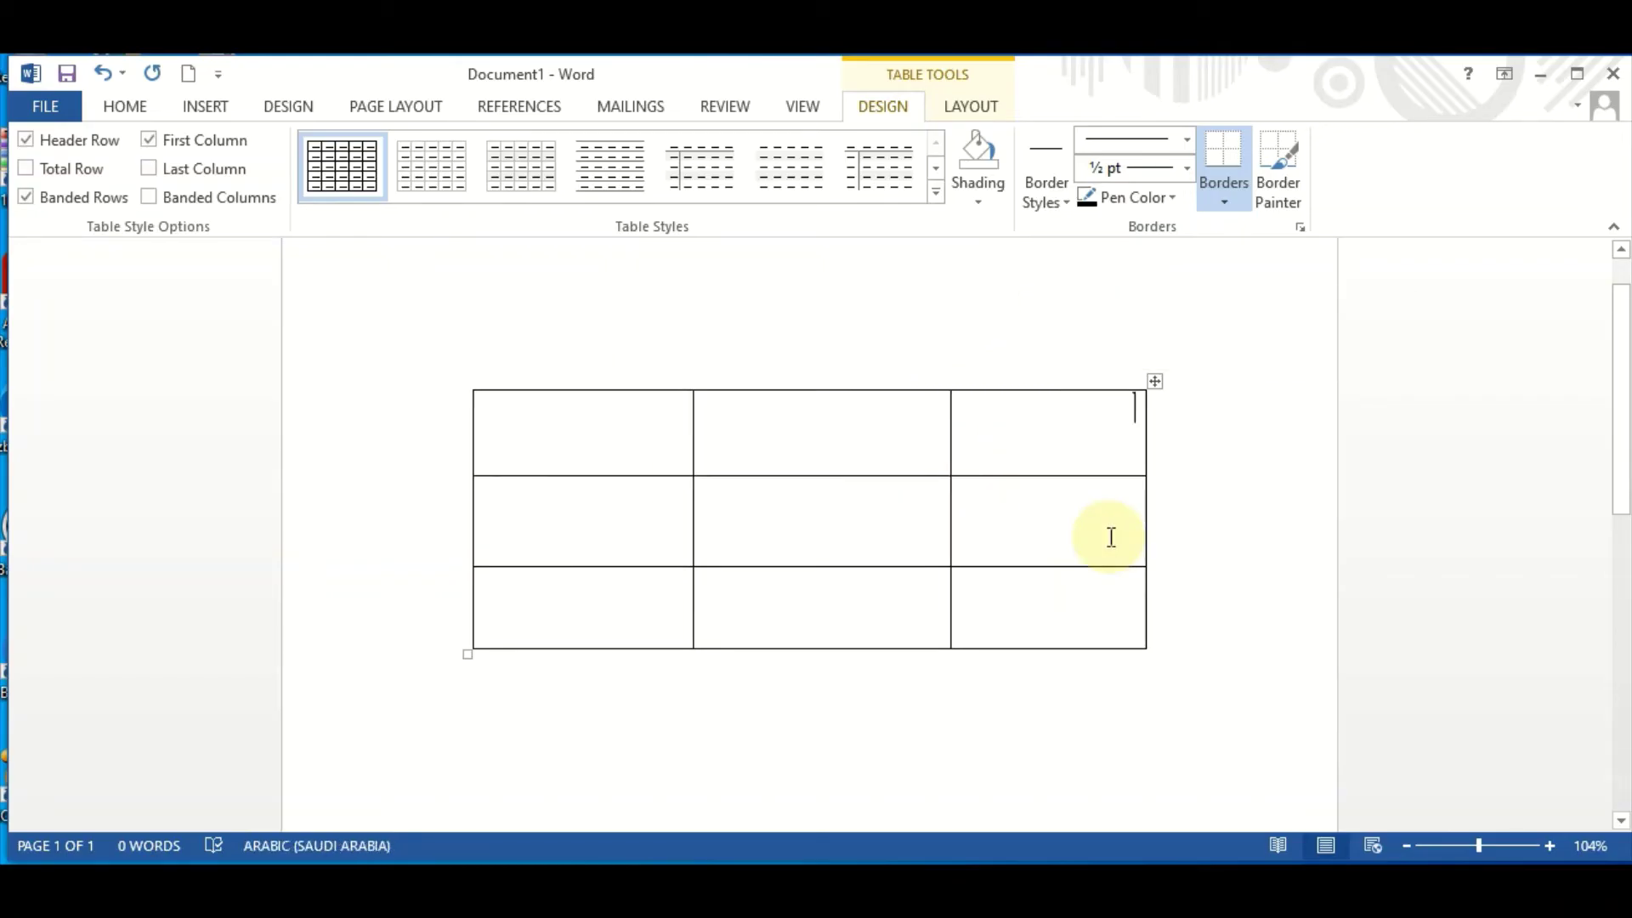
pyautogui.write('تى')
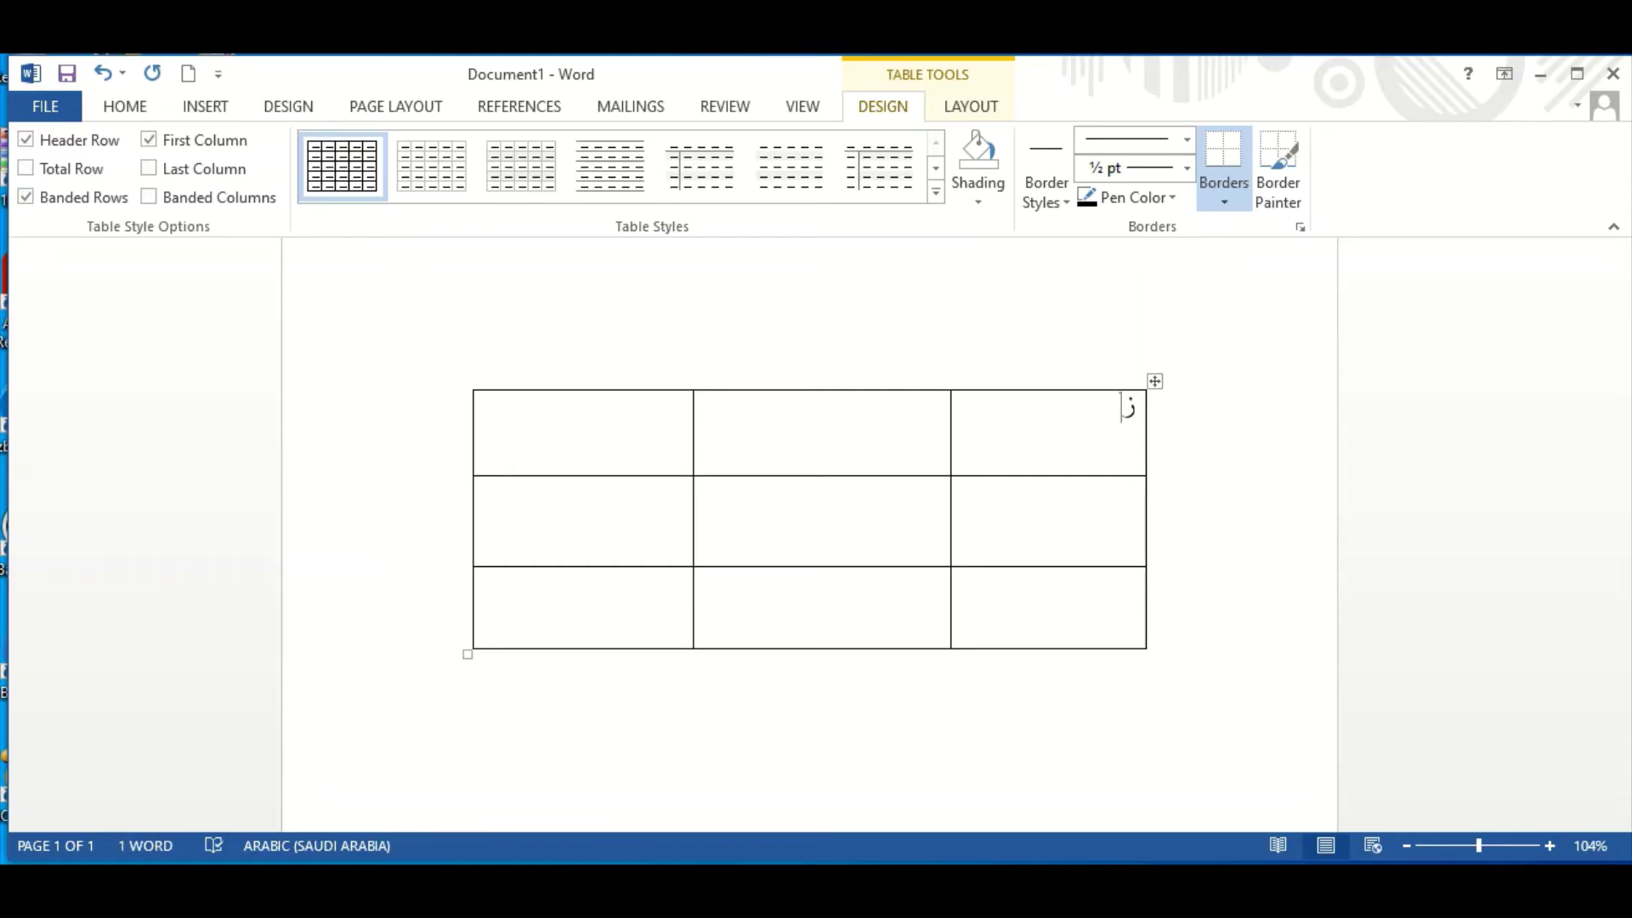
pyautogui.click(1110, 537)
pyautogui.write('ن')
pyautogui.press('Tab')
pyautogui.write('نی')
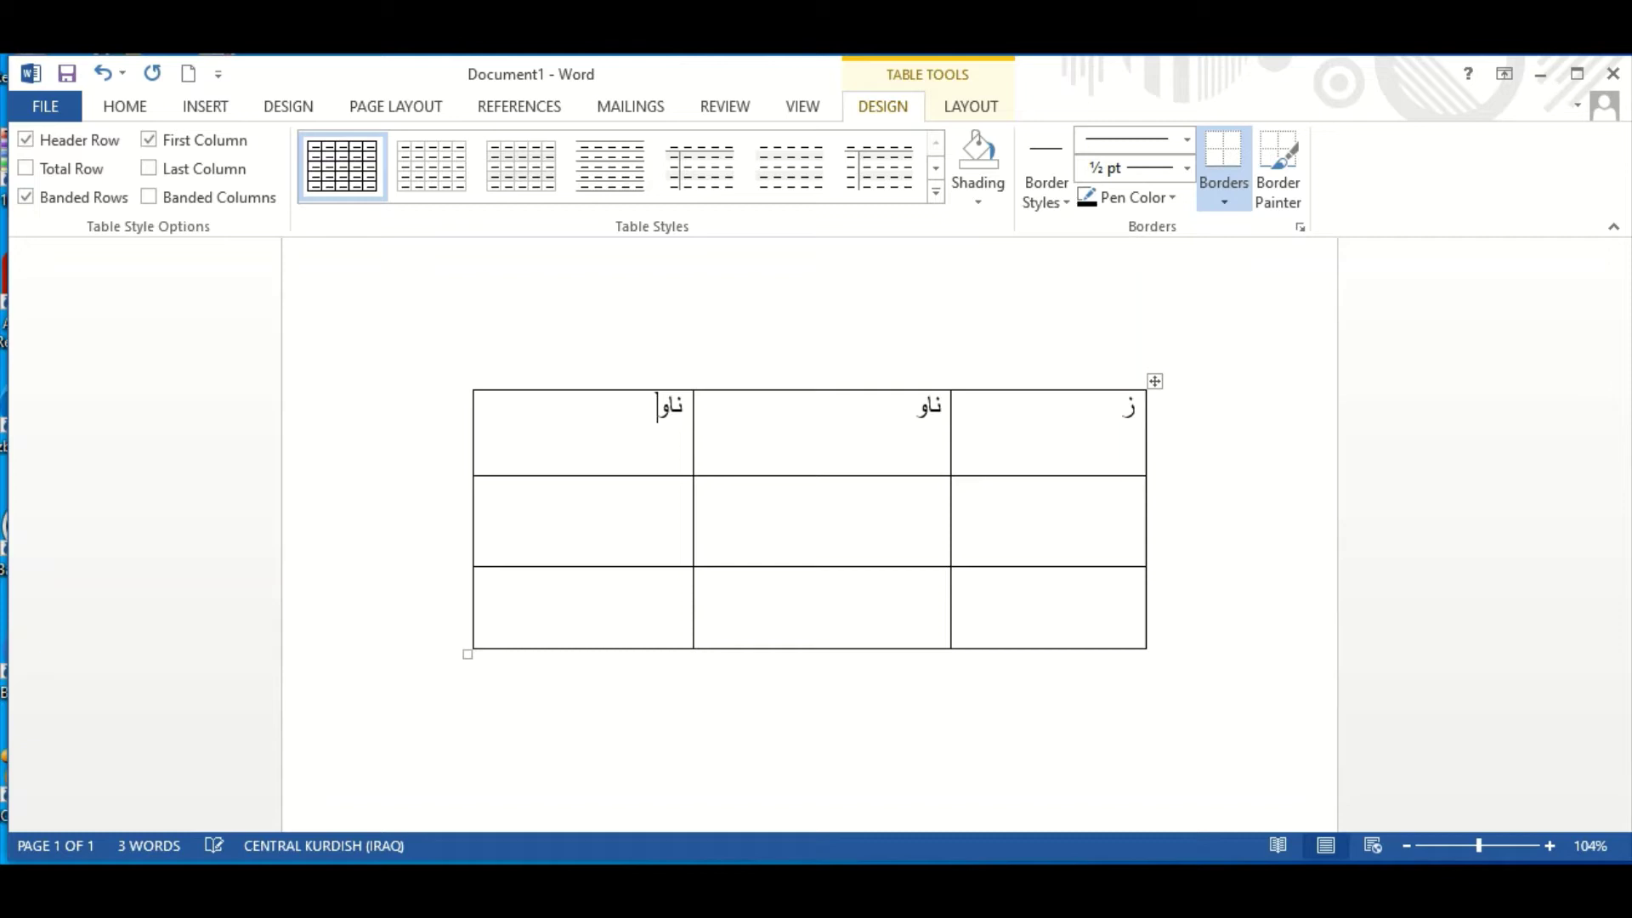
pyautogui.write('شان')
pyautogui.click(595, 499)
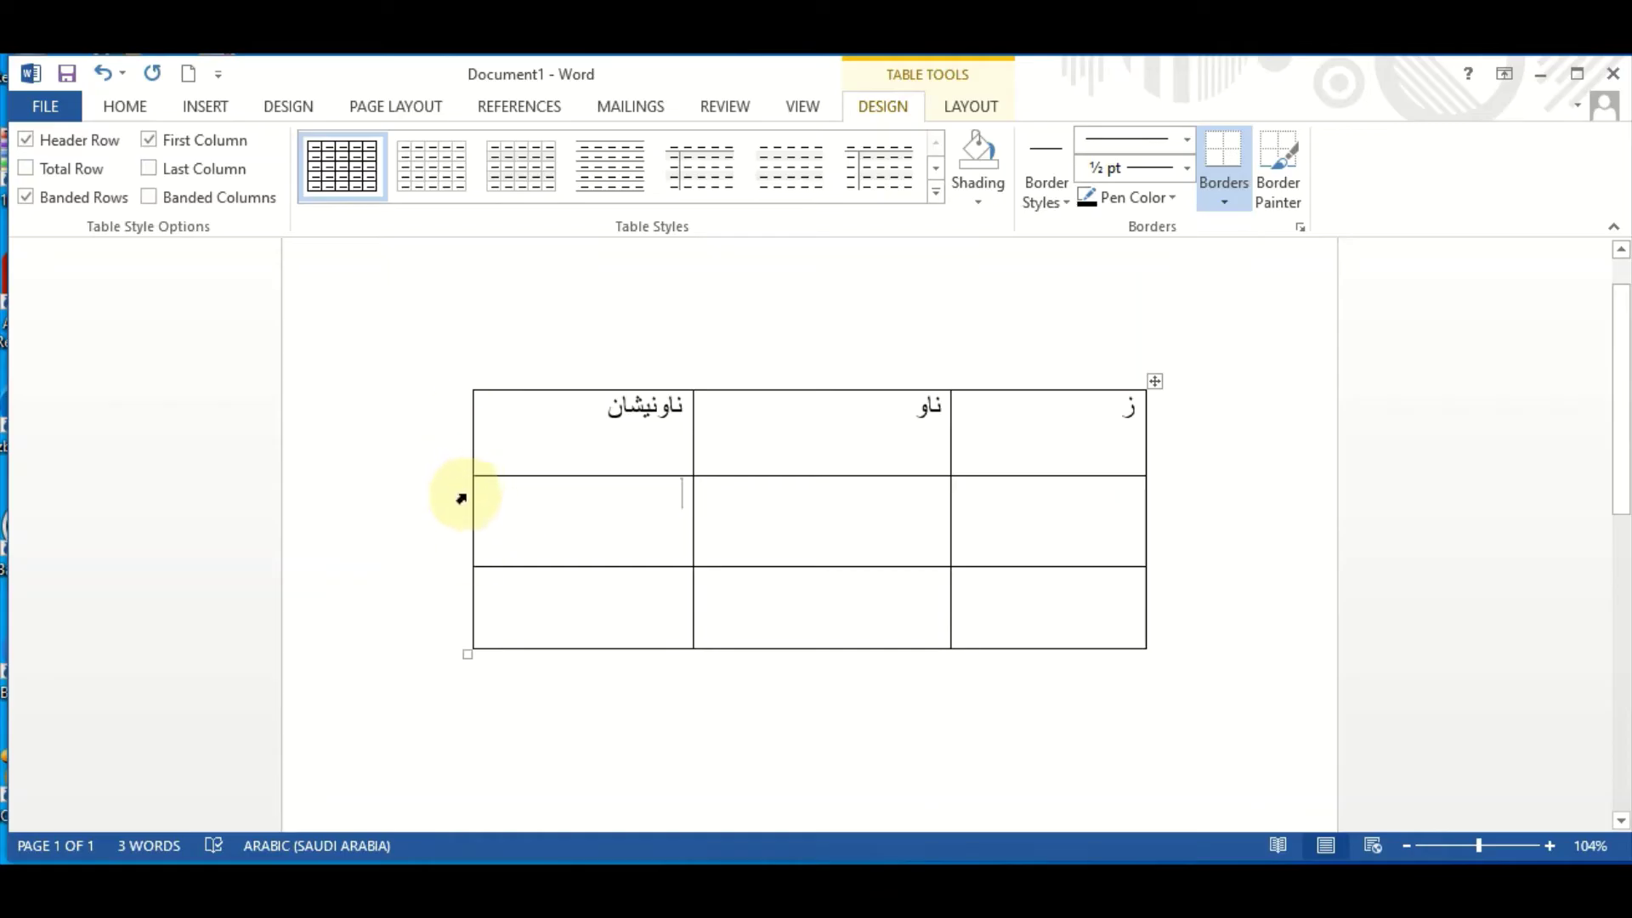
# Narrow the ناونیشان column from its left edge and insert an empty column to its left
pyautogui.moveTo(470, 506); pyautogui.dragTo(504, 506)
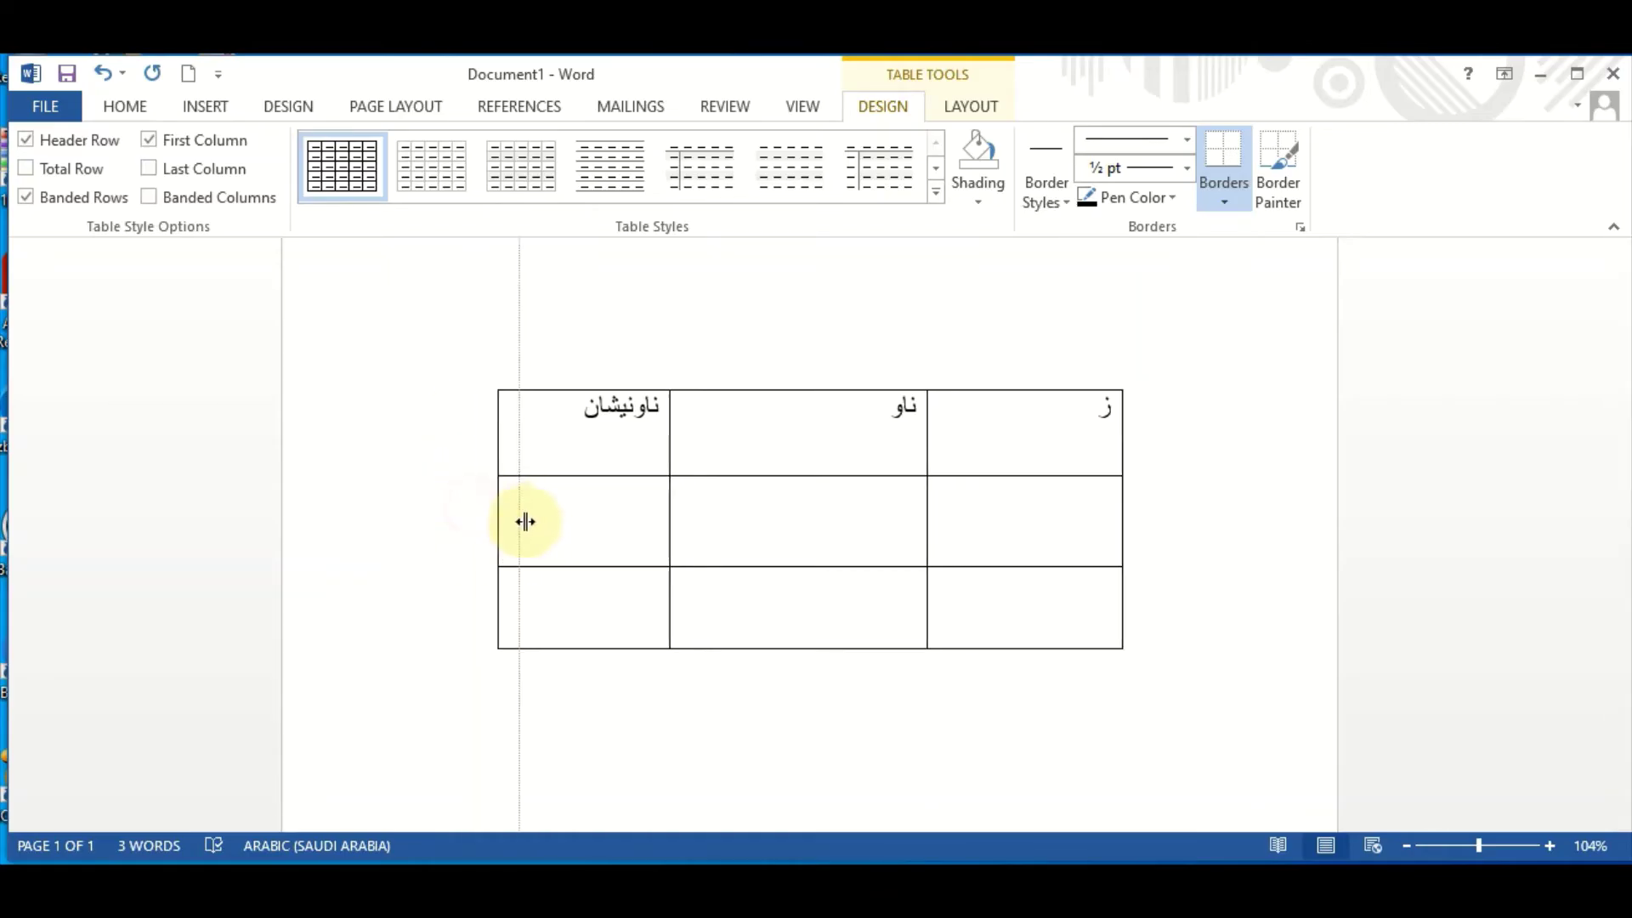
pyautogui.click(573, 398)
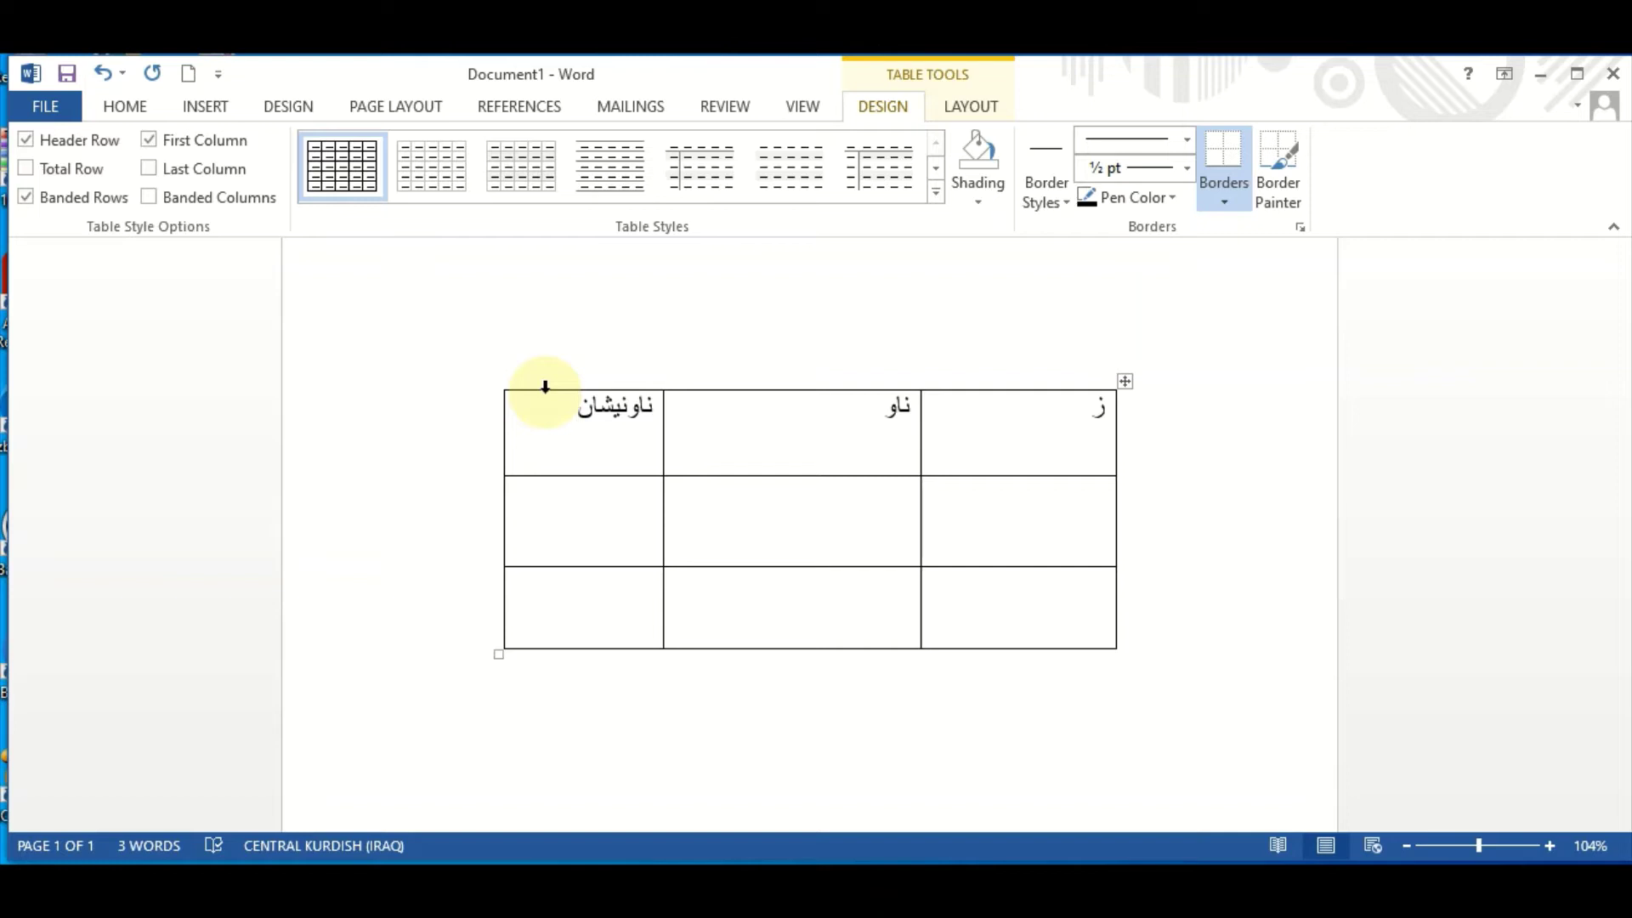
pyautogui.click(545, 387)
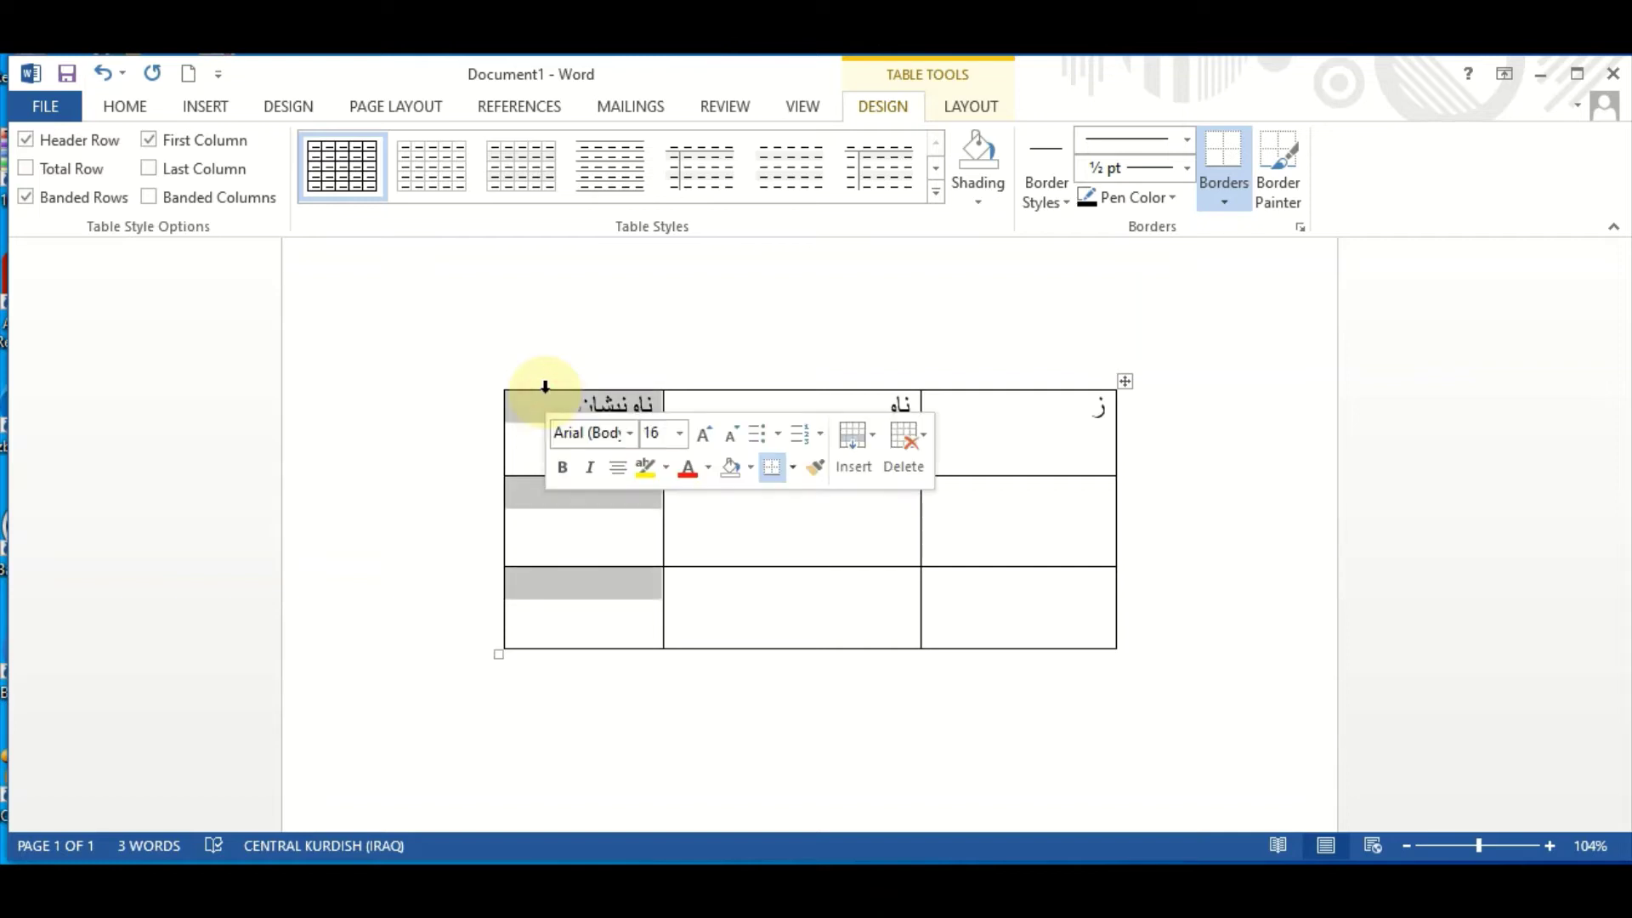
pyautogui.rightClick(527, 414)
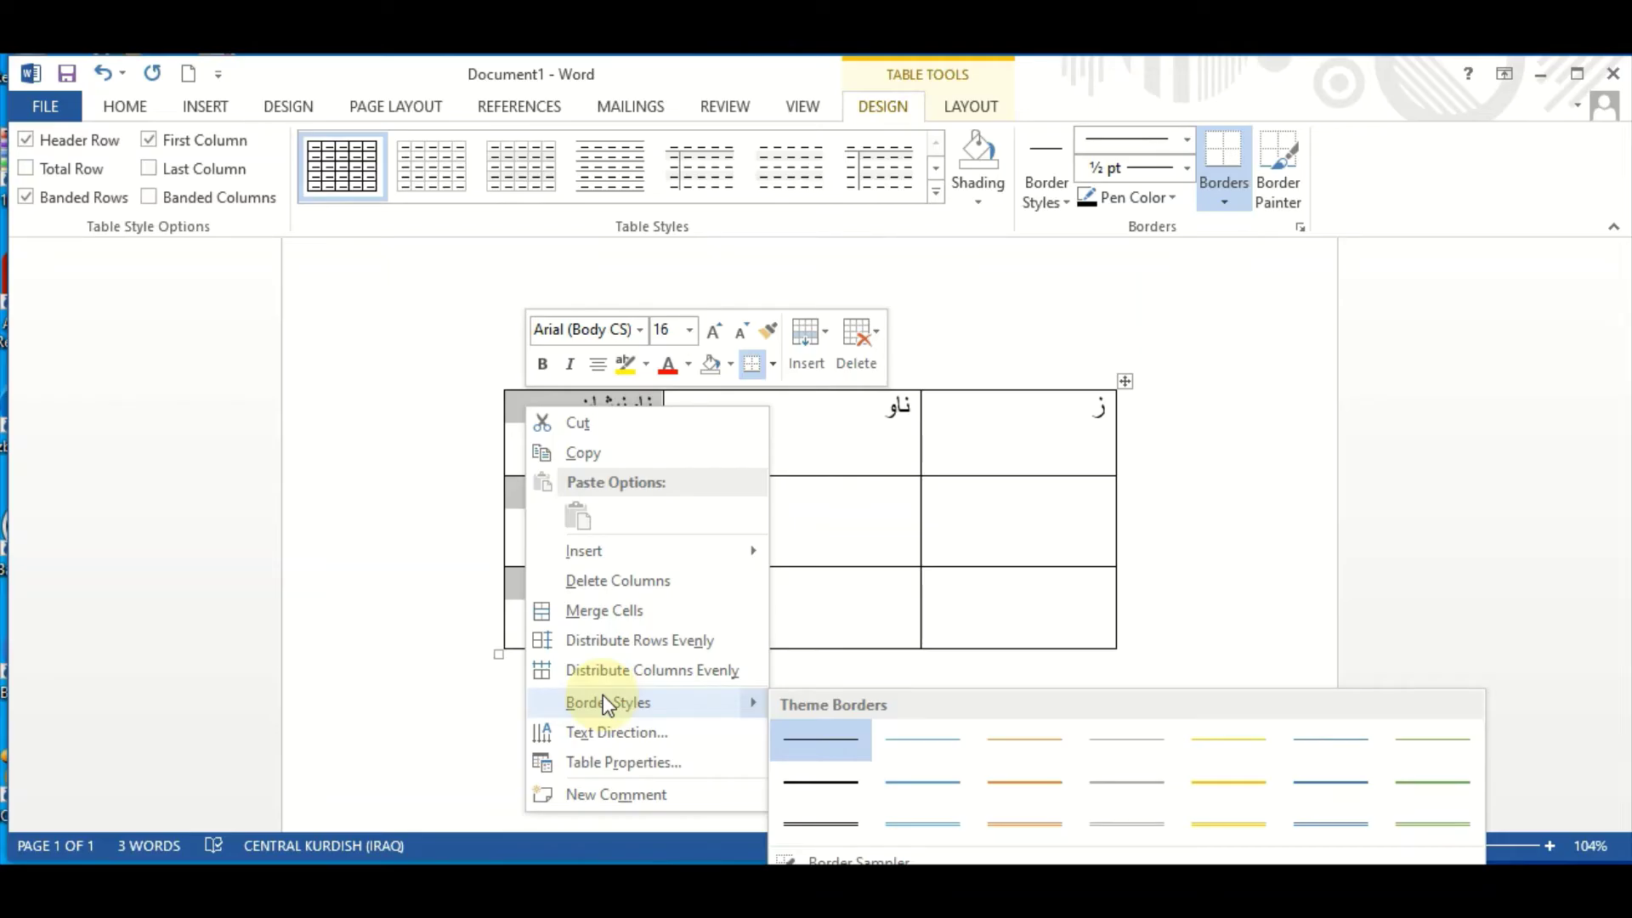
pyautogui.moveTo(599, 550)
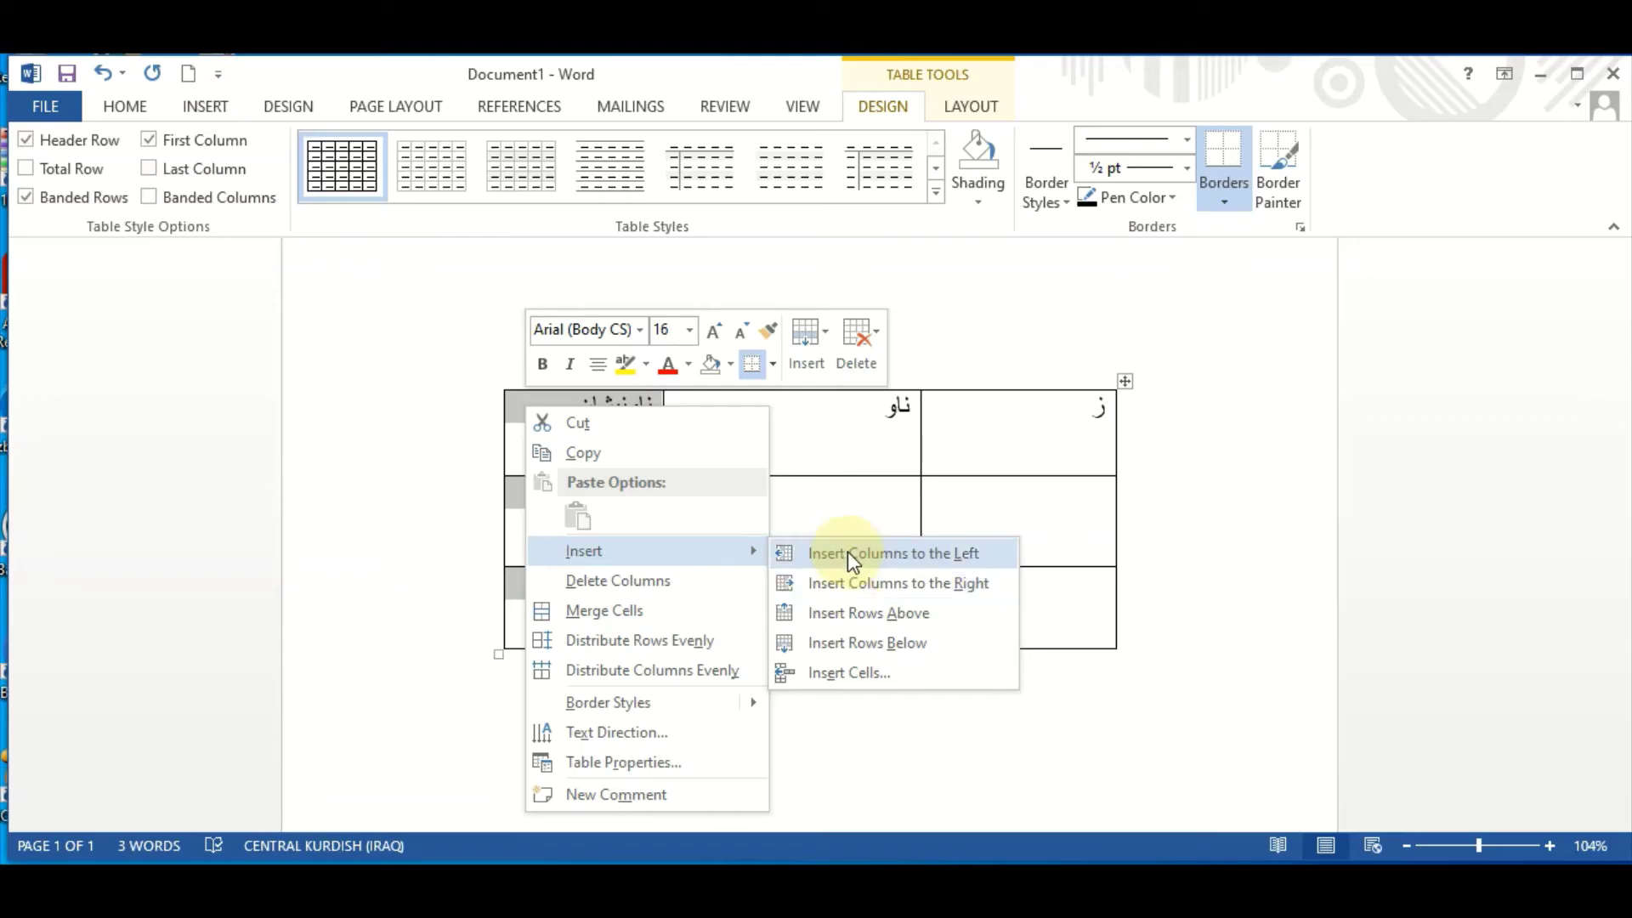
pyautogui.click(848, 553)
pyautogui.click(461, 430)
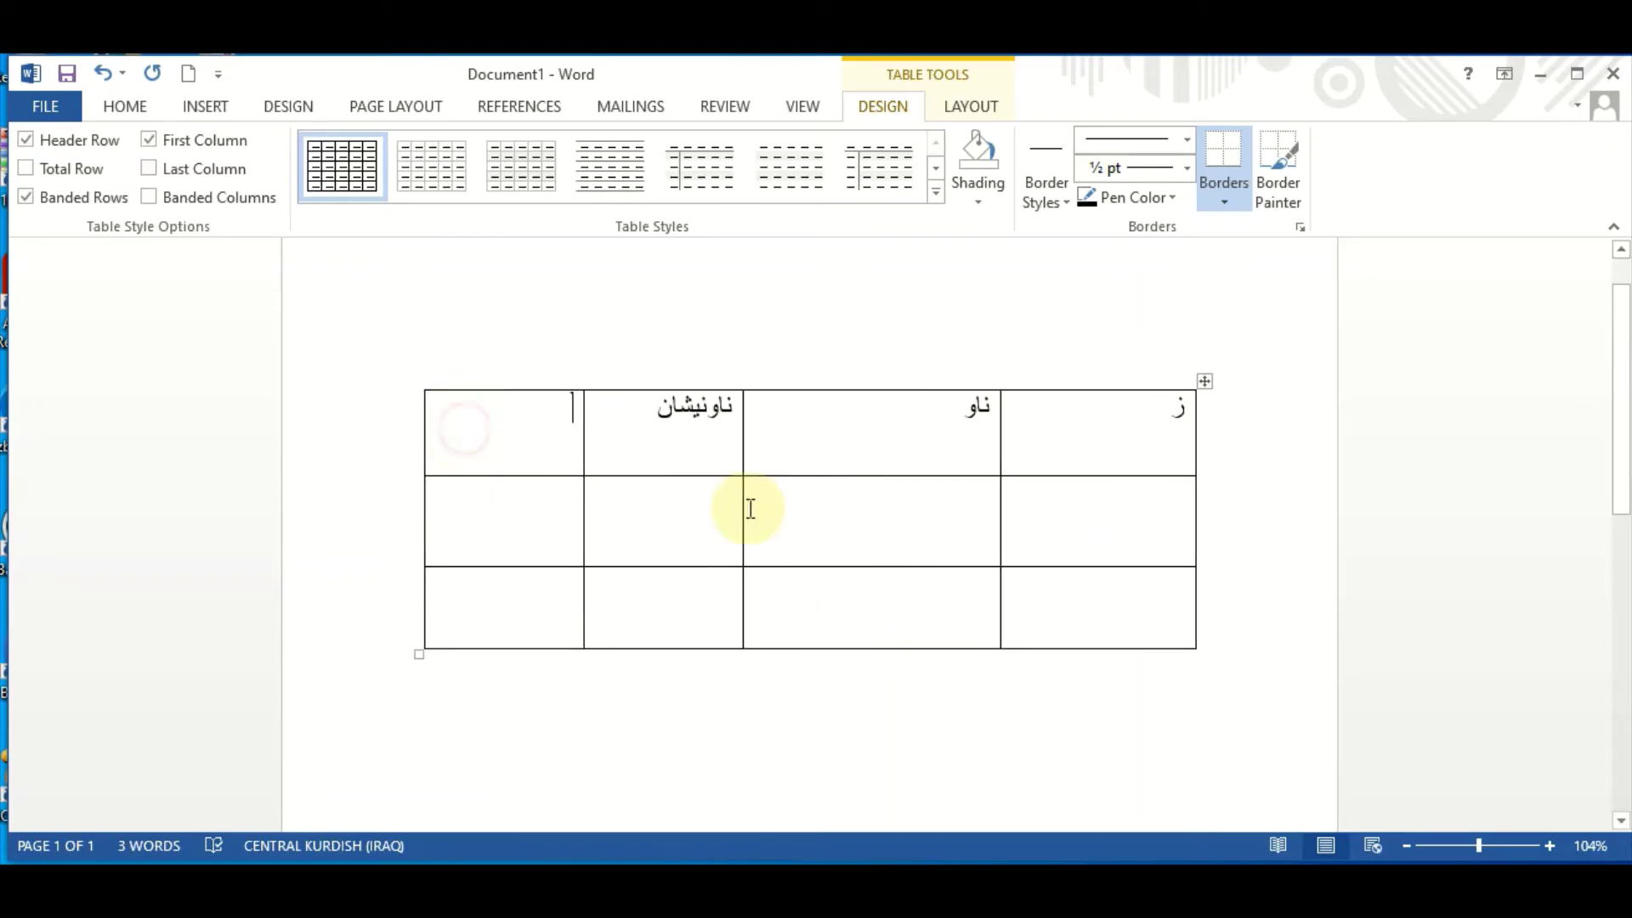
pyautogui.write('تێبینی')
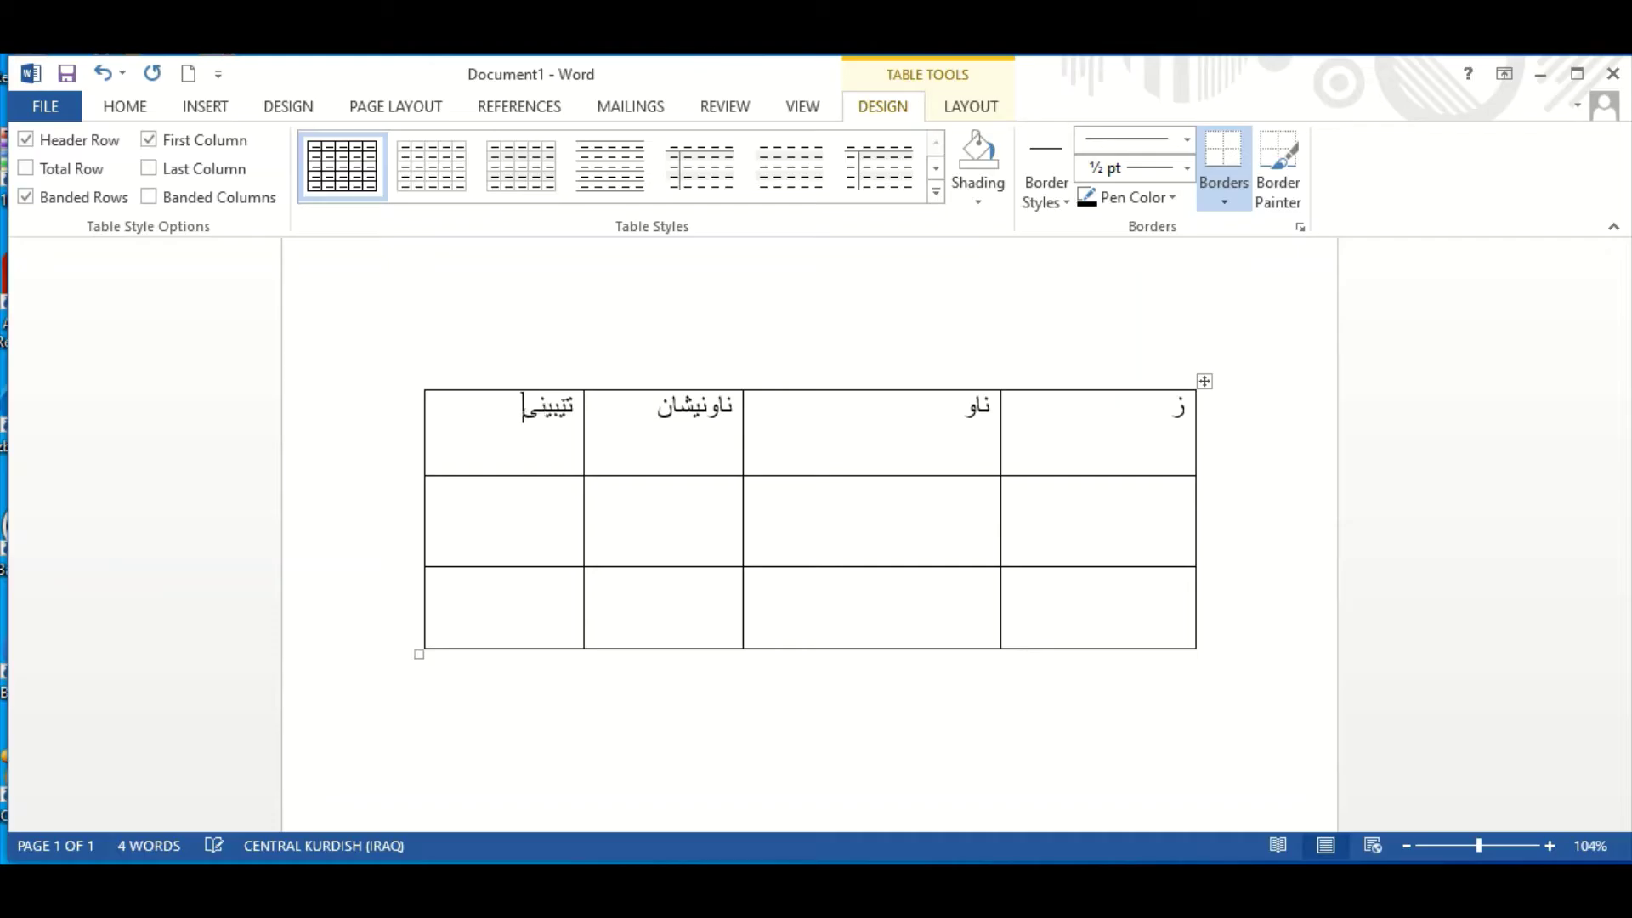
pyautogui.click(864, 552)
pyautogui.click(1042, 448)
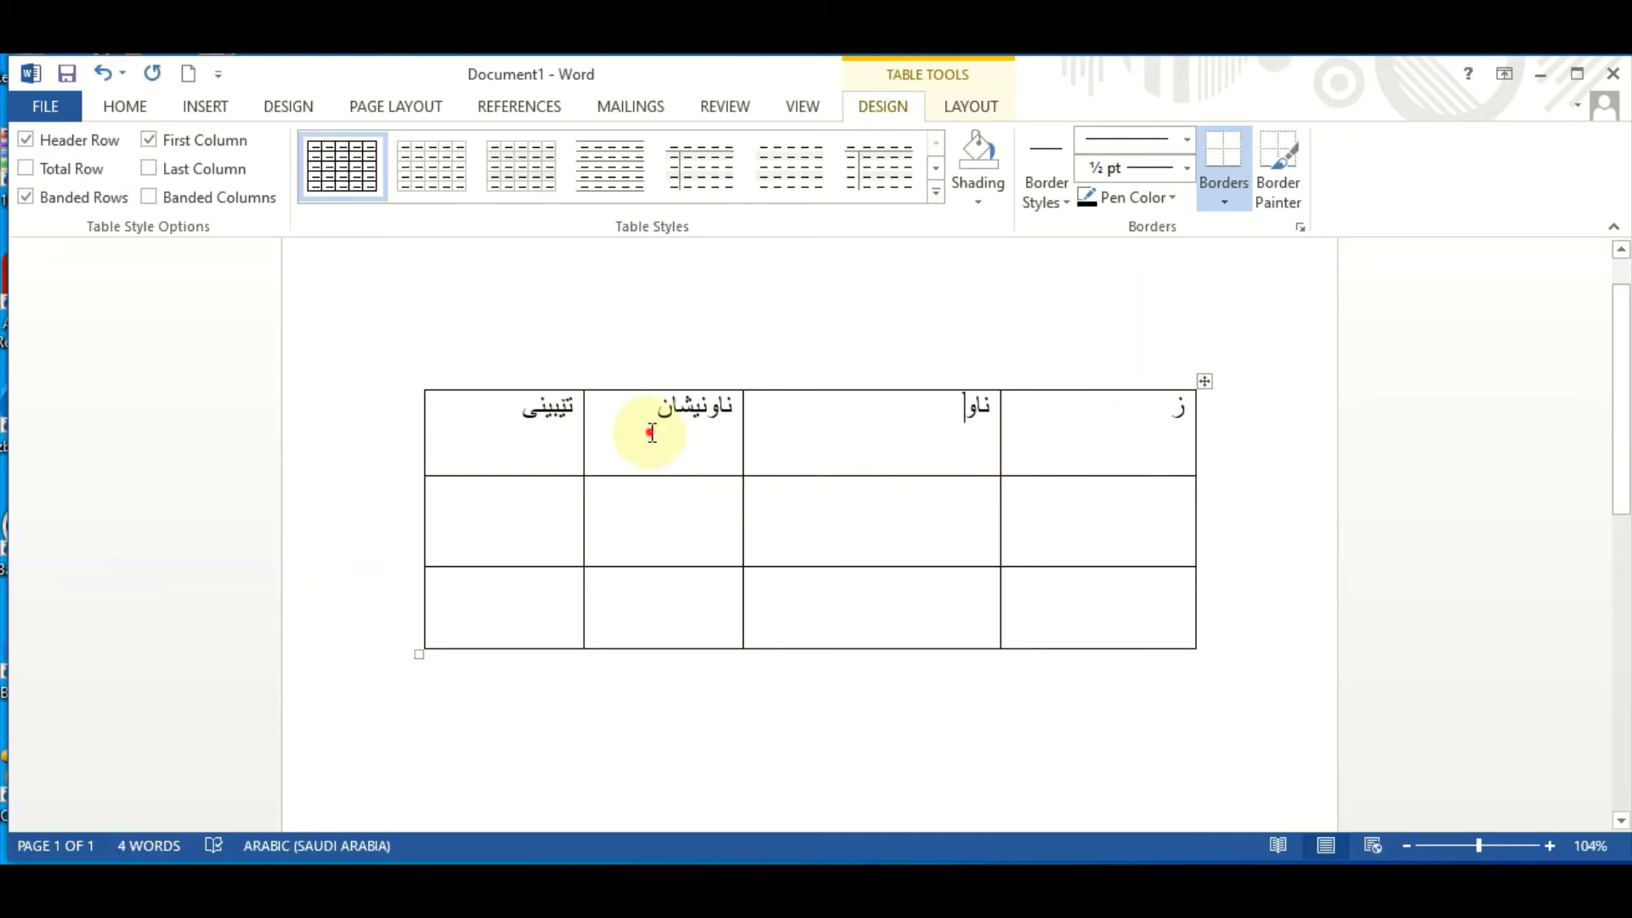
pyautogui.click(497, 437)
pyautogui.click(1156, 623)
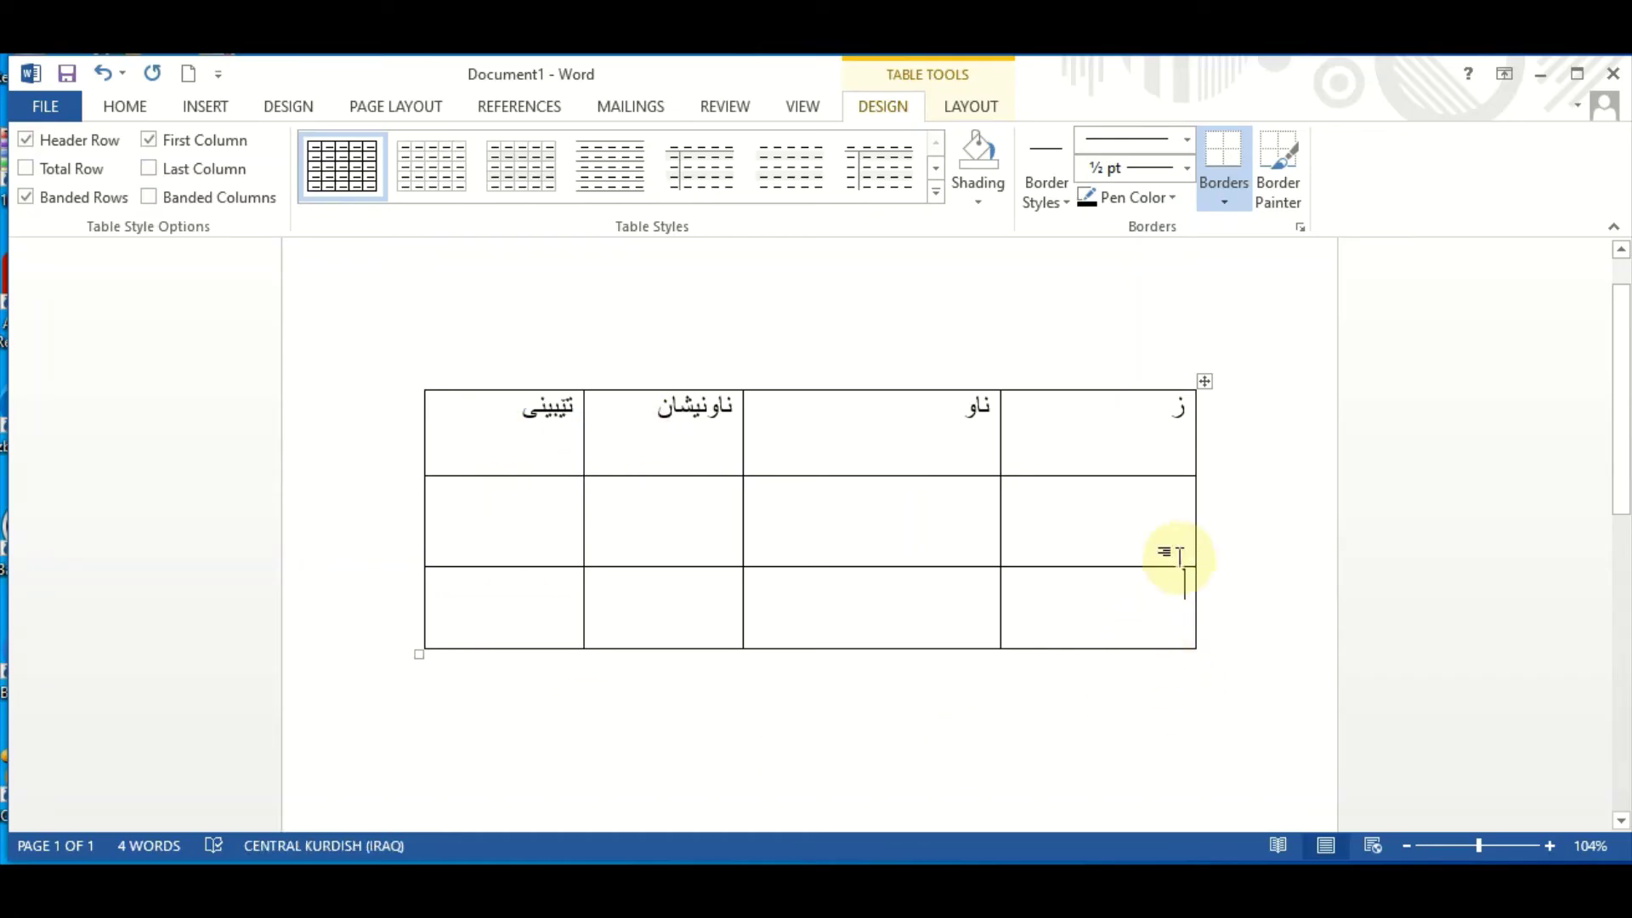
pyautogui.scroll(-1, 1109, 639)
pyautogui.scroll(-1, 1108, 640)
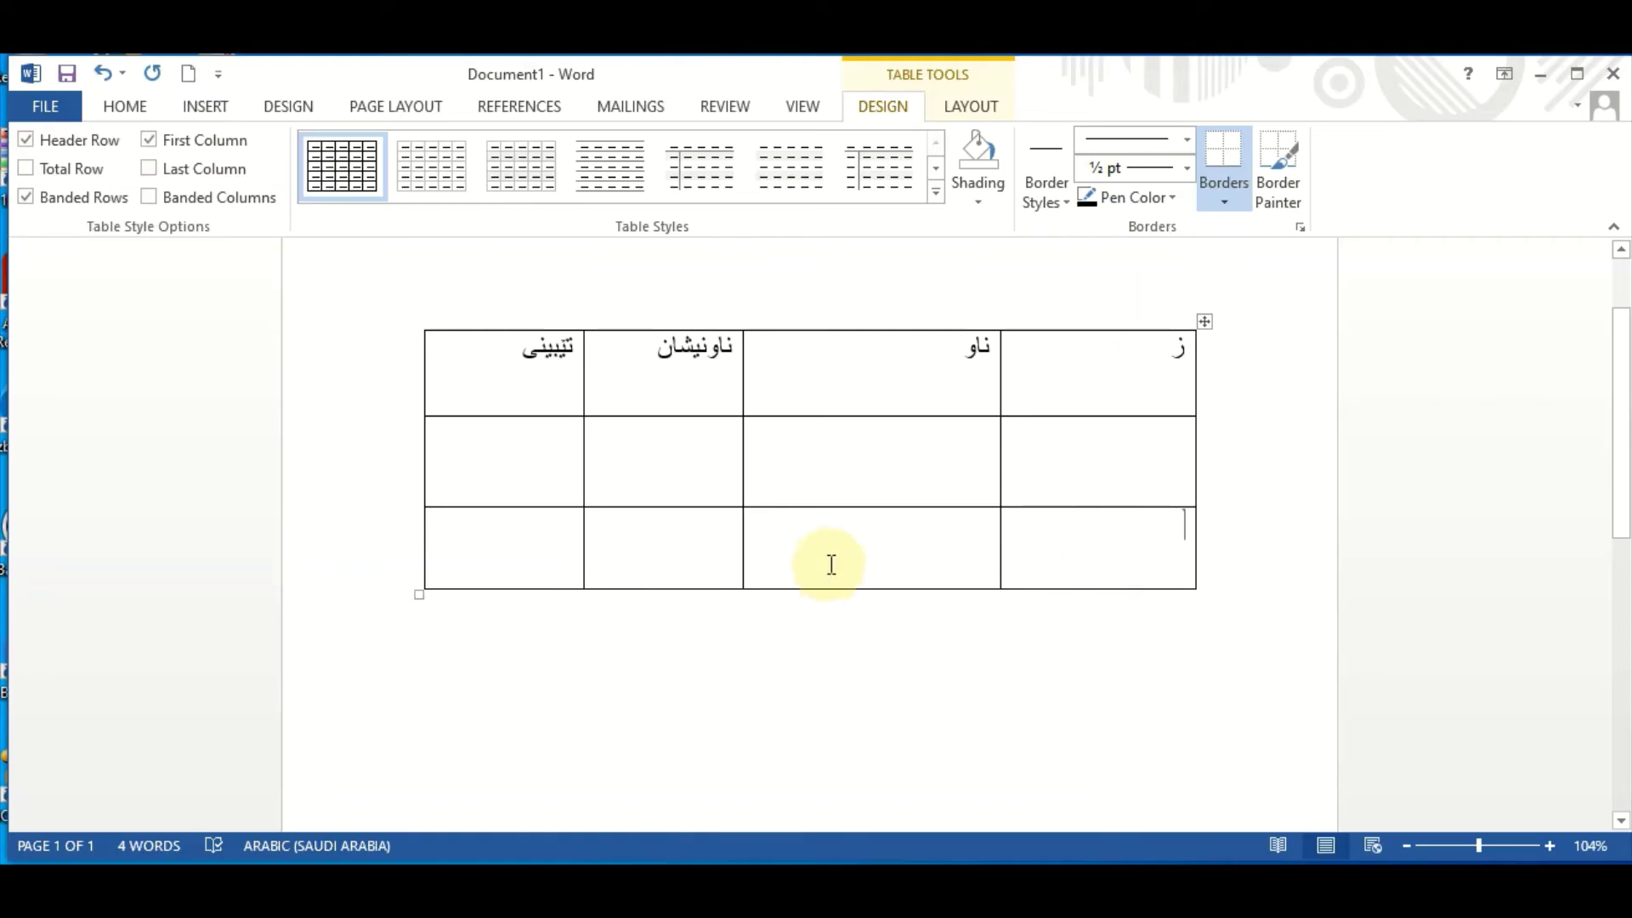
# Add rows to the bottom of the table until it has seven data rows
pyautogui.click(641, 540)
pyautogui.click(468, 553)
pyautogui.press('Tab')
pyautogui.press('Tab')
pyautogui.press('Tab')
pyautogui.press('Tab')
pyautogui.press('Tab')
pyautogui.press('Tab')
pyautogui.press('Tab')
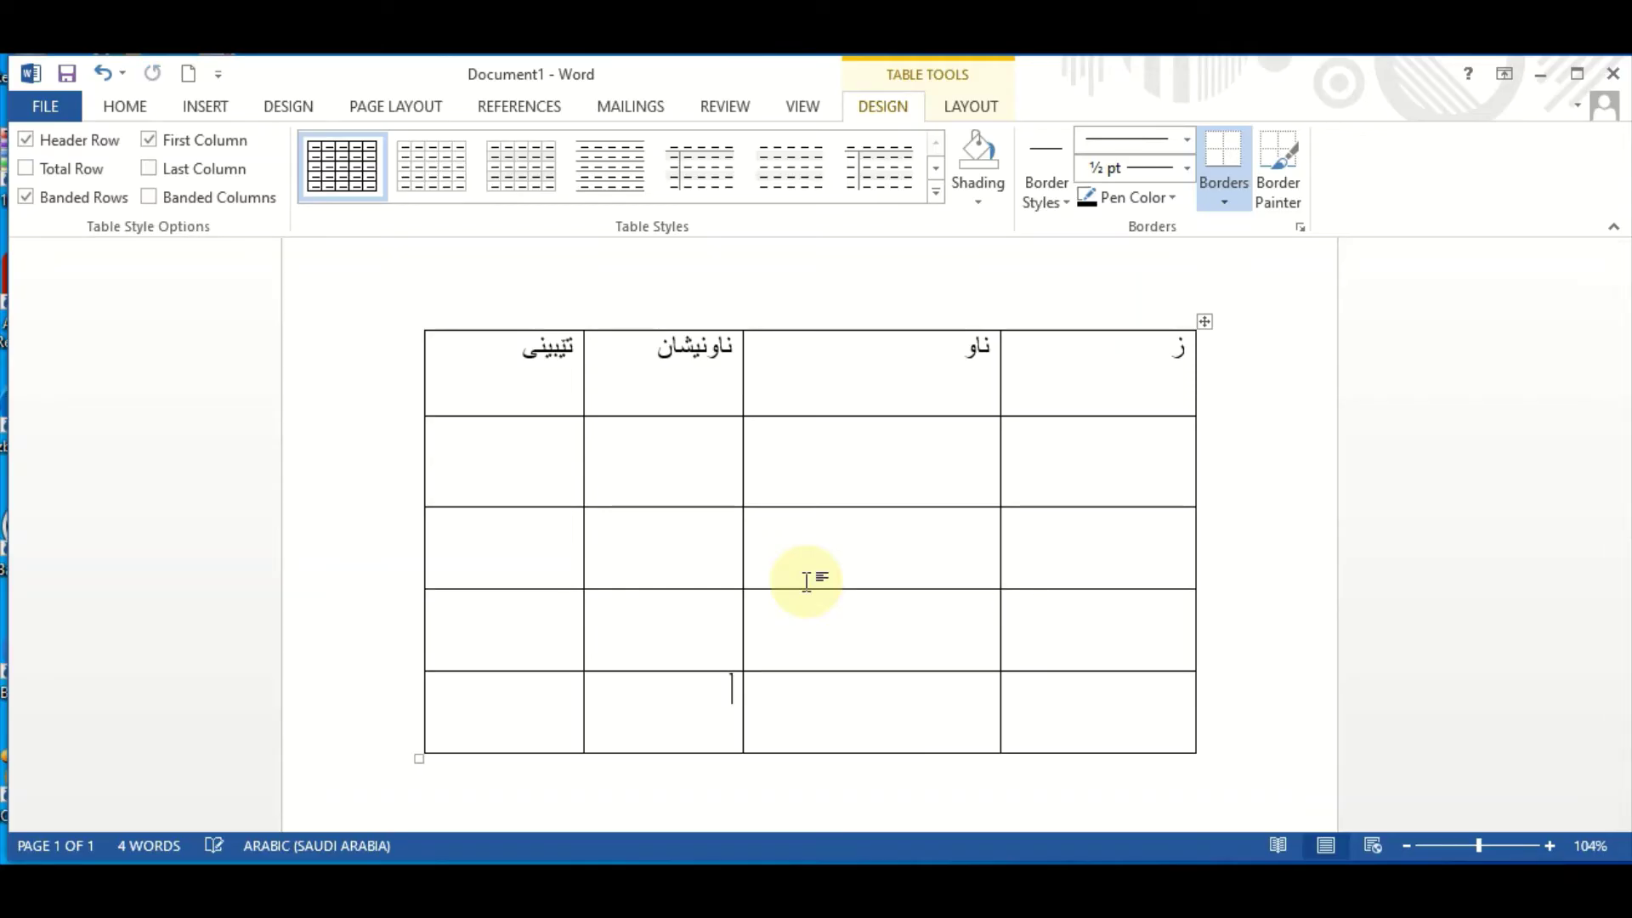
pyautogui.press('Tab')
pyautogui.press('Tab')
pyautogui.press('Tab')
pyautogui.press('Tab')
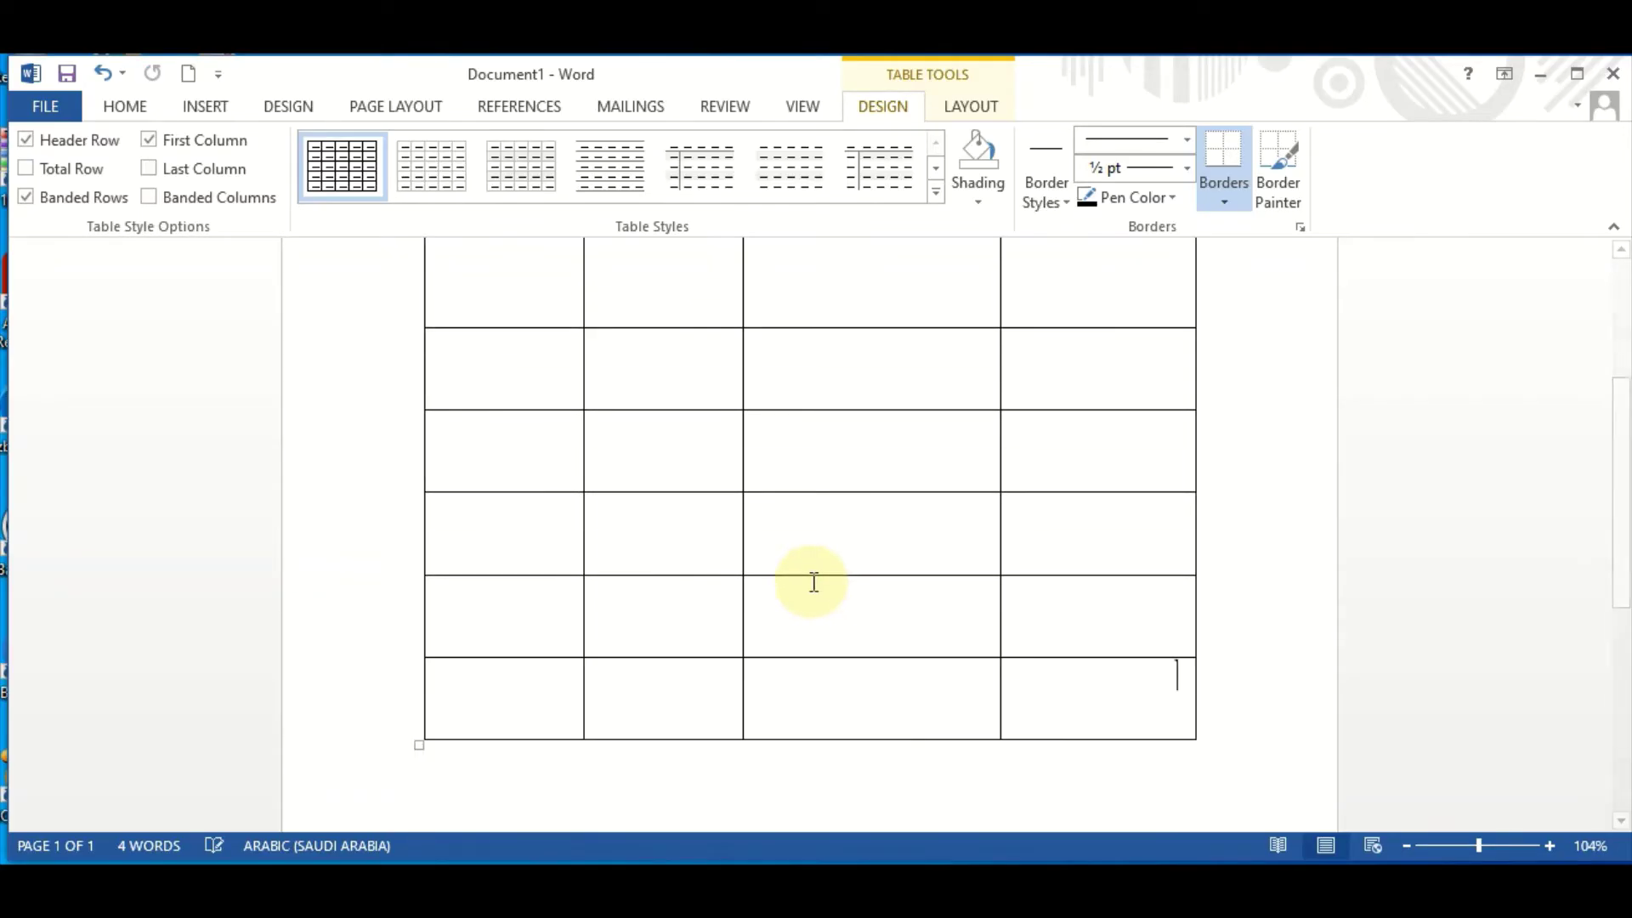
pyautogui.press('Tab')
pyautogui.scroll(5, 809, 583)
pyautogui.scroll(2, 813, 585)
pyautogui.scroll(-3, 813, 585)
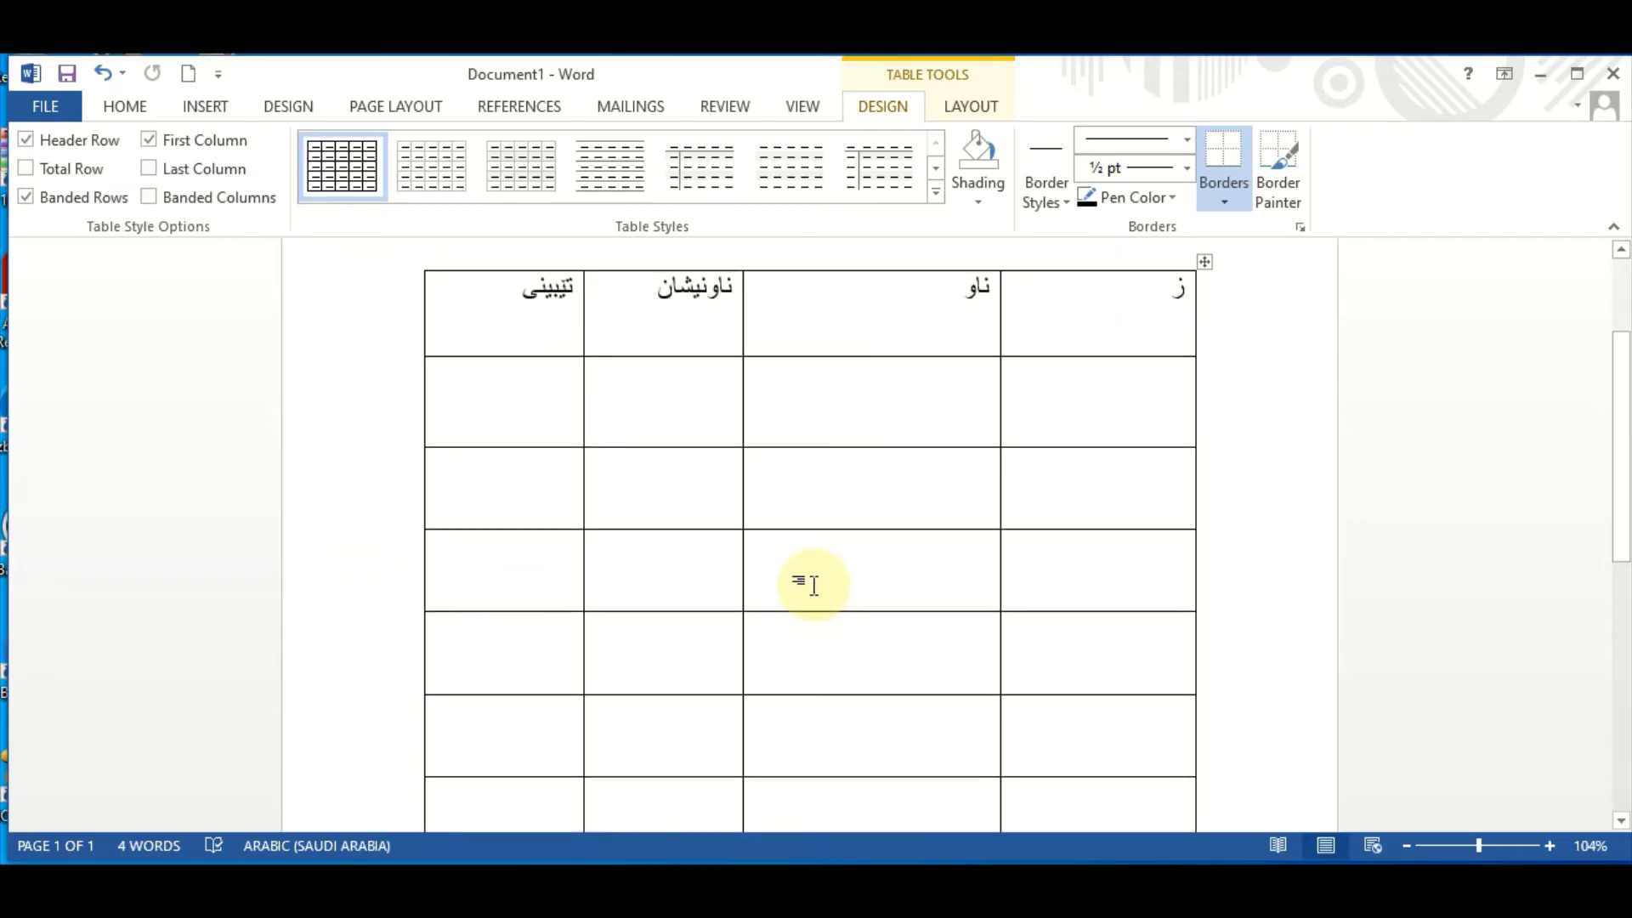
pyautogui.scroll(-2, 813, 584)
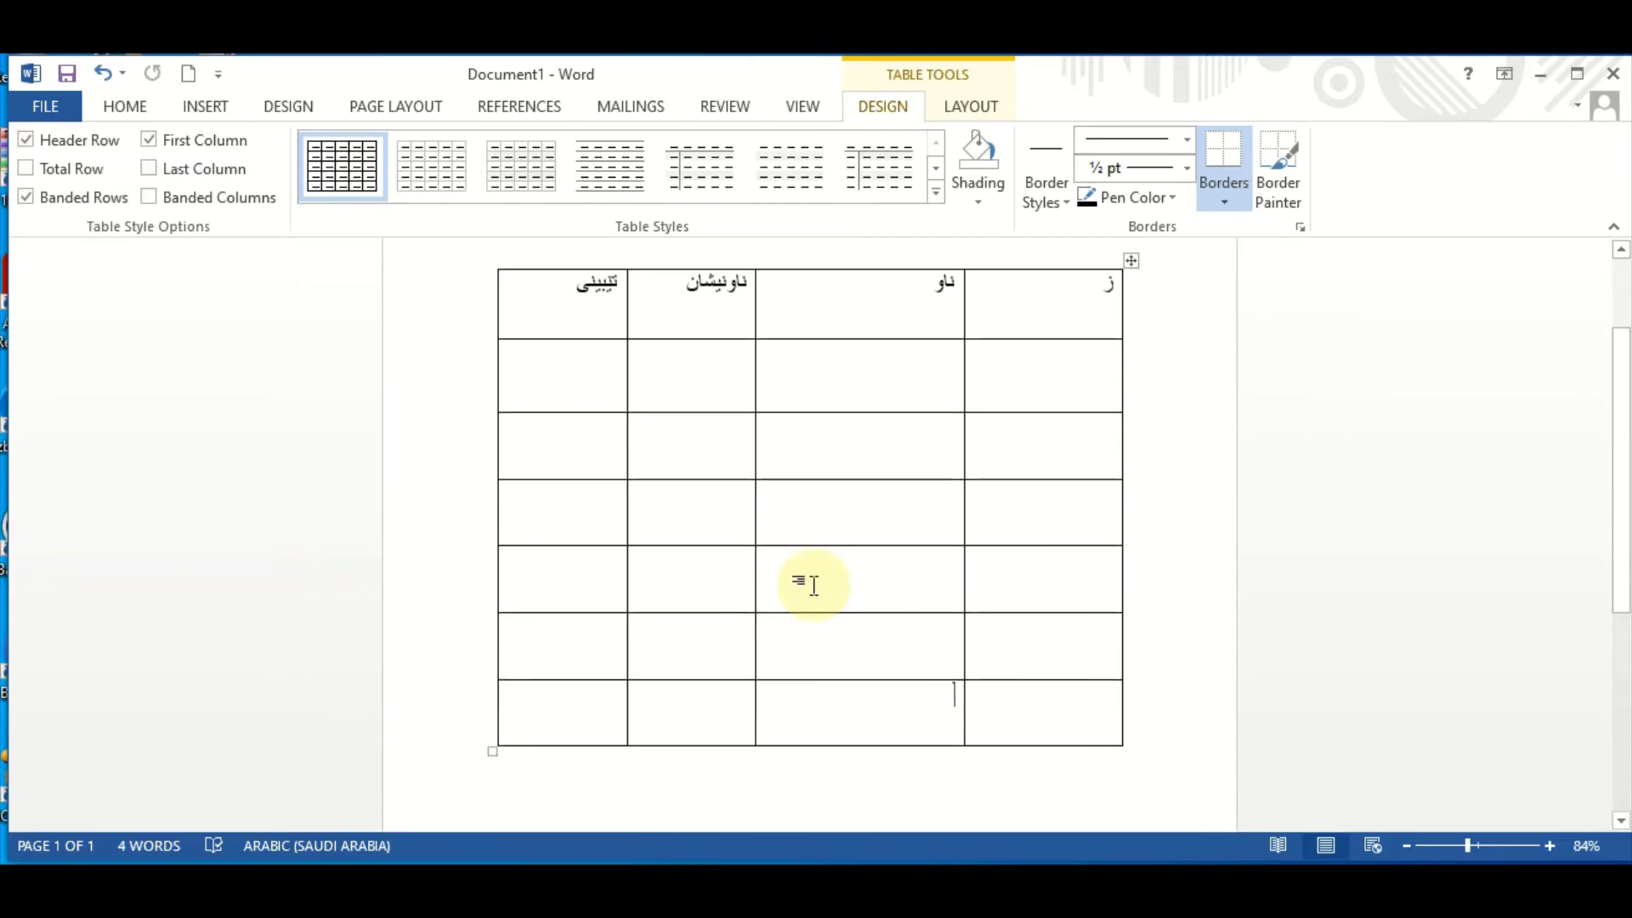
pyautogui.press('Tab')
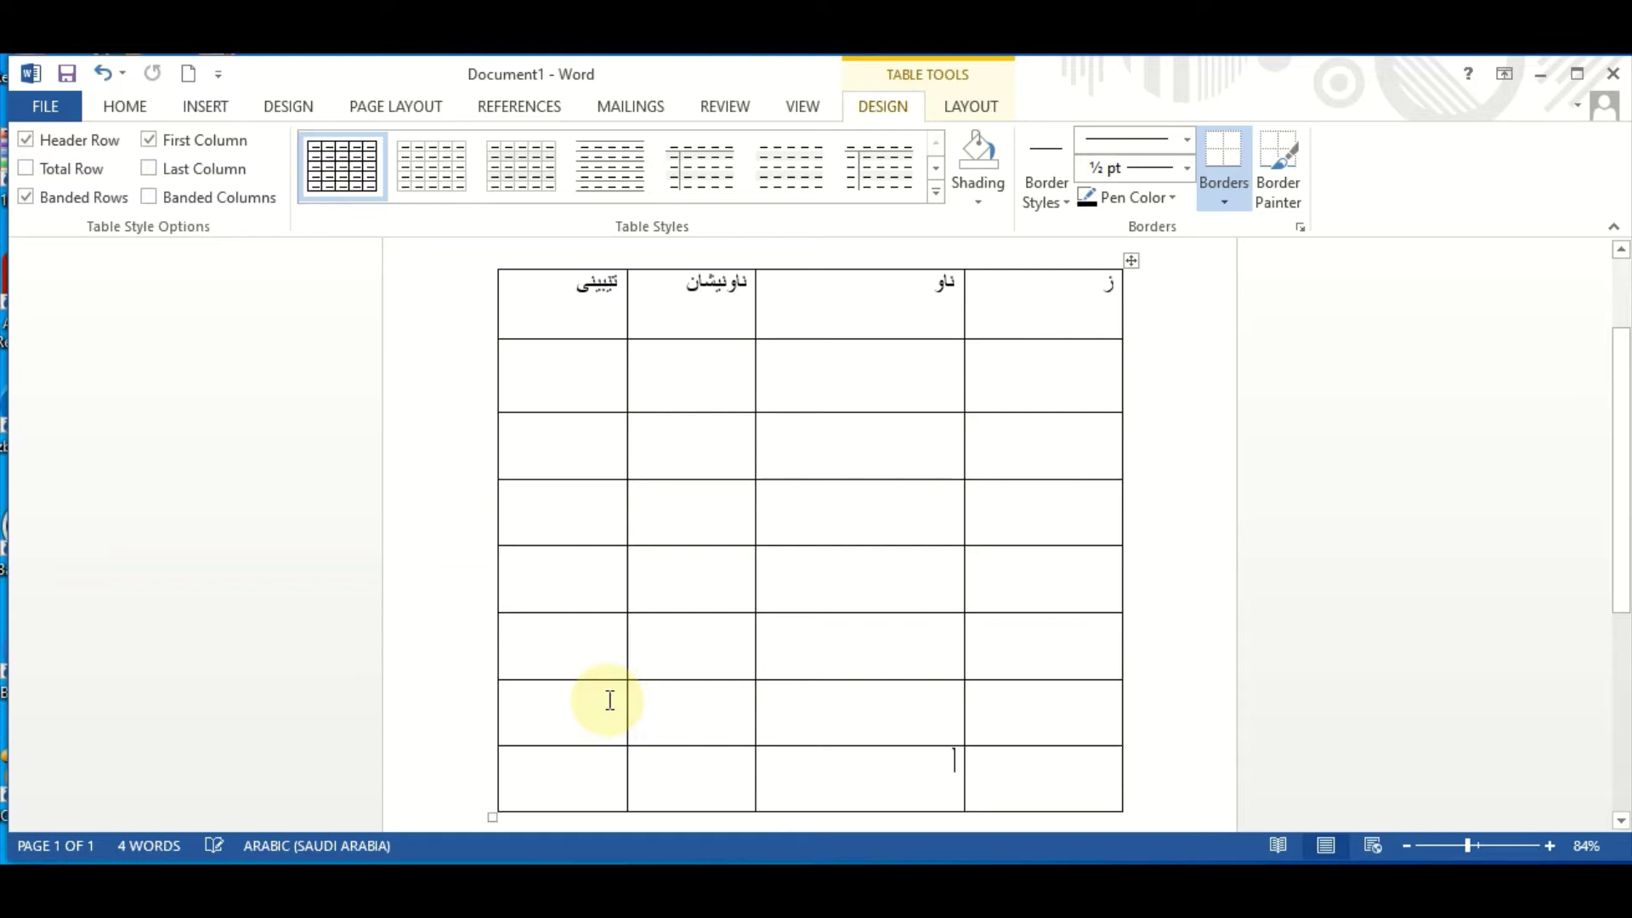
pyautogui.scroll(1, 765, 705)
# Number the data rows 1 to 7 down the ز column
pyautogui.click(1037, 406)
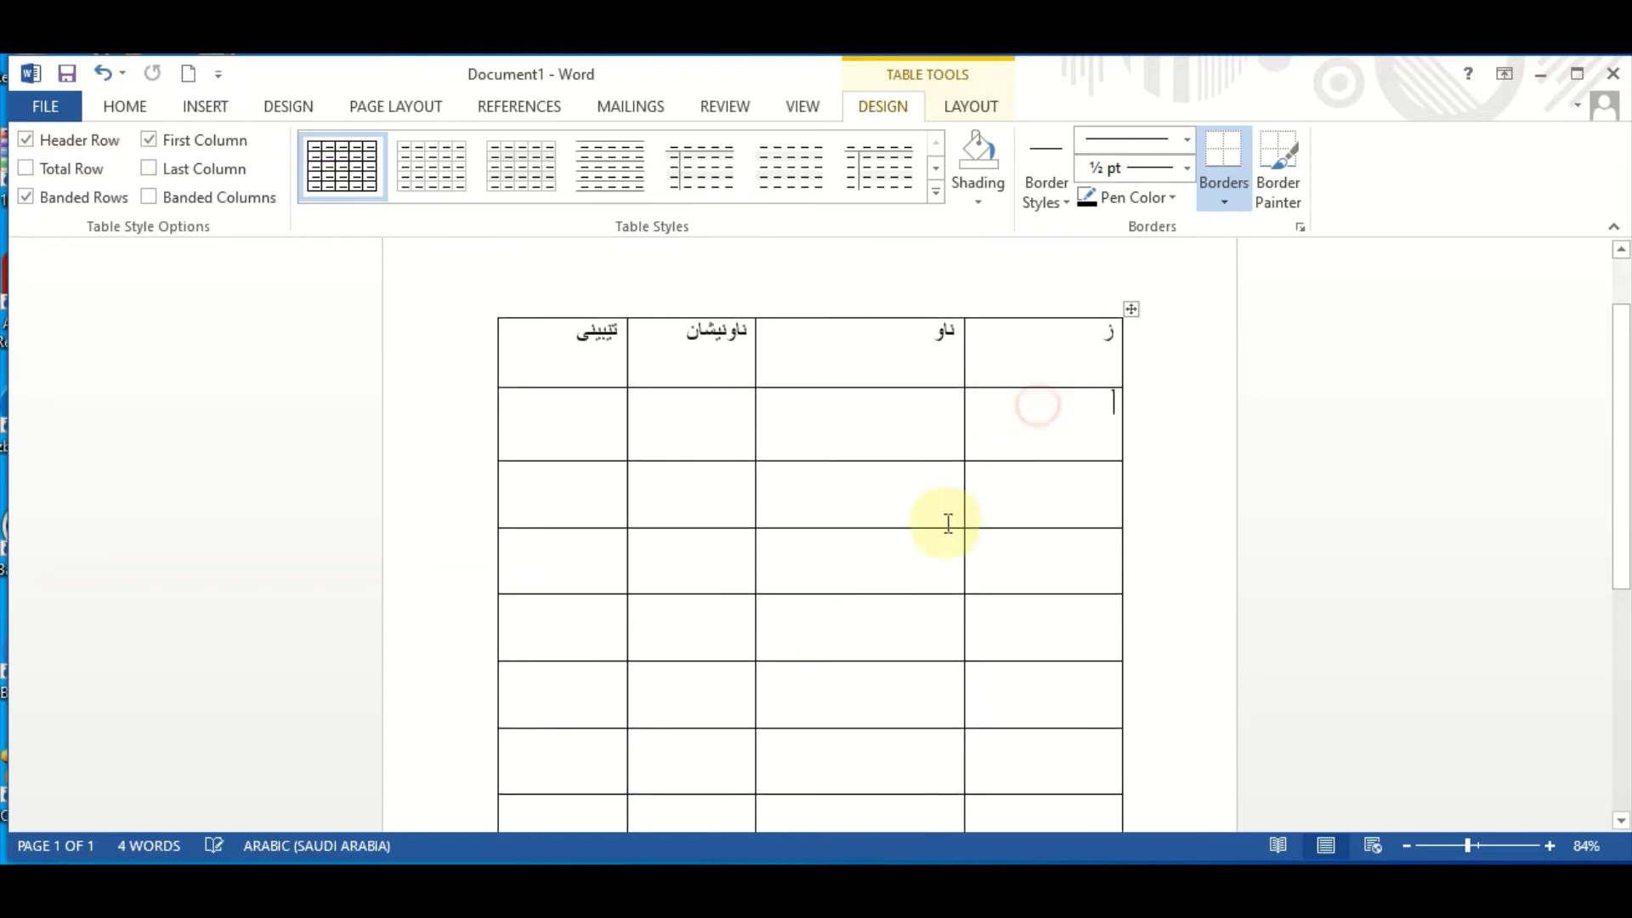
pyautogui.scroll(-1, 948, 523)
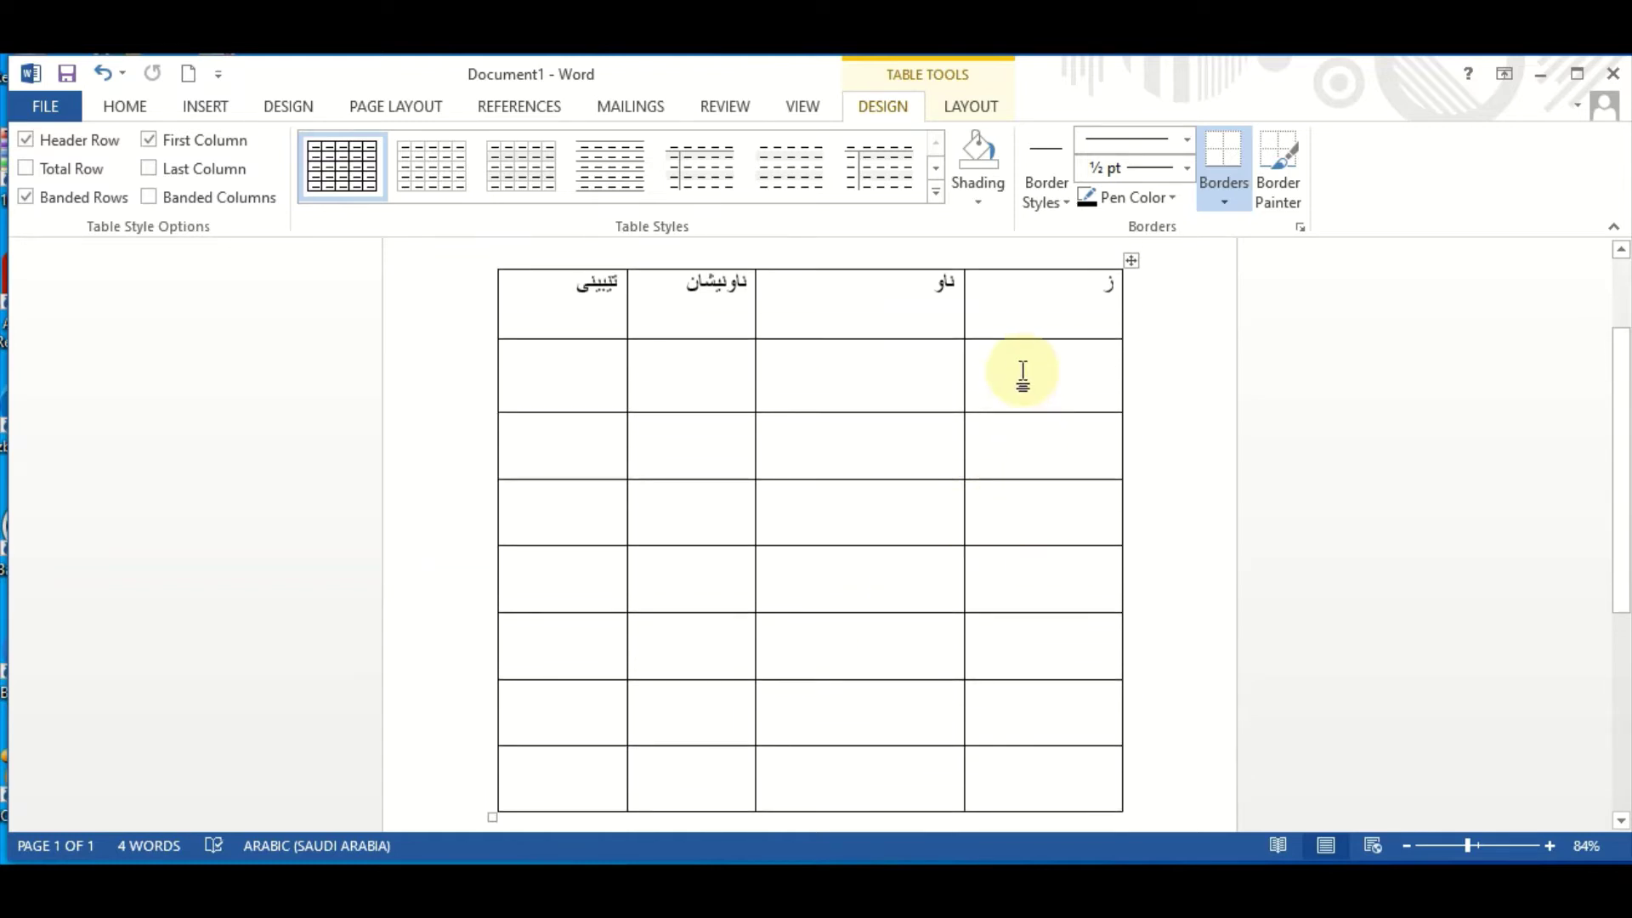
pyautogui.scroll(-1, 955, 521)
pyautogui.click(1023, 328)
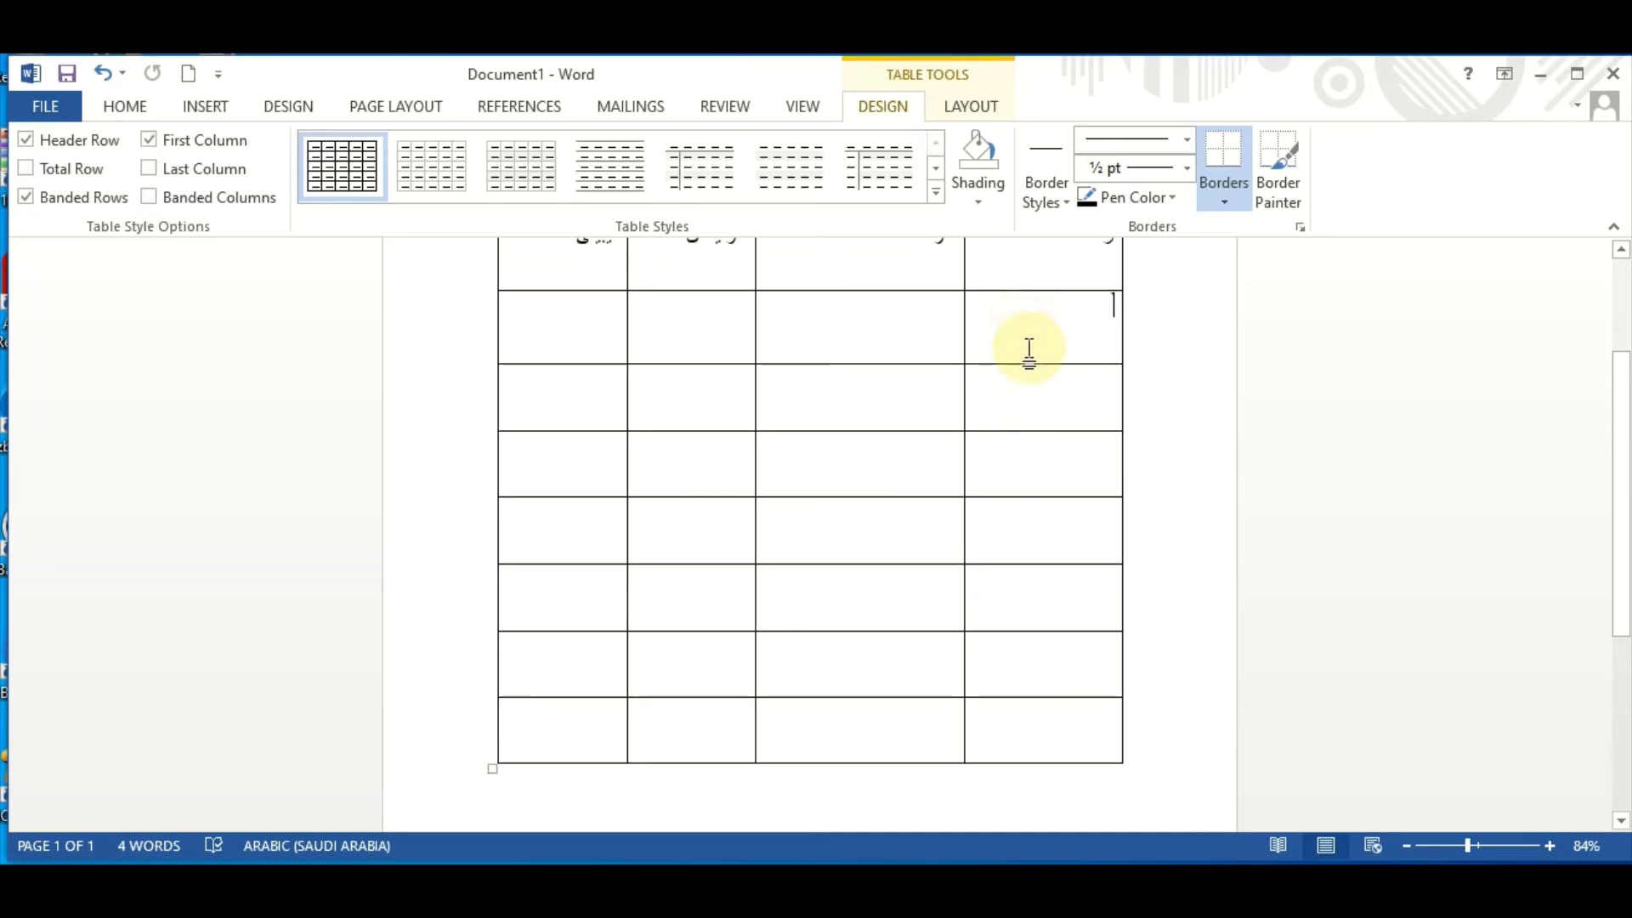
pyautogui.write('1')
pyautogui.press('Down')
pyautogui.write('2')
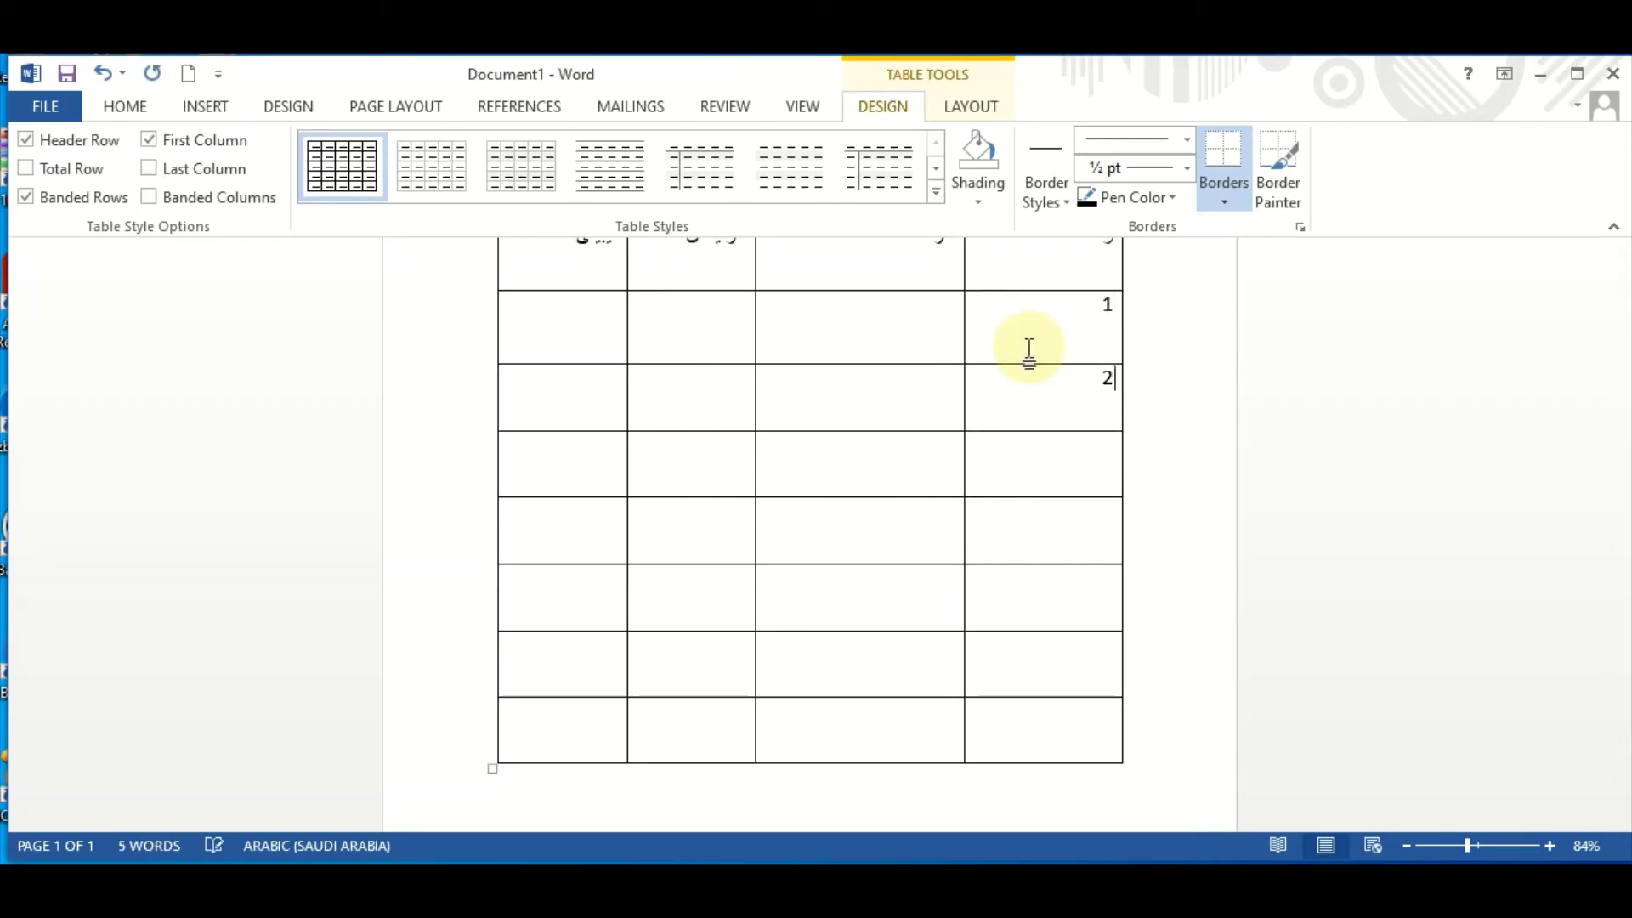
pyautogui.write('3')
pyautogui.write('5')
pyautogui.press('Down')
pyautogui.write('6')
pyautogui.press('Down')
pyautogui.write('7')
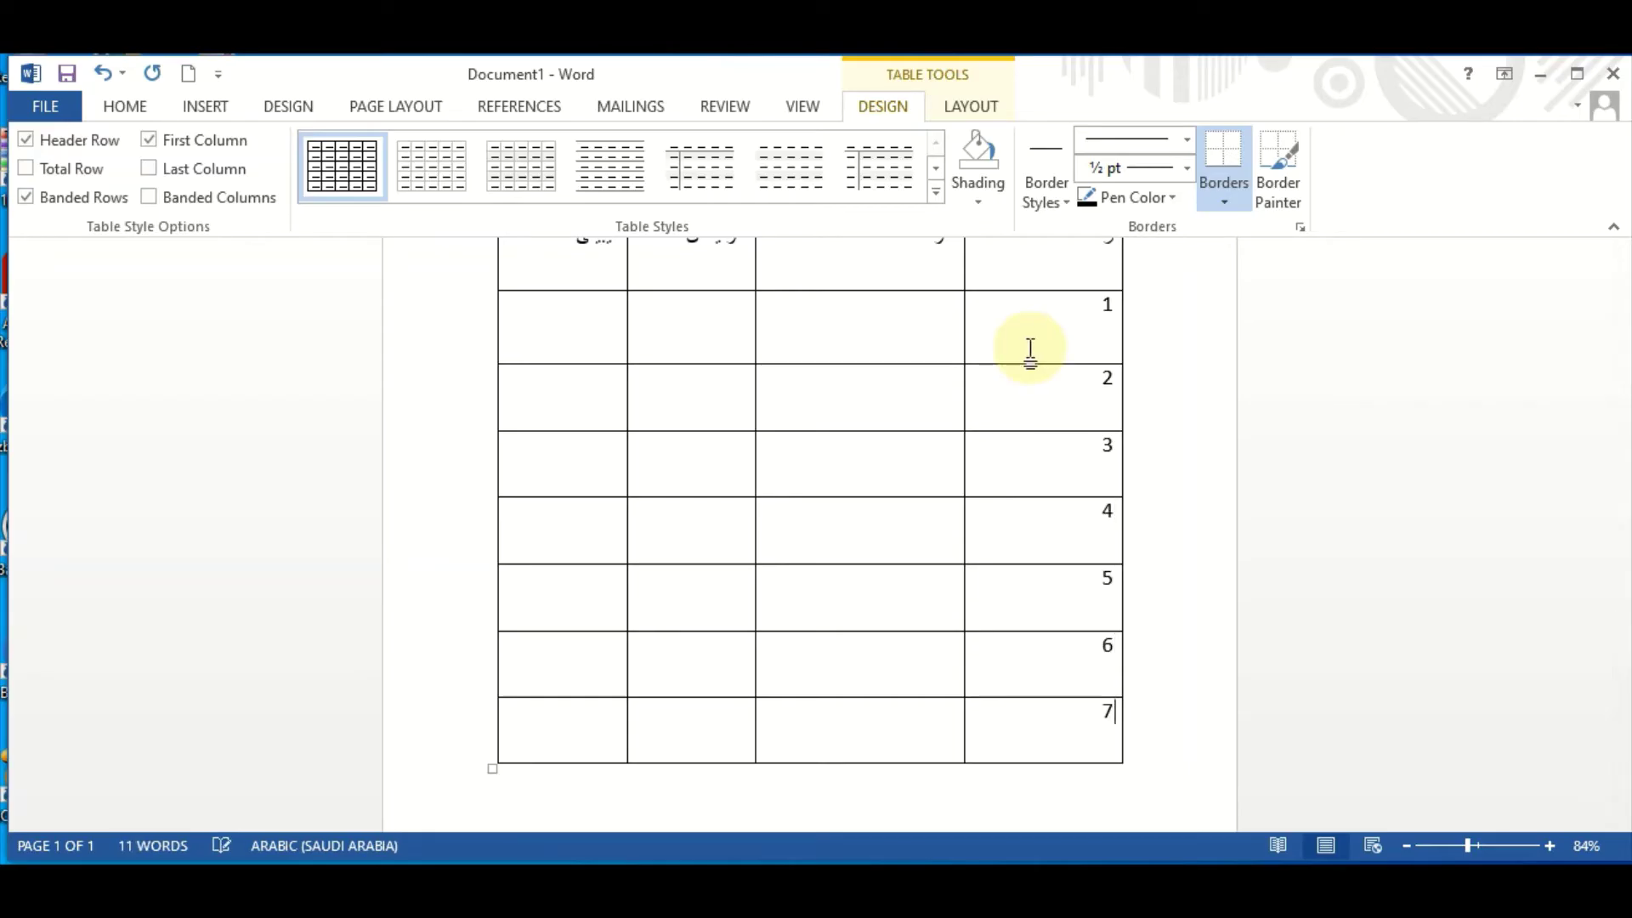
pyautogui.click(1038, 474)
pyautogui.click(1038, 539)
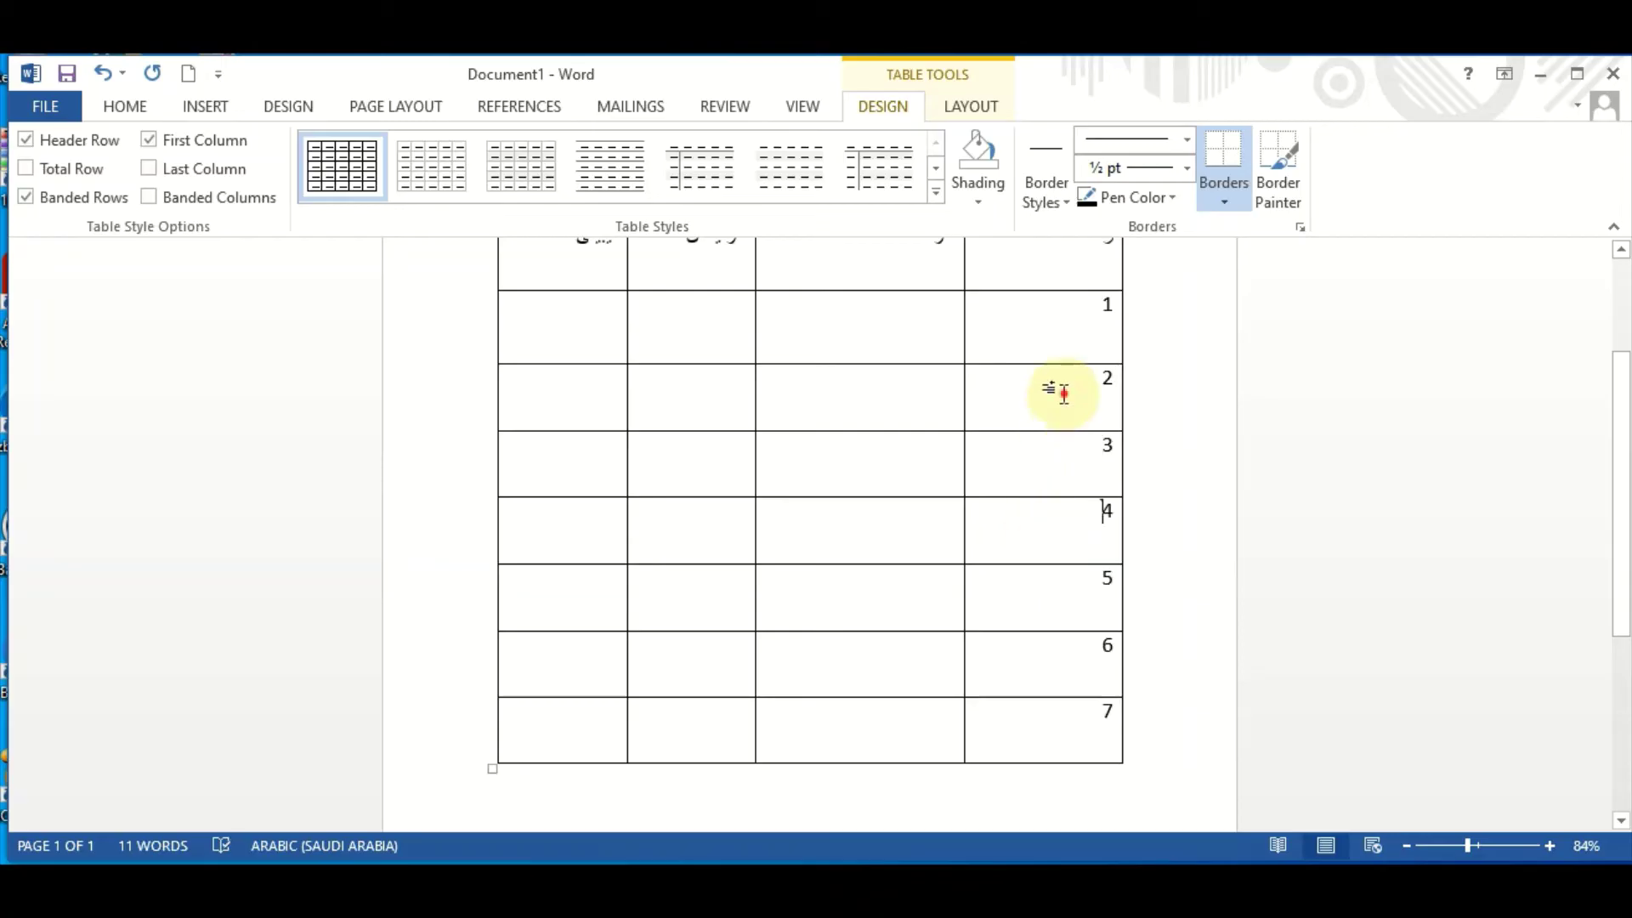
# Type a sample name in the first ناو cell, then select the whole second data row
pyautogui.click(916, 343)
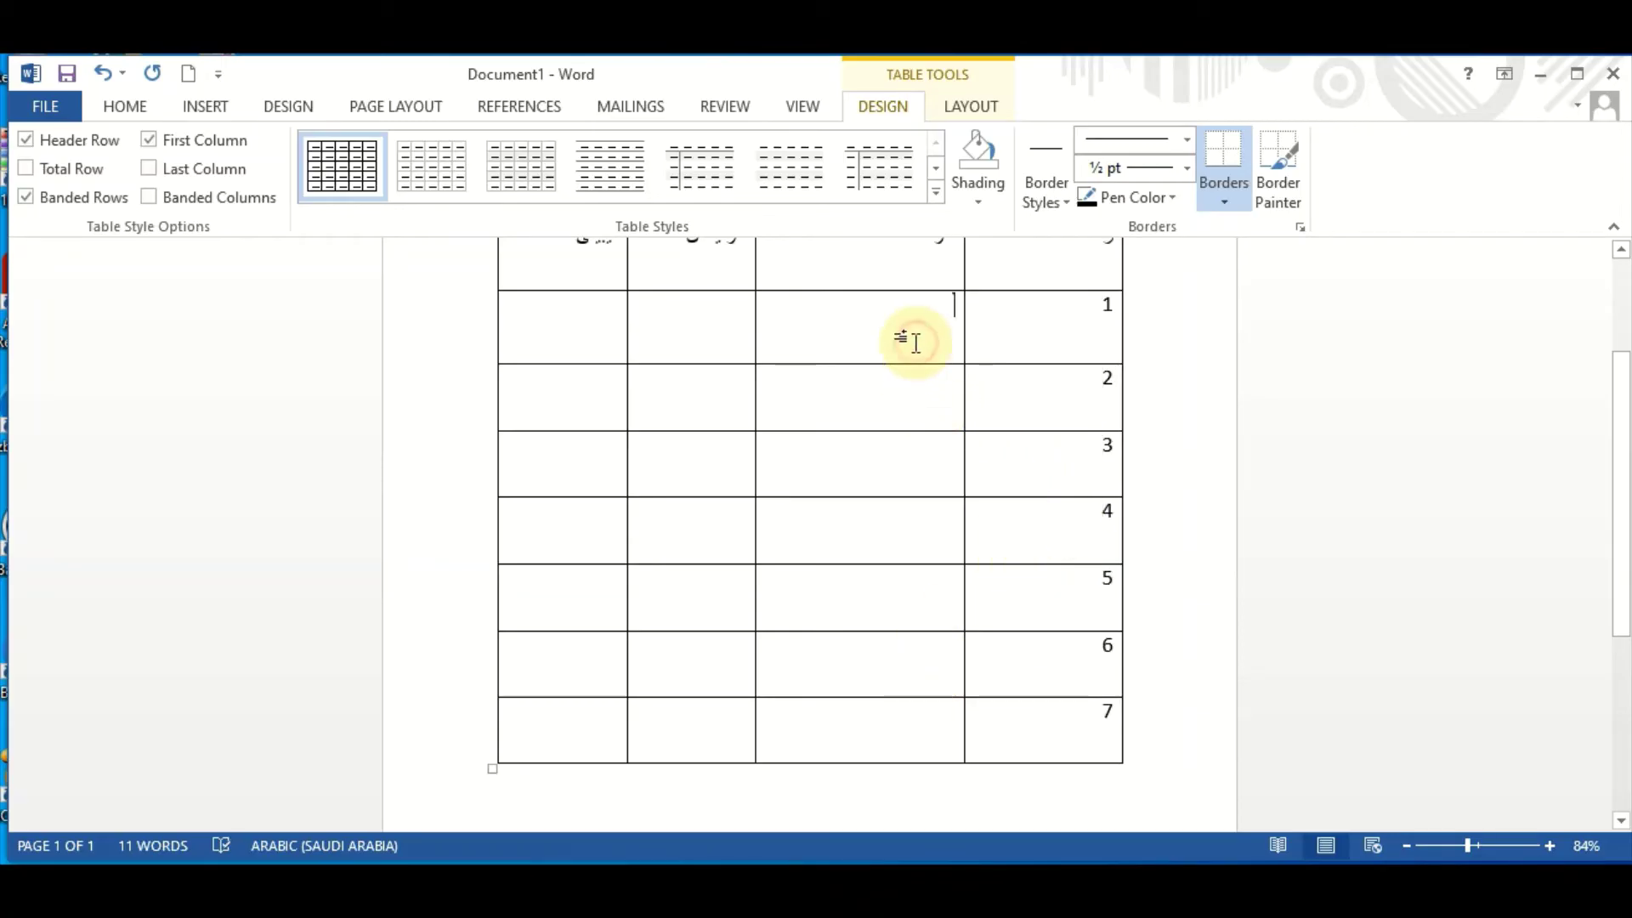
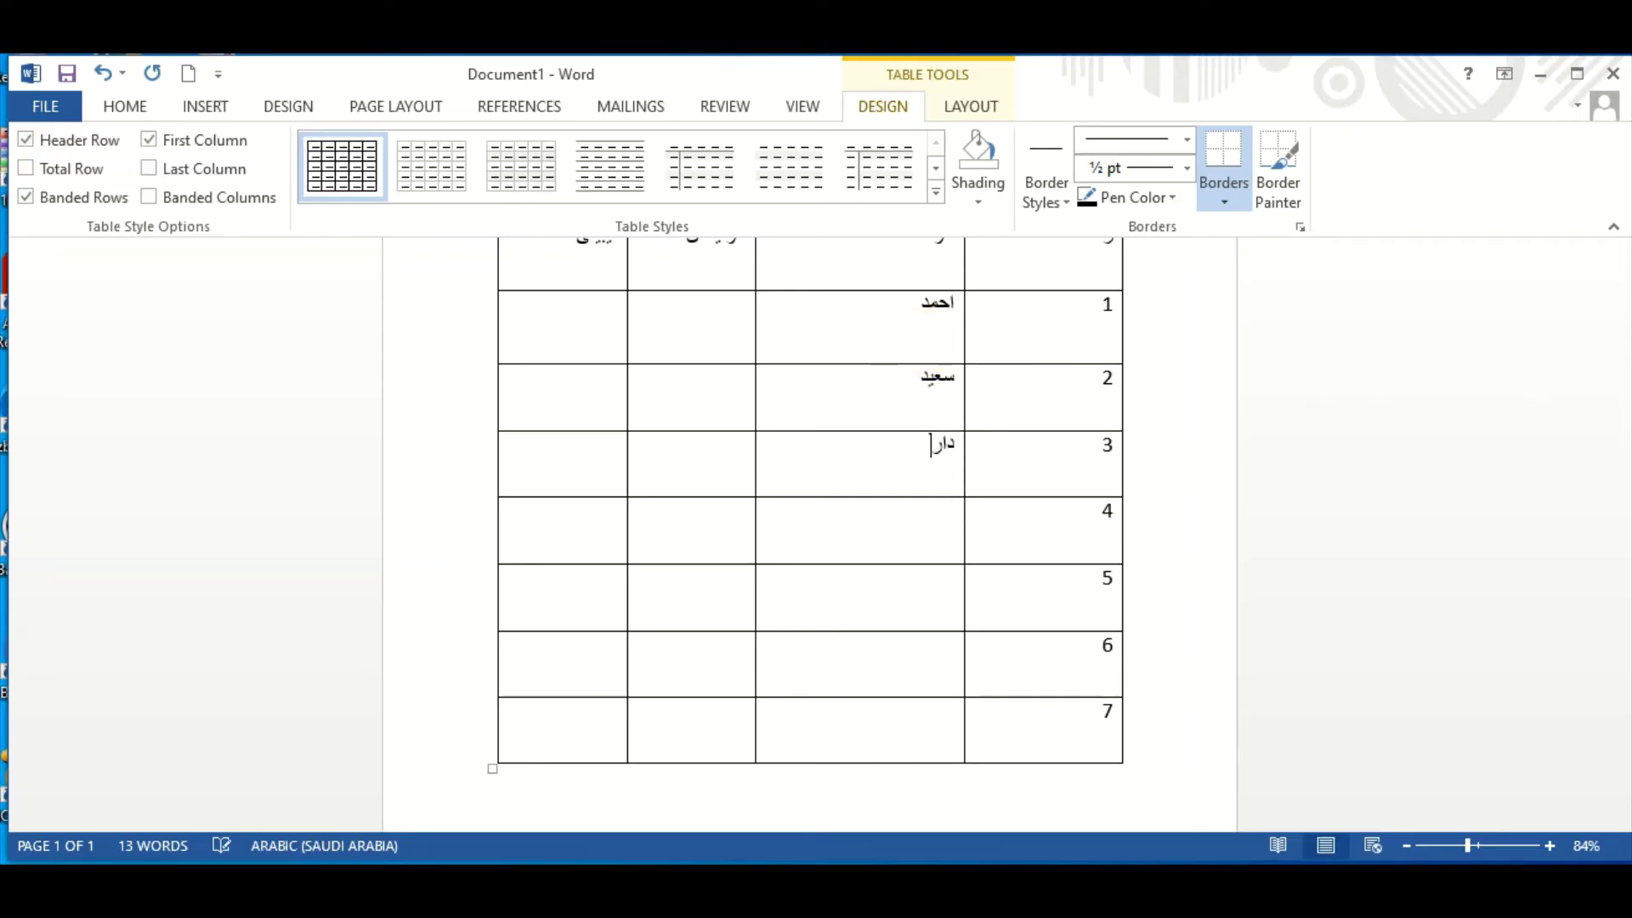
pyautogui.click(1054, 399)
pyautogui.click(583, 401)
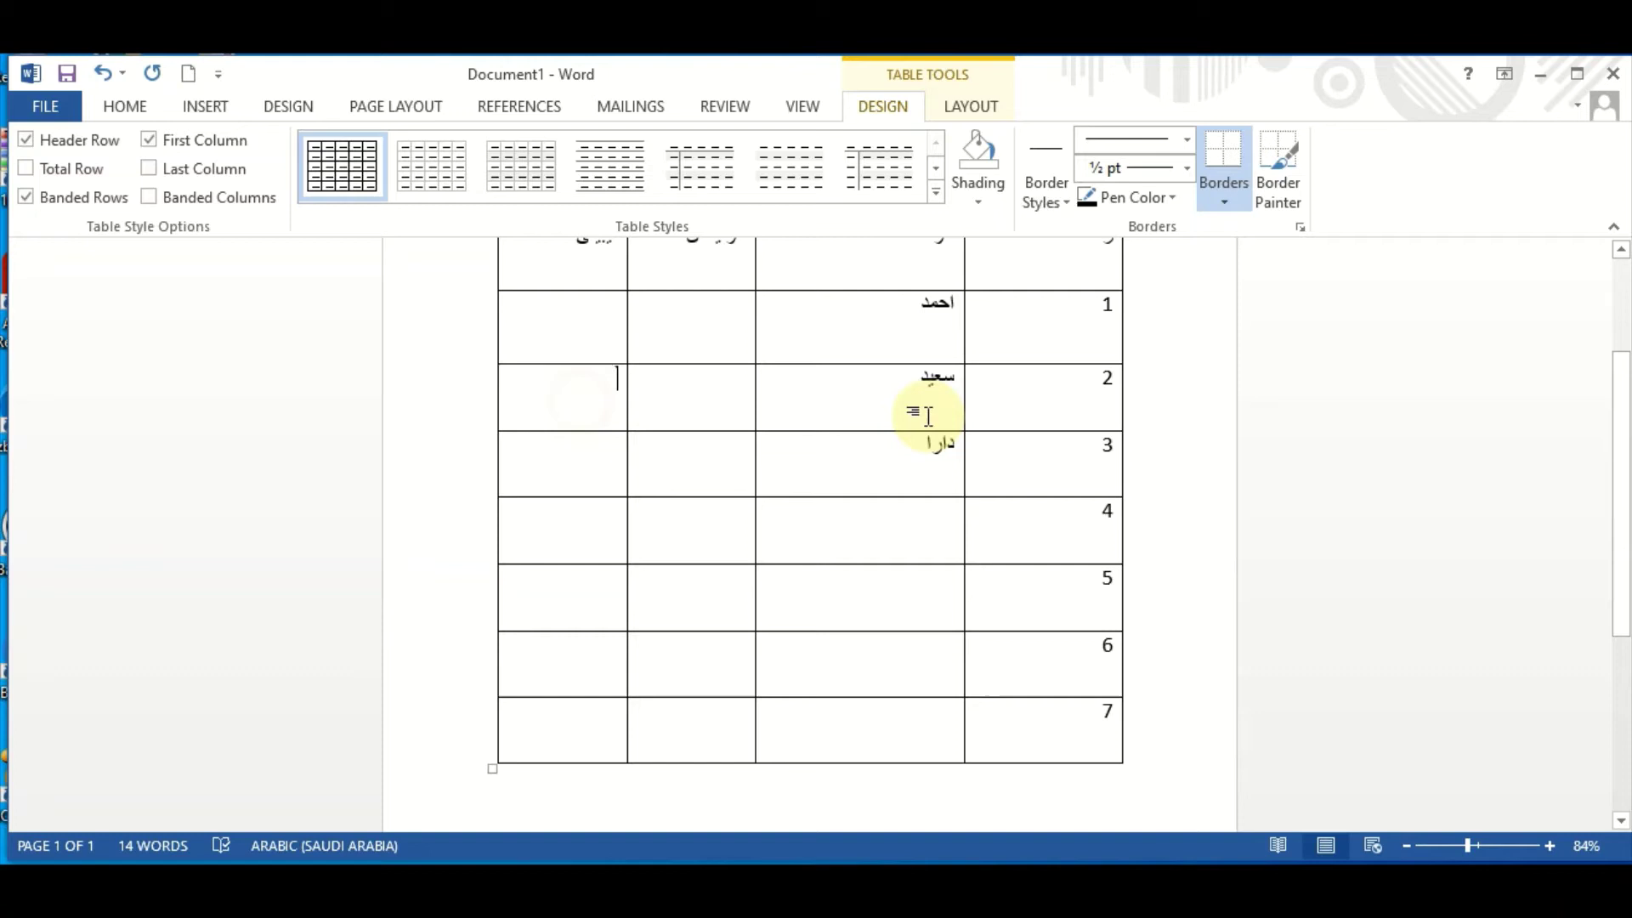
pyautogui.click(1072, 396)
pyautogui.moveTo(1073, 396); pyautogui.dragTo(583, 386)
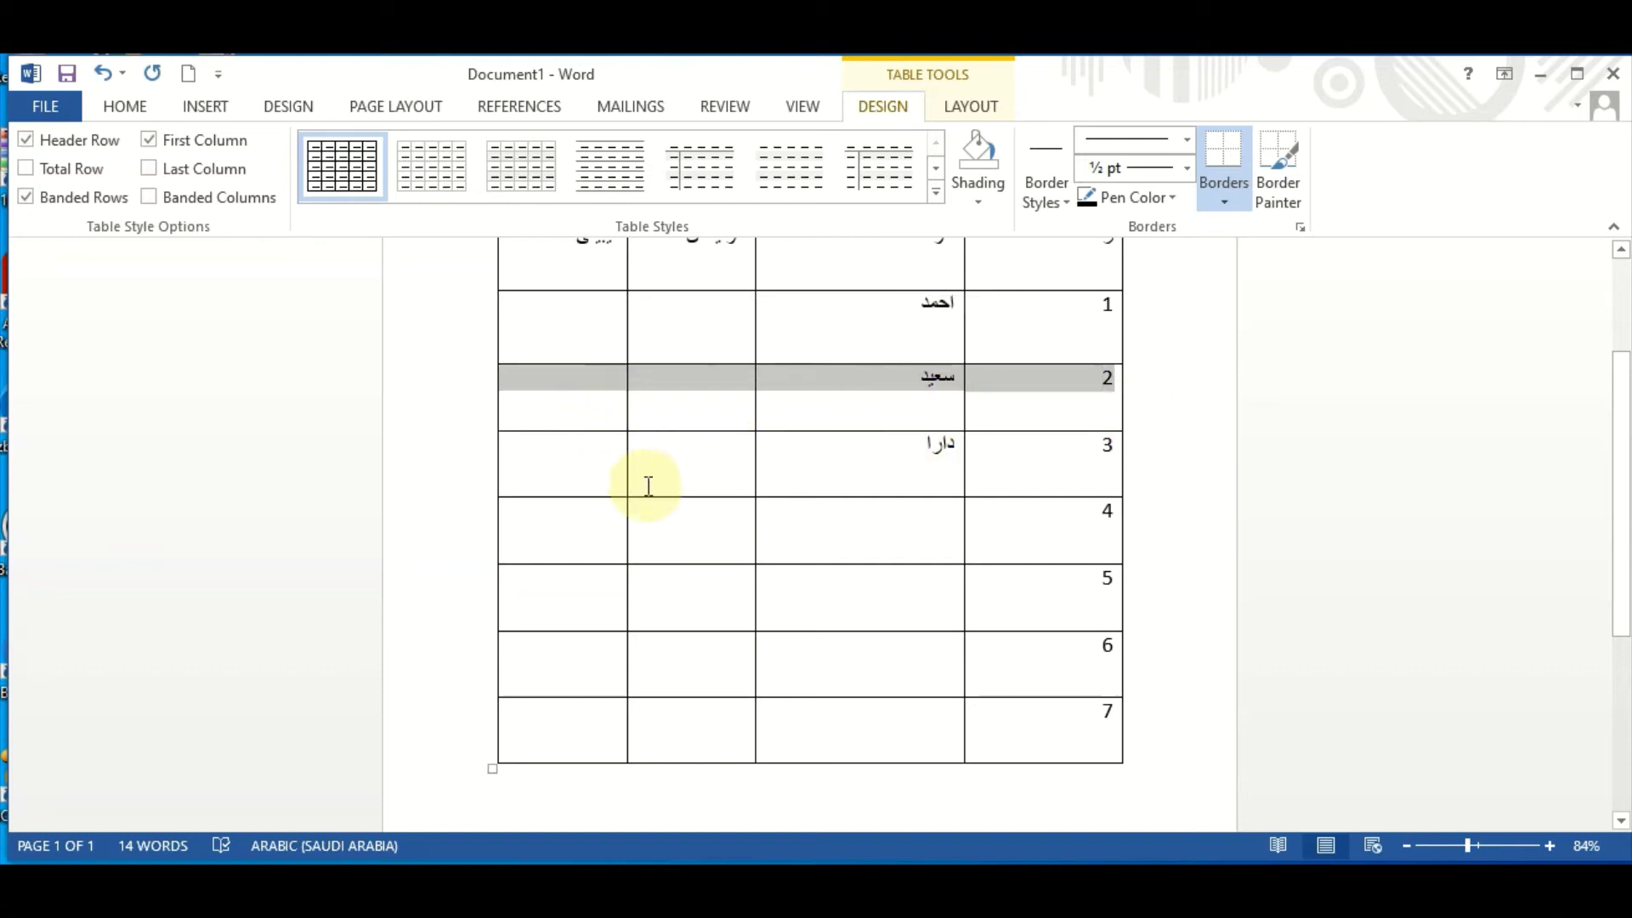
# Insert an empty row below the second entry
pyautogui.rightClick(906, 388)
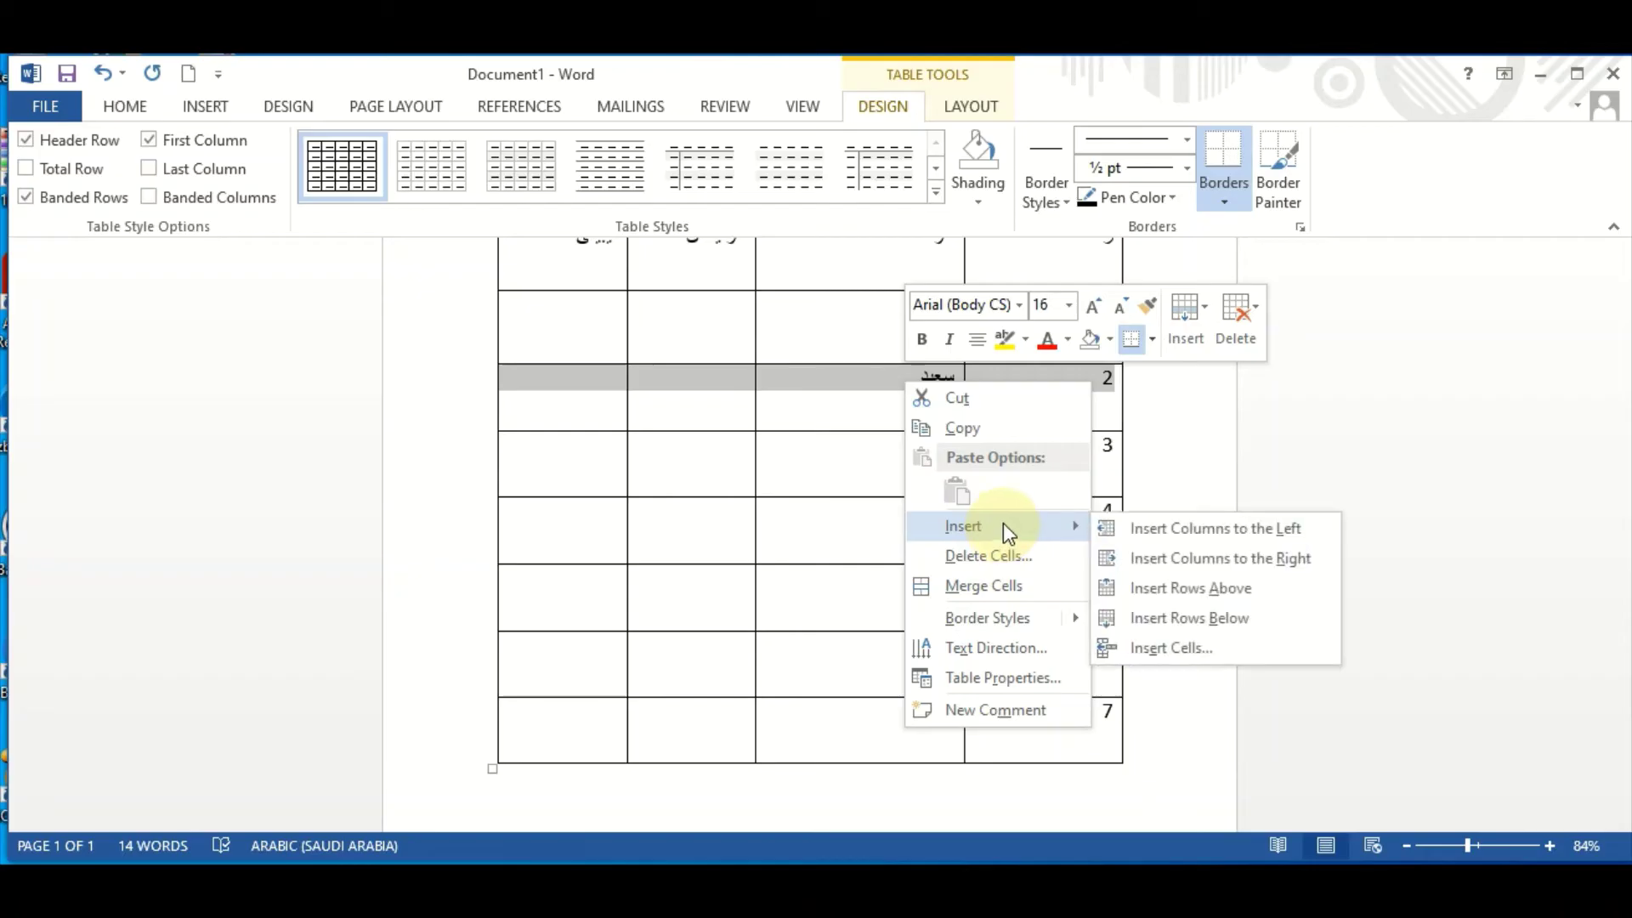
pyautogui.moveTo(963, 526)
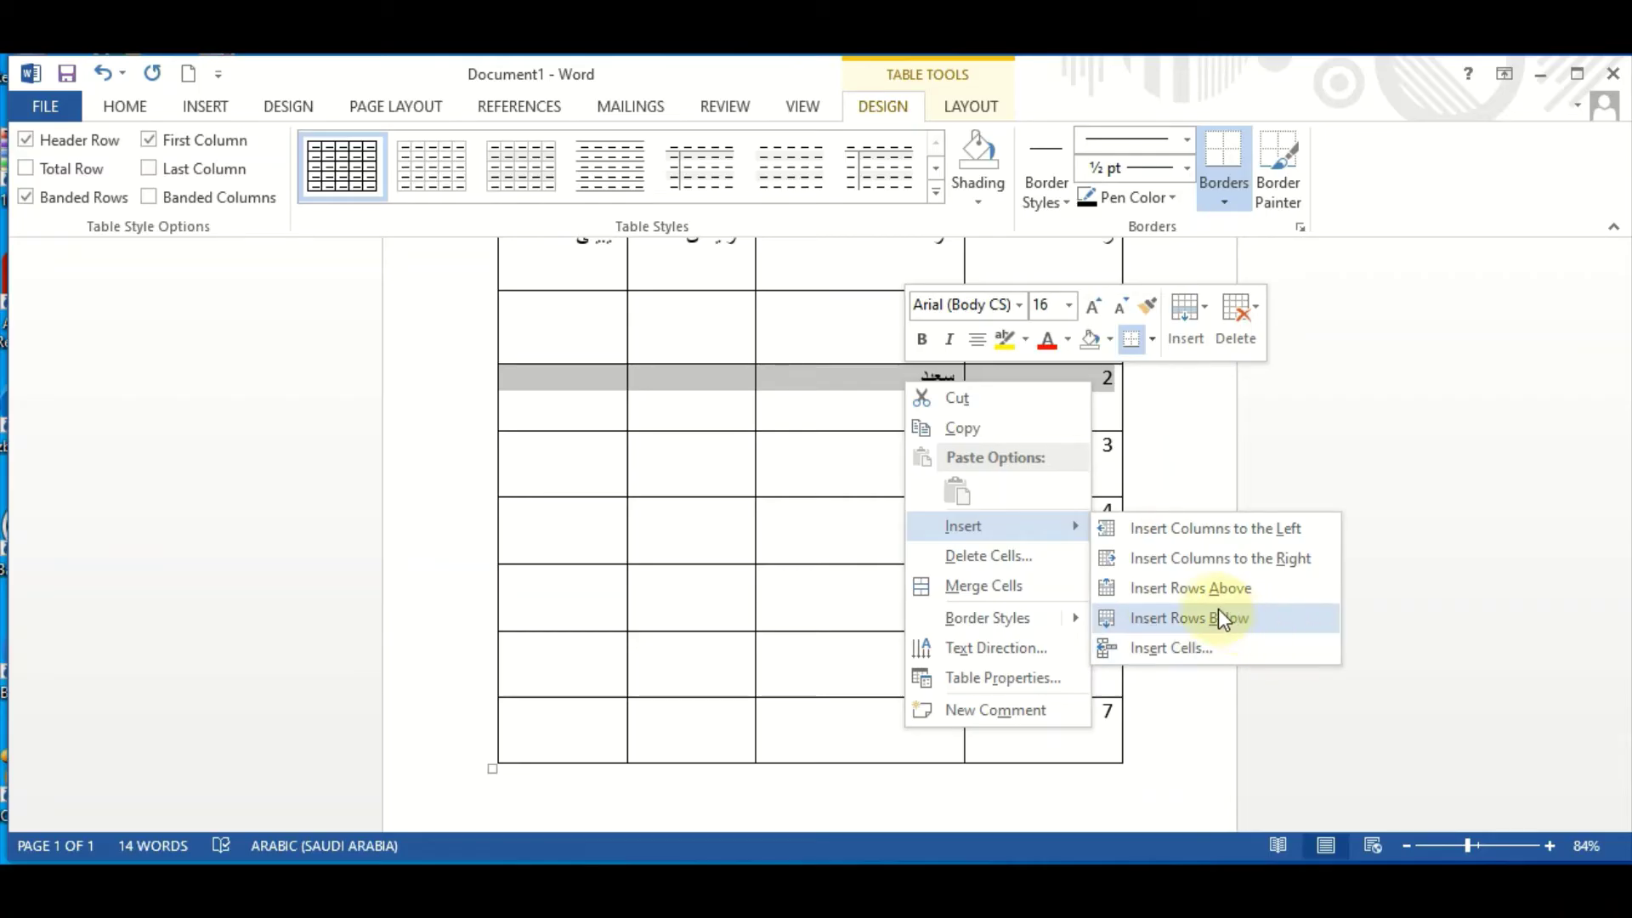
pyautogui.click(1235, 622)
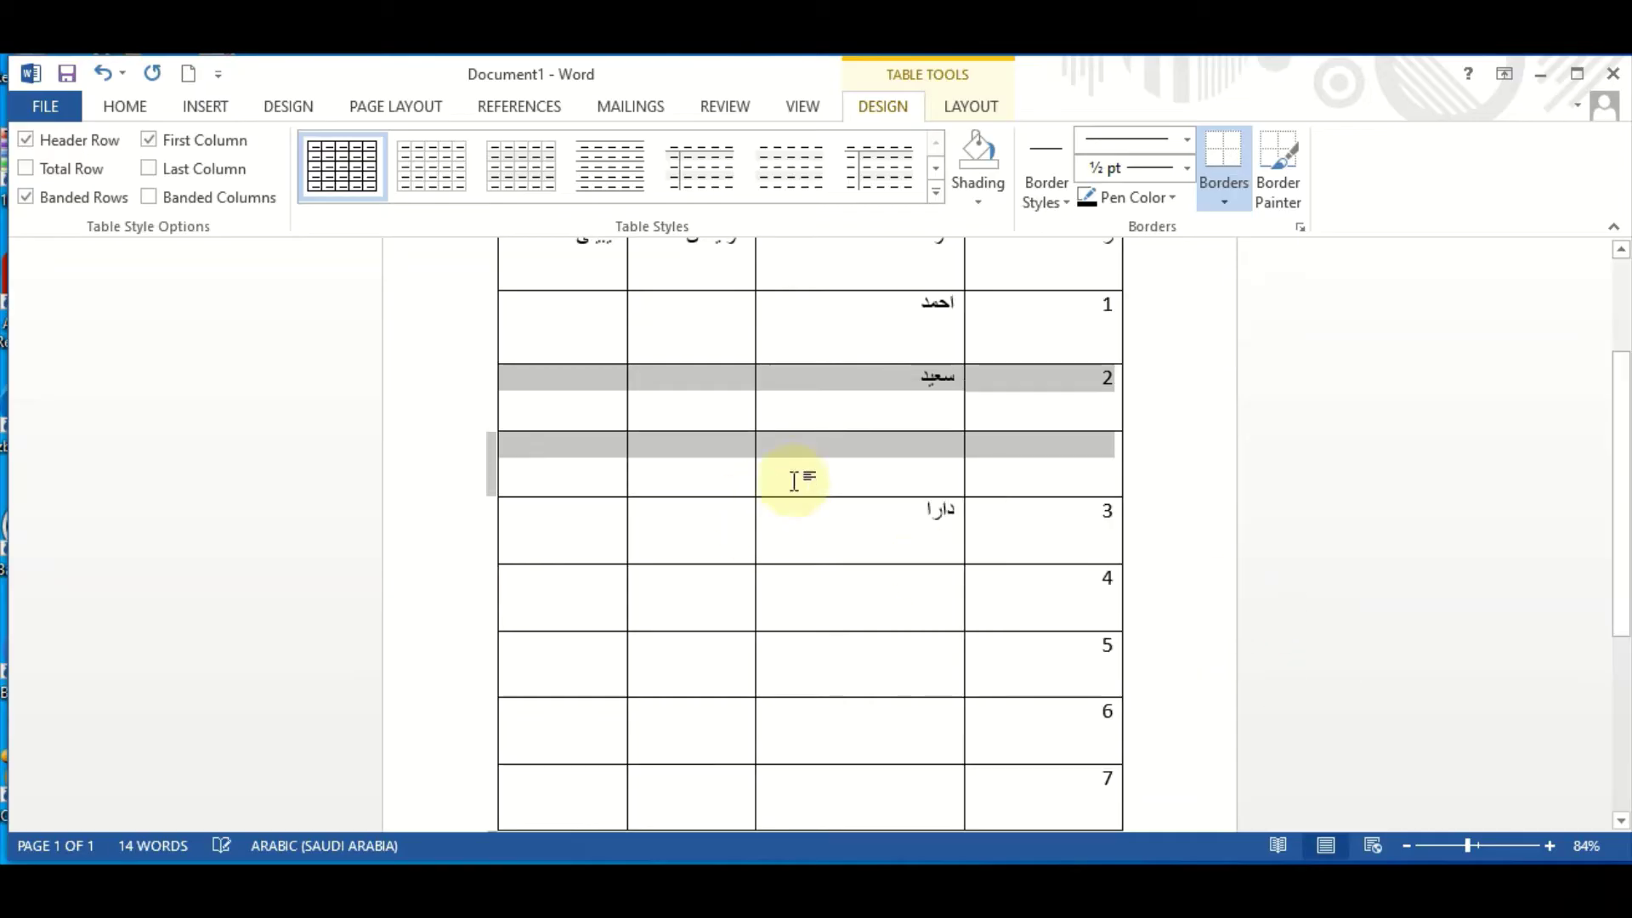
pyautogui.click(1034, 481)
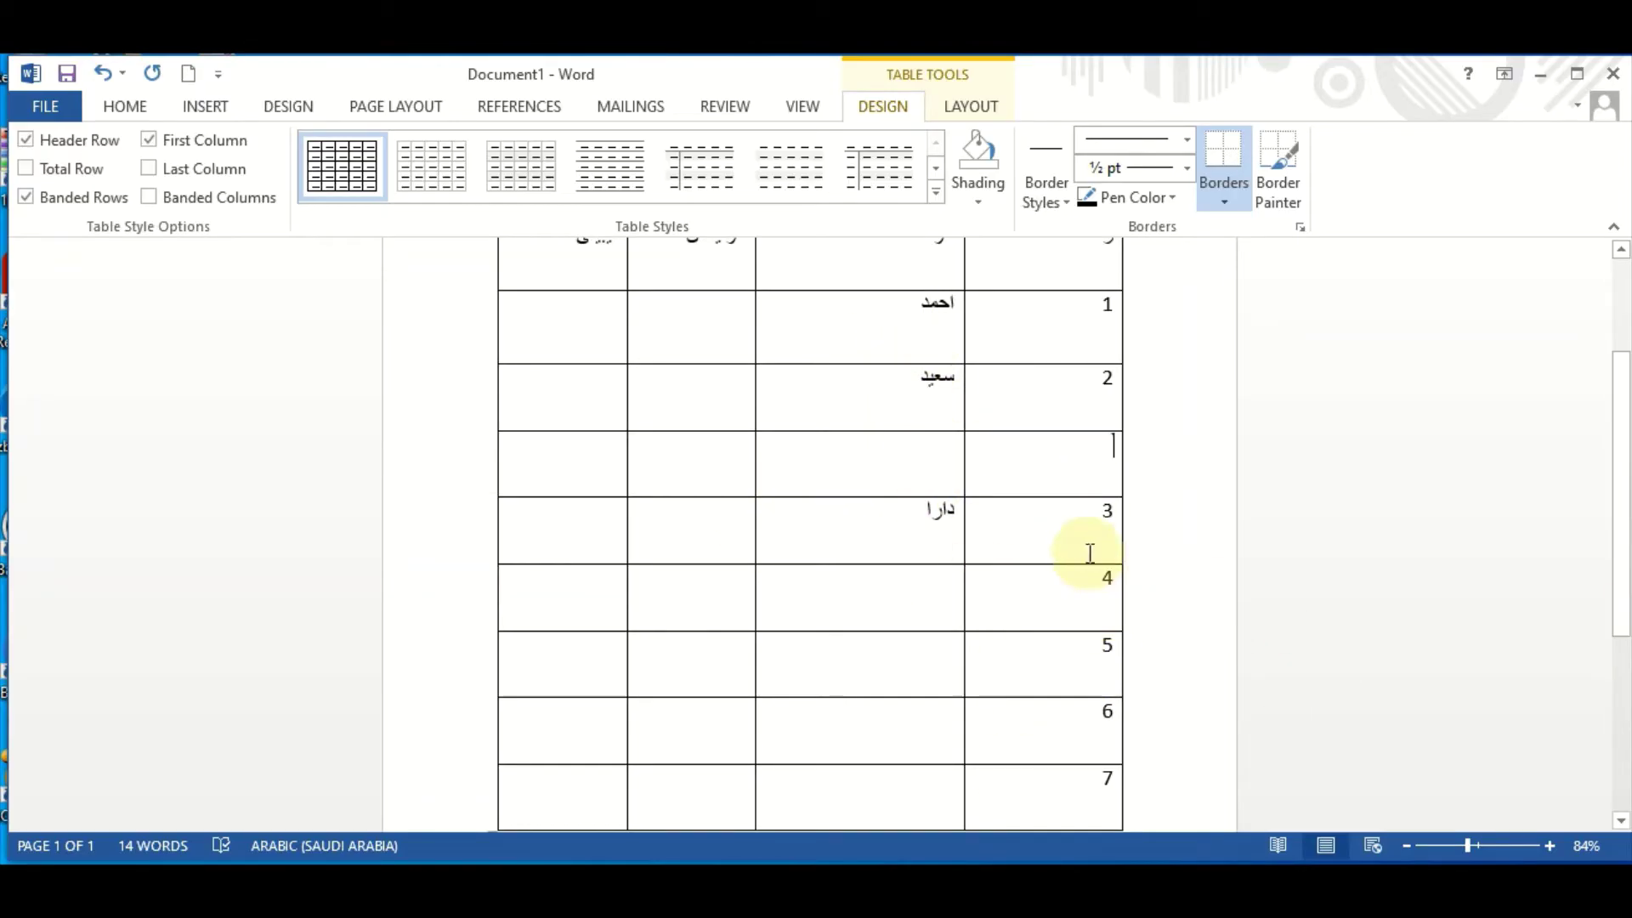
# Move numbers 3 to 7 down one row so the new row becomes 3
pyautogui.moveTo(1089, 551); pyautogui.dragTo(1054, 794)
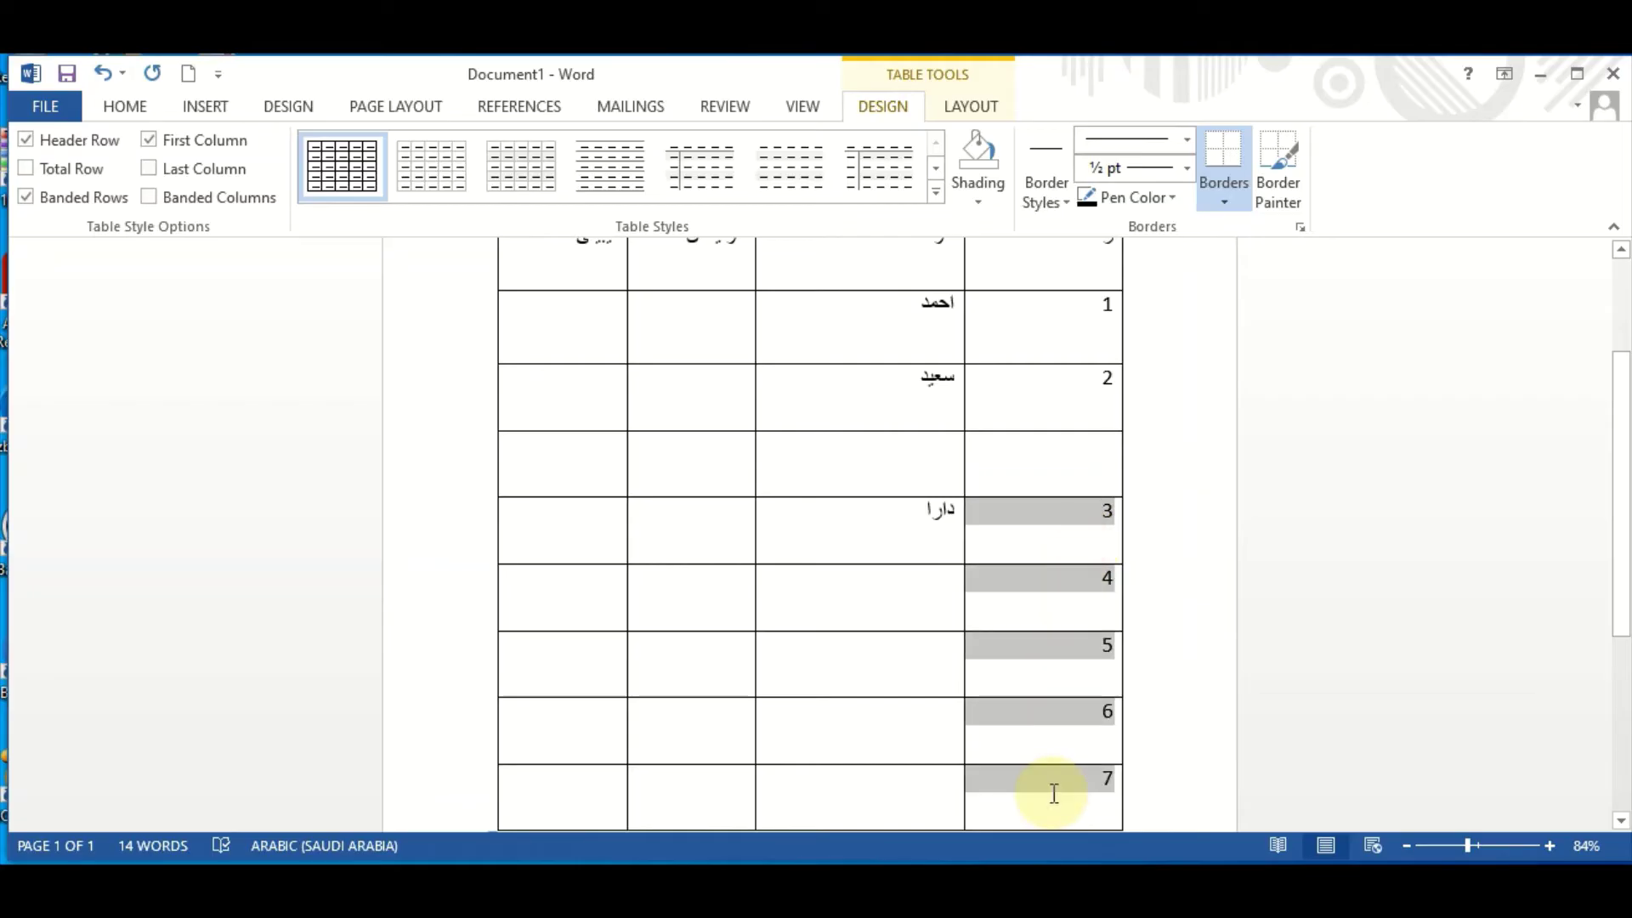
pyautogui.press('Delete')
pyautogui.click(1086, 467)
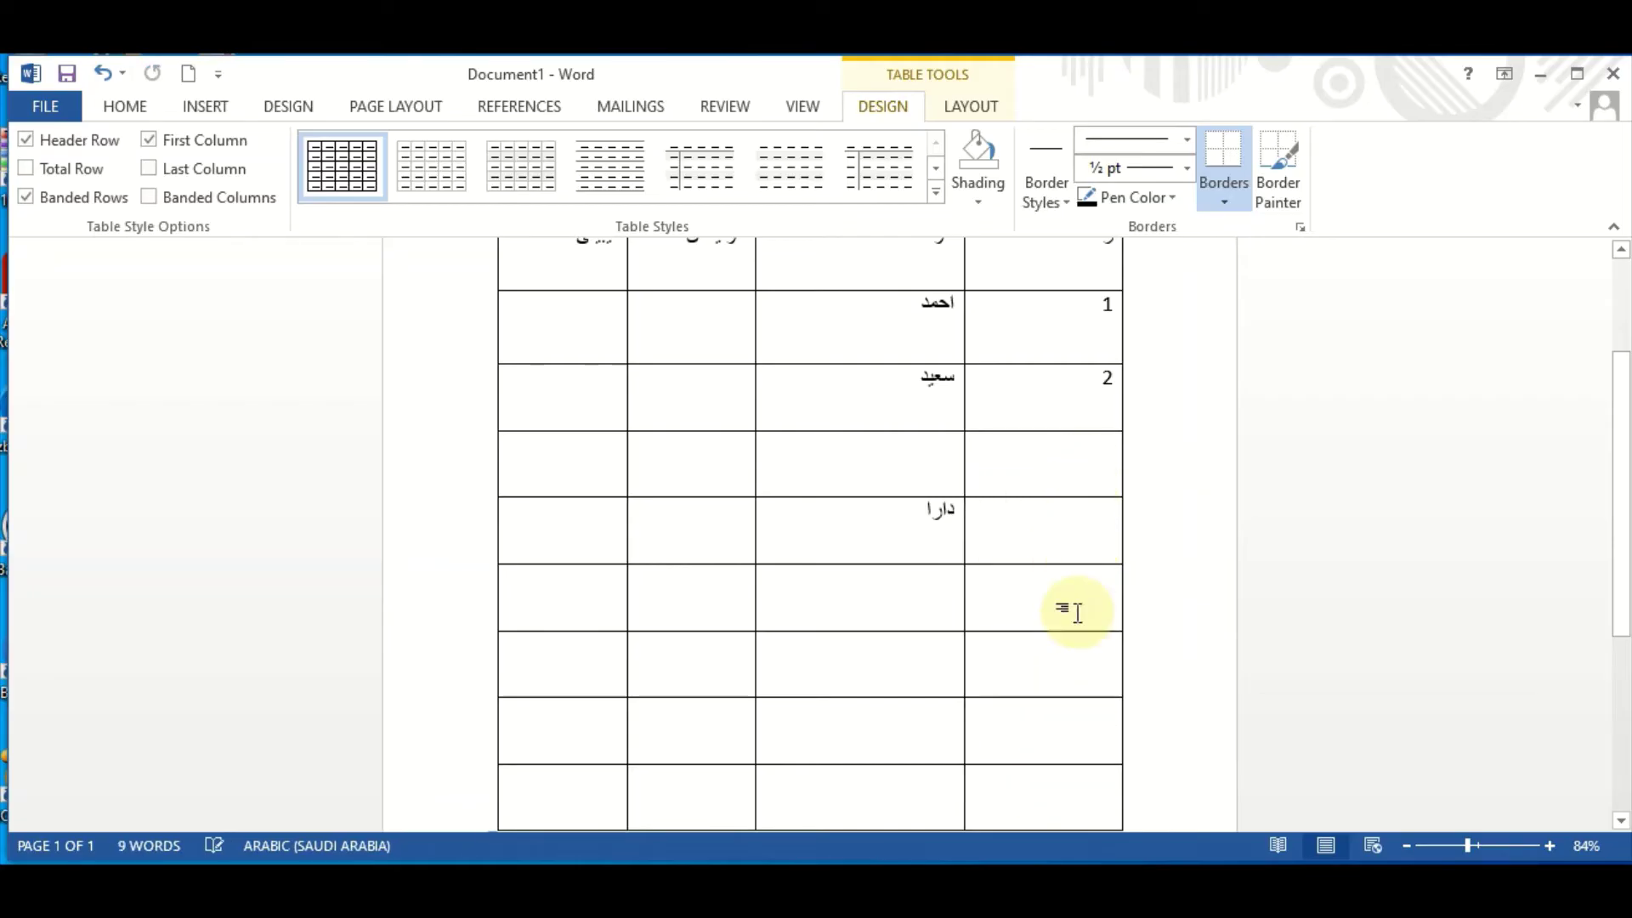
pyautogui.hotkey('ctrl', 'v')
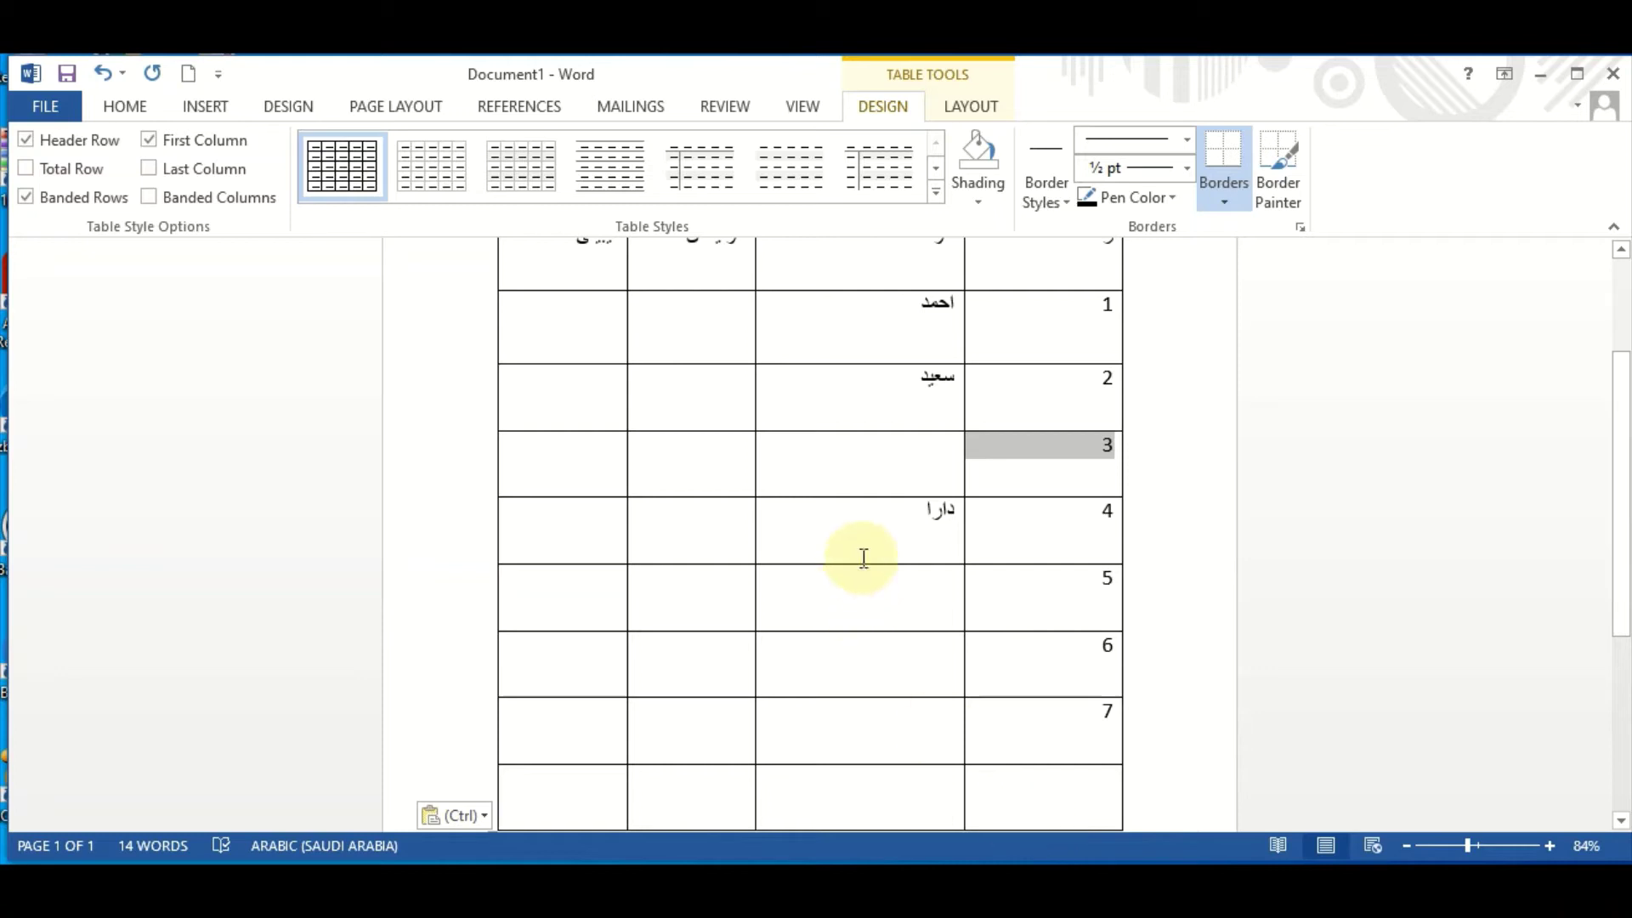
# Enter a sample name in the new row's ناو cell
pyautogui.click(899, 459)
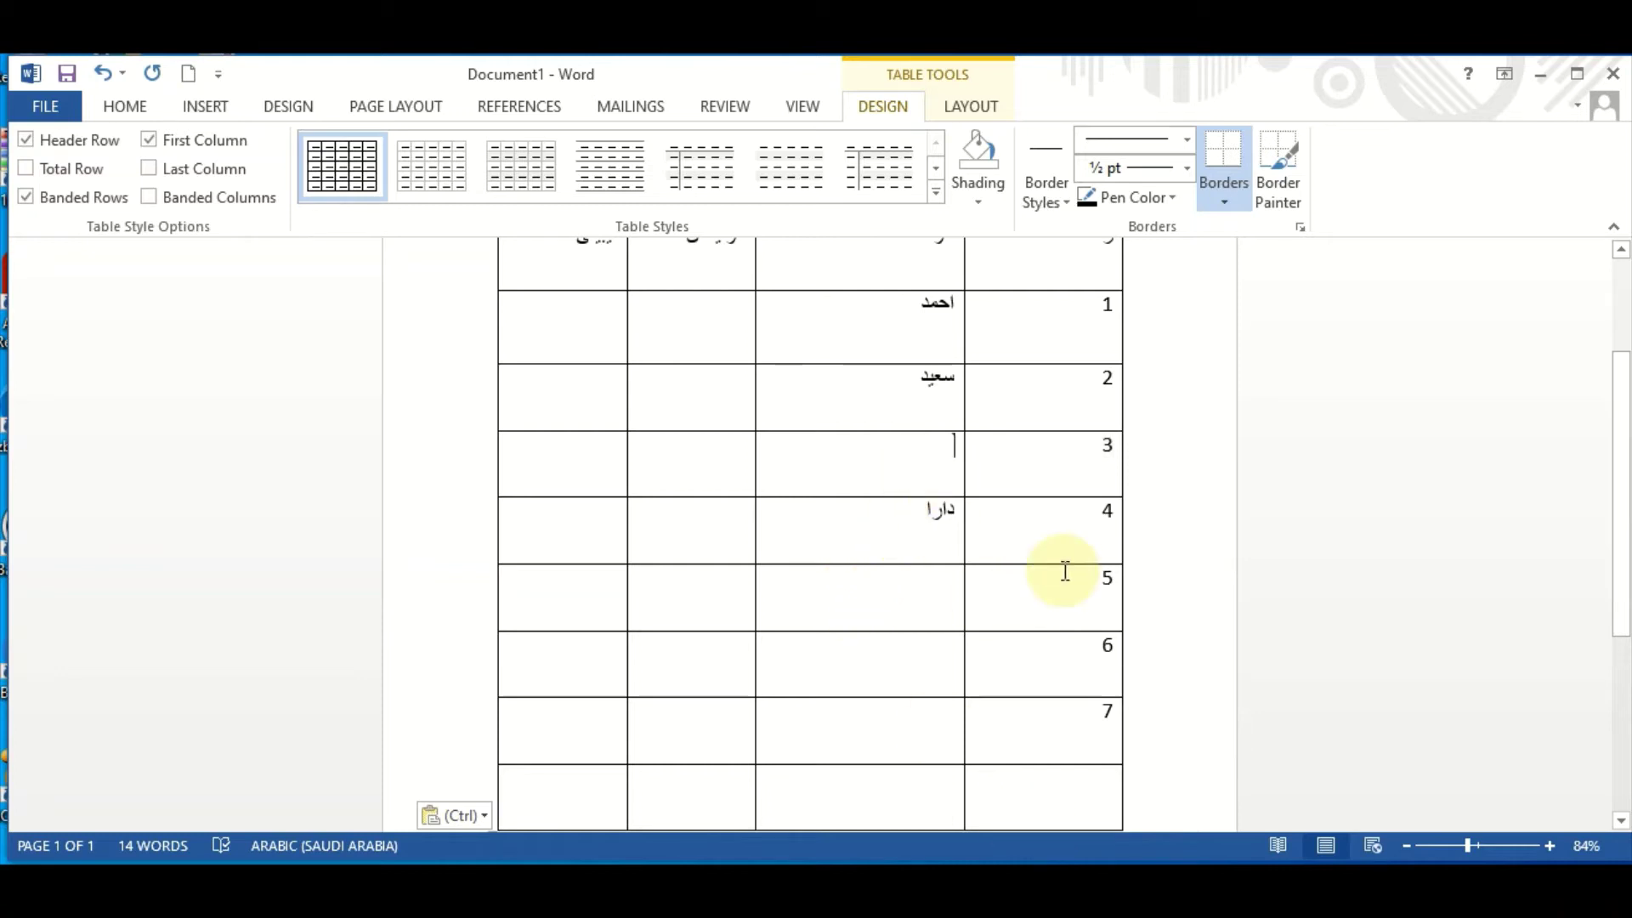
pyautogui.write('محمد')
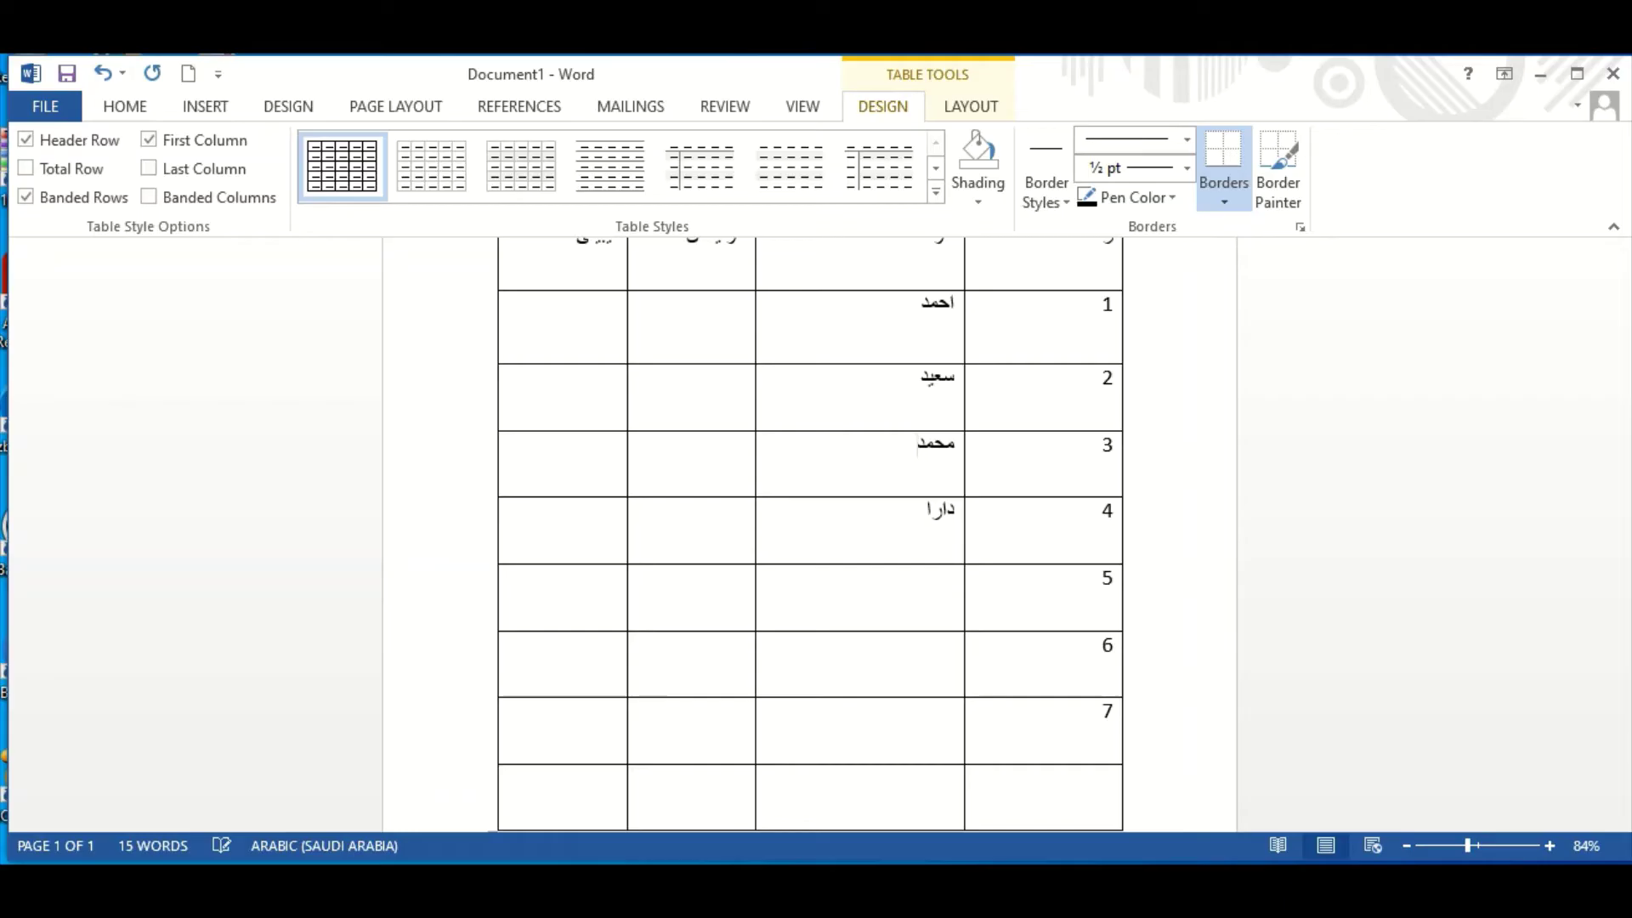
pyautogui.click(955, 627)
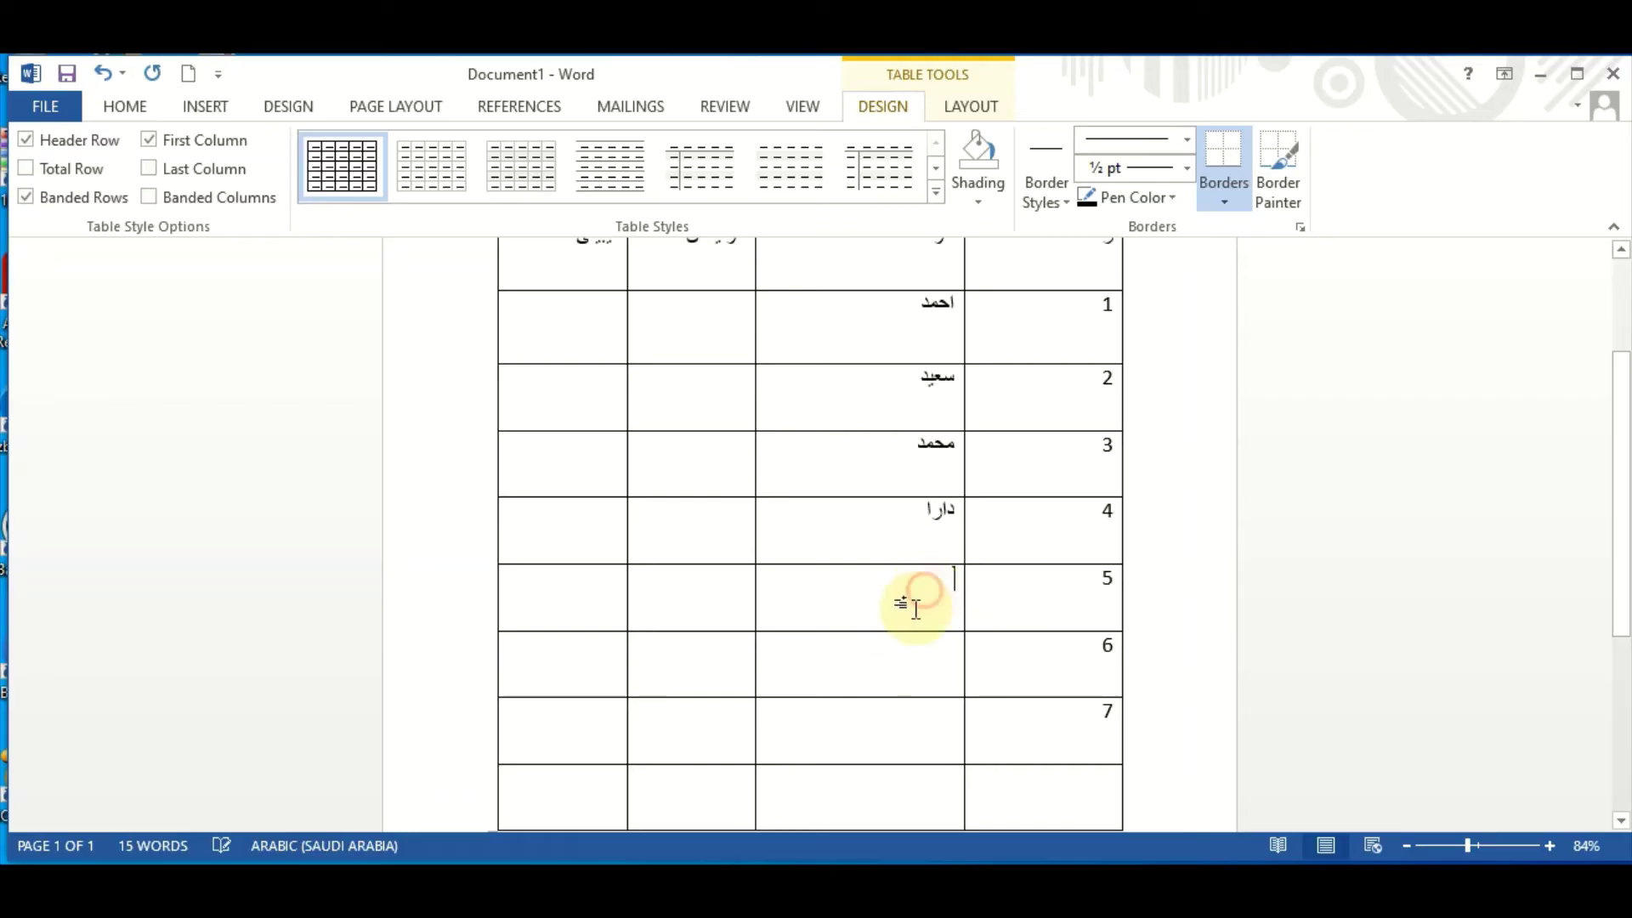
pyautogui.scroll(2, 918, 605)
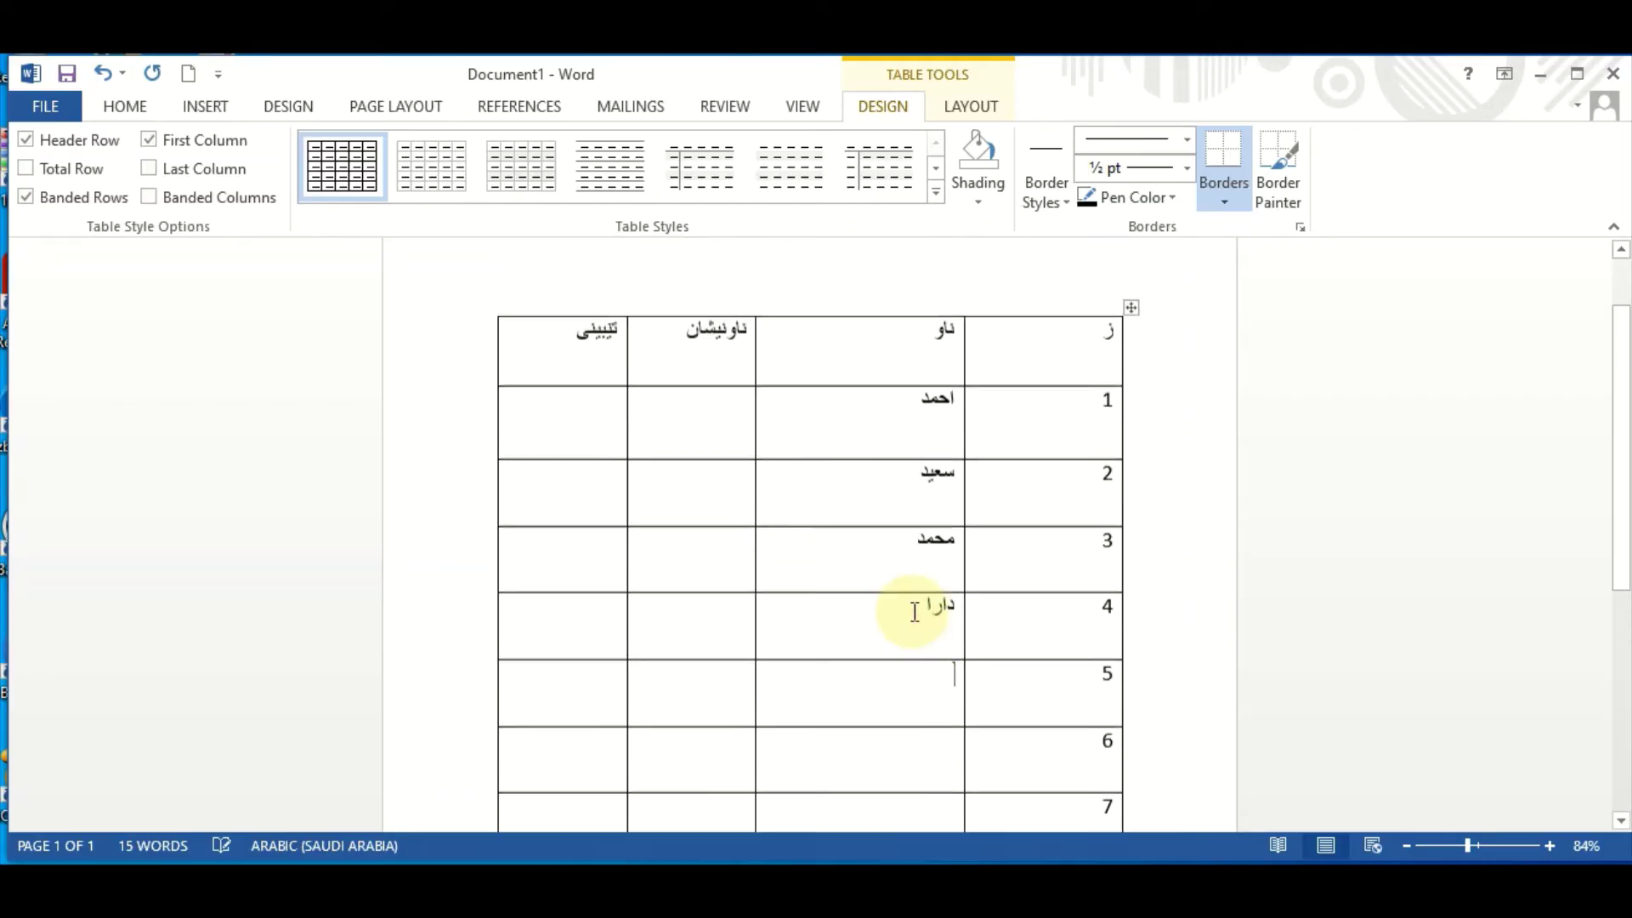
# Select the ناو column and dismiss its context menu without changes
pyautogui.click(879, 313)
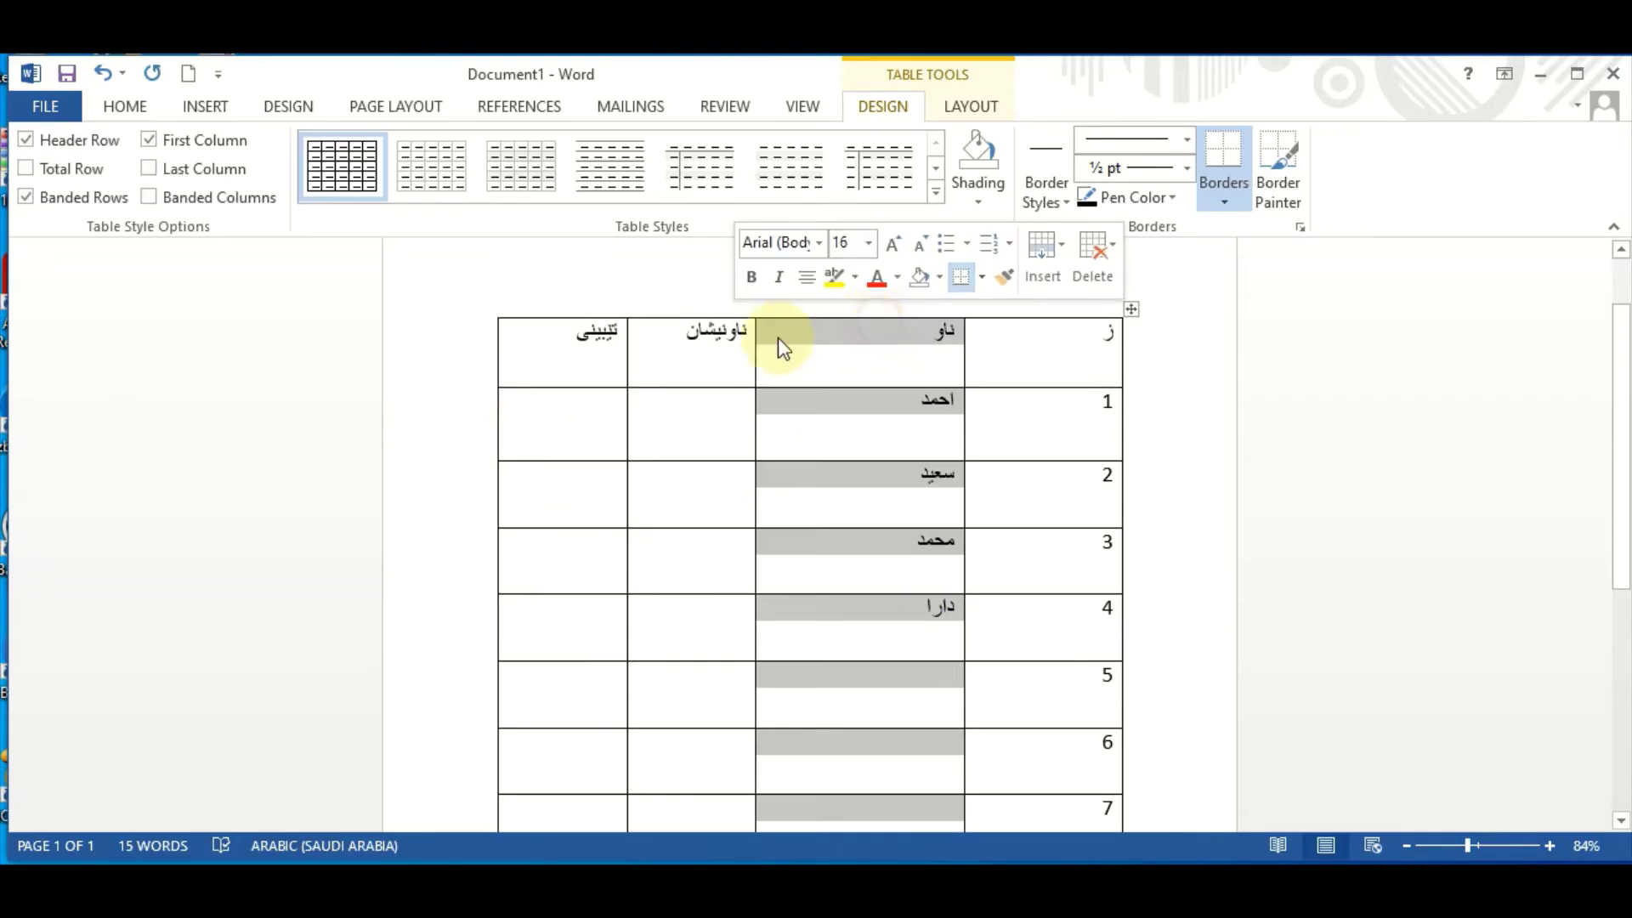
pyautogui.rightClick(817, 336)
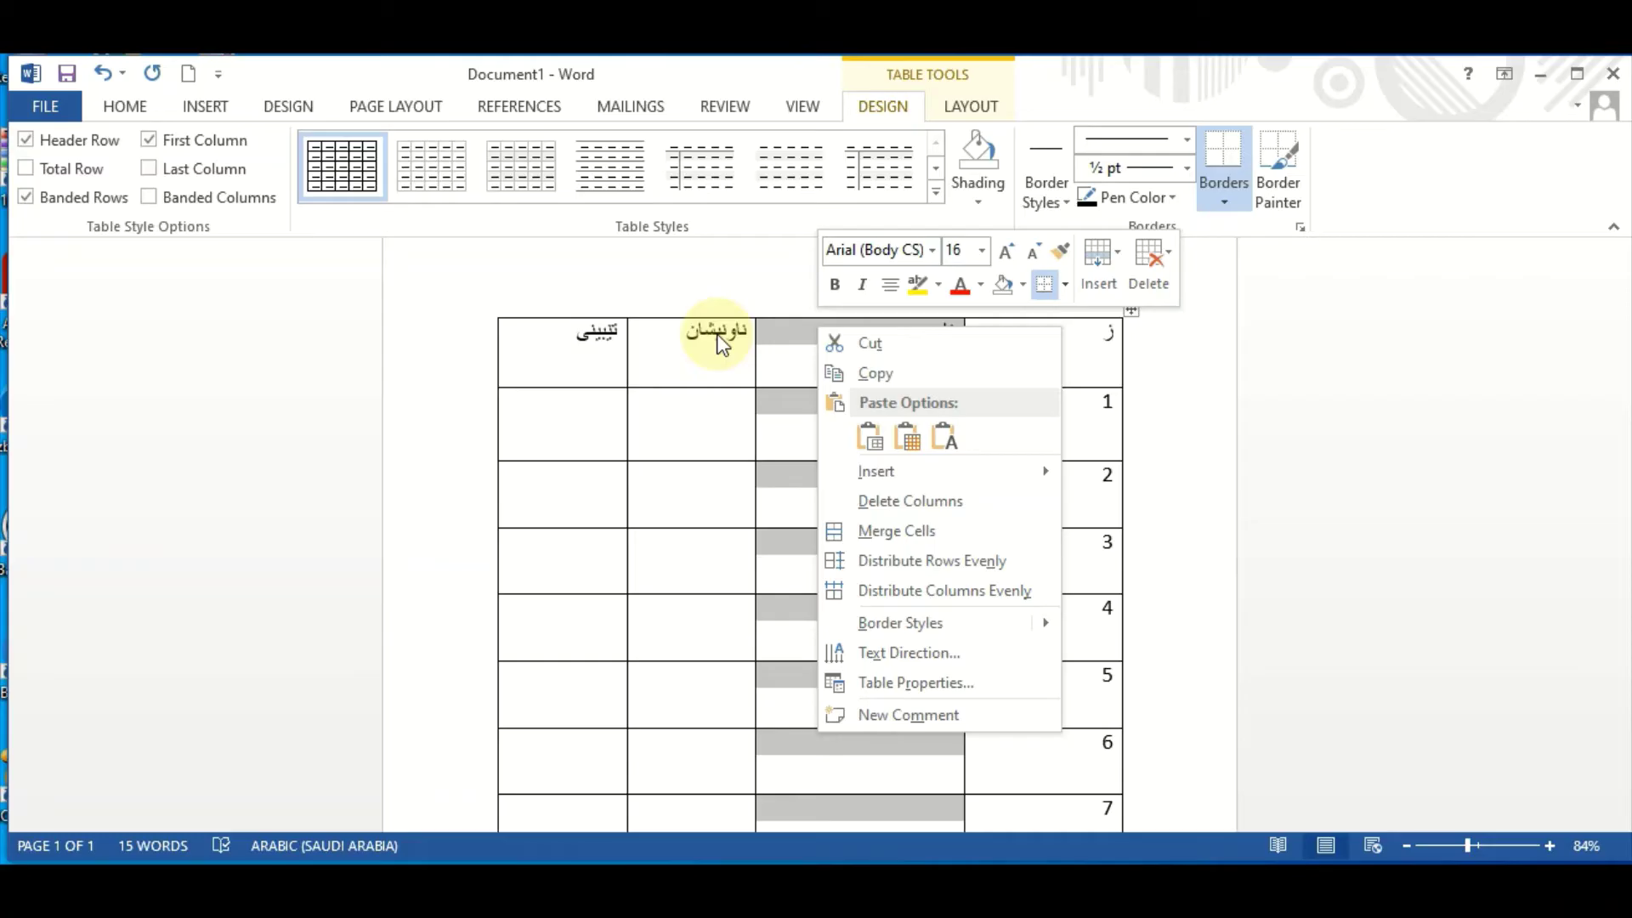
pyautogui.press('Escape')
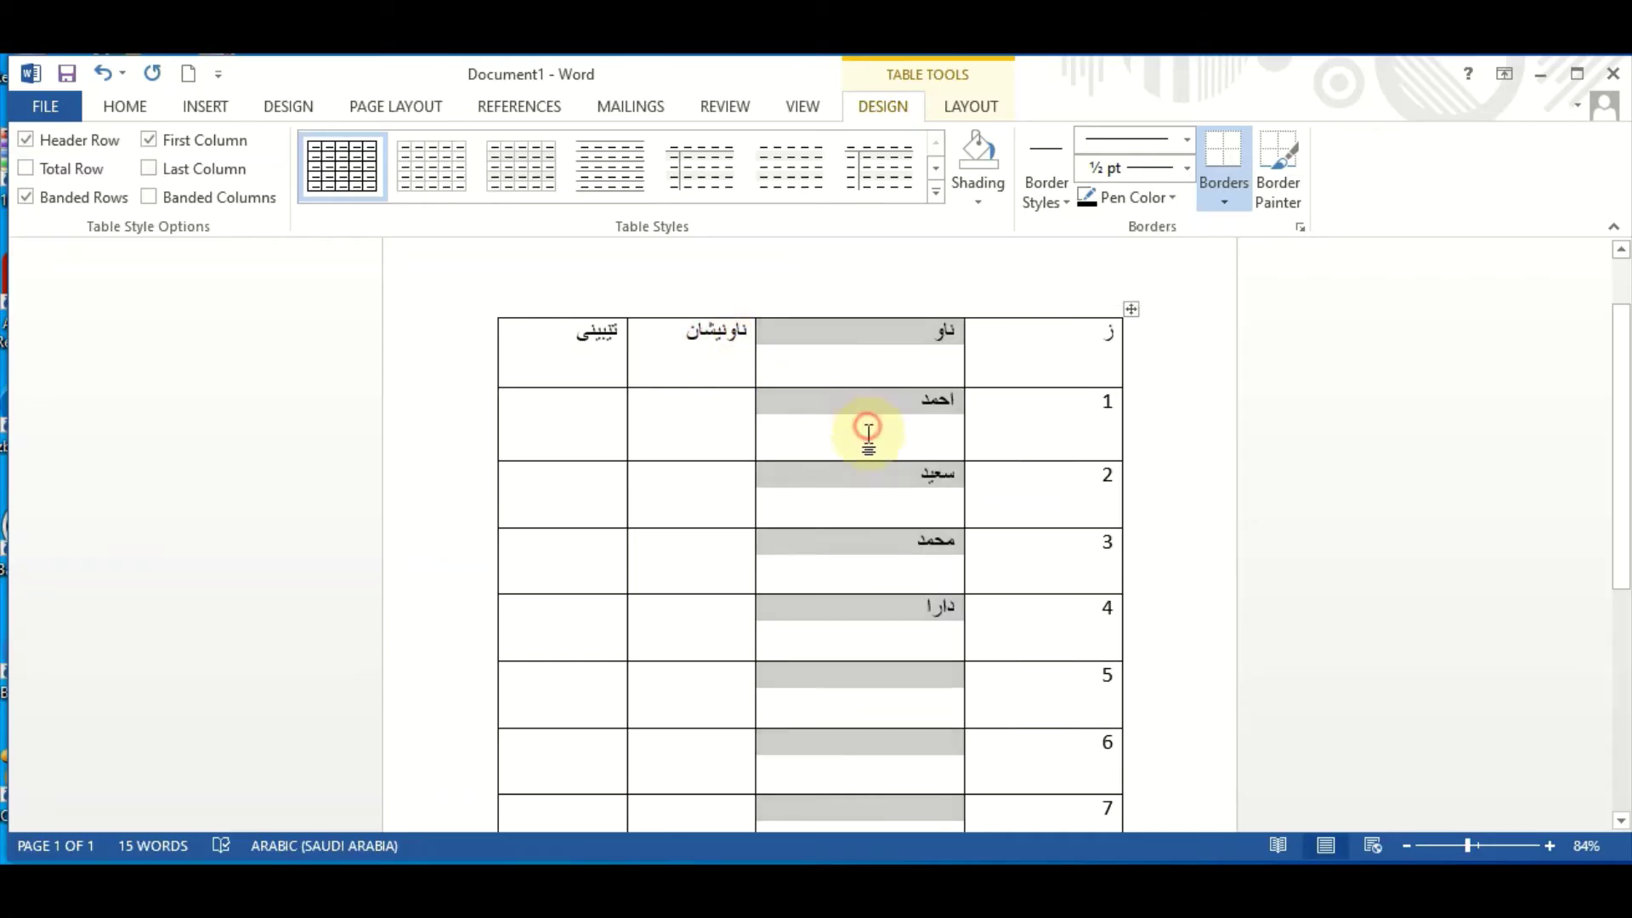
pyautogui.click(867, 426)
pyautogui.scroll(-2, 938, 531)
pyautogui.scroll(-3, 937, 532)
pyautogui.scroll(1, 948, 550)
pyautogui.scroll(3, 951, 551)
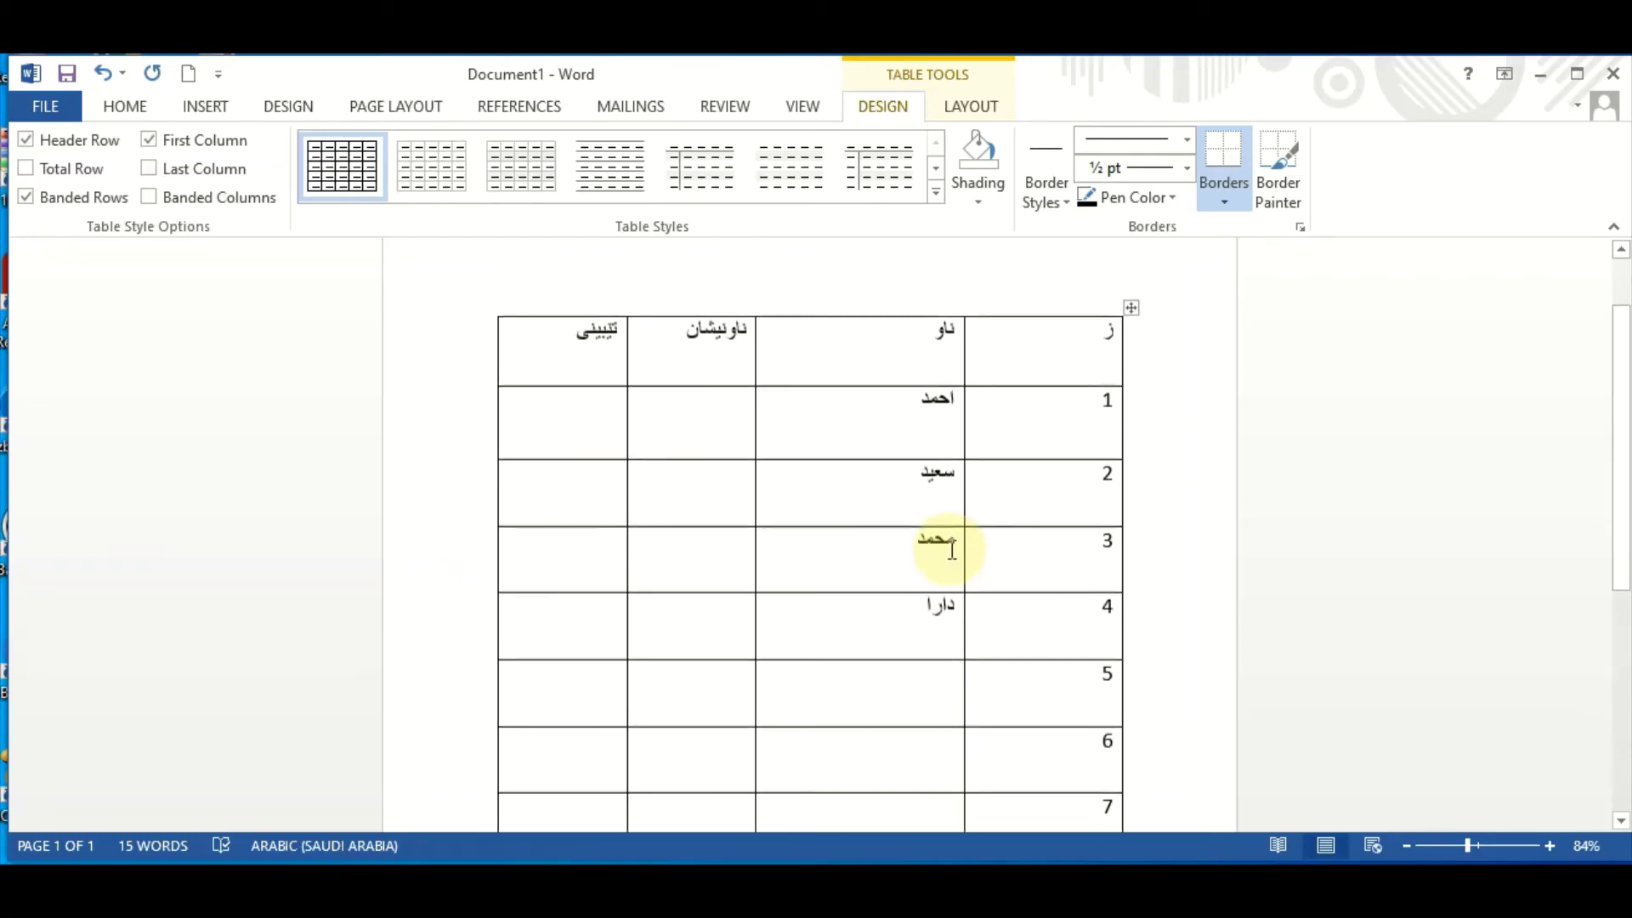
pyautogui.scroll(1, 950, 551)
pyautogui.scroll(-3, 949, 551)
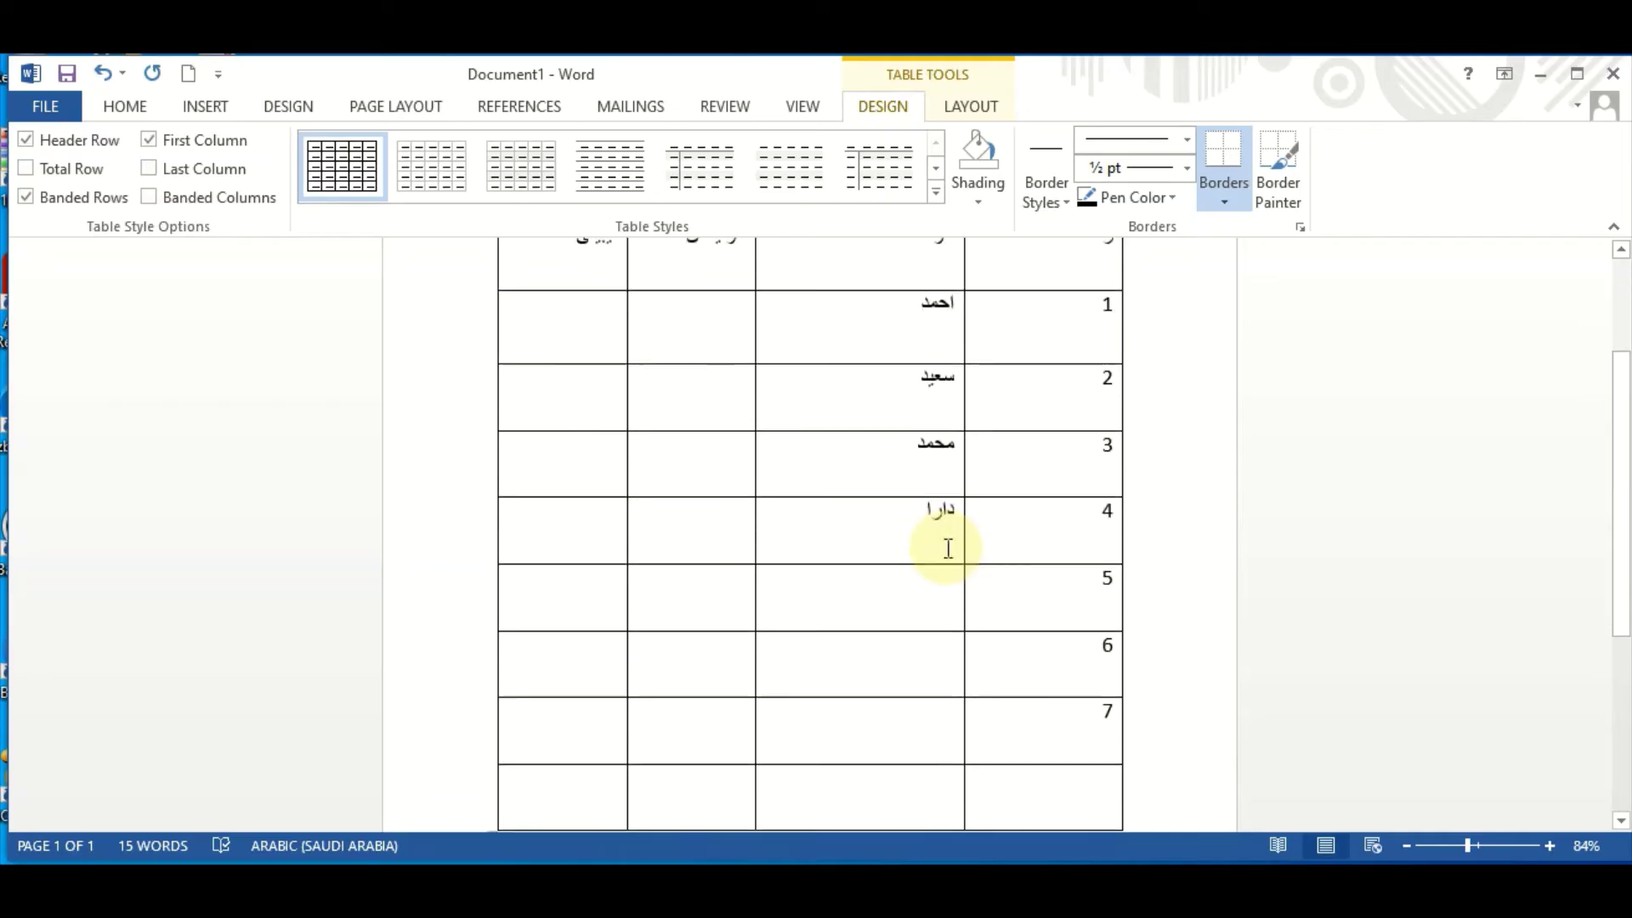
pyautogui.scroll(-3, 948, 549)
pyautogui.scroll(3, 948, 548)
pyautogui.scroll(2, 944, 547)
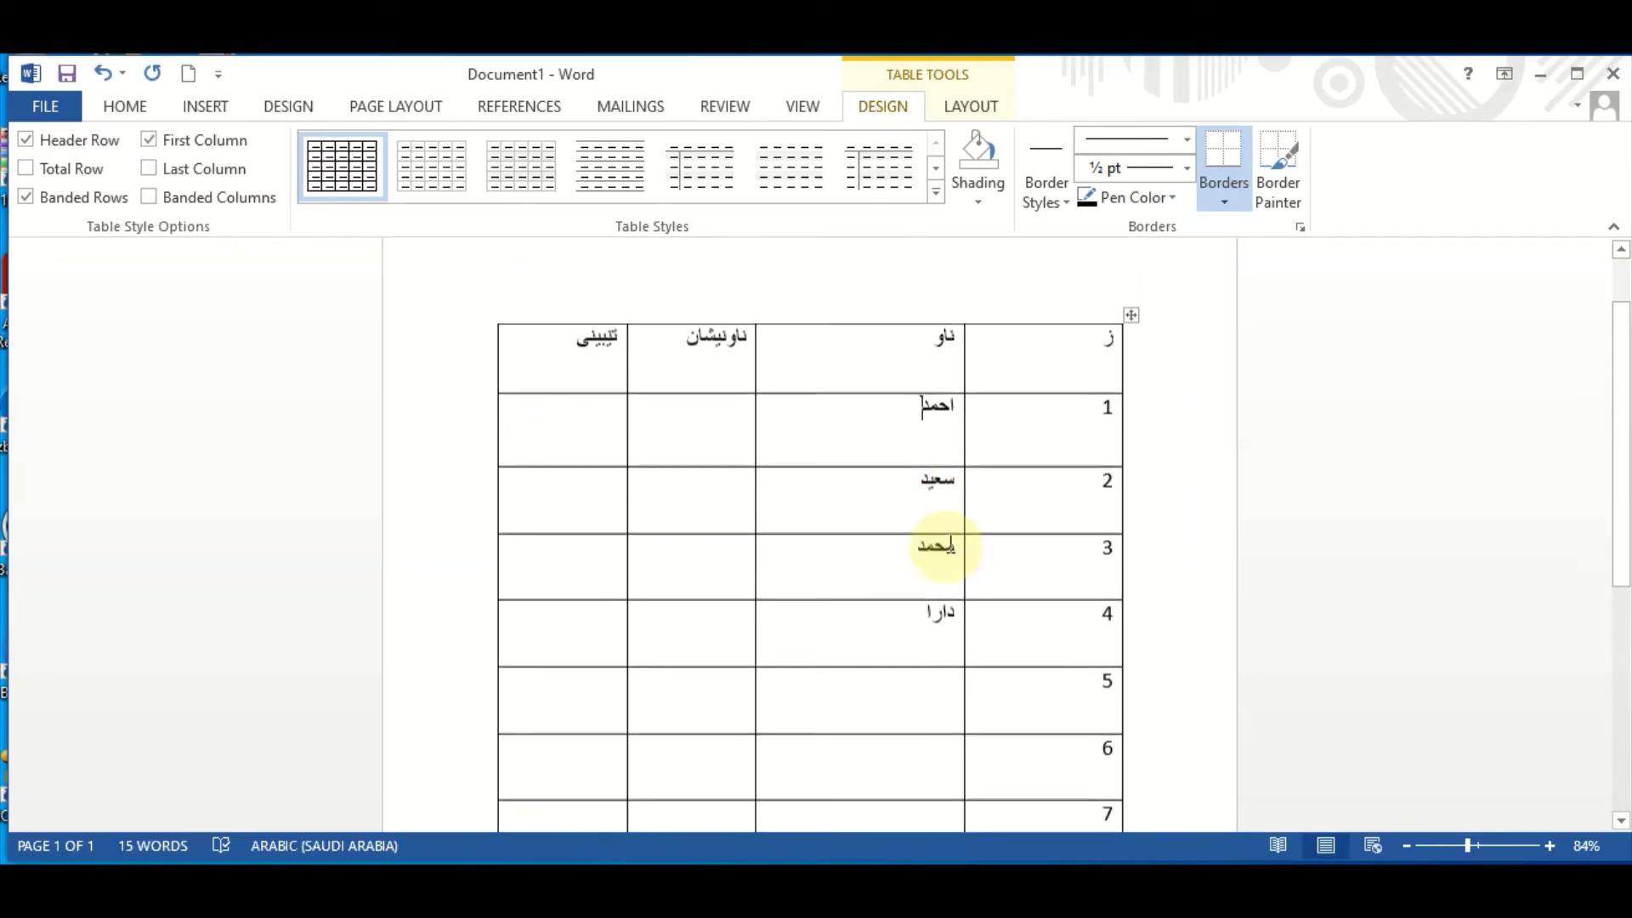
# Replace the typed numbers 1–7 in the ز column with automatic Numbering
pyautogui.moveTo(1074, 437); pyautogui.dragTo(1087, 790)
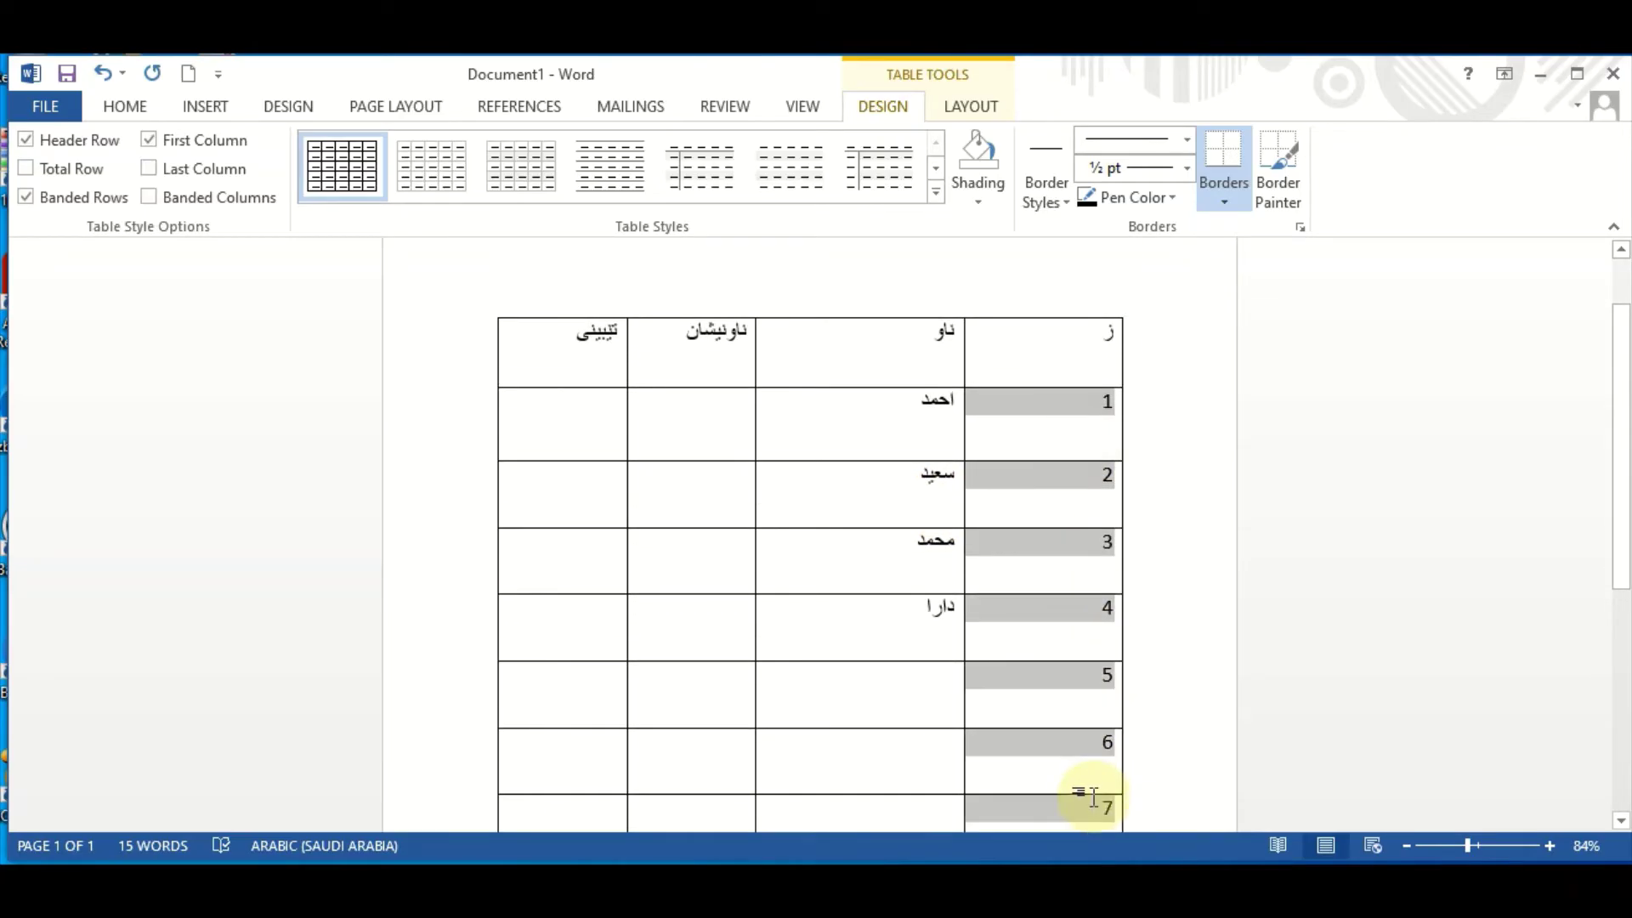
pyautogui.scroll(-3, 1082, 719)
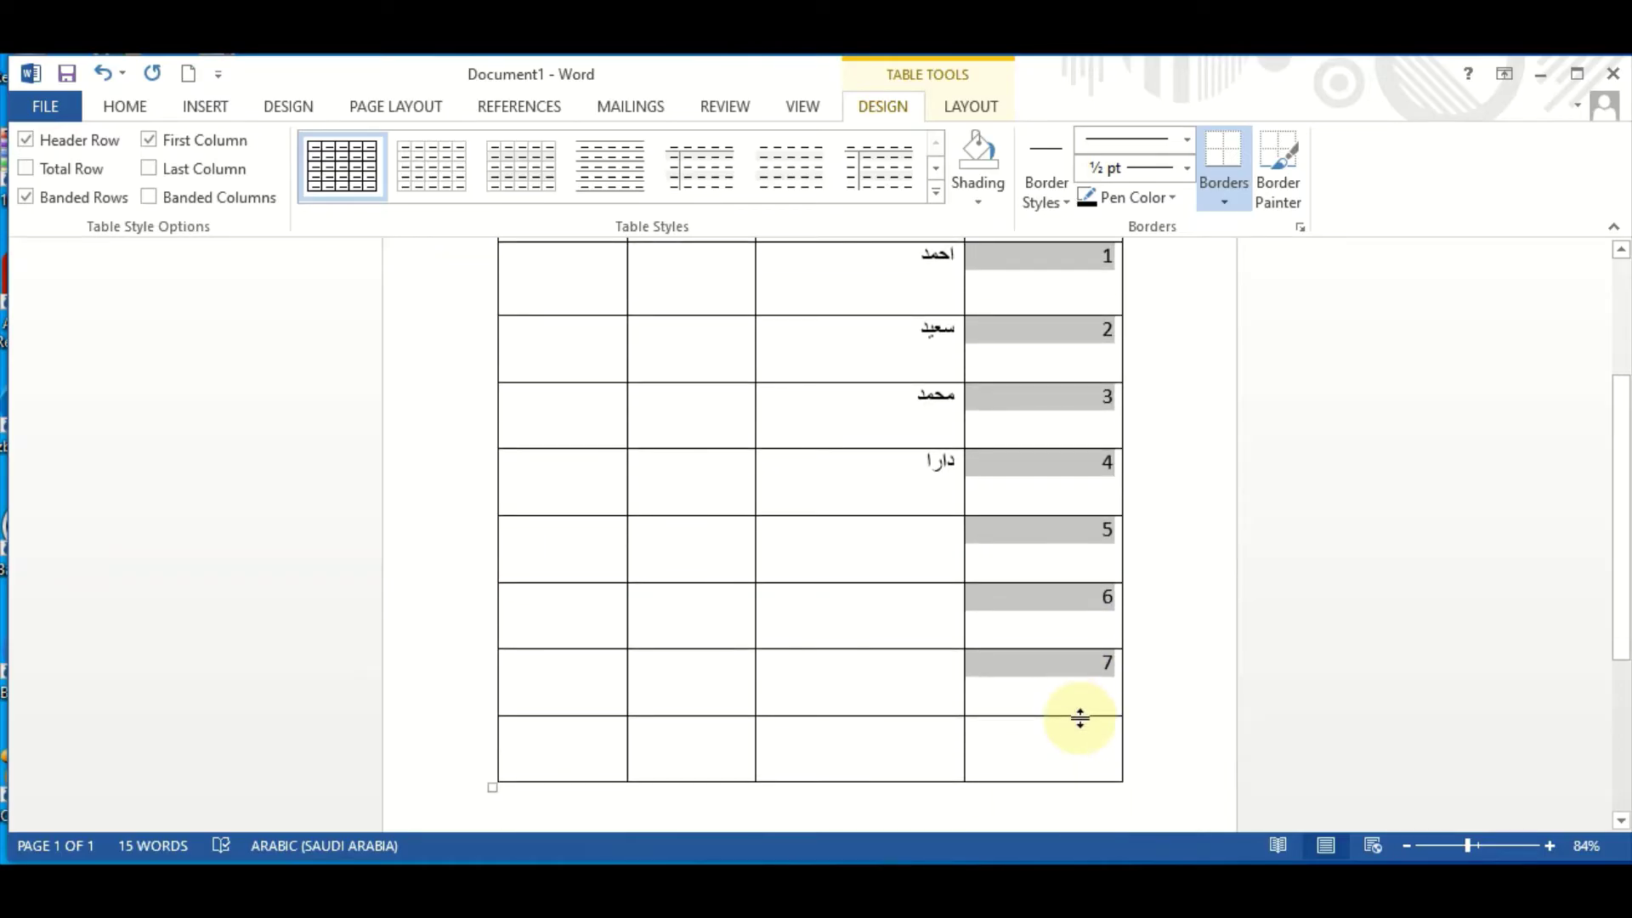
pyautogui.press('Delete')
pyautogui.scroll(2, 1082, 718)
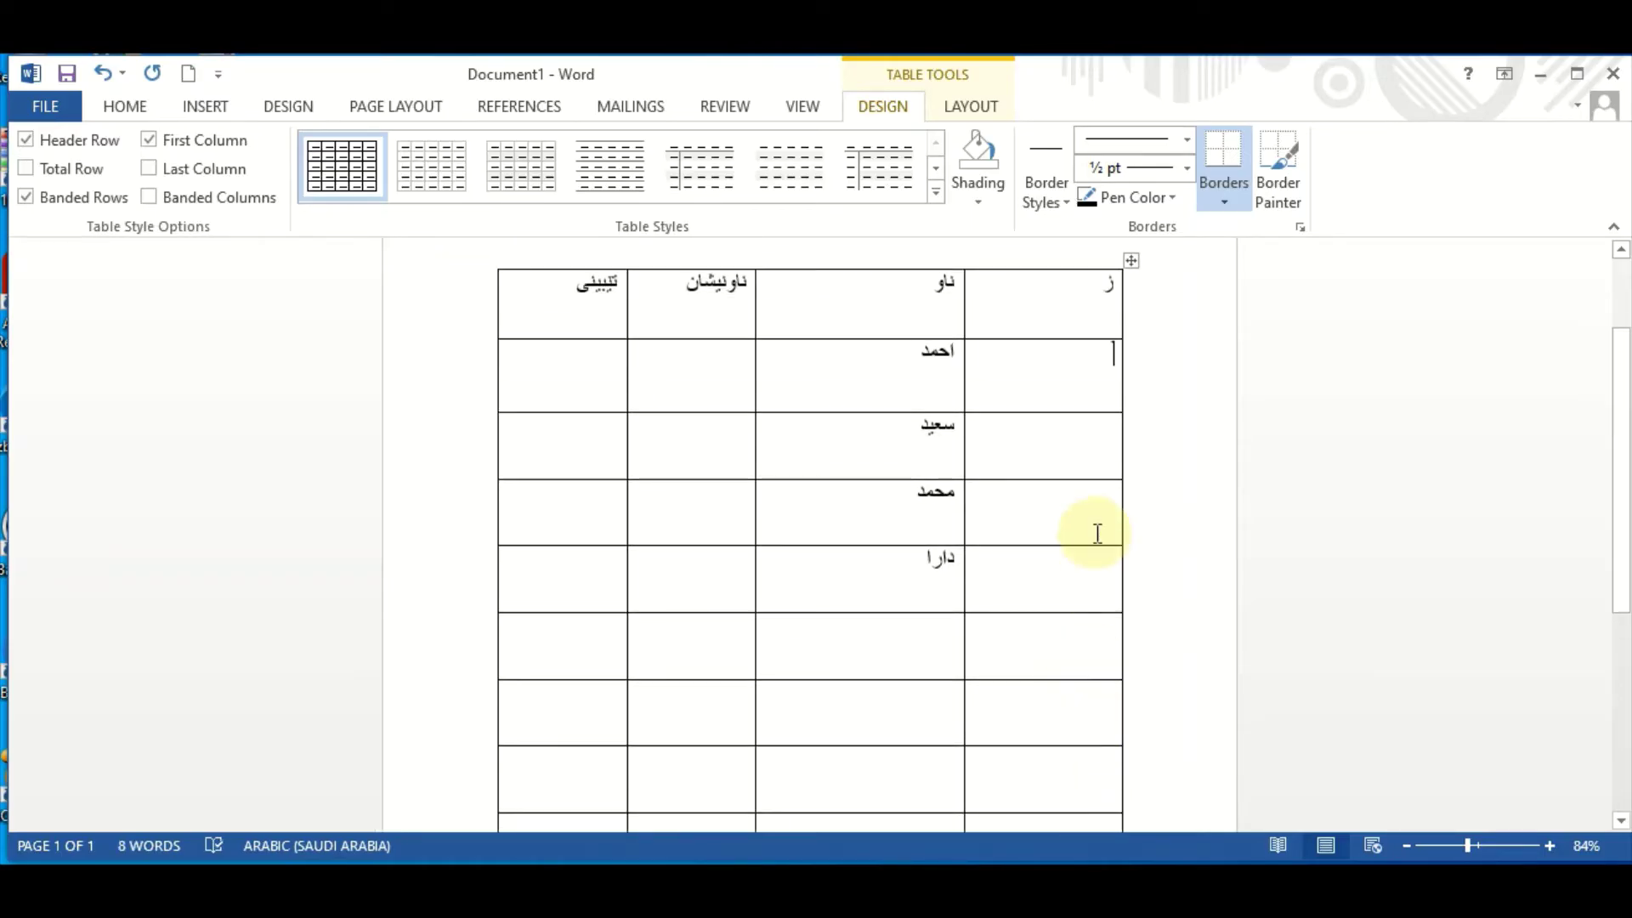
pyautogui.moveTo(1079, 361); pyautogui.dragTo(1080, 436)
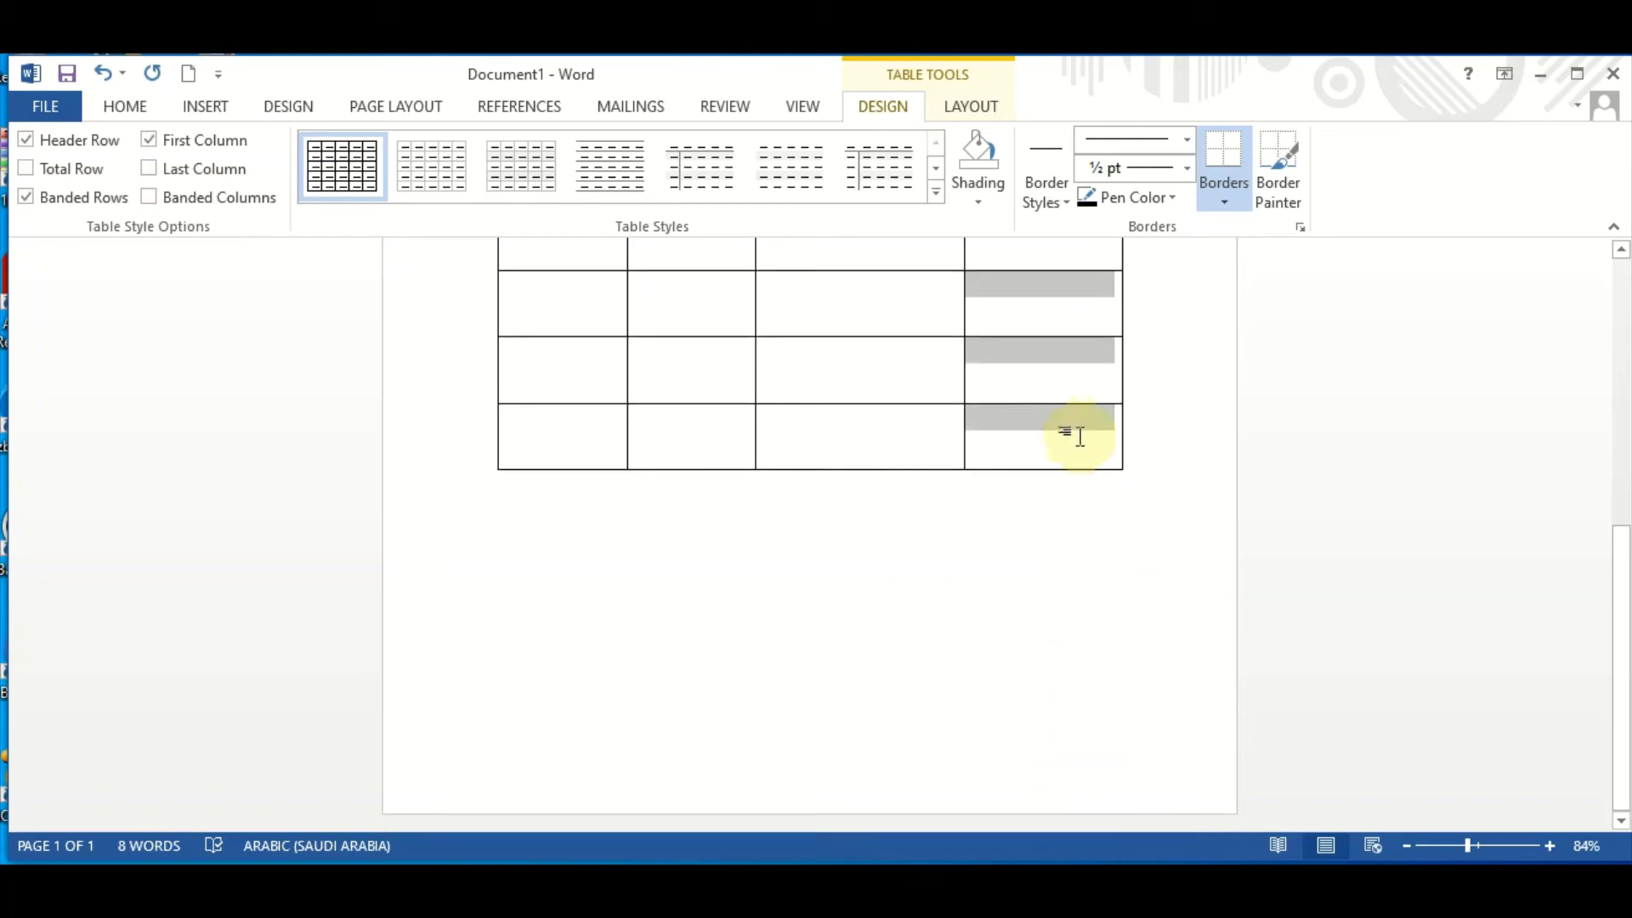
pyautogui.click(127, 107)
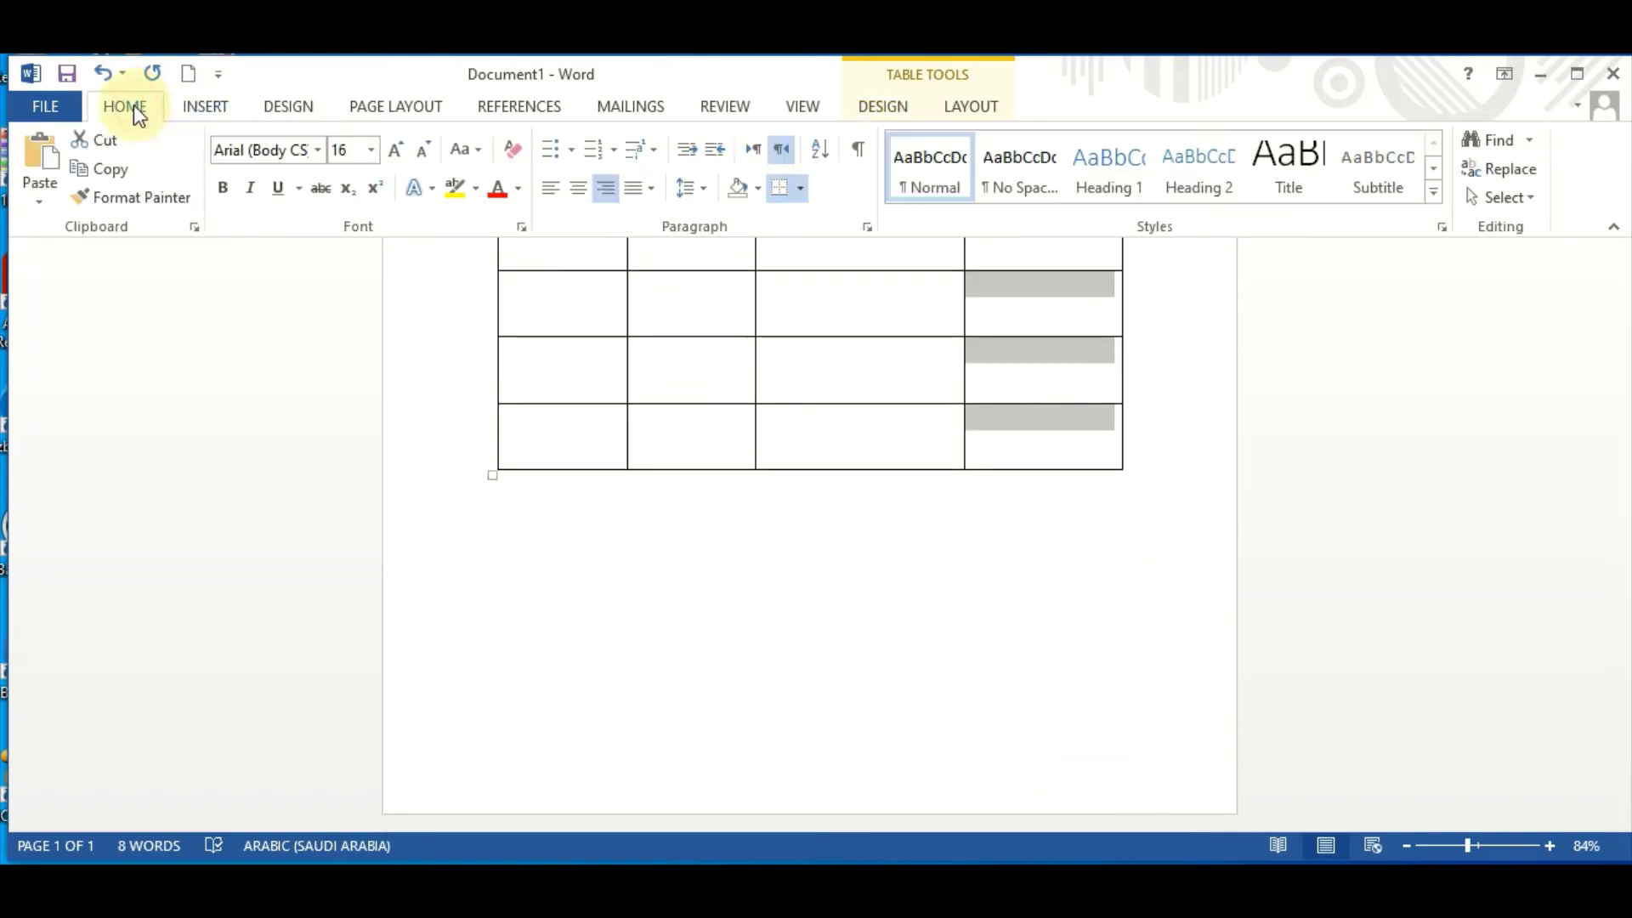
pyautogui.click(595, 153)
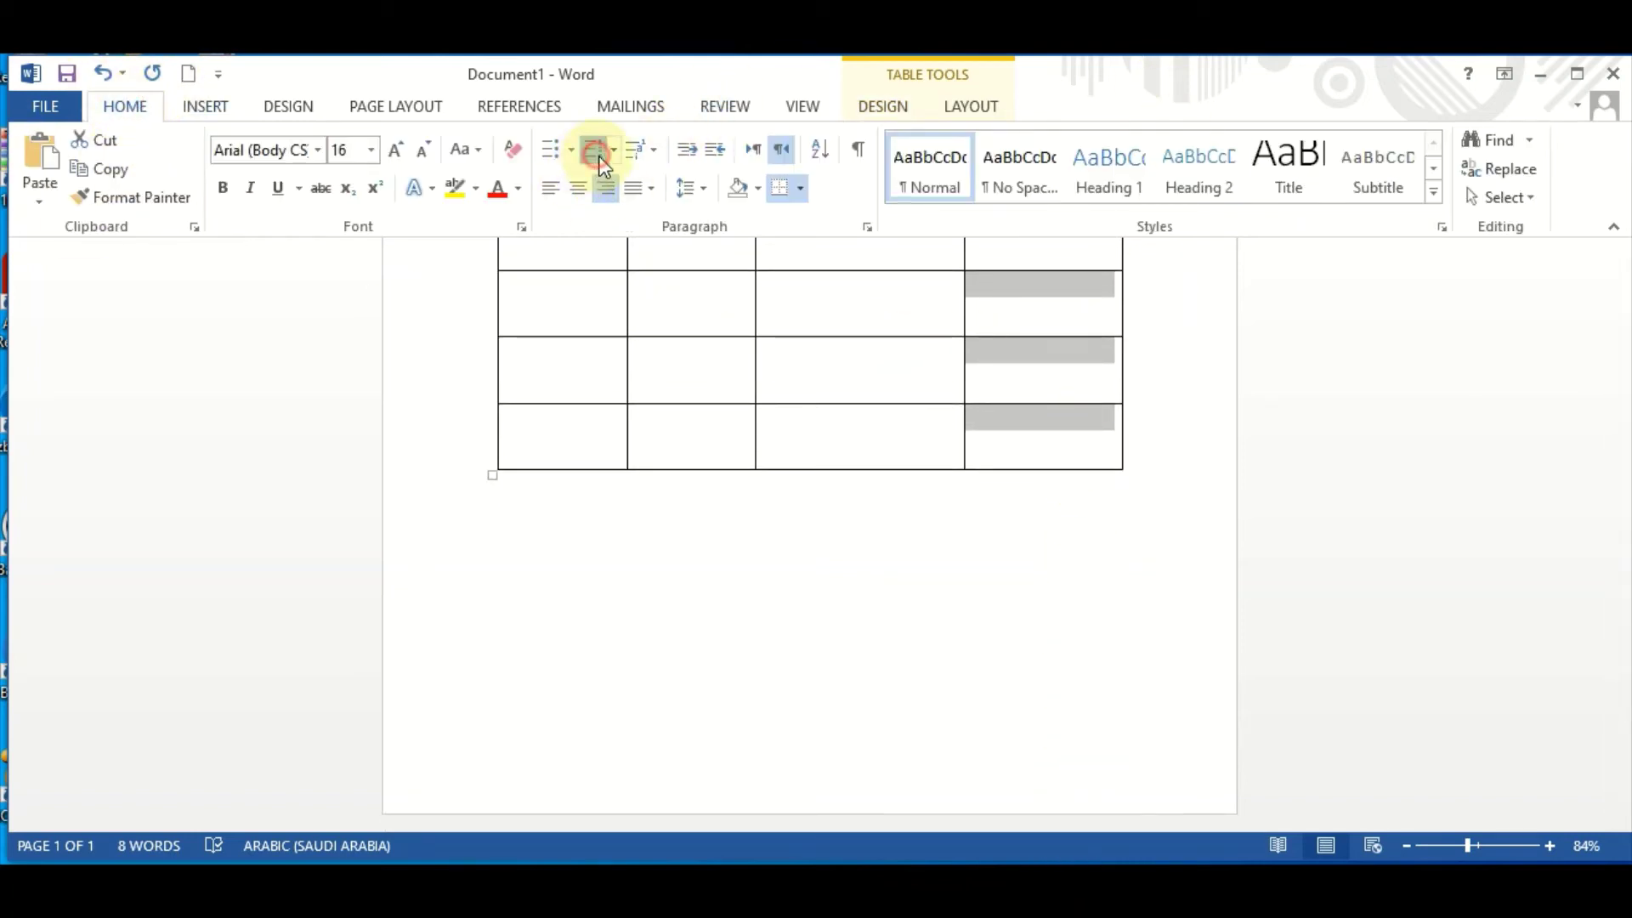
# Narrow the ز number column so the ناو column gets more width
pyautogui.scroll(2, 1111, 692)
pyautogui.scroll(3, 1097, 692)
pyautogui.scroll(1, 1054, 714)
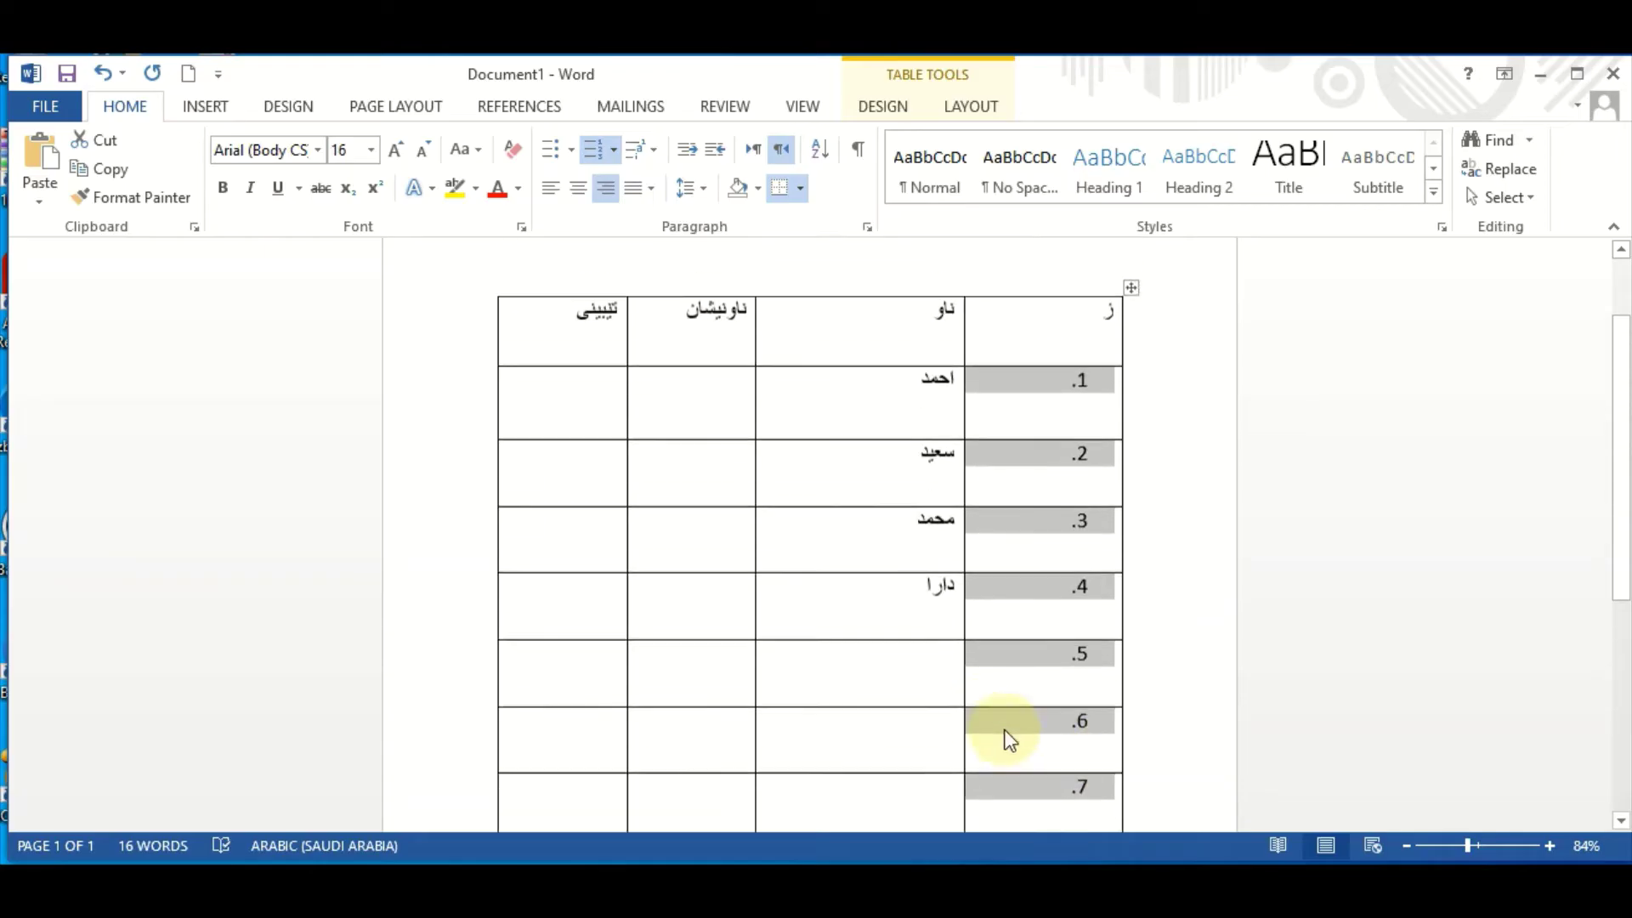
pyautogui.click(1052, 721)
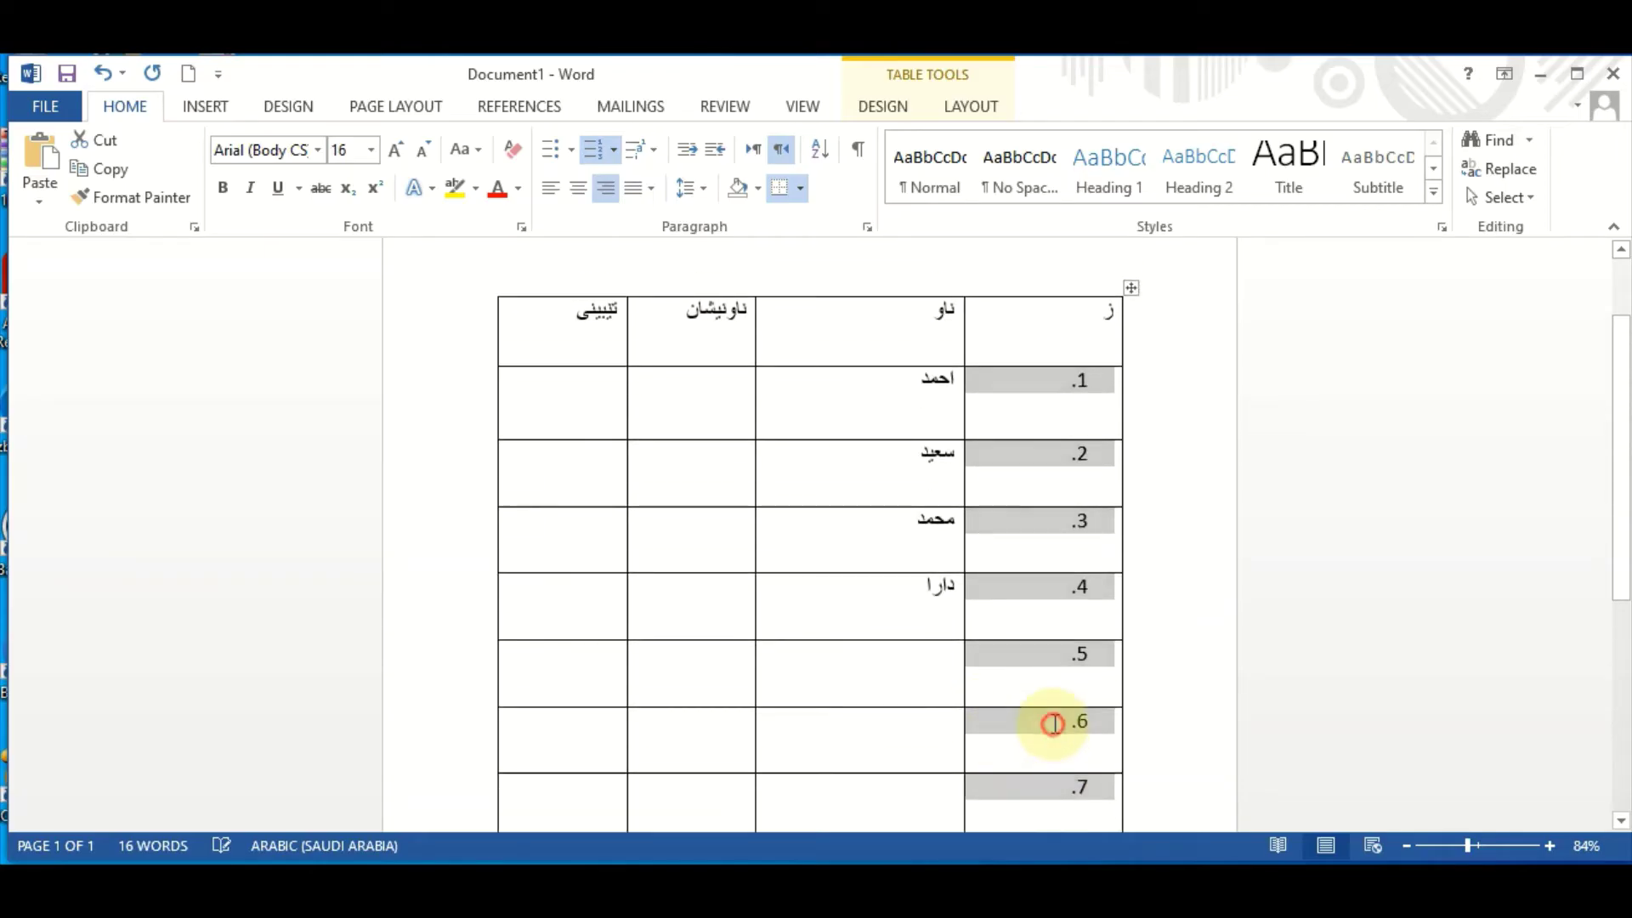
pyautogui.click(965, 681)
pyautogui.click(884, 644)
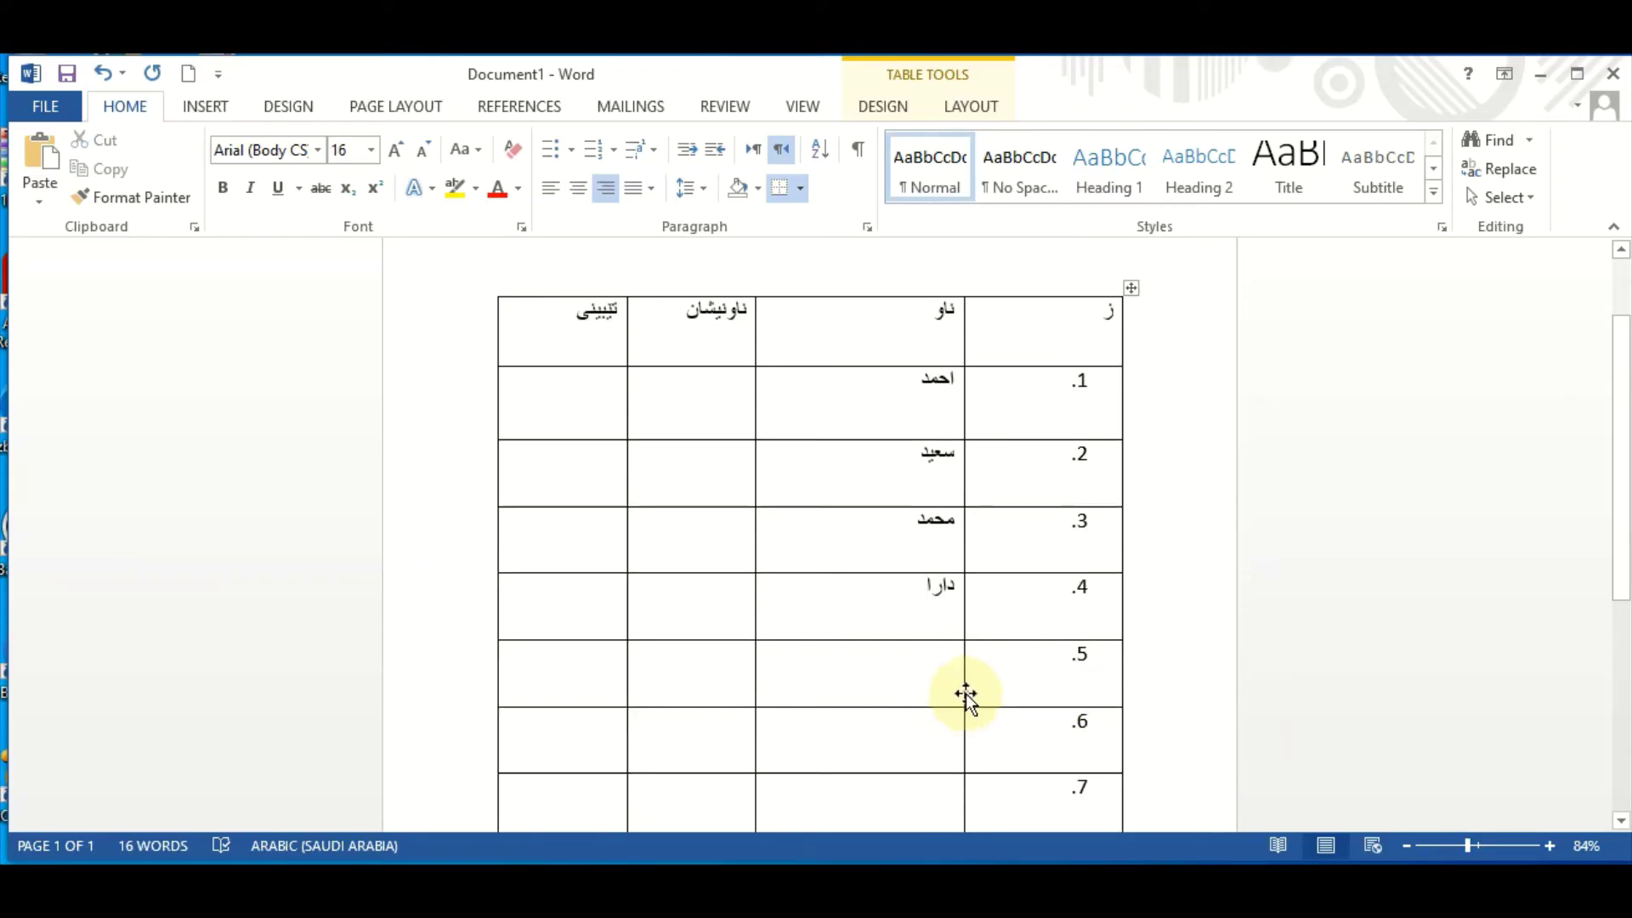
pyautogui.click(961, 682)
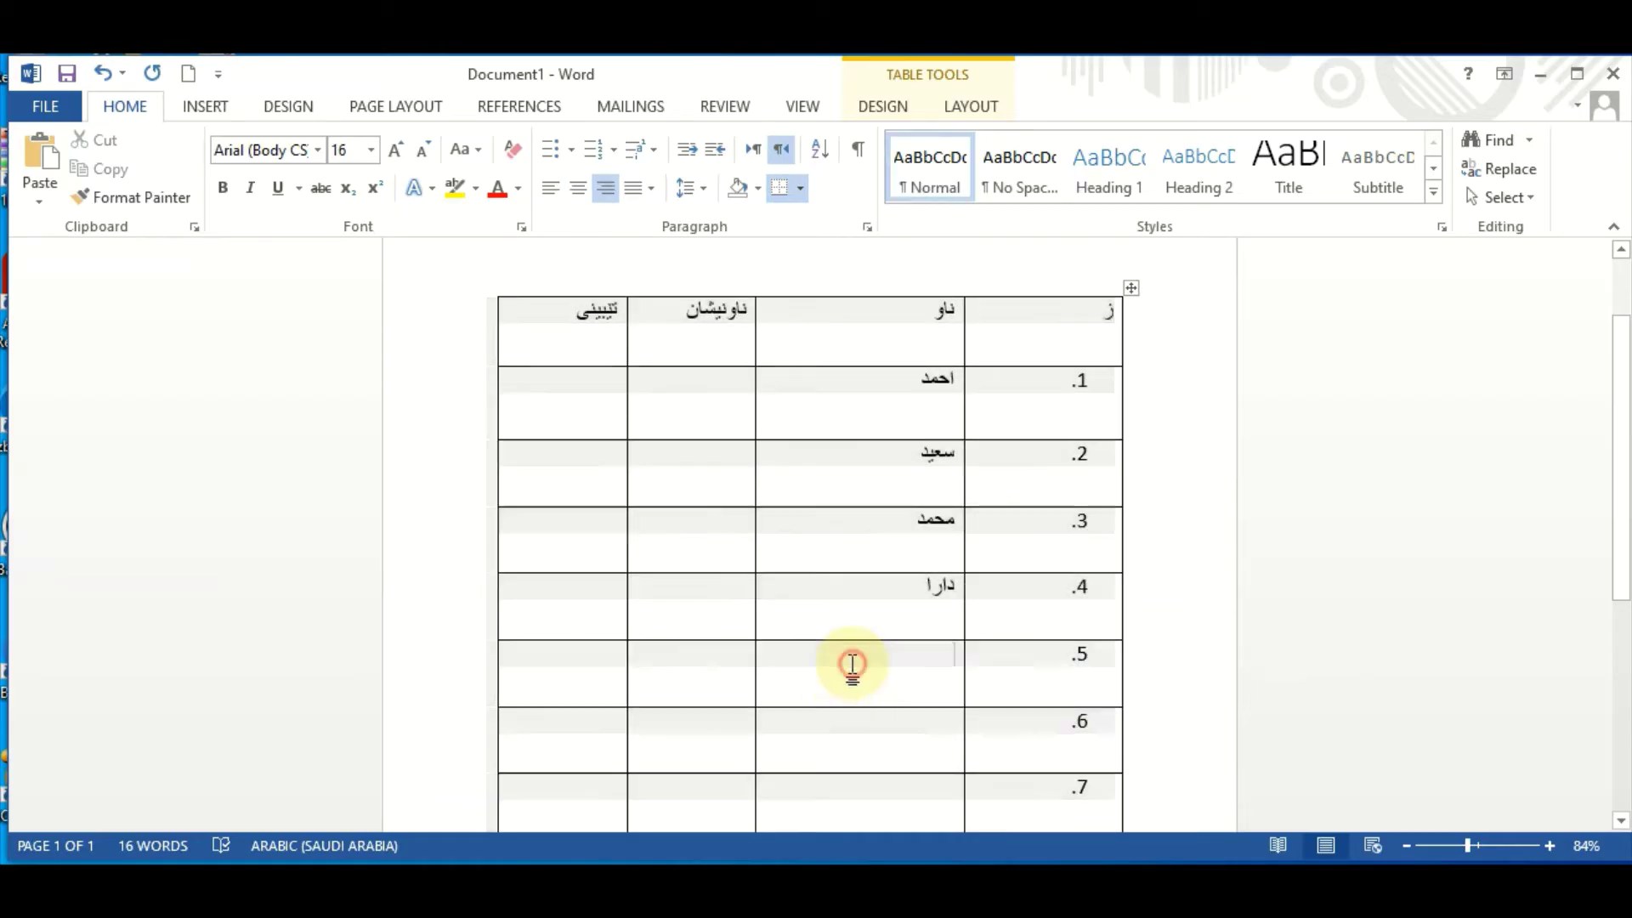
pyautogui.click(853, 664)
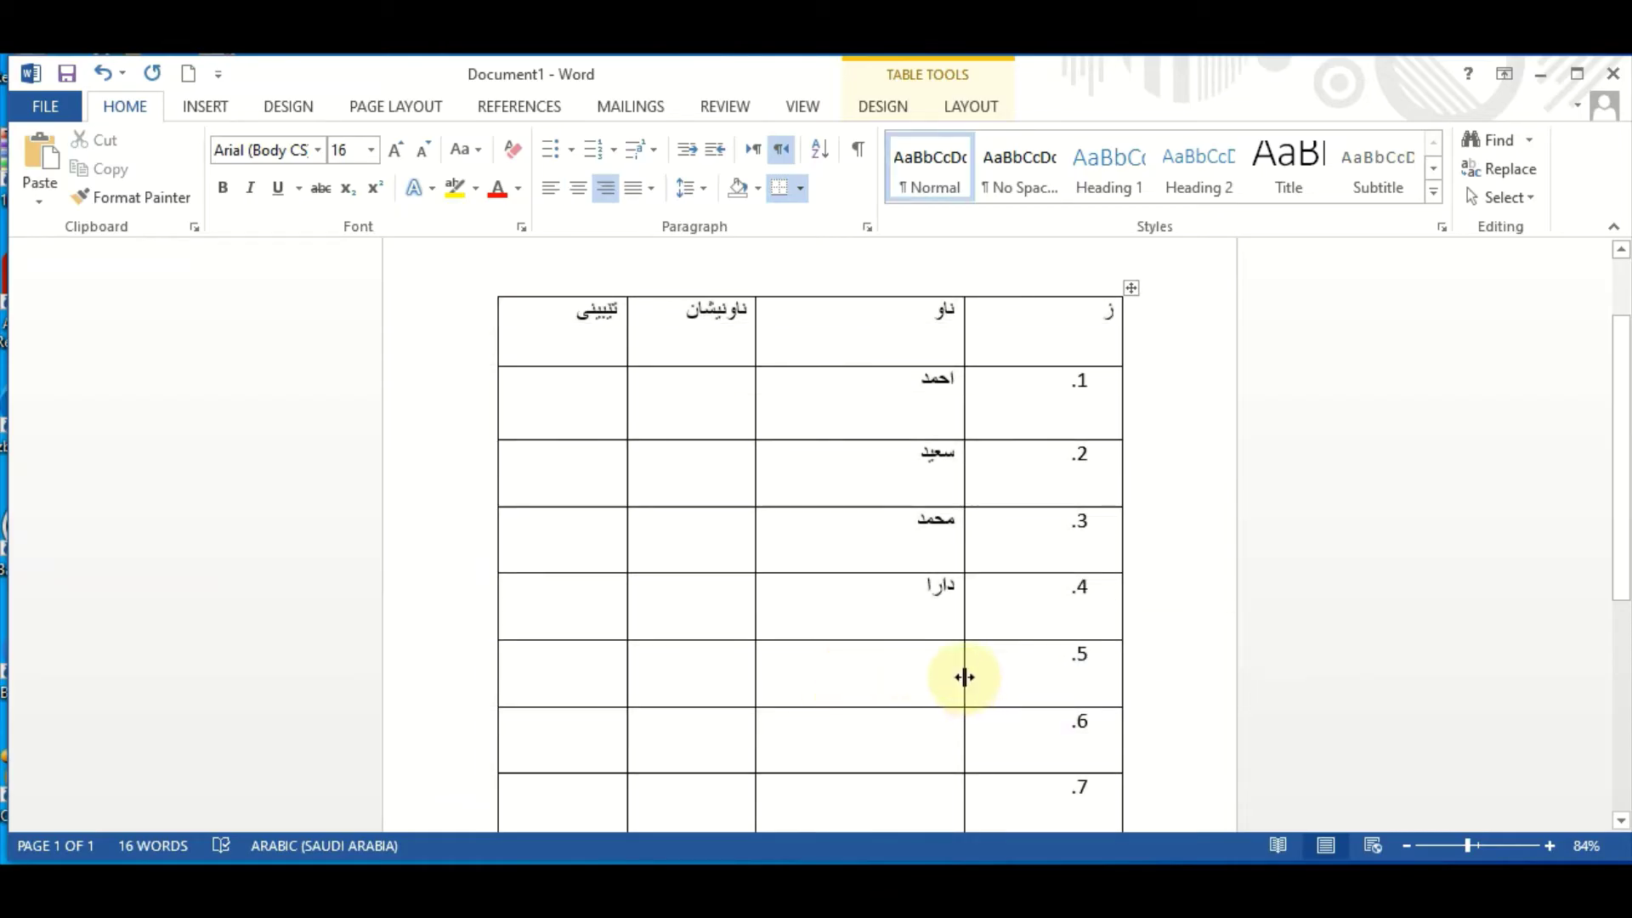
pyautogui.moveTo(965, 672); pyautogui.dragTo(1034, 671)
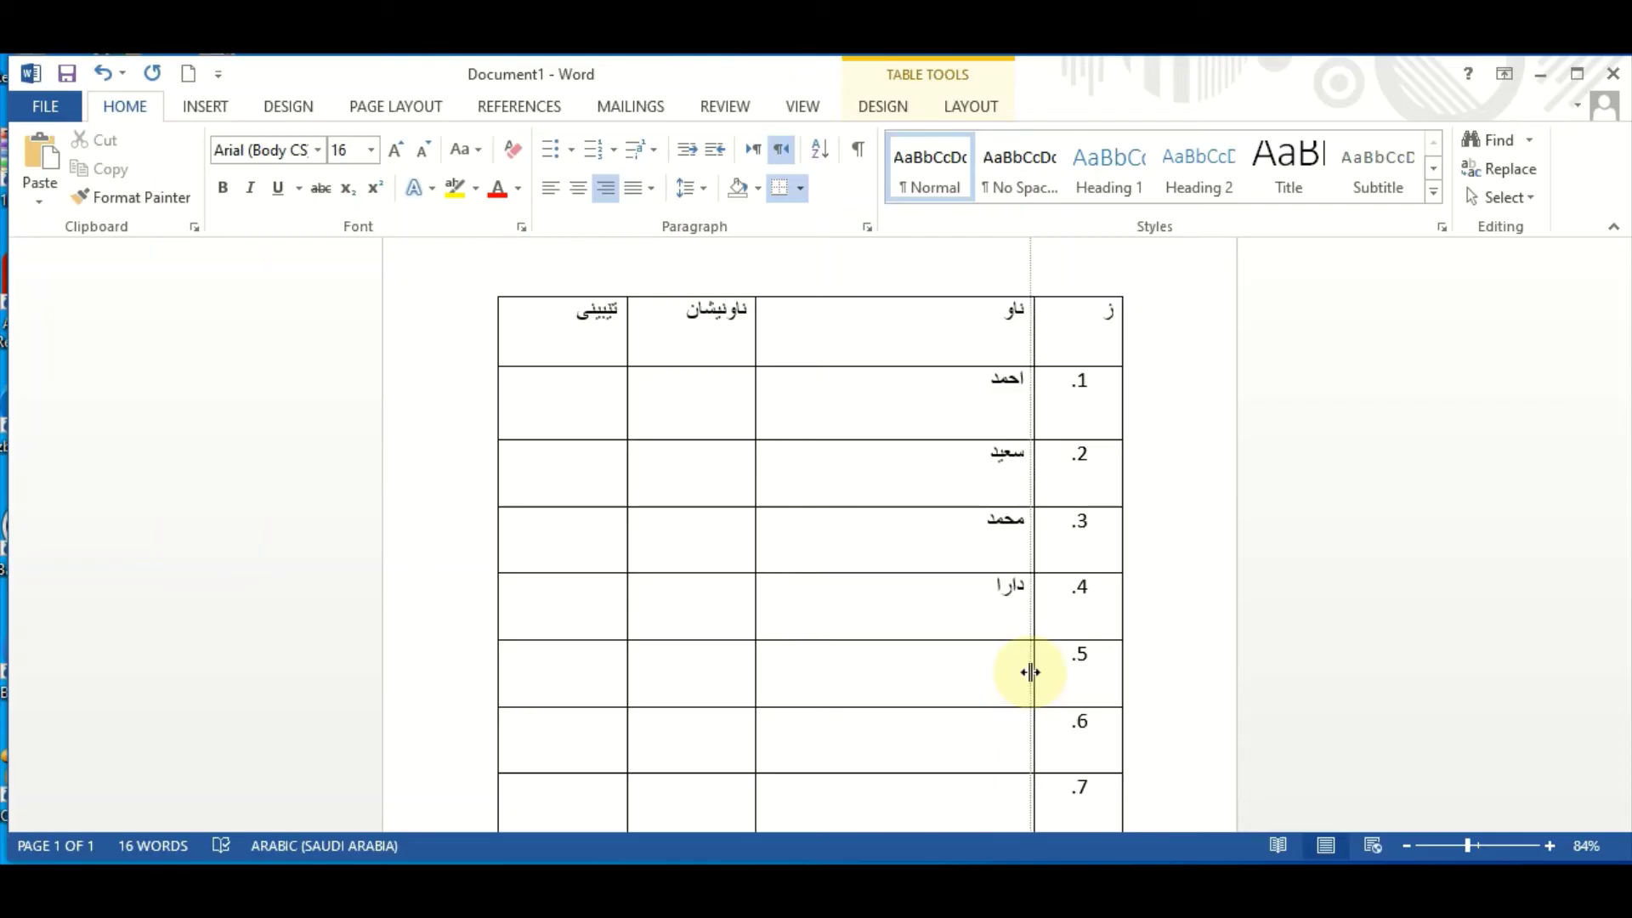
pyautogui.scroll(-3, 1092, 472)
pyautogui.scroll(2, 1097, 473)
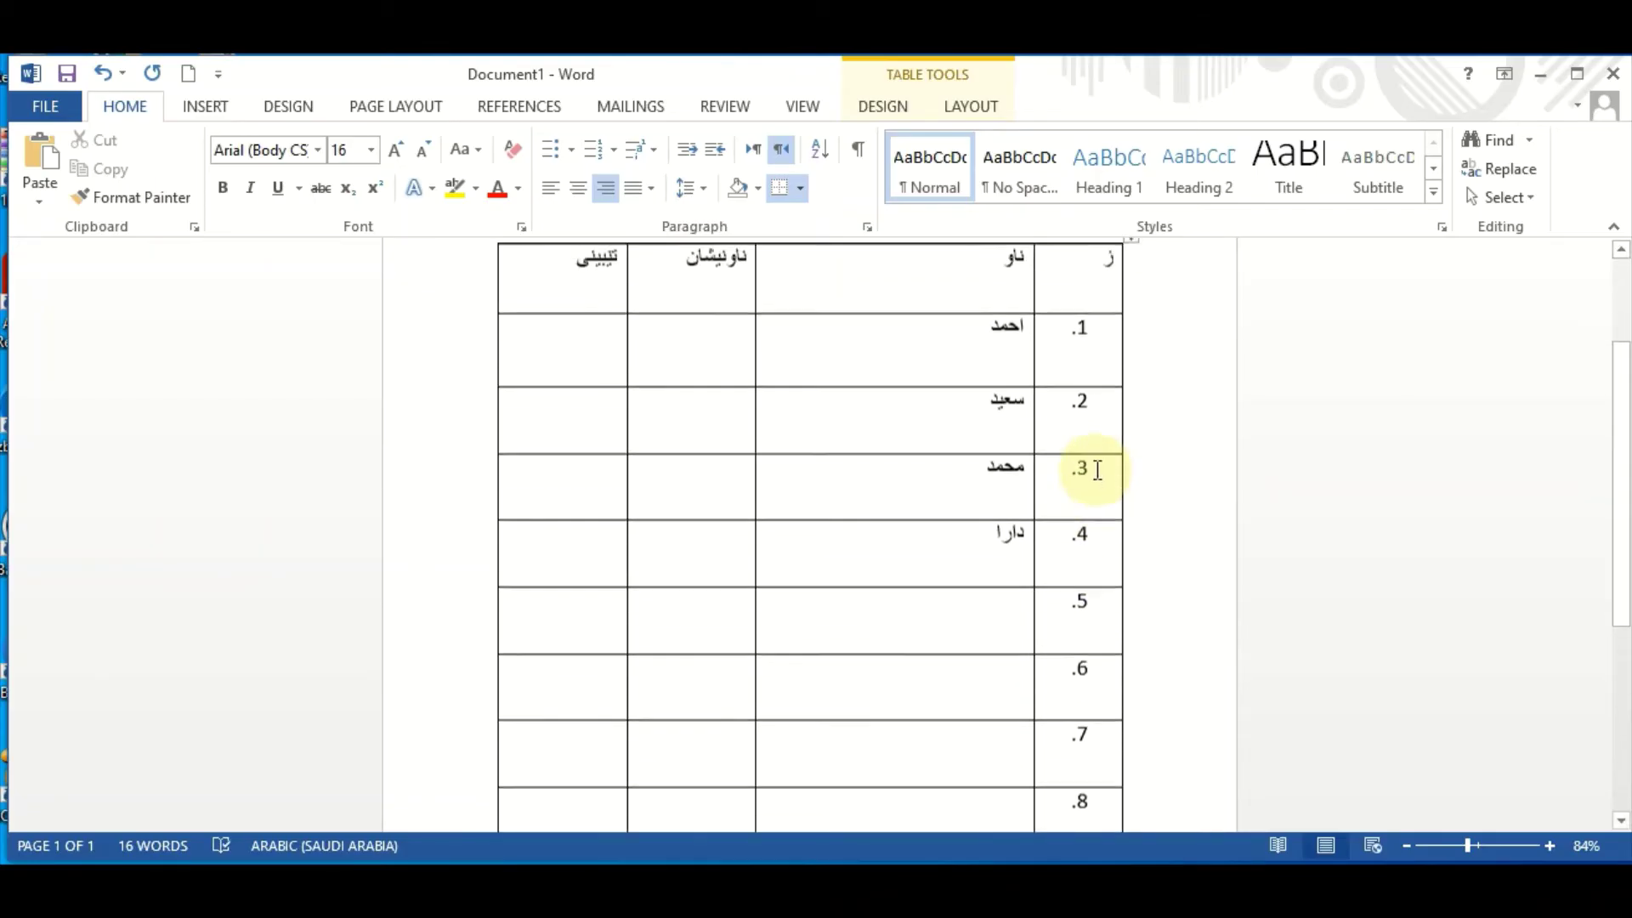
pyautogui.moveTo(1073, 408); pyautogui.dragTo(609, 411)
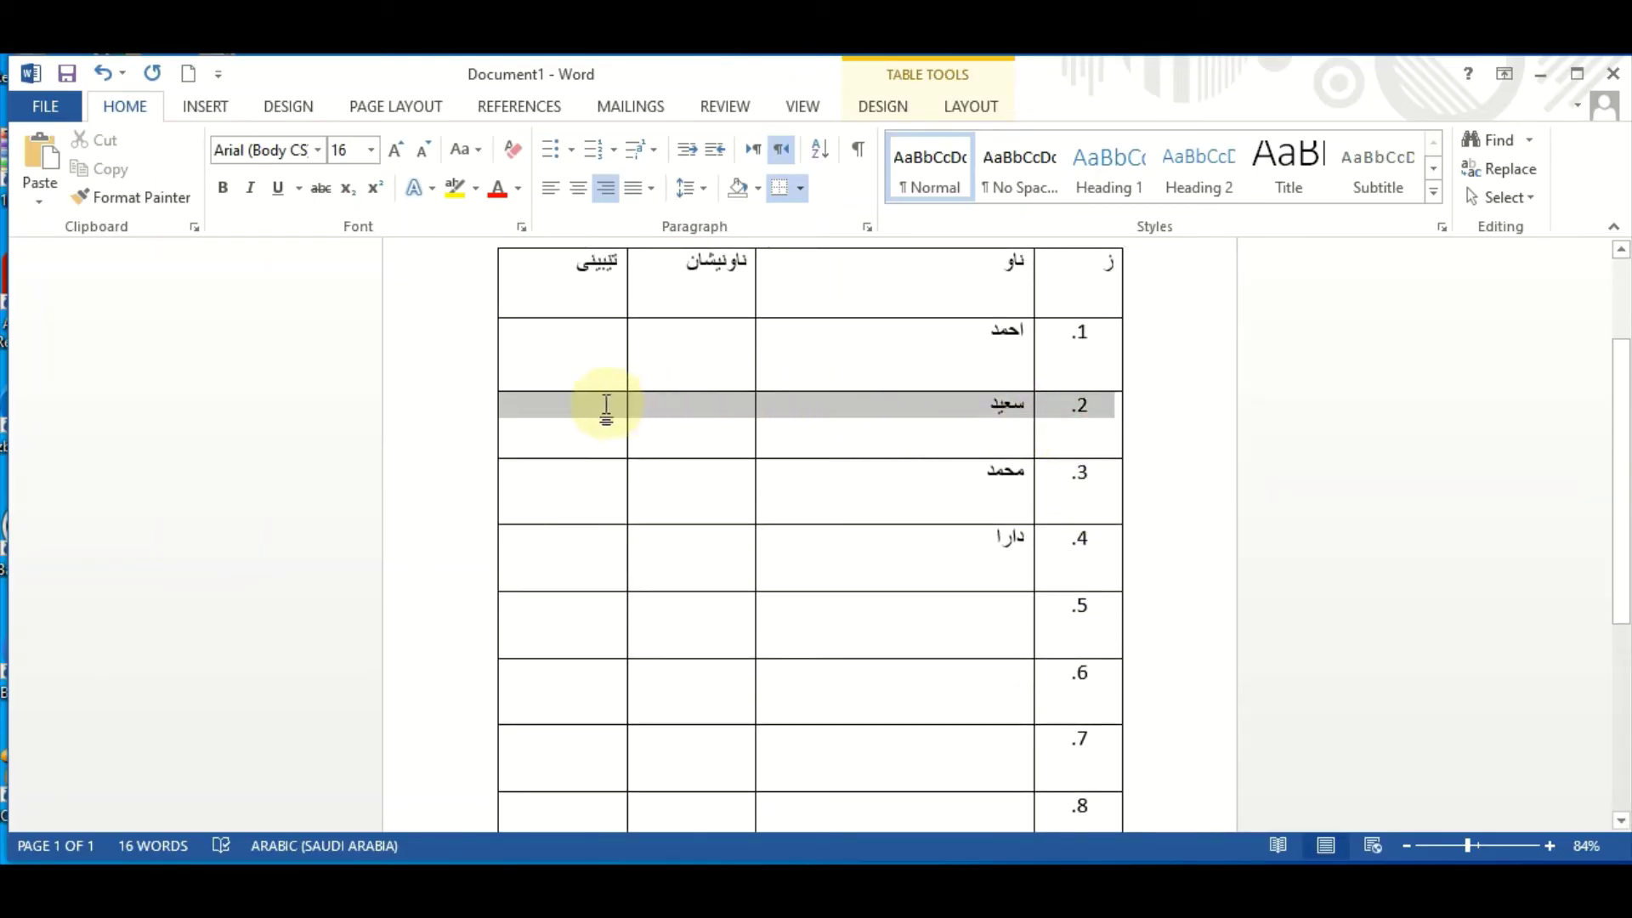
# Delete the second sample-name row and confirm the automatic numbers still run in order
pyautogui.rightClick(886, 407)
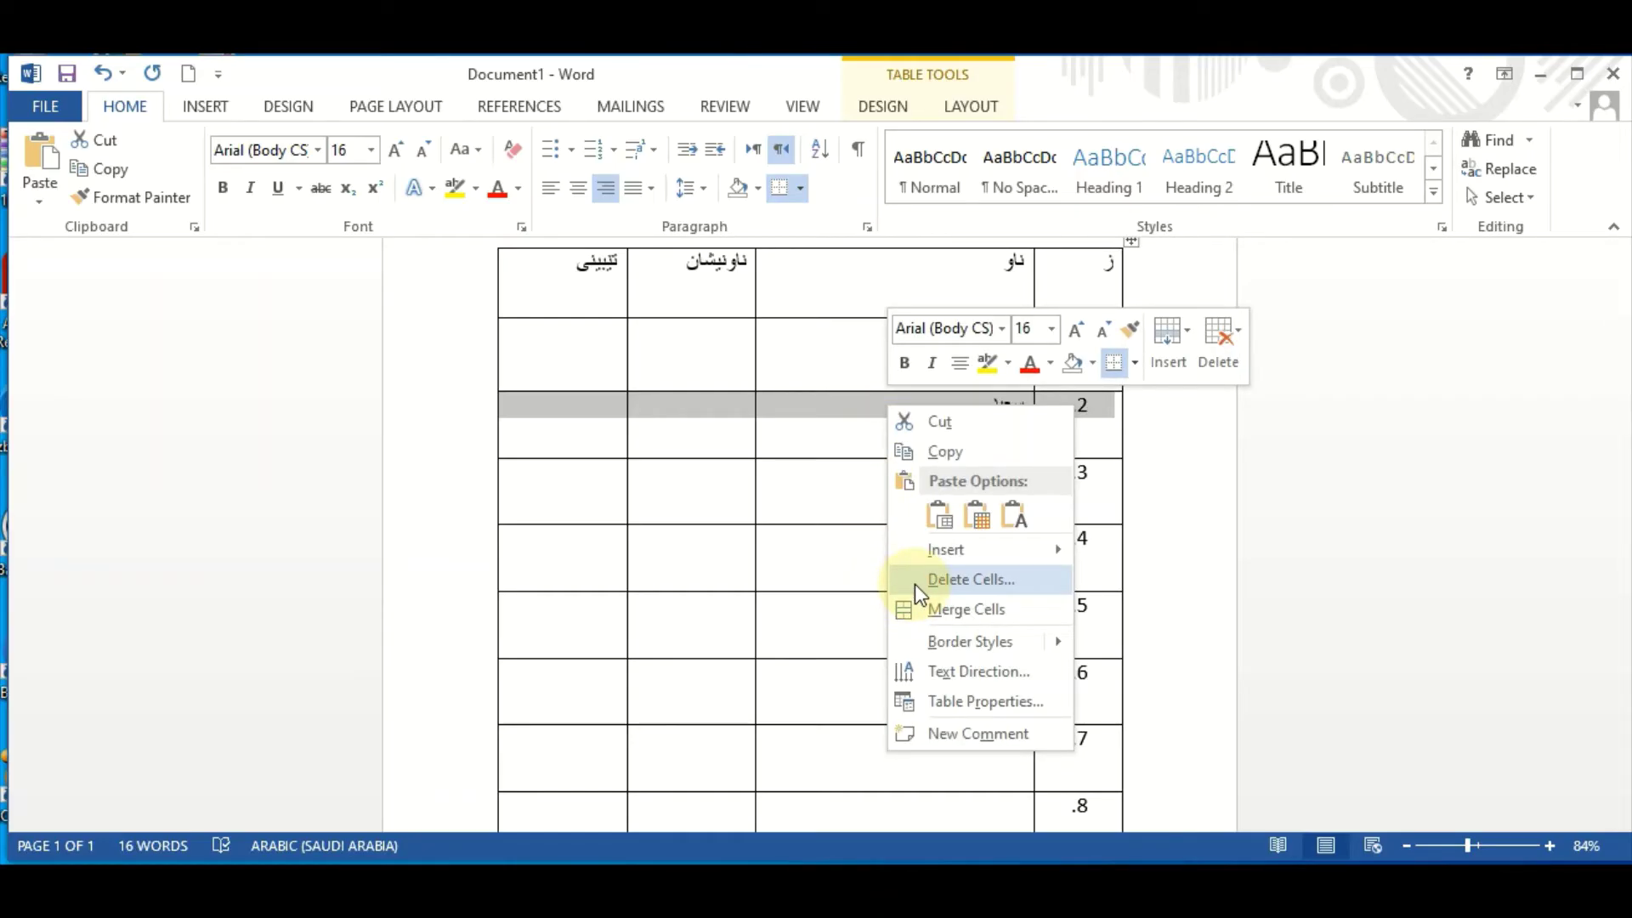
pyautogui.rightClick(684, 402)
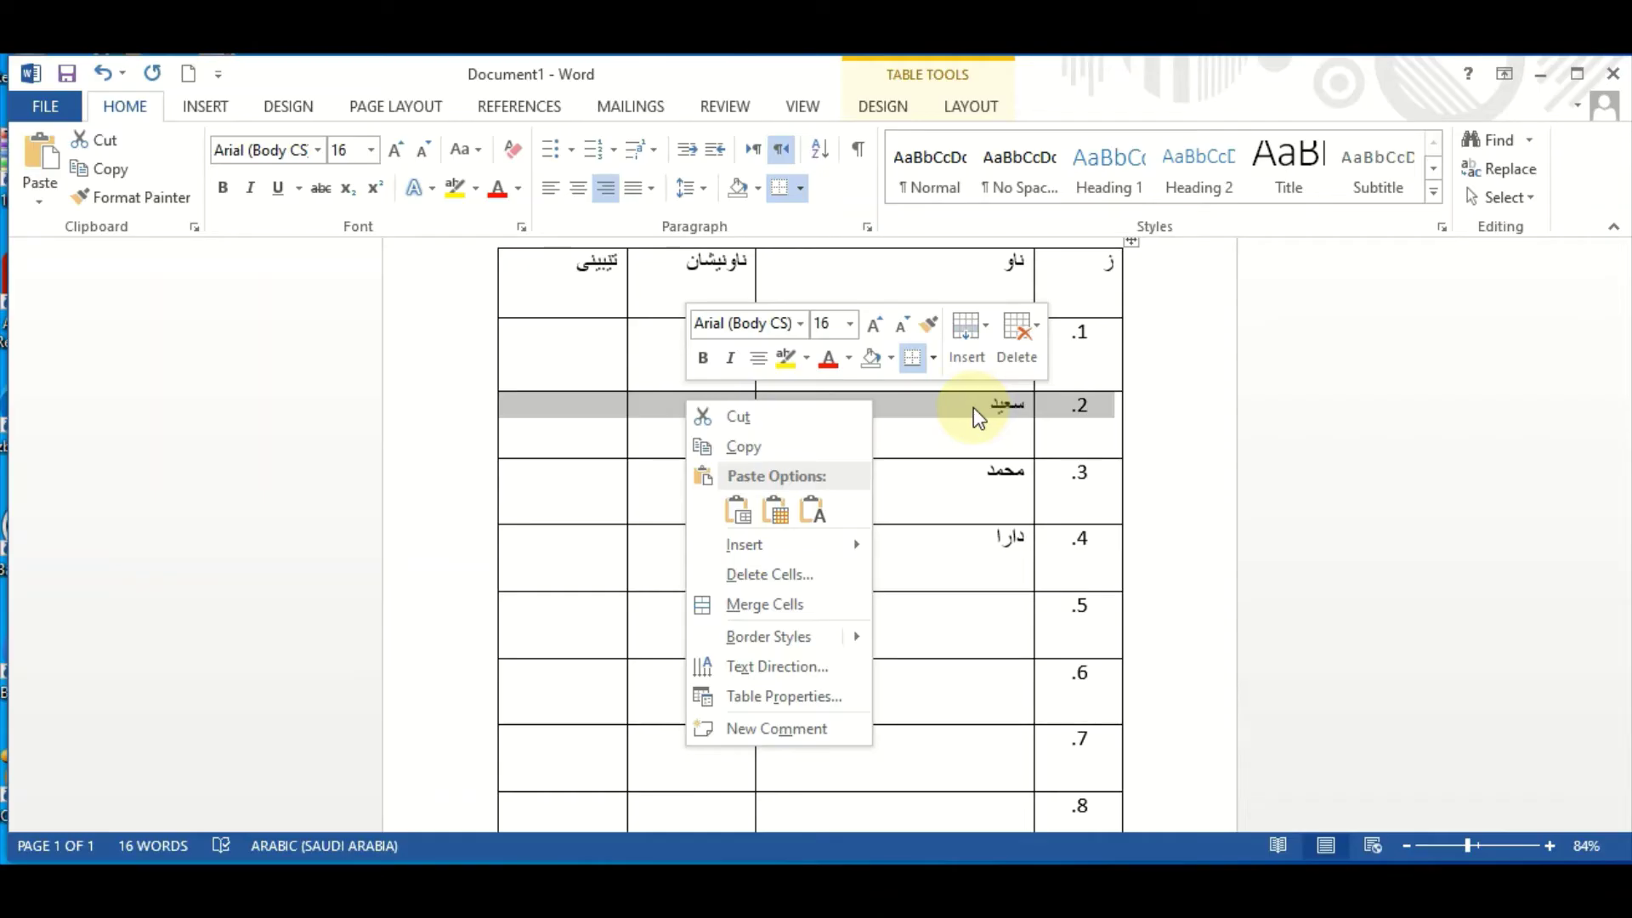
pyautogui.click(740, 574)
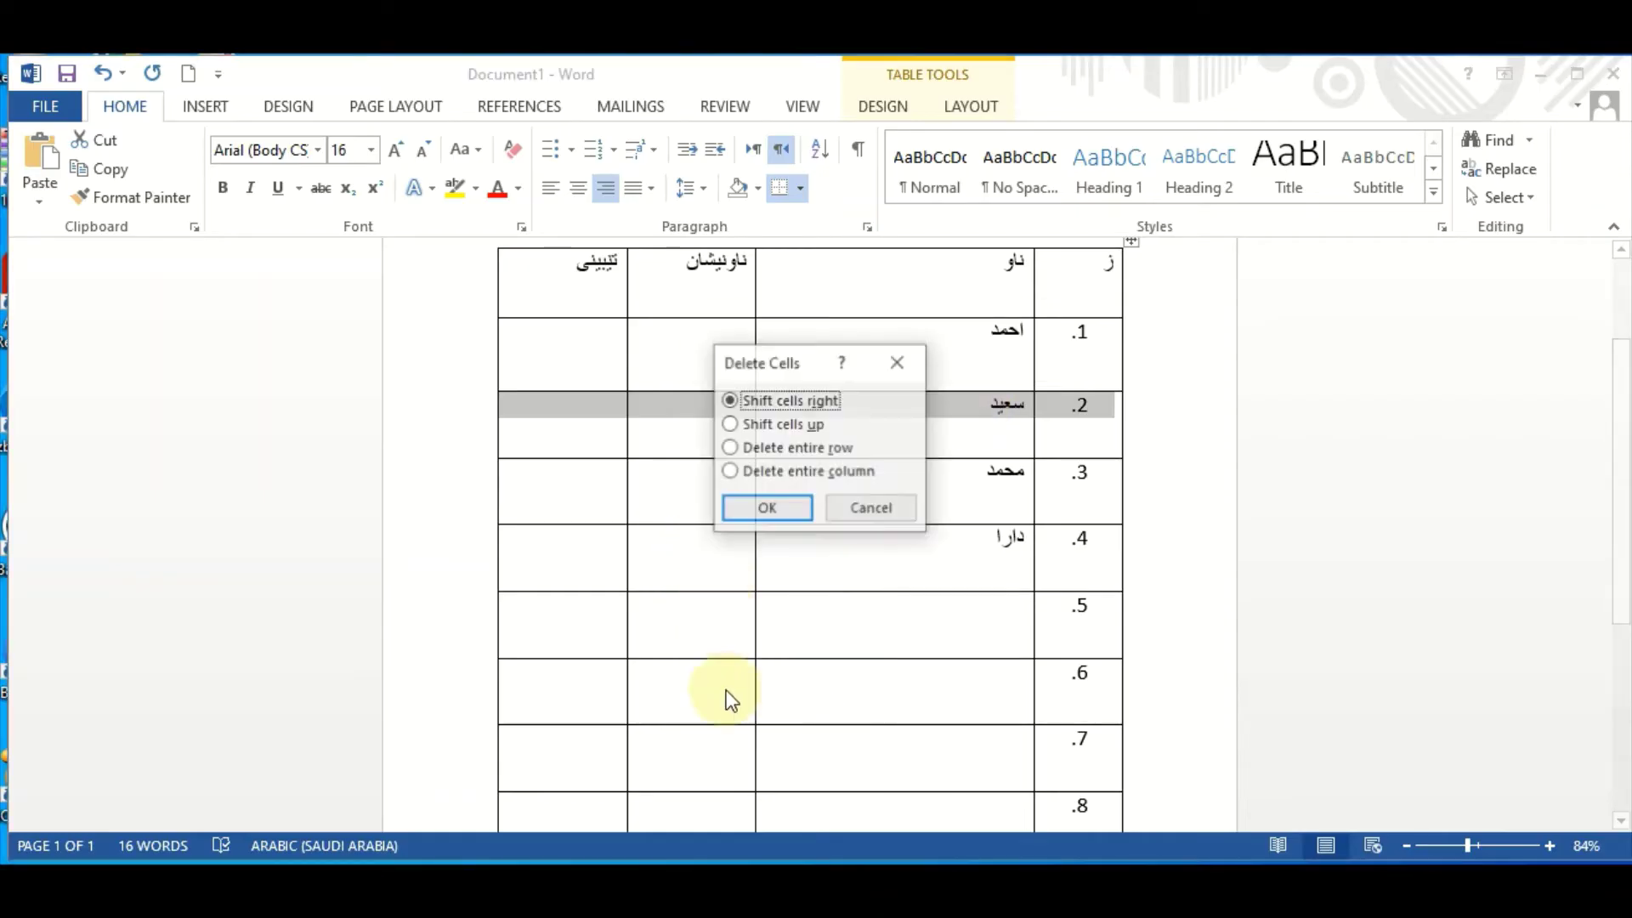
pyautogui.click(767, 508)
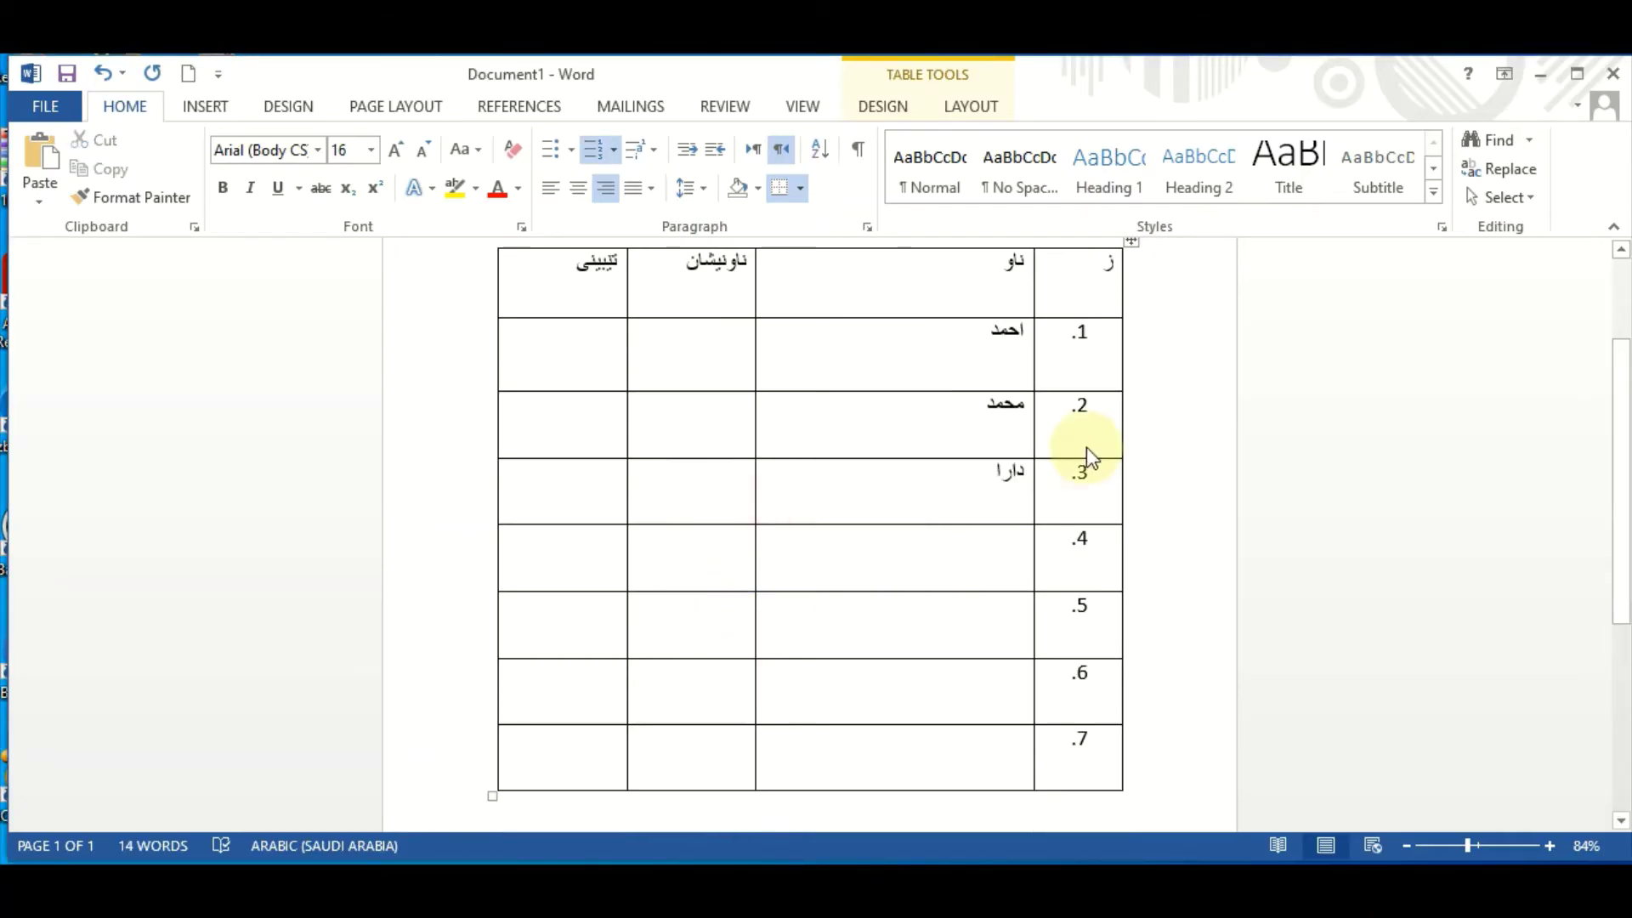
pyautogui.click(995, 508)
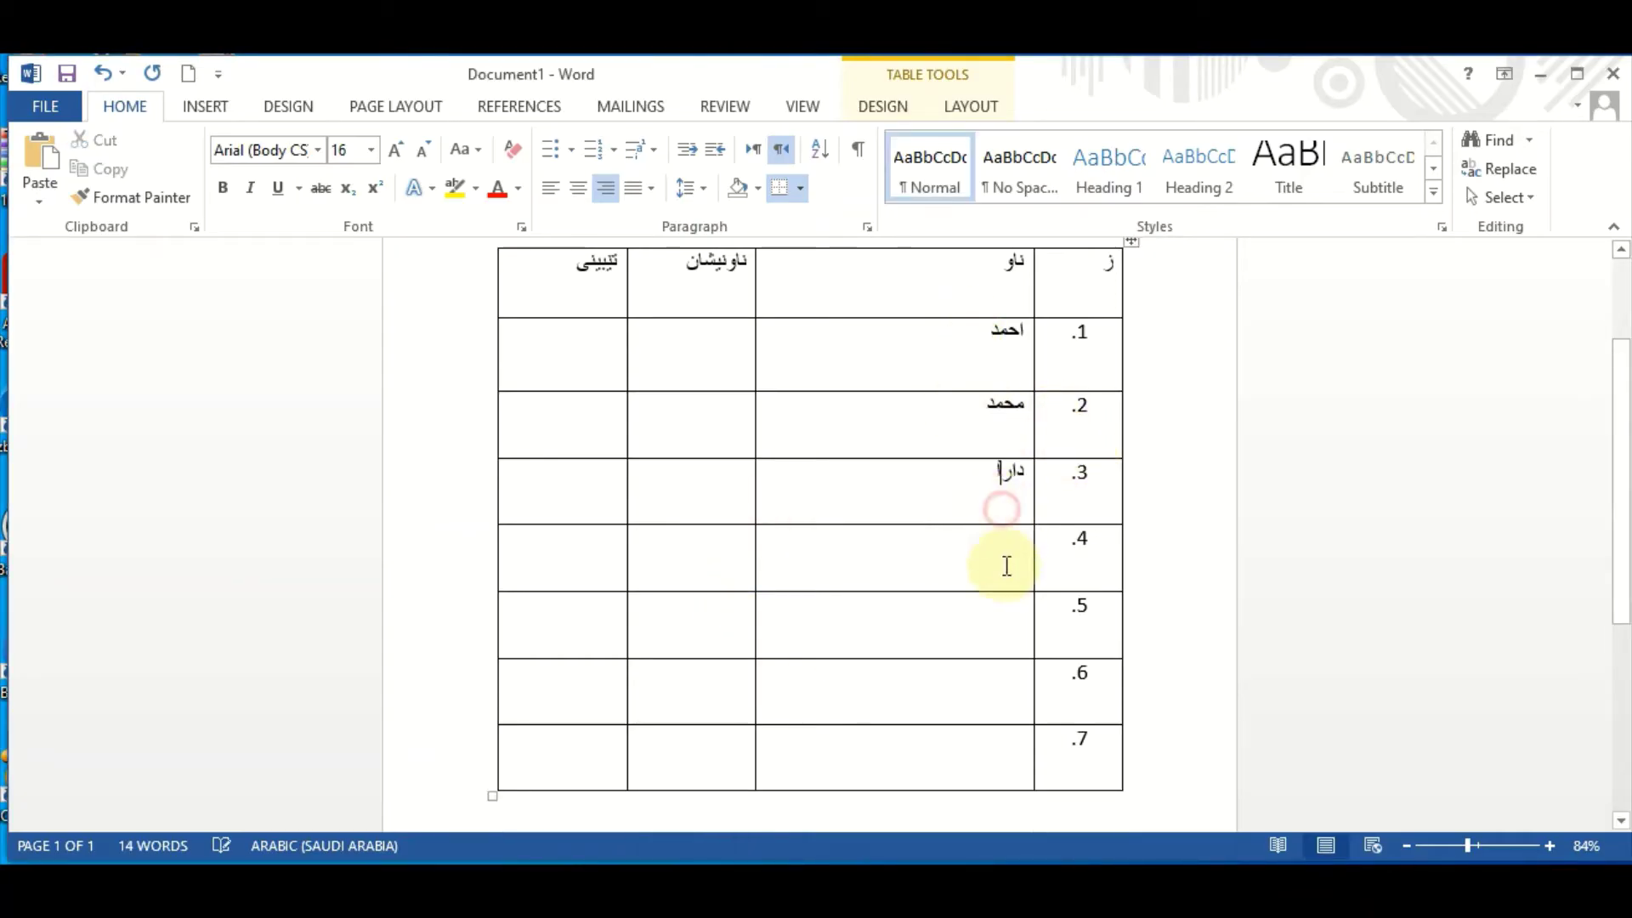
pyautogui.click(999, 588)
pyautogui.click(1078, 333)
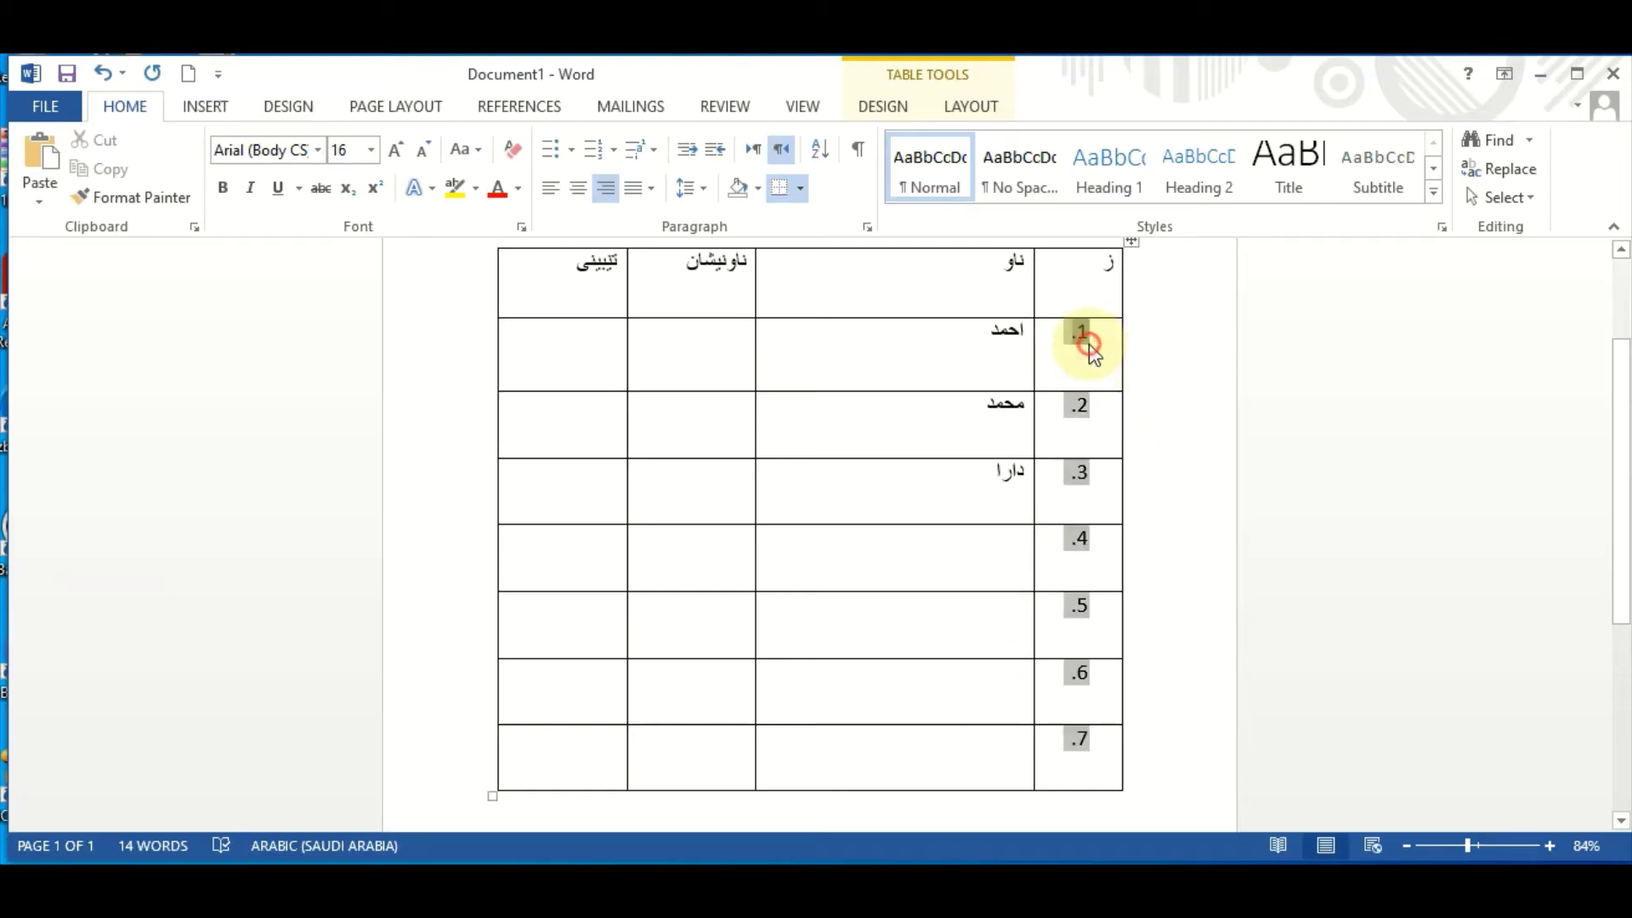
pyautogui.click(1000, 516)
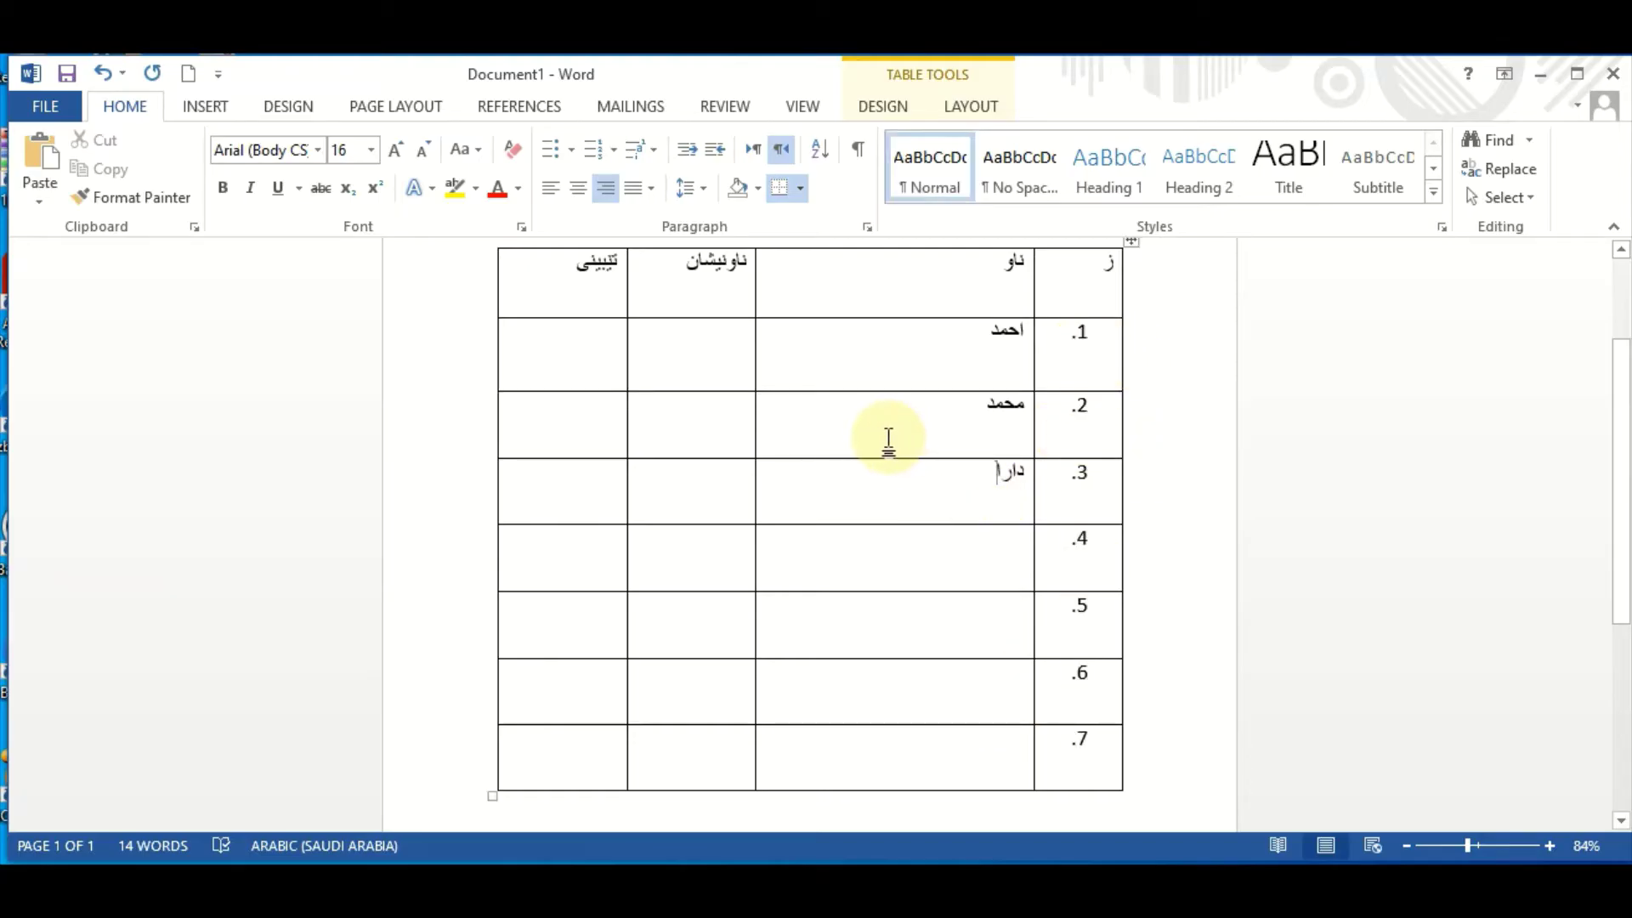
pyautogui.scroll(2, 725, 280)
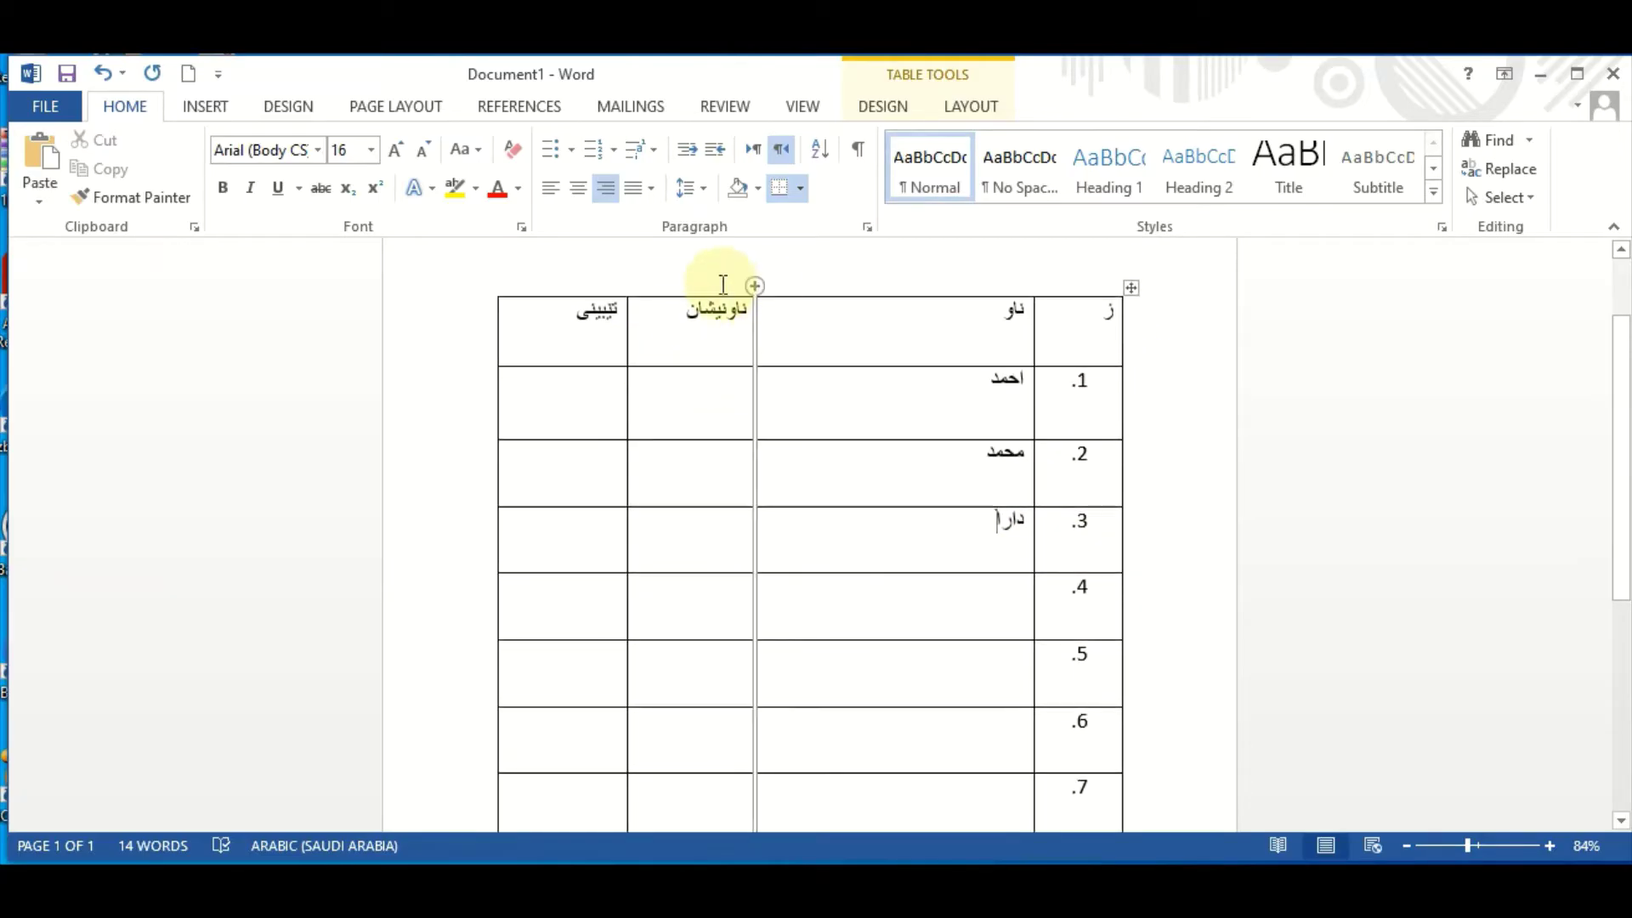
# Delete the ناونیشان column, then undo to restore it
pyautogui.click(713, 291)
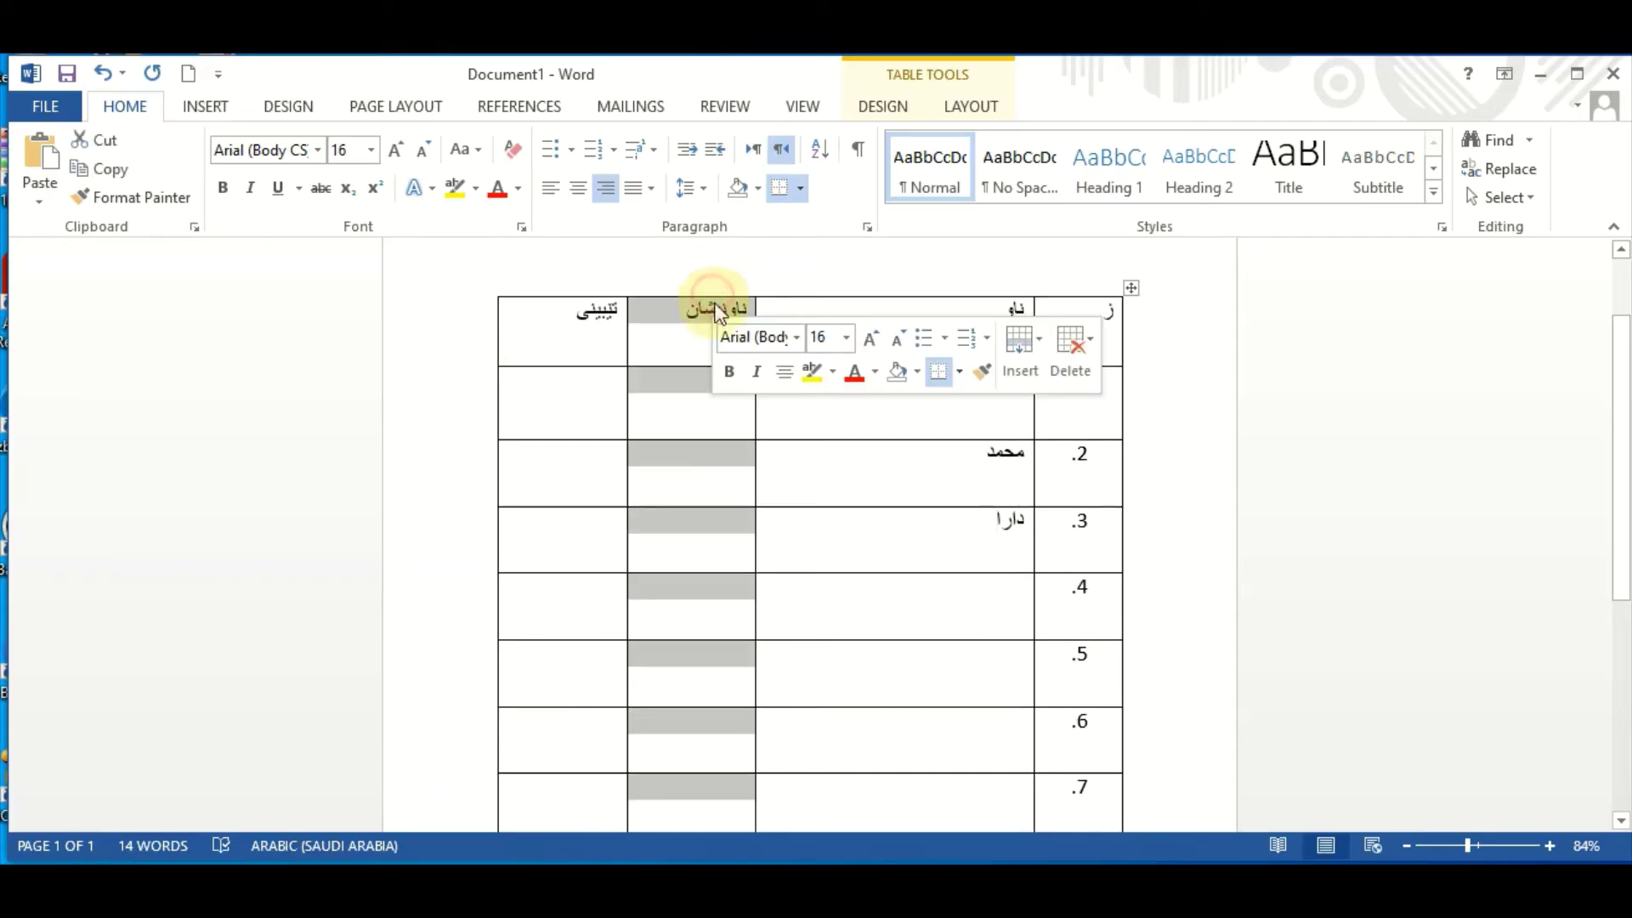
pyautogui.rightClick(687, 457)
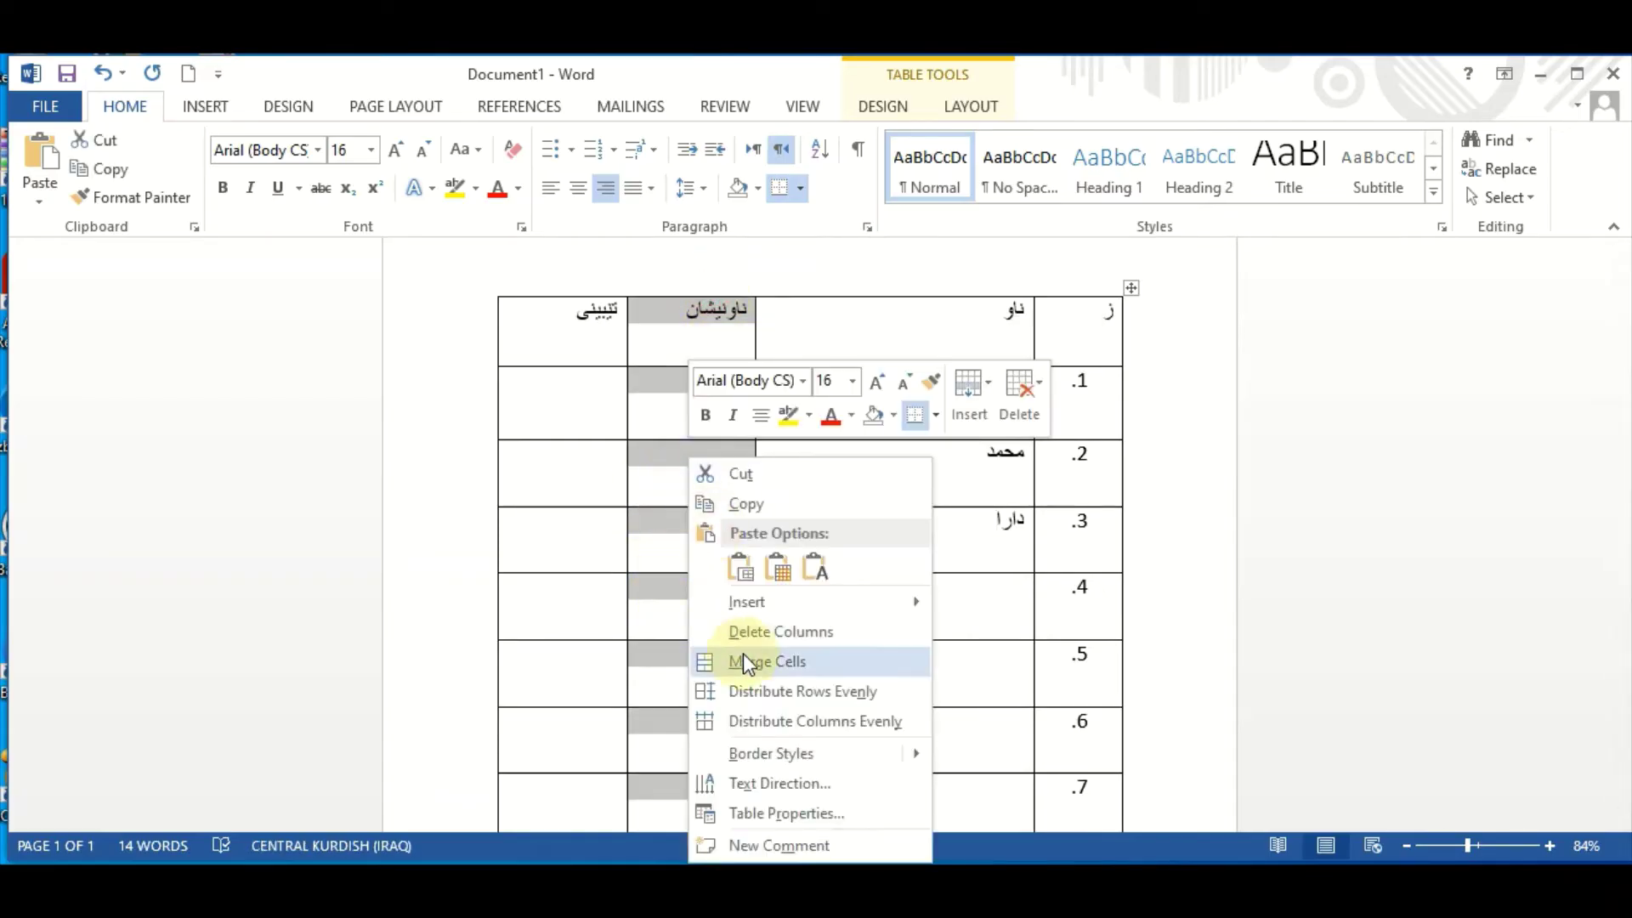
pyautogui.click(792, 635)
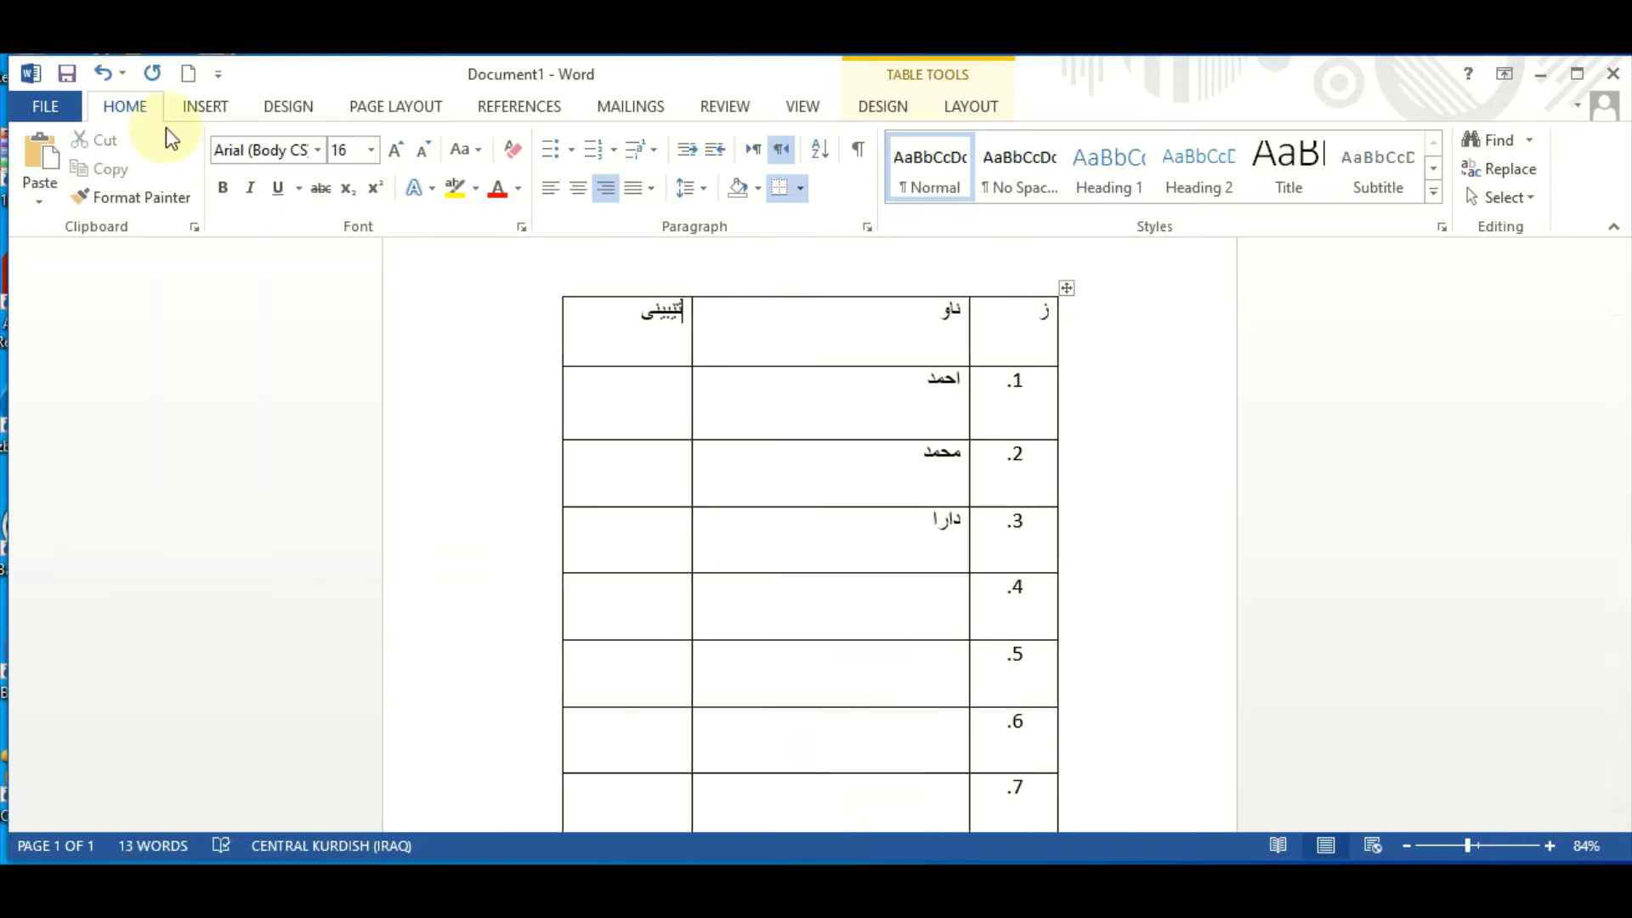
pyautogui.click(103, 73)
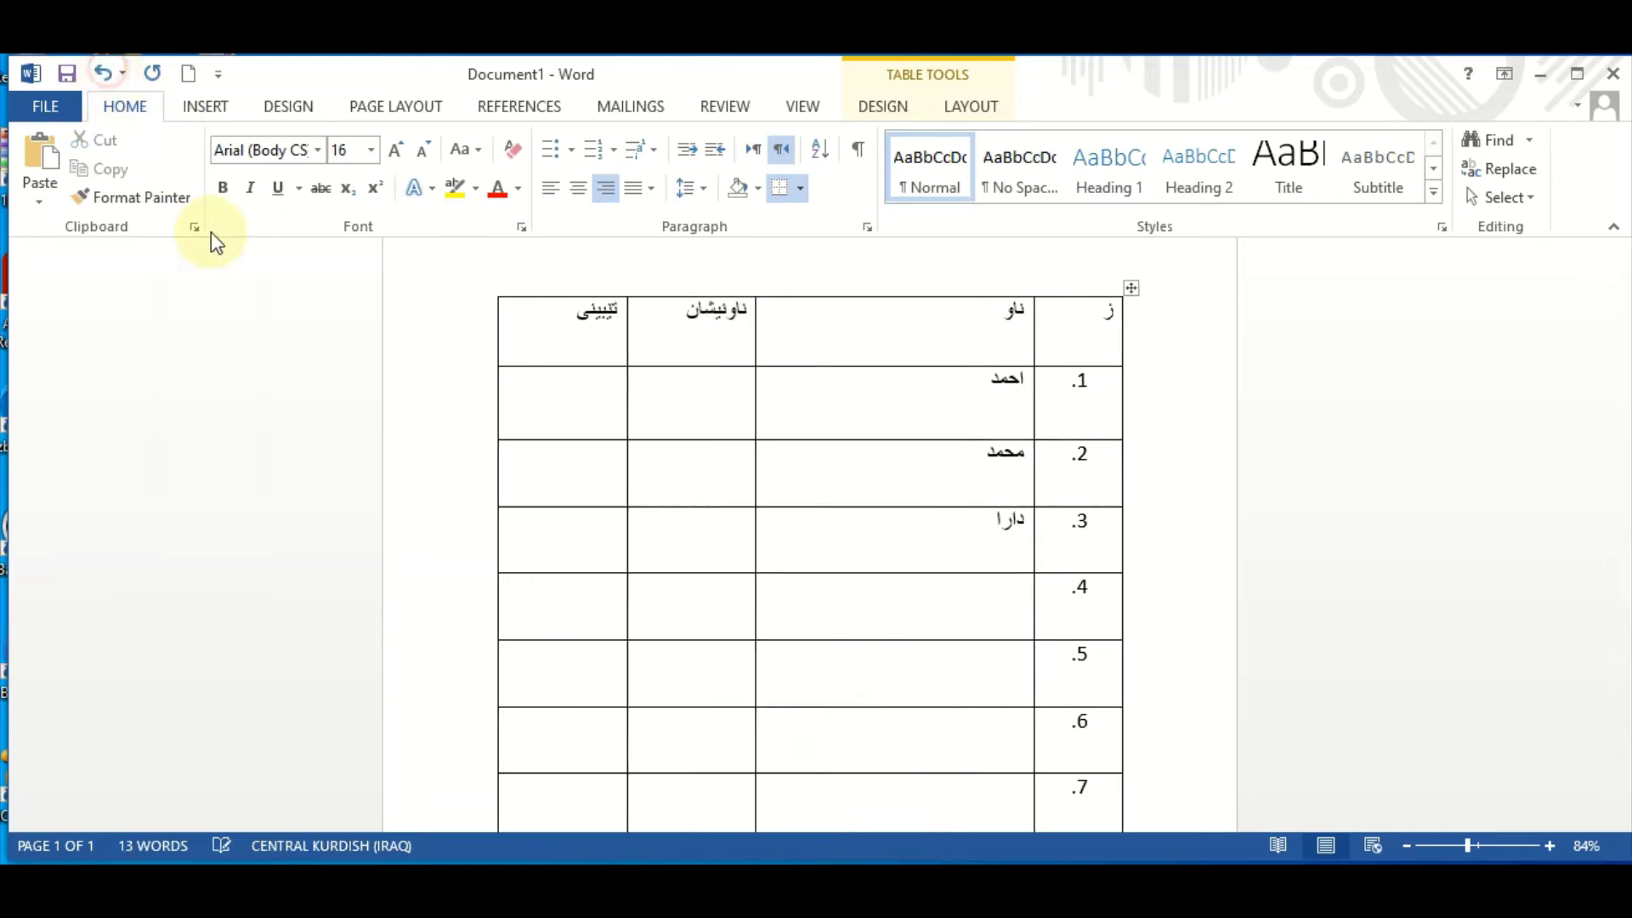
pyautogui.click(1011, 480)
pyautogui.scroll(-3, 969, 601)
pyautogui.scroll(1, 973, 600)
pyautogui.scroll(3, 973, 600)
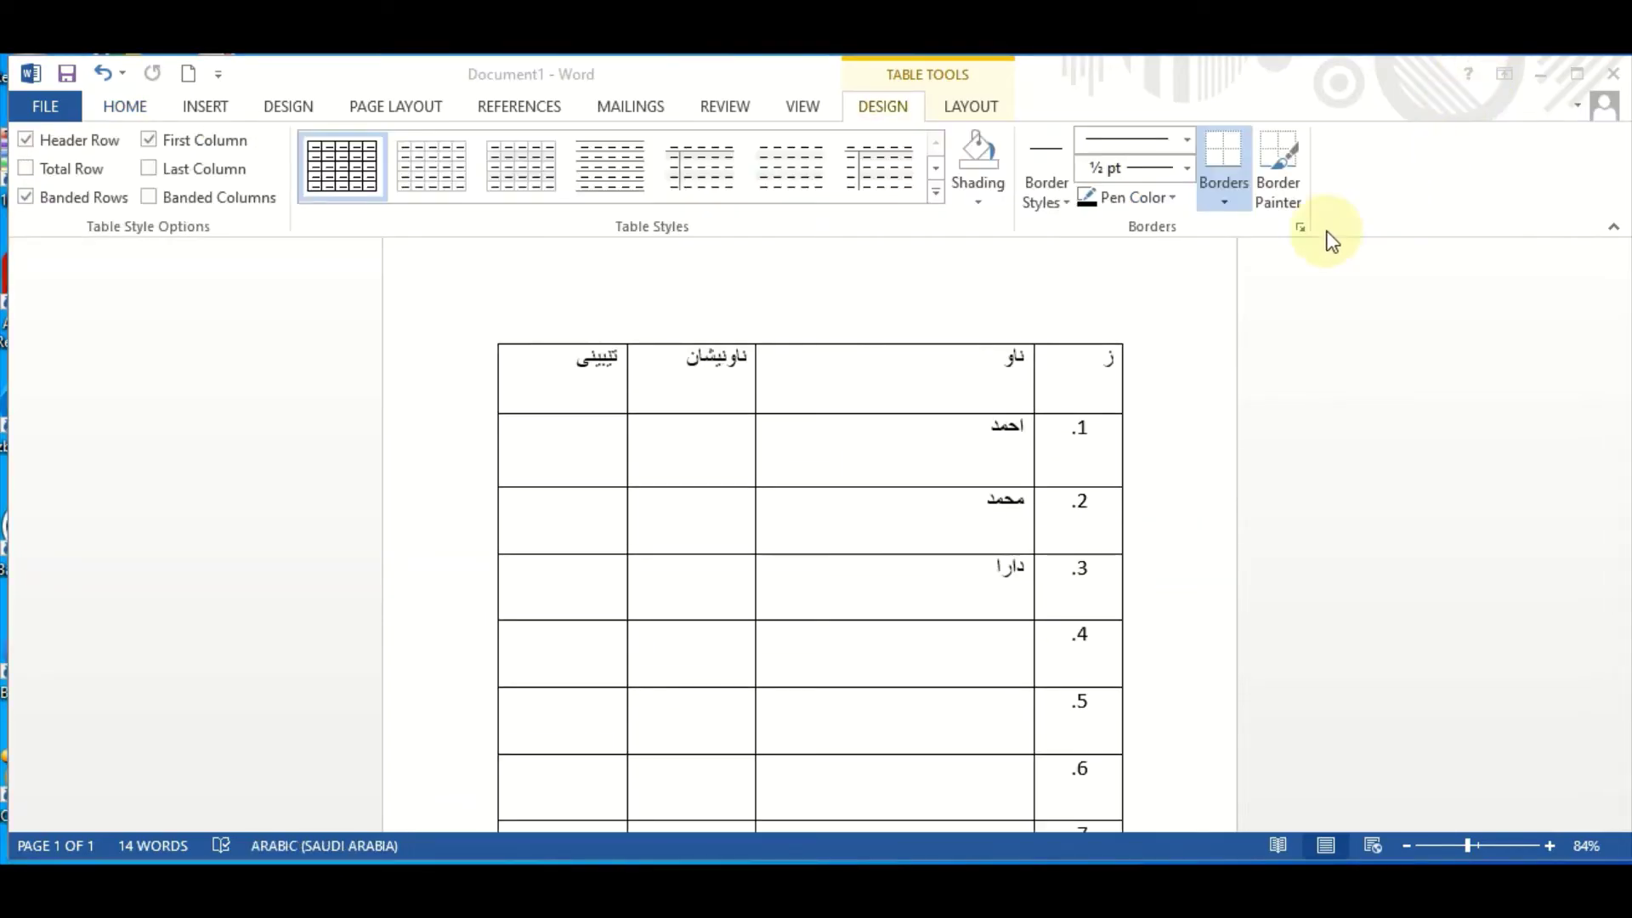
pyautogui.click(946, 425)
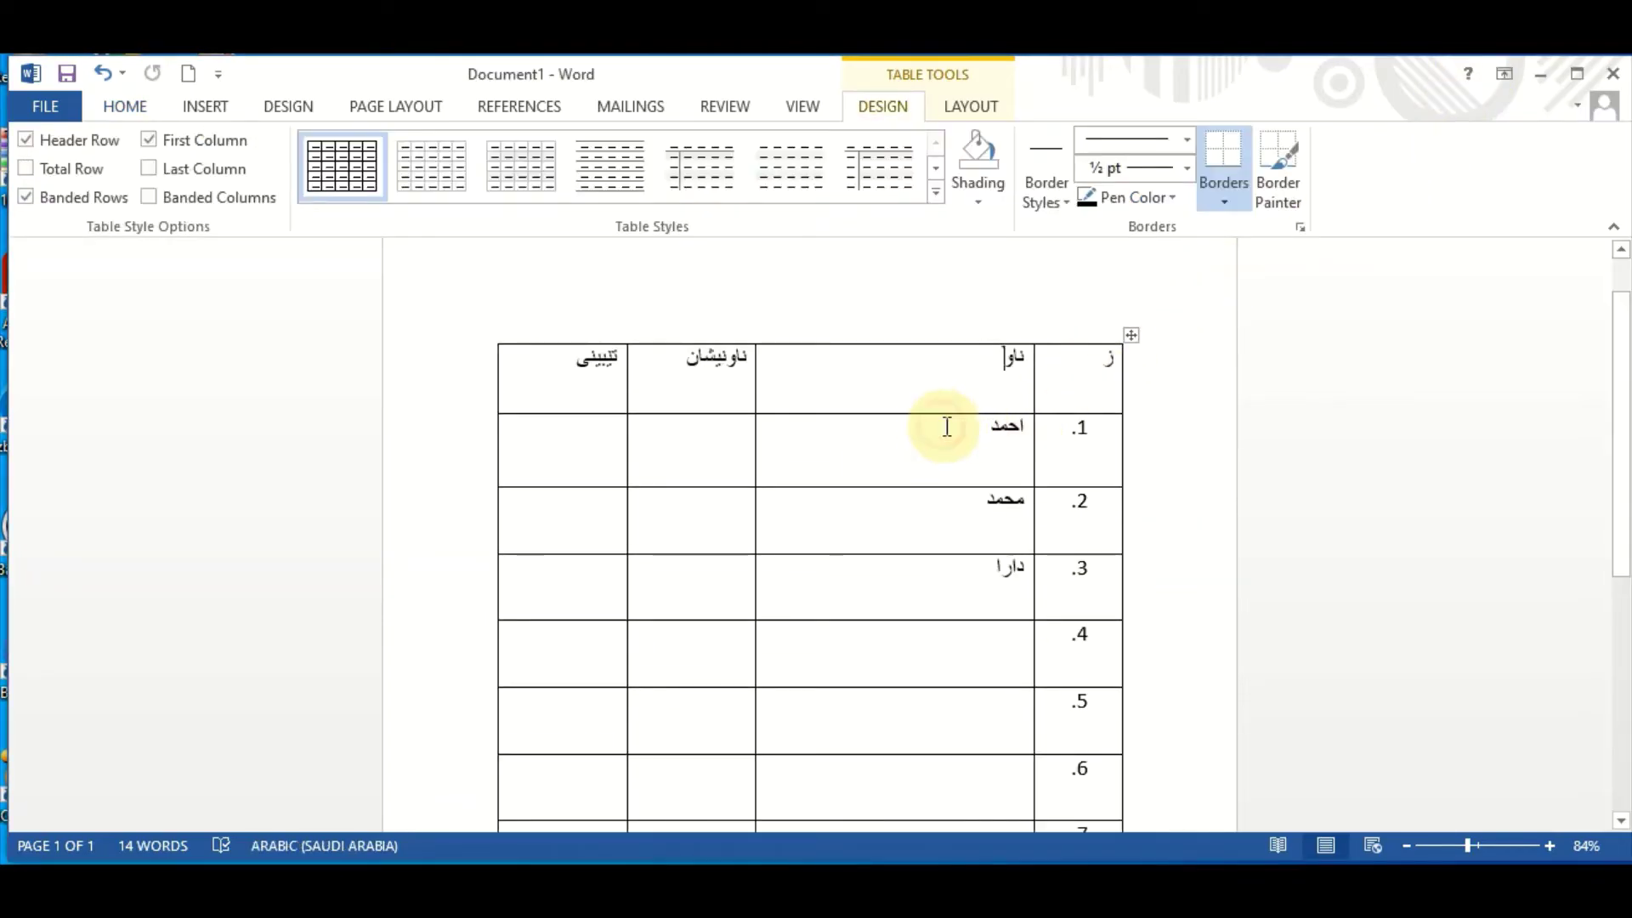
pyautogui.click(120, 104)
pyautogui.click(833, 411)
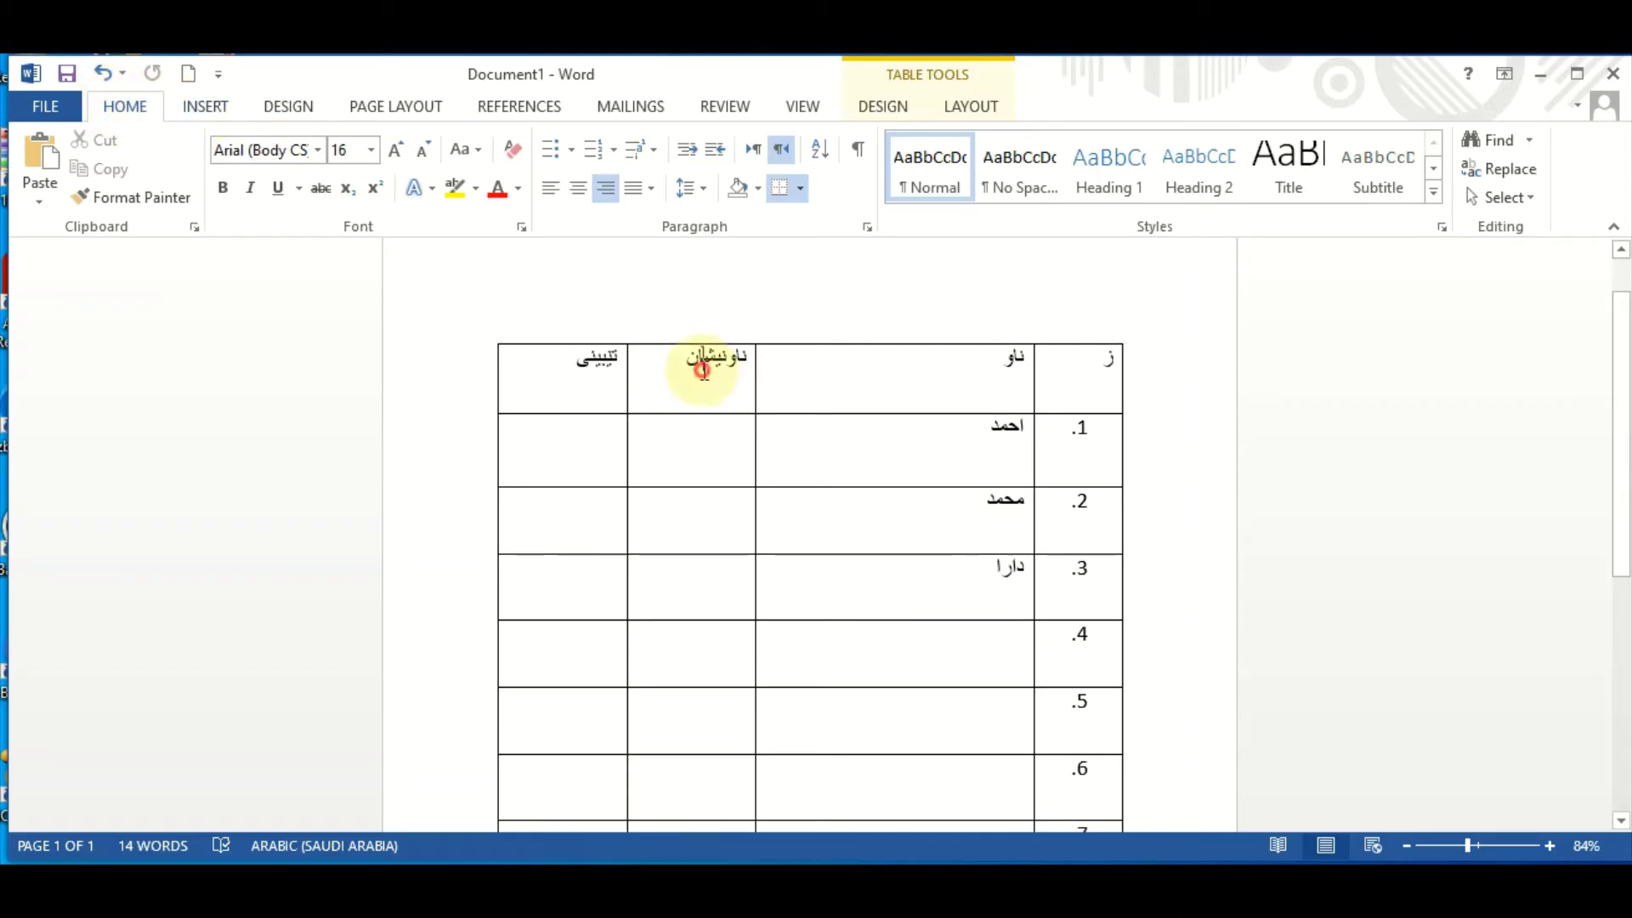
pyautogui.hotkey('alt', 'shift')
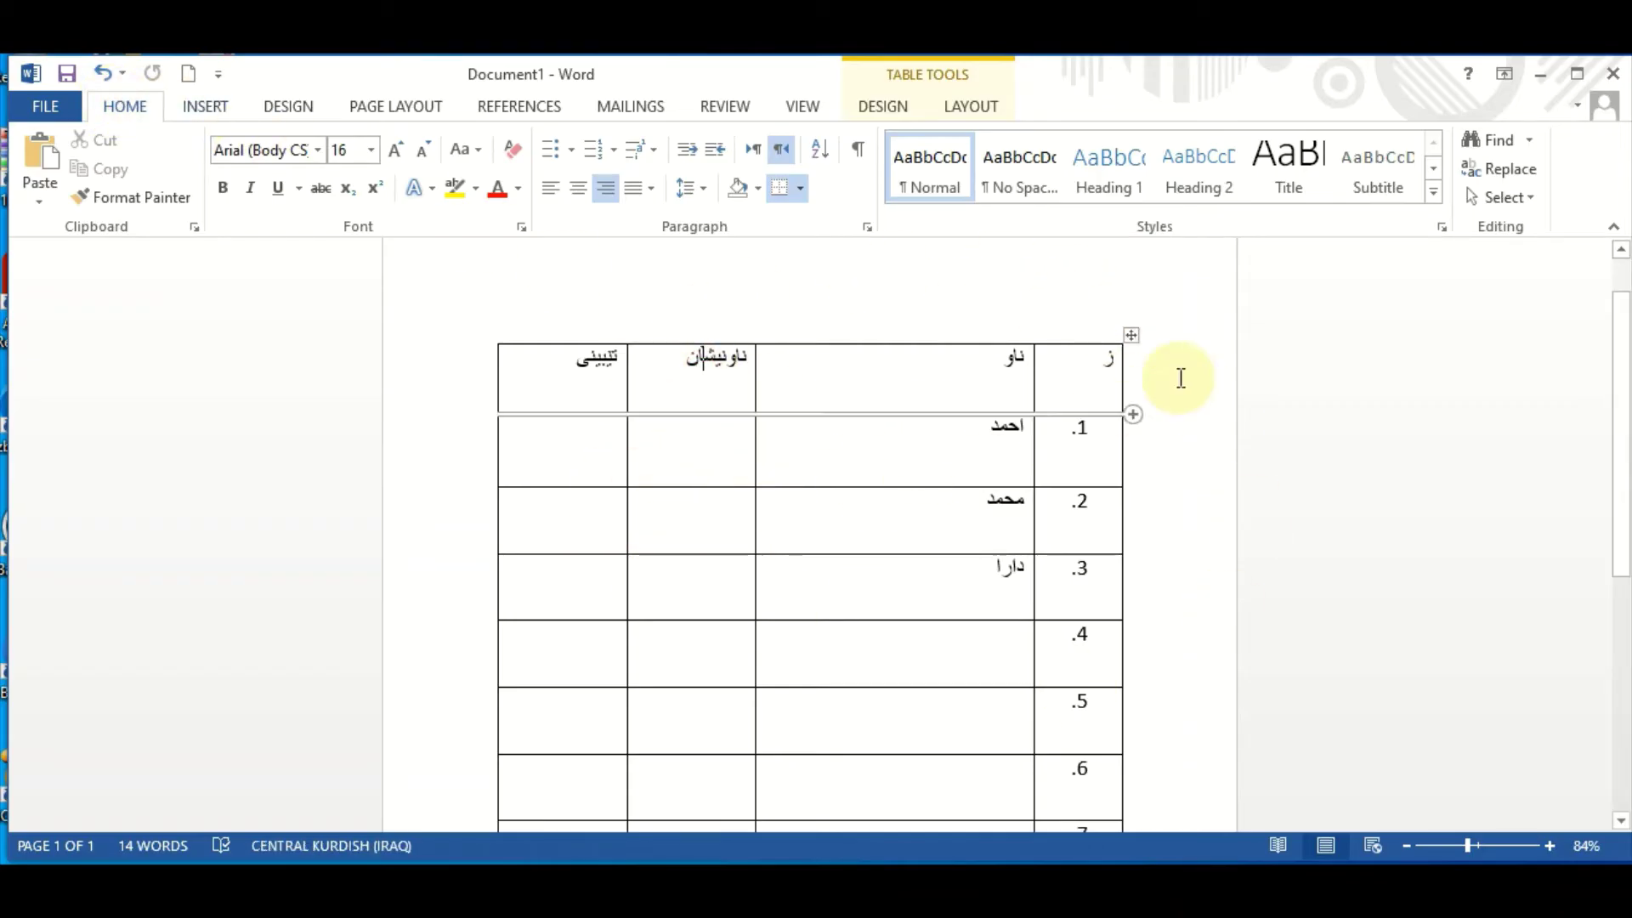
pyautogui.click(1132, 334)
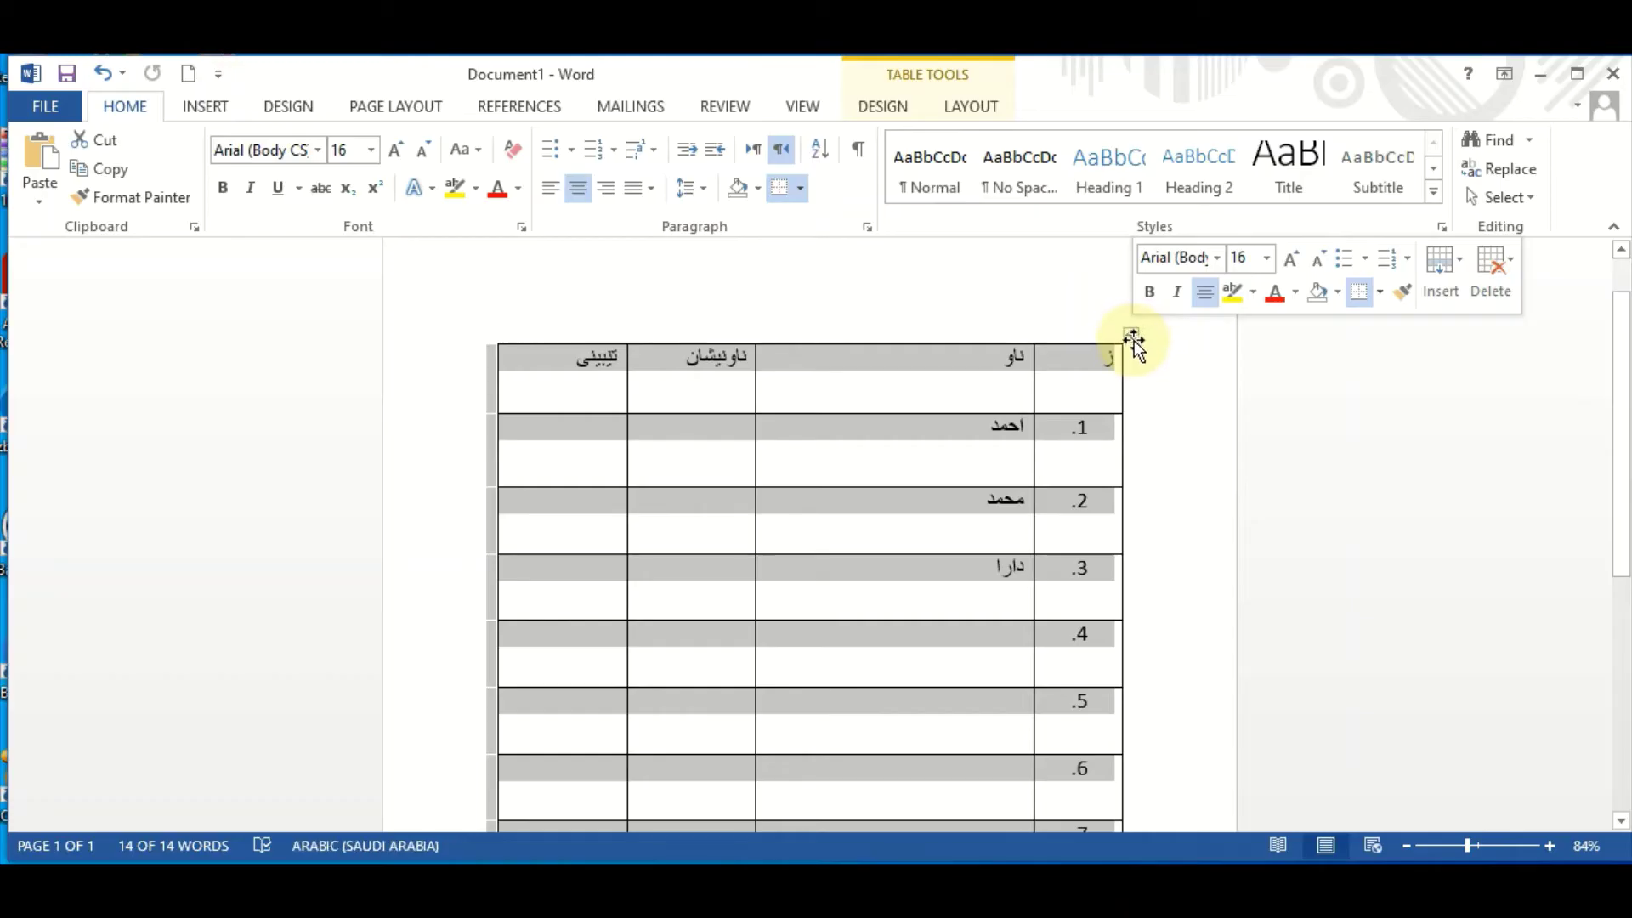
pyautogui.hotkey('alt', 'j')
pyautogui.press('t')
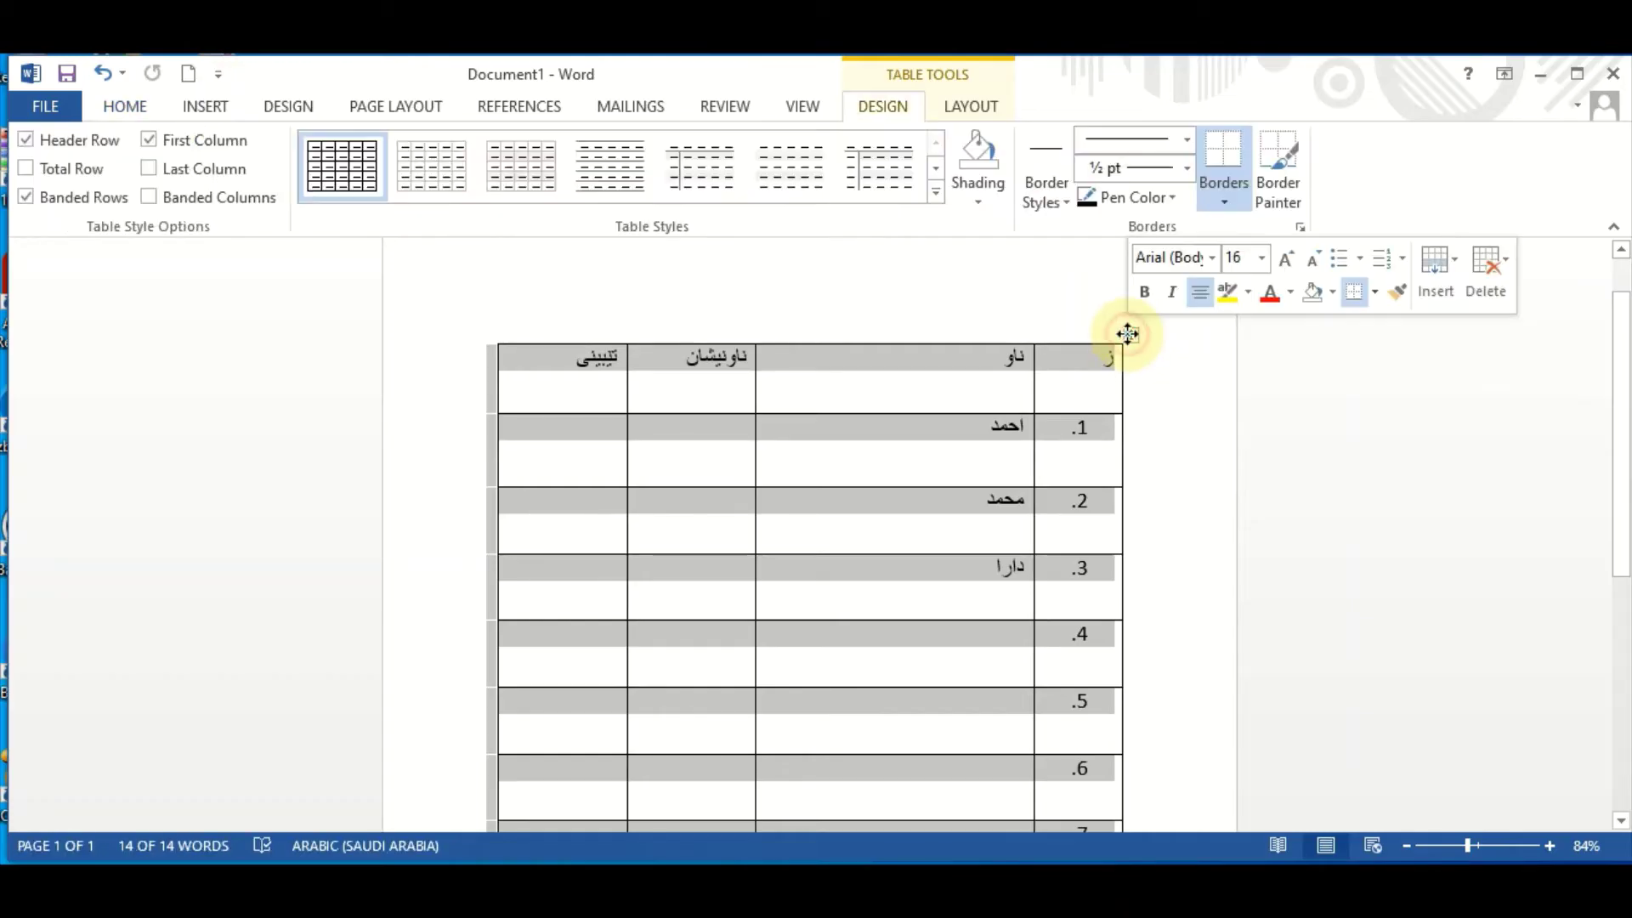
pyautogui.click(150, 72)
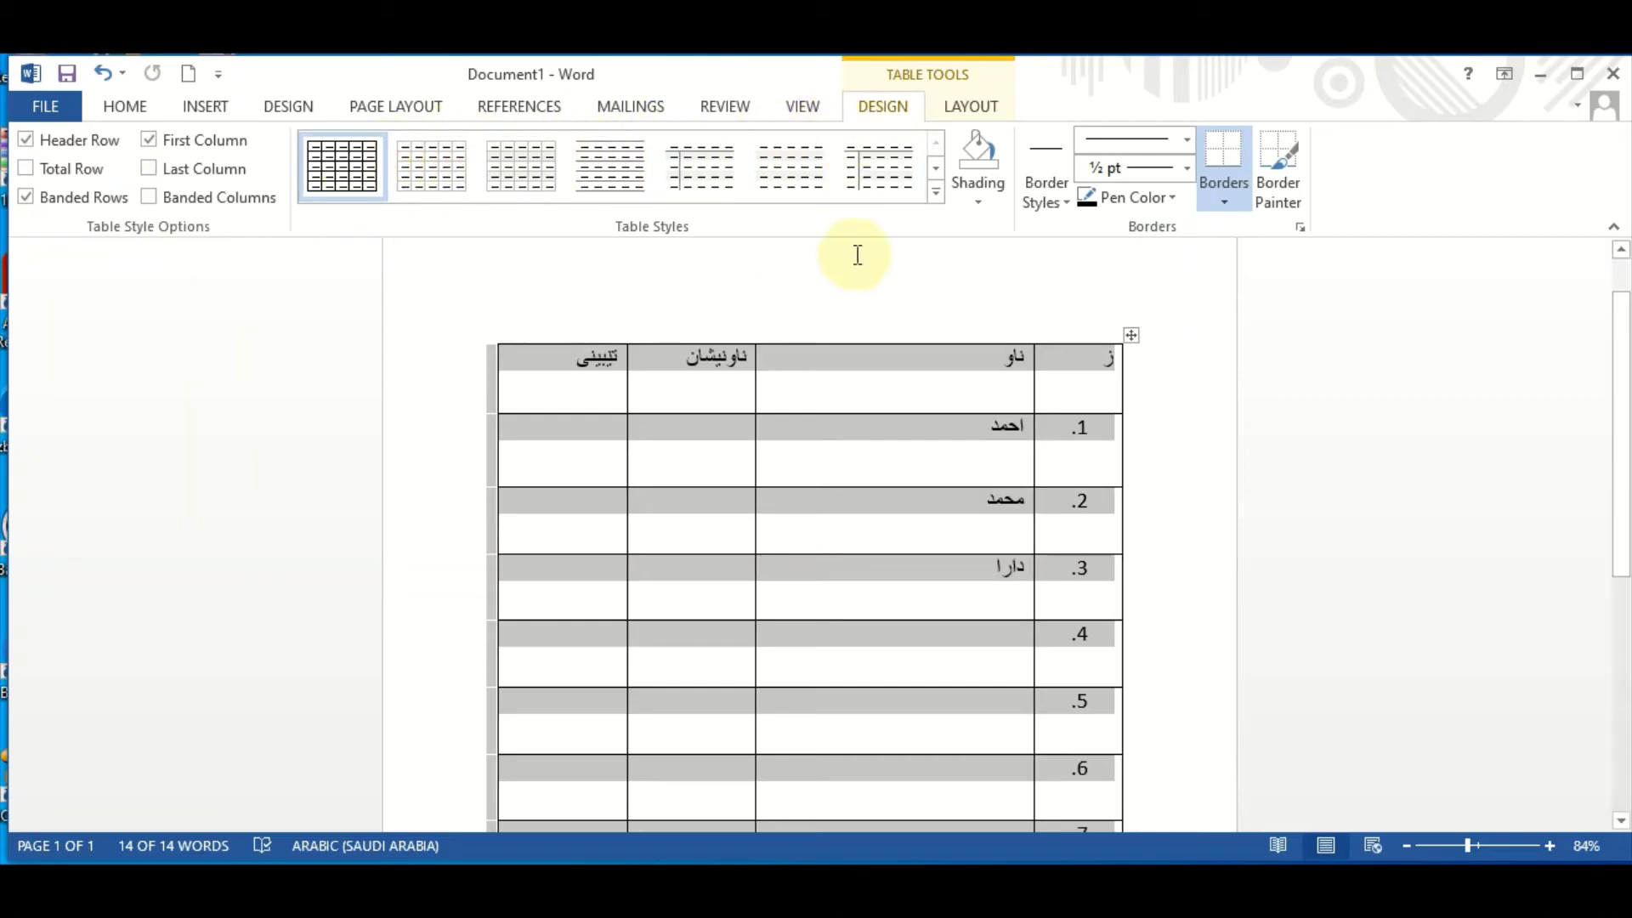
pyautogui.click(936, 167)
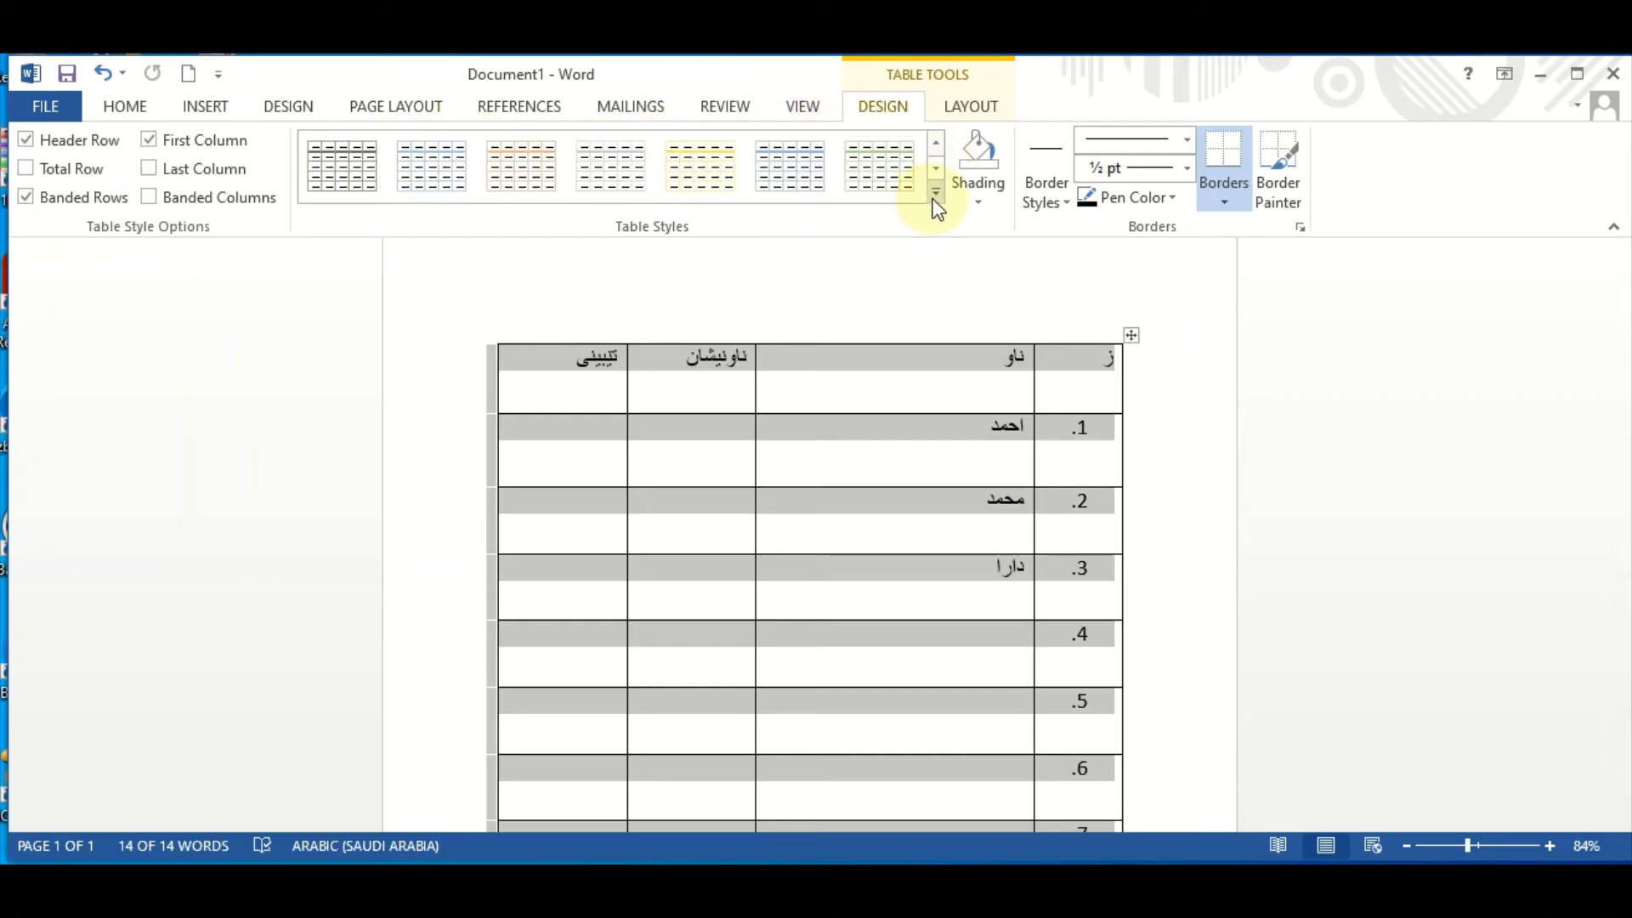
pyautogui.click(935, 196)
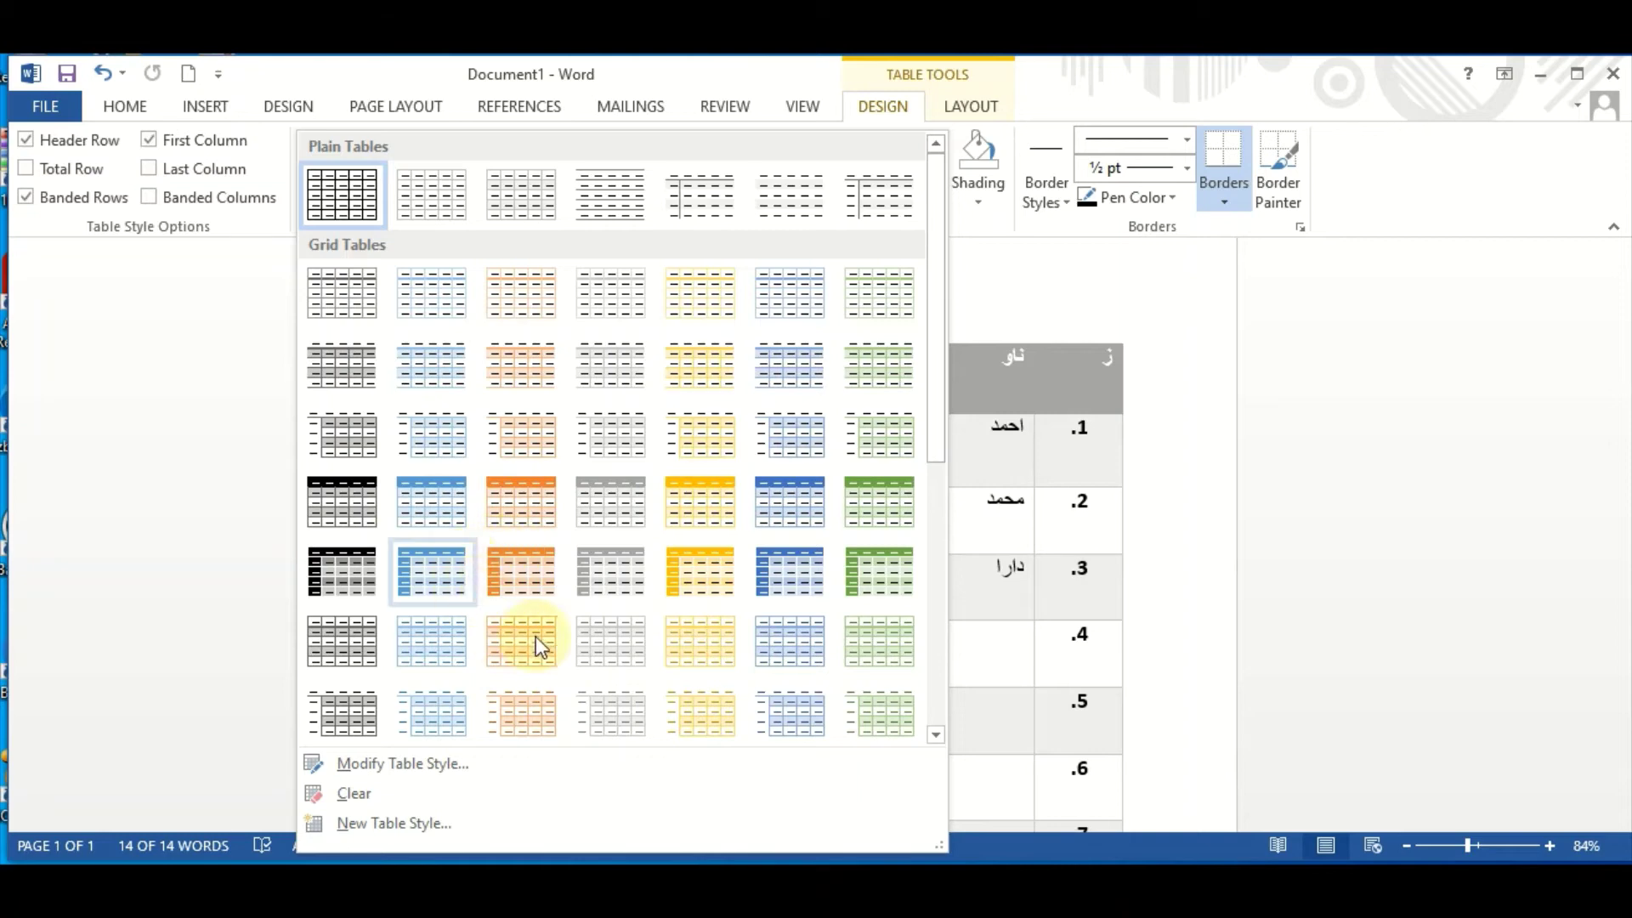
pyautogui.click(522, 563)
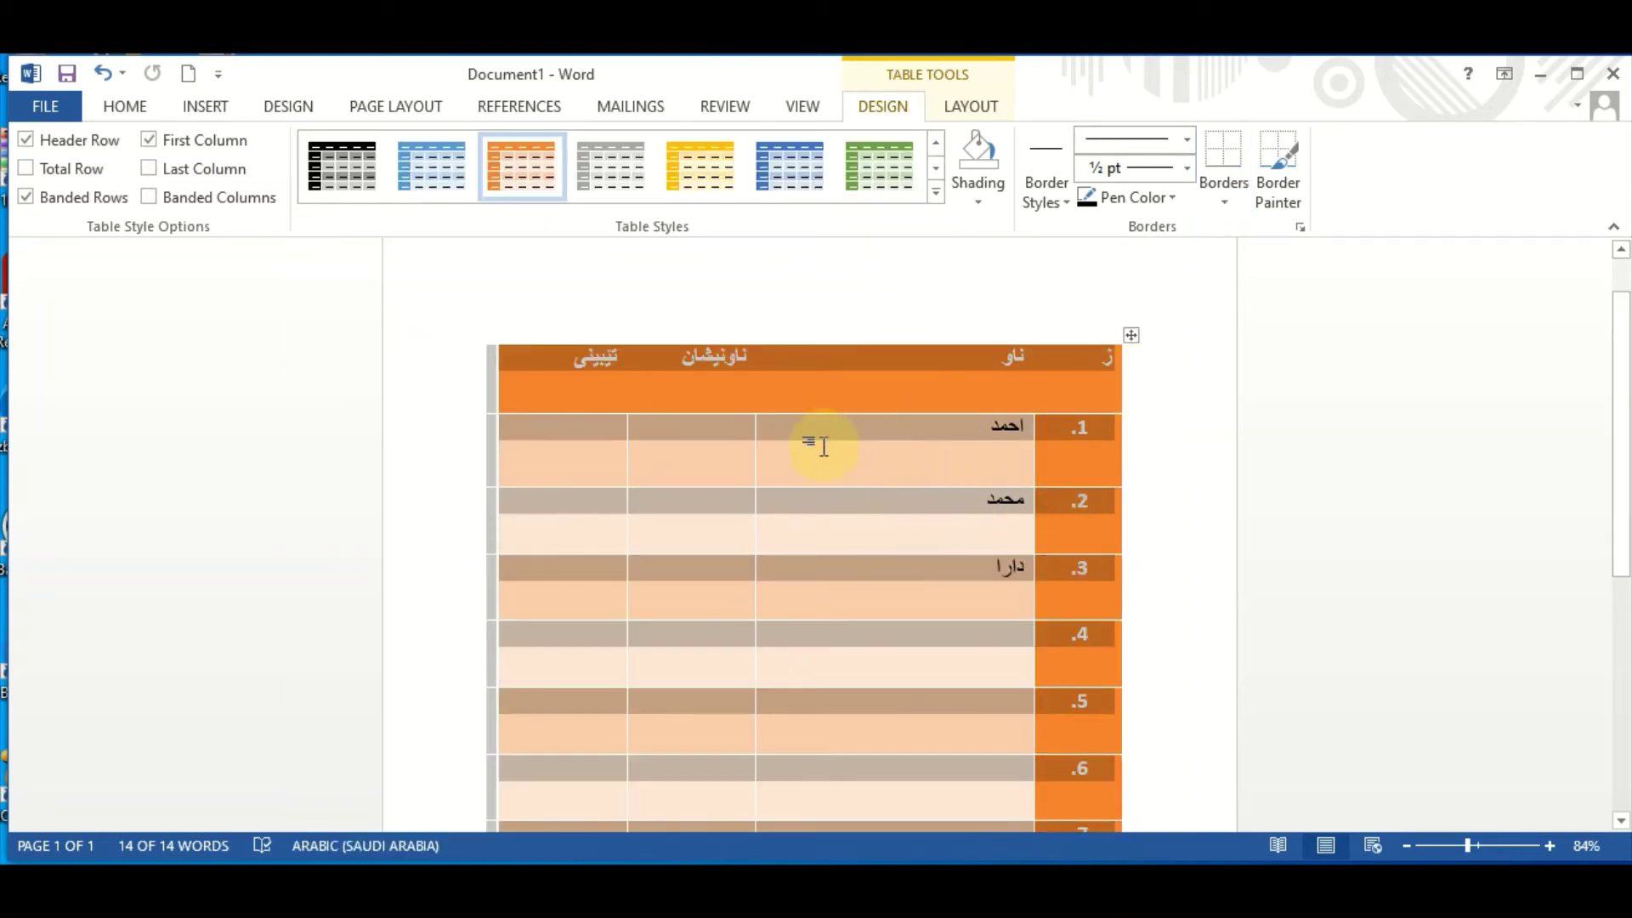
pyautogui.click(263, 346)
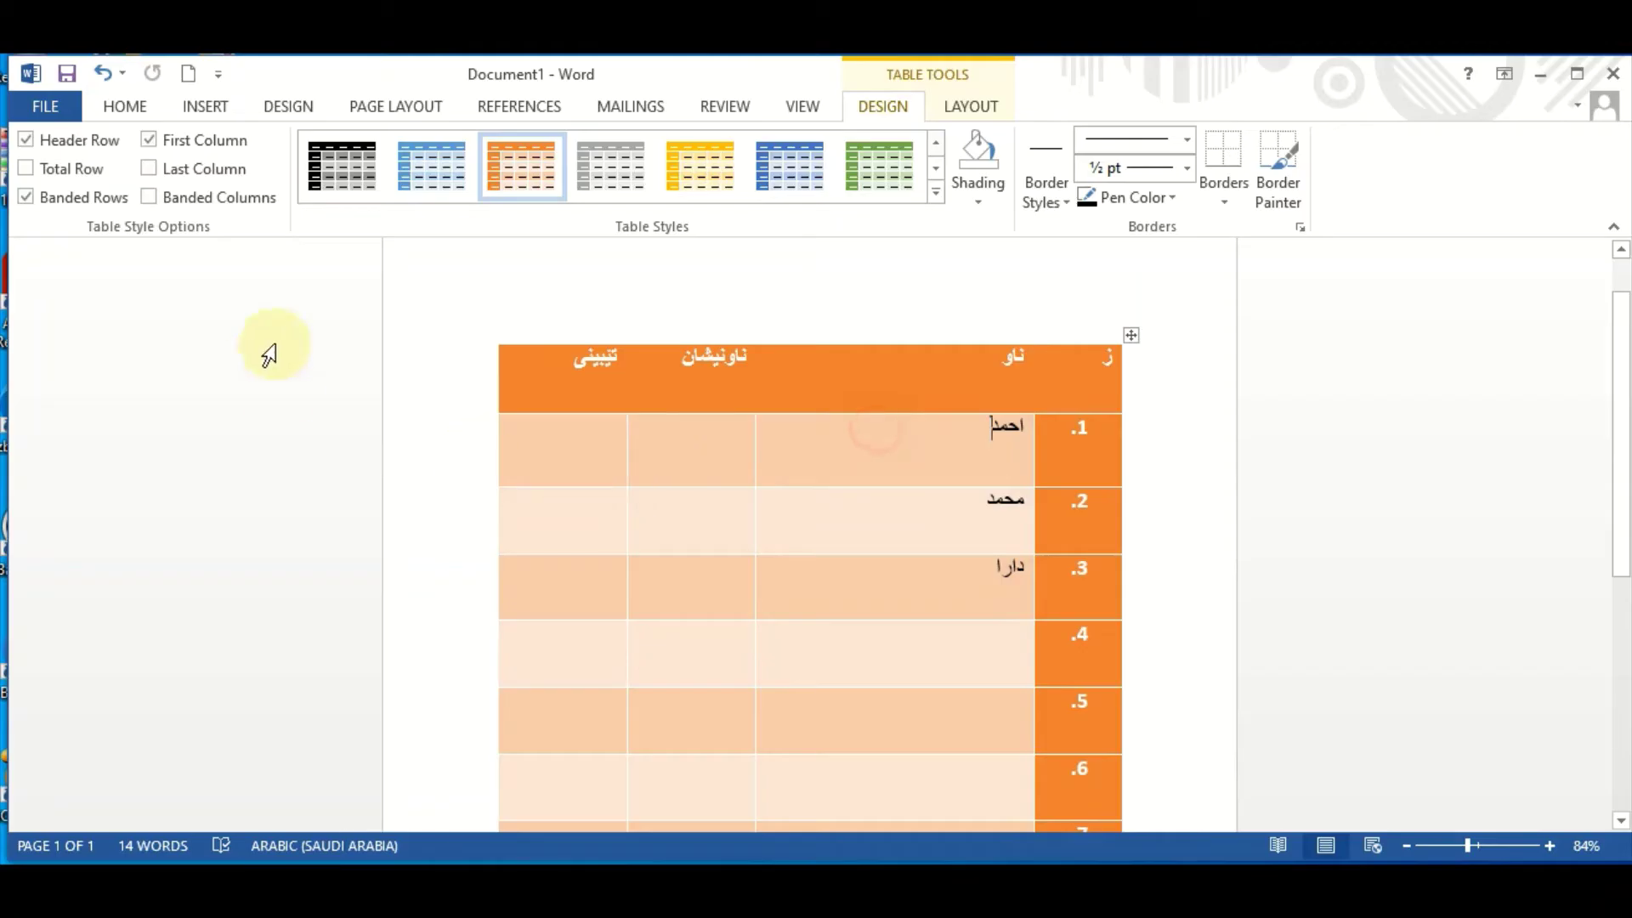
pyautogui.click(27, 198)
pyautogui.click(27, 198)
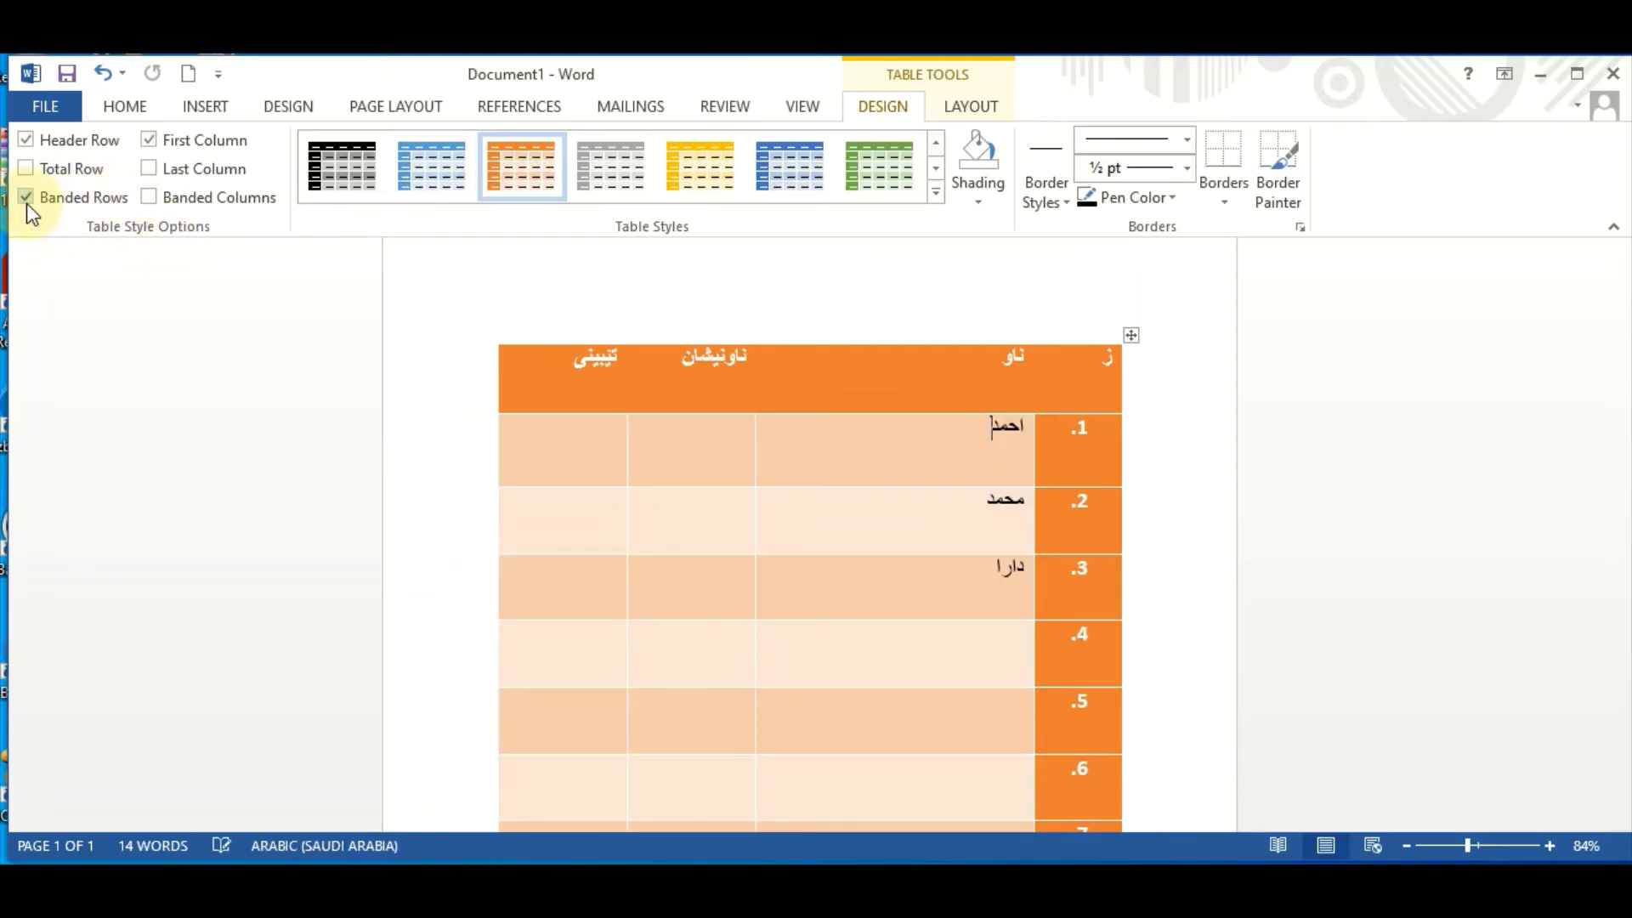
pyautogui.click(27, 202)
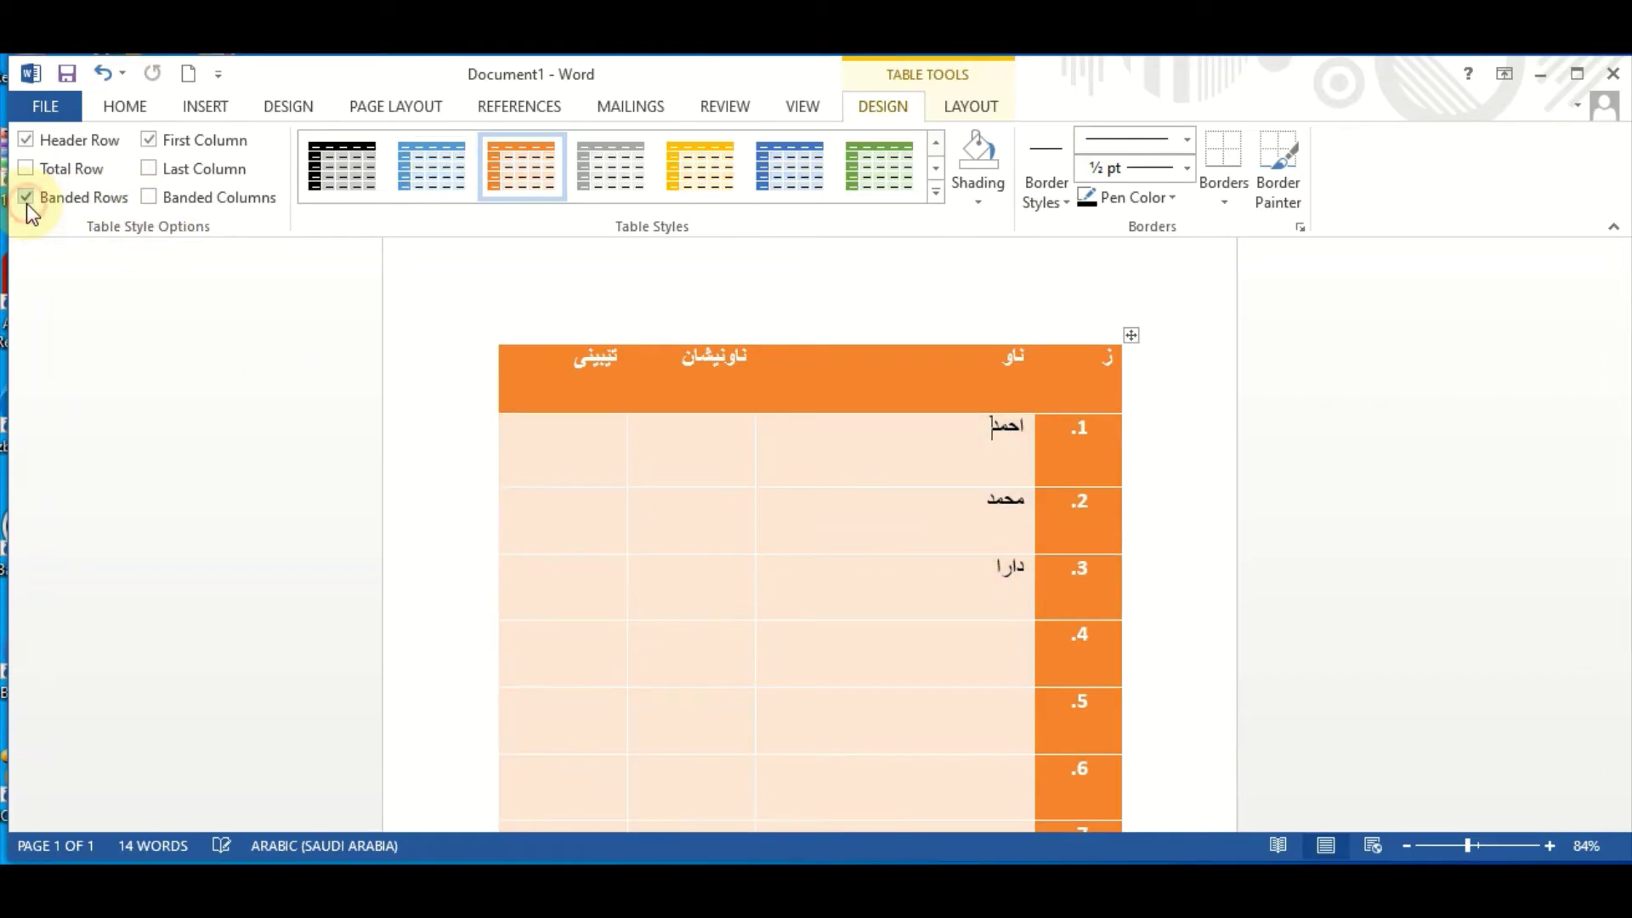
pyautogui.click(27, 202)
pyautogui.click(27, 143)
pyautogui.click(28, 141)
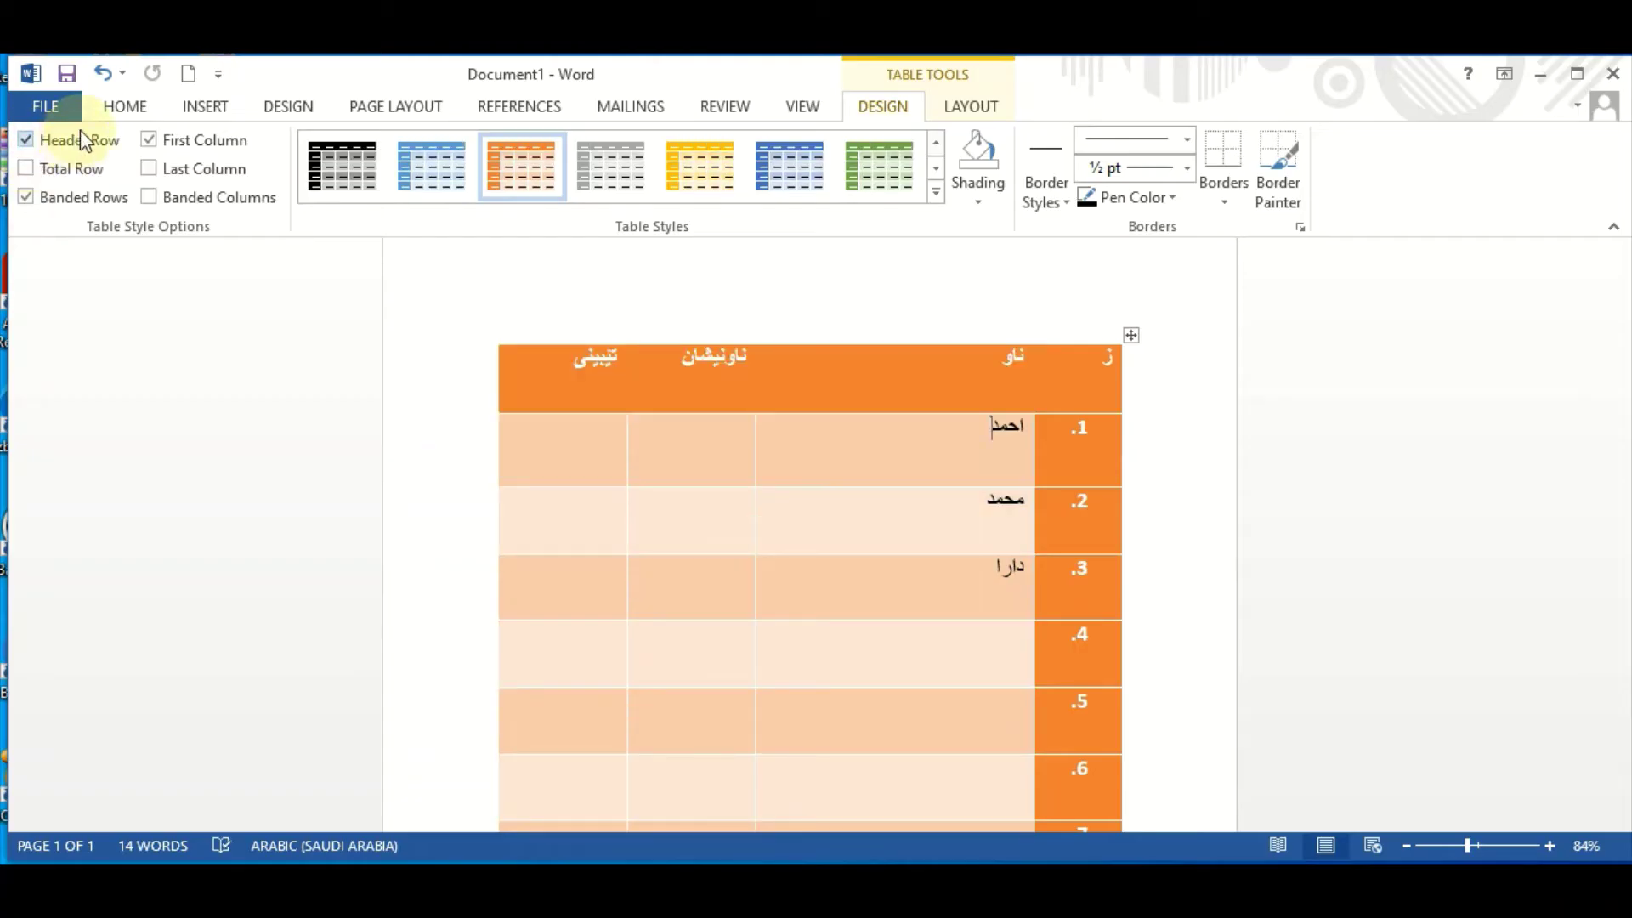
pyautogui.click(149, 141)
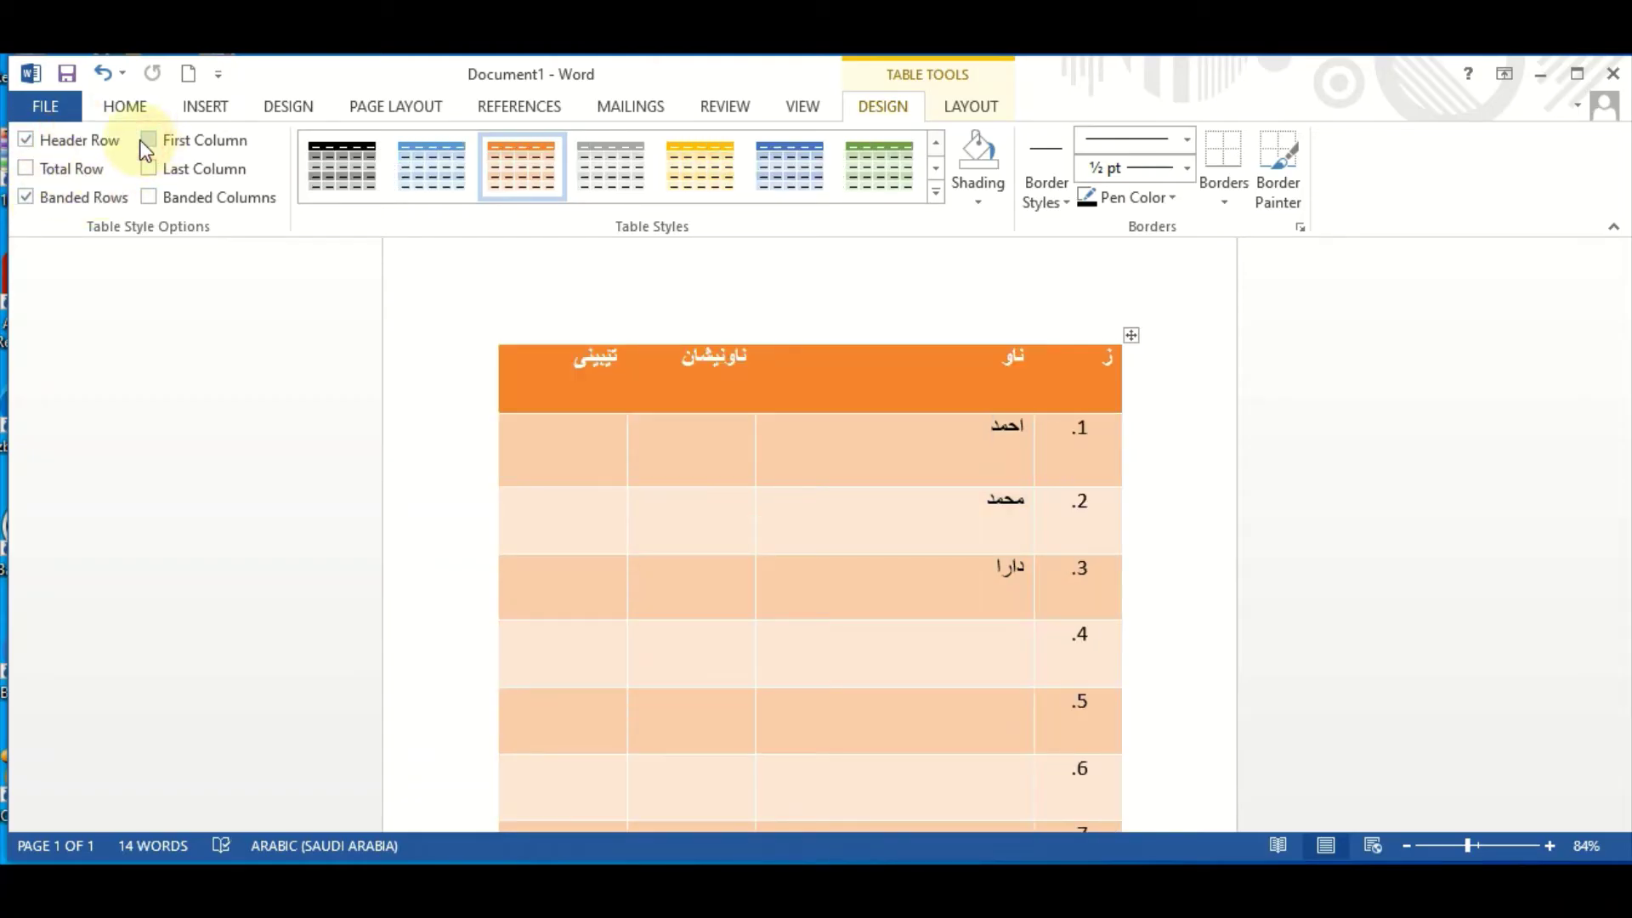
pyautogui.click(145, 139)
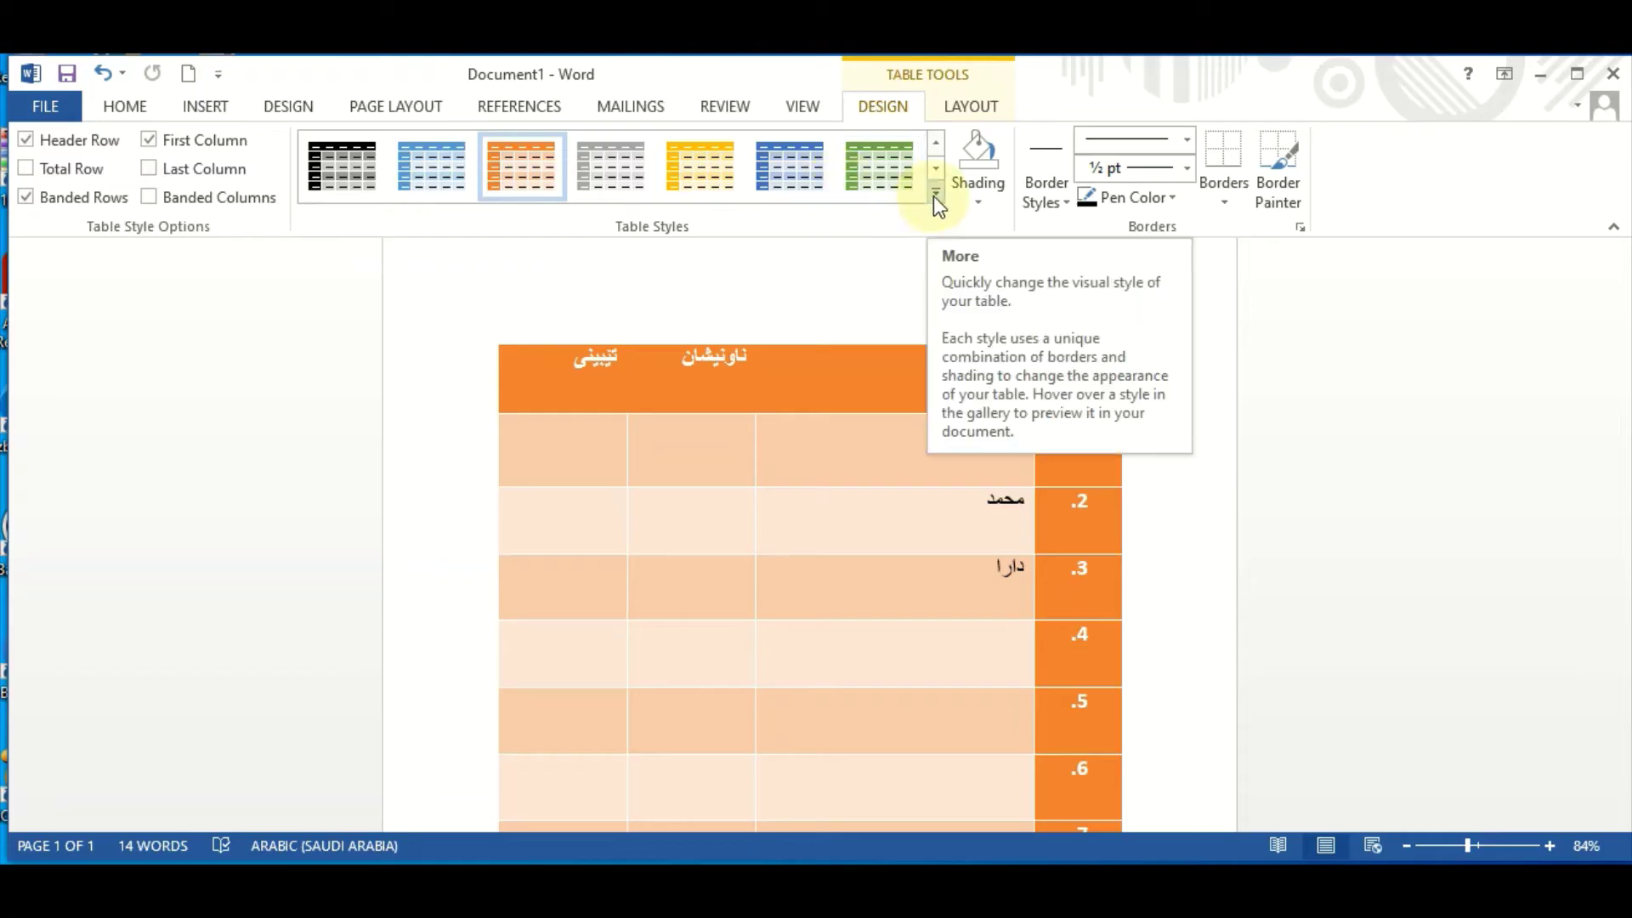
pyautogui.click(101, 74)
pyautogui.click(101, 74)
pyautogui.click(101, 74)
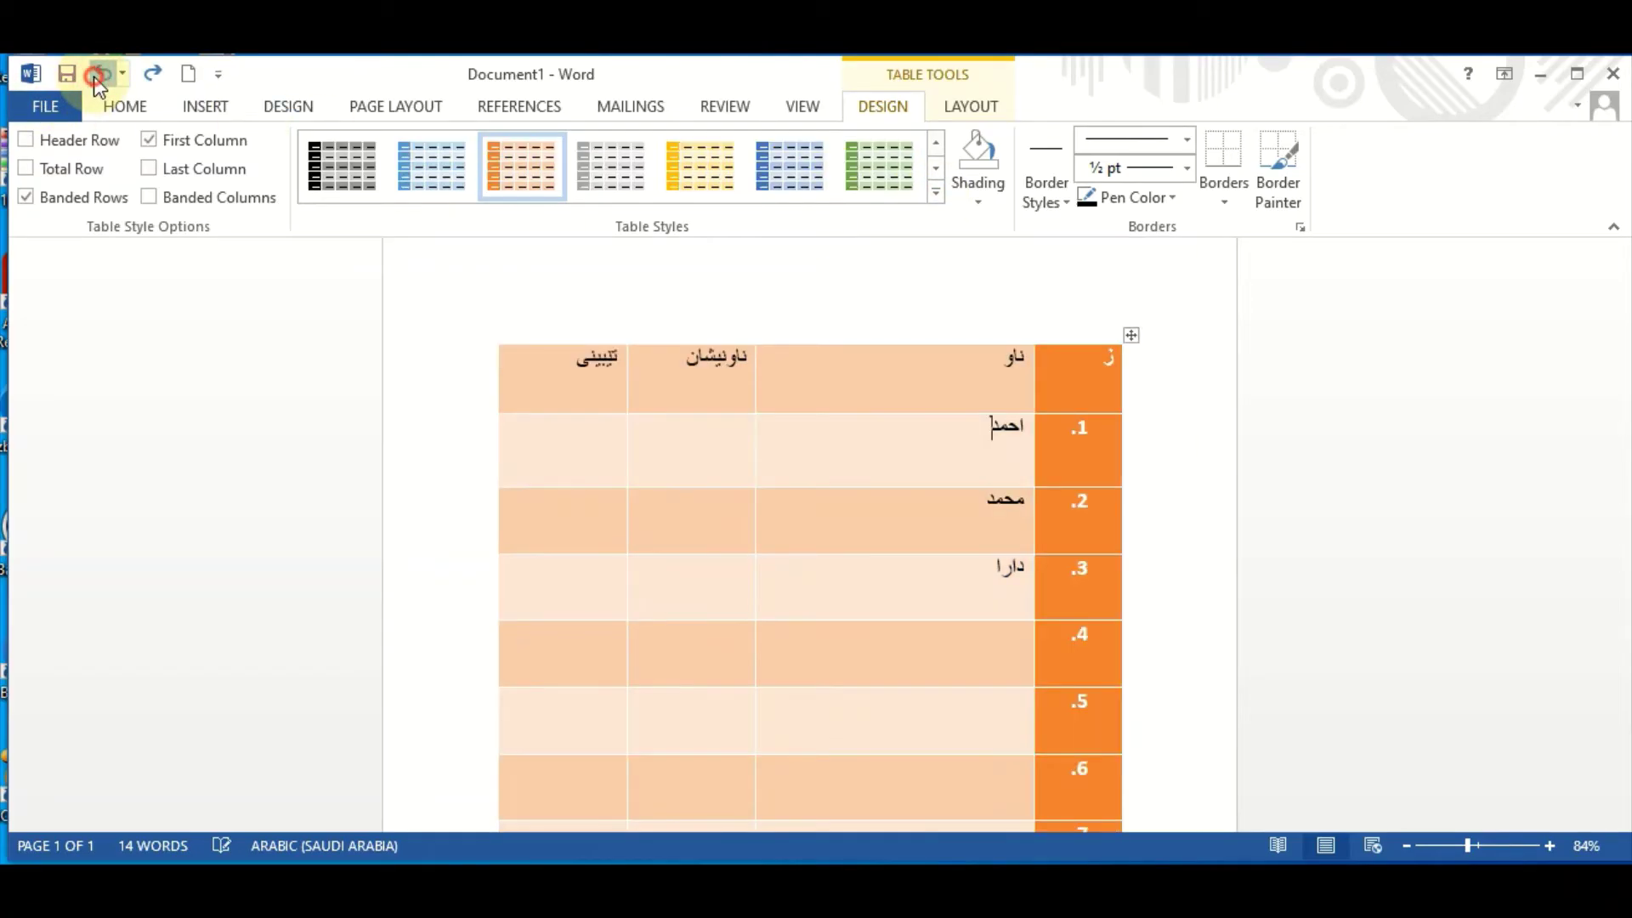
pyautogui.click(101, 74)
pyautogui.click(101, 74)
pyautogui.click(102, 74)
pyautogui.click(101, 74)
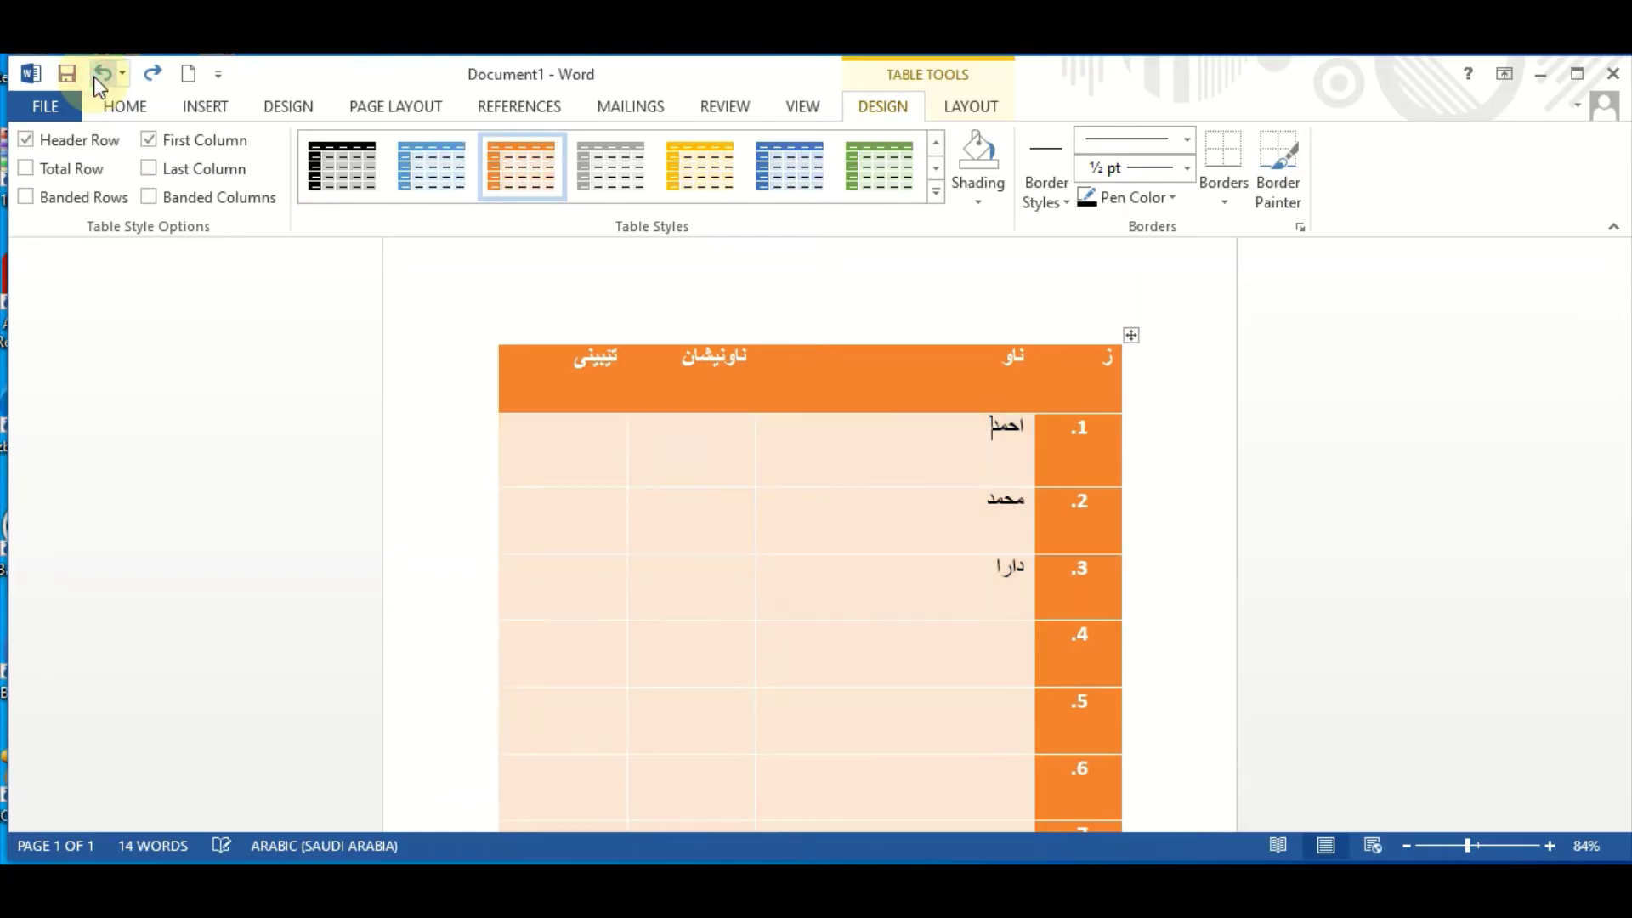
pyautogui.click(98, 76)
pyautogui.click(99, 76)
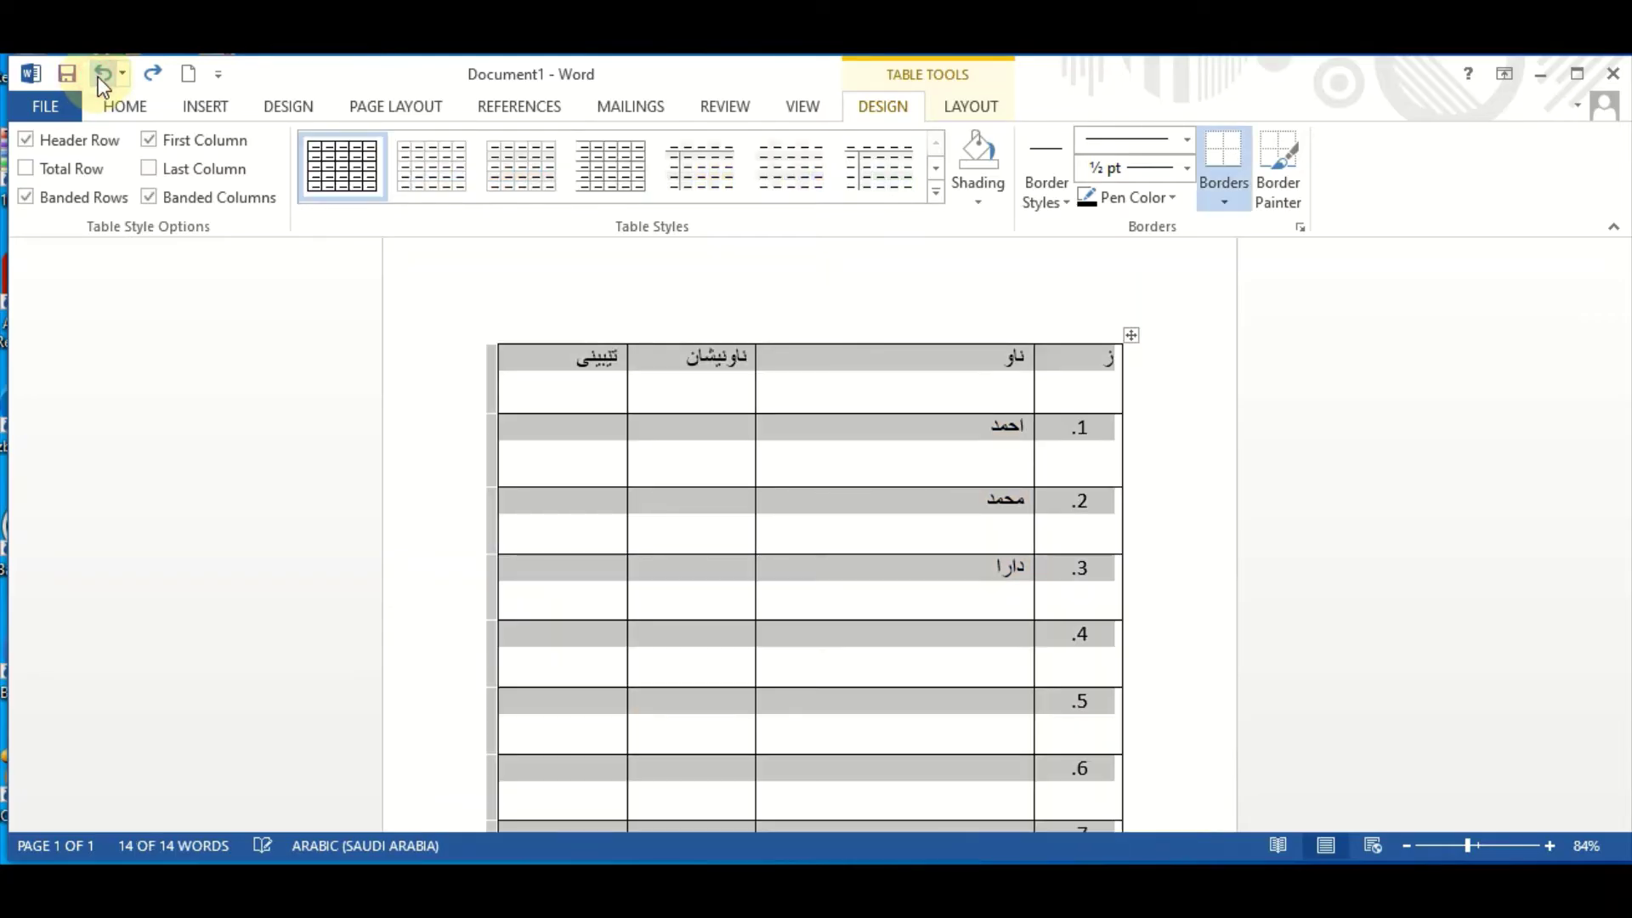
pyautogui.click(745, 382)
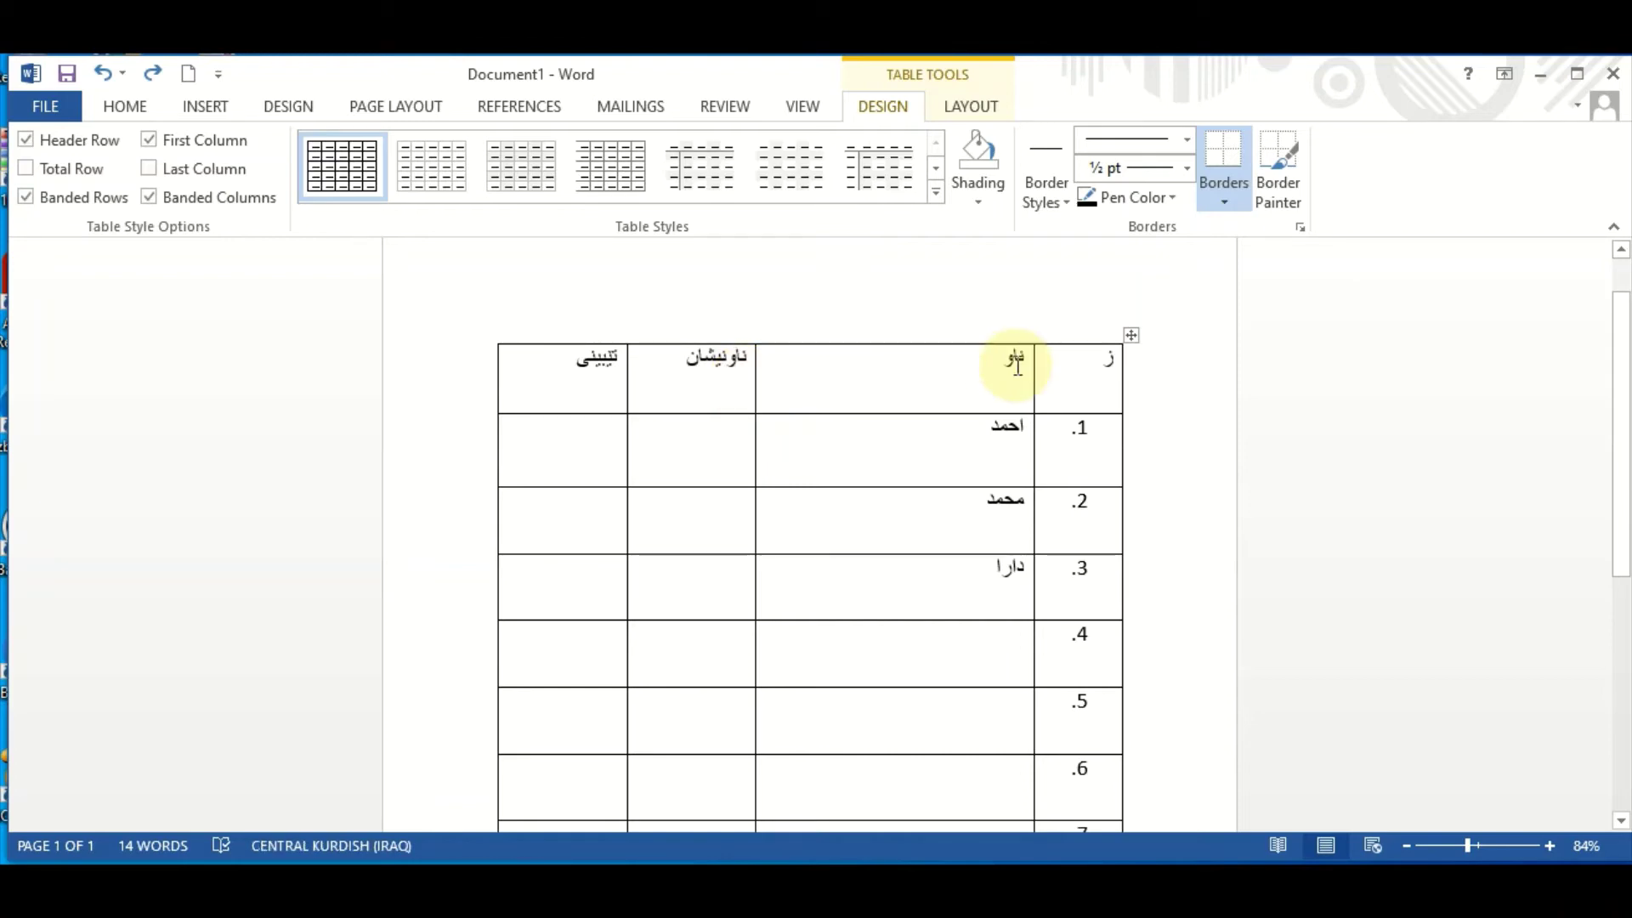
pyautogui.scroll(-3, 1020, 374)
pyautogui.scroll(1, 1024, 394)
pyautogui.scroll(1, 1013, 394)
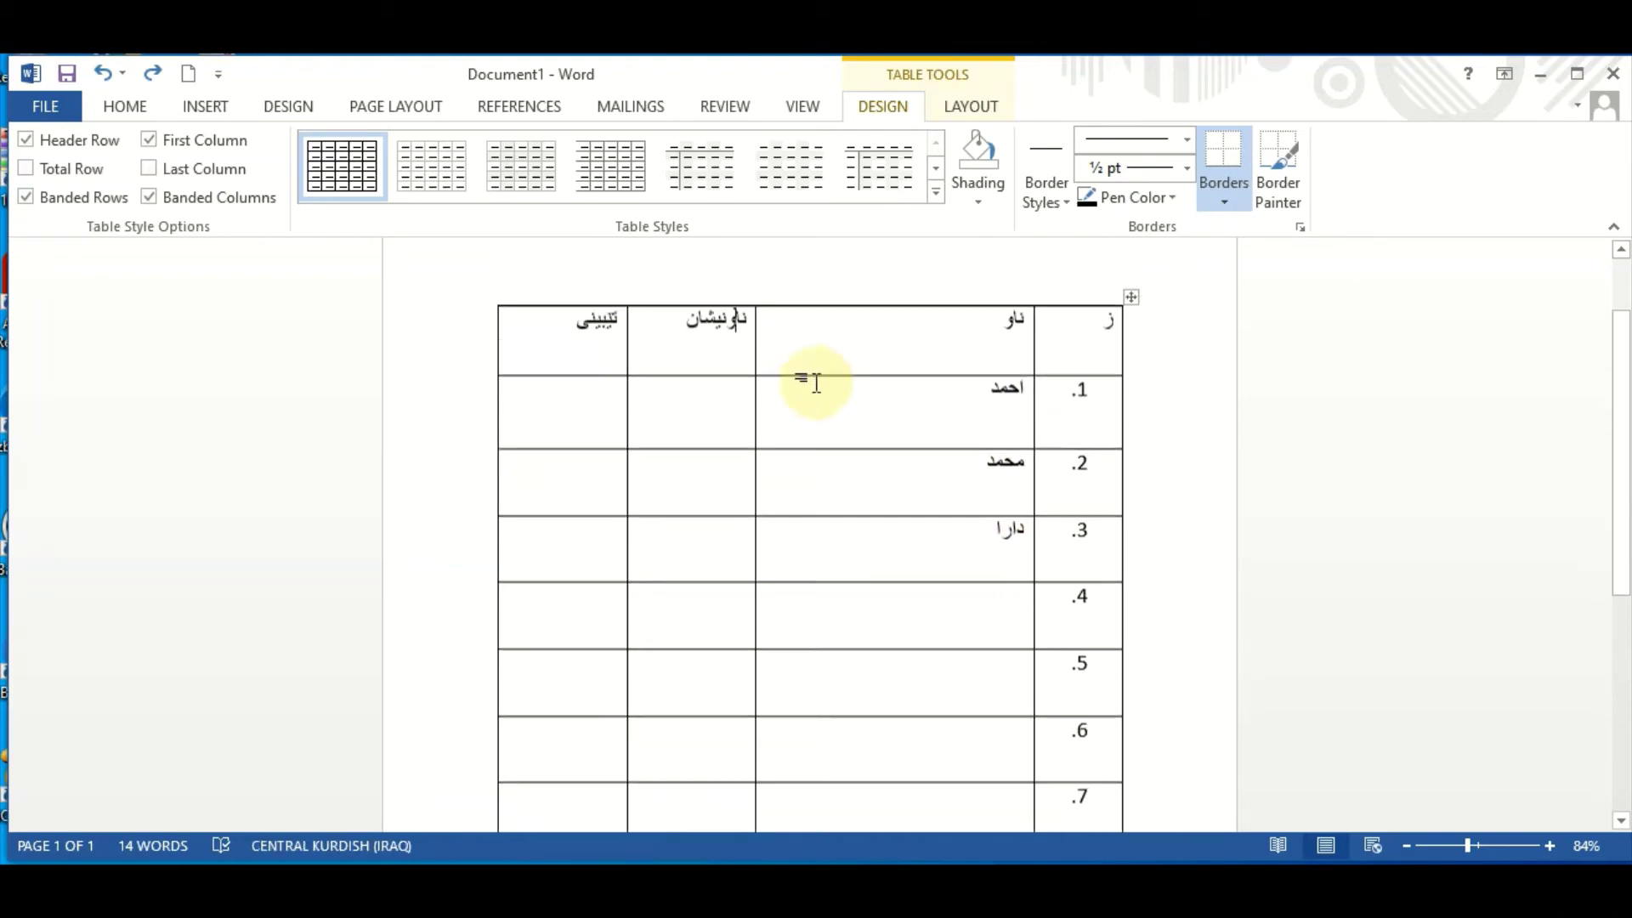
pyautogui.scroll(1, 816, 384)
pyautogui.click(566, 394)
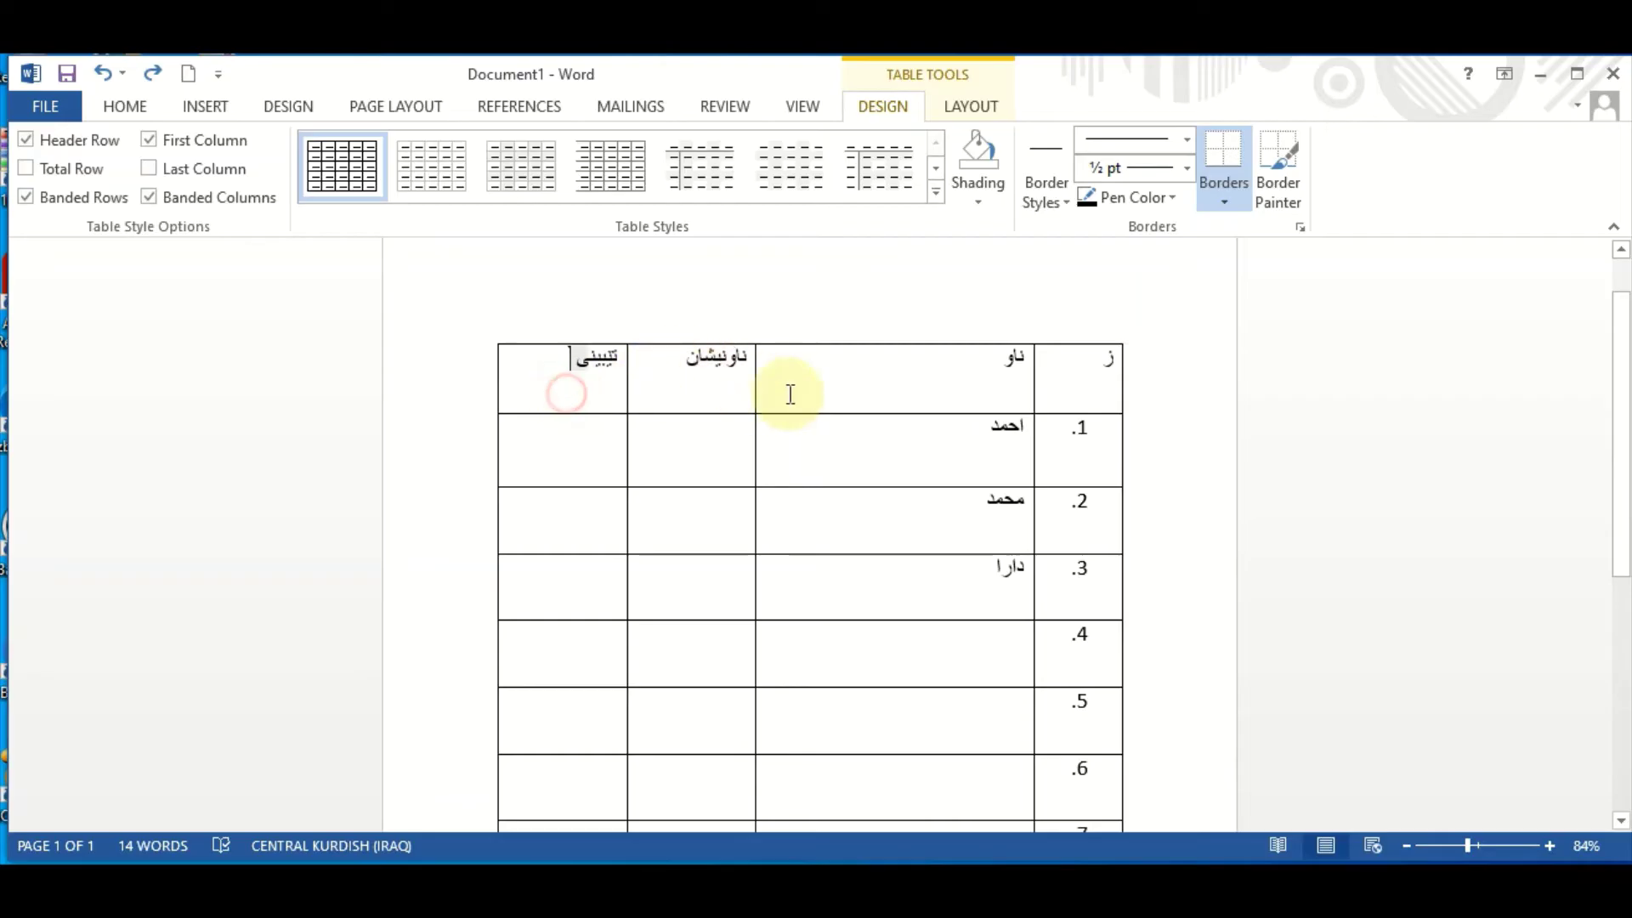
pyautogui.moveTo(789, 393); pyautogui.dragTo(1073, 369)
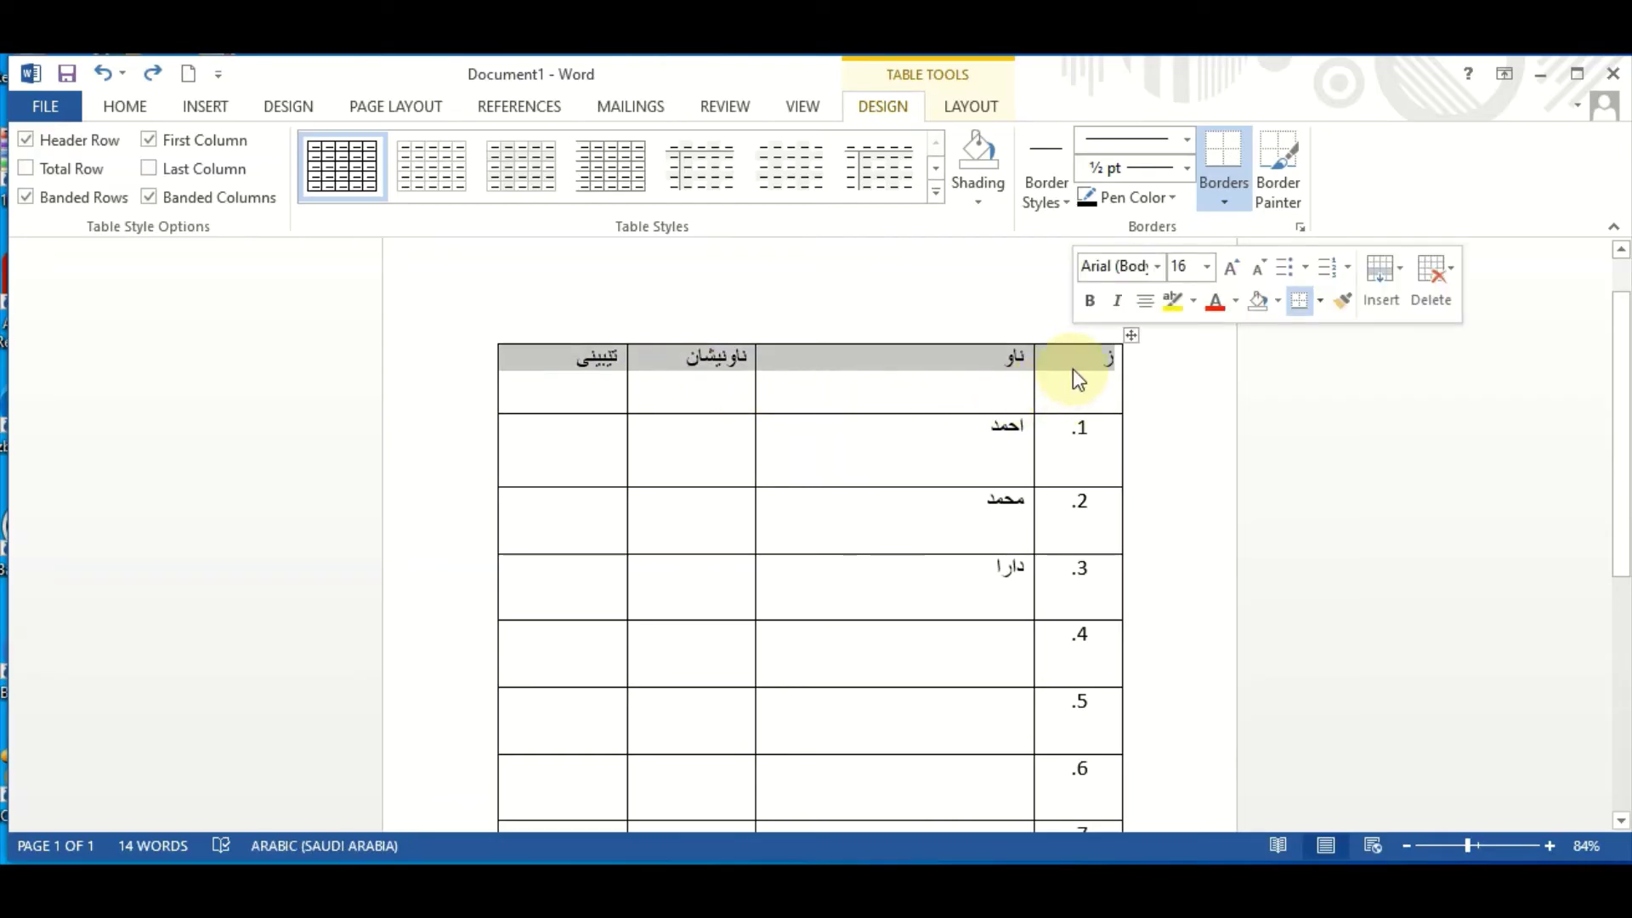
pyautogui.click(971, 205)
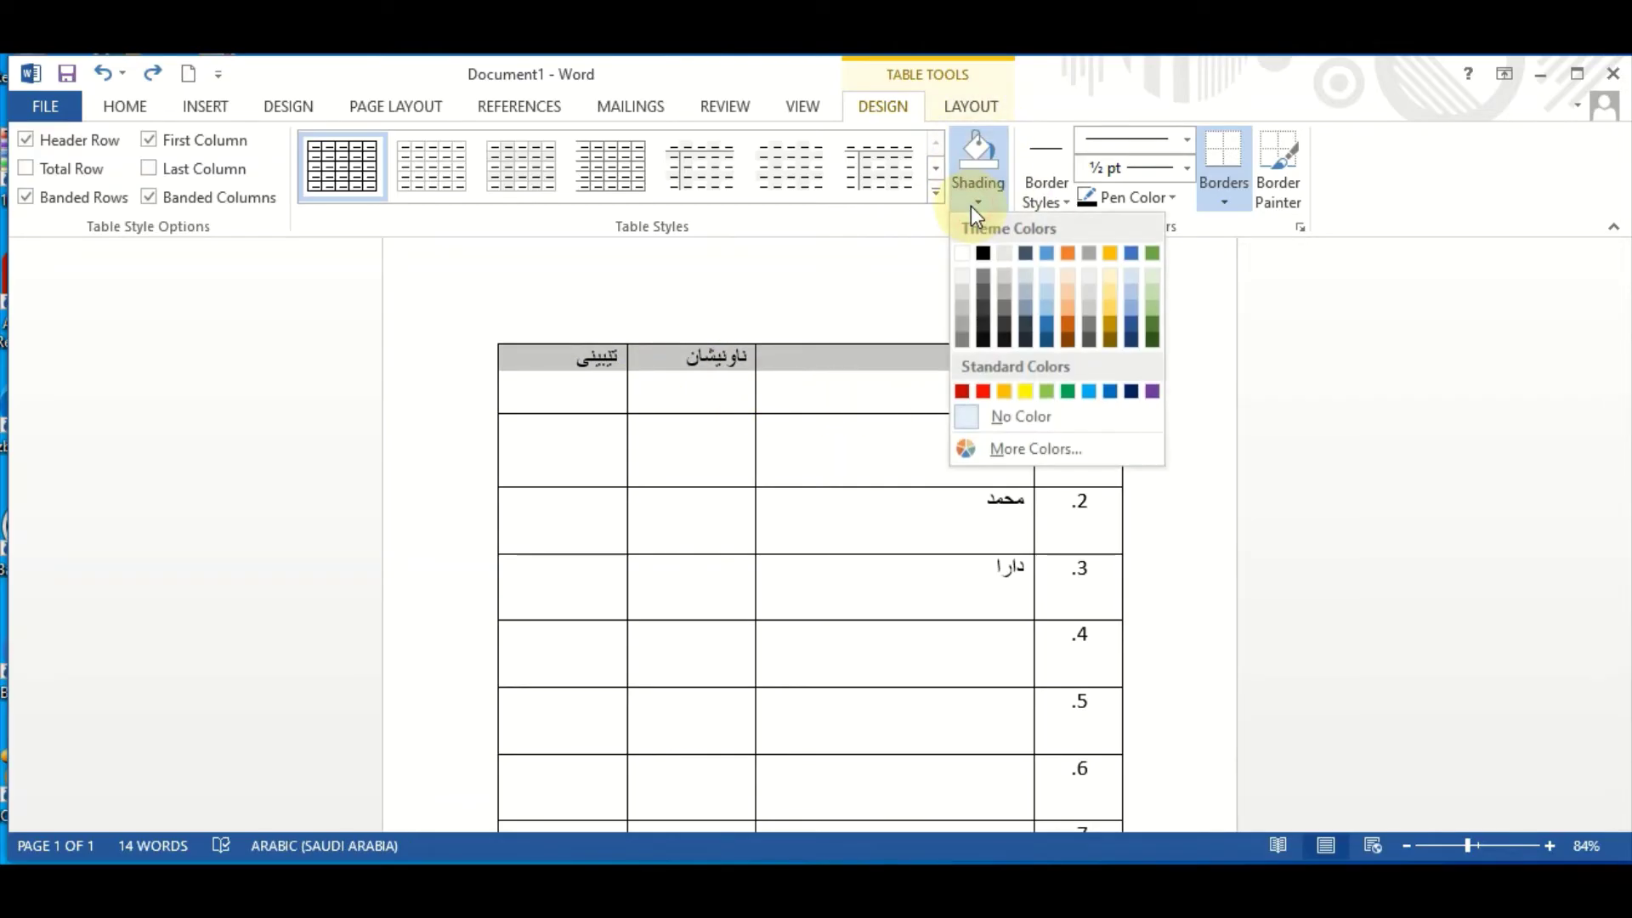
pyautogui.click(1052, 302)
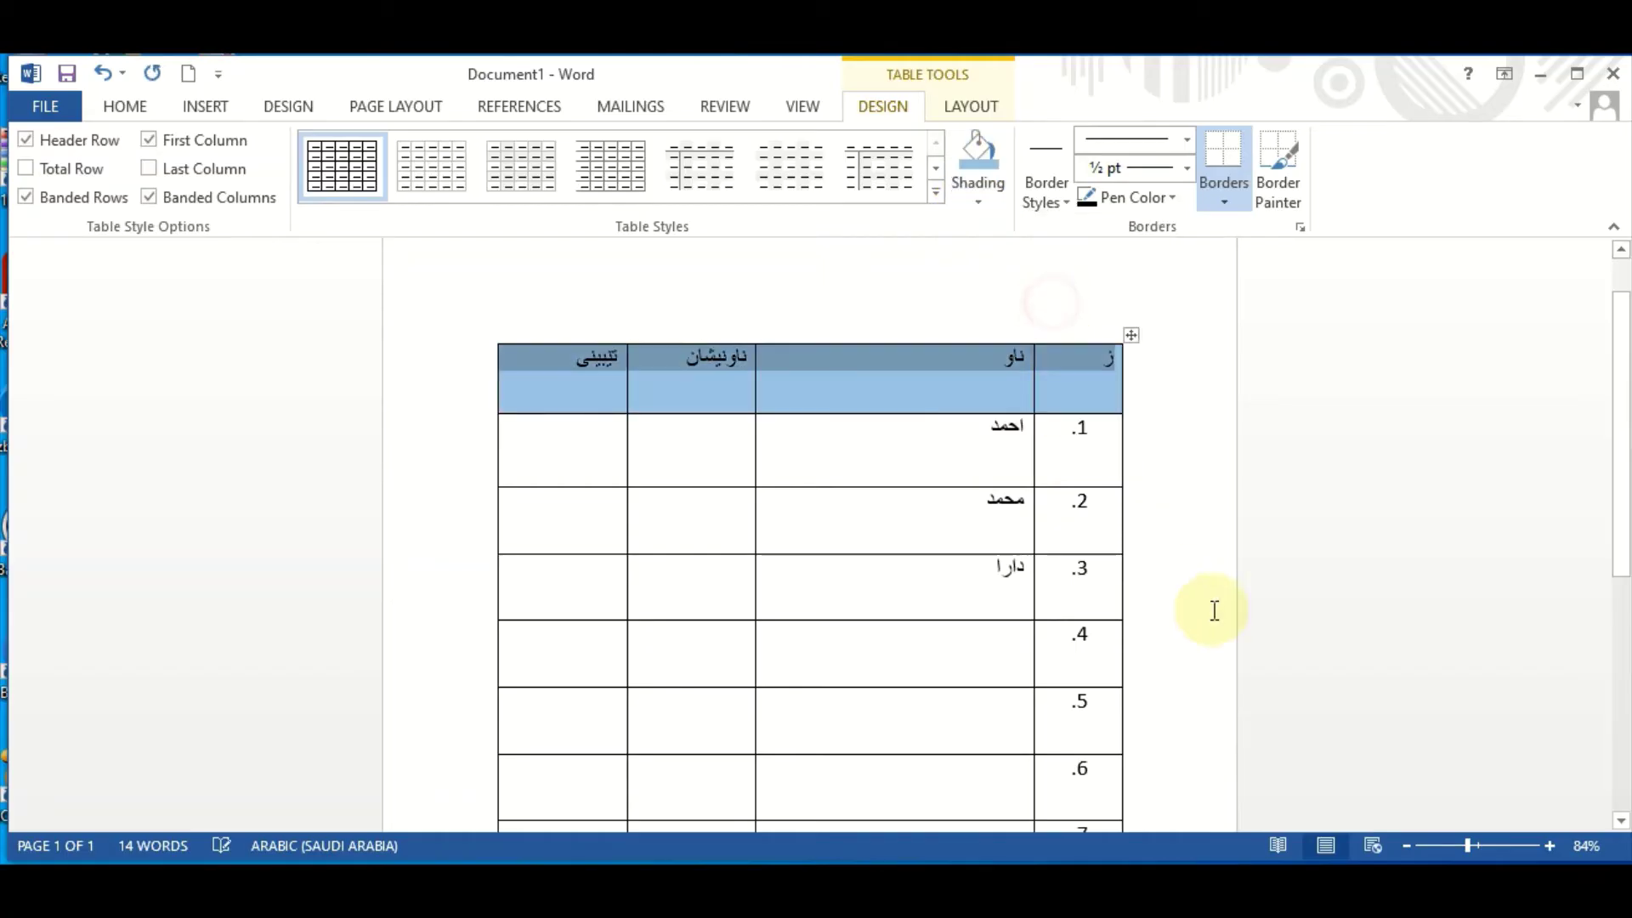
pyautogui.click(958, 528)
pyautogui.moveTo(1092, 451); pyautogui.dragTo(1080, 374)
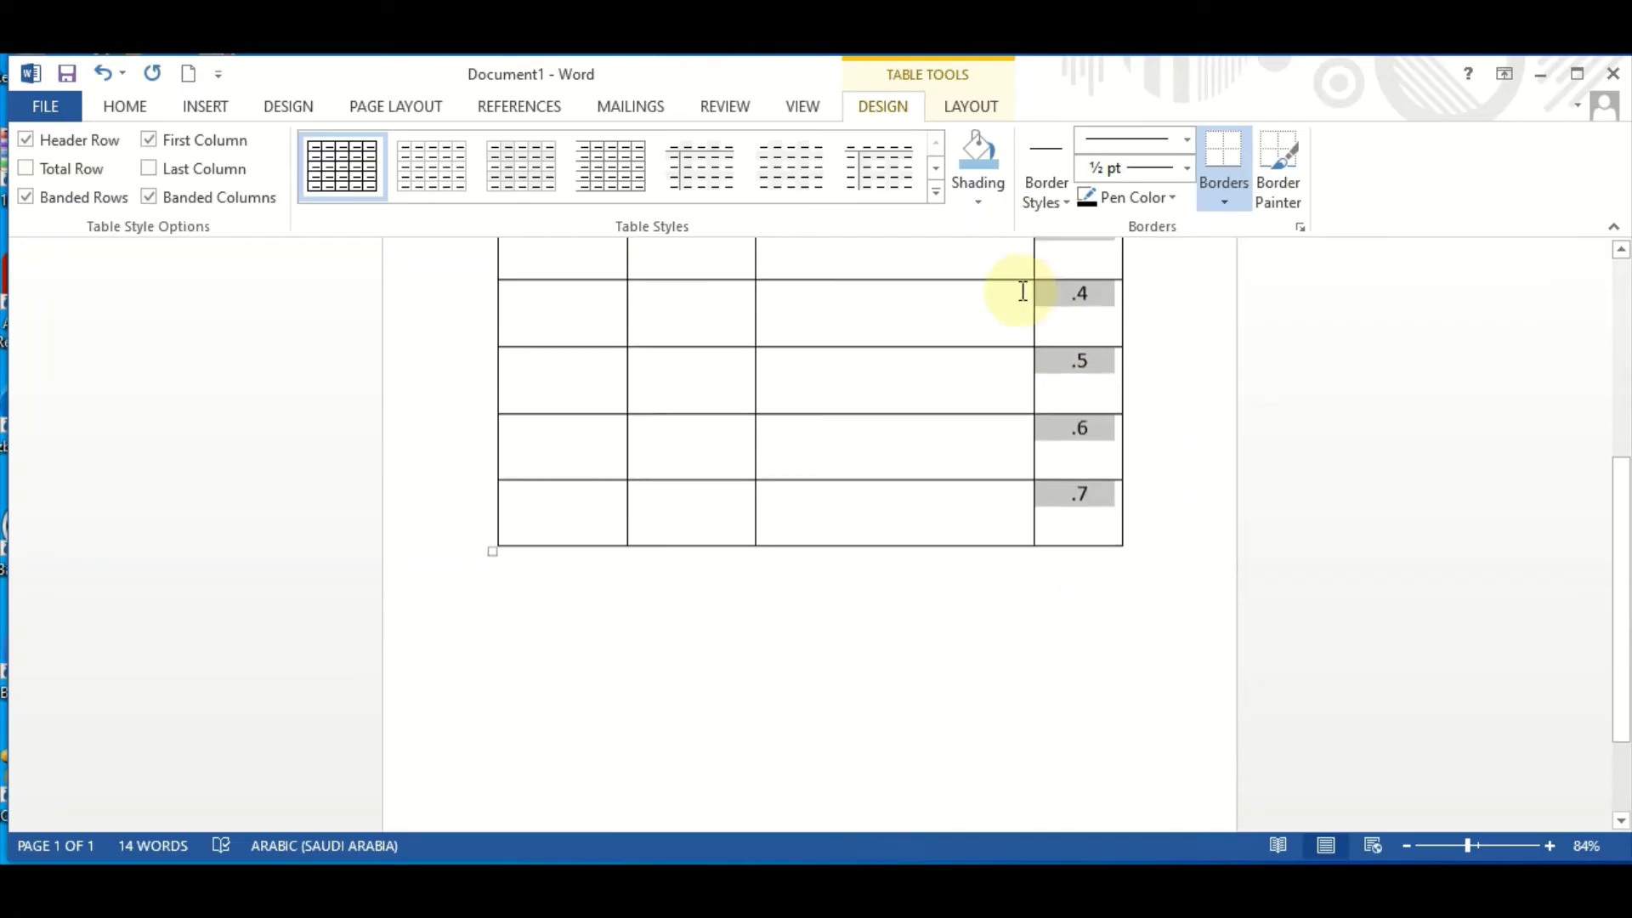
pyautogui.click(978, 202)
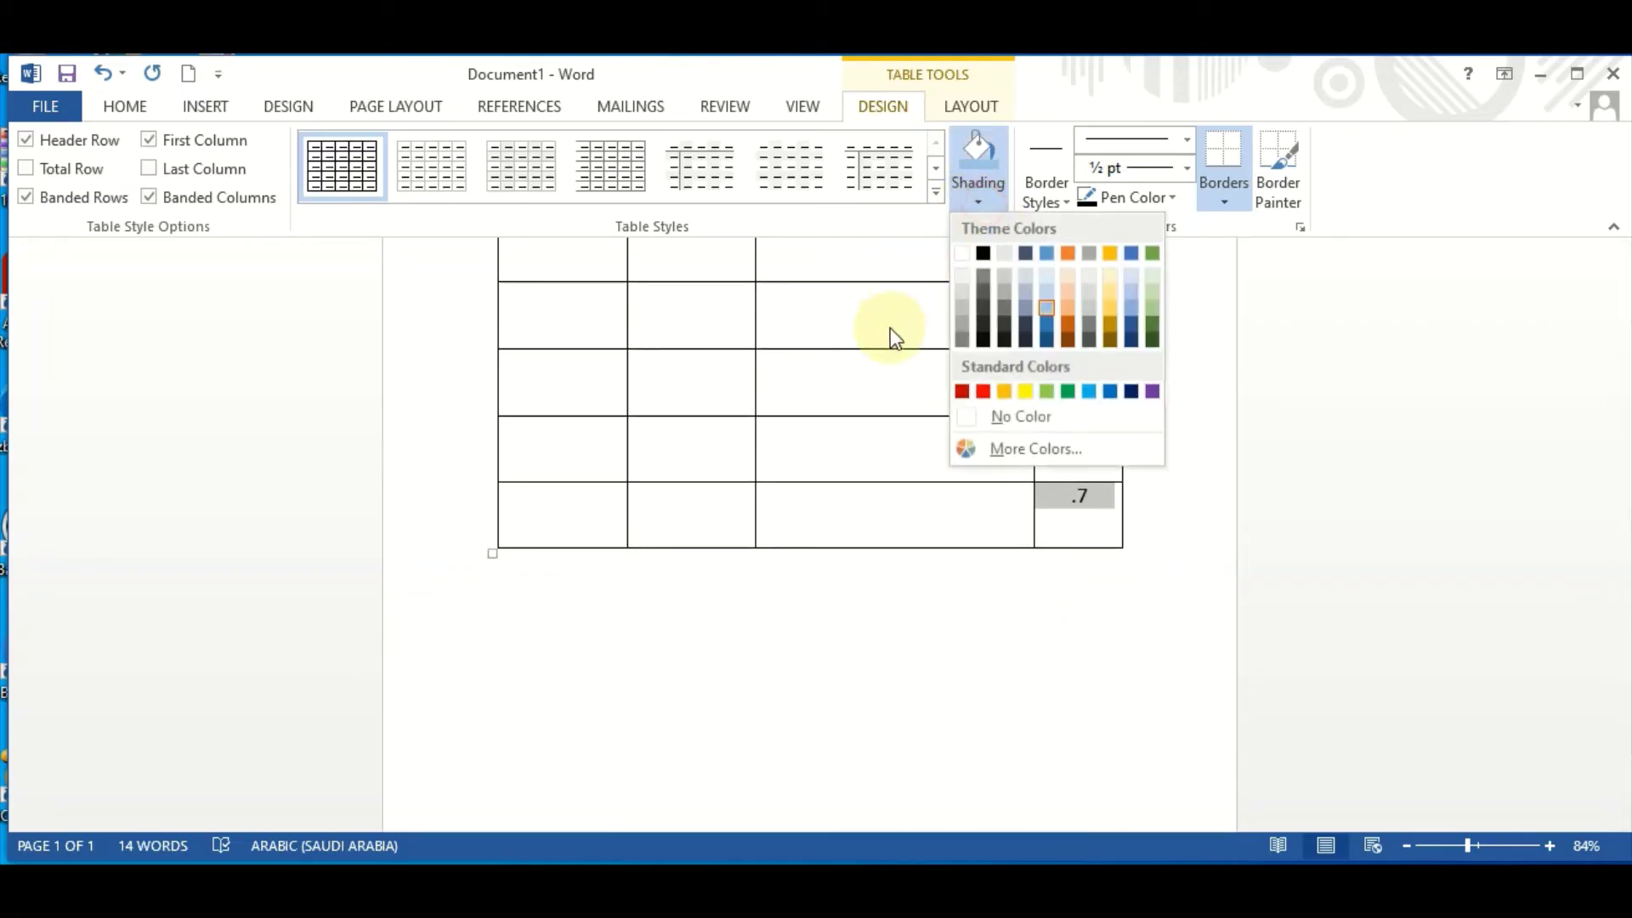
pyautogui.click(1111, 304)
pyautogui.scroll(3, 943, 425)
pyautogui.scroll(2, 960, 463)
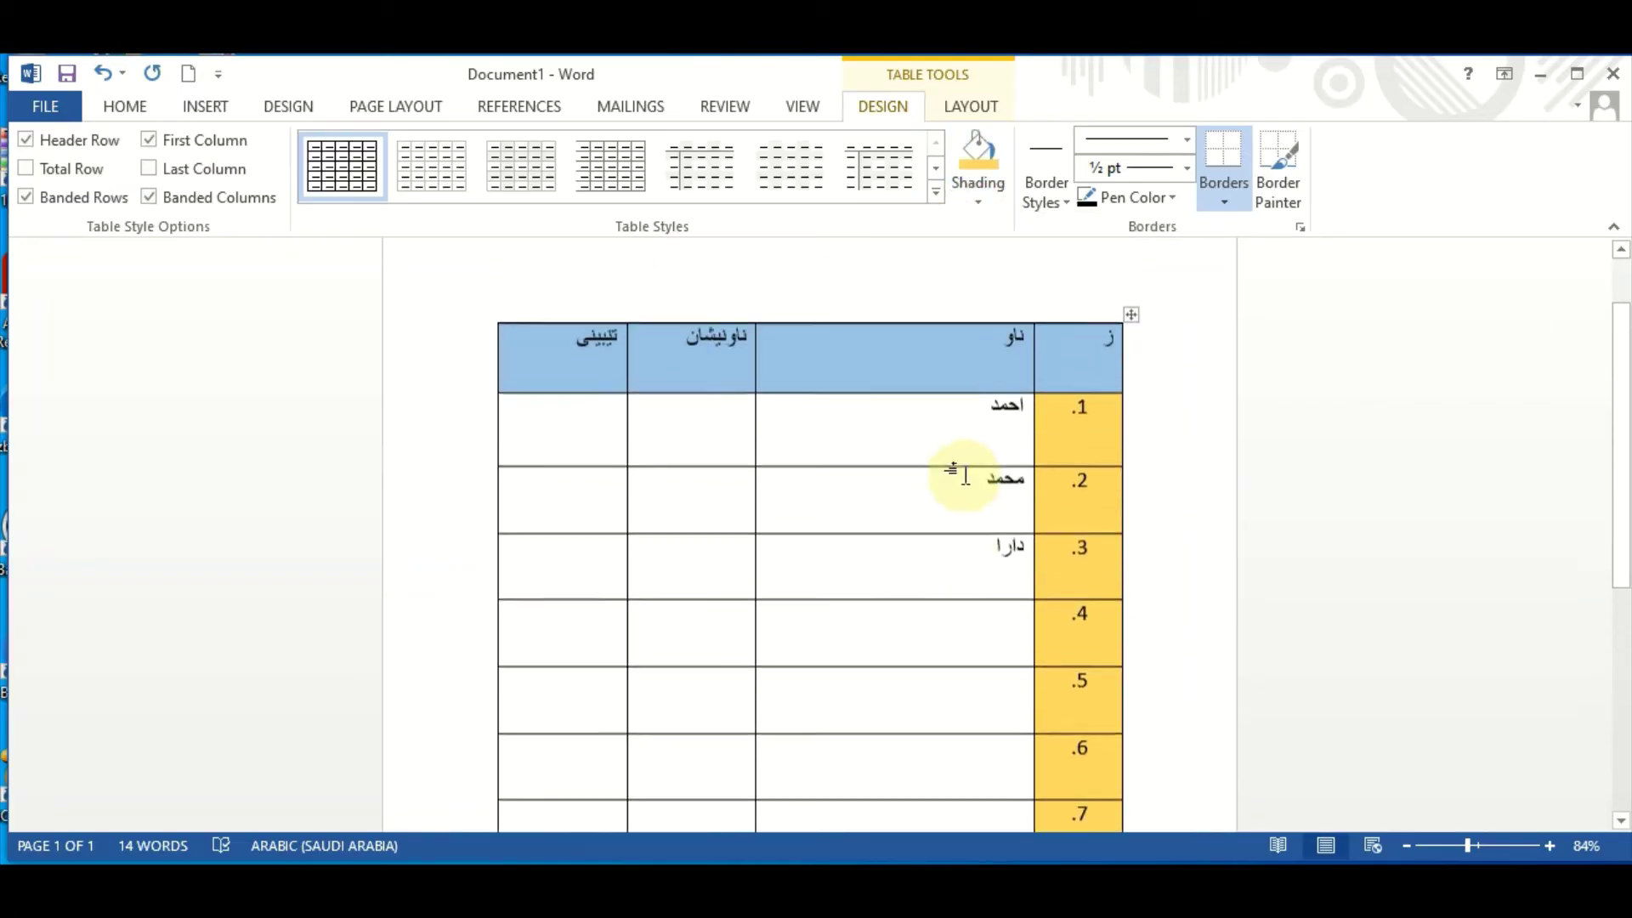
pyautogui.scroll(1, 965, 473)
pyautogui.click(1024, 702)
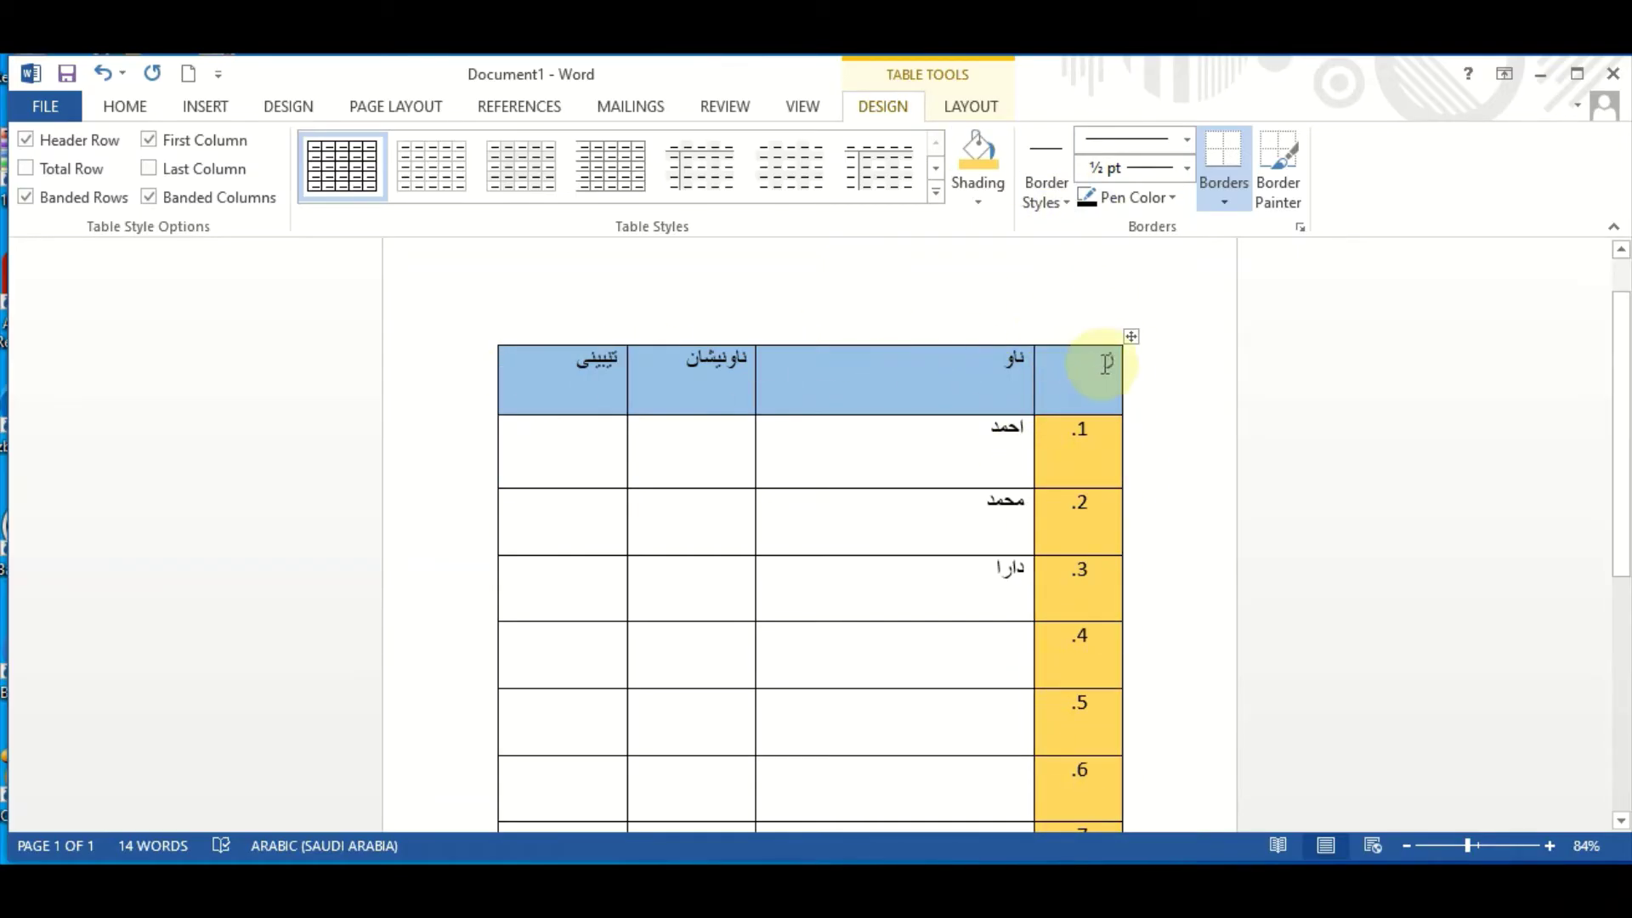
pyautogui.click(1127, 340)
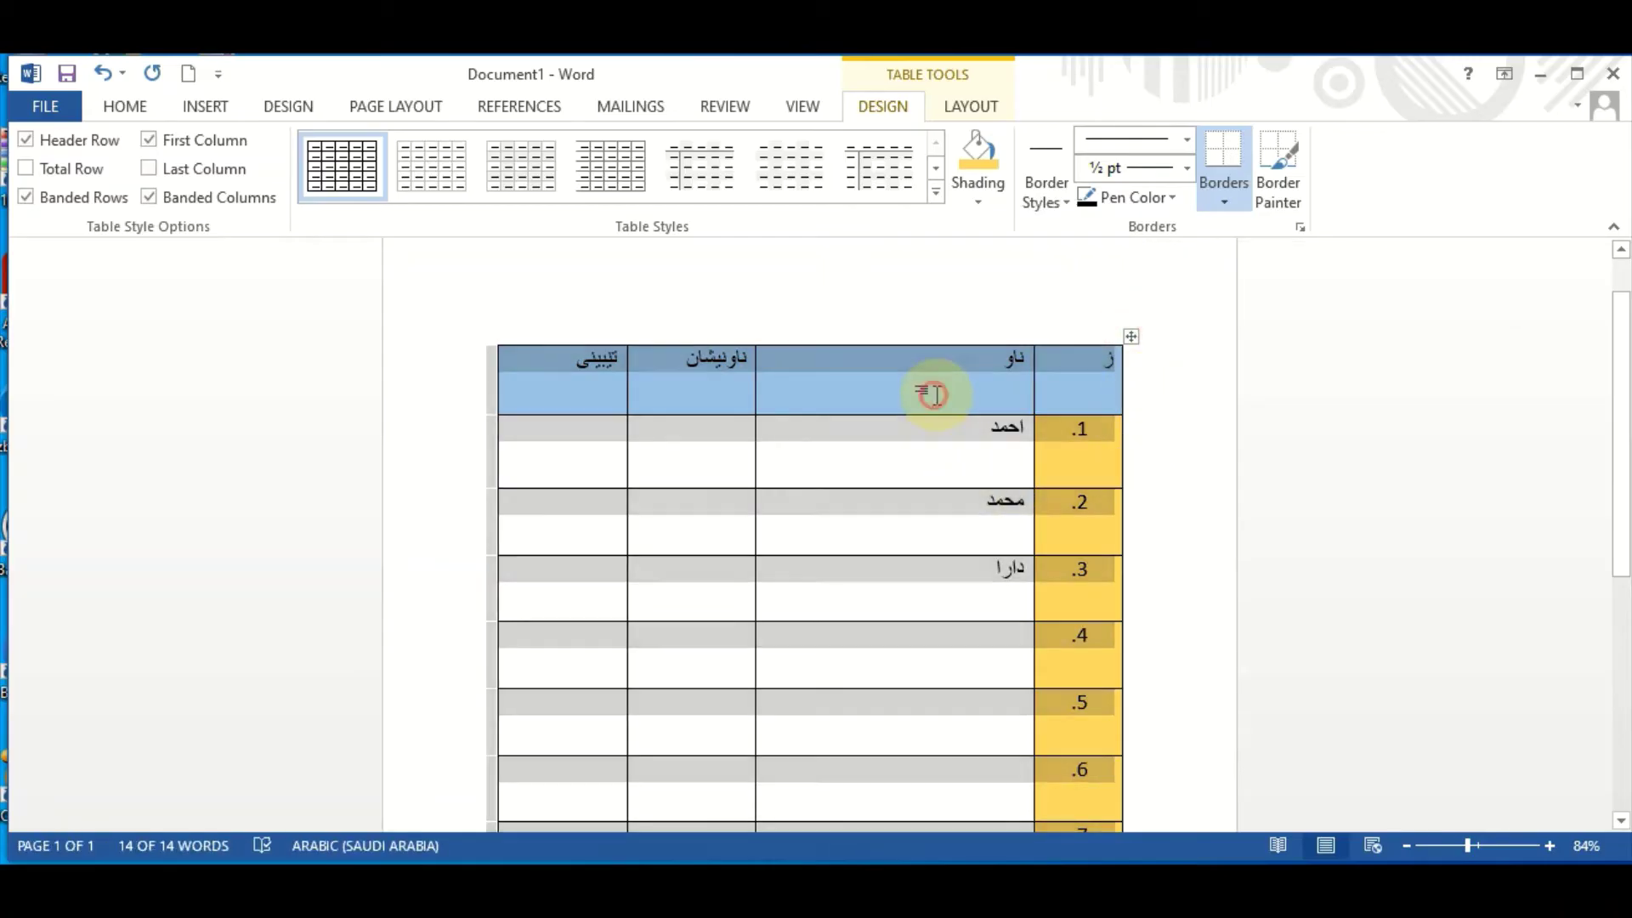
pyautogui.click(1115, 372)
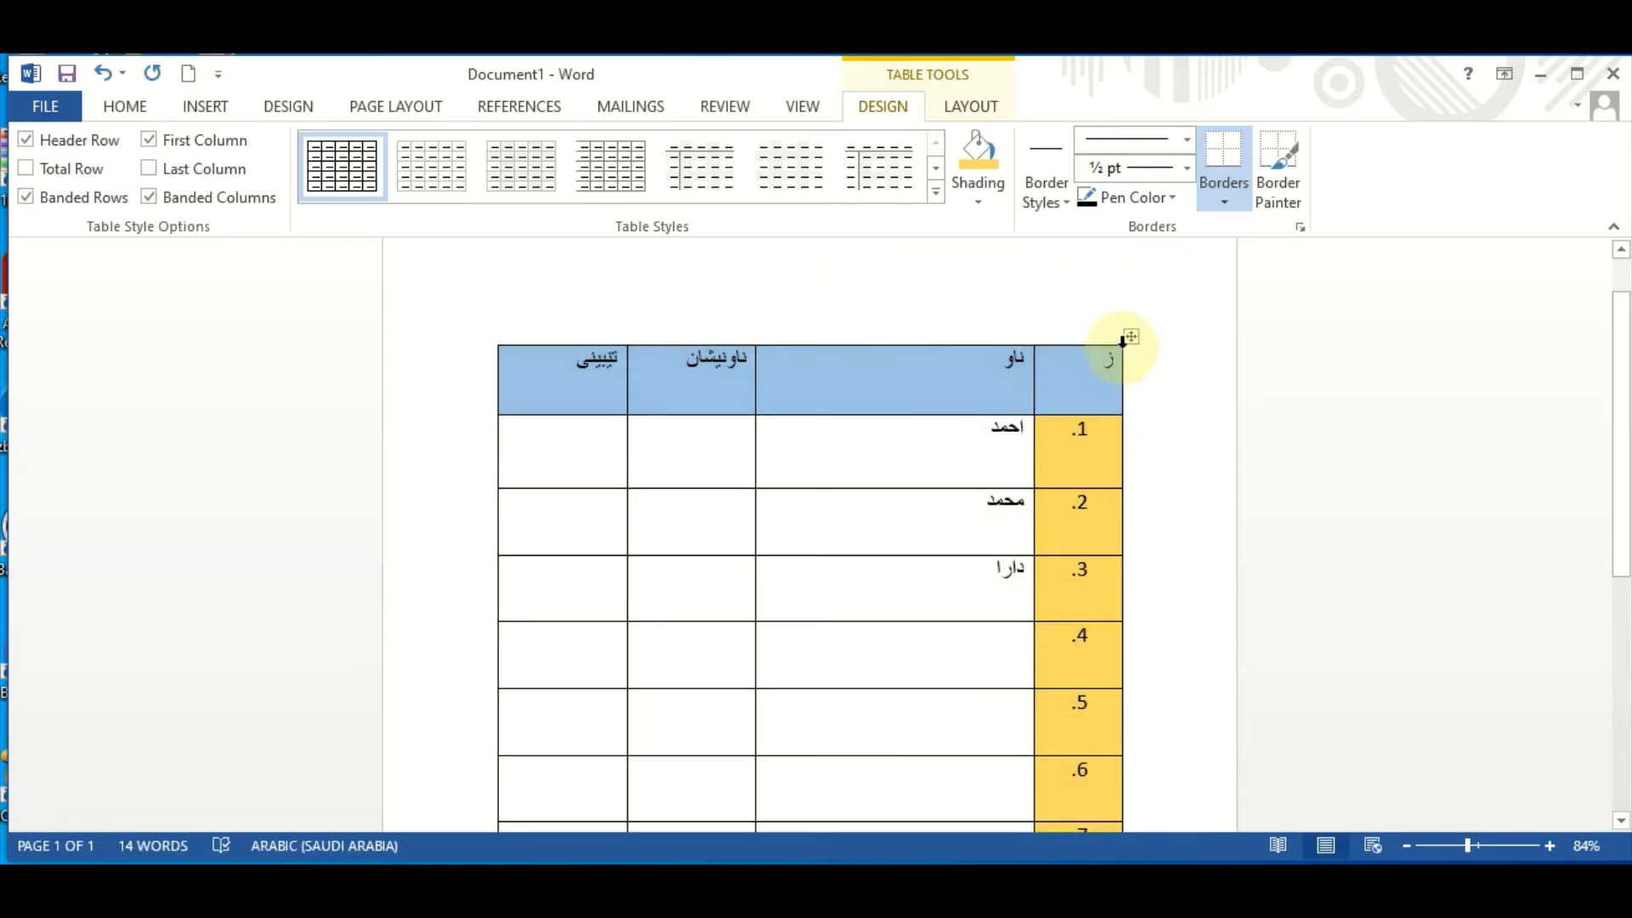
pyautogui.click(1133, 342)
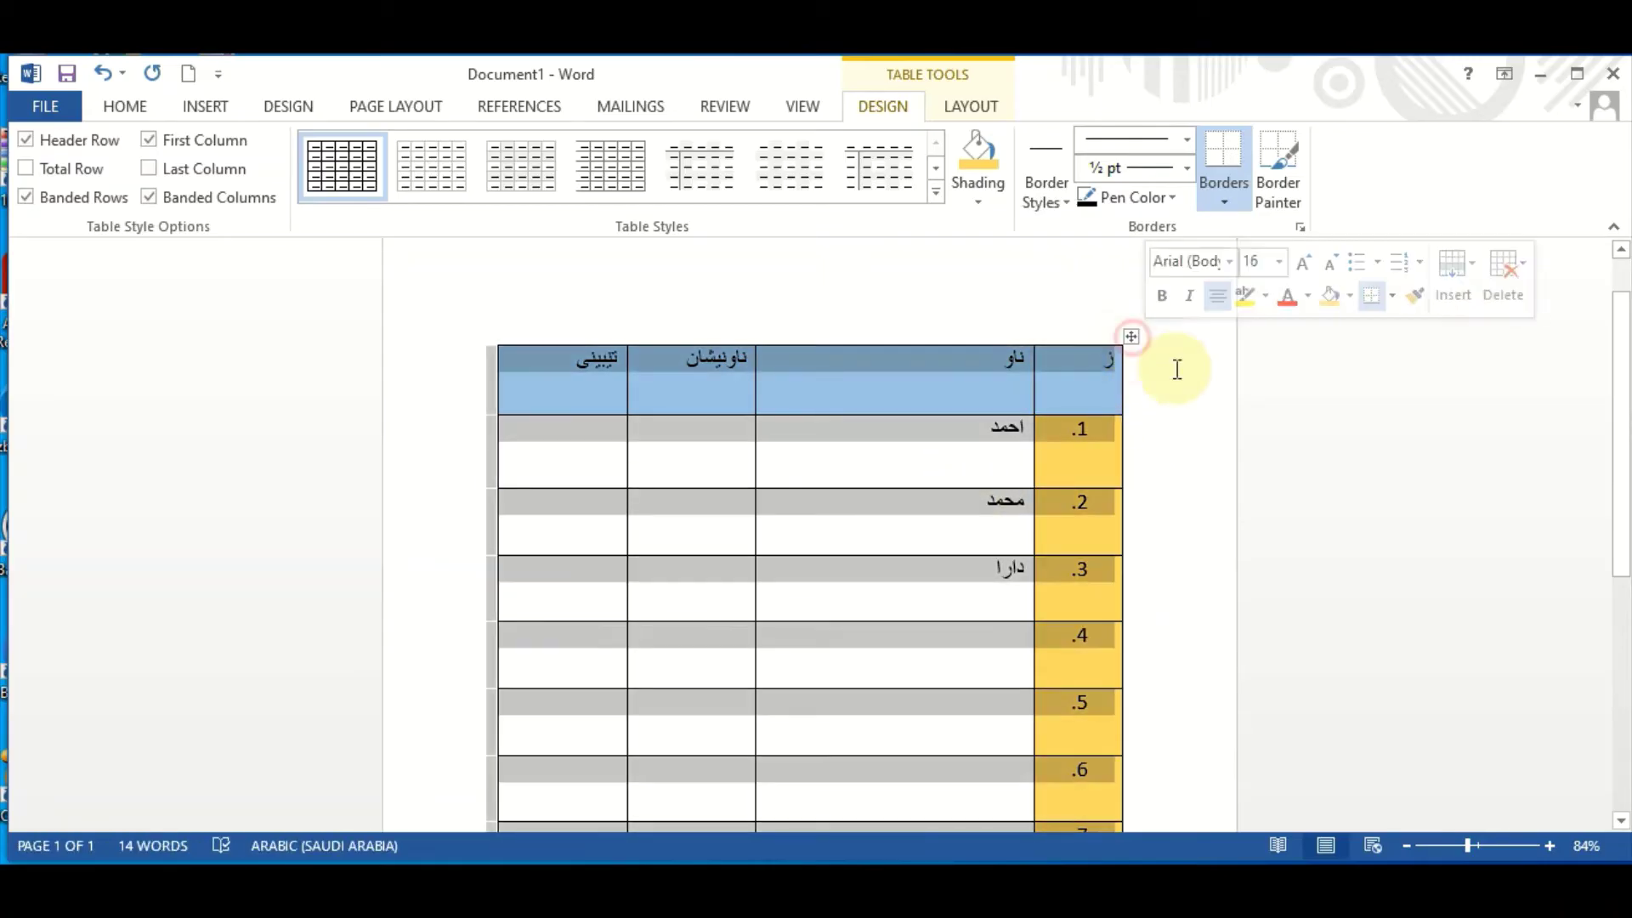
# Paint the header and first-row borders with an orange line using Border Painter
pyautogui.click(1067, 206)
pyautogui.click(1214, 347)
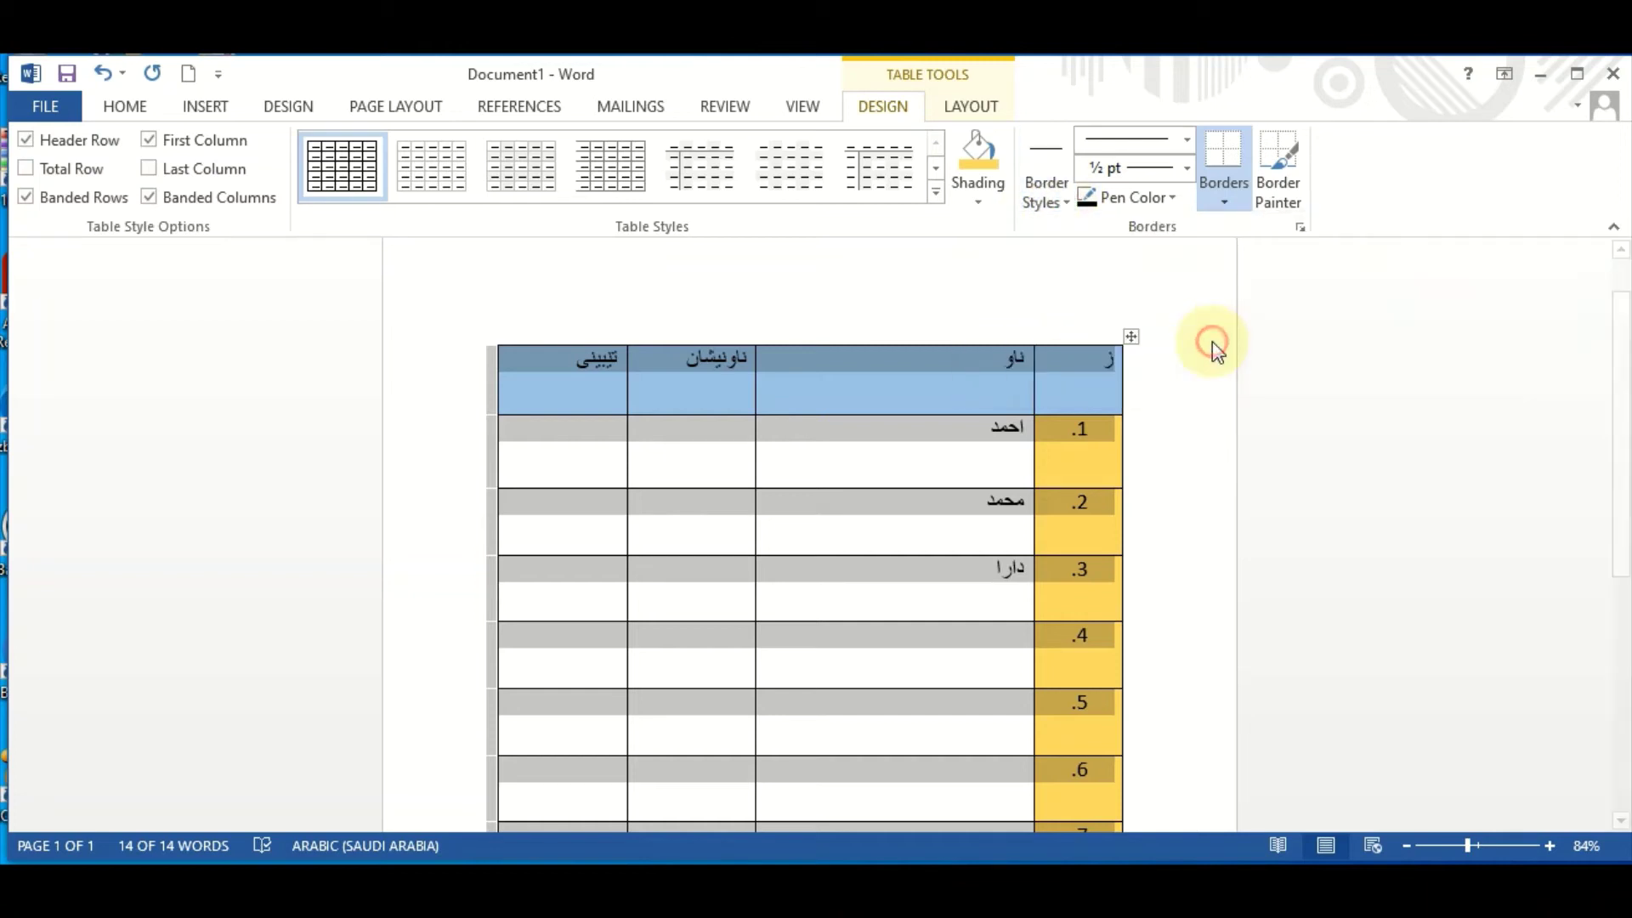
pyautogui.click(982, 387)
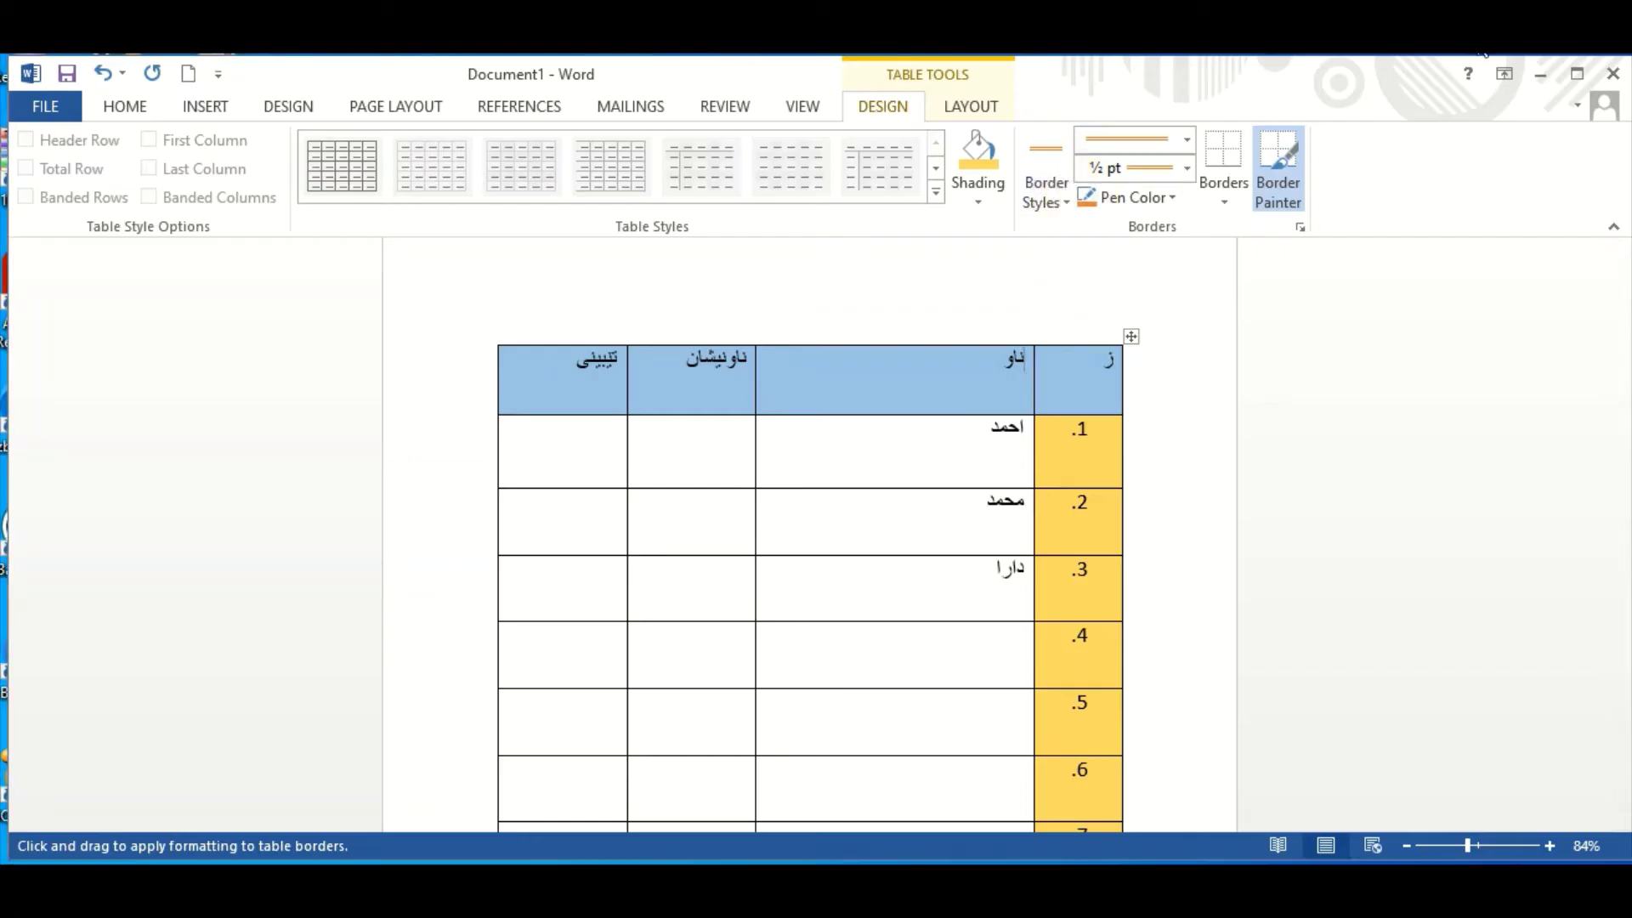
pyautogui.moveTo(1120, 346); pyautogui.dragTo(742, 331)
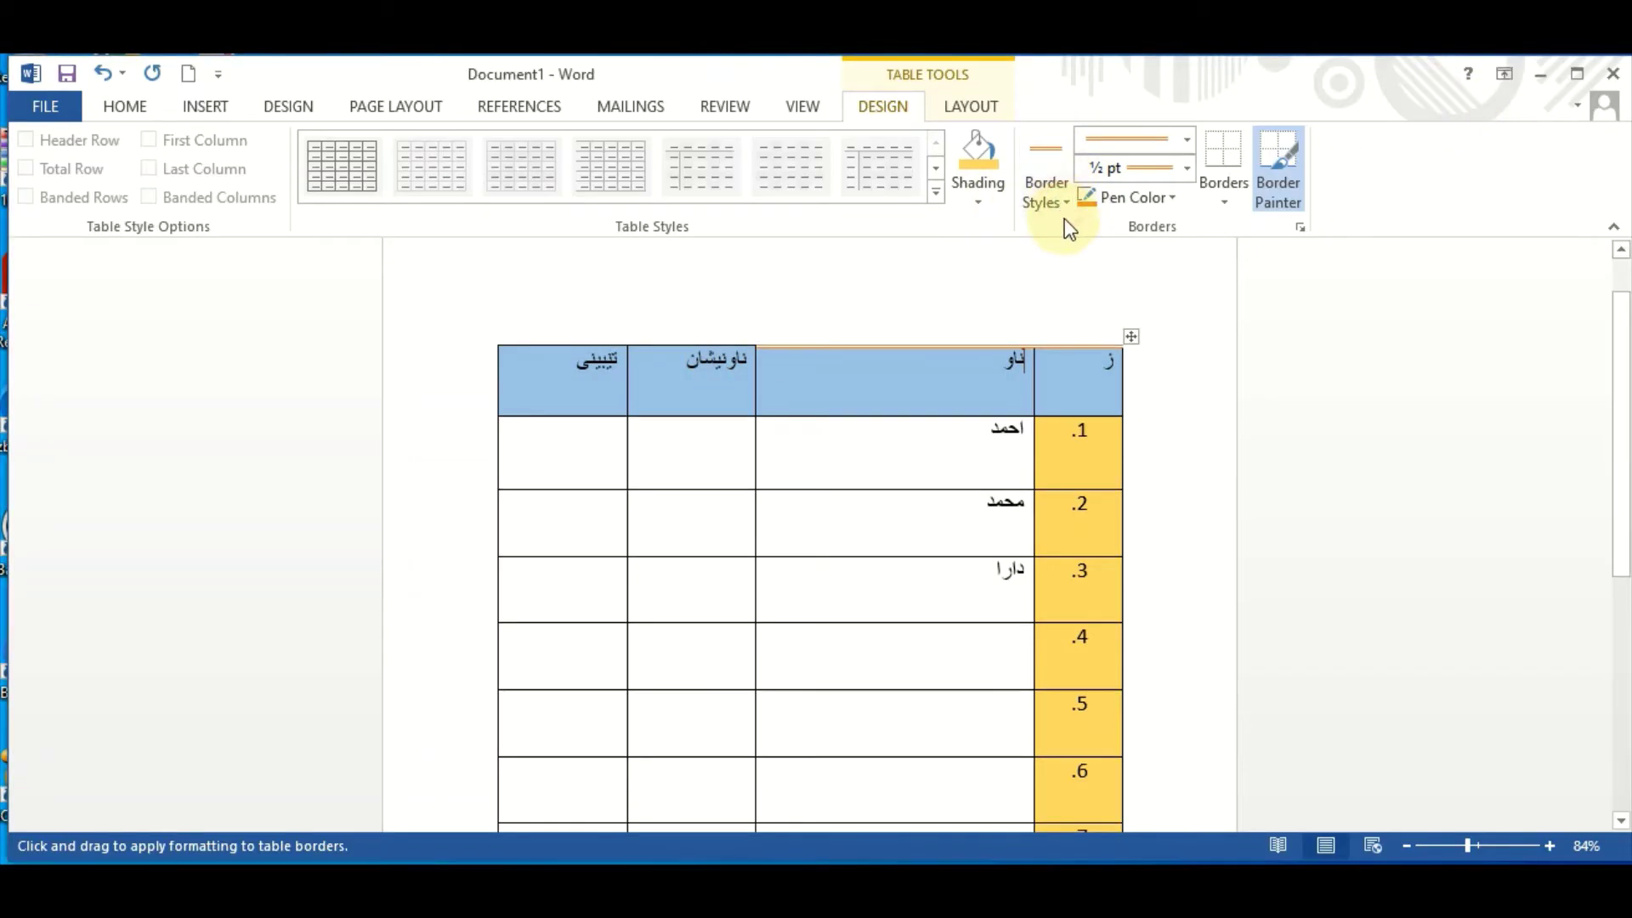
pyautogui.click(1062, 202)
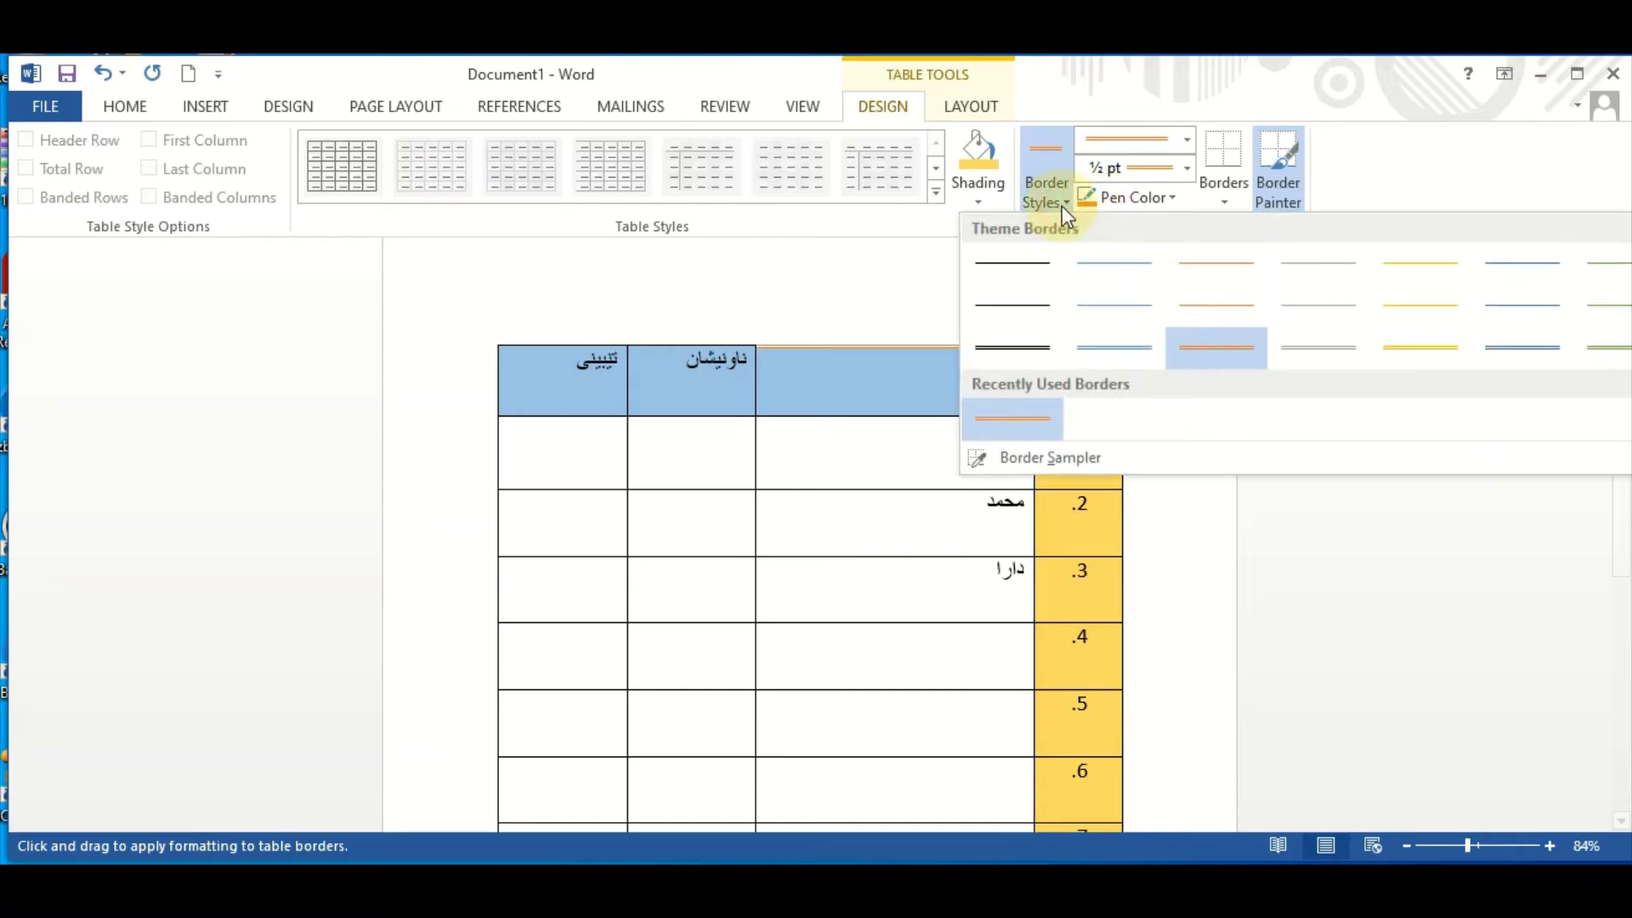
pyautogui.click(1051, 161)
pyautogui.click(587, 342)
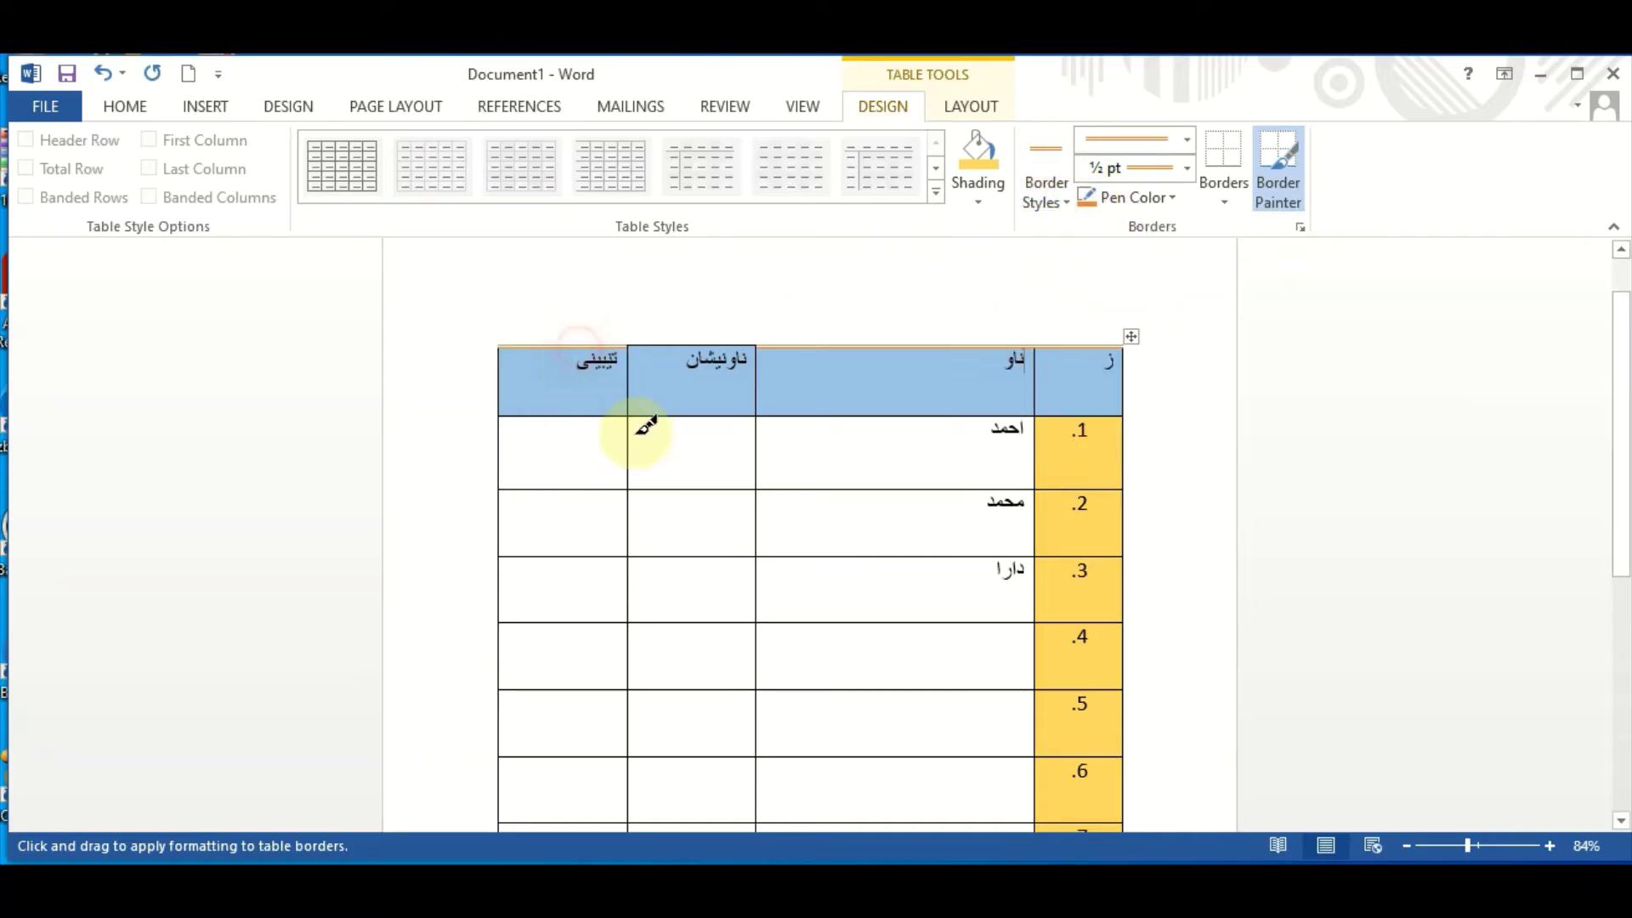
pyautogui.click(721, 490)
pyautogui.click(827, 491)
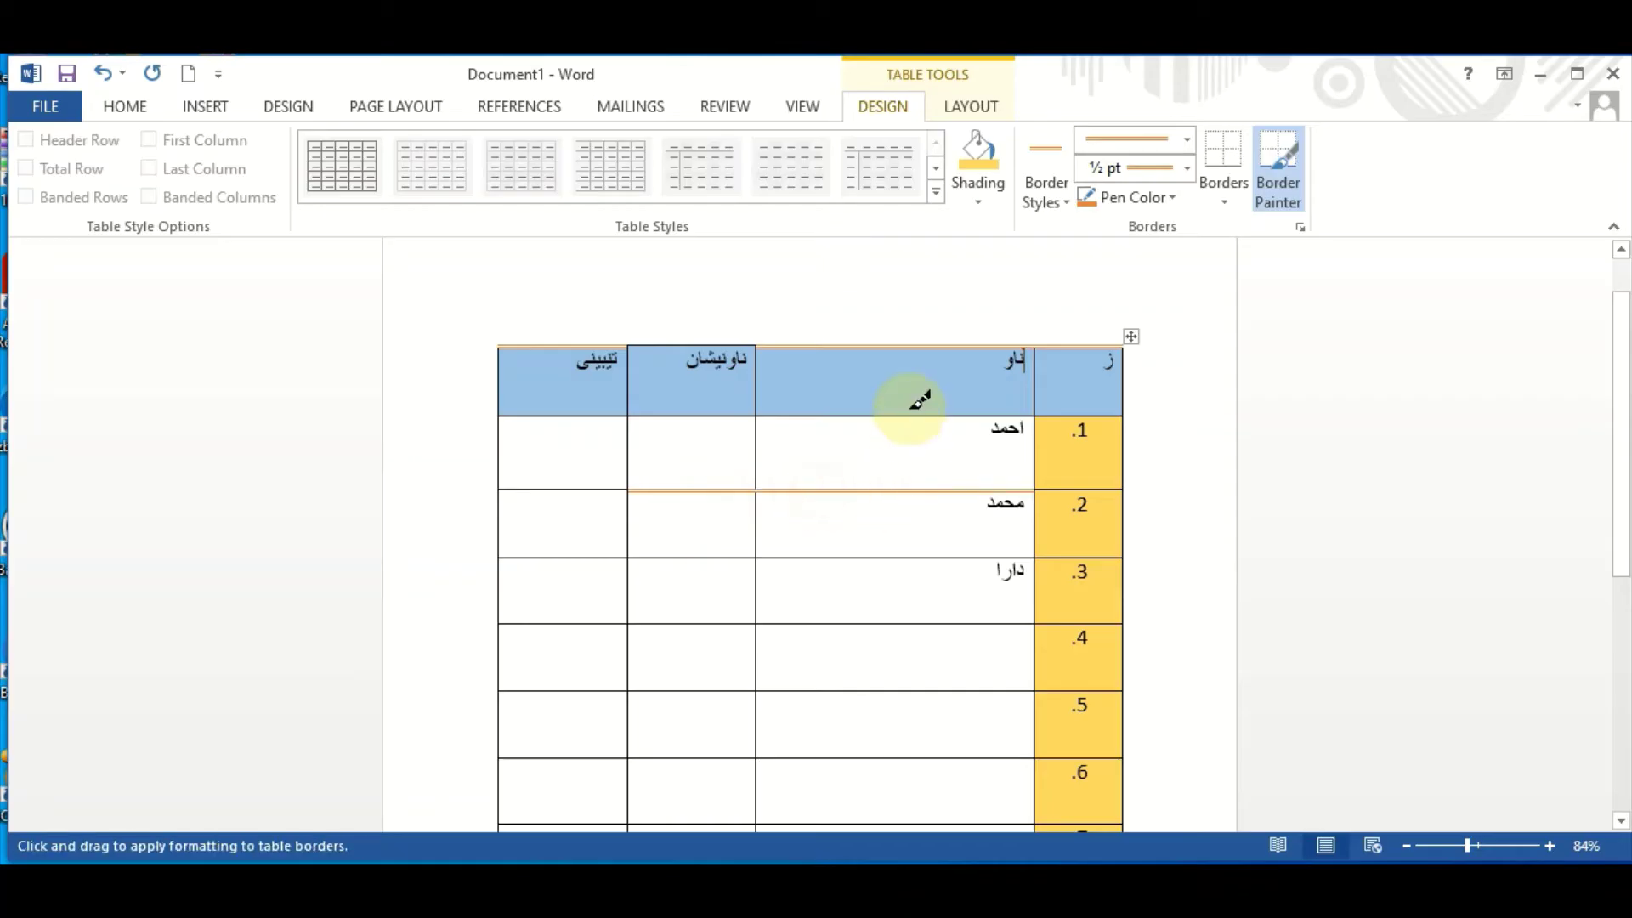
pyautogui.click(850, 417)
pyautogui.click(705, 416)
pyautogui.click(564, 417)
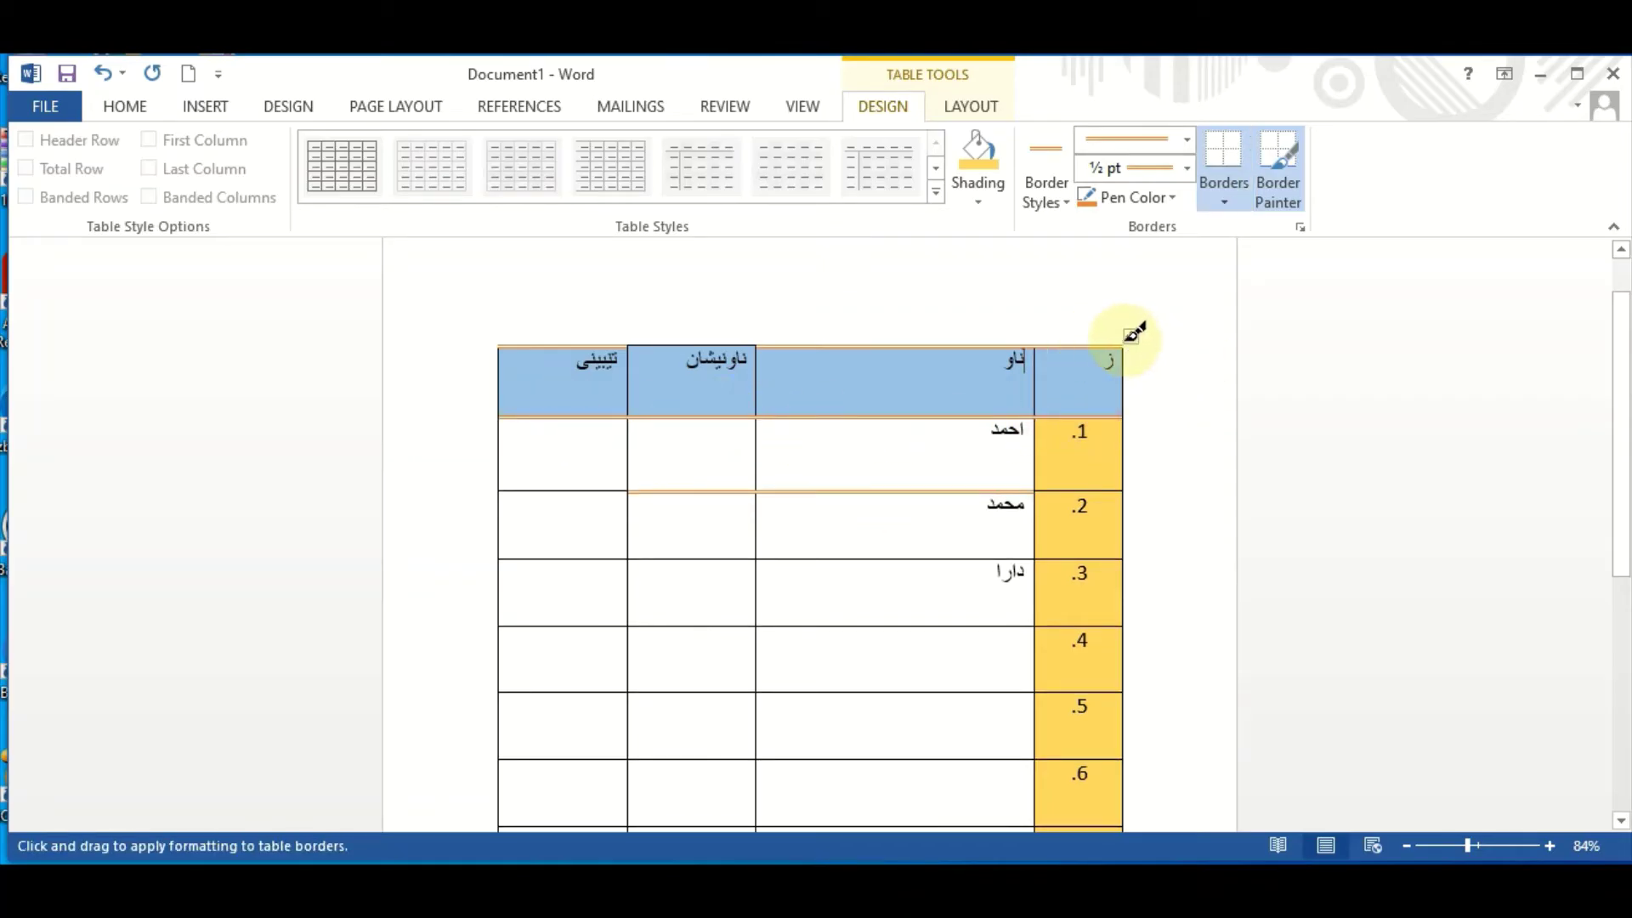
pyautogui.press('Escape')
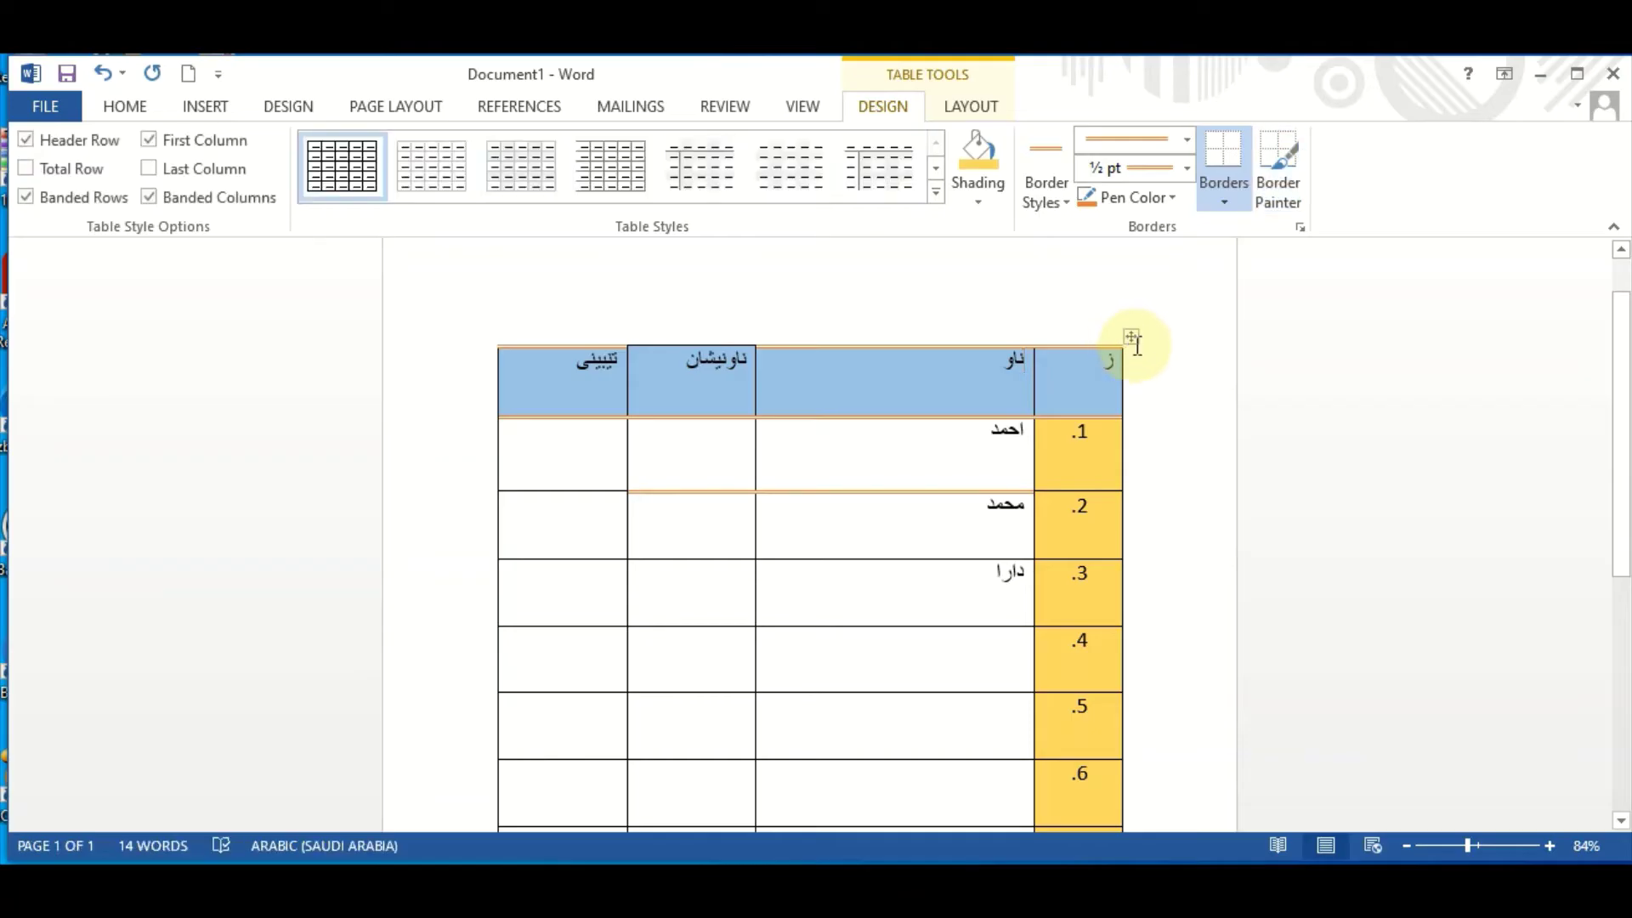
# Apply the orange line to all cell borders of the whole table with All Borders
pyautogui.click(1134, 338)
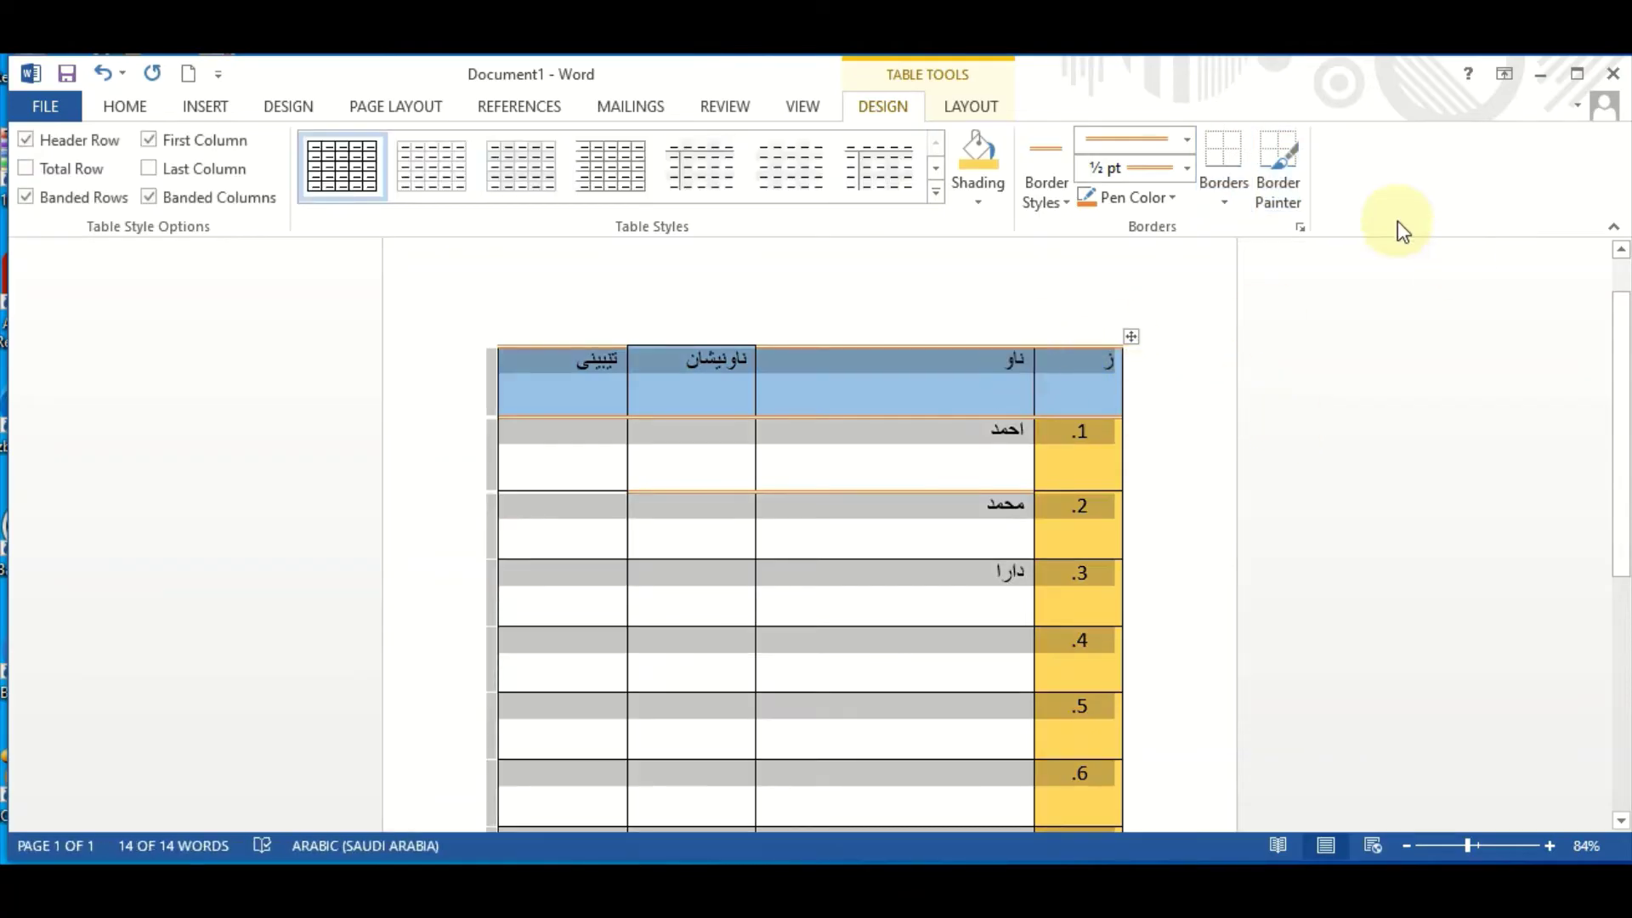
pyautogui.click(1225, 204)
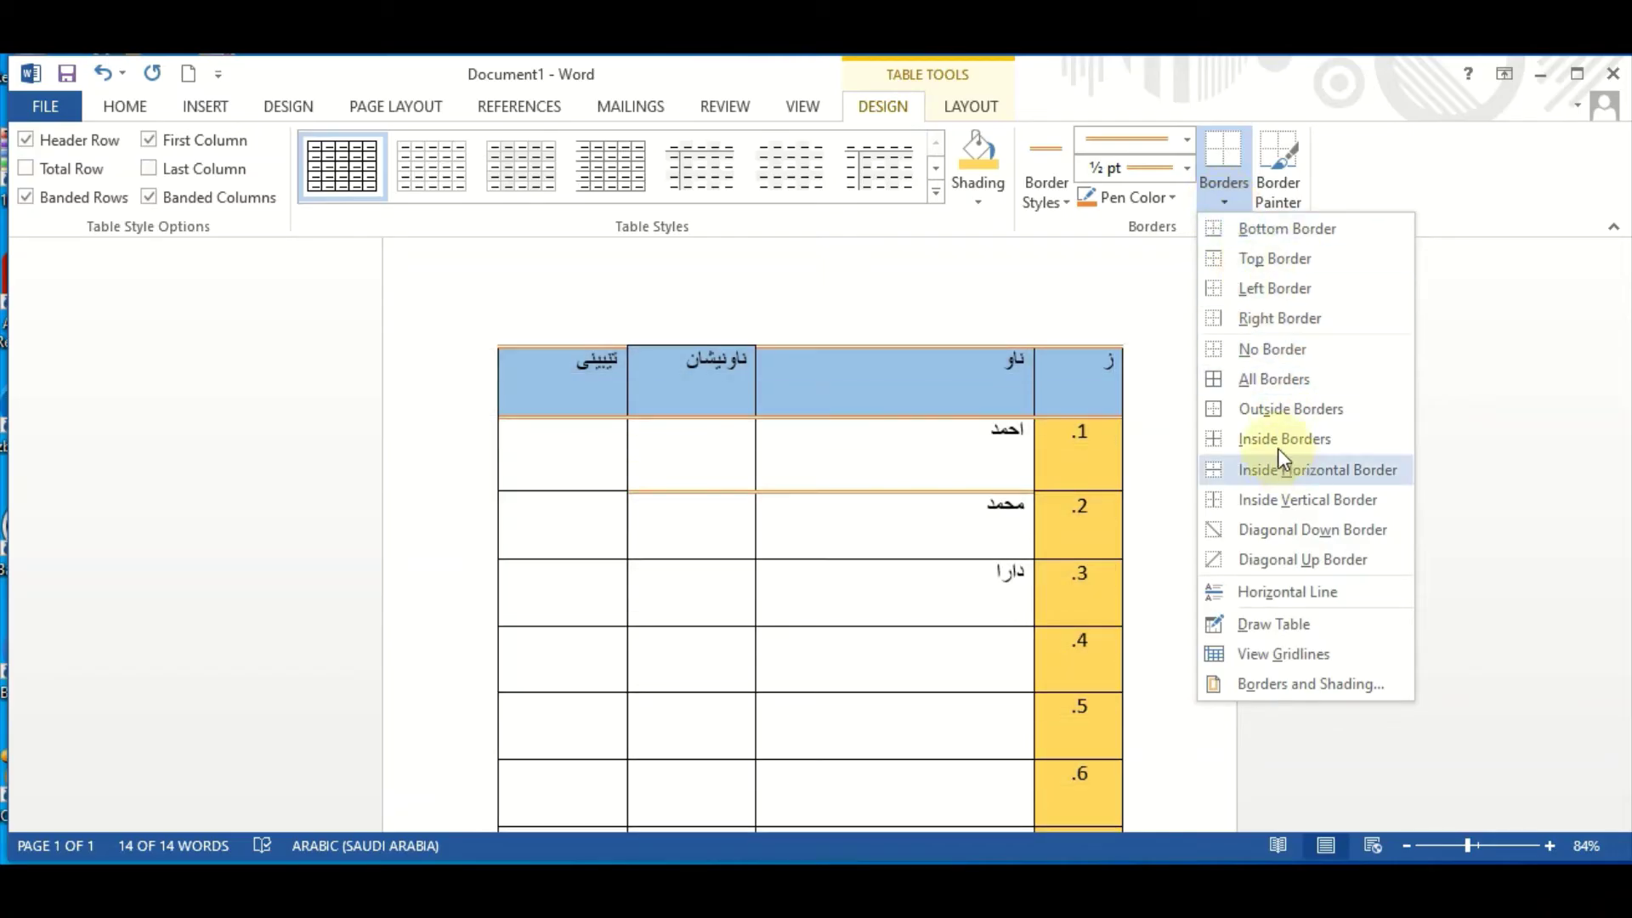
pyautogui.click(1258, 381)
pyautogui.click(850, 532)
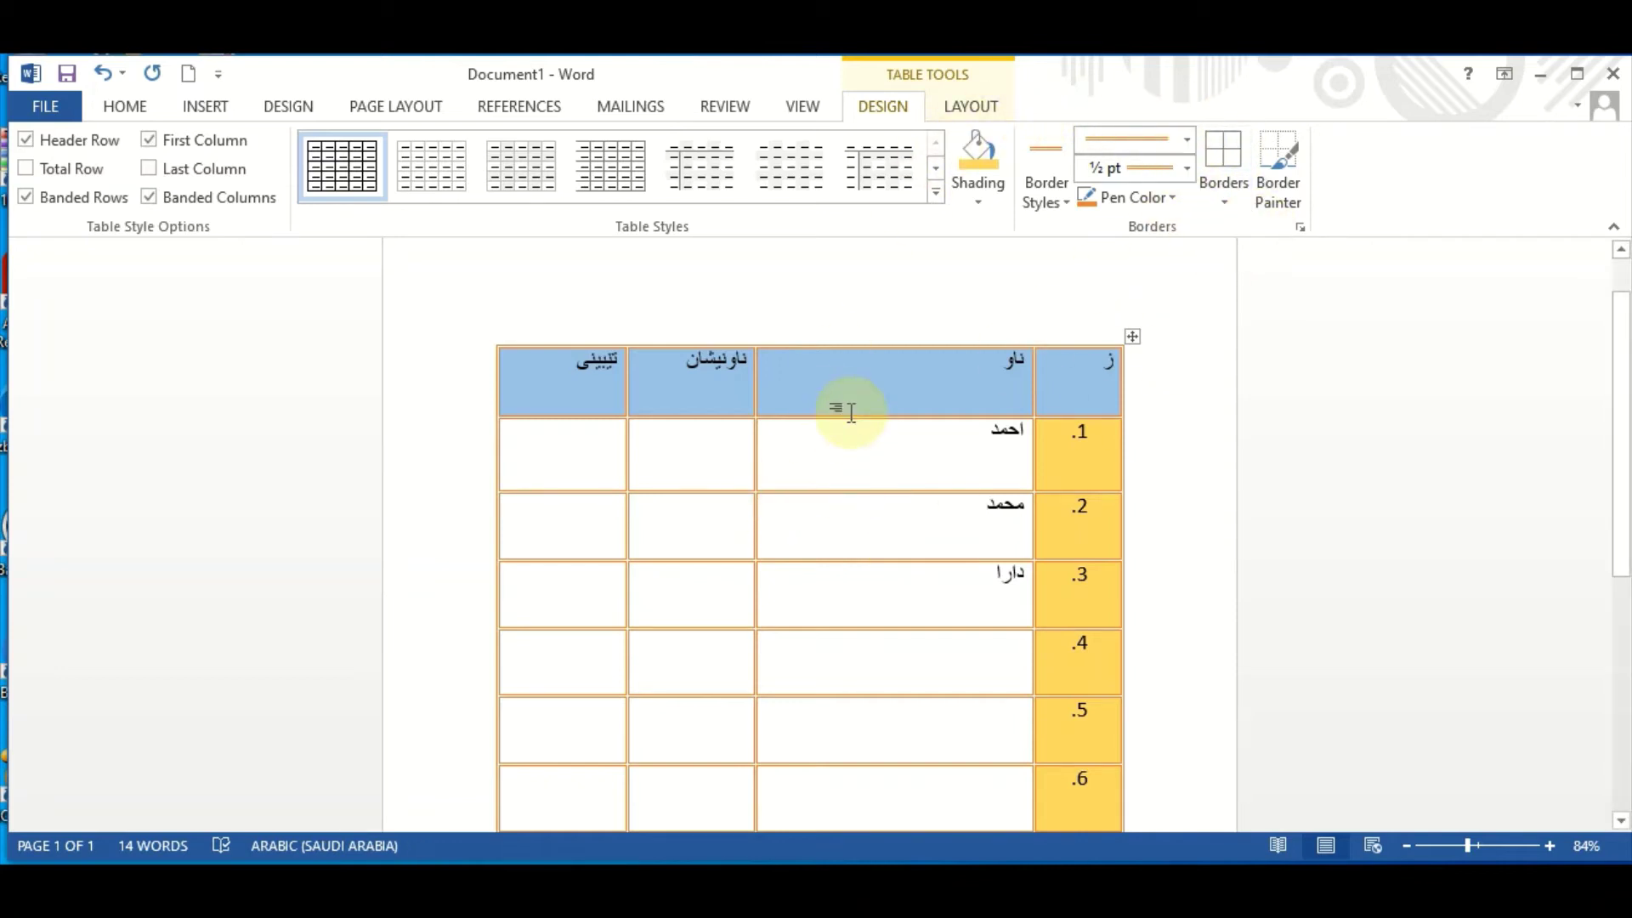
pyautogui.scroll(-2, 867, 553)
pyautogui.scroll(-2, 867, 553)
pyautogui.scroll(2, 867, 553)
pyautogui.scroll(2, 867, 557)
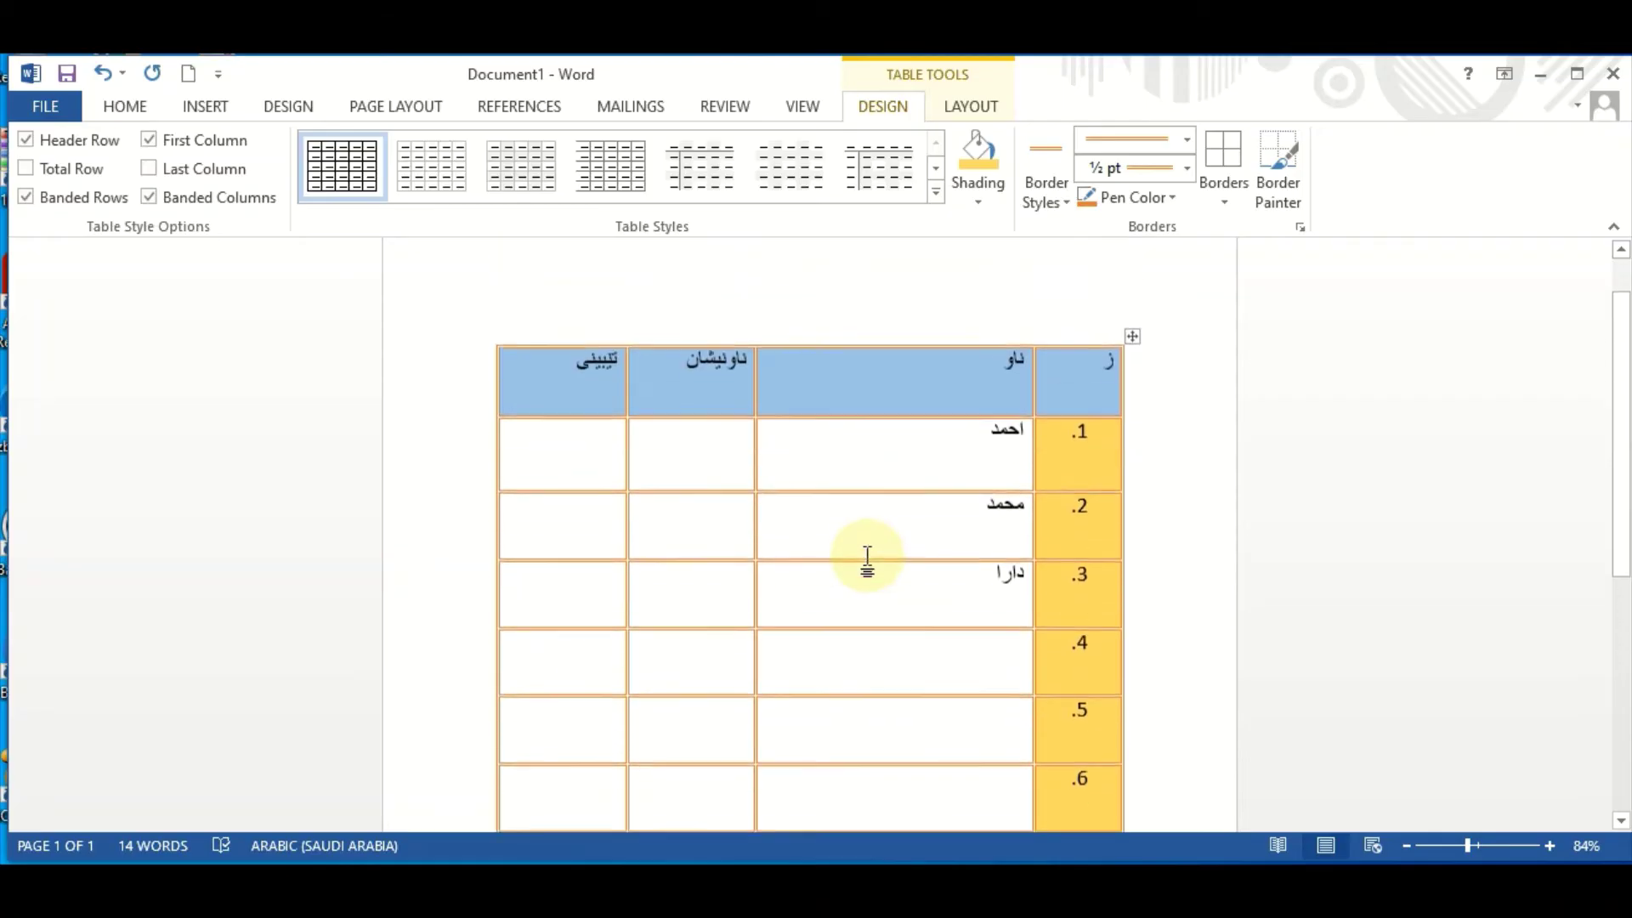
pyautogui.scroll(-2, 867, 553)
pyautogui.scroll(-2, 867, 554)
pyautogui.scroll(6, 867, 553)
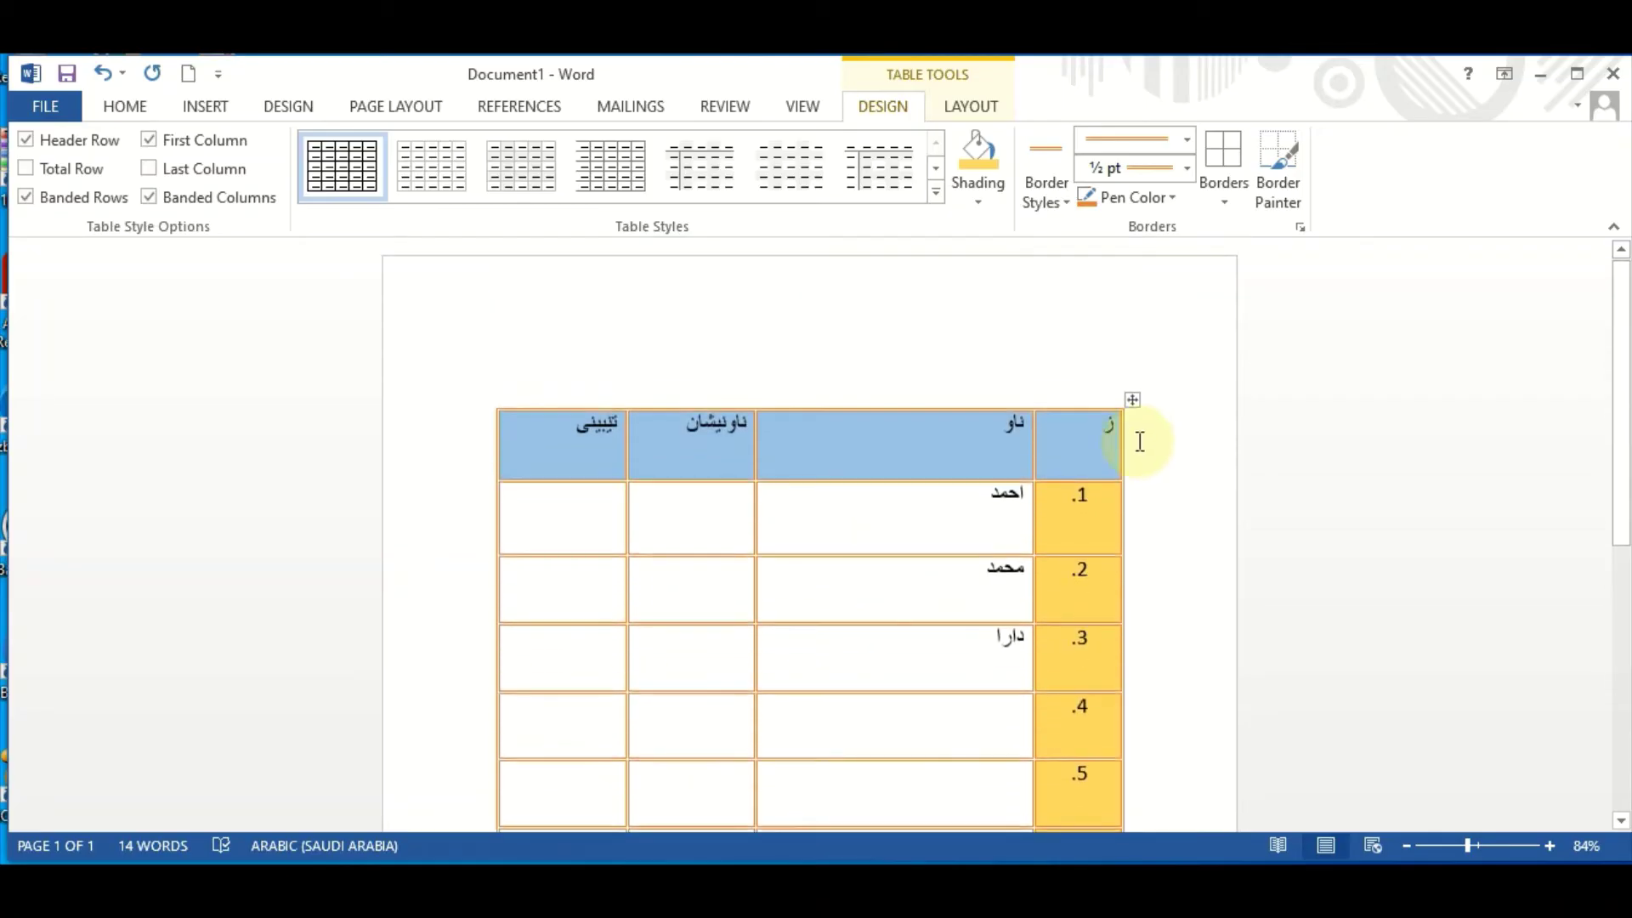
# Accidentally delete the whole table from its shortcut menu and restore it with Undo
pyautogui.click(1132, 399)
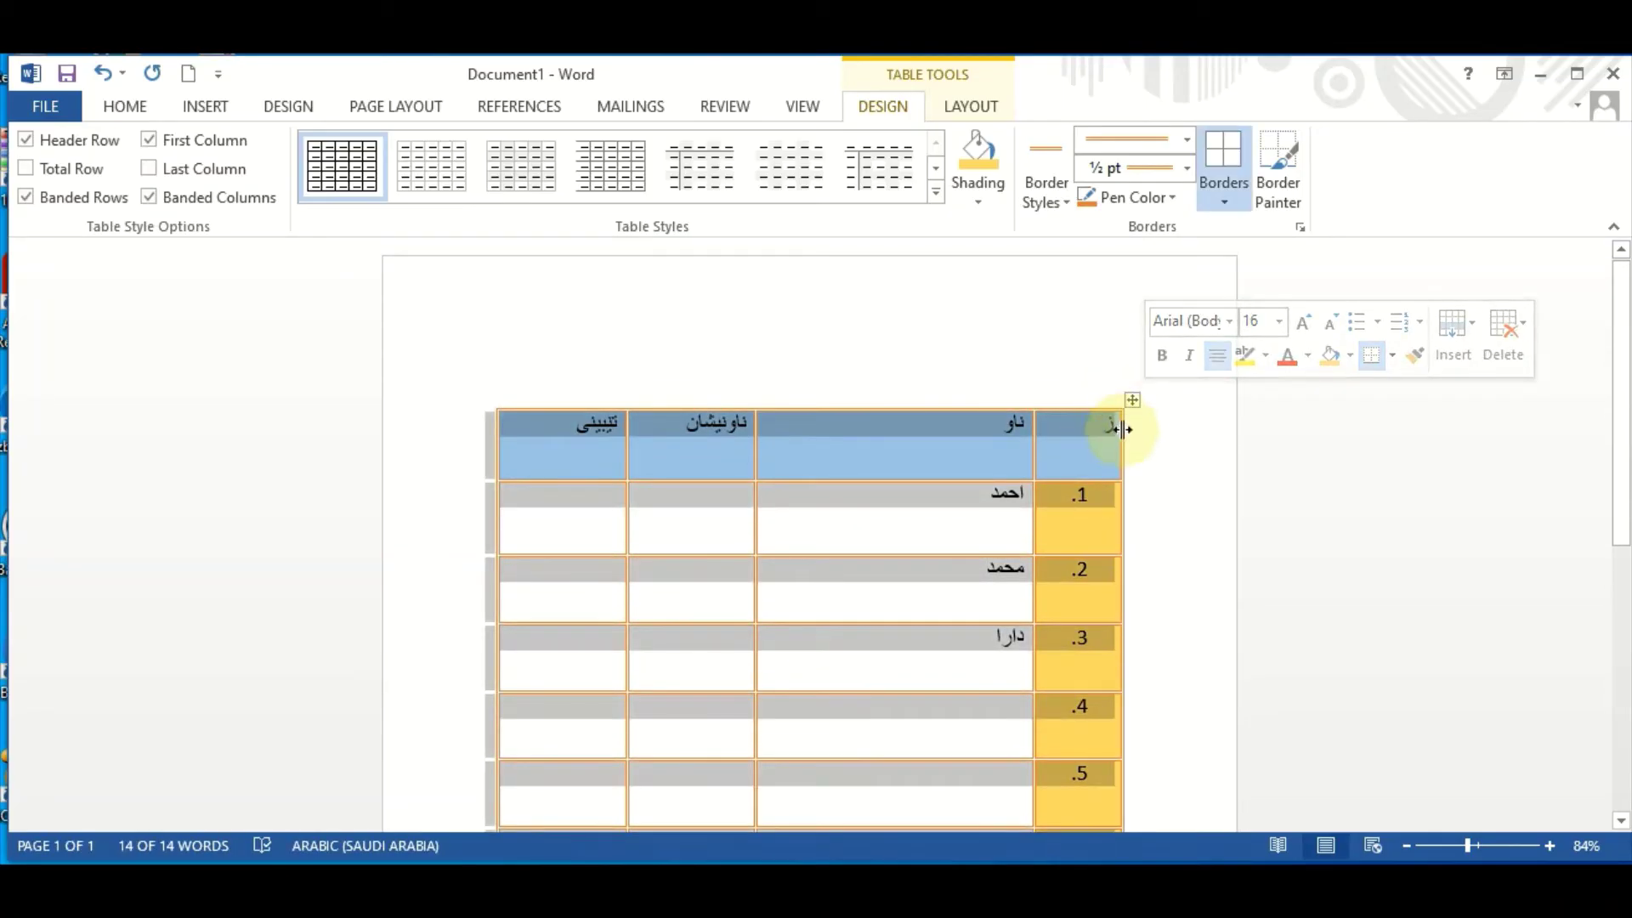
pyautogui.rightClick(1131, 411)
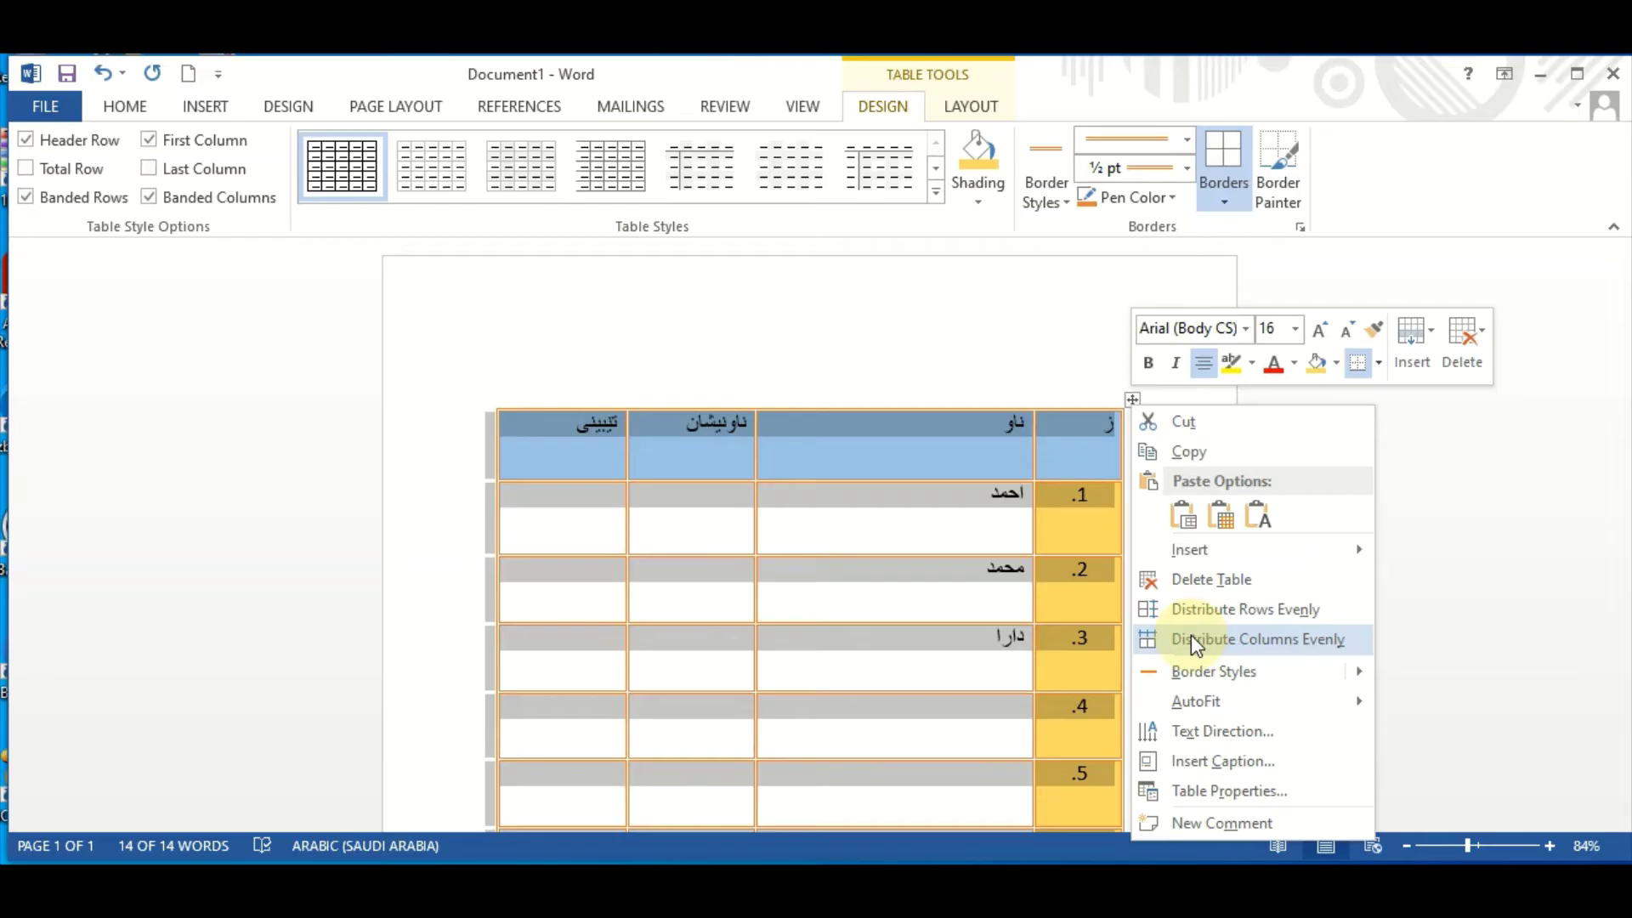
pyautogui.click(1114, 380)
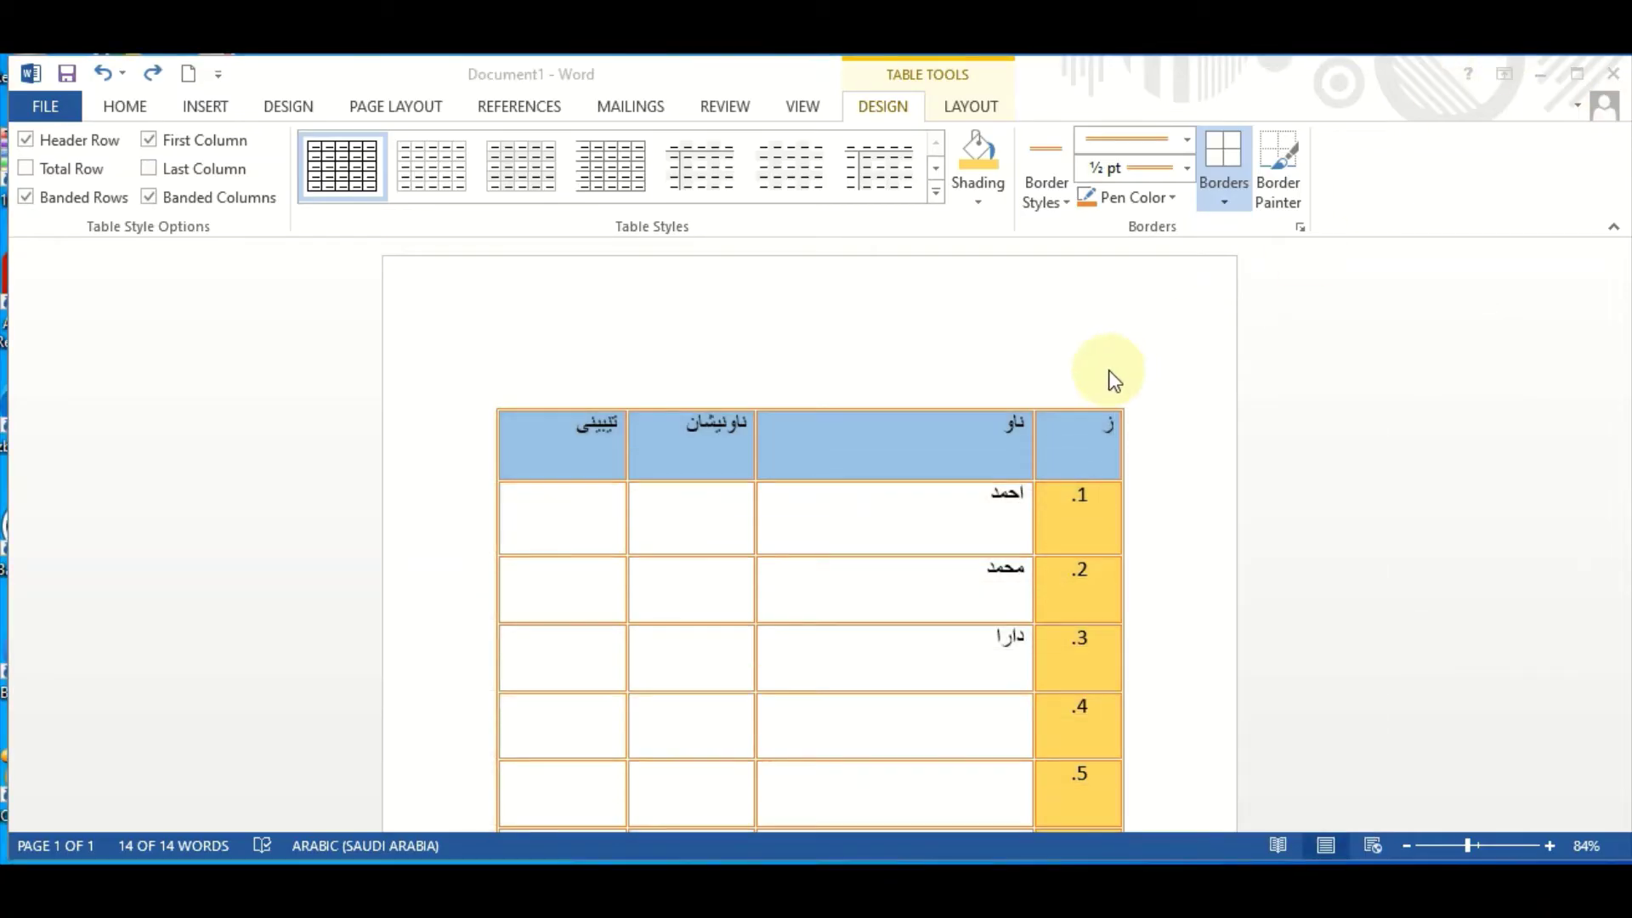
pyautogui.click(1107, 415)
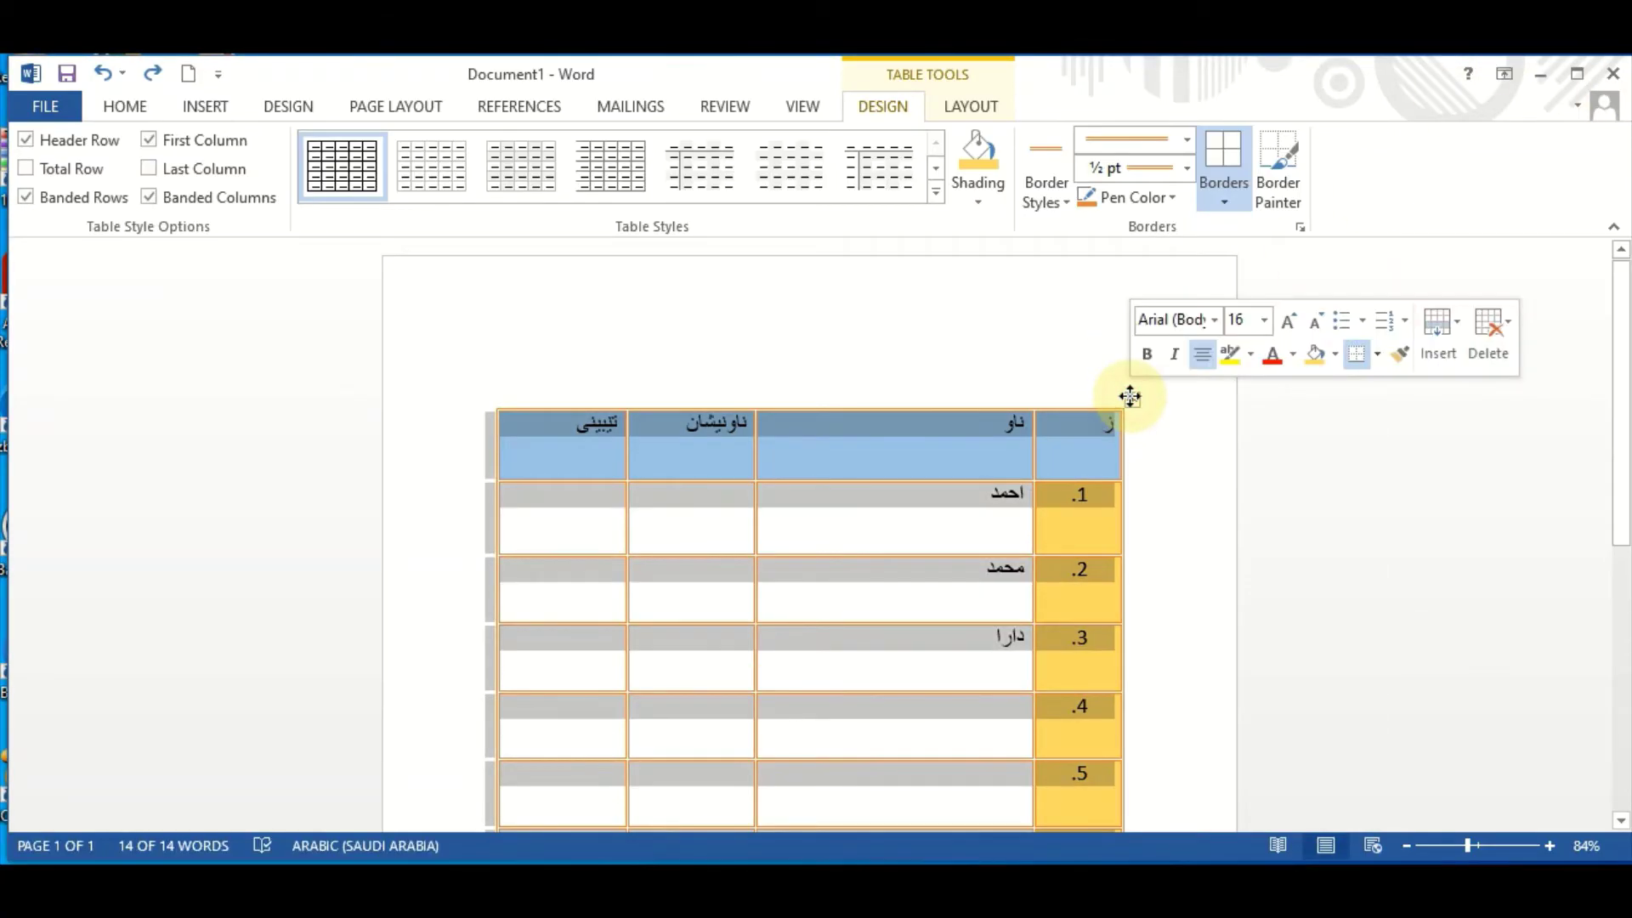
pyautogui.rightClick(1130, 398)
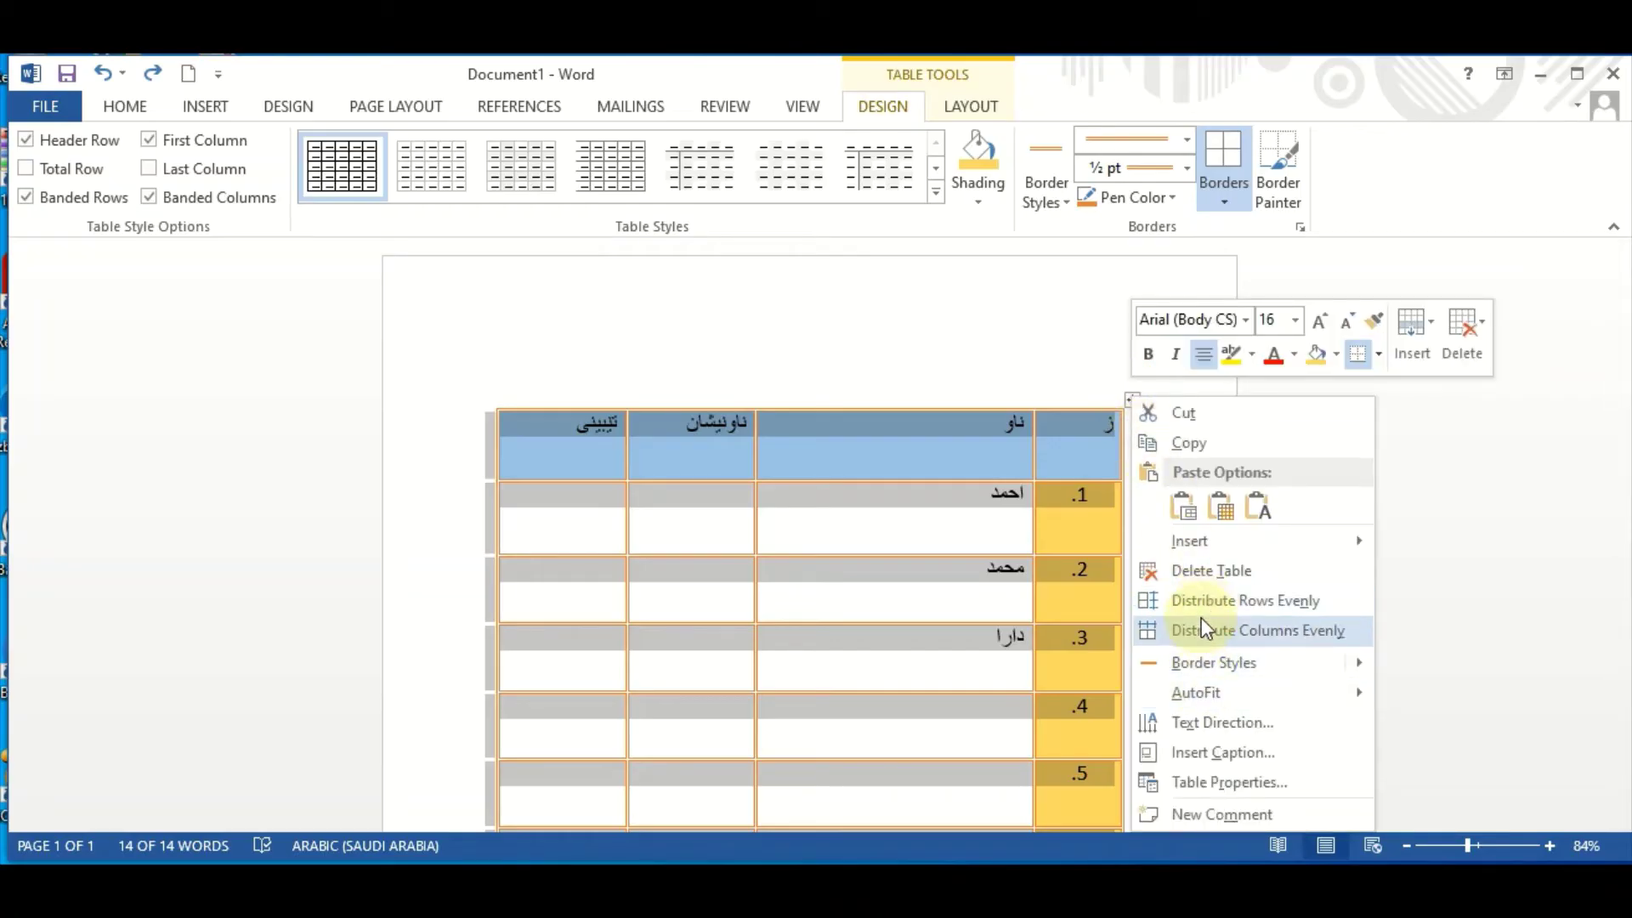
pyautogui.click(1207, 571)
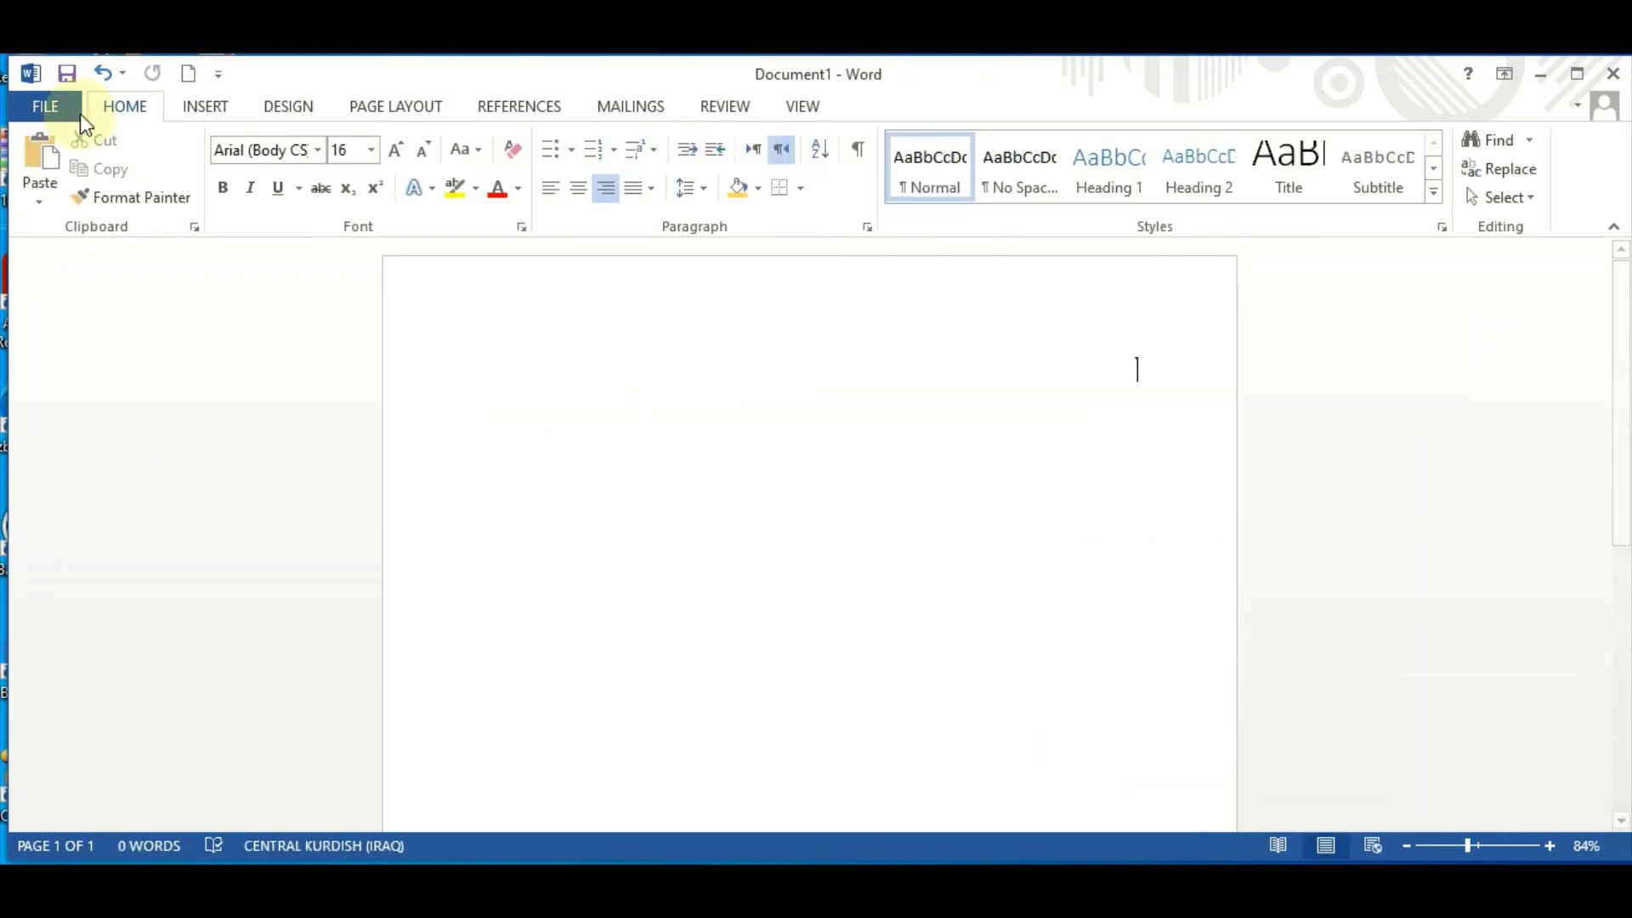
pyautogui.click(101, 74)
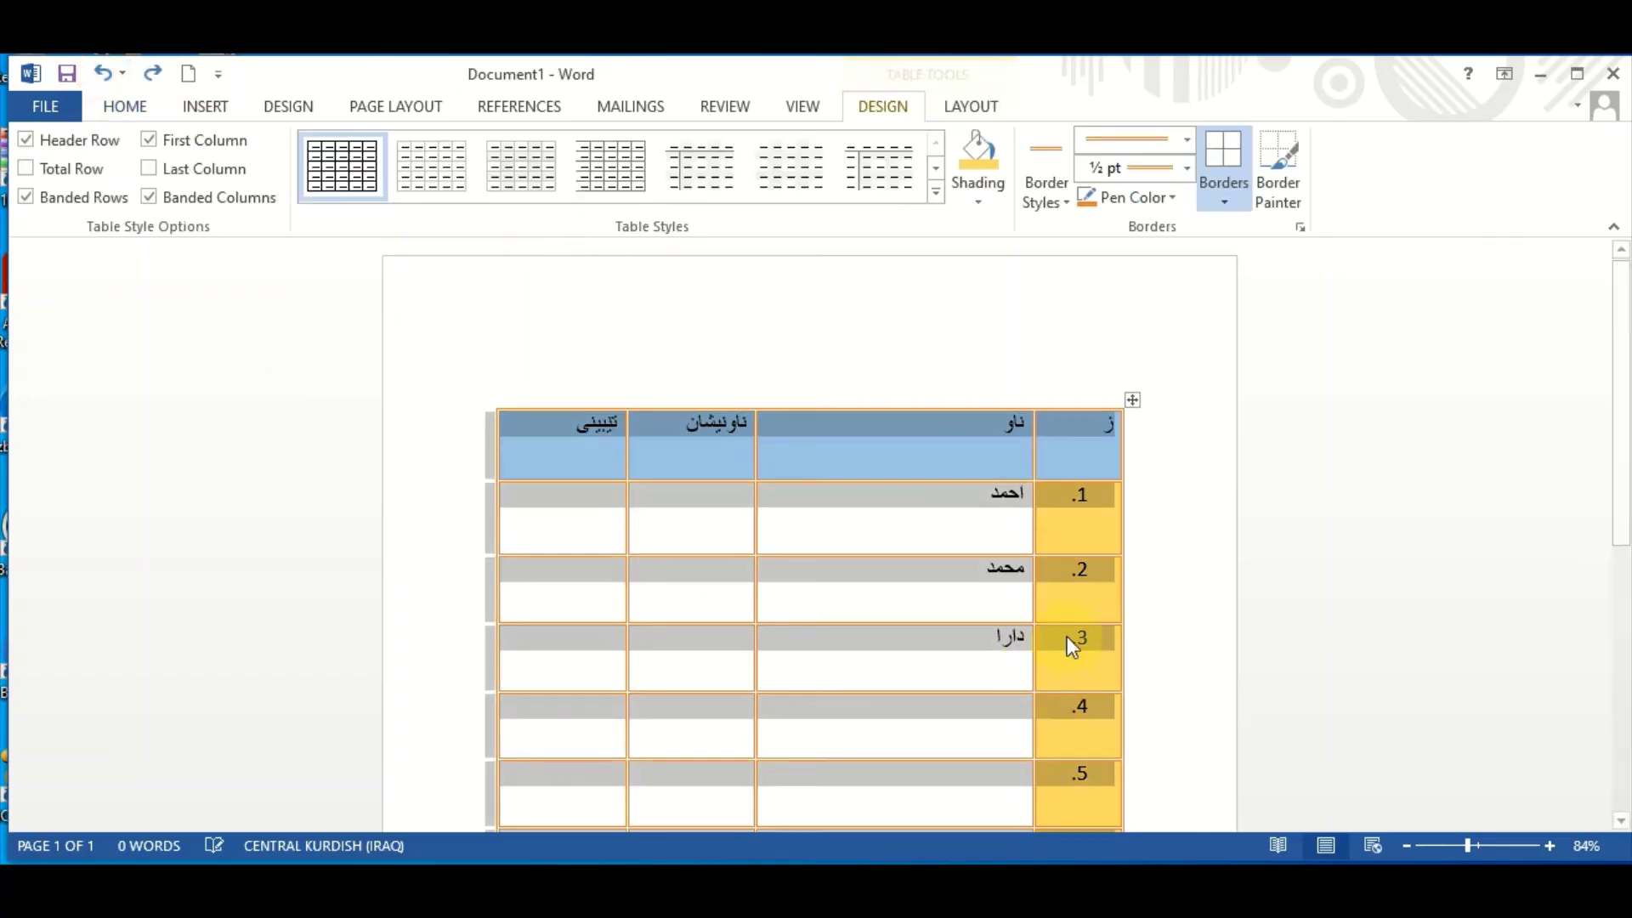
# Distribute the table's rows evenly, then distribute its four columns evenly
pyautogui.rightClick(1137, 400)
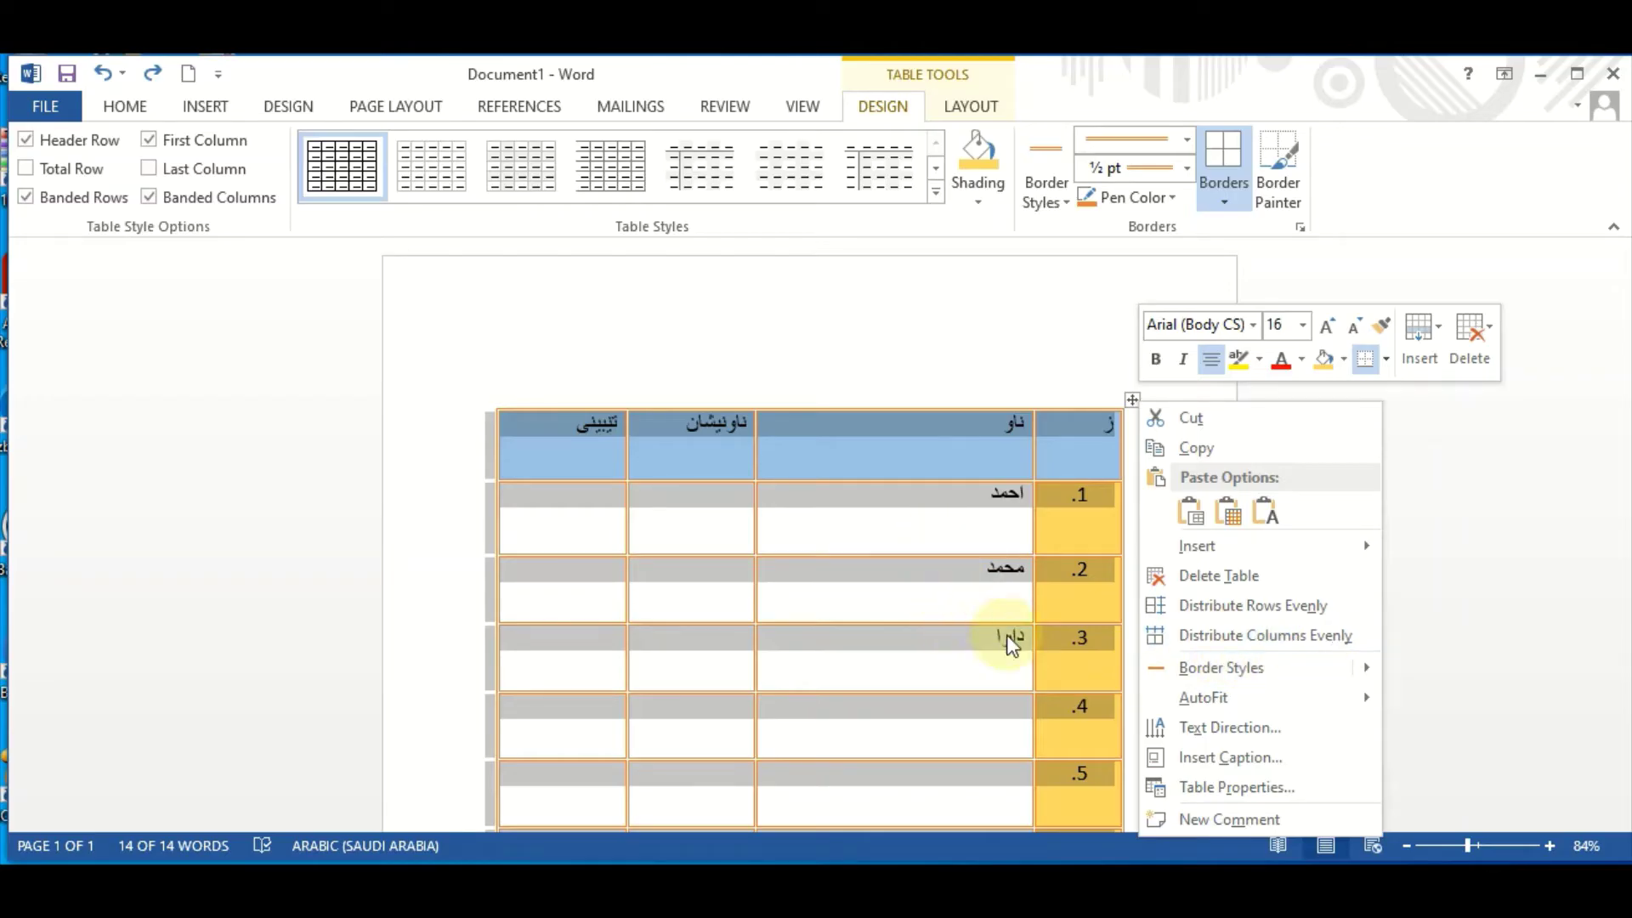
pyautogui.click(1210, 605)
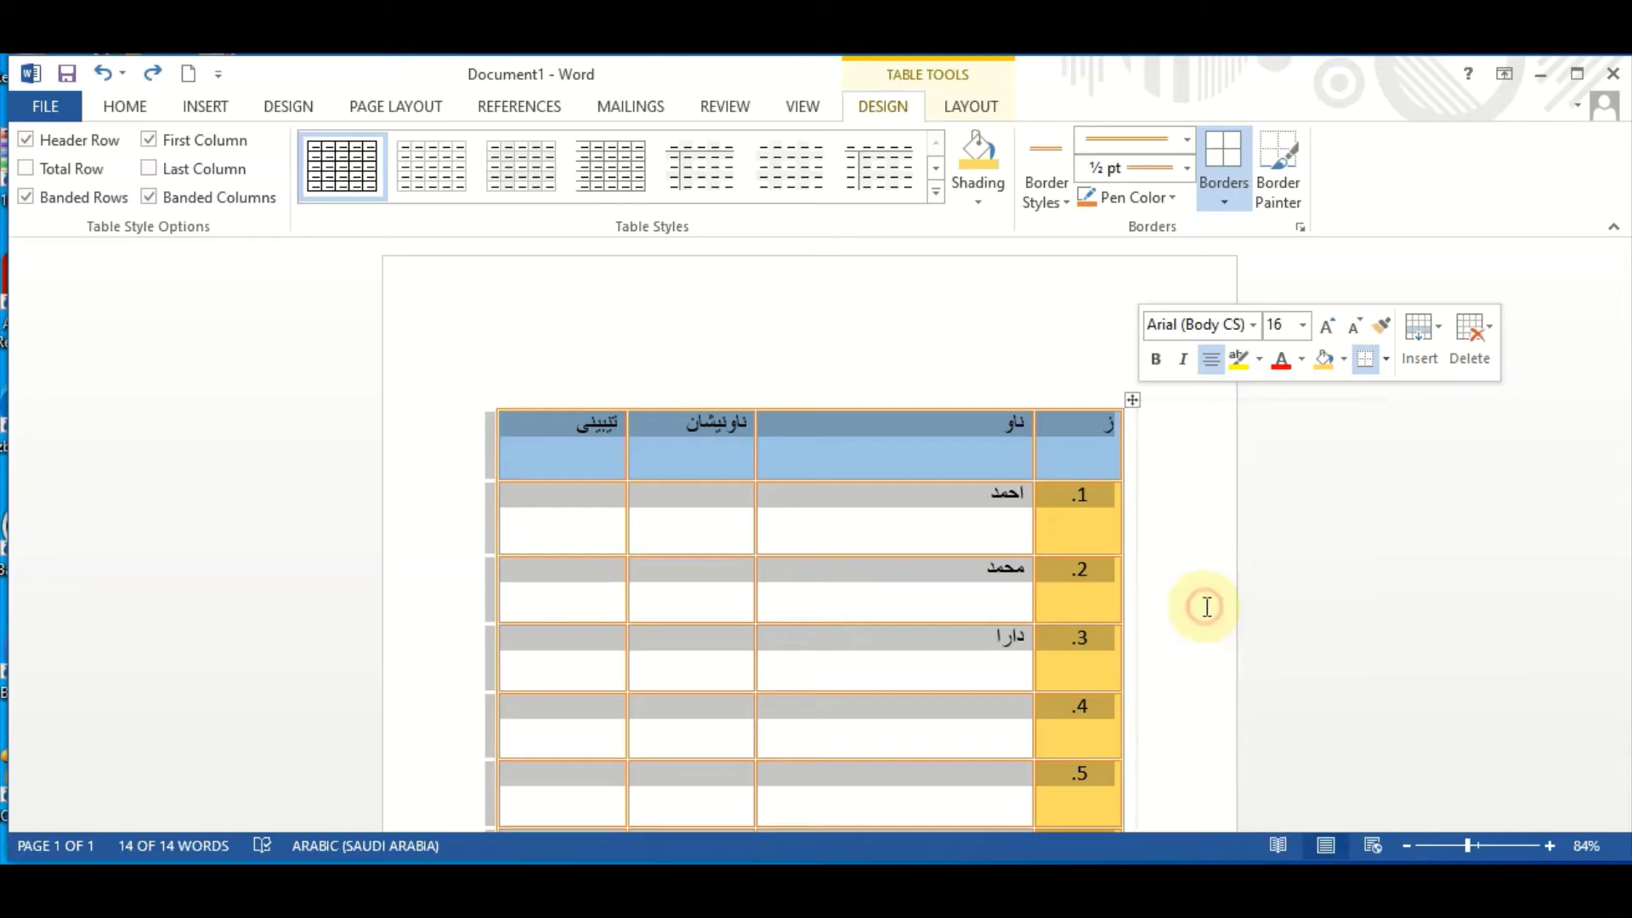
pyautogui.rightClick(1126, 397)
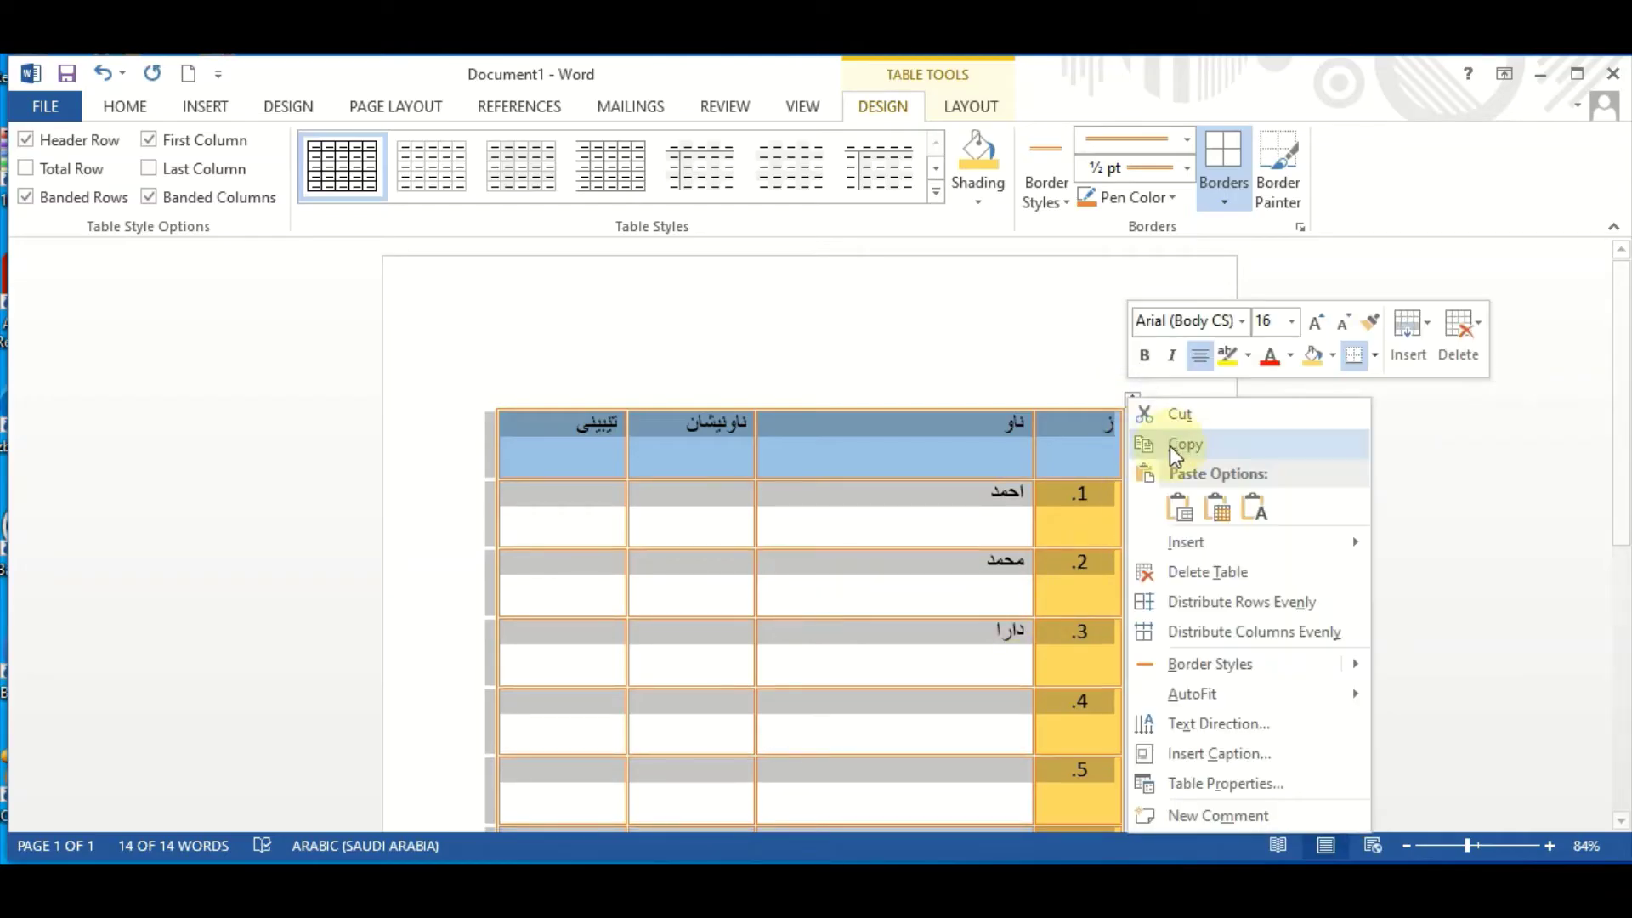
pyautogui.click(1217, 633)
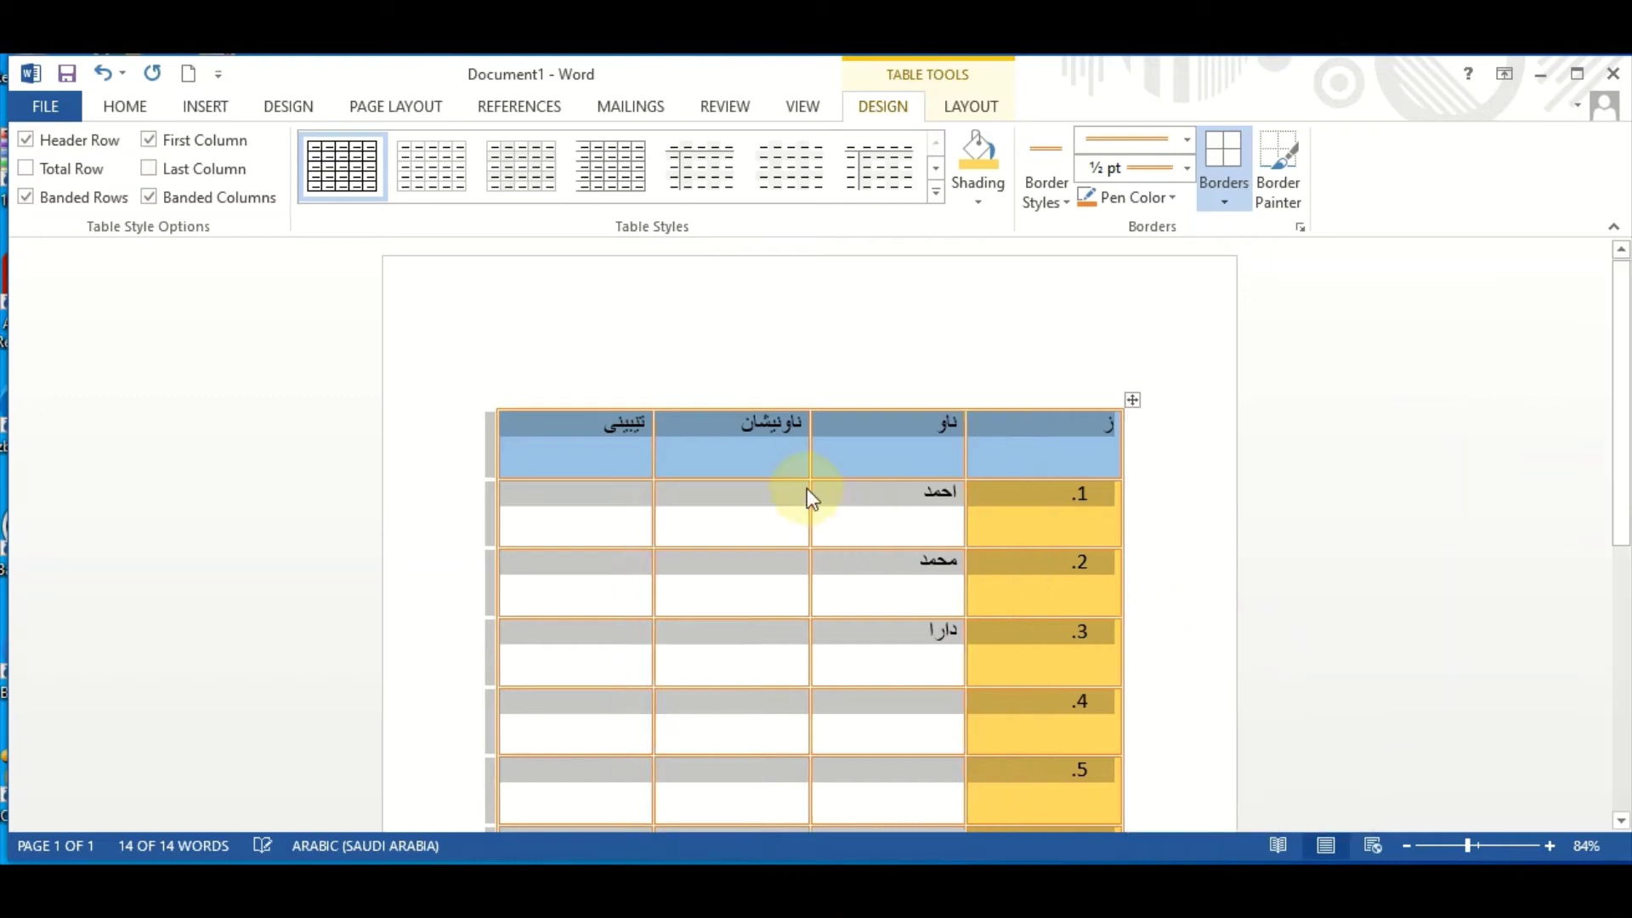
# Drag row 3's bottom border upward to shrink that row's height
pyautogui.click(1046, 521)
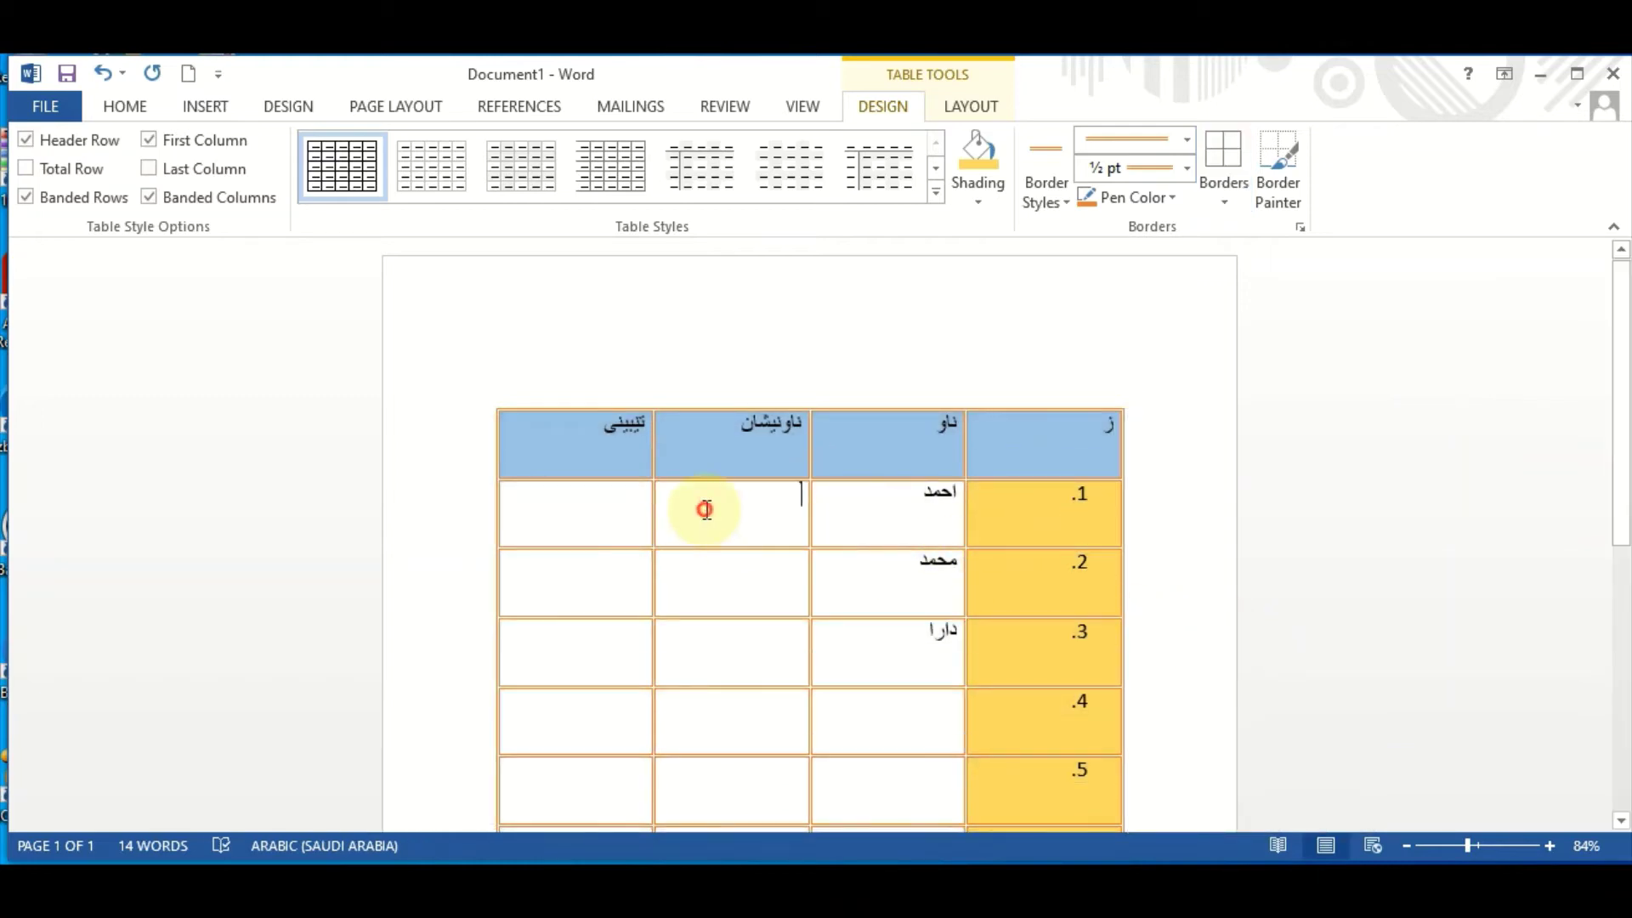
pyautogui.click(553, 519)
pyautogui.scroll(-1, 914, 641)
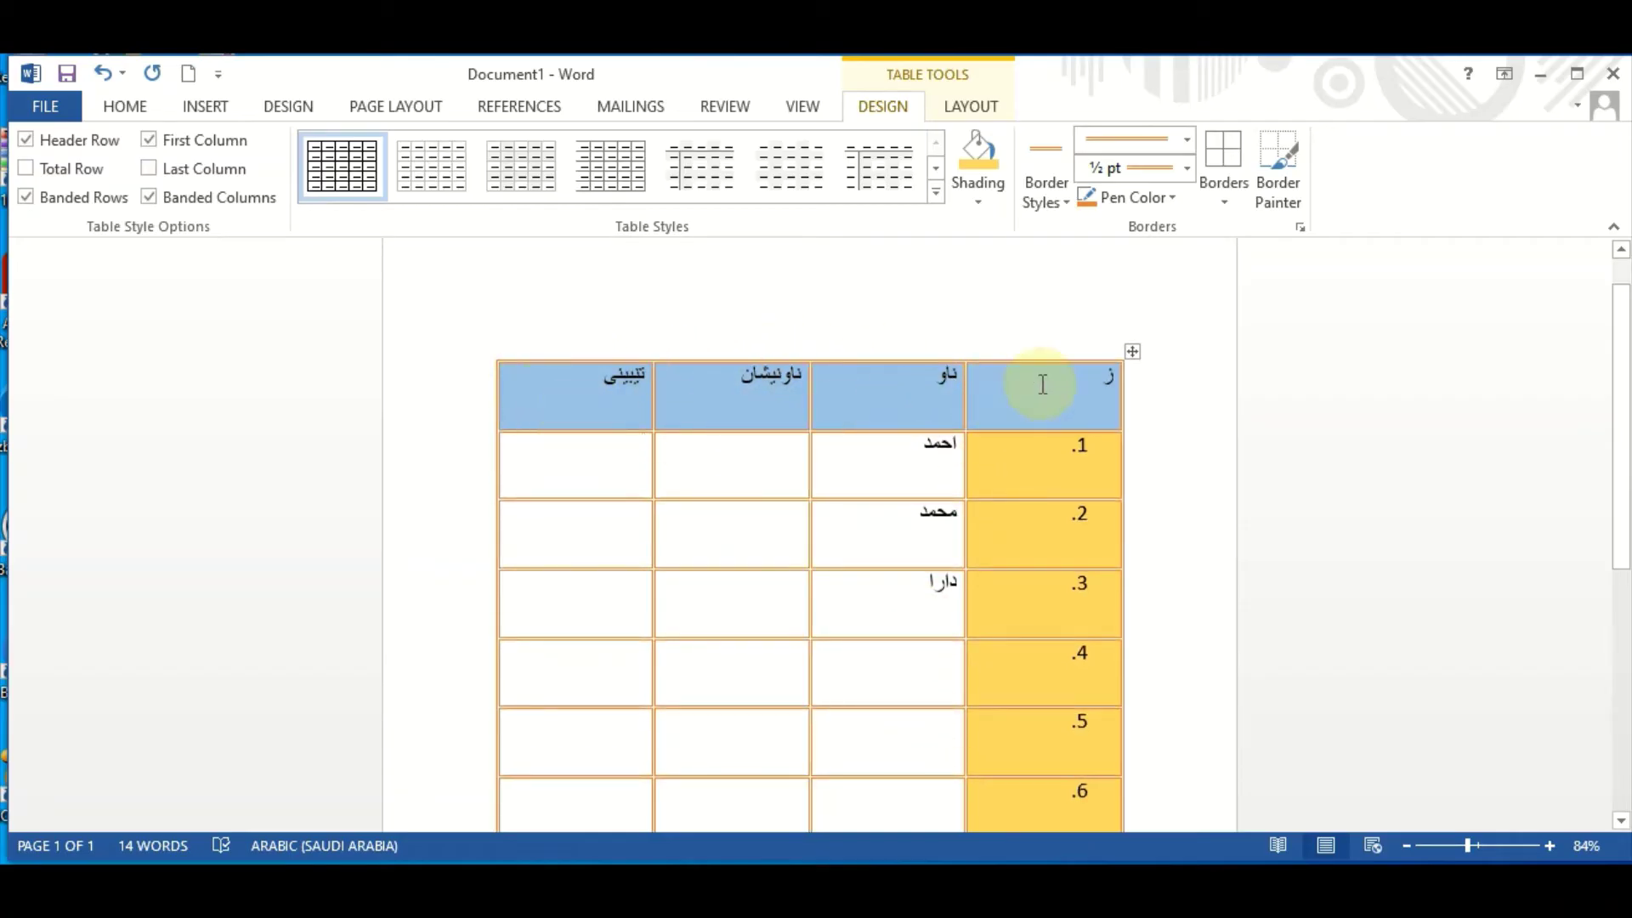
pyautogui.click(1130, 351)
pyautogui.click(986, 639)
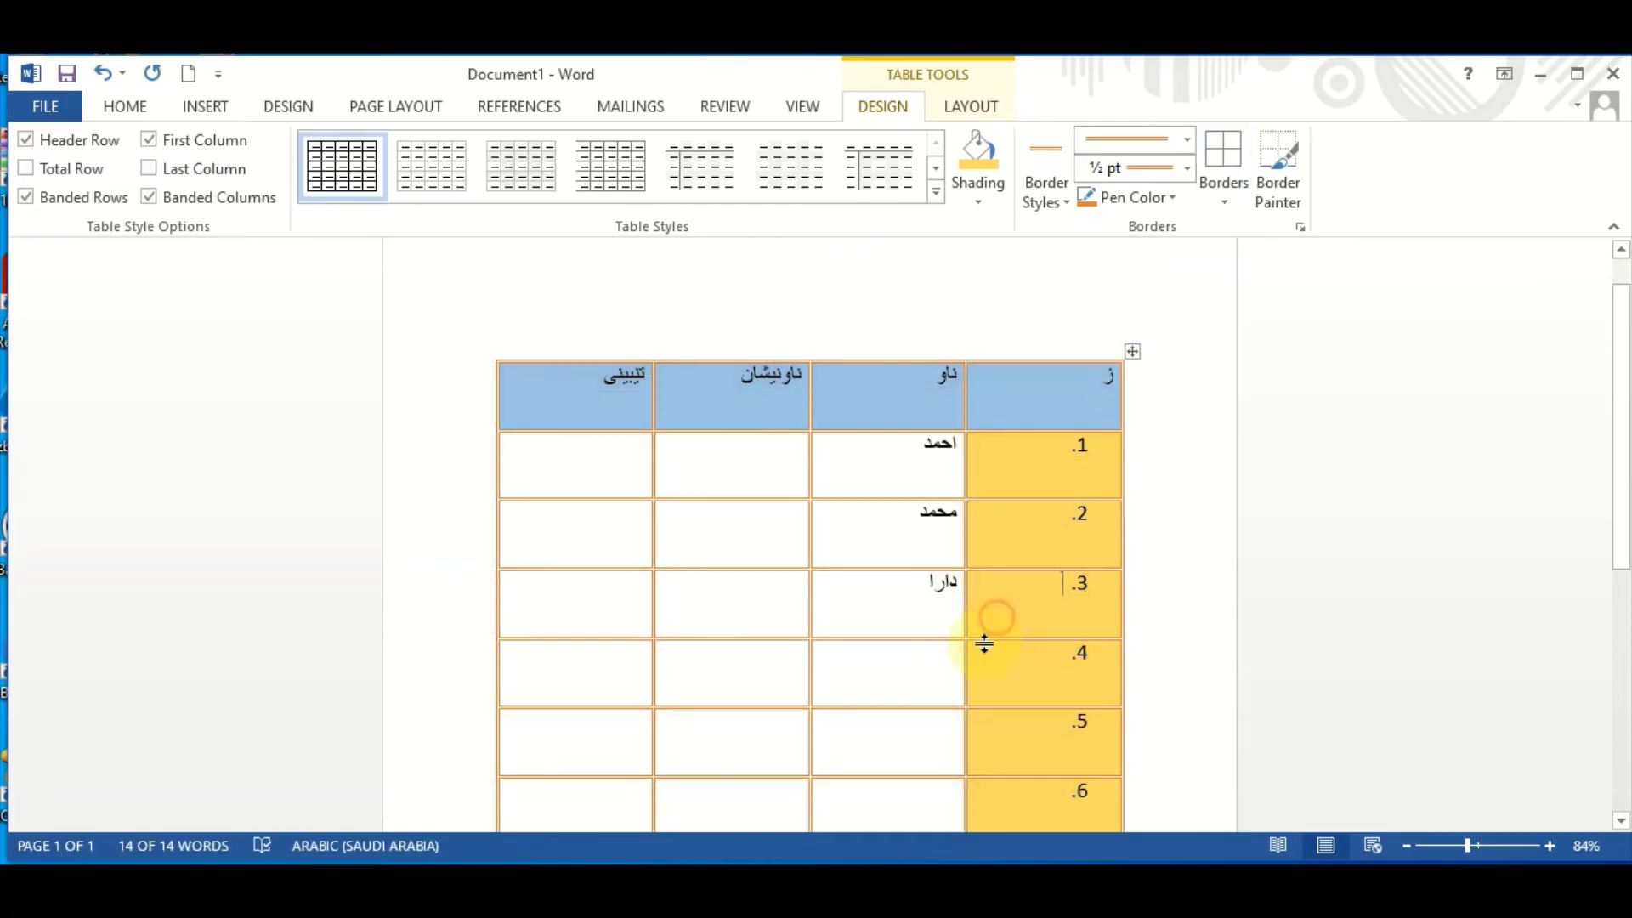
pyautogui.click(993, 639)
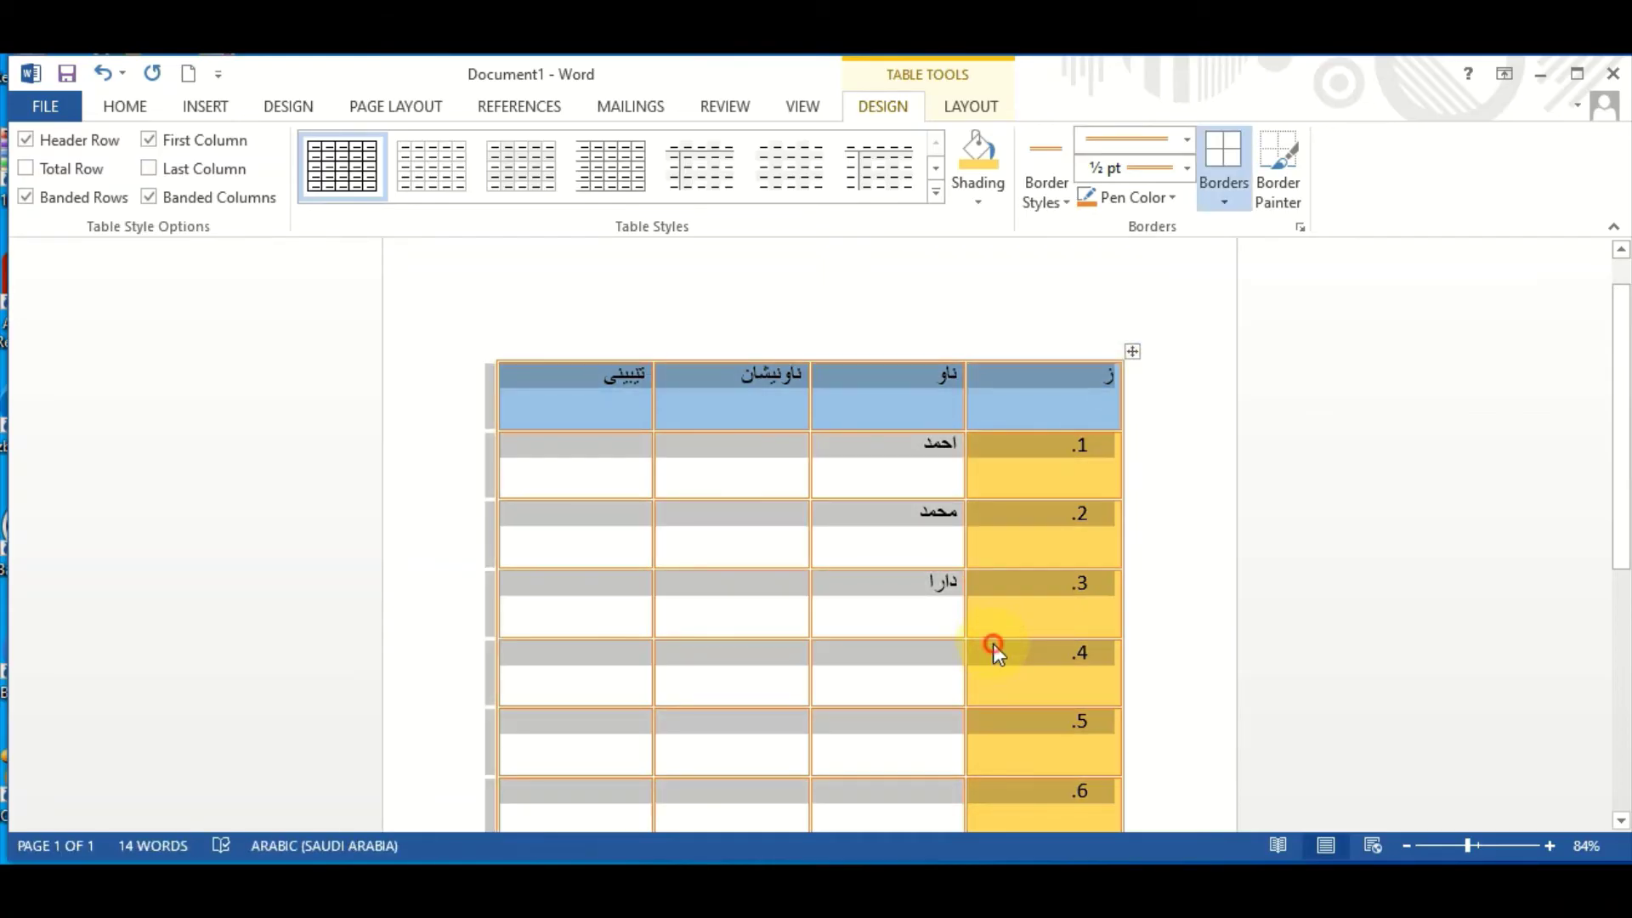
pyautogui.click(993, 643)
pyautogui.moveTo(998, 637); pyautogui.dragTo(996, 555)
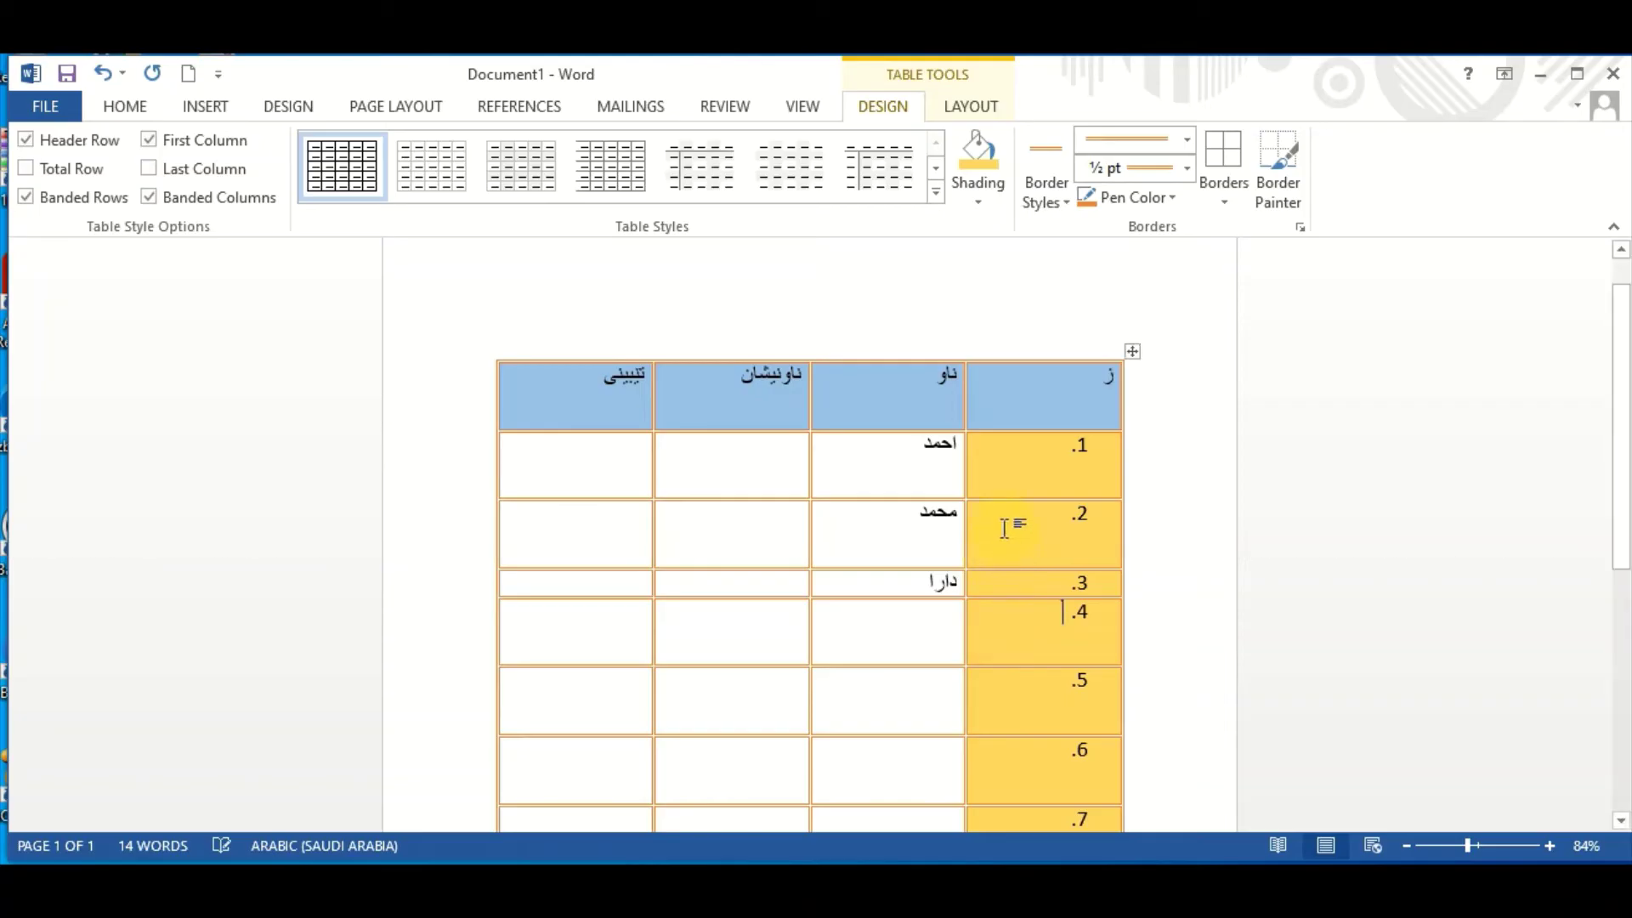
# Distribute the table's rows evenly so every row shares one height
pyautogui.click(1136, 352)
pyautogui.rightClick(1136, 352)
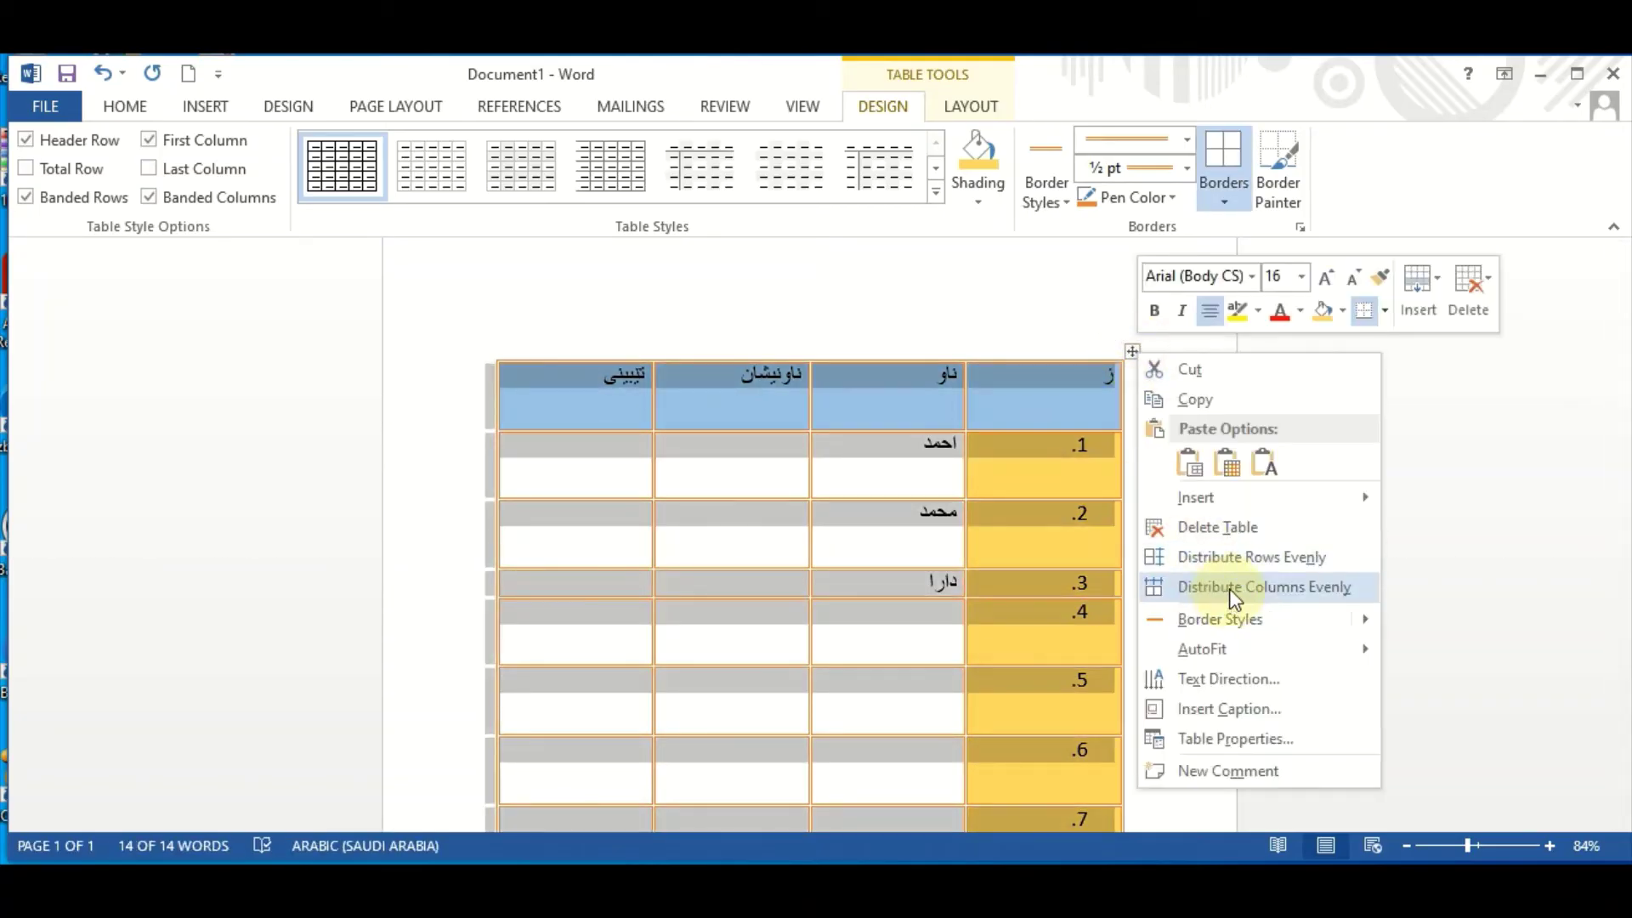
pyautogui.click(1234, 556)
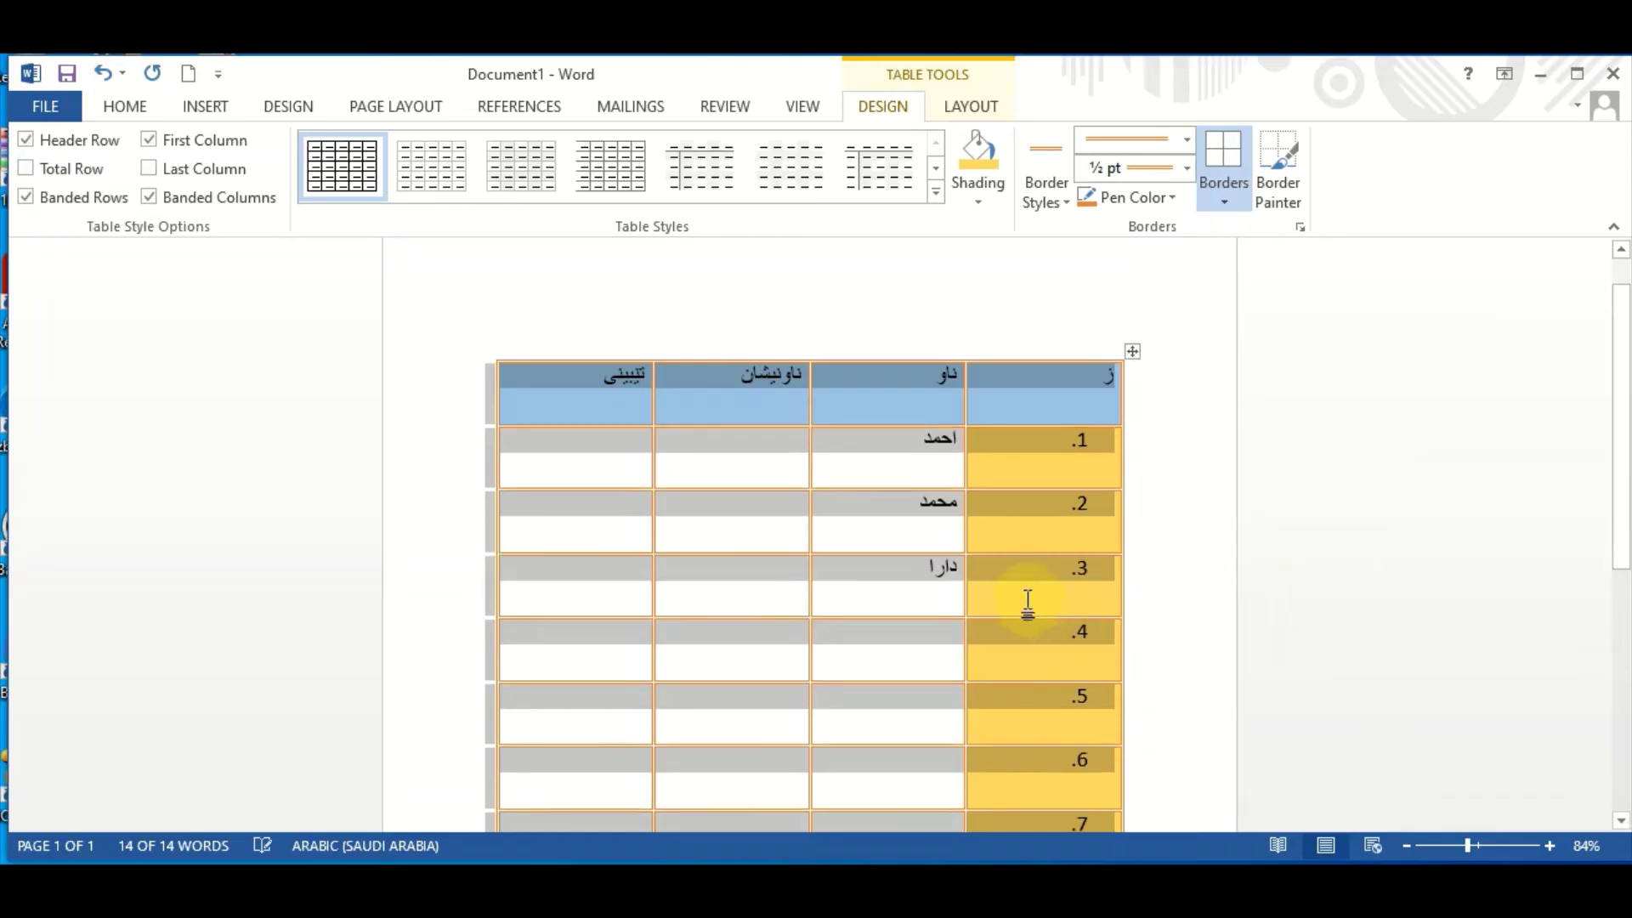
pyautogui.click(1032, 595)
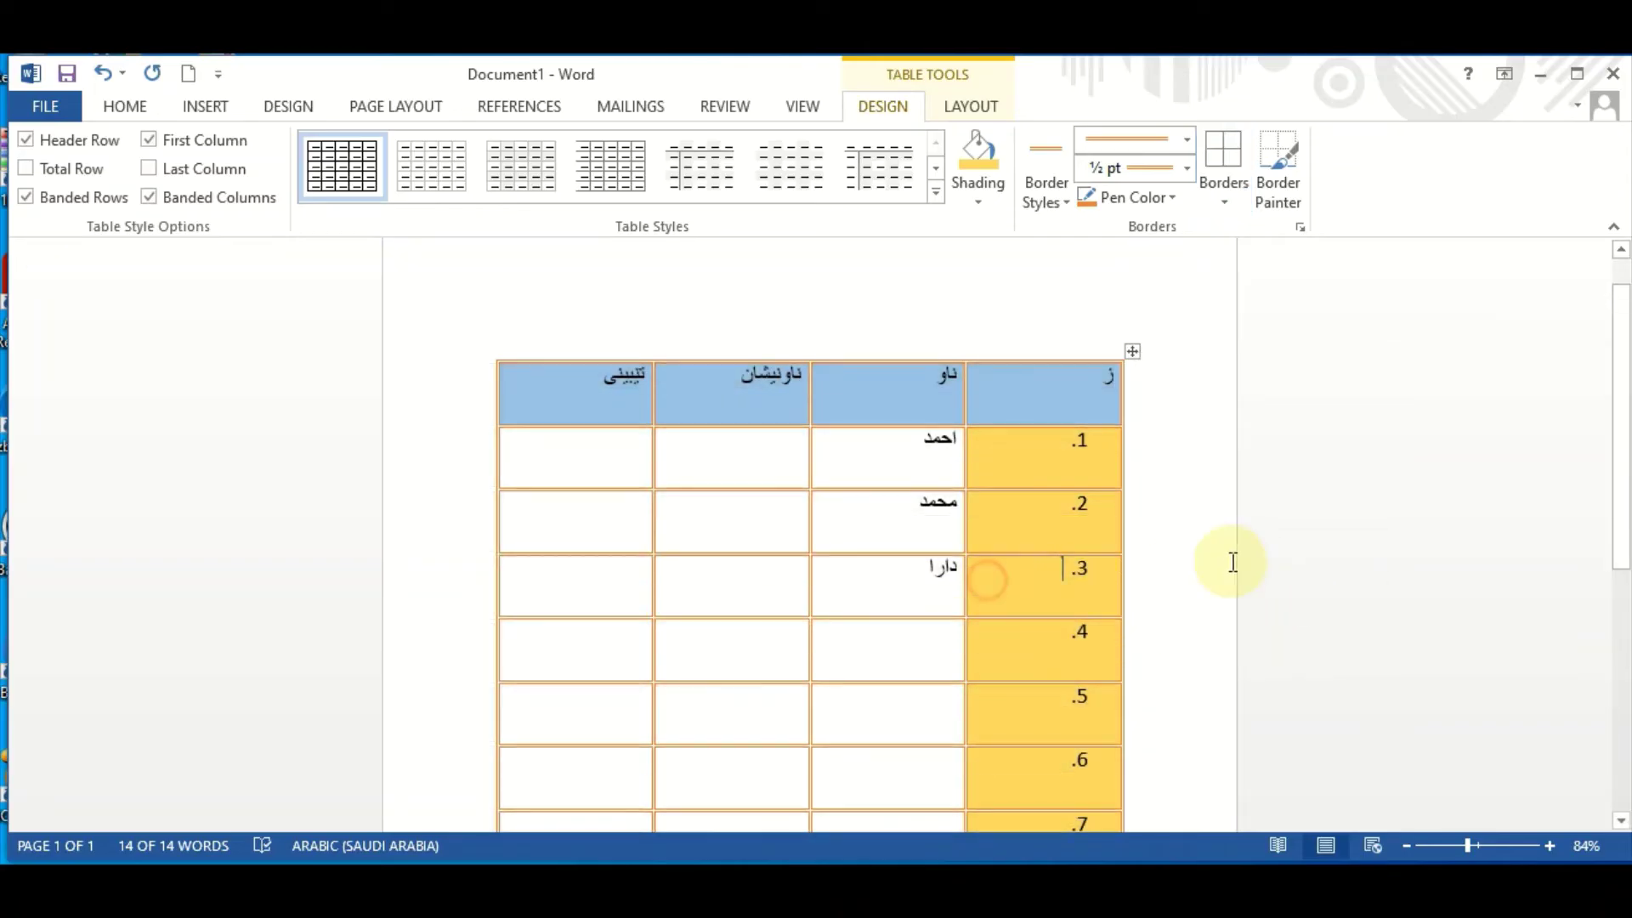
pyautogui.rightClick(1133, 351)
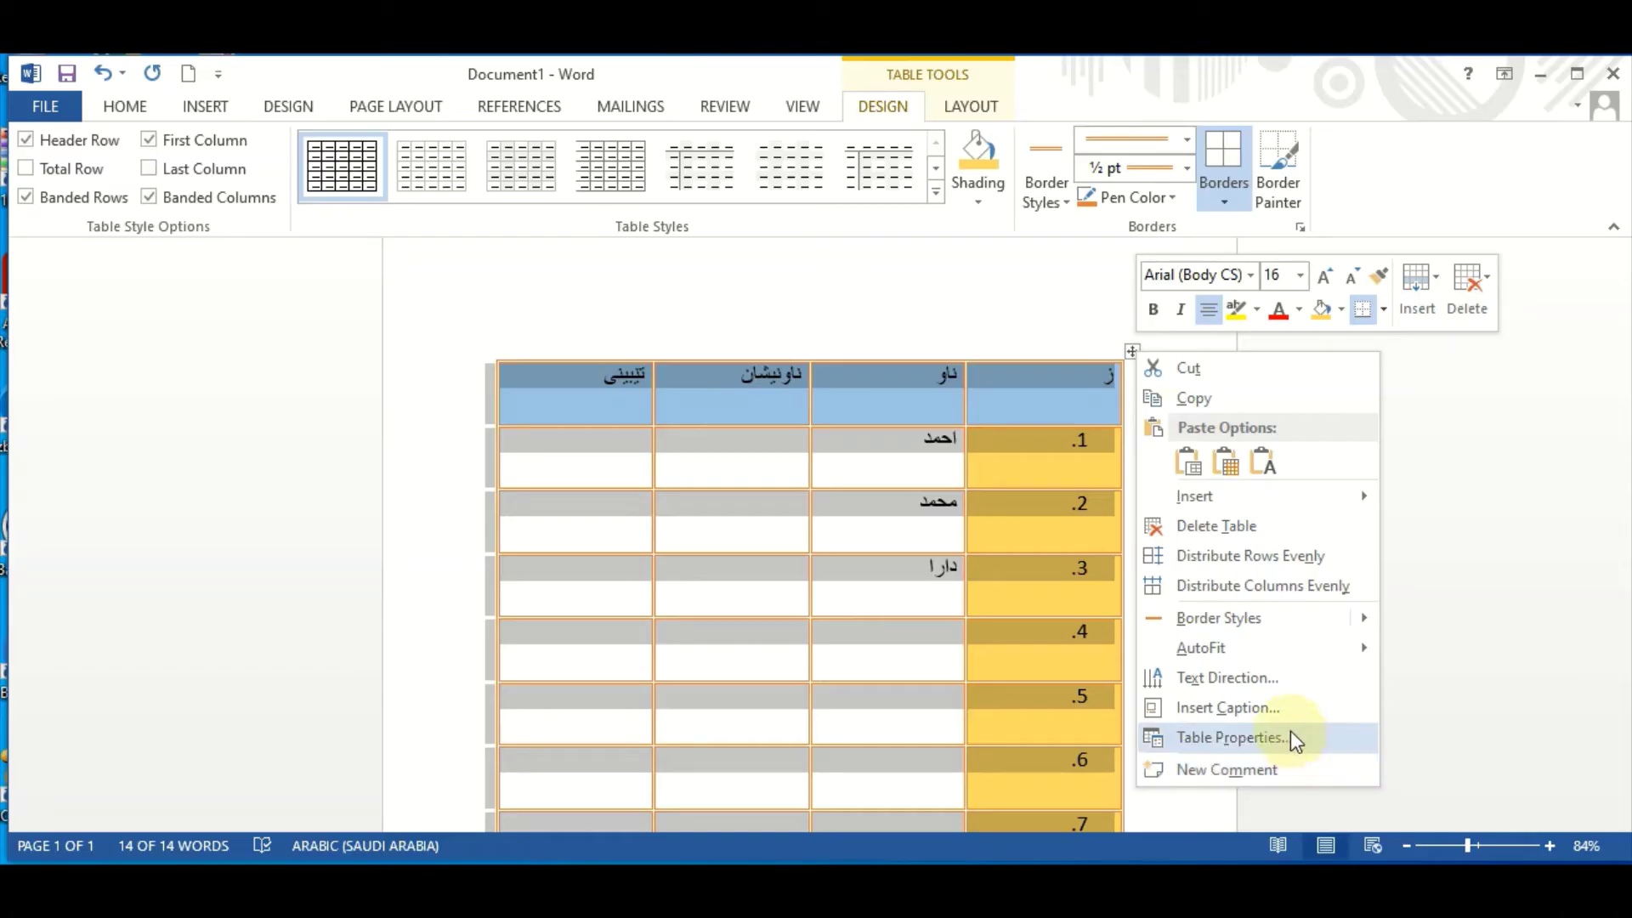
pyautogui.click(1201, 678)
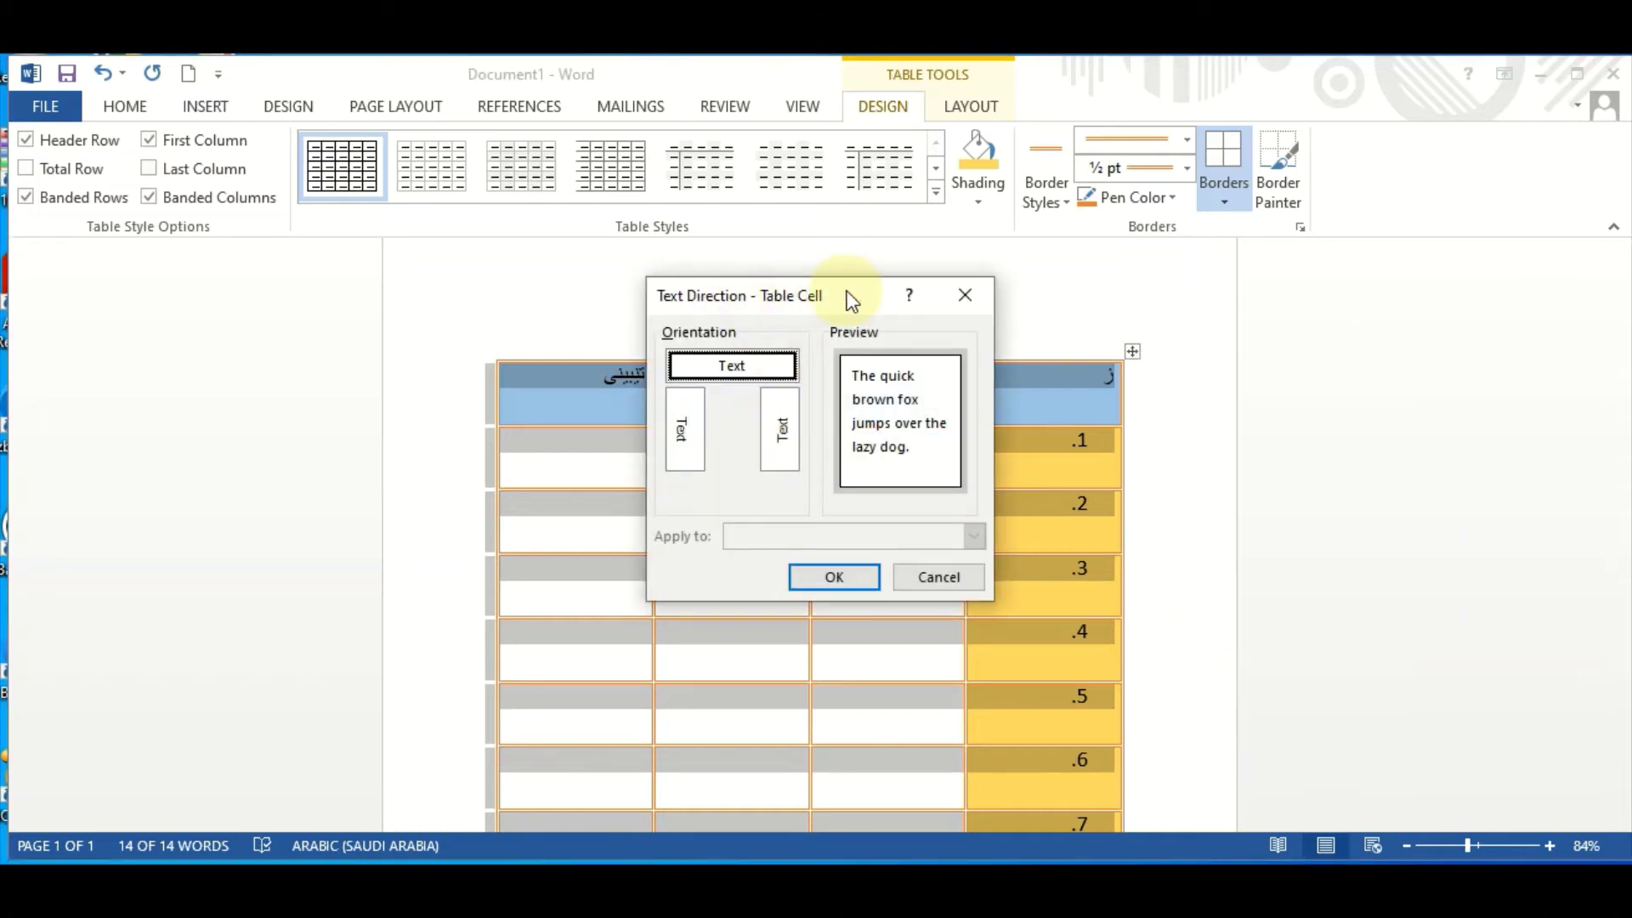
pyautogui.moveTo(848, 299); pyautogui.dragTo(1265, 222)
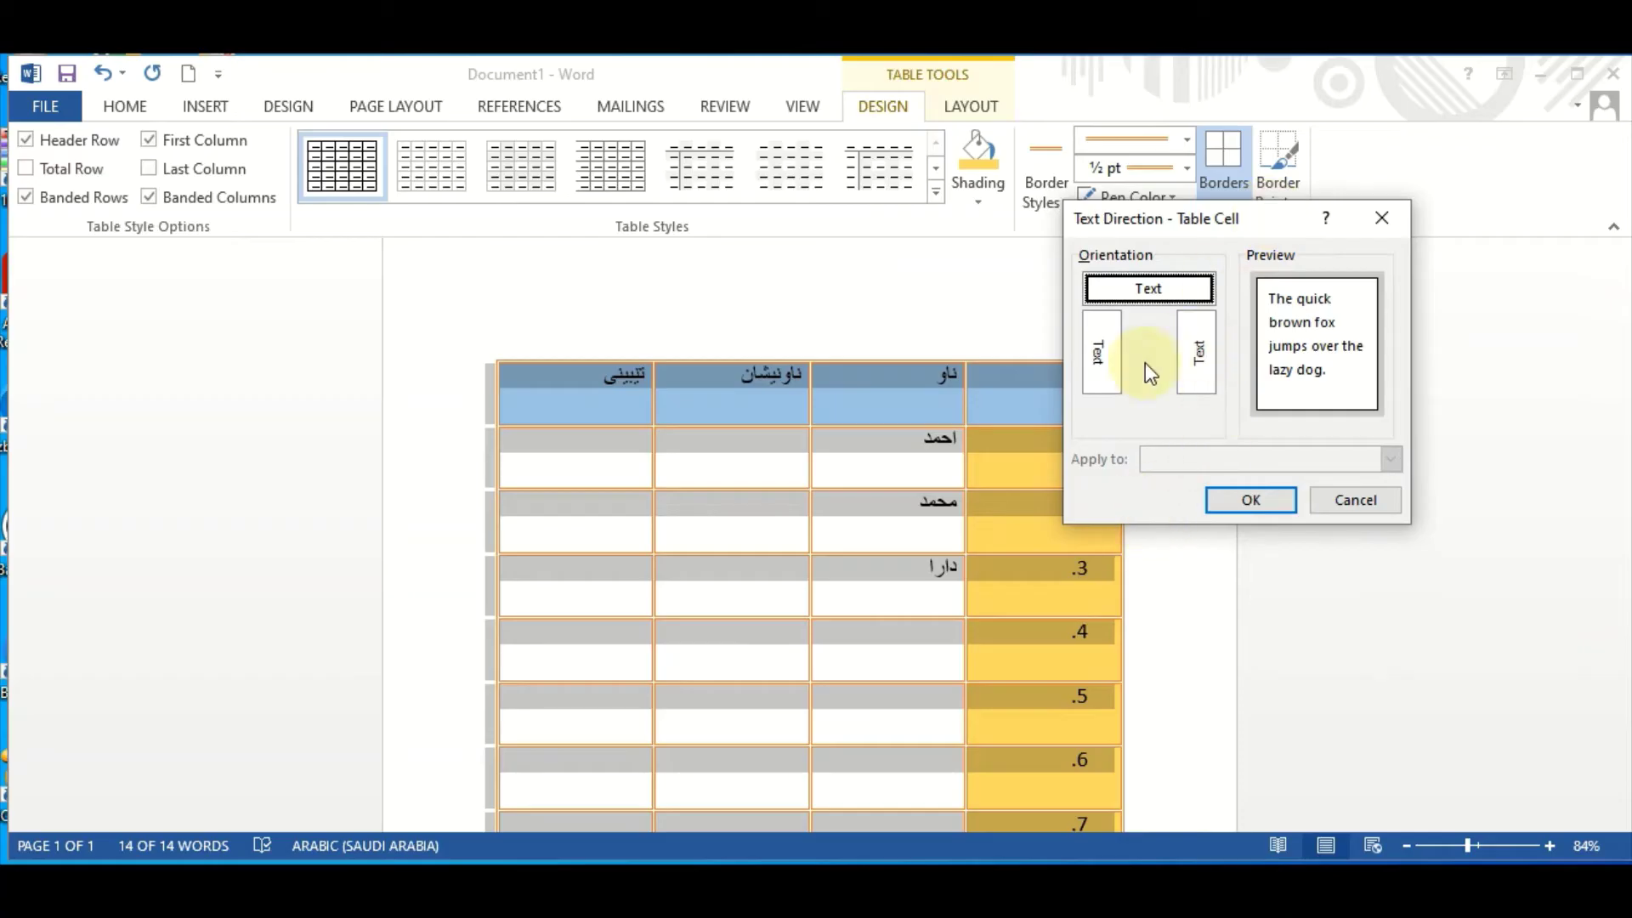
pyautogui.click(1190, 356)
pyautogui.click(1249, 501)
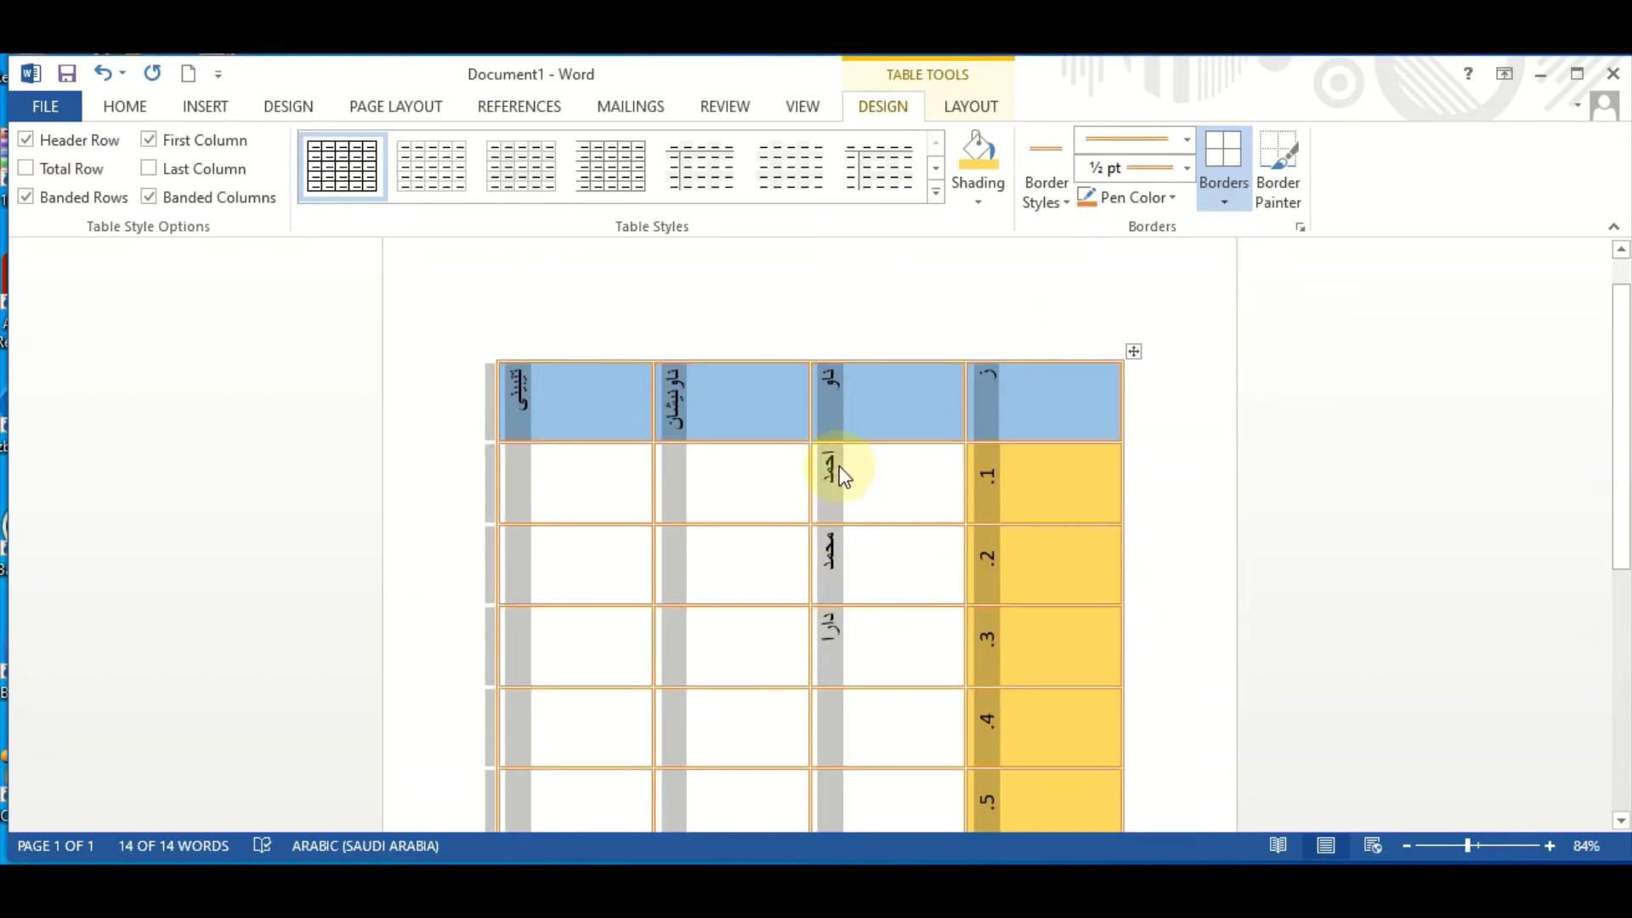
pyautogui.click(990, 486)
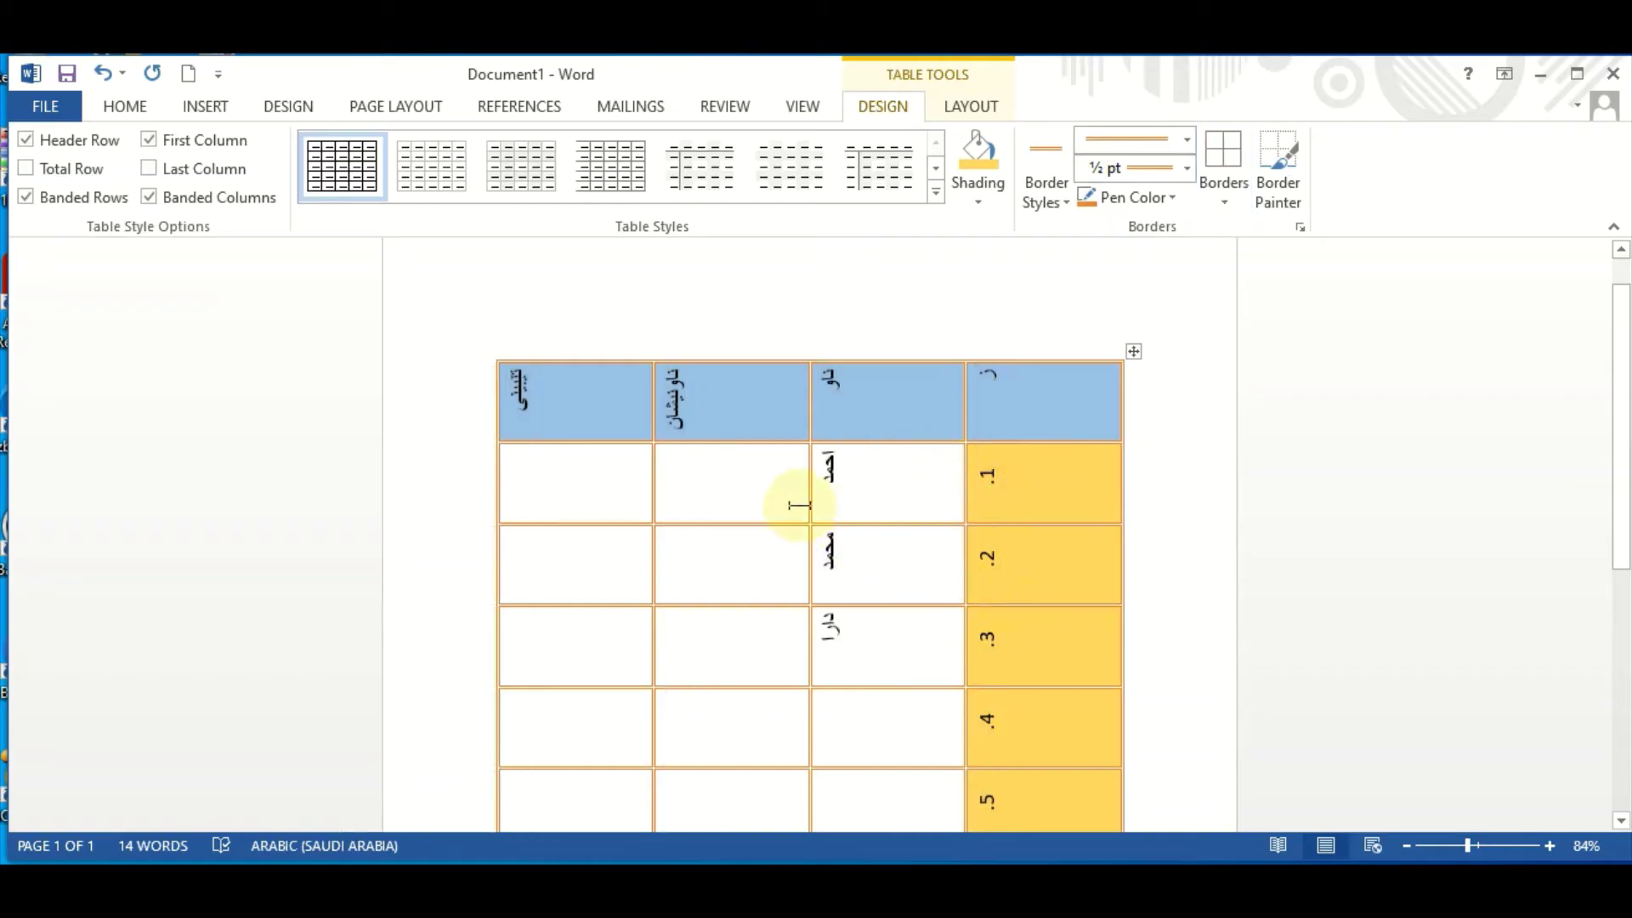
pyautogui.click(105, 77)
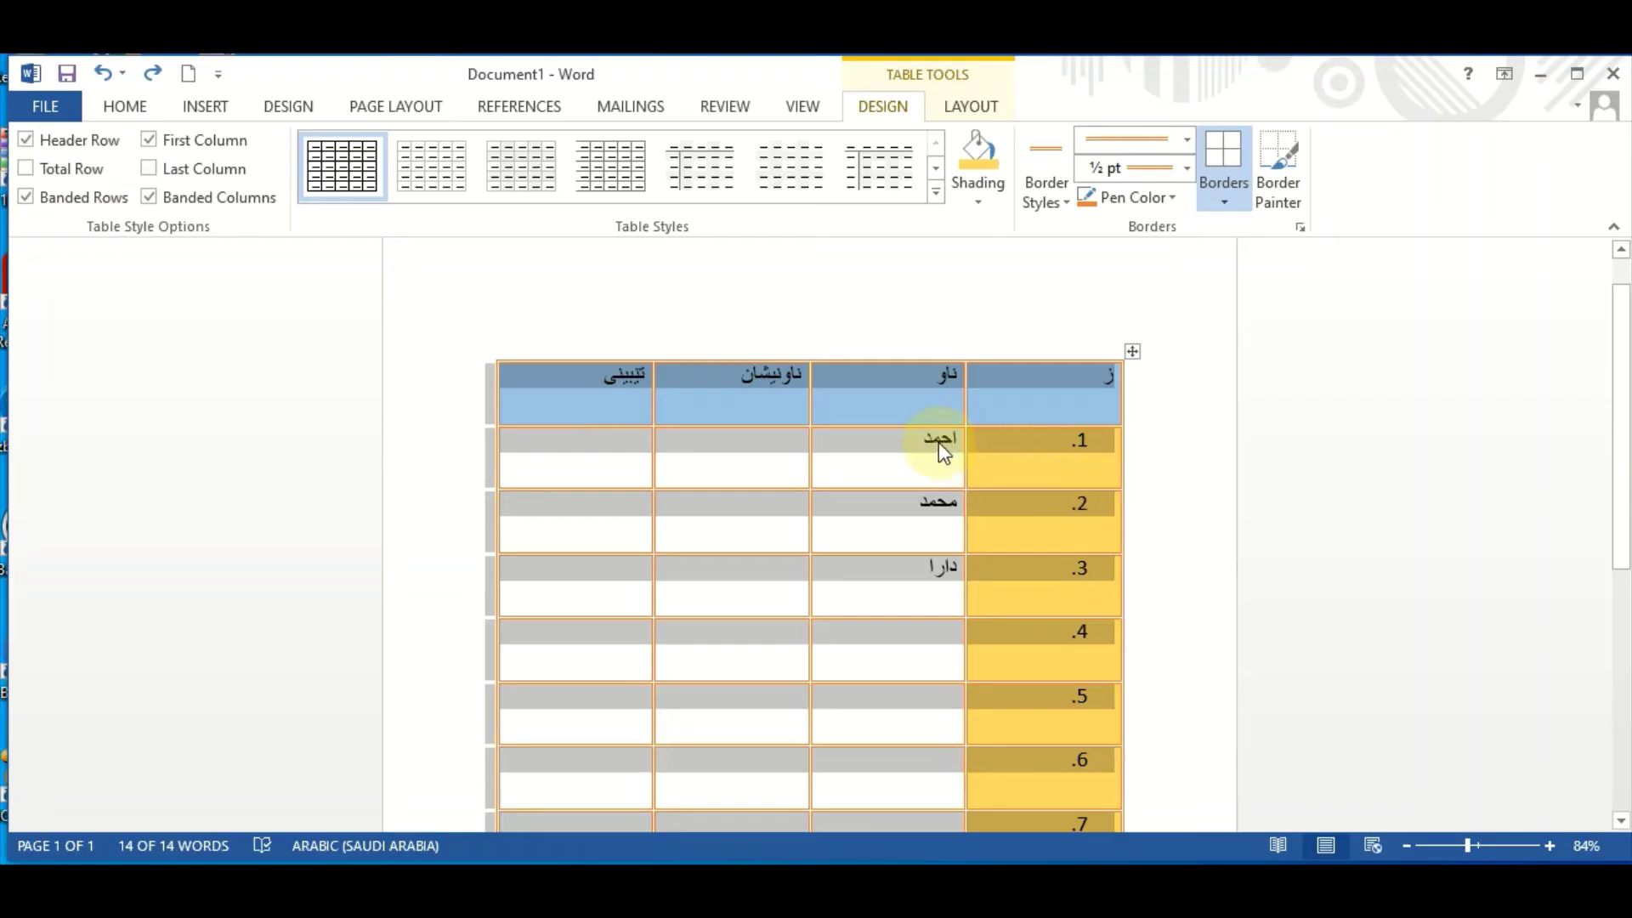
pyautogui.moveTo(1003, 400); pyautogui.dragTo(626, 389)
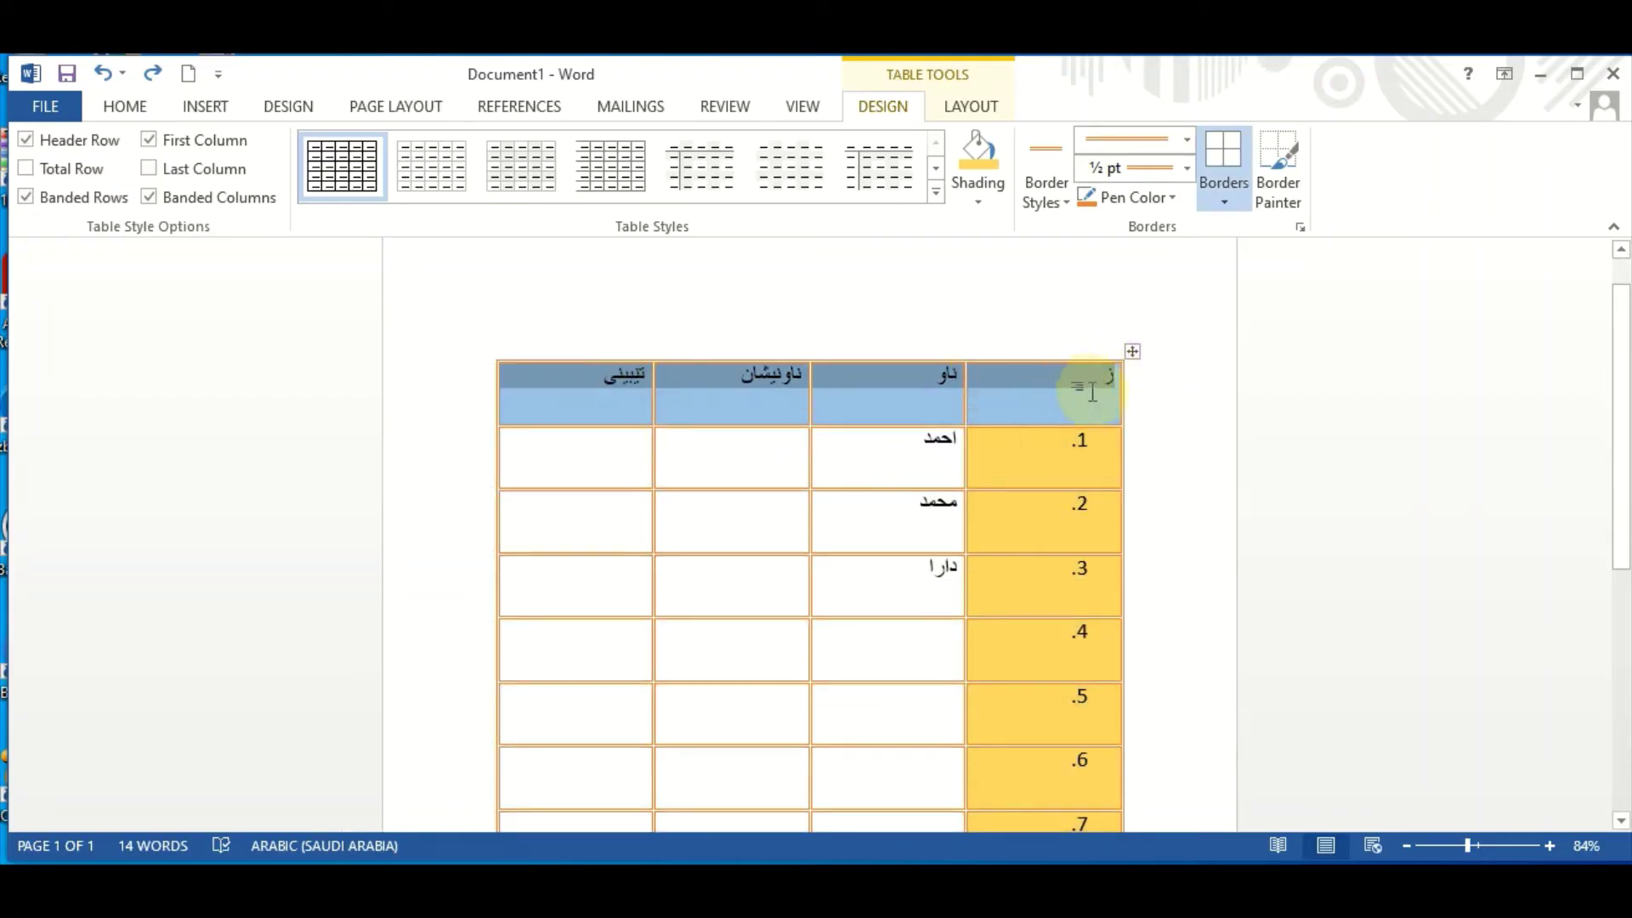
pyautogui.rightClick(1130, 356)
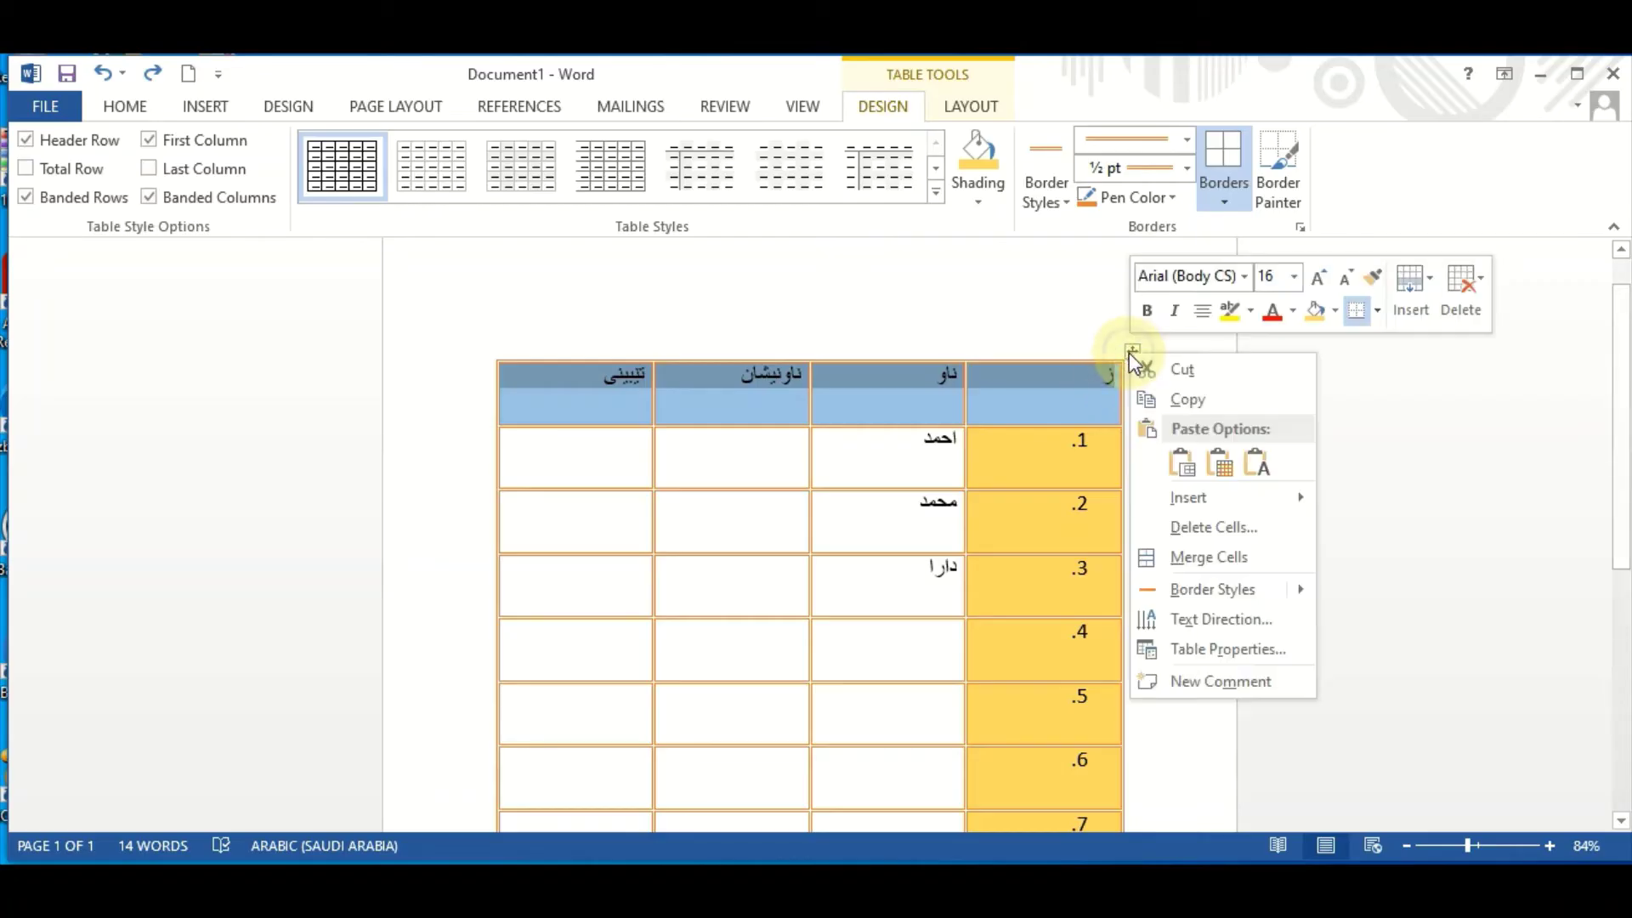
pyautogui.click(1218, 621)
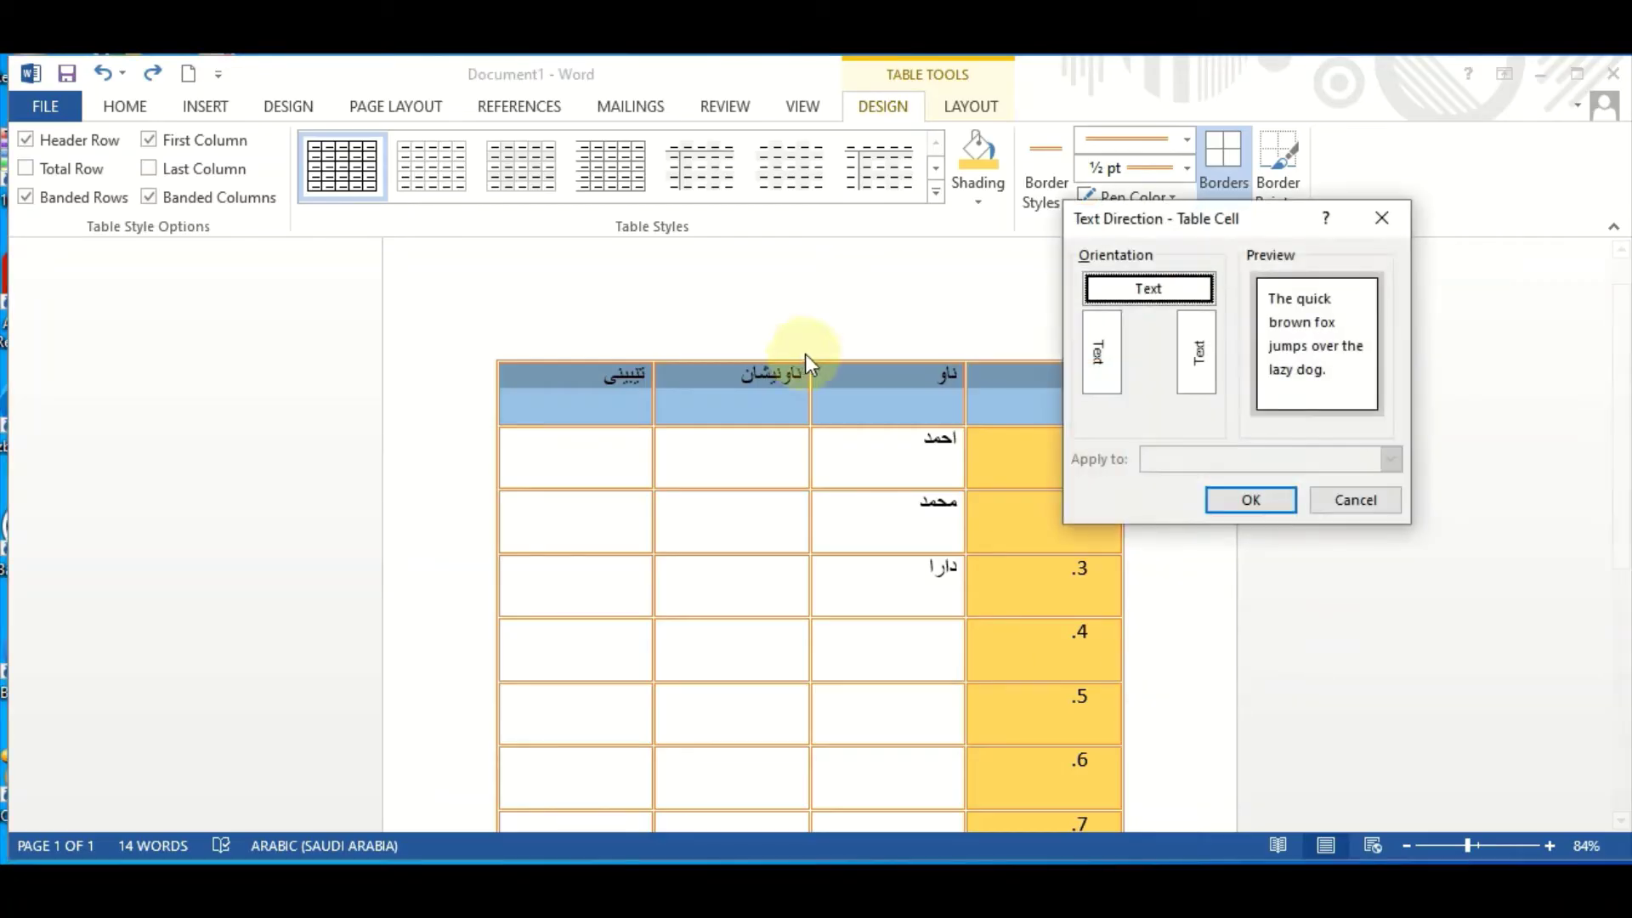
pyautogui.click(1103, 357)
pyautogui.click(1242, 499)
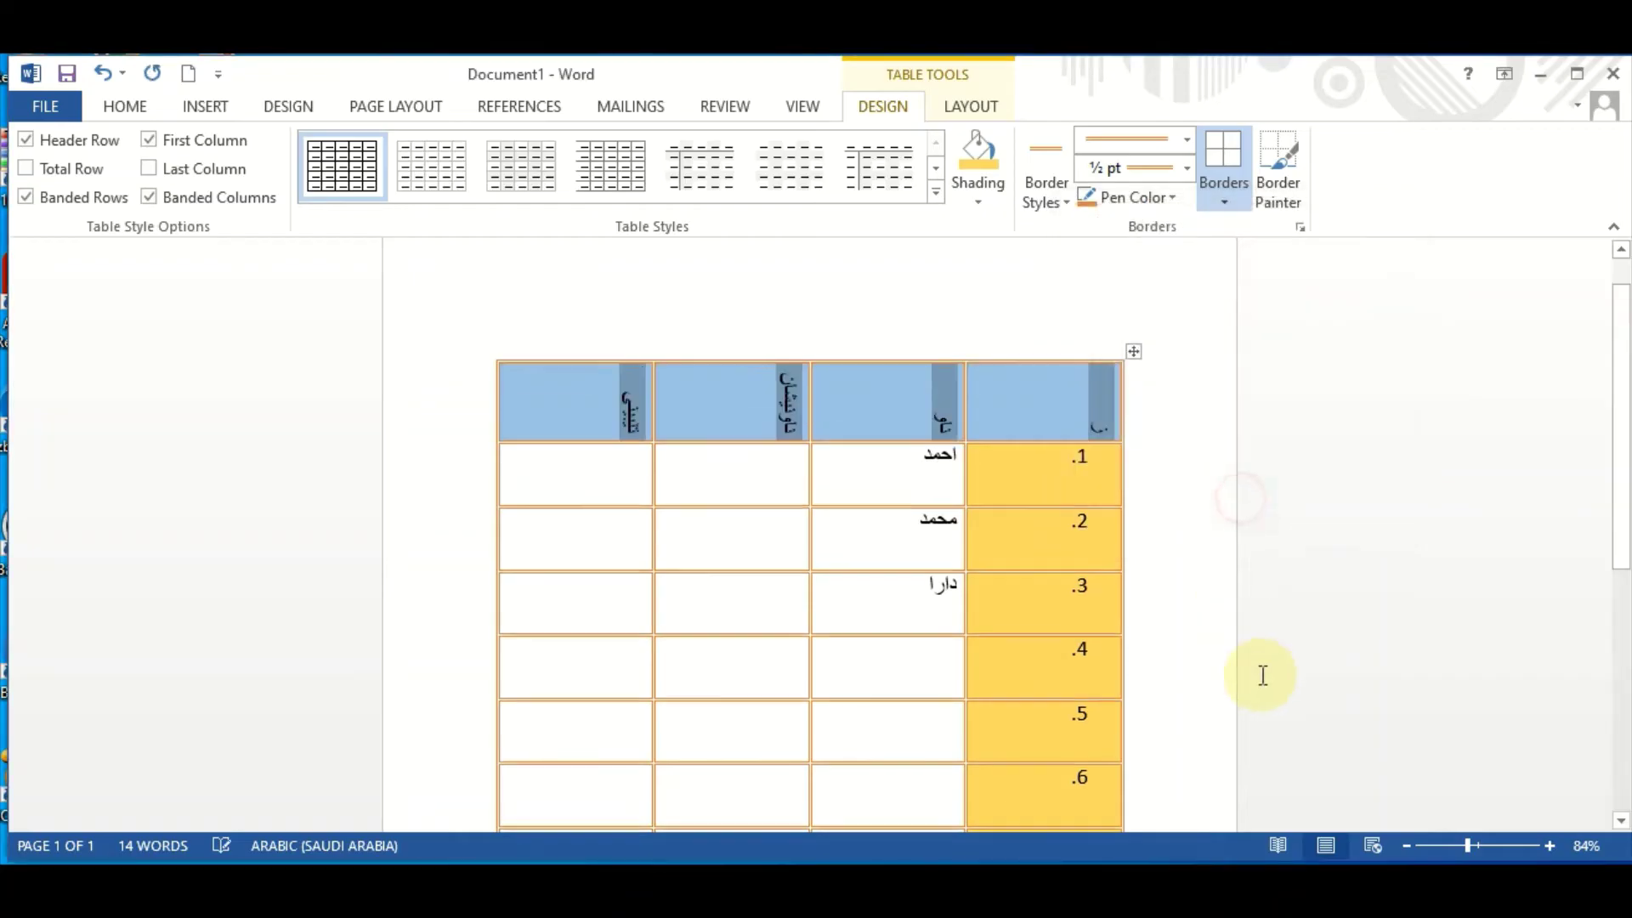
pyautogui.click(1047, 368)
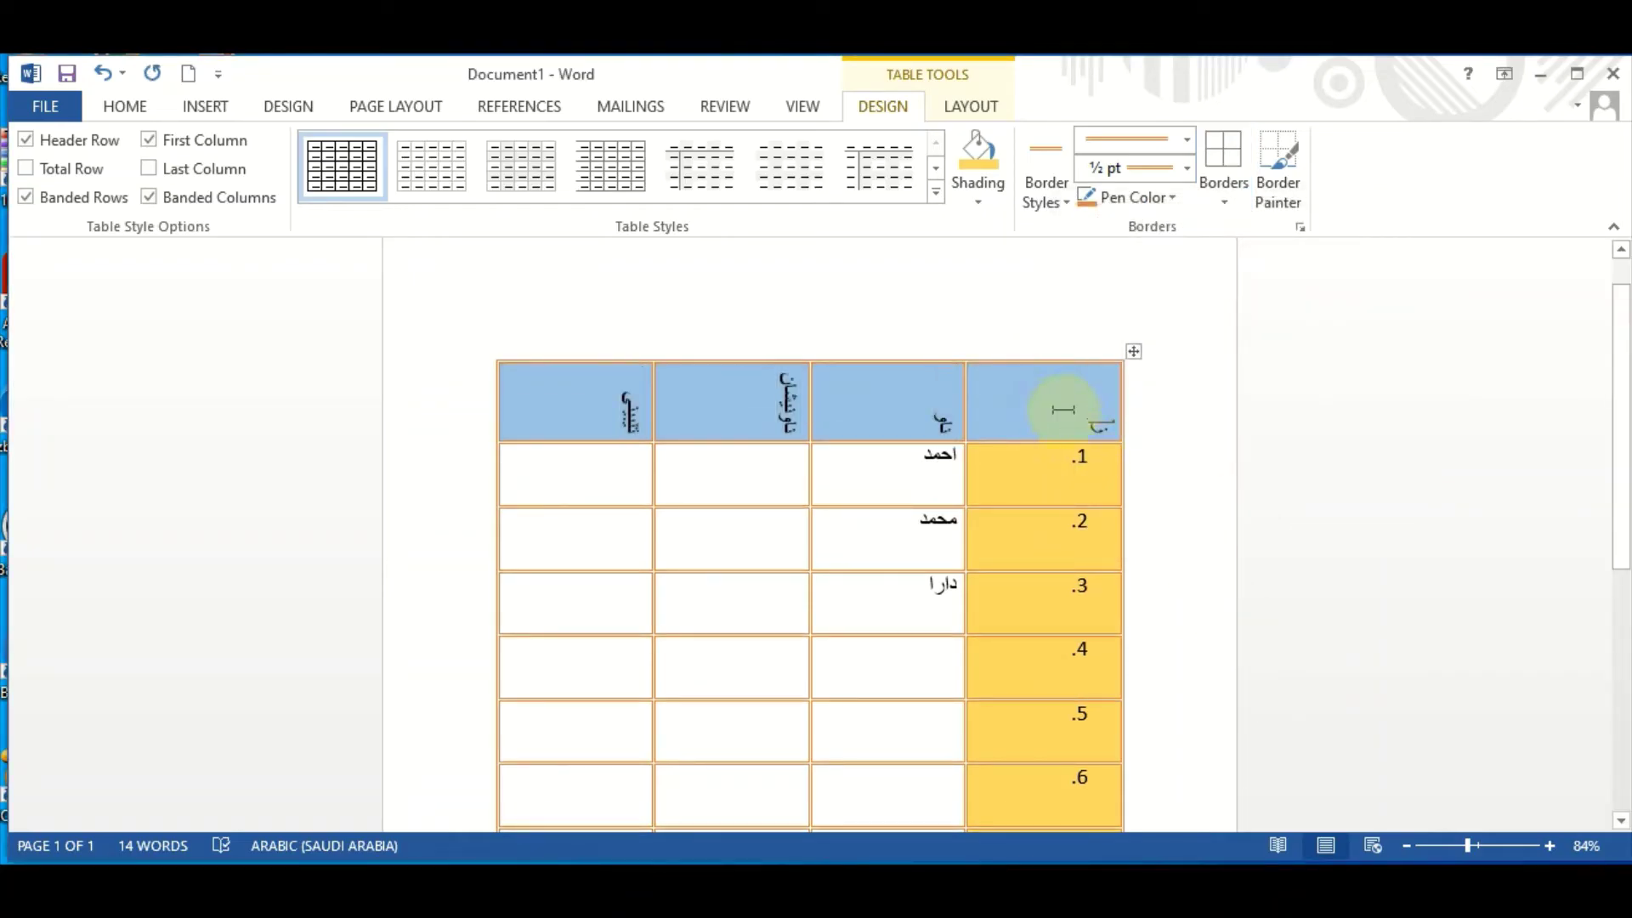
pyautogui.click(99, 82)
pyautogui.click(1026, 386)
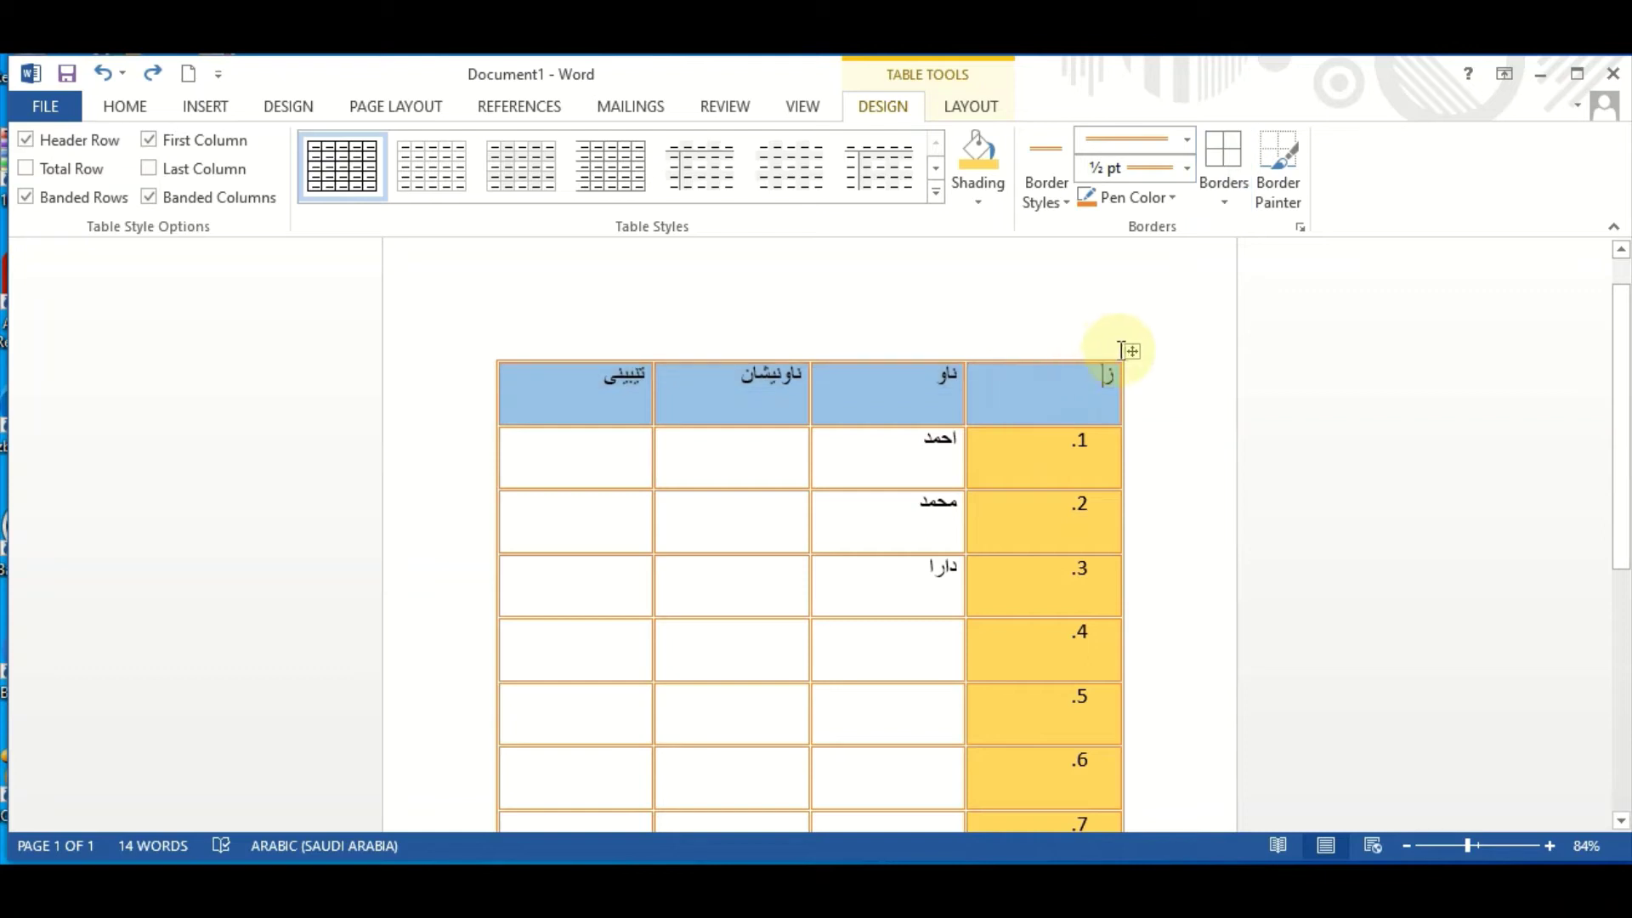
pyautogui.click(1131, 350)
# In Table Properties, set table alignment to Right, keeping Around wrapping and right-to-left direction
pyautogui.rightClick(1132, 348)
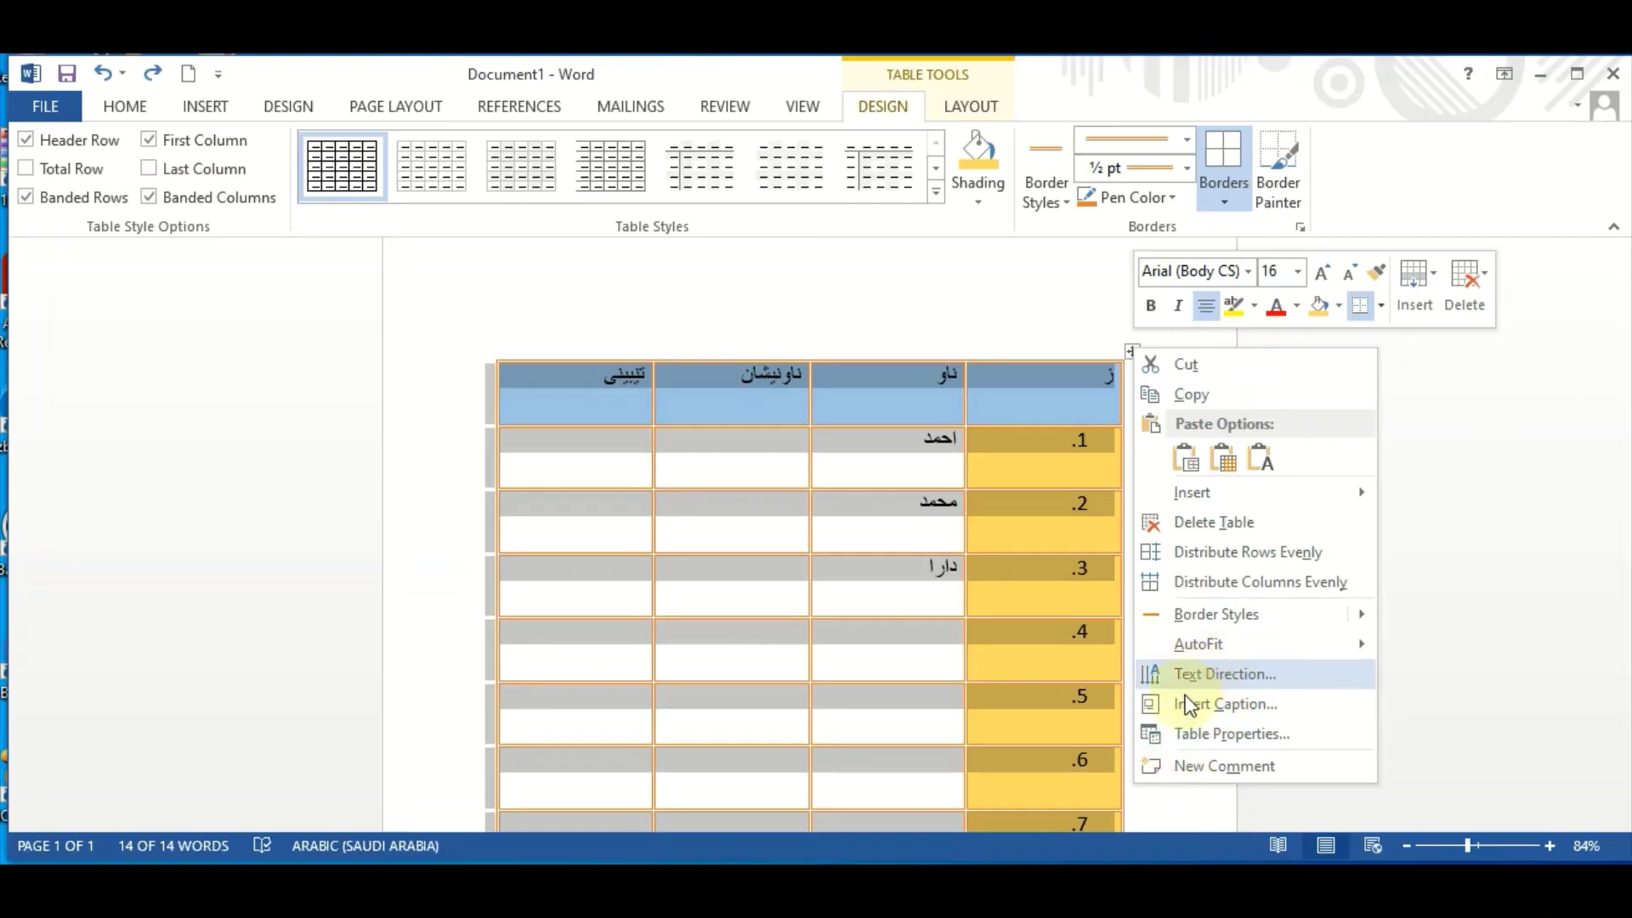
pyautogui.click(1234, 733)
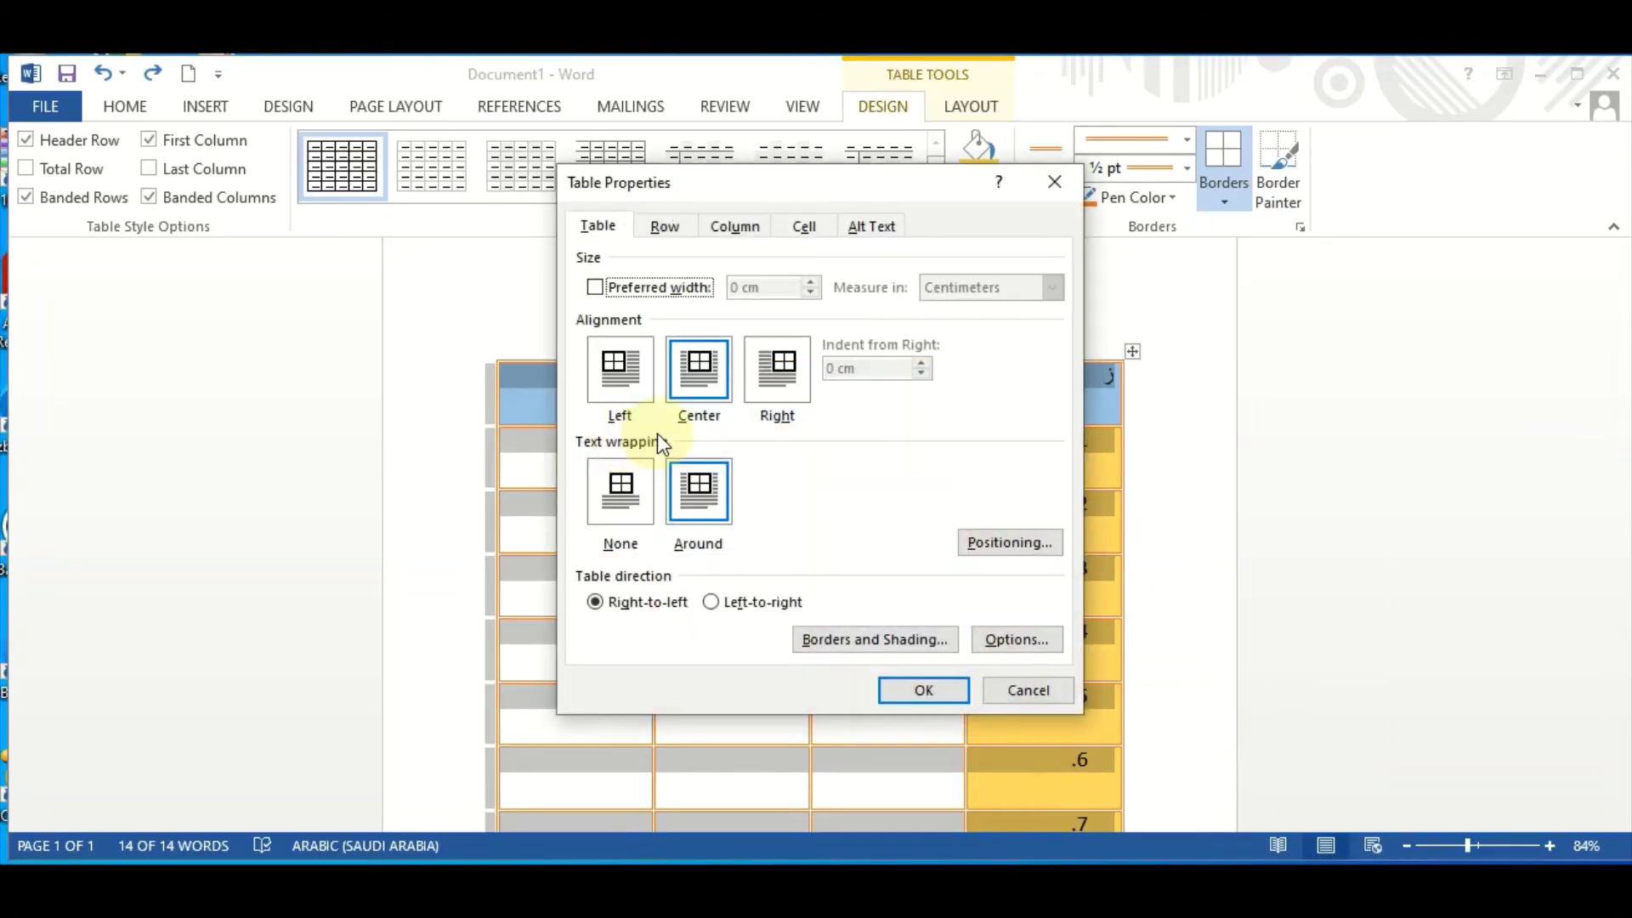
pyautogui.moveTo(842, 187); pyautogui.dragTo(719, 149)
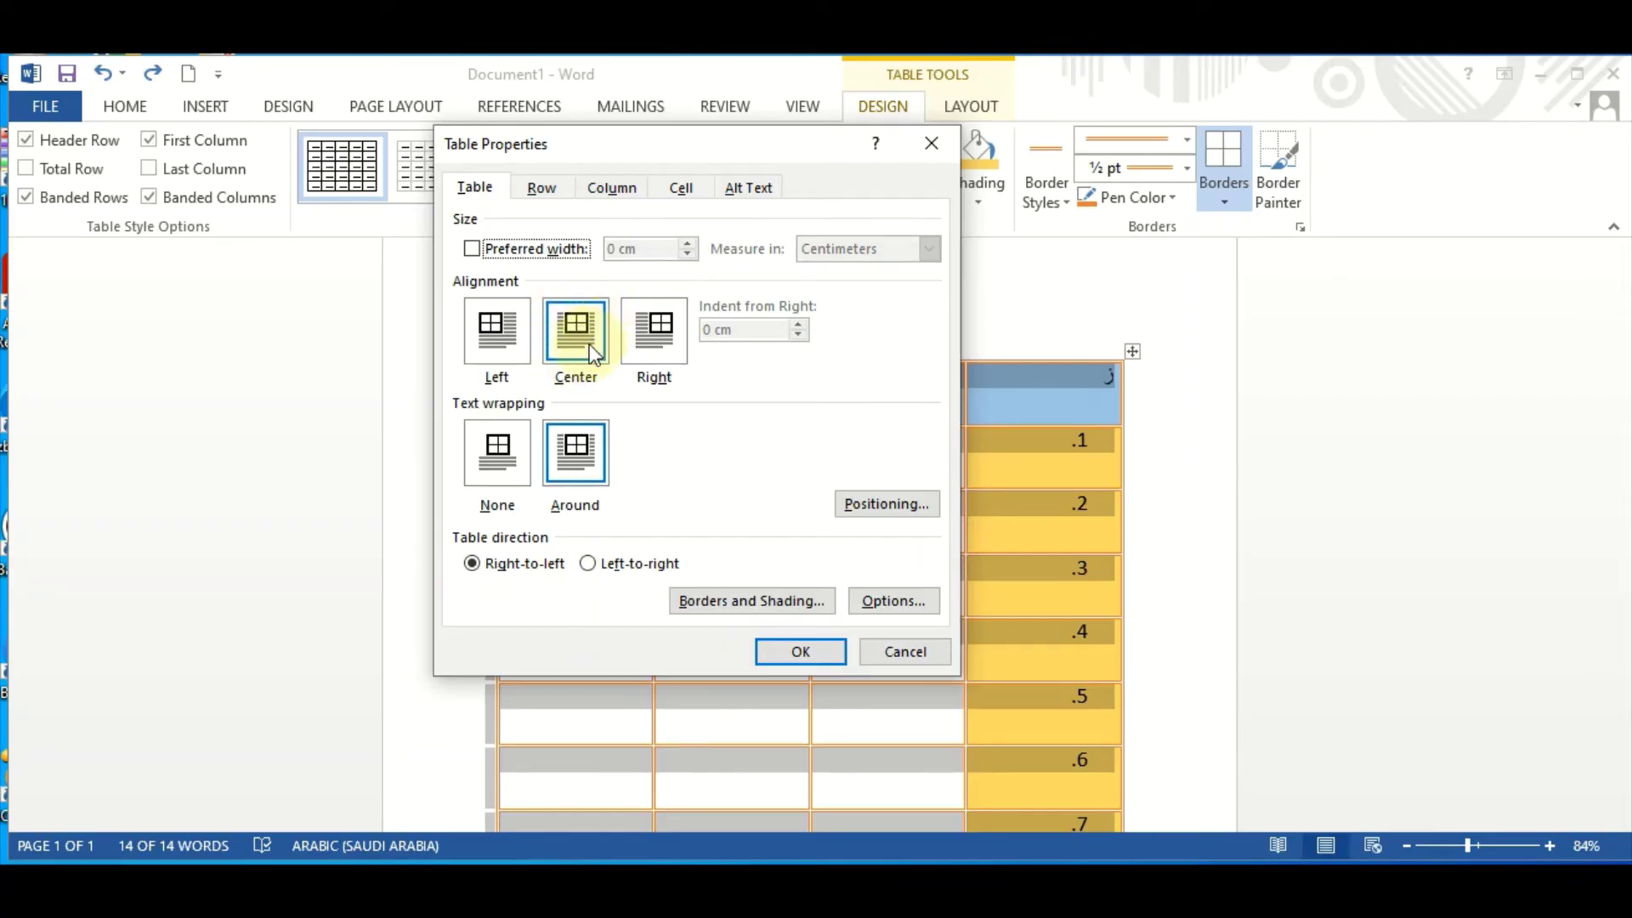
pyautogui.click(499, 465)
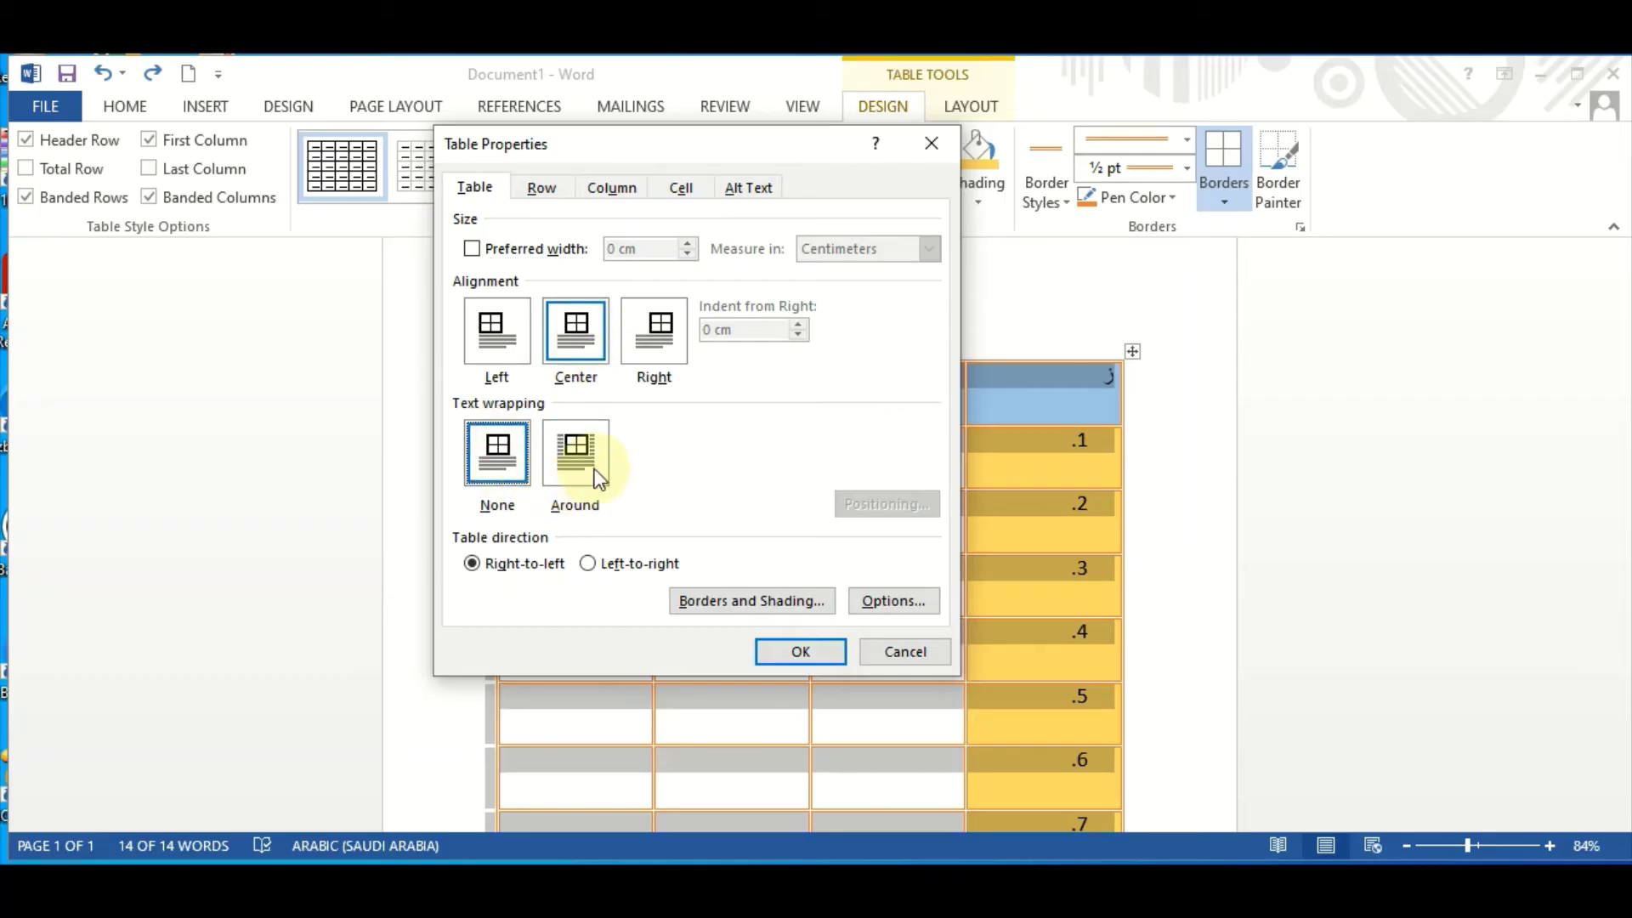
pyautogui.click(576, 453)
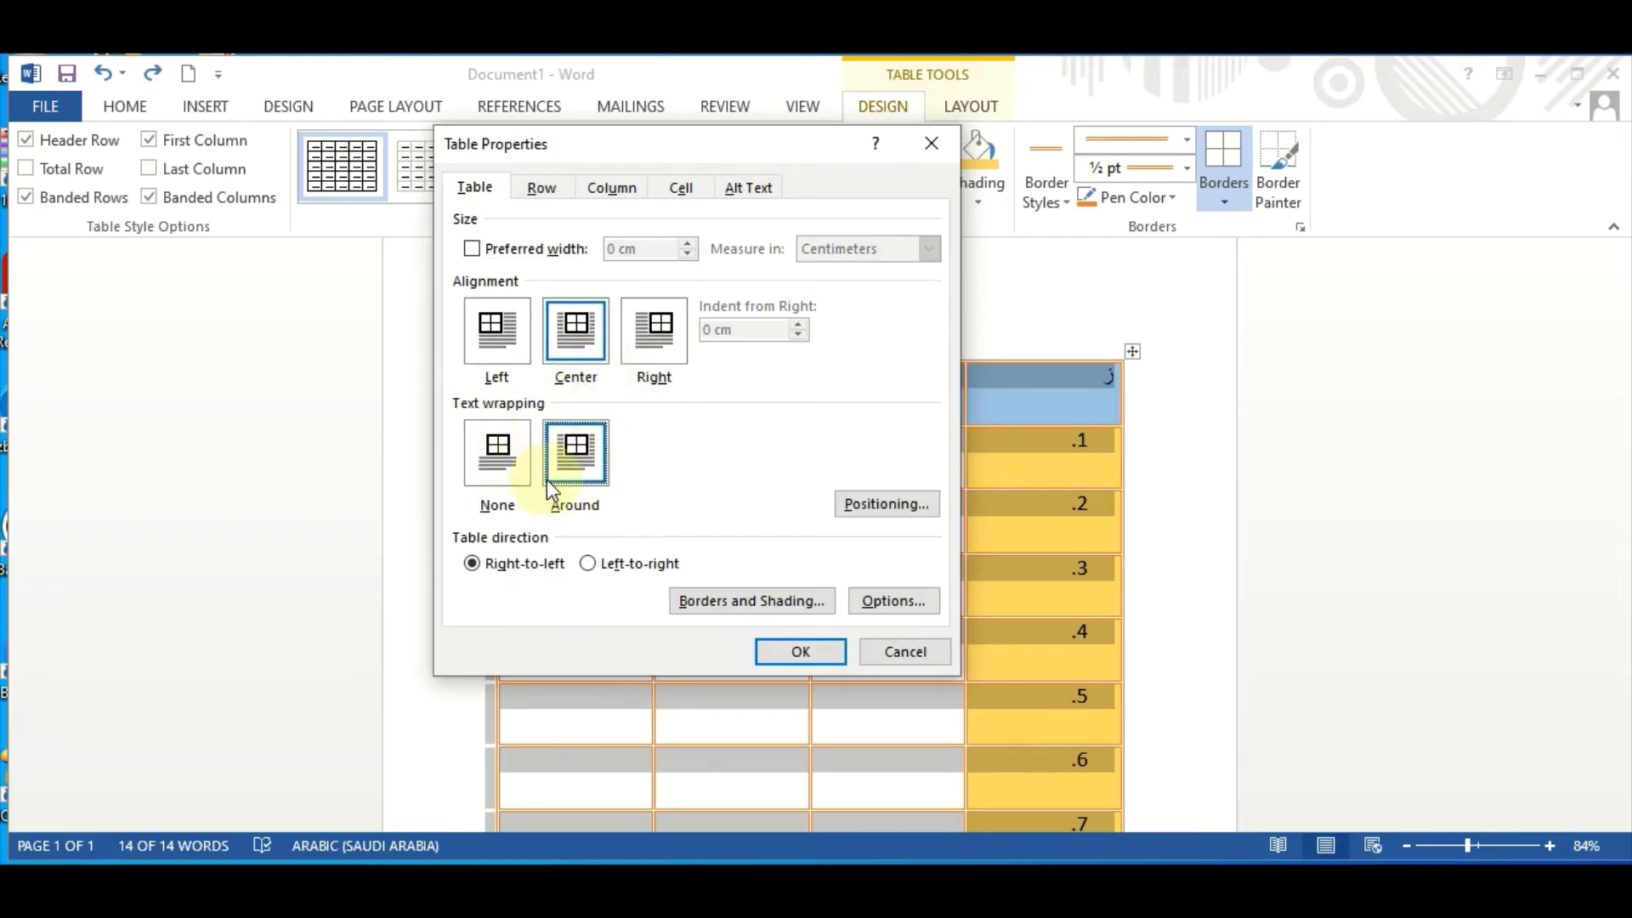
pyautogui.click(658, 338)
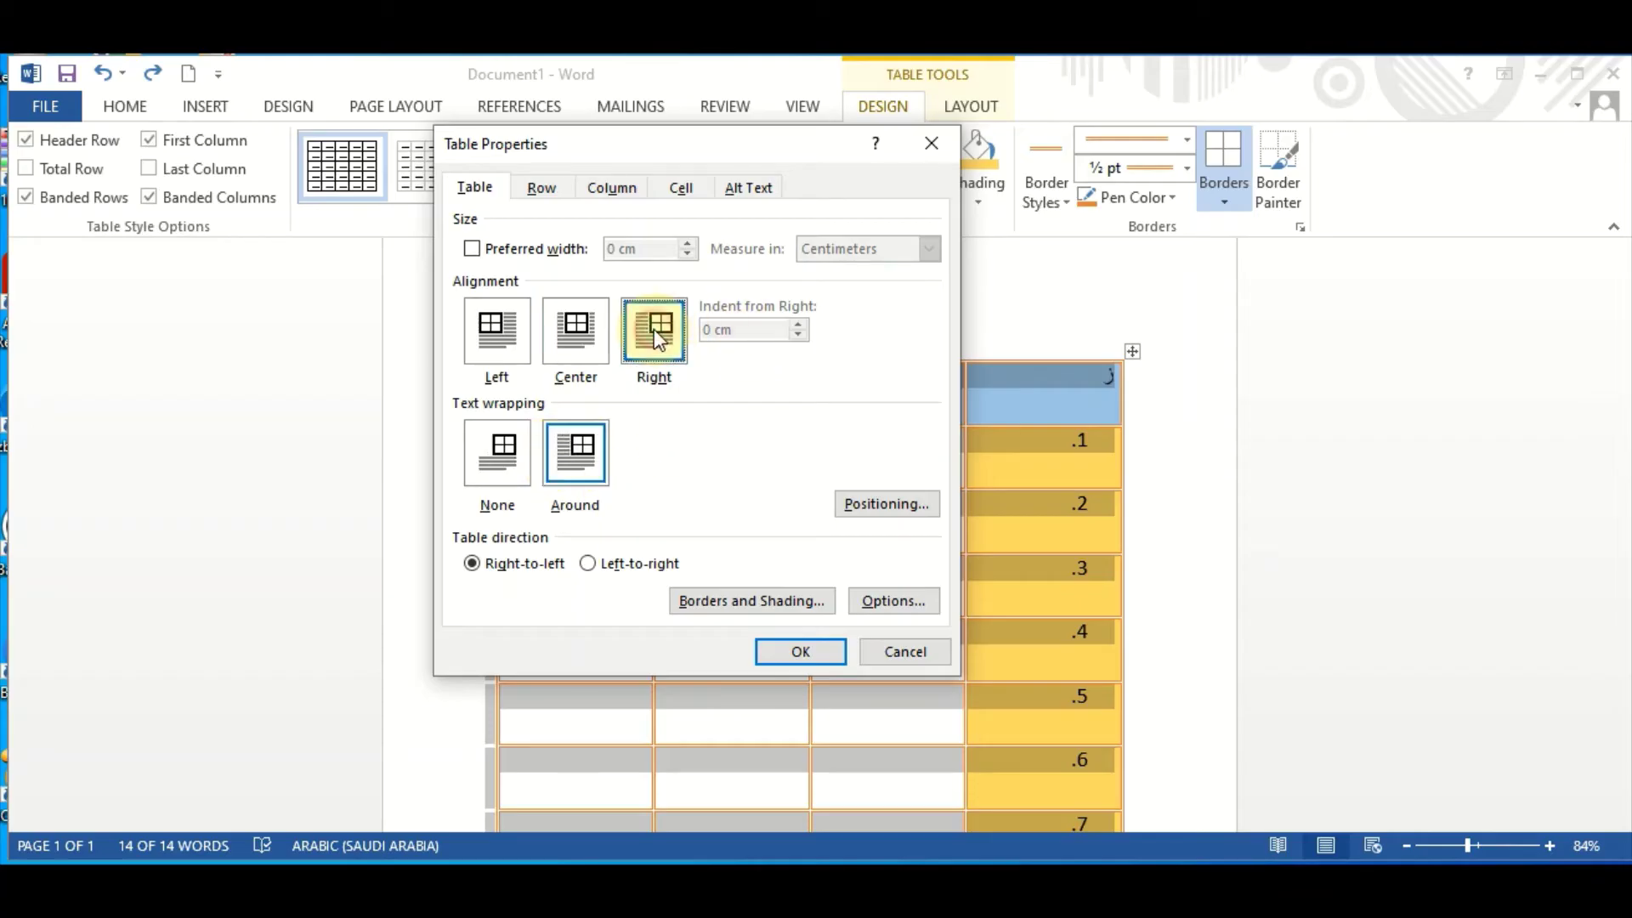
pyautogui.click(575, 323)
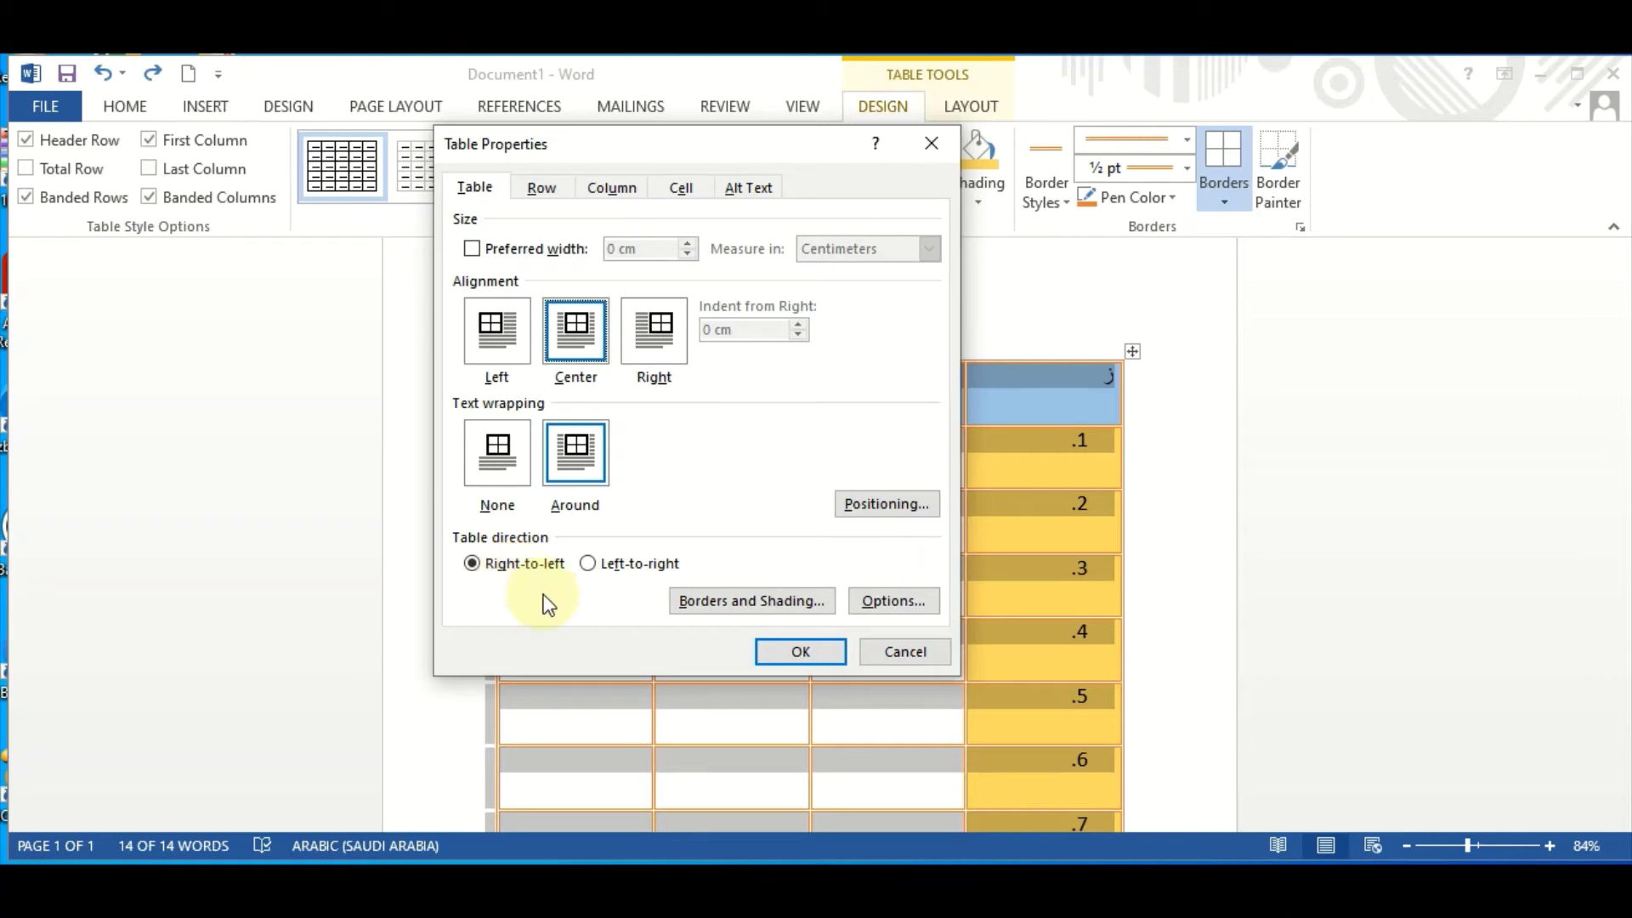
pyautogui.click(587, 563)
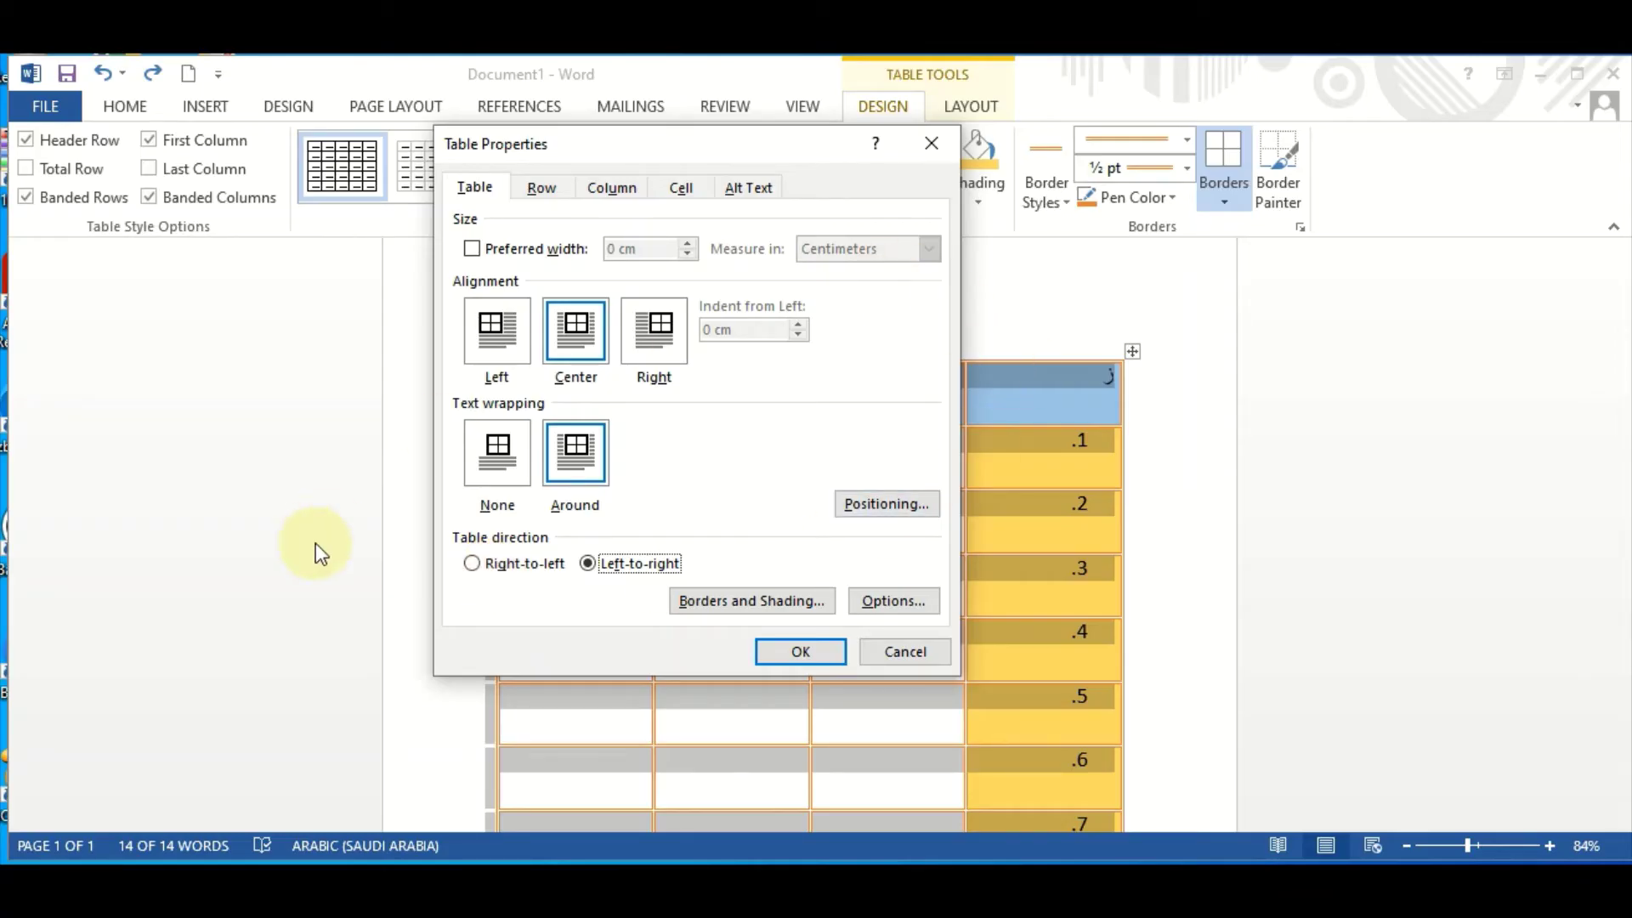
pyautogui.click(471, 565)
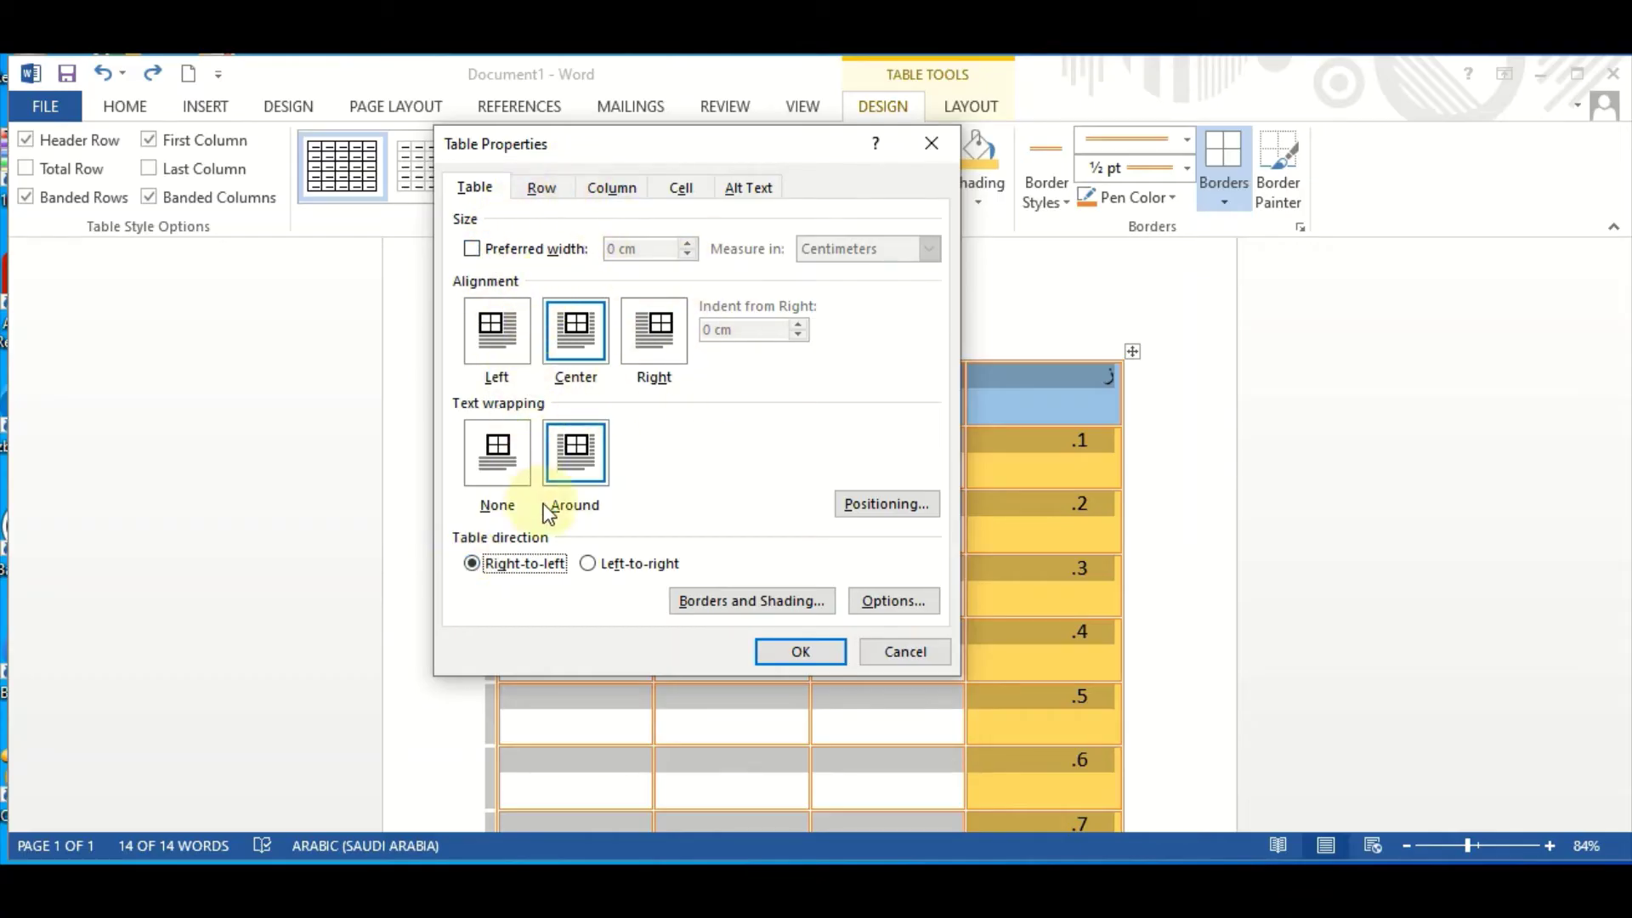
pyautogui.click(563, 339)
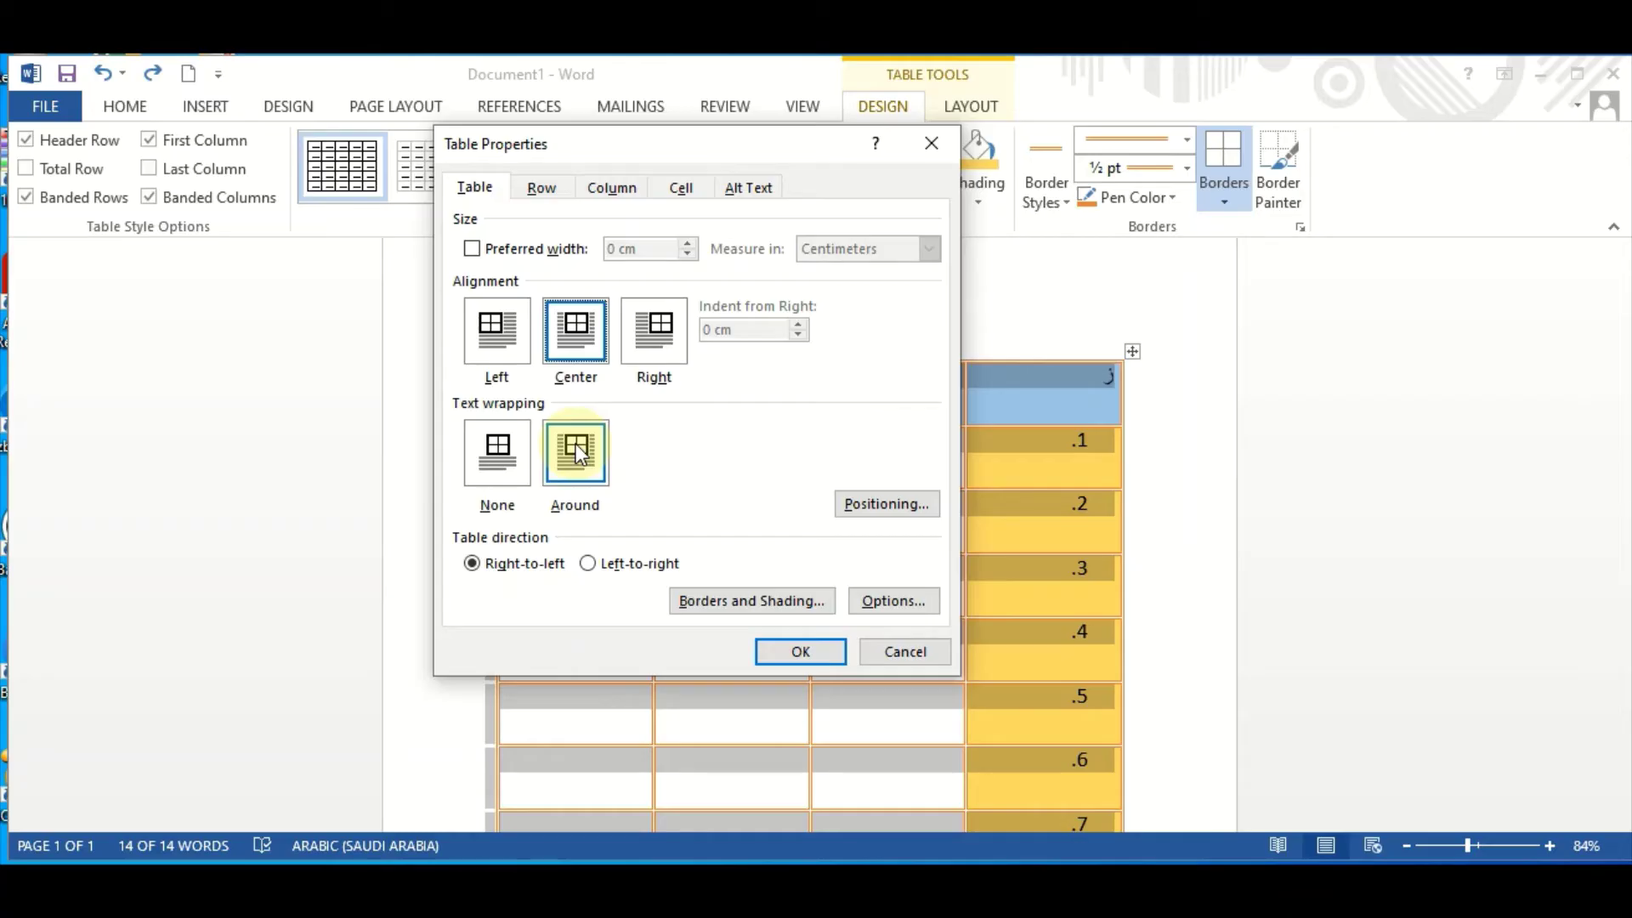
pyautogui.click(644, 332)
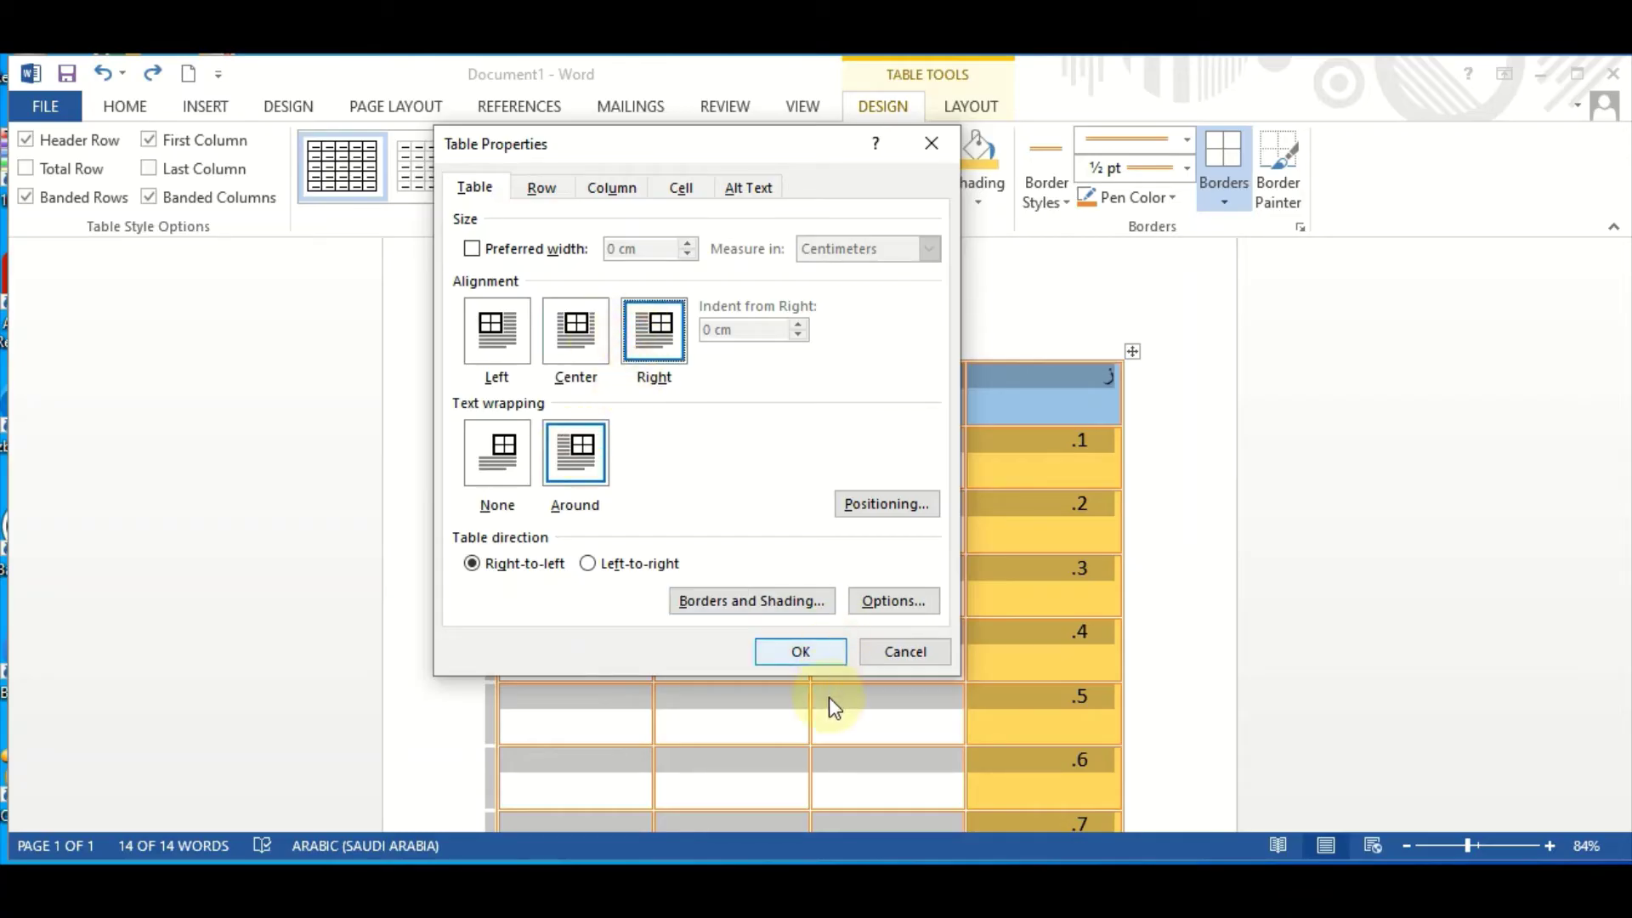
pyautogui.click(821, 651)
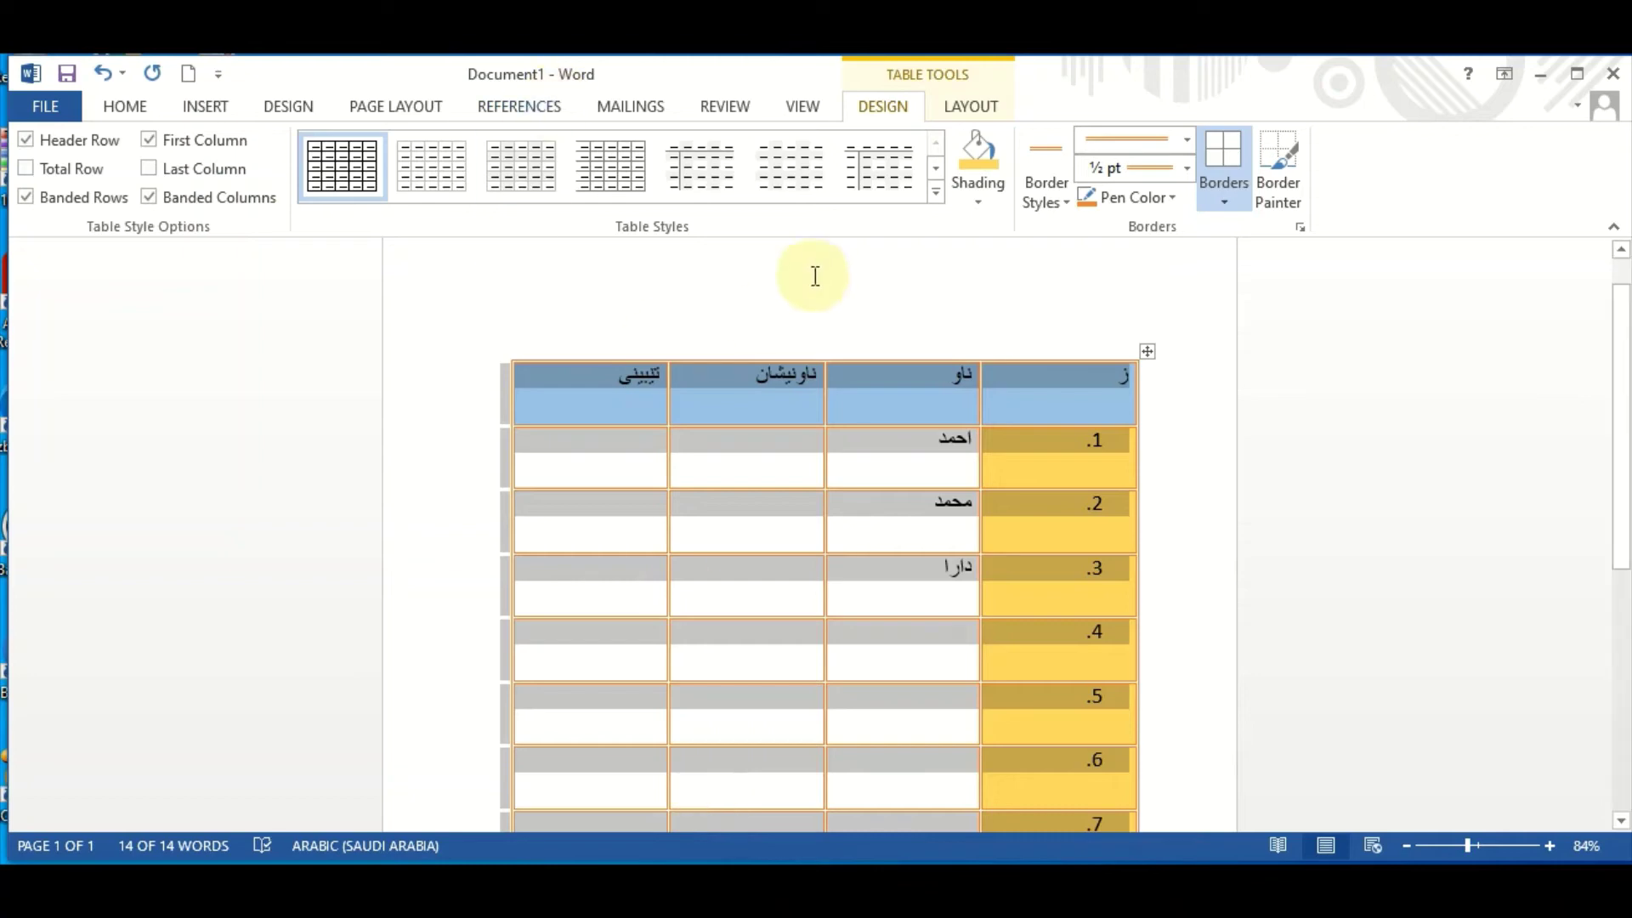
# Set the table's row height to at least 1.56 cm in Table Properties
pyautogui.rightClick(1144, 353)
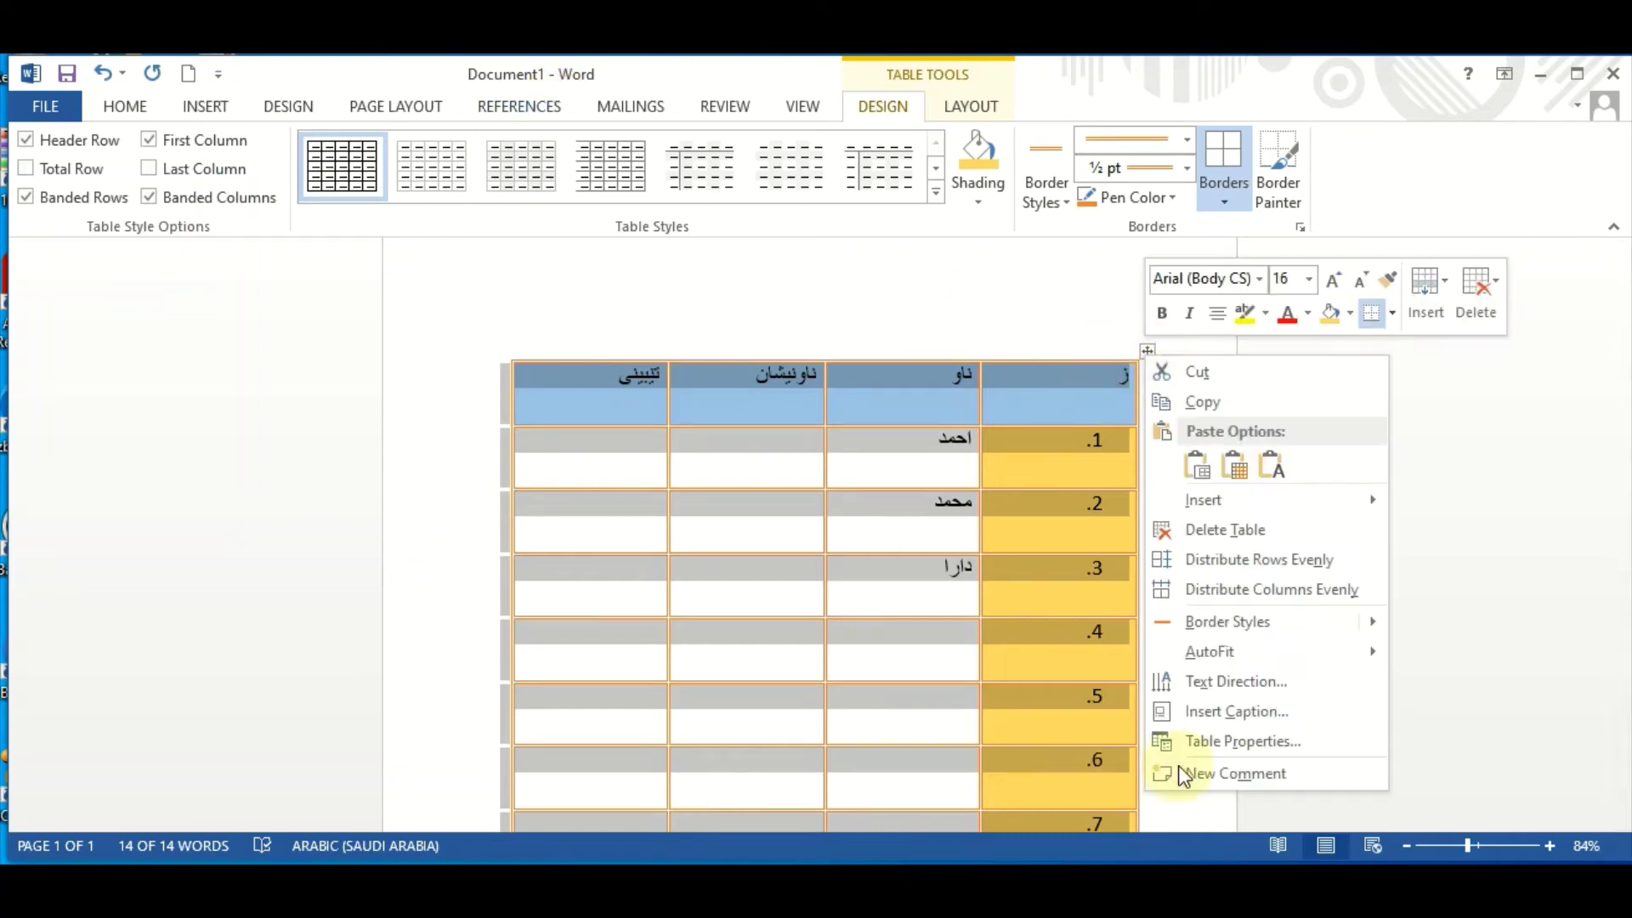
pyautogui.click(1224, 742)
pyautogui.click(541, 188)
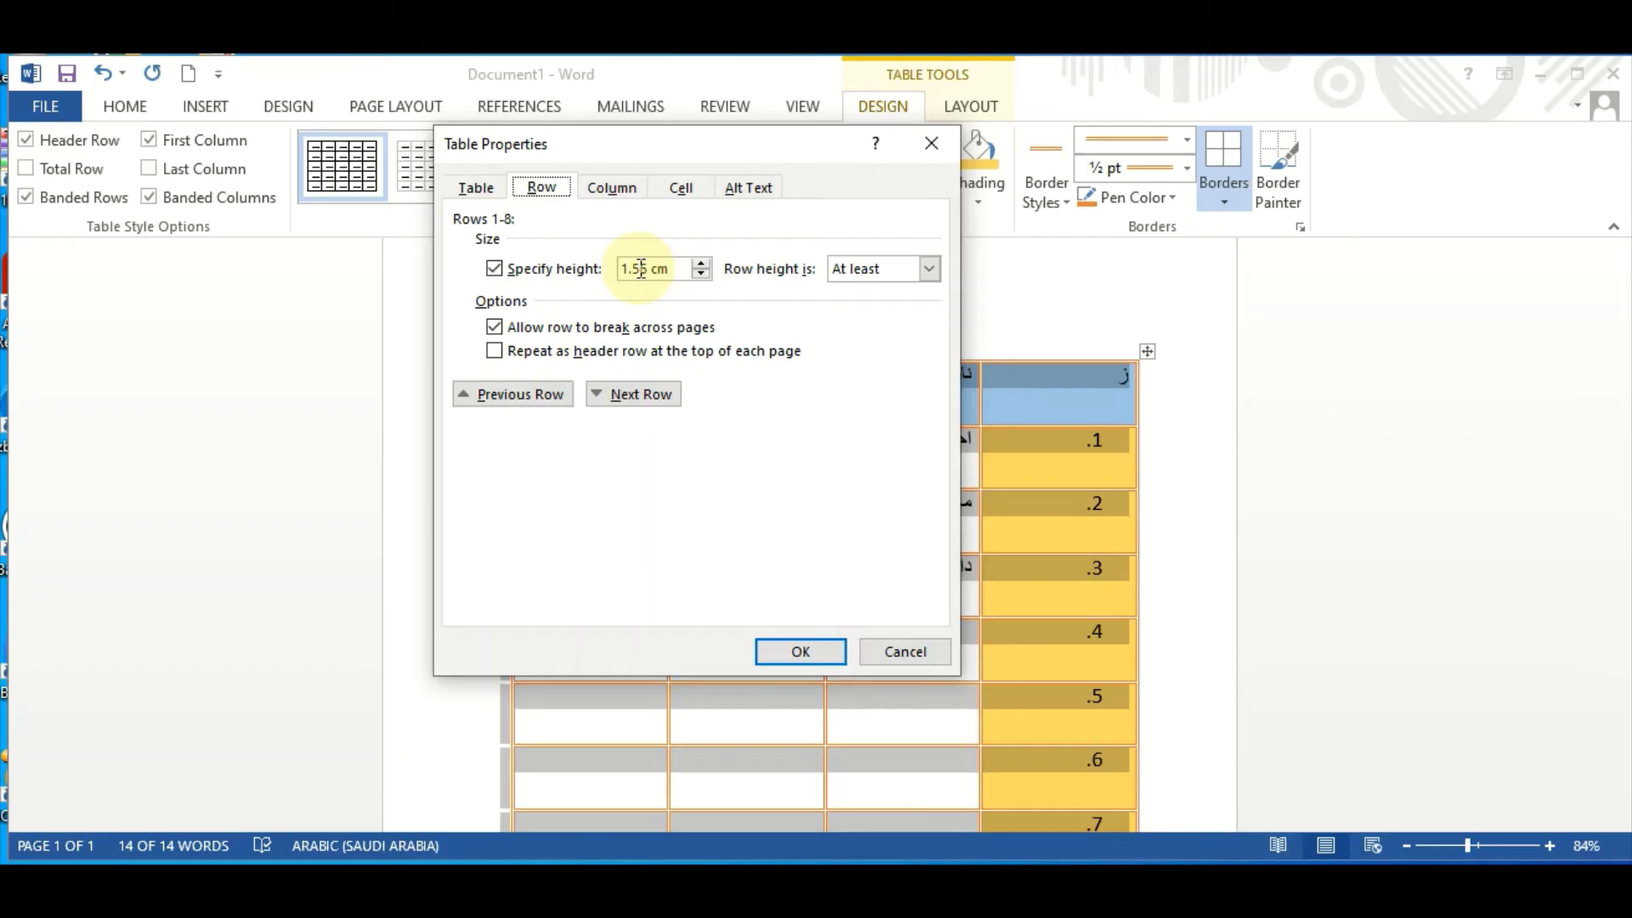
pyautogui.write('6')
pyautogui.click(612, 187)
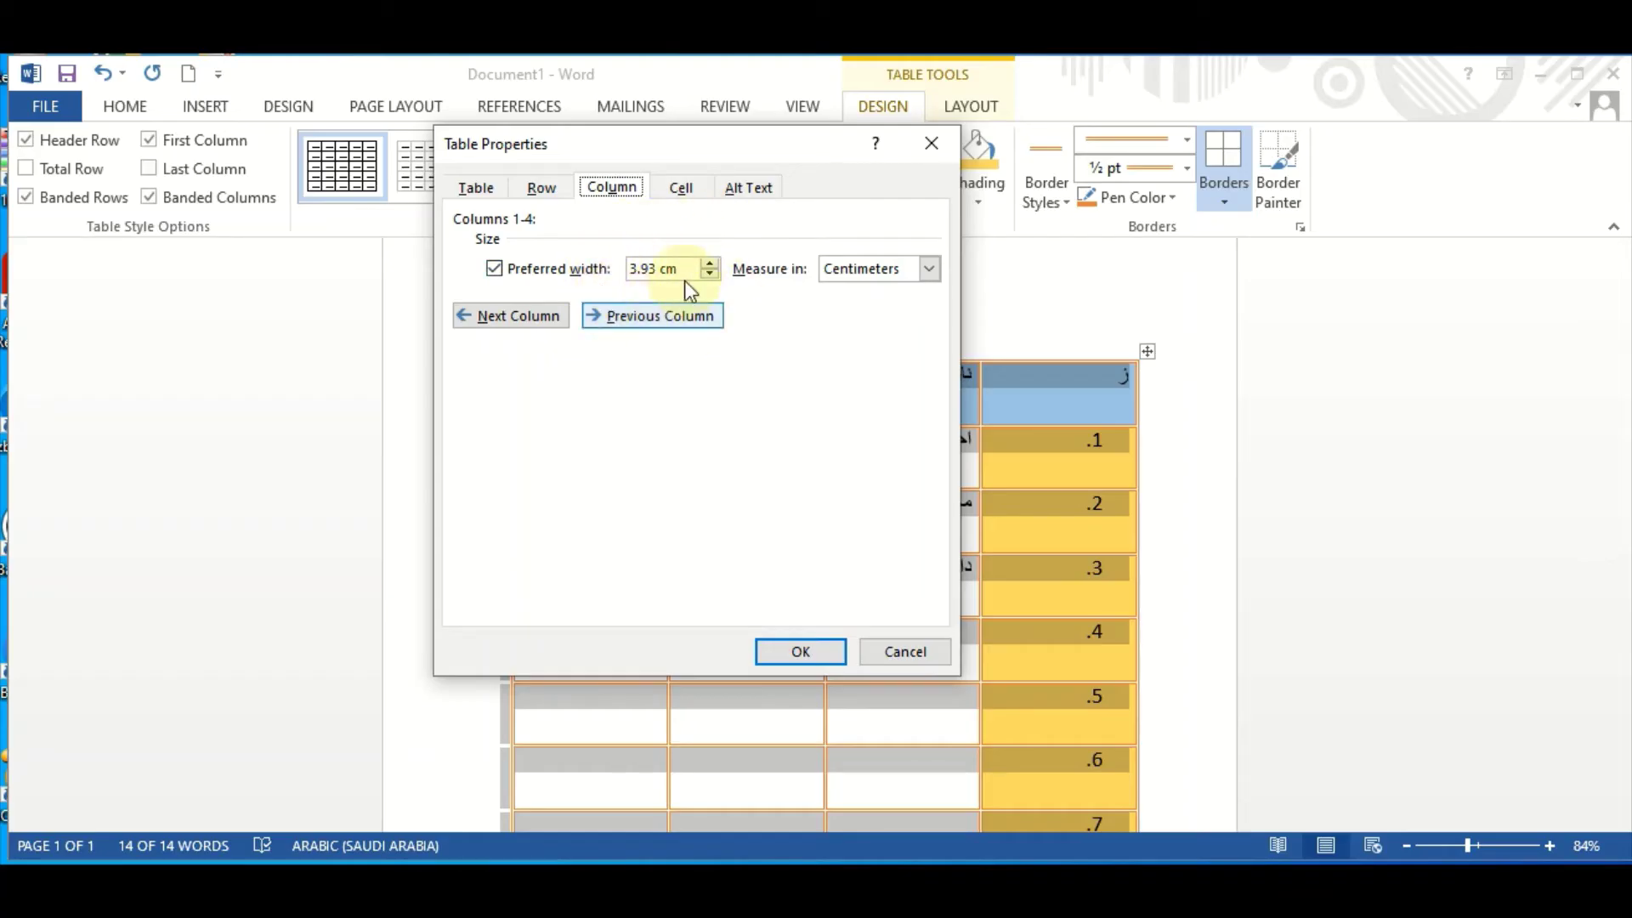
# Set every cell's vertical alignment to Center and apply the changes
pyautogui.click(685, 187)
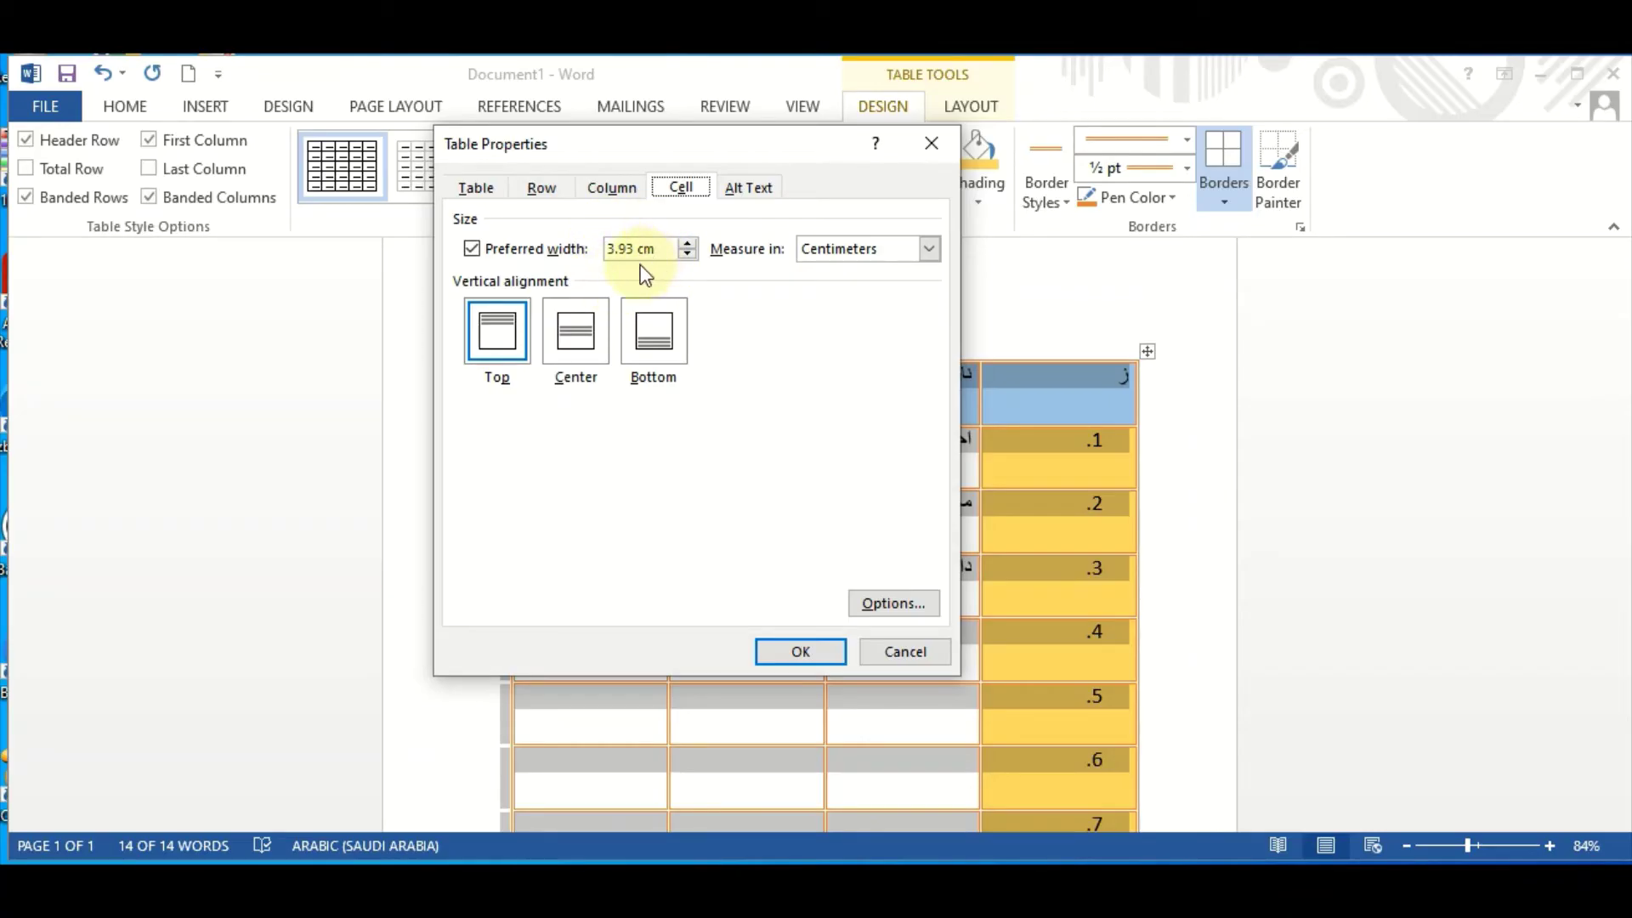
pyautogui.click(575, 335)
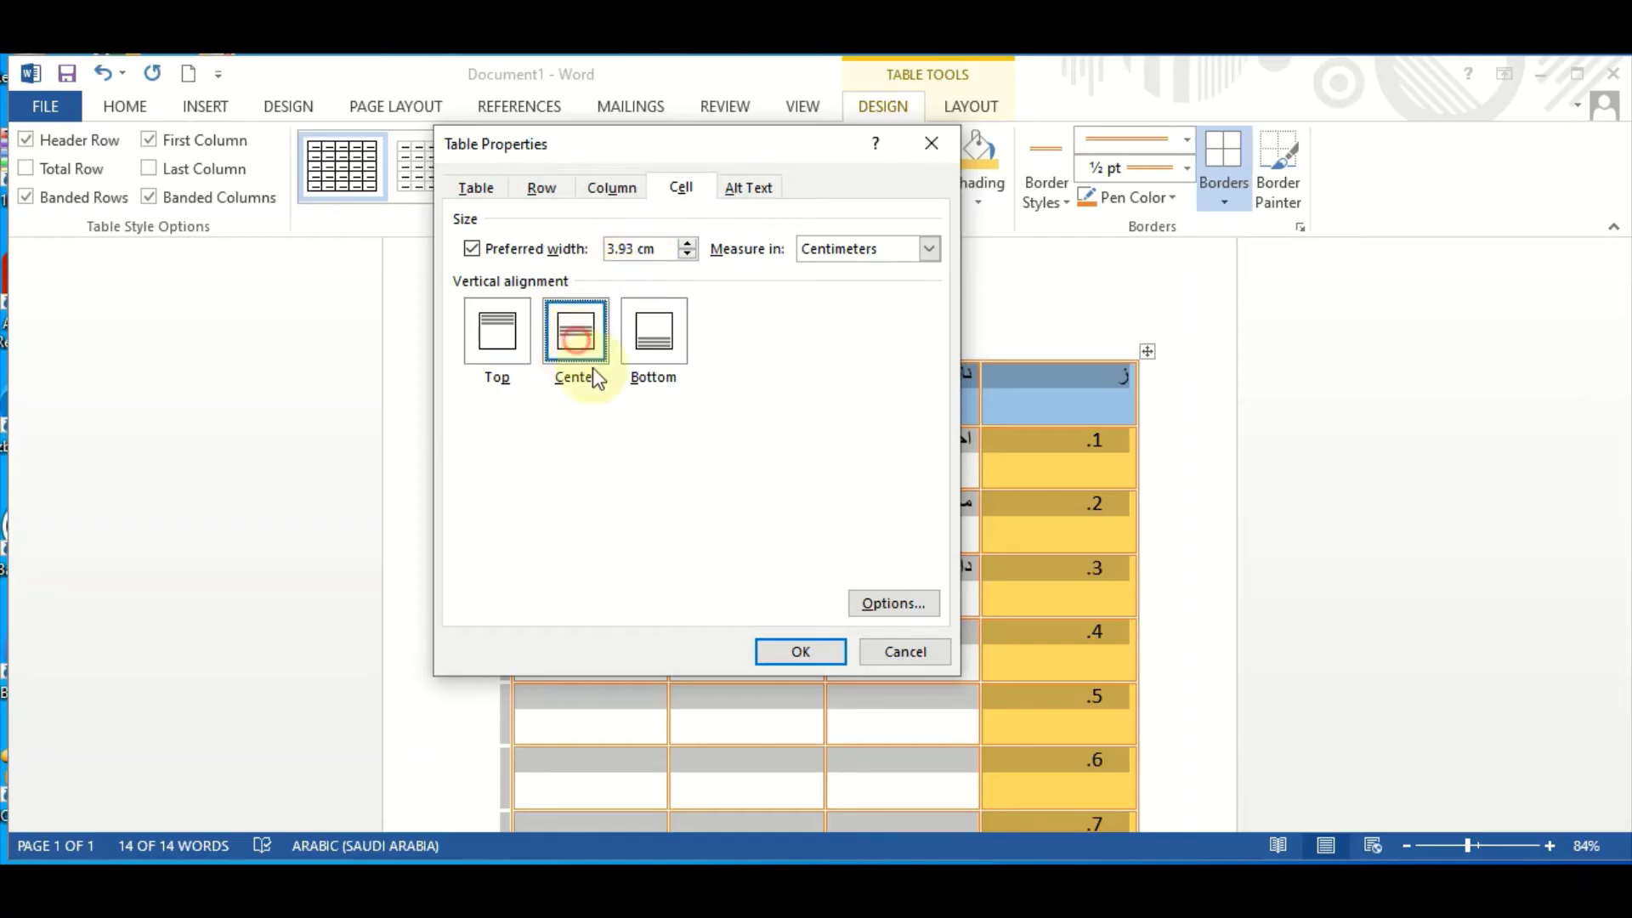
pyautogui.click(654, 333)
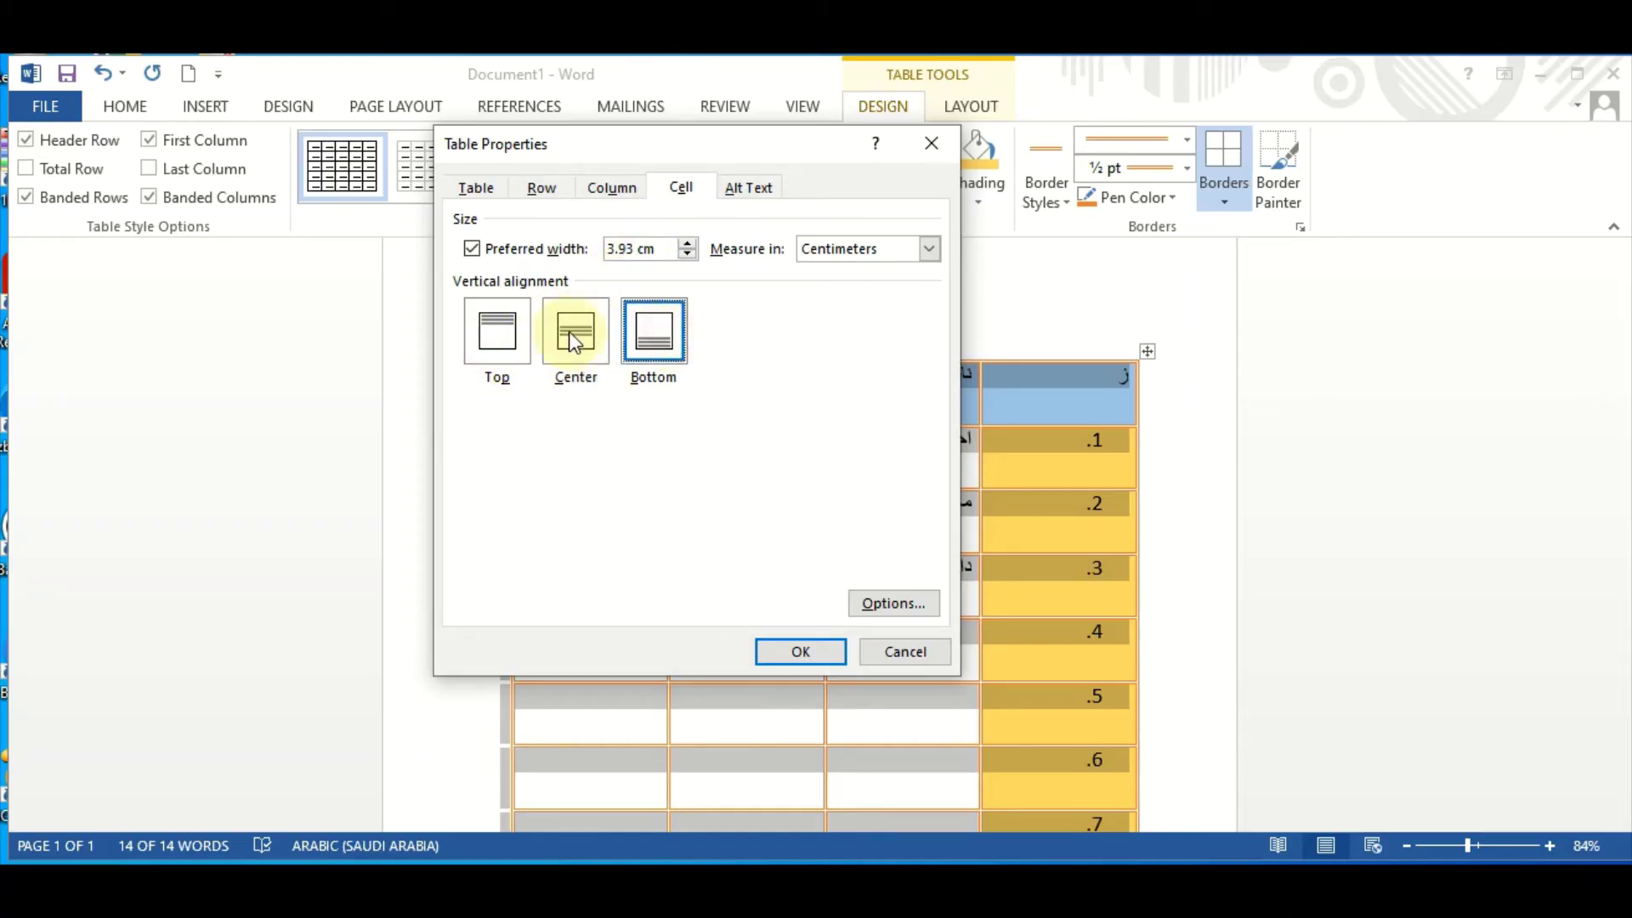
pyautogui.click(575, 333)
pyautogui.click(497, 333)
pyautogui.click(578, 336)
pyautogui.click(659, 336)
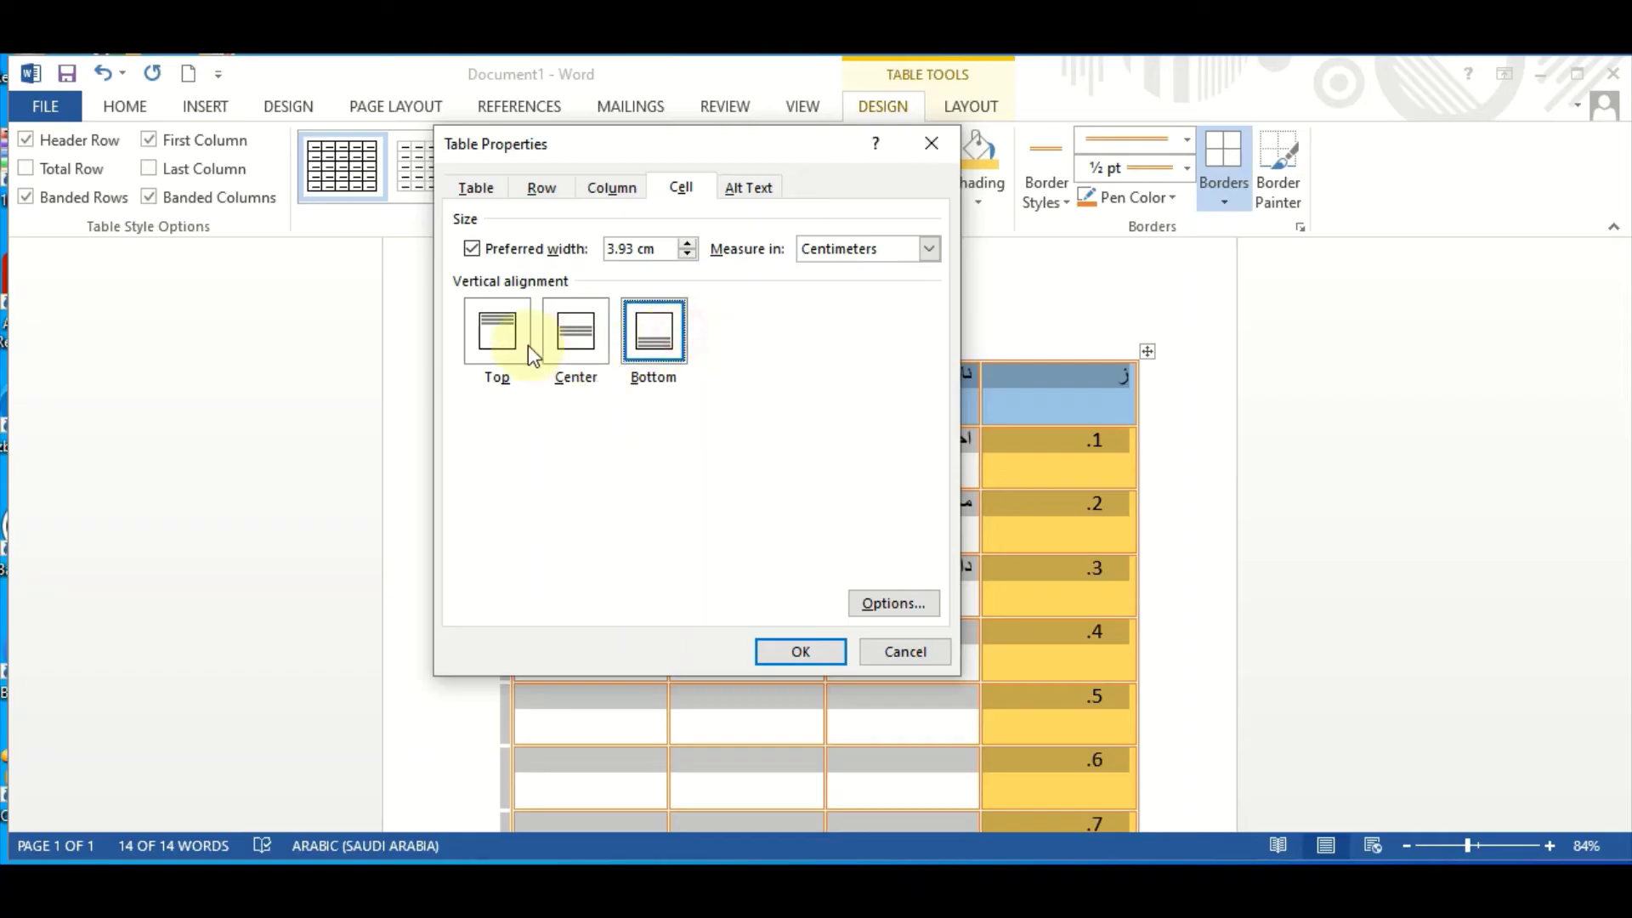
pyautogui.click(575, 336)
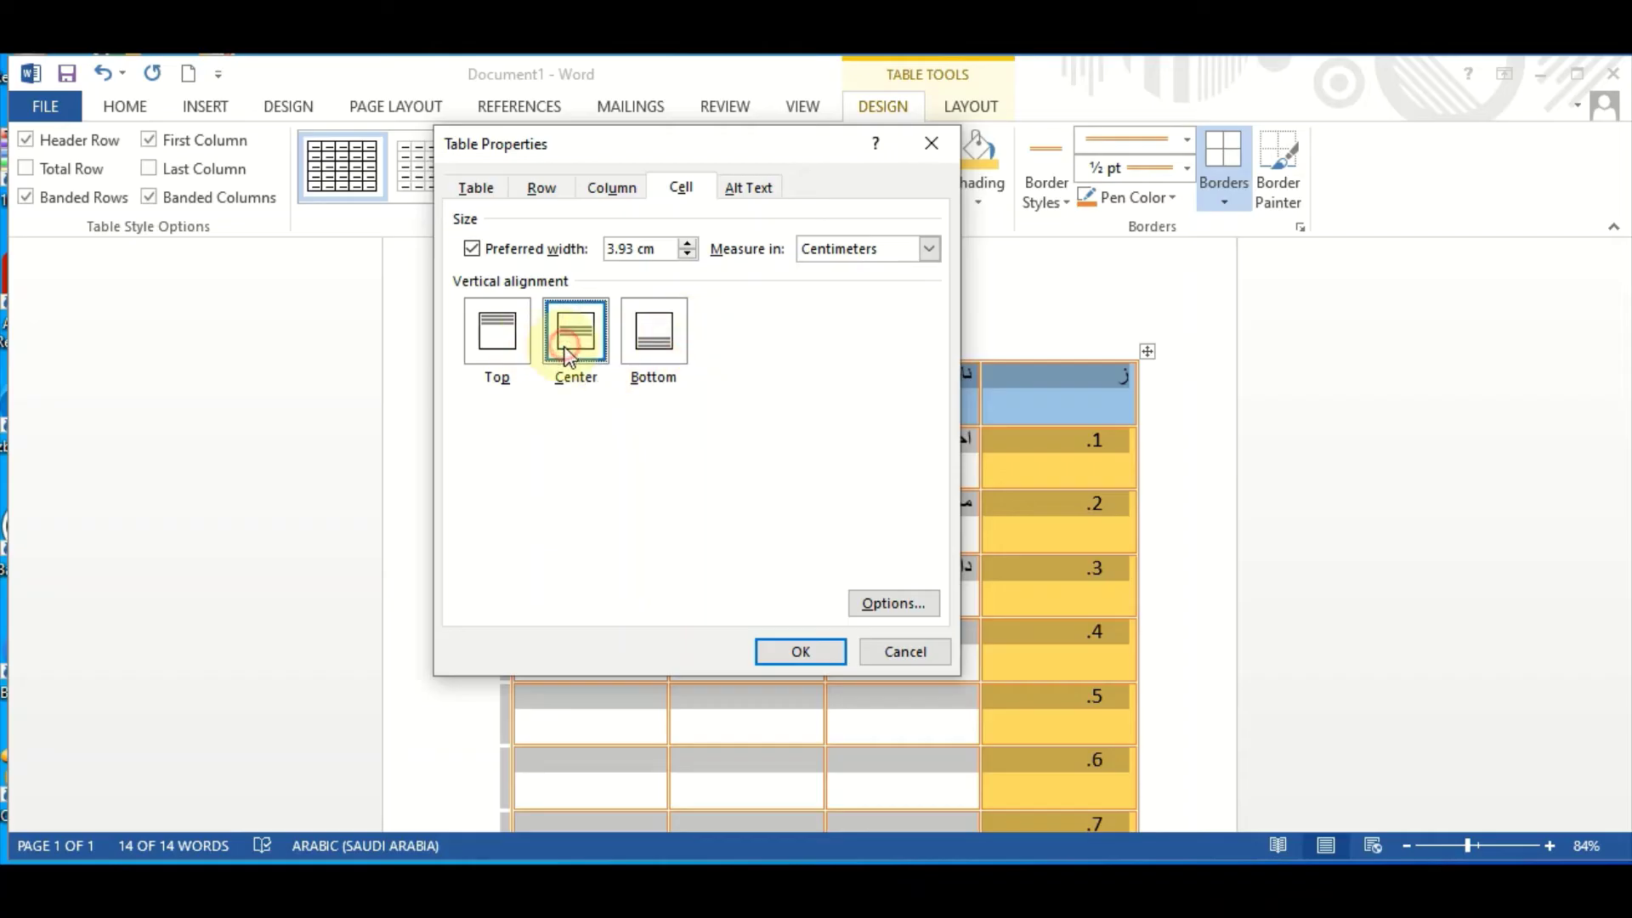
pyautogui.click(818, 649)
pyautogui.click(777, 398)
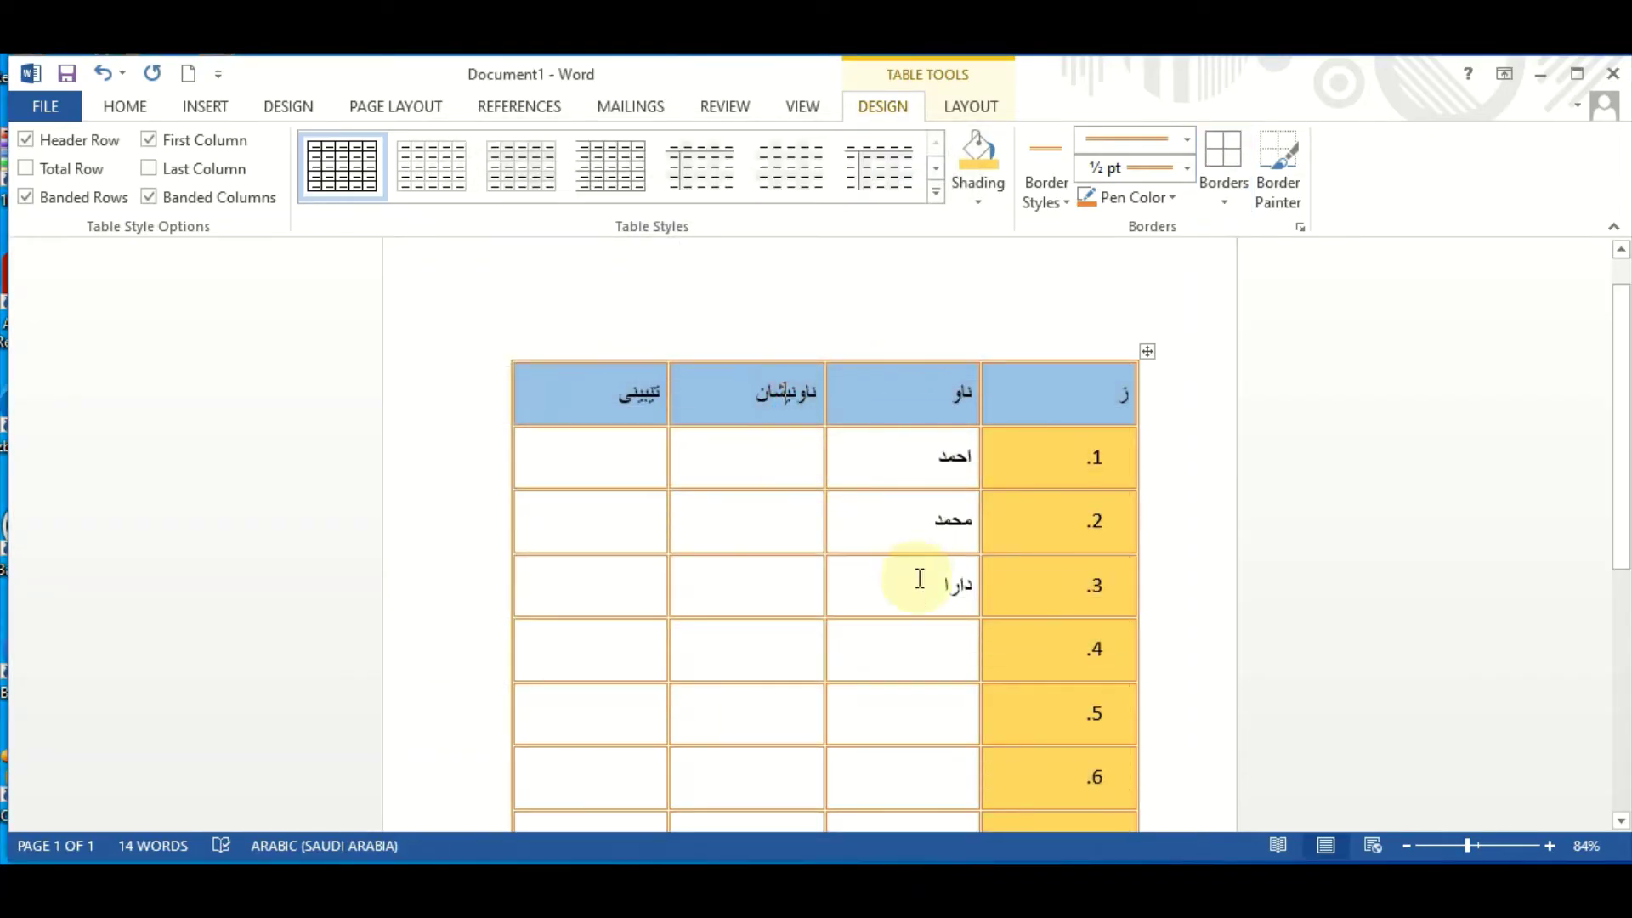
pyautogui.click(1148, 350)
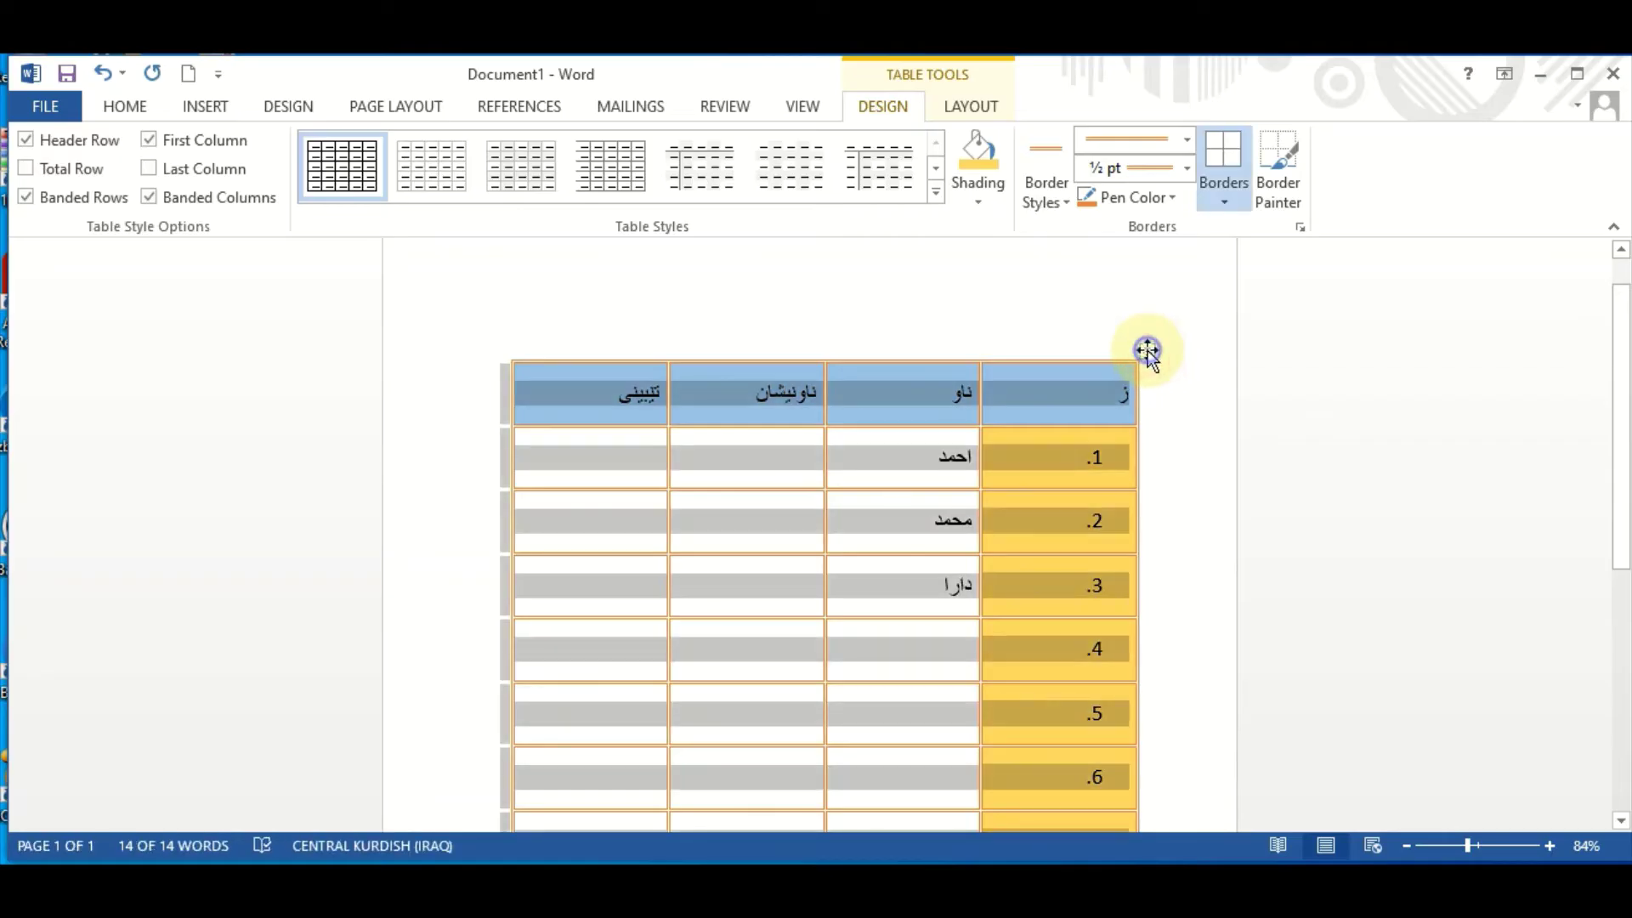
# Review the Alt Text and Table tabs of Table Properties and close it unchanged
pyautogui.rightClick(1147, 350)
pyautogui.click(1227, 738)
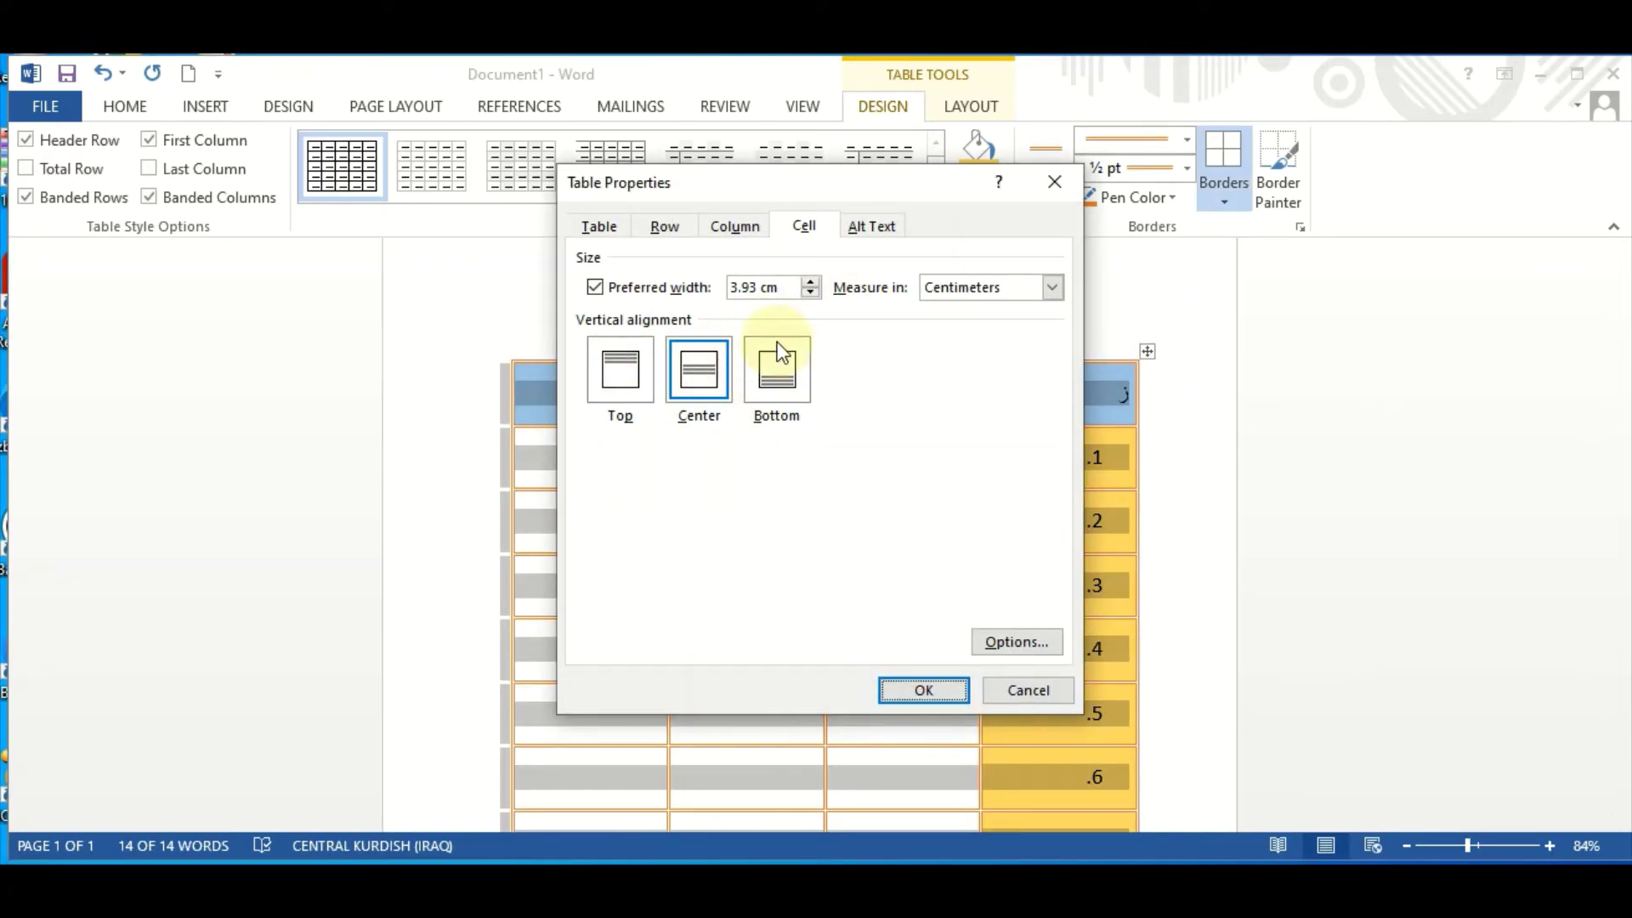
pyautogui.click(868, 228)
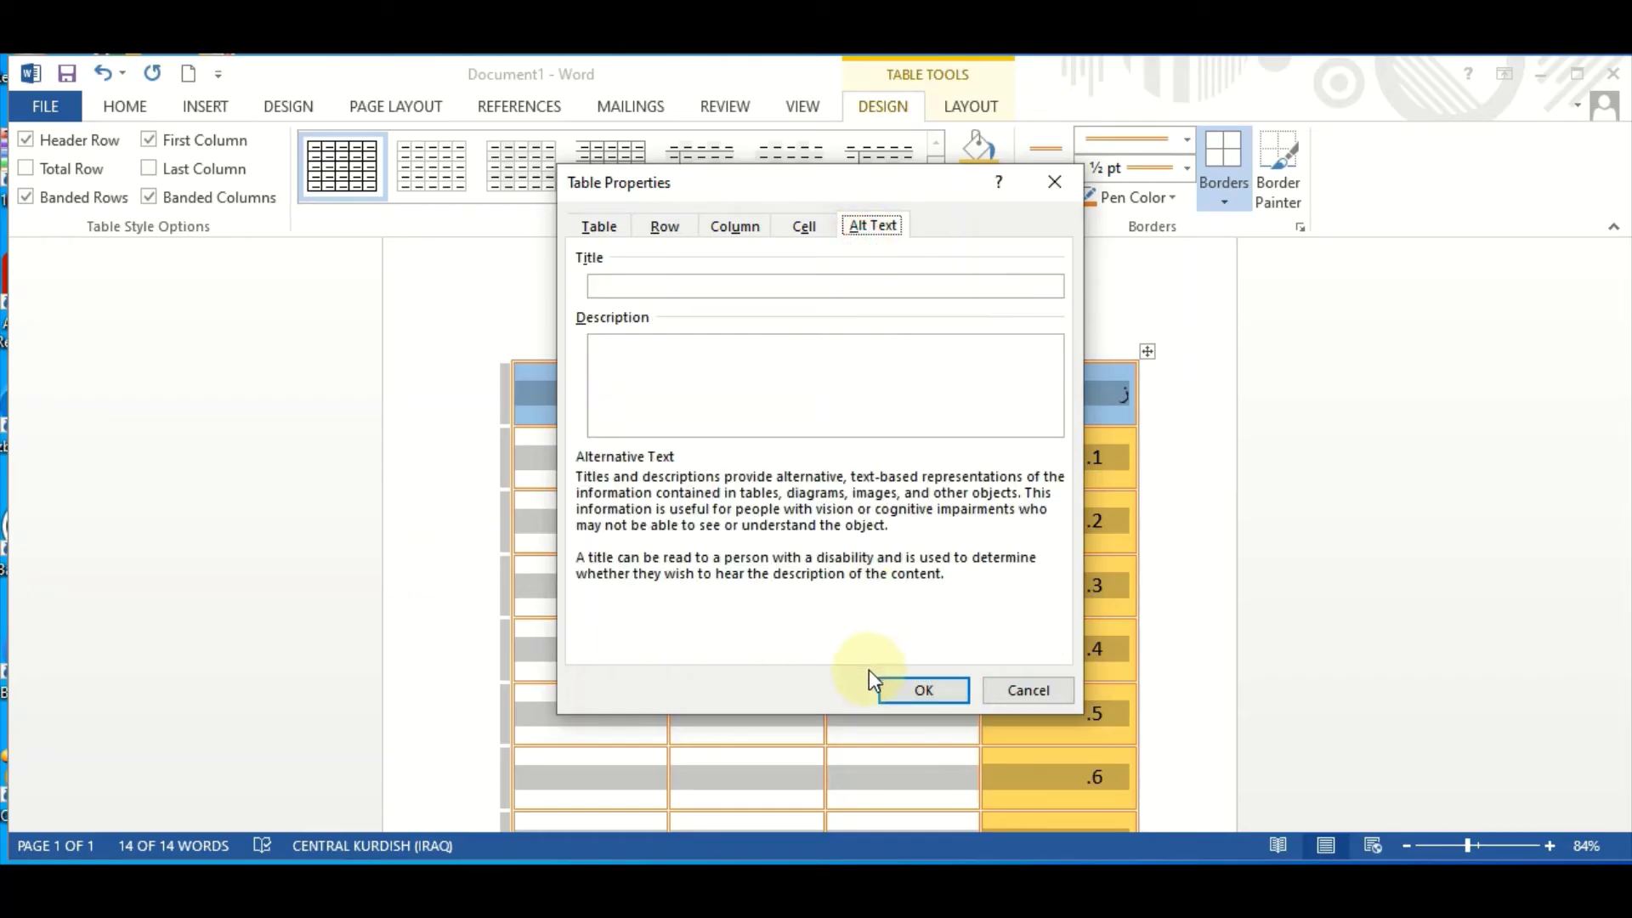
pyautogui.click(600, 227)
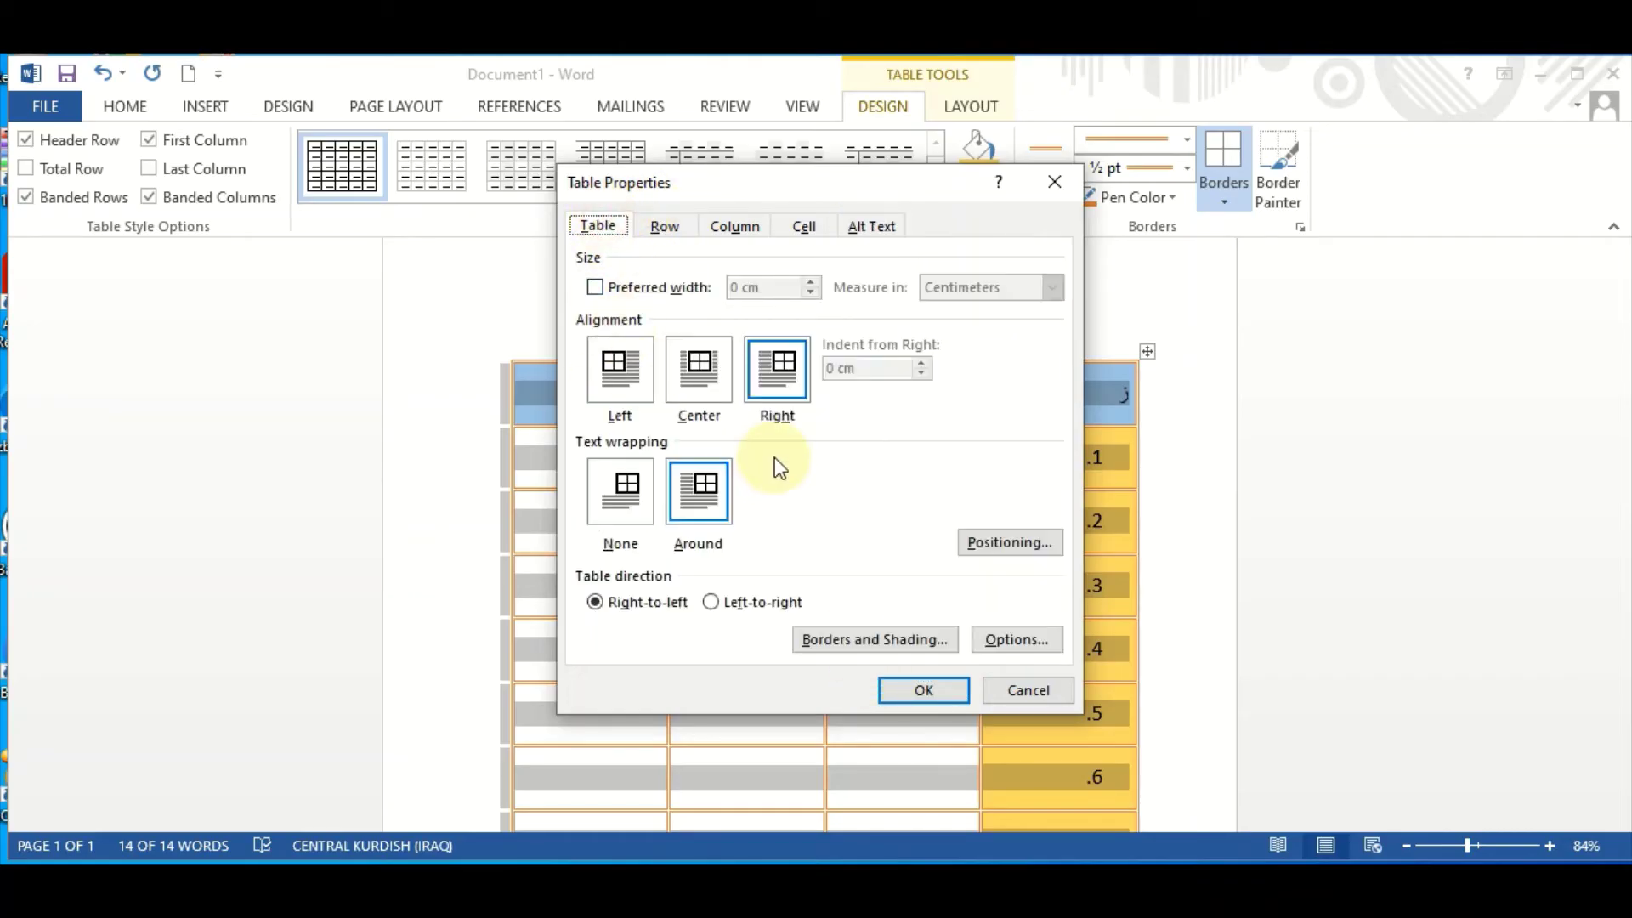
pyautogui.click(1018, 688)
# Scroll the page and select, then deselect, the finished Kurdish table
pyautogui.scroll(-3, 880, 563)
pyautogui.scroll(2, 880, 566)
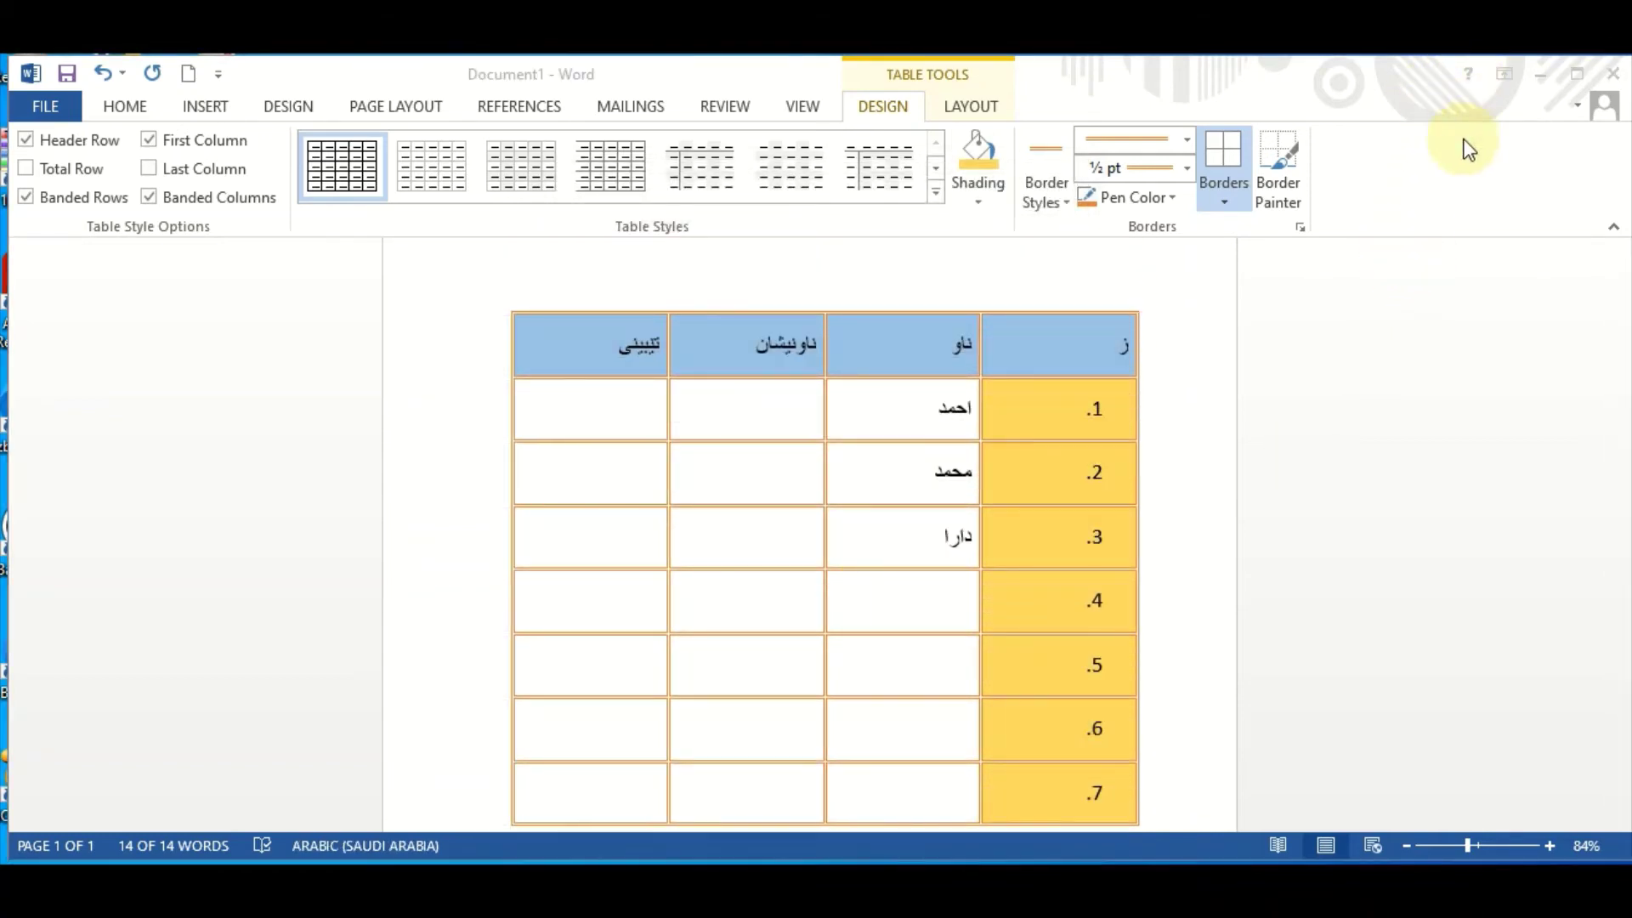
pyautogui.scroll(-3, 988, 435)
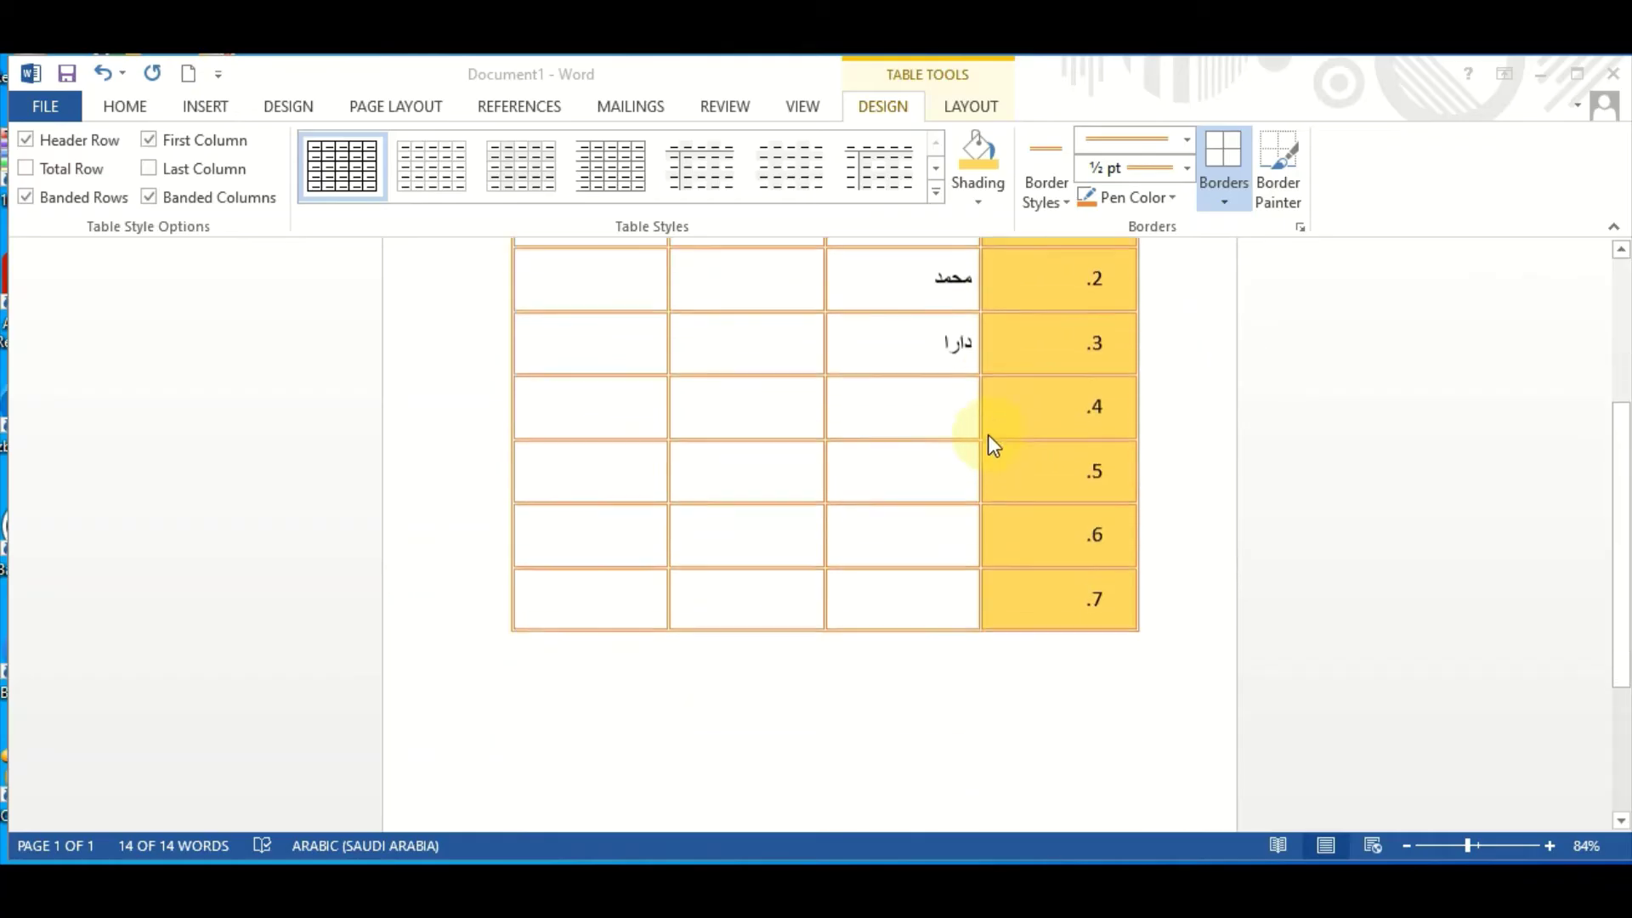
pyautogui.scroll(3, 1008, 439)
pyautogui.click(904, 421)
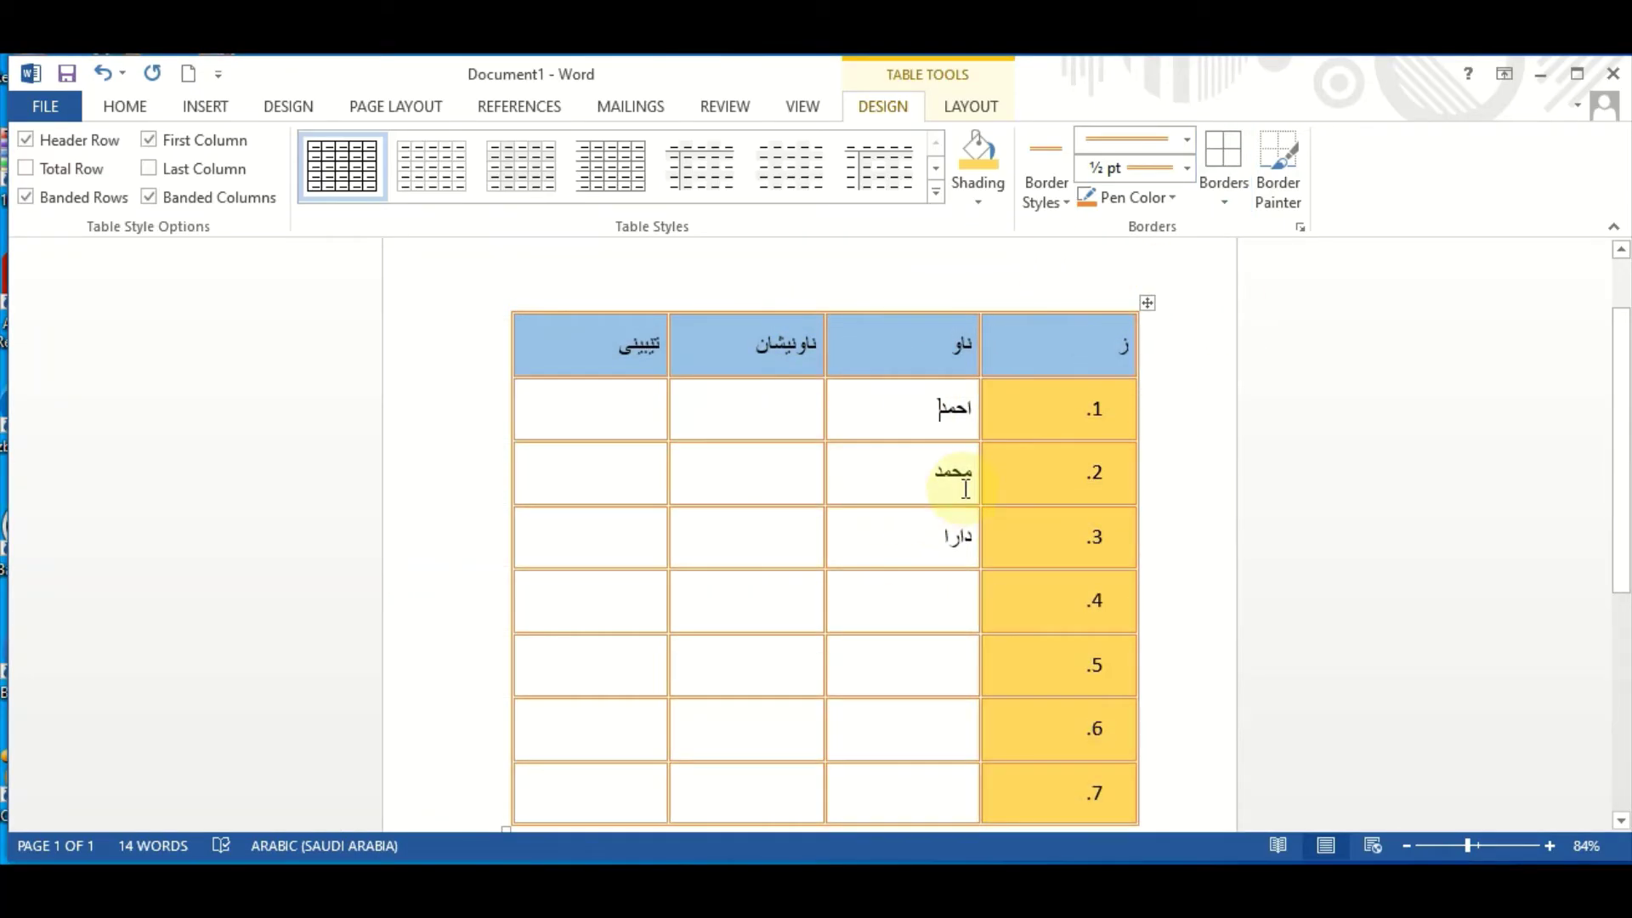
pyautogui.click(1146, 302)
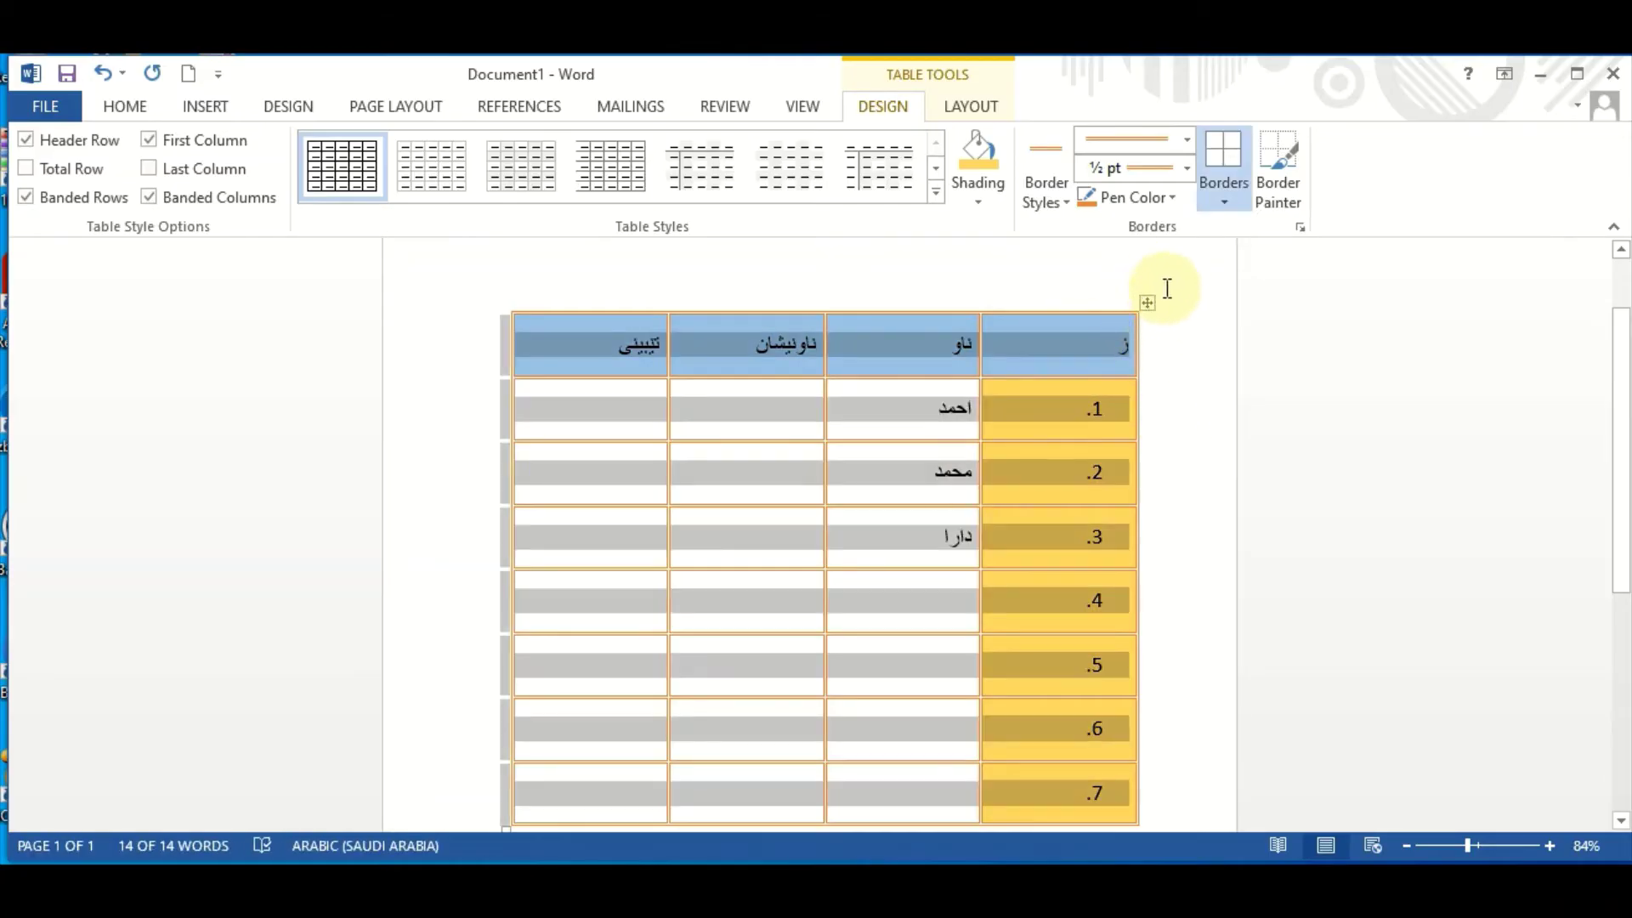
pyautogui.click(1102, 405)
pyautogui.scroll(-1, 1088, 514)
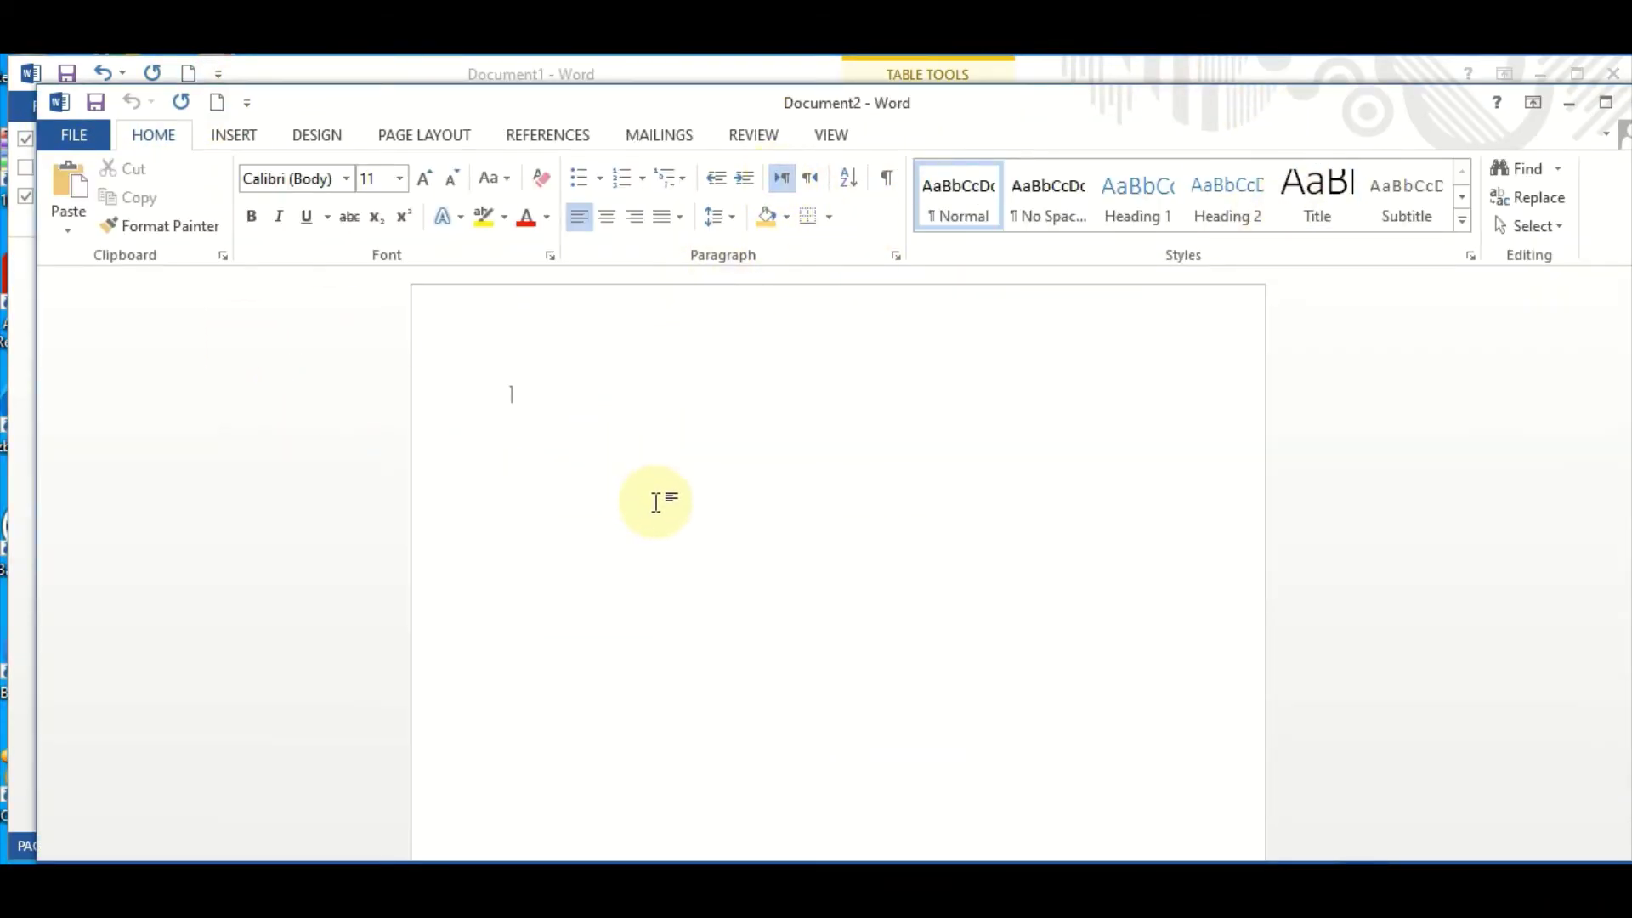
# Insert a 4x4 table on the blank Document2 page
pyautogui.click(656, 501)
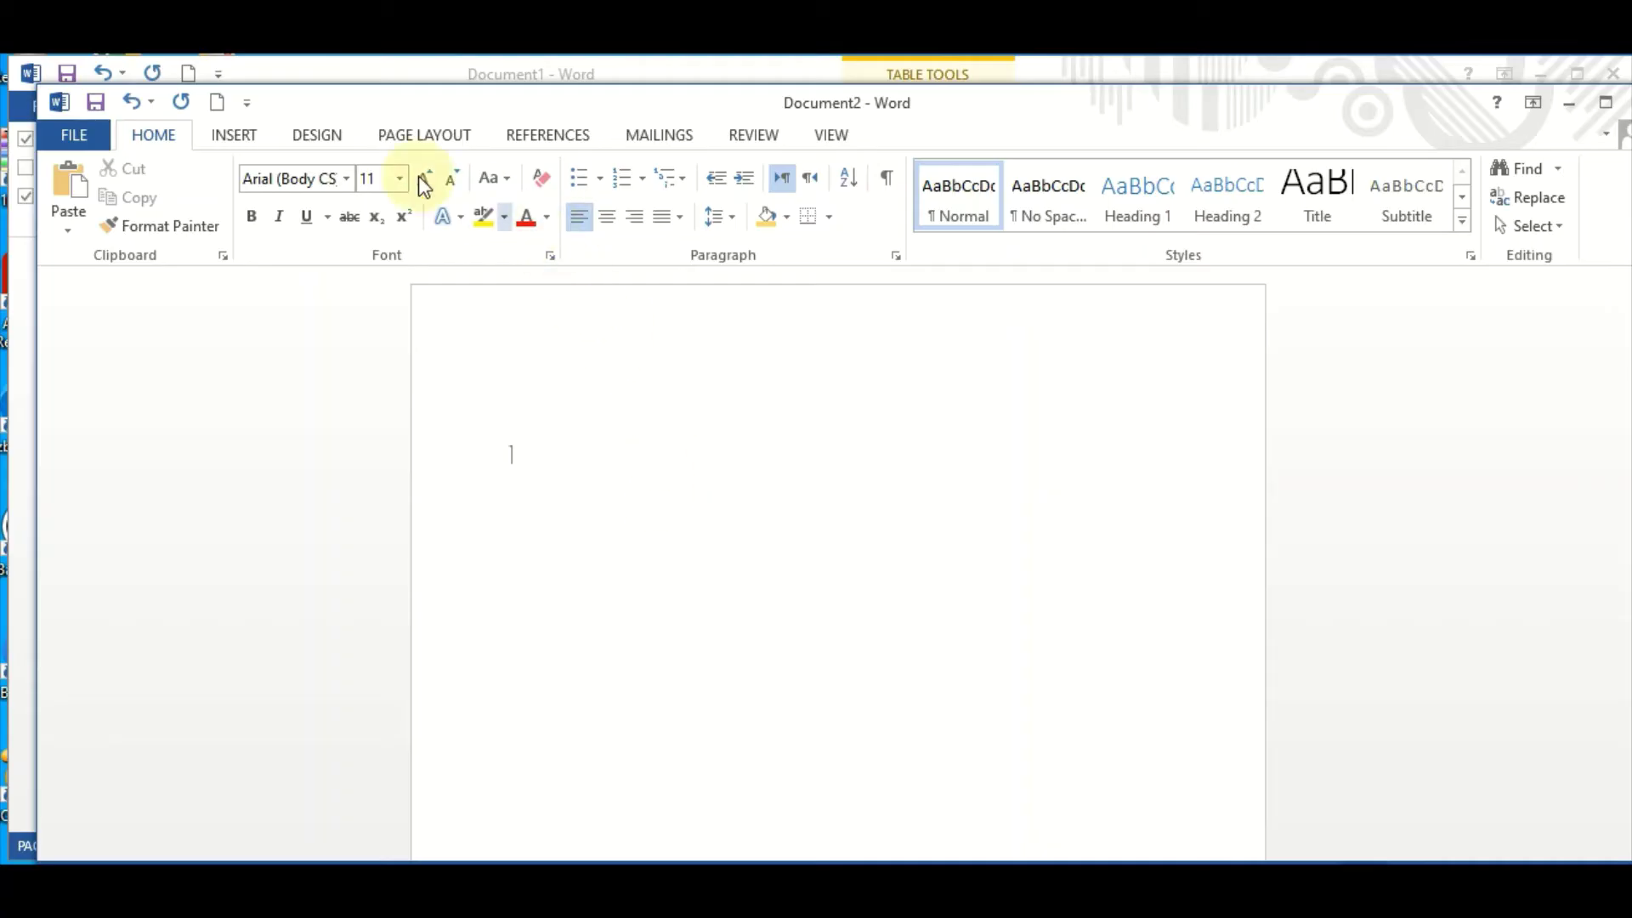
pyautogui.click(236, 138)
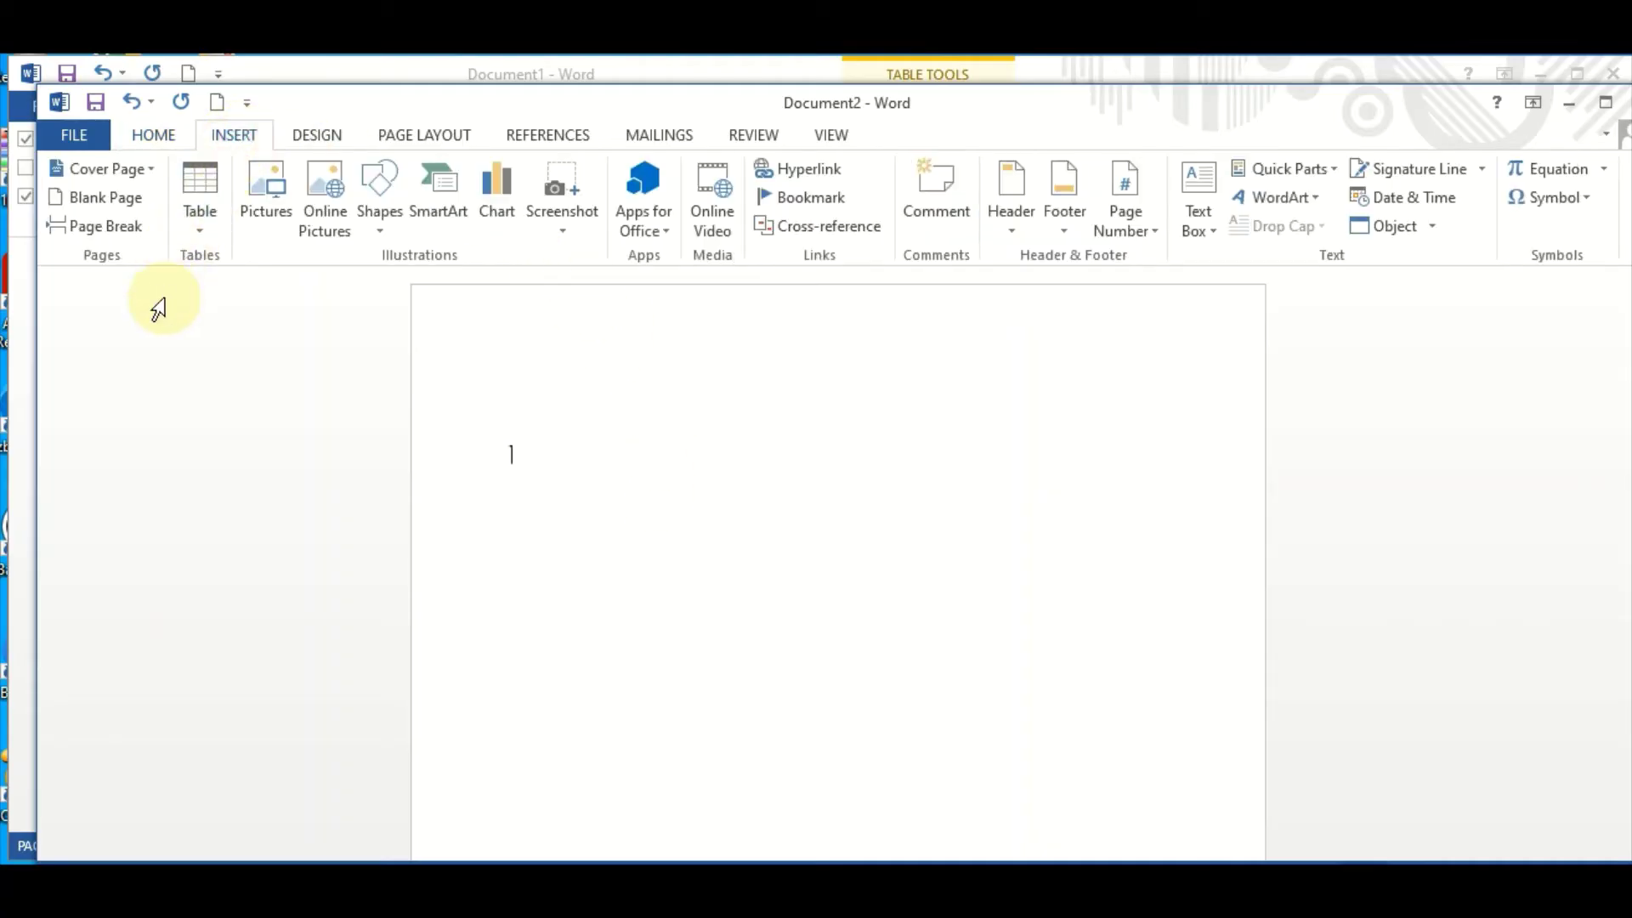
pyautogui.click(202, 238)
pyautogui.click(268, 357)
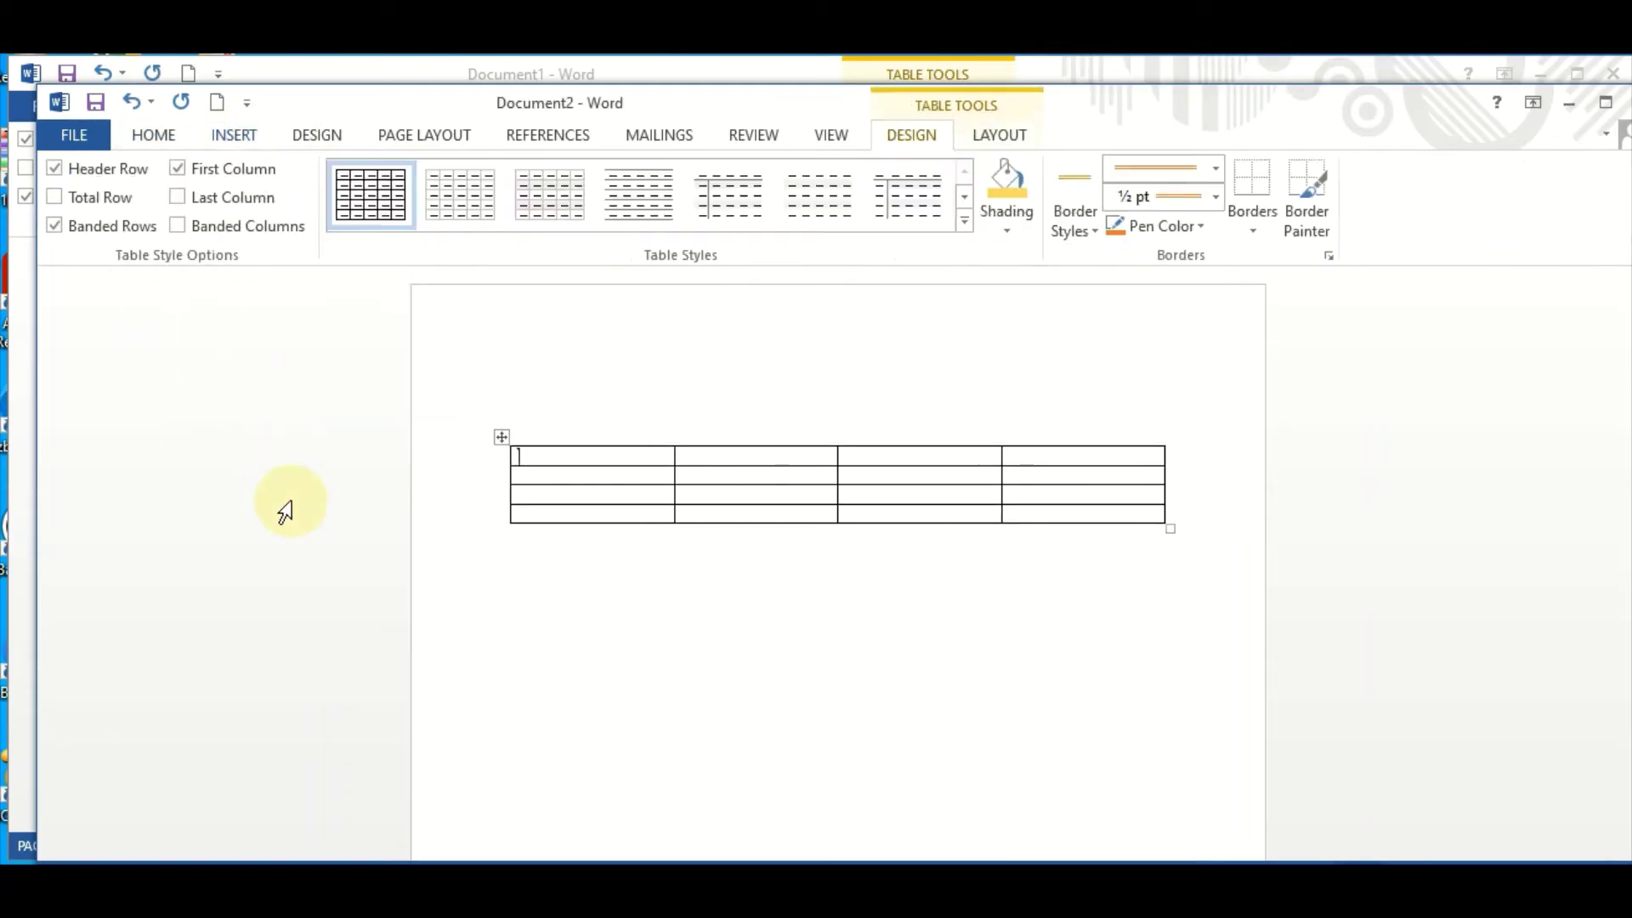
pyautogui.click(501, 437)
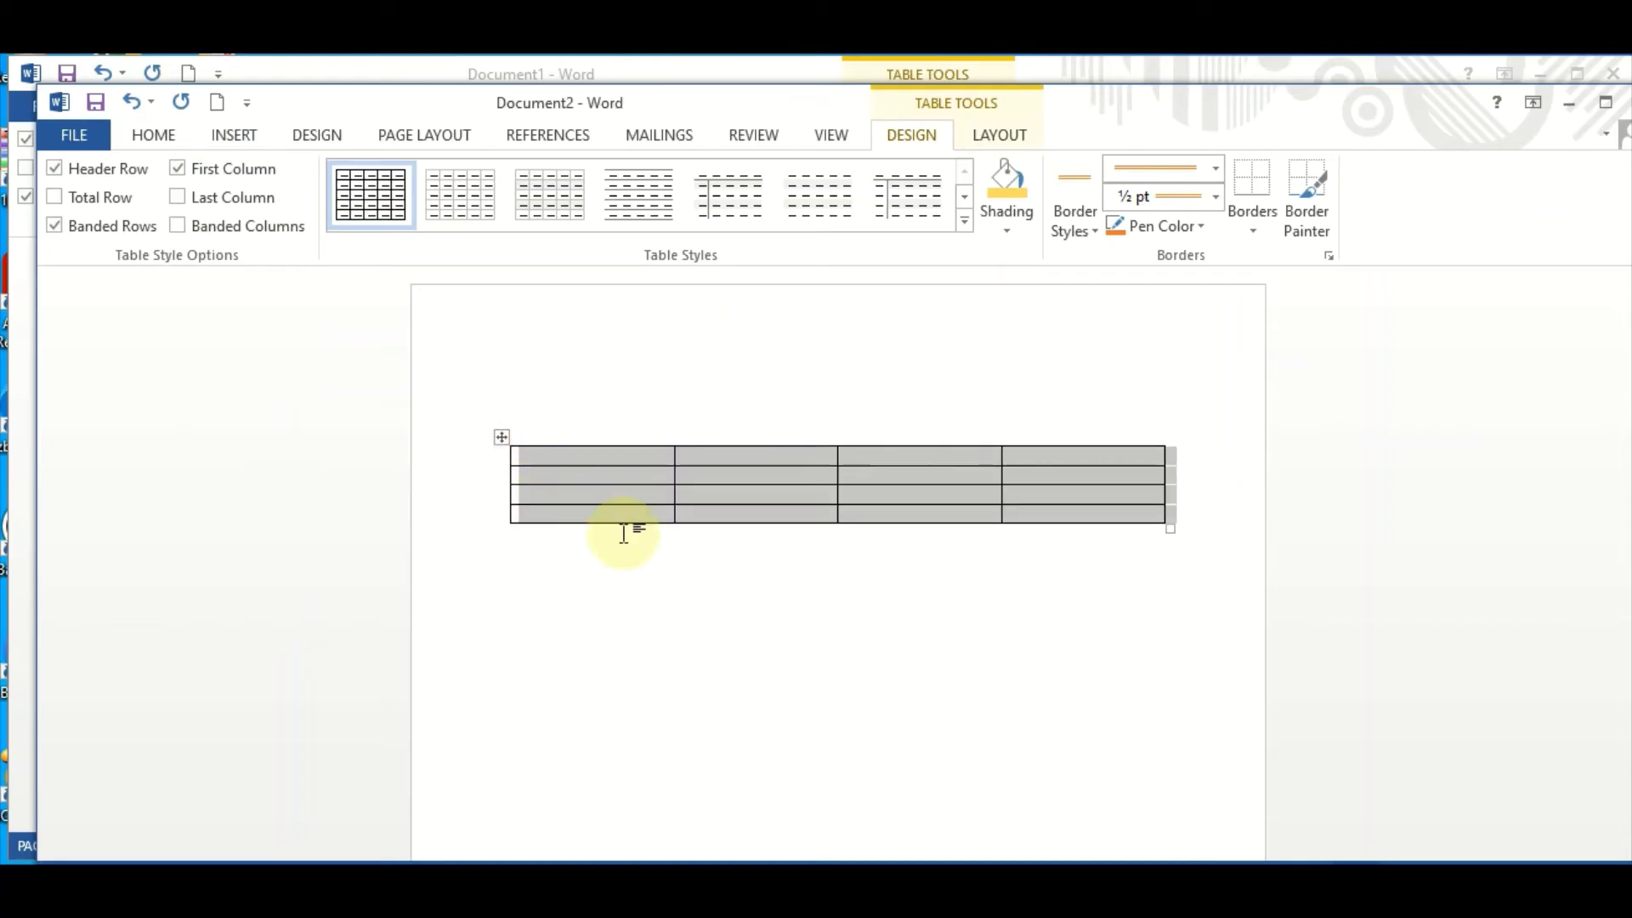
pyautogui.click(504, 453)
pyautogui.click(503, 451)
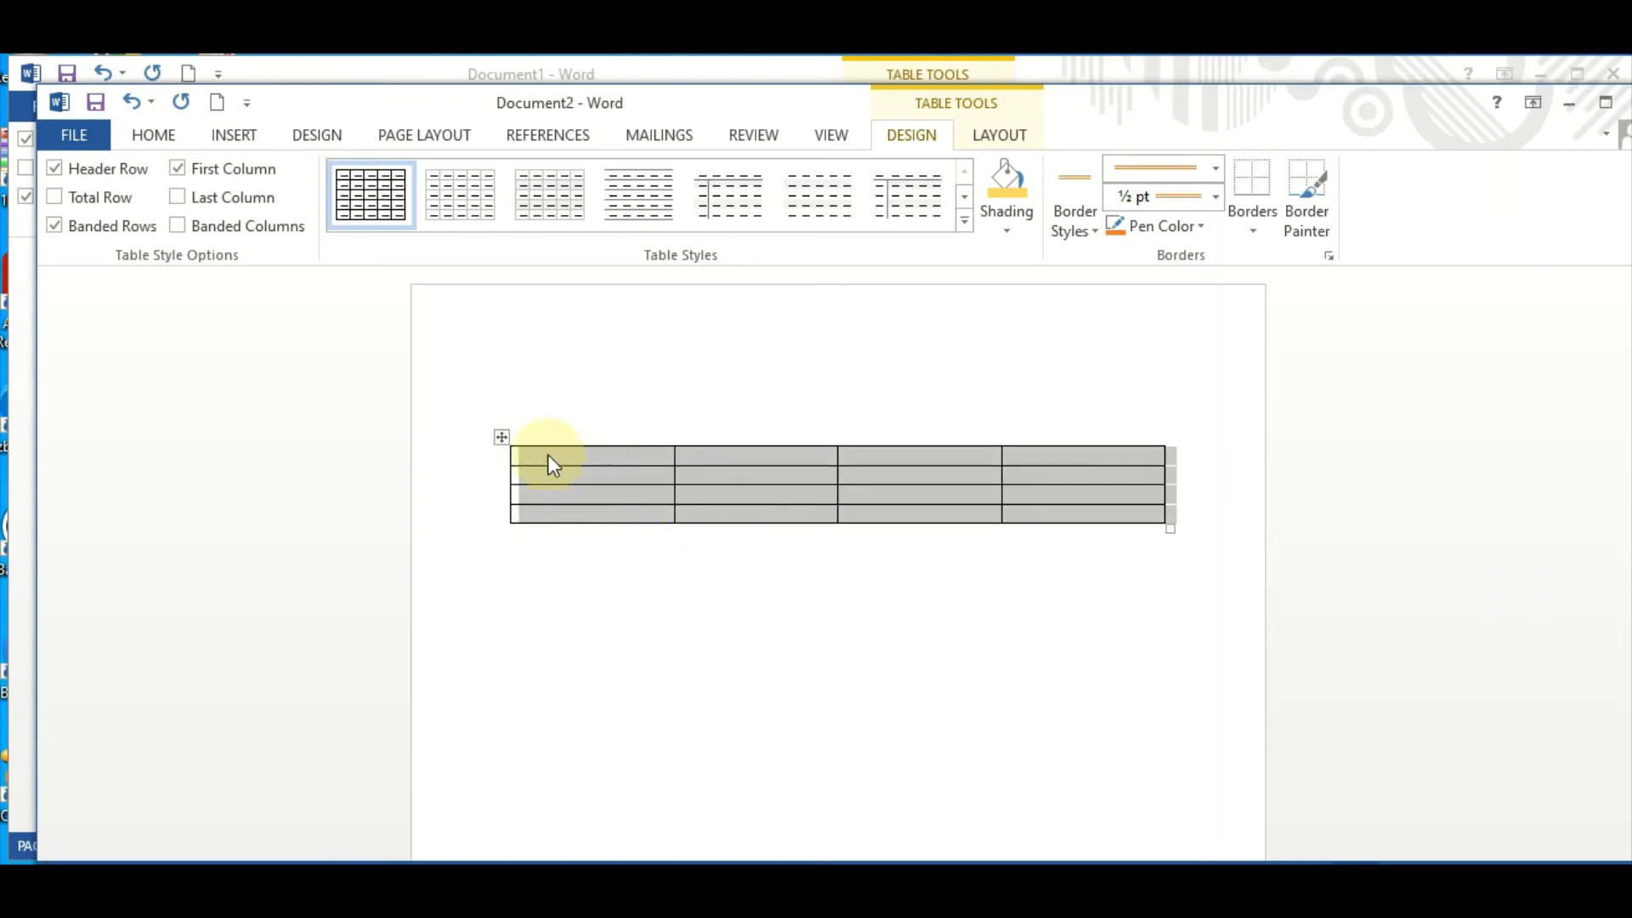
# Type test text into the first cell and second-column cells, then undo the last entry
pyautogui.click(498, 436)
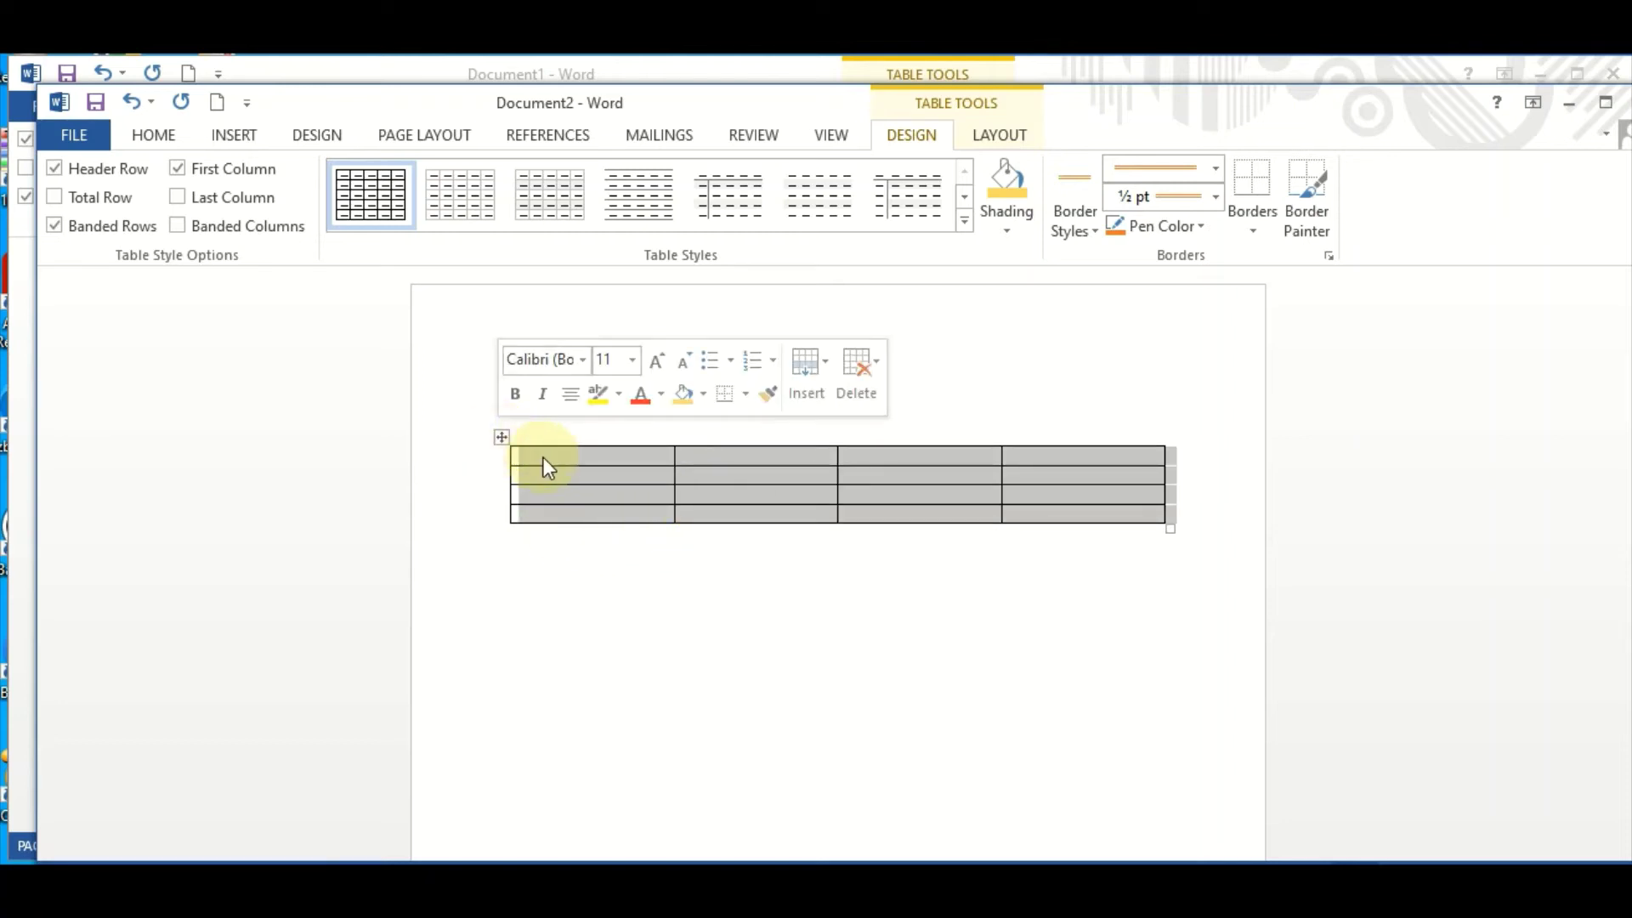
pyautogui.click(544, 452)
pyautogui.write('دفگگفدفگدف')
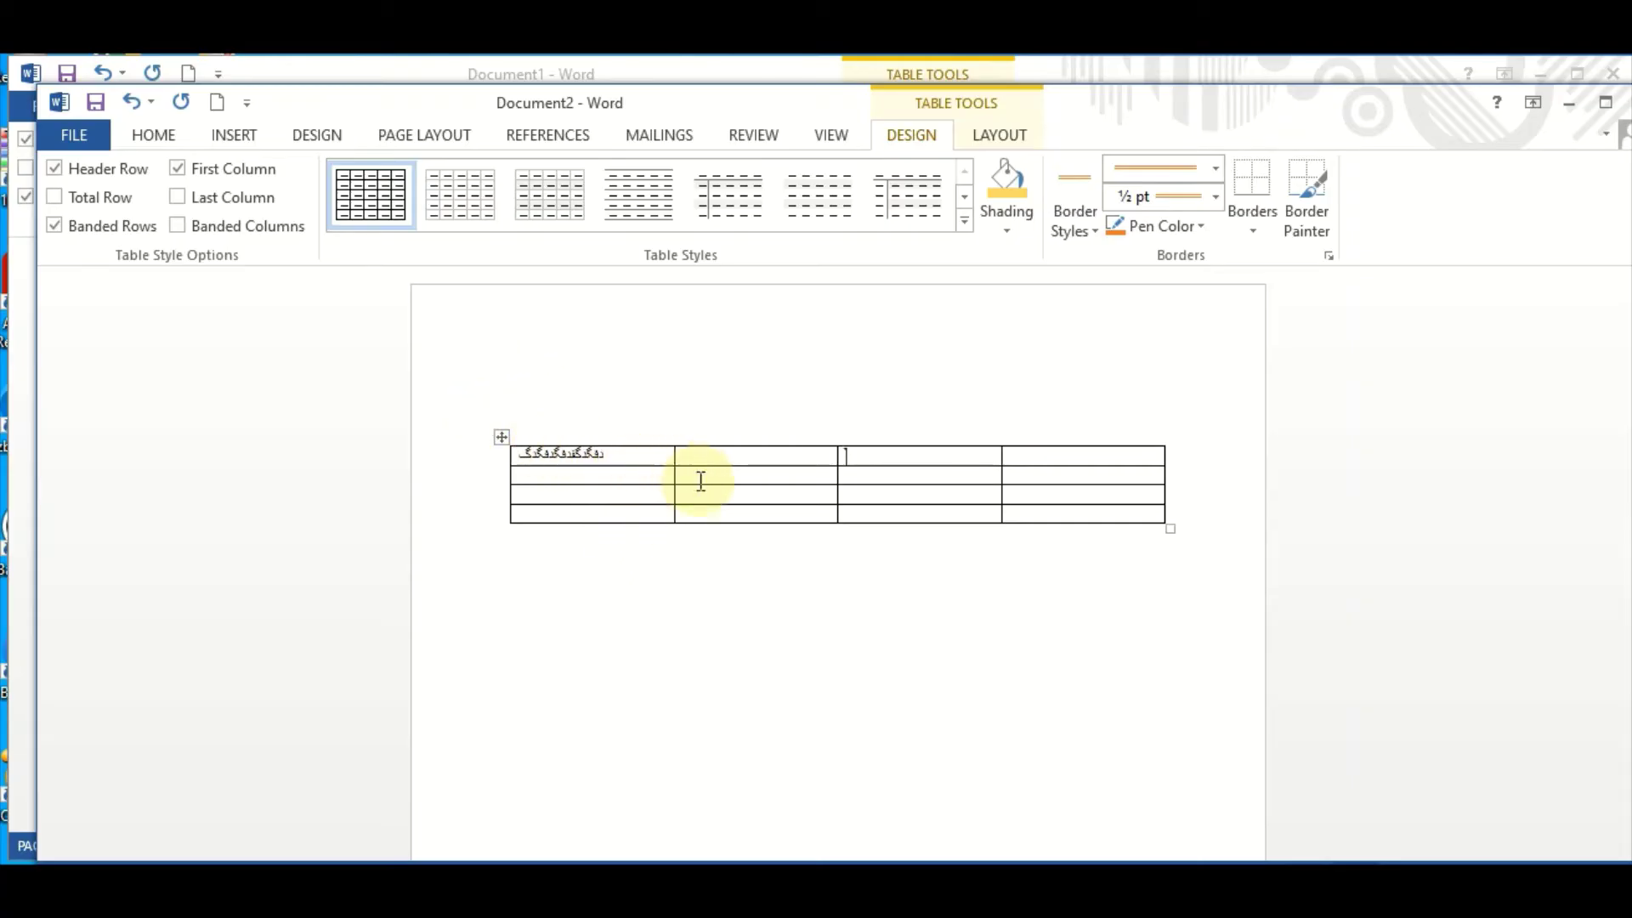
pyautogui.click(751, 453)
pyautogui.write('دفگدگ')
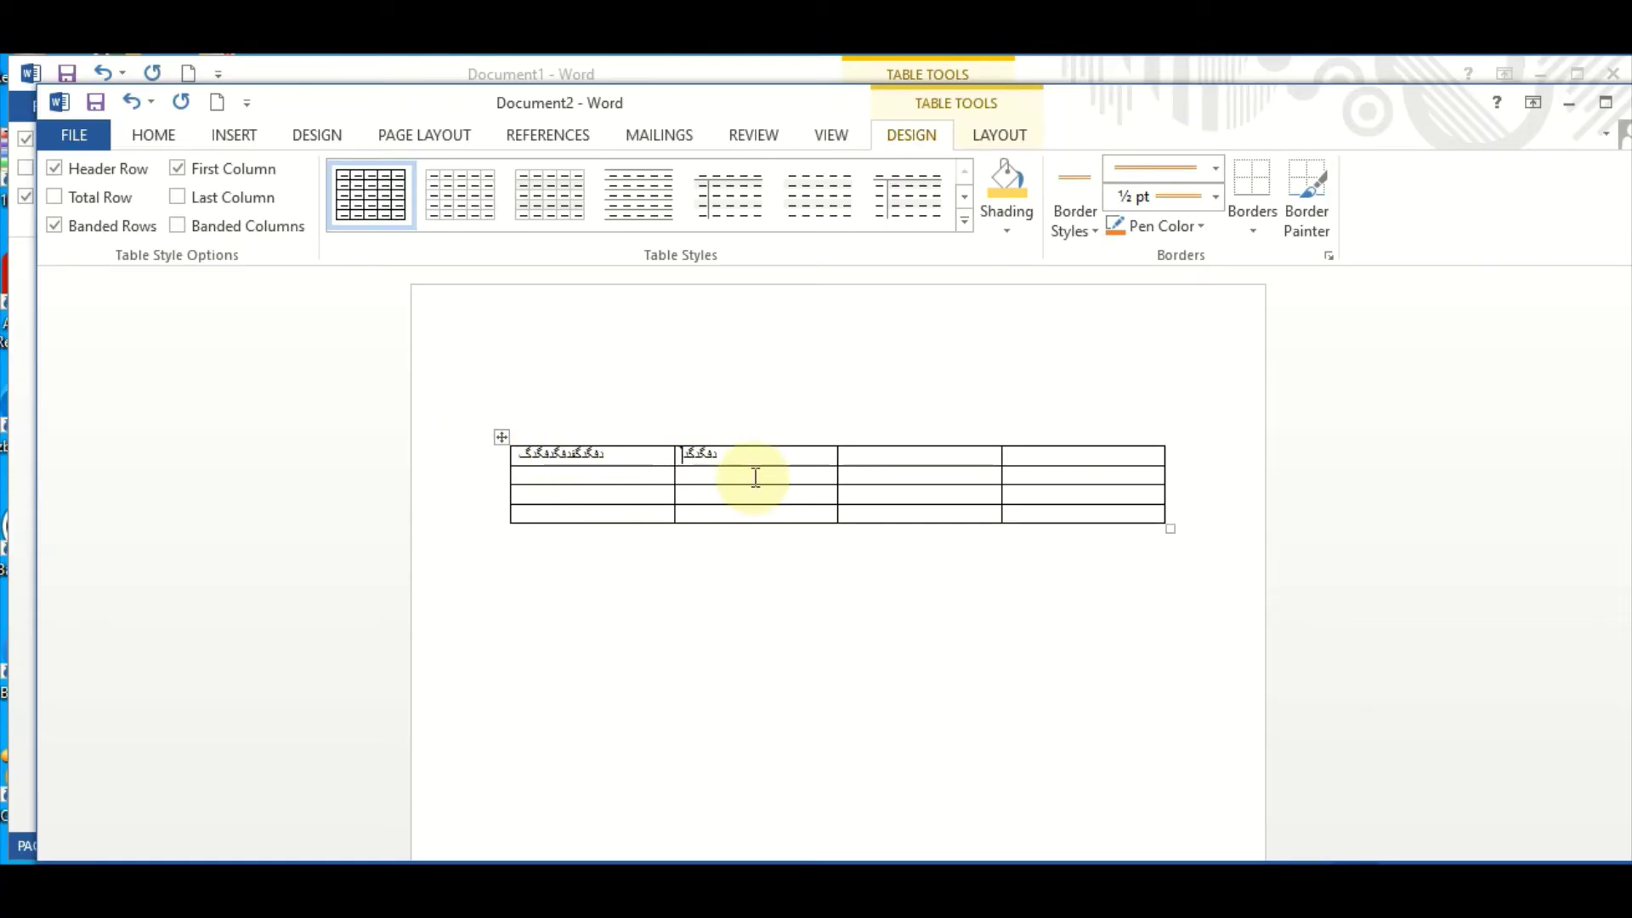
pyautogui.click(751, 474)
pyautogui.write('دفگدفگ')
pyautogui.click(748, 496)
pyautogui.write('دفگدگ')
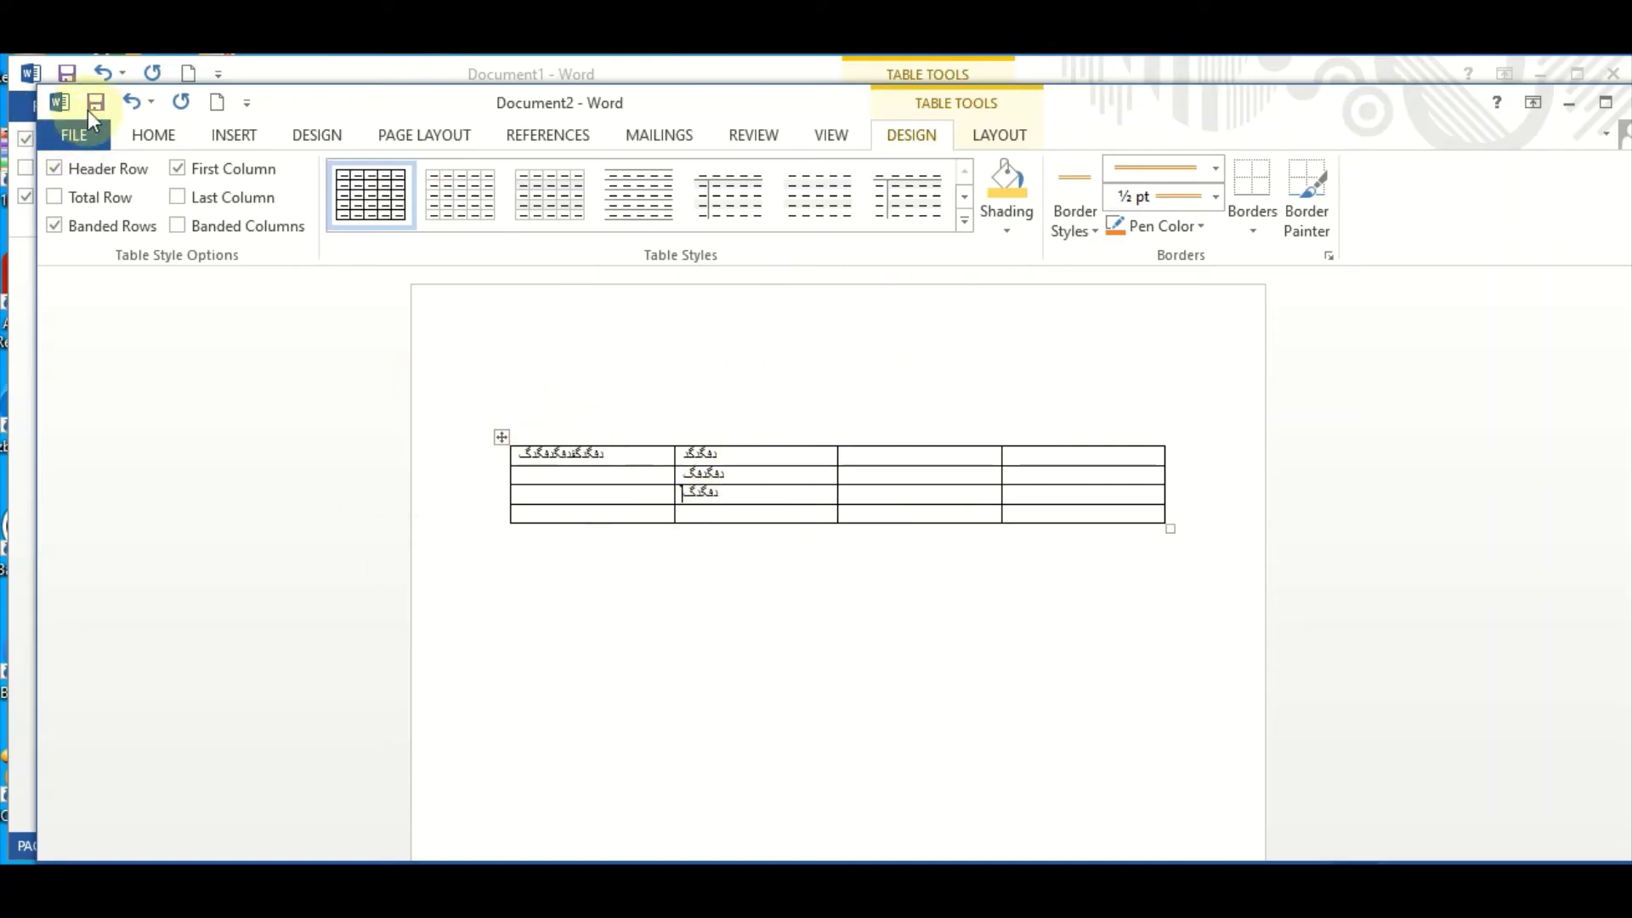
pyautogui.click(131, 110)
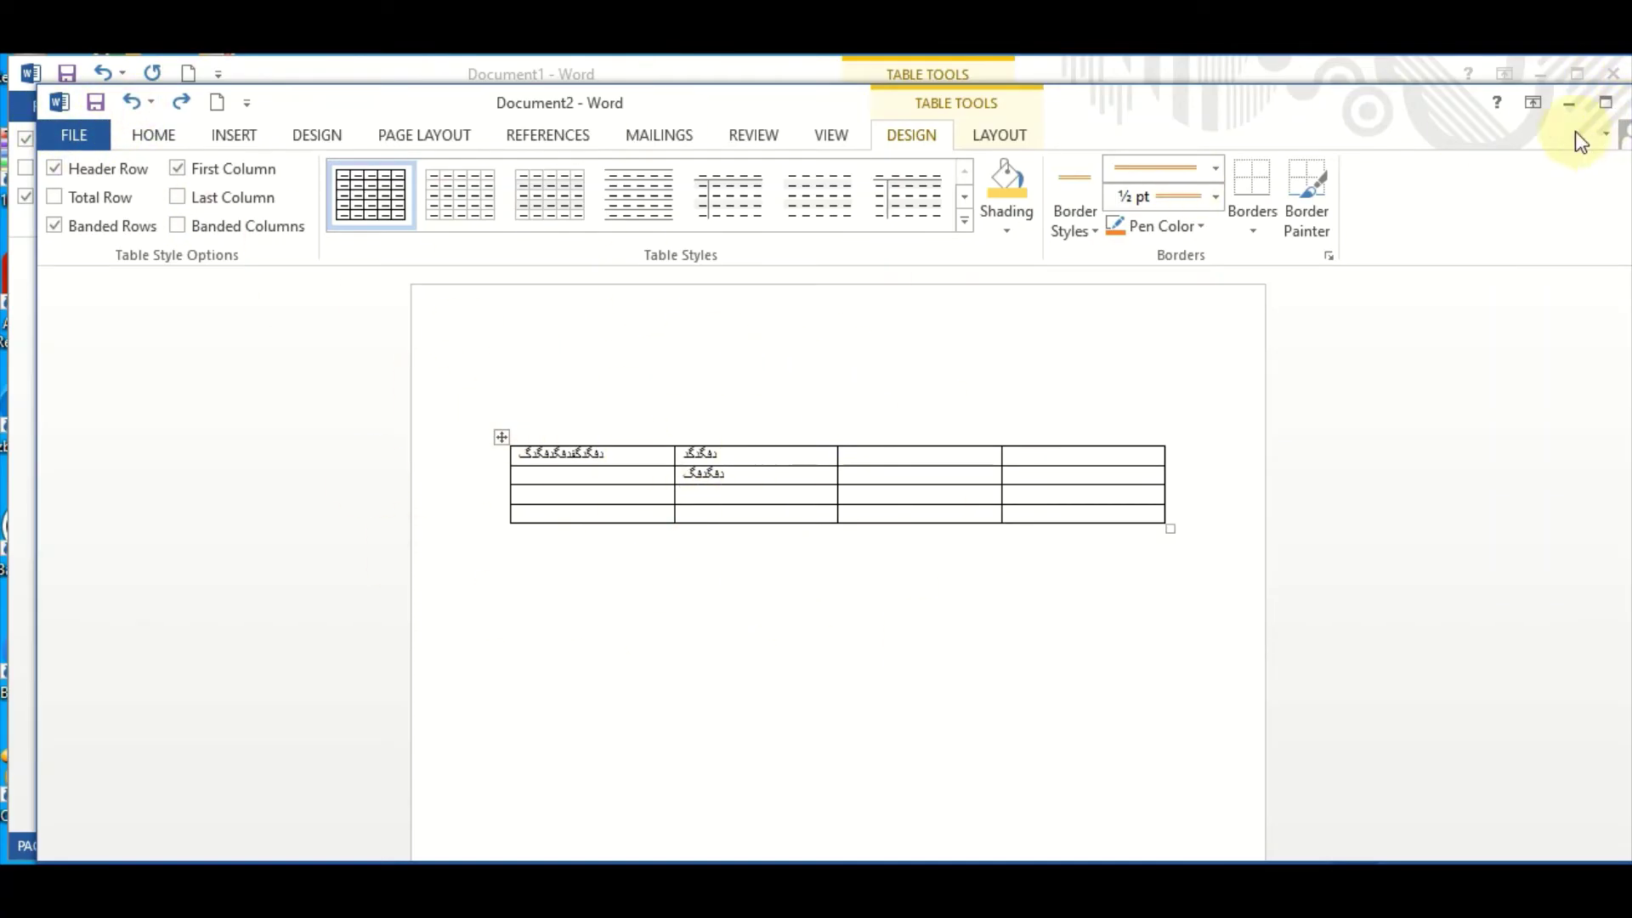
# Close Document2 choosing Don't Save
pyautogui.moveTo(1434, 124); pyautogui.dragTo(1199, 124)
pyautogui.click(1421, 105)
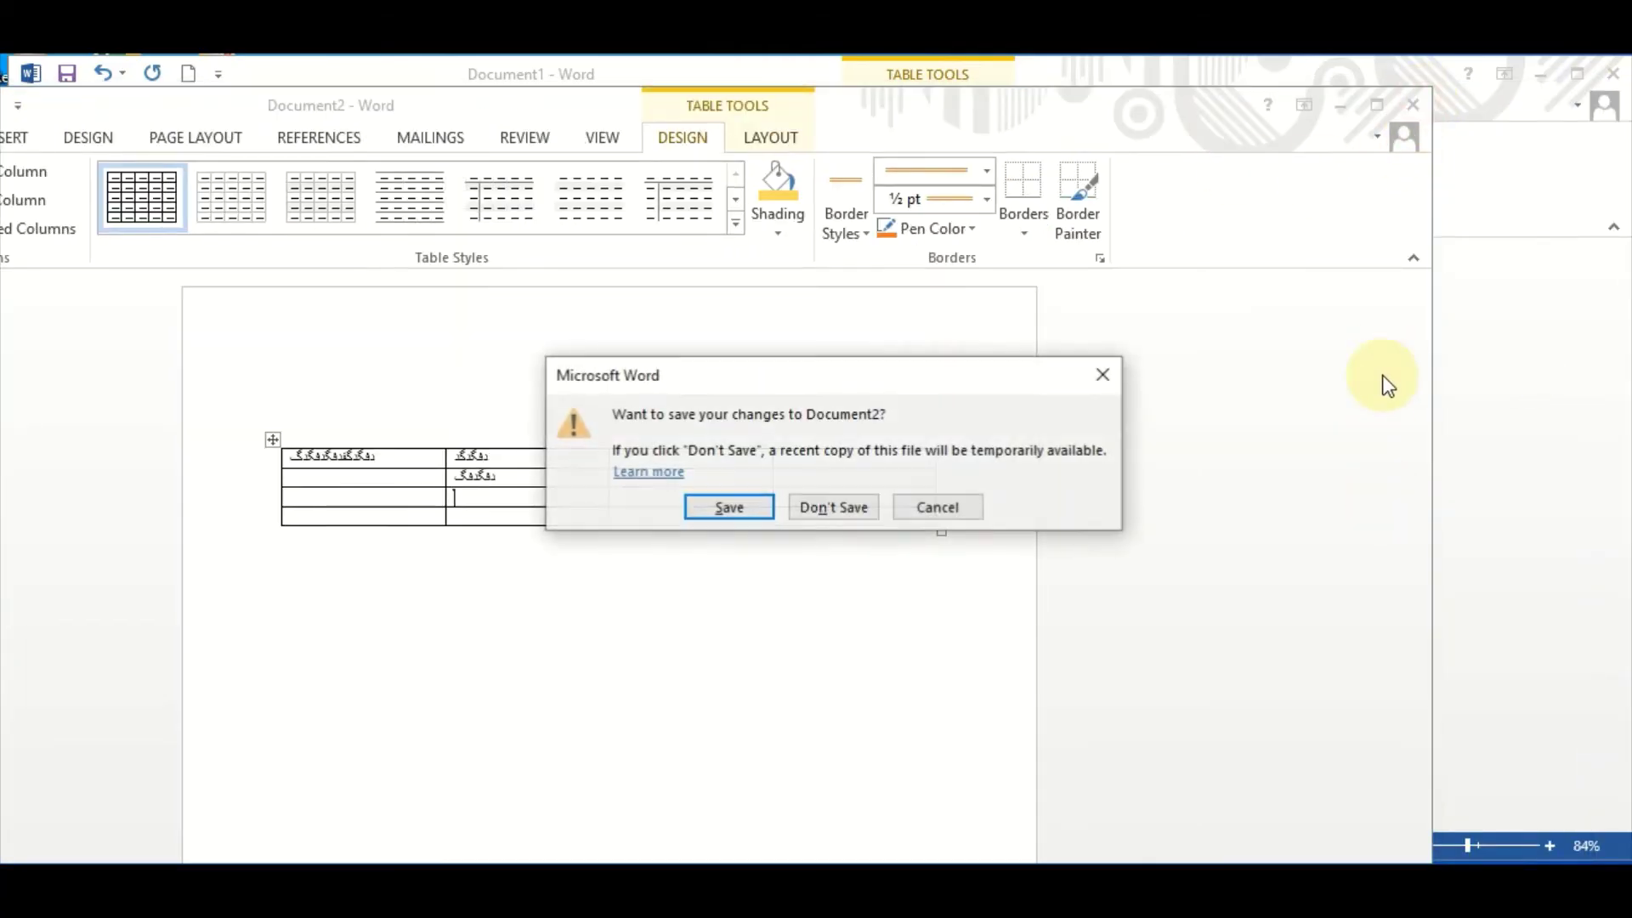
pyautogui.click(841, 507)
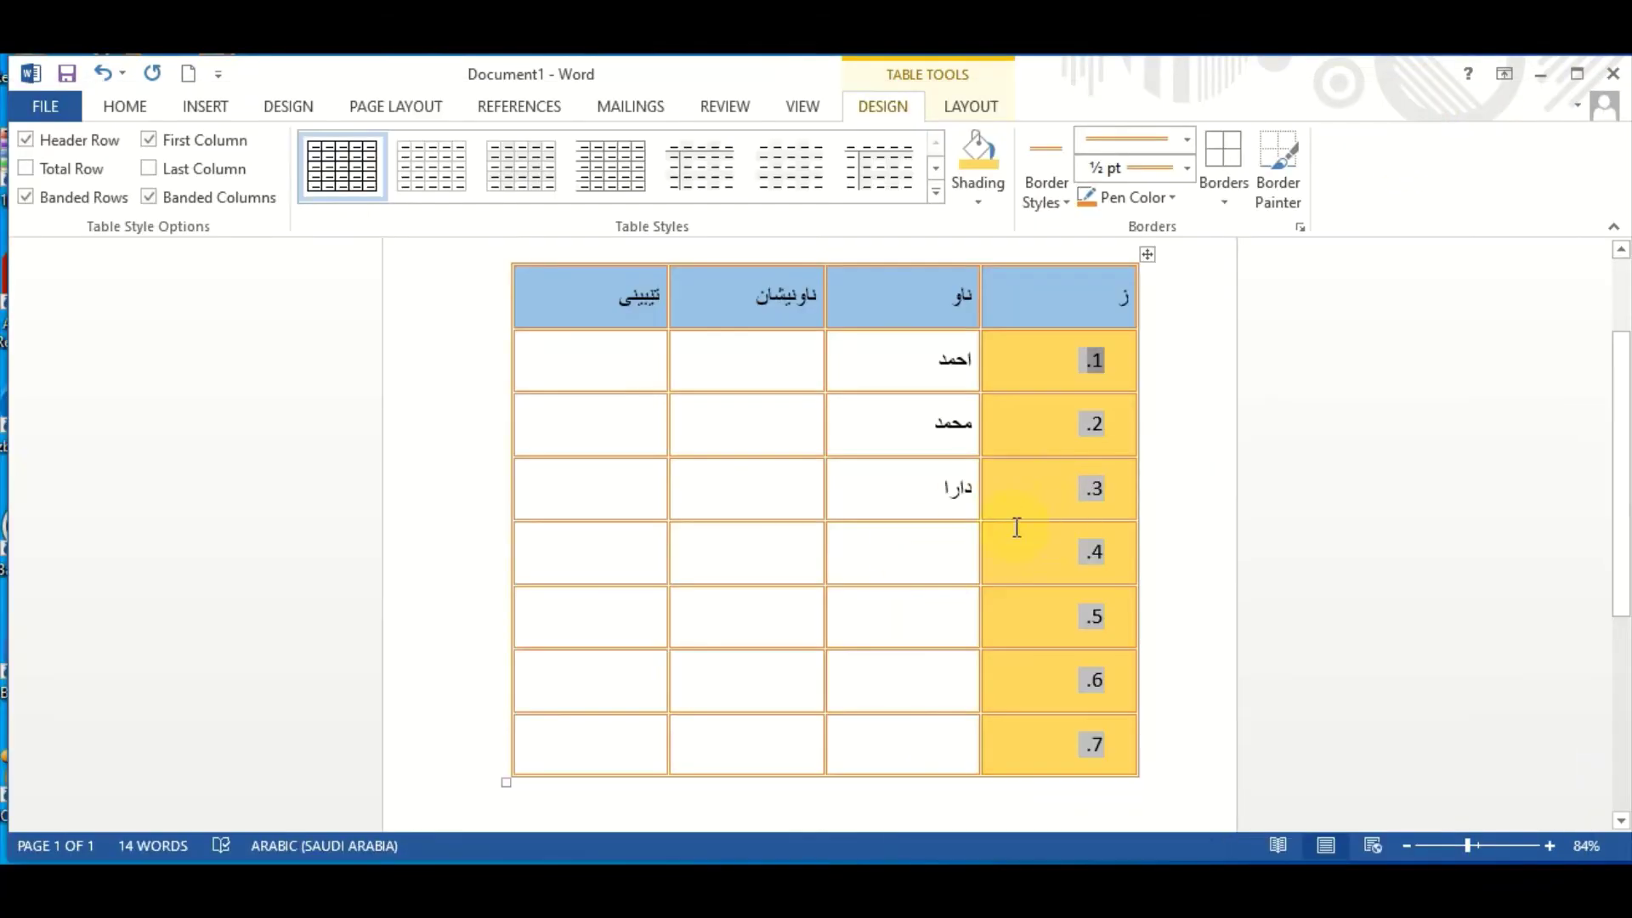
# Select the Kurdish table and apply Home > Borders > No Border
pyautogui.scroll(-2, 969, 558)
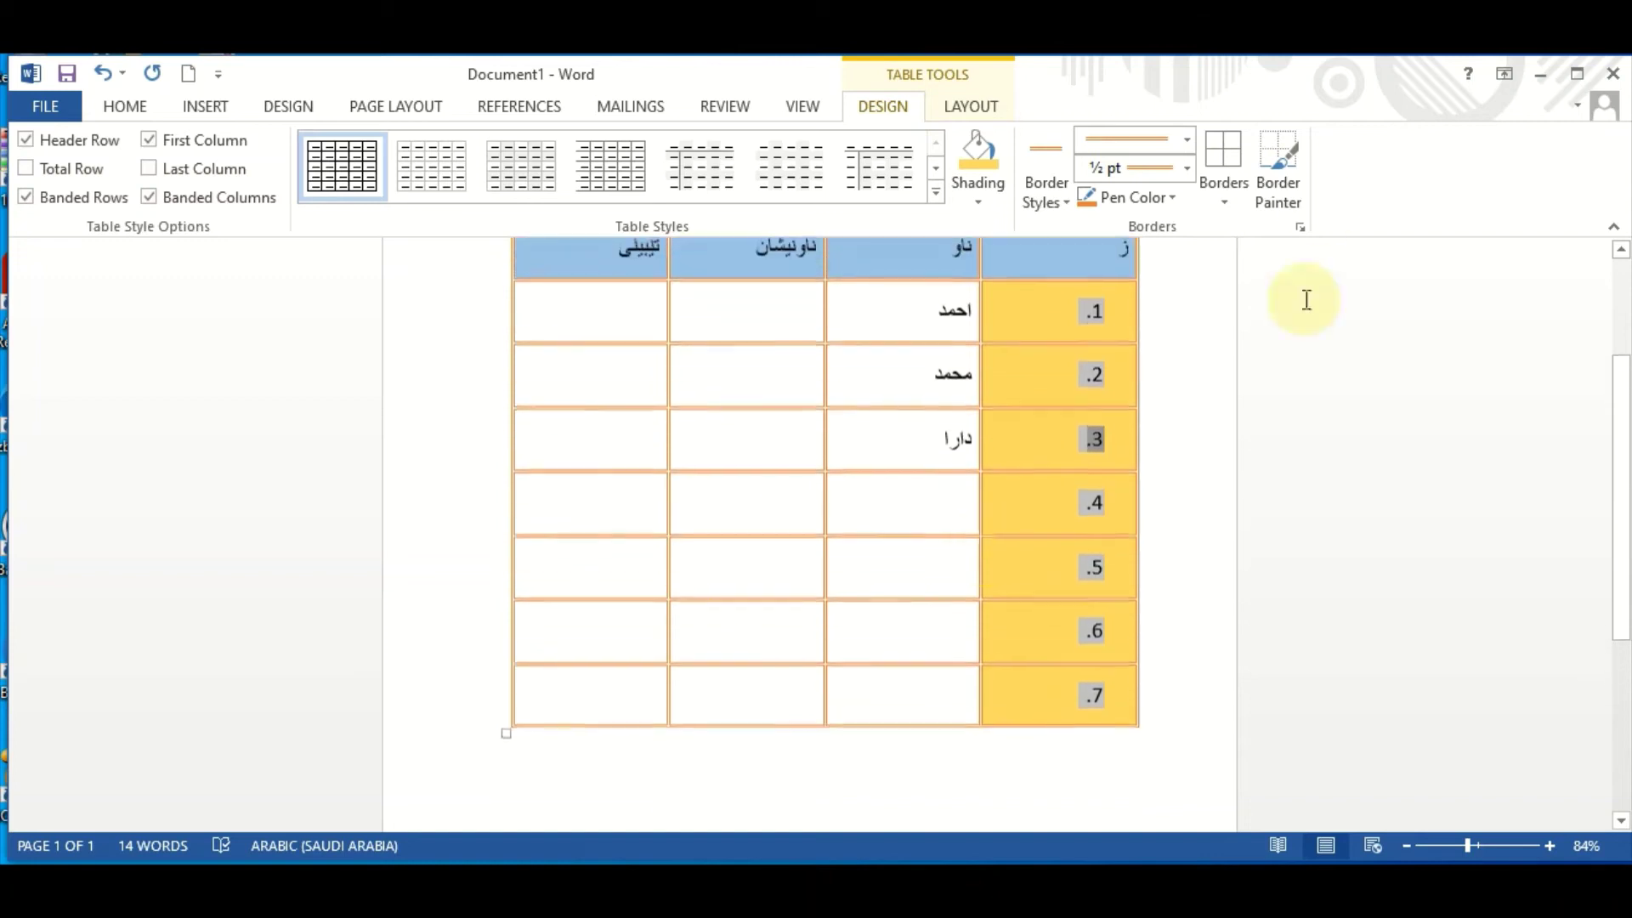
pyautogui.scroll(1, 1304, 298)
pyautogui.scroll(1, 1007, 390)
pyautogui.scroll(2, 1028, 368)
pyautogui.click(1031, 393)
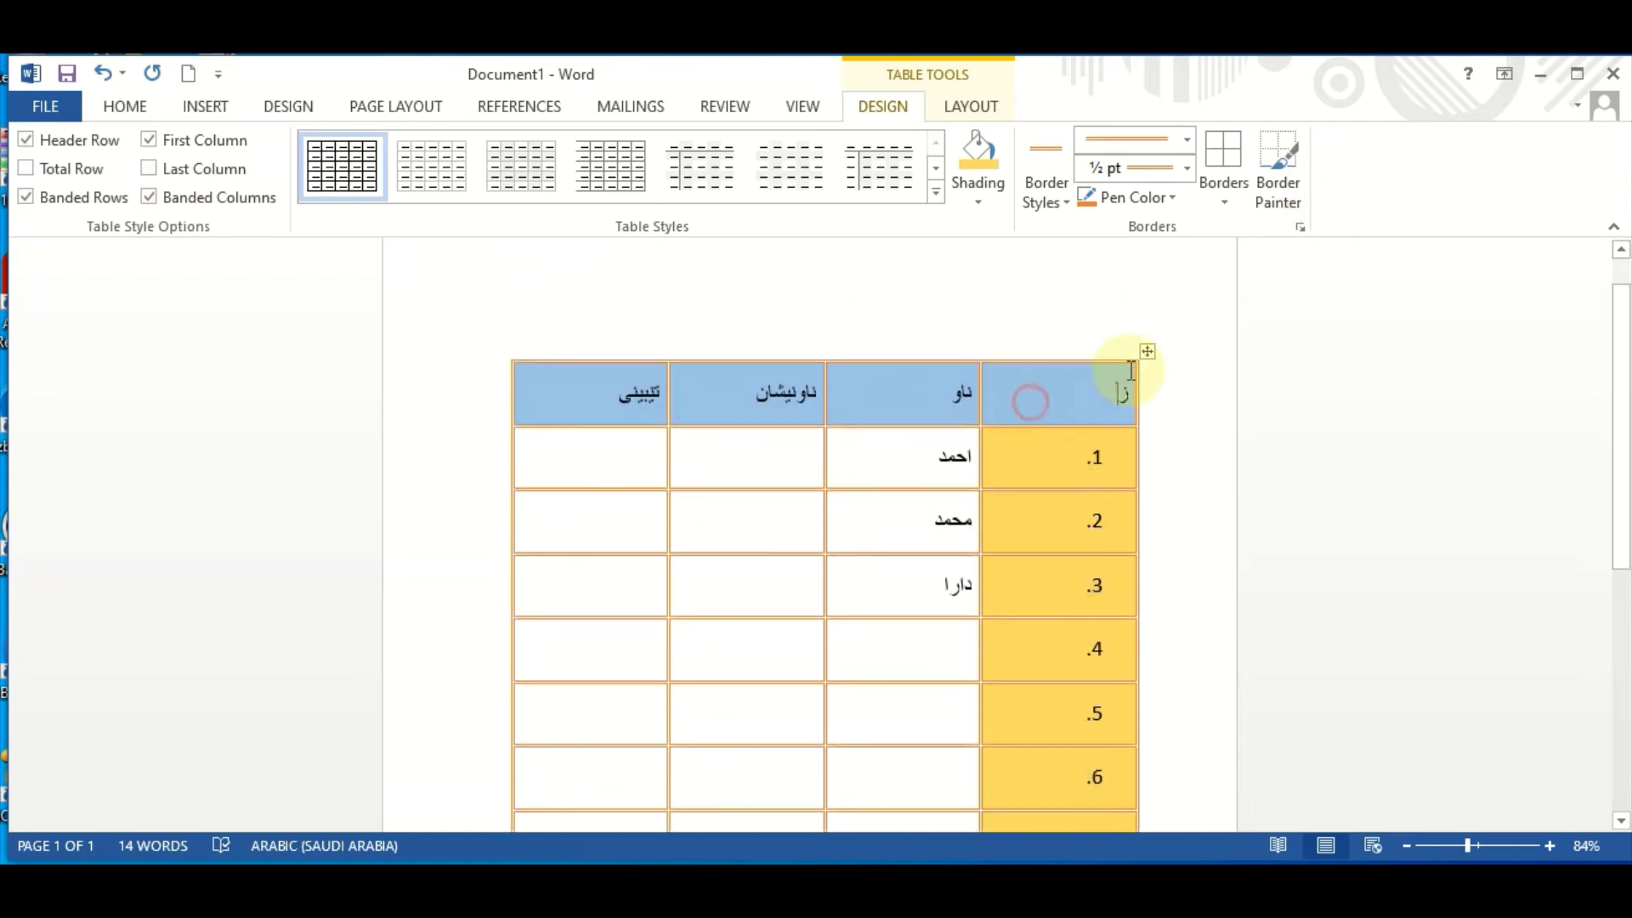
pyautogui.click(1147, 354)
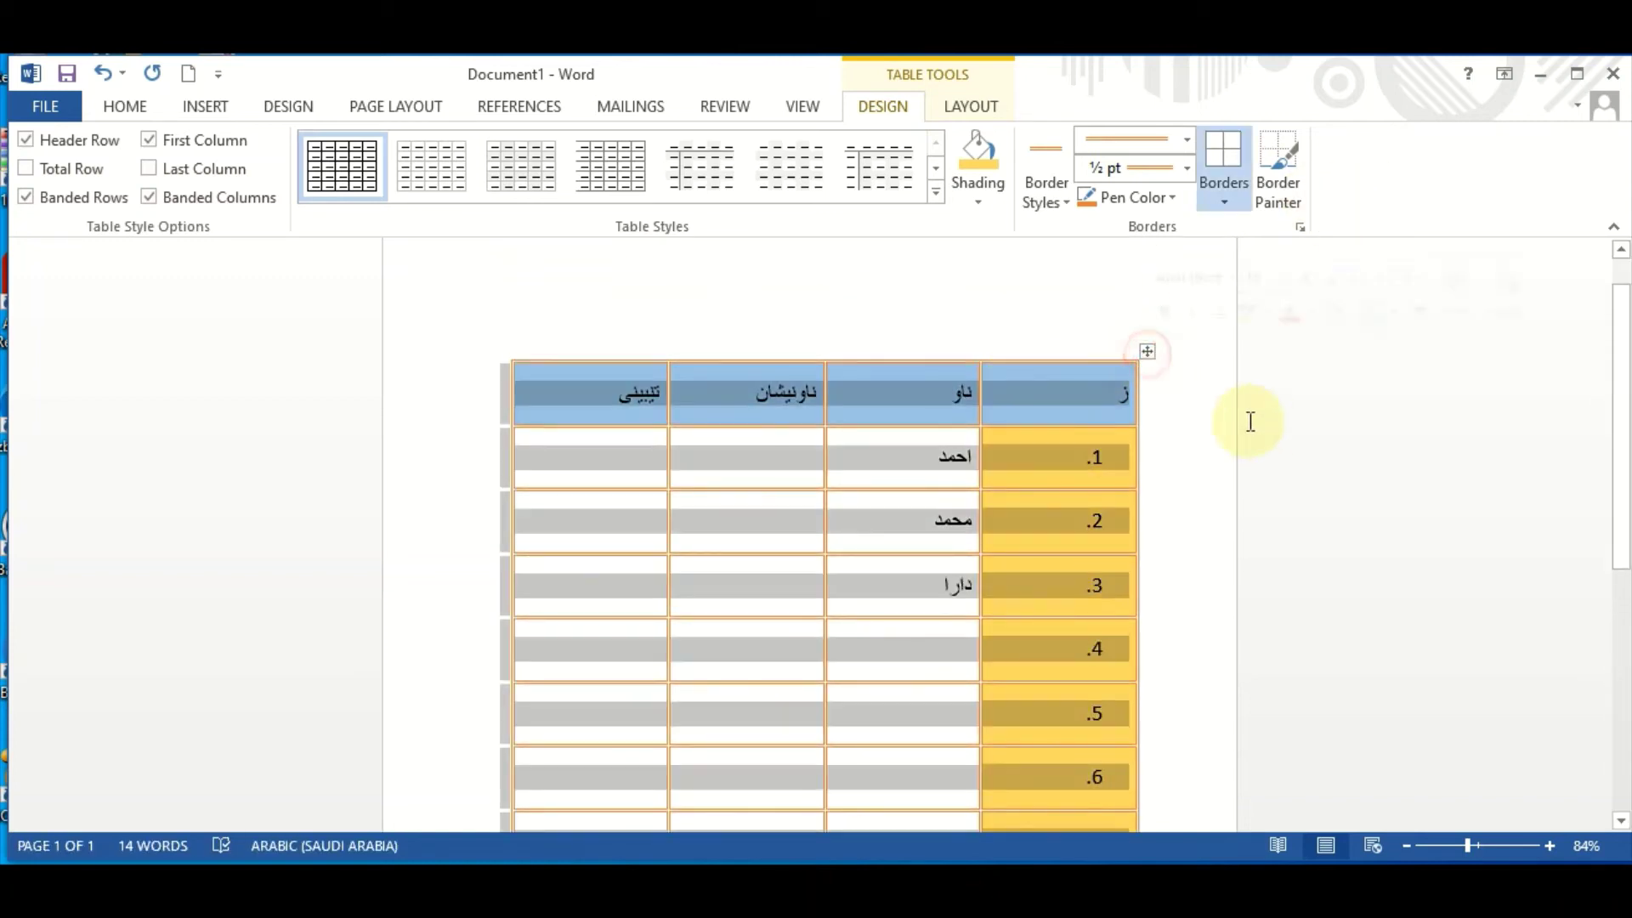
pyautogui.click(117, 109)
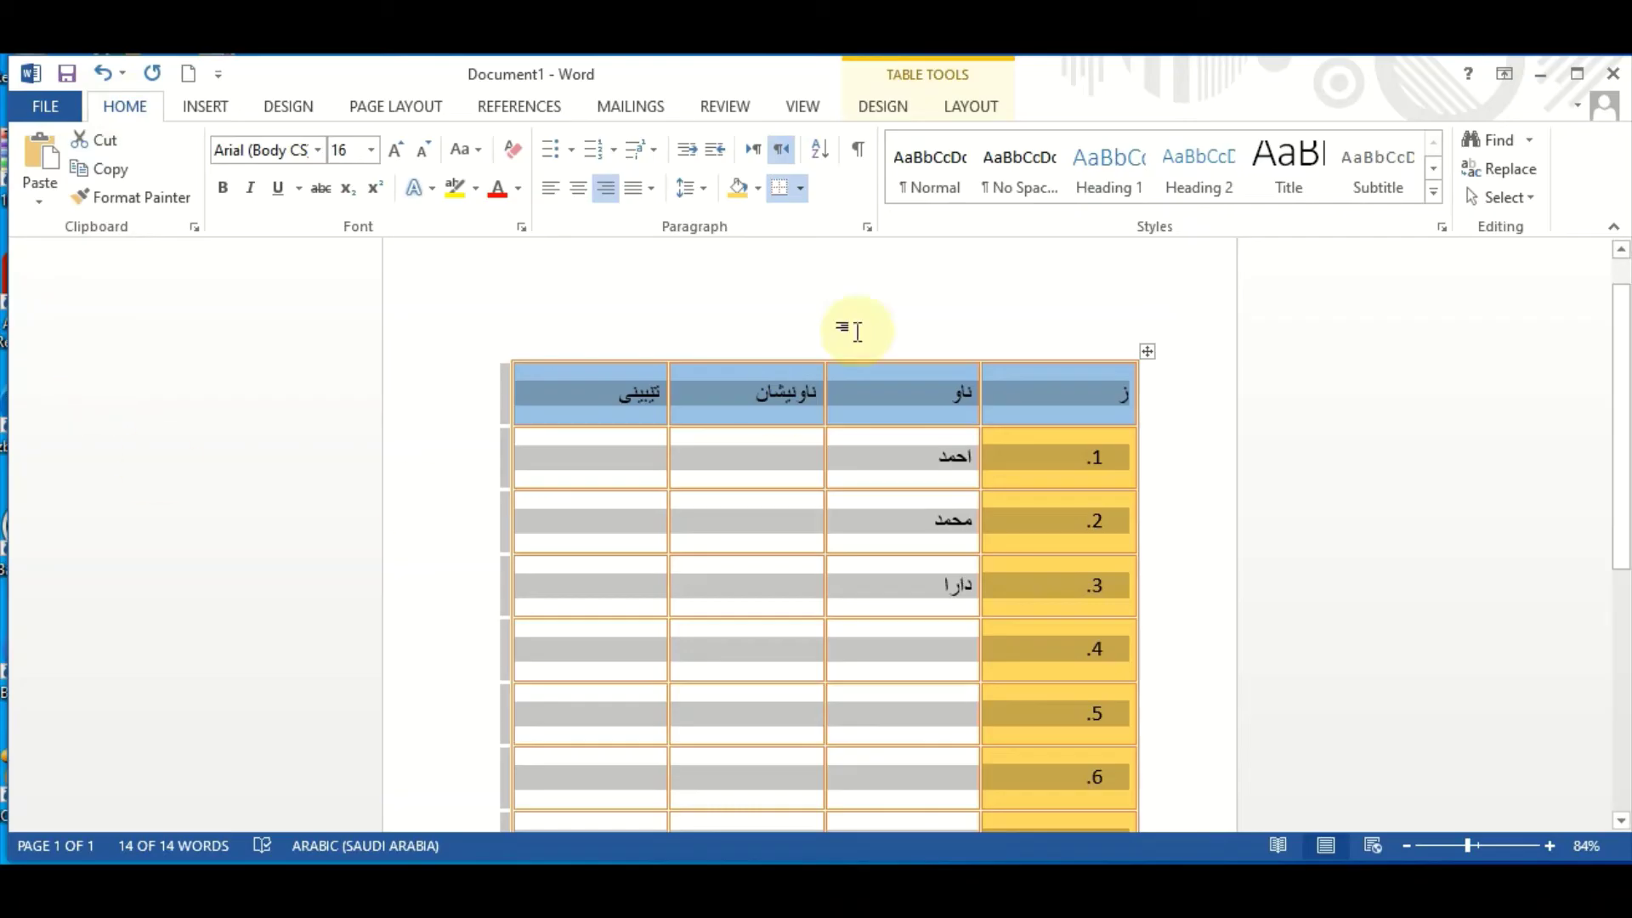
pyautogui.click(802, 192)
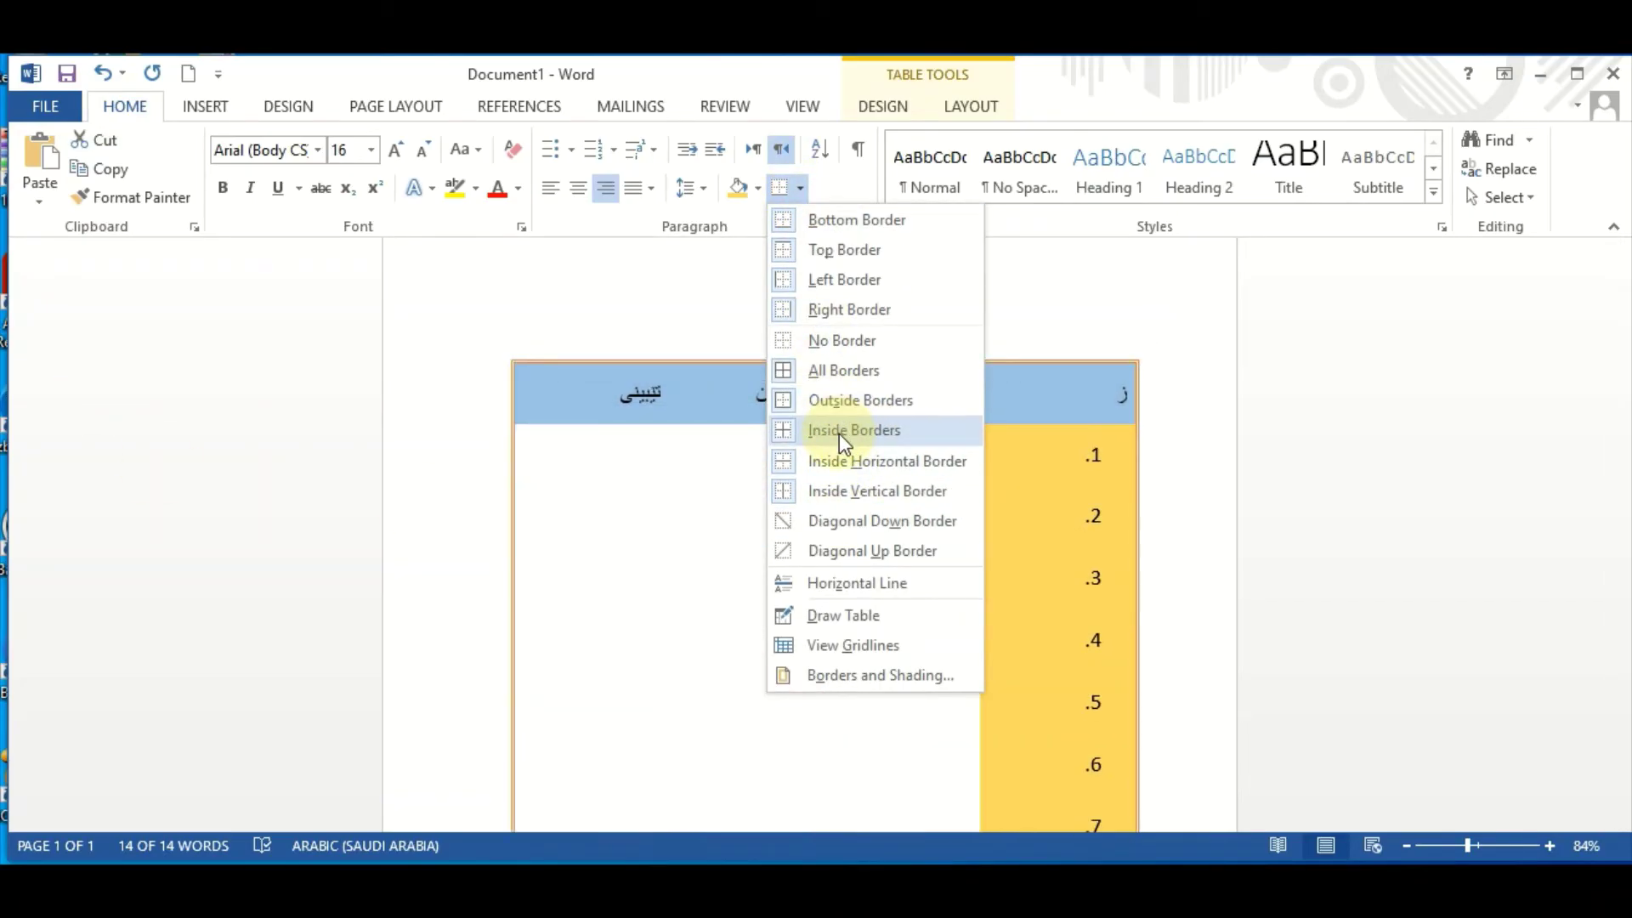
pyautogui.click(828, 340)
pyautogui.click(918, 512)
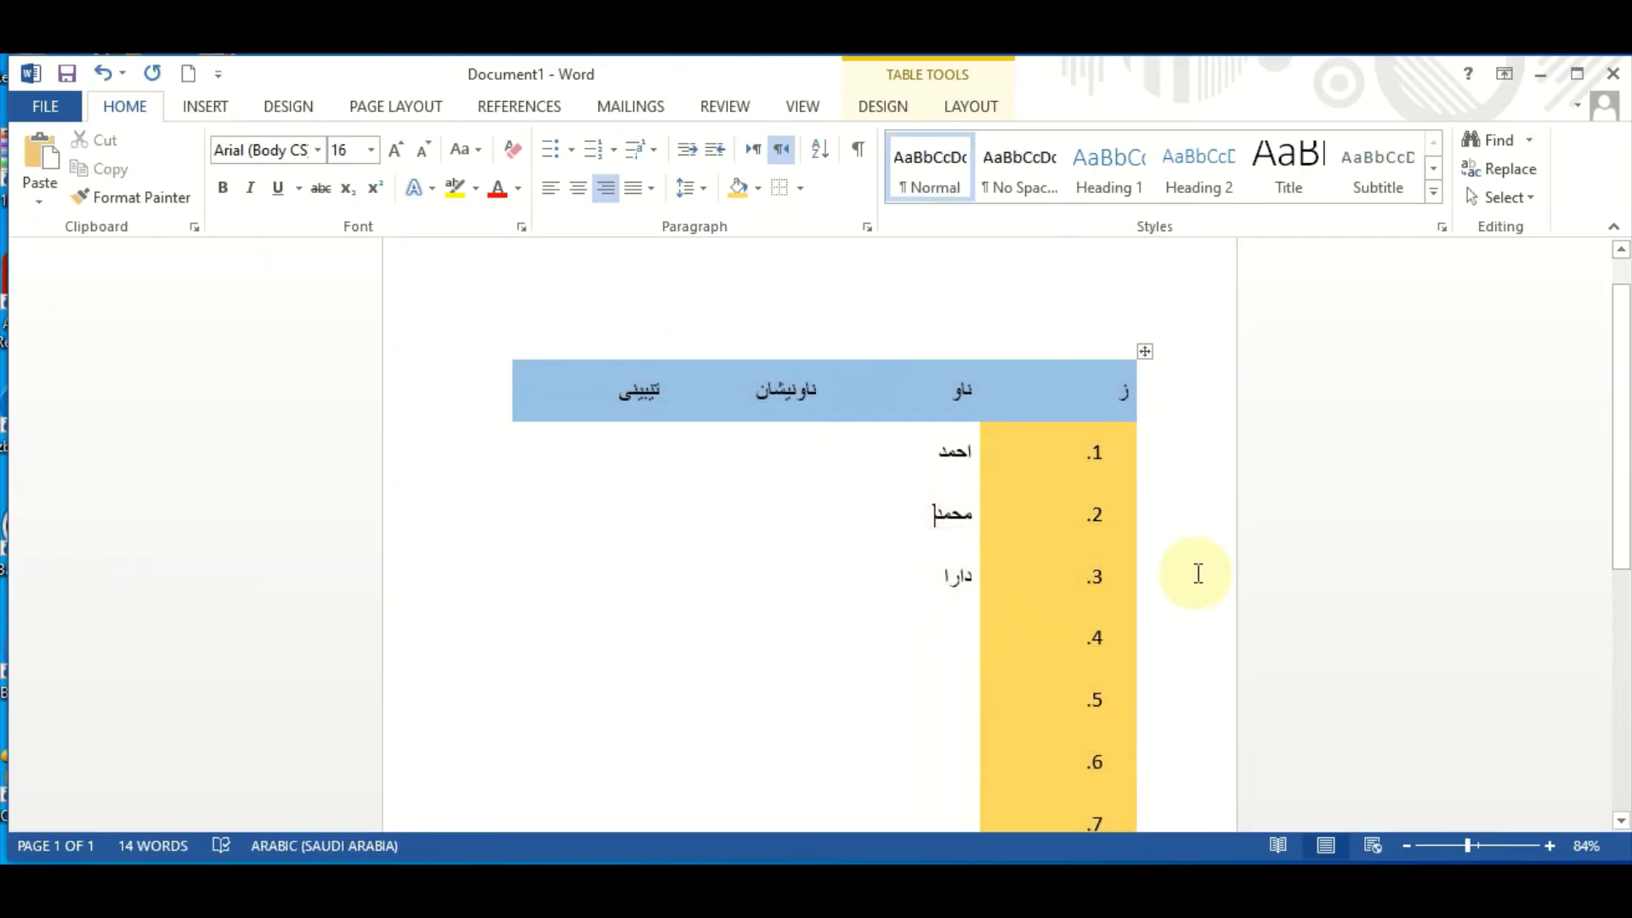
pyautogui.click(807, 512)
# Type 'وەروەروووەروەروەروەروەروەر' into row 1's empty ناونیشان cell beside احمد
pyautogui.click(573, 477)
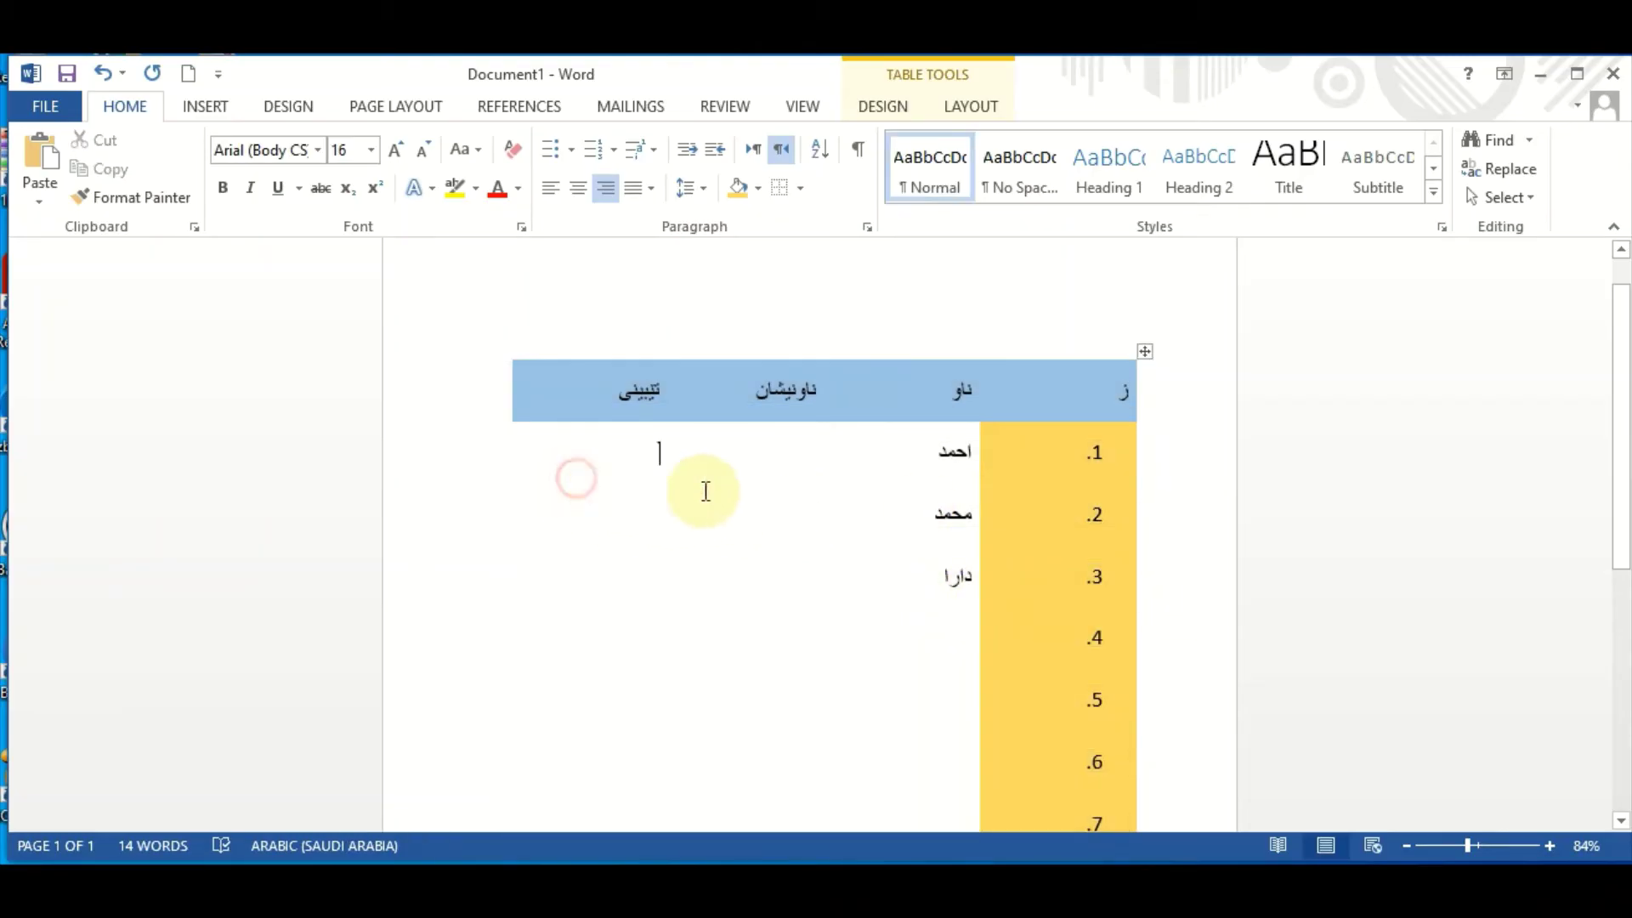
pyautogui.click(752, 474)
pyautogui.click(680, 558)
pyautogui.scroll(-2, 842, 546)
pyautogui.scroll(1, 841, 545)
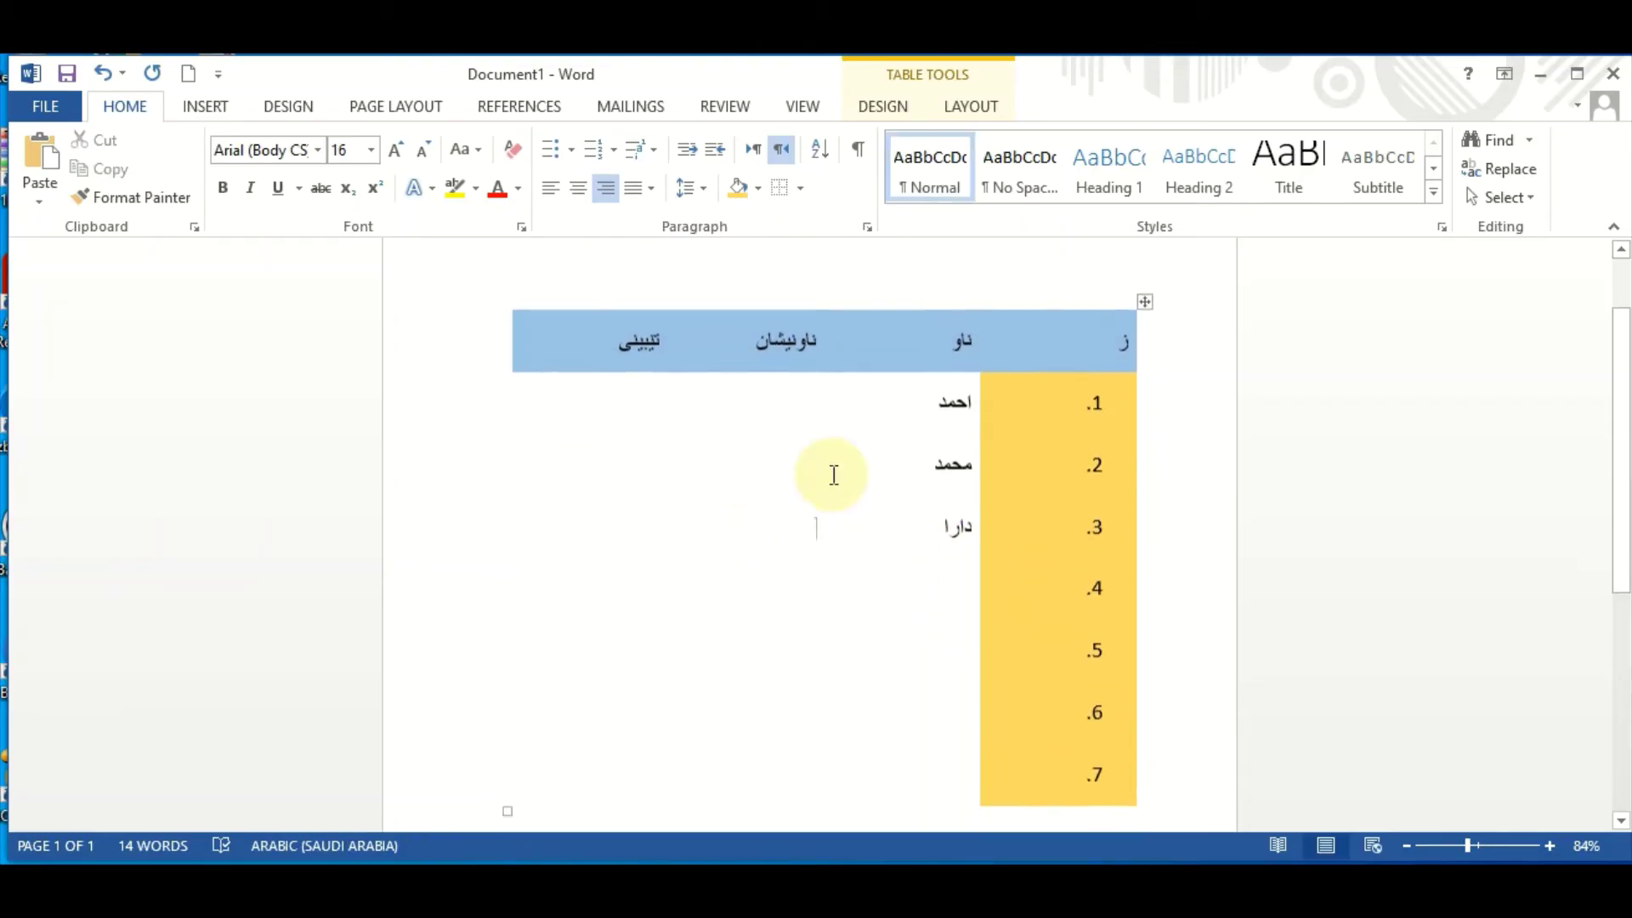
pyautogui.click(862, 459)
pyautogui.click(853, 408)
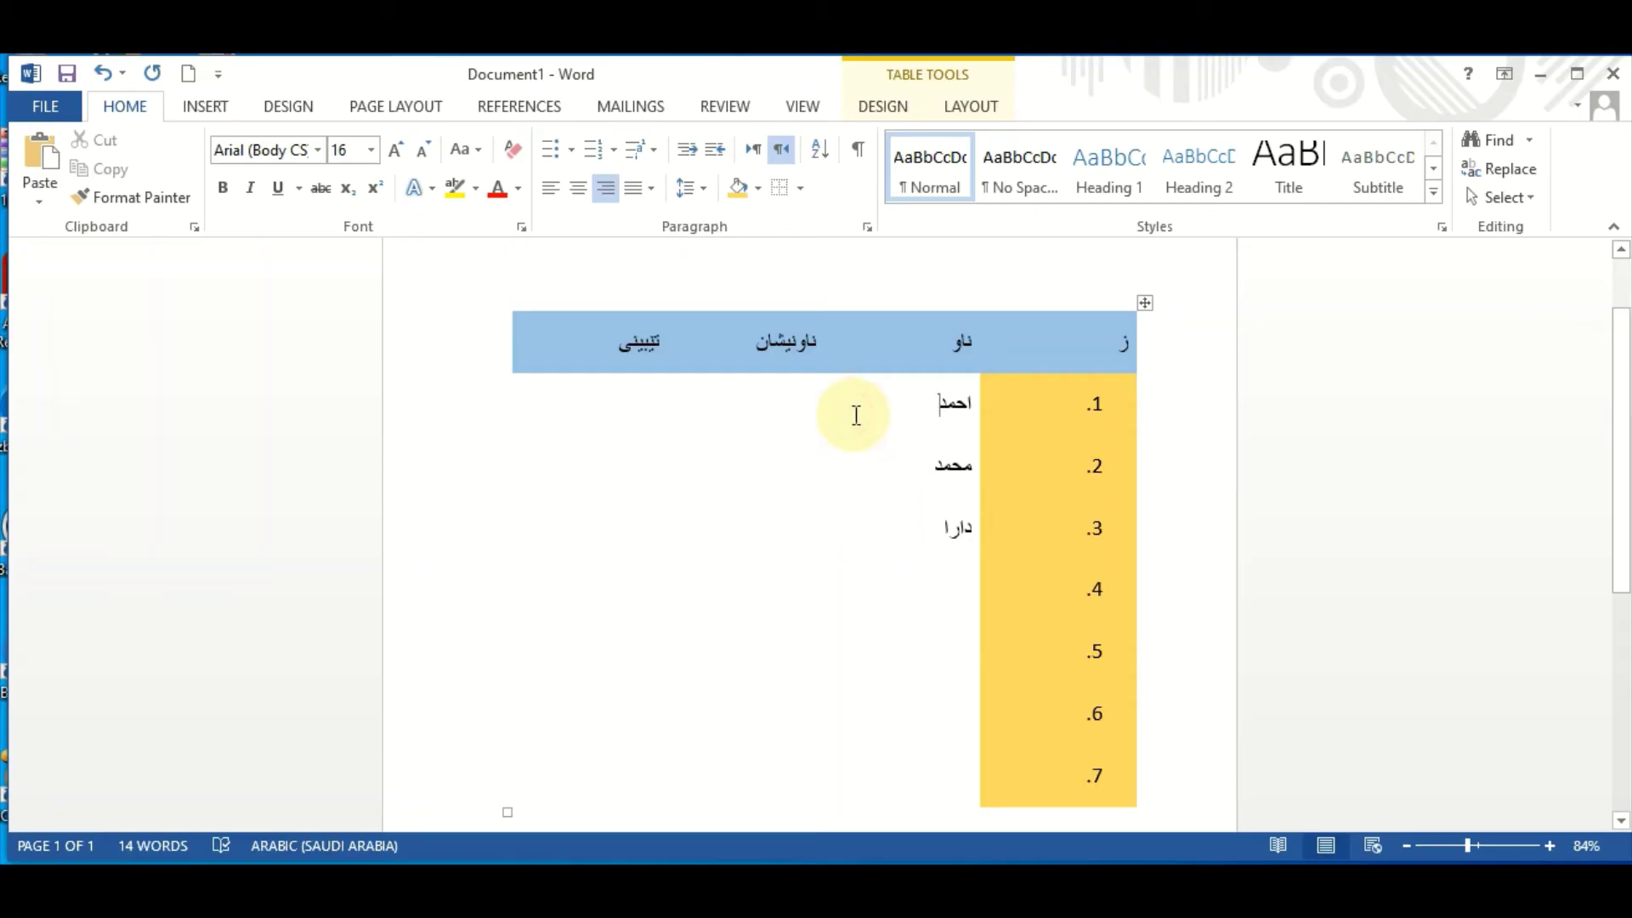
pyautogui.click(765, 417)
pyautogui.click(550, 442)
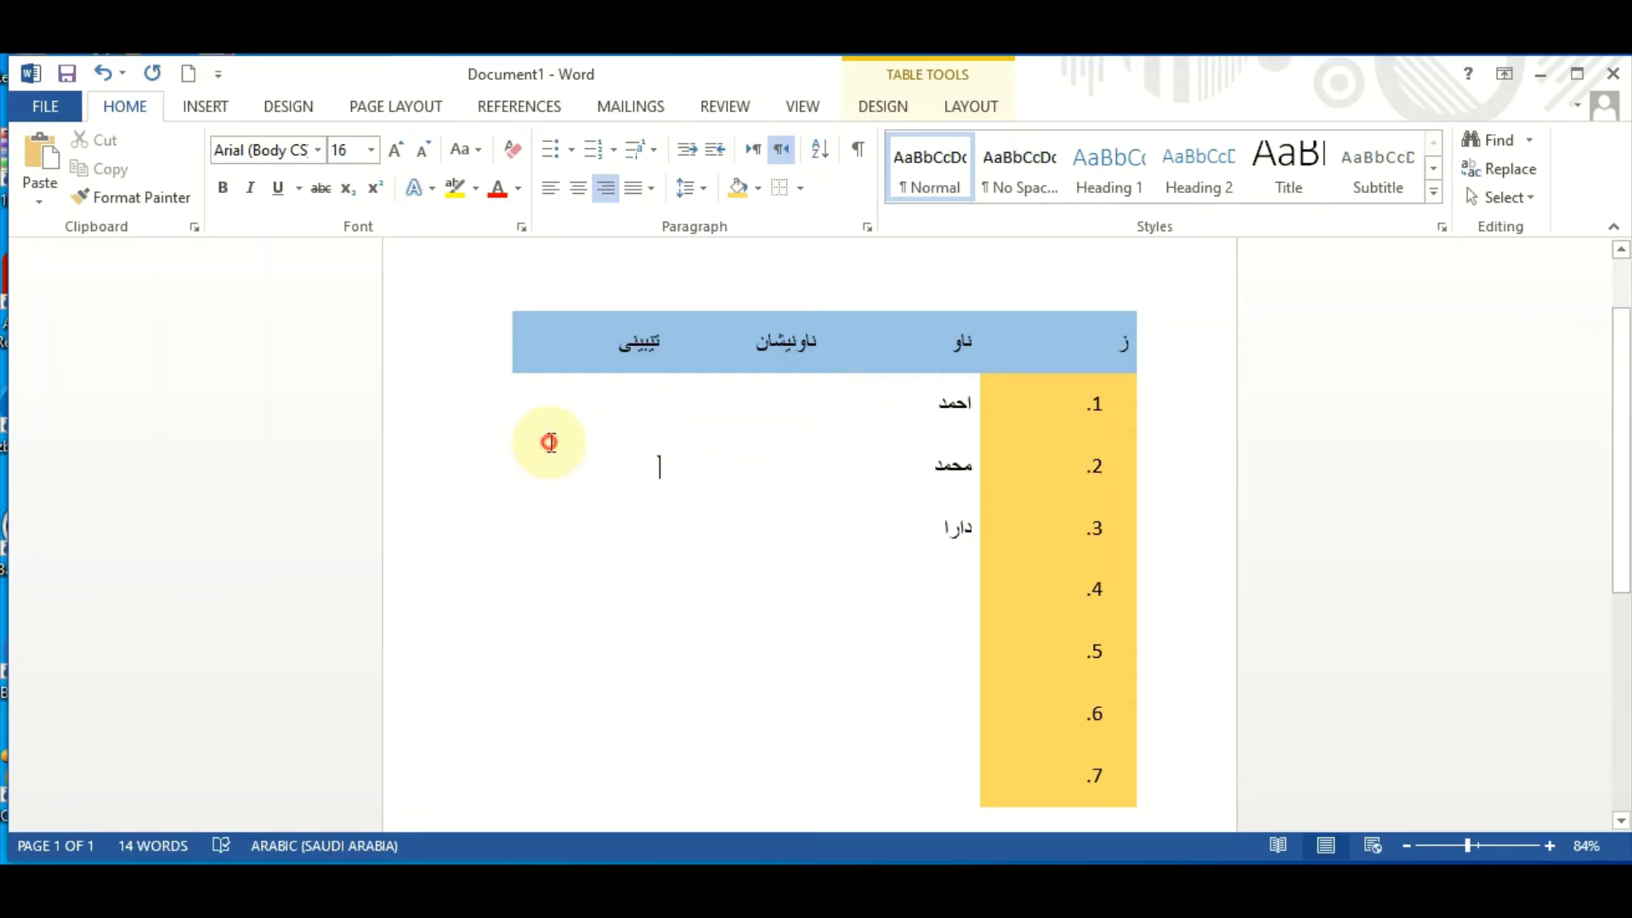
pyautogui.click(848, 421)
pyautogui.press('Tab')
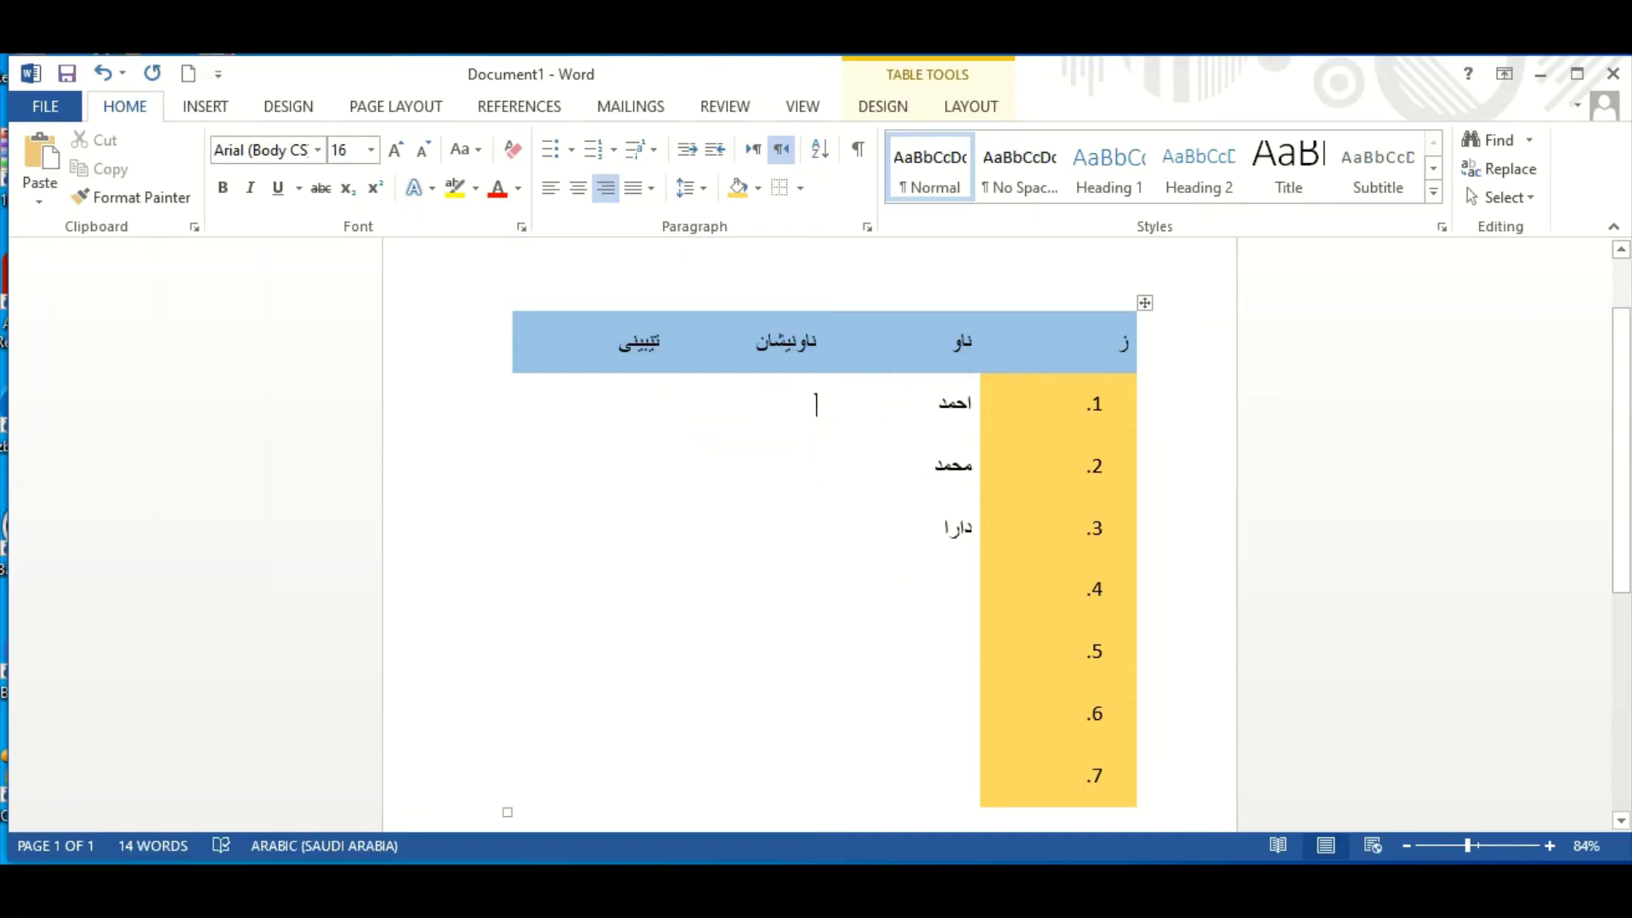
pyautogui.write('وەروەروەروەرو')
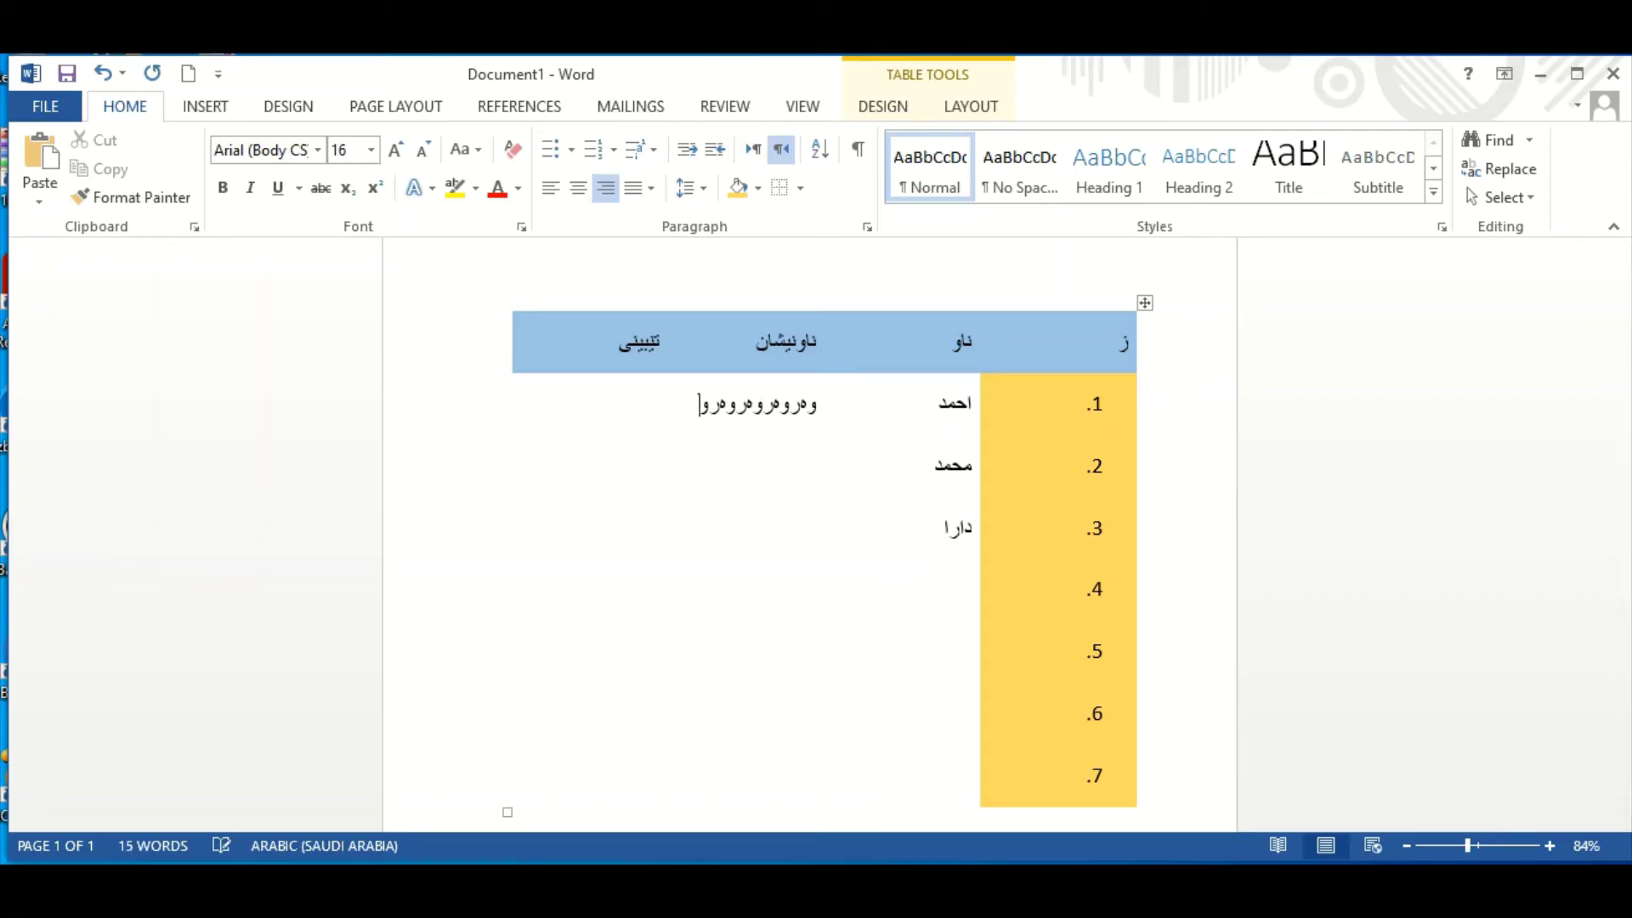
pyautogui.write('وەروەروەروەروەروەر')
# Fill rows 2–4 of the ناونیشان column with the entry 'وەروەر'
pyautogui.click(860, 446)
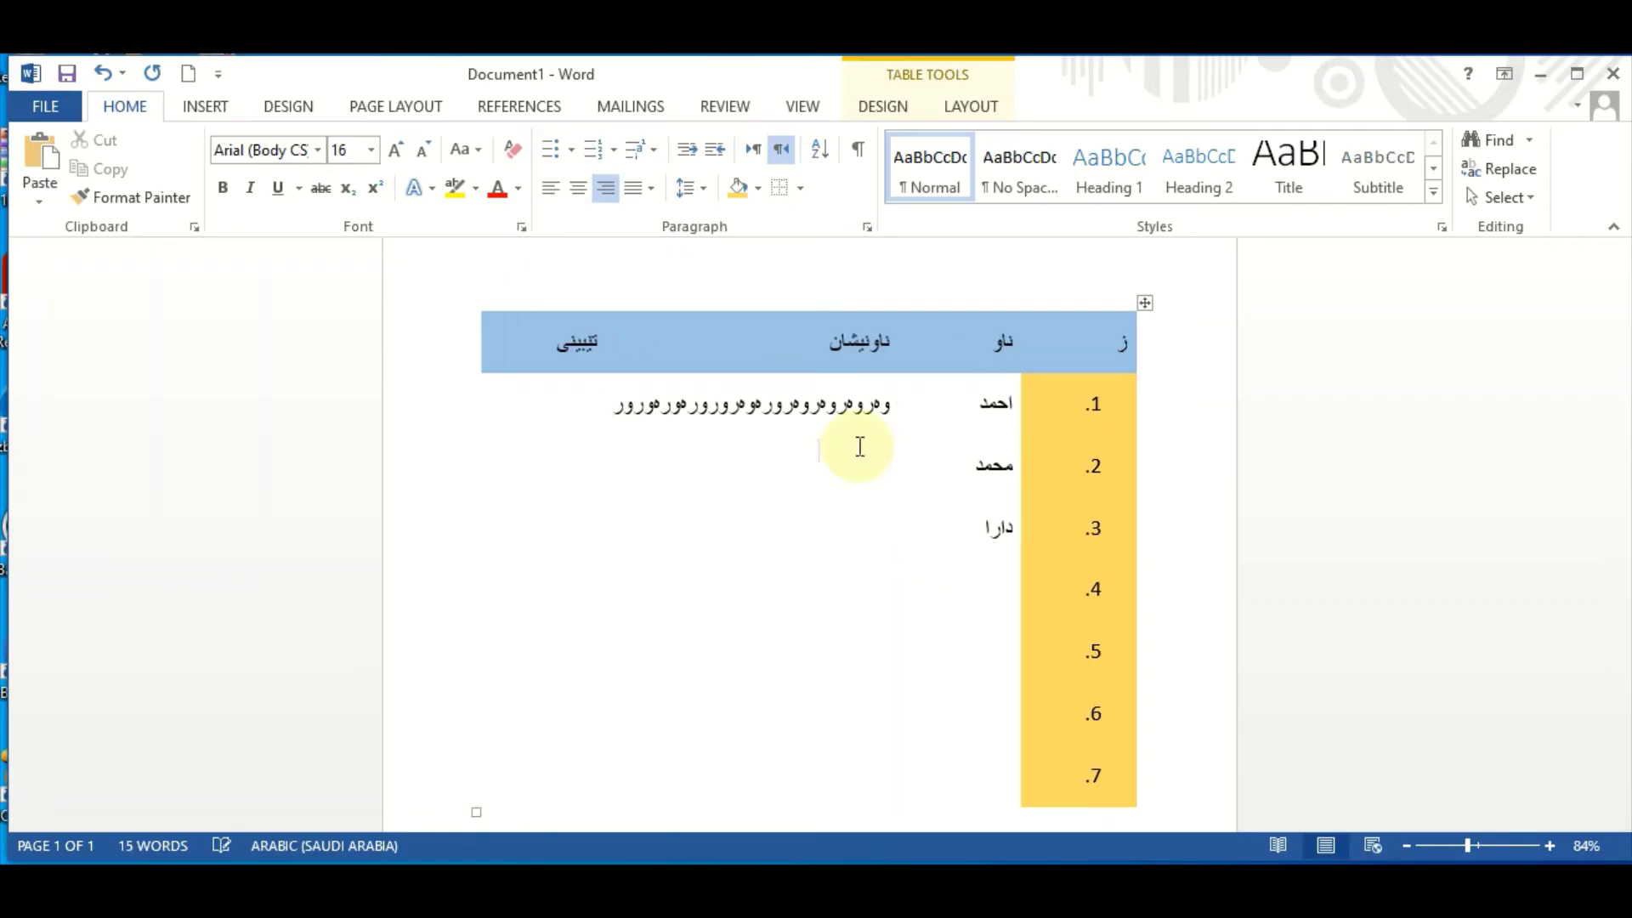
pyautogui.write('وەروەرورەو')
pyautogui.click(873, 529)
pyautogui.write('وەر')
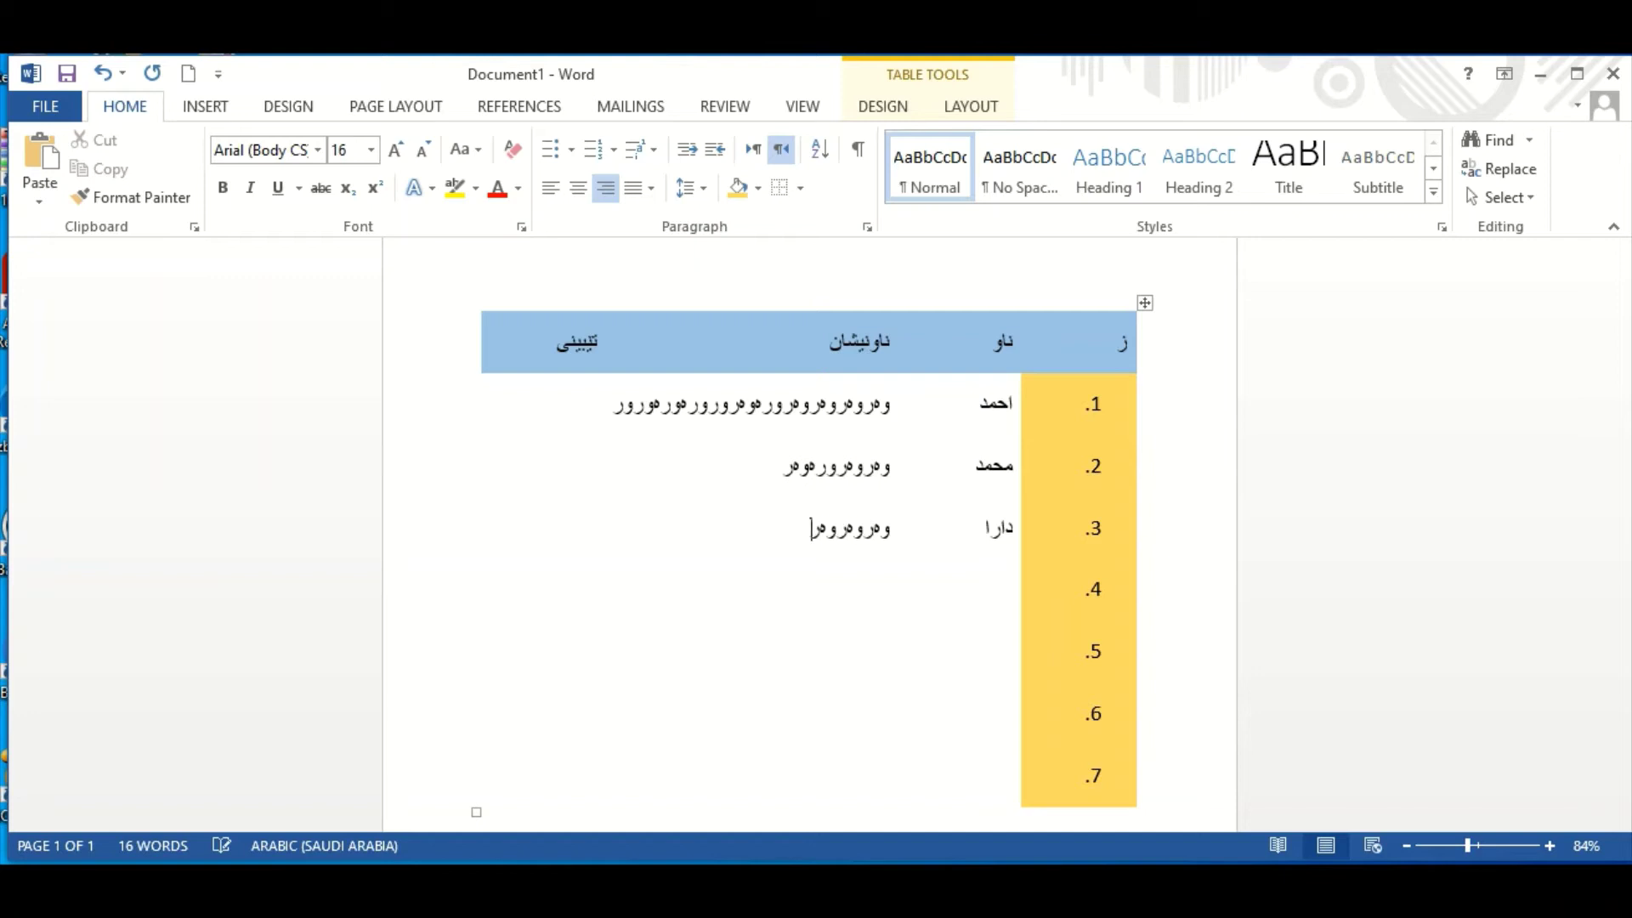
pyautogui.write('وەر')
pyautogui.click(873, 589)
pyautogui.write('وەروەروەر')
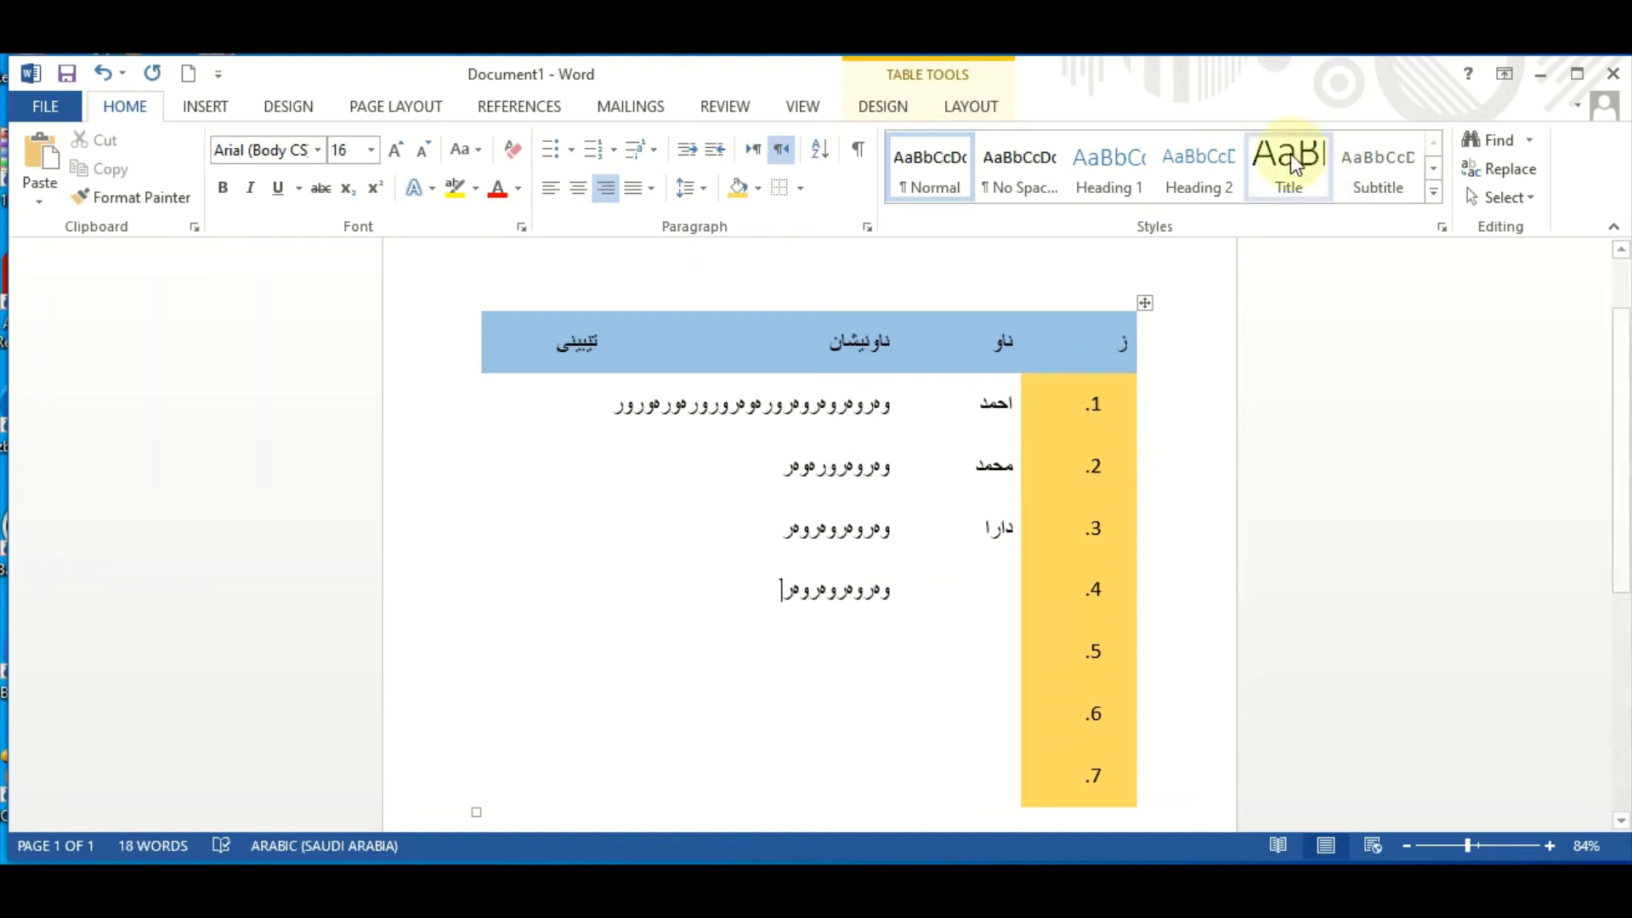
# Apply the fourth, plain gridded table style to the whole table
pyautogui.click(1140, 305)
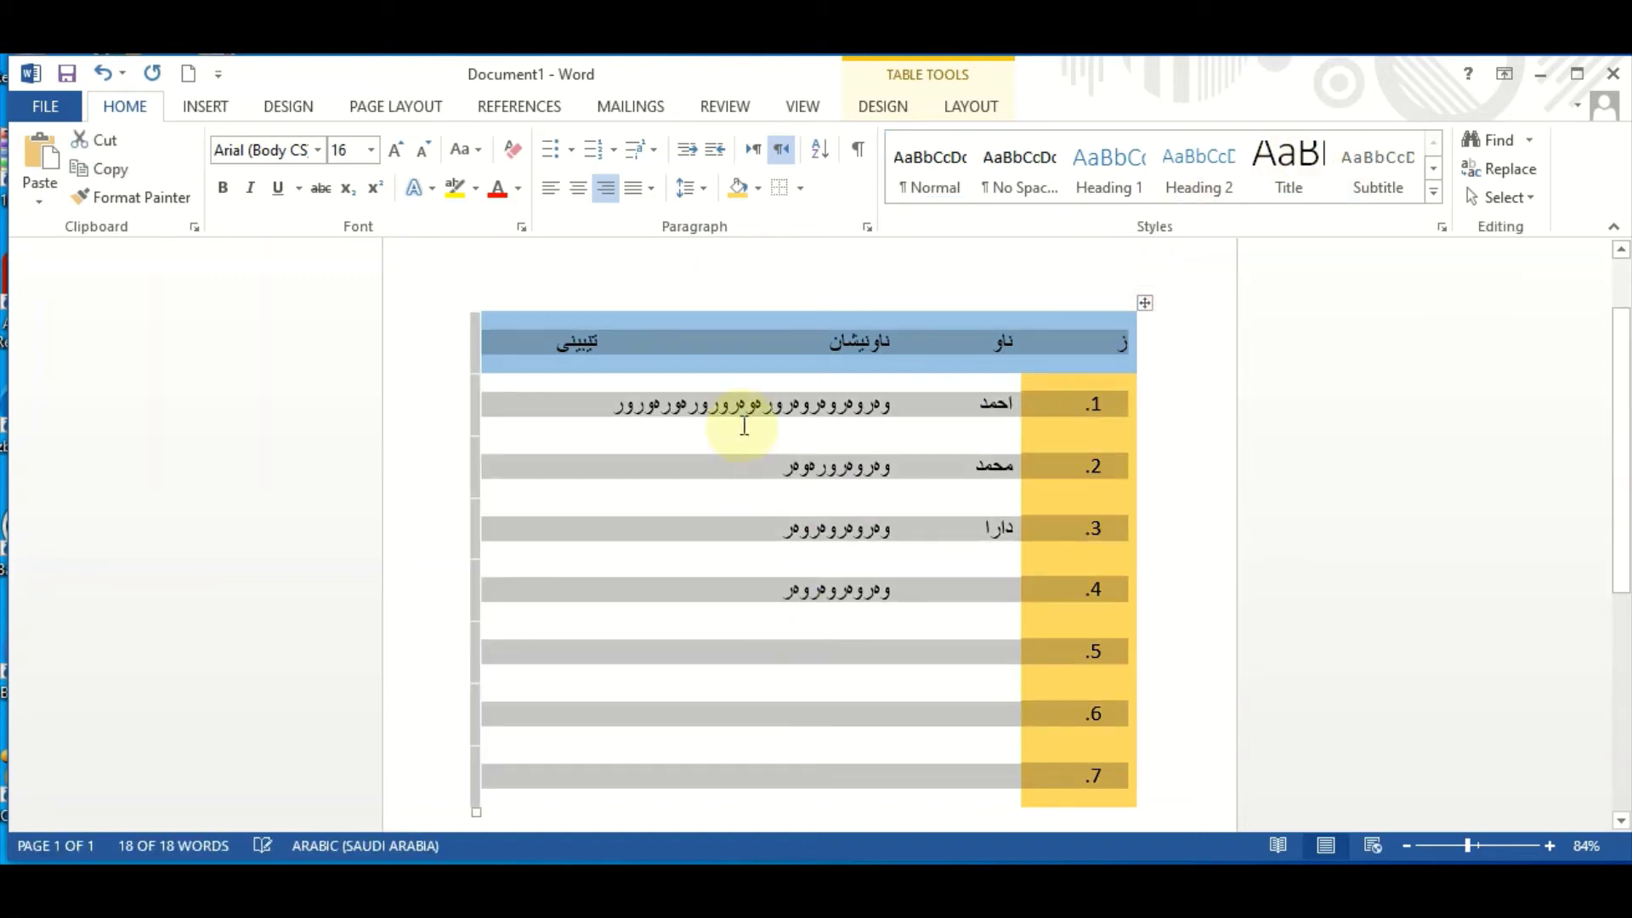
pyautogui.doubleClick(1145, 302)
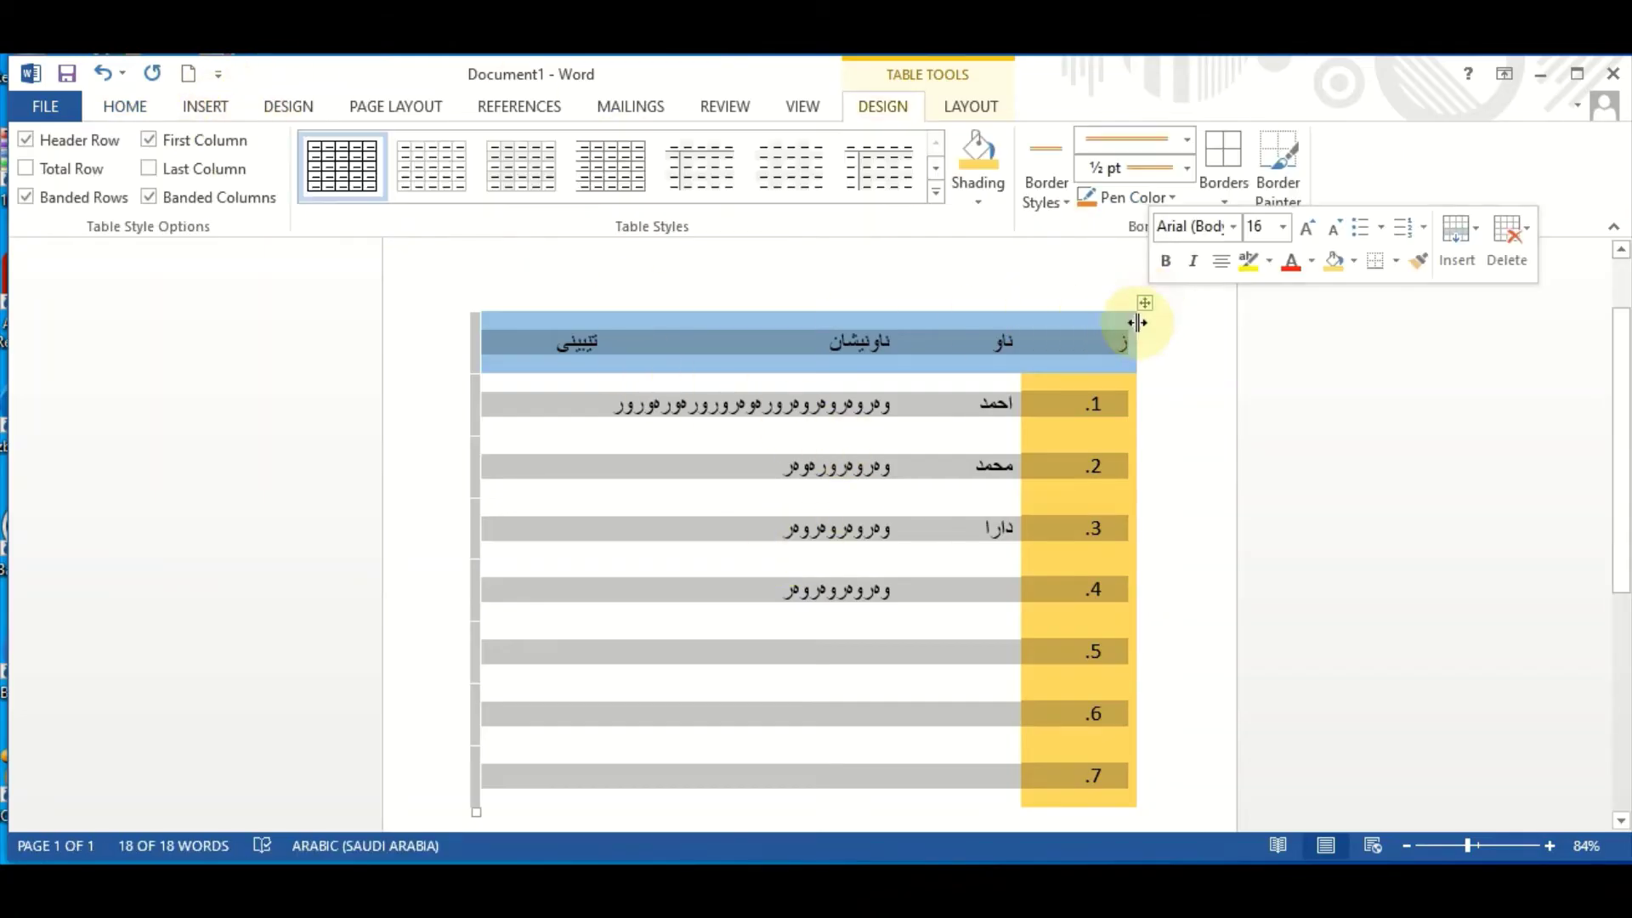
pyautogui.click(600, 168)
pyautogui.click(840, 446)
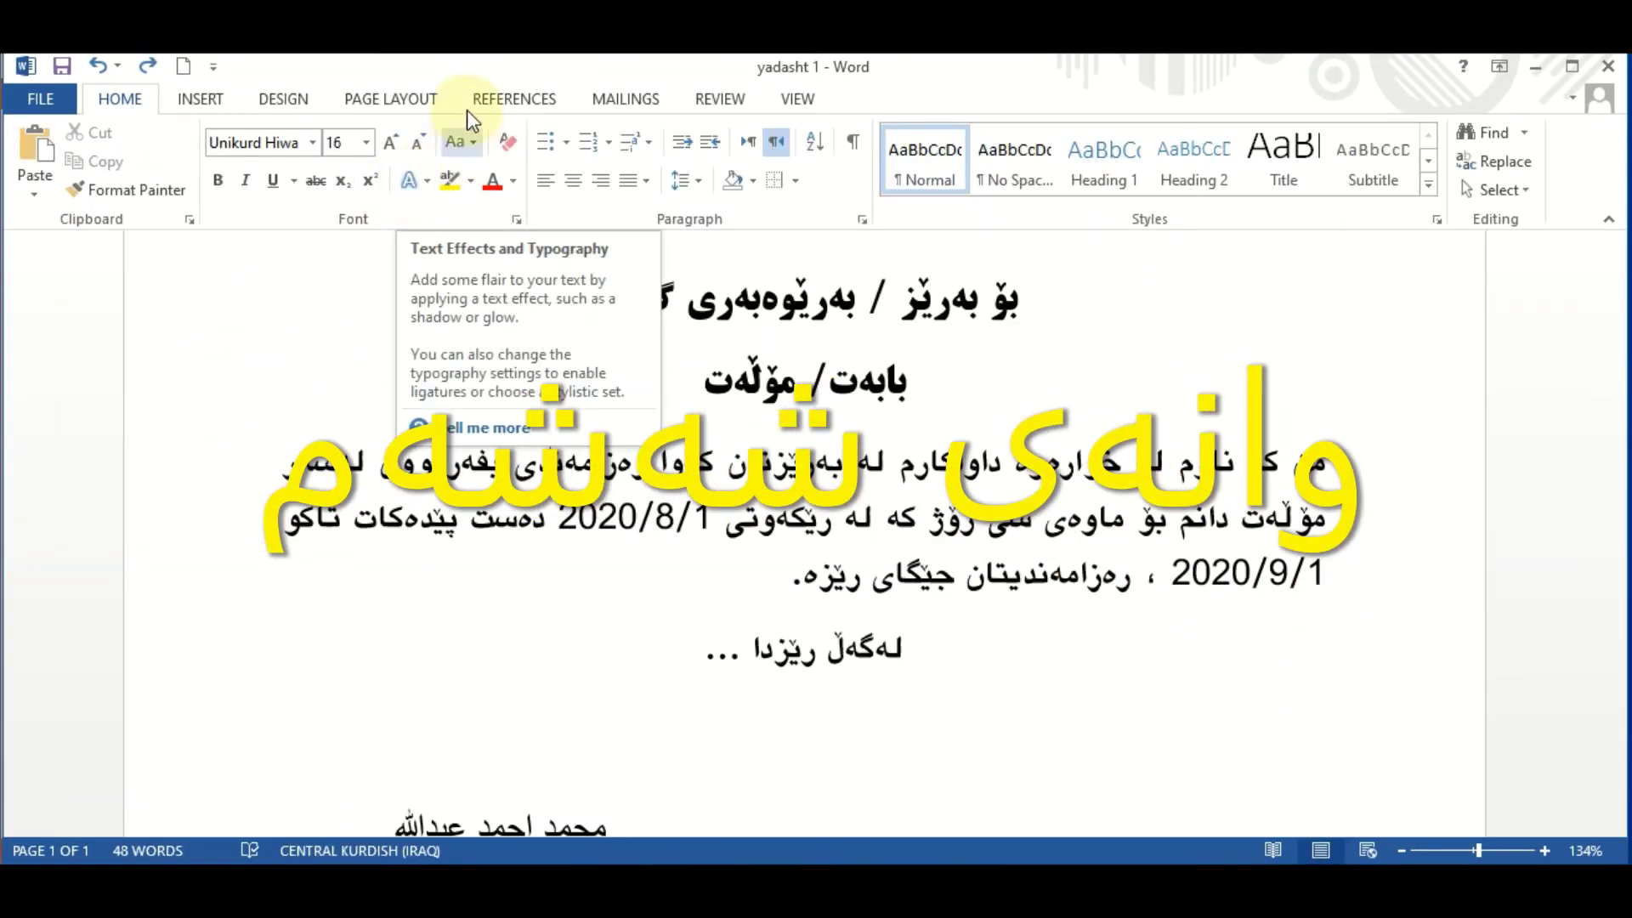
# Show the Page Layout ribbon for the yadasht 1 letter and scroll through its page
pyautogui.click(400, 99)
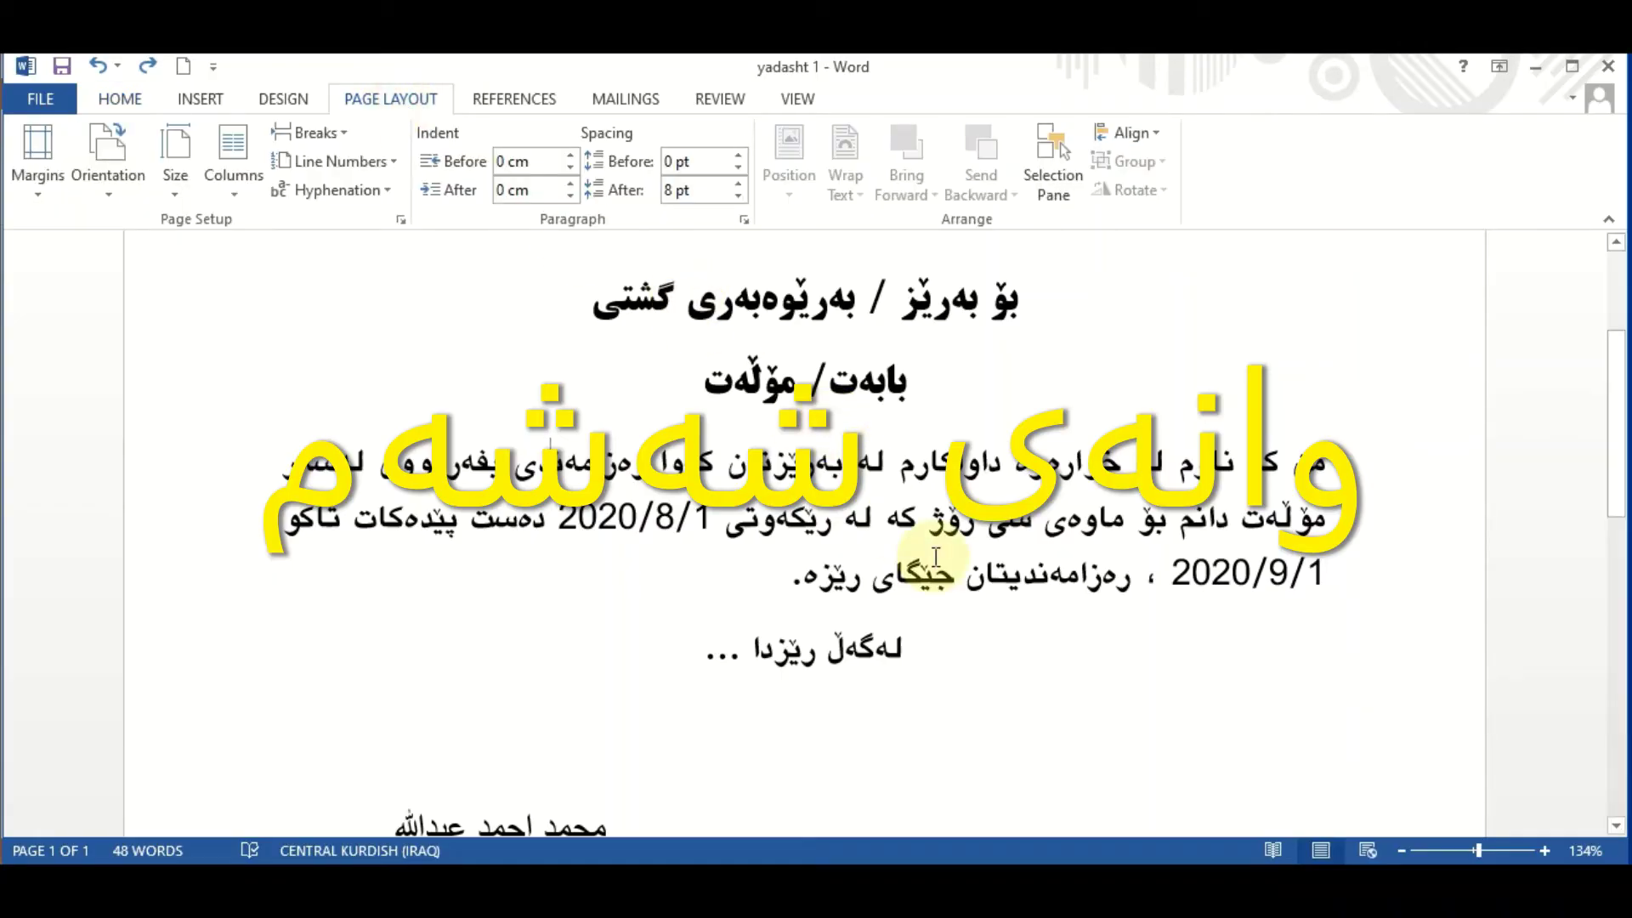
pyautogui.scroll(-2, 935, 556)
pyautogui.scroll(-2, 930, 555)
pyautogui.scroll(-2, 927, 552)
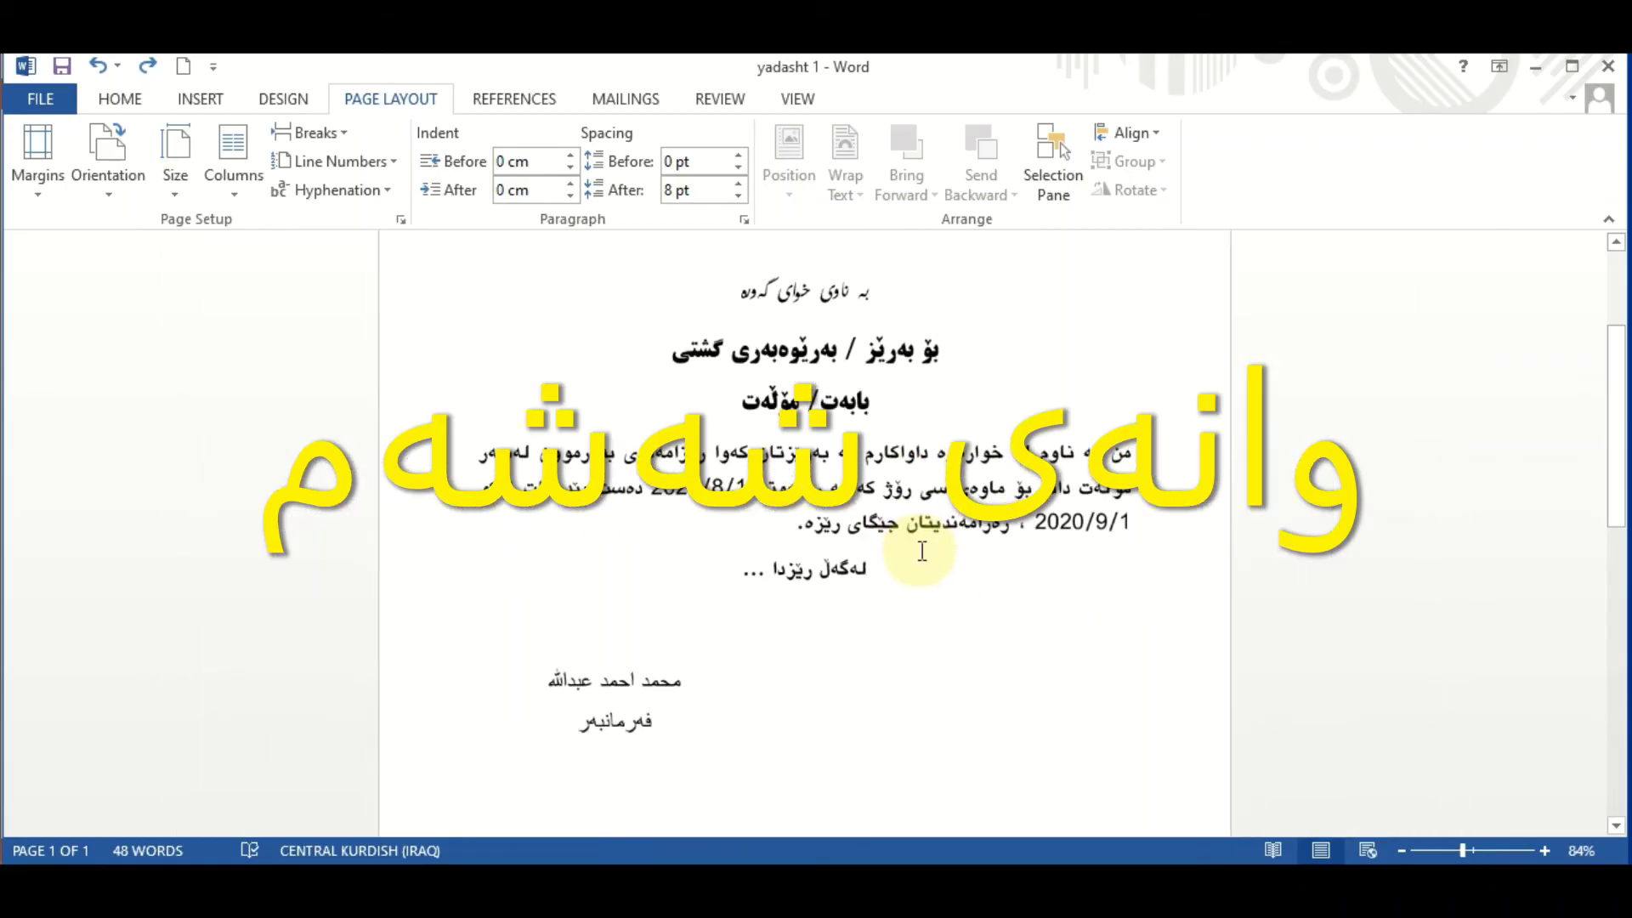
pyautogui.scroll(-1, 923, 551)
pyautogui.scroll(-1, 922, 551)
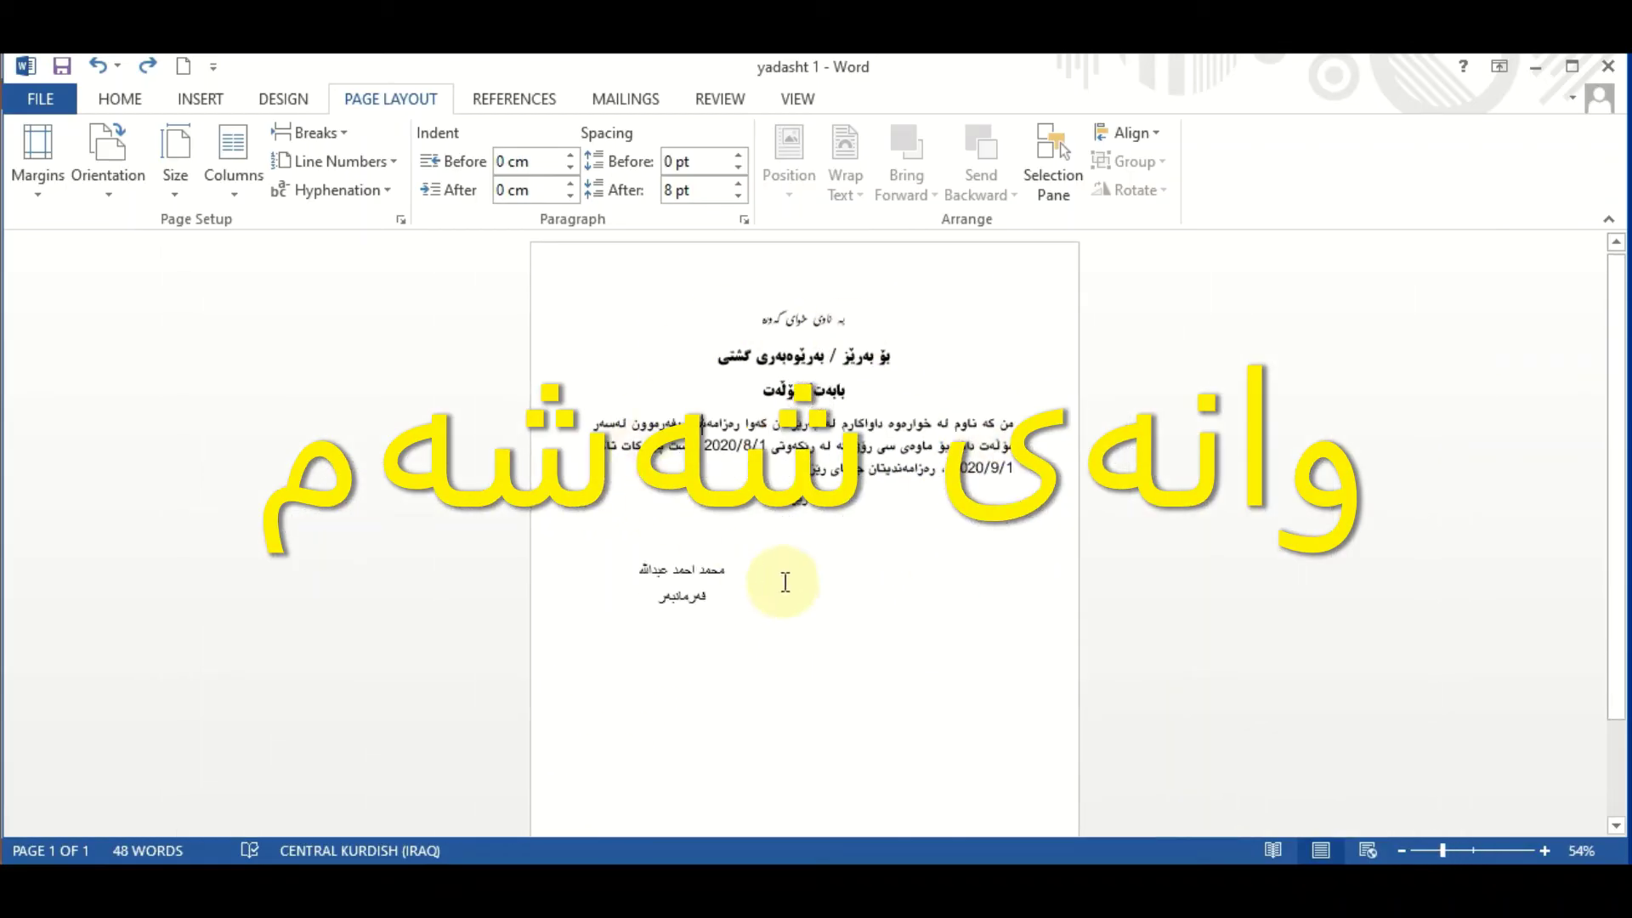
pyautogui.scroll(-1, 783, 583)
pyautogui.scroll(2, 787, 590)
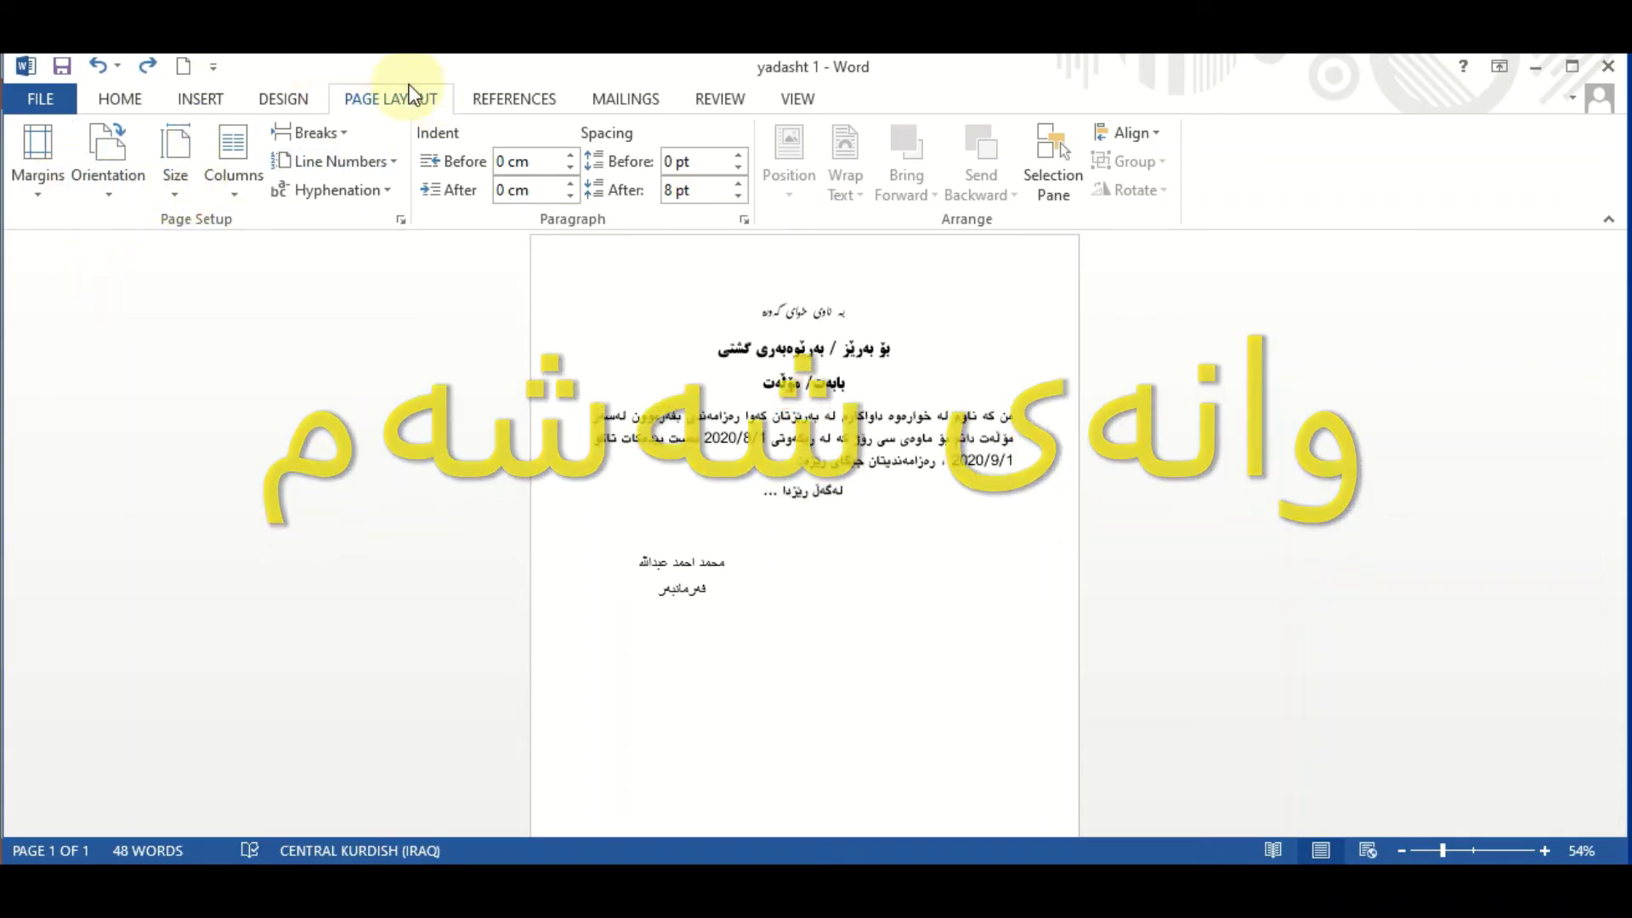
# Set the letter to A4 paper (21 × 29.7 cm), then open More Paper Sizes in Page Setup
pyautogui.click(174, 202)
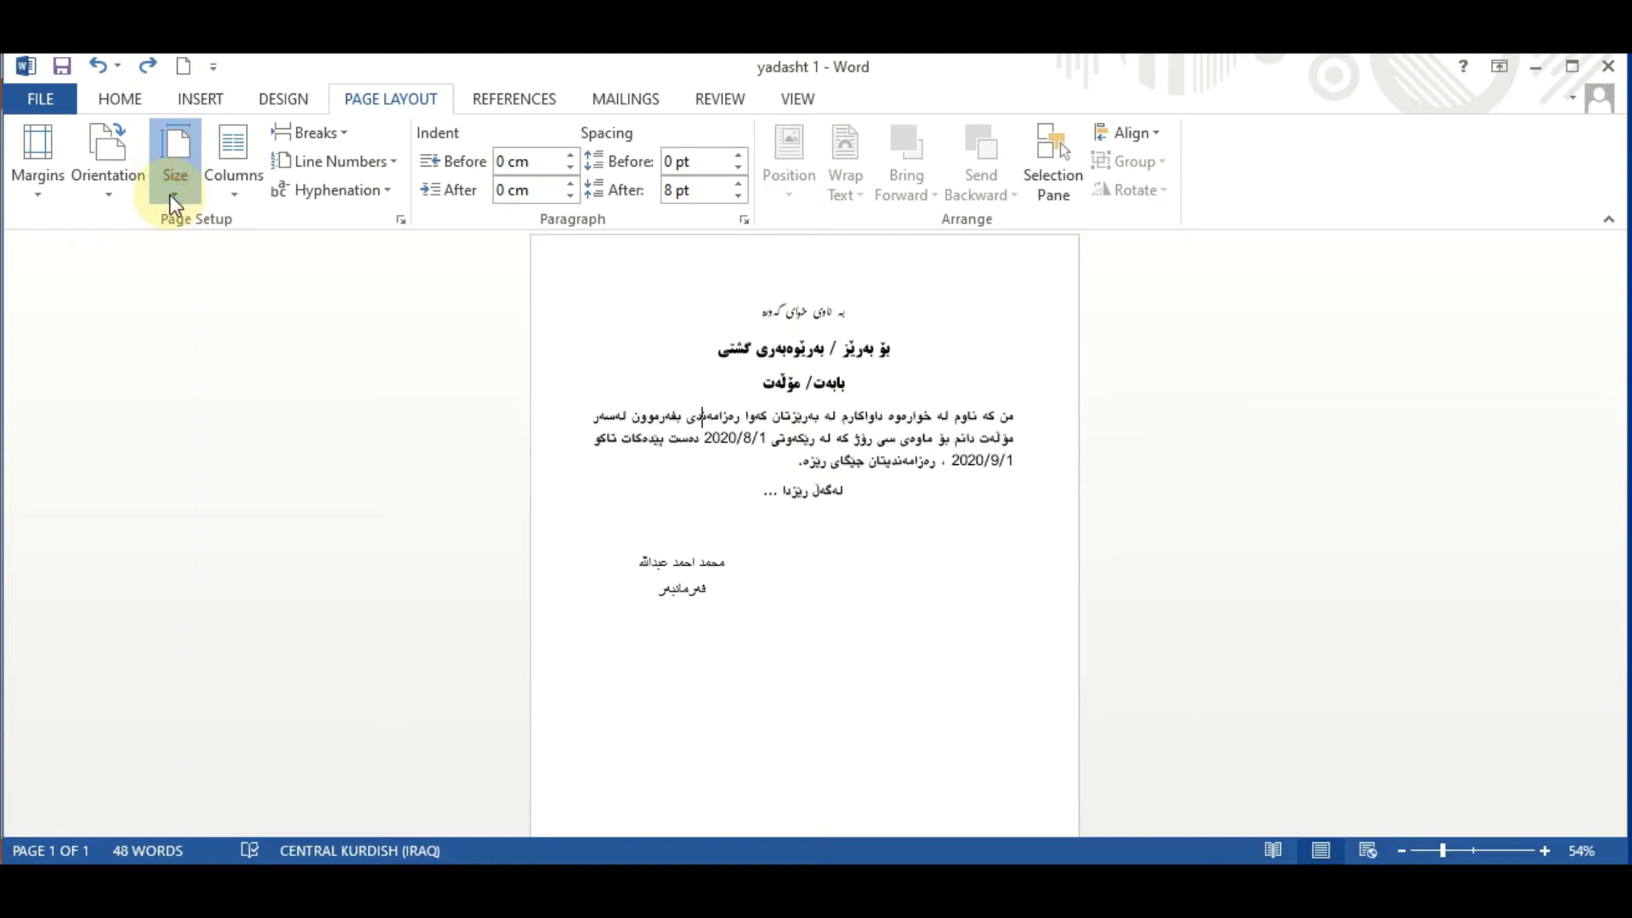
pyautogui.click(170, 198)
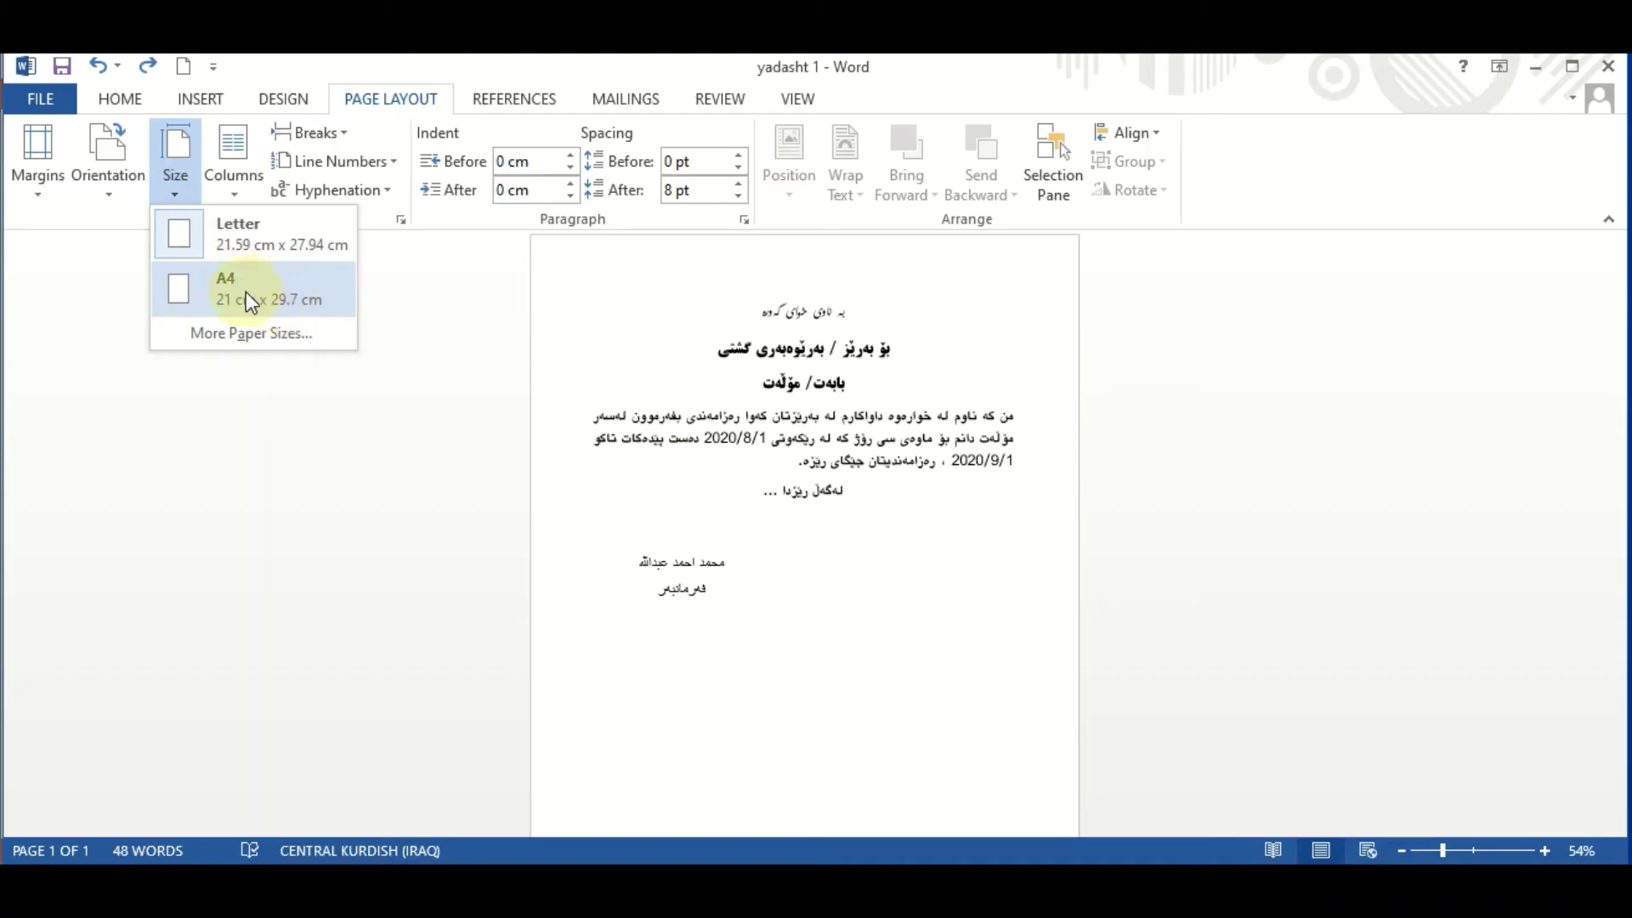
pyautogui.click(787, 461)
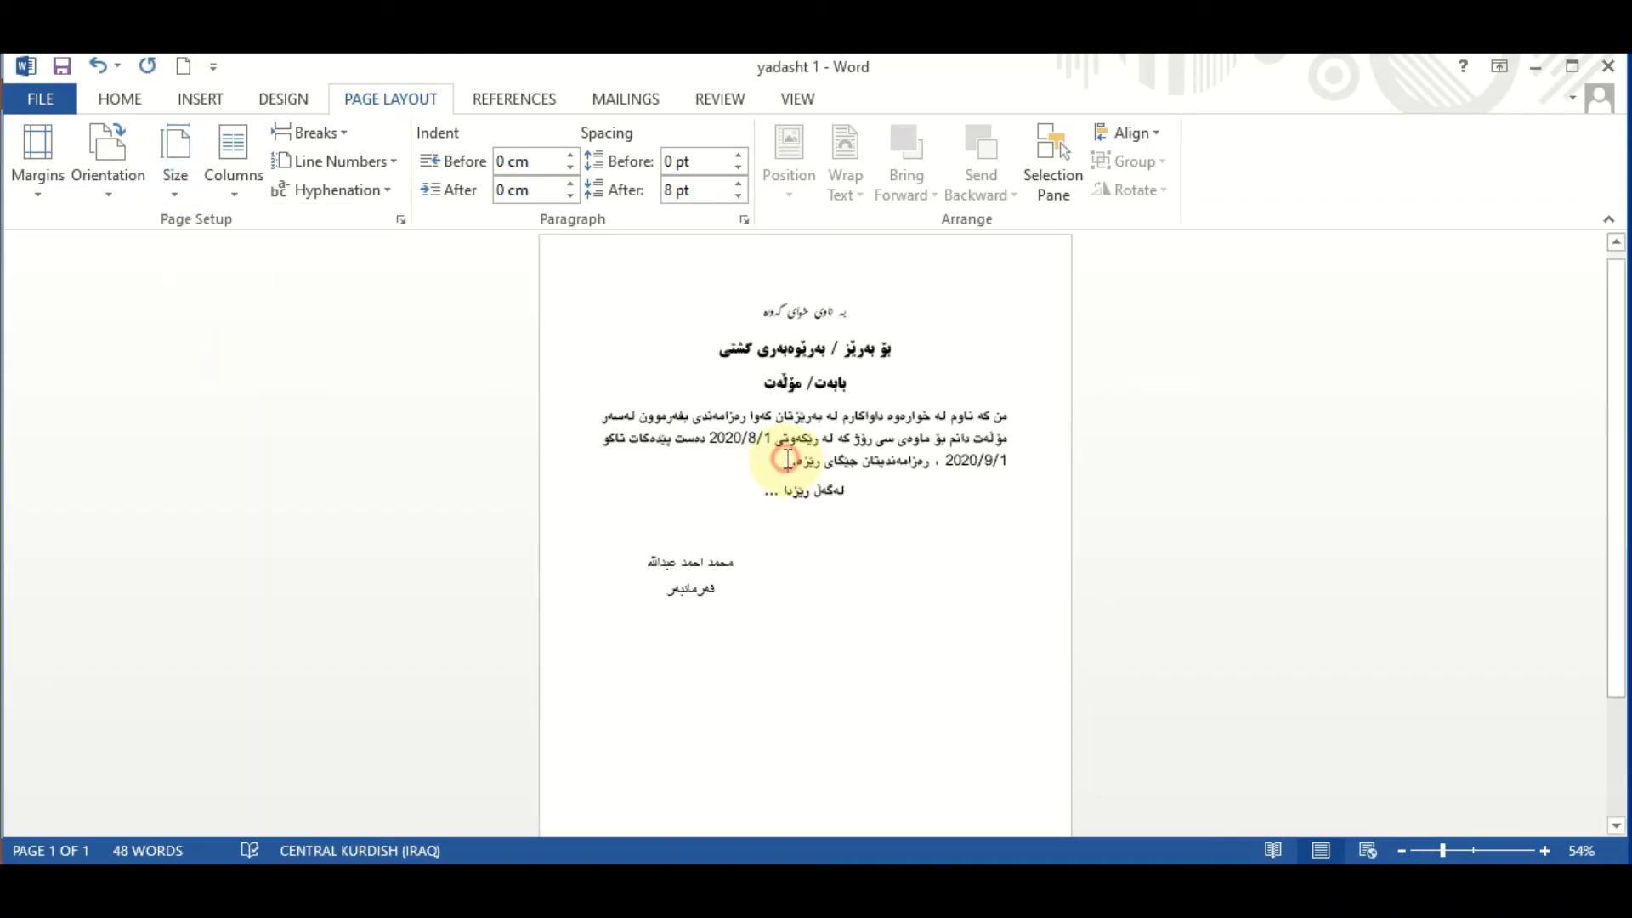
pyautogui.scroll(-3, 783, 514)
pyautogui.scroll(2, 783, 510)
pyautogui.scroll(2, 783, 512)
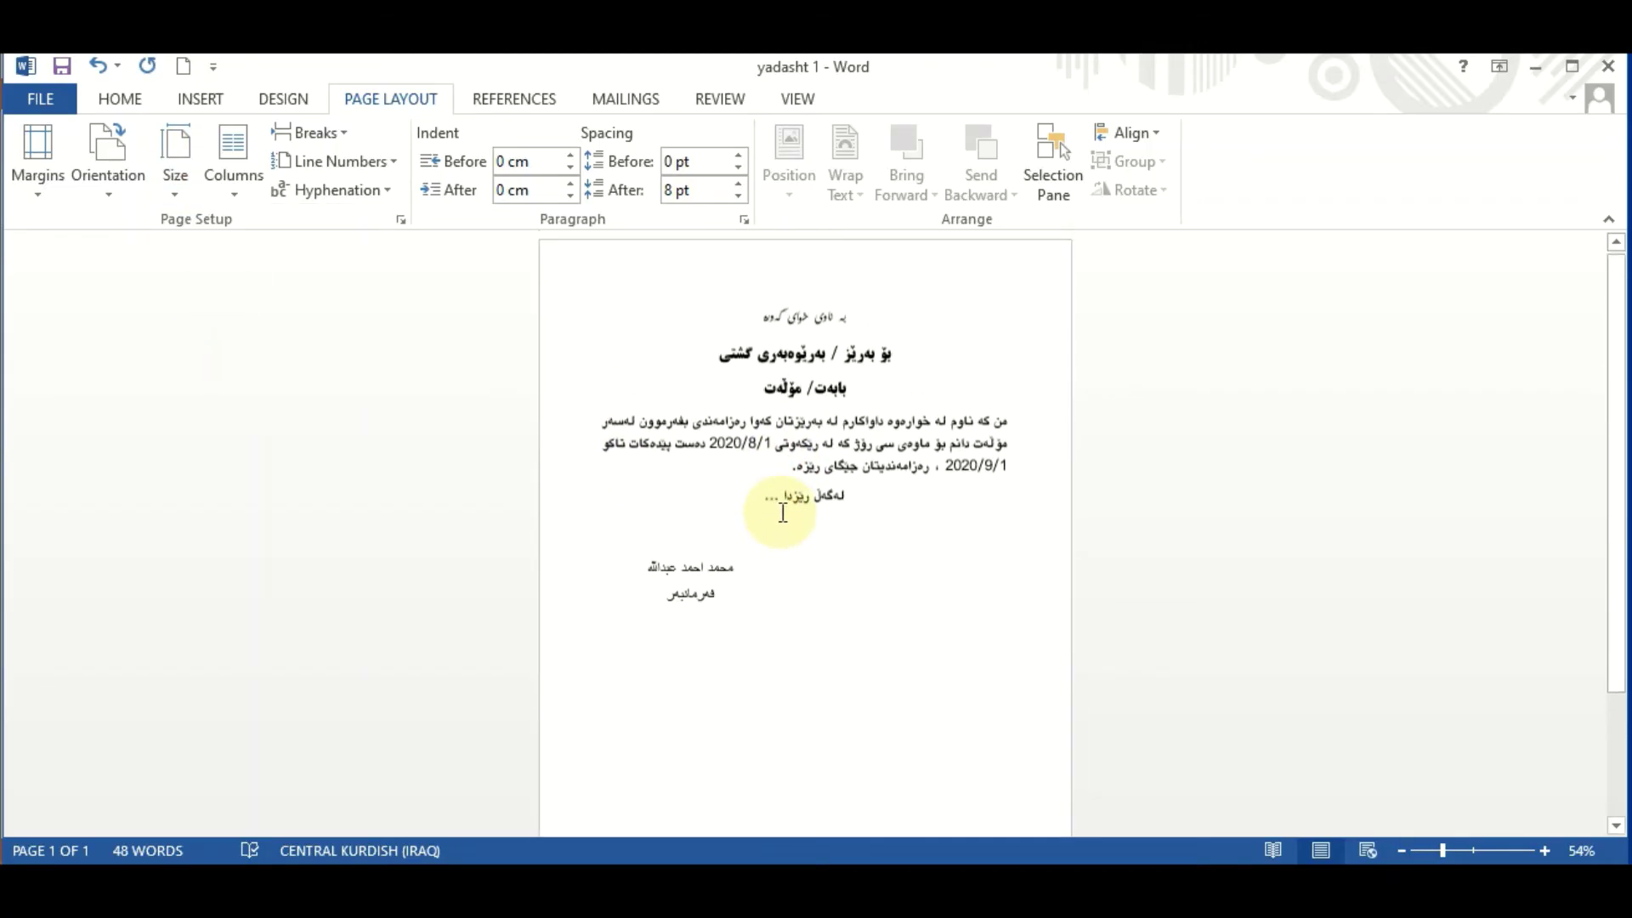
pyautogui.click(175, 166)
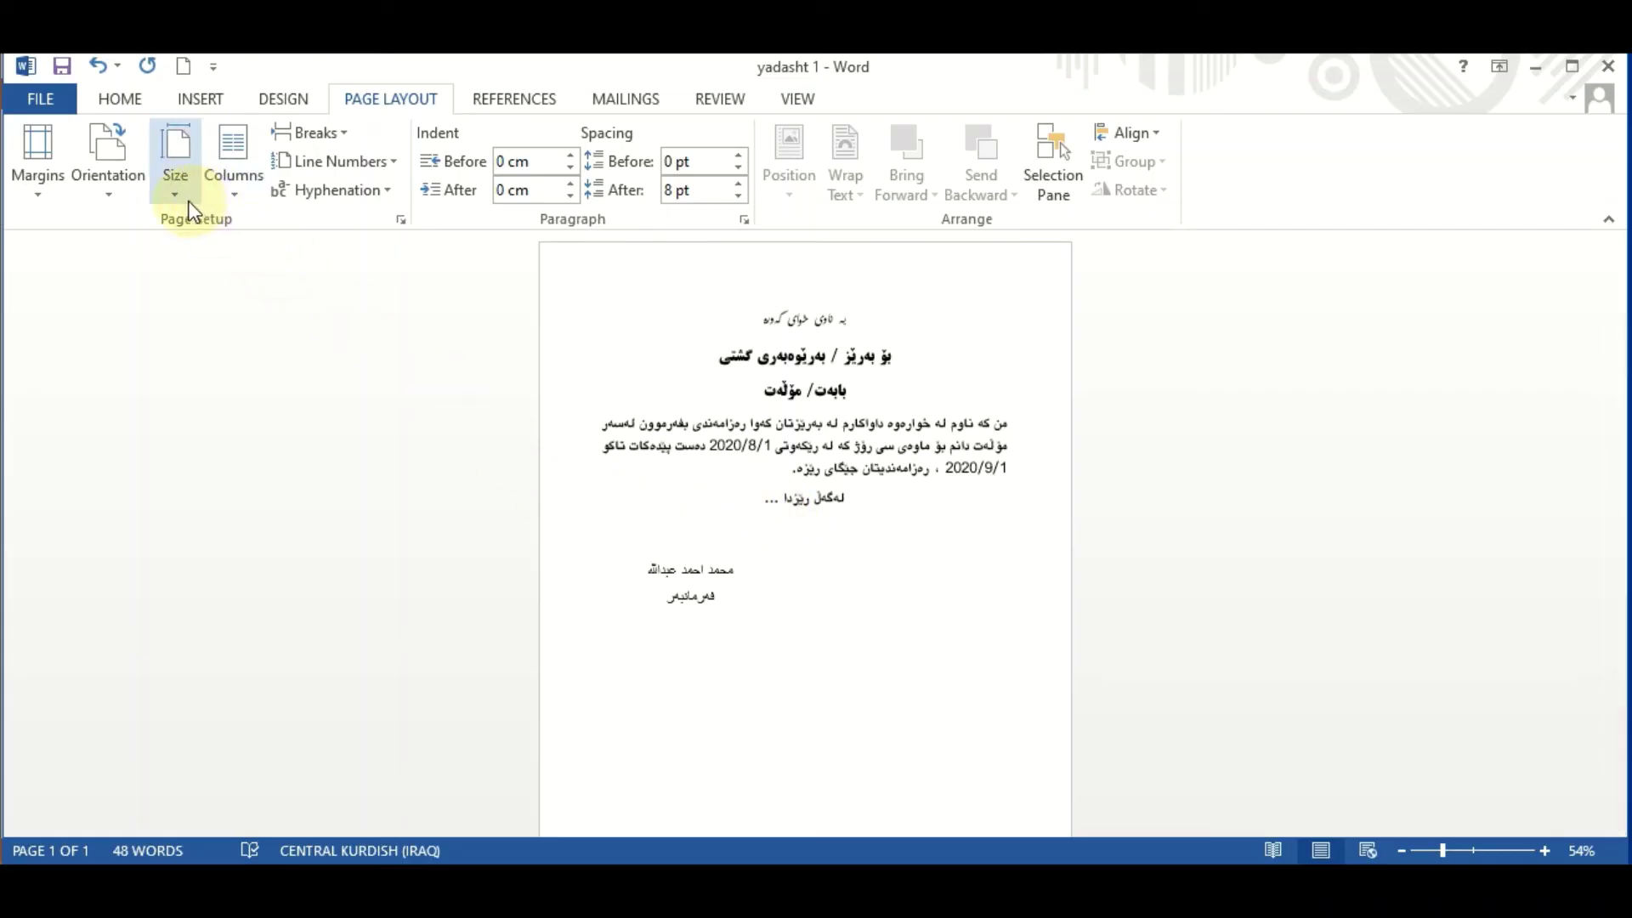
pyautogui.click(182, 330)
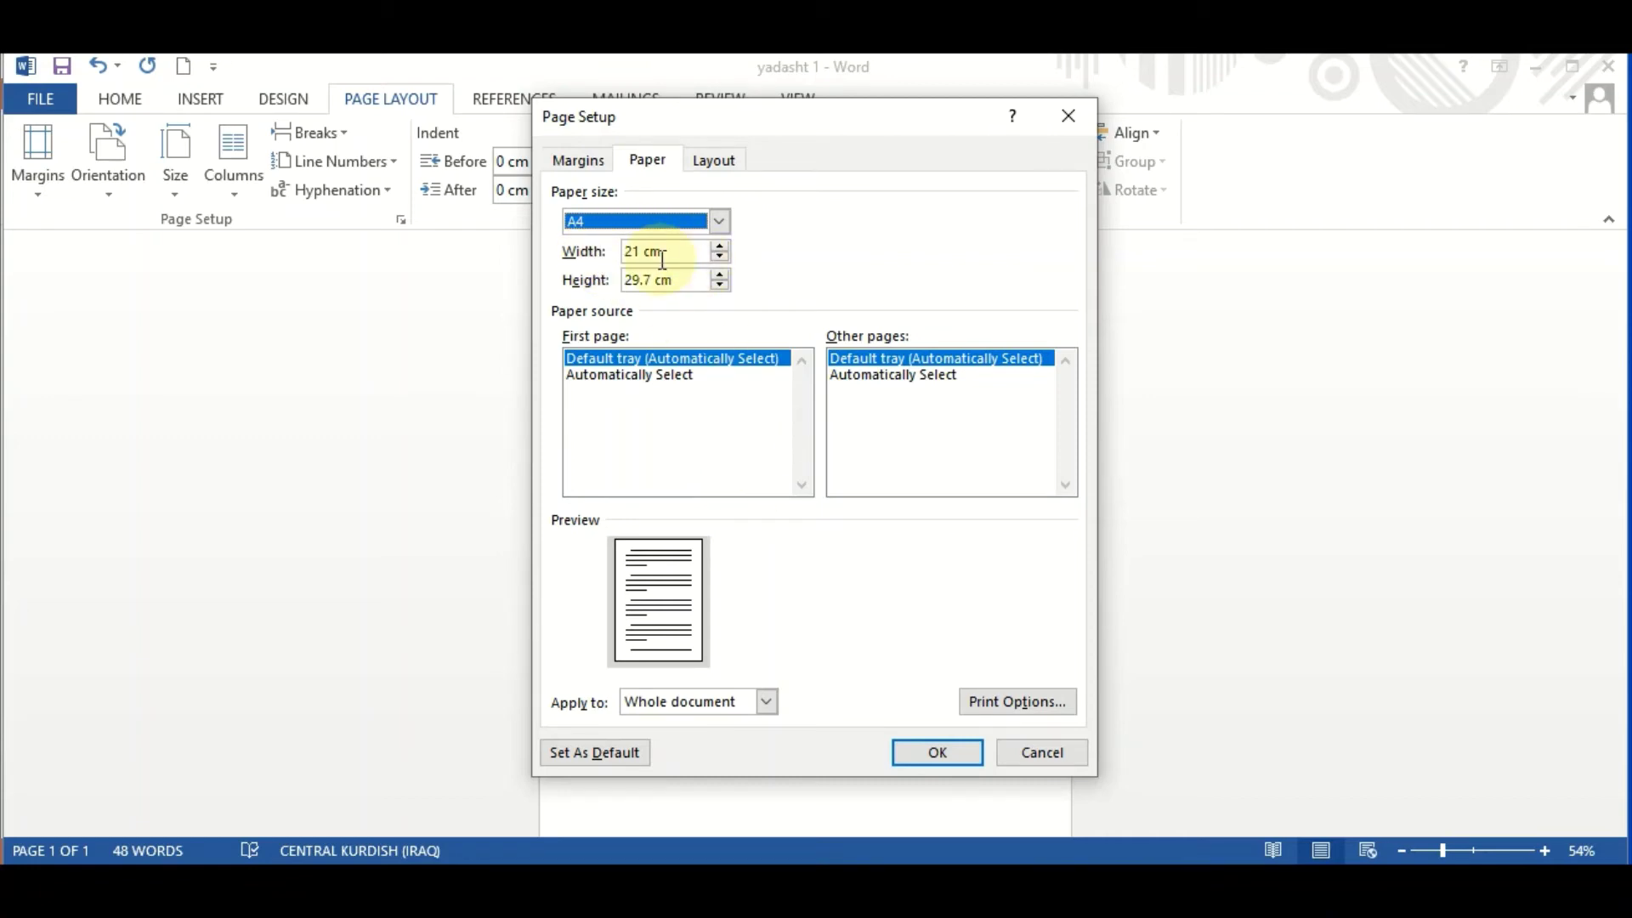
# Nudge the paper height up and down between about 30 and 30.6 cm
pyautogui.click(720, 275)
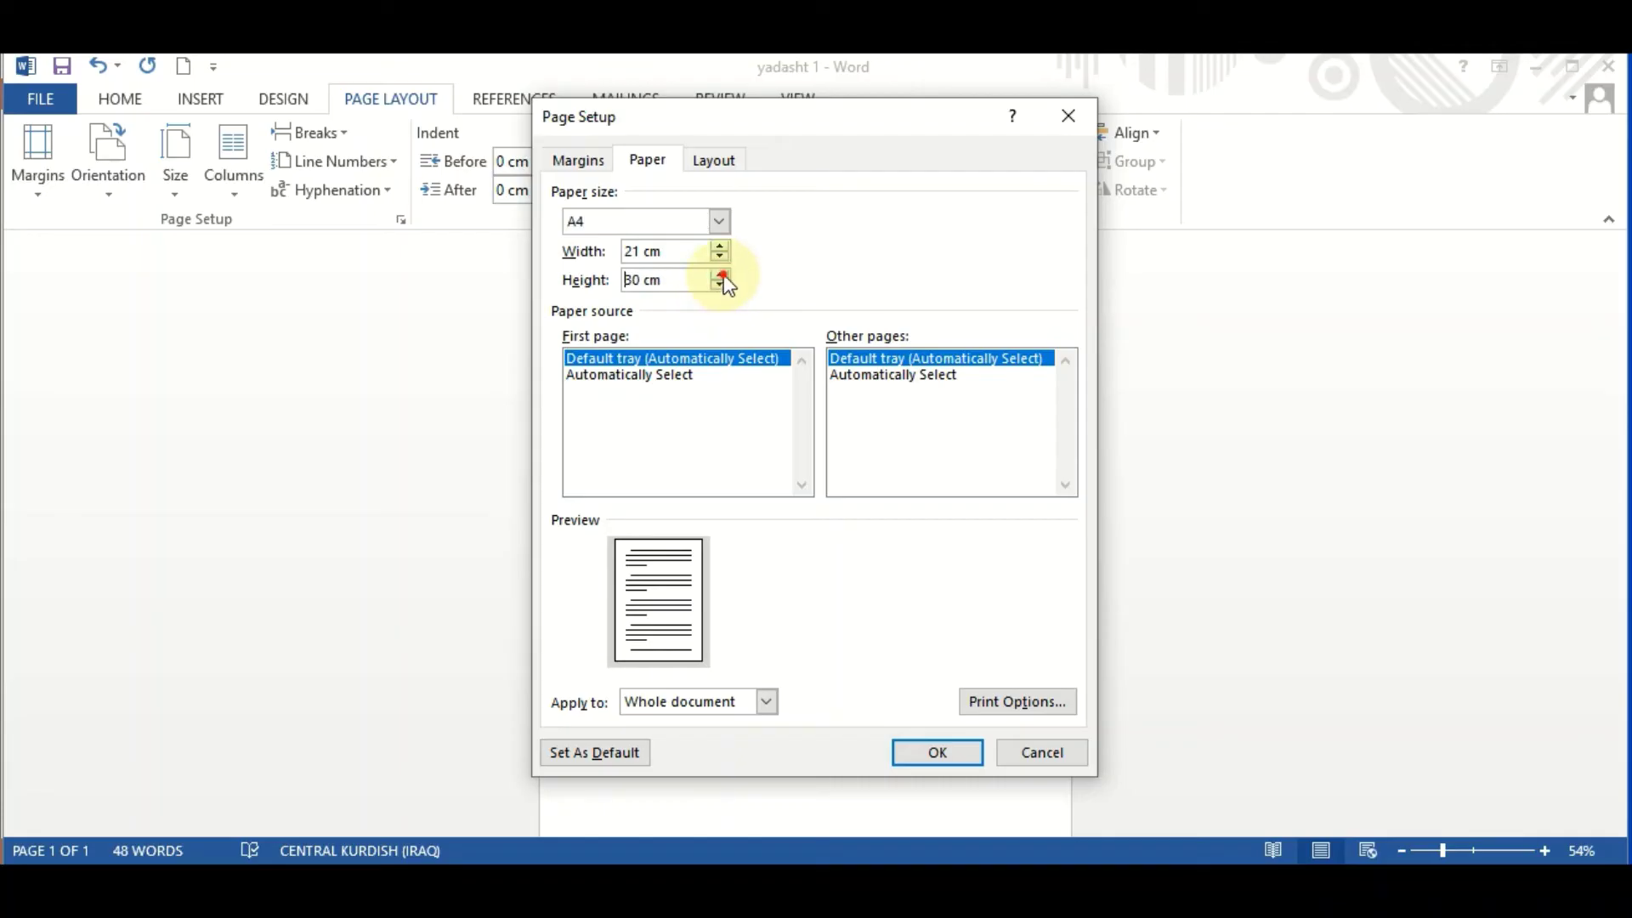
pyautogui.click(720, 274)
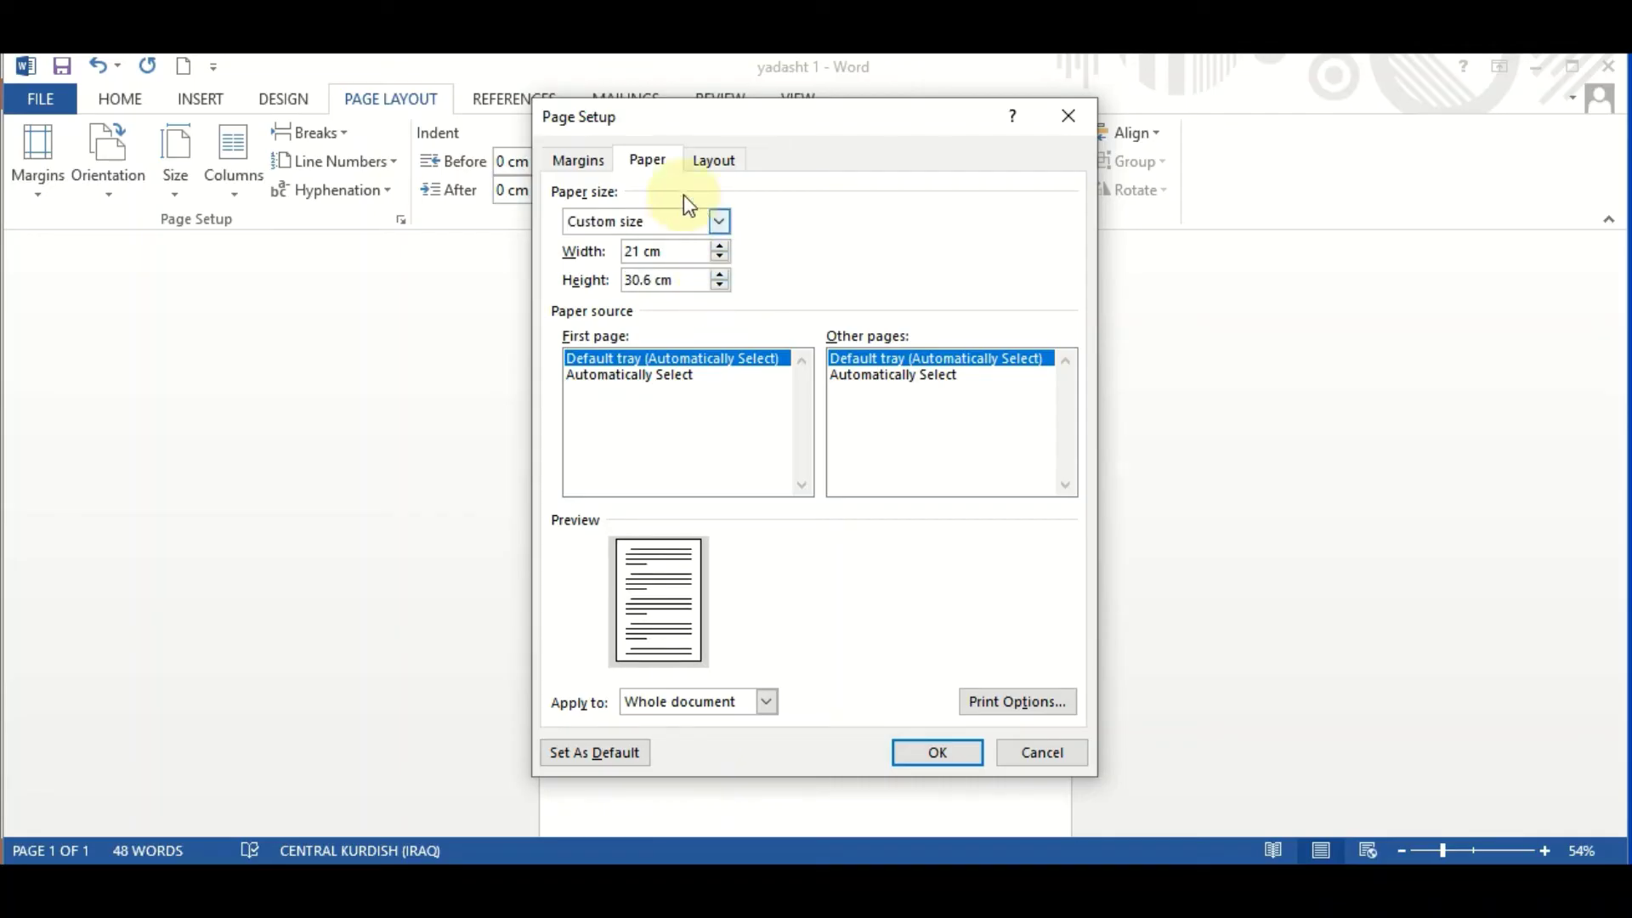
pyautogui.click(719, 286)
pyautogui.click(719, 285)
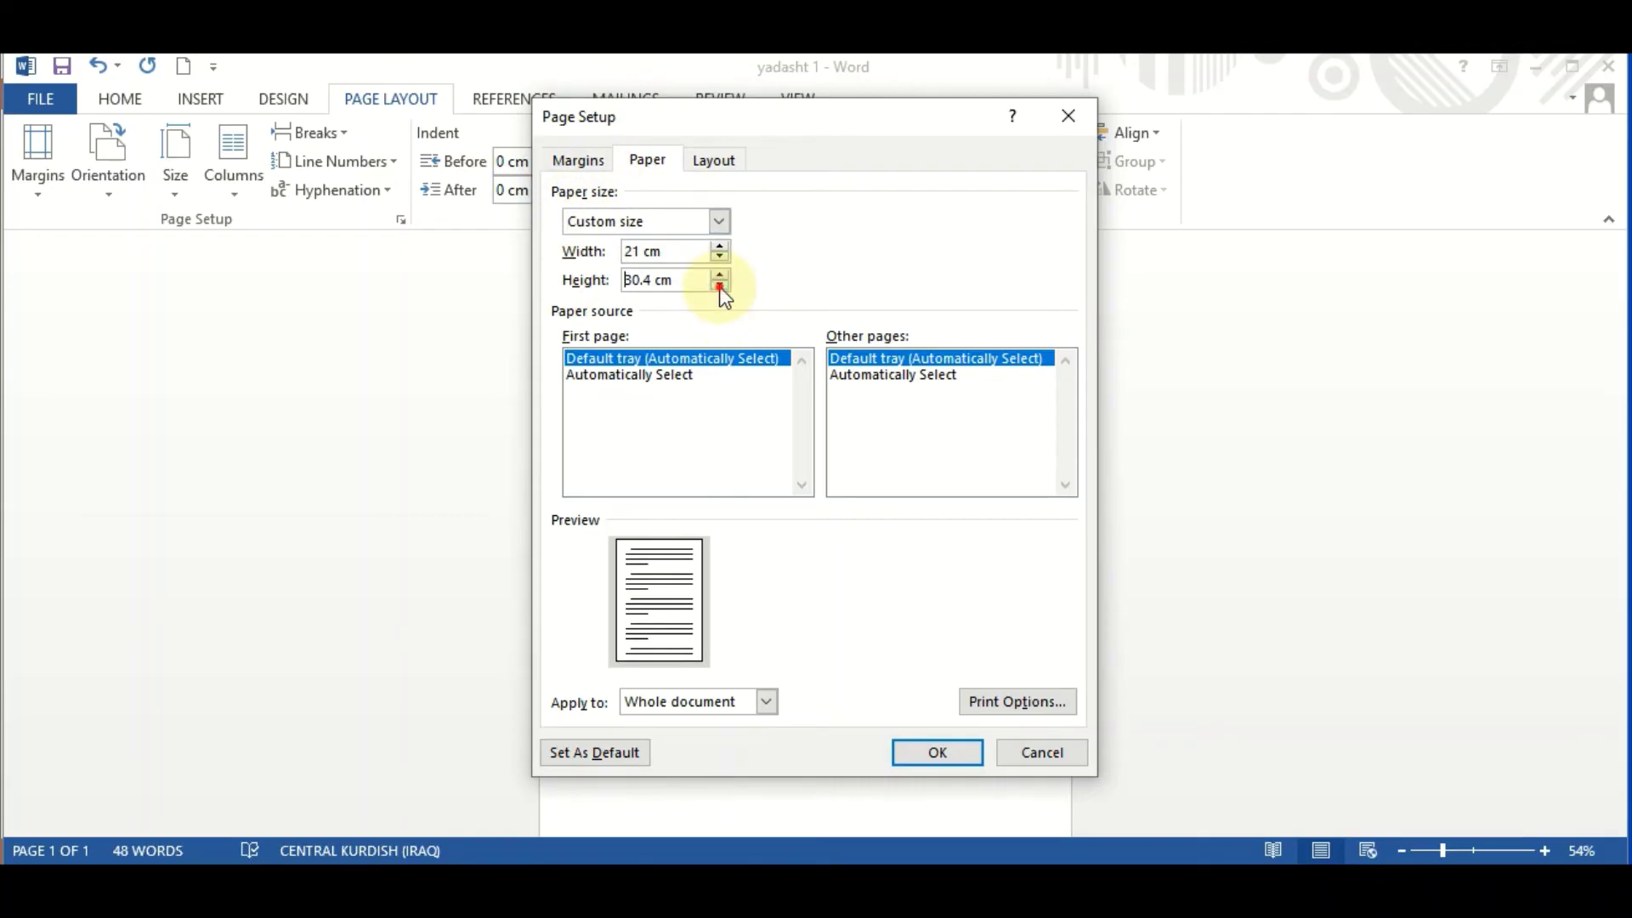
pyautogui.click(719, 286)
pyautogui.click(720, 277)
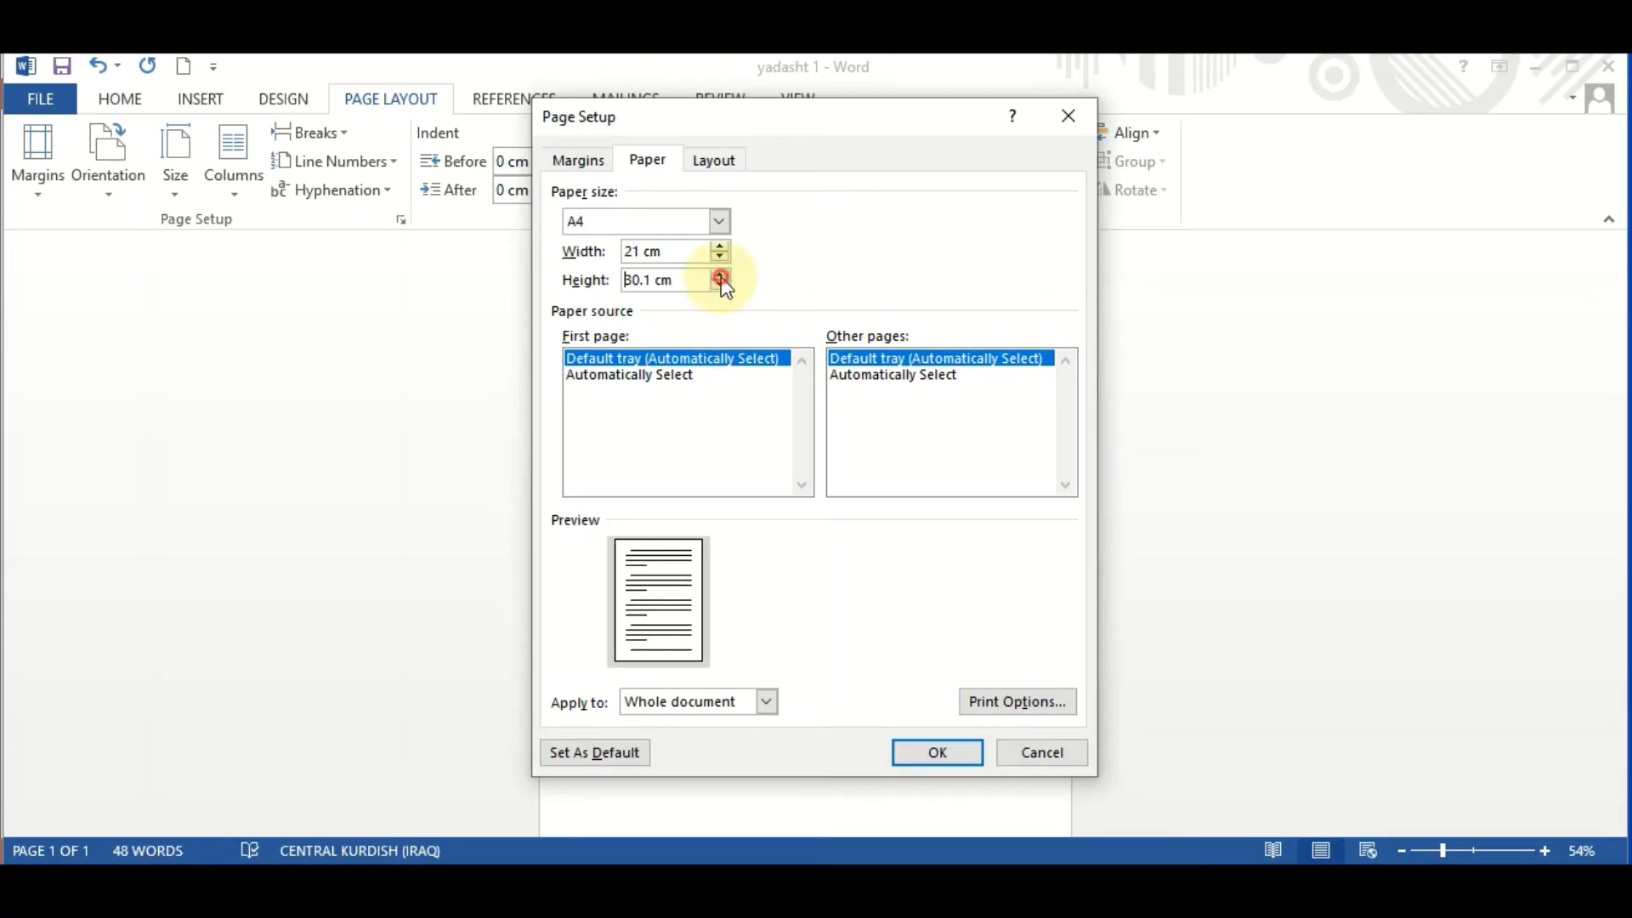
pyautogui.click(720, 277)
pyautogui.click(720, 277)
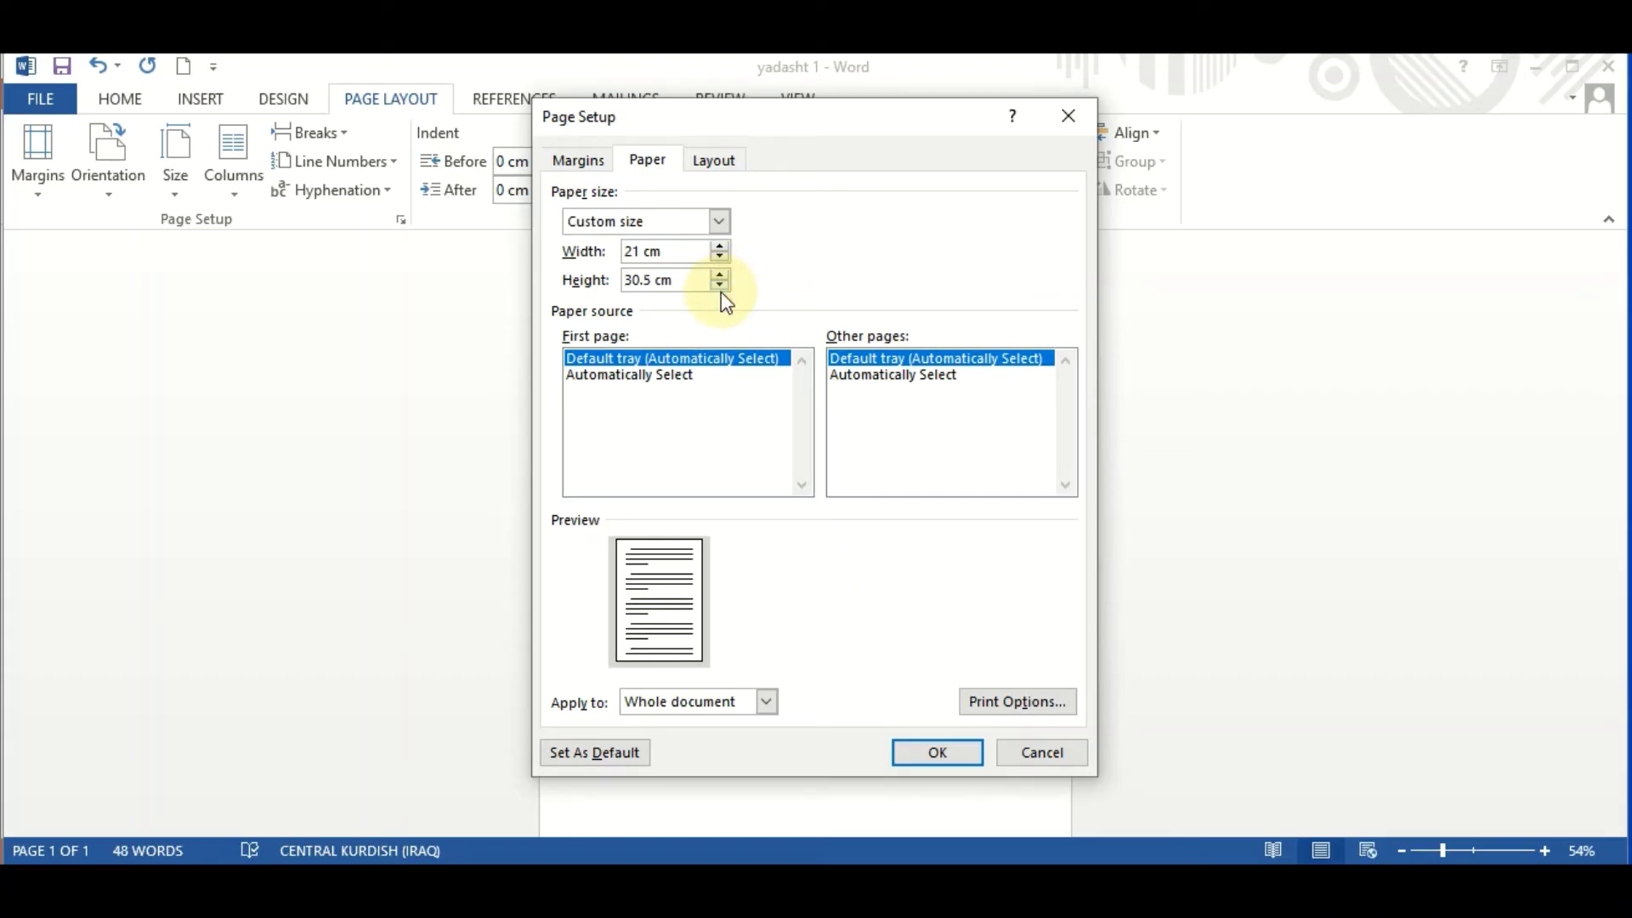
pyautogui.click(720, 288)
pyautogui.click(720, 288)
pyautogui.click(720, 286)
pyautogui.click(720, 286)
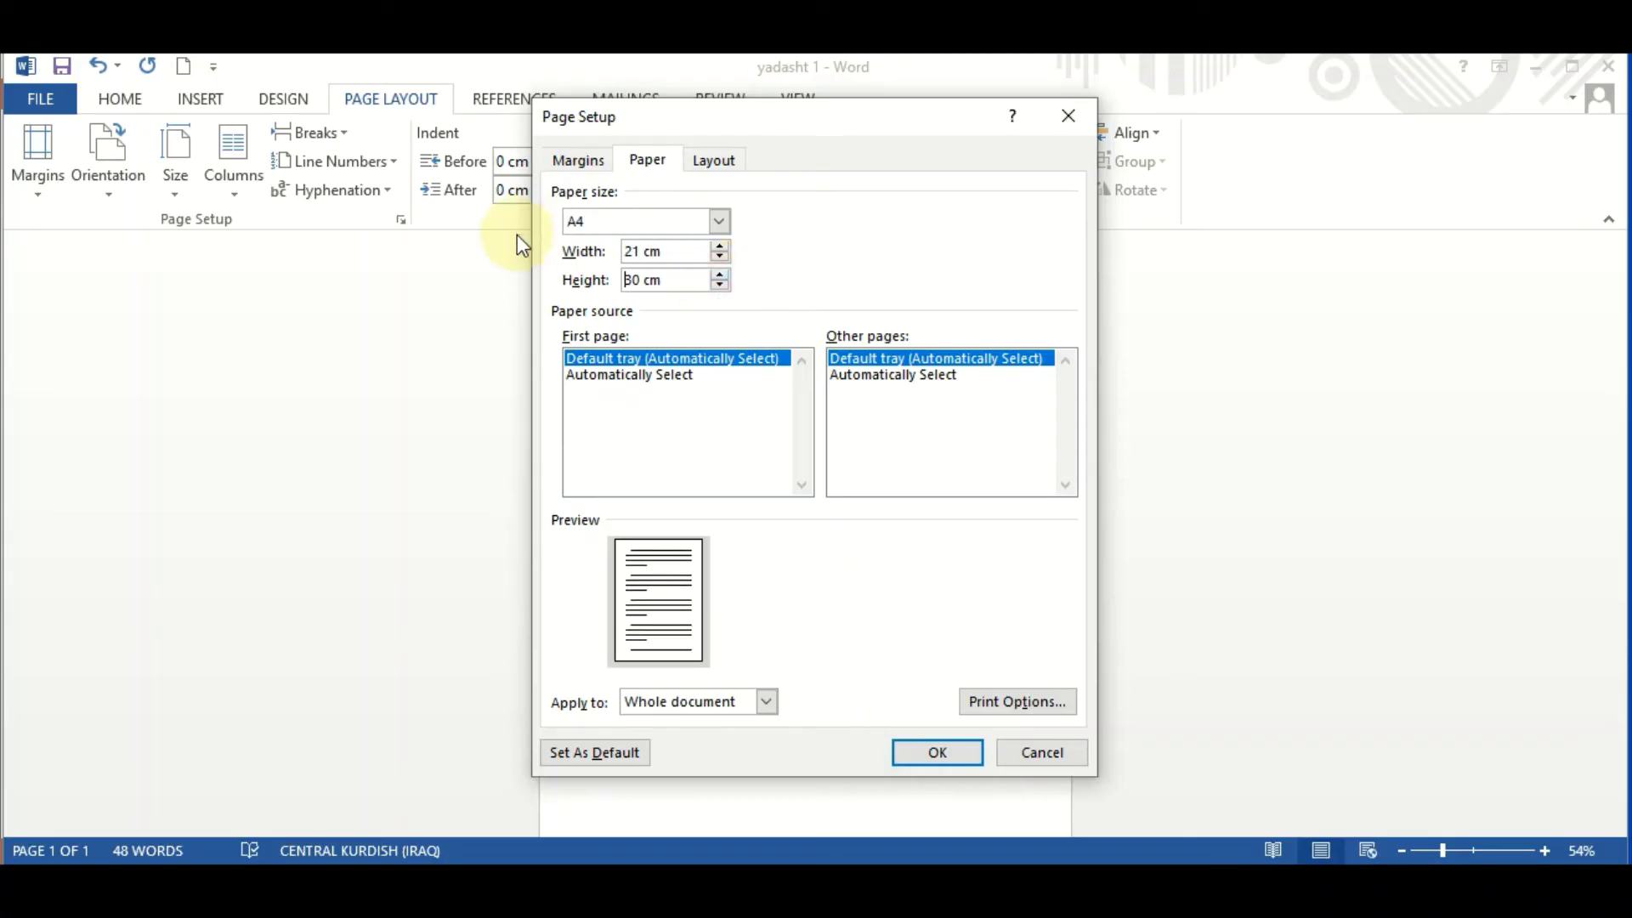
# Try the Letter paper size, then cancel Page Setup without keeping any changes
pyautogui.click(642, 222)
pyautogui.click(586, 237)
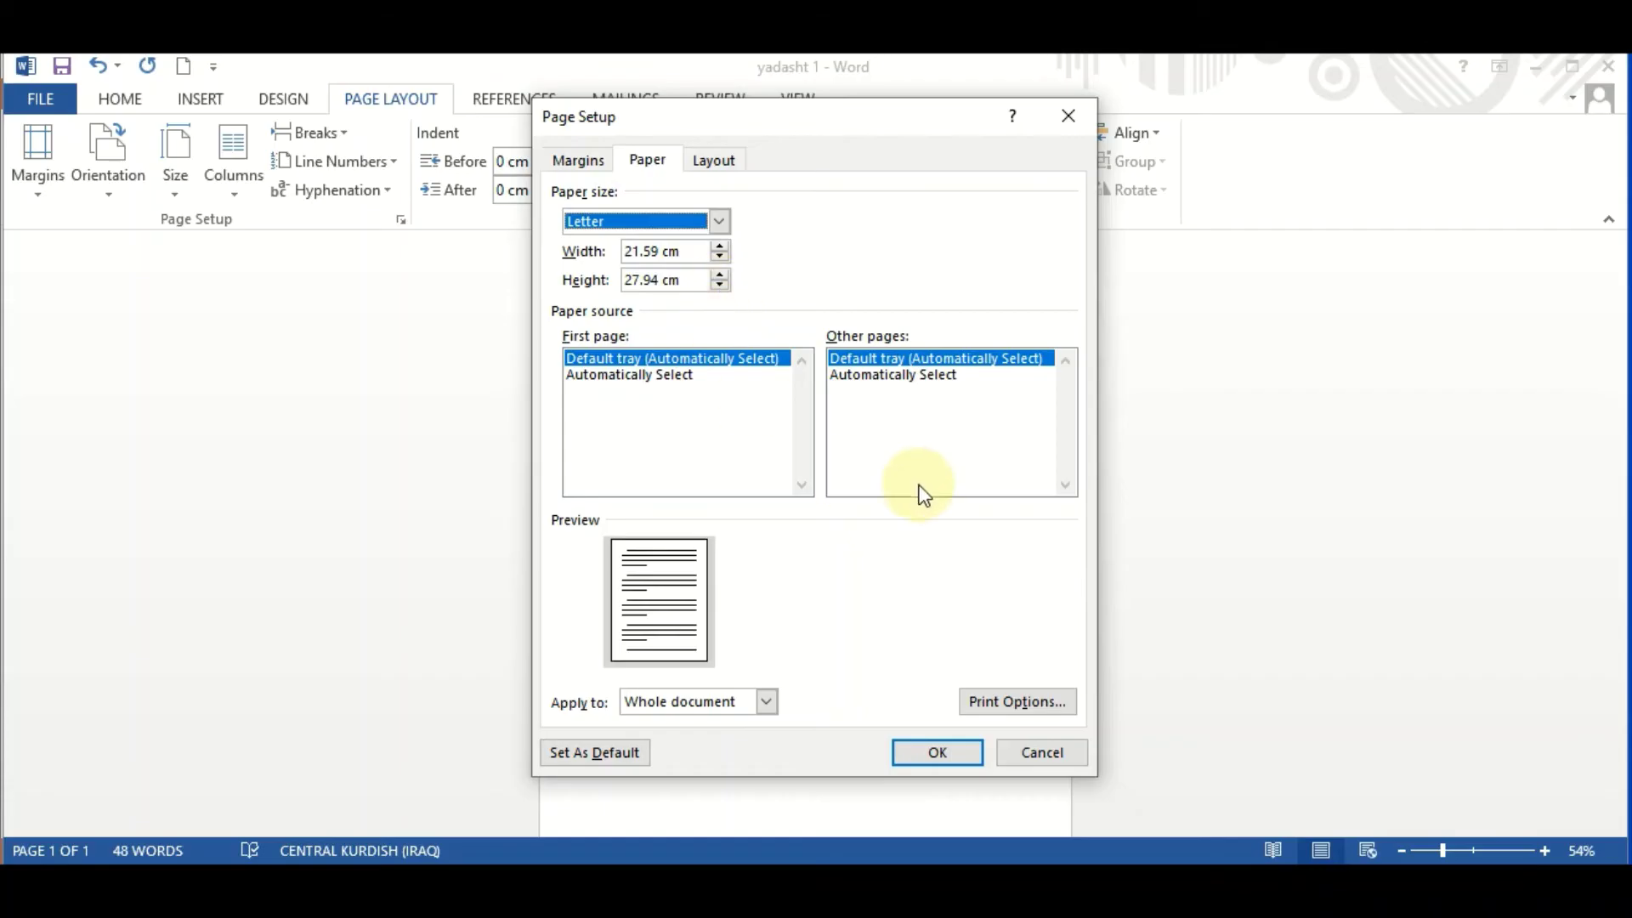
pyautogui.click(1038, 752)
pyautogui.click(737, 355)
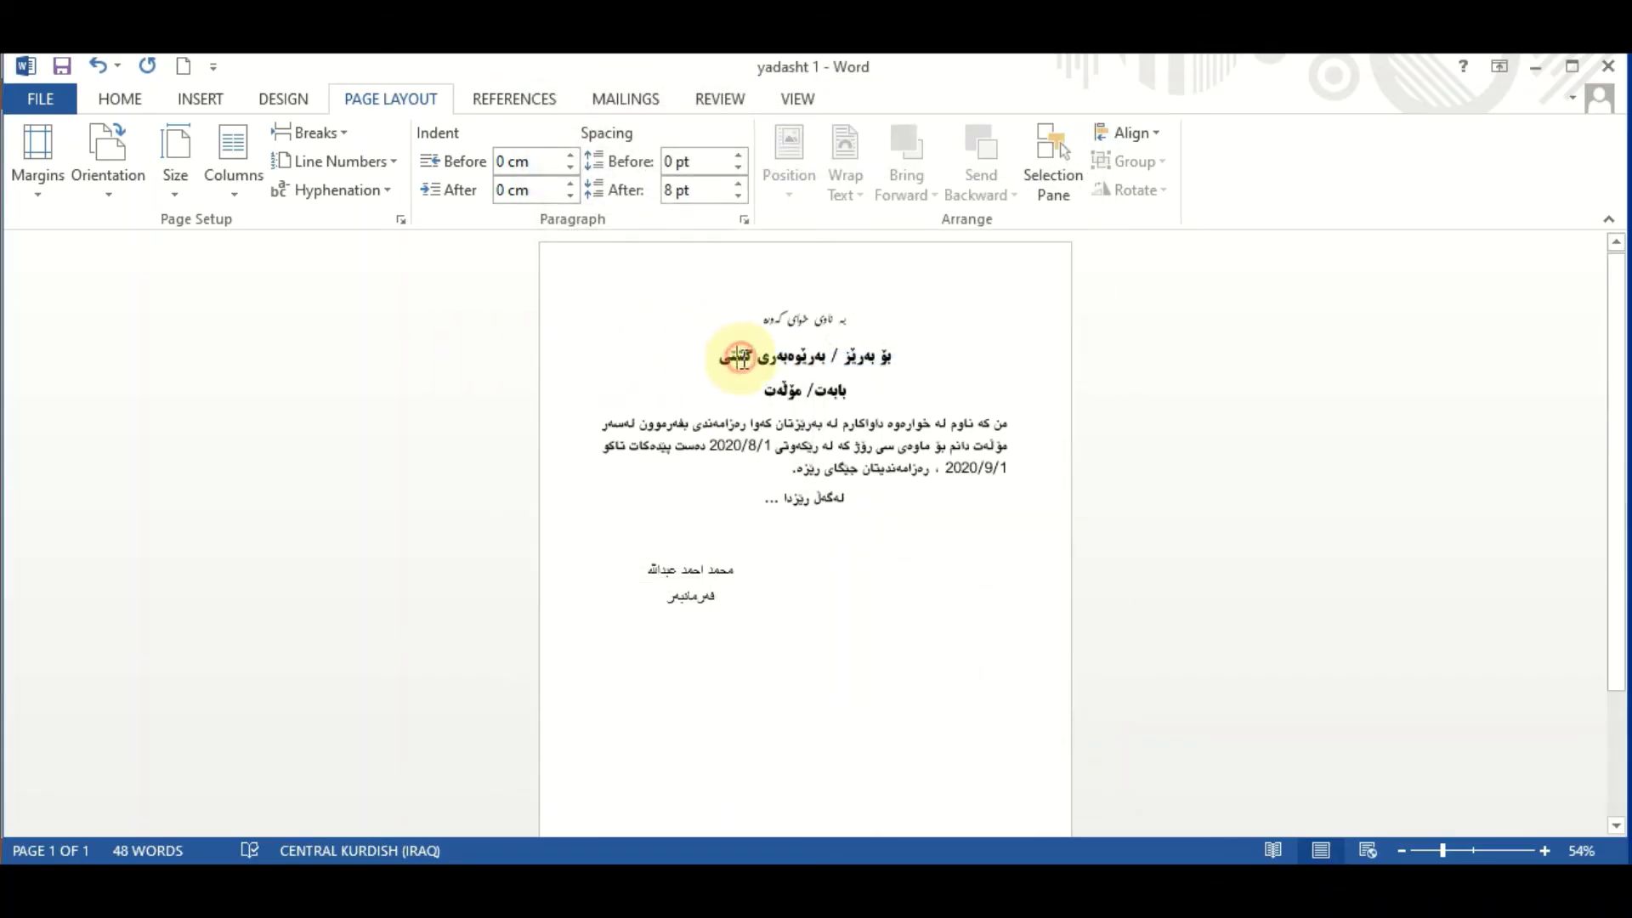
# Set the letter's paper size to A4 (21 cm × 29.7 cm)
pyautogui.click(190, 196)
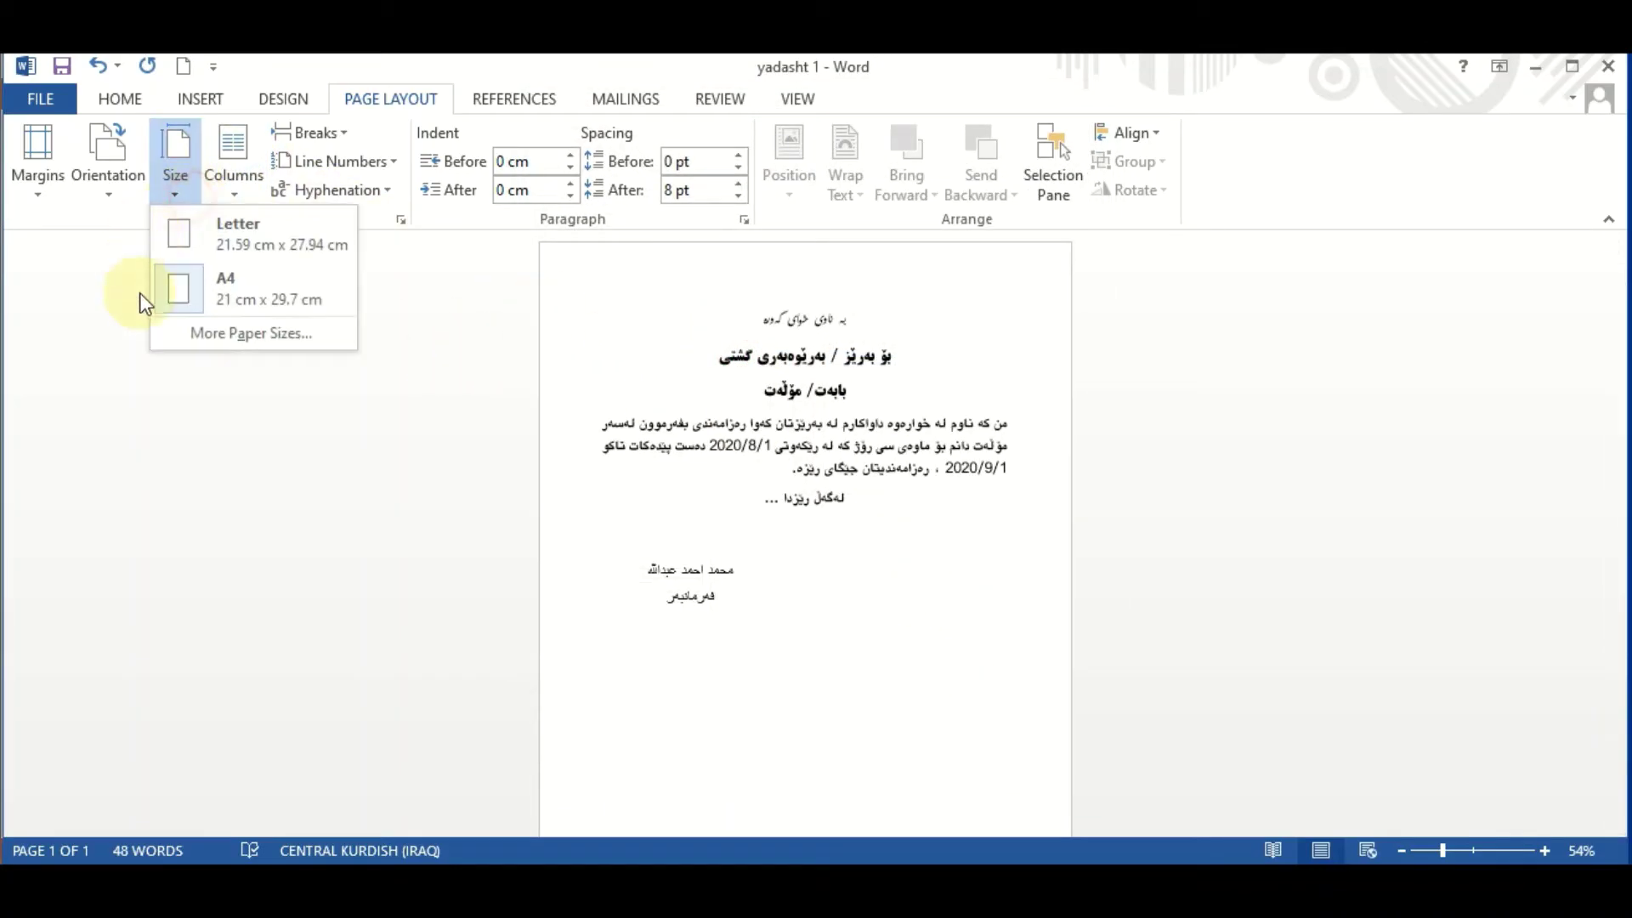
pyautogui.click(247, 289)
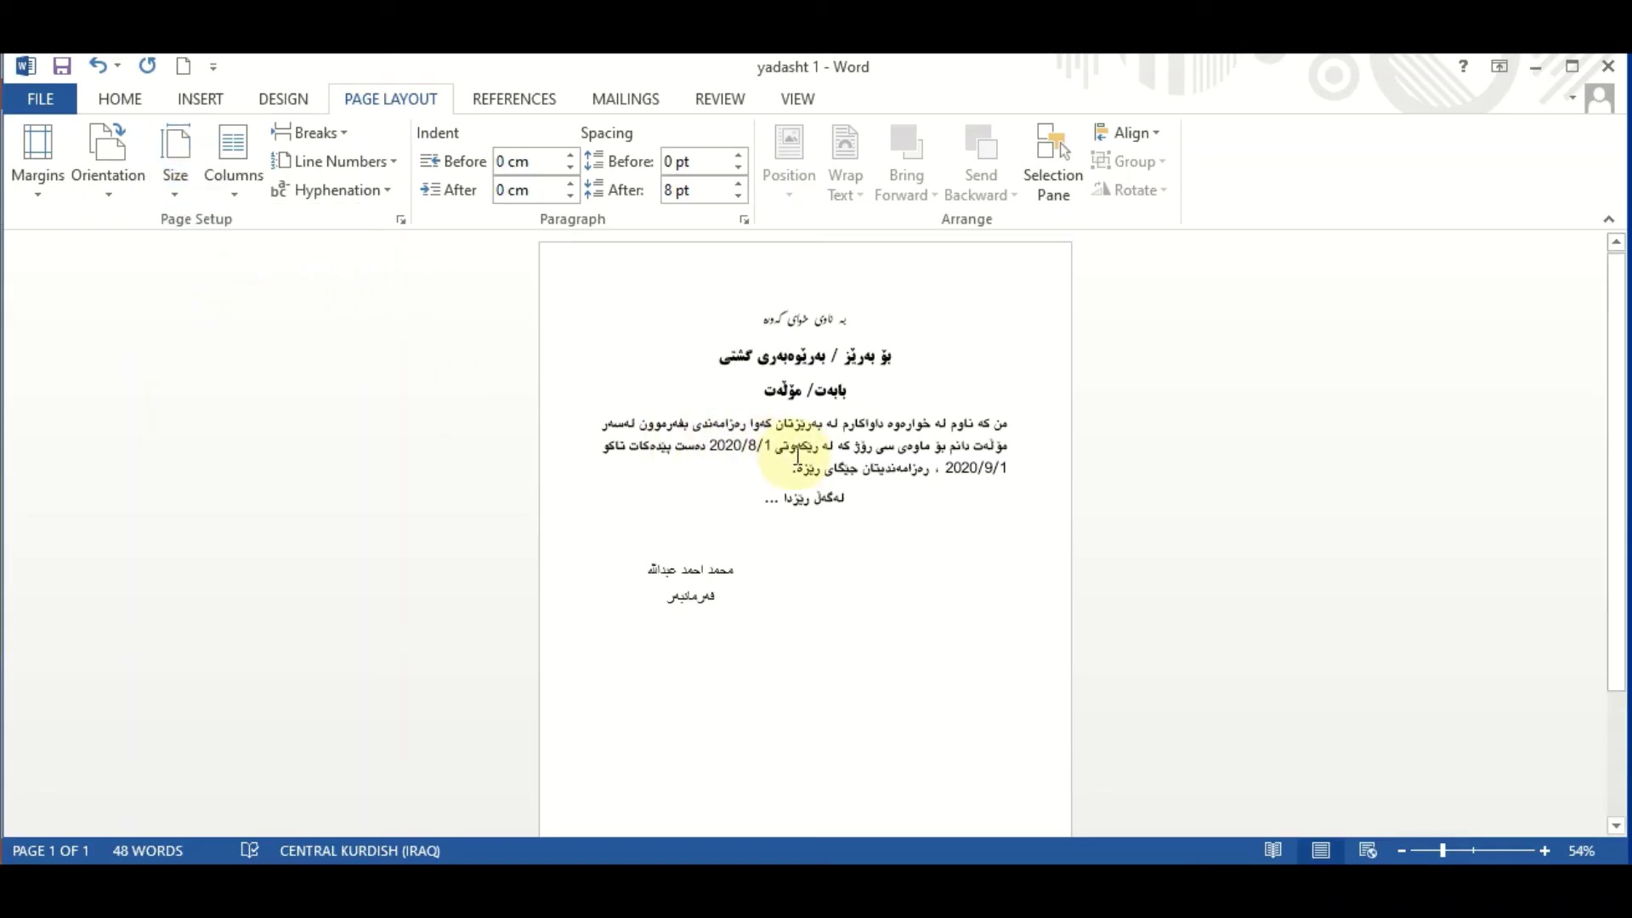
pyautogui.click(796, 447)
pyautogui.click(946, 468)
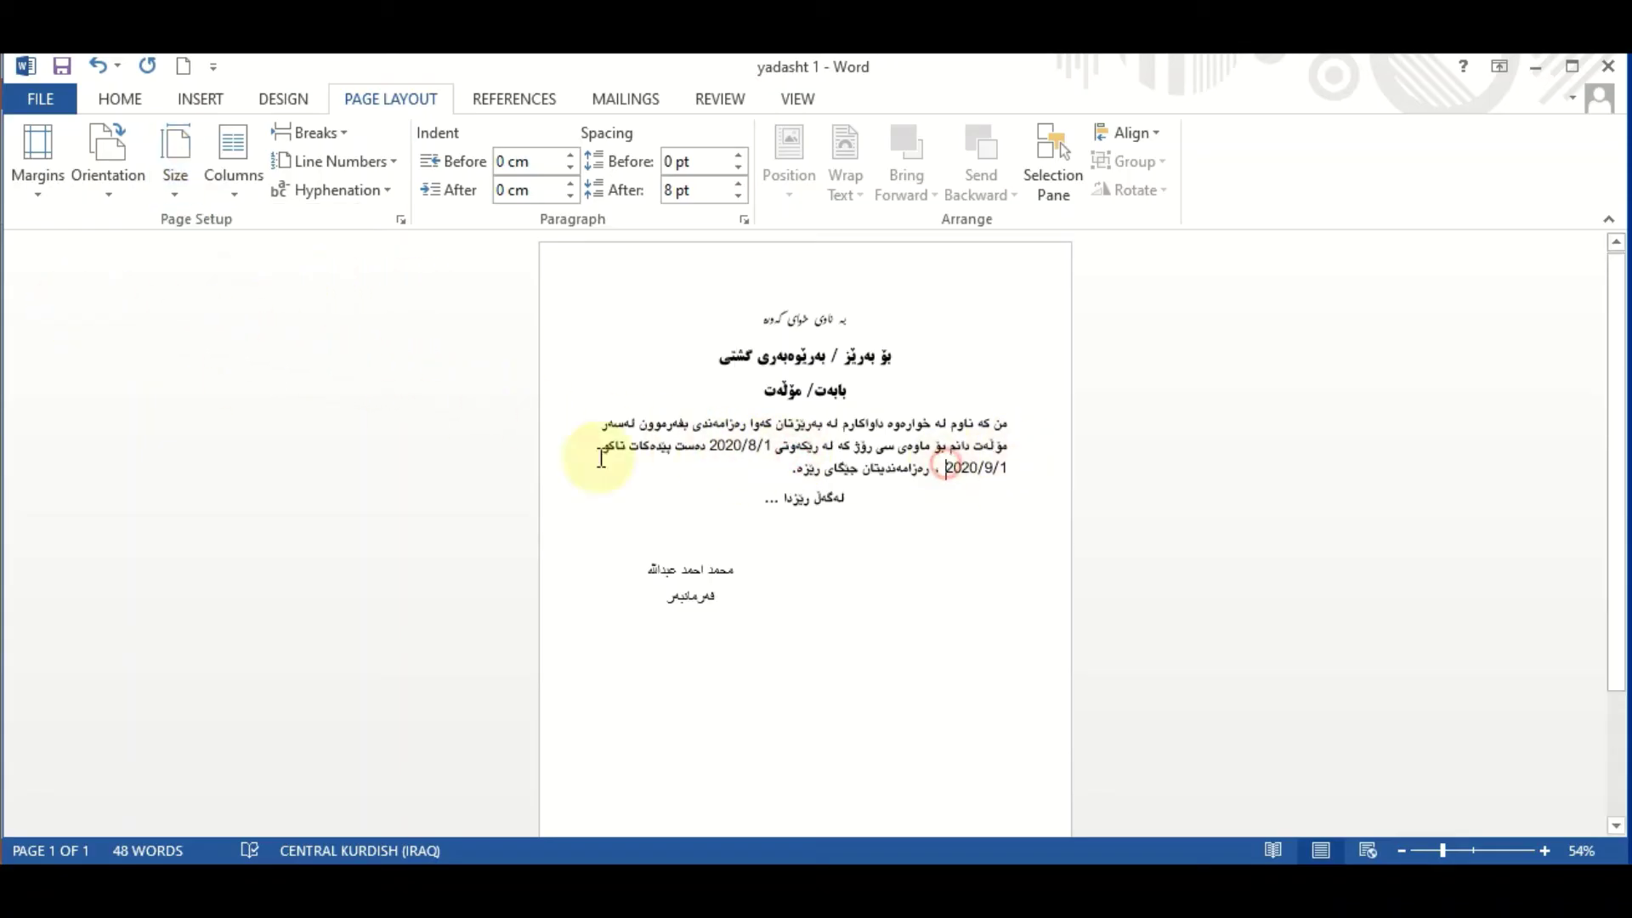
# Browse the margin presets, Normal 2.54 cm through Narrow, Moderate, Wide and Mirrored, without choosing one
pyautogui.click(39, 199)
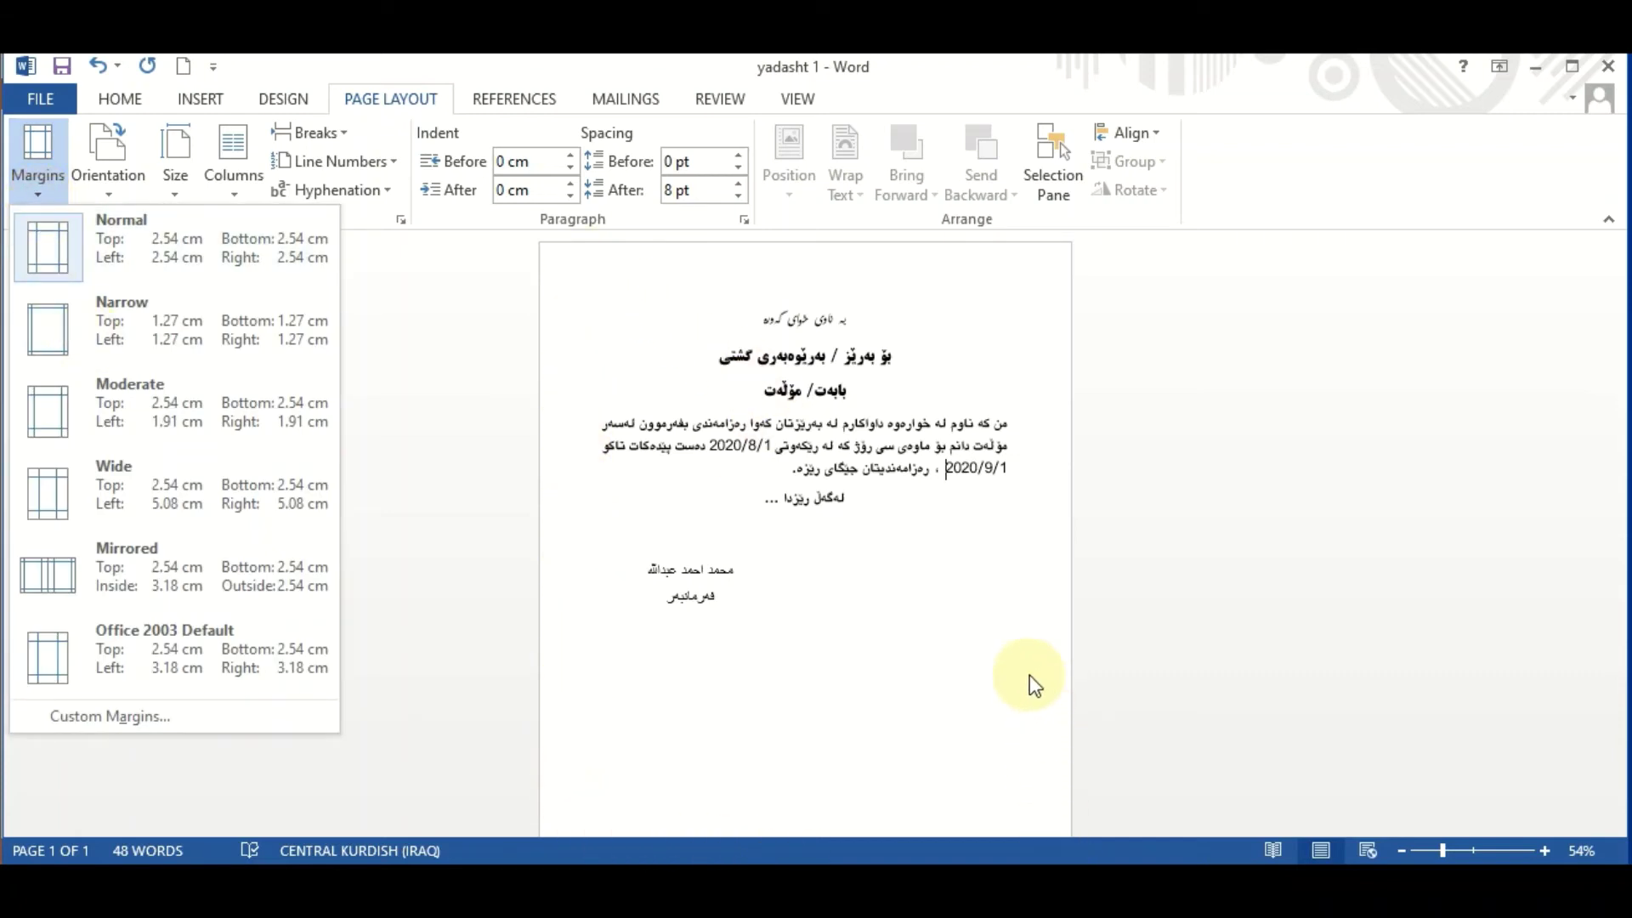
pyautogui.scroll(-2, 977, 646)
pyautogui.scroll(4, 958, 619)
pyautogui.scroll(-4, 963, 510)
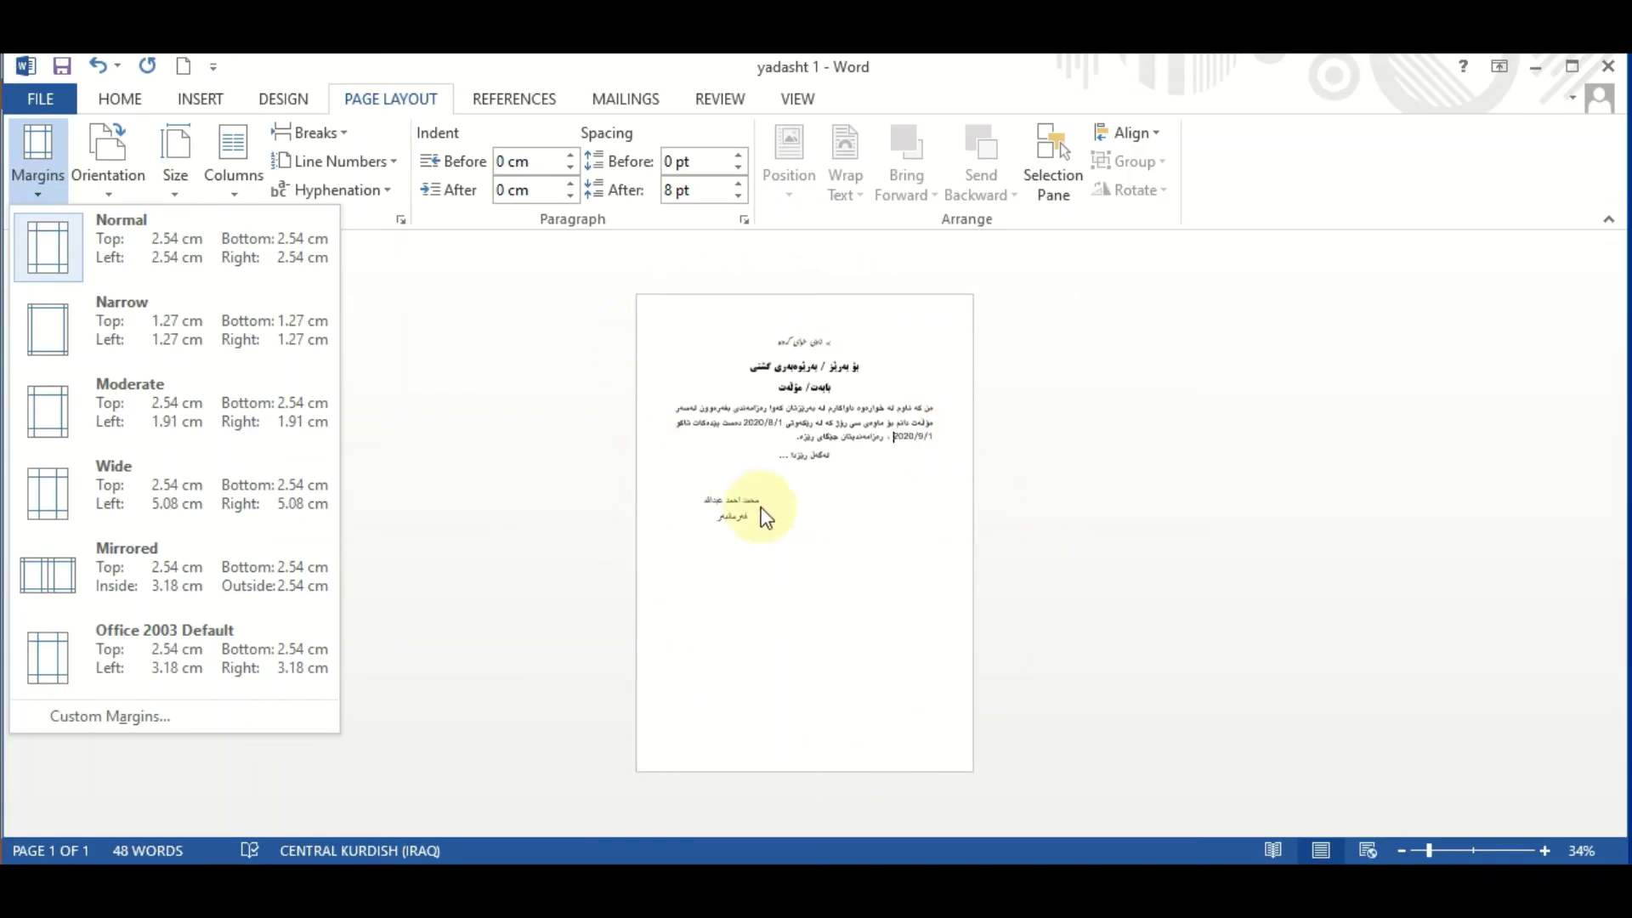
pyautogui.scroll(4, 975, 571)
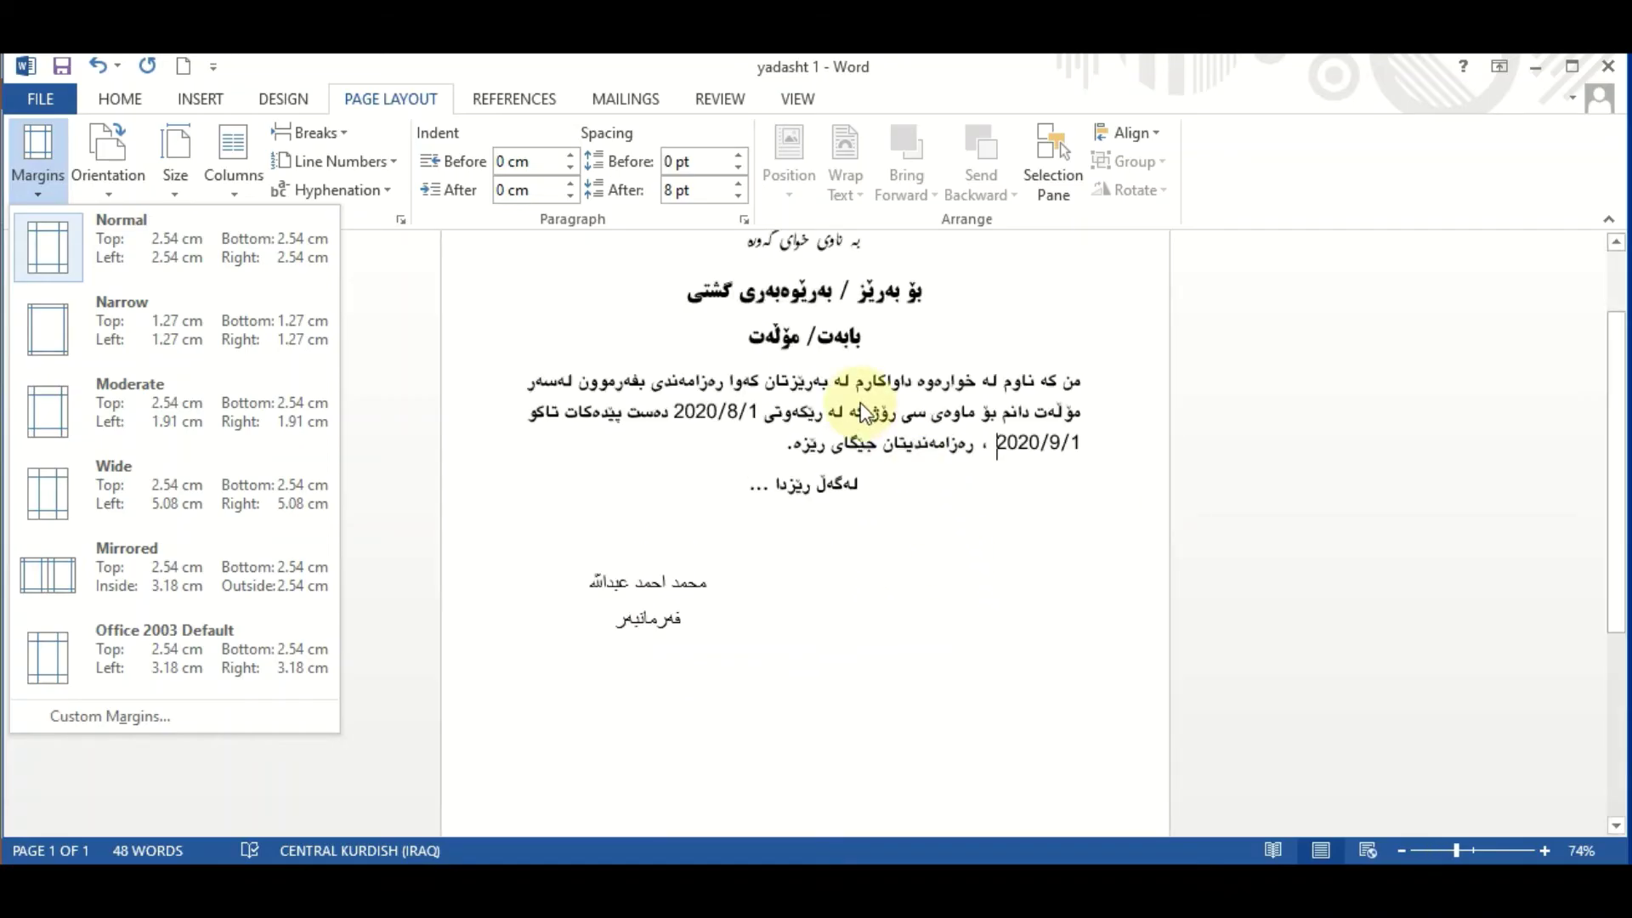
pyautogui.click(911, 438)
# Review the letter's title and body lines and bring up the margin presets again
pyautogui.scroll(3, 910, 438)
pyautogui.click(926, 522)
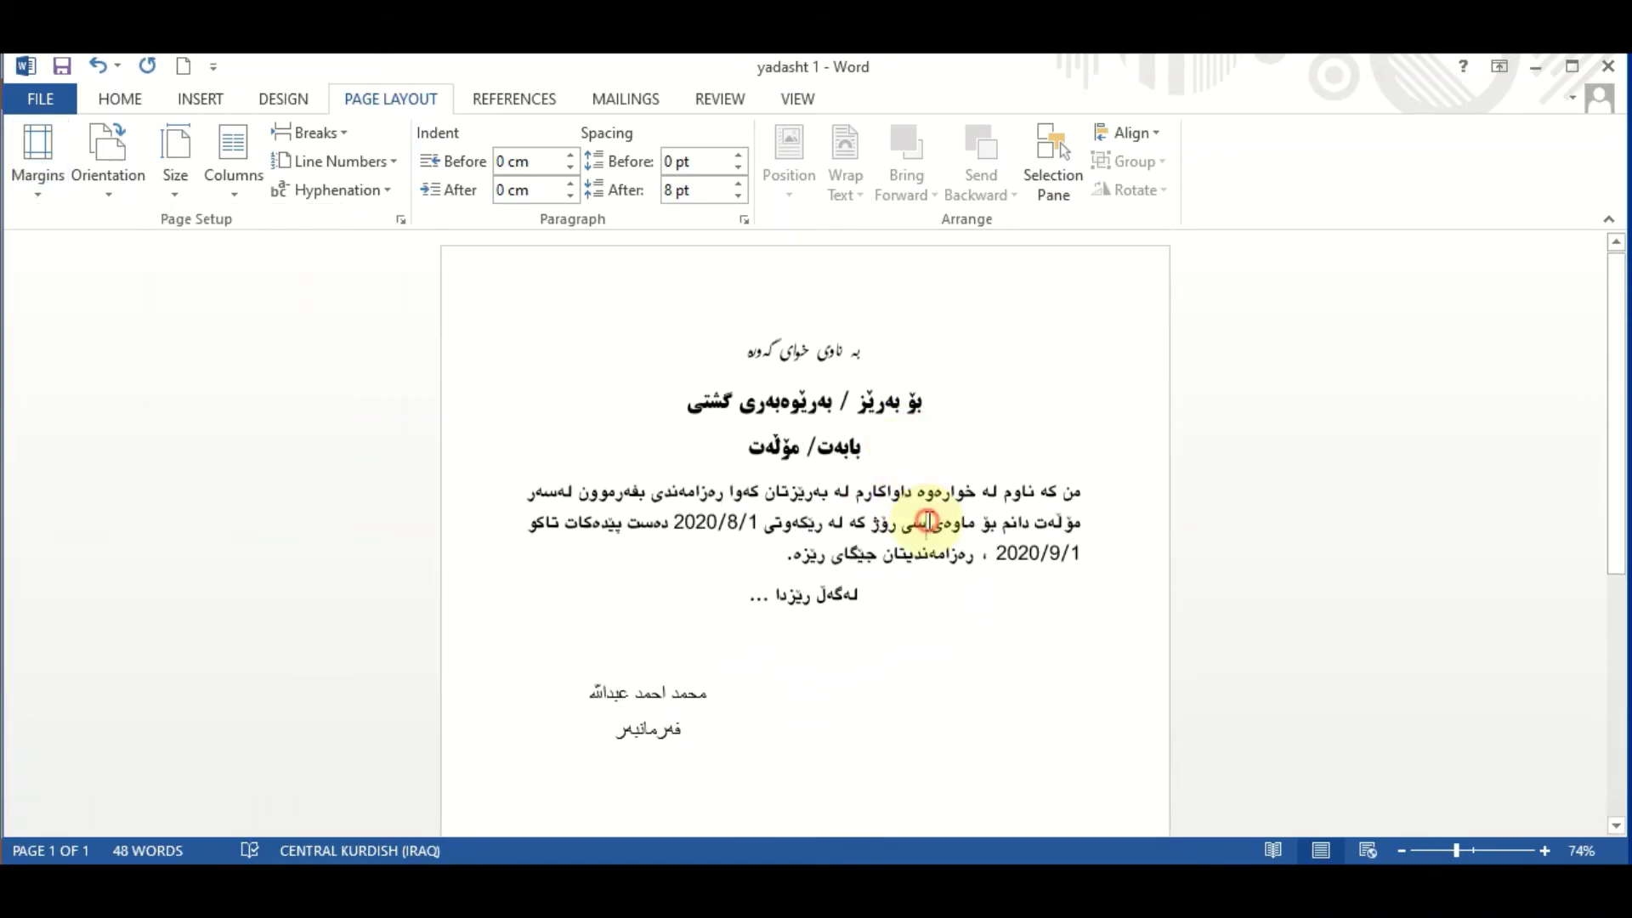
pyautogui.click(1153, 351)
pyautogui.click(1087, 489)
pyautogui.click(39, 202)
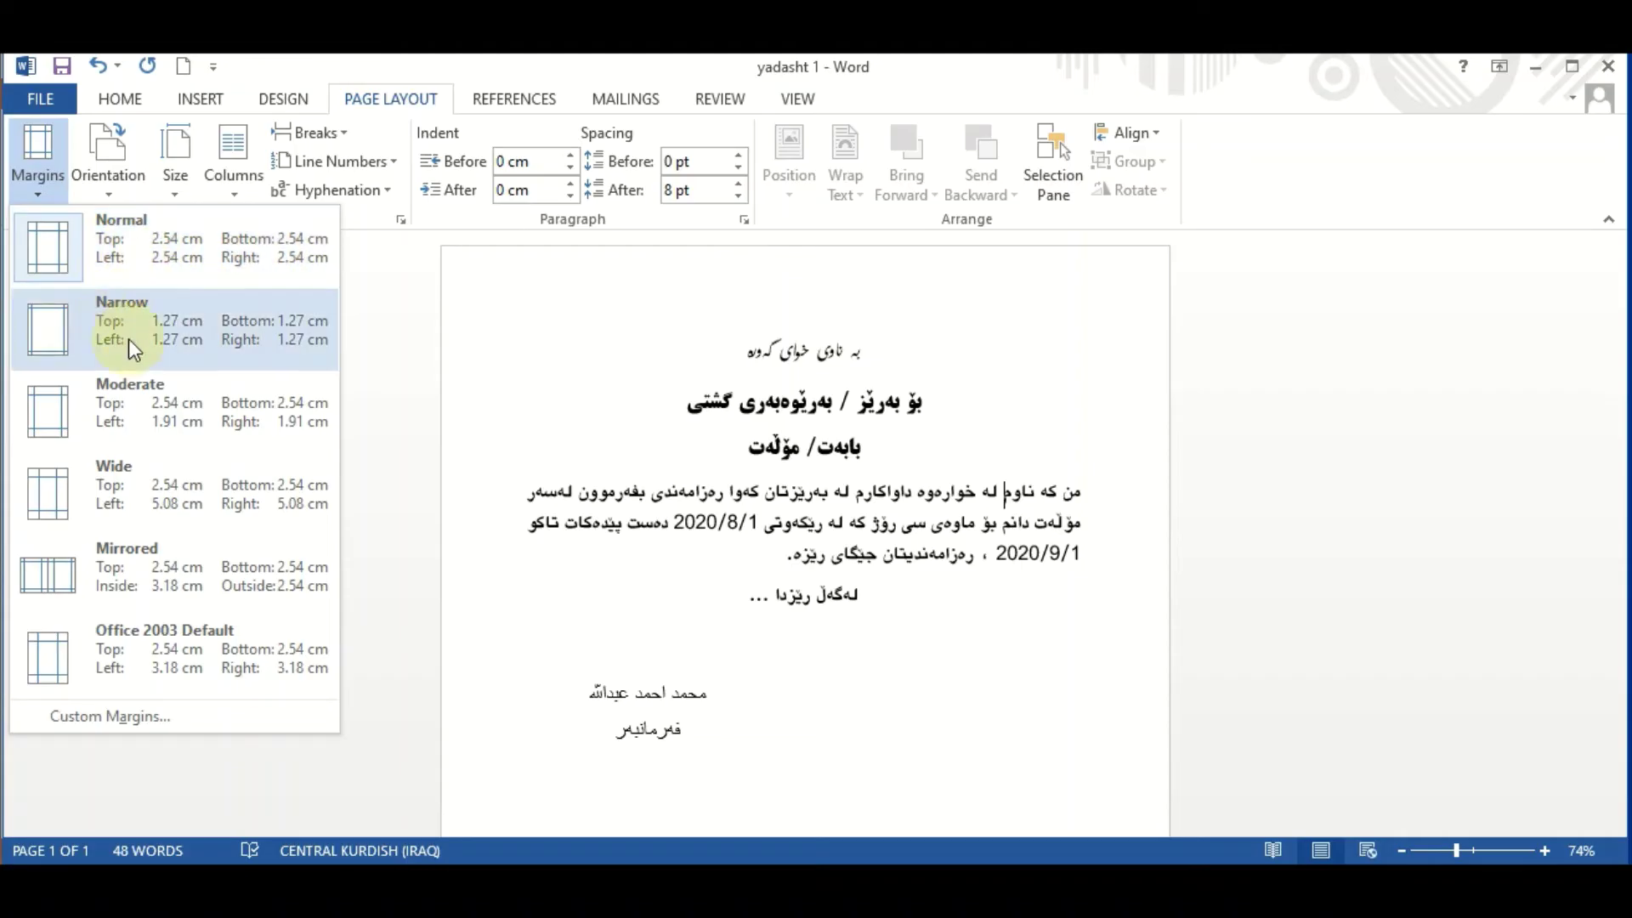
# Apply the Narrow margin preset, 1.27 cm on all sides, and check the reflowed body text
pyautogui.click(179, 332)
pyautogui.click(690, 483)
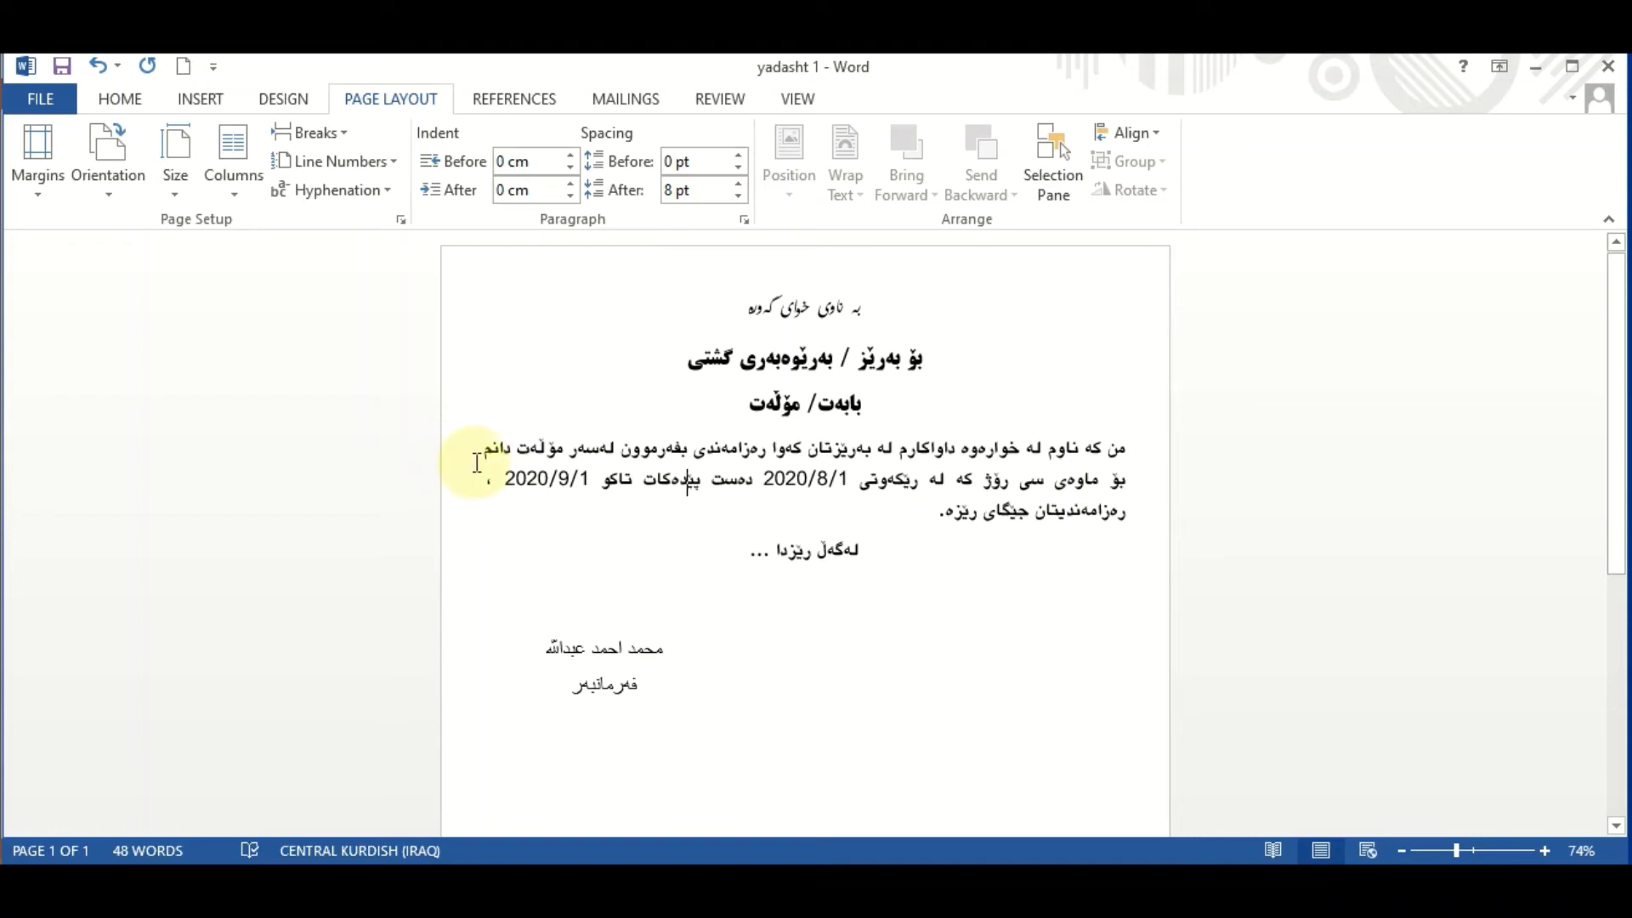
pyautogui.click(476, 451)
pyautogui.click(1129, 451)
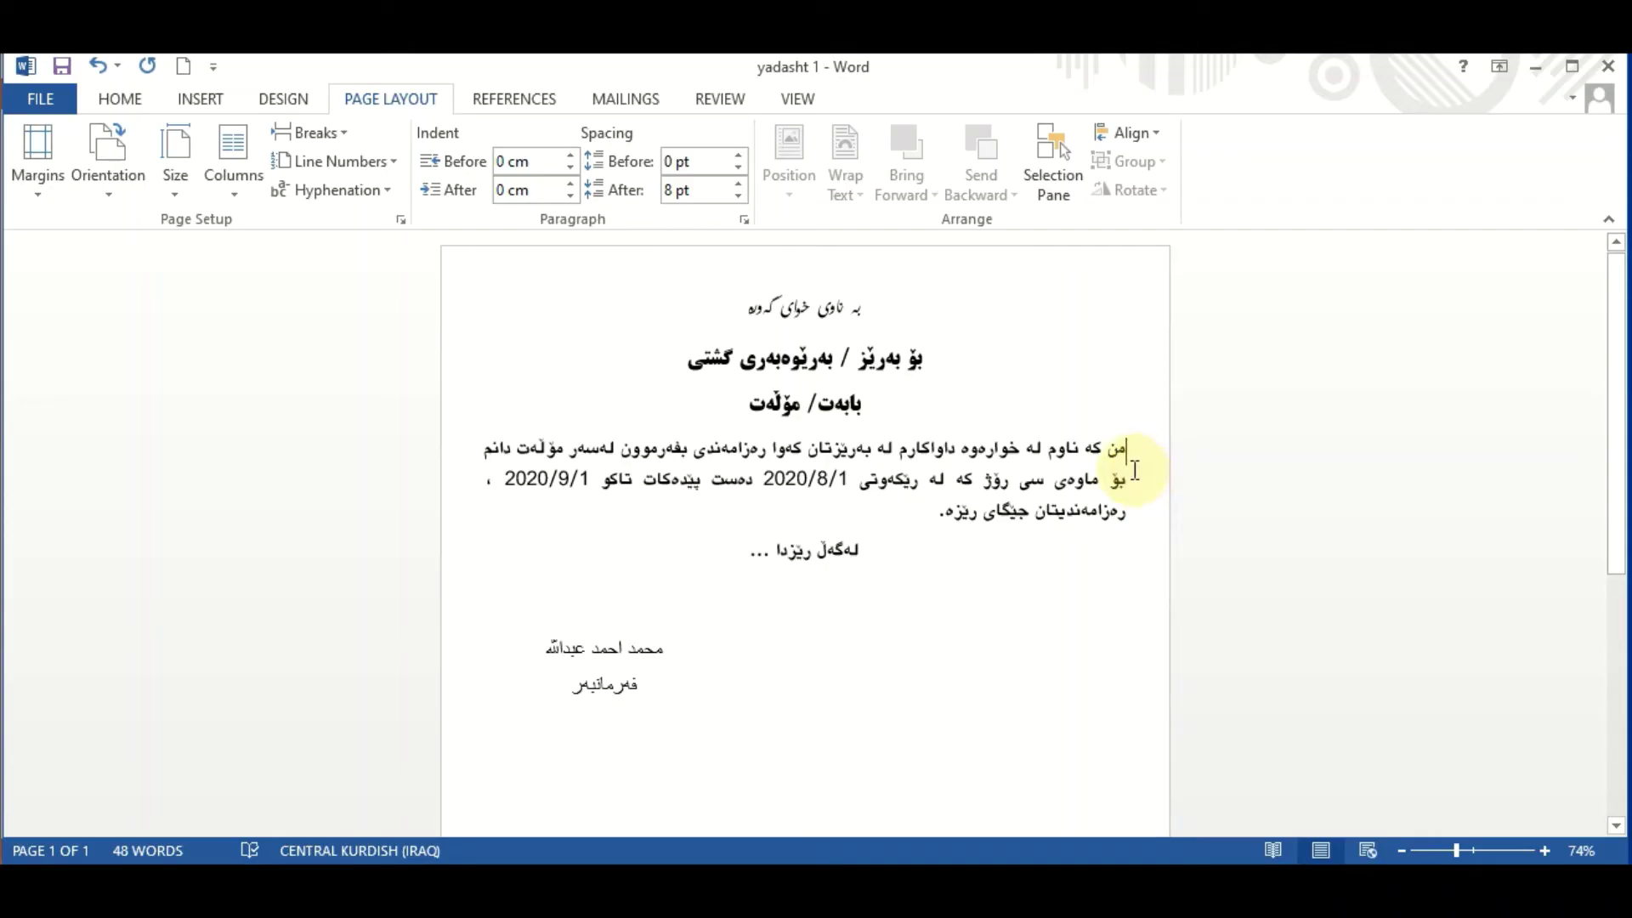
pyautogui.click(1127, 549)
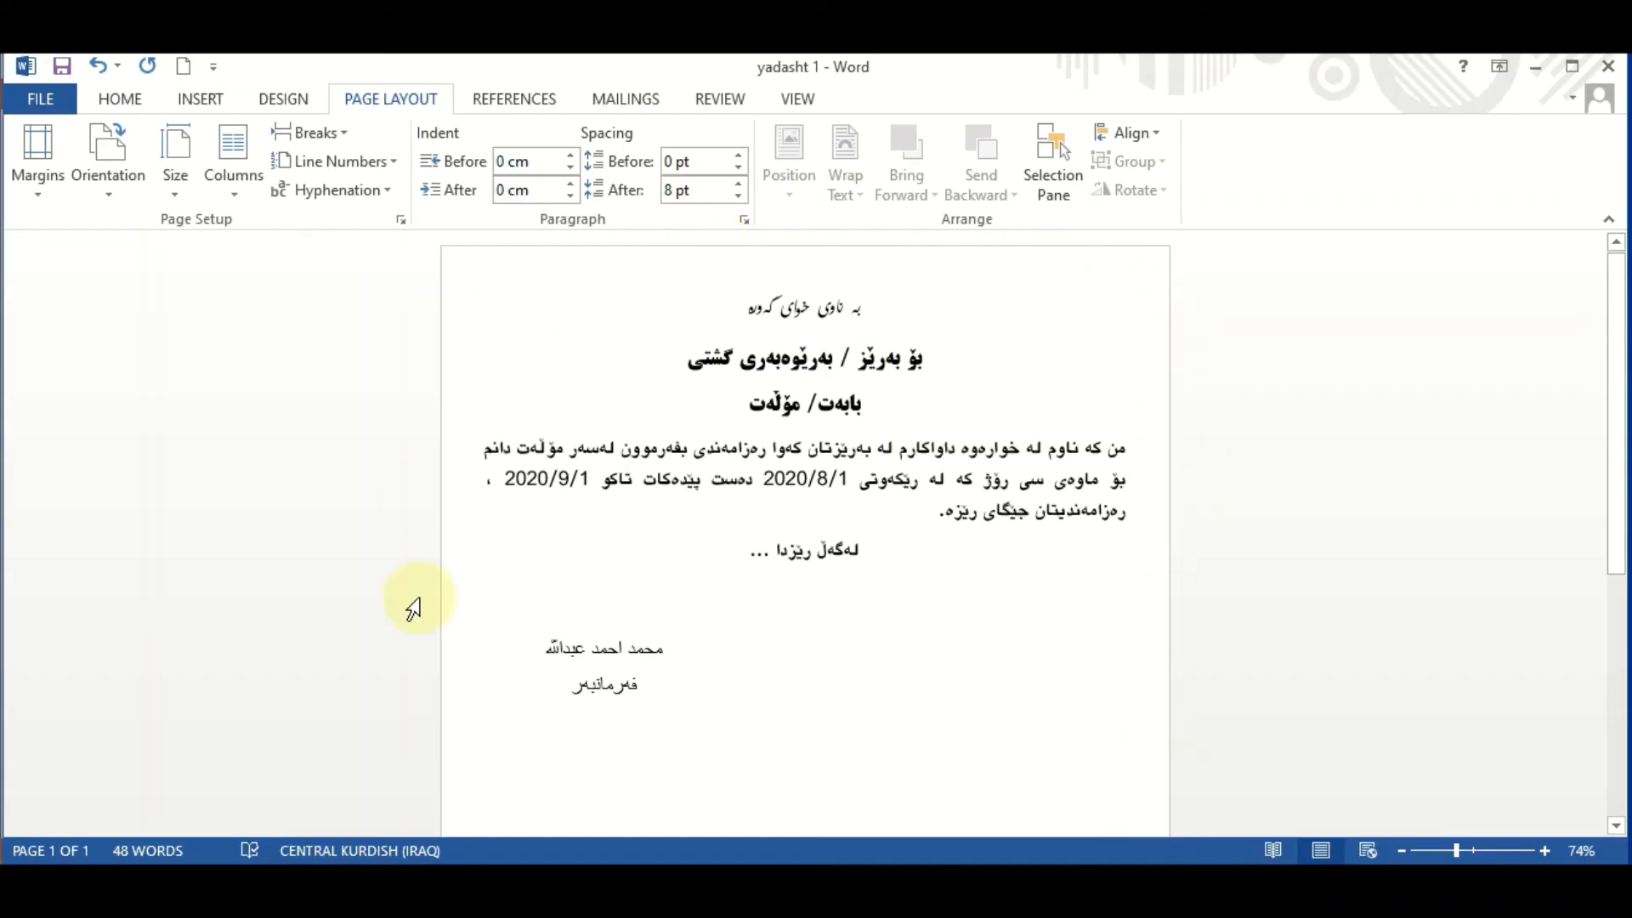
# Scroll the letter and revisit the margin presets, keeping Narrow margins
pyautogui.scroll(-5, 705, 561)
pyautogui.scroll(5, 707, 562)
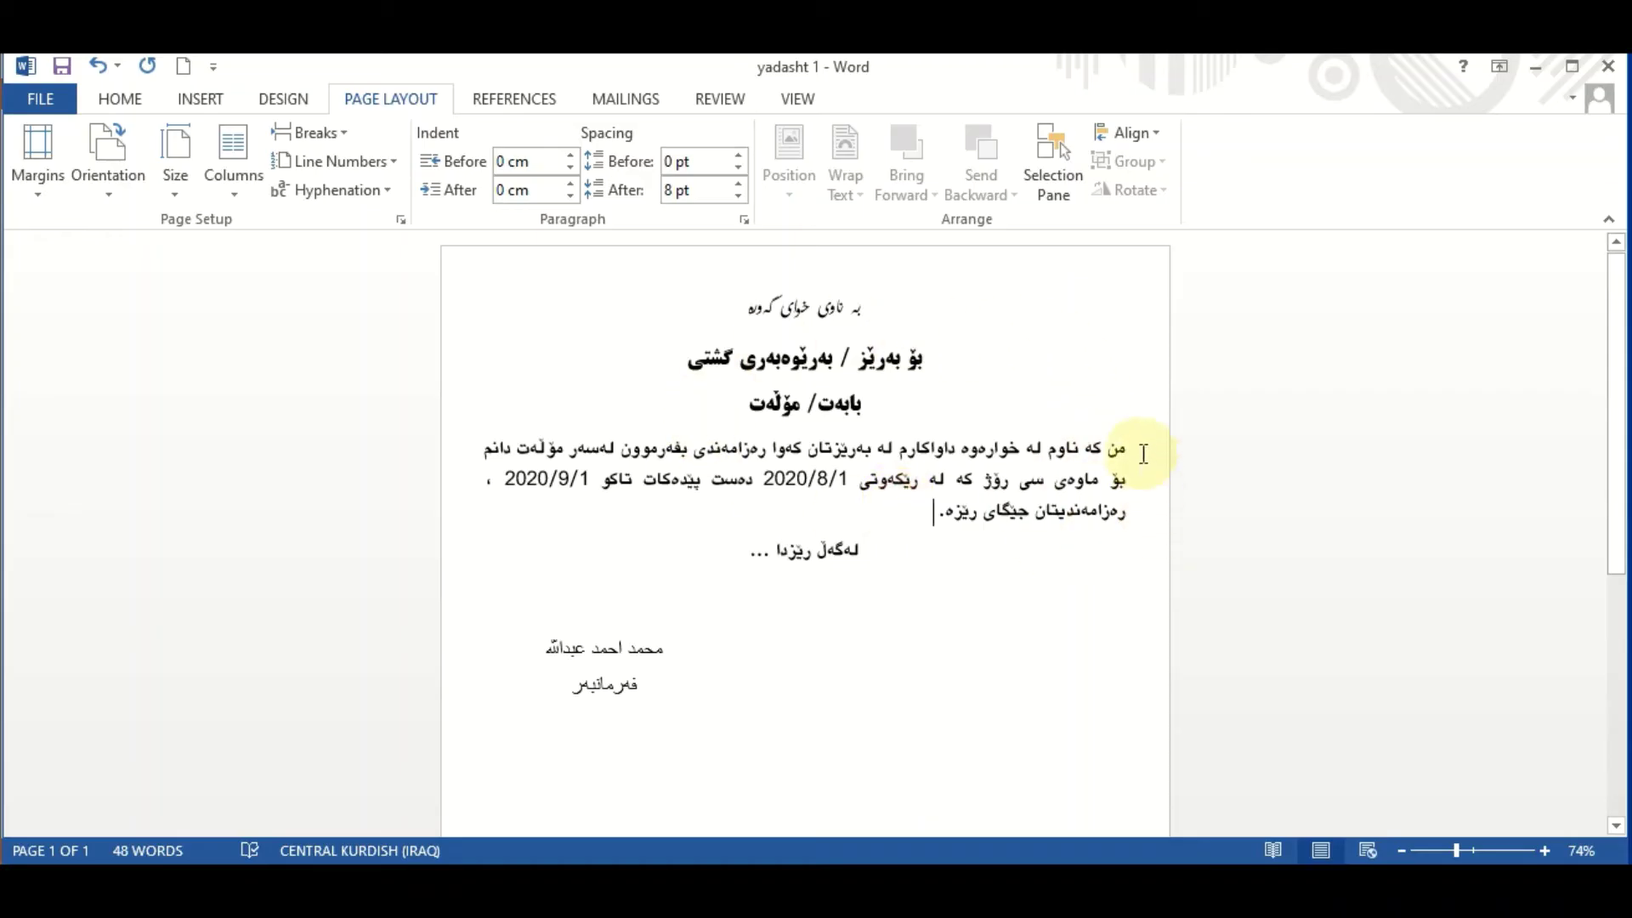
pyautogui.click(36, 200)
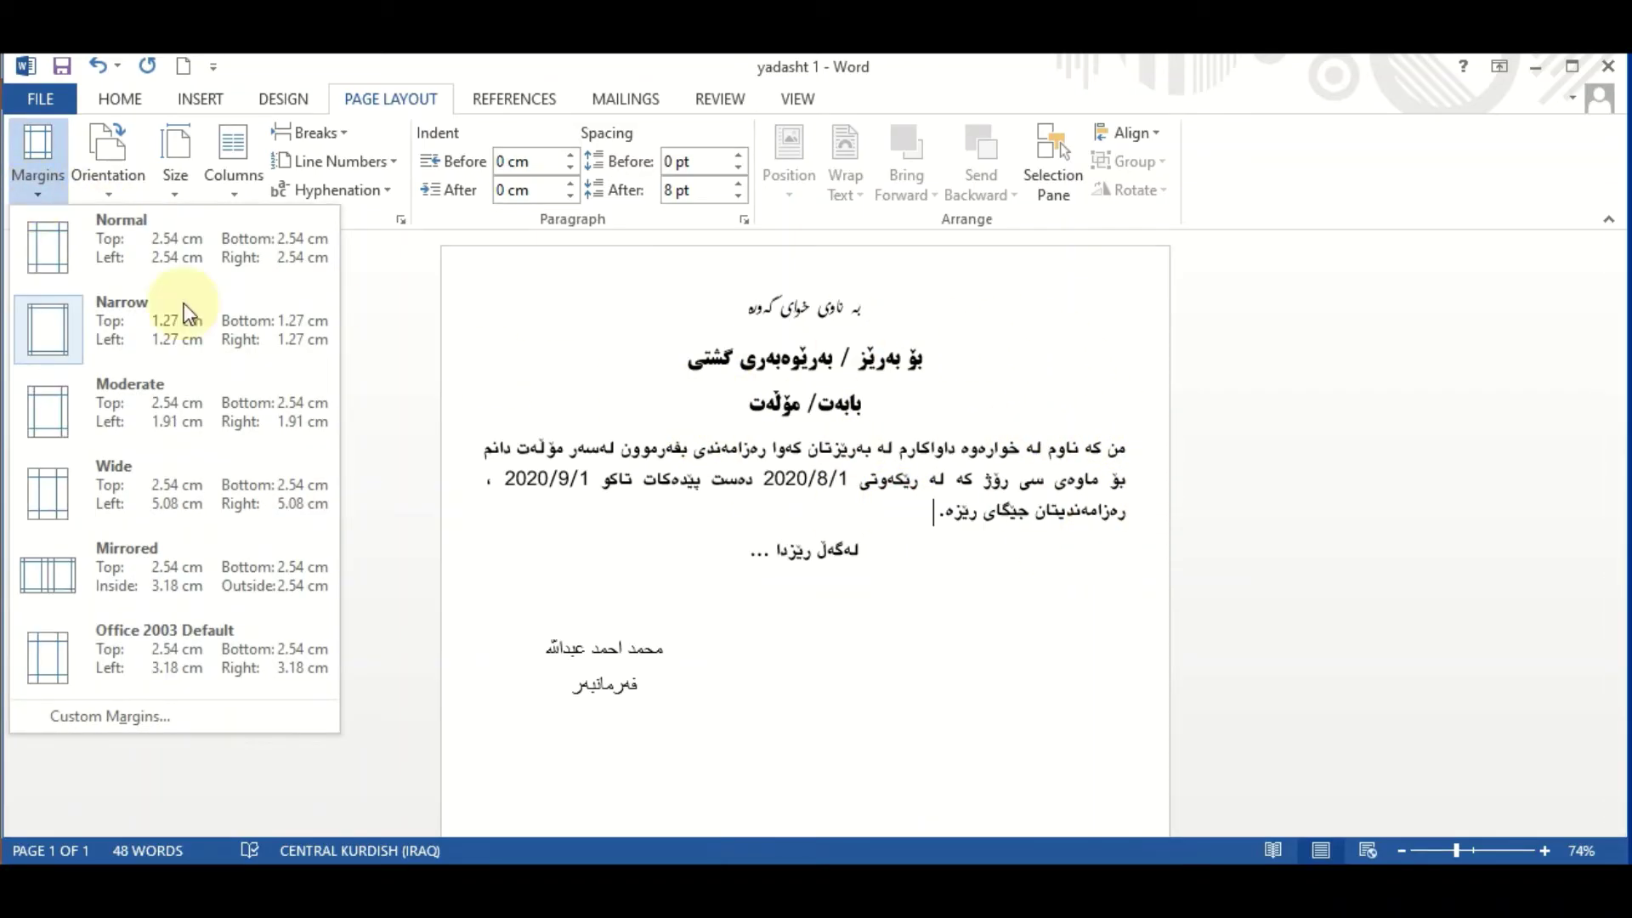
pyautogui.click(900, 482)
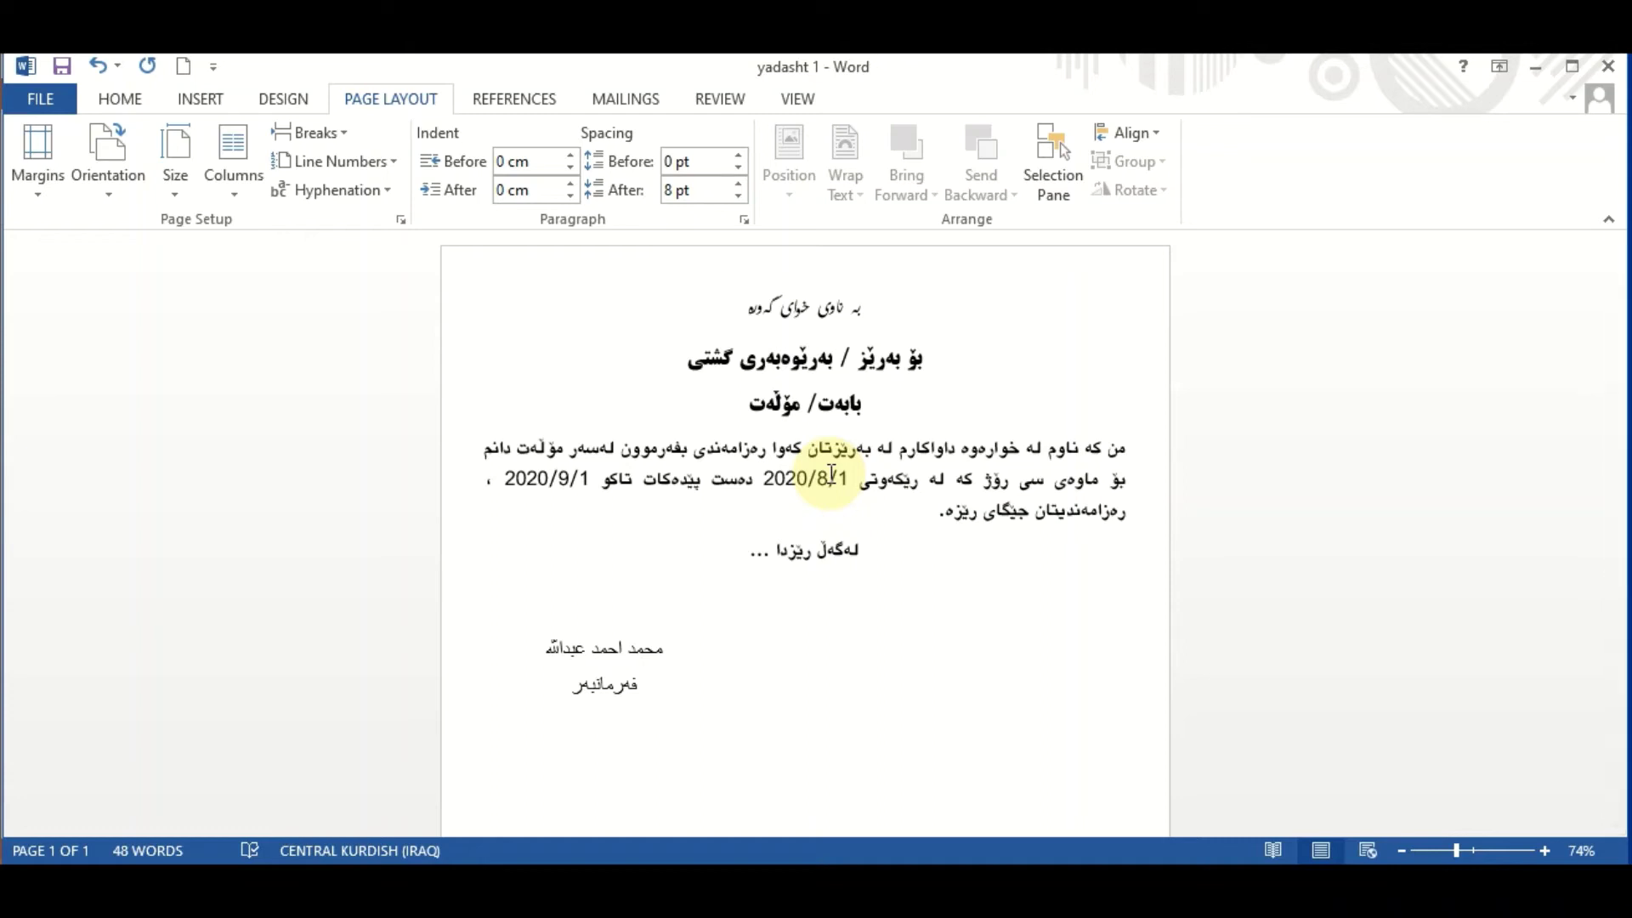
pyautogui.click(1054, 509)
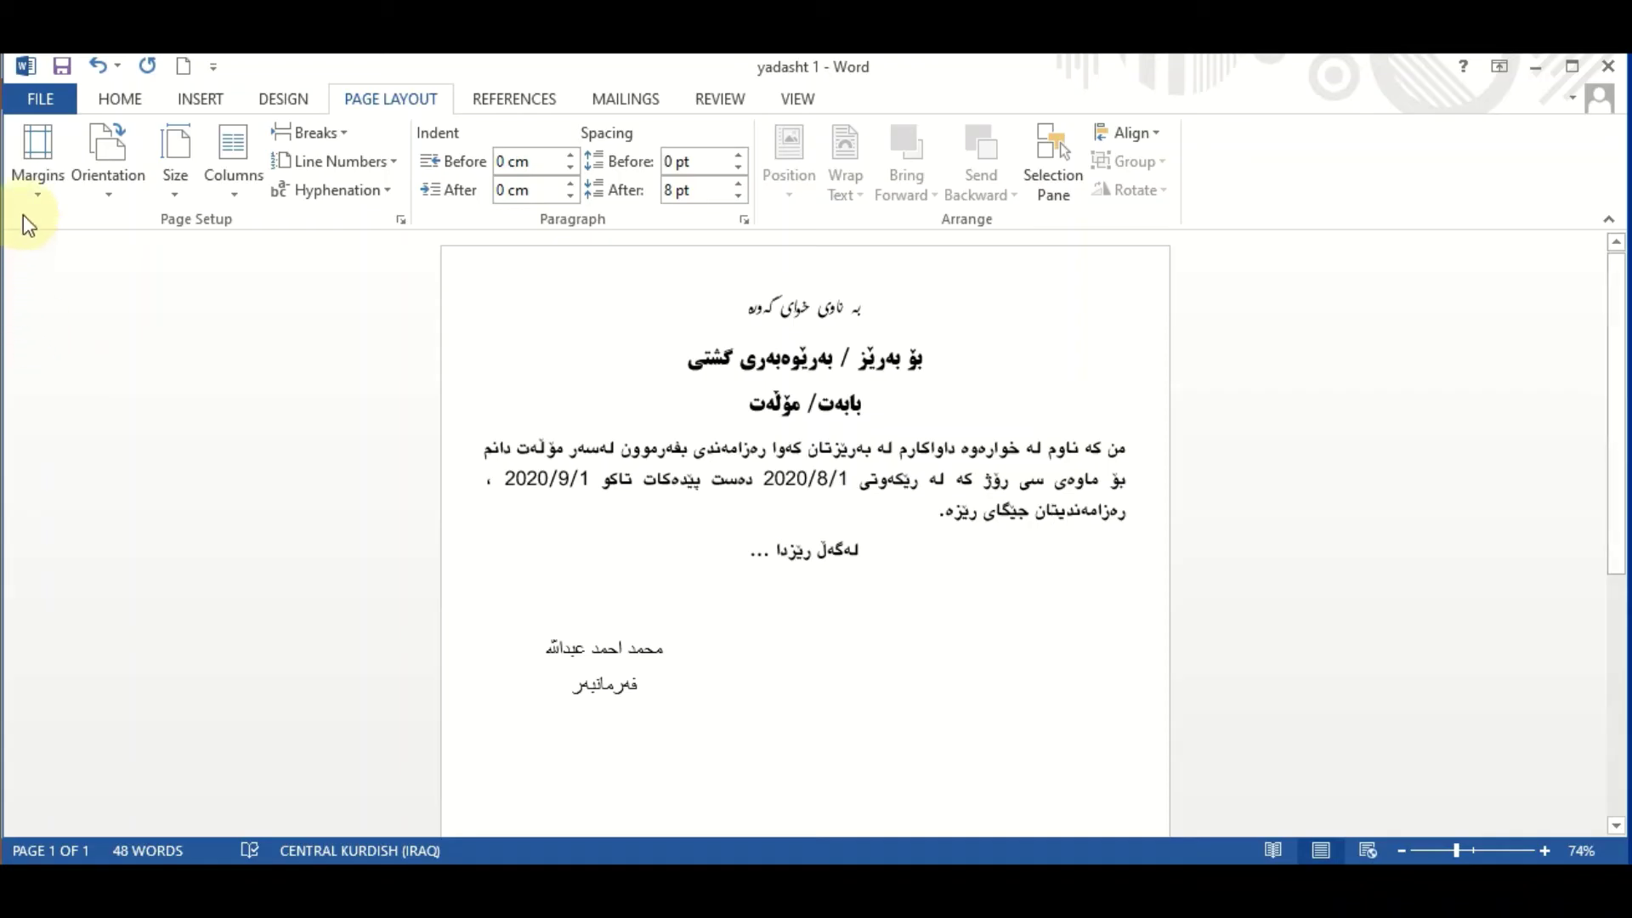
pyautogui.click(36, 180)
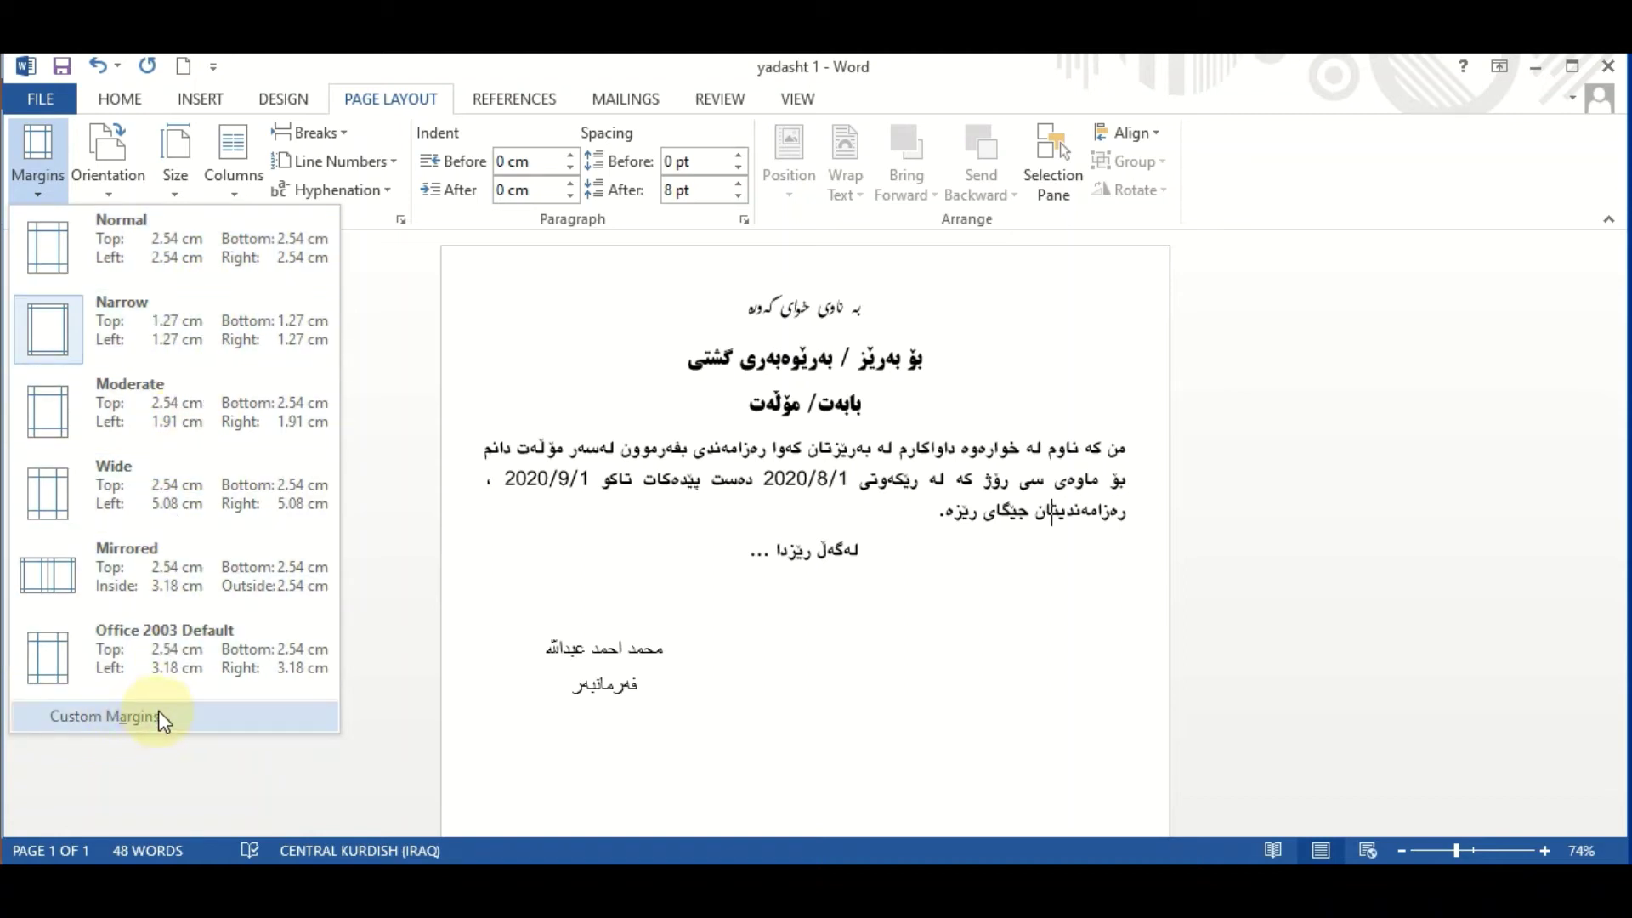
# Open Custom Margins showing 1.27 cm on all four sides, and move Page Setup aside
pyautogui.click(128, 715)
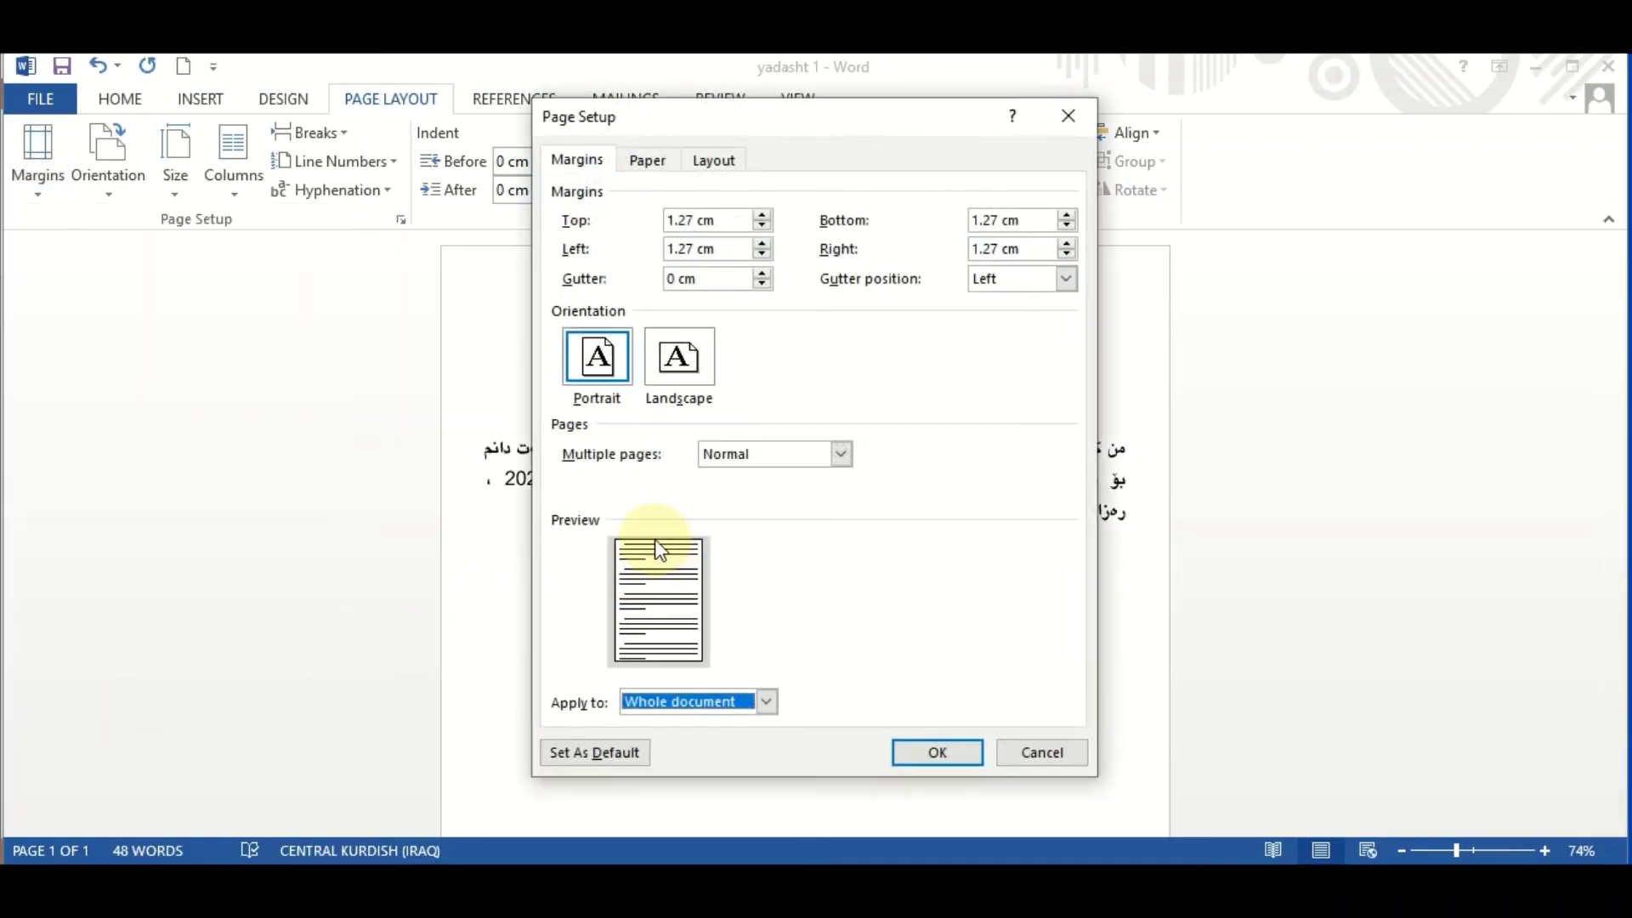
pyautogui.moveTo(820, 117); pyautogui.dragTo(657, 106)
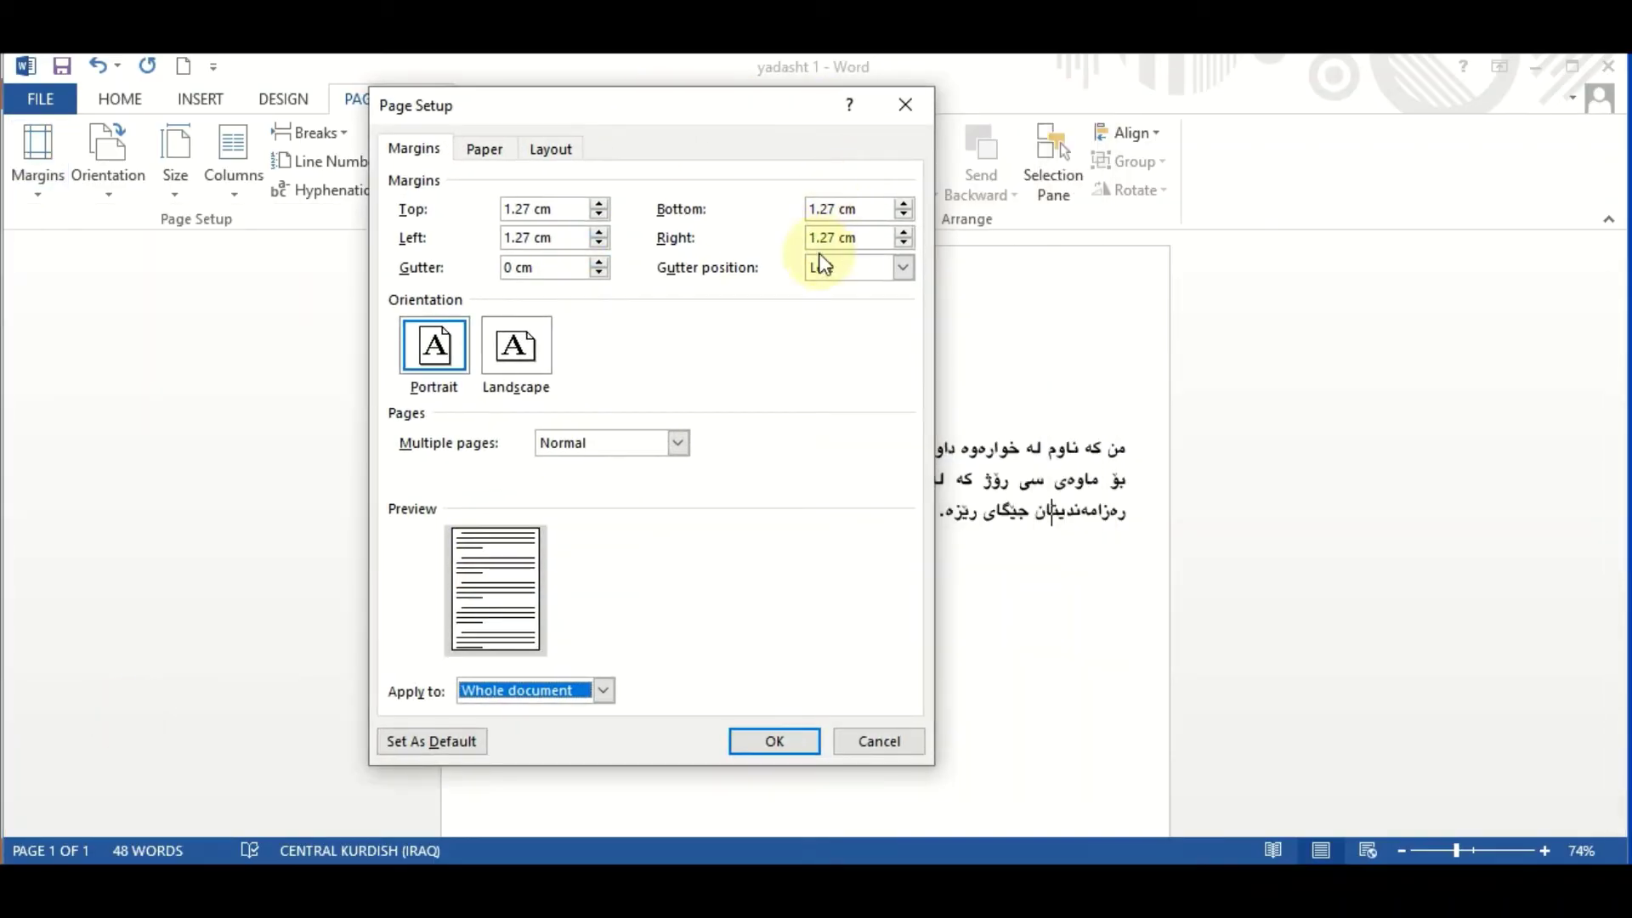
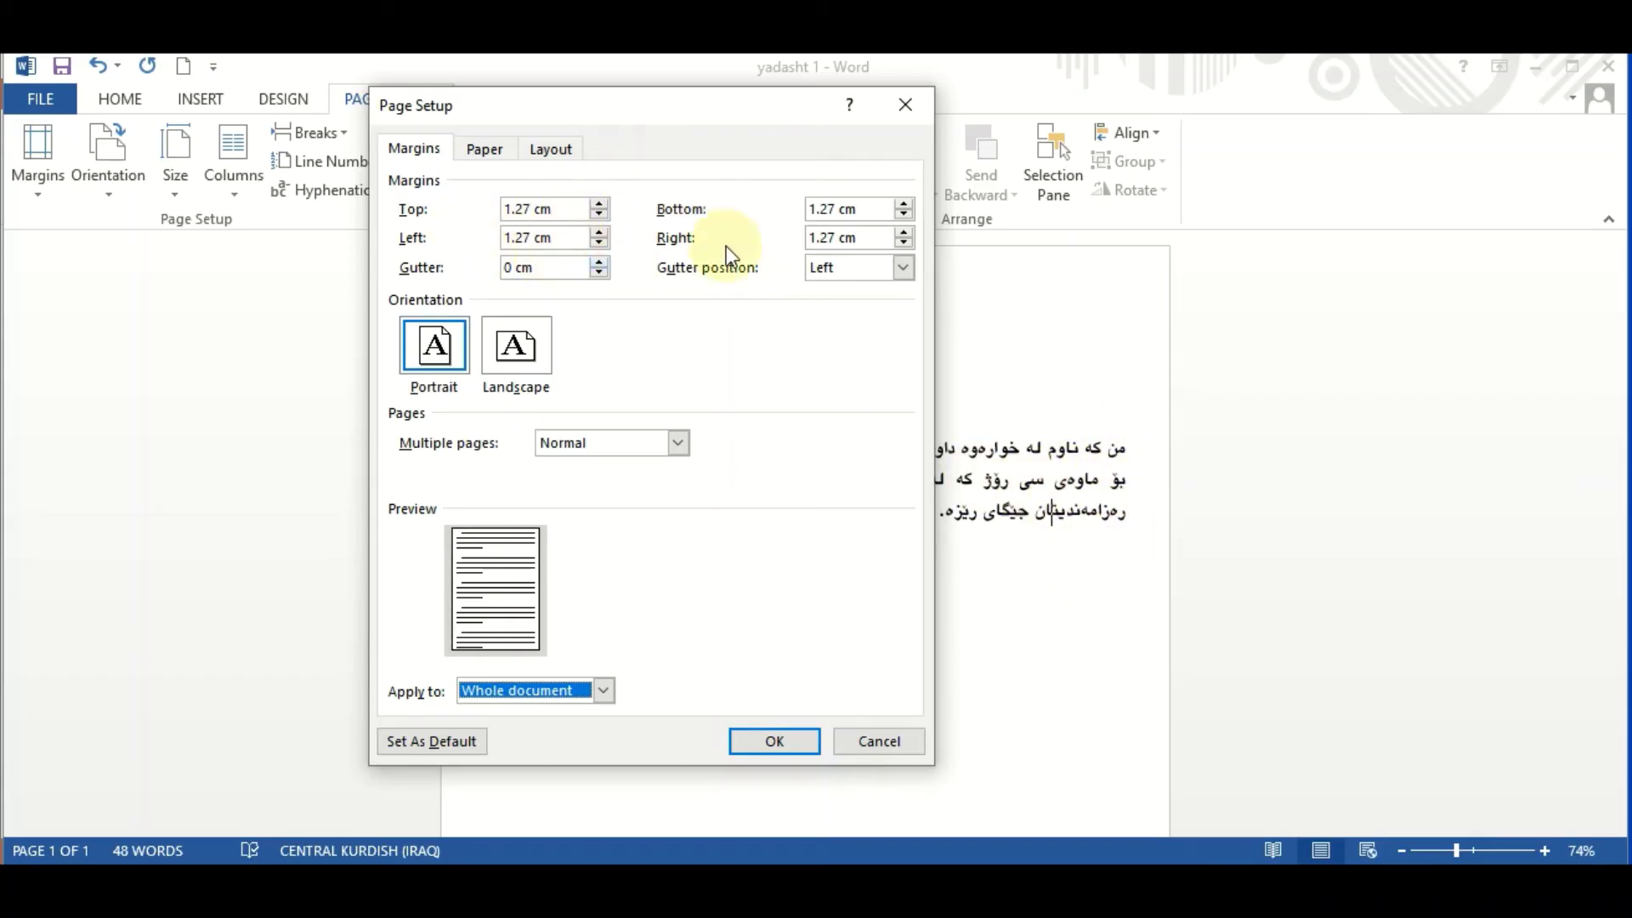
# Raise the Right margin in Page Setup to 2 cm and apply it
pyautogui.click(904, 235)
pyautogui.click(905, 235)
pyautogui.click(905, 235)
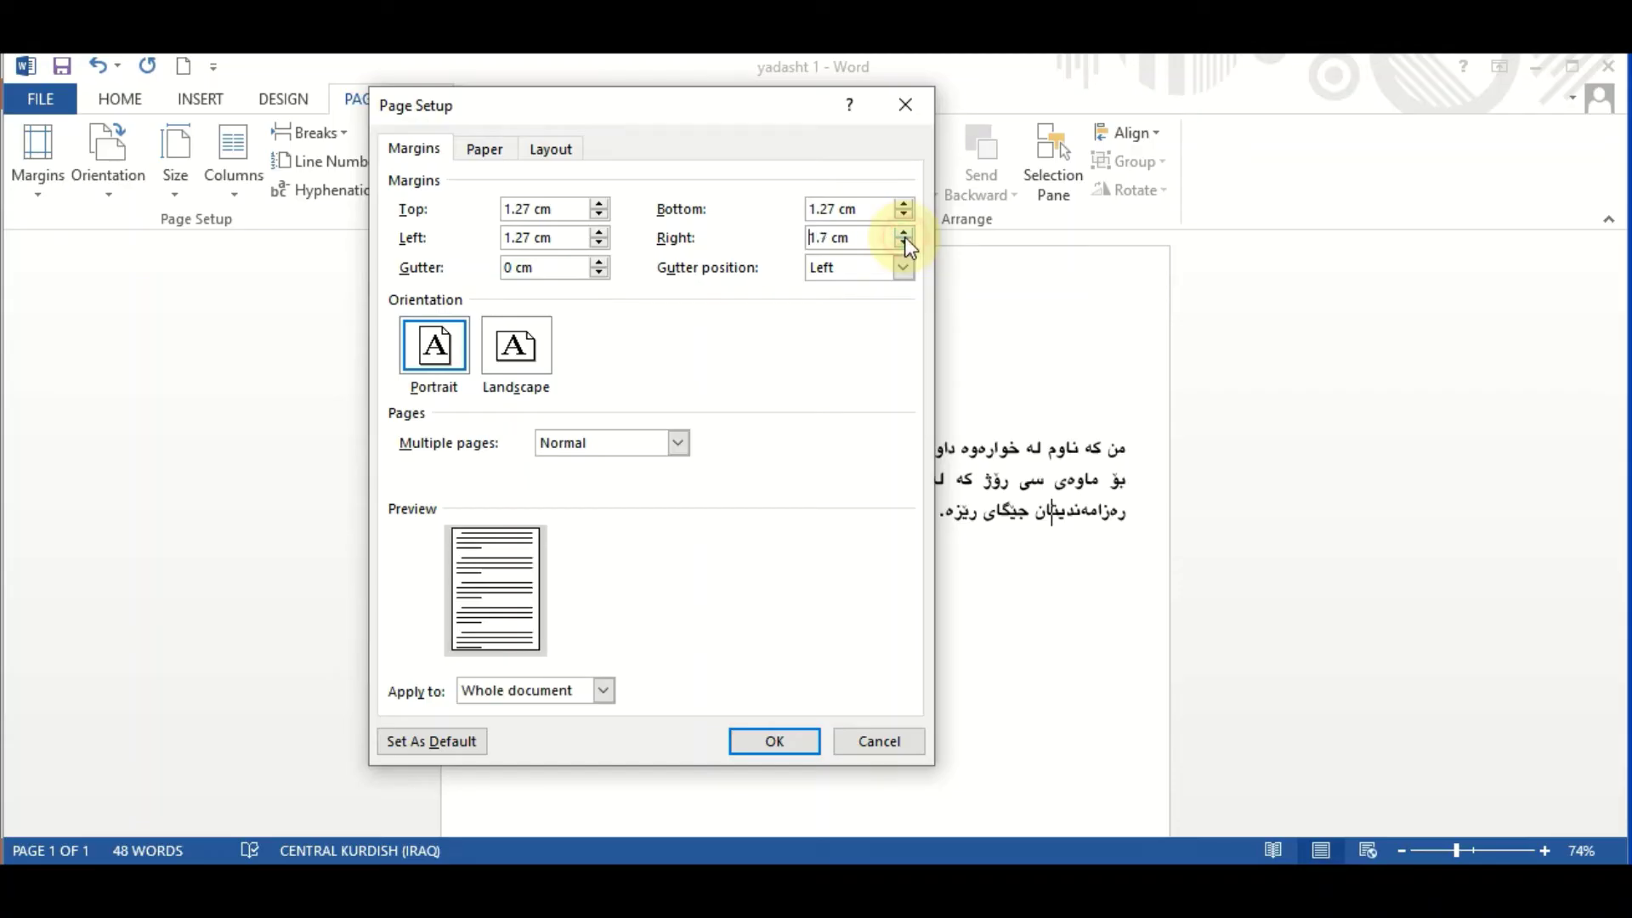
pyautogui.click(904, 235)
pyautogui.click(905, 235)
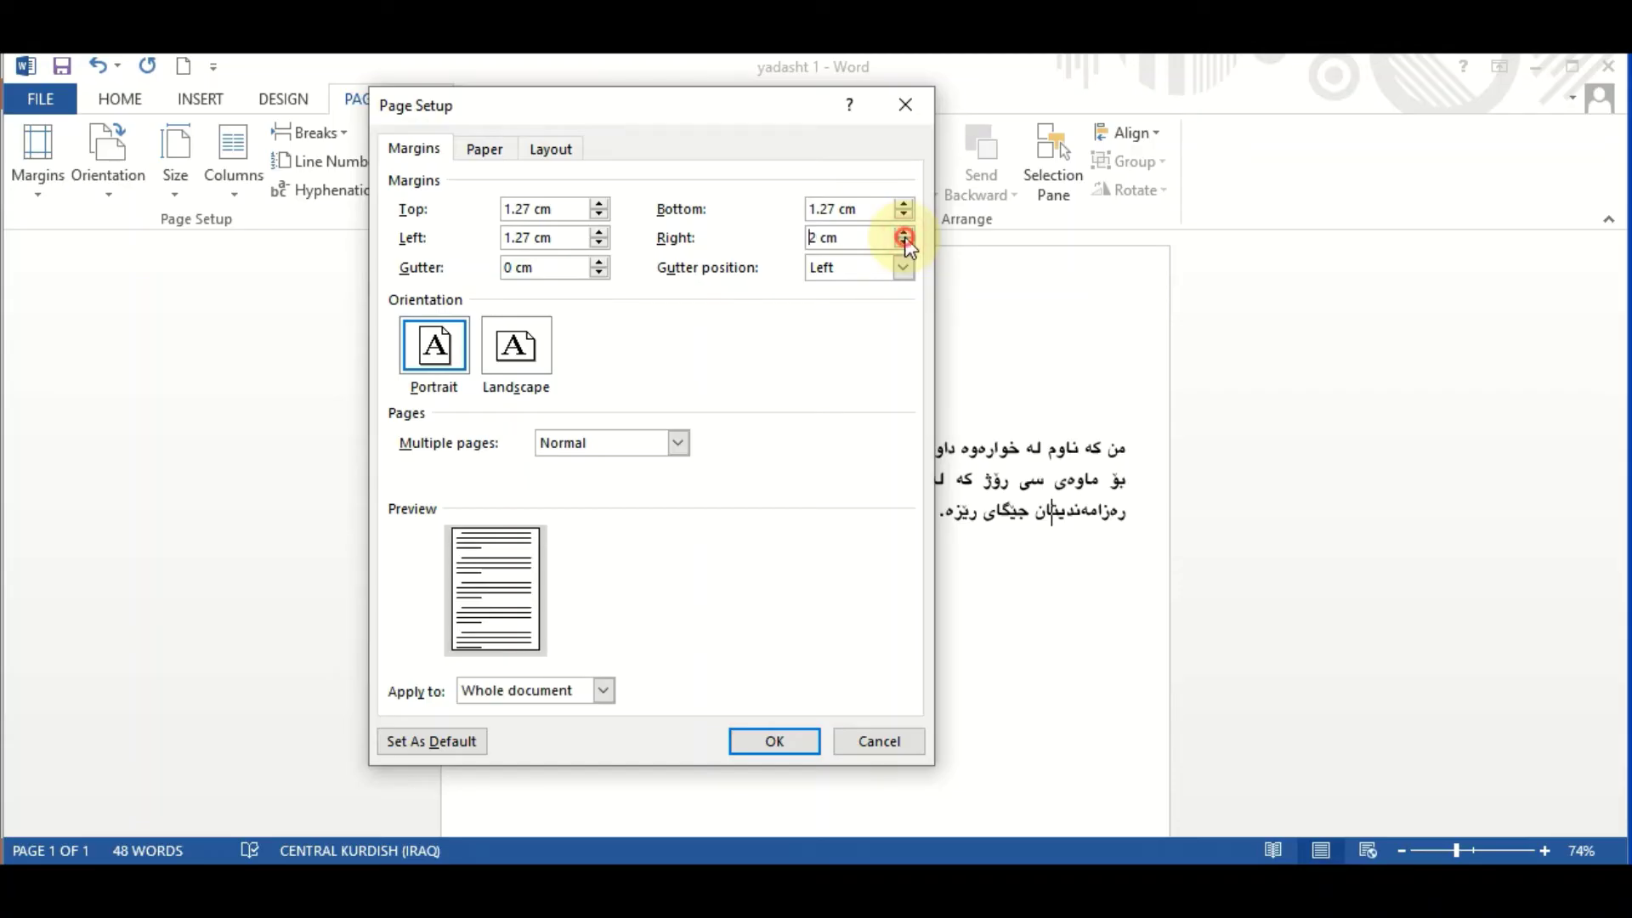
pyautogui.click(797, 735)
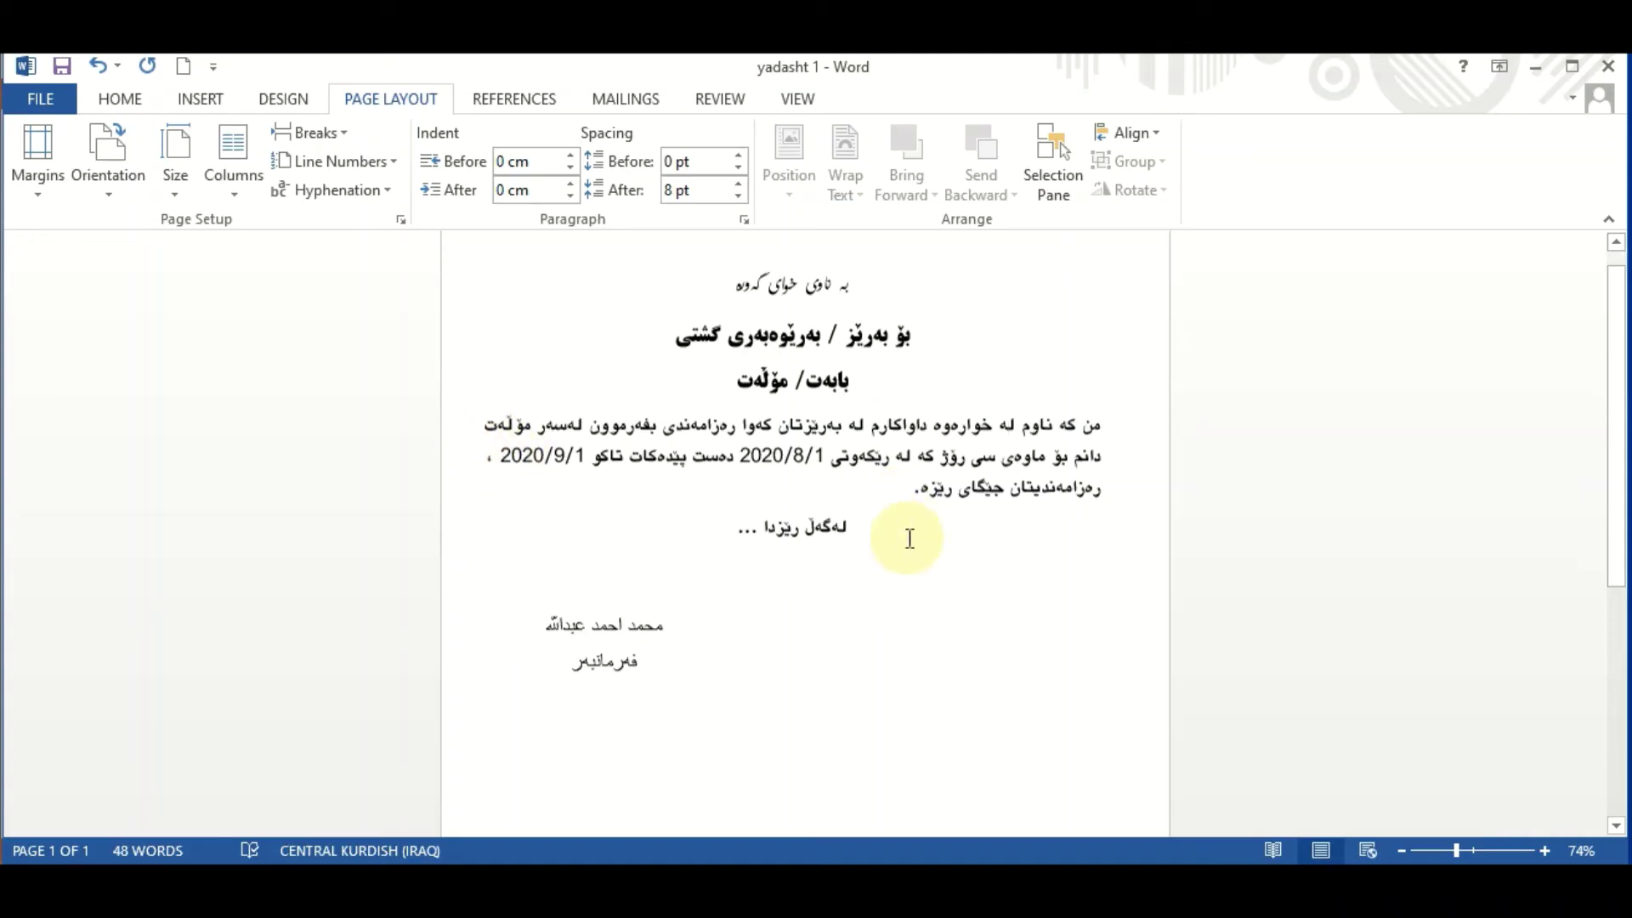
pyautogui.scroll(-4, 907, 535)
pyautogui.scroll(3, 901, 547)
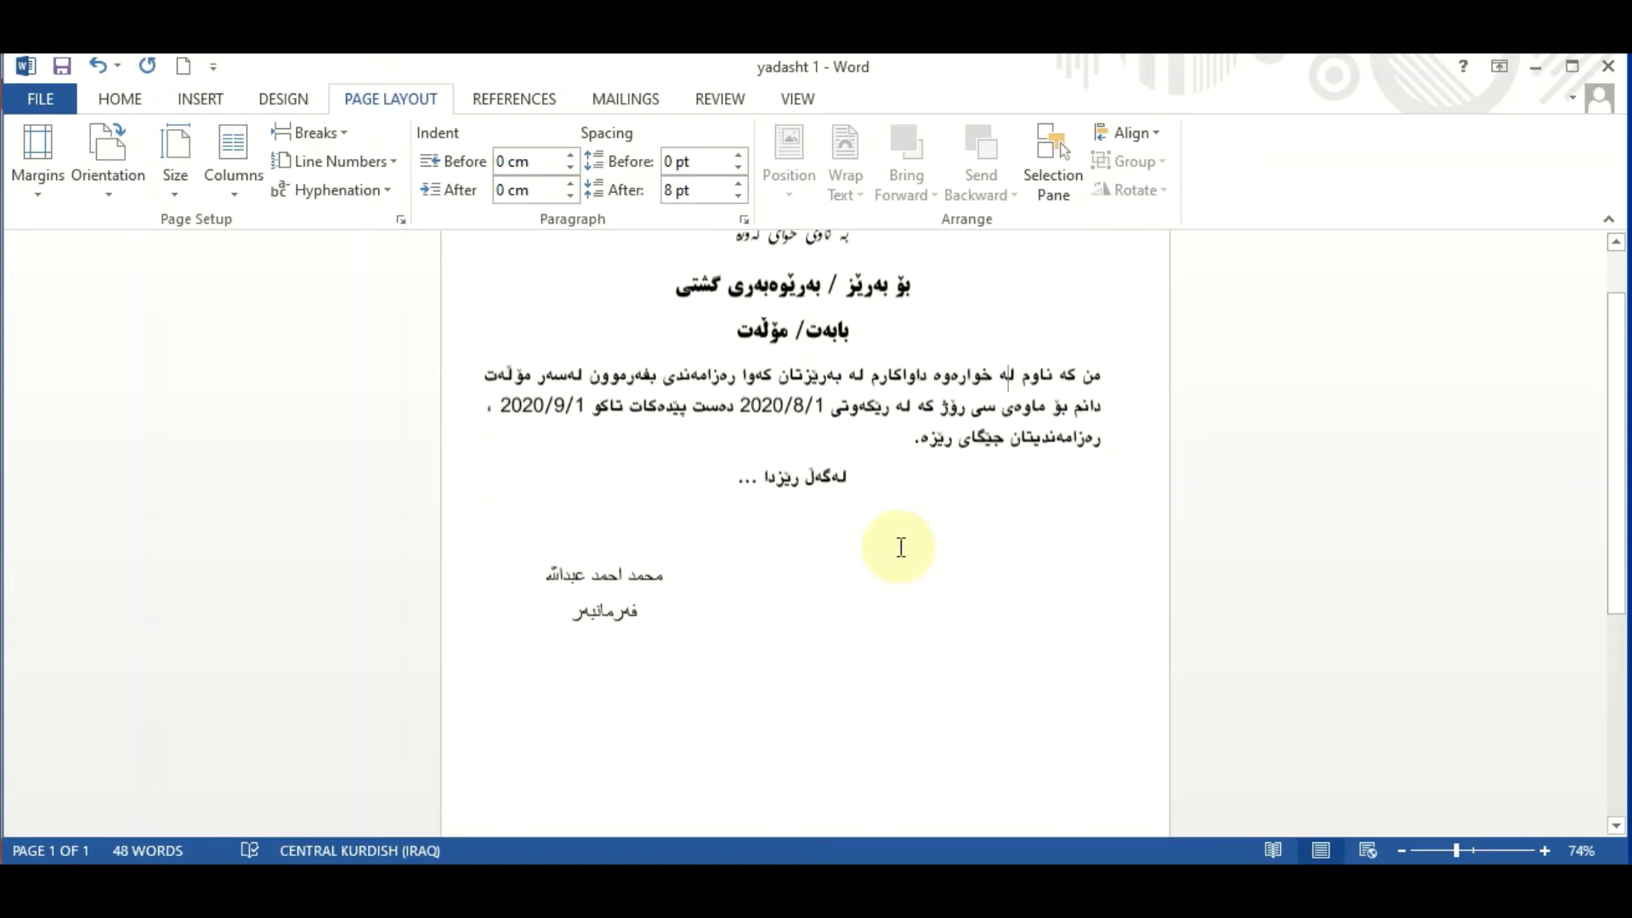
pyautogui.click(43, 197)
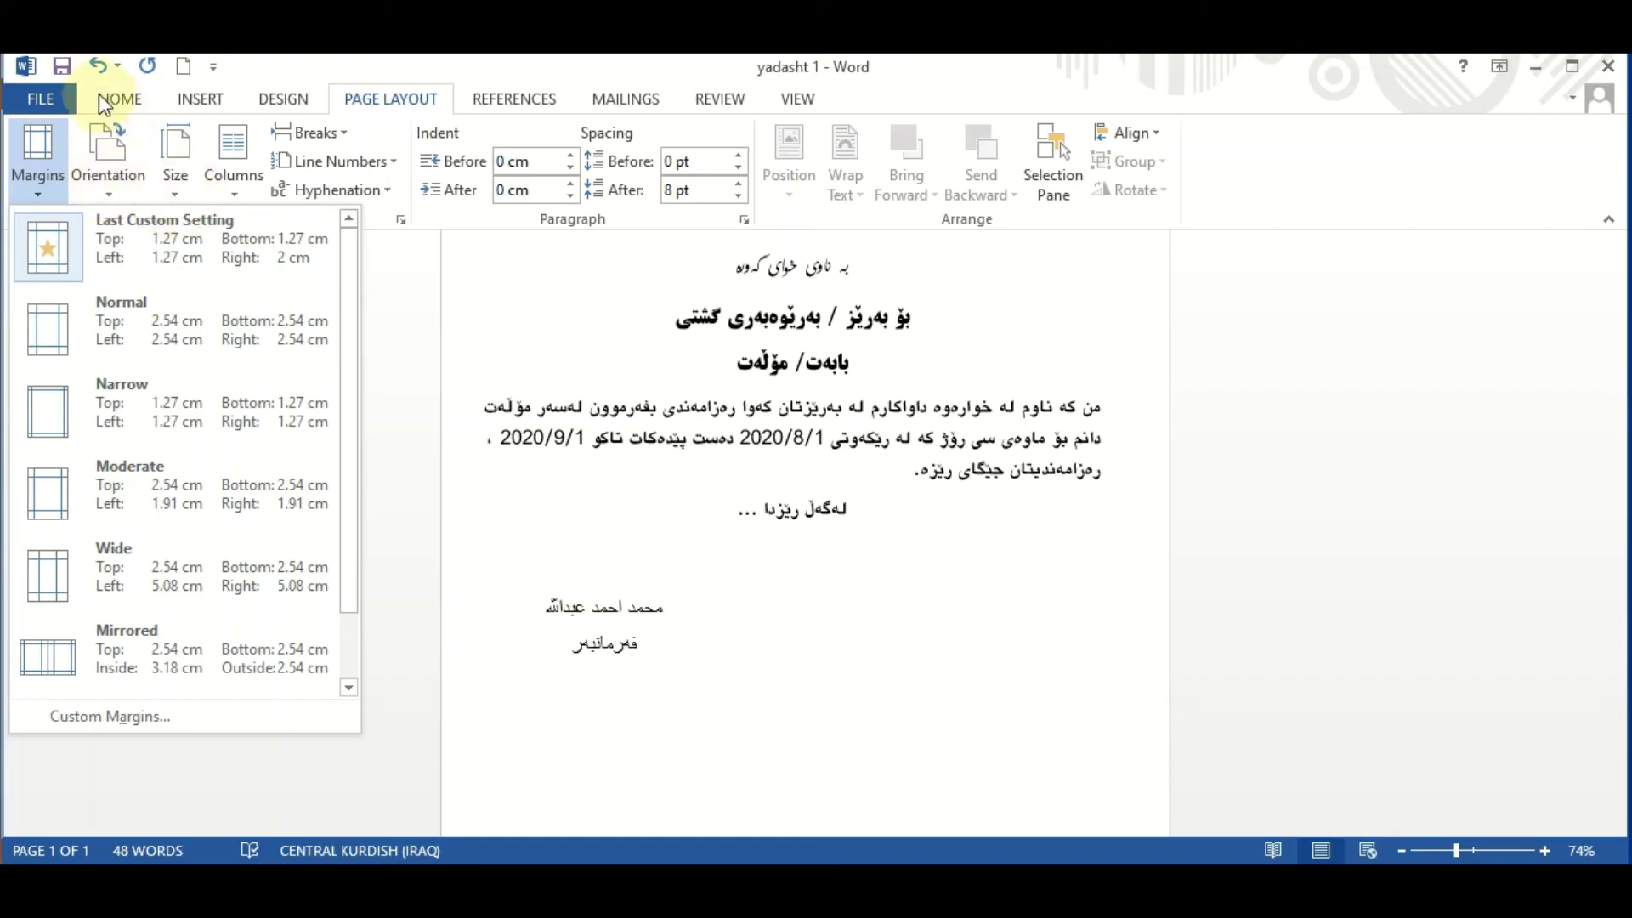
pyautogui.click(134, 138)
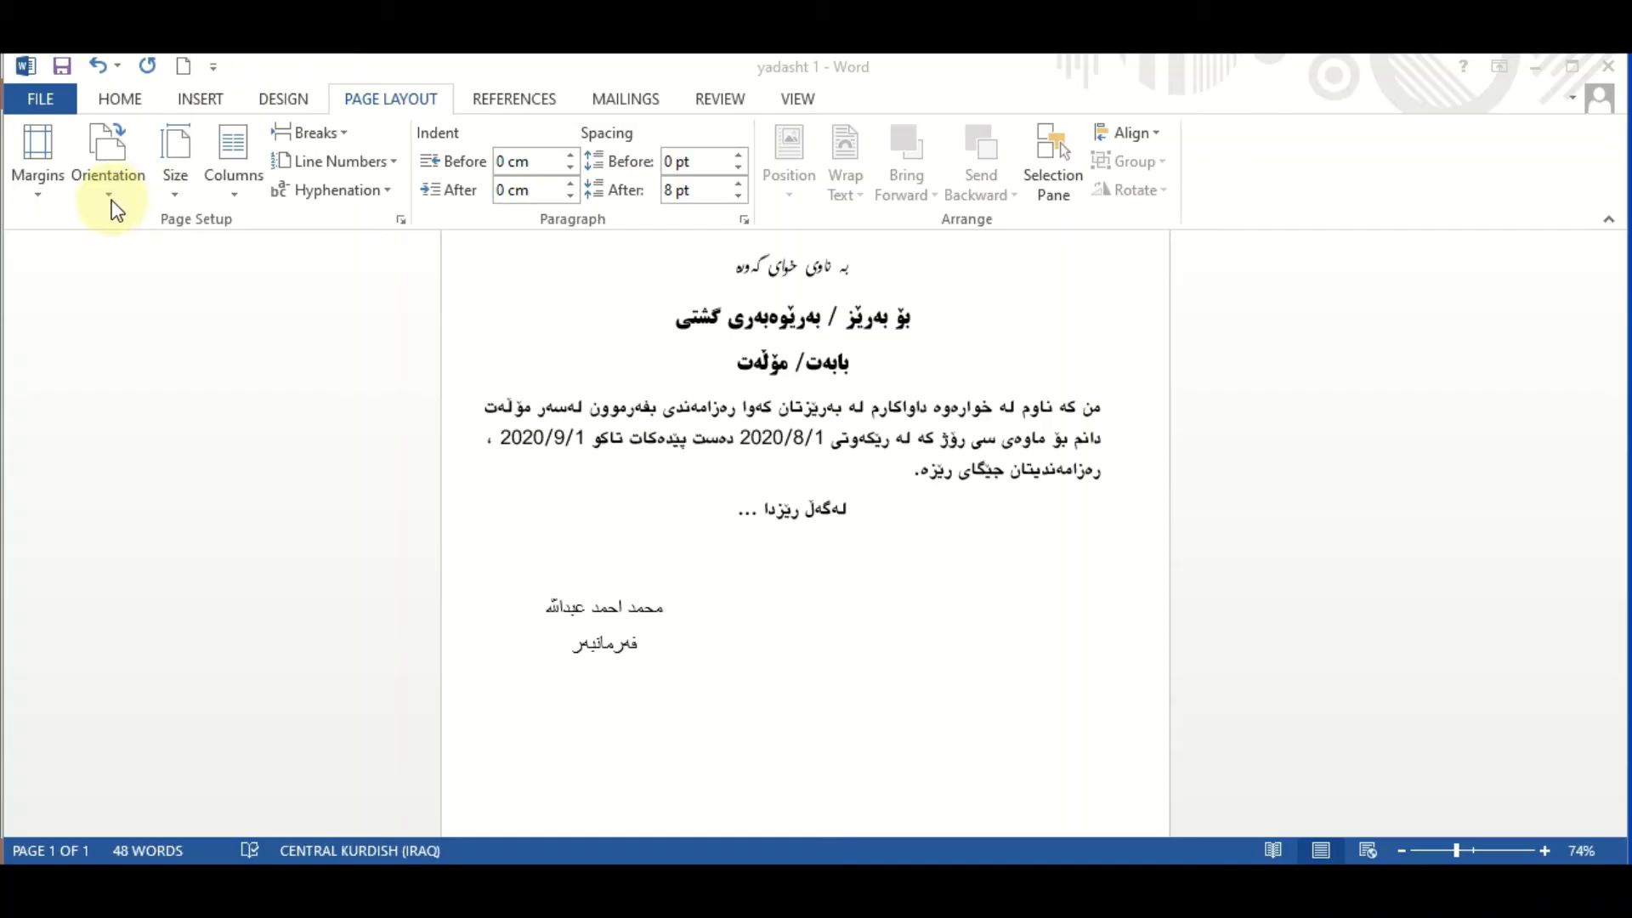
# Switch the letter's page orientation to Landscape
pyautogui.click(741, 409)
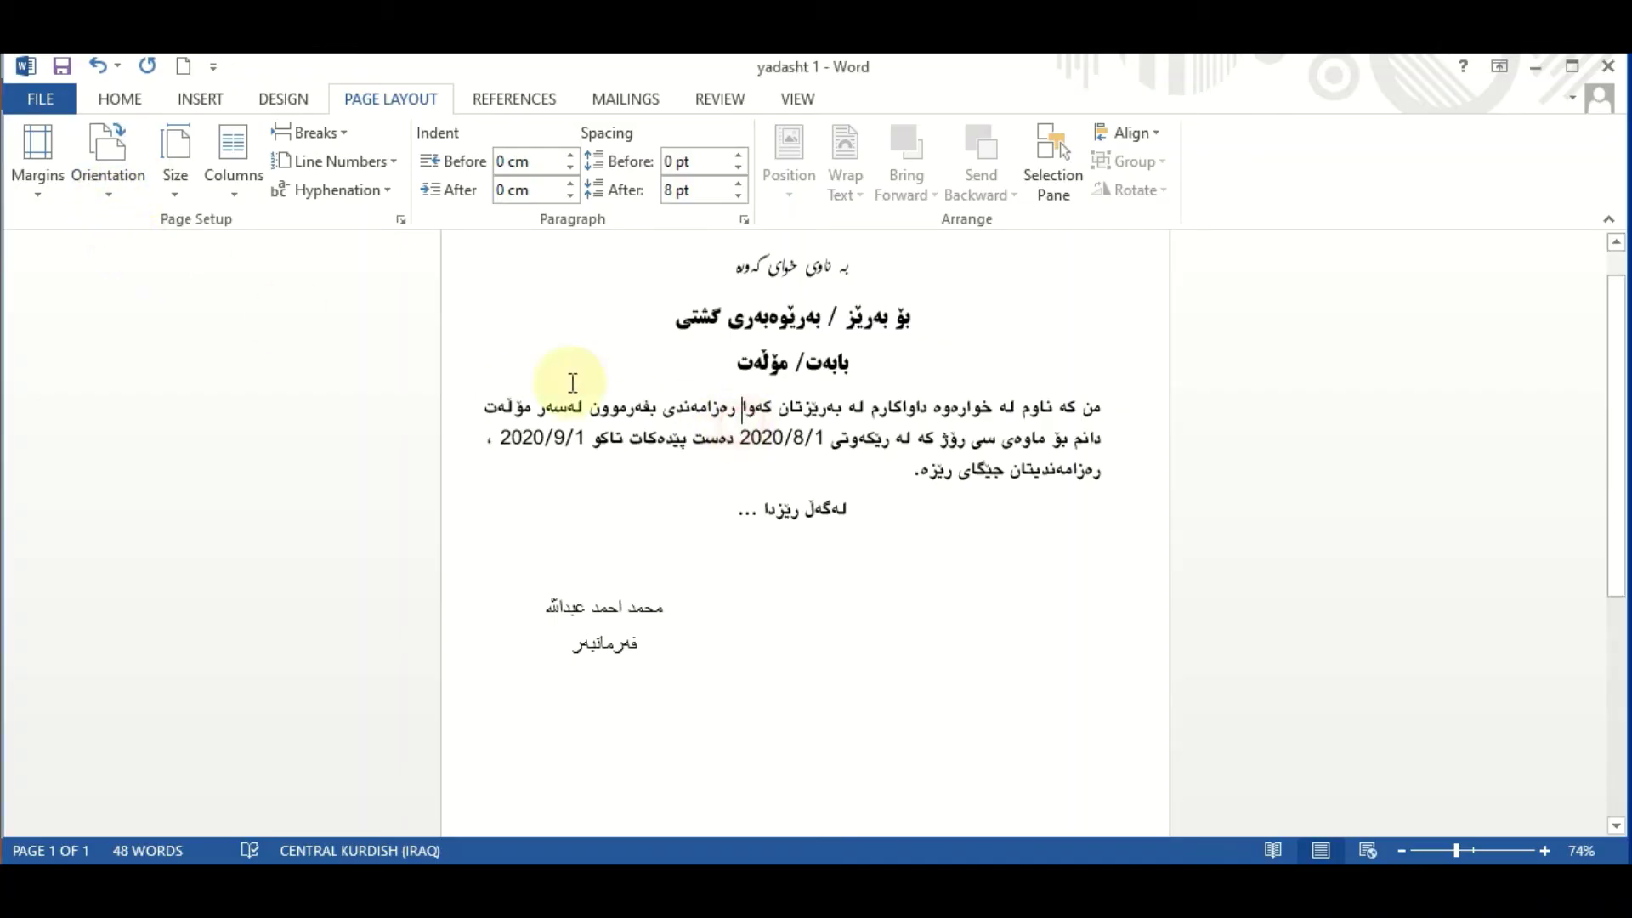
pyautogui.click(113, 198)
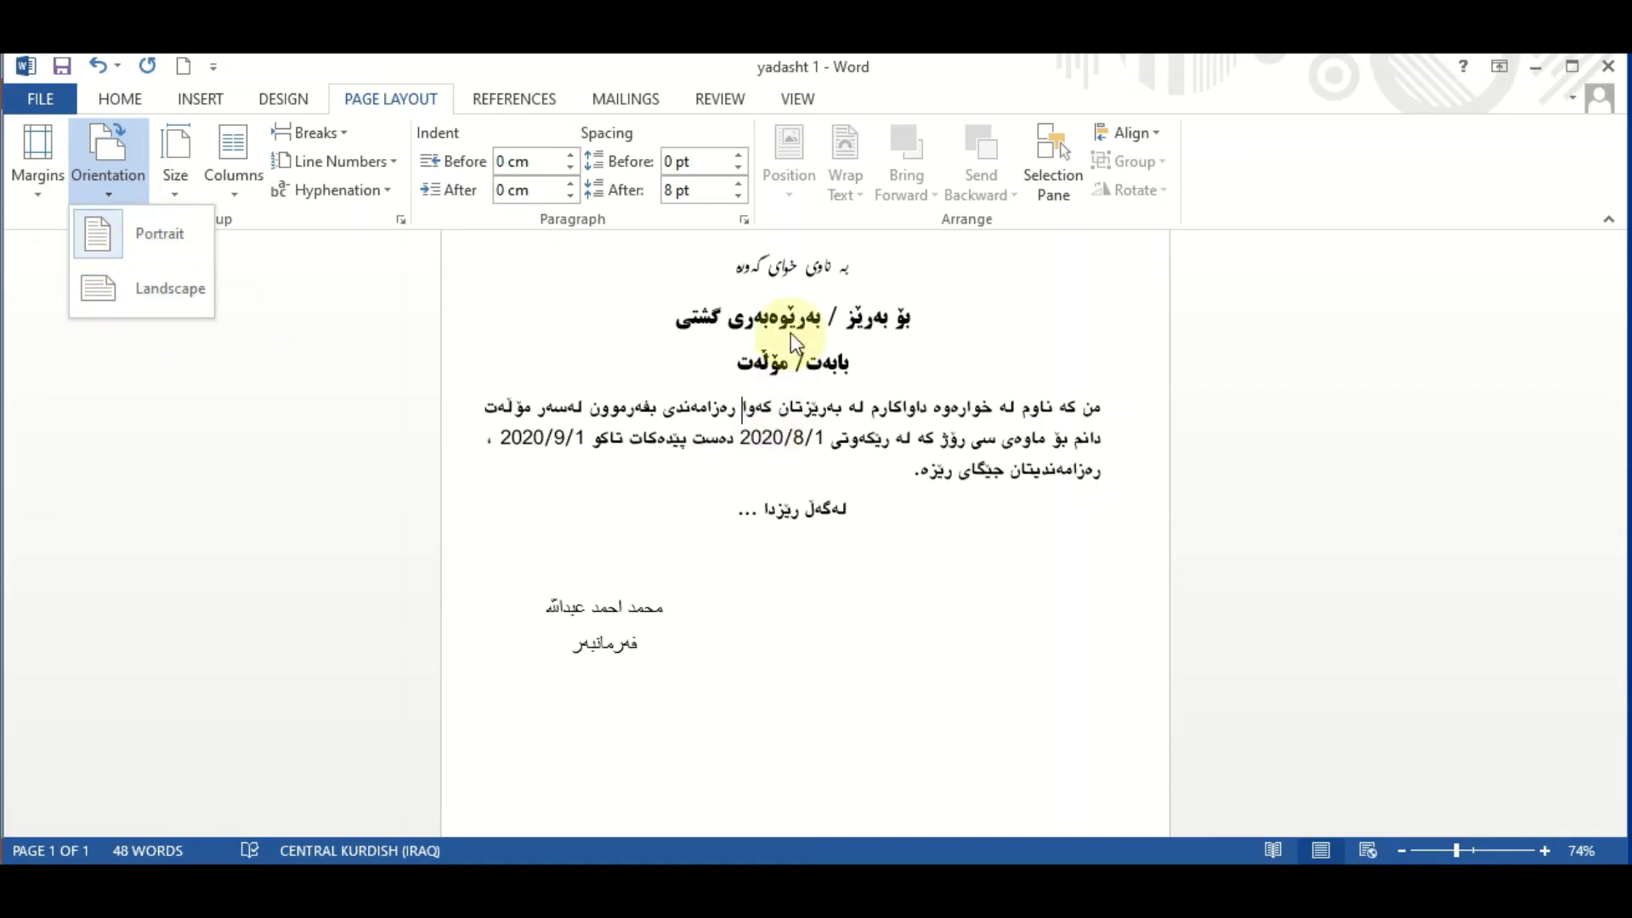
pyautogui.click(805, 425)
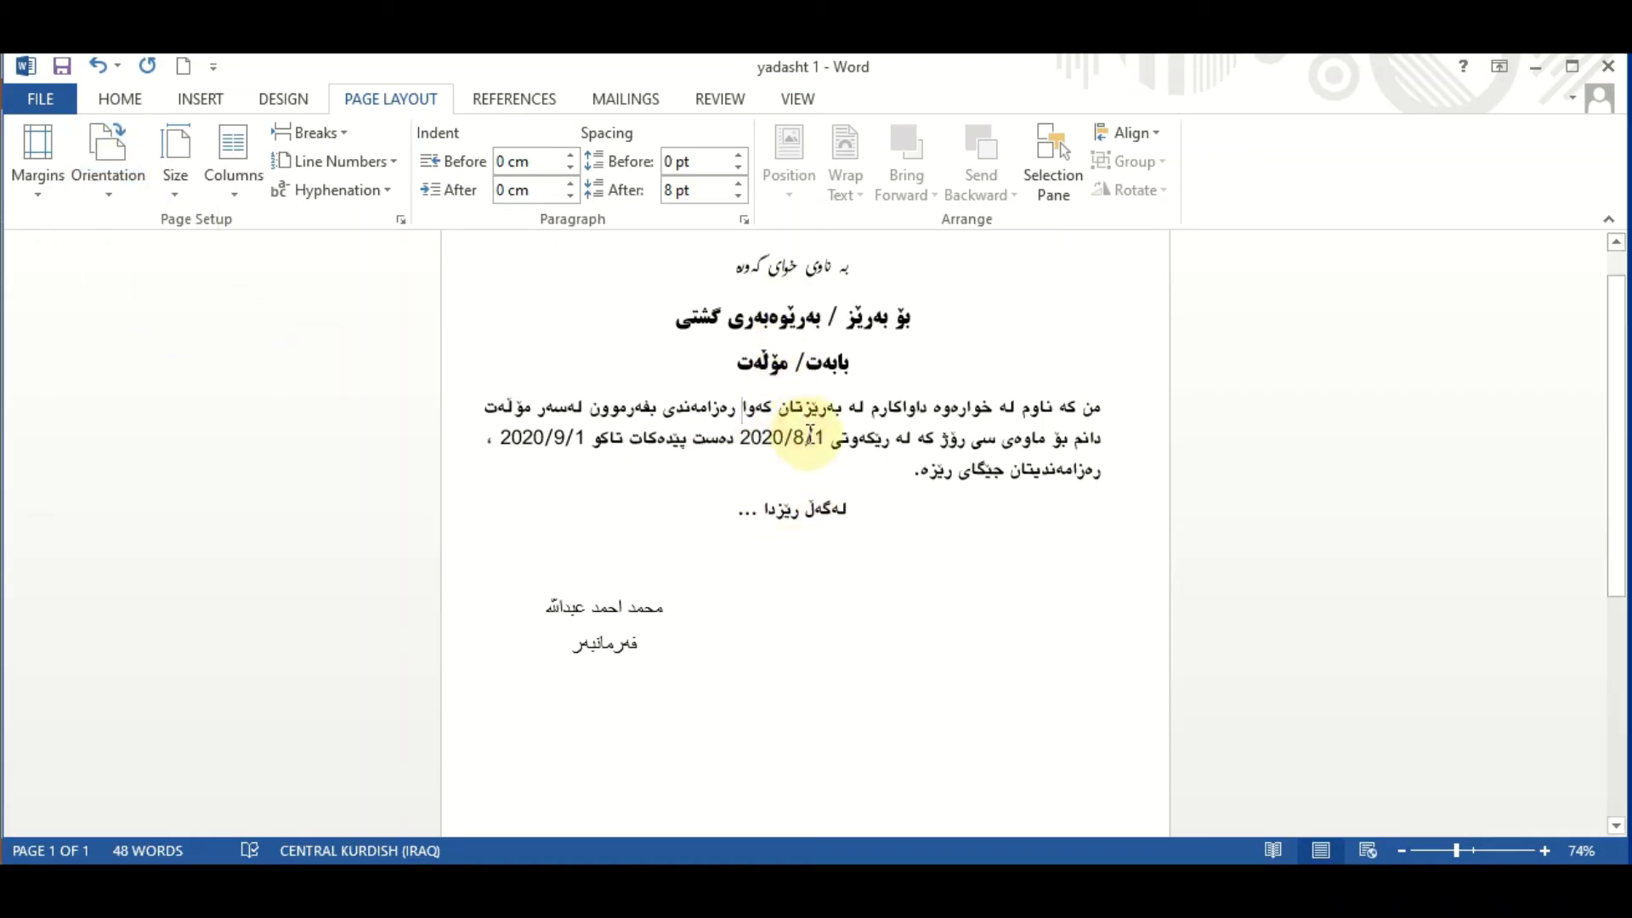
pyautogui.scroll(-2, 810, 435)
pyautogui.scroll(-1, 809, 436)
pyautogui.scroll(-1, 809, 436)
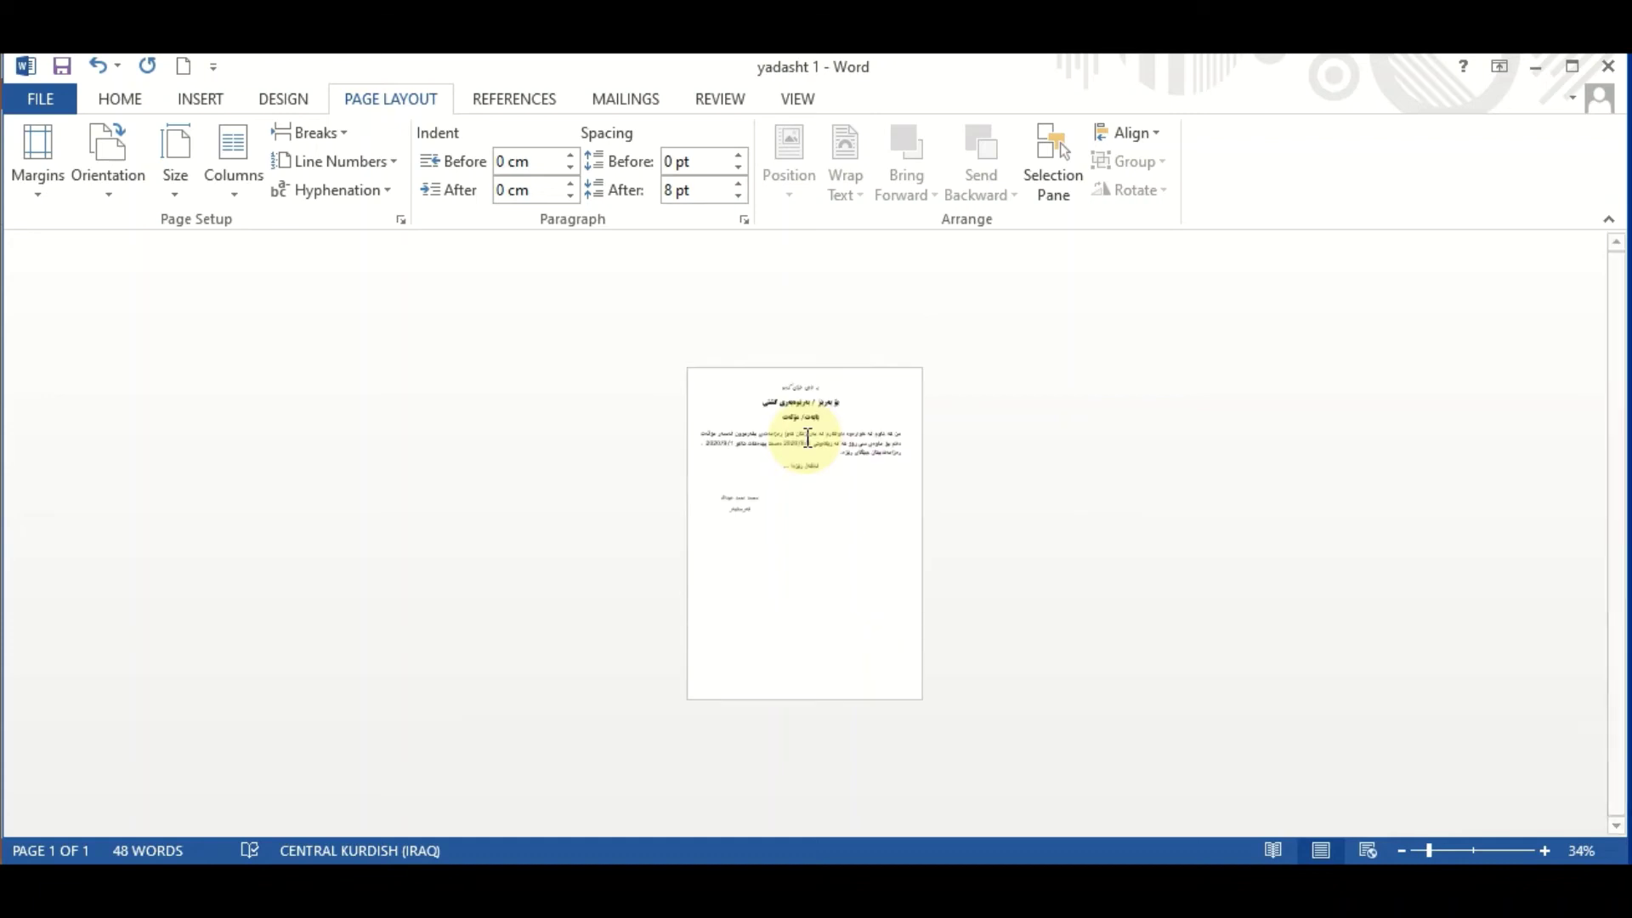
pyautogui.click(108, 195)
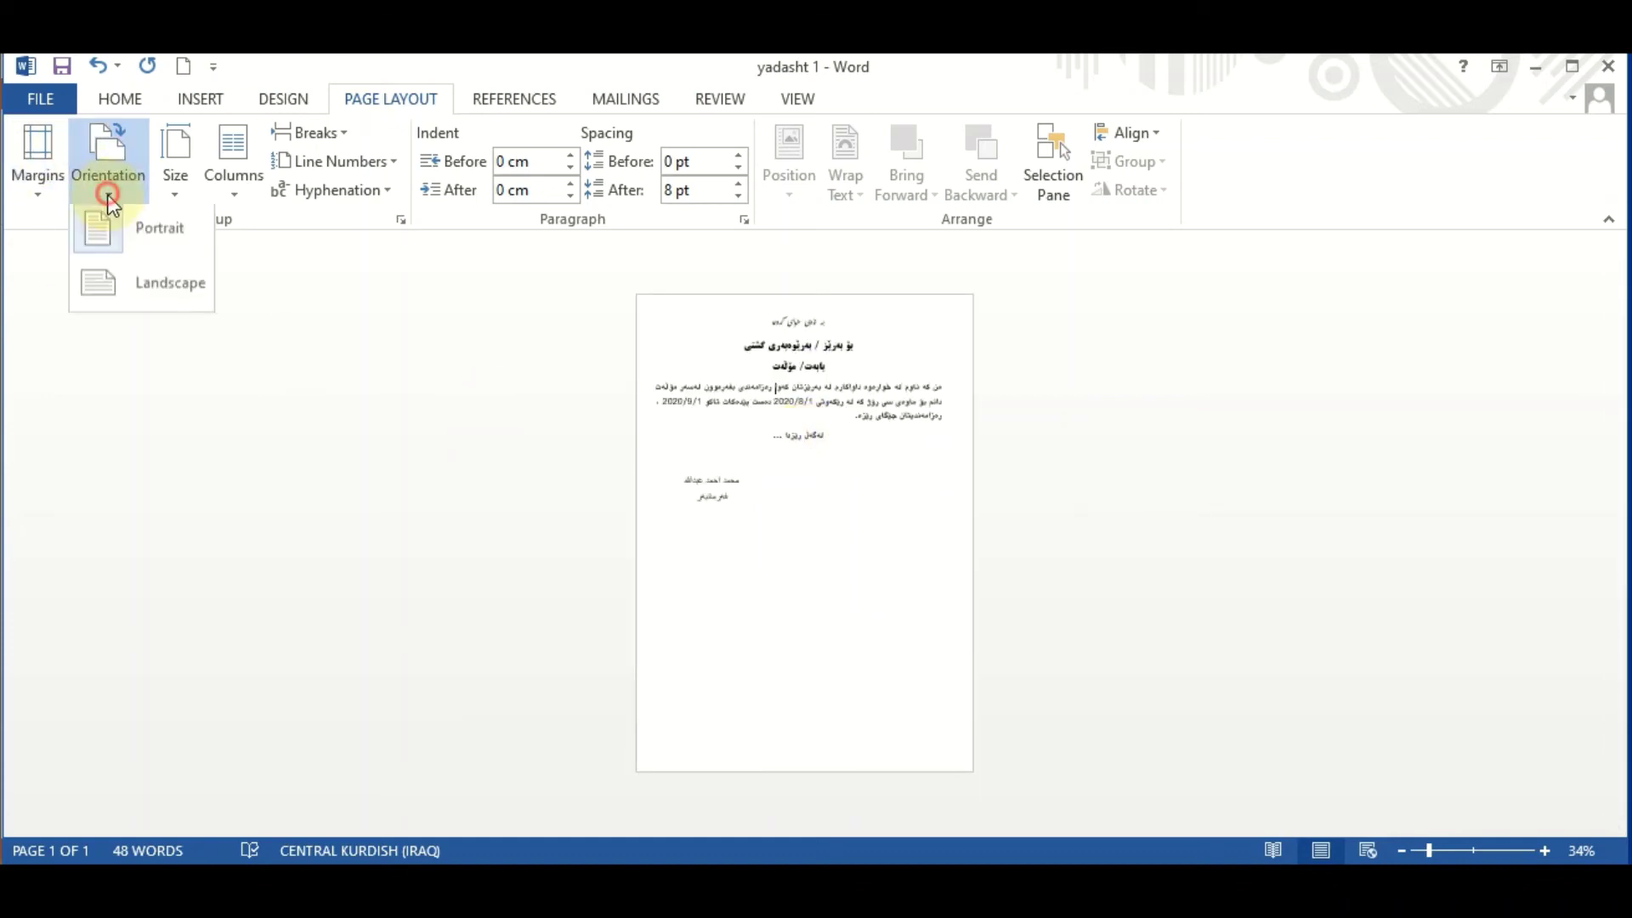
pyautogui.click(140, 293)
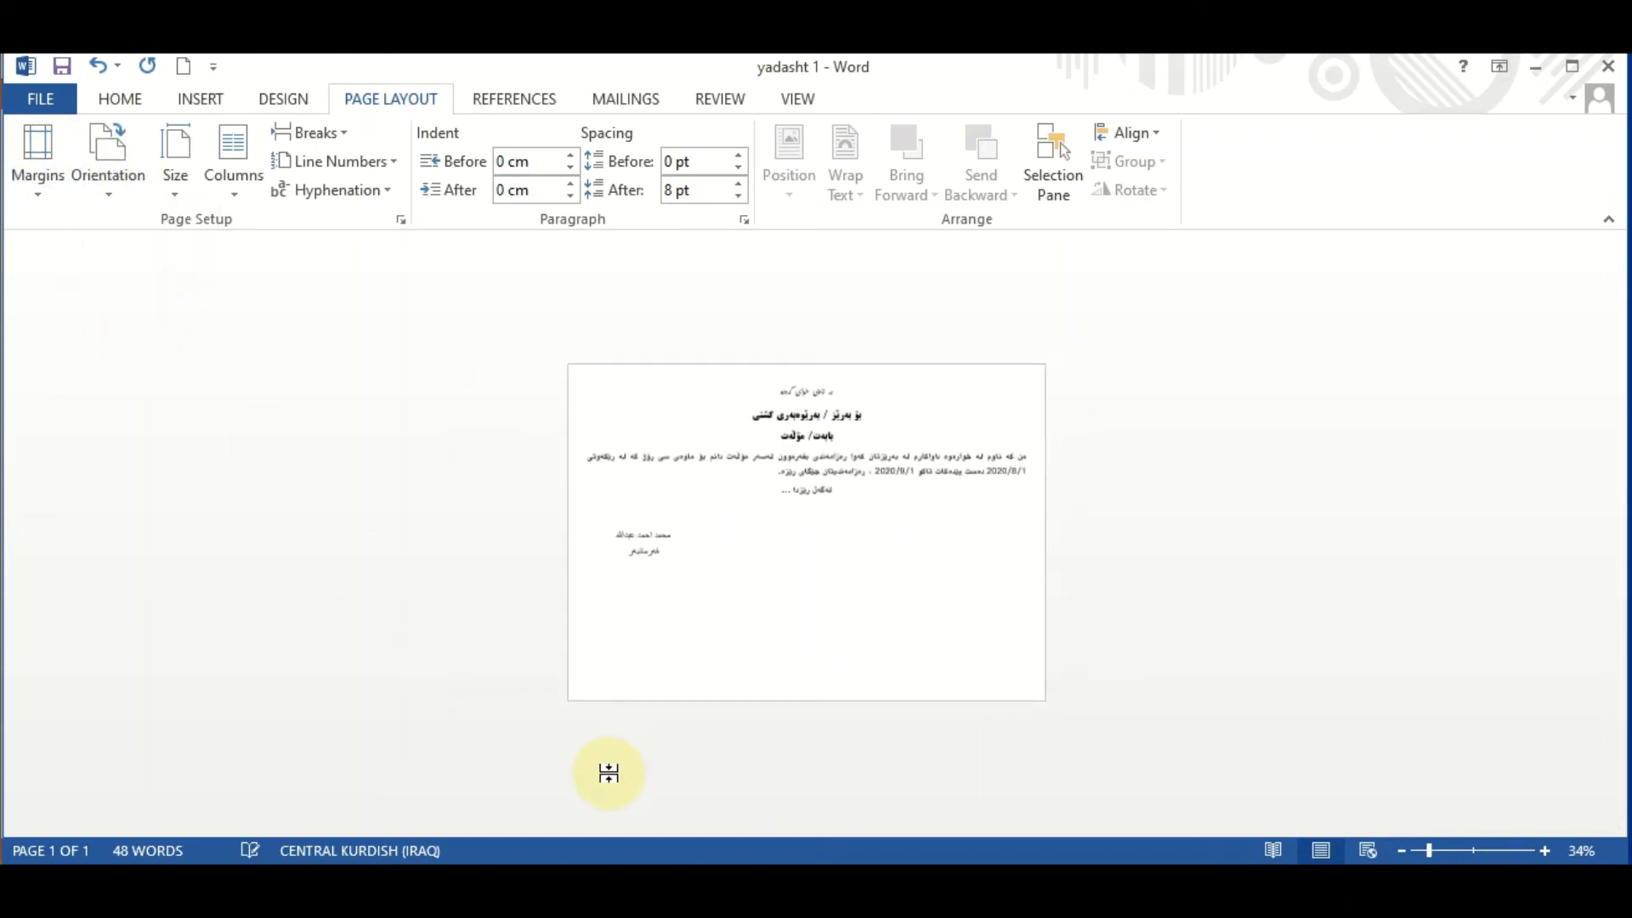
# Insert two page breaks below the signature with Ctrl+Enter
pyautogui.click(766, 474)
pyautogui.scroll(3, 894, 555)
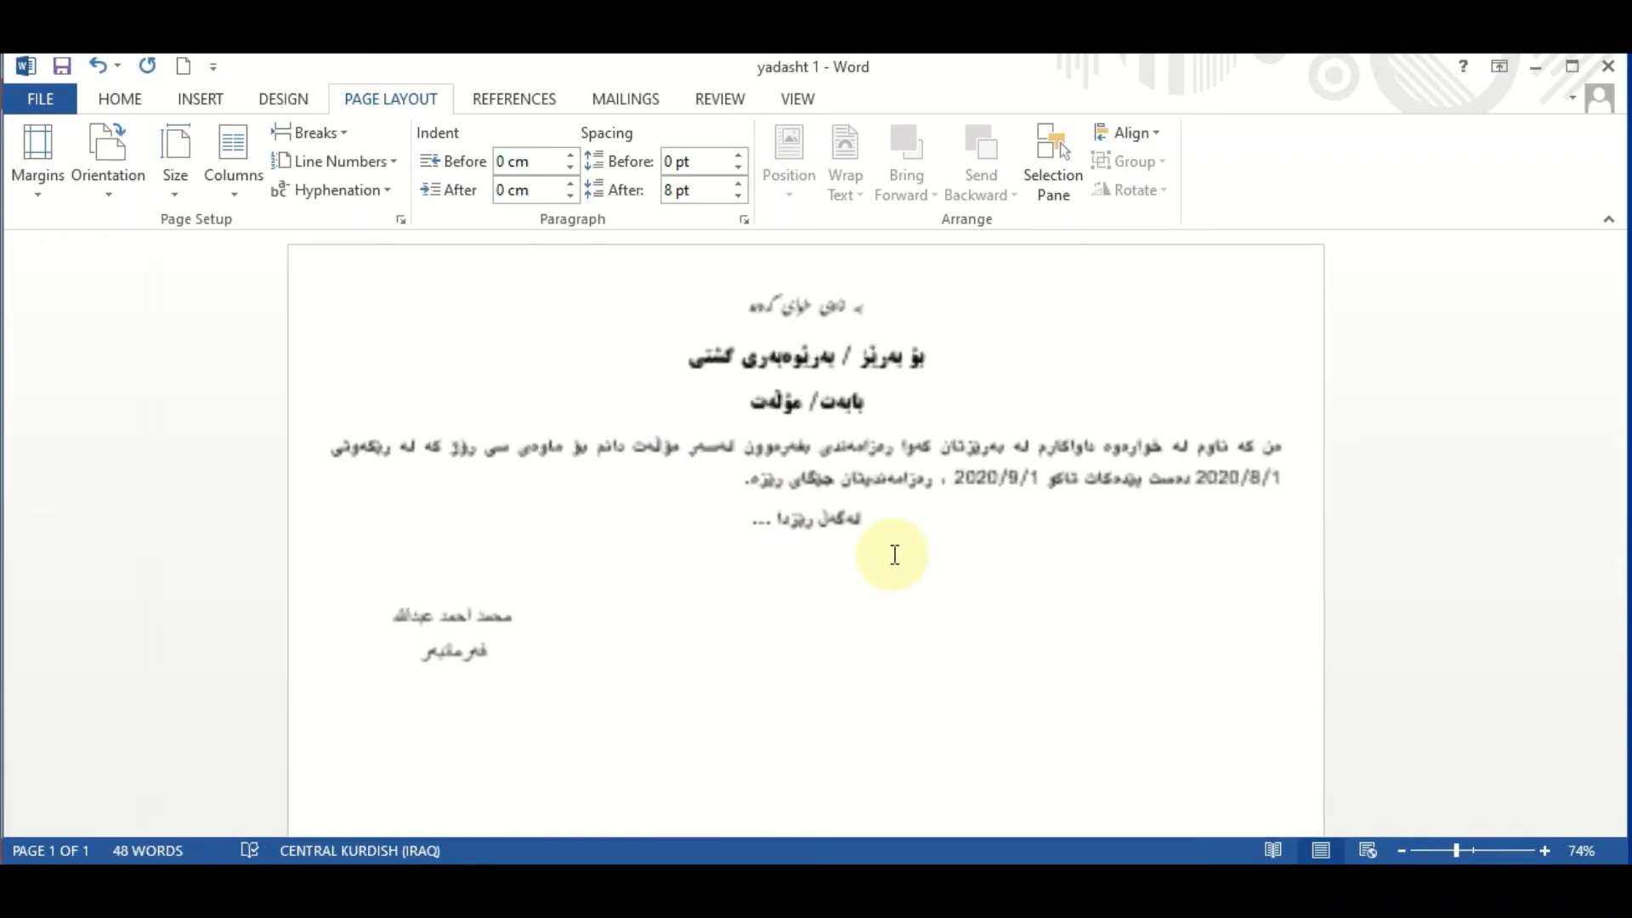
pyautogui.scroll(-1, 885, 551)
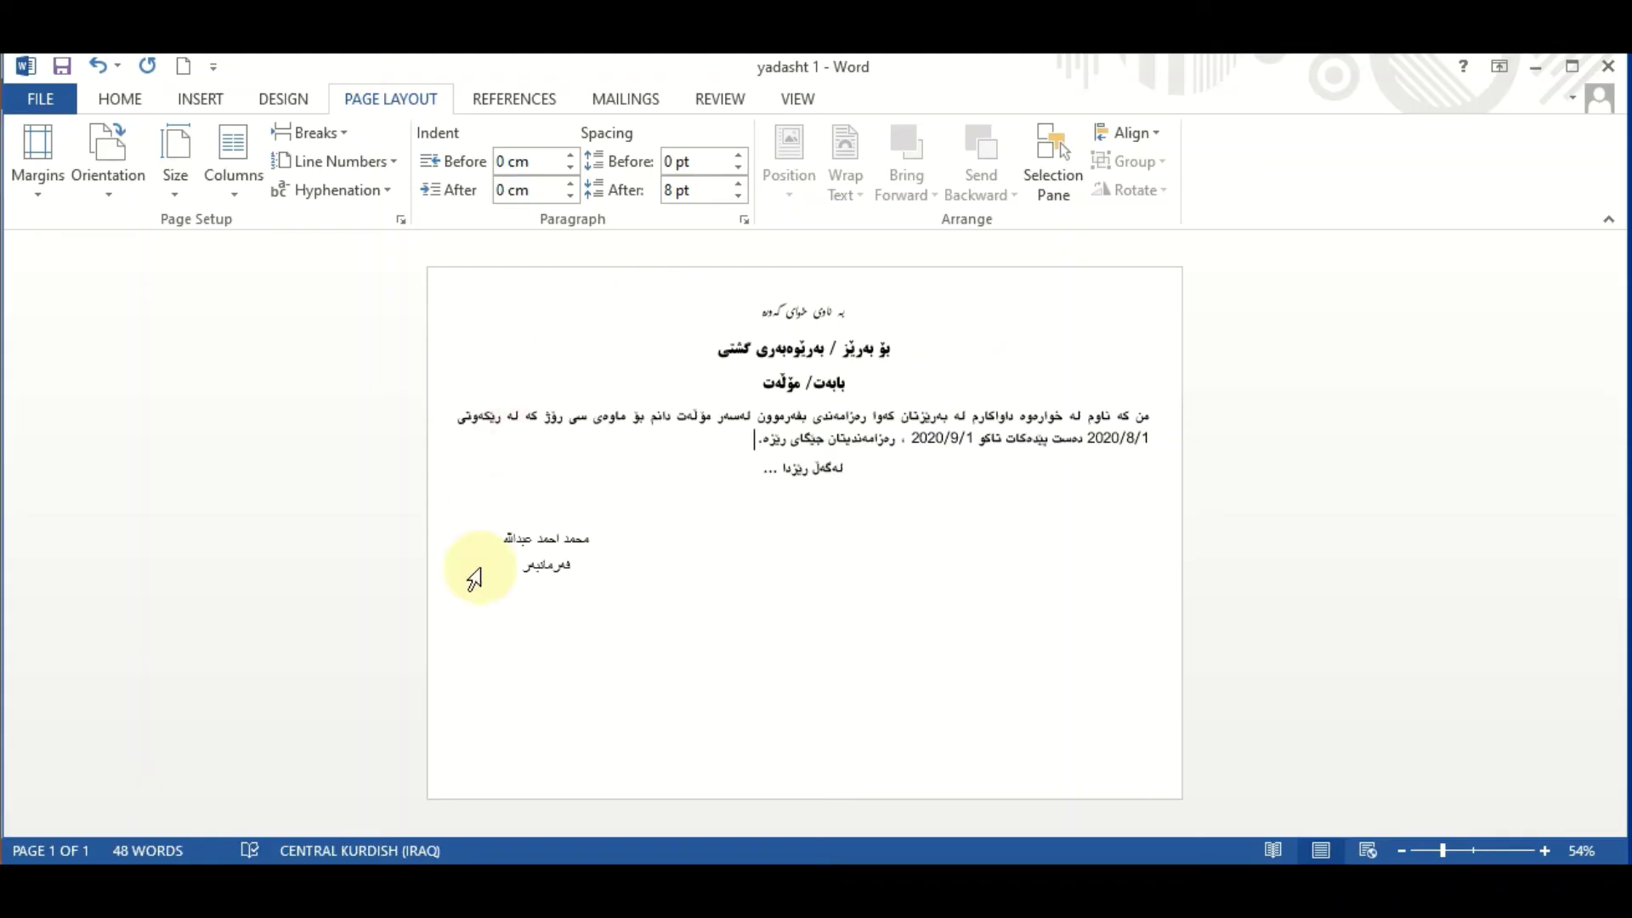
pyautogui.click(1167, 755)
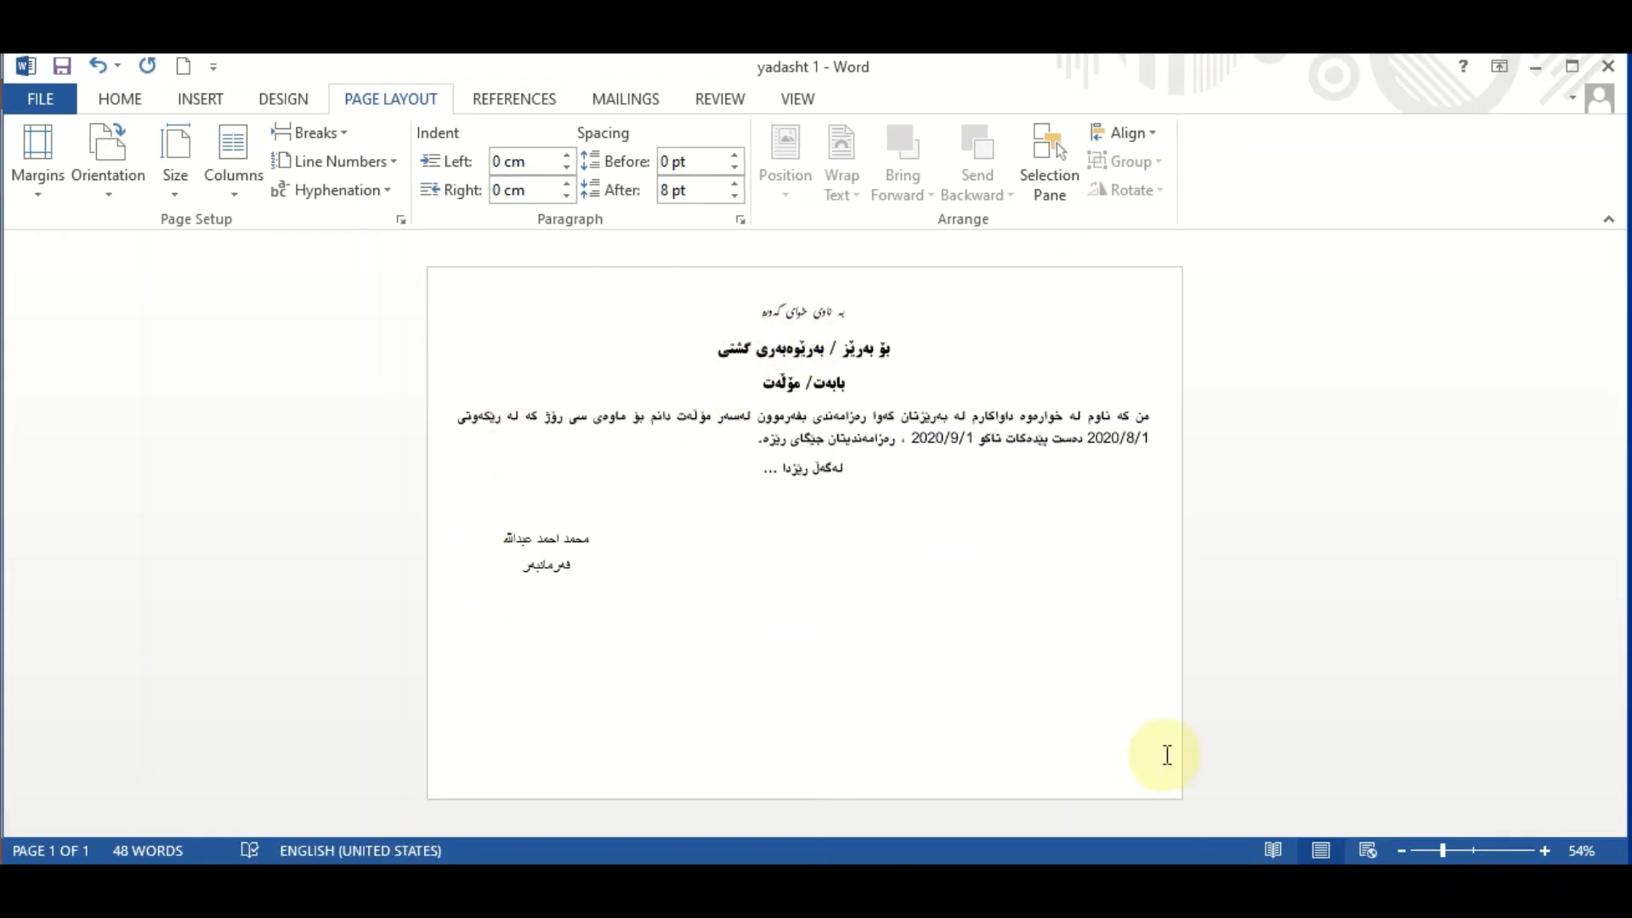
pyautogui.hotkey('ctrl', 'Return')
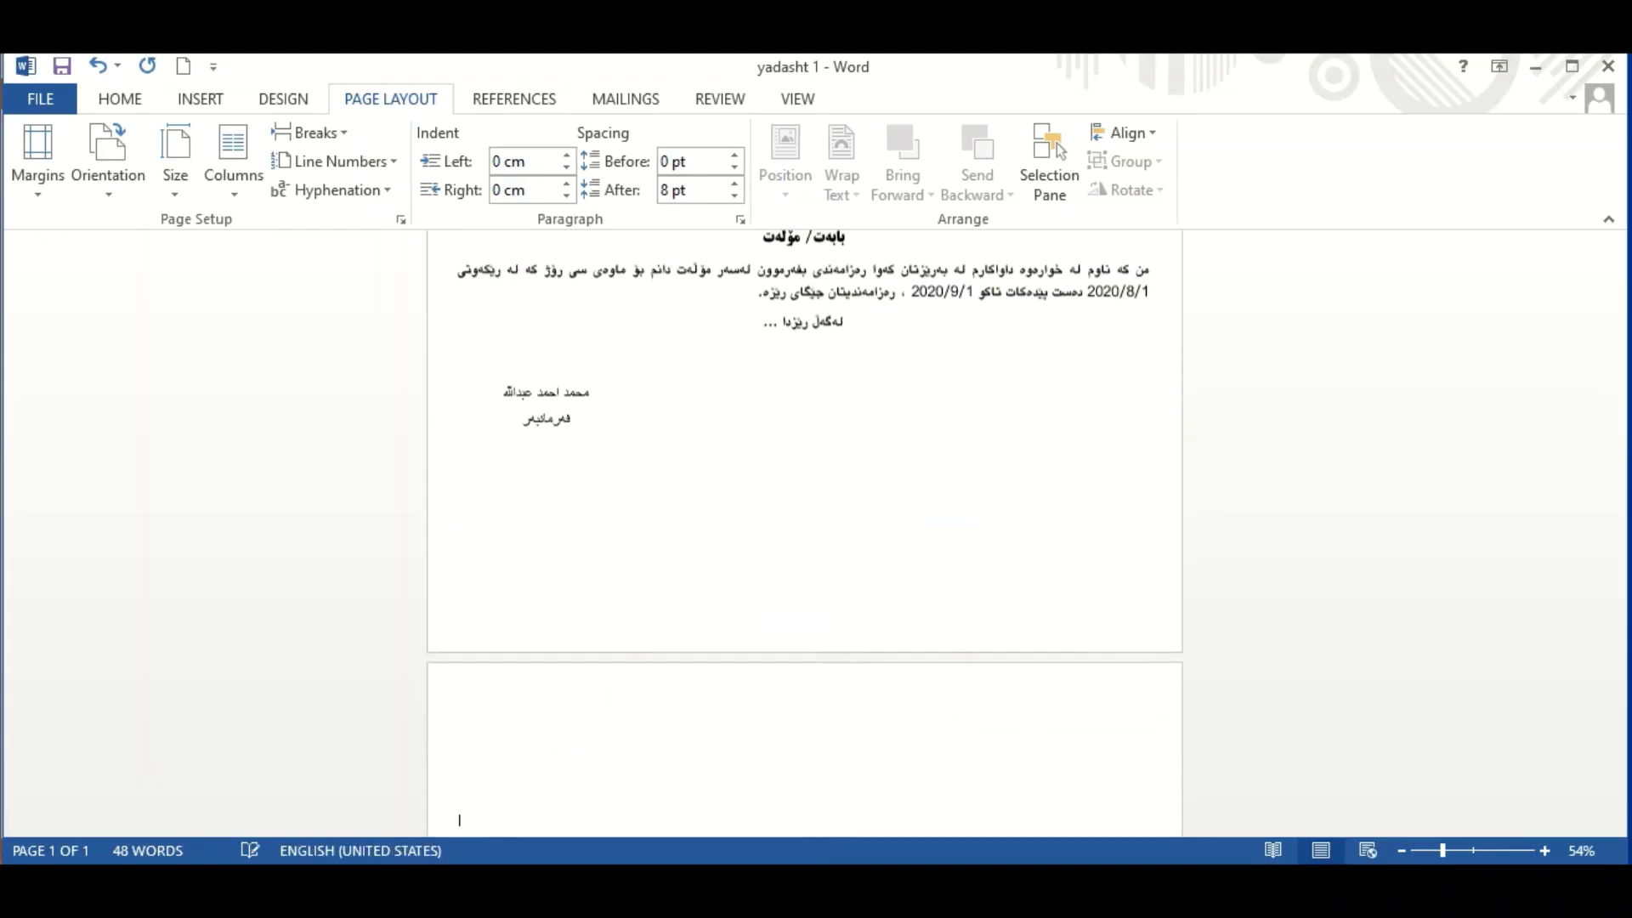
pyautogui.hotkey('ctrl', 'Return')
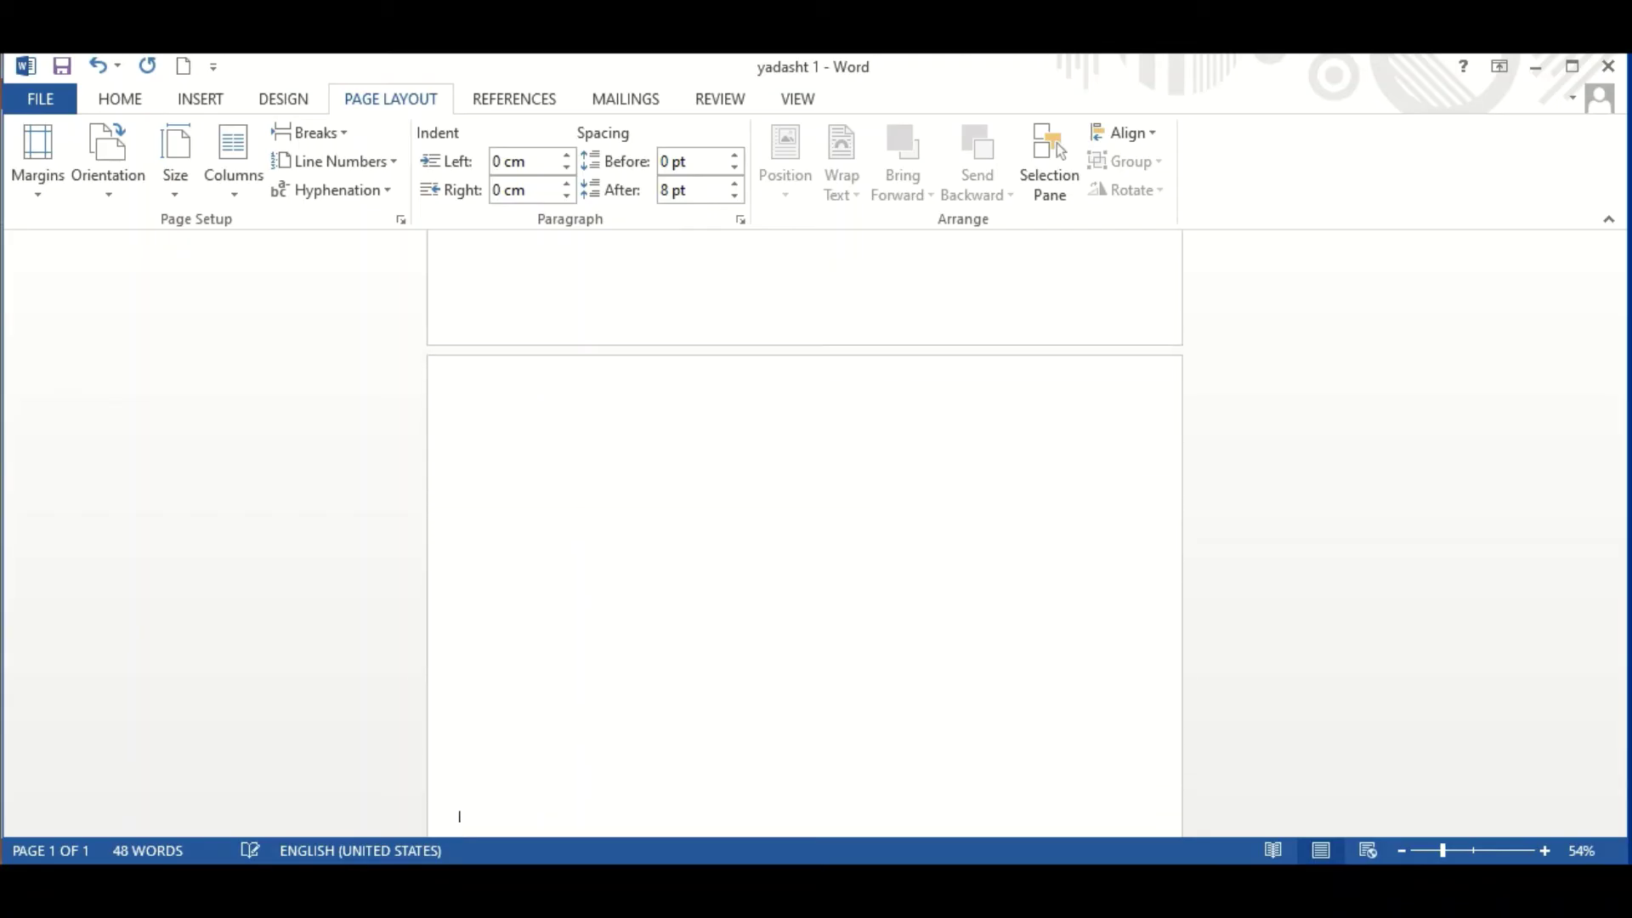
# Return the letter's orientation to Portrait
pyautogui.scroll(3, 1157, 752)
pyautogui.scroll(5, 1158, 752)
pyautogui.scroll(5, 1158, 752)
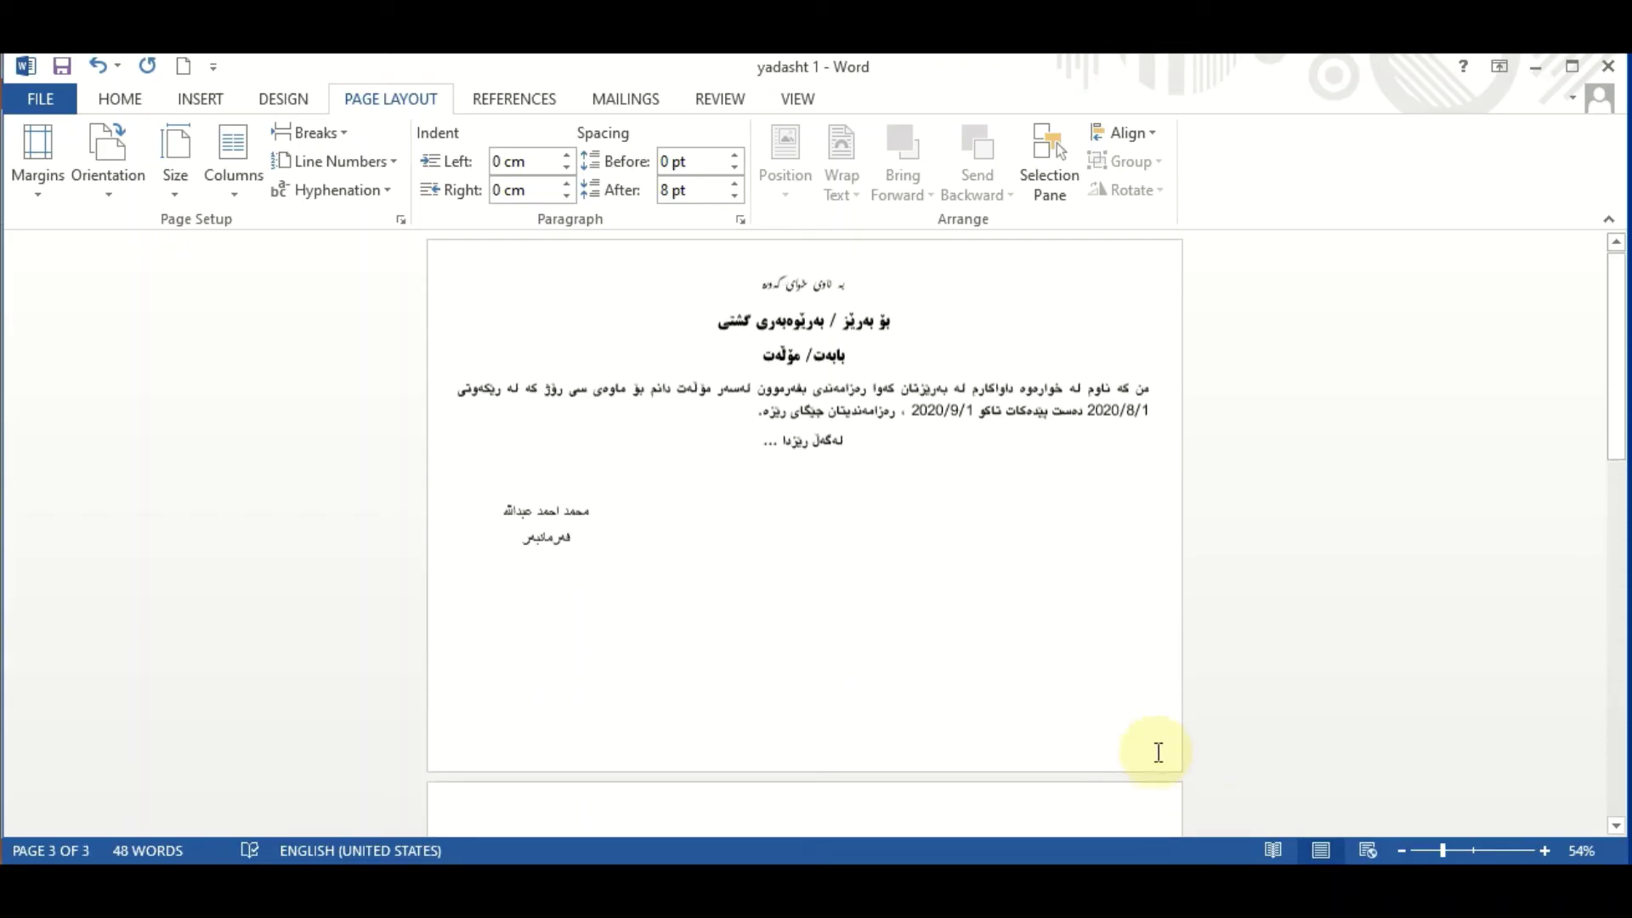
pyautogui.click(616, 393)
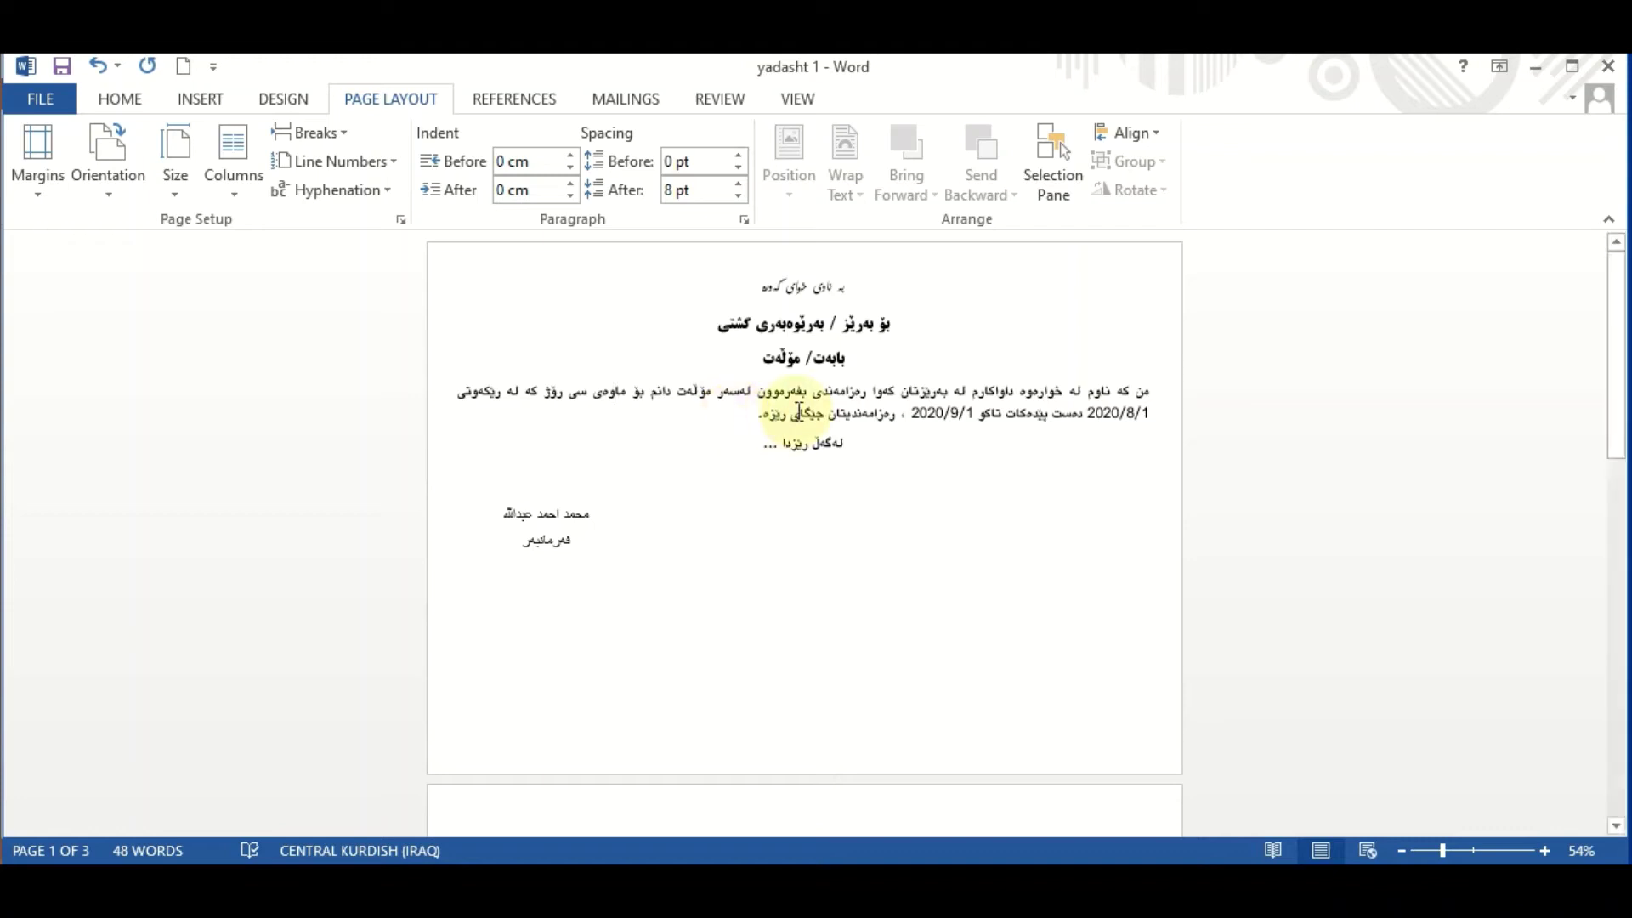
pyautogui.click(793, 414)
pyautogui.click(892, 423)
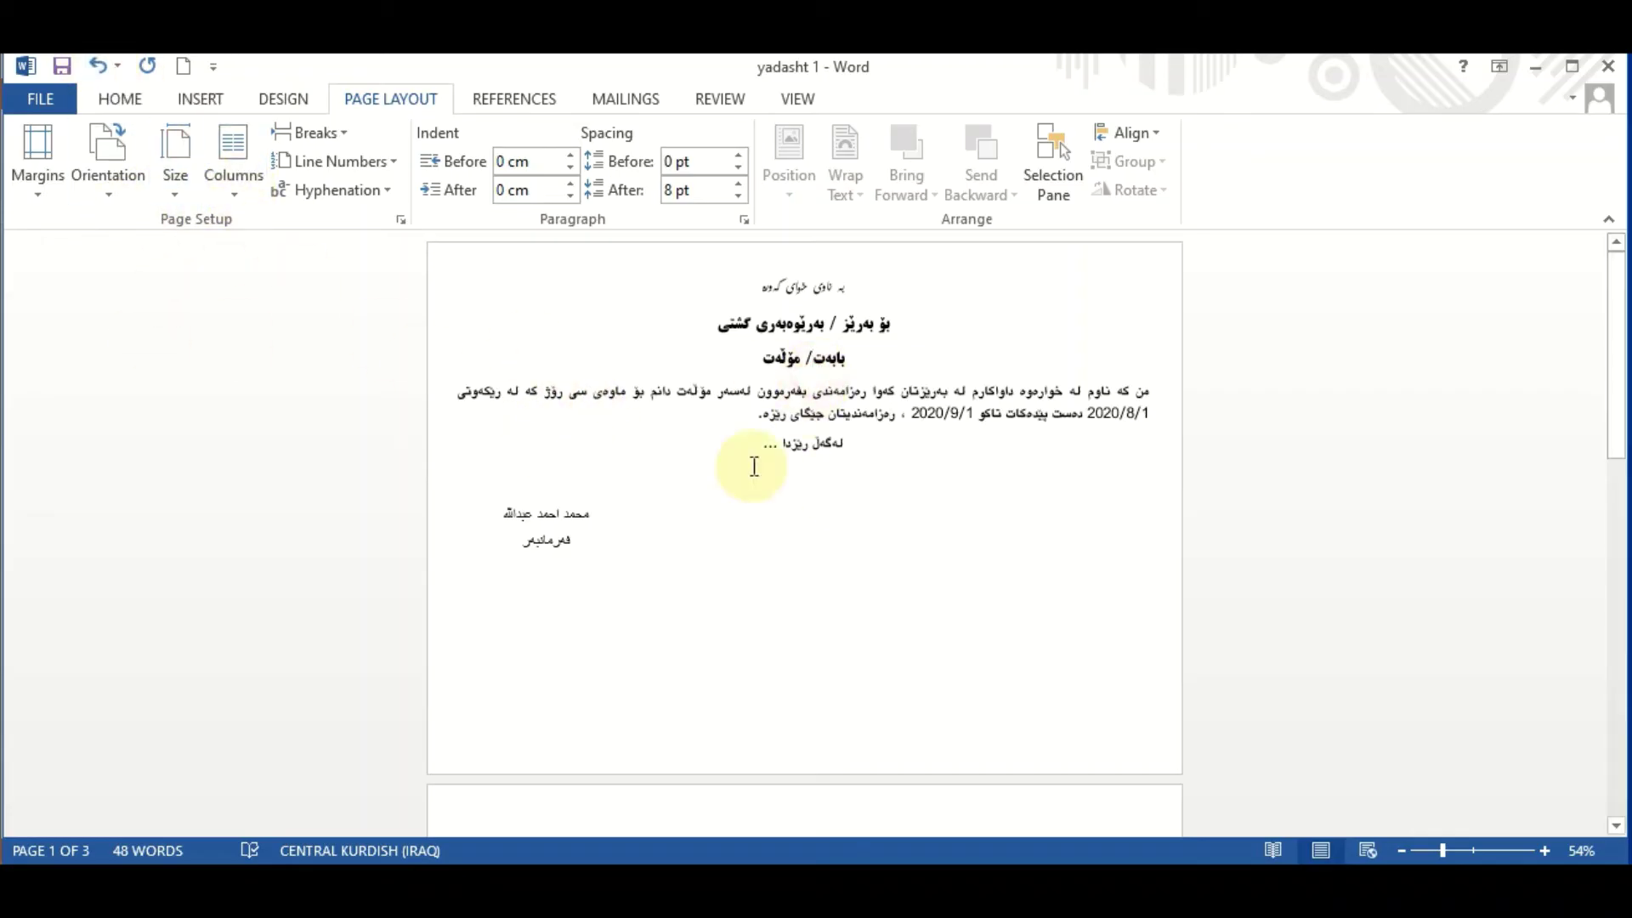
pyautogui.click(109, 170)
pyautogui.click(136, 238)
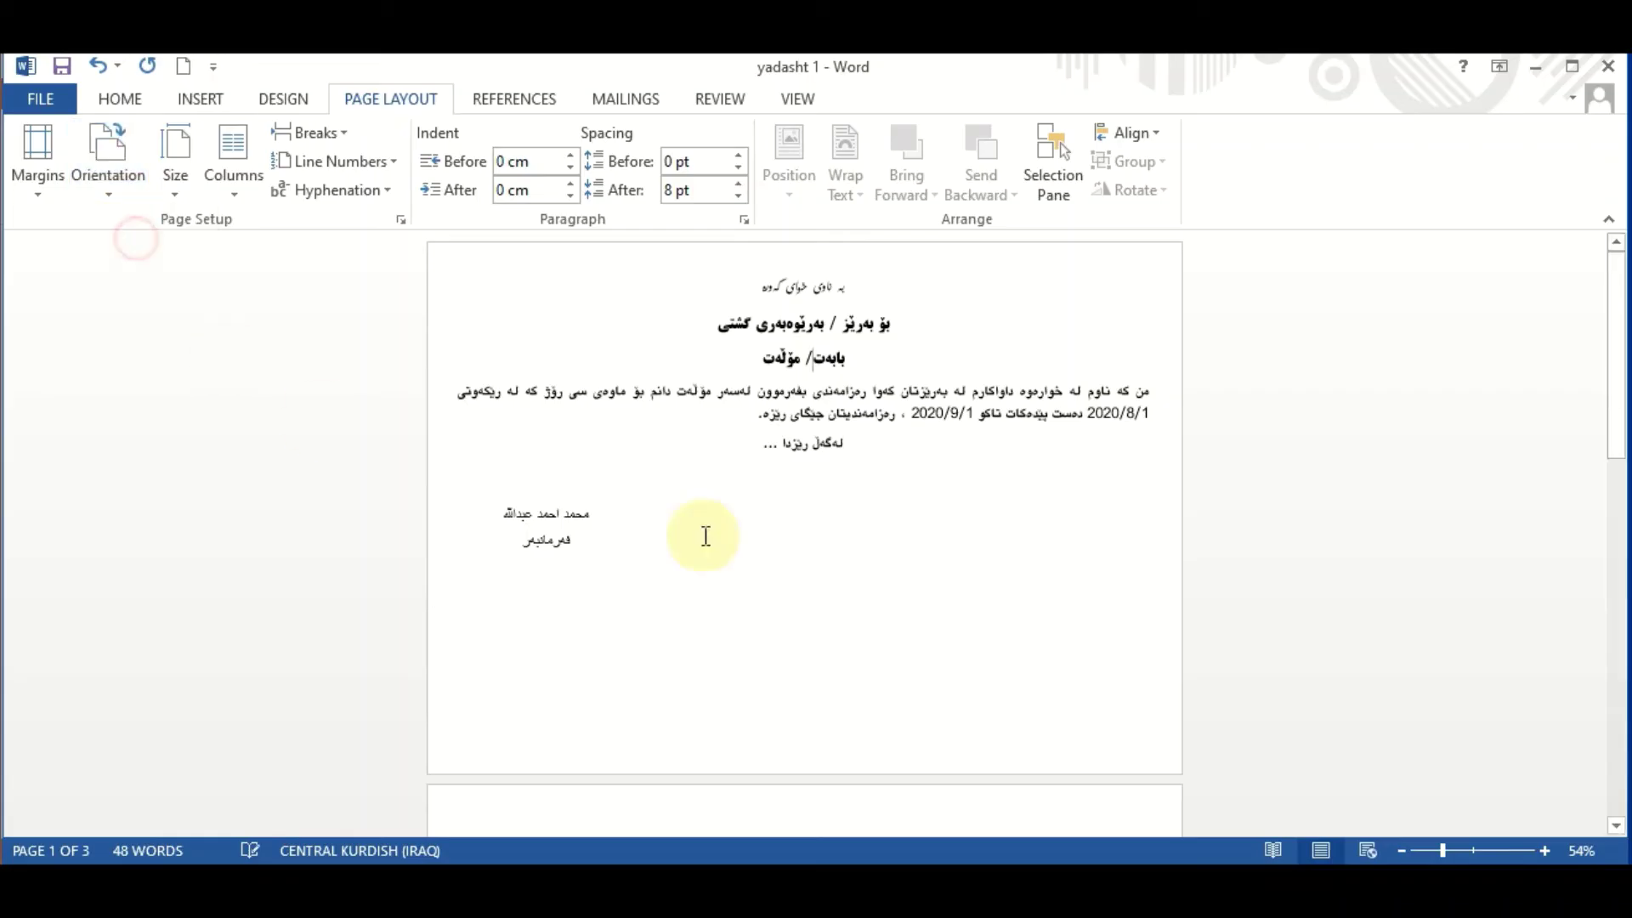
pyautogui.click(818, 415)
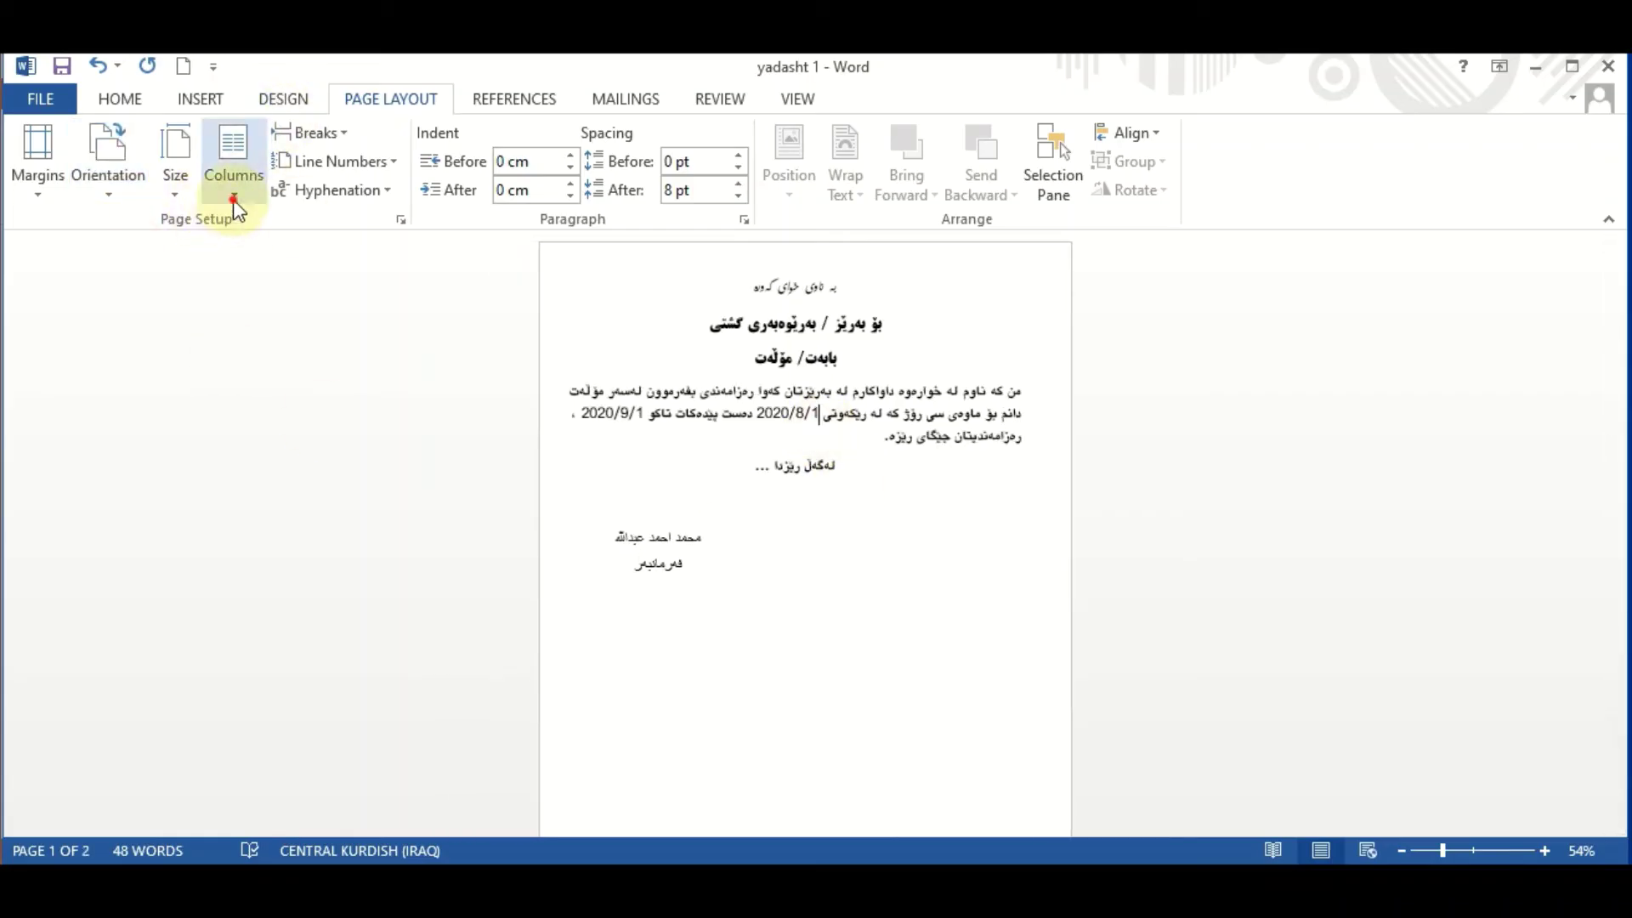
# Split the letter text into two columns
pyautogui.click(234, 200)
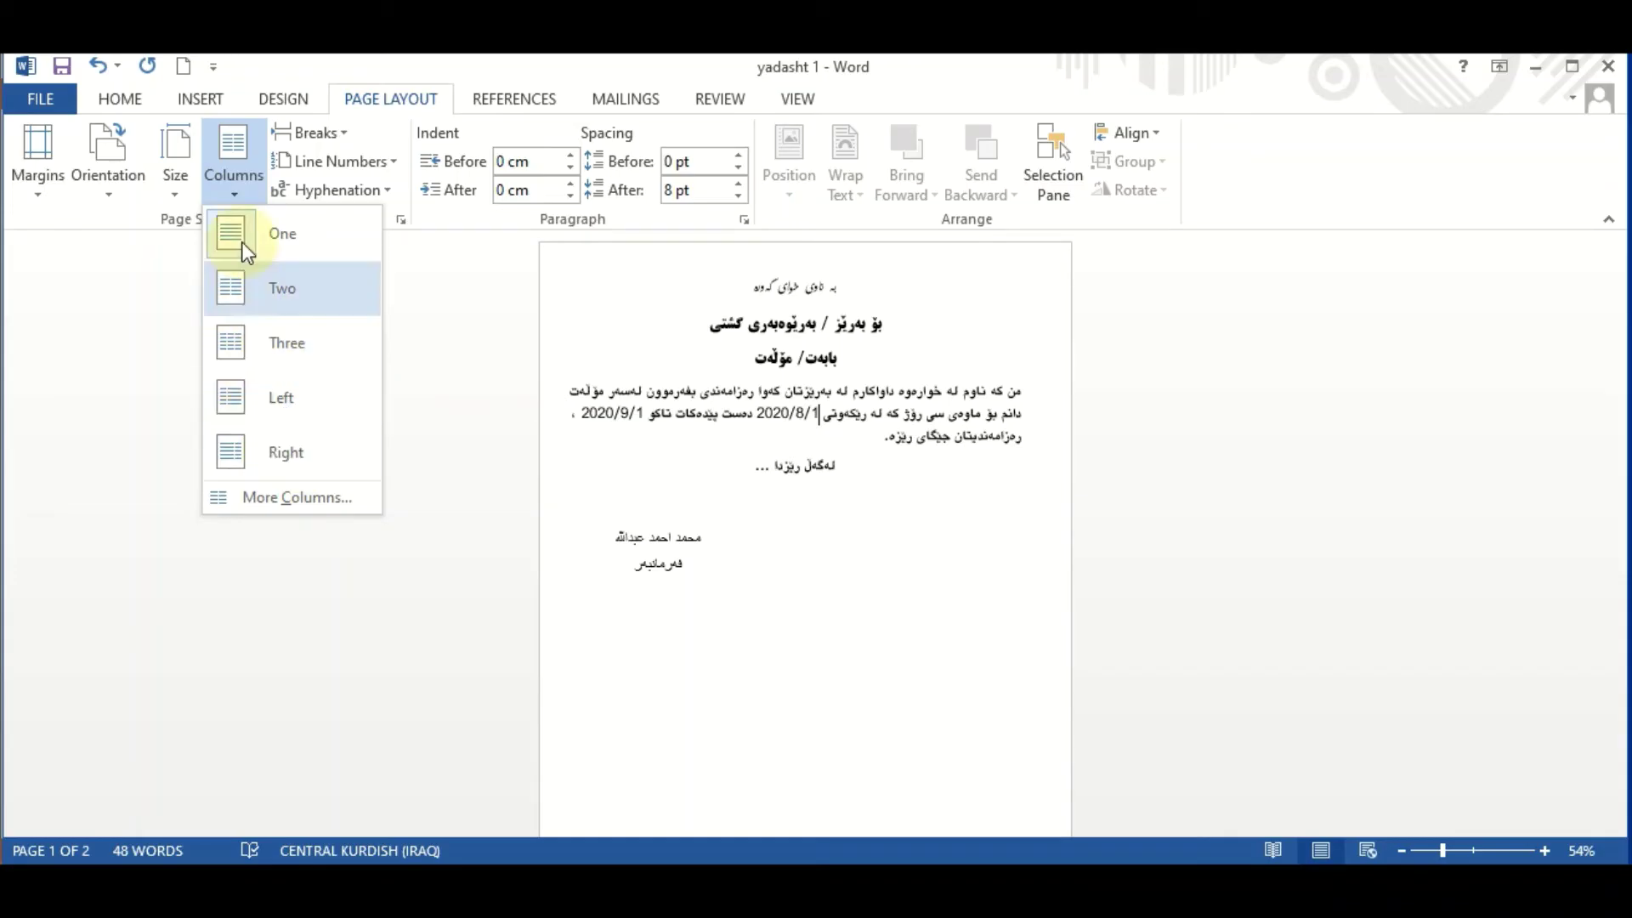
pyautogui.click(232, 185)
pyautogui.click(234, 197)
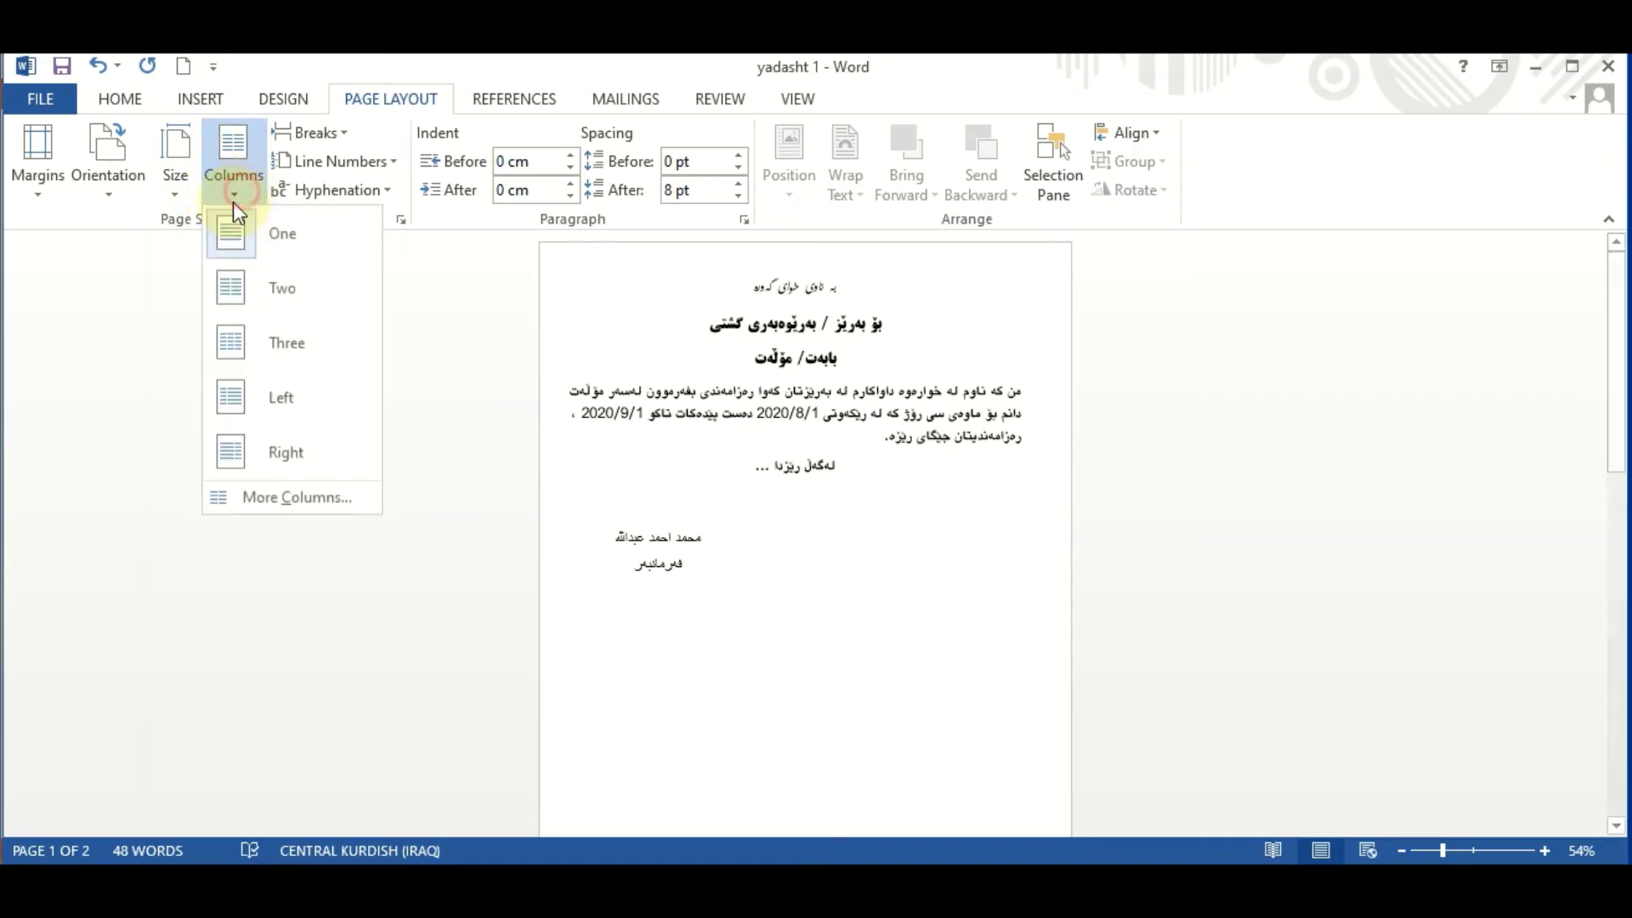
pyautogui.click(229, 299)
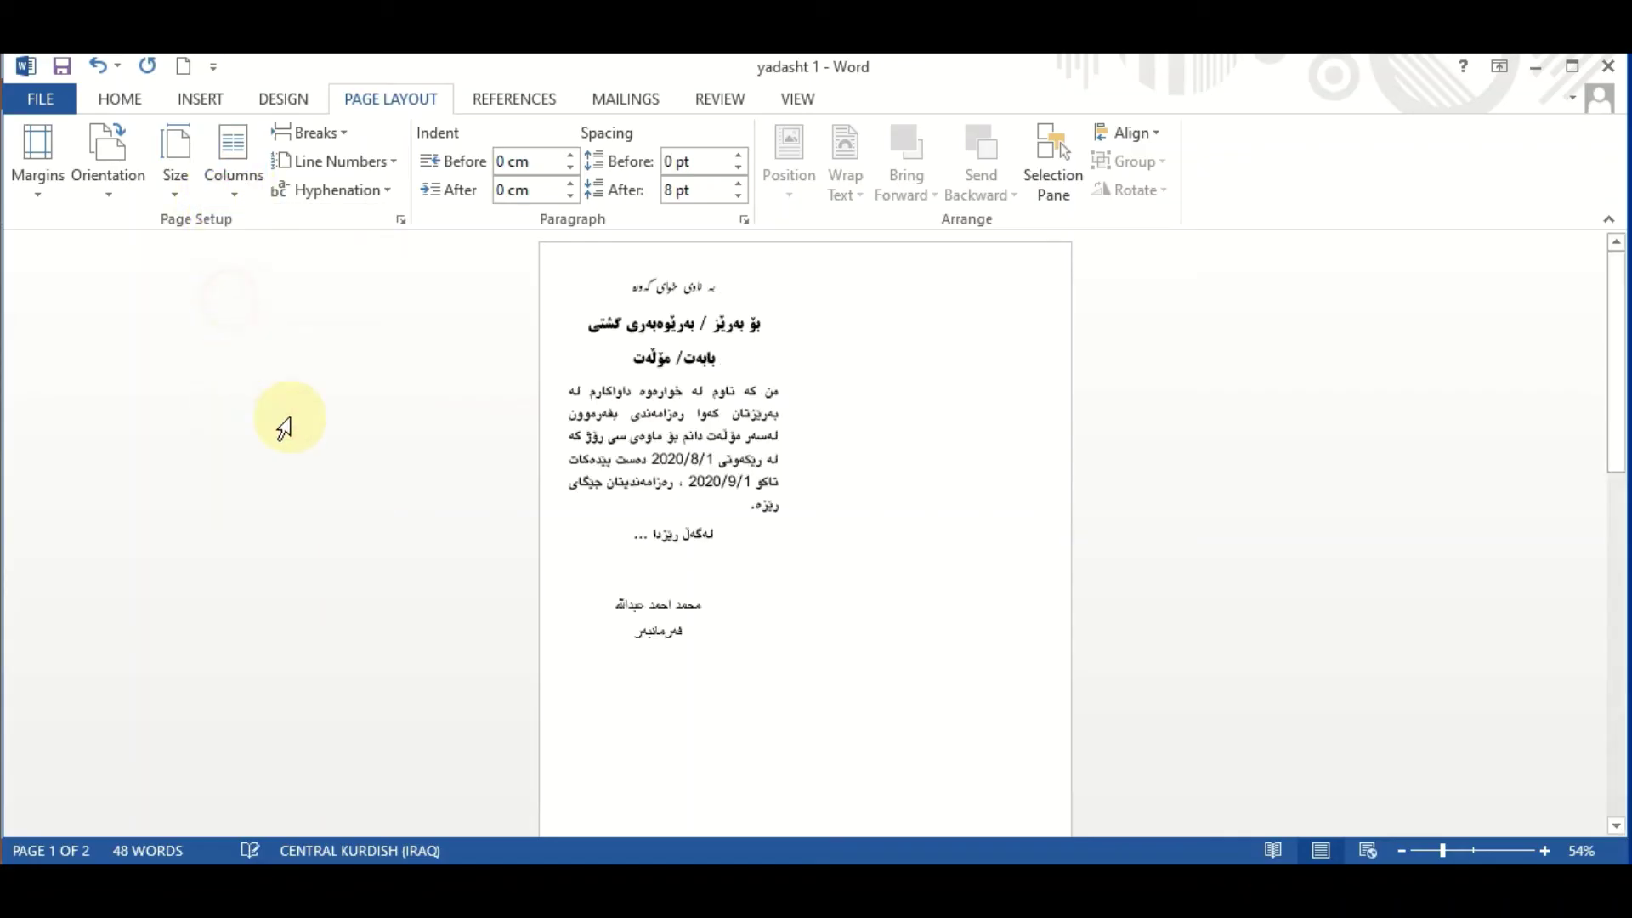
# Paste a second copy of the letter at the end of the document
pyautogui.click(614, 718)
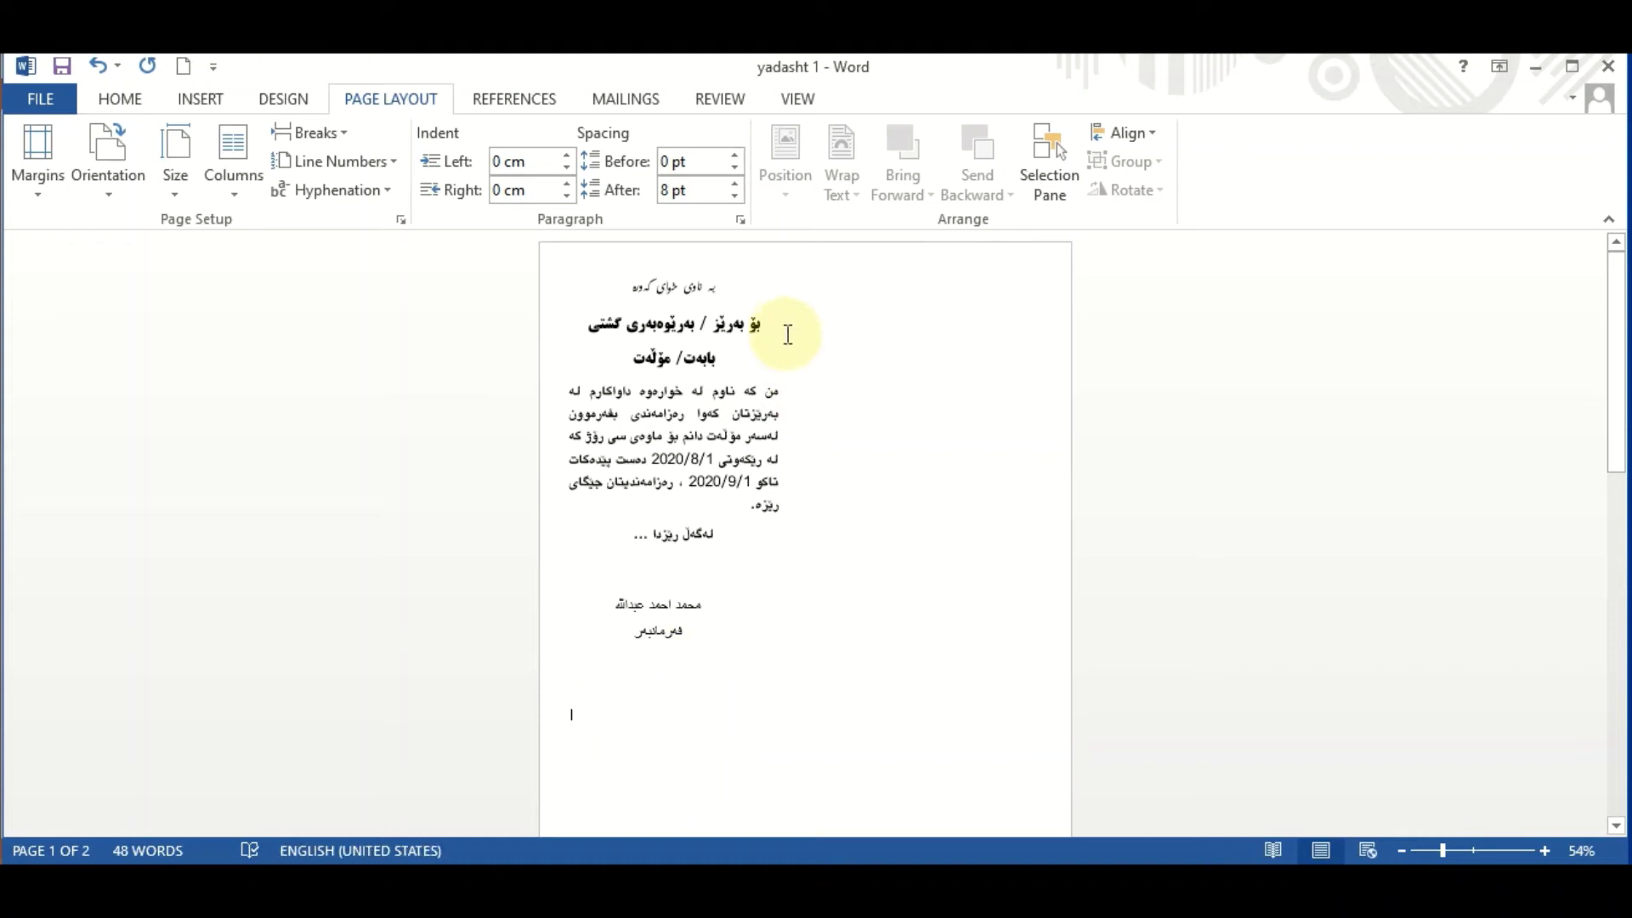
pyautogui.hotkey('ctrl', 'a')
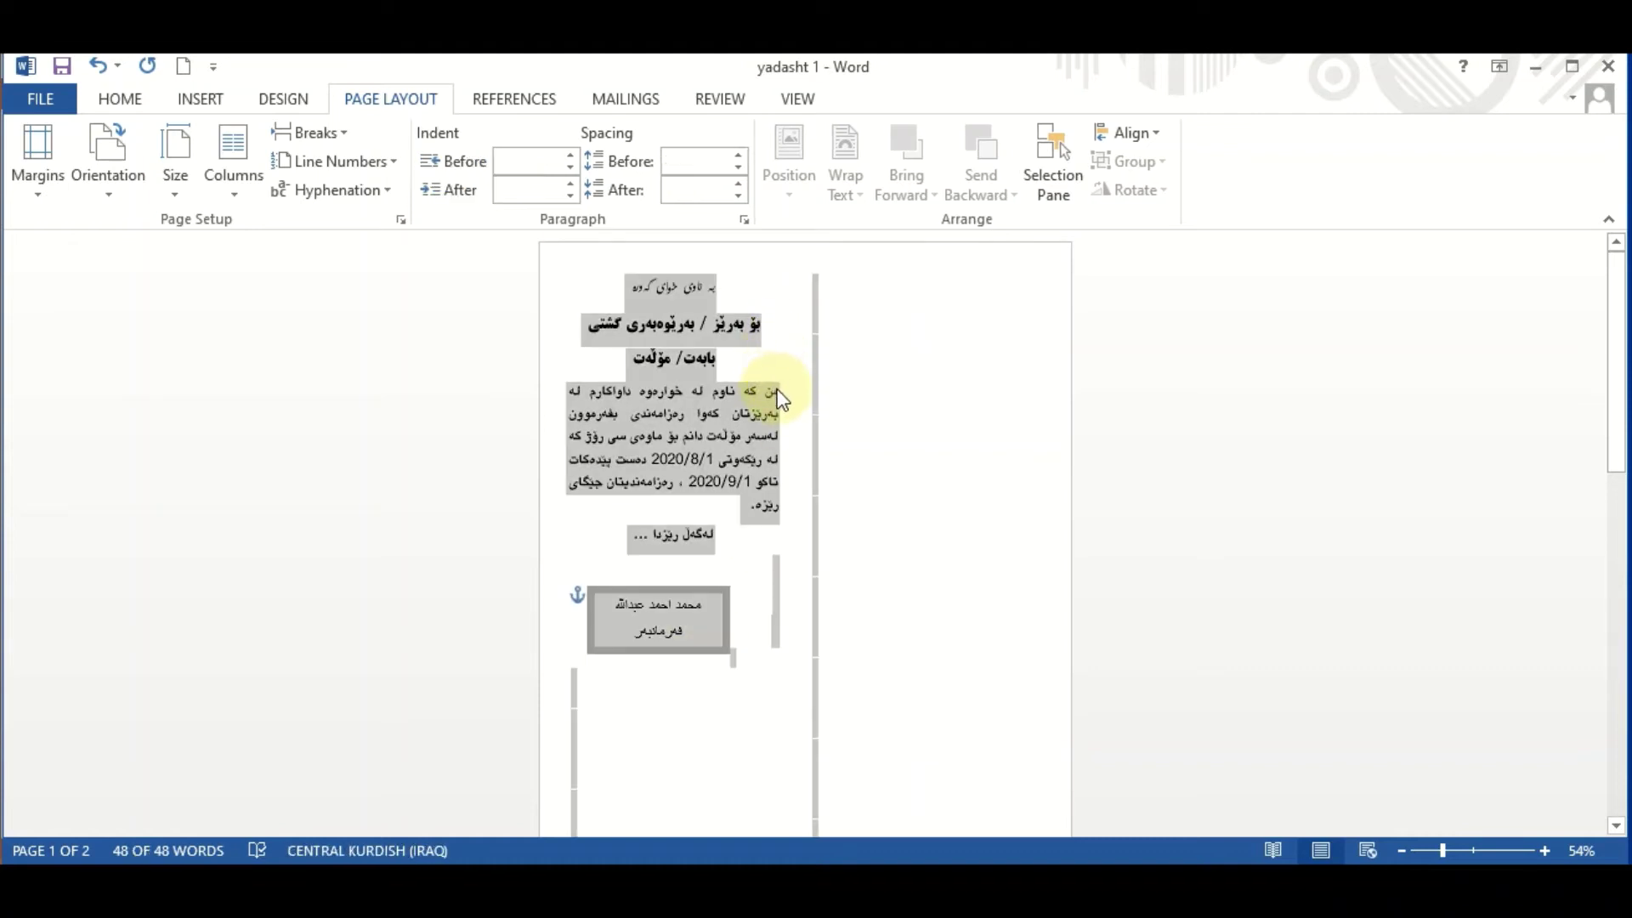
pyautogui.click(693, 787)
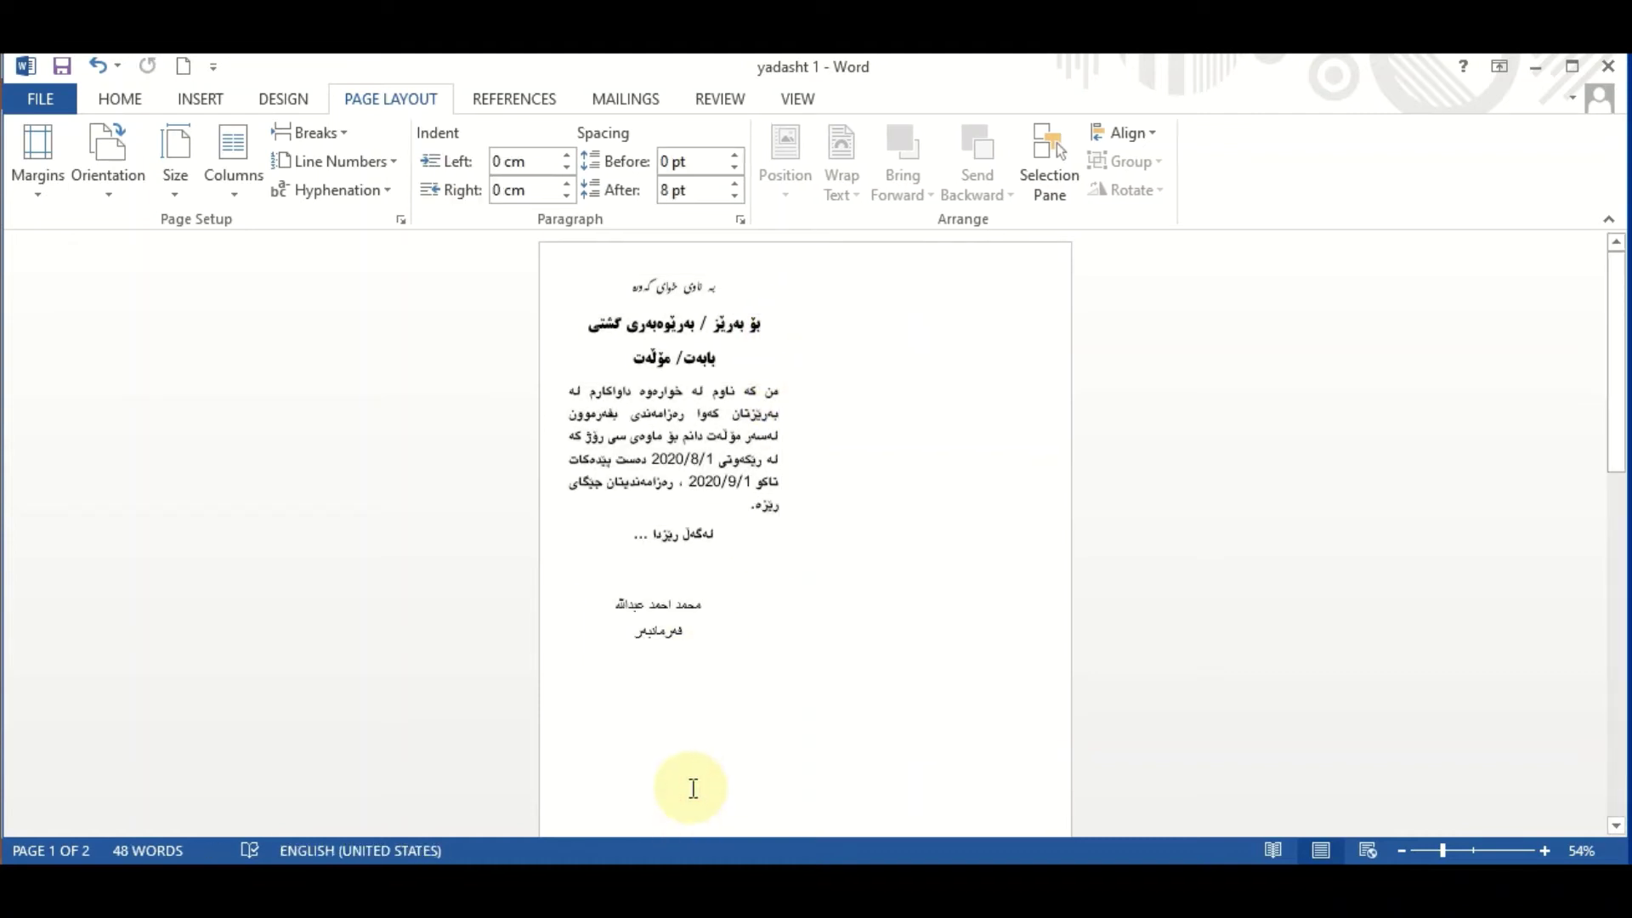
pyautogui.press('Return')
pyautogui.press('Return')
pyautogui.press('Return')
pyautogui.hotkey('ctrl', 'v')
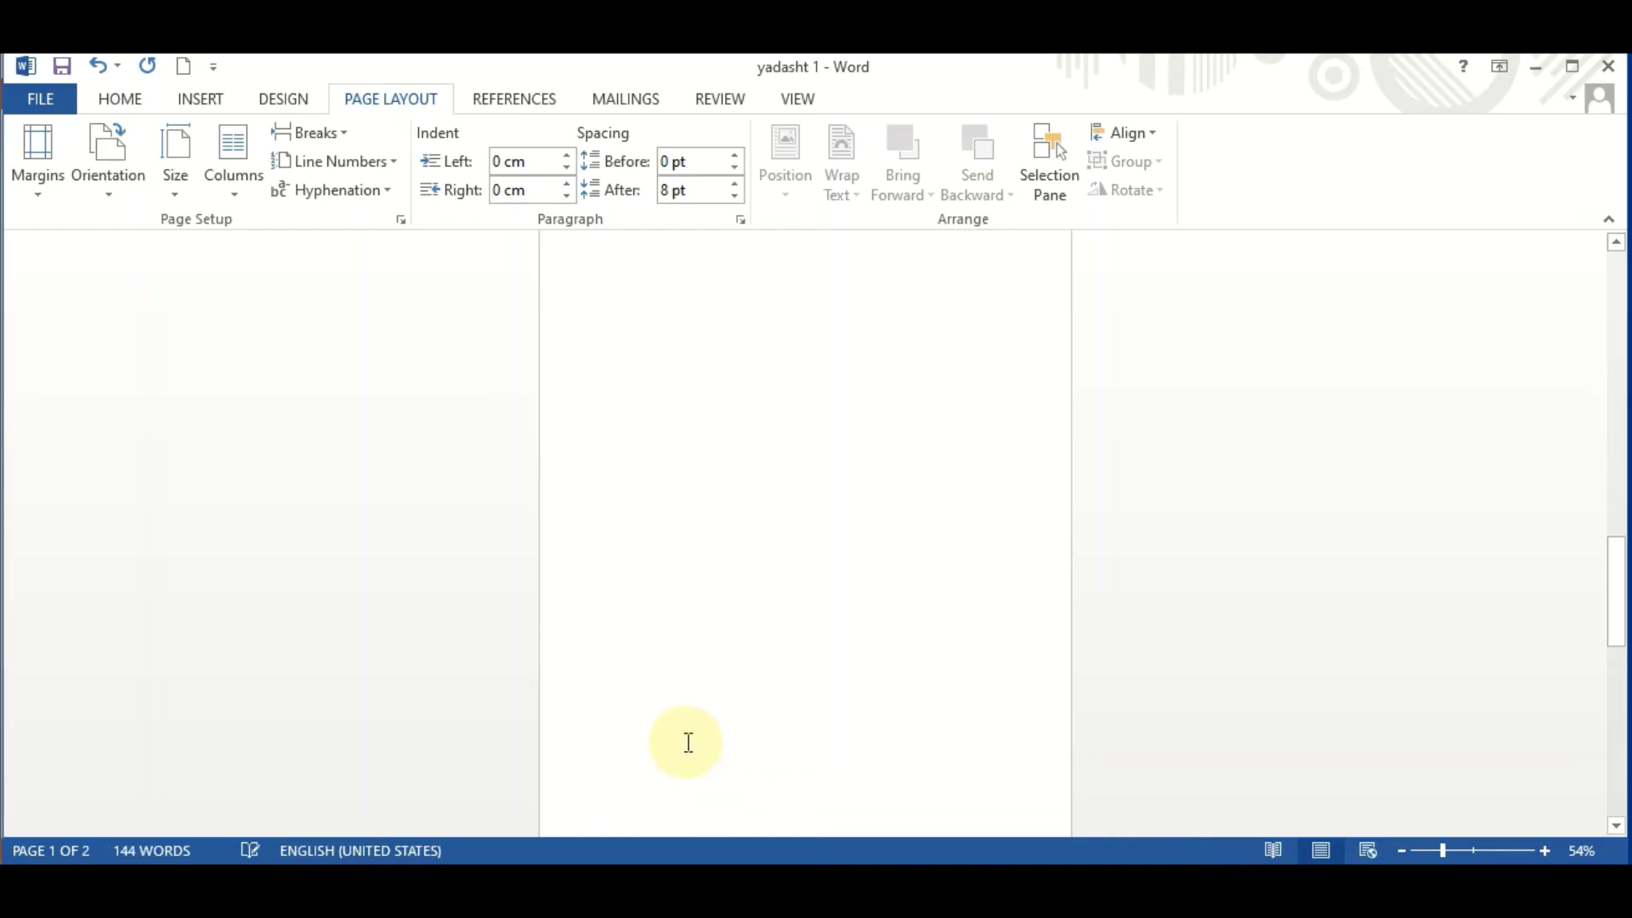
pyautogui.scroll(5, 685, 744)
pyautogui.scroll(5, 688, 742)
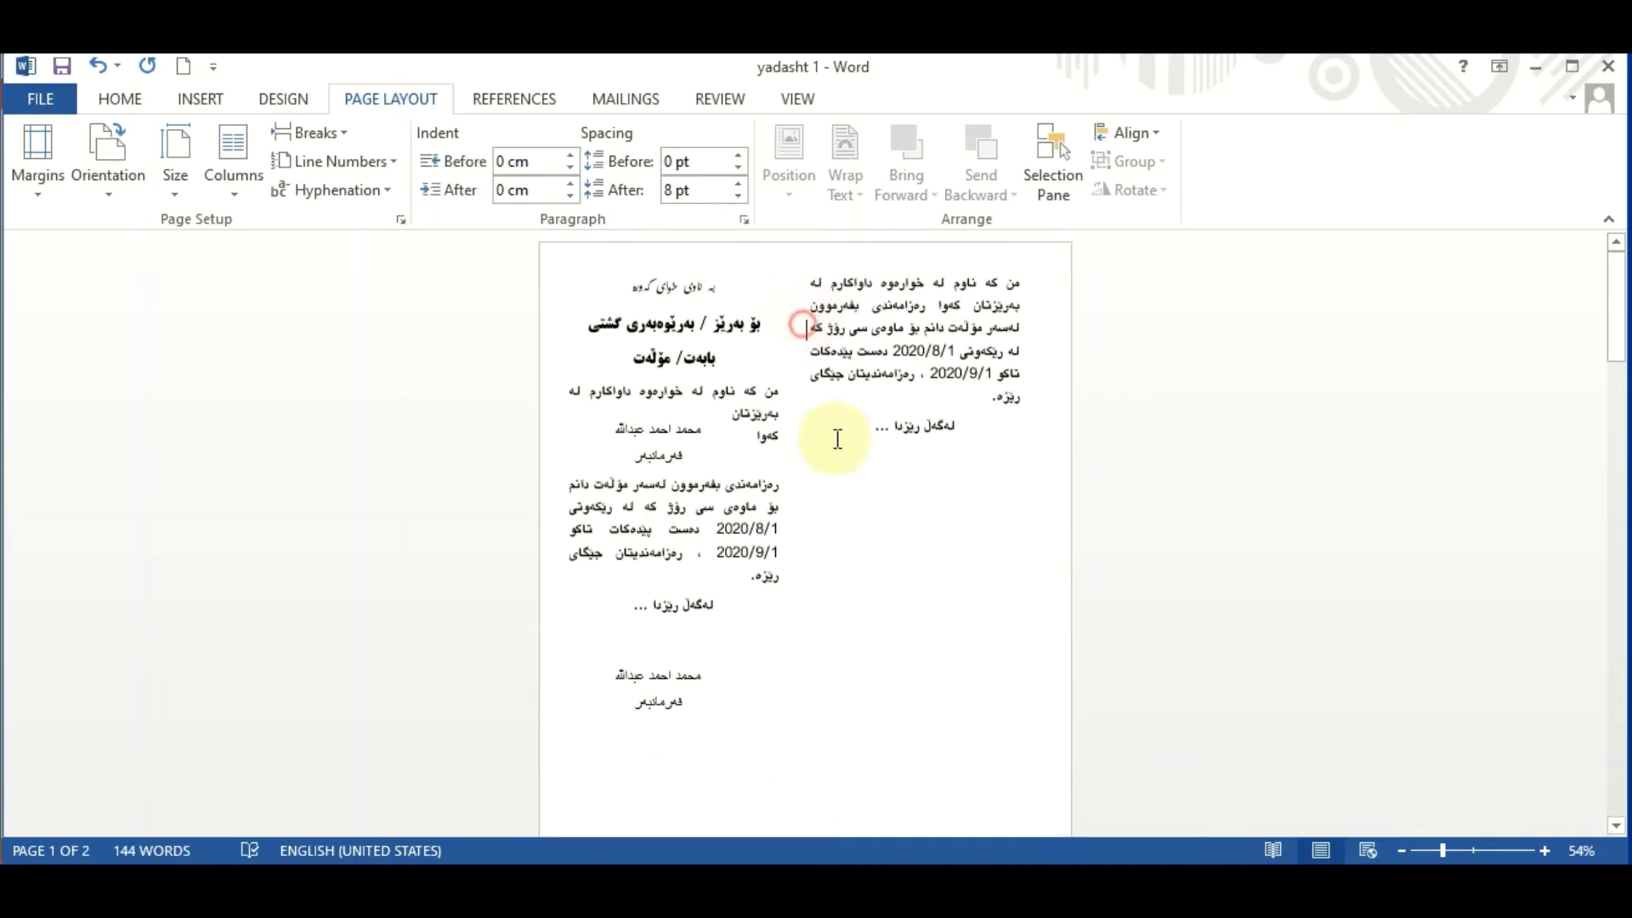
# Paste the letter on page 1's last blank line and push it to the right column's top
pyautogui.click(864, 691)
pyautogui.click(774, 785)
pyautogui.hotkey('ctrl', 'v')
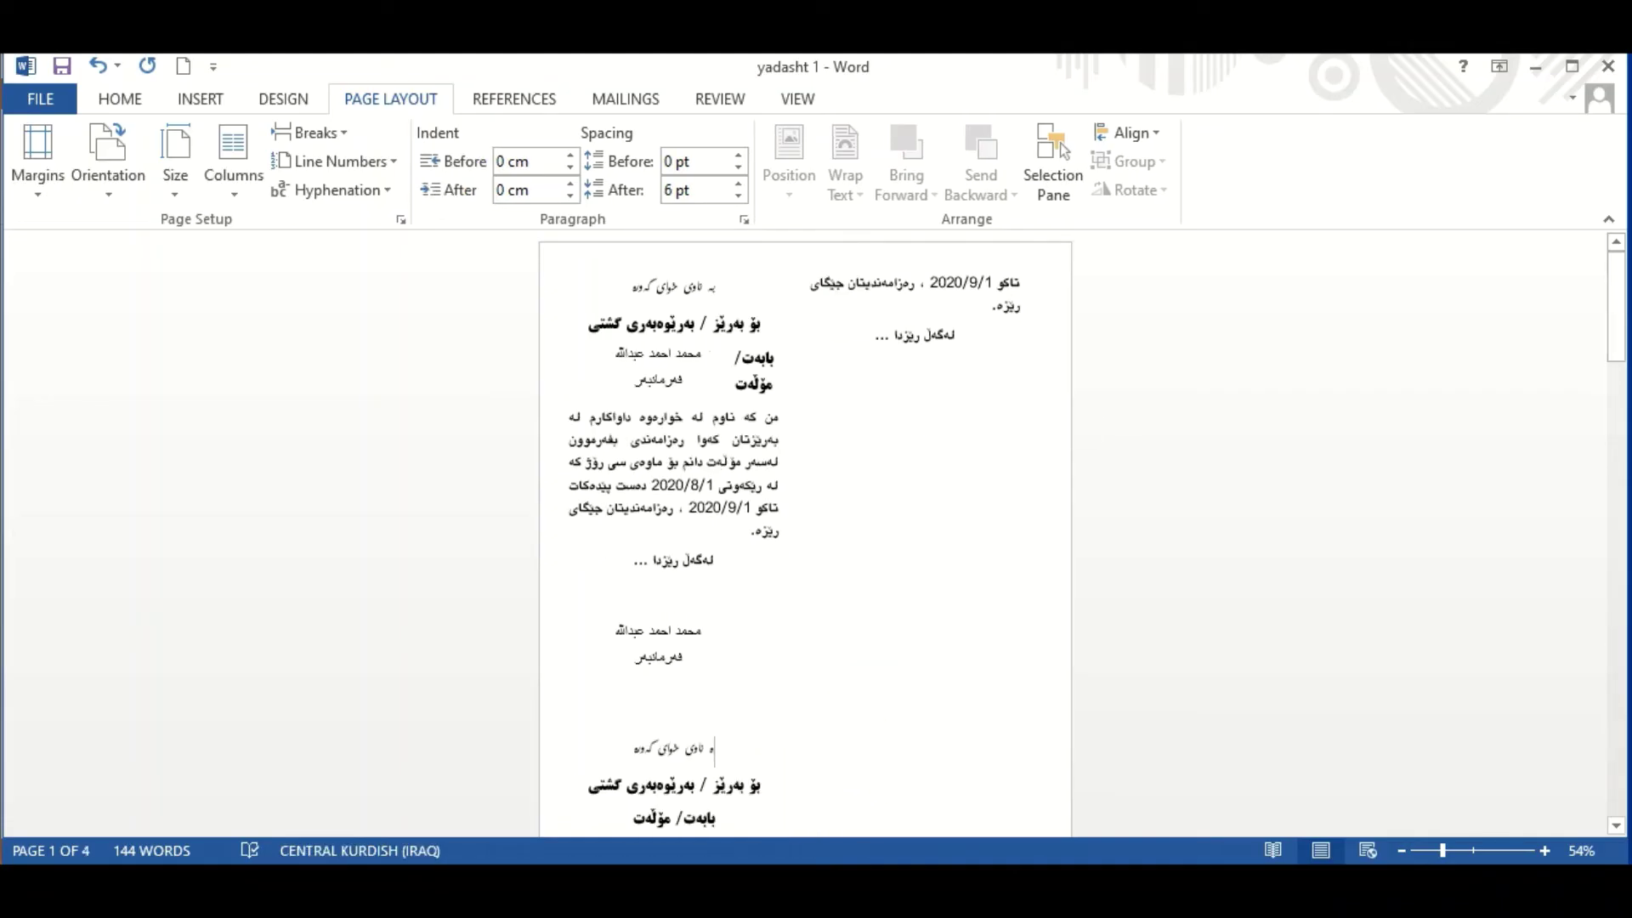
pyautogui.press('Return')
pyautogui.press('Return')
pyautogui.press('Return')
pyautogui.press('Return')
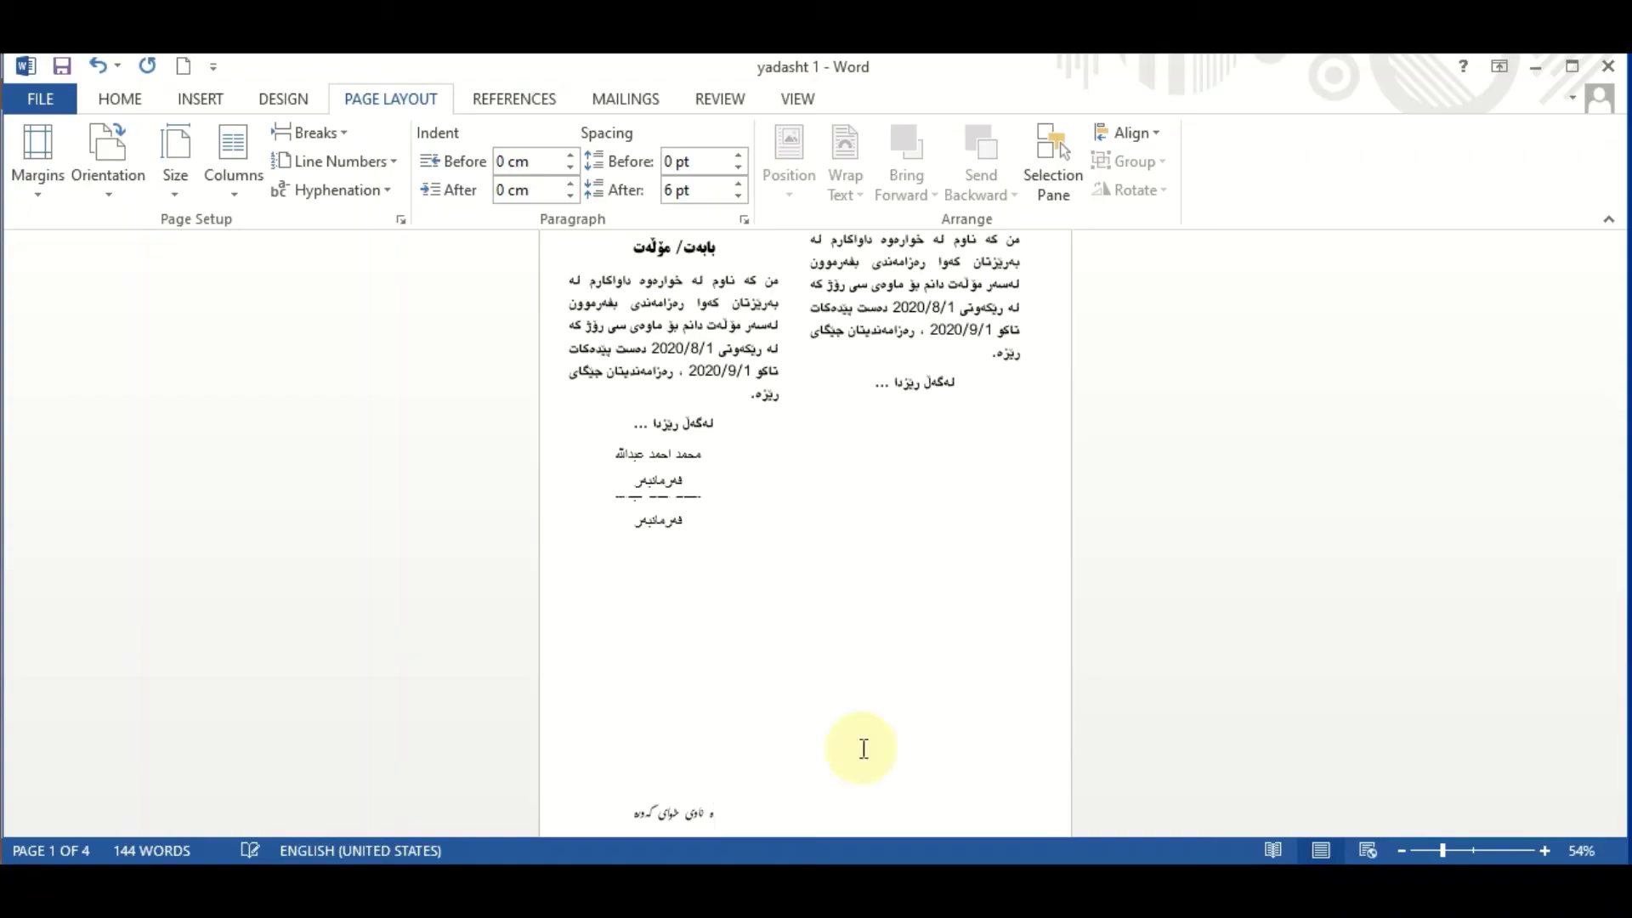
pyautogui.press('Return')
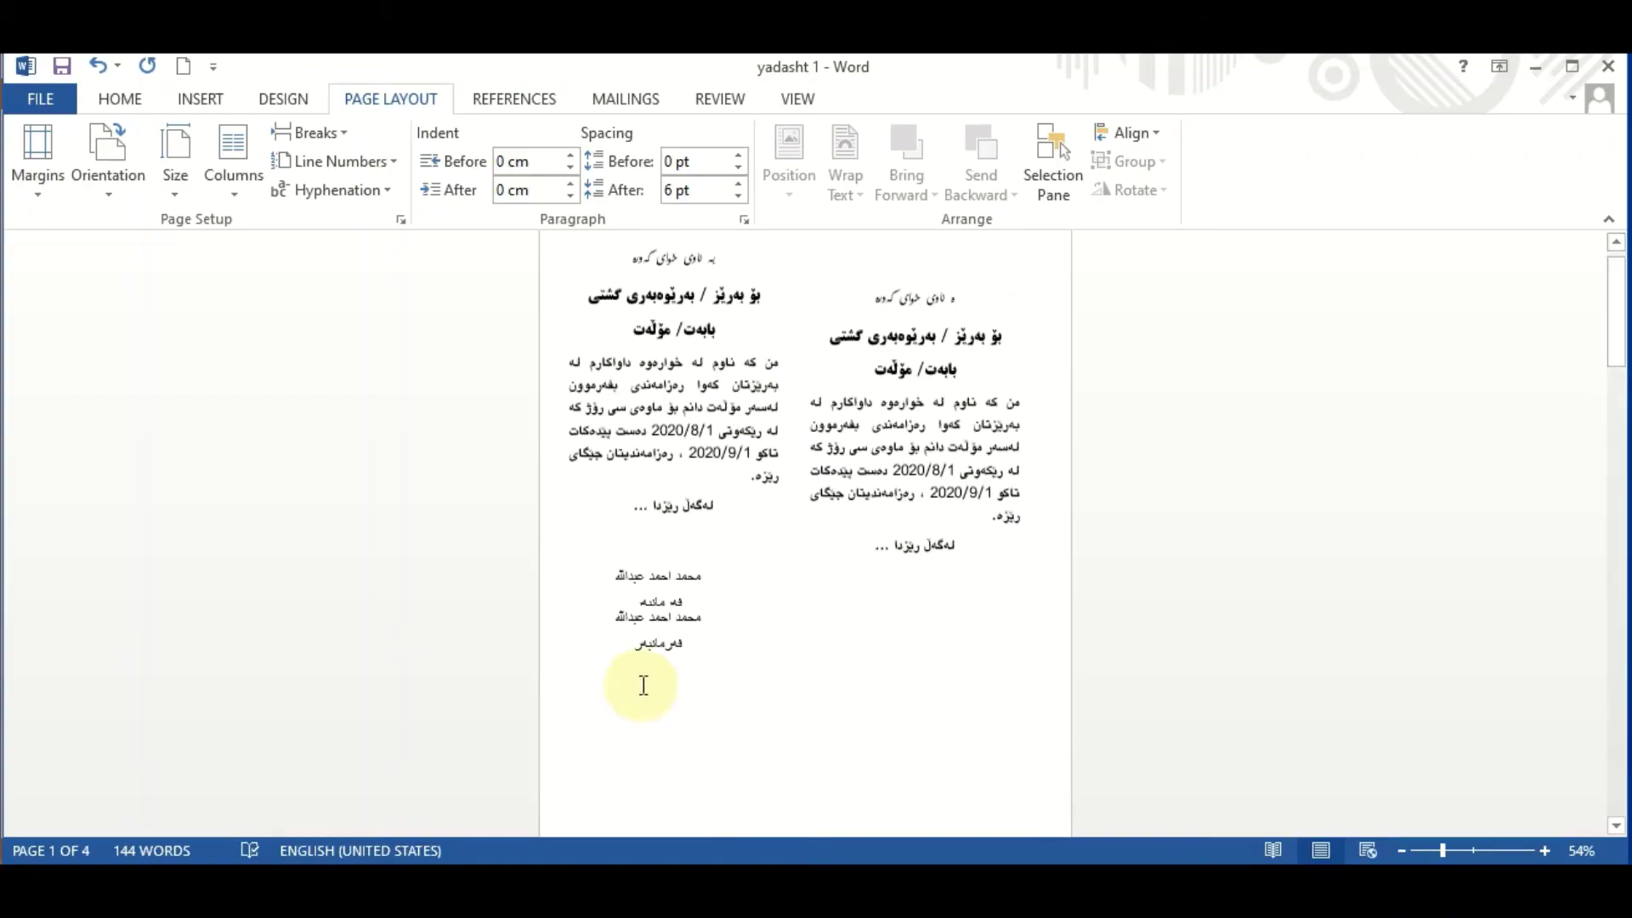
pyautogui.keyDown('ctrl'); pyautogui.scroll(-3, 884, 612); pyautogui.keyUp('ctrl')
pyautogui.keyDown('ctrl'); pyautogui.scroll(2, 884, 612); pyautogui.keyUp('ctrl')
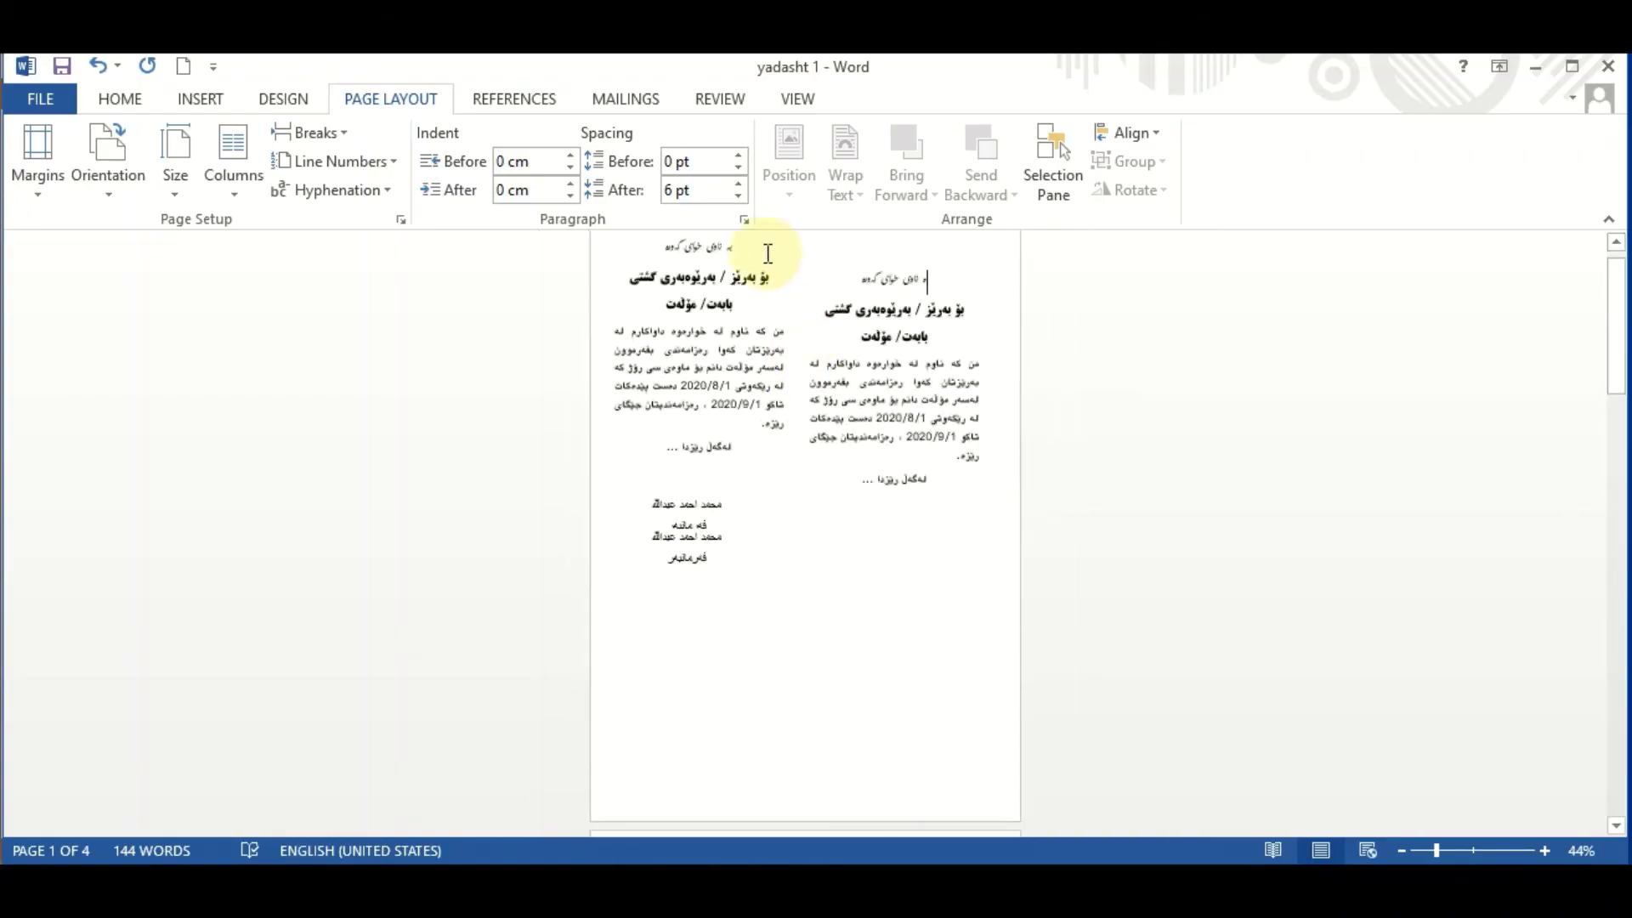
# Turn on Line between in the More Columns settings to divide the two columns
pyautogui.click(223, 180)
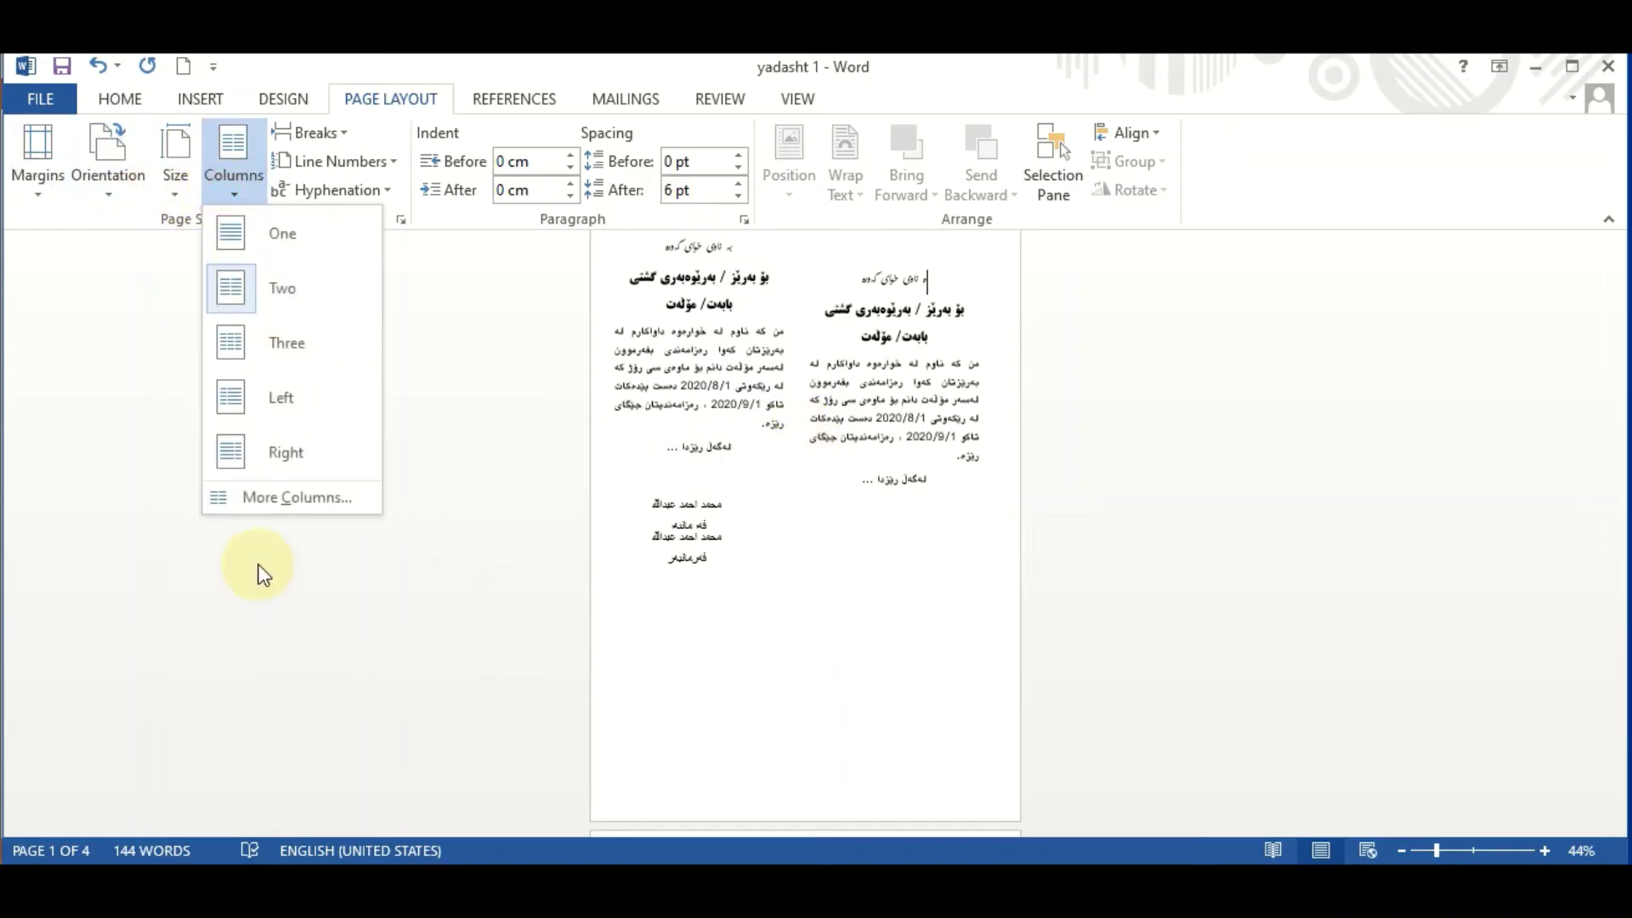
pyautogui.click(280, 499)
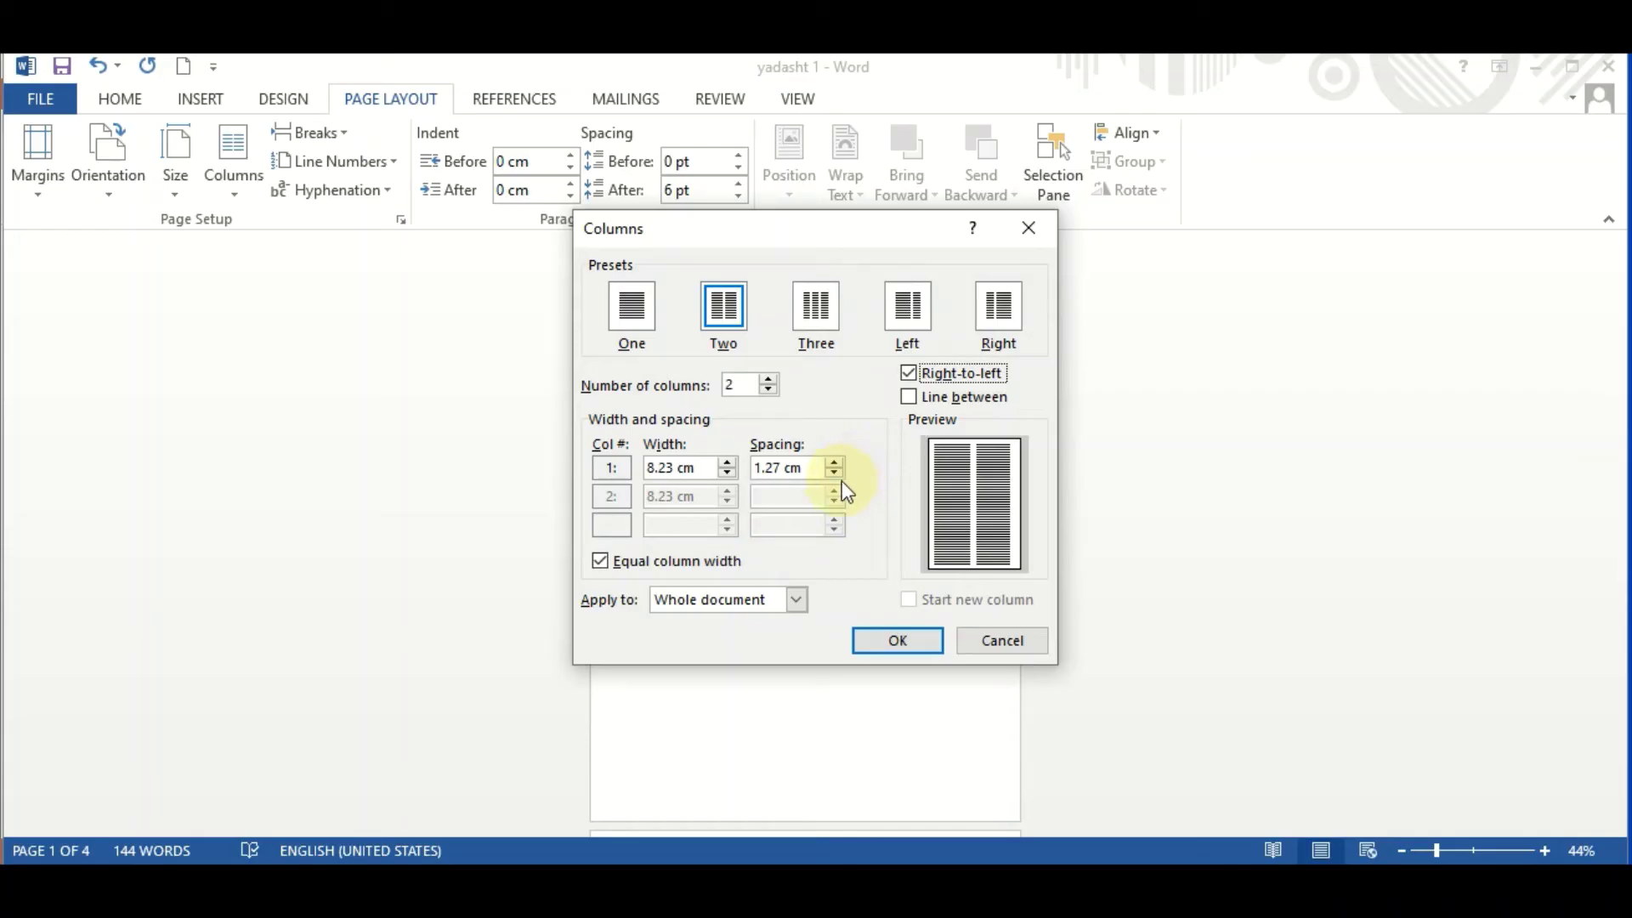
pyautogui.click(909, 396)
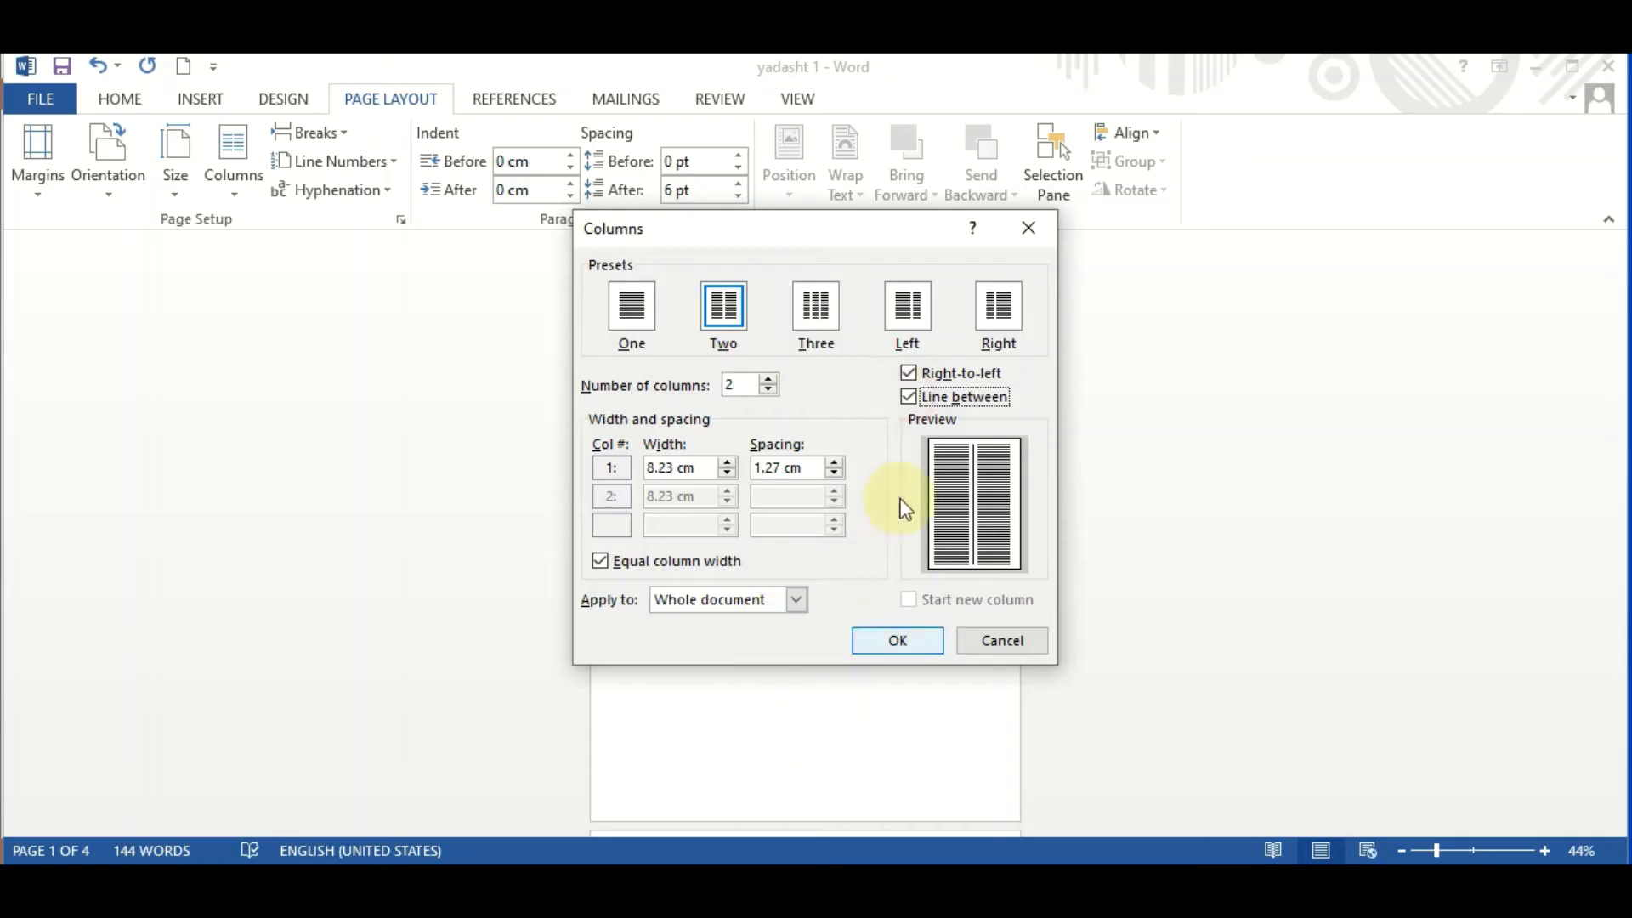
pyautogui.click(897, 640)
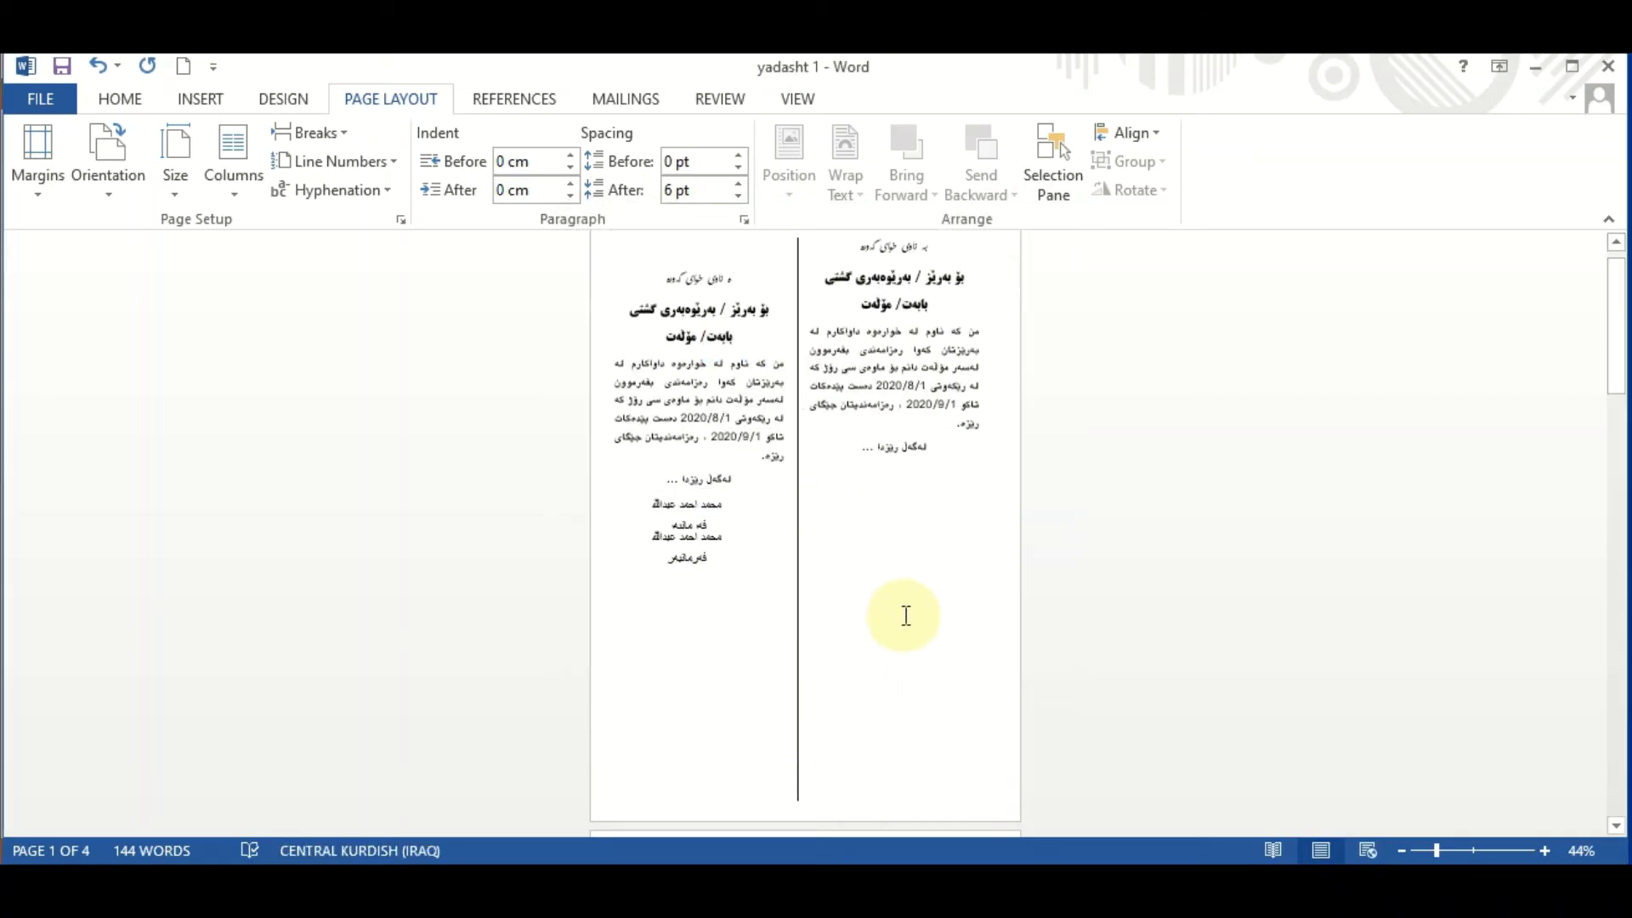
pyautogui.scroll(-1, 882, 586)
pyautogui.scroll(-3, 844, 601)
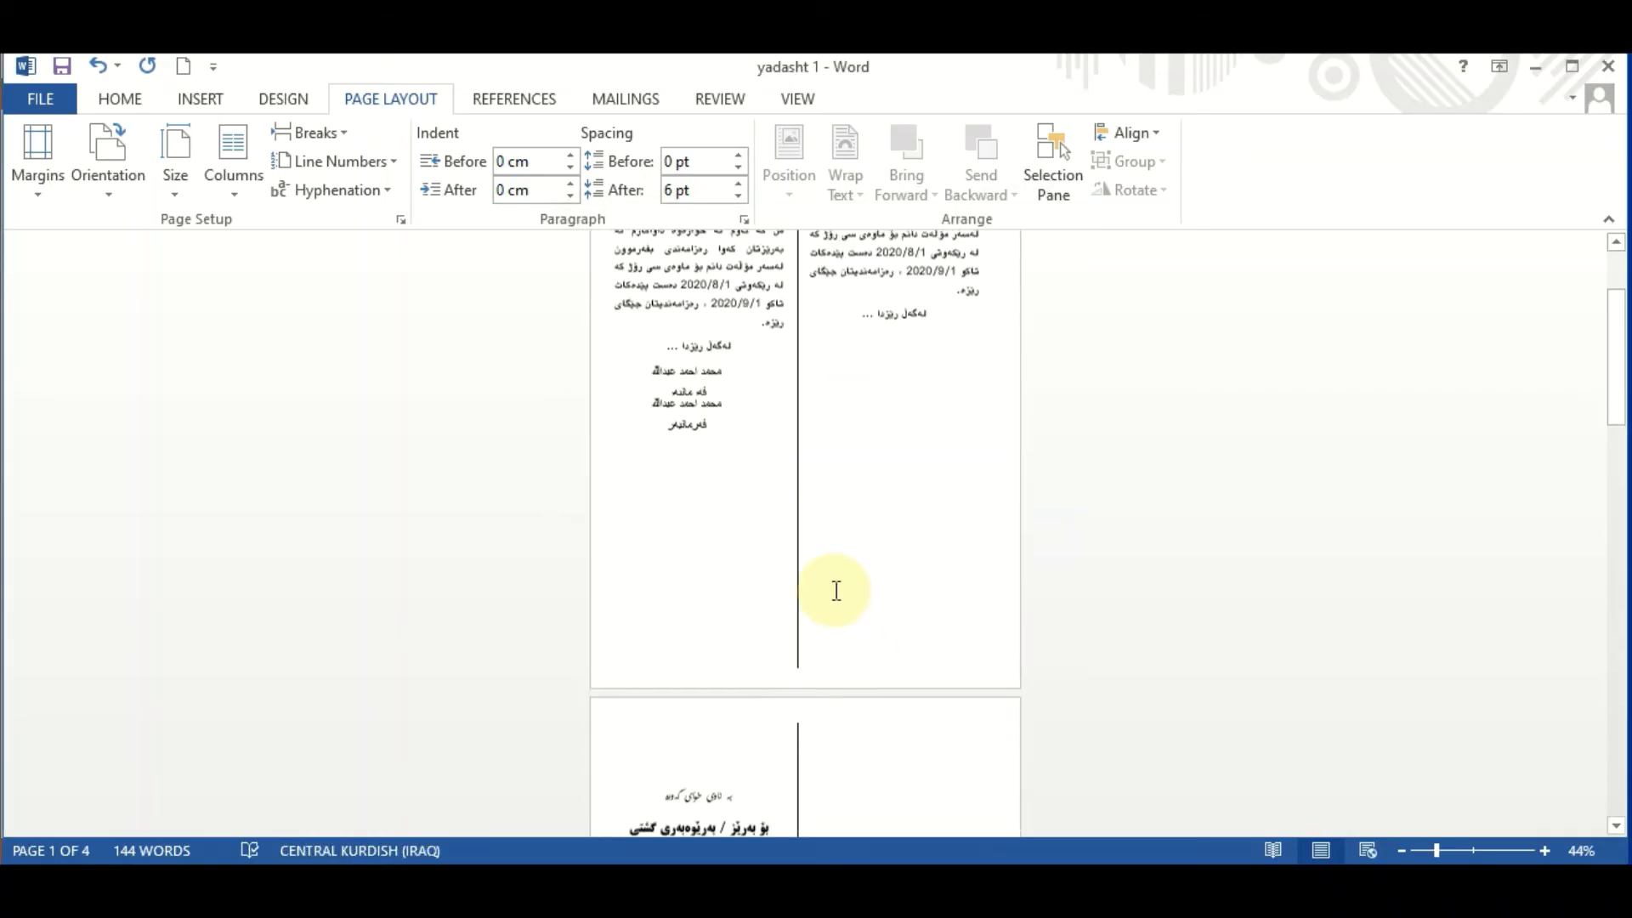
pyautogui.scroll(-2, 834, 590)
pyautogui.scroll(-3, 829, 587)
pyautogui.scroll(-4, 831, 576)
pyautogui.scroll(-3, 824, 569)
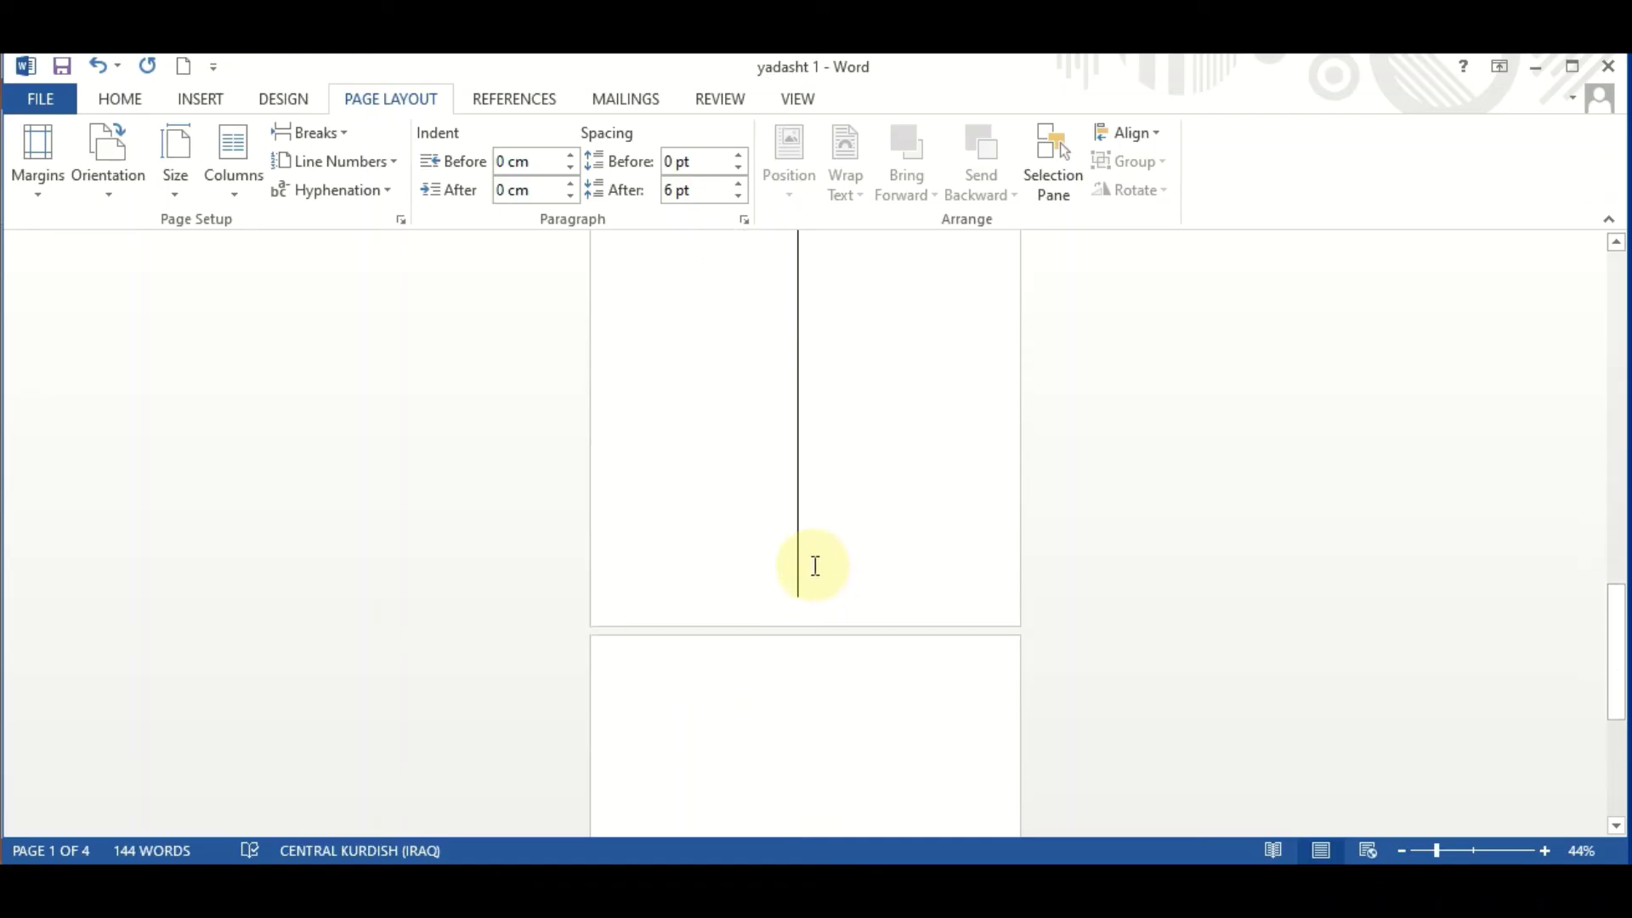
pyautogui.scroll(-3, 813, 565)
pyautogui.scroll(5, 794, 599)
pyautogui.scroll(4, 791, 612)
pyautogui.scroll(3, 787, 624)
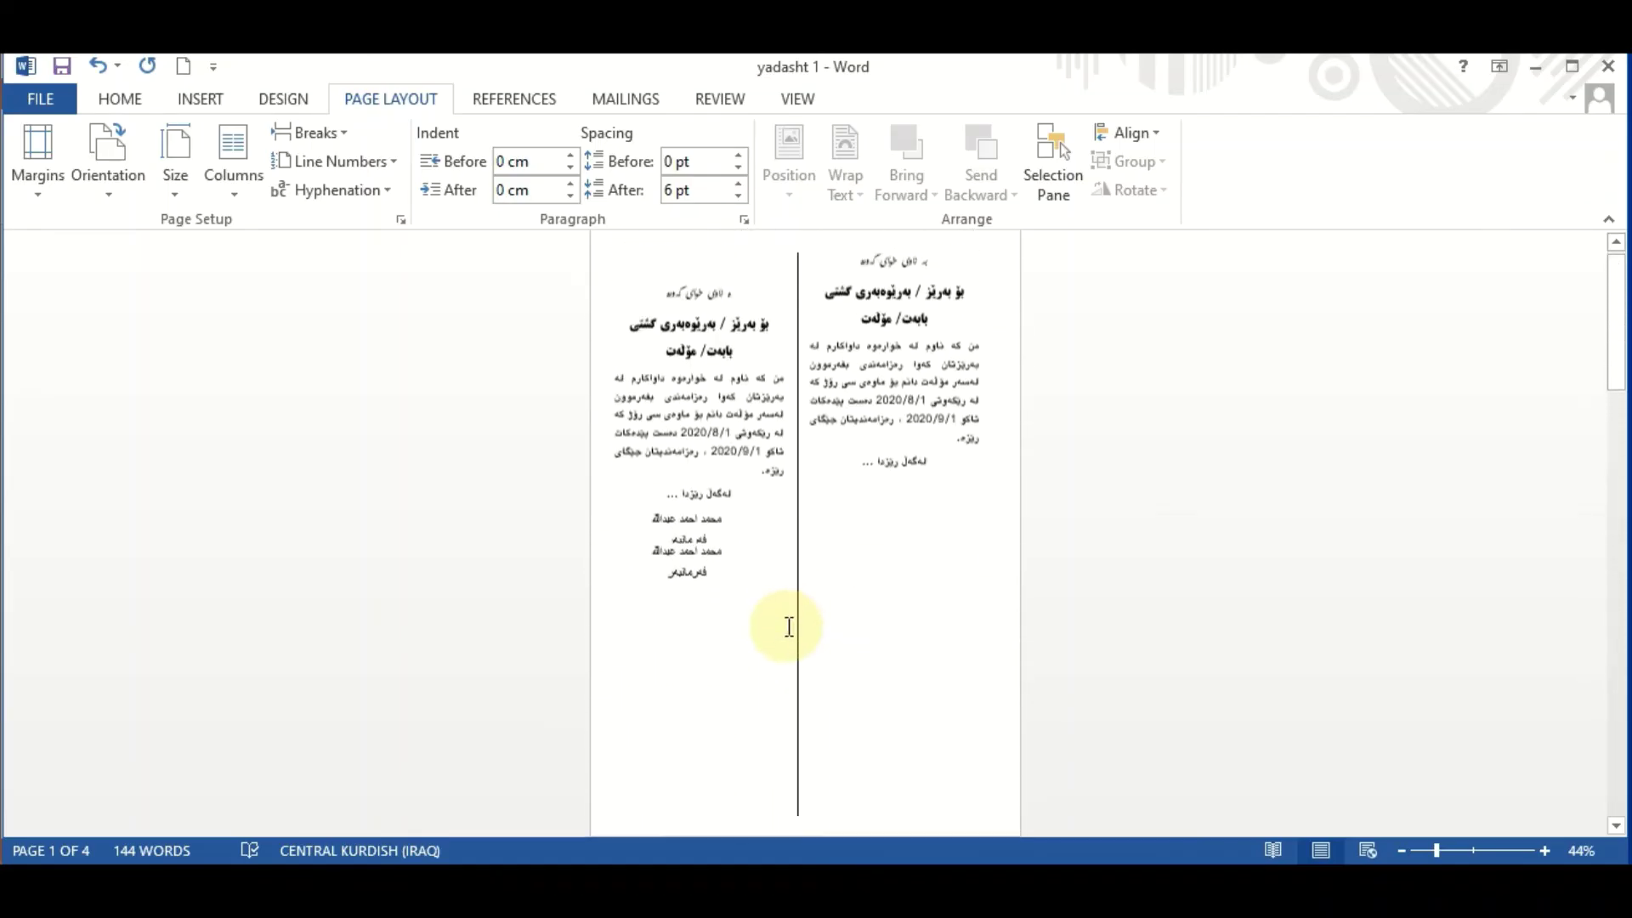
pyautogui.click(132, 185)
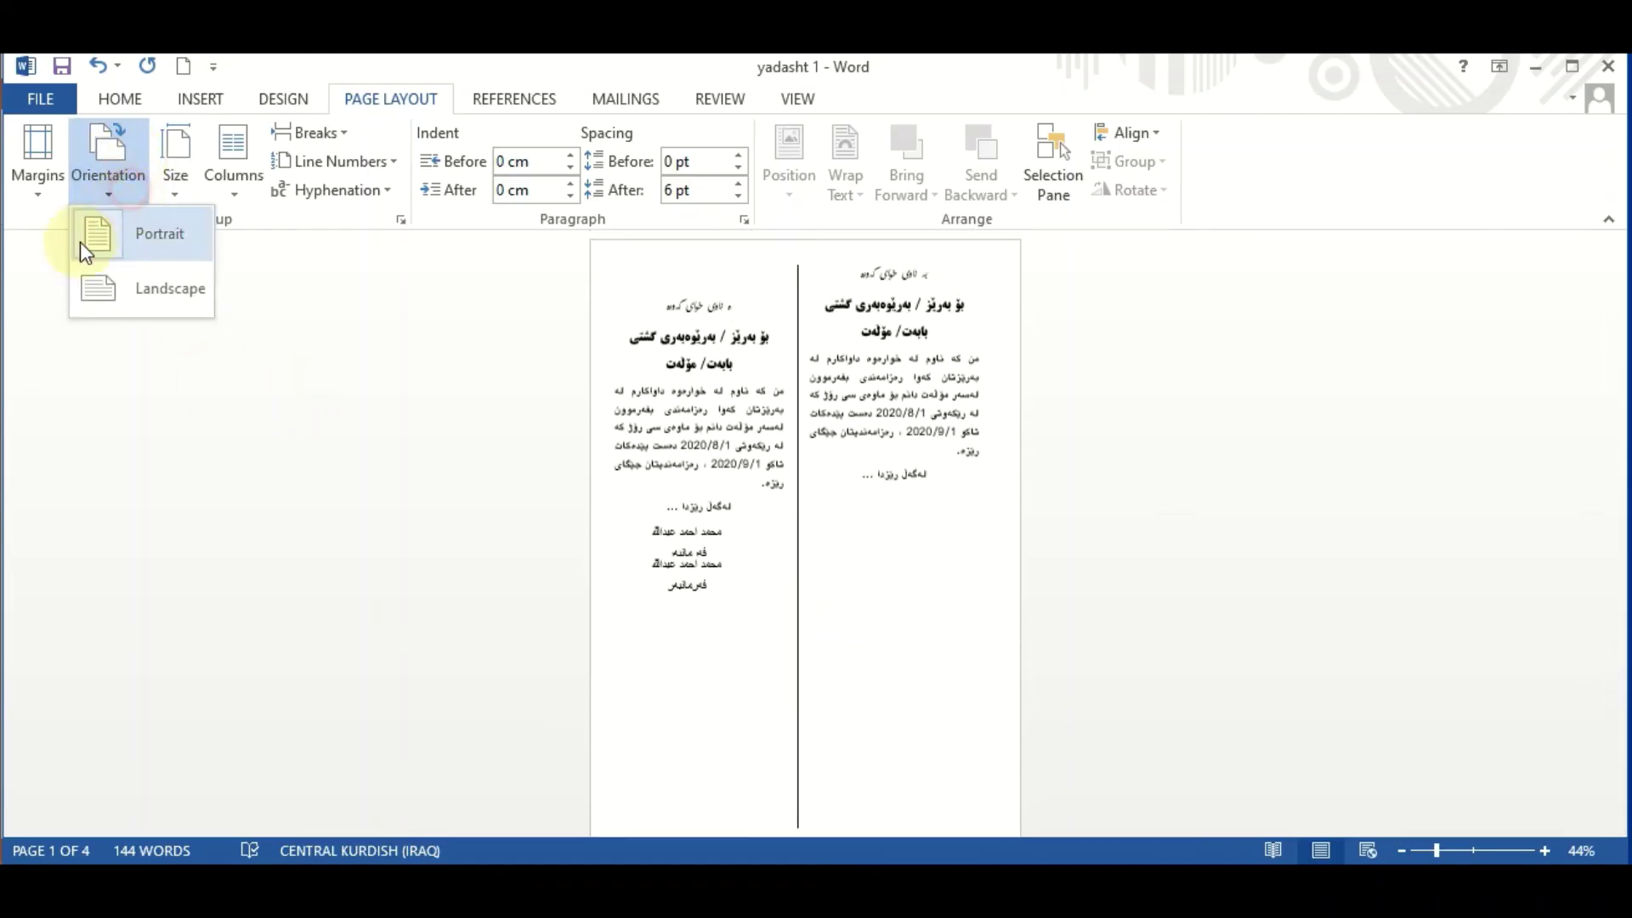
# Set the two-column letter to Landscape and review the resulting pages
pyautogui.click(140, 289)
pyautogui.scroll(-3, 809, 605)
pyautogui.scroll(-3, 816, 595)
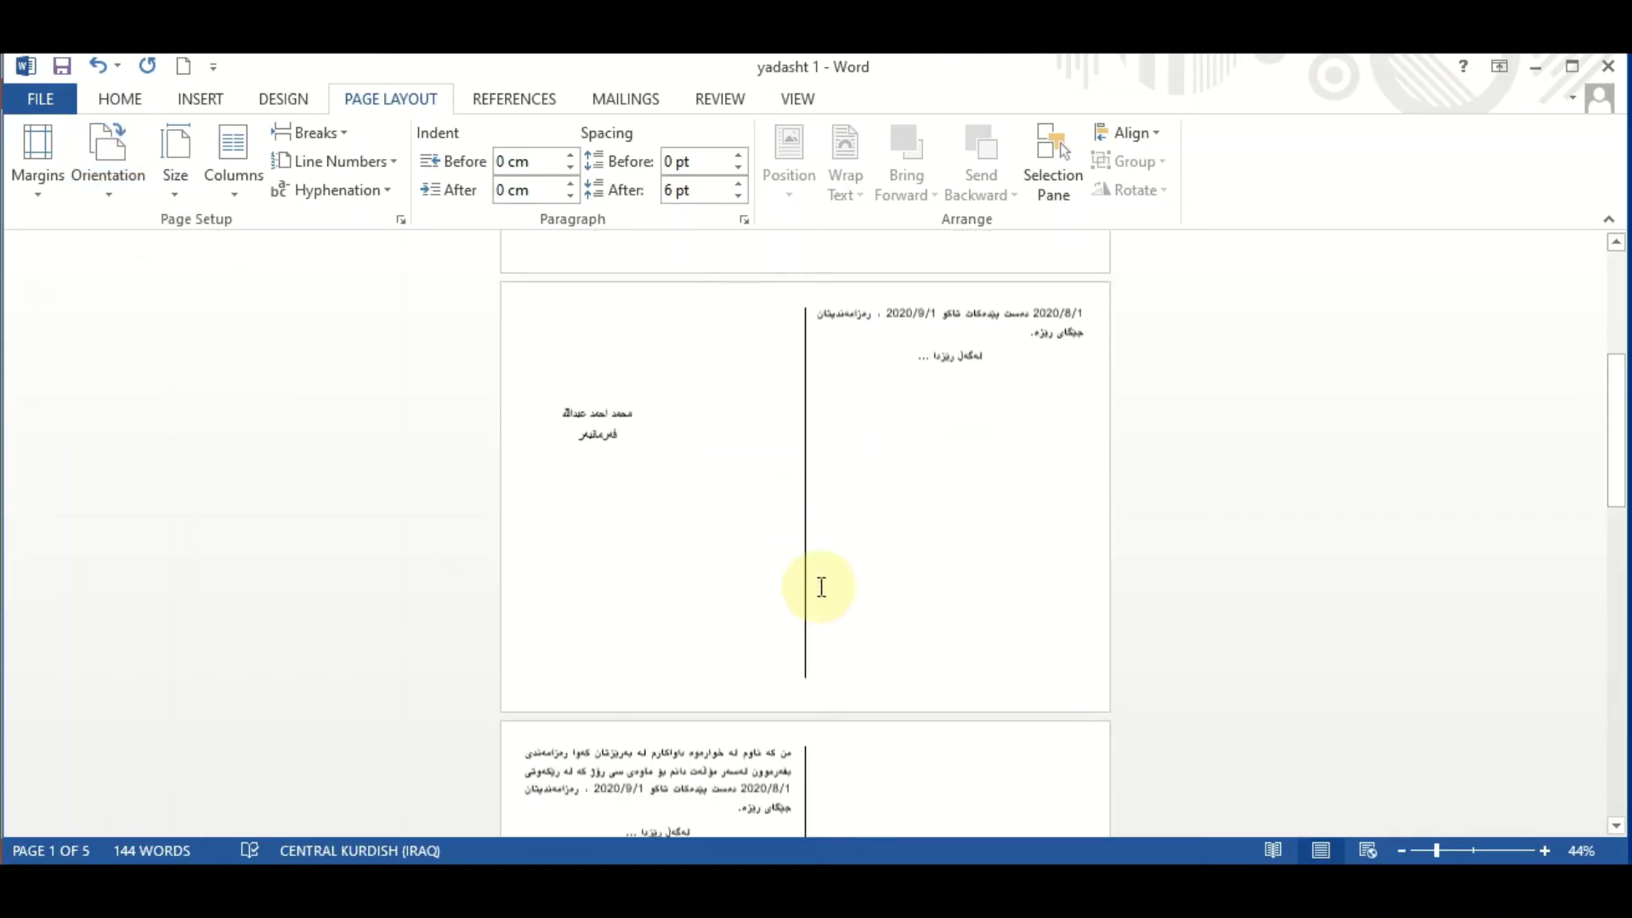
pyautogui.scroll(-3, 824, 587)
pyautogui.scroll(3, 807, 616)
pyautogui.scroll(2, 791, 650)
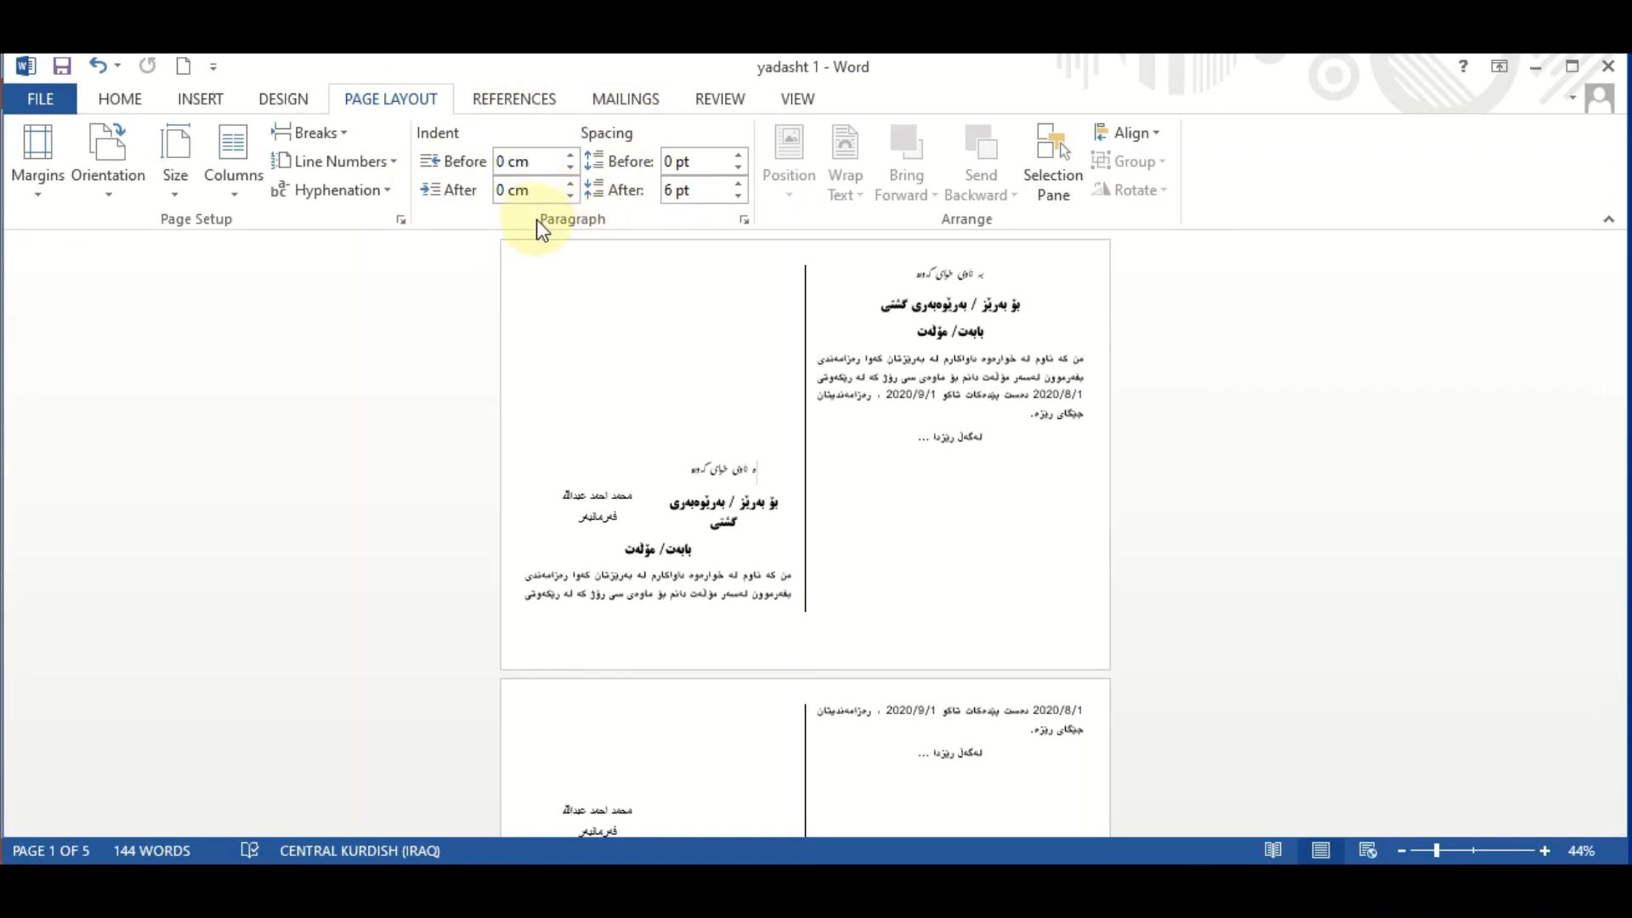
pyautogui.click(122, 98)
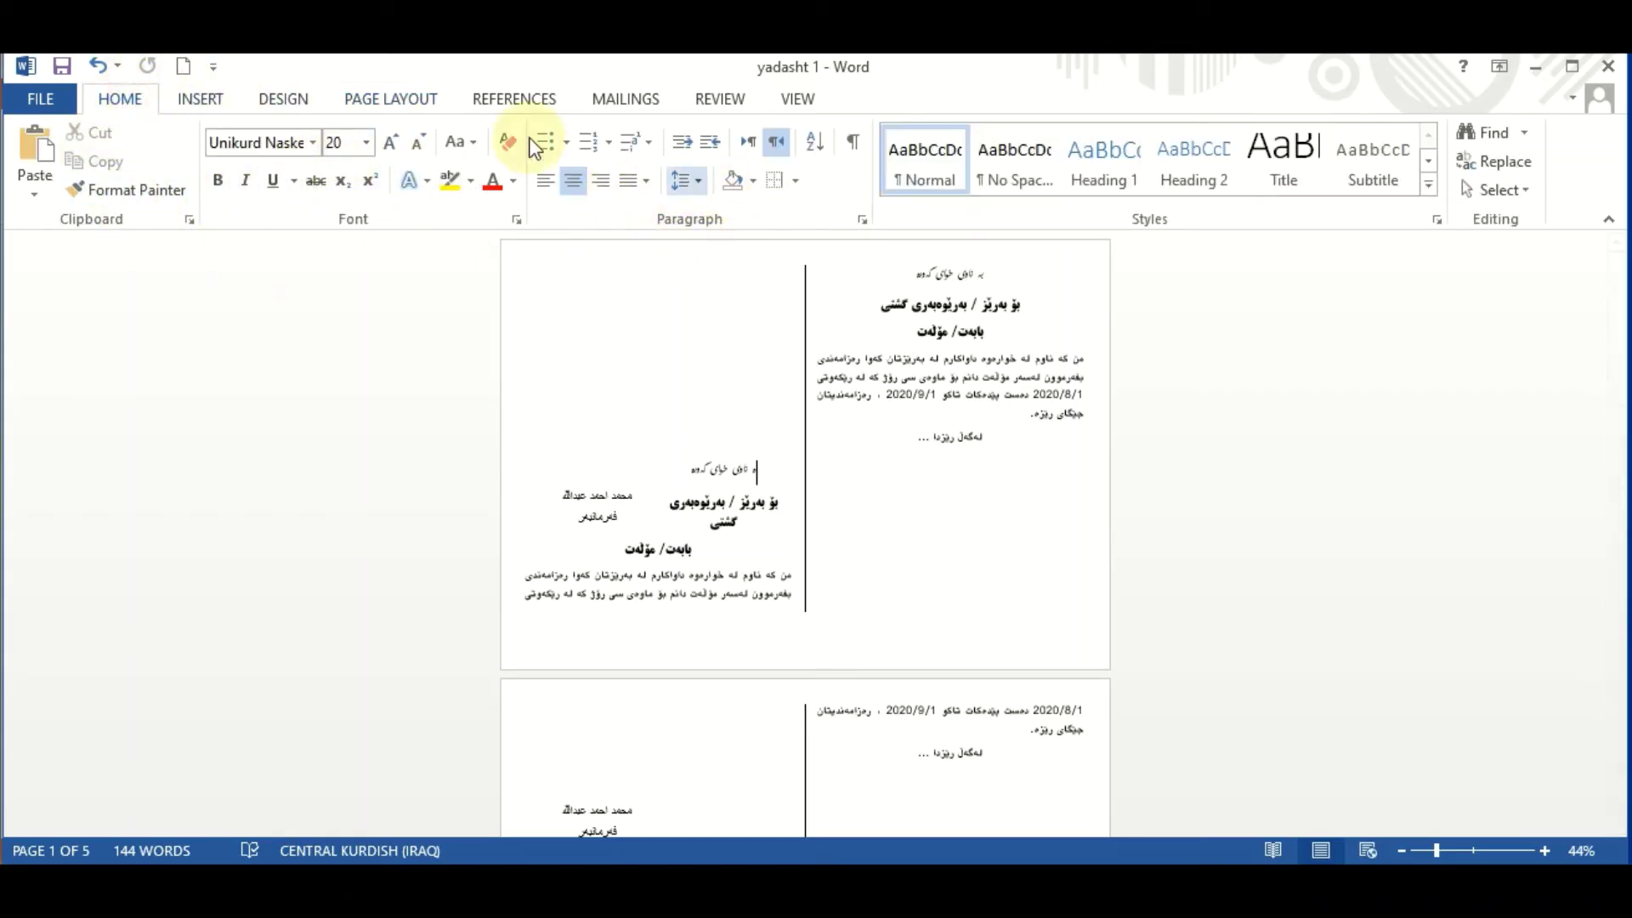
pyautogui.click(202, 99)
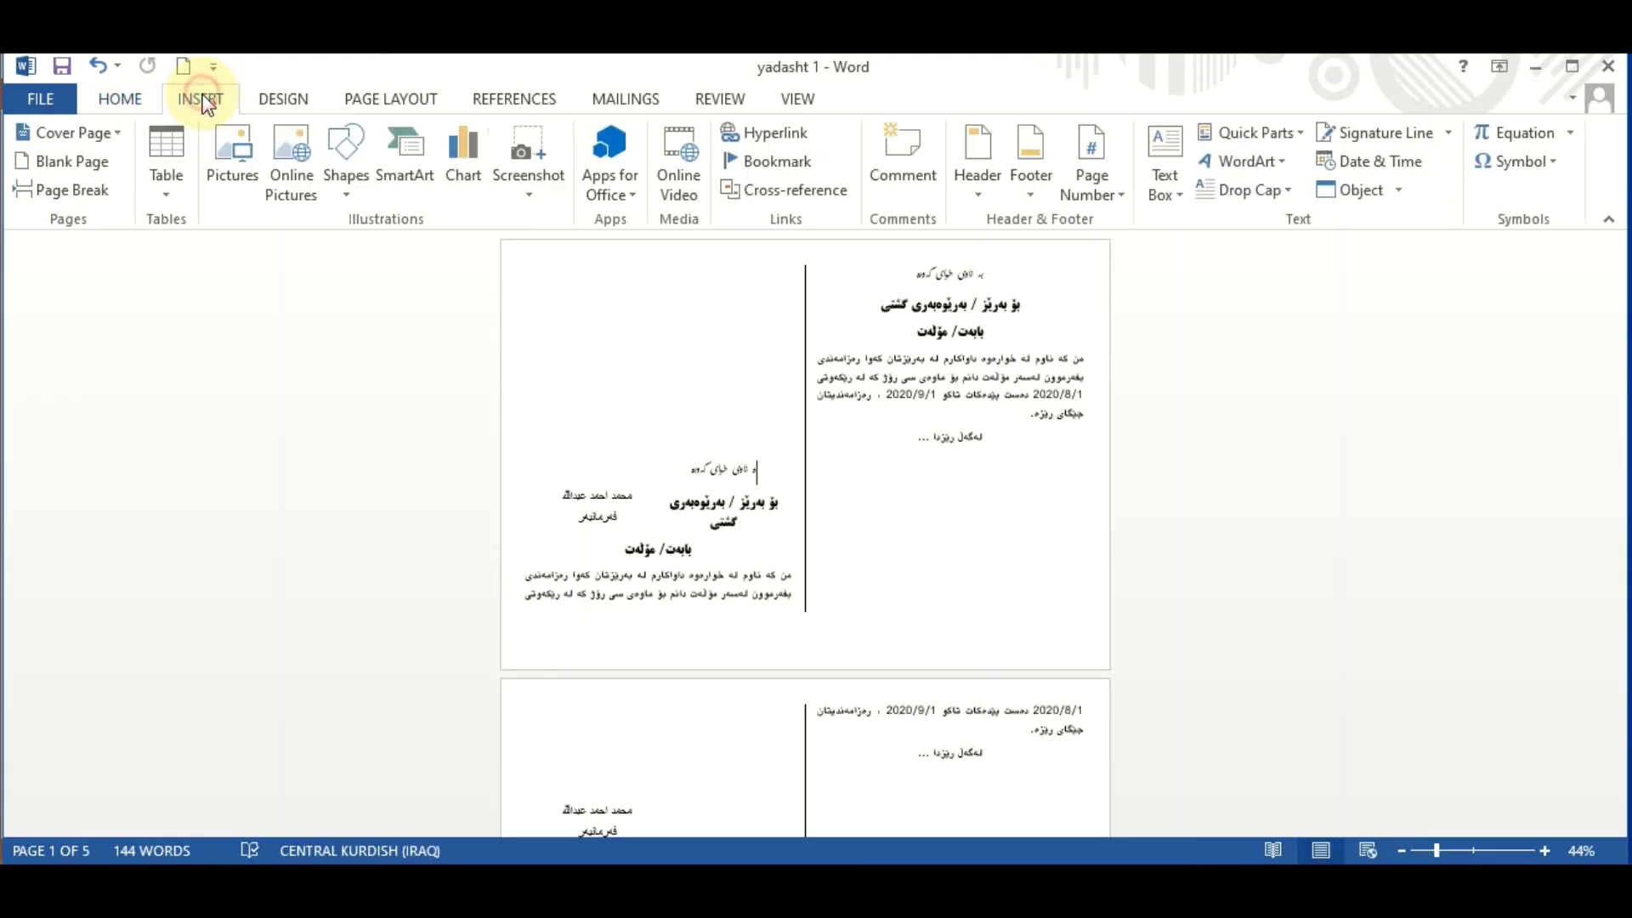
pyautogui.click(369, 98)
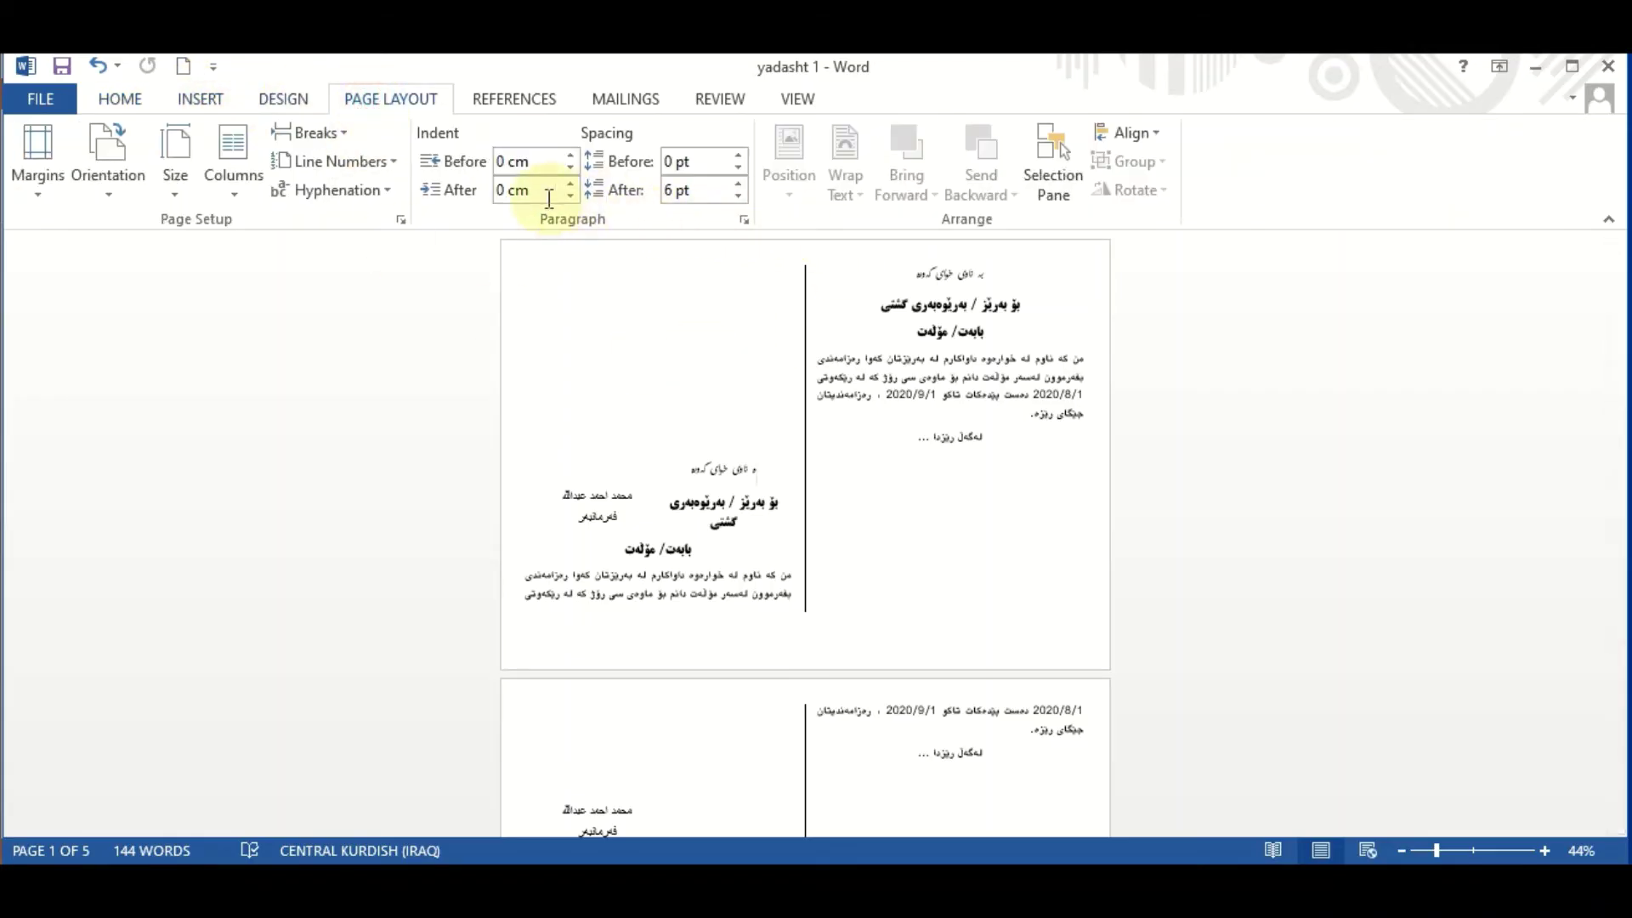
pyautogui.click(943, 359)
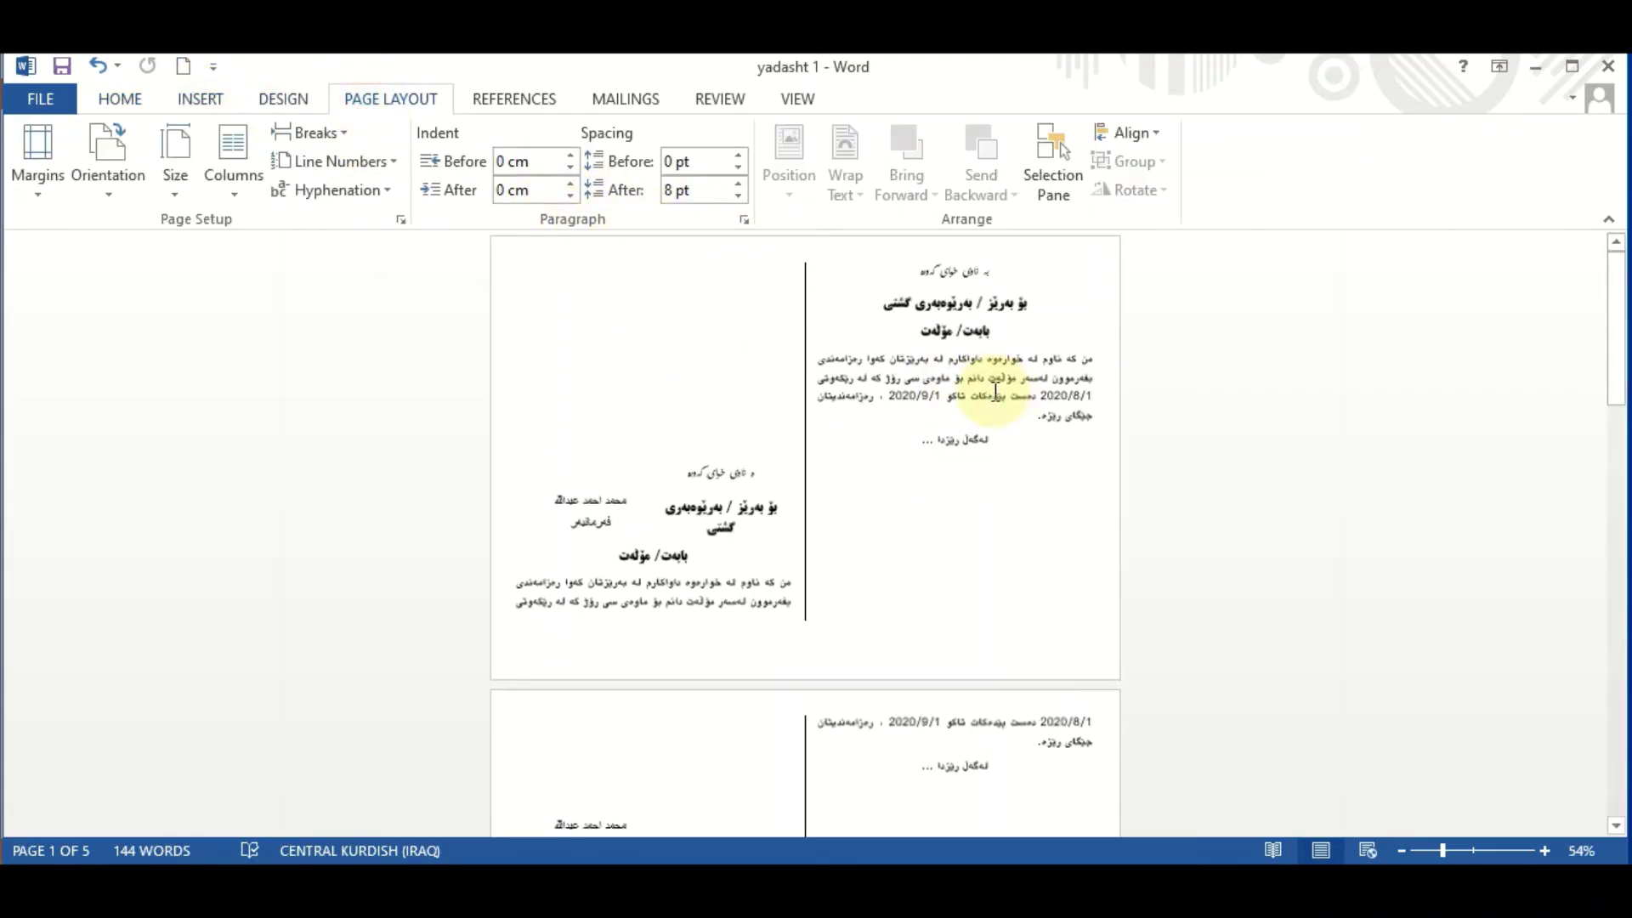
pyautogui.scroll(5, 994, 393)
pyautogui.scroll(4, 1062, 442)
pyautogui.click(1099, 476)
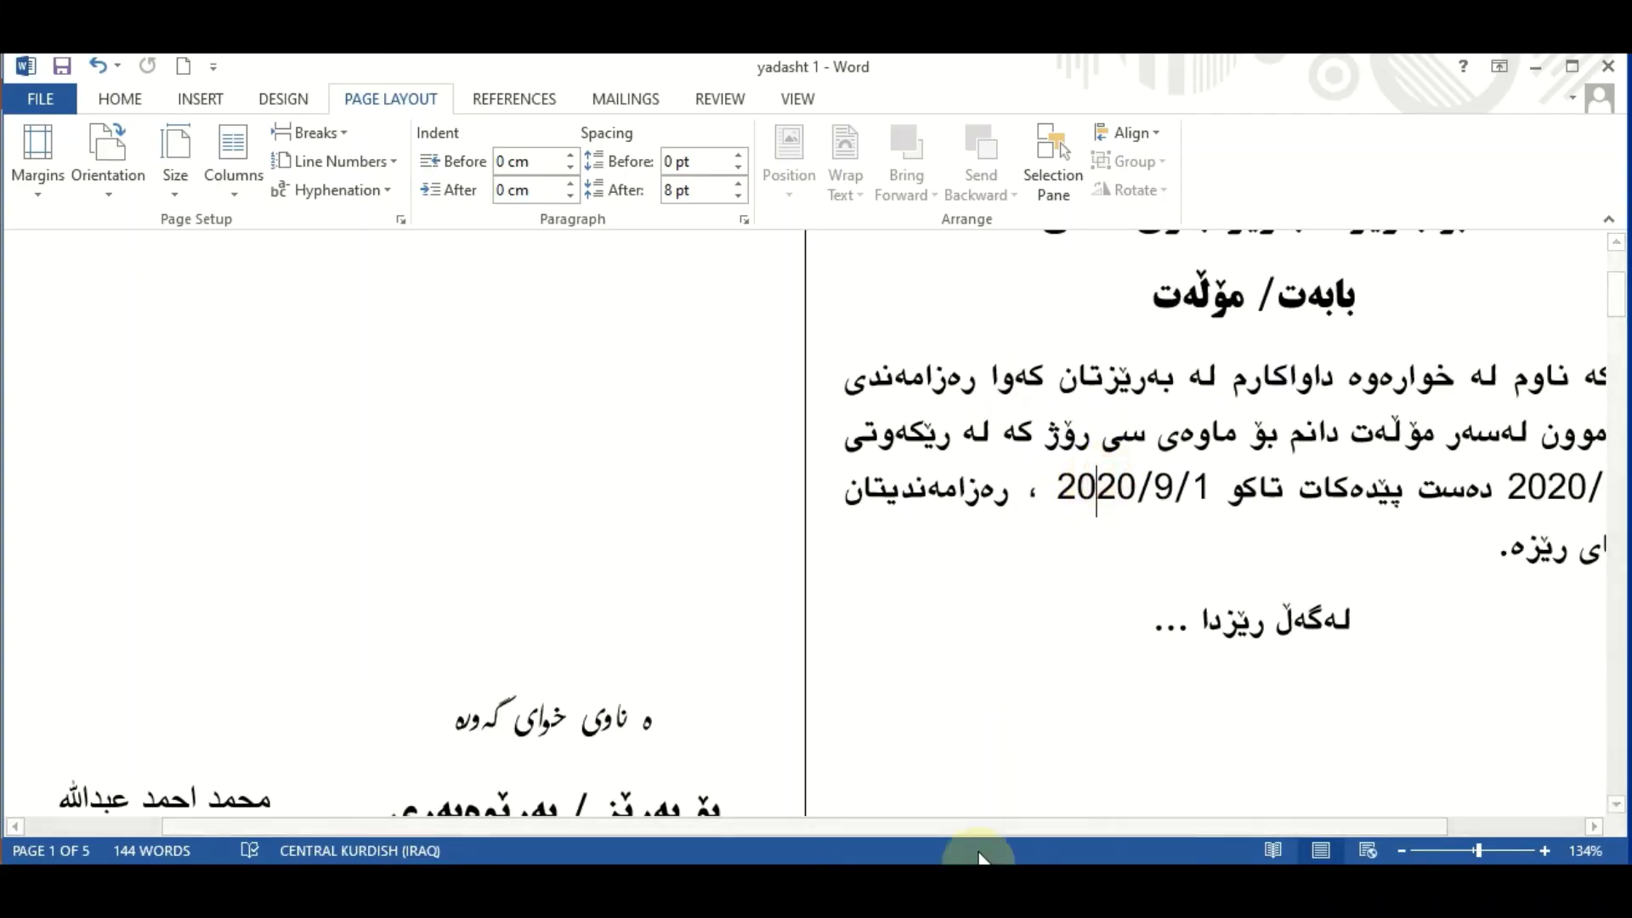
pyautogui.moveTo(937, 829); pyautogui.dragTo(1095, 829)
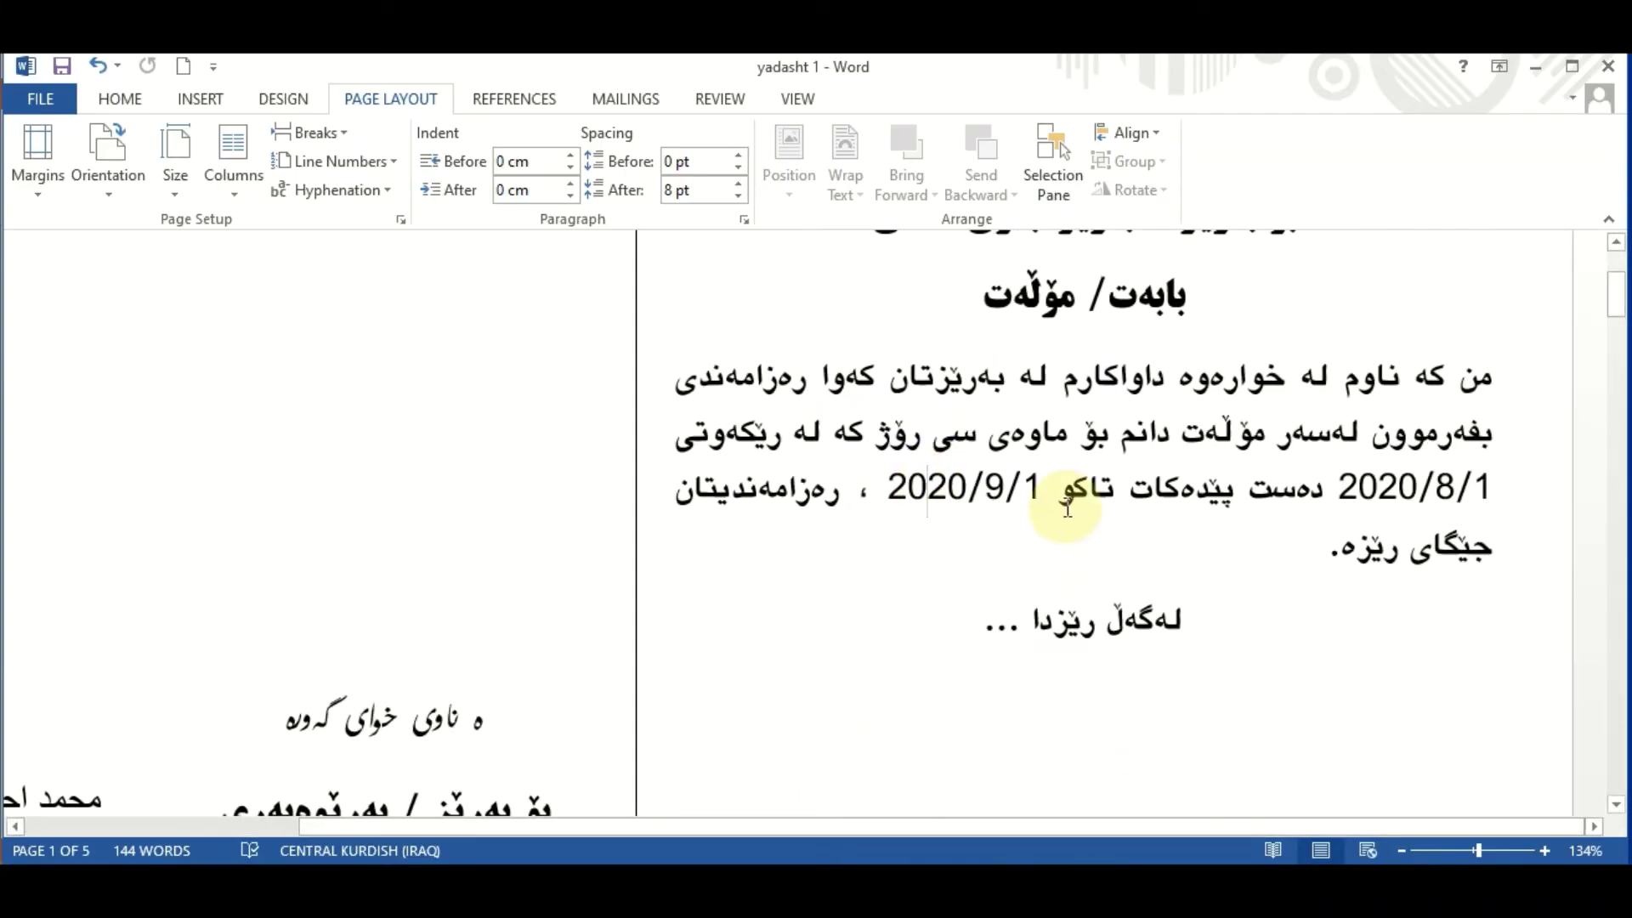
pyautogui.scroll(1, 1063, 531)
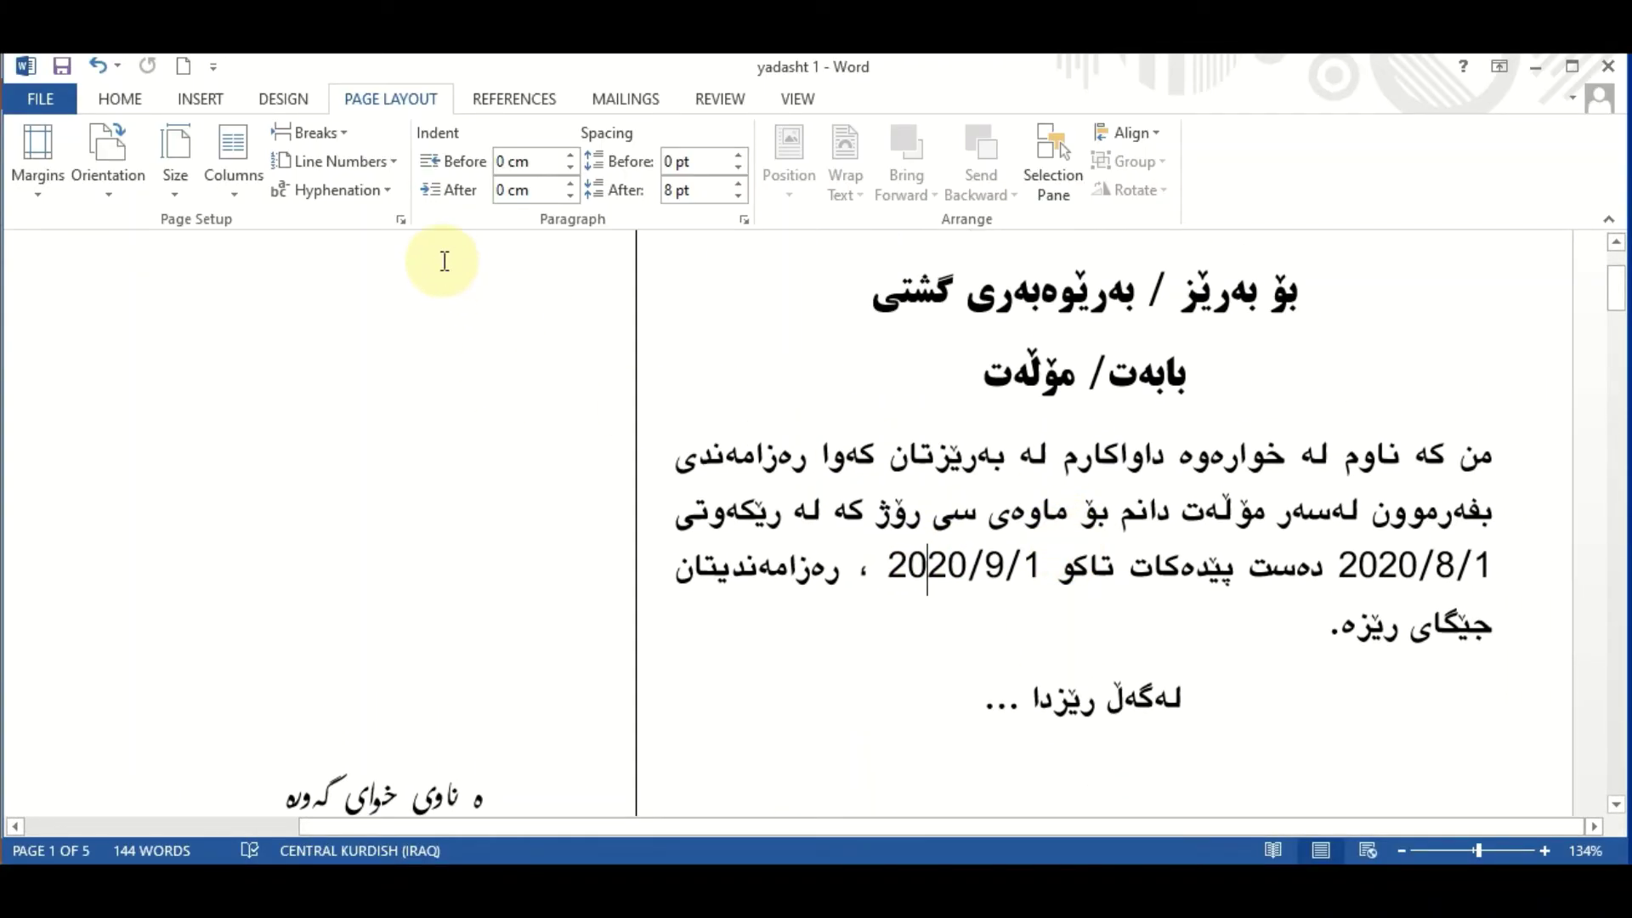
pyautogui.click(1064, 459)
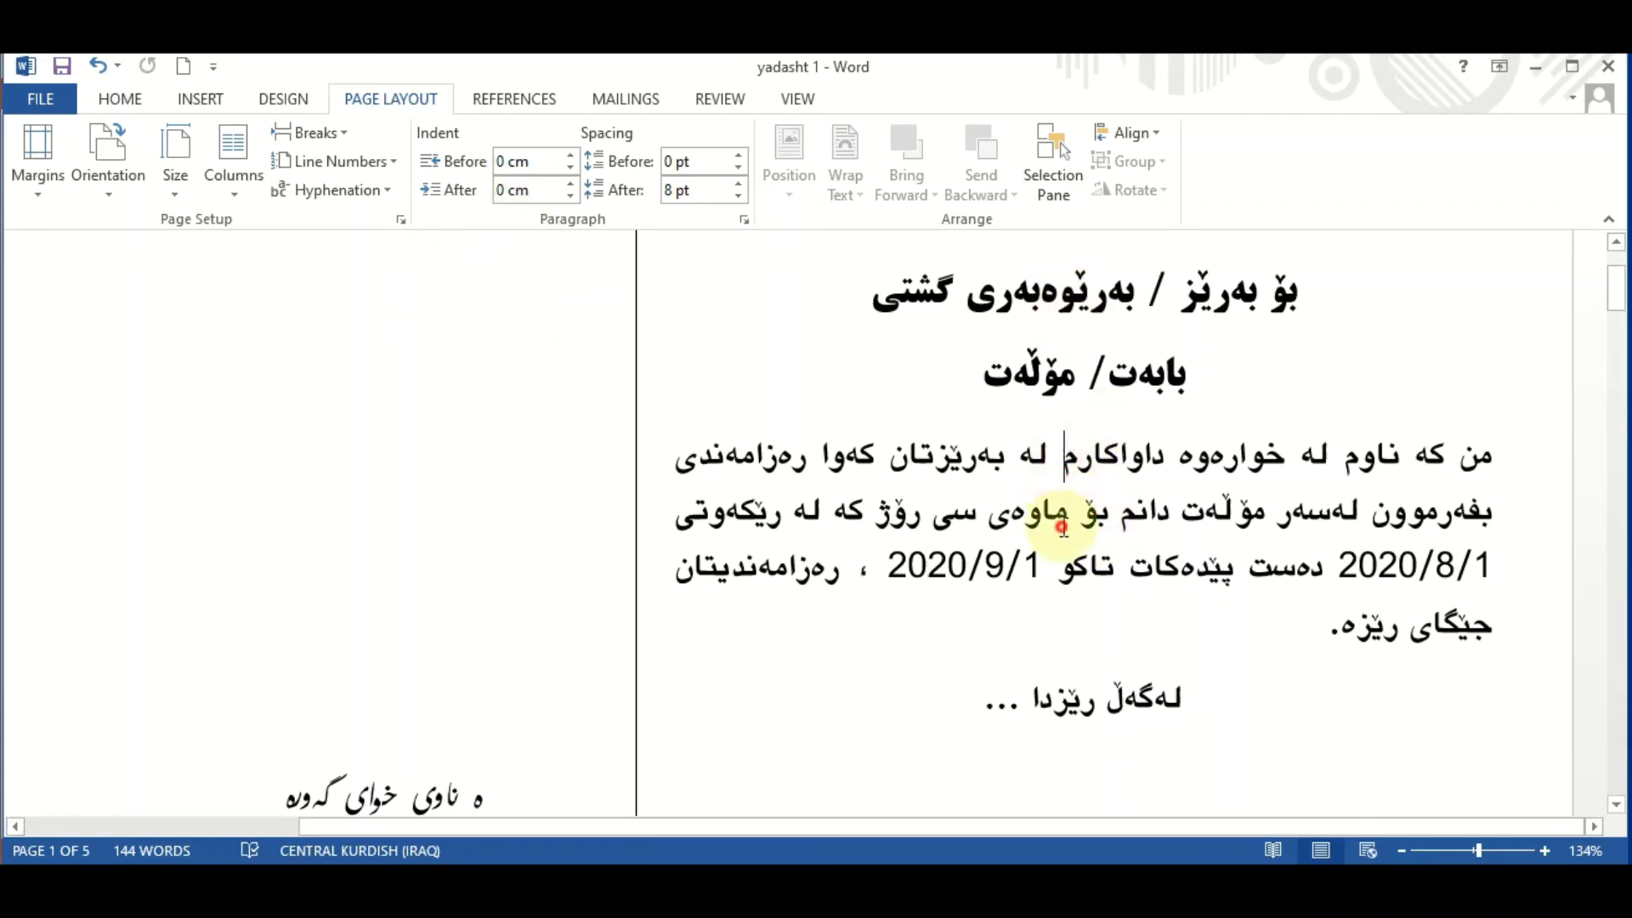
pyautogui.click(1061, 468)
pyautogui.click(1069, 515)
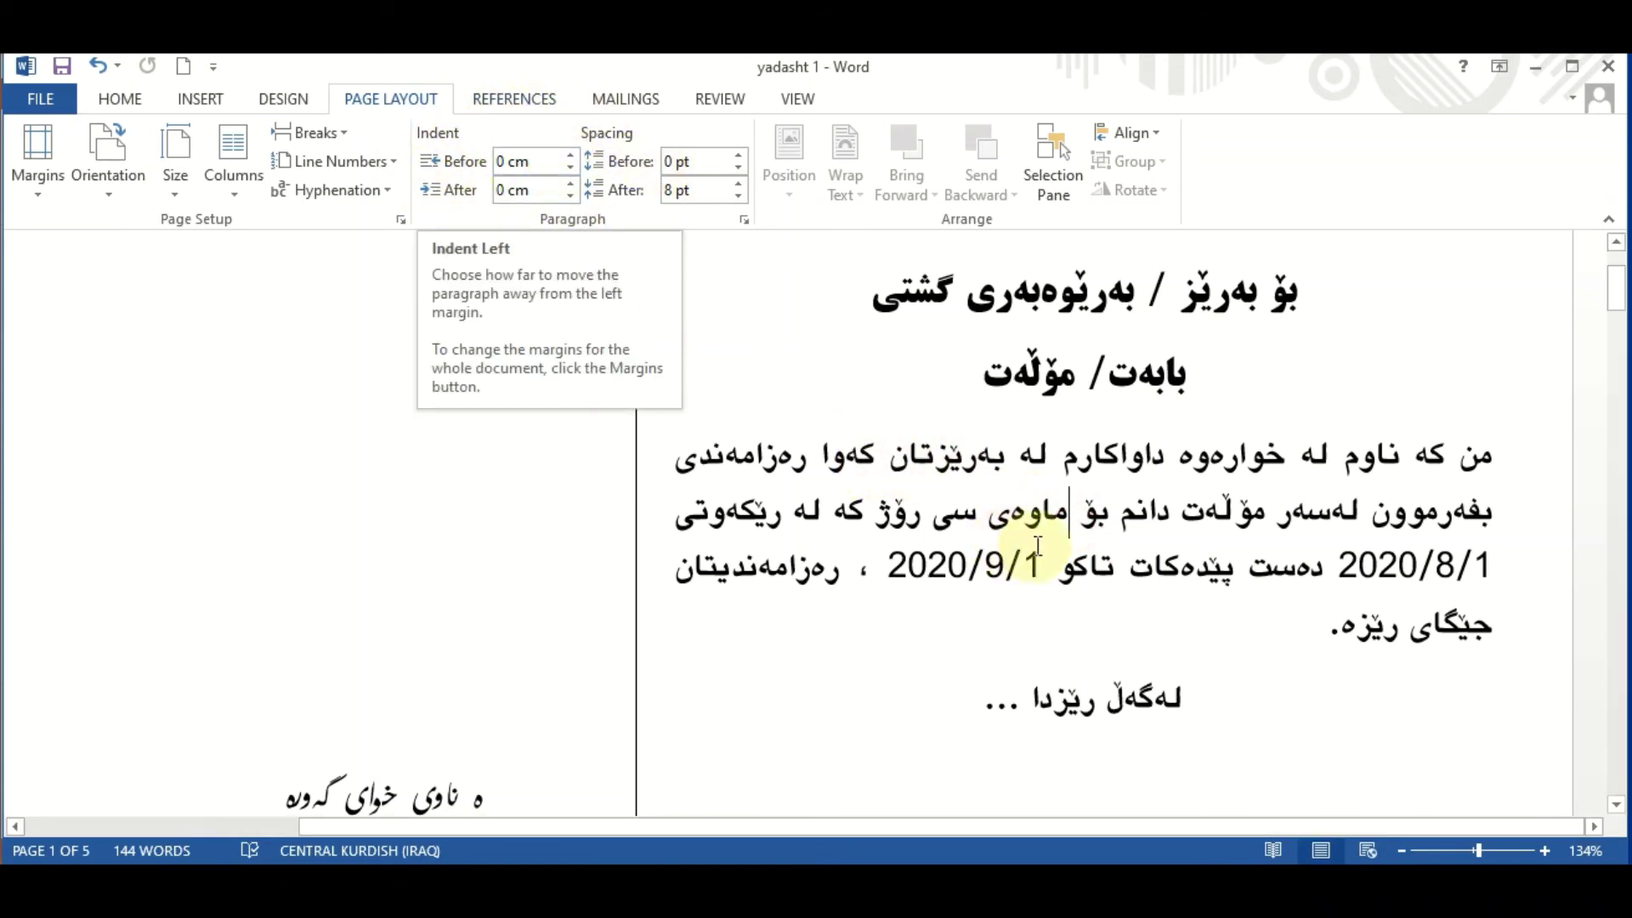
pyautogui.click(964, 472)
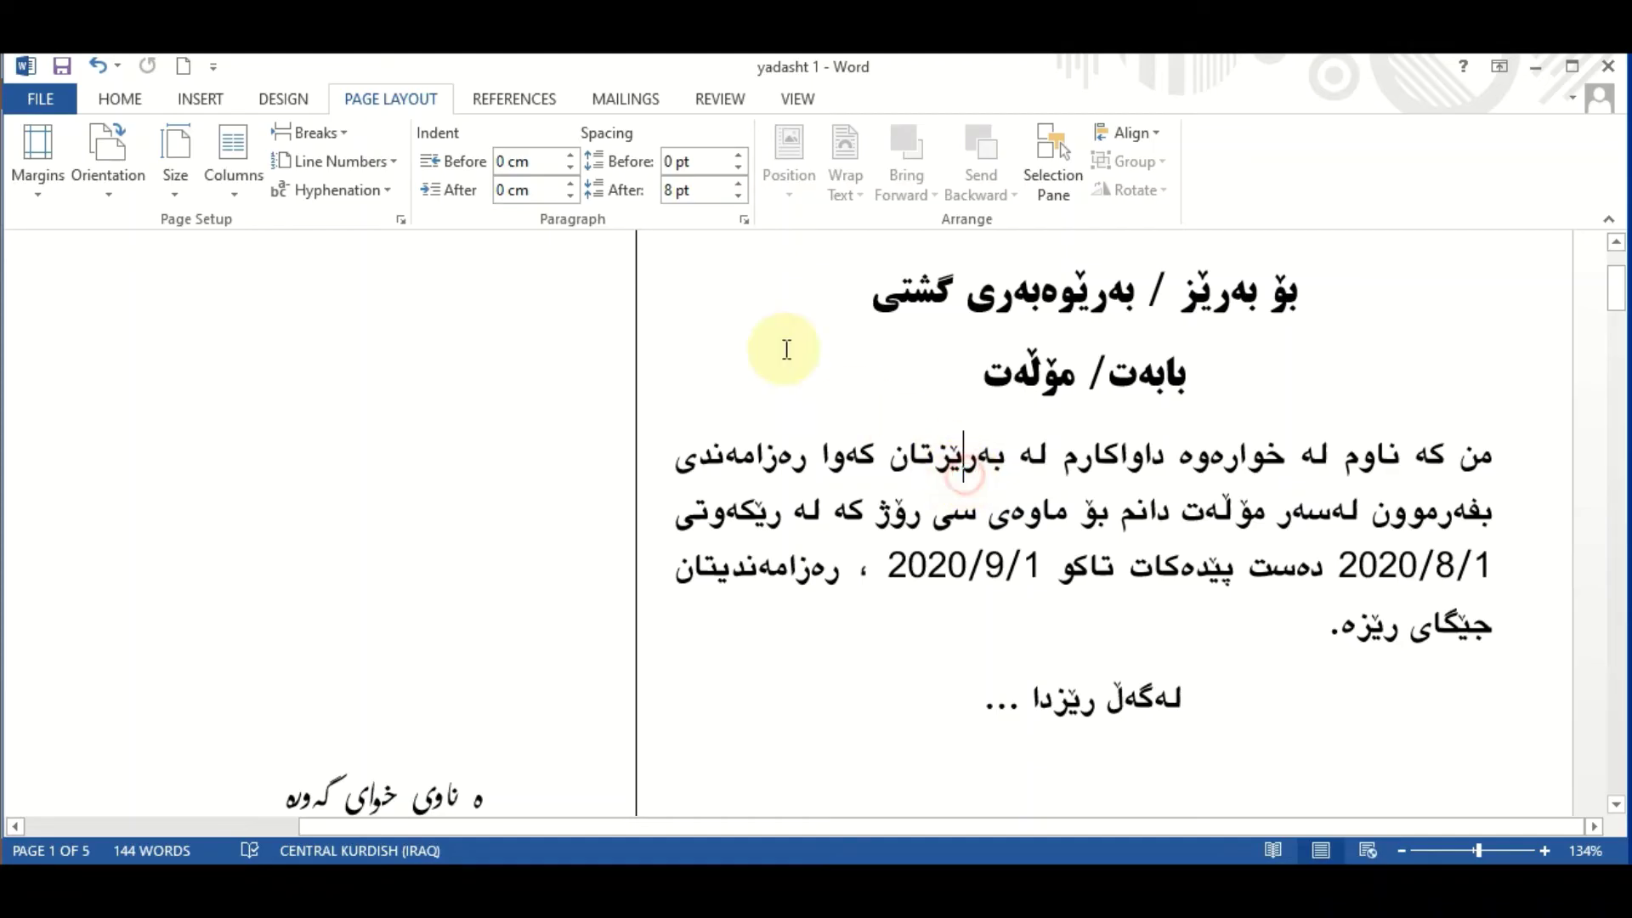
pyautogui.click(569, 156)
pyautogui.click(570, 156)
pyautogui.click(569, 155)
pyautogui.click(570, 156)
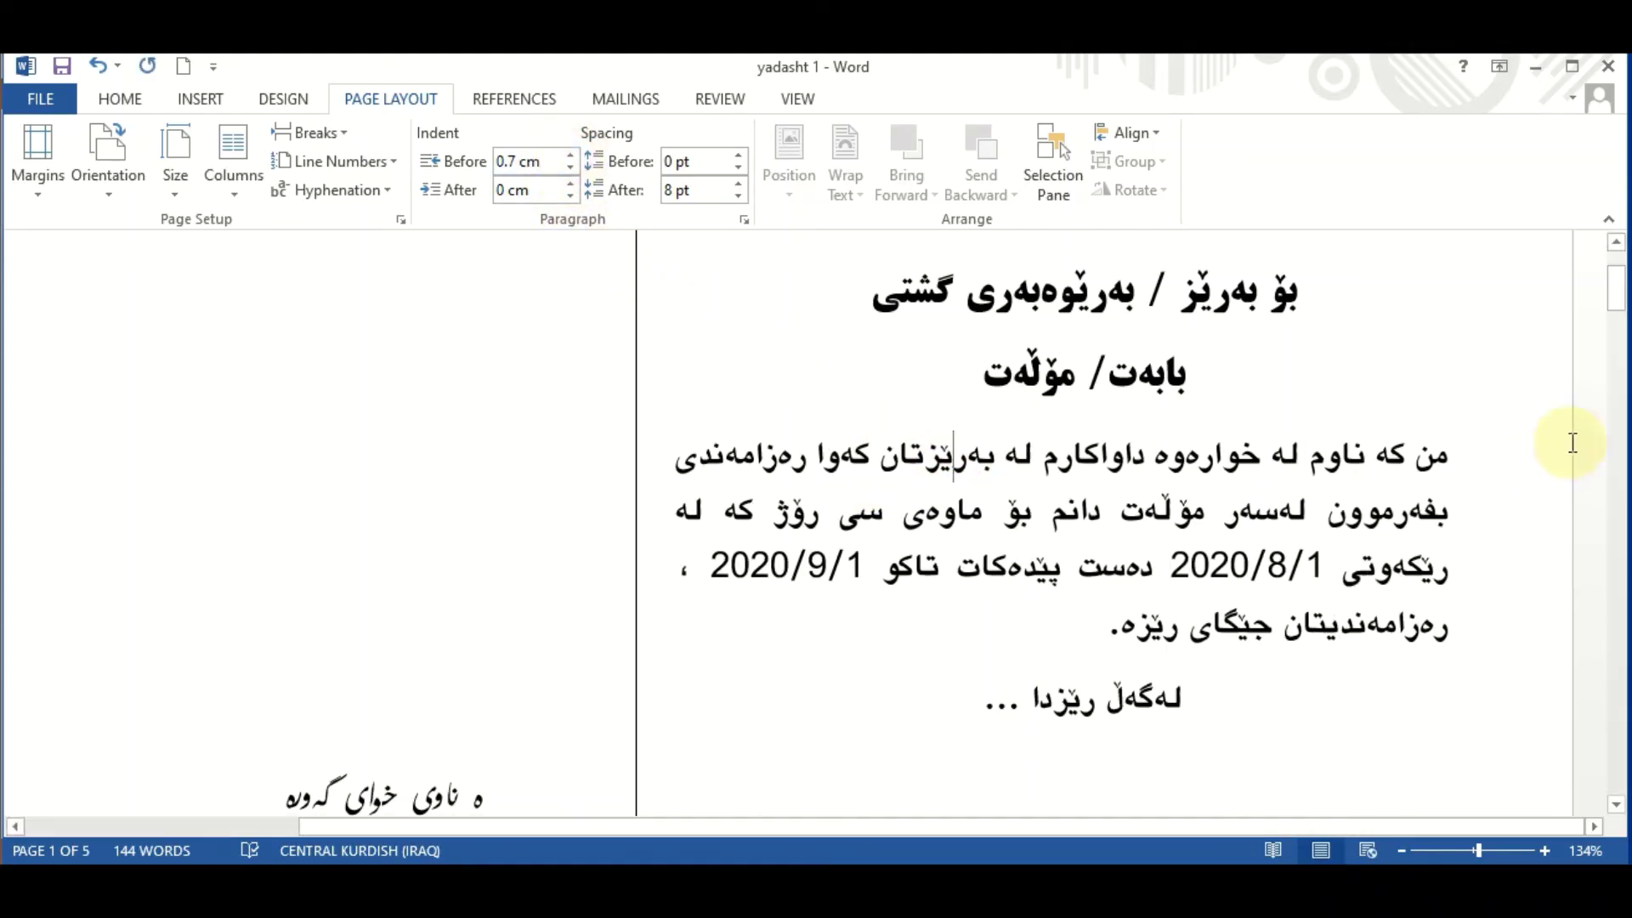
pyautogui.click(571, 169)
pyautogui.click(572, 169)
pyautogui.click(571, 169)
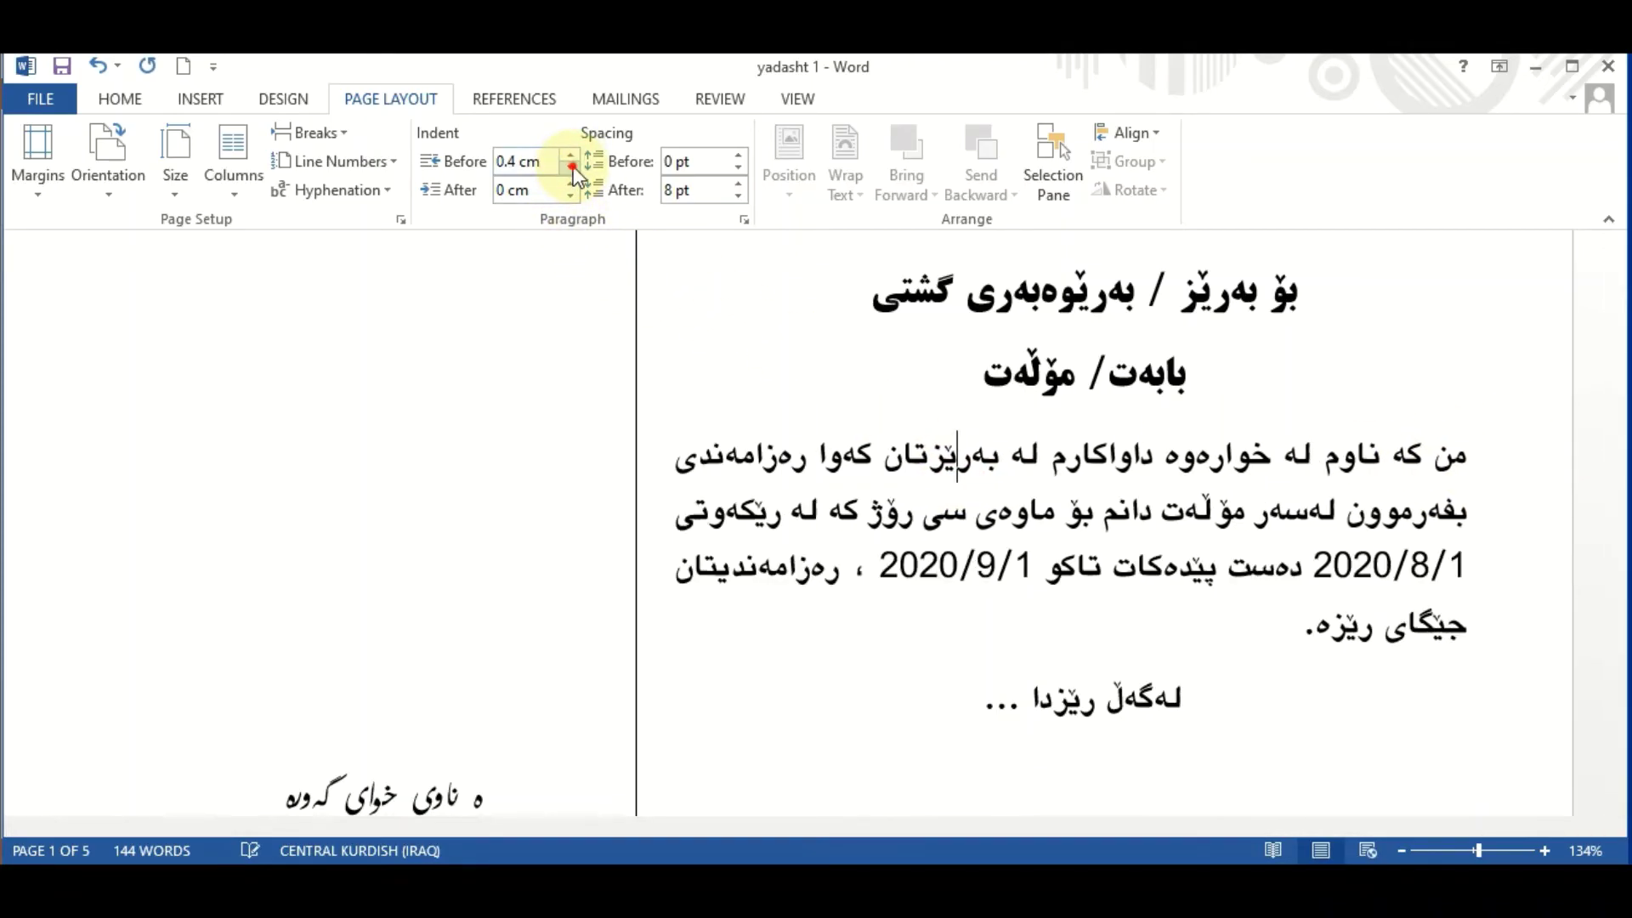
pyautogui.click(572, 169)
pyautogui.click(571, 169)
pyautogui.click(571, 170)
pyautogui.click(572, 169)
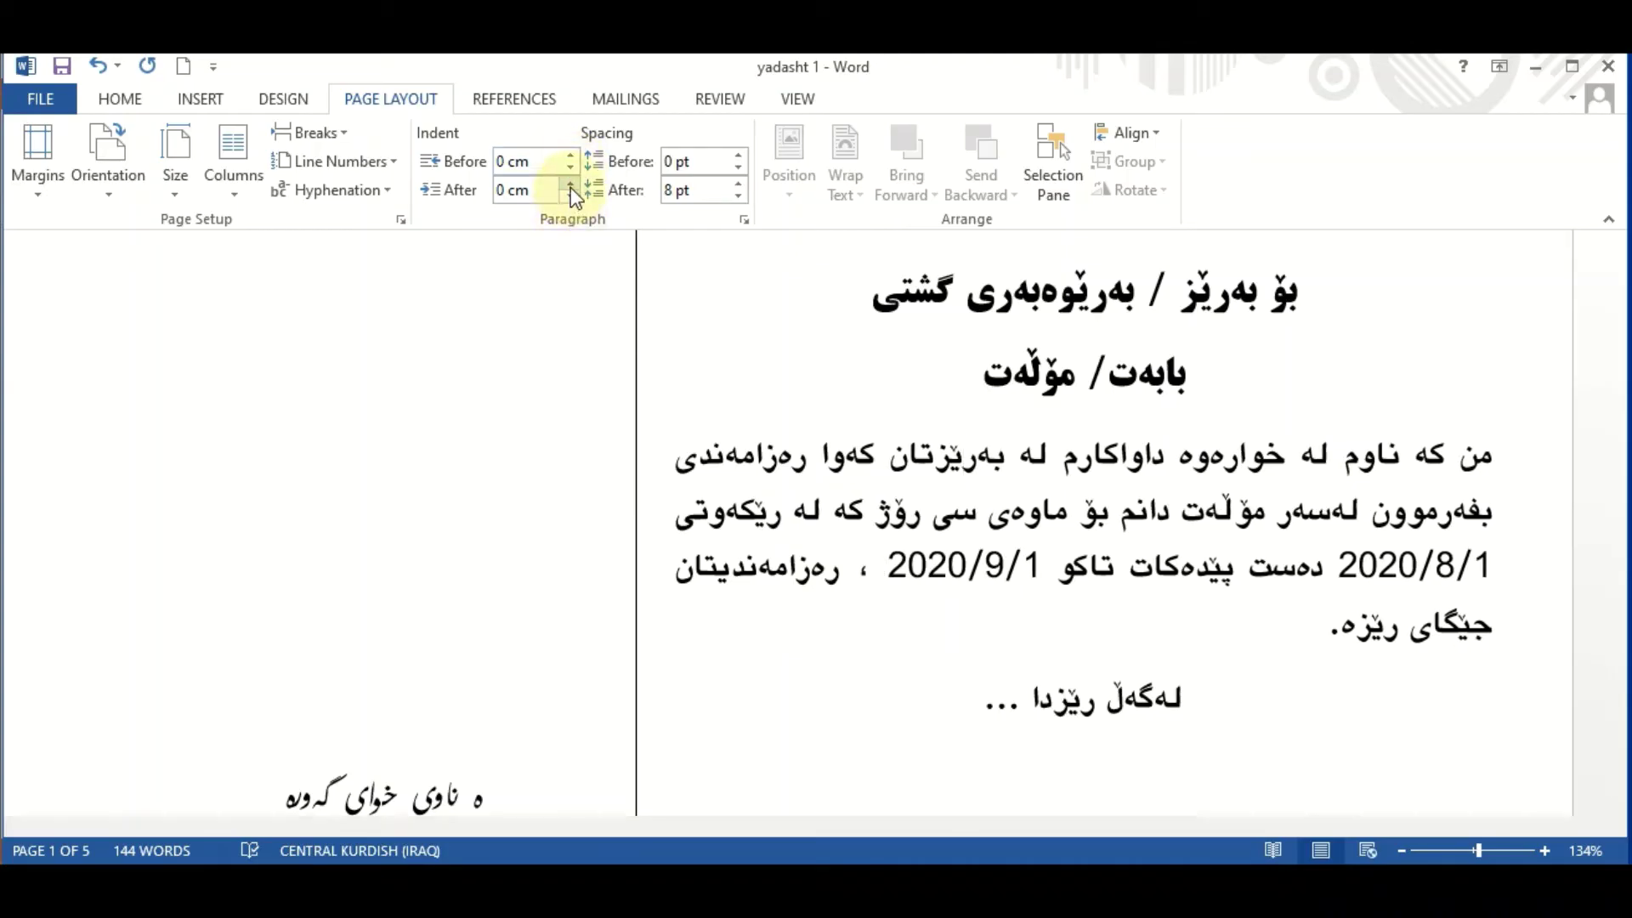
pyautogui.click(570, 184)
pyautogui.click(570, 184)
pyautogui.click(571, 184)
pyautogui.click(571, 184)
pyautogui.click(571, 185)
pyautogui.click(570, 185)
pyautogui.click(570, 195)
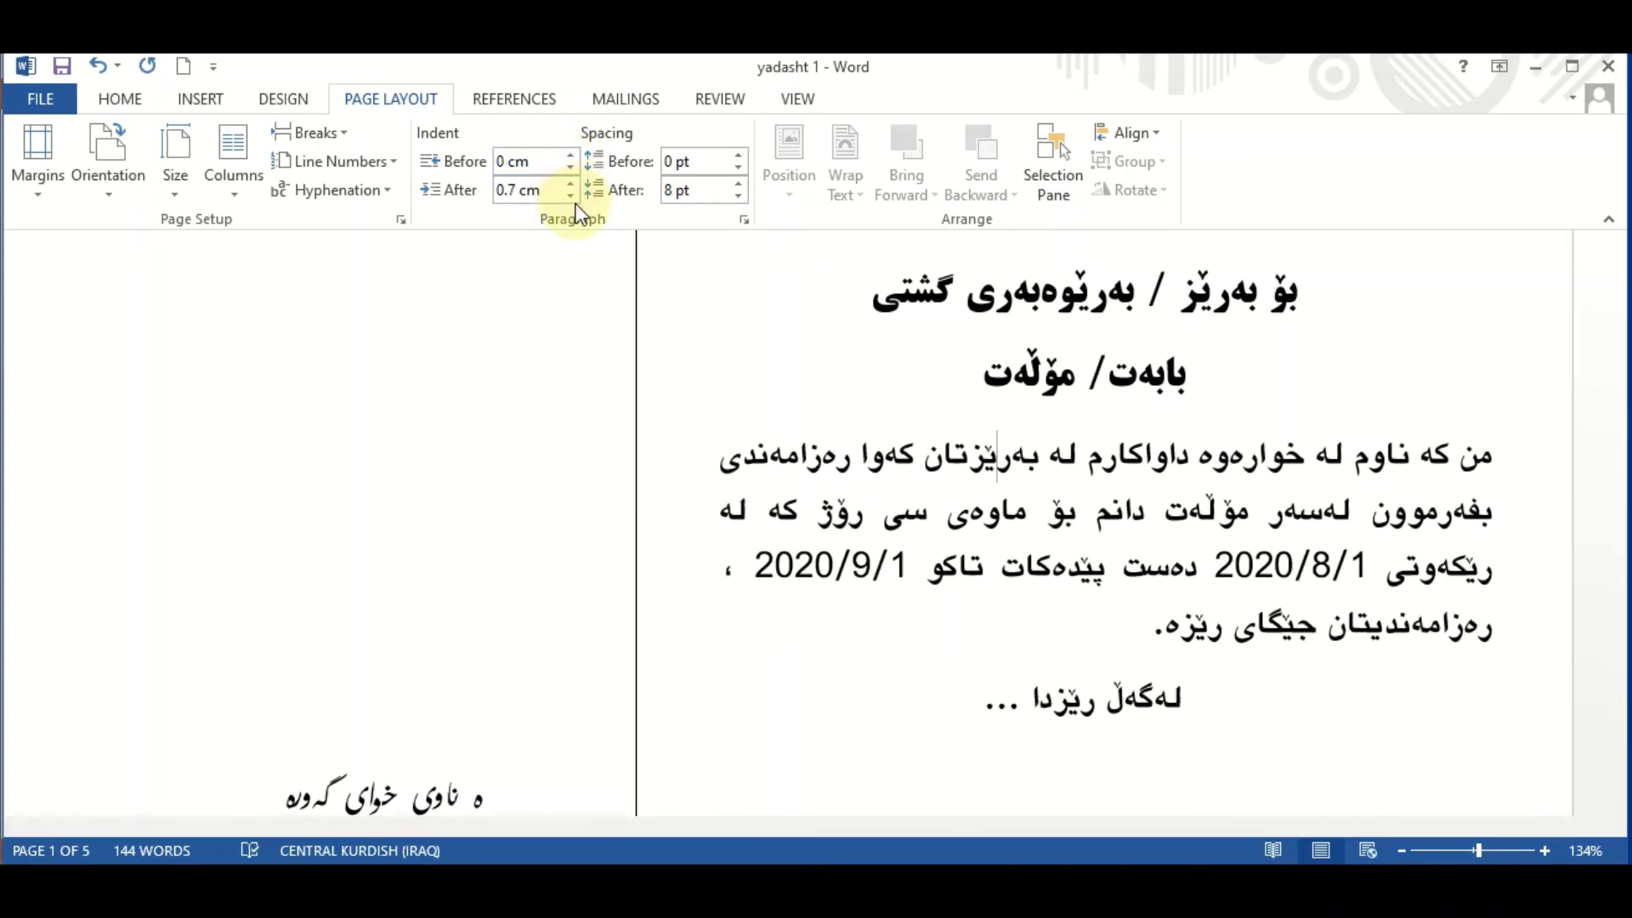
pyautogui.click(570, 195)
pyautogui.click(570, 195)
pyautogui.click(570, 195)
pyautogui.click(570, 195)
pyautogui.click(570, 194)
pyautogui.click(570, 196)
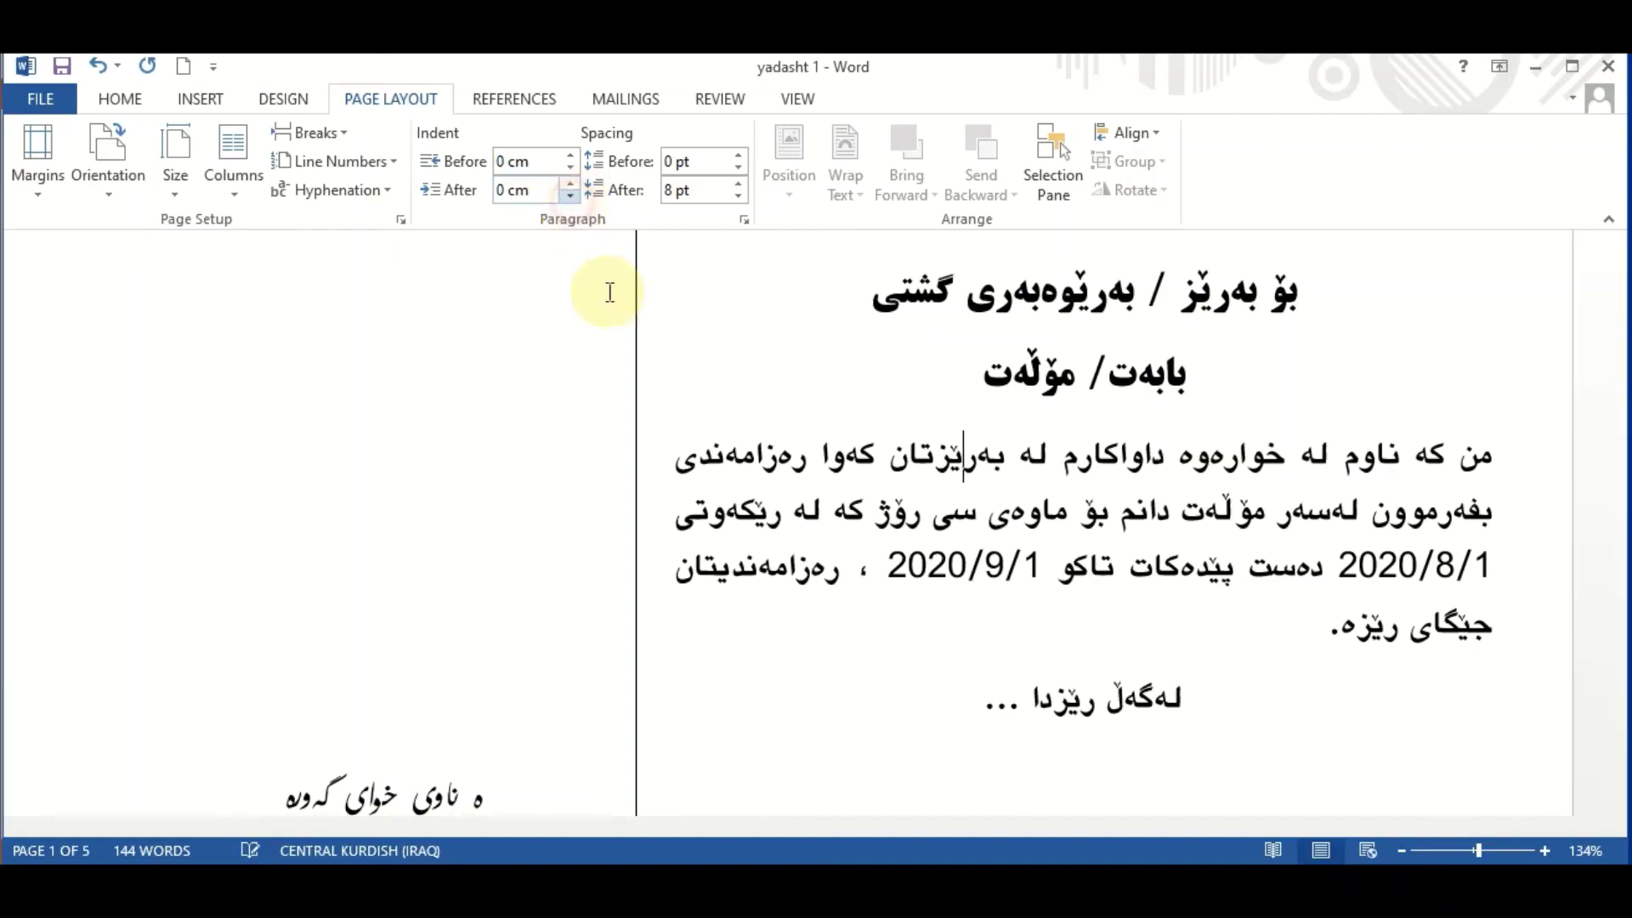
# Set the body paragraph's Spacing Before to 0 pt
pyautogui.doubleClick(738, 158)
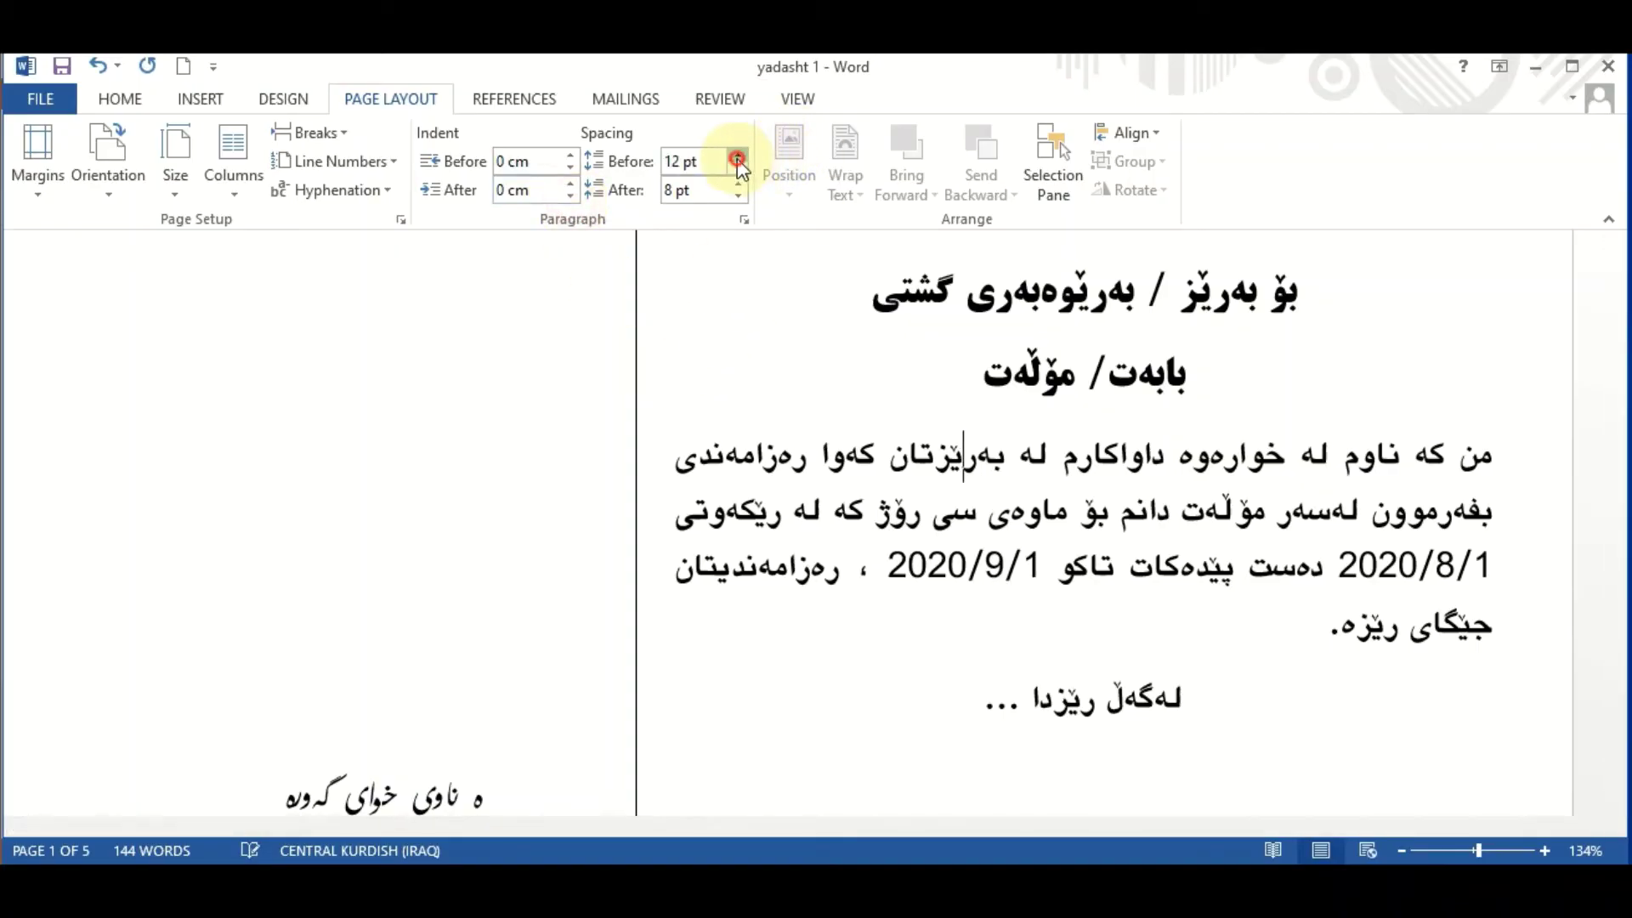
pyautogui.doubleClick(738, 158)
pyautogui.click(738, 158)
pyautogui.click(738, 158)
pyautogui.click(738, 159)
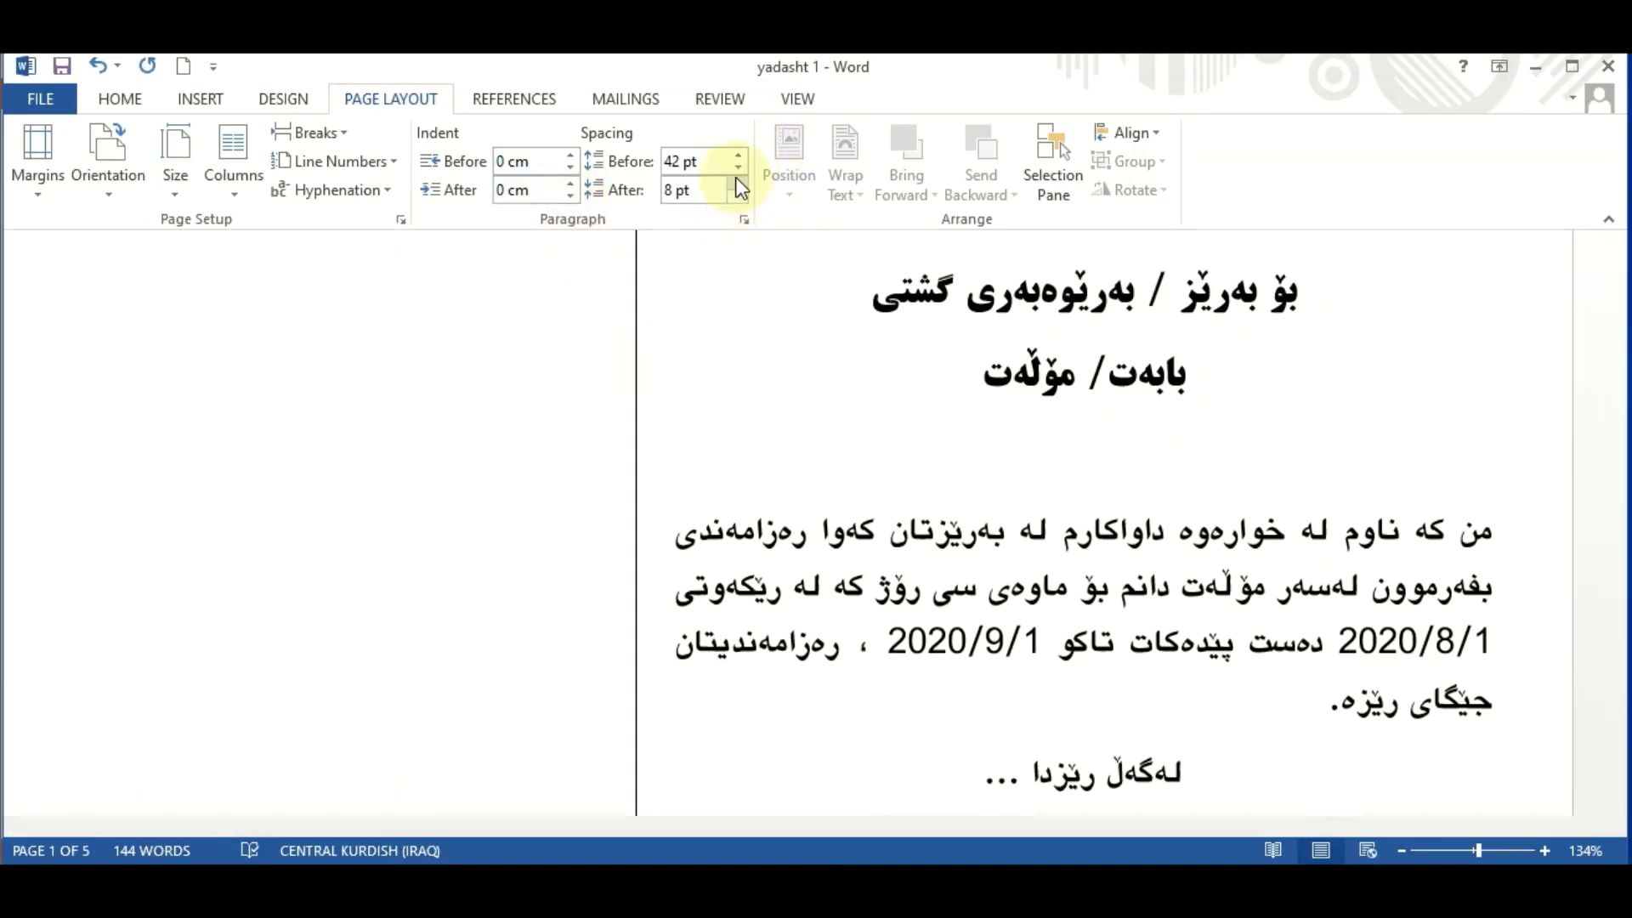
pyautogui.click(738, 170)
pyautogui.click(738, 170)
pyautogui.click(737, 170)
pyautogui.click(738, 170)
pyautogui.click(738, 170)
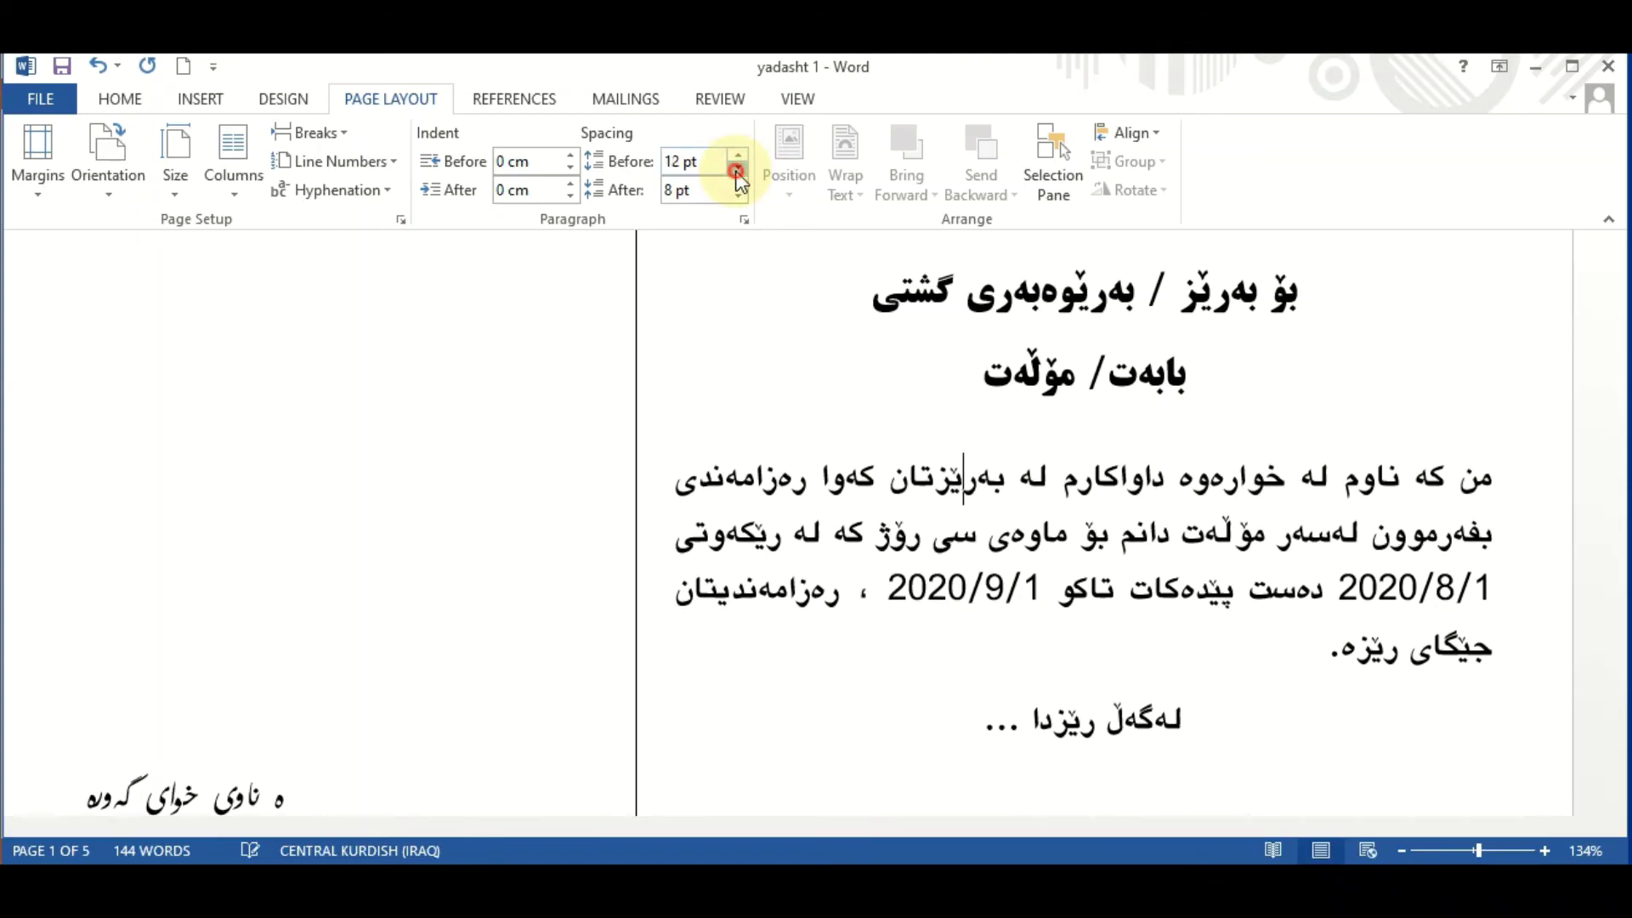
pyautogui.click(738, 170)
pyautogui.click(738, 170)
pyautogui.click(738, 170)
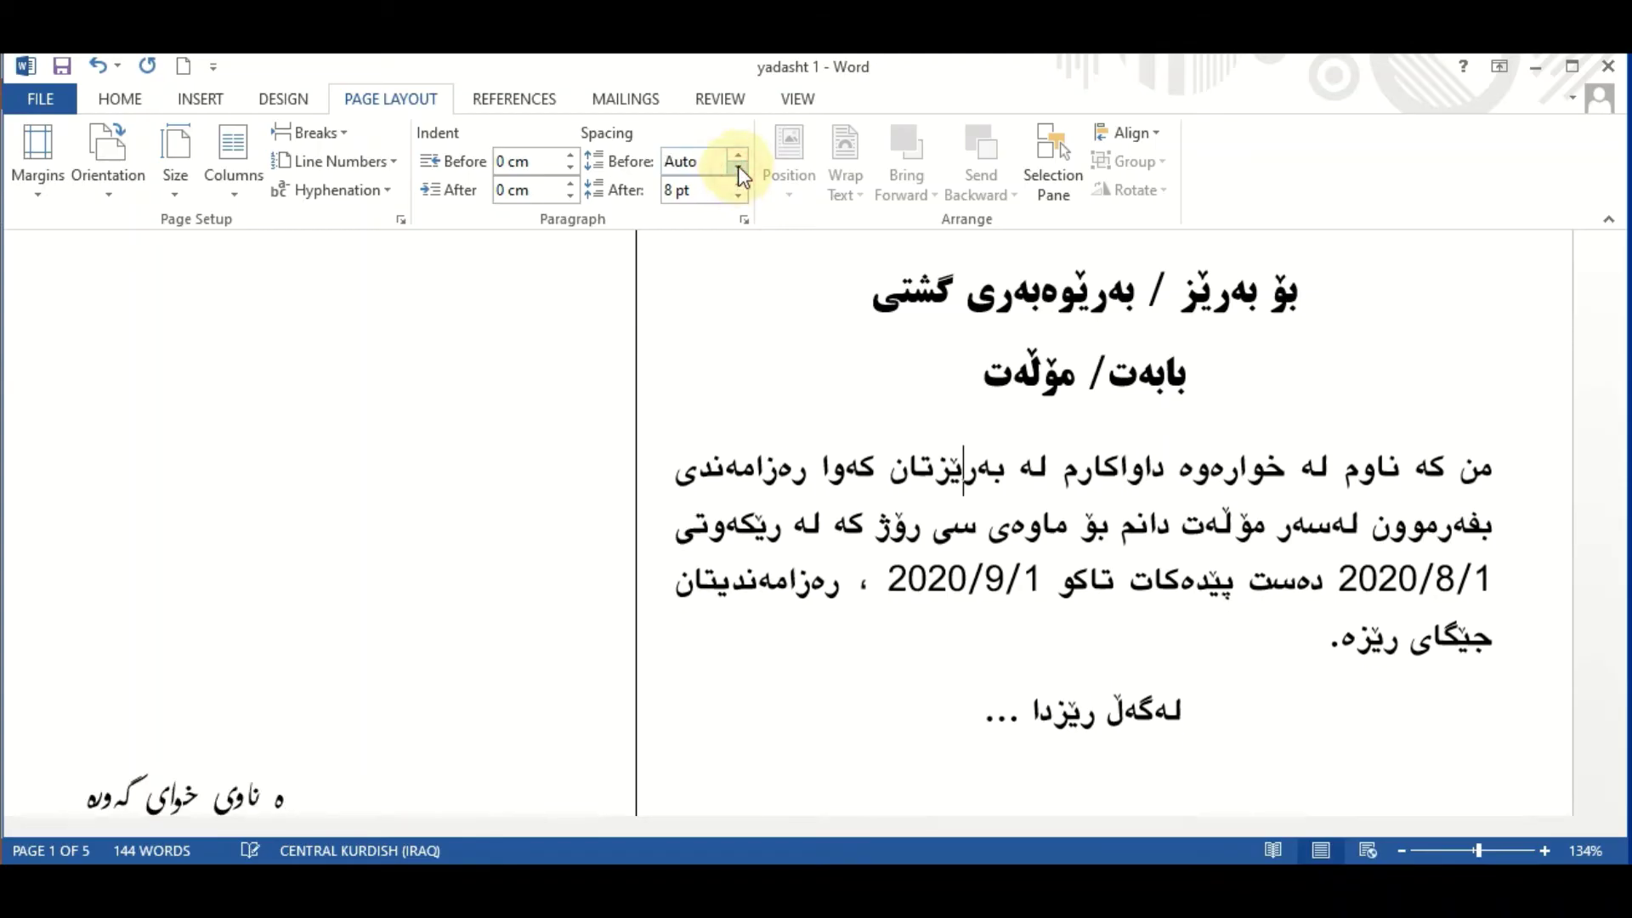
pyautogui.click(738, 155)
# Raise the body paragraph's Spacing After to 54 pt
pyautogui.click(1021, 433)
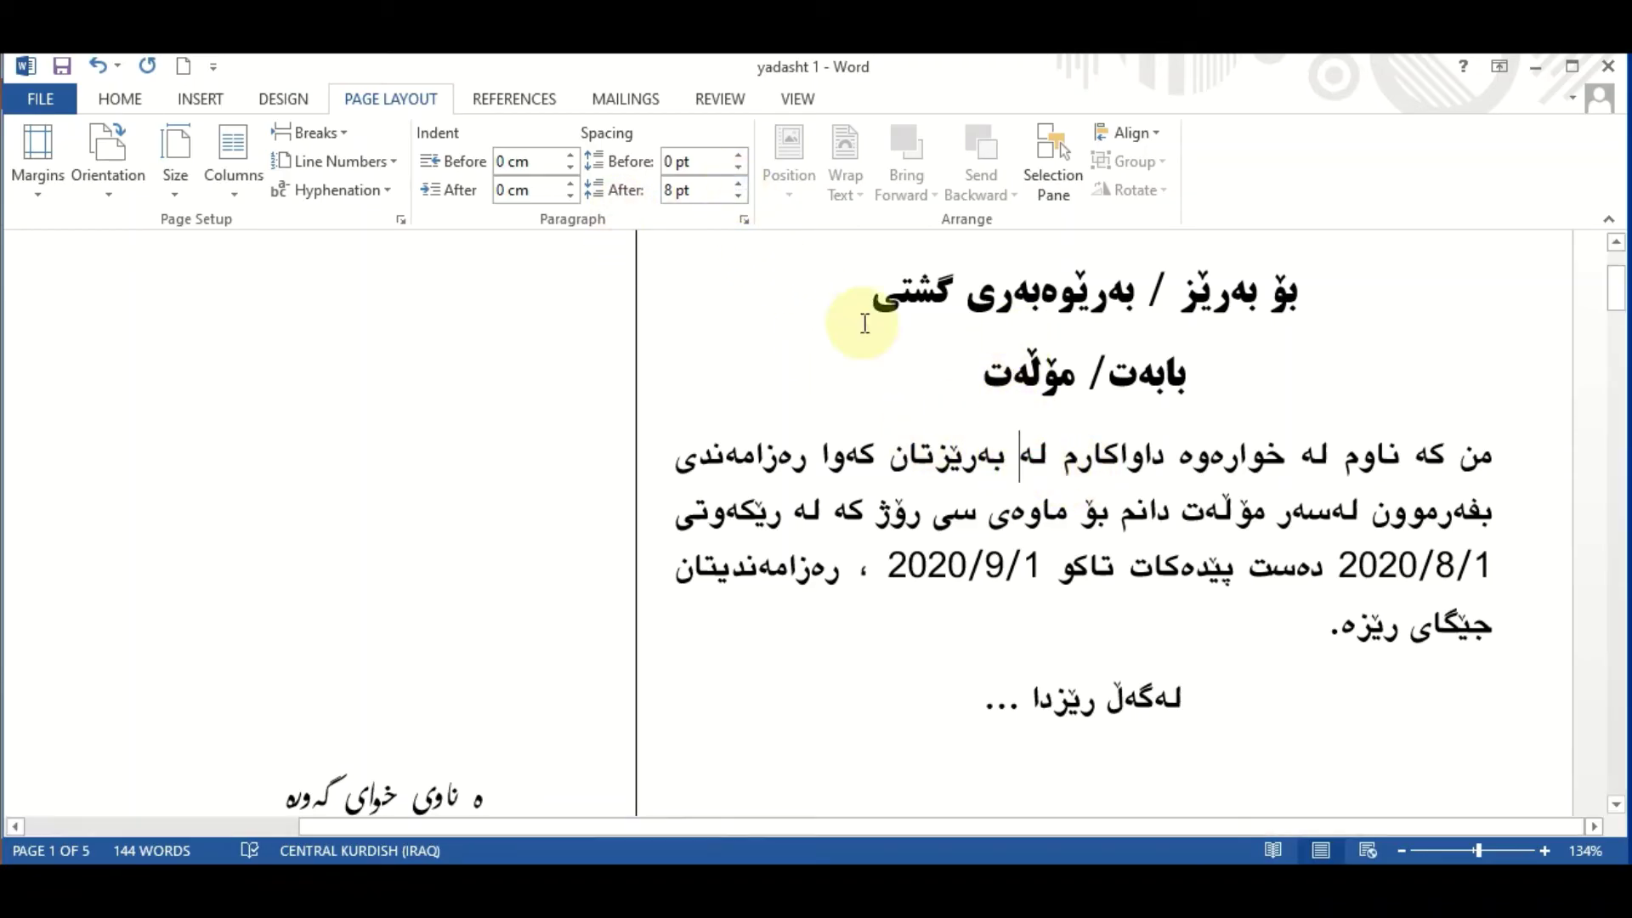
pyautogui.click(738, 184)
pyautogui.doubleClick(738, 185)
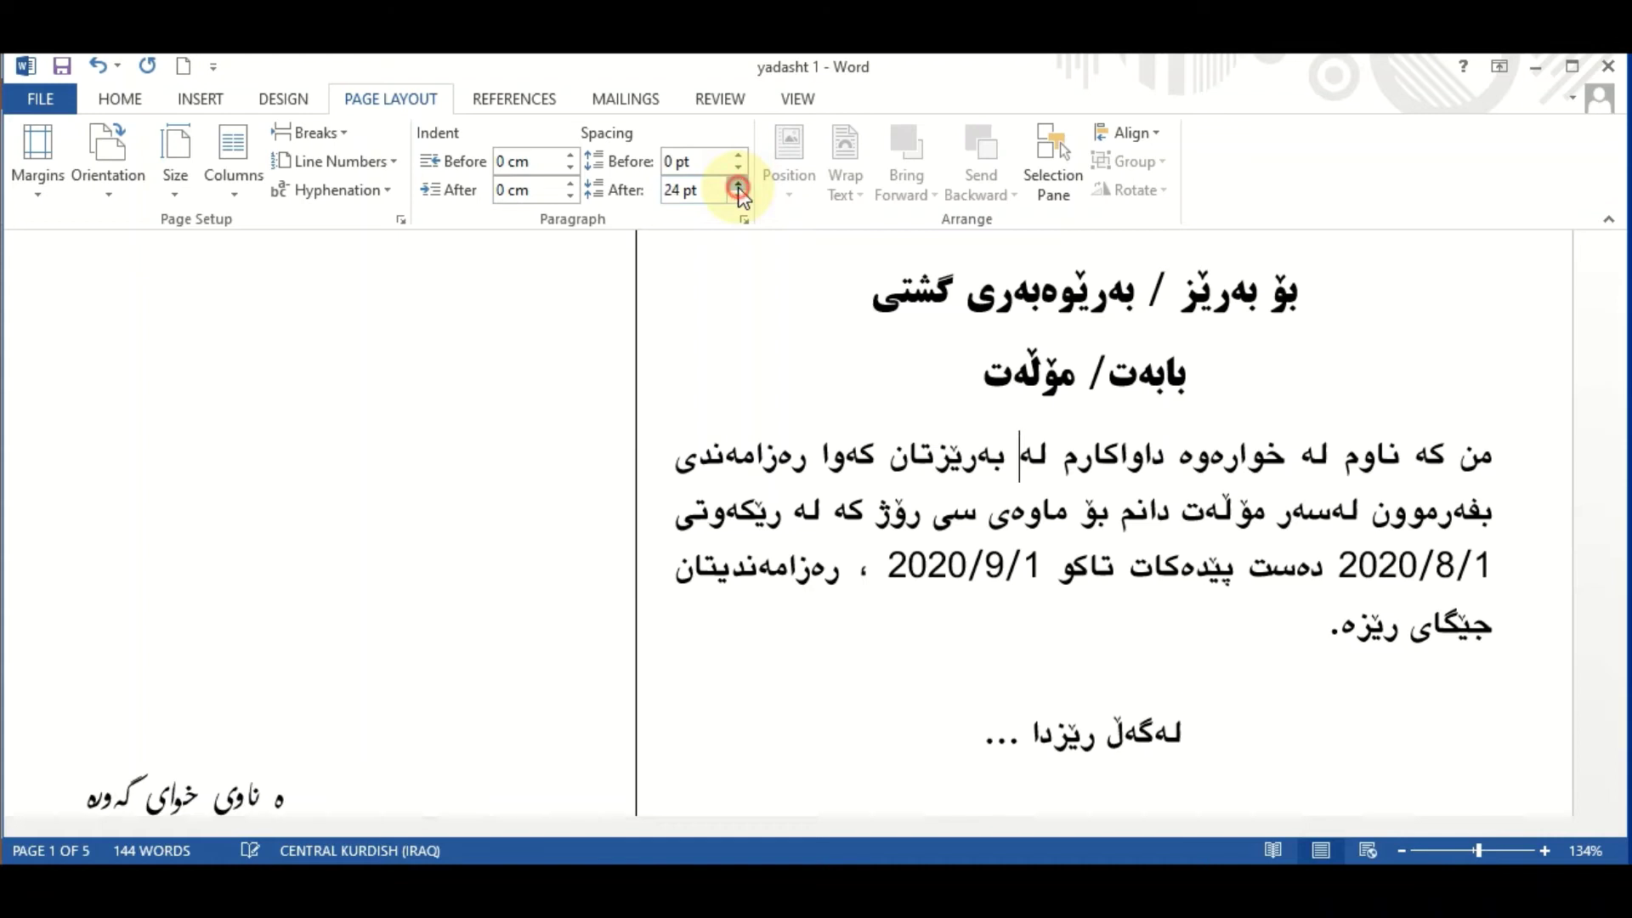
pyautogui.tripleClick(738, 184)
pyautogui.doubleClick(738, 184)
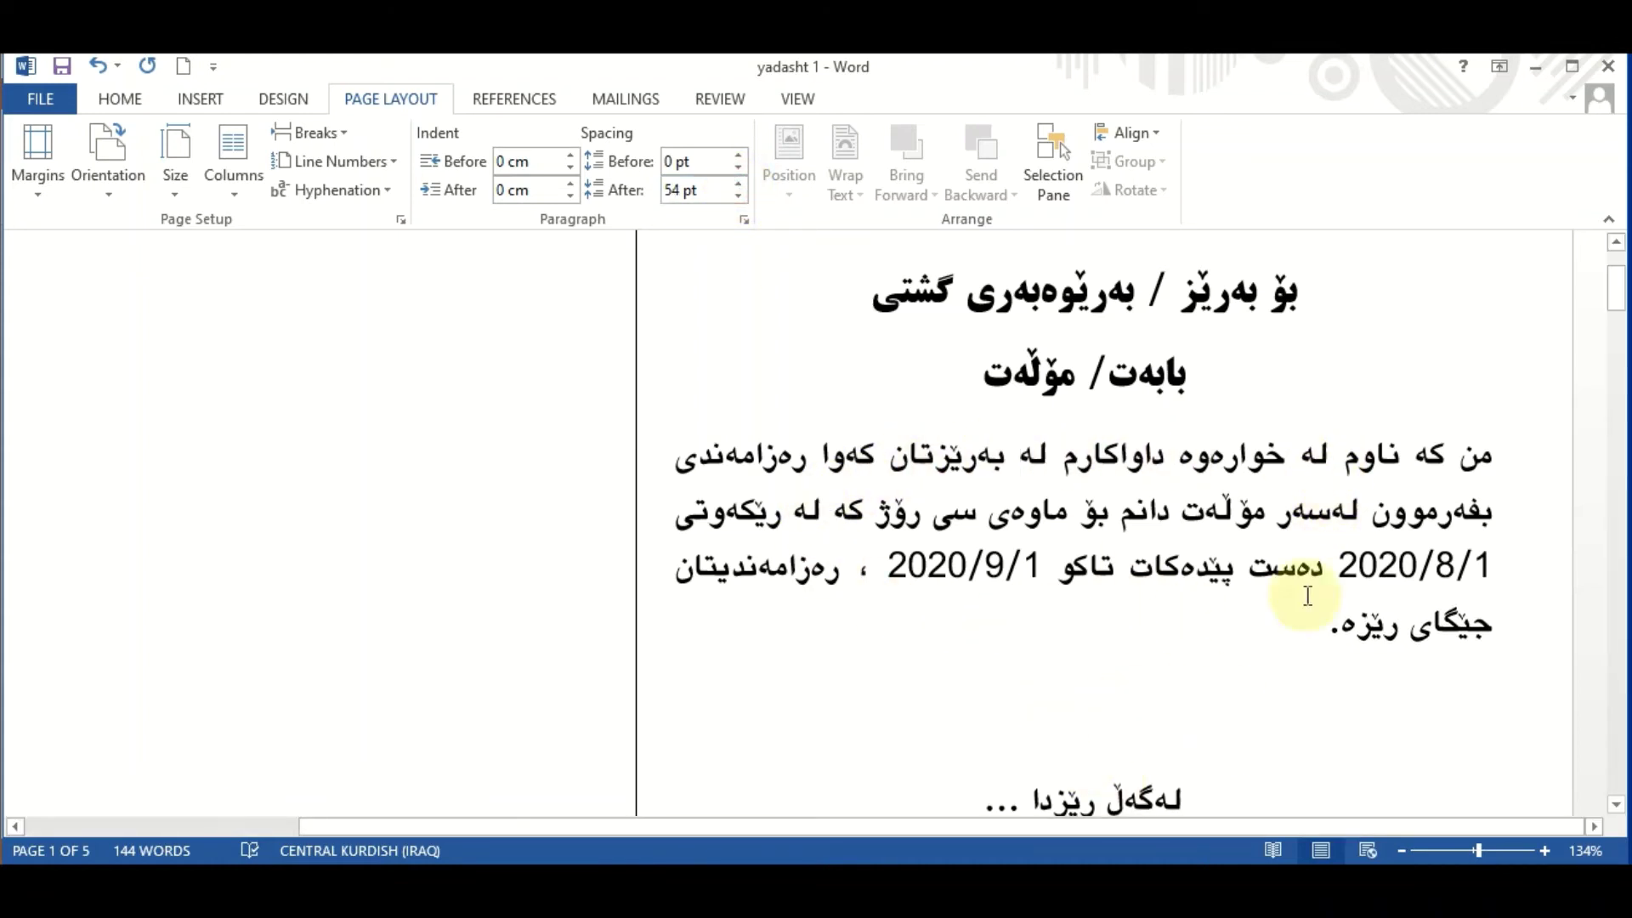
pyautogui.moveTo(1493, 453)
pyautogui.mouseDown()
pyautogui.moveTo(1332, 590)
pyautogui.moveTo(1318, 627)
pyautogui.mouseUp()
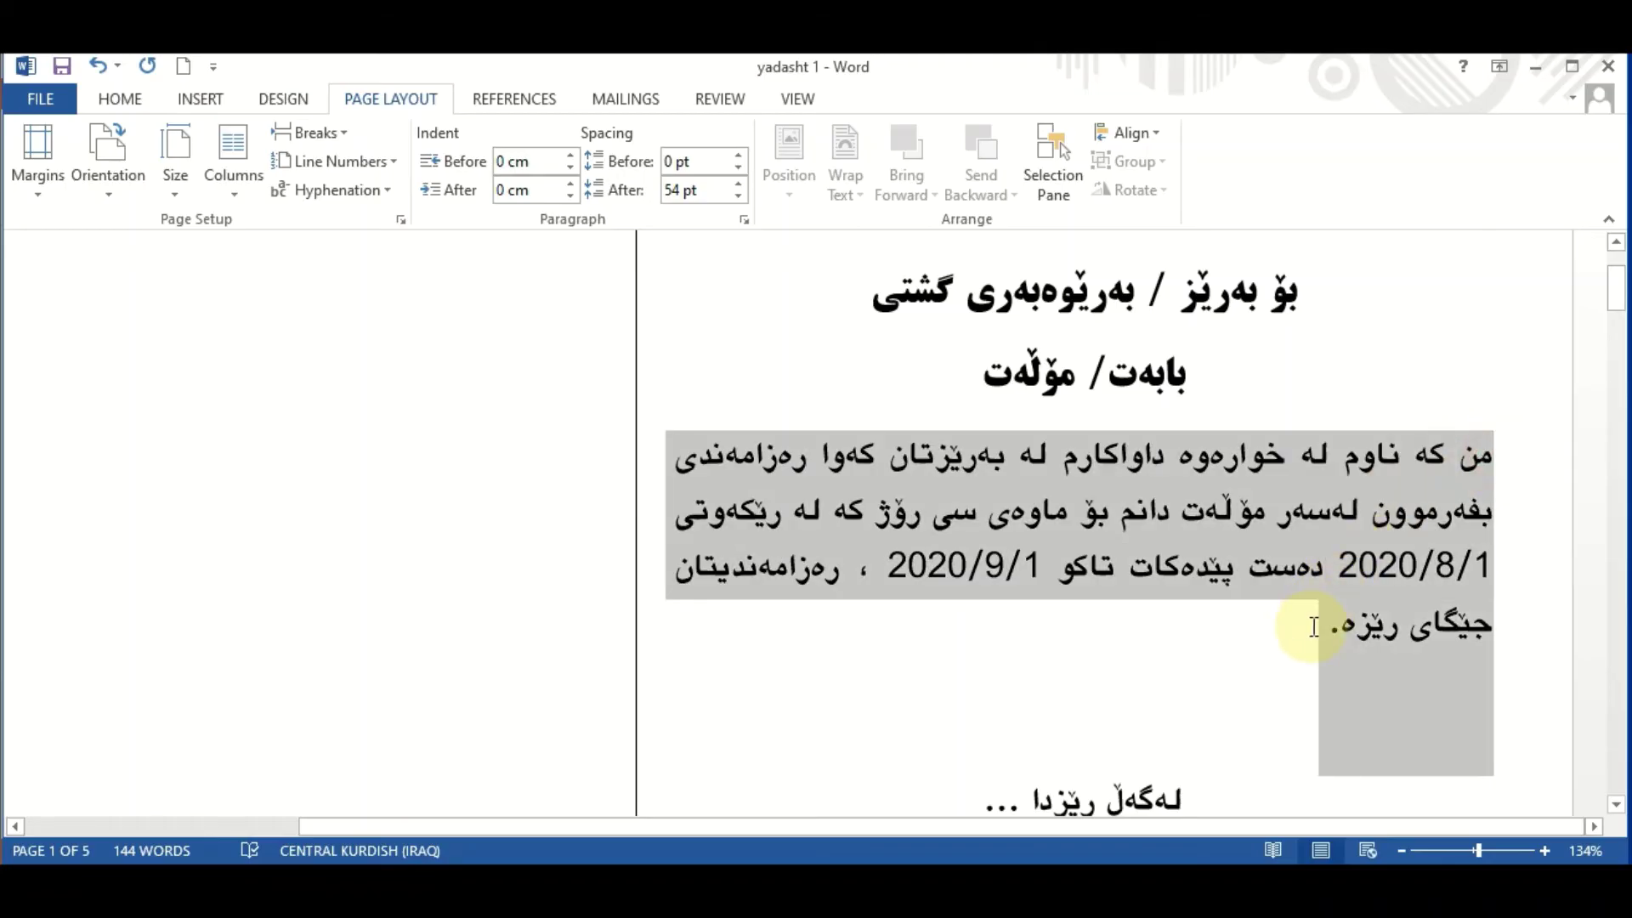
pyautogui.click(1068, 665)
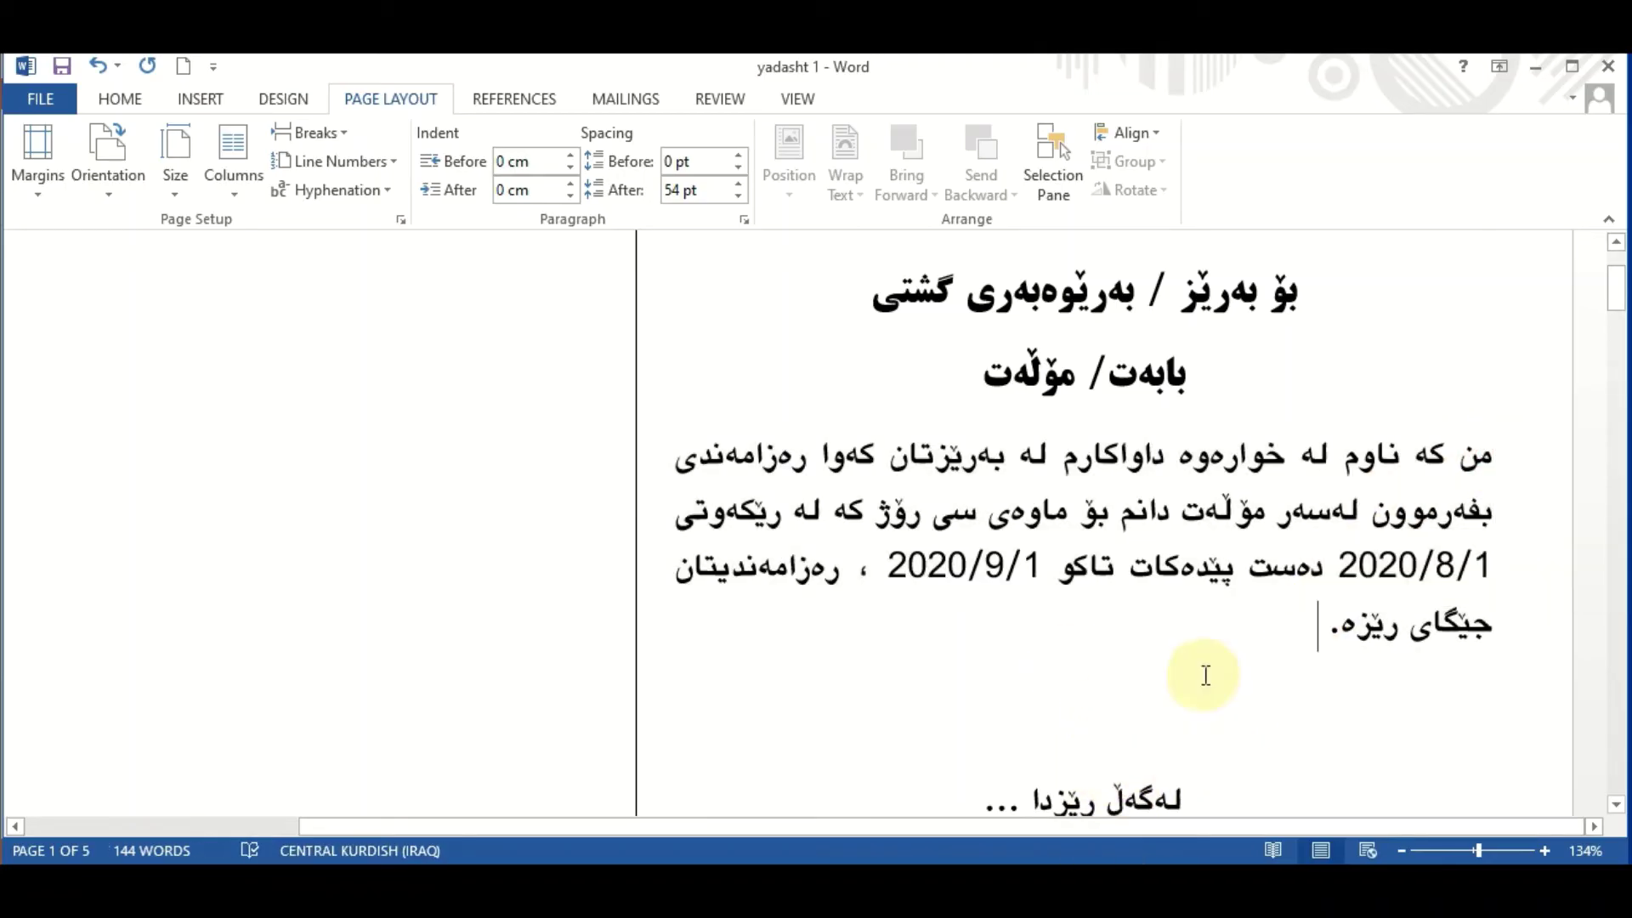
pyautogui.click(1498, 453)
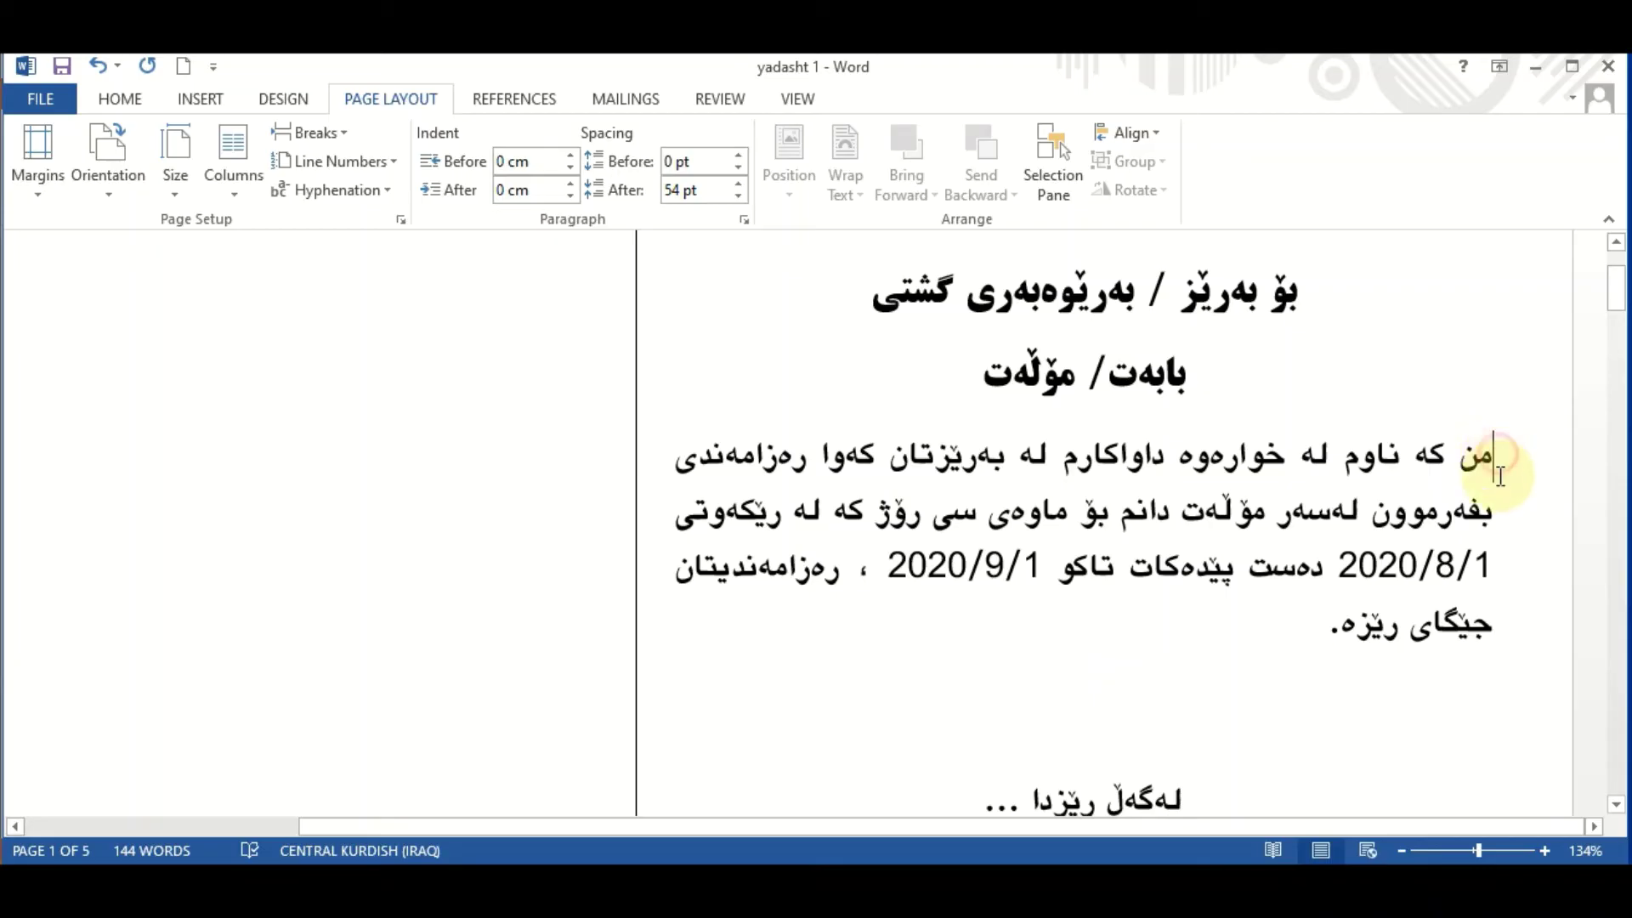
pyautogui.click(1290, 651)
pyautogui.click(1124, 801)
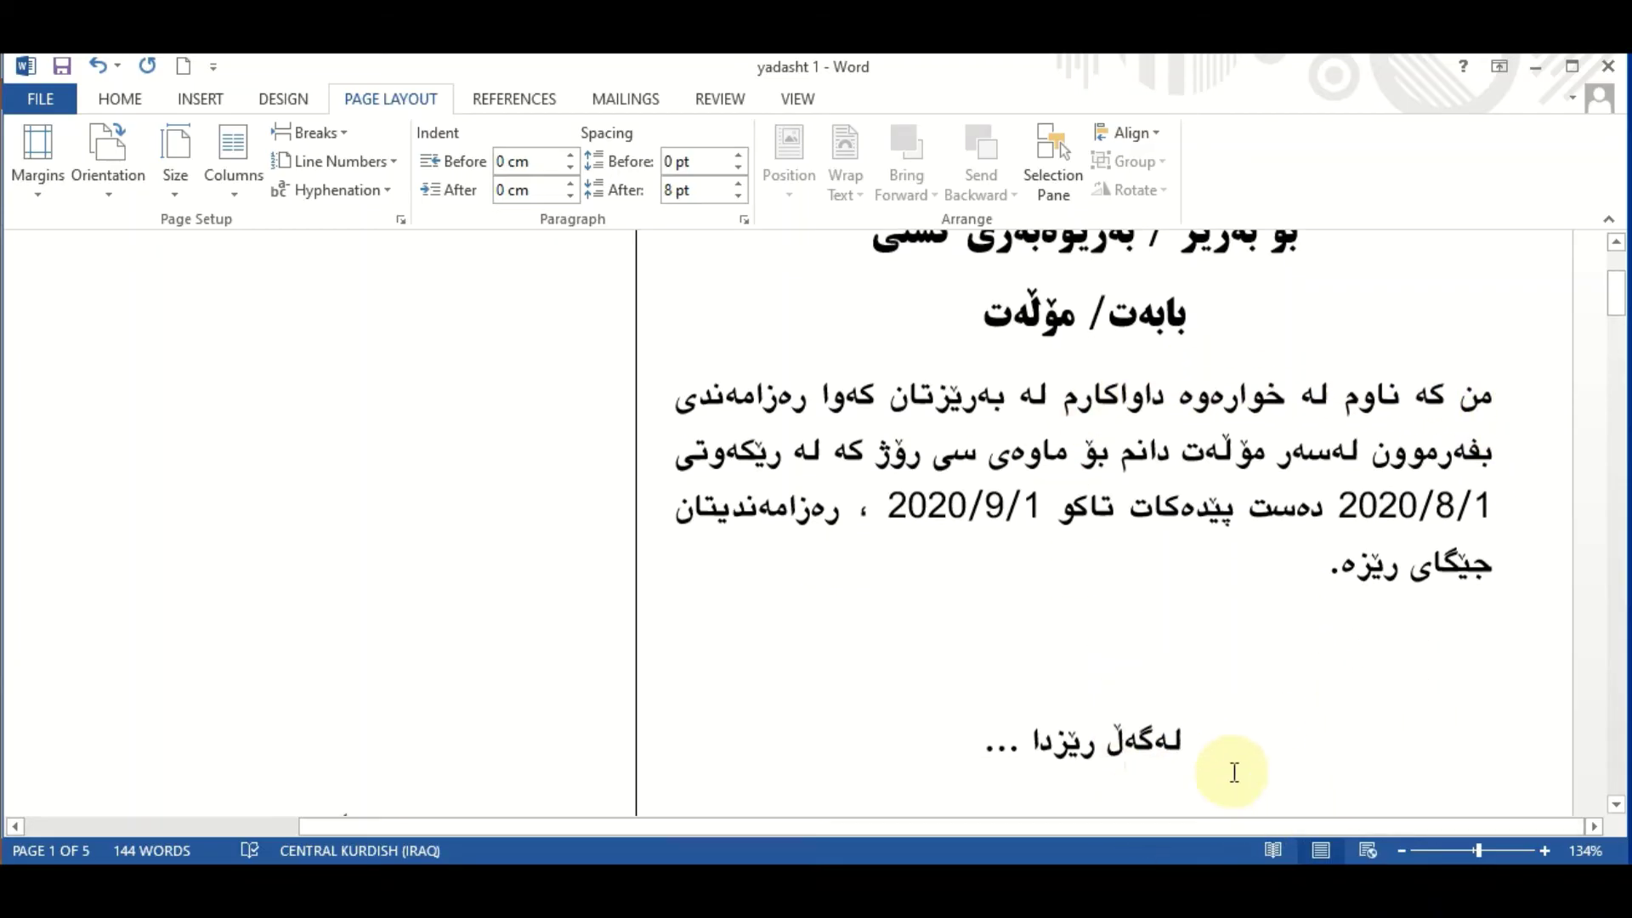
# Place the cursor in the letter body, then visit the File view and return to the document
pyautogui.click(1080, 765)
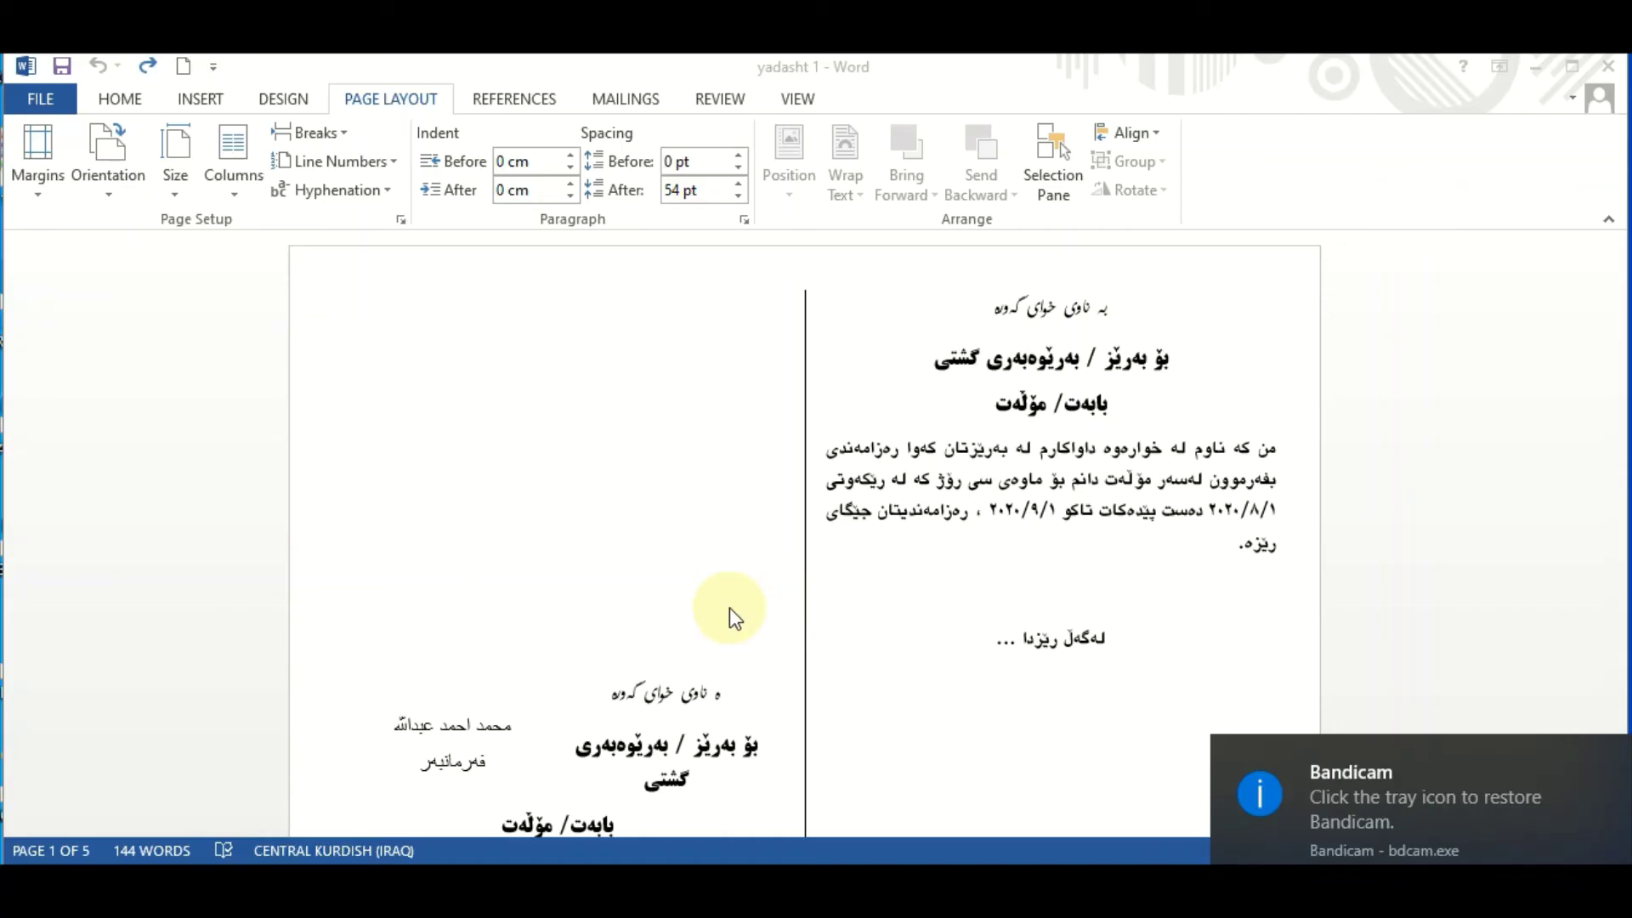
pyautogui.click(874, 514)
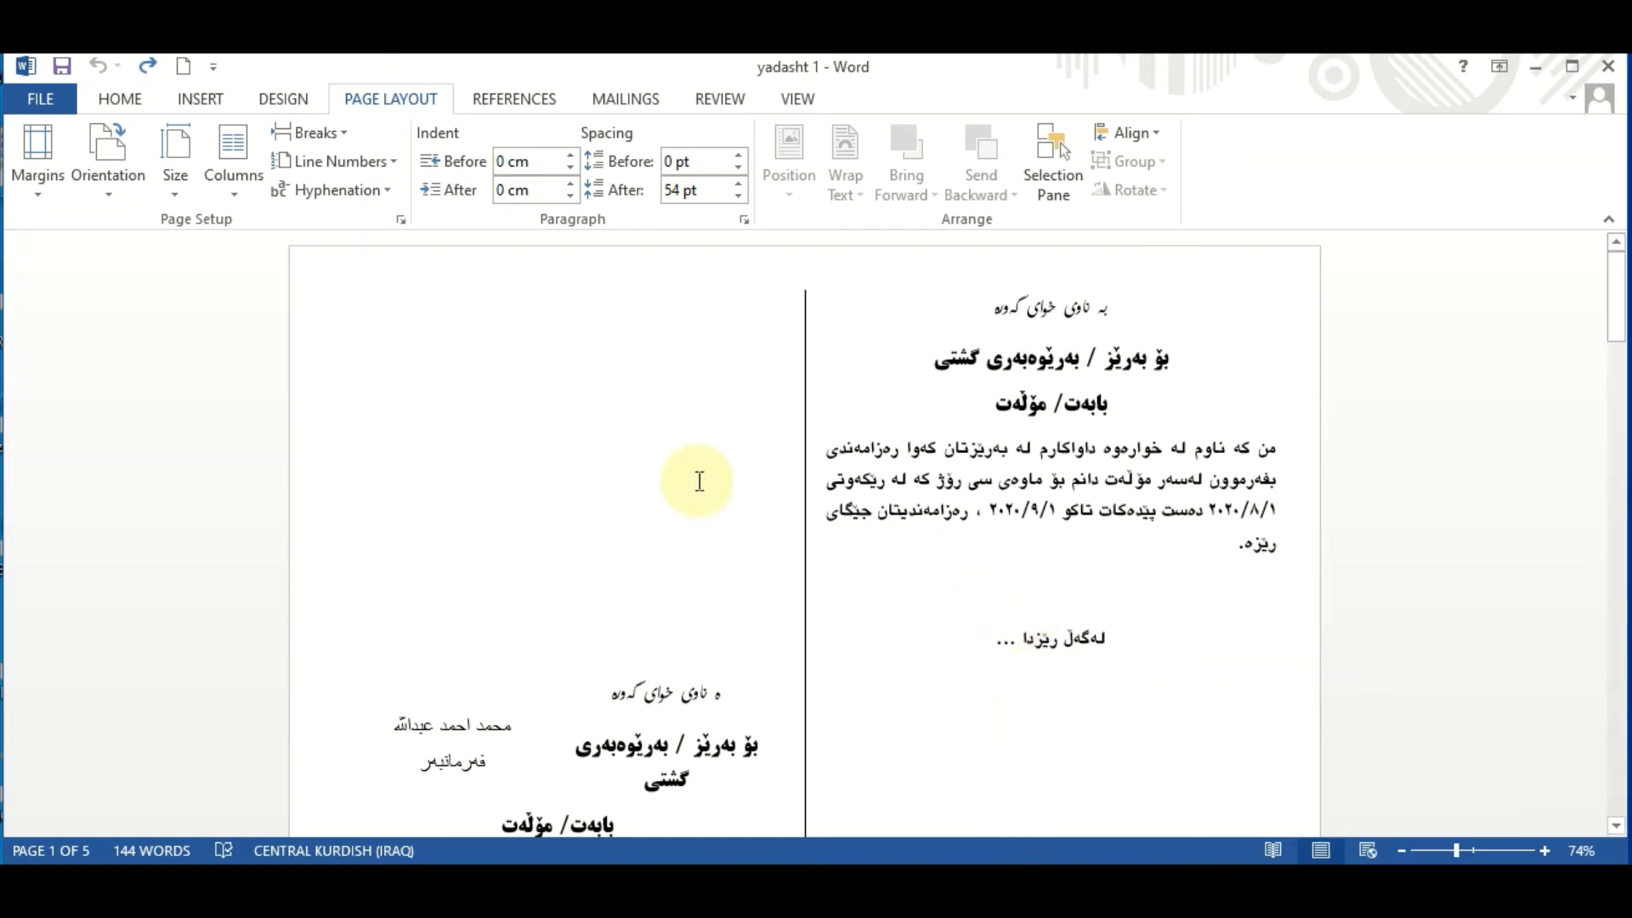
pyautogui.click(34, 101)
pyautogui.click(43, 95)
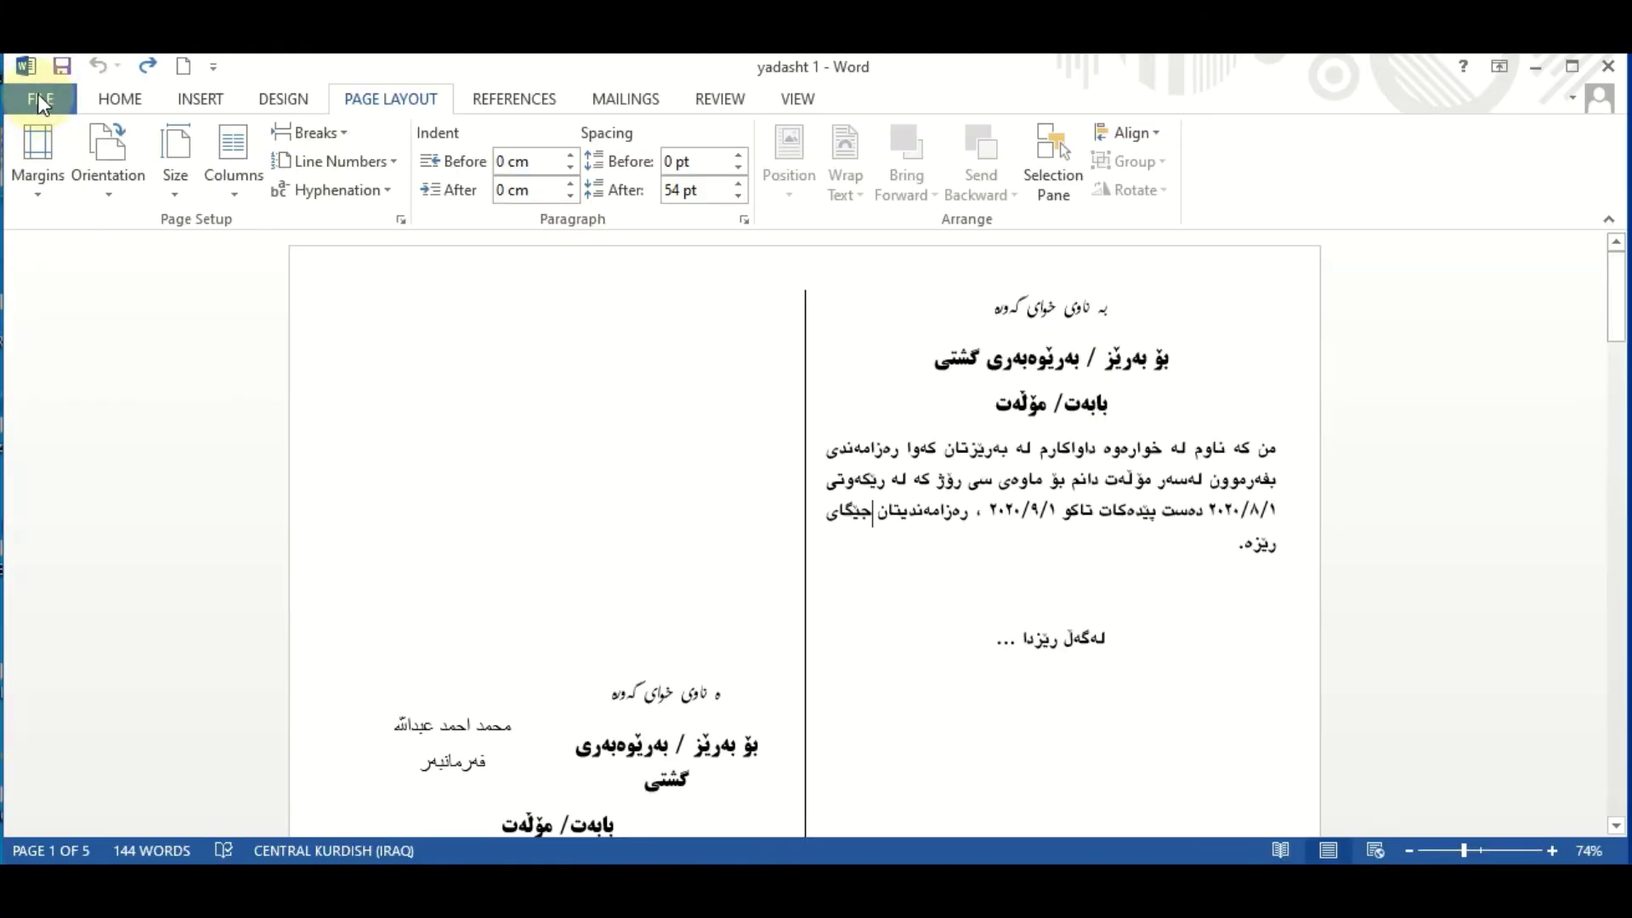
# Open Word Options from the File view and show the Advanced page
pyautogui.click(32, 100)
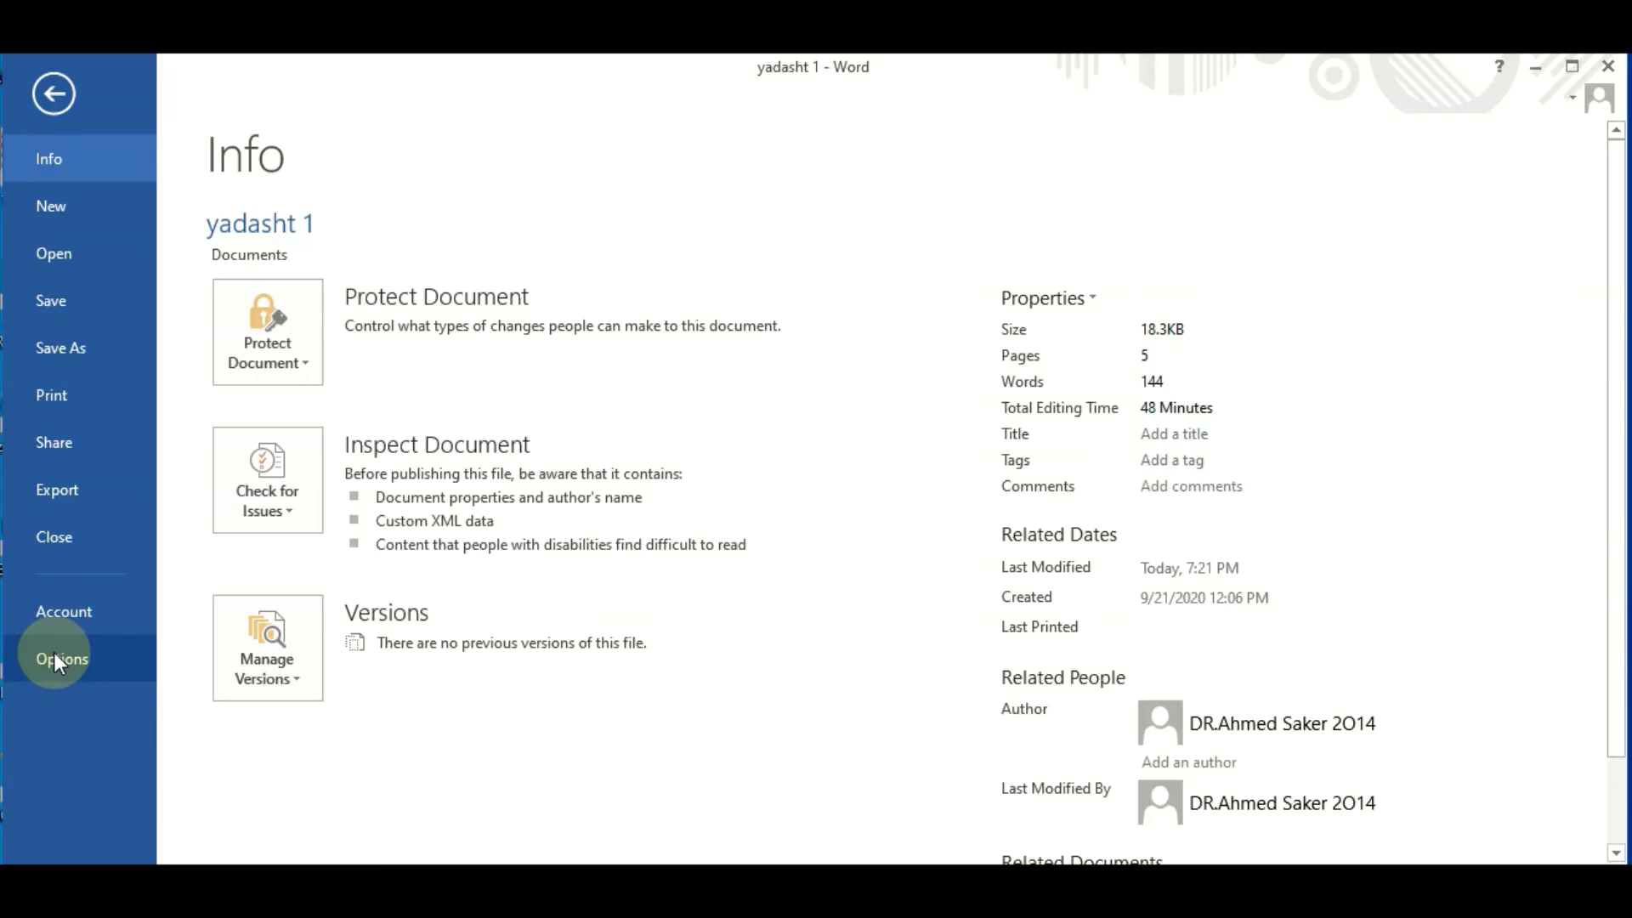
pyautogui.click(55, 661)
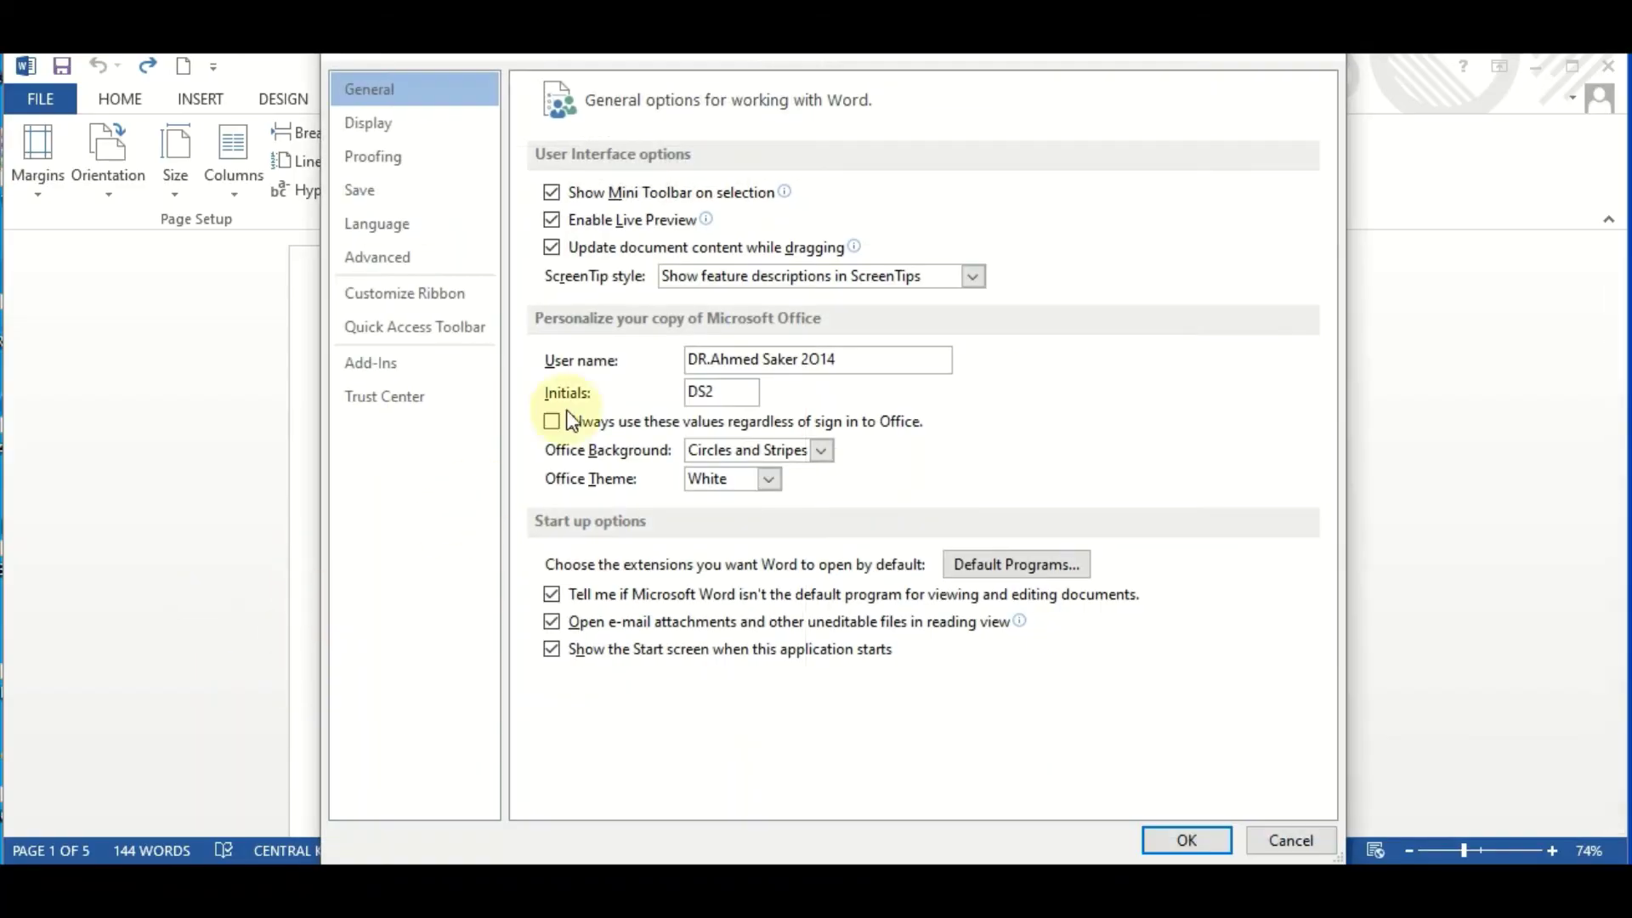
pyautogui.click(364, 265)
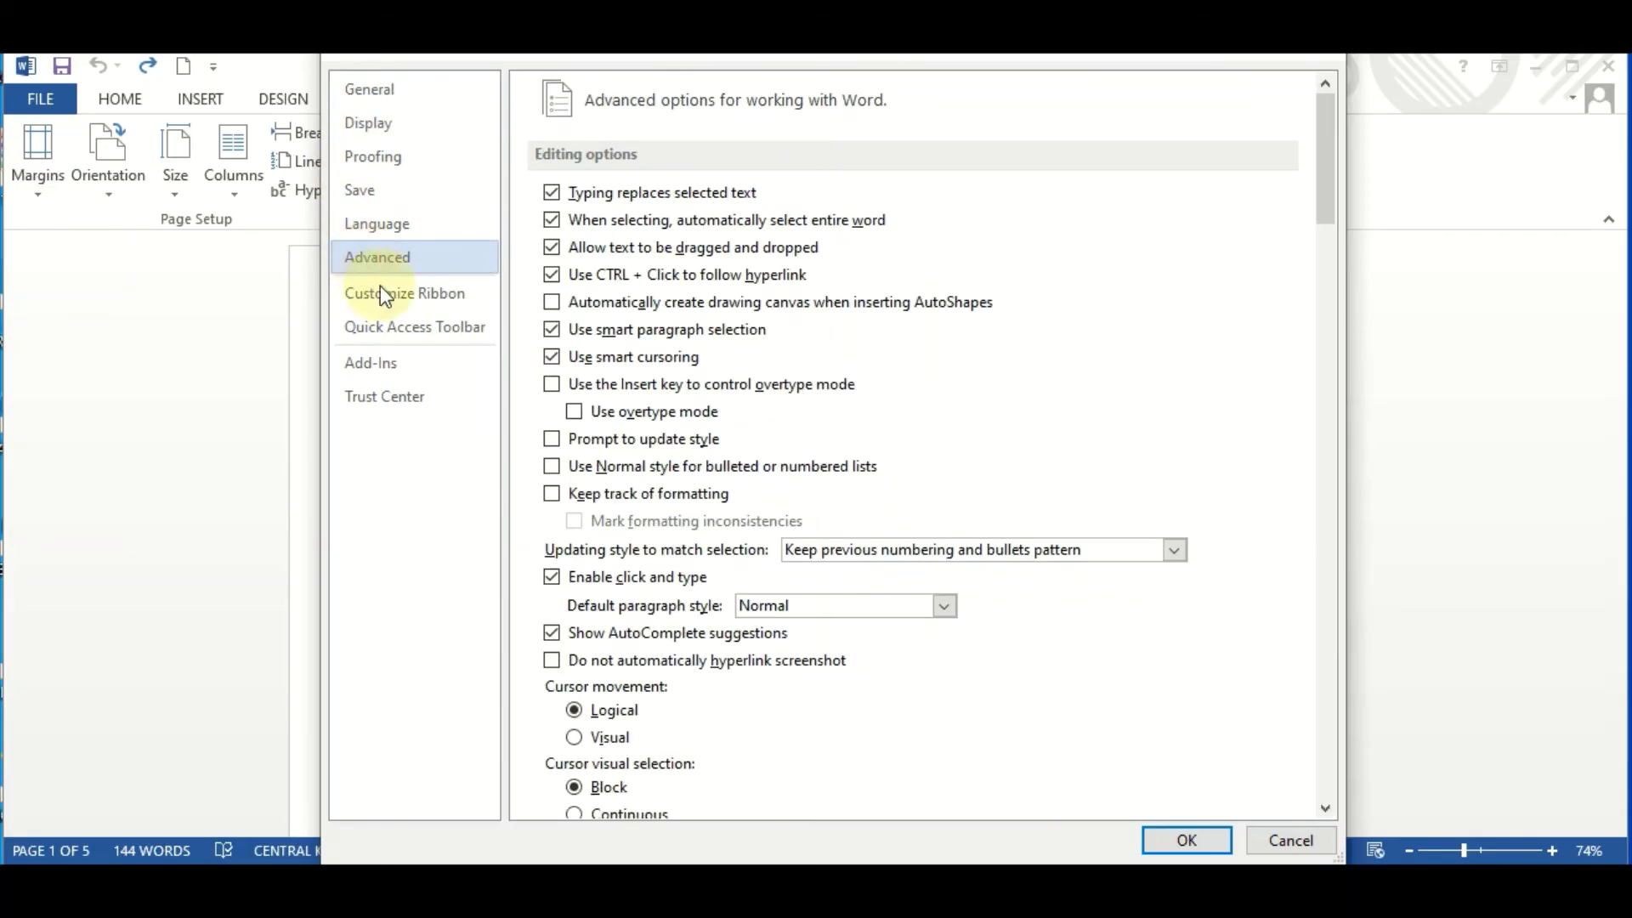
# Keep the measurement units set to Centimeters in Advanced options
pyautogui.click(1326, 810)
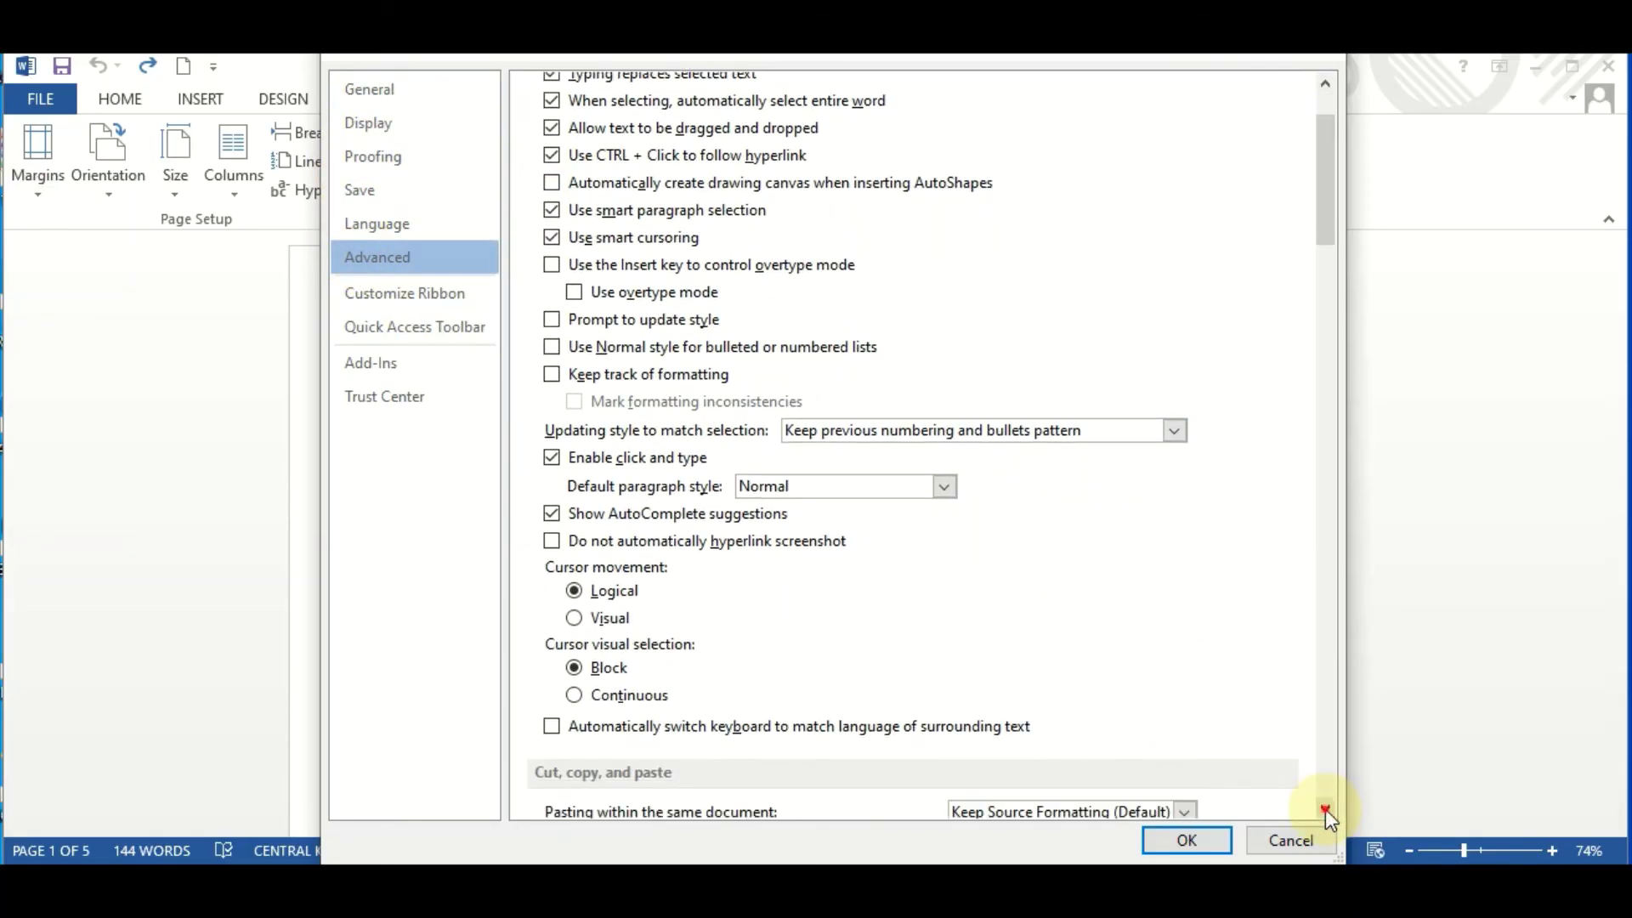
pyautogui.moveTo(1324, 809); pyautogui.dragTo(1324, 809)
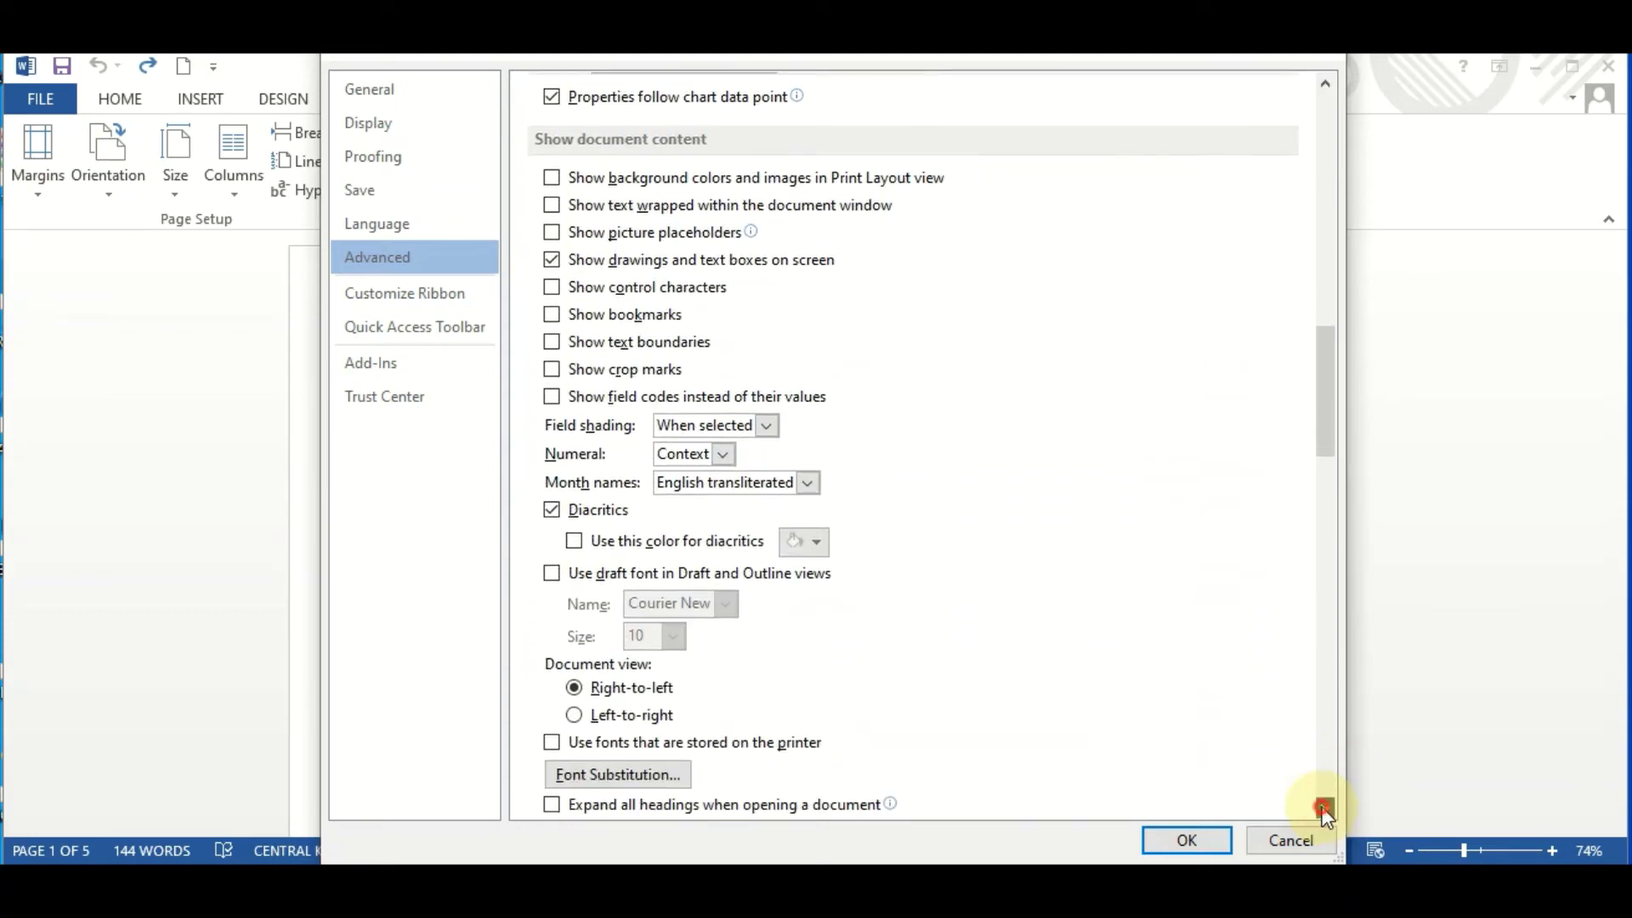
pyautogui.moveTo(1322, 808); pyautogui.dragTo(1318, 806)
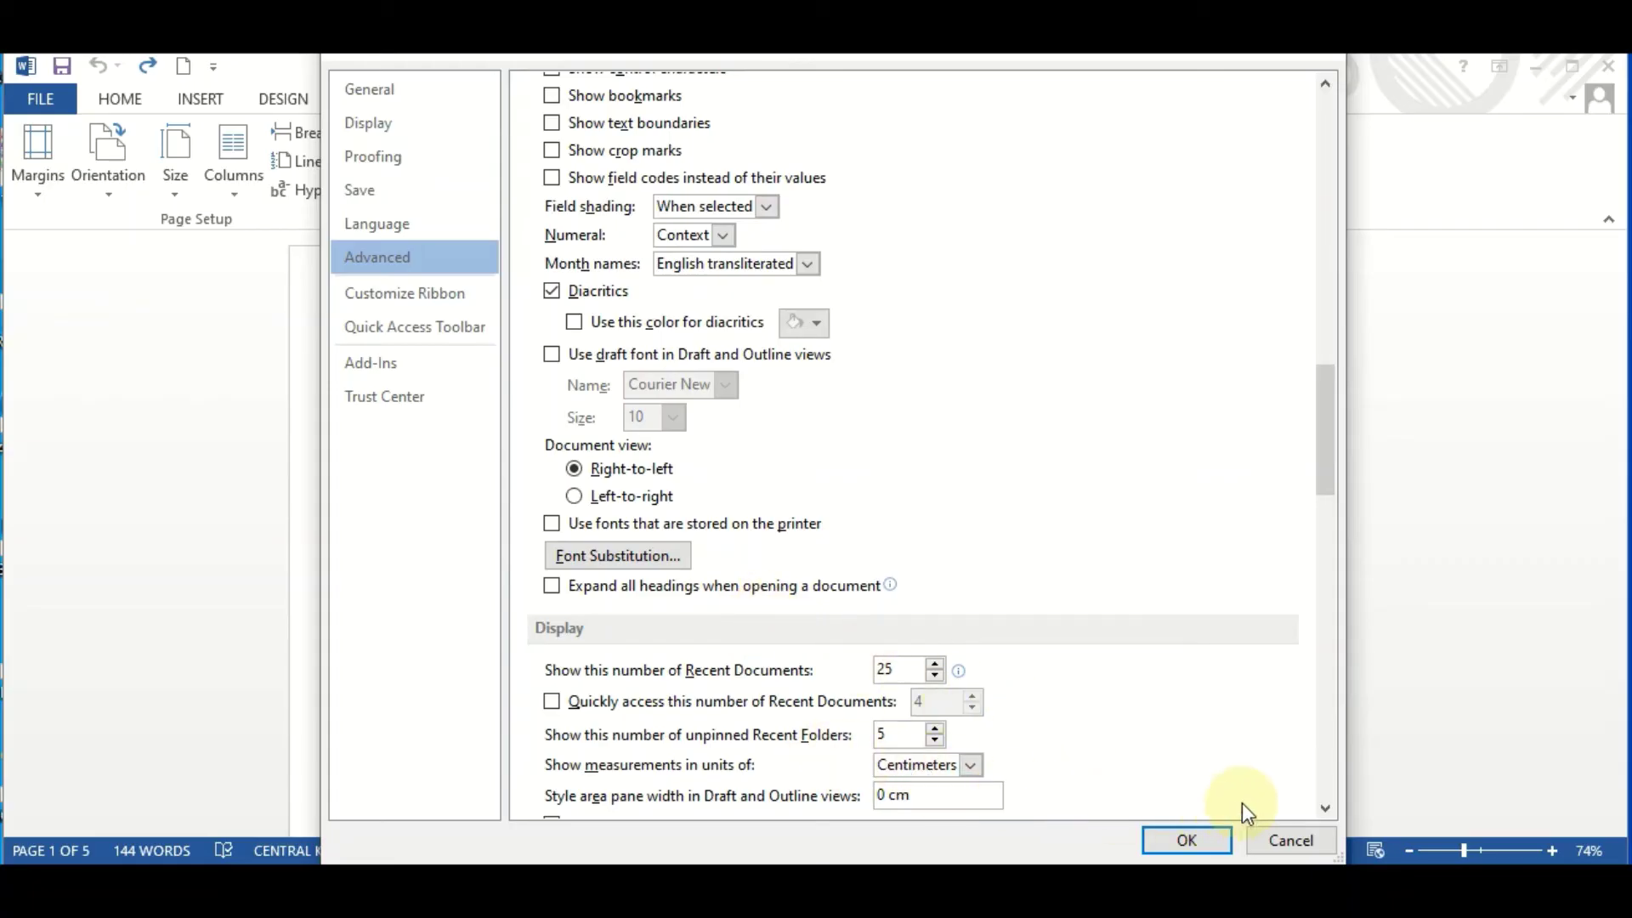
pyautogui.click(1325, 811)
pyautogui.moveTo(1325, 811); pyautogui.dragTo(1325, 811)
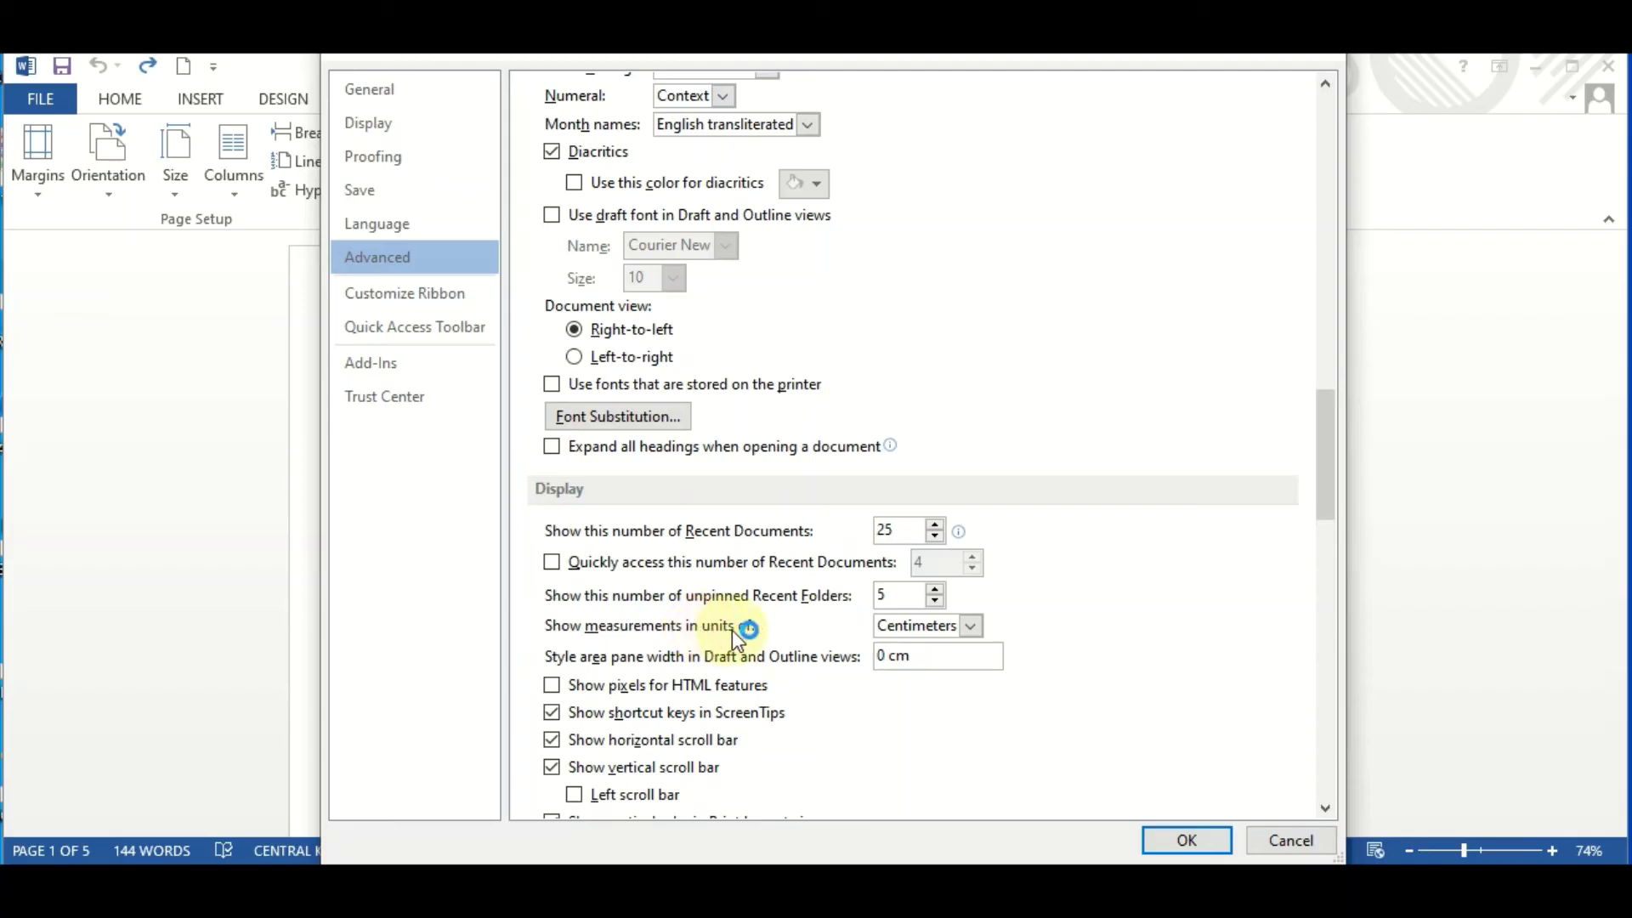
pyautogui.click(969, 629)
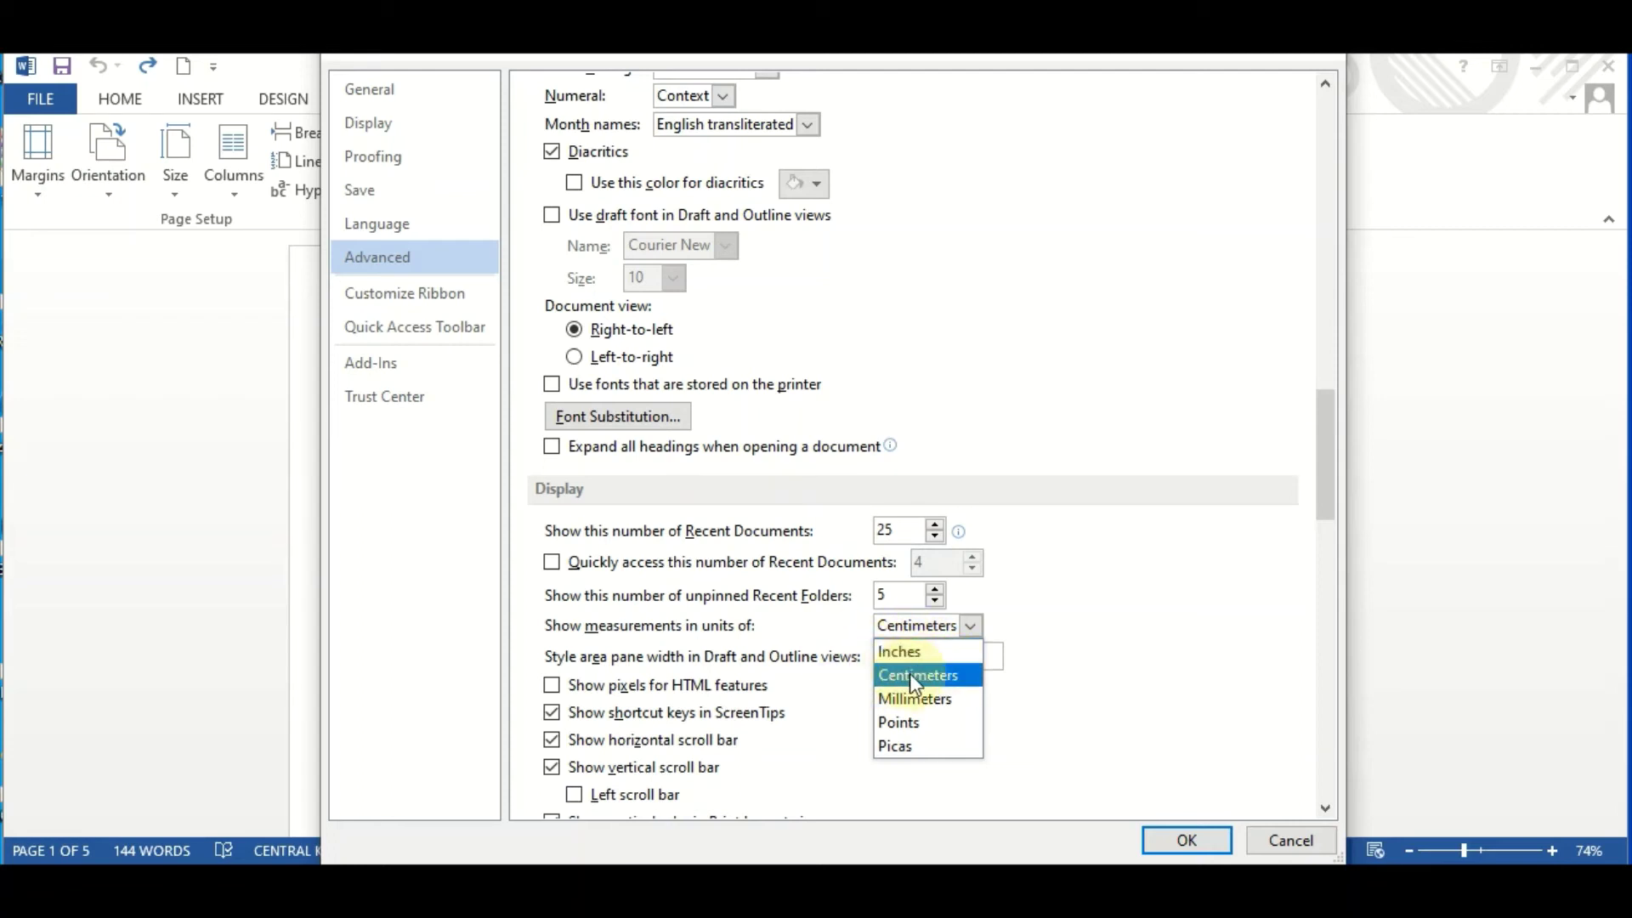
pyautogui.click(910, 673)
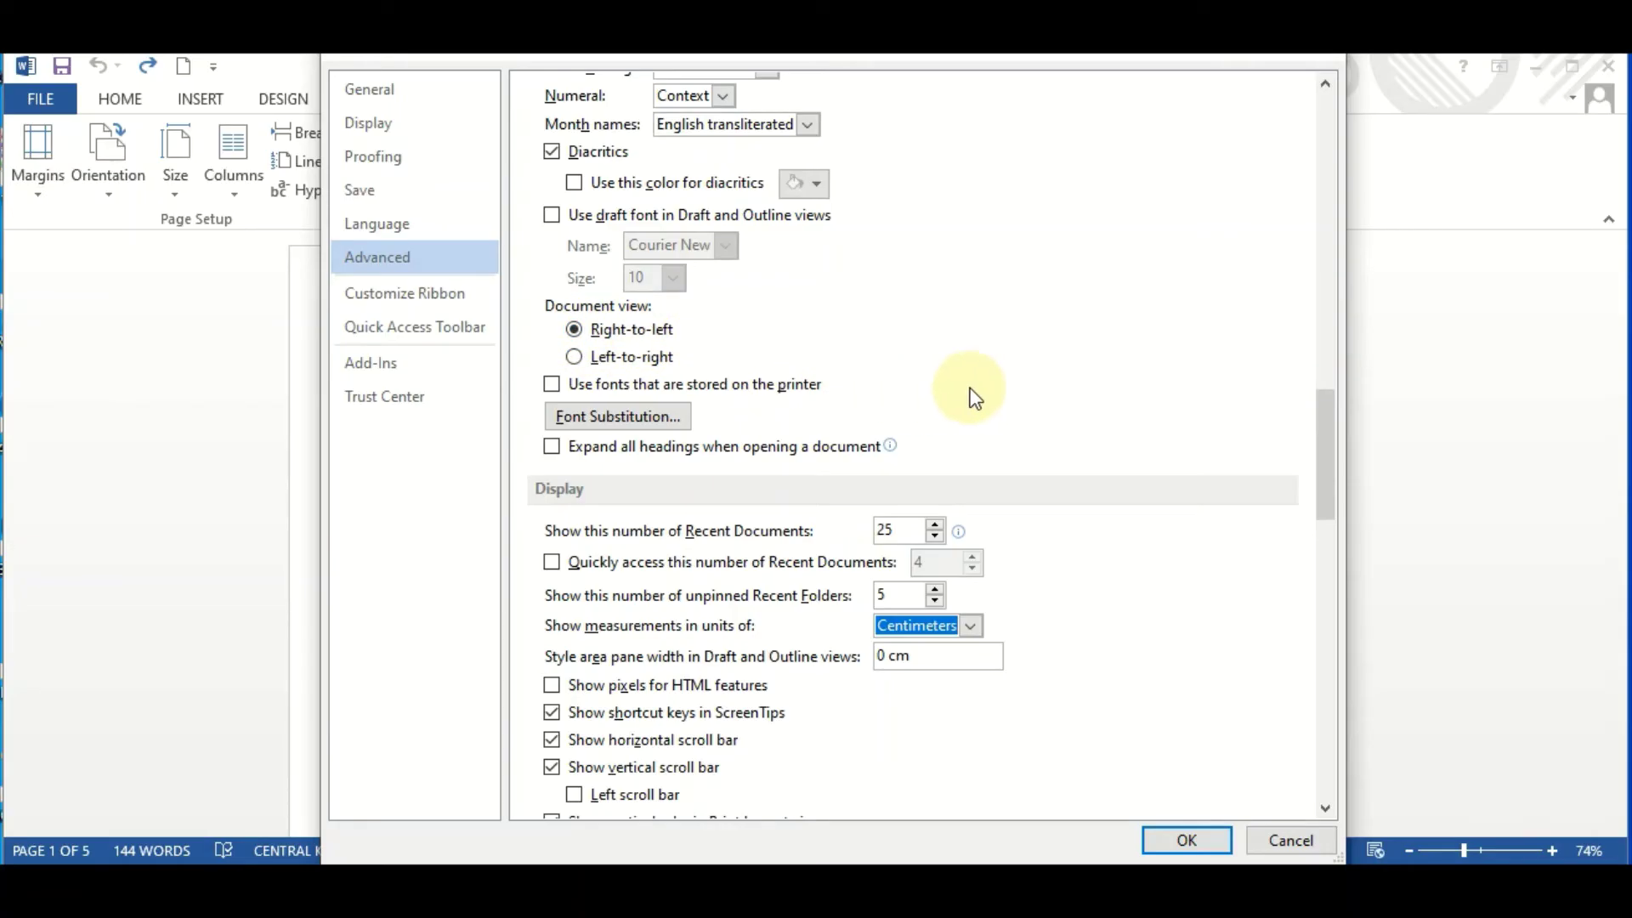
pyautogui.click(1326, 85)
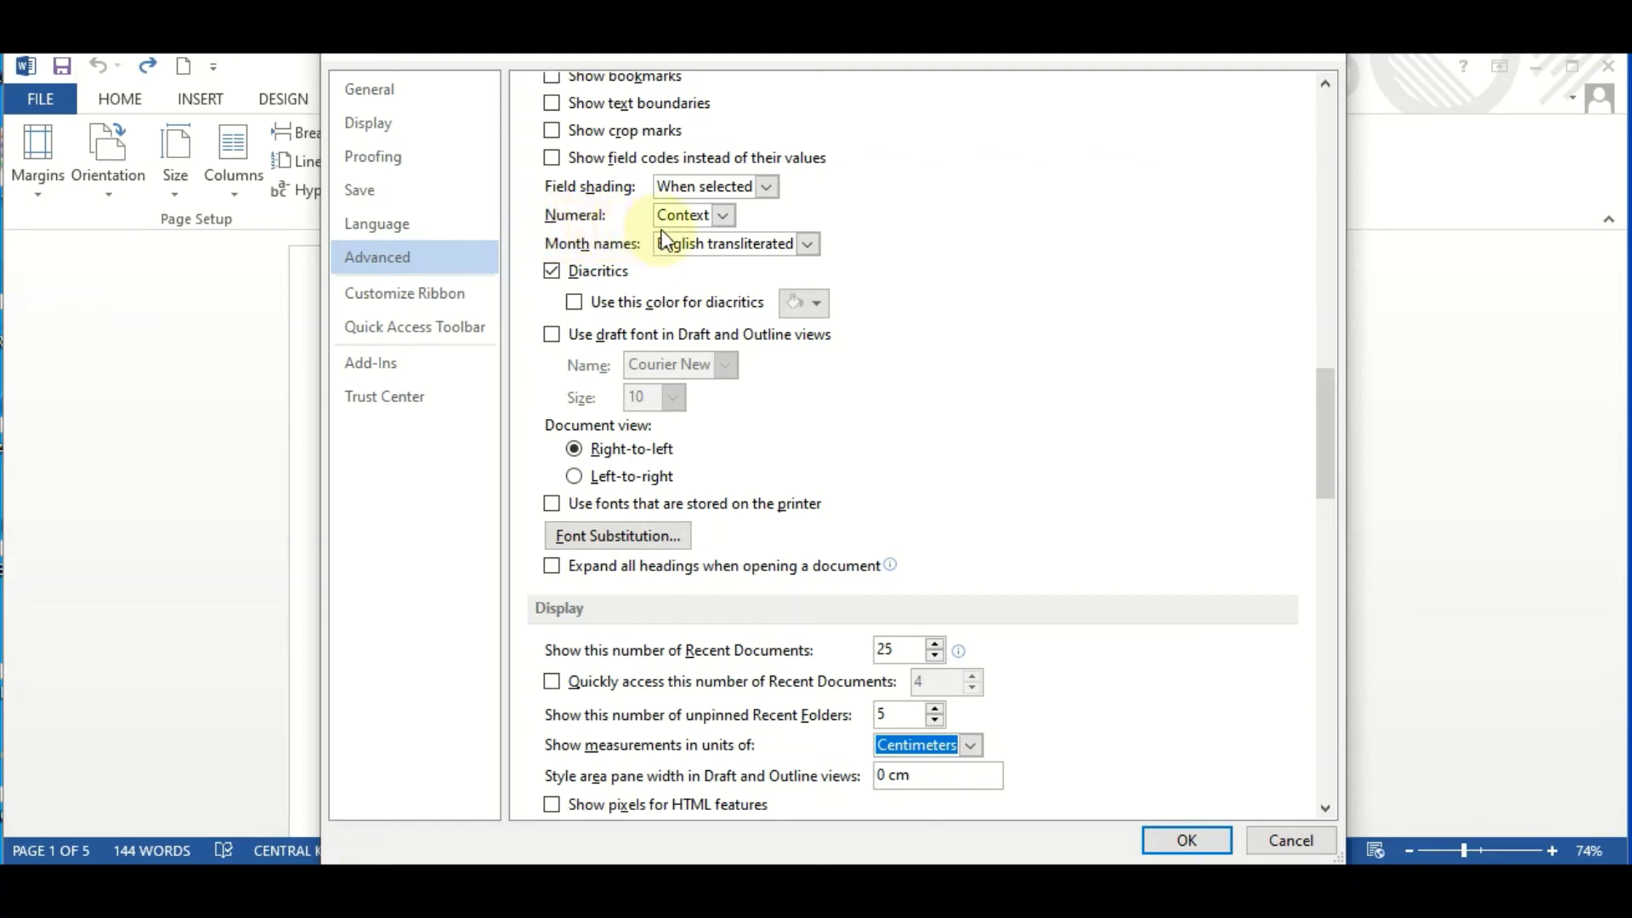
# Try Hindi numerals, set Numeral back to Context, and confirm the options
pyautogui.click(723, 216)
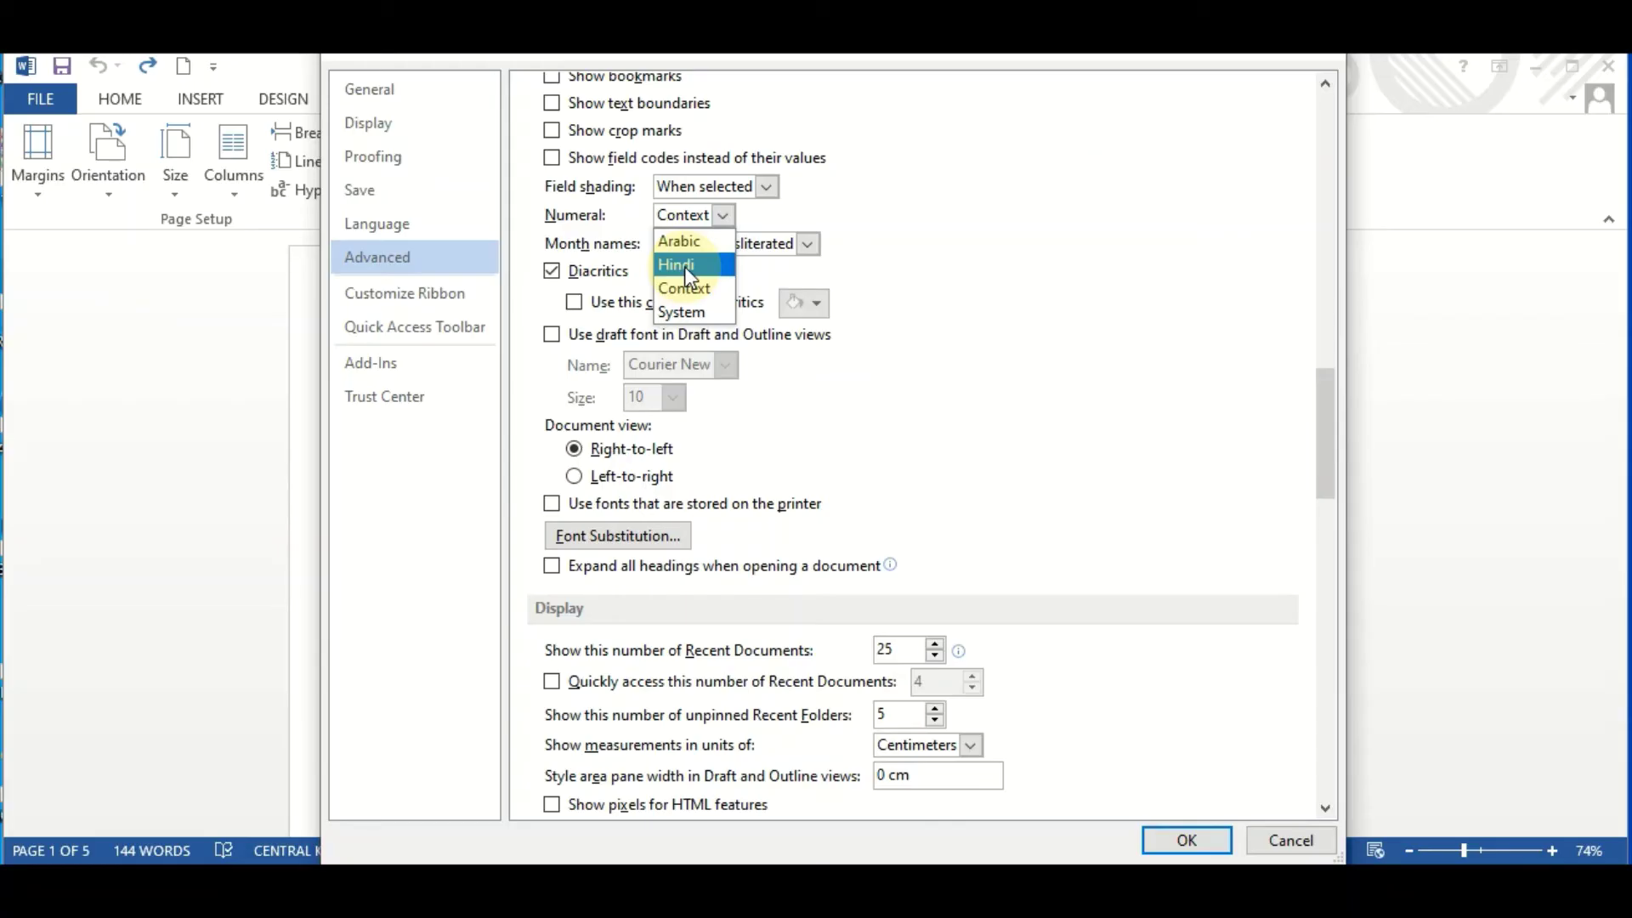
pyautogui.click(685, 269)
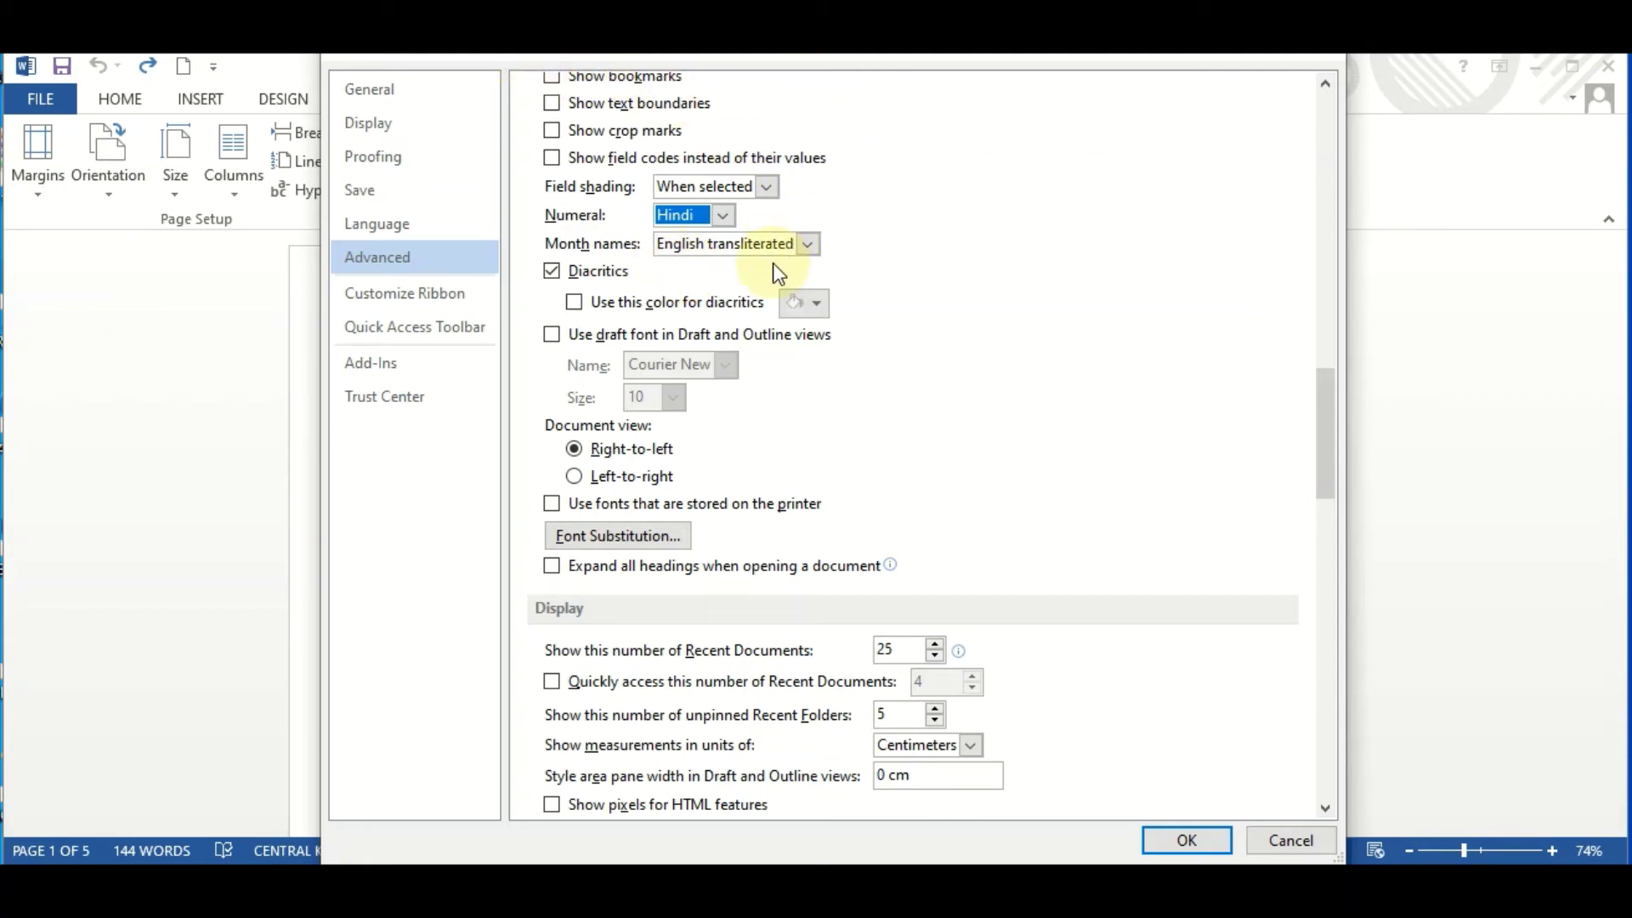
pyautogui.click(724, 214)
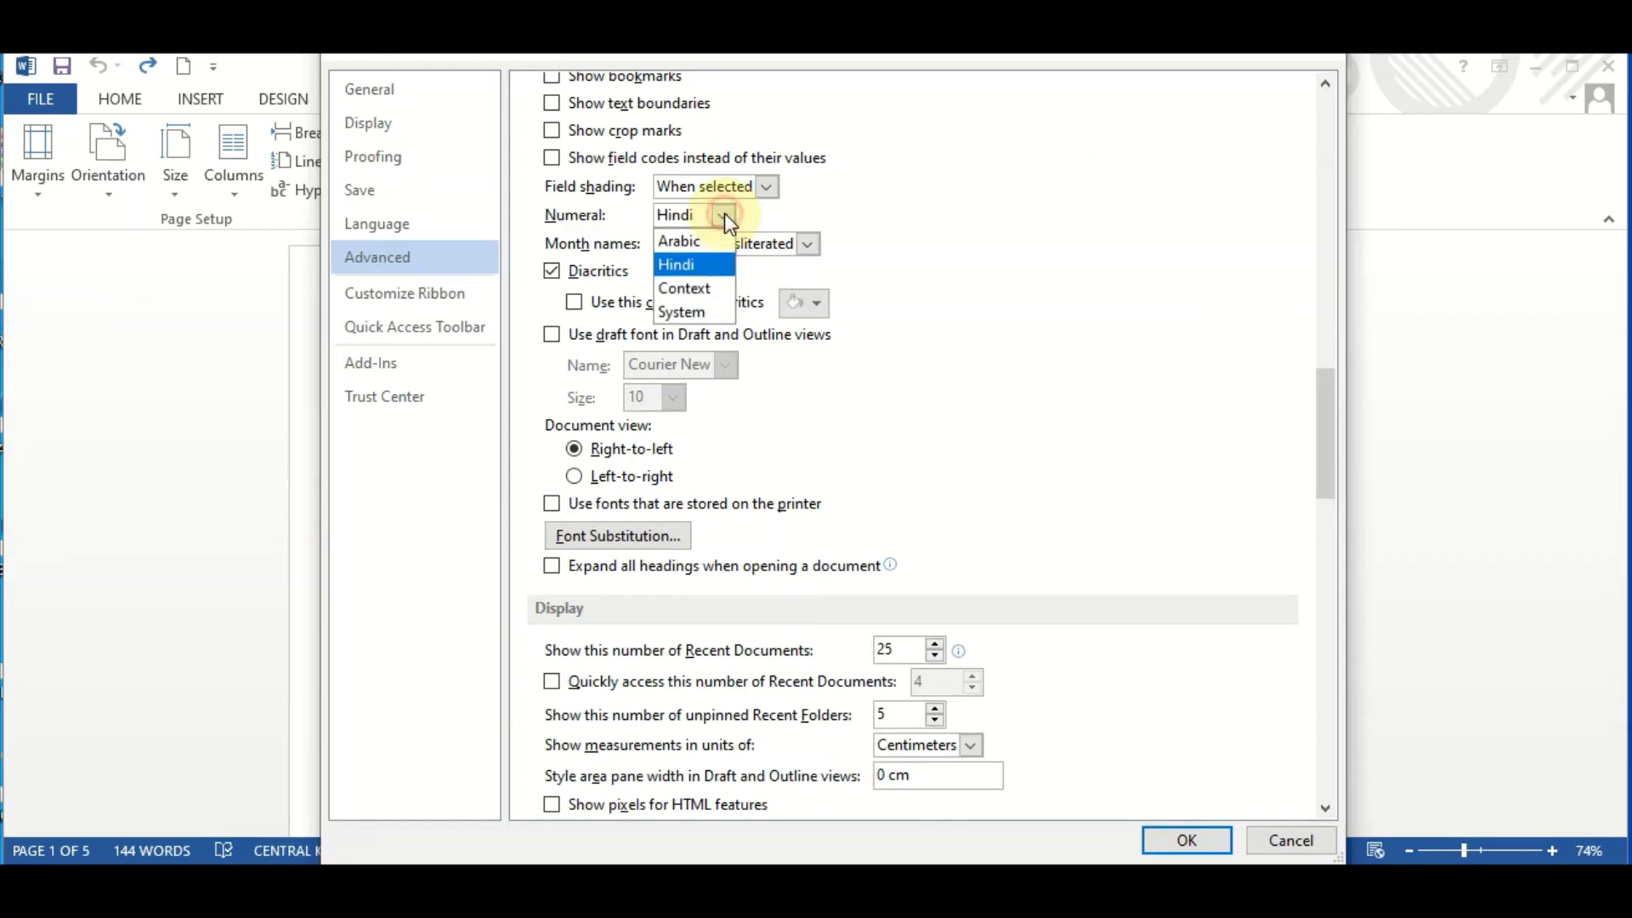
pyautogui.click(690, 289)
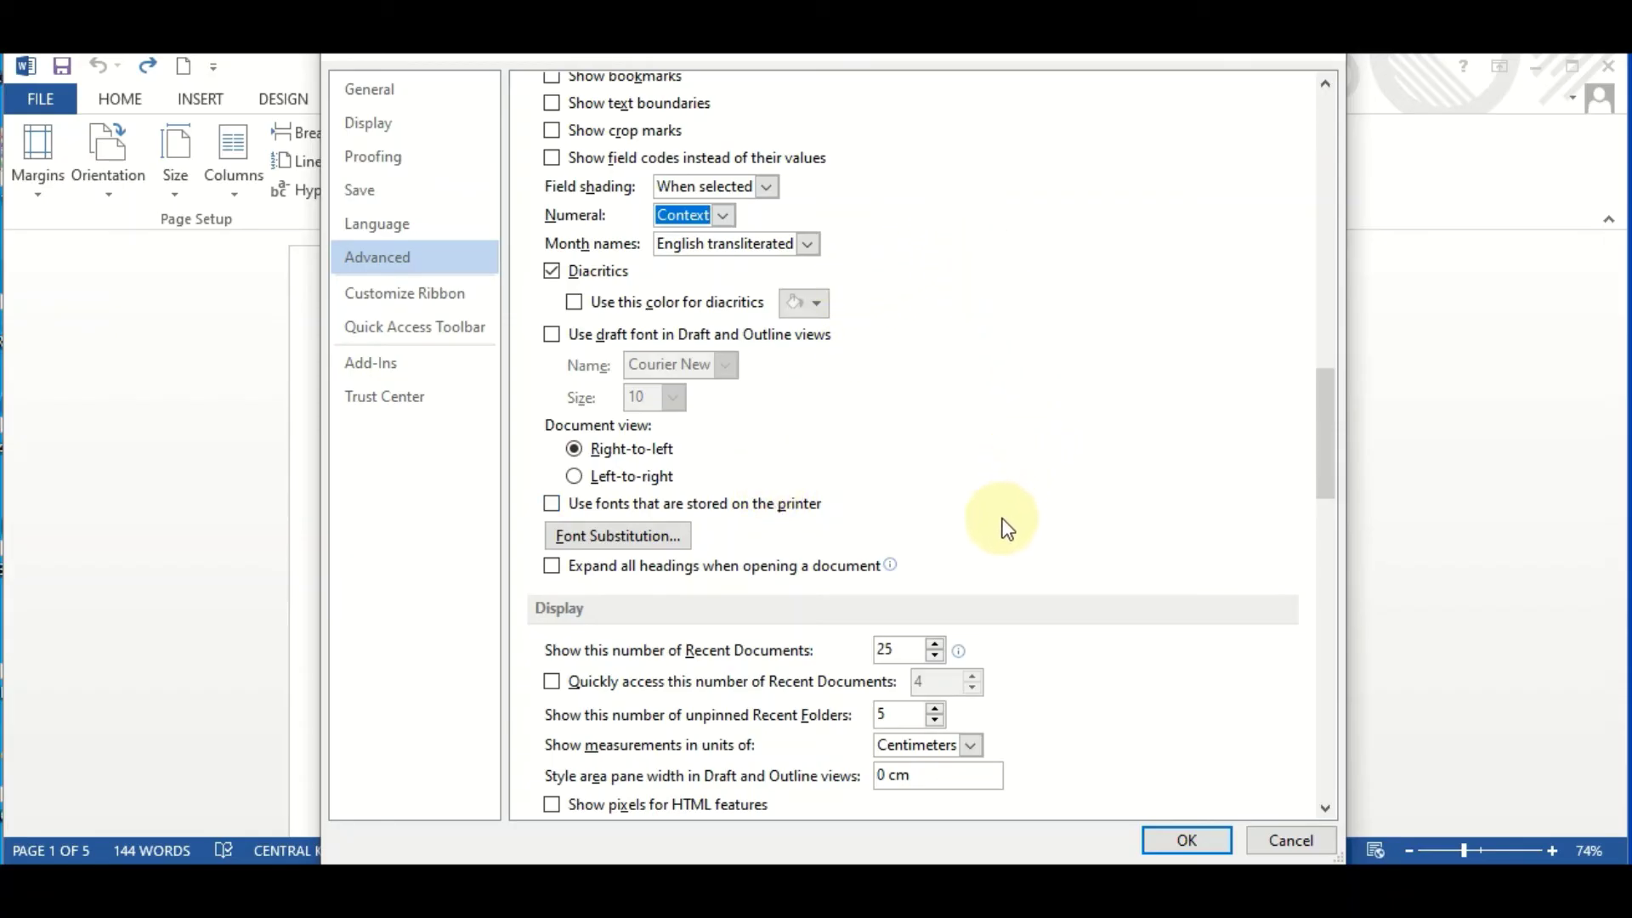
pyautogui.click(1186, 842)
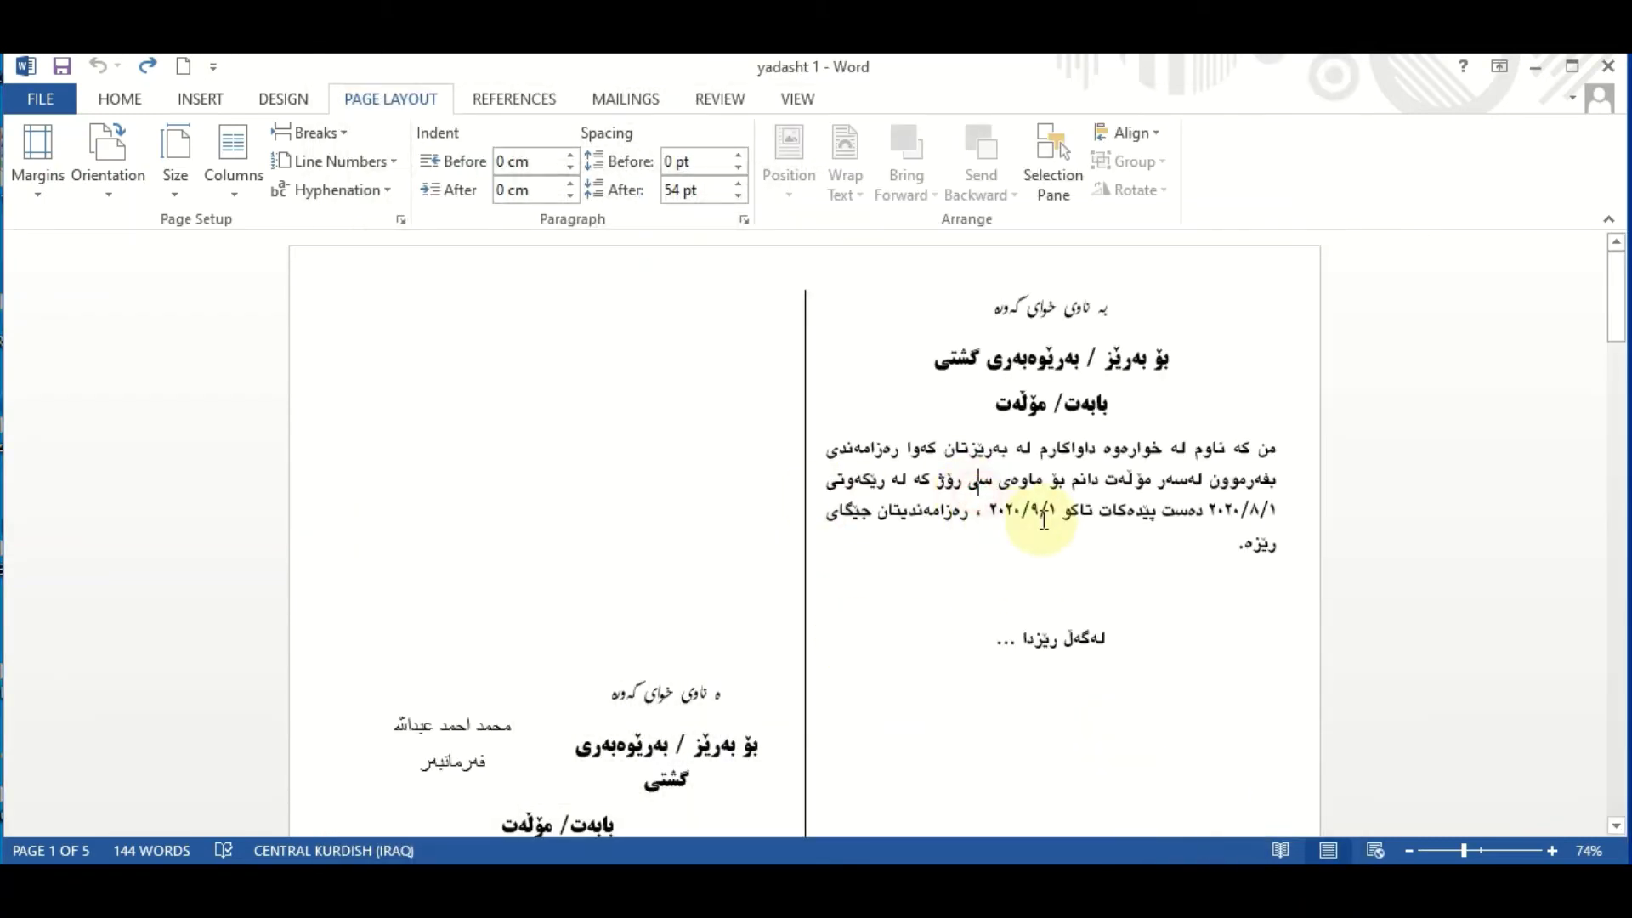
# Add new lines below the 55555 line and switch the keyboard to Central Kurdish
pyautogui.click(1203, 551)
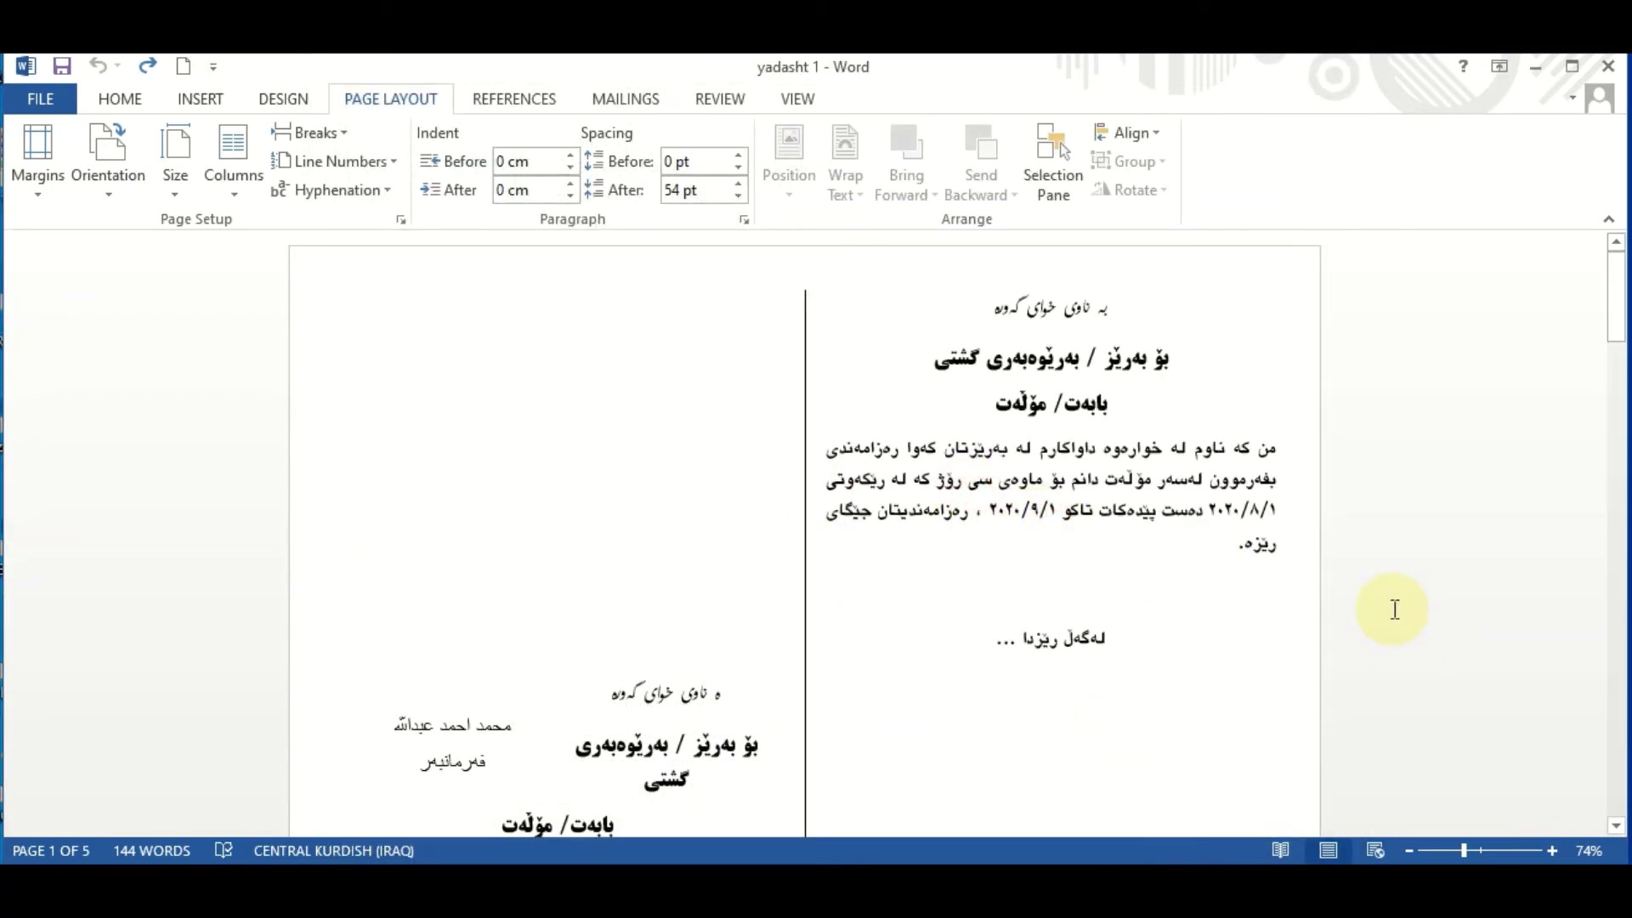
pyautogui.press('Return')
pyautogui.write('55555')
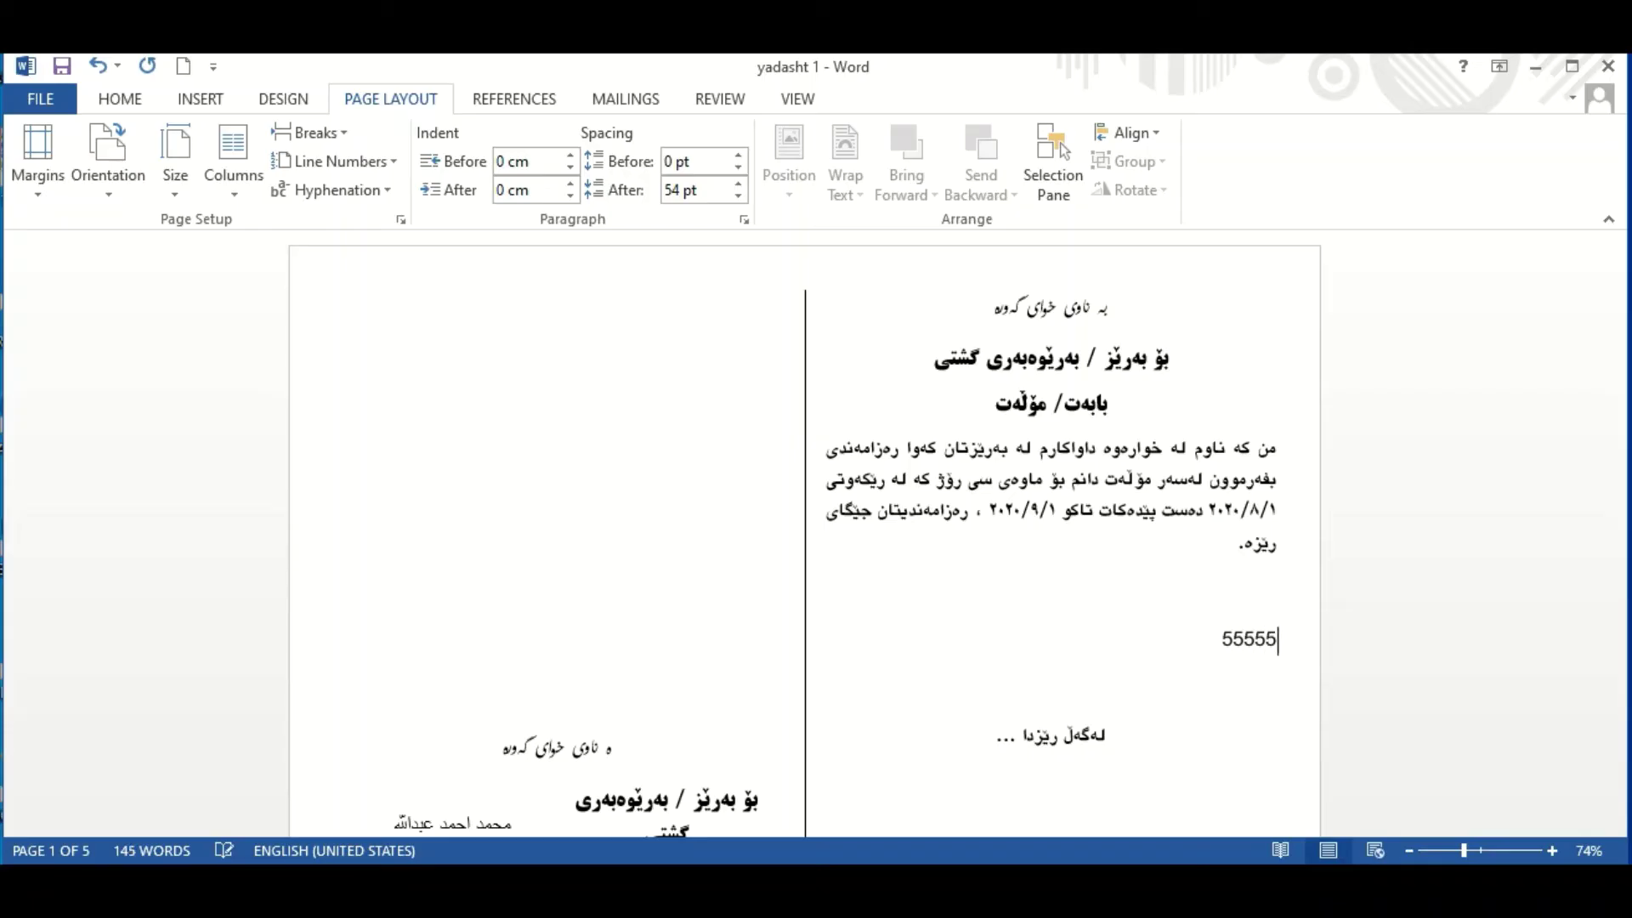
pyautogui.press('Return')
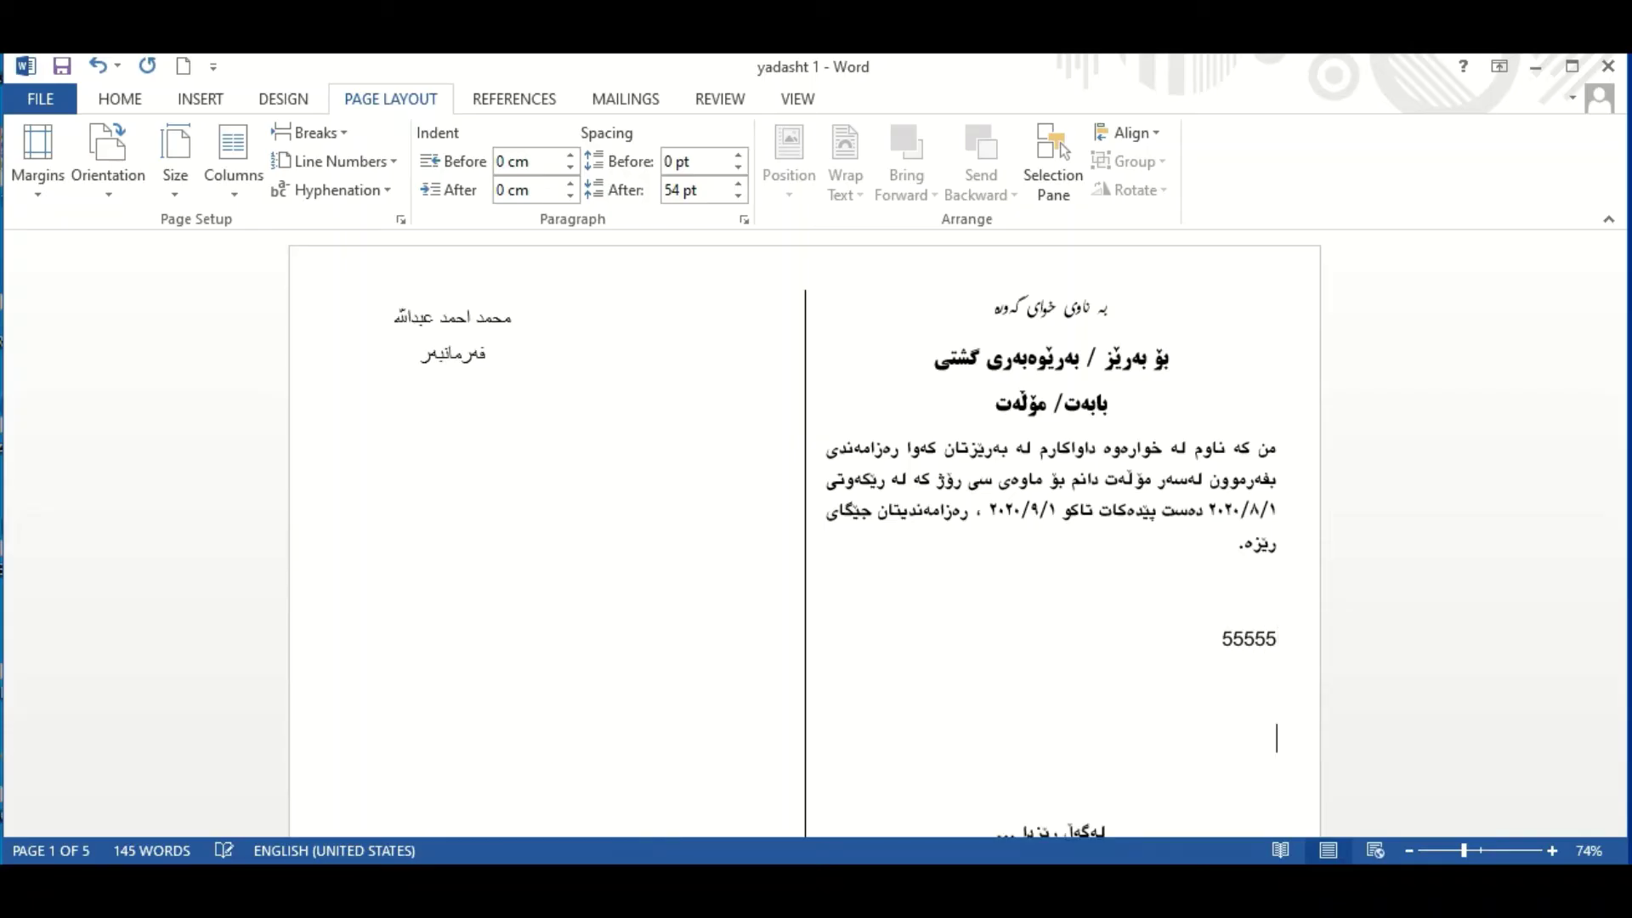
pyautogui.hotkey('alt', 'shift')
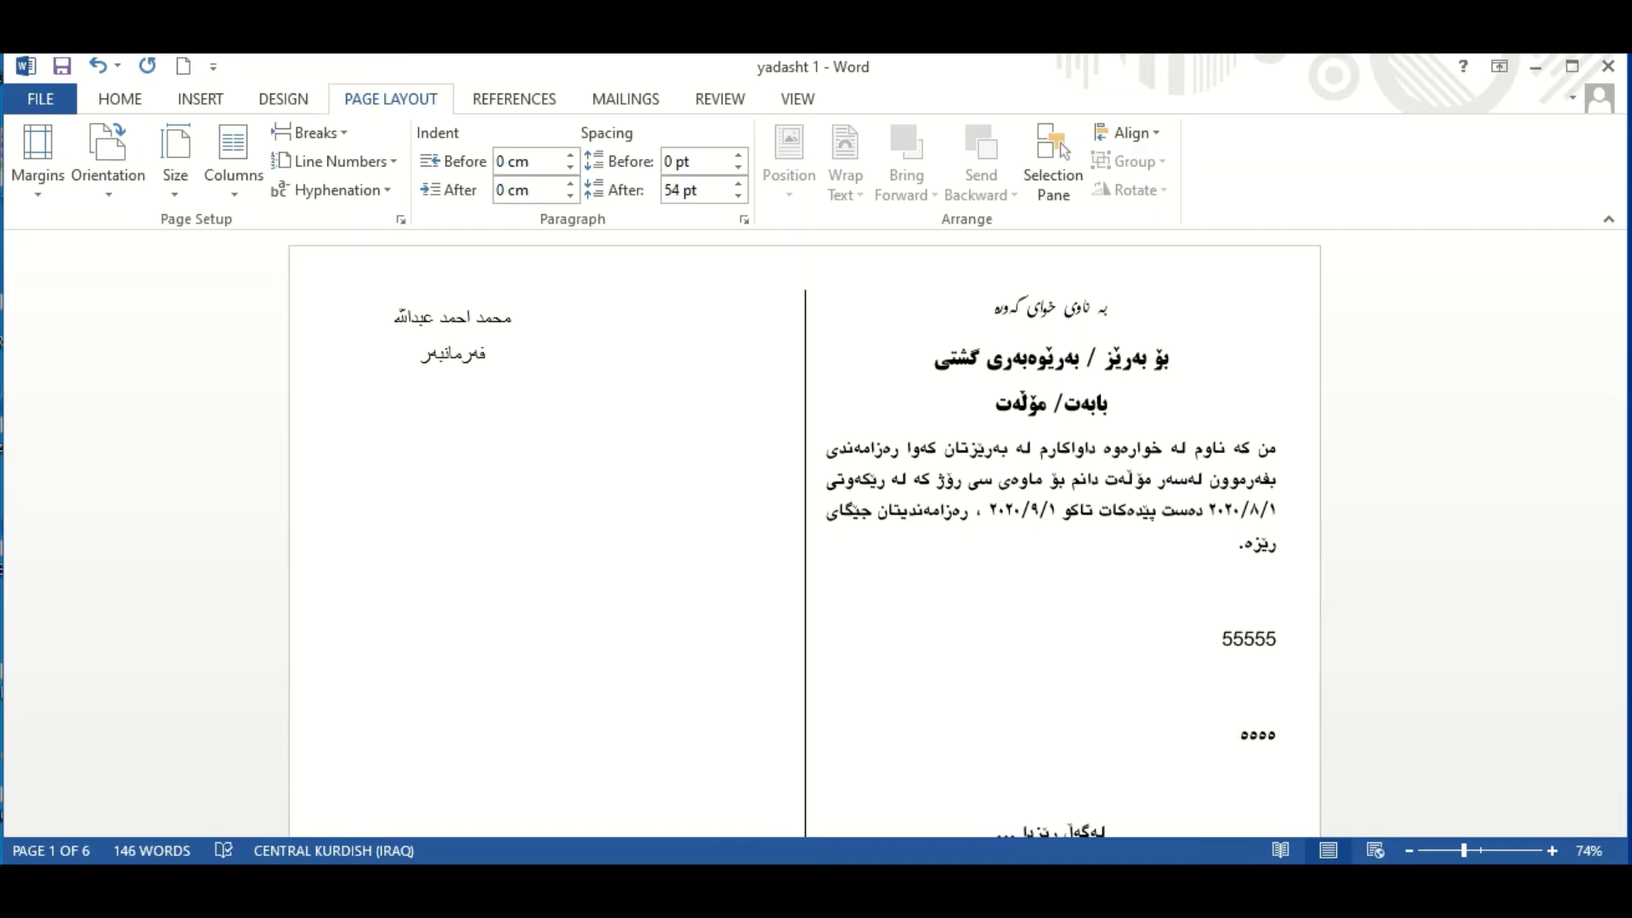
pyautogui.click(844, 533)
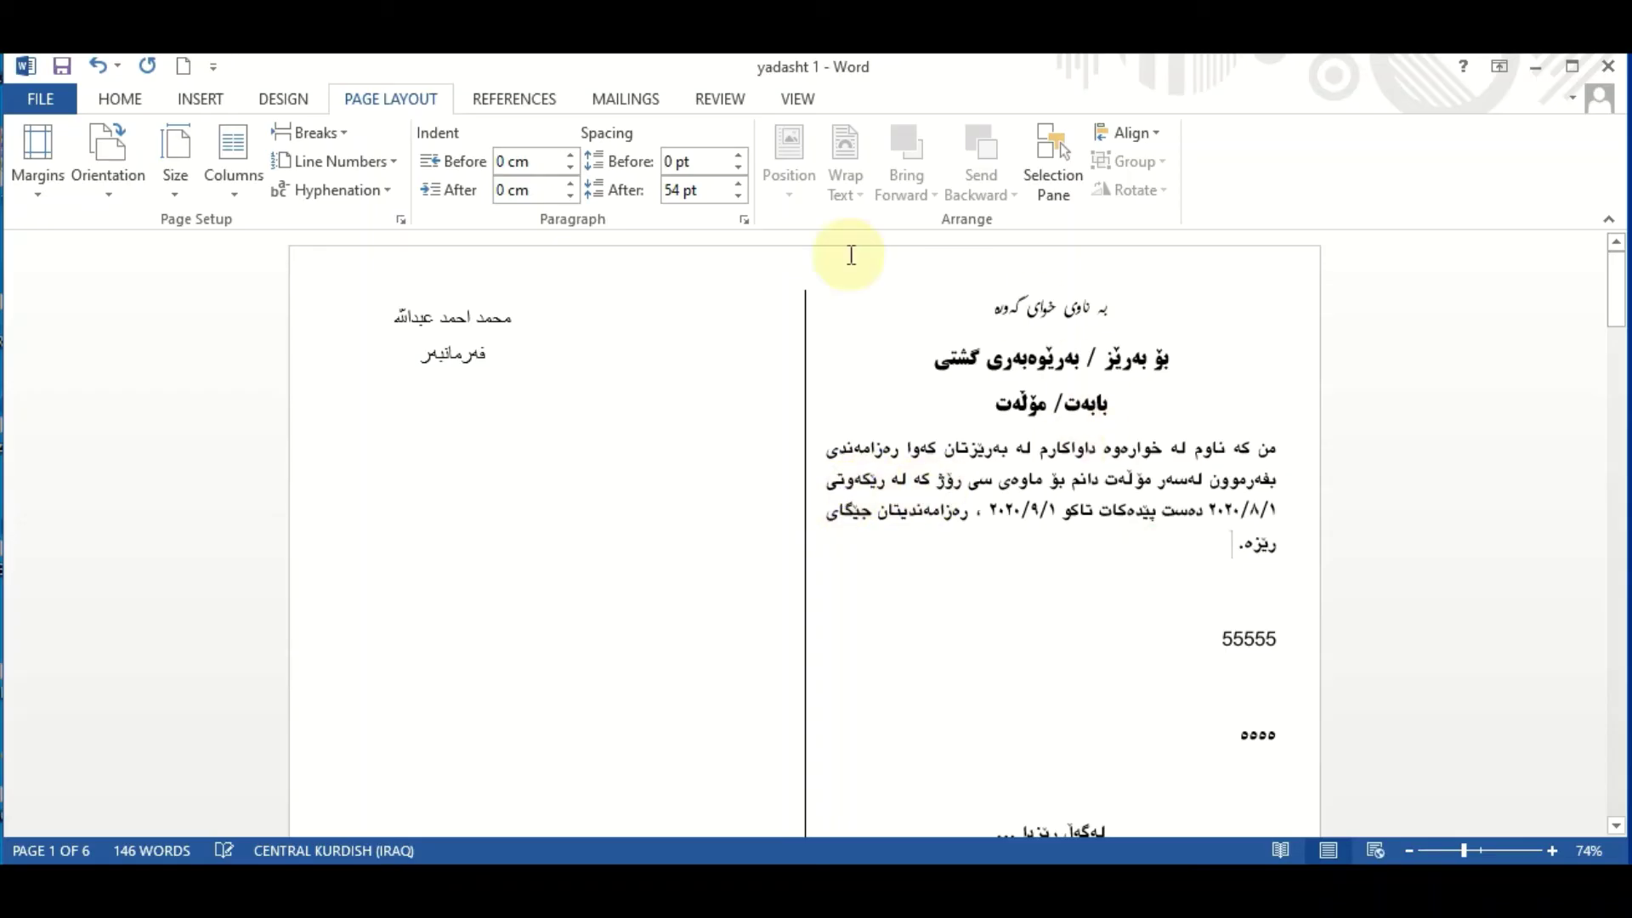
pyautogui.click(944, 448)
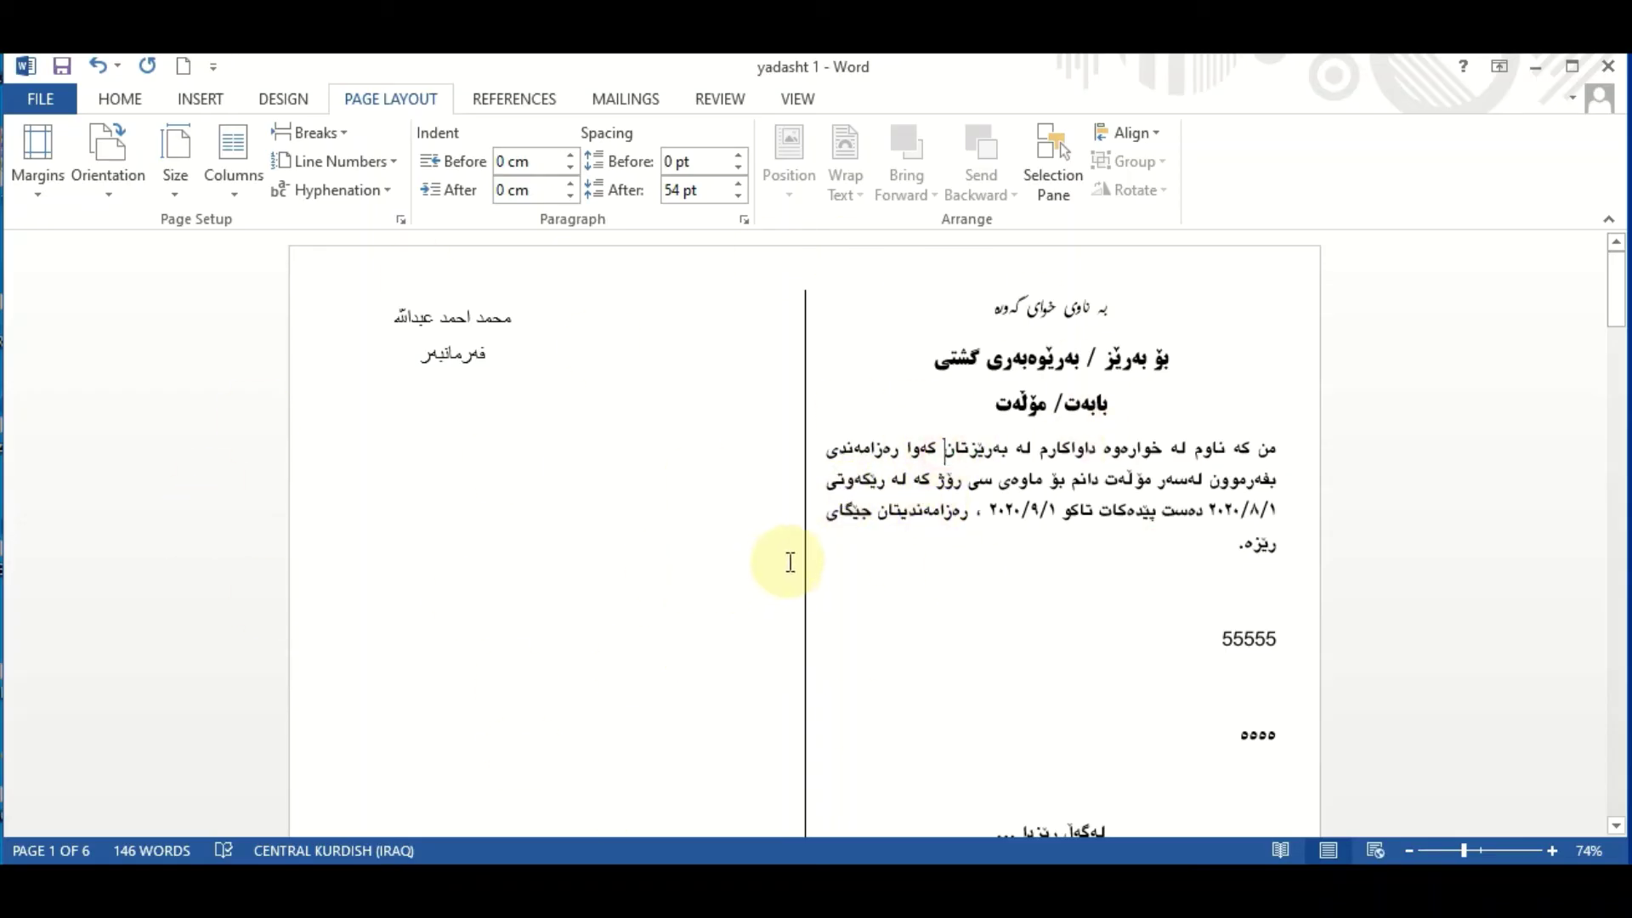
pyautogui.keyDown('ctrl'); pyautogui.scroll(-3, 790, 562); pyautogui.keyUp('ctrl')
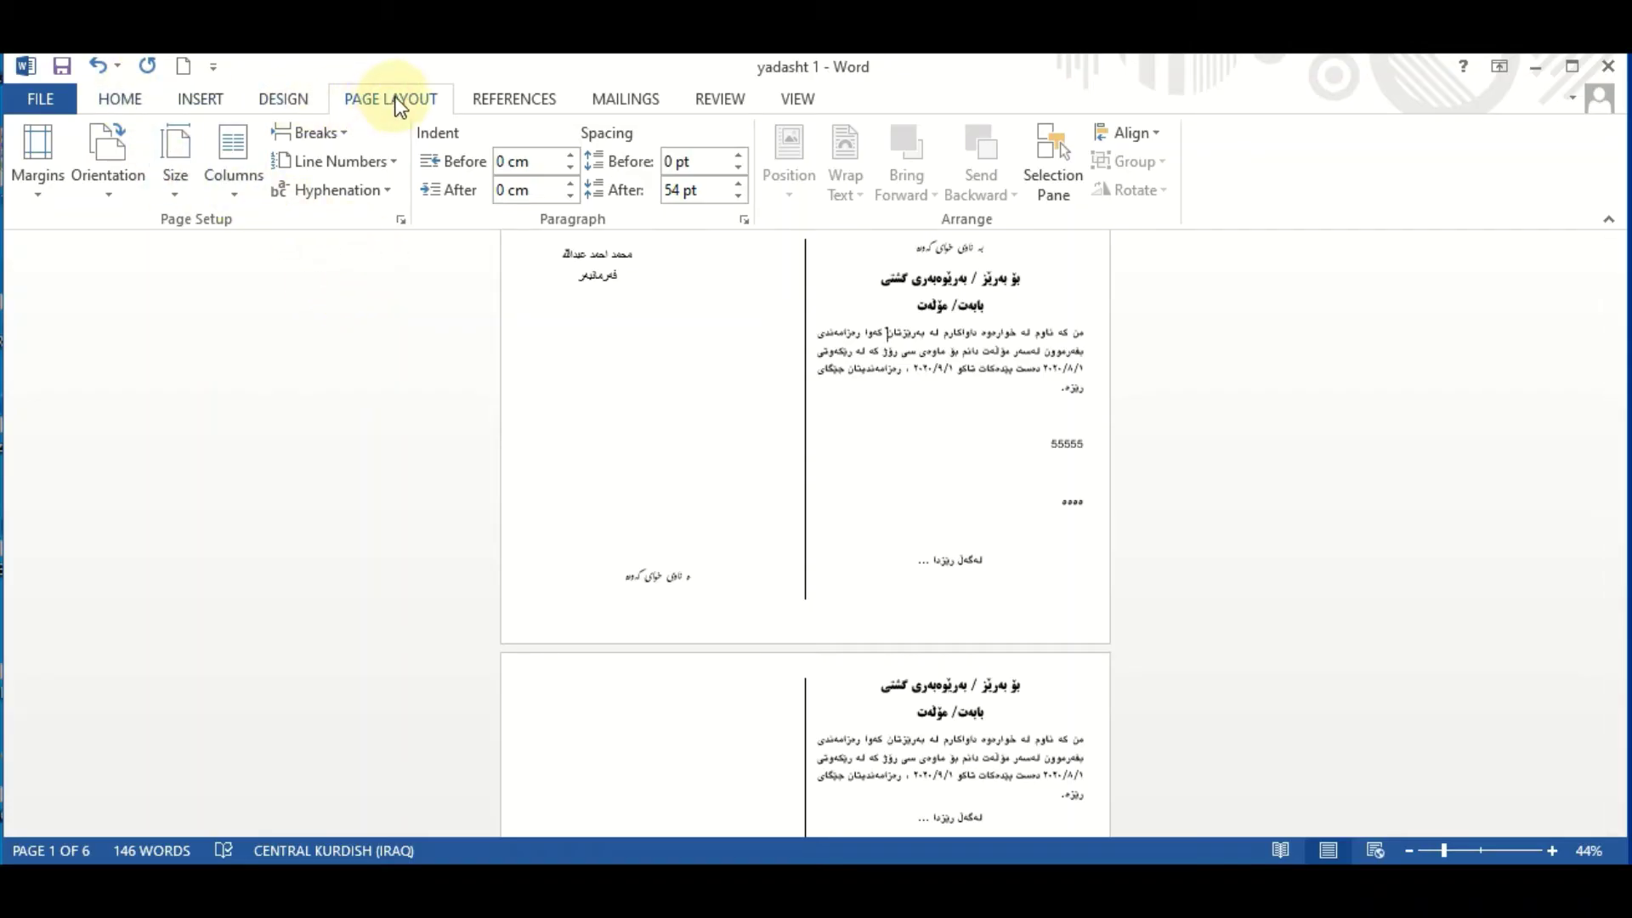
# Set the letter to a single column in portrait orientation
pyautogui.click(233, 183)
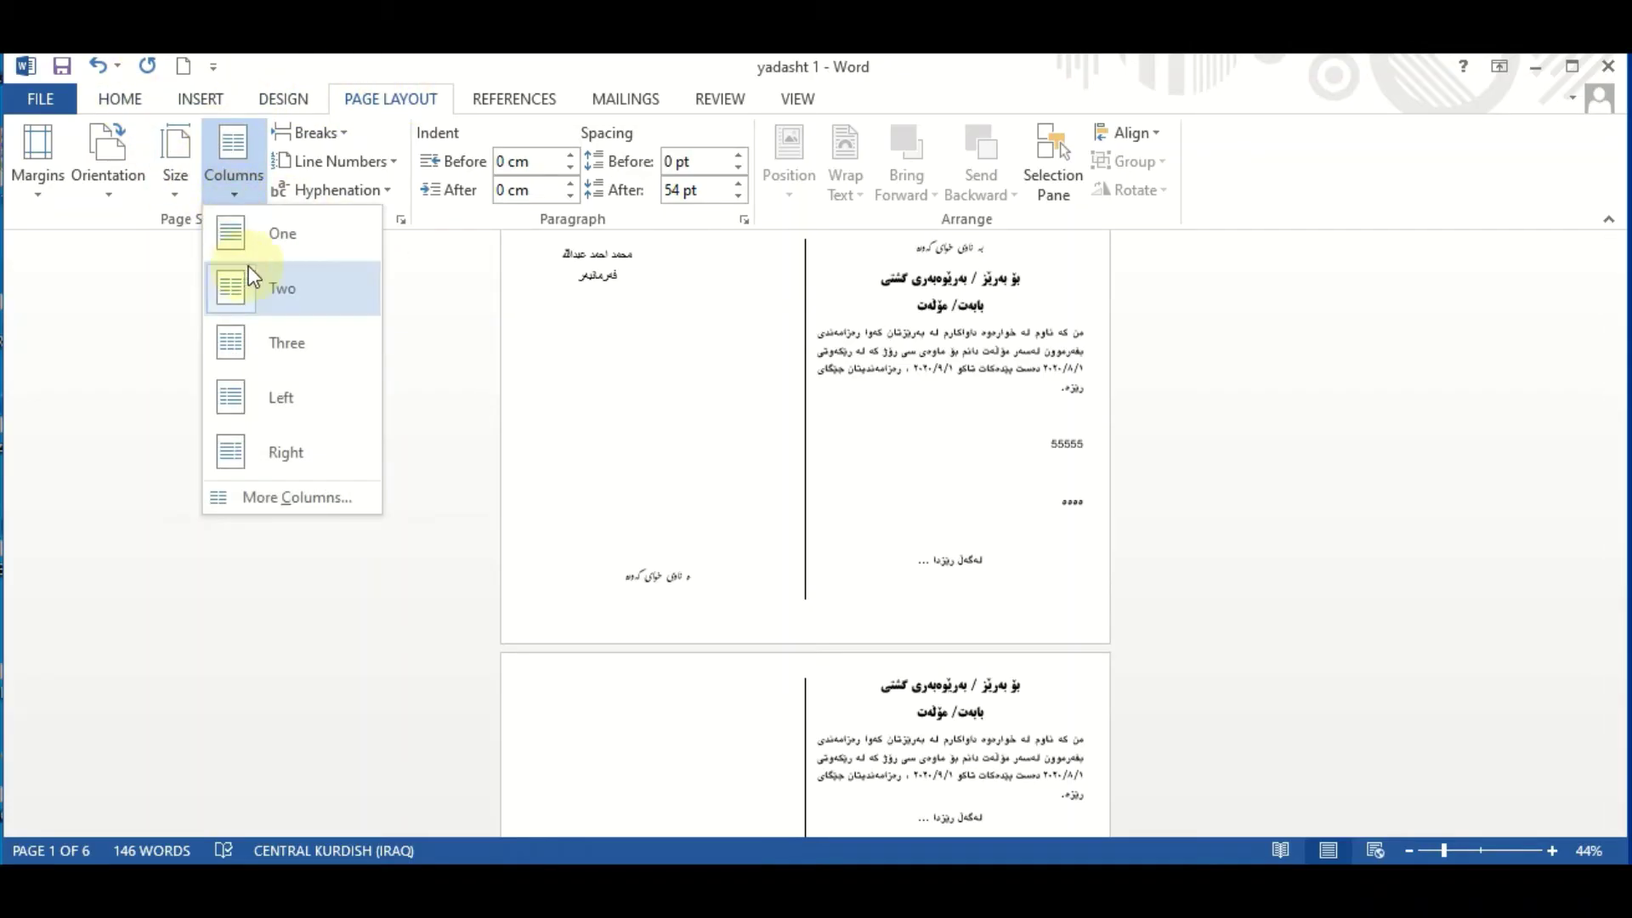
pyautogui.click(323, 233)
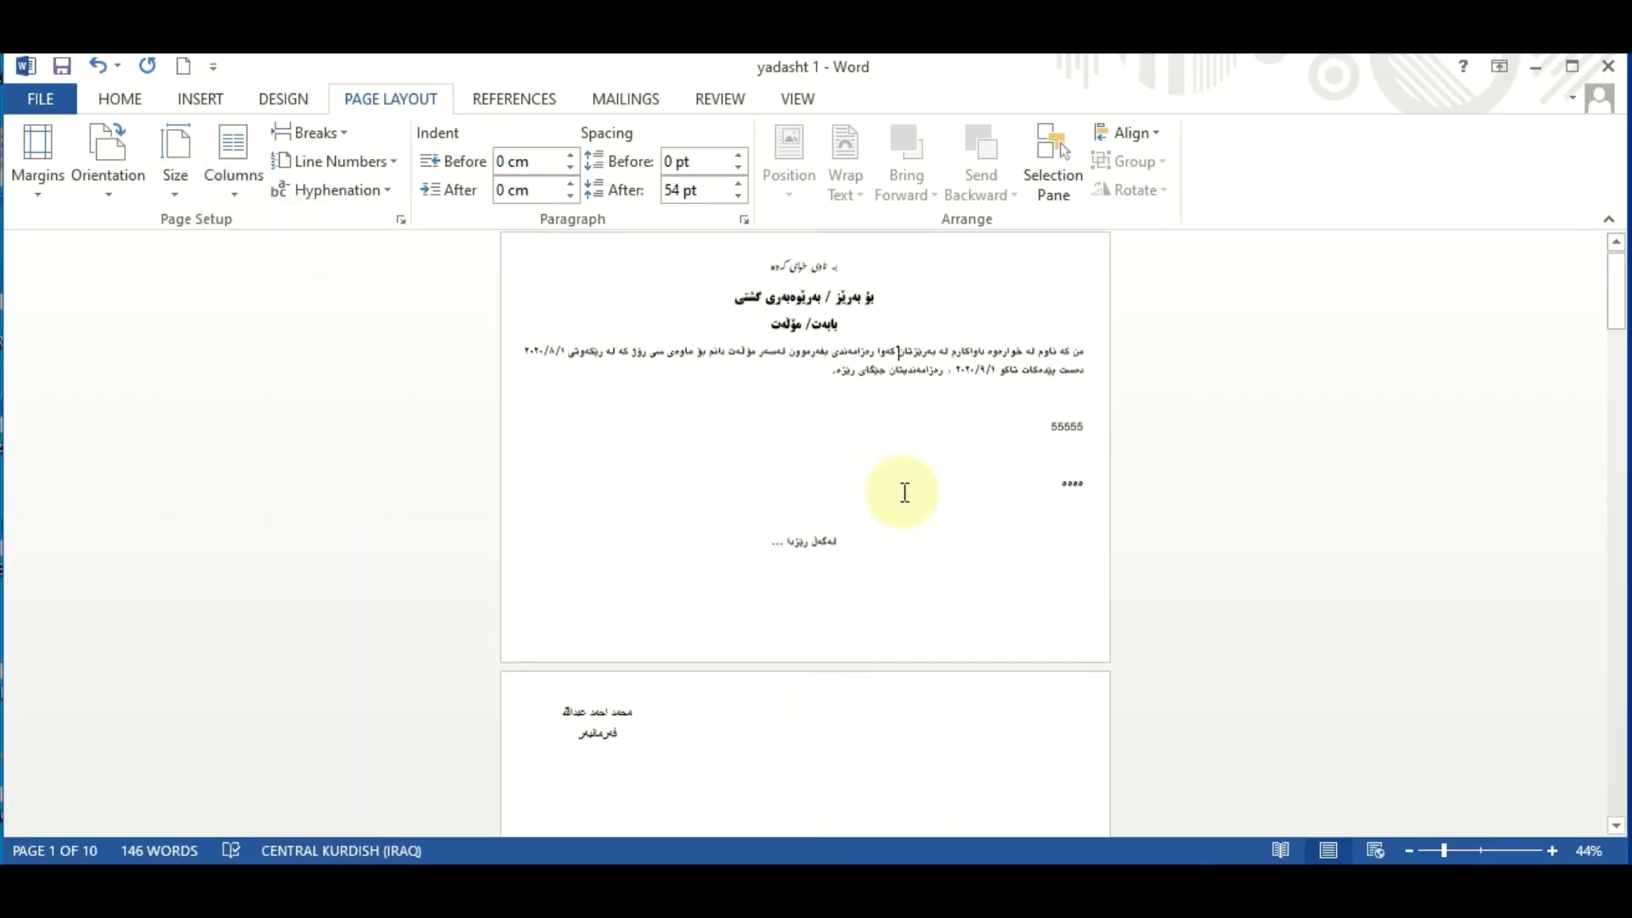
pyautogui.click(105, 193)
pyautogui.click(132, 241)
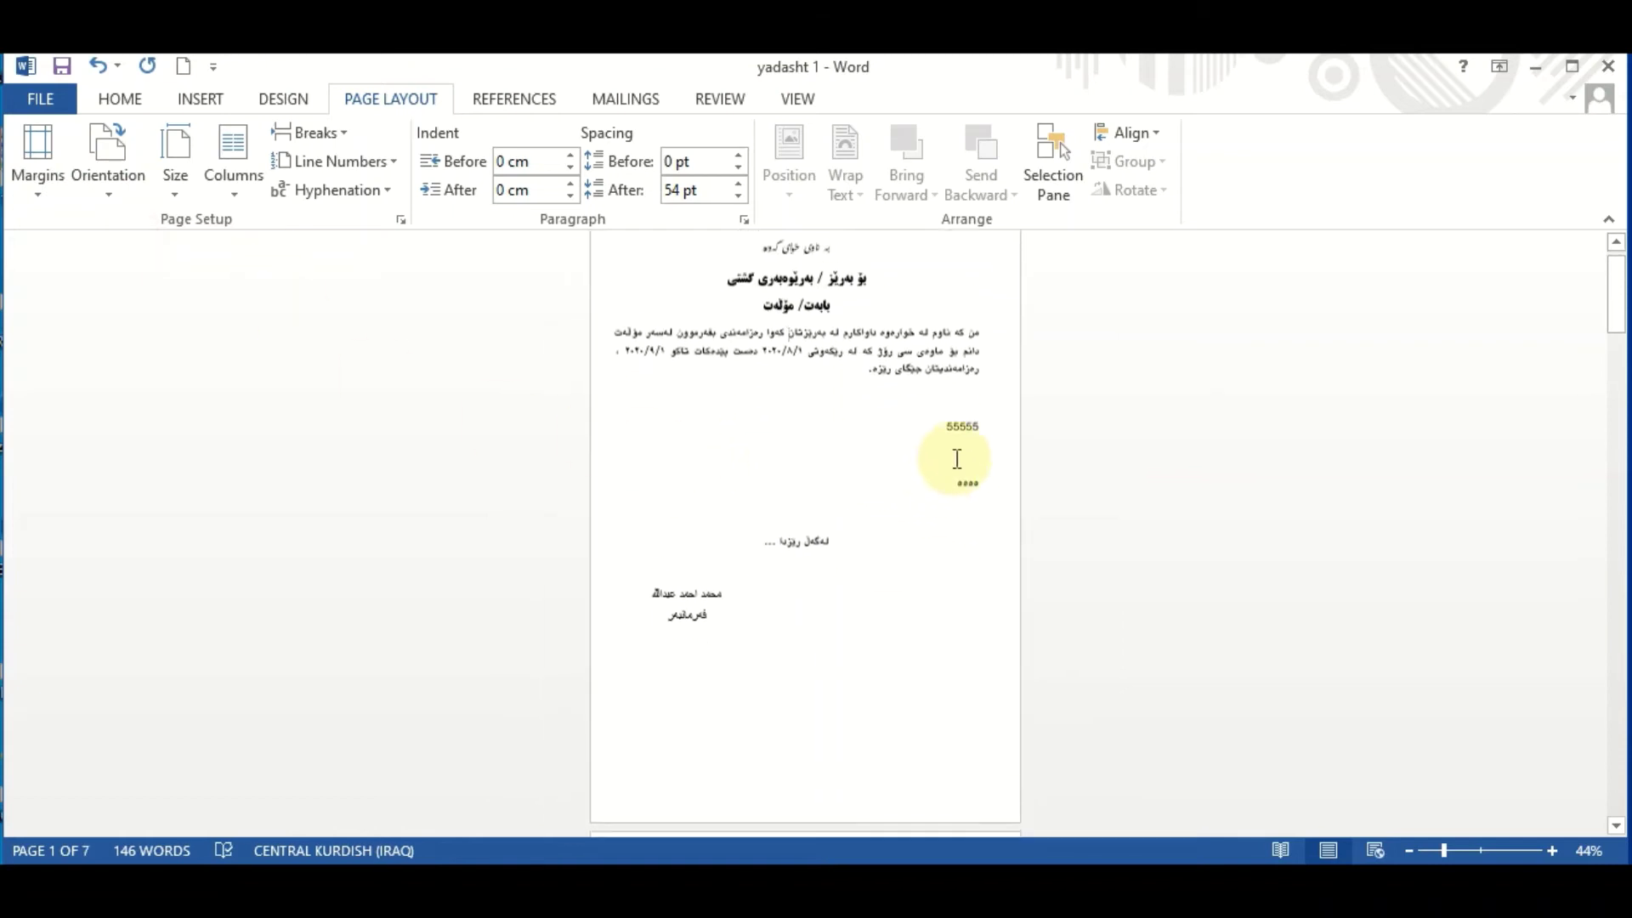
# Delete the 55555 test number line and the blank lines below it
pyautogui.moveTo(977, 400); pyautogui.dragTo(940, 510)
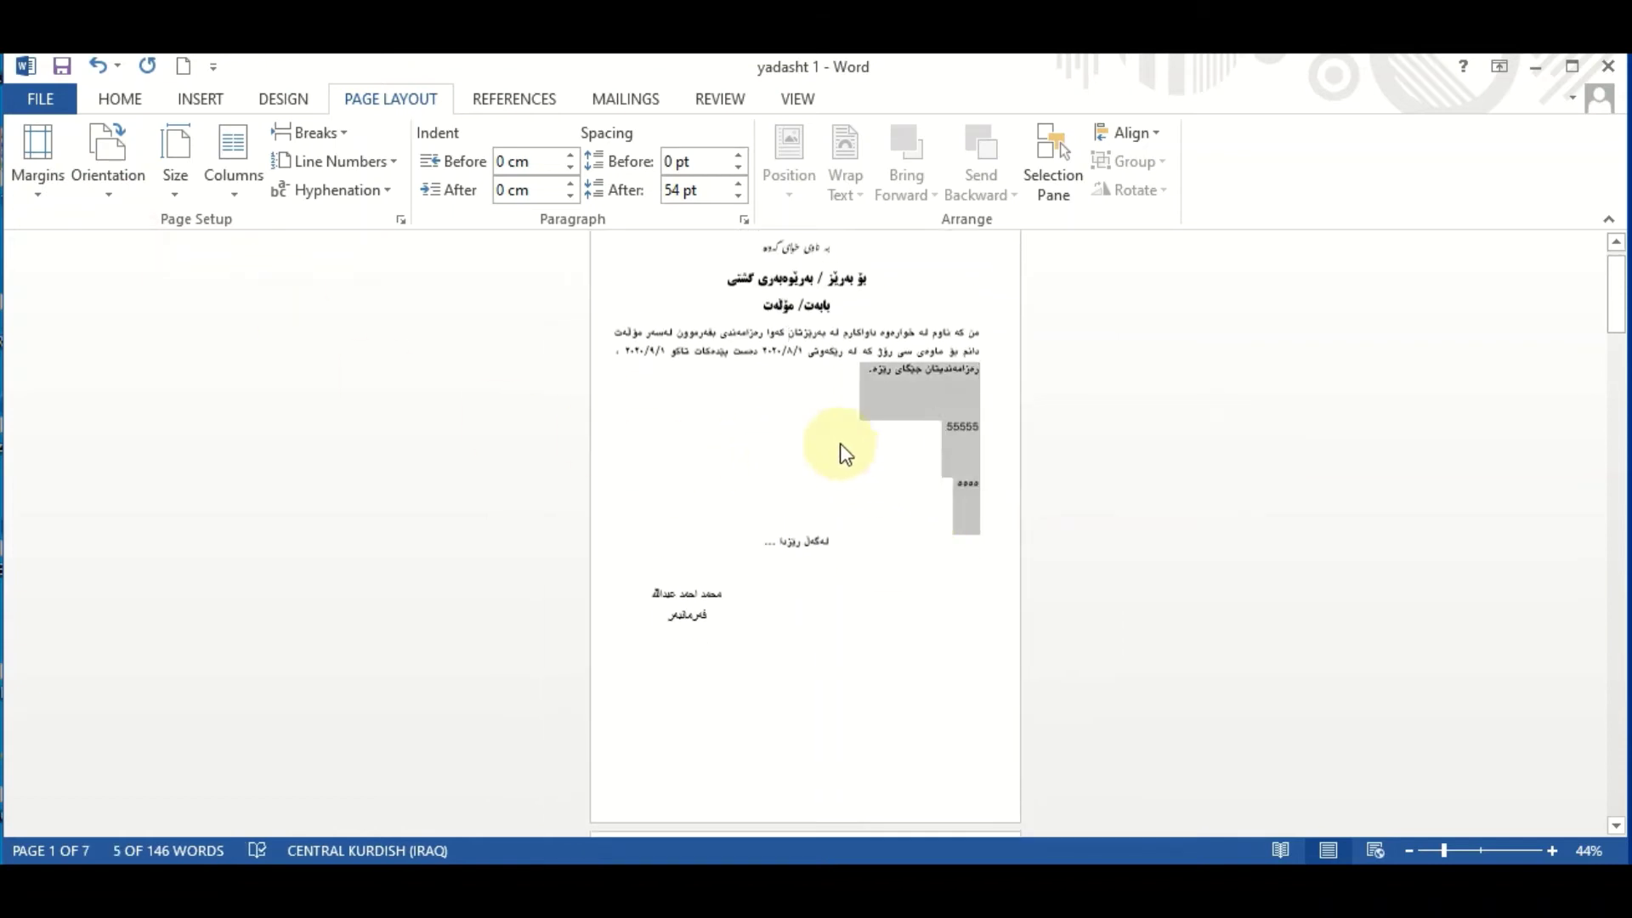
pyautogui.click(1003, 423)
pyautogui.moveTo(985, 427); pyautogui.dragTo(941, 478)
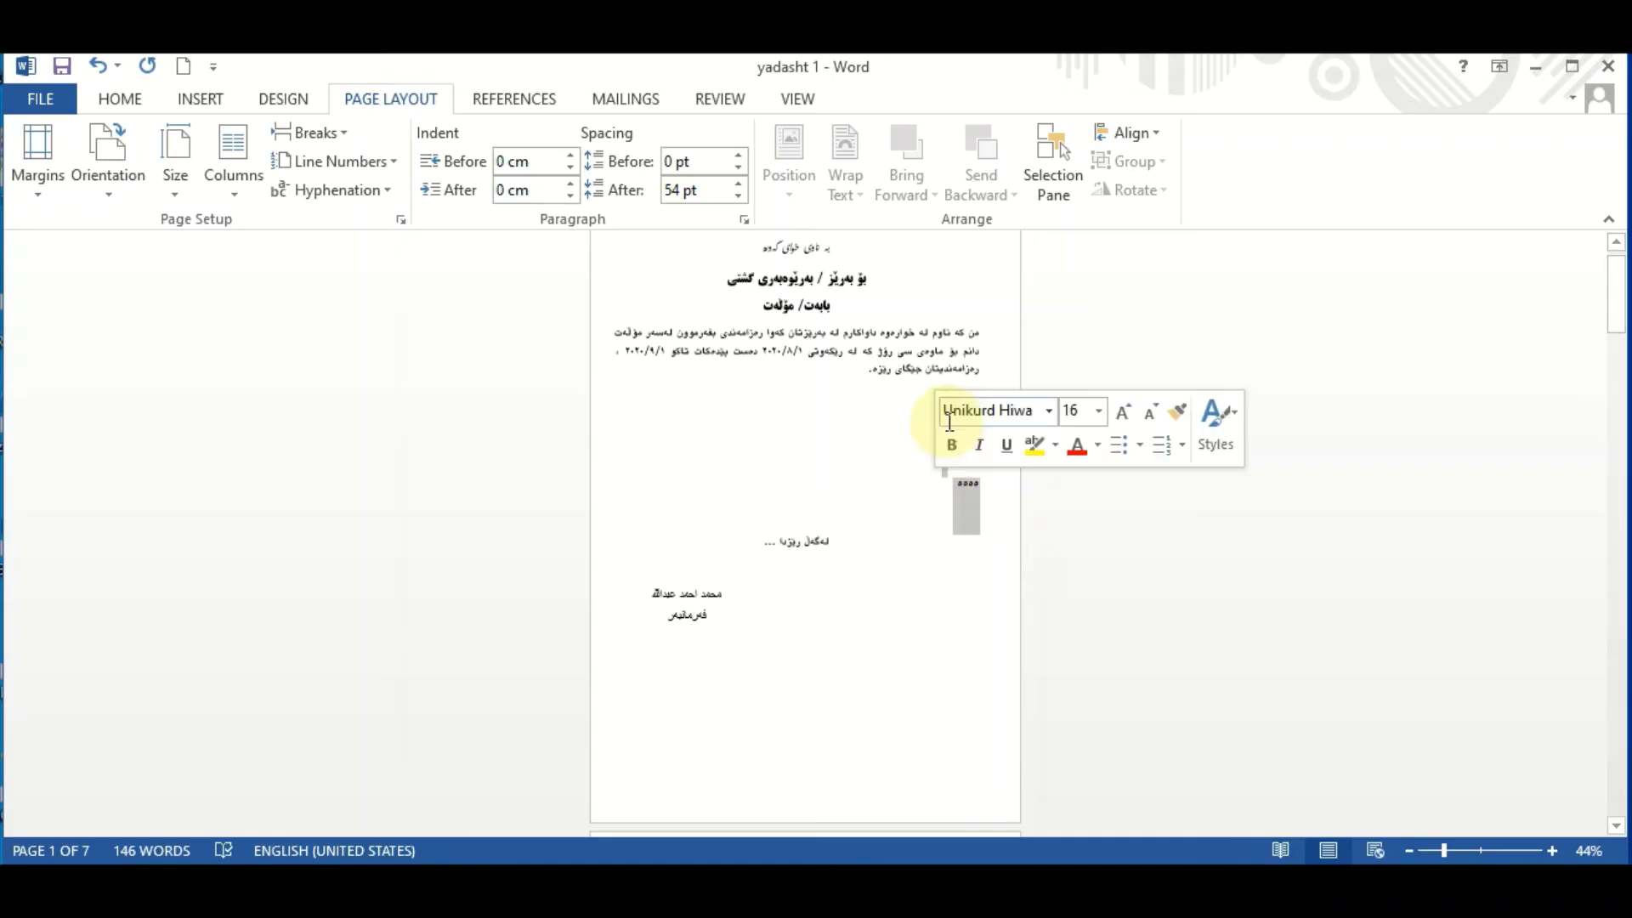
pyautogui.moveTo(936, 405); pyautogui.dragTo(965, 455)
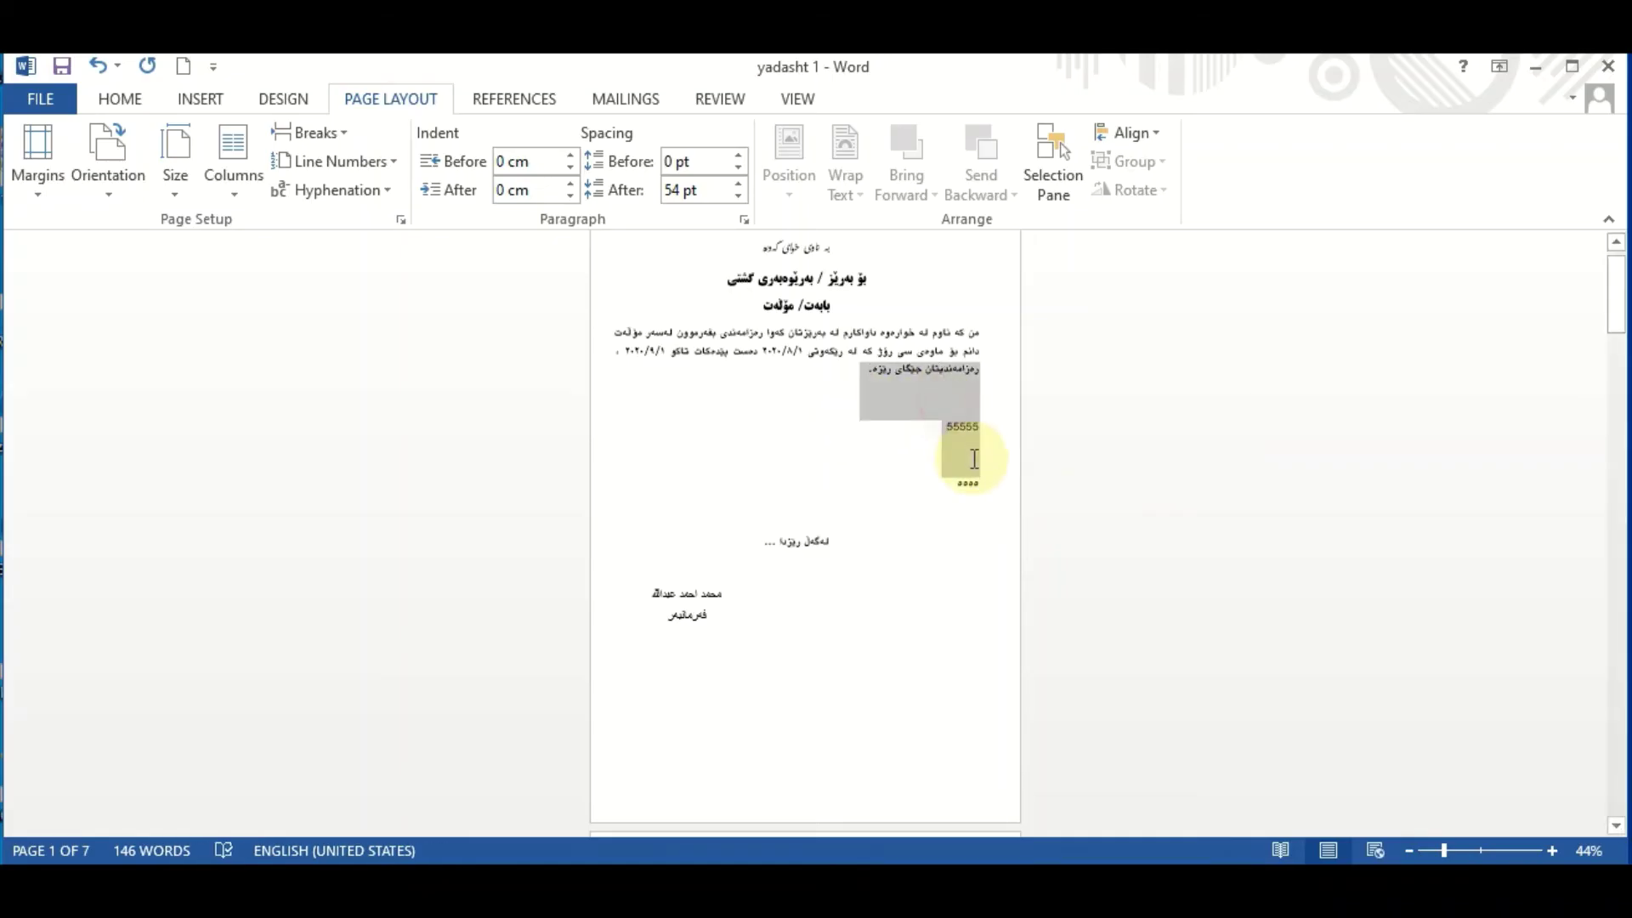
pyautogui.click(955, 396)
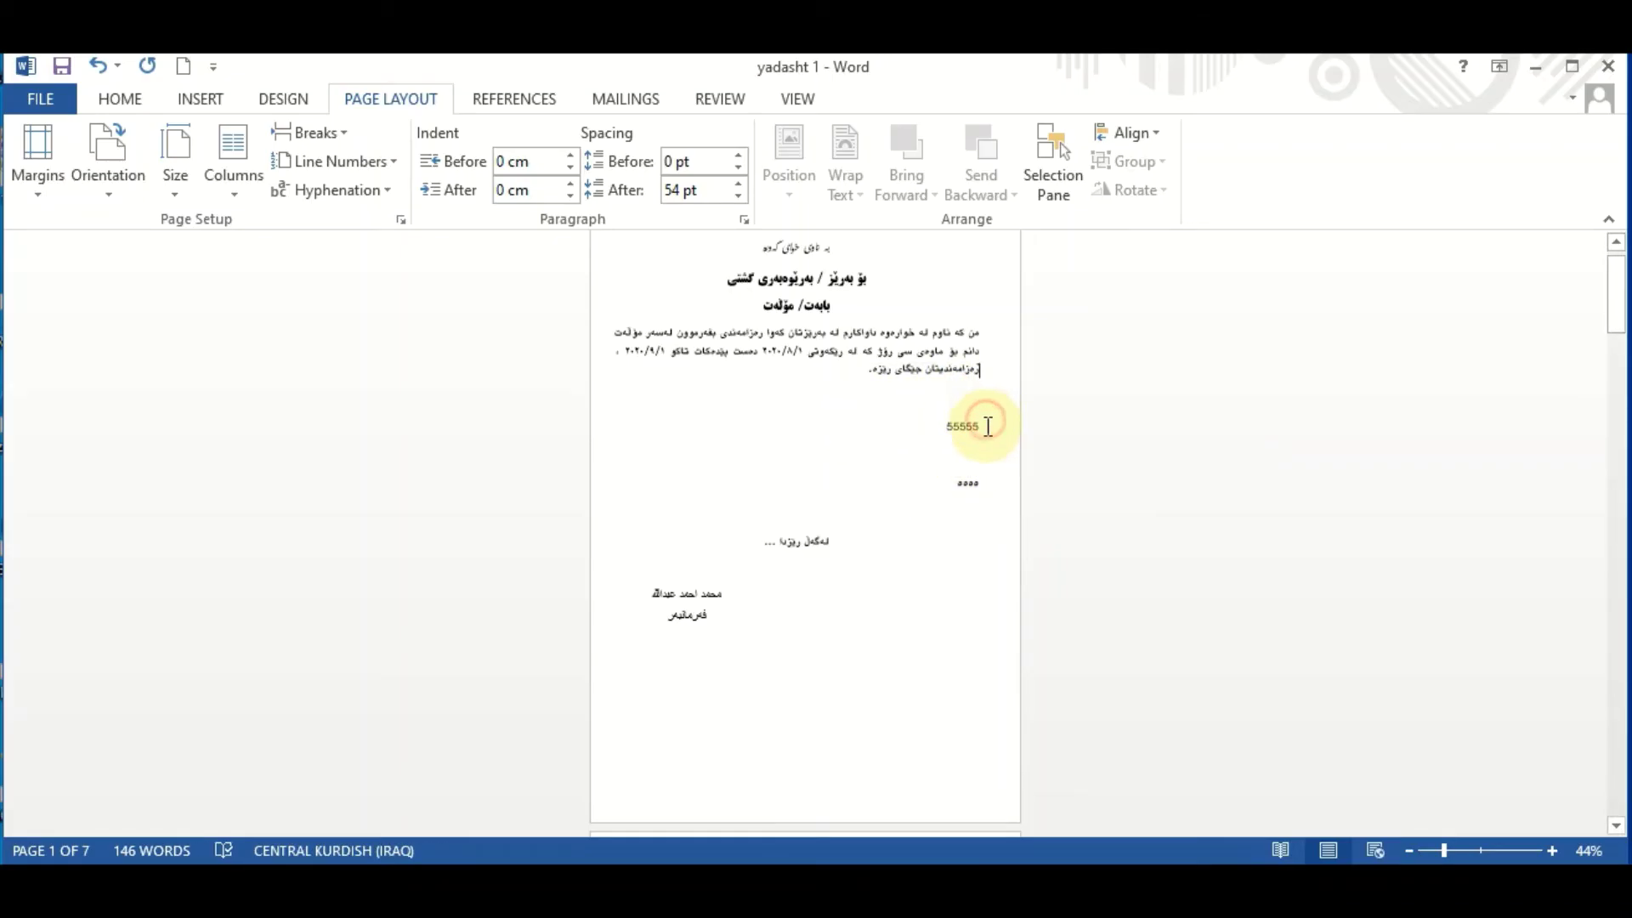
pyautogui.click(986, 426)
pyautogui.press('Return')
pyautogui.moveTo(978, 478); pyautogui.dragTo(760, 602)
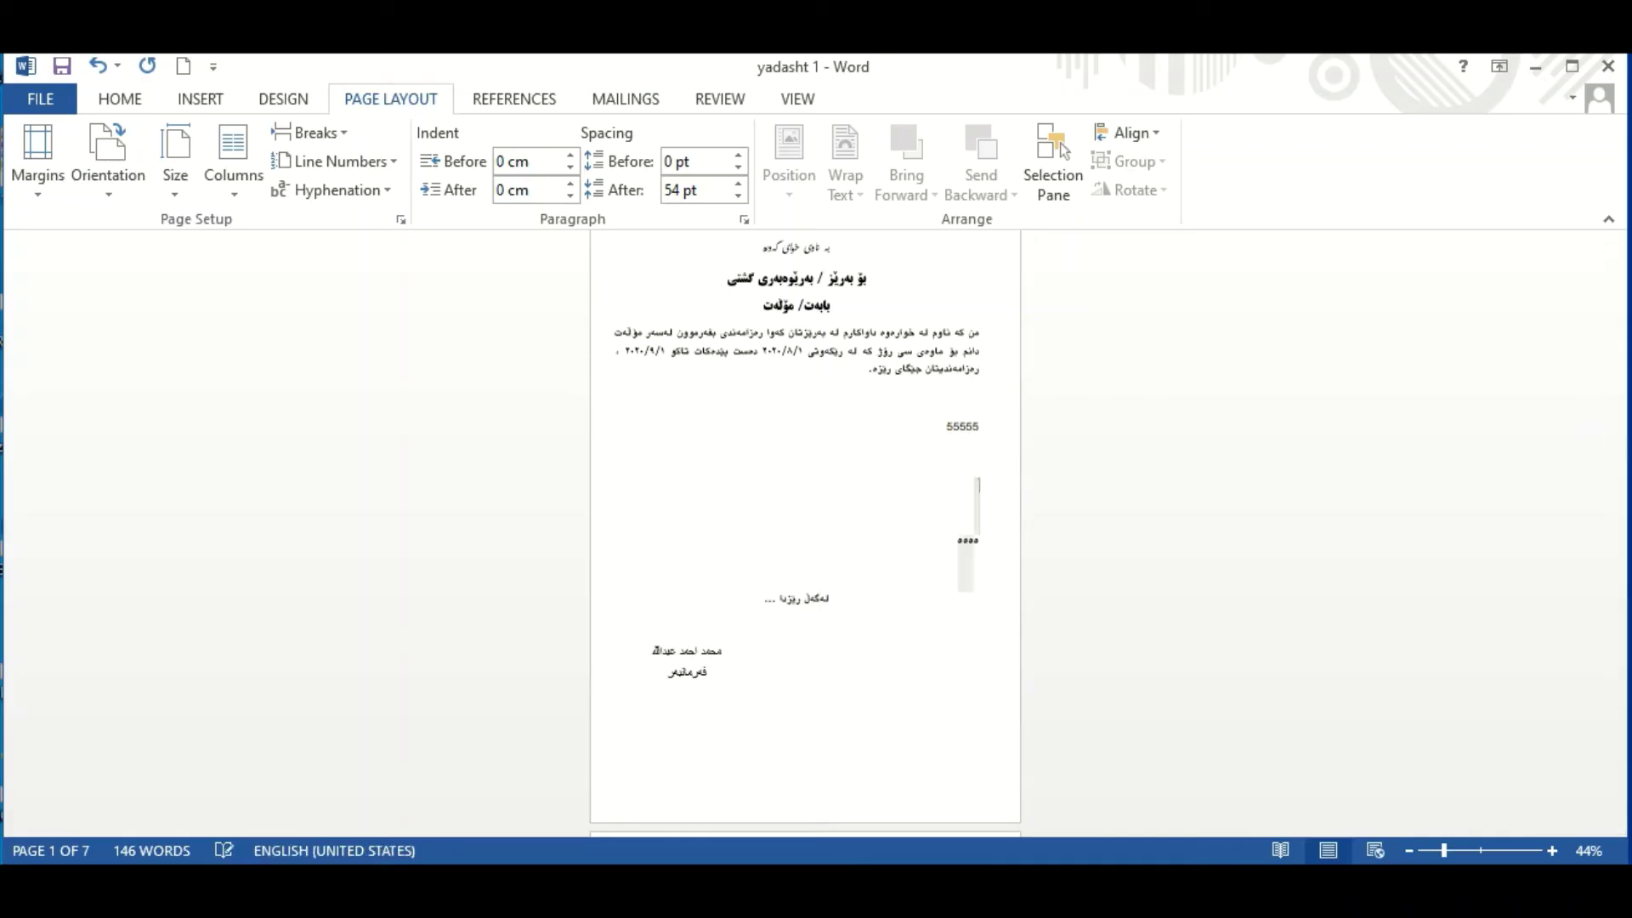
pyautogui.click(980, 427)
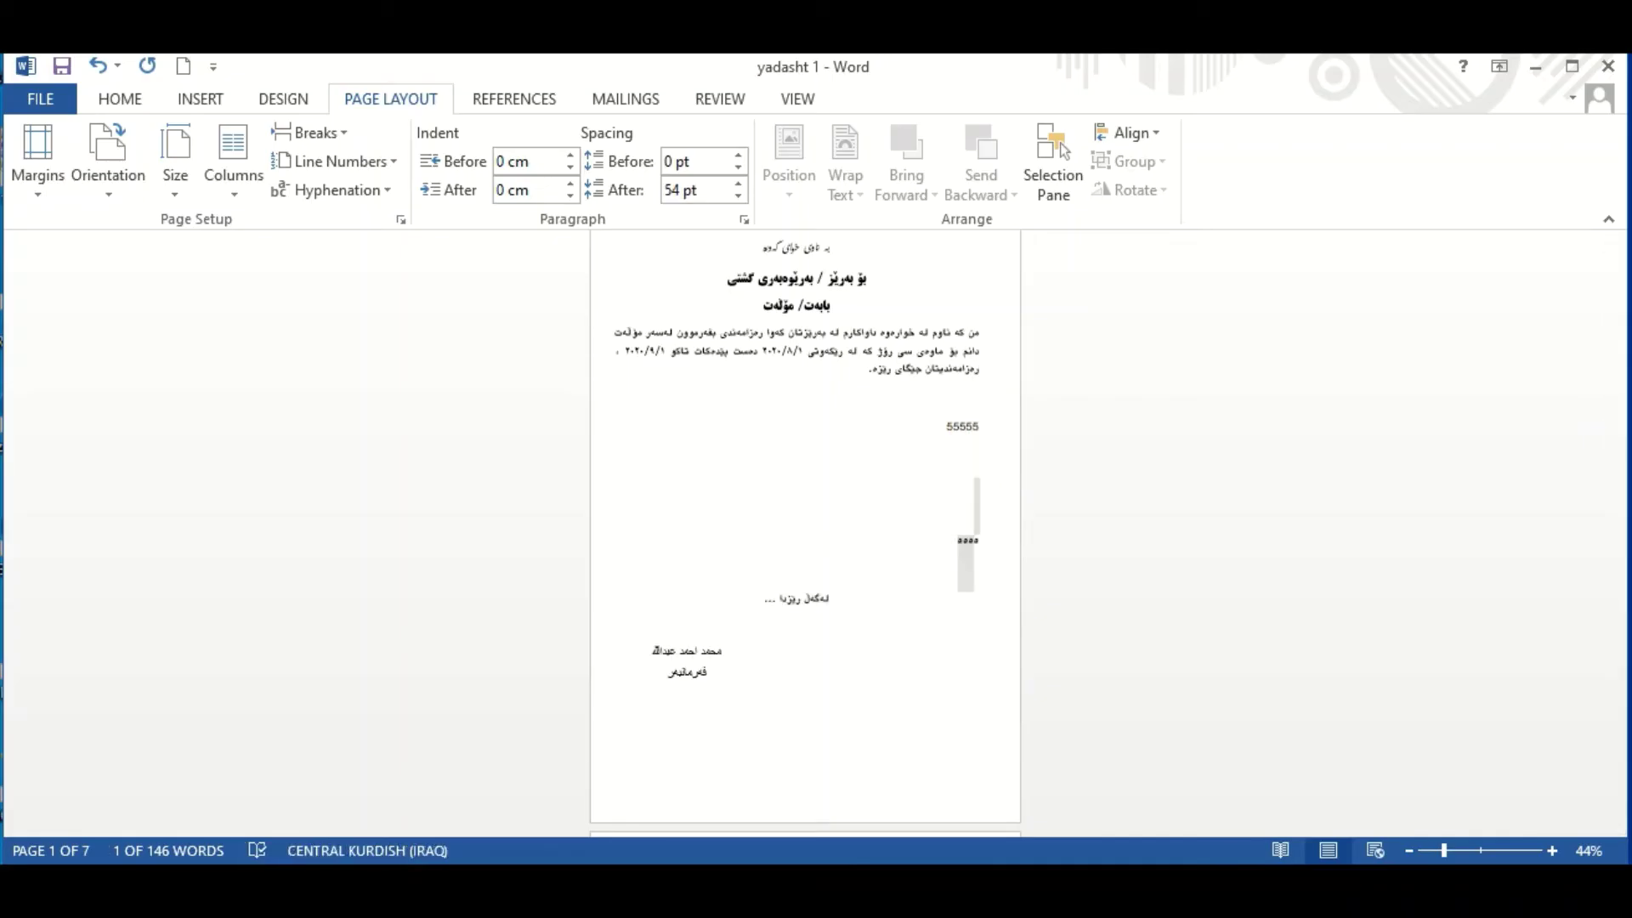
pyautogui.press('Delete')
pyautogui.press('Delete')
pyautogui.press('Delete')
pyautogui.press('BackSpace')
pyautogui.press('BackSpace')
pyautogui.press('BackSpace')
pyautogui.press('BackSpace')
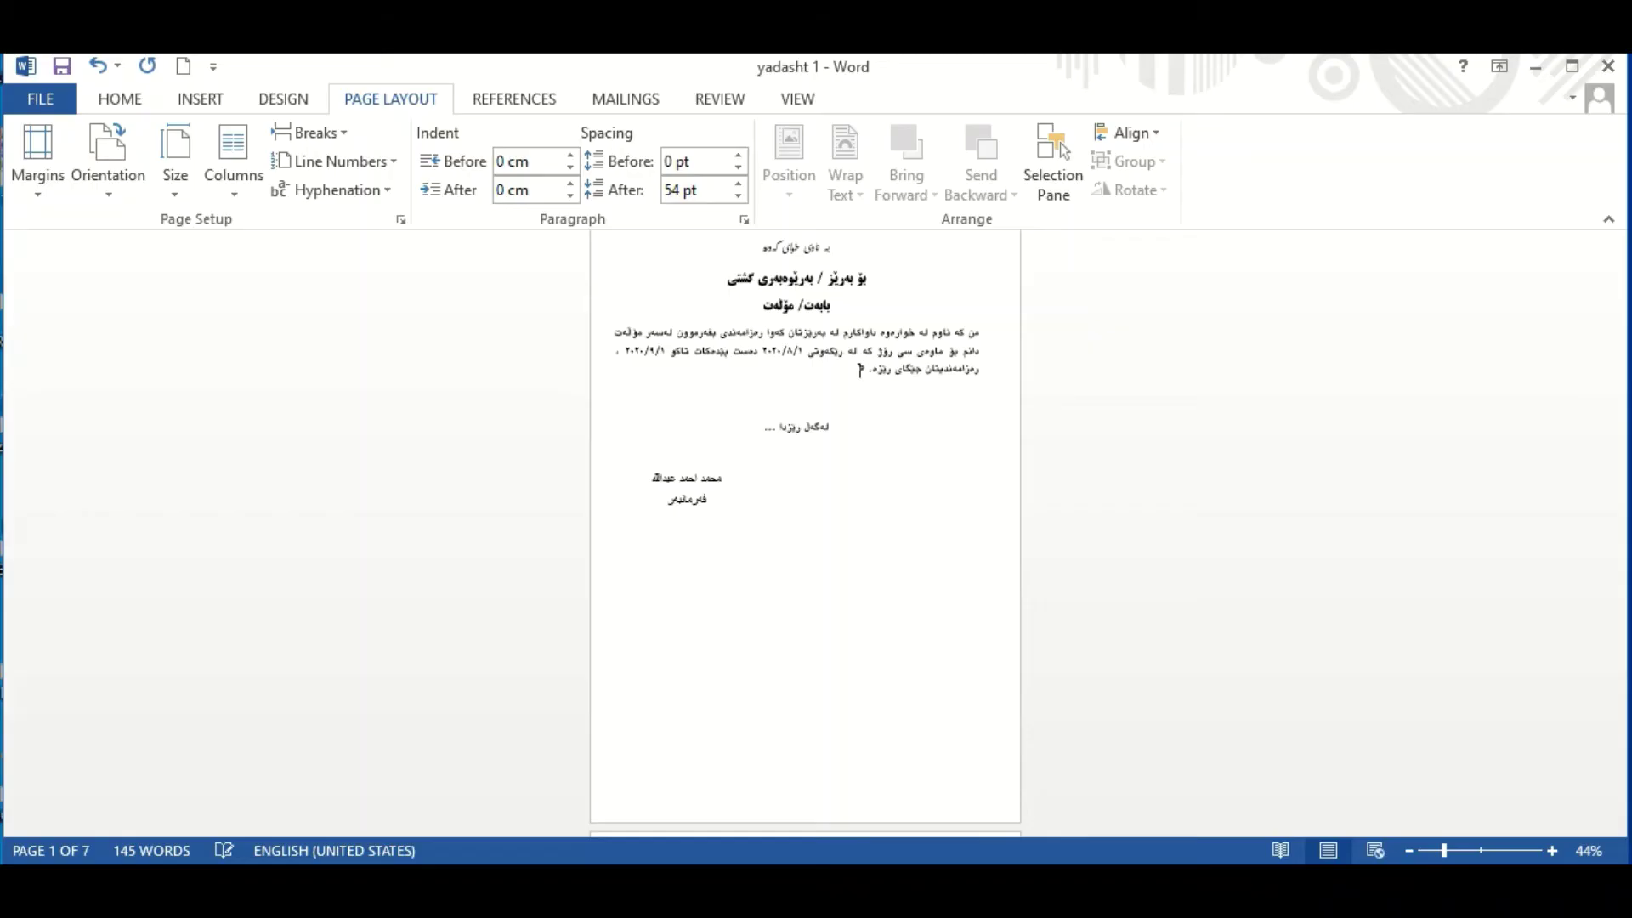
# Delete the leftover digit after the body text, then open the file's Info page
pyautogui.scroll(3, 896, 501)
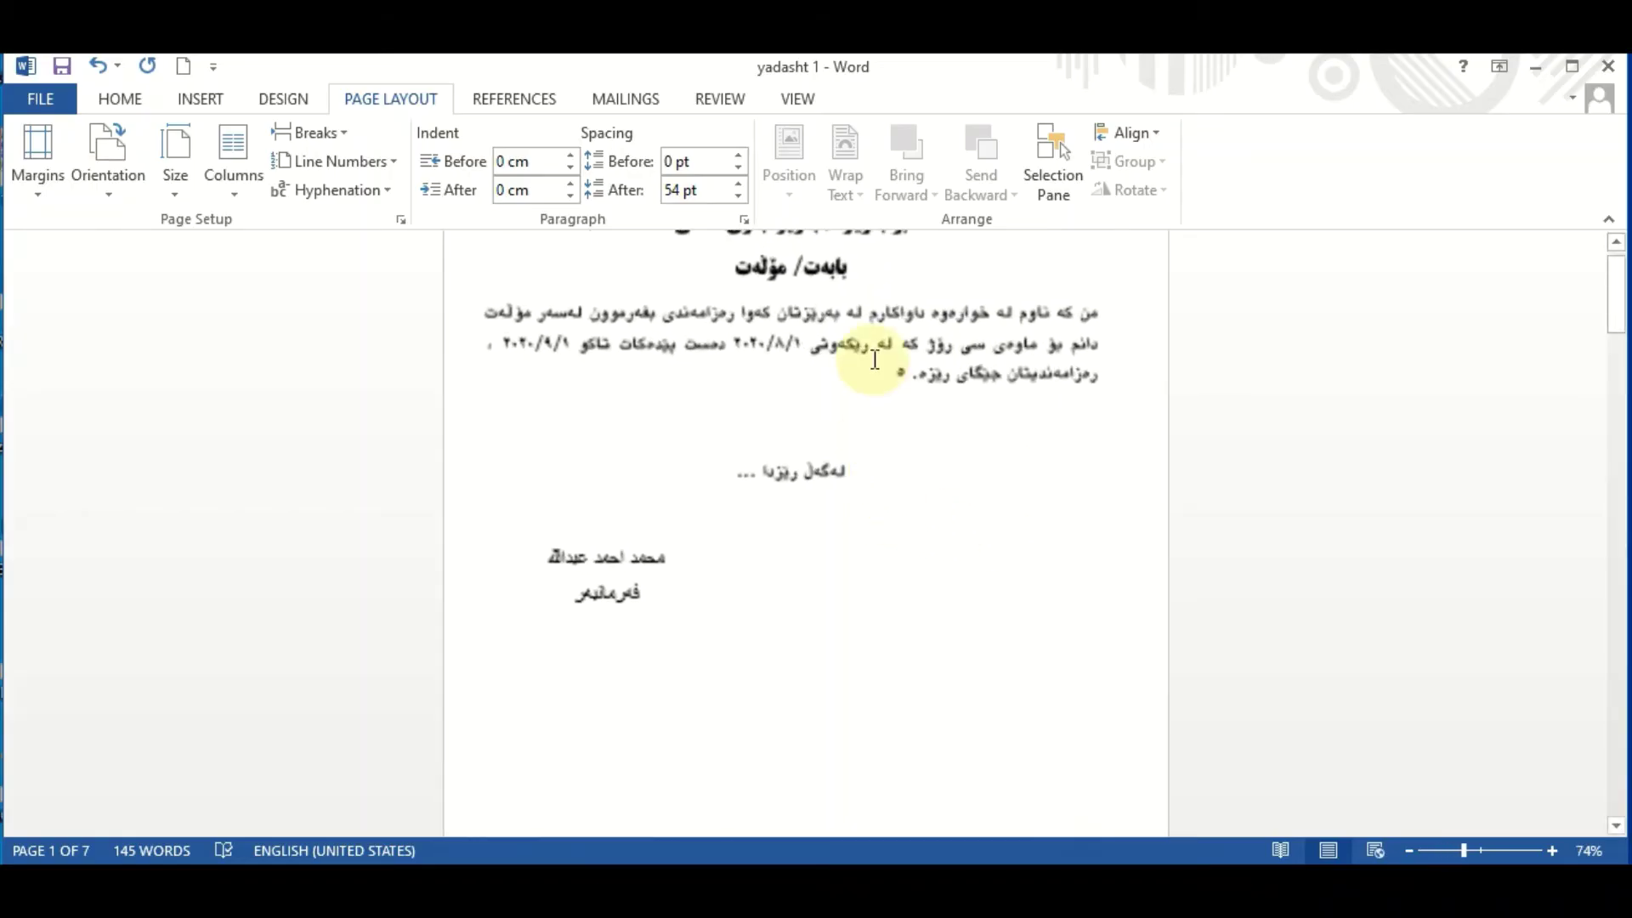
pyautogui.doubleClick(899, 374)
pyautogui.press('Delete')
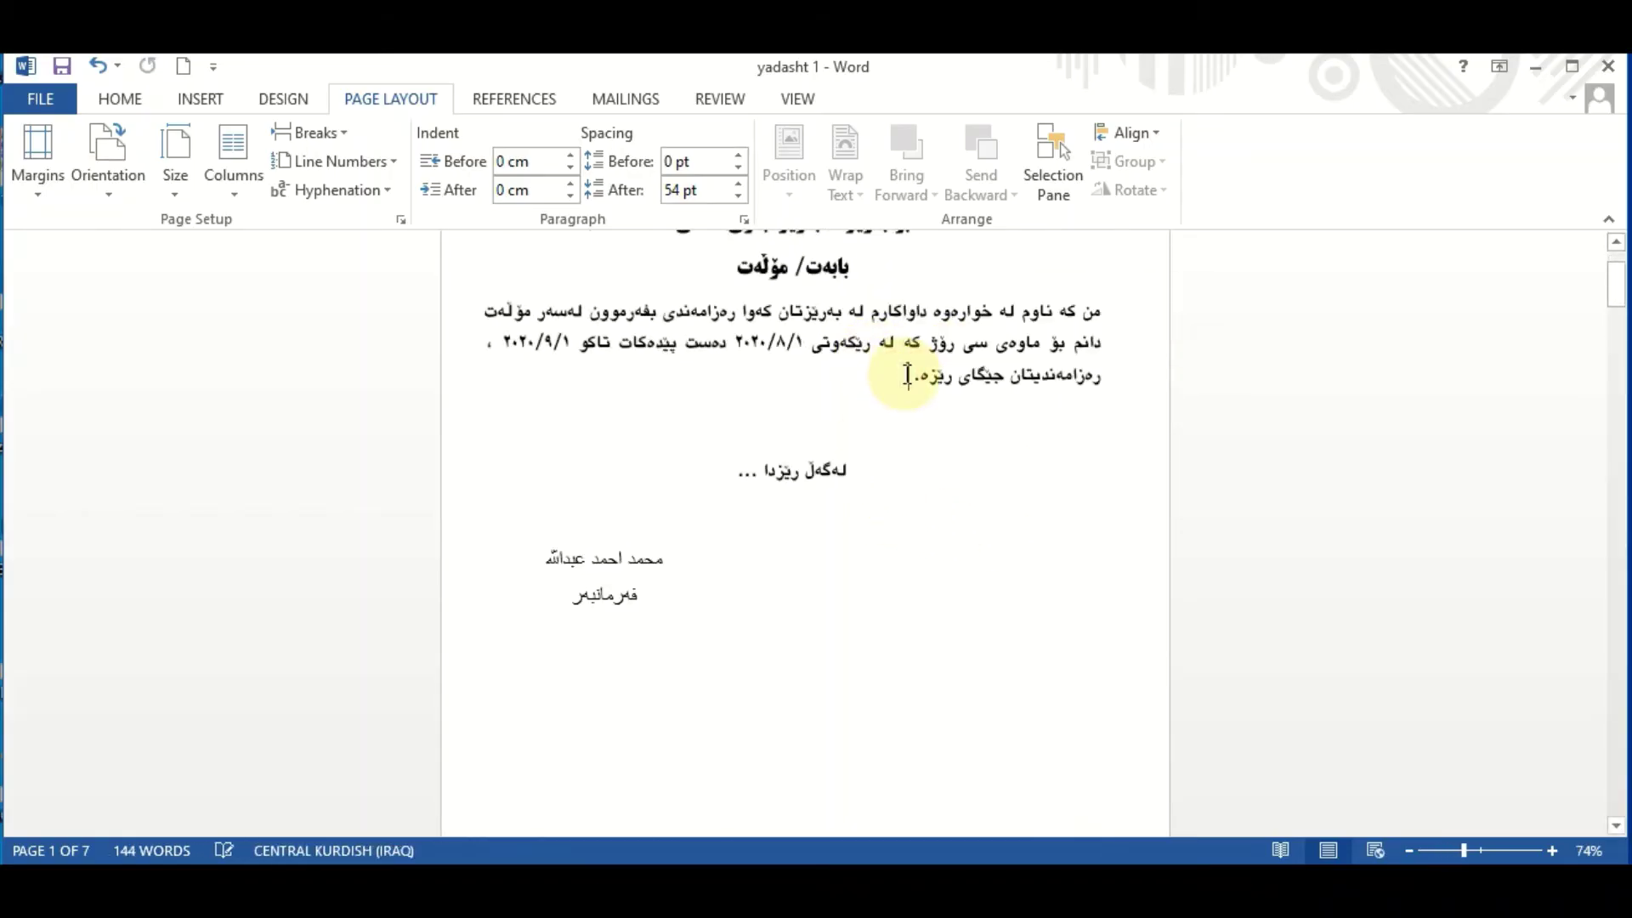
pyautogui.scroll(1, 923, 457)
pyautogui.scroll(3, 923, 457)
pyautogui.click(881, 408)
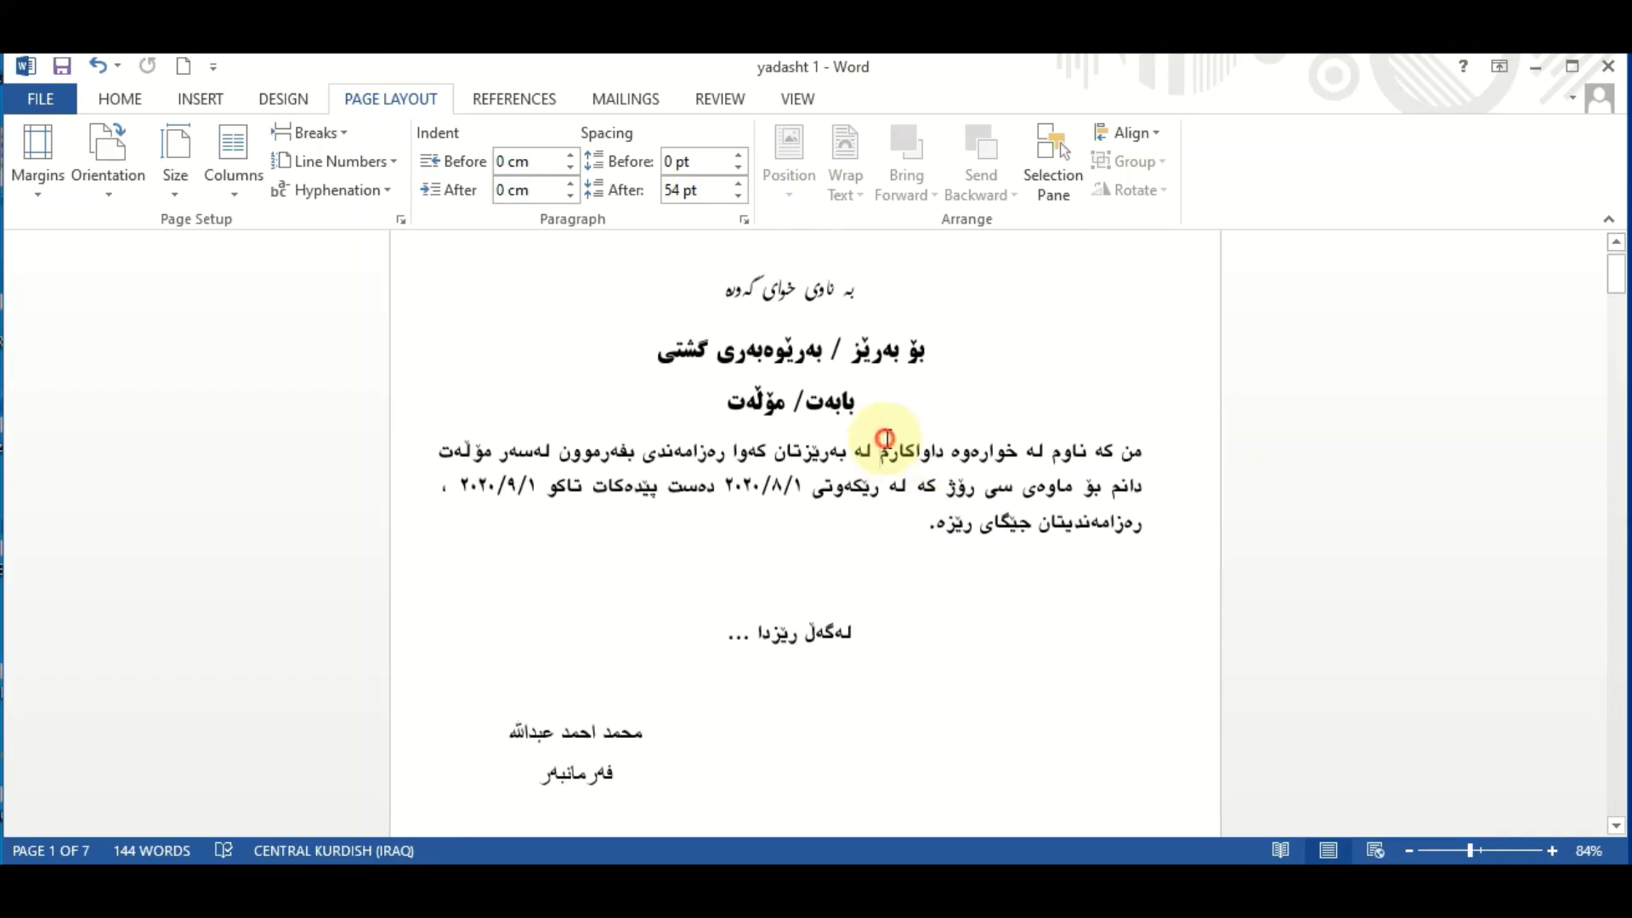
pyautogui.scroll(1, 963, 517)
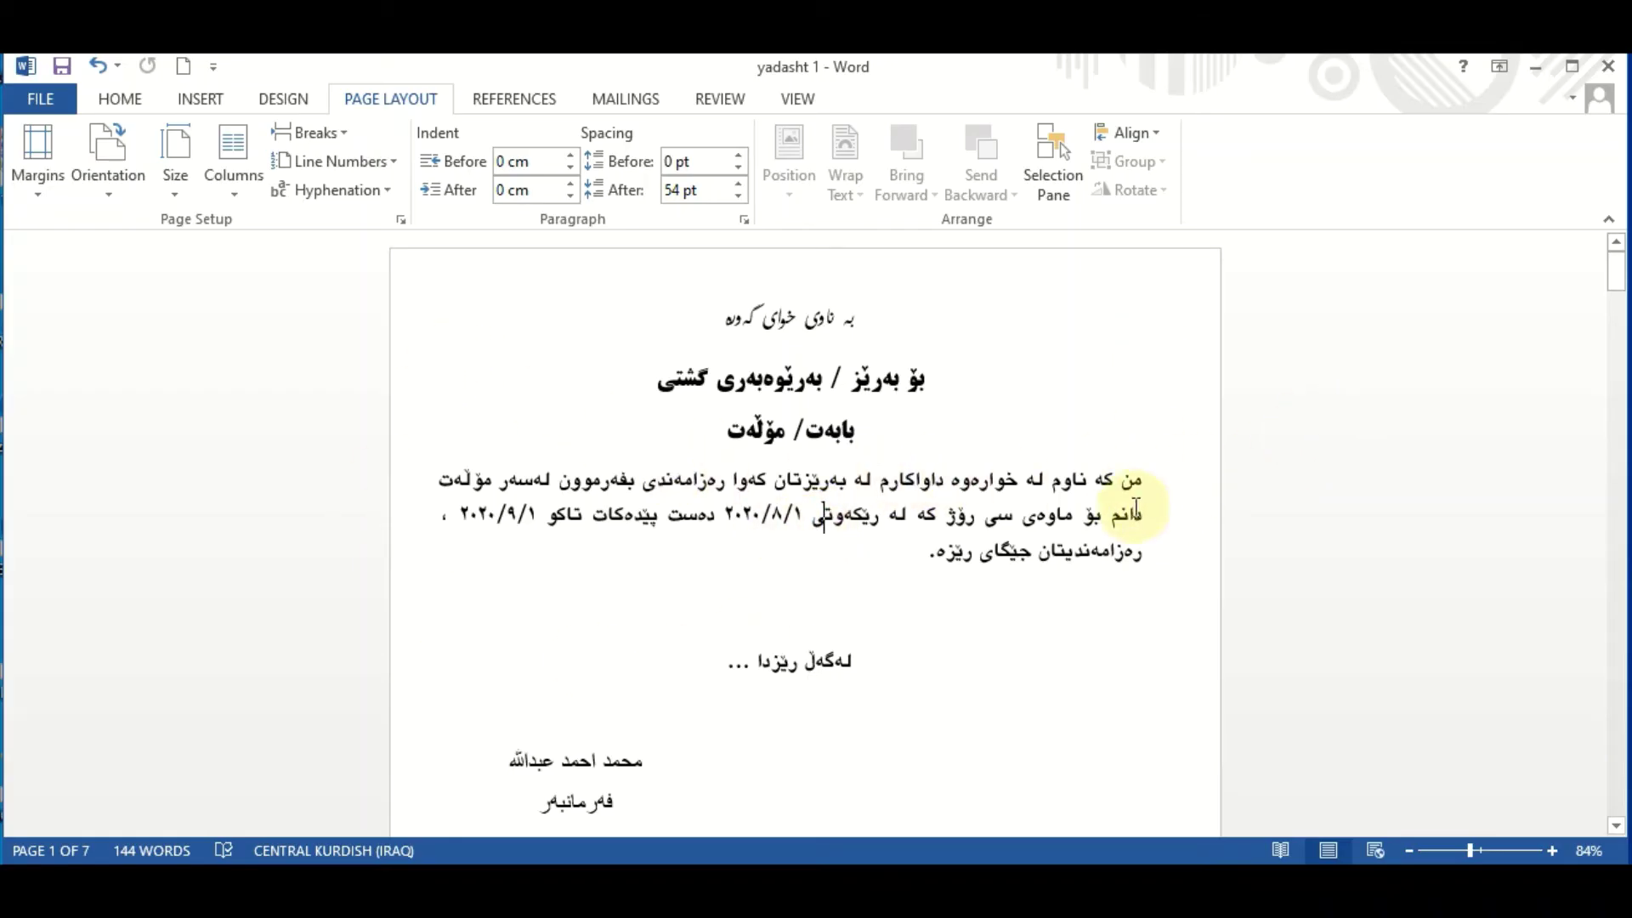
pyautogui.click(42, 99)
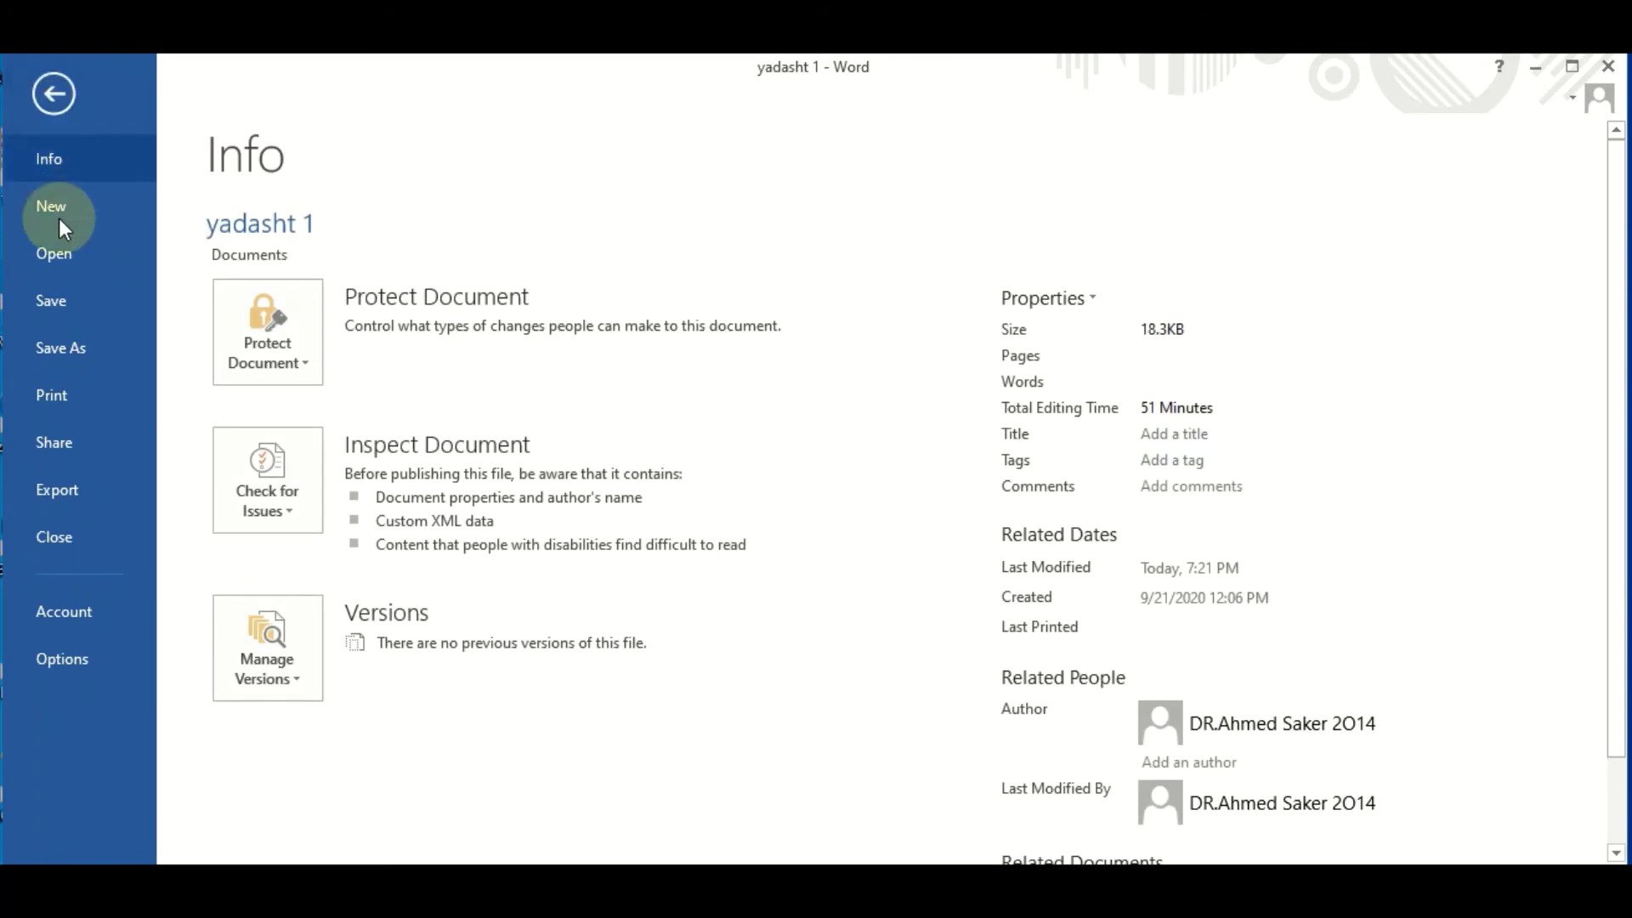
# Enable Show text boundaries in Word's Advanced options and apply with OK
pyautogui.click(79, 663)
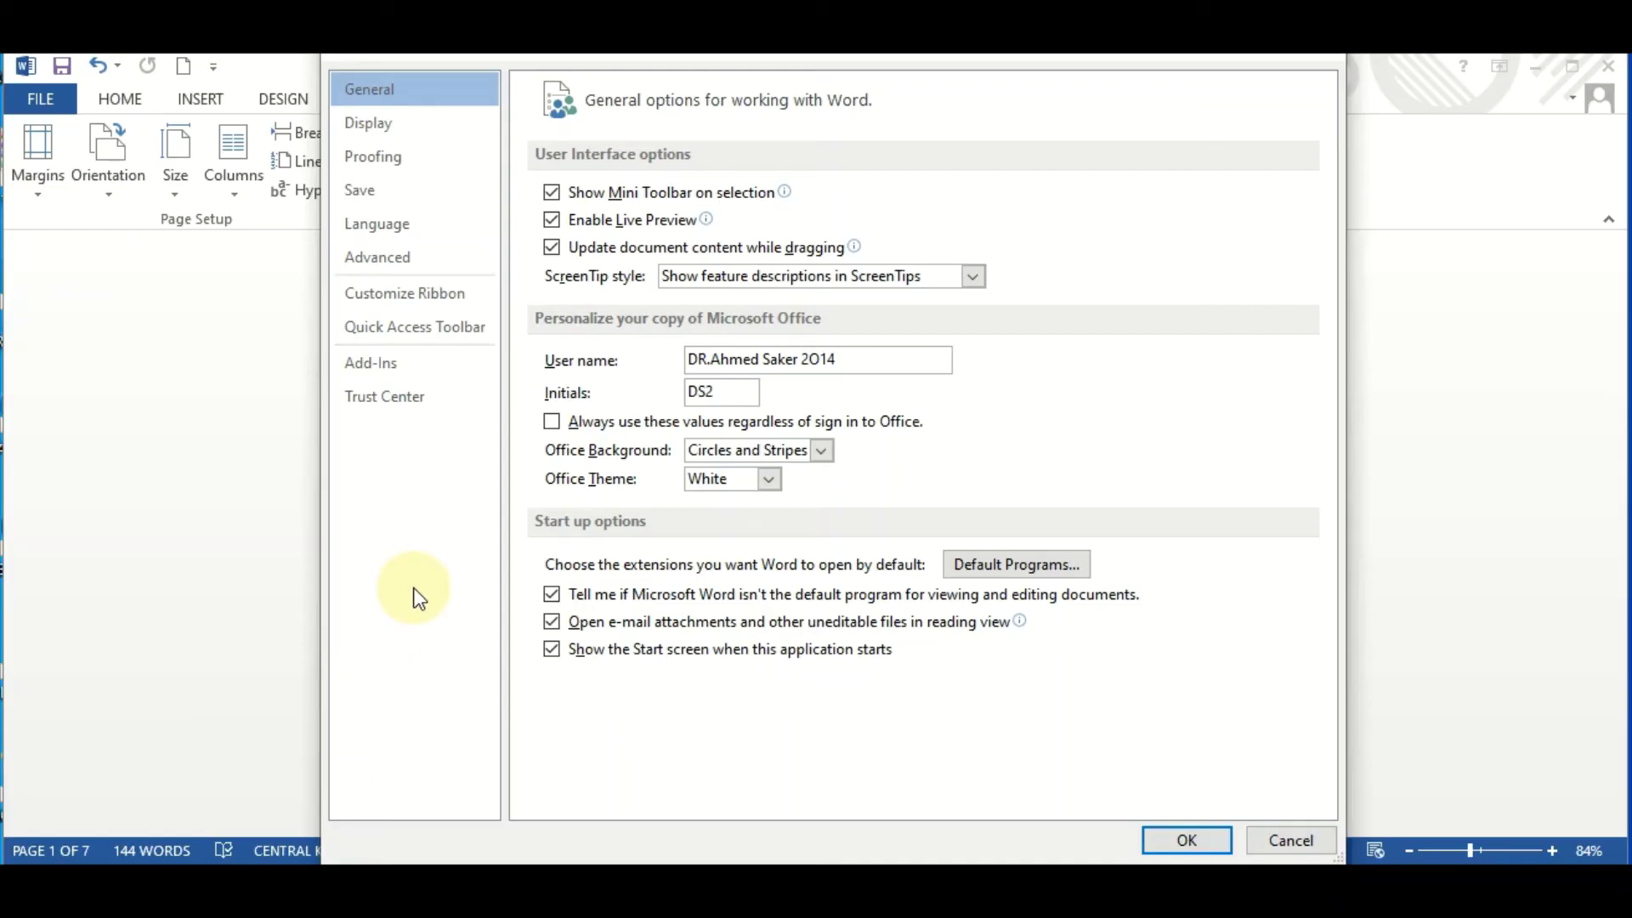
pyautogui.click(406, 267)
pyautogui.scroll(-3, 816, 626)
pyautogui.scroll(-2, 877, 595)
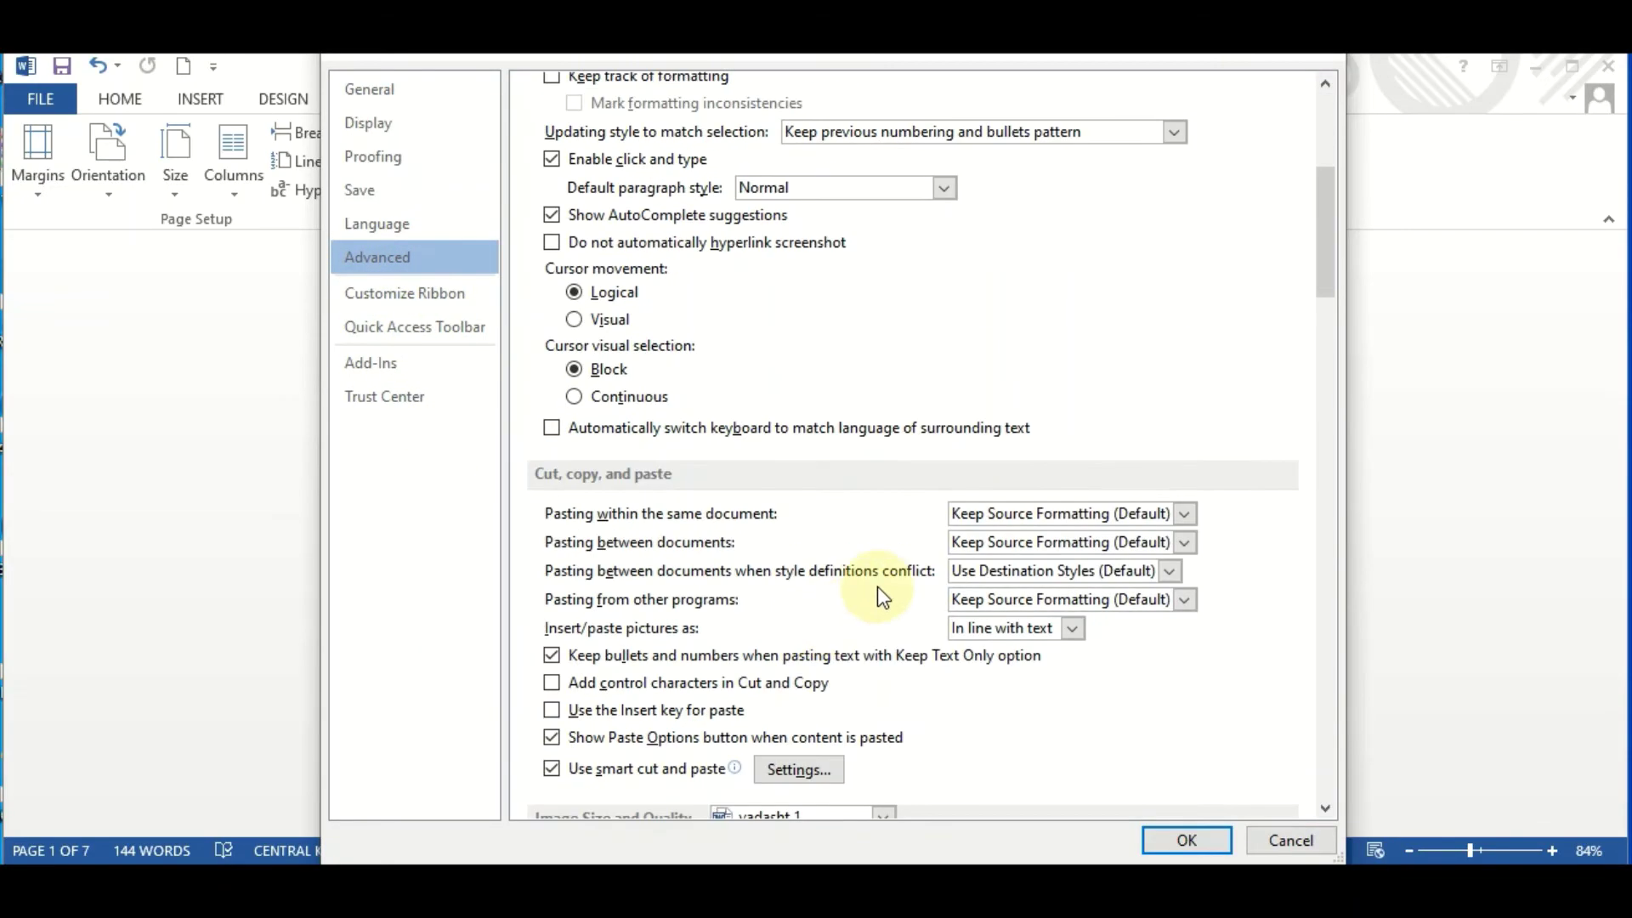
pyautogui.scroll(-8, 850, 383)
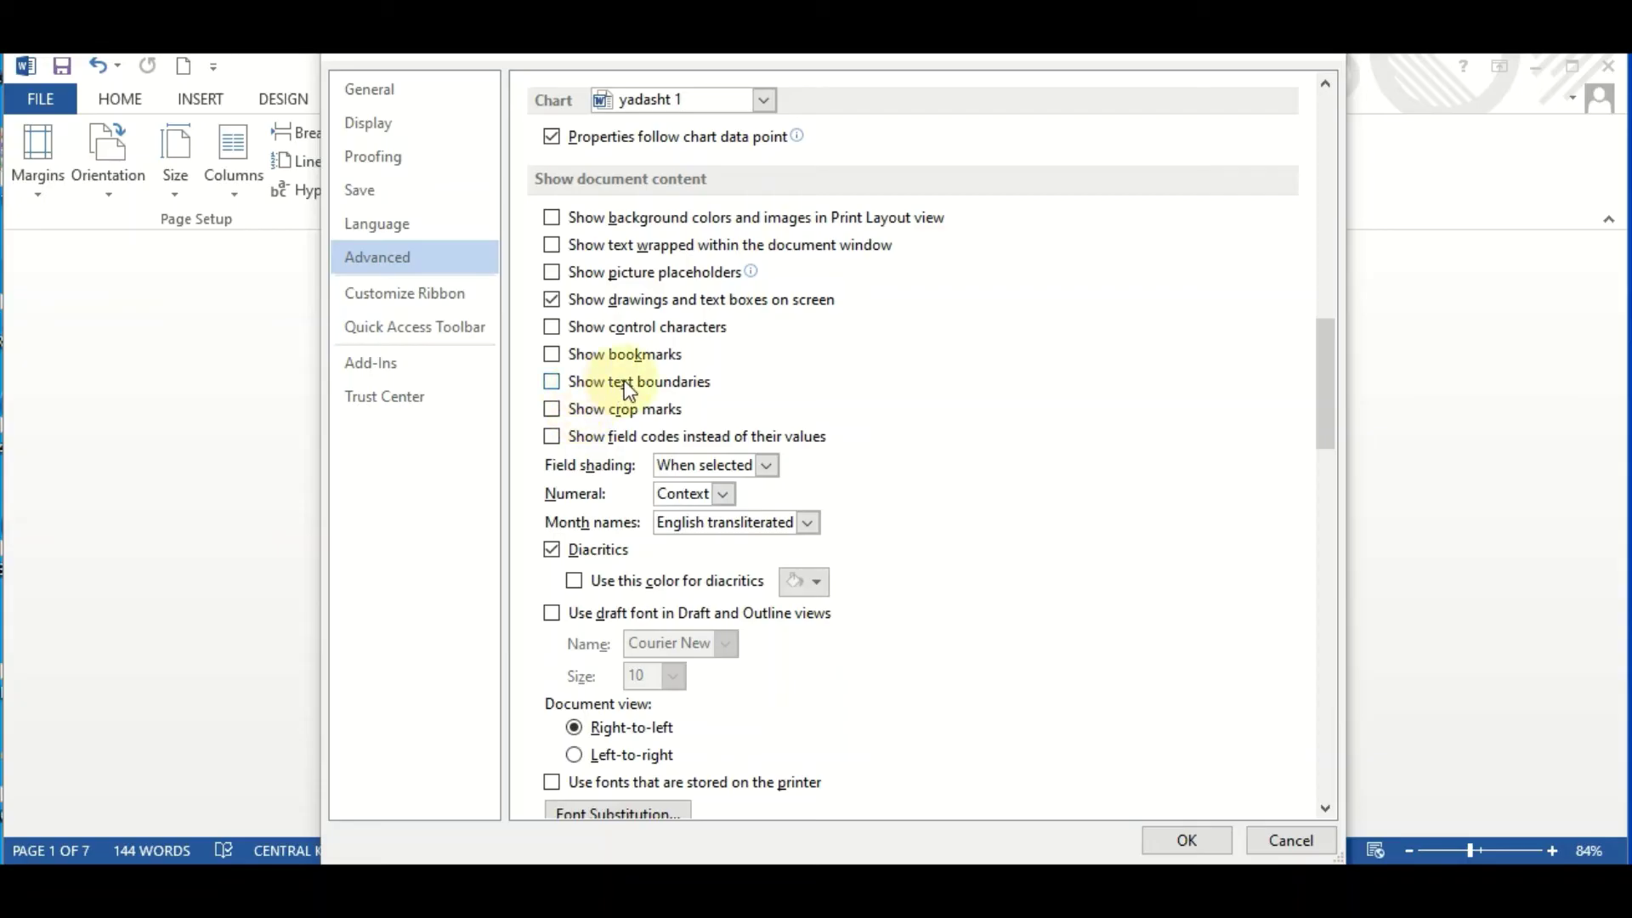
pyautogui.click(553, 381)
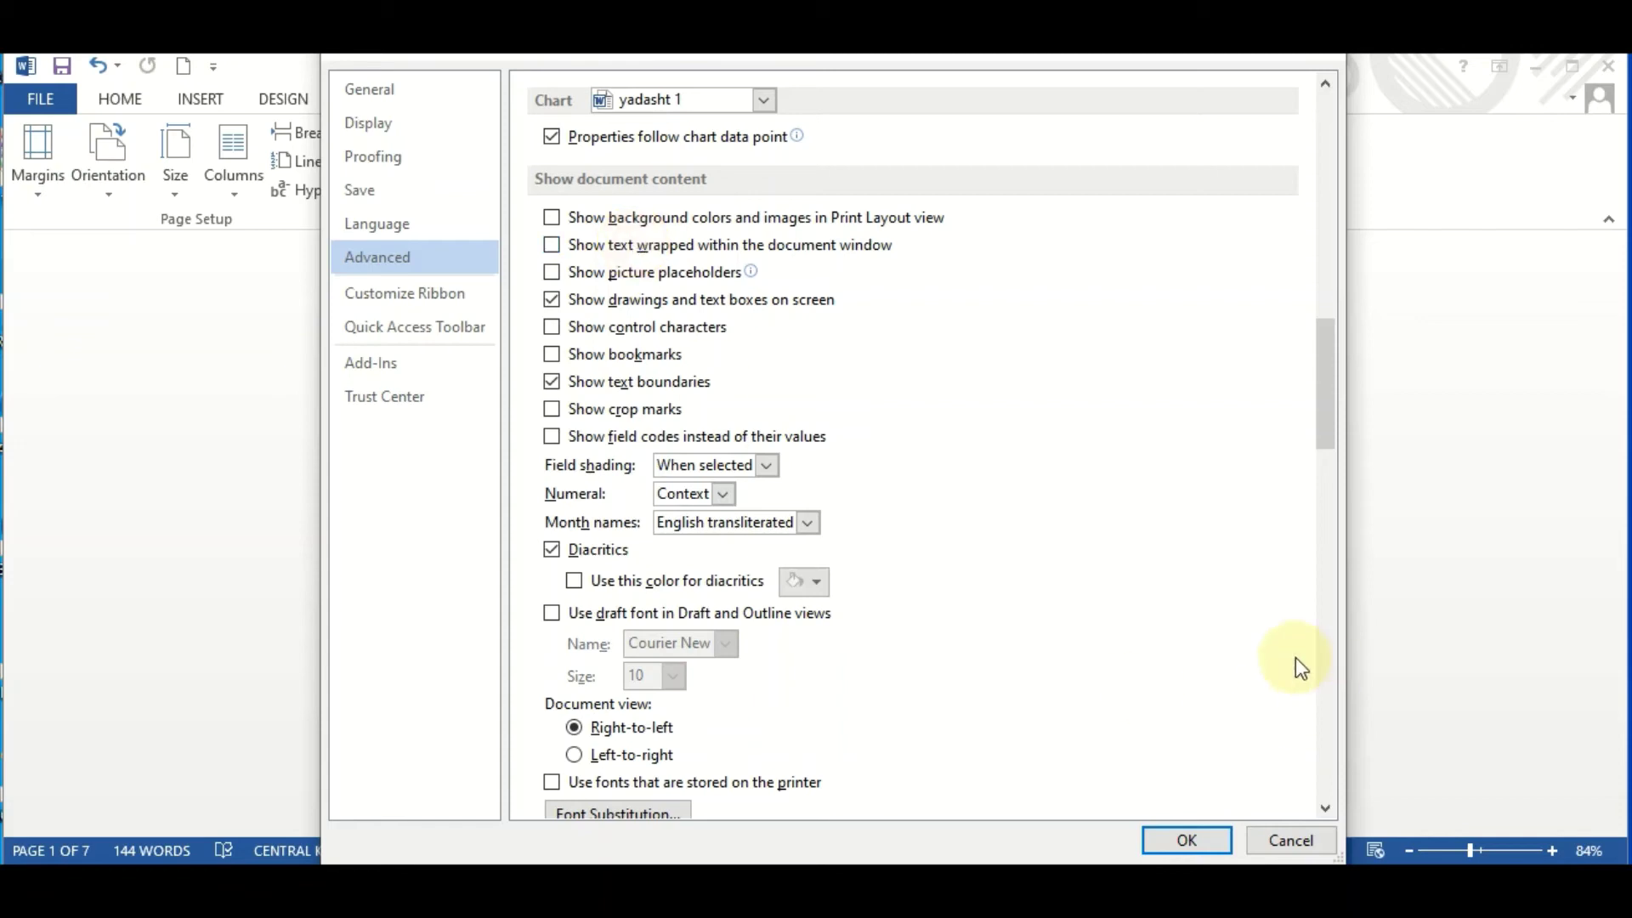
pyautogui.click(1190, 841)
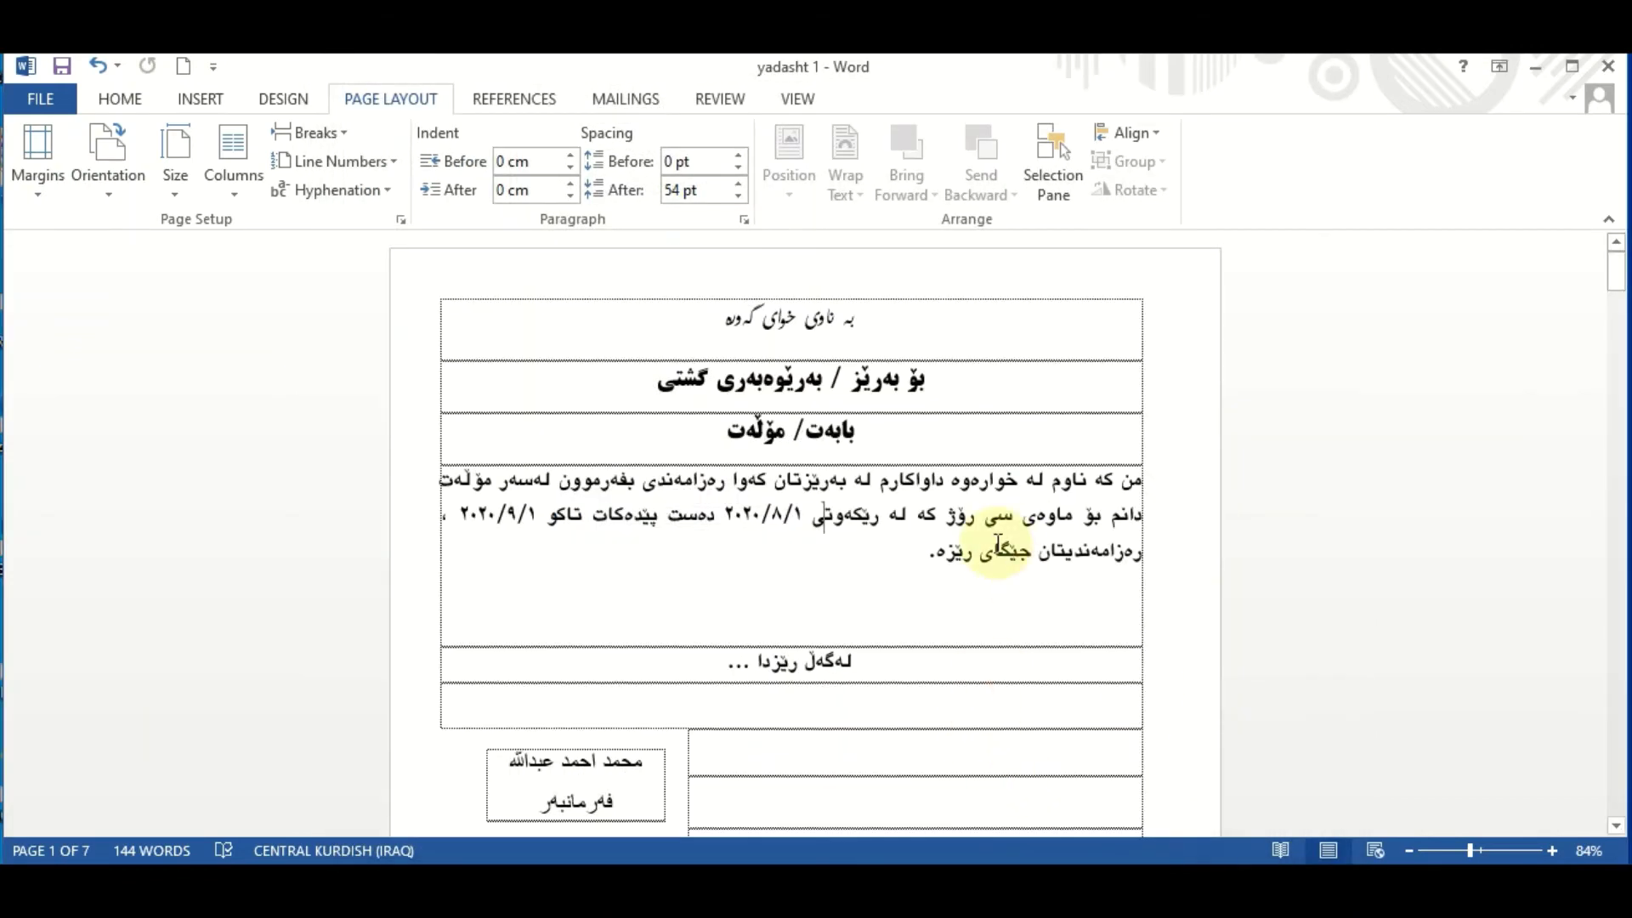
# Scroll through the outlined letter, then bring up the Margins presets on Page Layout
pyautogui.scroll(-2, 889, 480)
pyautogui.scroll(-3, 886, 490)
pyautogui.scroll(1, 886, 491)
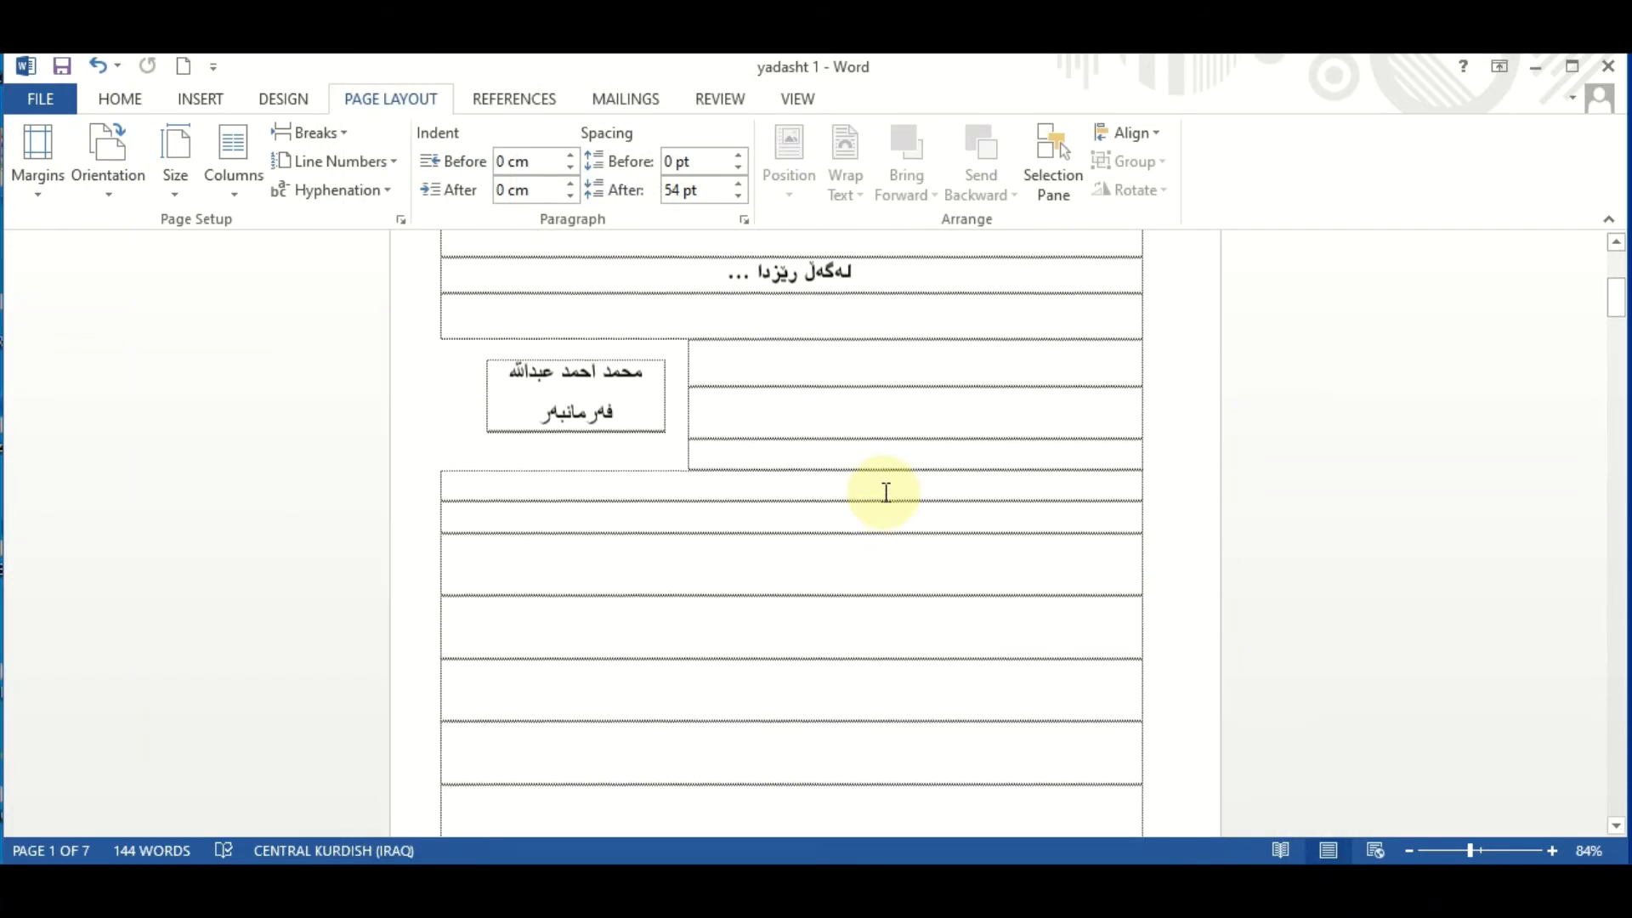
pyautogui.scroll(3, 885, 488)
pyautogui.click(1012, 466)
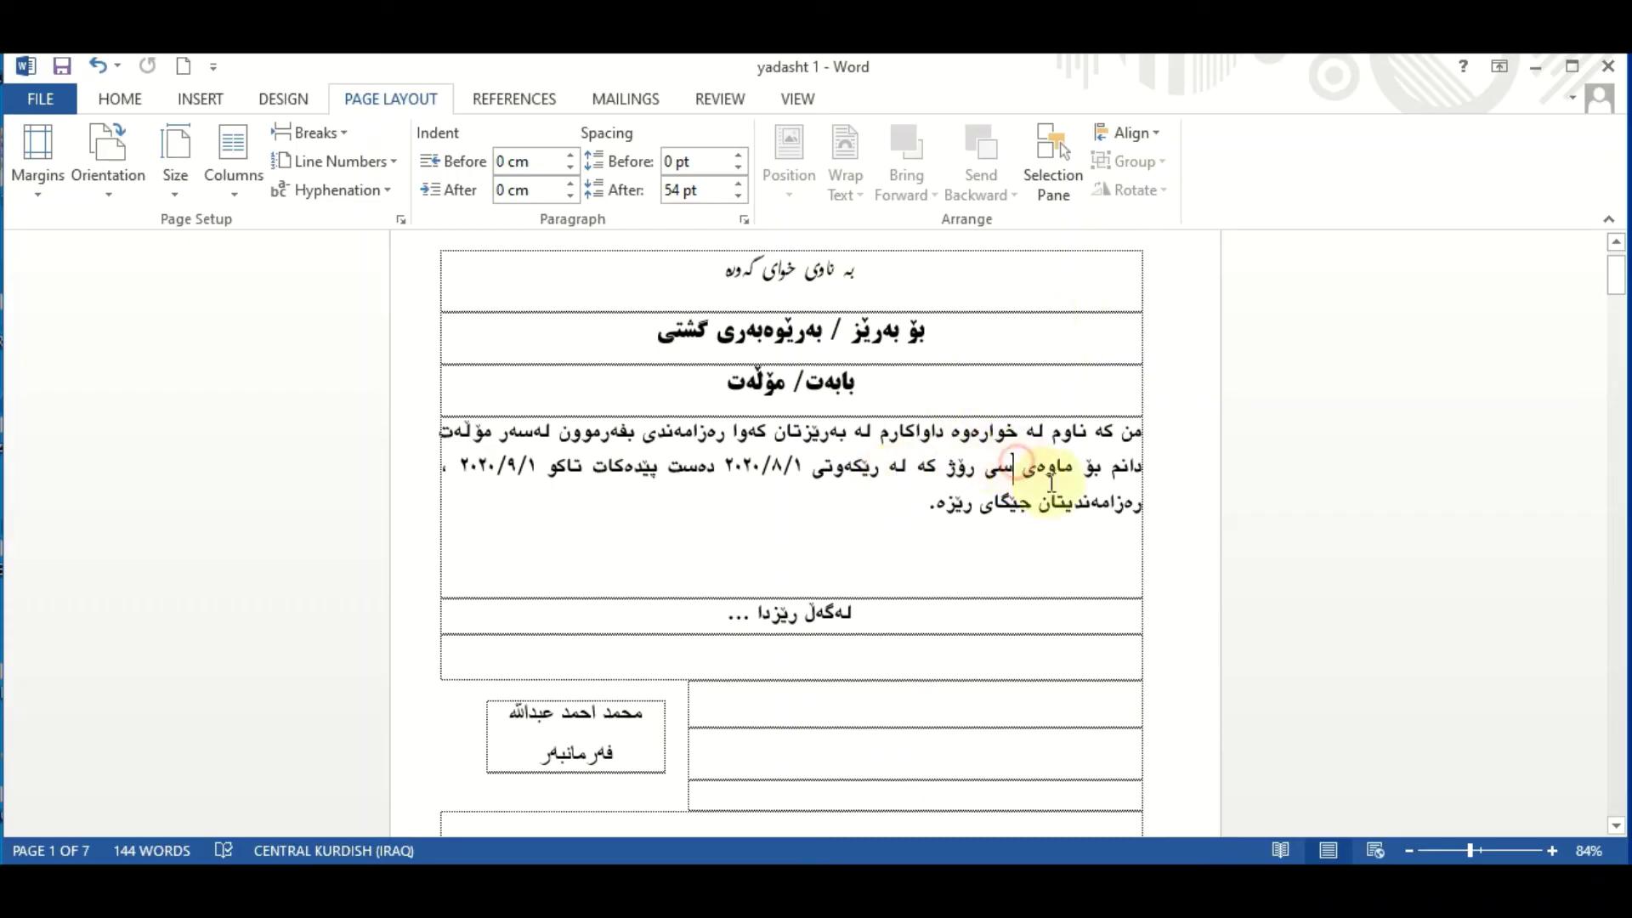
pyautogui.scroll(-3, 1057, 463)
pyautogui.scroll(2, 1057, 462)
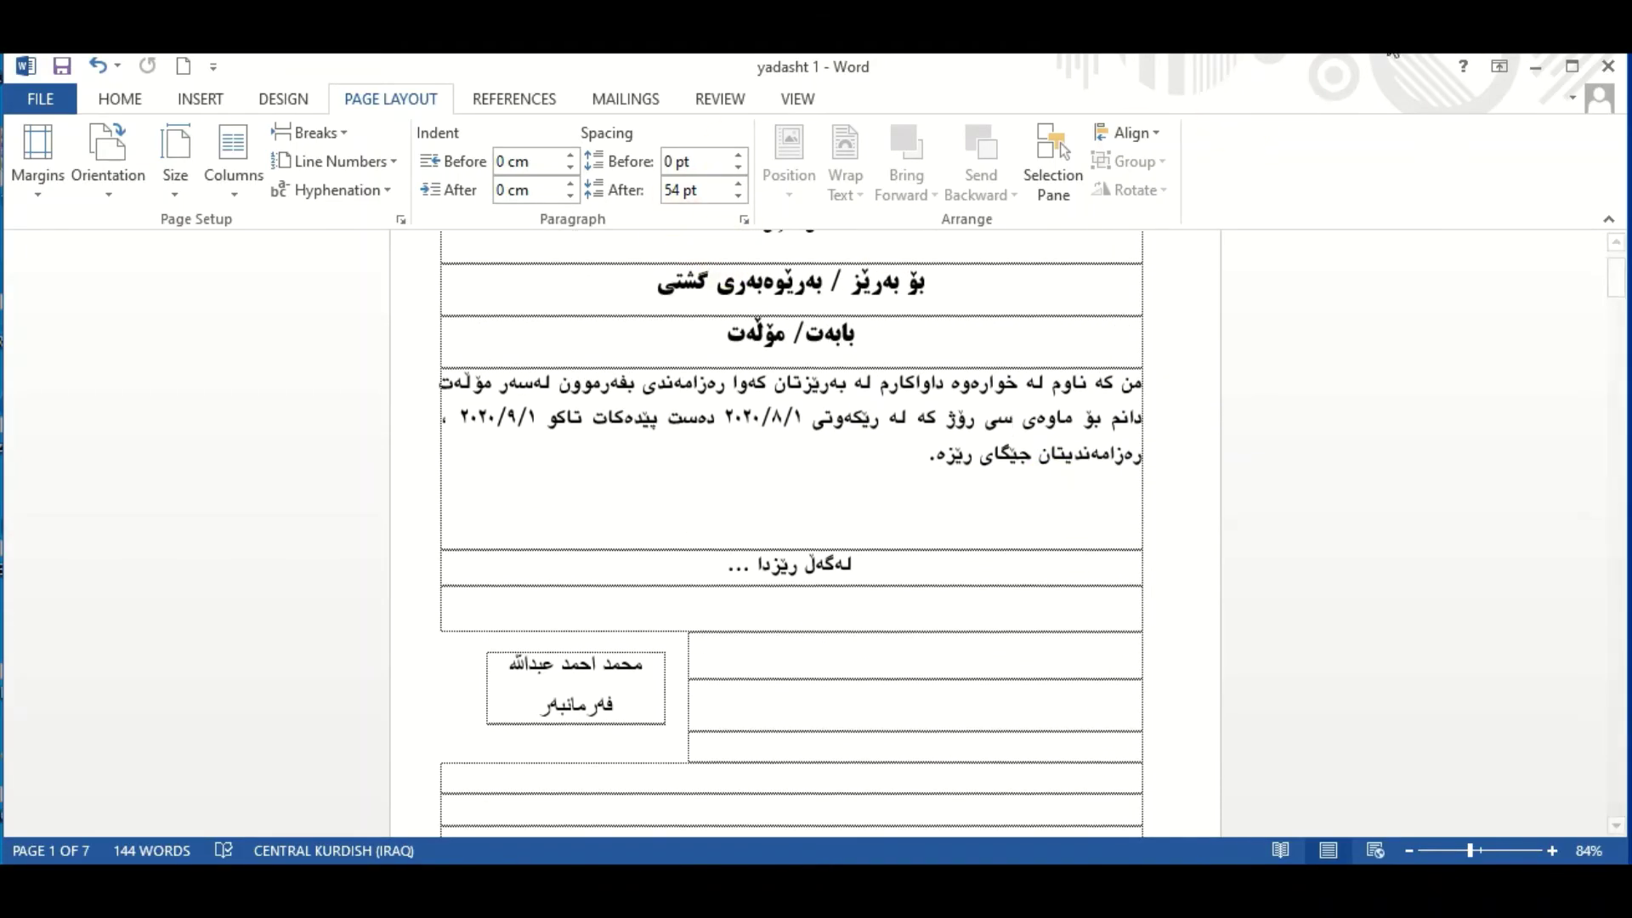
pyautogui.scroll(-2, 884, 472)
pyautogui.scroll(3, 935, 366)
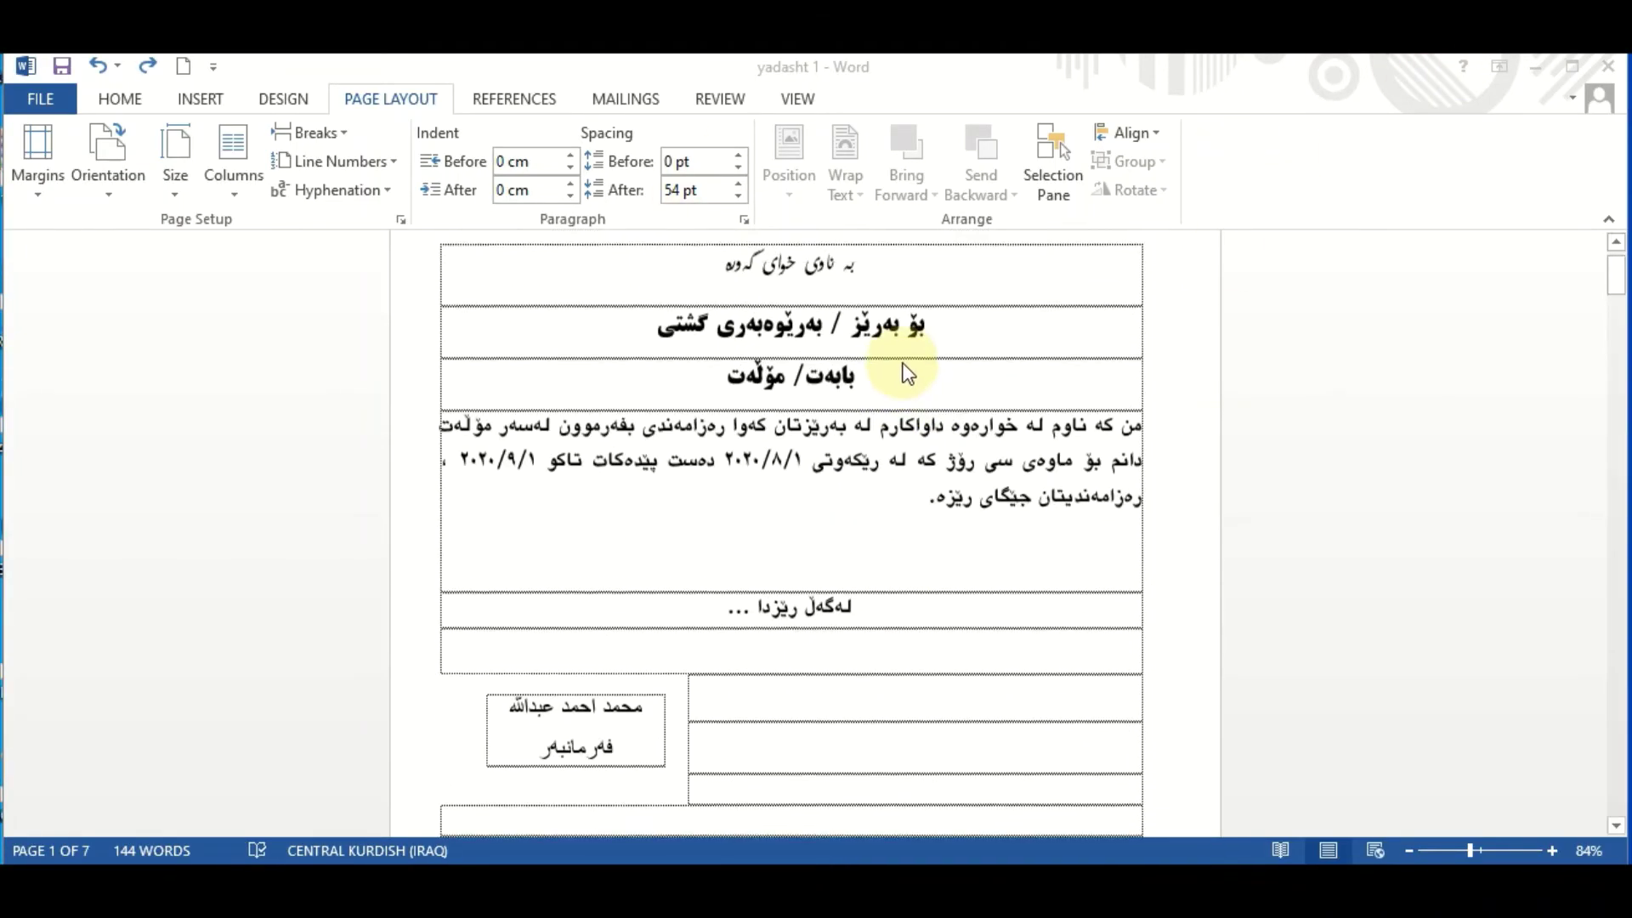
pyautogui.scroll(1, 884, 353)
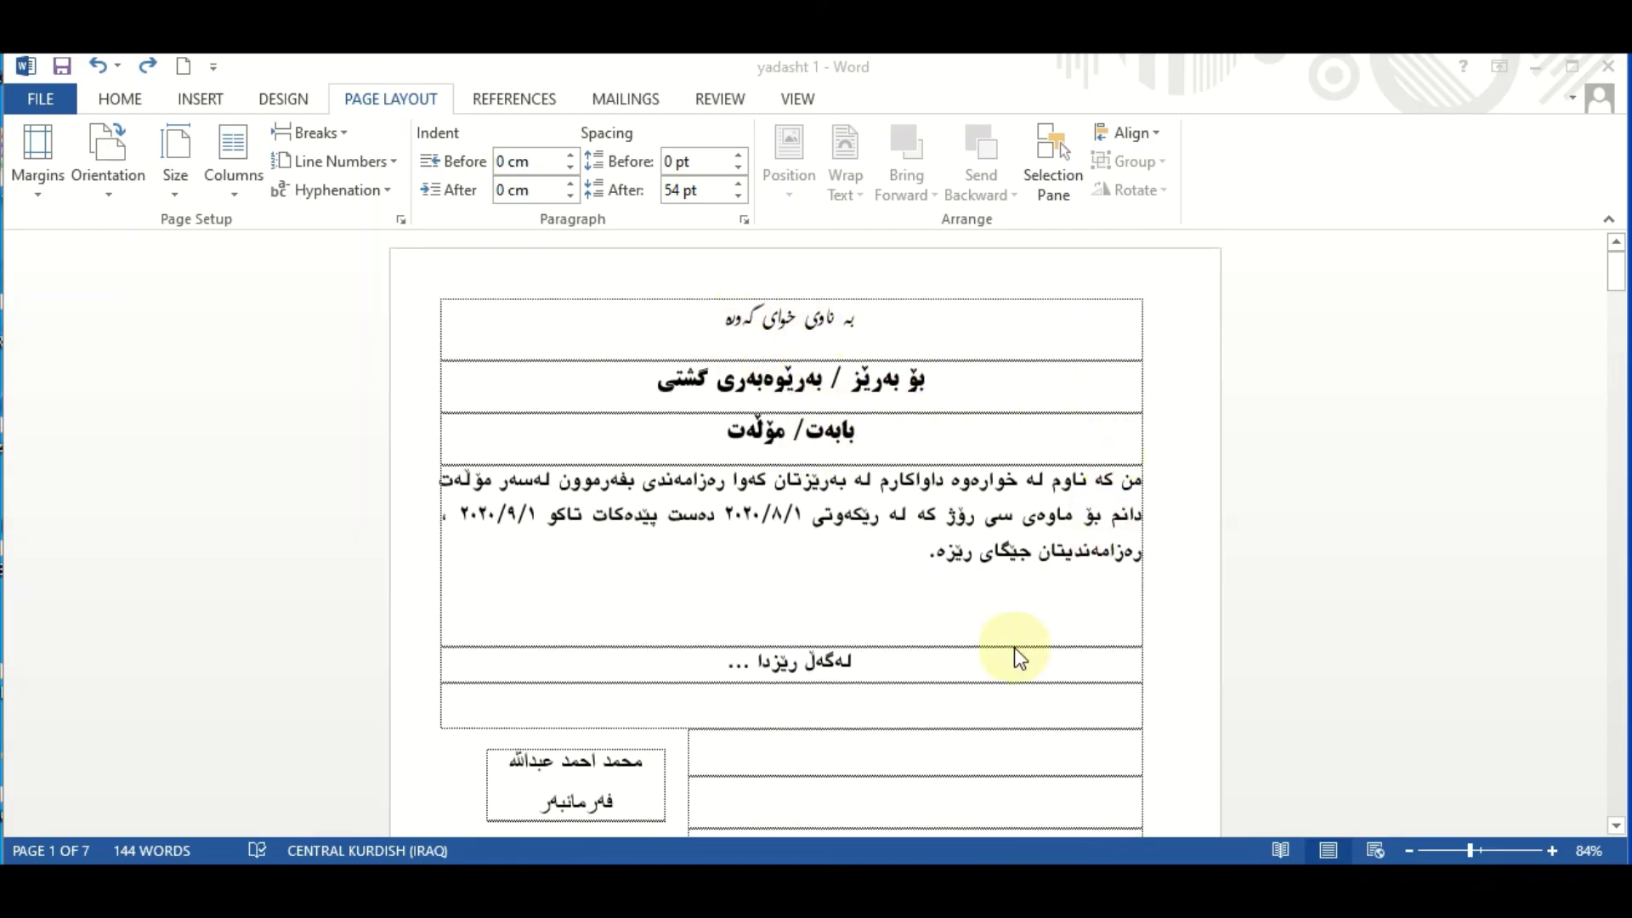
pyautogui.scroll(-3, 826, 624)
pyautogui.scroll(-3, 824, 625)
pyautogui.scroll(-3, 824, 625)
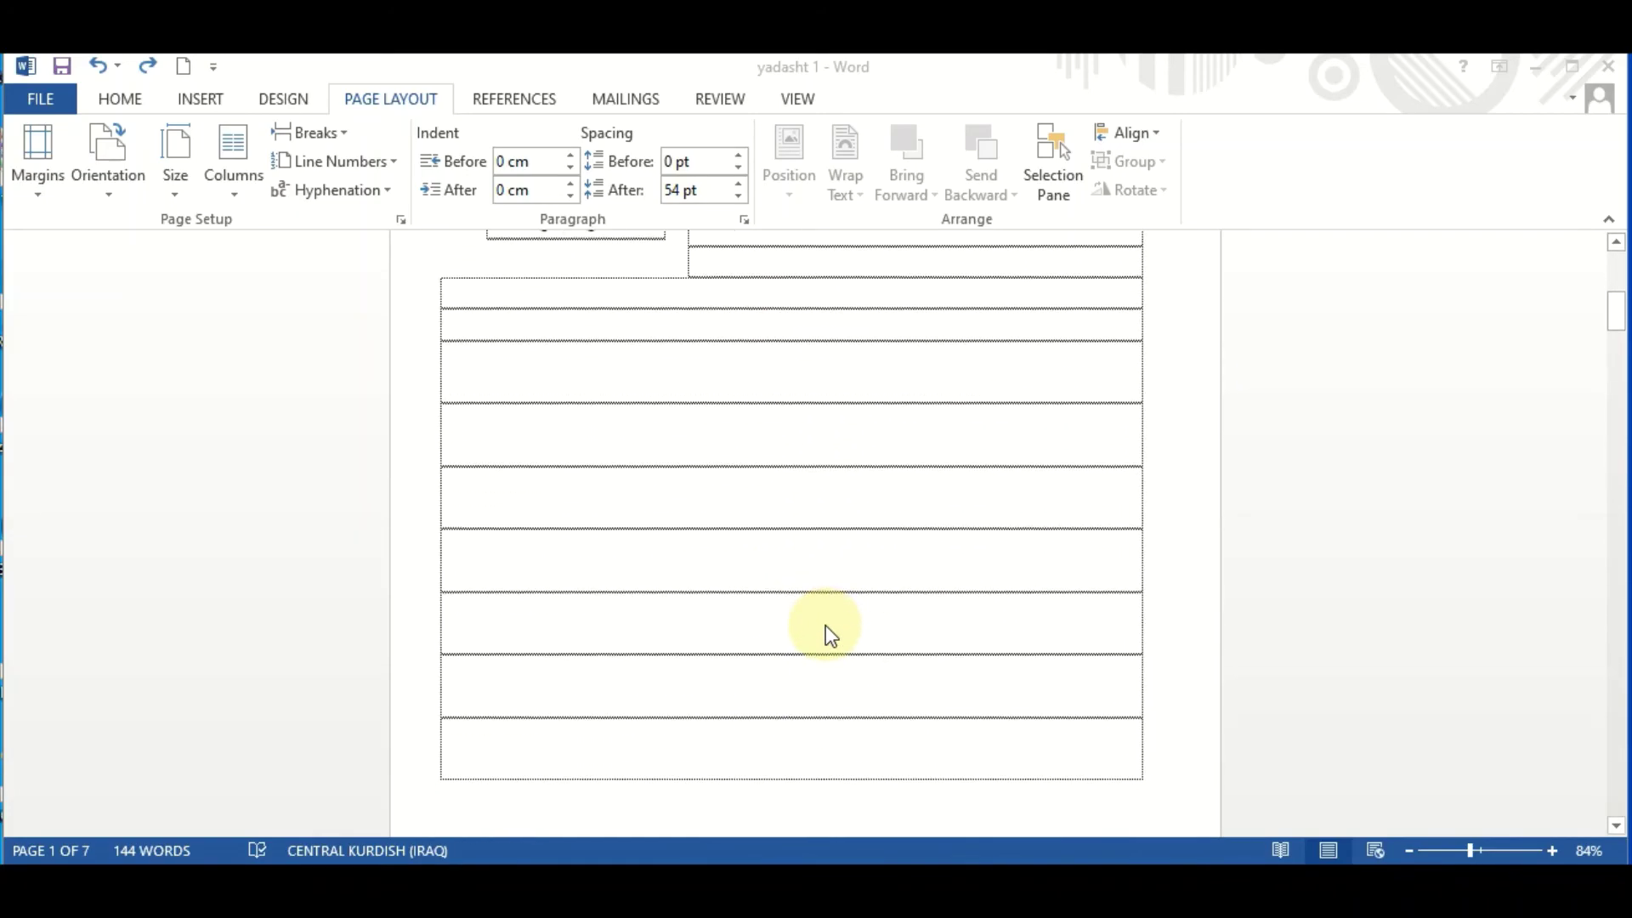
pyautogui.scroll(5, 824, 625)
pyautogui.scroll(3, 825, 629)
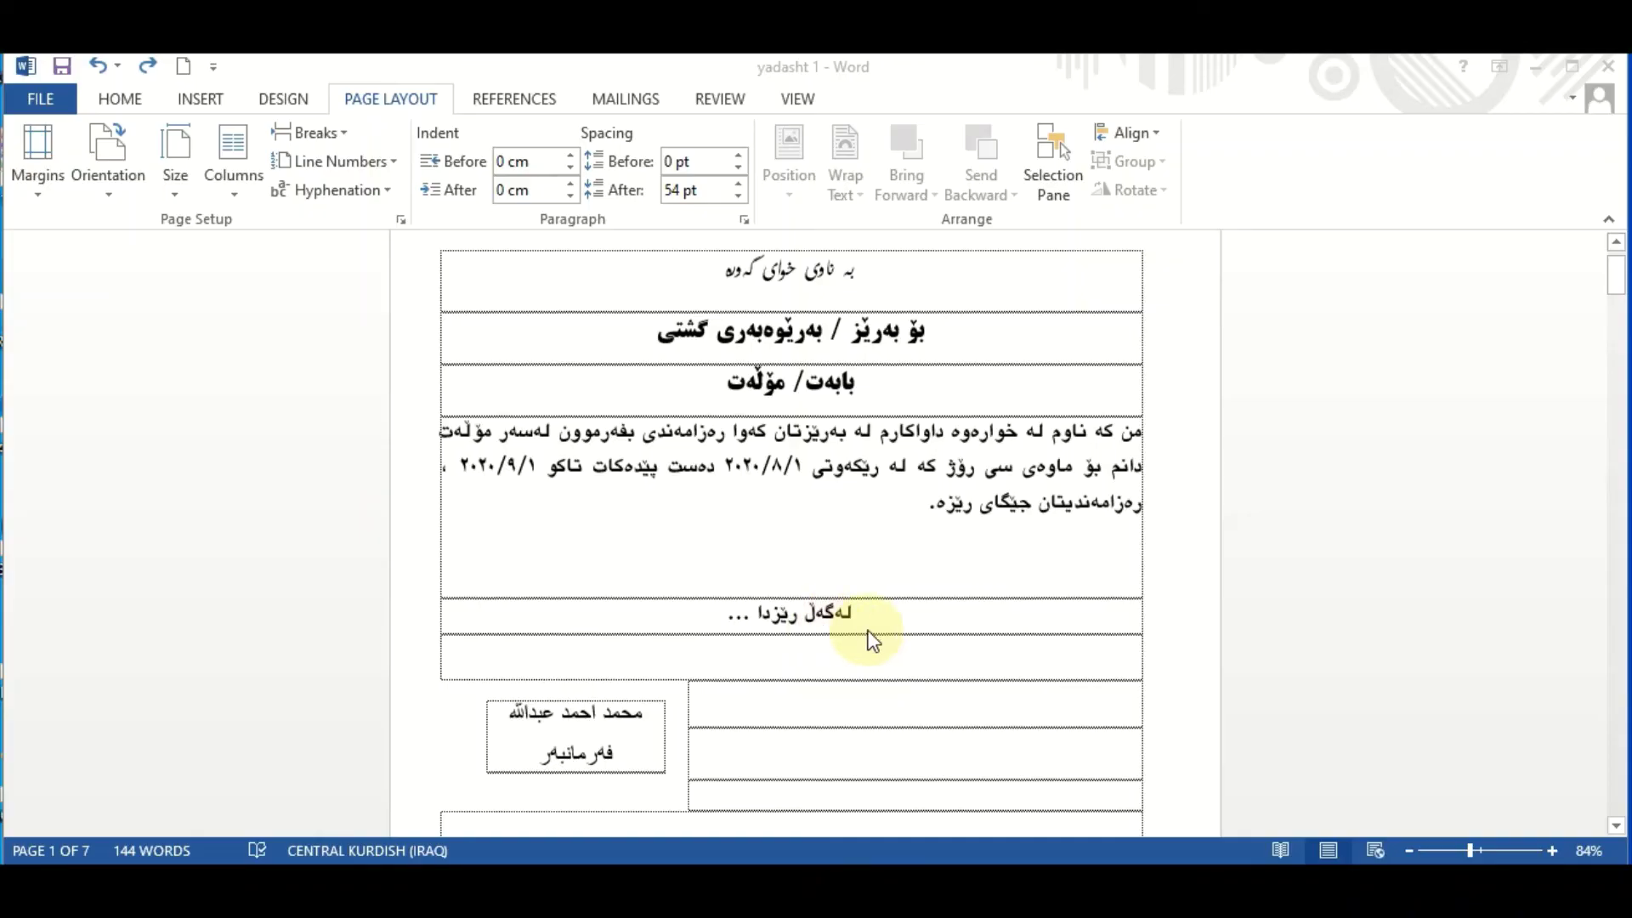
pyautogui.scroll(-3, 889, 637)
pyautogui.scroll(-5, 925, 625)
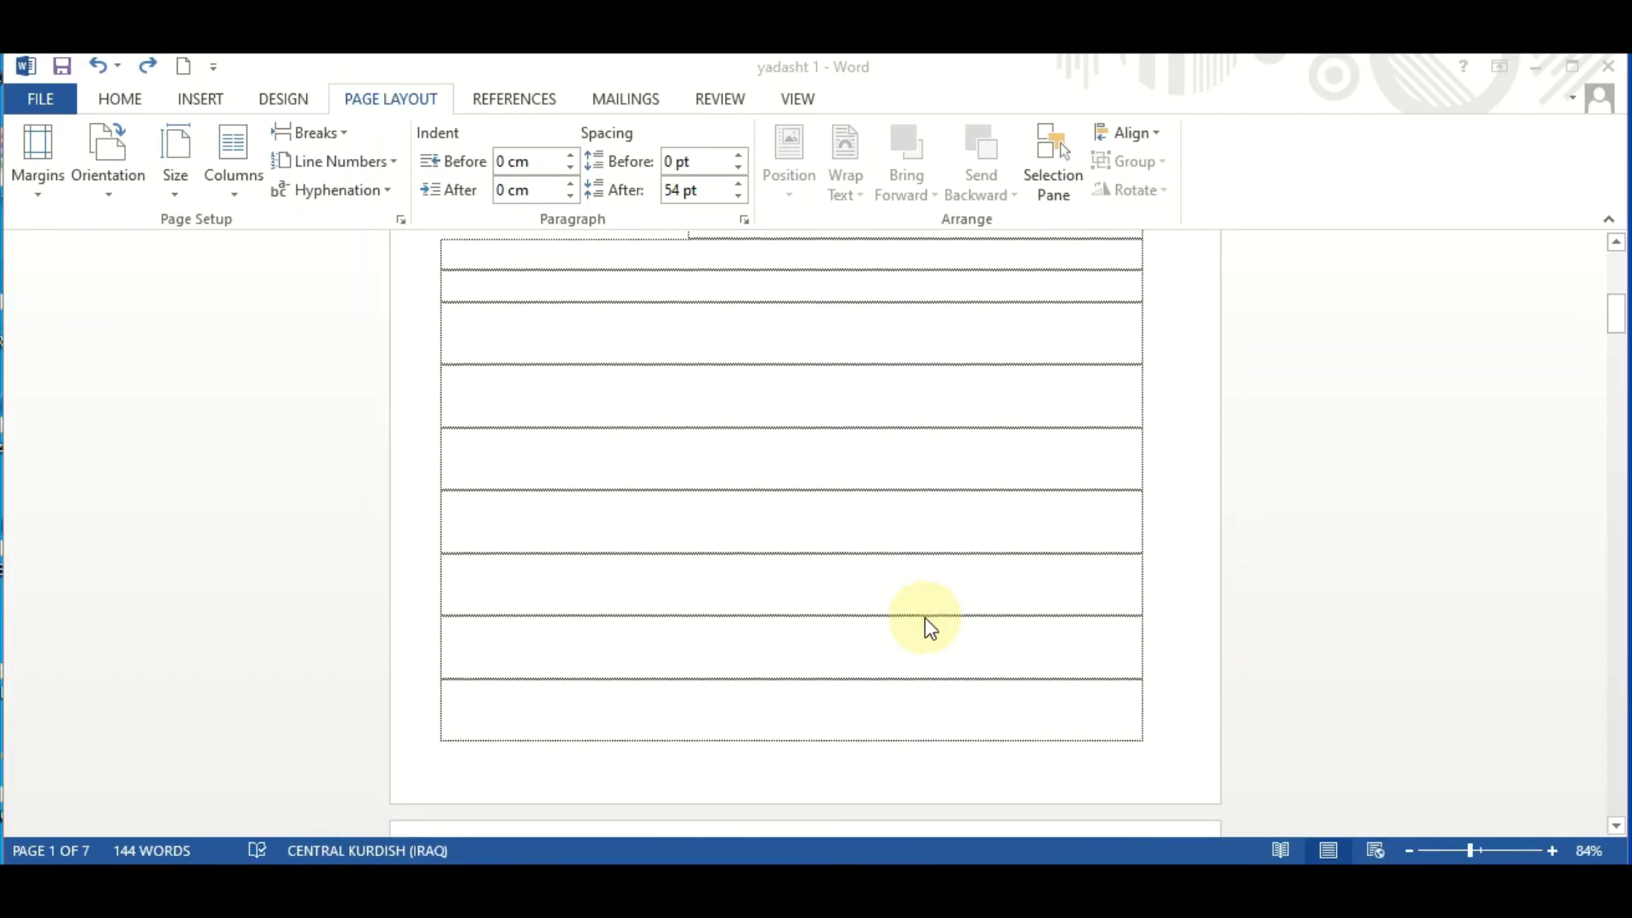
pyautogui.scroll(2, 986, 561)
pyautogui.scroll(2, 935, 425)
pyautogui.scroll(2, 935, 408)
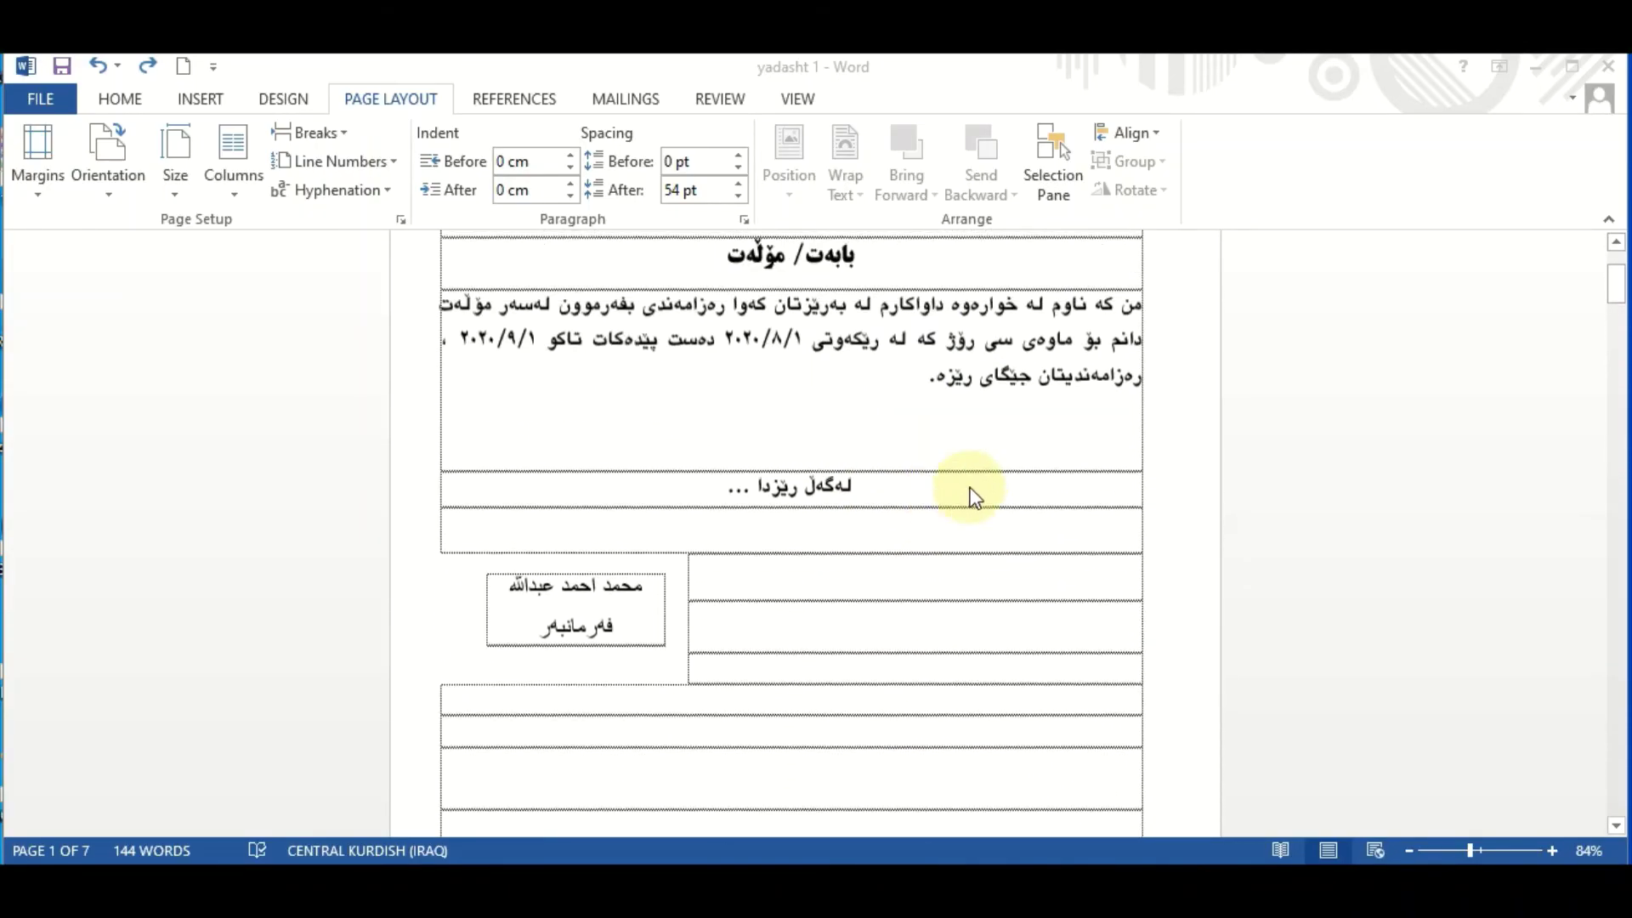
pyautogui.scroll(3, 1088, 476)
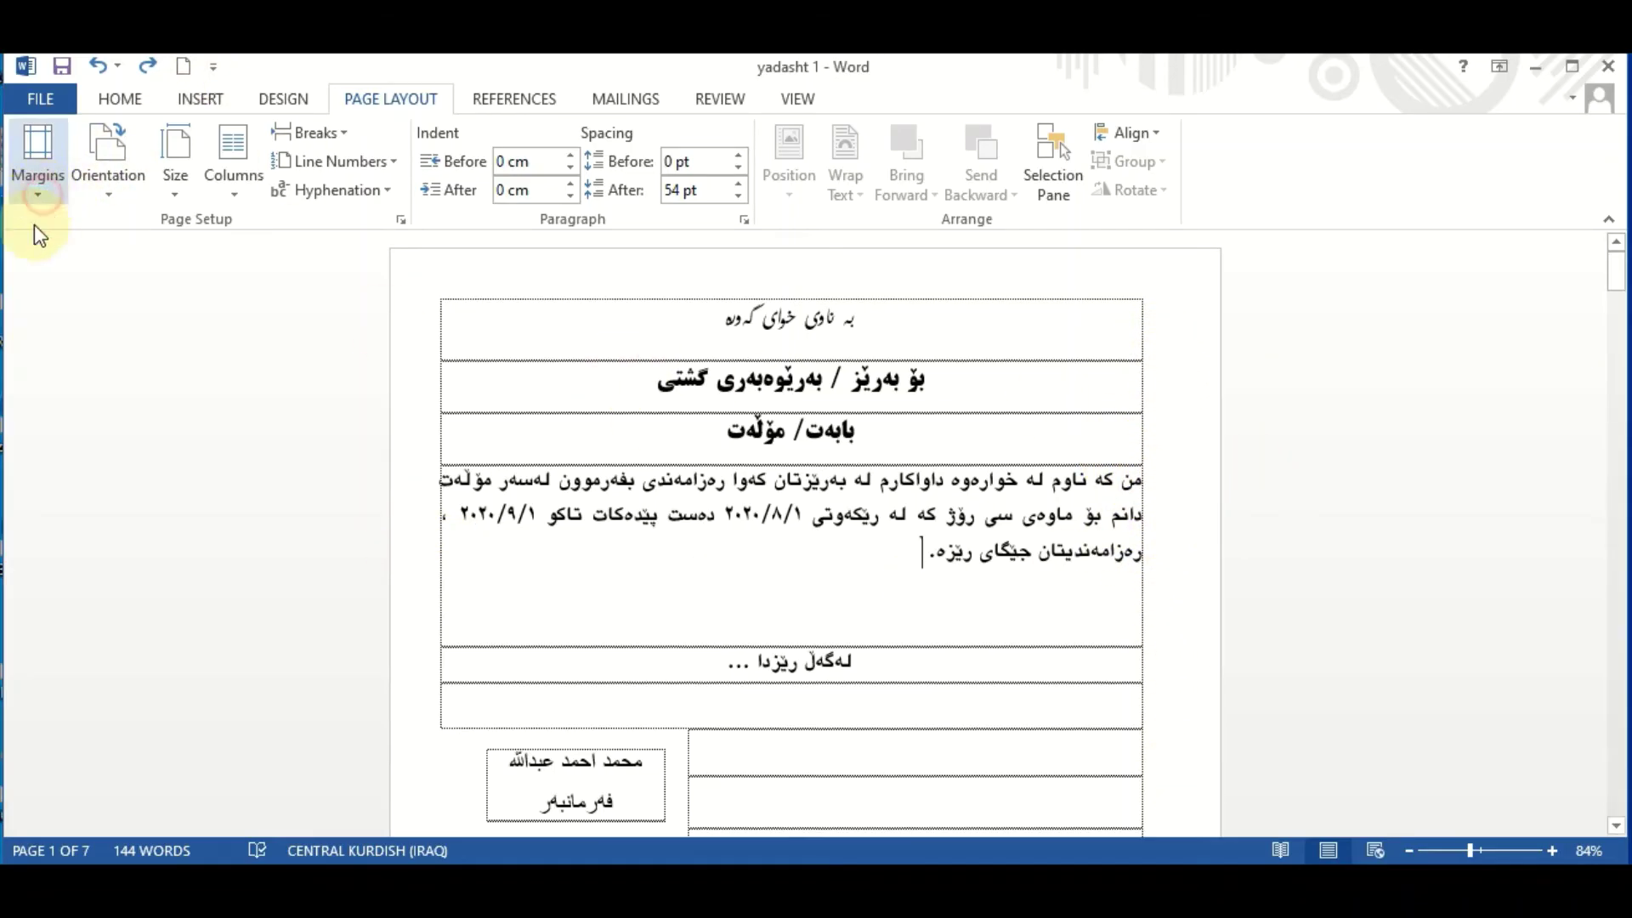
pyautogui.click(42, 191)
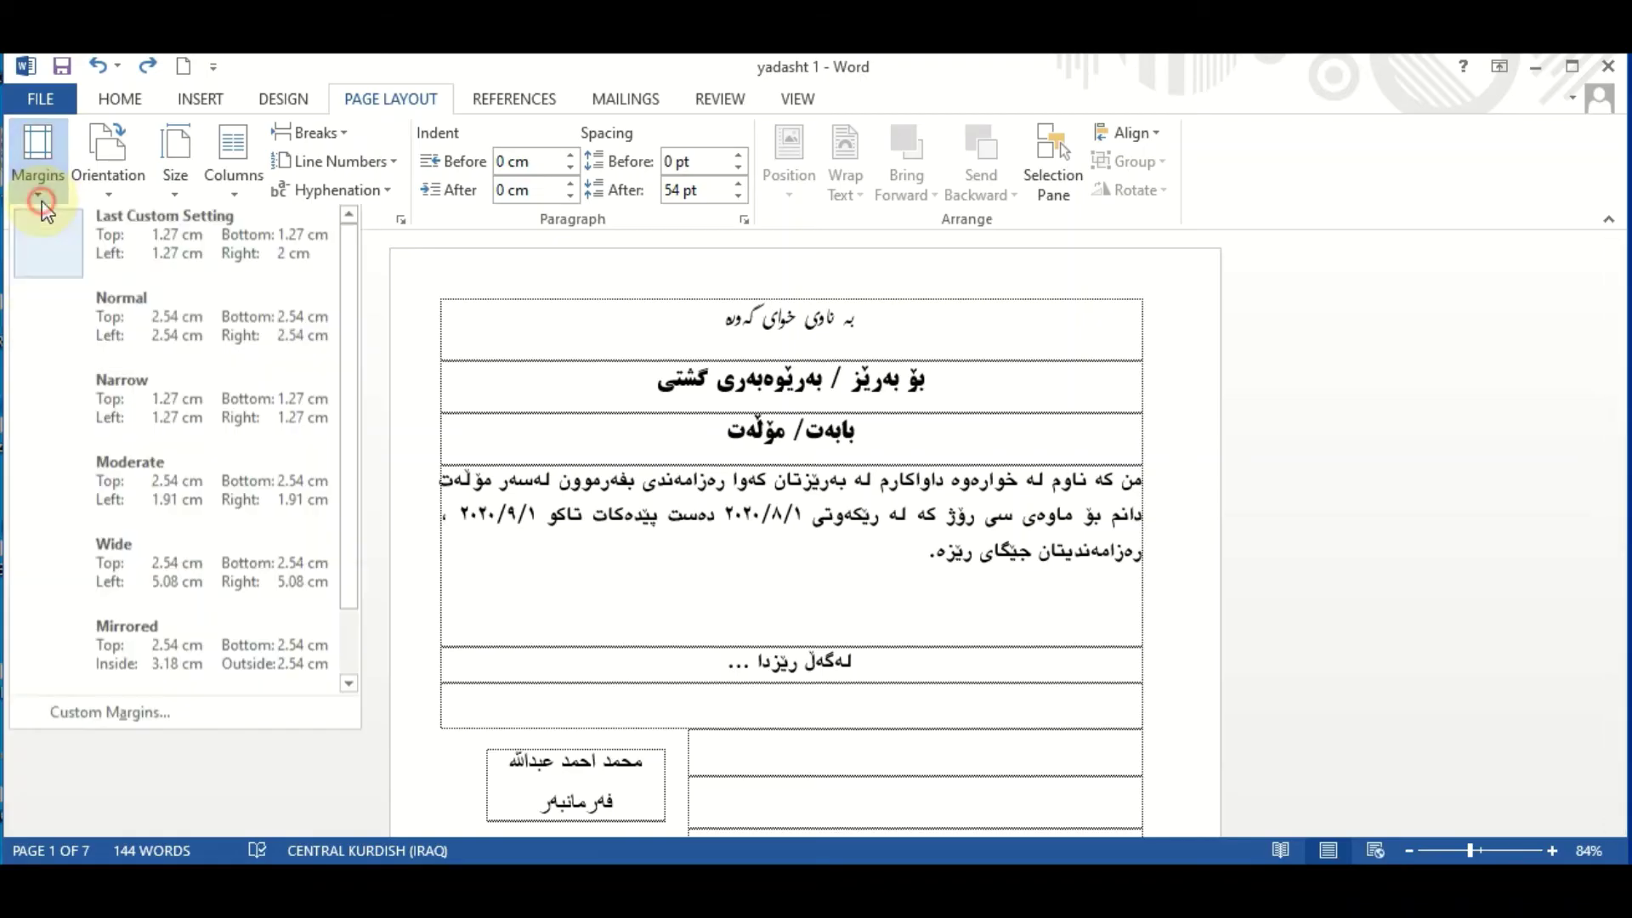
# Set the right margin to 3 cm through Custom Margins in Page Setup
pyautogui.click(109, 717)
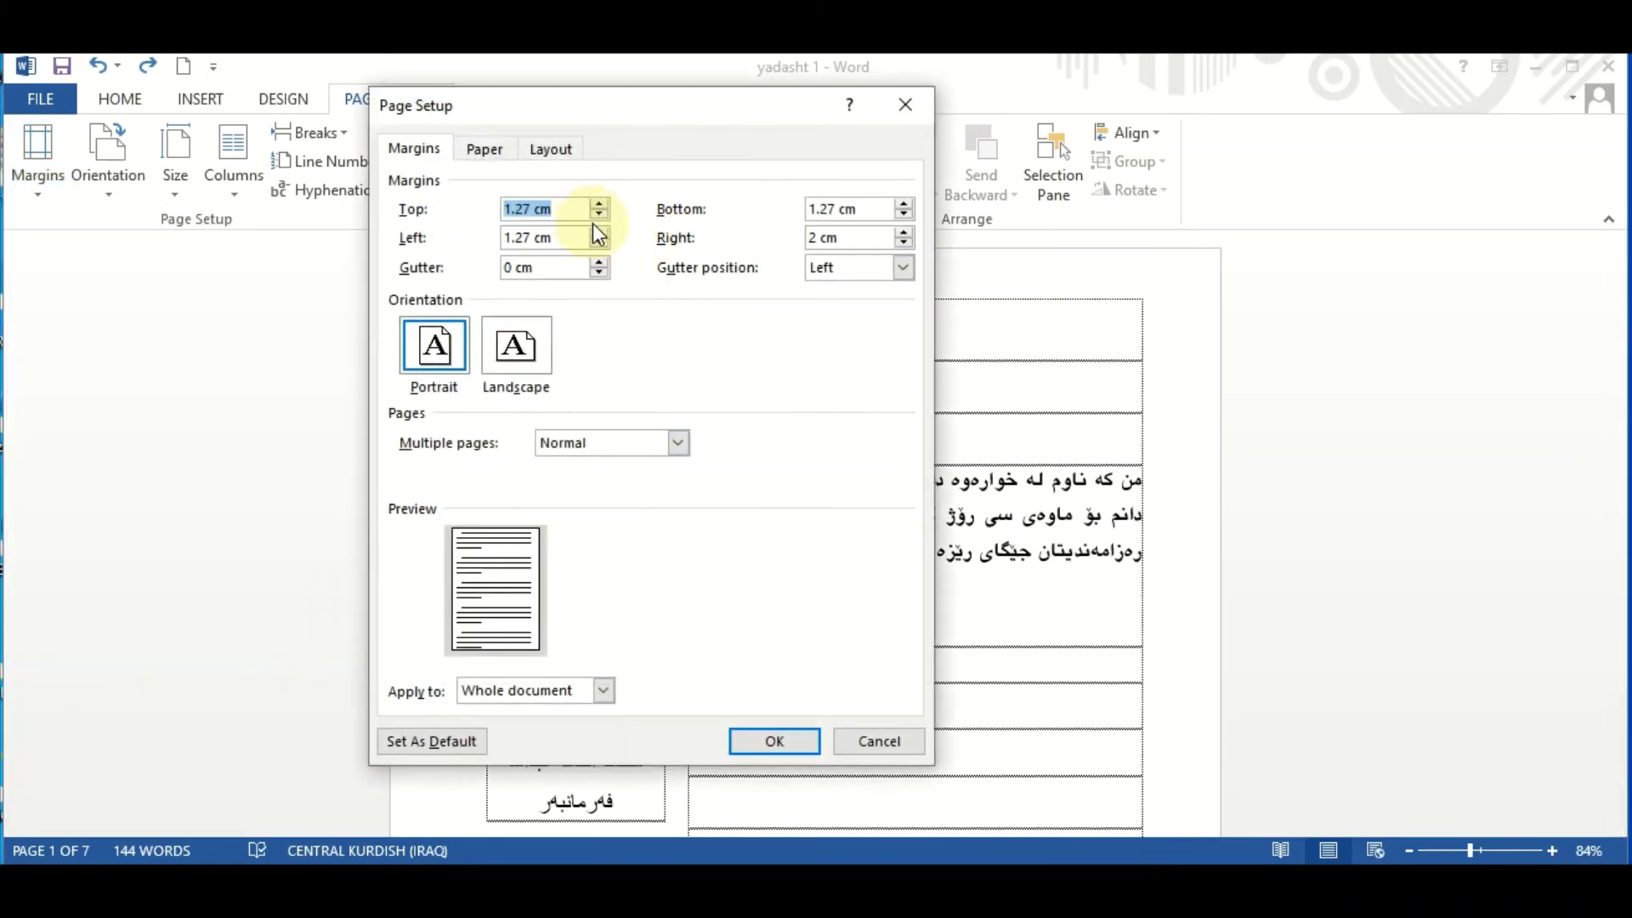
pyautogui.click(906, 235)
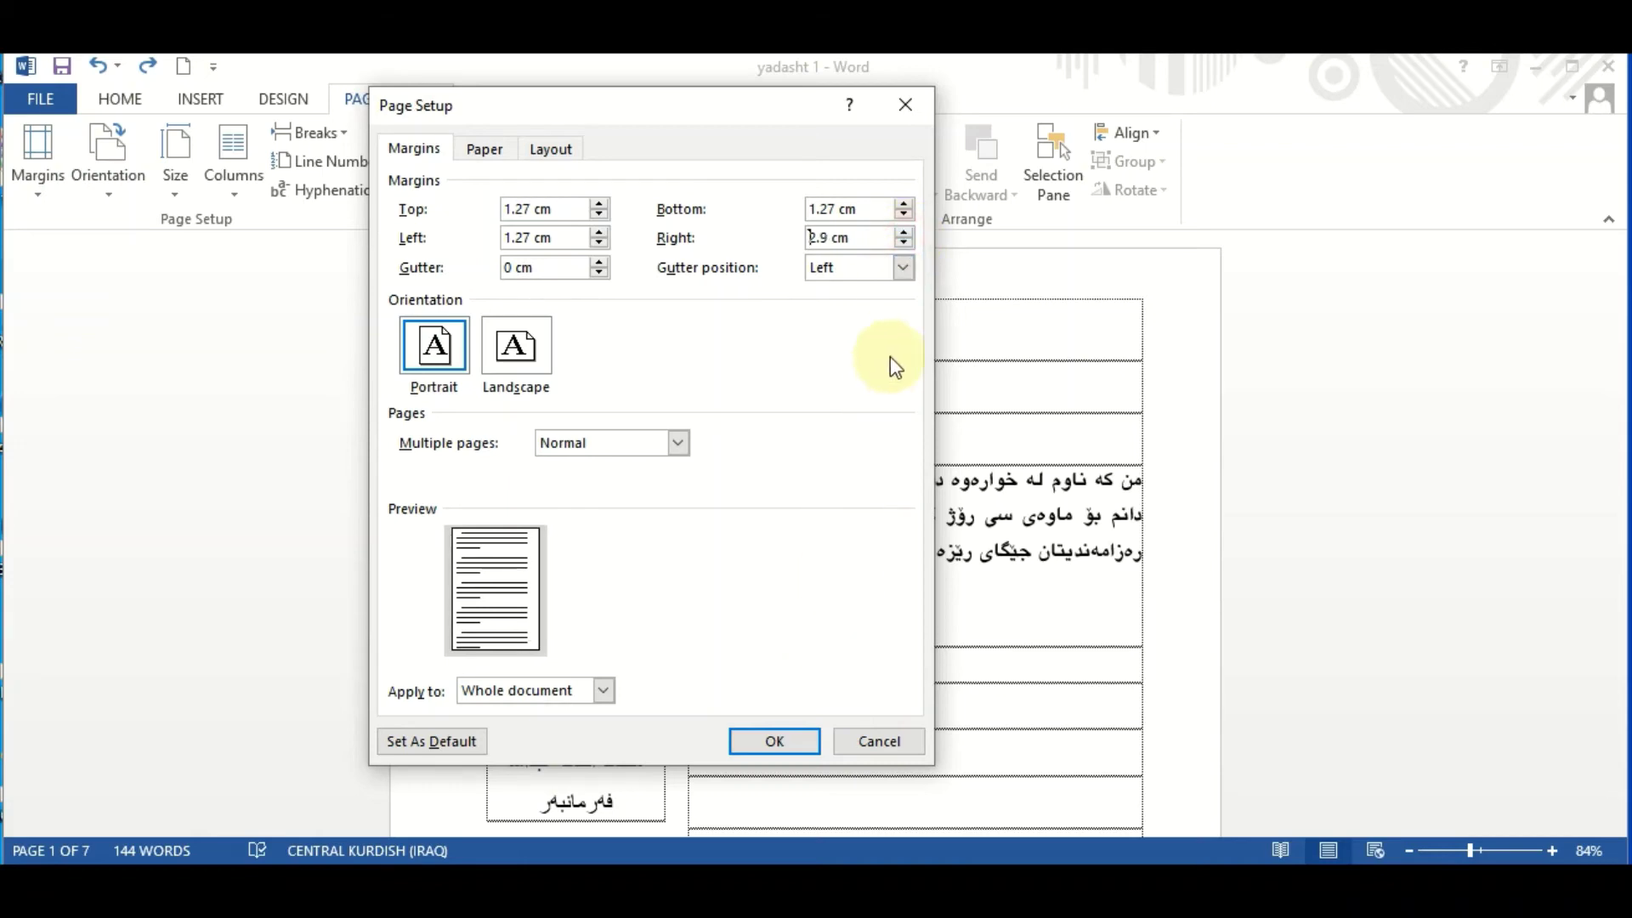
pyautogui.click(908, 232)
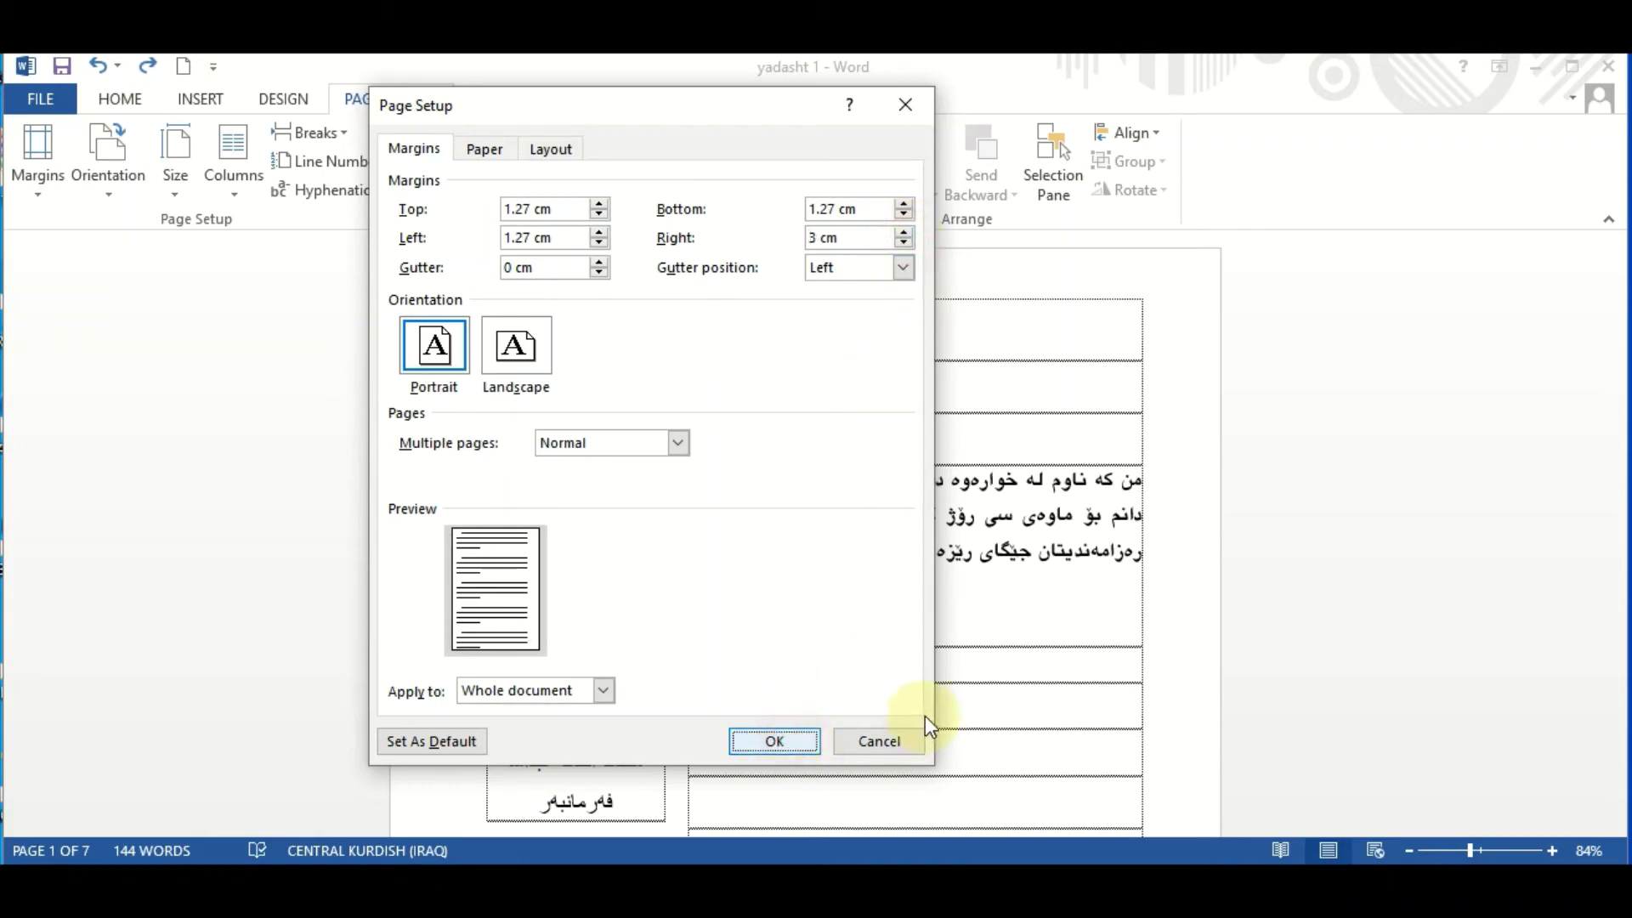
pyautogui.press('Return')
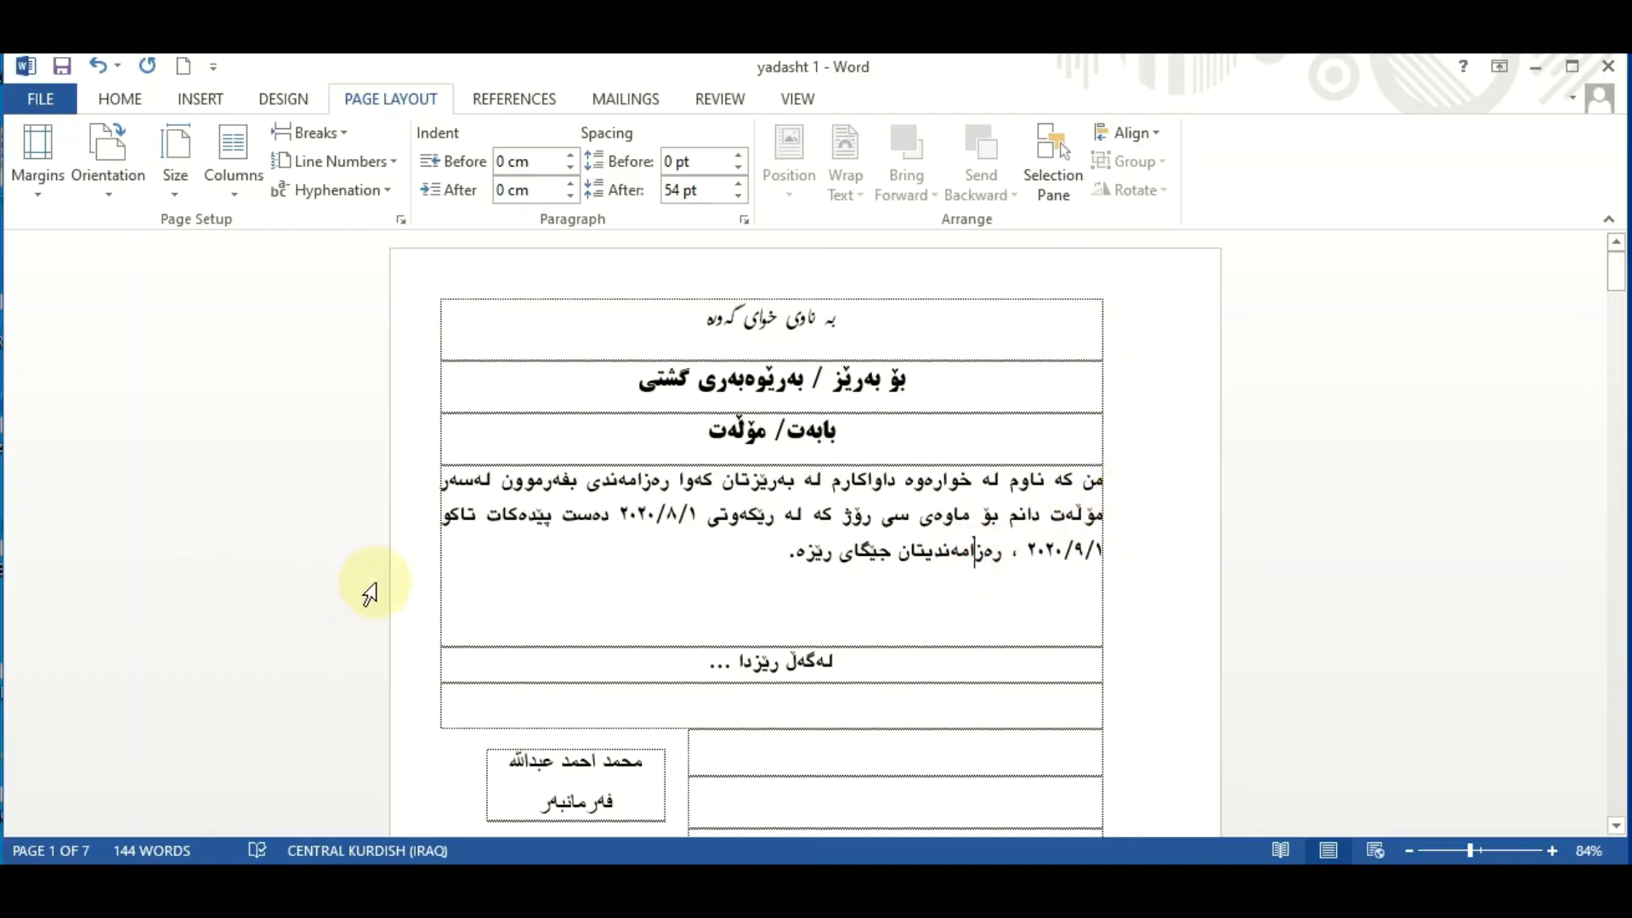
pyautogui.scroll(-5, 586, 604)
pyautogui.scroll(-3, 605, 626)
pyautogui.scroll(-2, 606, 646)
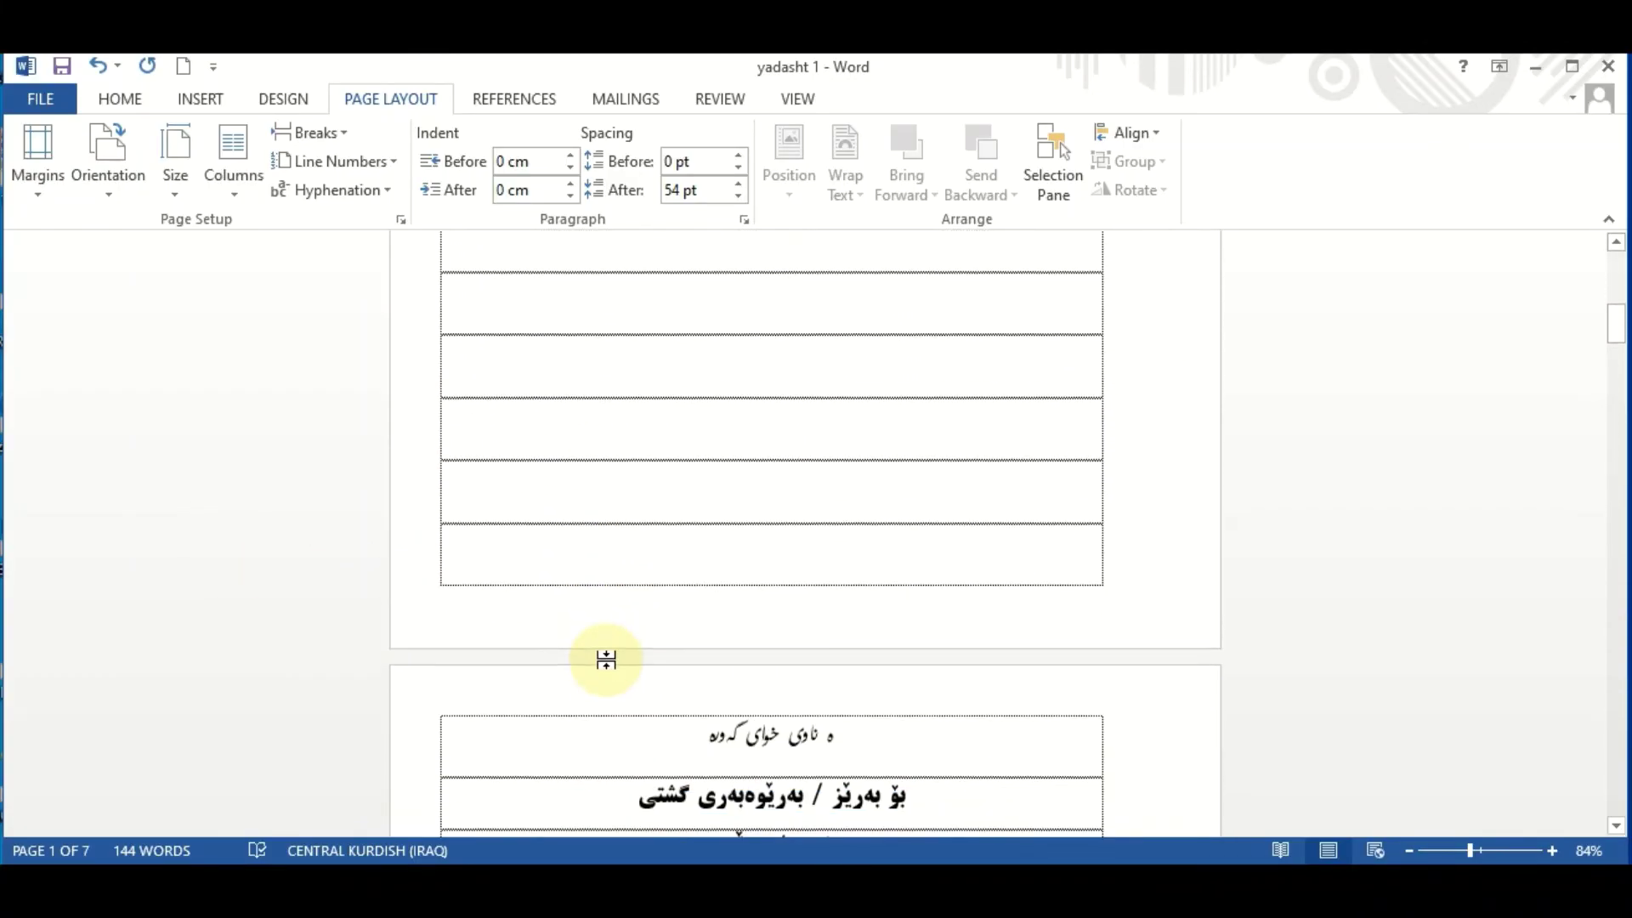
pyautogui.scroll(1, 606, 660)
pyautogui.scroll(5, 608, 659)
pyautogui.scroll(4, 608, 660)
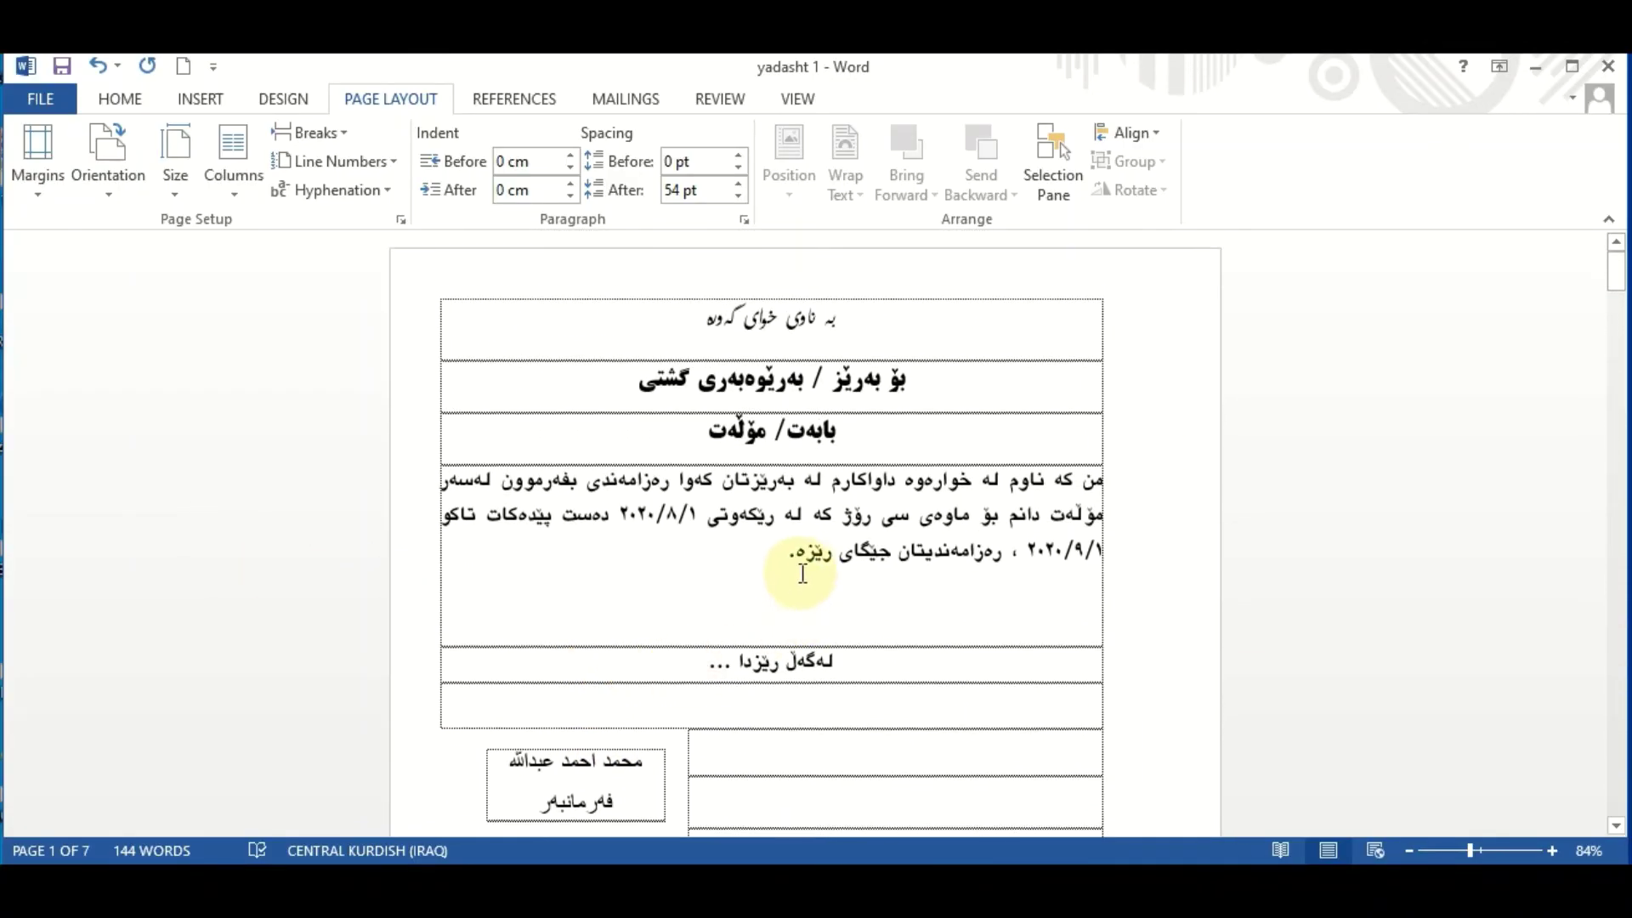
pyautogui.scroll(-4, 852, 676)
pyautogui.scroll(-5, 852, 674)
pyautogui.scroll(5, 854, 674)
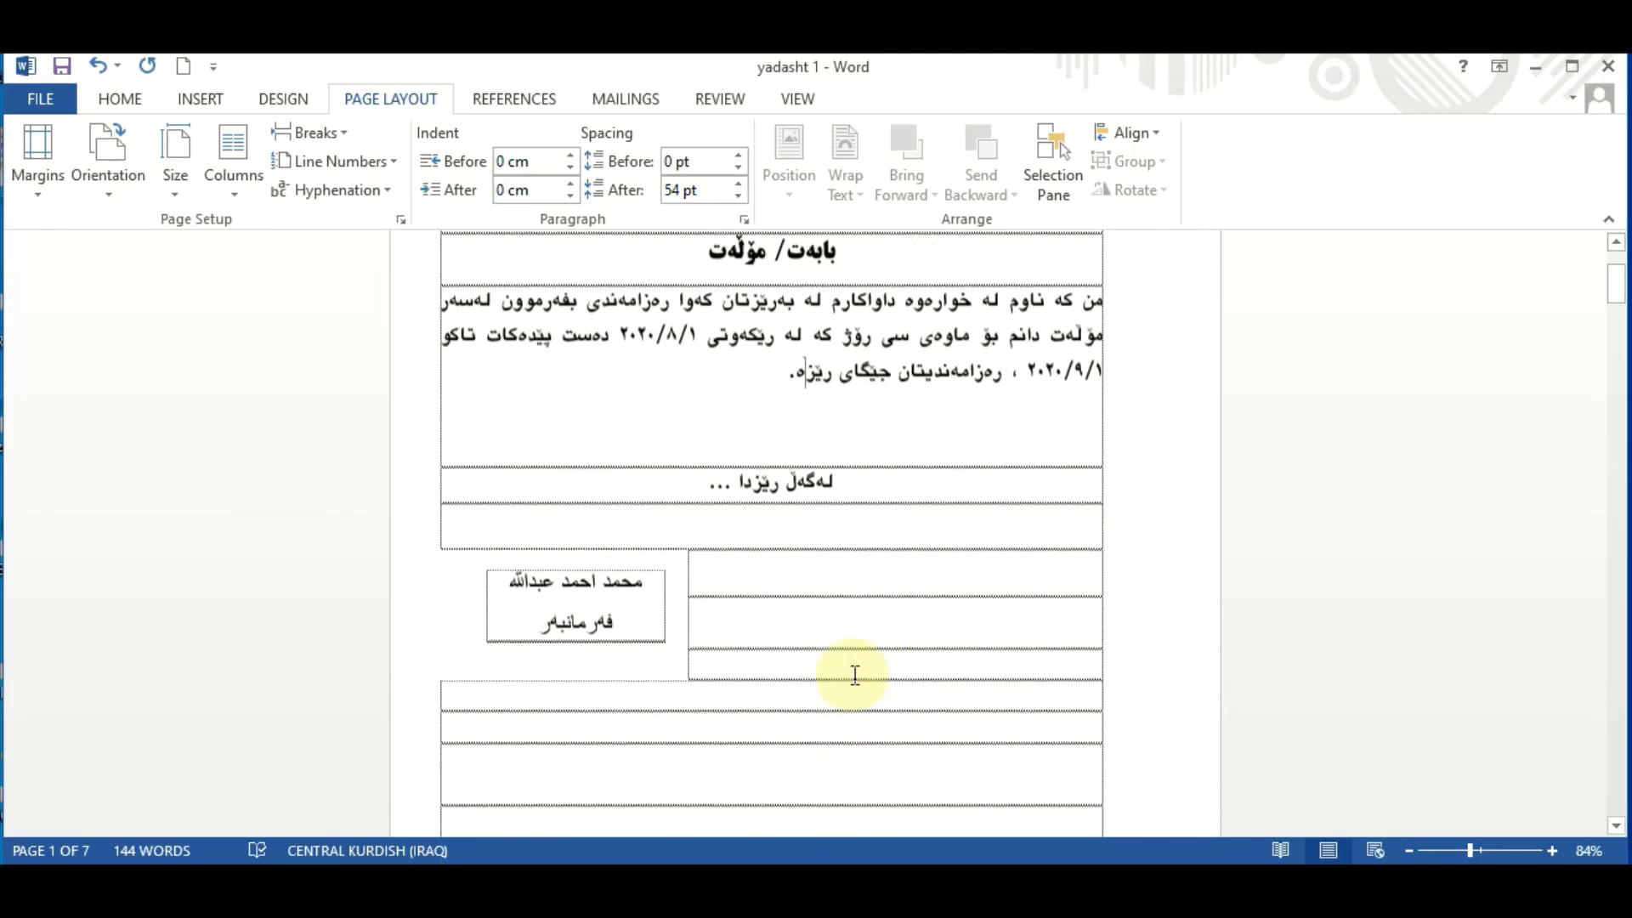
pyautogui.scroll(4, 854, 674)
# Uncheck Show text boundaries under File > Options > Advanced and confirm with OK
pyautogui.click(29, 101)
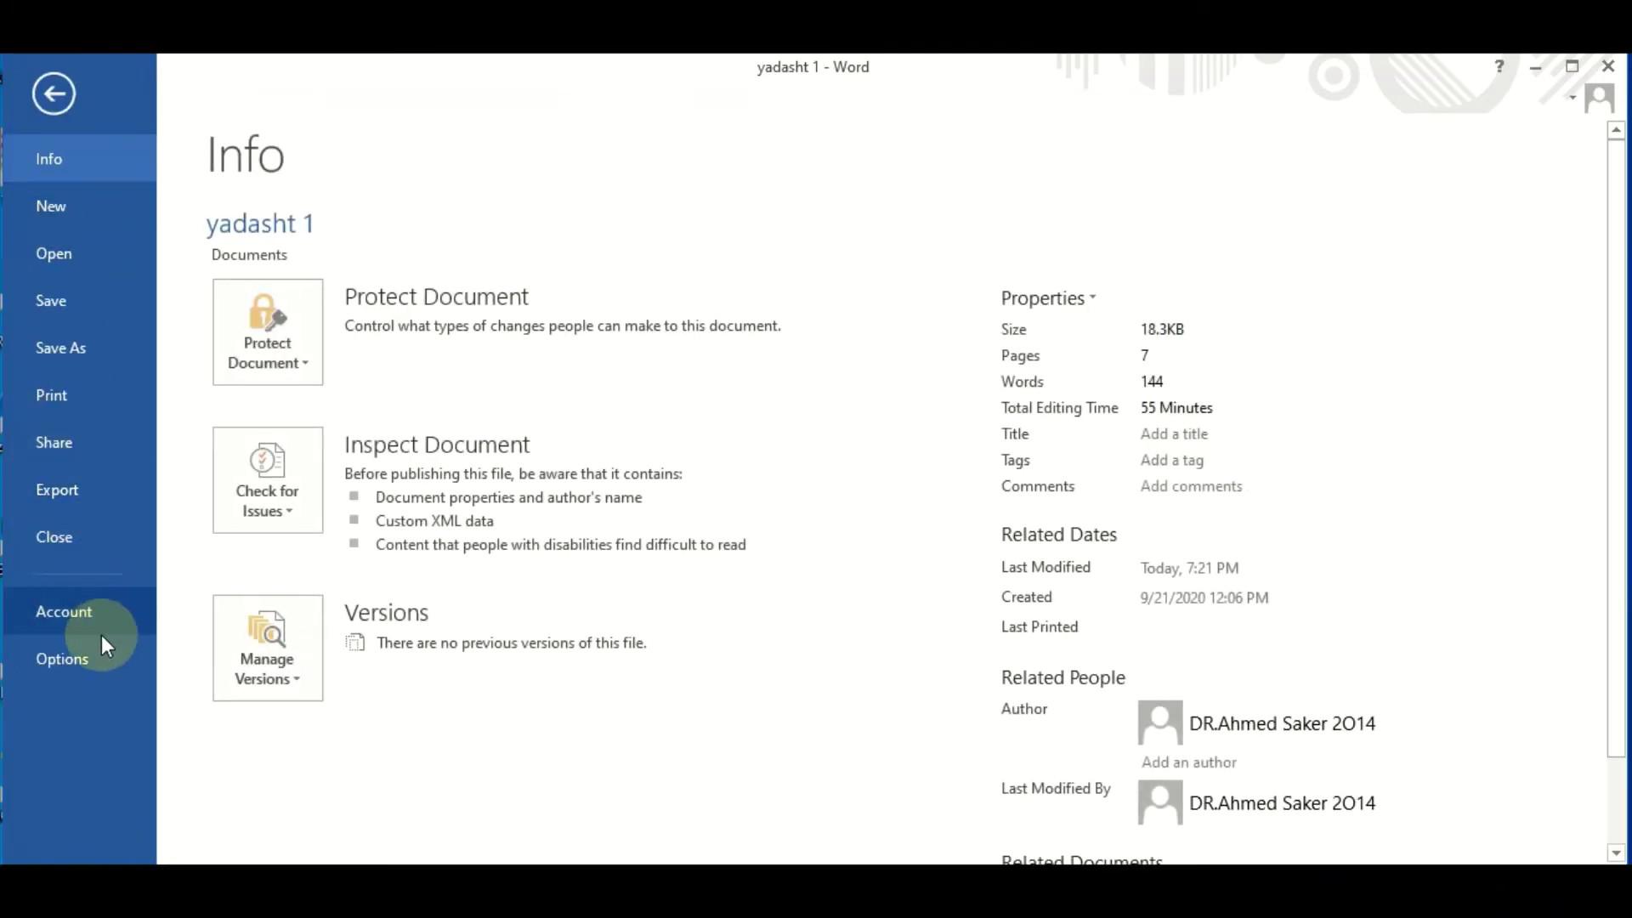
pyautogui.click(90, 655)
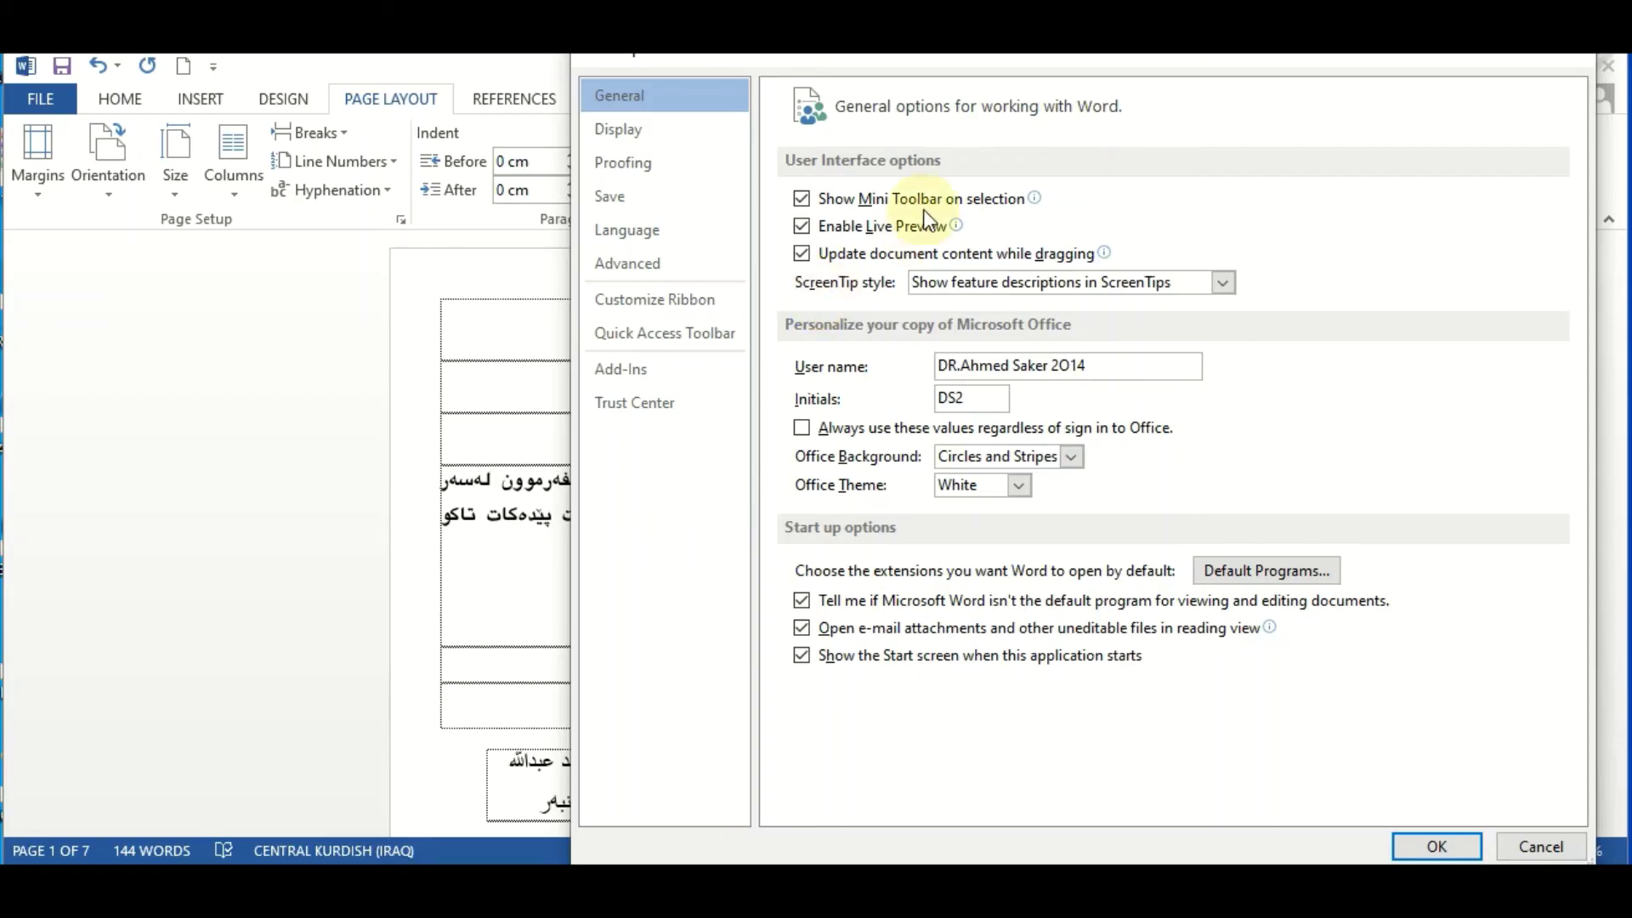
pyautogui.click(639, 266)
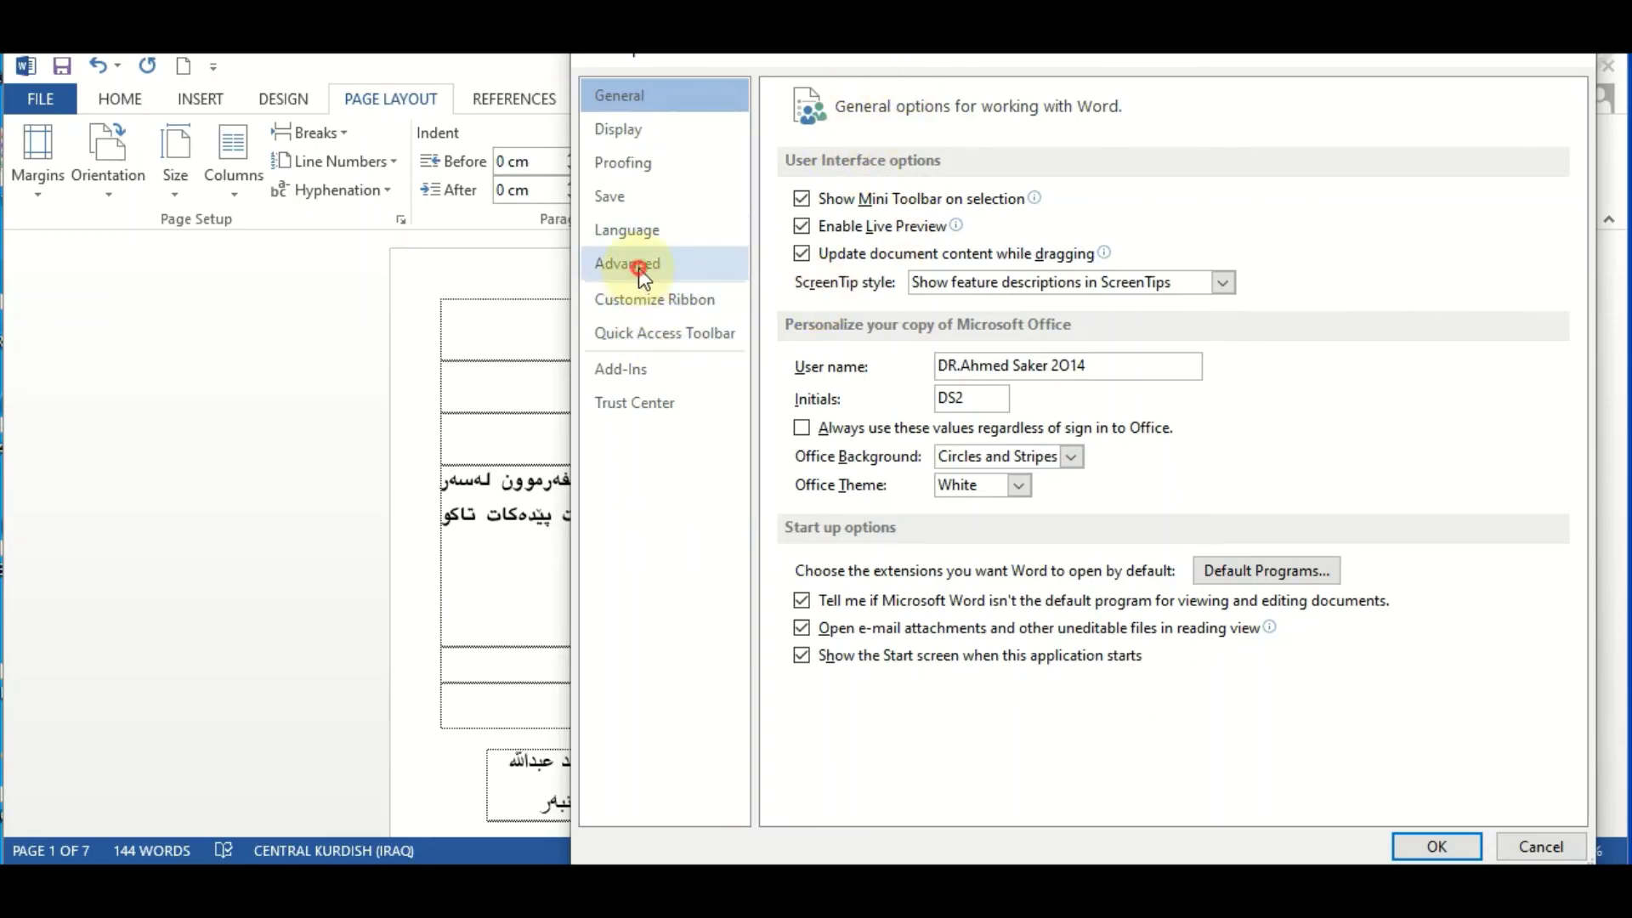
pyautogui.scroll(-5, 1008, 646)
pyautogui.scroll(-3, 1008, 671)
pyautogui.scroll(-3, 999, 663)
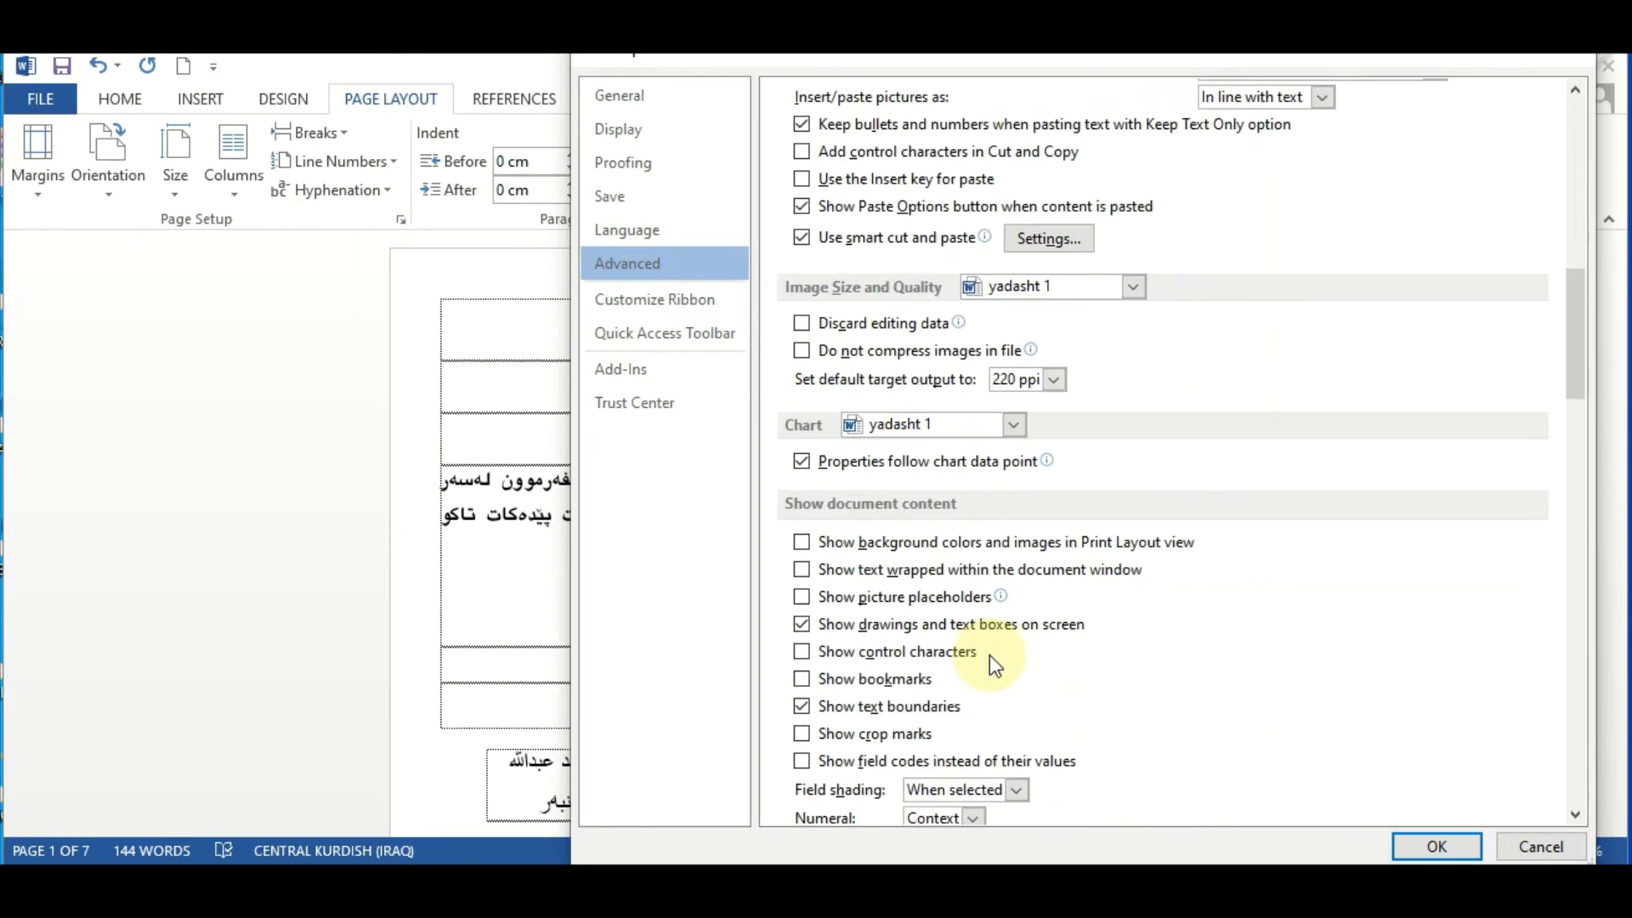
pyautogui.scroll(-1, 872, 527)
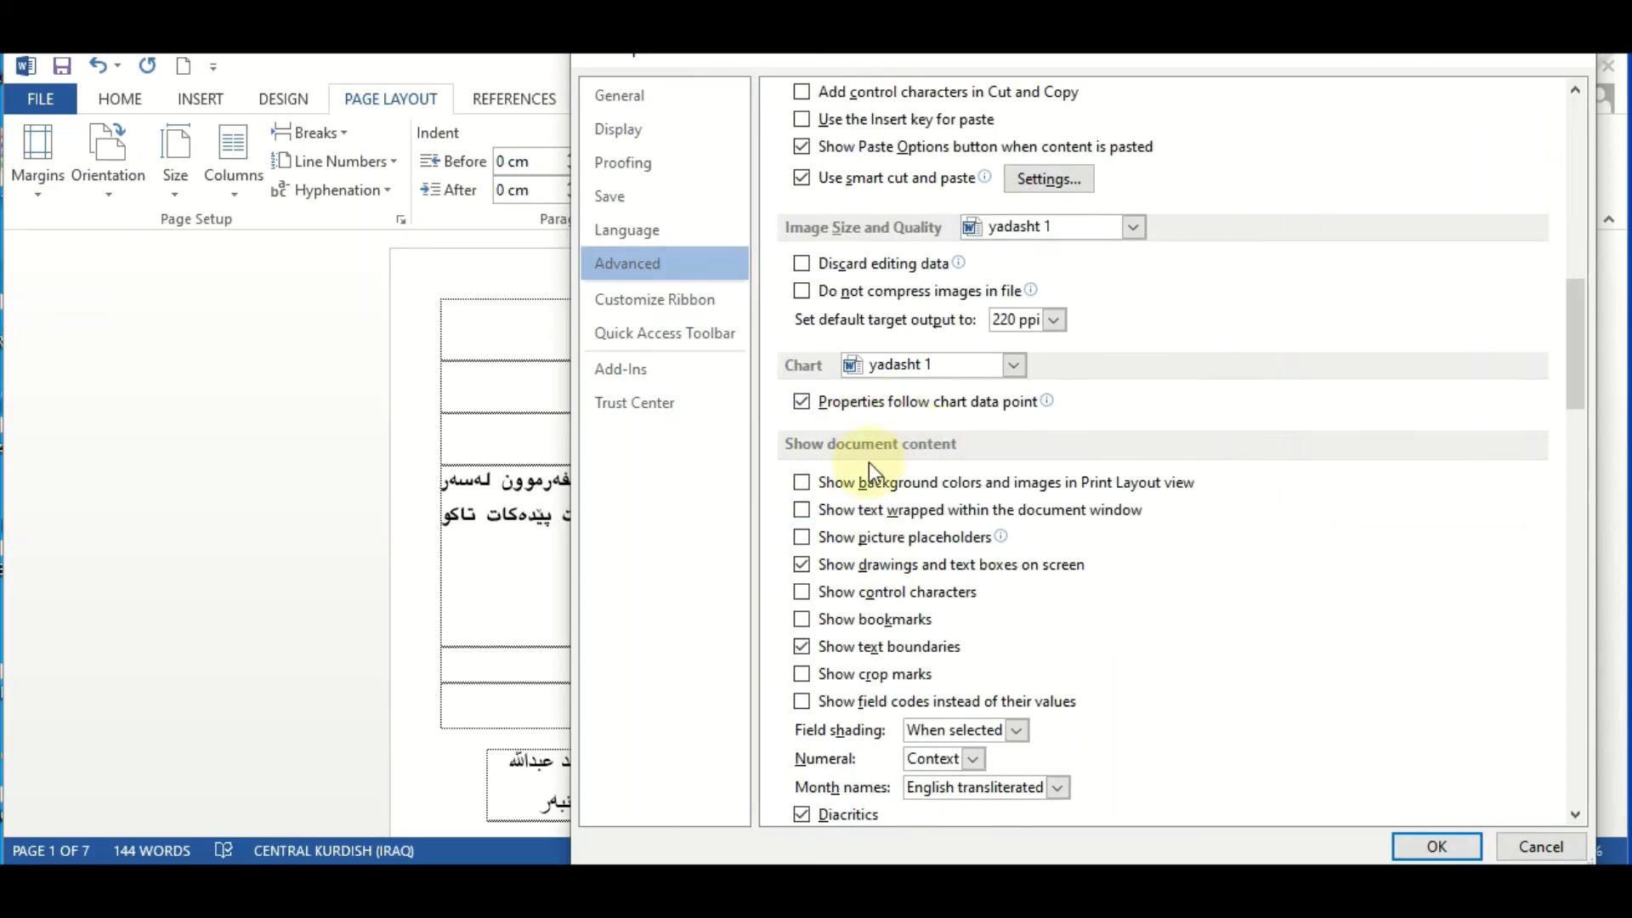
pyautogui.click(864, 651)
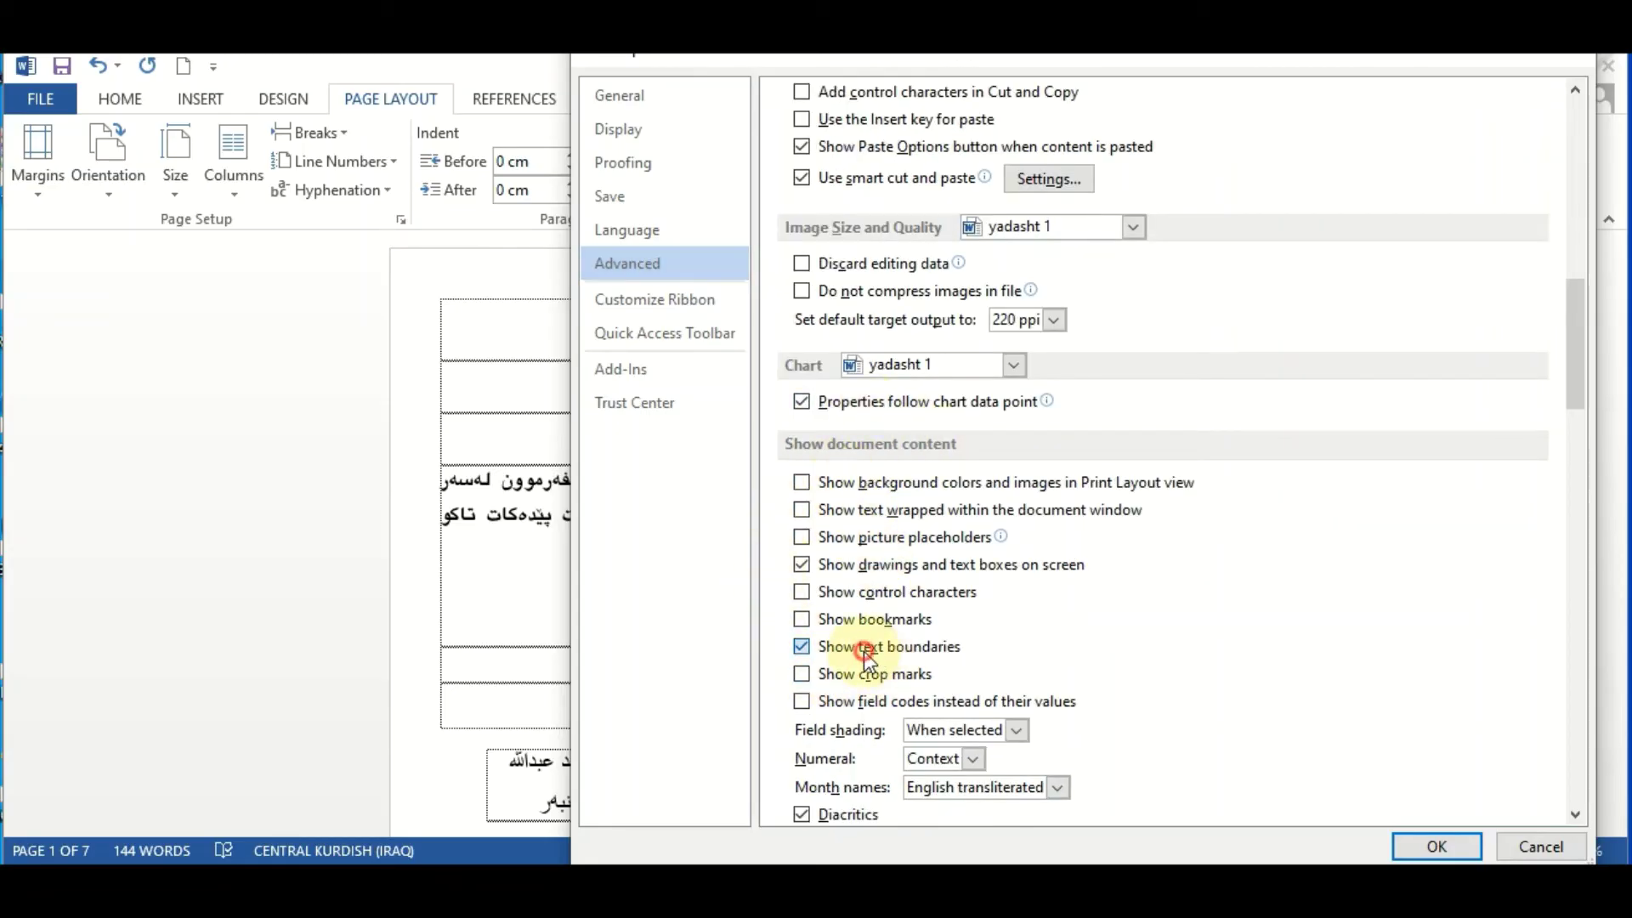
pyautogui.click(1435, 845)
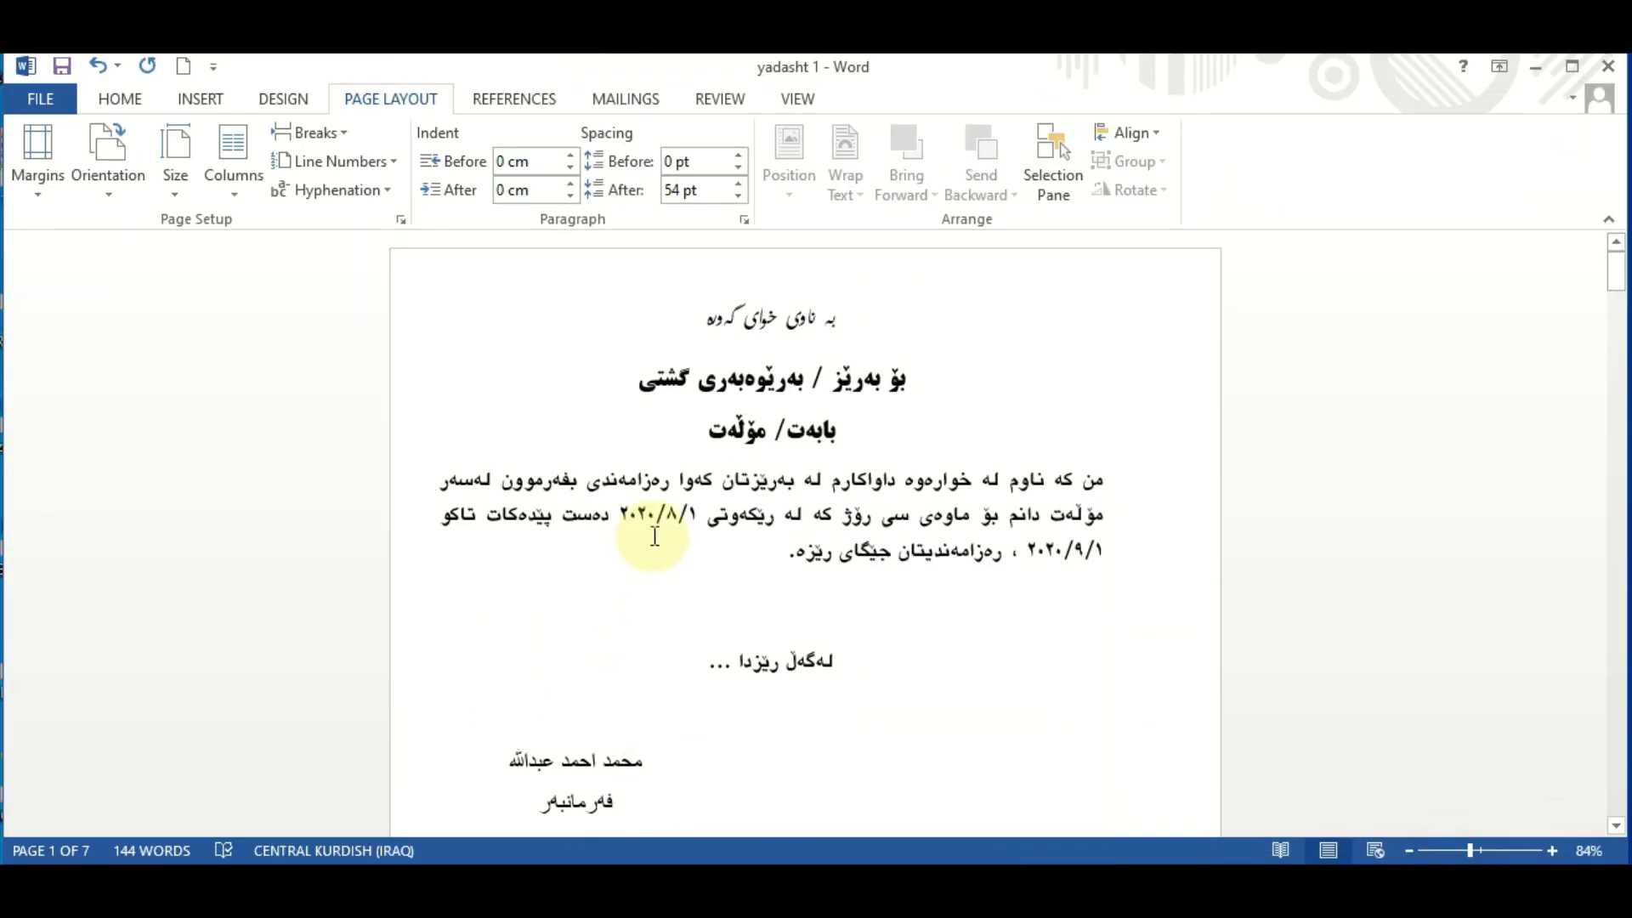
pyautogui.scroll(-1, 780, 601)
pyautogui.scroll(-5, 779, 601)
pyautogui.scroll(2, 782, 605)
pyautogui.scroll(3, 782, 605)
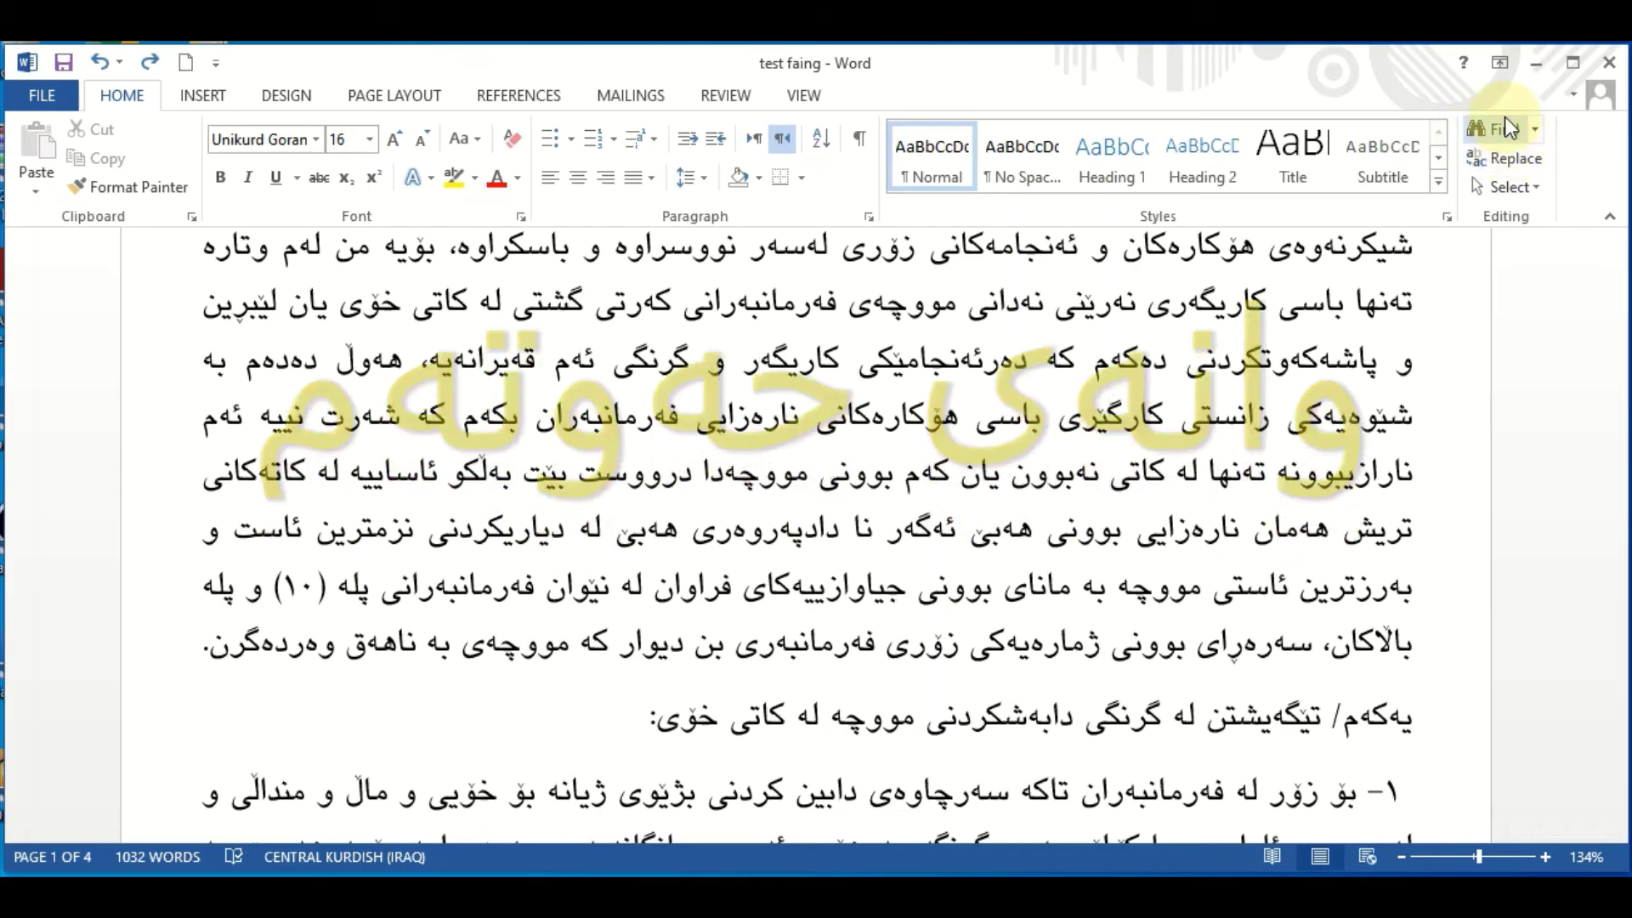
# Switch to the test faing essay window and scroll through its Kurdish text
pyautogui.click(1509, 158)
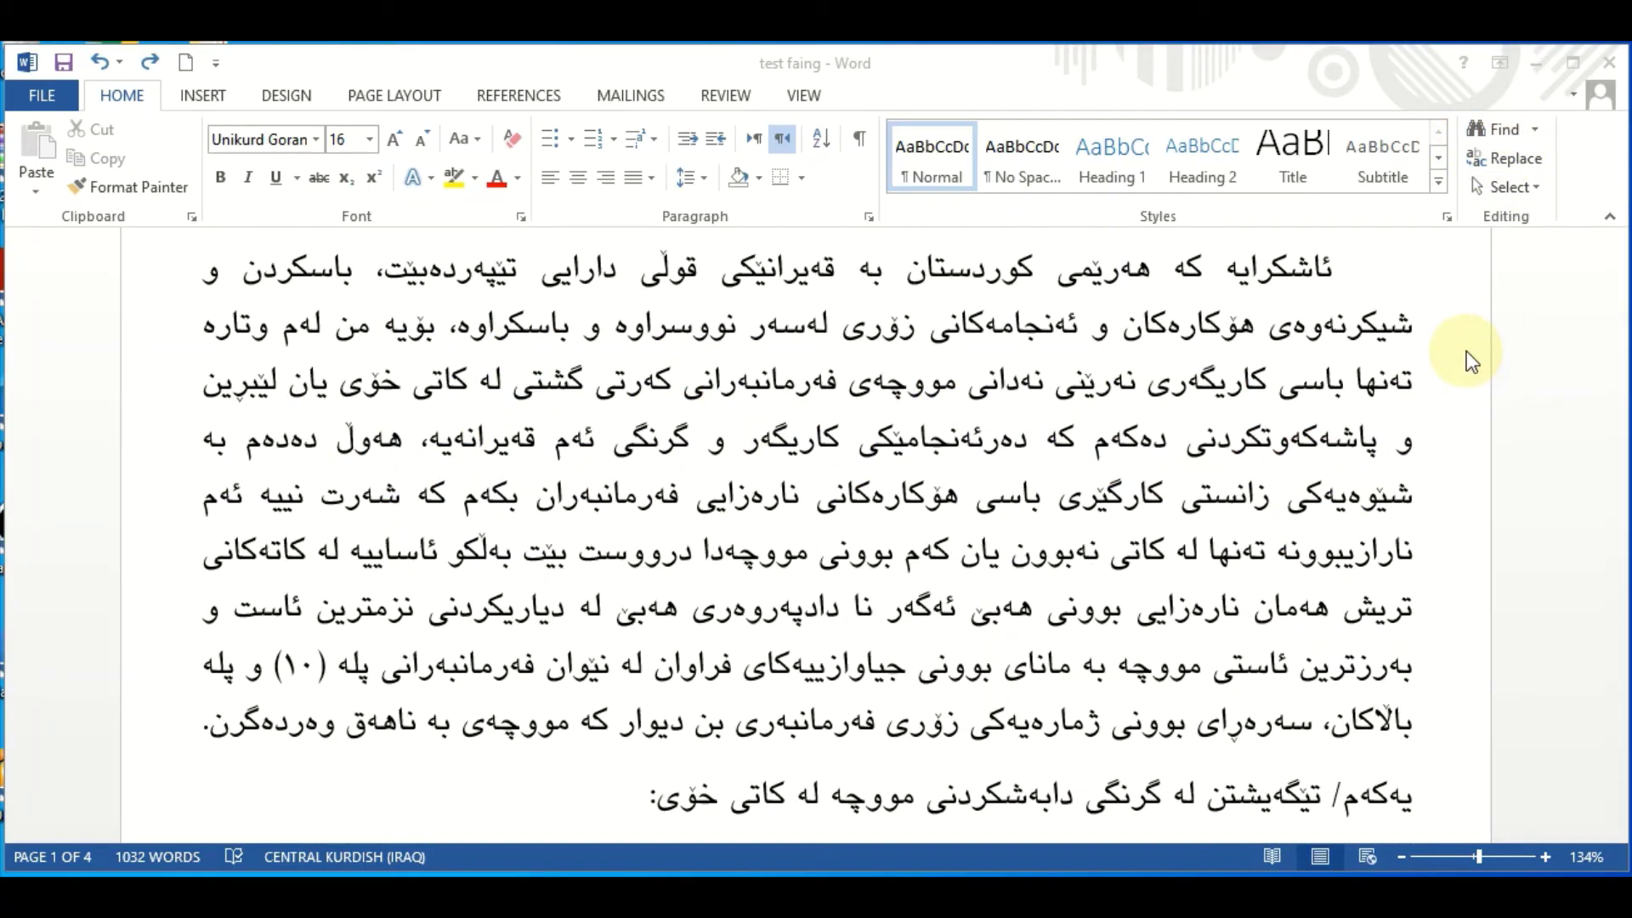
pyautogui.click(1109, 327)
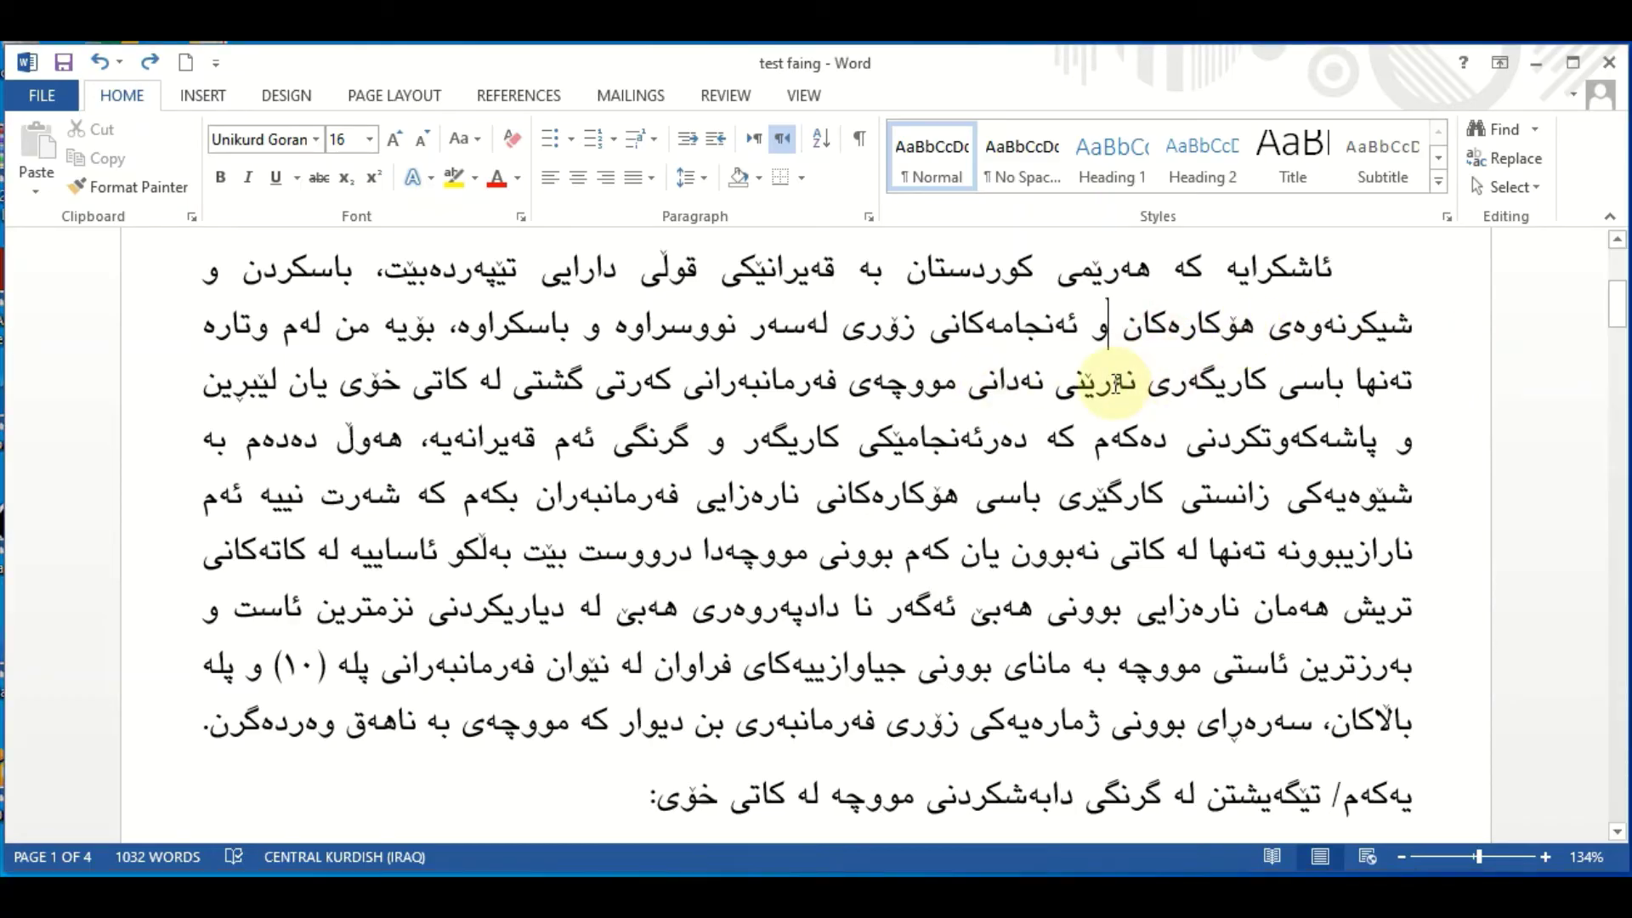
pyautogui.click(879, 442)
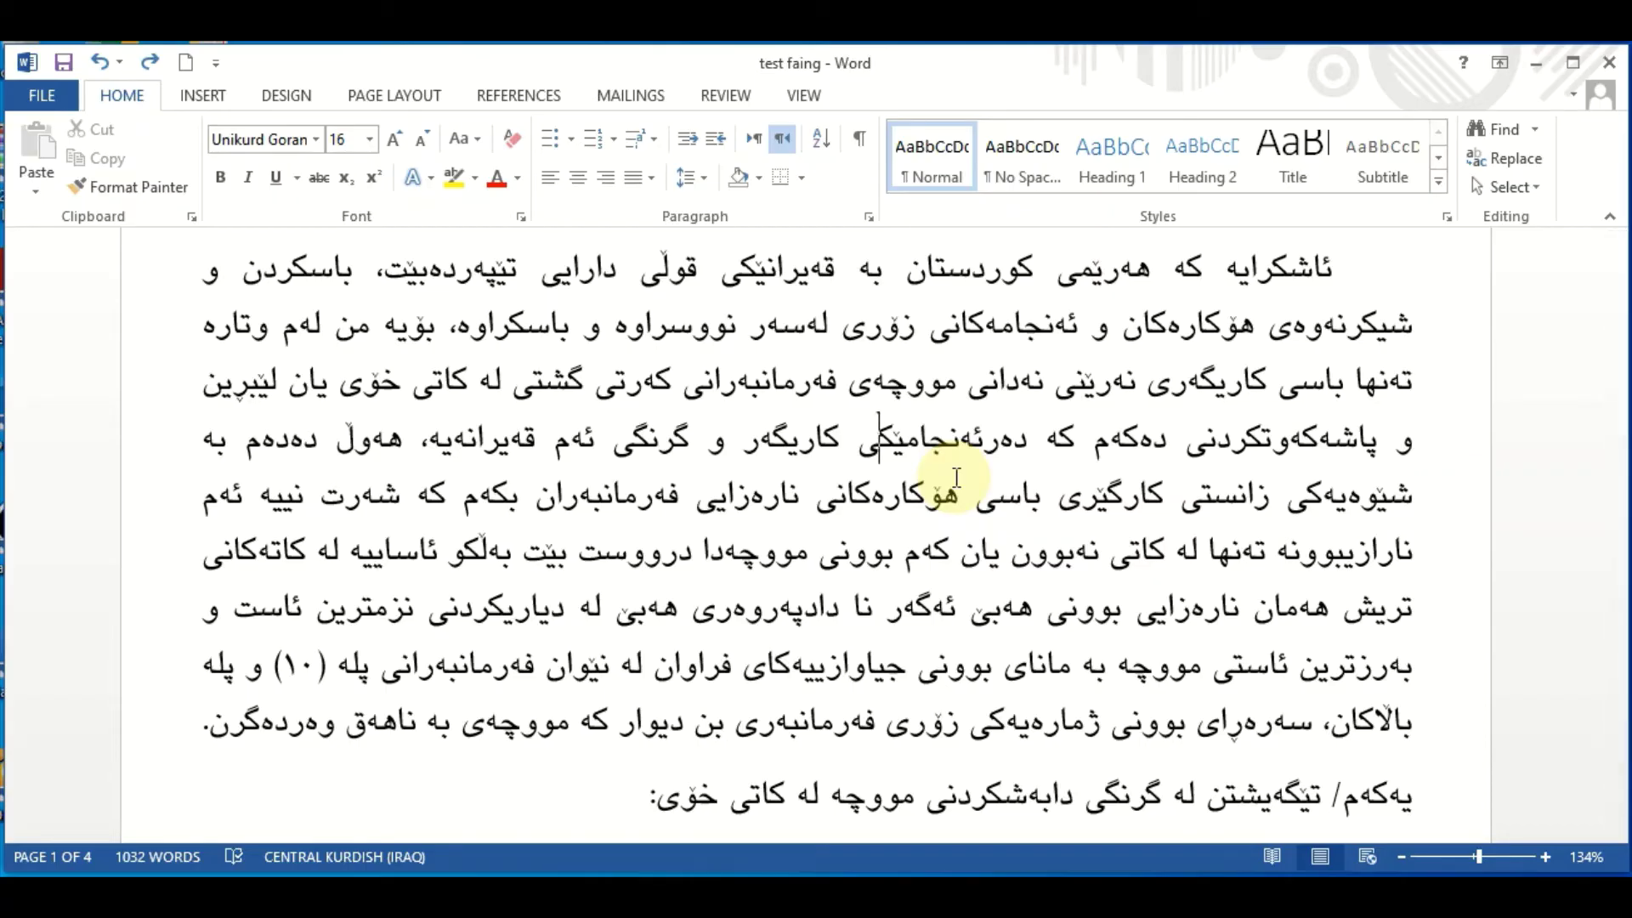
pyautogui.scroll(-1, 956, 478)
pyautogui.scroll(-3, 961, 479)
pyautogui.scroll(-2, 969, 480)
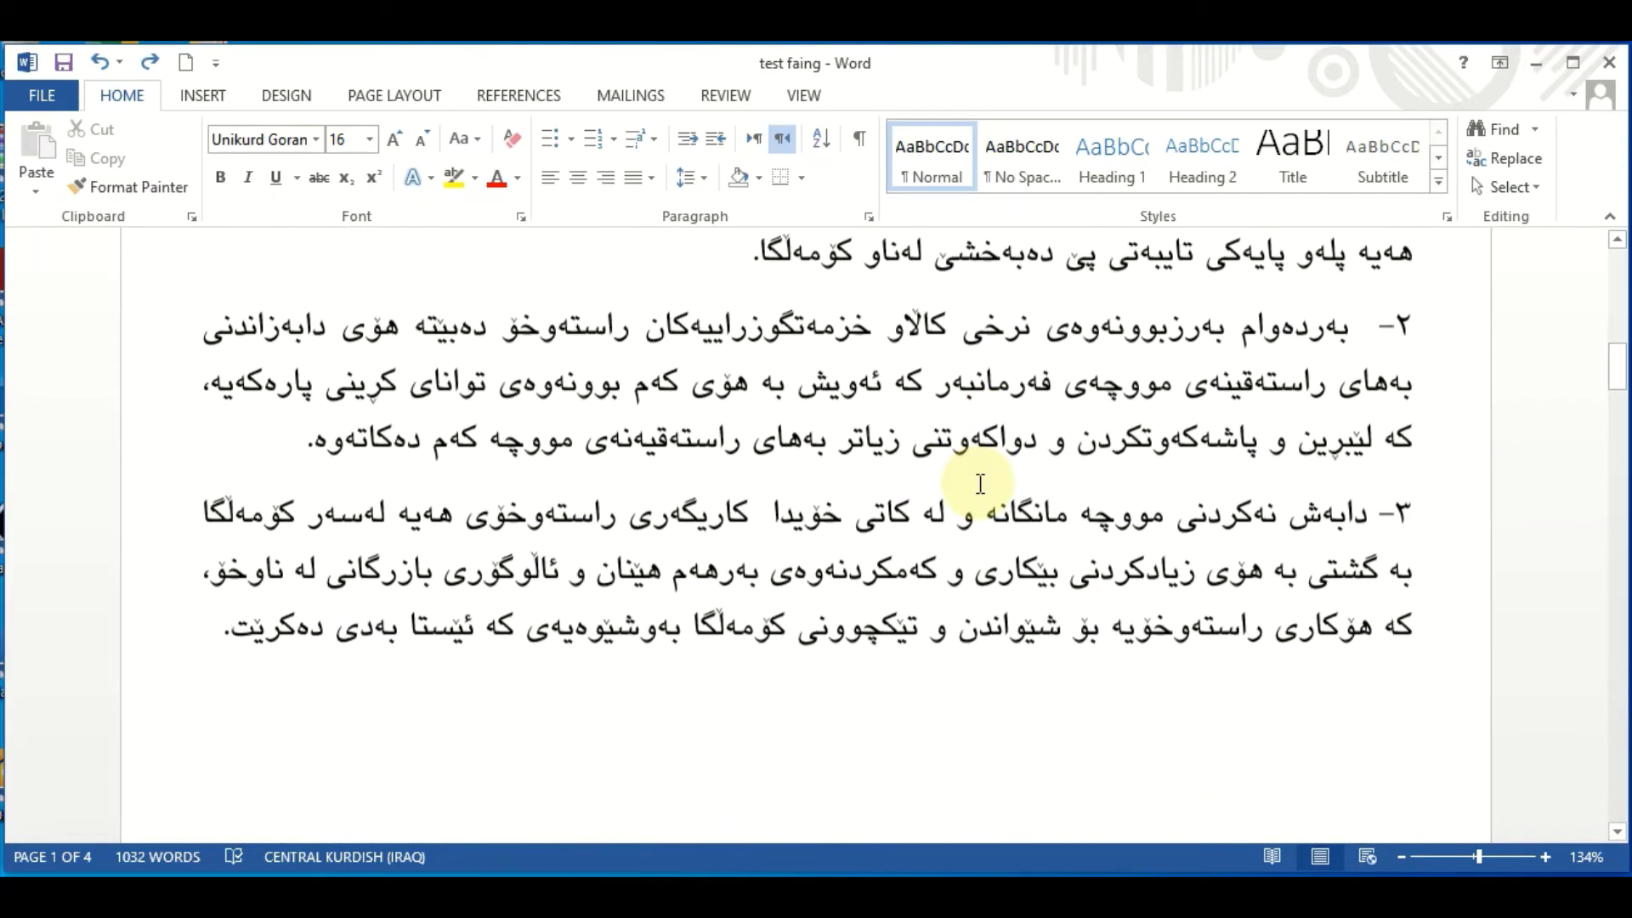
pyautogui.scroll(3, 980, 482)
pyautogui.scroll(3, 980, 482)
pyautogui.scroll(3, 980, 482)
pyautogui.scroll(-1, 981, 483)
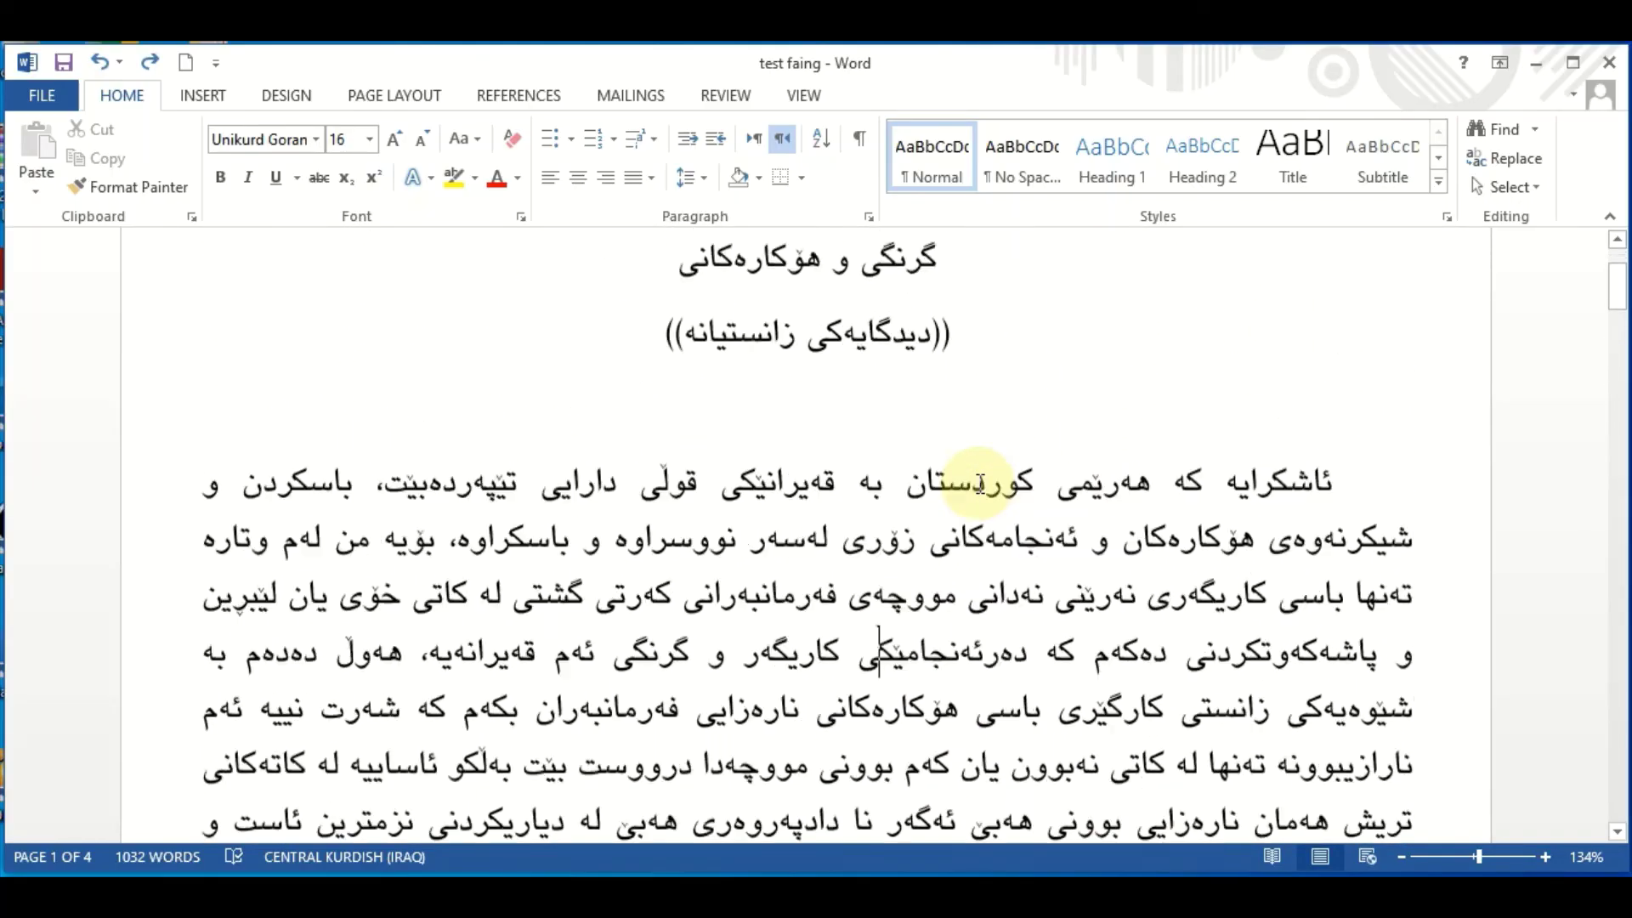
pyautogui.scroll(-5, 980, 485)
pyautogui.scroll(-3, 980, 485)
pyautogui.click(1085, 415)
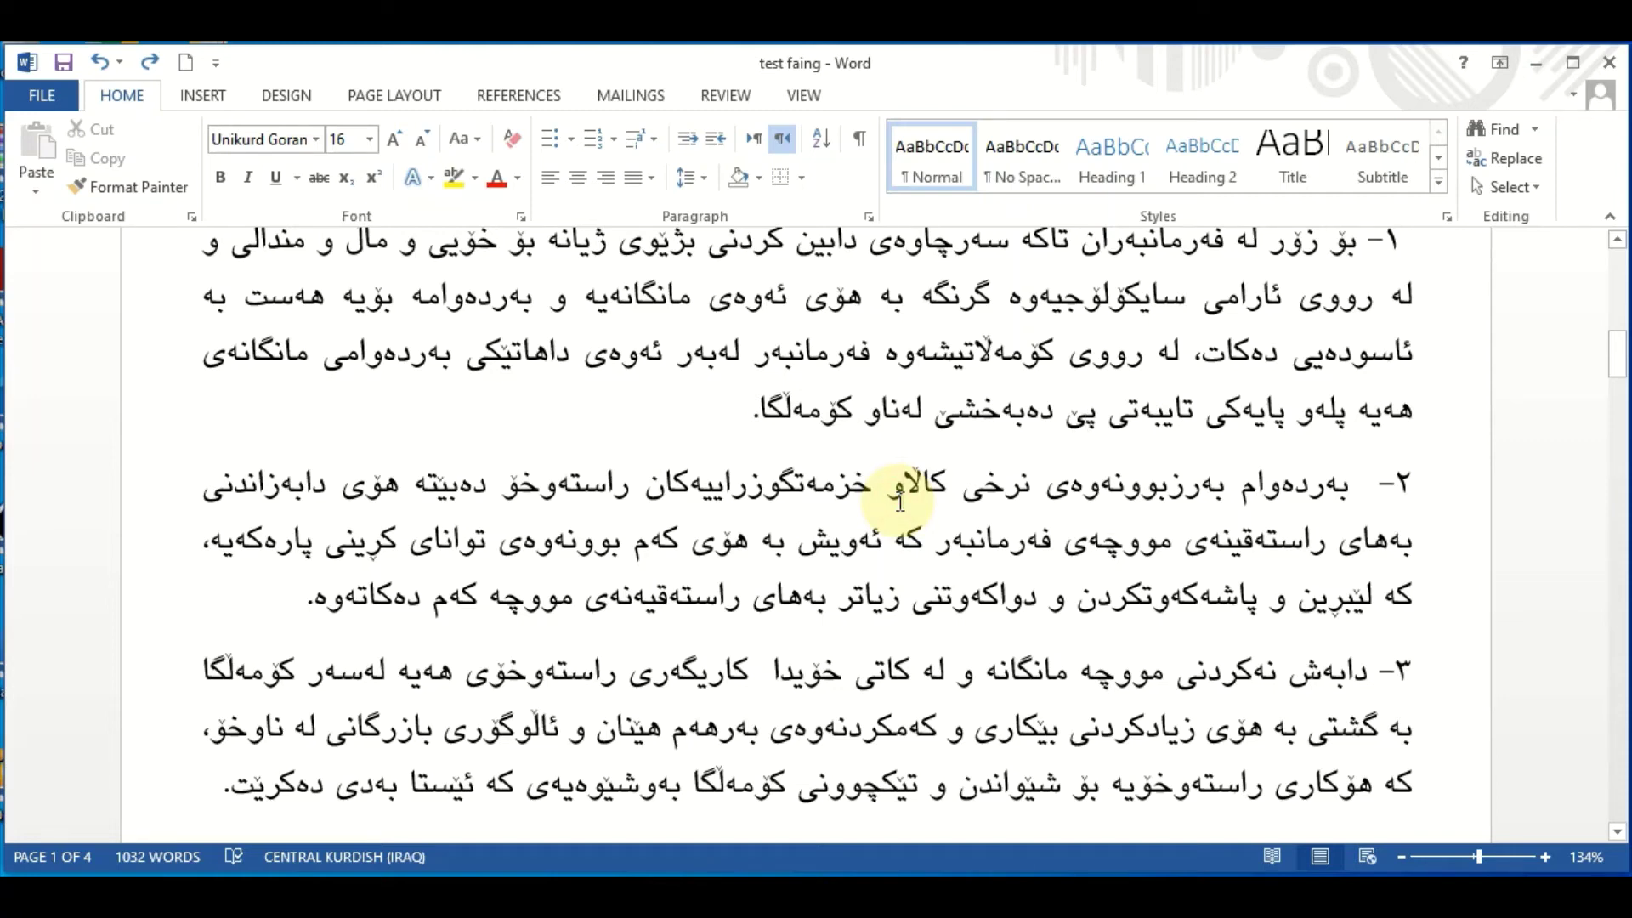
# Open the Navigation pane search and browse the کوردستان matches in the essay
pyautogui.click(1483, 130)
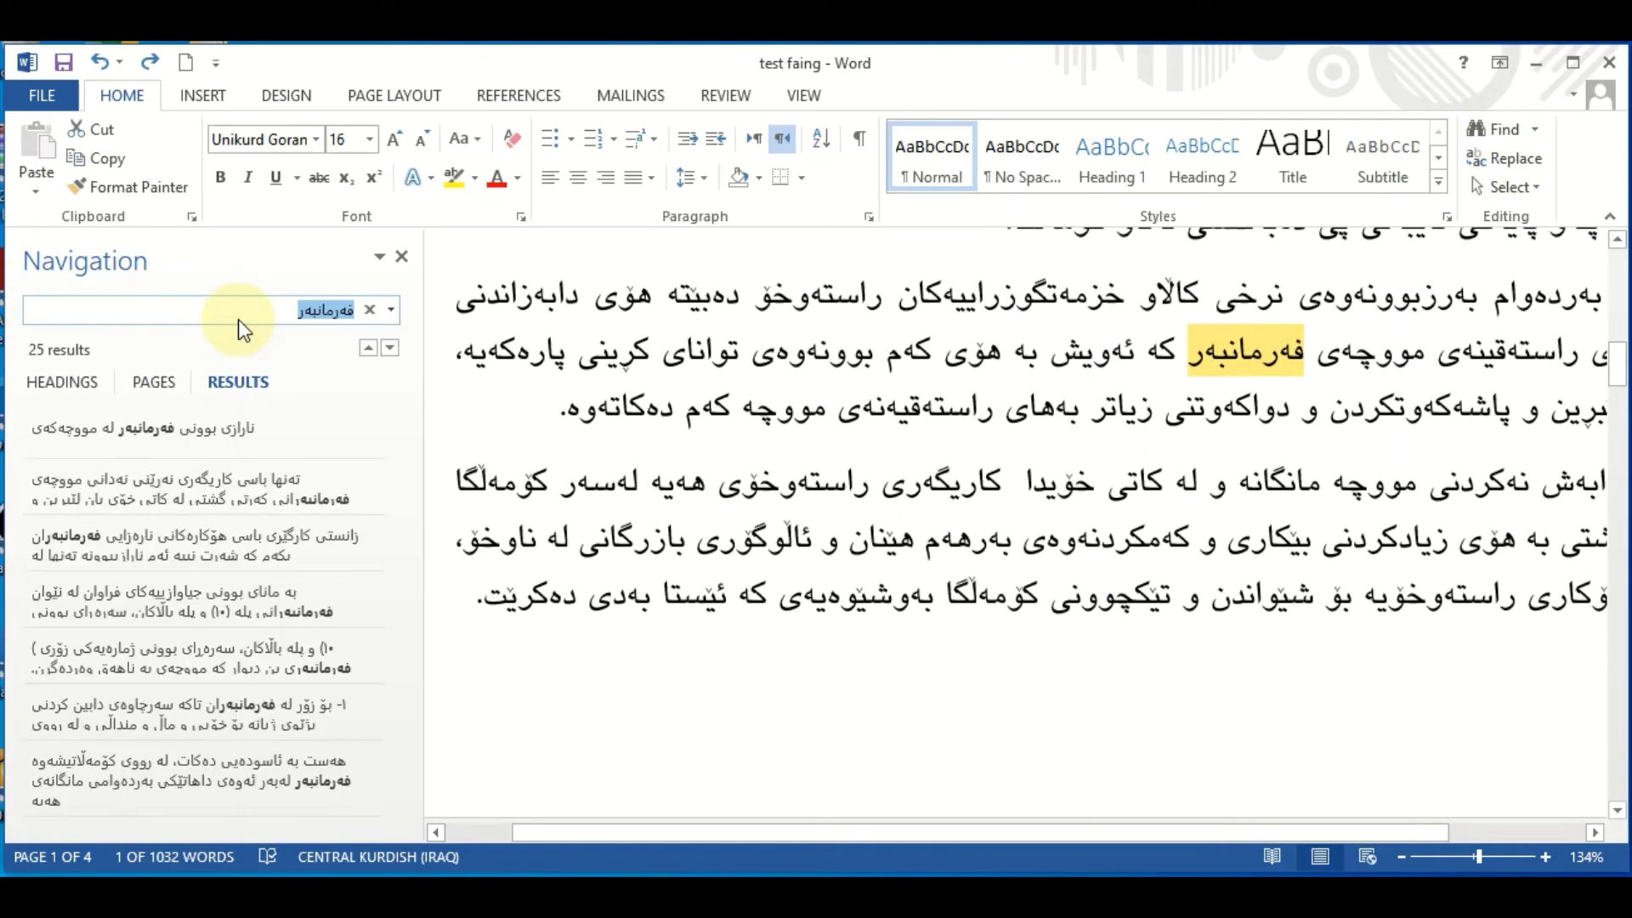
pyautogui.click(265, 314)
pyautogui.press('BackSpace')
pyautogui.press('BackSpace')
pyautogui.press('BackSpace')
pyautogui.write('کوردستان')
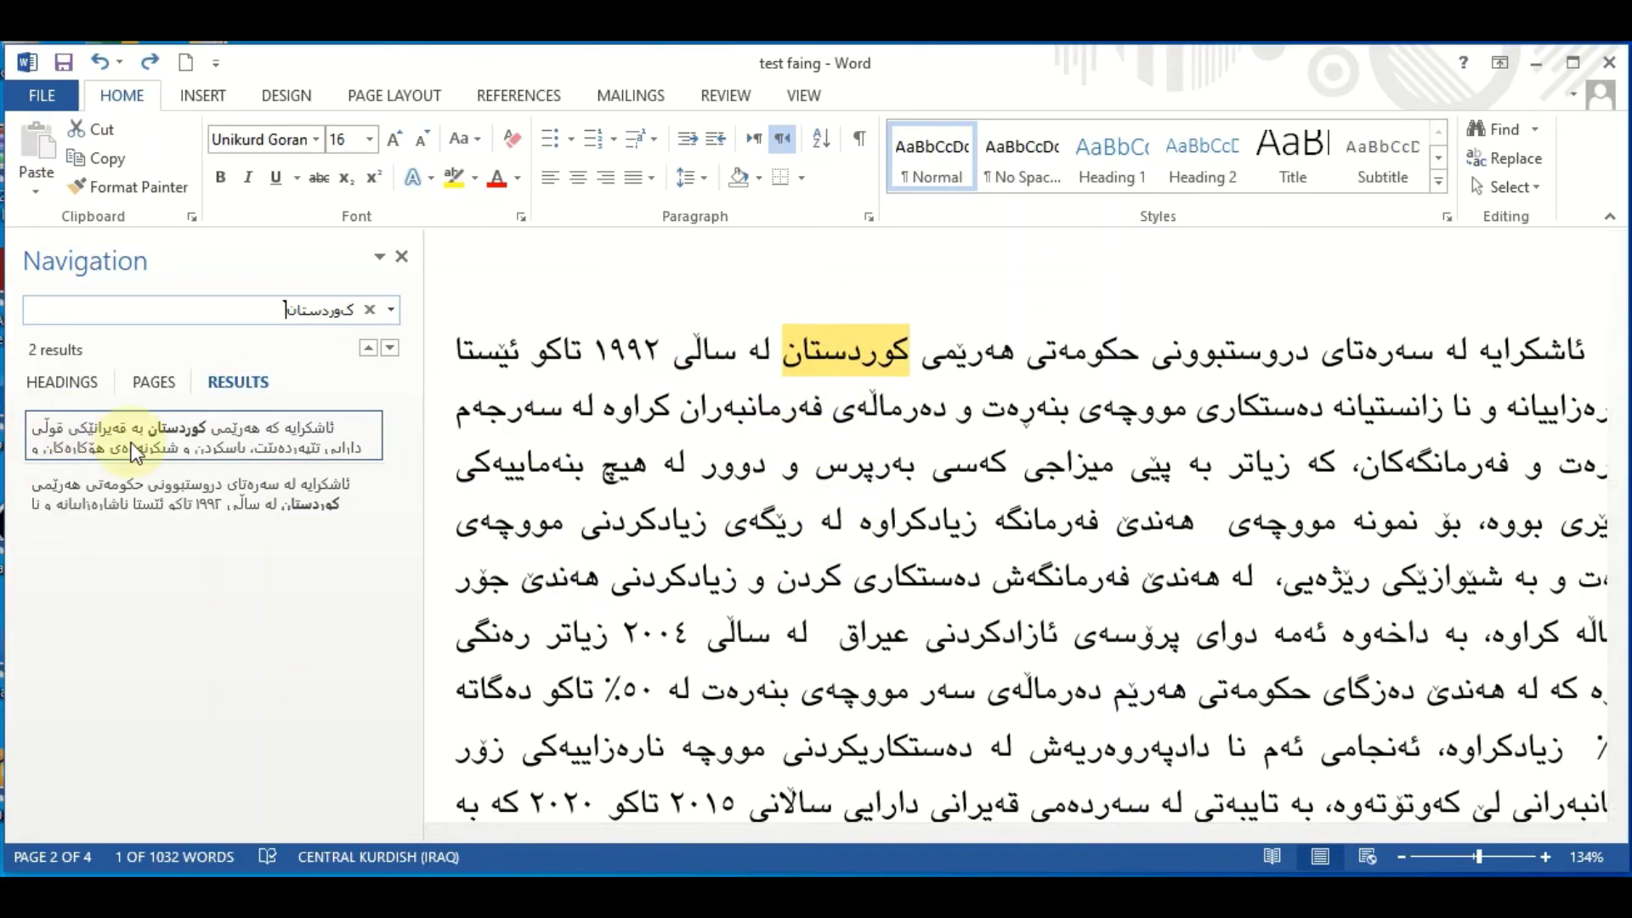
pyautogui.click(136, 488)
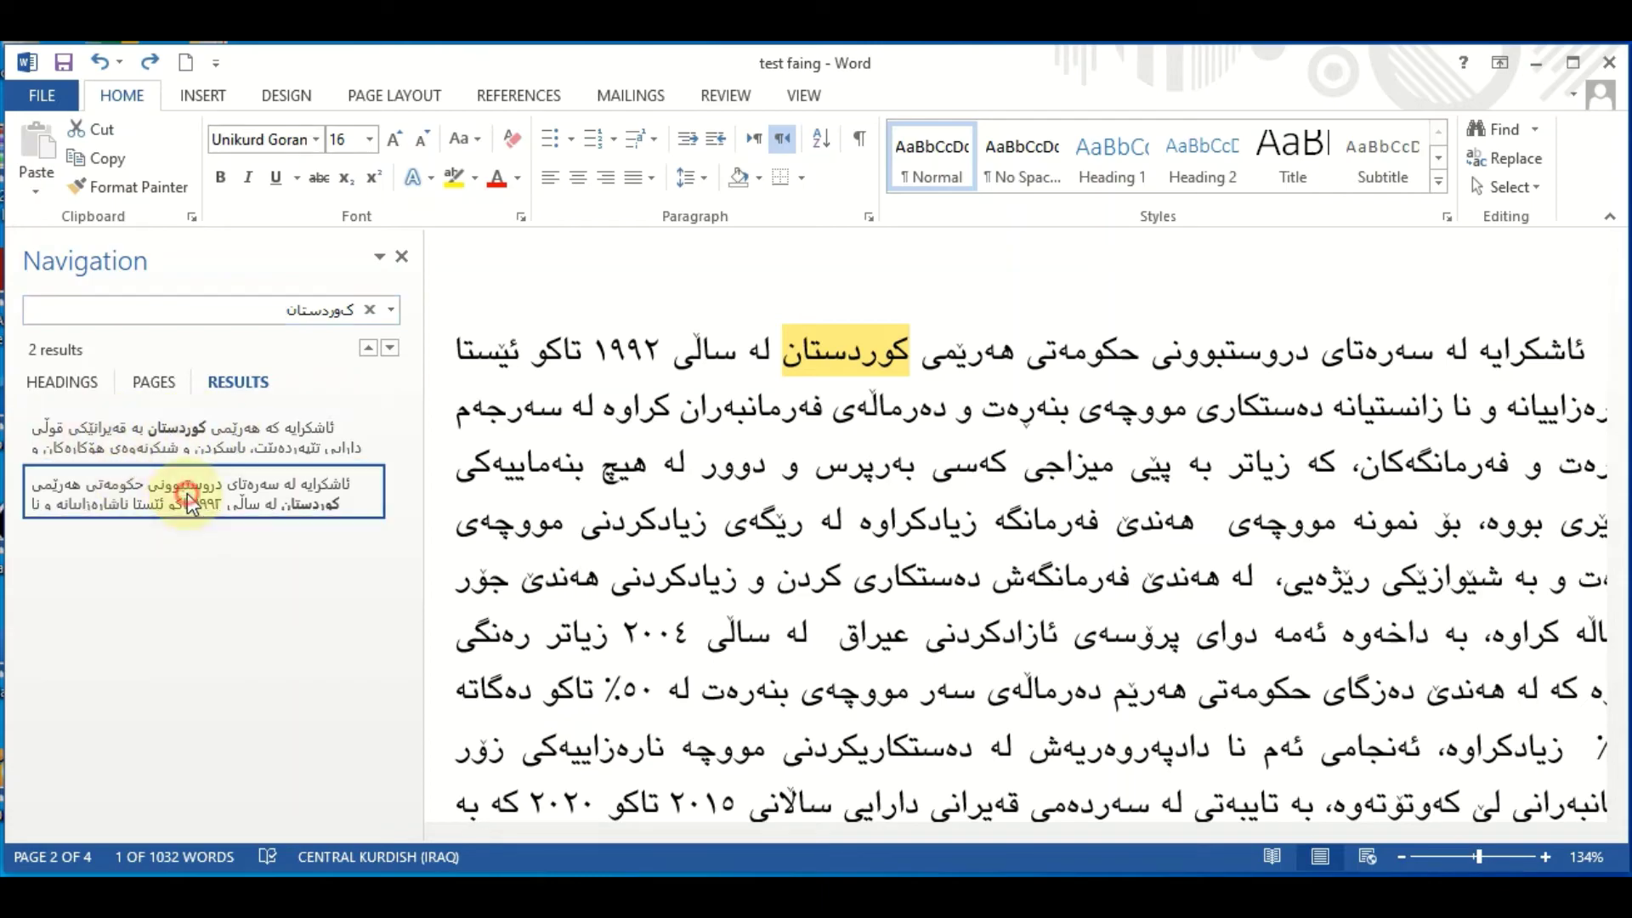
pyautogui.click(228, 423)
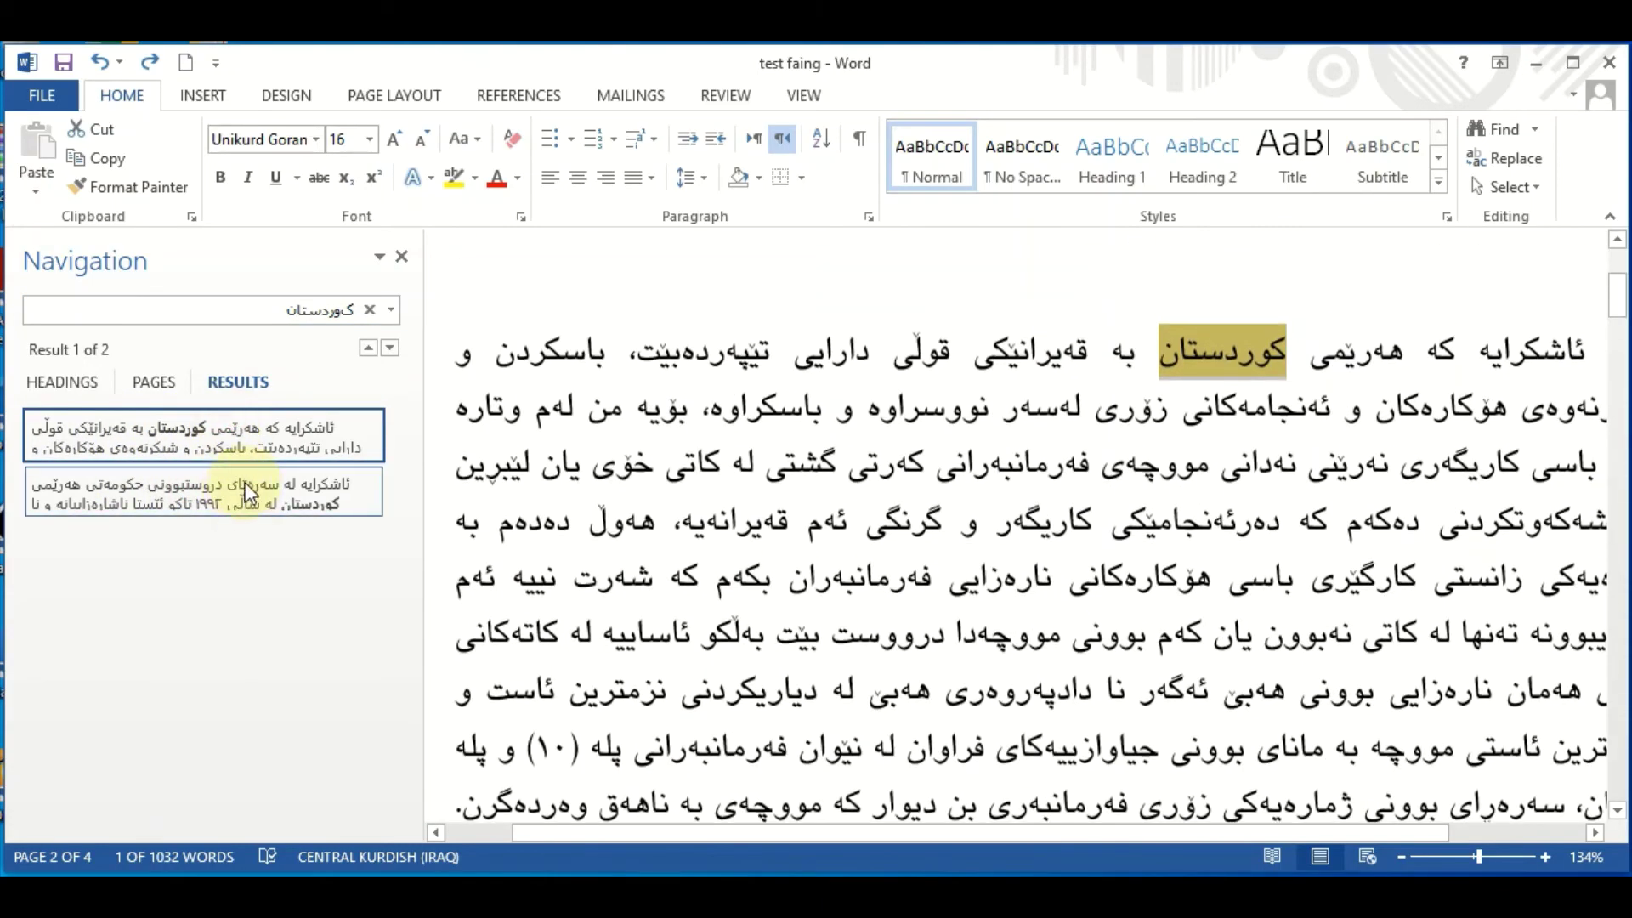
pyautogui.click(244, 482)
pyautogui.click(249, 444)
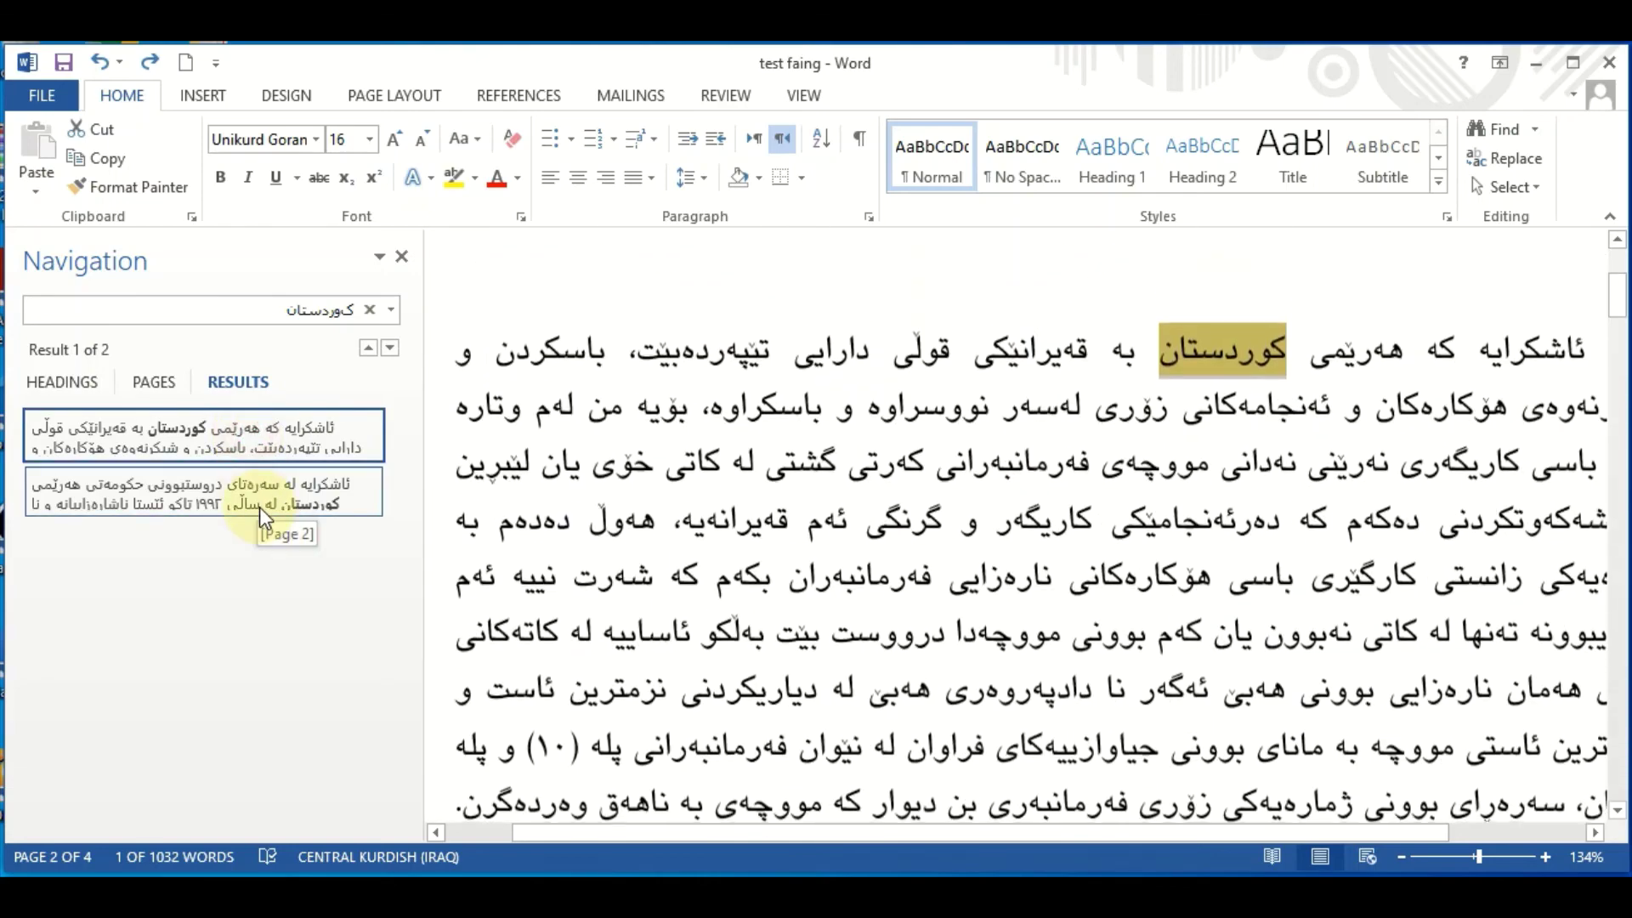
pyautogui.click(258, 502)
# Search for فەرمانبەر instead and step through its 25 highlighted matches
pyautogui.click(262, 308)
pyautogui.press('BackSpace')
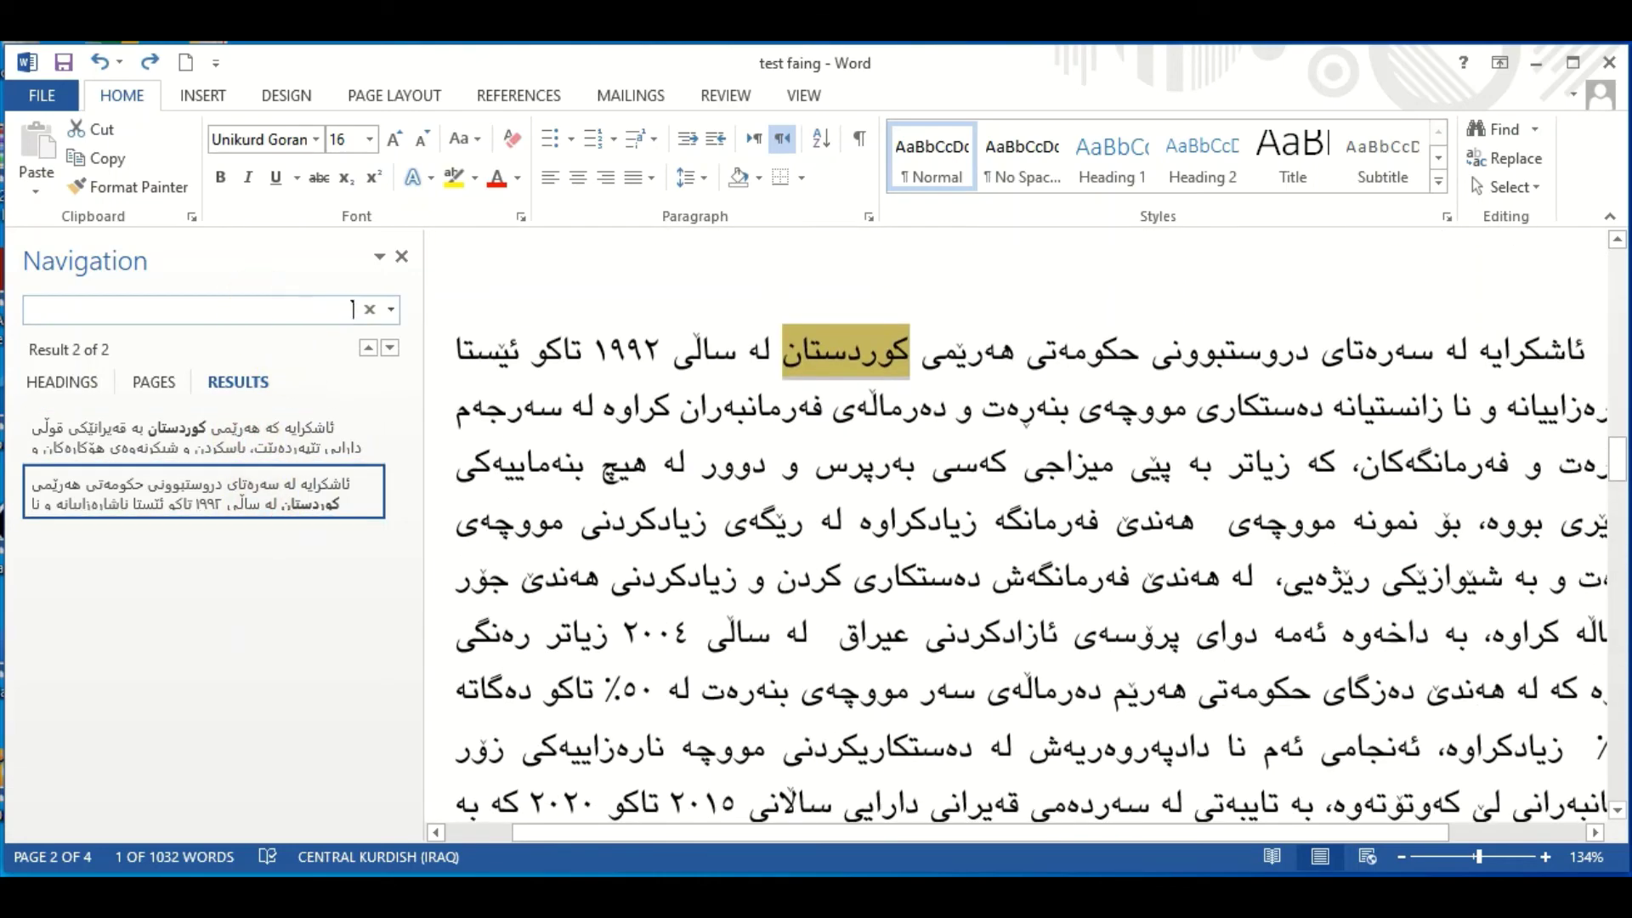
pyautogui.write('فەرم')
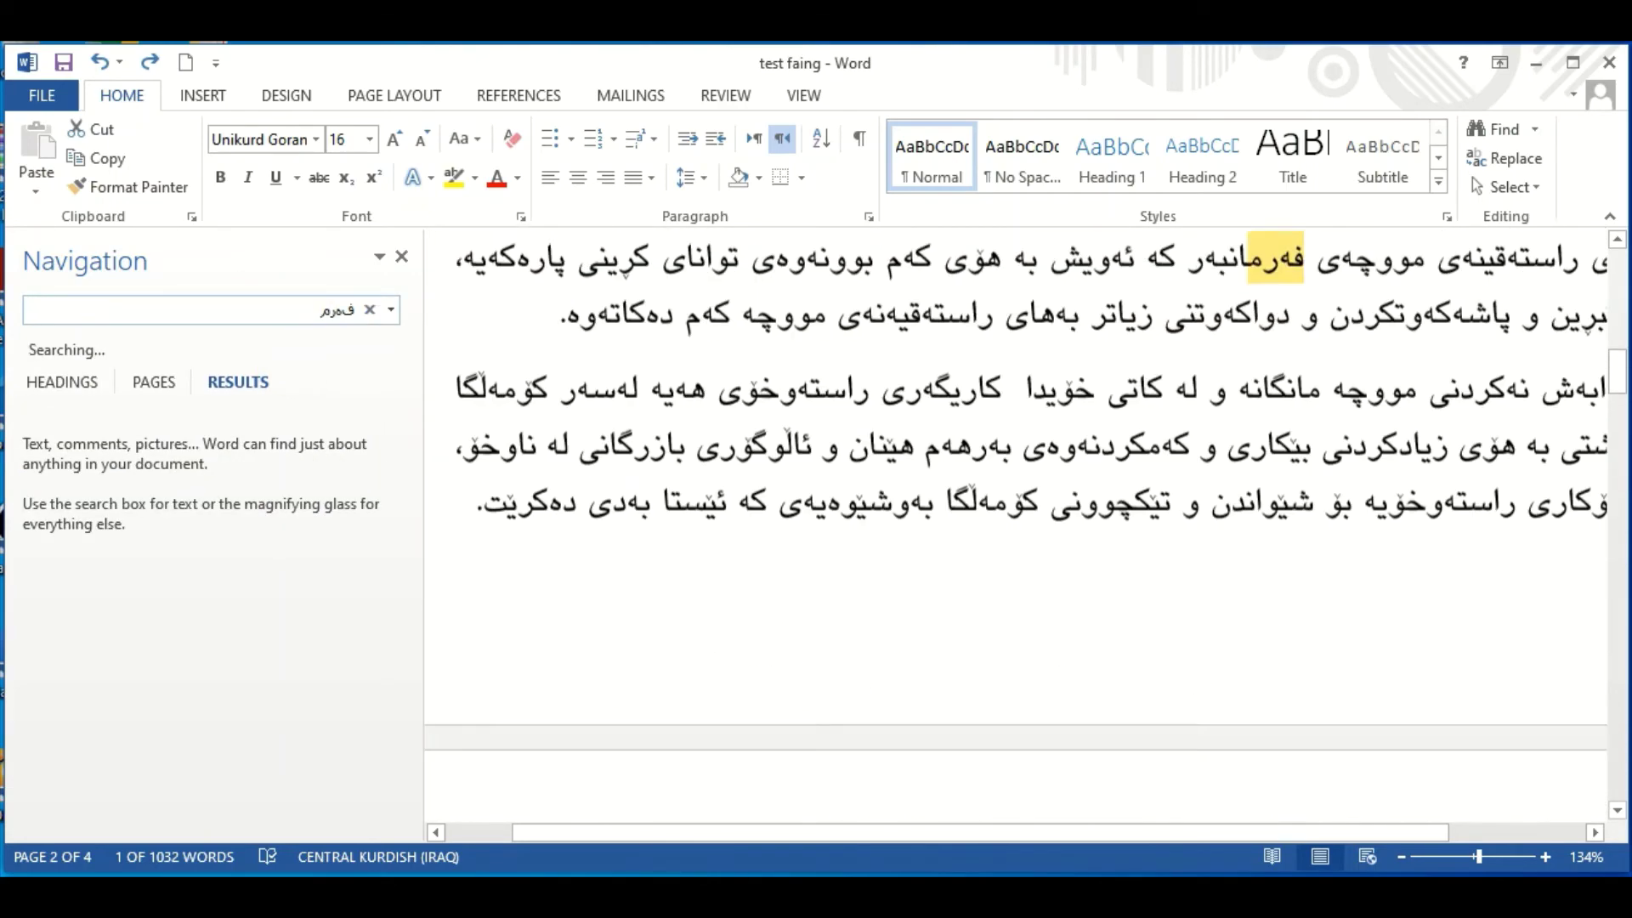
pyautogui.press('BackSpace')
pyautogui.press('BackSpace')
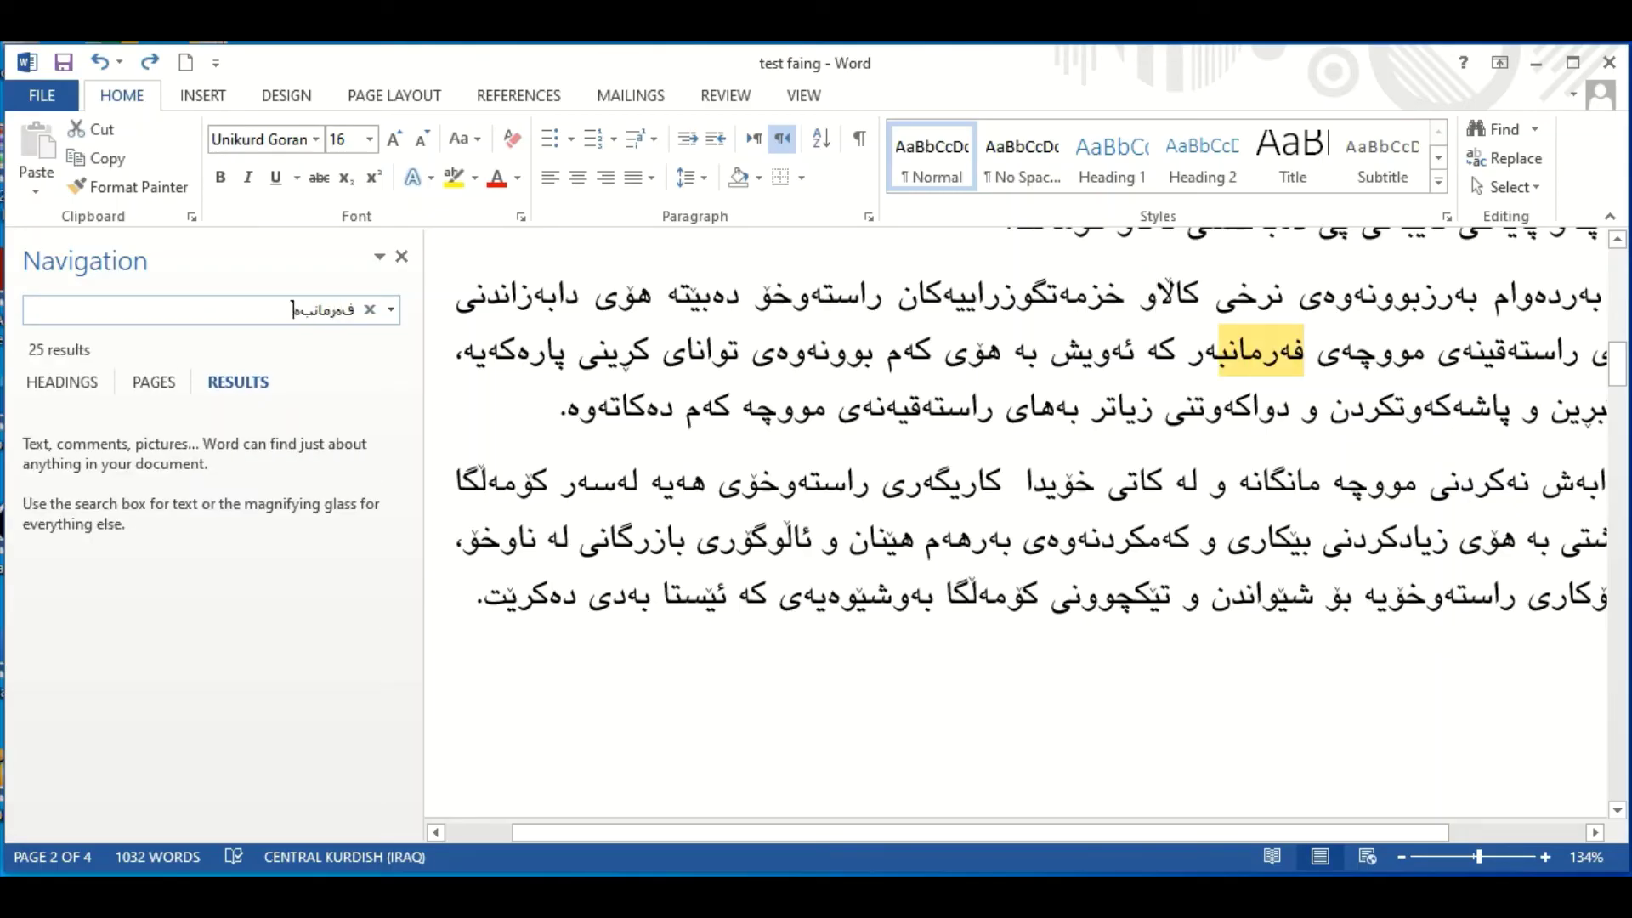
pyautogui.write('ەر')
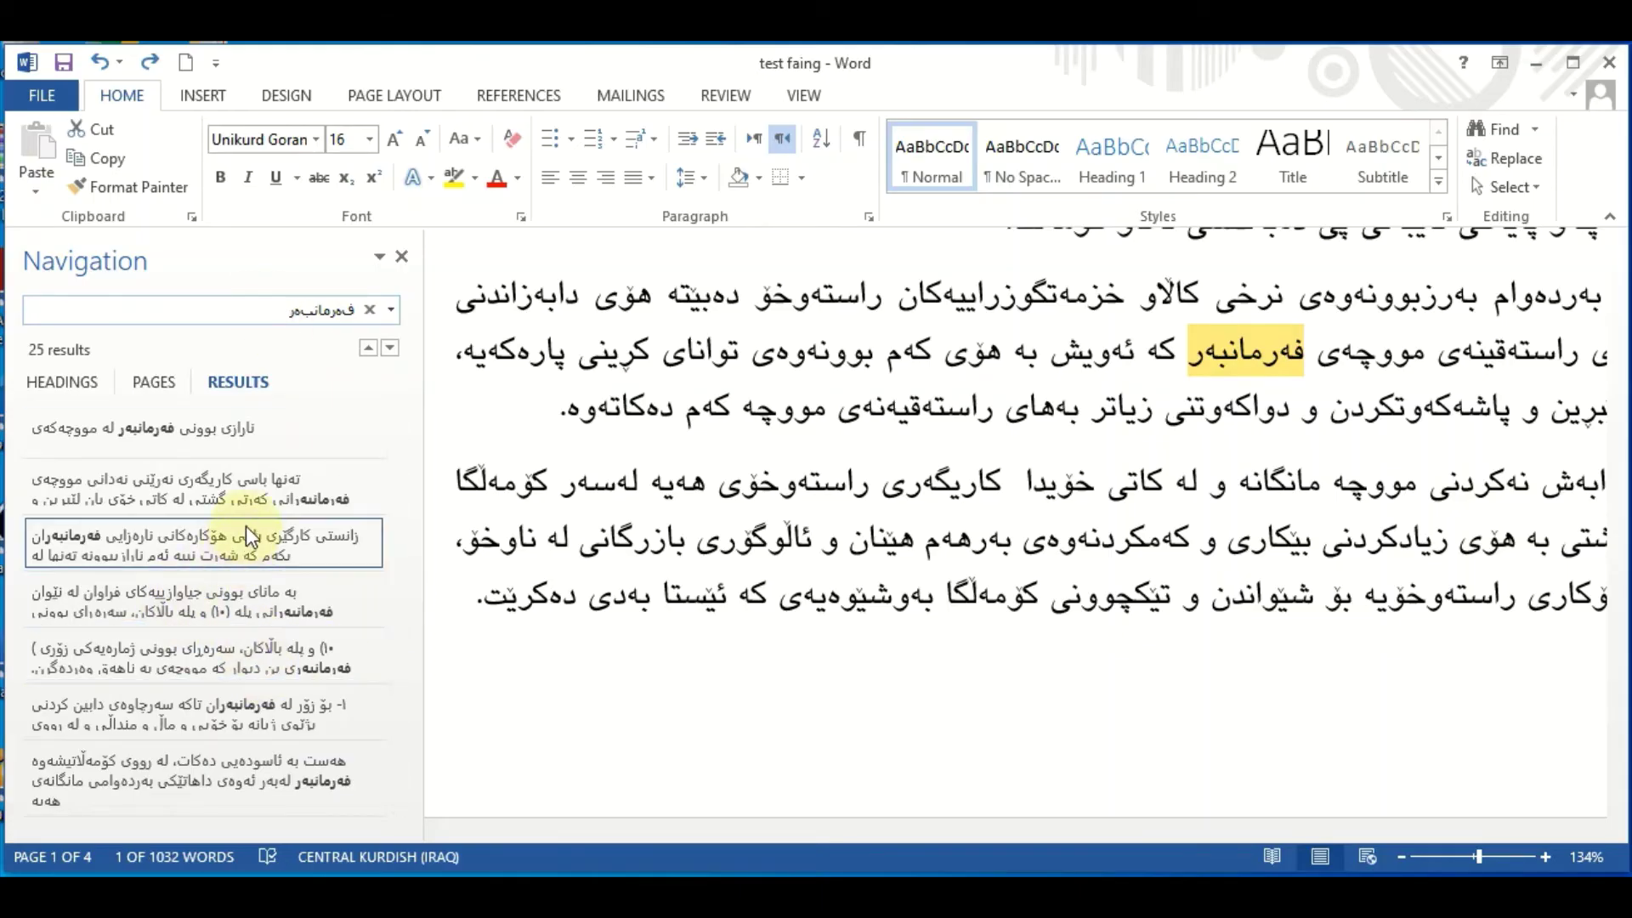
pyautogui.click(244, 491)
pyautogui.click(211, 602)
pyautogui.click(207, 663)
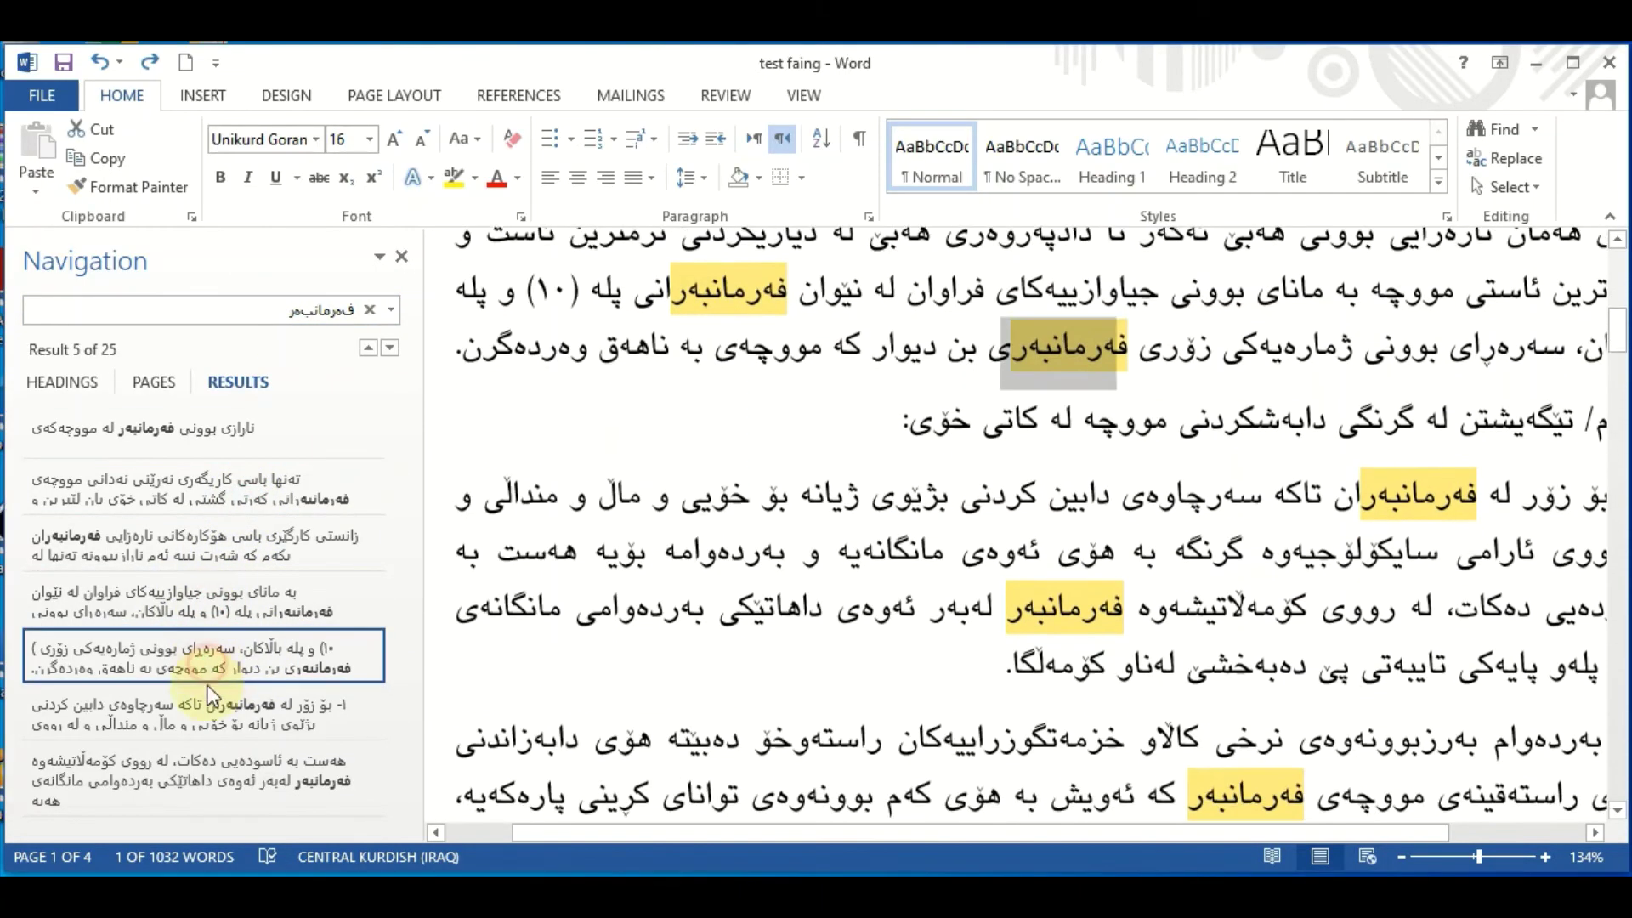
pyautogui.click(217, 728)
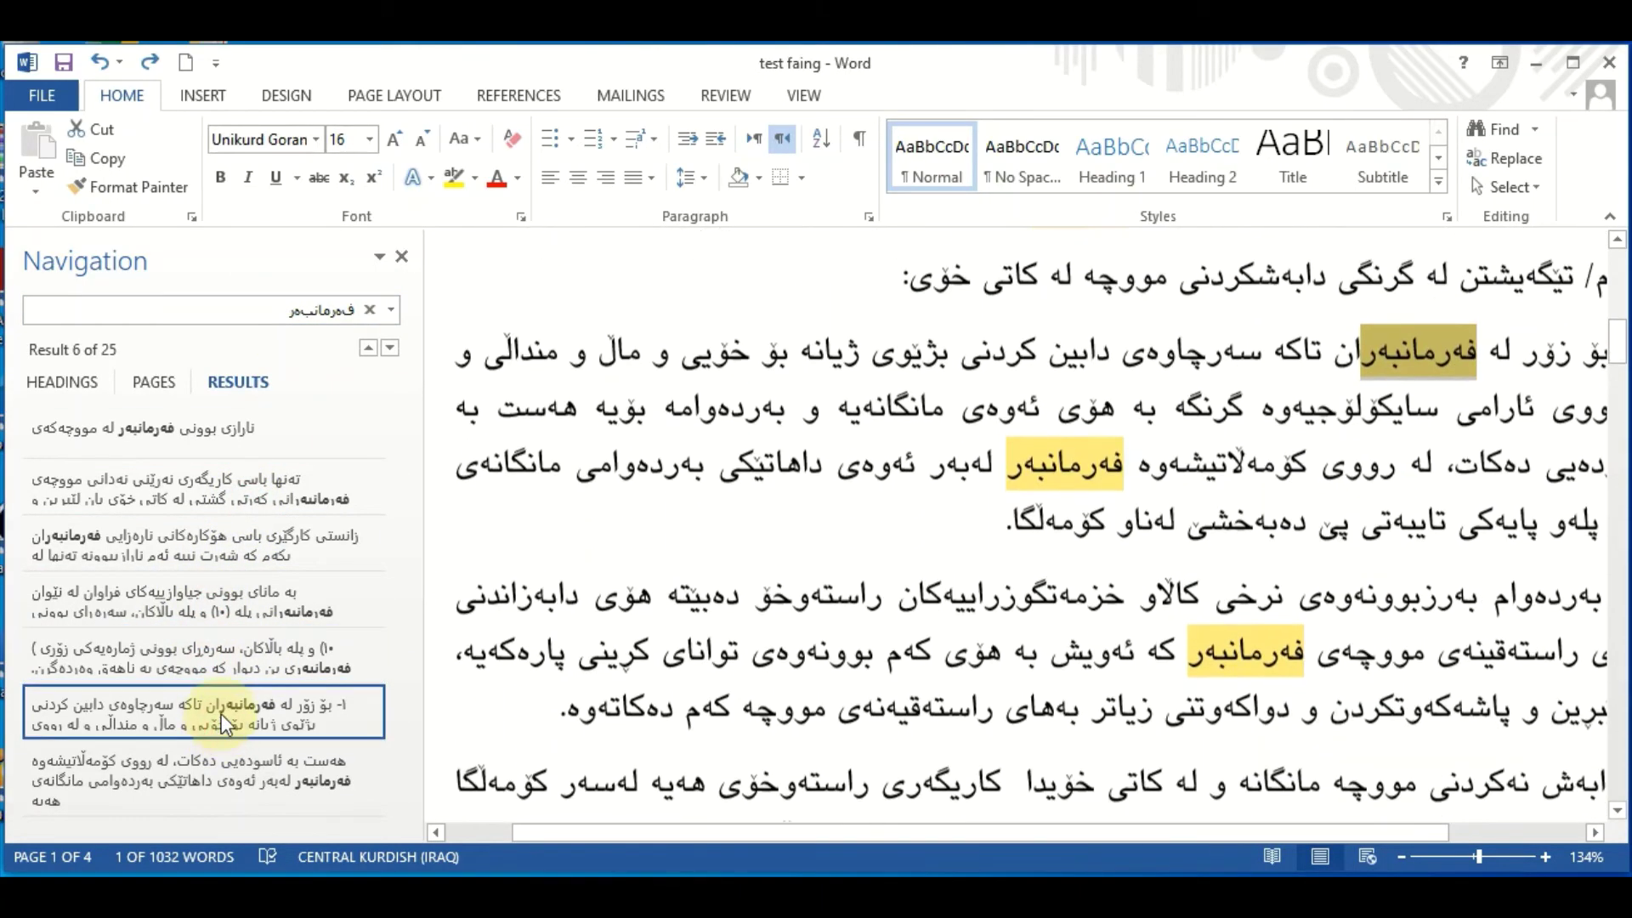
pyautogui.click(224, 536)
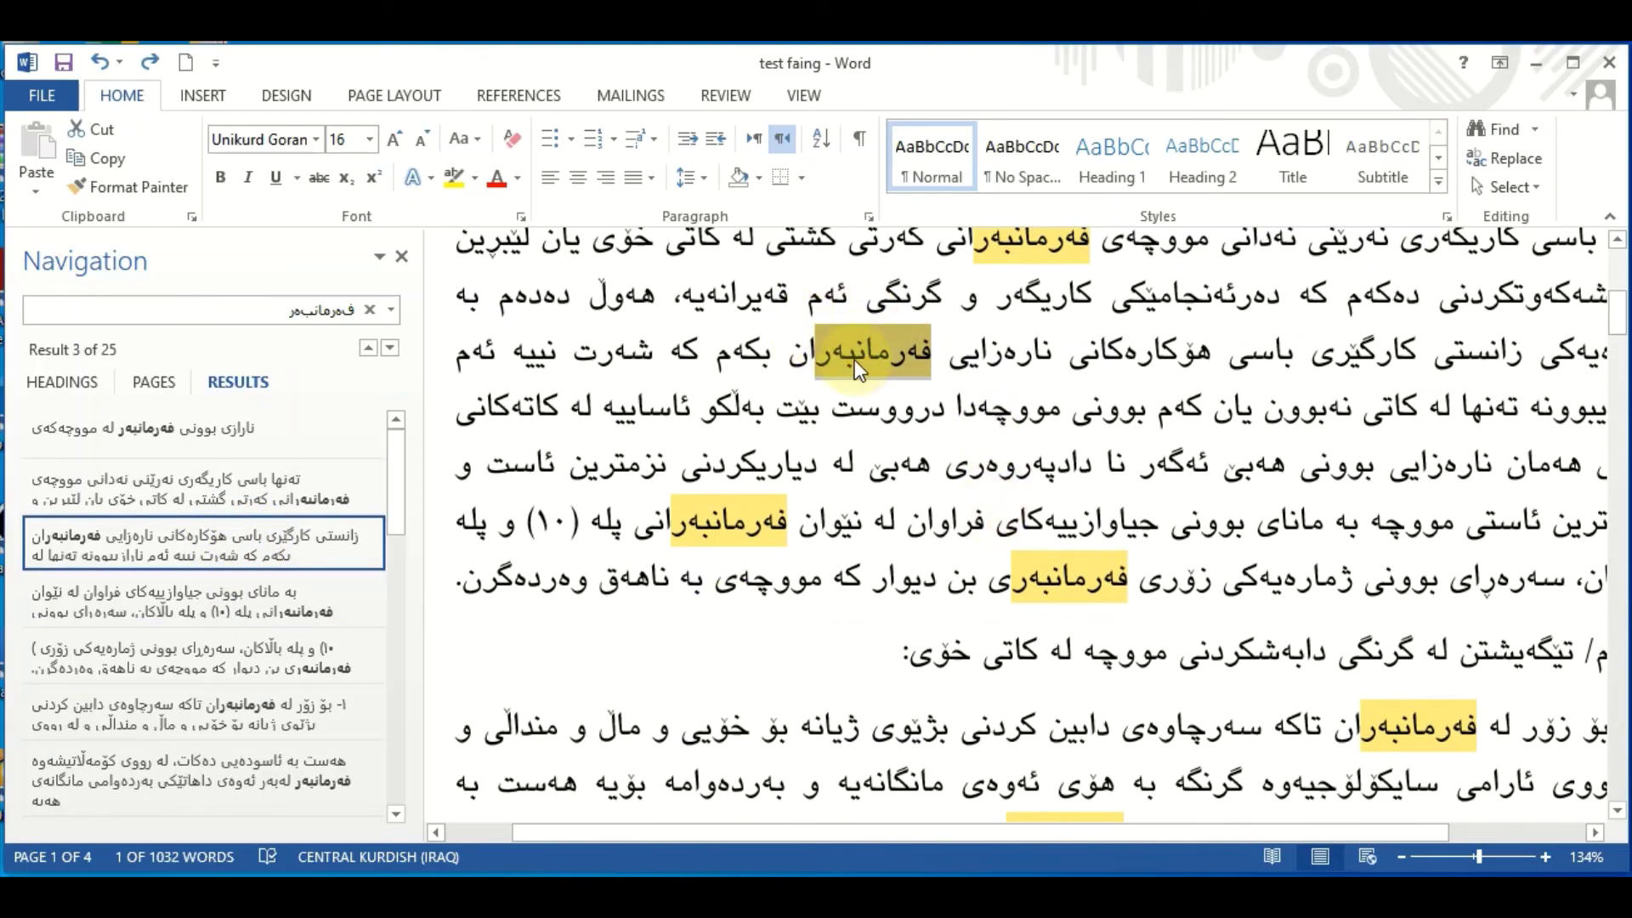
pyautogui.moveTo(889, 359); pyautogui.dragTo(823, 359)
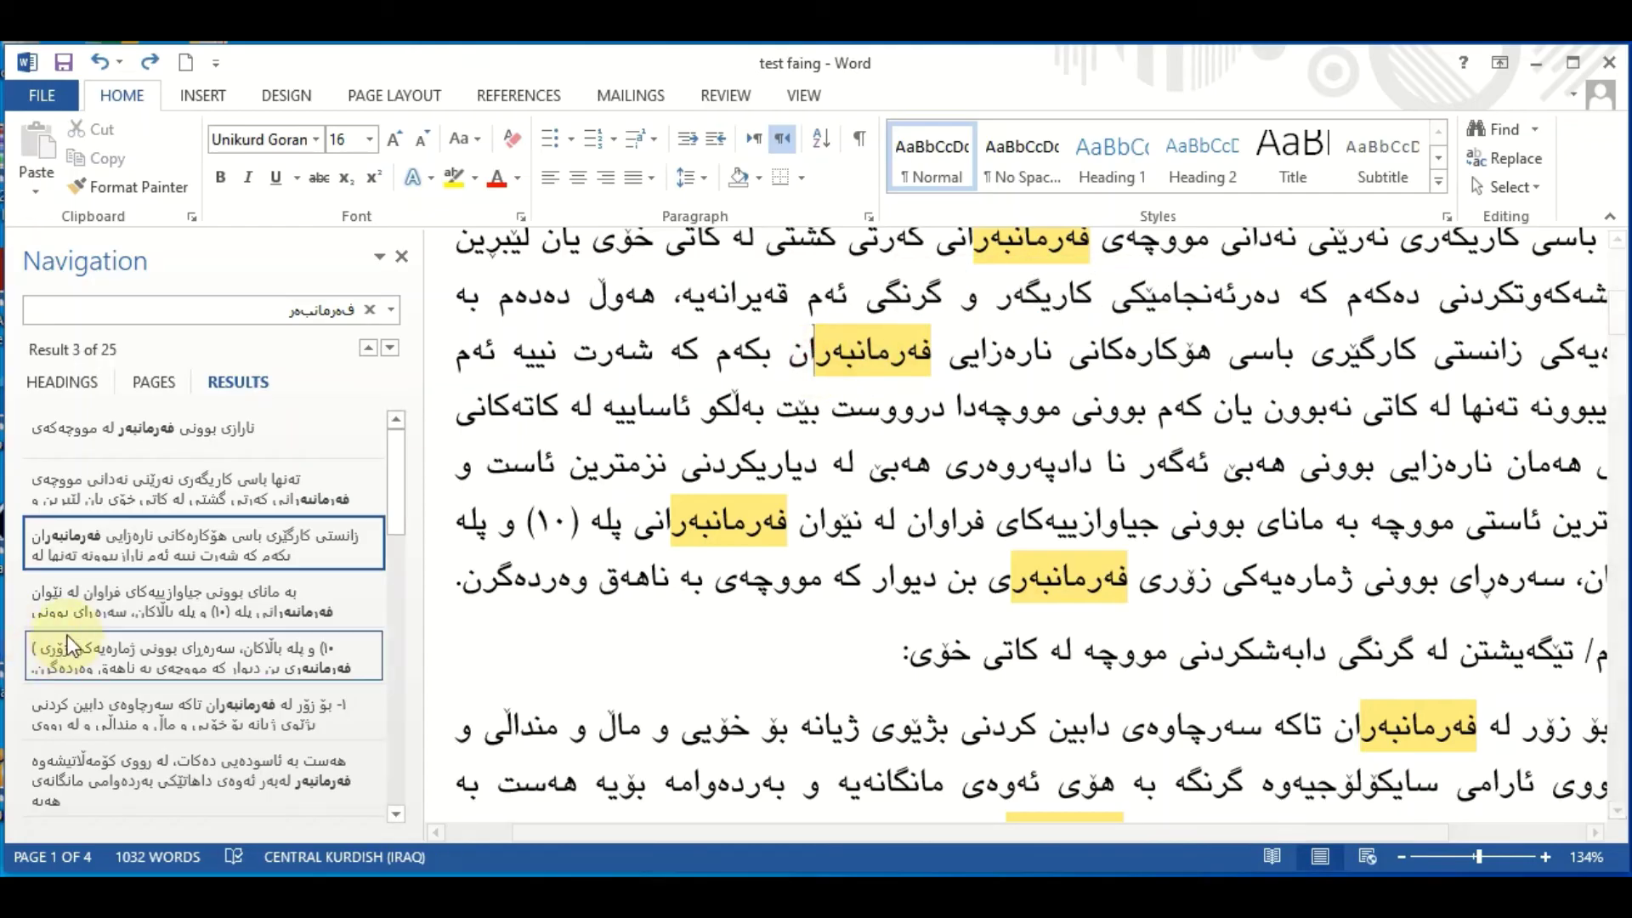
# Undo the accidental deletion and typing at the second فەرمانبەر match
pyautogui.click(180, 508)
pyautogui.press('Delete')
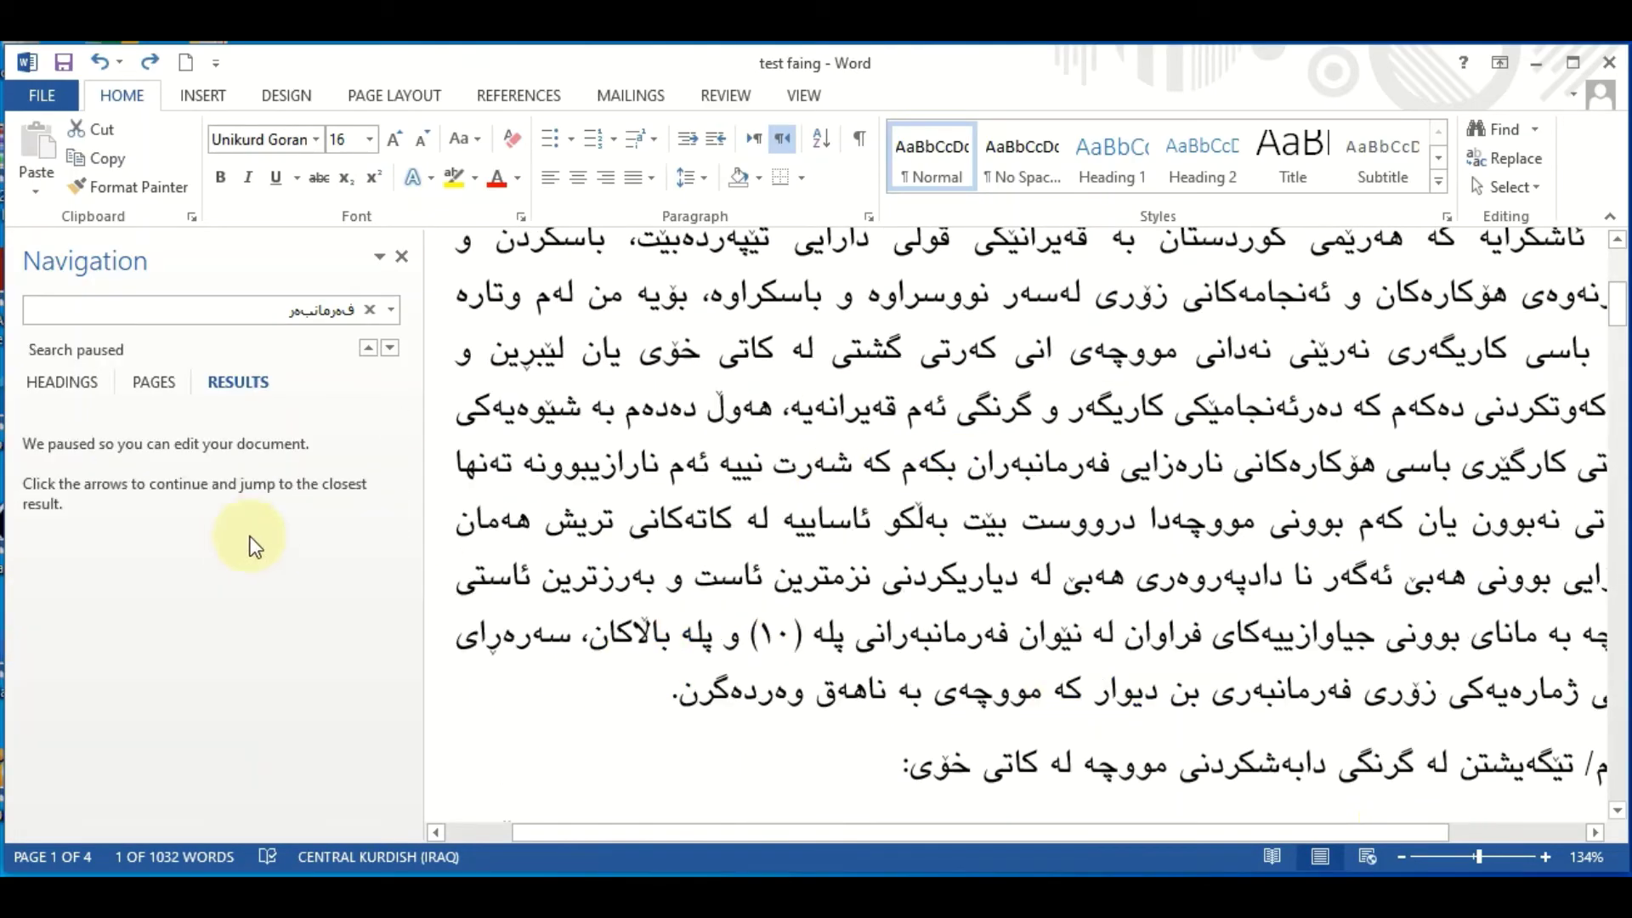
pyautogui.write('سدفسدس')
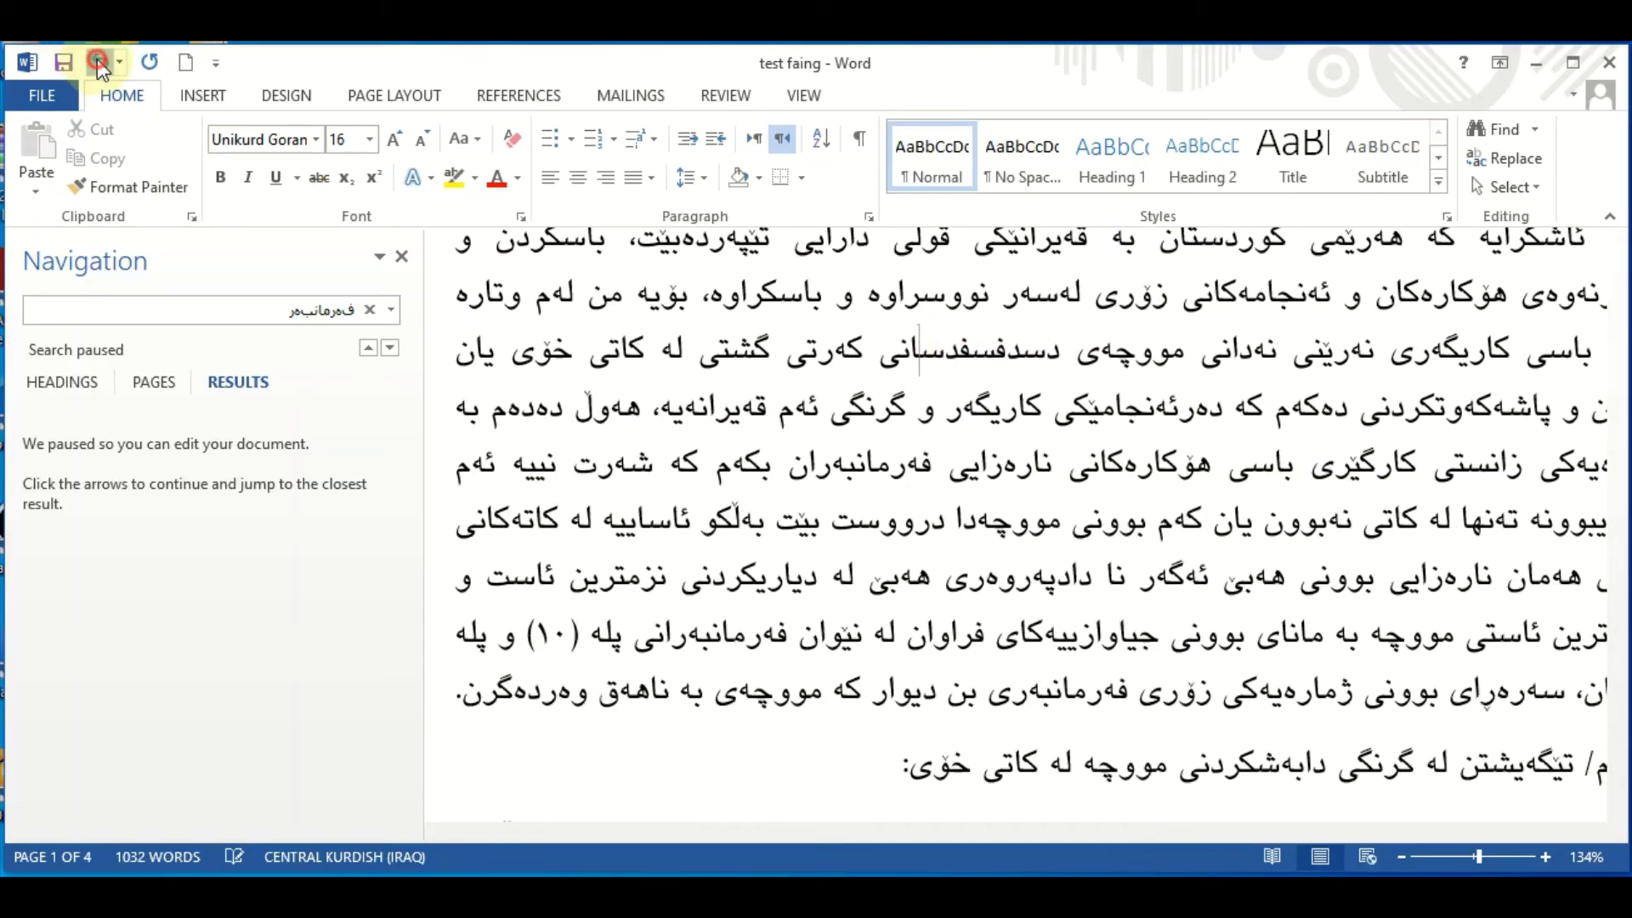
pyautogui.click(100, 61)
pyautogui.click(100, 61)
pyautogui.click(247, 308)
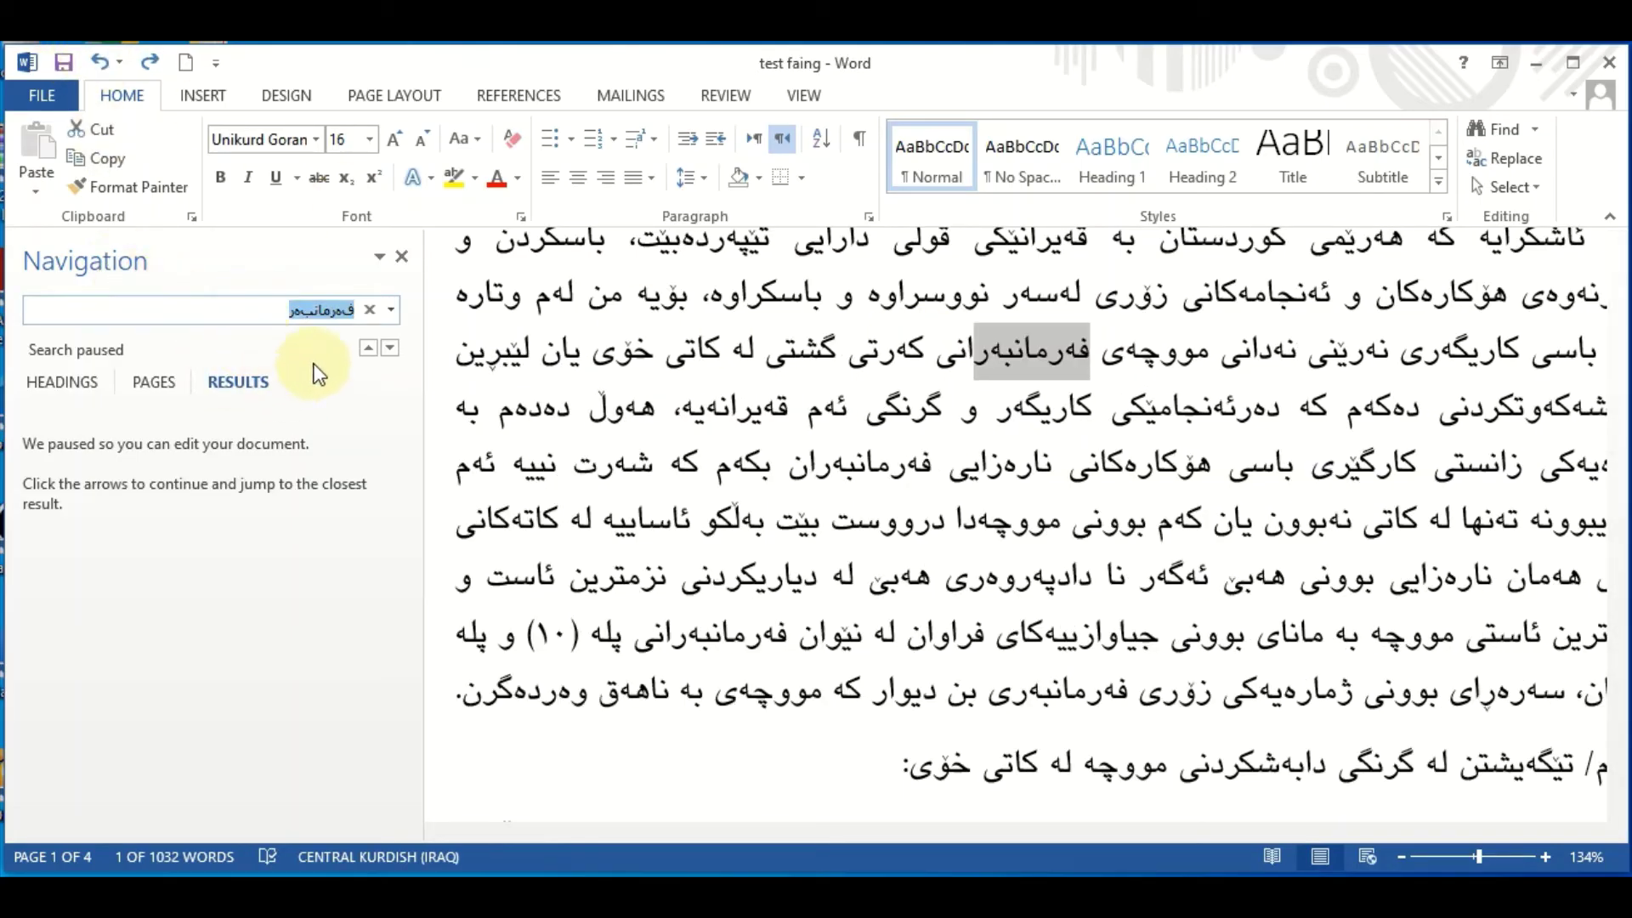
pyautogui.click(251, 308)
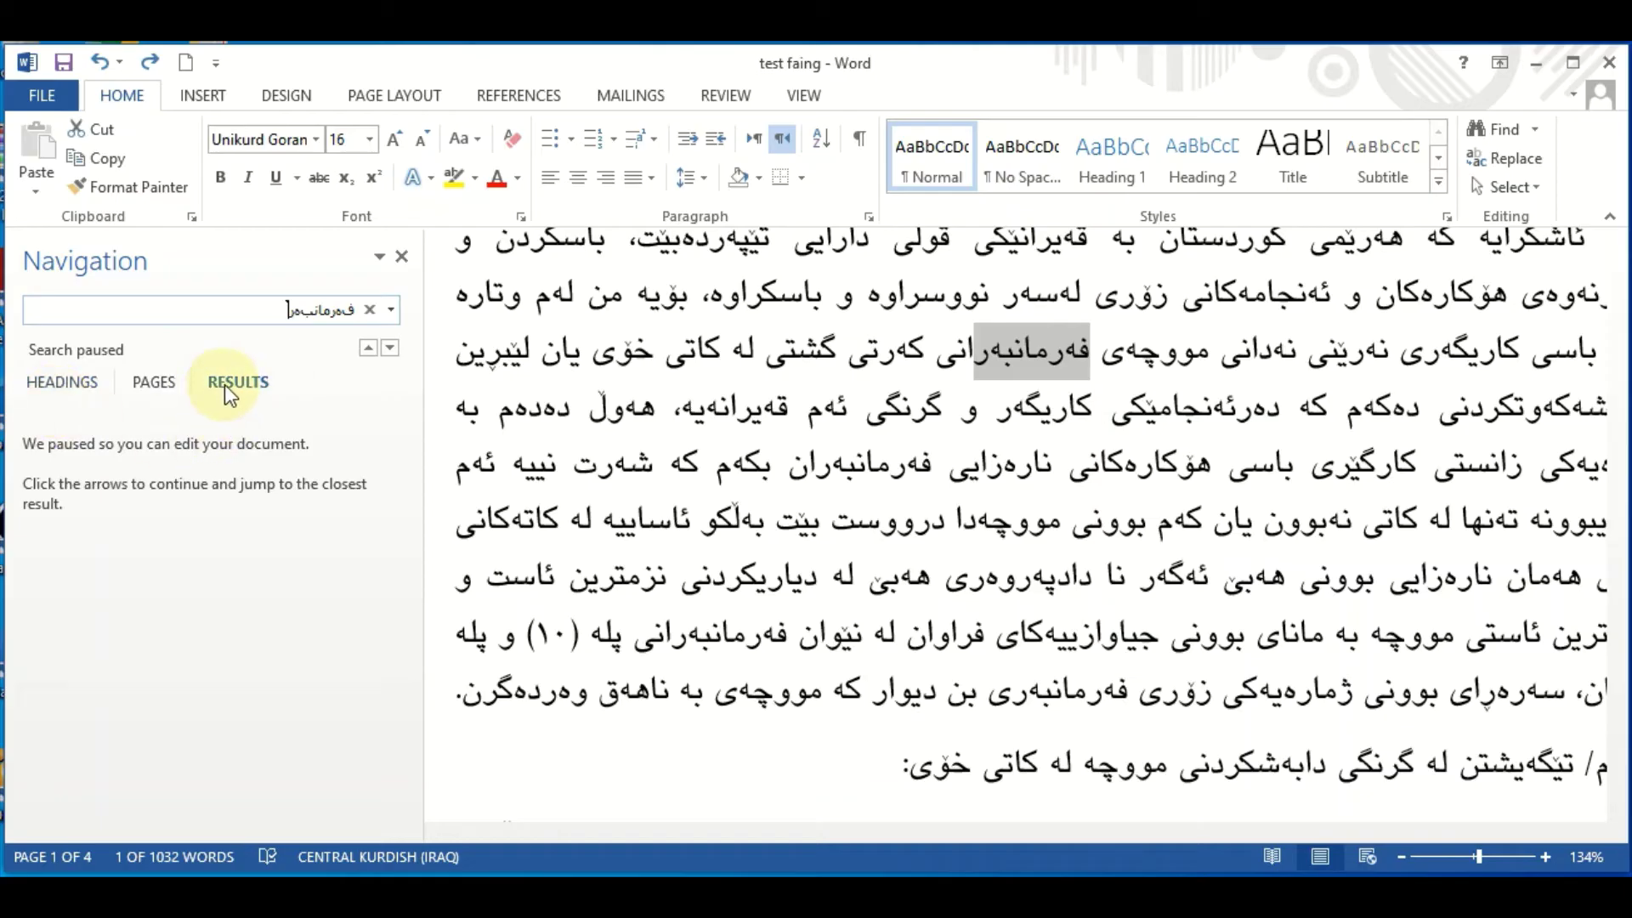
# Show the essay as page thumbnails and jump to the top of page 1
pyautogui.click(167, 380)
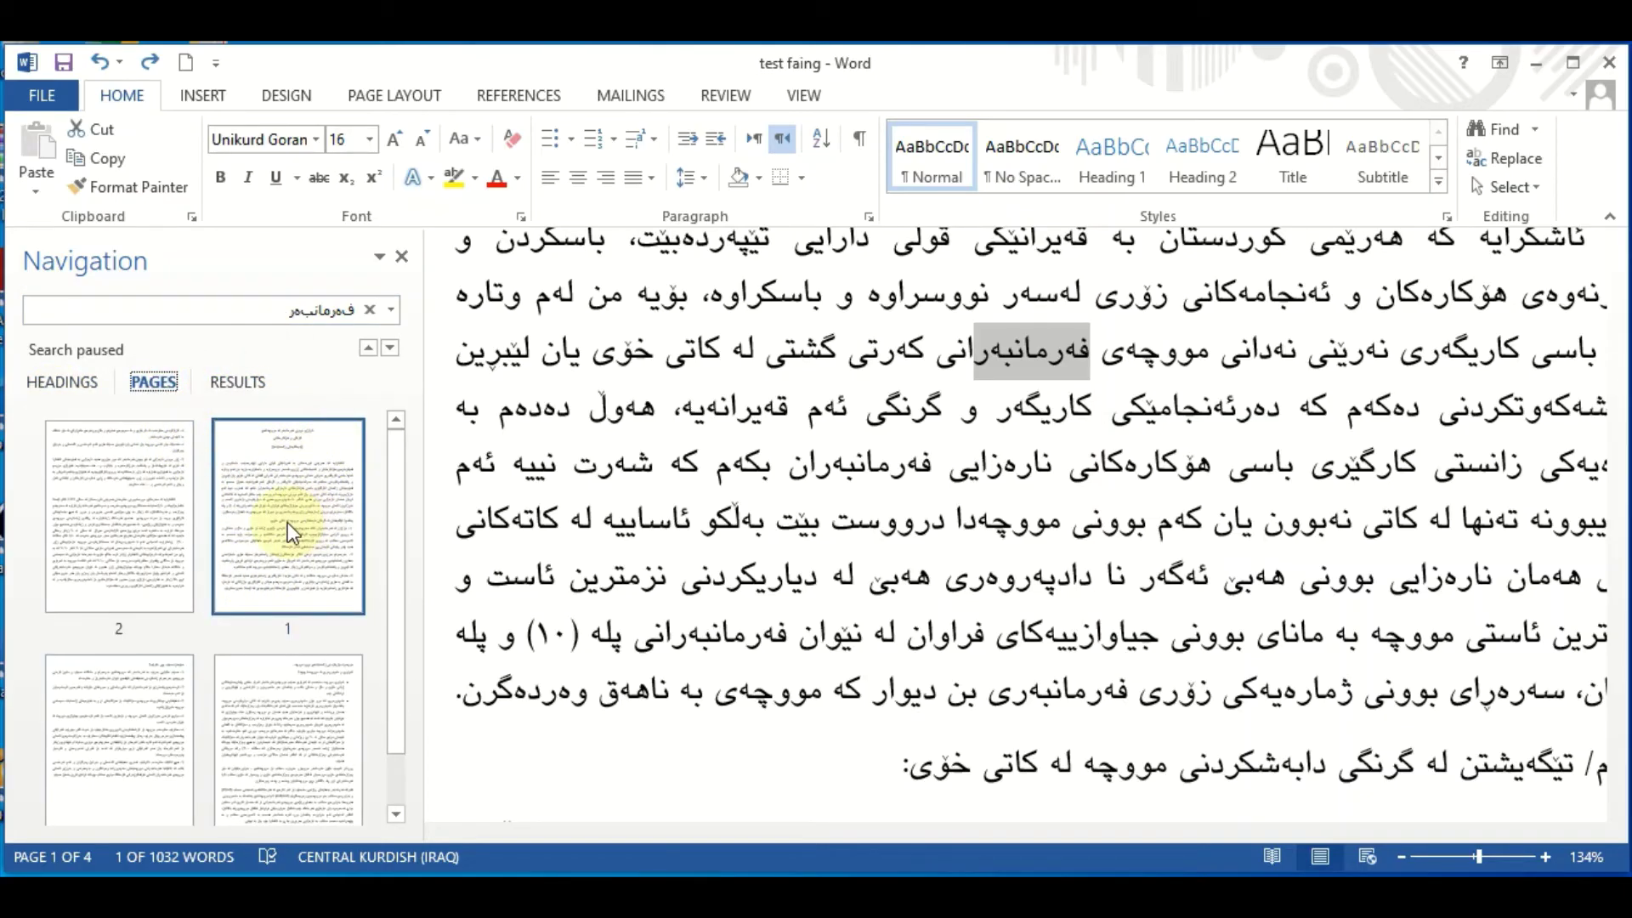
pyautogui.click(287, 522)
pyautogui.click(285, 320)
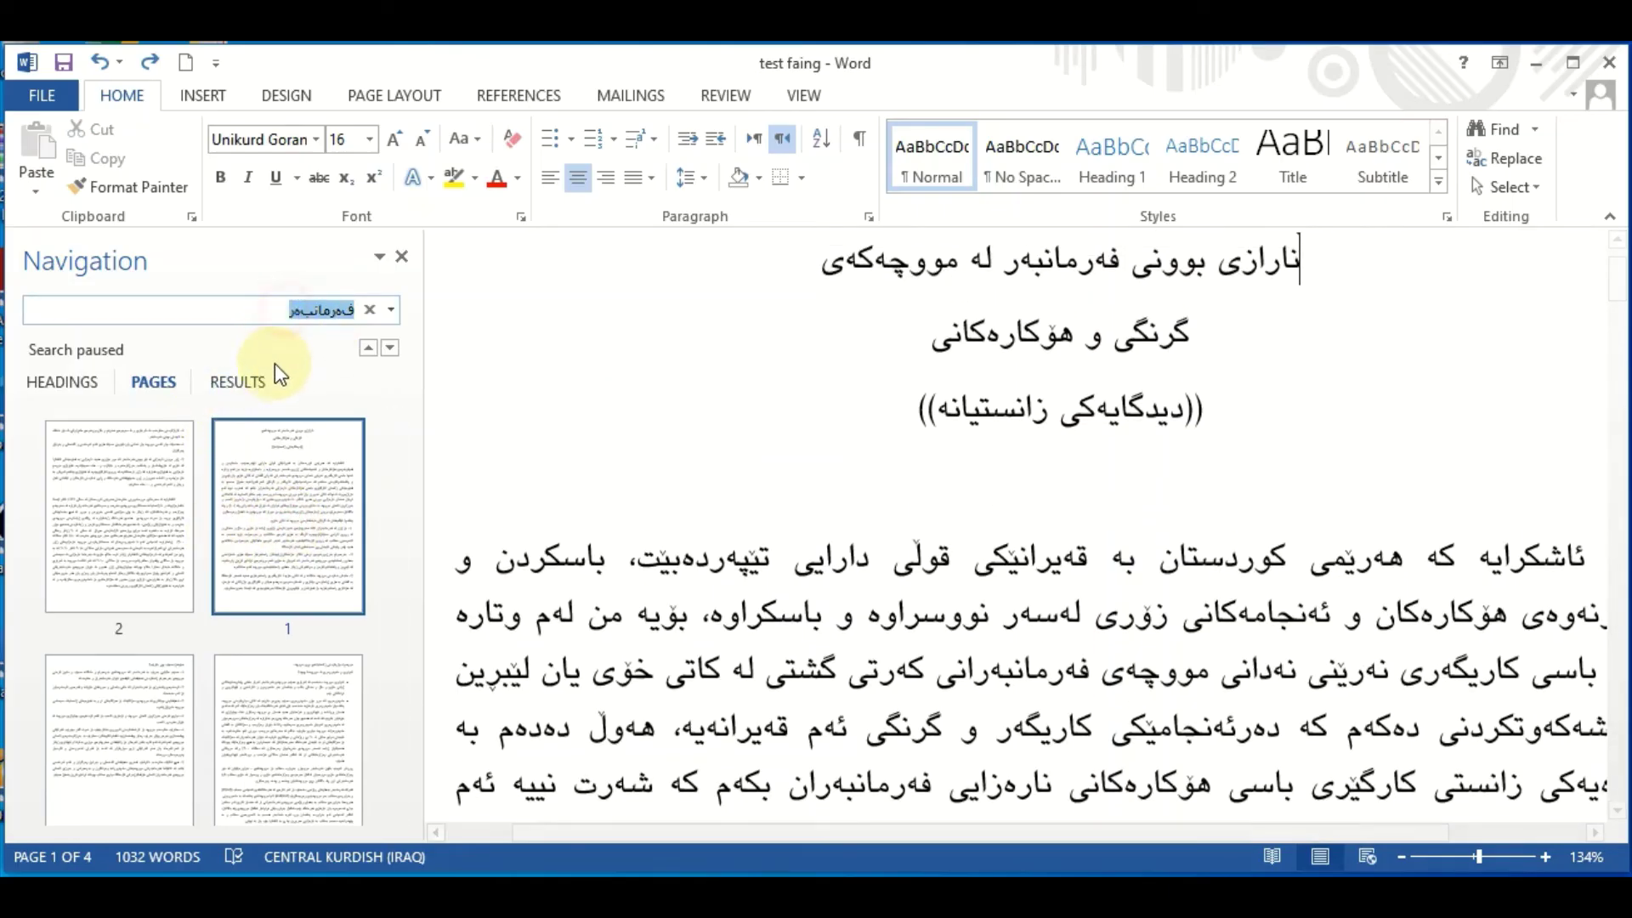
pyautogui.scroll(-2, 643, 611)
pyautogui.scroll(-5, 644, 611)
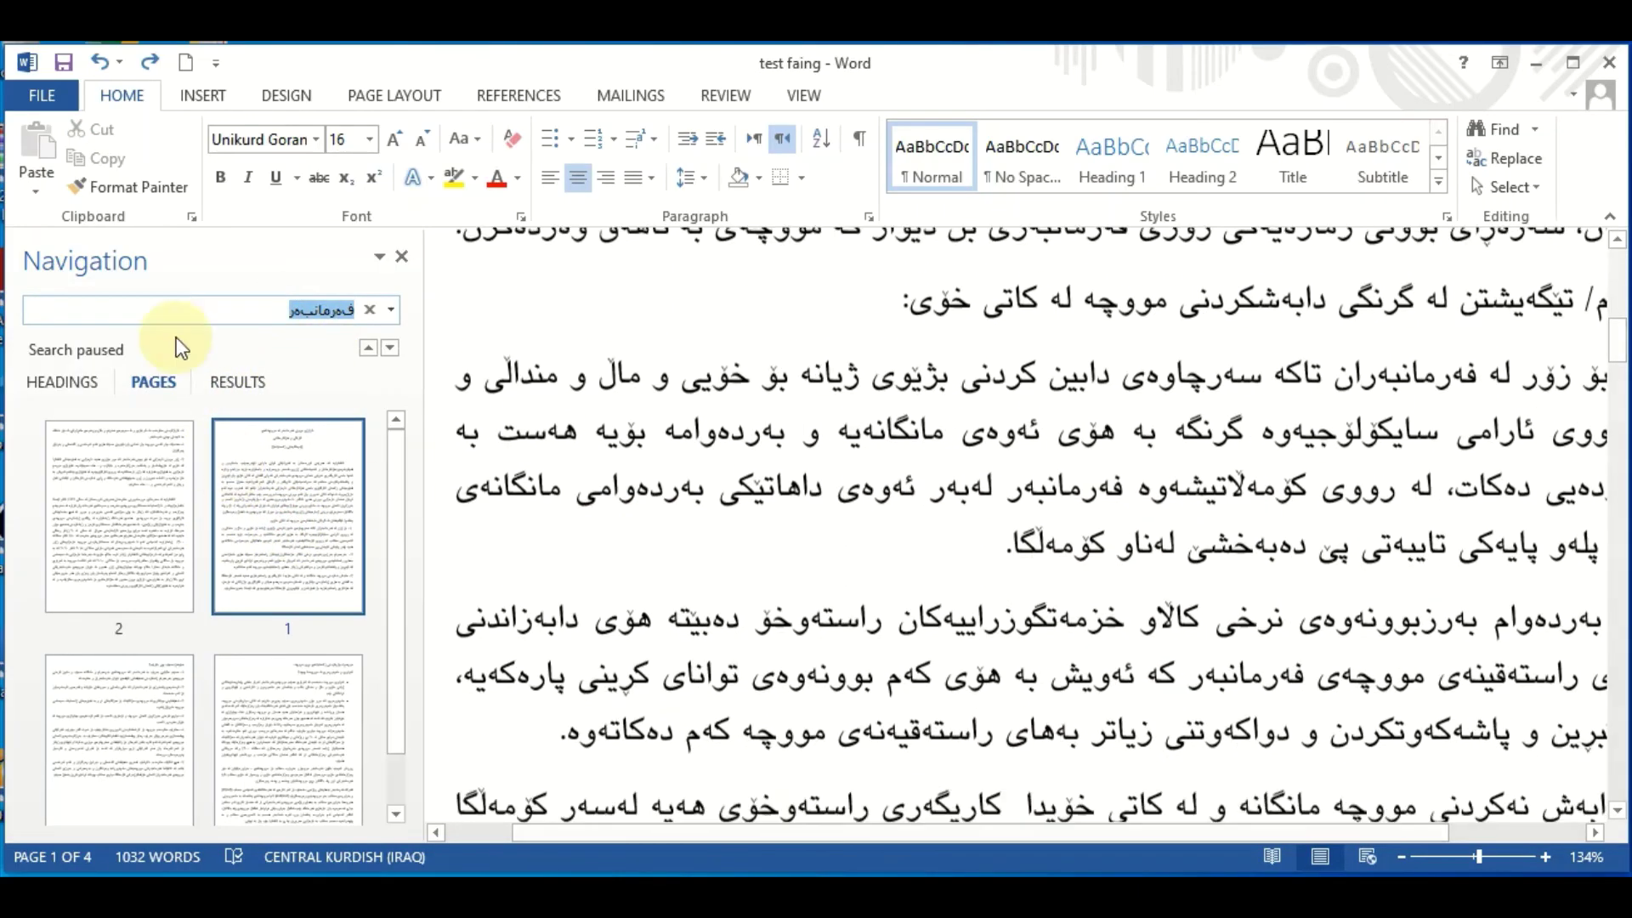
# Jump to the last match, result 25, then step back through earlier matches
pyautogui.click(369, 348)
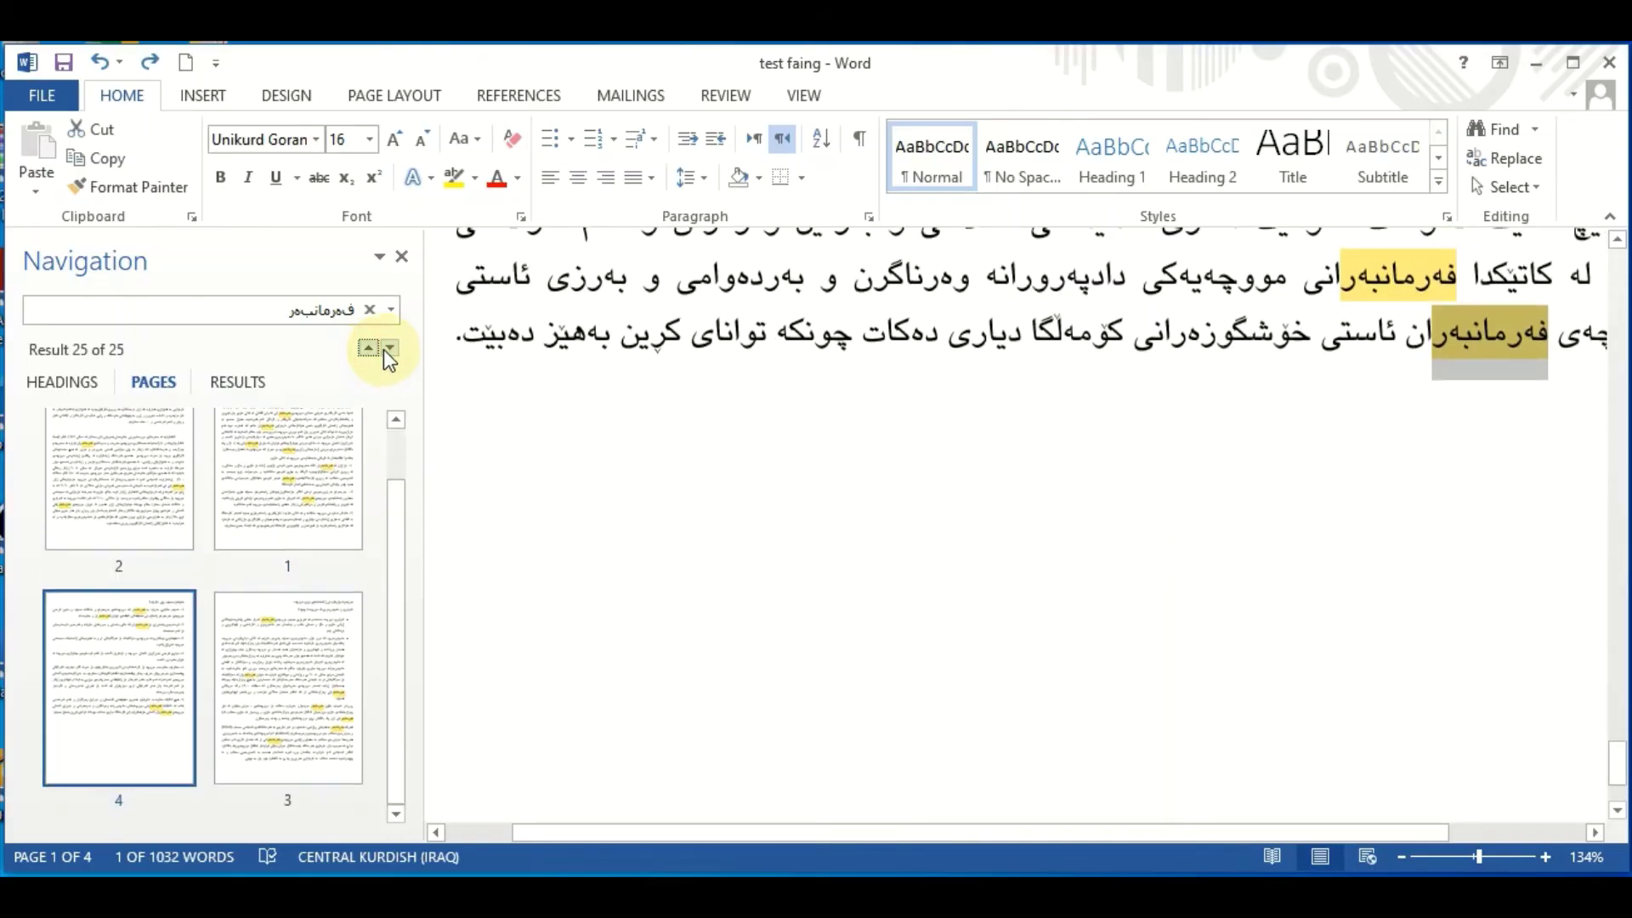
pyautogui.scroll(4, 606, 531)
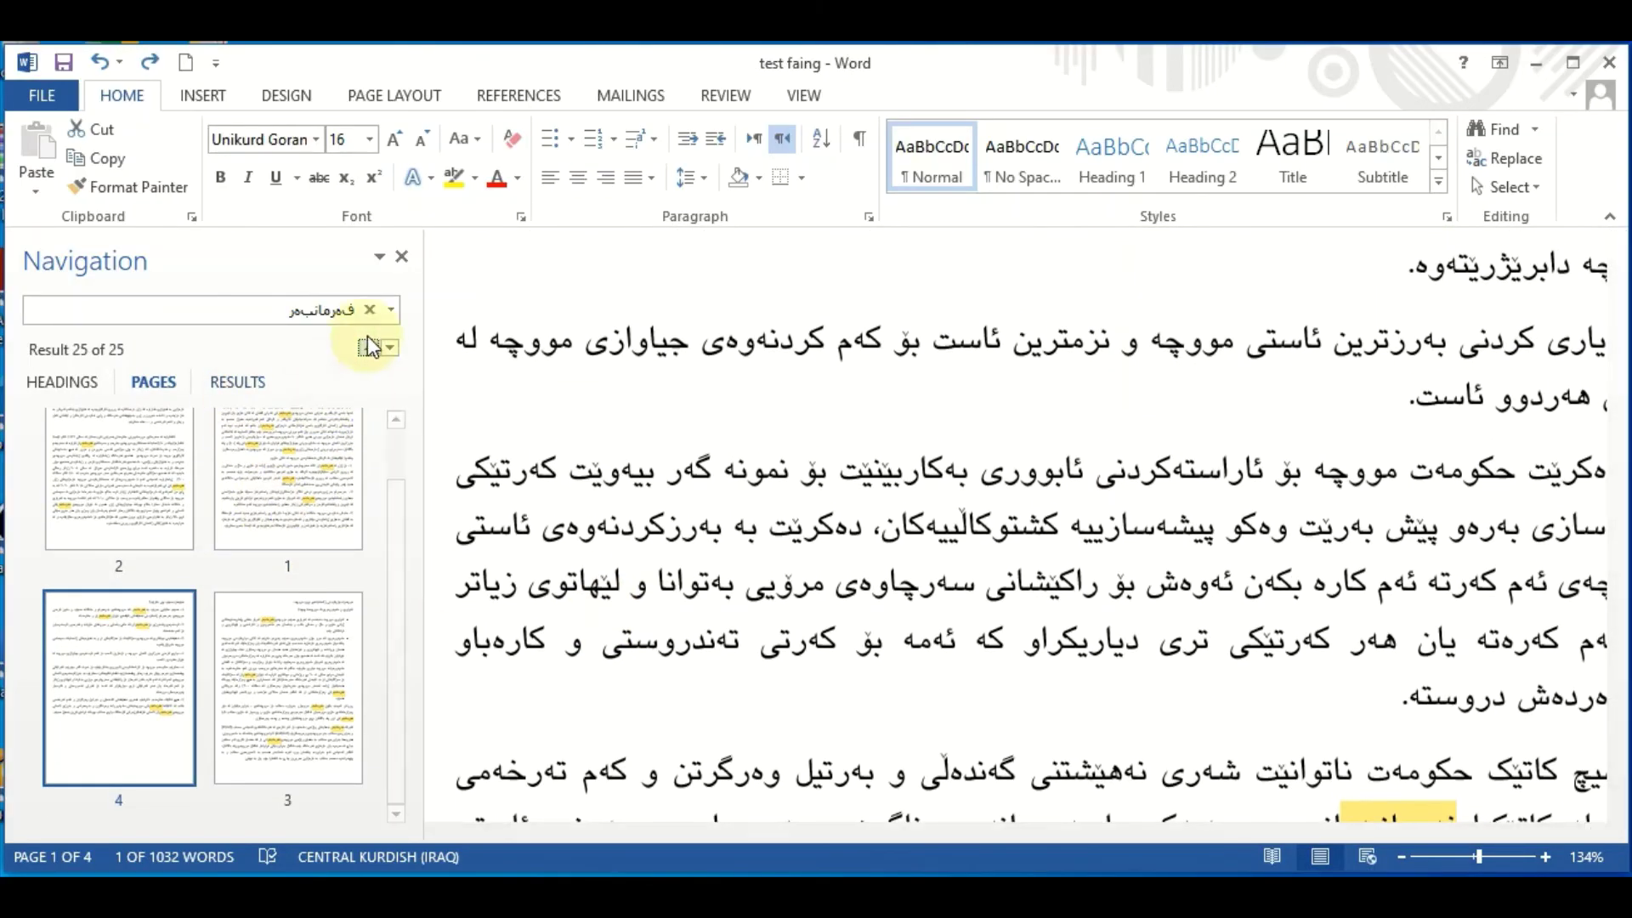
pyautogui.click(367, 348)
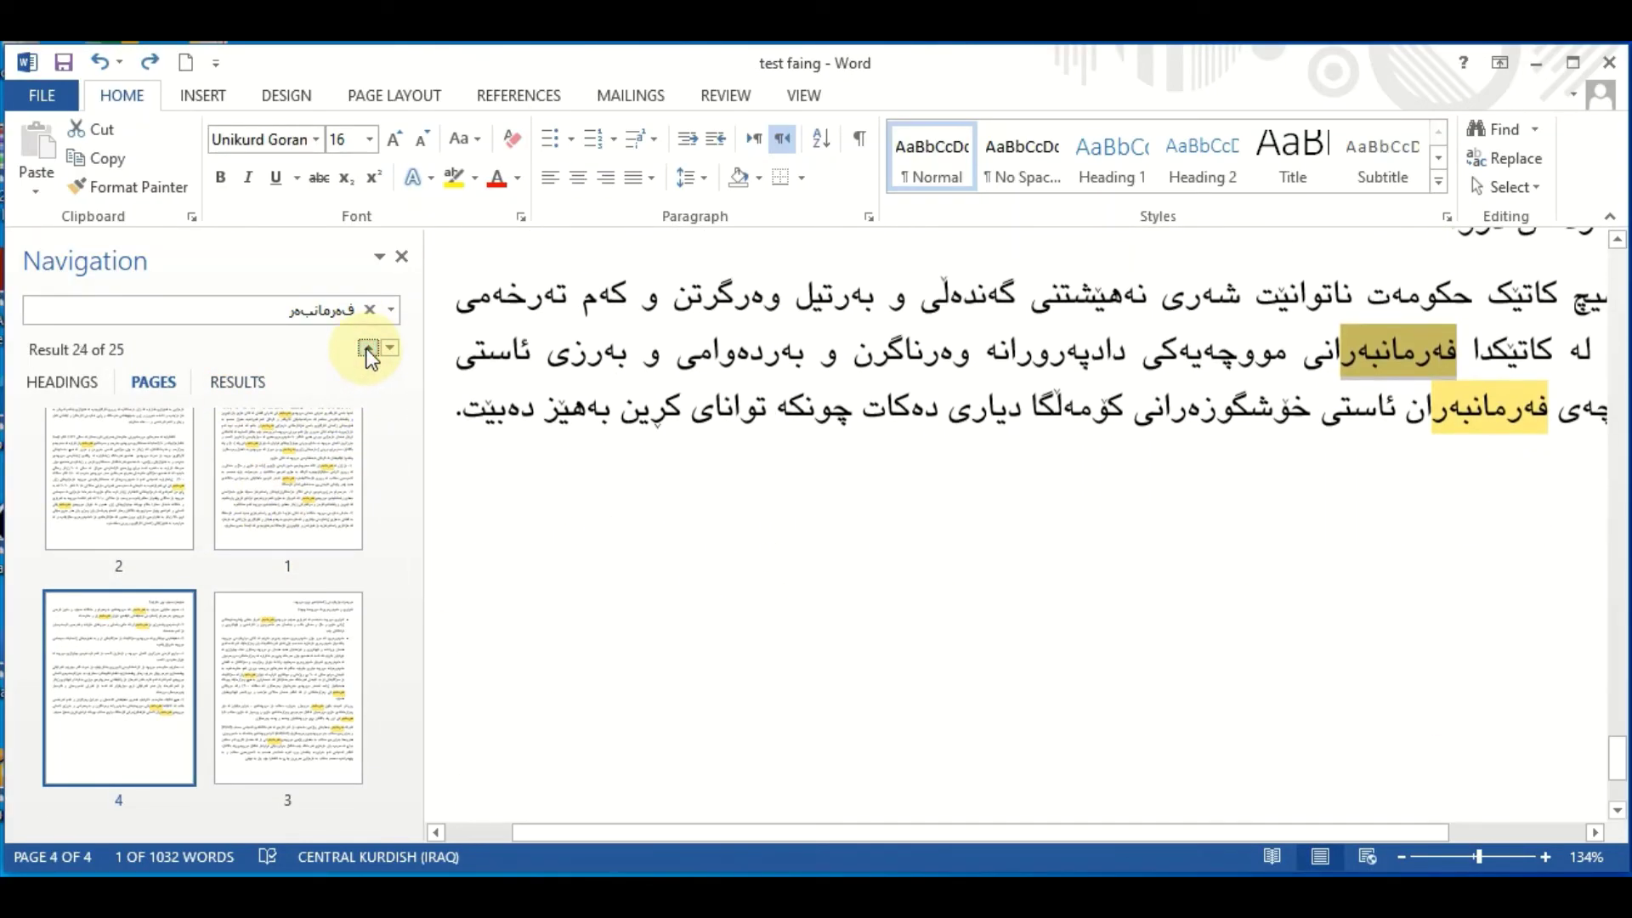
pyautogui.click(390, 349)
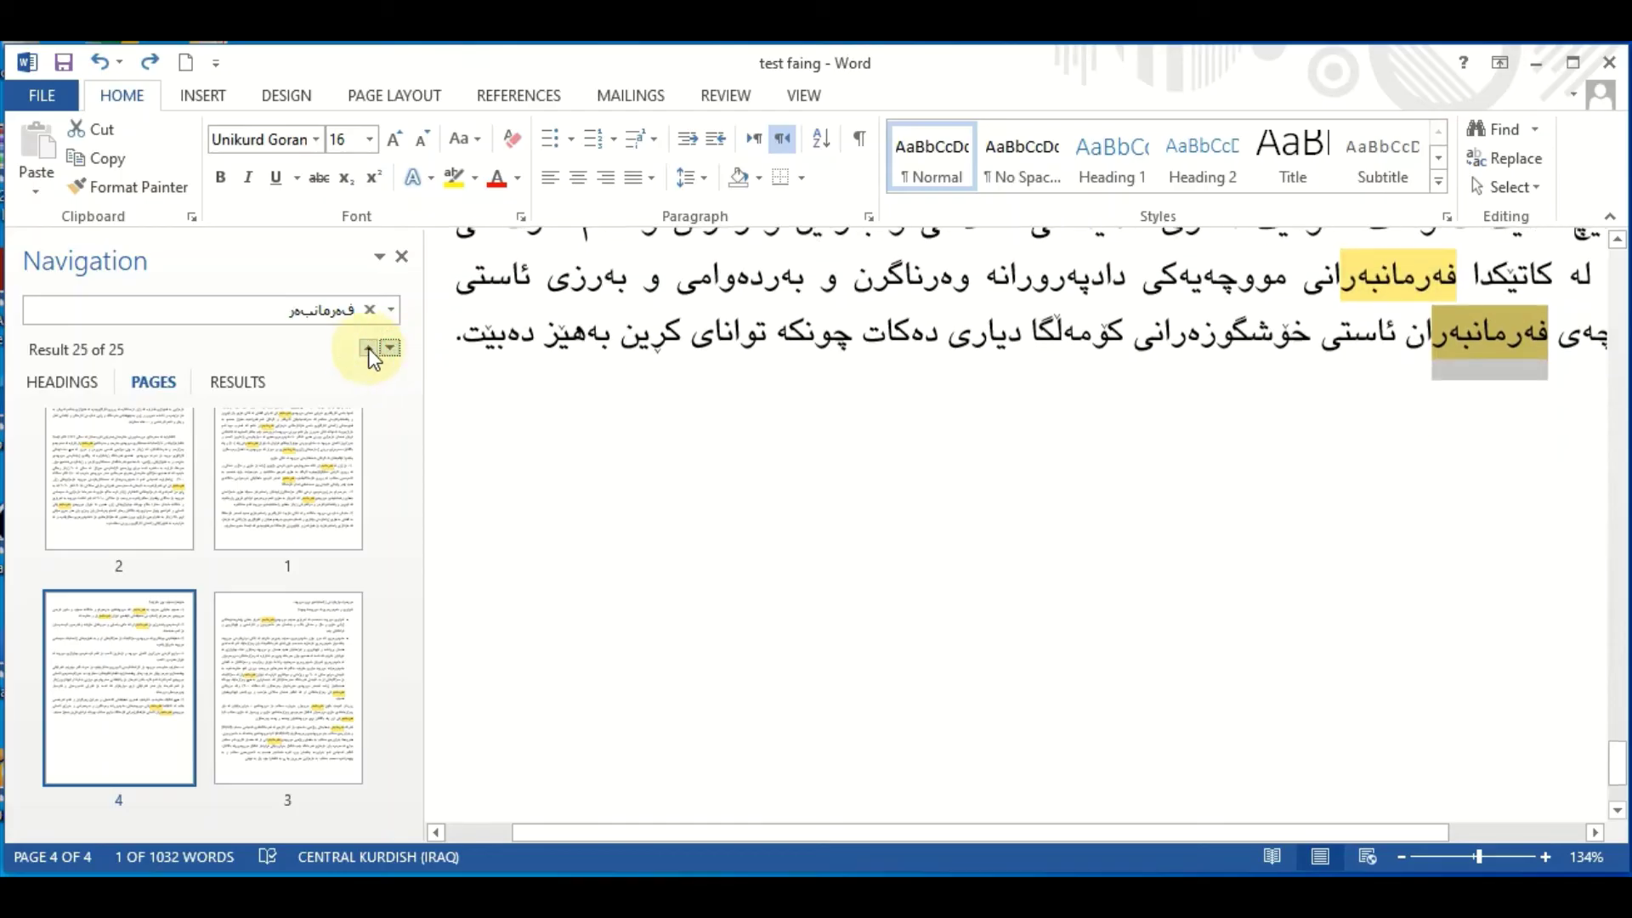
pyautogui.click(368, 349)
pyautogui.click(368, 348)
pyautogui.click(367, 348)
pyautogui.click(367, 348)
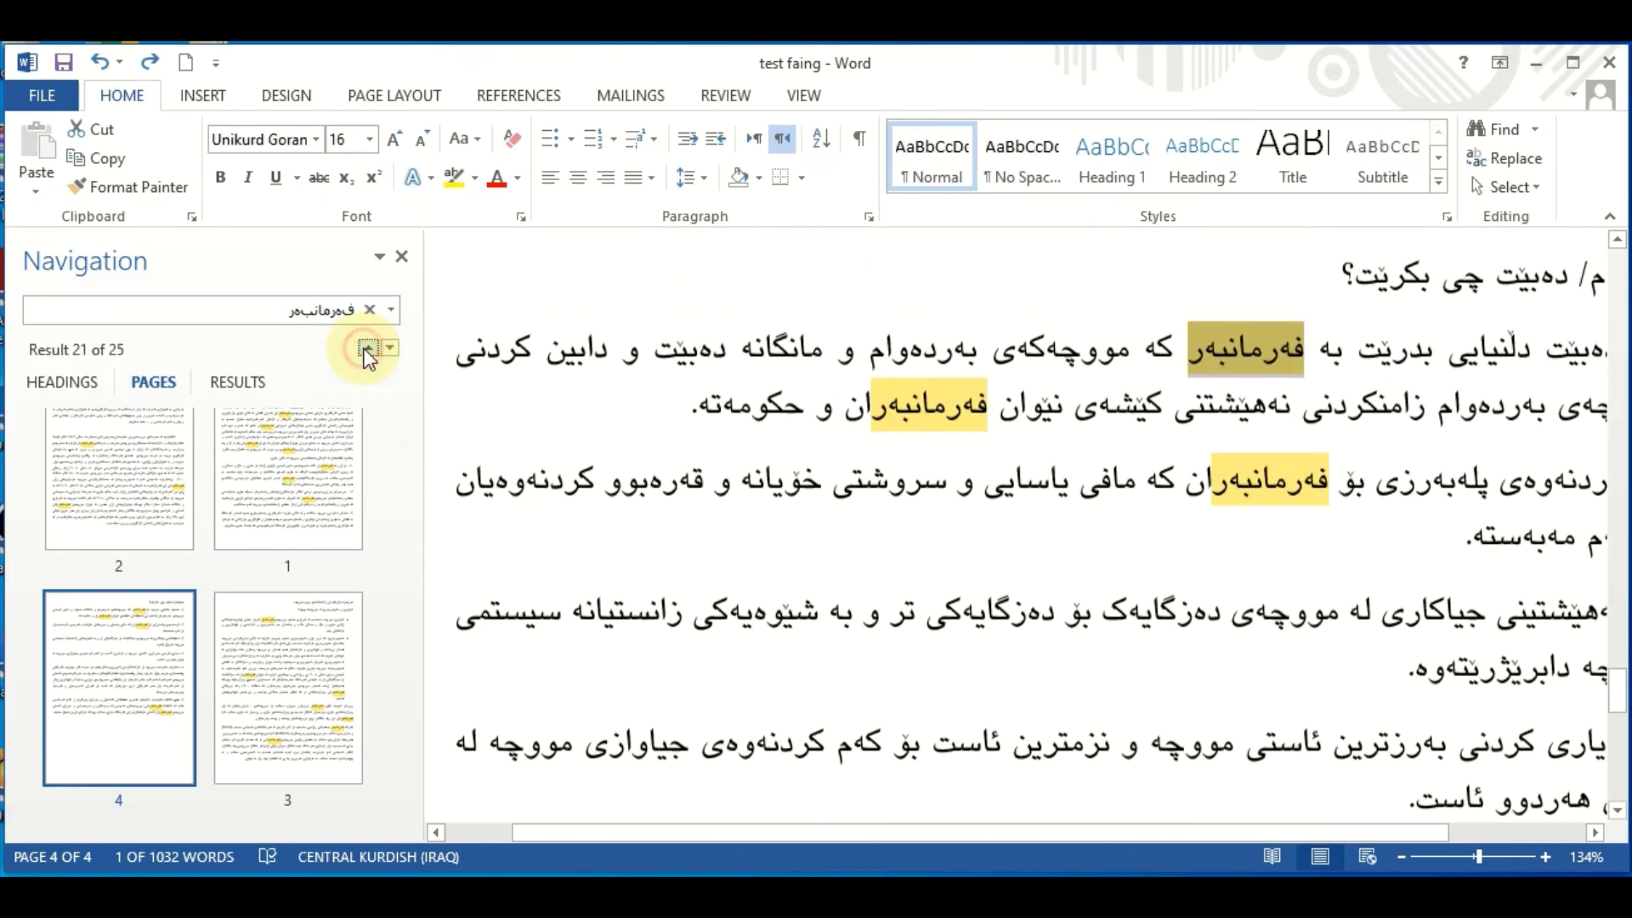
pyautogui.click(367, 347)
pyautogui.doubleClick(367, 348)
pyautogui.click(367, 348)
pyautogui.doubleClick(367, 348)
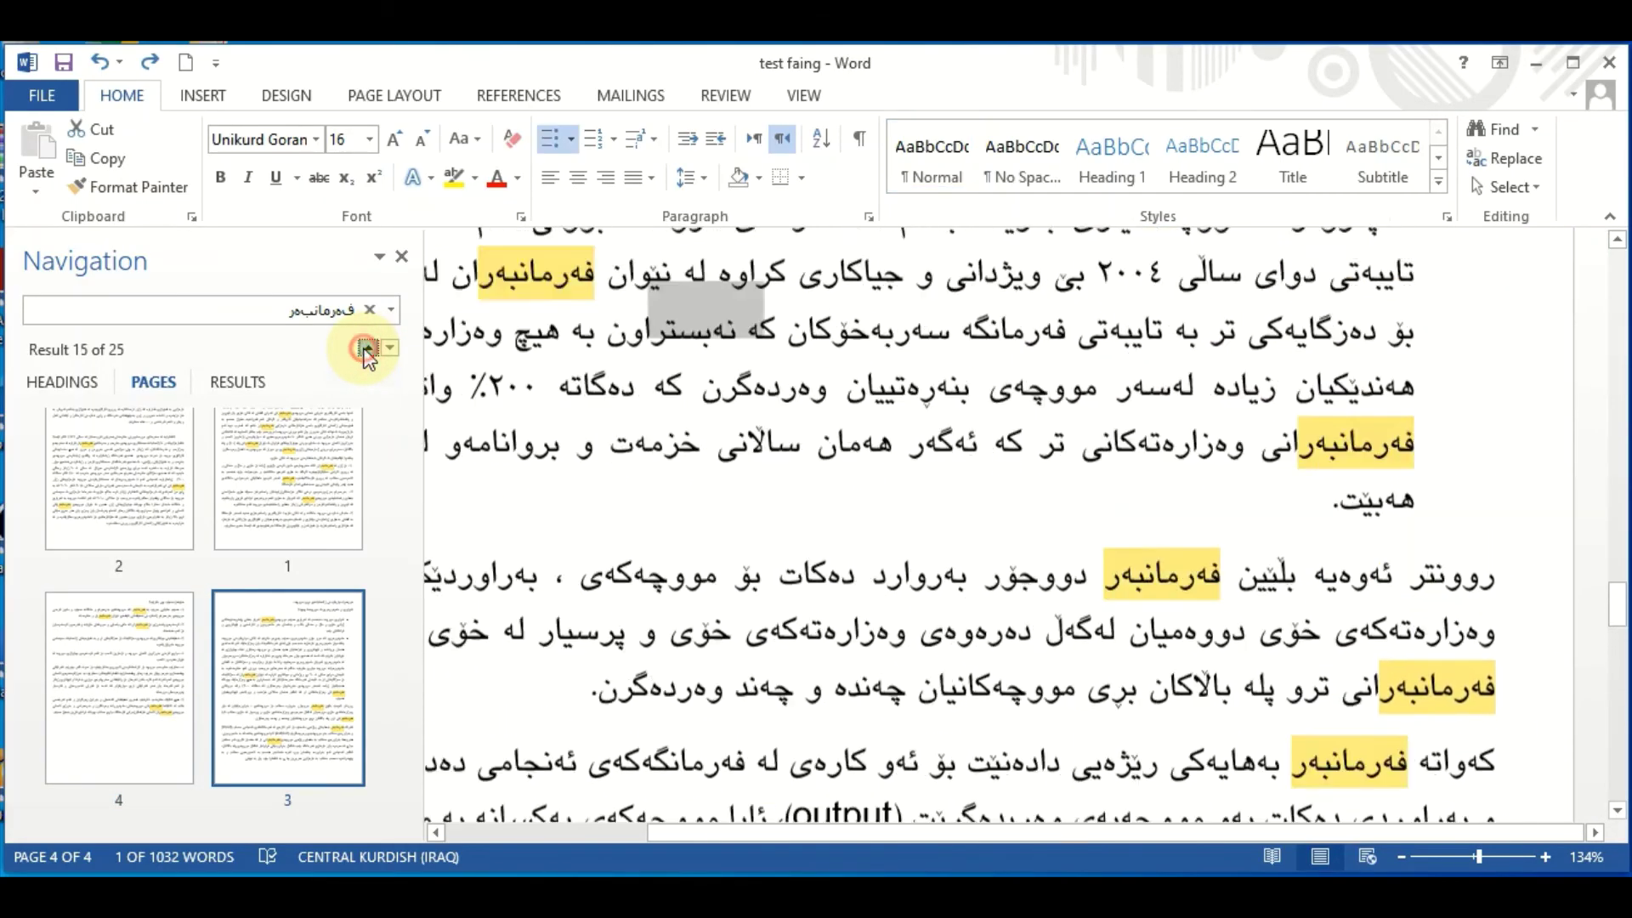
pyautogui.doubleClick(367, 347)
pyautogui.click(368, 348)
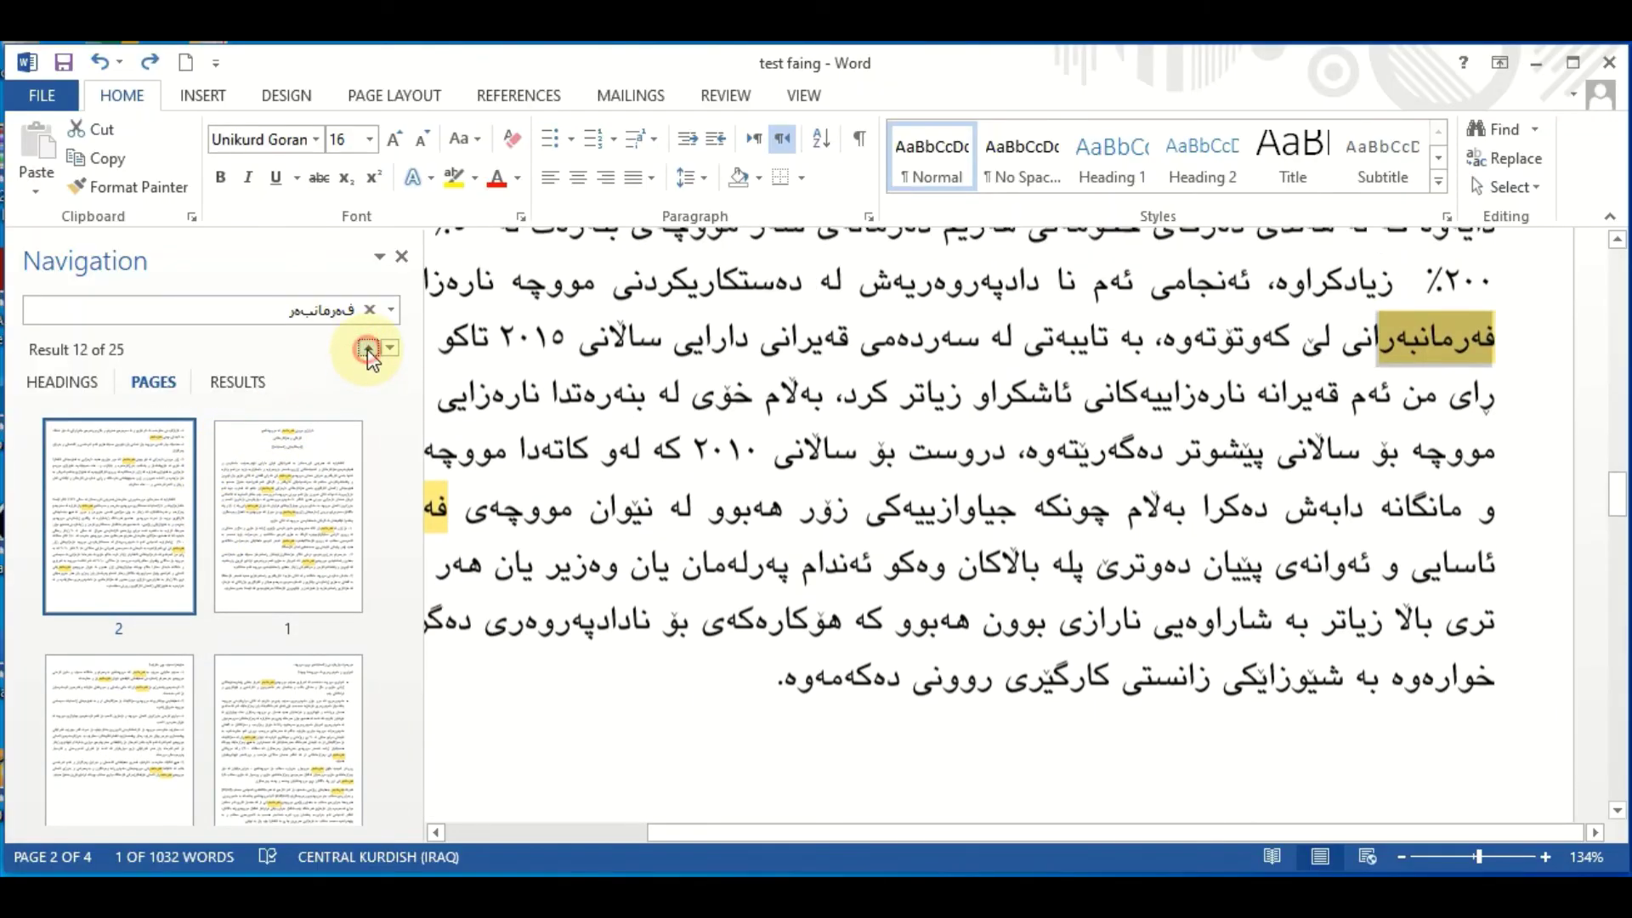
pyautogui.click(367, 348)
# Advance to match 14 of 25 on page 3 and list the matches as text excerpts
pyautogui.click(390, 348)
pyautogui.click(390, 348)
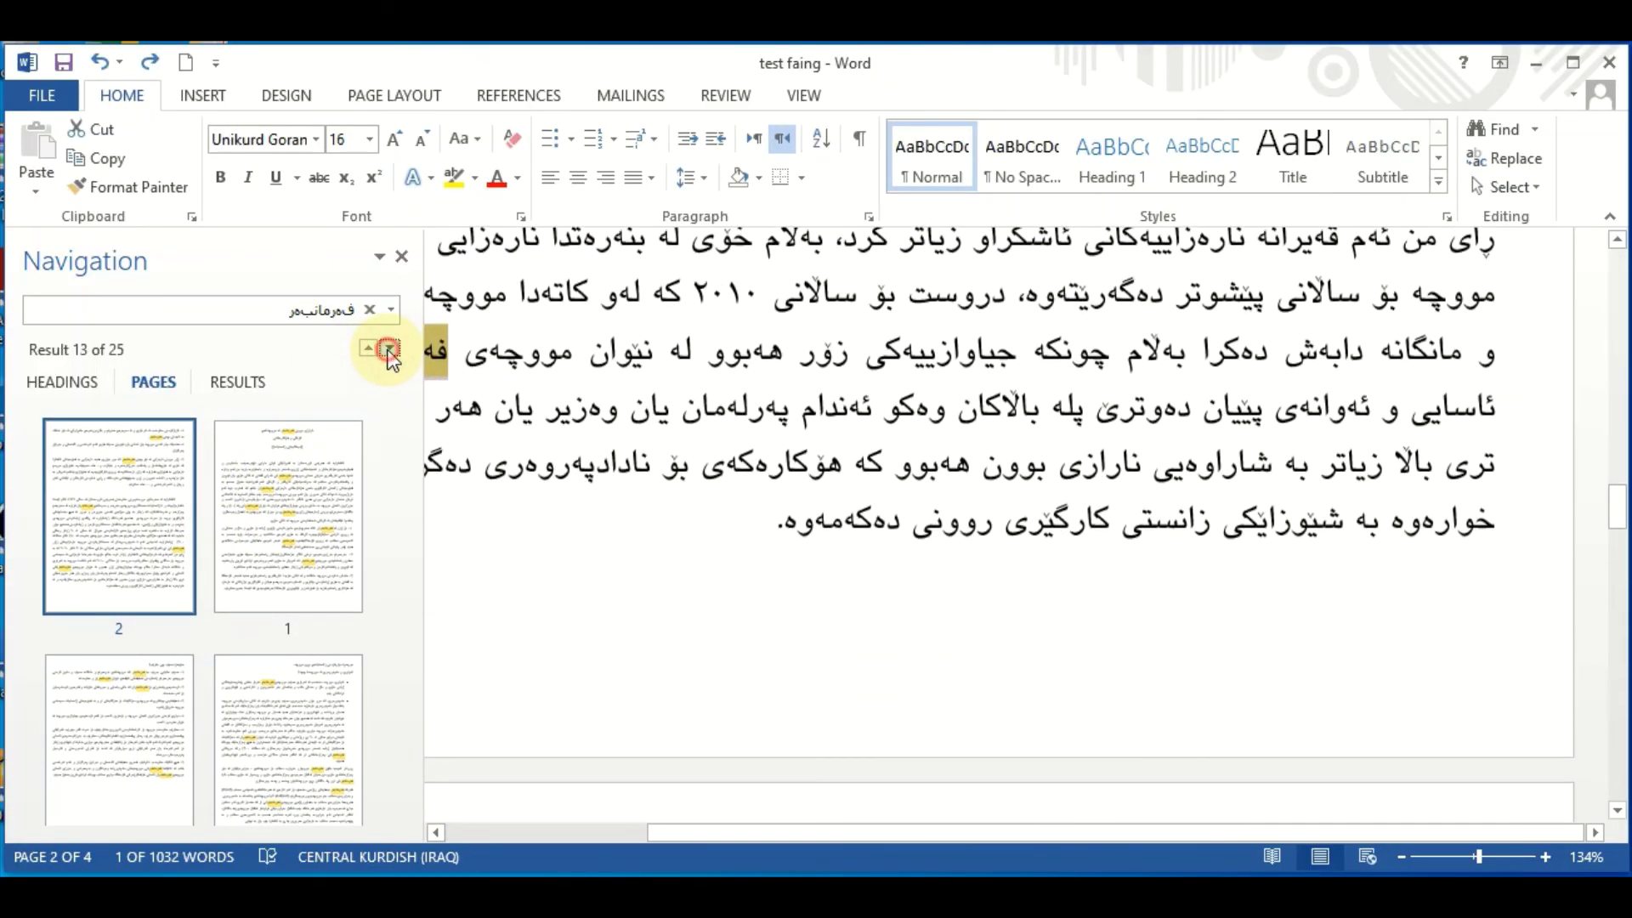
pyautogui.click(390, 348)
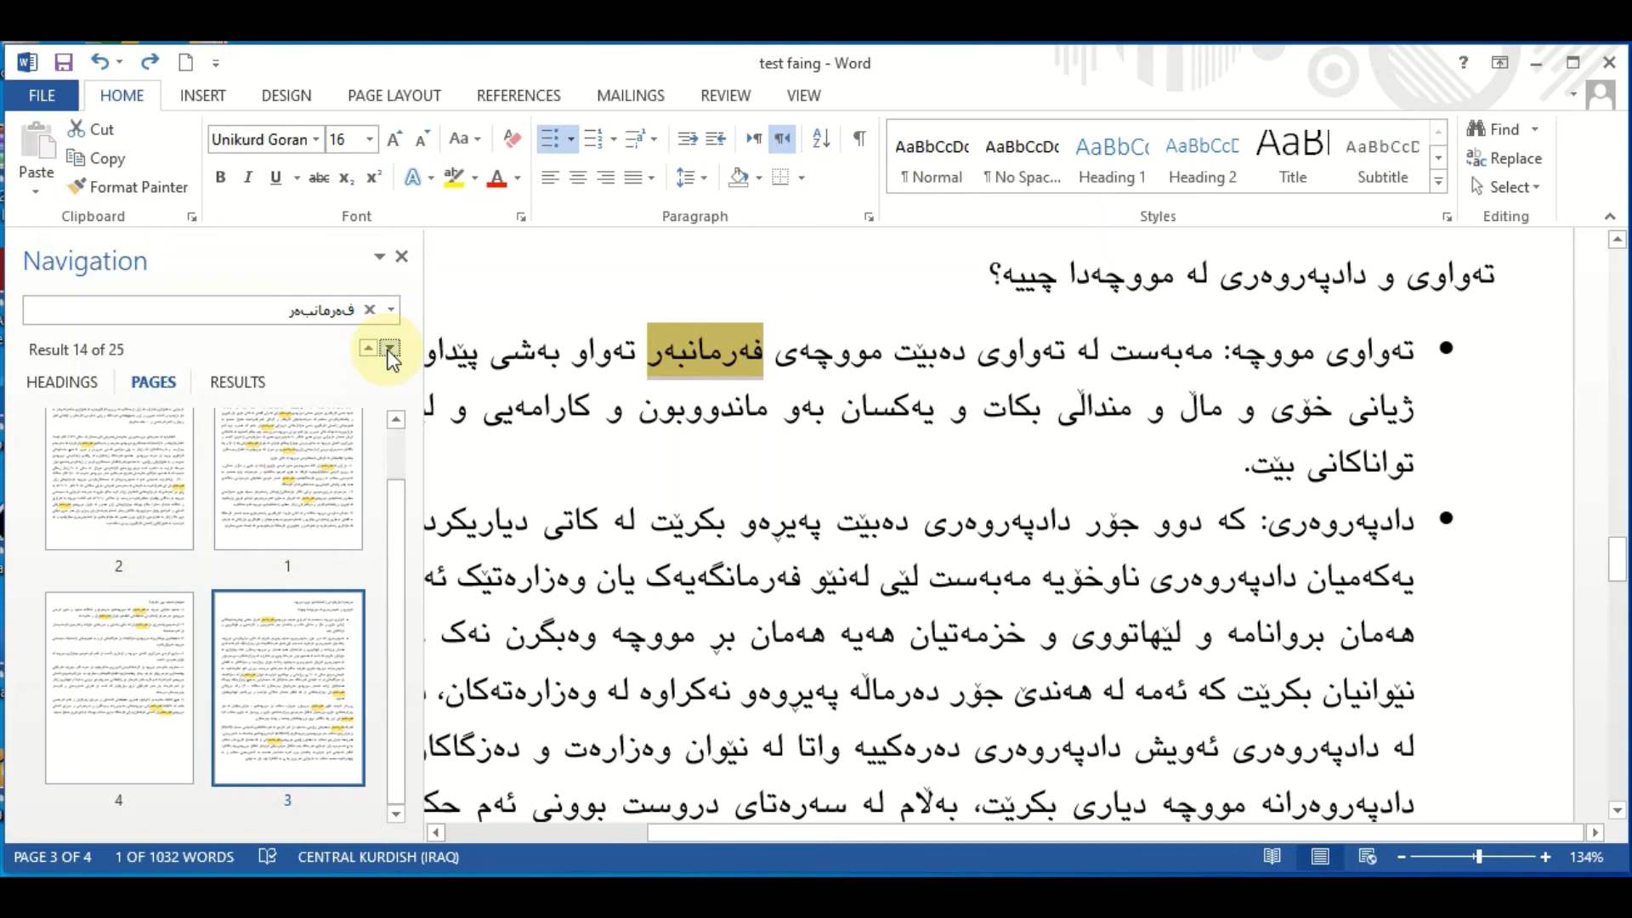
pyautogui.click(240, 382)
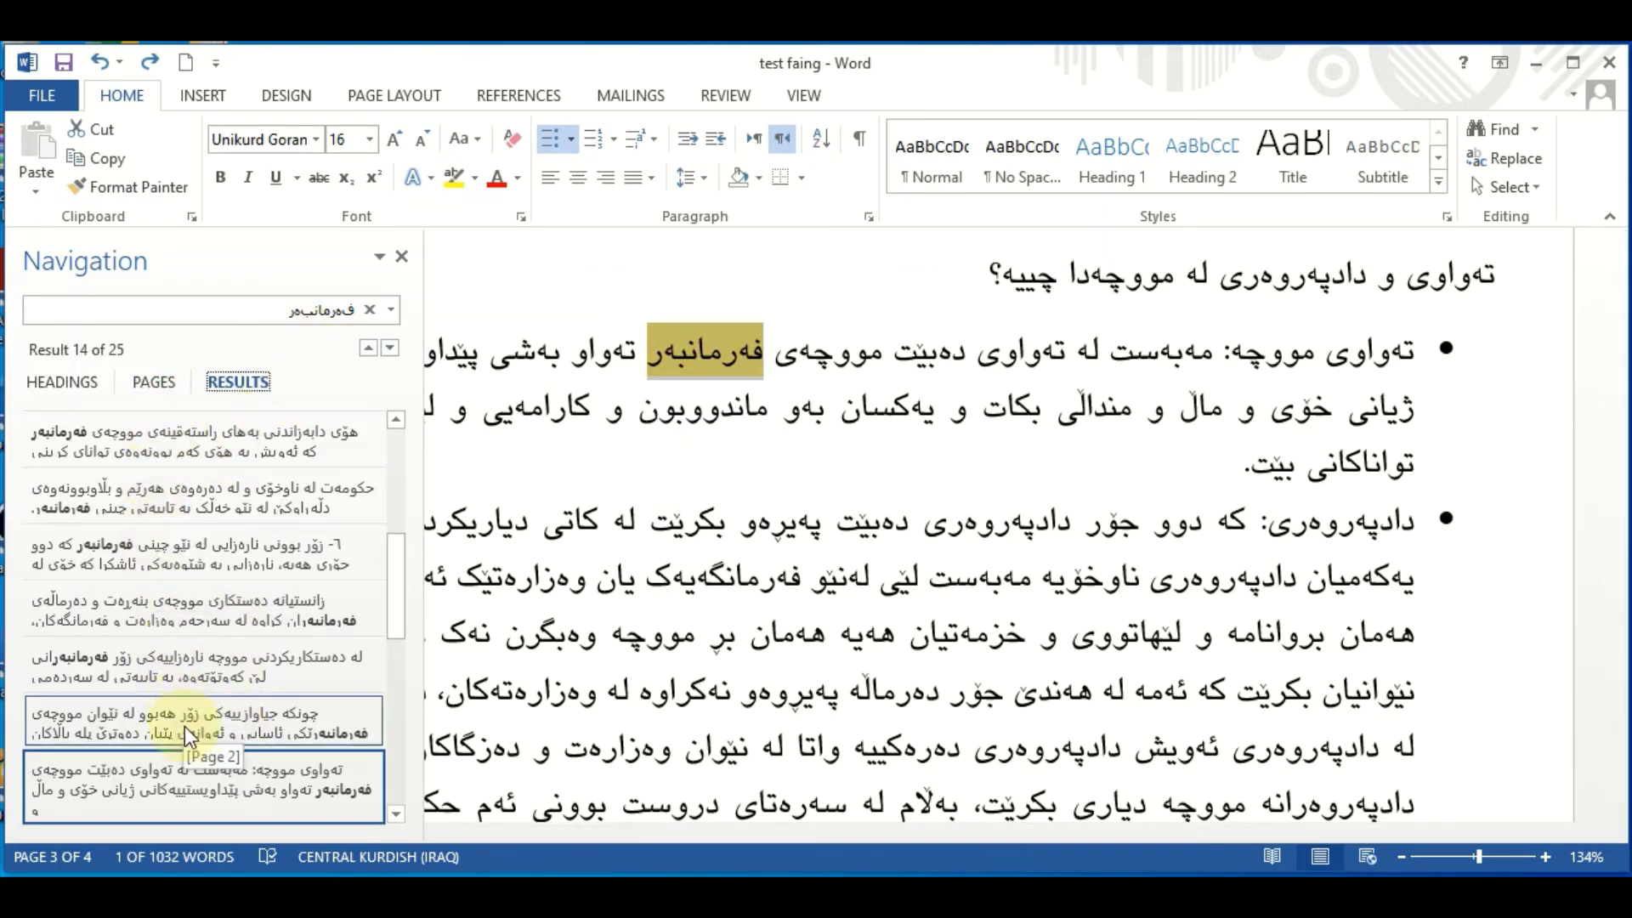
# Step back five فەرمانبەر matches, then forward one result
pyautogui.click(369, 348)
pyautogui.click(369, 348)
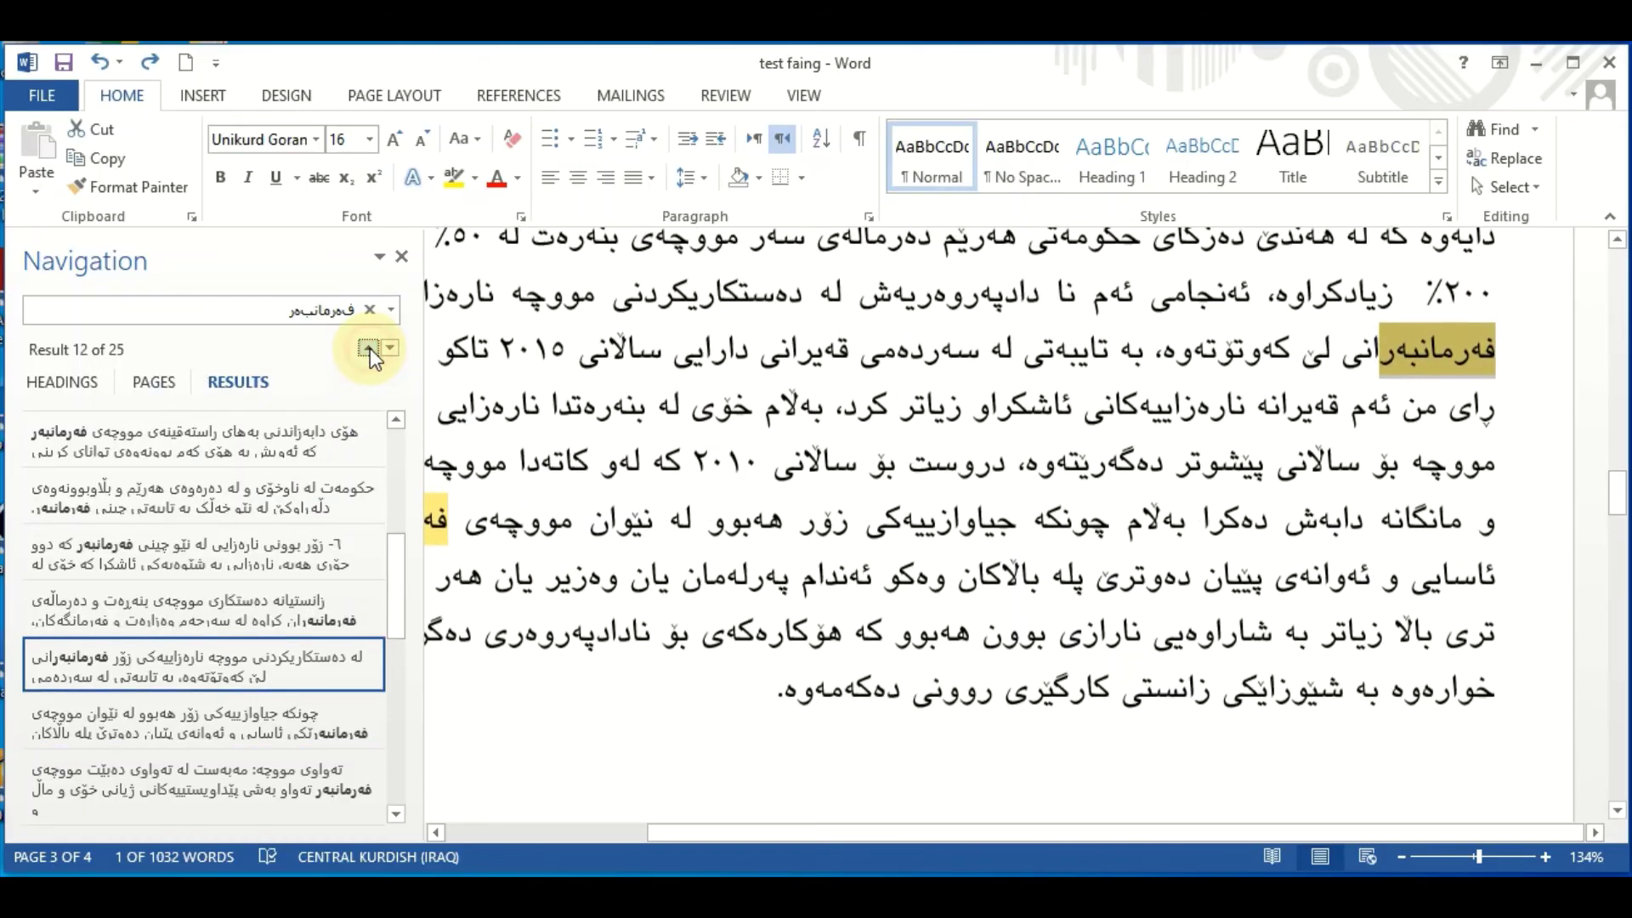
pyautogui.click(369, 349)
pyautogui.click(369, 348)
pyautogui.click(369, 349)
pyautogui.click(369, 349)
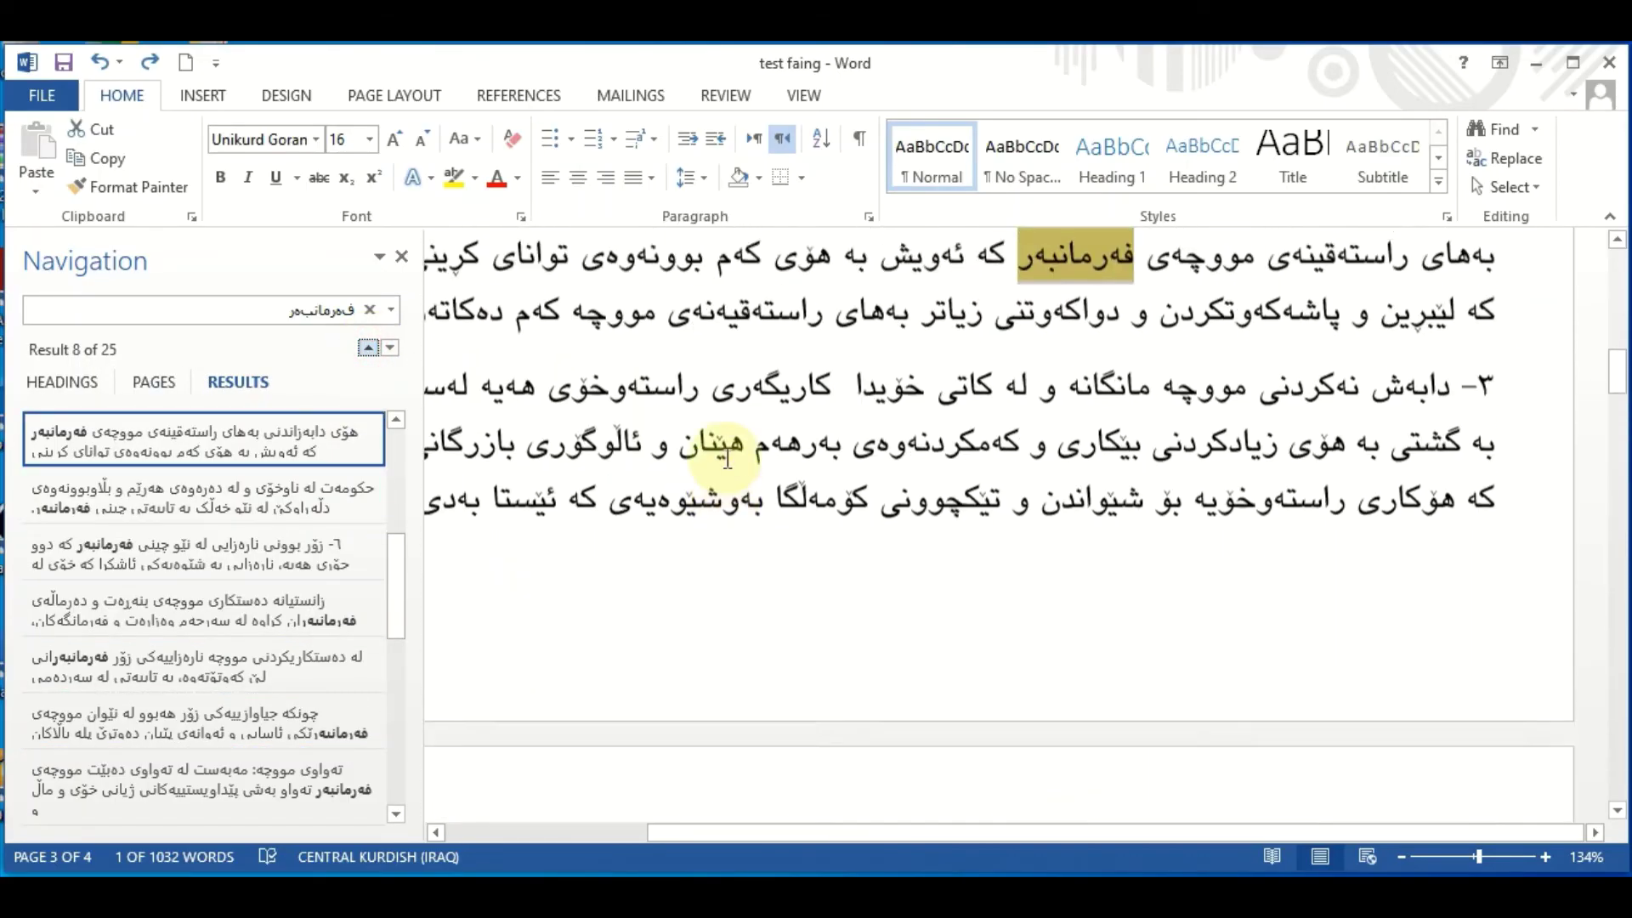
pyautogui.scroll(3, 727, 459)
pyautogui.scroll(3, 729, 456)
pyautogui.scroll(-2, 728, 456)
pyautogui.scroll(-2, 735, 461)
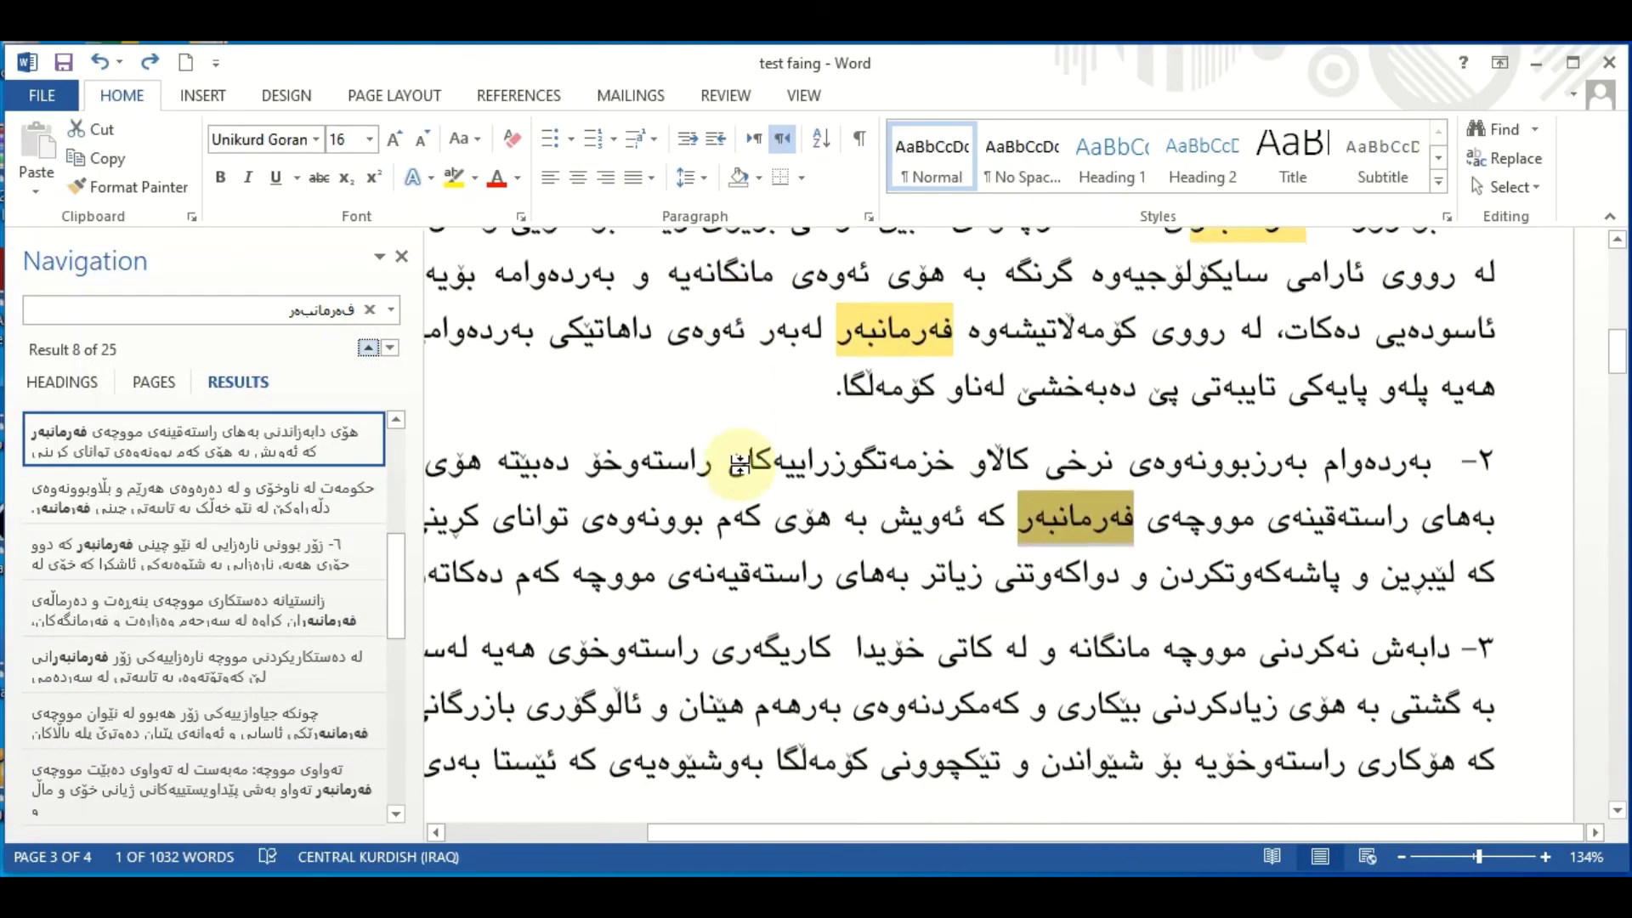
pyautogui.scroll(-5, 738, 463)
pyautogui.scroll(-5, 738, 463)
pyautogui.click(389, 348)
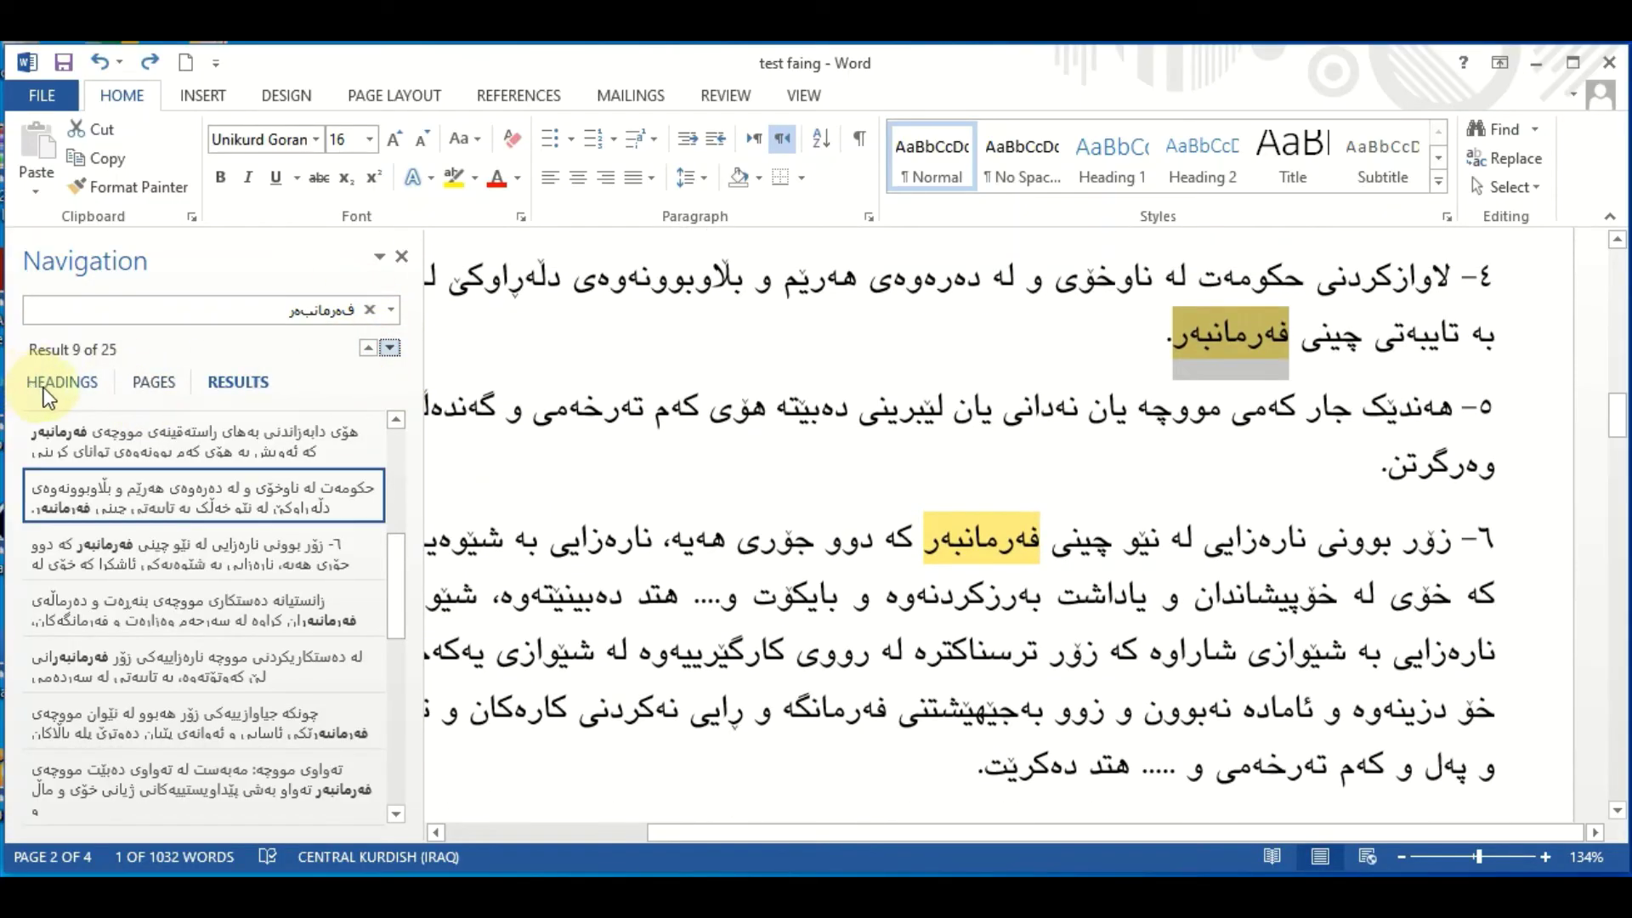
# Switch between Headings, Pages and Results views, returning to result 8 and page 1
pyautogui.click(51, 384)
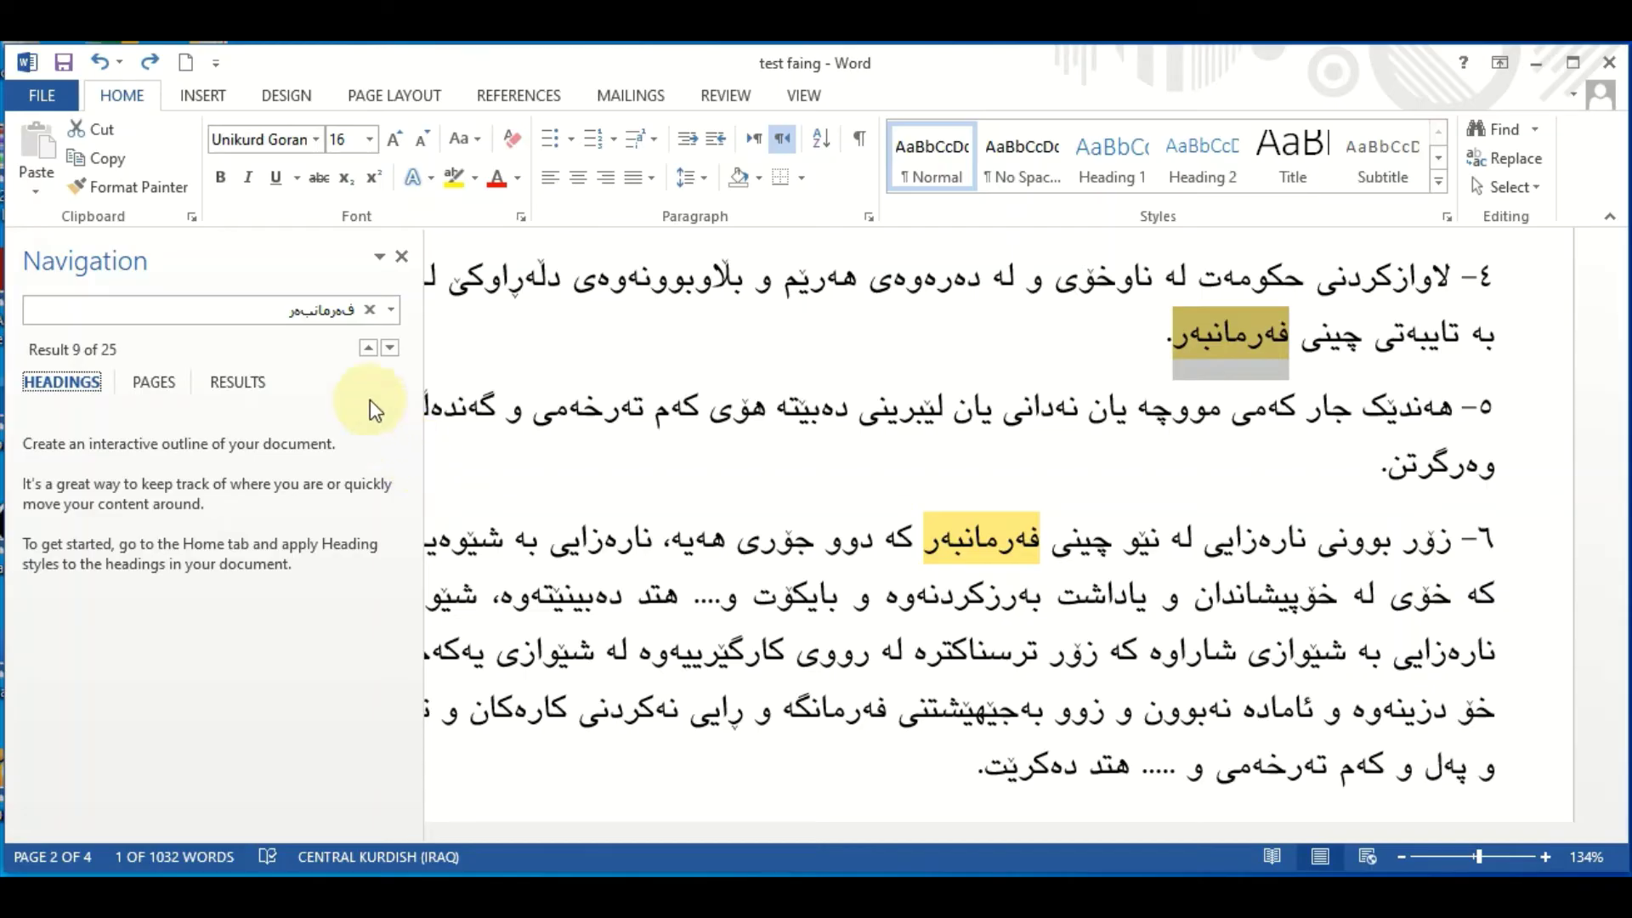
pyautogui.click(367, 348)
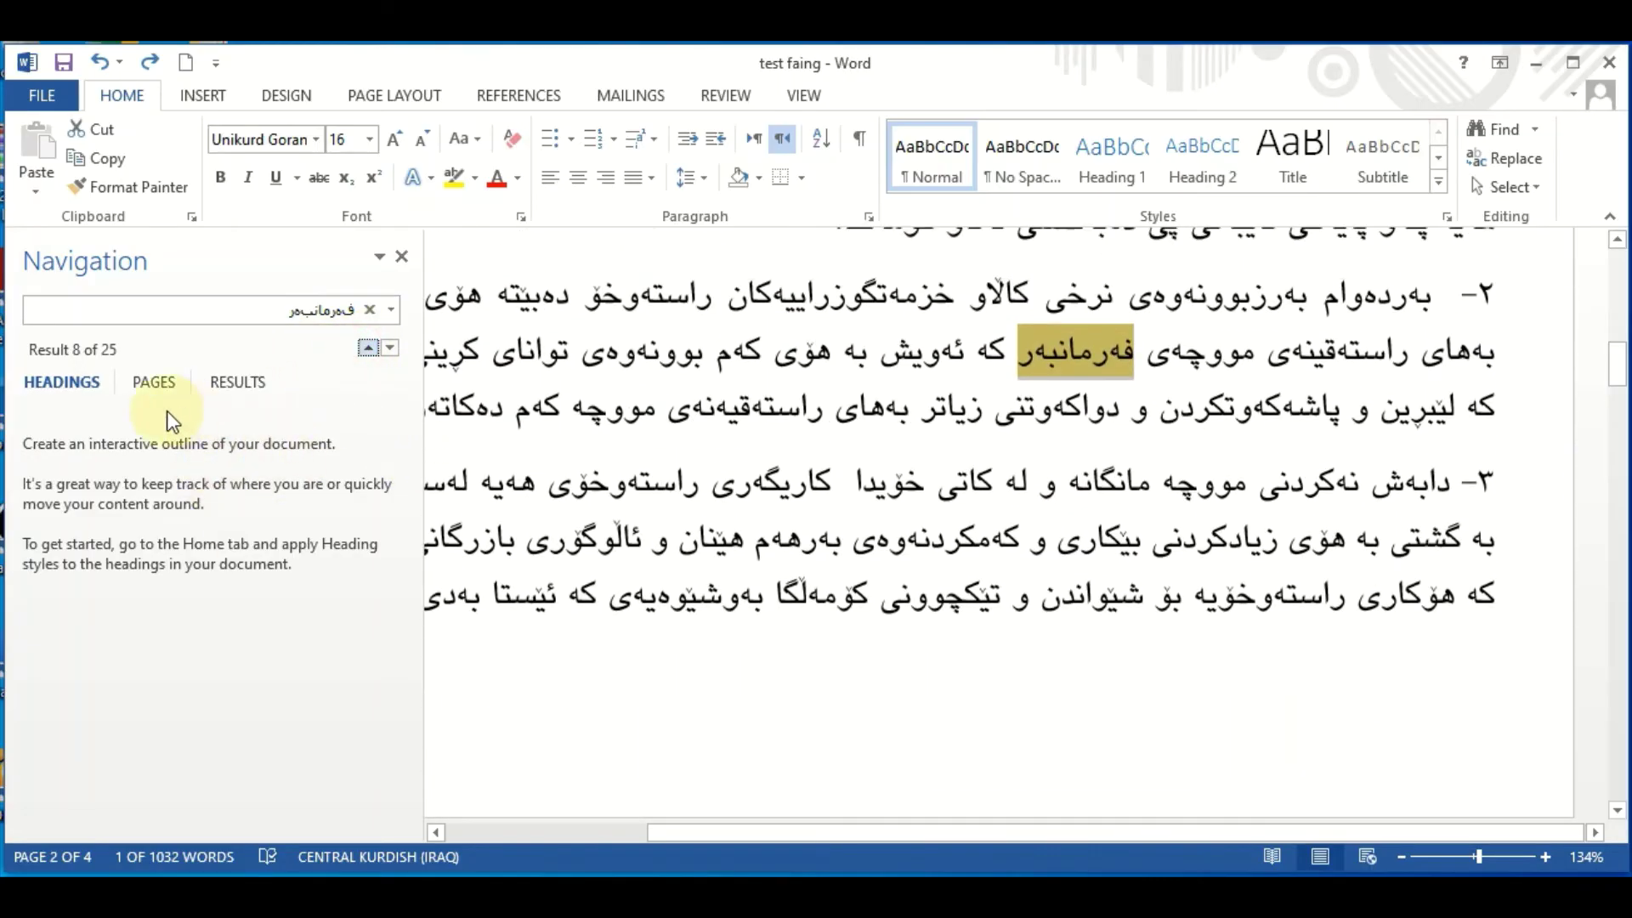
pyautogui.click(155, 387)
pyautogui.click(246, 382)
pyautogui.click(153, 383)
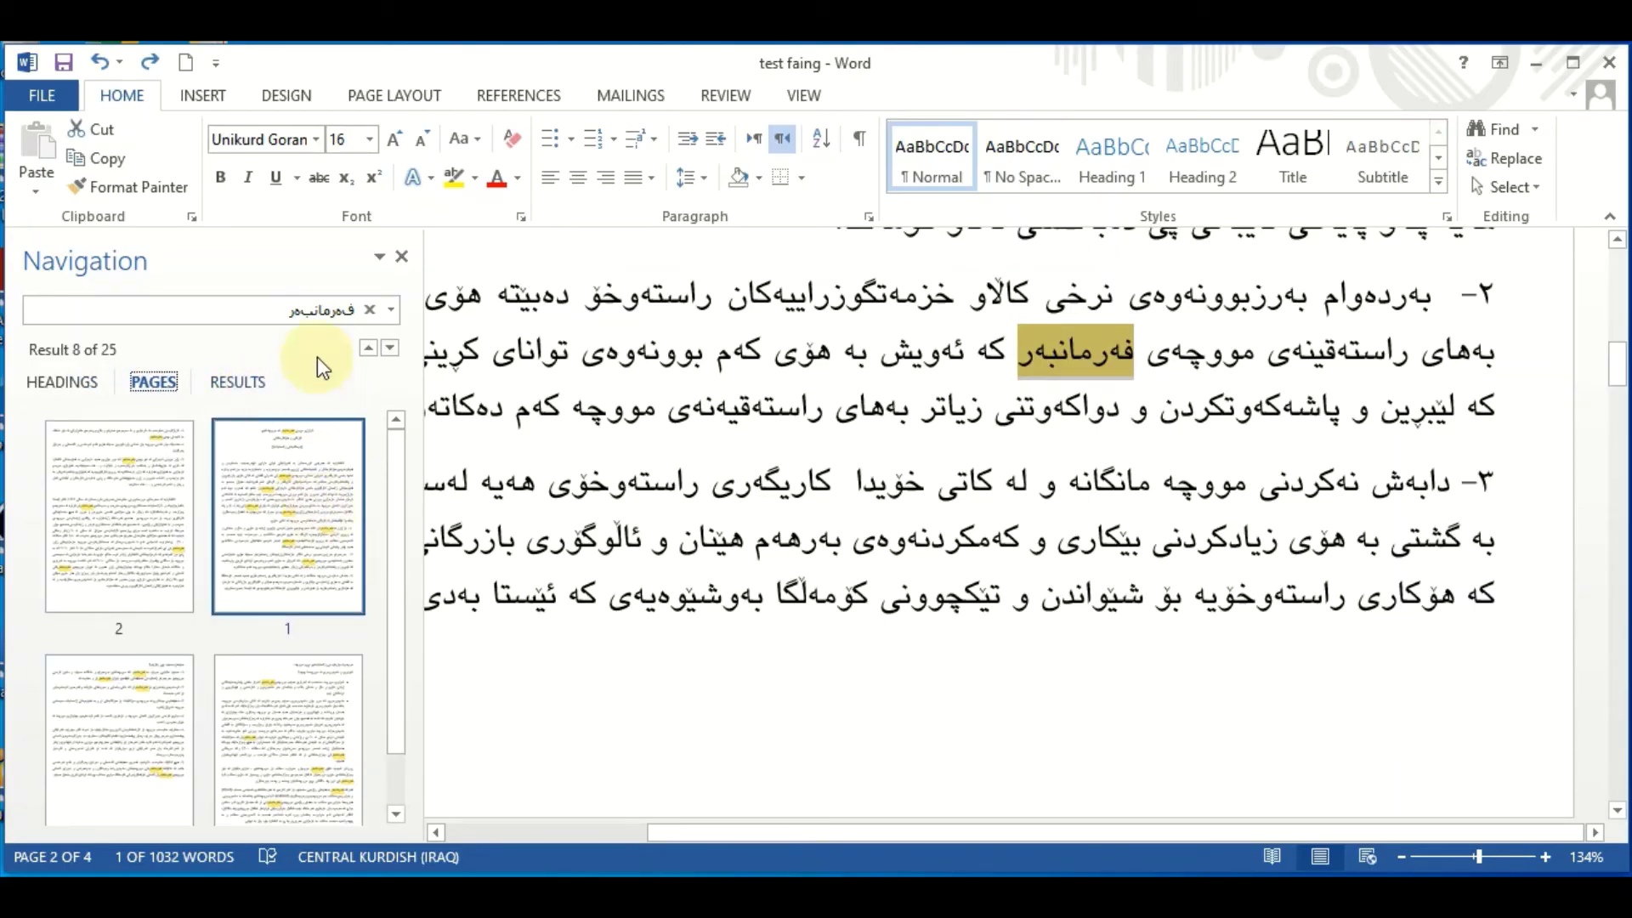
pyautogui.click(248, 304)
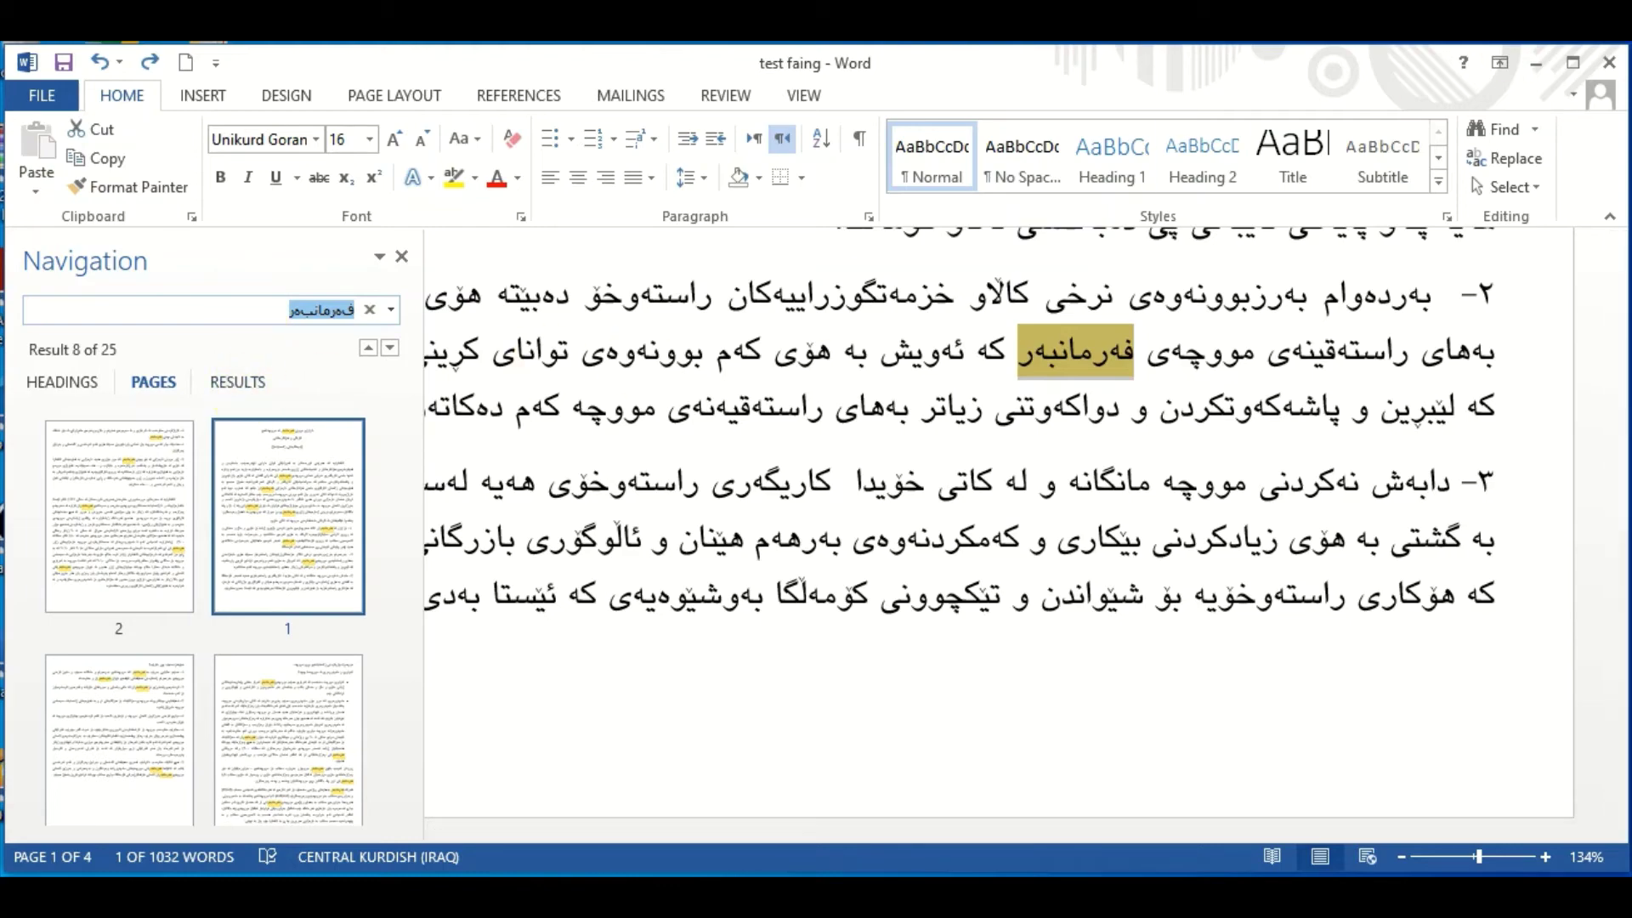
# Scroll back up to the essay's title at the top of page 1
pyautogui.click(1469, 133)
pyautogui.scroll(5, 1317, 404)
pyautogui.scroll(10, 1318, 404)
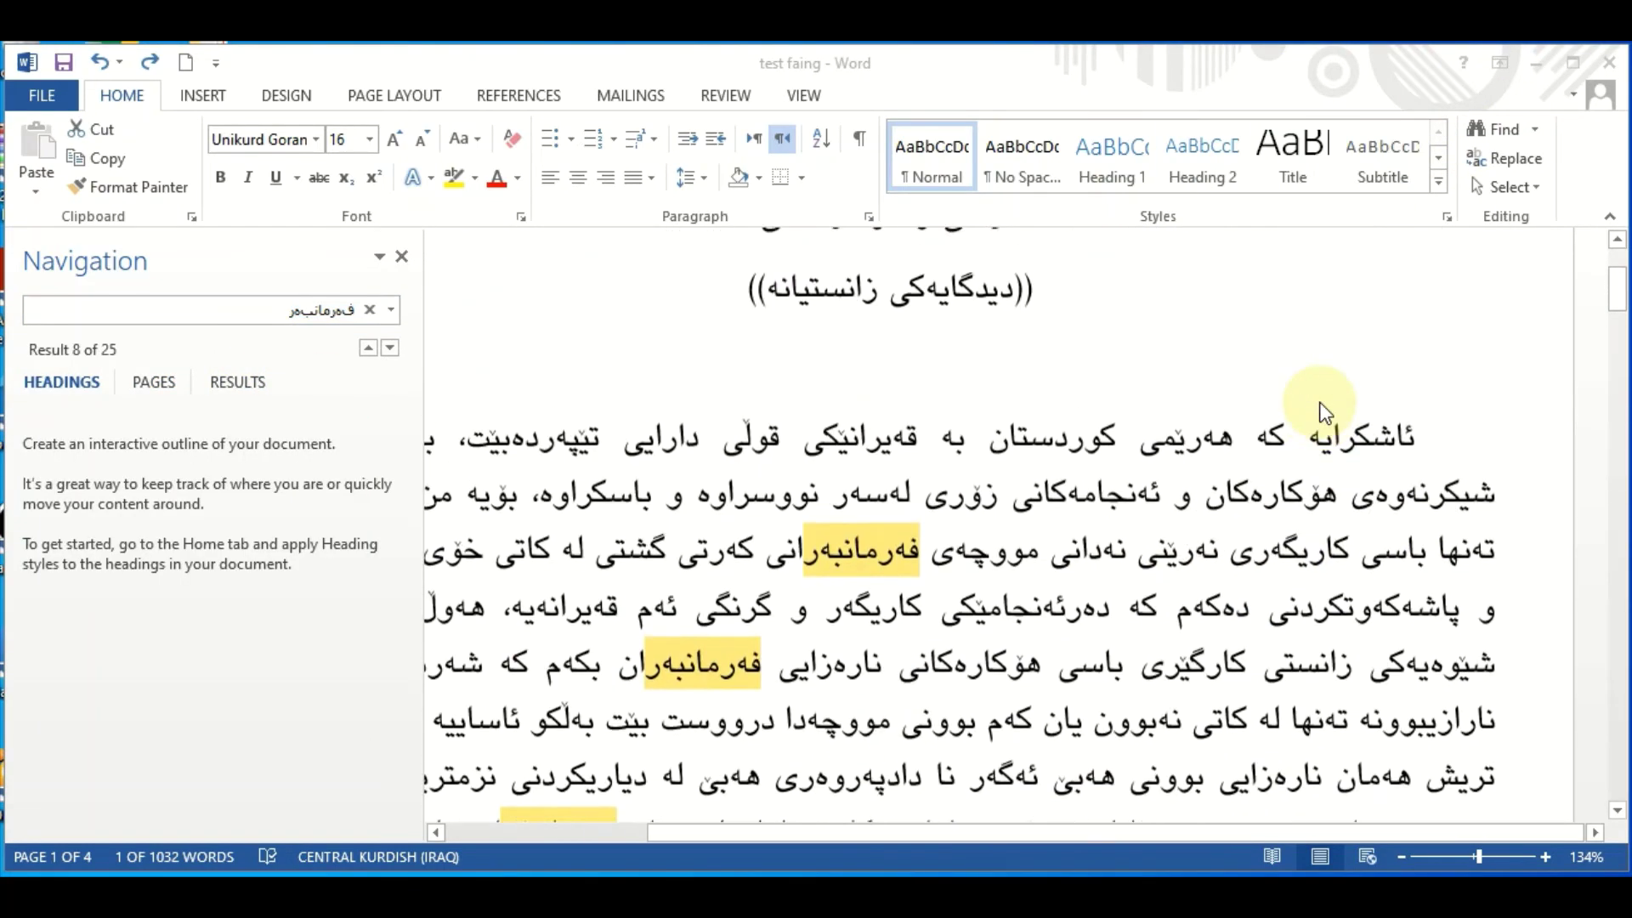
pyautogui.scroll(5, 1323, 410)
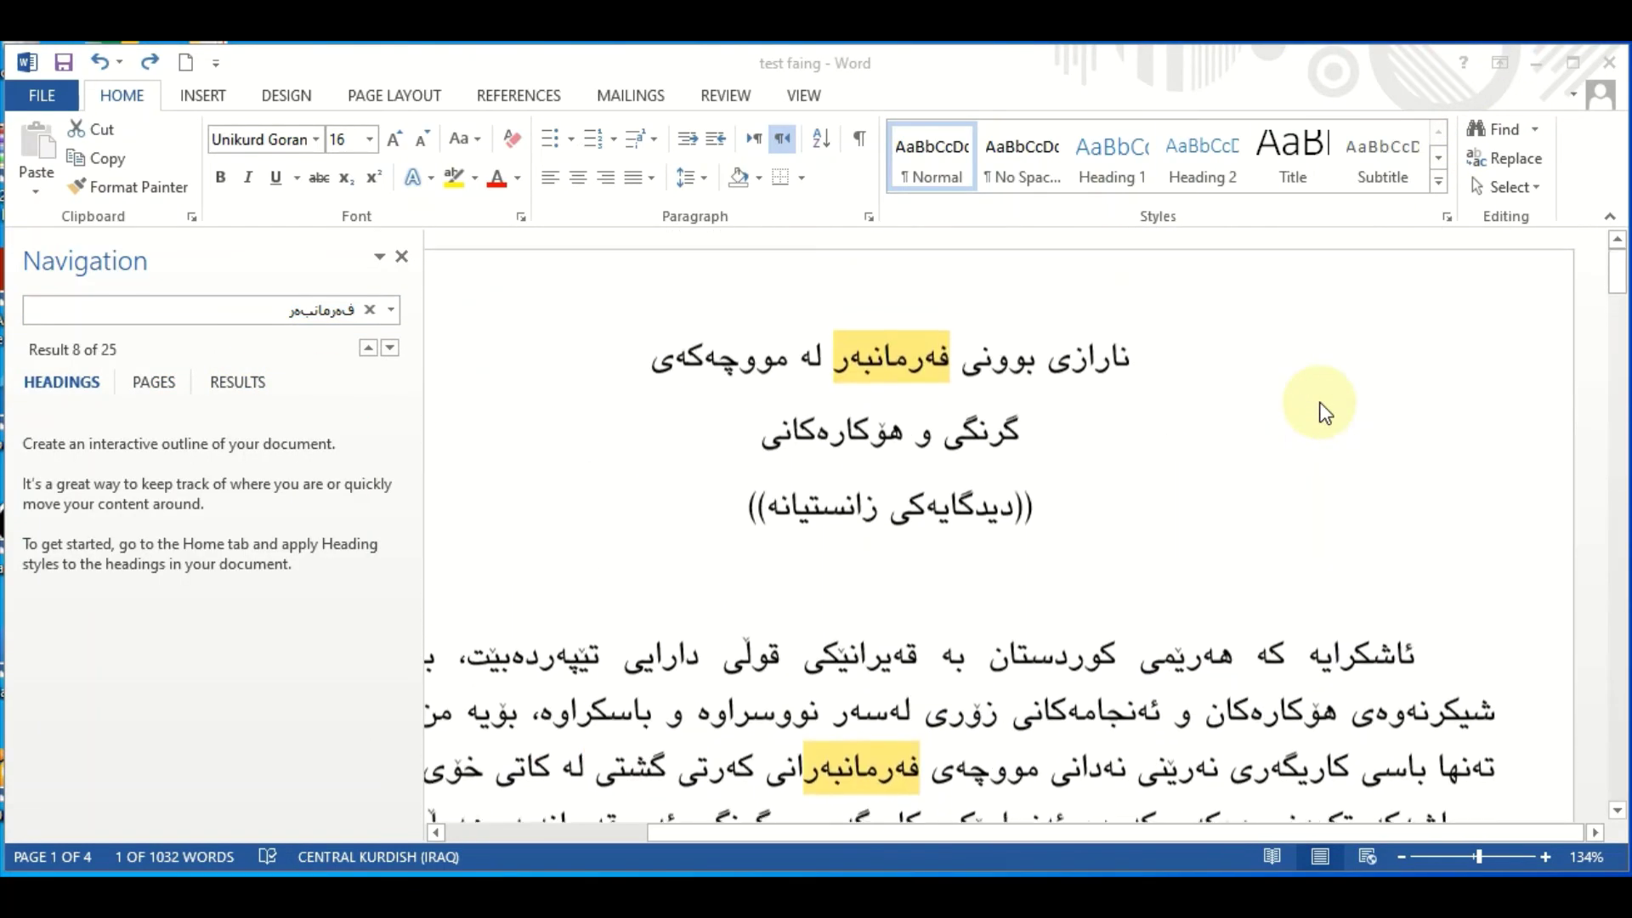
pyautogui.click(378, 262)
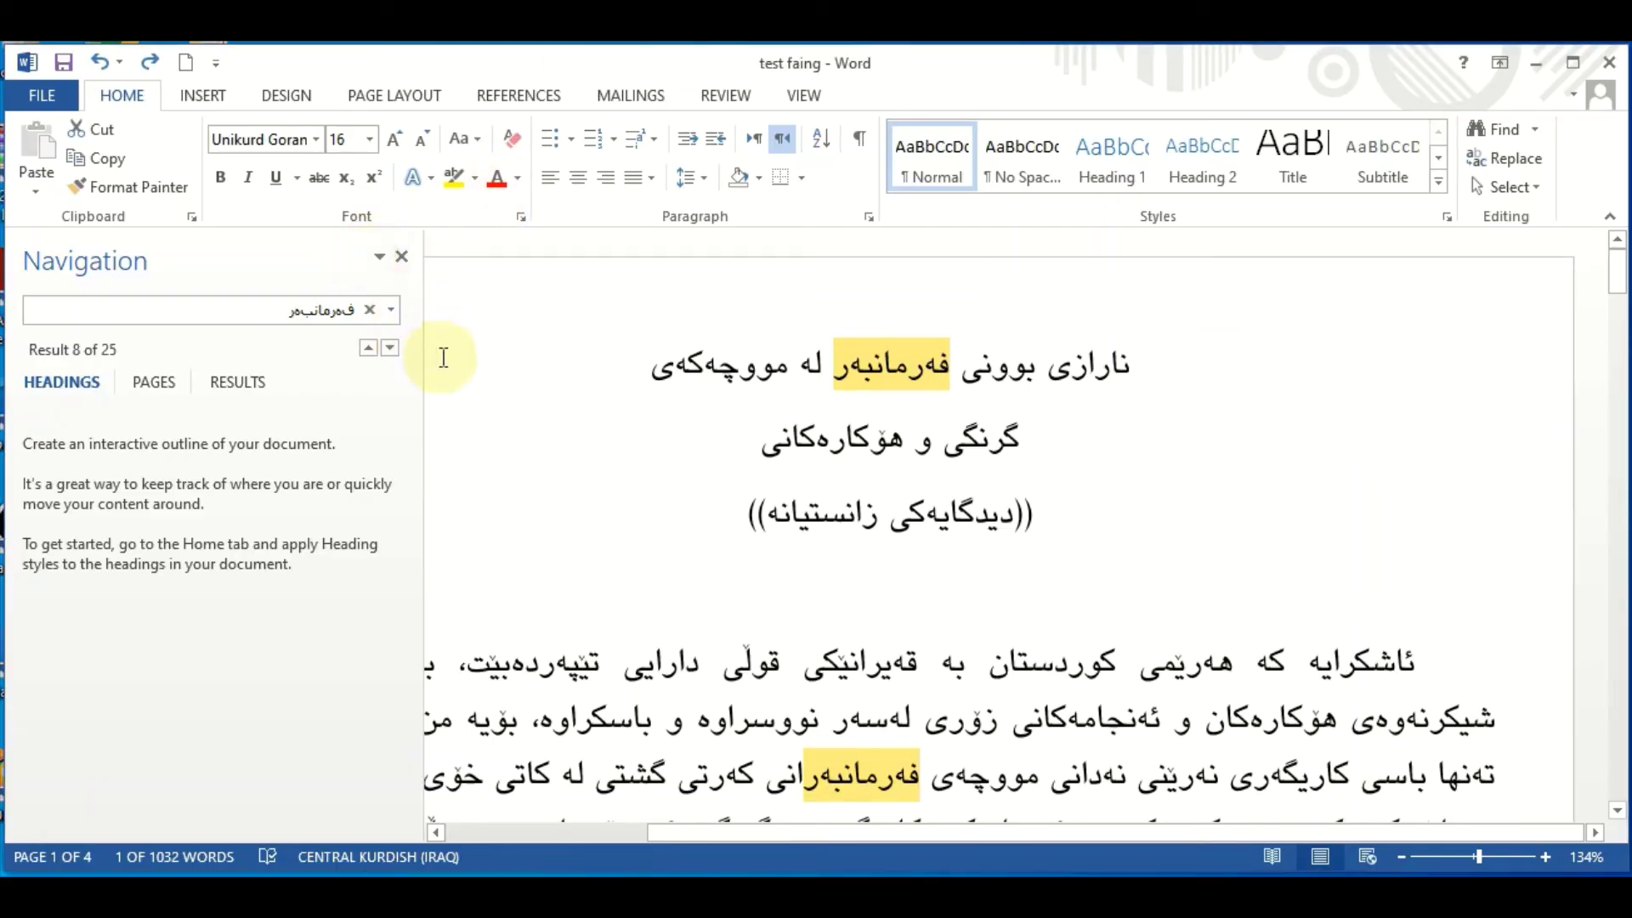
# Widen the Navigation pane, then float it with Move and redock it beside the essay
pyautogui.moveTo(424, 349)
pyautogui.mouseDown()
pyautogui.moveTo(696, 371)
pyautogui.moveTo(390, 405)
pyautogui.moveTo(773, 412)
pyautogui.moveTo(373, 418)
pyautogui.moveTo(445, 412)
pyautogui.mouseUp()
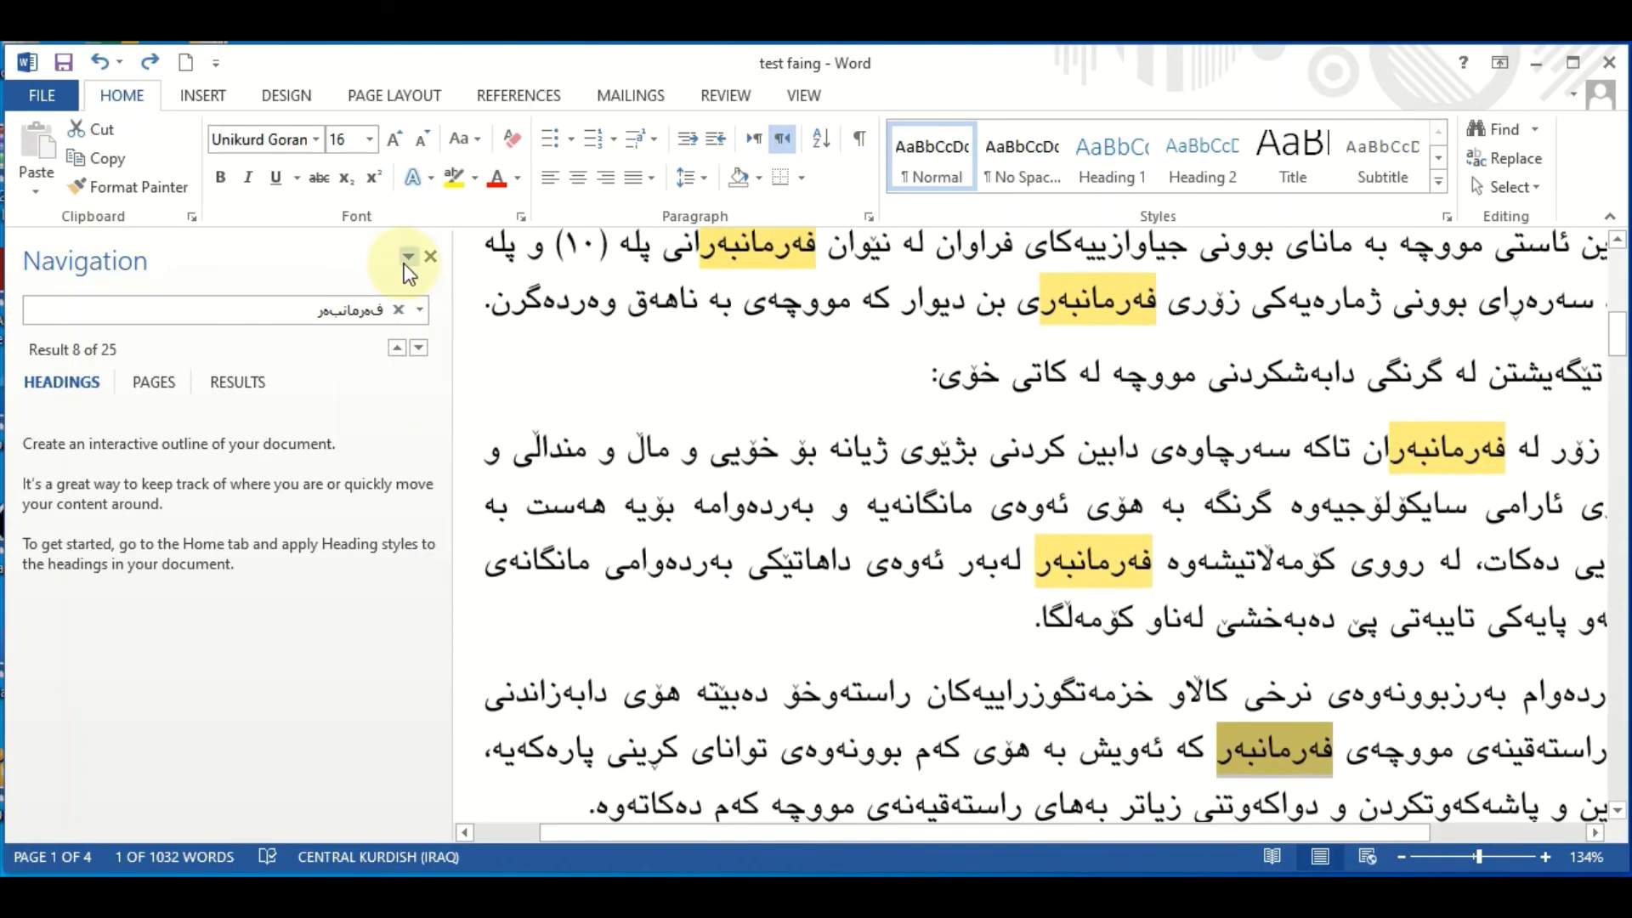
pyautogui.click(404, 258)
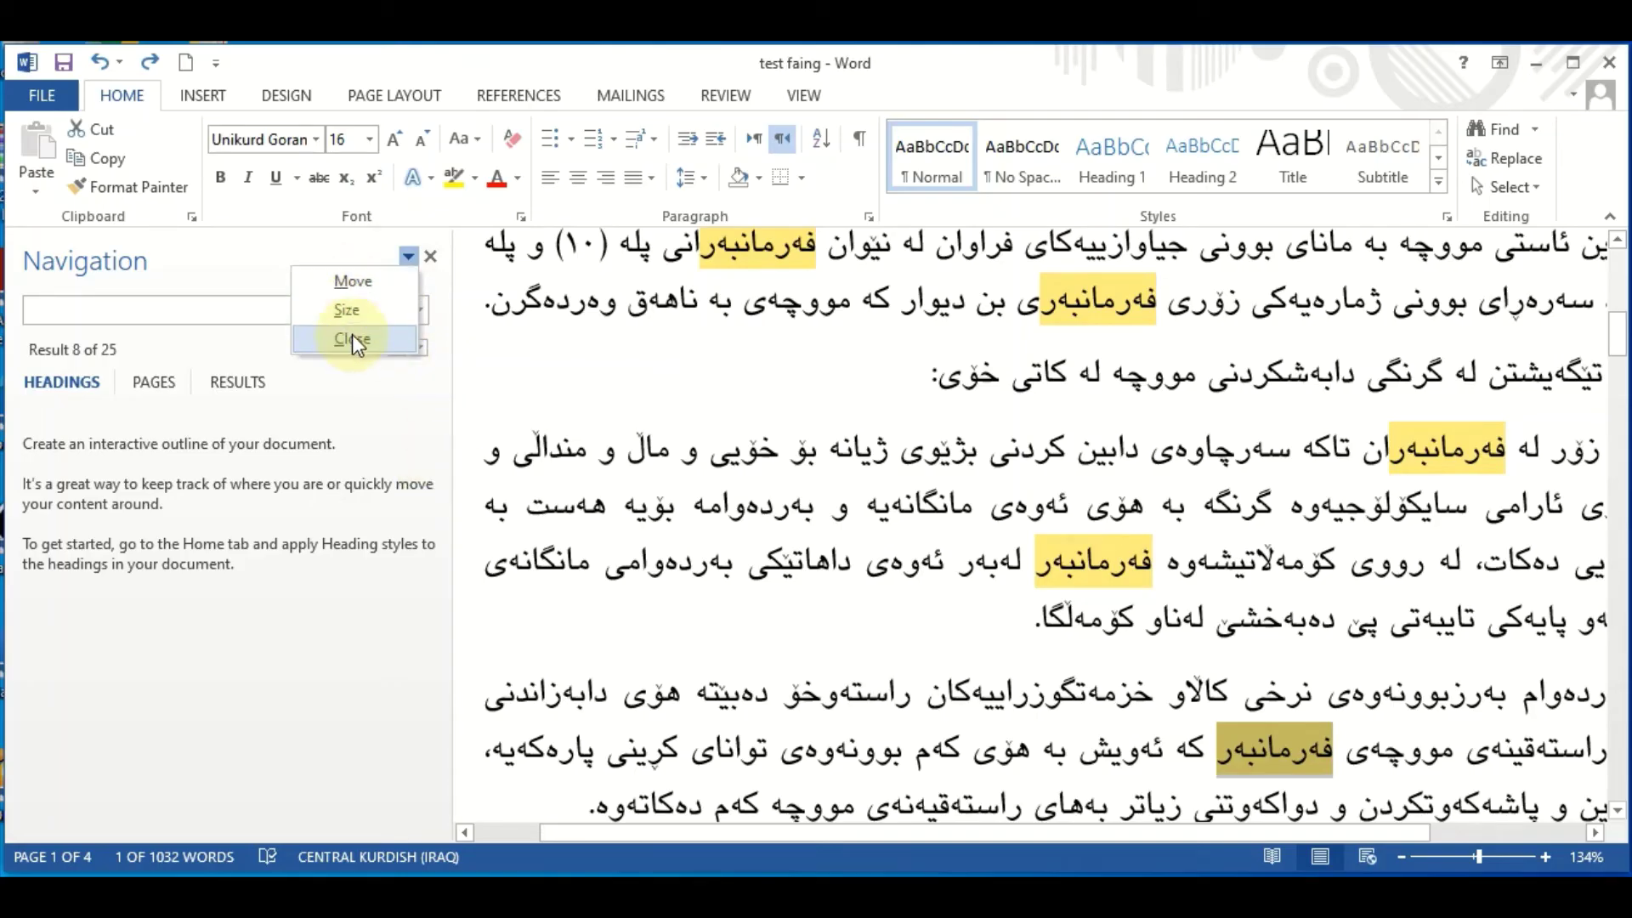
pyautogui.click(350, 283)
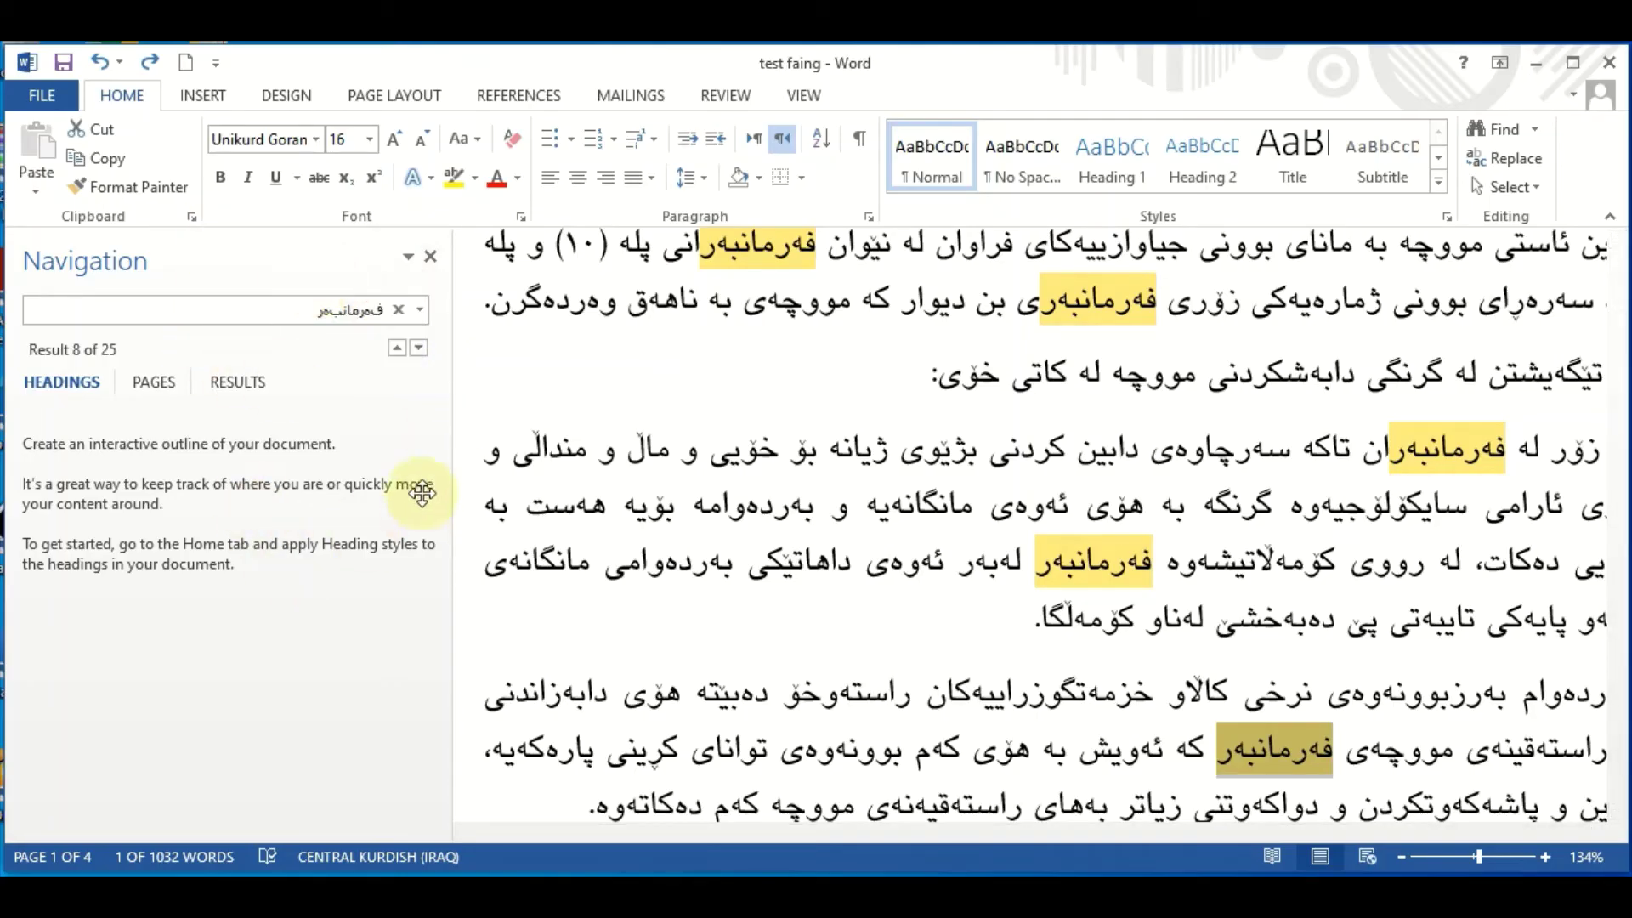
pyautogui.click(697, 398)
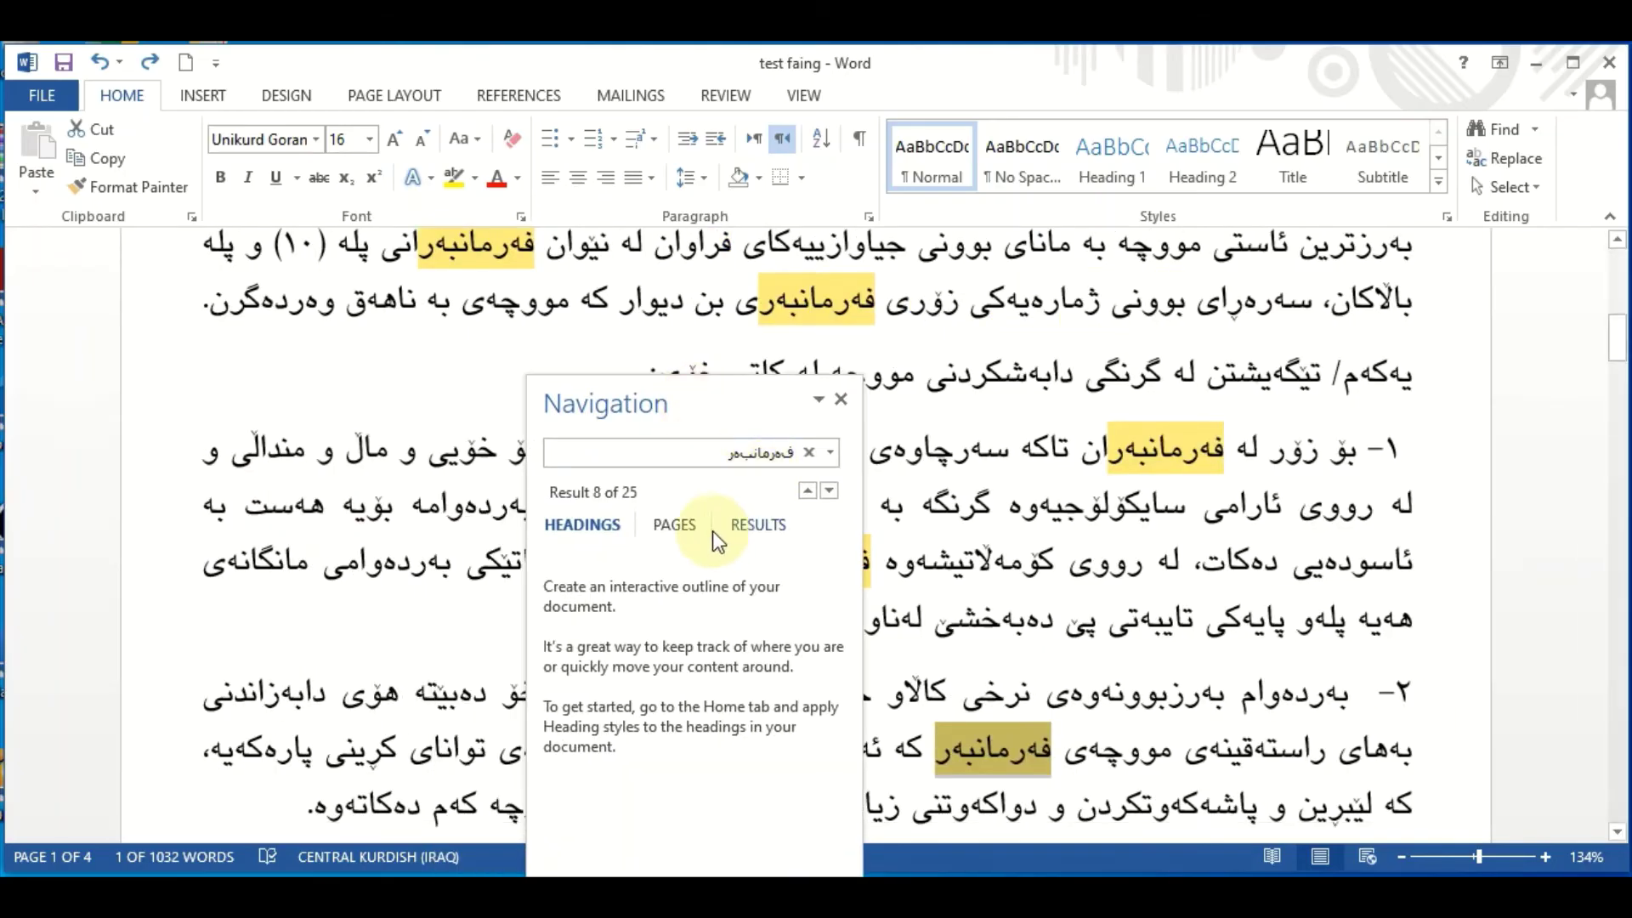
pyautogui.moveTo(697, 401); pyautogui.dragTo(200, 259)
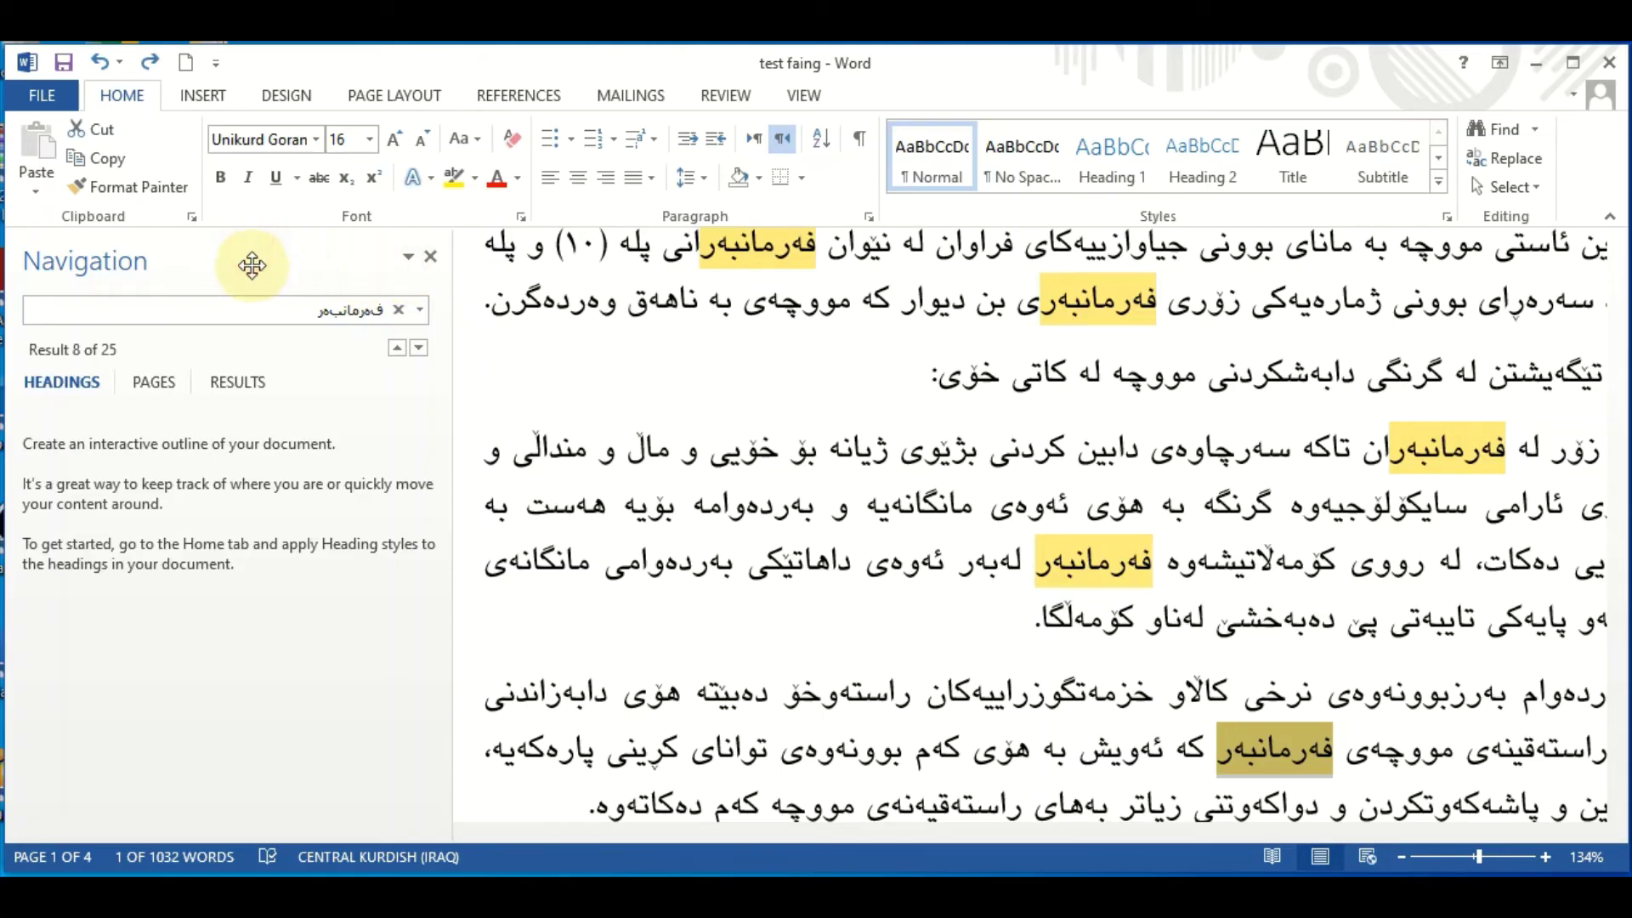
pyautogui.moveTo(251, 254); pyautogui.dragTo(164, 283)
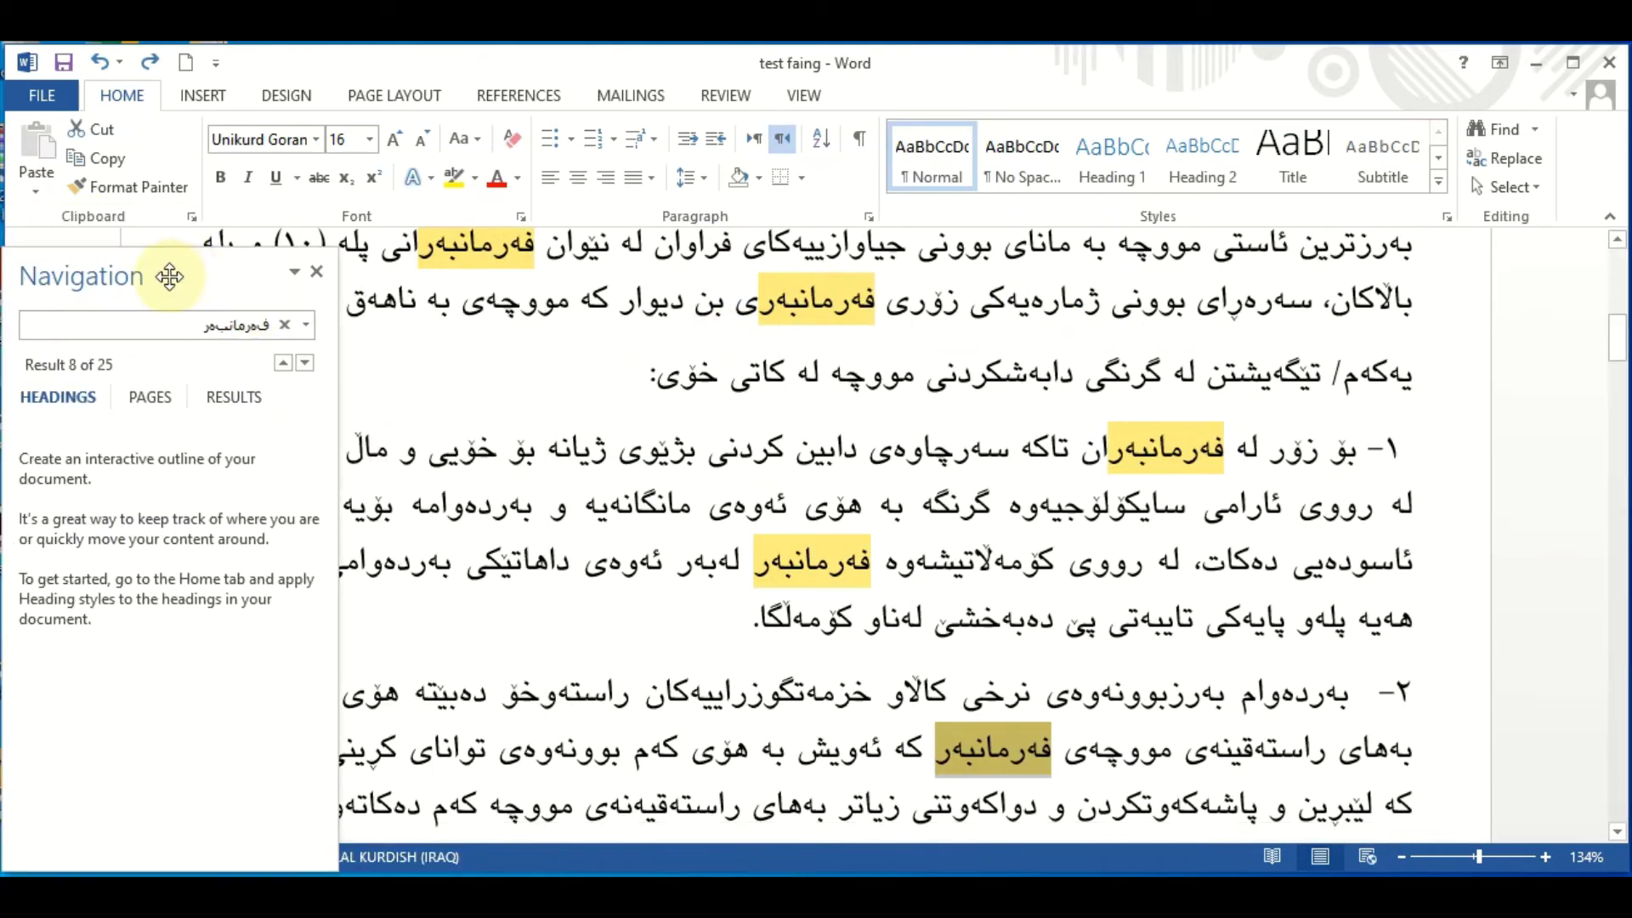
# Use the Size option to make the Navigation pane narrower
pyautogui.click(409, 260)
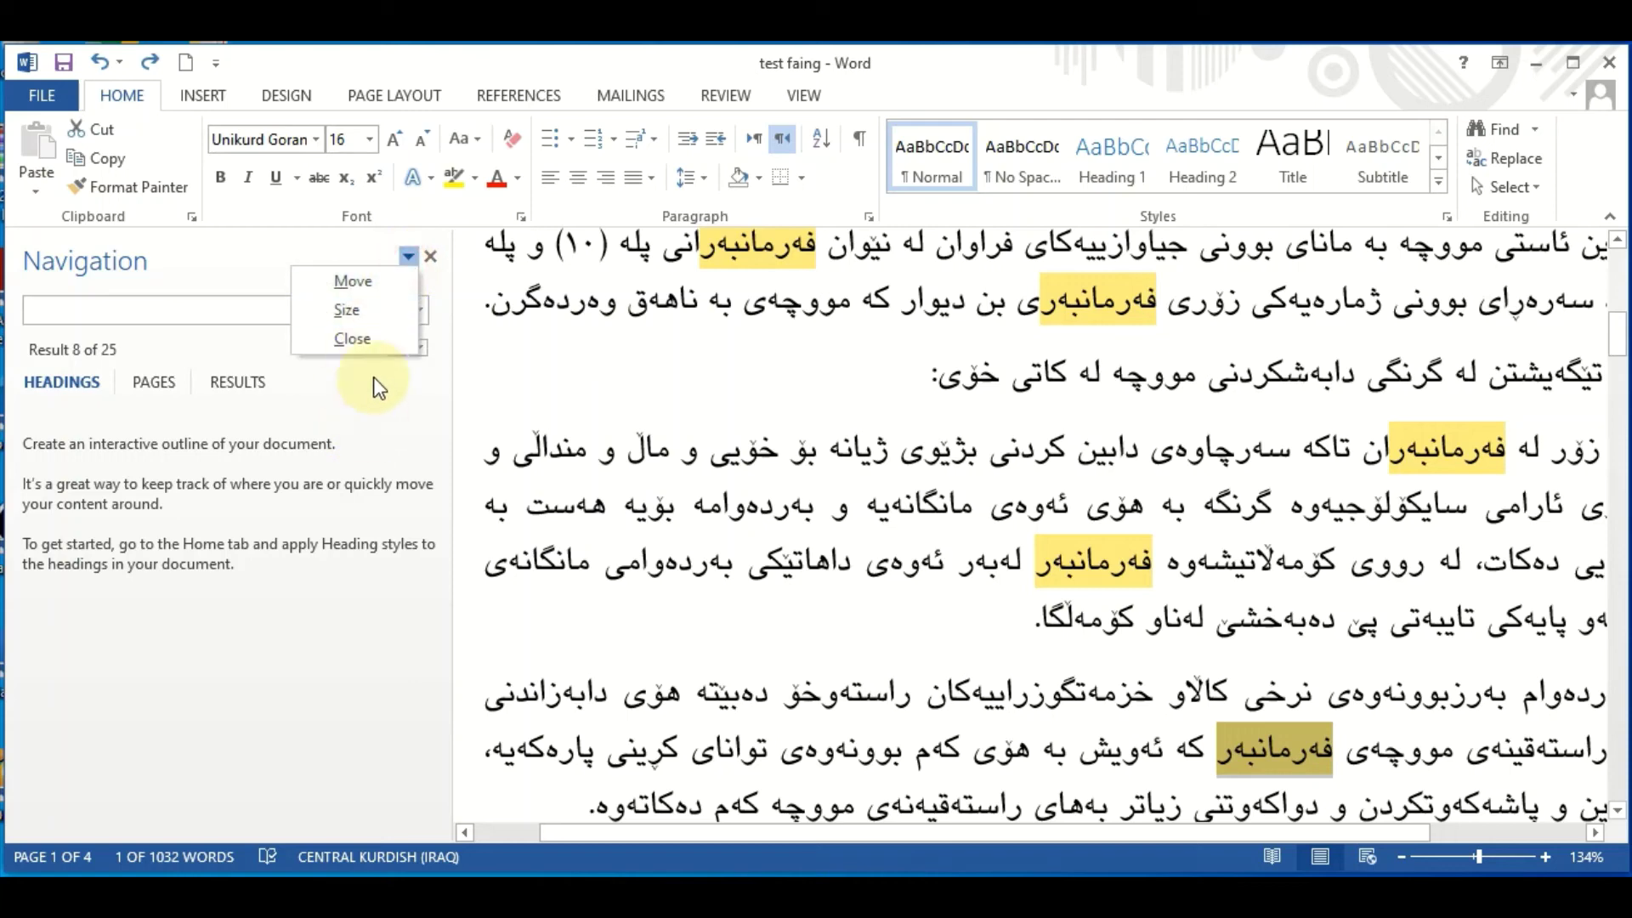
pyautogui.click(353, 310)
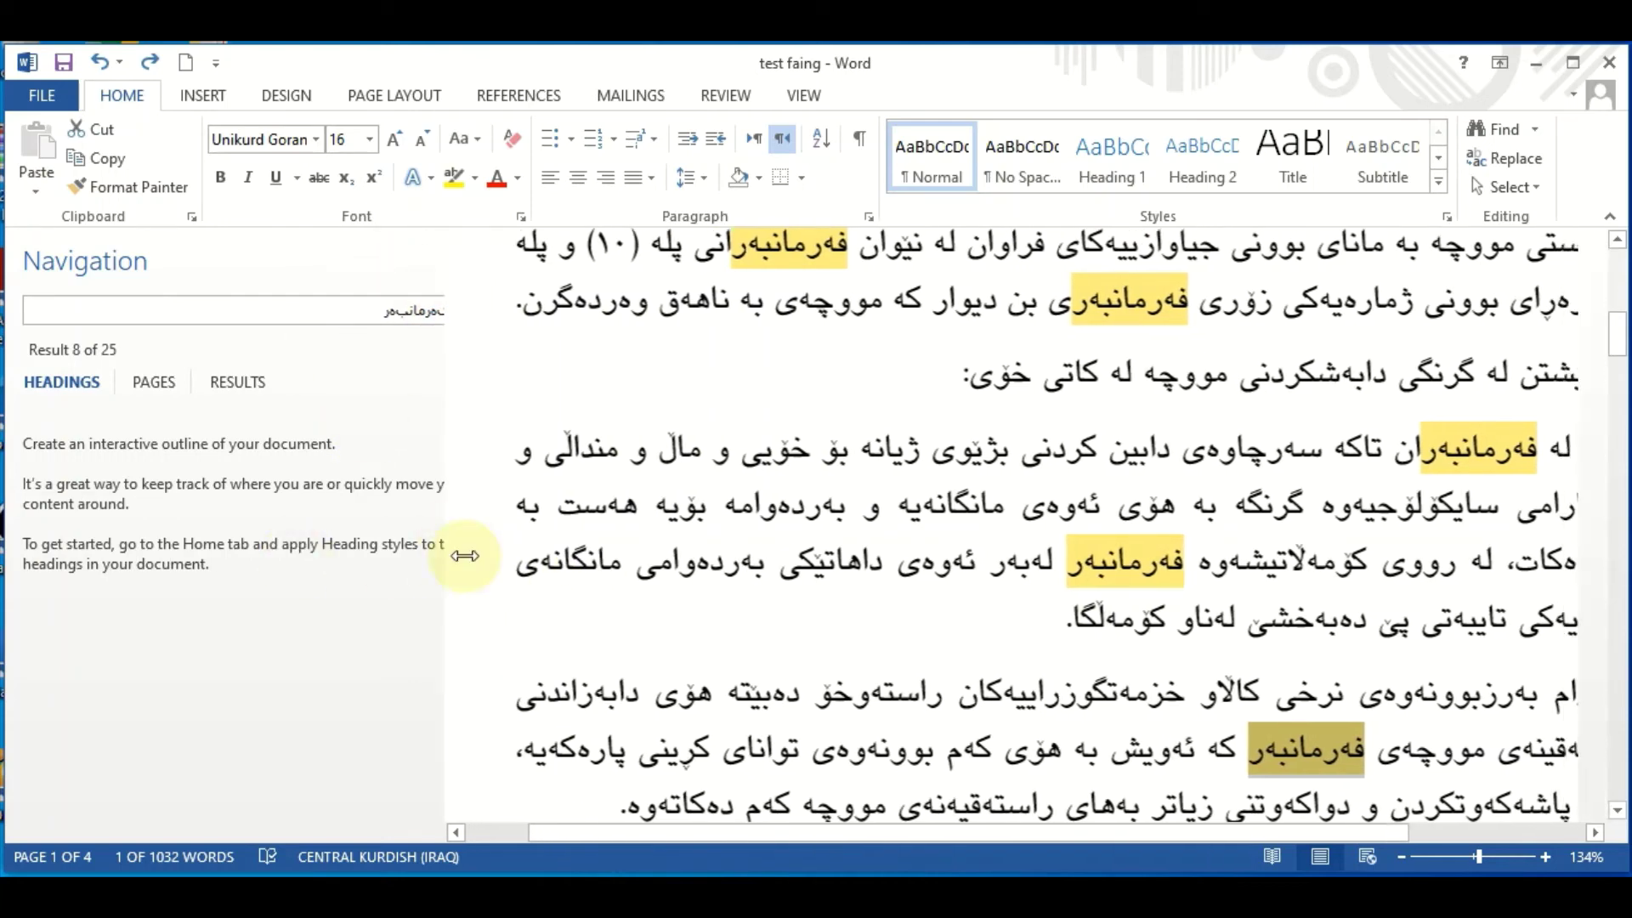
pyautogui.click(386, 557)
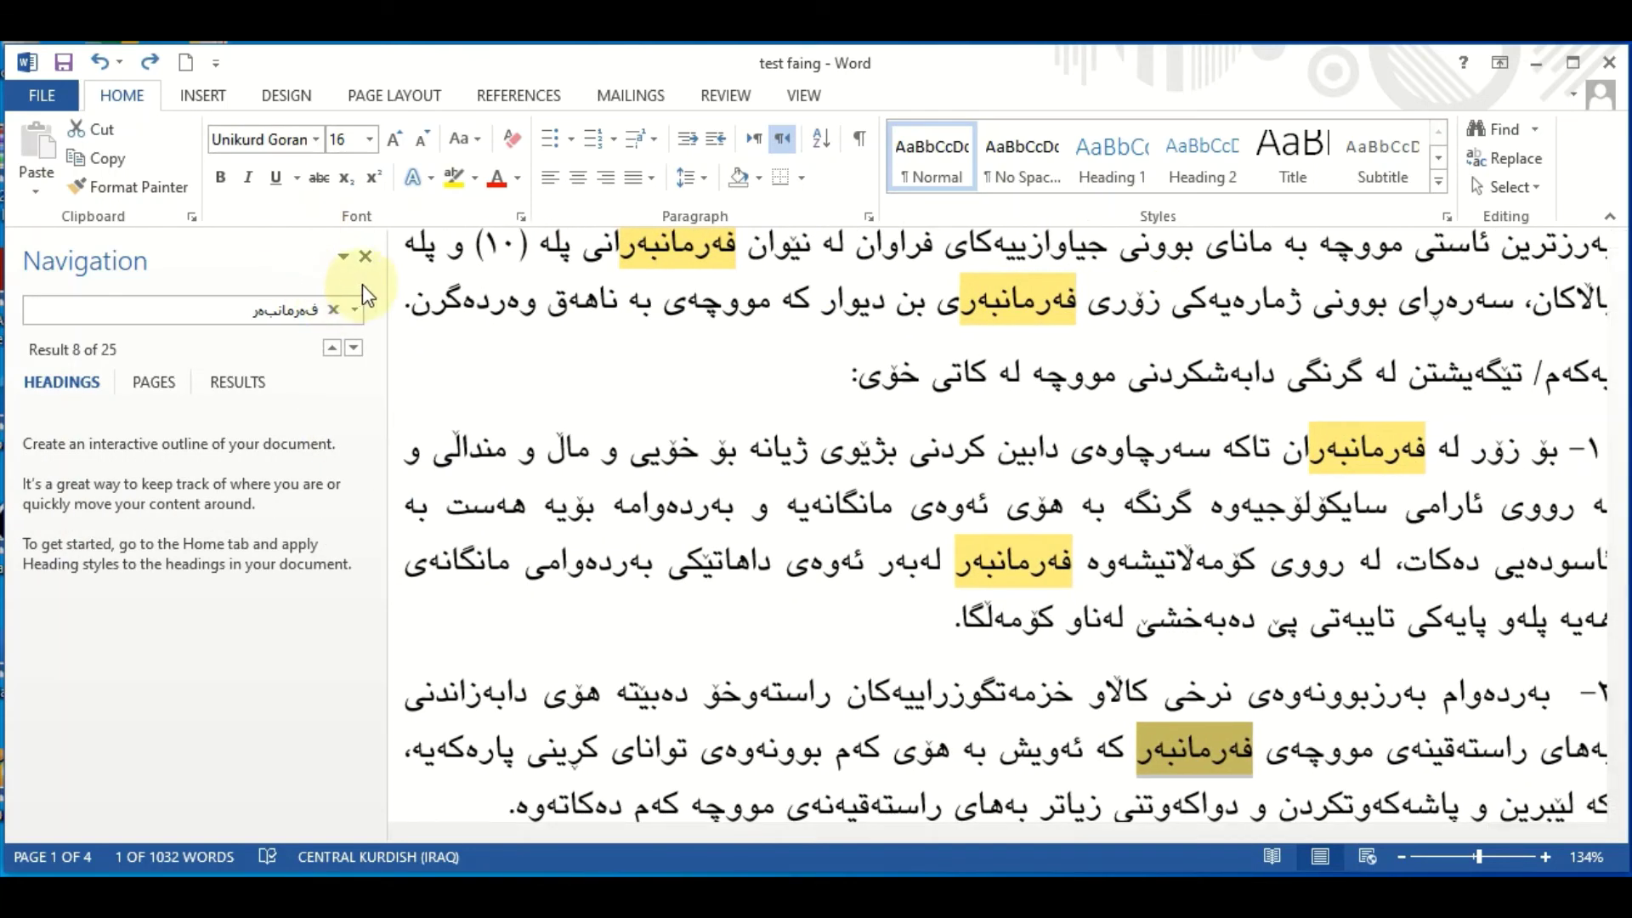
pyautogui.click(342, 256)
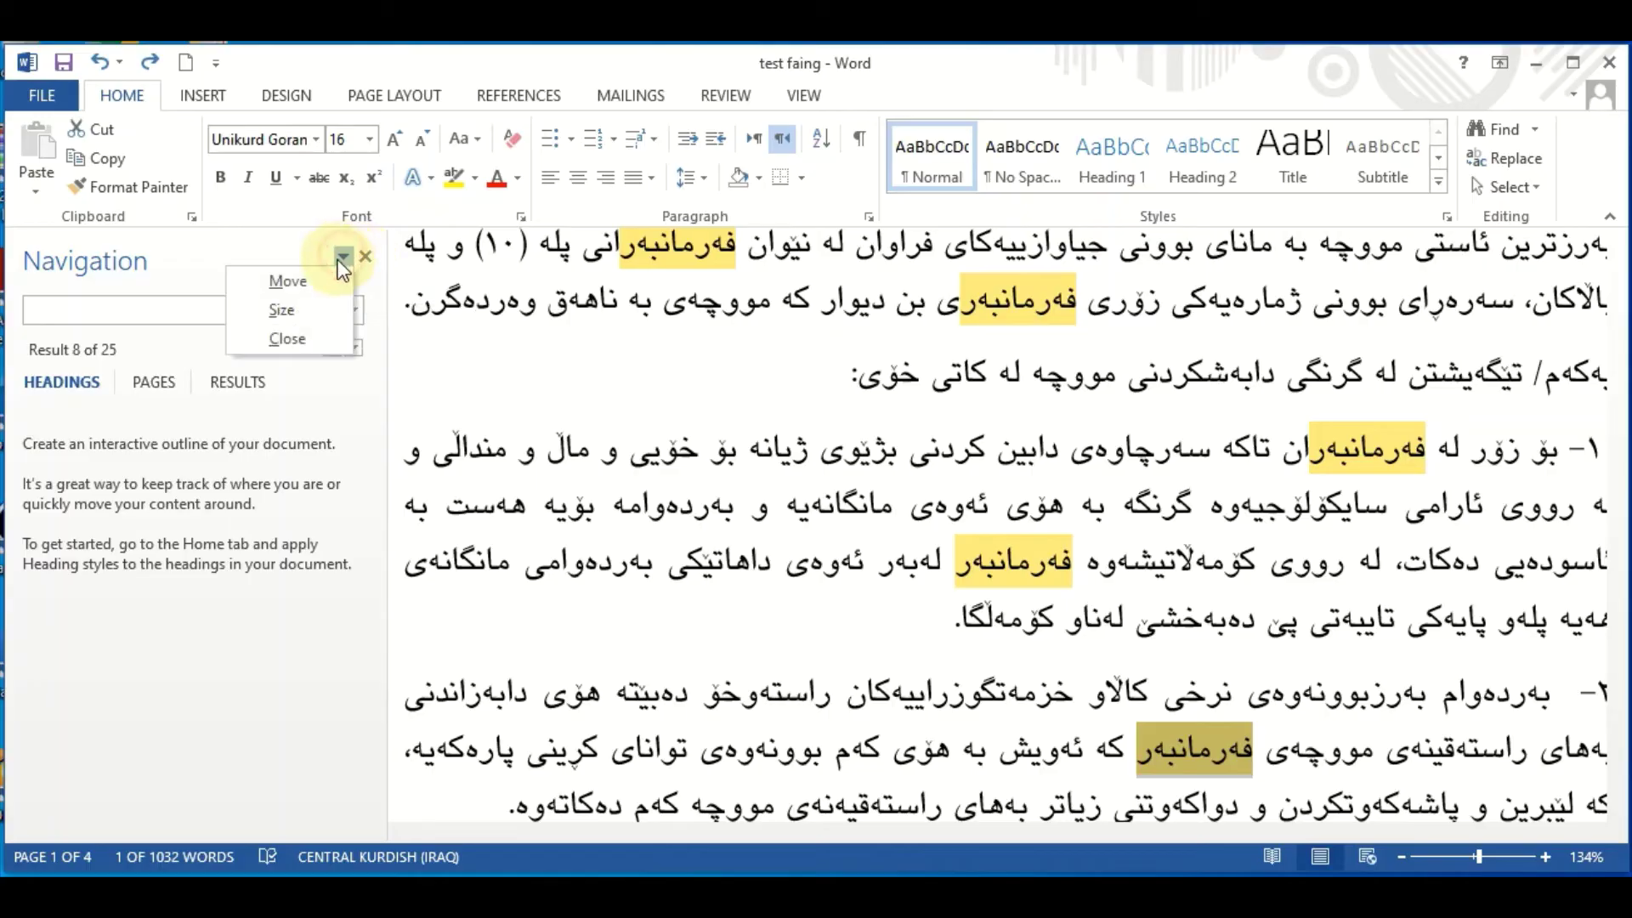
pyautogui.click(342, 257)
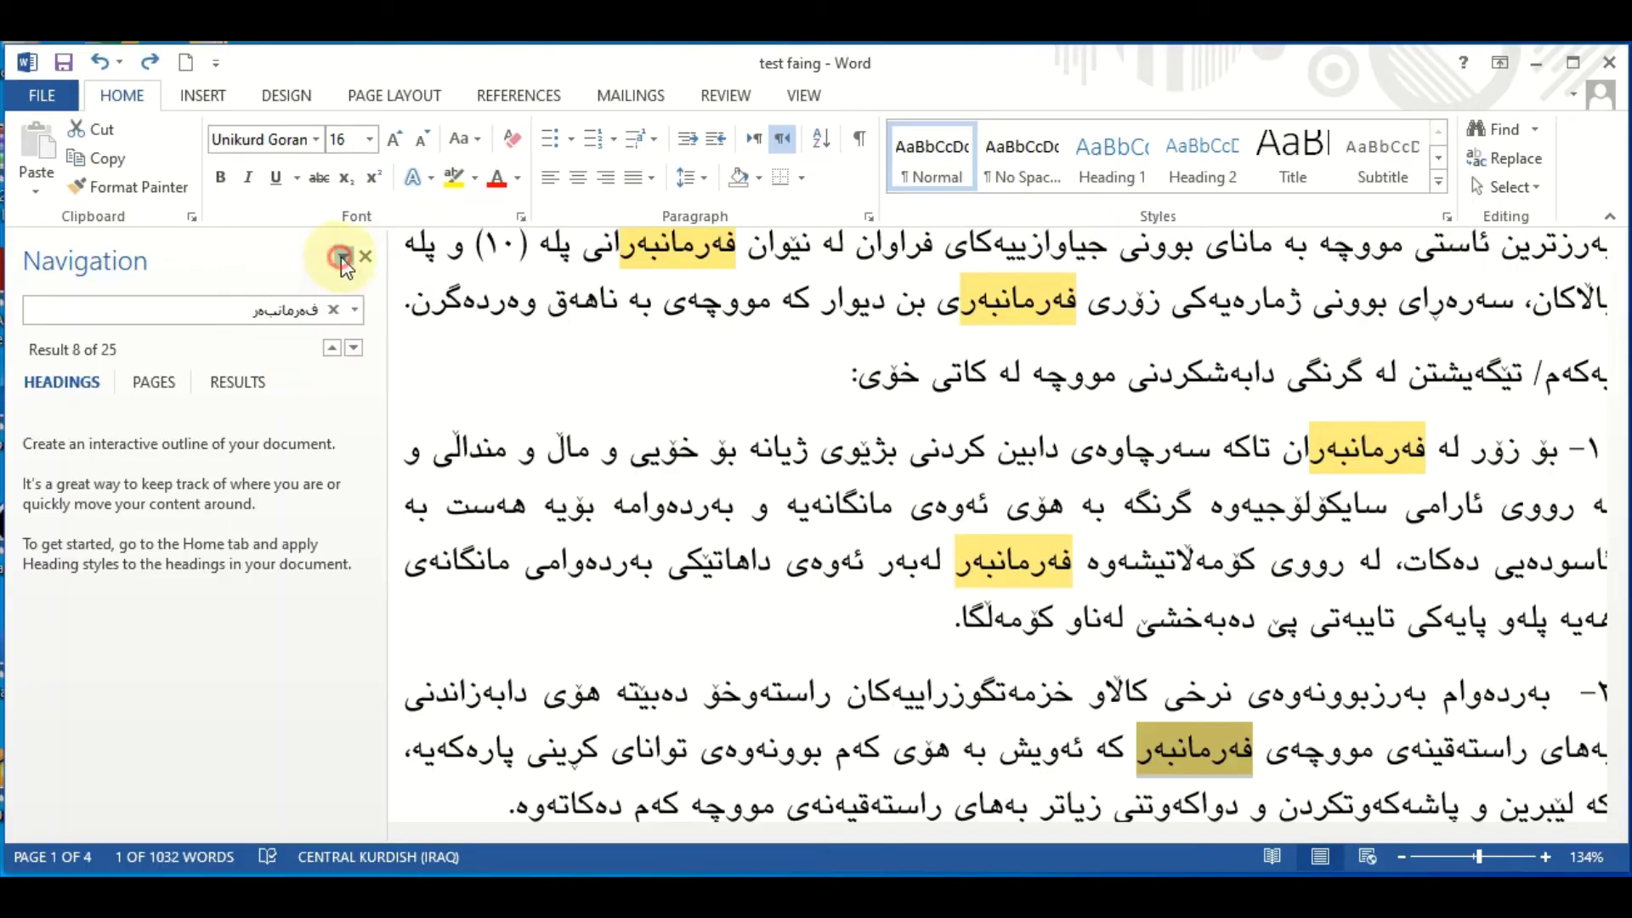
# Close the Navigation pane, reopen it from Find, and close it again with the X
pyautogui.click(294, 339)
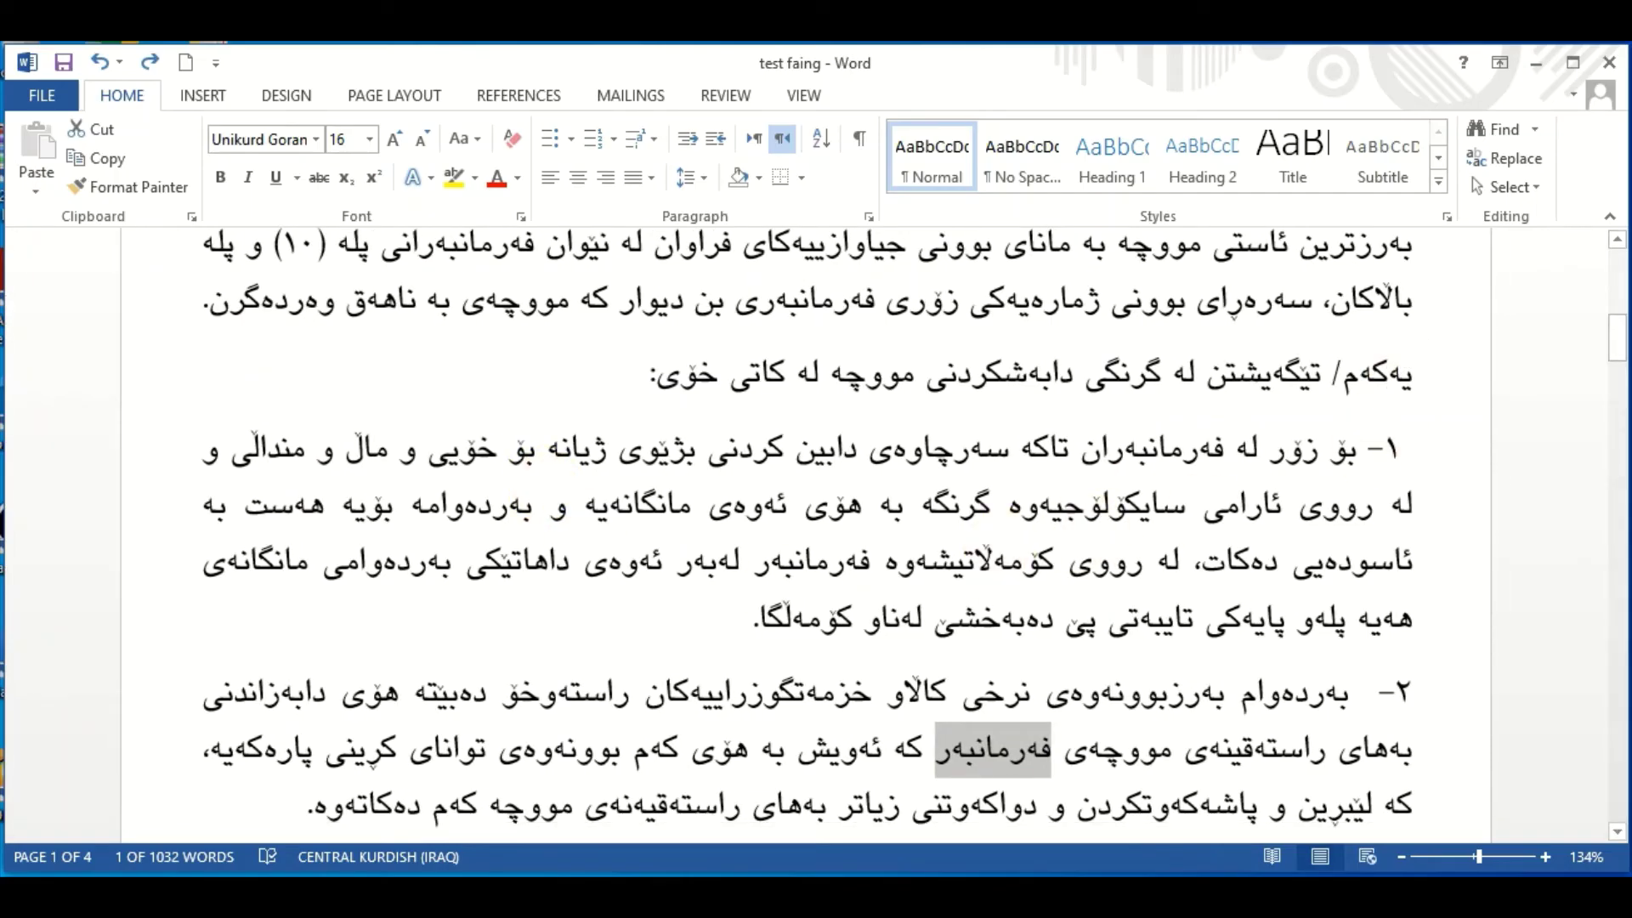
pyautogui.click(1534, 132)
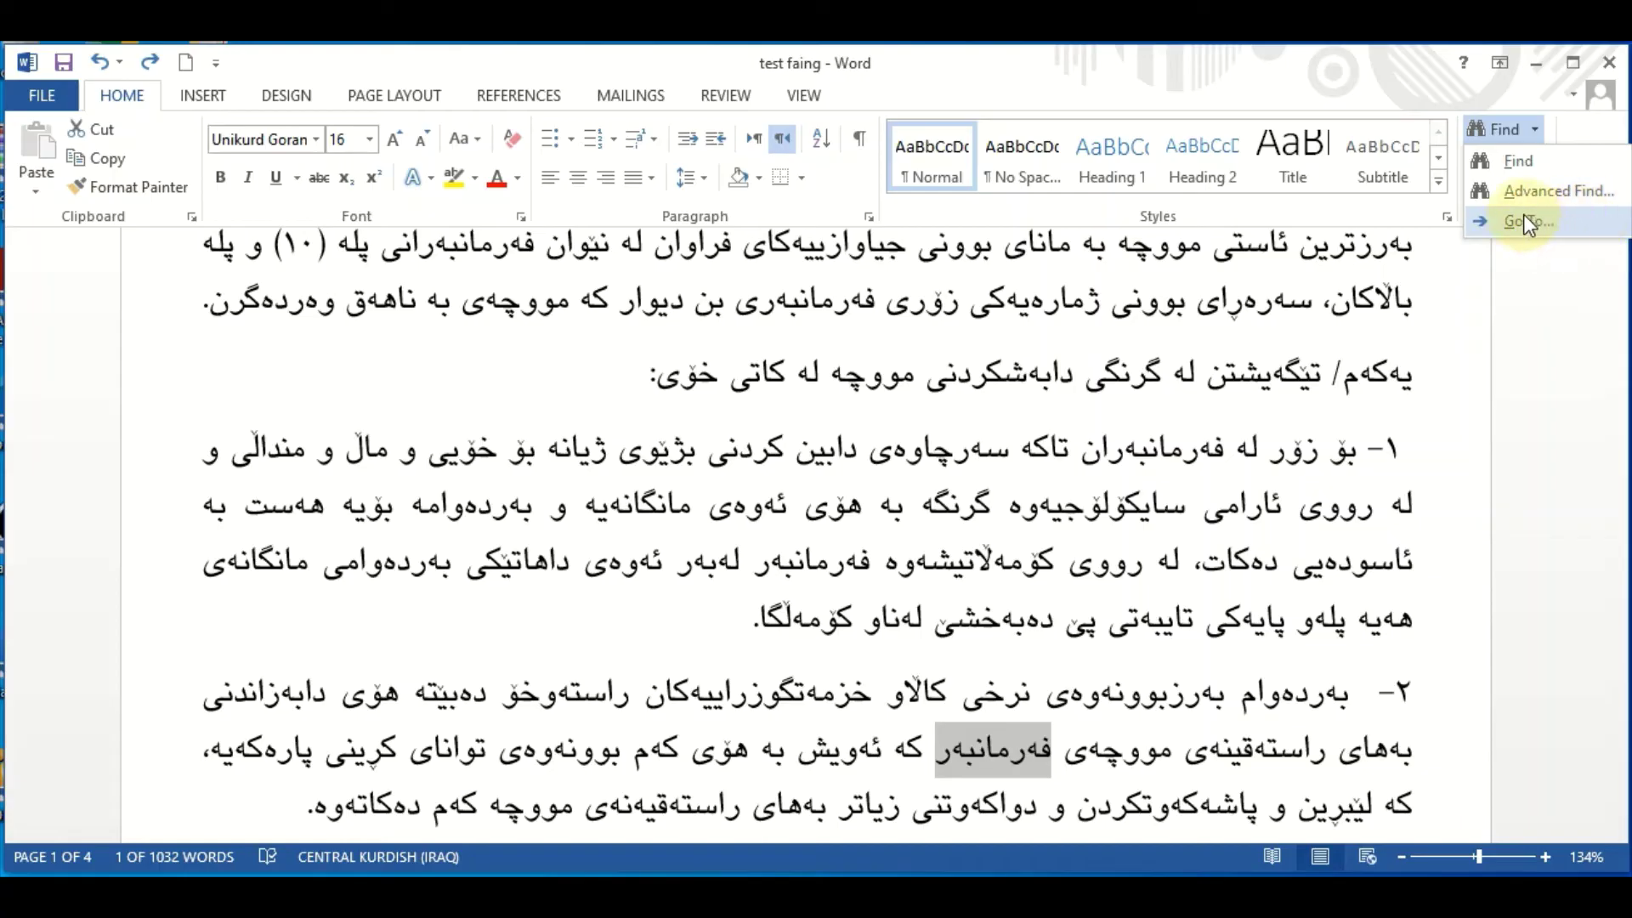
pyautogui.click(1512, 127)
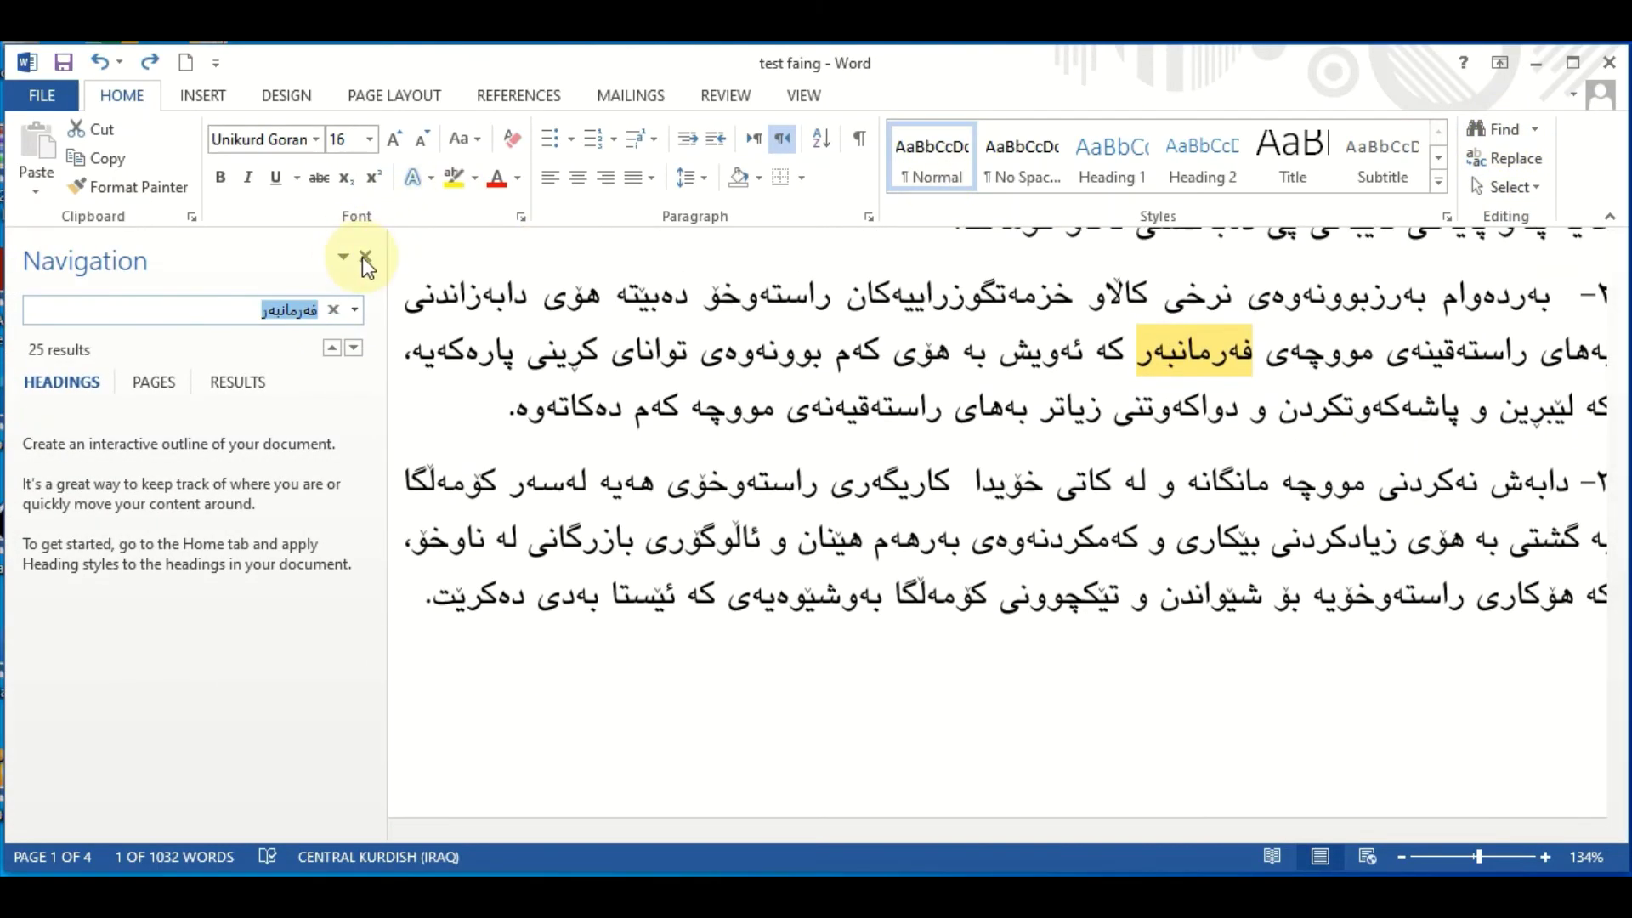
pyautogui.click(365, 257)
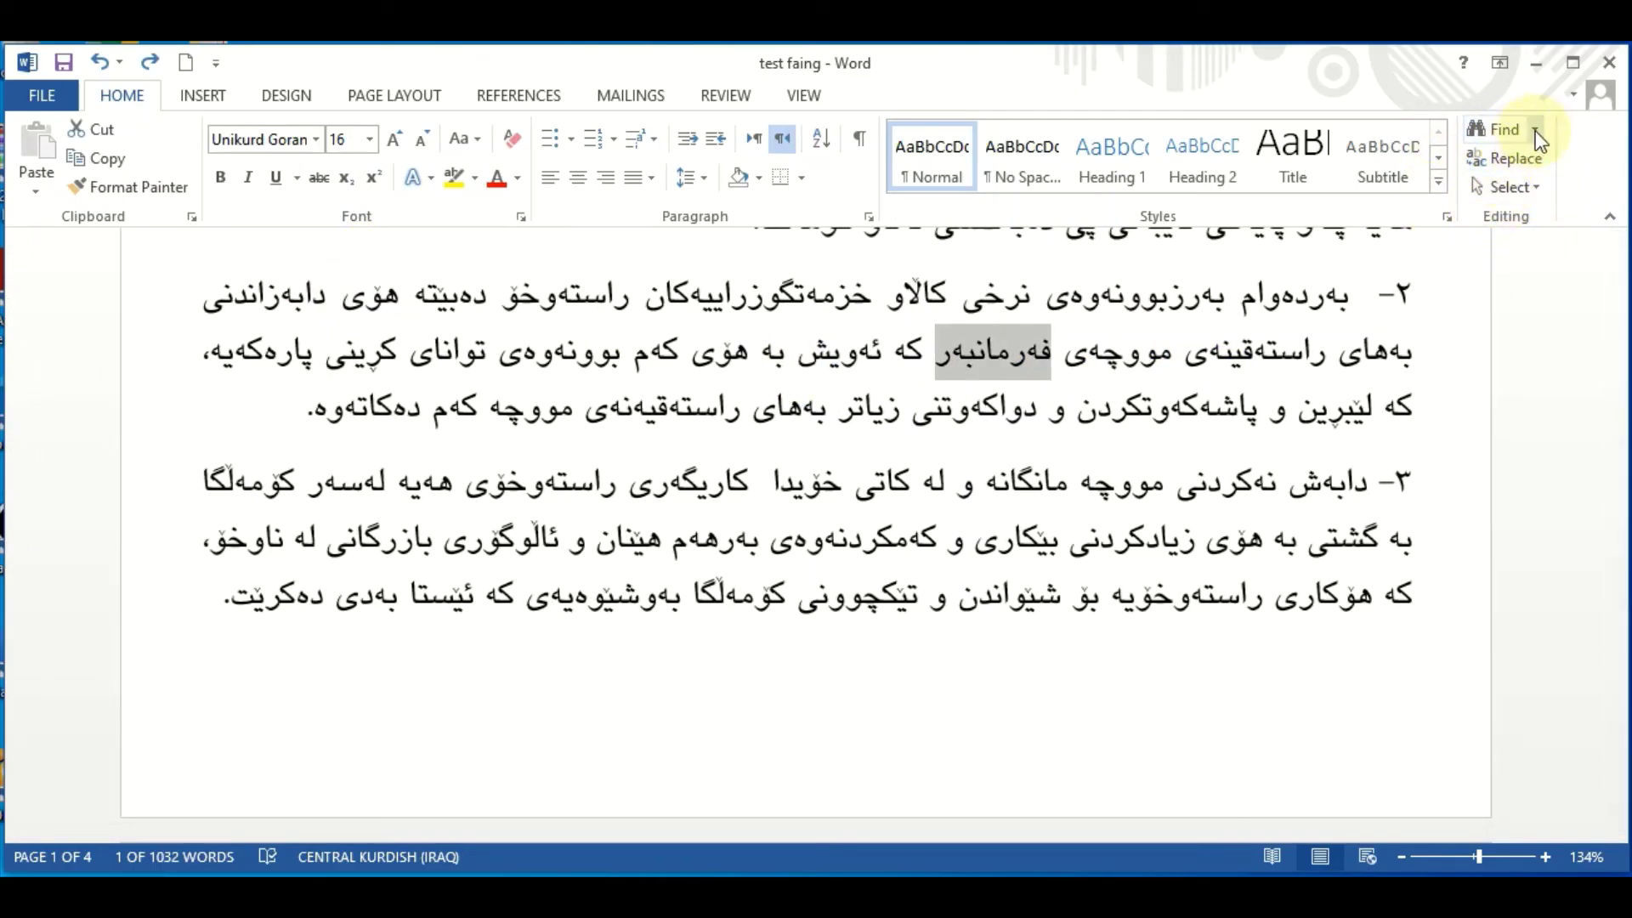
pyautogui.click(1536, 130)
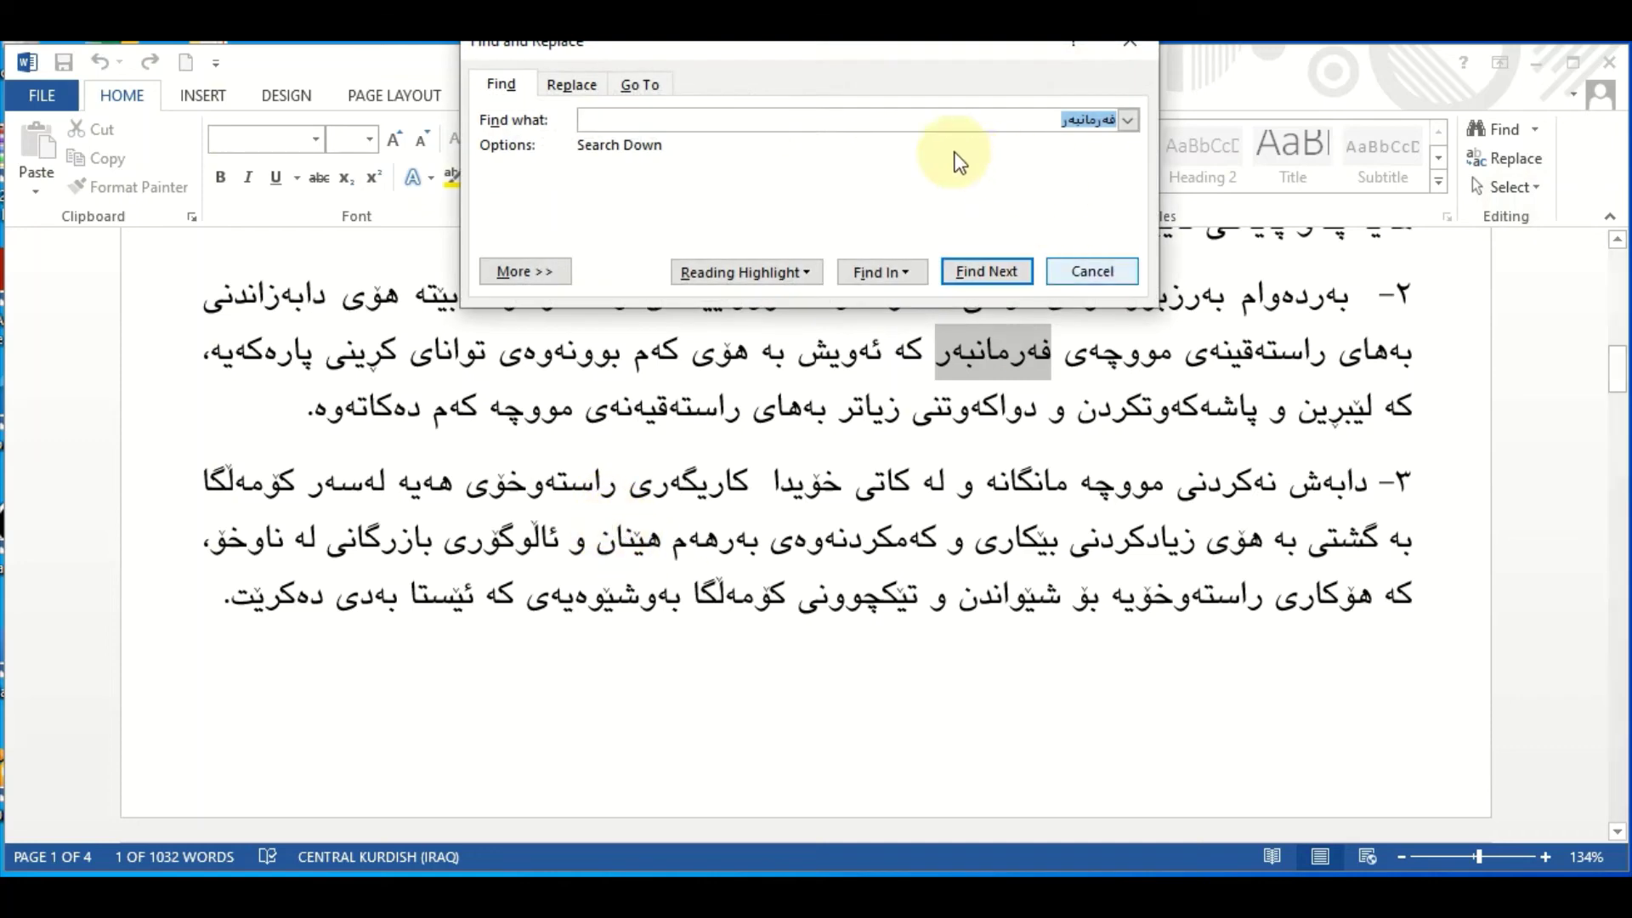
# Move the Find and Replace dialog down and look over its Replace, Go To and search-scope options
pyautogui.moveTo(889, 55)
pyautogui.mouseDown()
pyautogui.moveTo(768, 153)
pyautogui.moveTo(814, 185)
pyautogui.mouseUp()
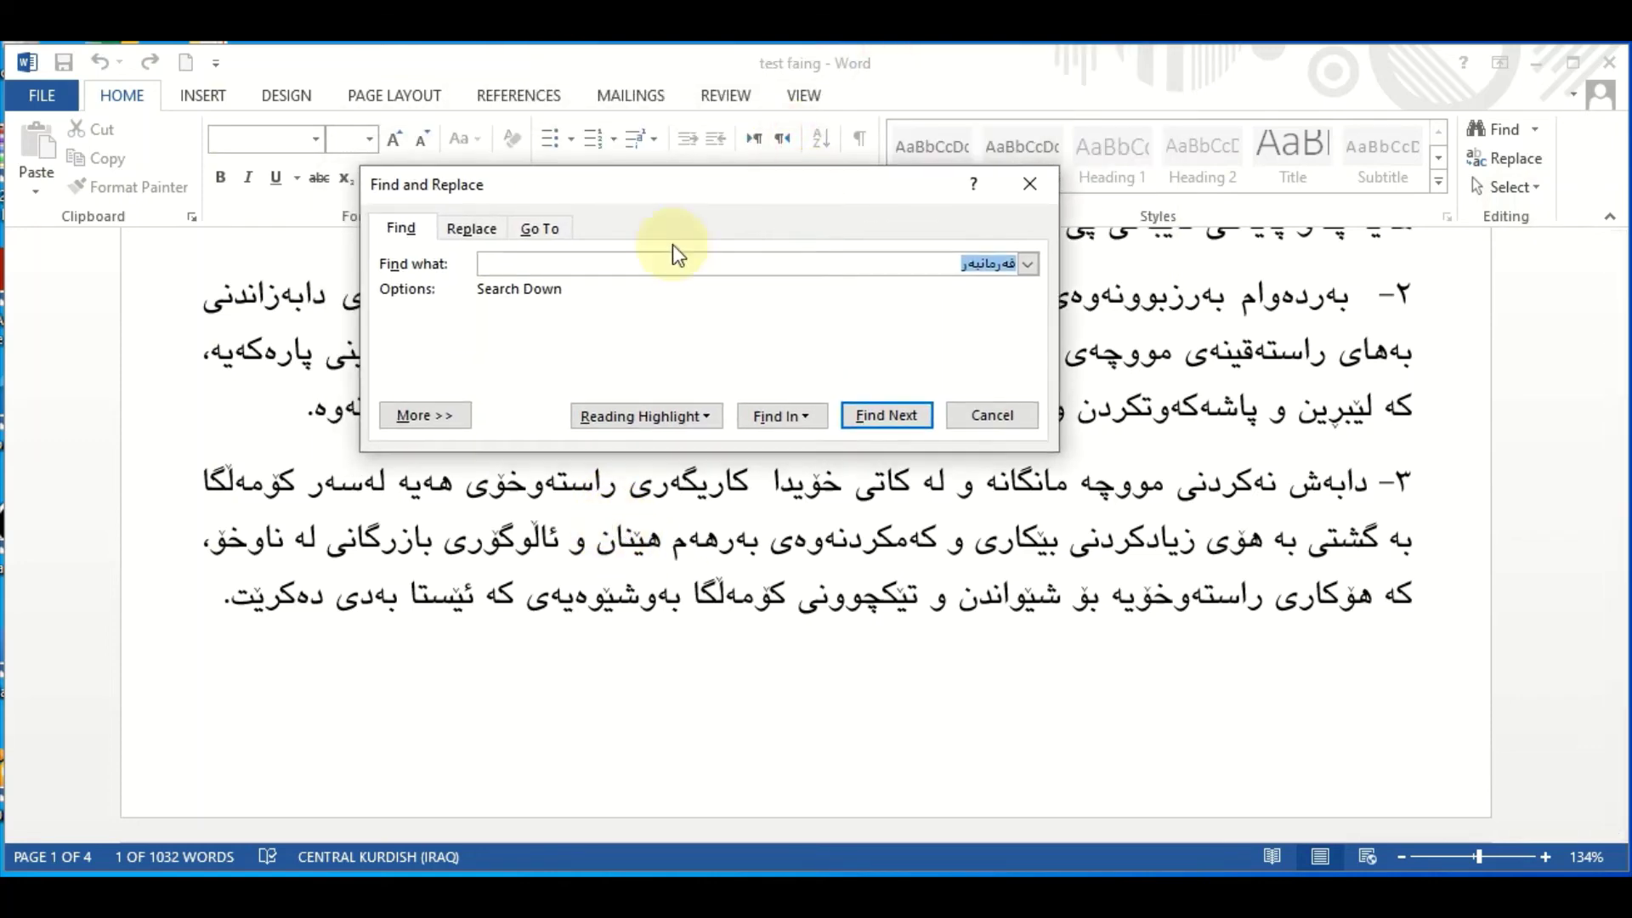
pyautogui.click(470, 230)
pyautogui.click(539, 229)
pyautogui.click(401, 229)
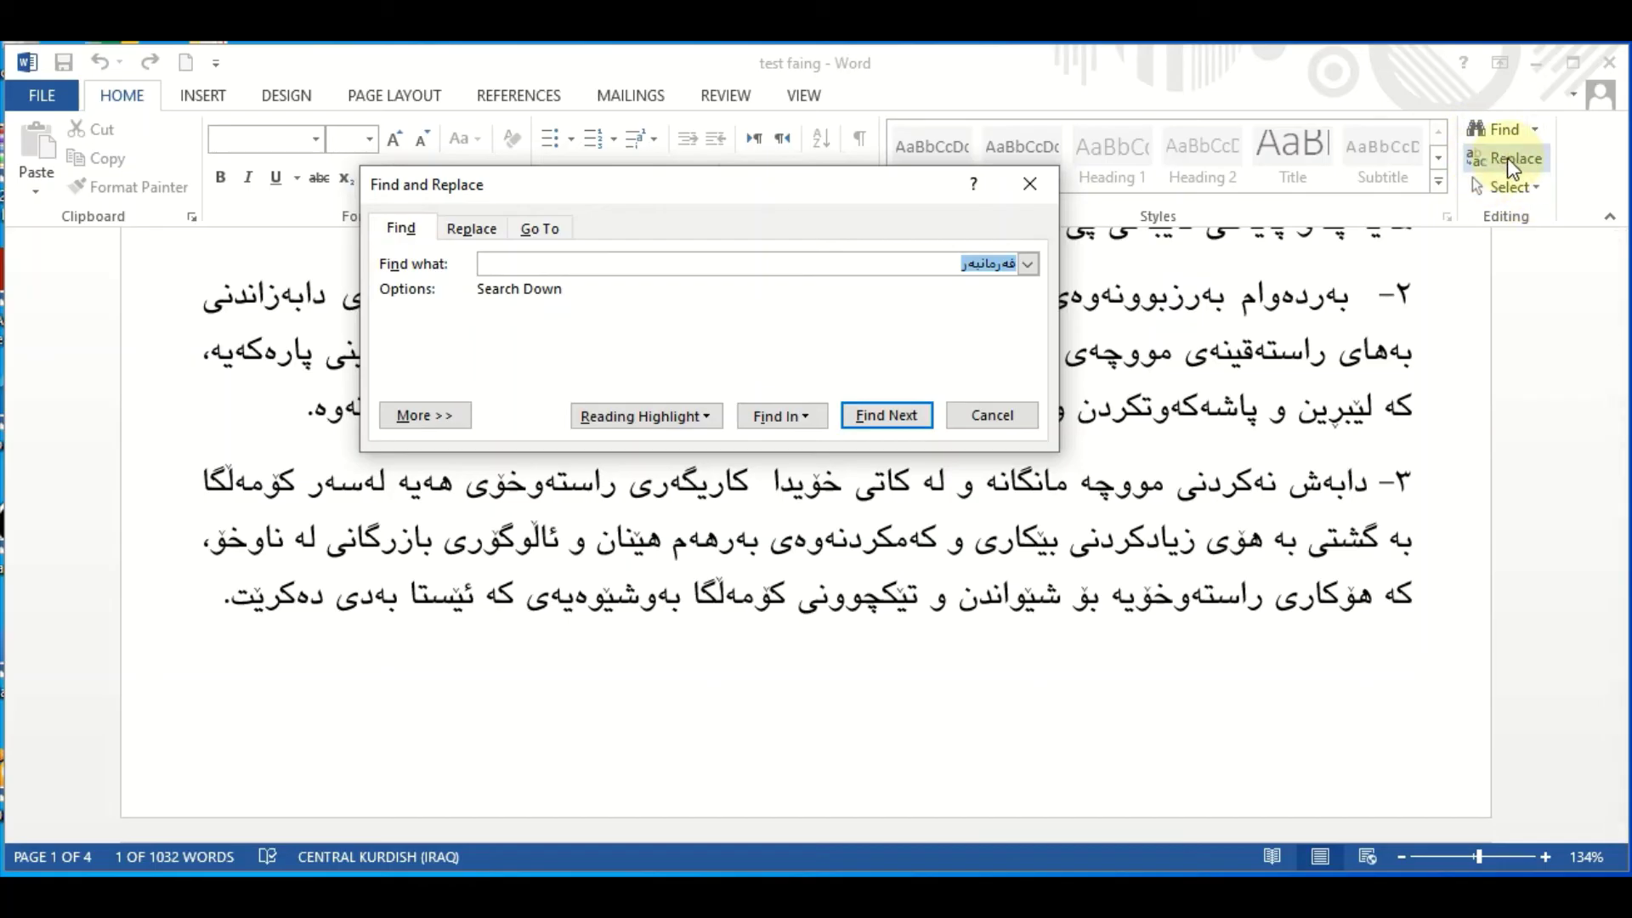
pyautogui.click(839, 271)
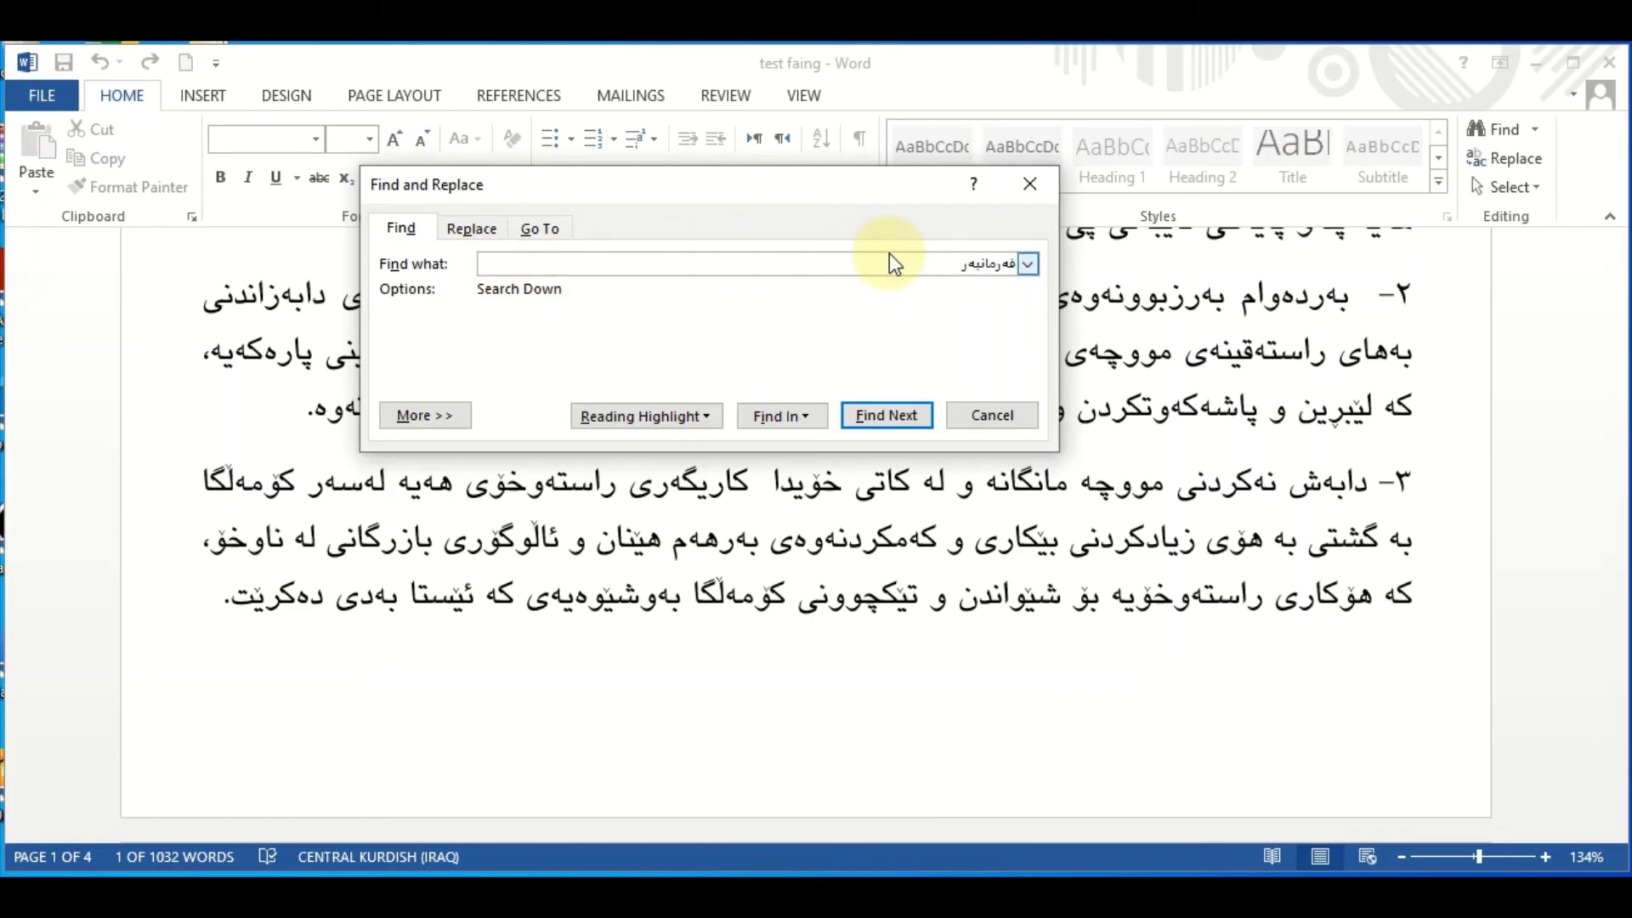
pyautogui.click(807, 422)
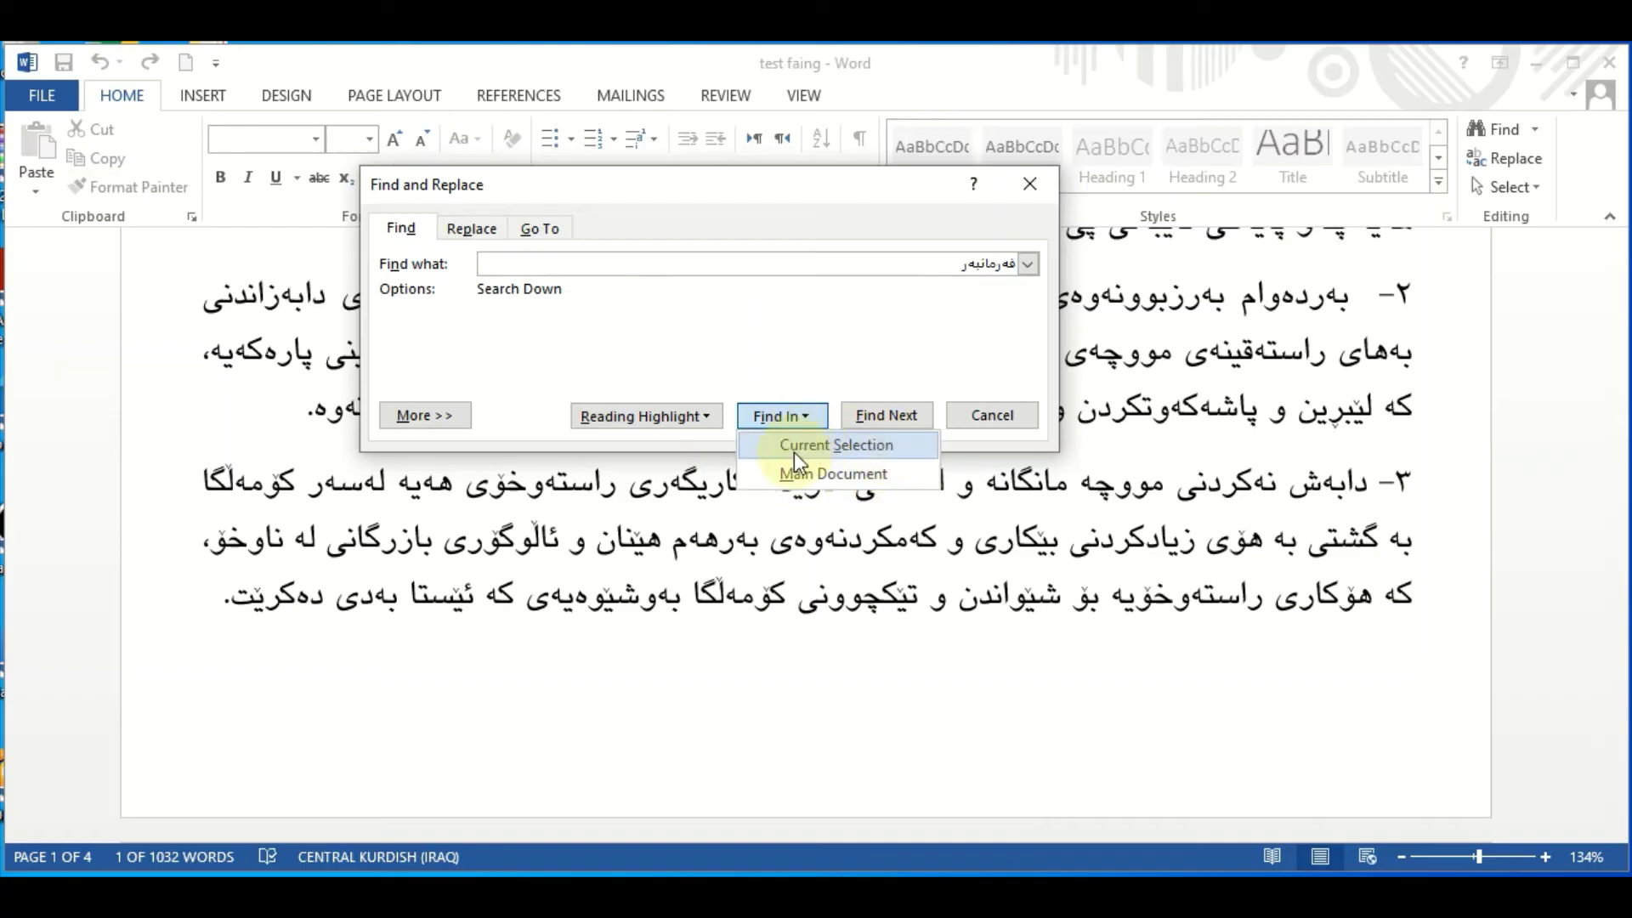
pyautogui.click(809, 412)
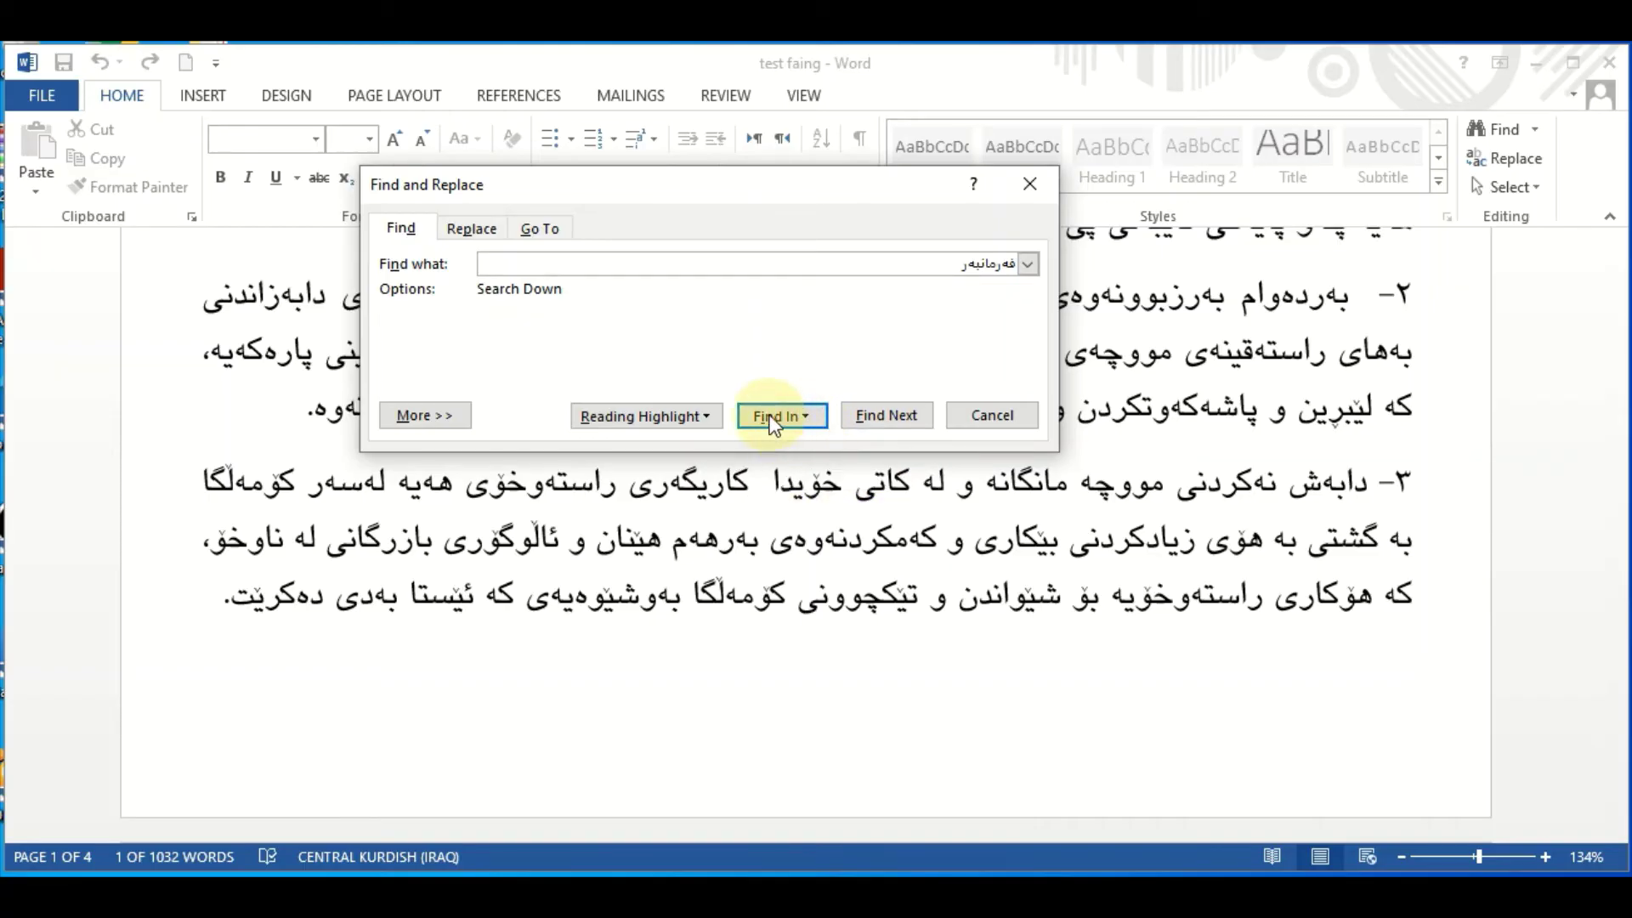
pyautogui.click(772, 423)
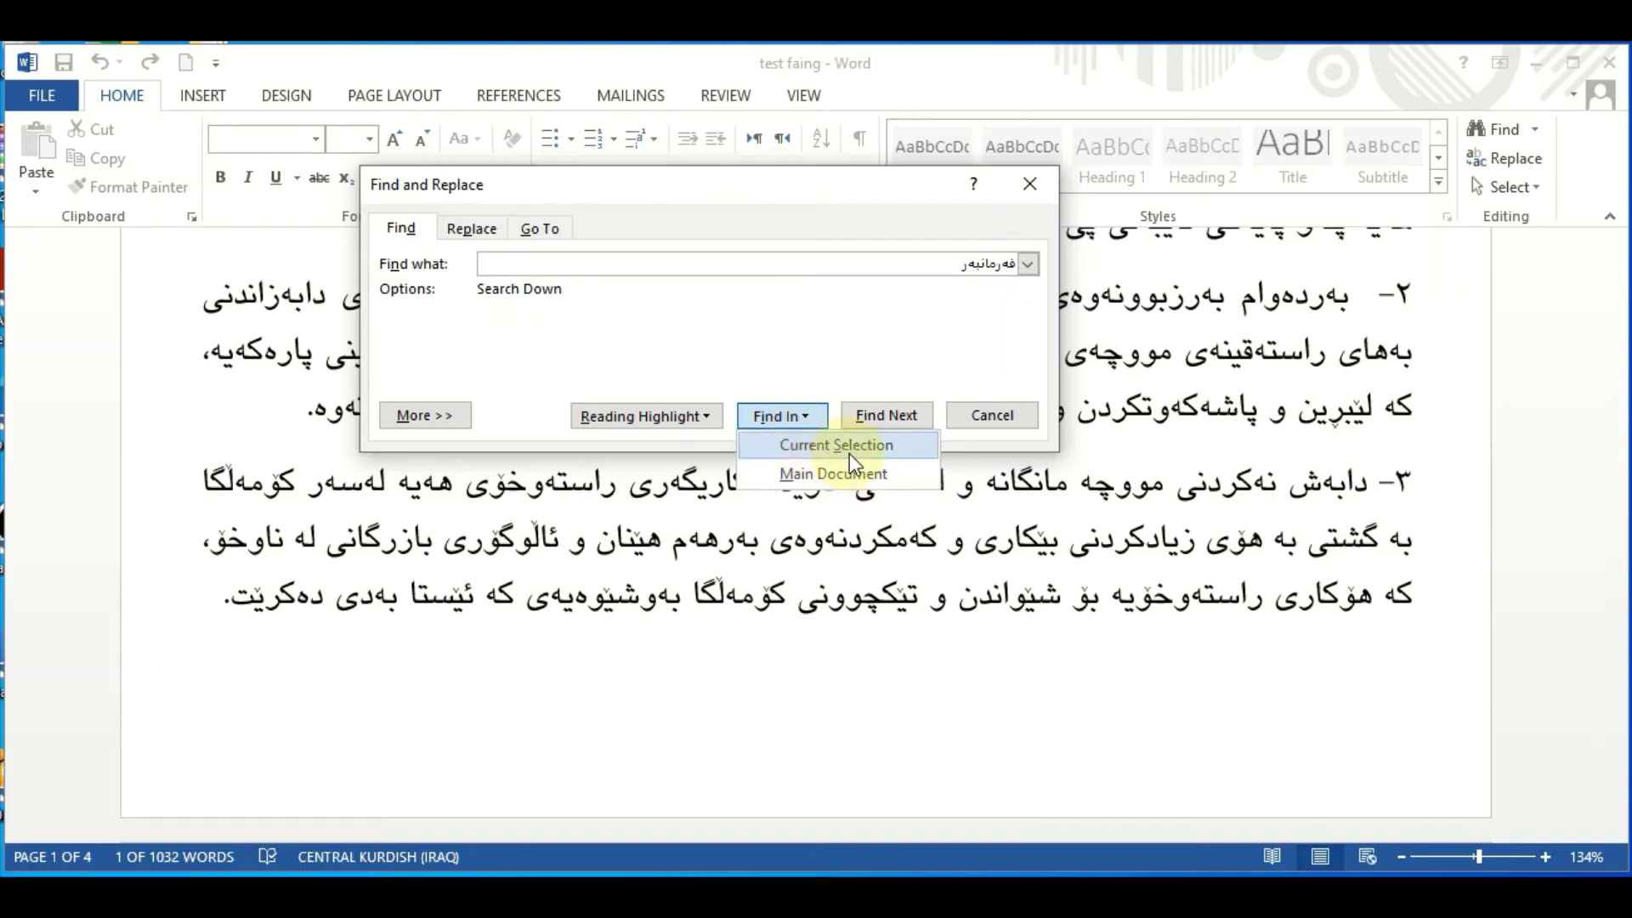
pyautogui.click(813, 416)
# Find the next few فەرمانبەر occurrences, dragging the dialog off each match
pyautogui.click(890, 415)
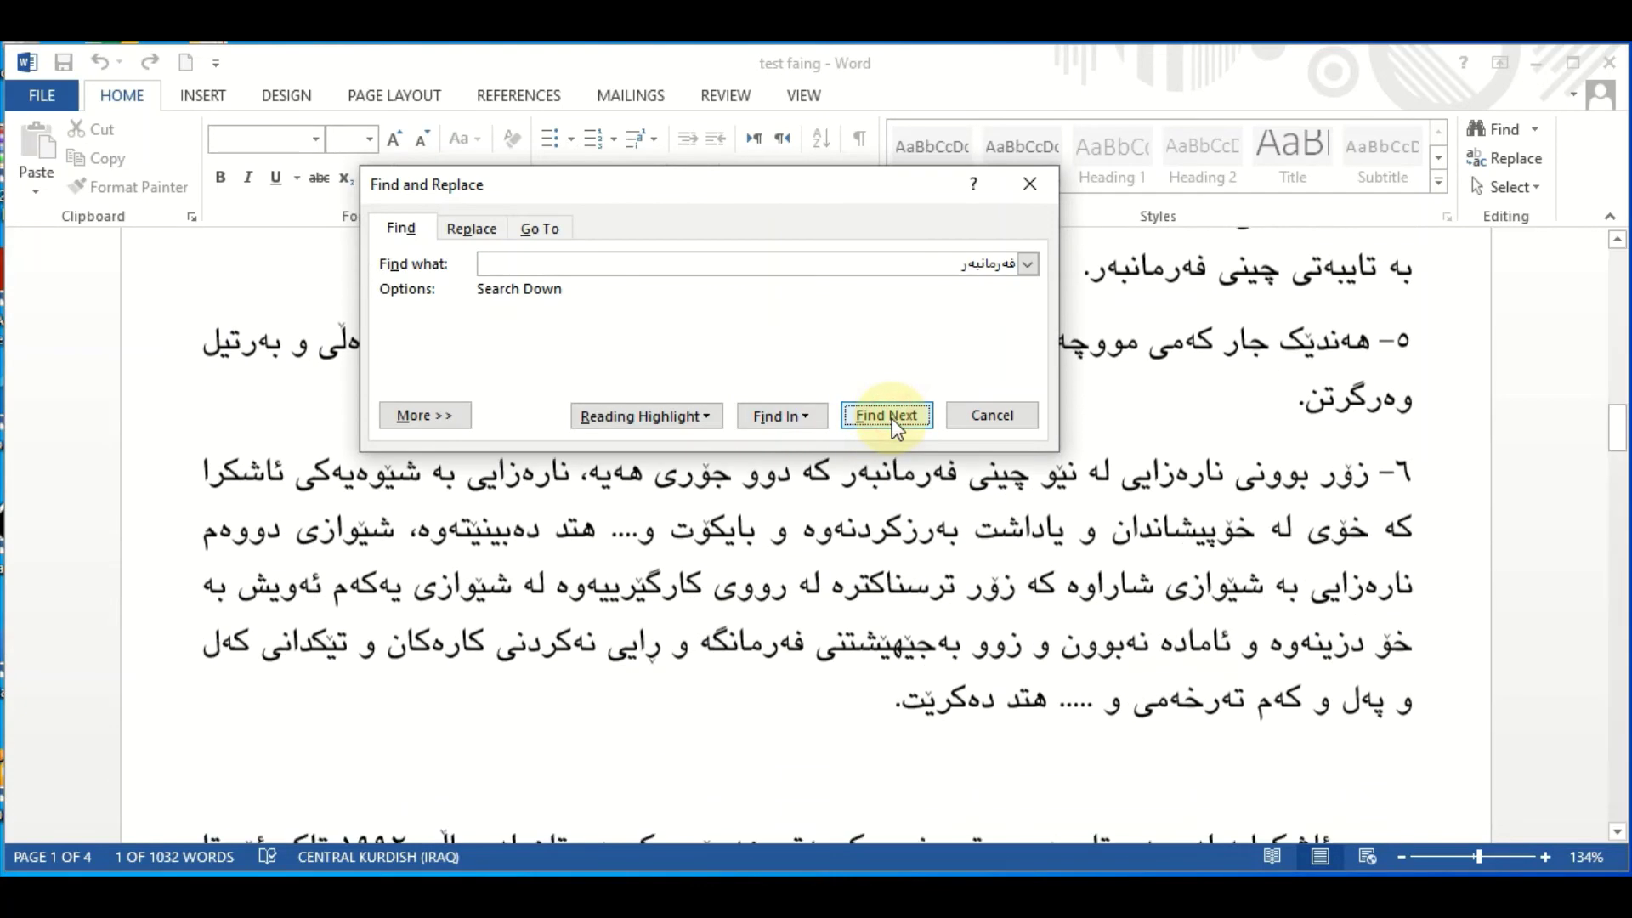
pyautogui.moveTo(841, 184); pyautogui.dragTo(815, 267)
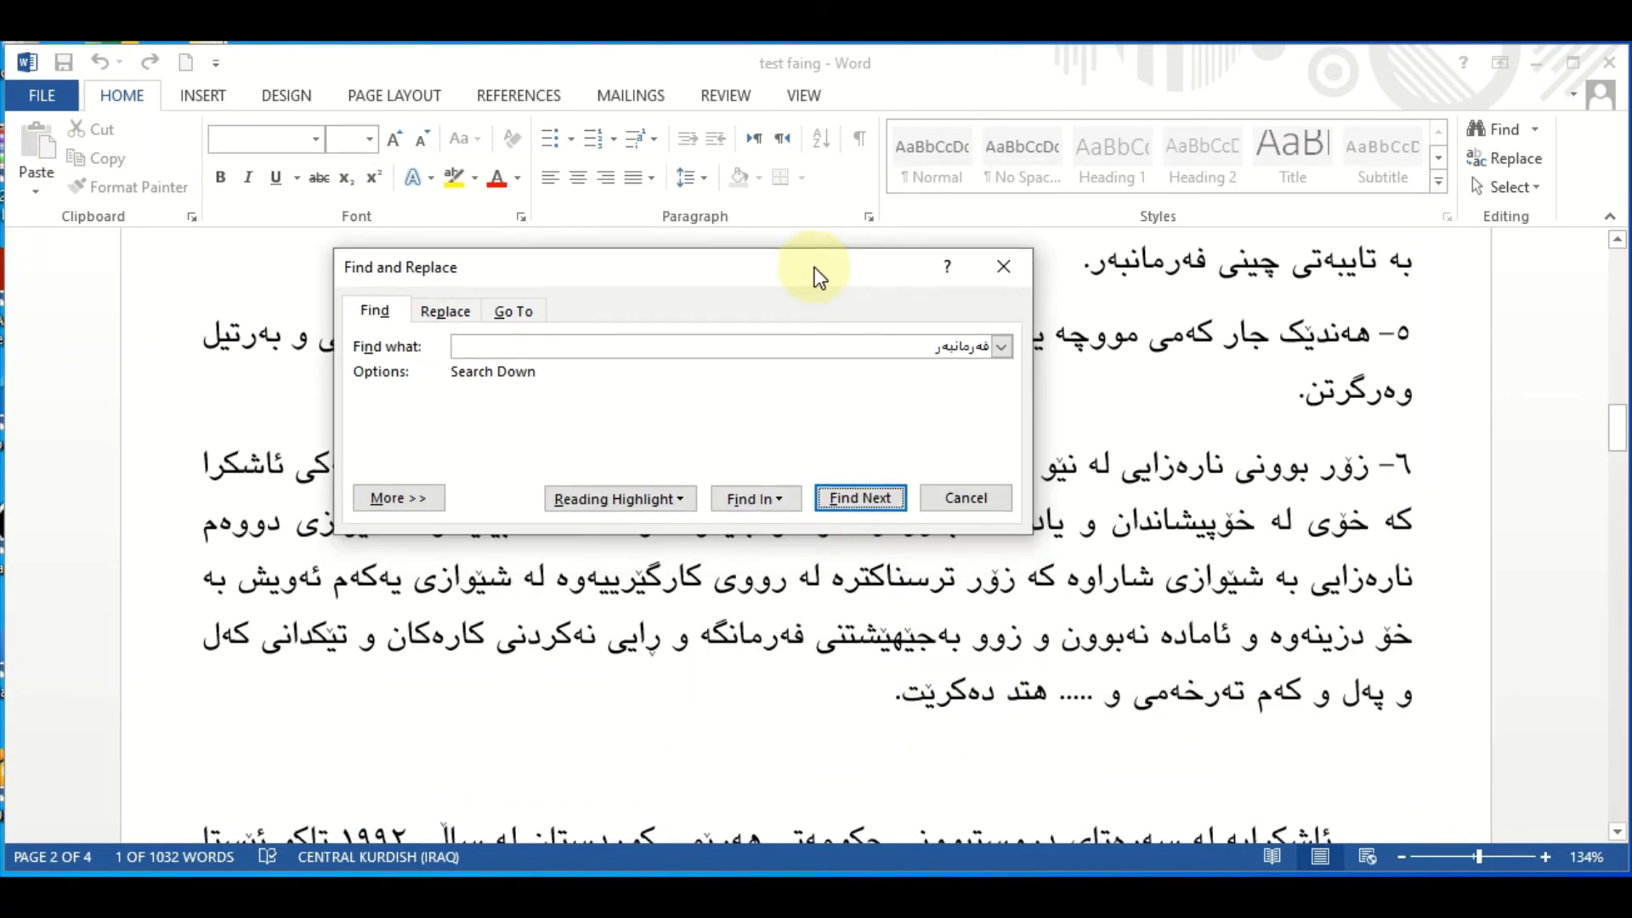
pyautogui.click(875, 501)
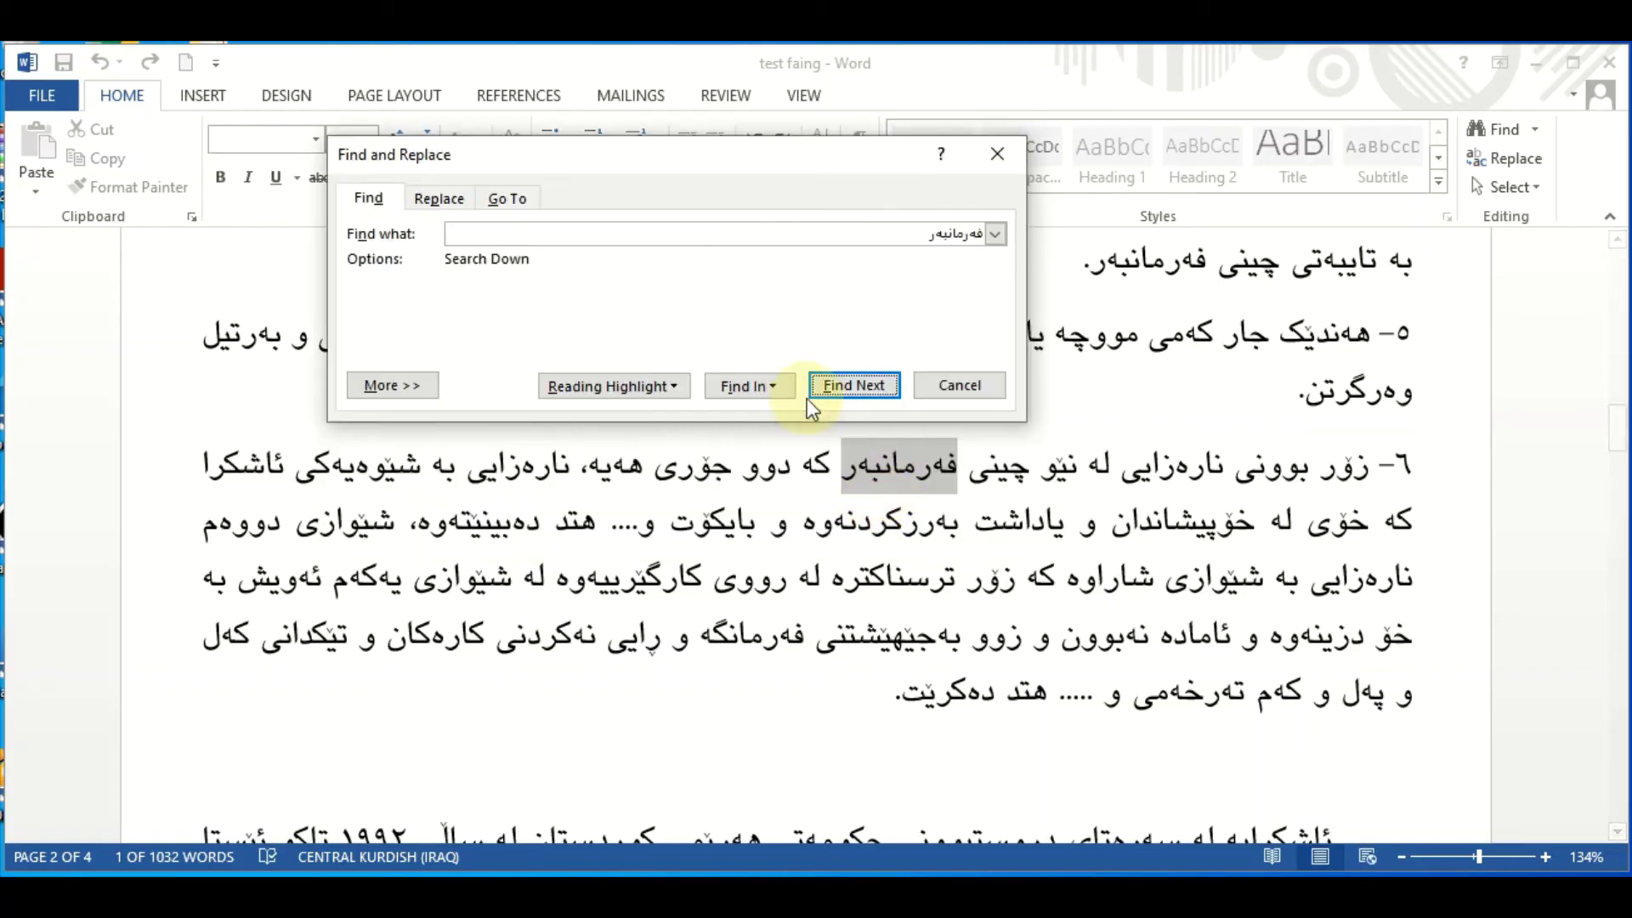
pyautogui.moveTo(772, 161); pyautogui.dragTo(568, 125)
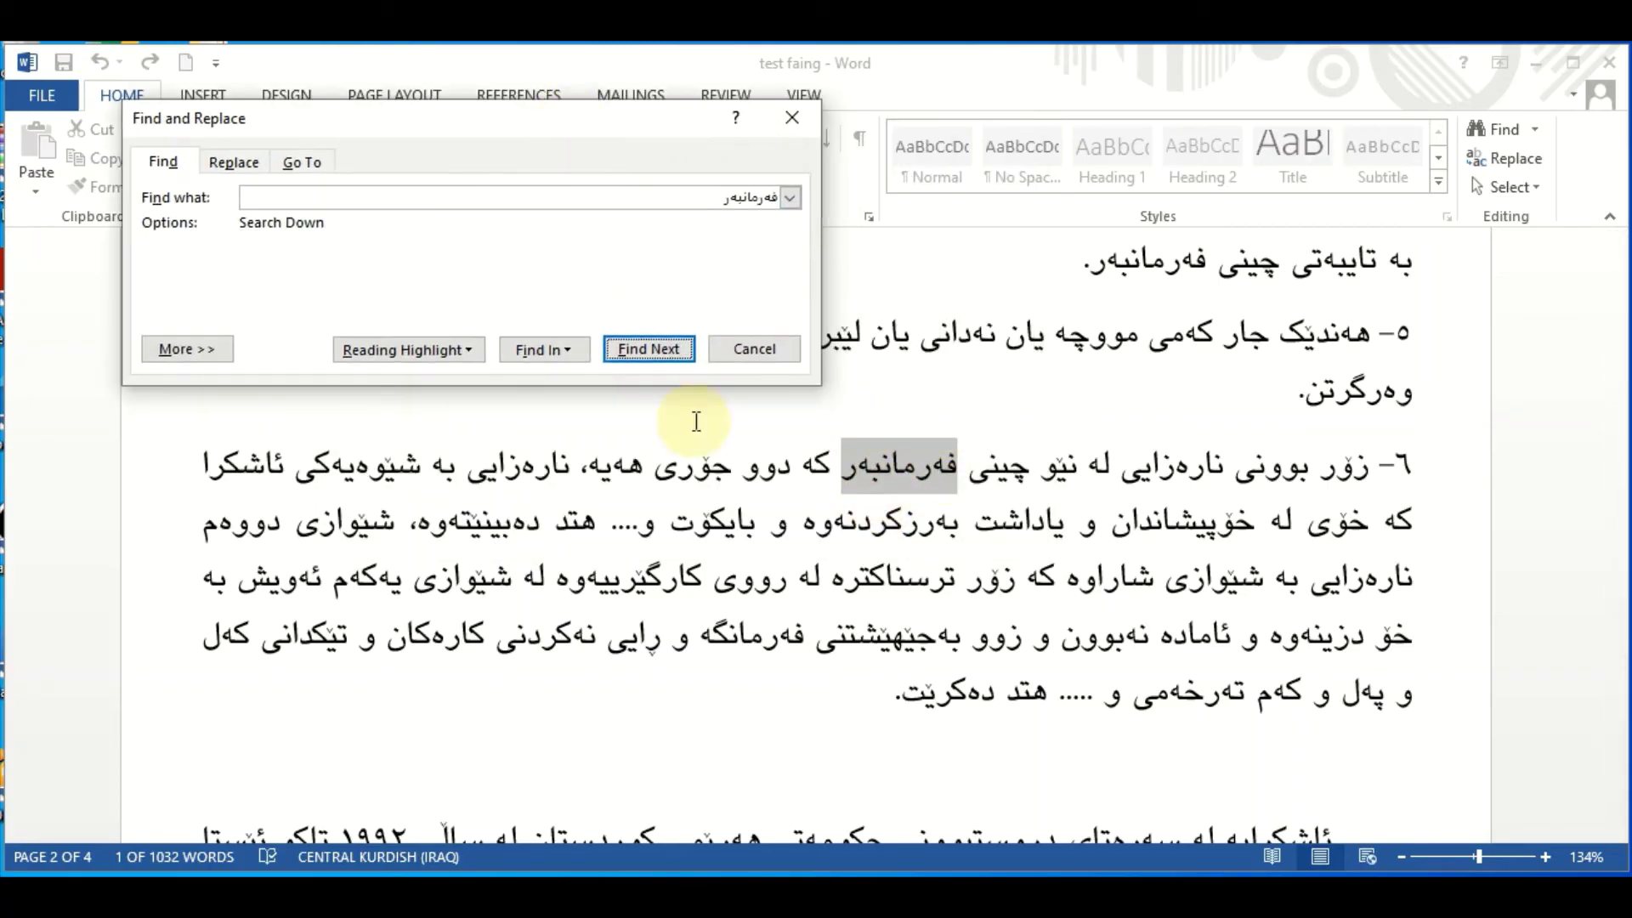
pyautogui.click(630, 349)
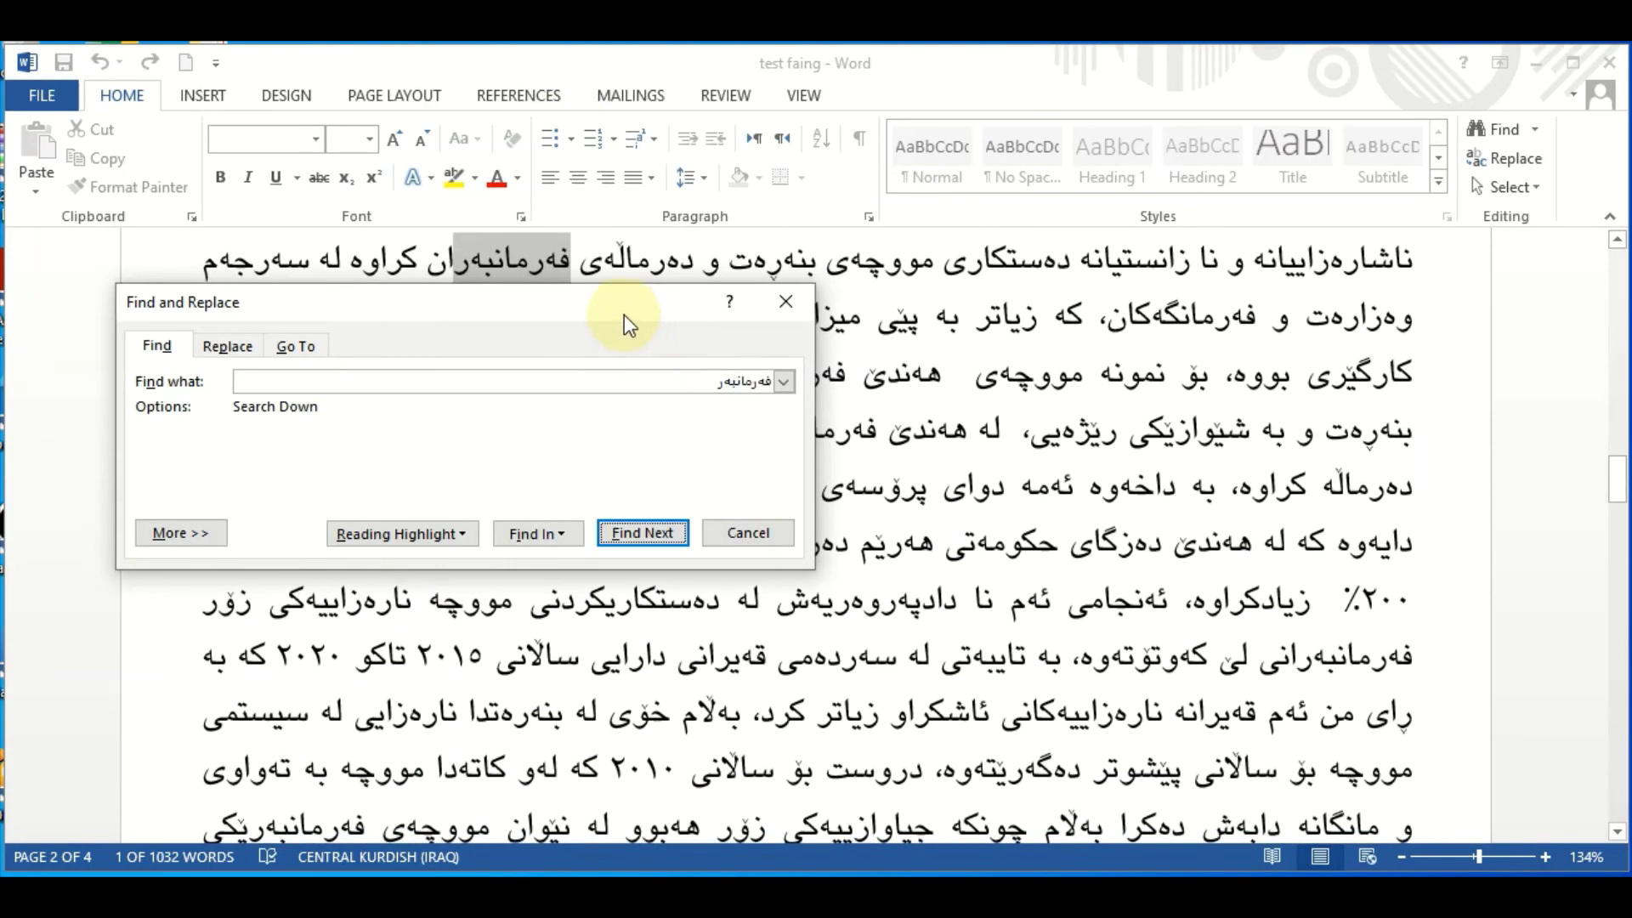
pyautogui.moveTo(624, 314); pyautogui.dragTo(836, 391)
# Find Next six more times into page 3, moving the dialog to uncover the text
pyautogui.click(869, 607)
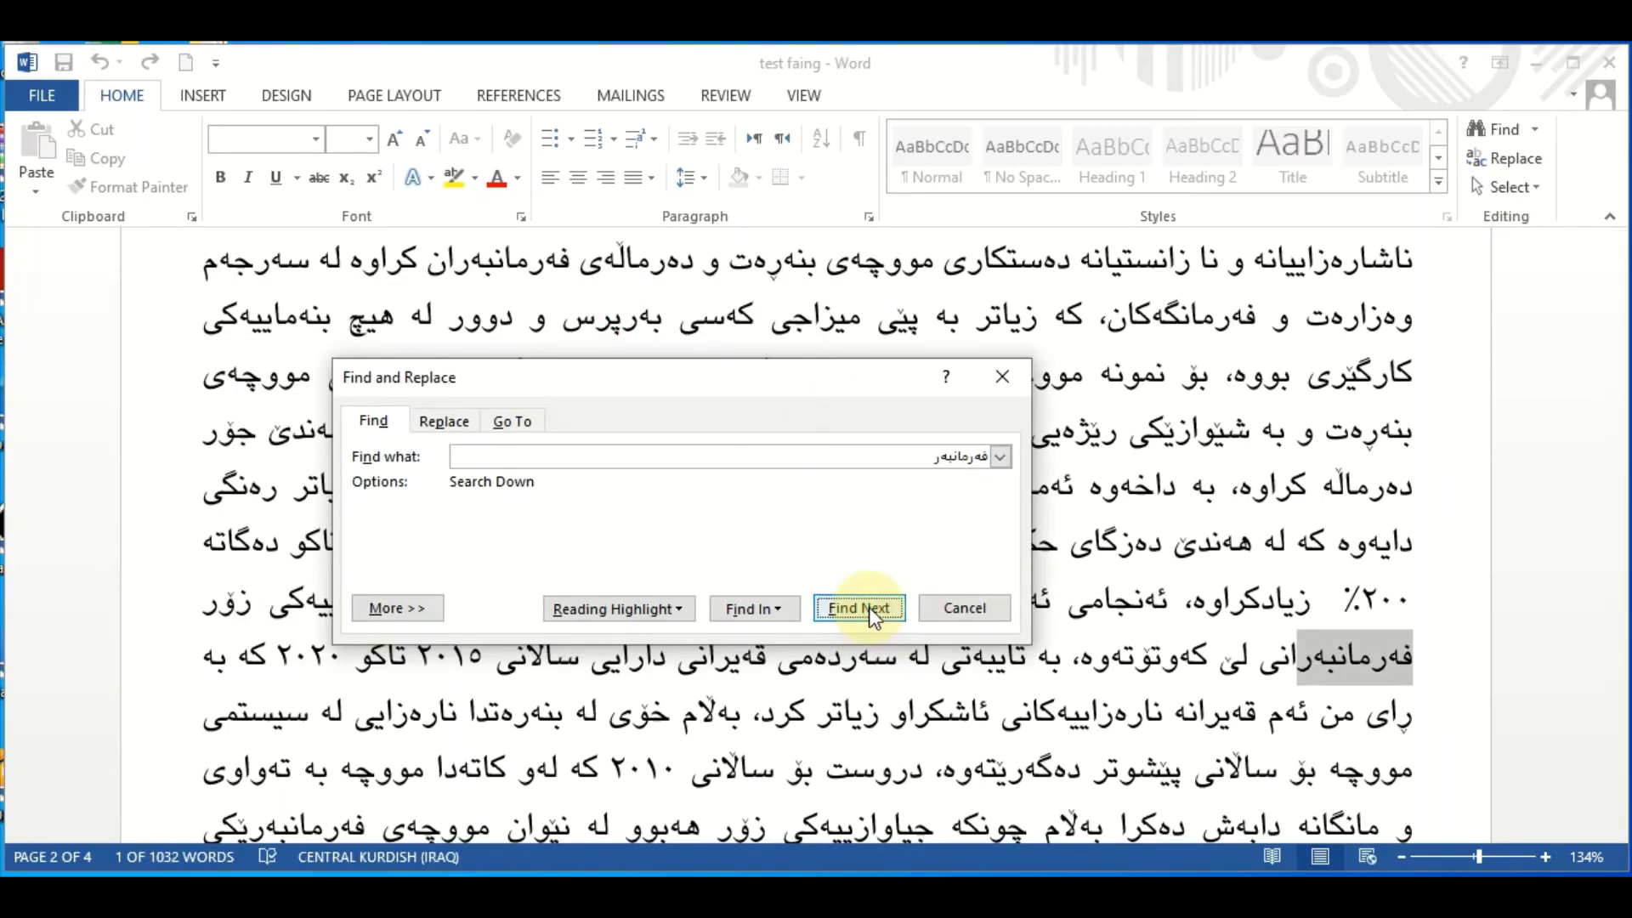
pyautogui.click(869, 607)
pyautogui.click(869, 607)
pyautogui.click(868, 607)
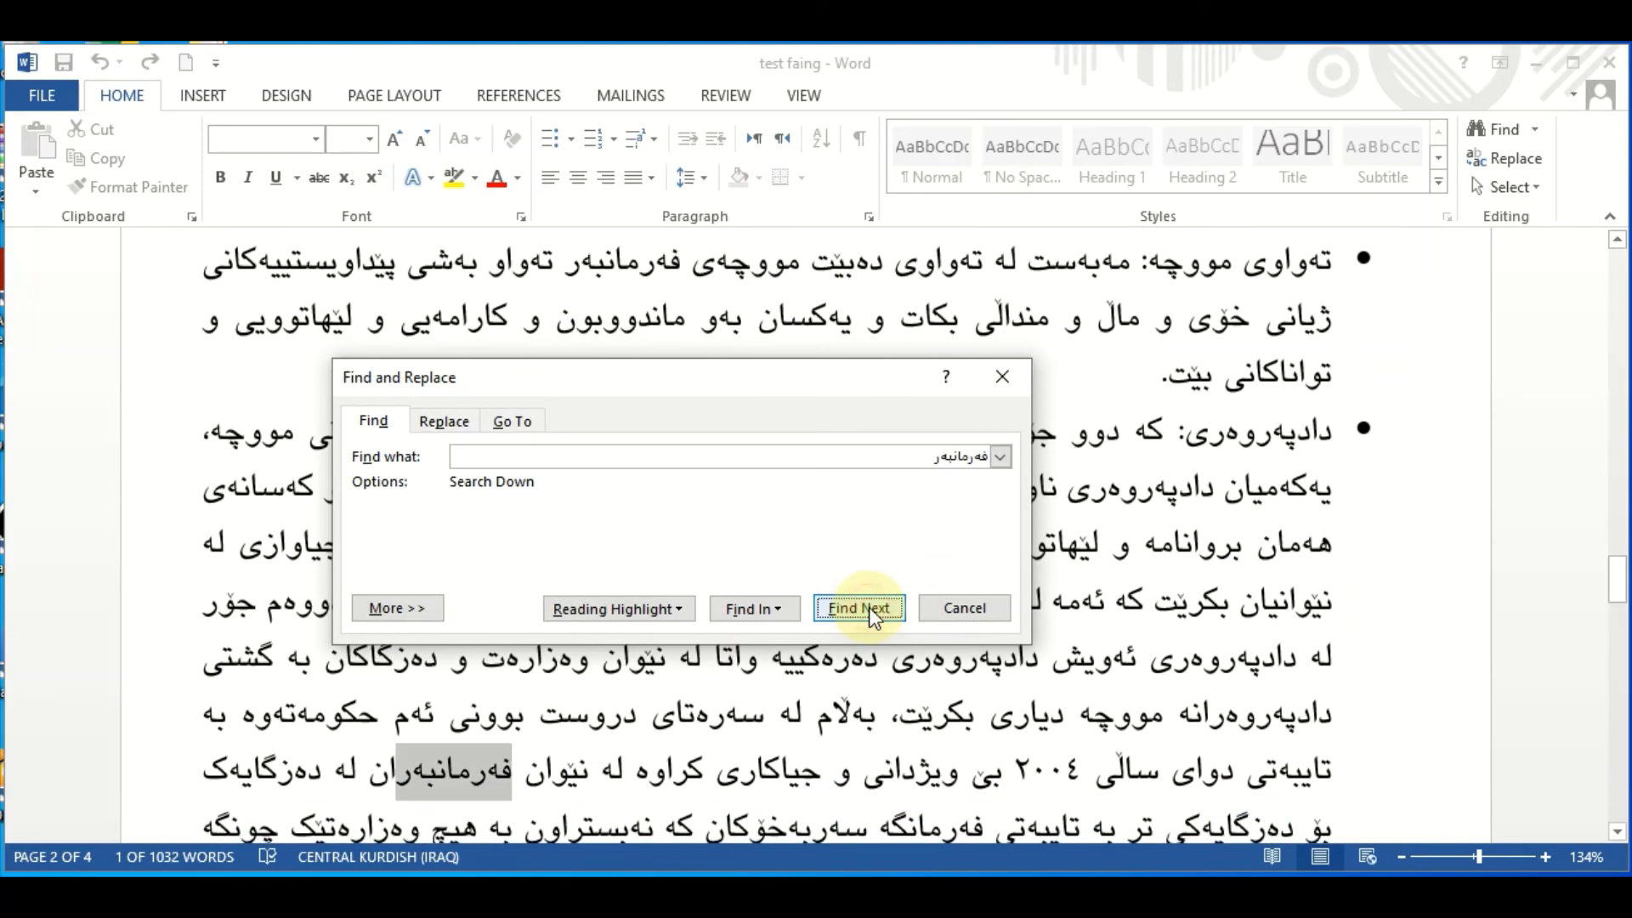
pyautogui.click(869, 607)
pyautogui.click(869, 607)
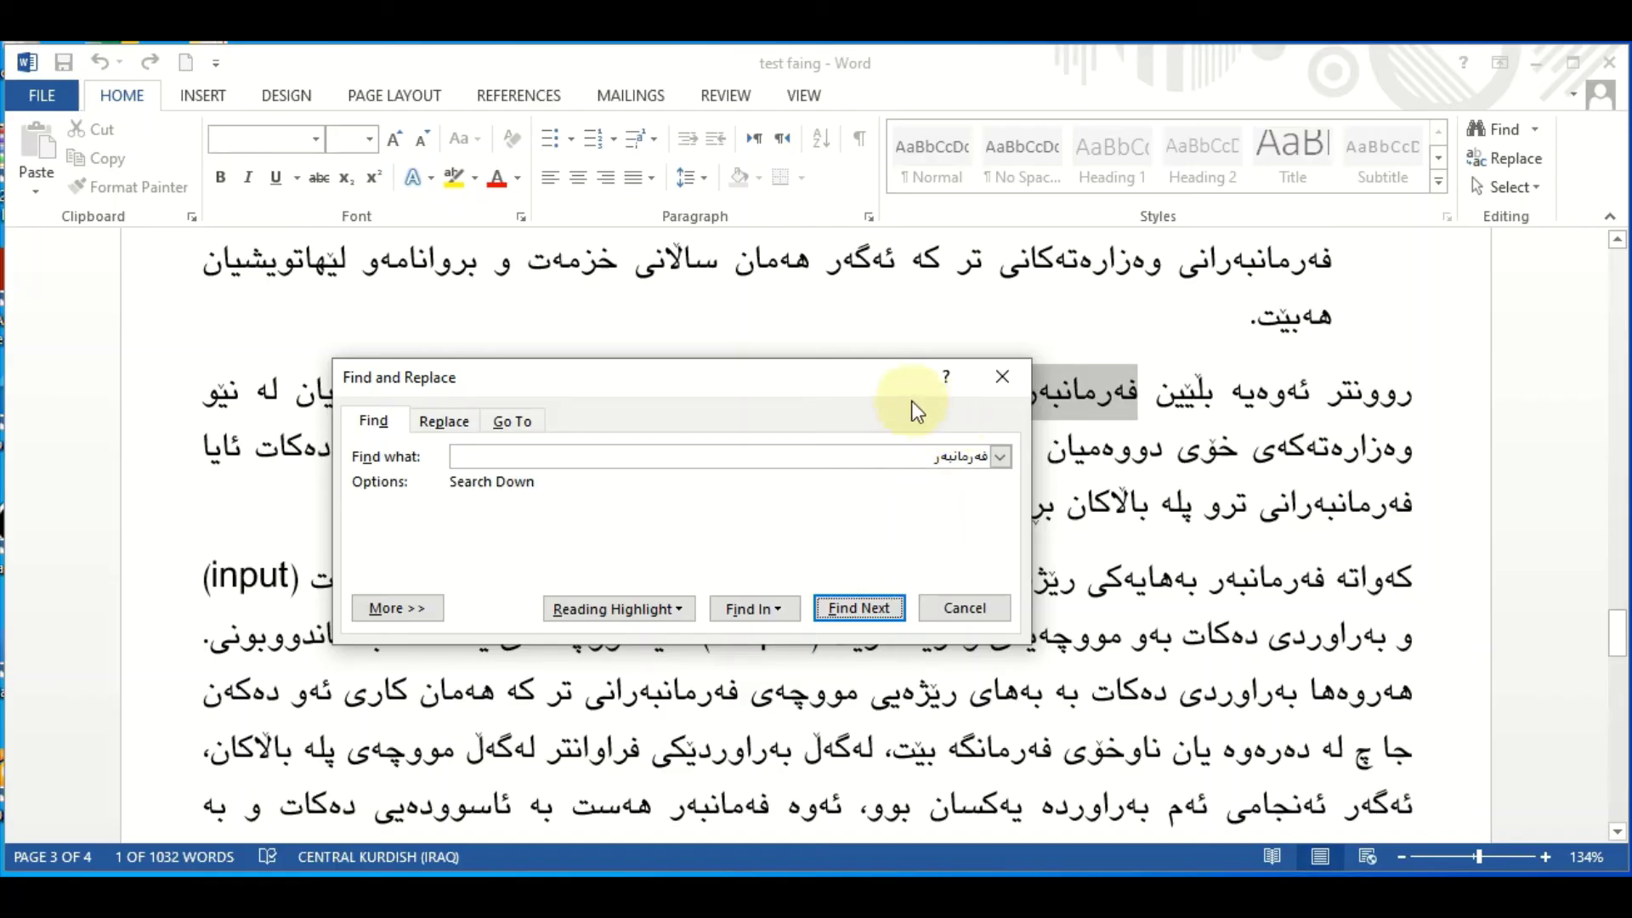
pyautogui.moveTo(912, 400); pyautogui.dragTo(809, 393)
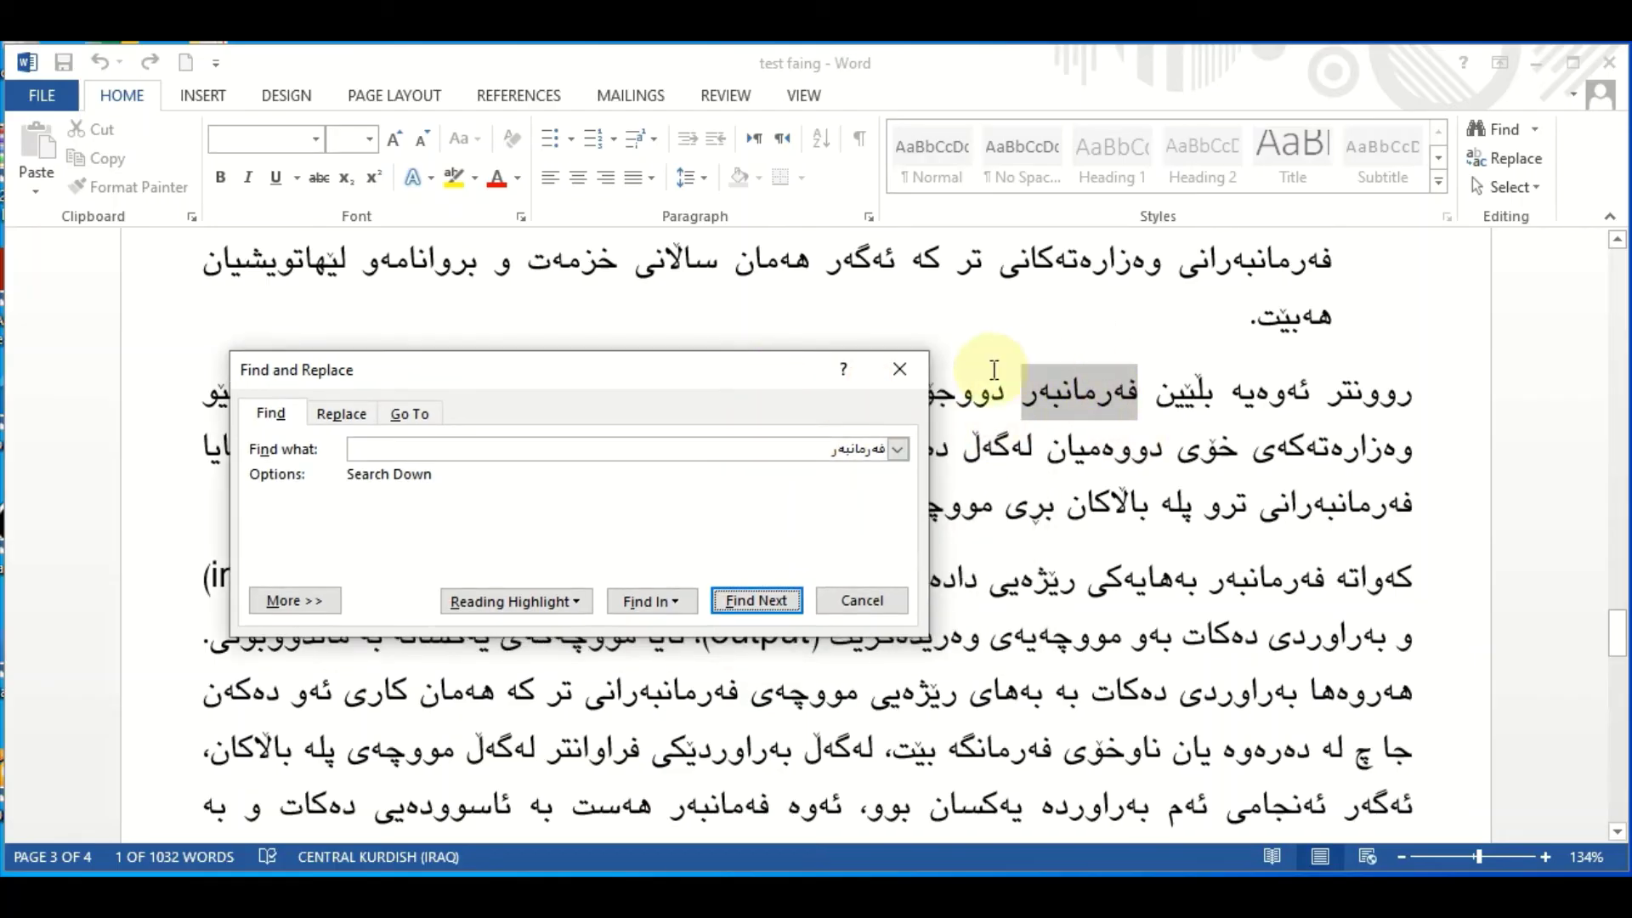
pyautogui.moveTo(714, 375); pyautogui.dragTo(661, 304)
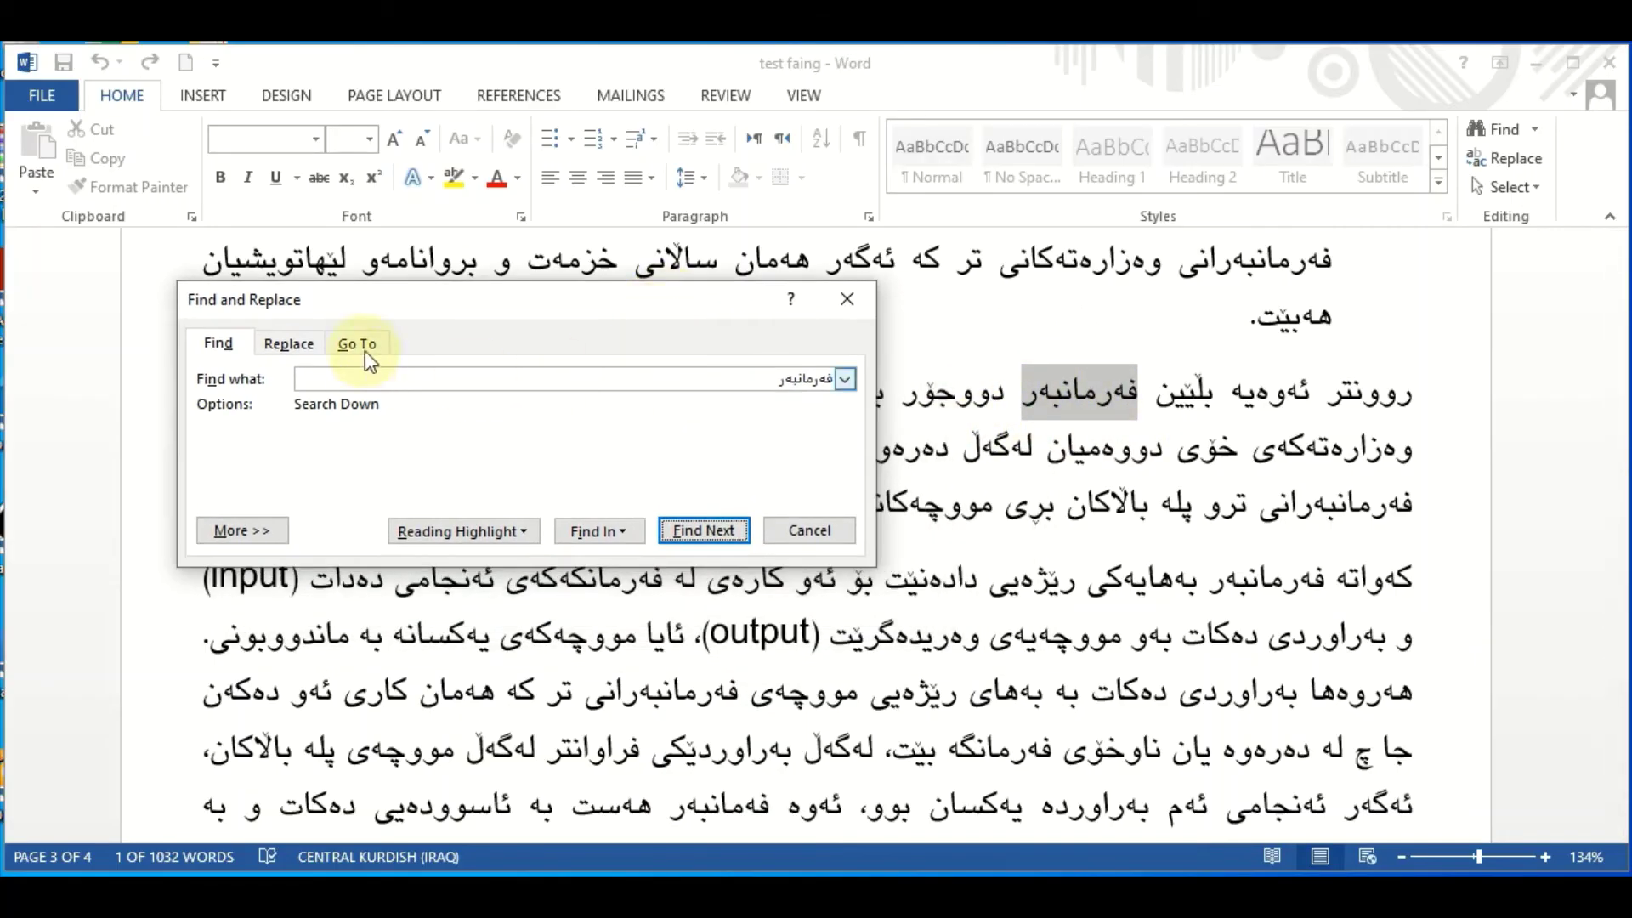
# On the Replace tab, enter کارمەند as the replacement for فەرمانبەر
pyautogui.click(285, 344)
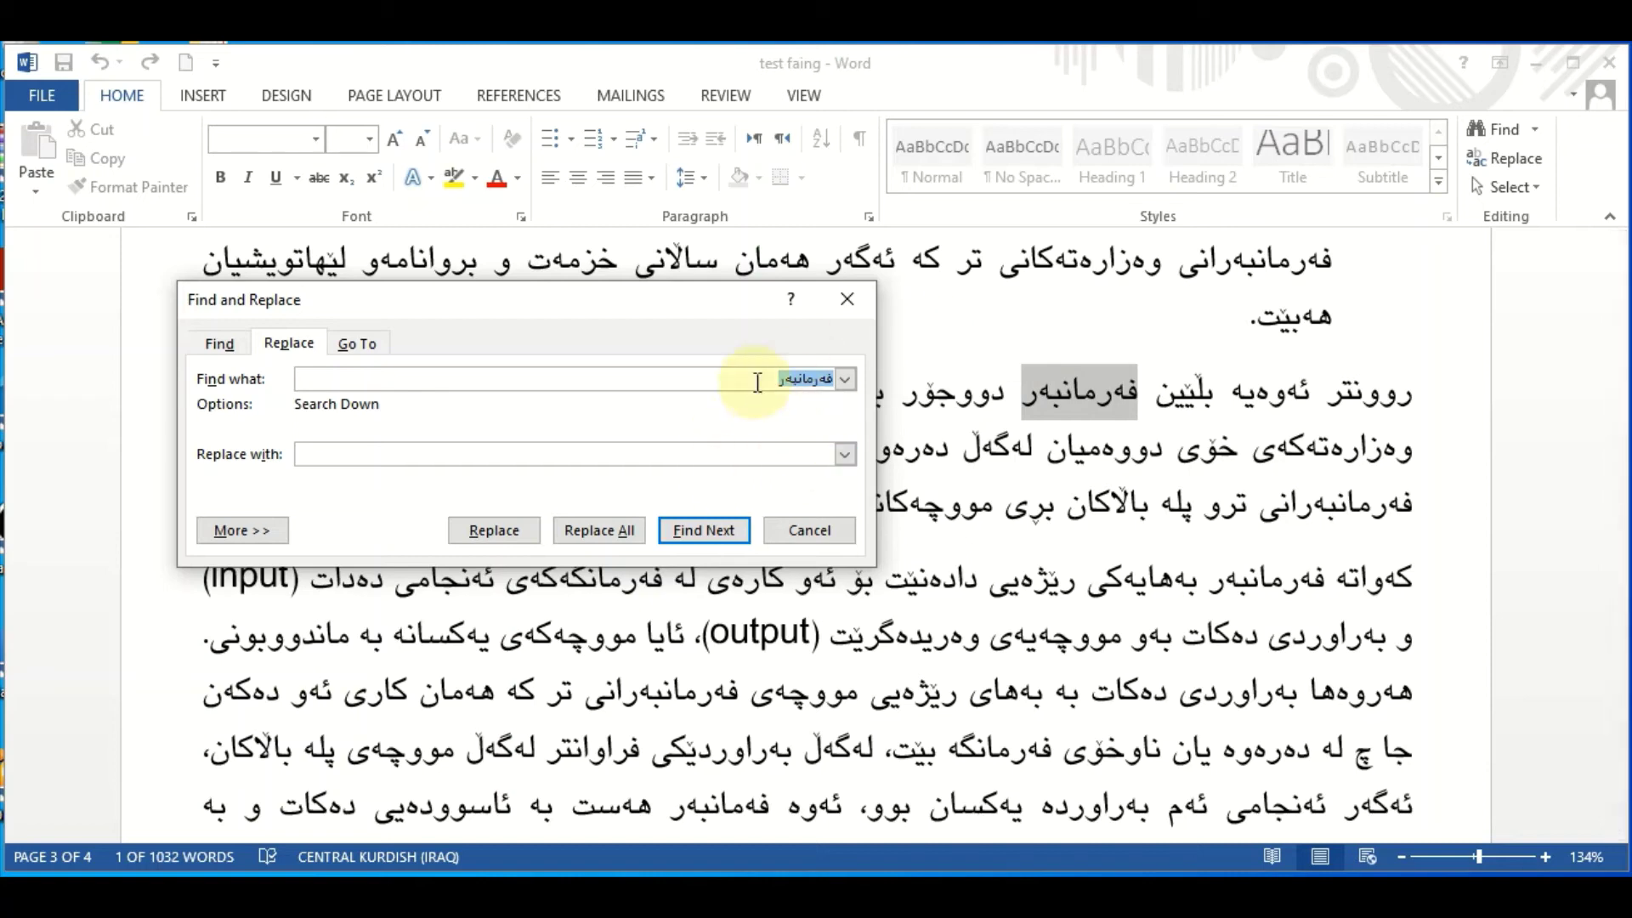
pyautogui.click(793, 456)
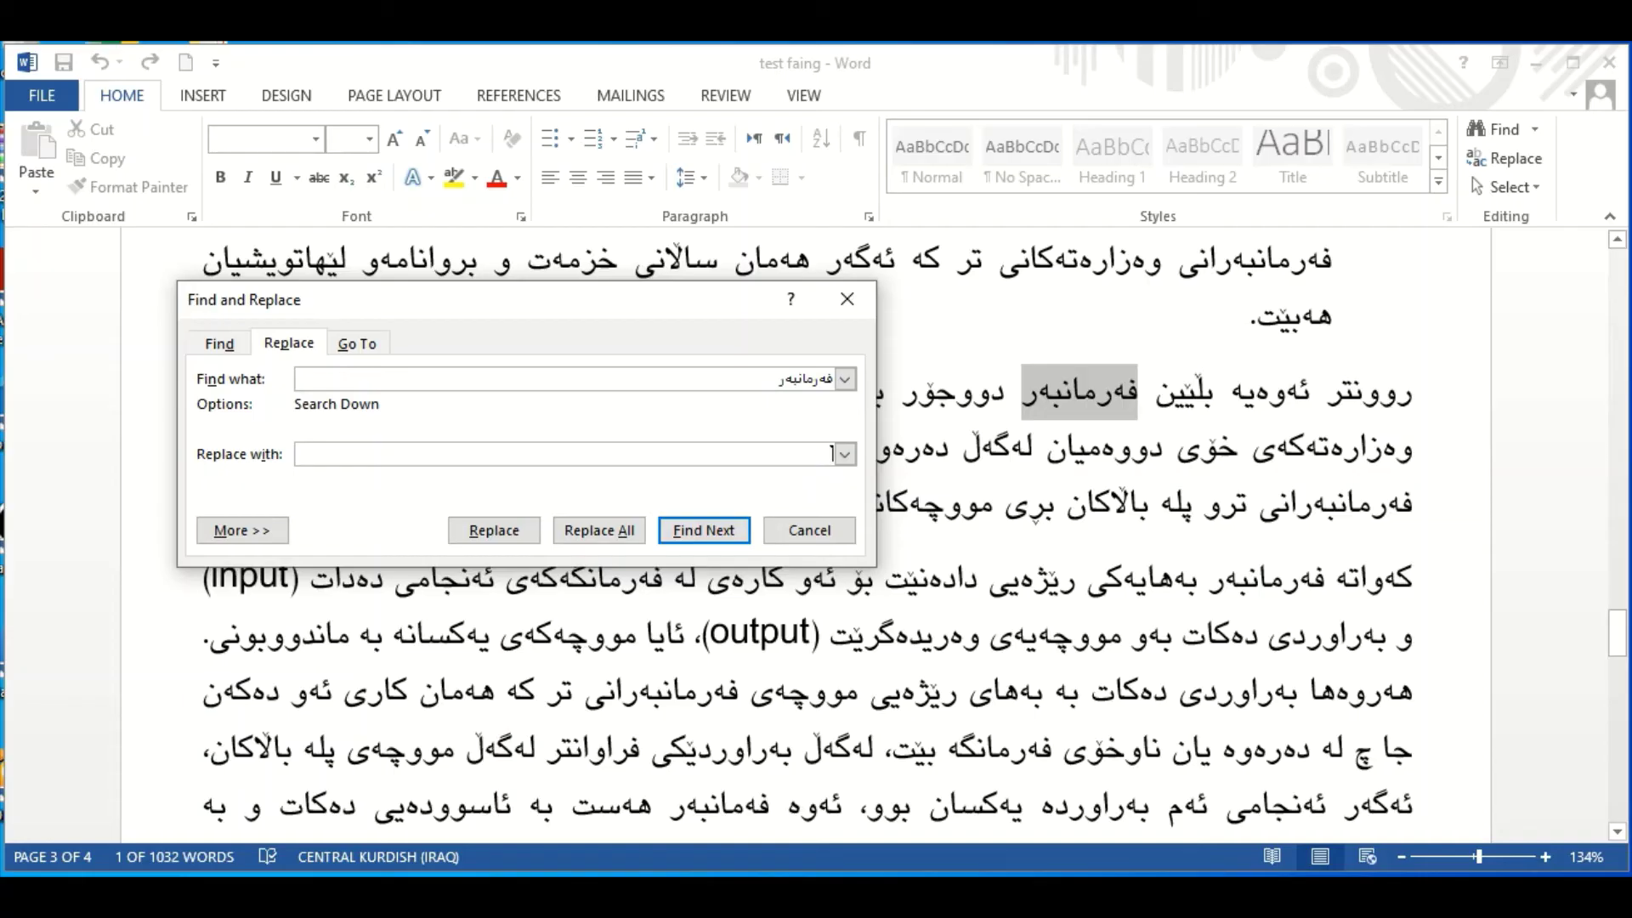
pyautogui.write('کارمەند')
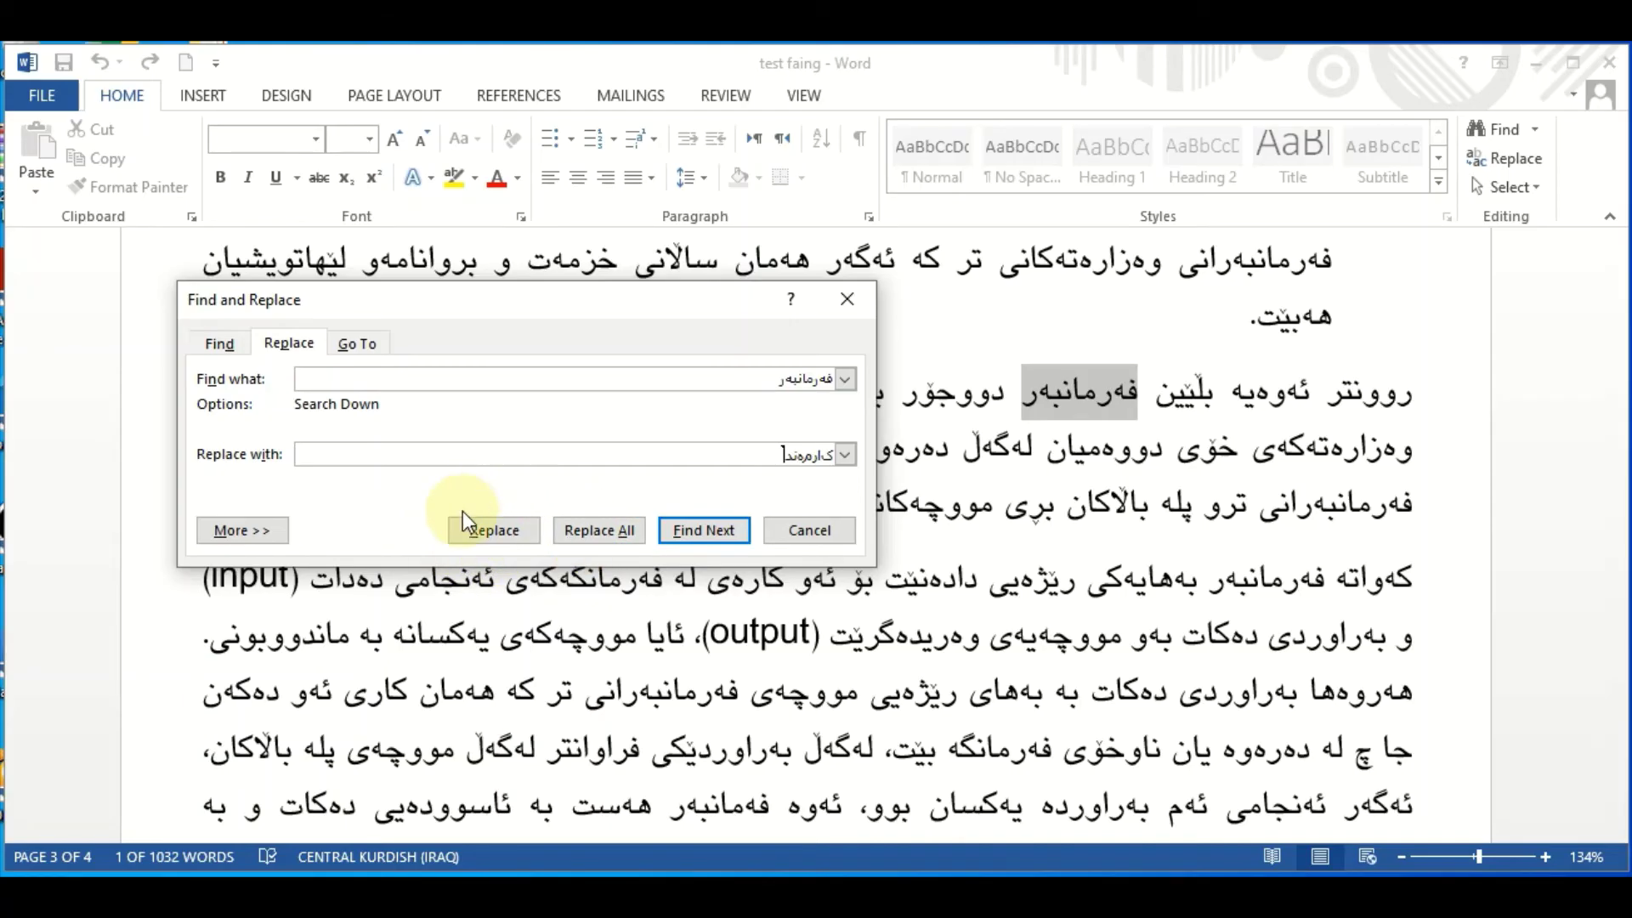
# Replace فەرمانبەر with کارمەند one occurrence at a time, skipping one on page 4
pyautogui.click(493, 527)
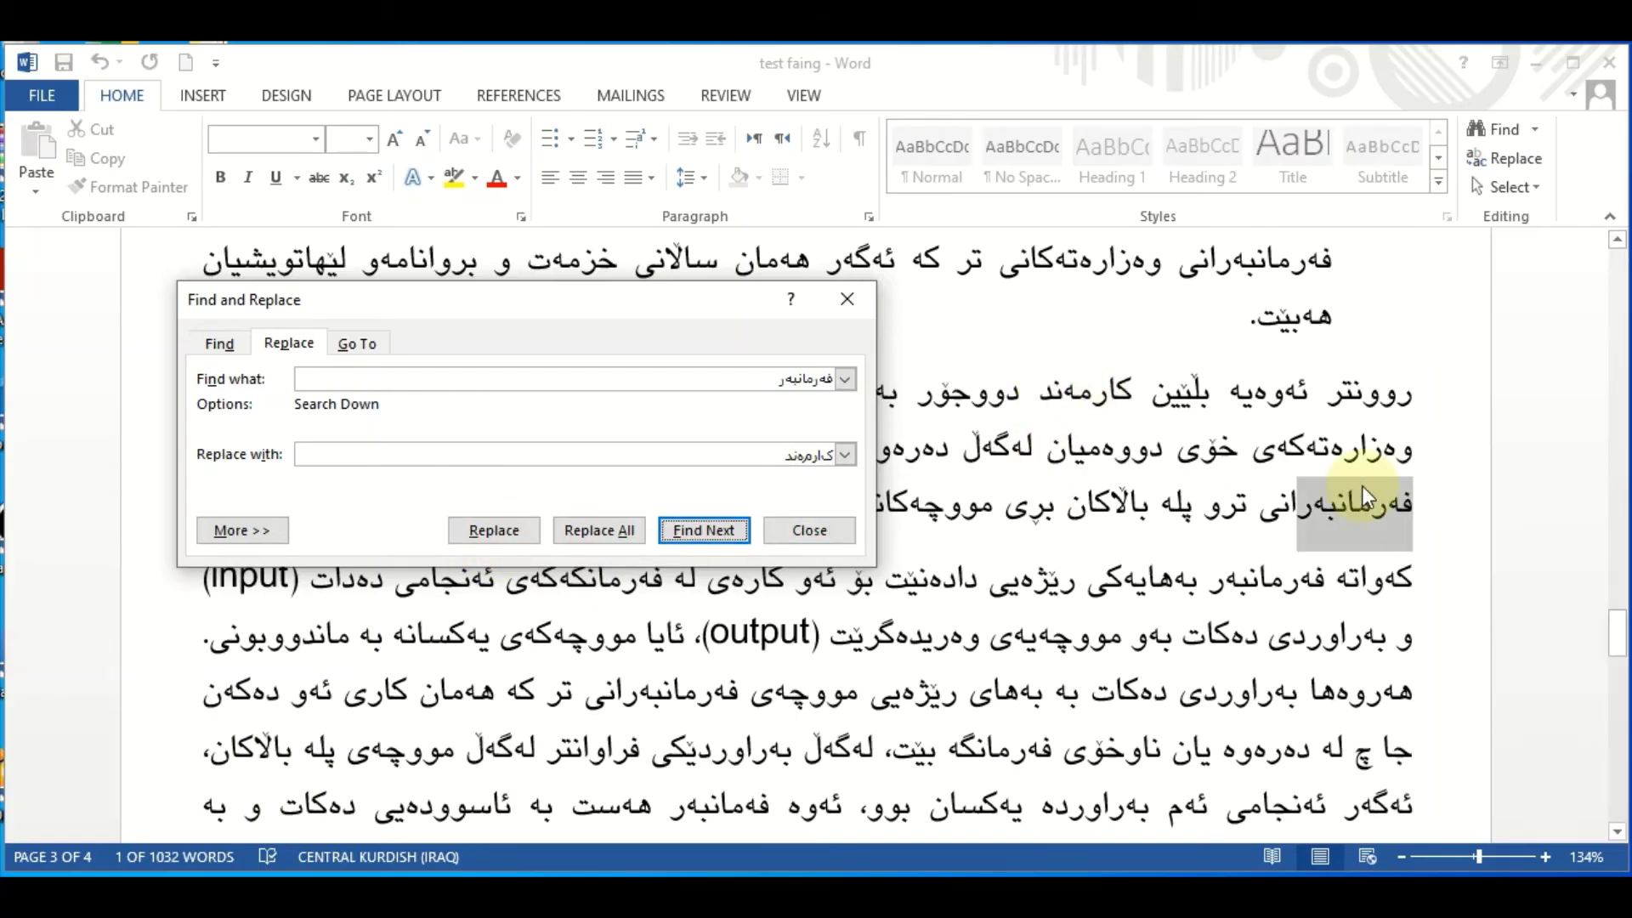
pyautogui.click(495, 531)
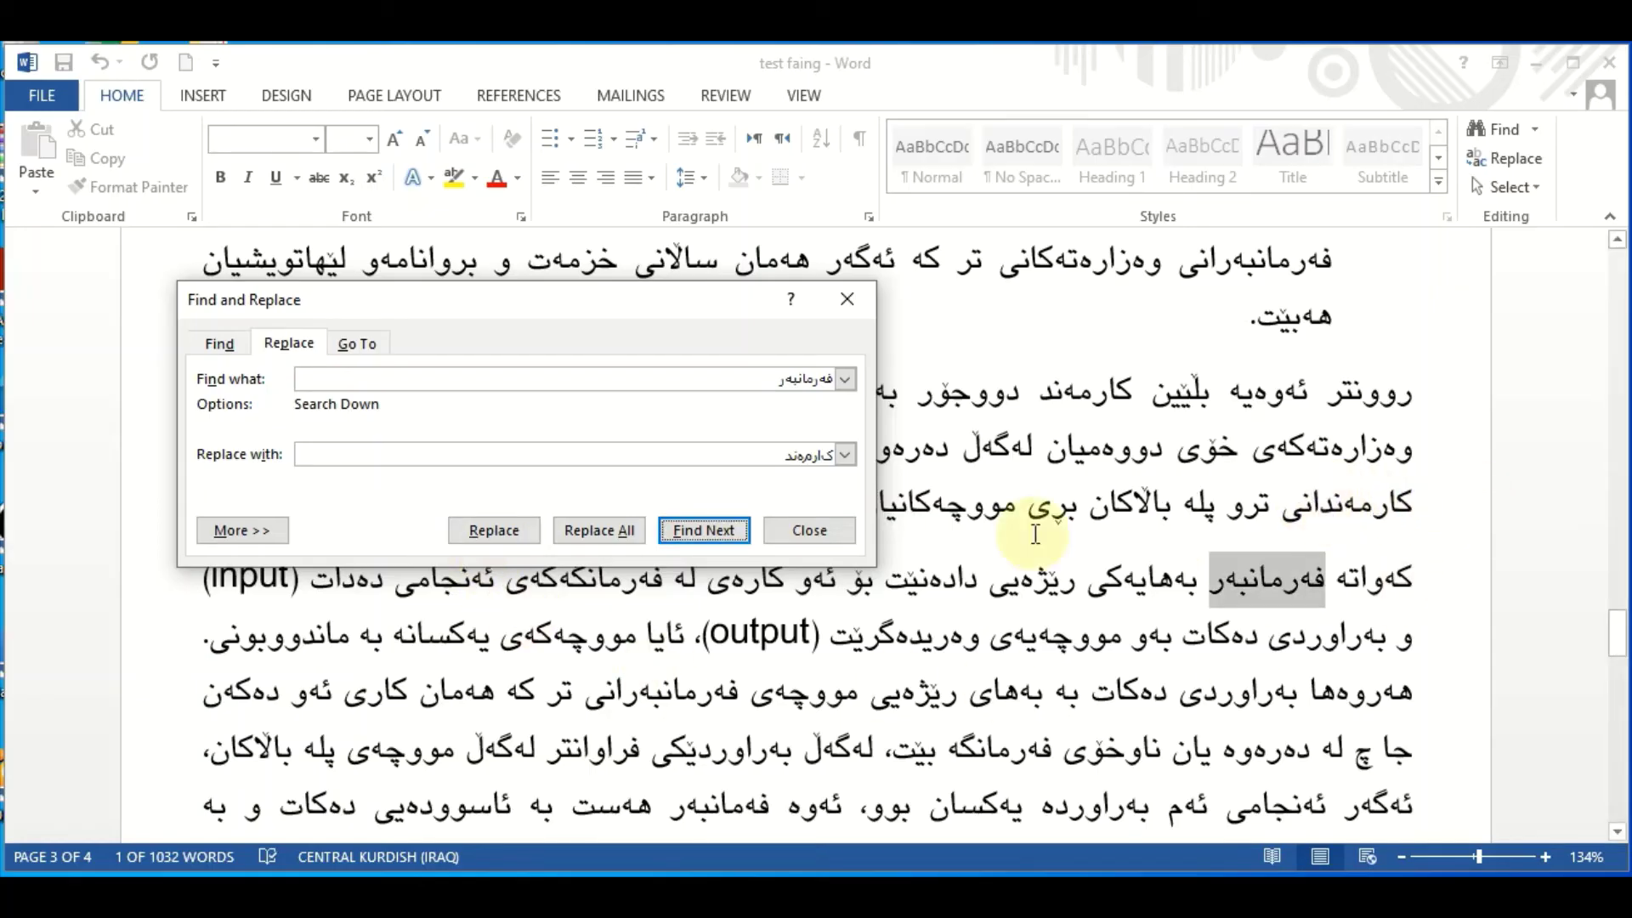
pyautogui.click(491, 530)
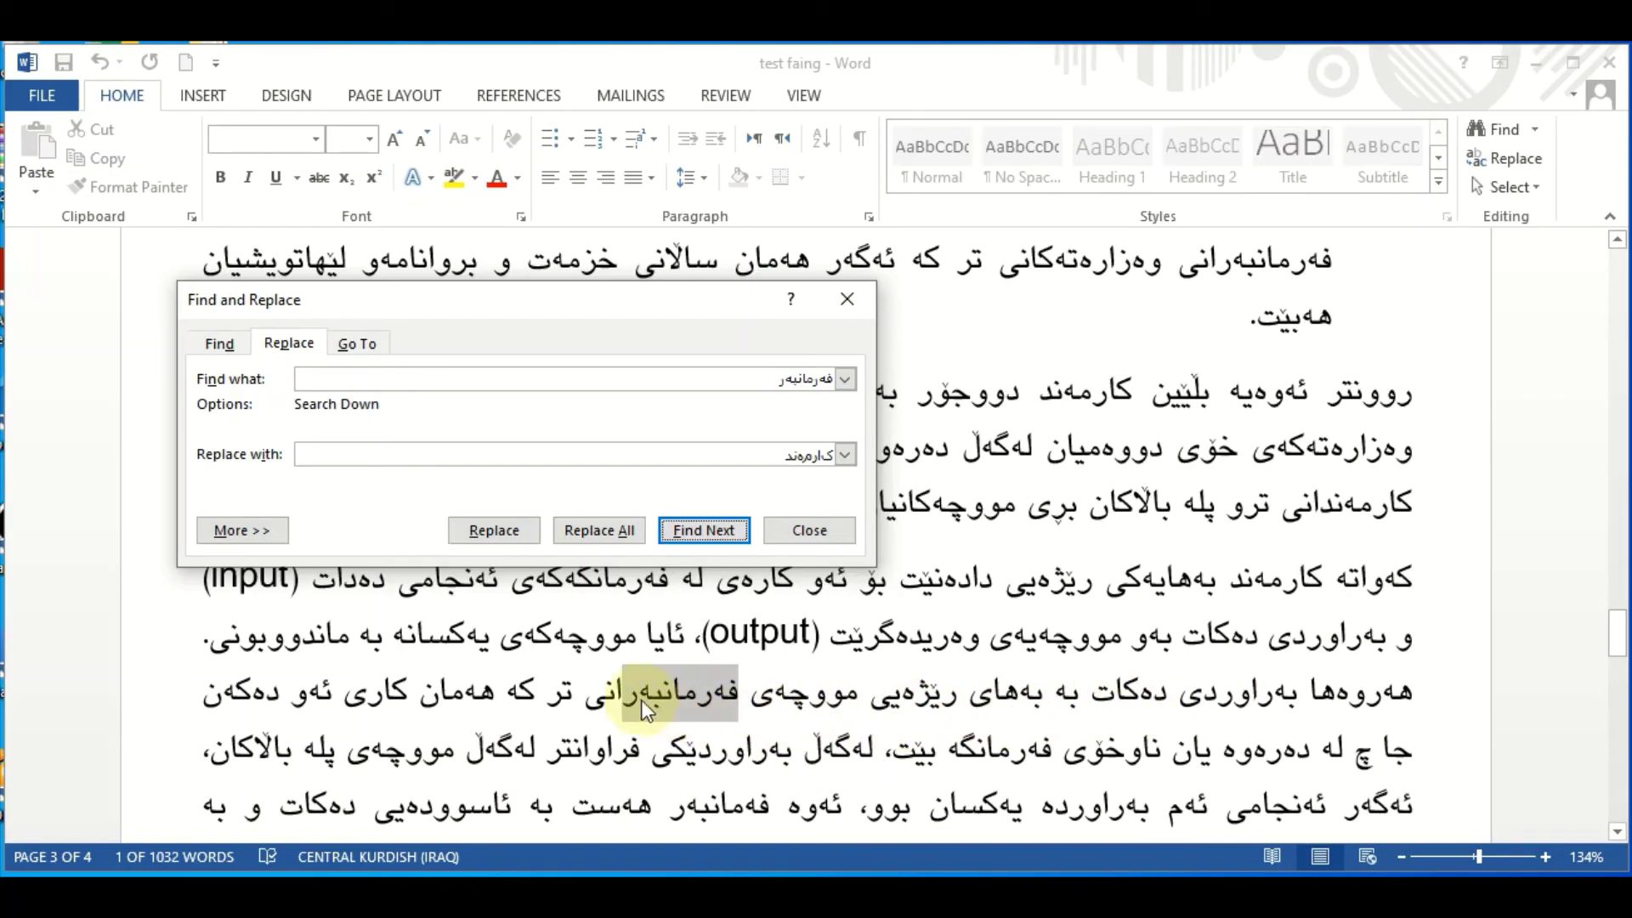
pyautogui.click(473, 528)
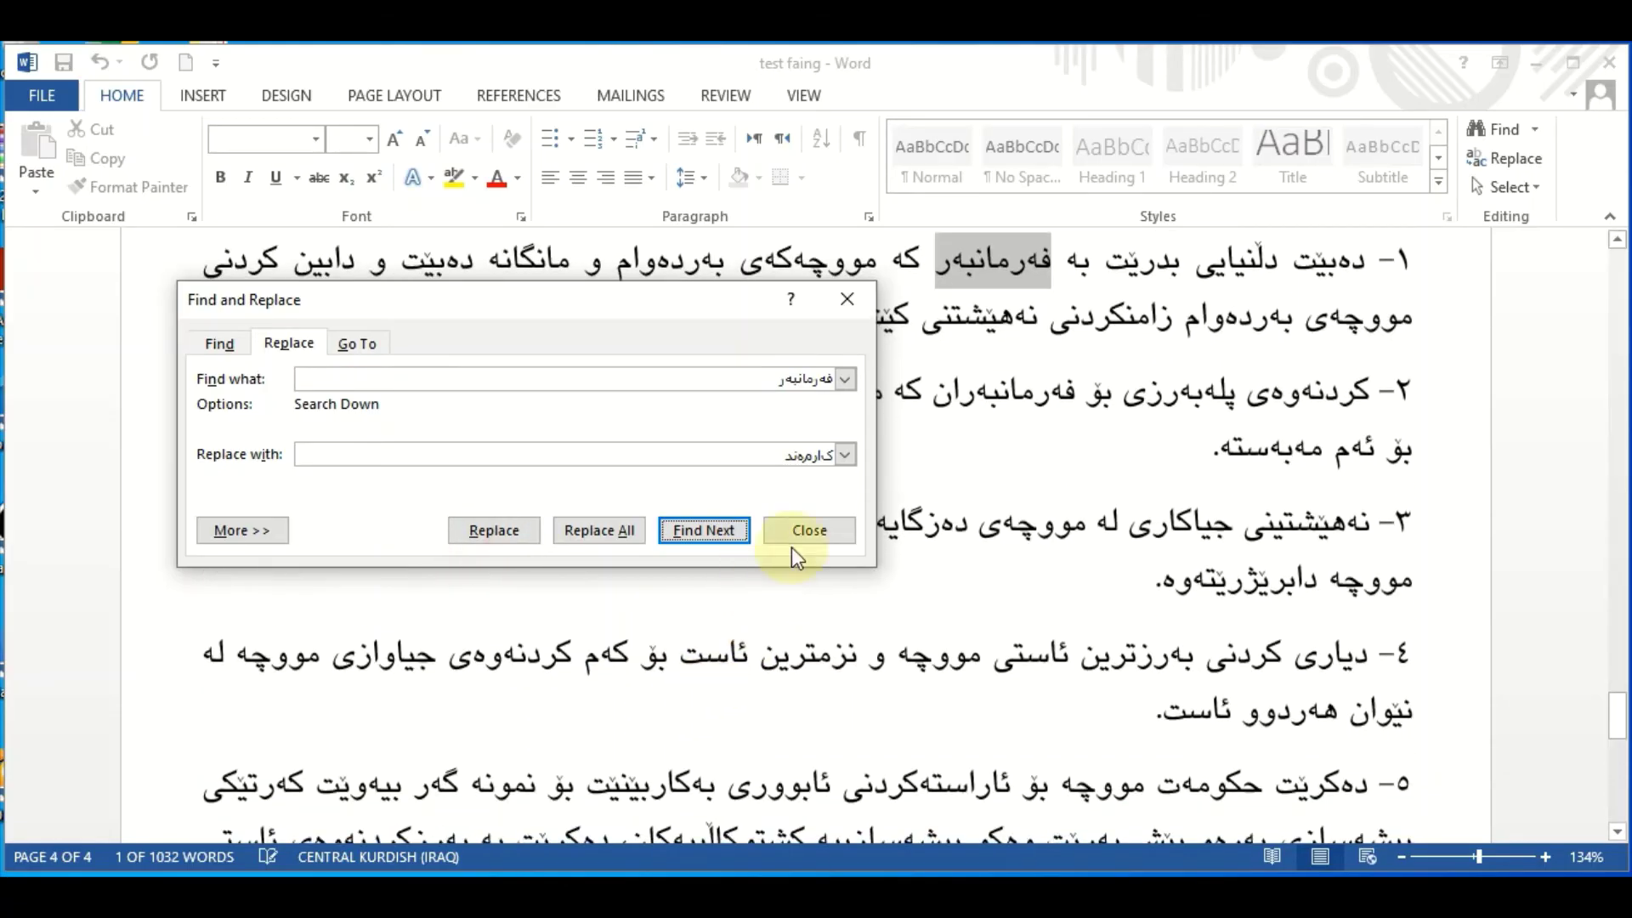
pyautogui.click(493, 529)
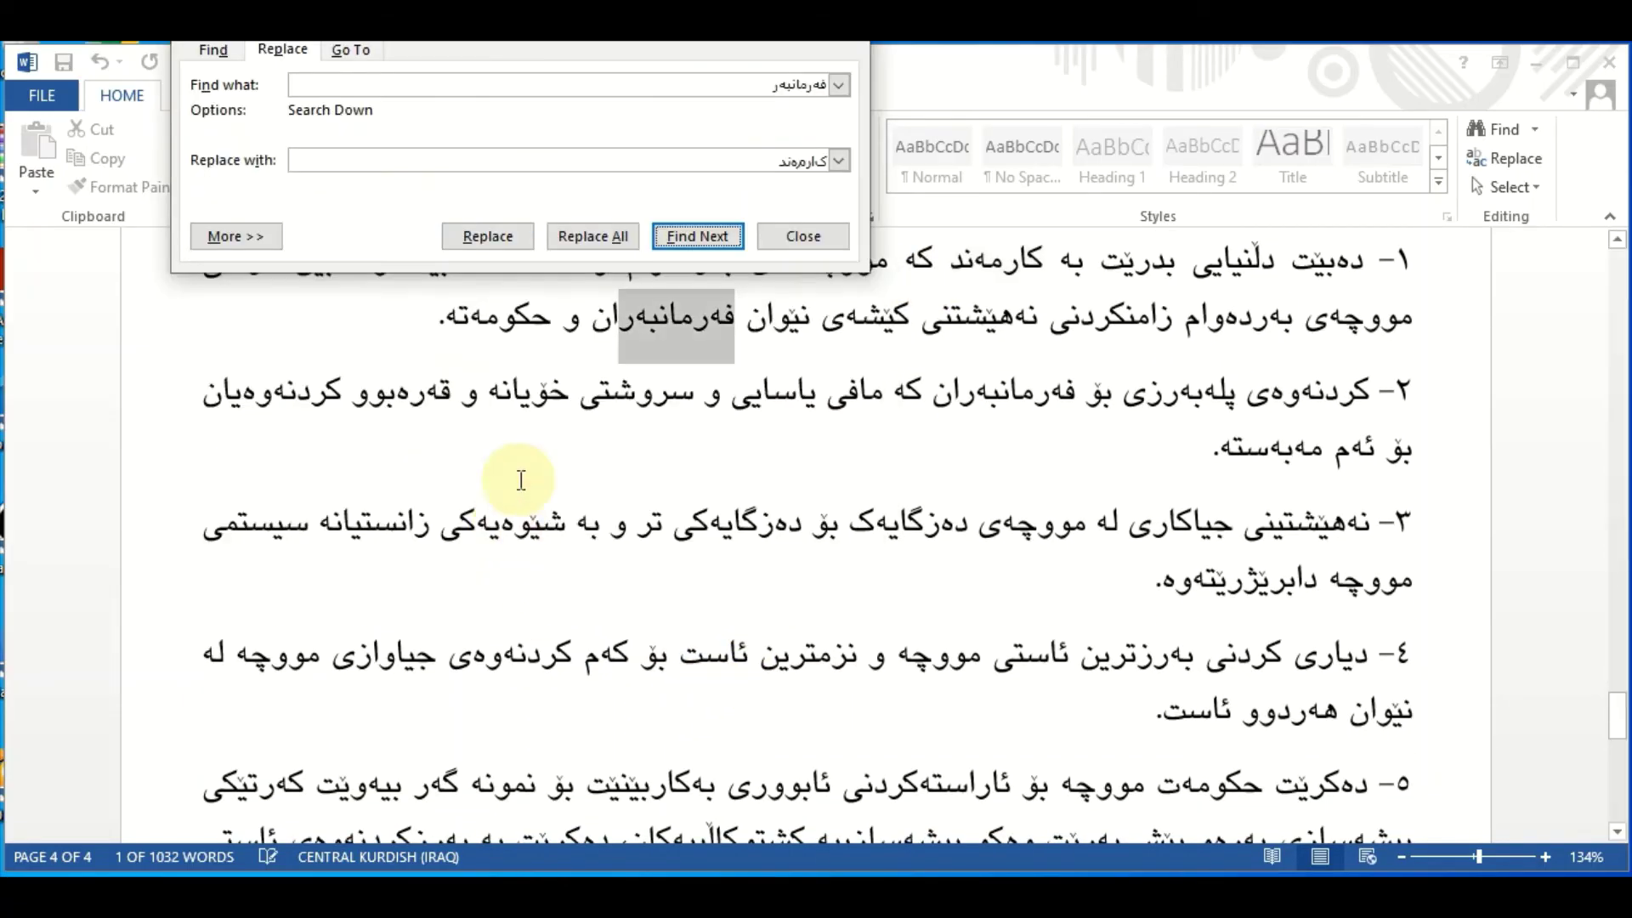
pyautogui.click(485, 235)
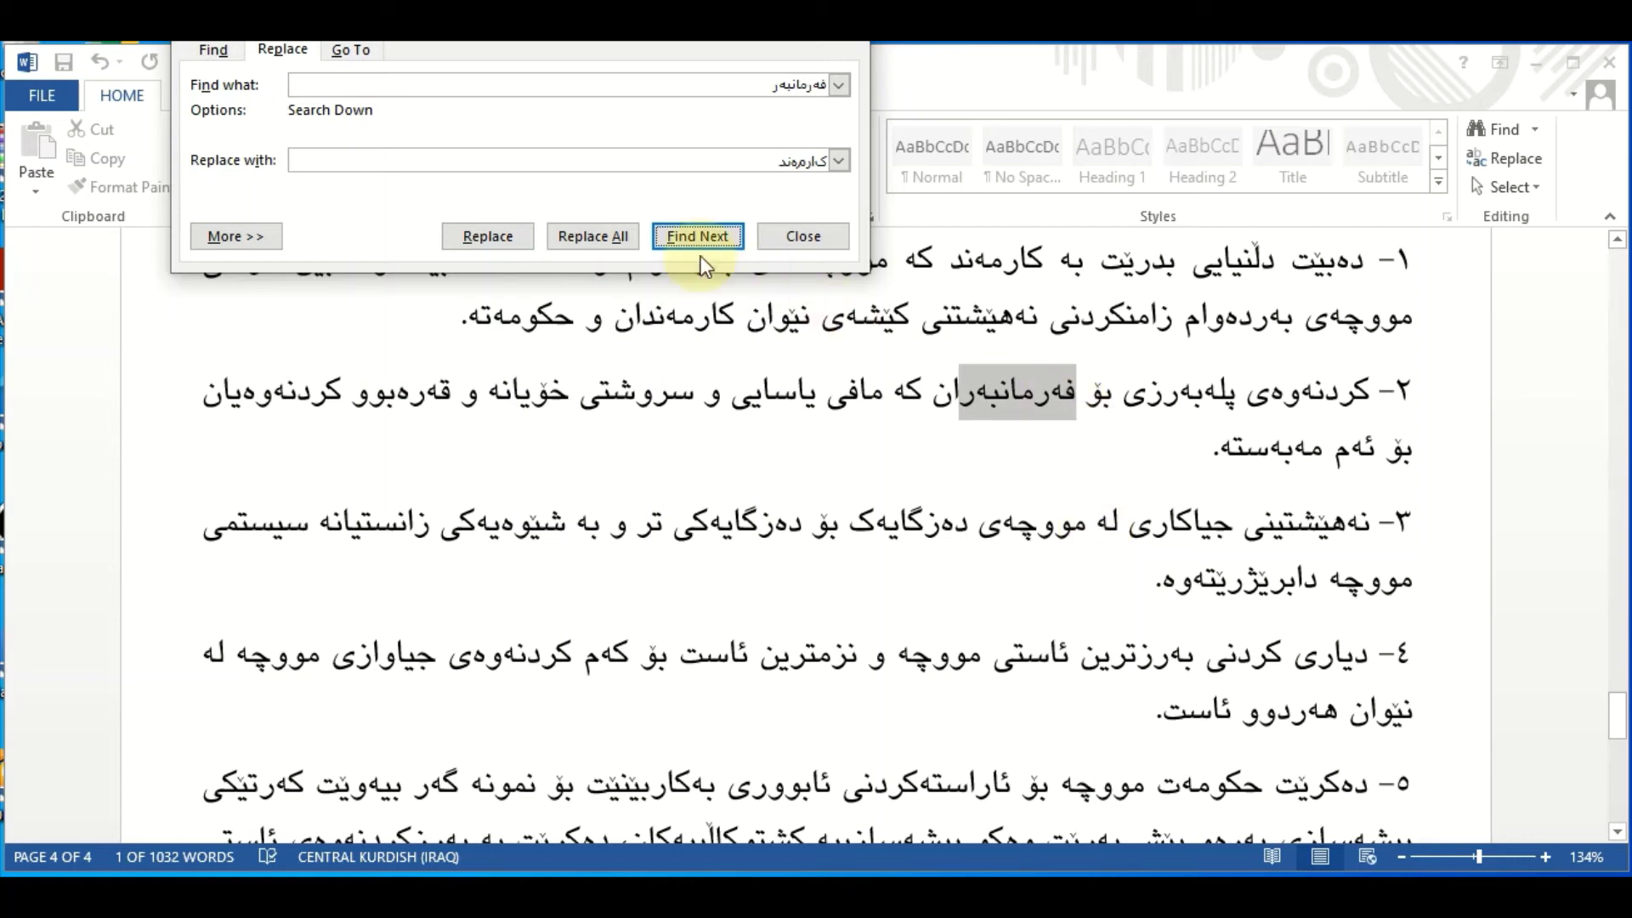
# Replace All remaining occurrences, continuing from the beginning, and acknowledge the 19 replacements
pyautogui.click(575, 243)
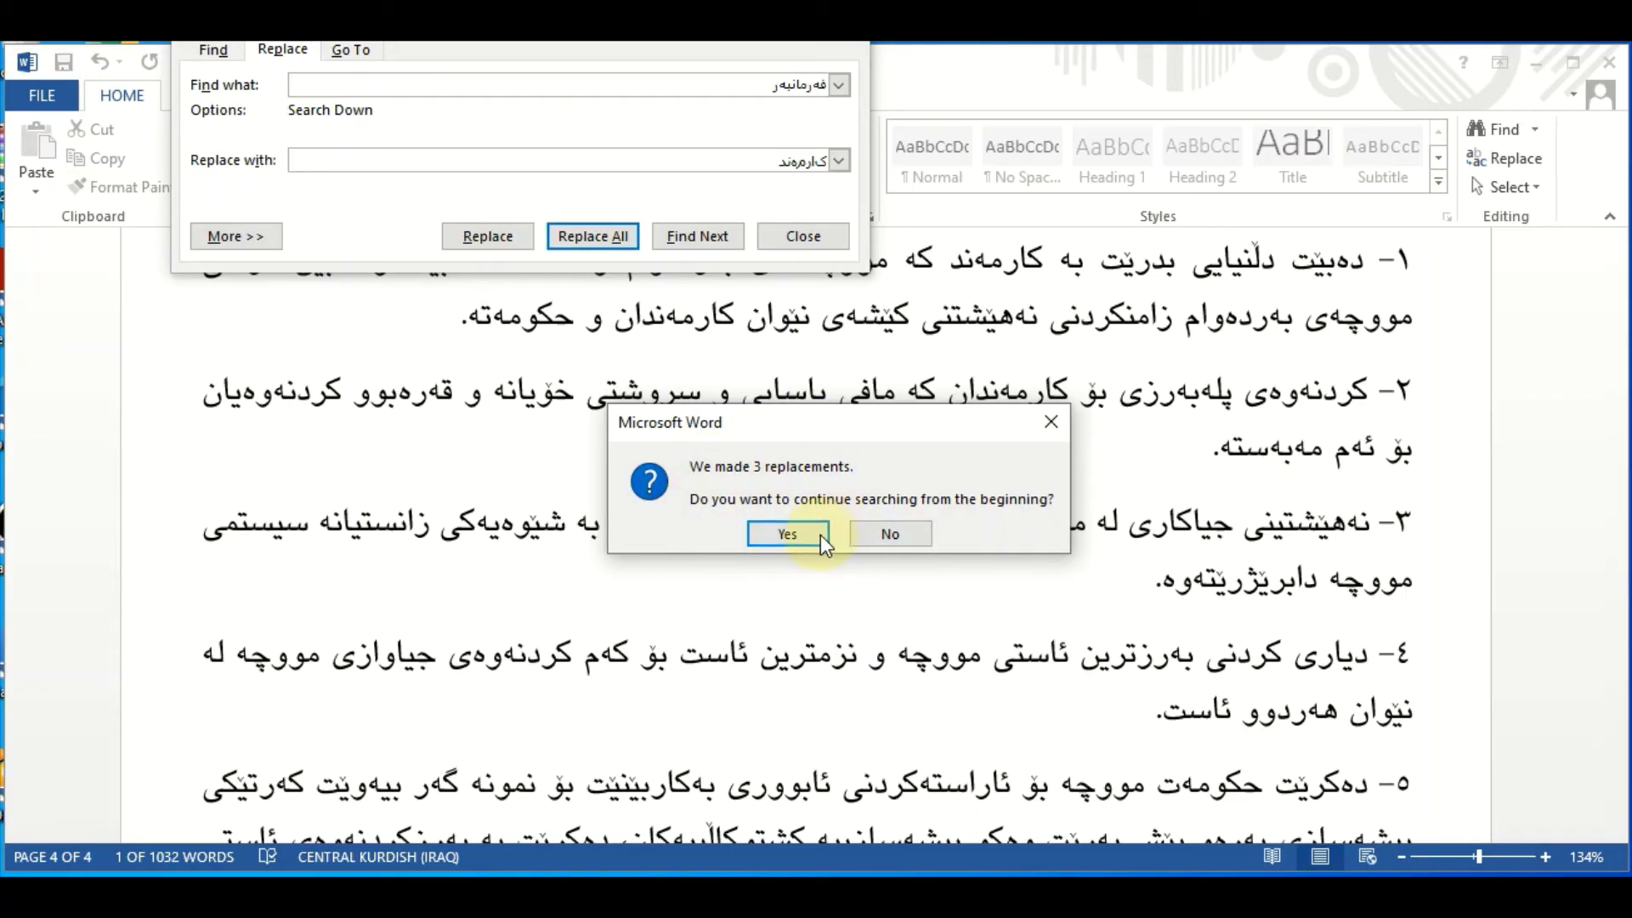
pyautogui.click(799, 534)
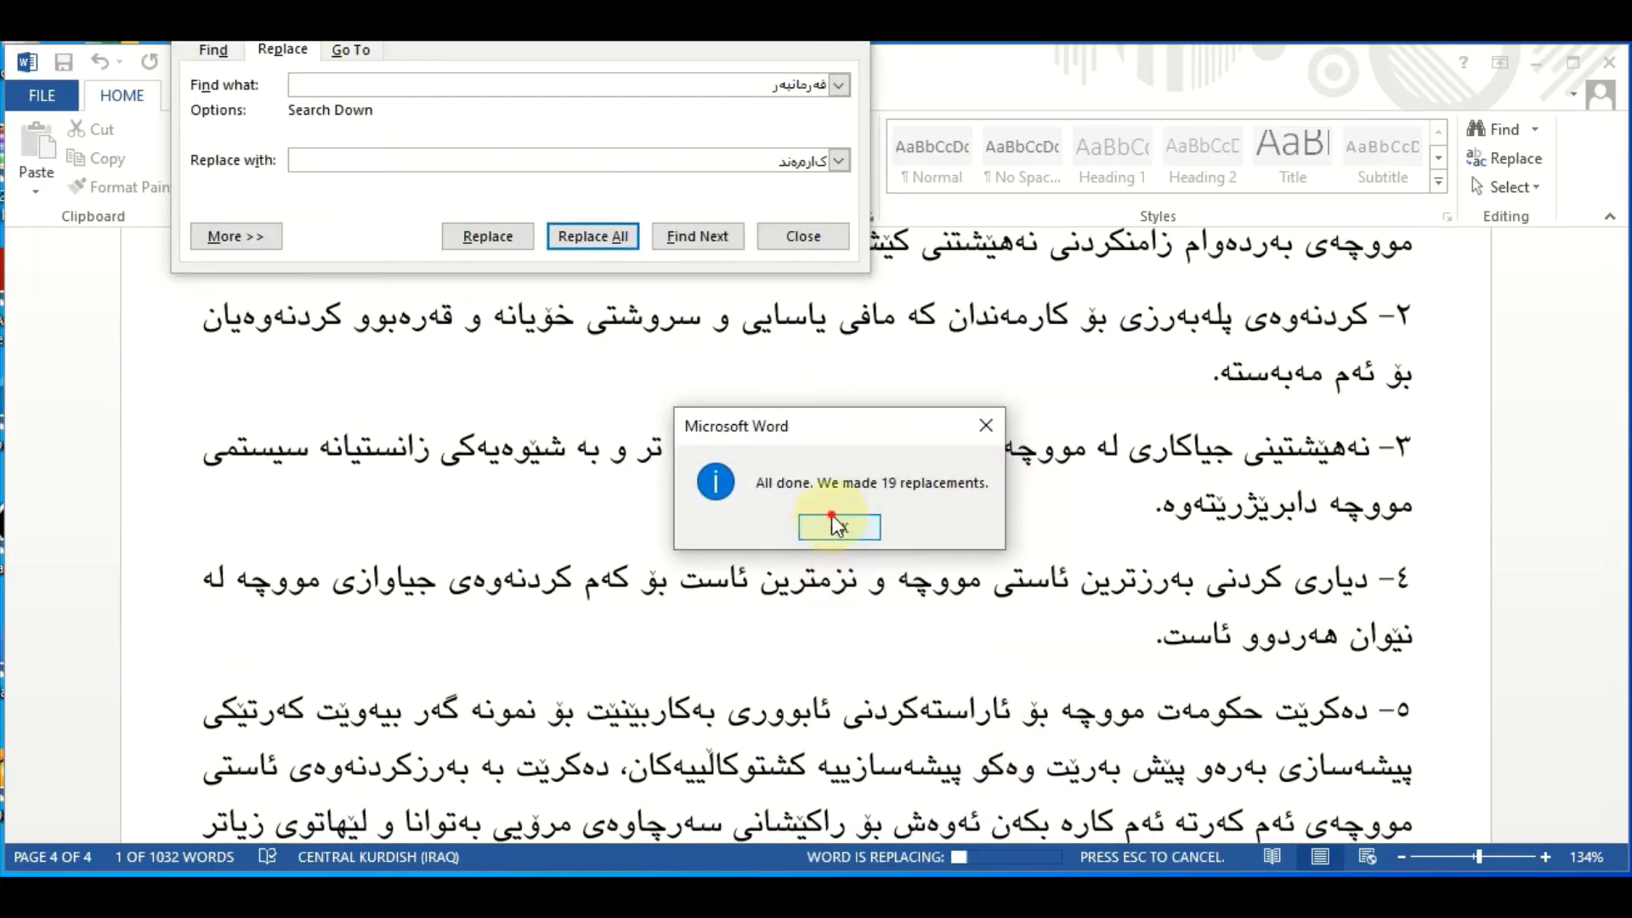
pyautogui.click(839, 527)
pyautogui.scroll(4, 994, 736)
pyautogui.scroll(-1, 986, 747)
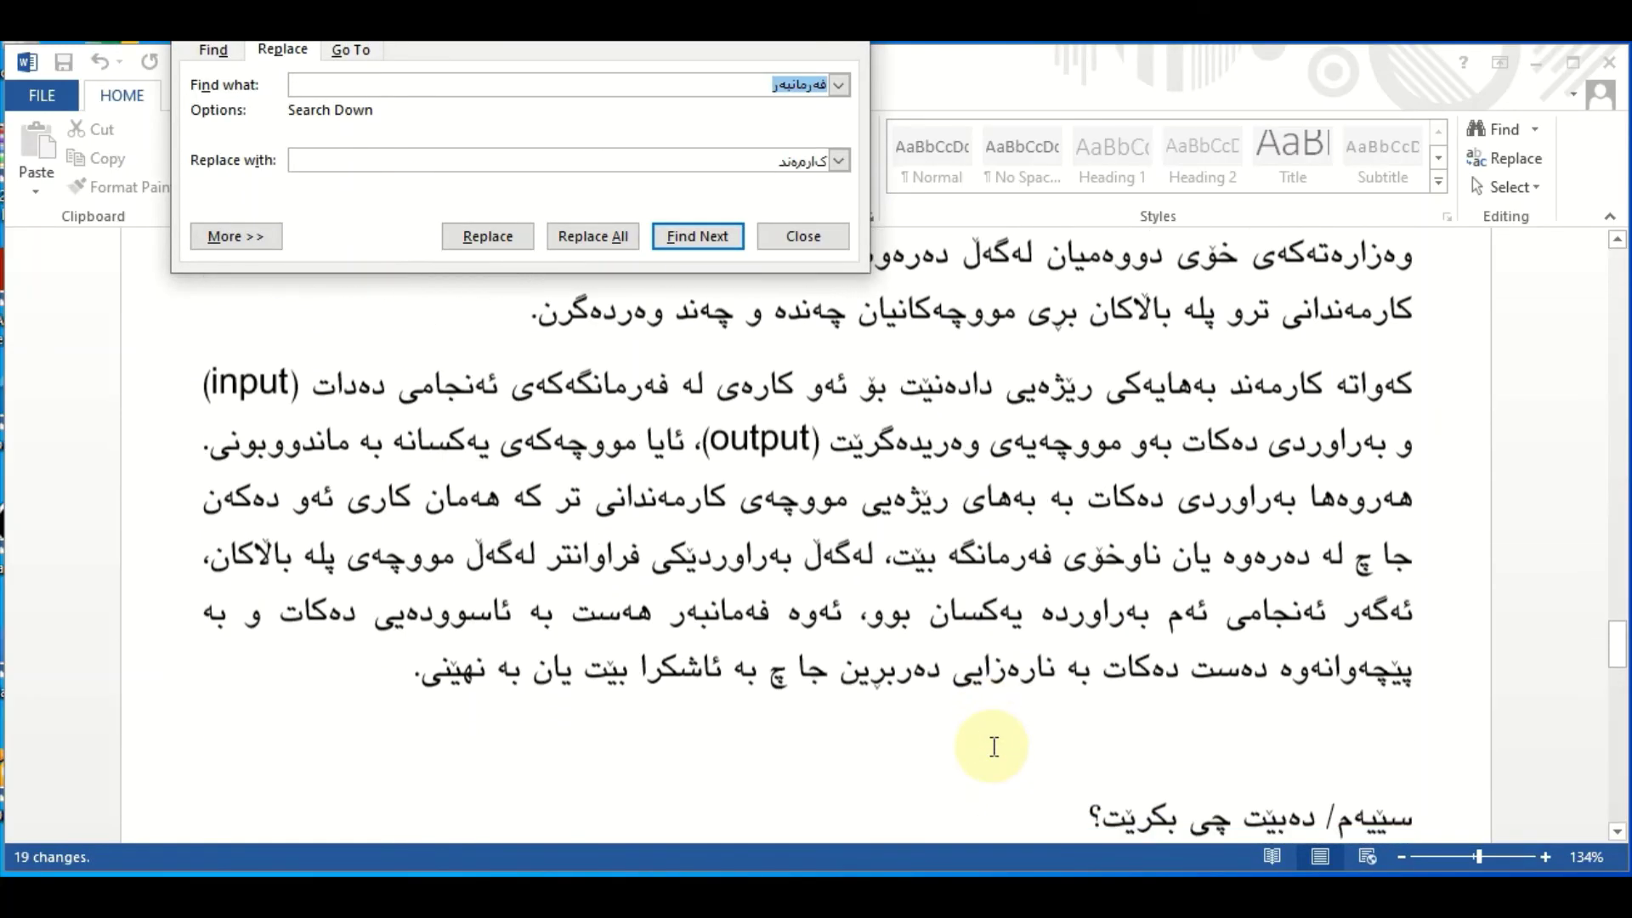
pyautogui.scroll(3, 978, 731)
pyautogui.scroll(2, 952, 612)
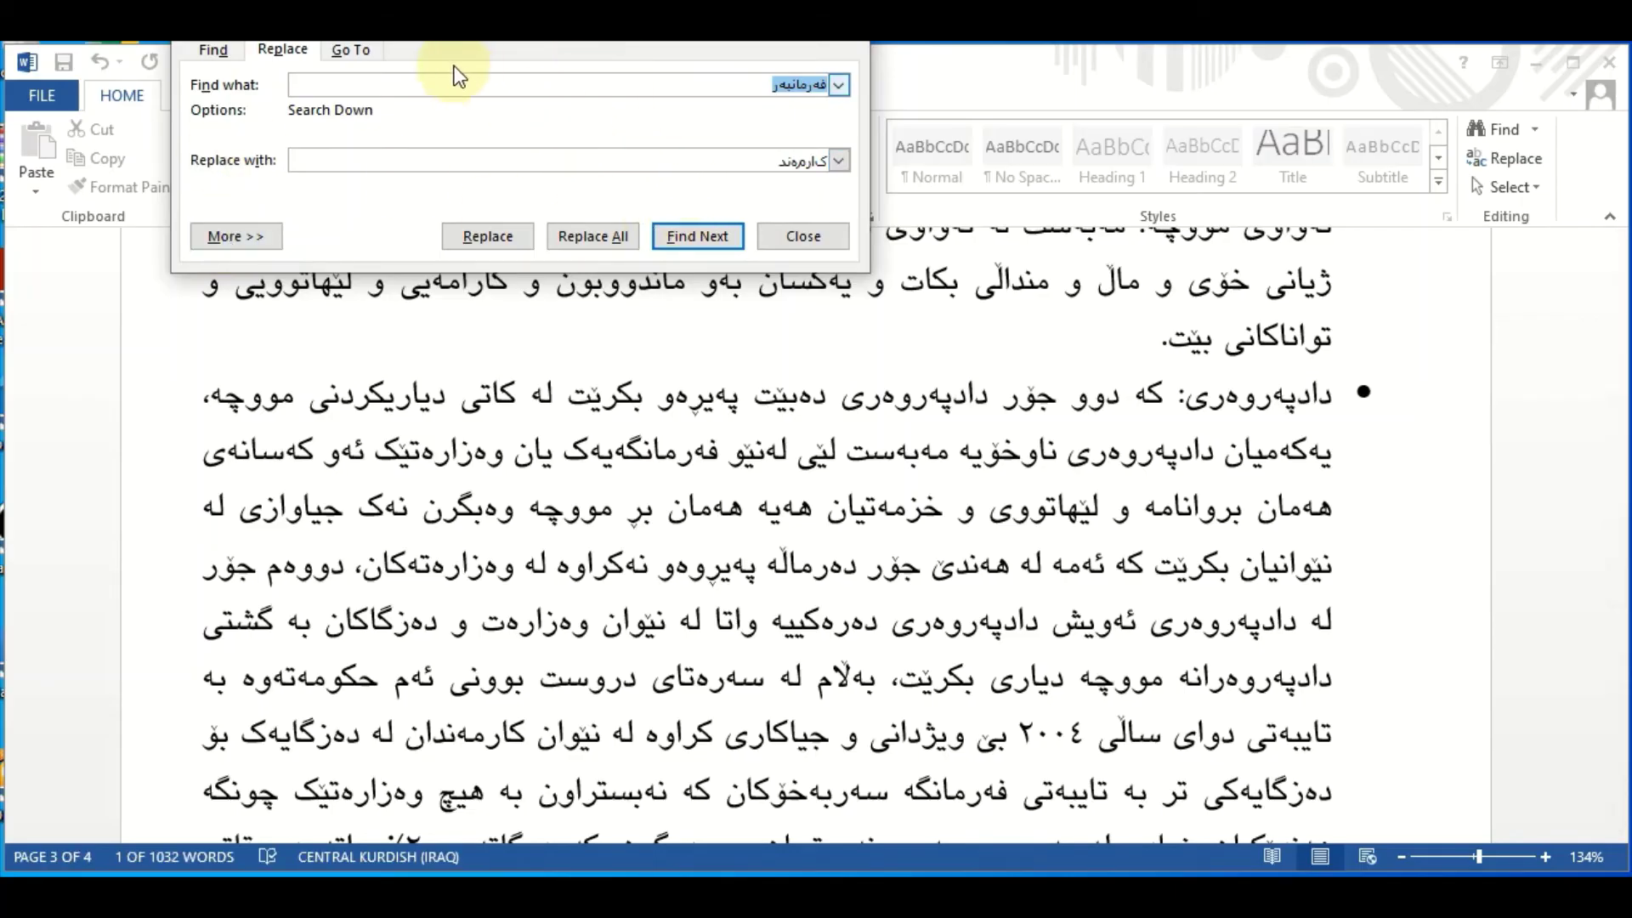
# On the Find tab, confirm that no فەرمانبەر remains in the essay
pyautogui.click(210, 51)
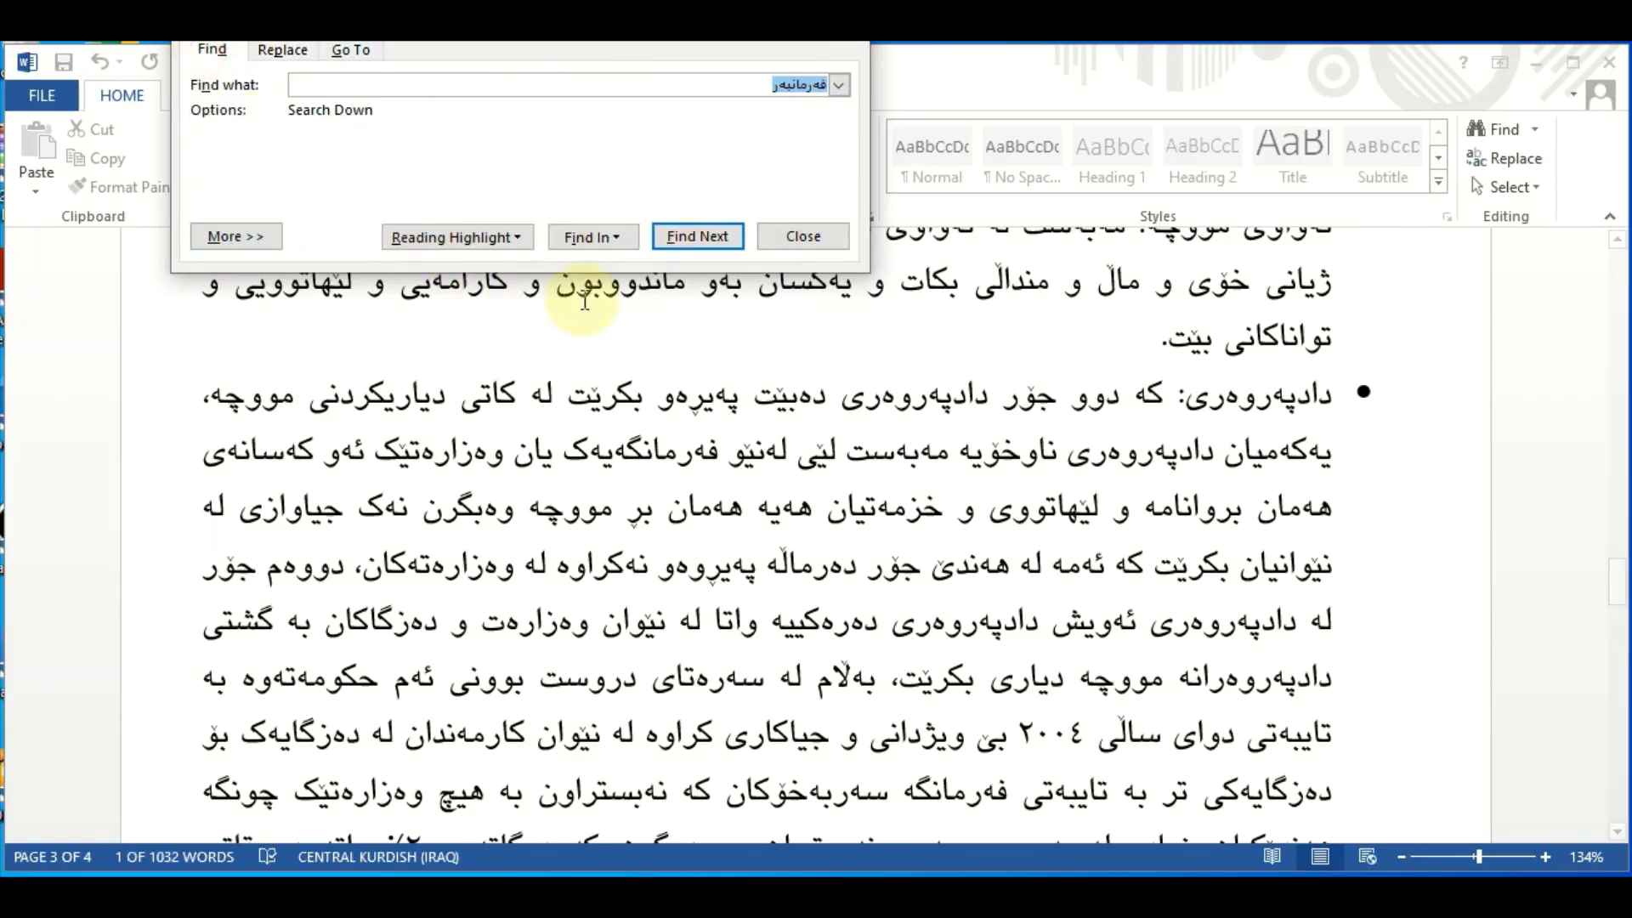
pyautogui.click(691, 238)
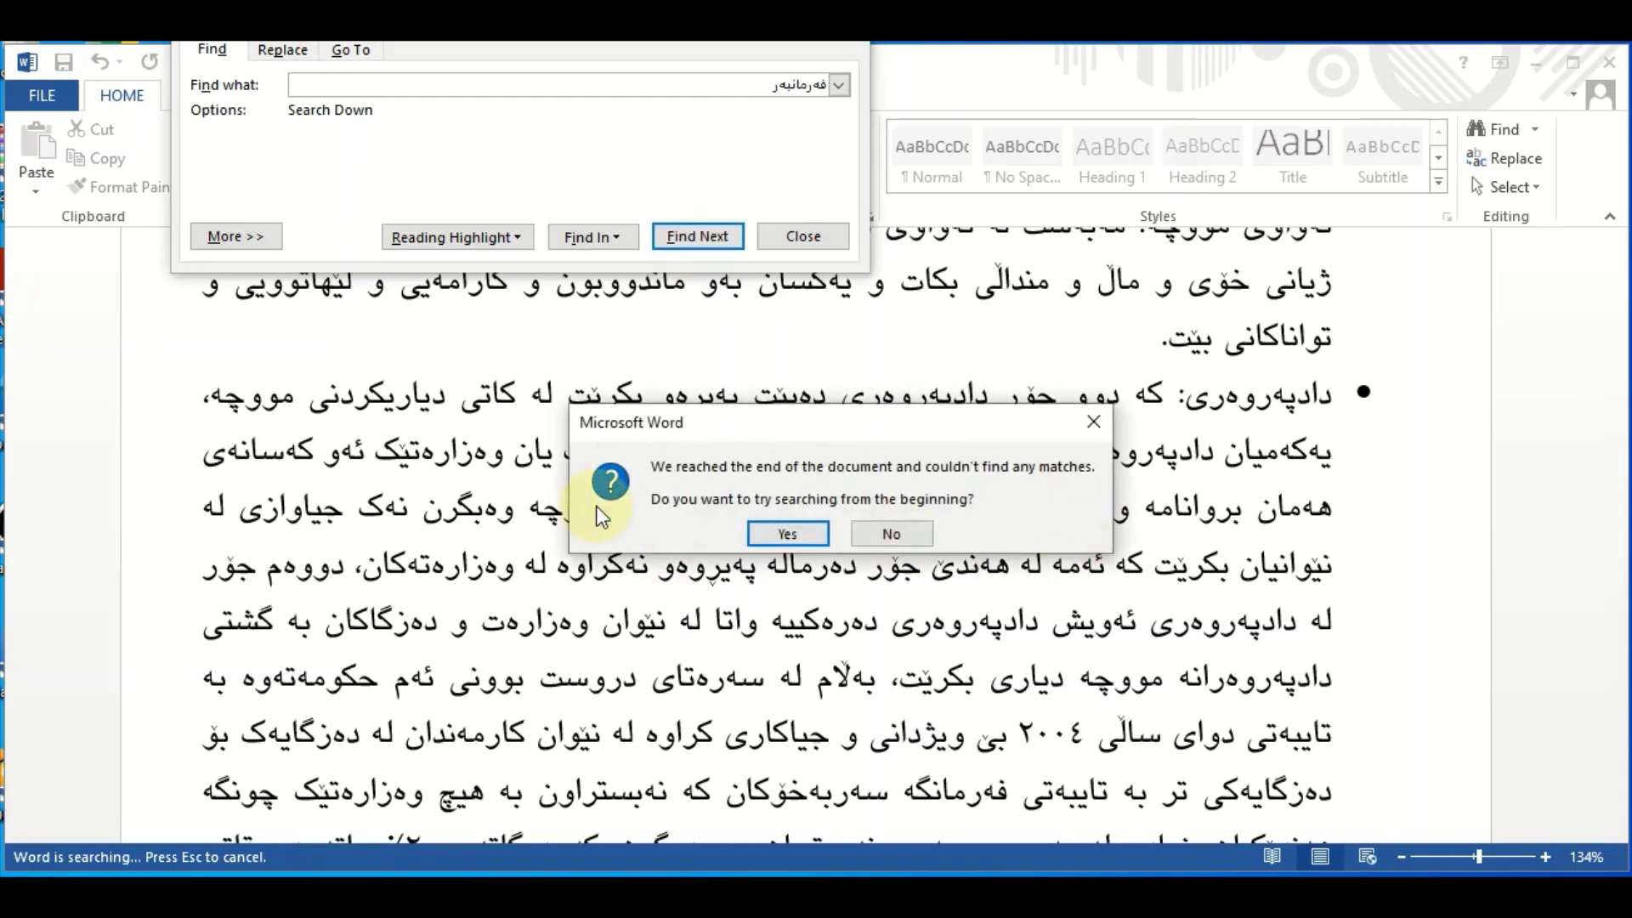
pyautogui.click(858, 536)
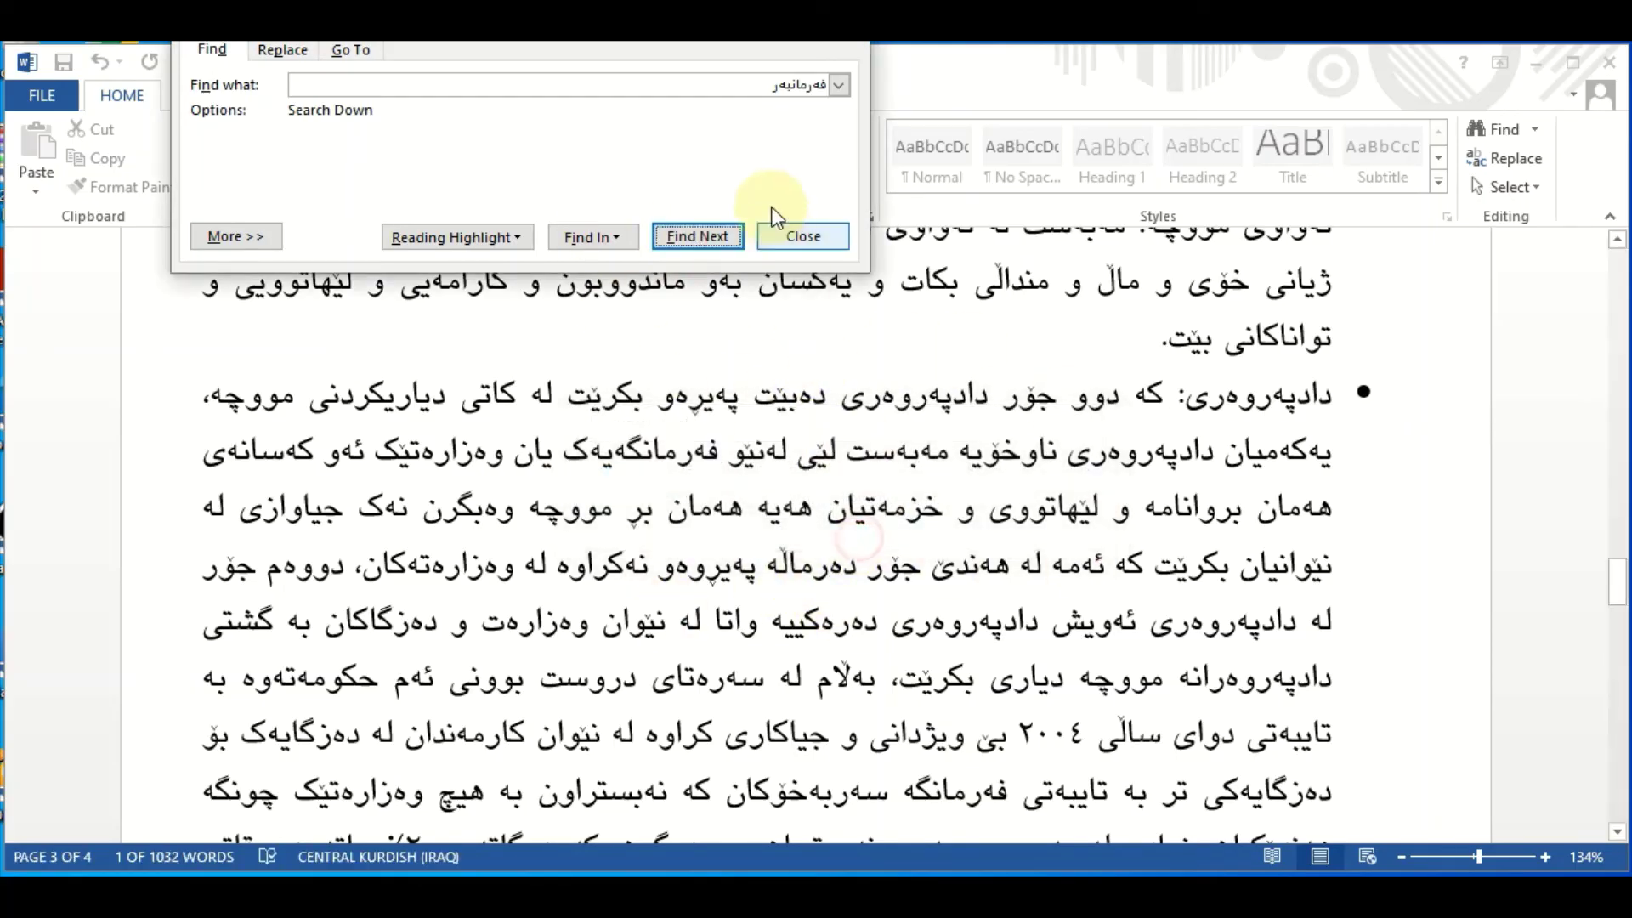
# Search for کار, stepping through matches to the end of the document, then open Go To
pyautogui.press('BackSpace')
pyautogui.press('BackSpace')
pyautogui.press('BackSpace')
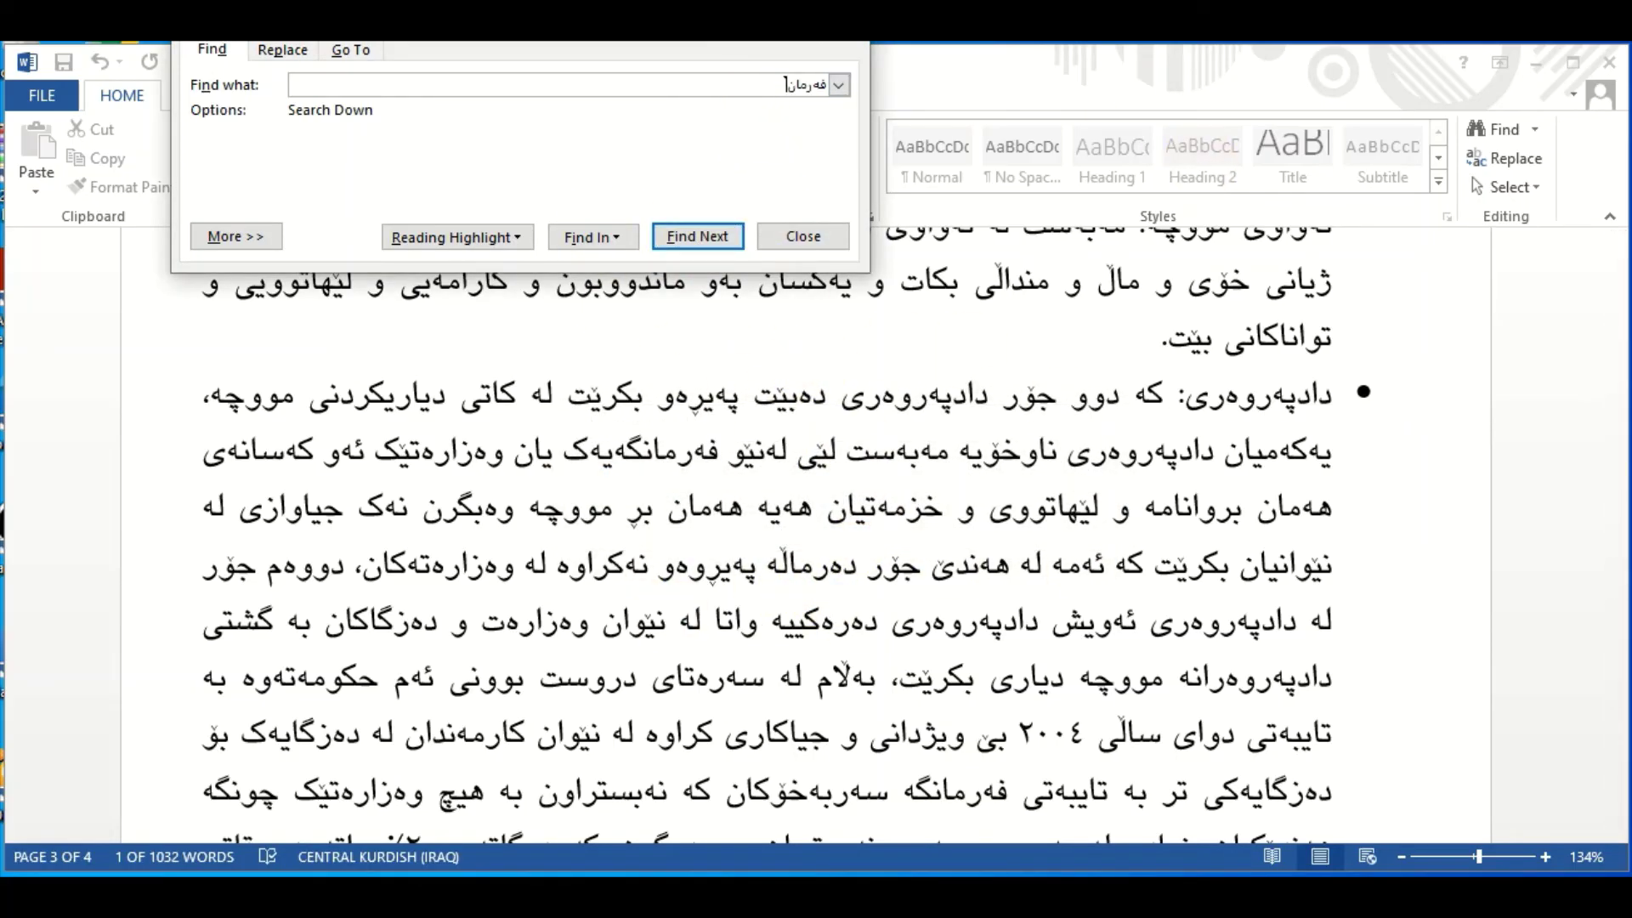
pyautogui.press('BackSpace')
pyautogui.press('BackSpace')
pyautogui.write('کار')
pyautogui.press('Return')
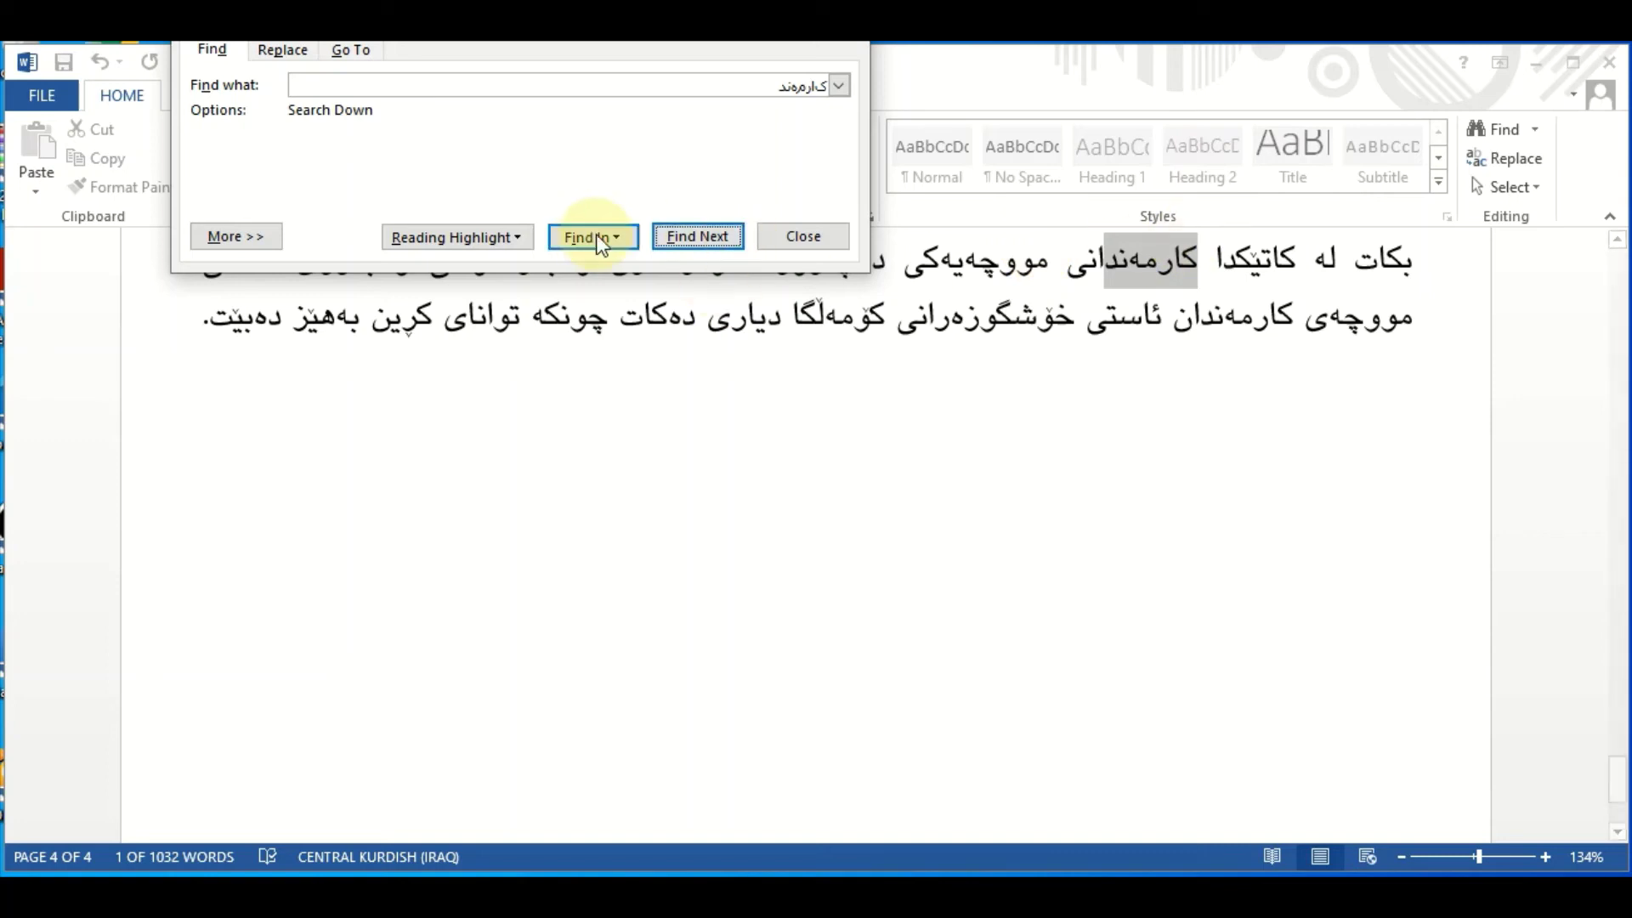
pyautogui.click(698, 237)
pyautogui.click(698, 236)
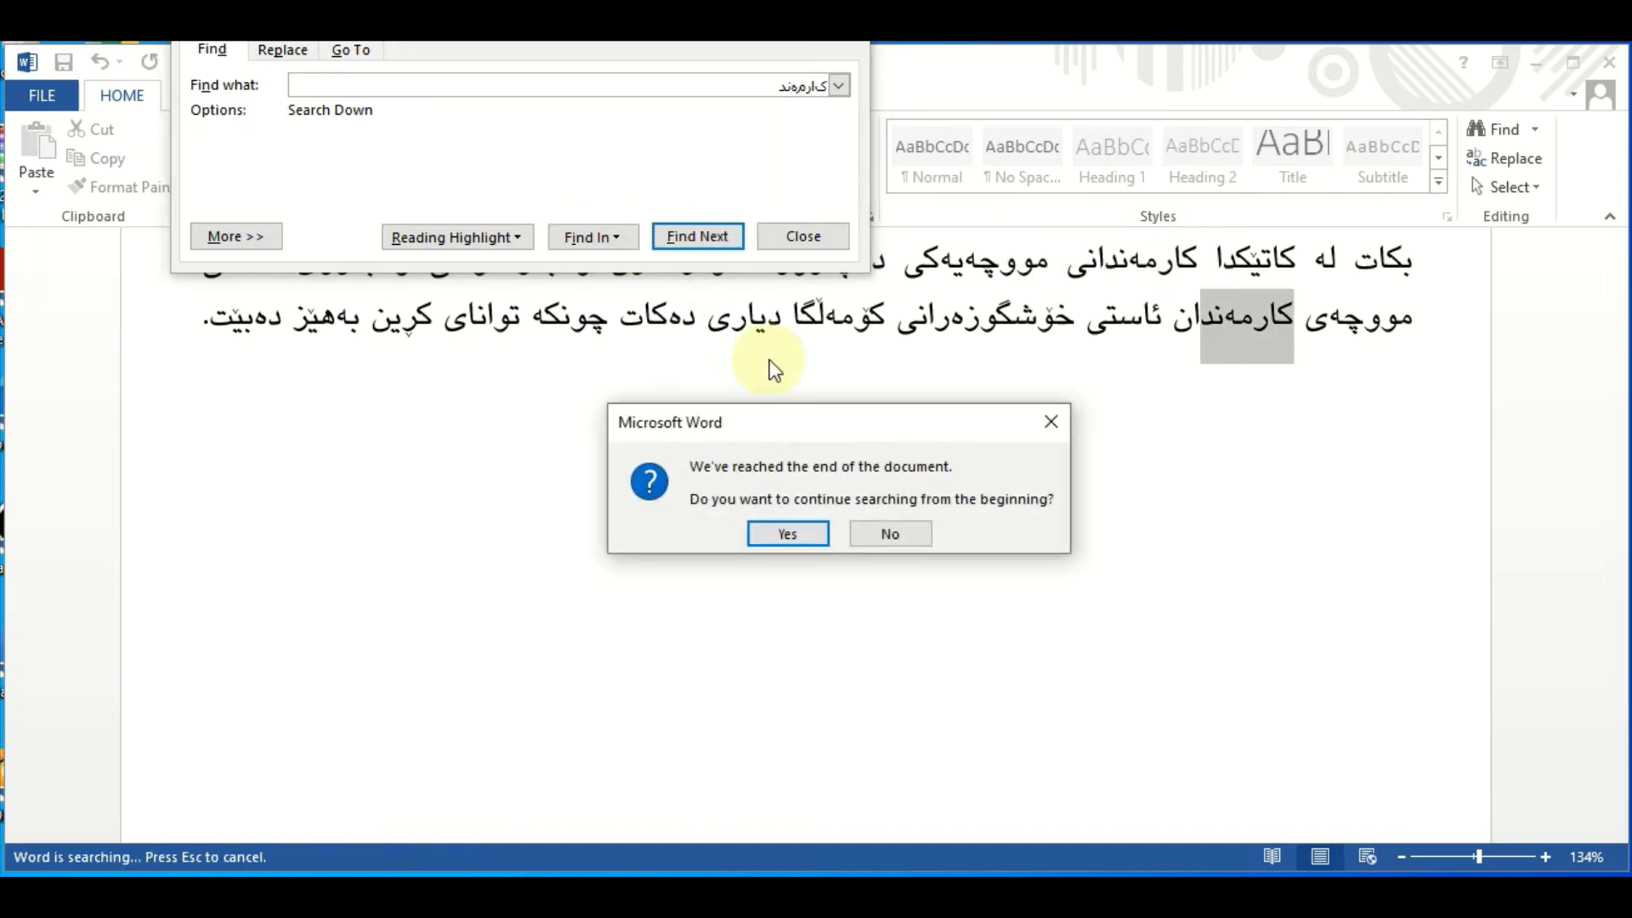
pyautogui.click(894, 536)
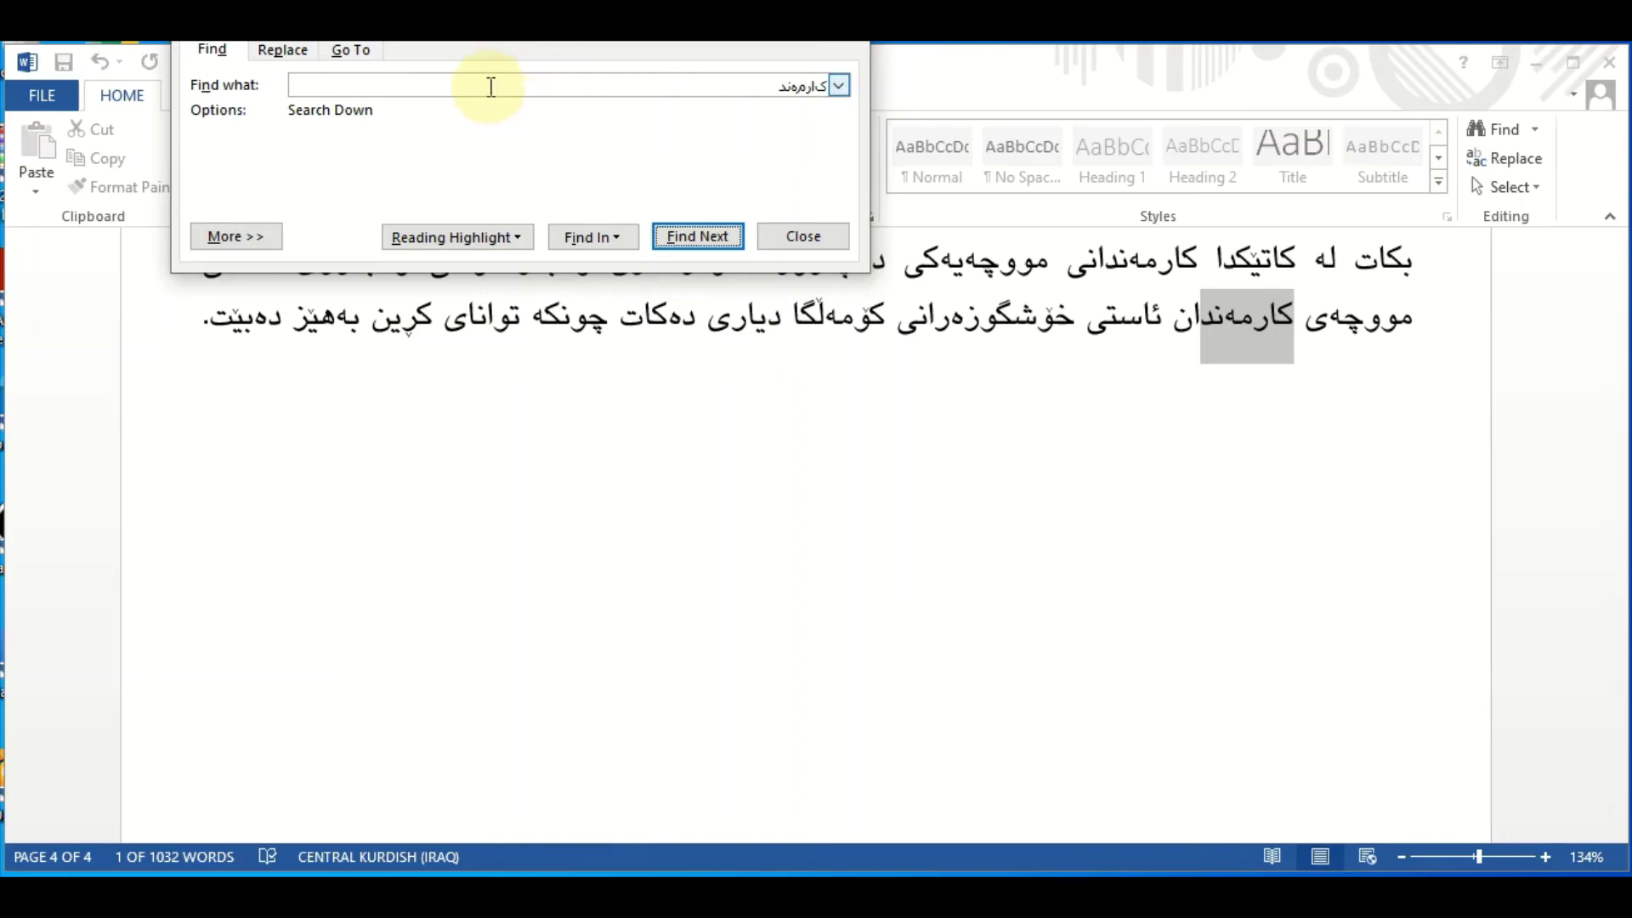
pyautogui.click(347, 51)
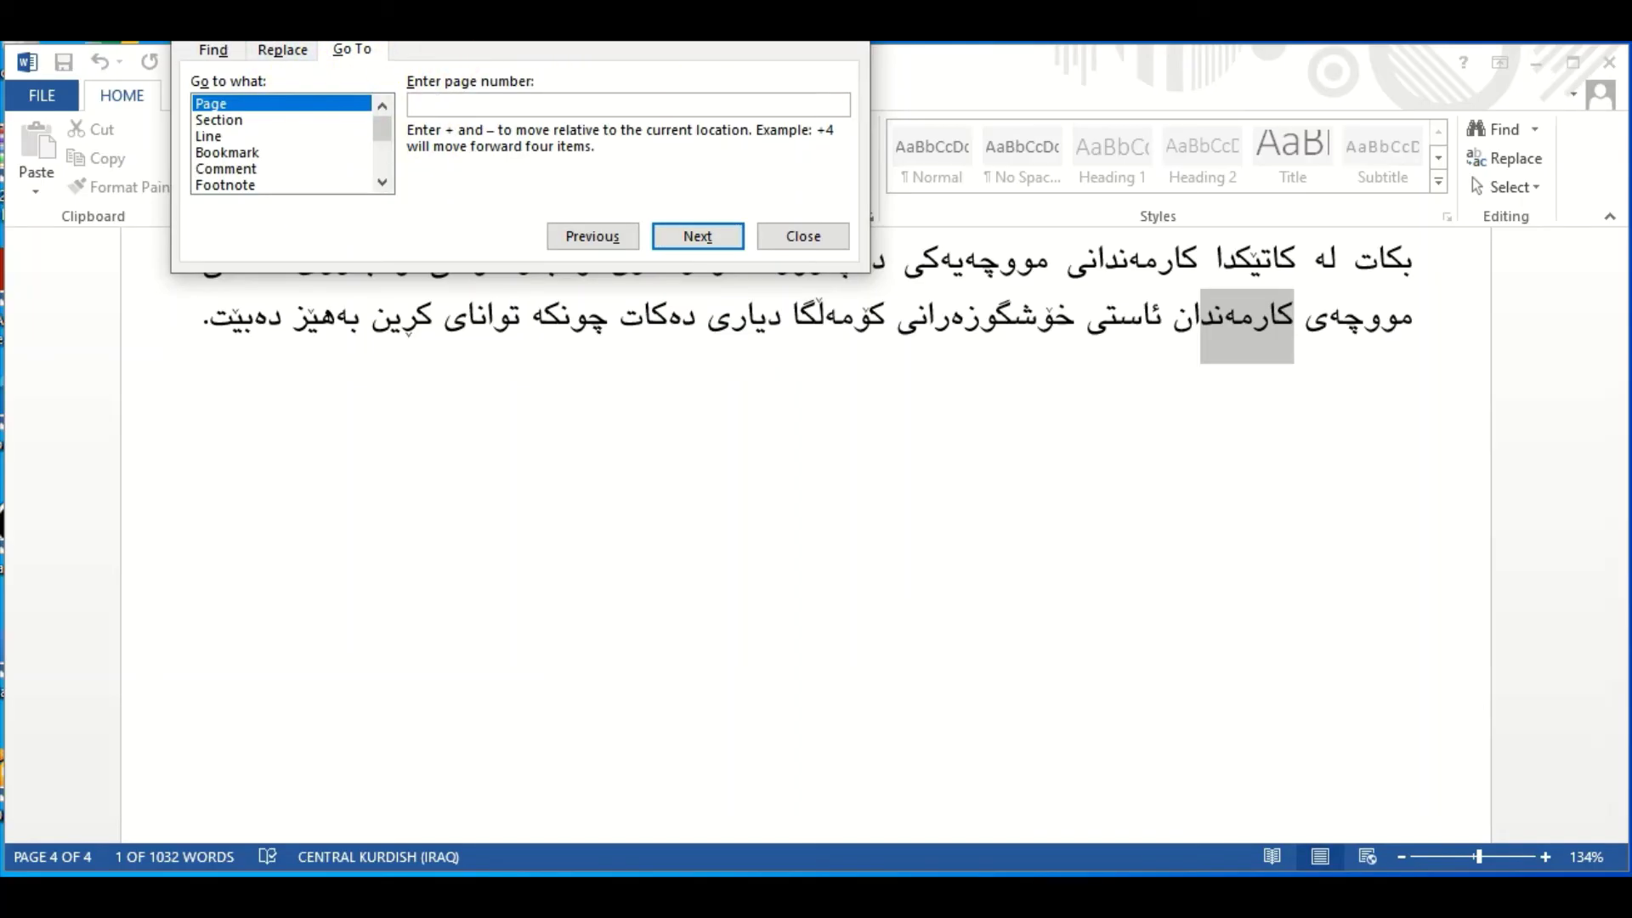
# Move the Go To dialog off the text and scroll through the essay
pyautogui.moveTo(354, 10); pyautogui.dragTo(450, 244)
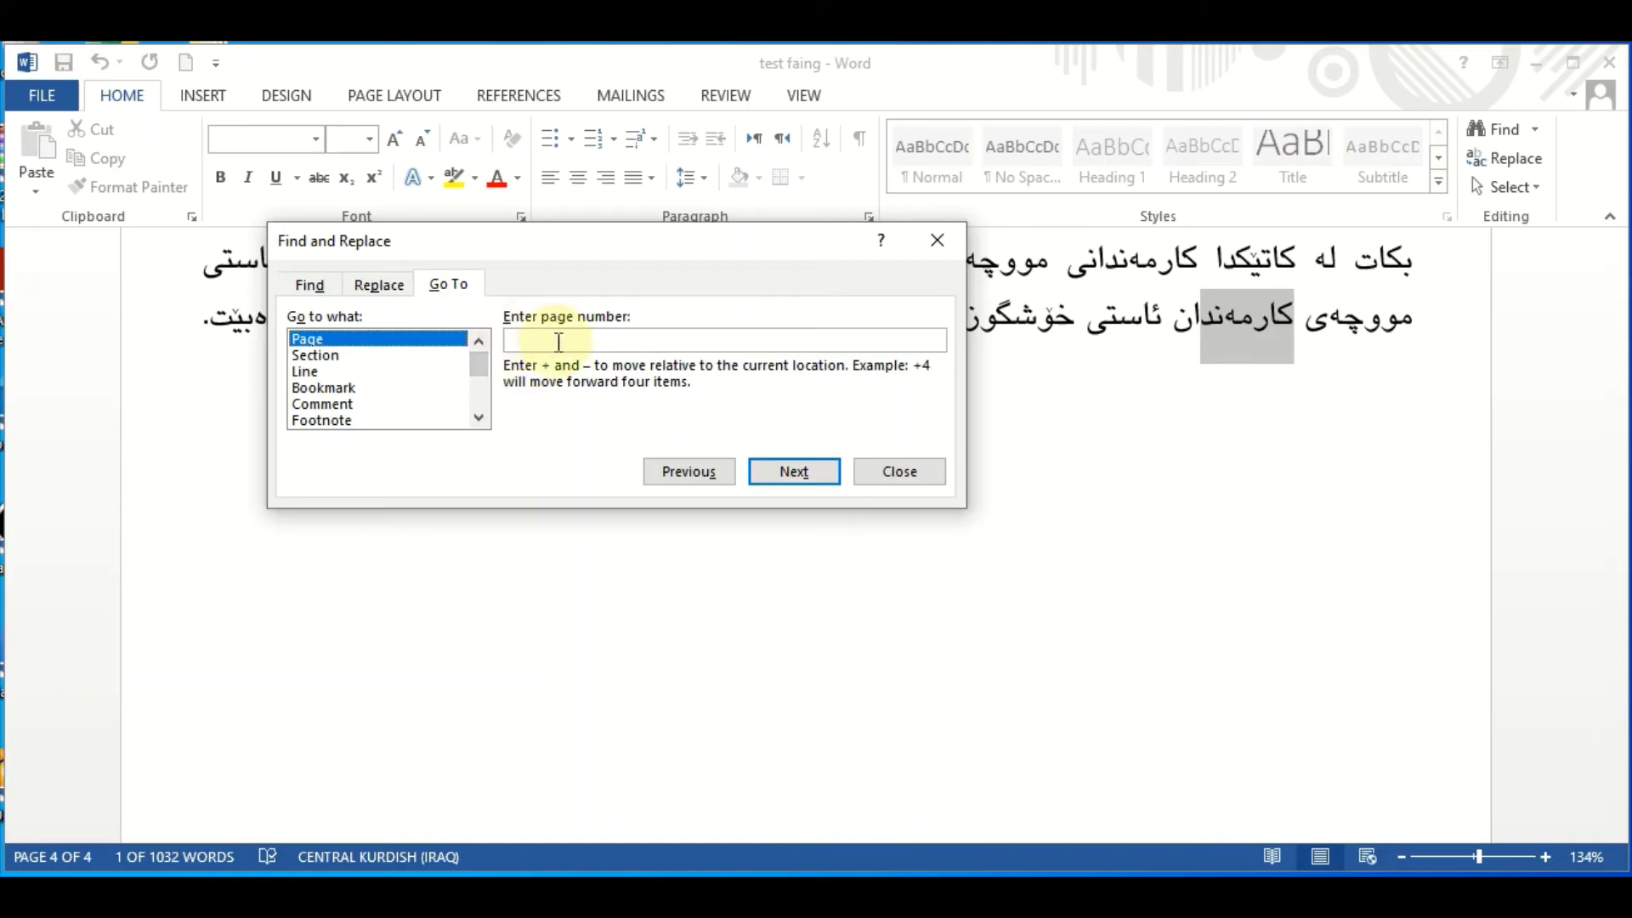
pyautogui.click(559, 342)
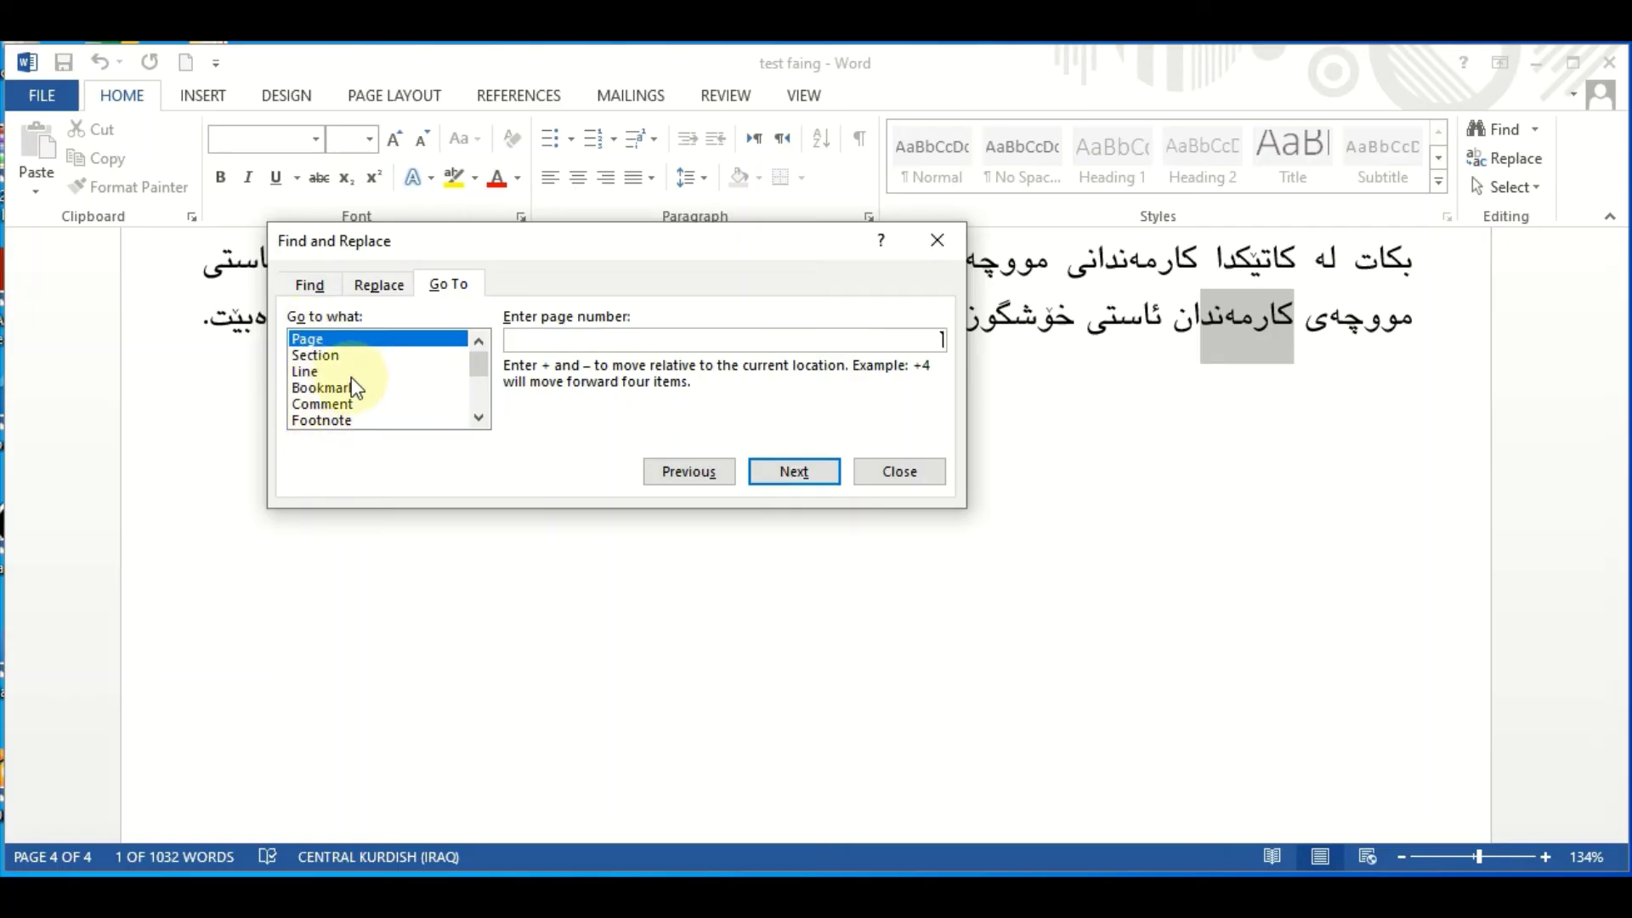
pyautogui.scroll(2, 1330, 491)
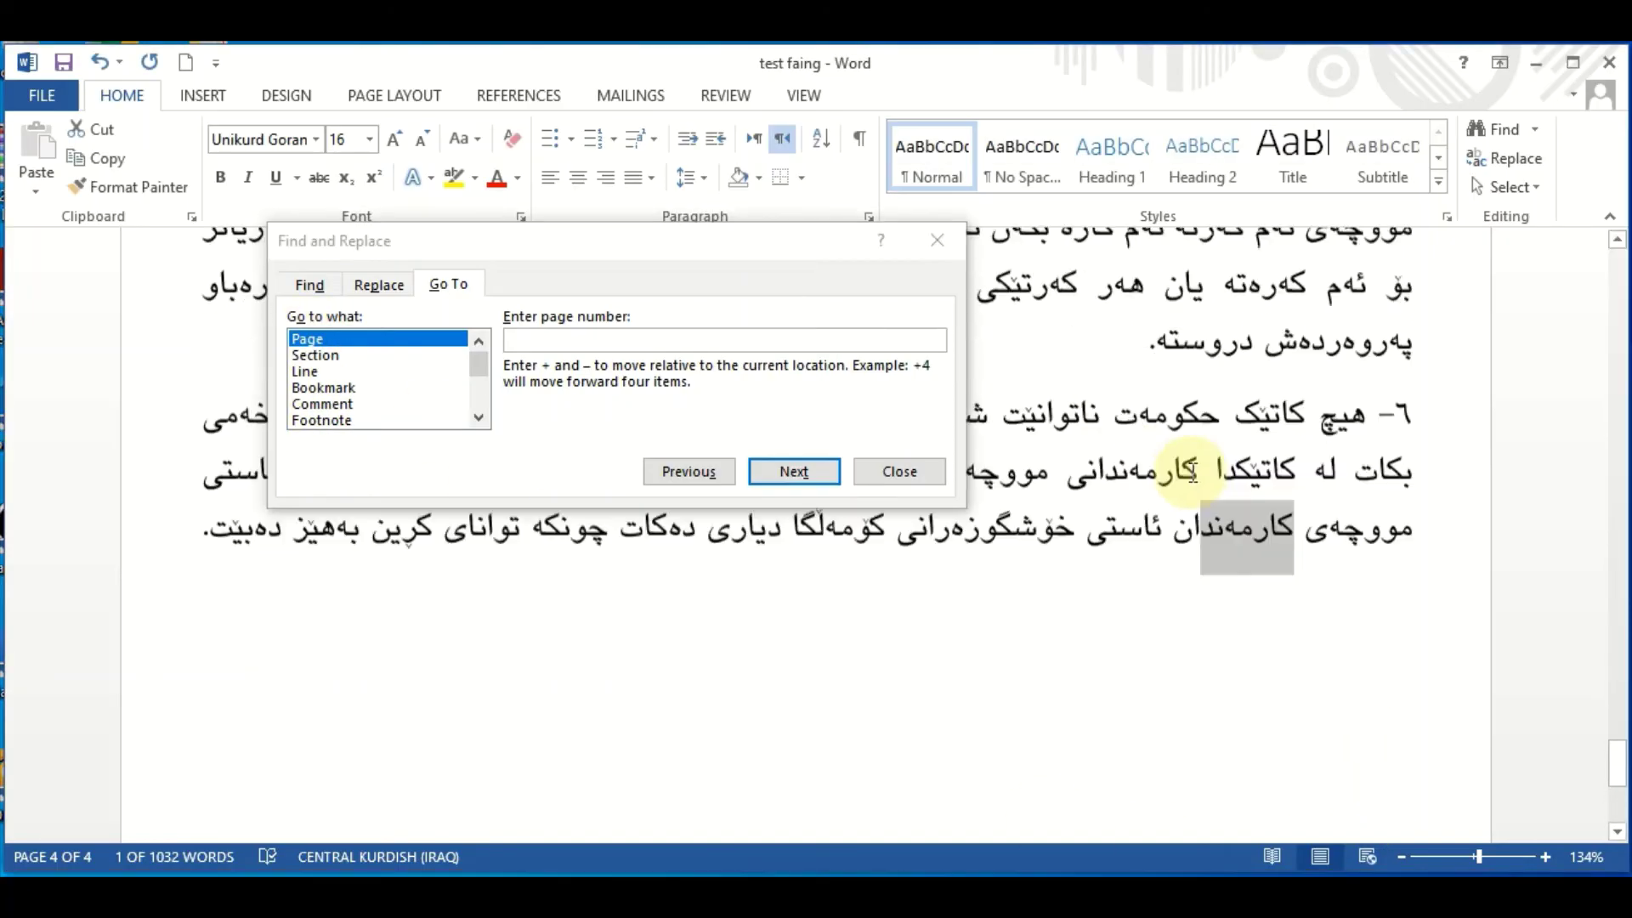
pyautogui.scroll(3, 1190, 472)
pyautogui.scroll(3, 1184, 449)
pyautogui.scroll(3, 1160, 474)
pyautogui.scroll(3, 1189, 484)
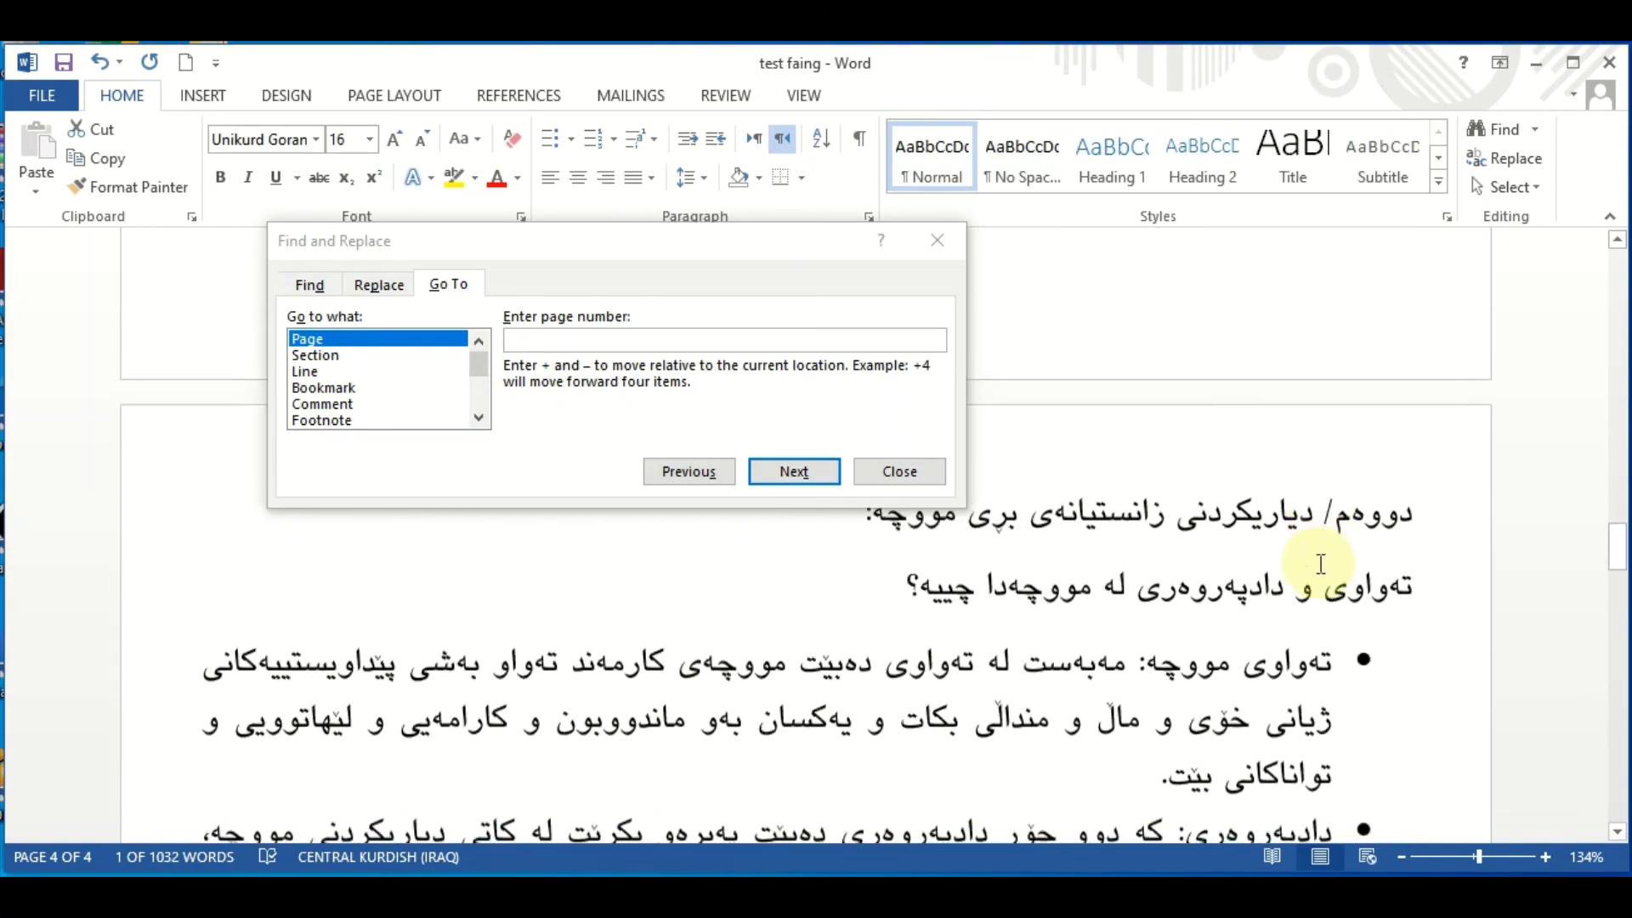
pyautogui.scroll(-5, 1321, 564)
pyautogui.scroll(-5, 1293, 601)
pyautogui.scroll(-2, 1309, 646)
pyautogui.scroll(5, 1284, 671)
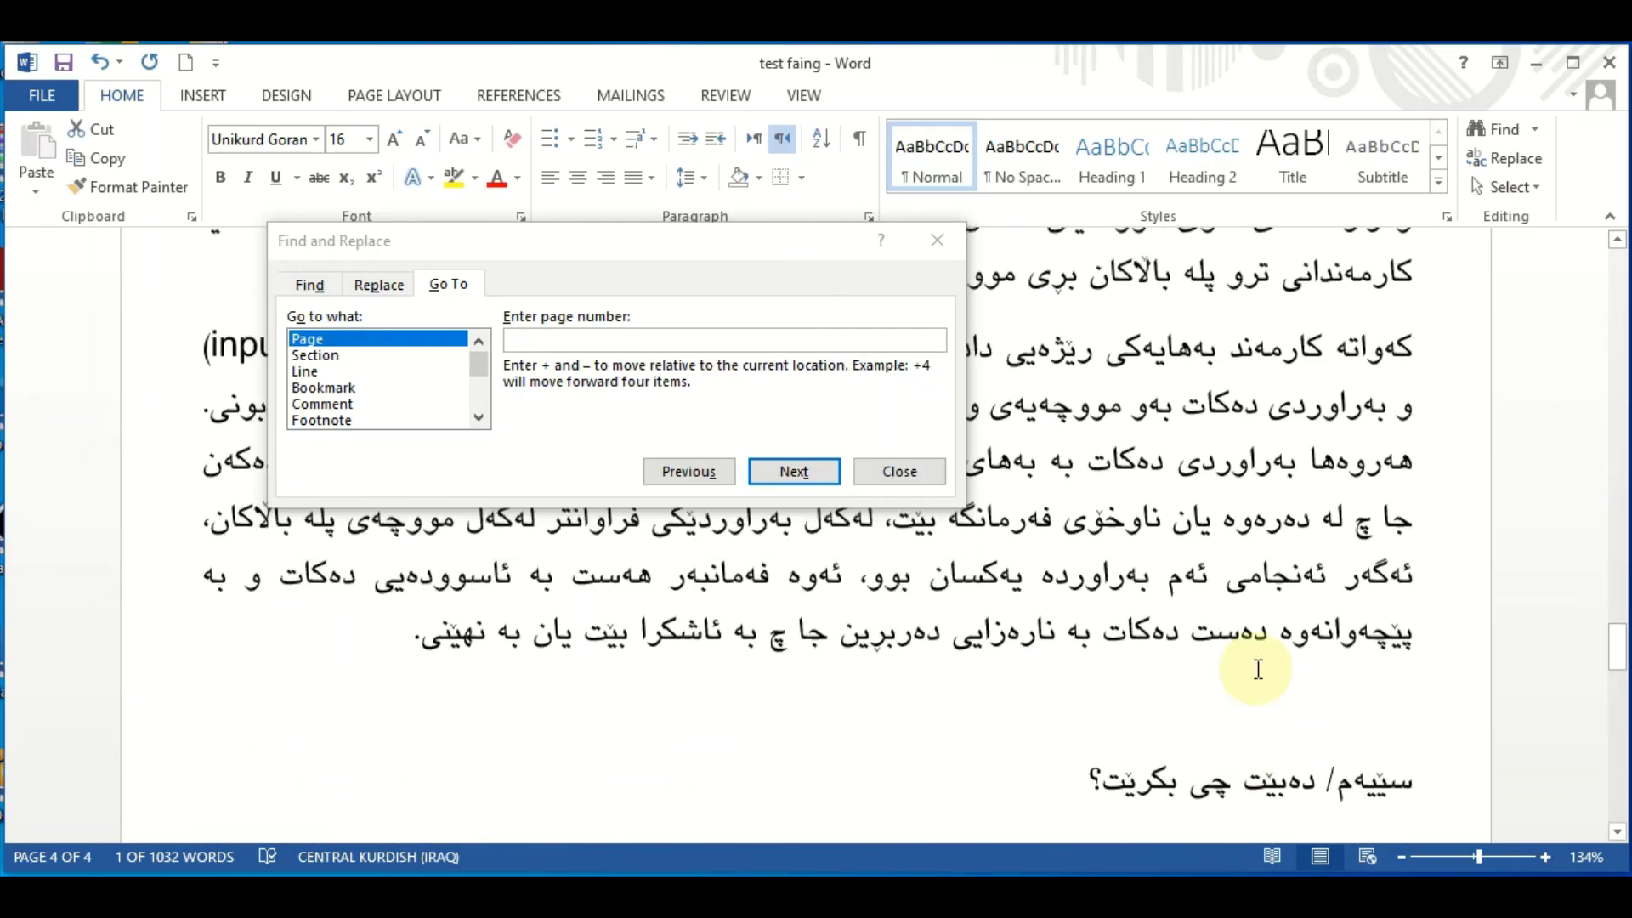
pyautogui.scroll(5, 1020, 663)
pyautogui.scroll(5, 1105, 646)
pyautogui.scroll(5, 765, 425)
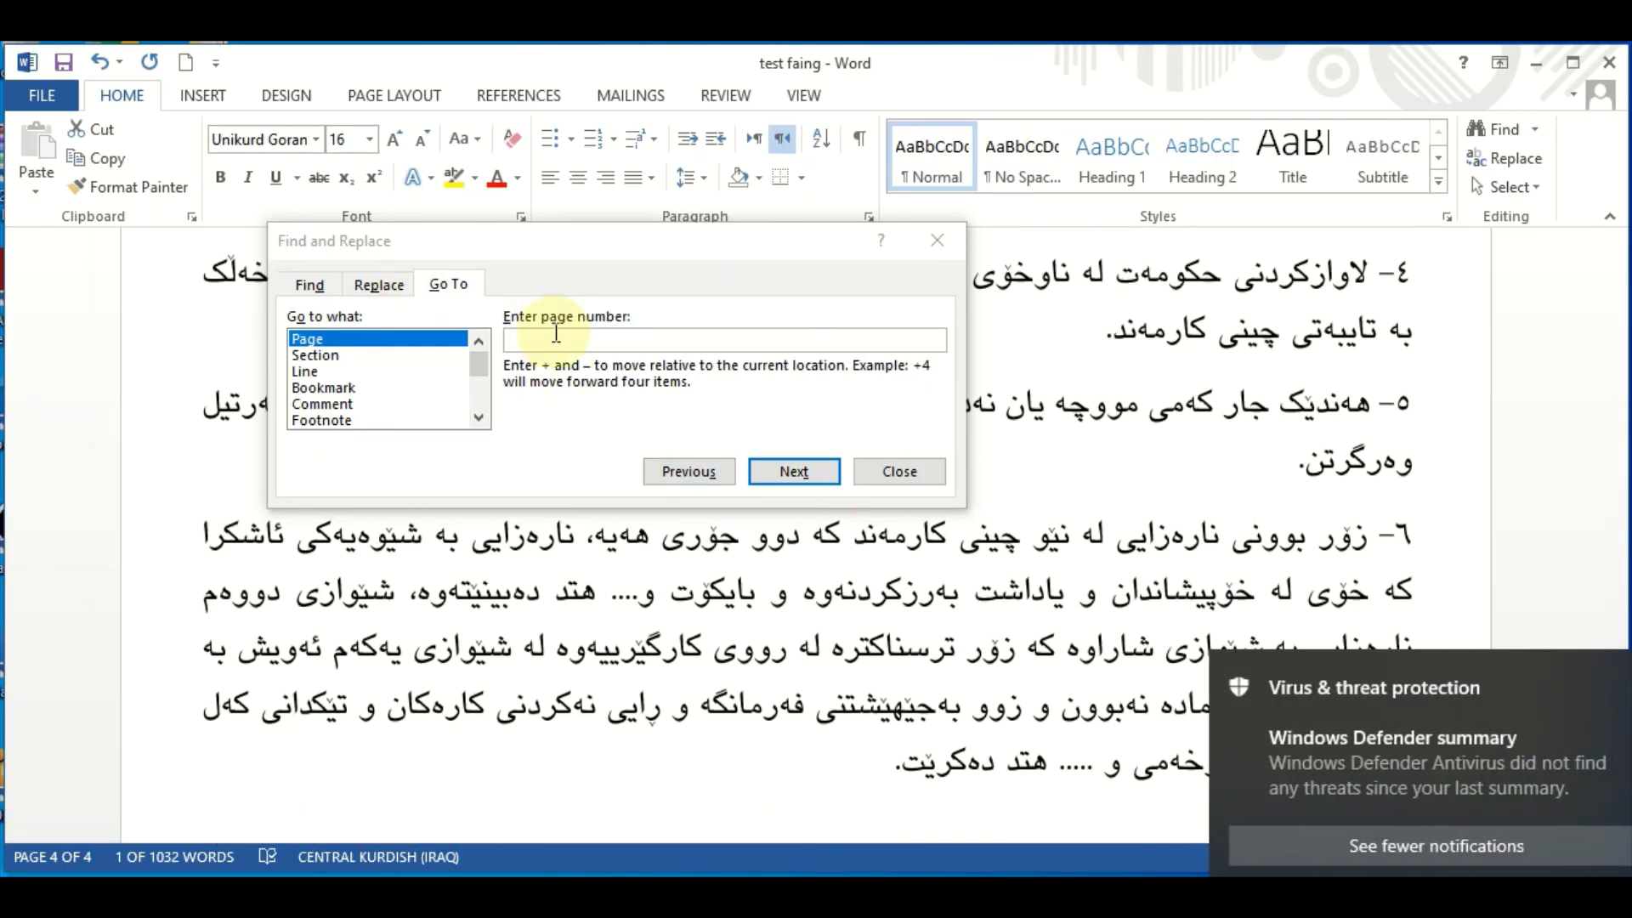
pyautogui.click(556, 339)
# Jump to page 2, then page 1, then page 3 of the essay
pyautogui.write('2')
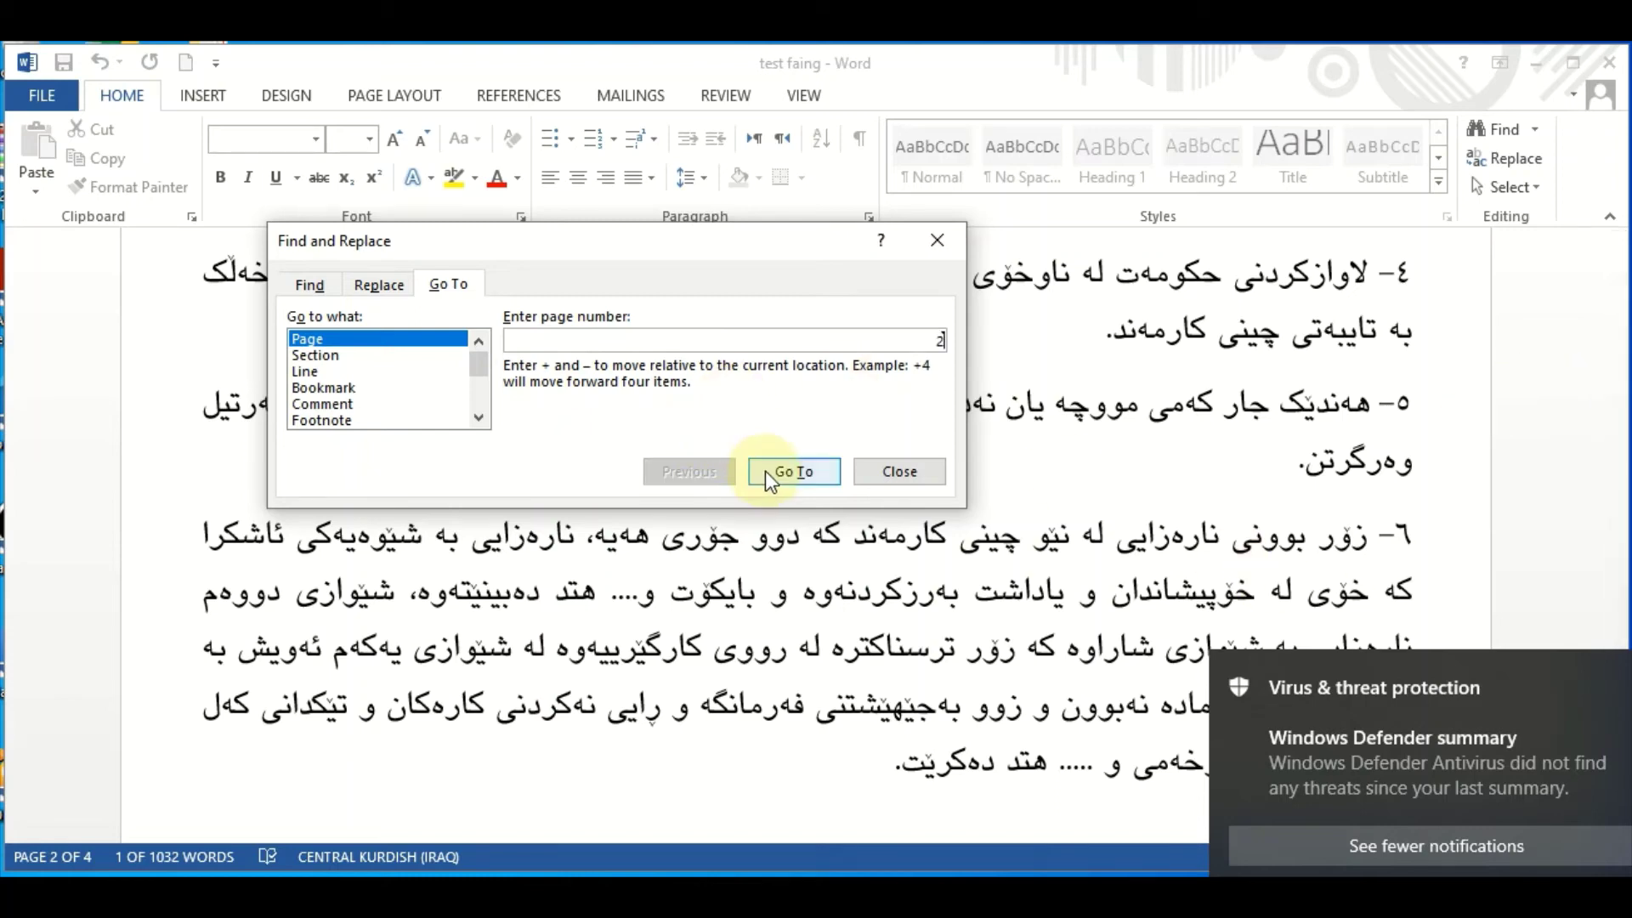
pyautogui.click(786, 472)
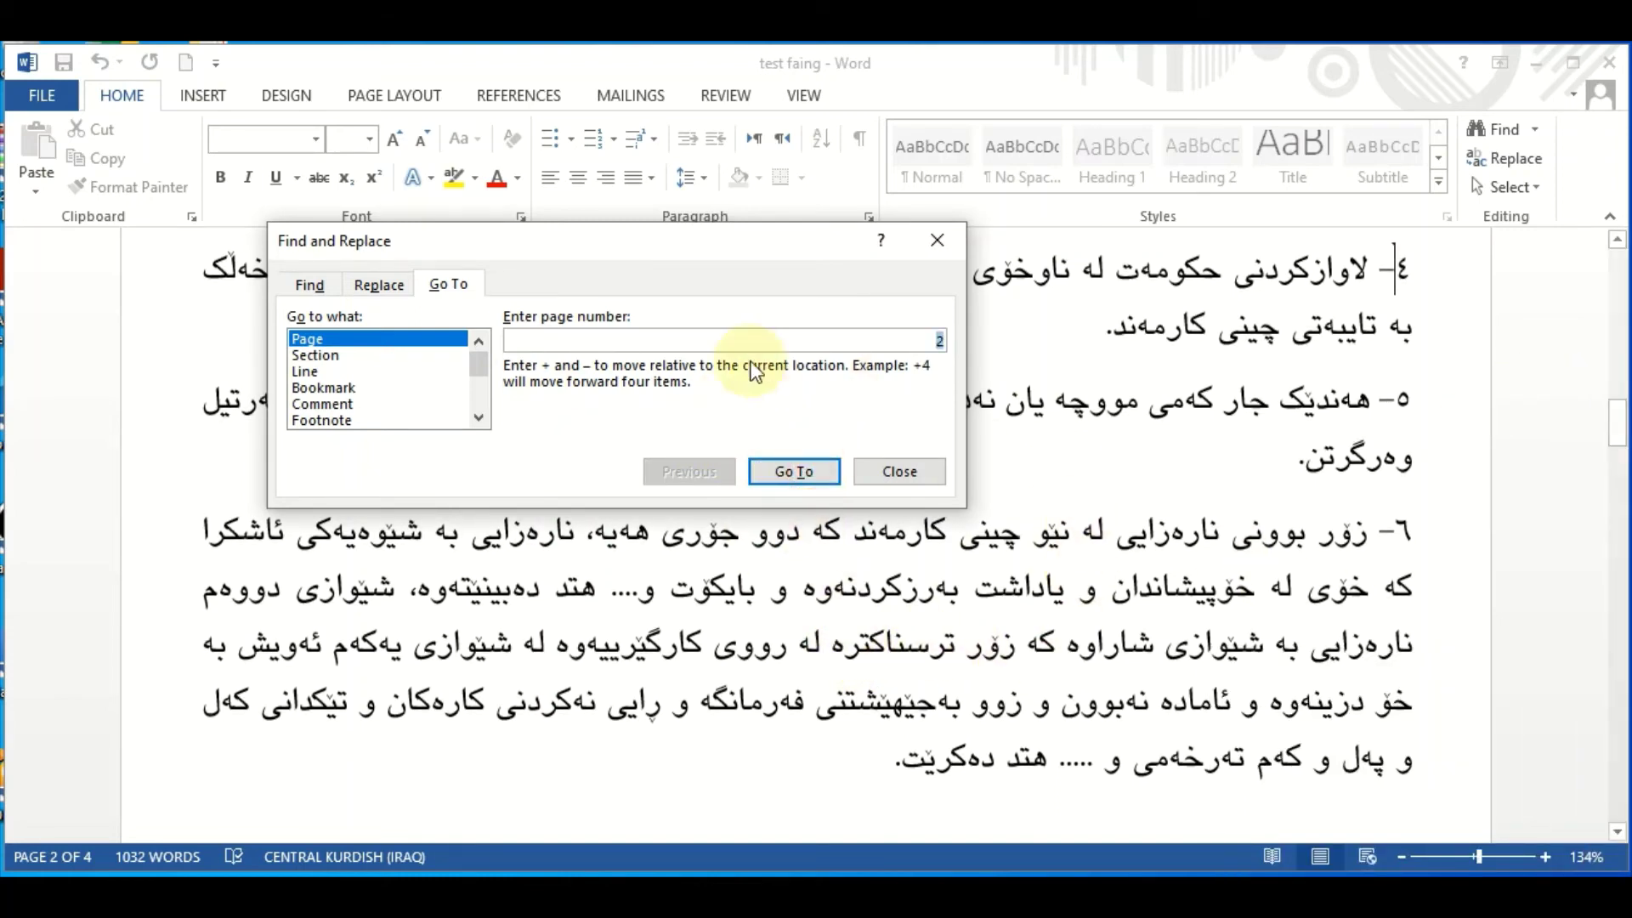
pyautogui.write('1')
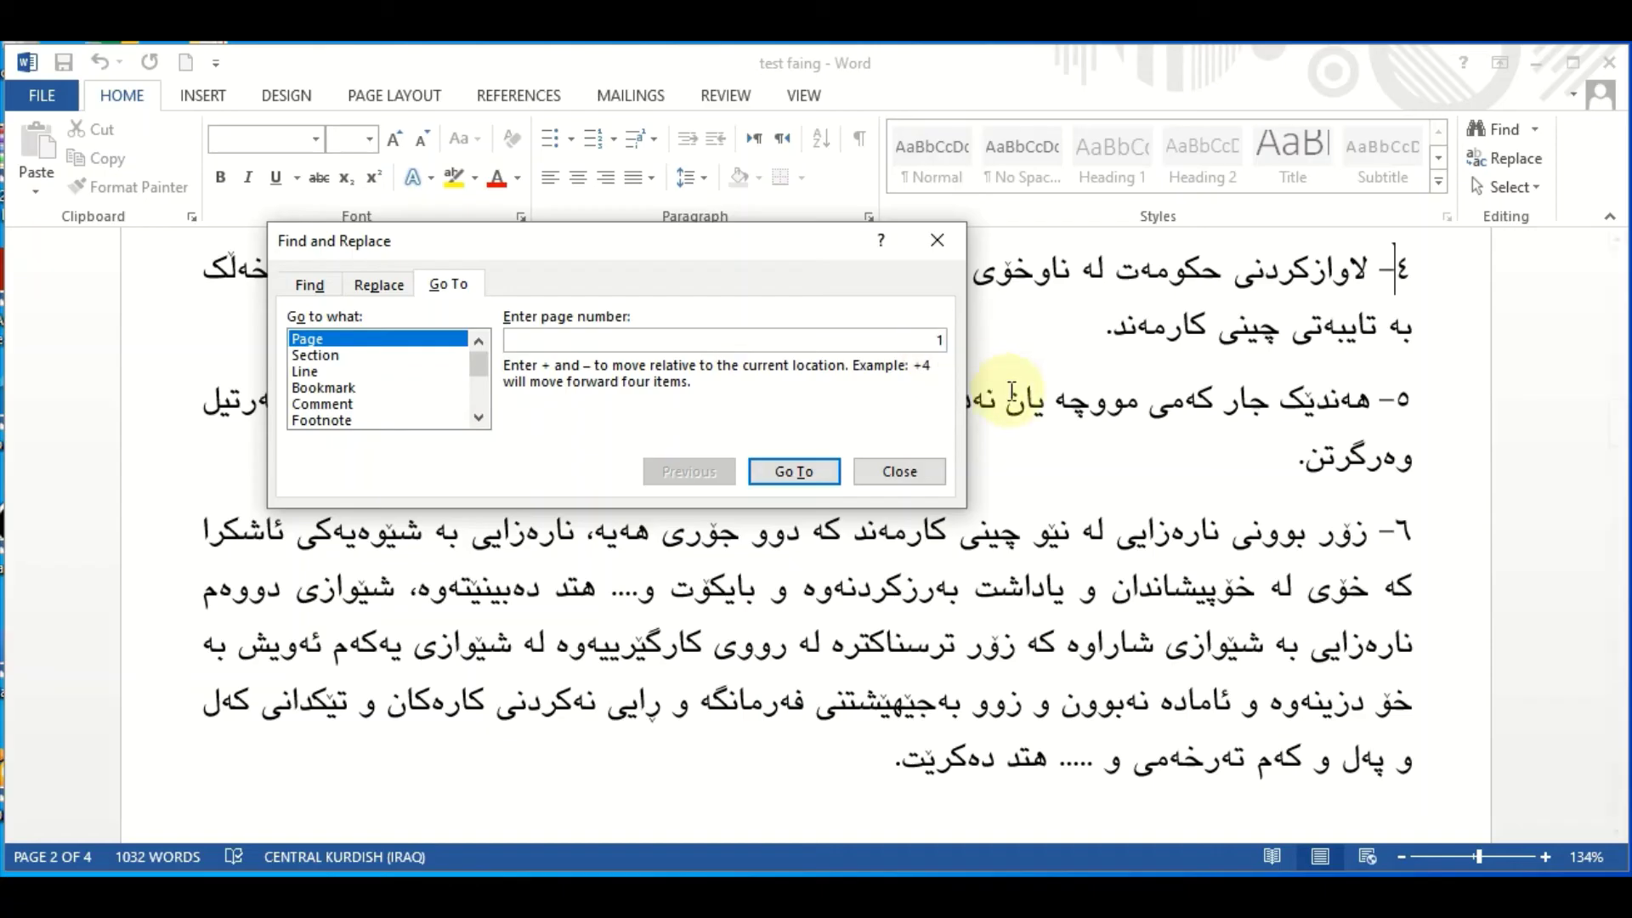
pyautogui.click(778, 476)
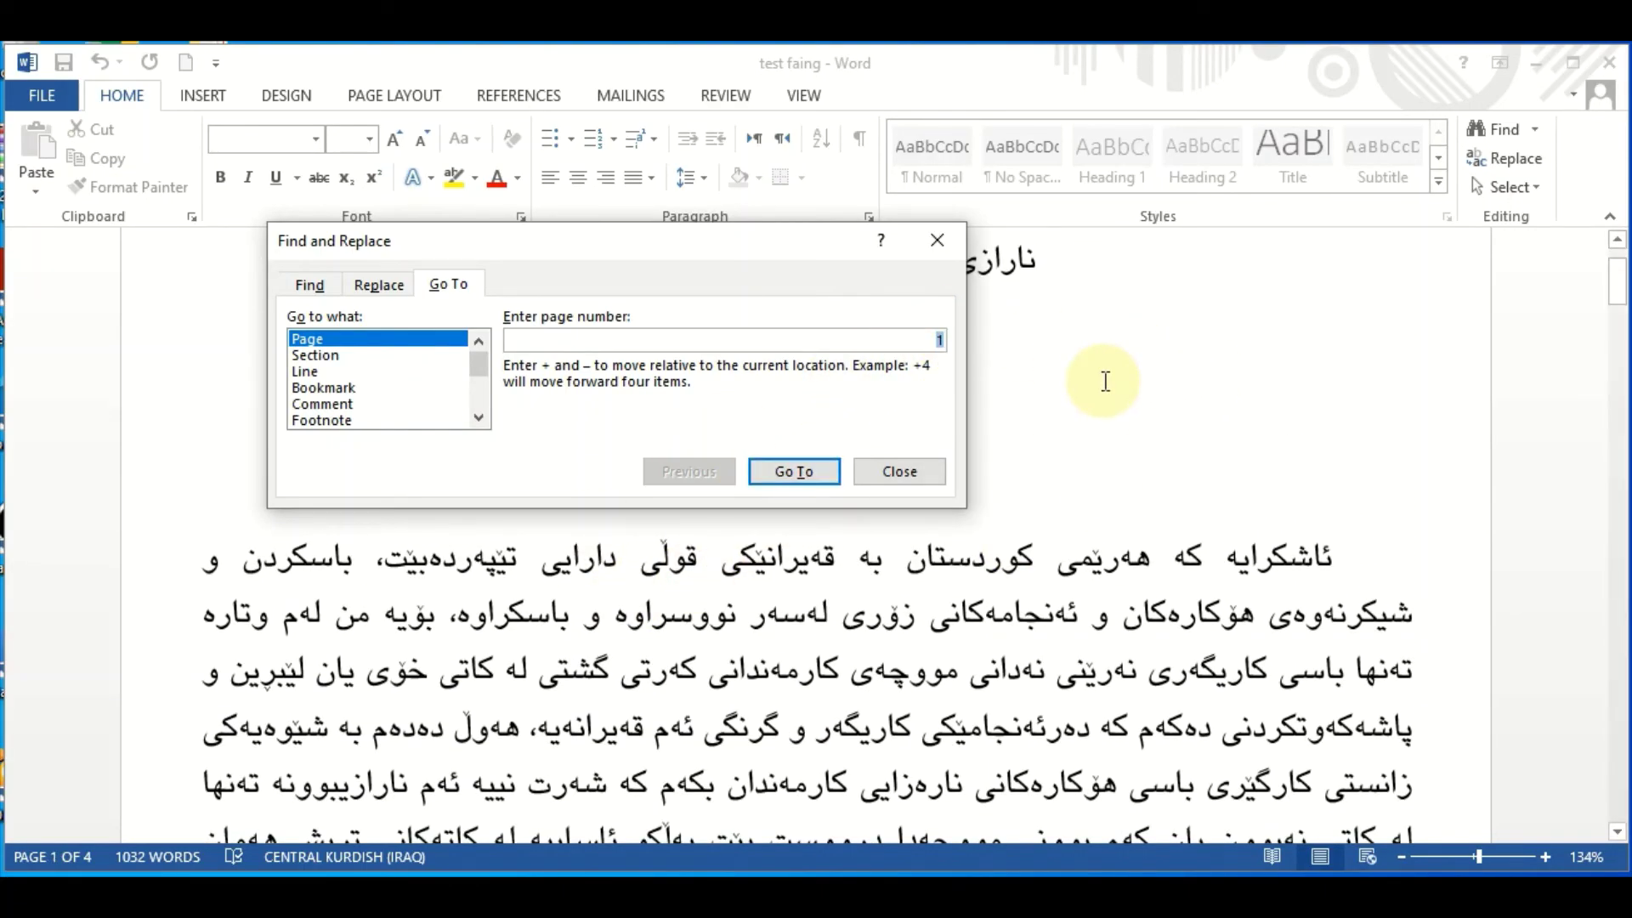
pyautogui.write('3')
pyautogui.click(803, 474)
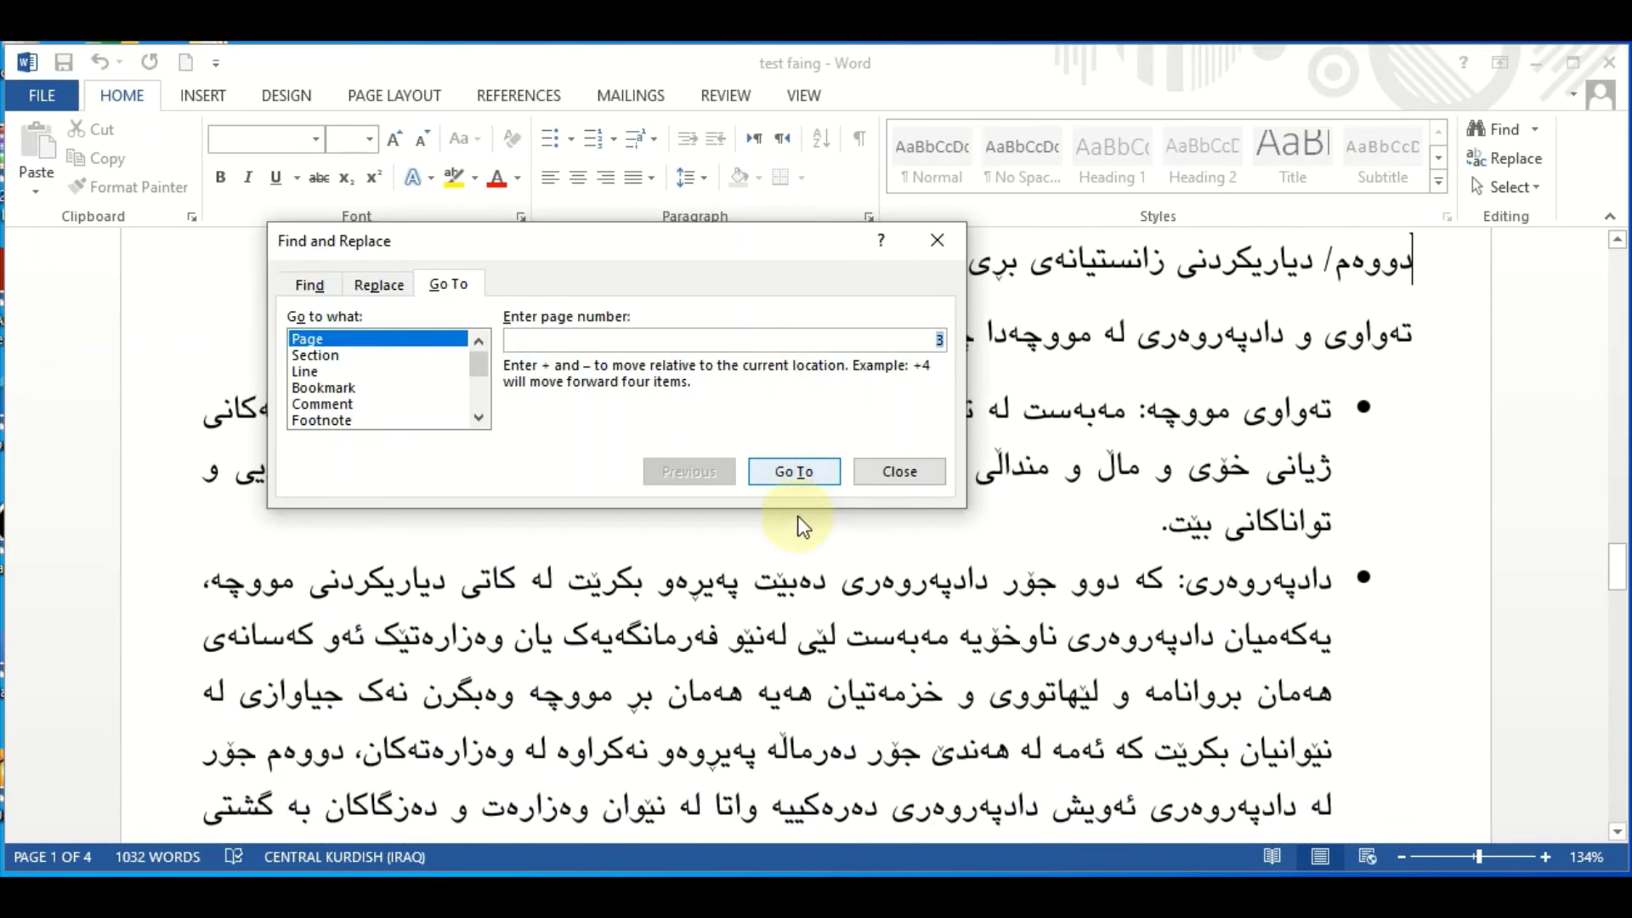
# Shift the Go To dialog further left and jump to page 4
pyautogui.click(1029, 719)
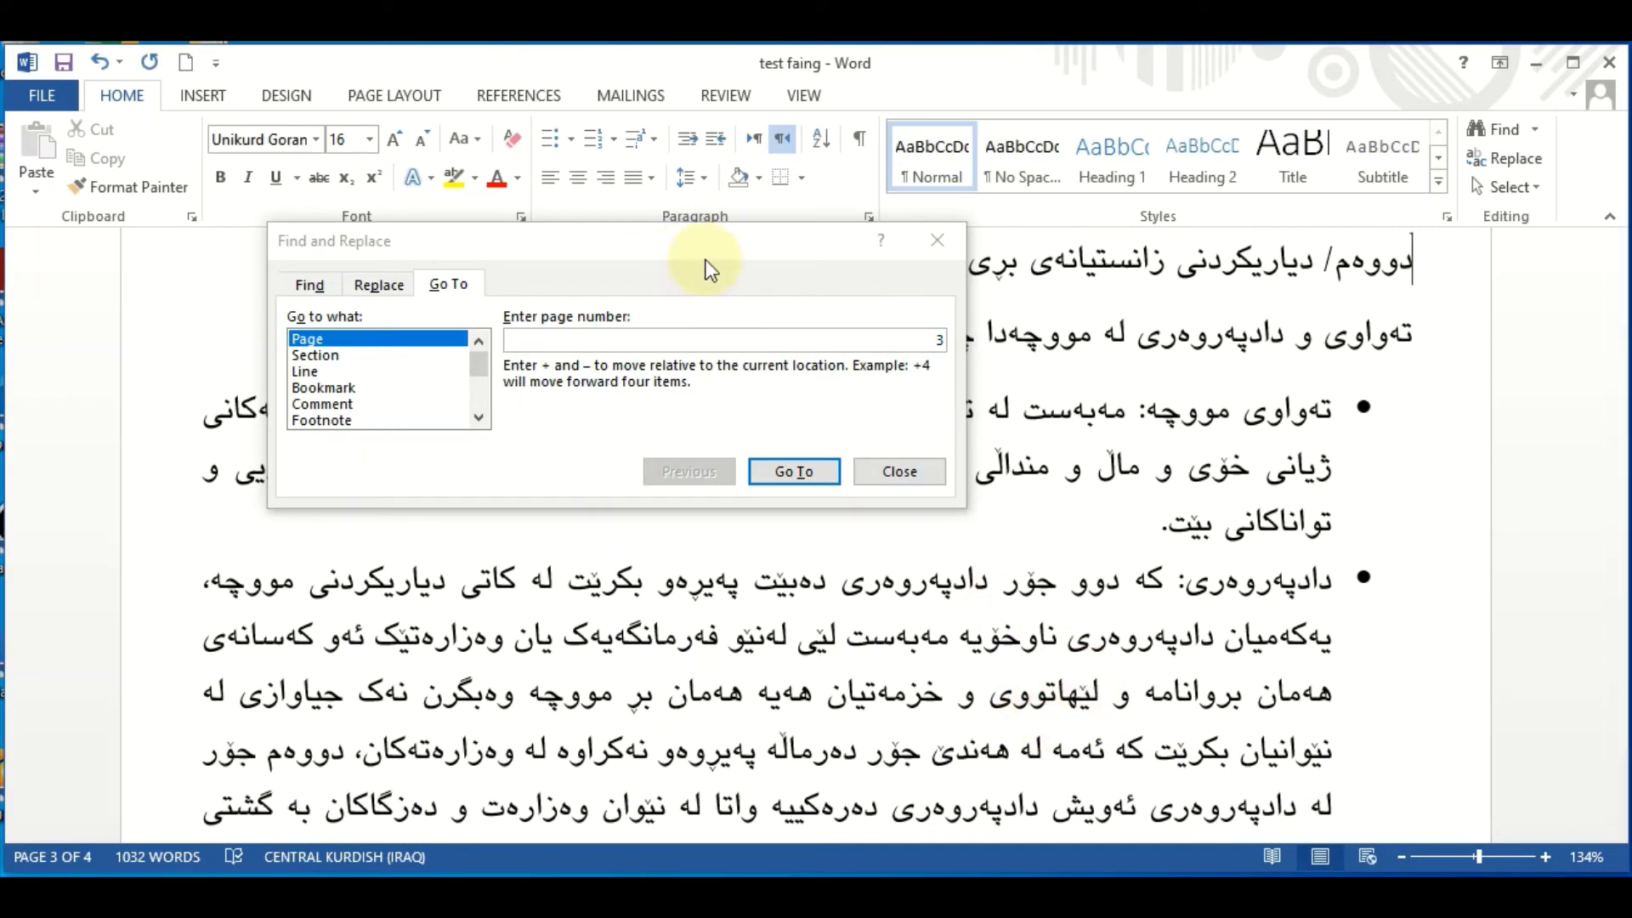
pyautogui.moveTo(711, 248); pyautogui.dragTo(654, 264)
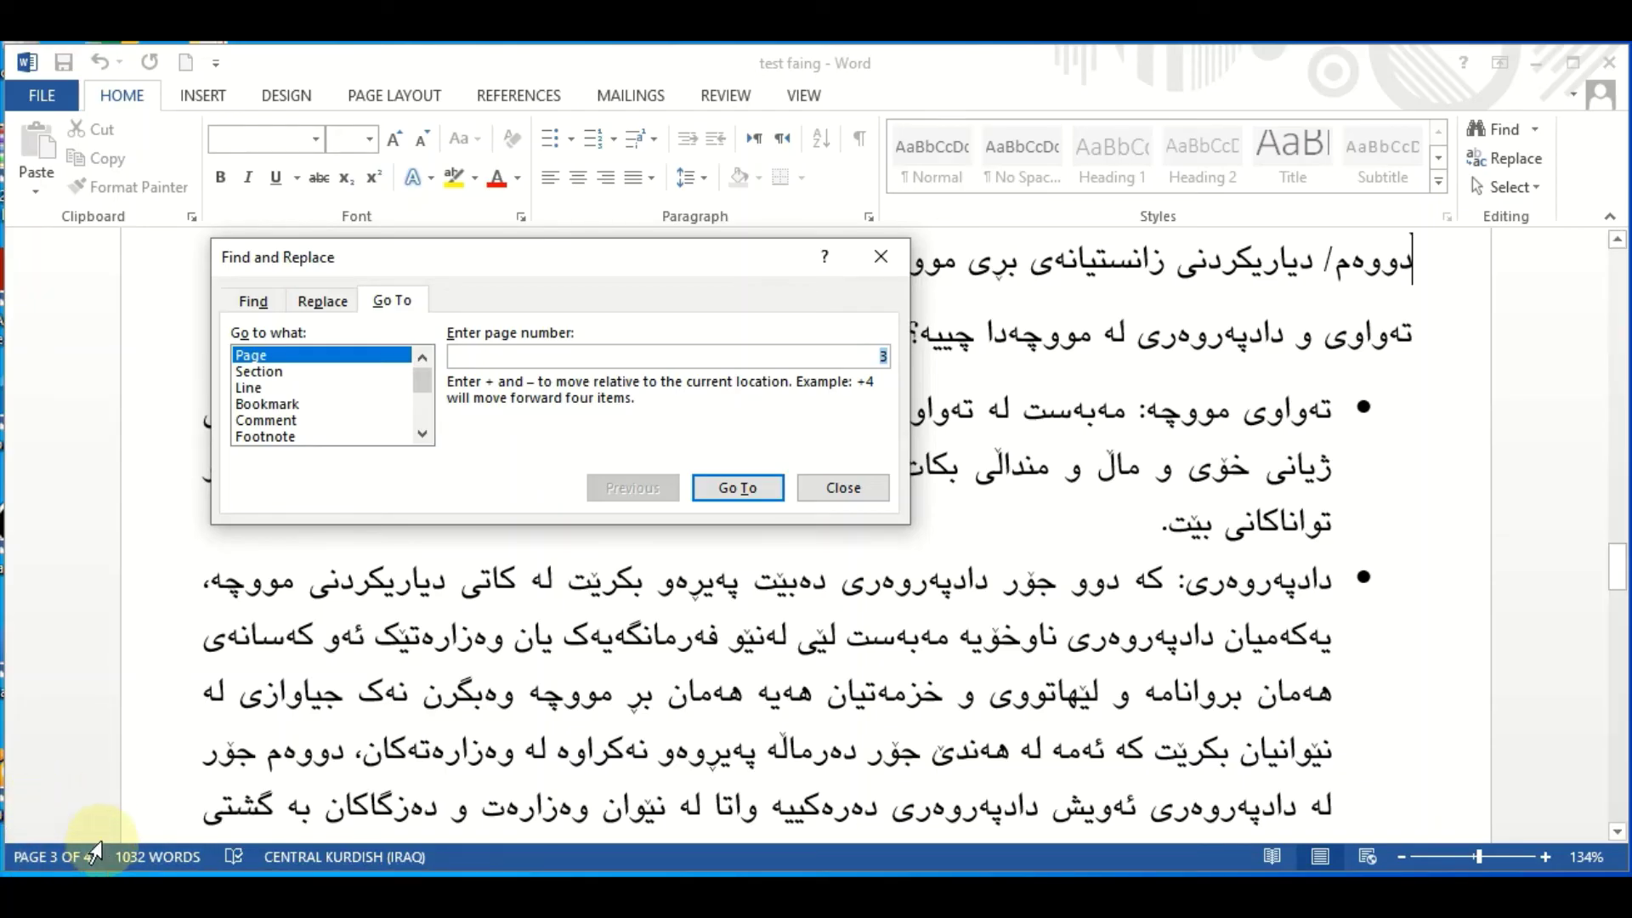
pyautogui.write('4')
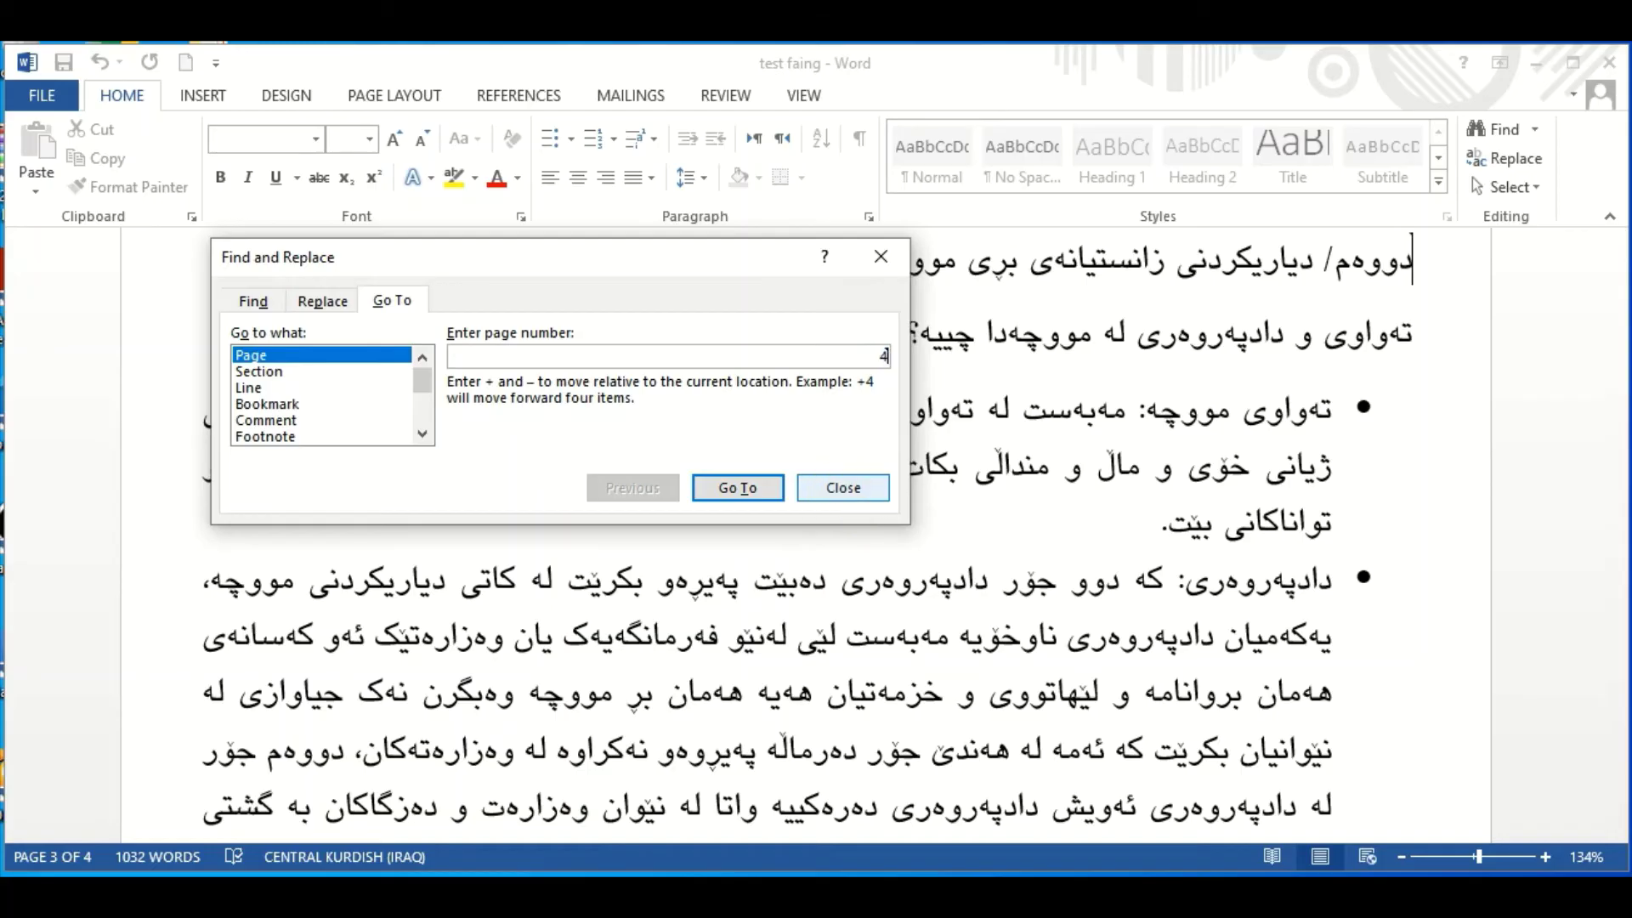
pyautogui.press('Return')
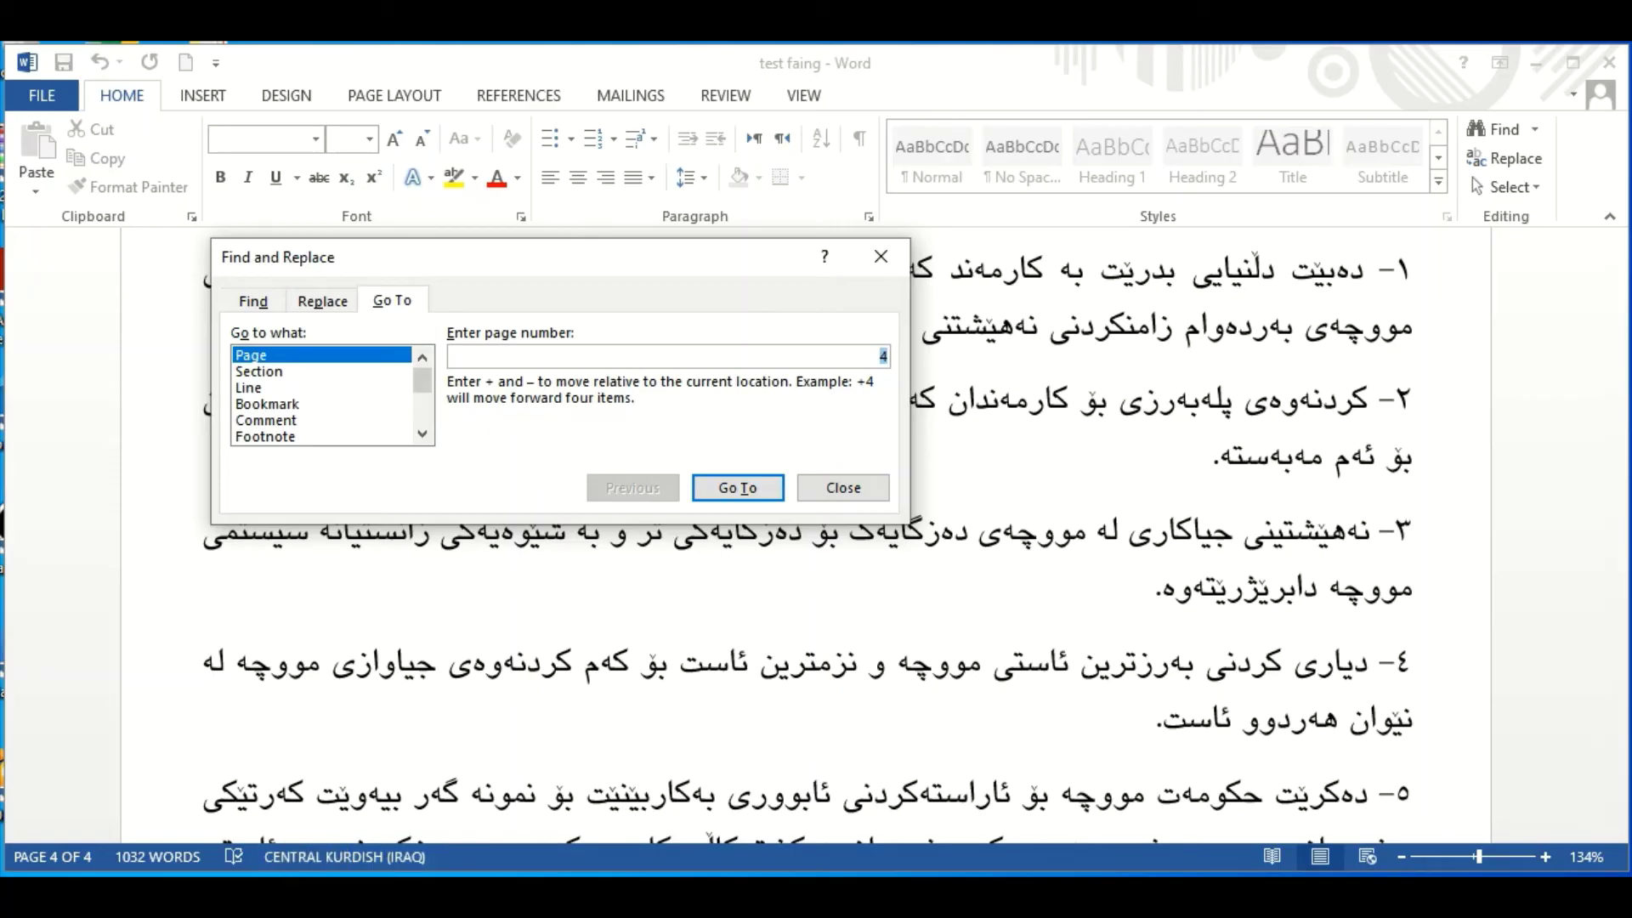
pyautogui.click(748, 667)
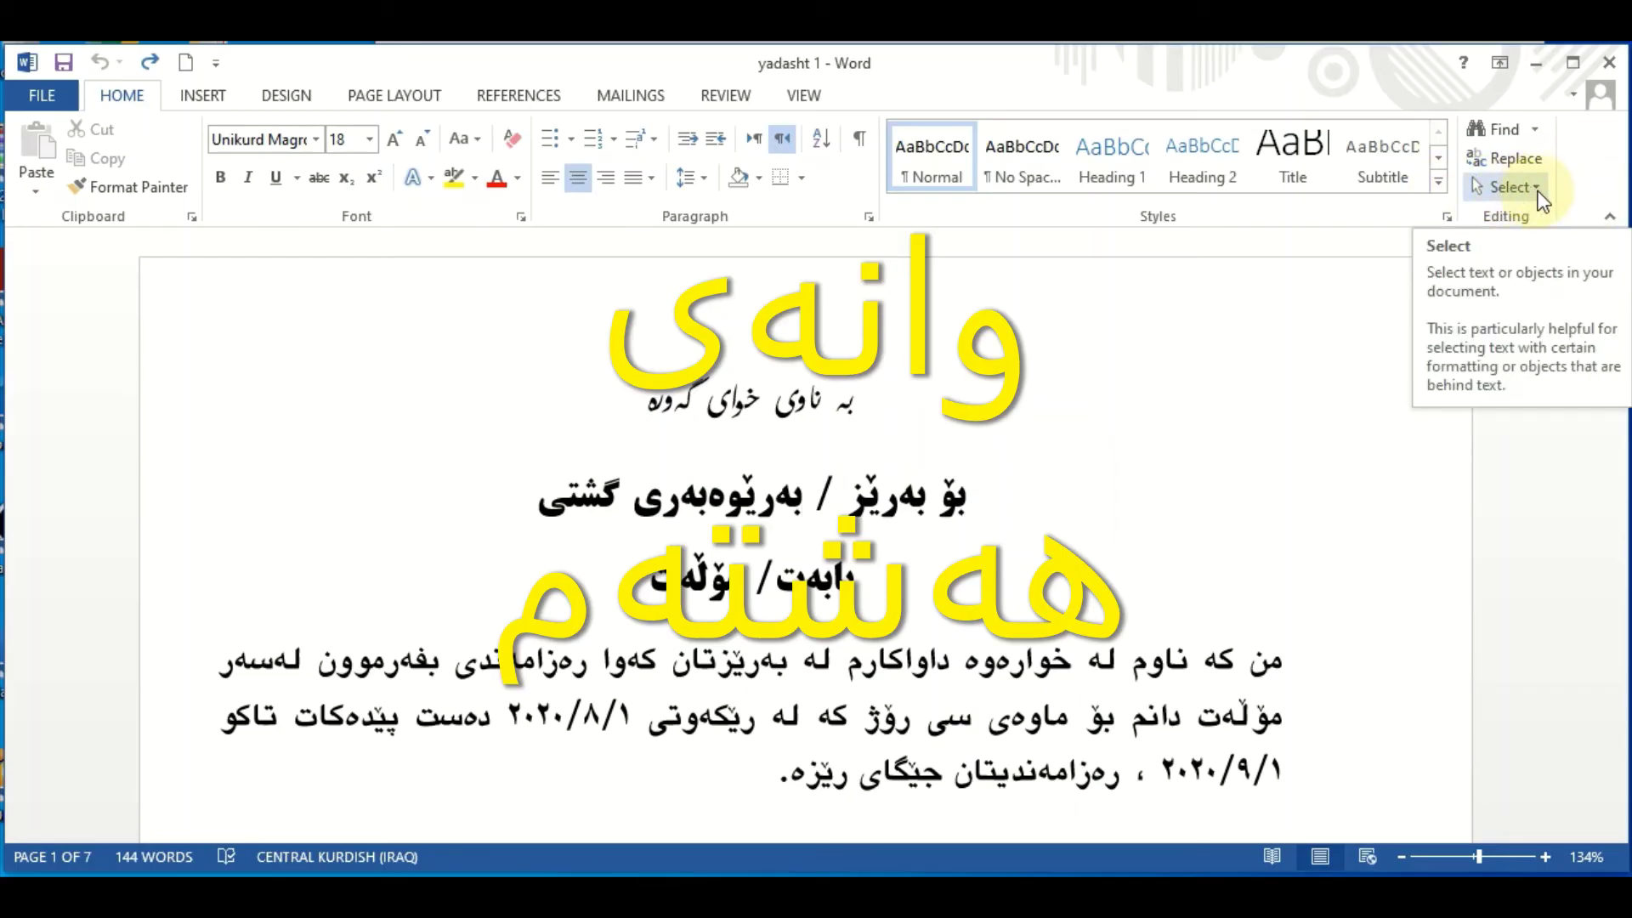
# Select all of the letter's text with Select > Select All
pyautogui.click(1511, 187)
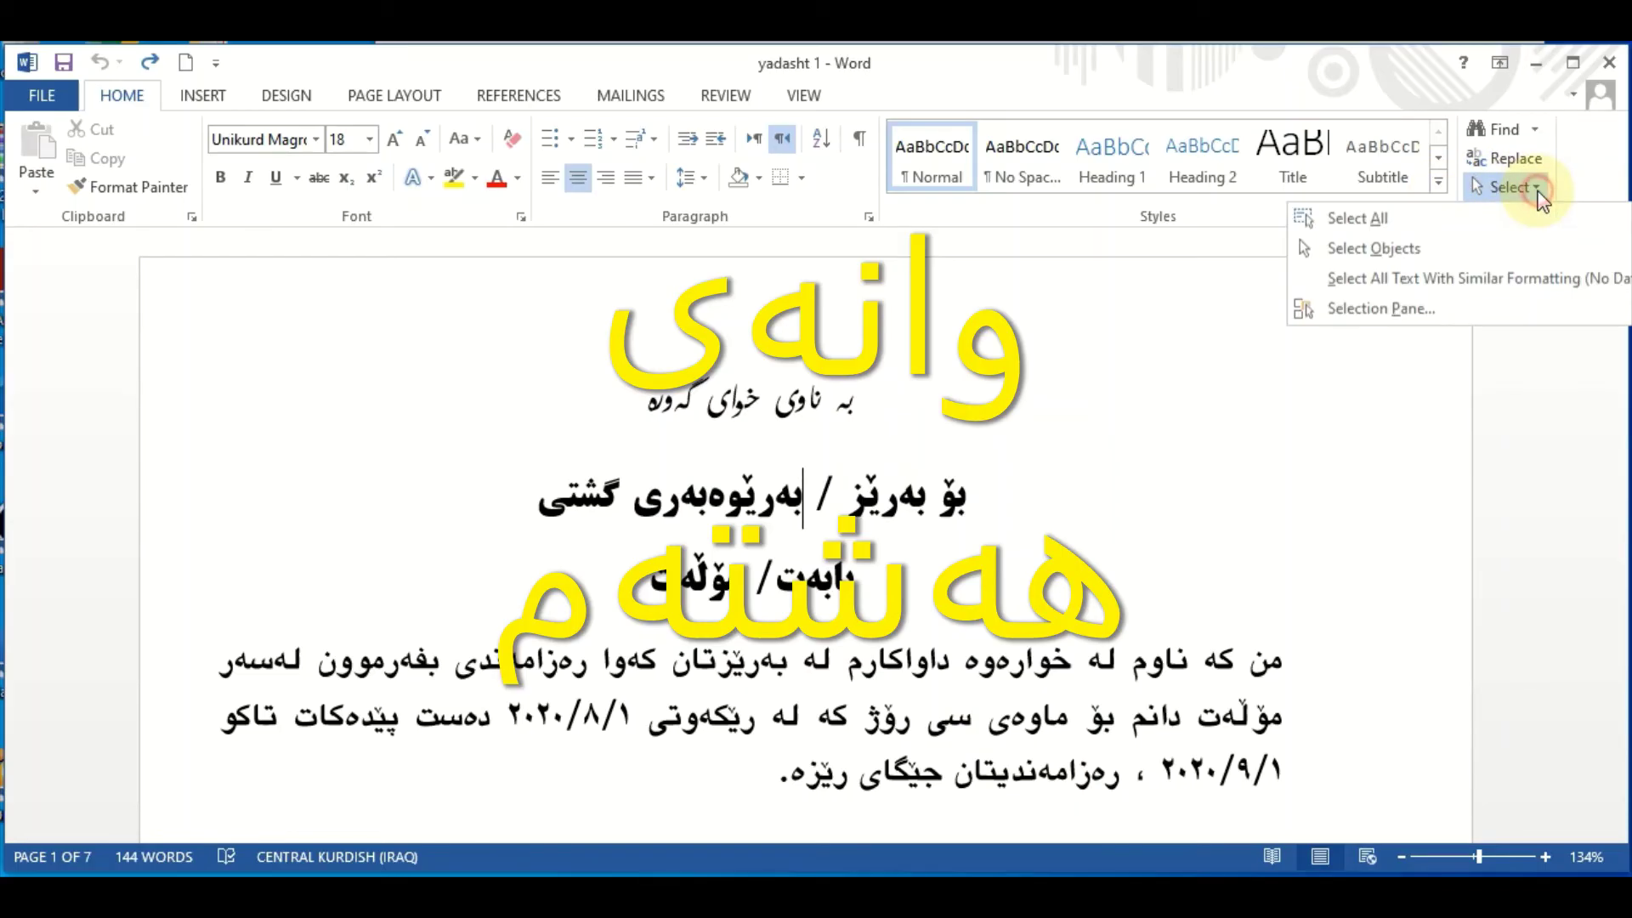
pyautogui.click(1392, 215)
pyautogui.scroll(-3, 762, 460)
pyautogui.scroll(-3, 763, 461)
pyautogui.scroll(-3, 763, 465)
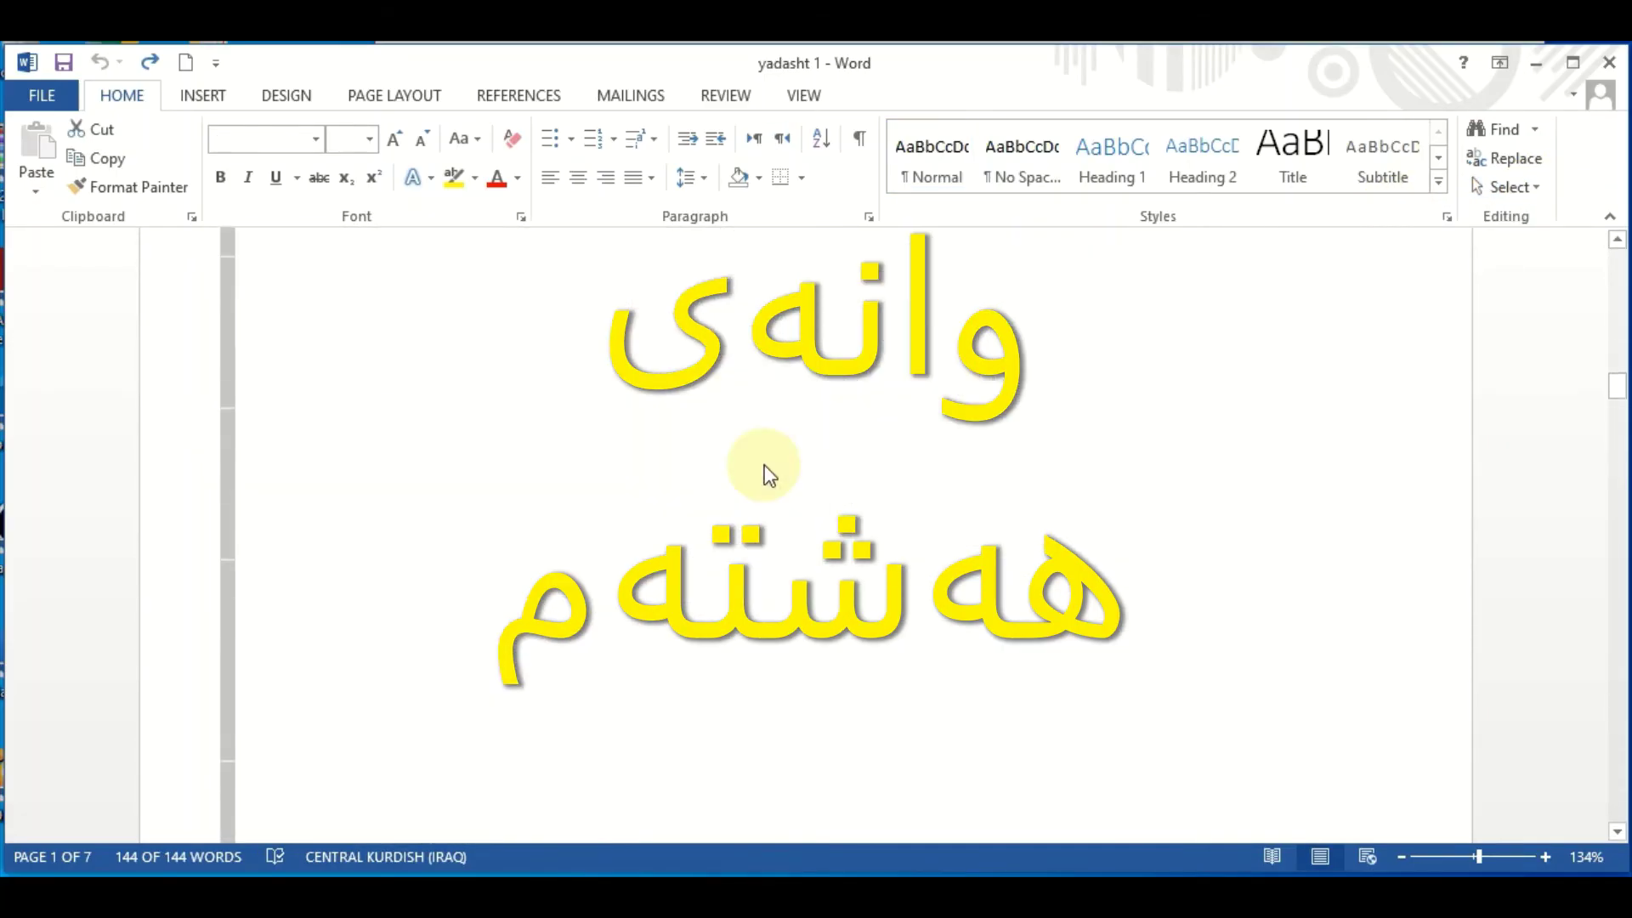
pyautogui.scroll(-2, 762, 471)
pyautogui.scroll(-2, 753, 483)
pyautogui.scroll(-3, 753, 486)
pyautogui.scroll(-3, 752, 504)
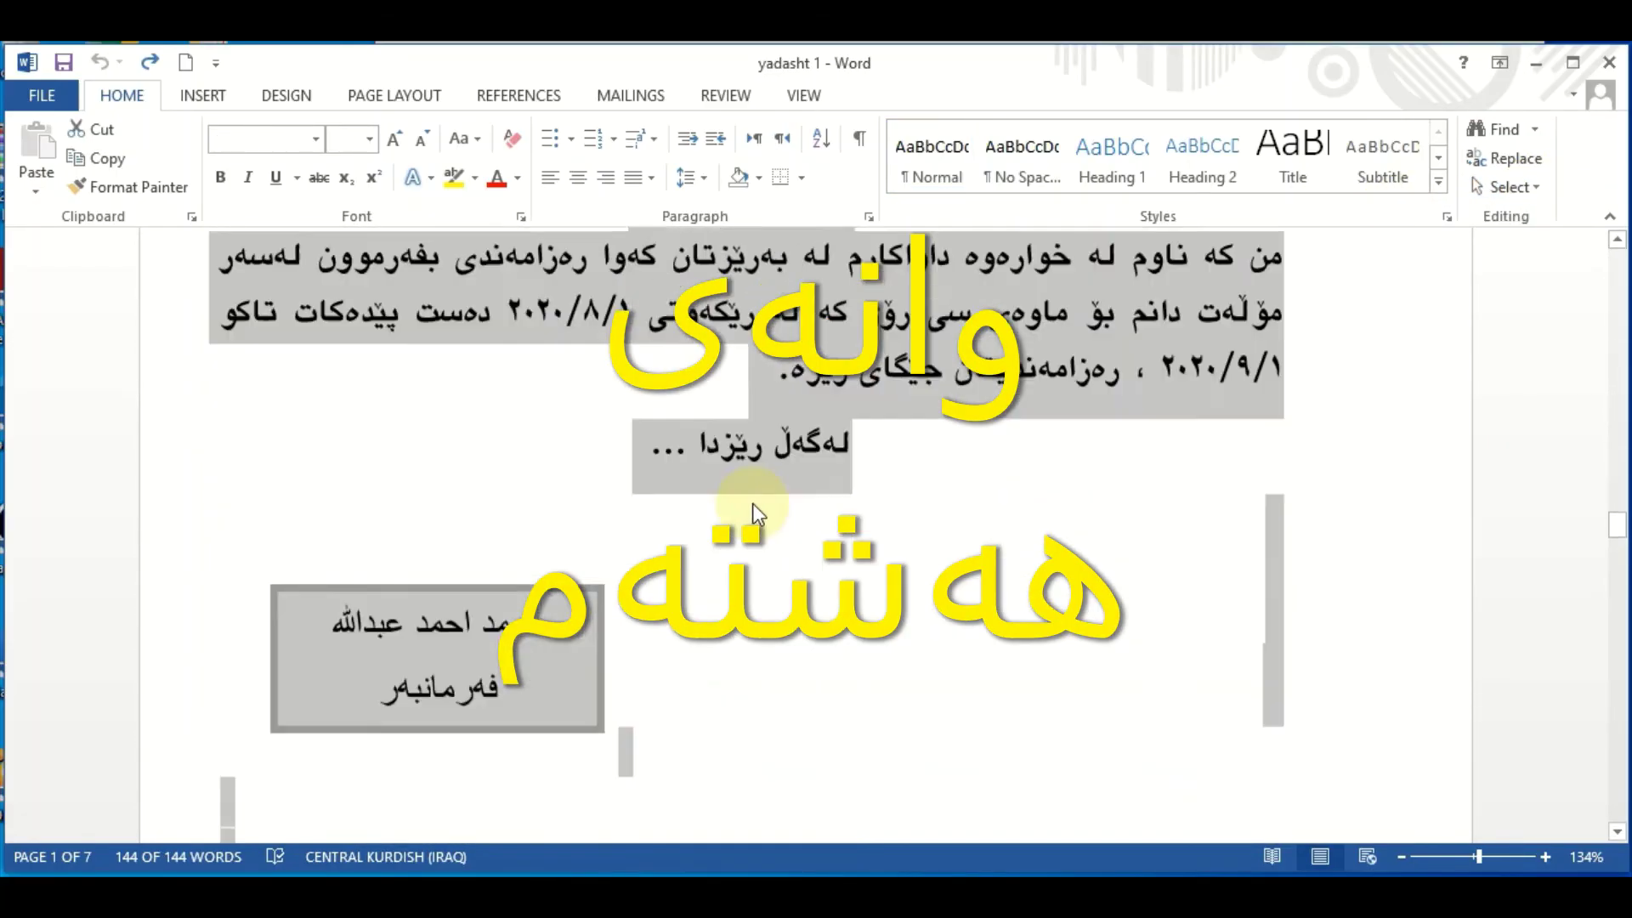
pyautogui.scroll(6, 752, 503)
pyautogui.scroll(2, 752, 503)
pyautogui.scroll(5, 752, 503)
pyautogui.scroll(-3, 752, 503)
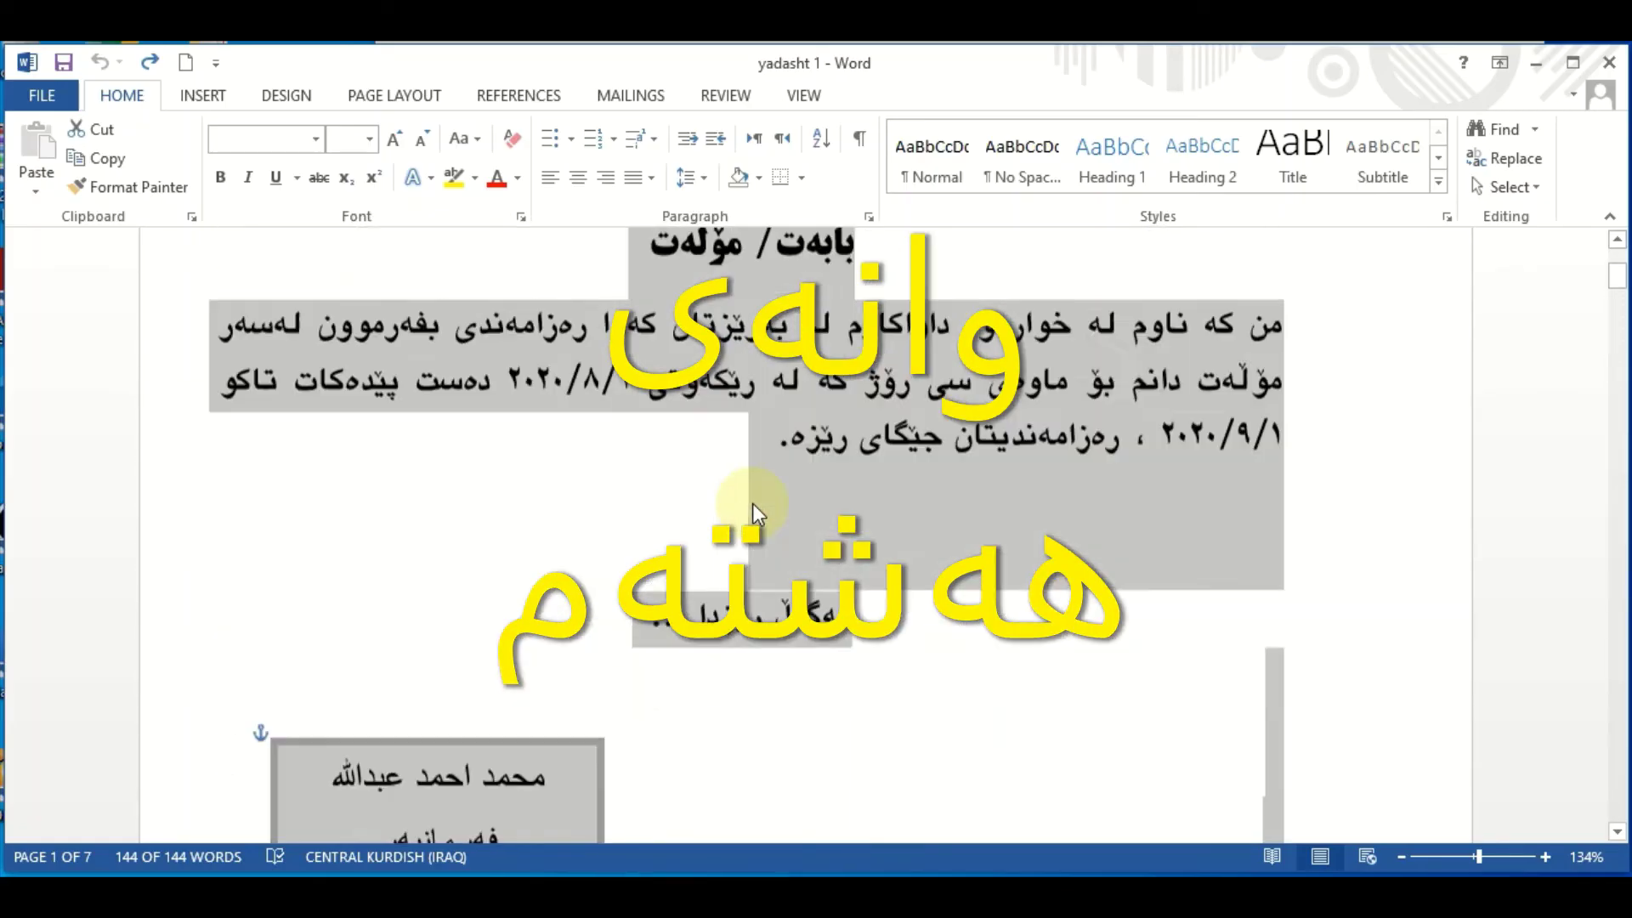
pyautogui.scroll(5, 752, 503)
pyautogui.scroll(2, 753, 503)
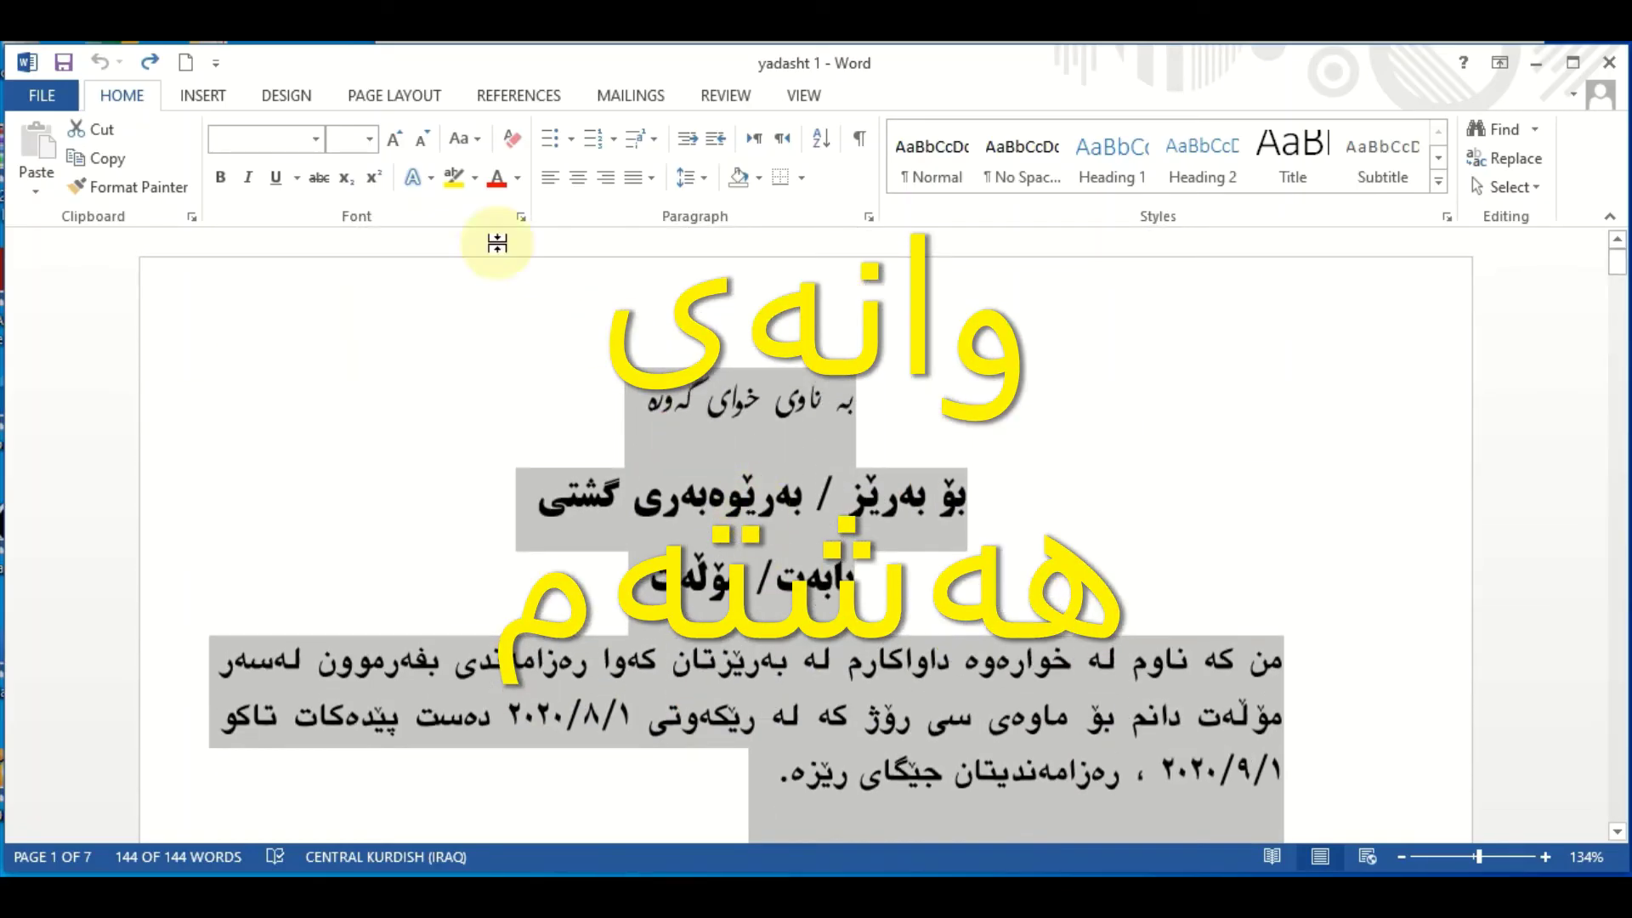
# Shrink the whole letter's font size as a trial and review the result
pyautogui.click(369, 141)
pyautogui.click(337, 241)
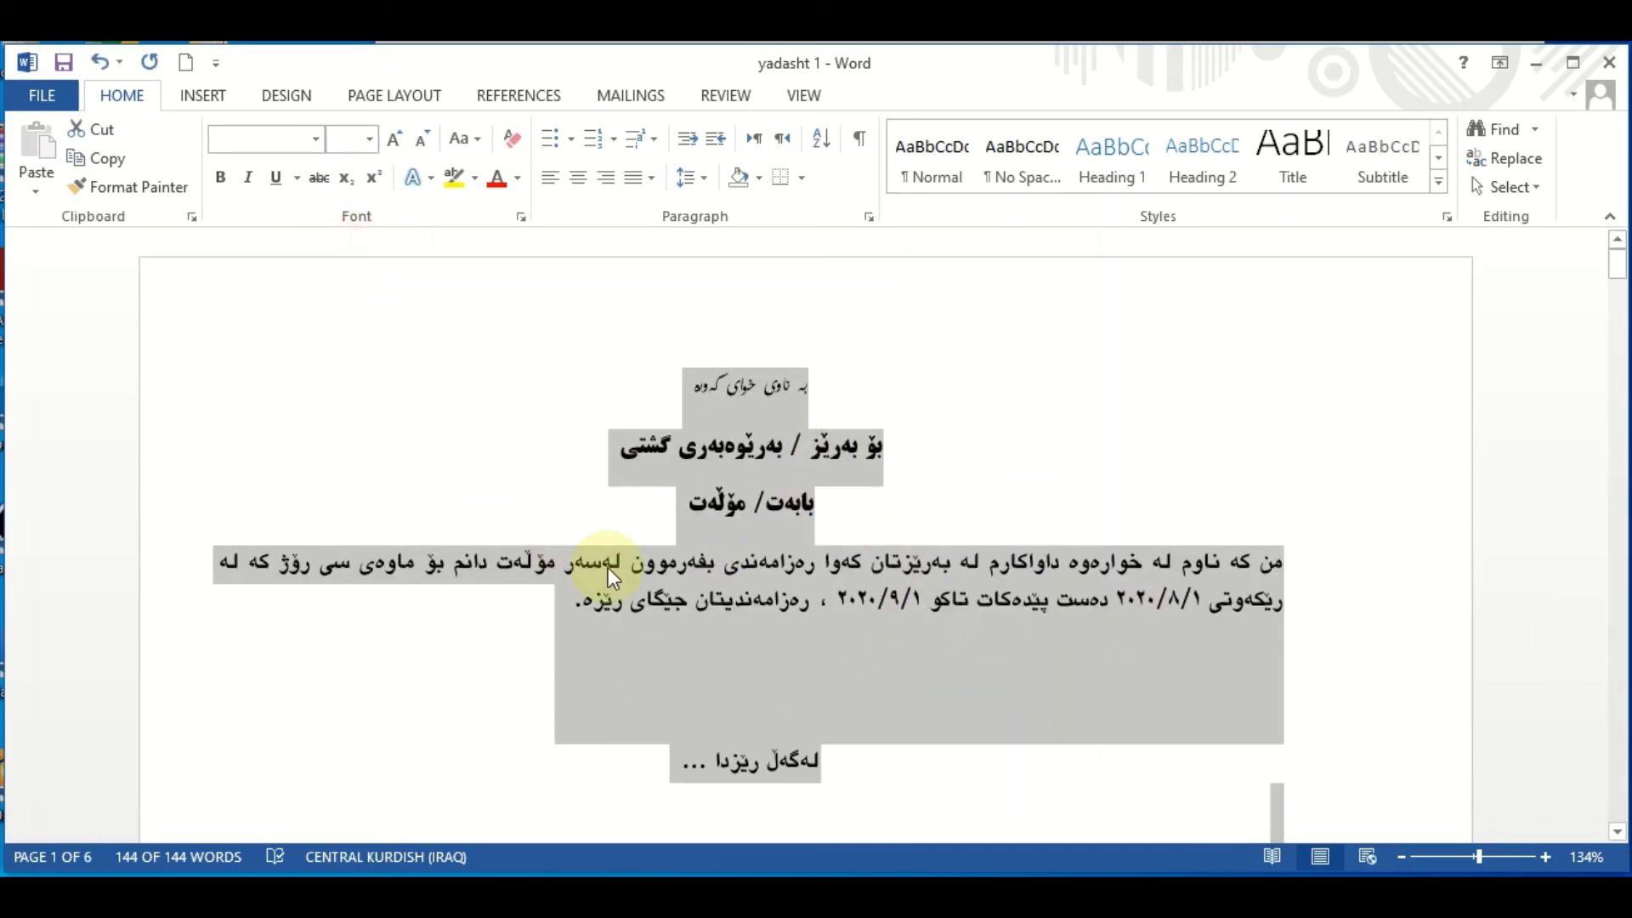
pyautogui.scroll(-3, 600, 639)
pyautogui.scroll(3, 833, 578)
pyautogui.scroll(-5, 808, 590)
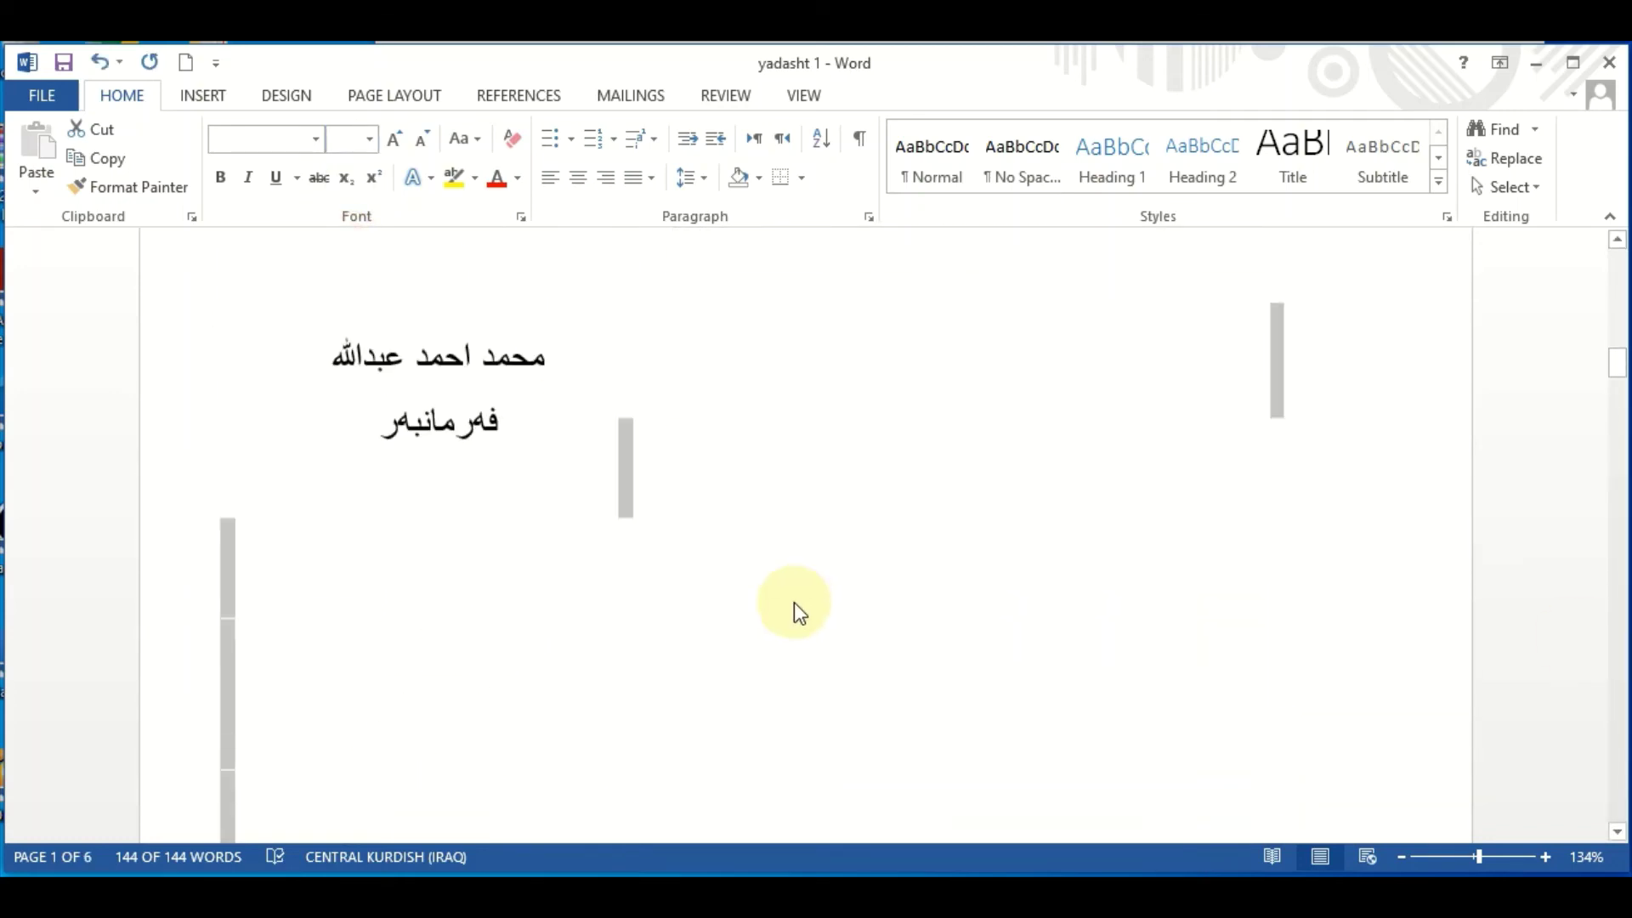
pyautogui.scroll(-5, 794, 612)
pyautogui.scroll(-5, 774, 612)
pyautogui.scroll(2, 763, 612)
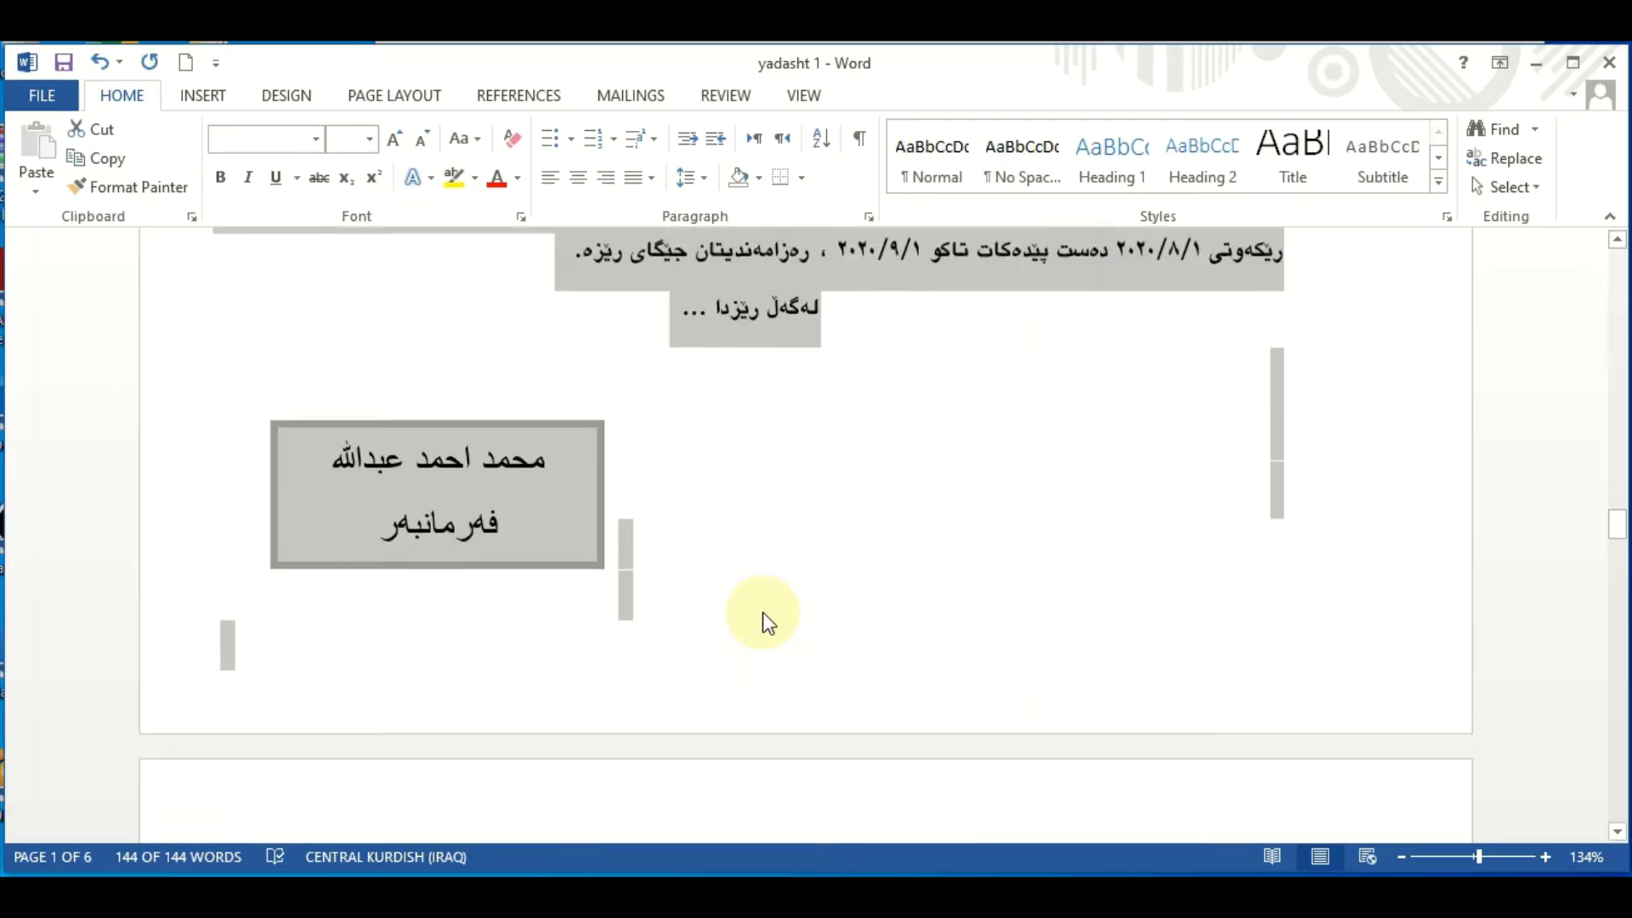
pyautogui.scroll(-5, 763, 612)
pyautogui.scroll(3, 762, 614)
pyautogui.scroll(5, 763, 614)
pyautogui.scroll(5, 763, 614)
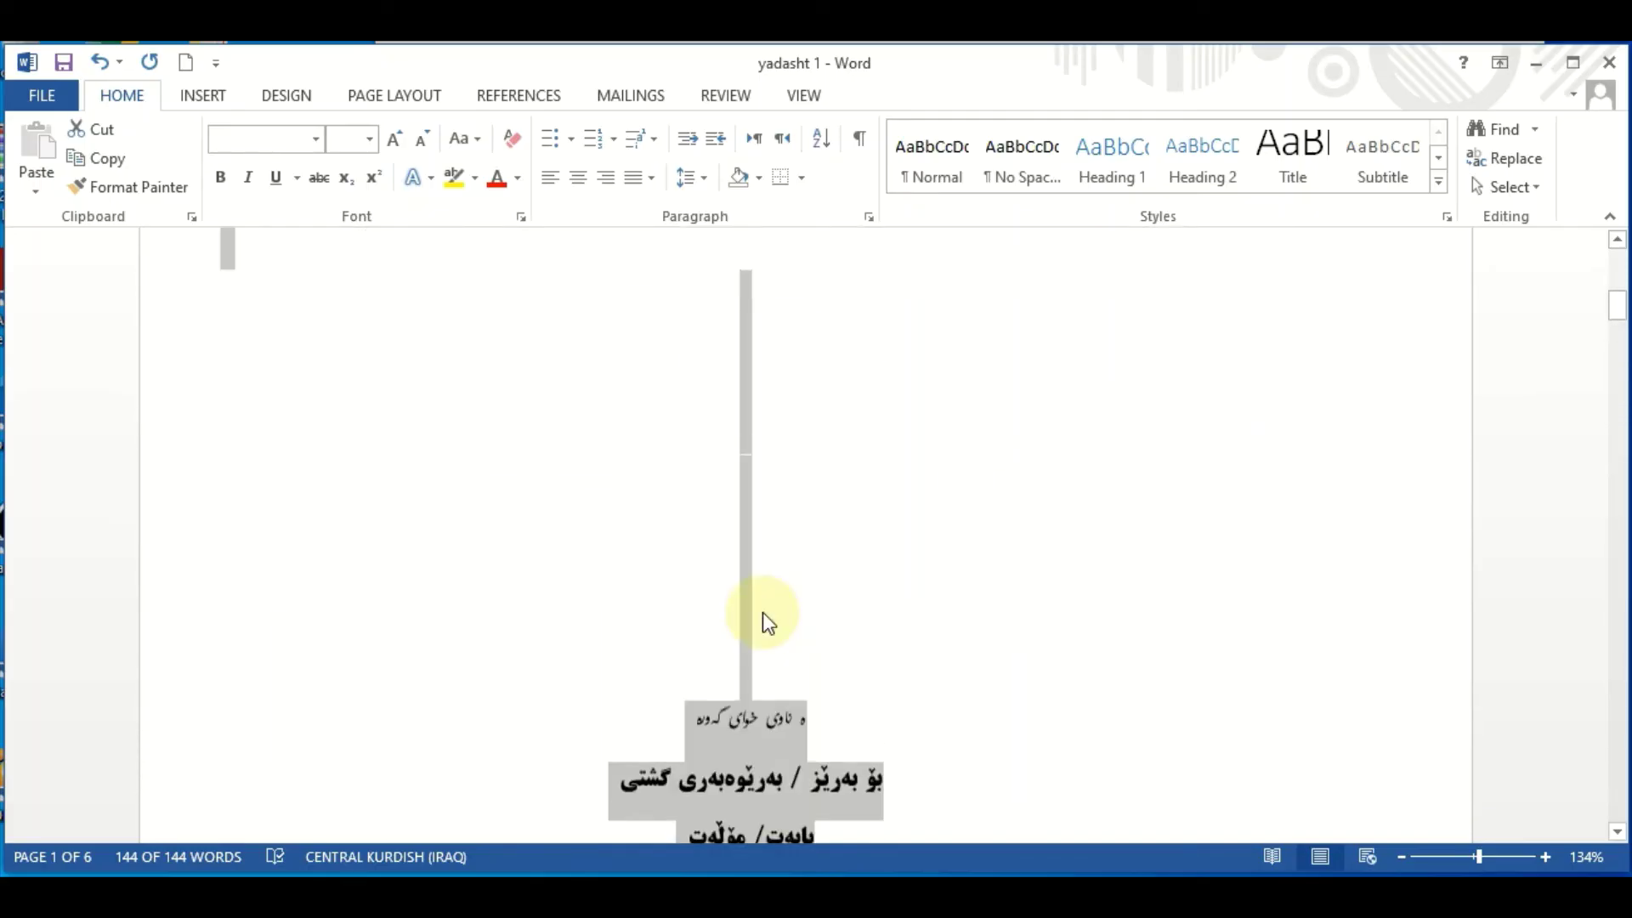
pyautogui.scroll(5, 762, 614)
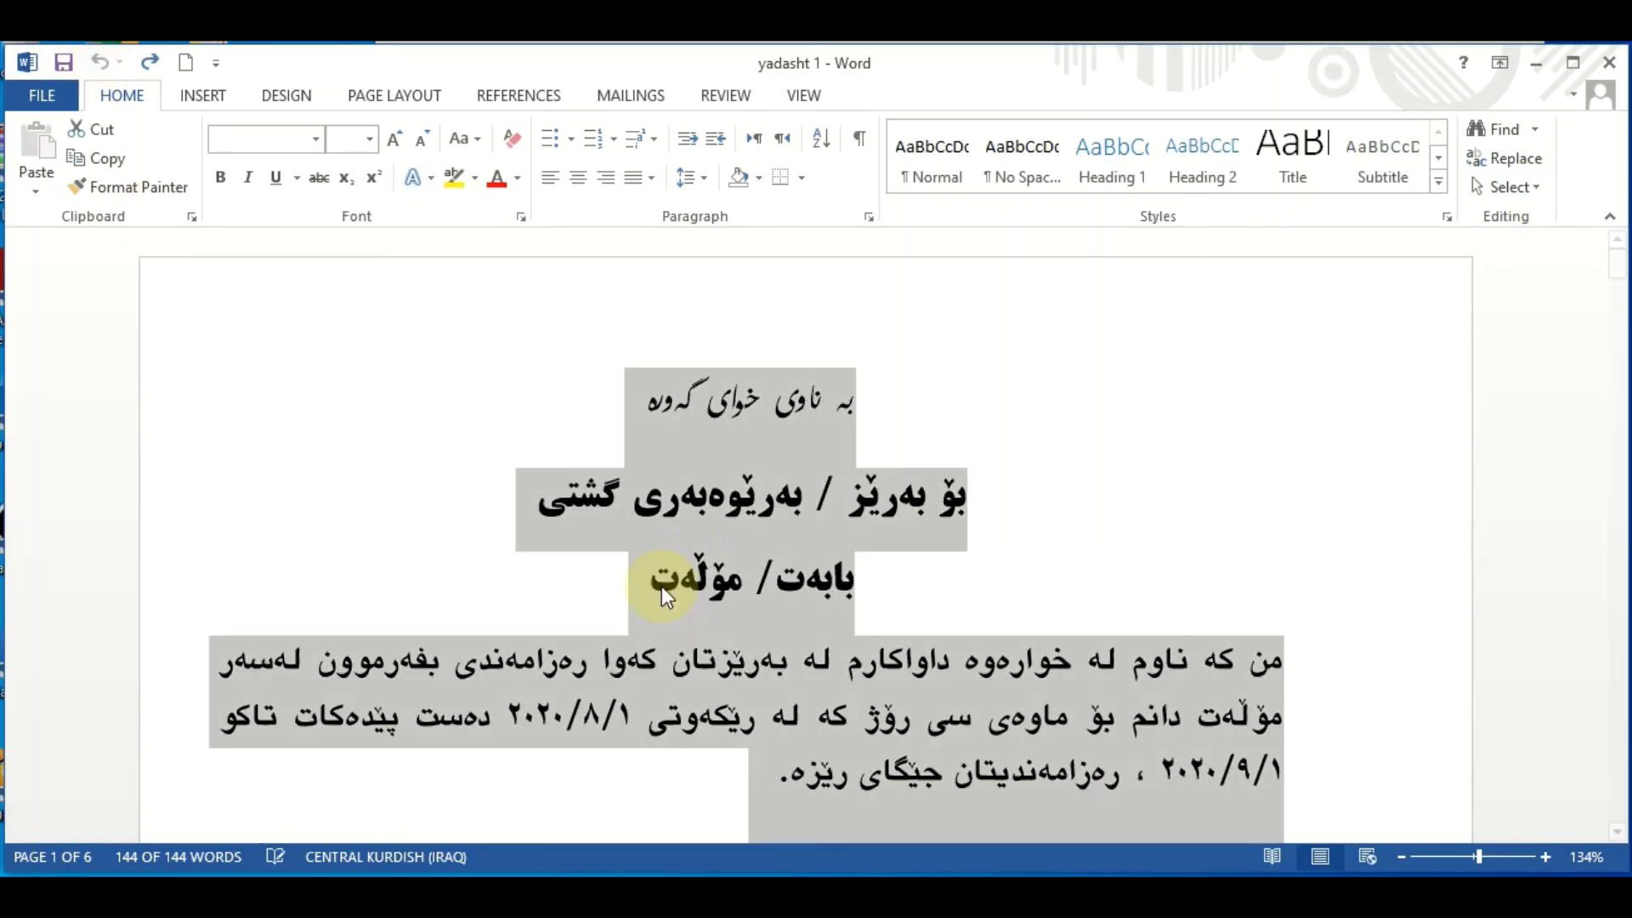
# Reselect the entire restored letter with Ctrl+A, then clear the selection
pyautogui.click(890, 503)
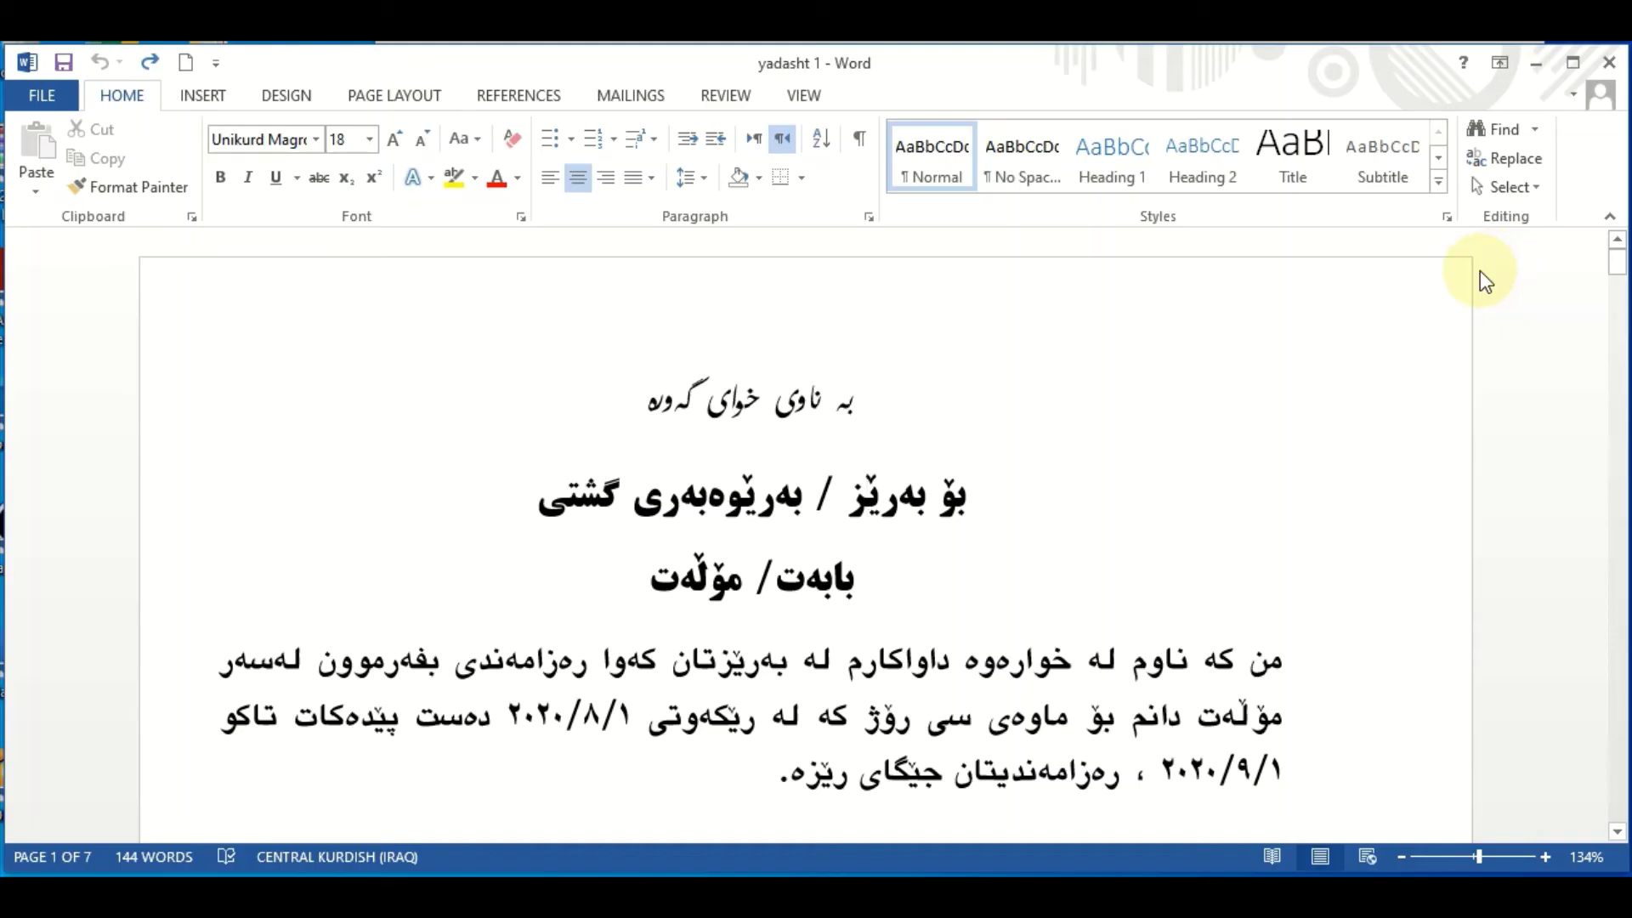
pyautogui.hotkey('ctrl', 'a')
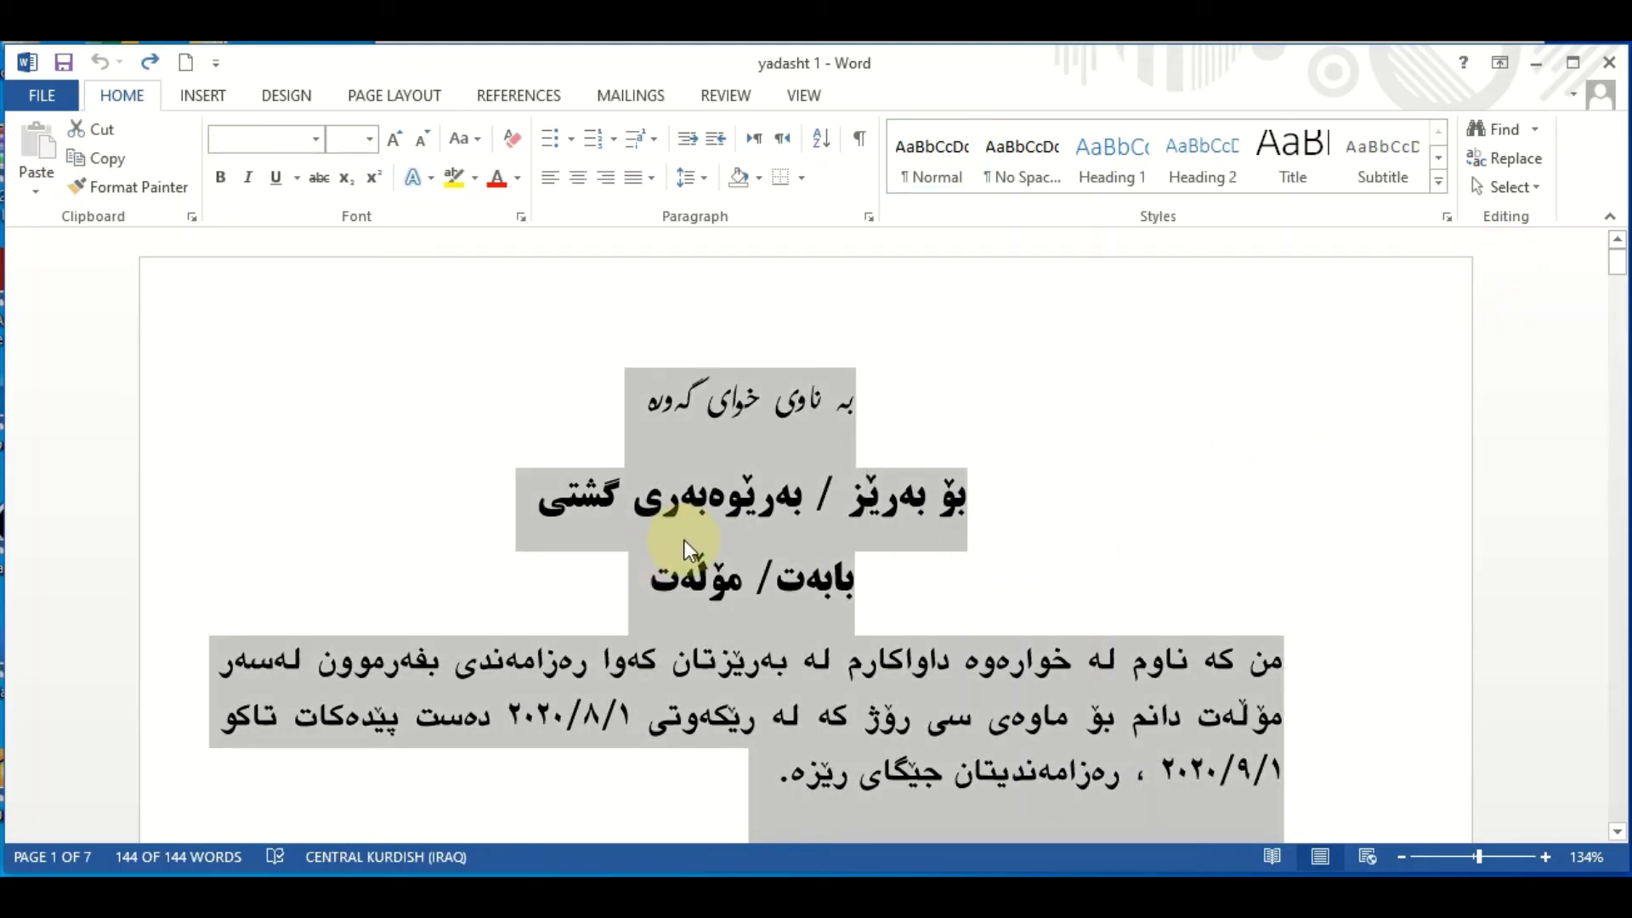
pyautogui.click(779, 523)
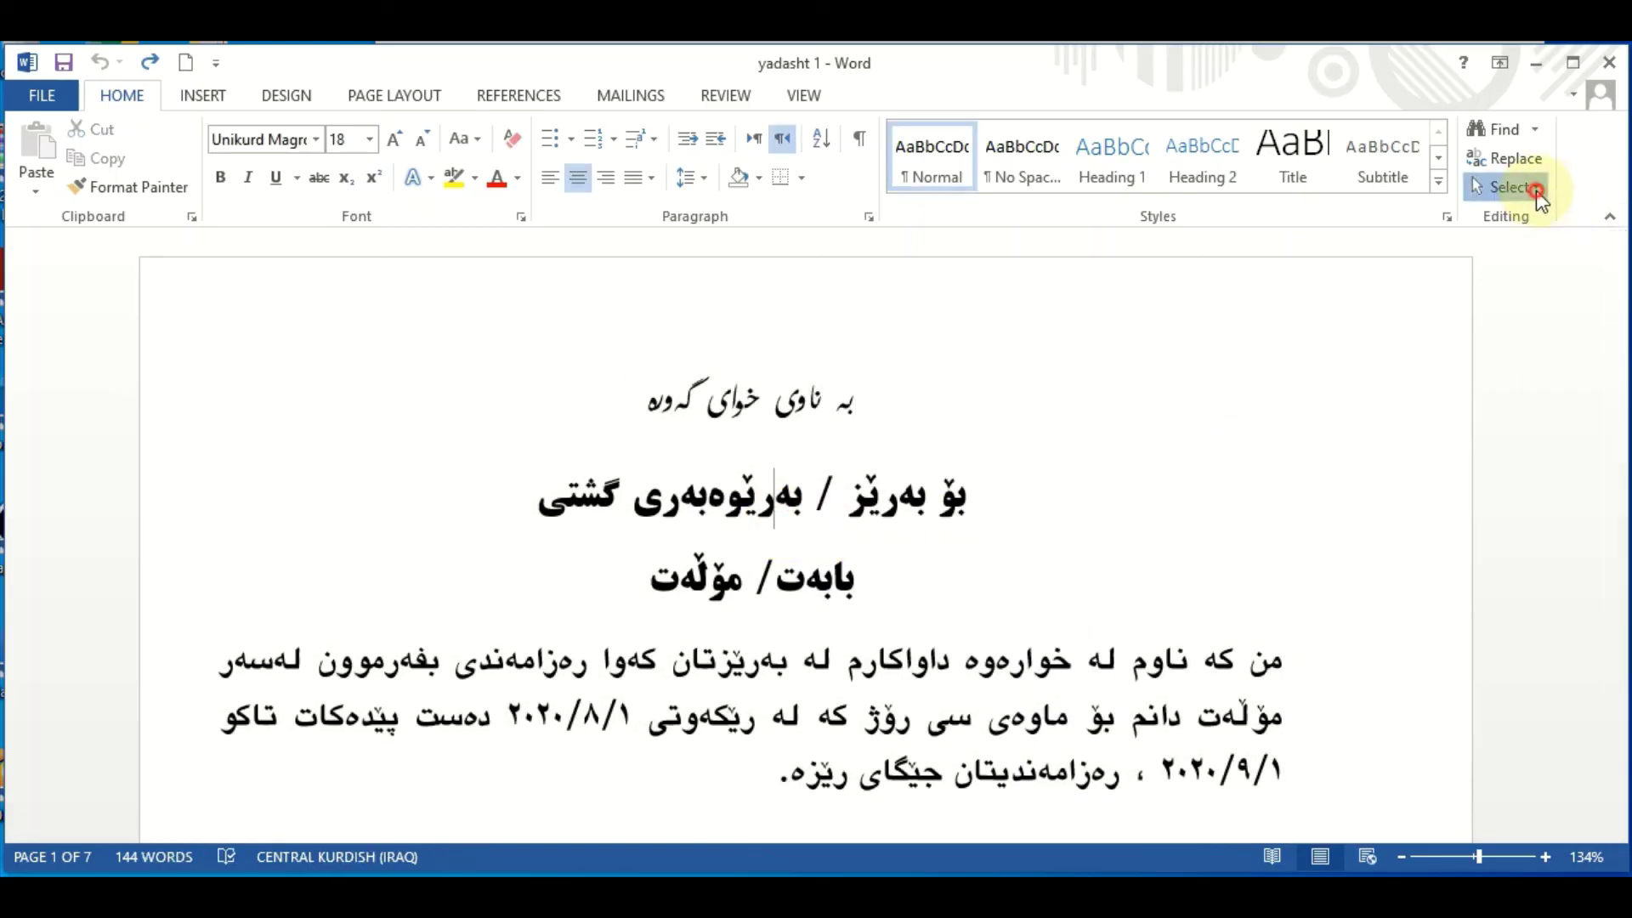
# Switch to Select Objects mode and select the signature text box
pyautogui.click(1506, 186)
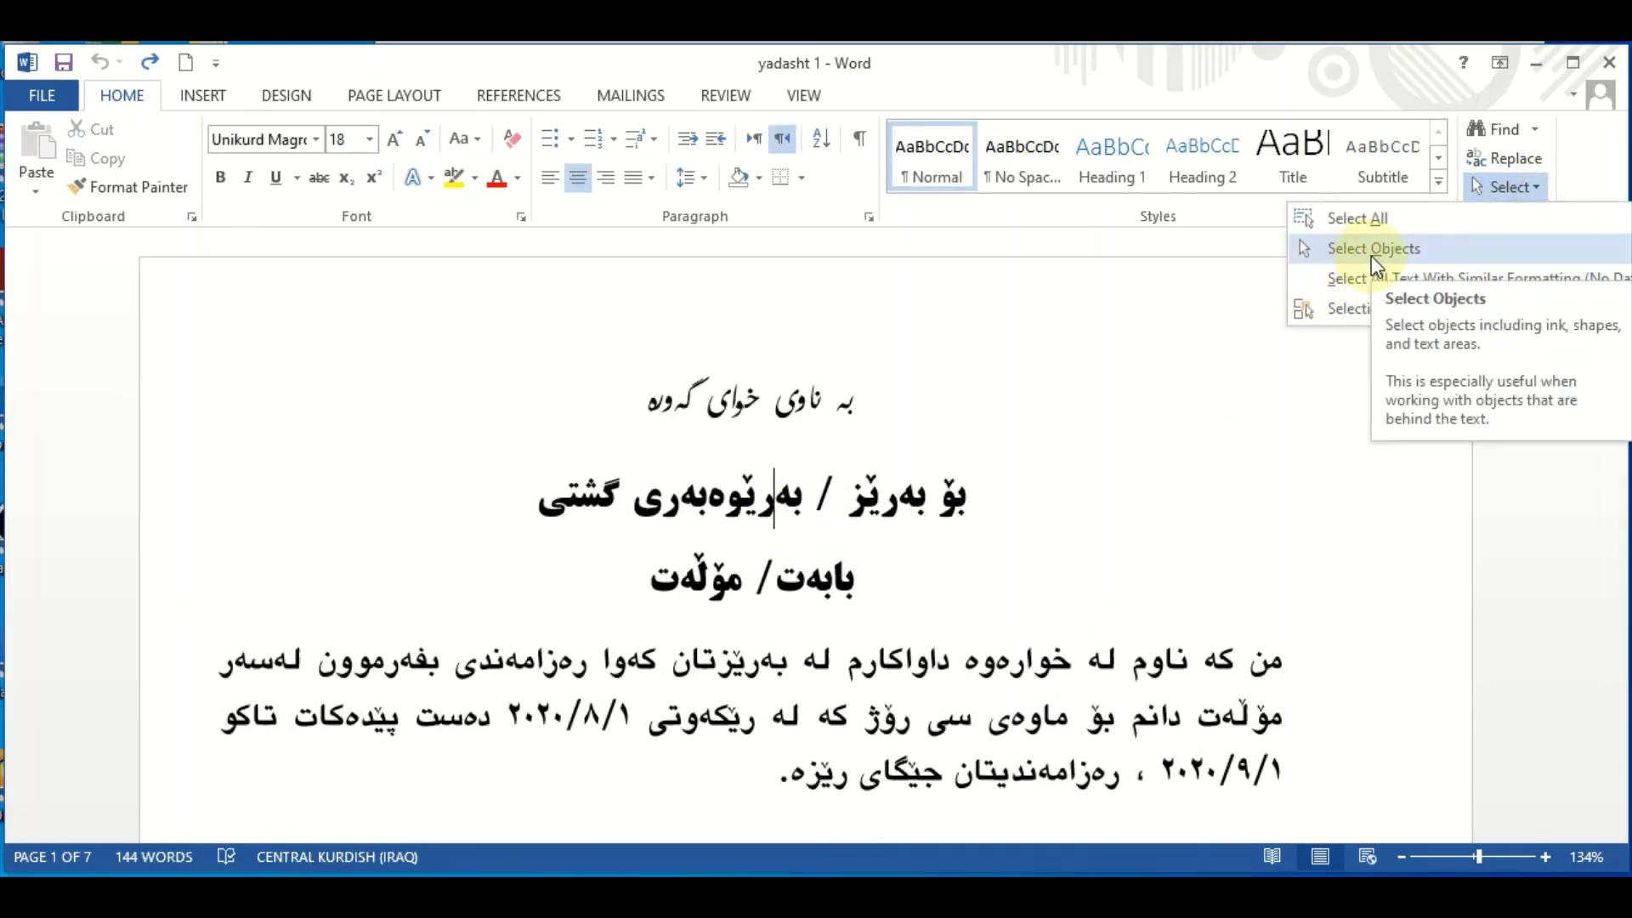
pyautogui.click(1370, 257)
pyautogui.scroll(-10, 977, 578)
pyautogui.scroll(1, 850, 548)
pyautogui.scroll(1, 765, 536)
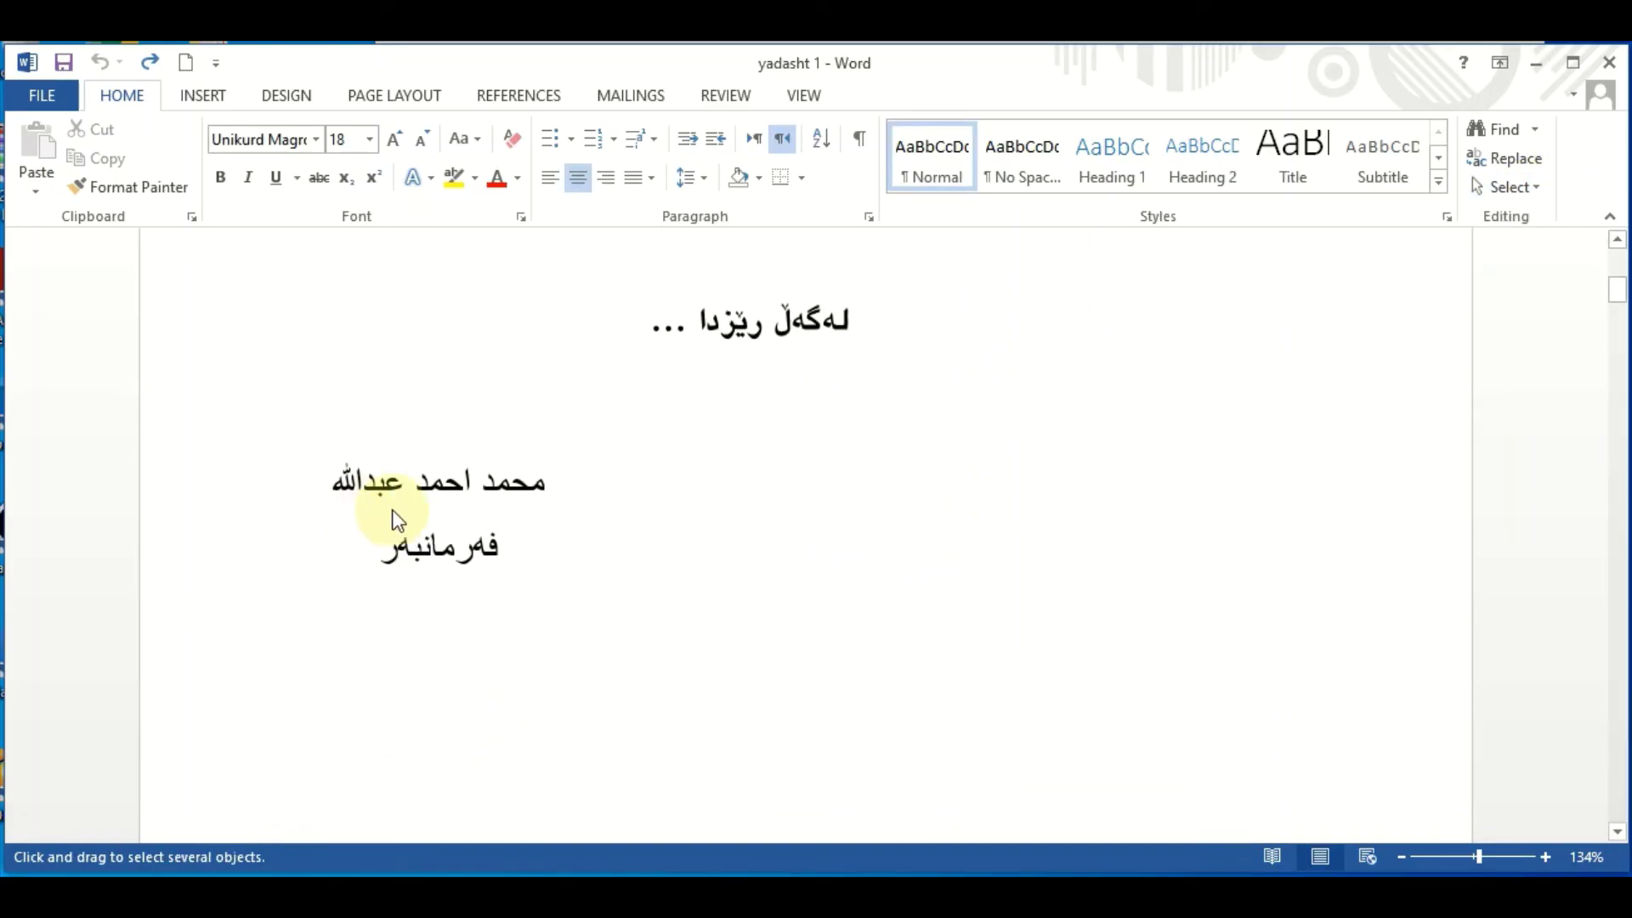
pyautogui.click(455, 506)
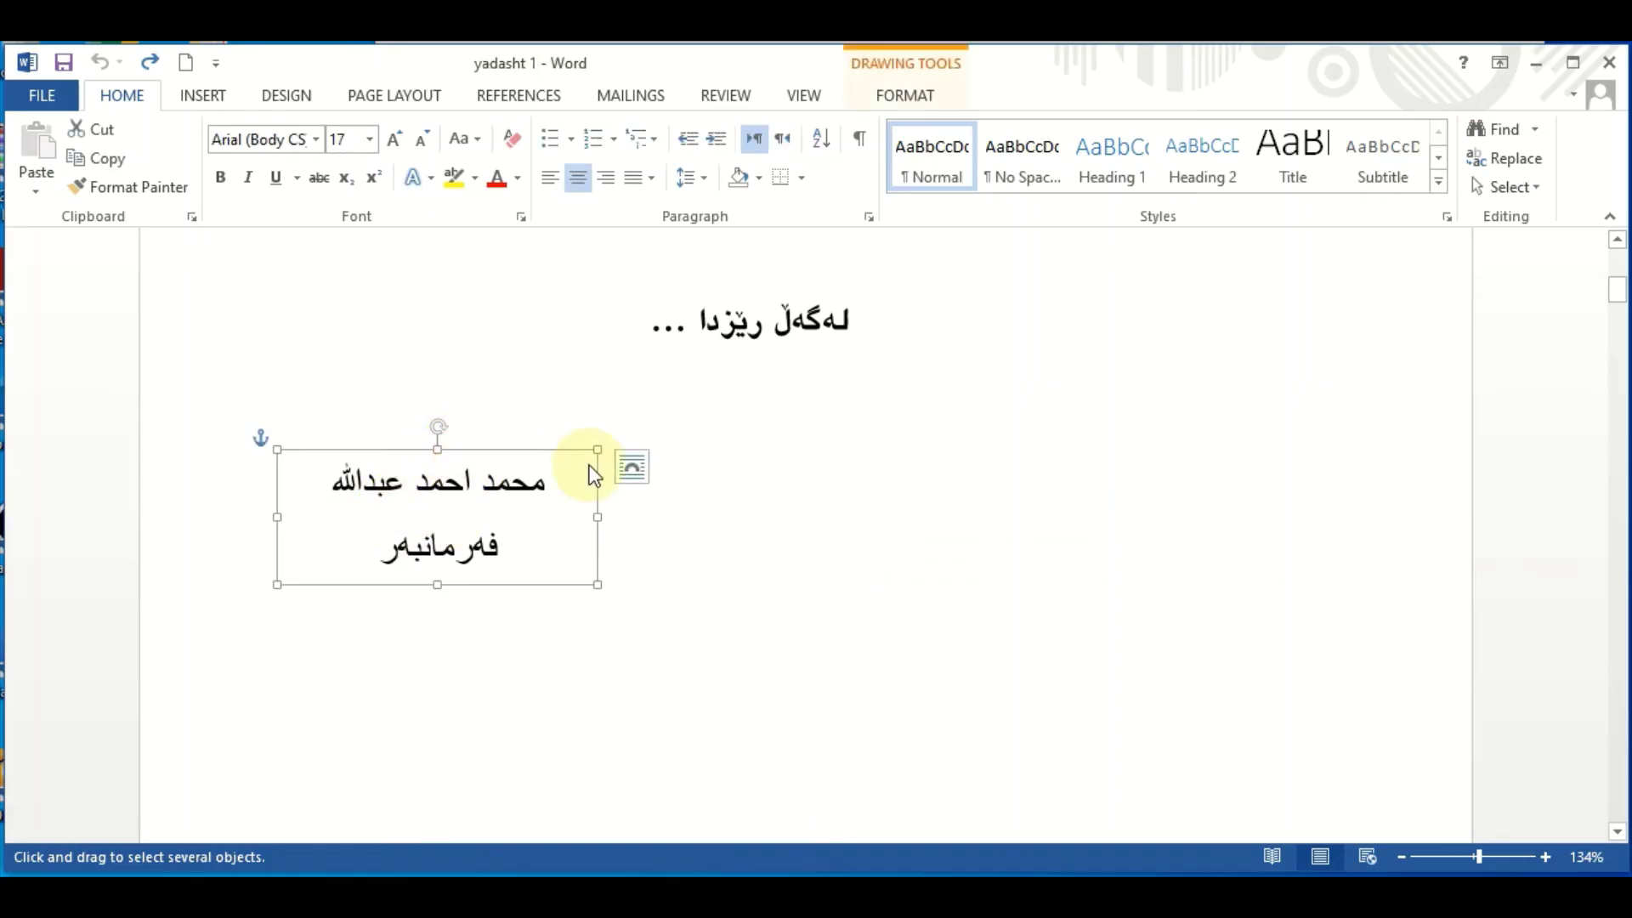
# Draw a large blue snipped-corner rectangle to the right of the signature
pyautogui.click(202, 95)
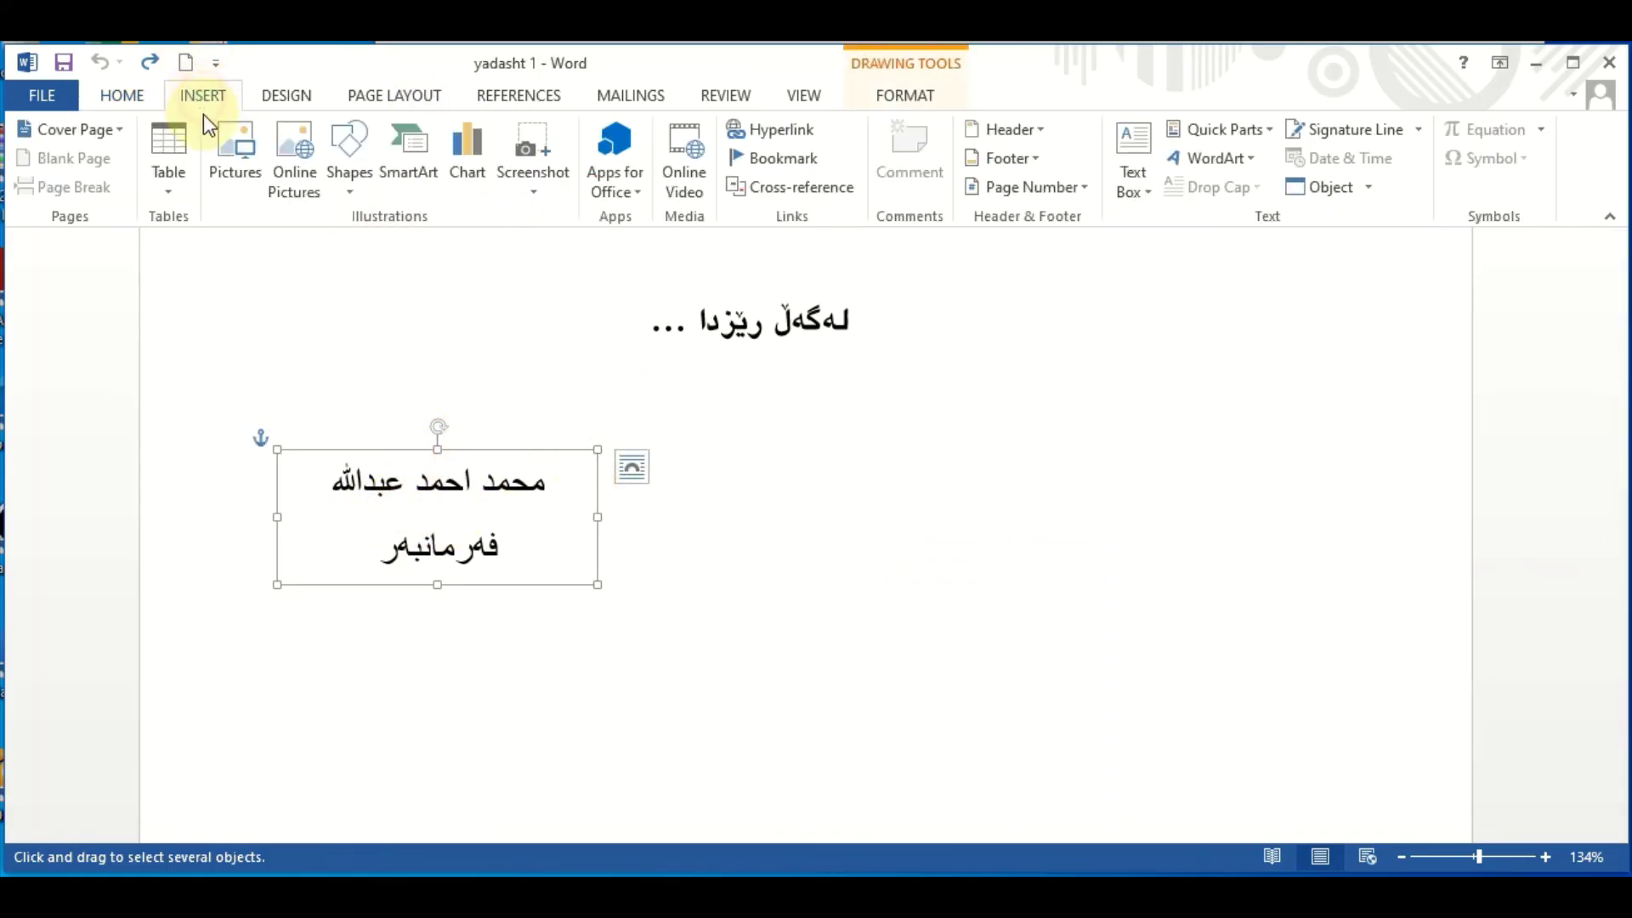
pyautogui.click(358, 195)
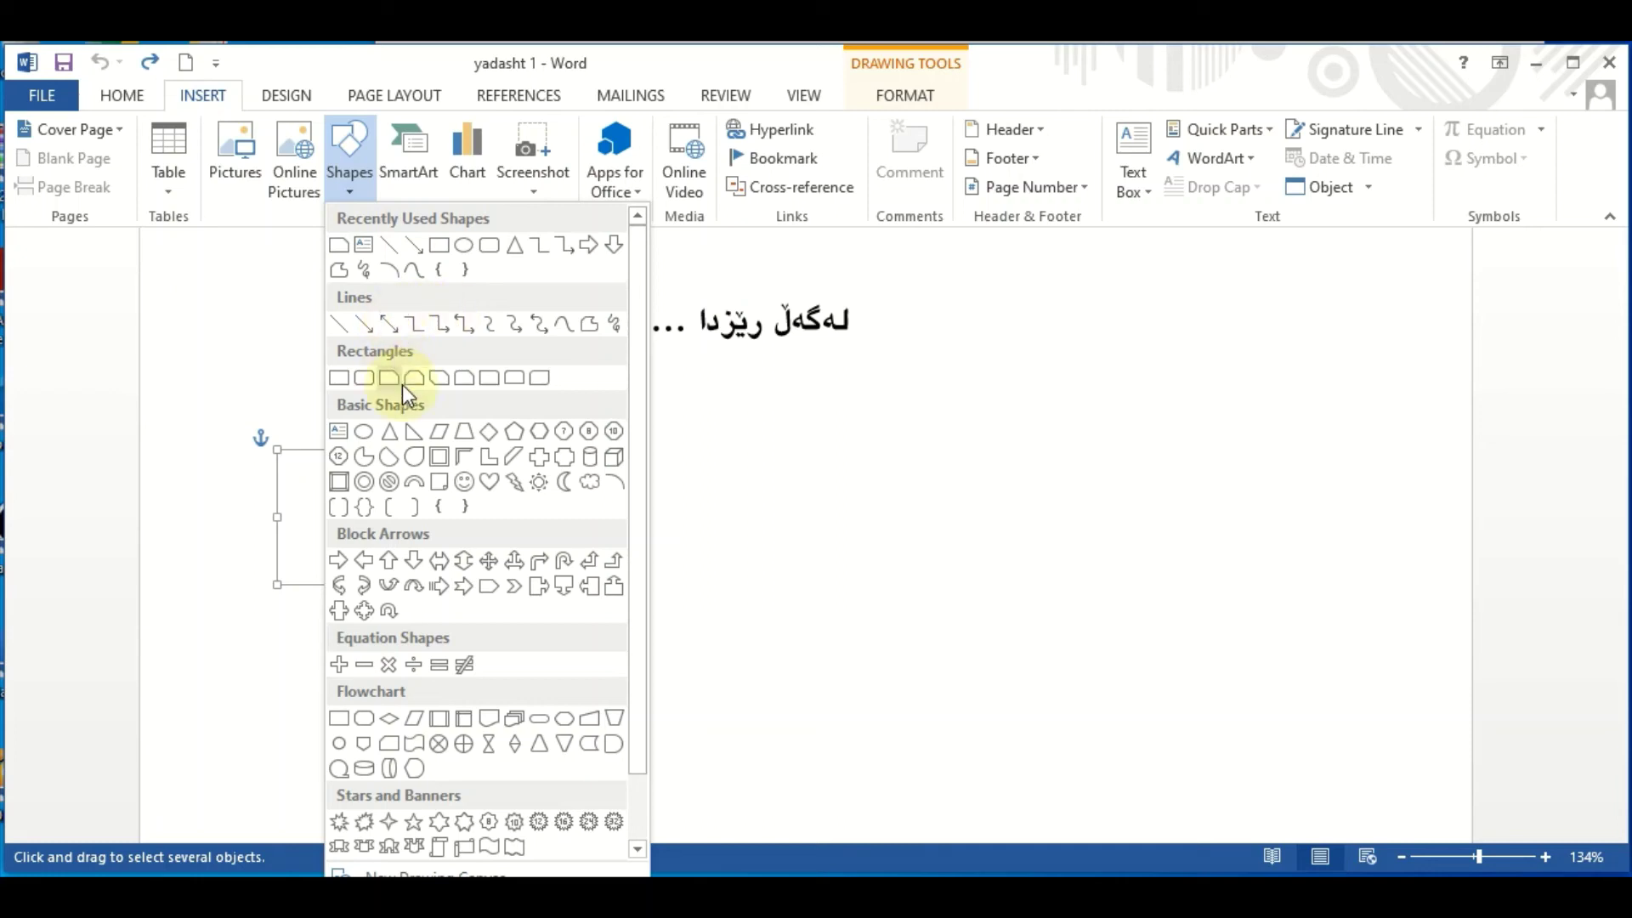
pyautogui.click(381, 384)
pyautogui.moveTo(1191, 455); pyautogui.dragTo(829, 677)
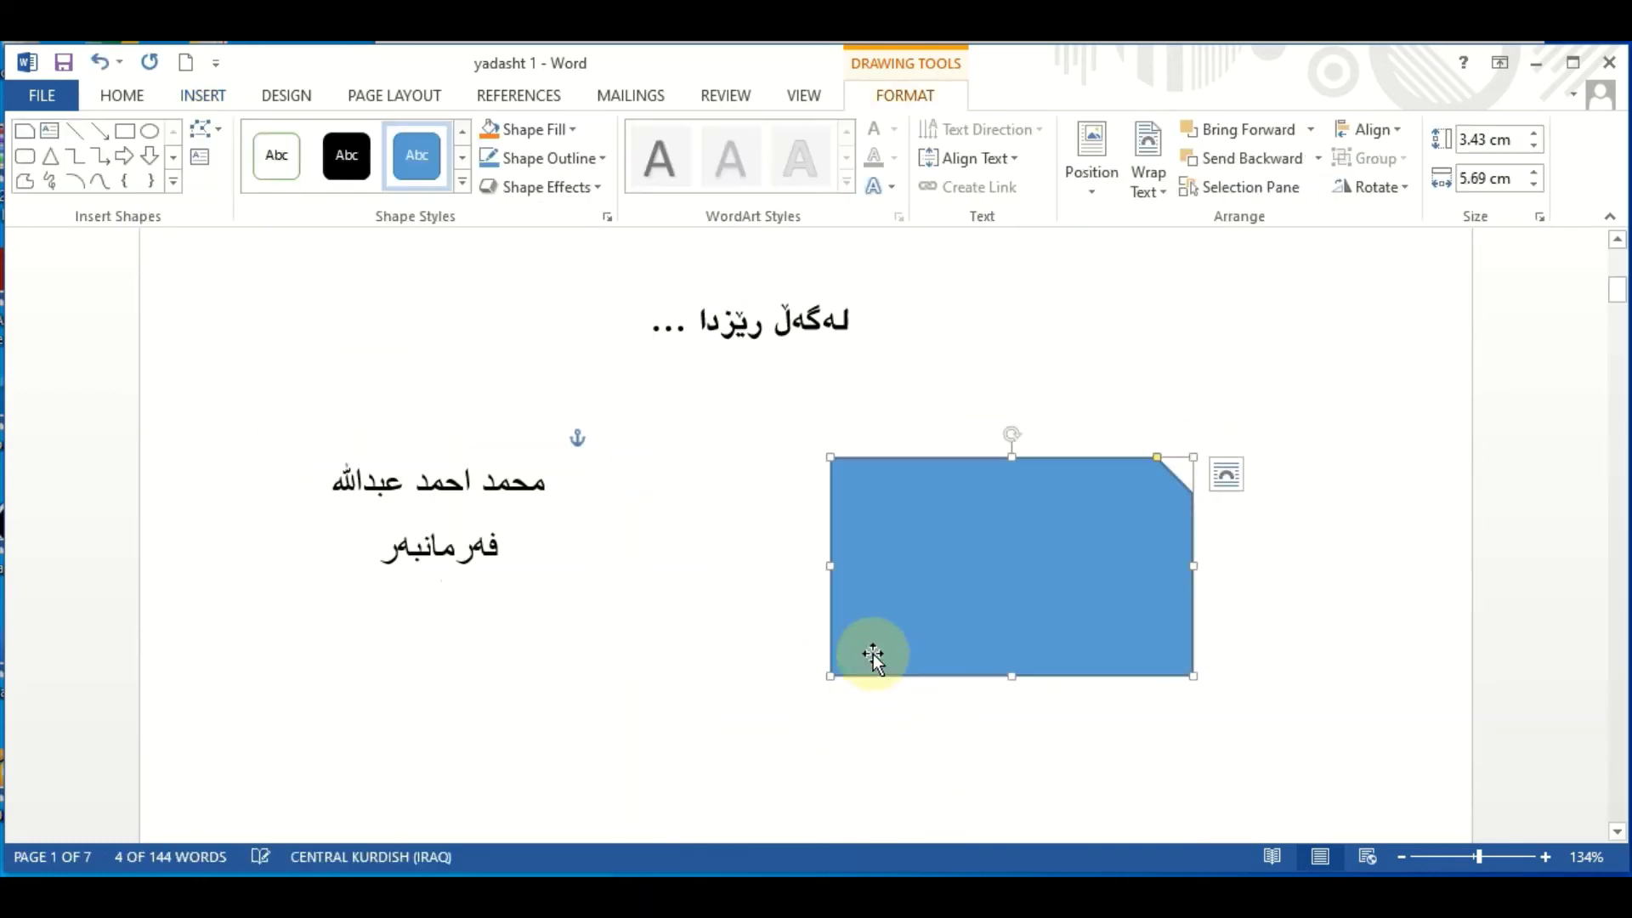
pyautogui.click(650, 568)
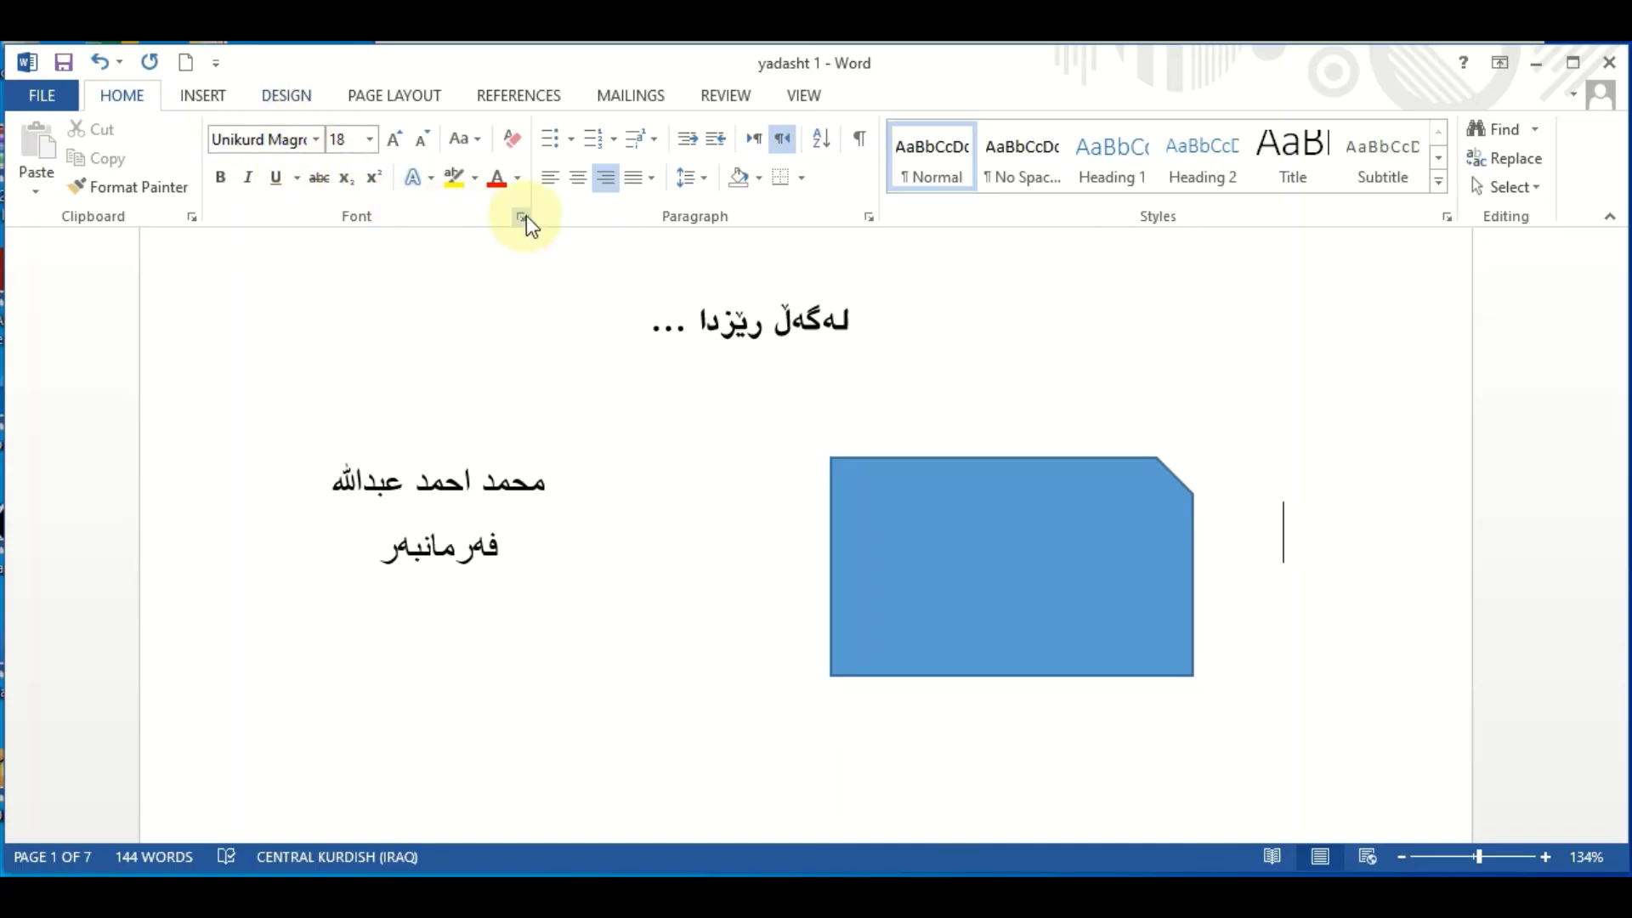
# Draw a small blue plain rectangle beside the signature lines
pyautogui.click(202, 95)
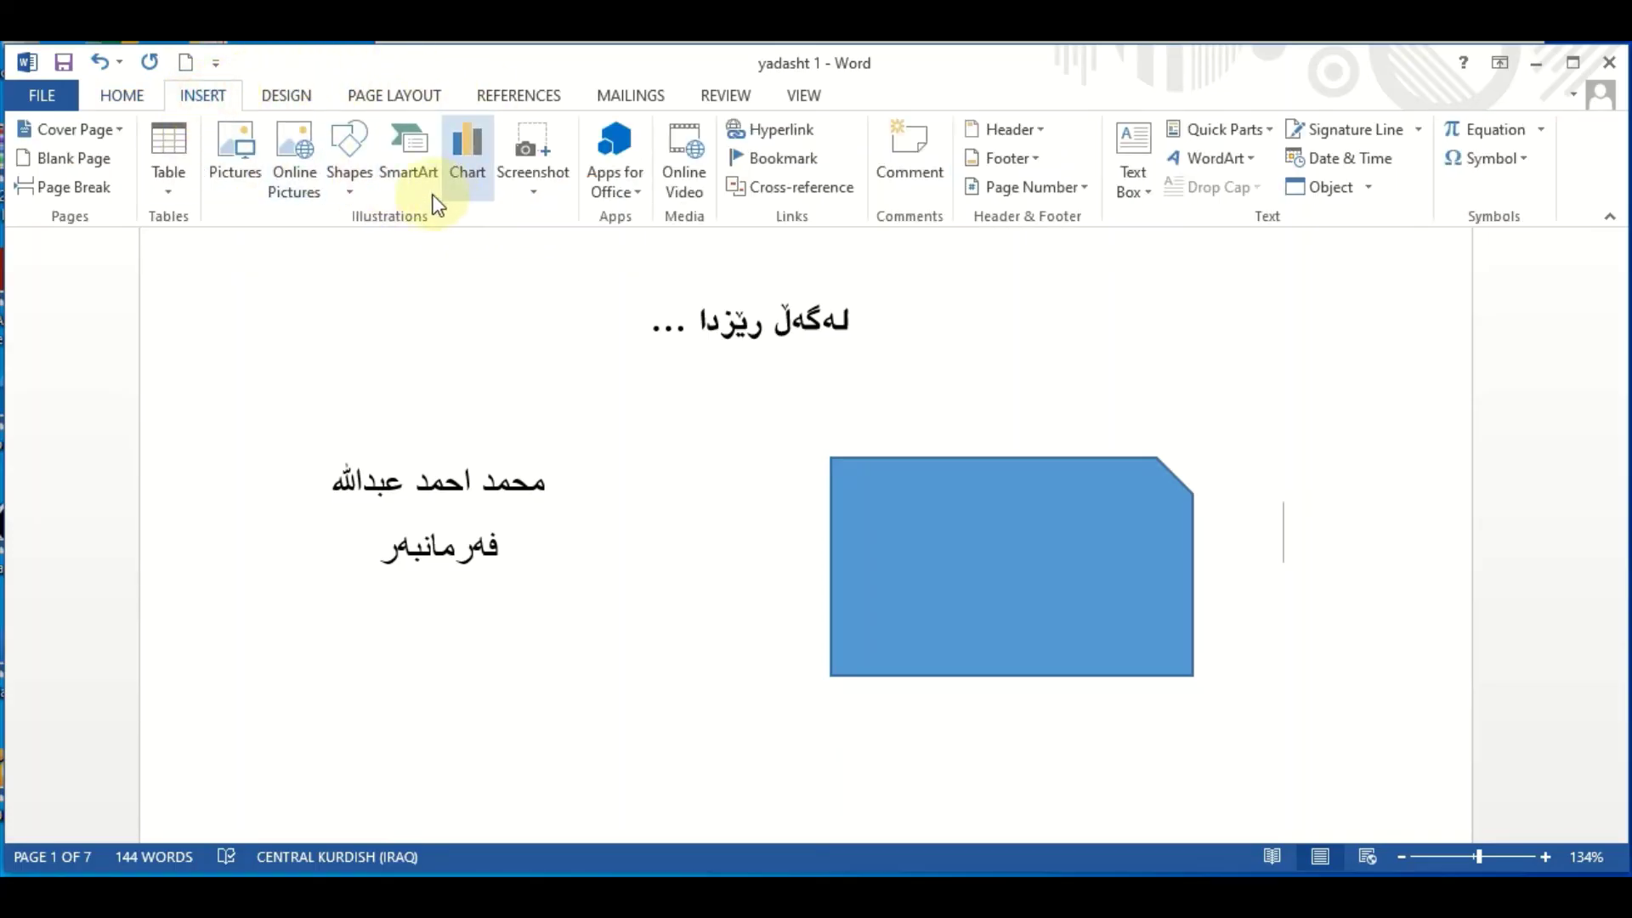
pyautogui.click(346, 202)
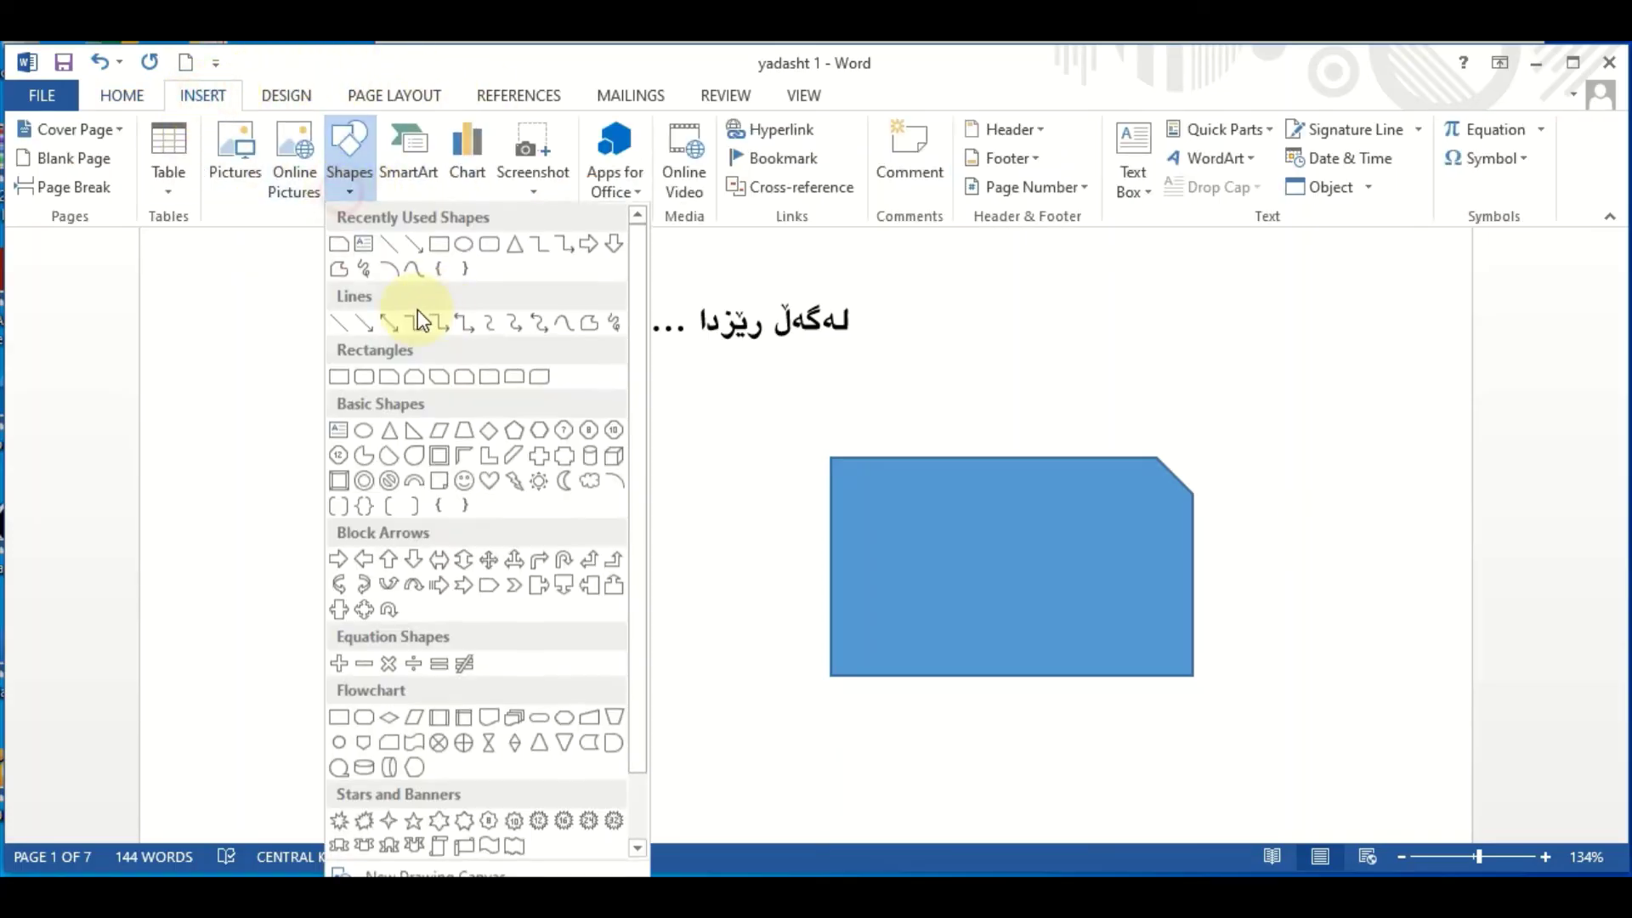
pyautogui.click(438, 247)
pyautogui.moveTo(702, 505); pyautogui.dragTo(567, 662)
pyautogui.click(1013, 350)
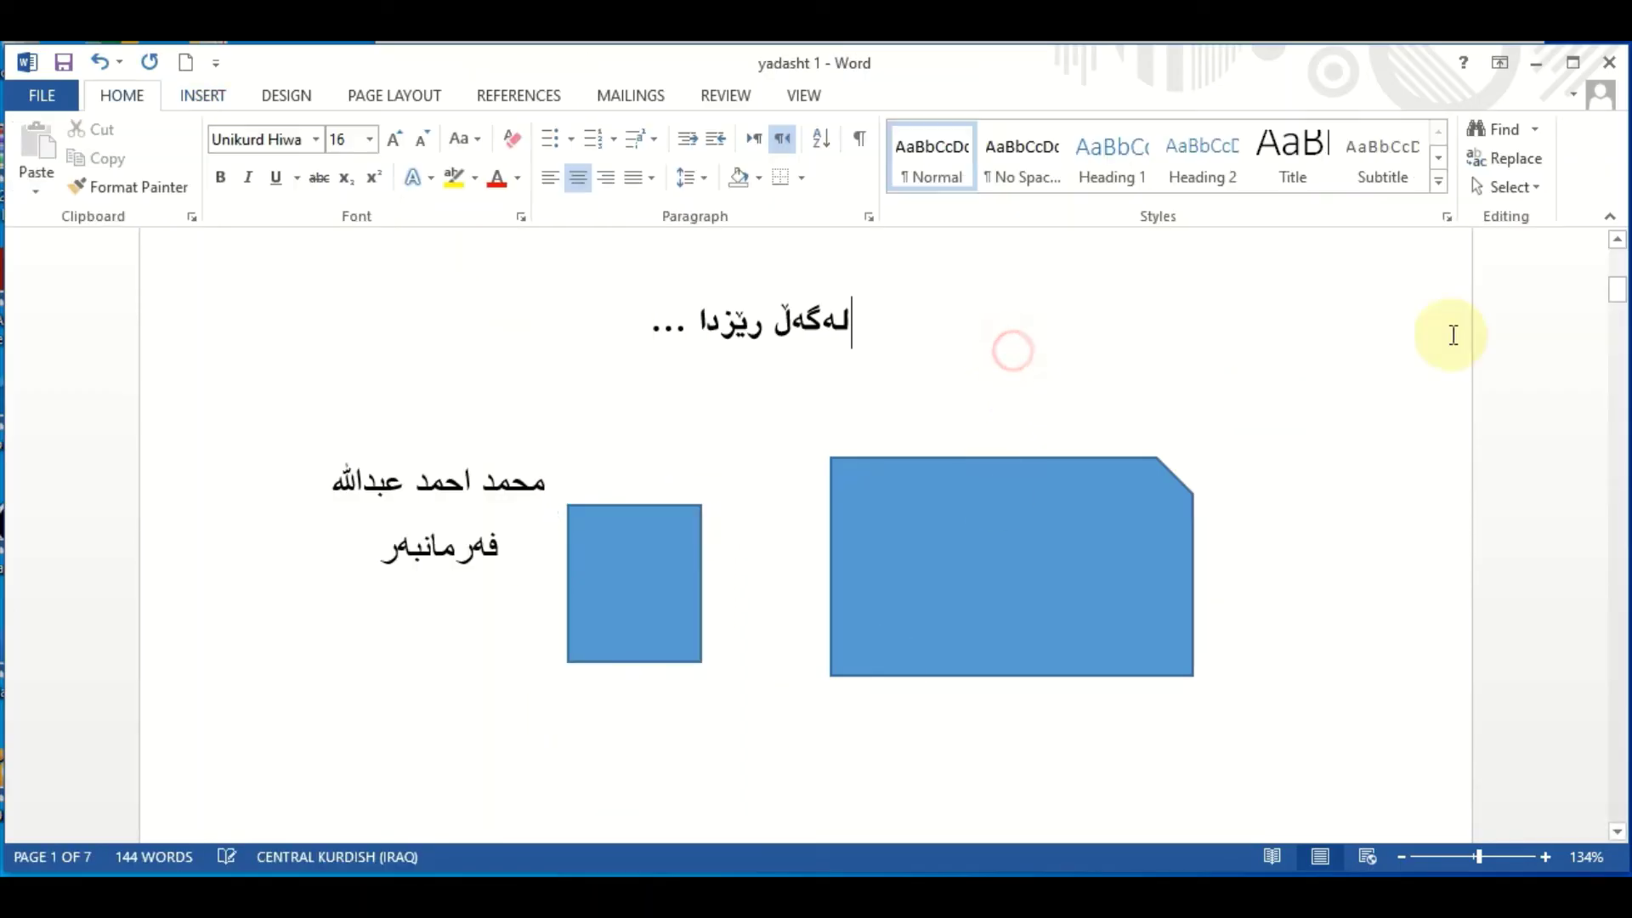
pyautogui.click(1540, 187)
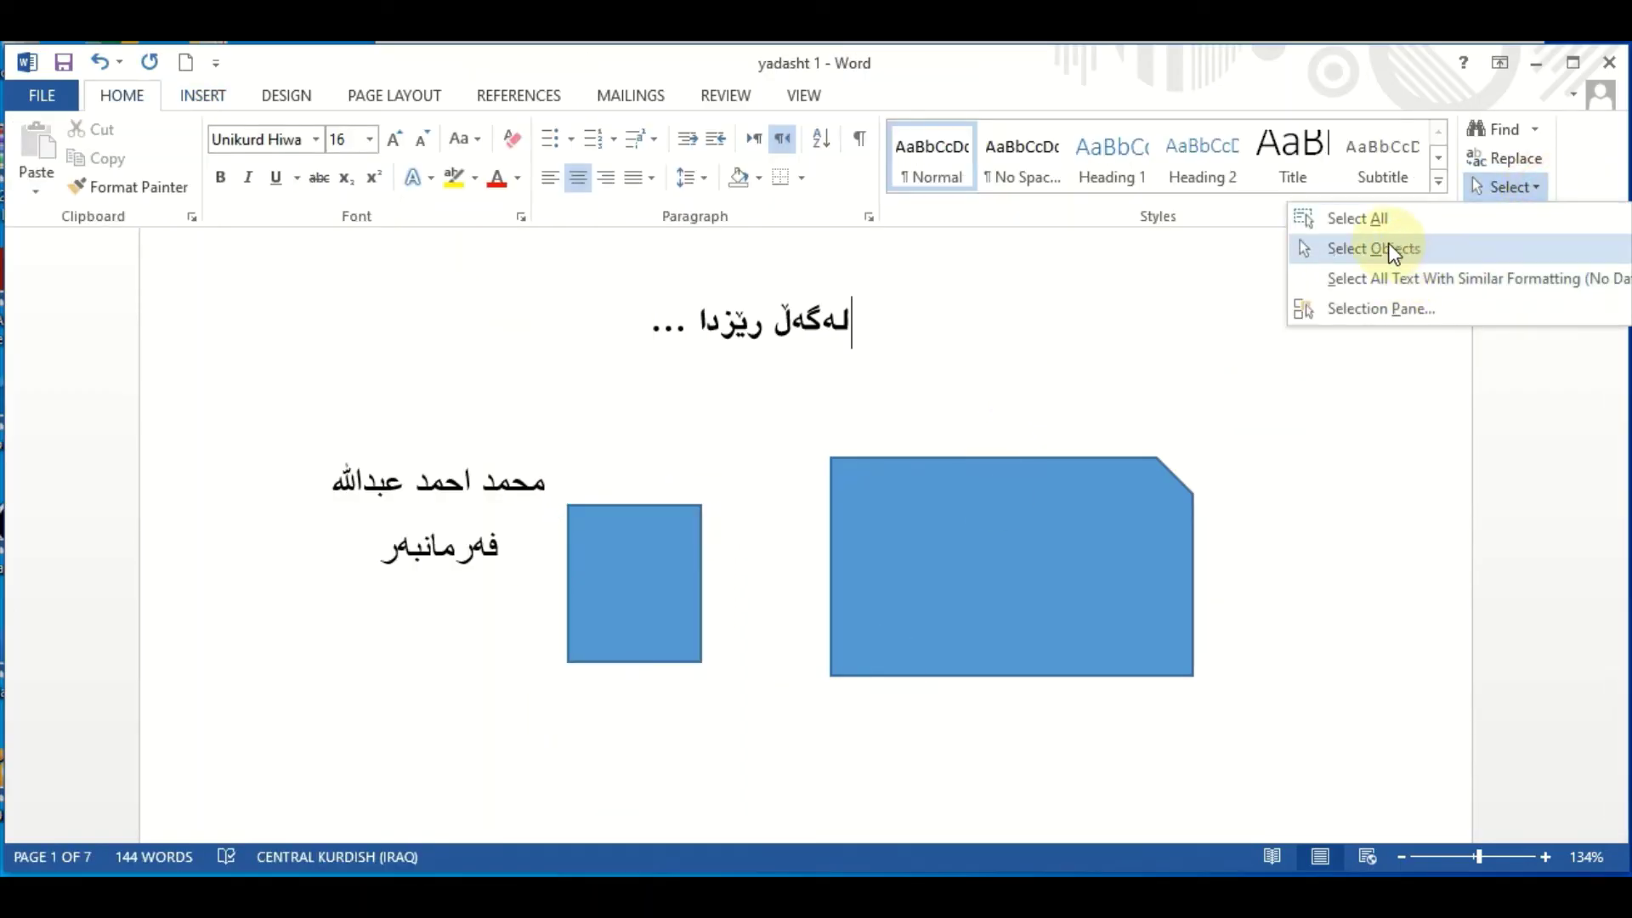
# Select the text box and both shapes together, trial-resize them, and undo the resizing
pyautogui.click(1394, 249)
pyautogui.moveTo(1431, 368); pyautogui.dragTo(208, 784)
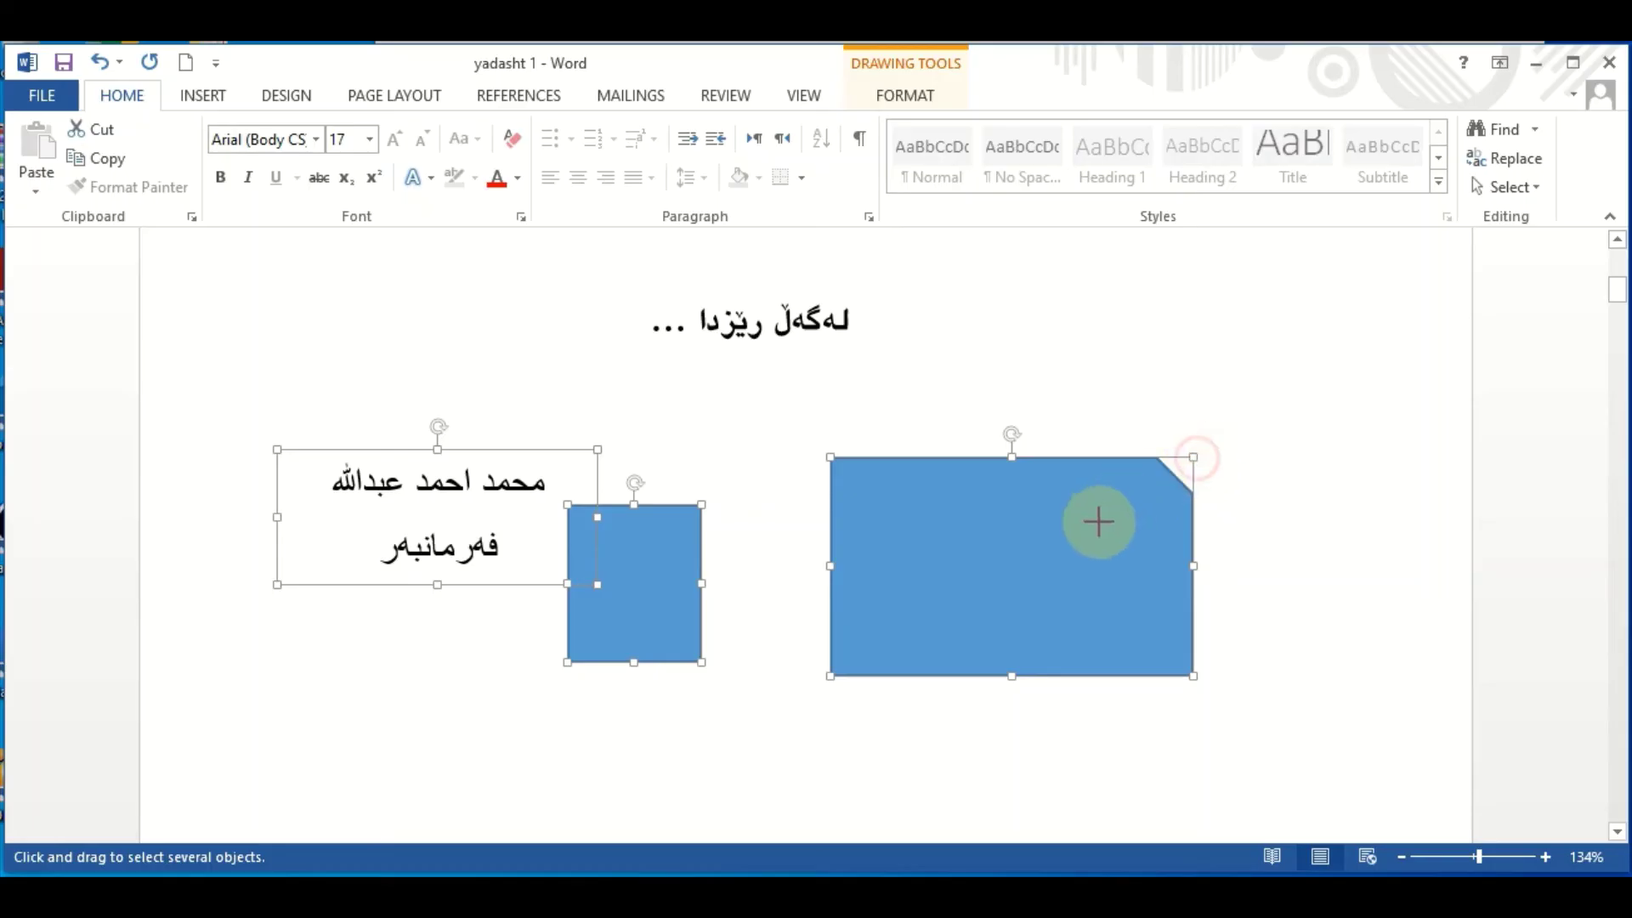
pyautogui.moveTo(1194, 457); pyautogui.dragTo(1092, 527)
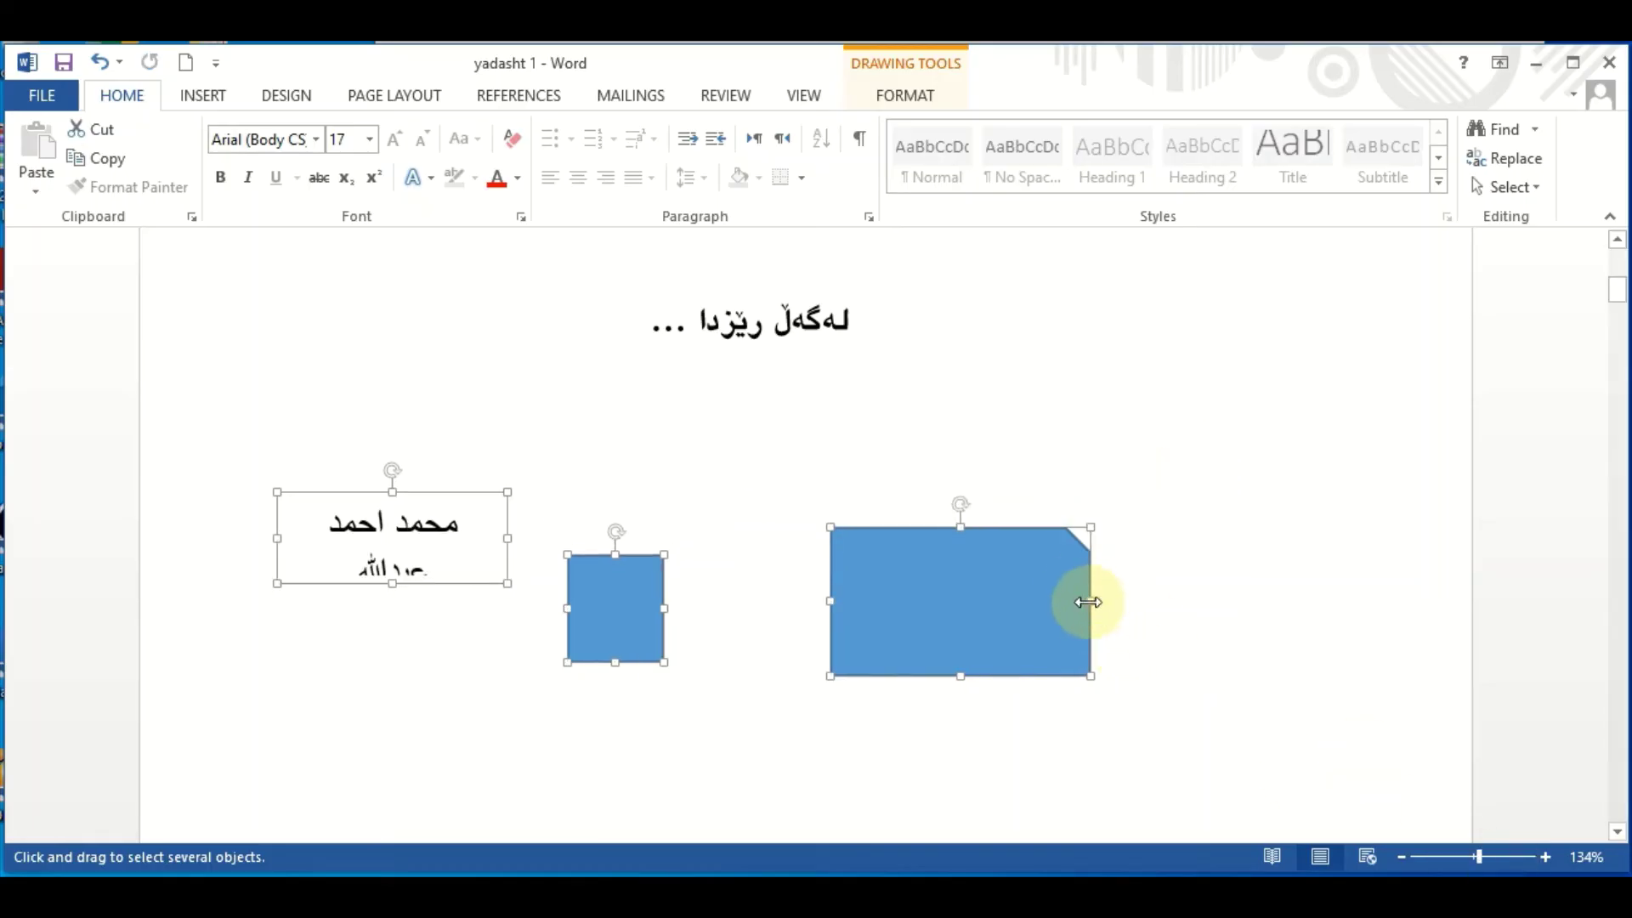
pyautogui.moveTo(1092, 601); pyautogui.dragTo(1258, 601)
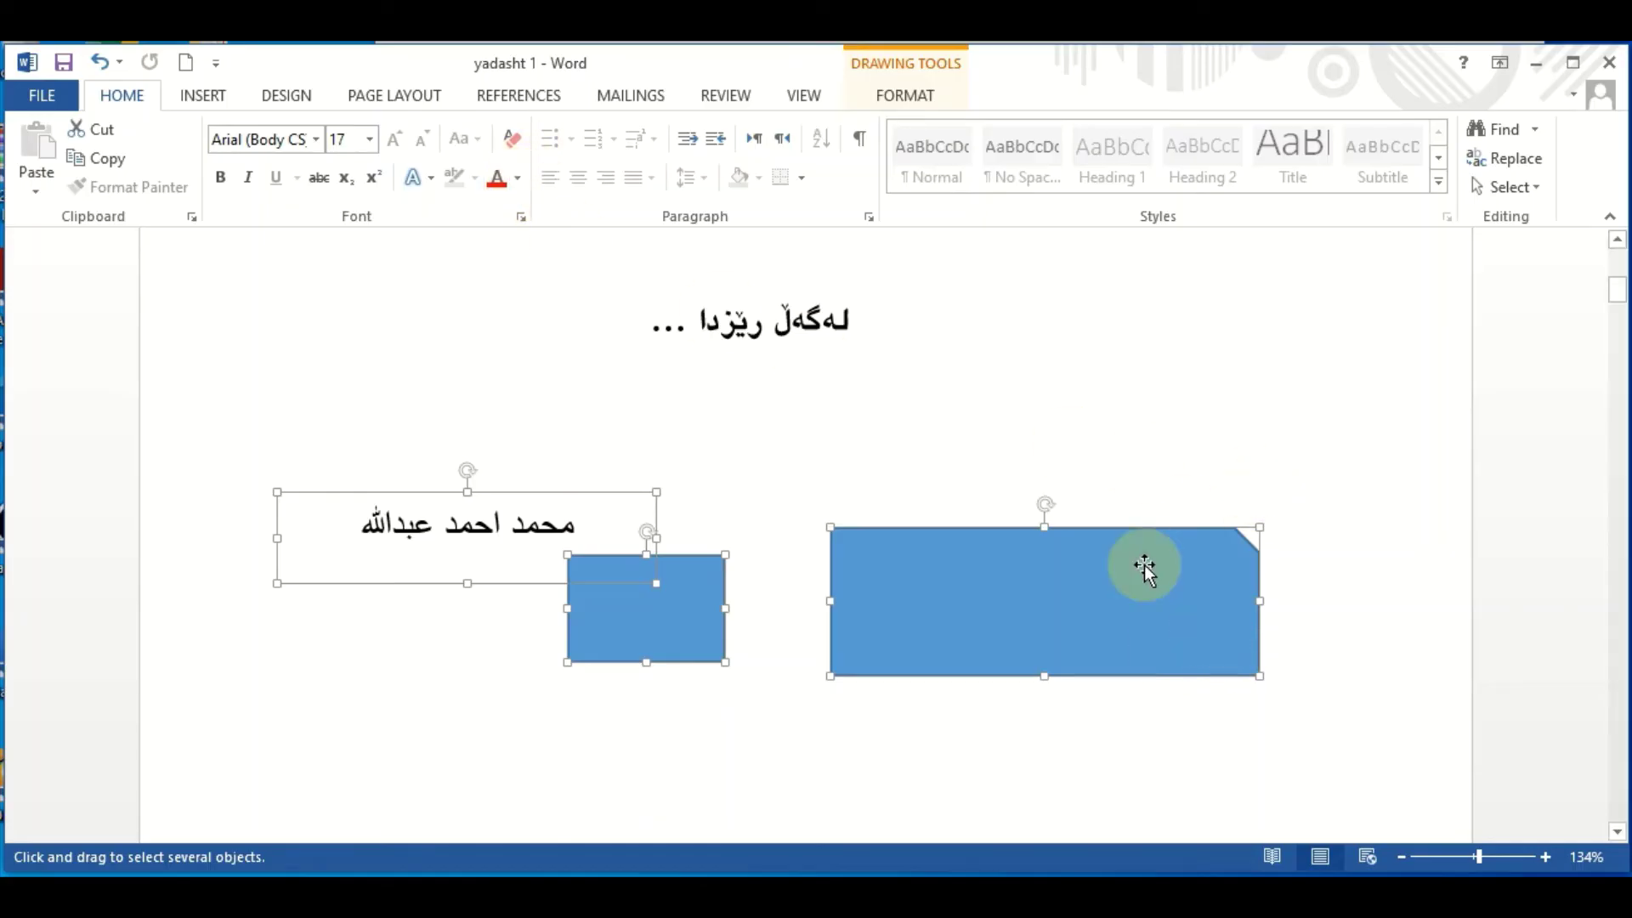
pyautogui.click(102, 68)
pyautogui.click(102, 69)
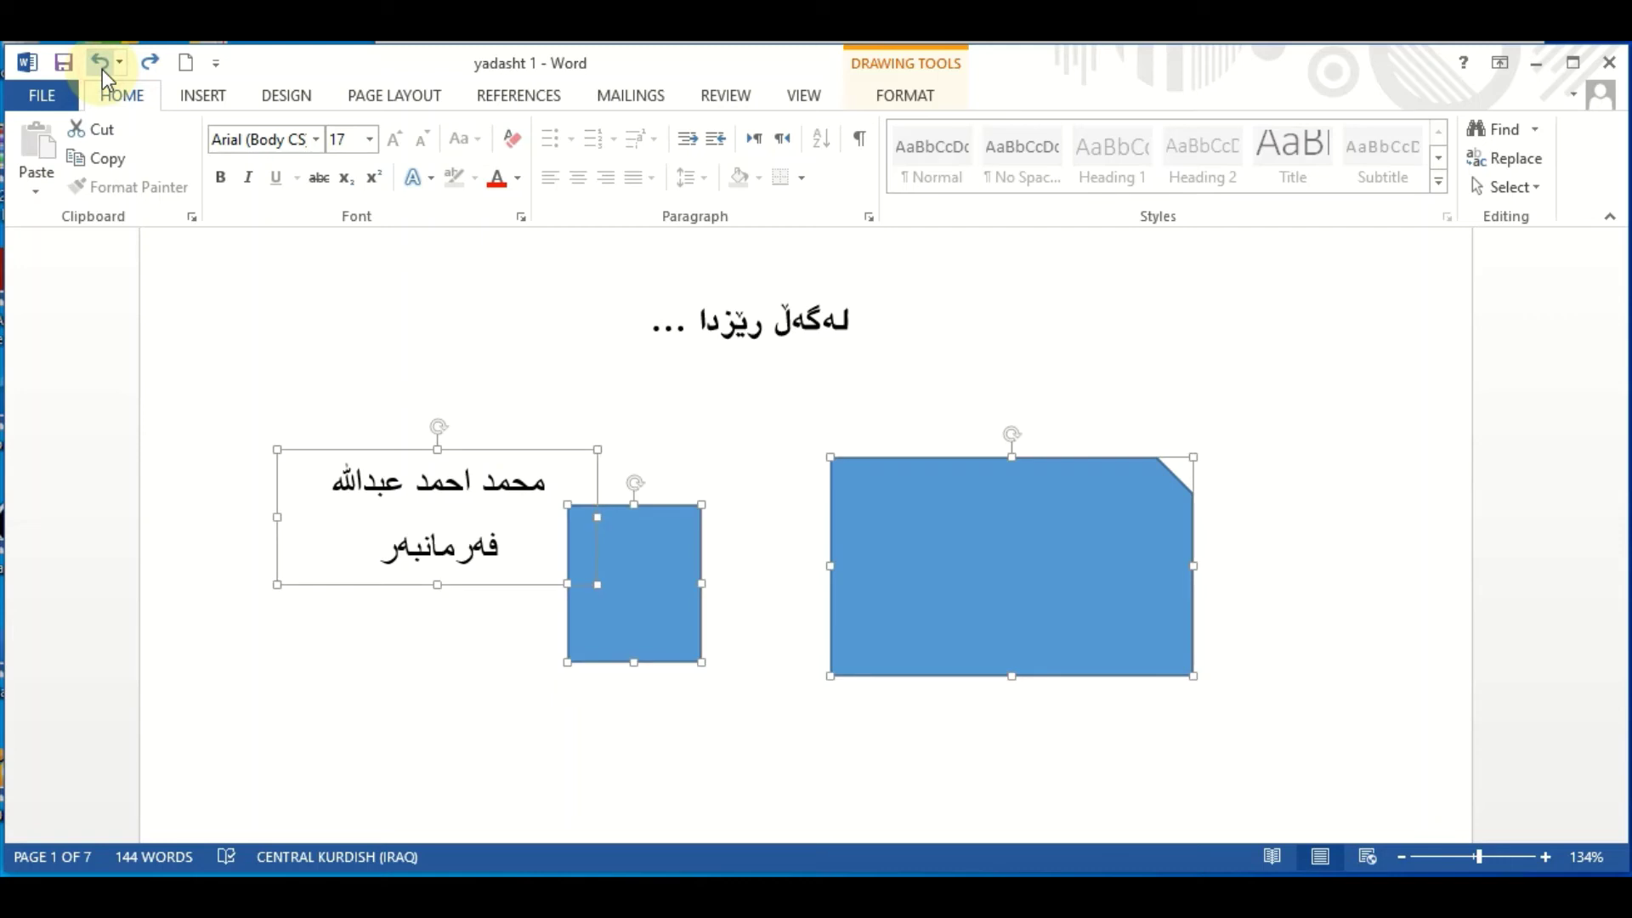
pyautogui.click(245, 321)
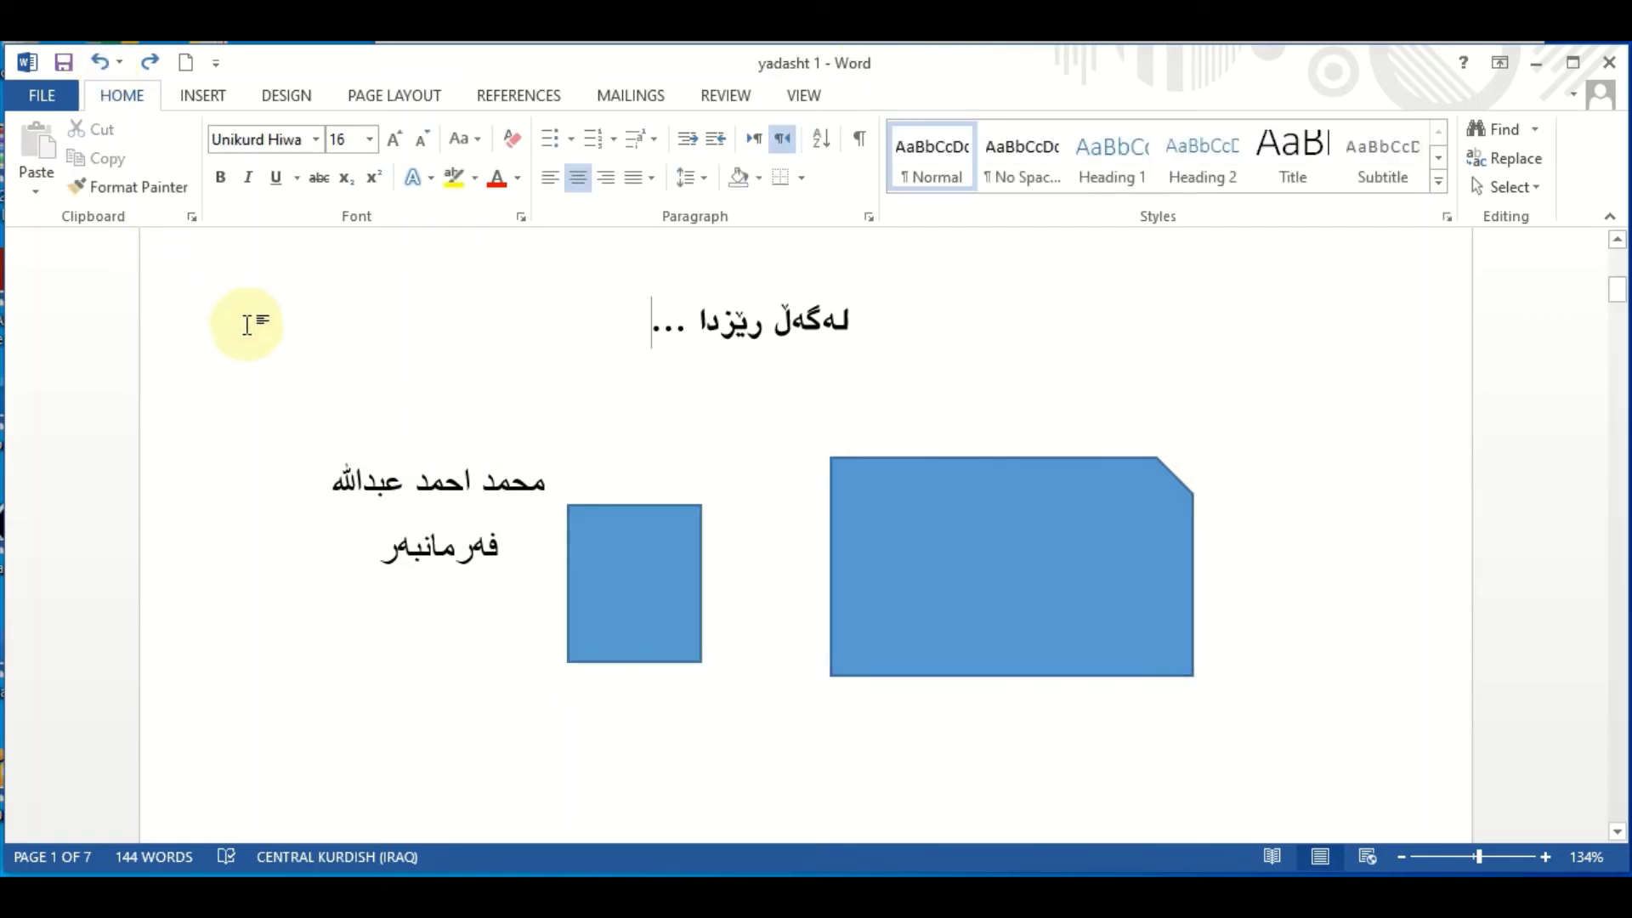
# Multi-select the signature box and both shapes, then undo twice to remove the rectangles
pyautogui.click(451, 478)
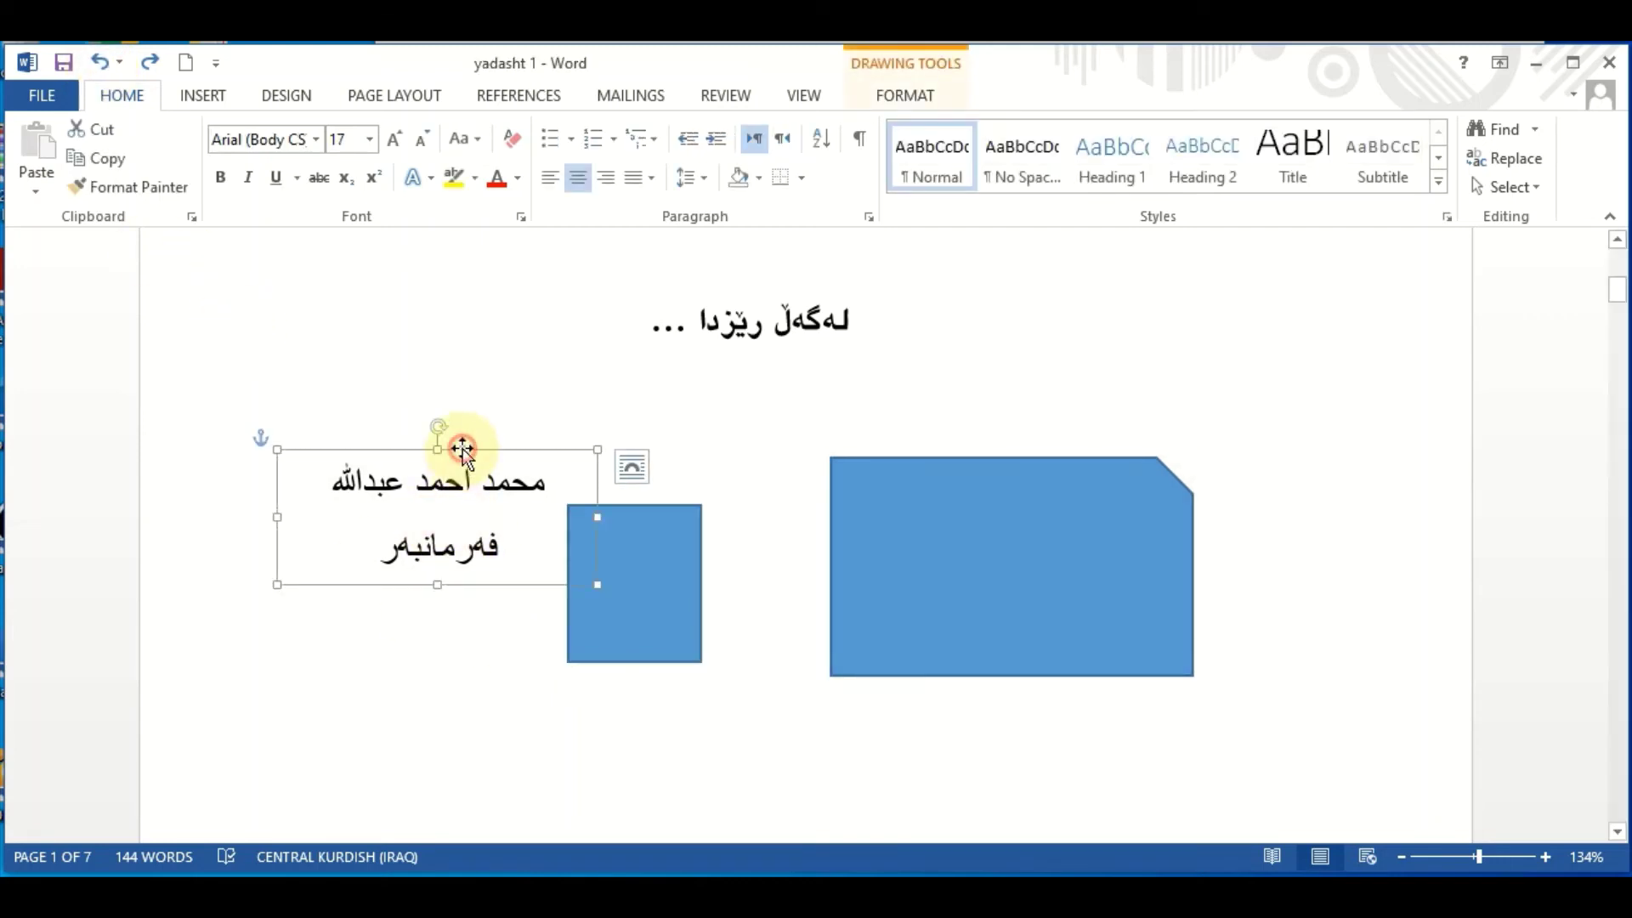
pyautogui.keyDown('shift'); pyautogui.click(636, 606); pyautogui.keyUp('shift')
pyautogui.keyDown('shift'); pyautogui.click(943, 605); pyautogui.keyUp('shift')
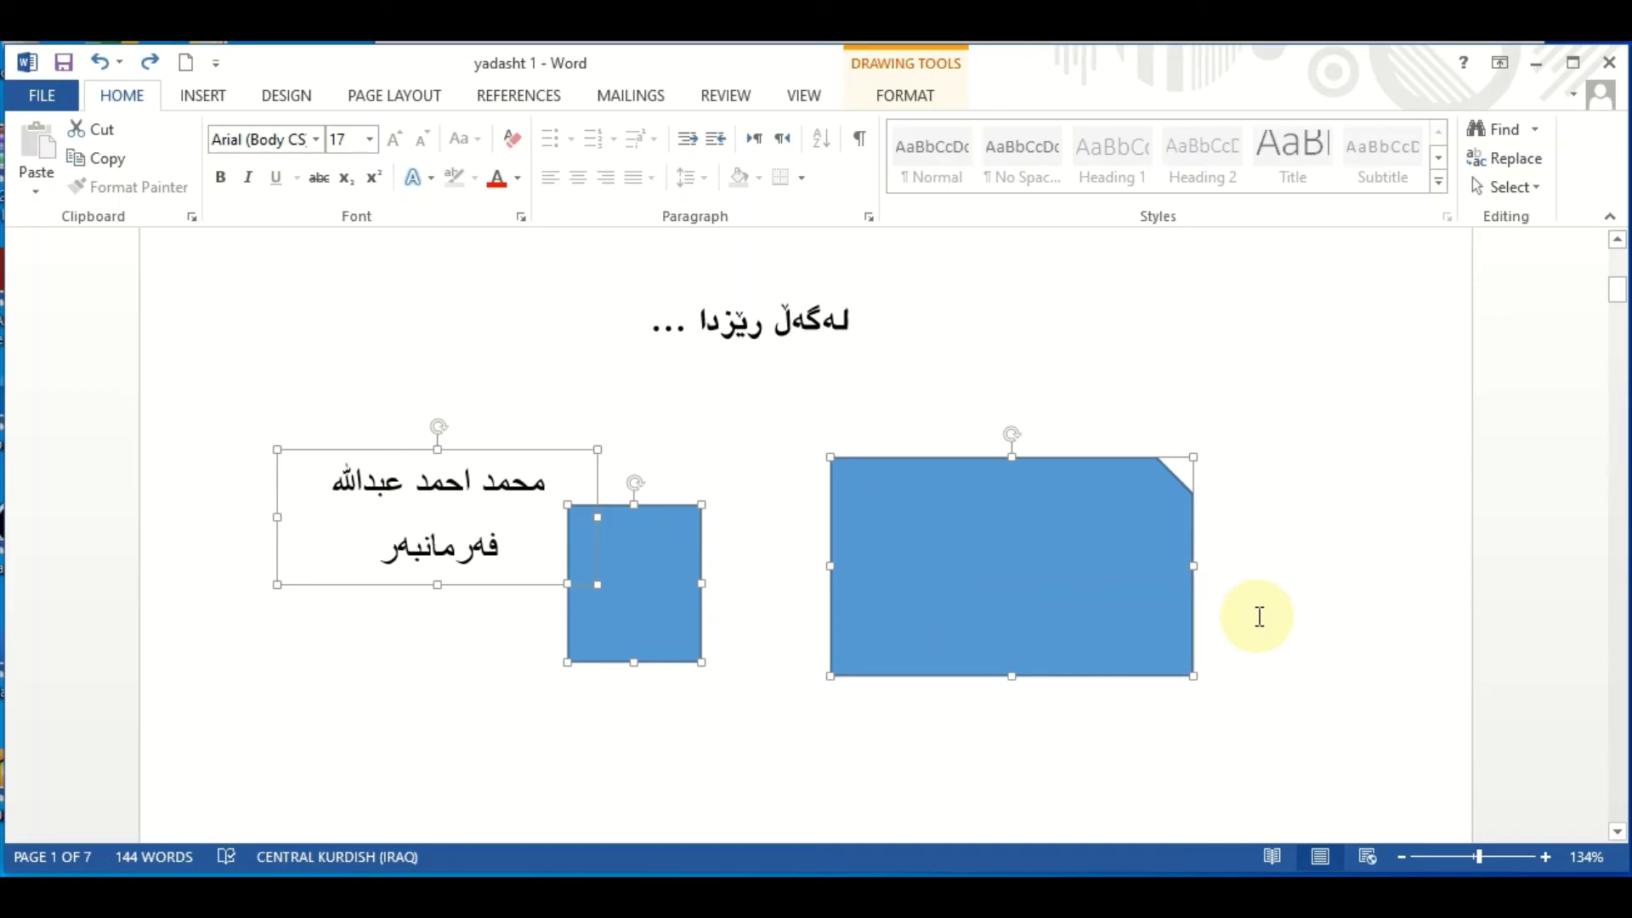
pyautogui.click(1249, 426)
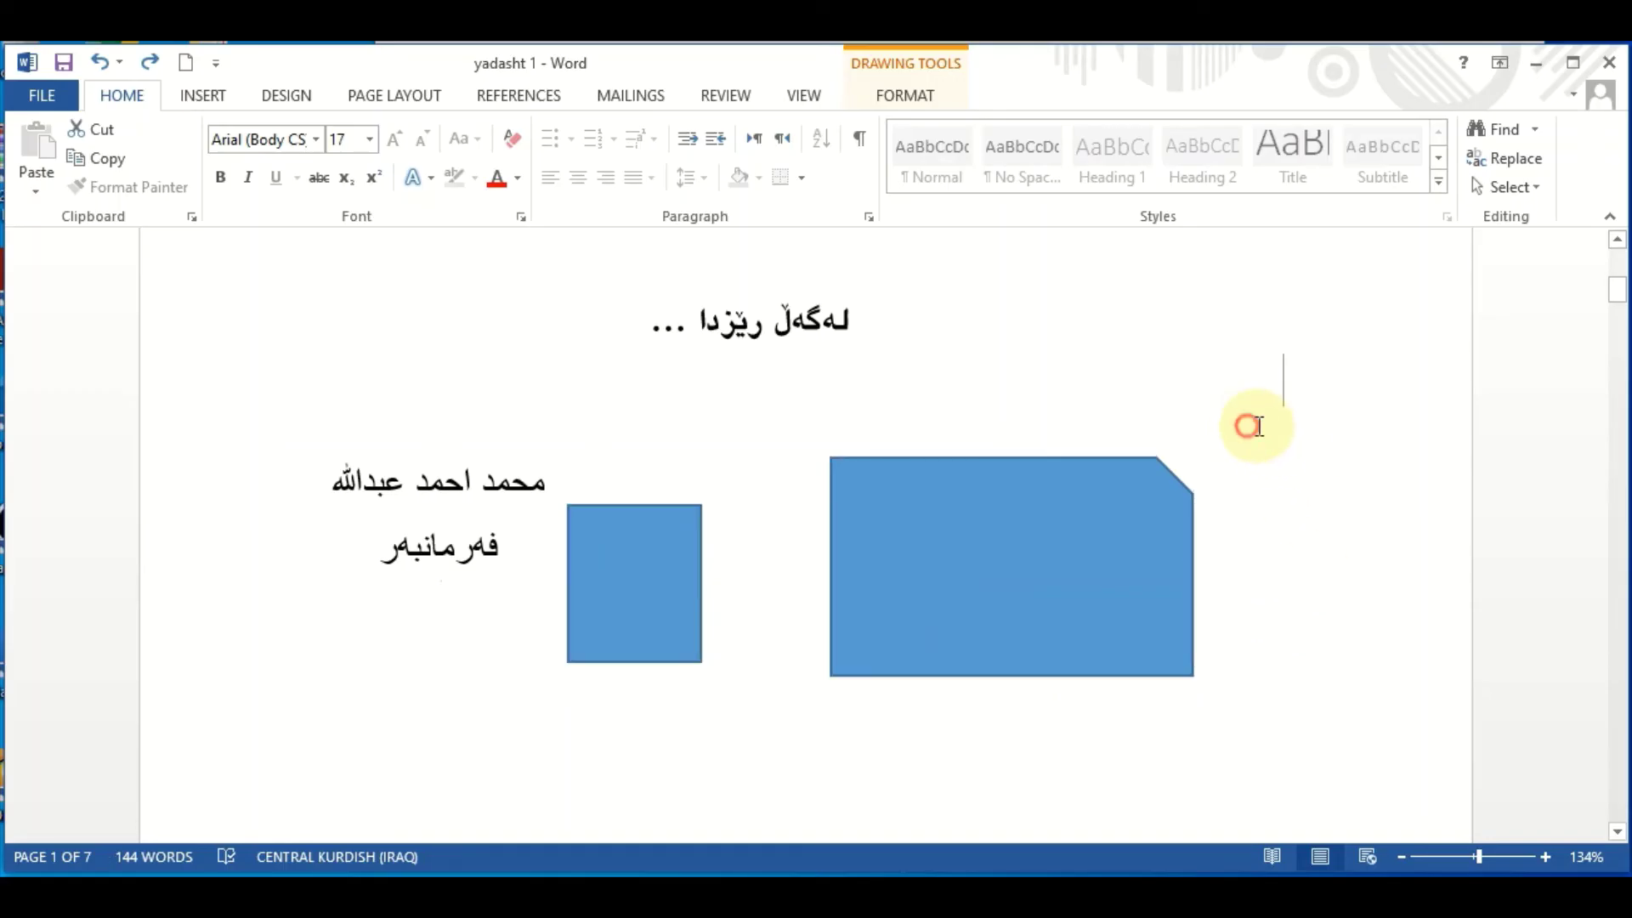
pyautogui.click(99, 66)
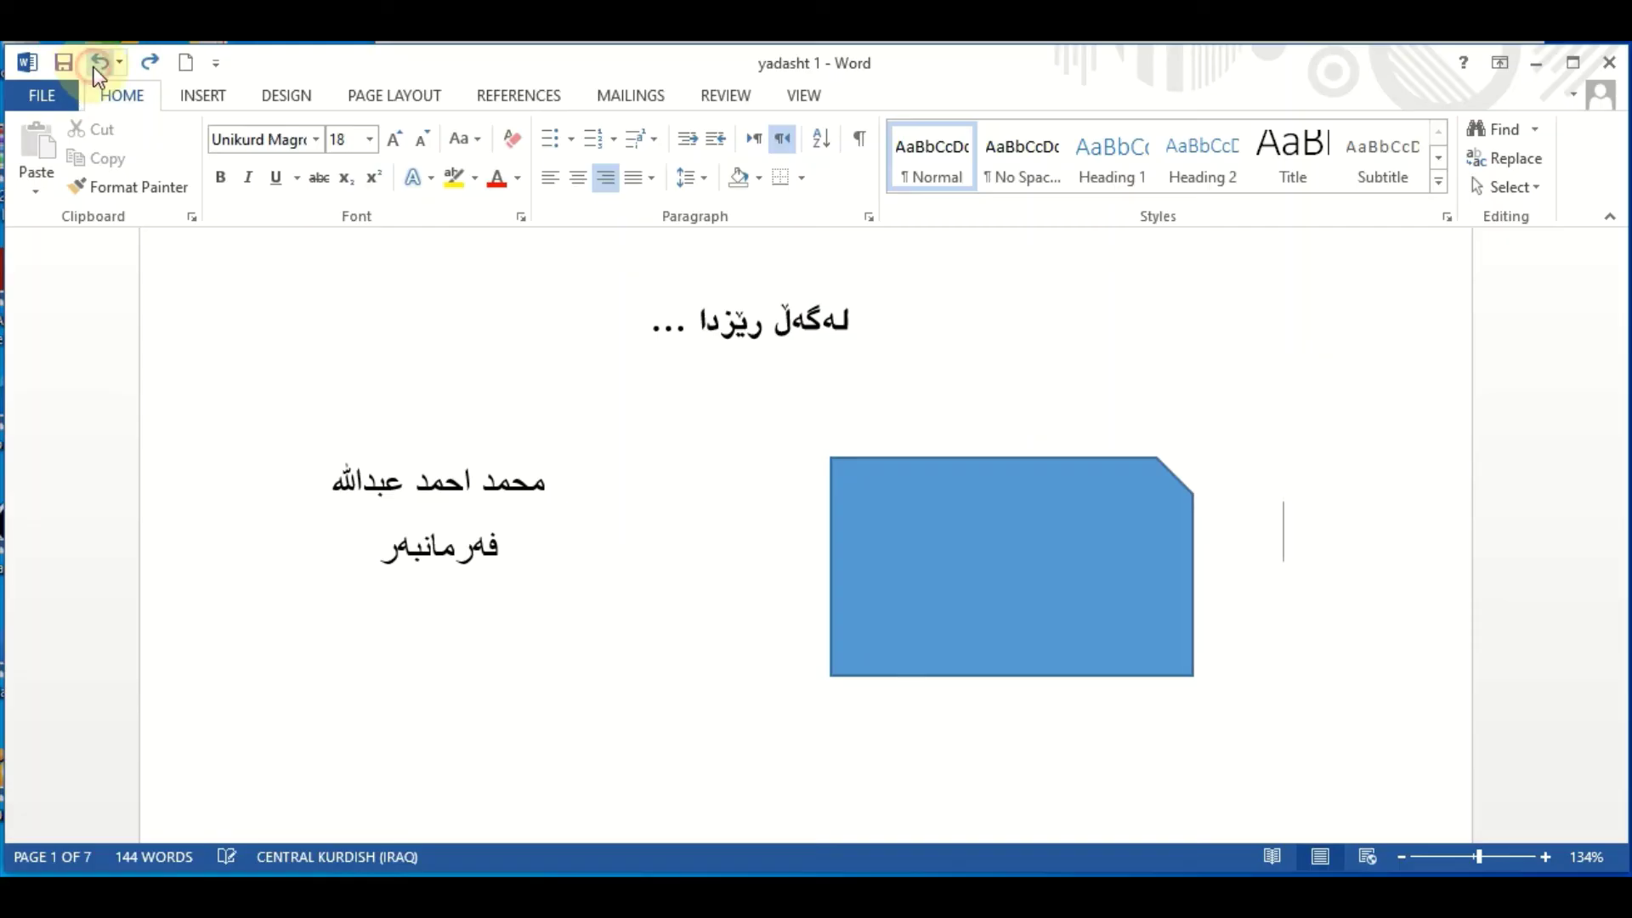
pyautogui.click(98, 68)
pyautogui.click(719, 553)
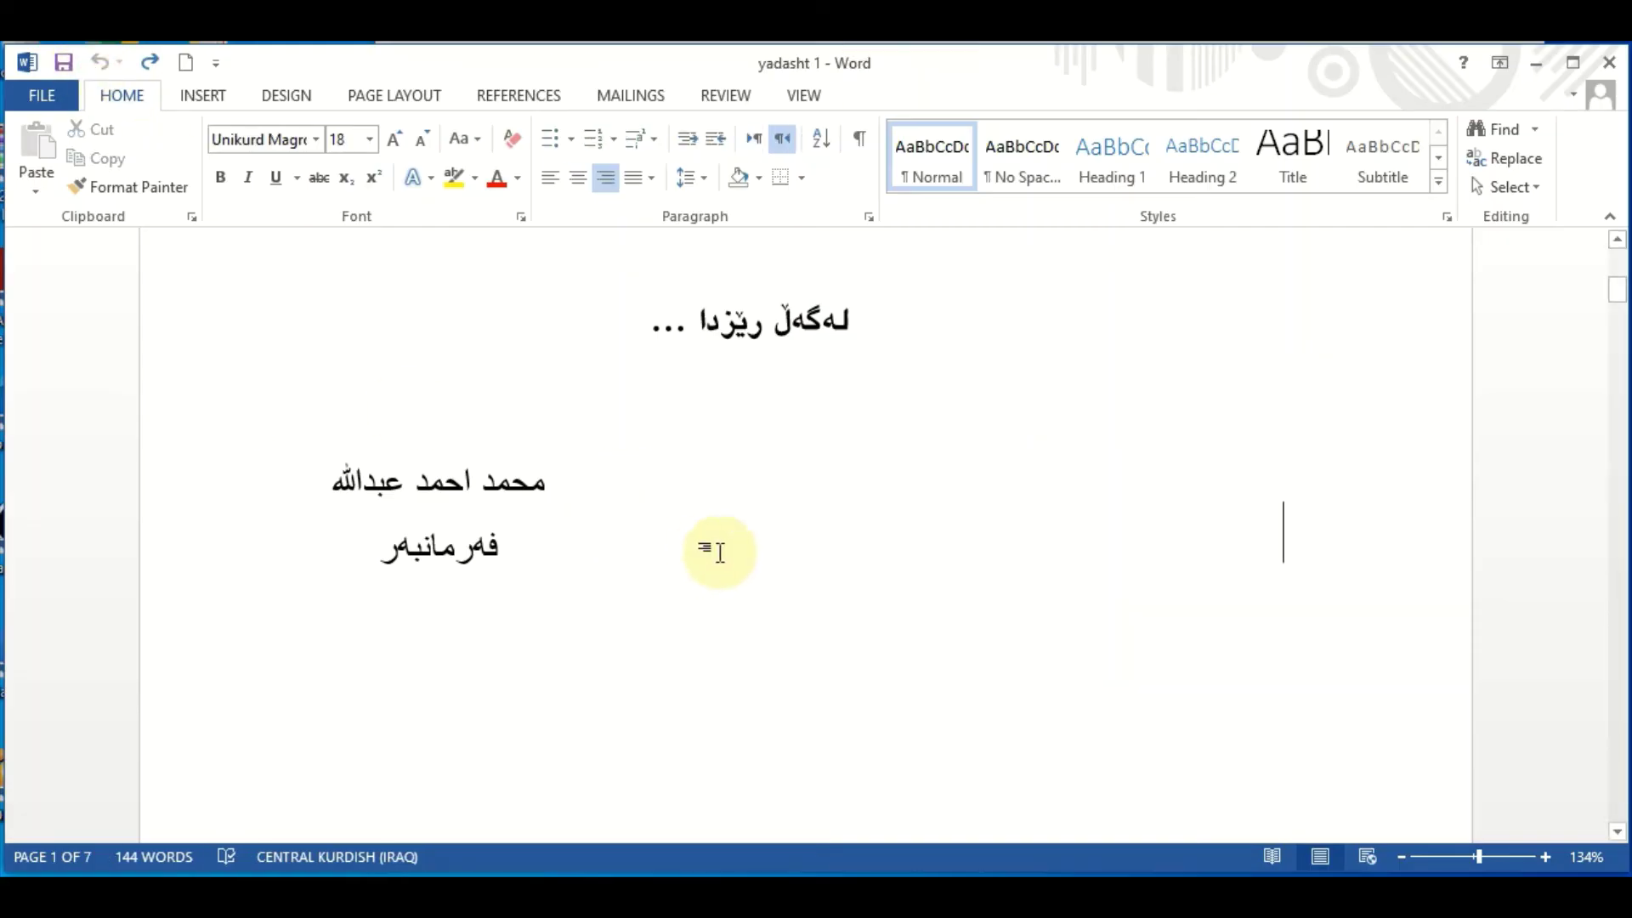
pyautogui.click(203, 89)
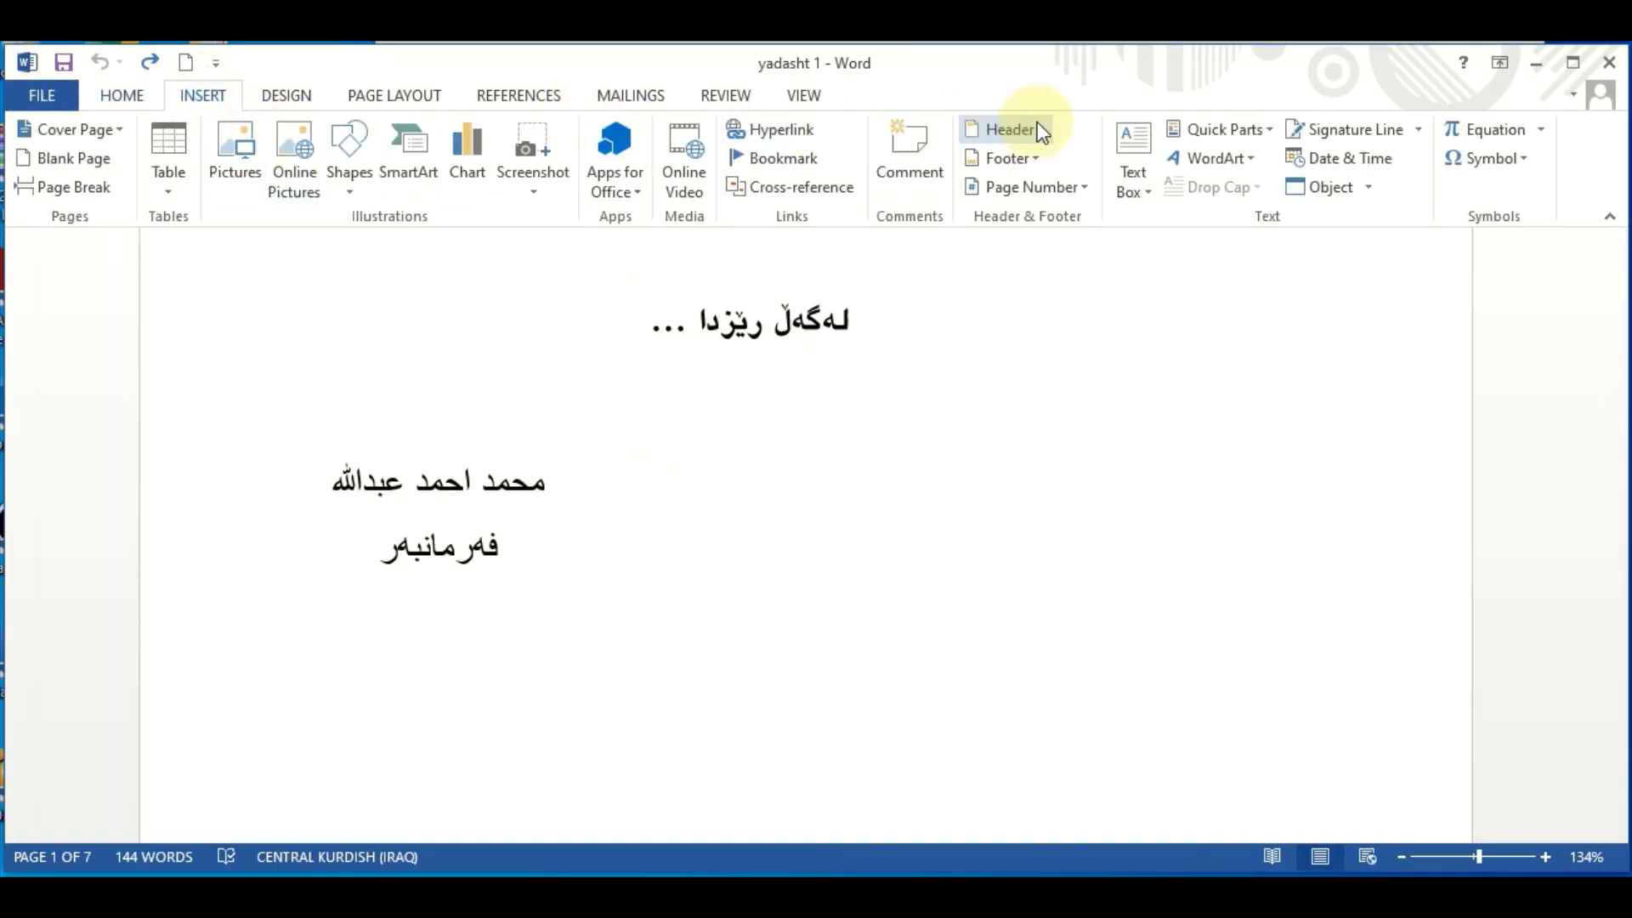
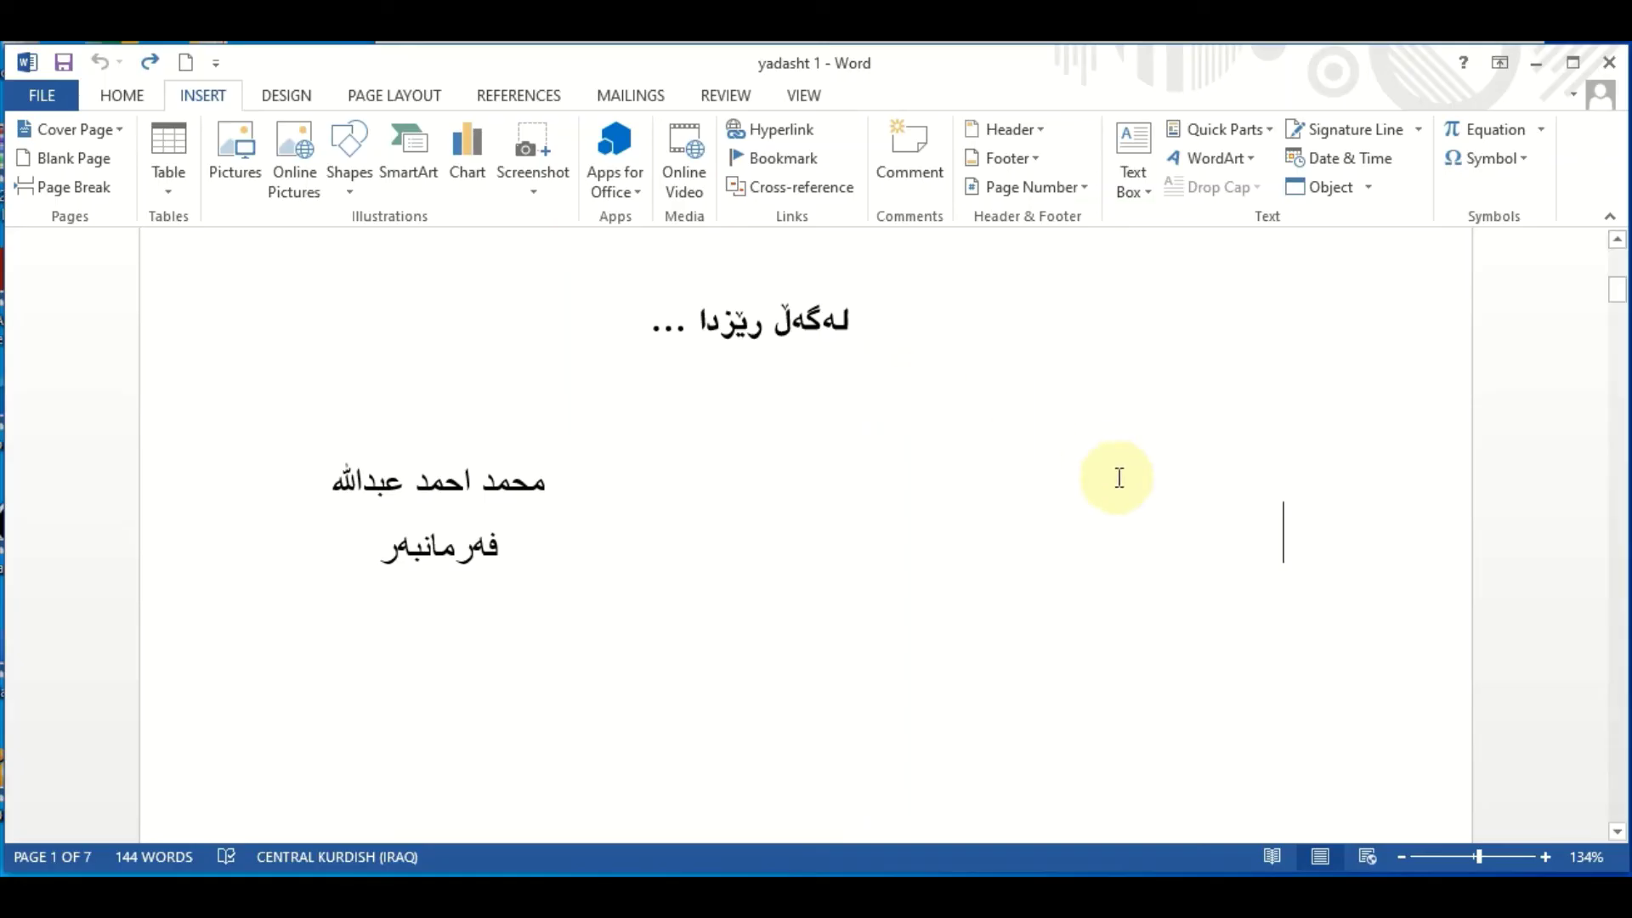
# Look through the Page Number and Header galleries without inserting anything
pyautogui.scroll(3, 1120, 478)
pyautogui.scroll(3, 1120, 478)
pyautogui.scroll(5, 1119, 478)
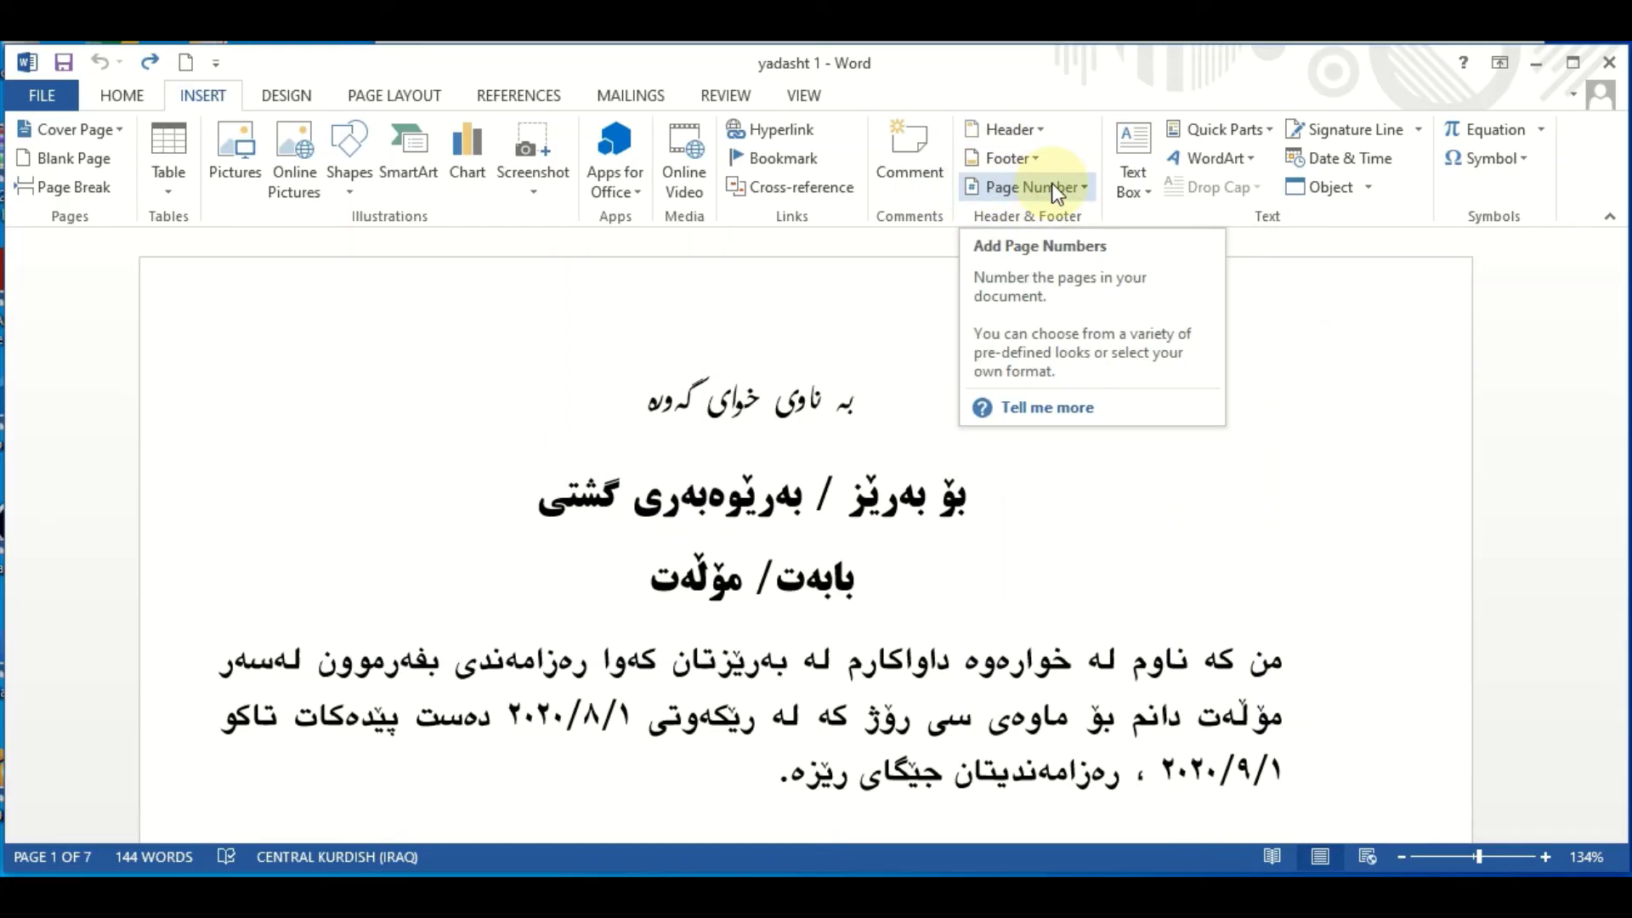
pyautogui.click(1081, 186)
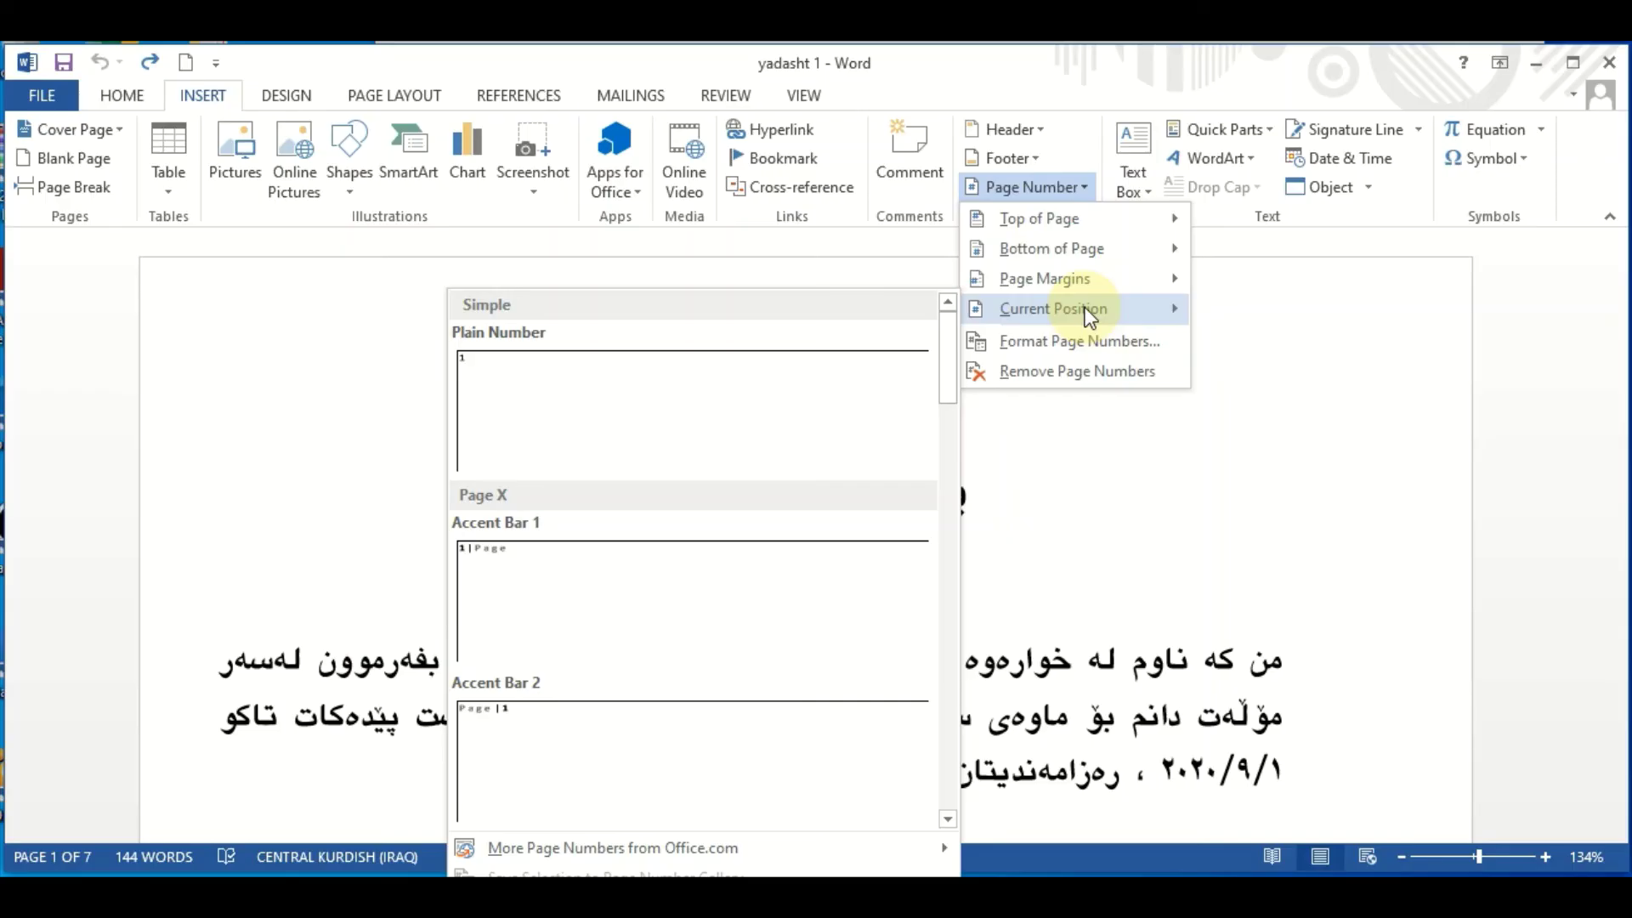
pyautogui.moveTo(1038, 218)
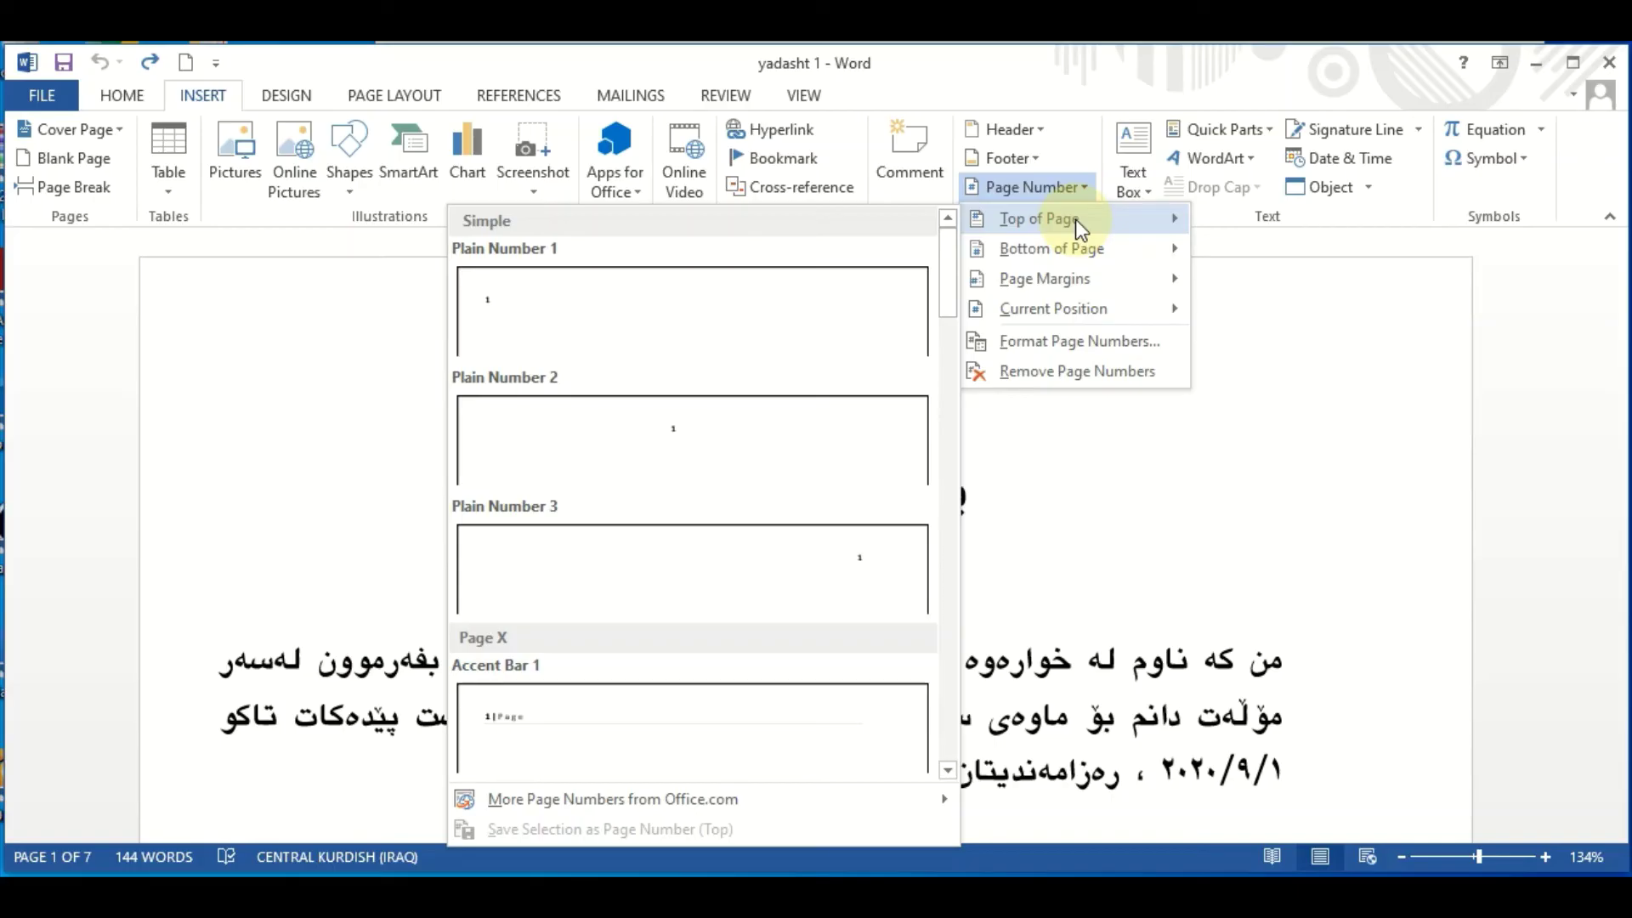
pyautogui.click(1311, 524)
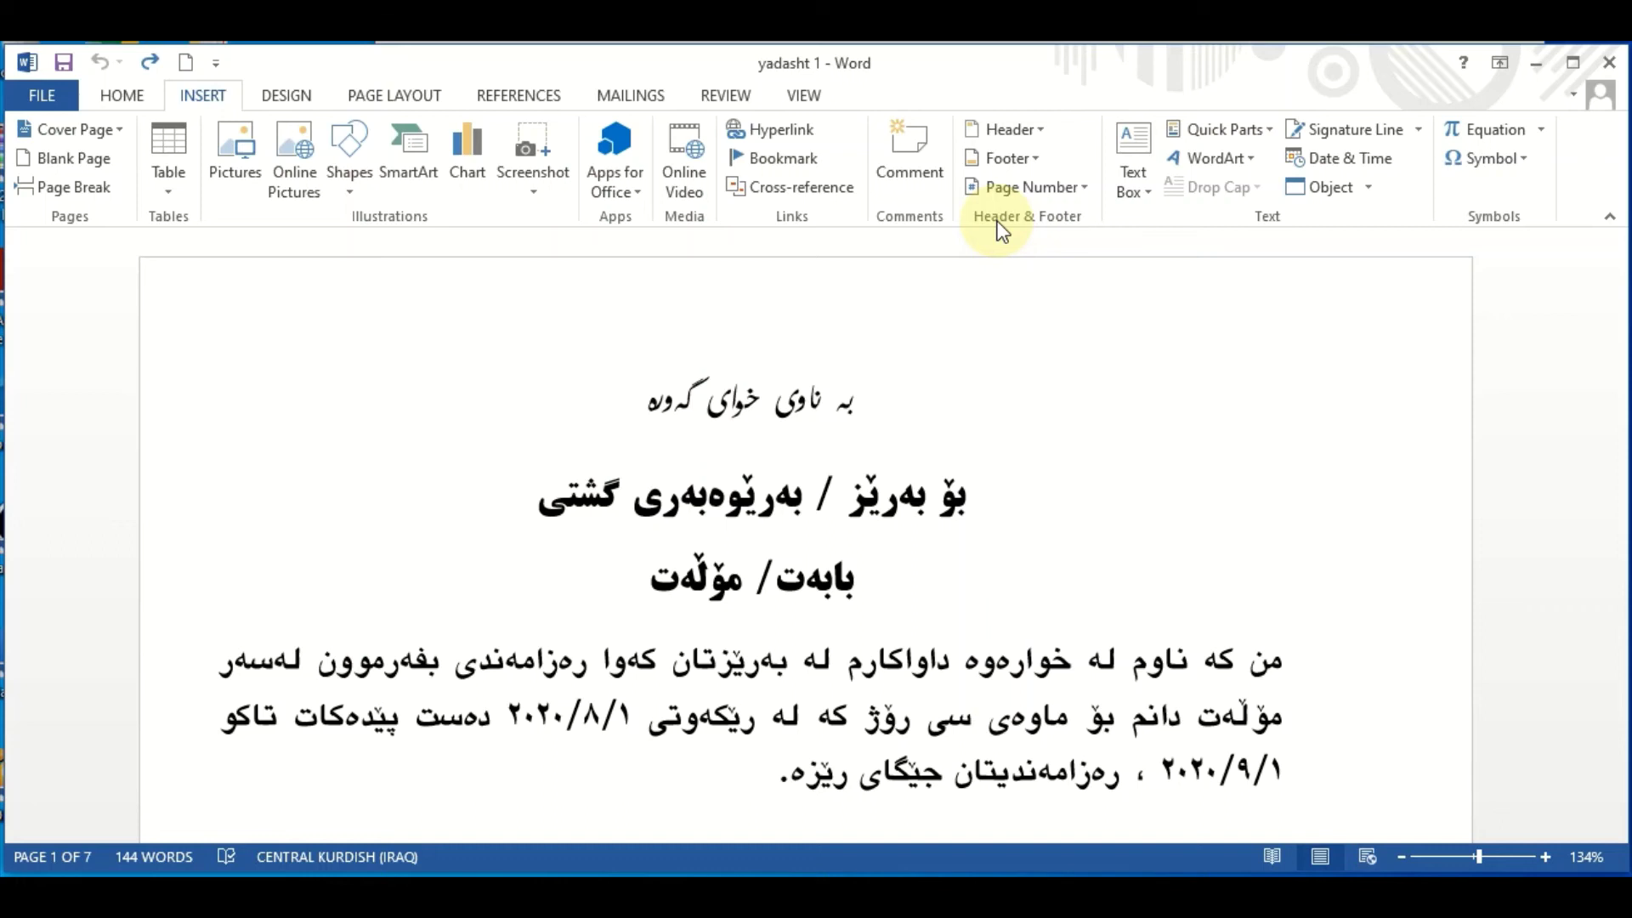
pyautogui.click(1008, 129)
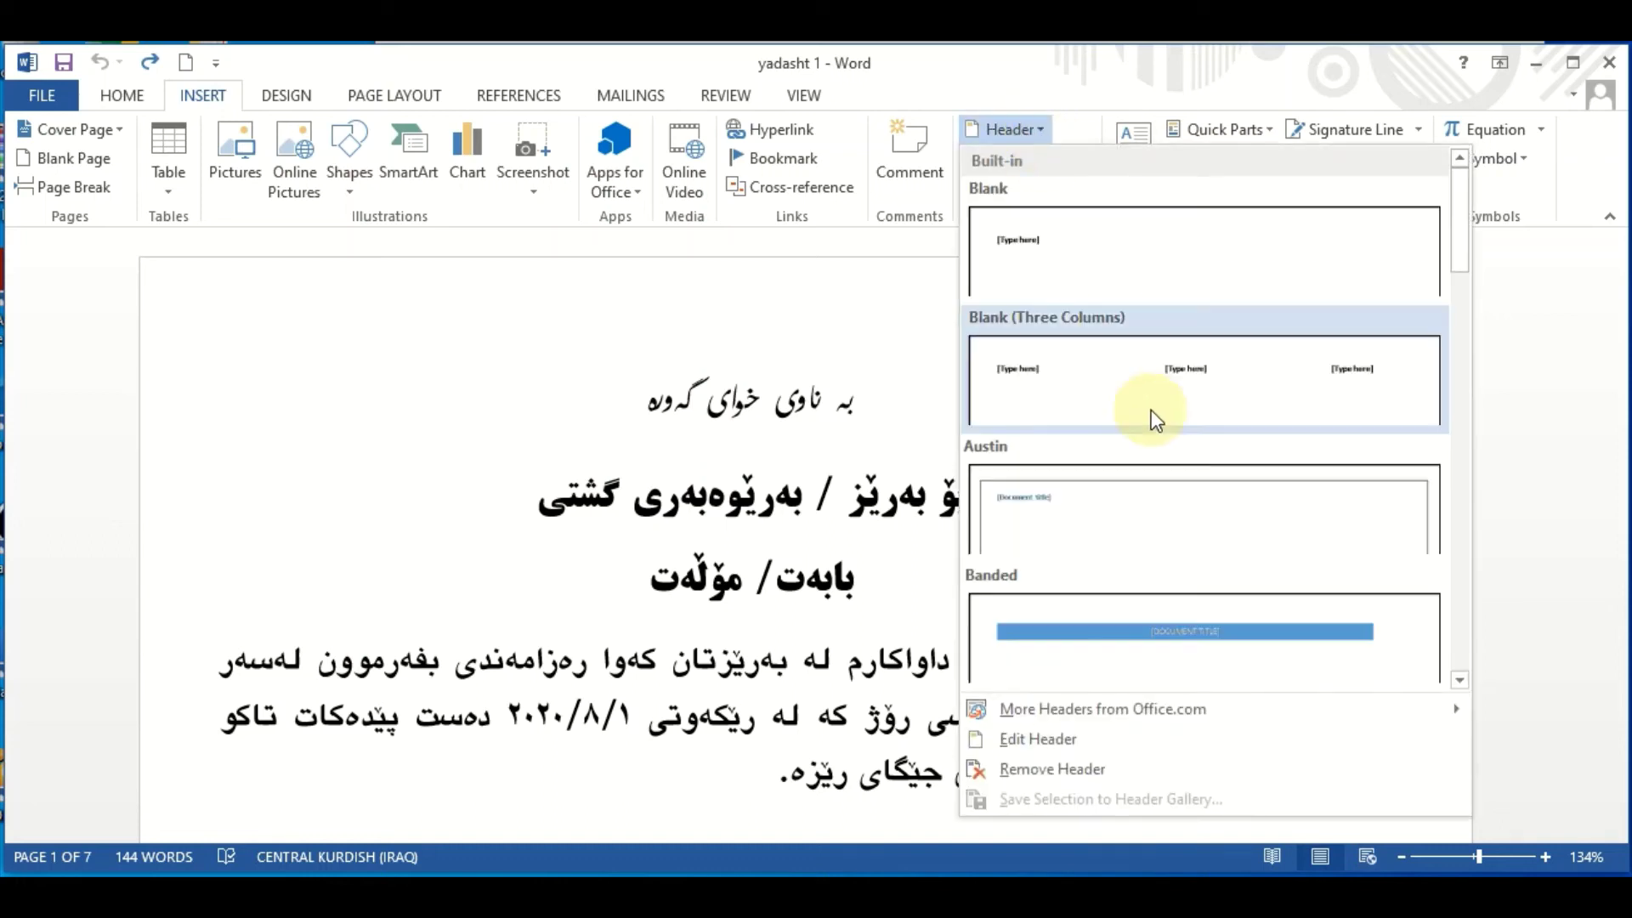
pyautogui.click(1010, 129)
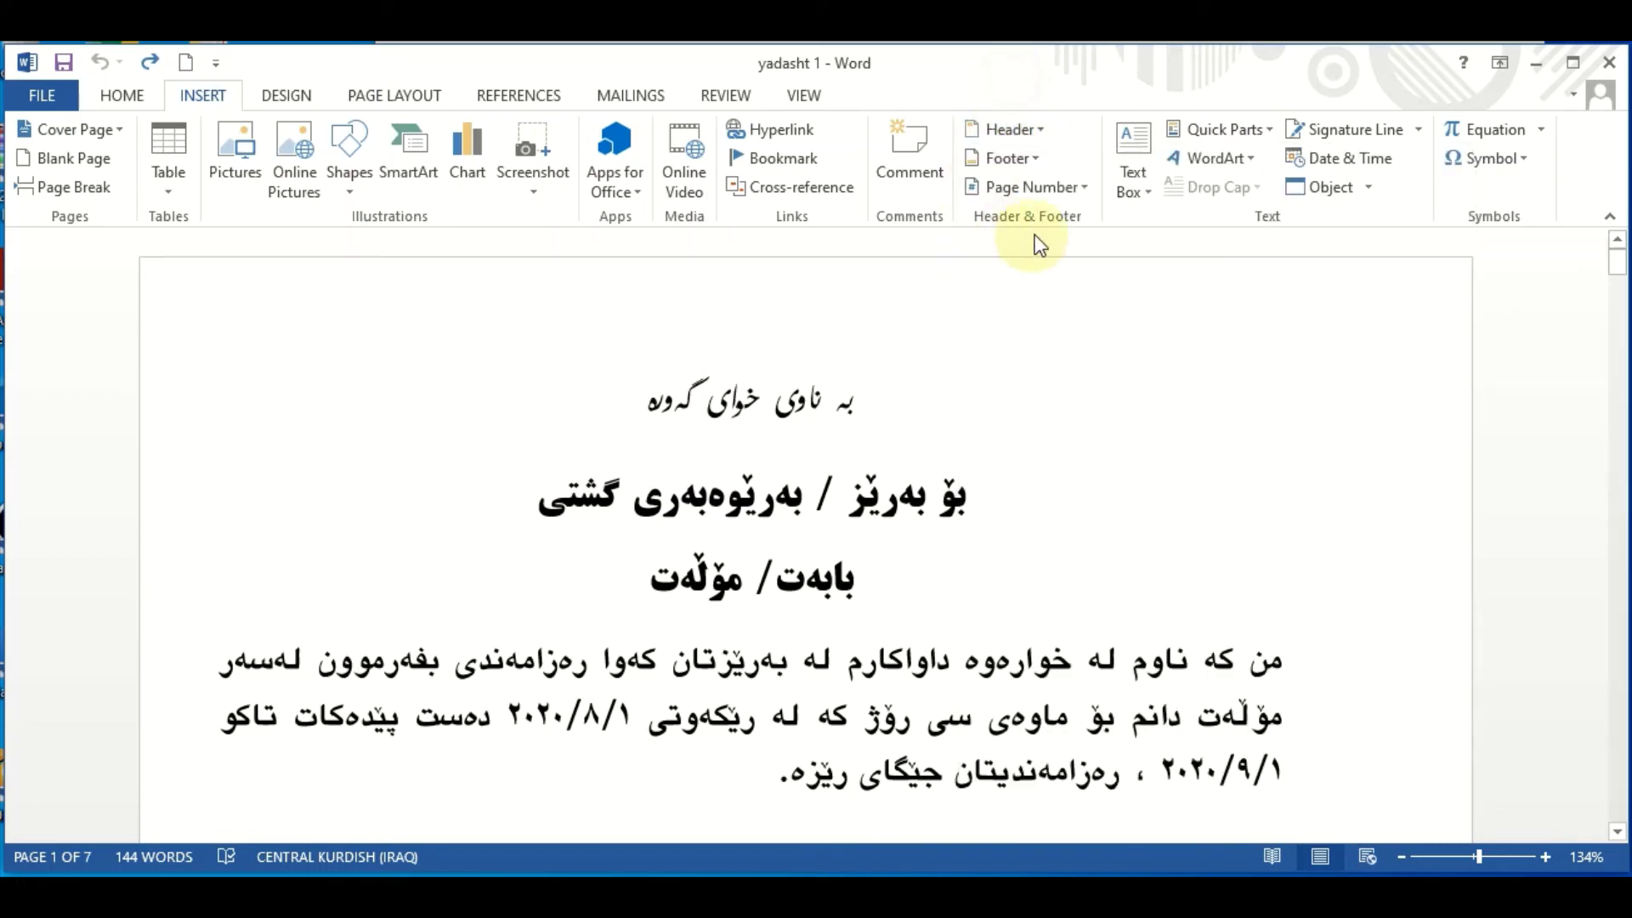
# Reopen Page Number and browse the Bottom of Page styles like Accent Bar and Bold Numbers
pyautogui.click(1083, 190)
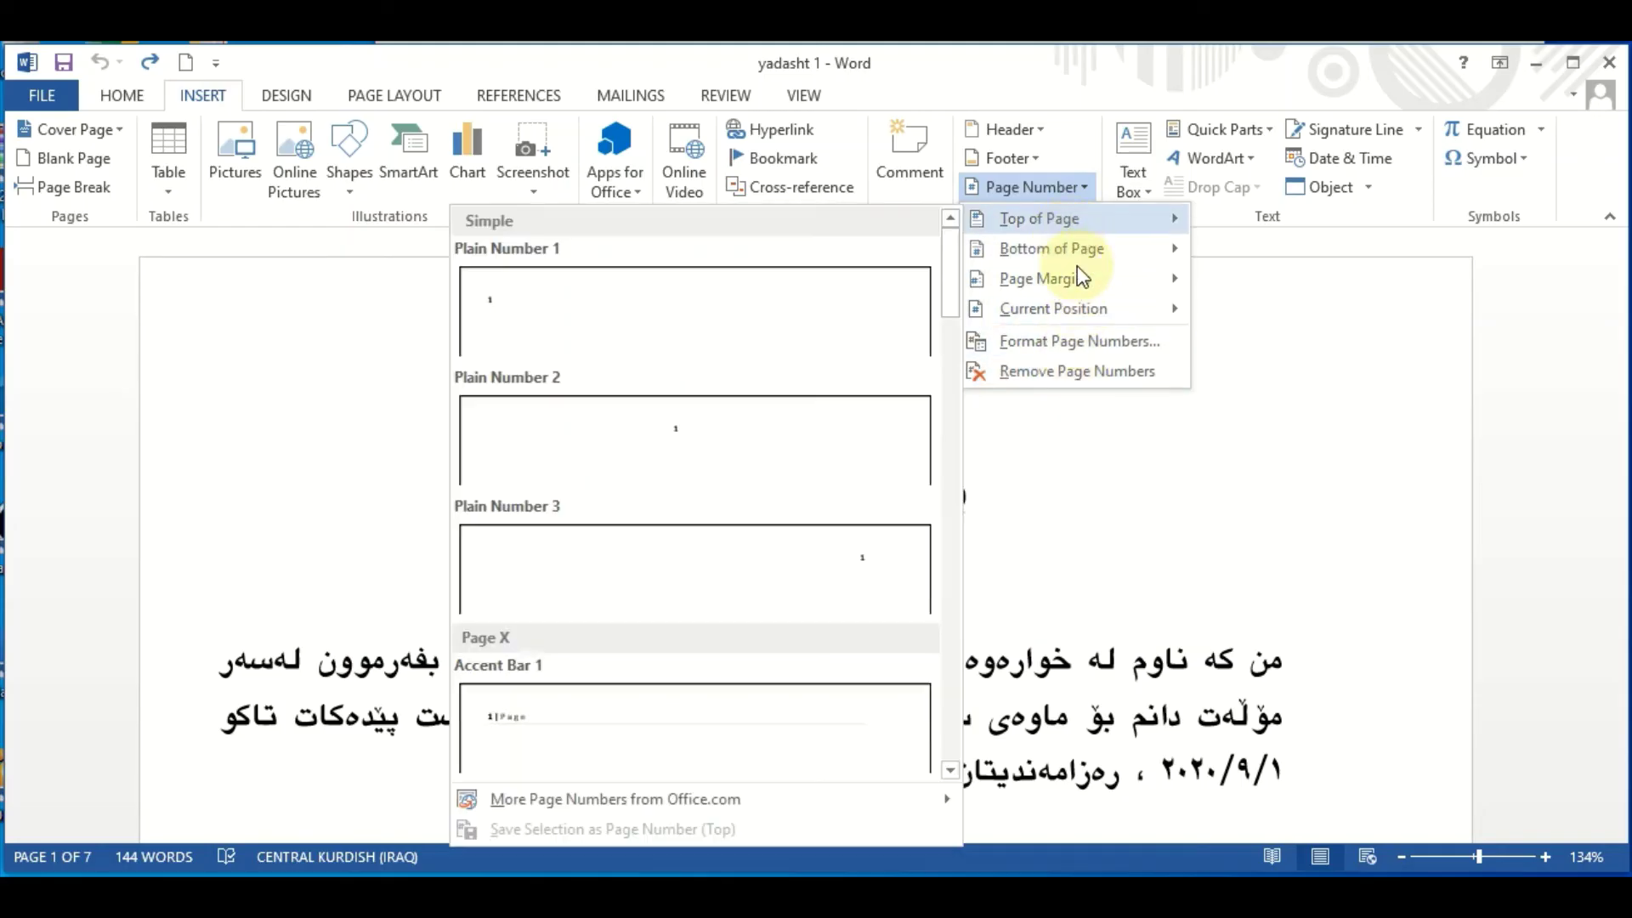
pyautogui.moveTo(1052, 248)
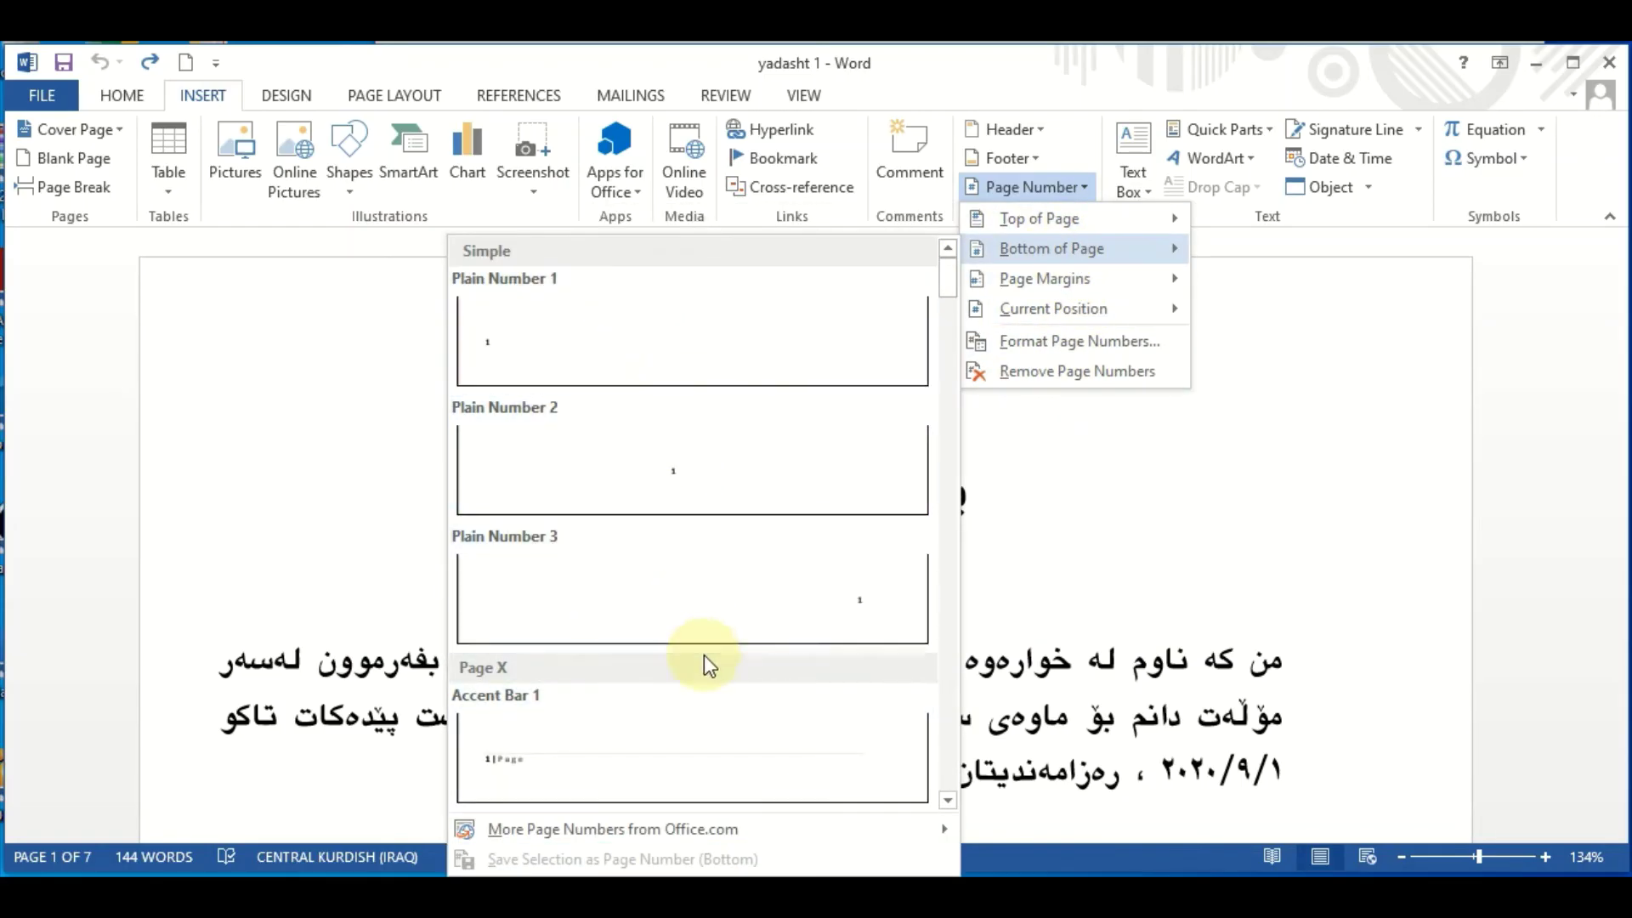
pyautogui.scroll(-5, 698, 655)
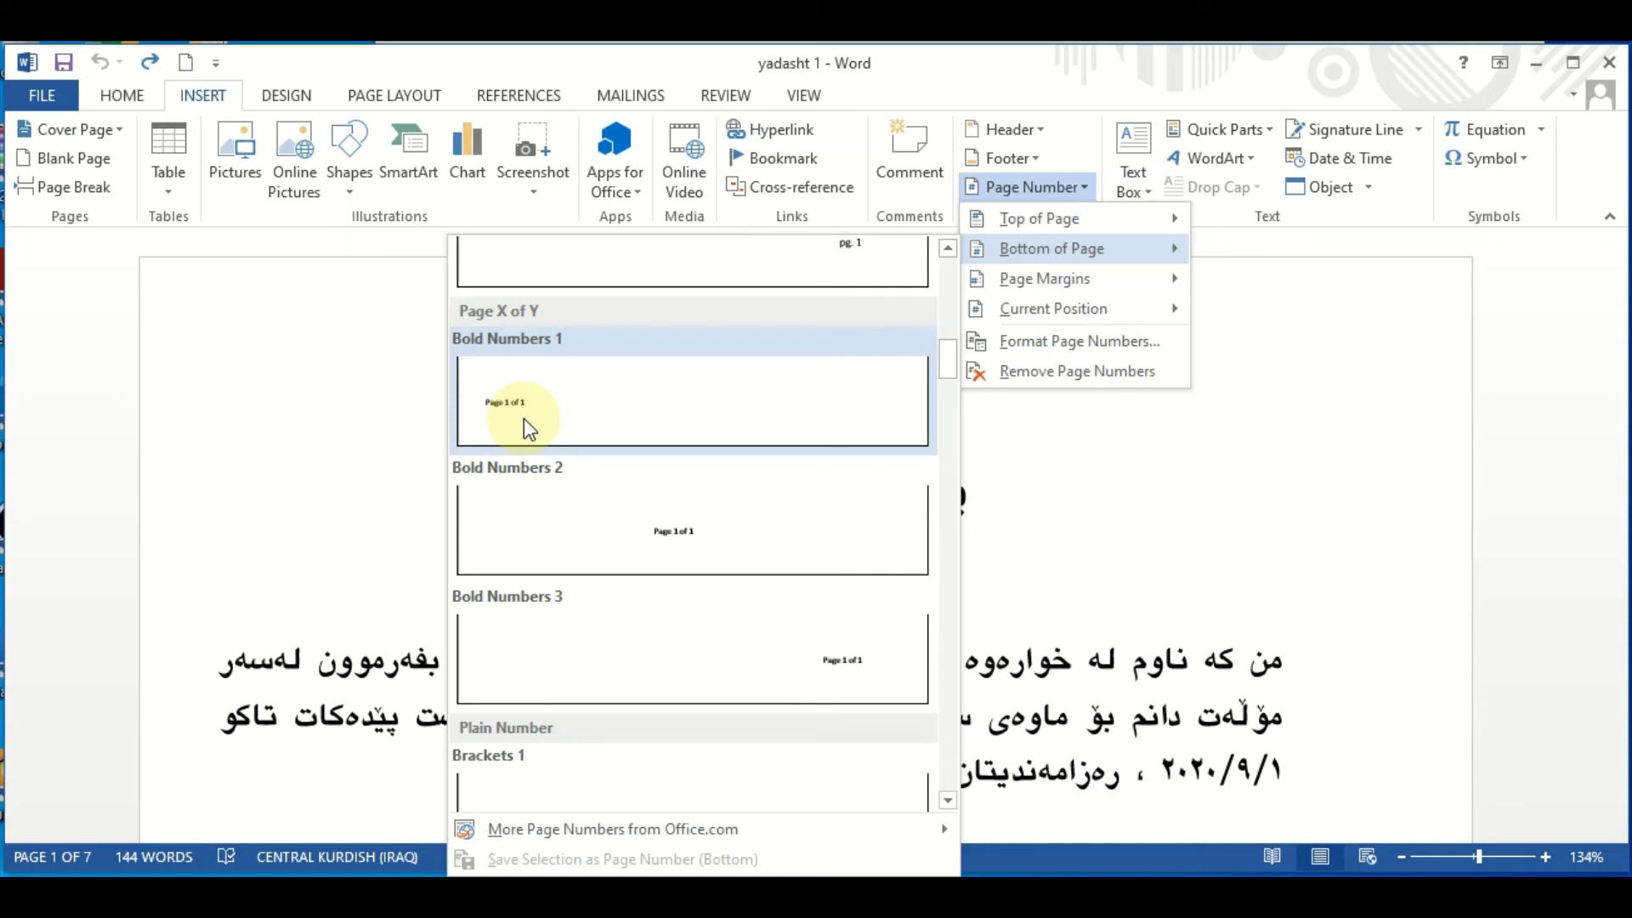
pyautogui.scroll(3, 523, 419)
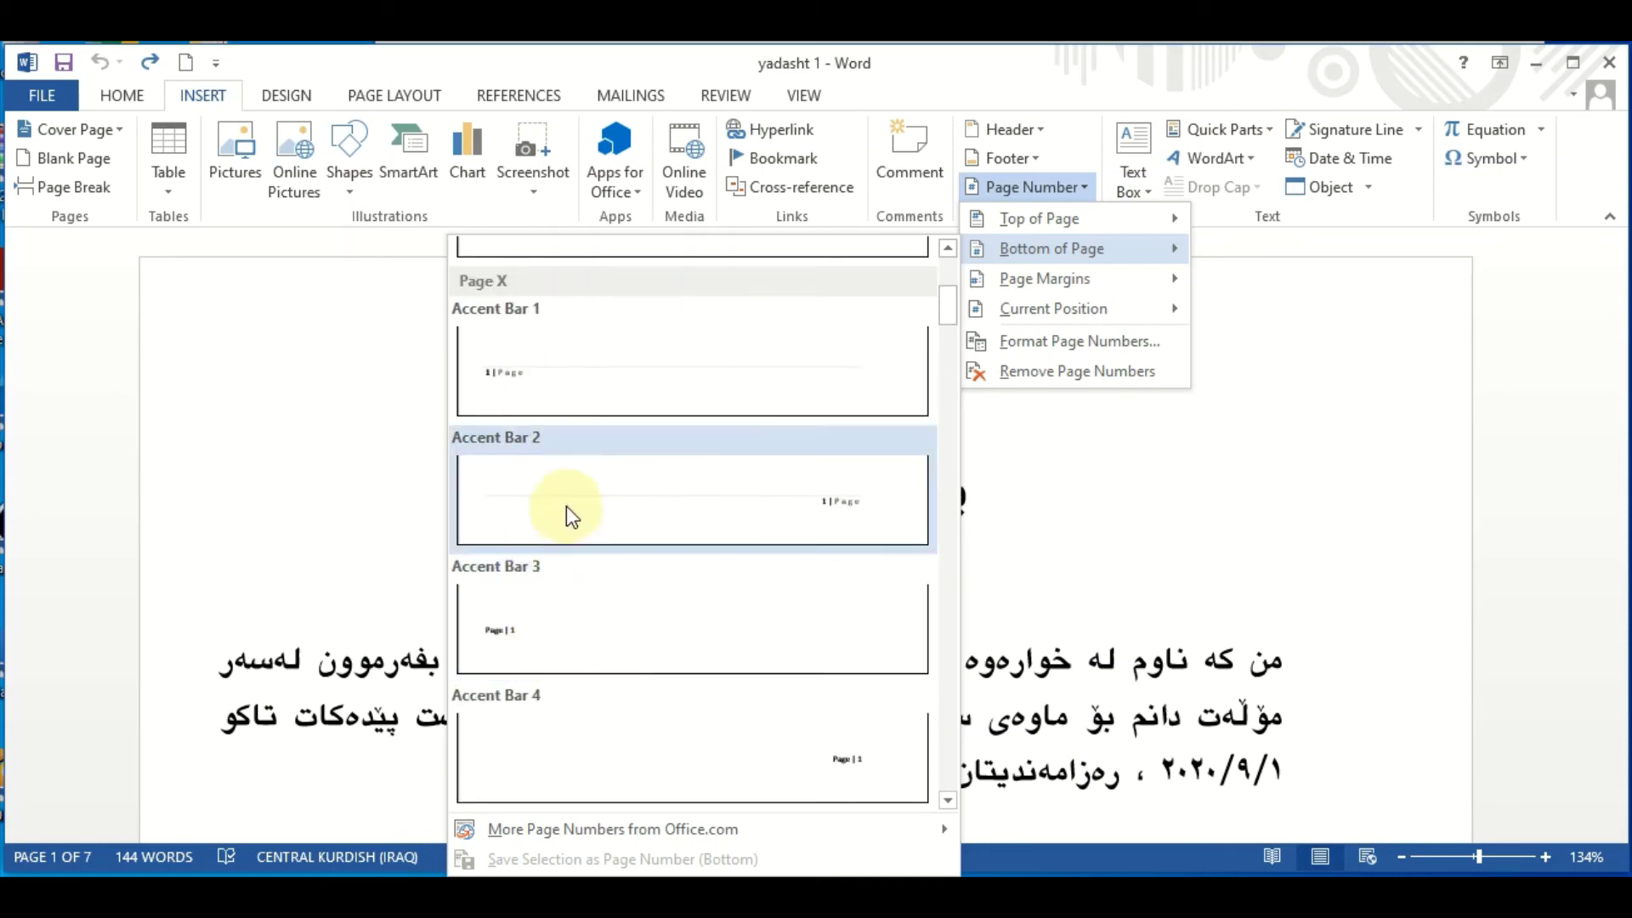
pyautogui.scroll(-5, 566, 519)
pyautogui.scroll(-5, 608, 572)
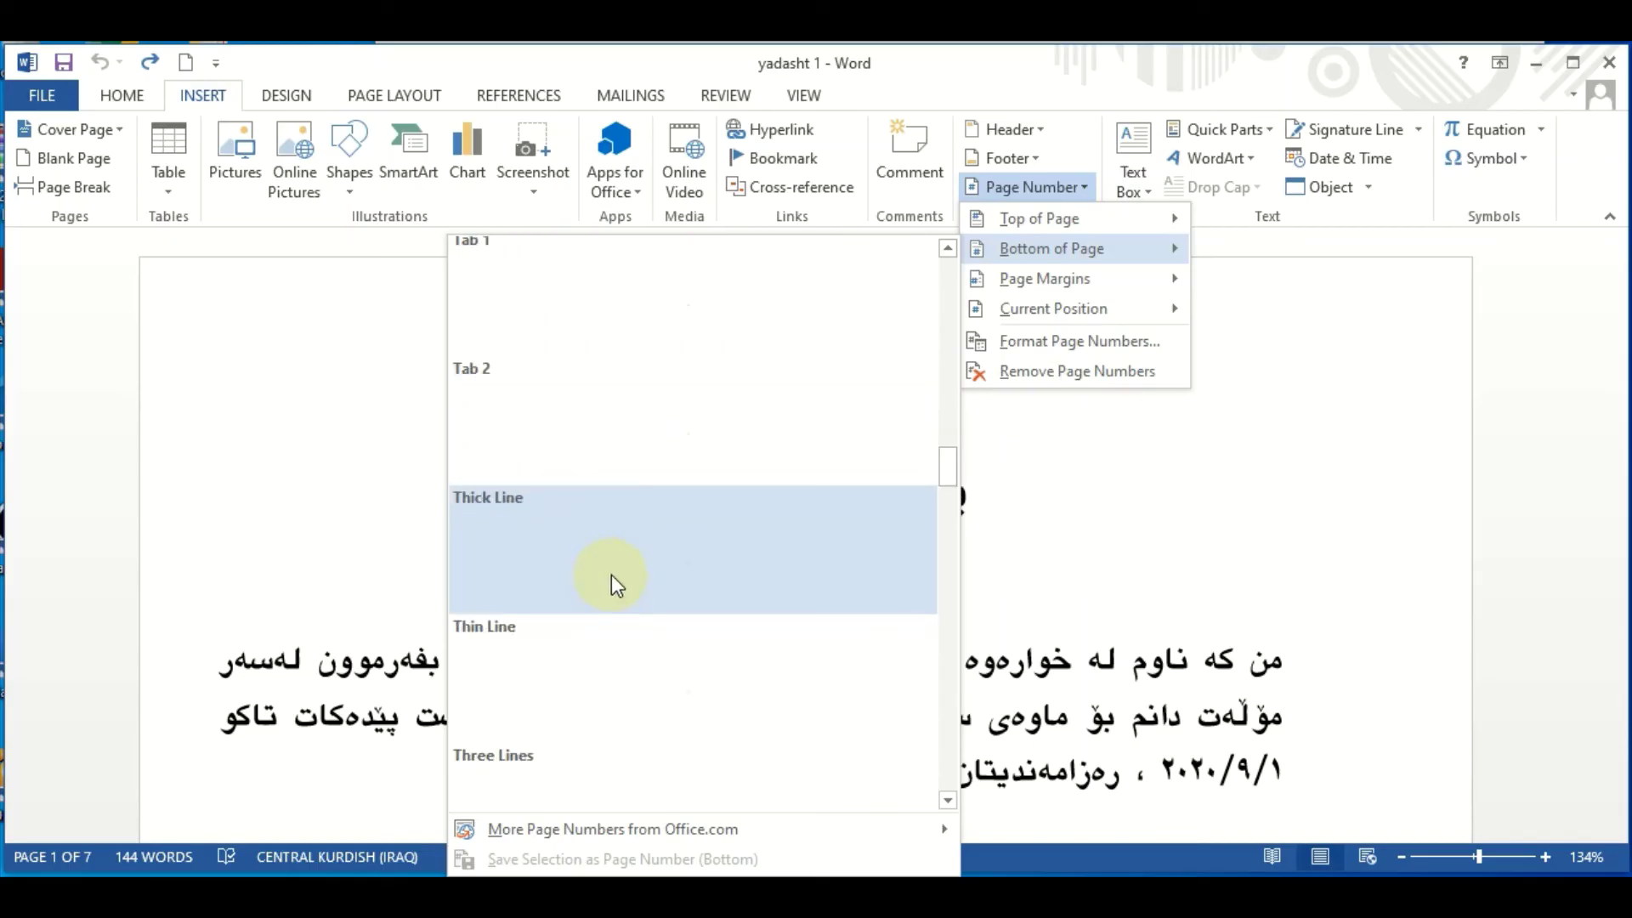
pyautogui.scroll(5, 610, 575)
pyautogui.scroll(5, 614, 513)
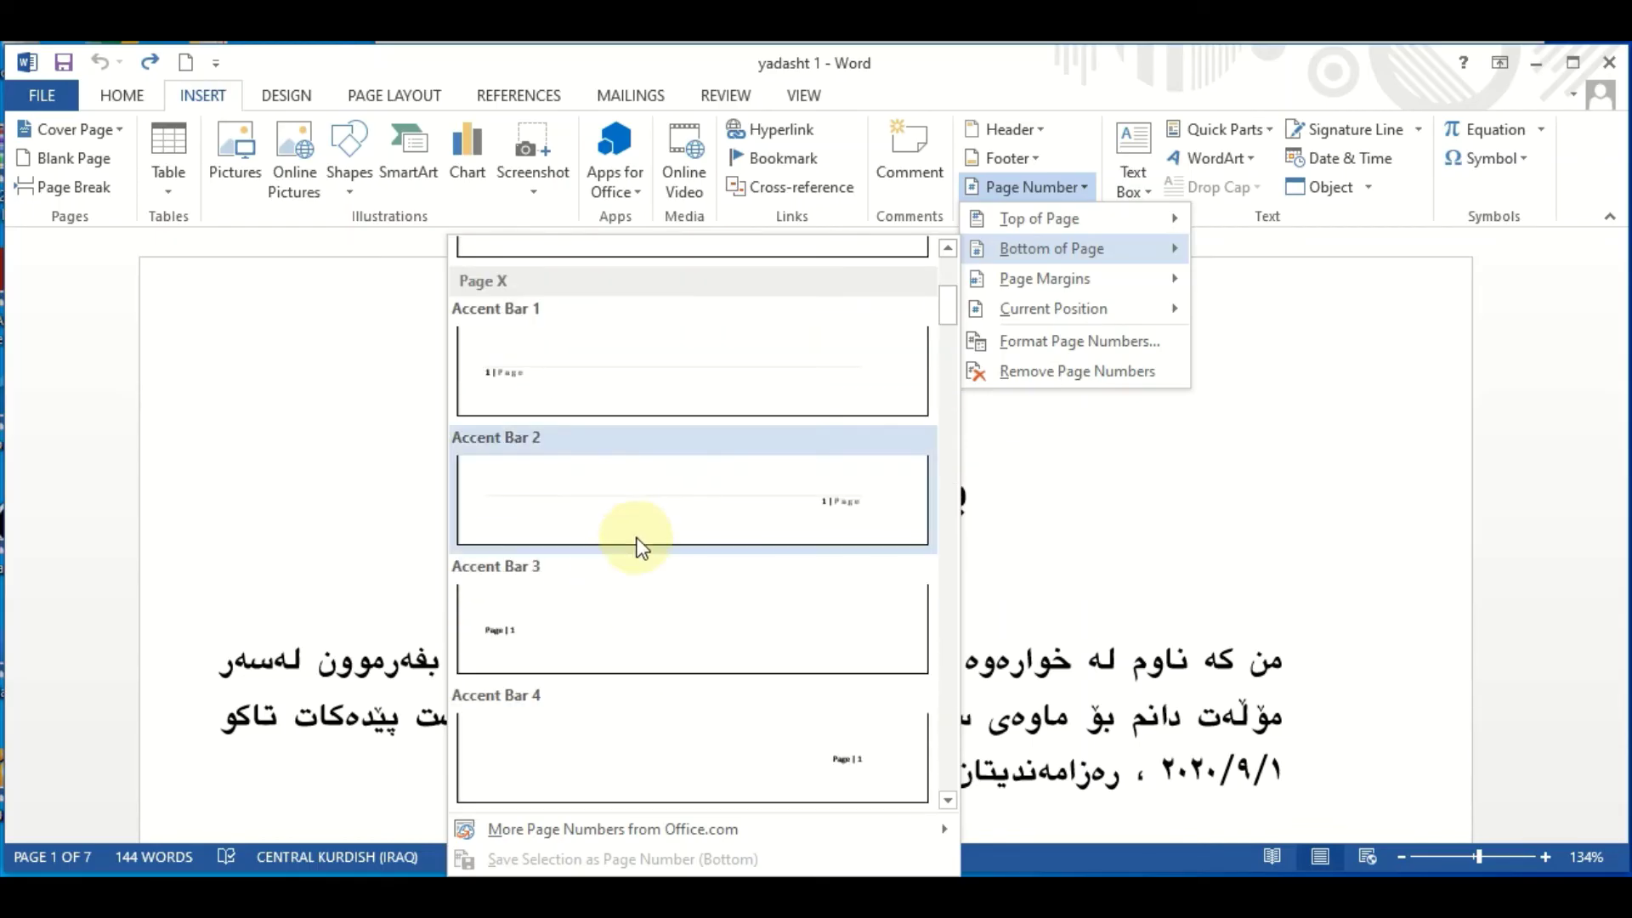
pyautogui.scroll(-3, 637, 544)
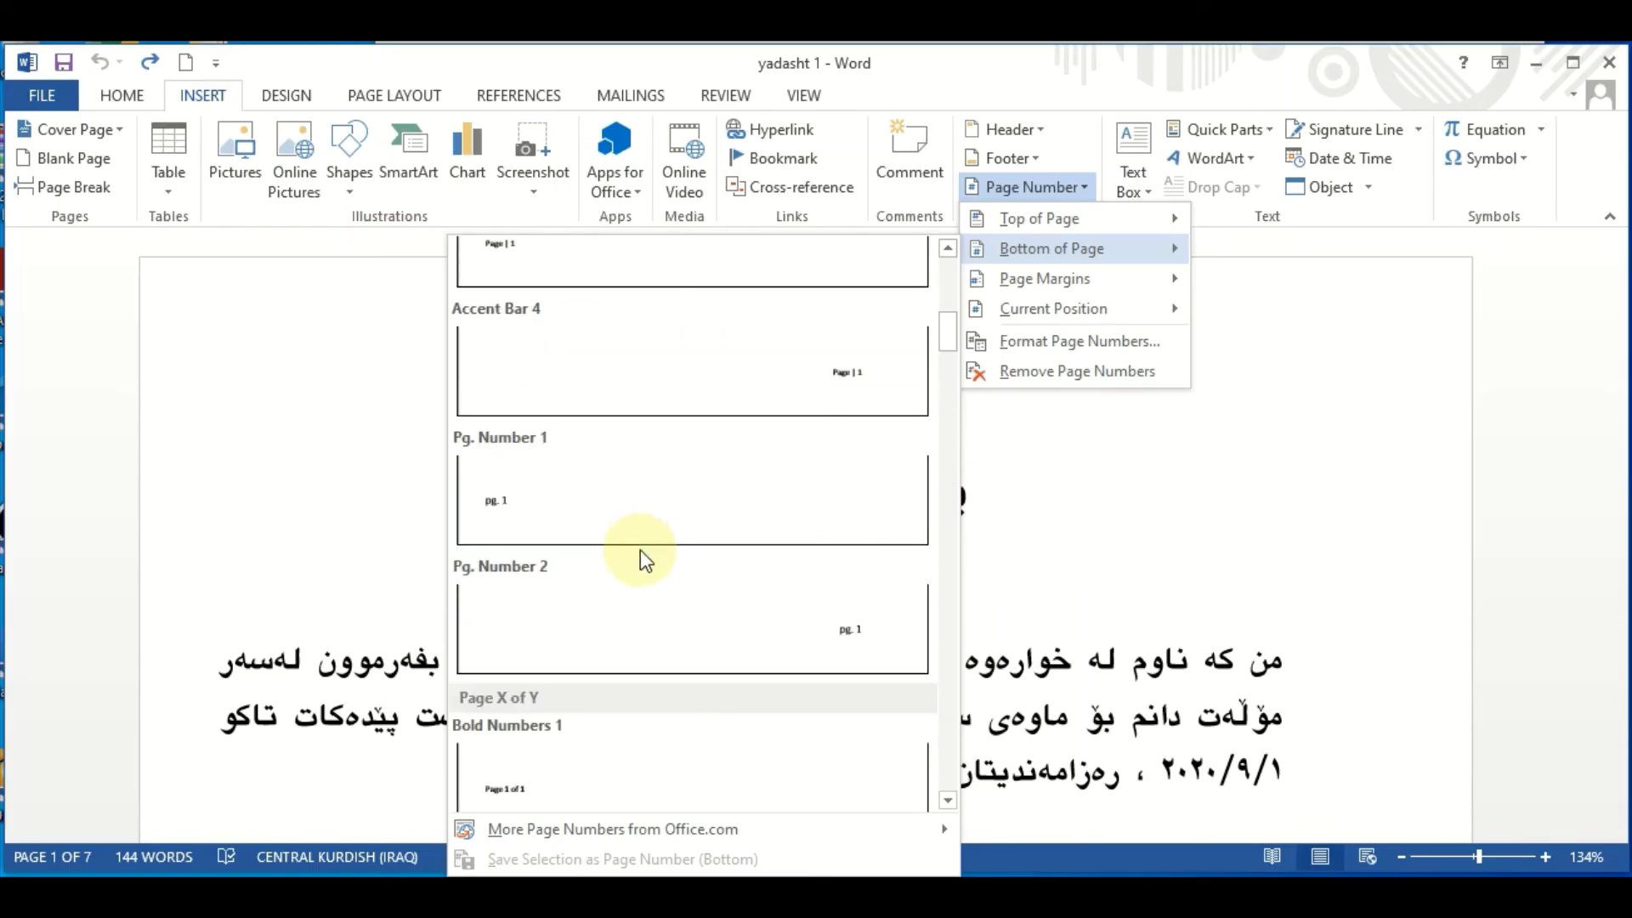
# Apply Bold Numbers 1 so each page footer shows 'Page X of Y'
pyautogui.click(537, 784)
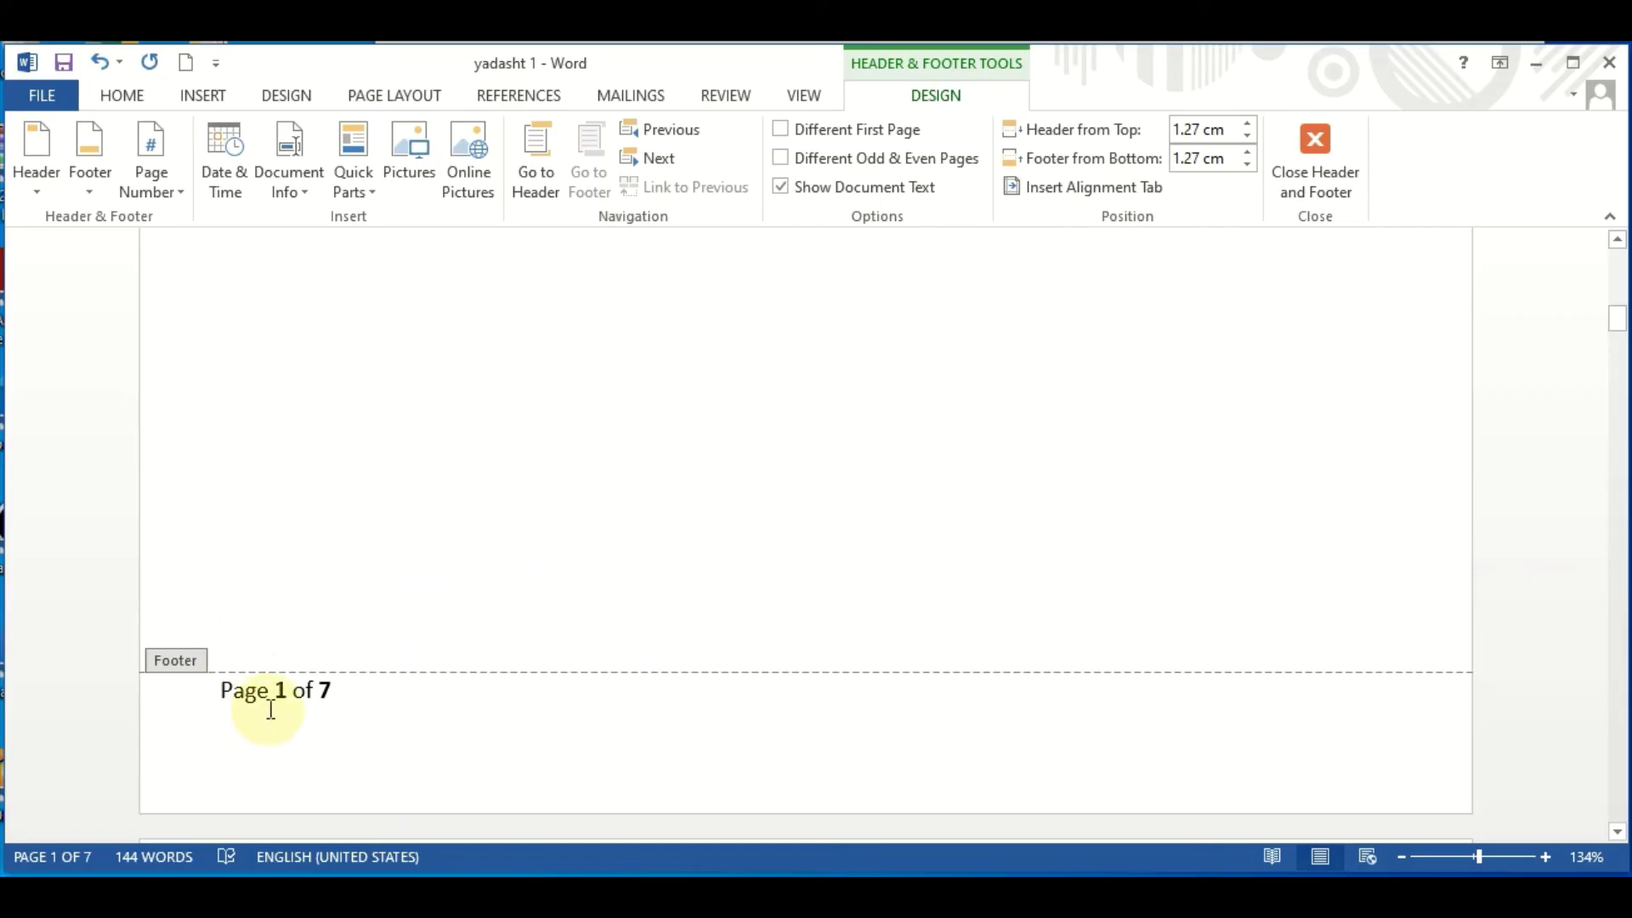
pyautogui.scroll(-3, 365, 765)
pyautogui.scroll(-5, 425, 787)
pyautogui.scroll(-3, 401, 788)
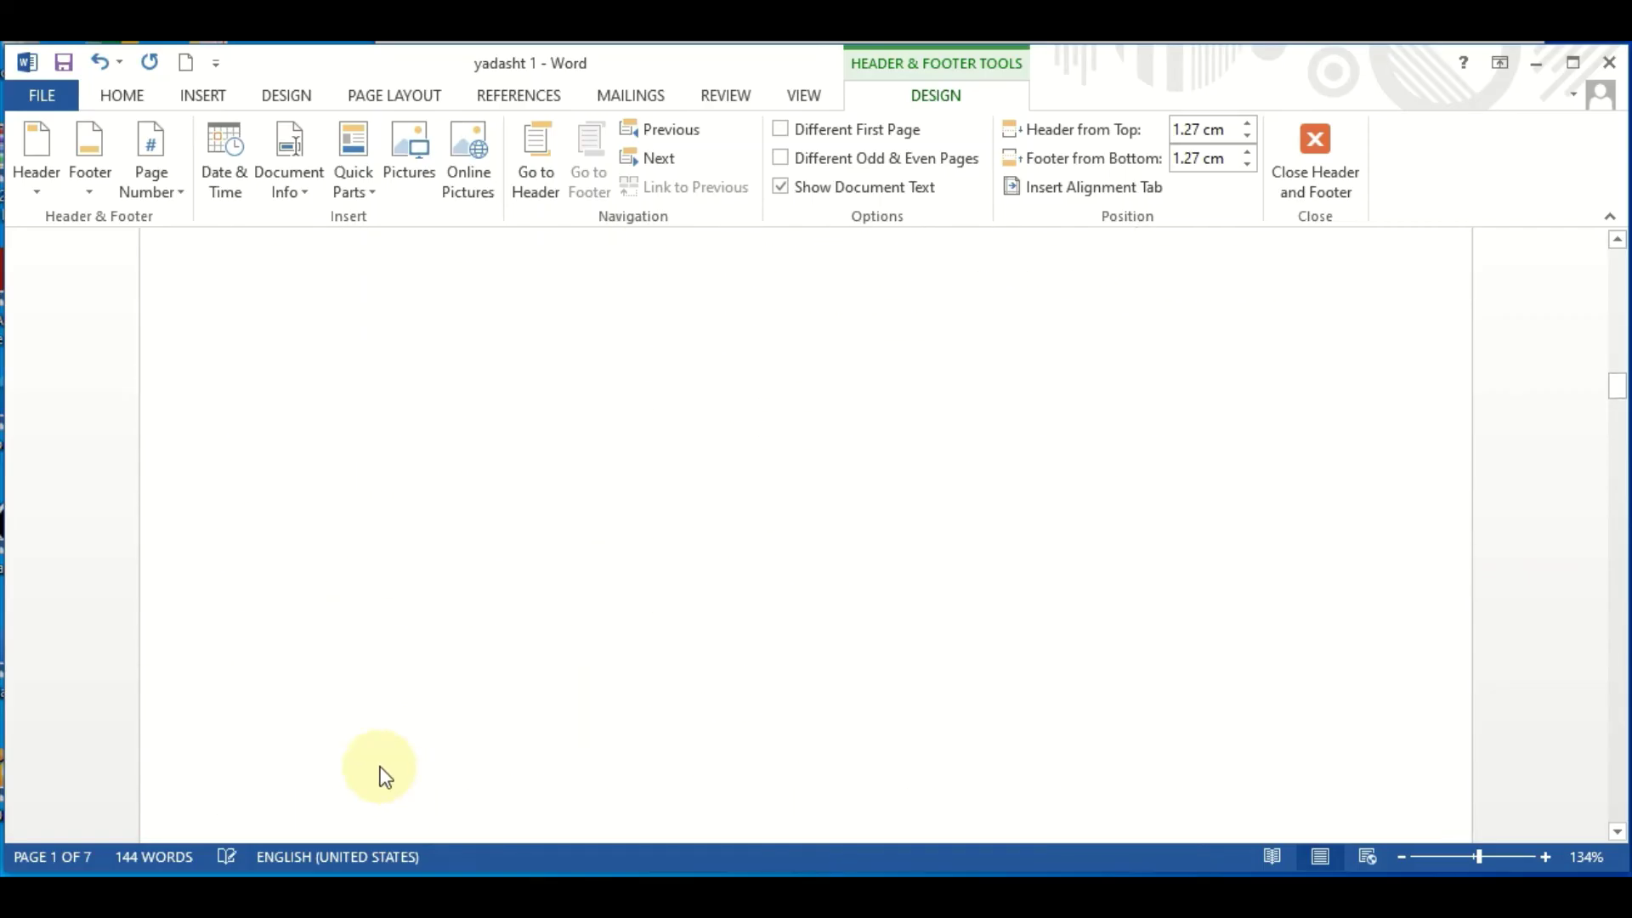
pyautogui.scroll(-3, 365, 739)
pyautogui.scroll(-3, 349, 578)
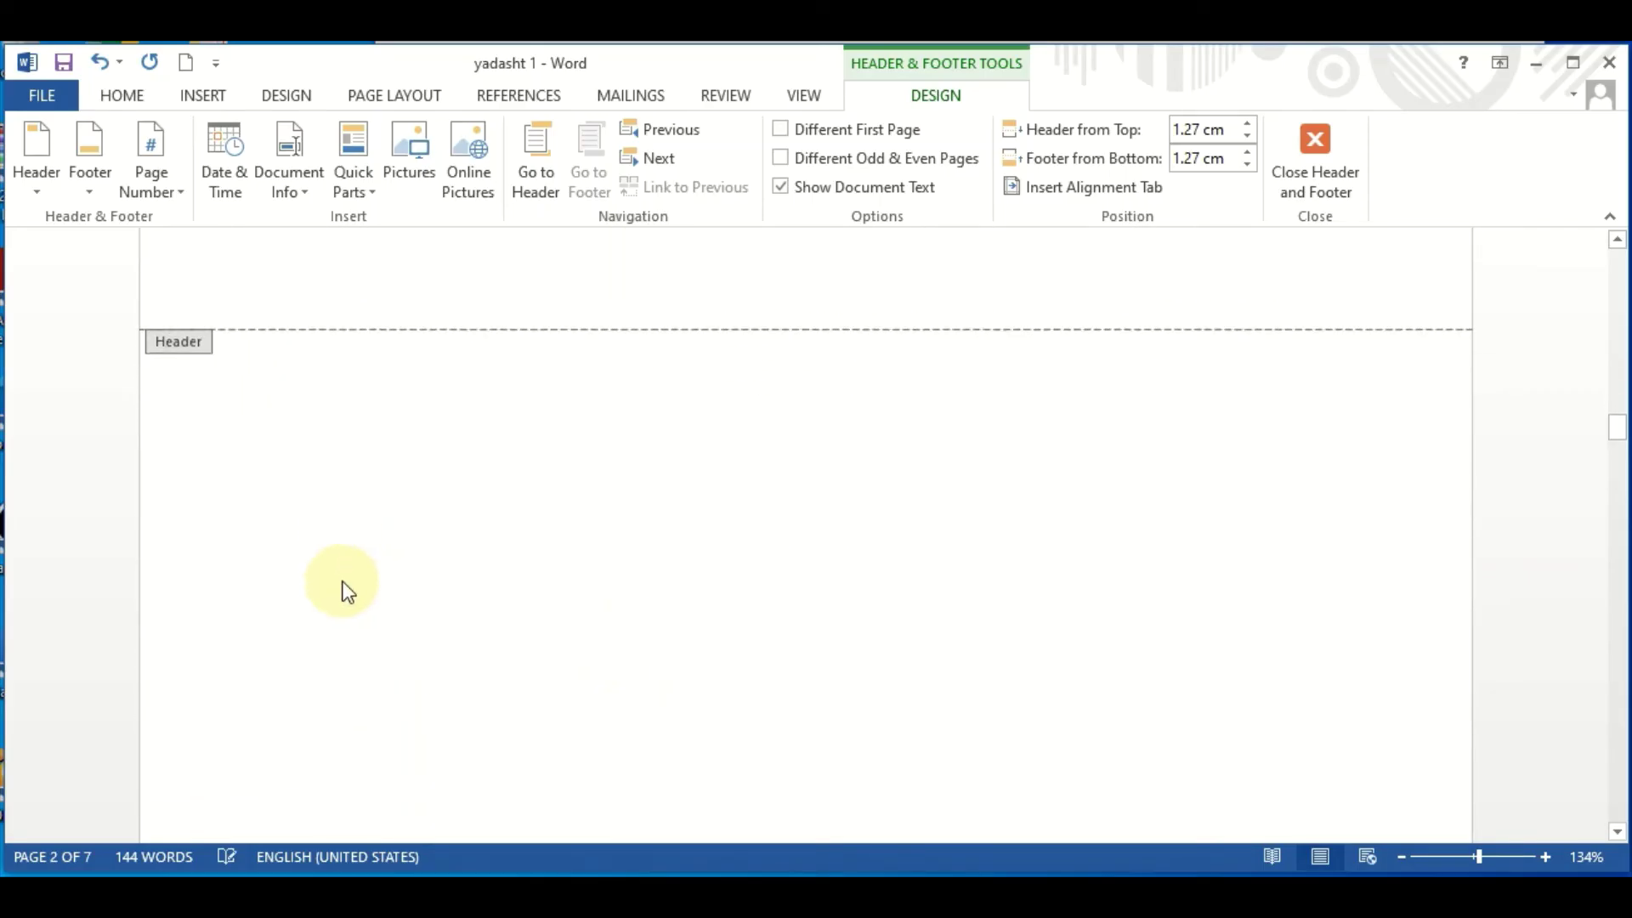
pyautogui.scroll(-3, 348, 593)
pyautogui.scroll(-3, 345, 596)
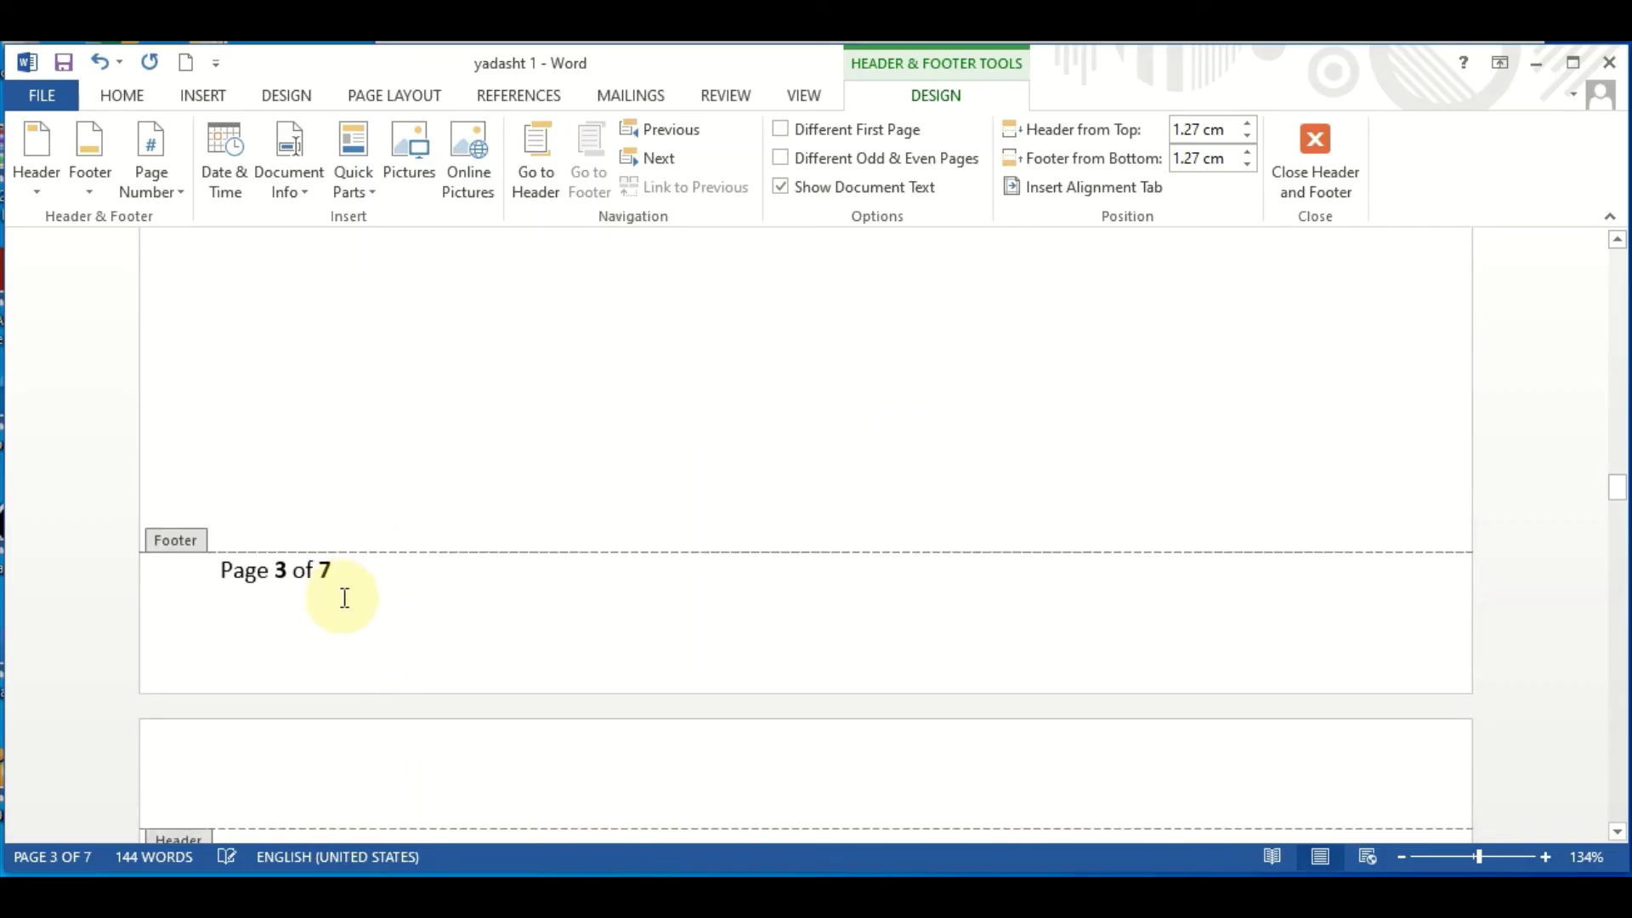
pyautogui.scroll(-3, 340, 605)
pyautogui.scroll(-3, 335, 612)
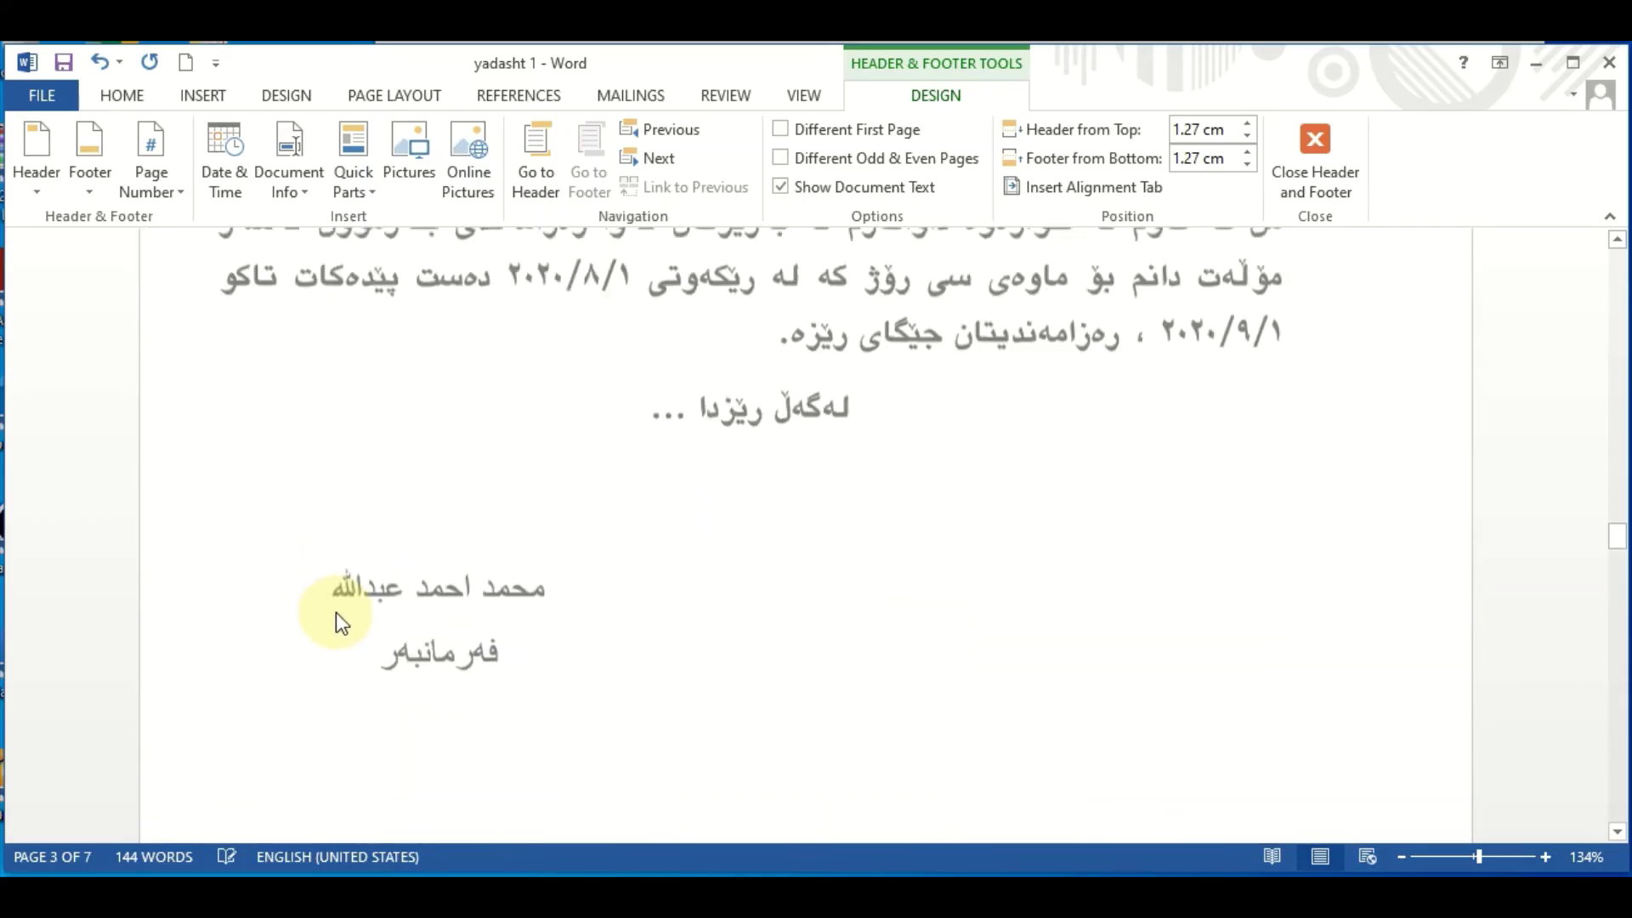
pyautogui.scroll(-3, 335, 612)
pyautogui.scroll(-3, 335, 612)
pyautogui.scroll(-3, 337, 613)
pyautogui.scroll(-3, 340, 615)
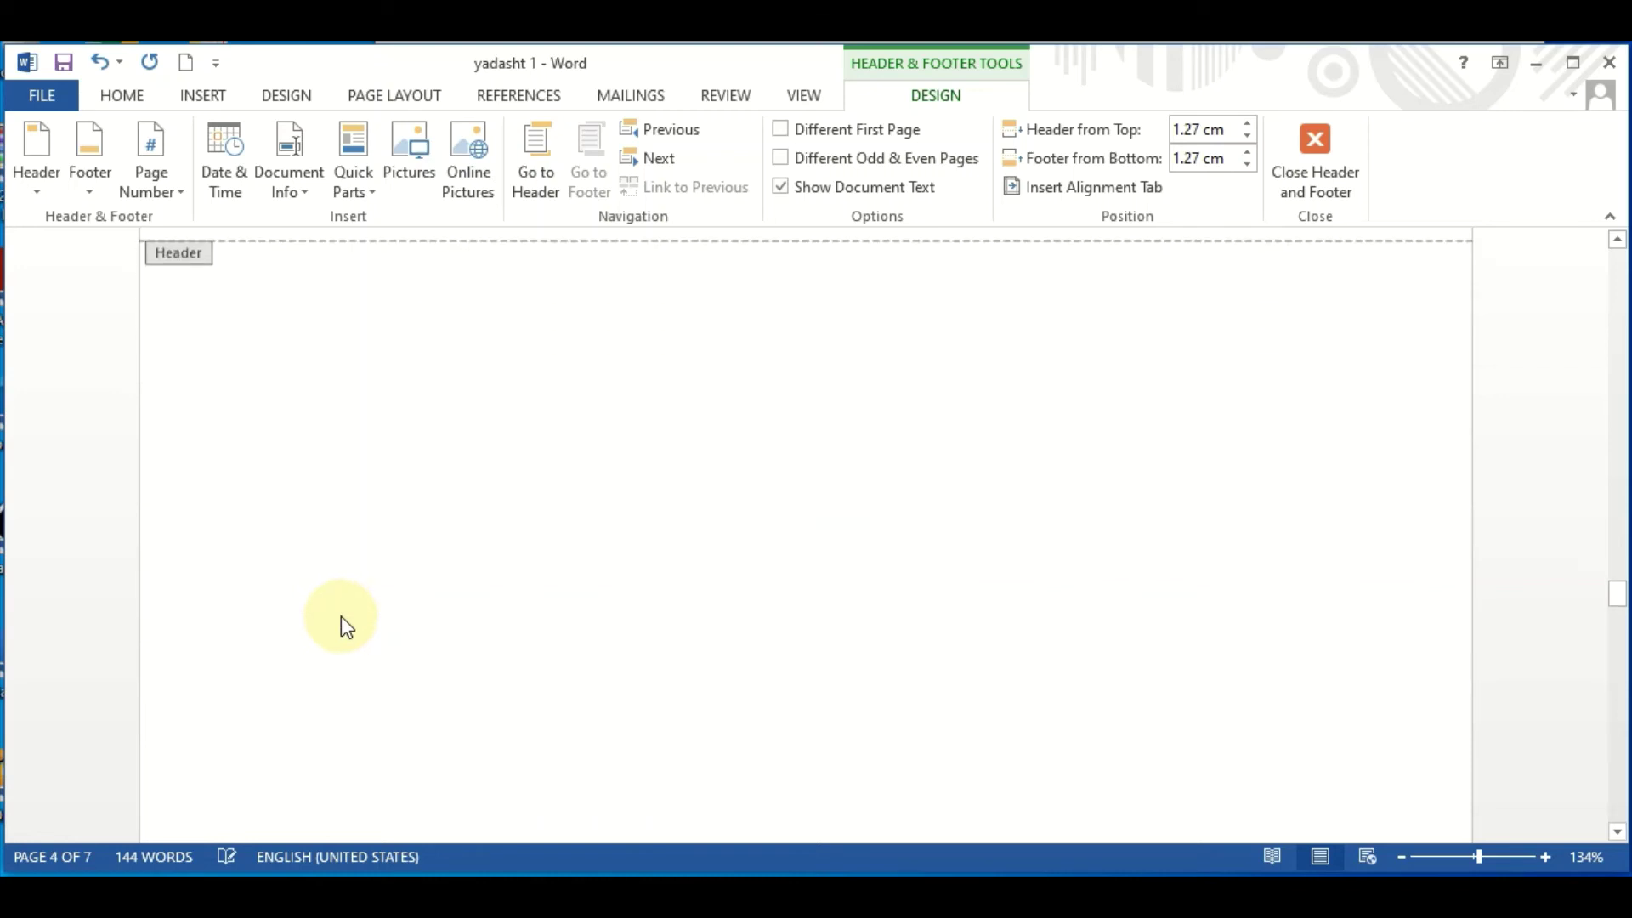
pyautogui.scroll(-5, 359, 624)
pyautogui.scroll(-5, 362, 624)
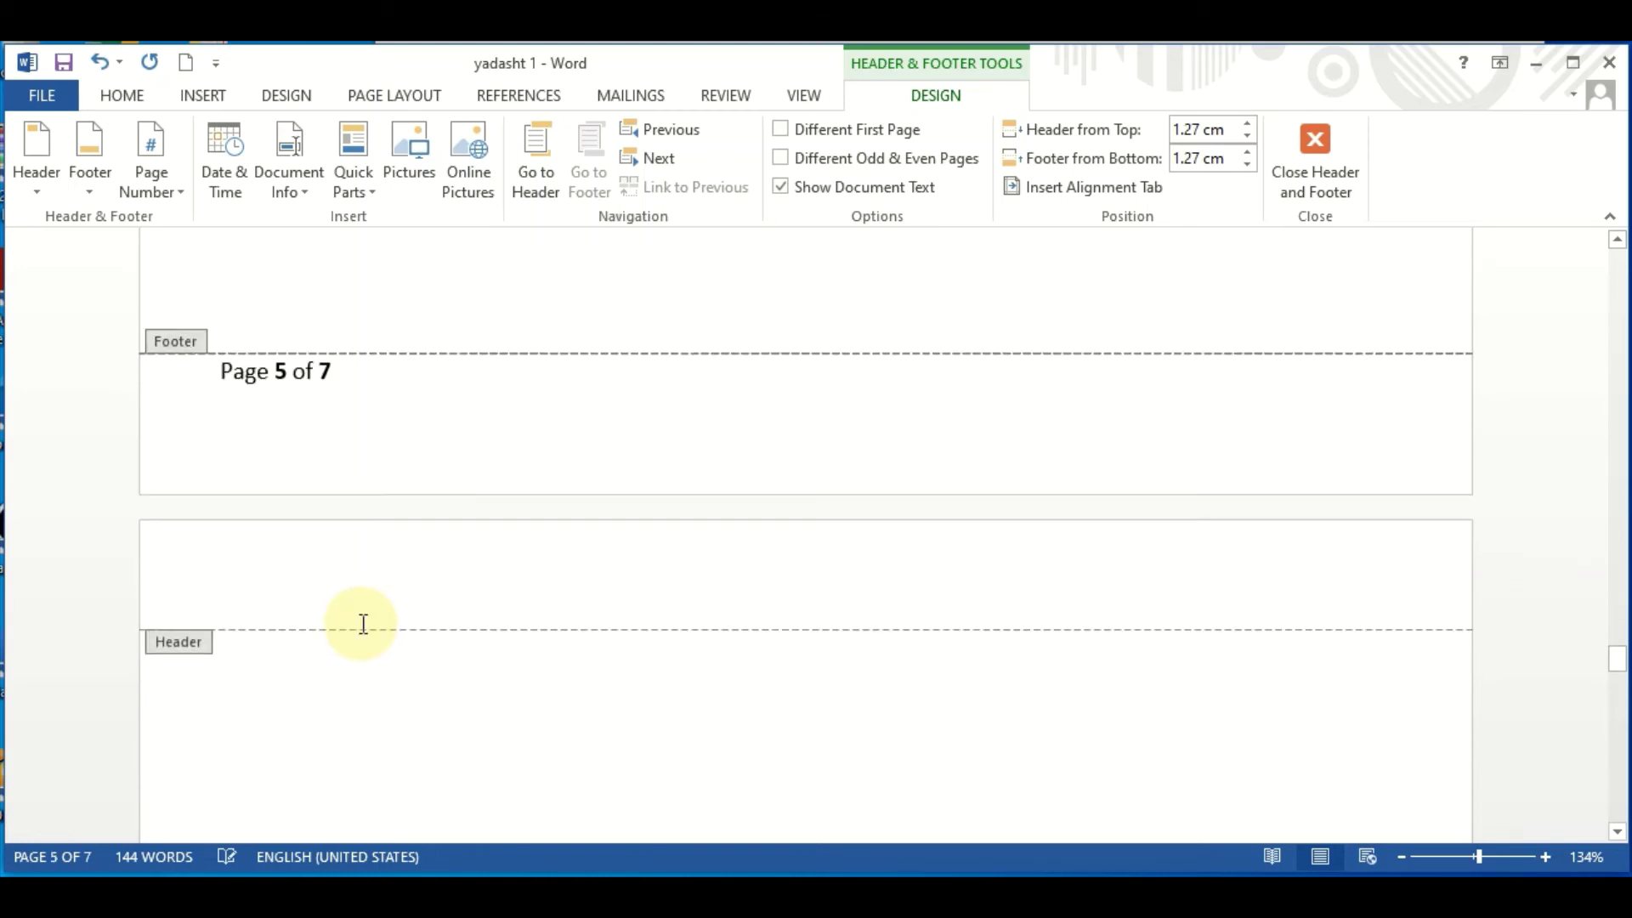
# Scroll back through the seven pages checking footers such as 'Page 3 of 7'
pyautogui.scroll(3, 364, 623)
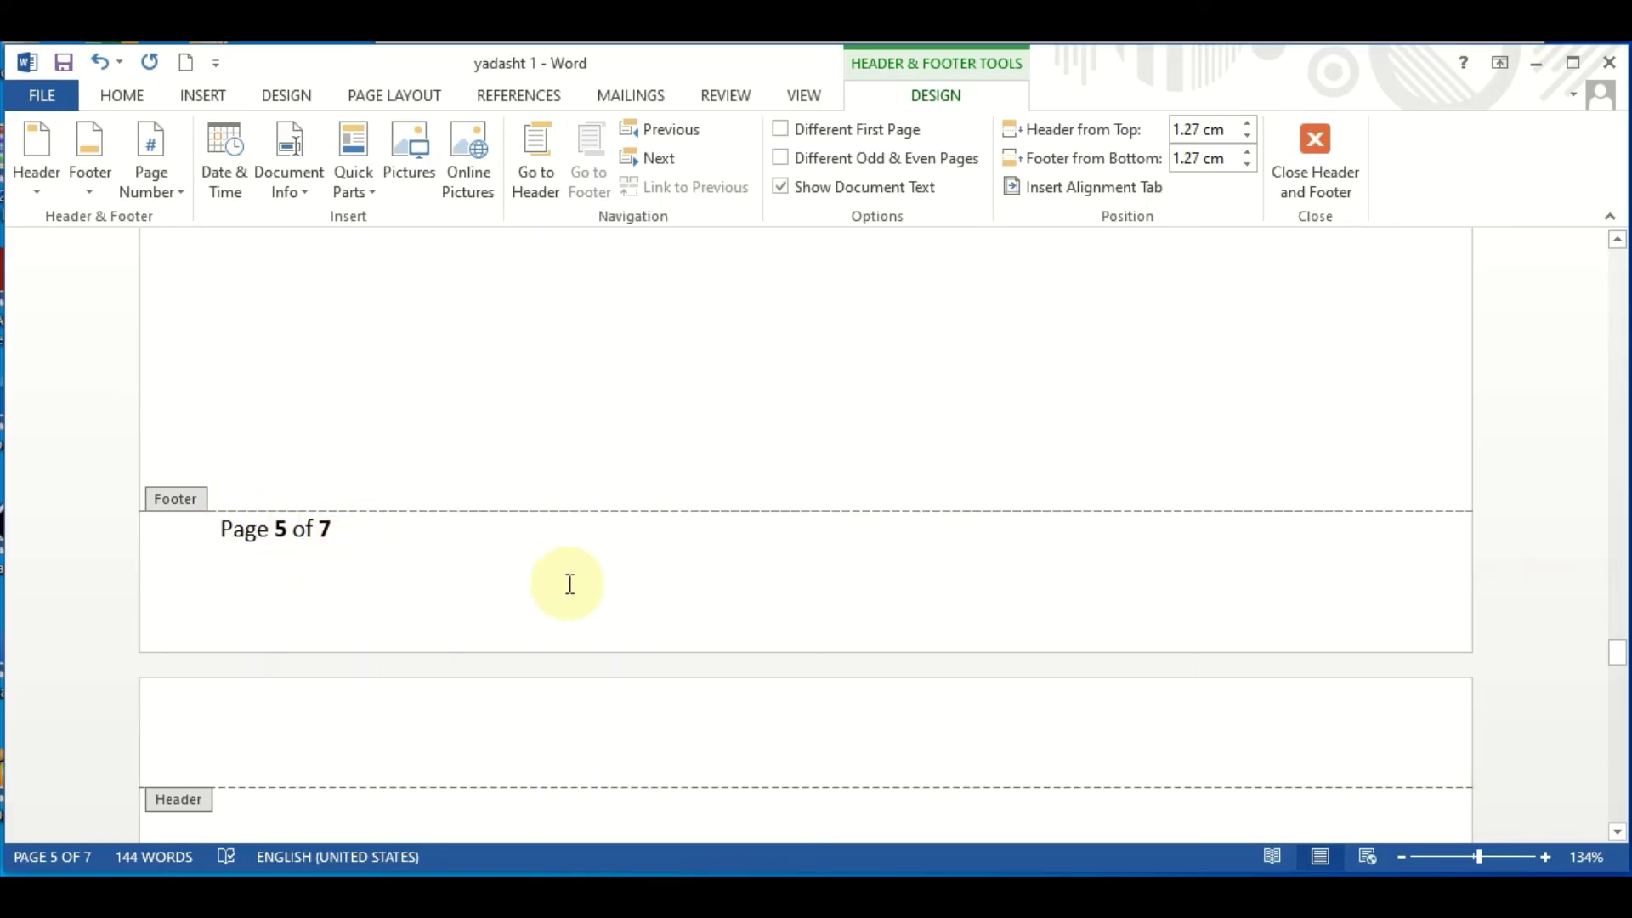
pyautogui.scroll(5, 430, 627)
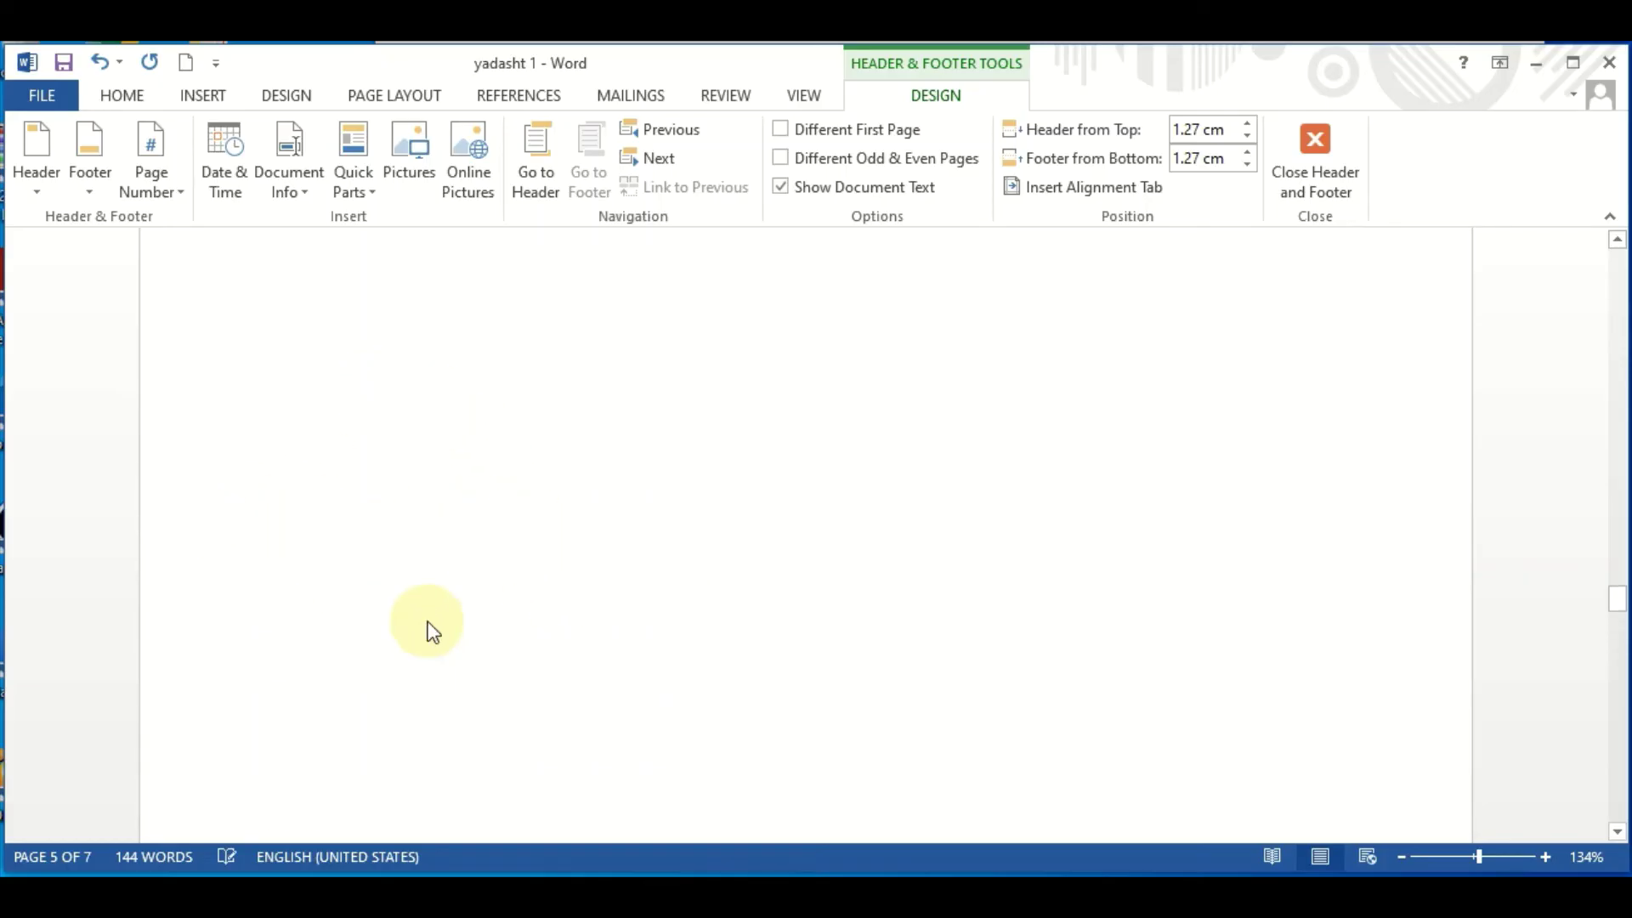
pyautogui.scroll(5, 432, 631)
pyautogui.scroll(2, 432, 631)
pyautogui.scroll(5, 431, 630)
pyautogui.scroll(3, 432, 631)
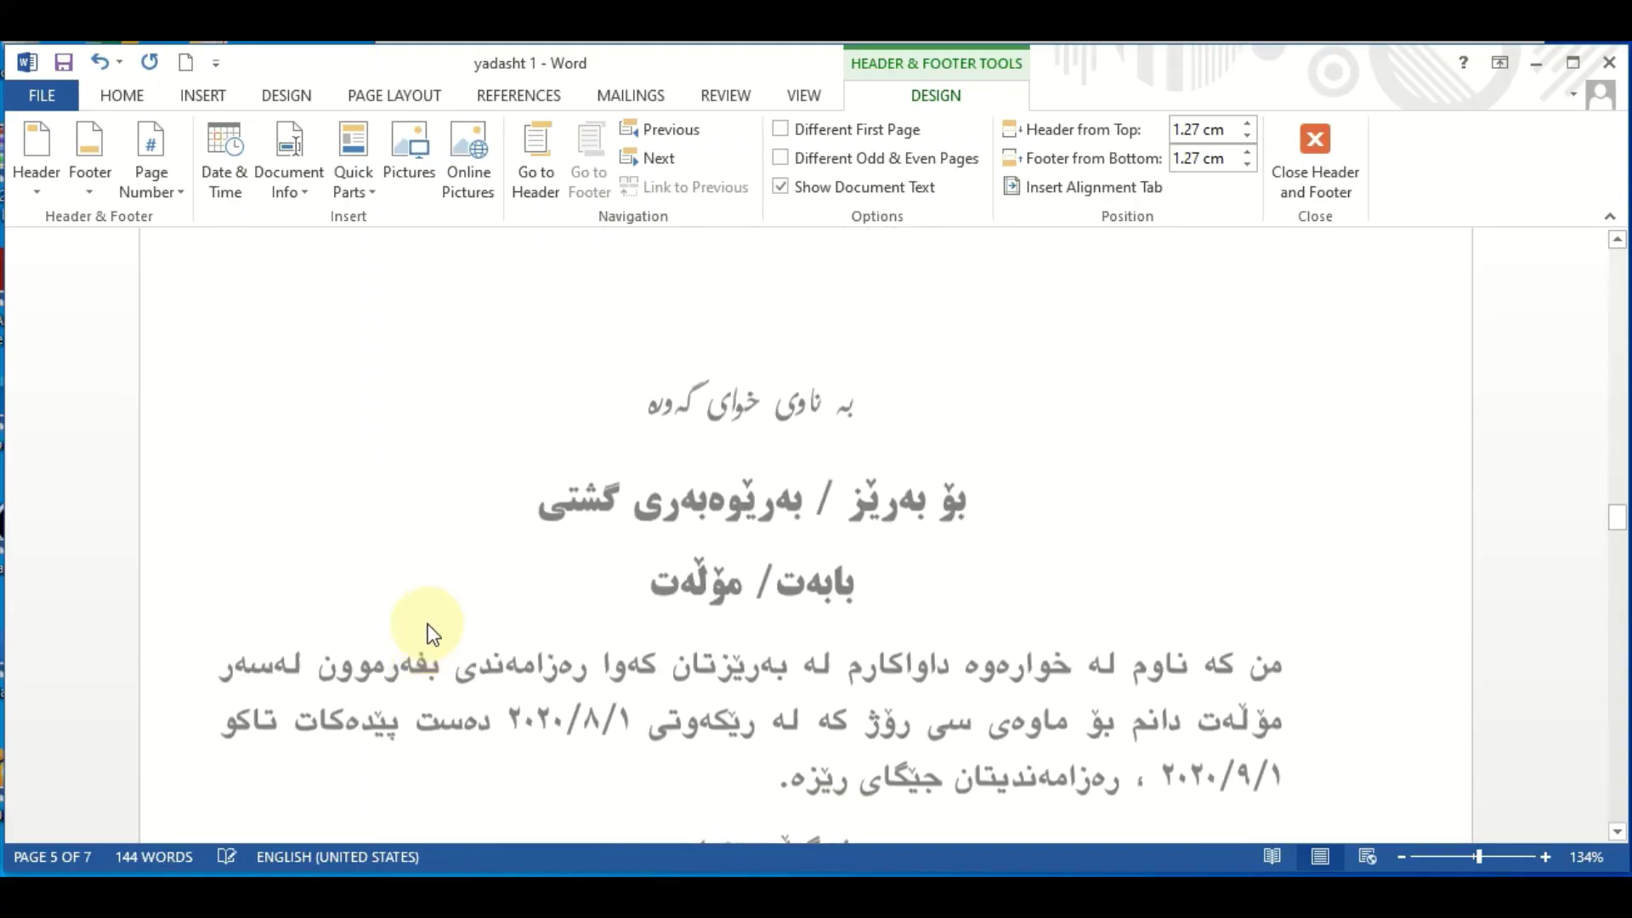
pyautogui.scroll(1, 432, 633)
pyautogui.scroll(4, 432, 634)
pyautogui.scroll(-1, 430, 633)
pyautogui.scroll(1, 430, 633)
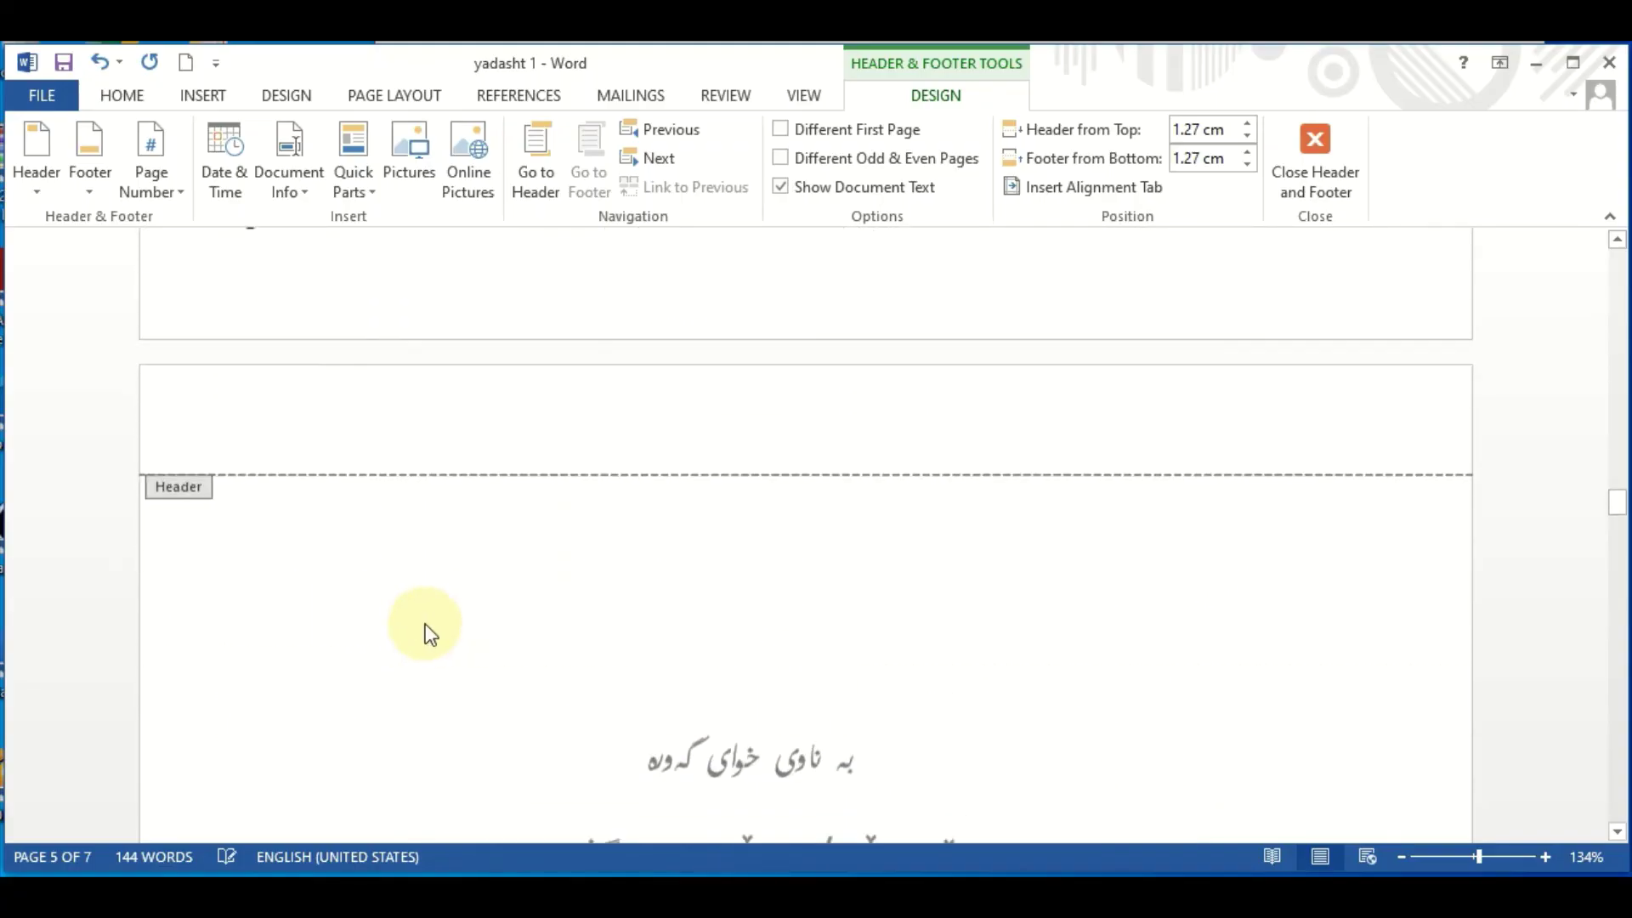
pyautogui.scroll(-1, 425, 631)
pyautogui.scroll(1, 420, 626)
pyautogui.scroll(3, 419, 623)
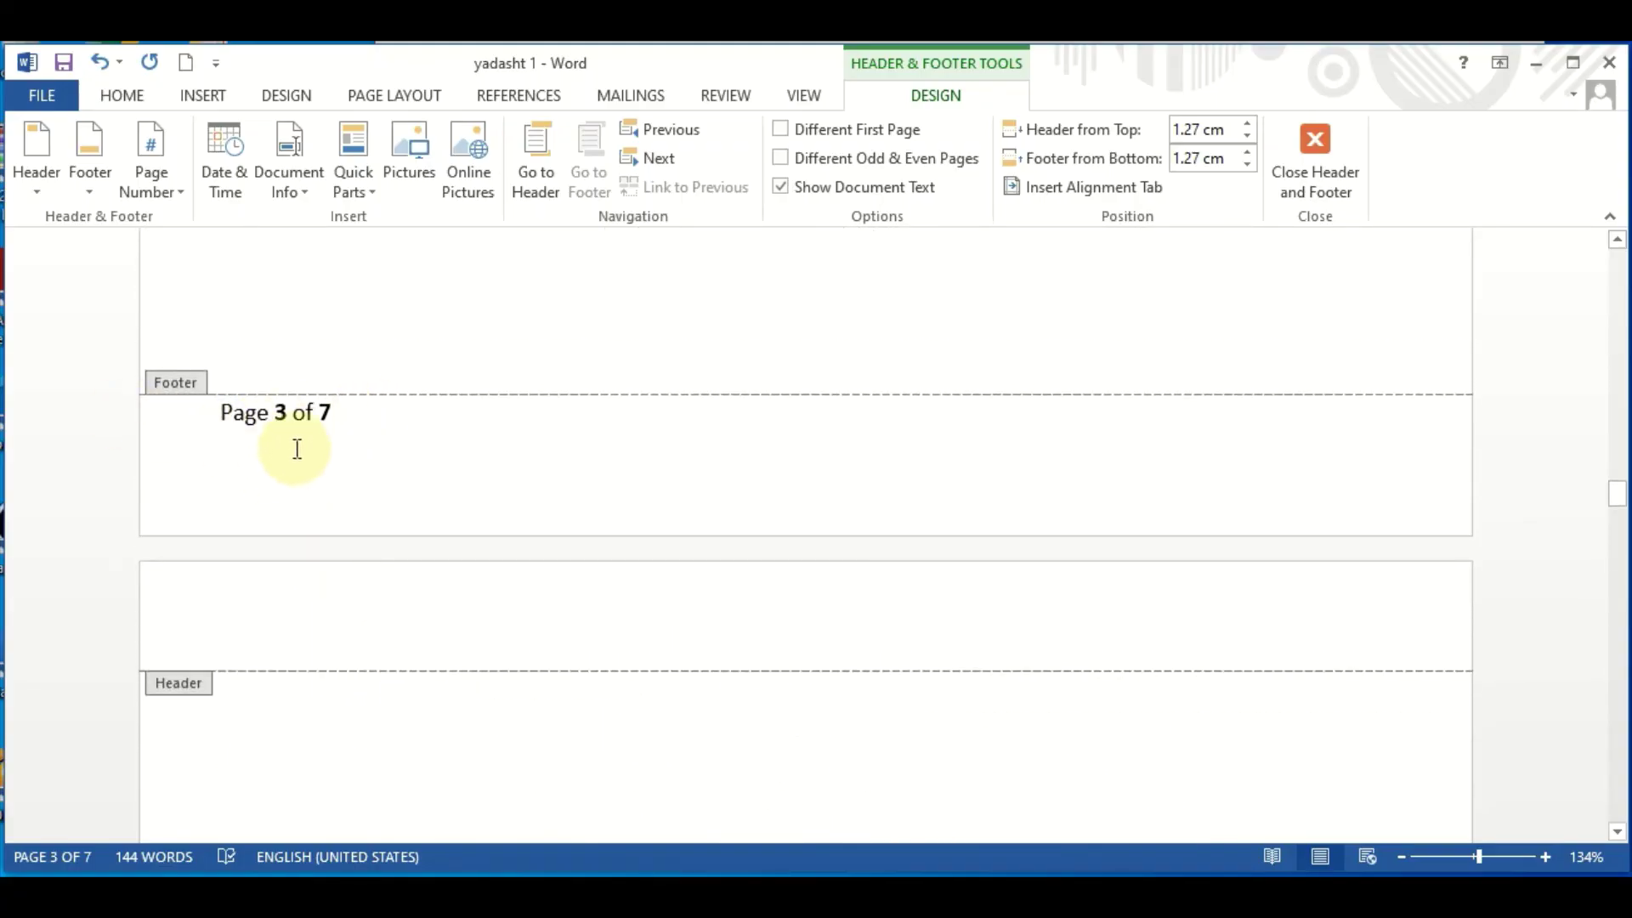
pyautogui.scroll(-3, 894, 735)
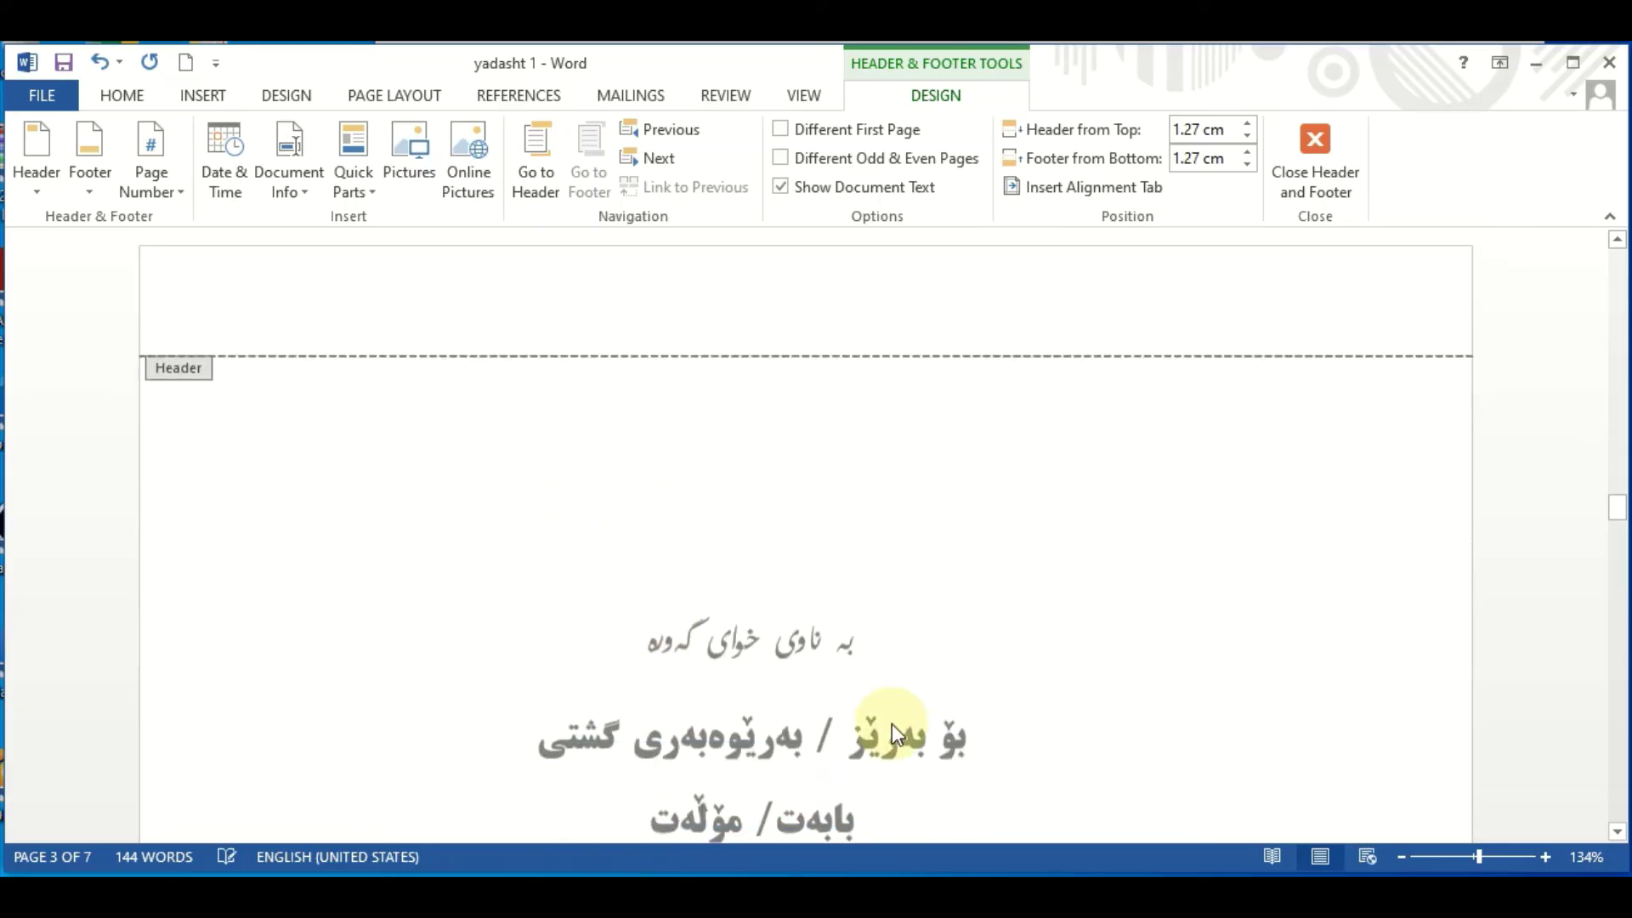
pyautogui.scroll(-2, 897, 697)
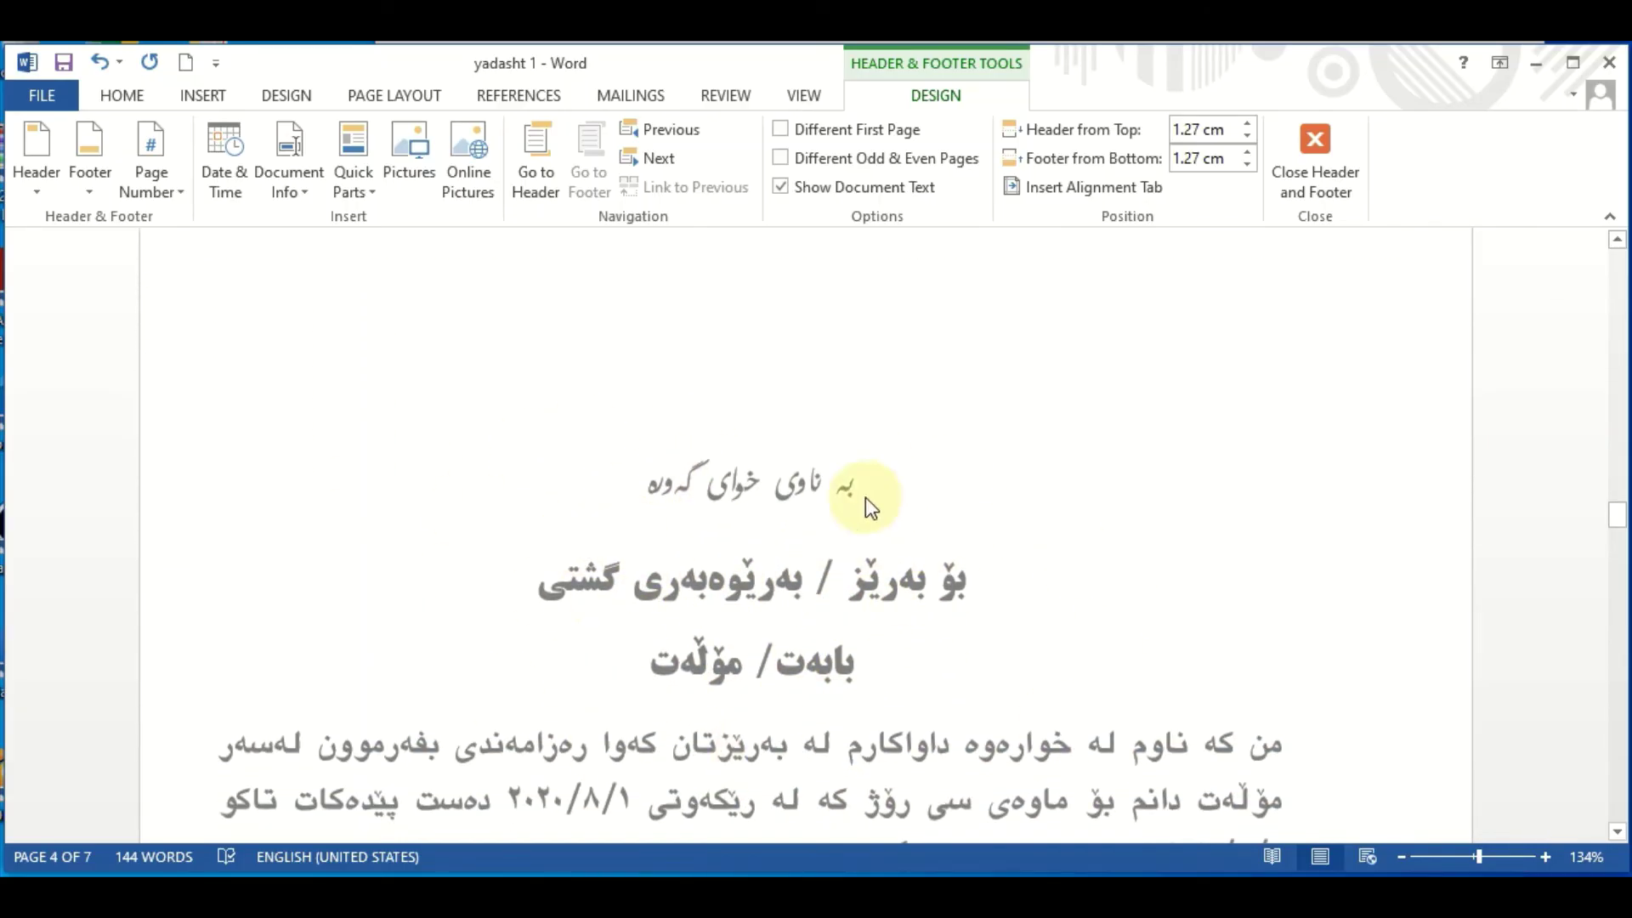
pyautogui.scroll(4, 701, 650)
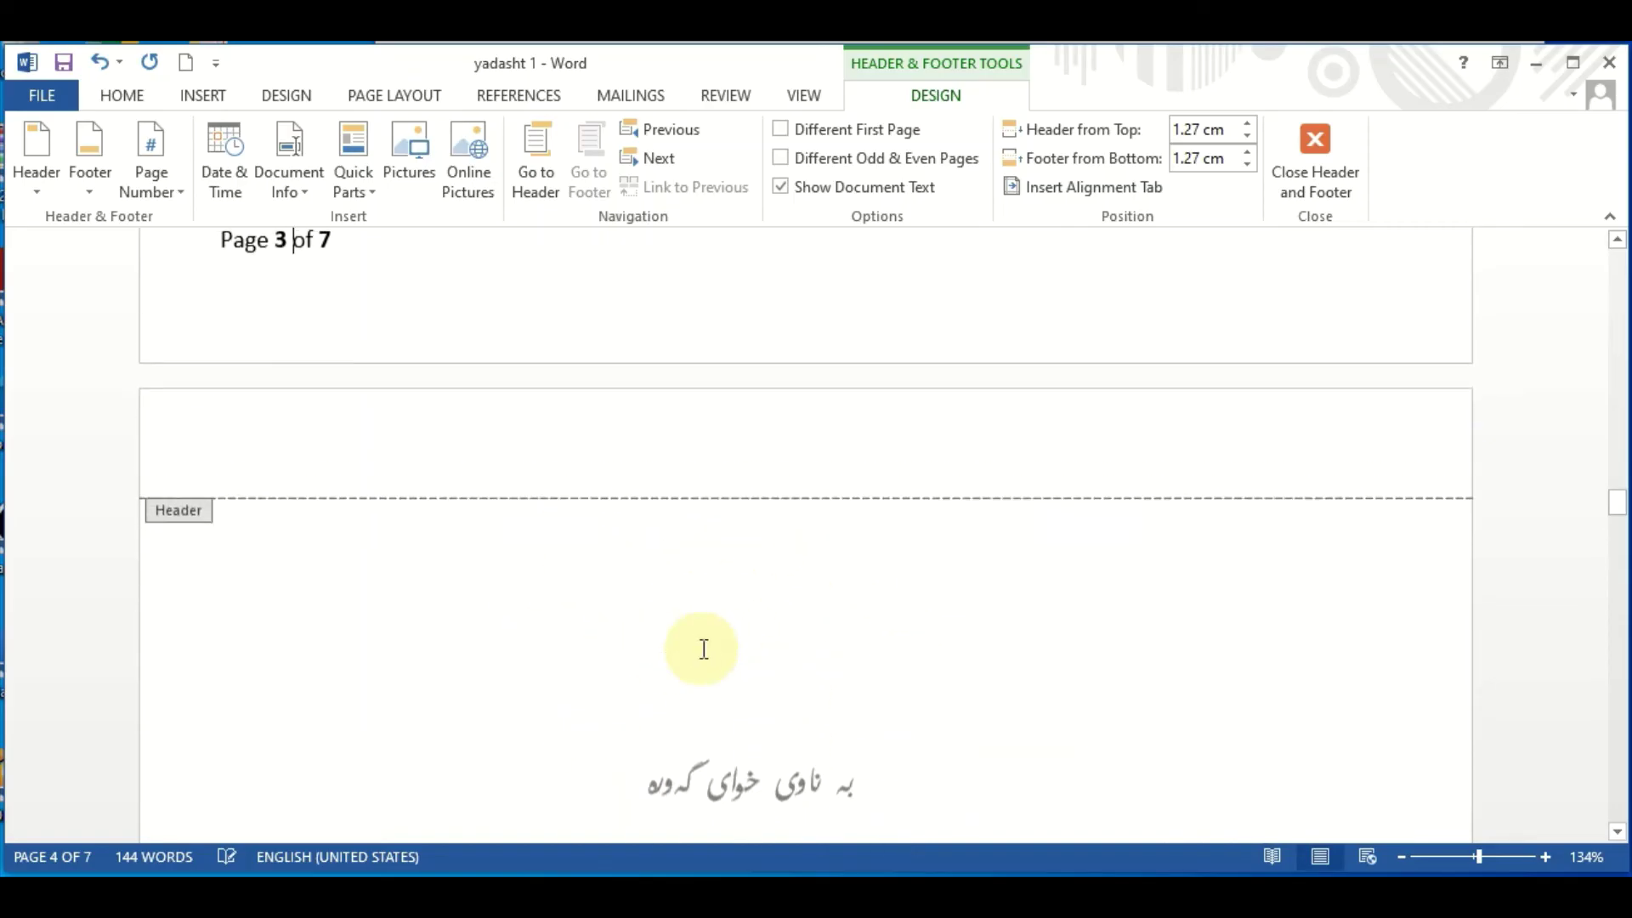
pyautogui.scroll(5, 474, 612)
pyautogui.scroll(-4, 481, 598)
pyautogui.scroll(-3, 481, 599)
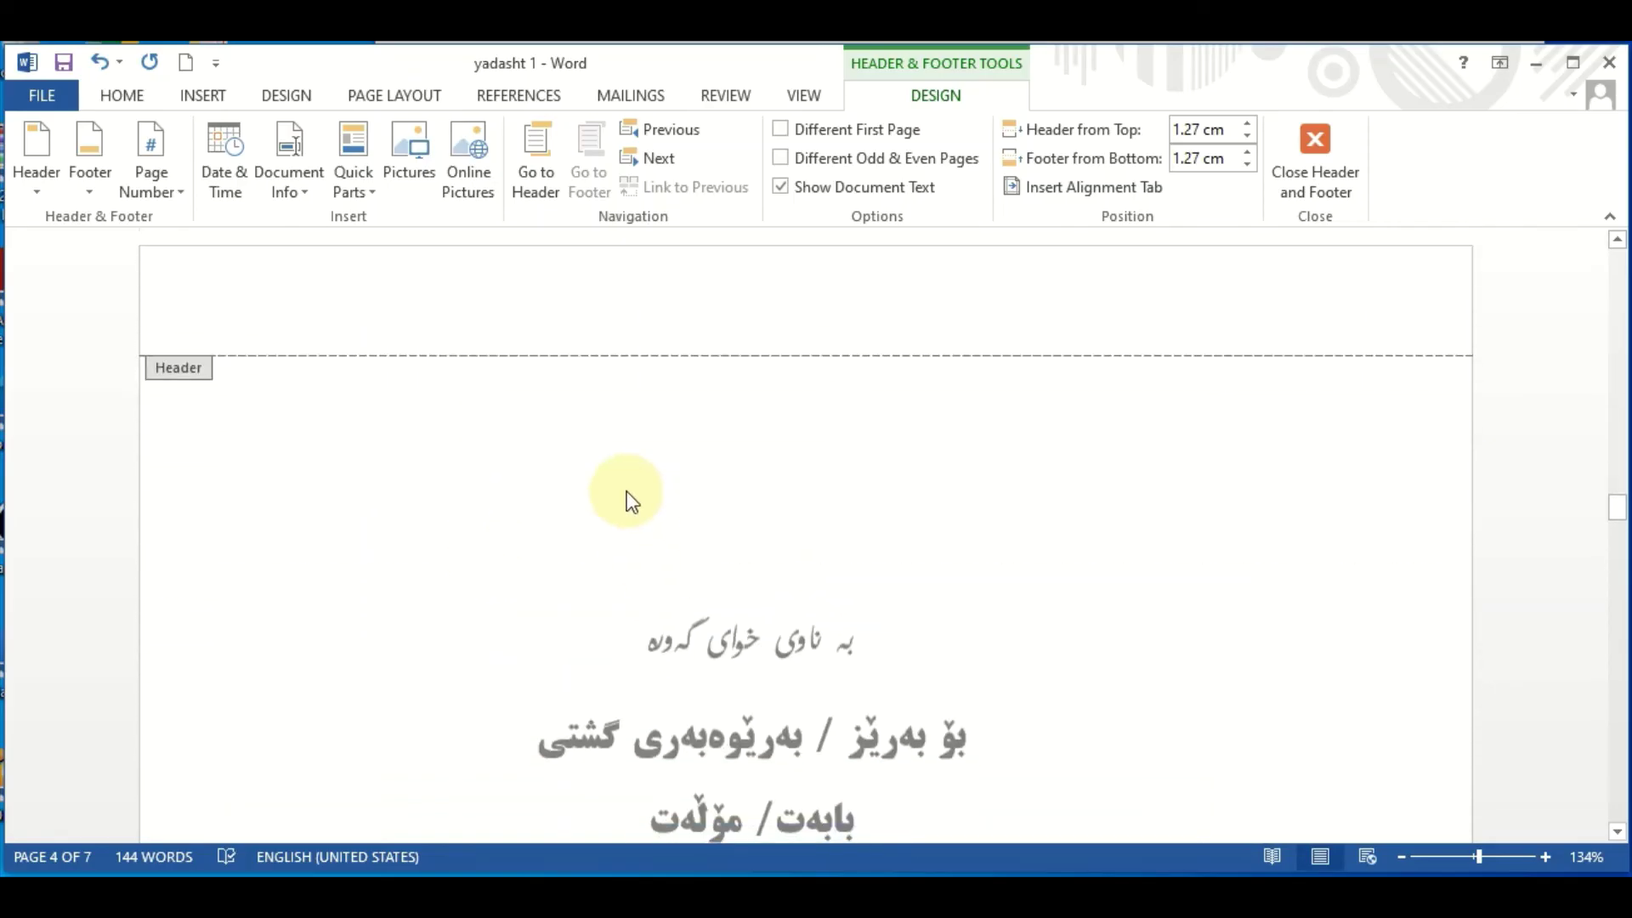
pyautogui.doubleClick(626, 493)
pyautogui.scroll(-1, 777, 685)
pyautogui.scroll(-3, 777, 685)
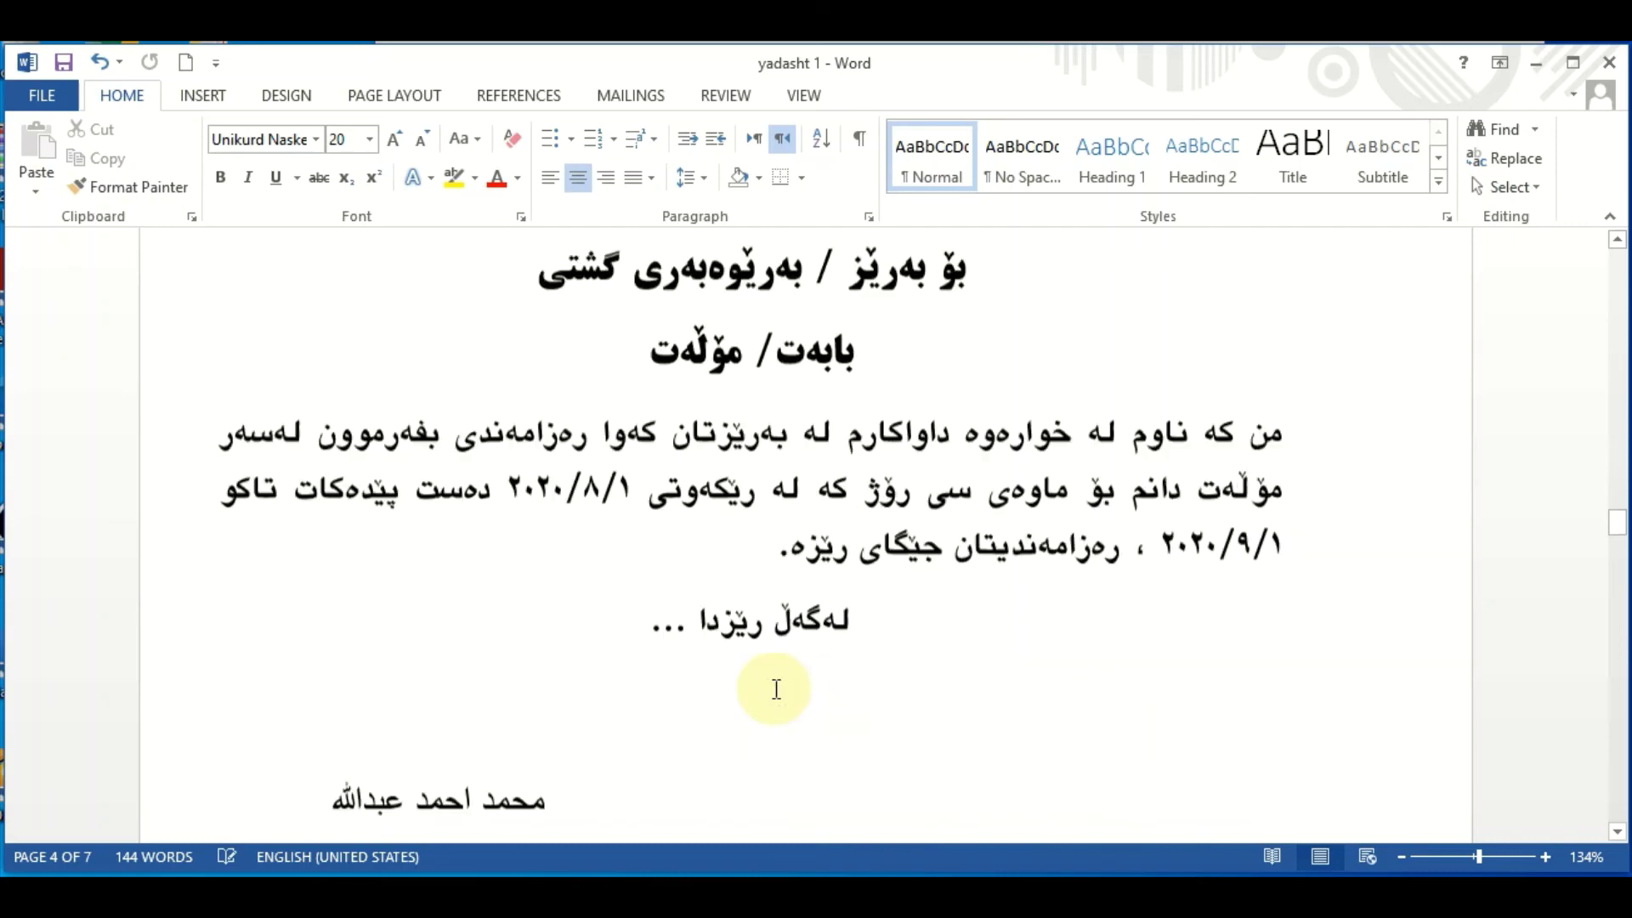
pyautogui.scroll(2, 777, 689)
pyautogui.scroll(1, 776, 689)
pyautogui.click(592, 537)
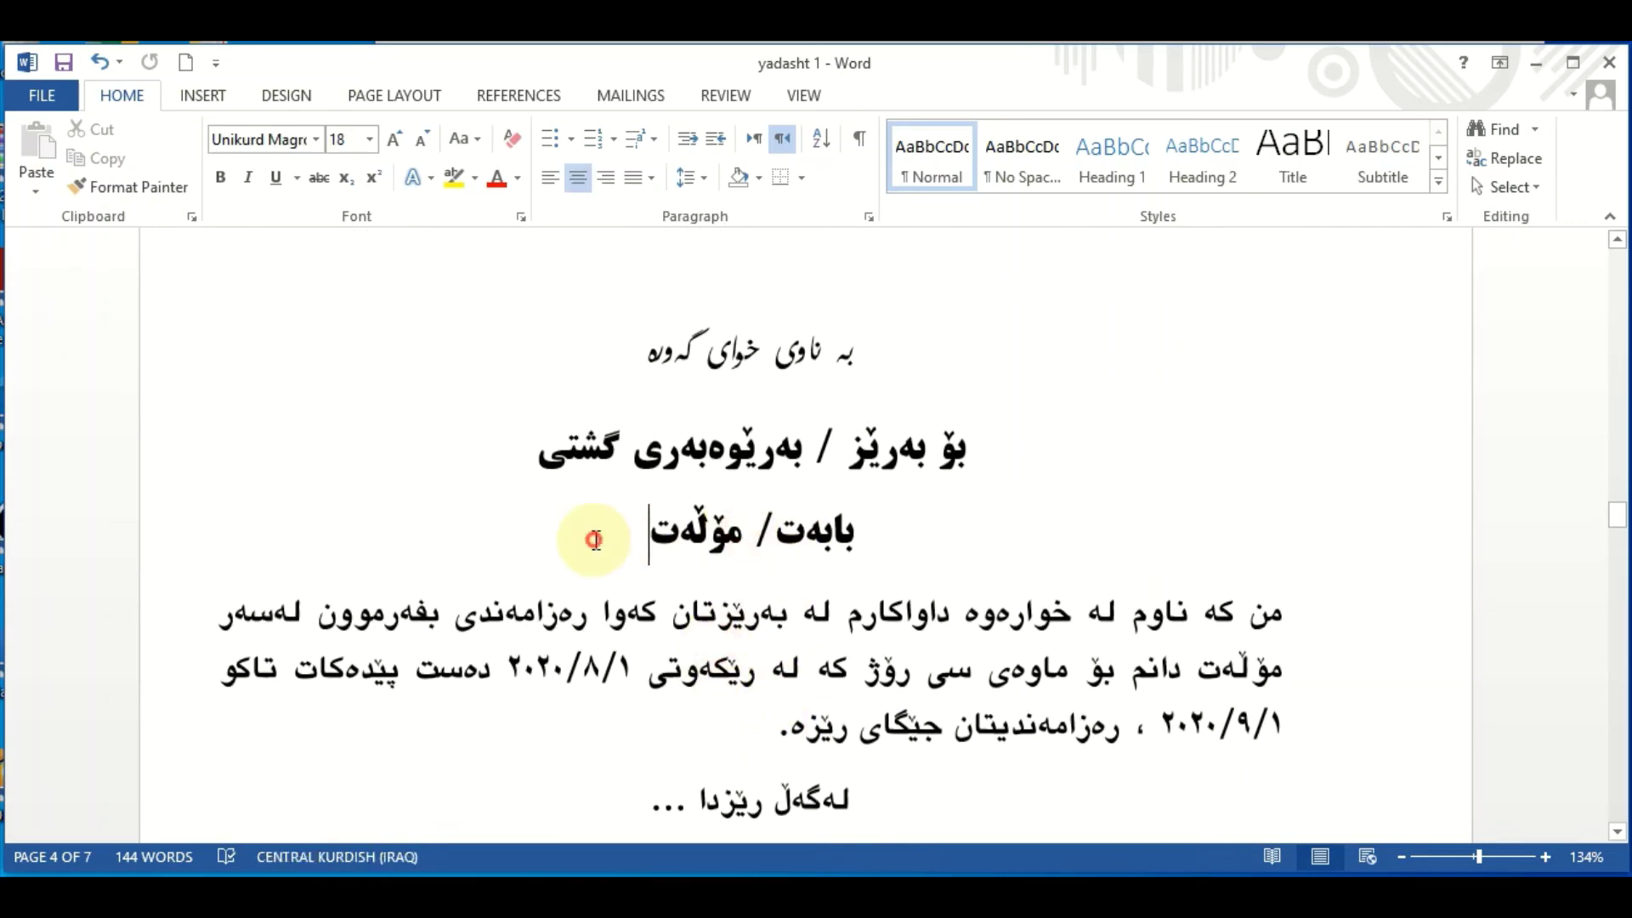
pyautogui.click(618, 662)
pyautogui.scroll(2, 680, 634)
pyautogui.scroll(-3, 685, 638)
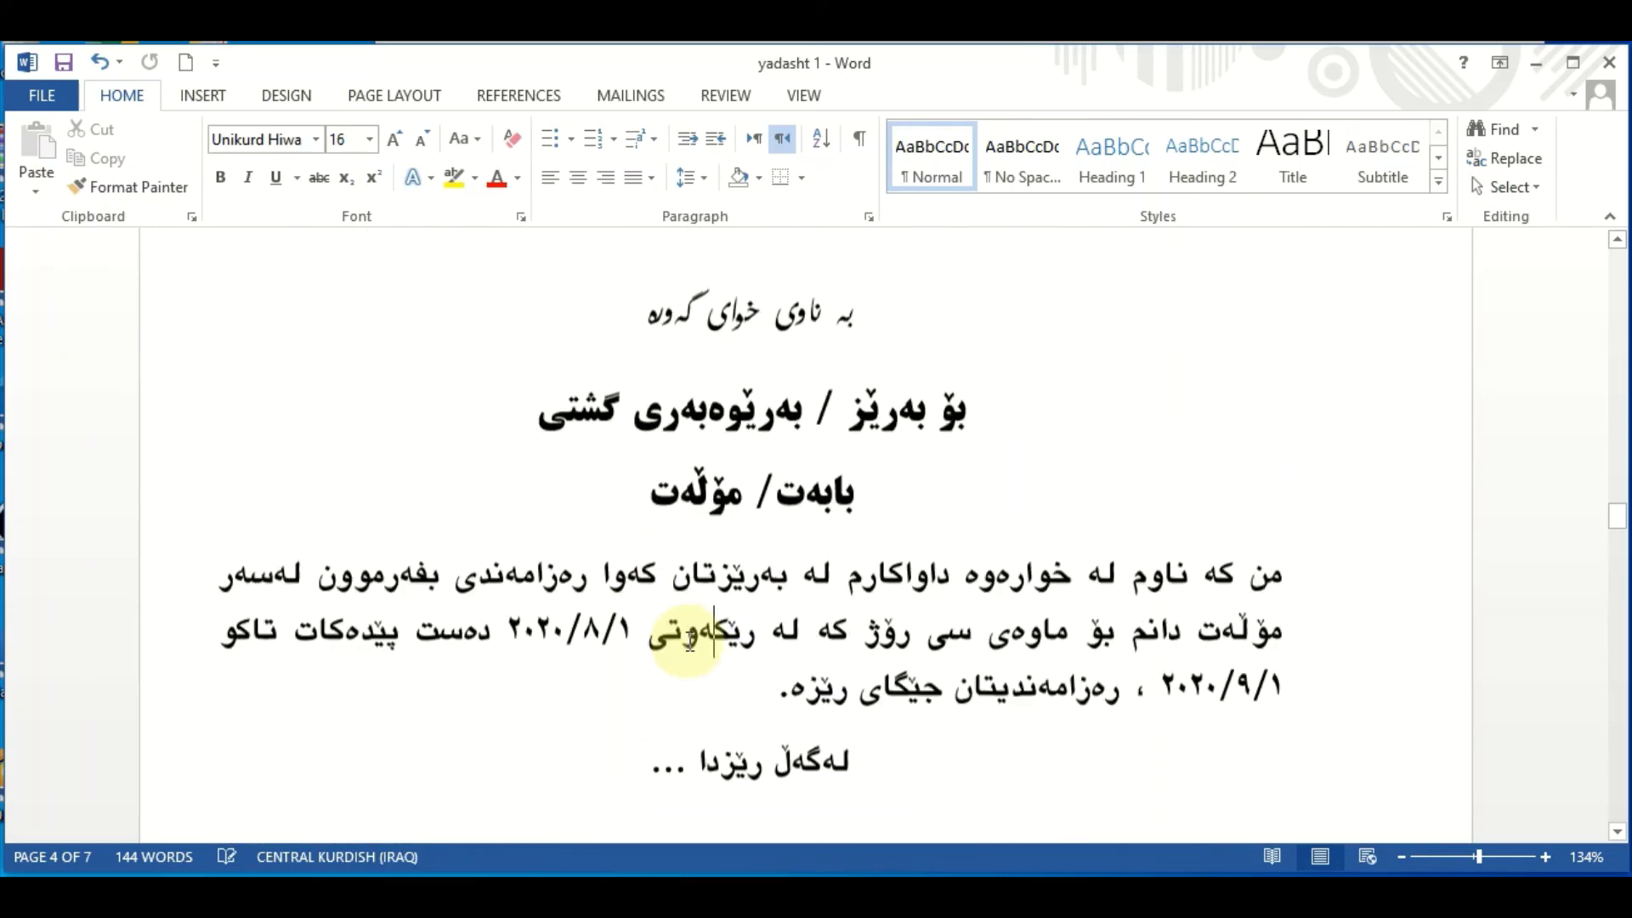
pyautogui.scroll(7, 685, 612)
pyautogui.scroll(1, 329, 403)
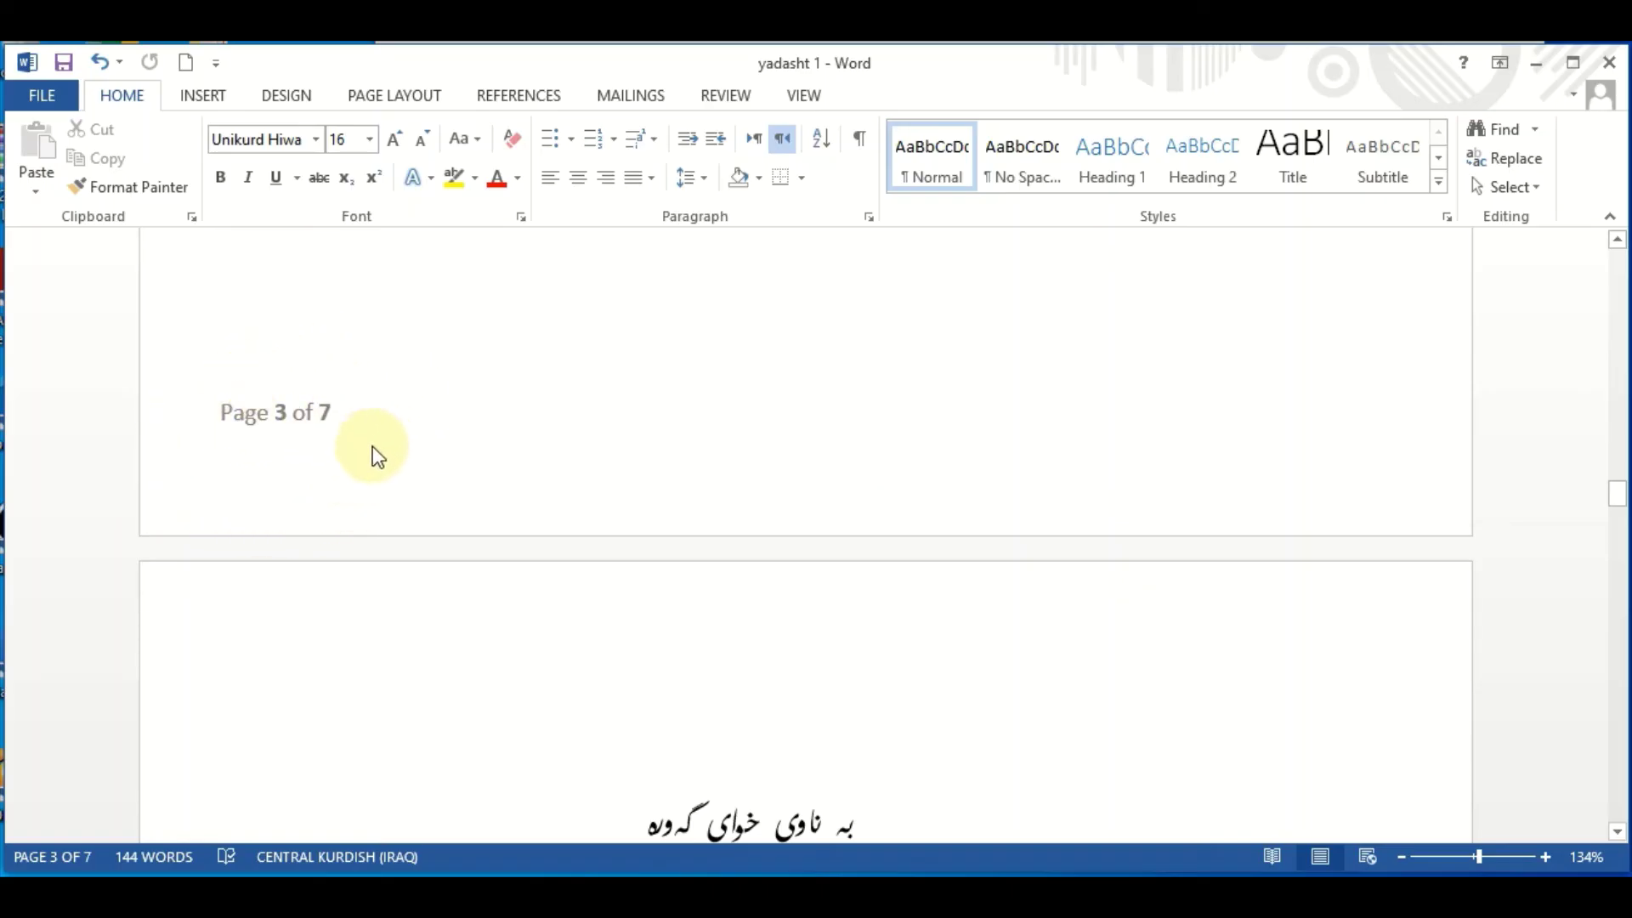
pyautogui.click(279, 410)
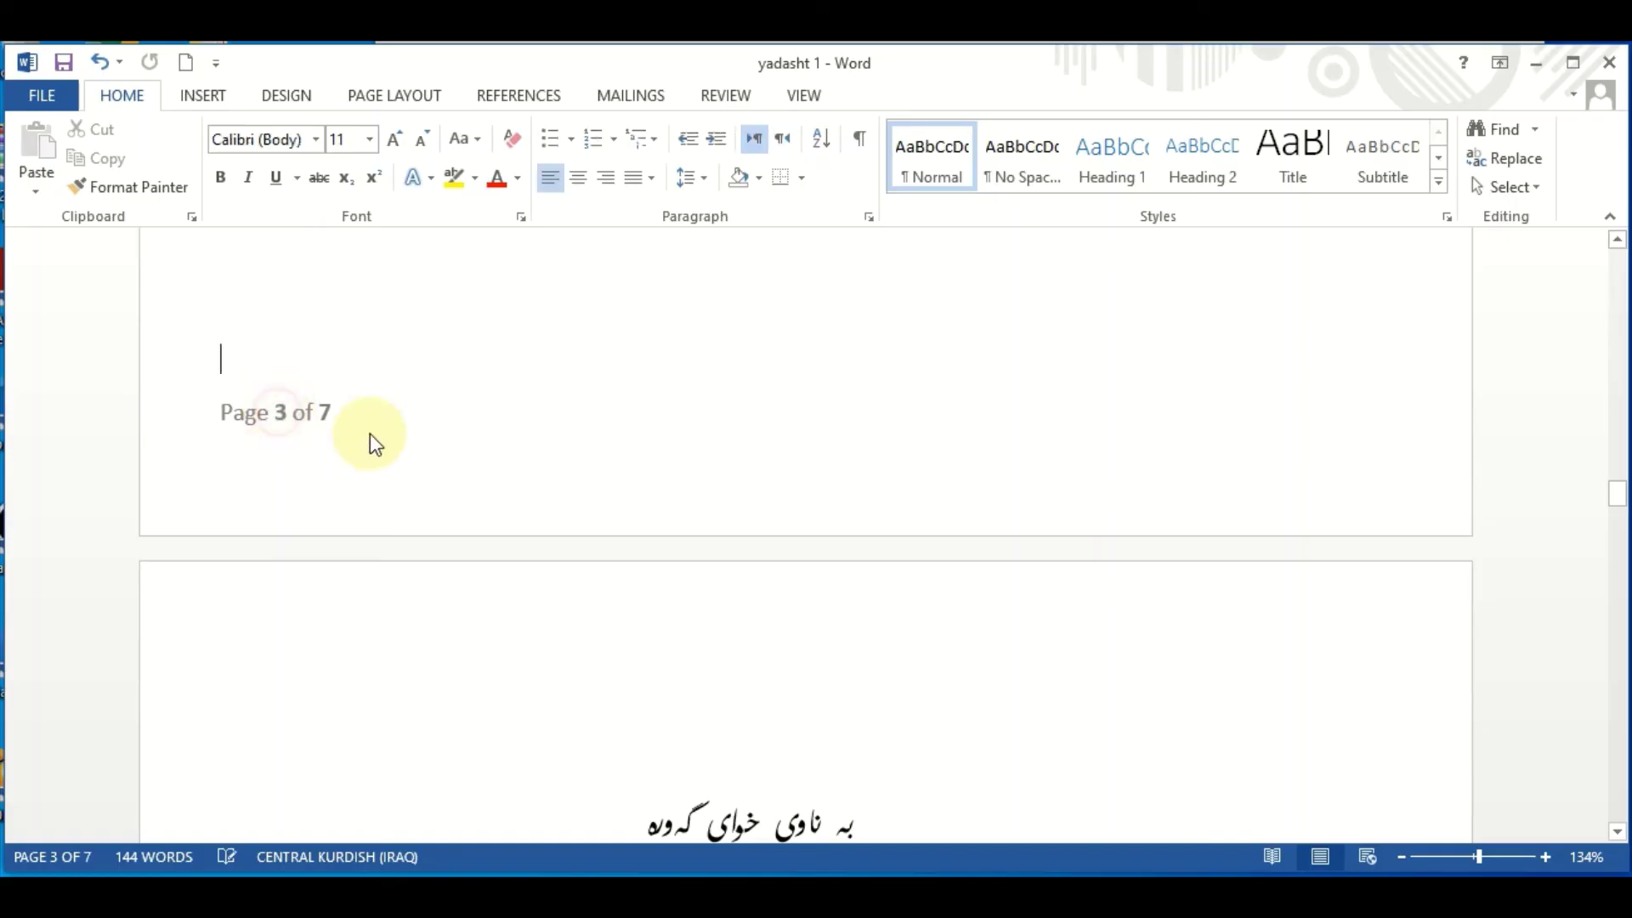
pyautogui.hotkey('alt', 'shift')
pyautogui.click(289, 415)
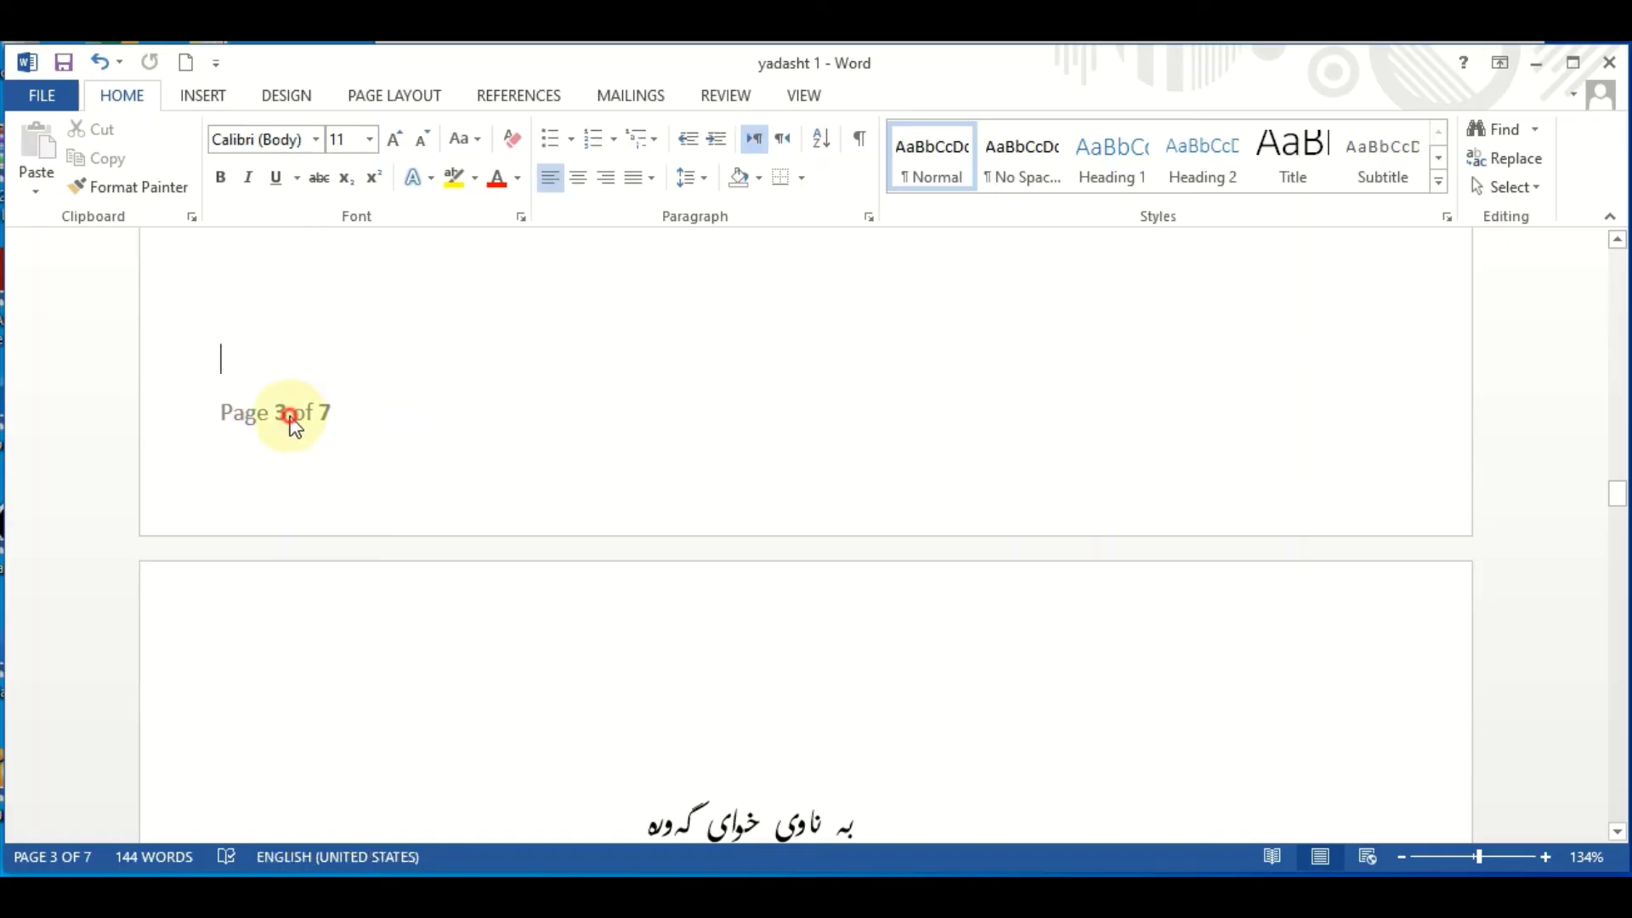
pyautogui.scroll(-3, 975, 691)
pyautogui.scroll(-2, 747, 647)
pyautogui.scroll(-1, 807, 699)
pyautogui.scroll(-3, 821, 701)
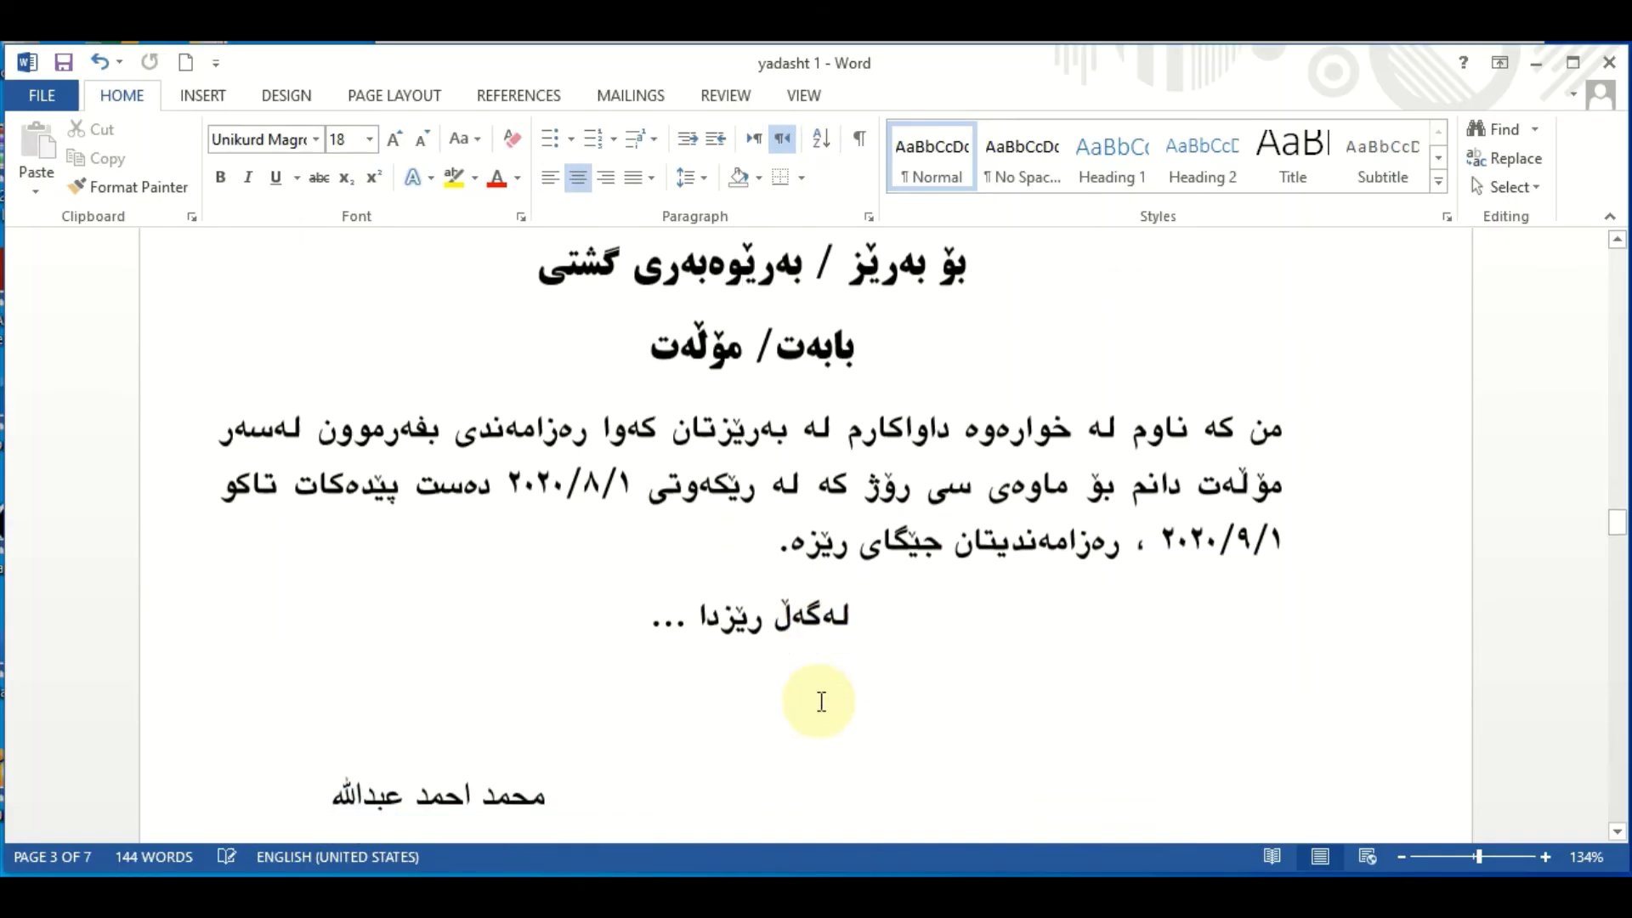
pyautogui.hotkey('alt', 'shift')
pyautogui.scroll(-1, 821, 701)
pyautogui.scroll(-1, 747, 569)
pyautogui.scroll(-5, 751, 581)
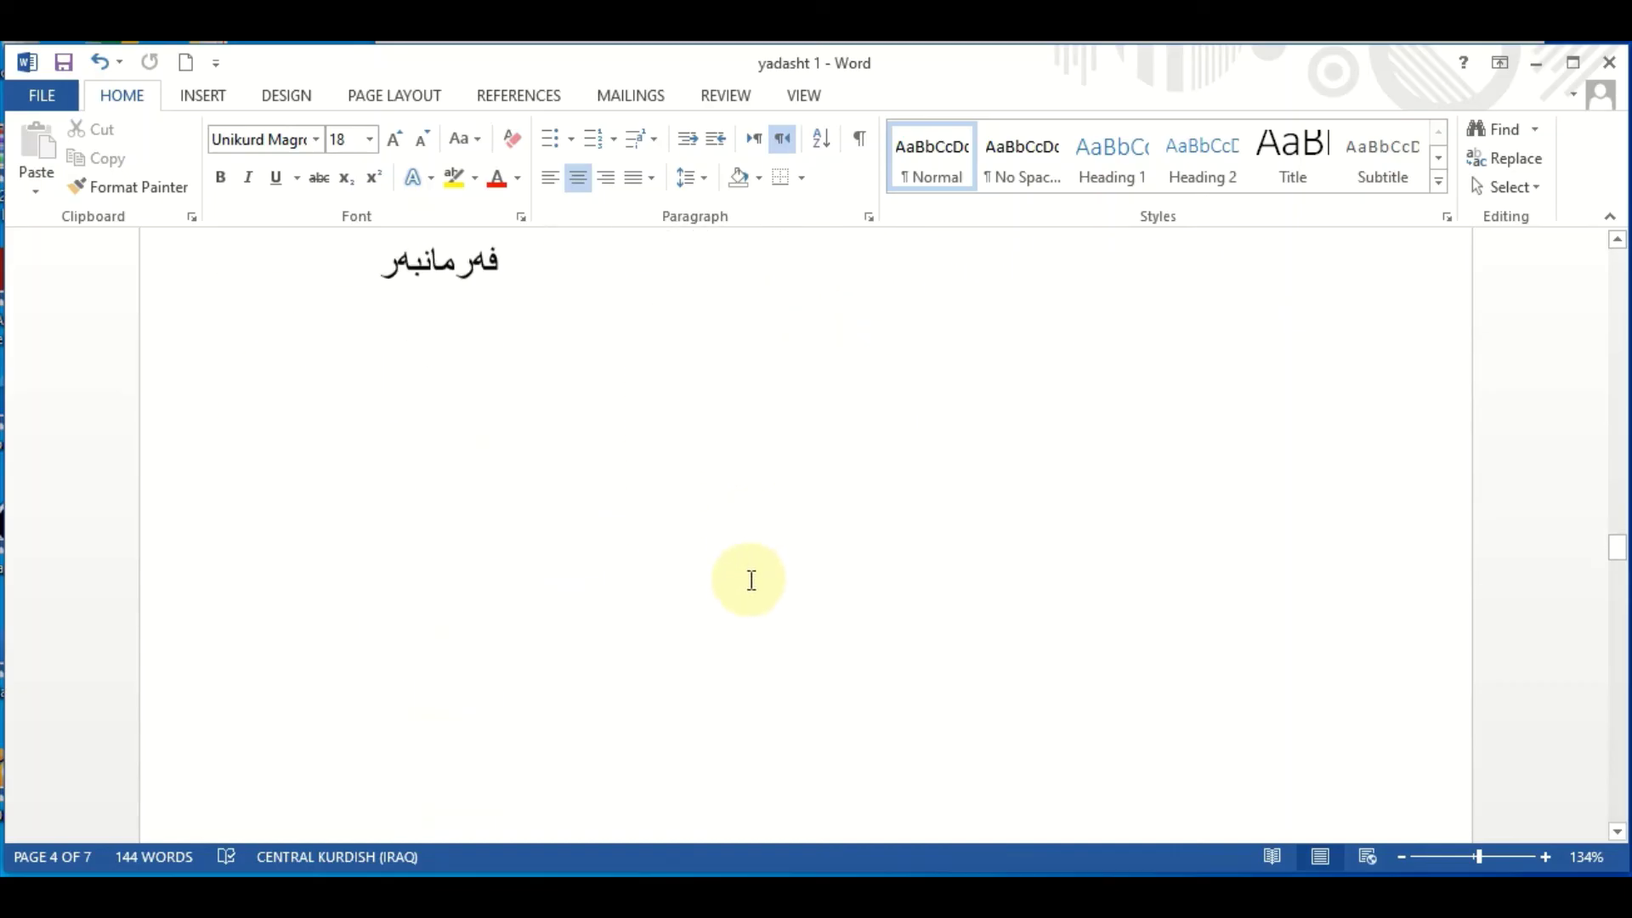
pyautogui.scroll(-3, 751, 581)
pyautogui.scroll(-3, 751, 580)
pyautogui.scroll(2, 425, 561)
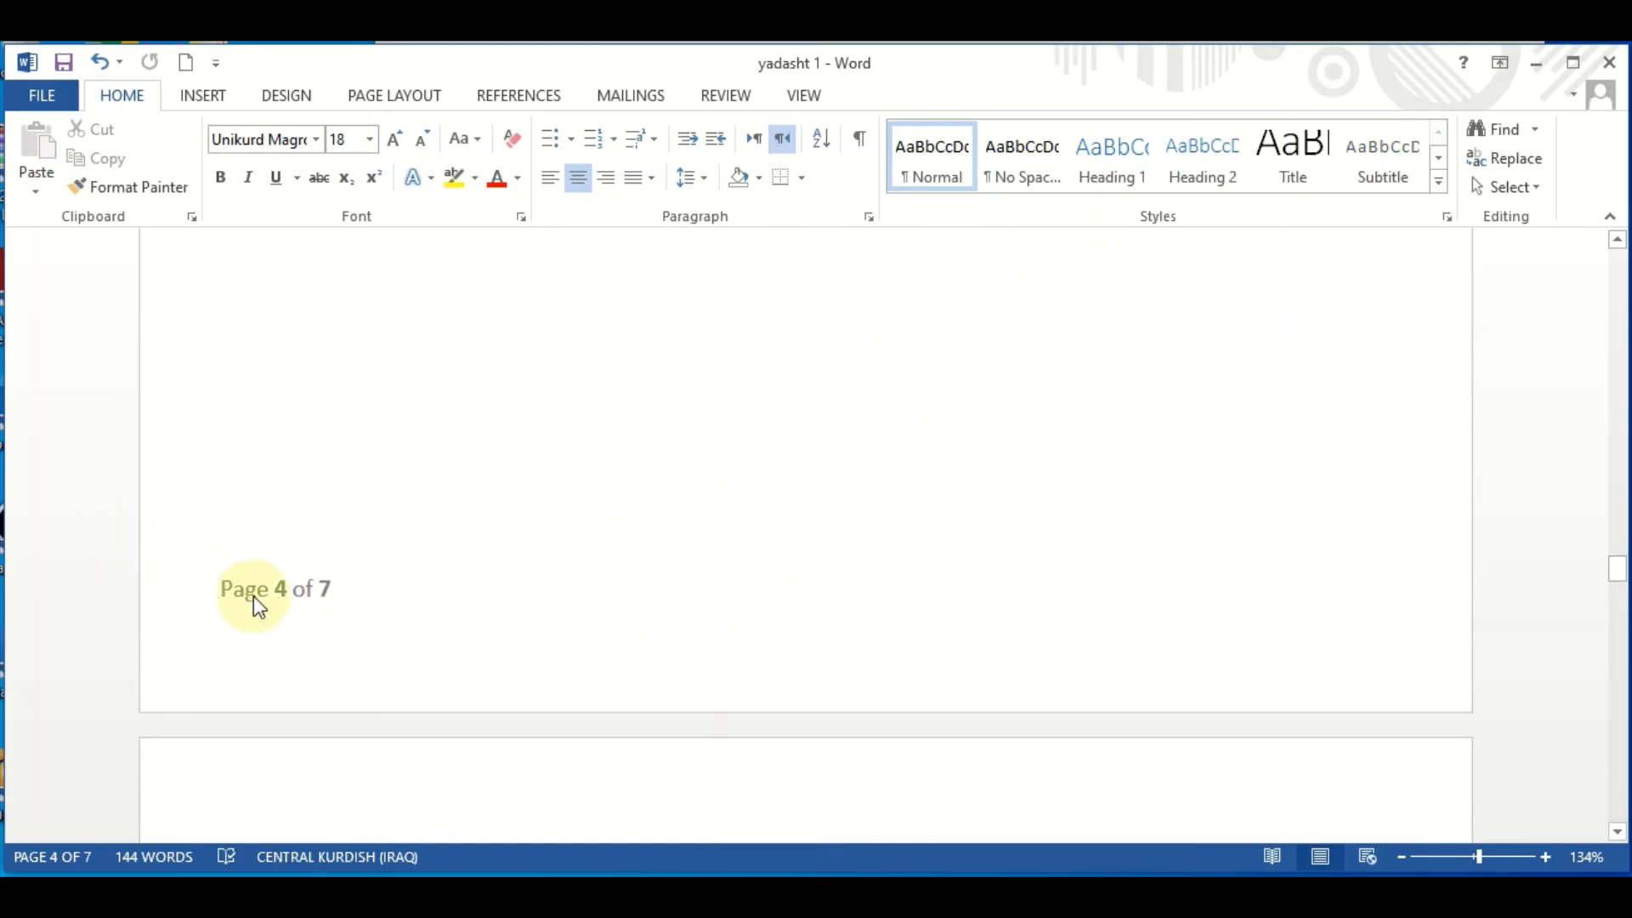
pyautogui.scroll(-2, 309, 620)
pyautogui.scroll(-5, 310, 620)
pyautogui.scroll(-5, 309, 620)
pyautogui.scroll(-3, 315, 621)
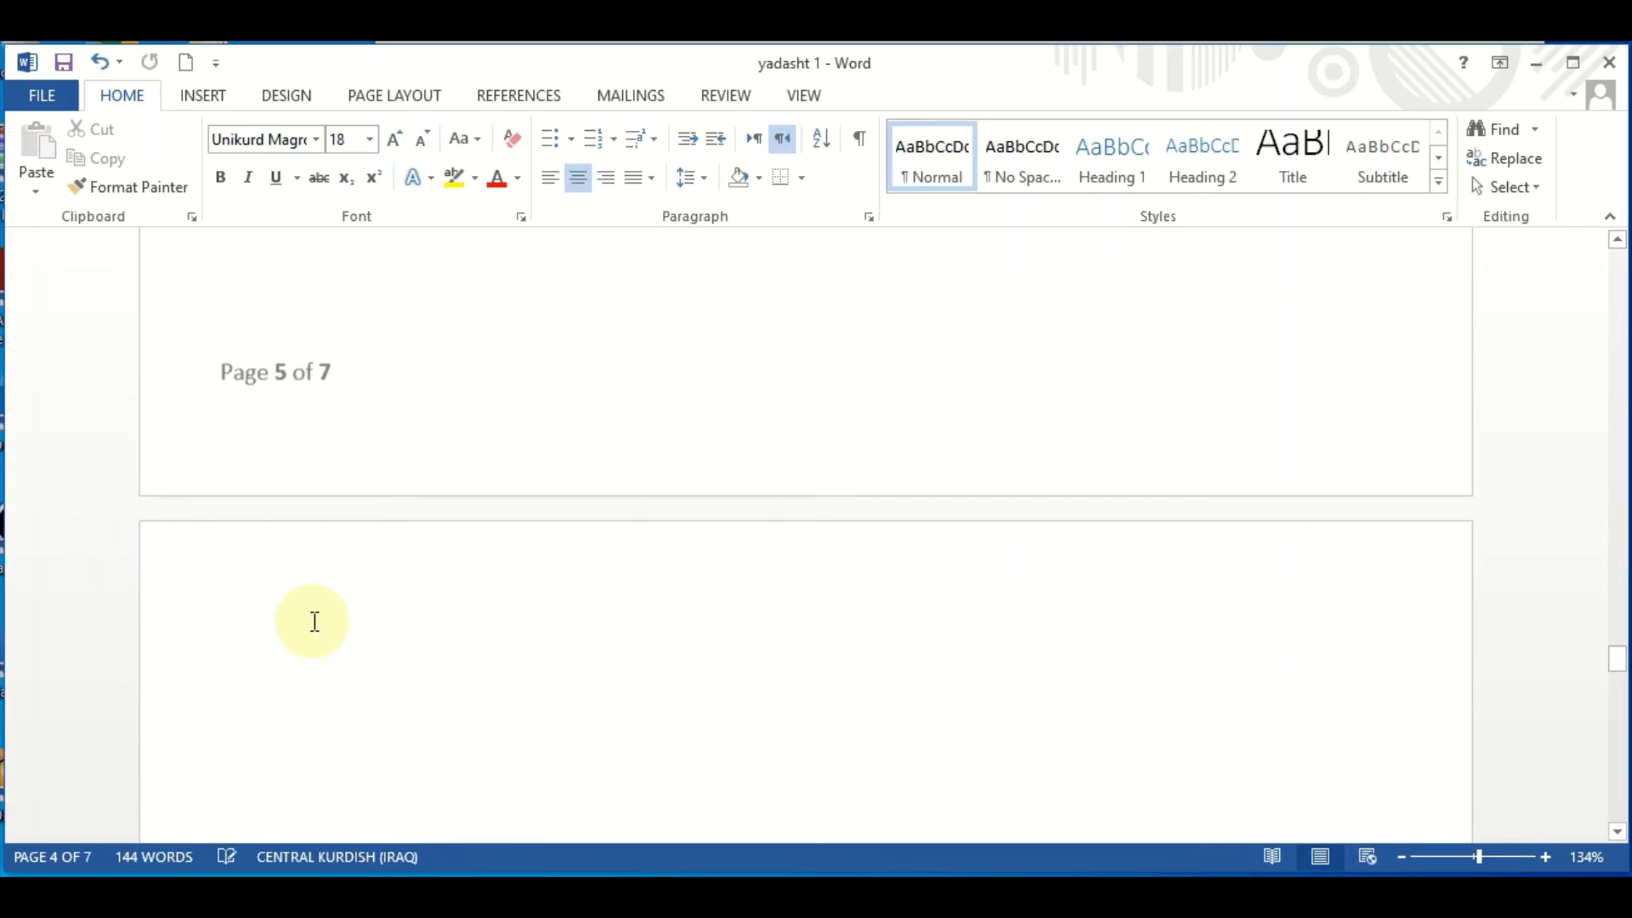
pyautogui.scroll(1, 324, 629)
pyautogui.scroll(2, 350, 612)
pyautogui.scroll(-2, 339, 602)
pyautogui.scroll(-4, 337, 601)
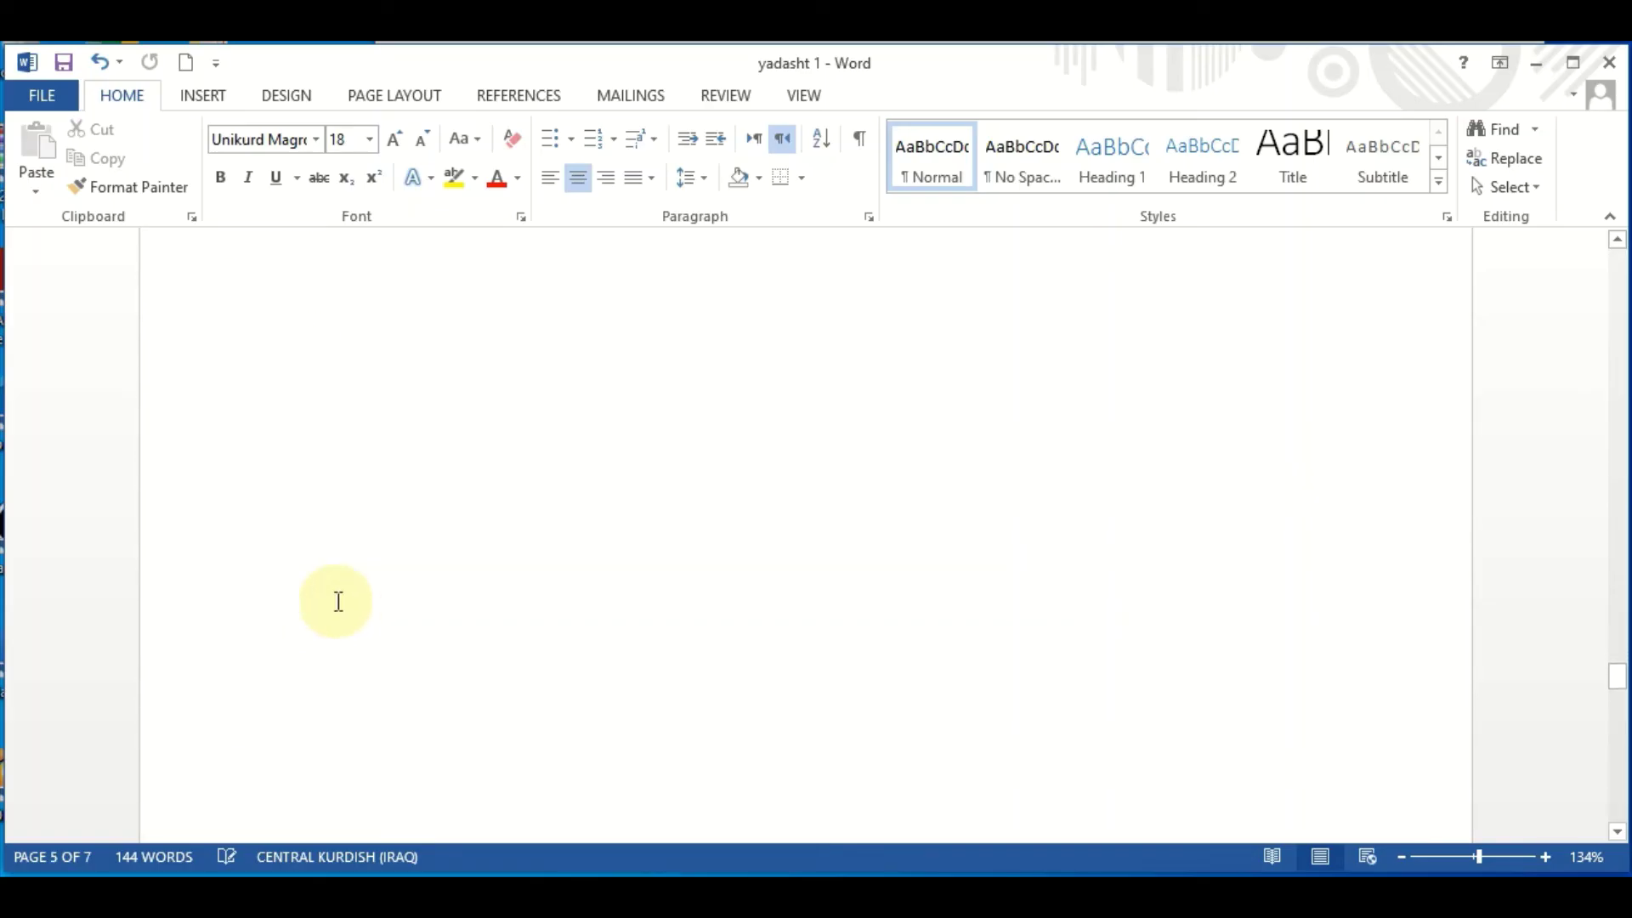
pyautogui.scroll(5, 335, 604)
pyautogui.scroll(1, 335, 609)
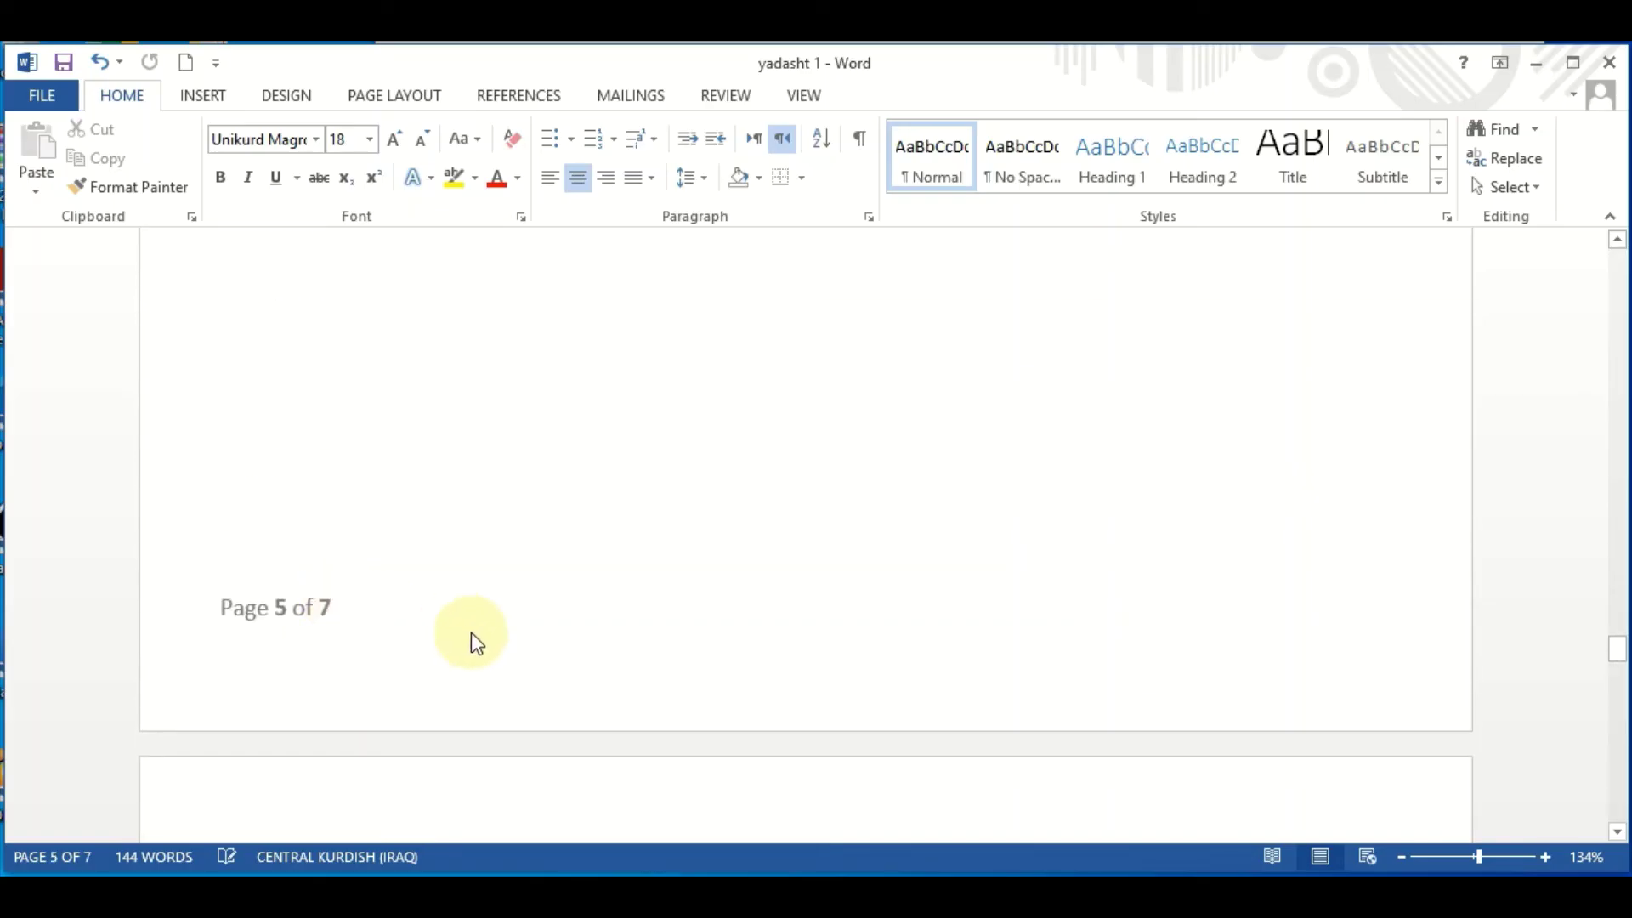
pyautogui.click(282, 629)
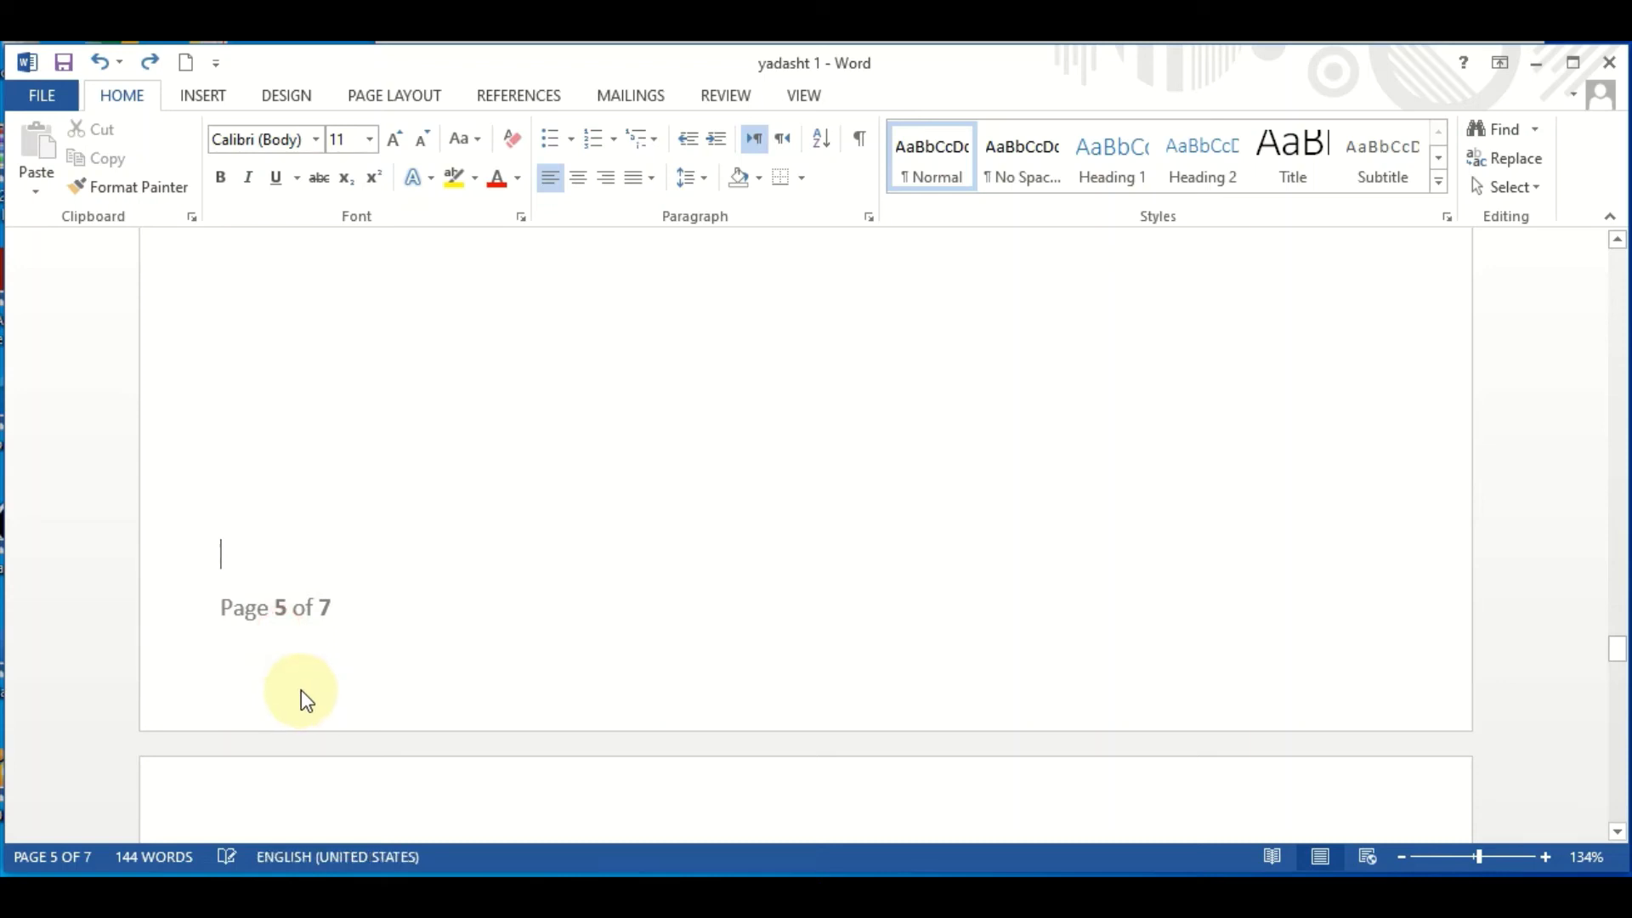
pyautogui.click(285, 662)
# Open page 5's footer, start a new line under 'Page 5 of 7', and switch typing to Kurdish
pyautogui.doubleClick(286, 661)
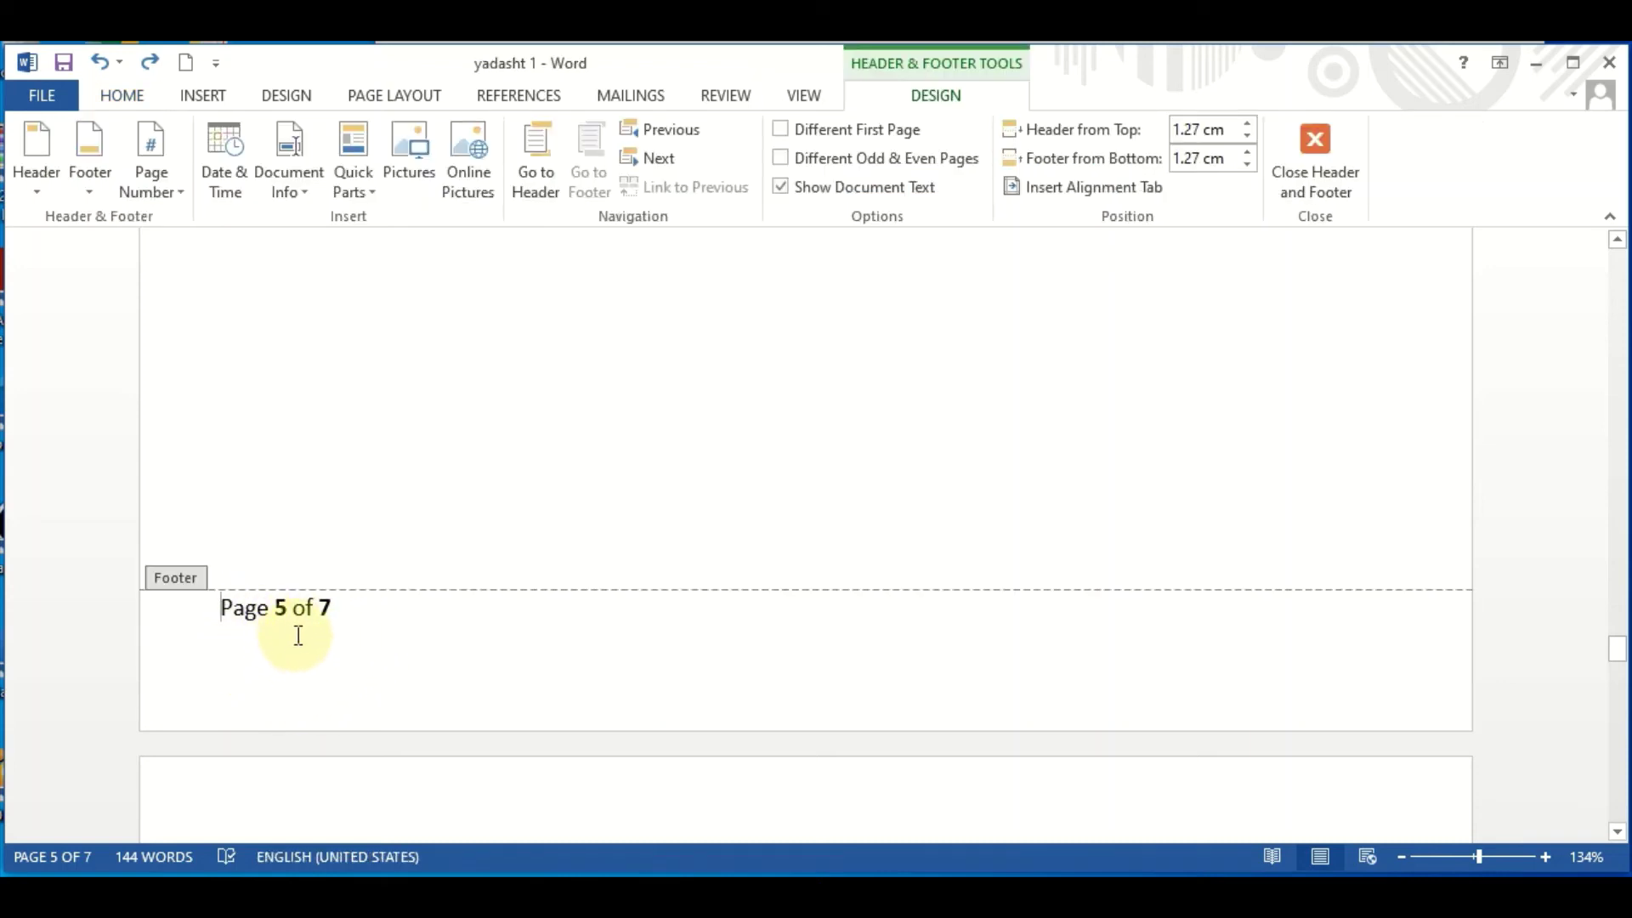
pyautogui.click(332, 678)
pyautogui.click(471, 681)
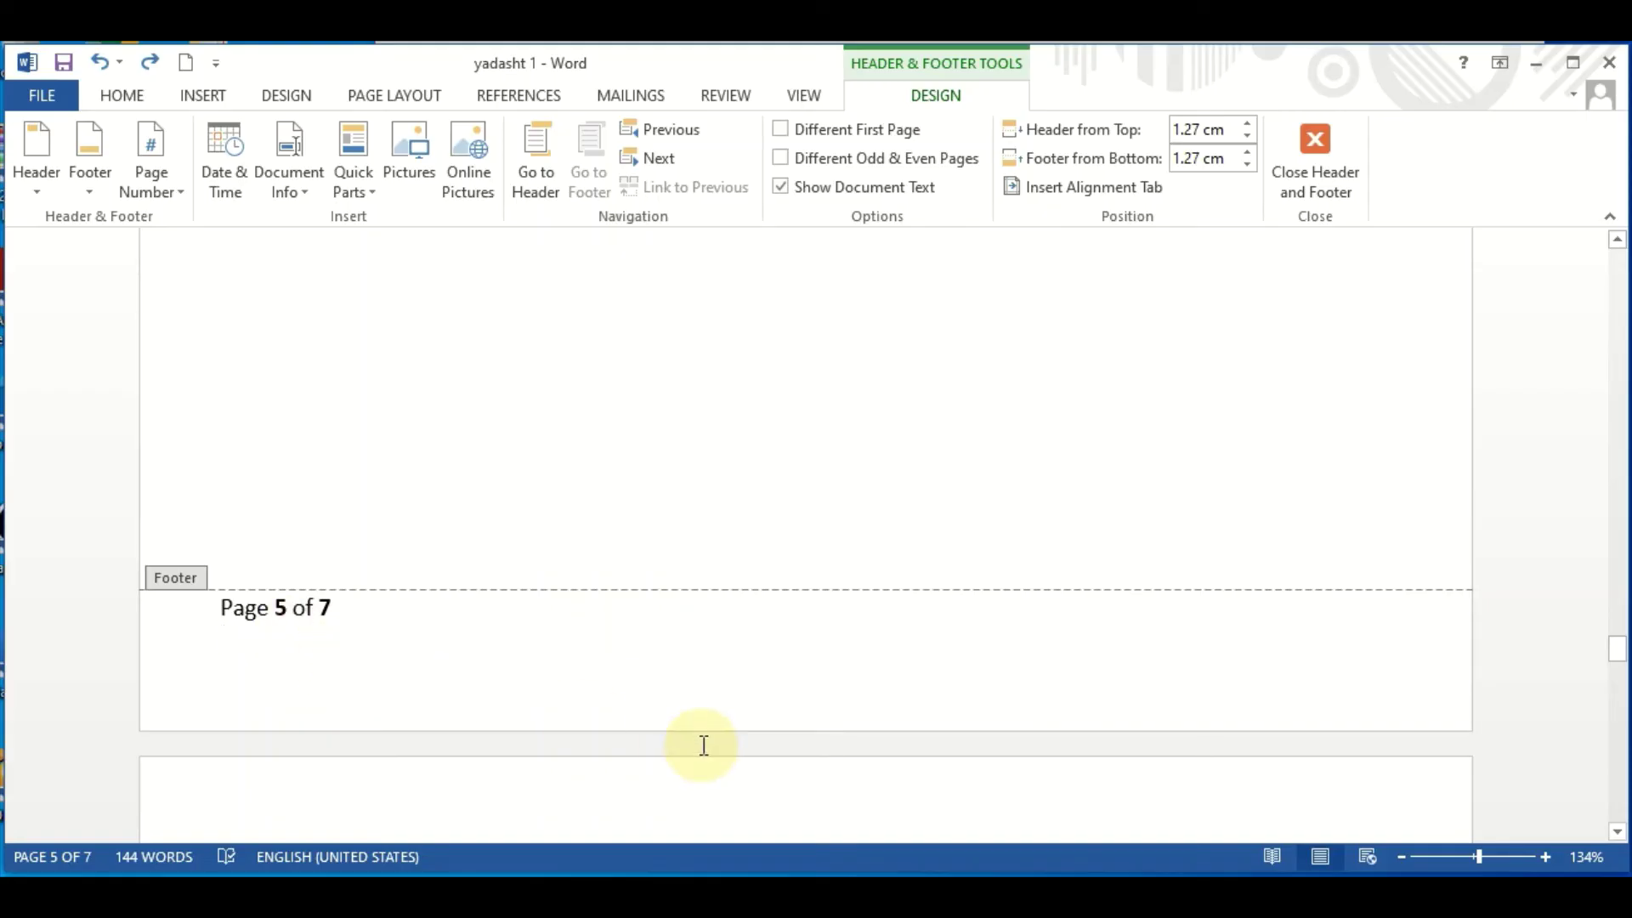
pyautogui.write('ra')
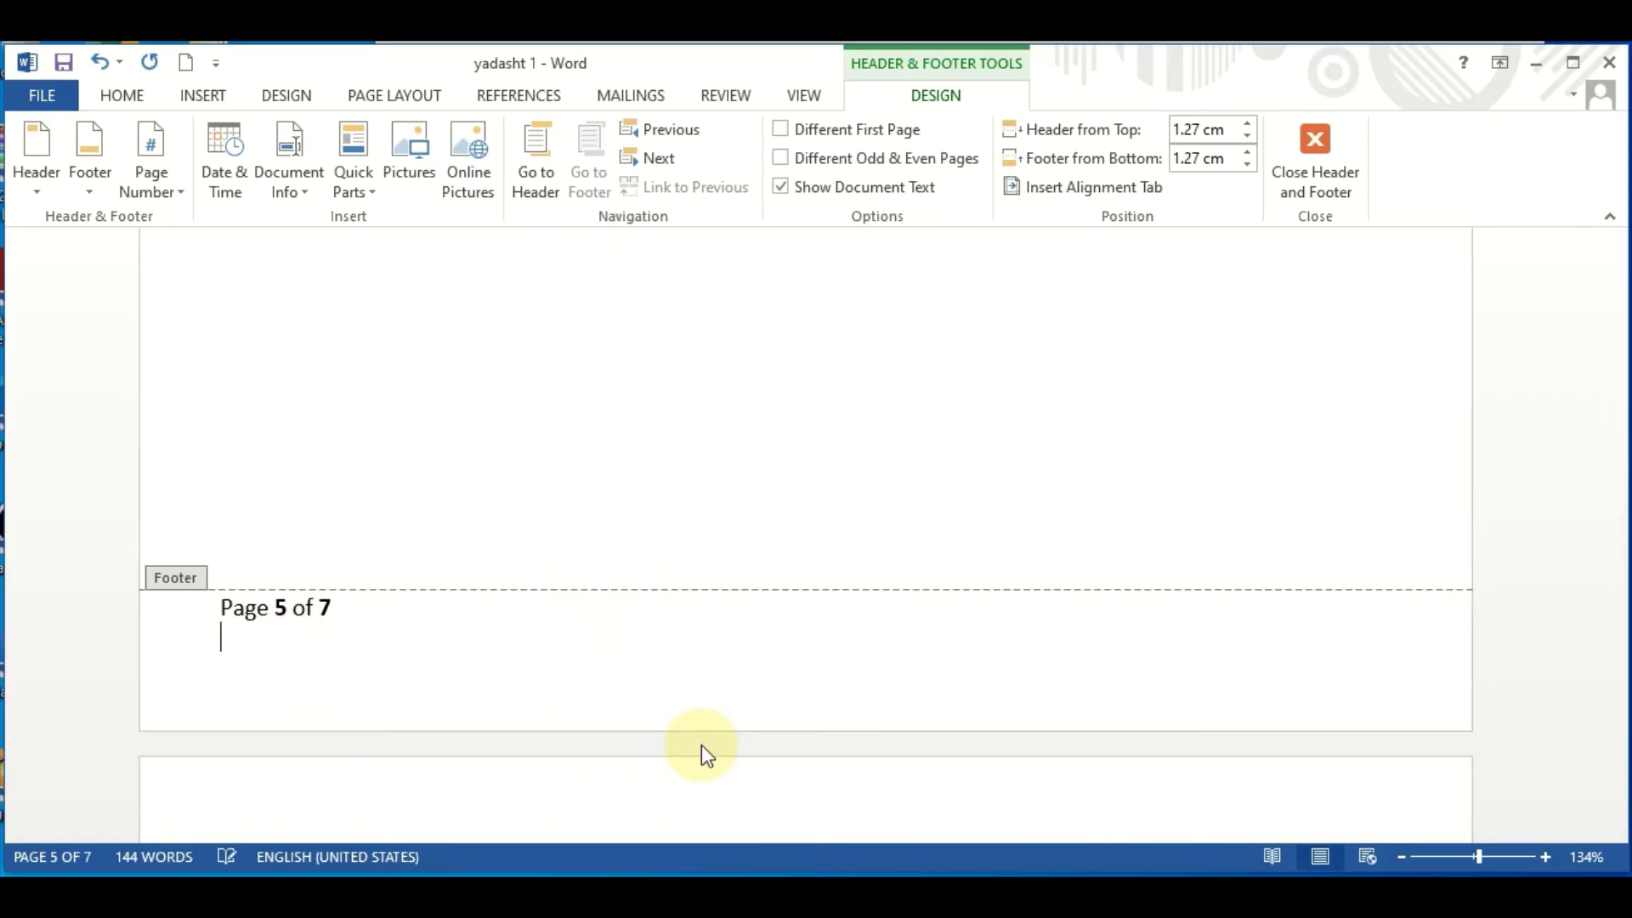
pyautogui.hotkey('alt', 'shift')
pyautogui.write('را')
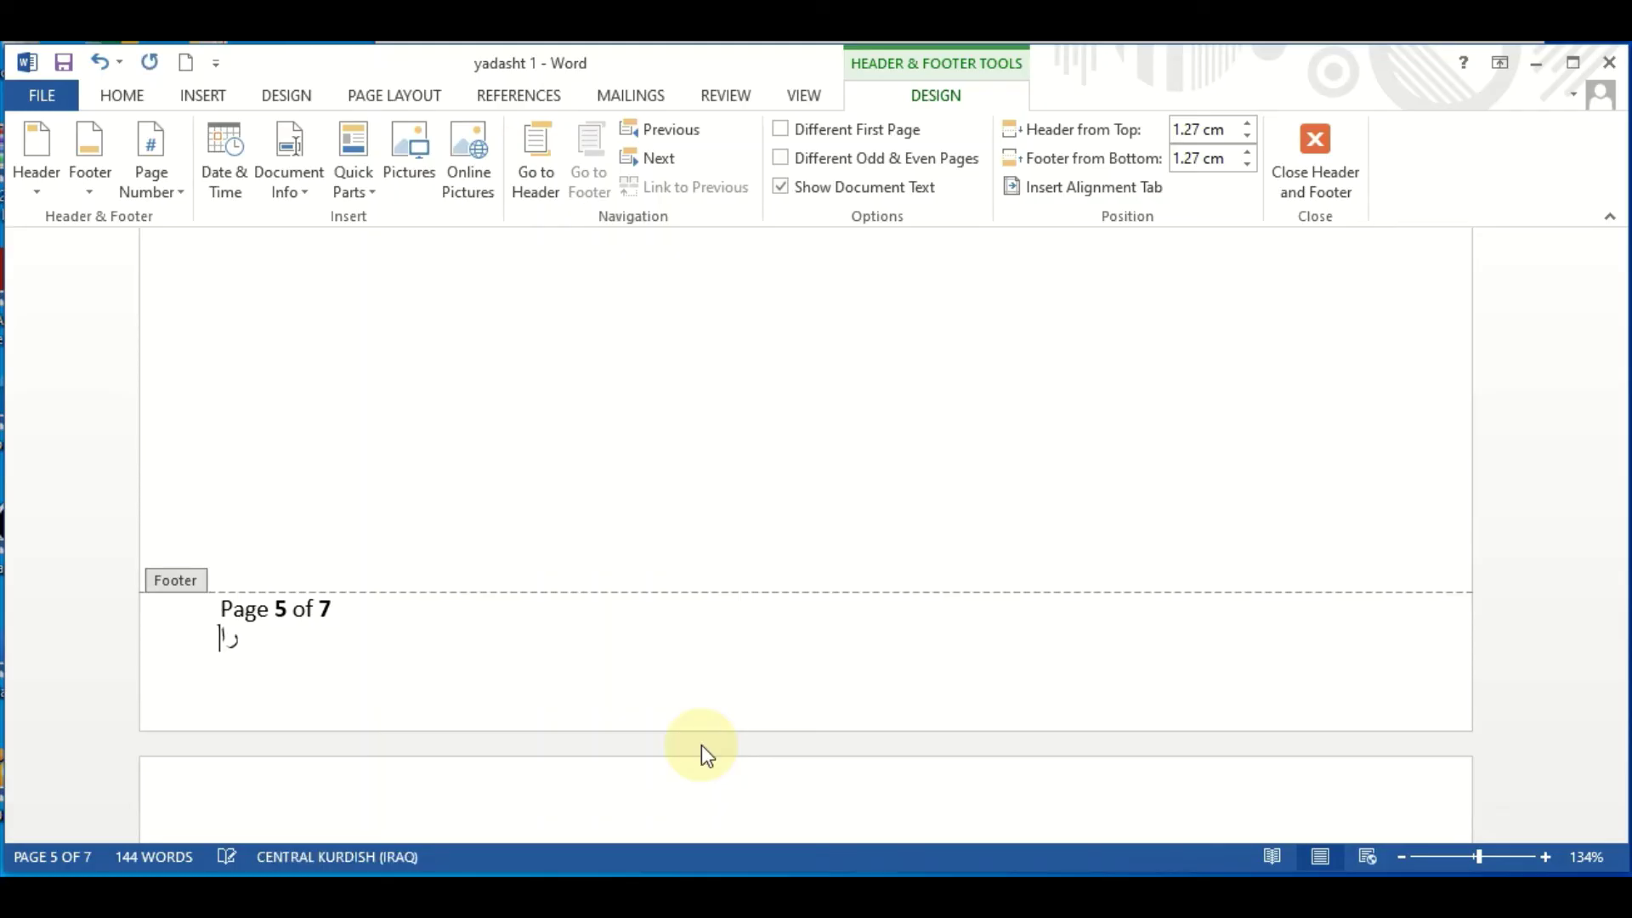
# Type the Kurdish footer text 'راپۆرتی کۆتایی', correcting the mistyped letters
pyautogui.press('BackSpace')
pyautogui.click(701, 745)
pyautogui.write('رتی کوو')
pyautogui.press('BackSpace')
pyautogui.press('BackSpace')
pyautogui.write('ۆتایی')
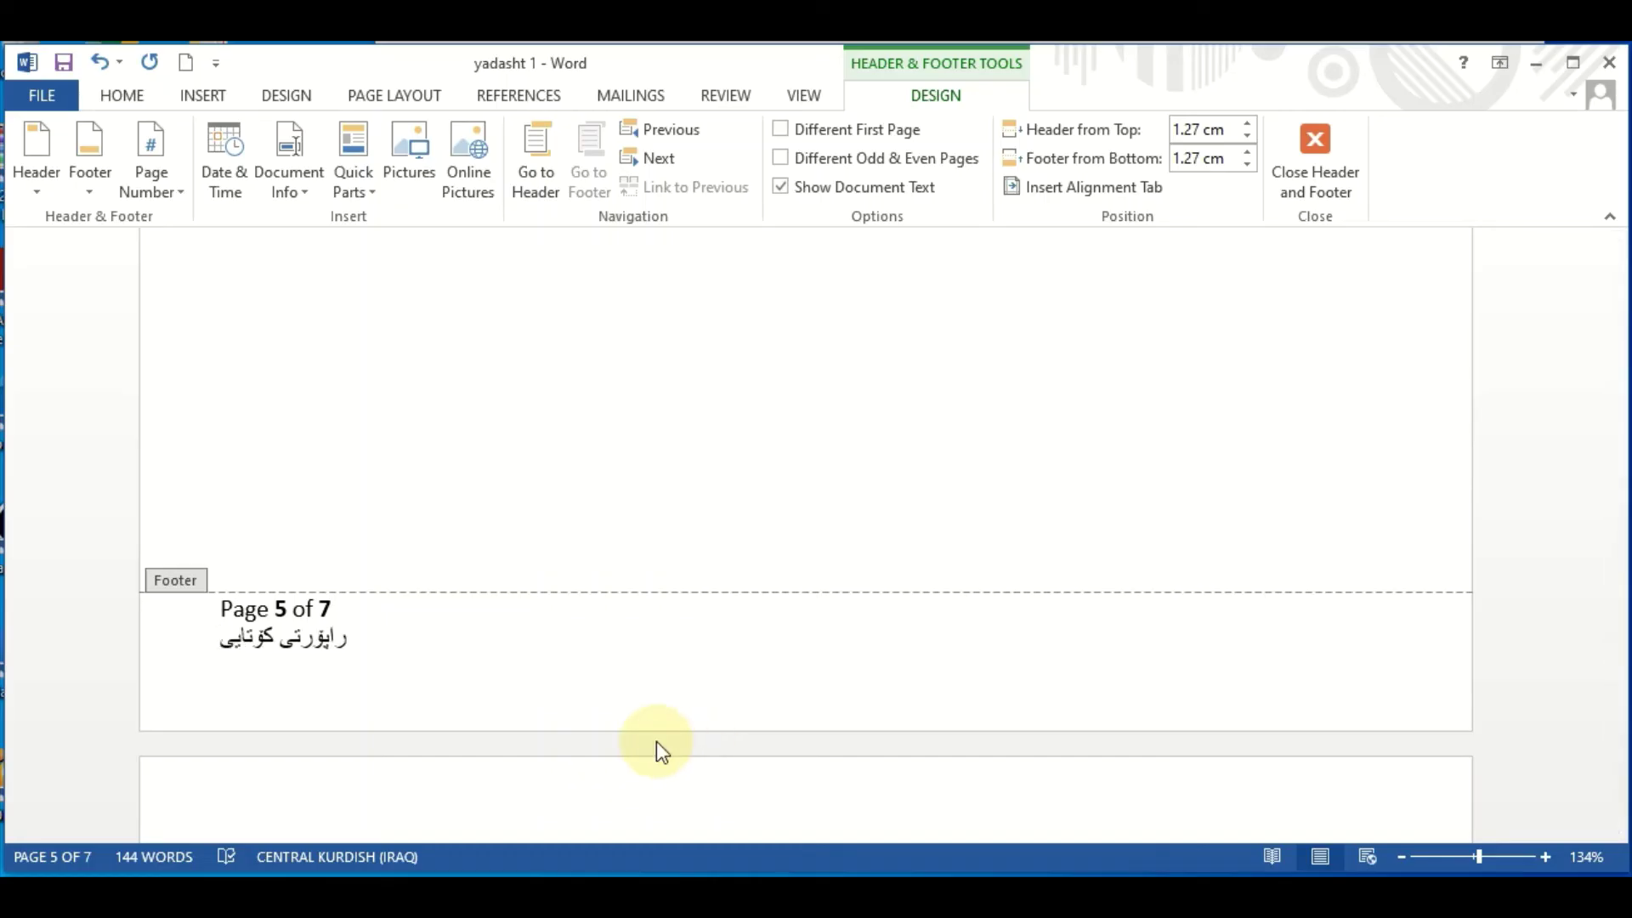
# Add spaces to shift the Kurdish footer line toward the centre
pyautogui.press('space')
pyautogui.press('space')
pyautogui.press('space')
pyautogui.press('space')
pyautogui.press('space')
pyautogui.press('space')
pyautogui.press('space')
pyautogui.press('space')
pyautogui.press('space')
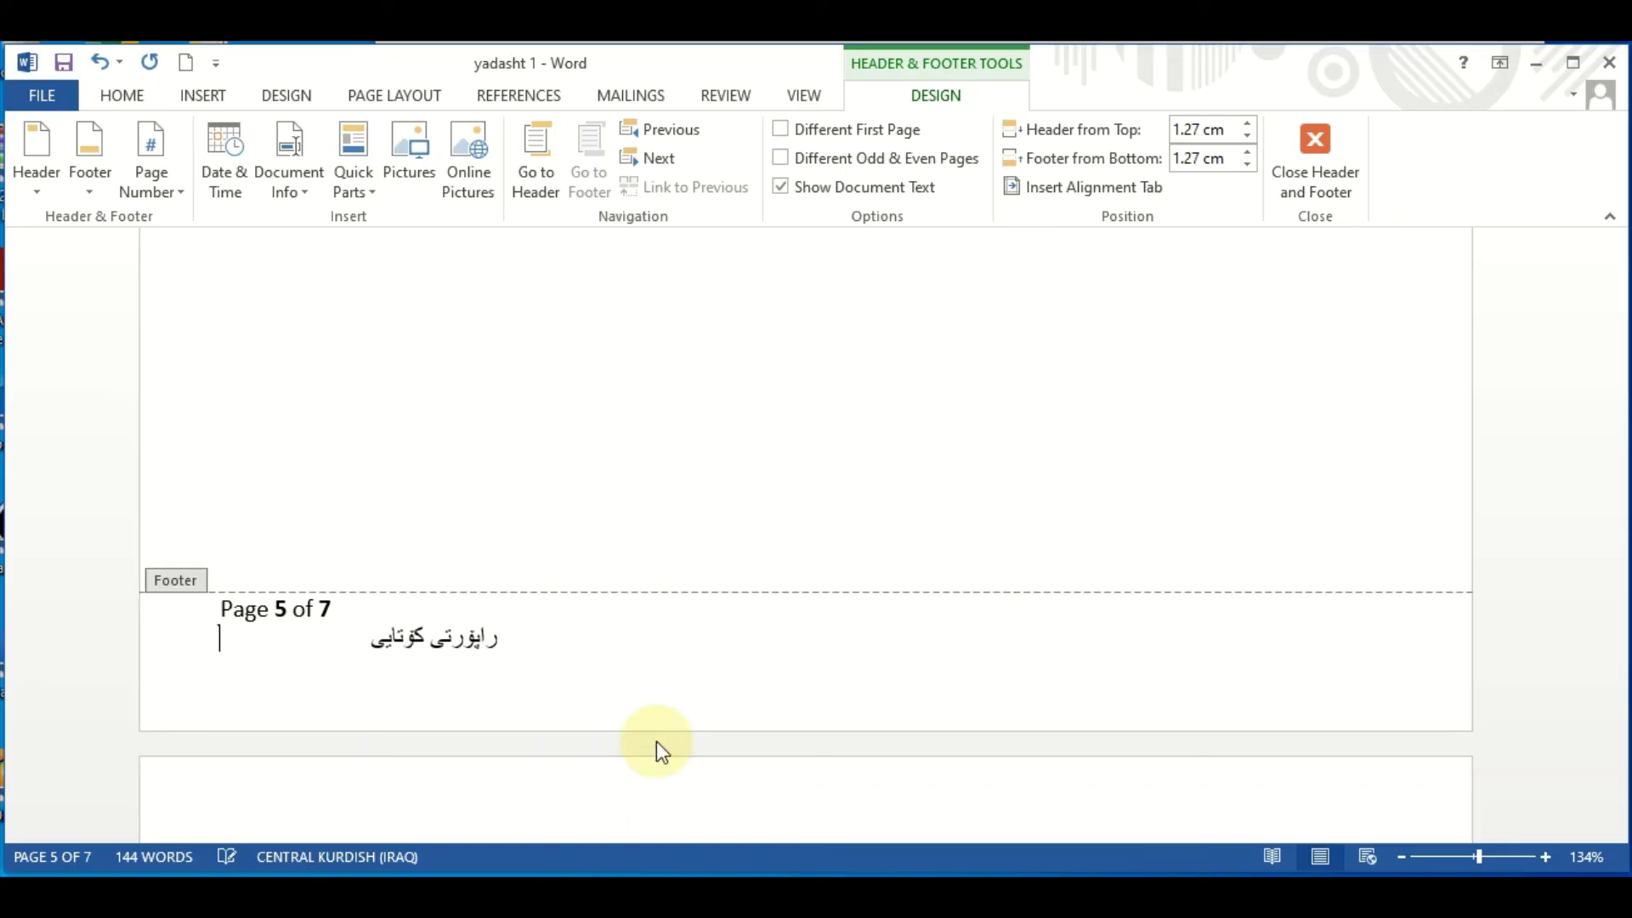
pyautogui.press('space')
pyautogui.press('space')
pyautogui.press('space')
pyautogui.press('space')
pyautogui.press('space')
pyautogui.press('space')
pyautogui.click(657, 742)
pyautogui.press('space')
pyautogui.press('space')
pyautogui.press('space')
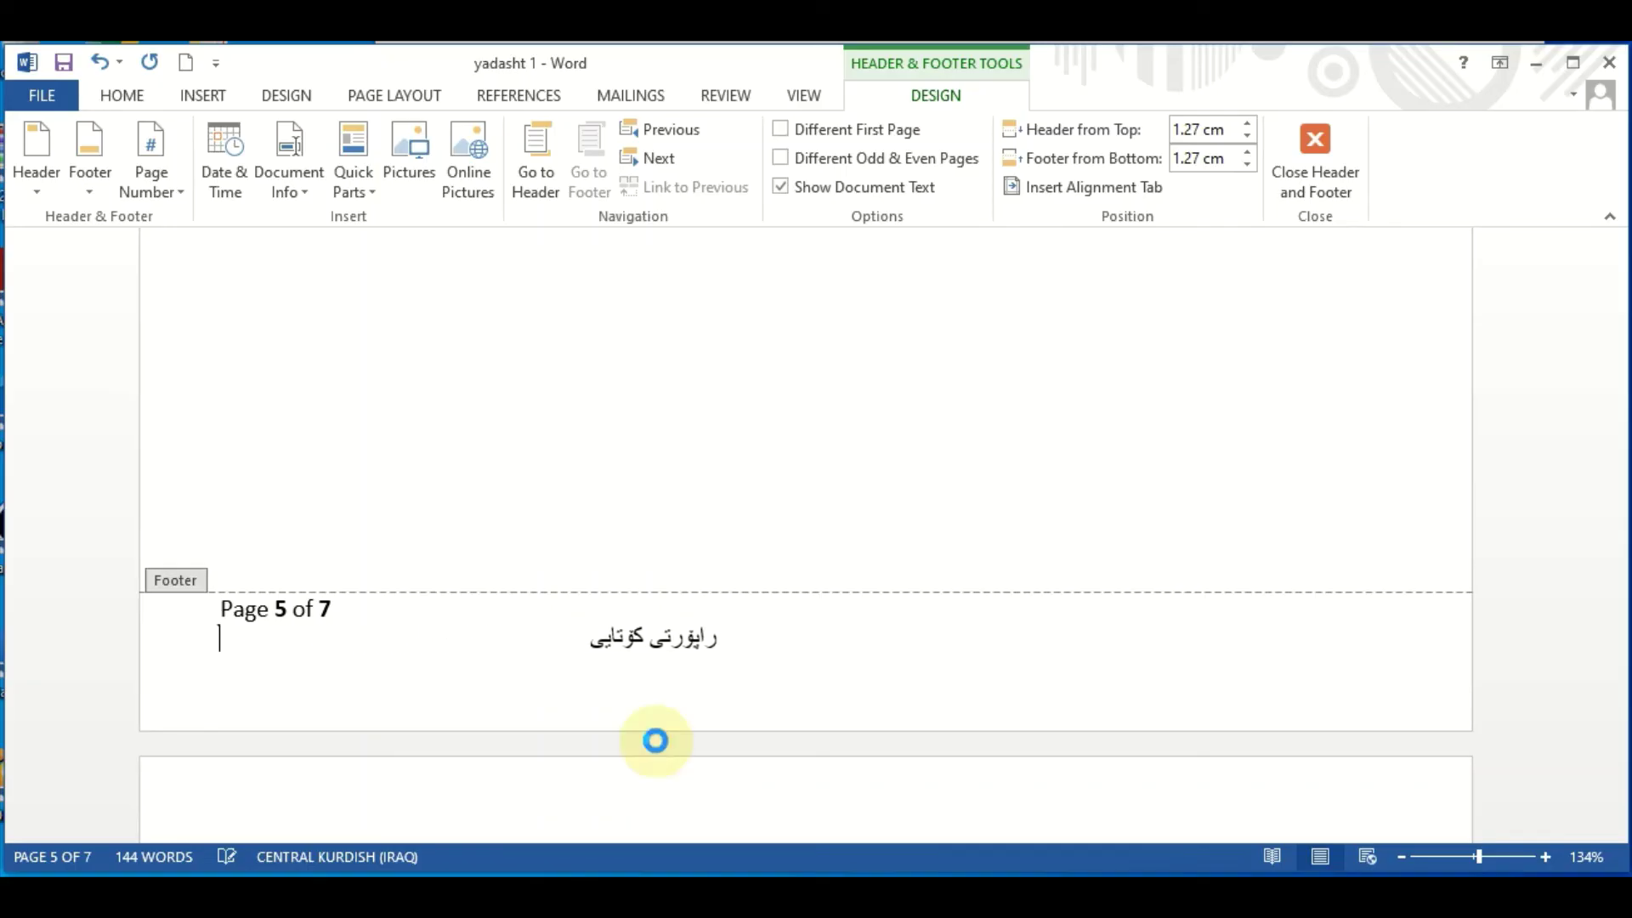
pyautogui.press('space')
pyautogui.press('space')
pyautogui.press('space')
pyautogui.press('space')
pyautogui.press('space')
pyautogui.press('space')
pyautogui.press('space')
pyautogui.press('space')
pyautogui.press('space')
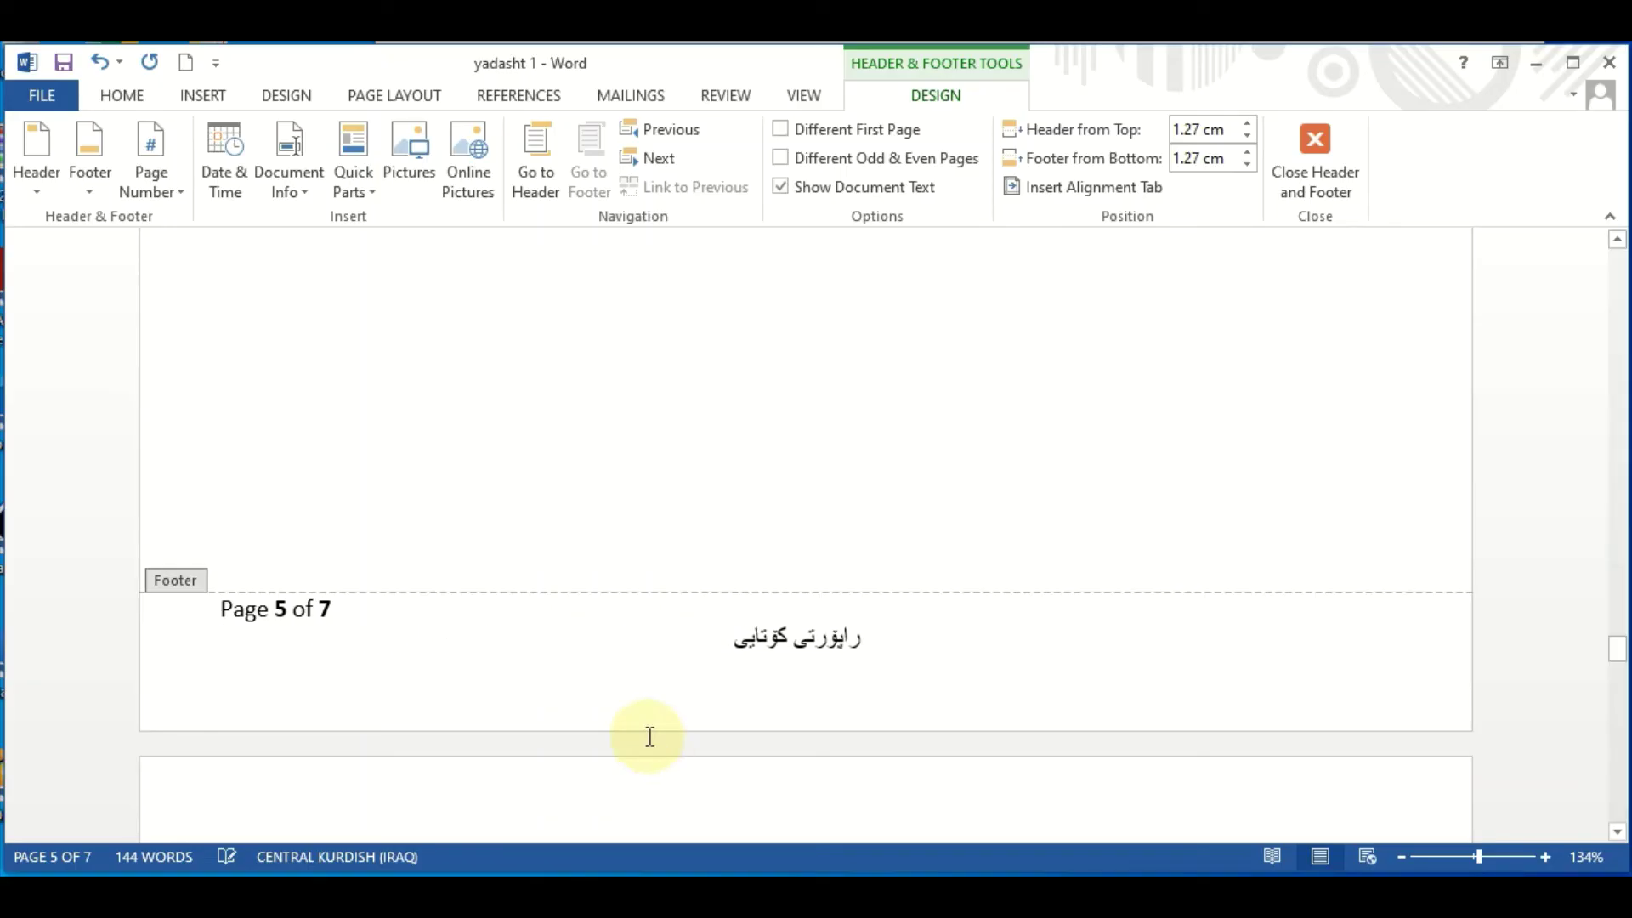
# Exit the footer back to the body text and scroll up to the top of page 1
pyautogui.doubleClick(752, 442)
pyautogui.scroll(-3, 742, 467)
pyautogui.scroll(3, 744, 489)
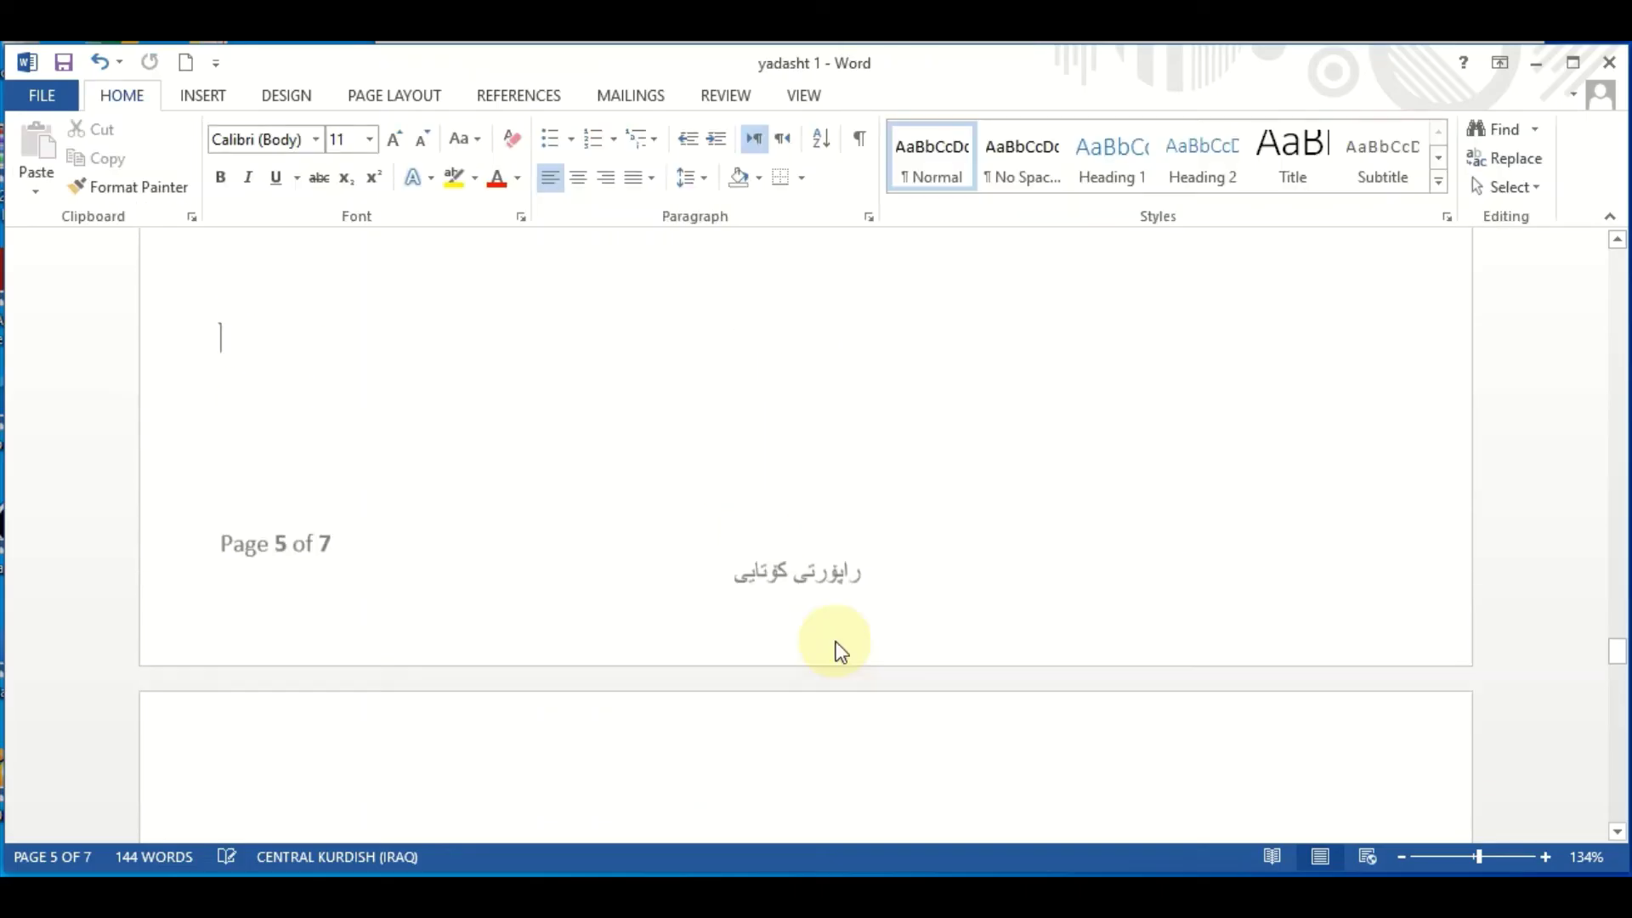
pyautogui.scroll(3, 1067, 636)
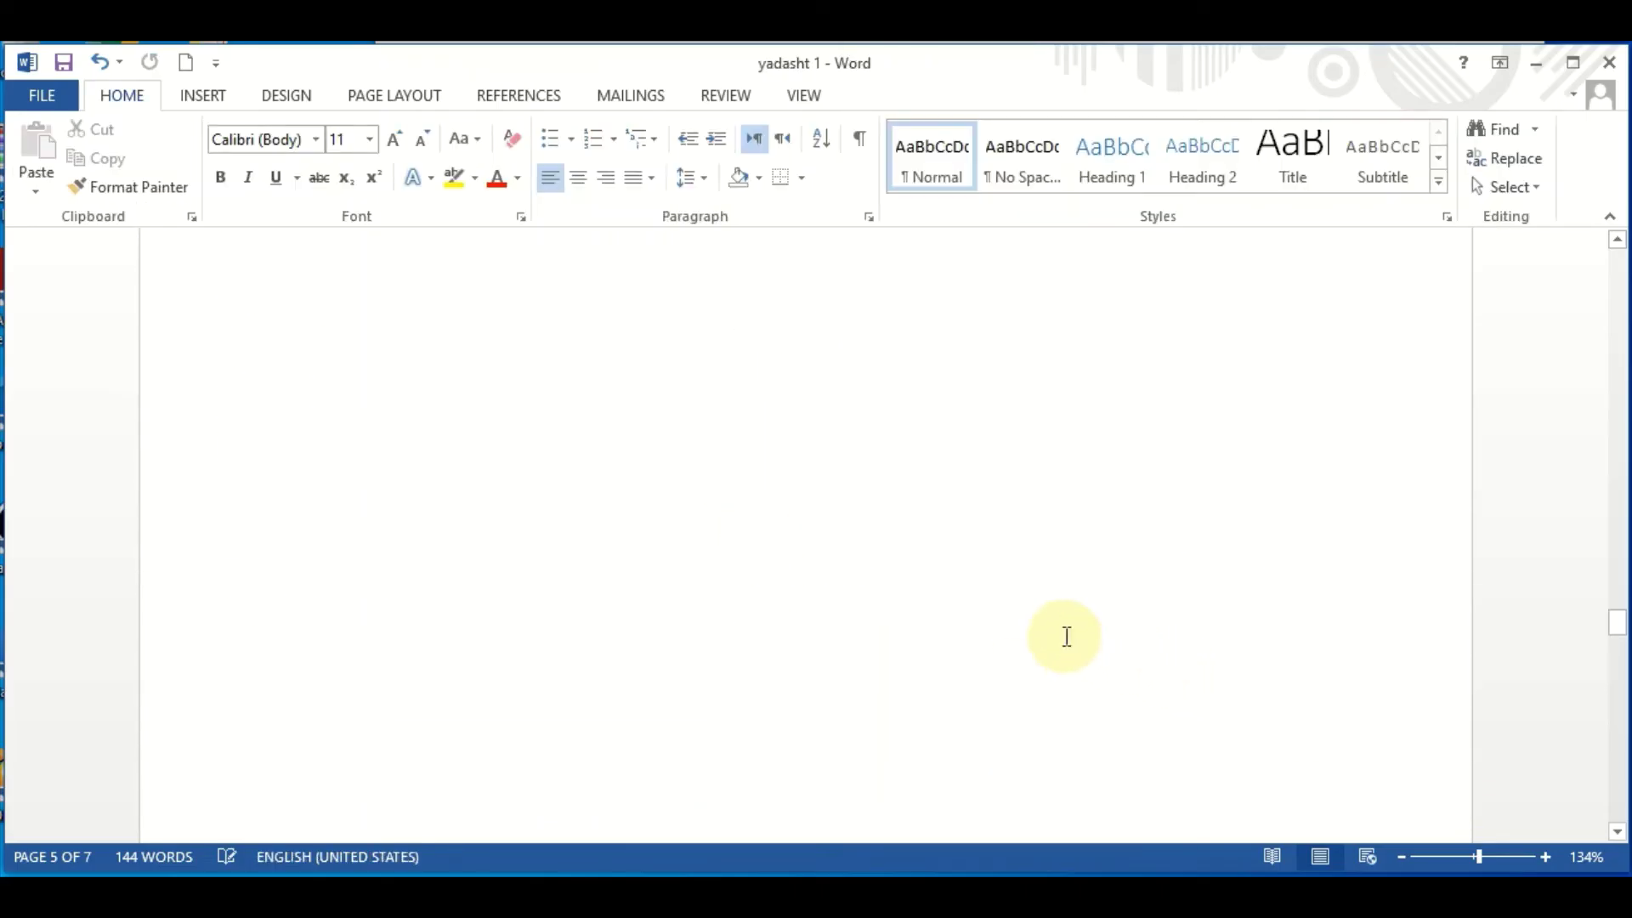
pyautogui.scroll(3, 1089, 633)
pyautogui.scroll(3, 1093, 632)
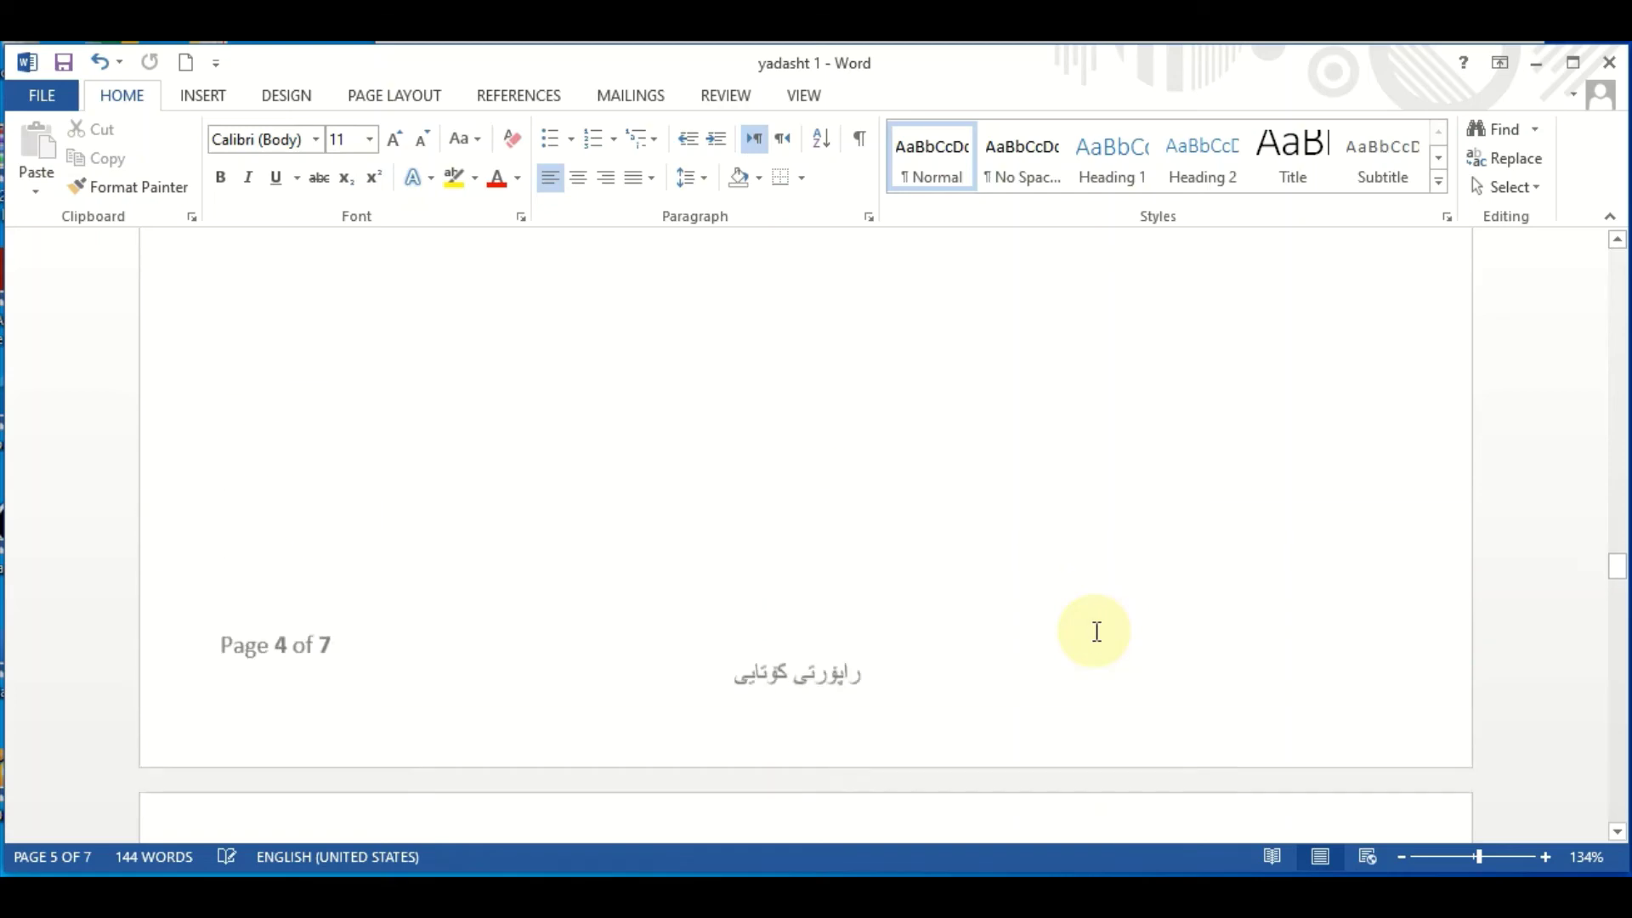
pyautogui.scroll(3, 1097, 632)
pyautogui.scroll(3, 1096, 631)
pyautogui.scroll(3, 1097, 631)
pyautogui.scroll(3, 1096, 631)
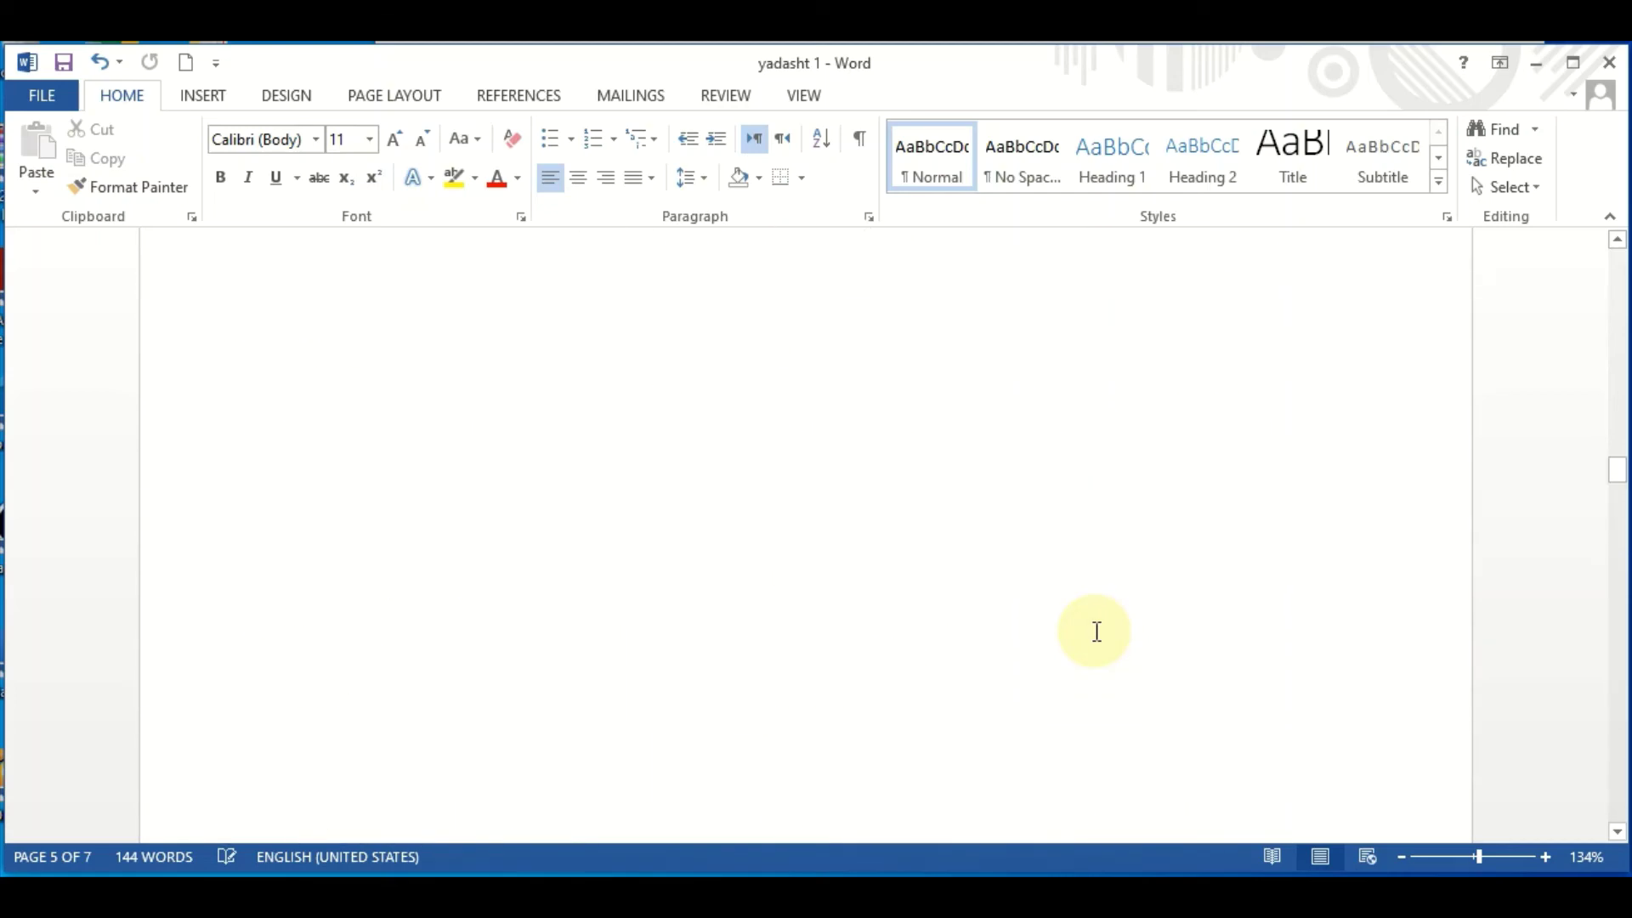
pyautogui.scroll(5, 1096, 632)
pyautogui.scroll(5, 1097, 631)
pyautogui.scroll(5, 1096, 631)
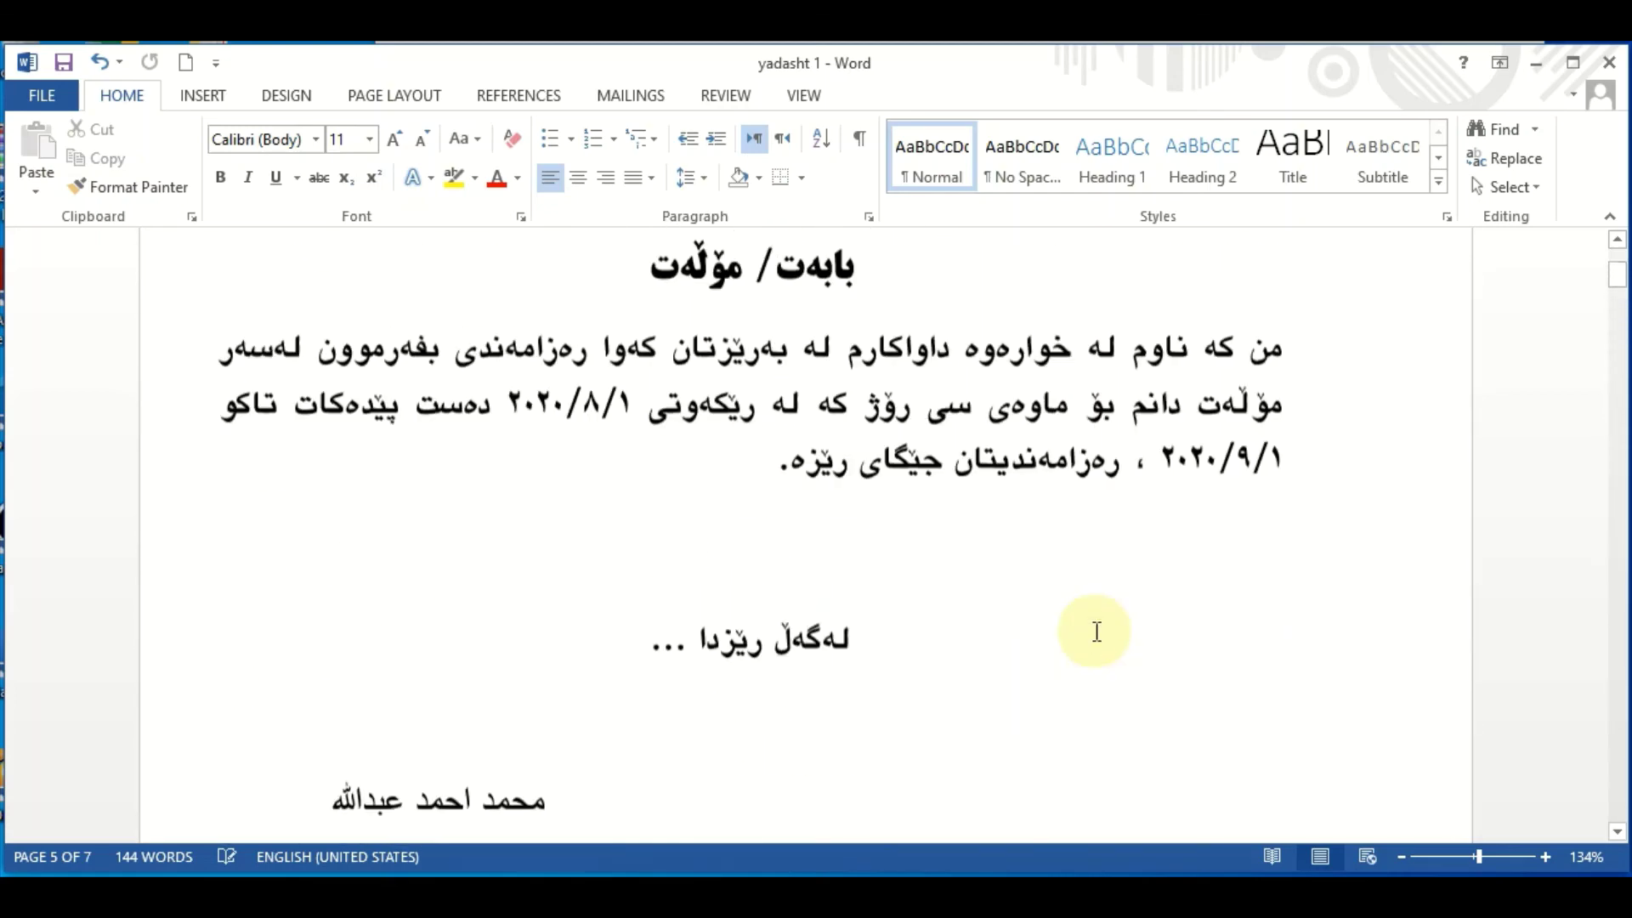
pyautogui.scroll(5, 1097, 631)
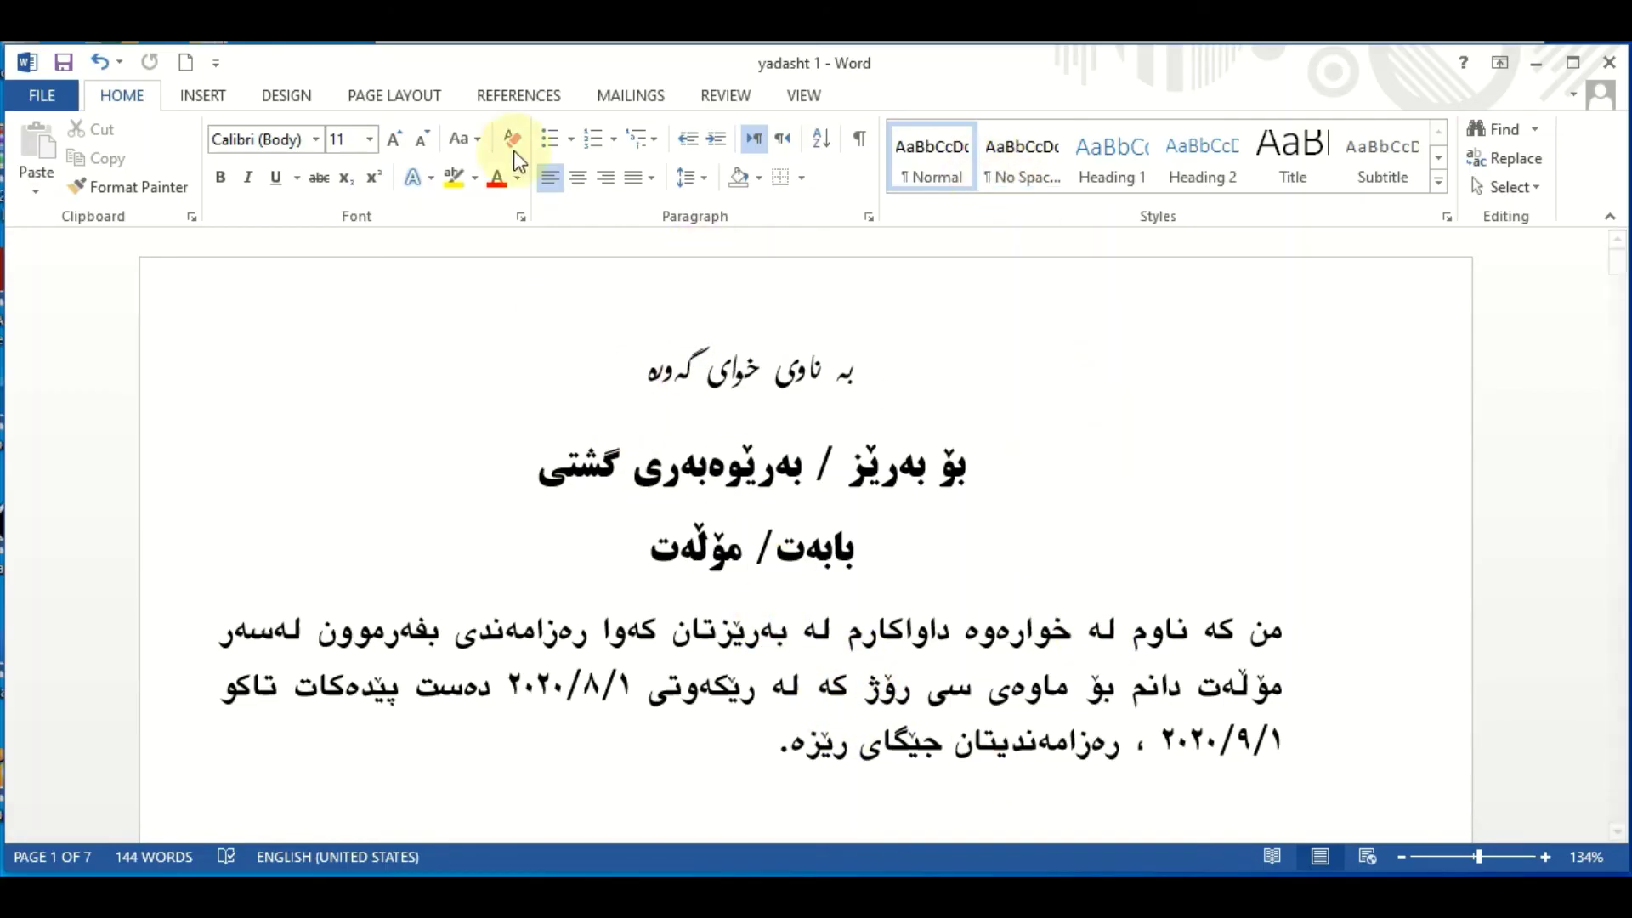
pyautogui.click(202, 96)
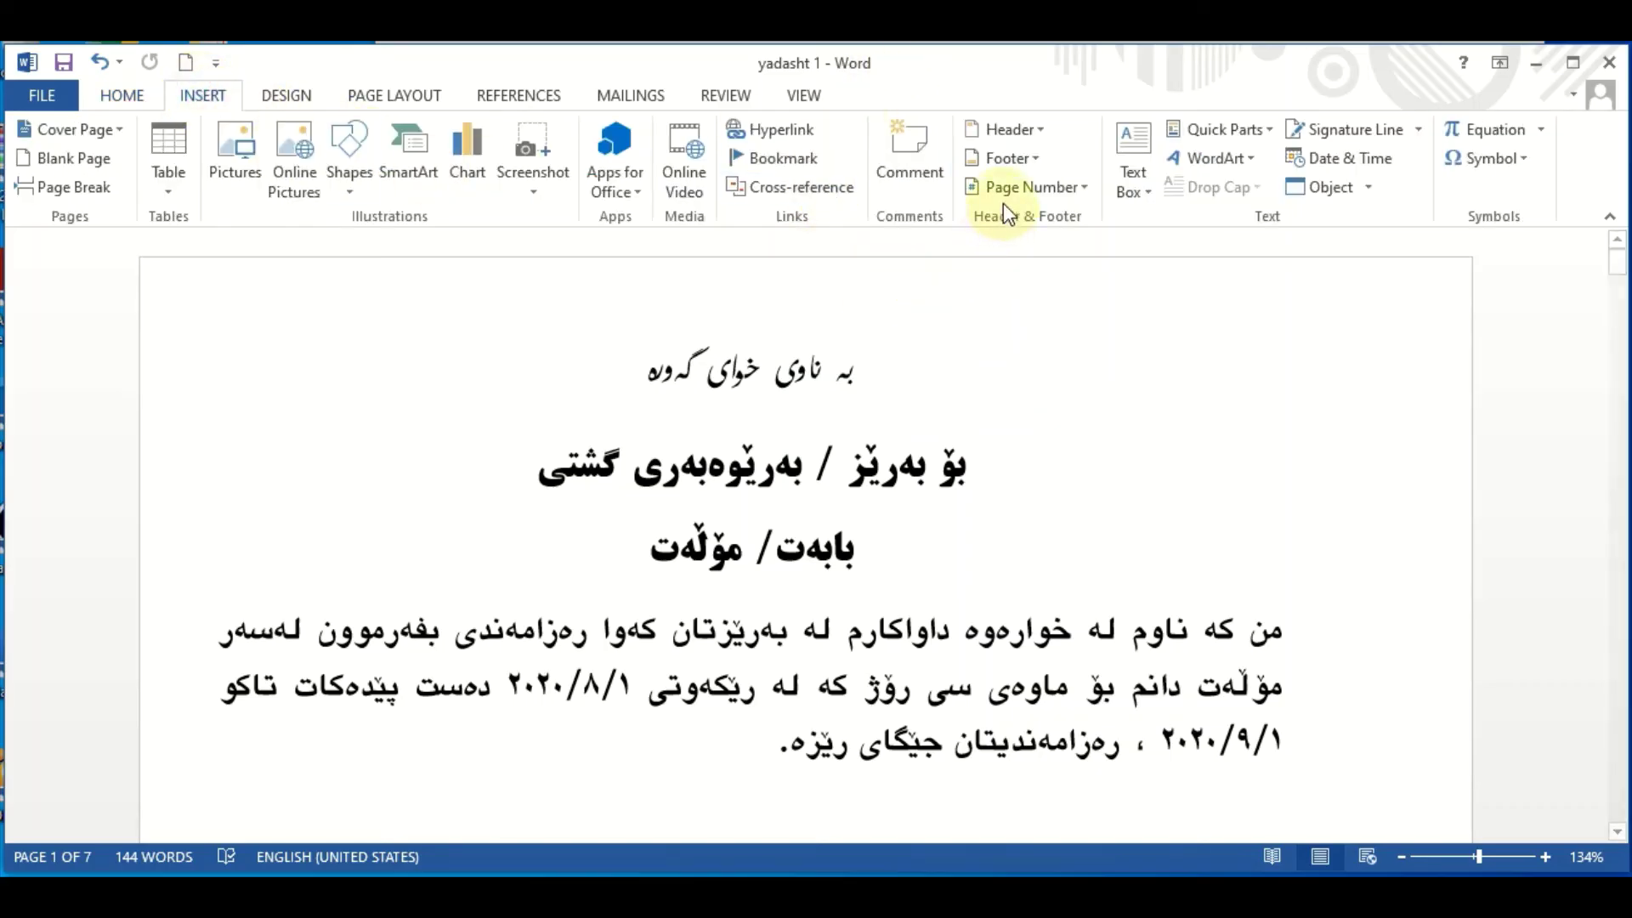
pyautogui.click(1086, 188)
pyautogui.moveTo(1038, 220)
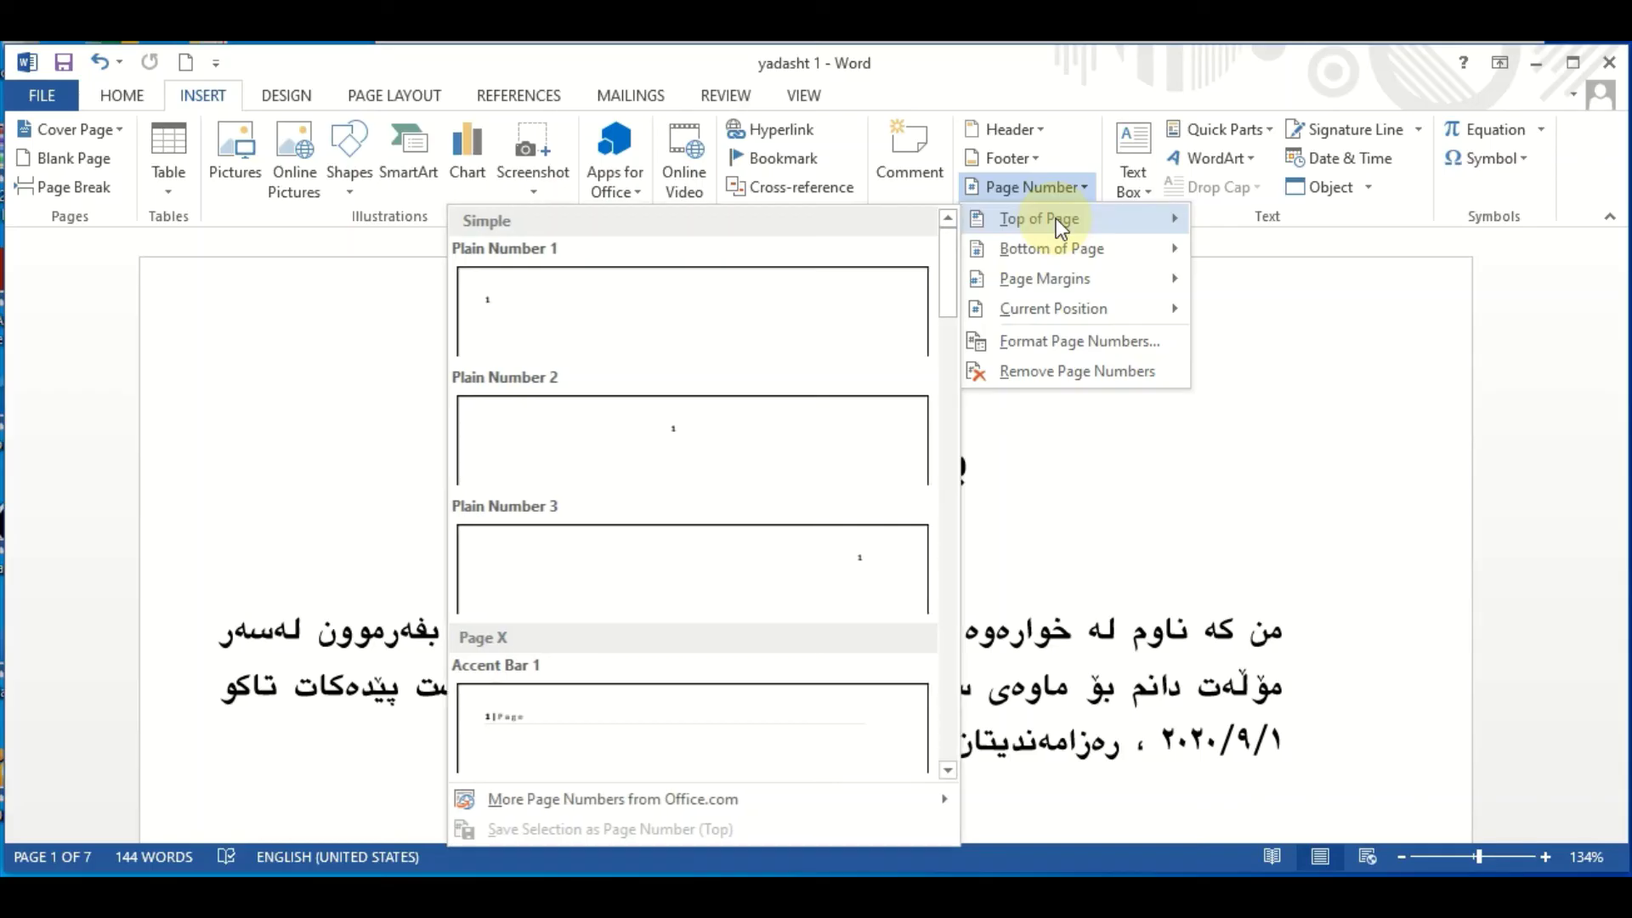
pyautogui.click(674, 292)
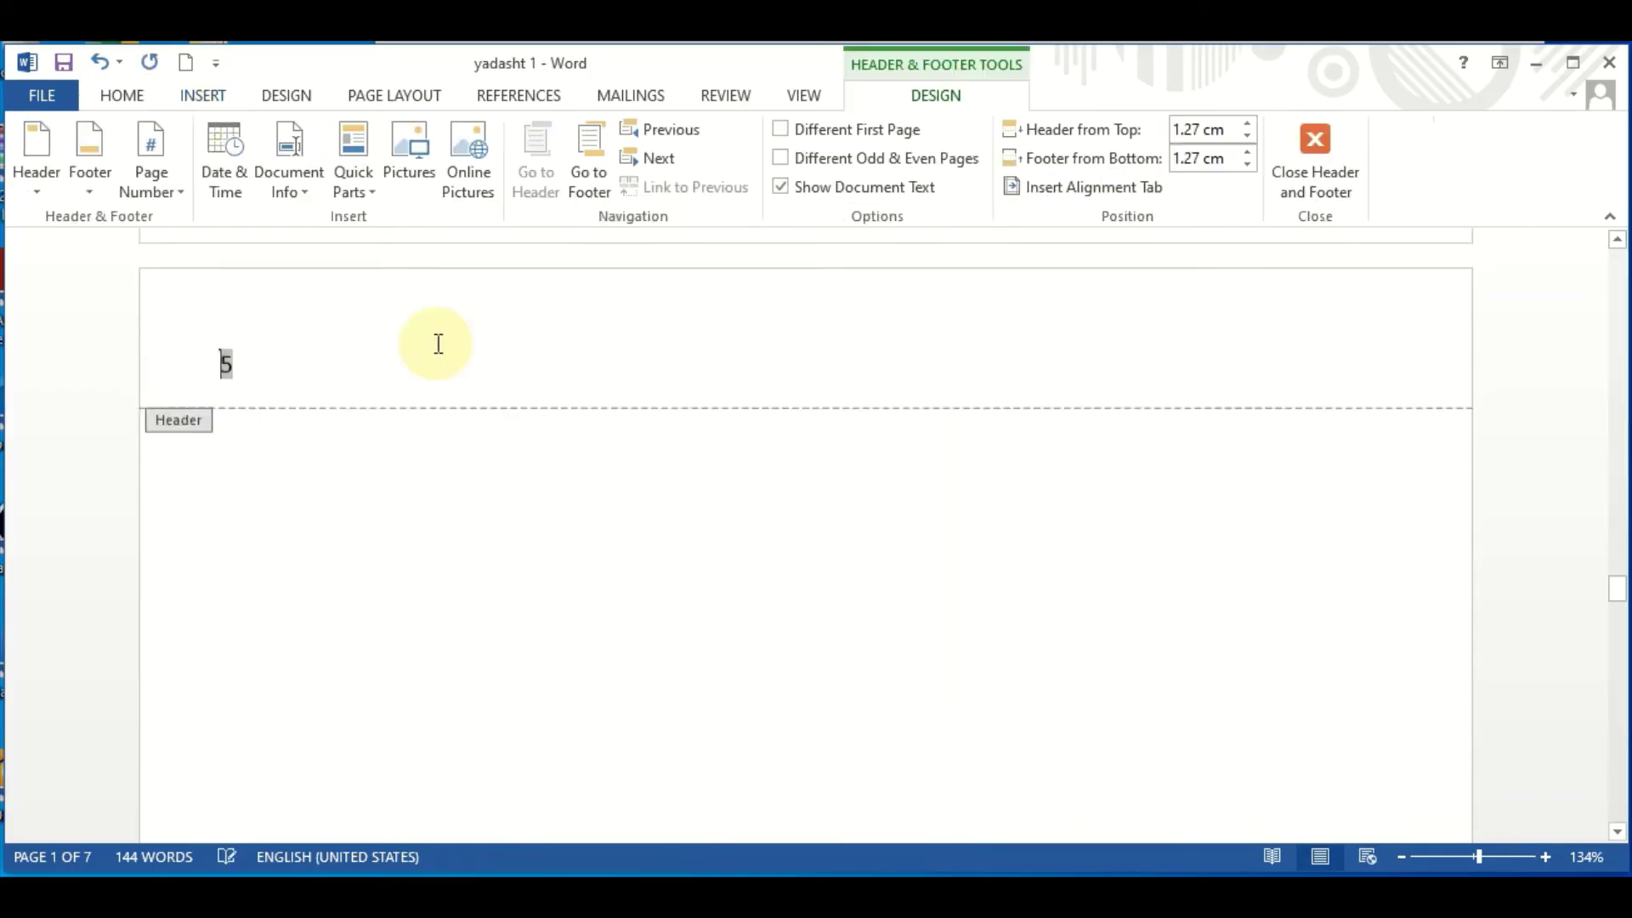
pyautogui.scroll(-8, 416, 391)
pyautogui.scroll(-5, 422, 417)
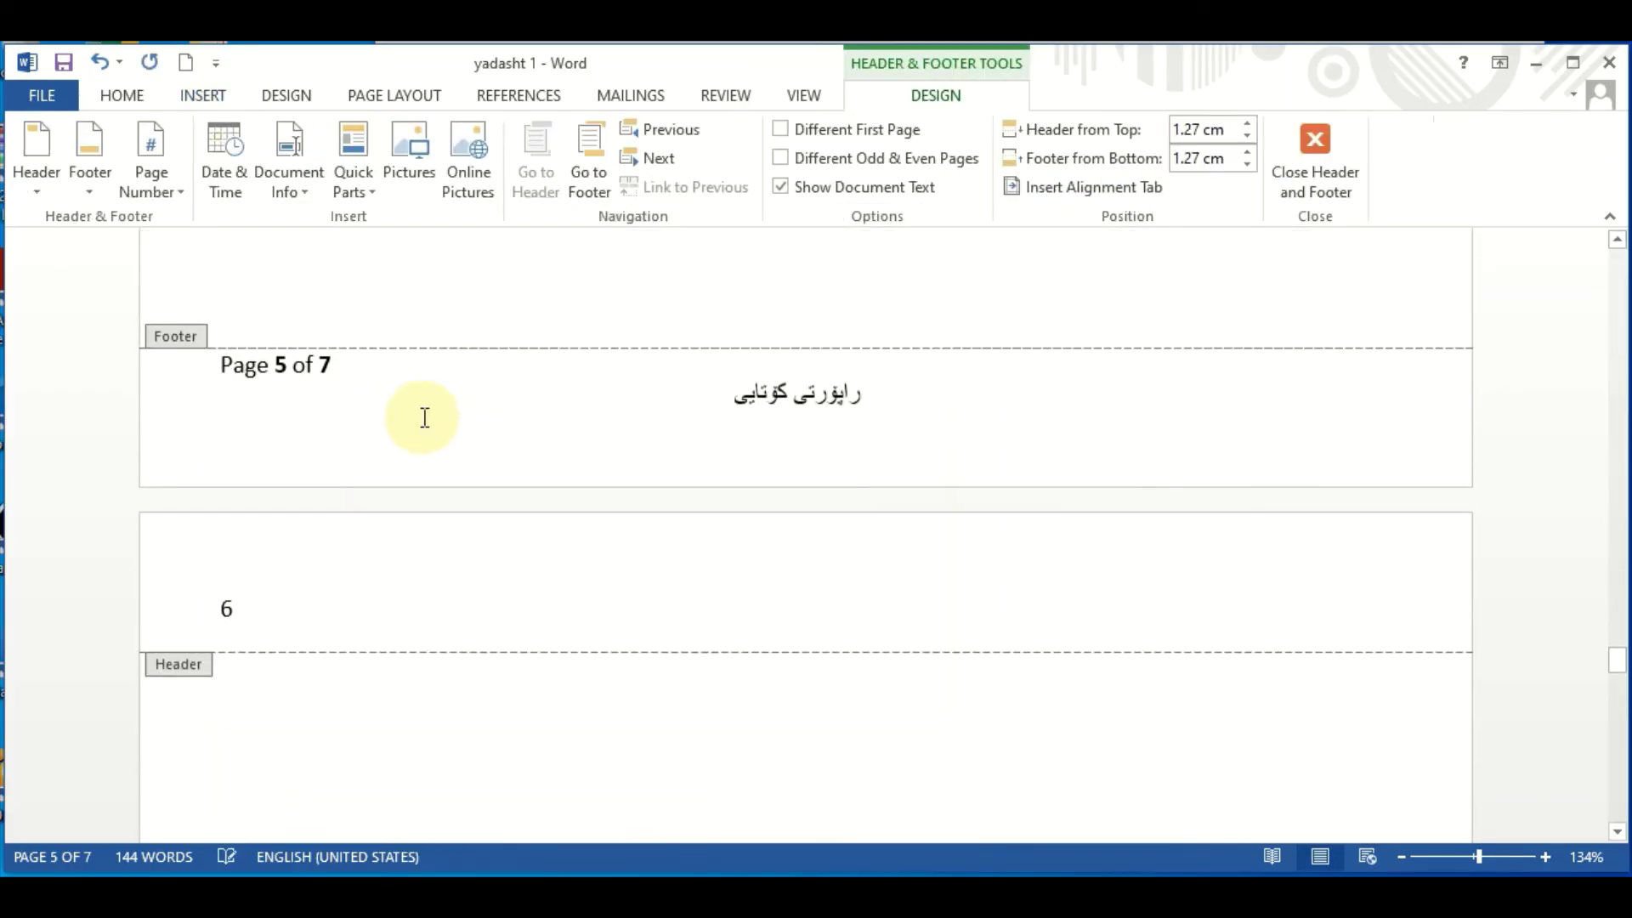
pyautogui.scroll(5, 429, 425)
pyautogui.scroll(5, 442, 463)
pyautogui.scroll(3, 451, 463)
pyautogui.scroll(1, 510, 493)
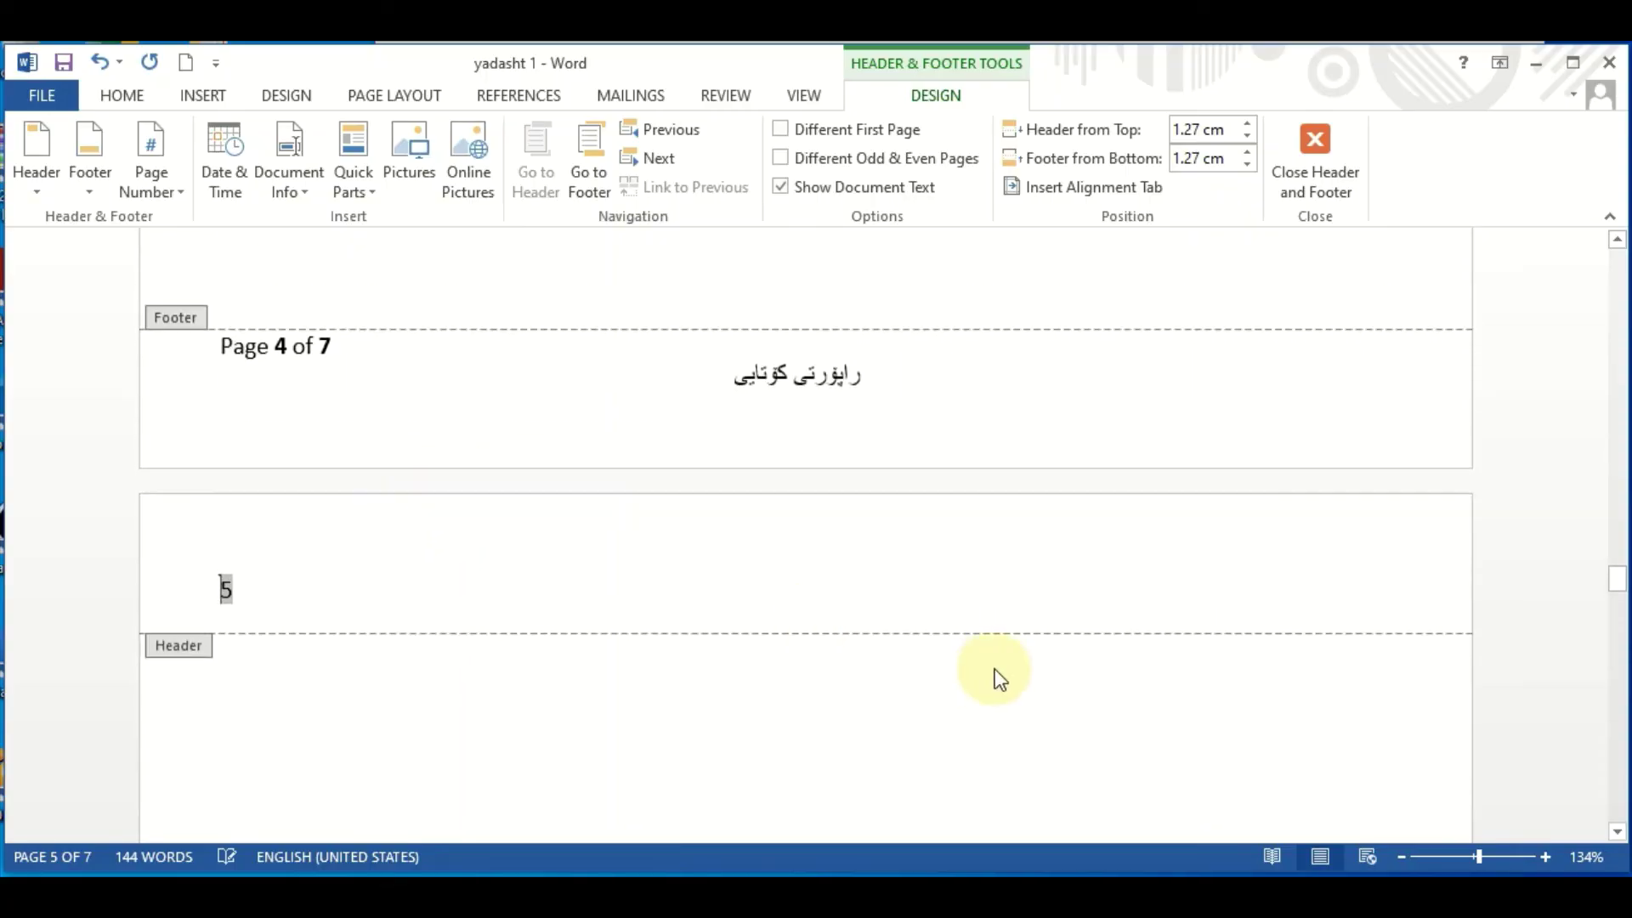
pyautogui.moveTo(264, 591); pyautogui.dragTo(208, 591)
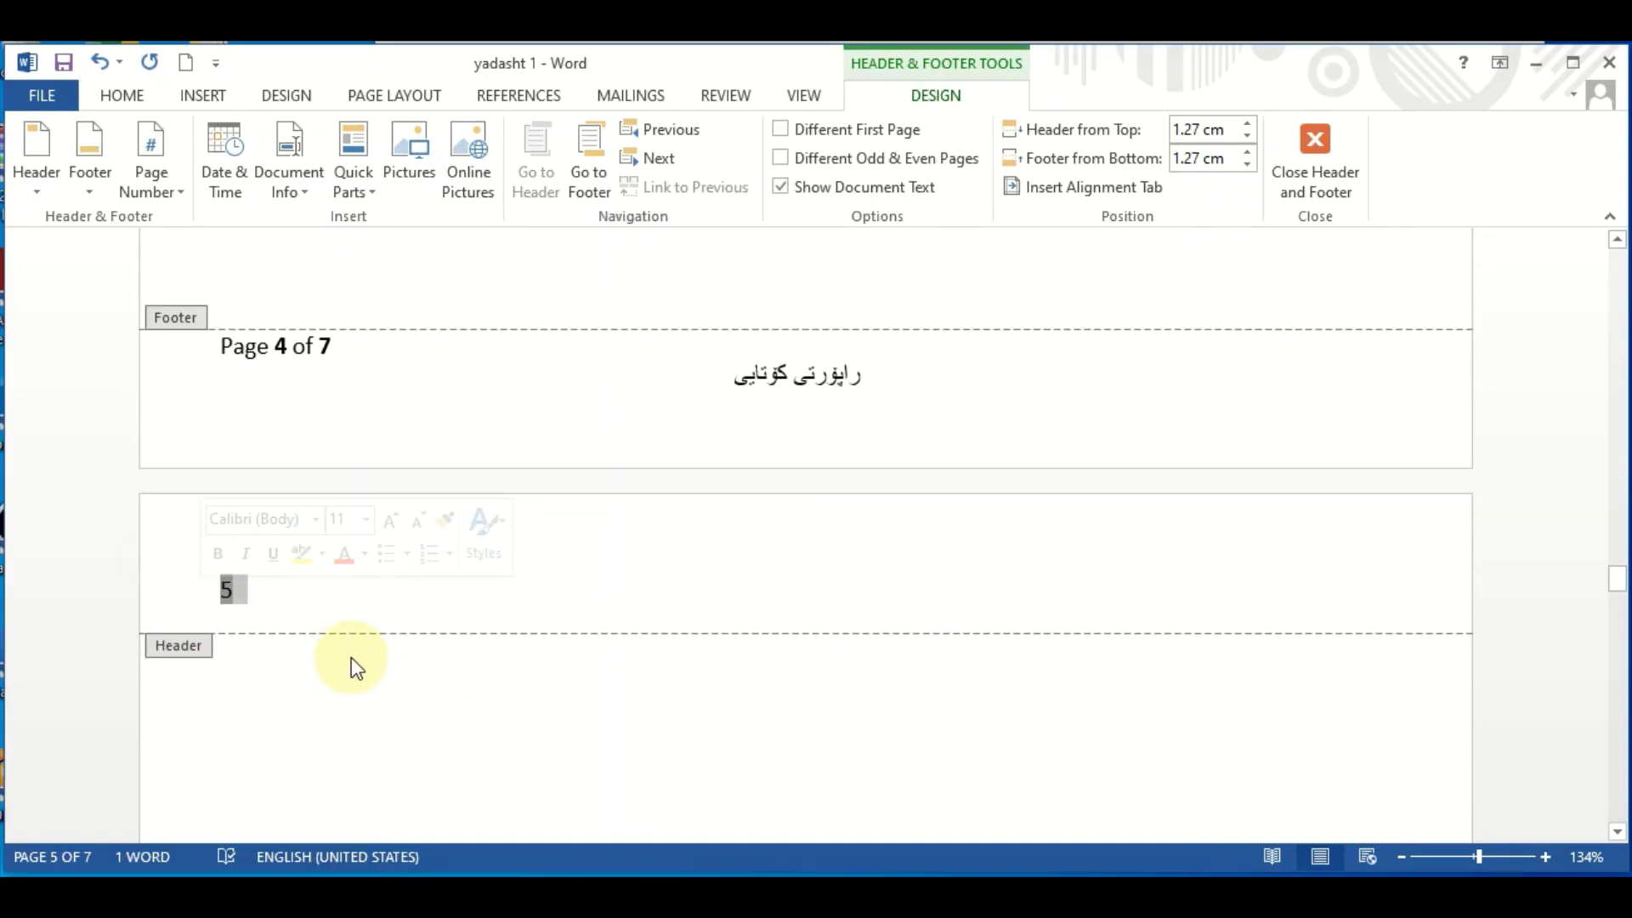
pyautogui.press('Delete')
# Return to the body, scroll up to page 1, and briefly open and close its header
pyautogui.doubleClick(457, 729)
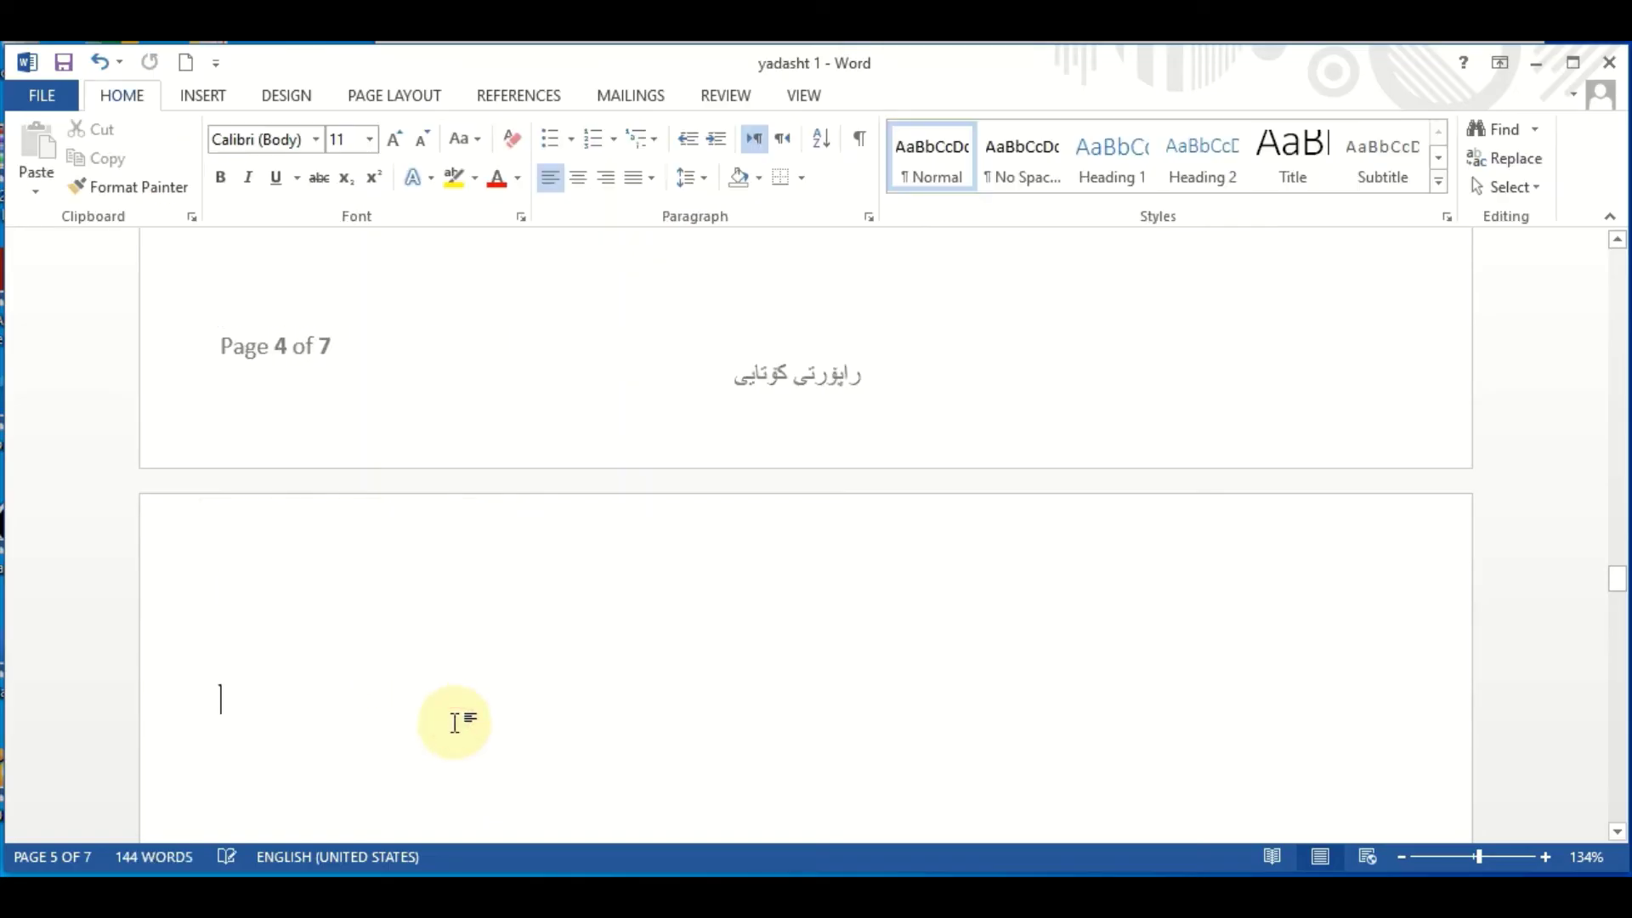
pyautogui.scroll(10, 431, 724)
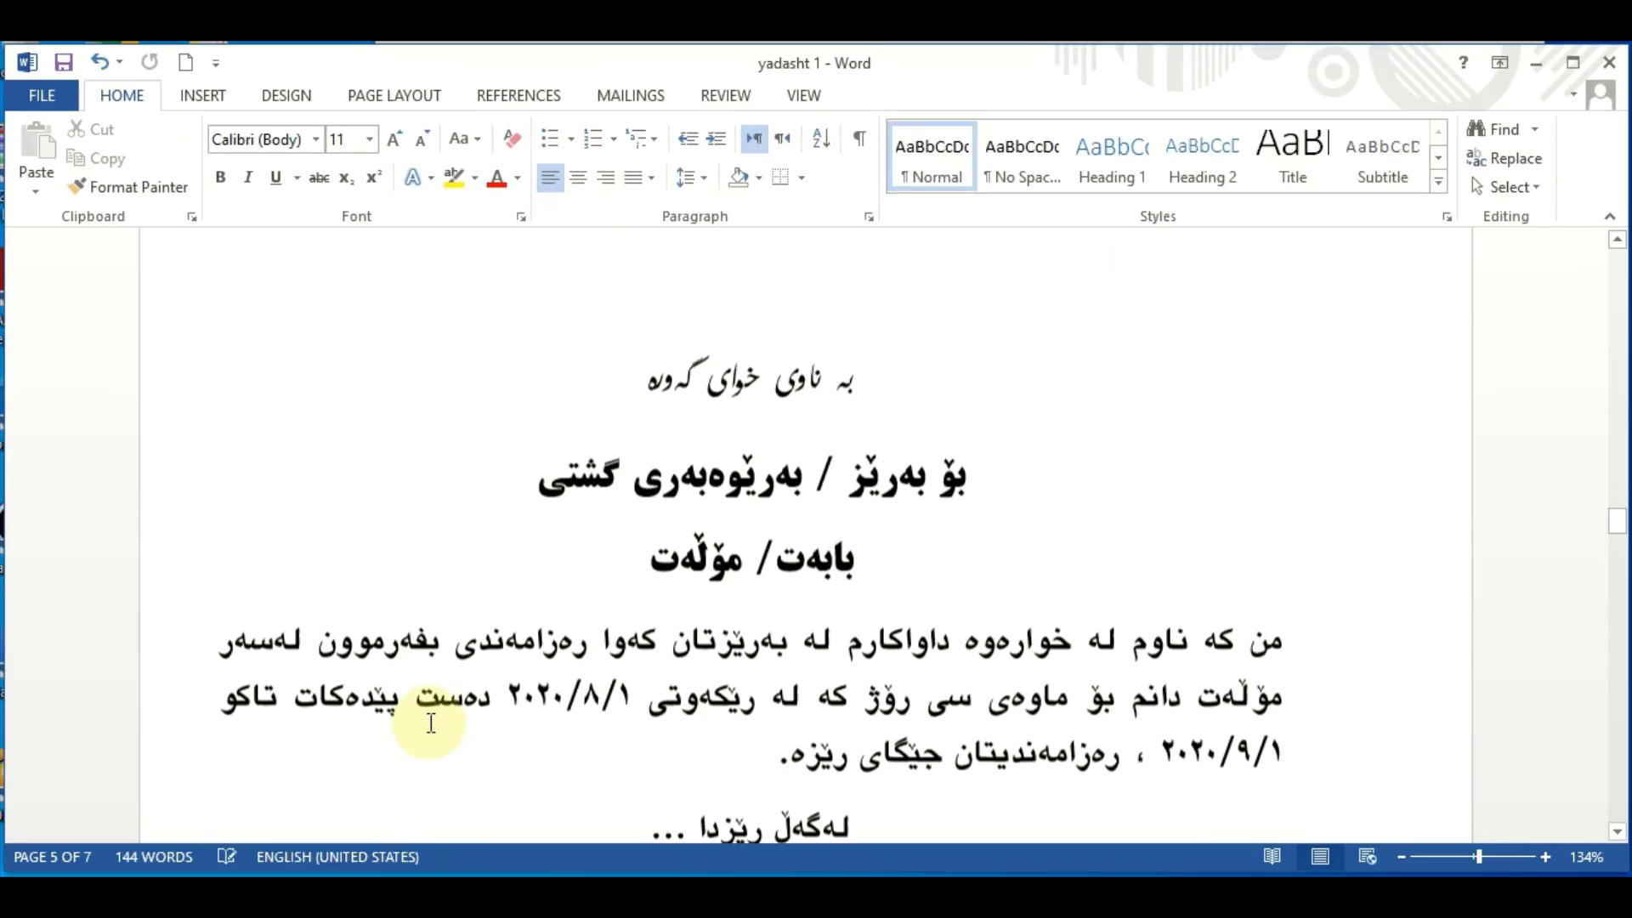
pyautogui.scroll(10, 431, 724)
pyautogui.scroll(10, 431, 724)
pyautogui.scroll(10, 431, 724)
pyautogui.scroll(15, 430, 723)
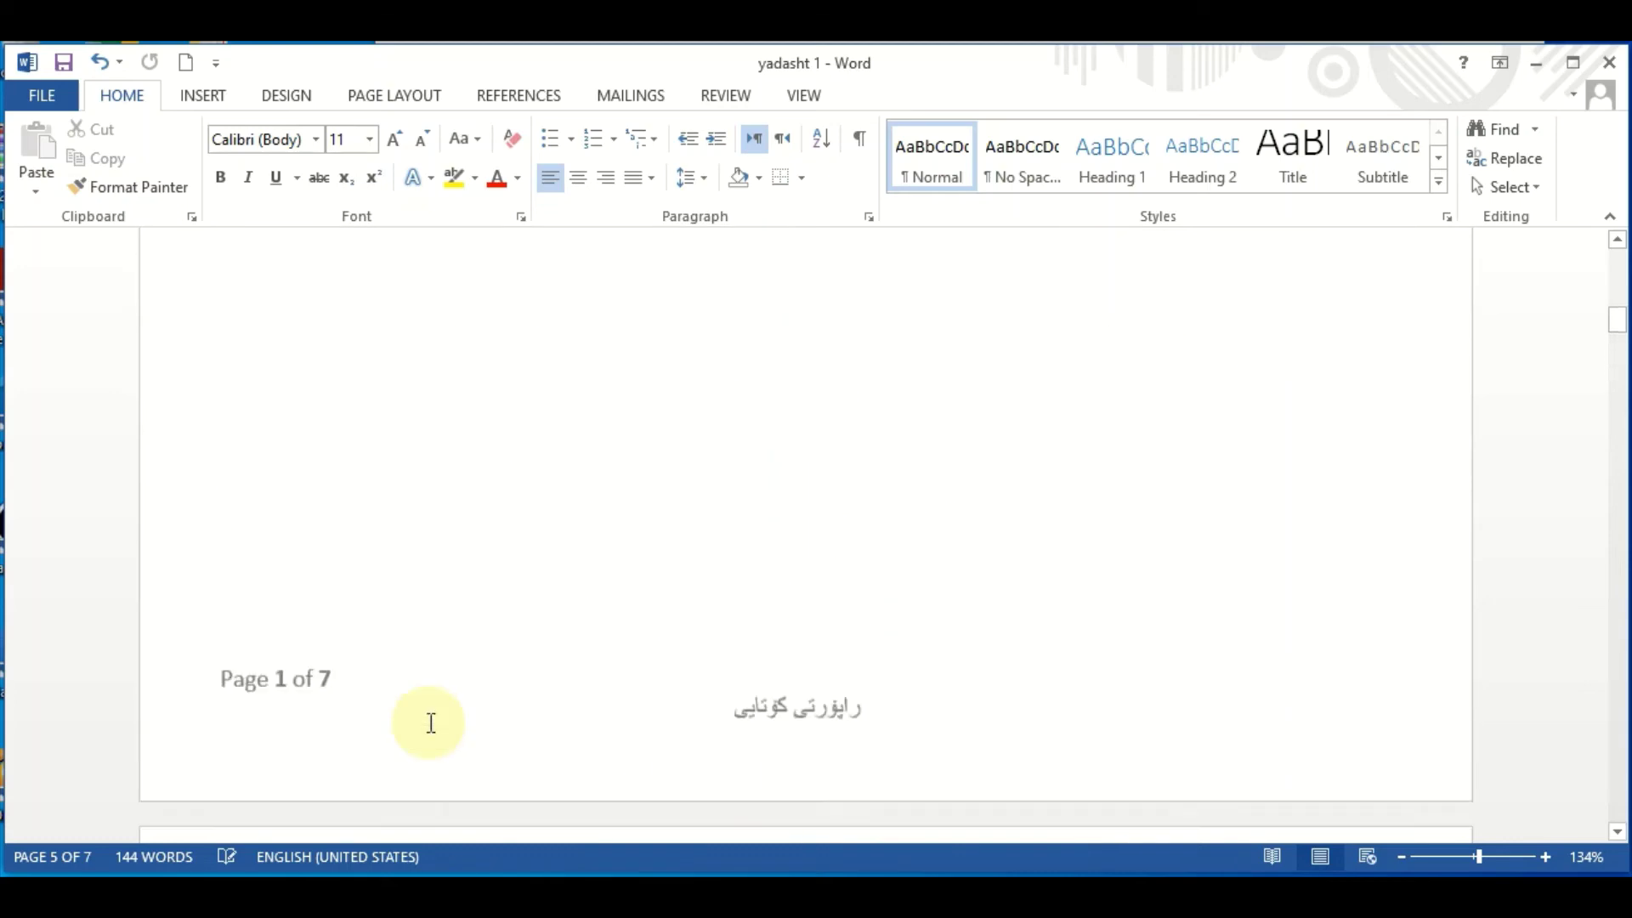
pyautogui.scroll(5, 431, 724)
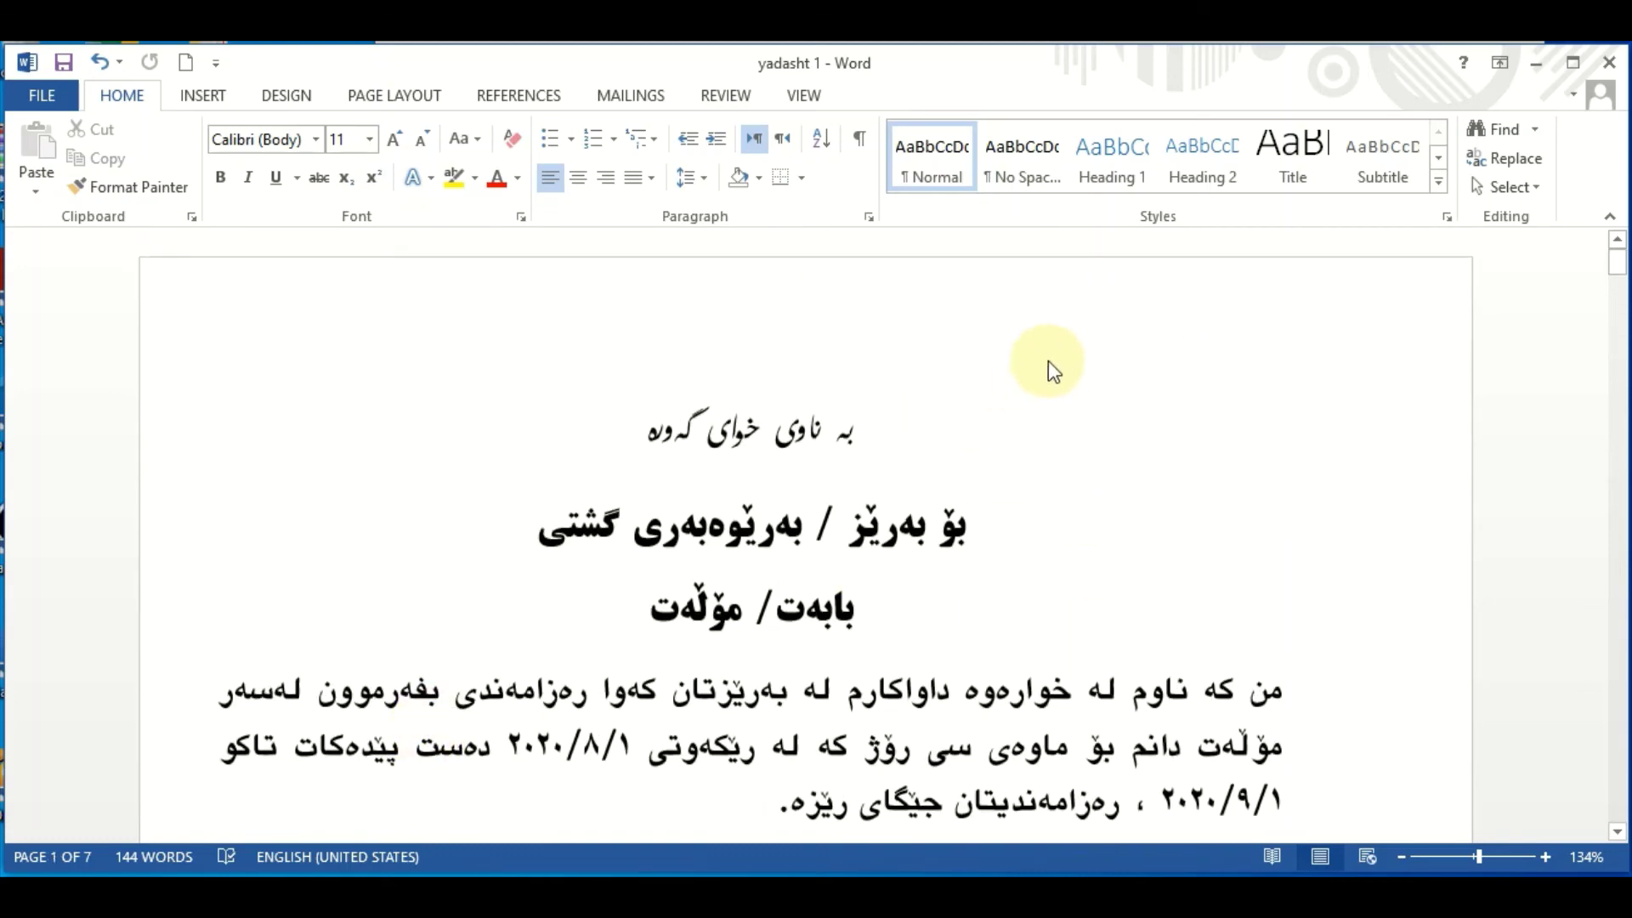
pyautogui.doubleClick(976, 289)
pyautogui.doubleClick(1032, 541)
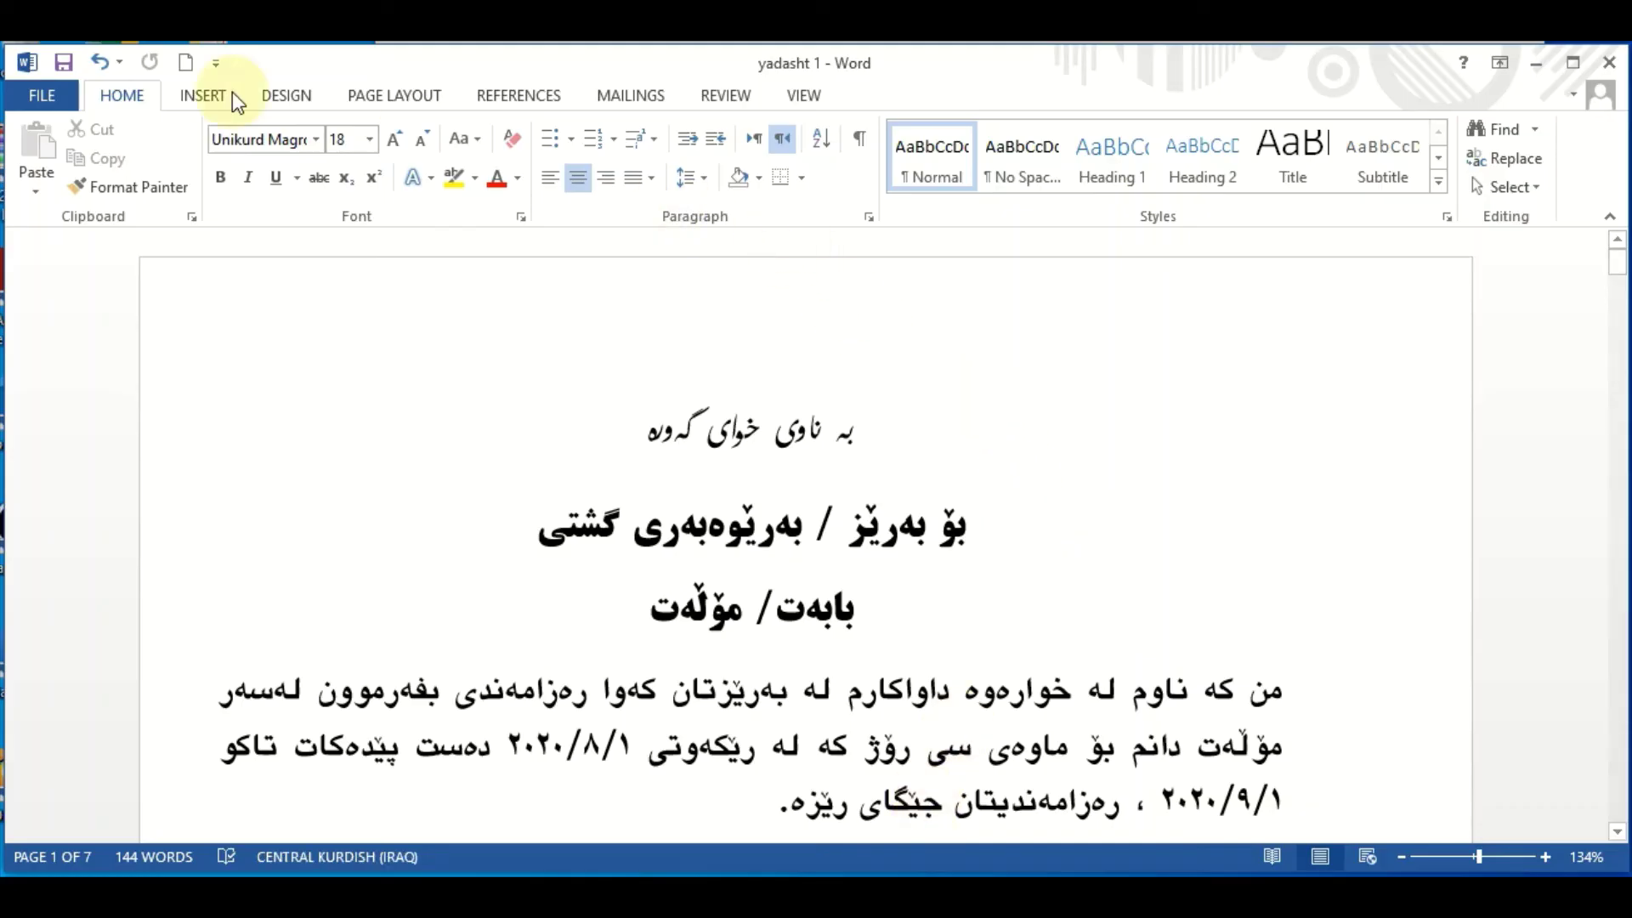
# Browse the built-in Header designs on the Insert tab
pyautogui.click(204, 93)
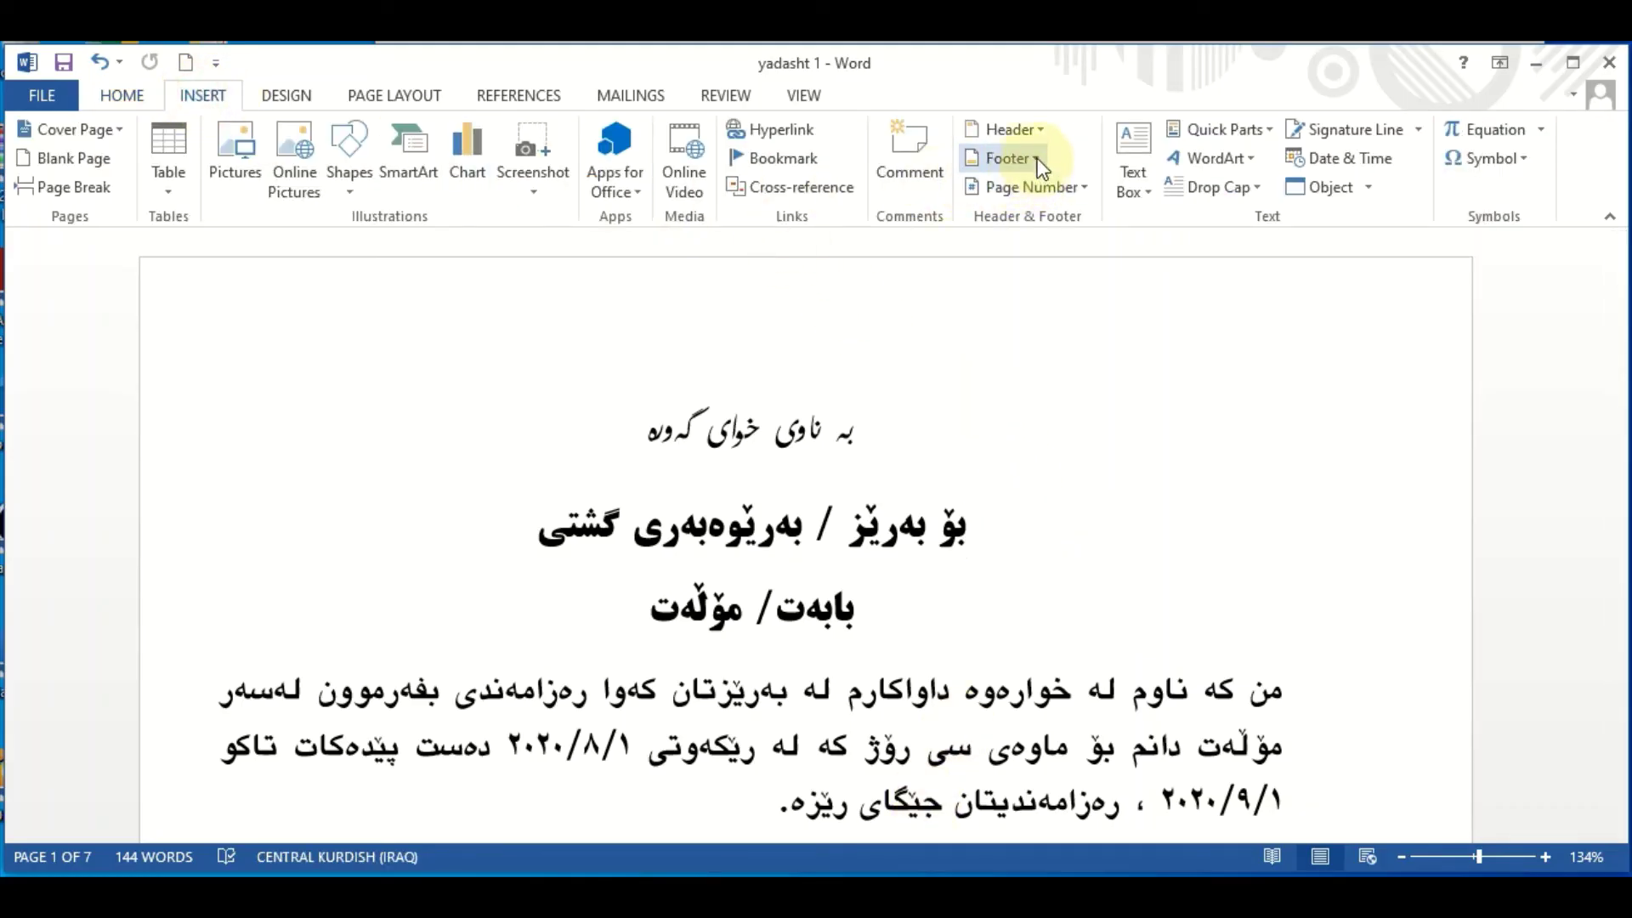
pyautogui.click(1040, 132)
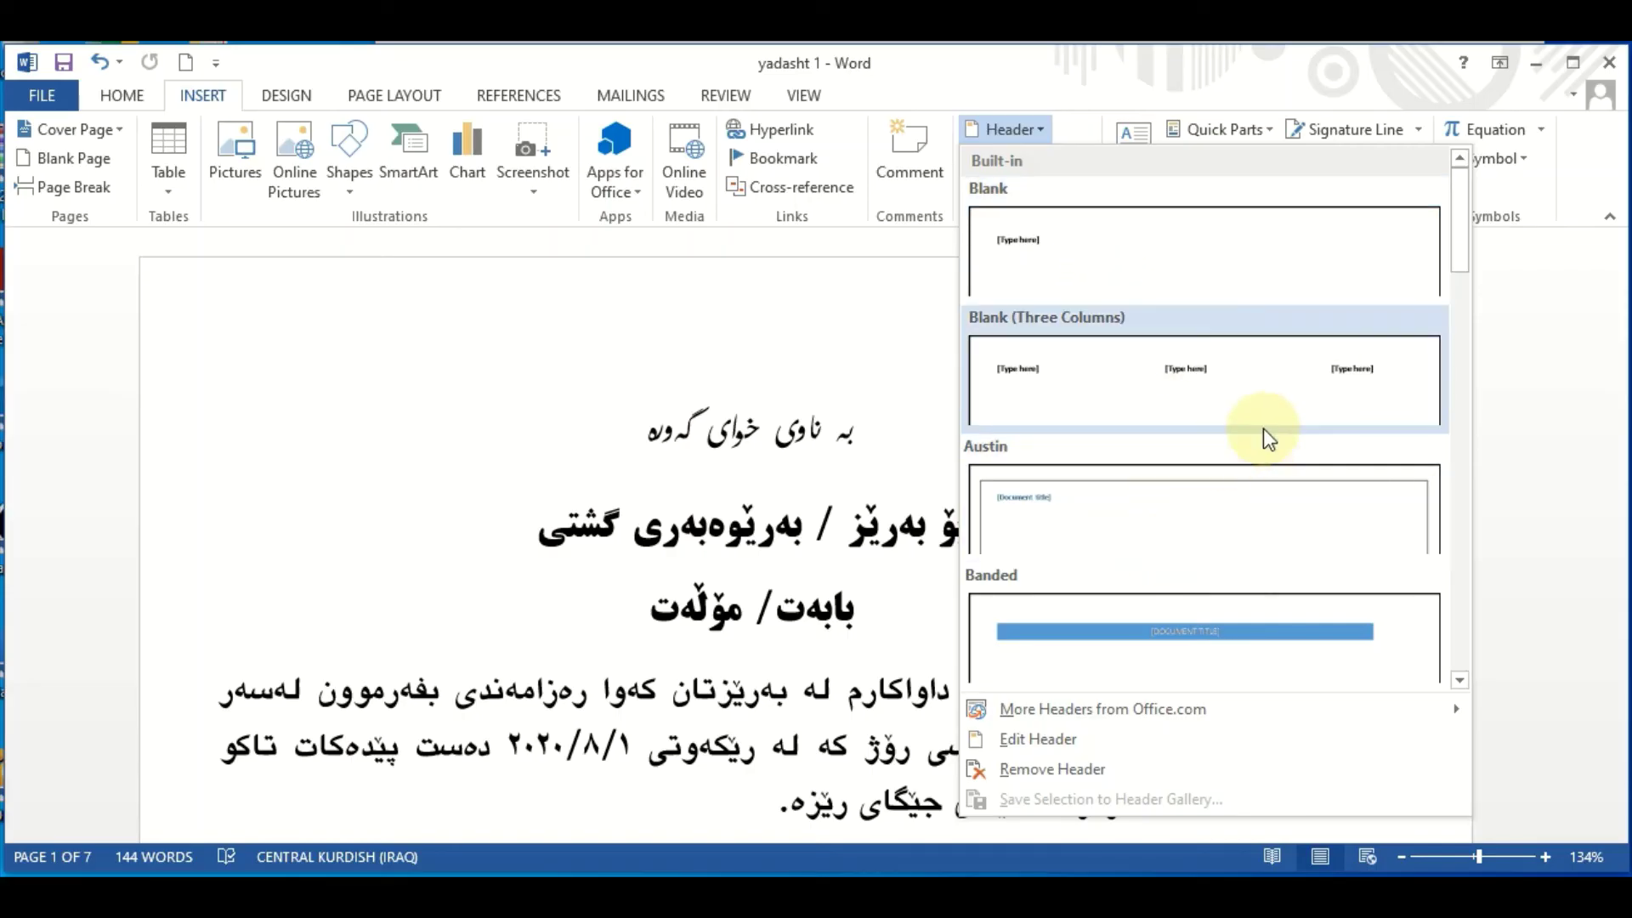
pyautogui.scroll(-10, 1263, 428)
pyautogui.scroll(8, 1263, 433)
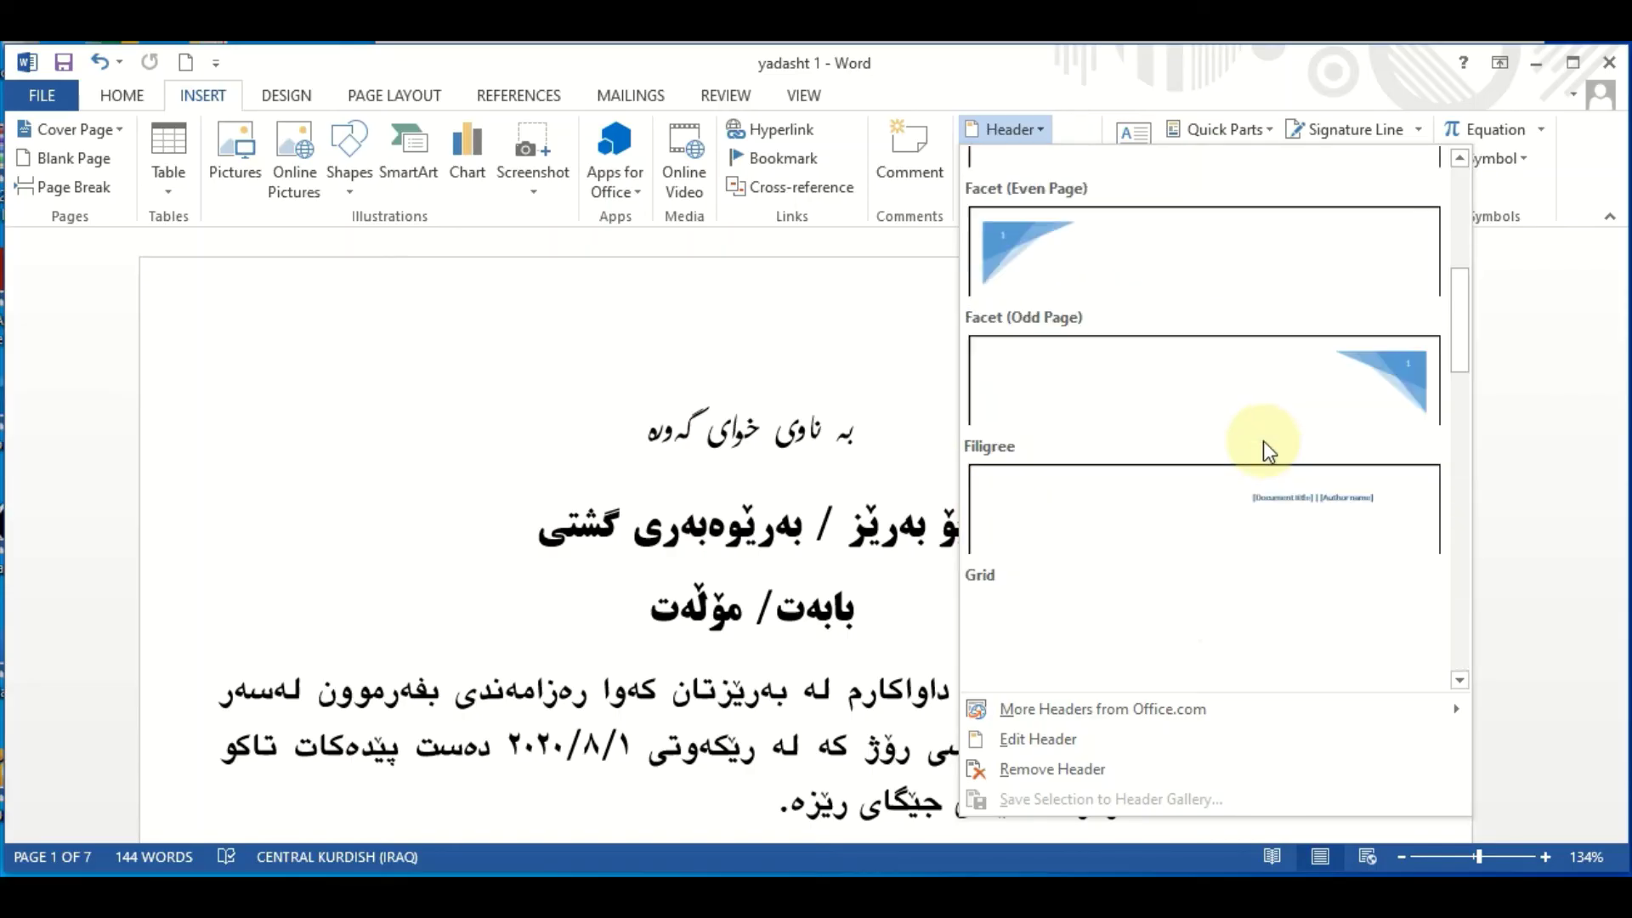
pyautogui.scroll(4, 1263, 441)
pyautogui.scroll(-9, 1263, 440)
pyautogui.scroll(5, 1260, 447)
pyautogui.scroll(-8, 1258, 451)
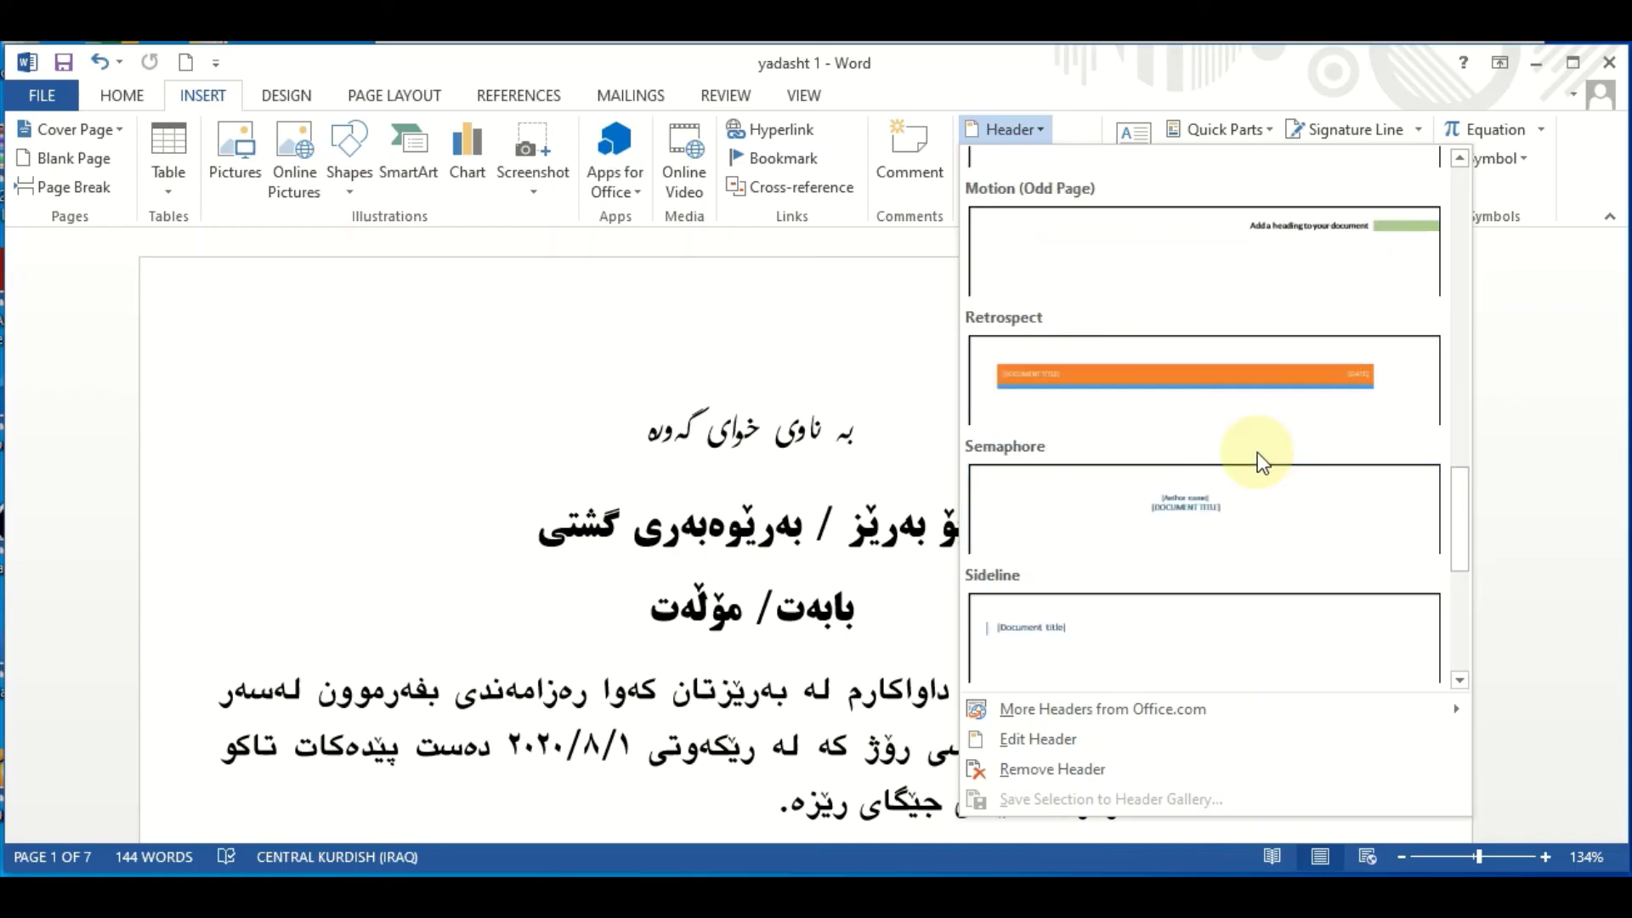
pyautogui.scroll(4, 1257, 459)
pyautogui.scroll(-4, 1233, 532)
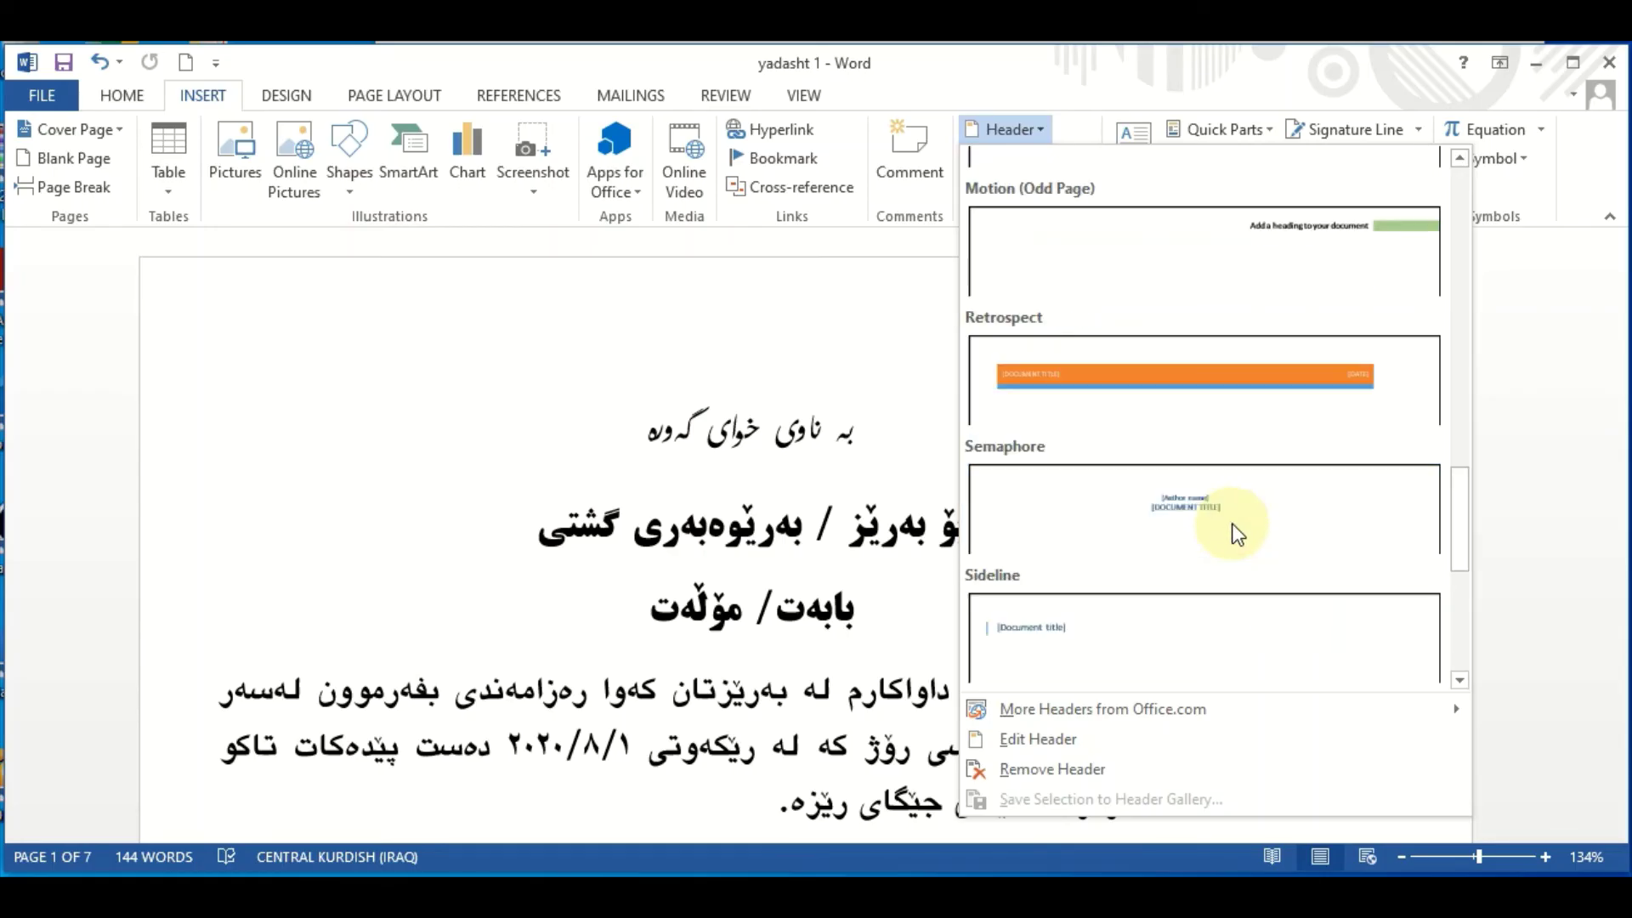
pyautogui.scroll(-3, 1232, 532)
pyautogui.scroll(8, 1232, 535)
# Skip the built-in designs and choose Edit Header to edit a blank header
pyautogui.click(599, 357)
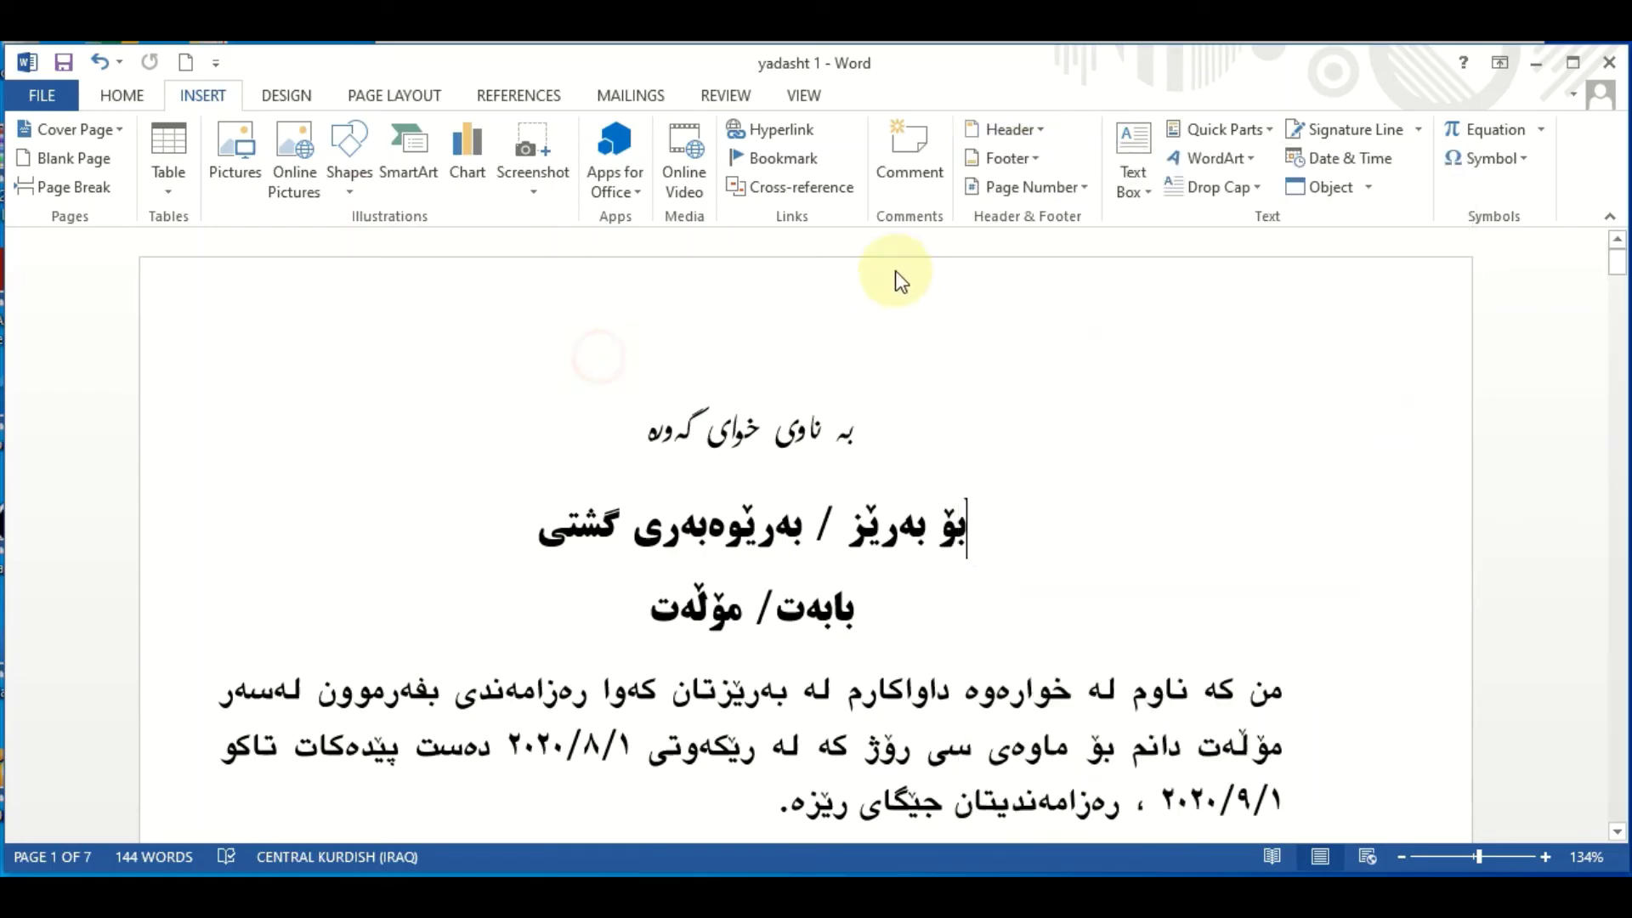
pyautogui.click(1043, 134)
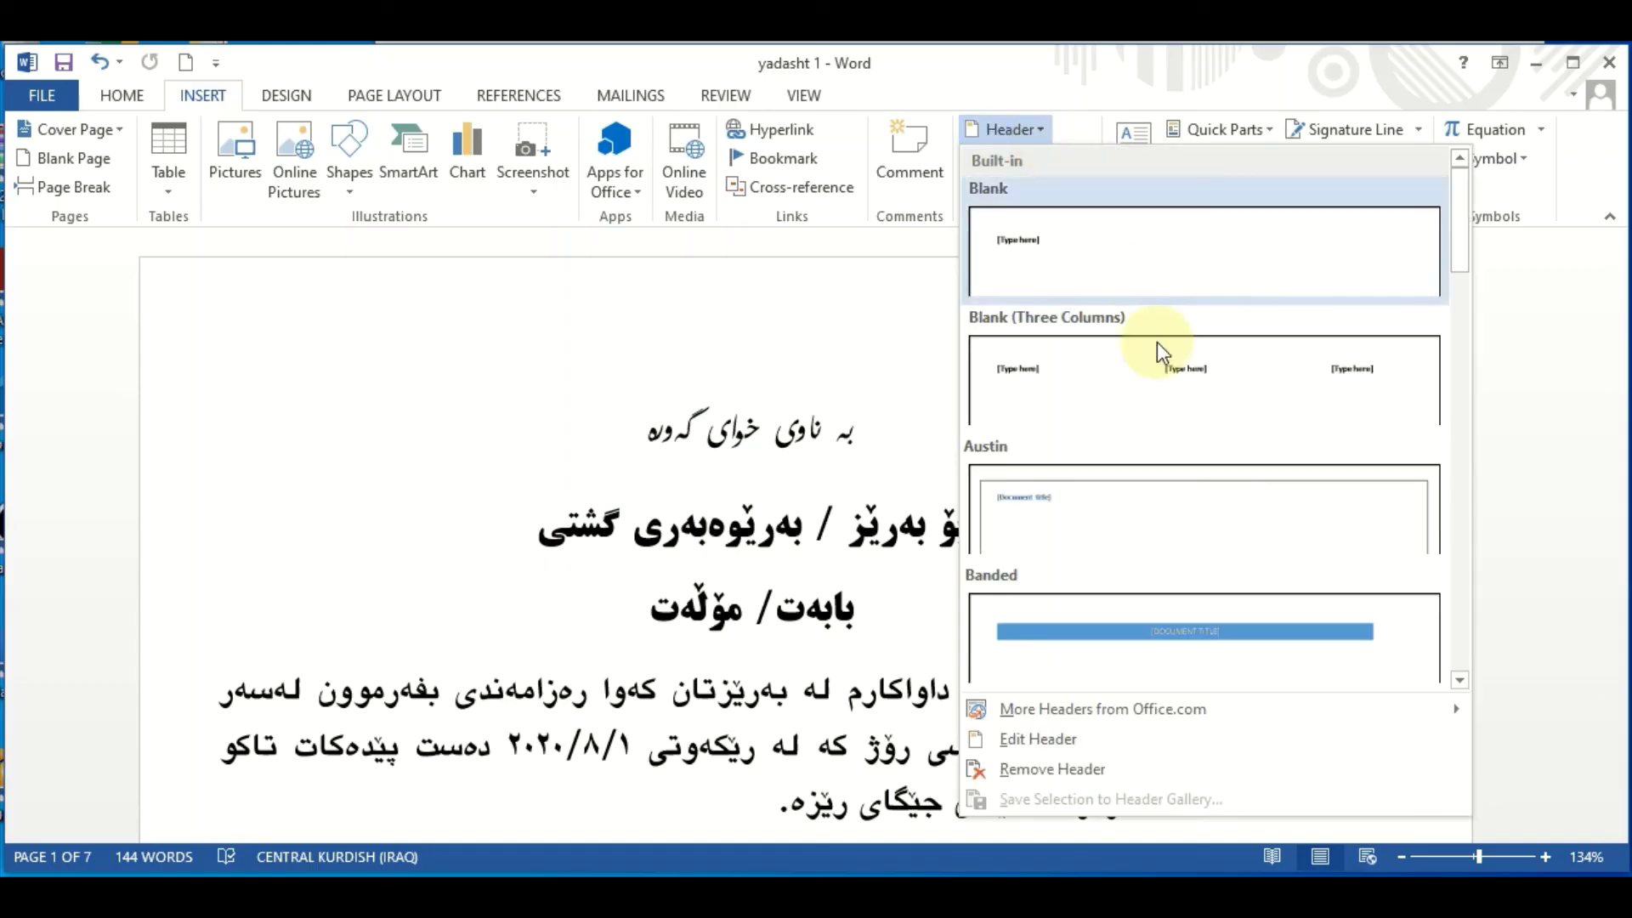
pyautogui.click(1048, 739)
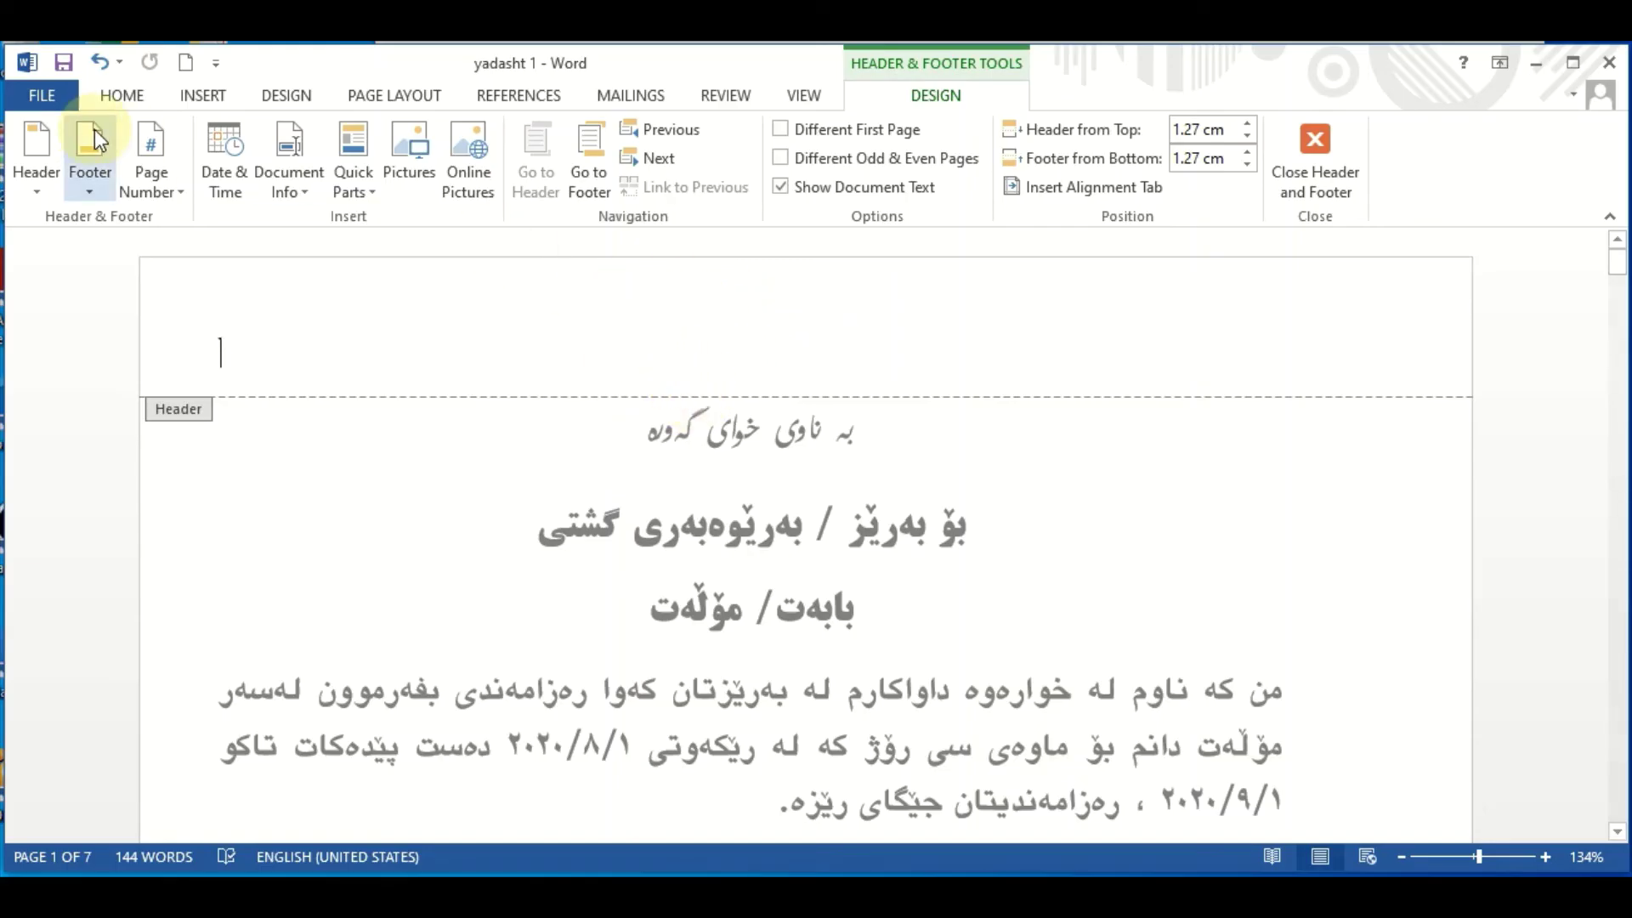
# Centre the header and type the title 'یاداشتی کۆتایی ساڵی ۲۰۲۰', then select the whole line
pyautogui.click(119, 96)
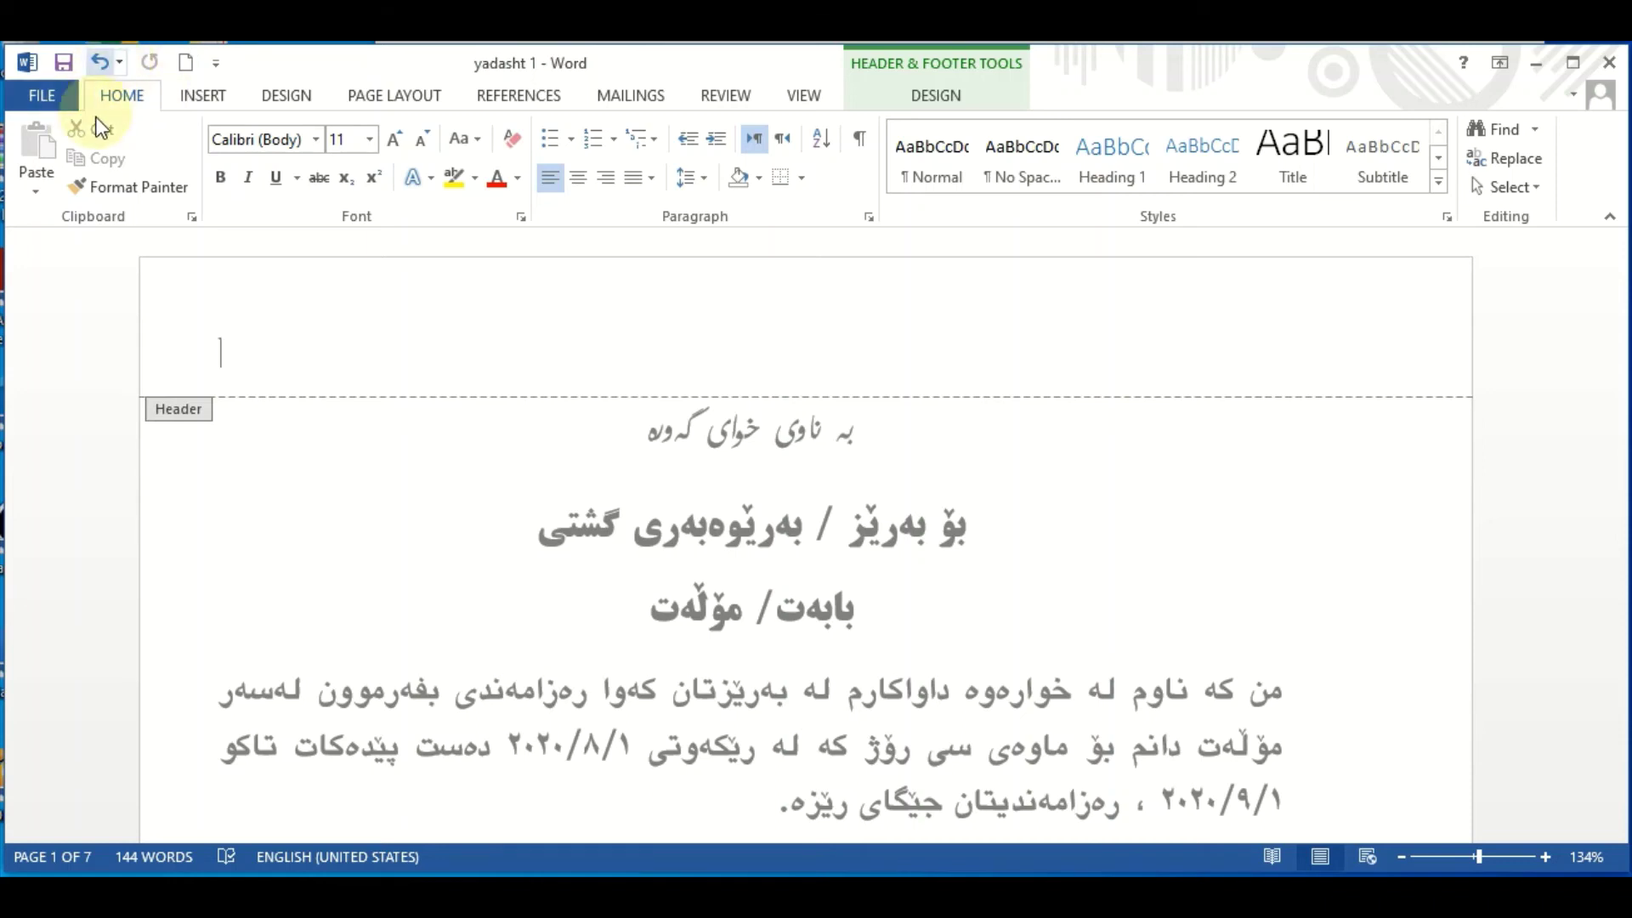
pyautogui.click(577, 181)
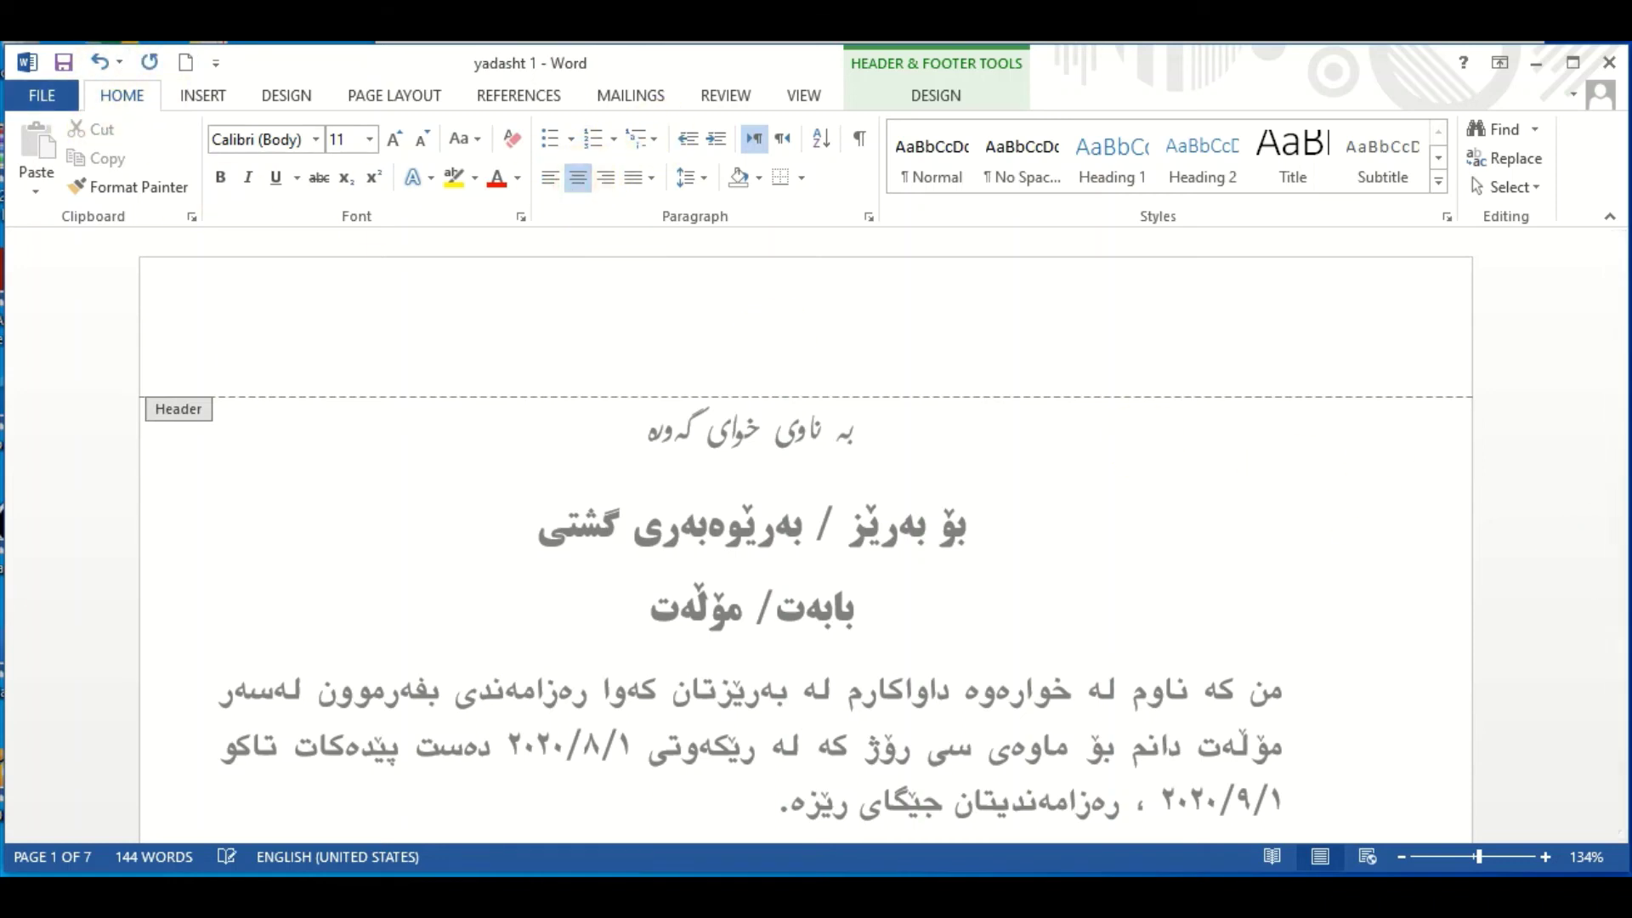
pyautogui.write('یاداشتی کۆتایی ساڵی ٢٠٢٠')
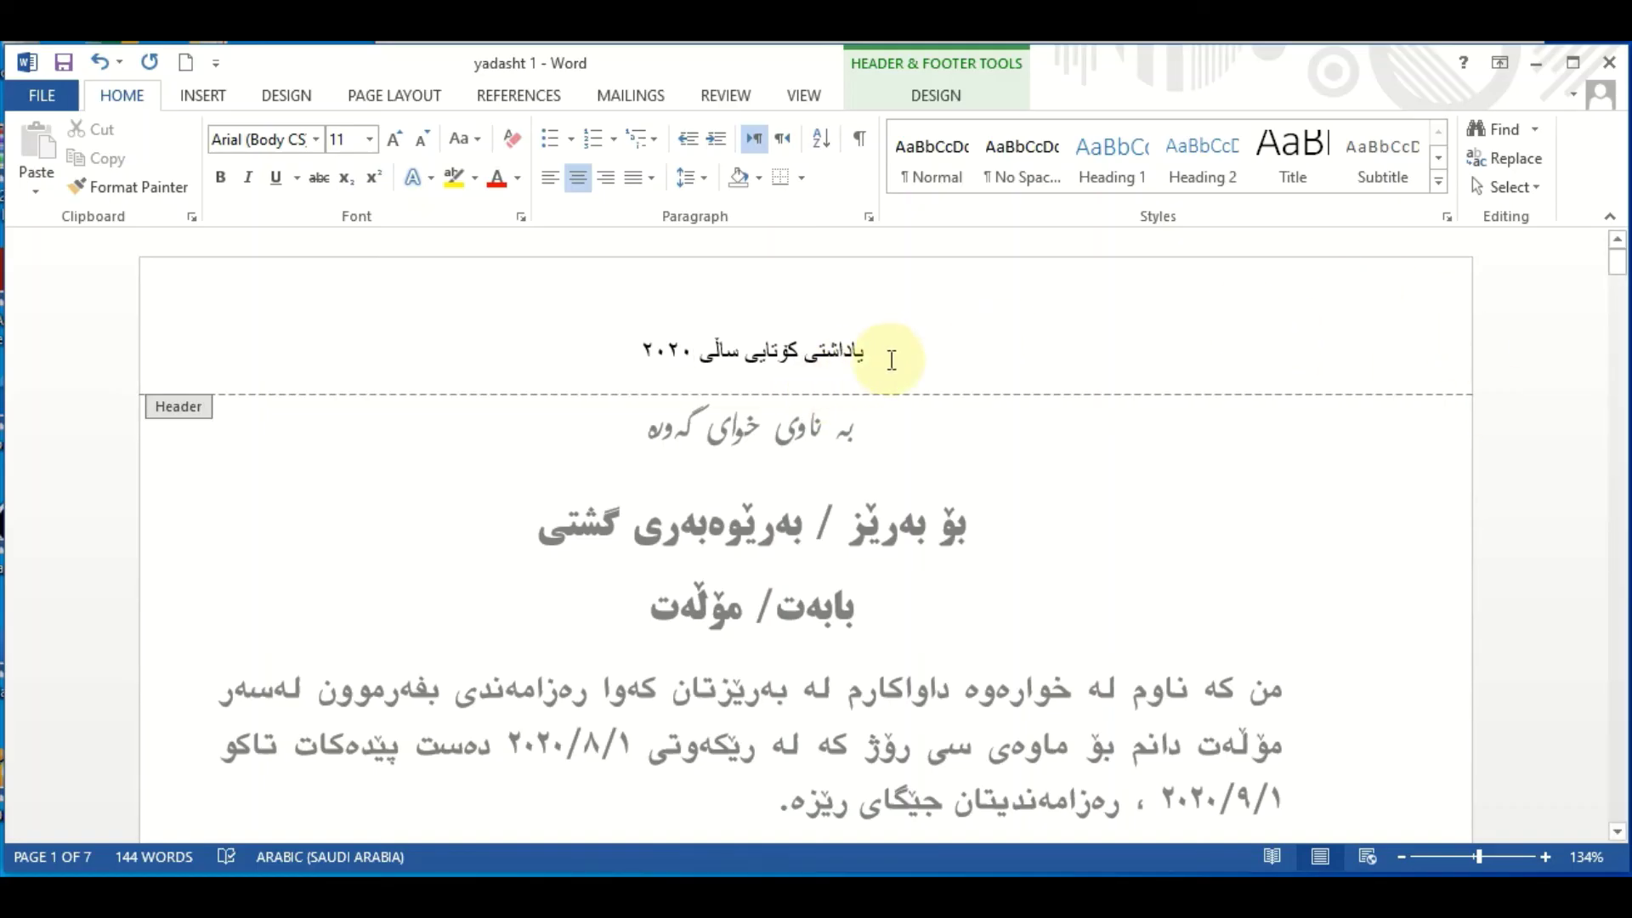
pyautogui.doubleClick(651, 352)
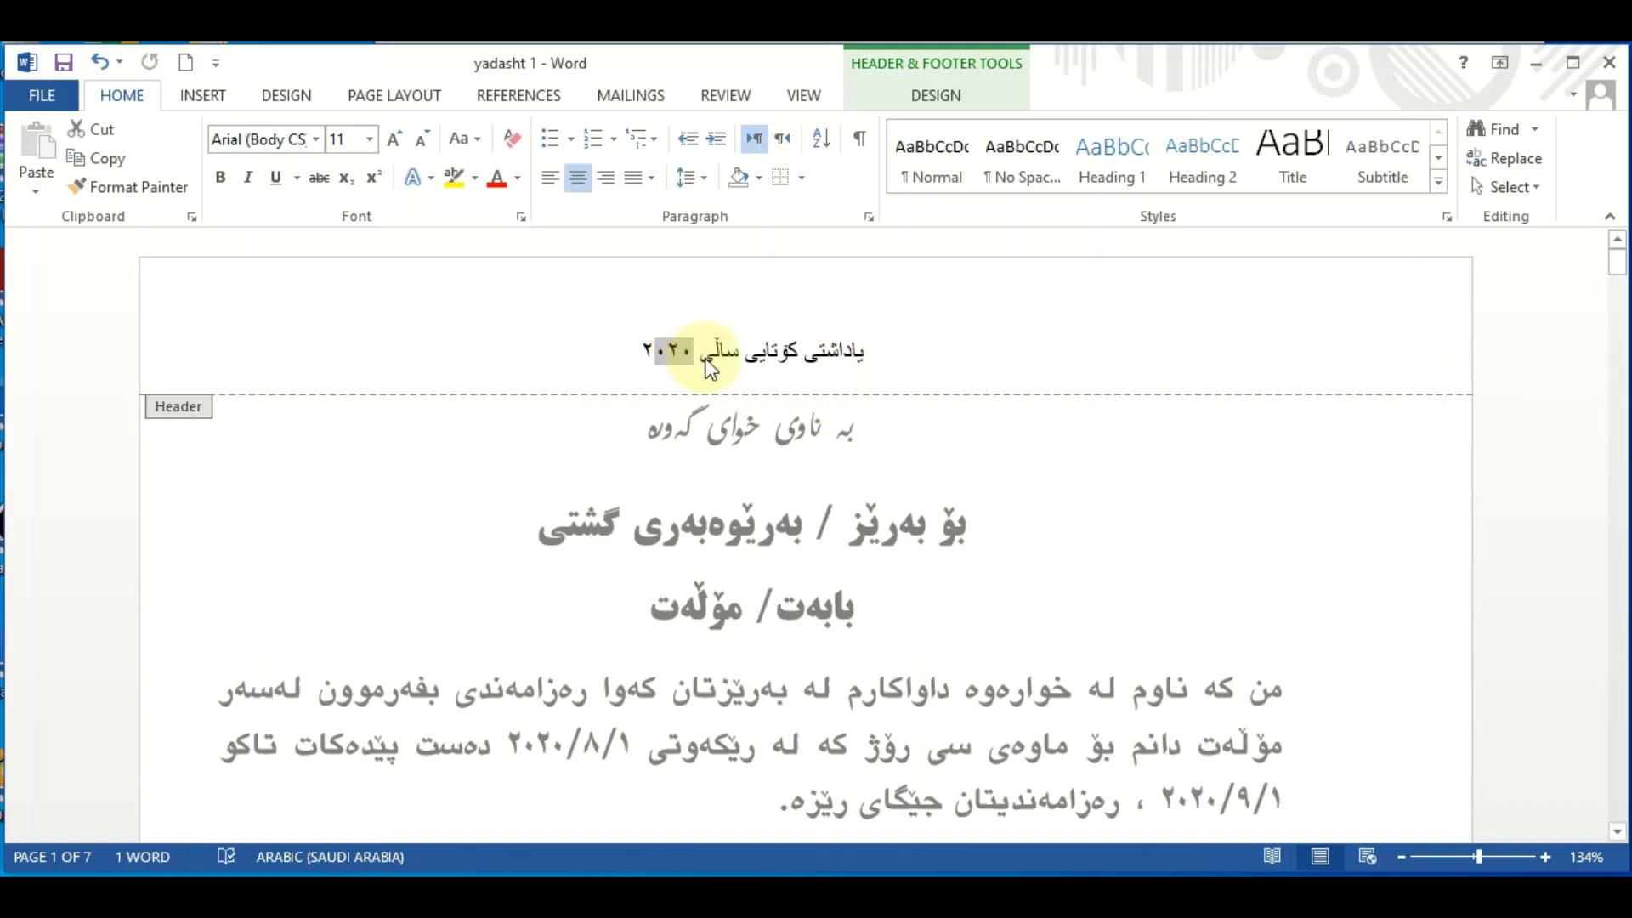
pyautogui.hotkey('ctrl', 'a')
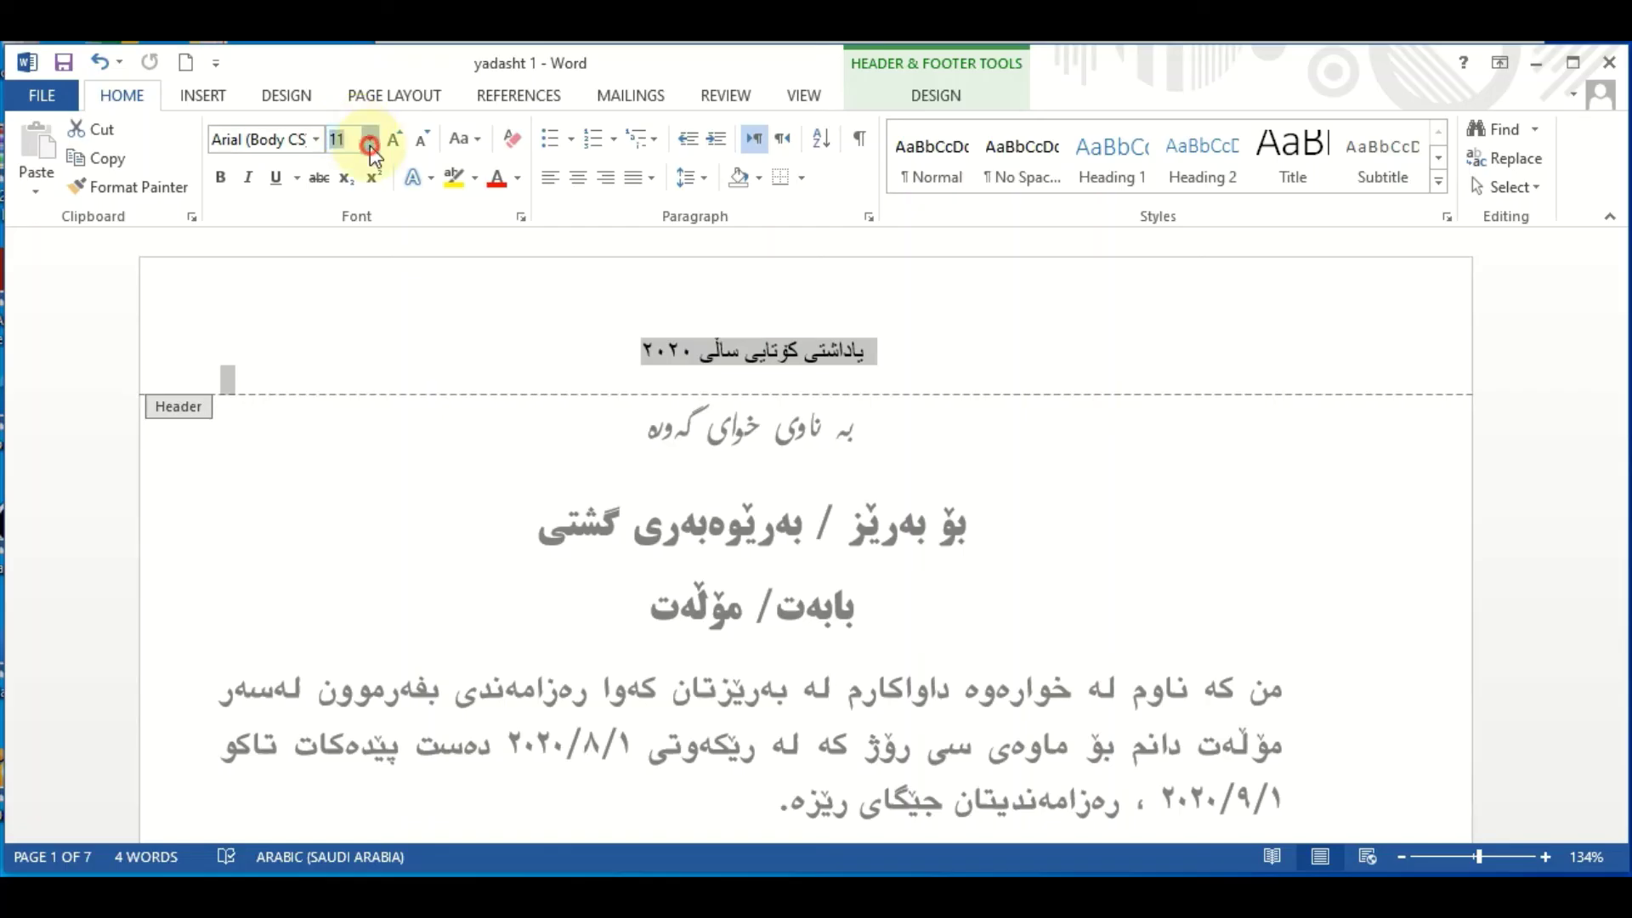
# Make the header title 20 pt red text on blue-grey paragraph shading
pyautogui.click(370, 145)
pyautogui.click(344, 365)
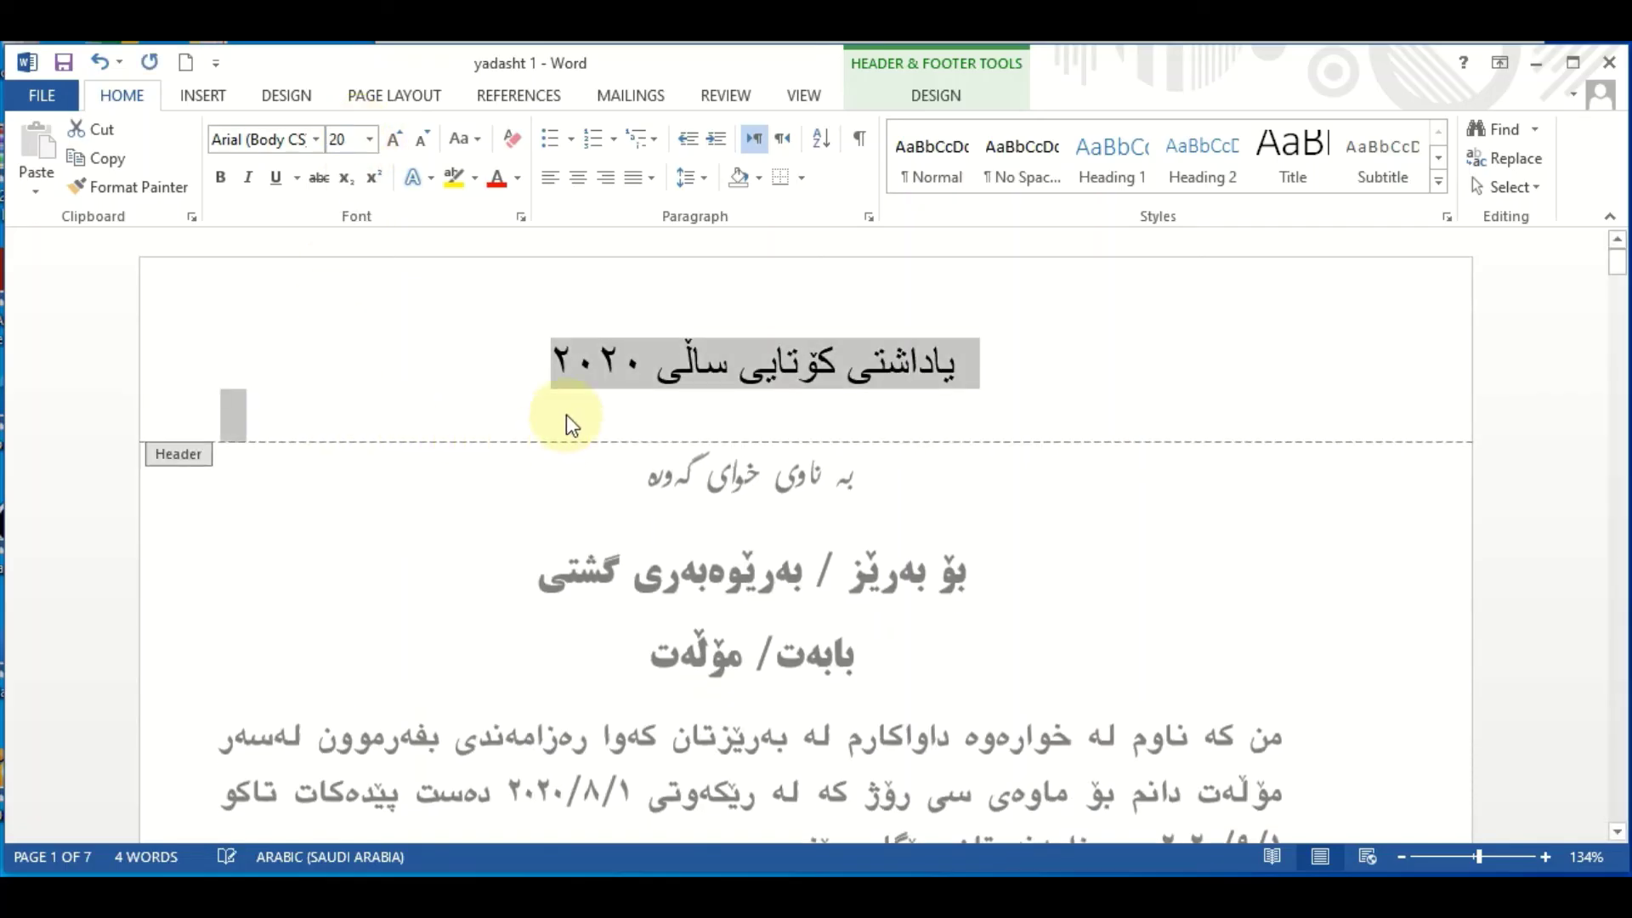
pyautogui.click(760, 185)
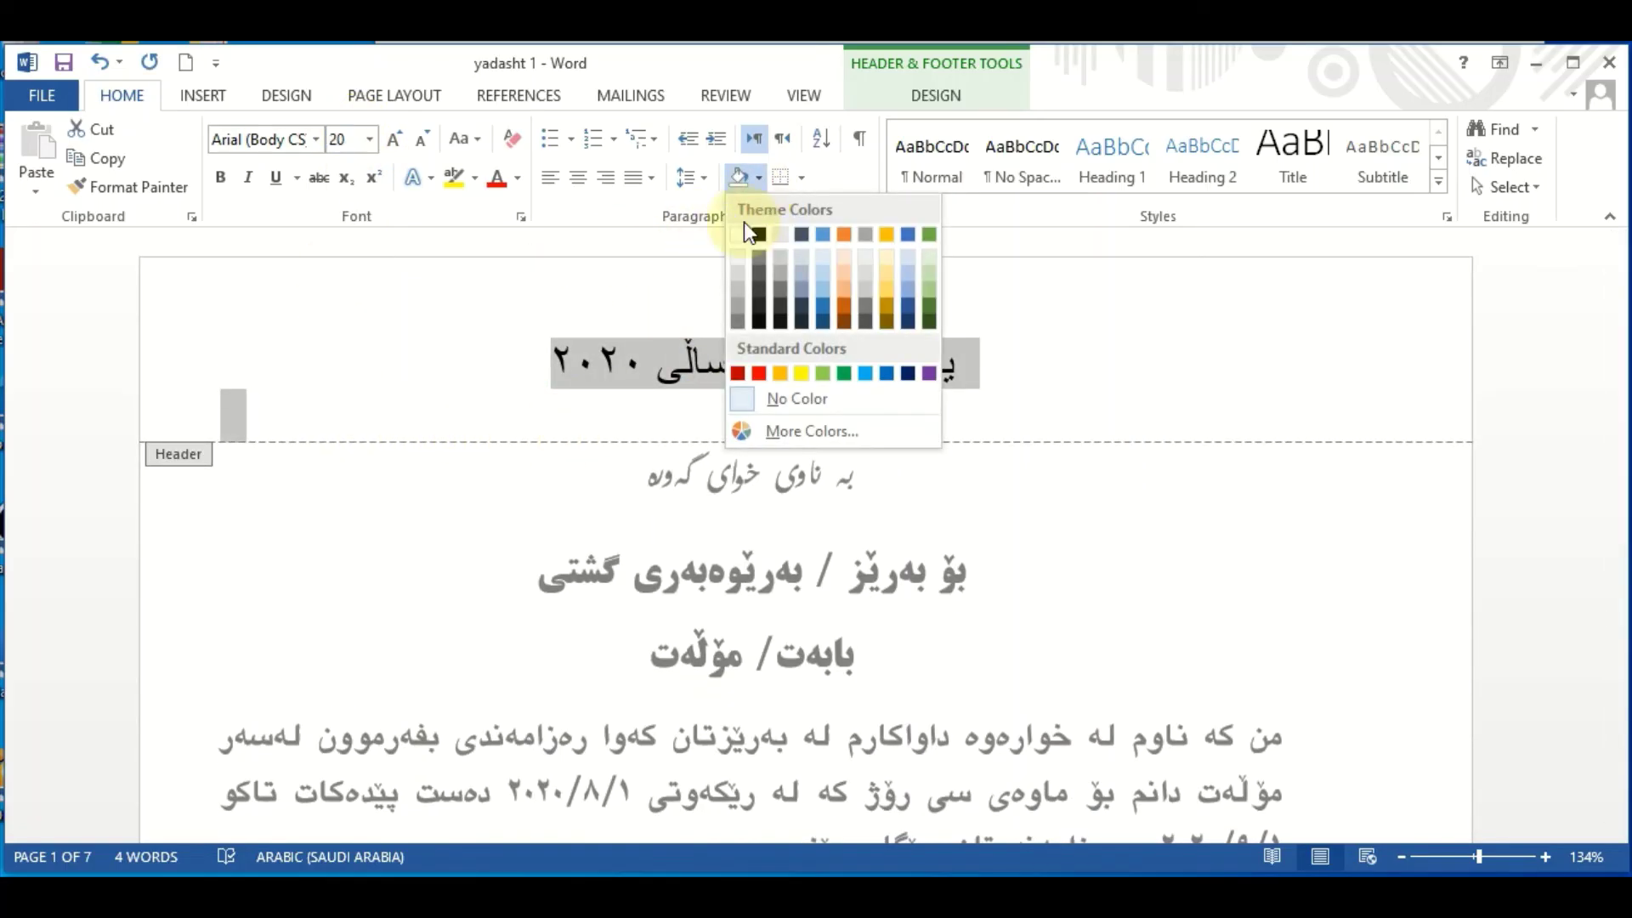
pyautogui.click(803, 270)
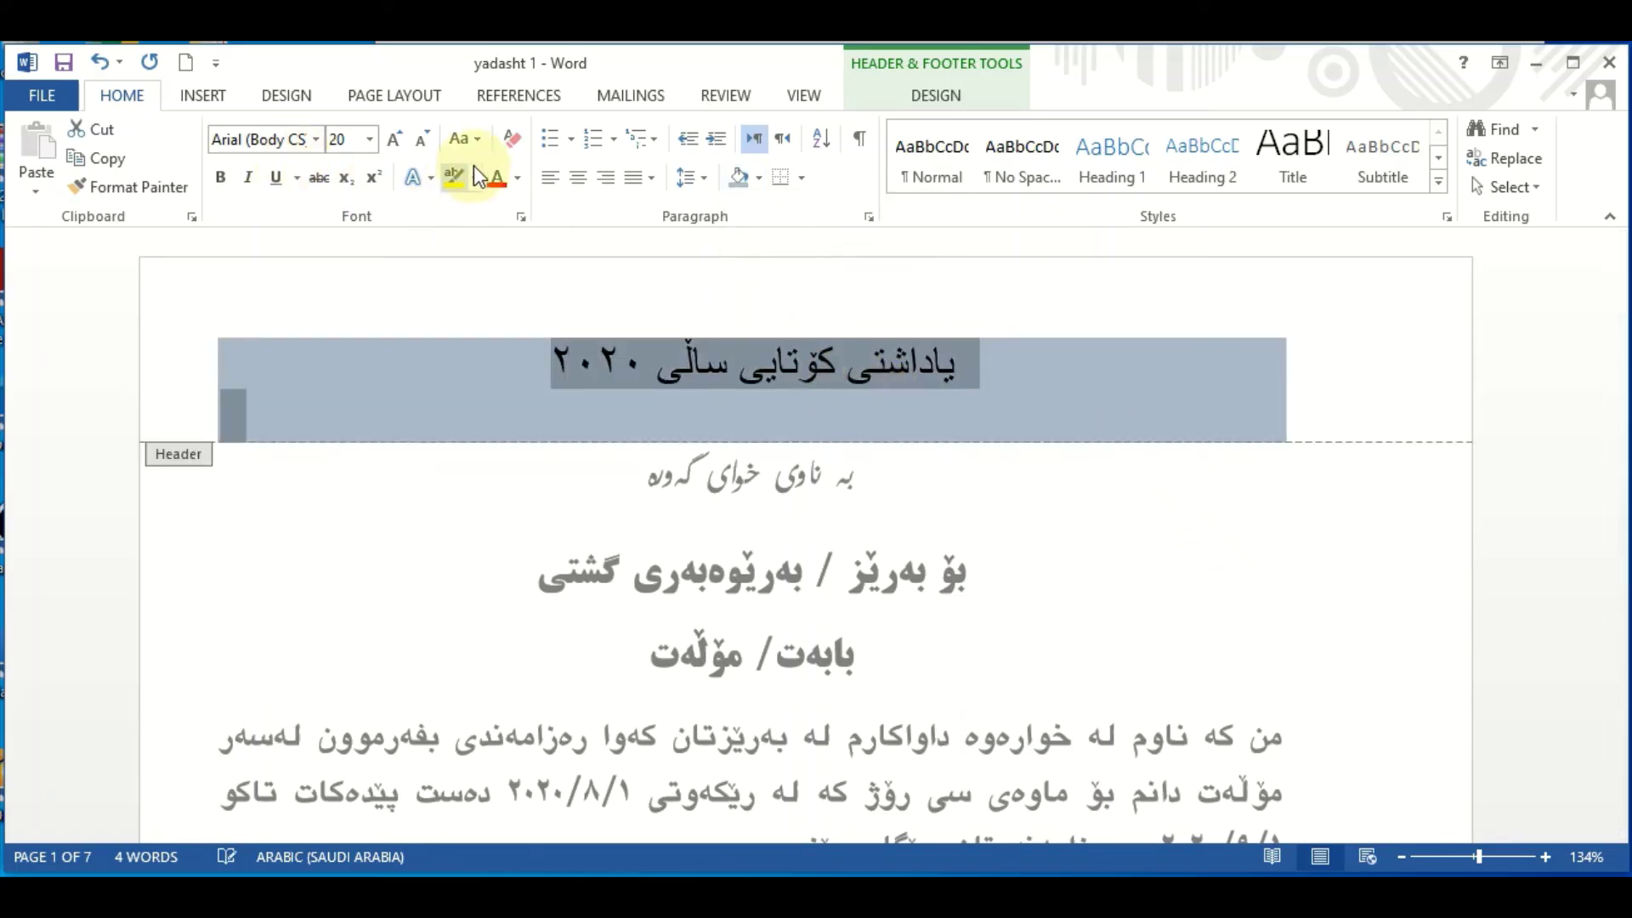
pyautogui.click(517, 179)
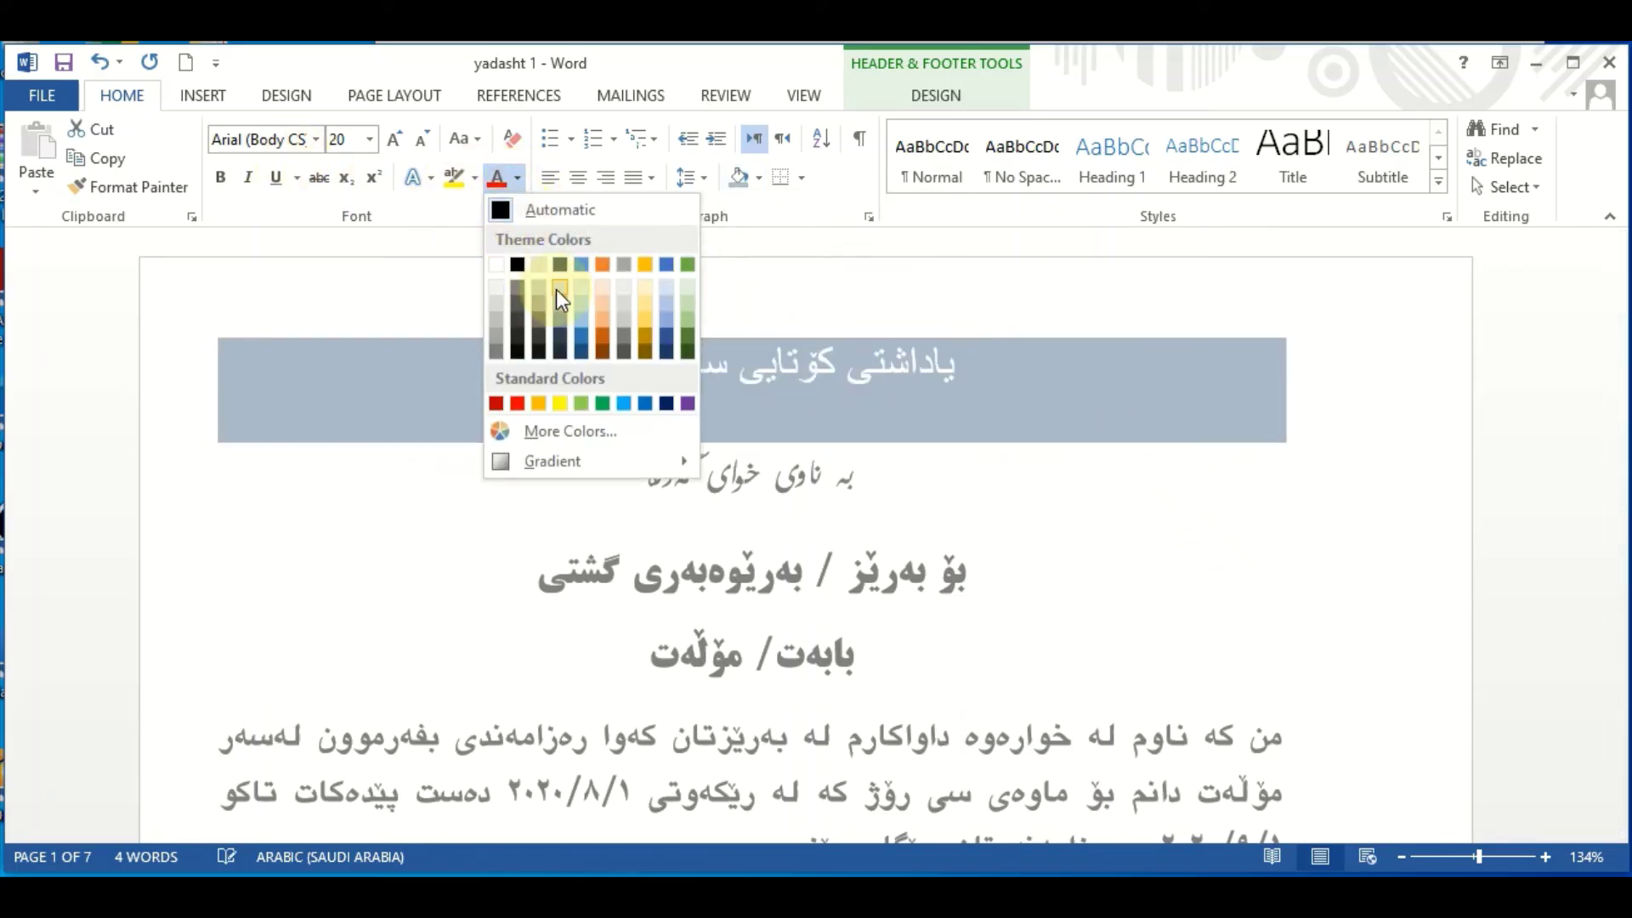
pyautogui.click(517, 403)
pyautogui.click(760, 405)
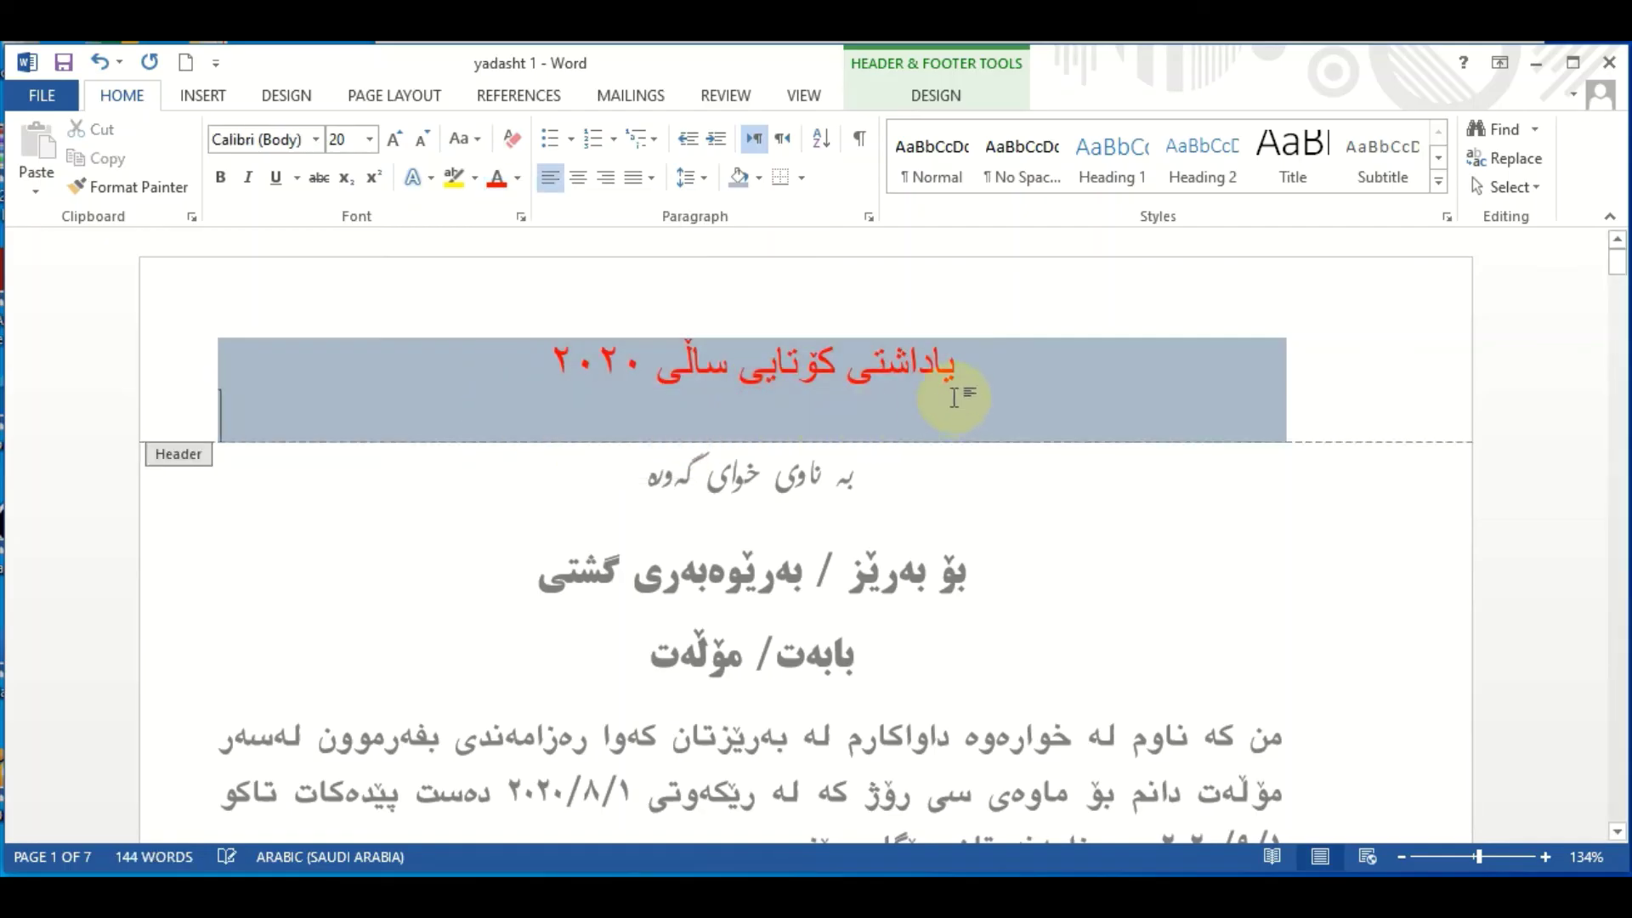
pyautogui.click(1083, 293)
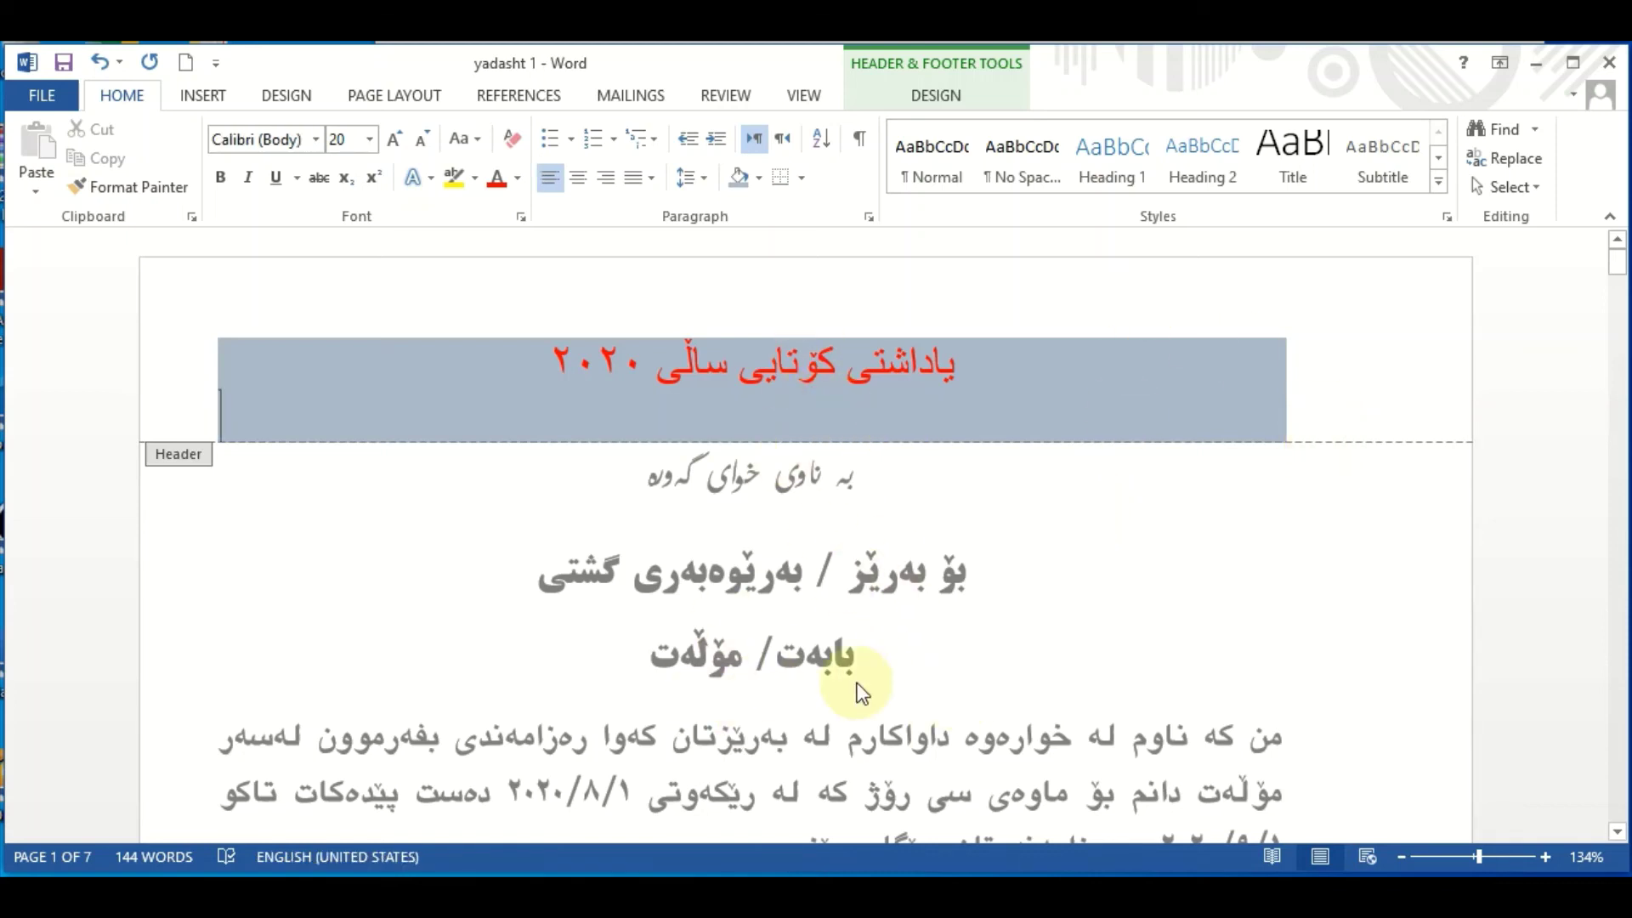
# Leave header editing and insert a blank line before the greeting line
pyautogui.doubleClick(767, 684)
pyautogui.scroll(-2, 825, 453)
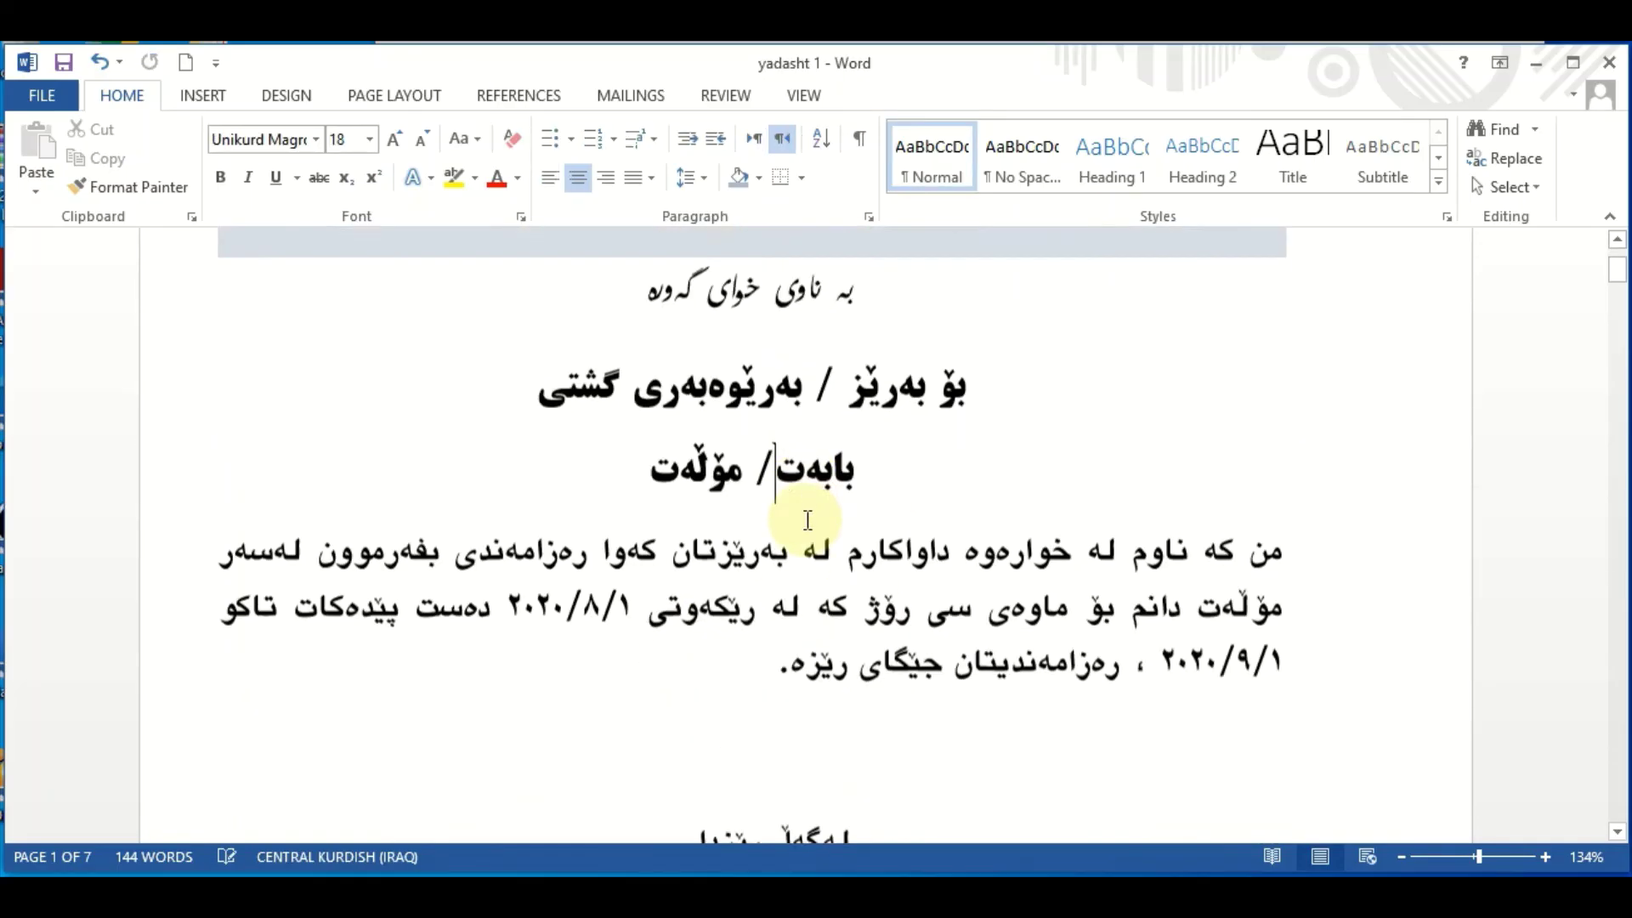
pyautogui.scroll(1, 799, 510)
pyautogui.scroll(1, 875, 340)
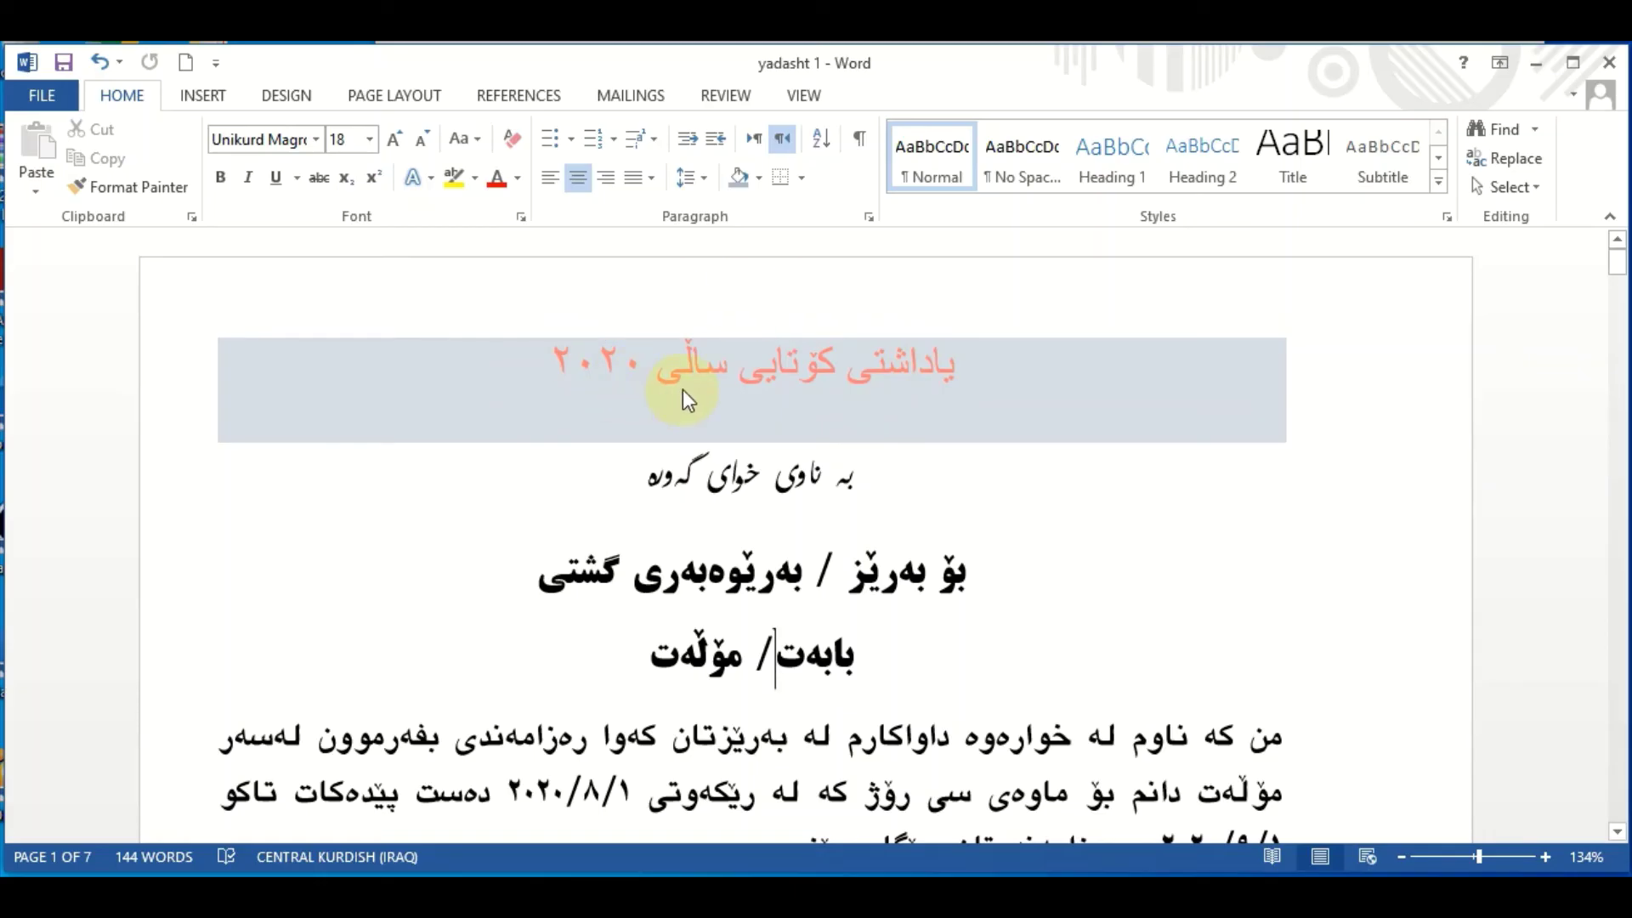
pyautogui.scroll(-1, 685, 508)
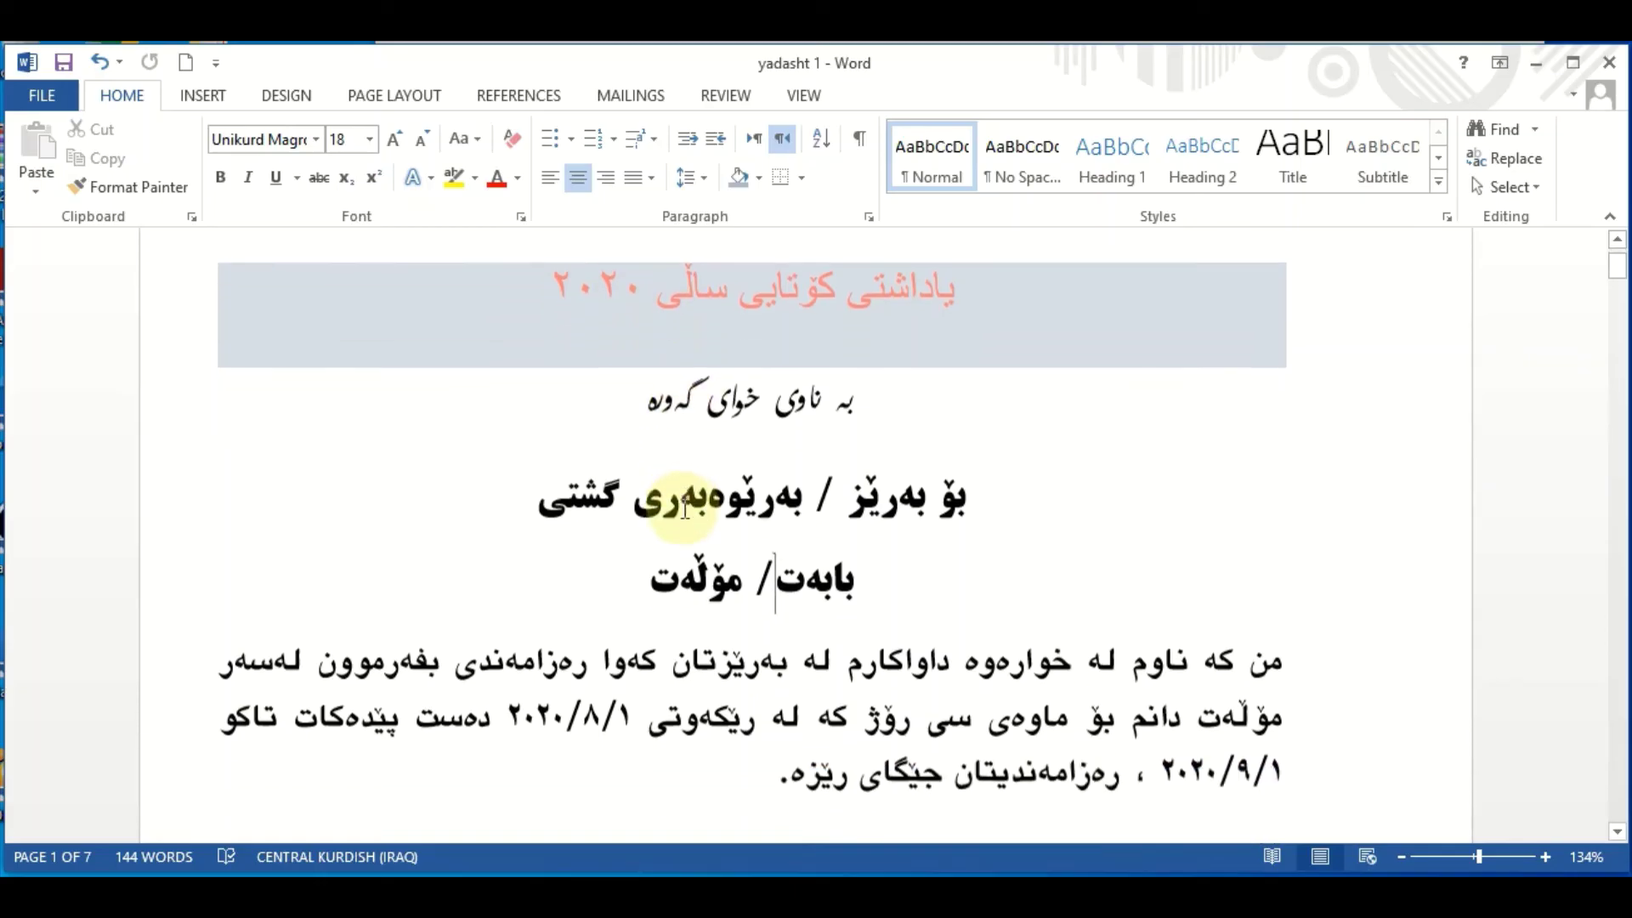
pyautogui.scroll(-1, 685, 509)
pyautogui.scroll(2, 680, 502)
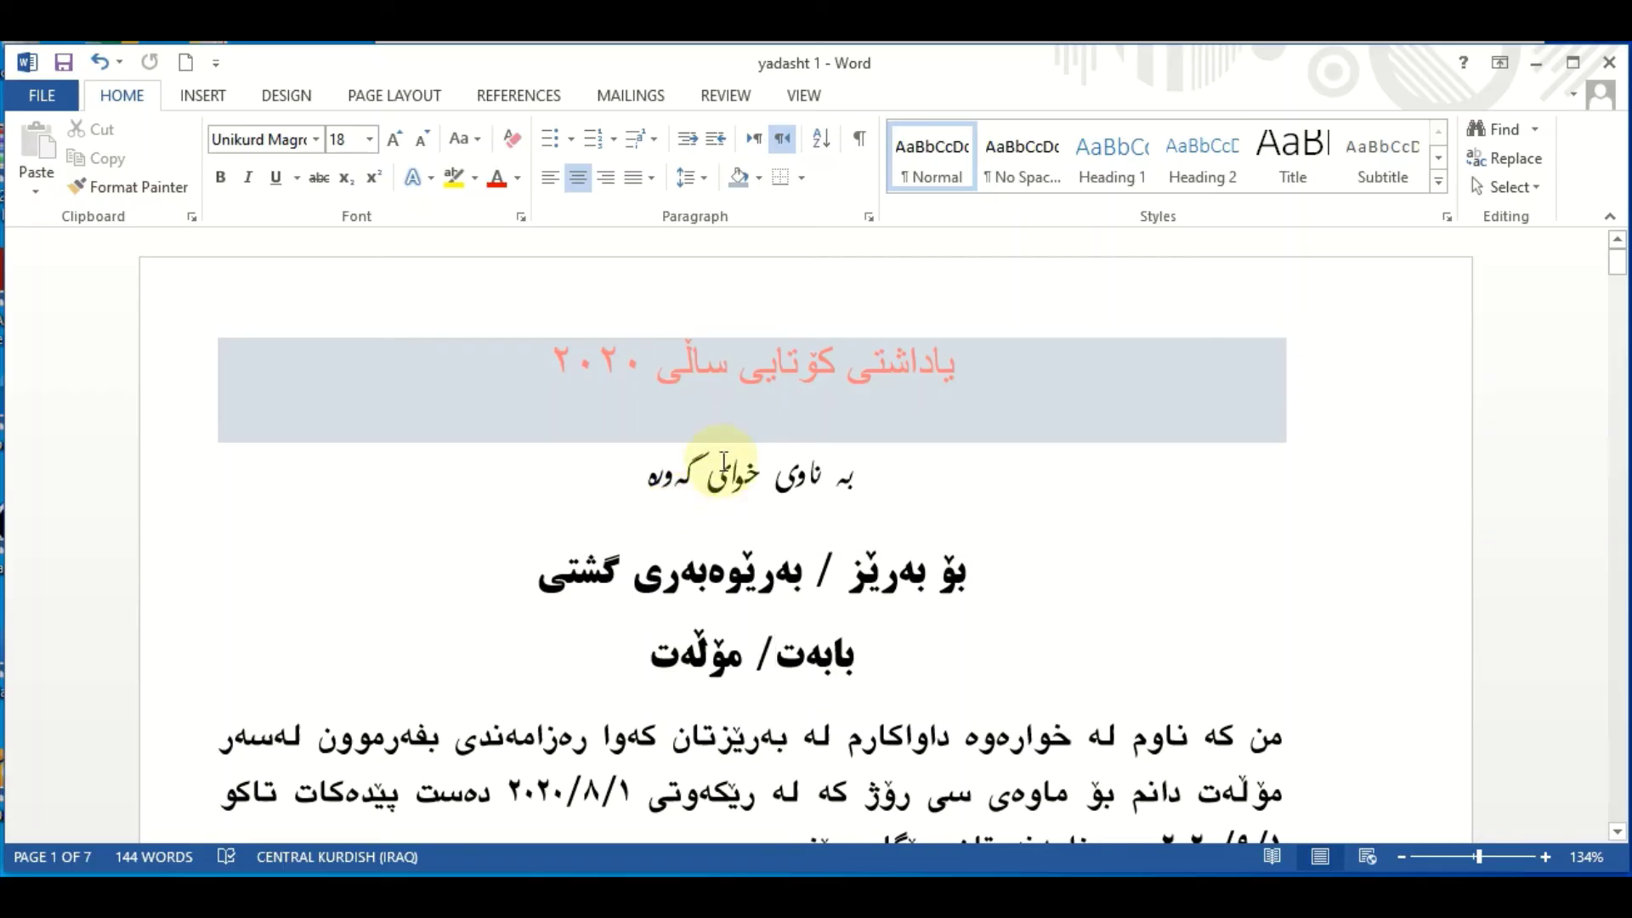
pyautogui.scroll(-7, 718, 468)
pyautogui.scroll(-6, 721, 481)
pyautogui.scroll(-3, 721, 485)
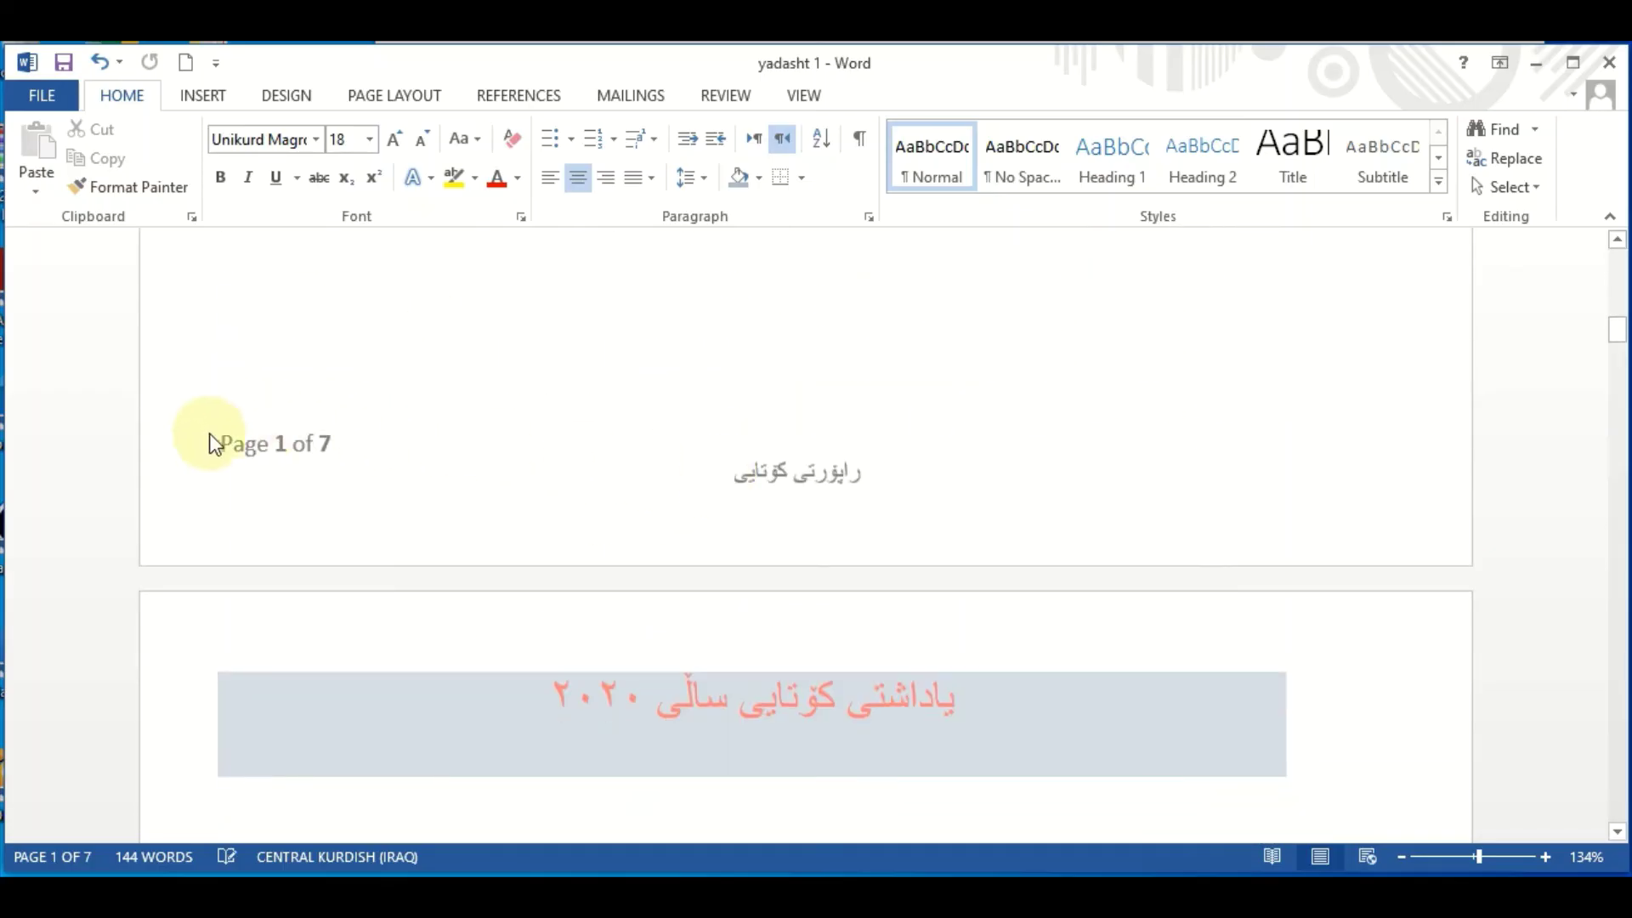
pyautogui.scroll(-3, 805, 535)
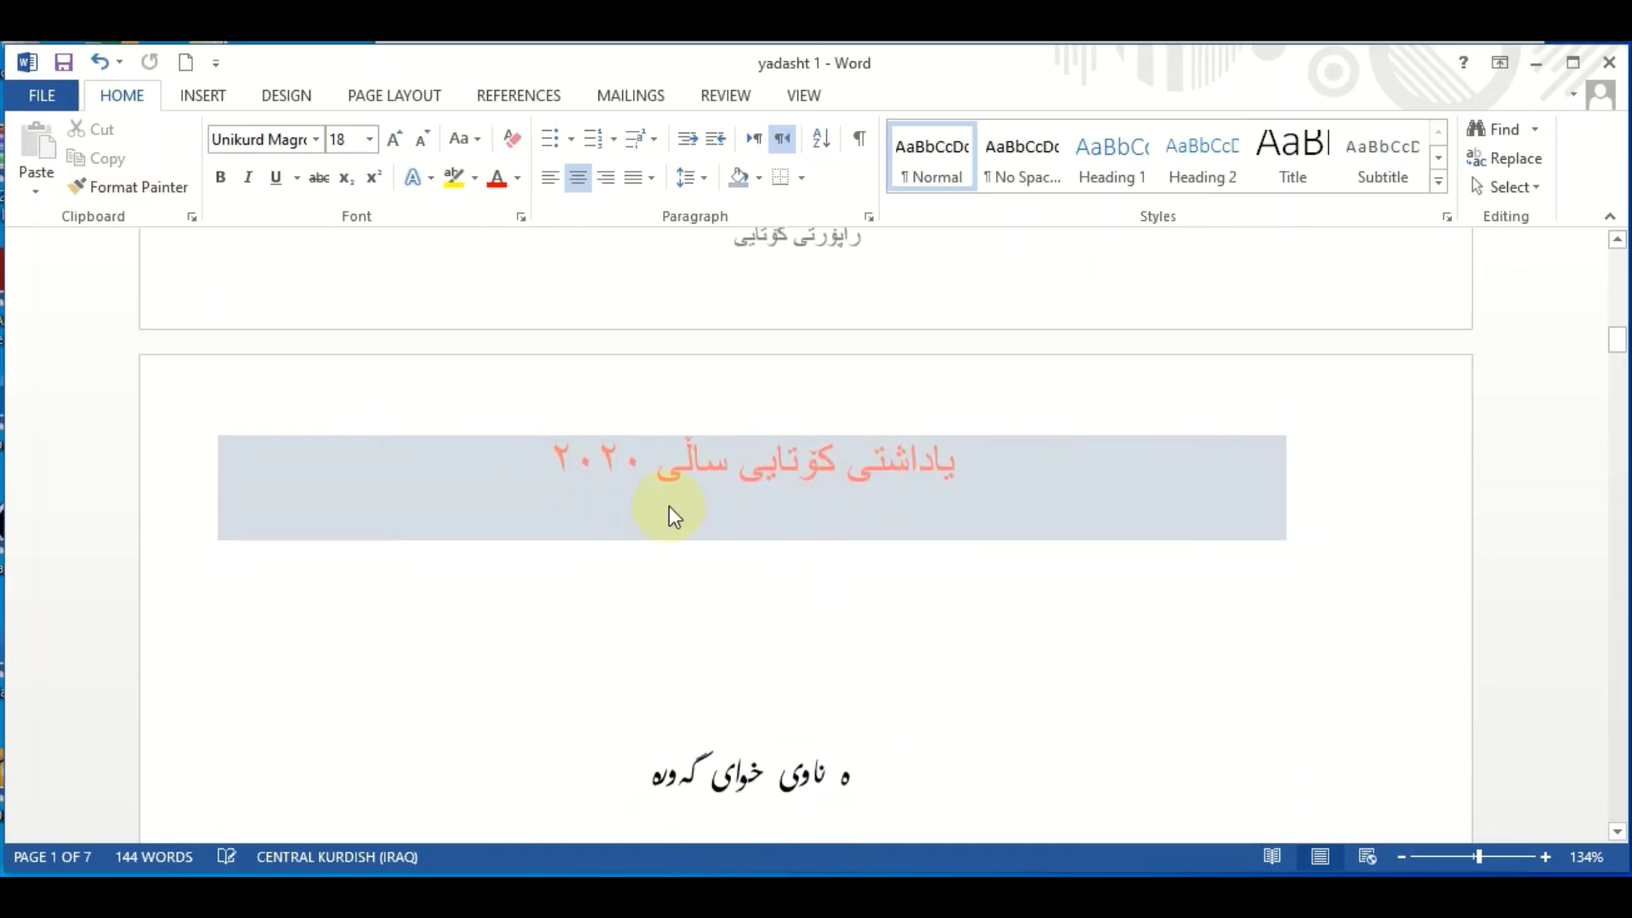
pyautogui.scroll(-3, 670, 513)
pyautogui.scroll(-7, 695, 538)
pyautogui.scroll(-6, 717, 544)
pyautogui.scroll(-7, 717, 544)
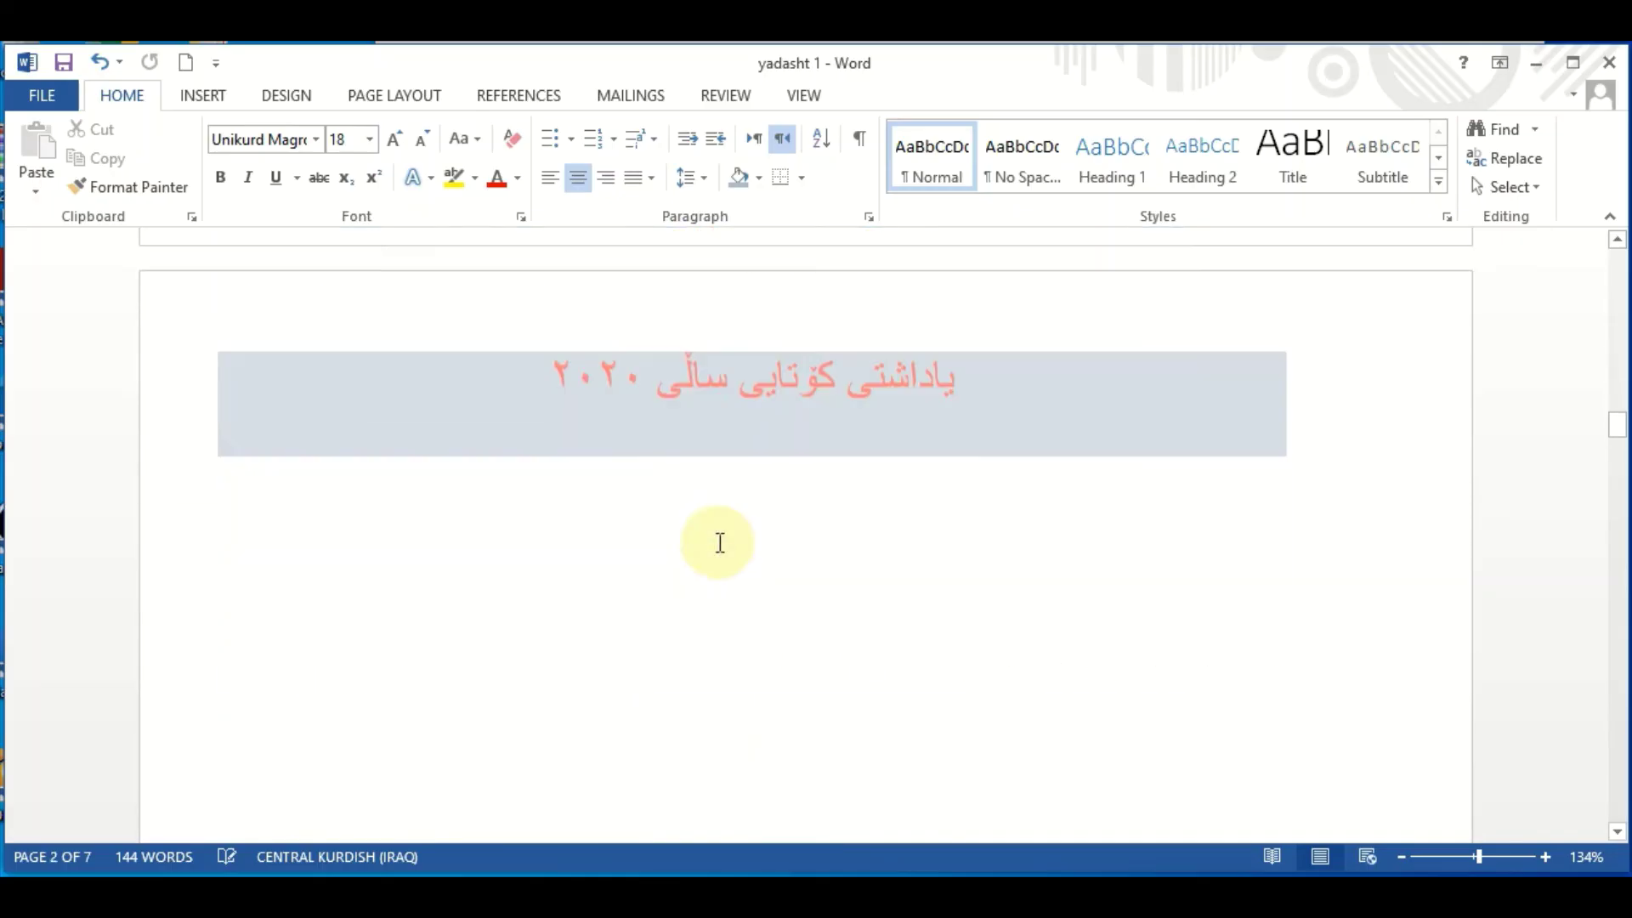
pyautogui.scroll(-6, 721, 540)
pyautogui.scroll(-2, 723, 536)
pyautogui.scroll(-7, 722, 536)
pyautogui.scroll(-6, 723, 535)
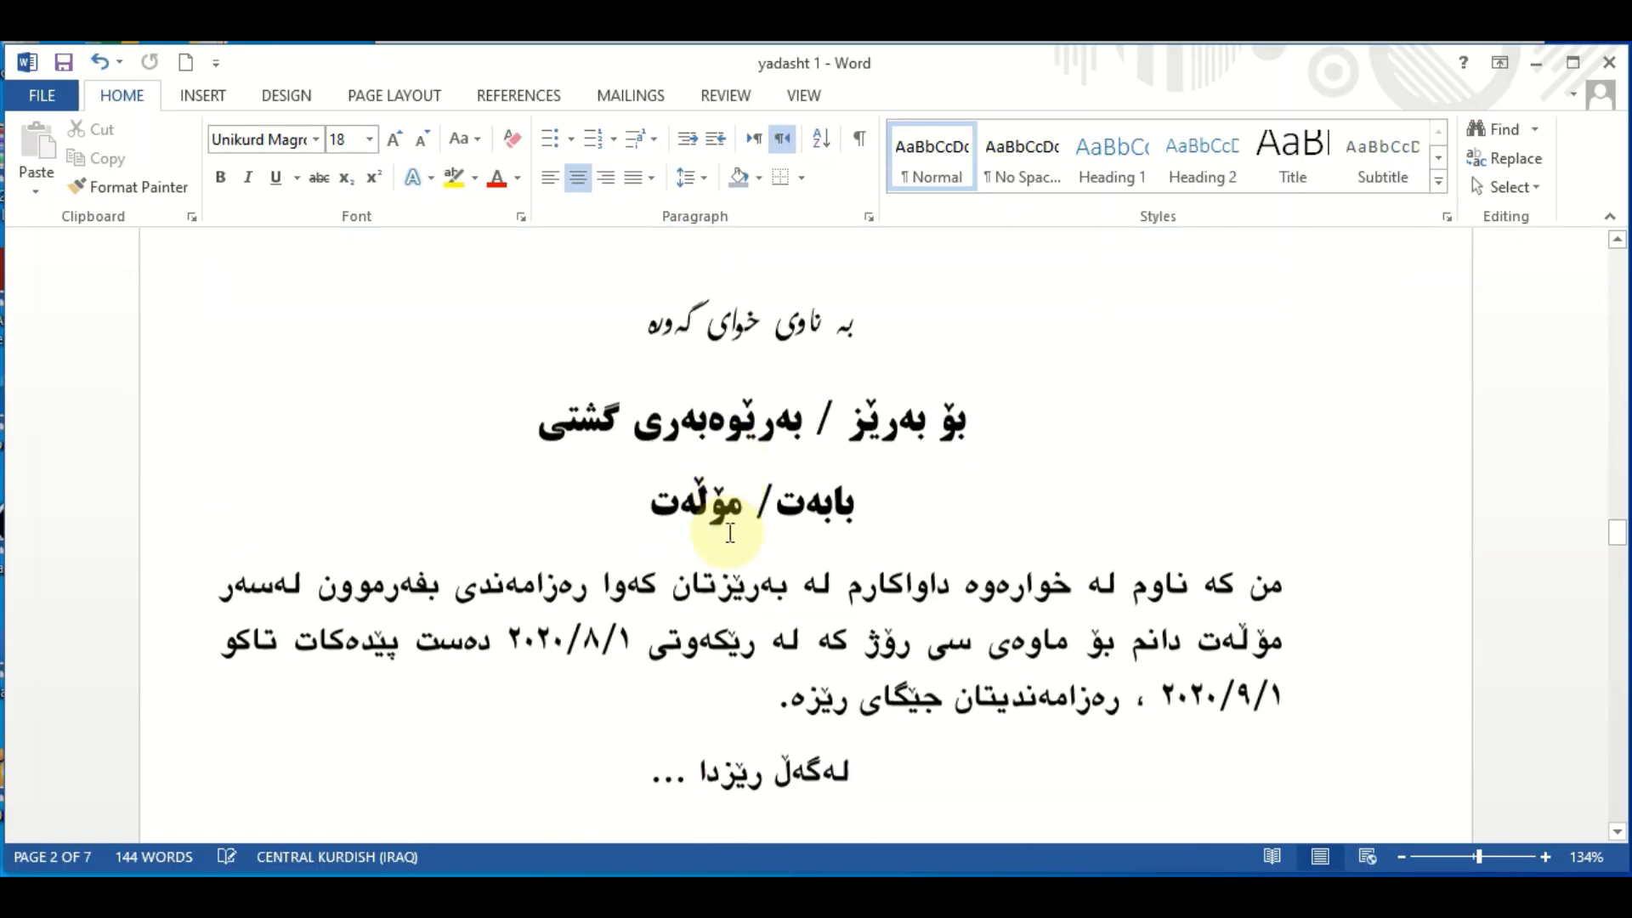
pyautogui.scroll(-6, 720, 536)
pyautogui.scroll(5, 720, 535)
pyautogui.scroll(6, 714, 535)
pyautogui.scroll(7, 710, 539)
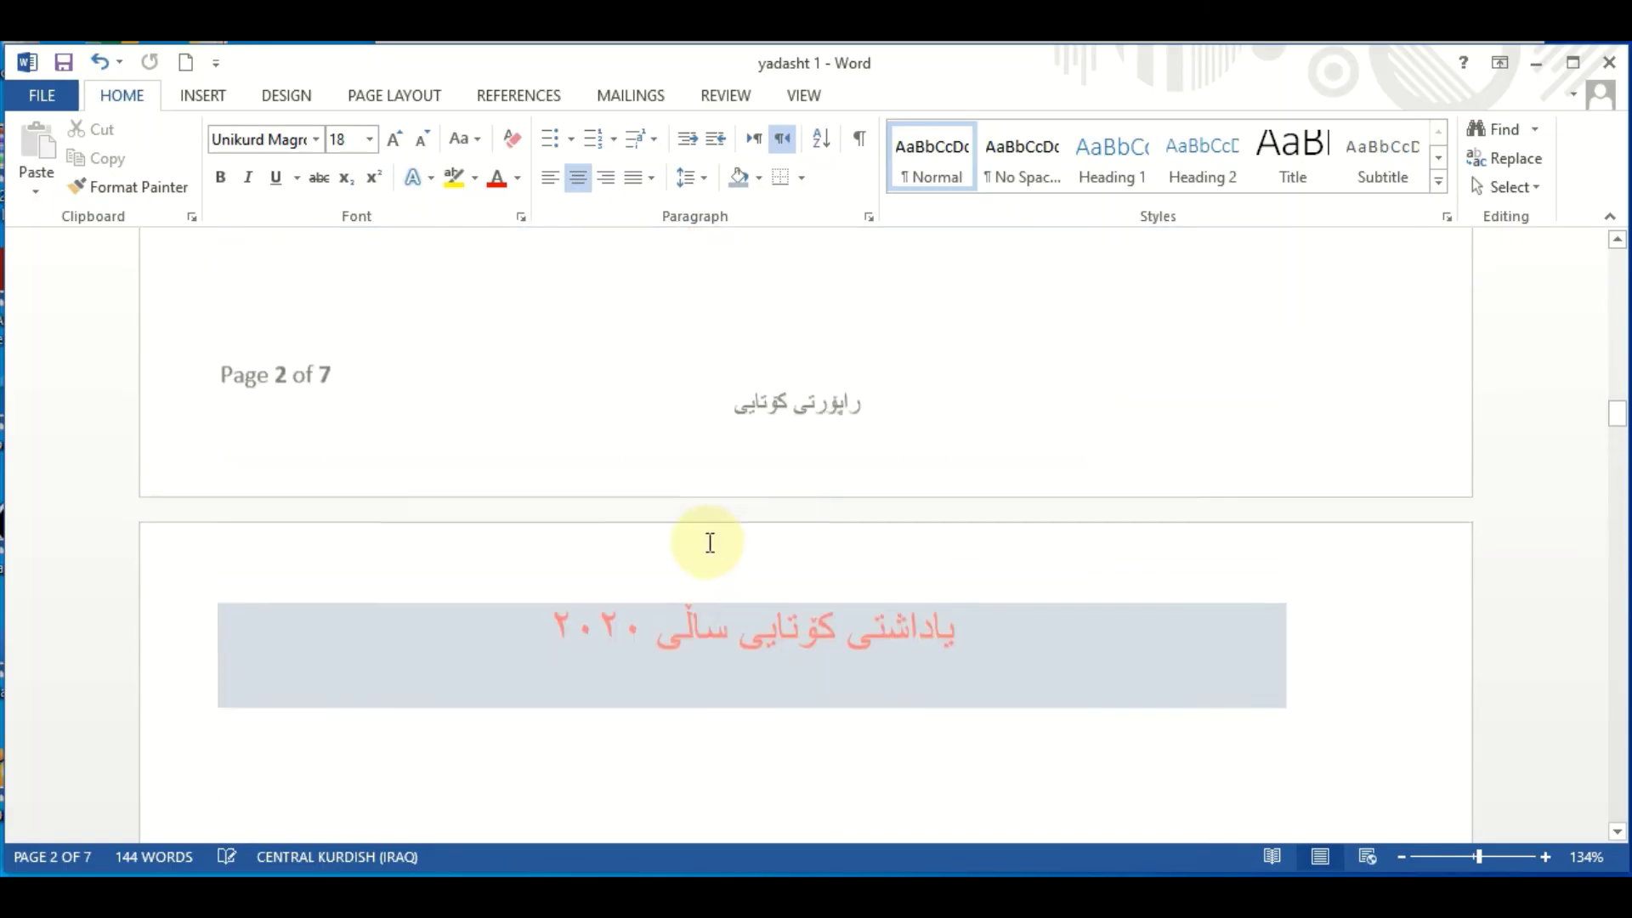
pyautogui.scroll(5, 705, 549)
pyautogui.scroll(6, 702, 554)
pyautogui.scroll(5, 685, 575)
pyautogui.scroll(4, 681, 575)
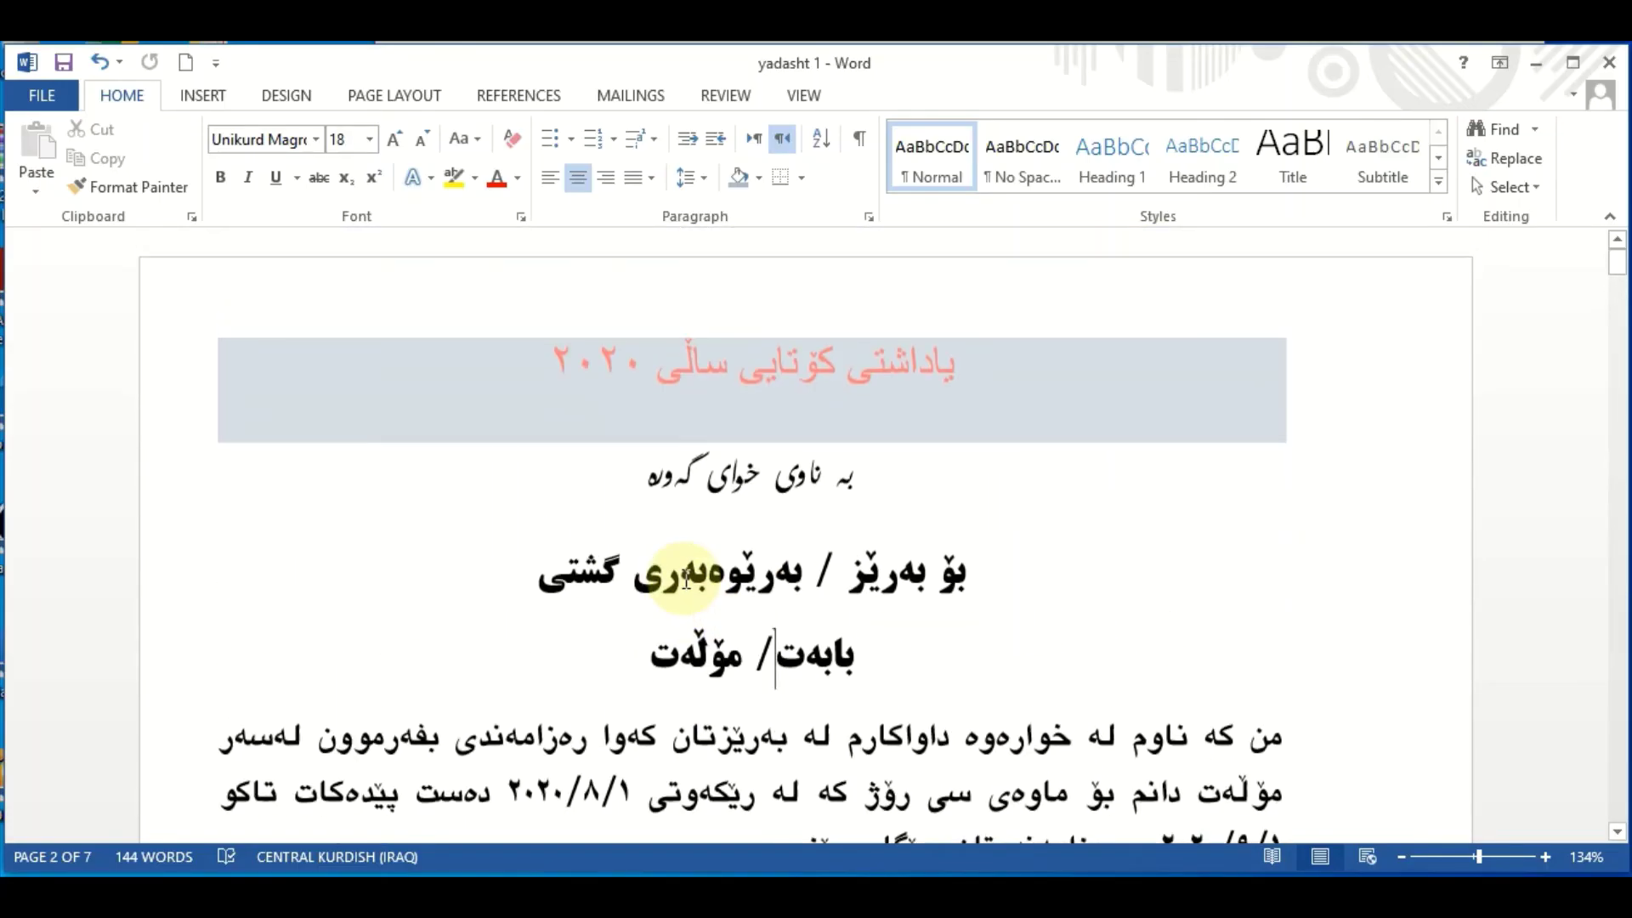
pyautogui.scroll(2, 676, 587)
pyautogui.scroll(1, 674, 601)
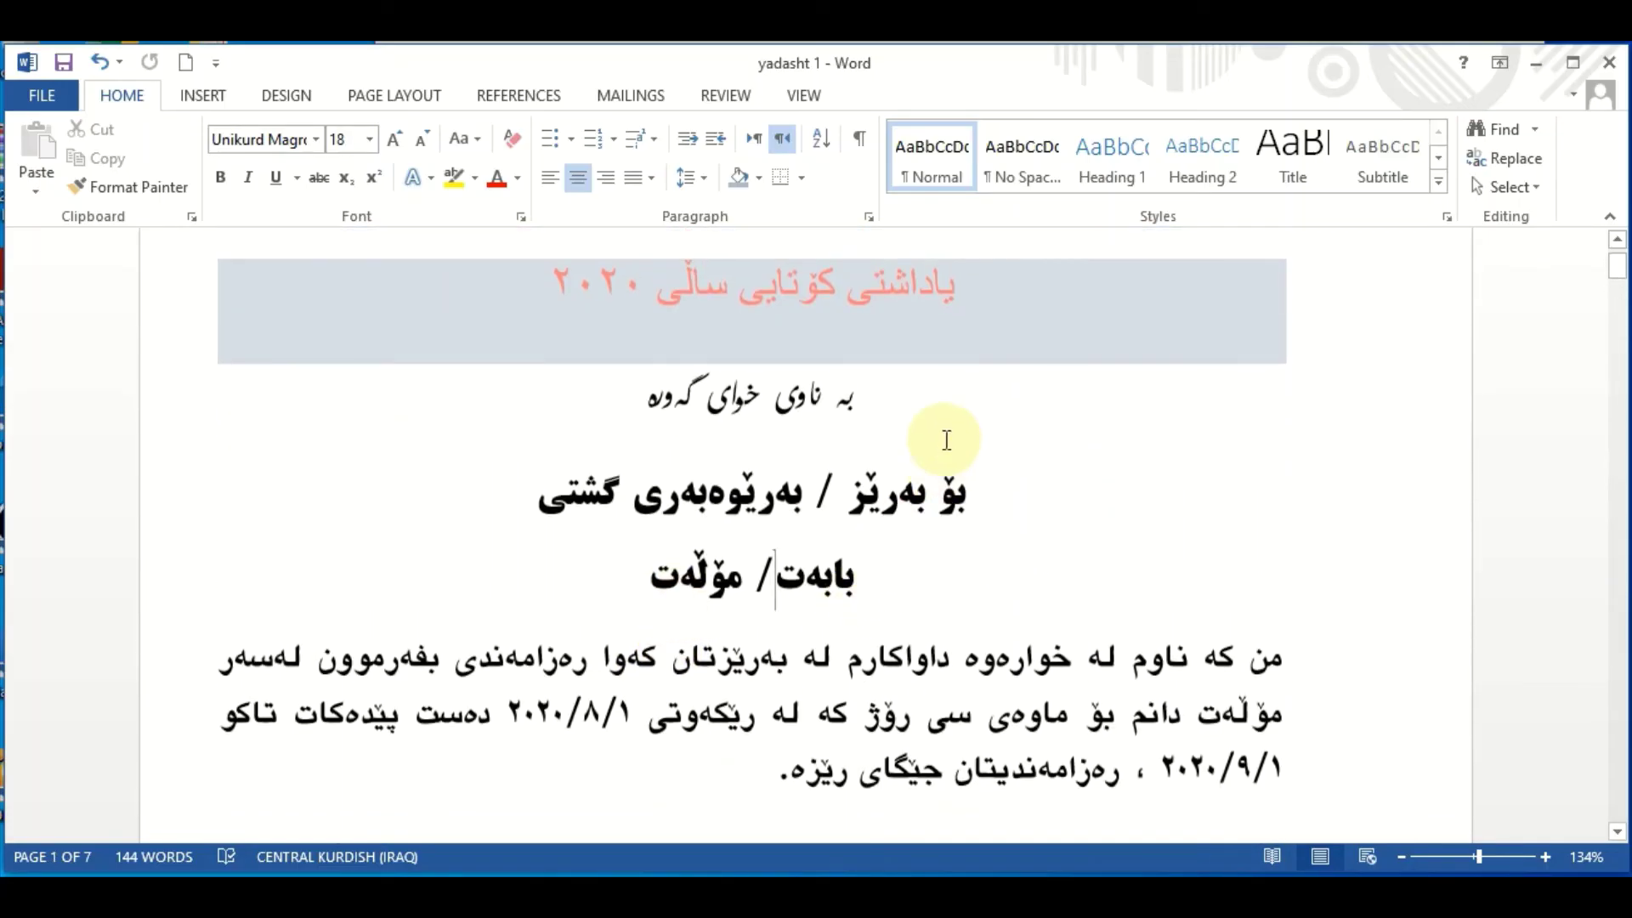
pyautogui.click(893, 403)
pyautogui.press('Return')
pyautogui.press('Return')
pyautogui.press('Return')
pyautogui.press('Return')
pyautogui.press('Return')
pyautogui.press('Return')
pyautogui.press('Return')
pyautogui.press('Return')
pyautogui.press('Return')
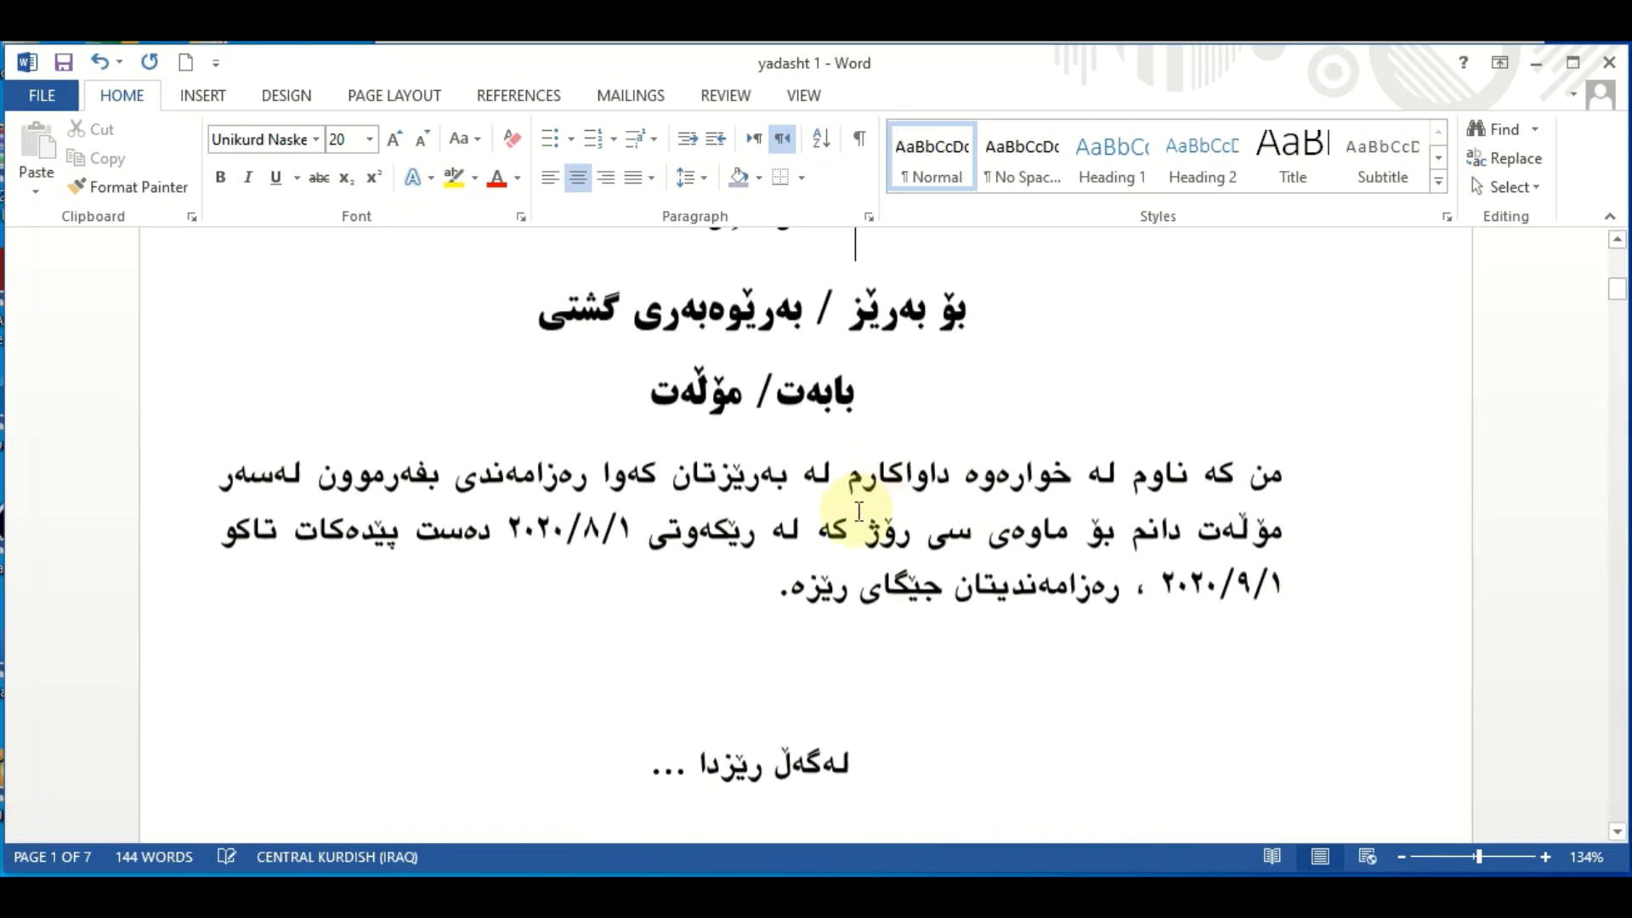
pyautogui.scroll(-1, 280, 587)
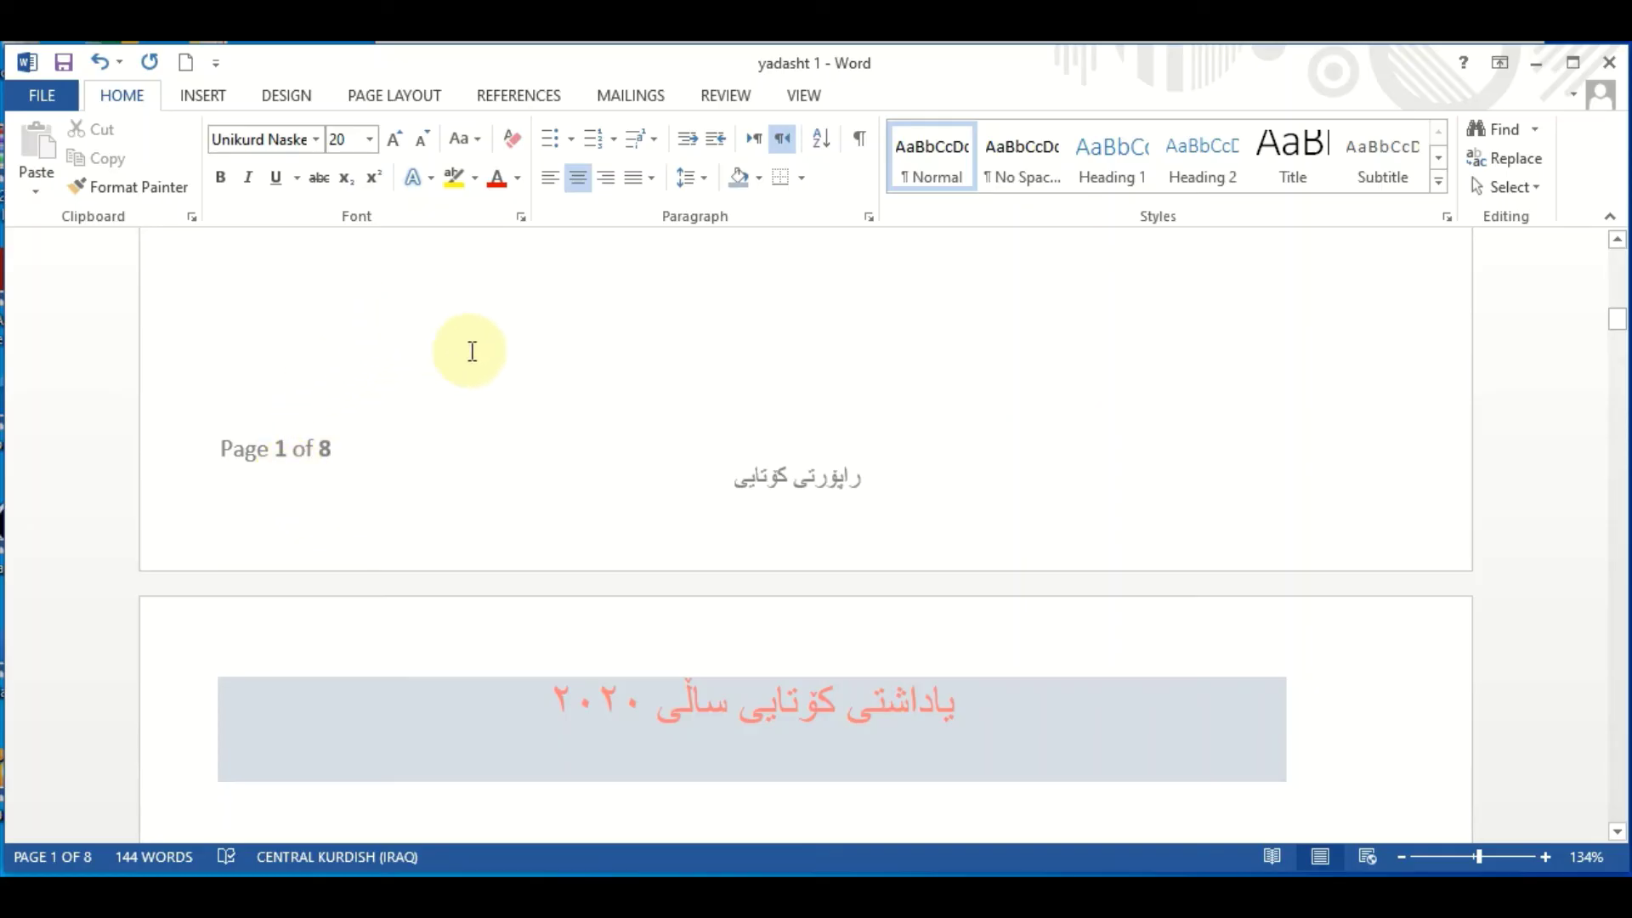
pyautogui.scroll(5, 472, 351)
pyautogui.scroll(-1, 442, 425)
# Type an Arabic ١ below the signatures and add two blank lines after the closing phrase
pyautogui.click(399, 630)
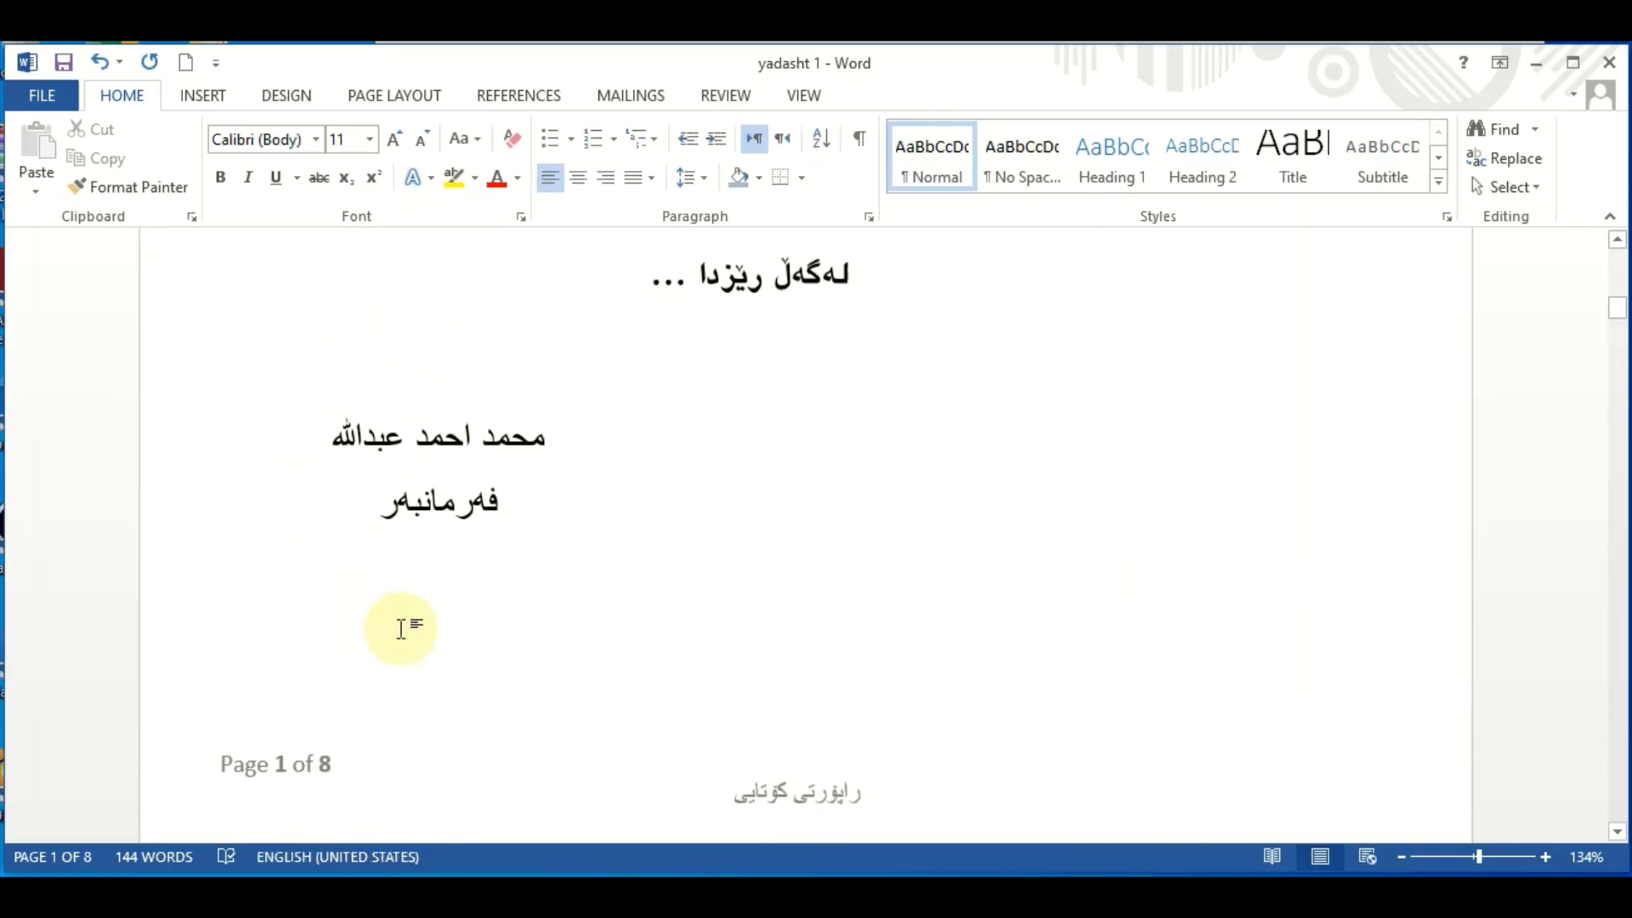
pyautogui.hotkey('alt', 'shift')
pyautogui.write('١')
pyautogui.click(908, 317)
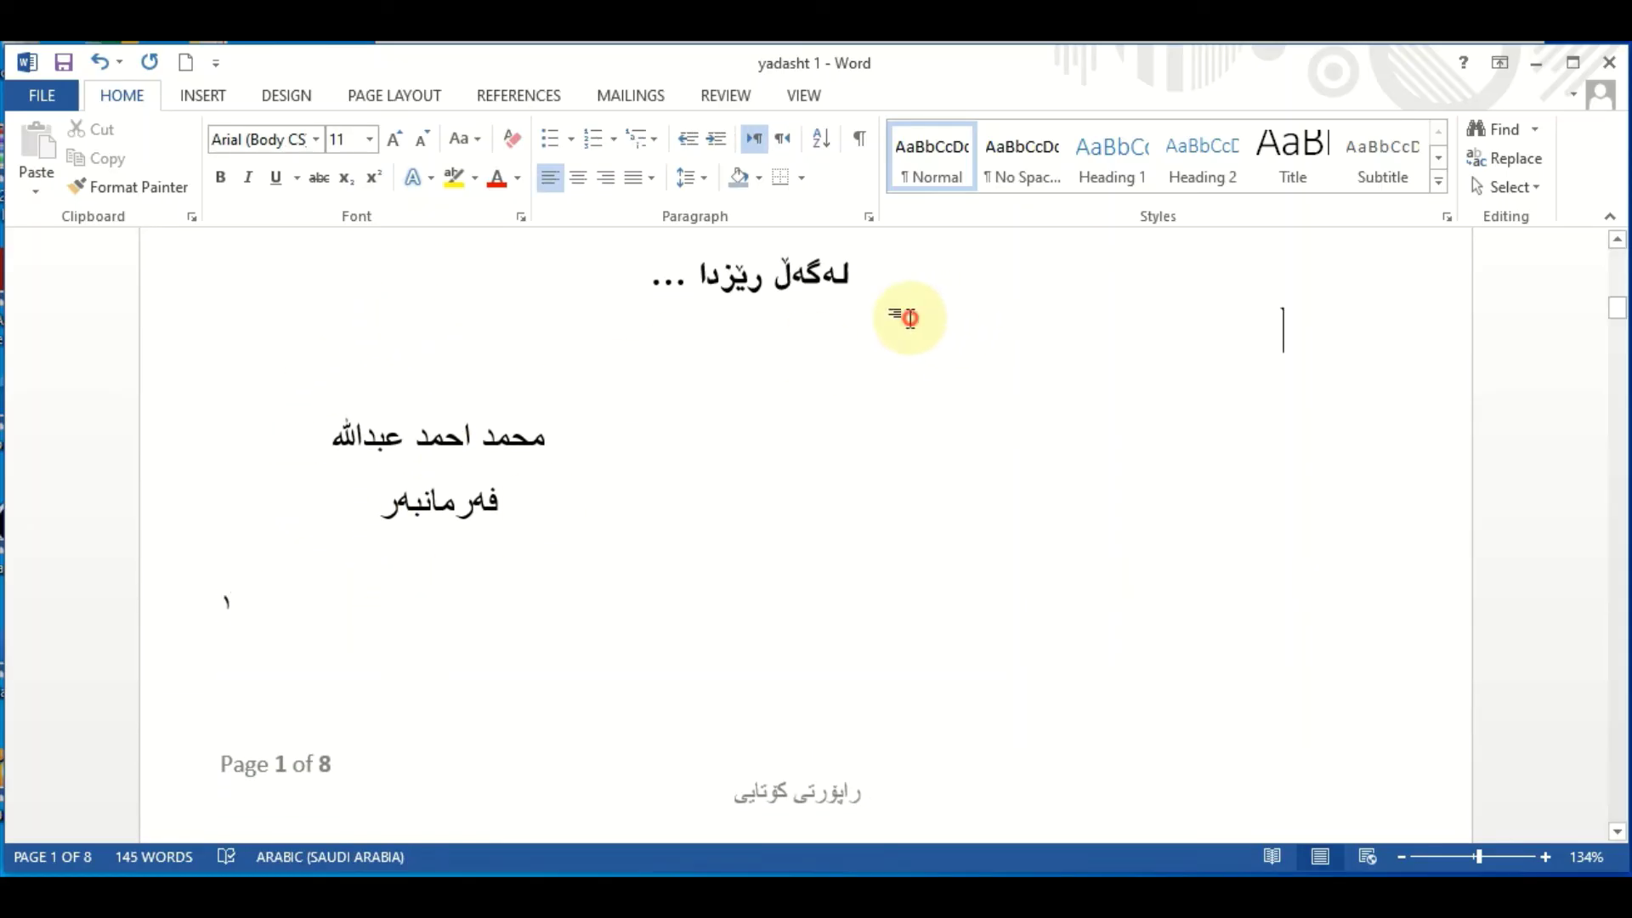
pyautogui.click(913, 284)
pyautogui.press('Return')
pyautogui.press('Return')
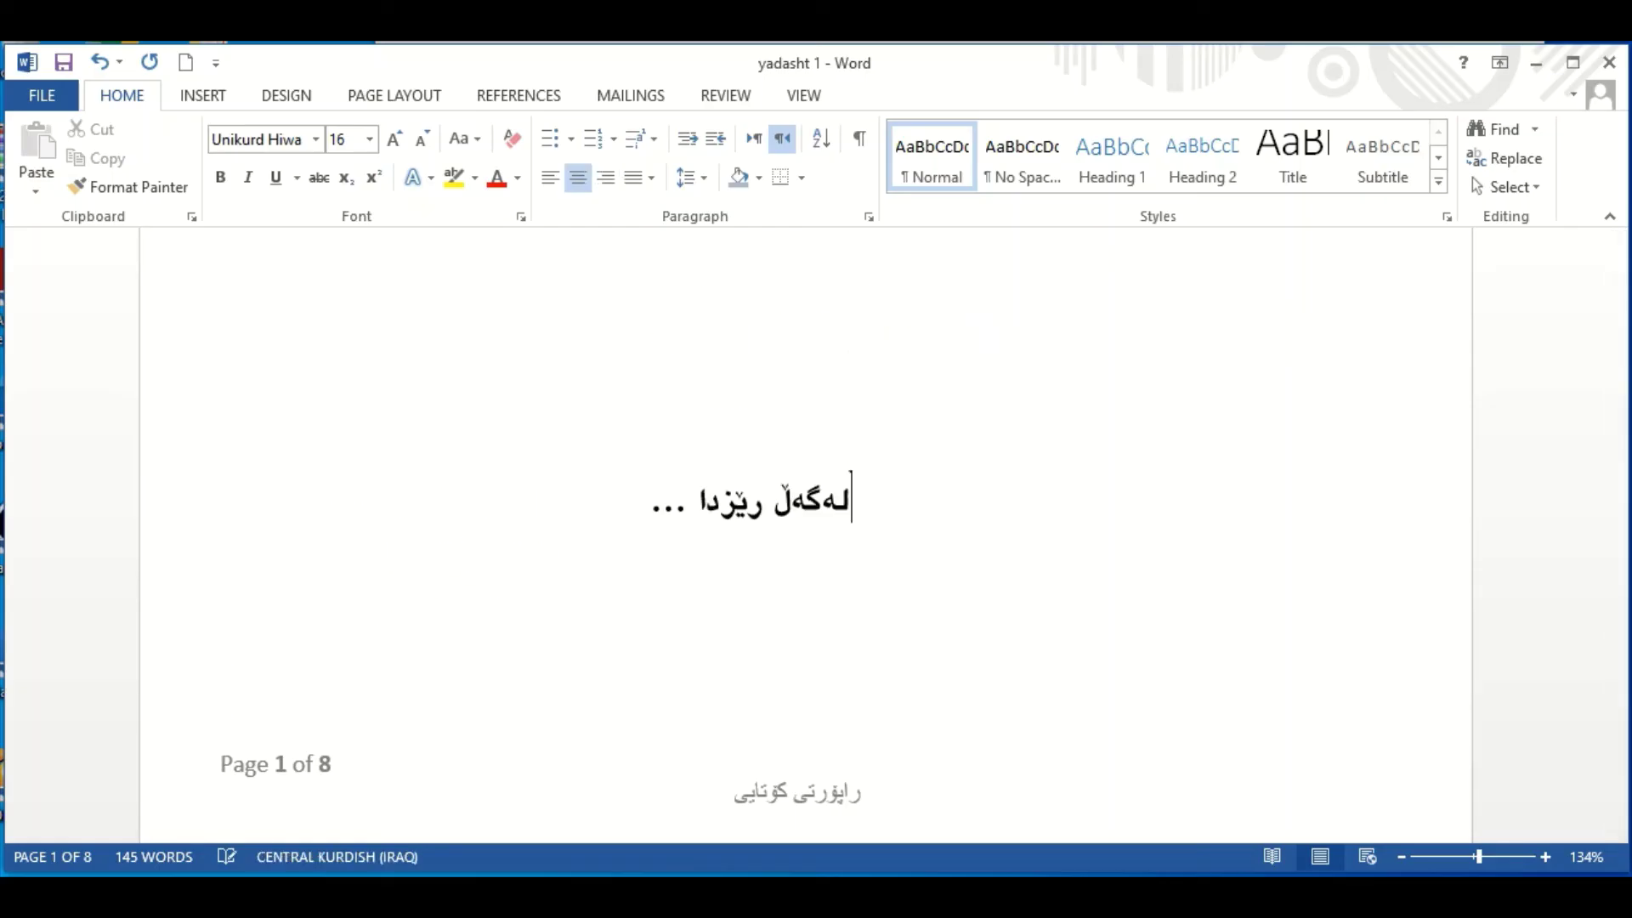
pyautogui.press('Return')
pyautogui.scroll(-3, 777, 430)
pyautogui.scroll(-3, 100, 441)
pyautogui.scroll(3, 394, 382)
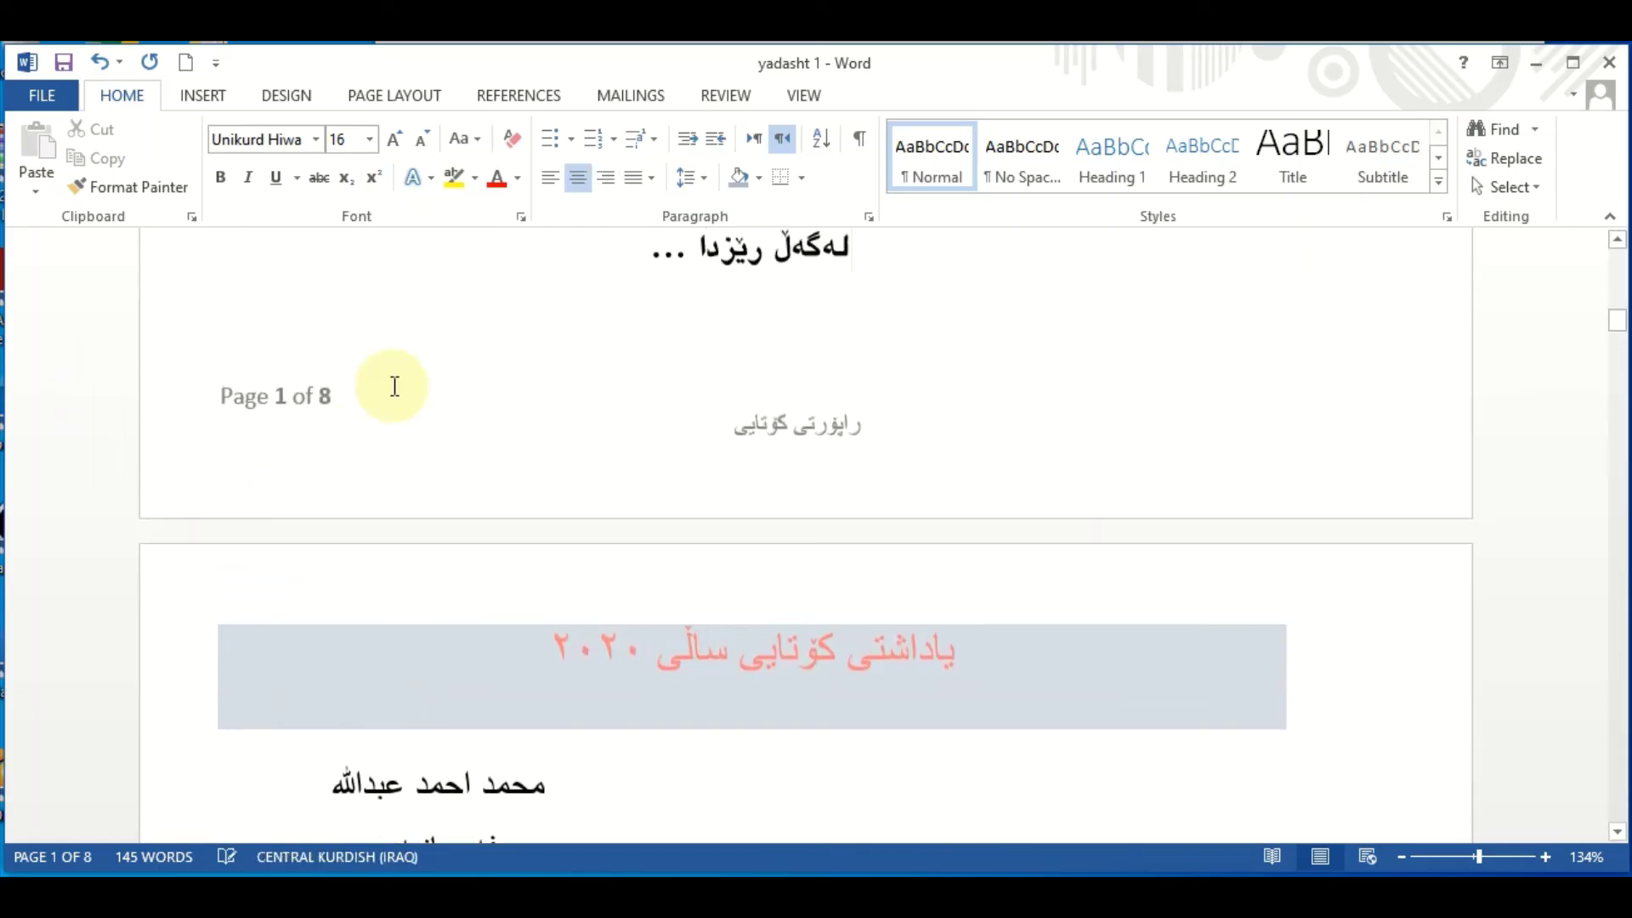
pyautogui.scroll(1, 100, 478)
pyautogui.scroll(-3, 382, 510)
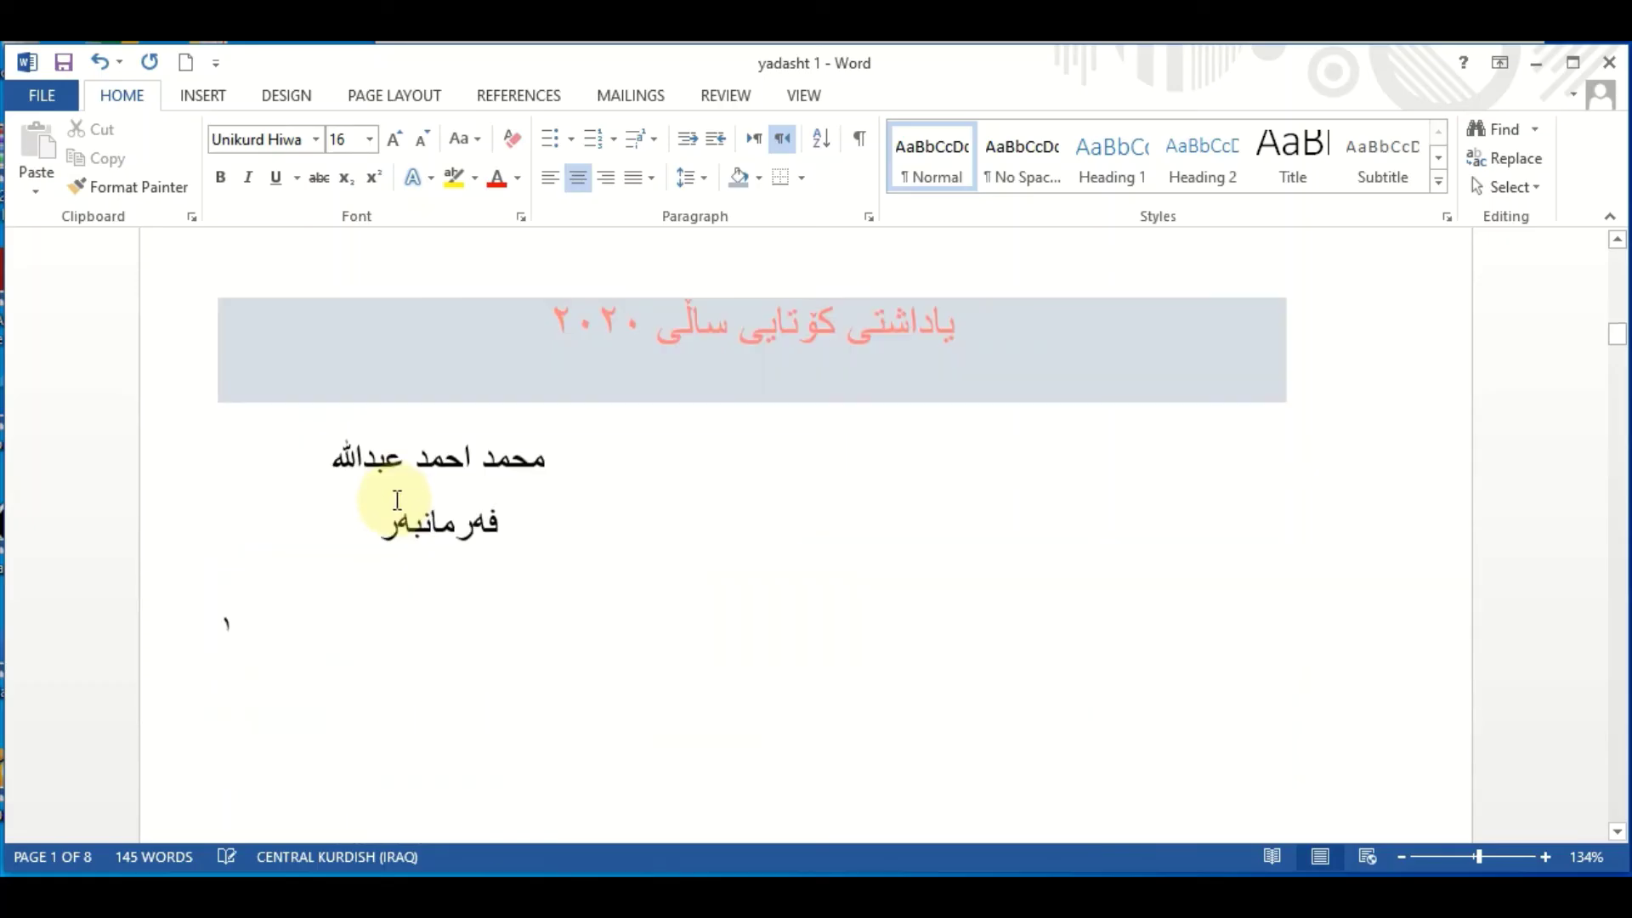
pyautogui.scroll(-2, 400, 527)
pyautogui.scroll(5, 401, 519)
pyautogui.scroll(3, 400, 518)
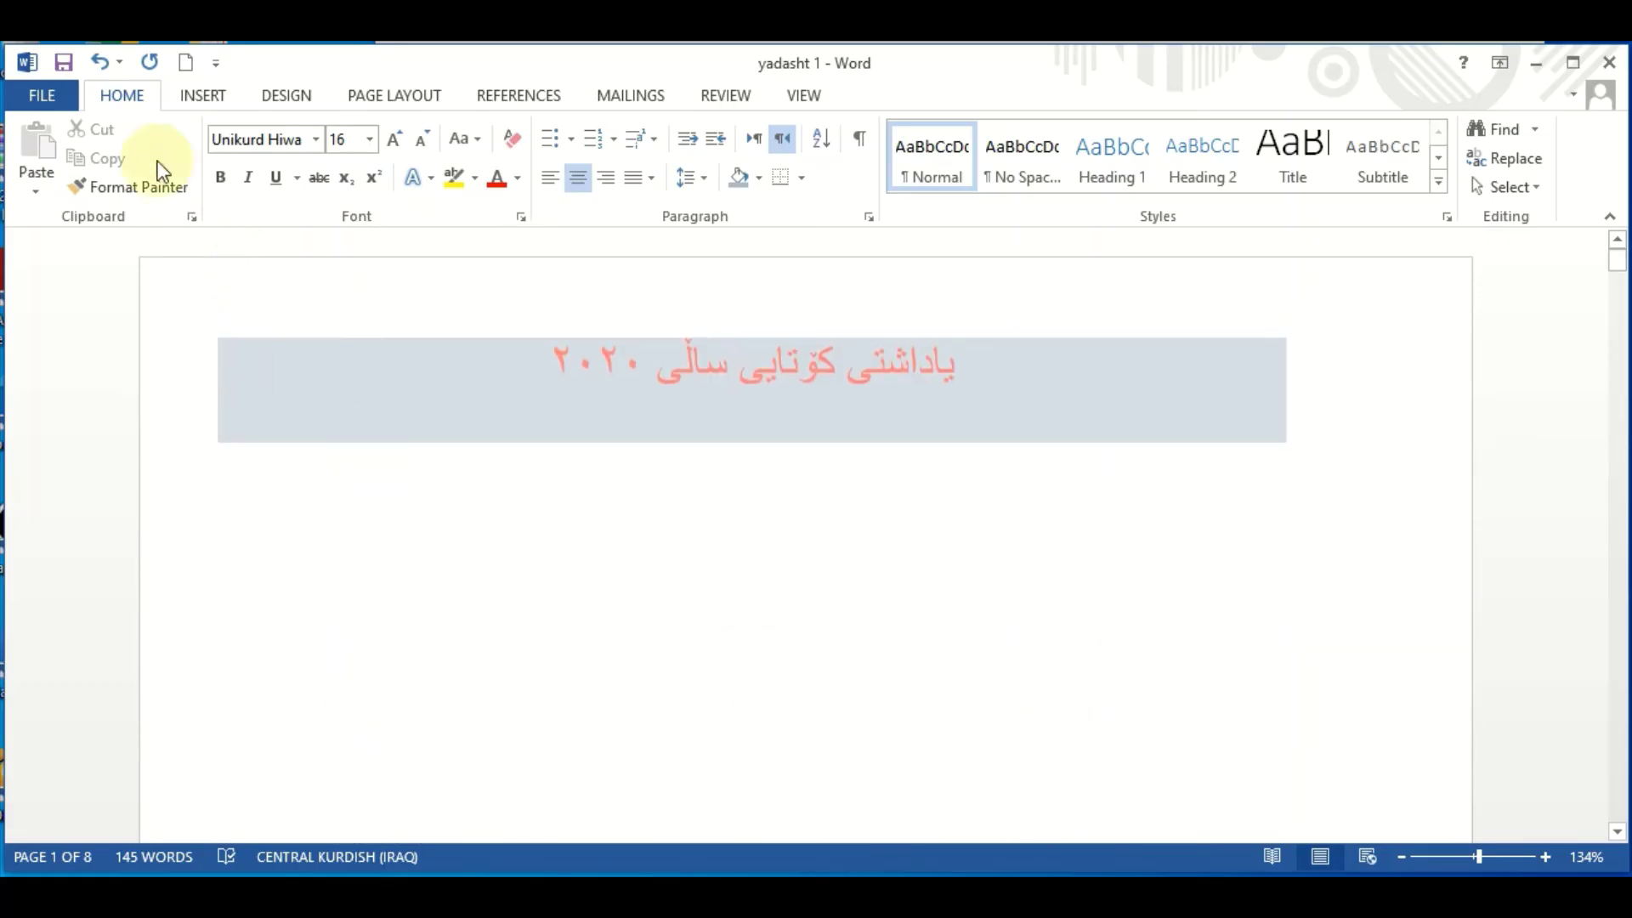
# Undo the three recent edits, then redo the title's larger size and grey-shaded red colour
pyautogui.click(103, 61)
pyautogui.click(104, 61)
pyautogui.click(104, 61)
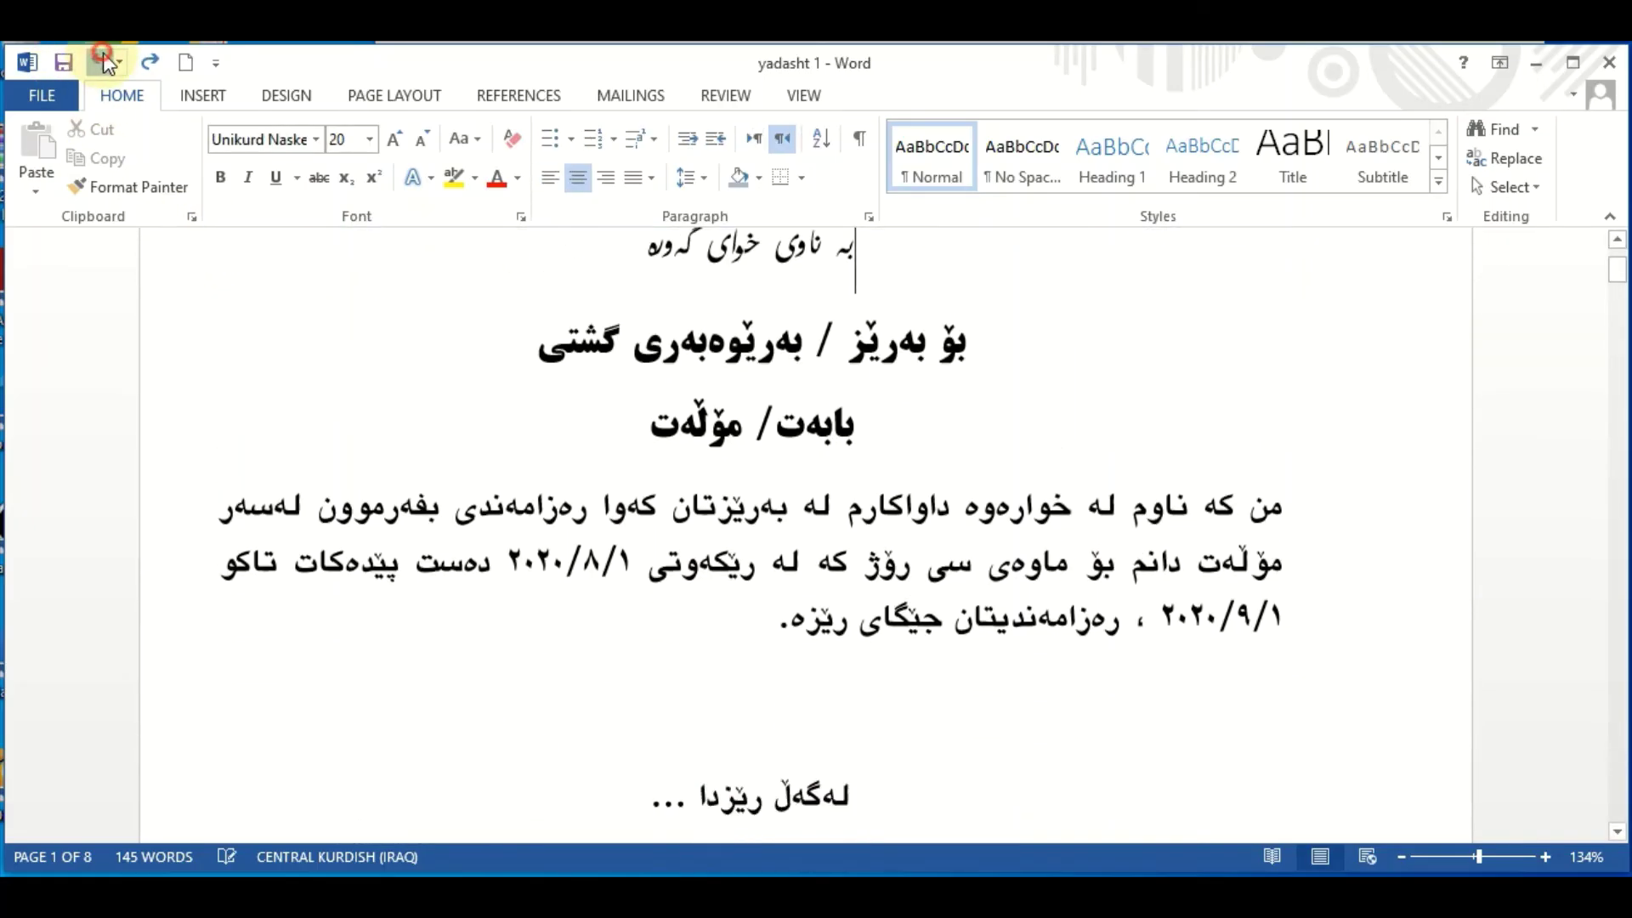
pyautogui.scroll(3, 519, 425)
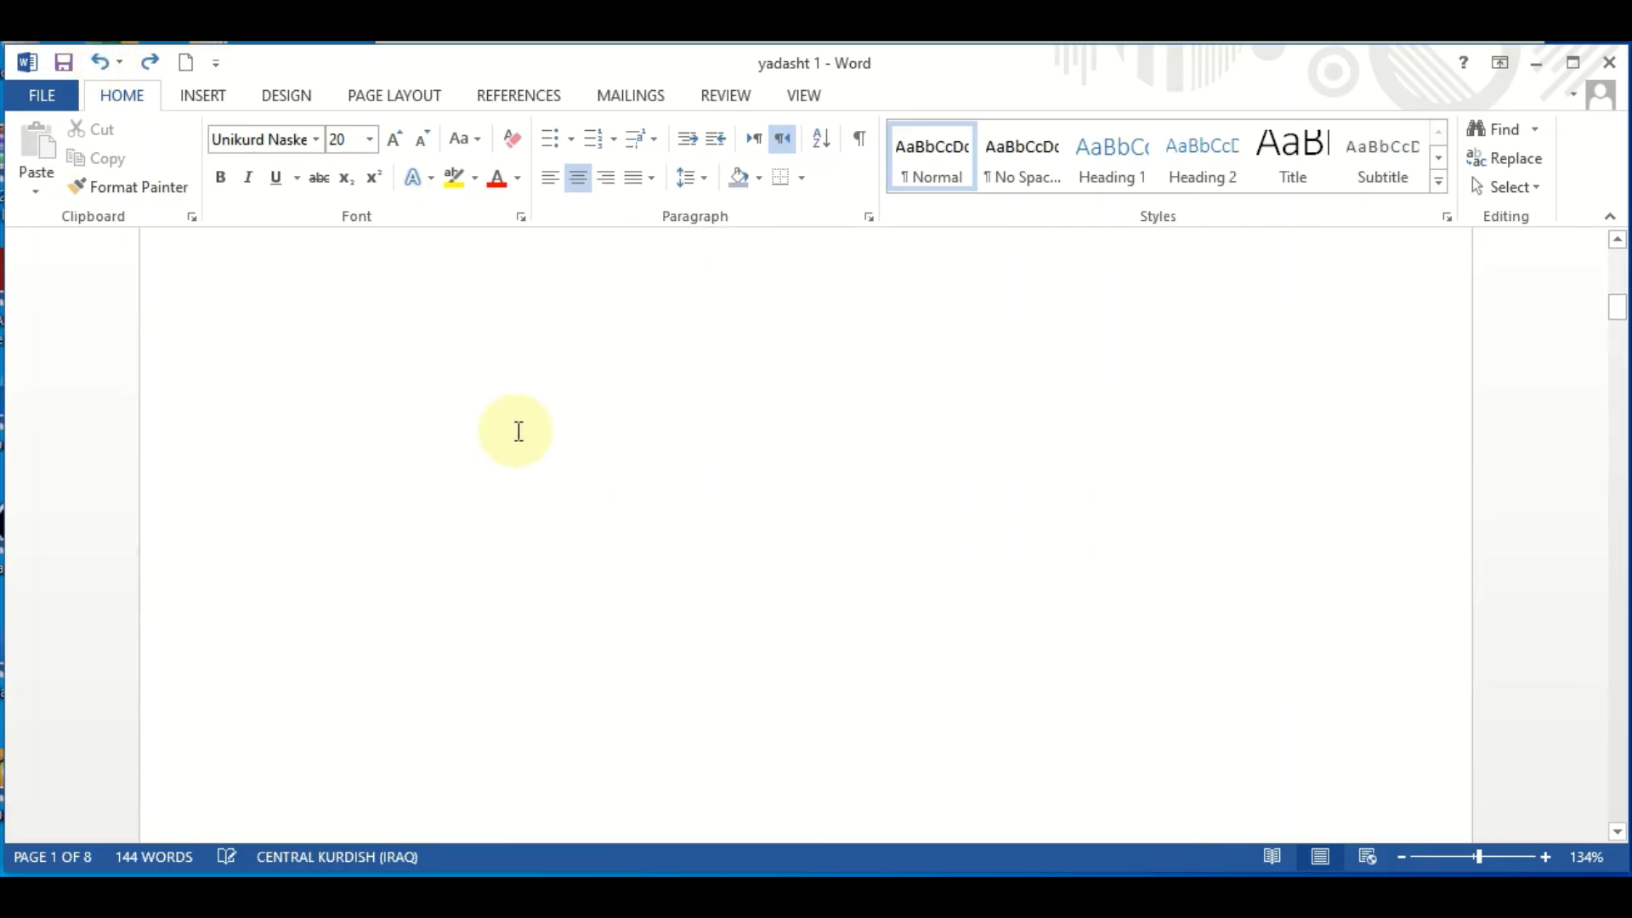
pyautogui.click(150, 61)
pyautogui.click(150, 61)
pyautogui.click(150, 62)
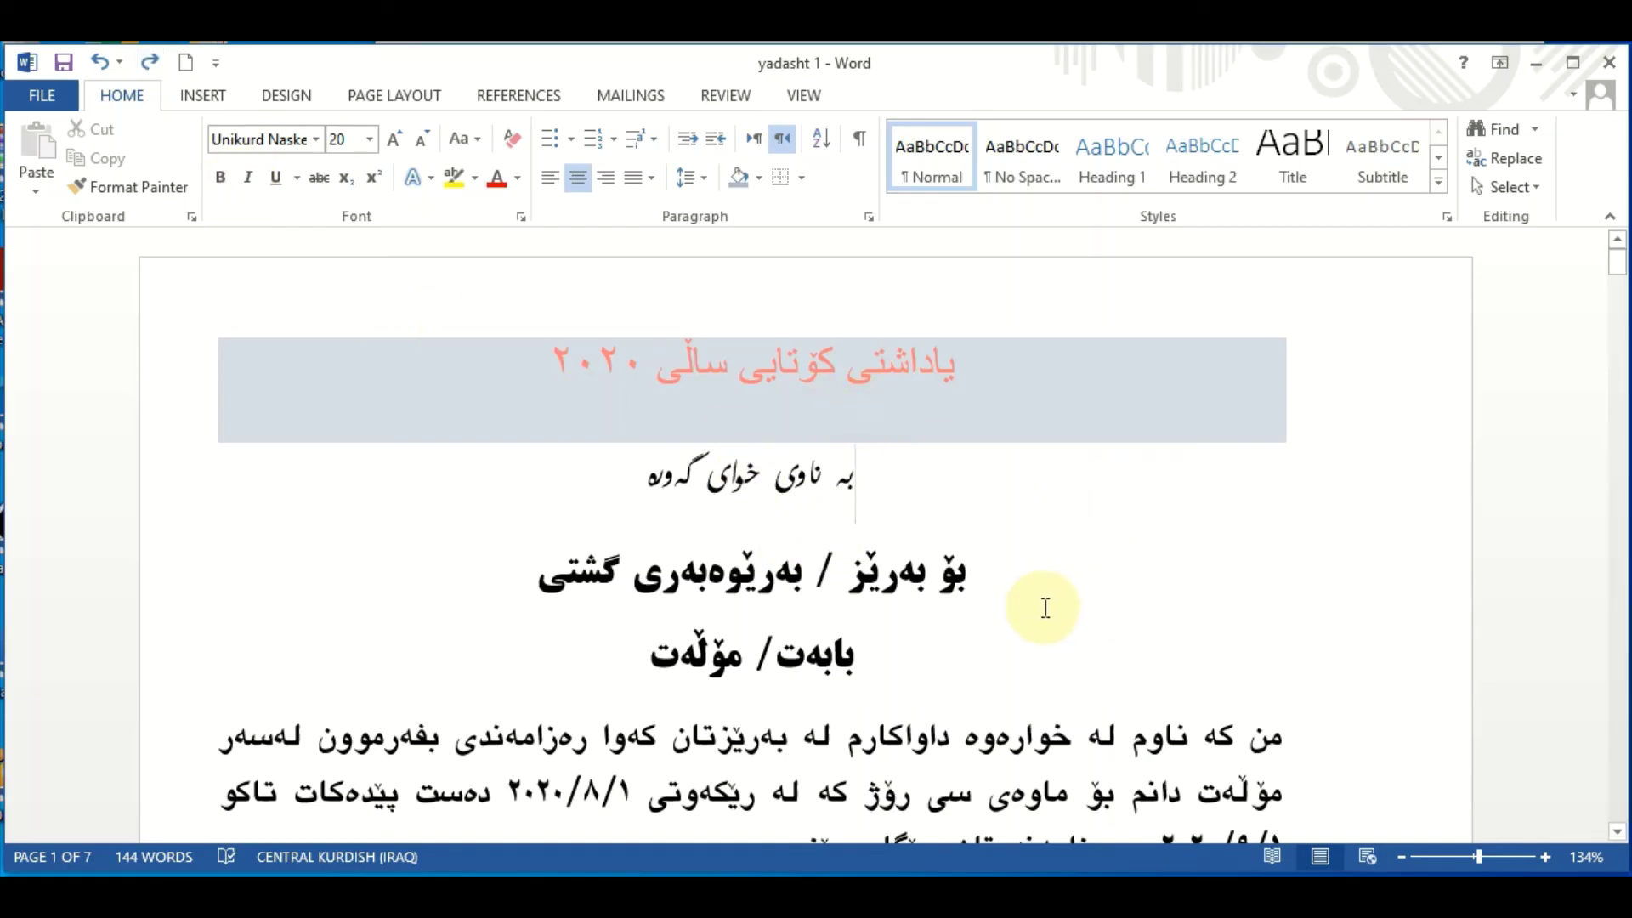
# Put the cursor back in the letter body and show the INSERT tab
pyautogui.click(1119, 774)
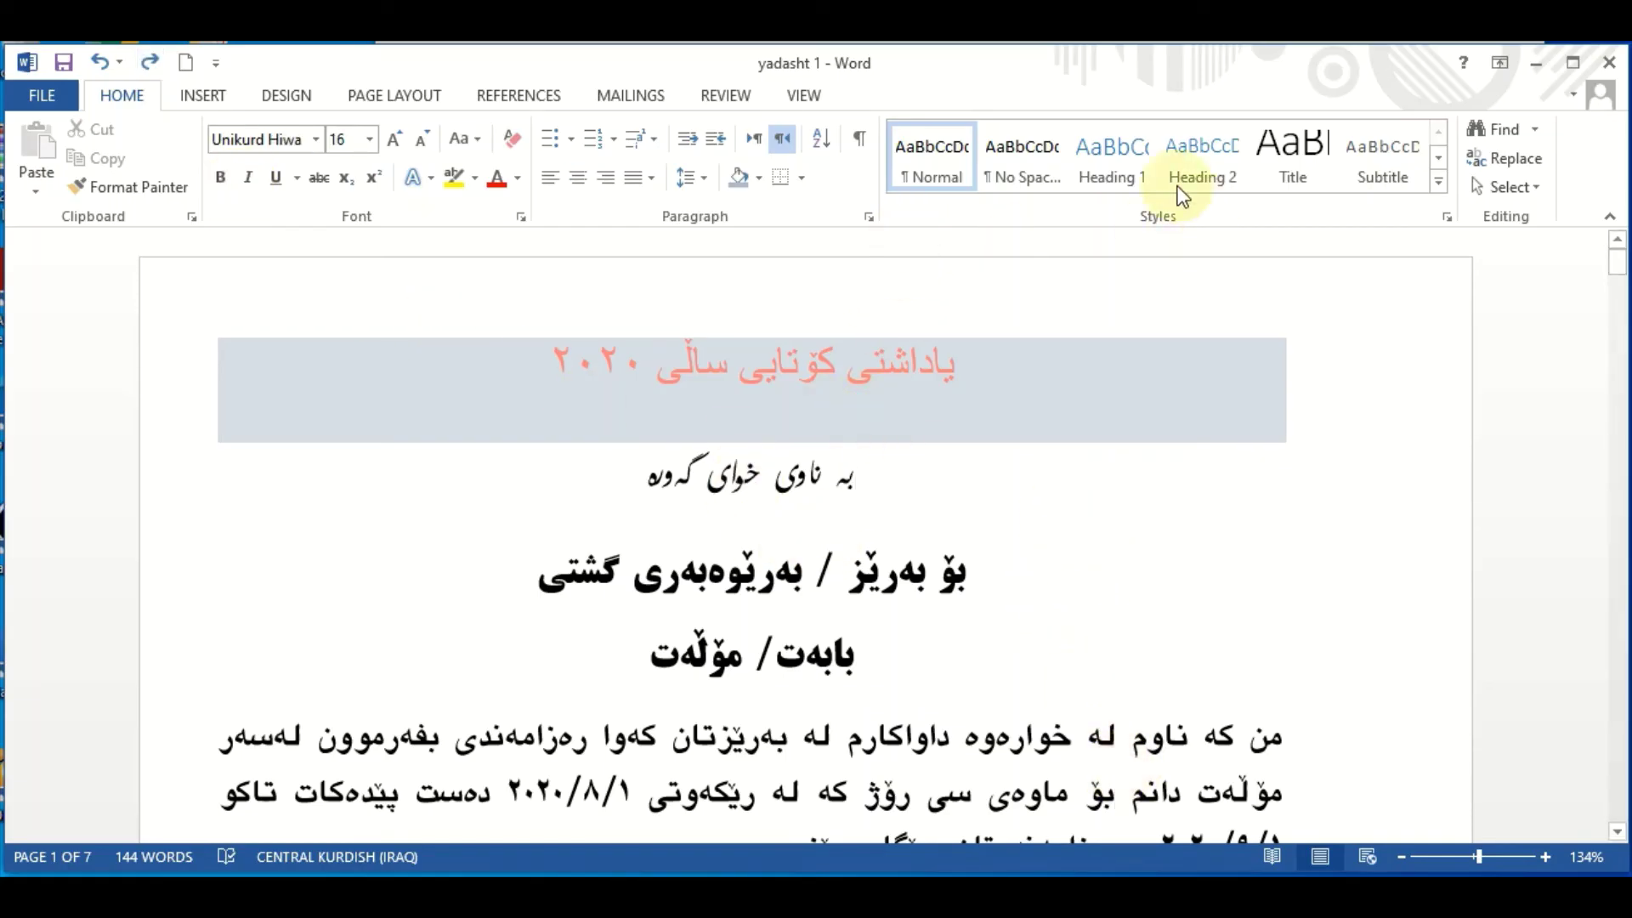
pyautogui.click(197, 97)
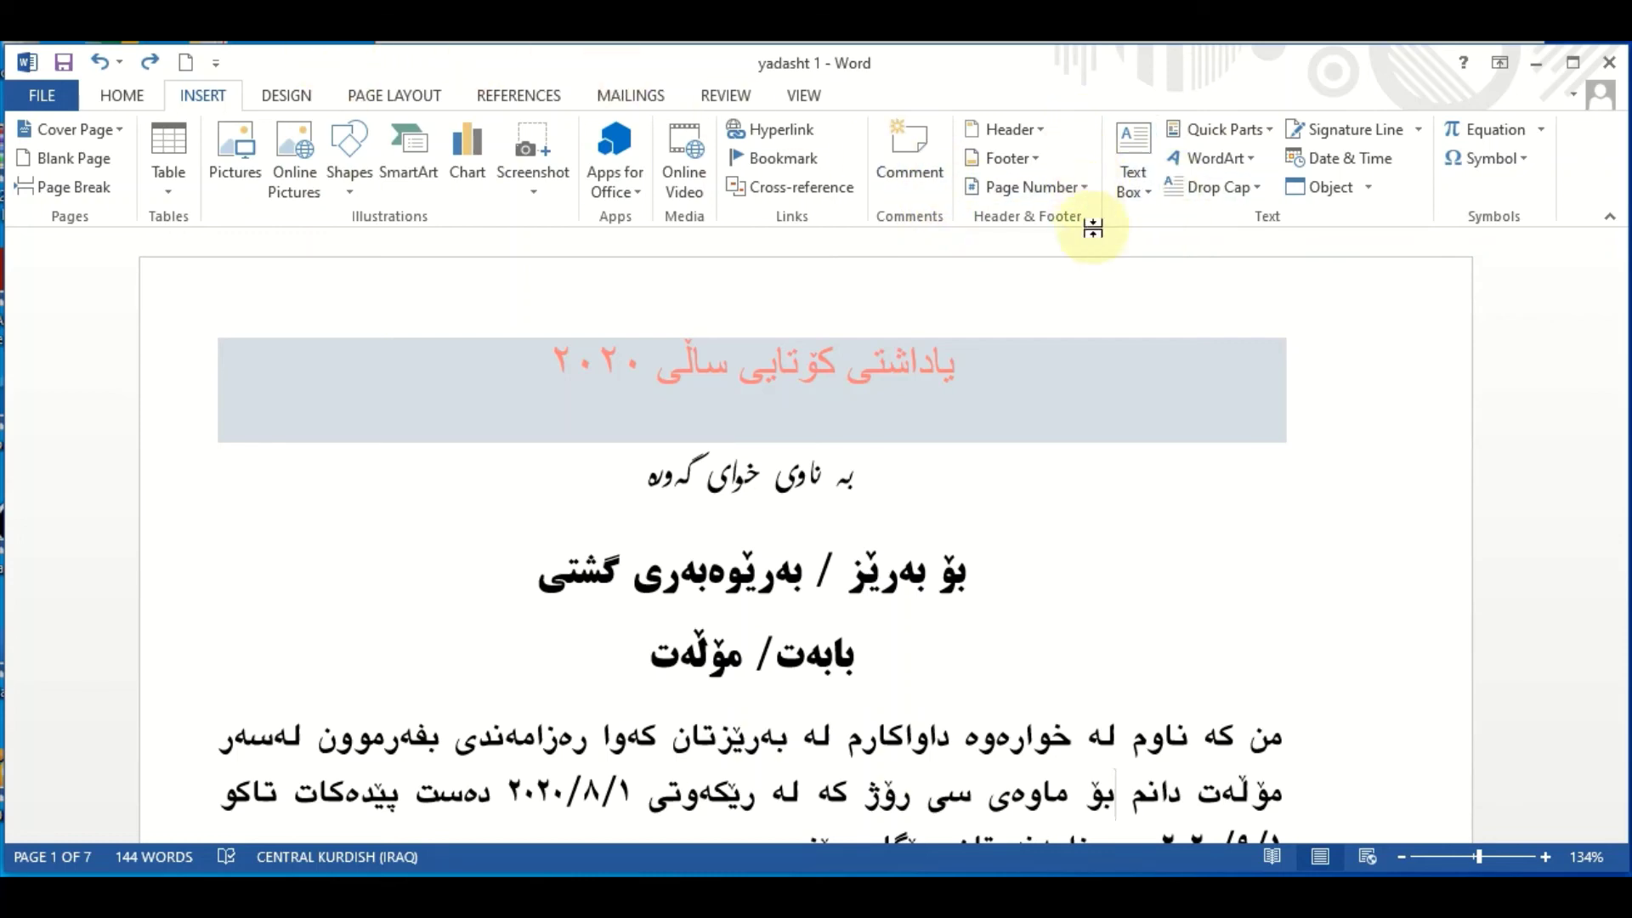
pyautogui.scroll(-10, 983, 590)
pyautogui.scroll(5, 983, 590)
pyautogui.scroll(-3, 982, 600)
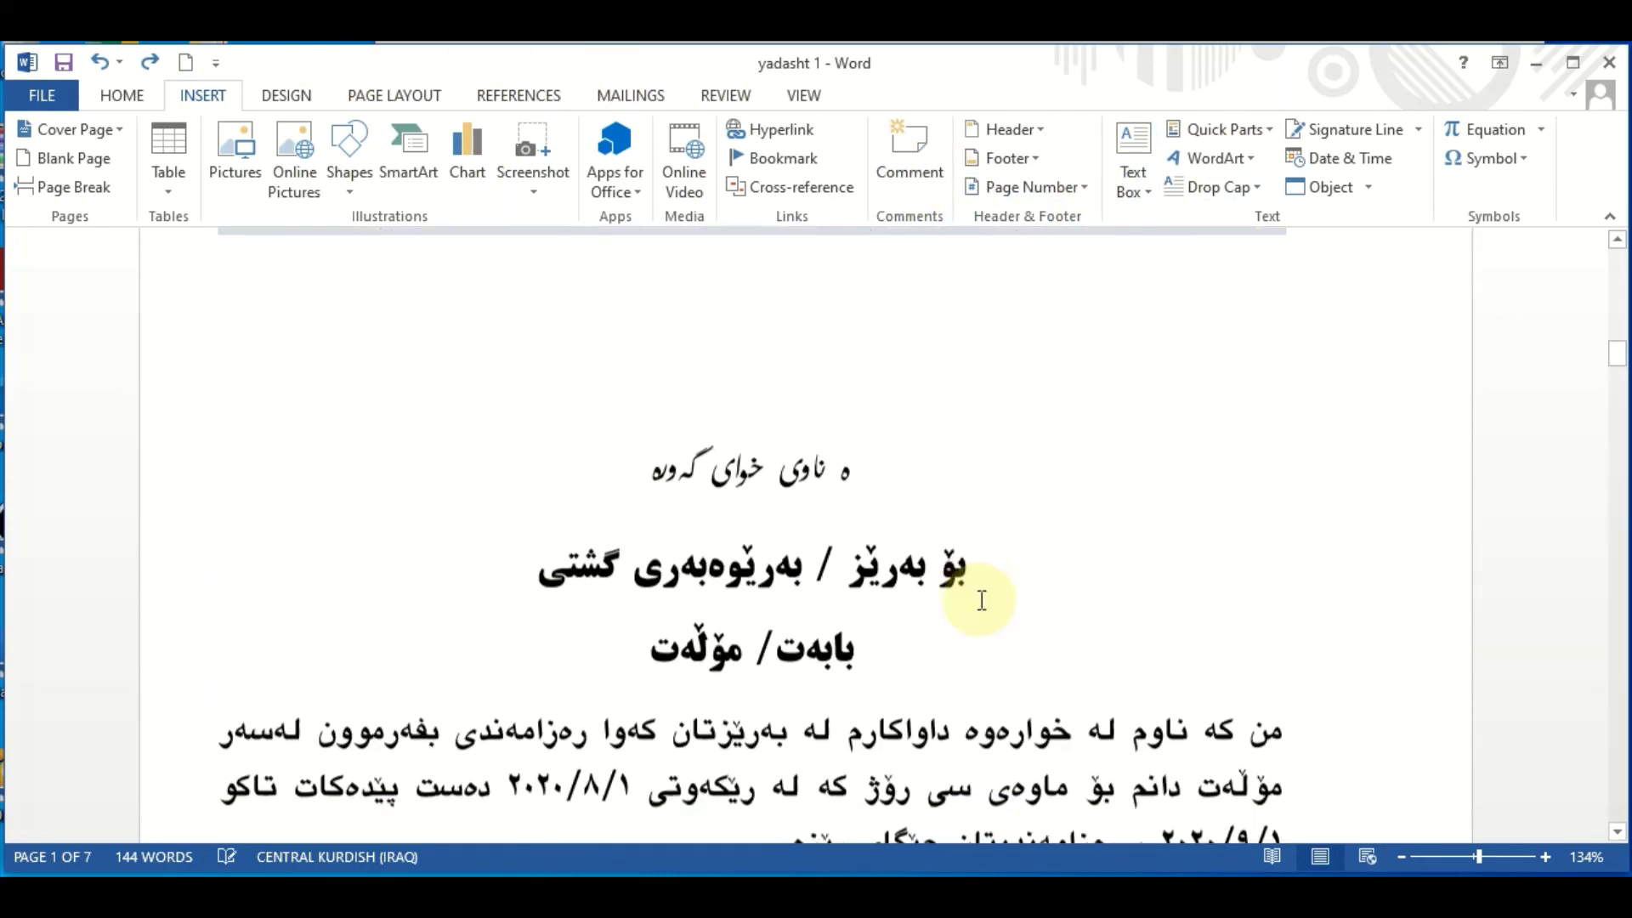
pyautogui.scroll(-10, 981, 600)
pyautogui.scroll(2, 368, 320)
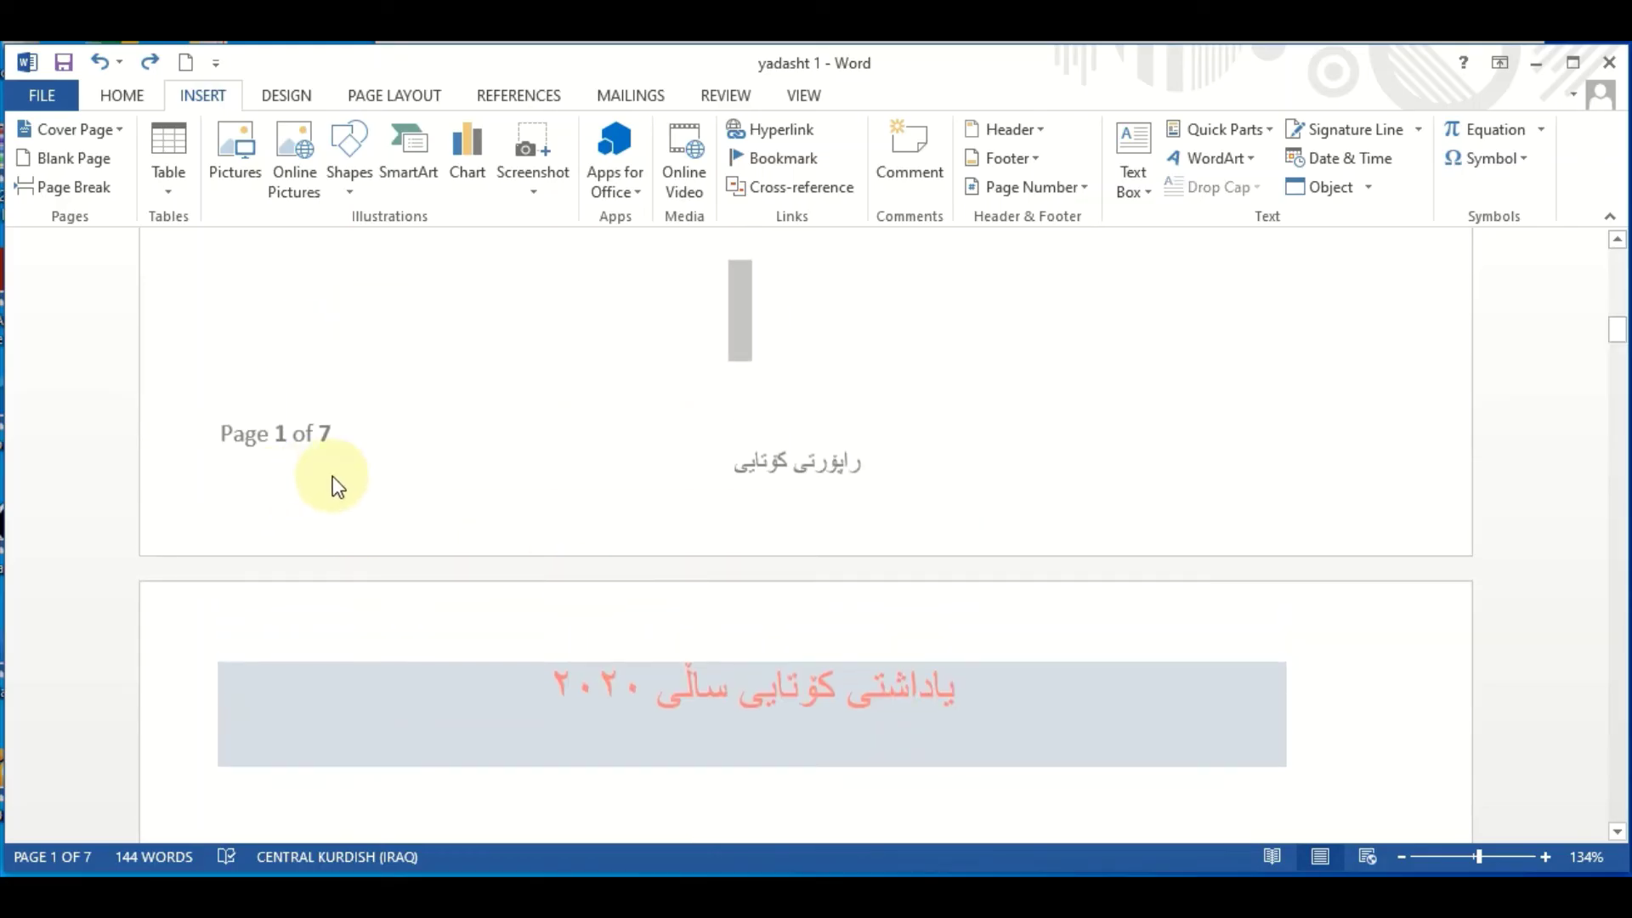
# Delete the 'Page 1 of 7' text from the footer
pyautogui.doubleClick(298, 492)
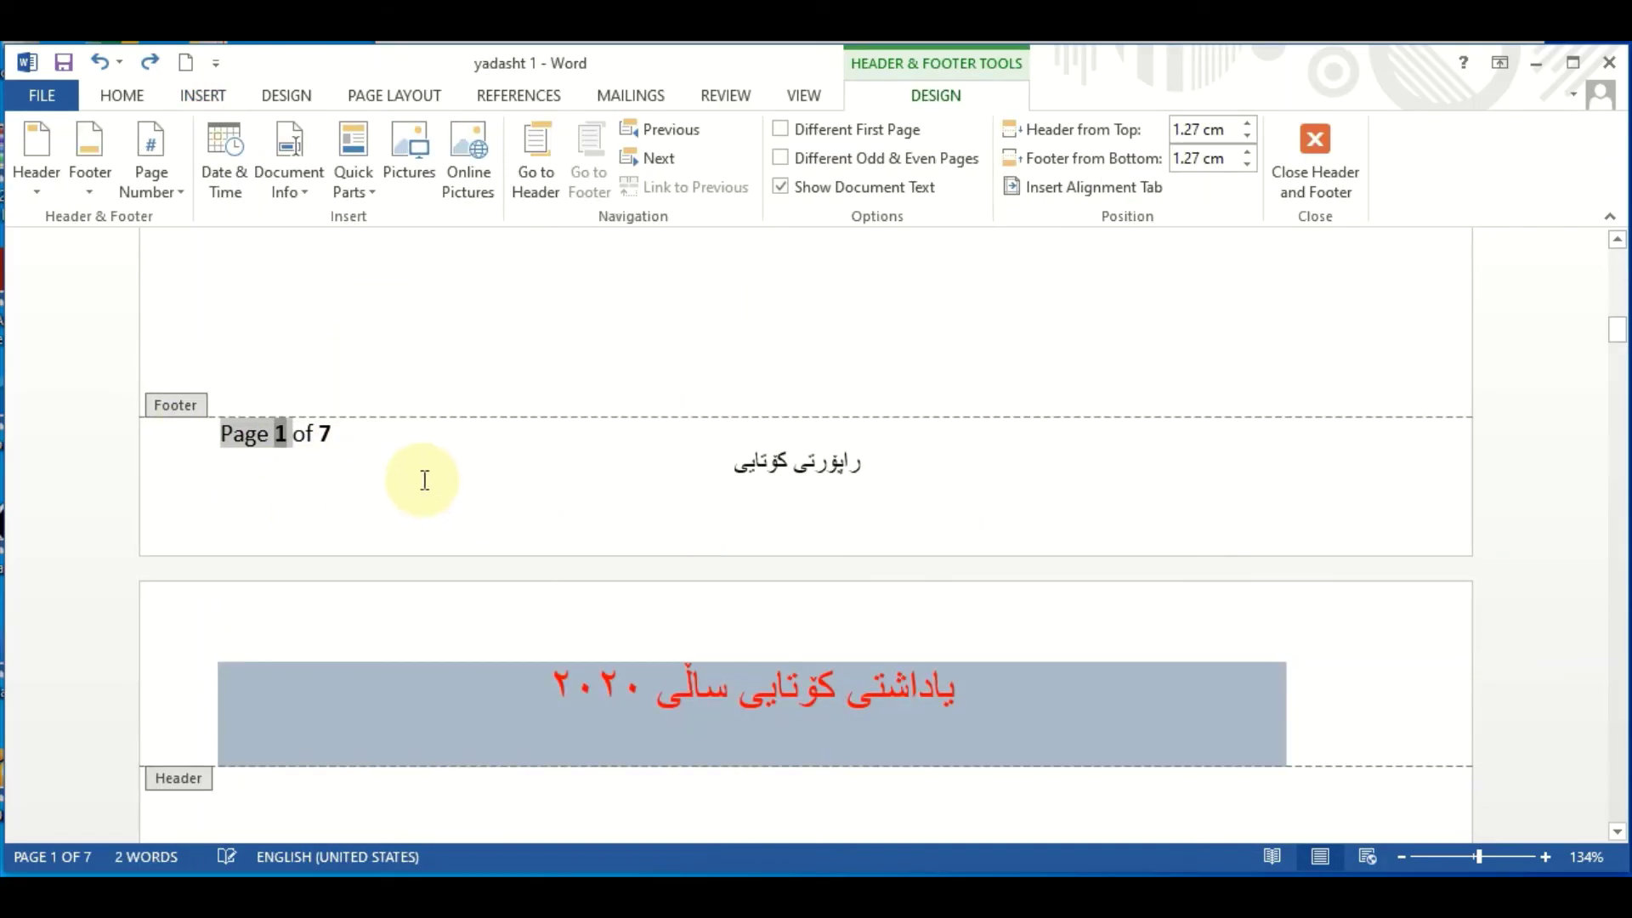
pyautogui.click(334, 438)
pyautogui.moveTo(222, 433); pyautogui.dragTo(338, 440)
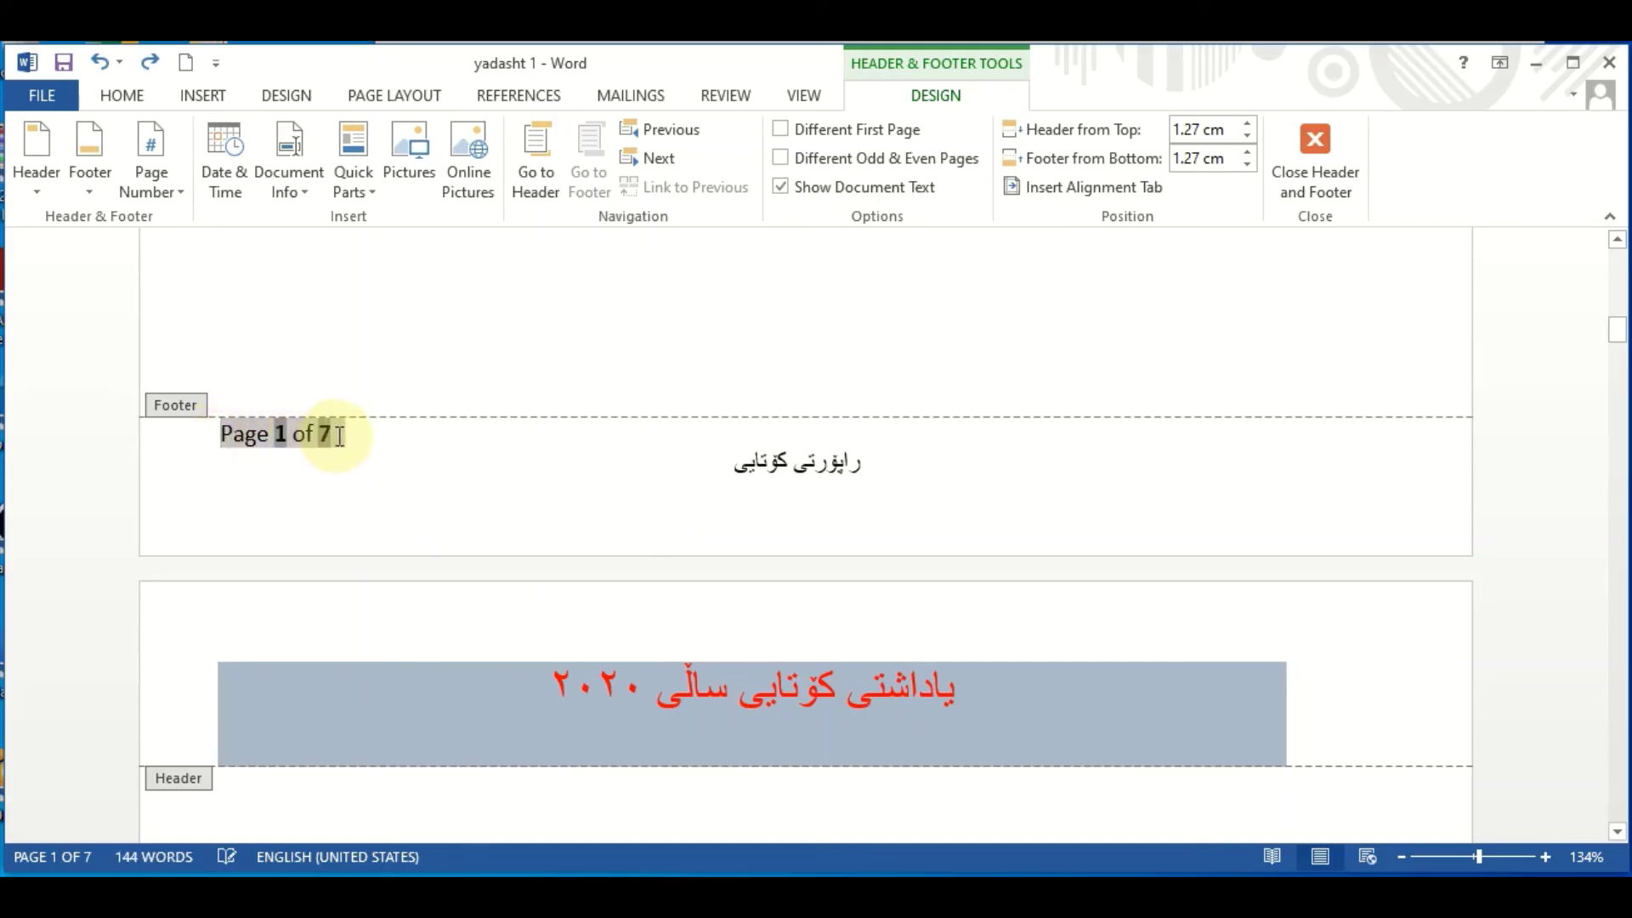
pyautogui.press('Delete')
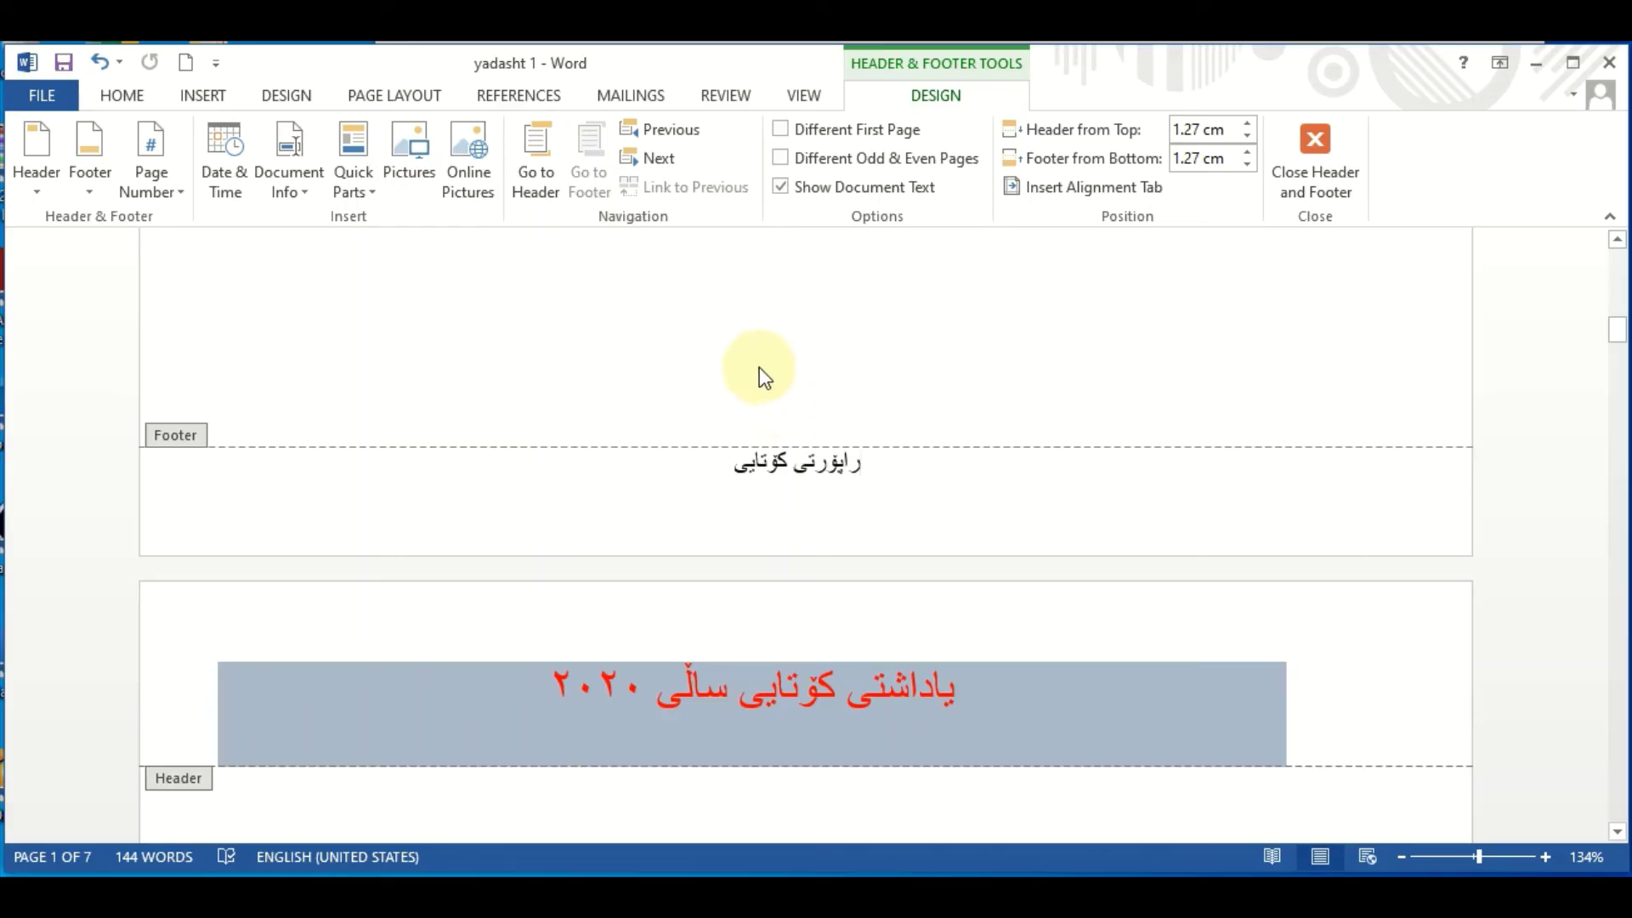
pyautogui.doubleClick(685, 331)
# Insert a centered bottom-of-page Plain Number 2 and wrap it in parentheses as (((1)))
pyautogui.click(207, 100)
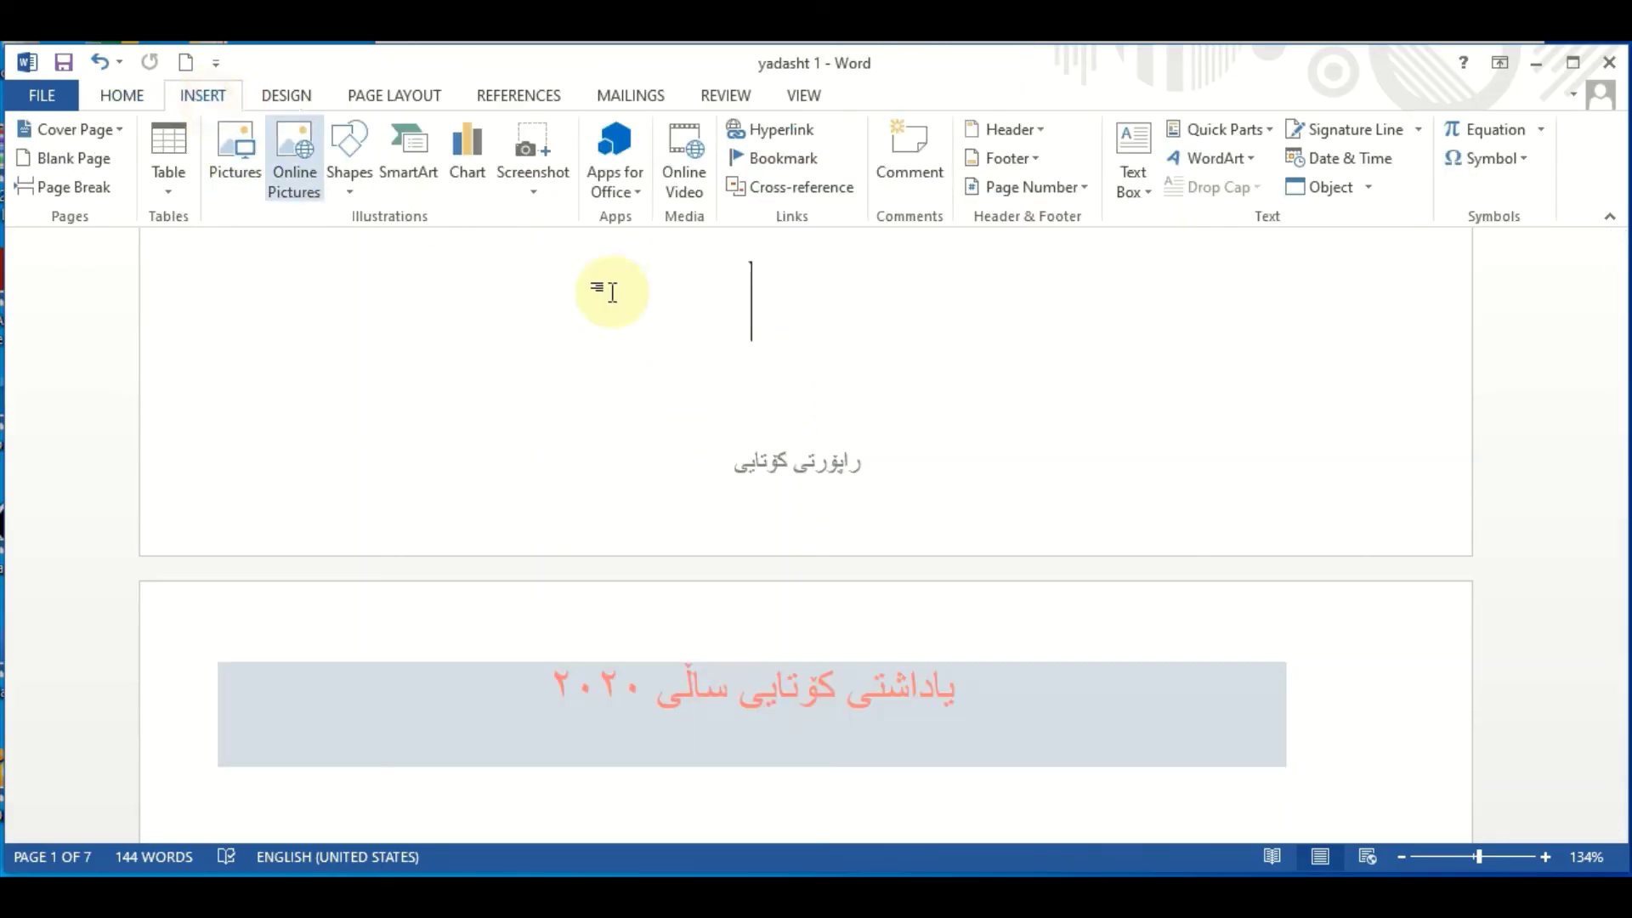
pyautogui.click(1095, 187)
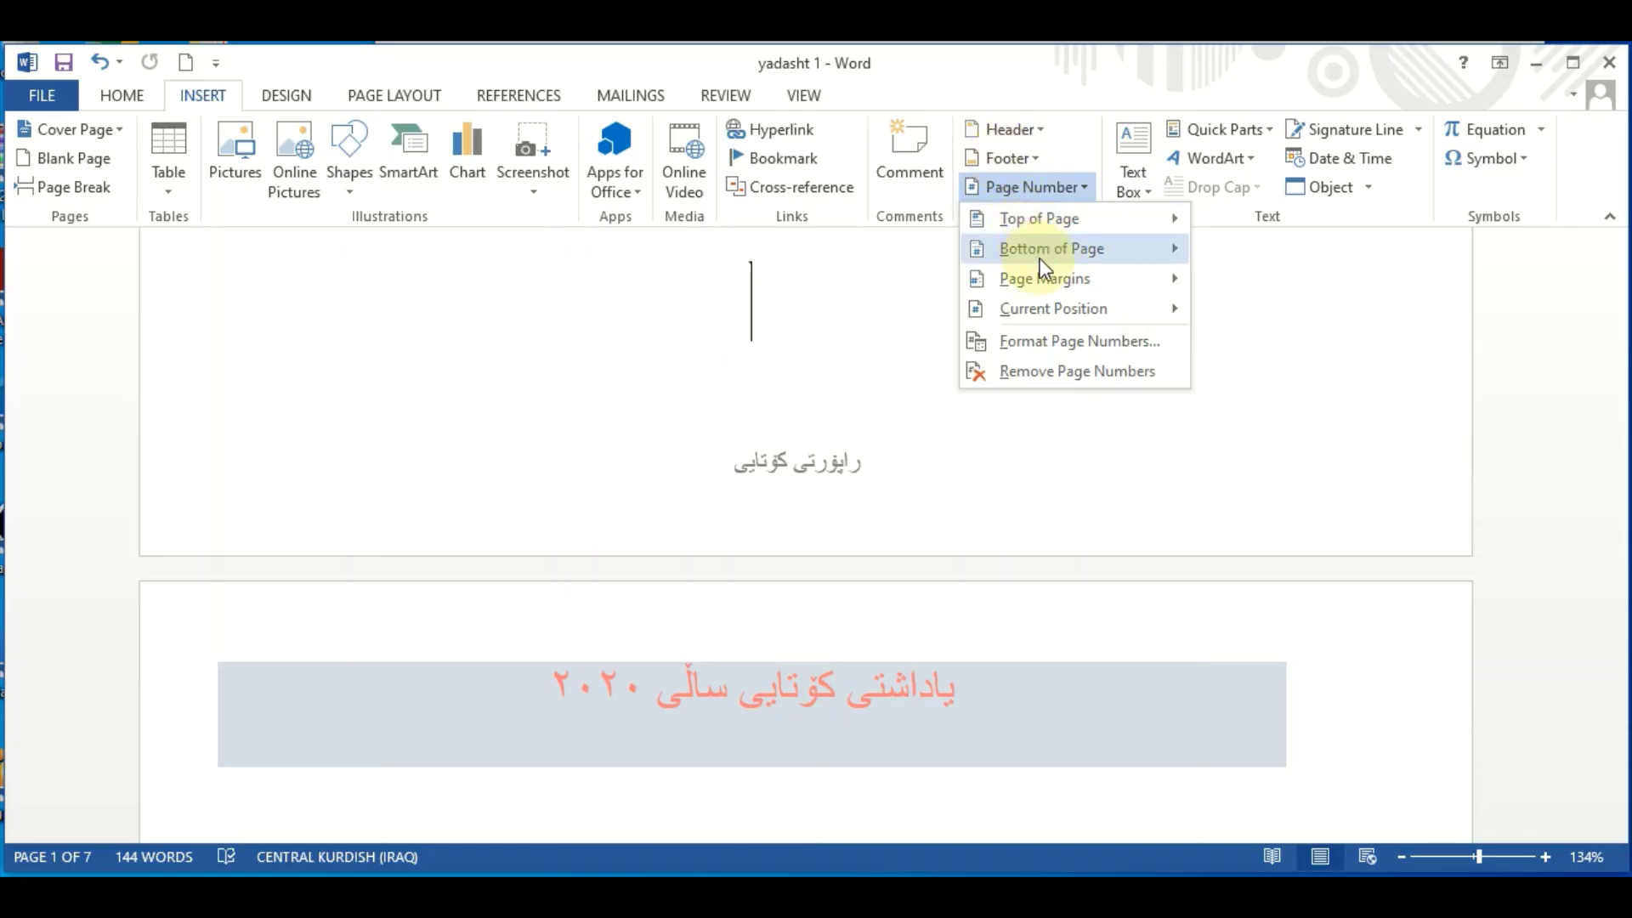
pyautogui.moveTo(1052, 248)
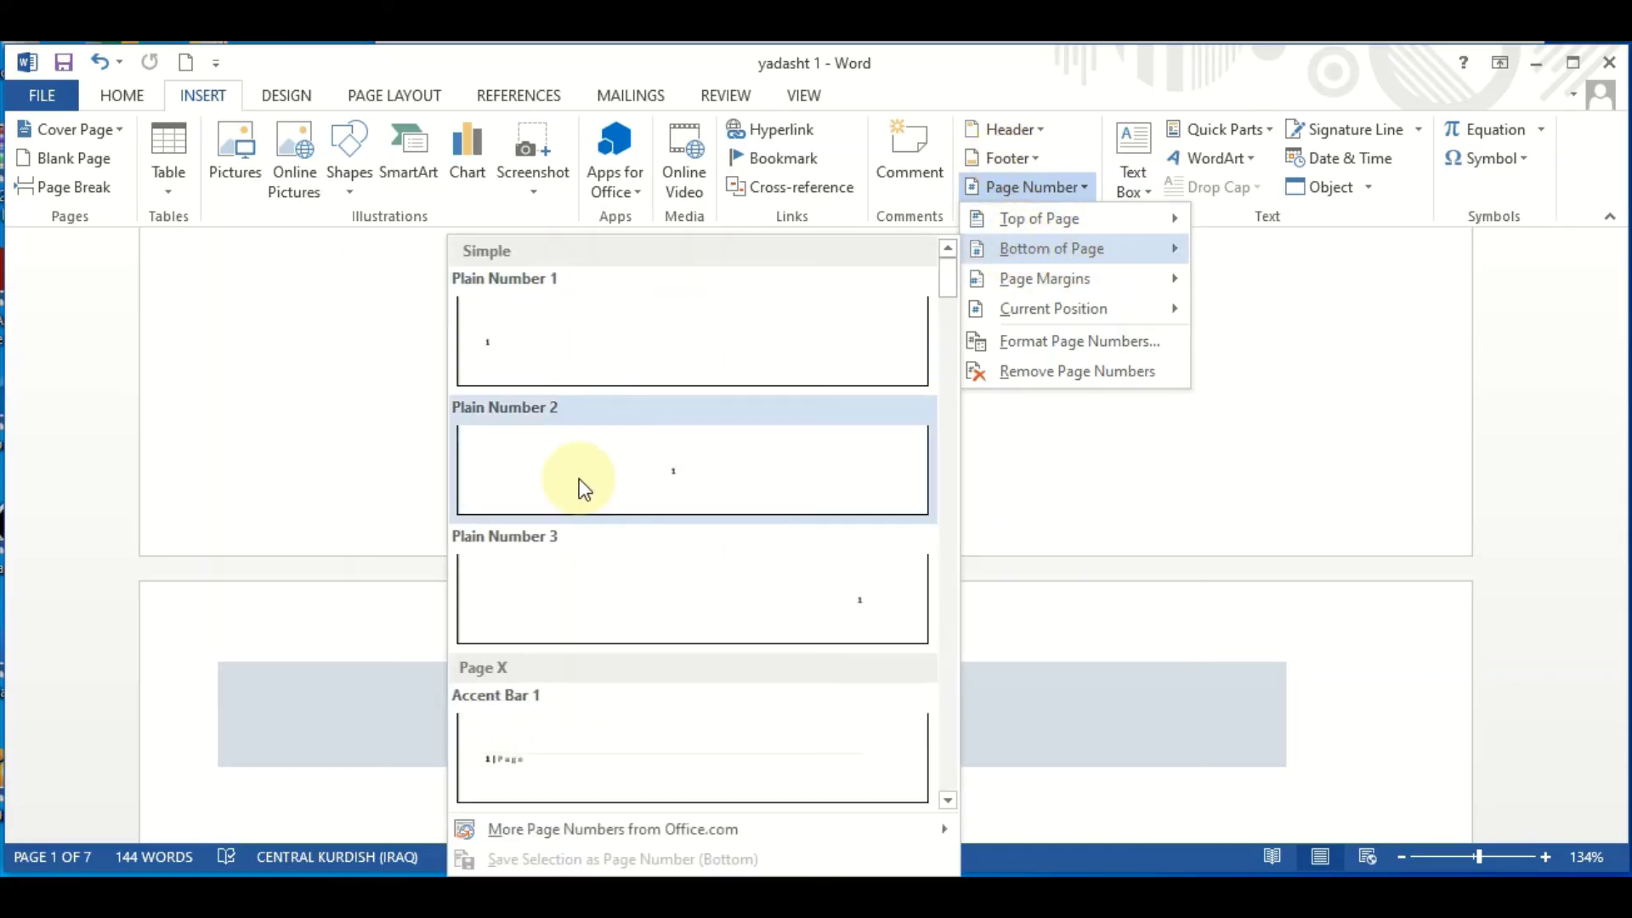
pyautogui.click(561, 459)
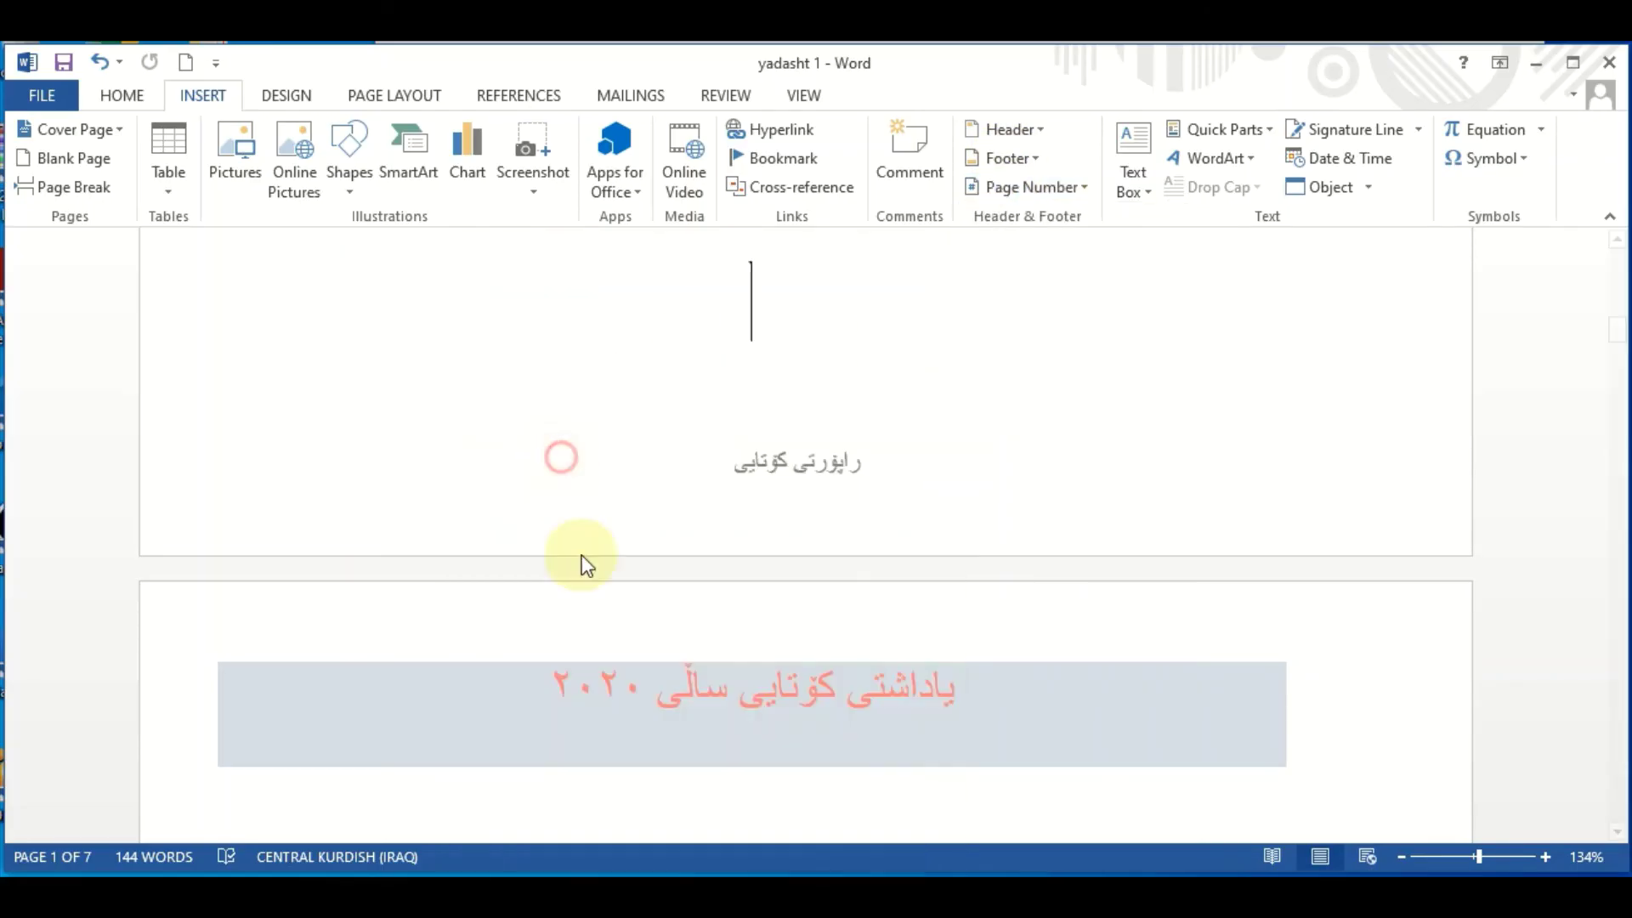
pyautogui.click(774, 628)
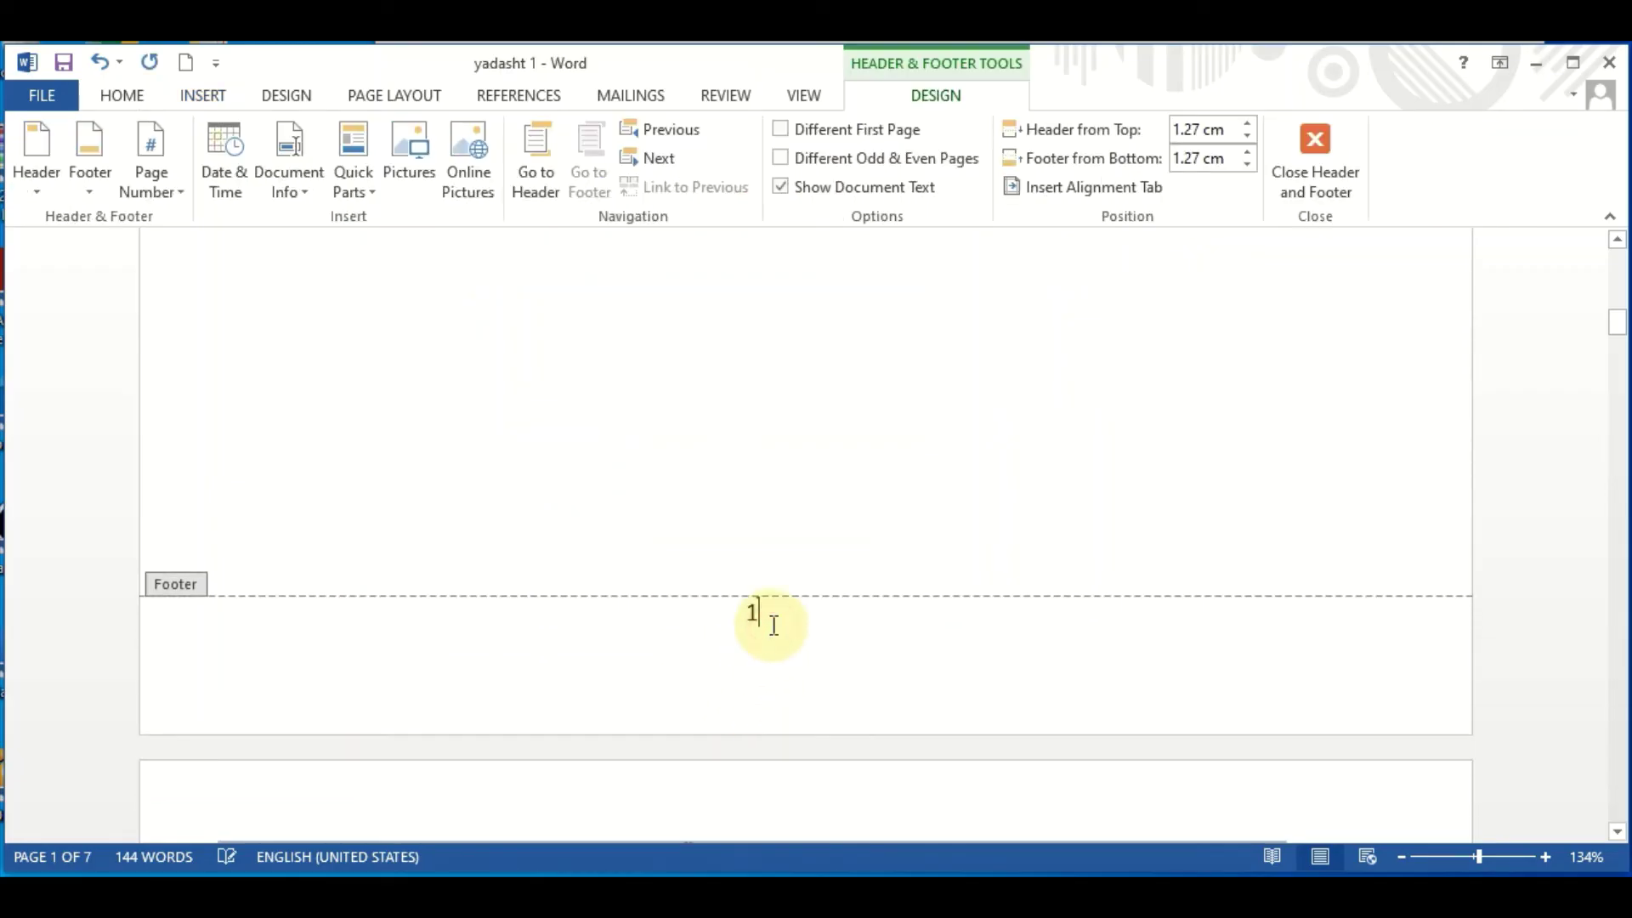
pyautogui.write(')))')
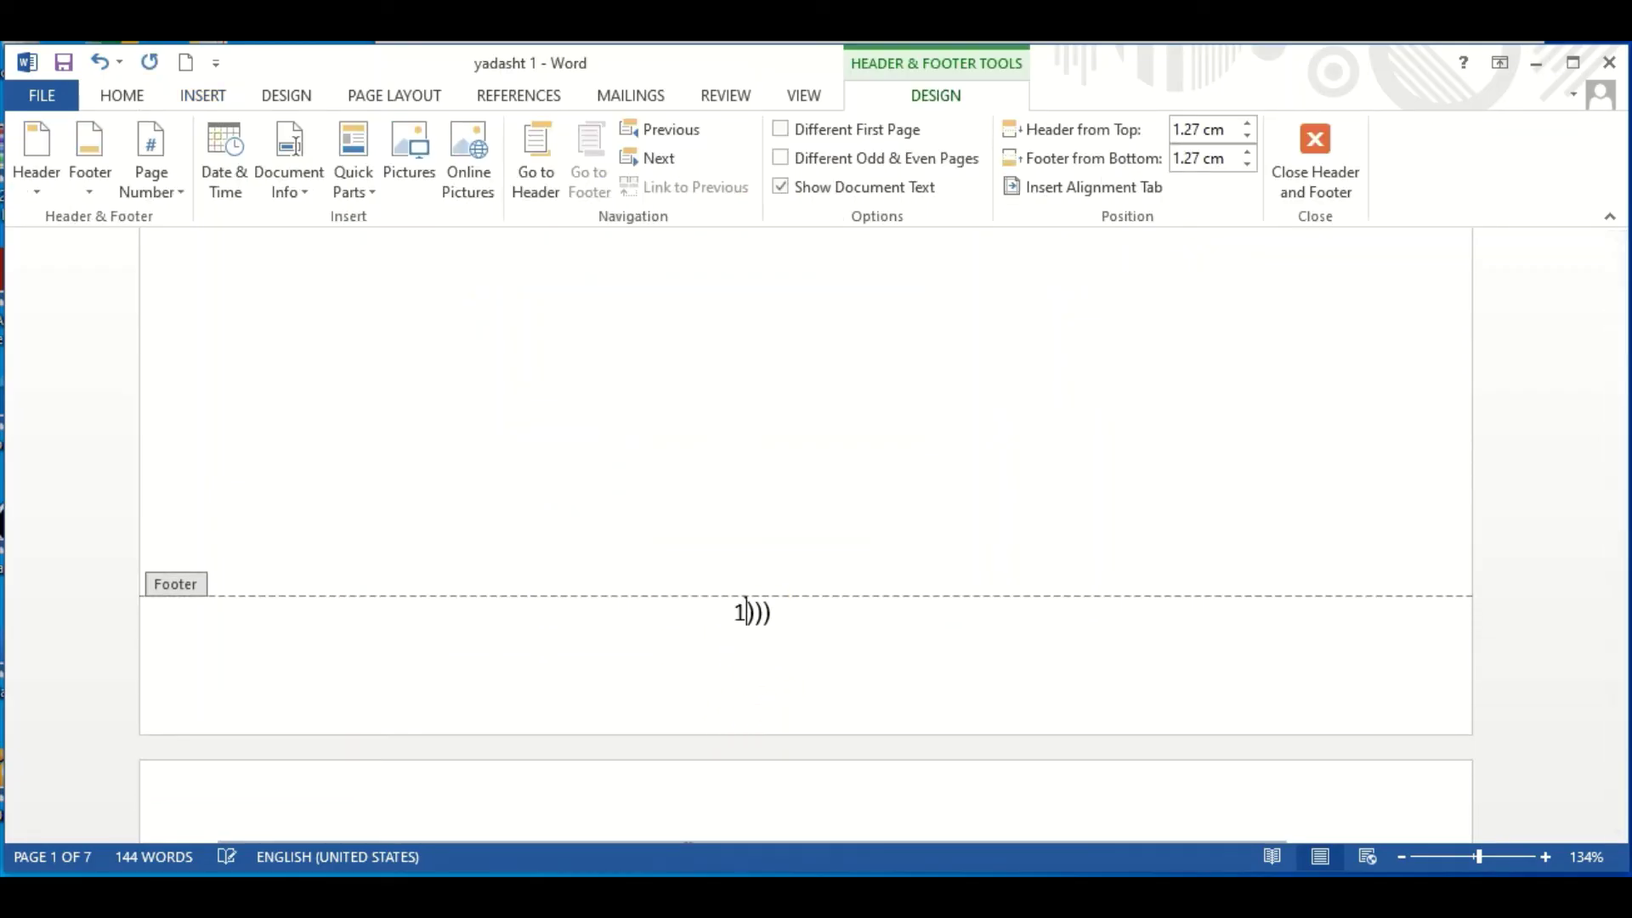
pyautogui.click(727, 616)
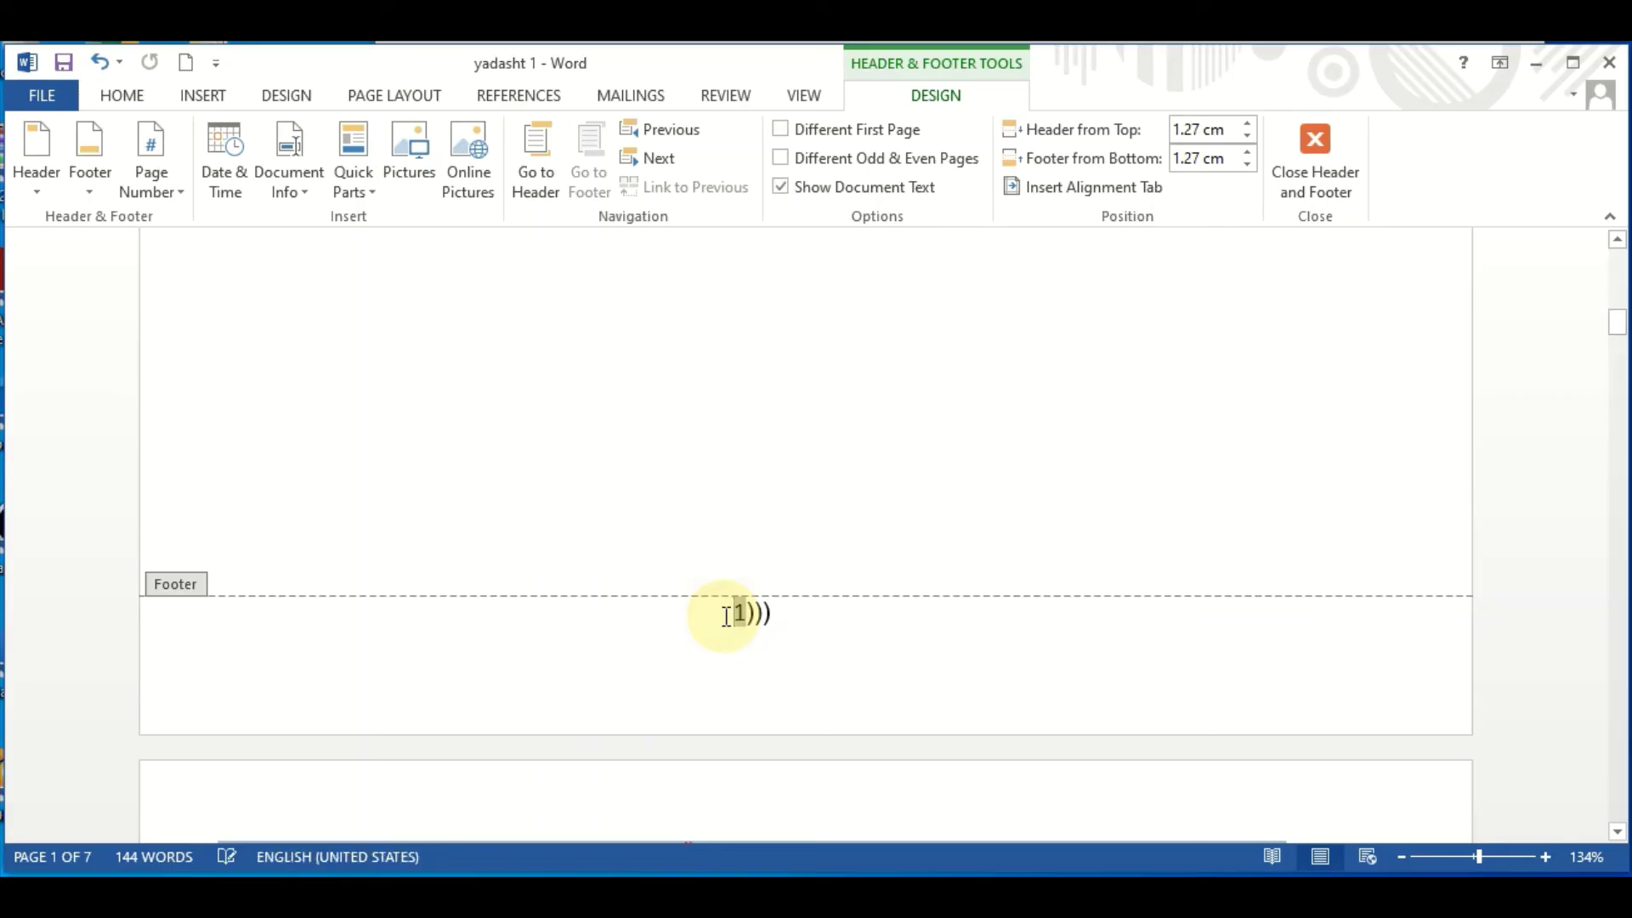
pyautogui.write('((((')
pyautogui.hotkey('alt', 'shift')
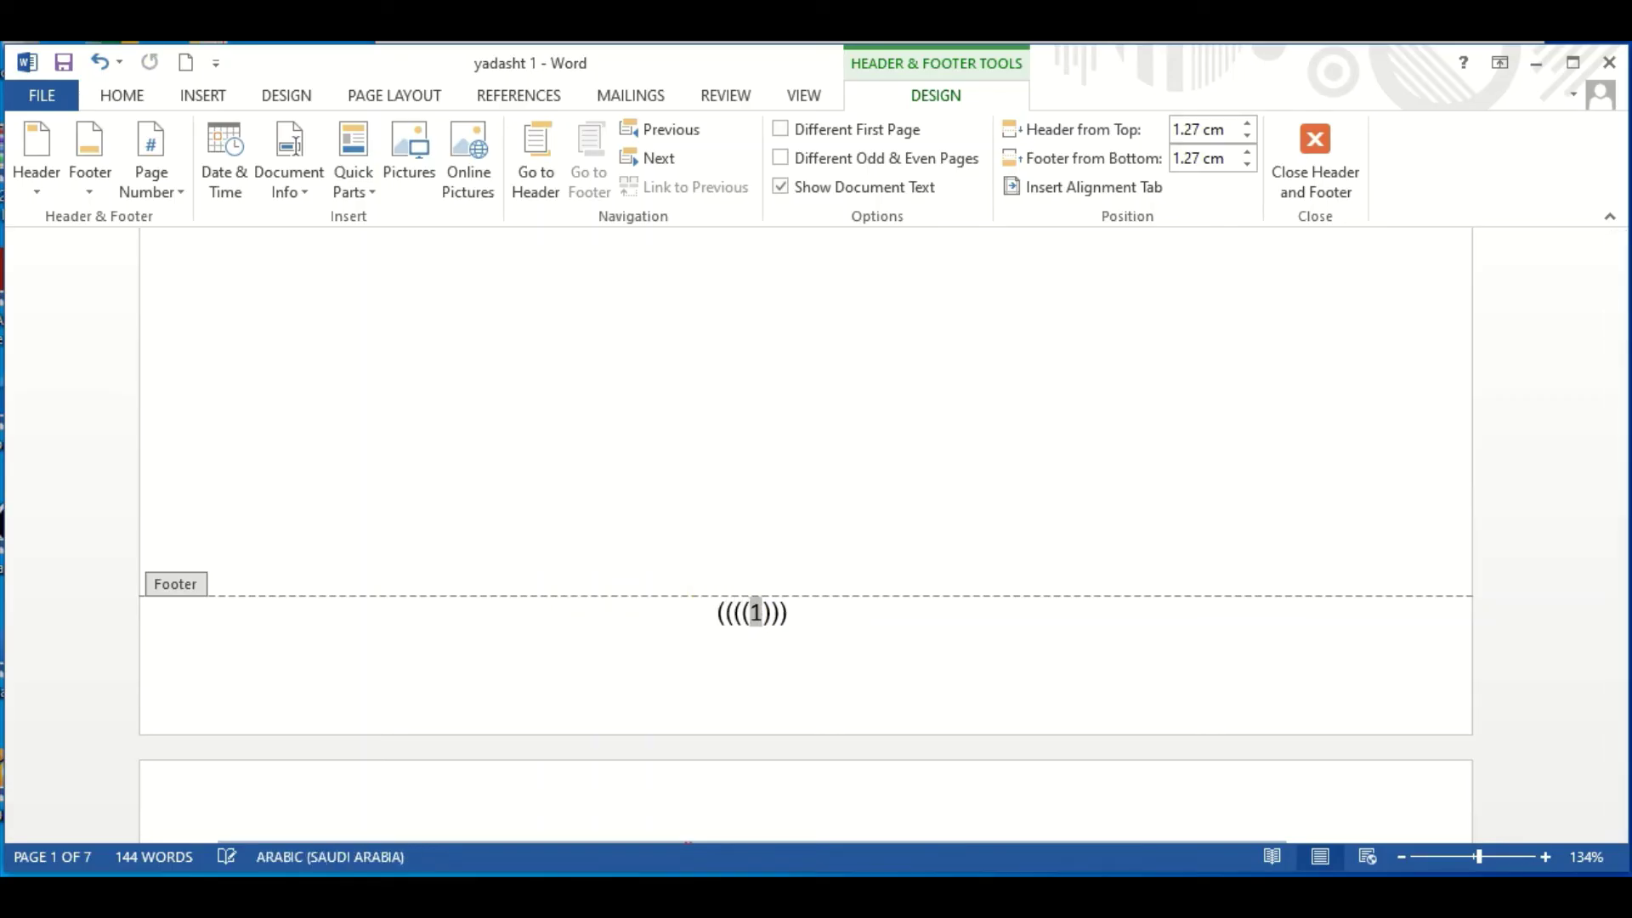
# Close footer editing and scroll back up to the red title on page 1
pyautogui.doubleClick(747, 466)
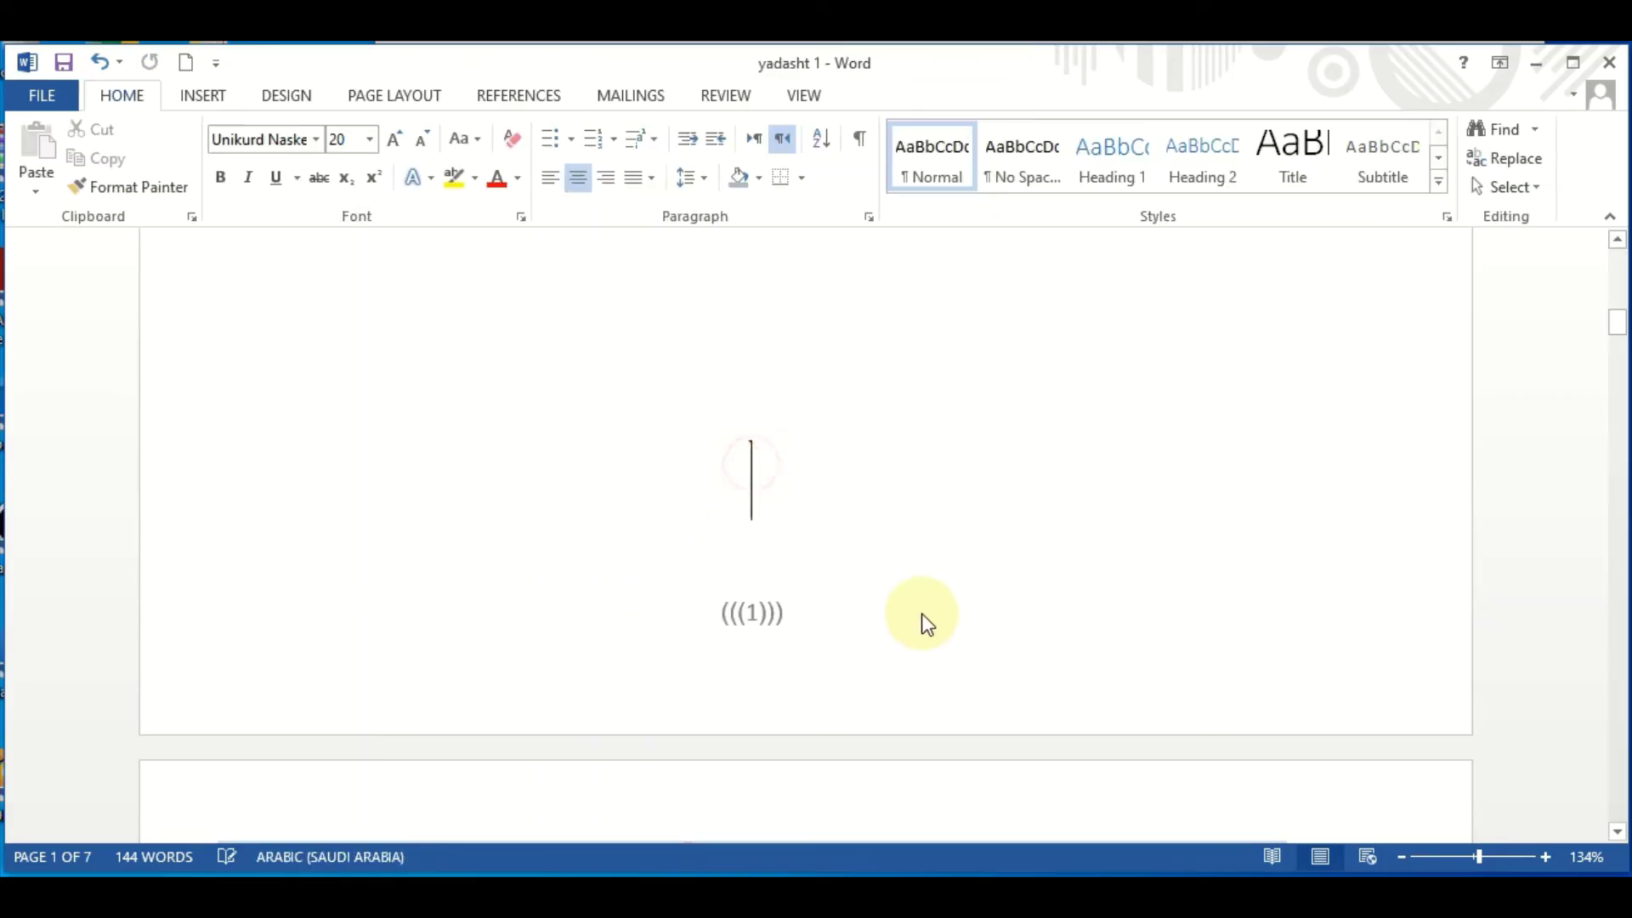
pyautogui.scroll(-3, 922, 613)
pyautogui.scroll(-5, 807, 607)
pyautogui.scroll(10, 808, 607)
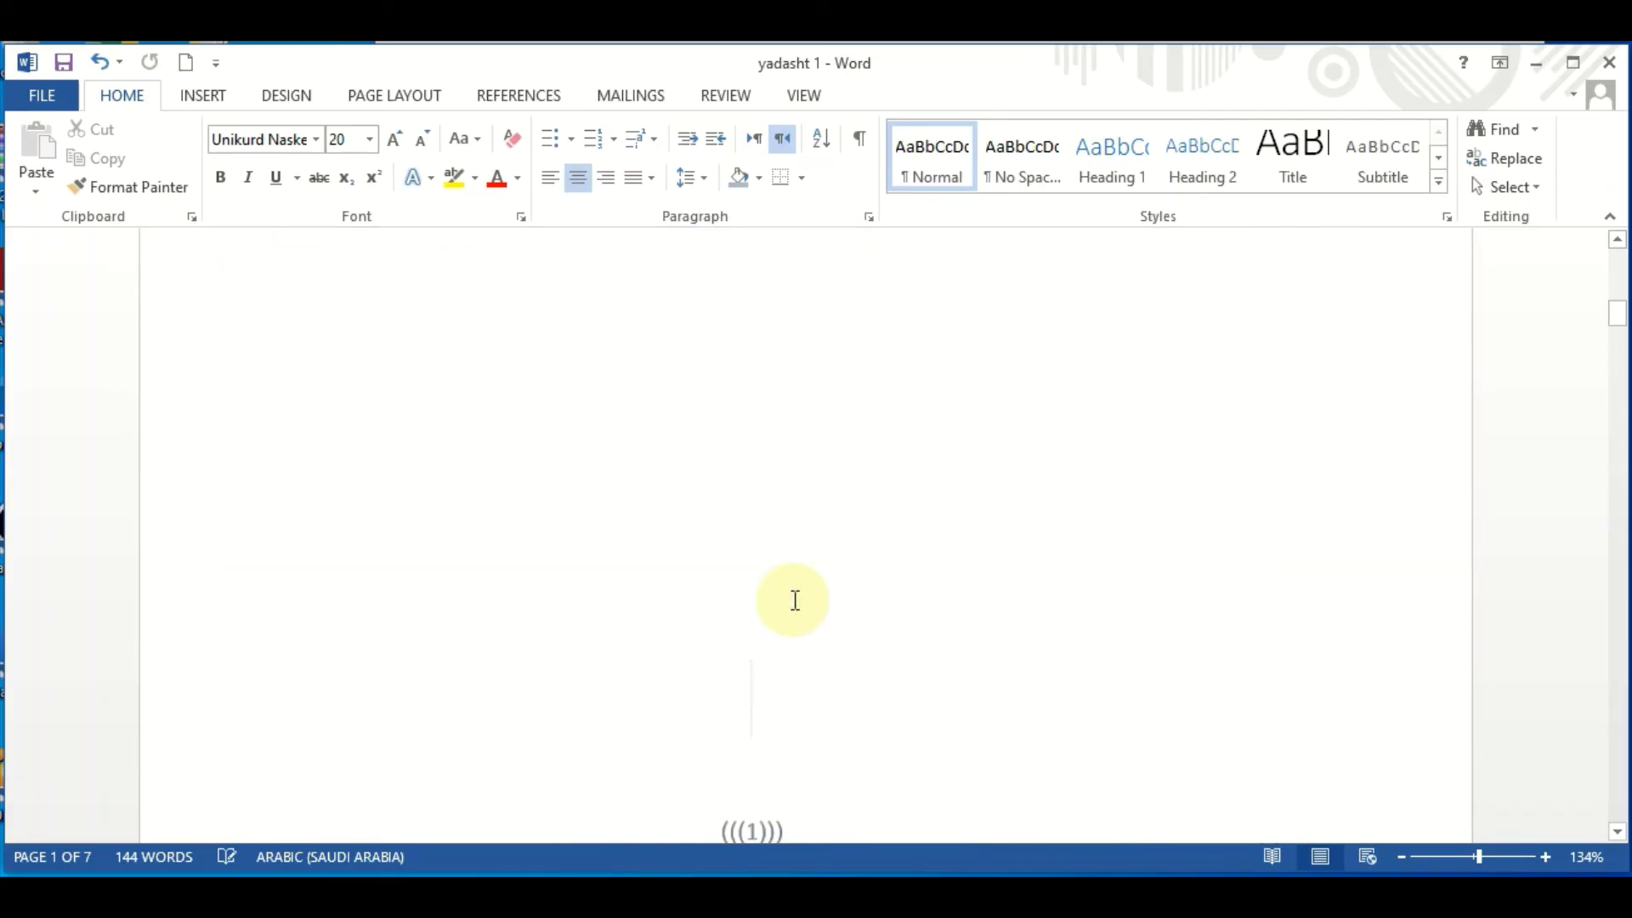
pyautogui.scroll(-6, 794, 599)
pyautogui.scroll(4, 786, 604)
pyautogui.scroll(5, 786, 604)
pyautogui.scroll(4, 790, 603)
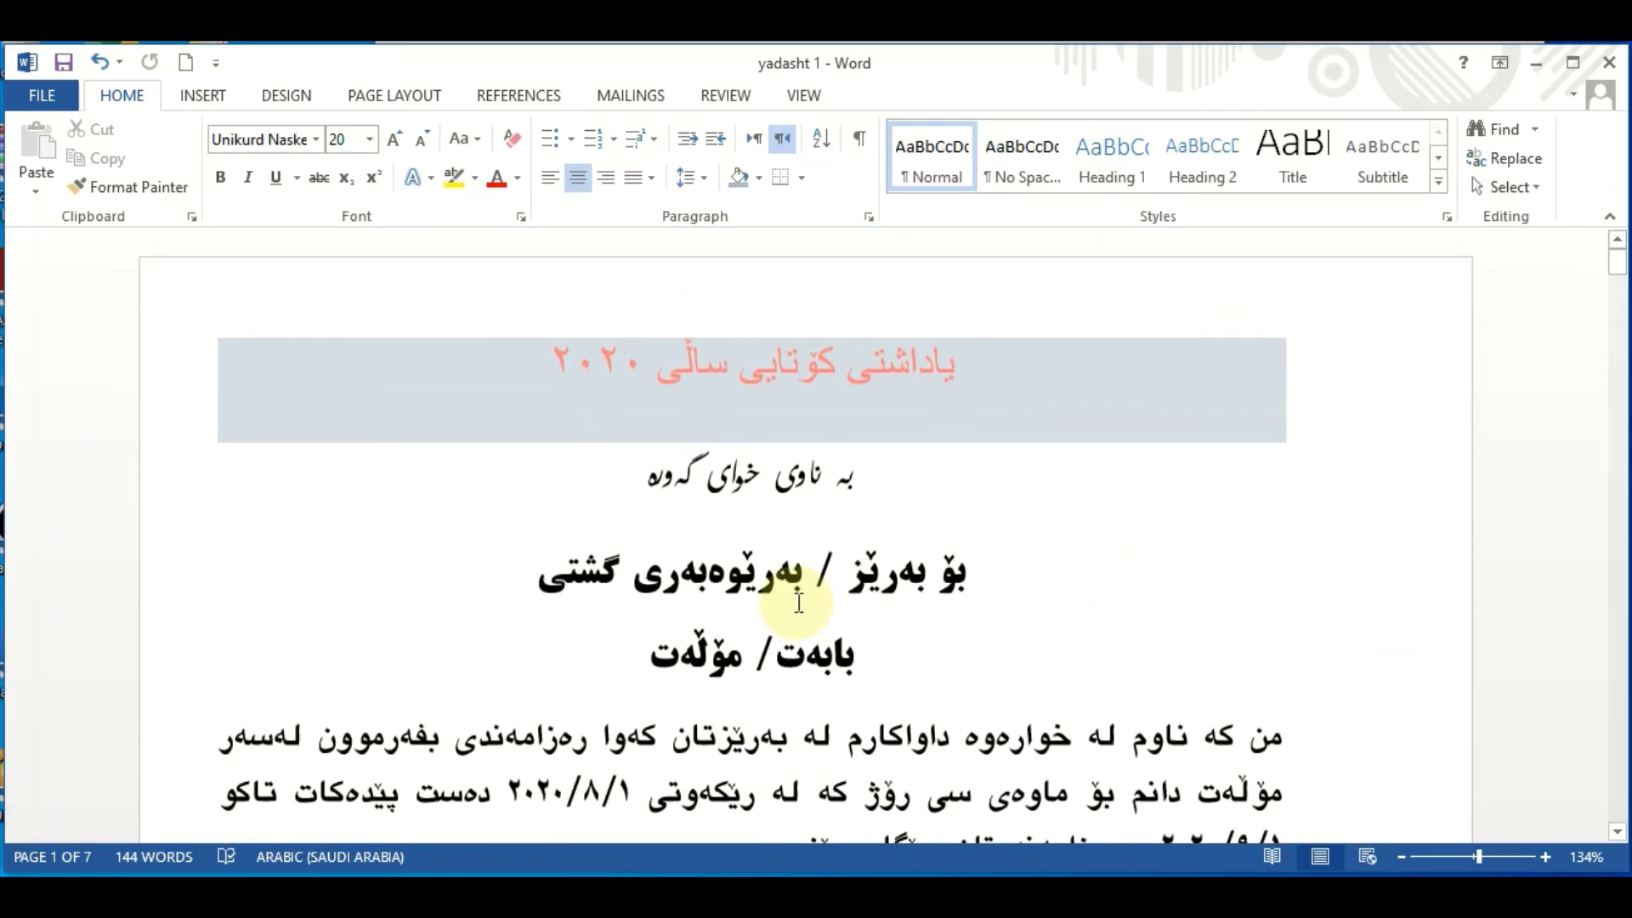
# Browse the built-in Header gallery without choosing a design, then enter page 1 header editing
pyautogui.click(822, 358)
pyautogui.click(208, 100)
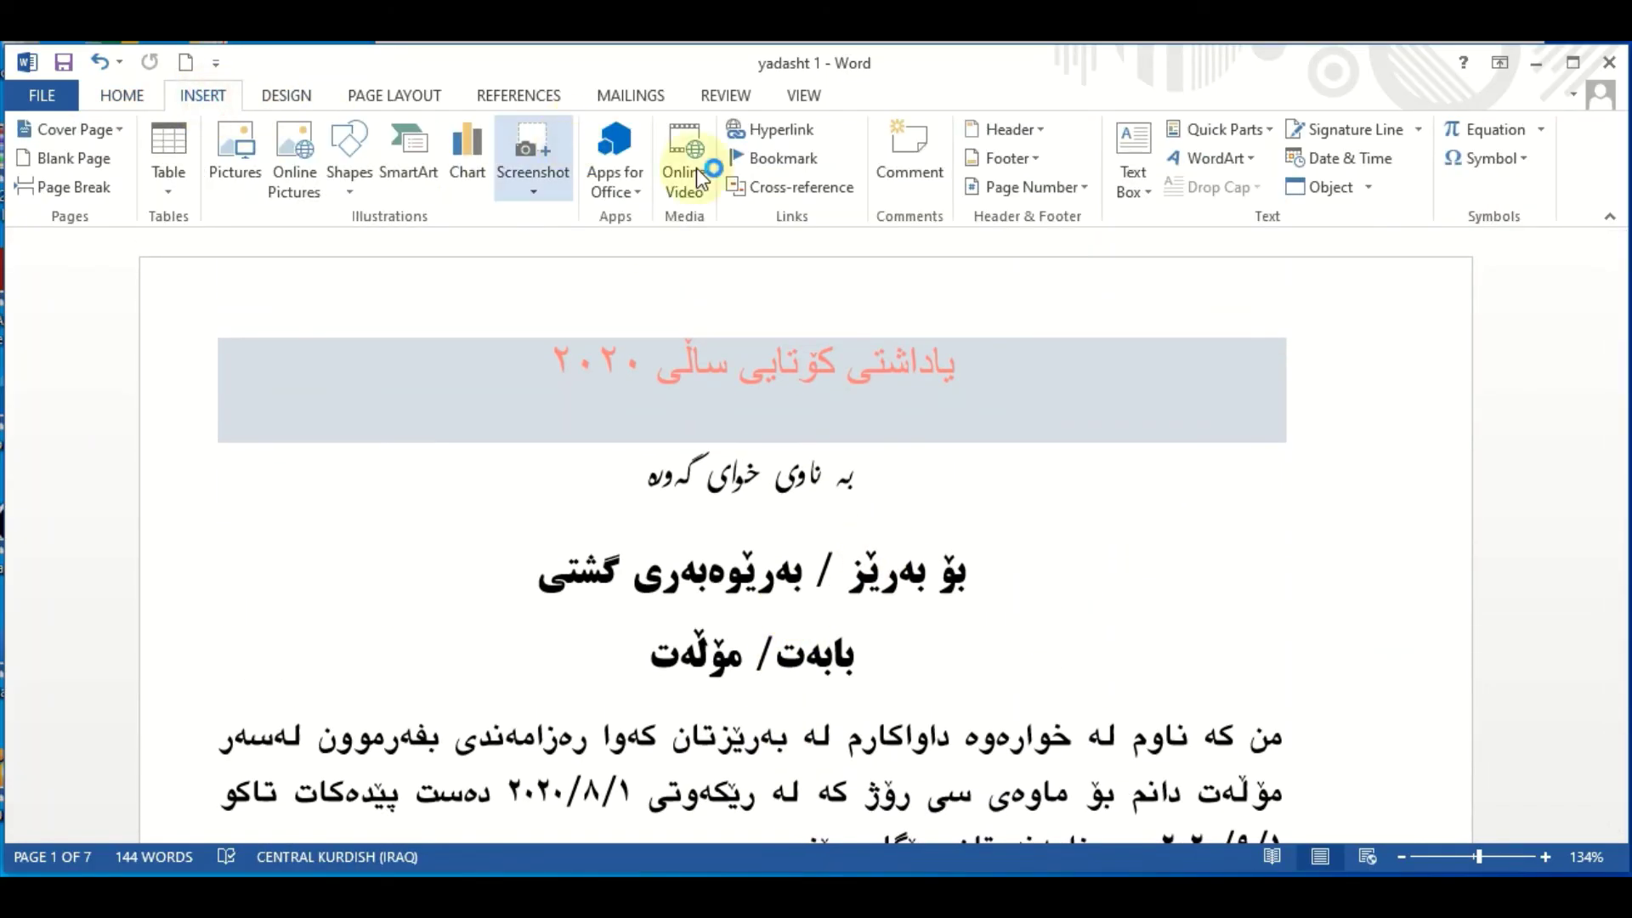
pyautogui.click(1047, 129)
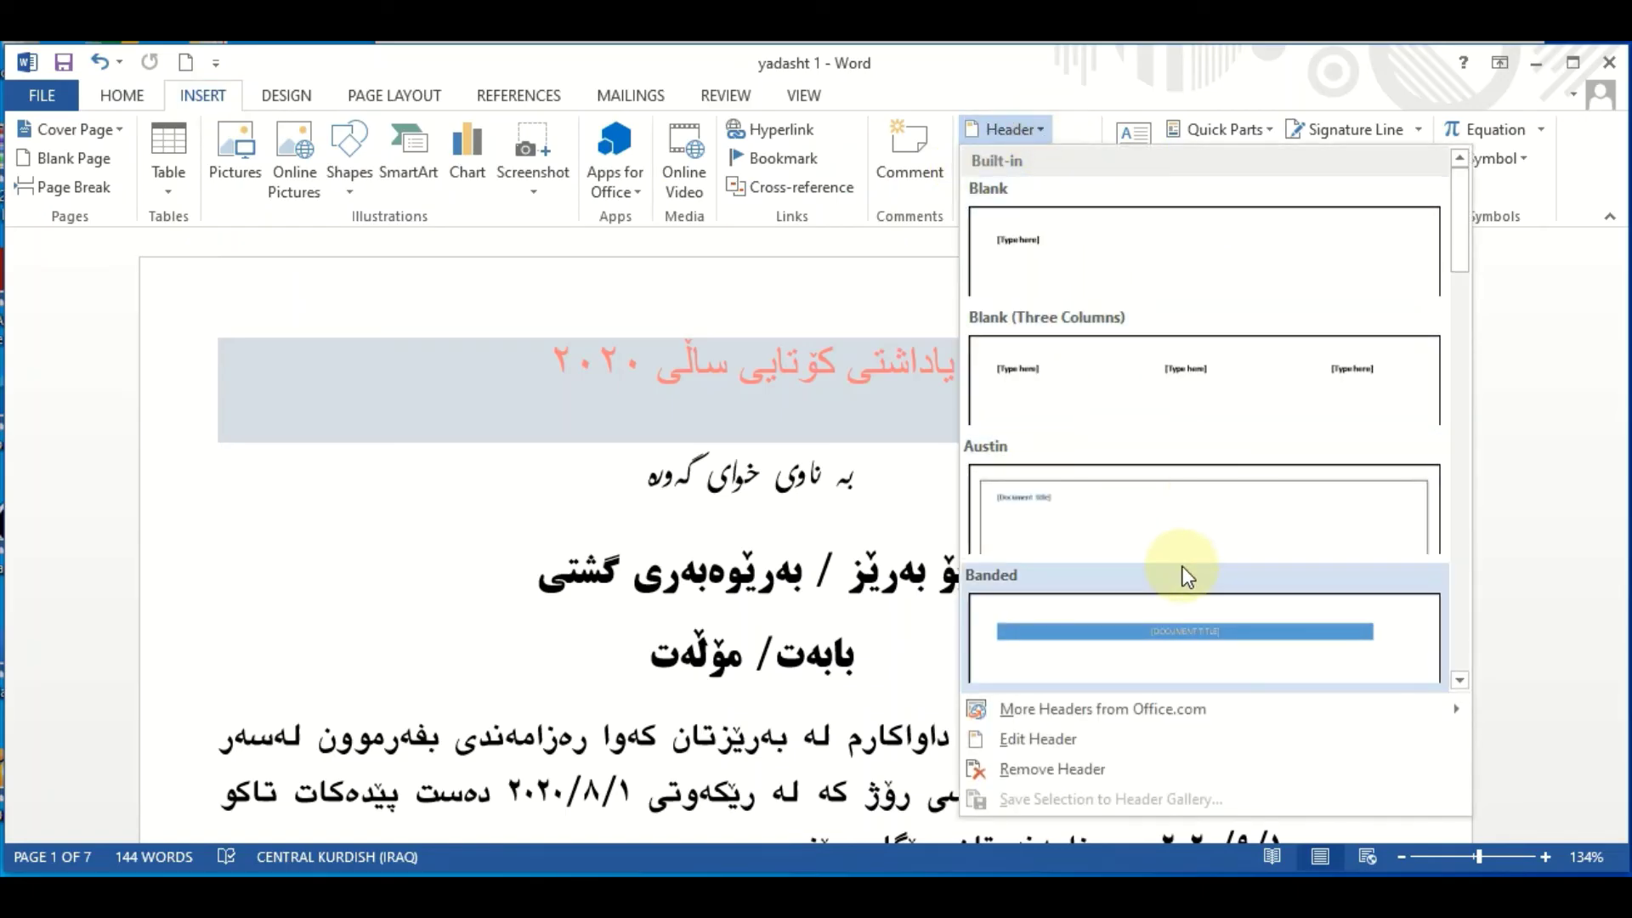
pyautogui.scroll(-5, 1186, 574)
pyautogui.scroll(-4, 1188, 578)
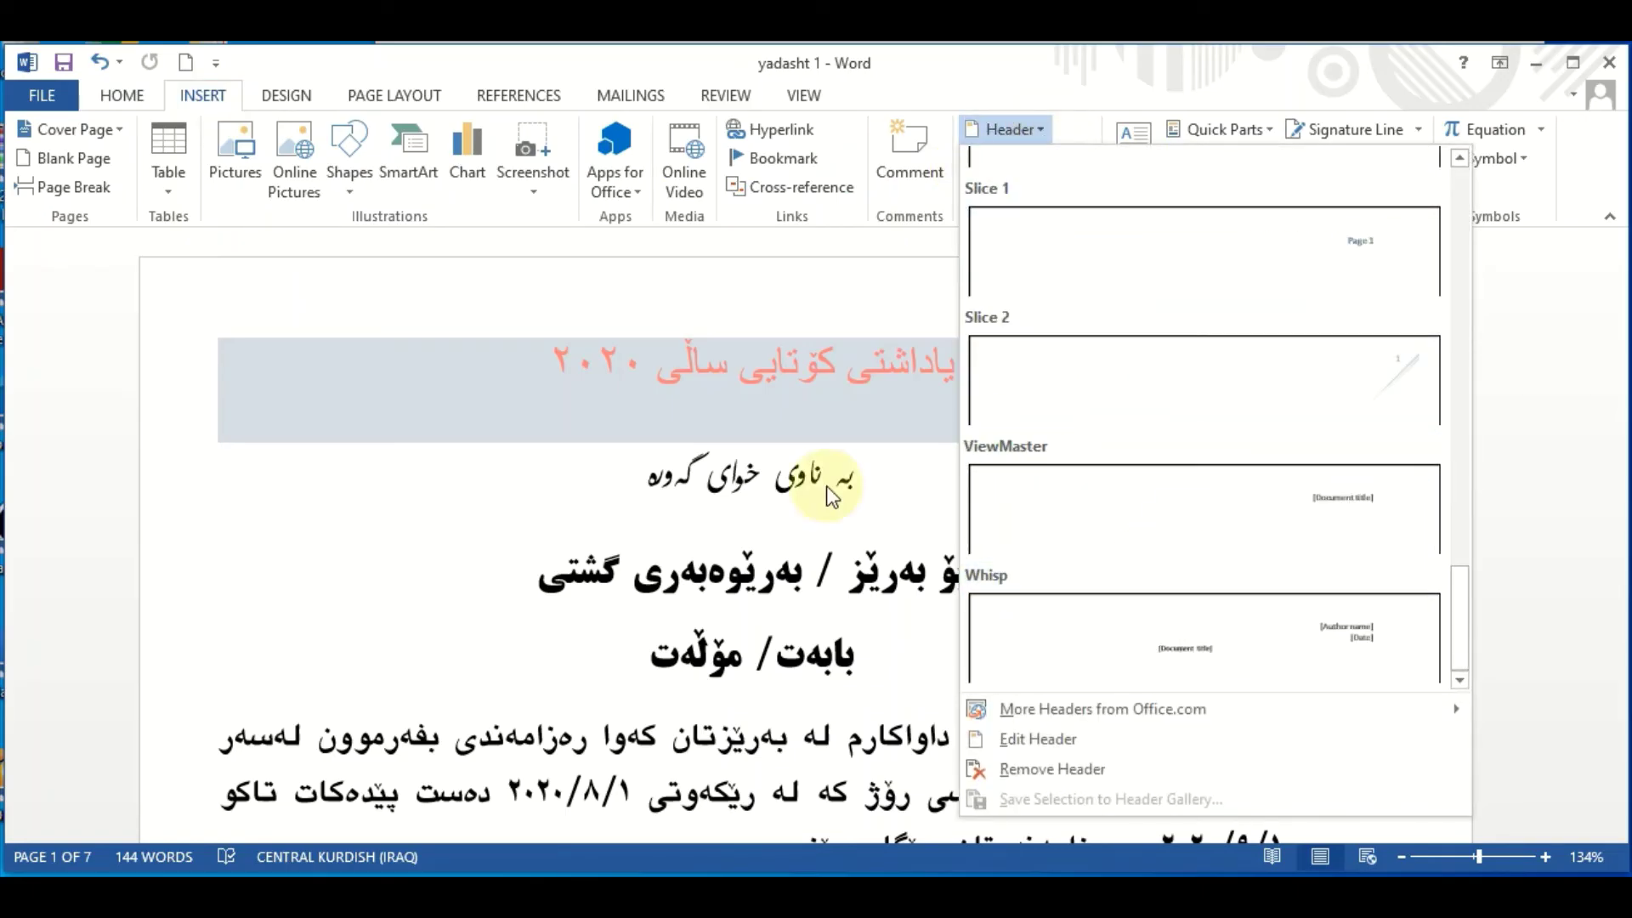
pyautogui.click(611, 314)
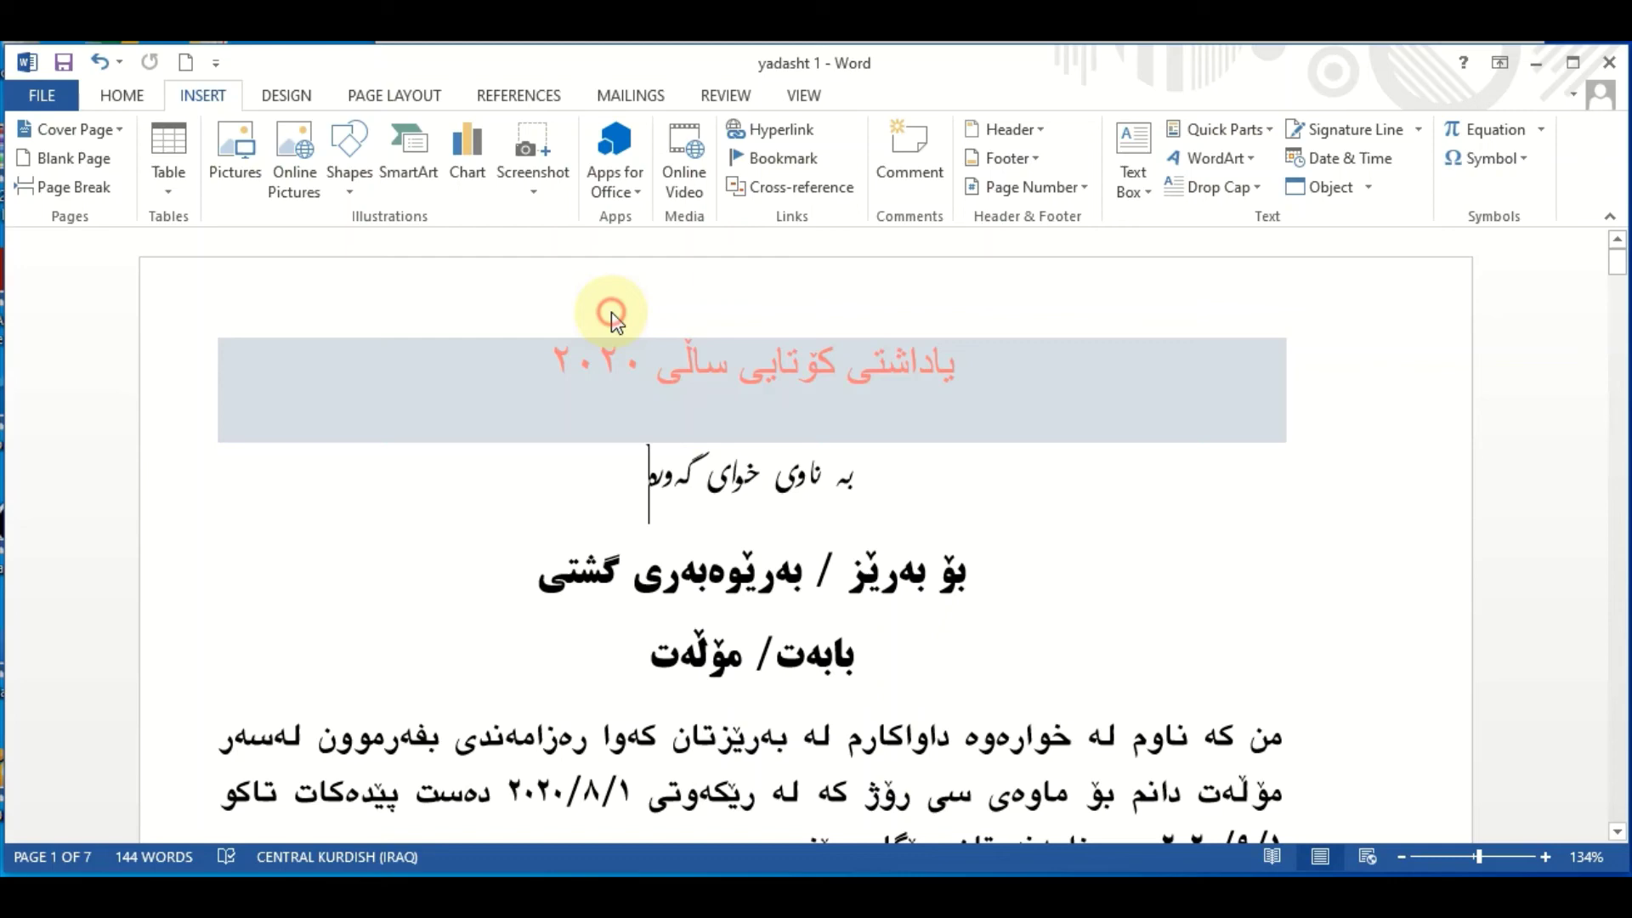
pyautogui.doubleClick(750, 365)
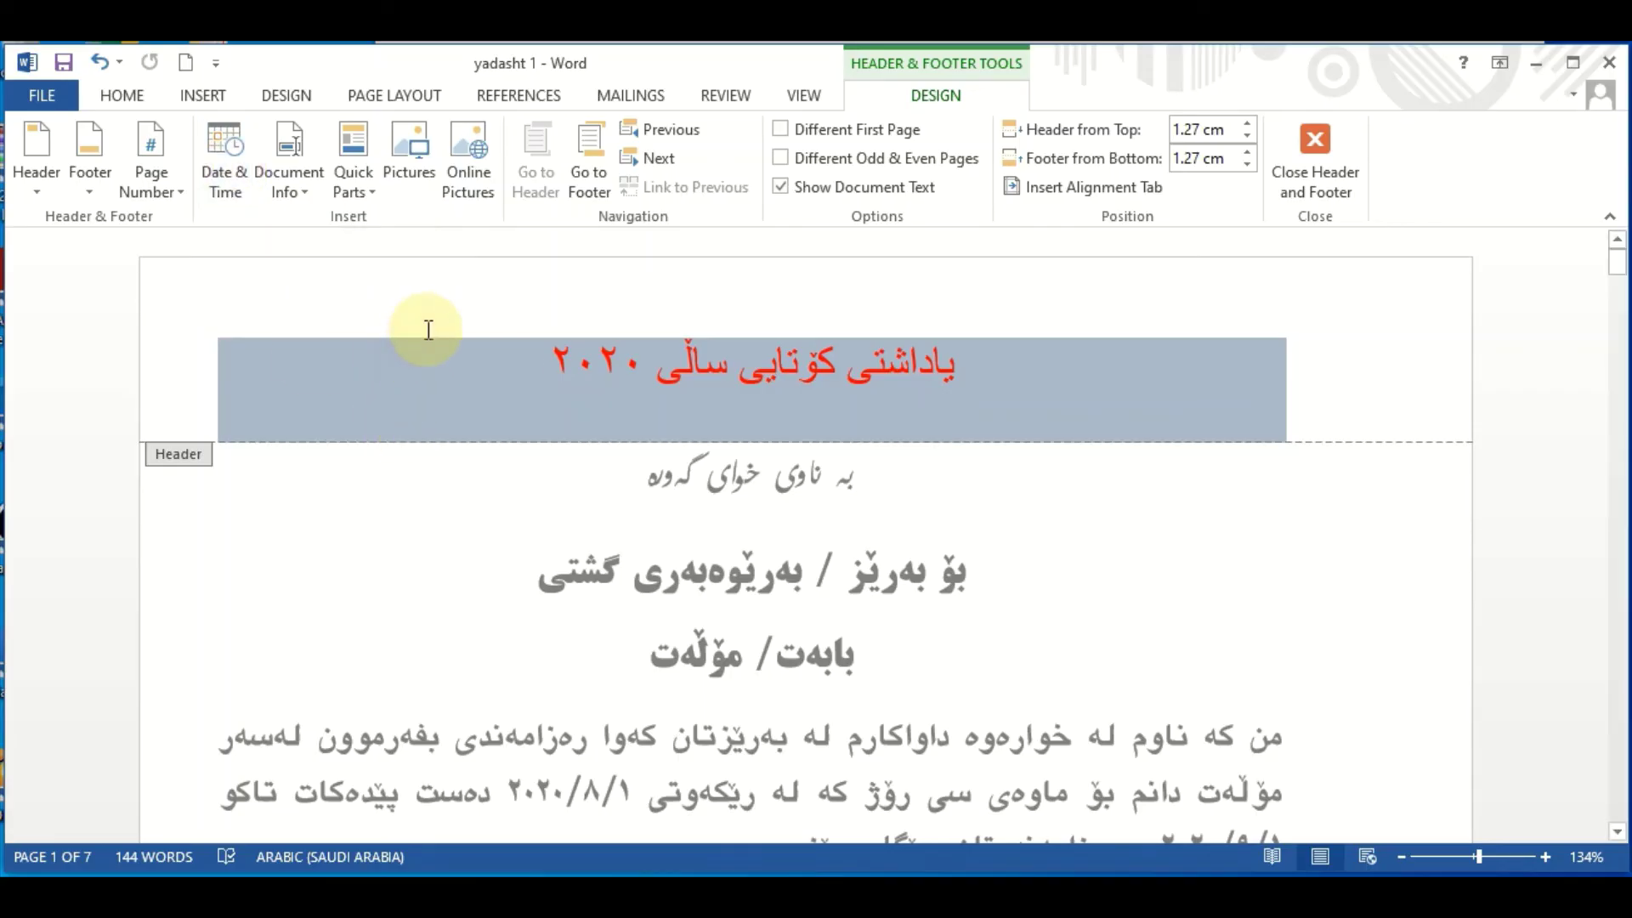
# Insert the date in 2020-10-12 format at the left of page 1's footer and start a new line
pyautogui.scroll(-3, 424, 340)
pyautogui.scroll(-5, 399, 361)
pyautogui.scroll(-5, 370, 387)
pyautogui.scroll(-5, 367, 384)
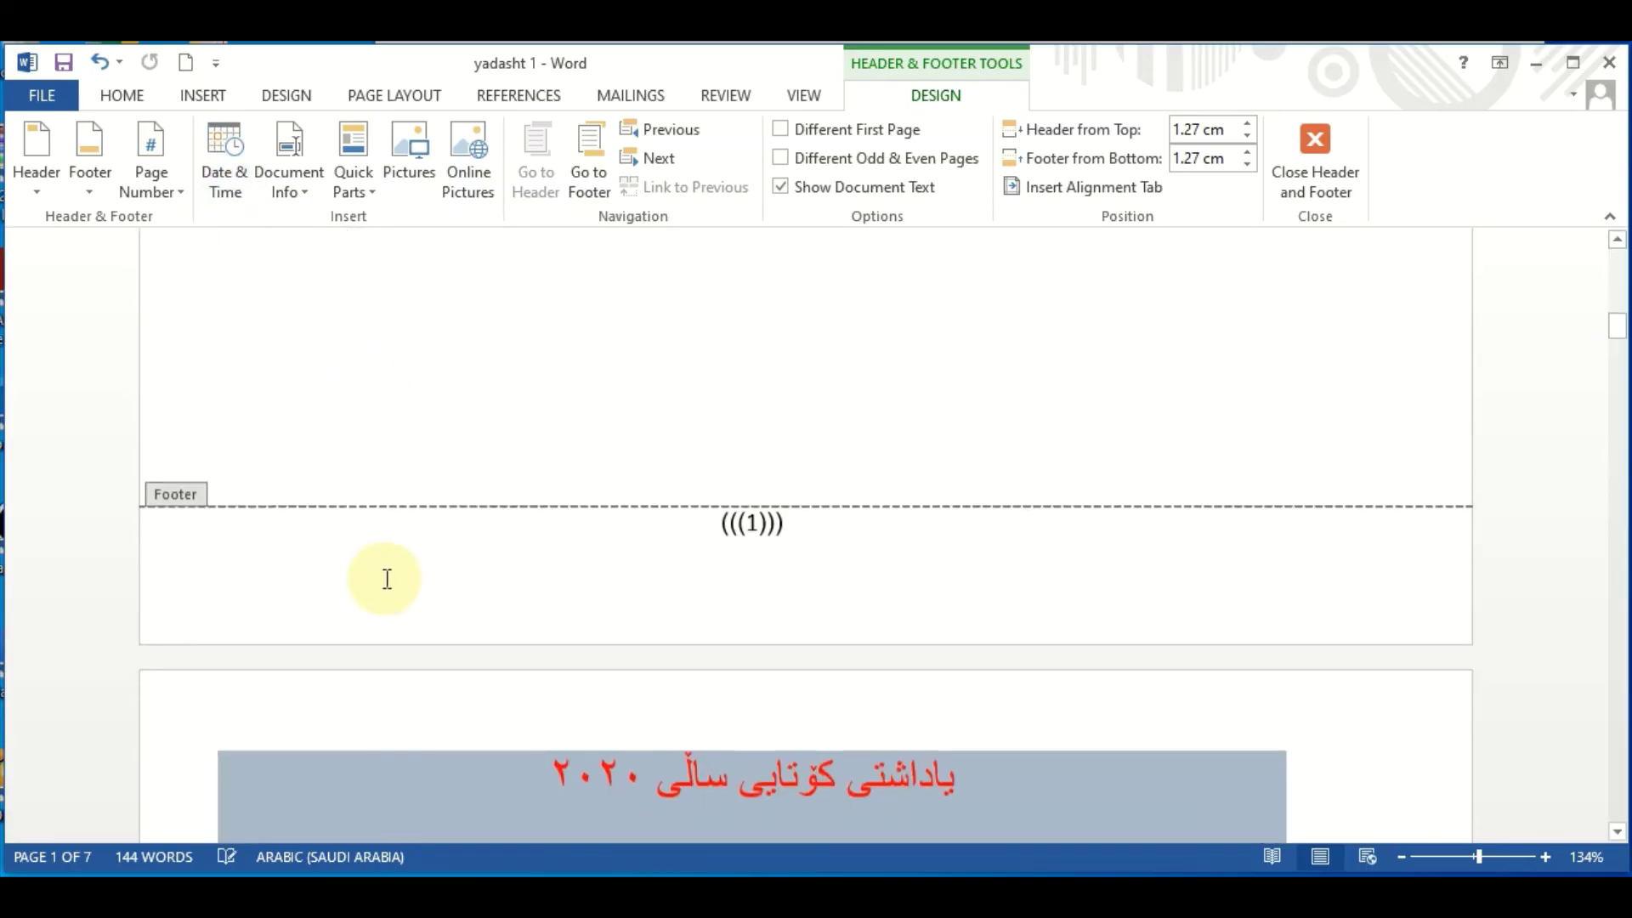
pyautogui.click(383, 575)
pyautogui.click(236, 176)
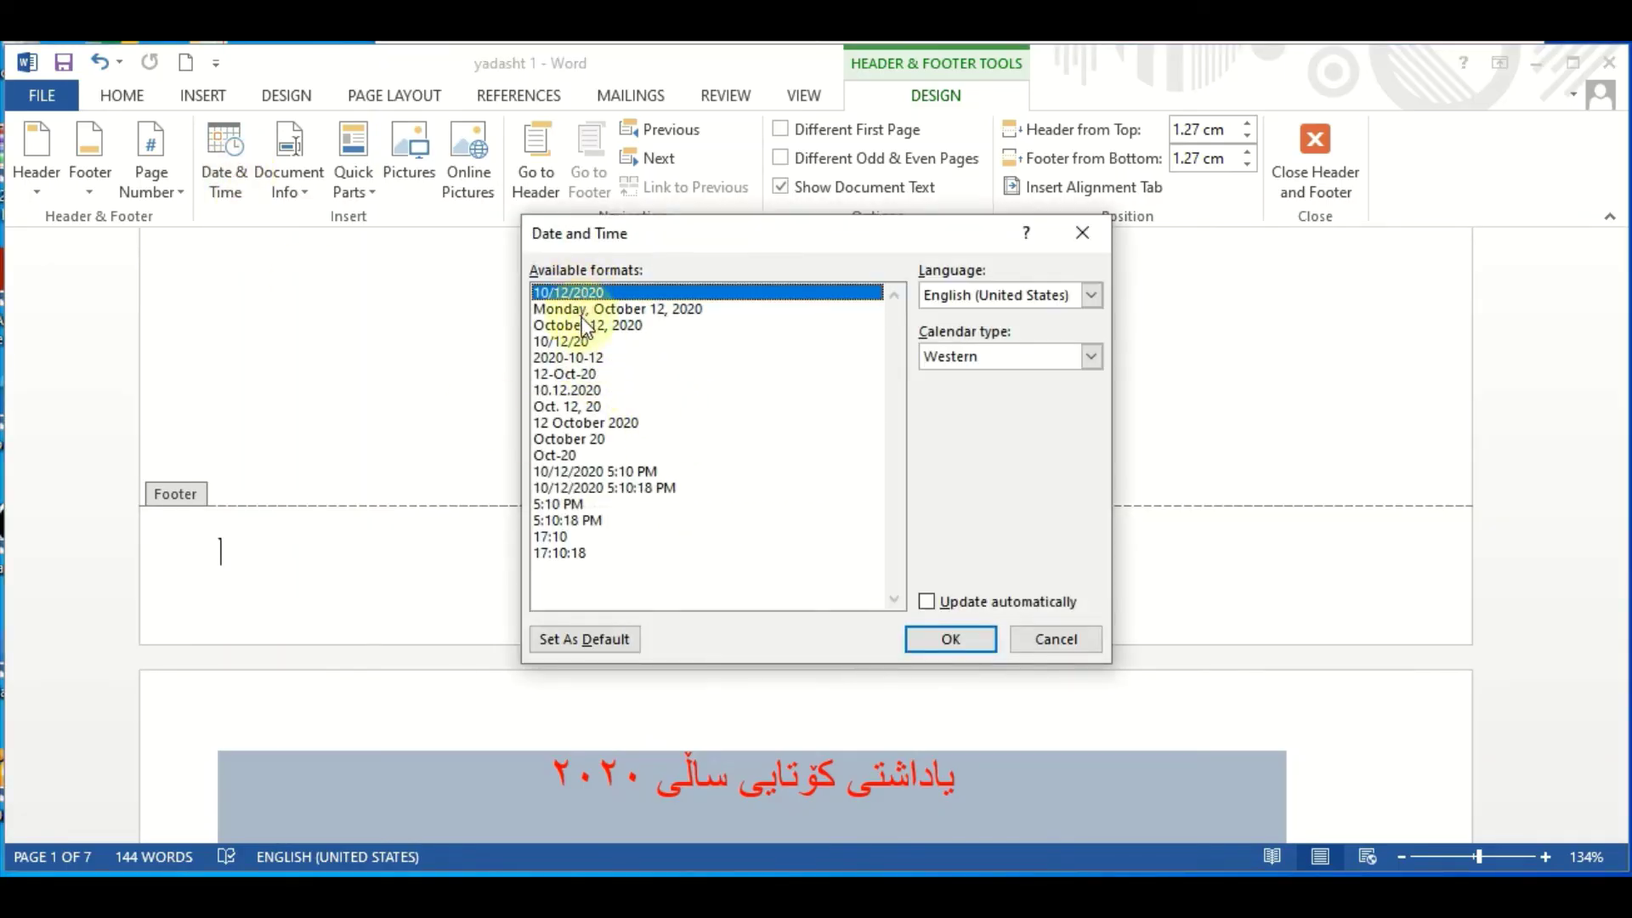
pyautogui.doubleClick(549, 359)
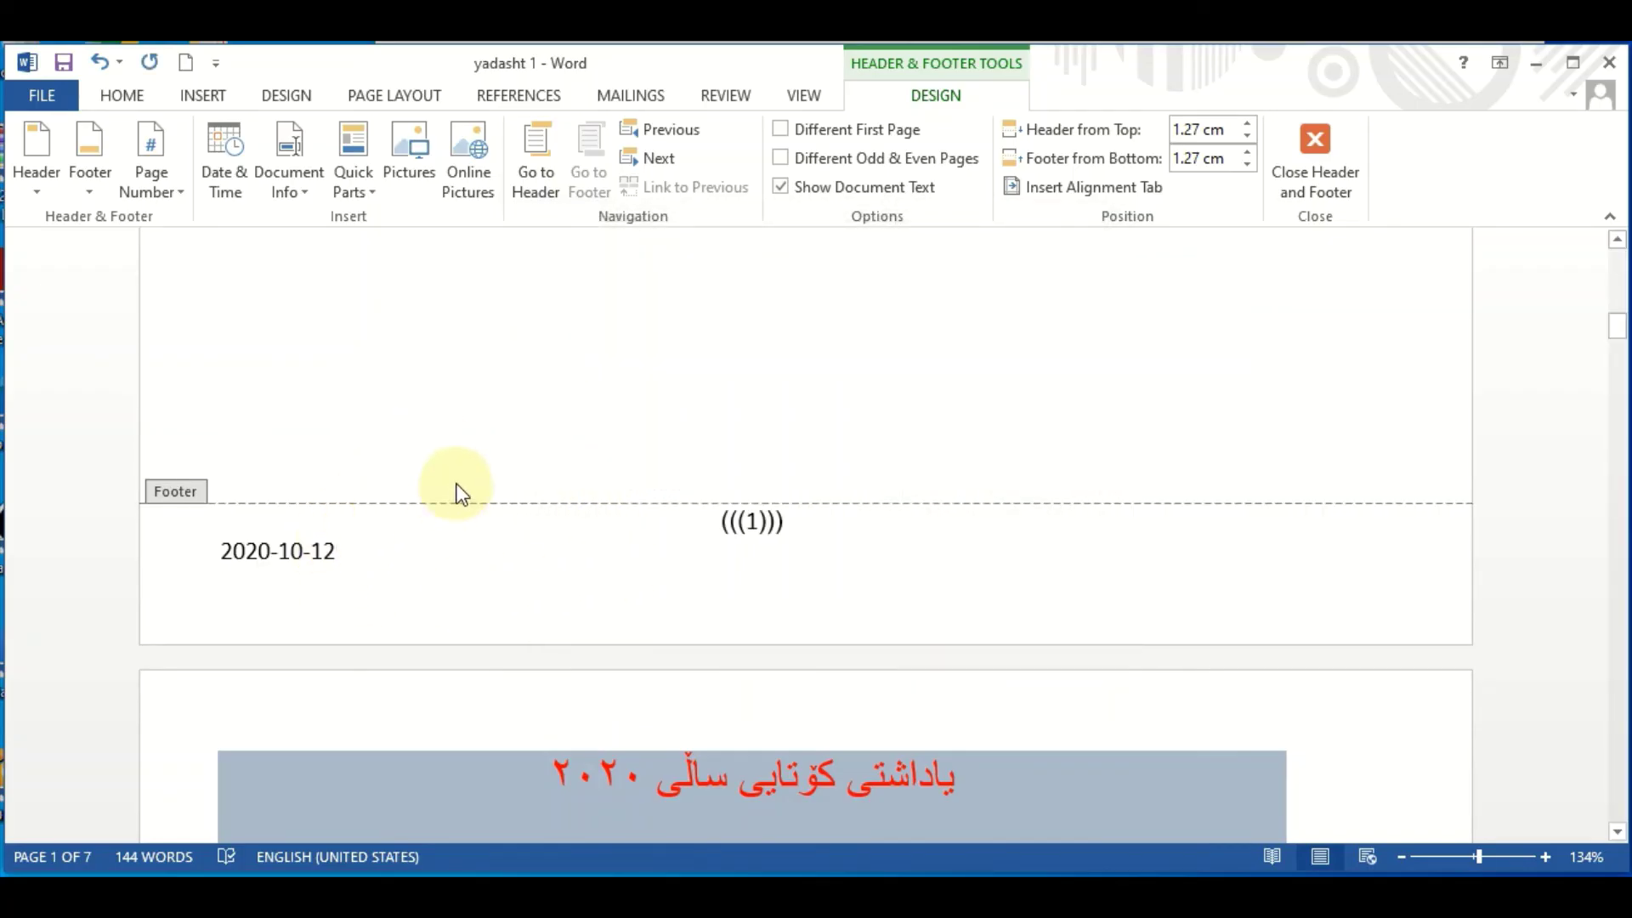
pyautogui.press('Return')
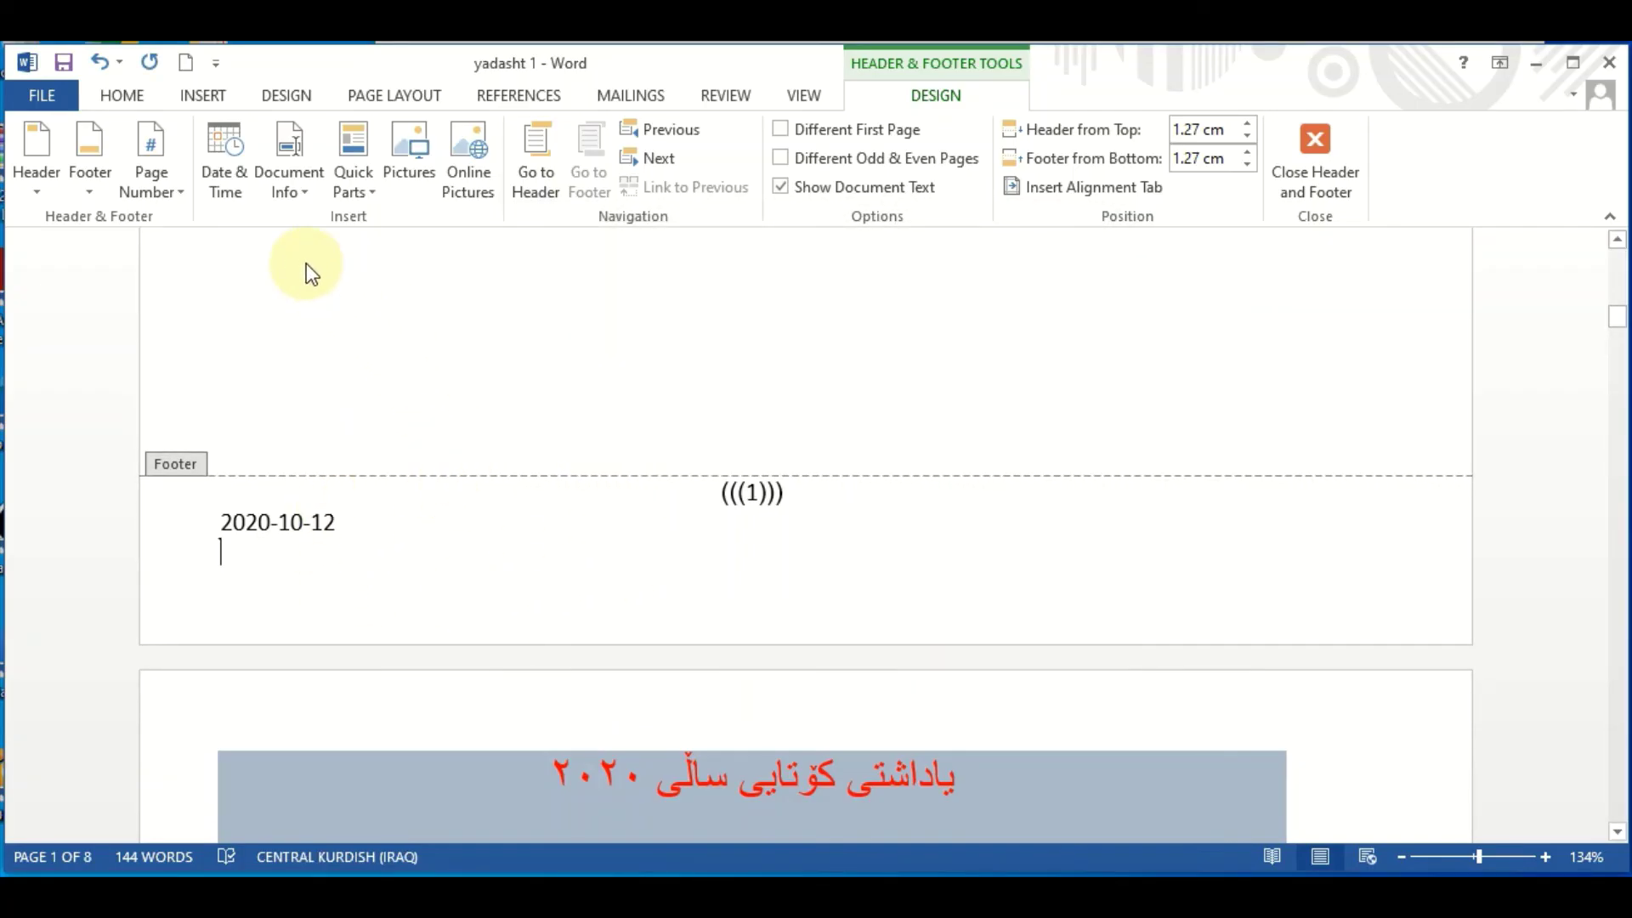
# Insert the file name field 'yadasht 1' in the footer and start a new line
pyautogui.click(289, 183)
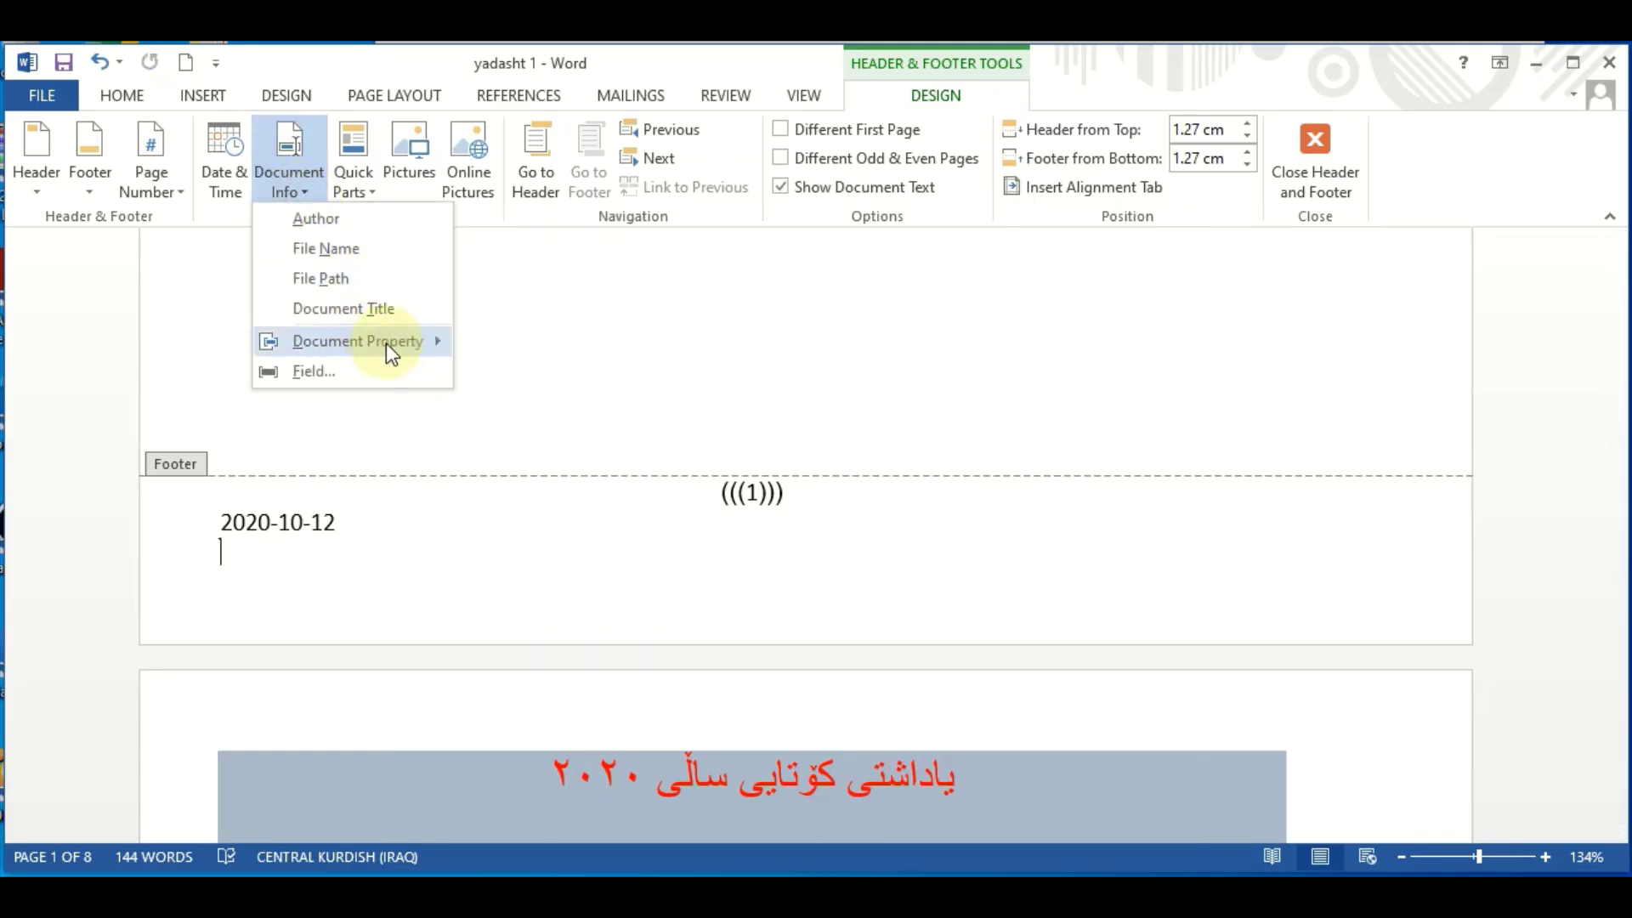
pyautogui.click(310, 248)
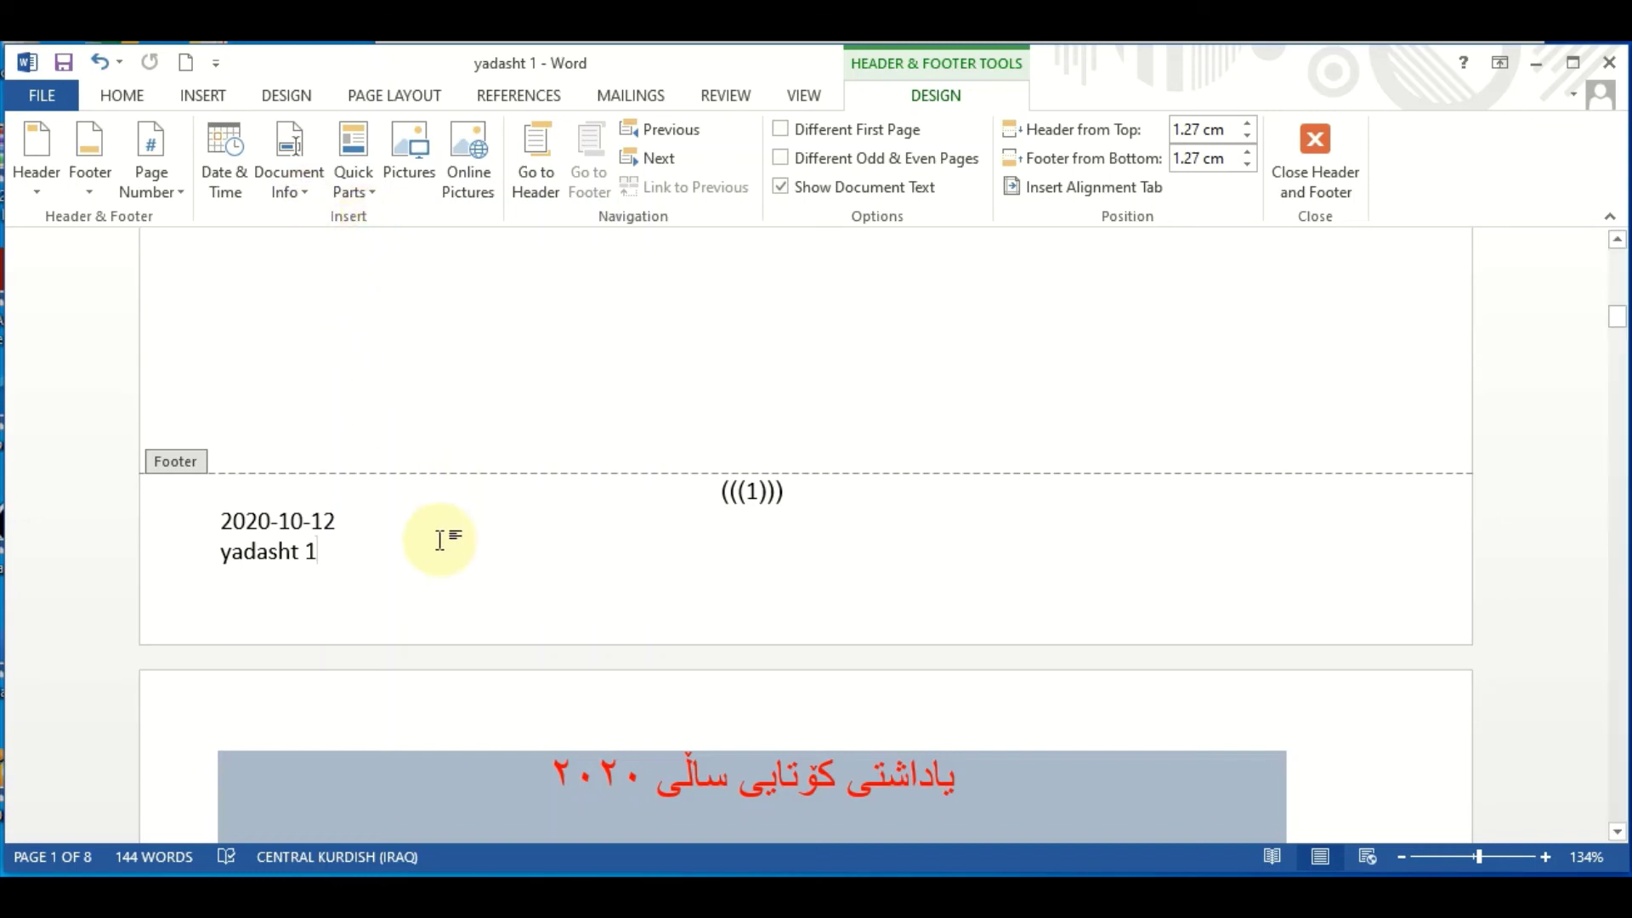
pyautogui.press('Return')
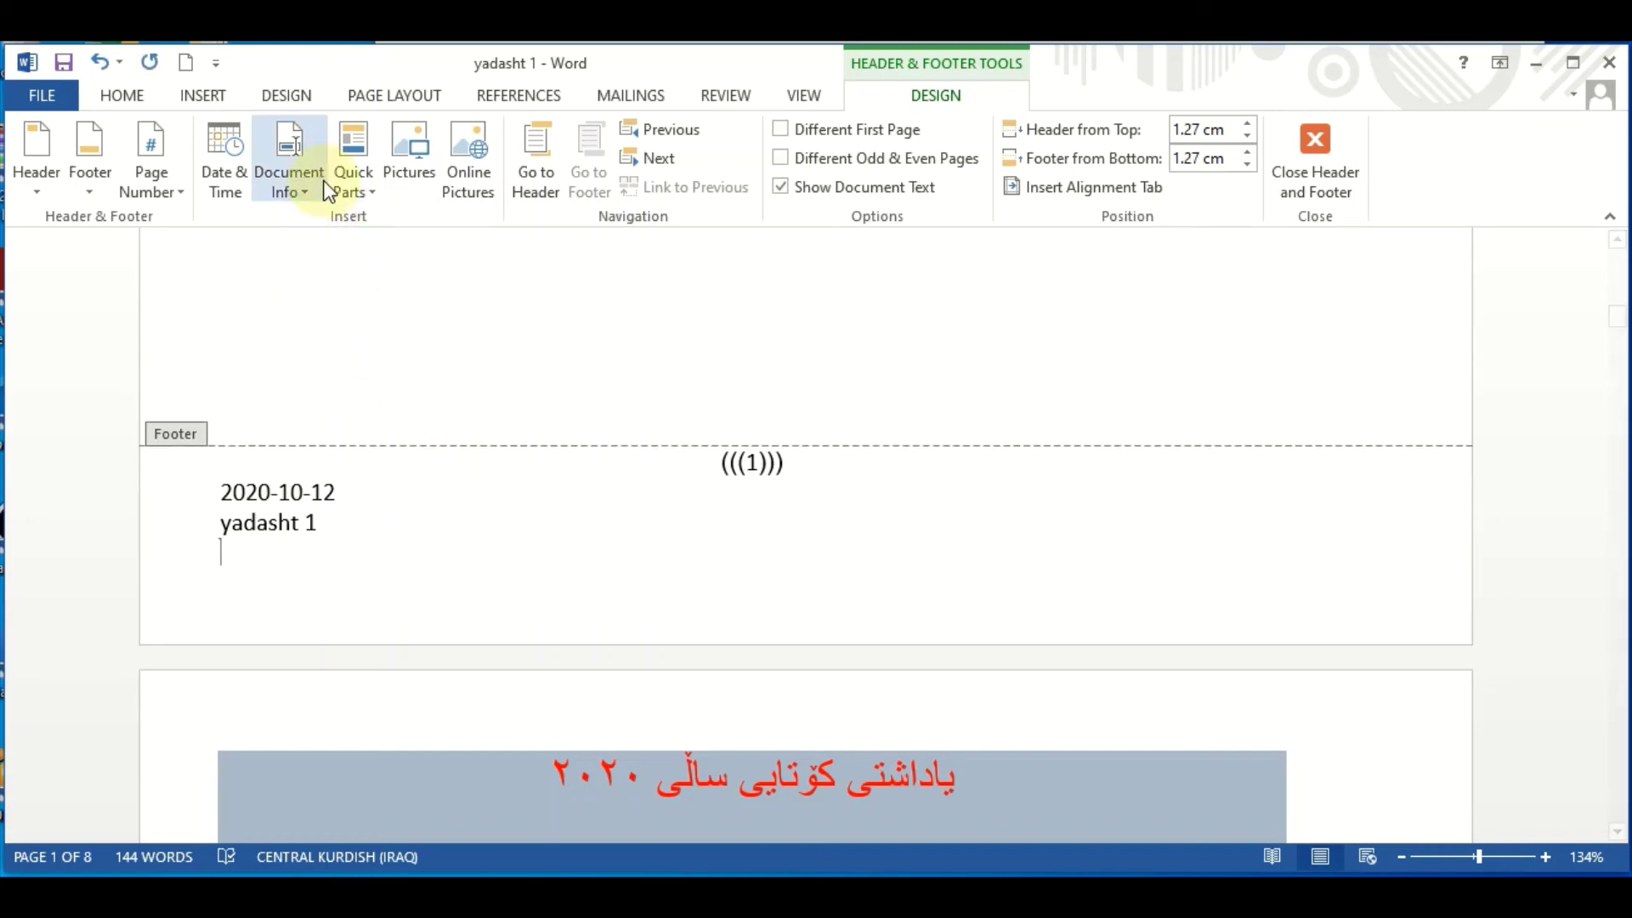
# Insert the full path D:\youtube\ms word\yadasht 1.docx, then leave footer editing
pyautogui.click(323, 182)
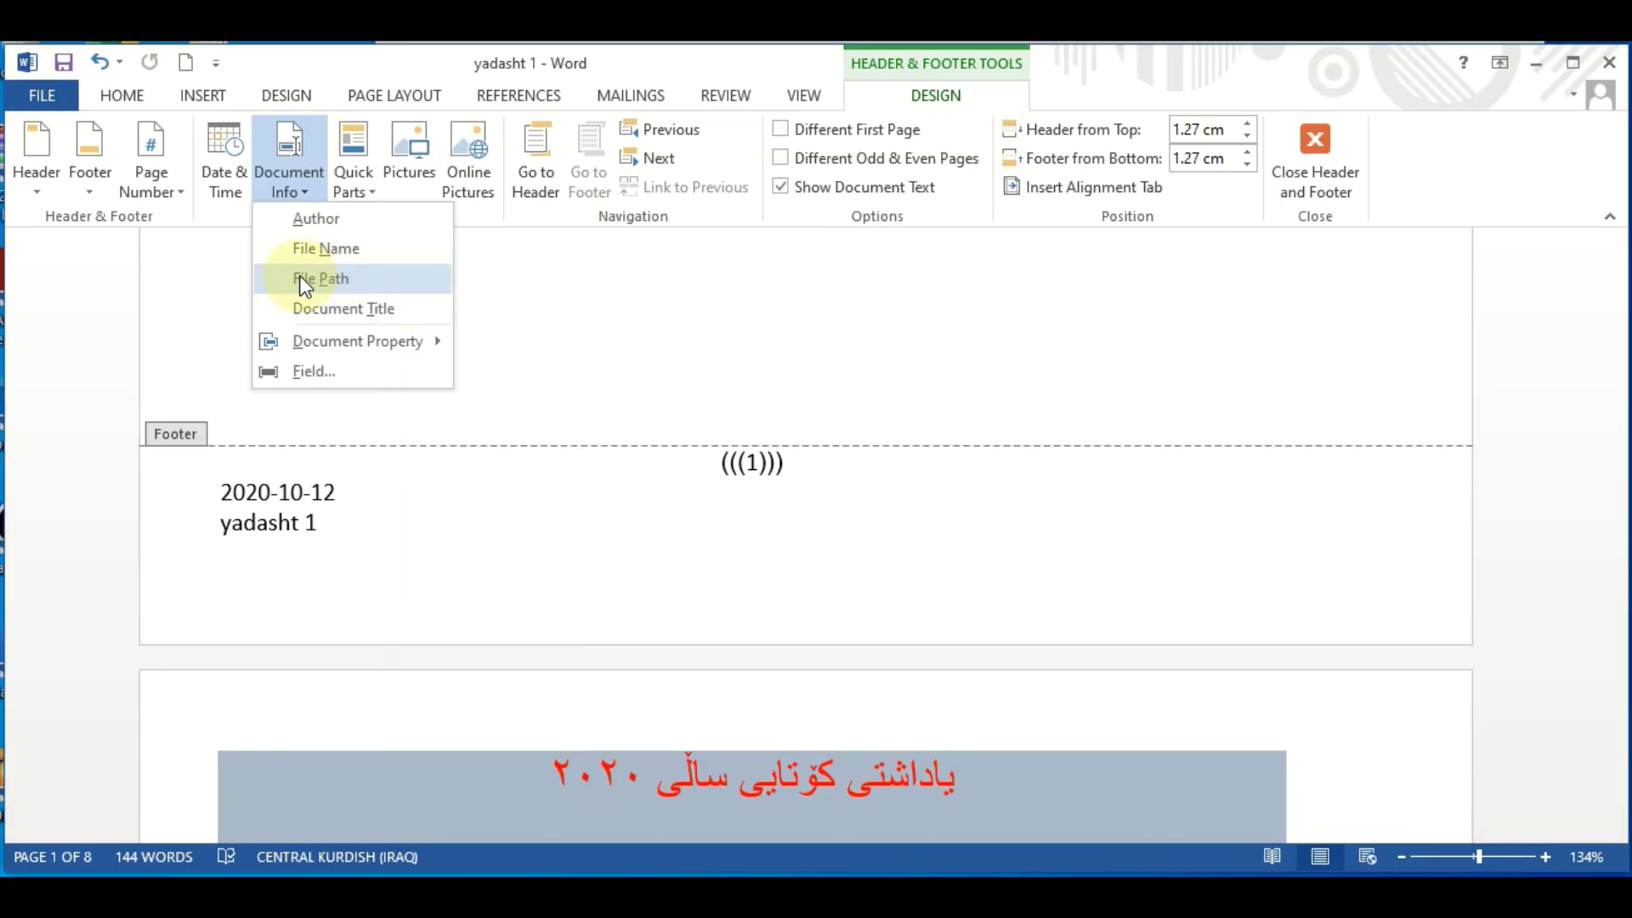
pyautogui.click(335, 278)
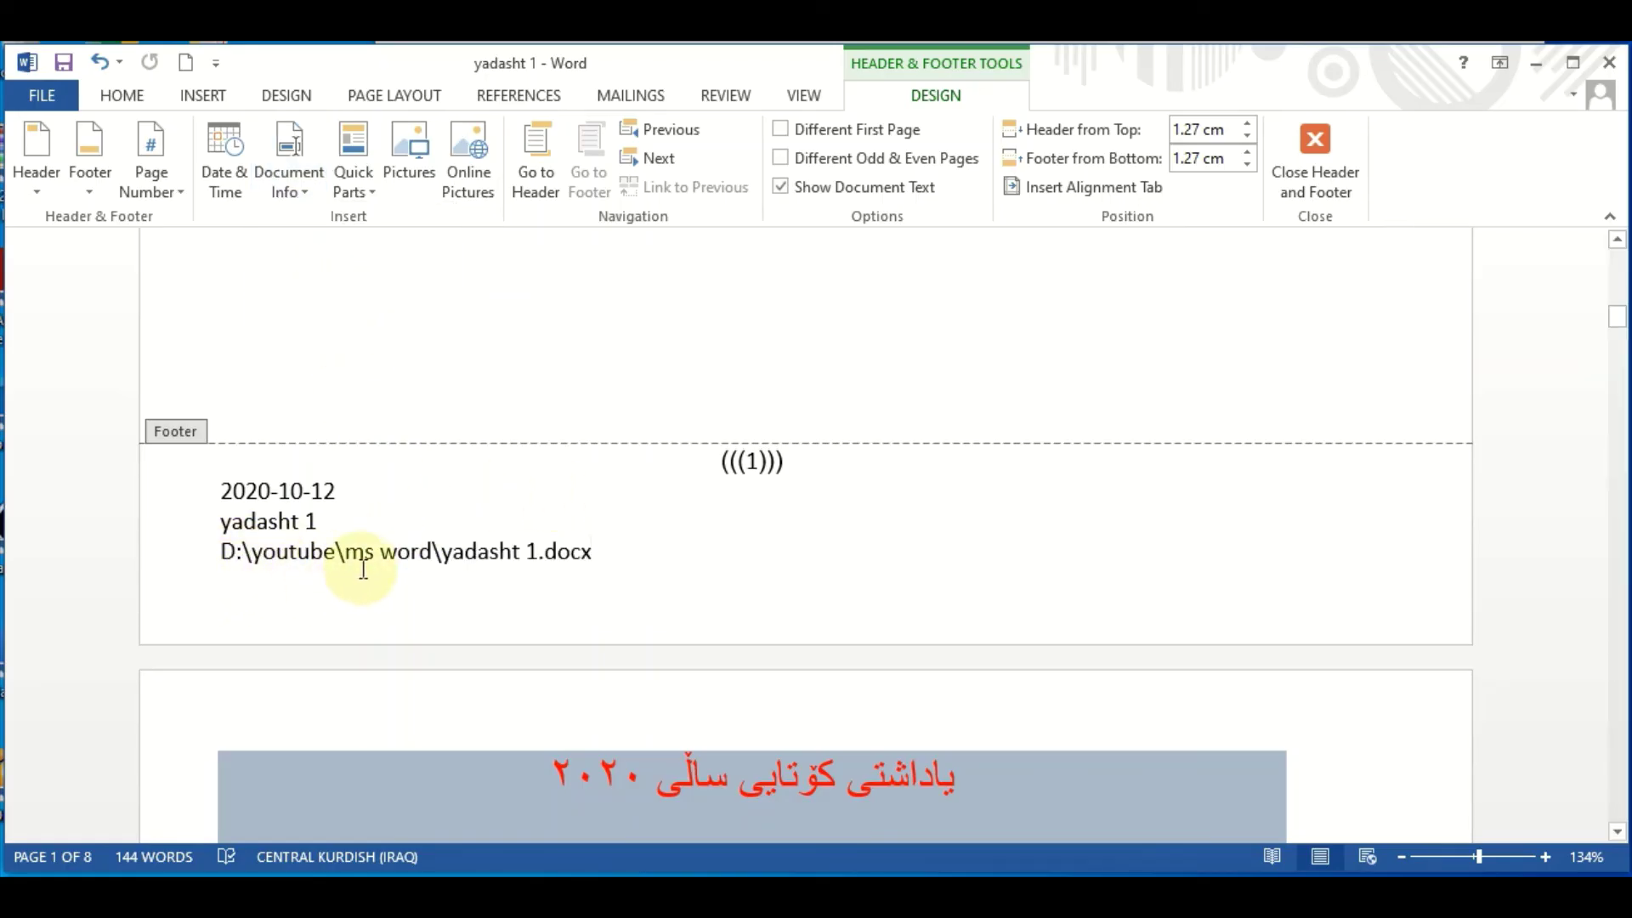
pyautogui.tripleClick(219, 548)
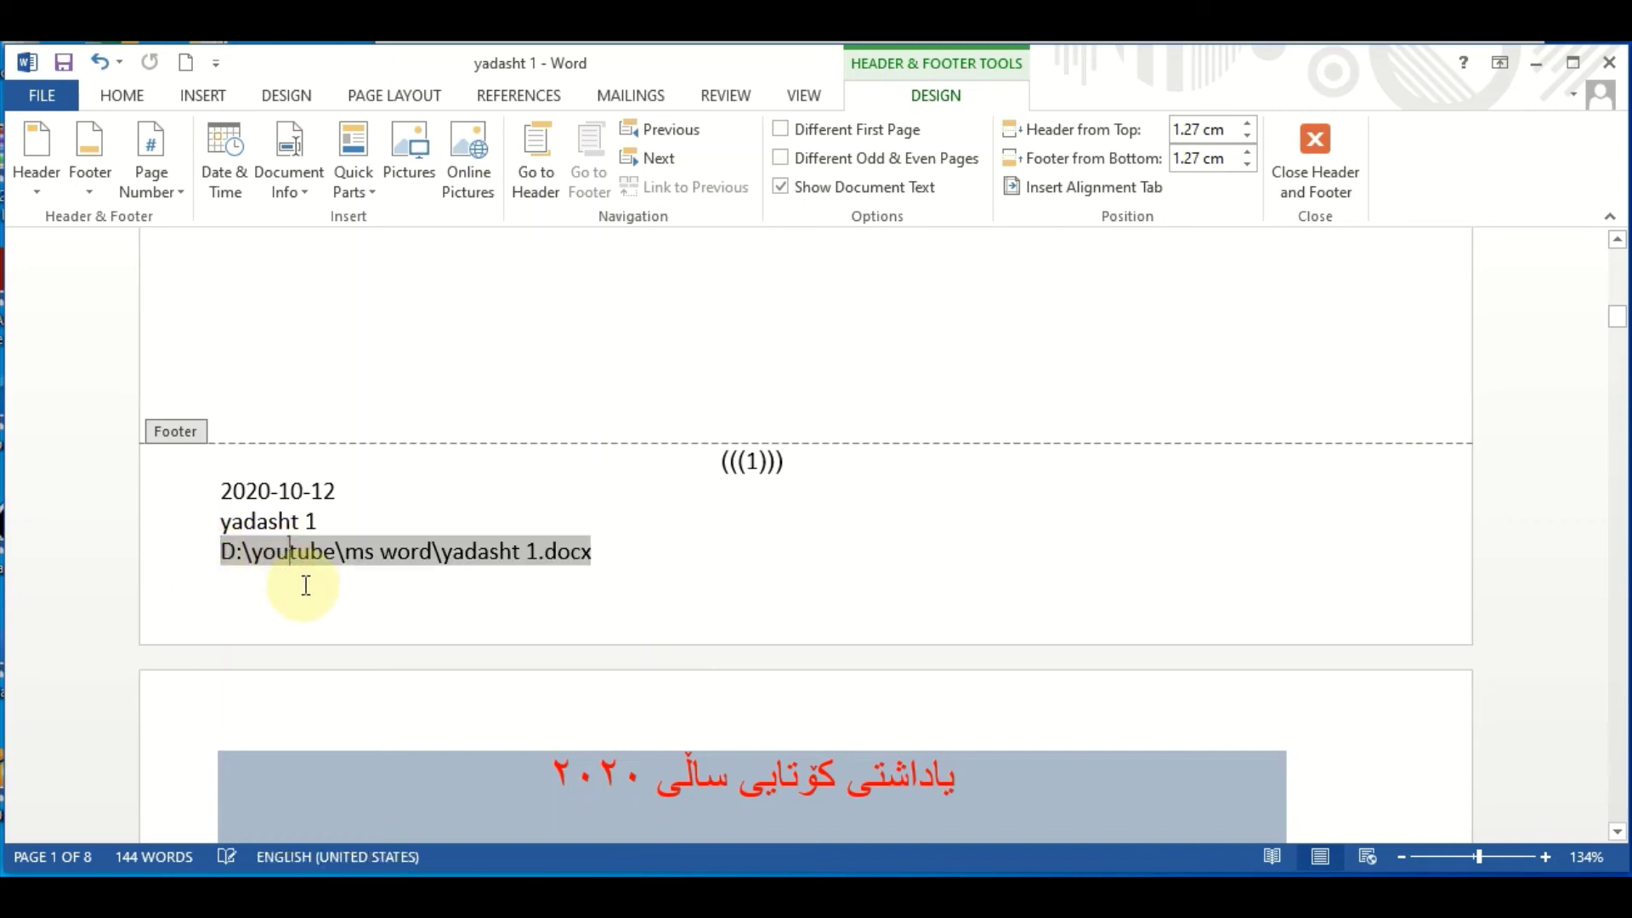
pyautogui.click(419, 551)
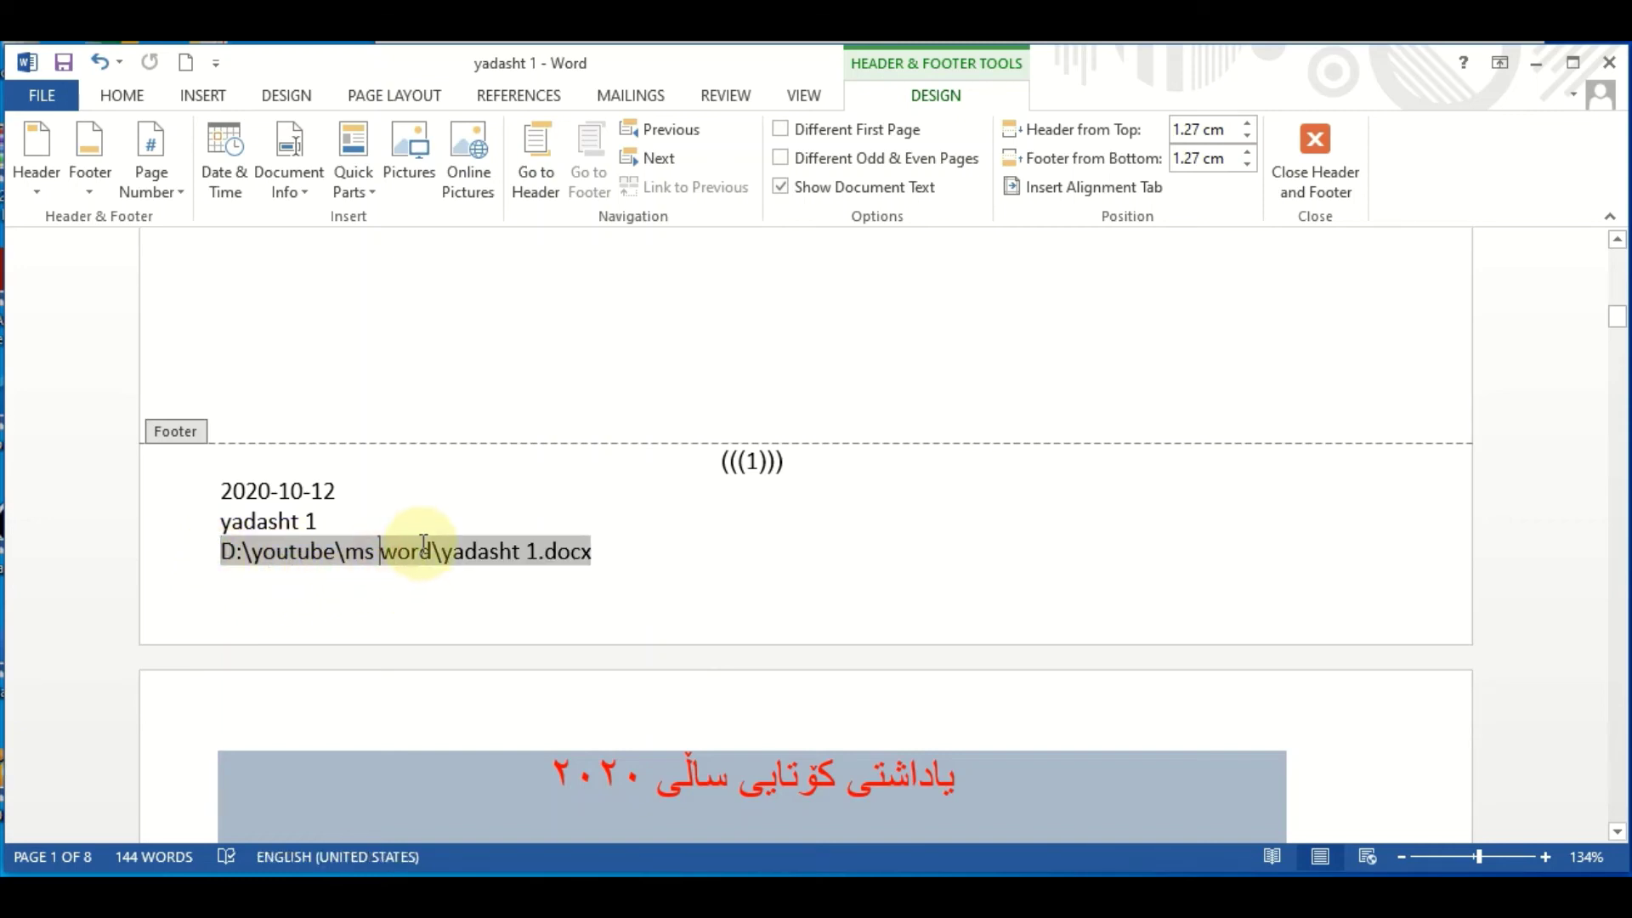
pyautogui.click(383, 561)
pyautogui.click(490, 557)
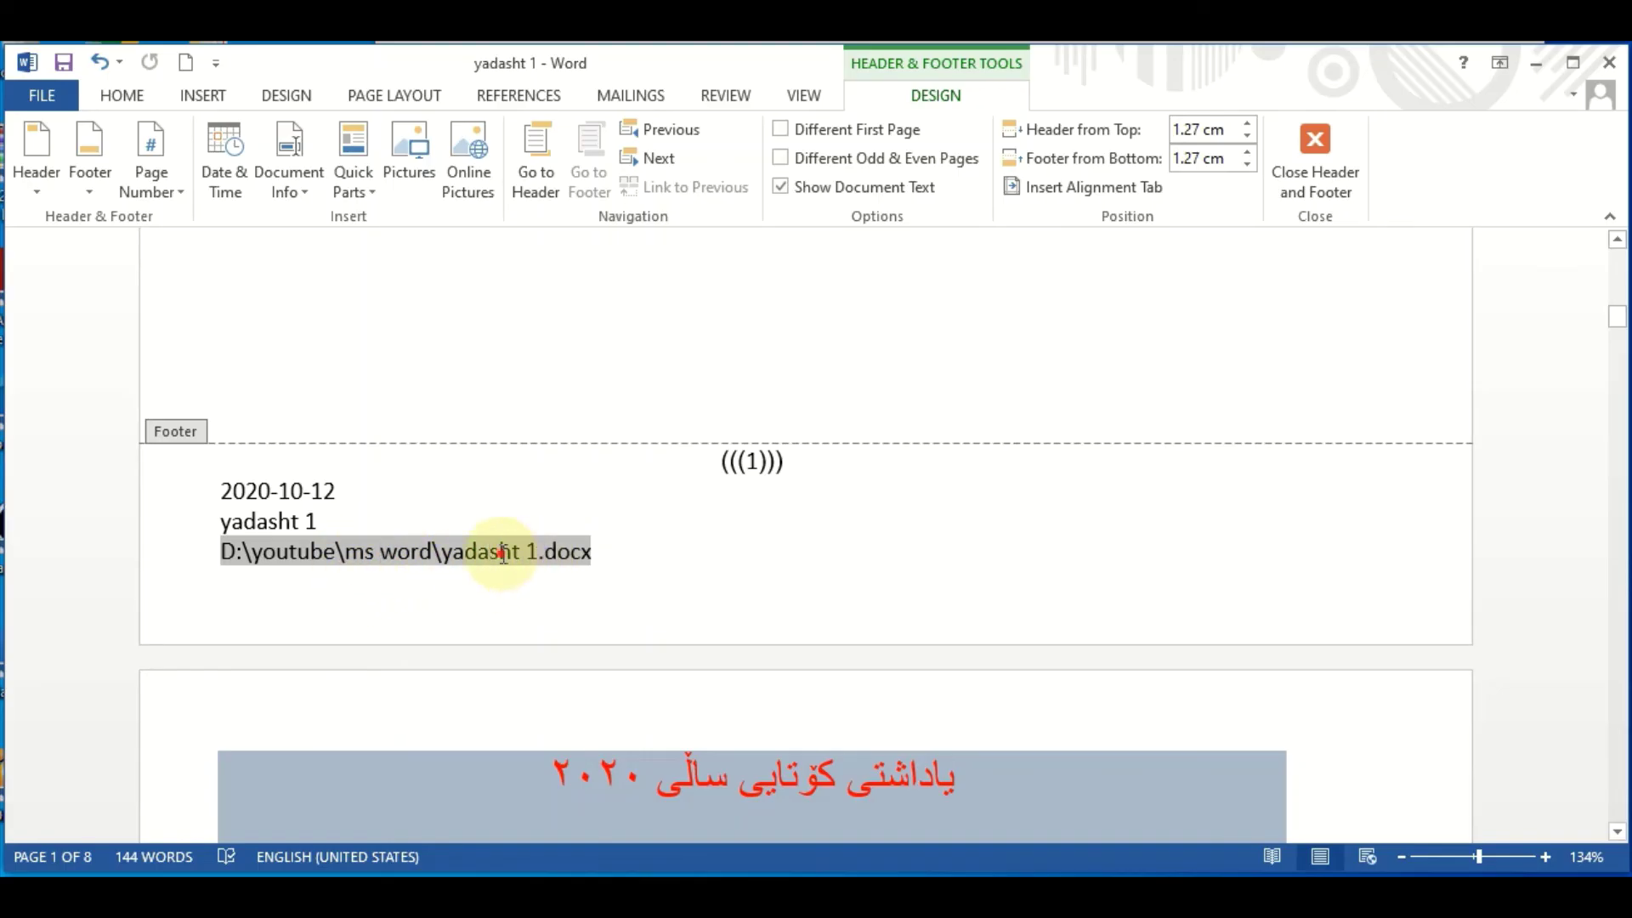
pyautogui.click(499, 560)
pyautogui.doubleClick(593, 357)
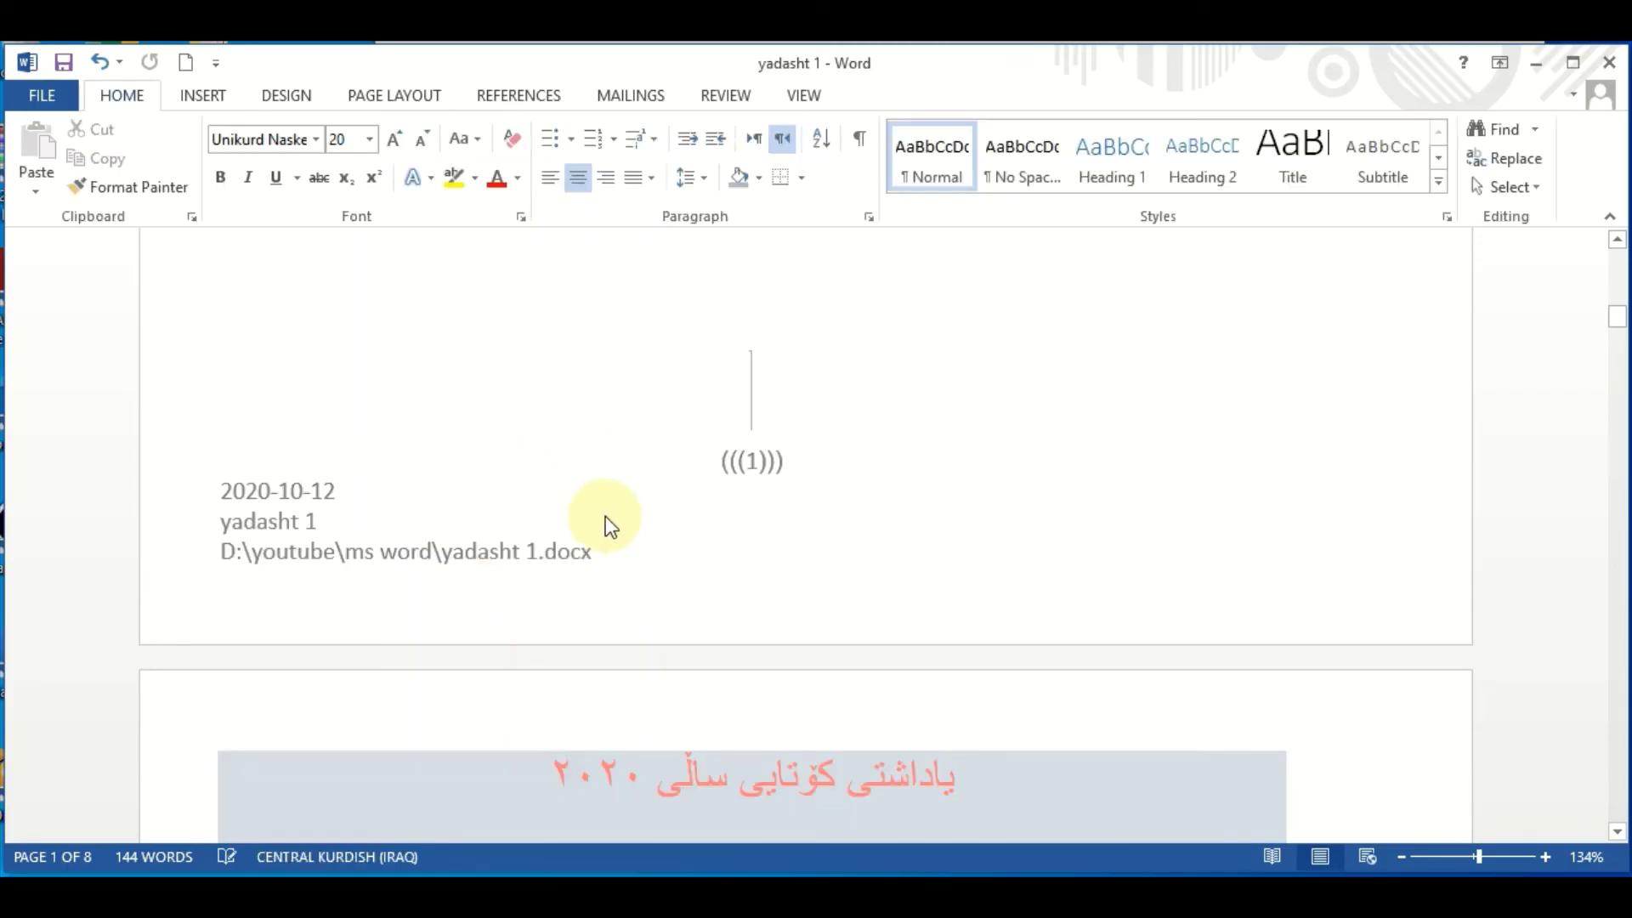
# Undo the last edit with Ctrl+Z and double-click page 1's footer to edit it
pyautogui.scroll(-3, 596, 540)
pyautogui.scroll(4, 596, 540)
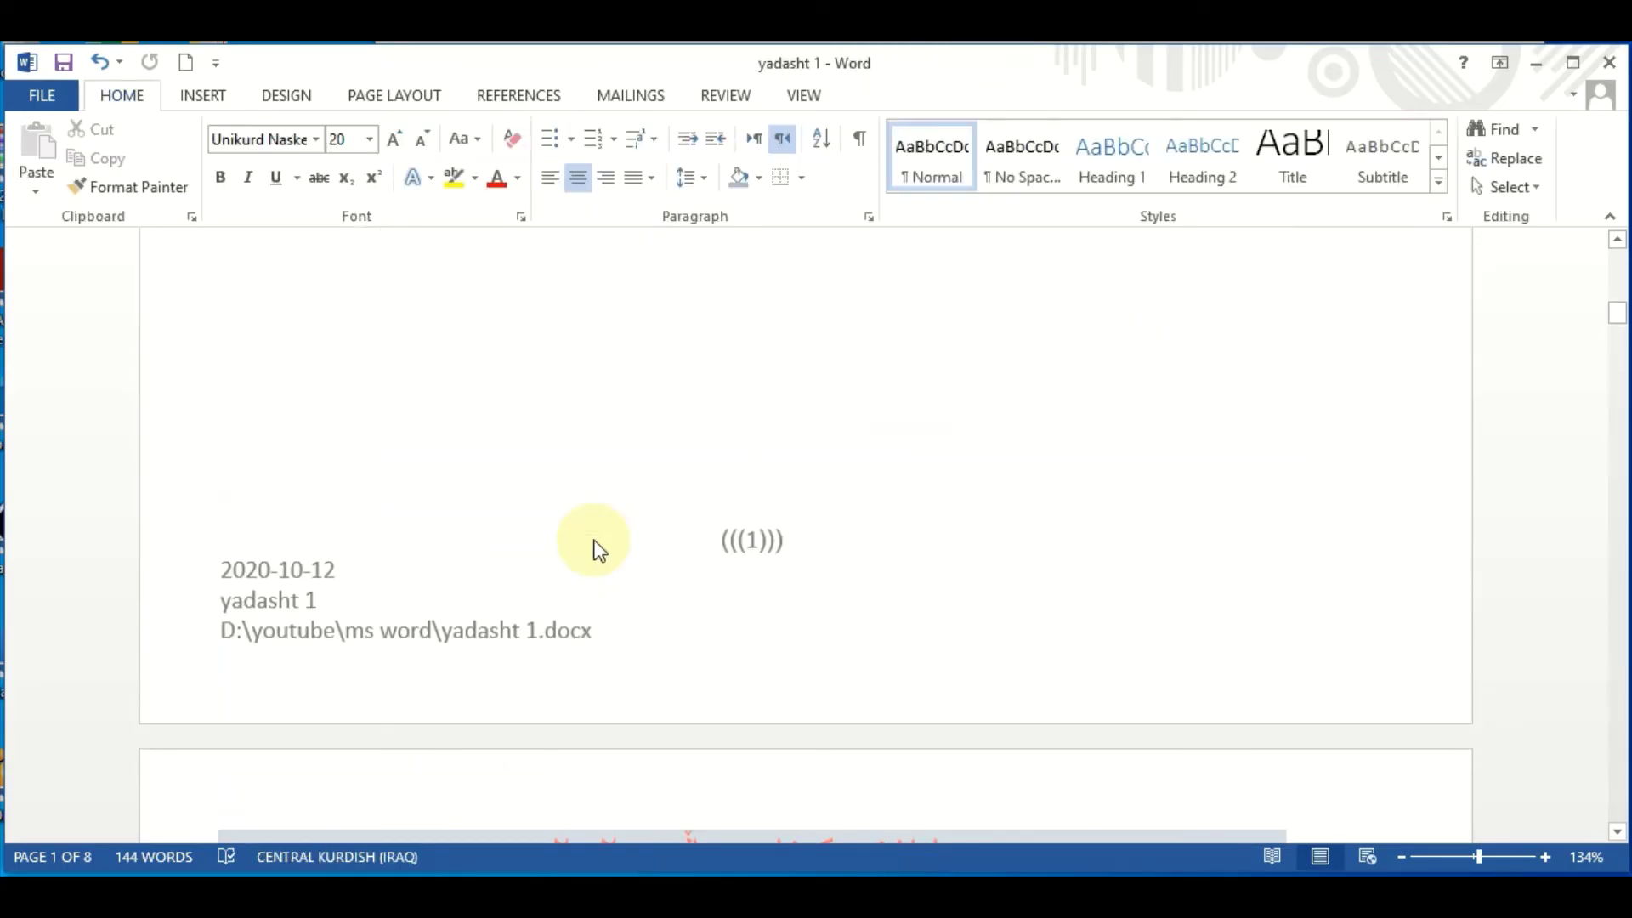
pyautogui.scroll(2, 594, 548)
pyautogui.scroll(-3, 590, 549)
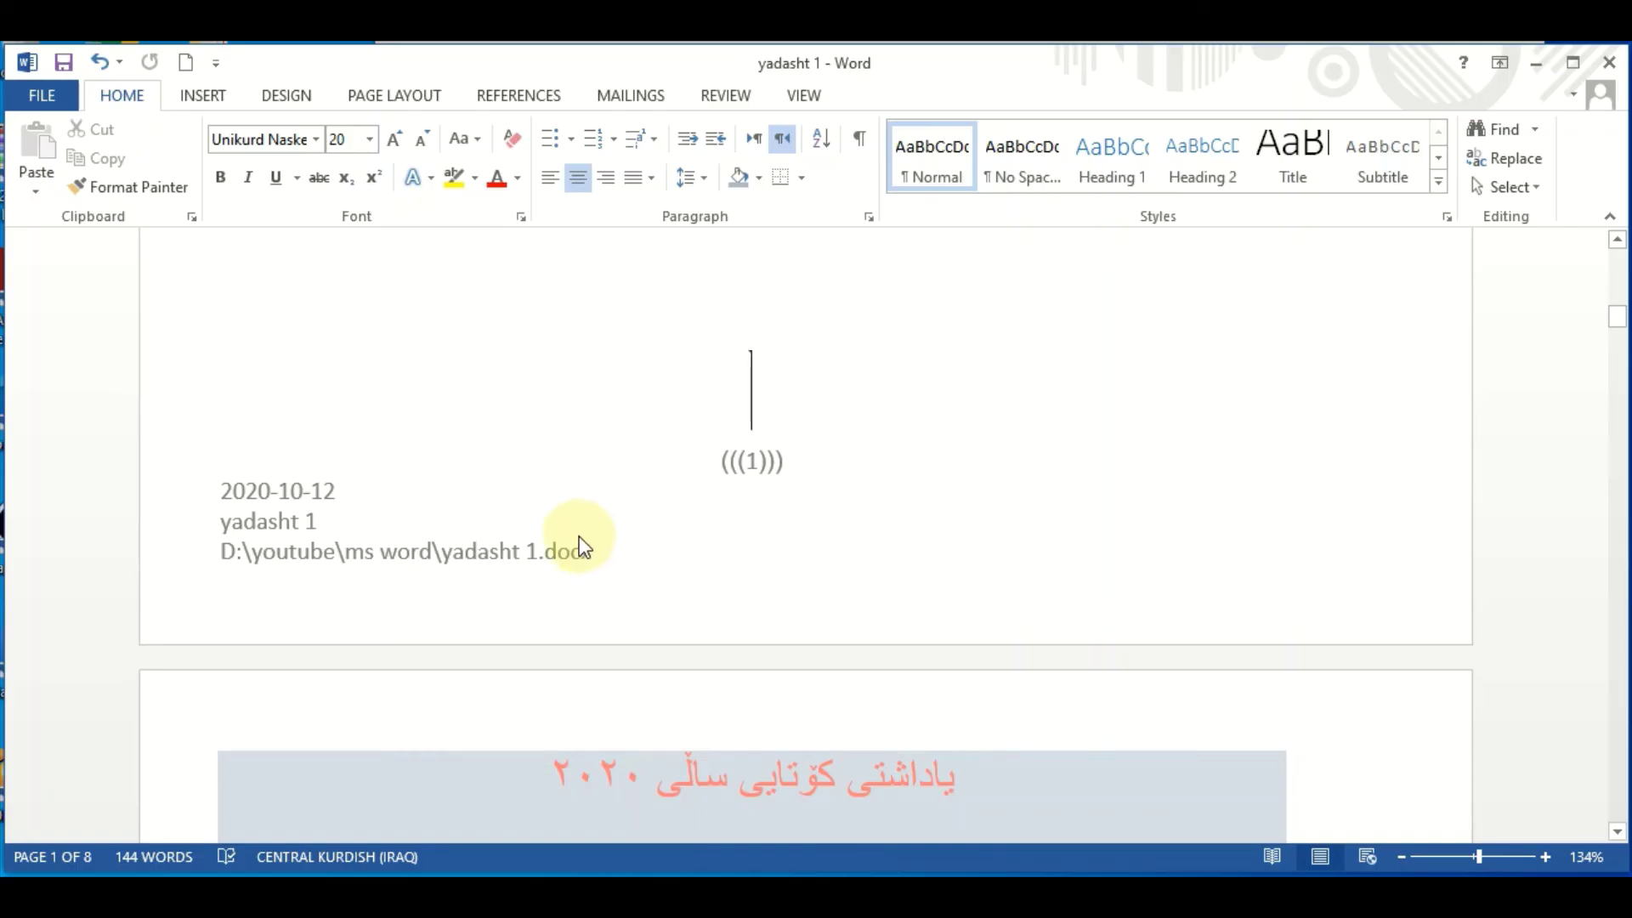
pyautogui.scroll(-1, 474, 546)
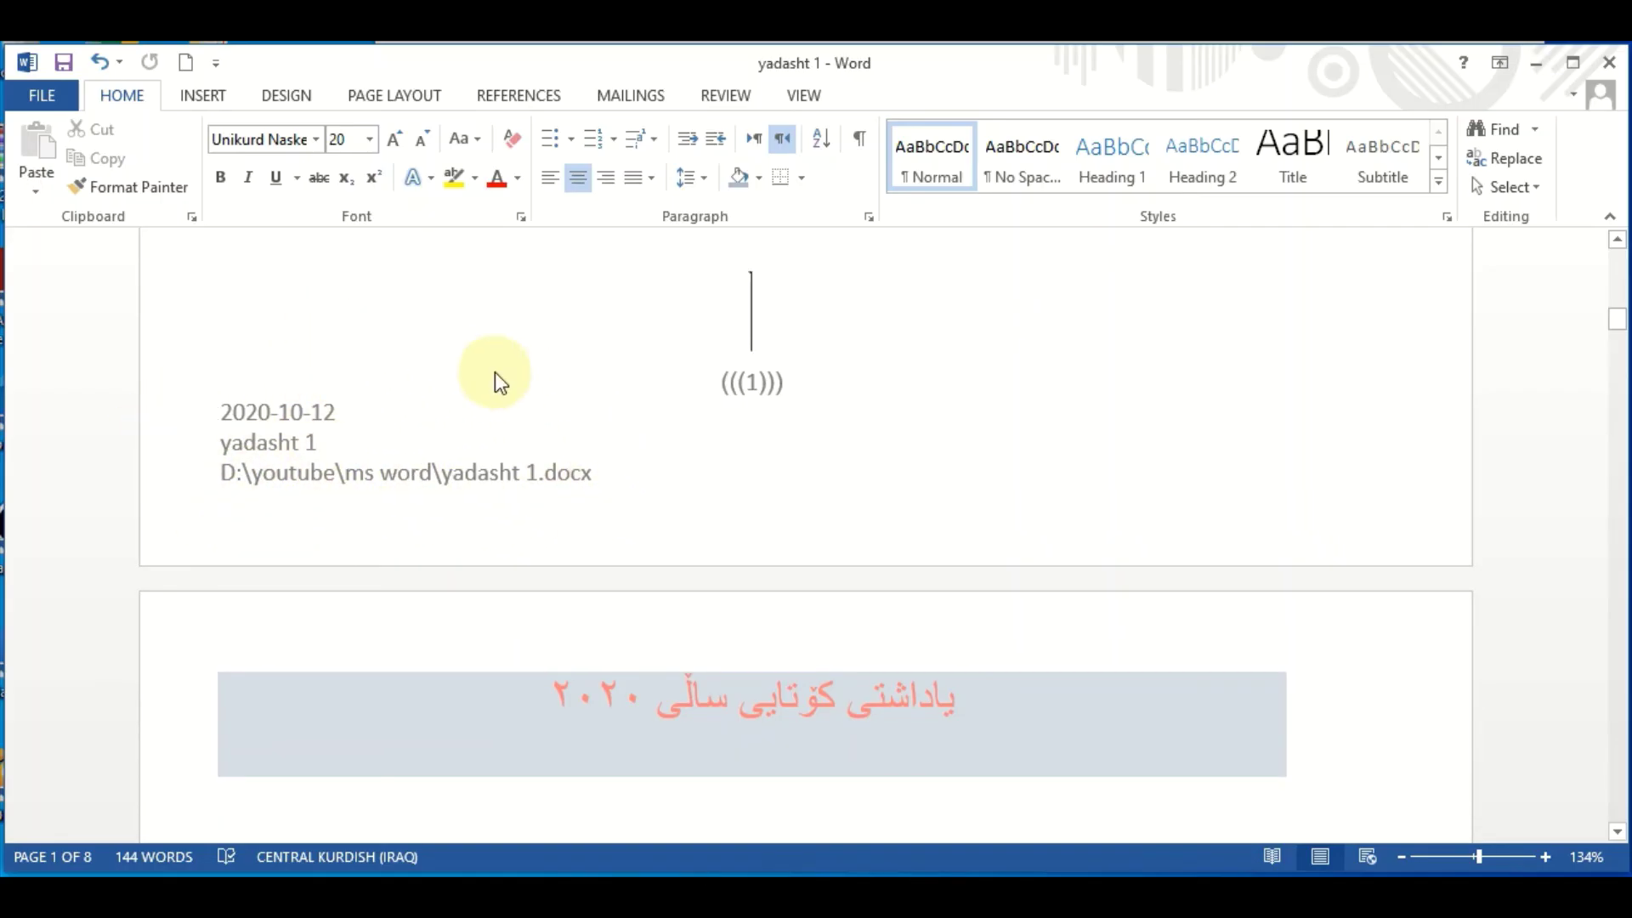
pyautogui.hotkey('ctrl', 'z')
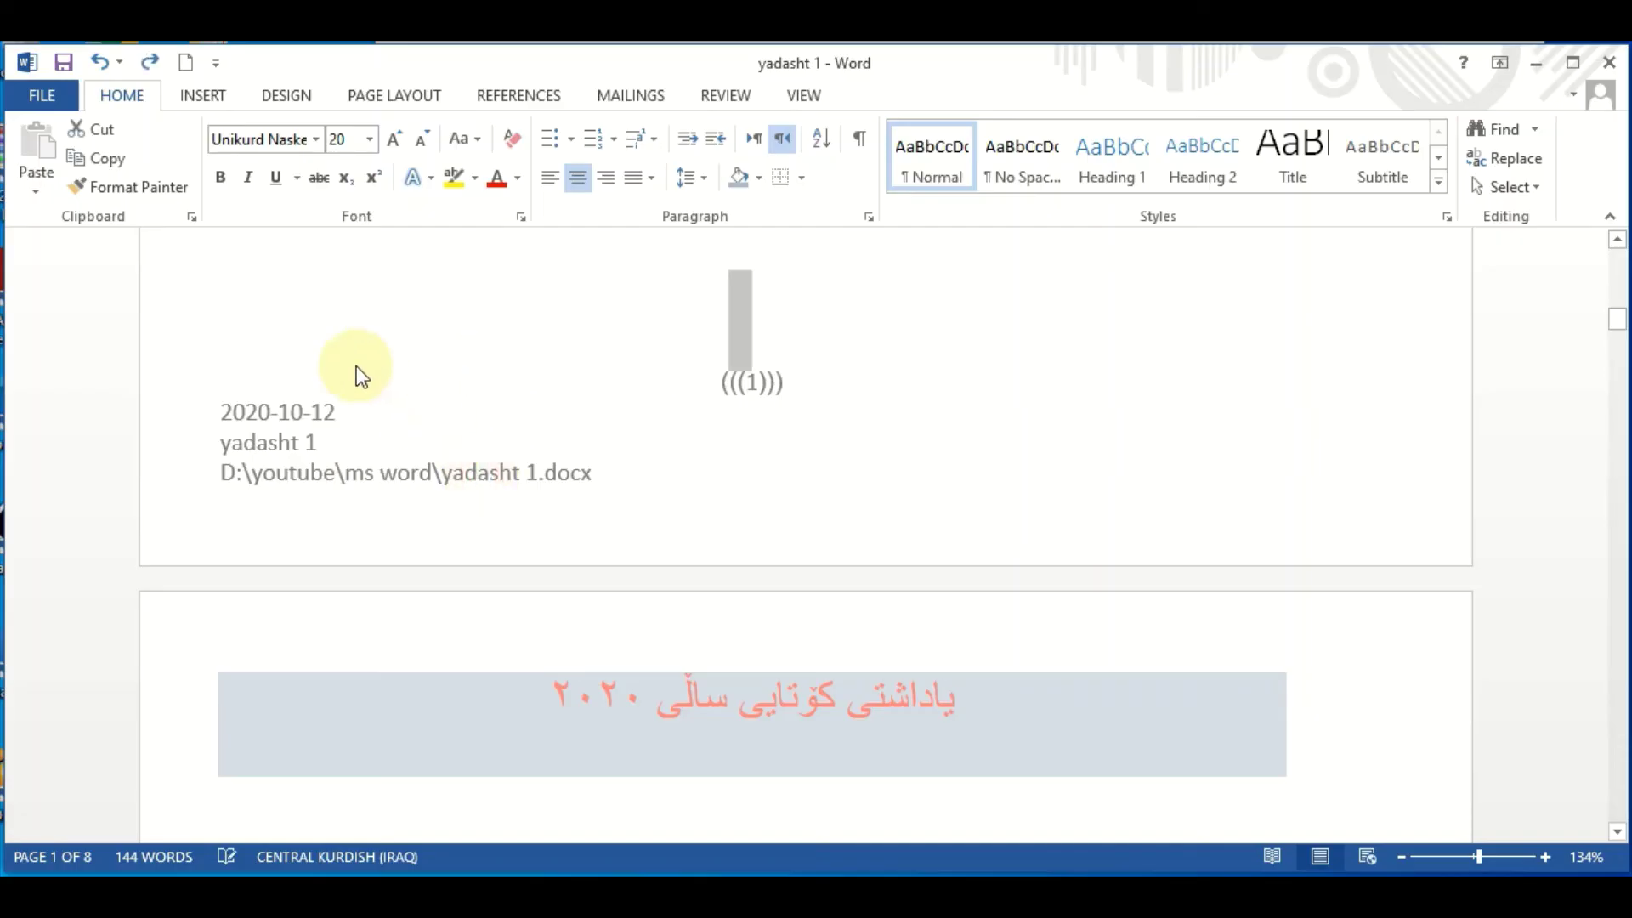
pyautogui.doubleClick(512, 487)
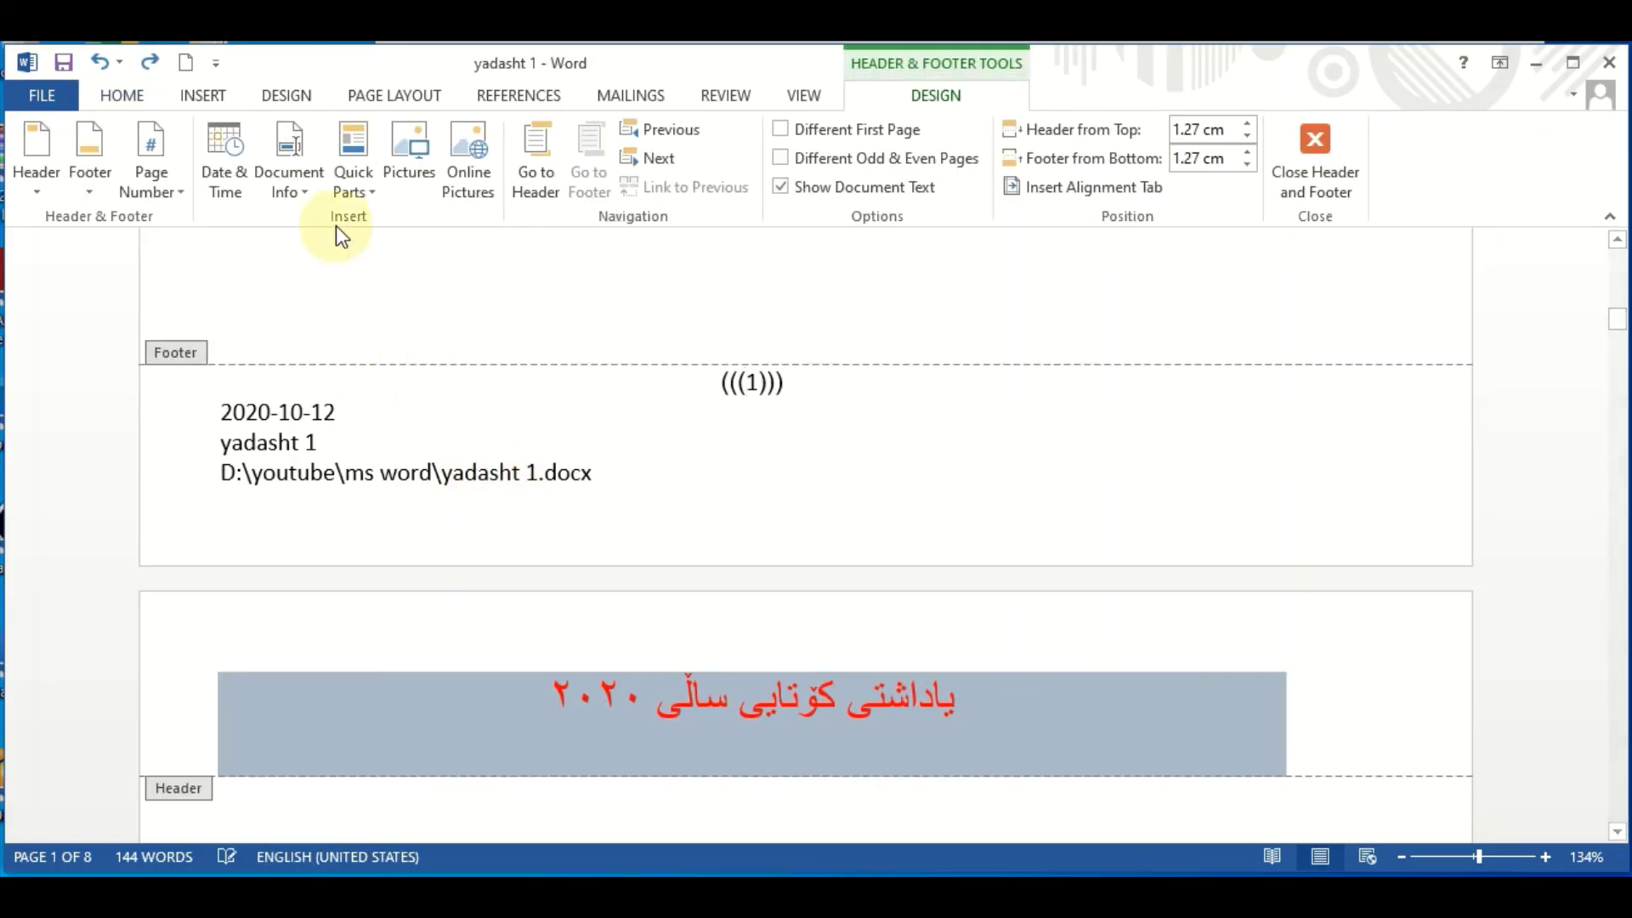
# Open and close Quick Parts without inserting, then hop to the page 2 header and back
pyautogui.click(367, 187)
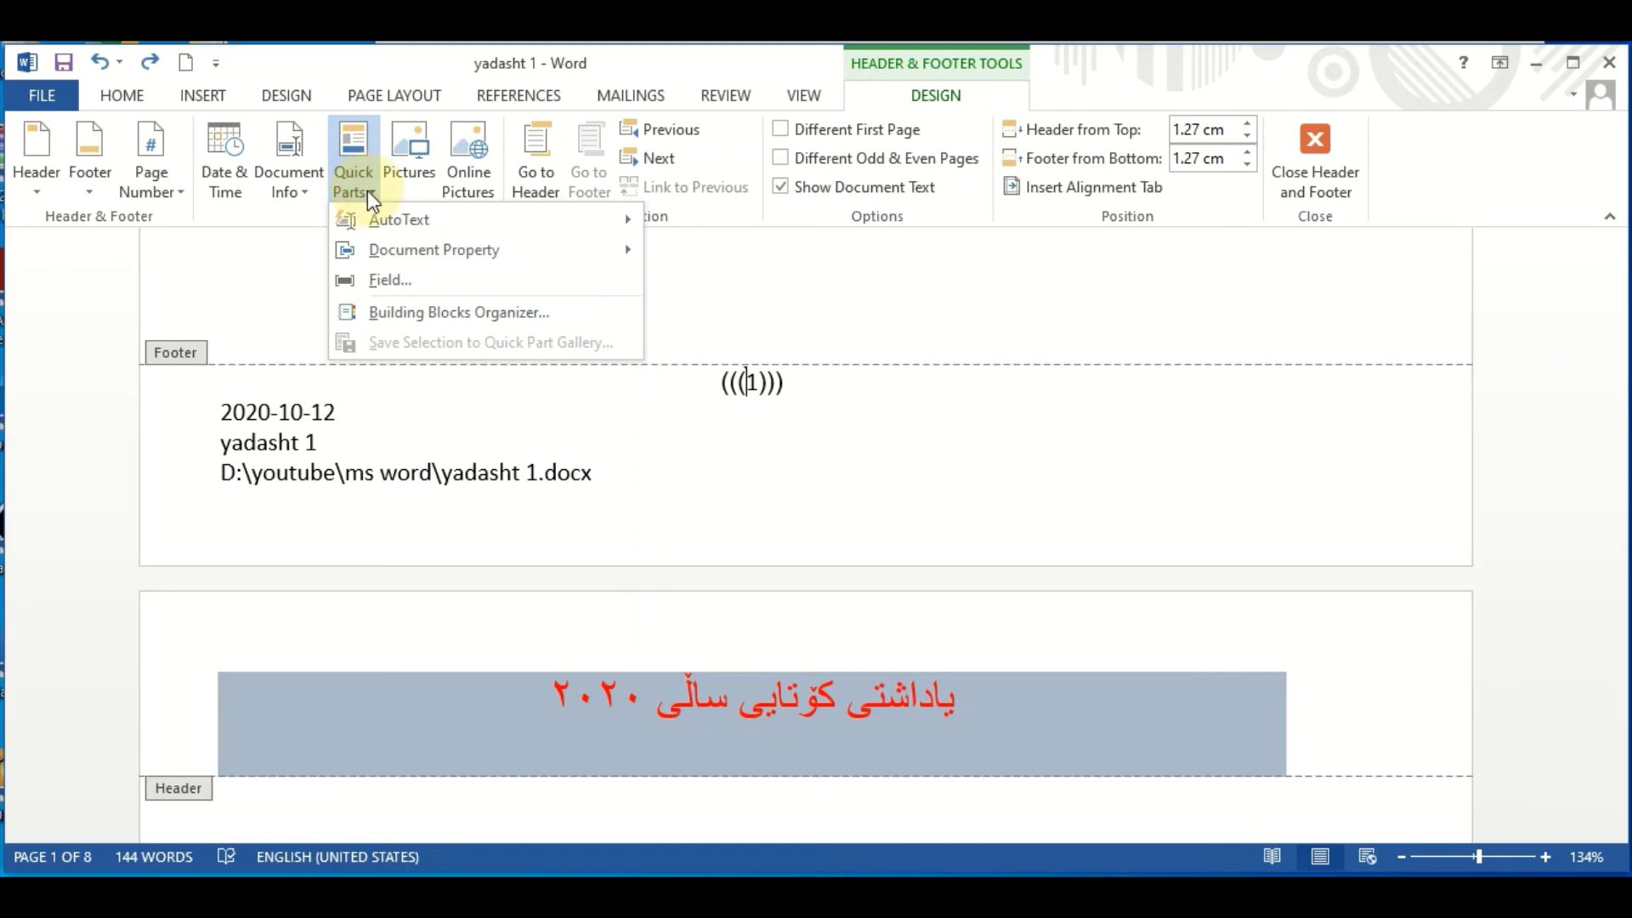
pyautogui.moveTo(400, 219)
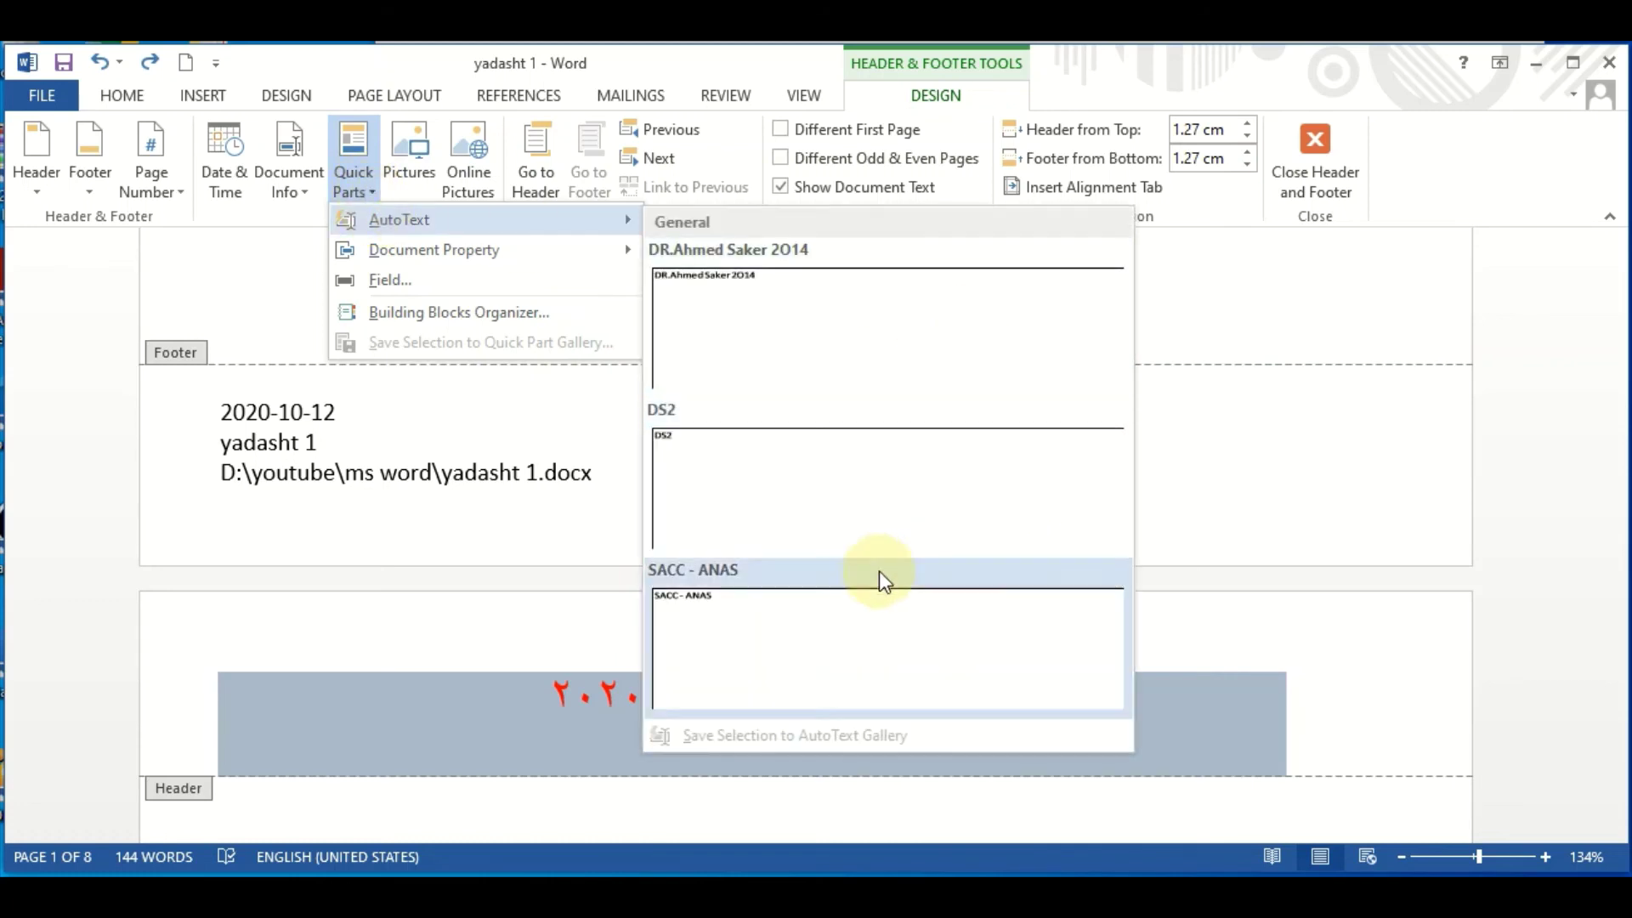
pyautogui.click(372, 192)
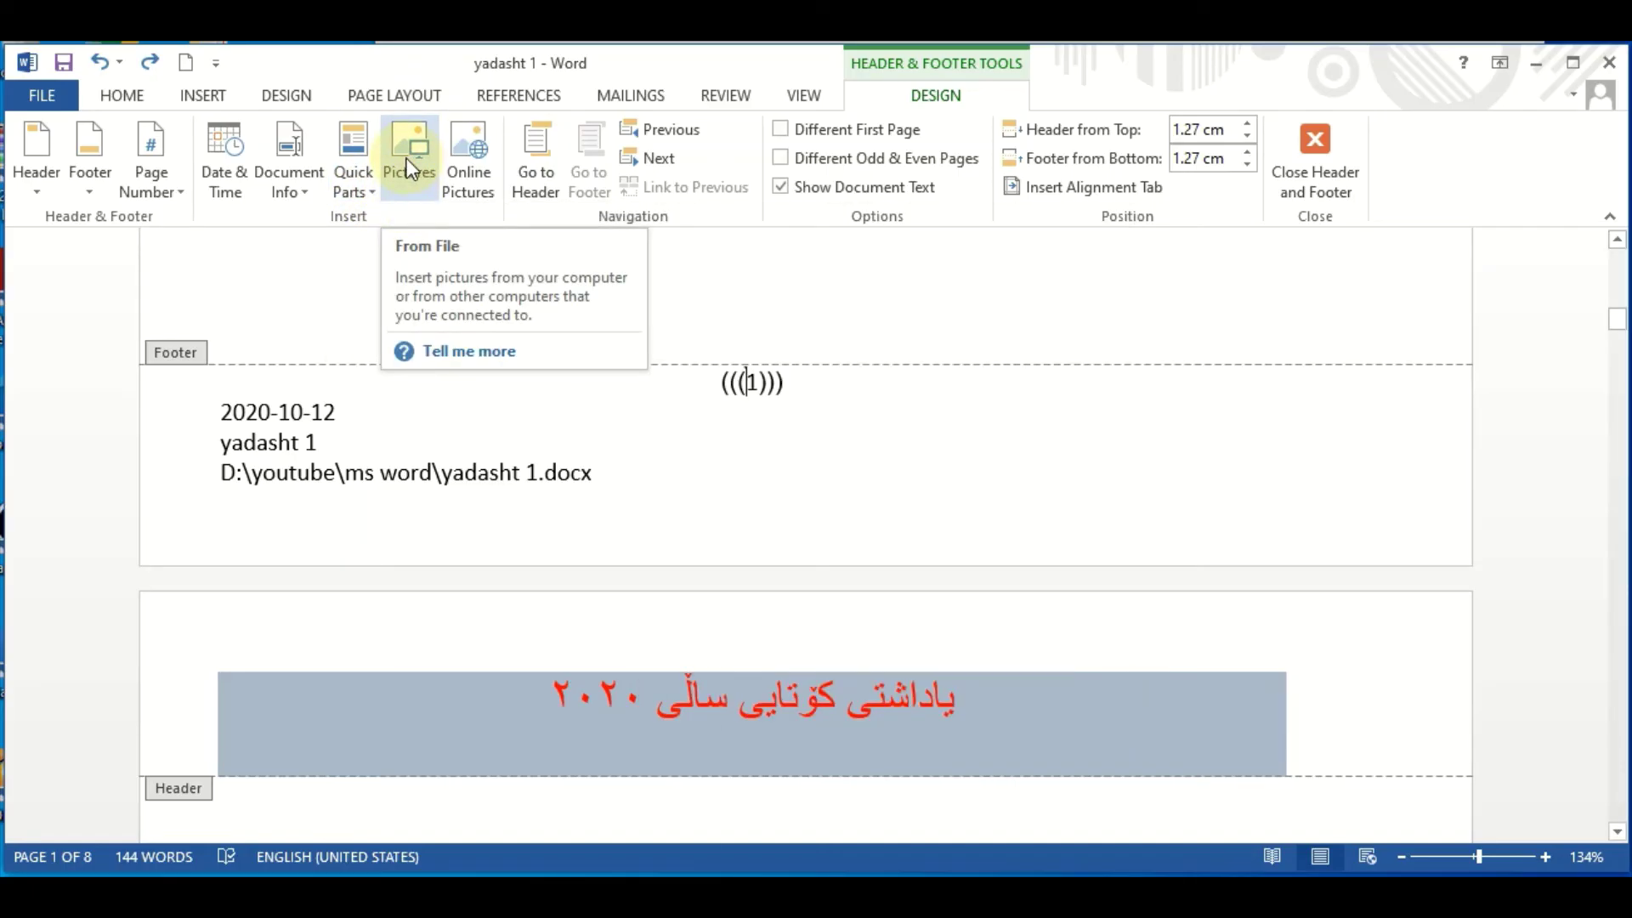
pyautogui.click(539, 144)
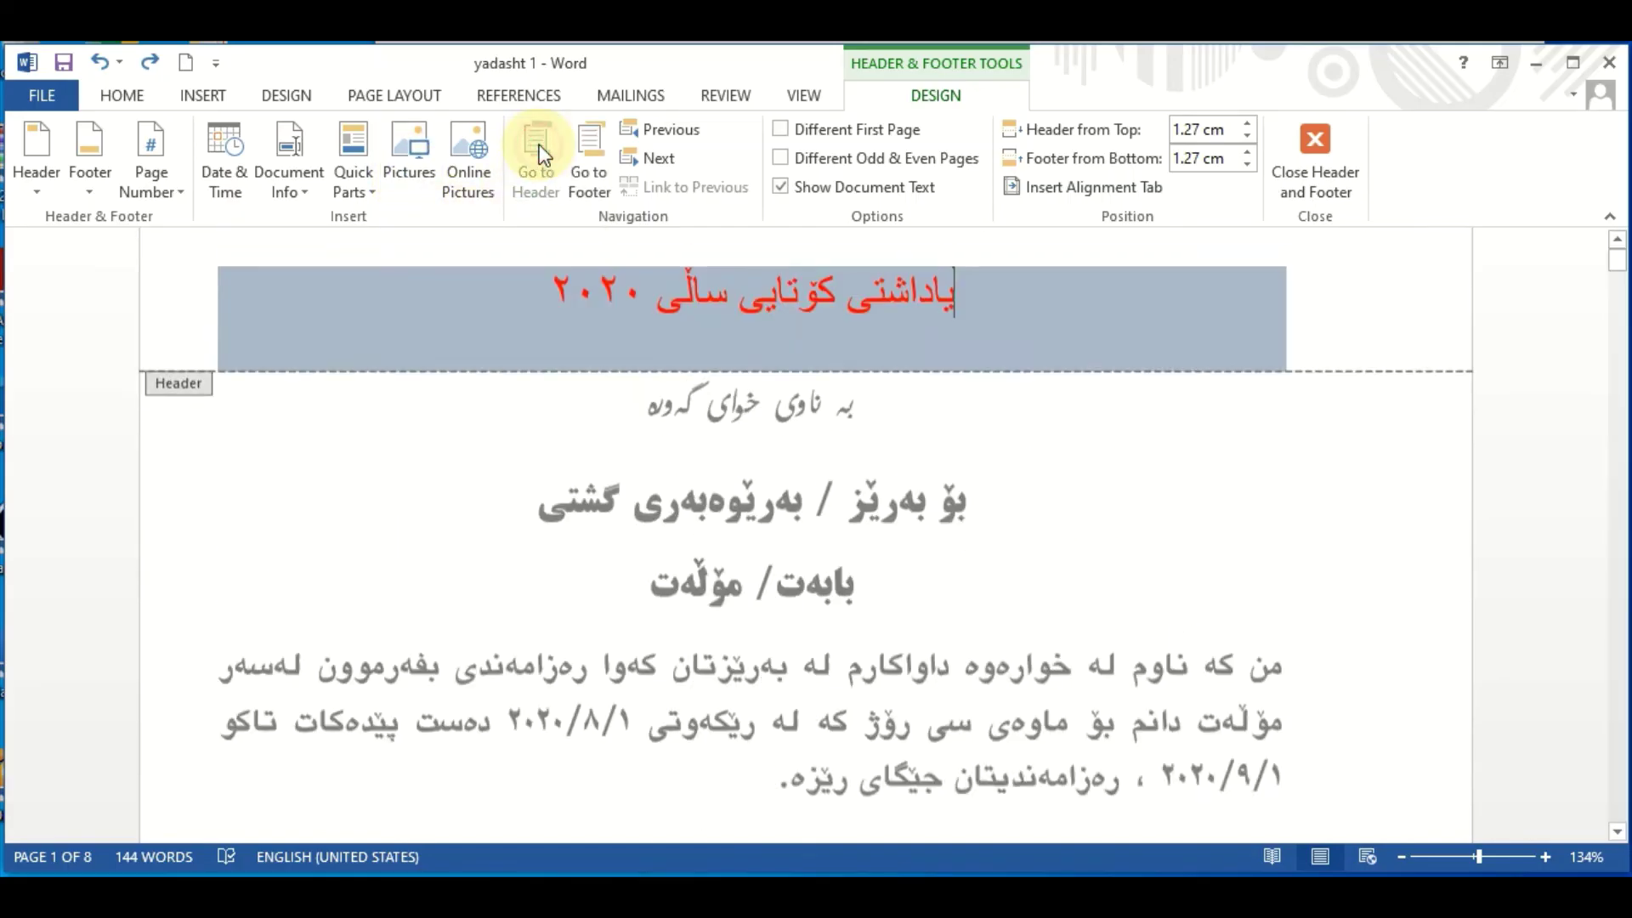
pyautogui.click(590, 162)
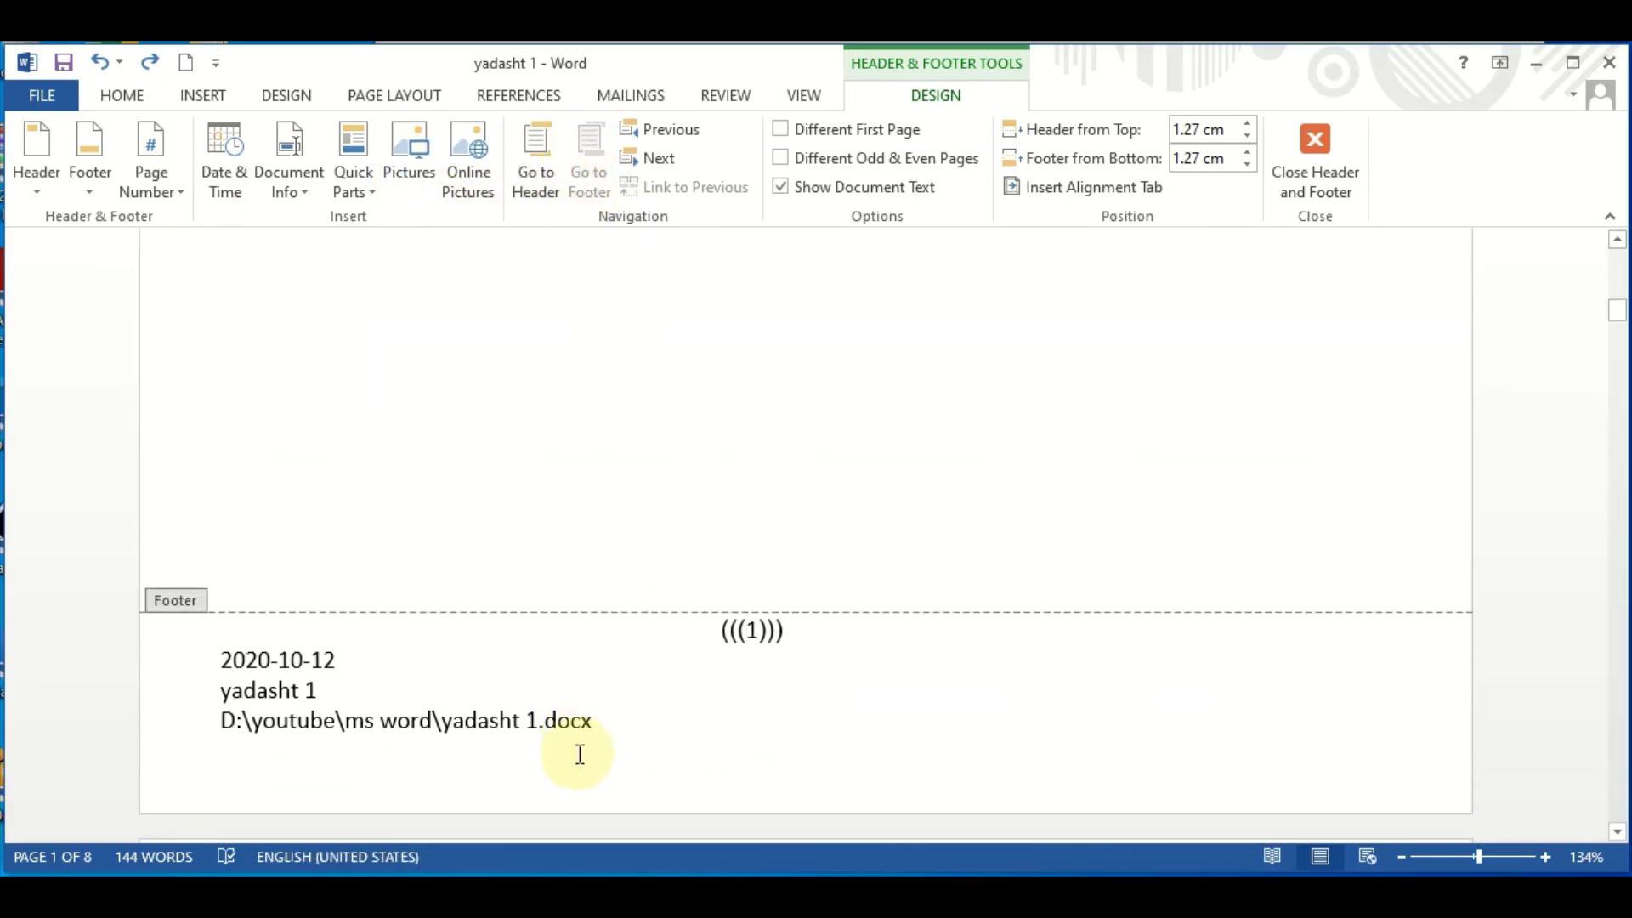
# Switch between header and footer with Go to Header/Go to Footer, ending in page 1's footer
pyautogui.scroll(5, 874, 616)
pyautogui.scroll(10, 867, 617)
pyautogui.scroll(-5, 726, 593)
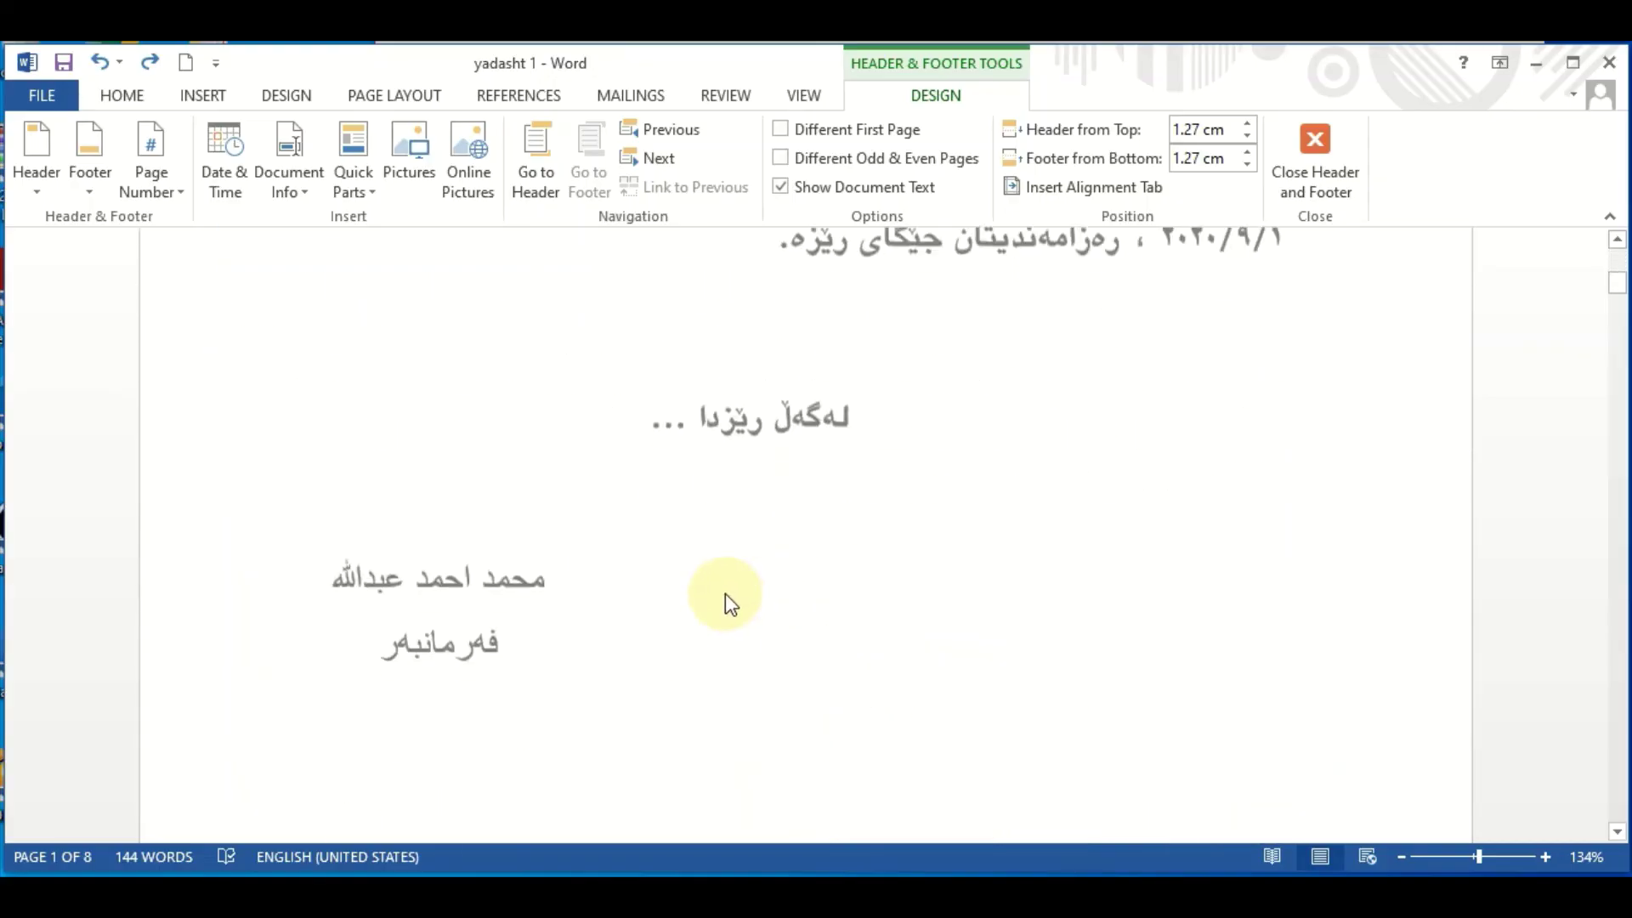
pyautogui.scroll(-8, 723, 590)
pyautogui.scroll(2, 723, 590)
pyautogui.scroll(6, 723, 595)
pyautogui.scroll(6, 722, 595)
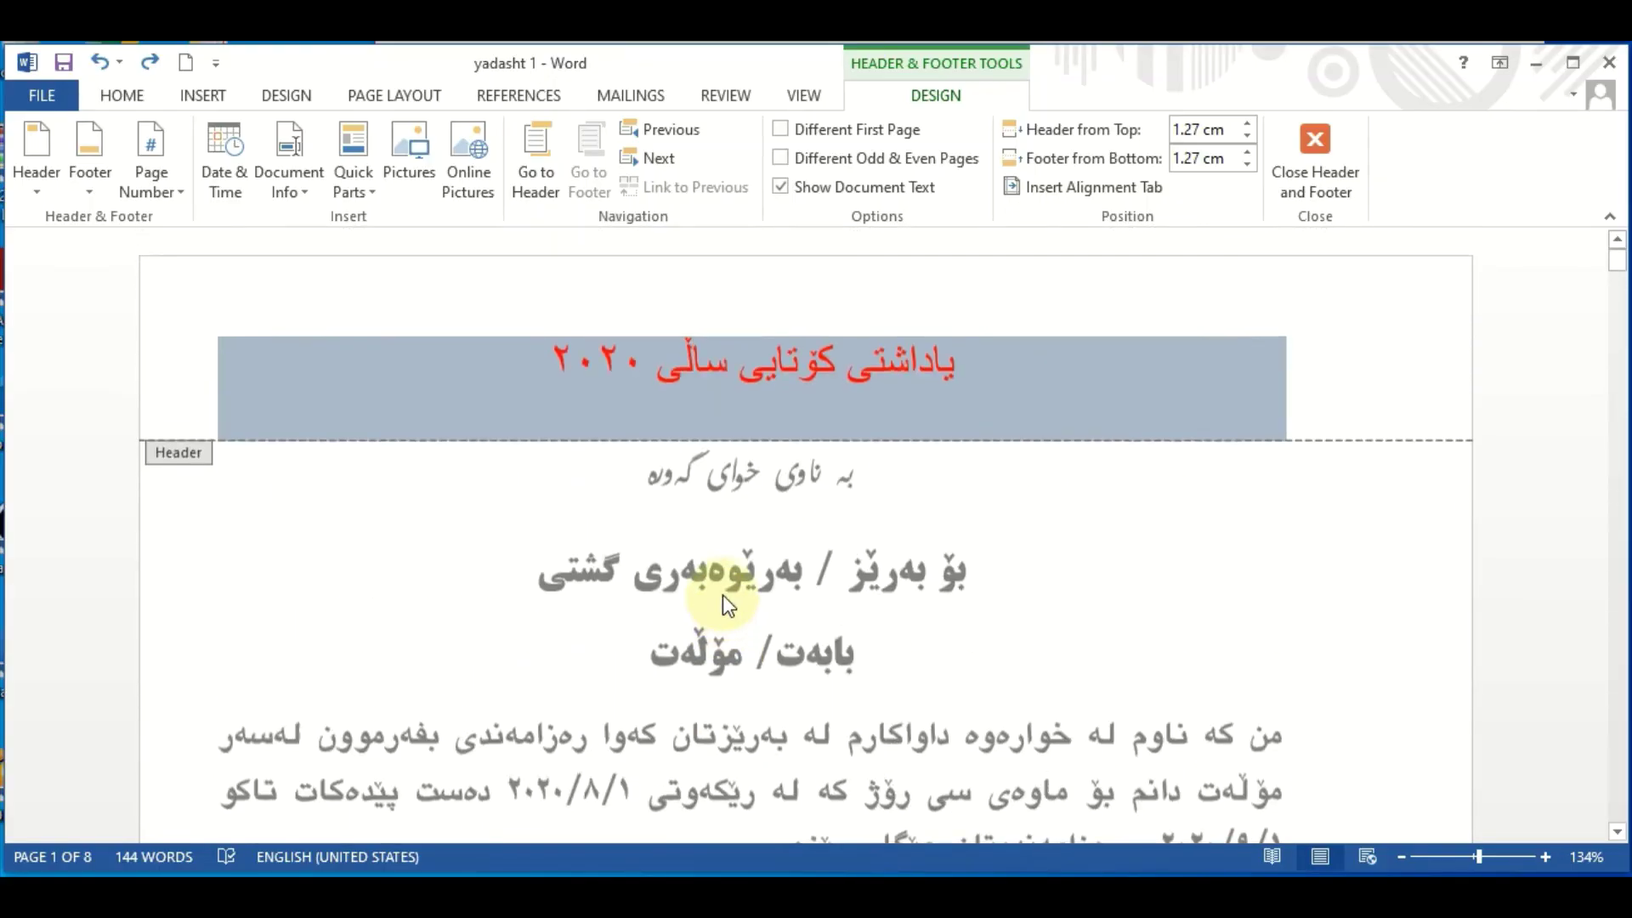
pyautogui.scroll(-1, 723, 595)
pyautogui.click(643, 160)
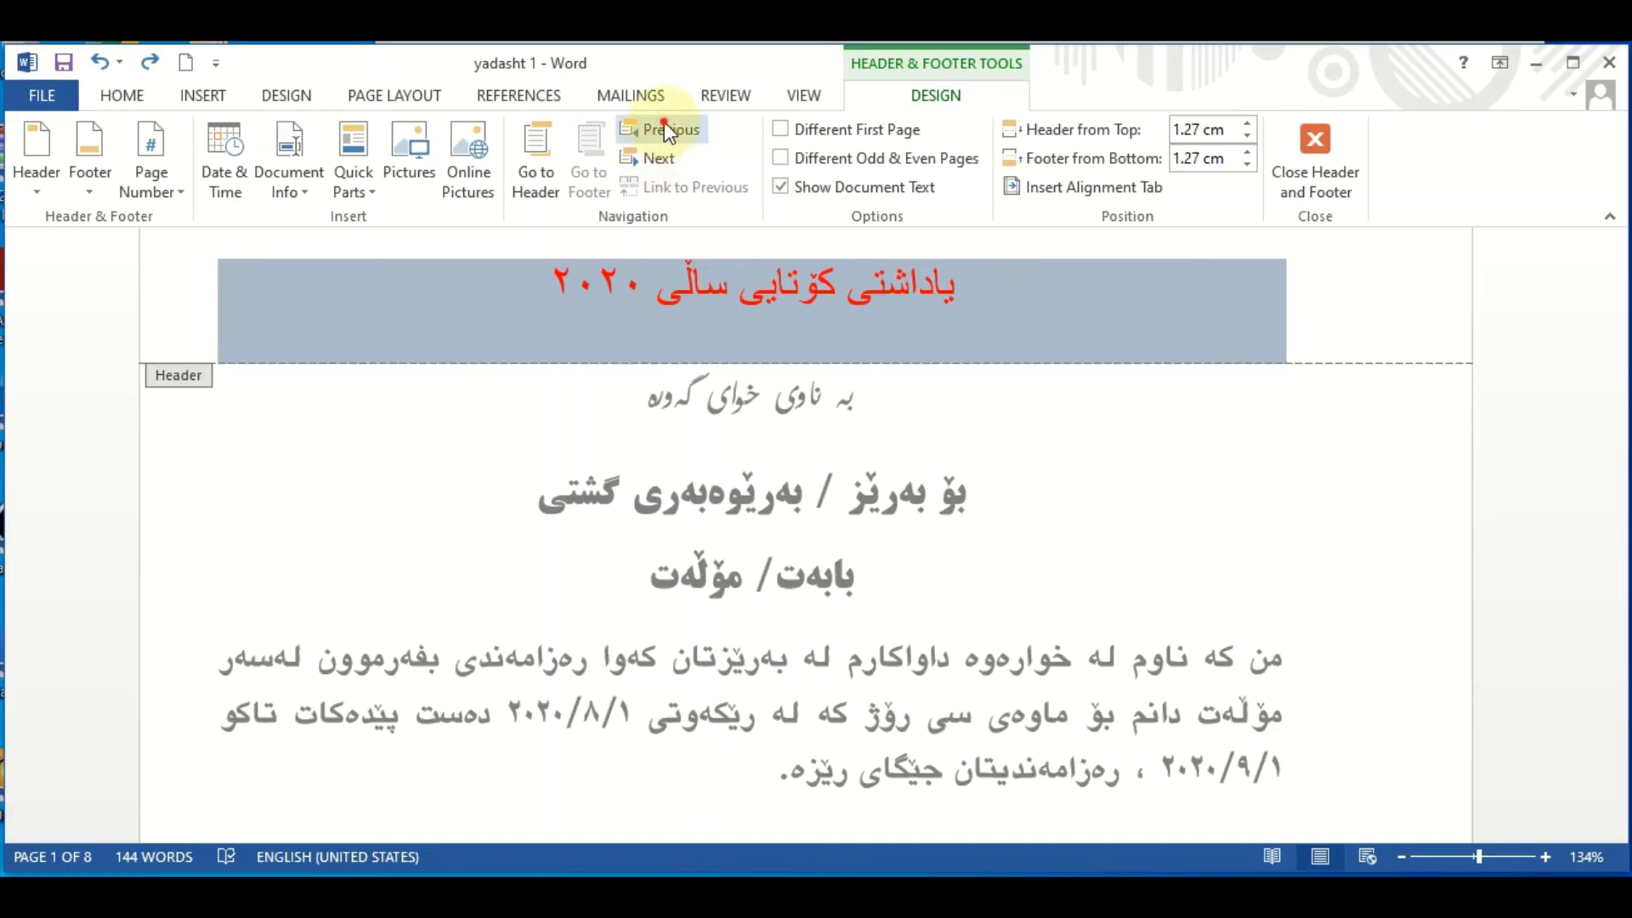
pyautogui.click(549, 191)
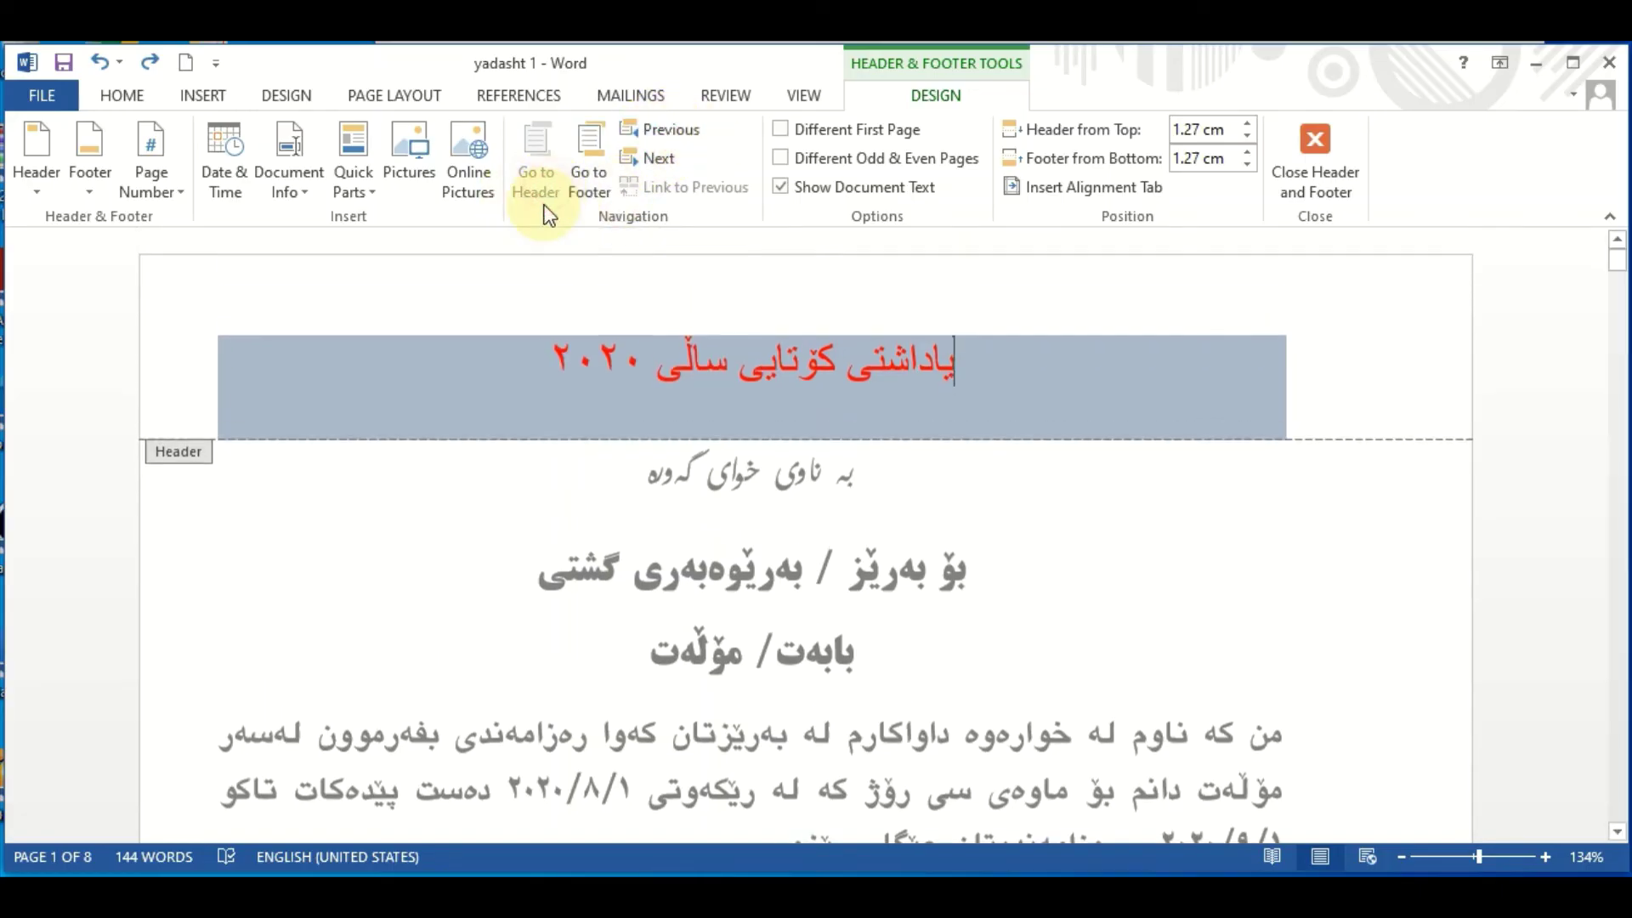
pyautogui.click(590, 168)
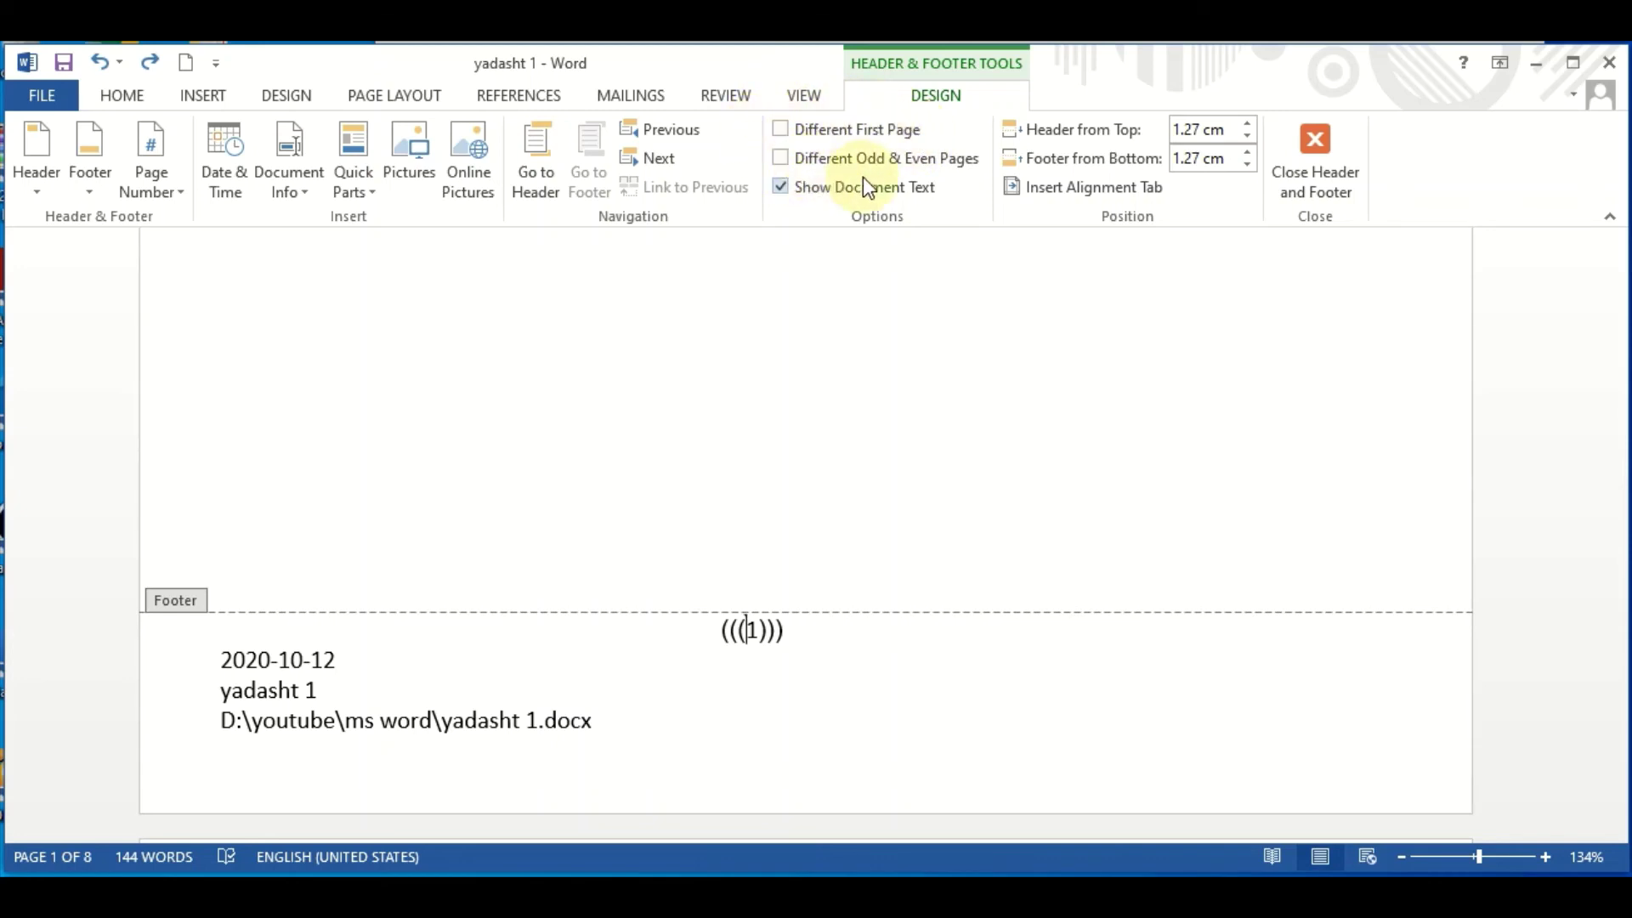
# Turn on Different First Page so page 1 gets its own blank header and footer
pyautogui.click(826, 129)
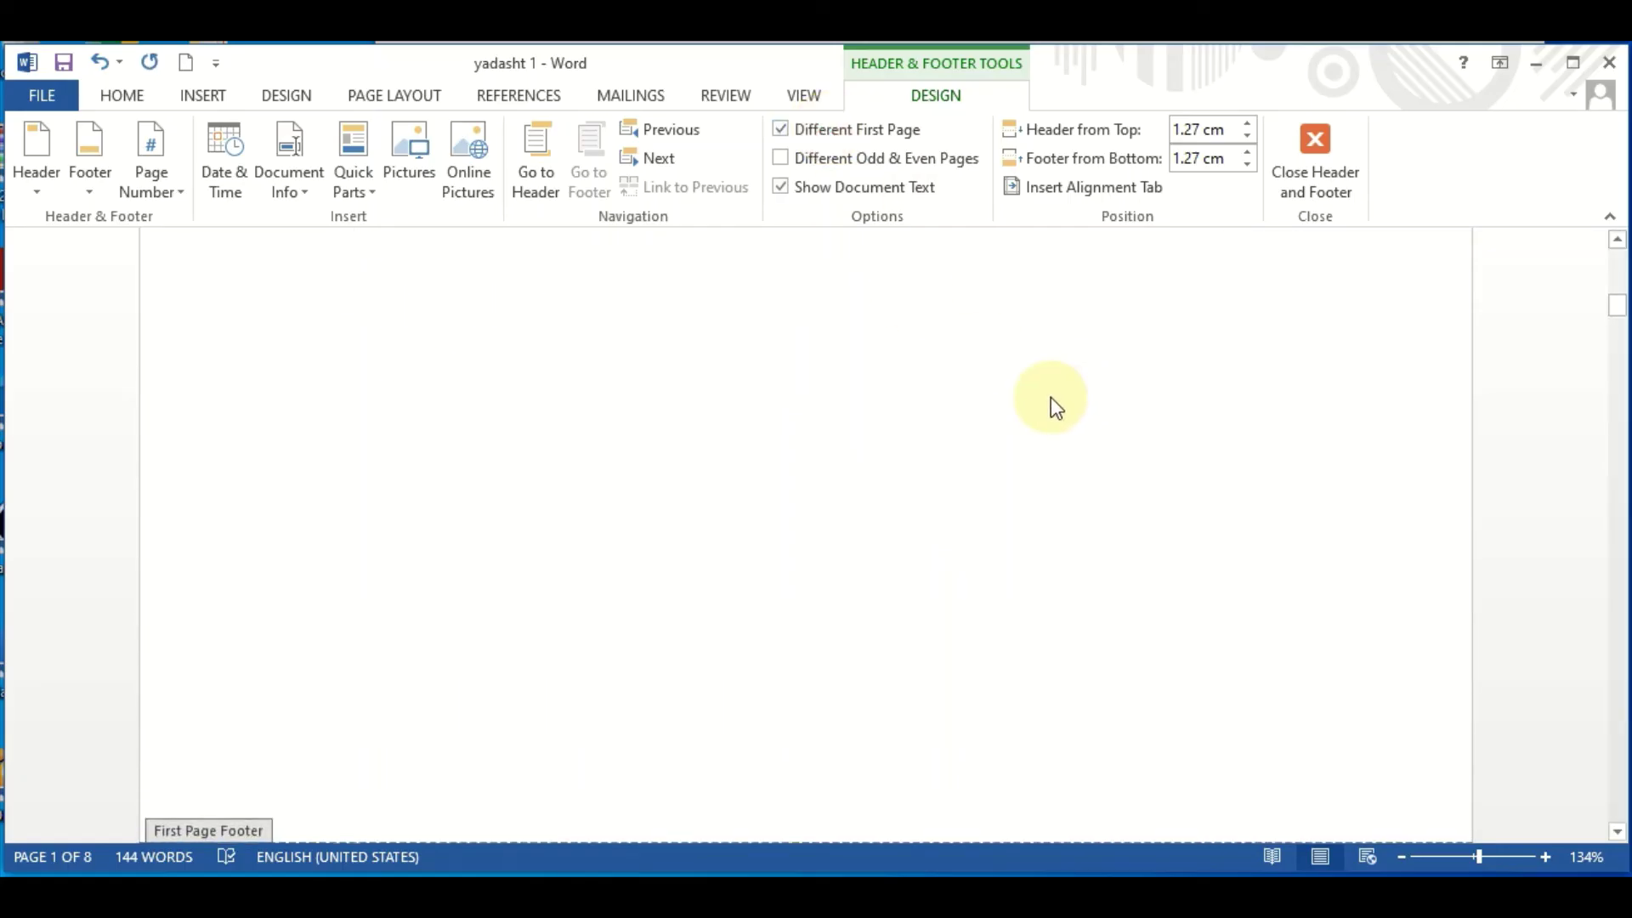
pyautogui.scroll(3, 1051, 396)
pyautogui.scroll(5, 1046, 398)
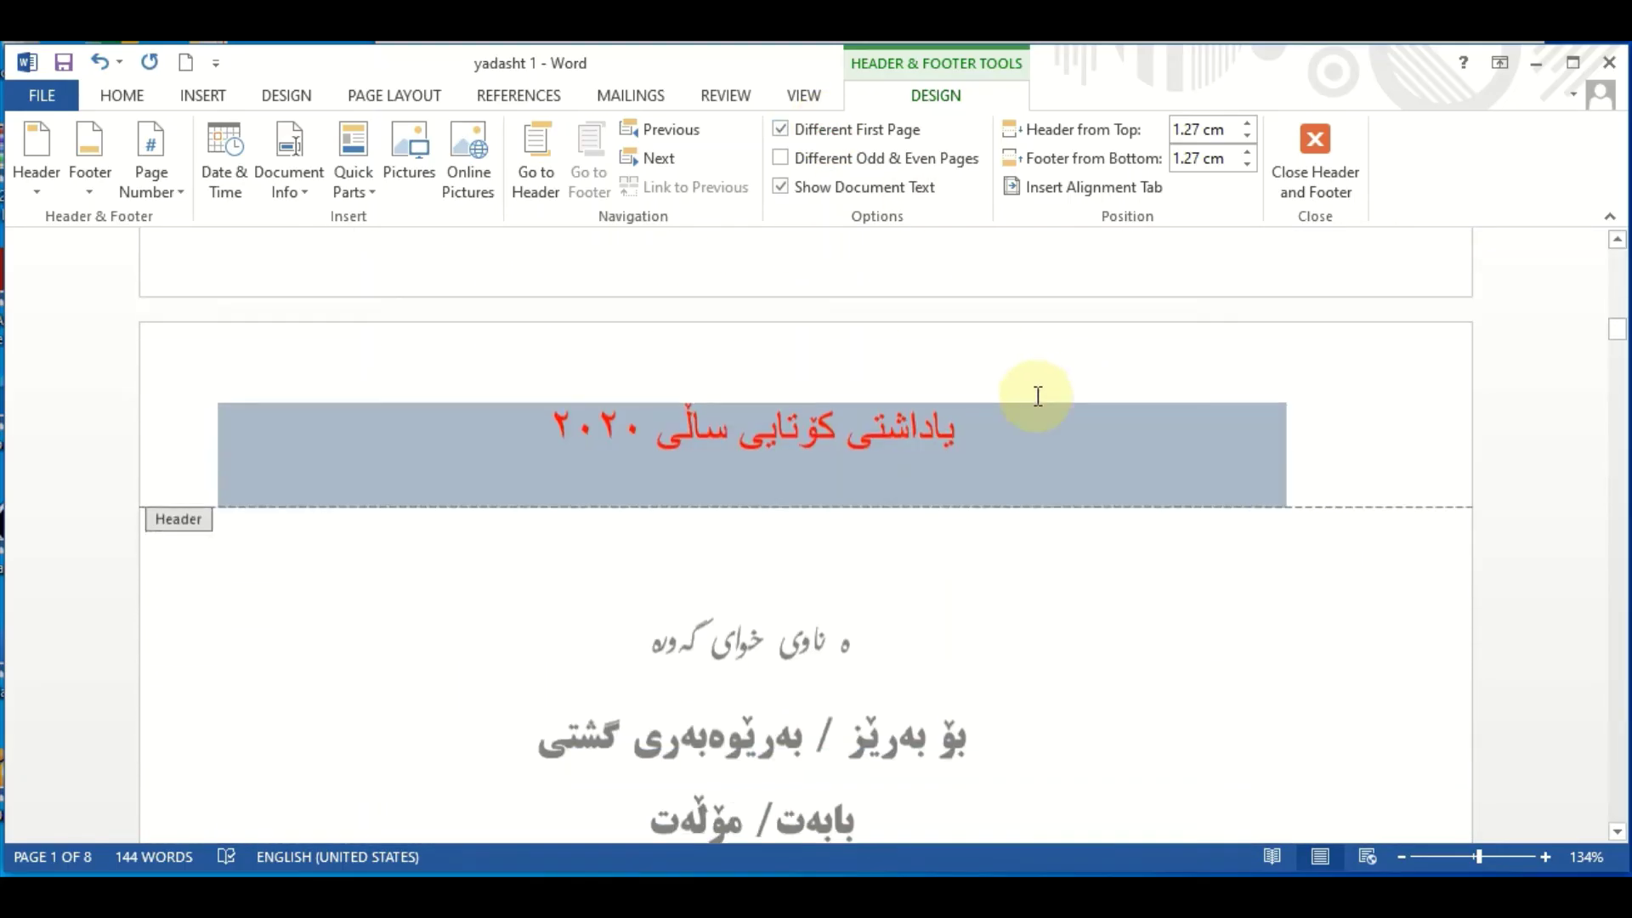
pyautogui.scroll(-5, 1037, 397)
pyautogui.scroll(-5, 1030, 396)
pyautogui.scroll(-2, 1028, 396)
pyautogui.scroll(2, 1023, 394)
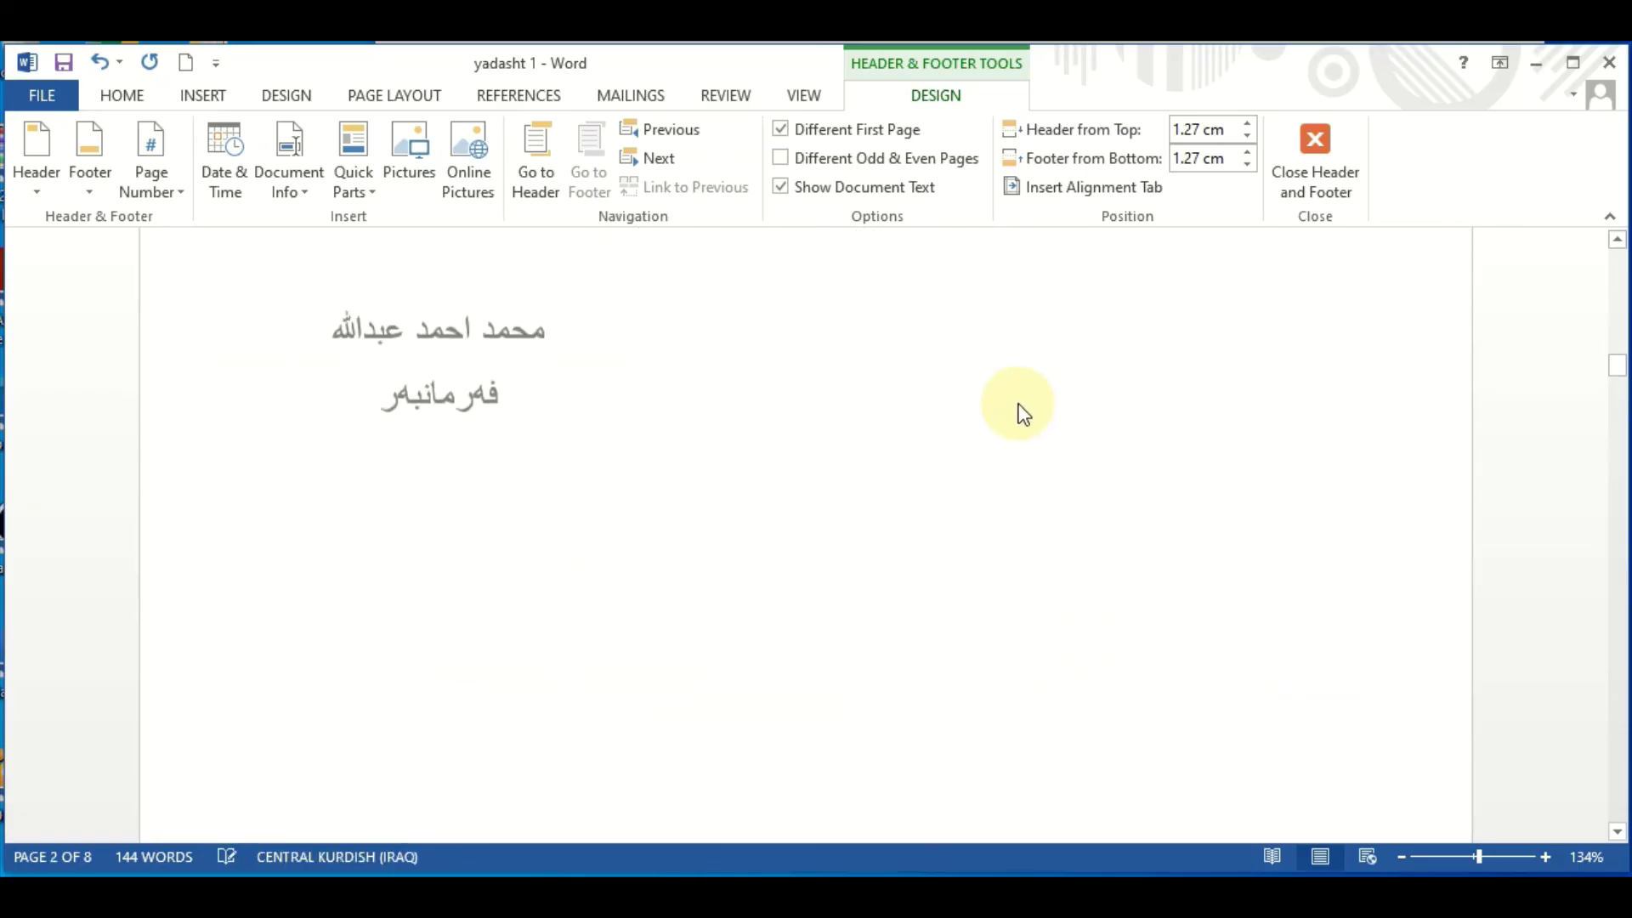
pyautogui.scroll(-3, 1023, 408)
pyautogui.scroll(5, 1024, 415)
# Close footer editing and return to the letter body, checking page 2's (((2))) footer
pyautogui.doubleClick(905, 450)
pyautogui.scroll(2, 926, 463)
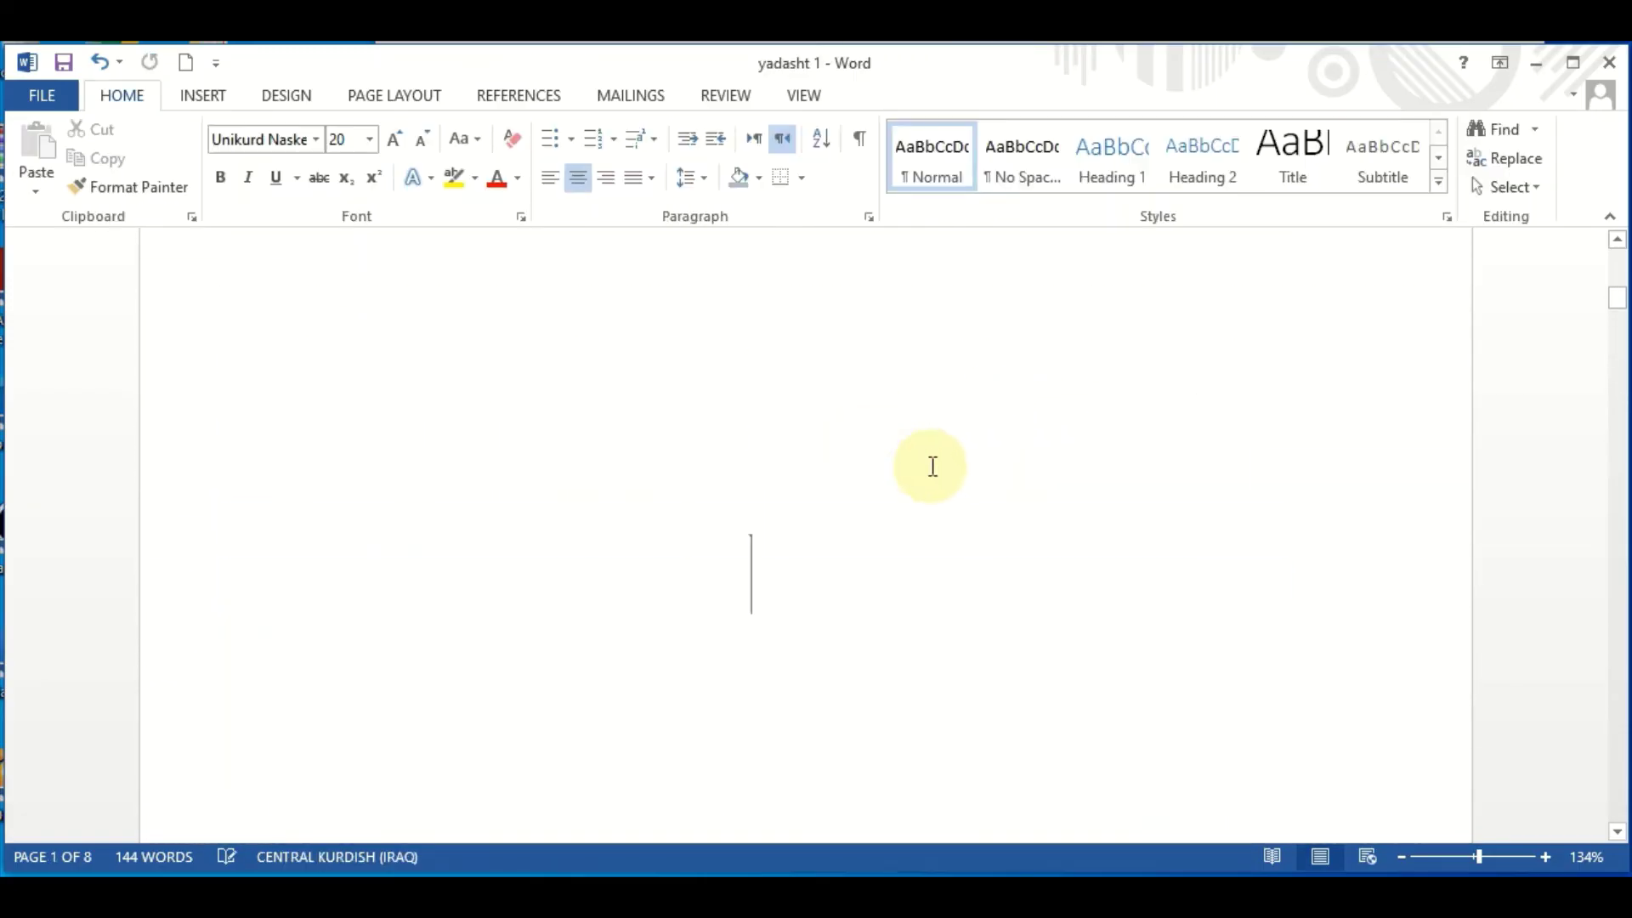
pyautogui.scroll(5, 932, 472)
pyautogui.scroll(-2, 901, 476)
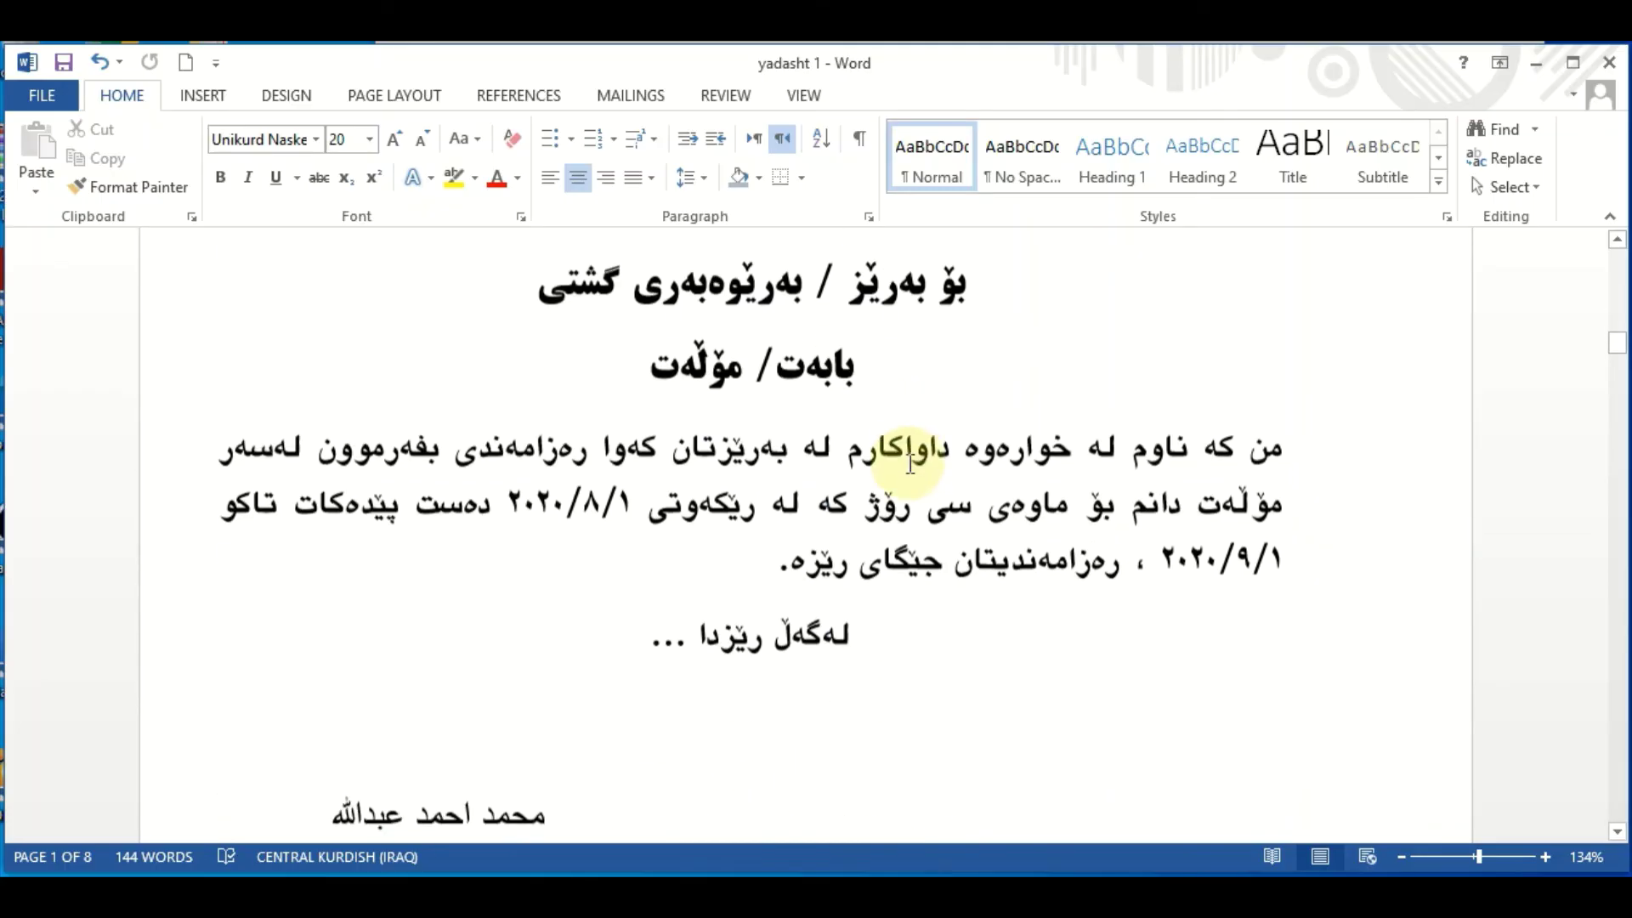
pyautogui.scroll(-5, 909, 464)
pyautogui.scroll(-3, 910, 464)
pyautogui.scroll(2, 909, 465)
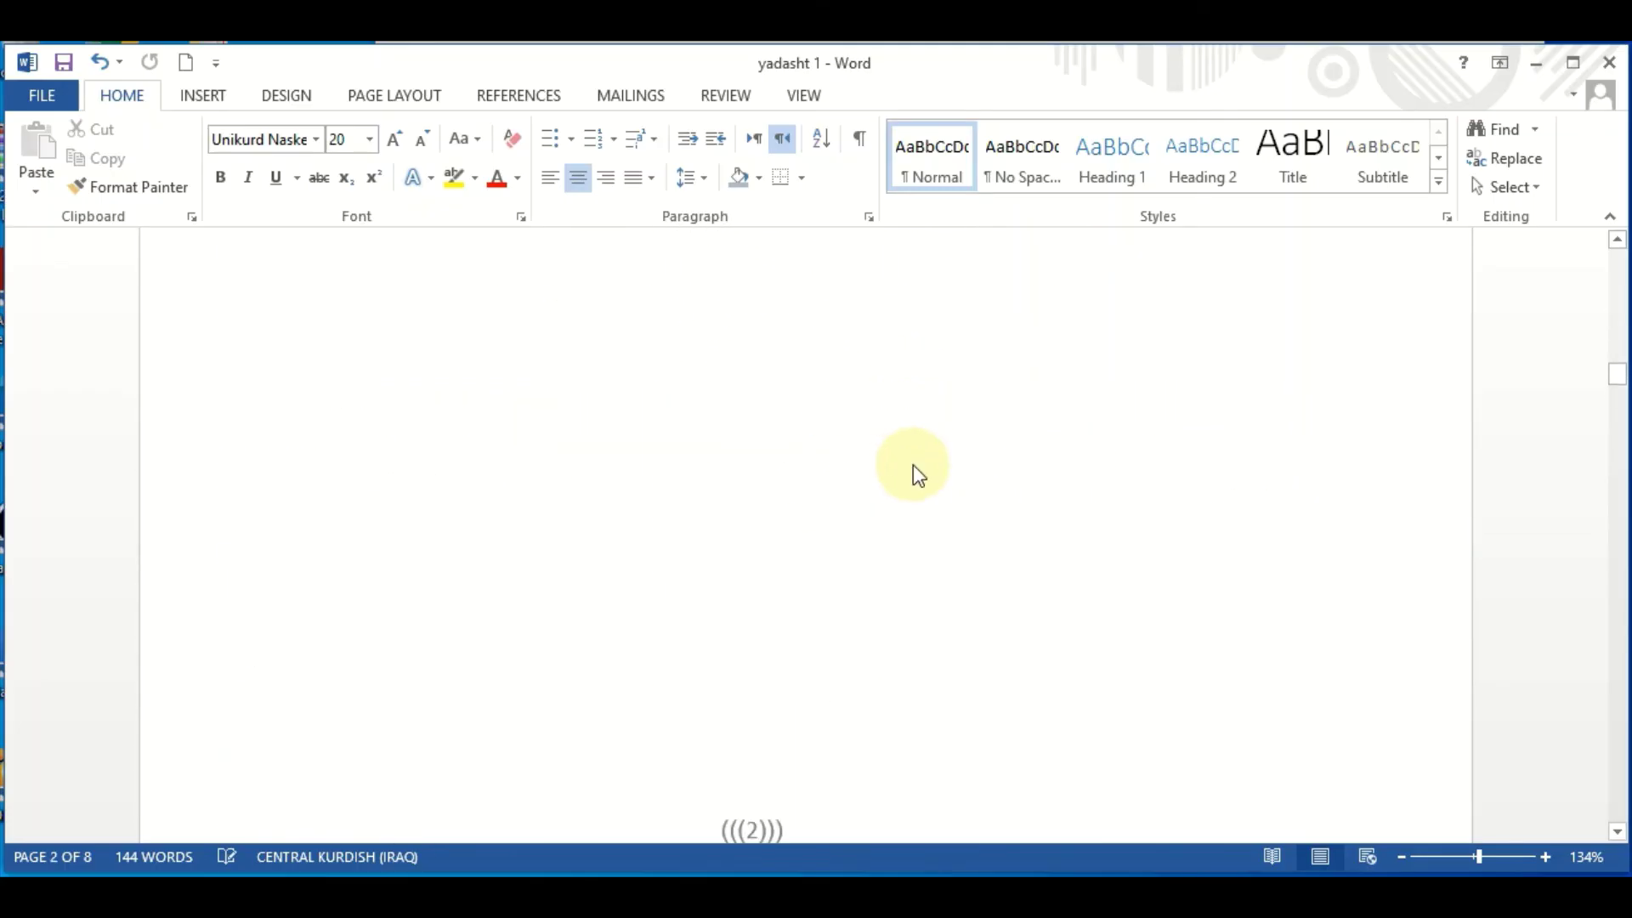
pyautogui.scroll(-3, 905, 476)
pyautogui.scroll(-3, 891, 476)
pyautogui.scroll(-2, 890, 474)
pyautogui.scroll(-3, 891, 474)
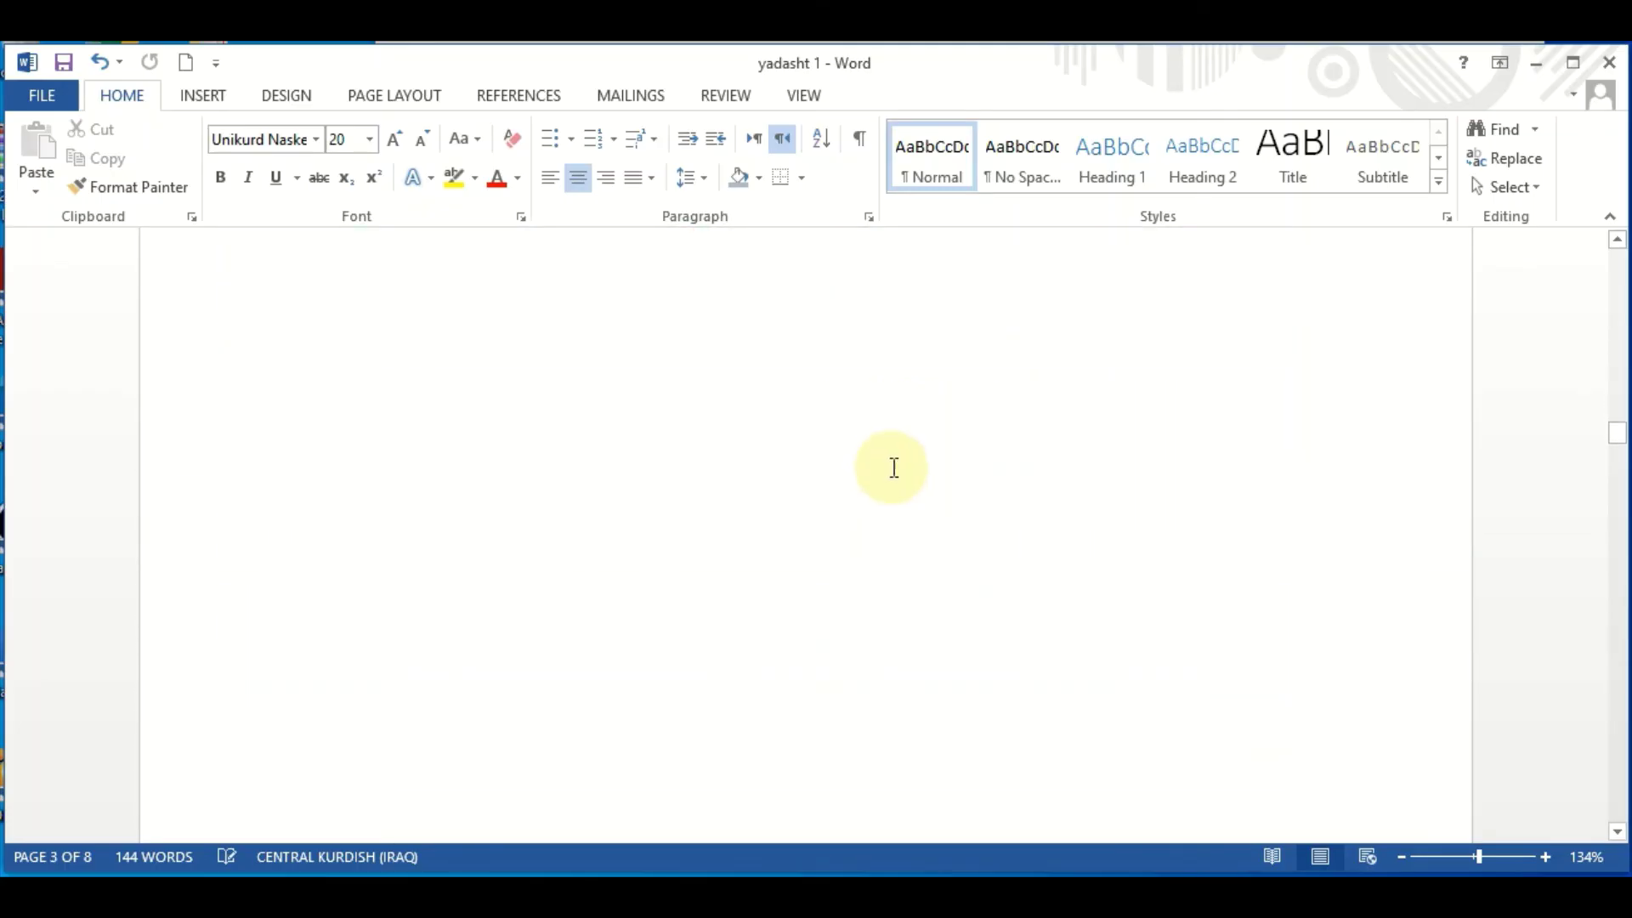
pyautogui.scroll(-3, 901, 468)
# On blank page 3, switch to the Kurdish keyboard layout and type یادا
pyautogui.click(918, 468)
pyautogui.hotkey('alt', 'shift')
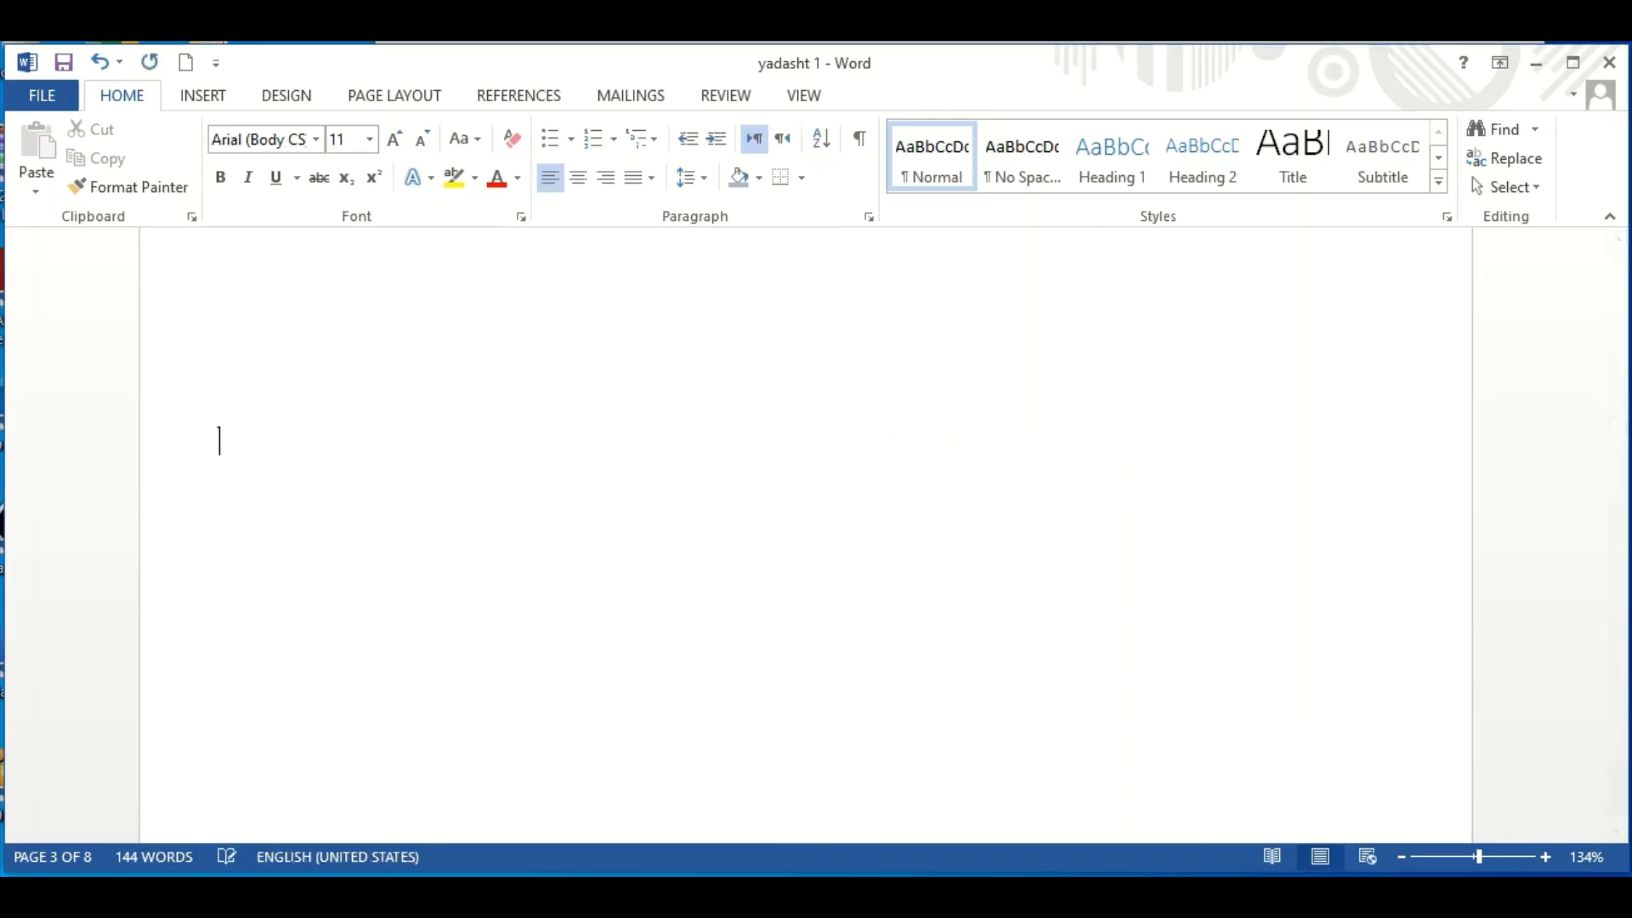
pyautogui.write('جفیادا')
pyautogui.press('space')
# Place the cursor at the start of the letter on page 1, now without a header
pyautogui.scroll(5, 918, 474)
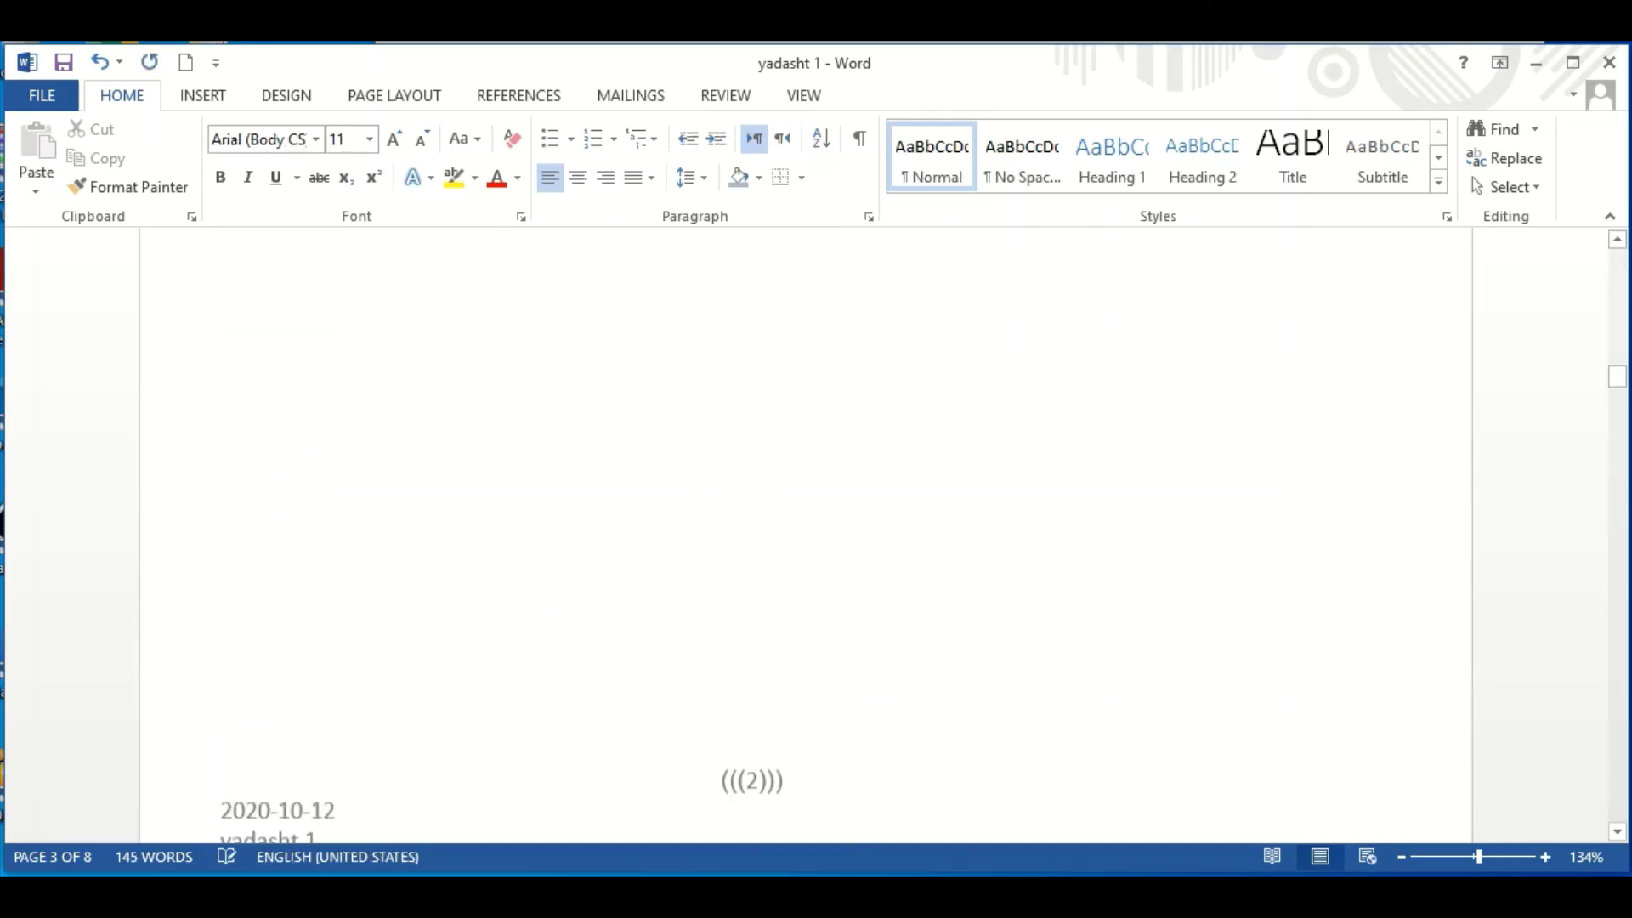
pyautogui.scroll(-5, 919, 473)
pyautogui.scroll(-5, 929, 497)
pyautogui.scroll(-5, 925, 493)
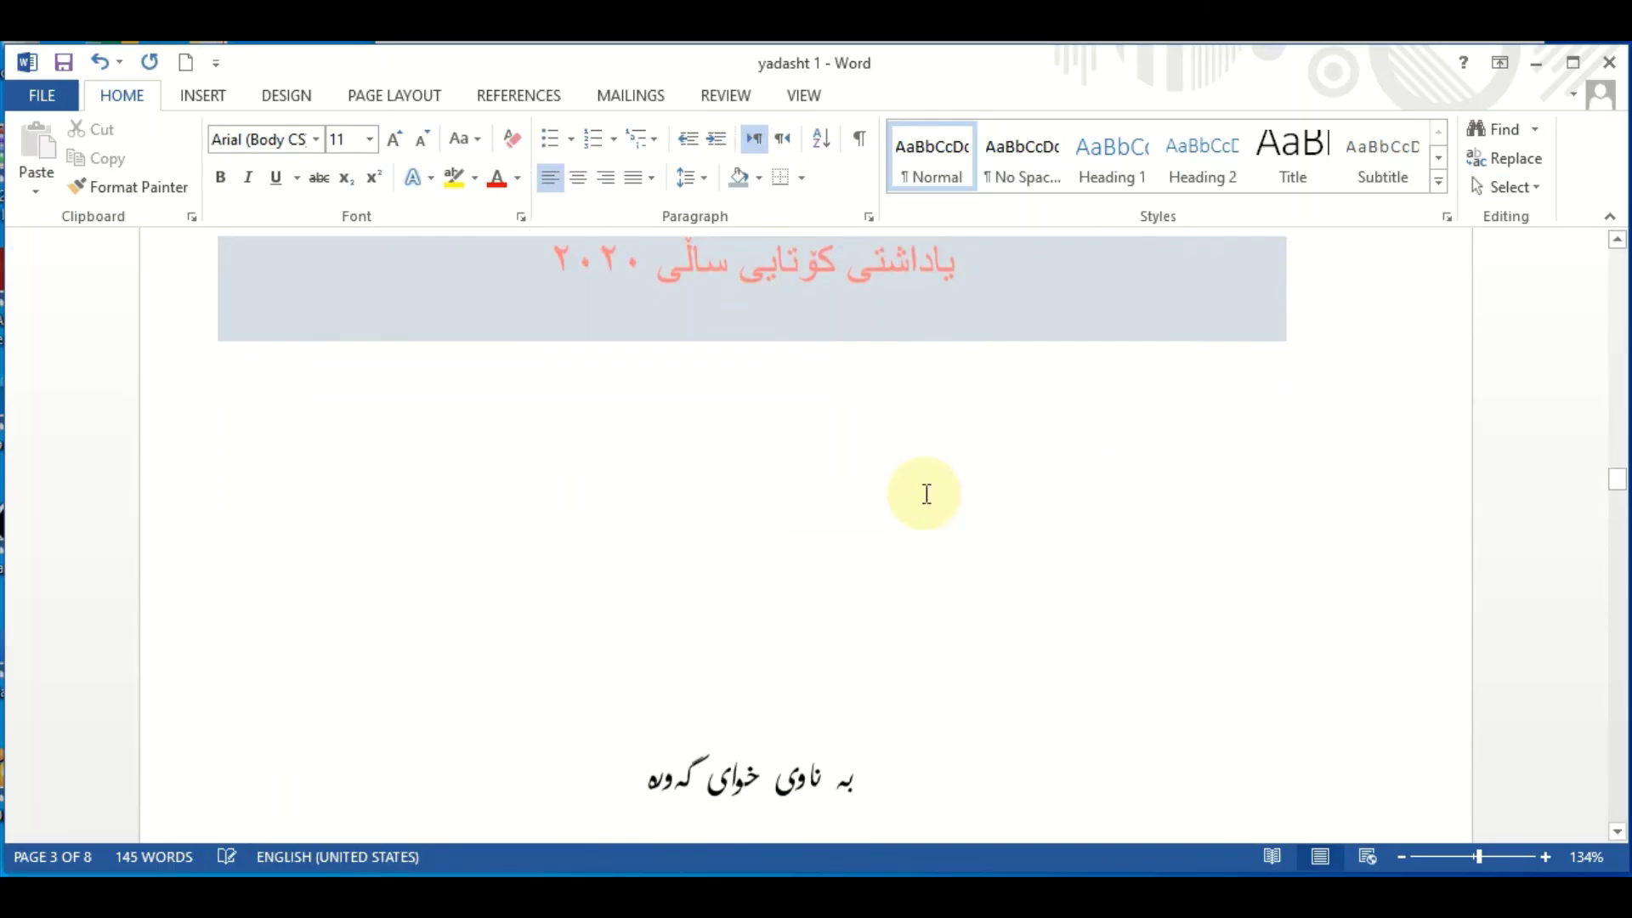
pyautogui.scroll(-5, 923, 492)
pyautogui.scroll(-5, 918, 493)
pyautogui.scroll(-5, 914, 496)
pyautogui.scroll(5, 909, 510)
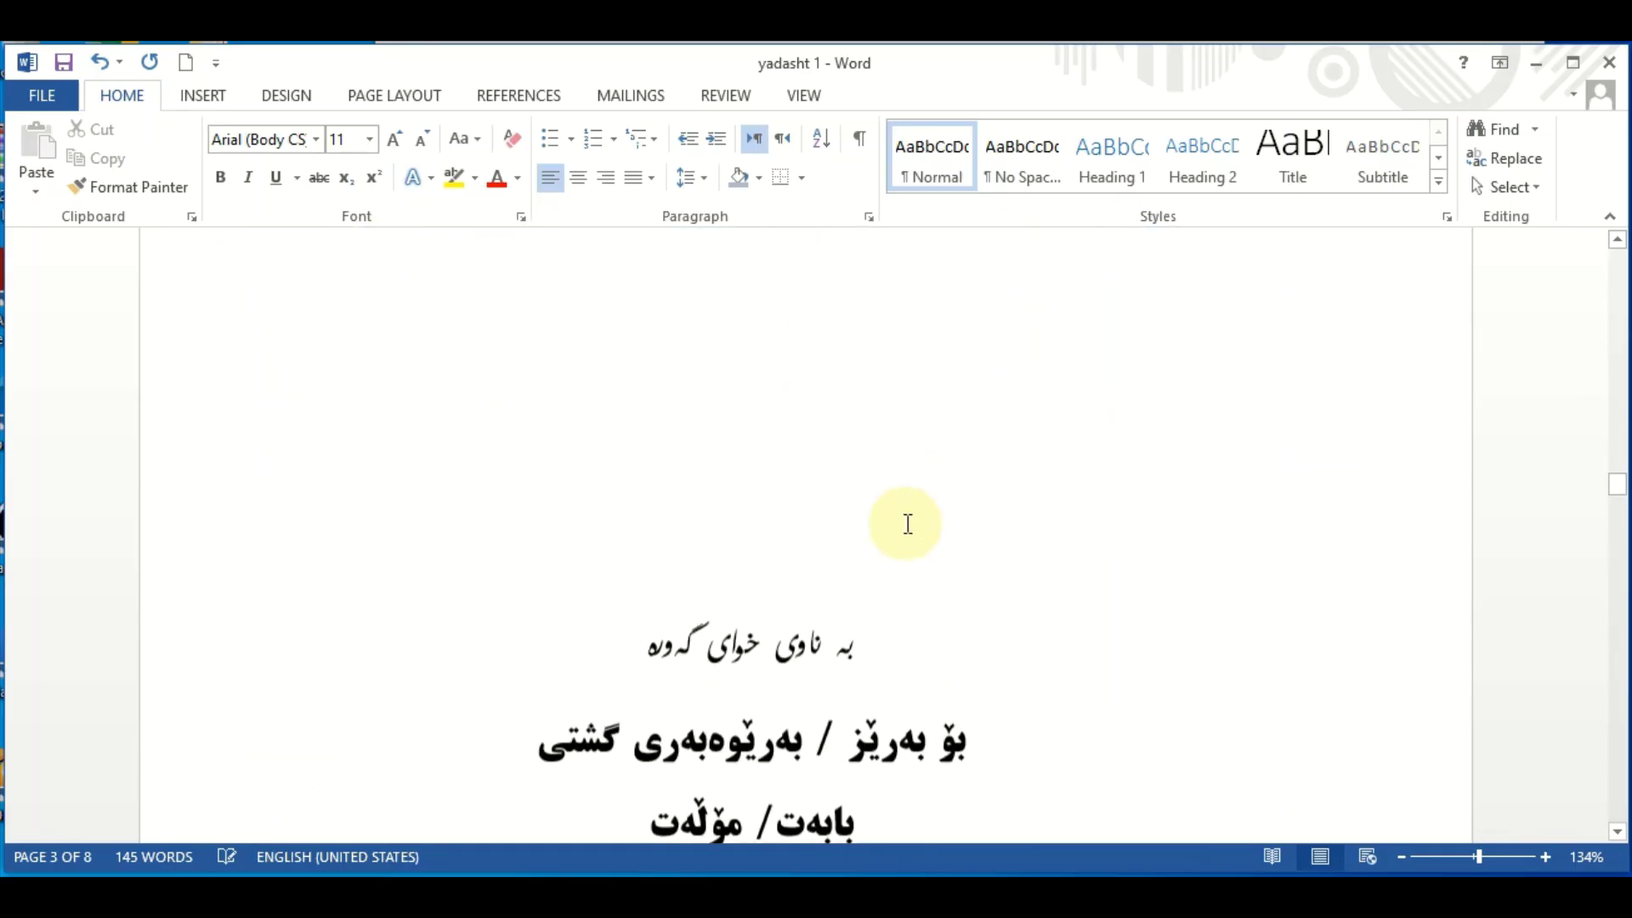
pyautogui.scroll(5, 906, 527)
pyautogui.scroll(5, 889, 553)
pyautogui.scroll(-3, 874, 571)
pyautogui.scroll(10, 872, 576)
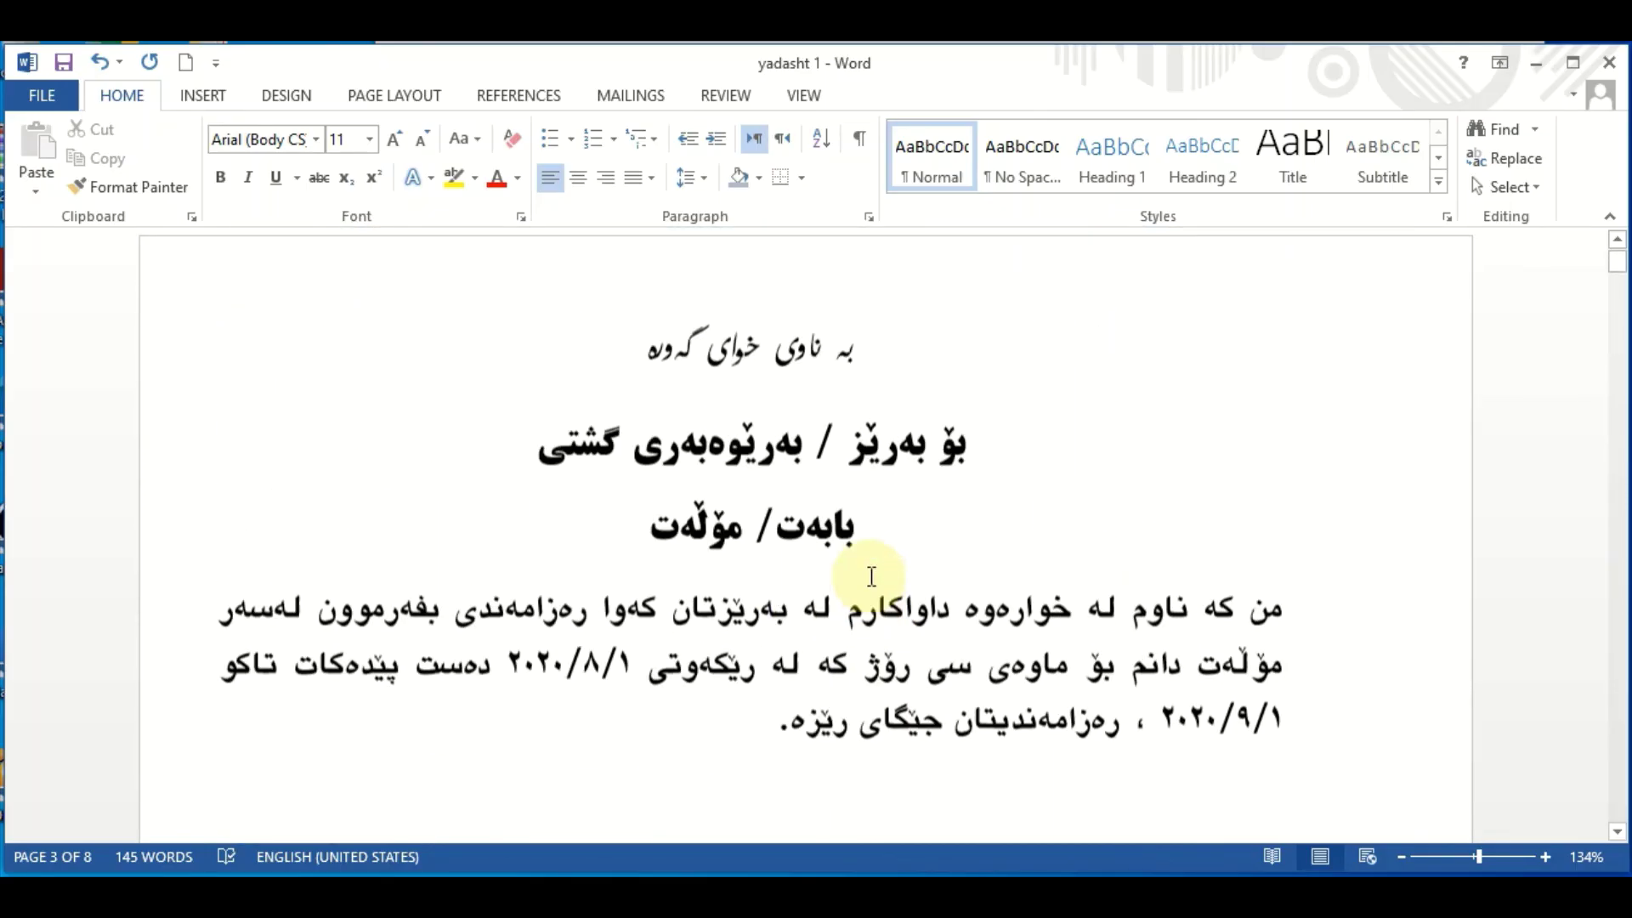
pyautogui.click(731, 303)
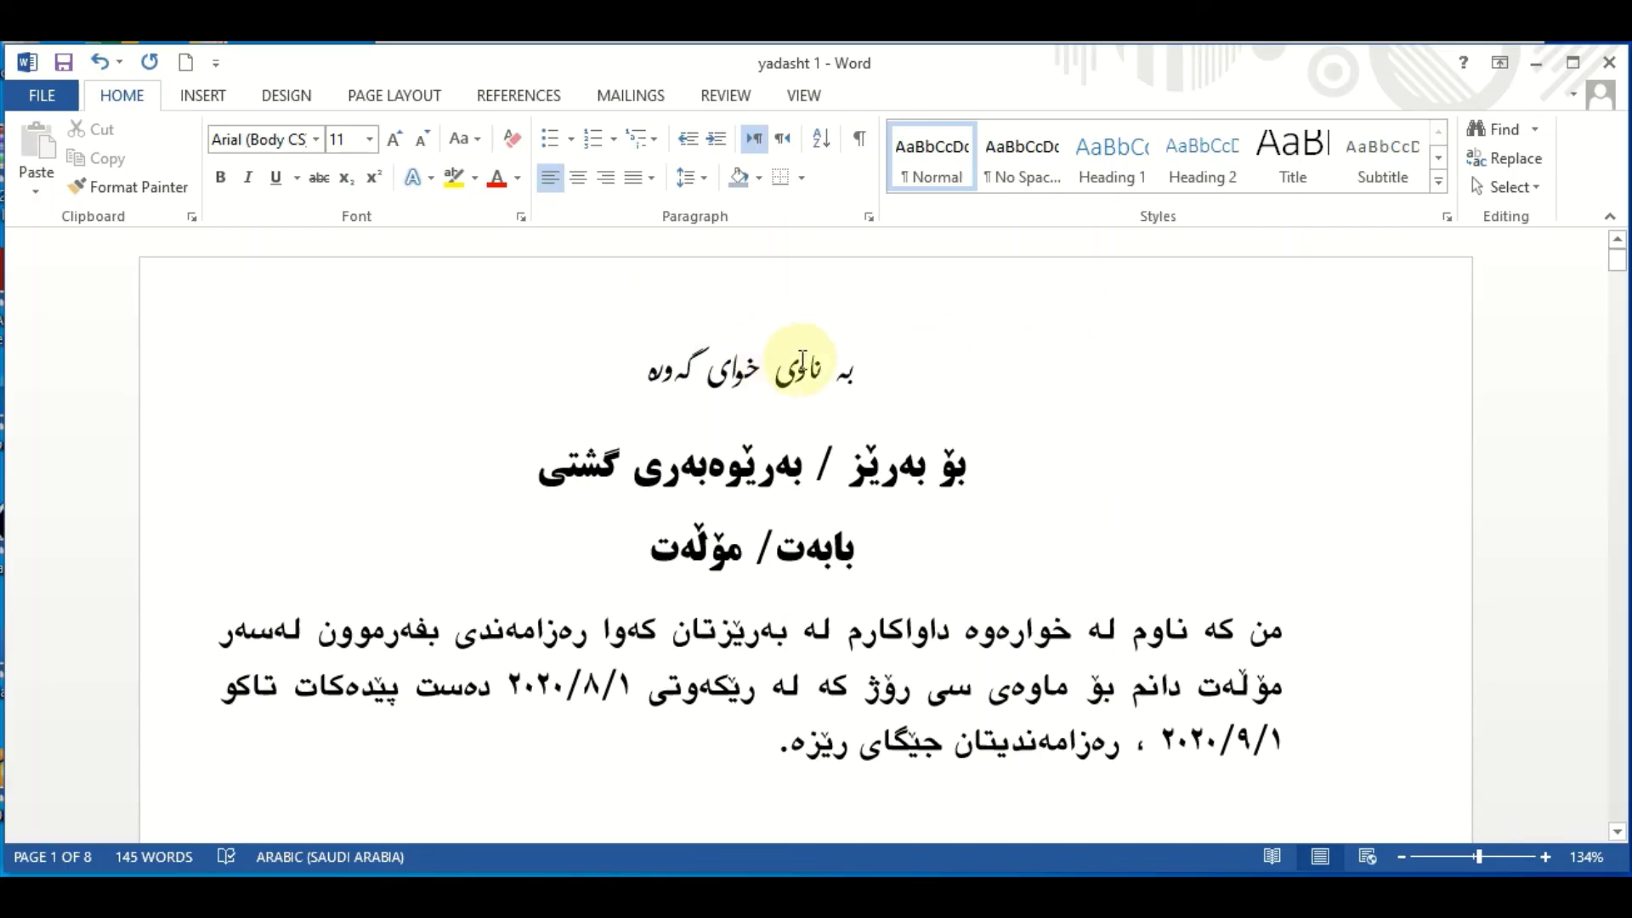
pyautogui.scroll(-1, 794, 378)
pyautogui.scroll(-3, 787, 365)
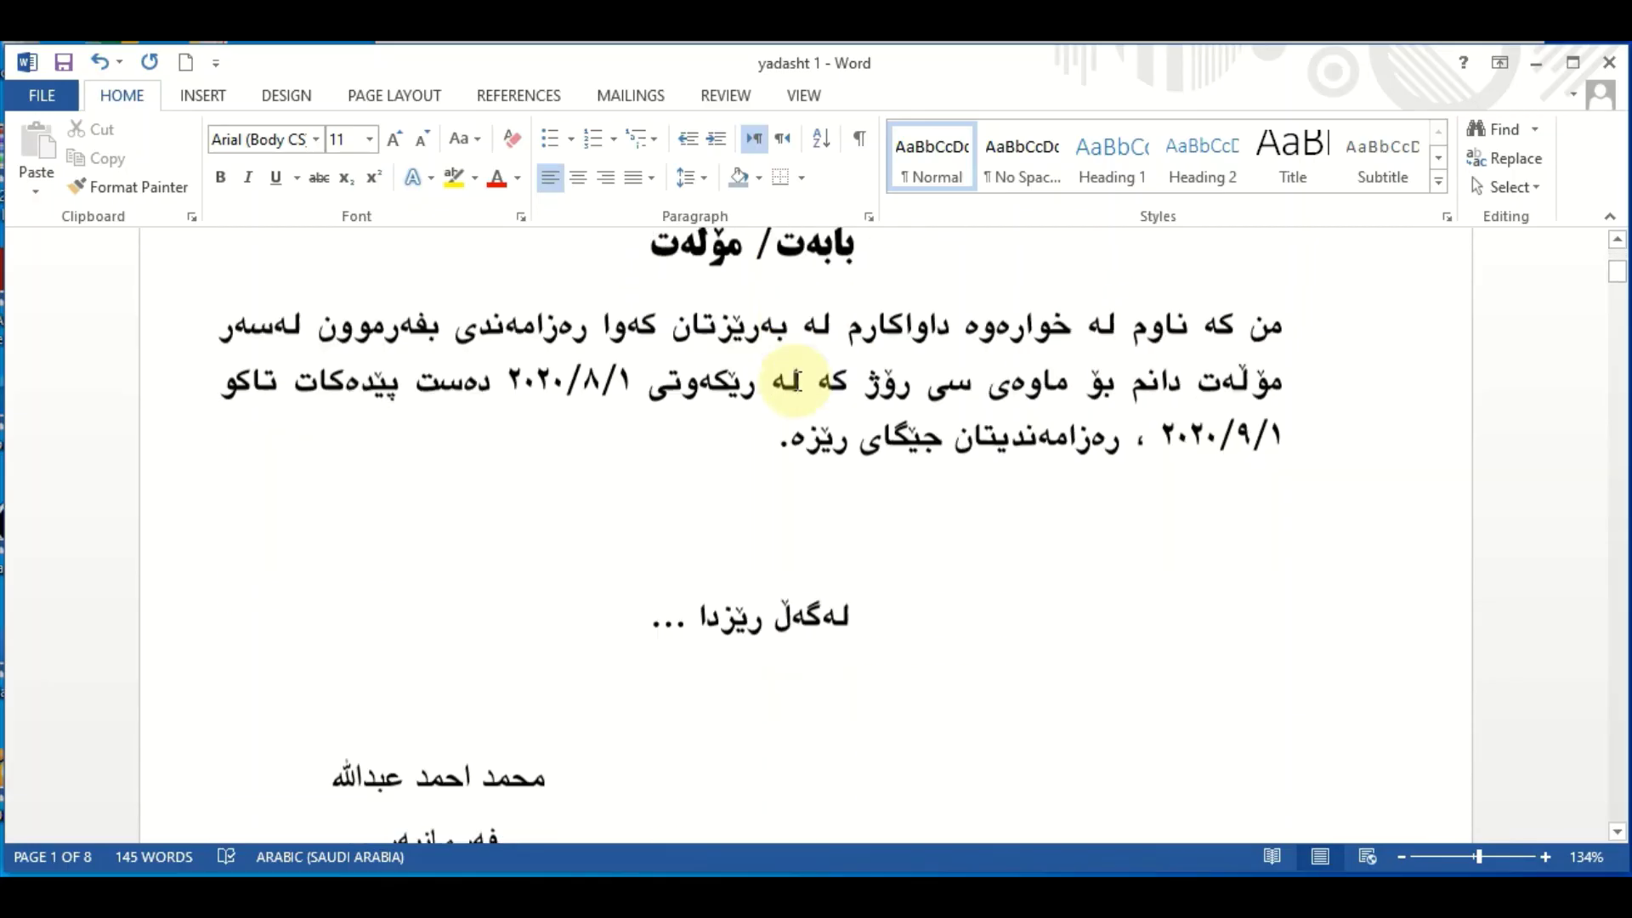
pyautogui.scroll(3, 850, 323)
# Insert empty lines above the letter and type the centred word وەڵاتی, followed by ئە
pyautogui.click(882, 279)
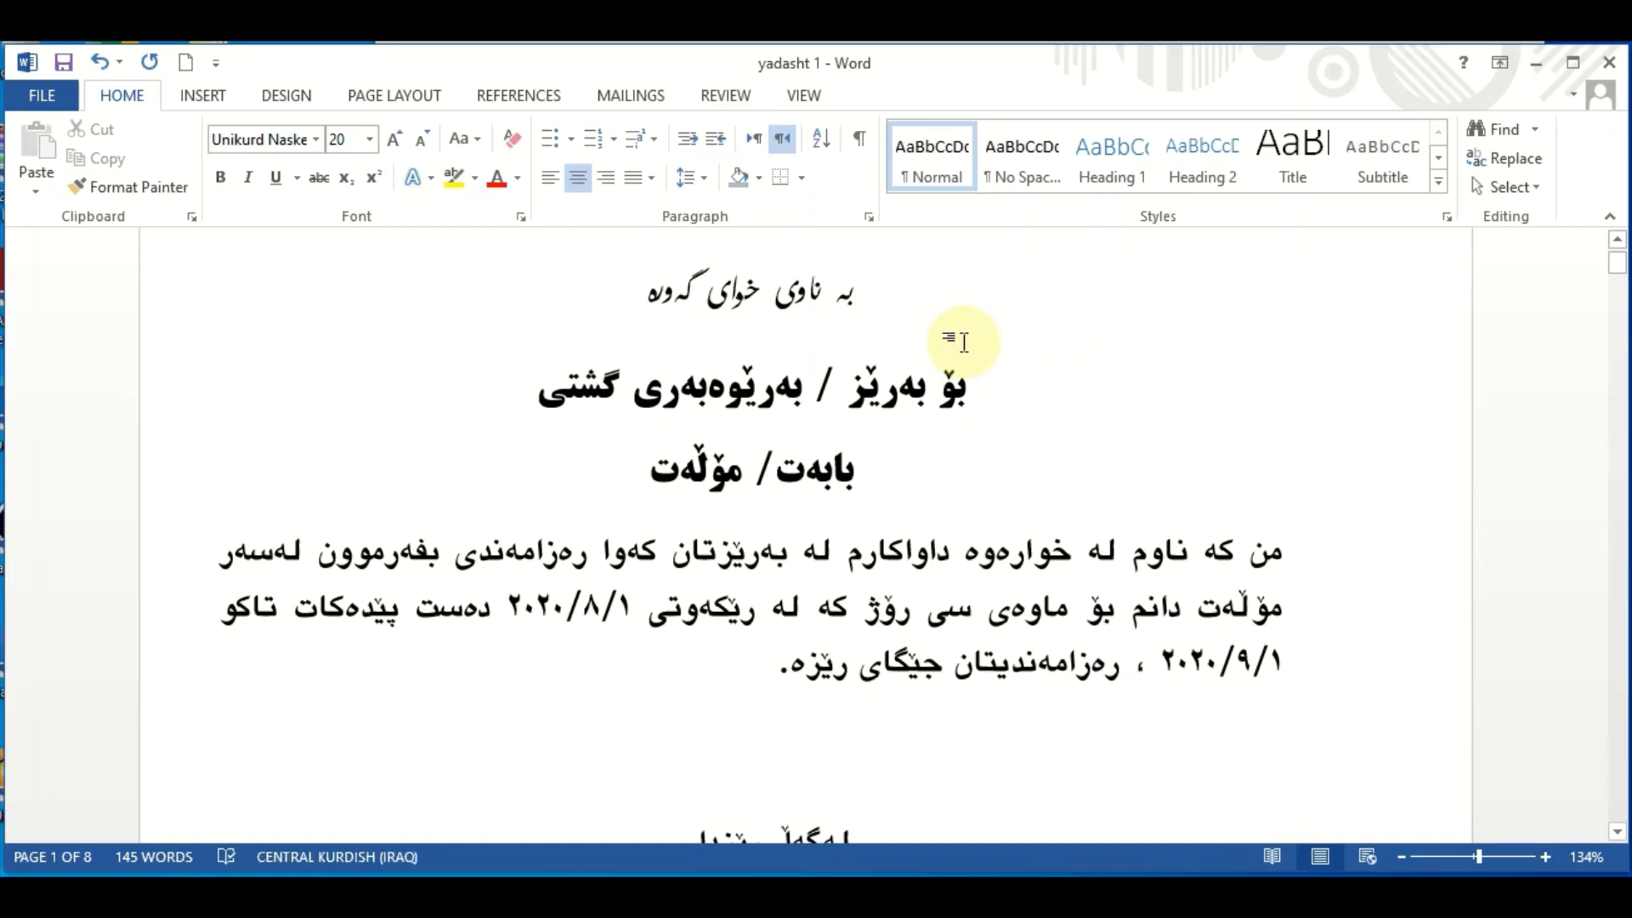
pyautogui.press('Return')
pyautogui.press('Return')
pyautogui.press('Return')
pyautogui.press('Return')
pyautogui.press('Return')
pyautogui.click(751, 601)
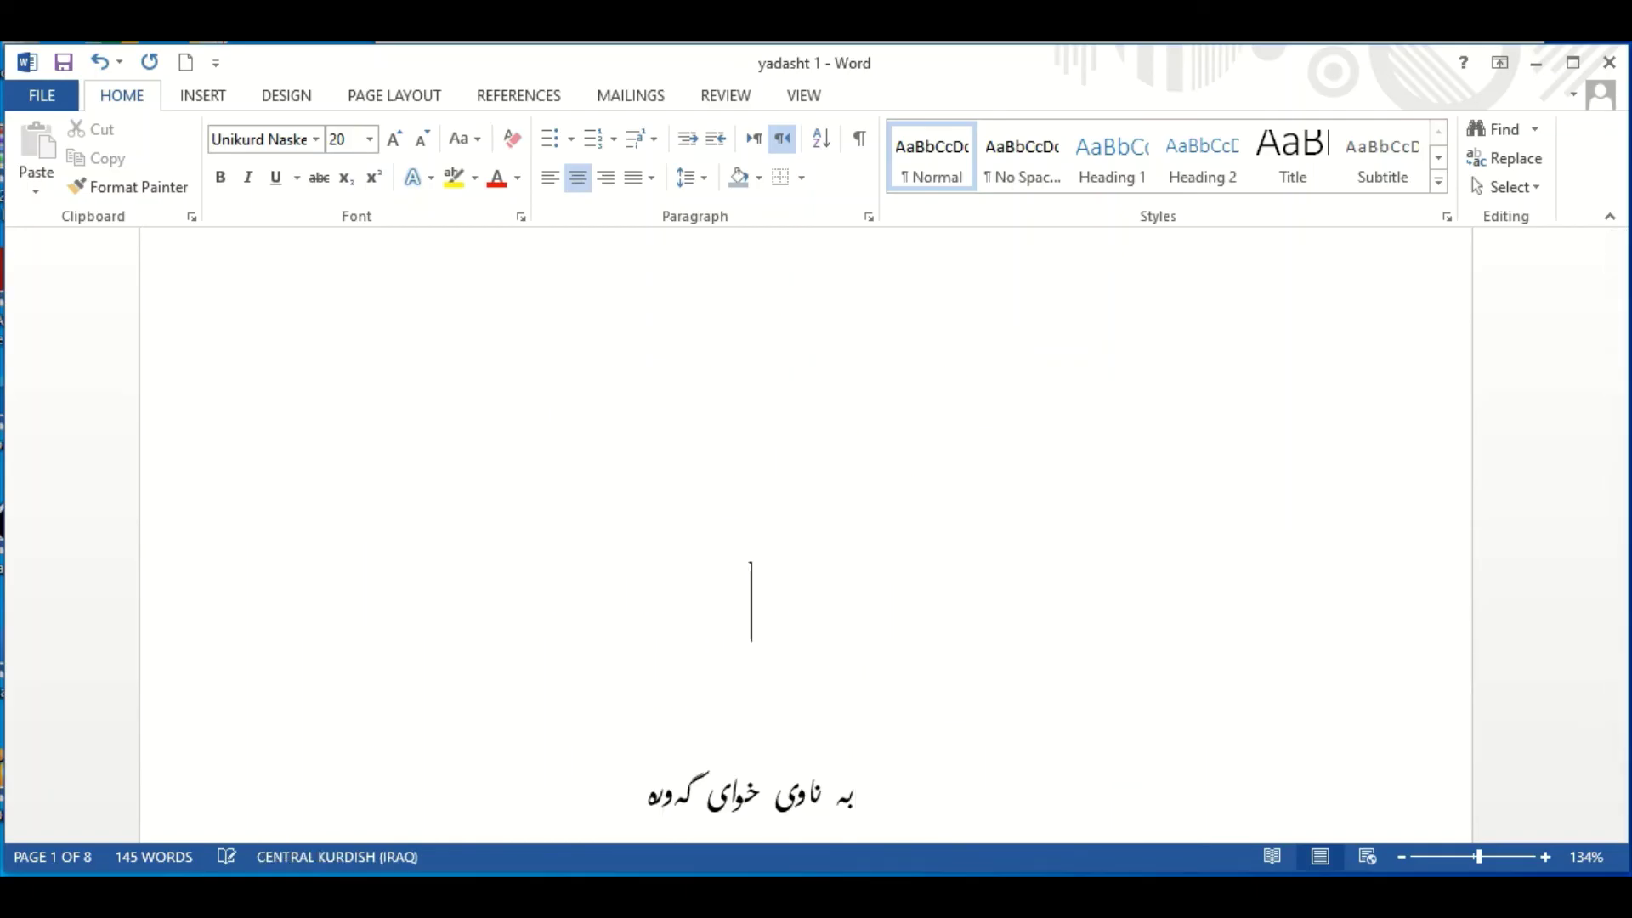
pyautogui.write('وە')
pyautogui.write('ا')
pyautogui.press('BackSpace')
pyautogui.write('ڵا')
pyautogui.write('تی')
pyautogui.press('Return')
pyautogui.write('ئ')
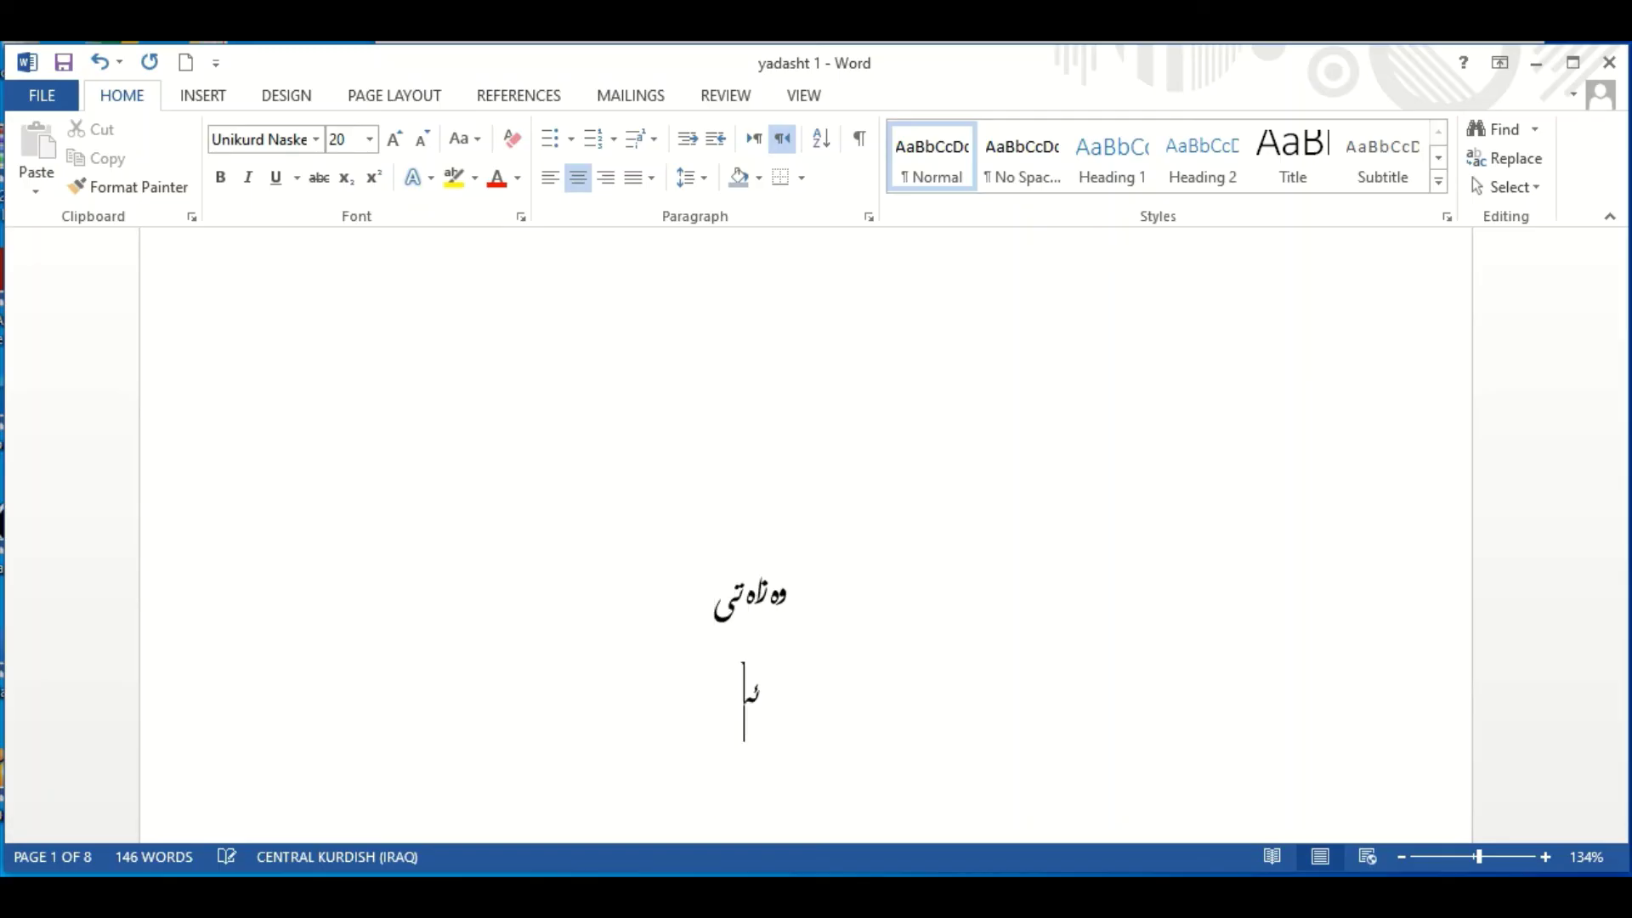
pyautogui.write('ە')
pyautogui.press('Return')
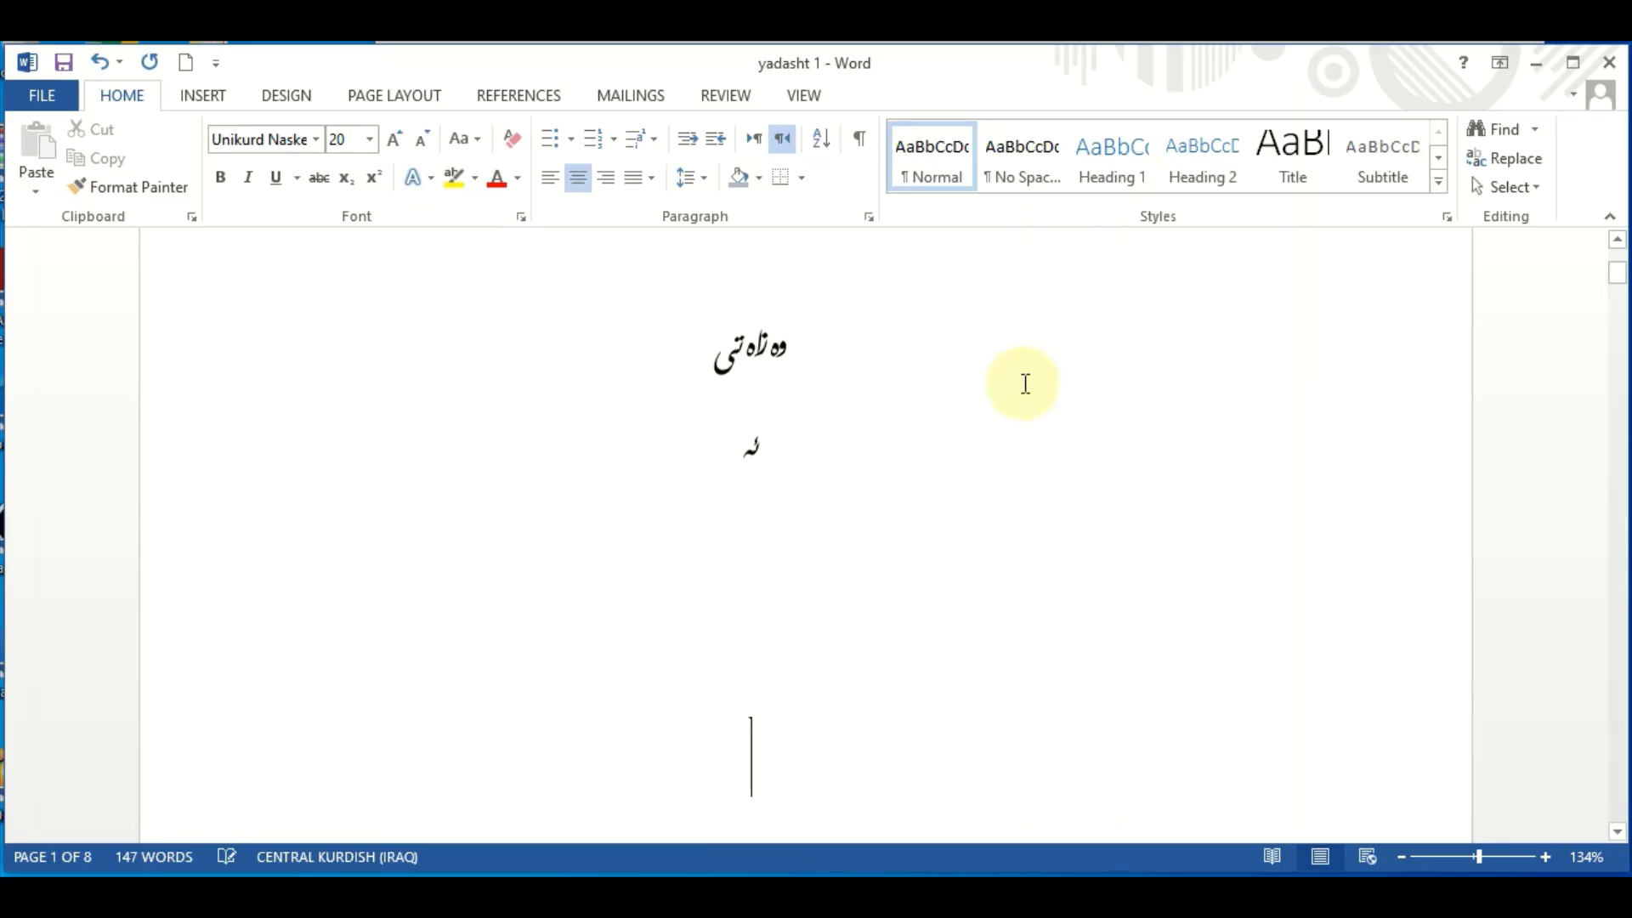
# Open page 1's own first-page header for editing
pyautogui.scroll(-5, 1045, 451)
pyautogui.scroll(-3, 1044, 510)
pyautogui.scroll(-3, 850, 425)
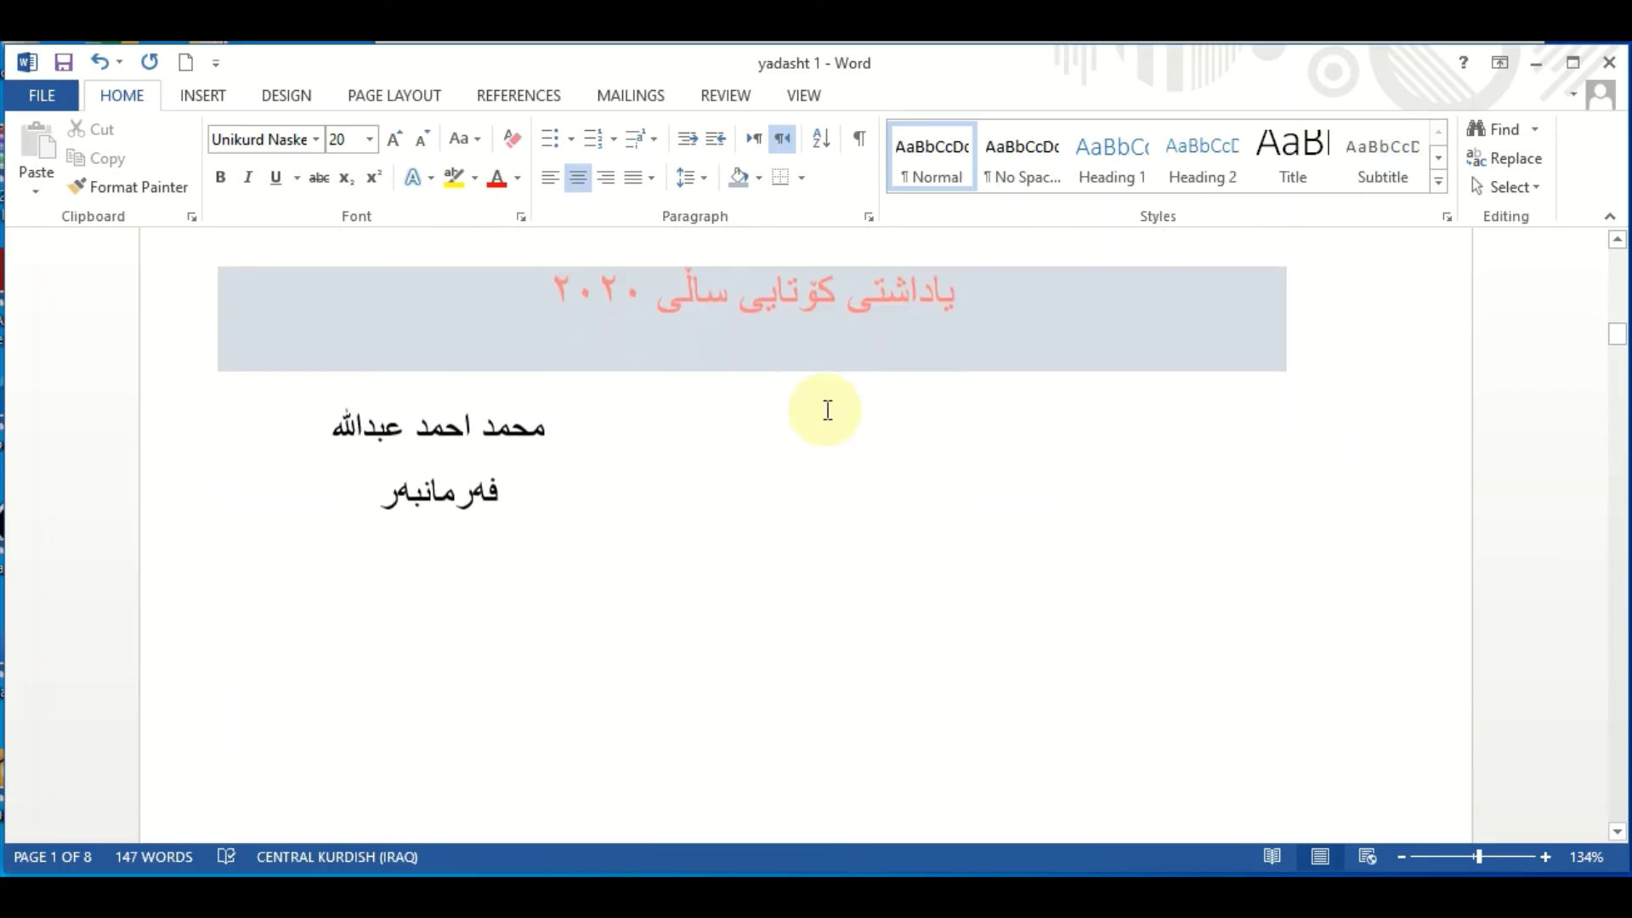
pyautogui.scroll(-2, 846, 595)
pyautogui.scroll(-3, 858, 599)
pyautogui.scroll(-5, 858, 604)
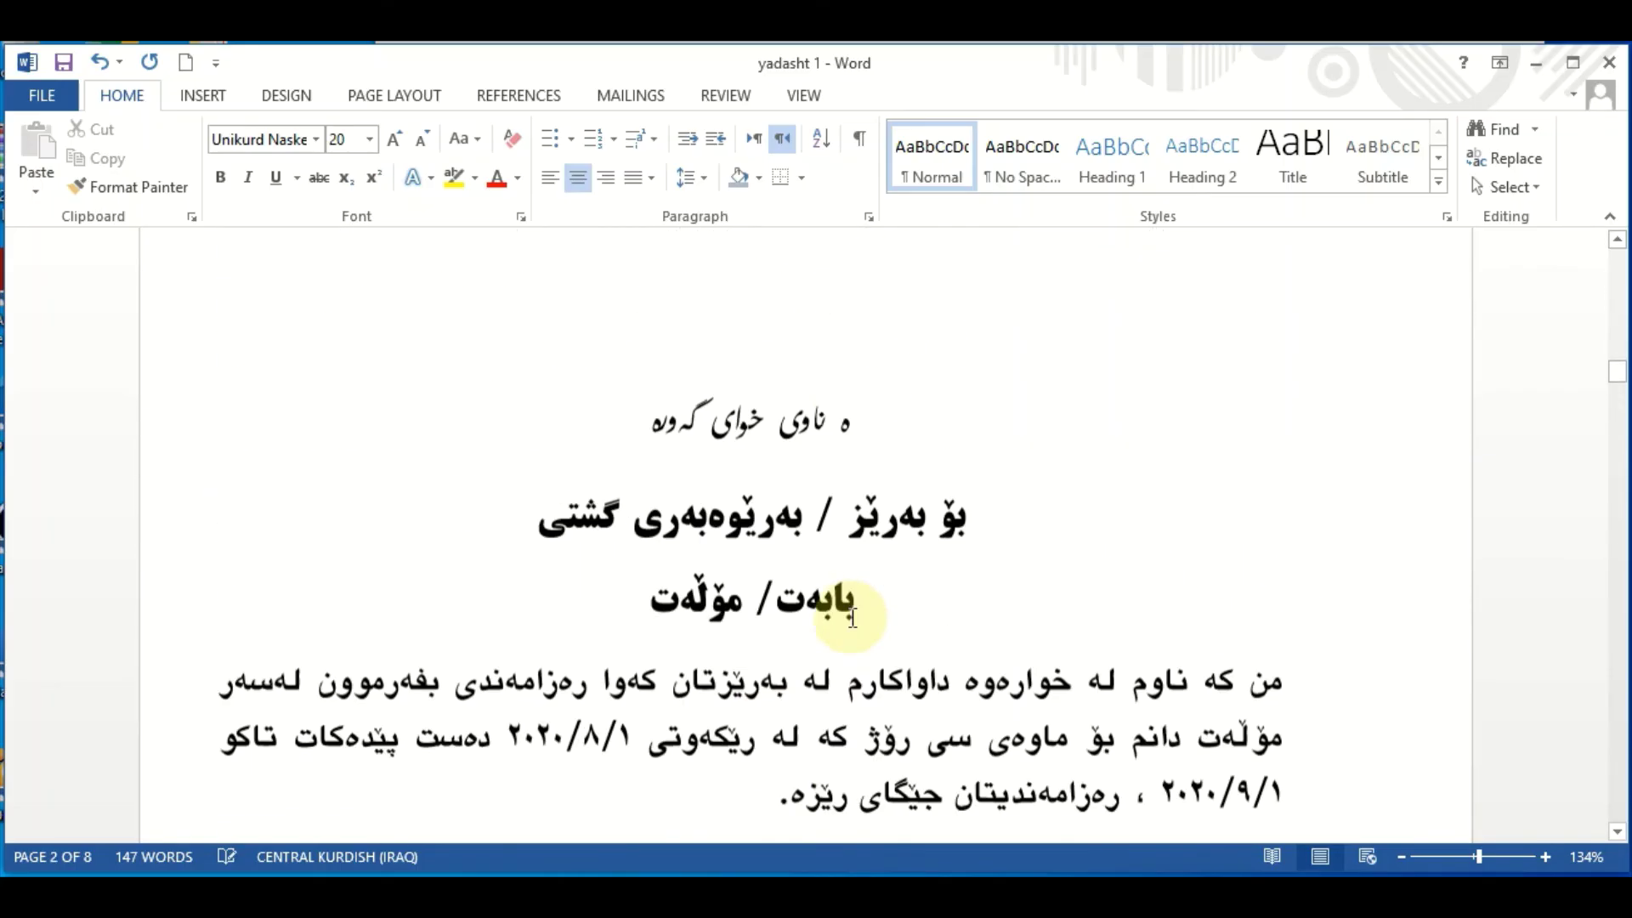
pyautogui.scroll(4, 853, 616)
pyautogui.scroll(10, 852, 618)
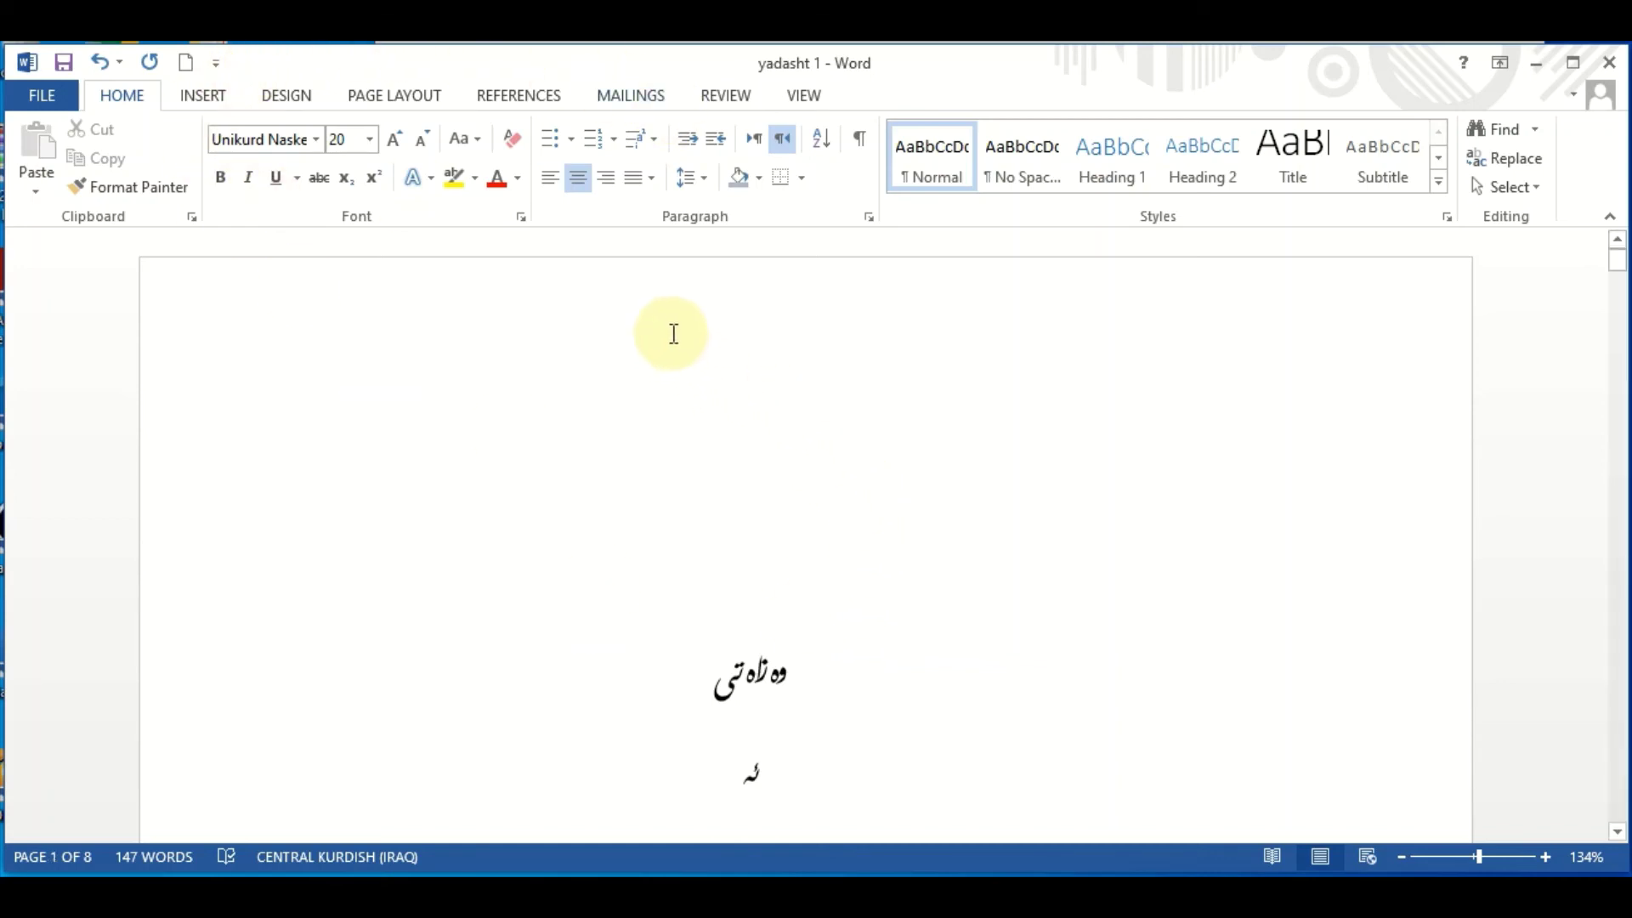
pyautogui.doubleClick(671, 303)
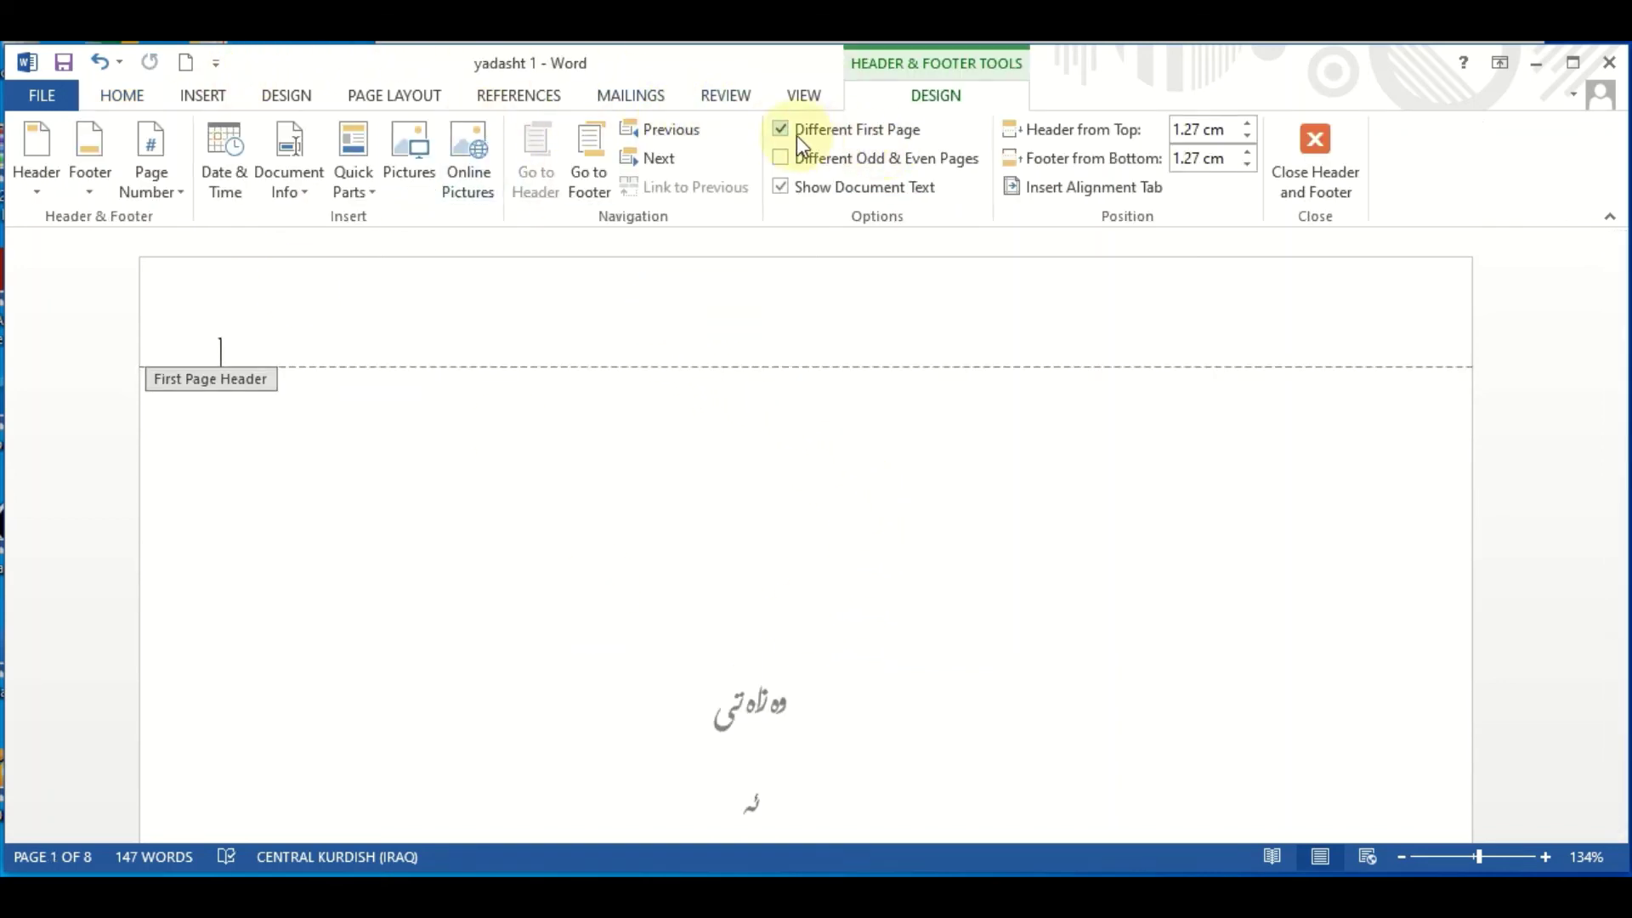
# Uncheck Different First Page so page 1 shares the red-title header again
pyautogui.click(789, 131)
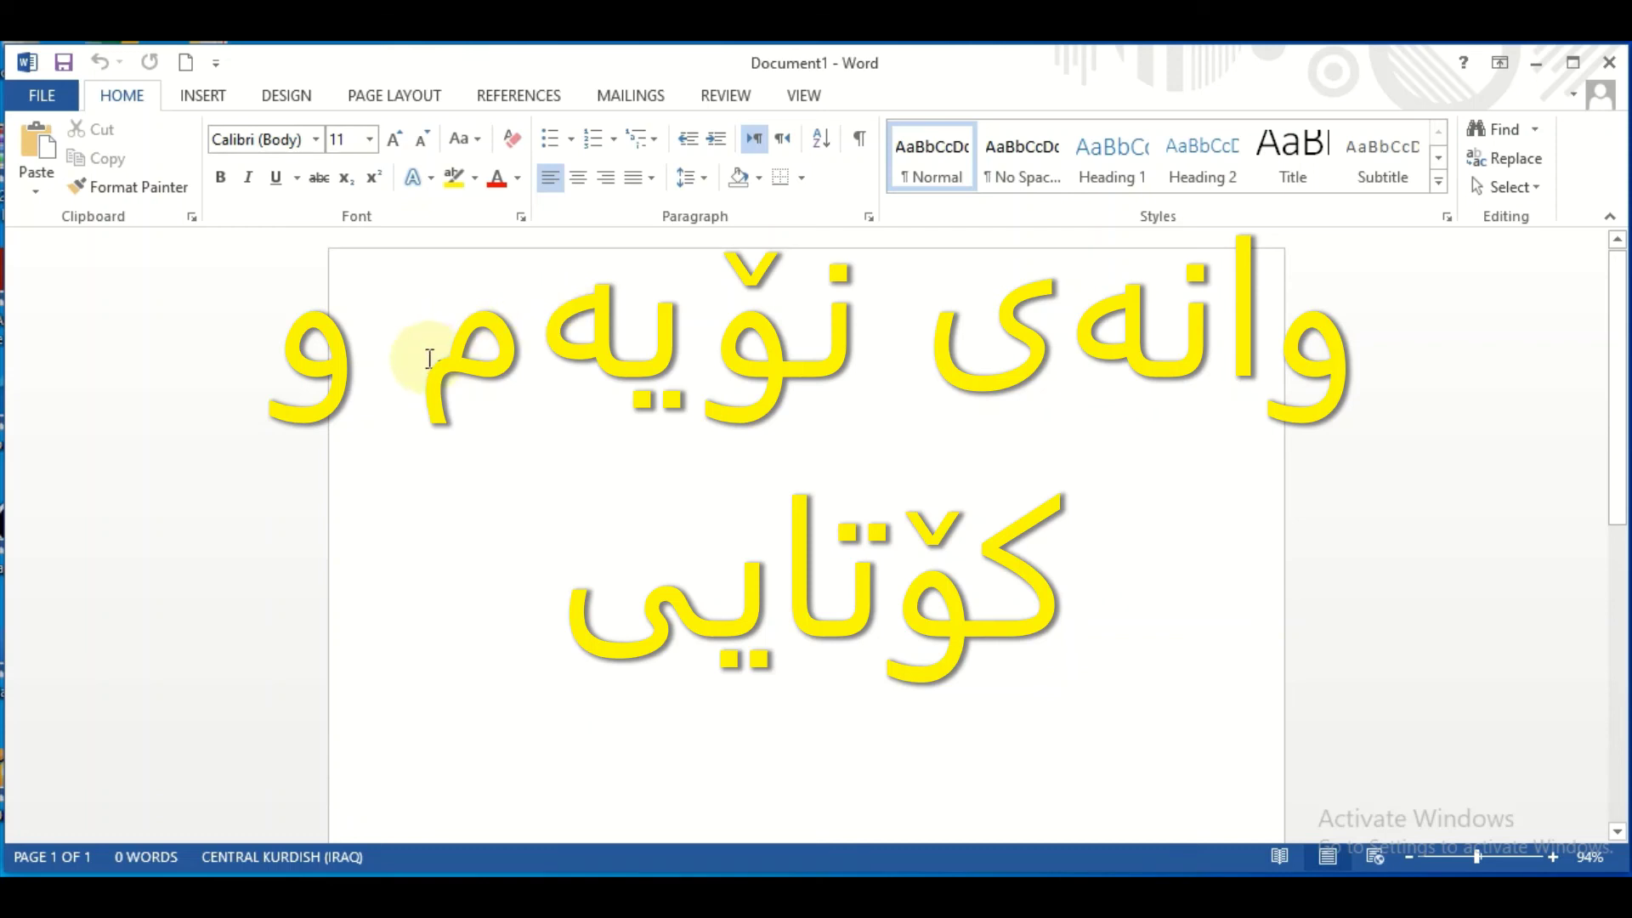
# Open Document1's header, make it right-to-left with Kurdish typing, and add an empty line
pyautogui.click(783, 141)
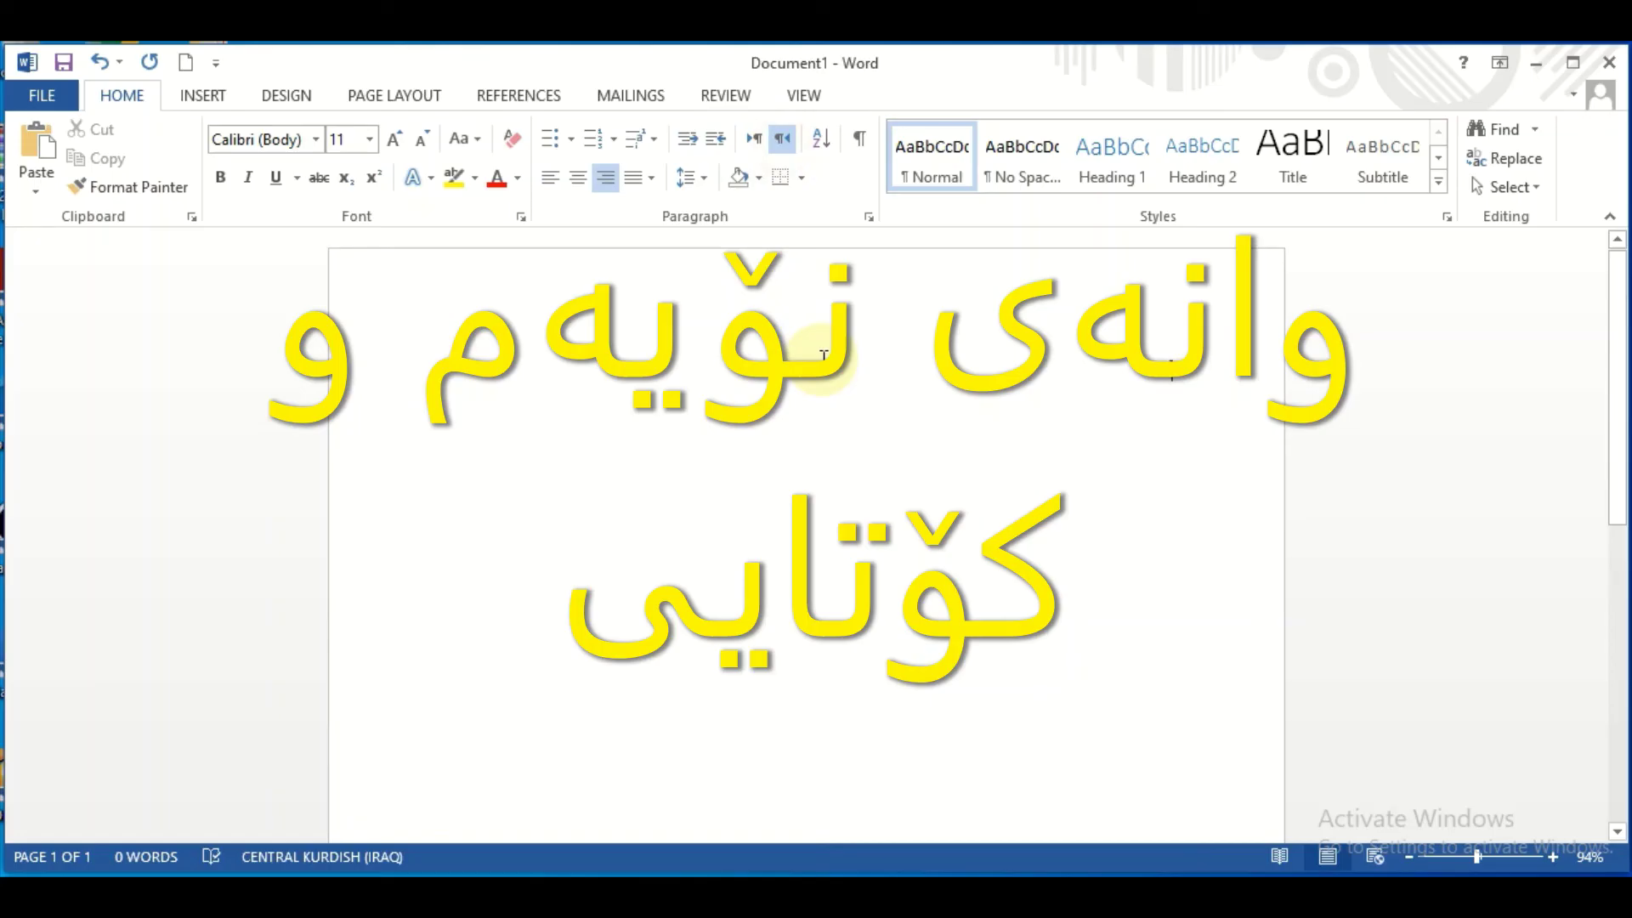
pyautogui.hotkey('alt', 'shift')
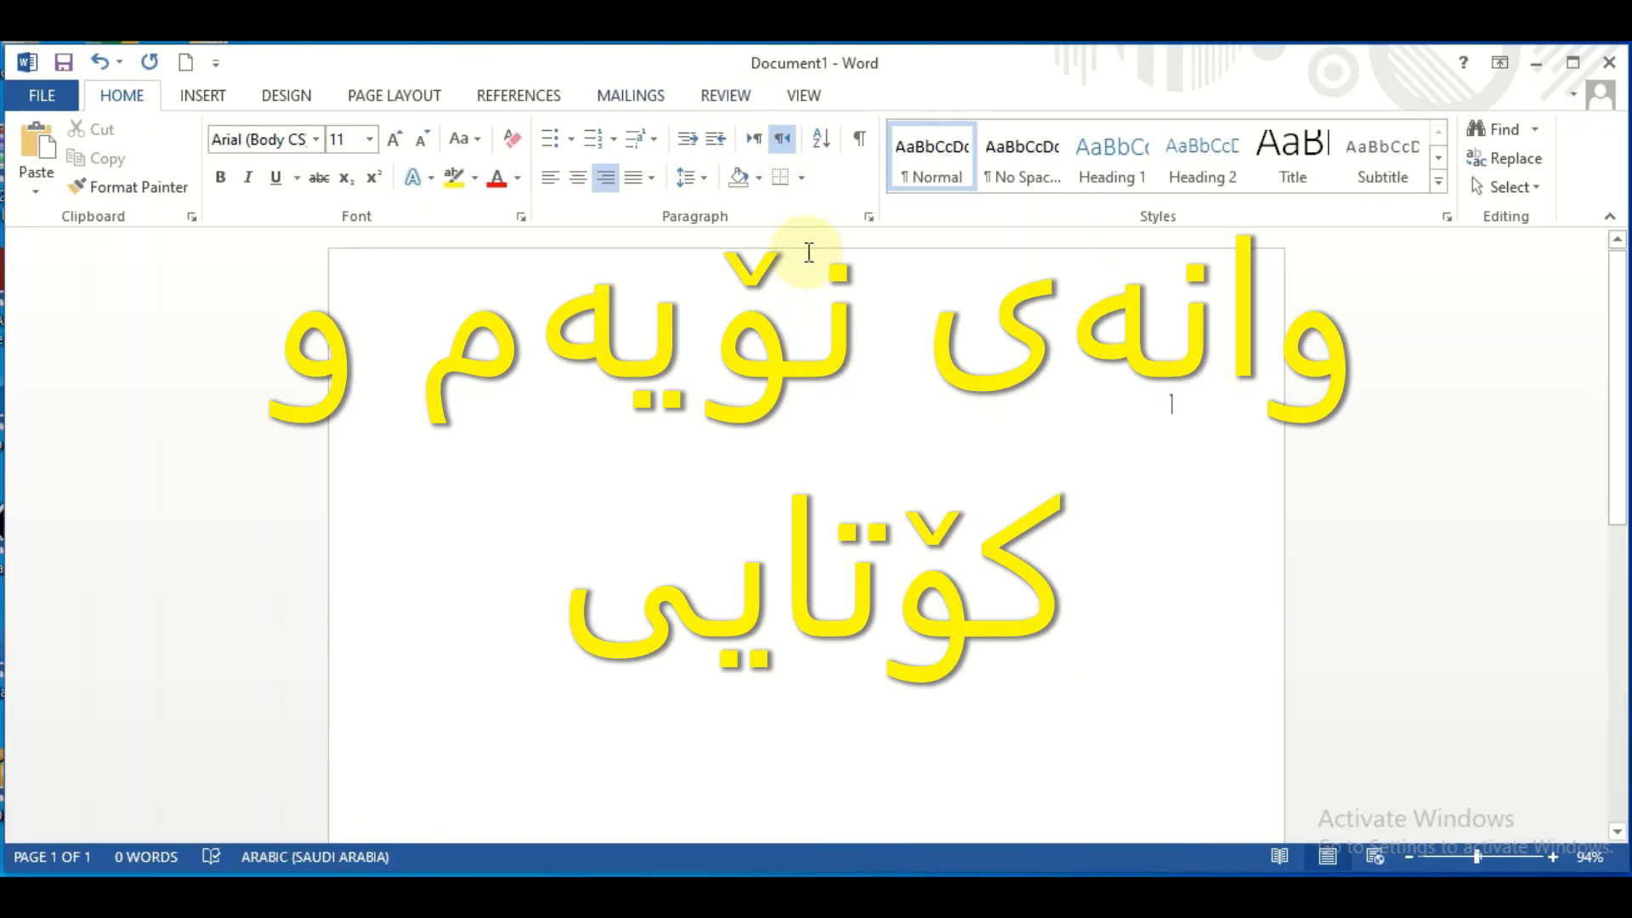
pyautogui.doubleClick(812, 293)
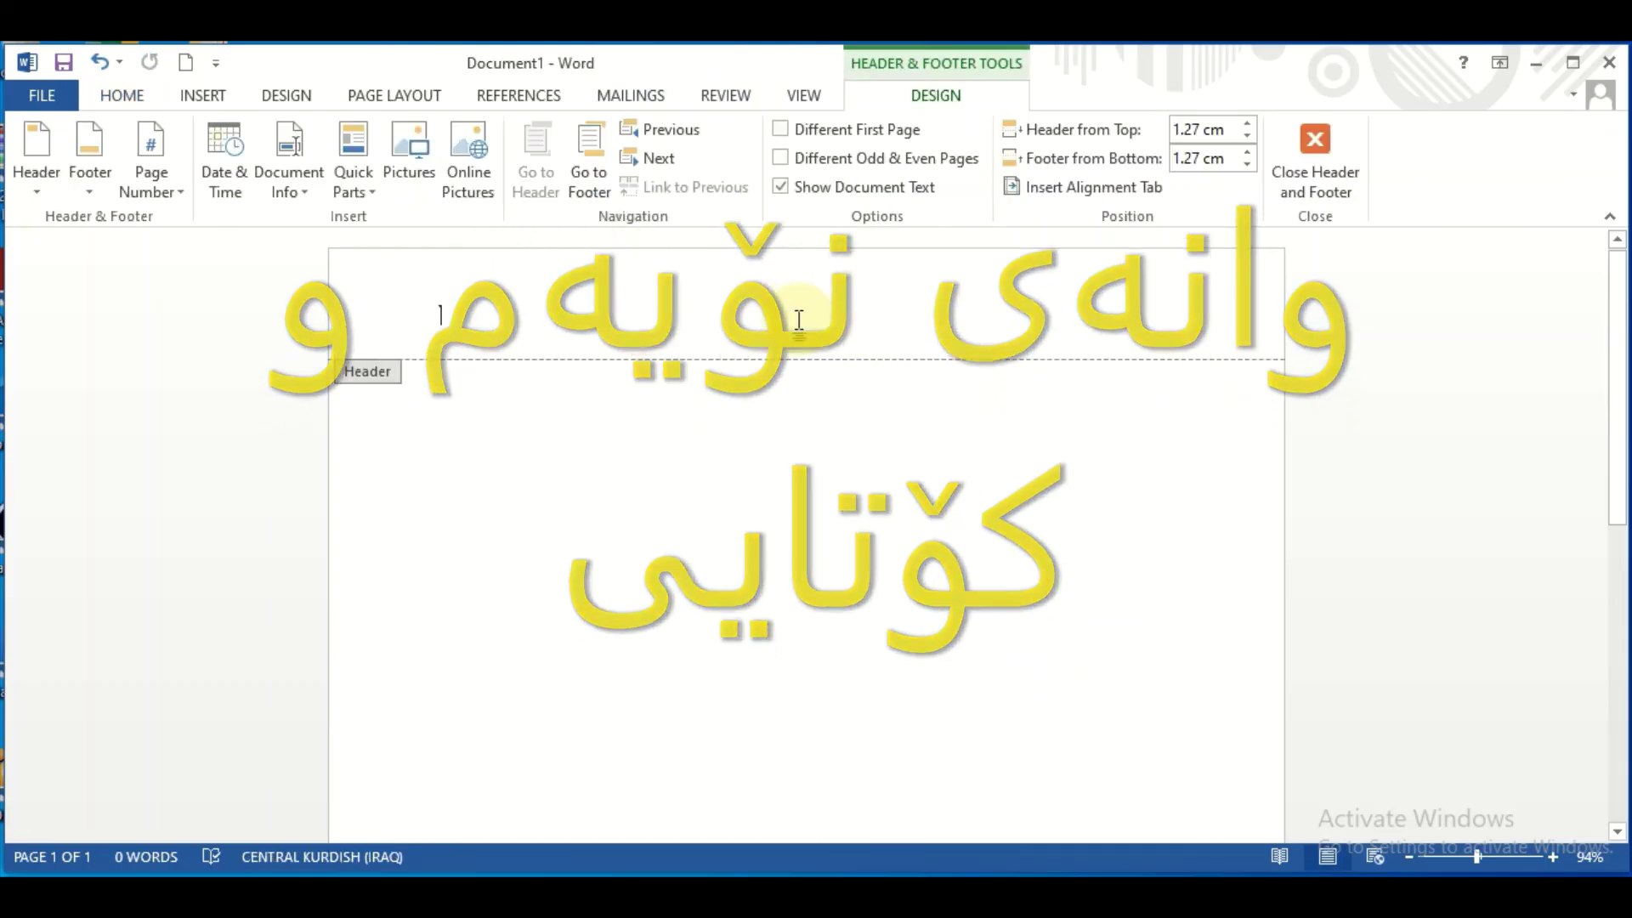
pyautogui.click(124, 95)
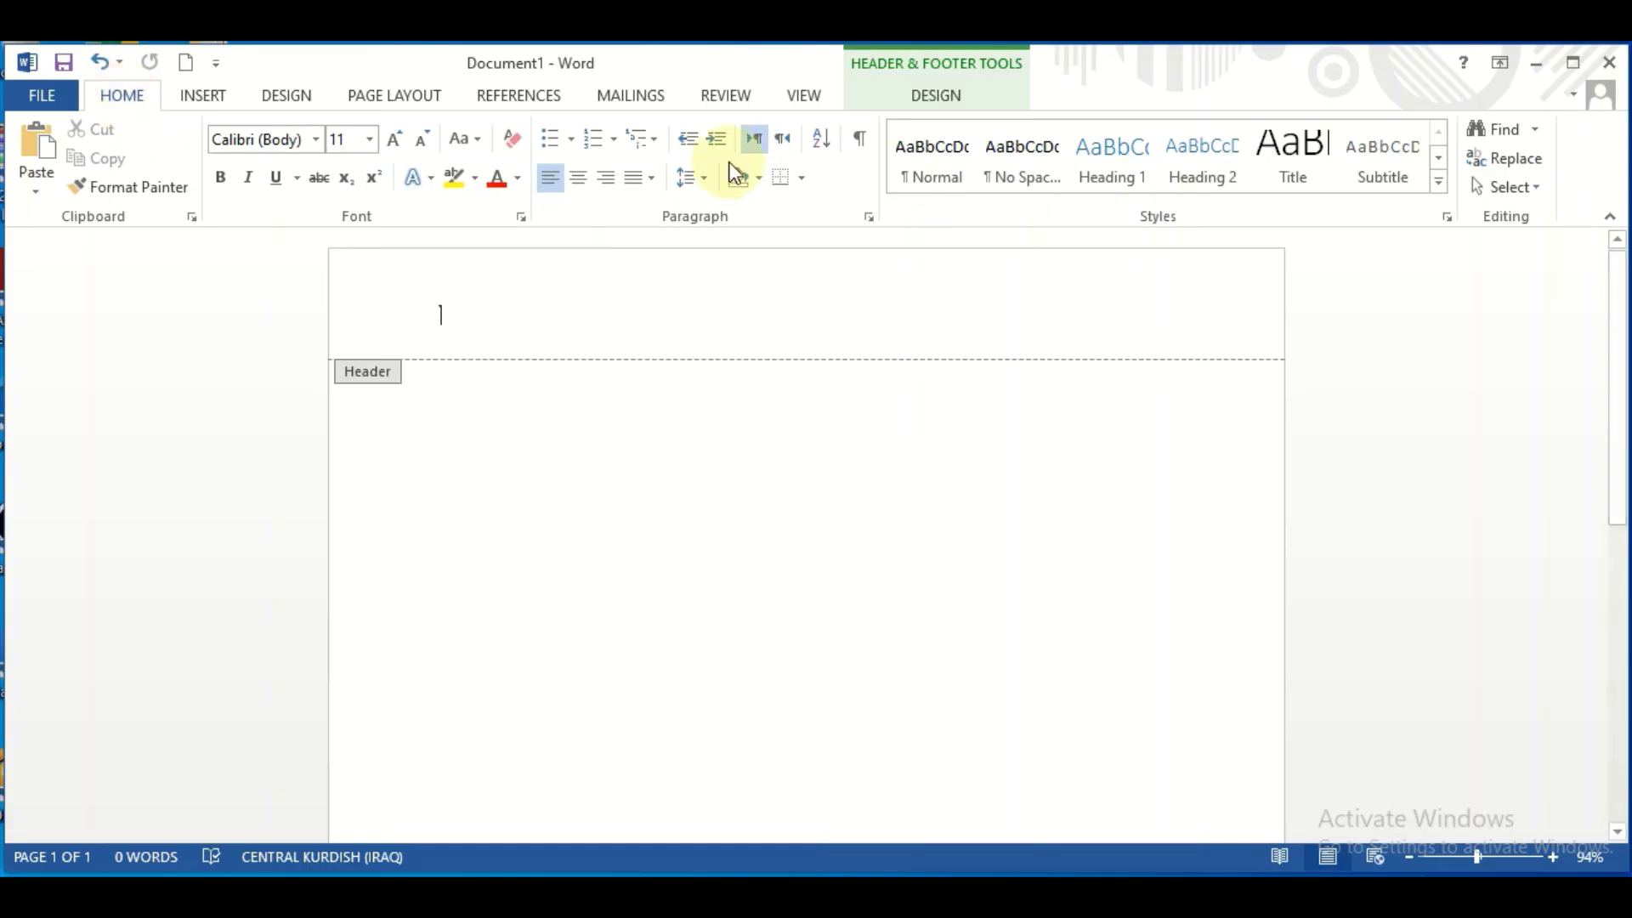
pyautogui.click(784, 140)
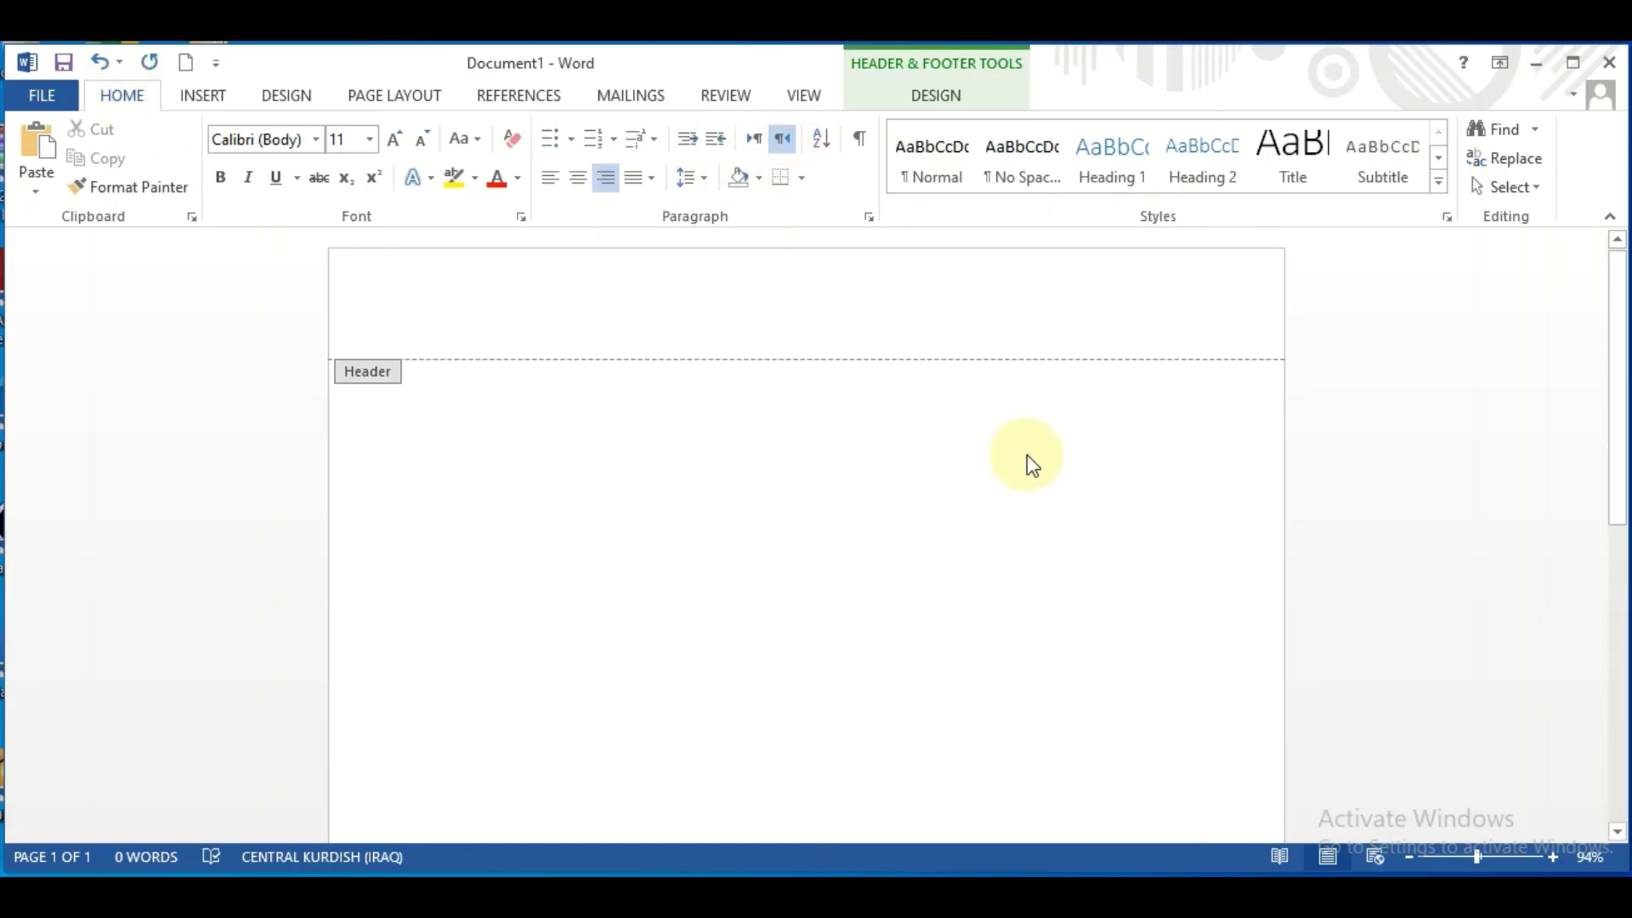
pyautogui.hotkey('alt', 'shift')
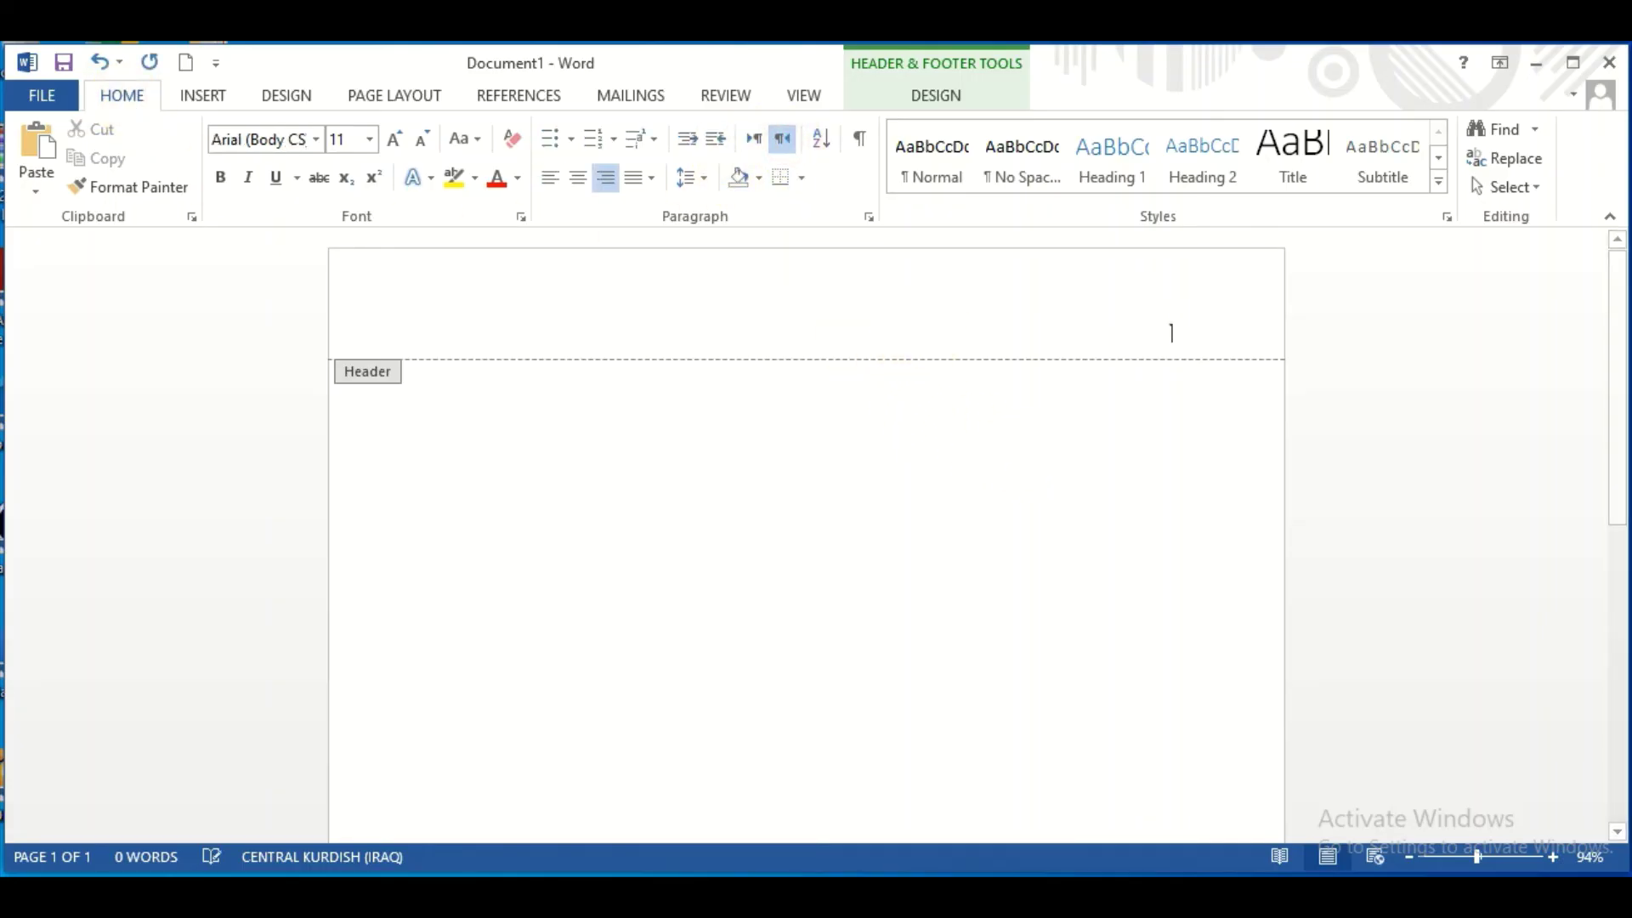
pyautogui.press('Return')
pyautogui.press('Return')
pyautogui.press('Return')
pyautogui.press('Return')
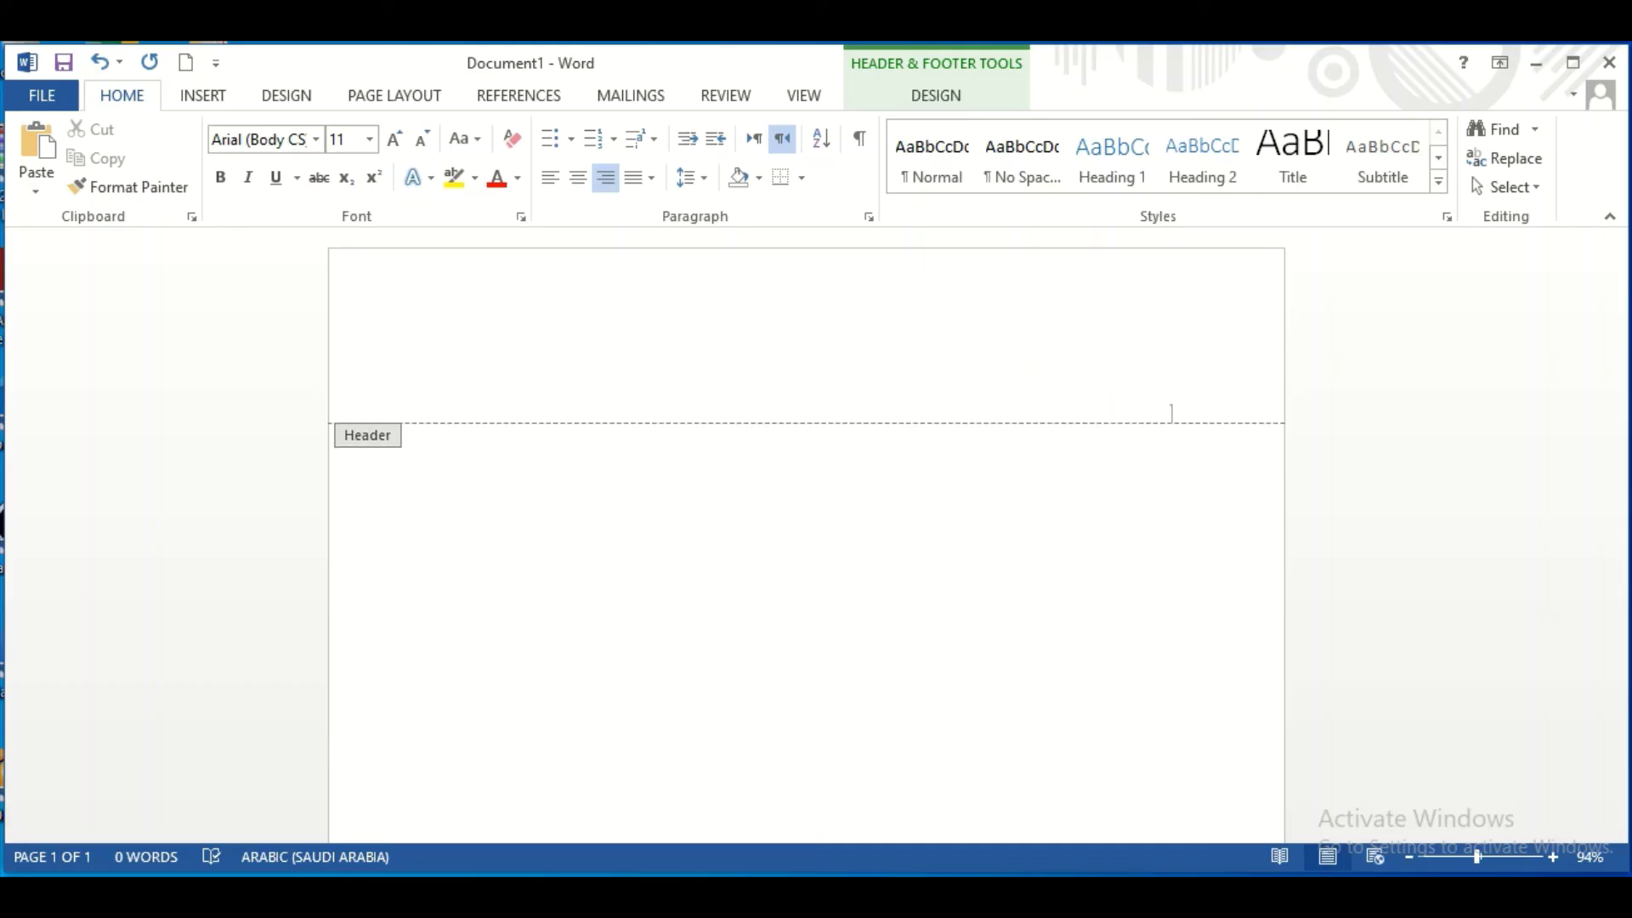
# Put the cursor on the upper header line near the right margin, ready to insert objects
pyautogui.click(1205, 302)
pyautogui.click(1175, 360)
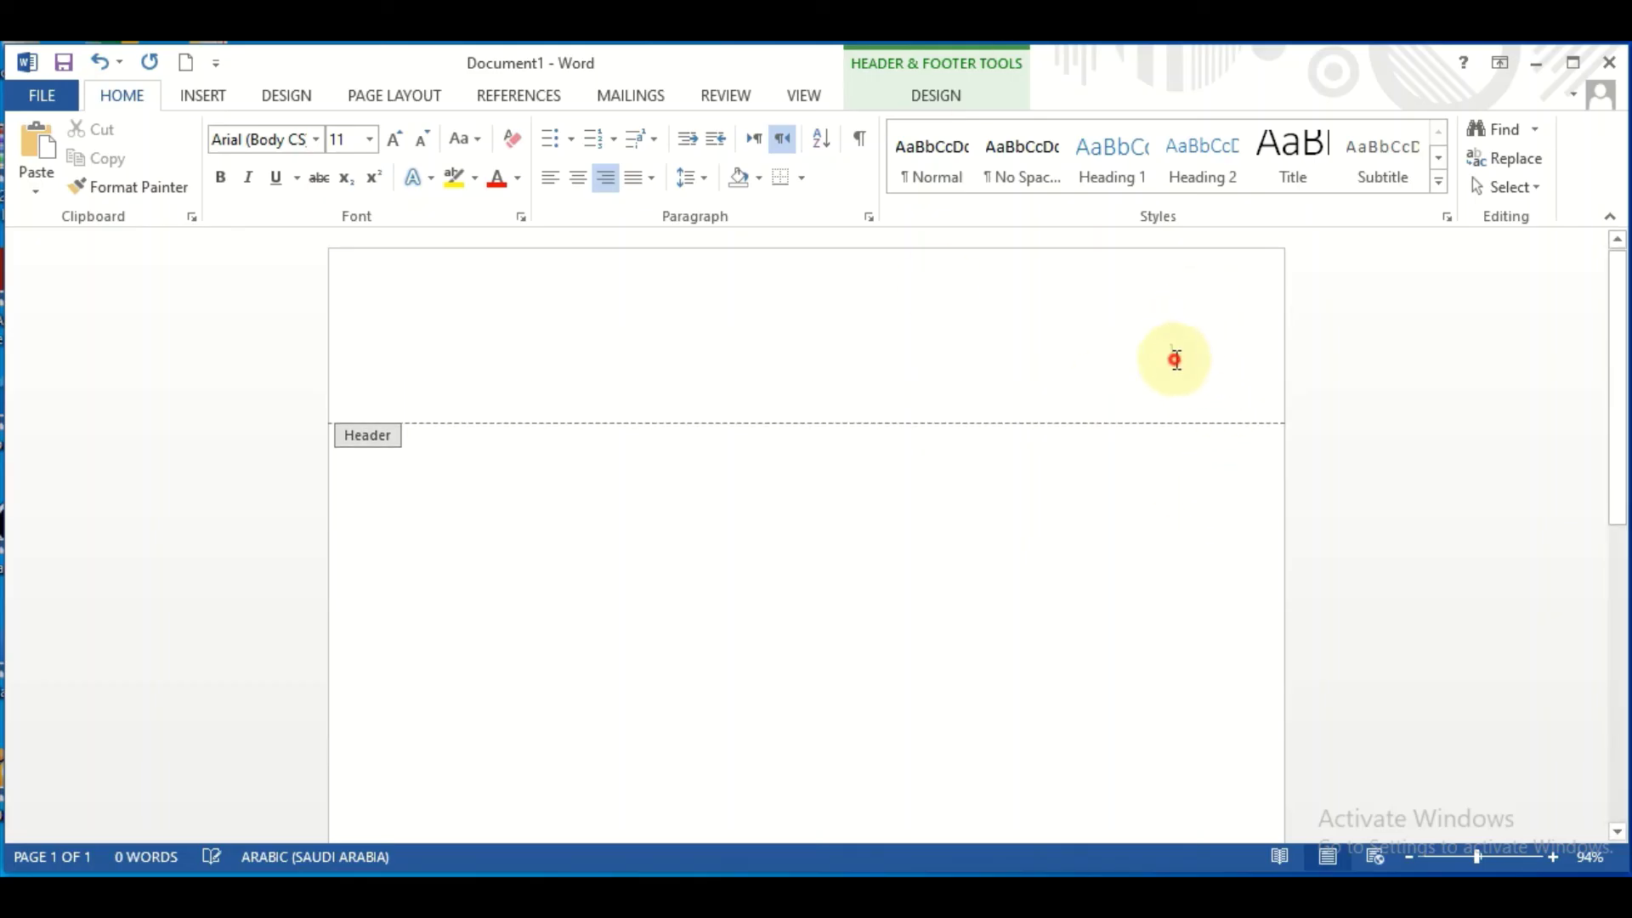
pyautogui.click(1190, 301)
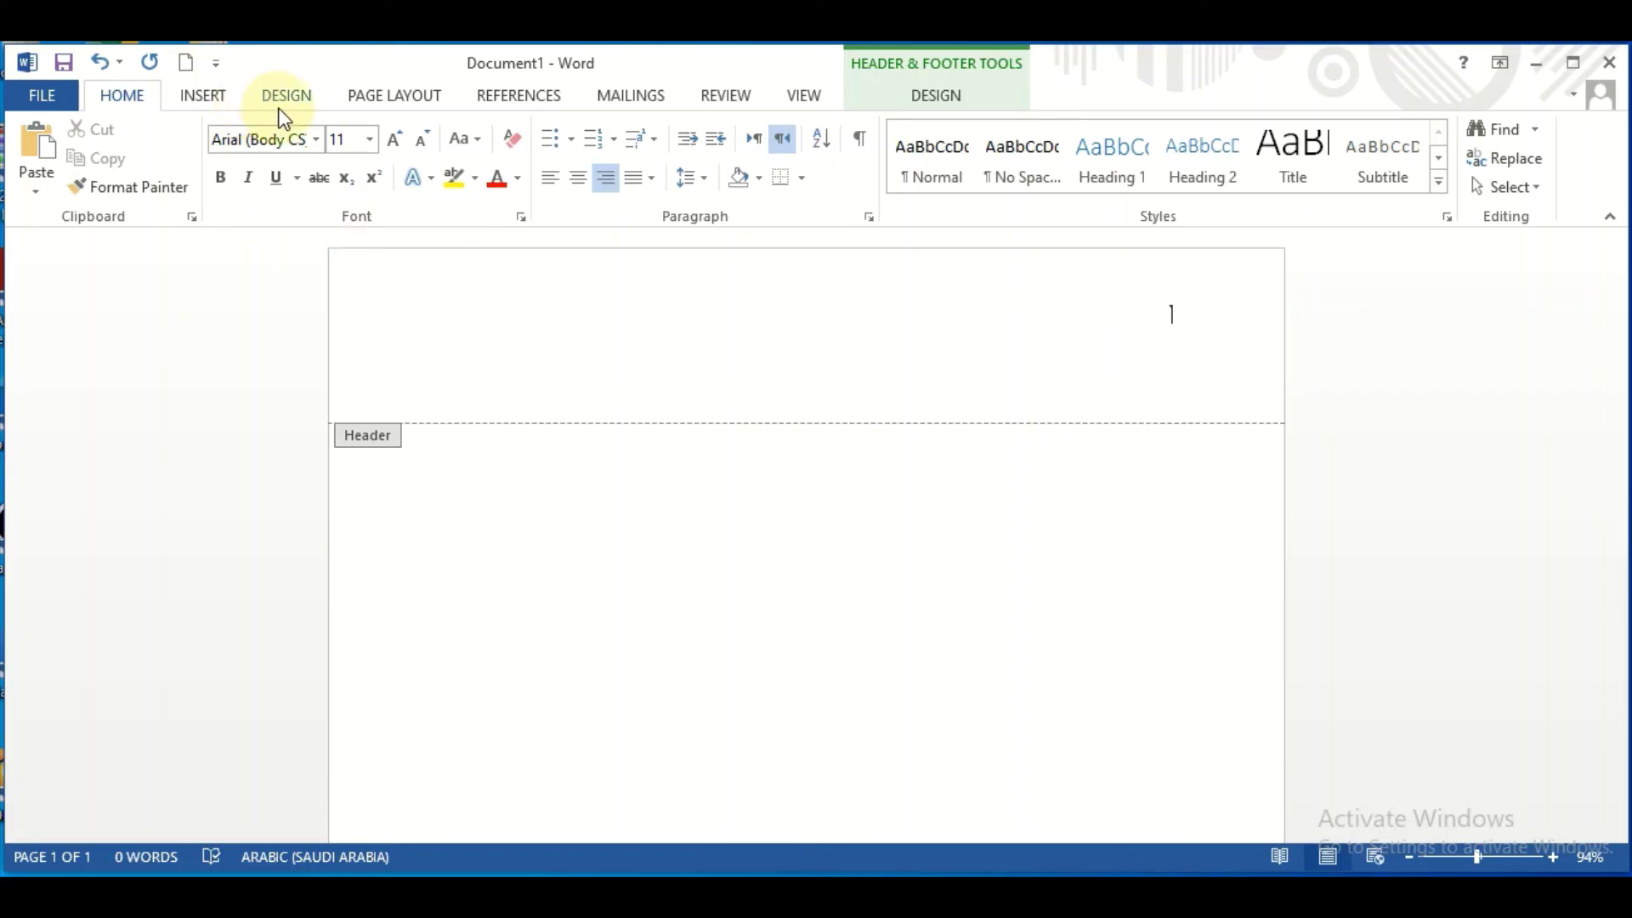
pyautogui.click(216, 98)
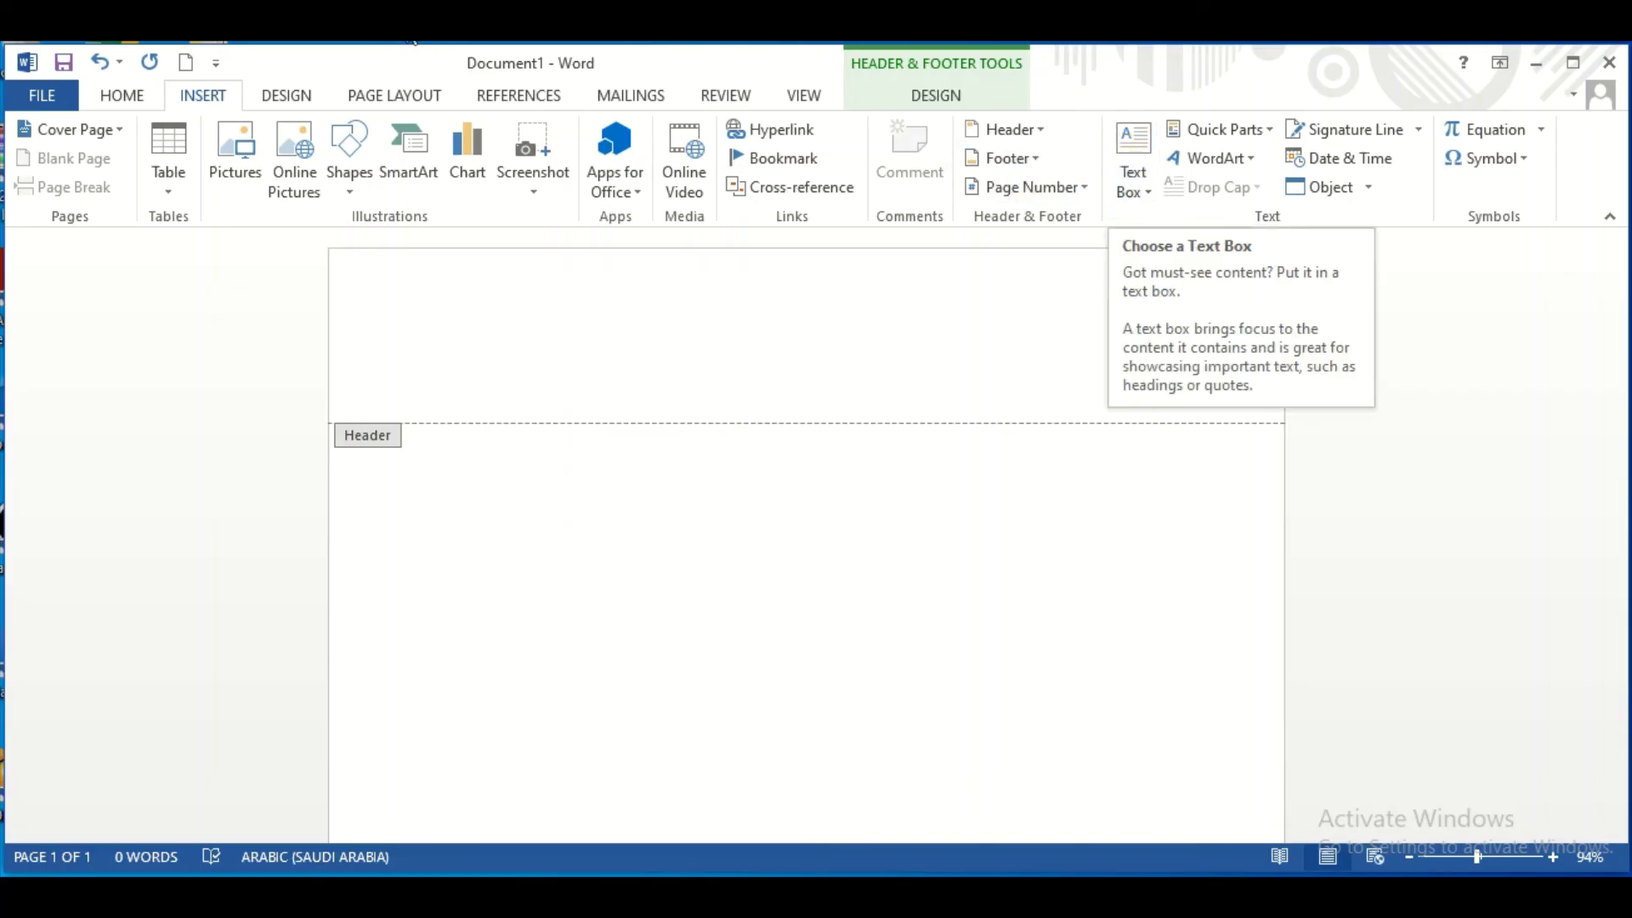
# Insert a Simple Text Box and drag it to the header's top-right corner
pyautogui.click(349, 180)
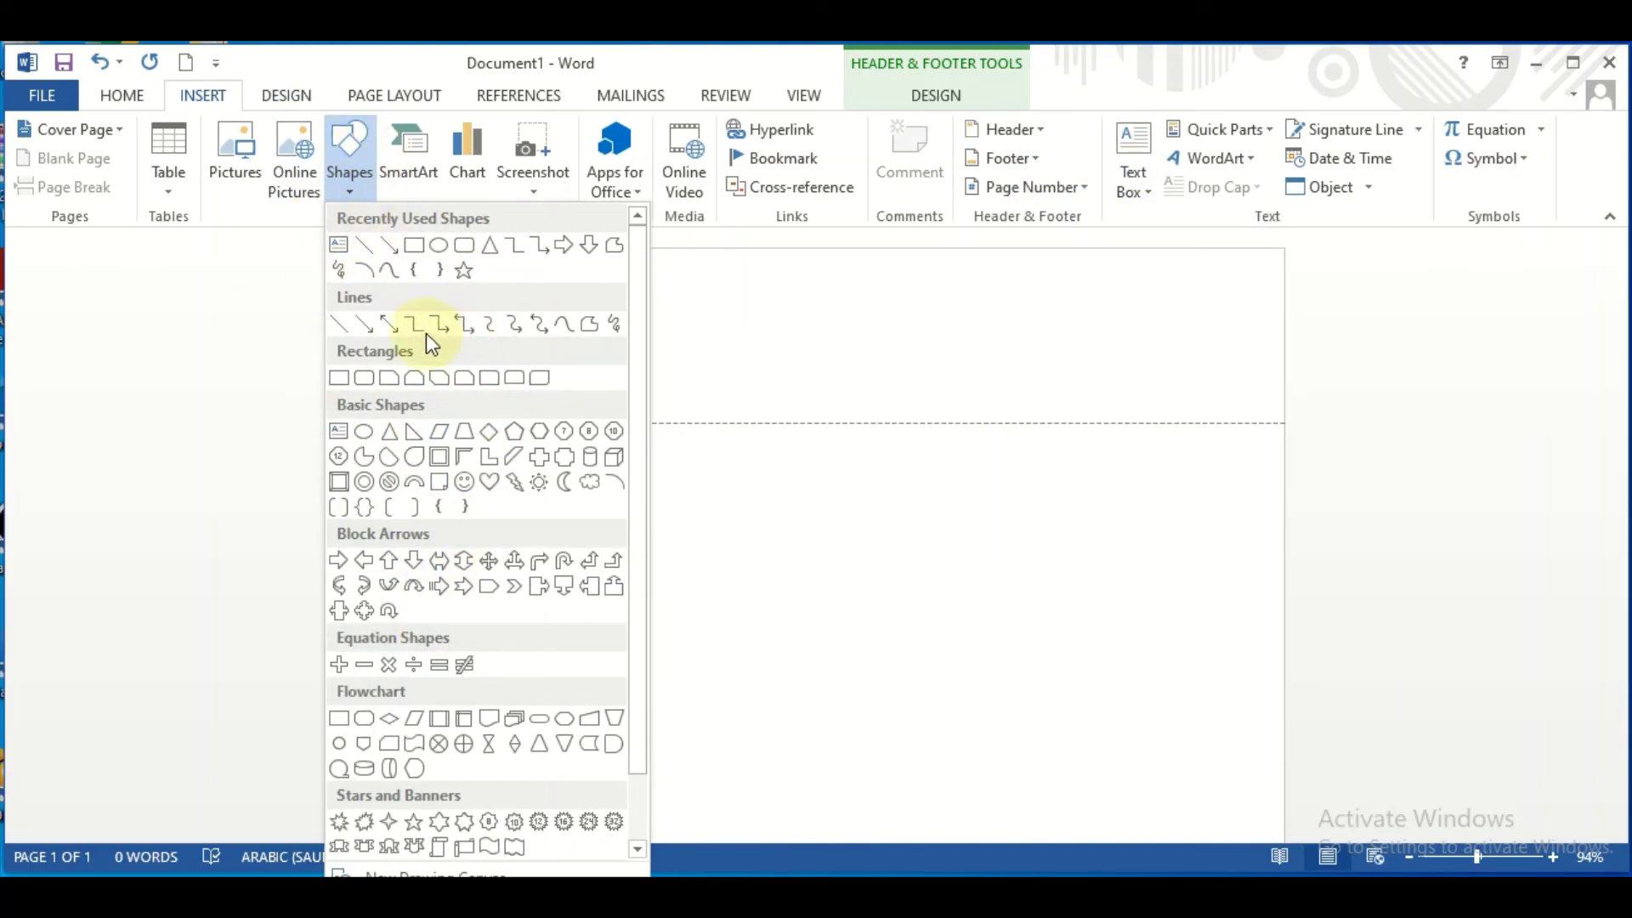
pyautogui.click(349, 195)
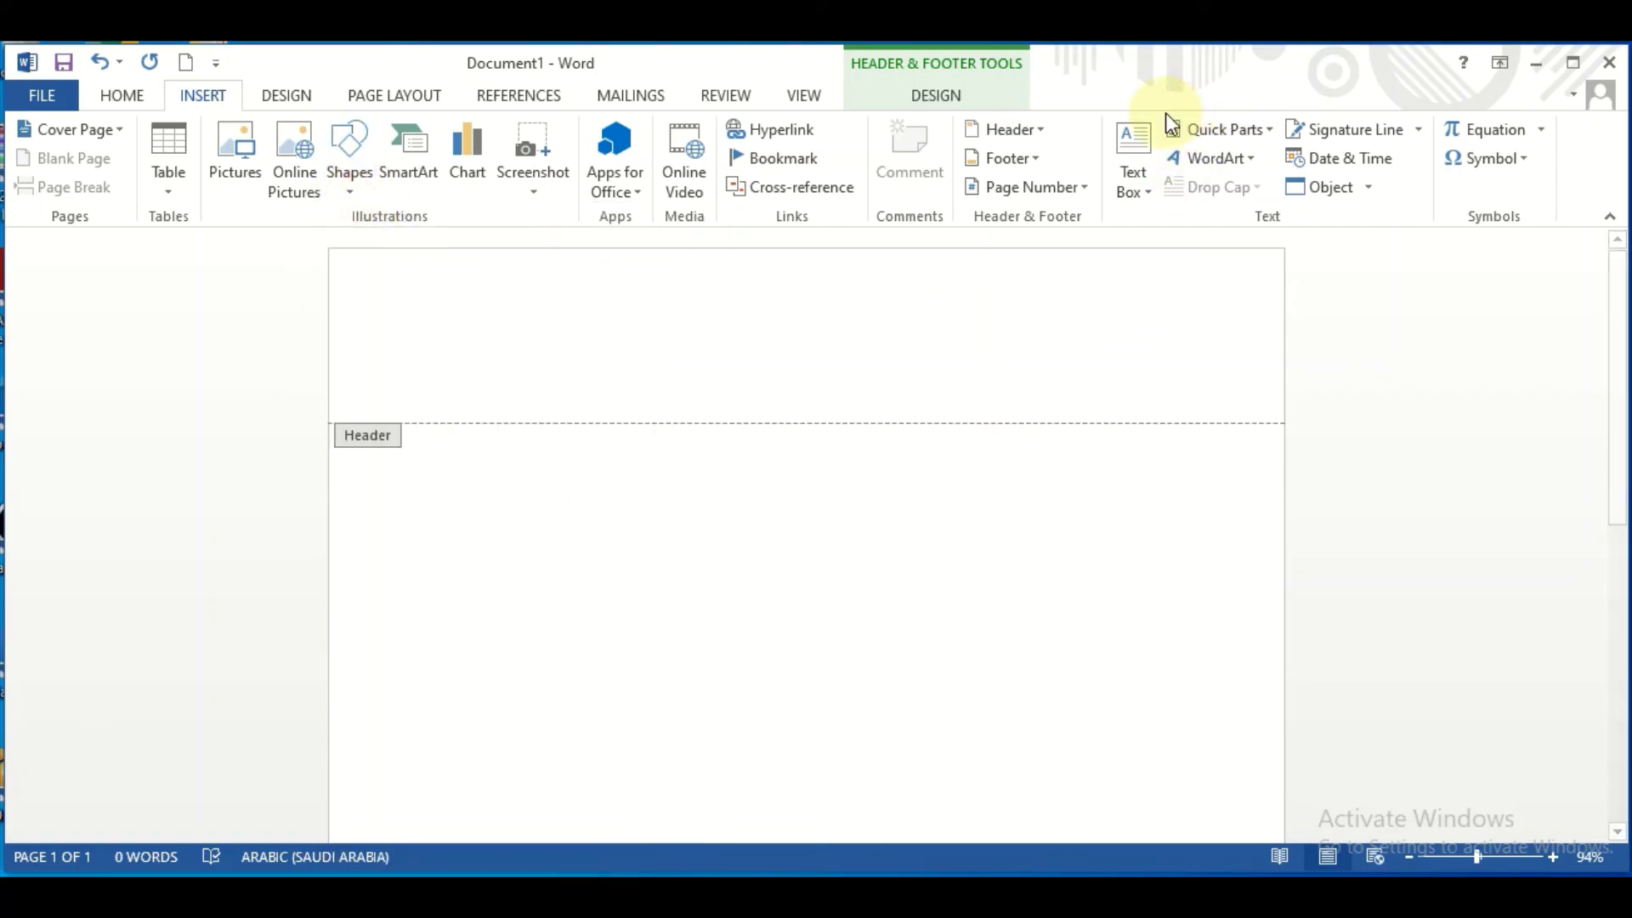
pyautogui.click(1133, 166)
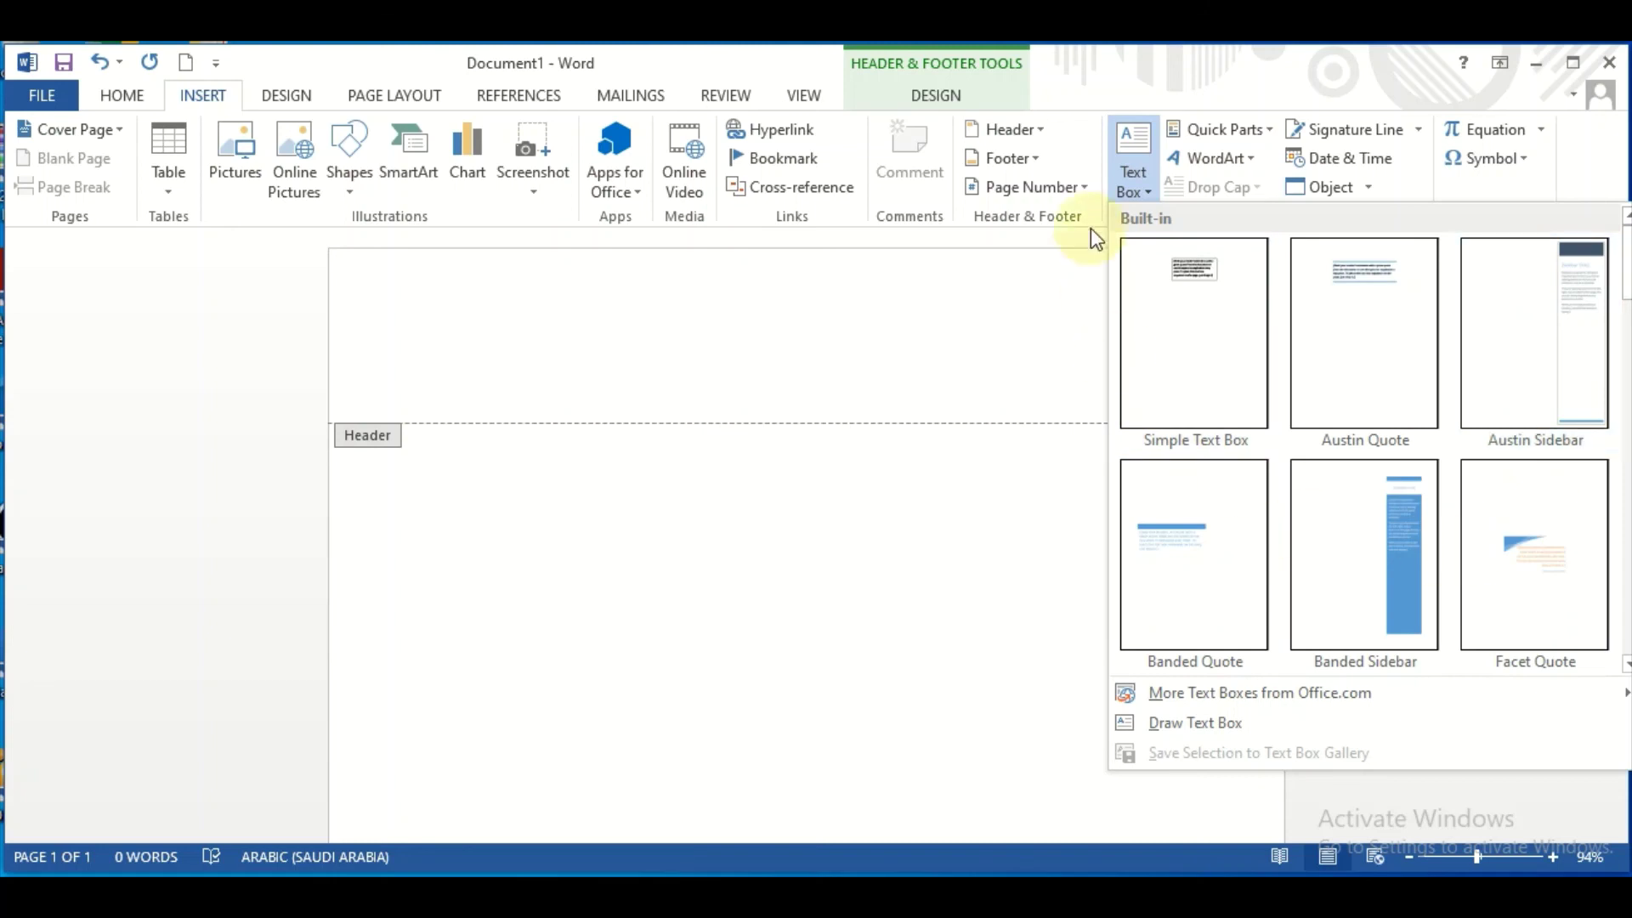
pyautogui.click(1159, 306)
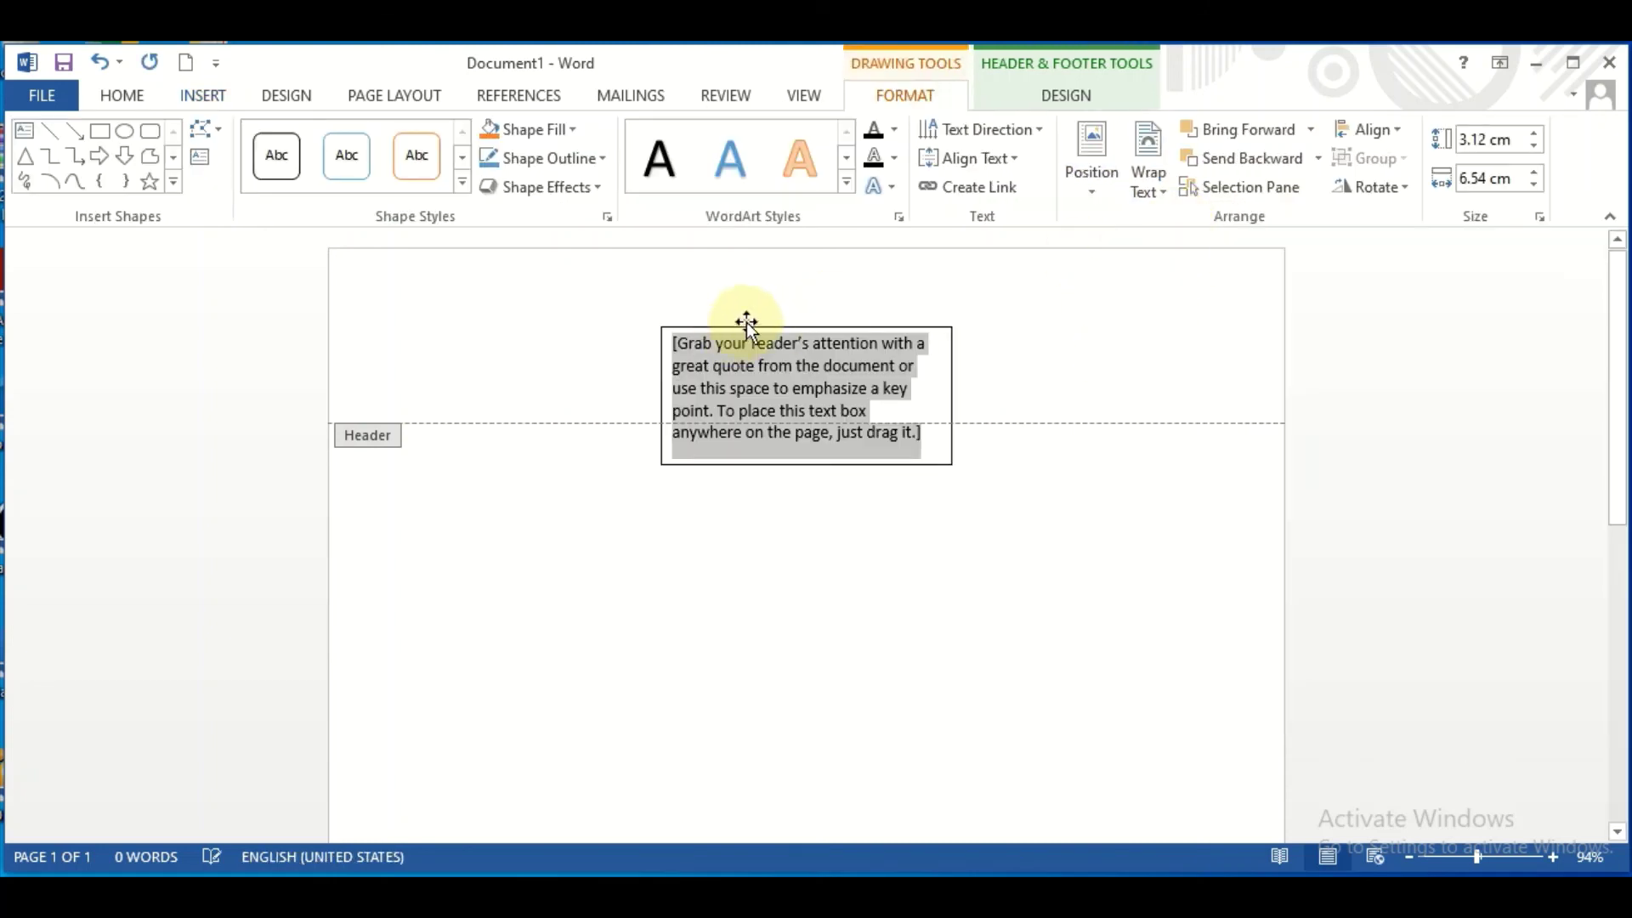
pyautogui.moveTo(834, 326)
pyautogui.mouseDown()
pyautogui.moveTo(1162, 247)
pyautogui.moveTo(1151, 269)
pyautogui.mouseUp()
# Clear the text box placeholder, set it right-to-left, and nudge the box left and down
pyautogui.click(1054, 324)
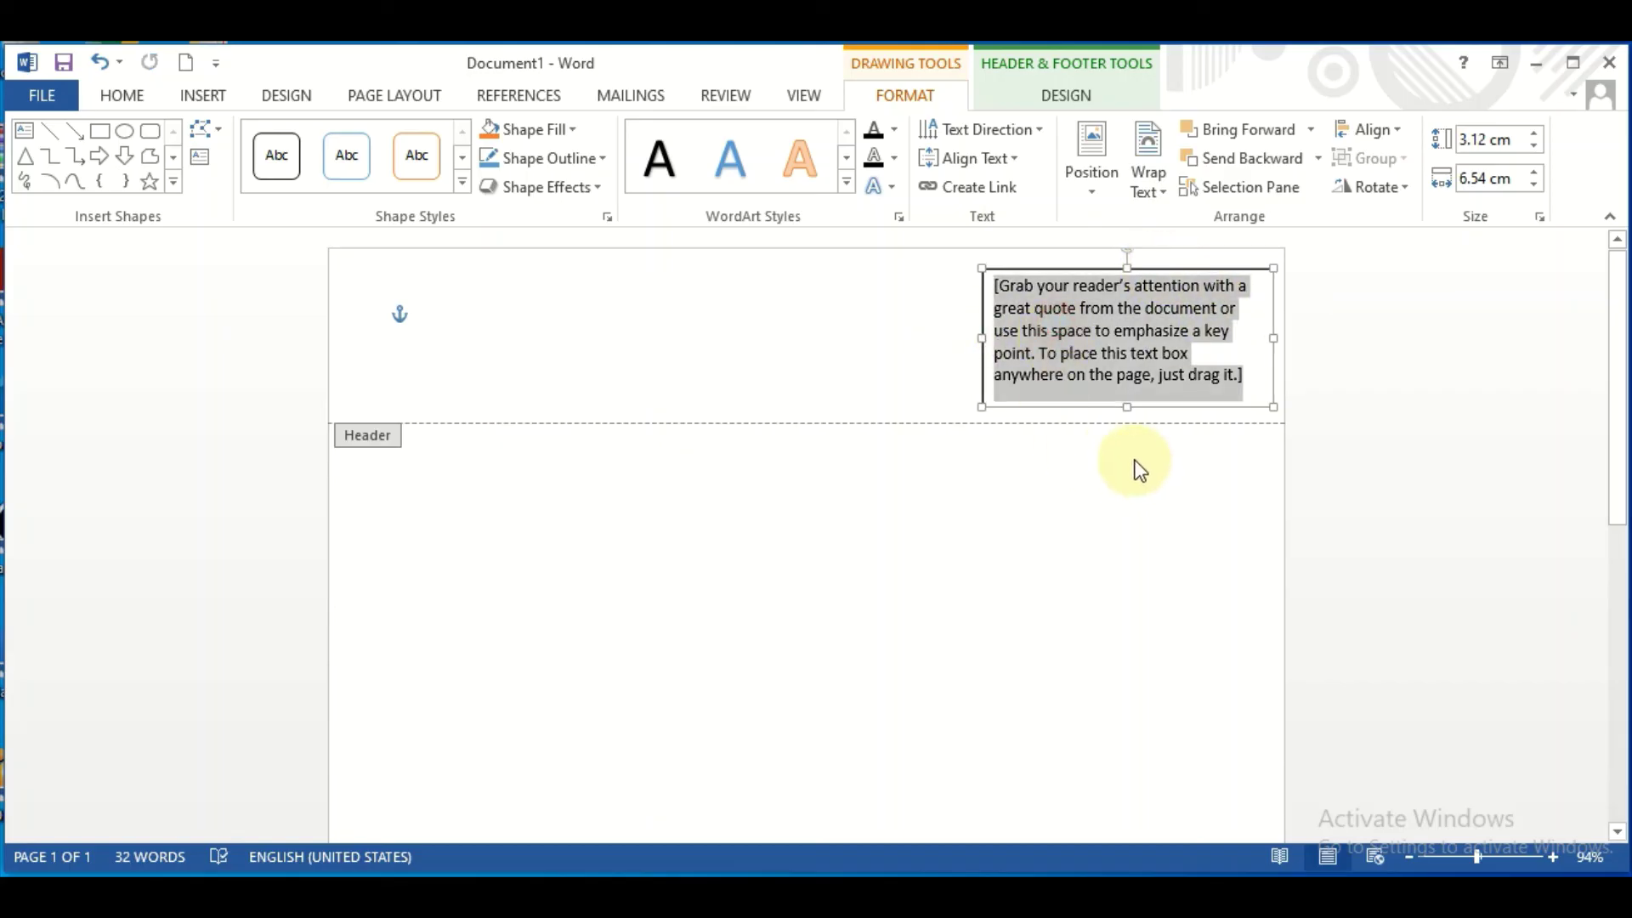
pyautogui.press('BackSpace')
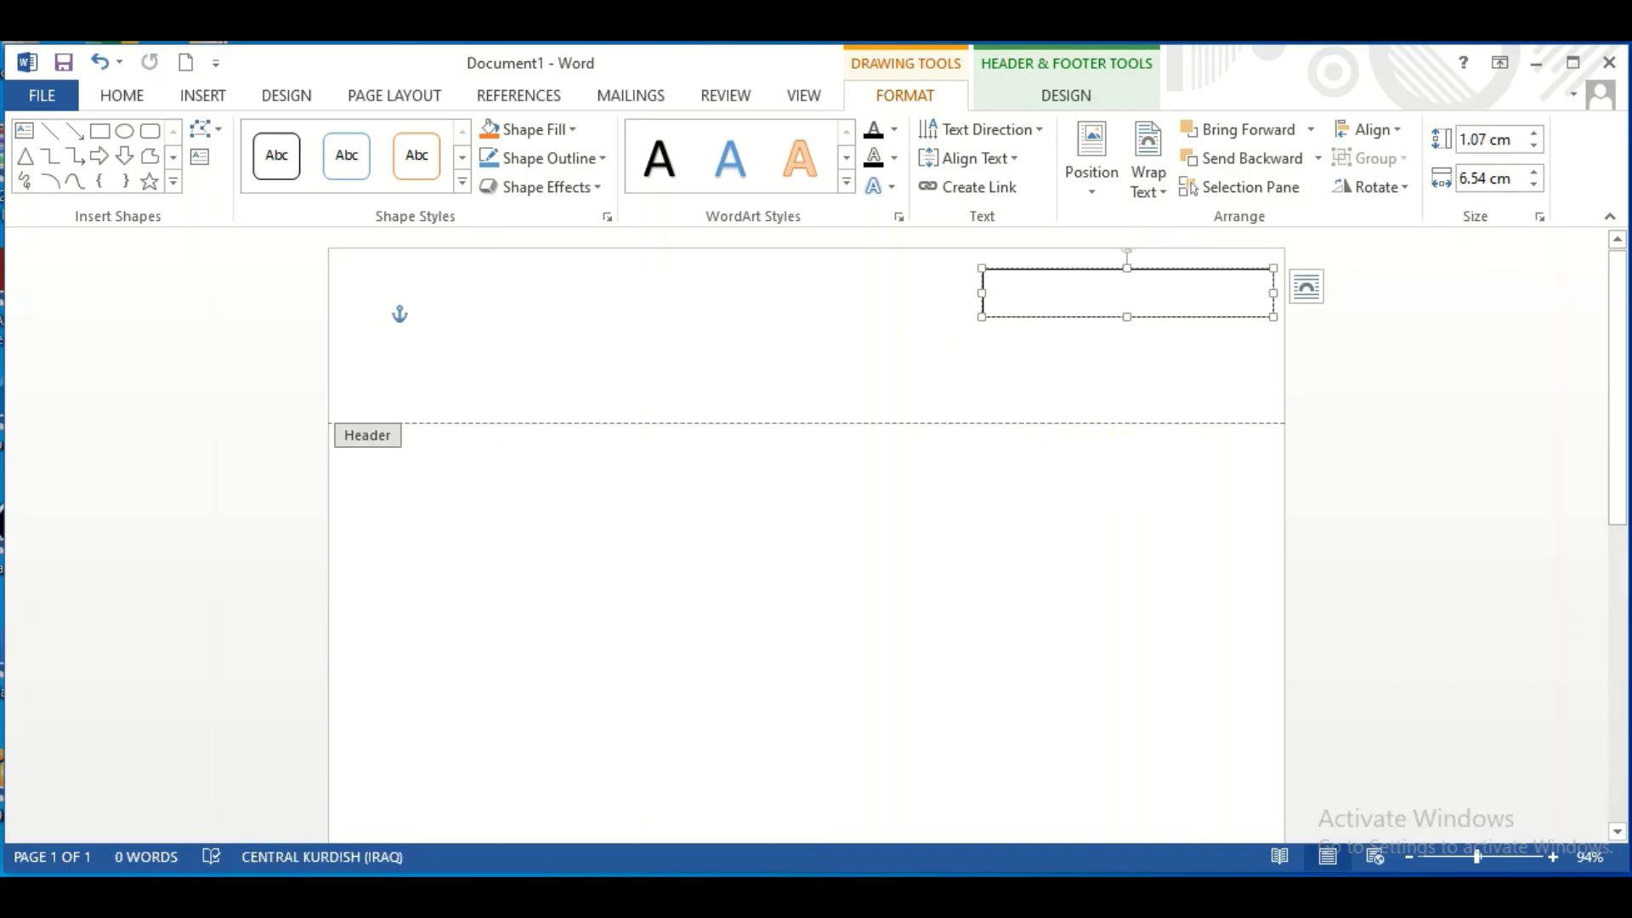
pyautogui.write('ی')
pyautogui.press('BackSpace')
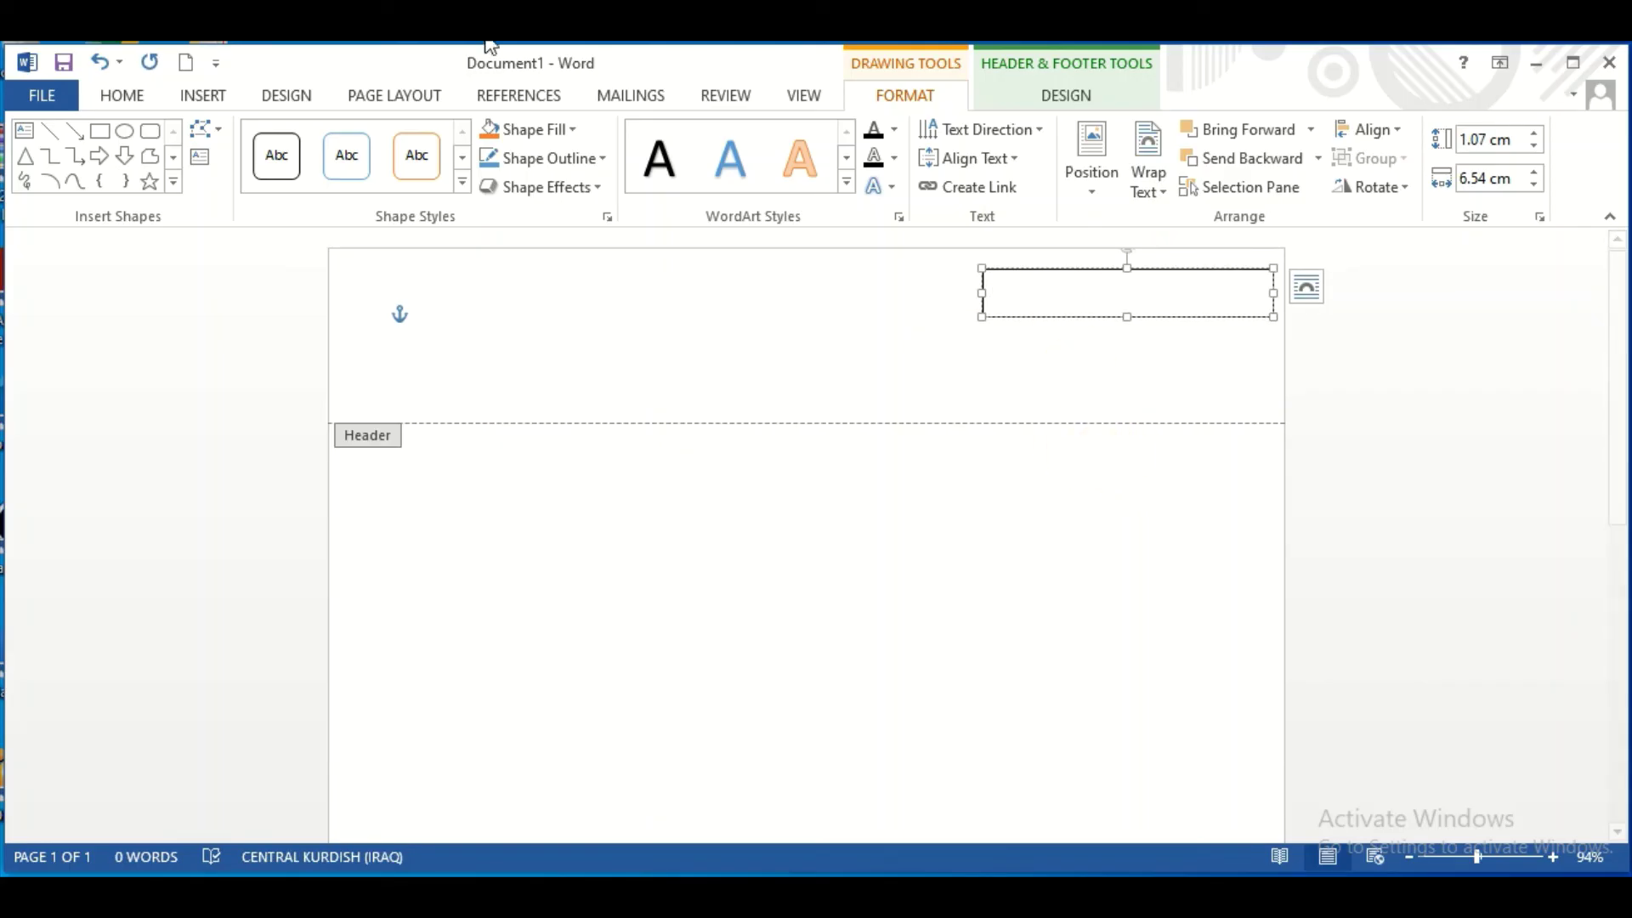
pyautogui.click(118, 100)
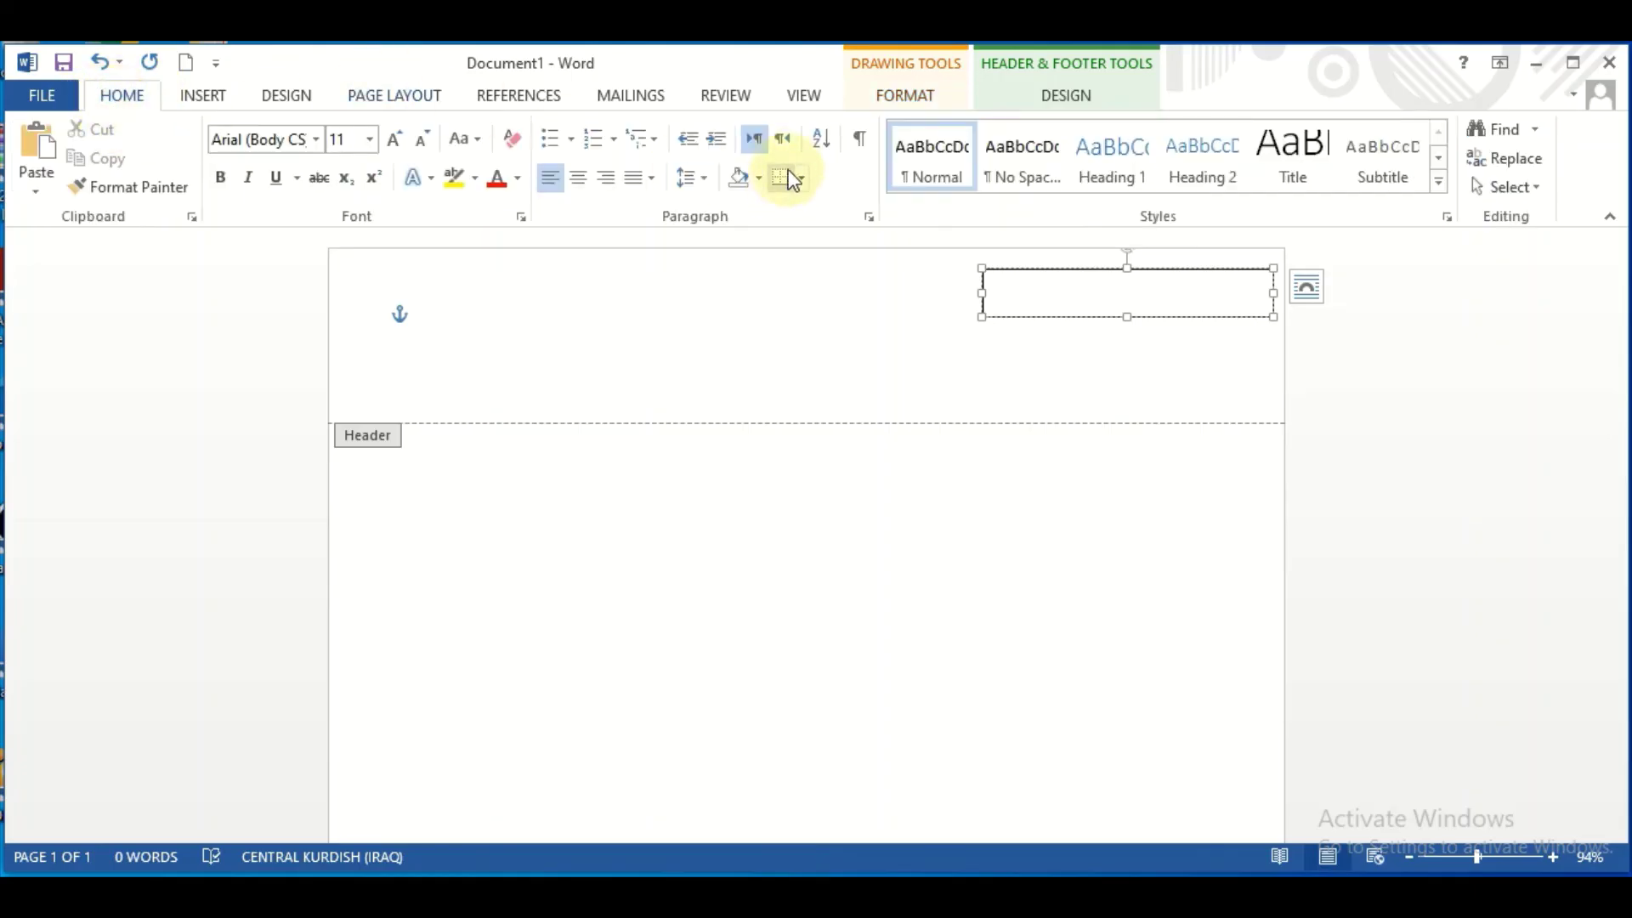
pyautogui.click(788, 140)
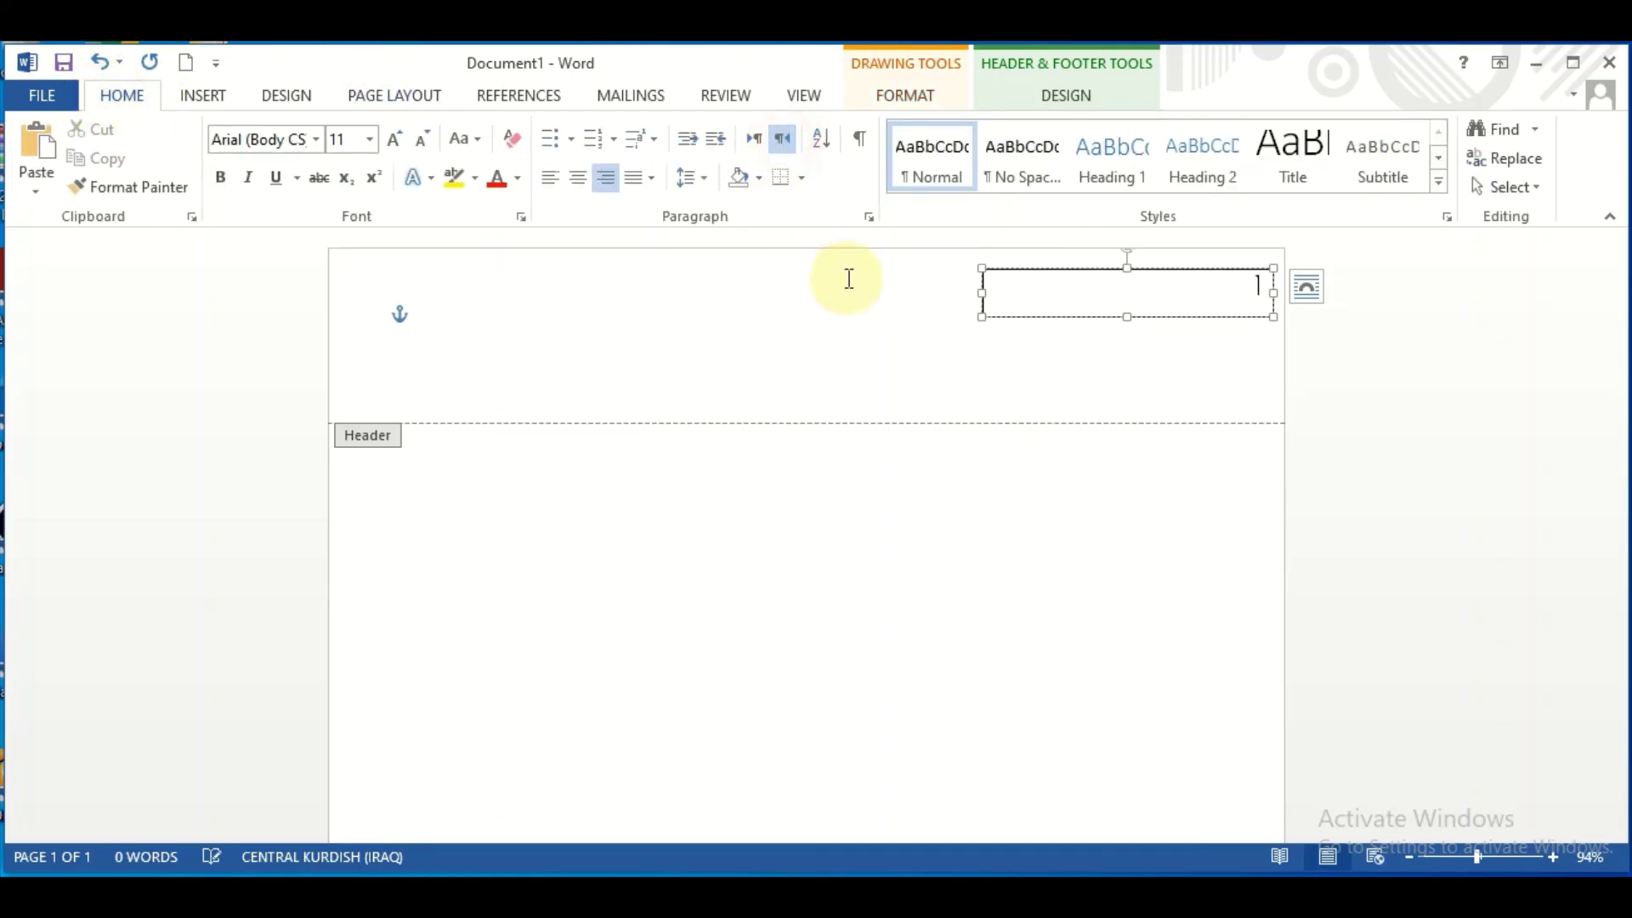
pyautogui.click(1207, 318)
pyautogui.moveTo(1207, 318); pyautogui.dragTo(1103, 397)
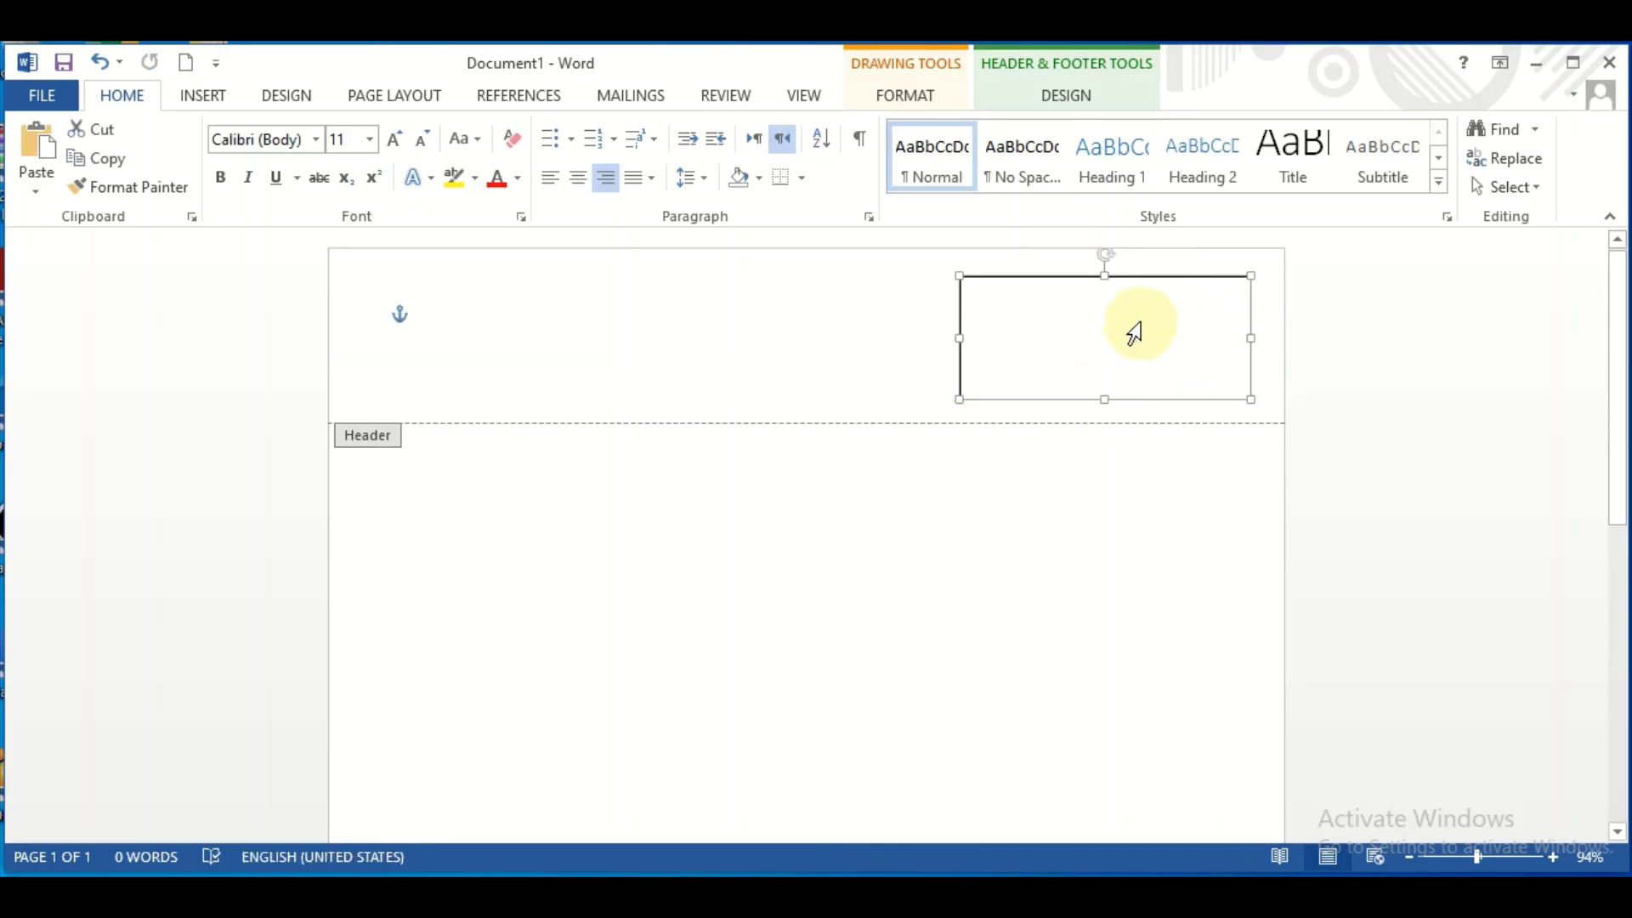
# Type کۆمپانیای کوردستان in the text box, with لقی هەولێر beneath, and select both lines
pyautogui.click(1234, 293)
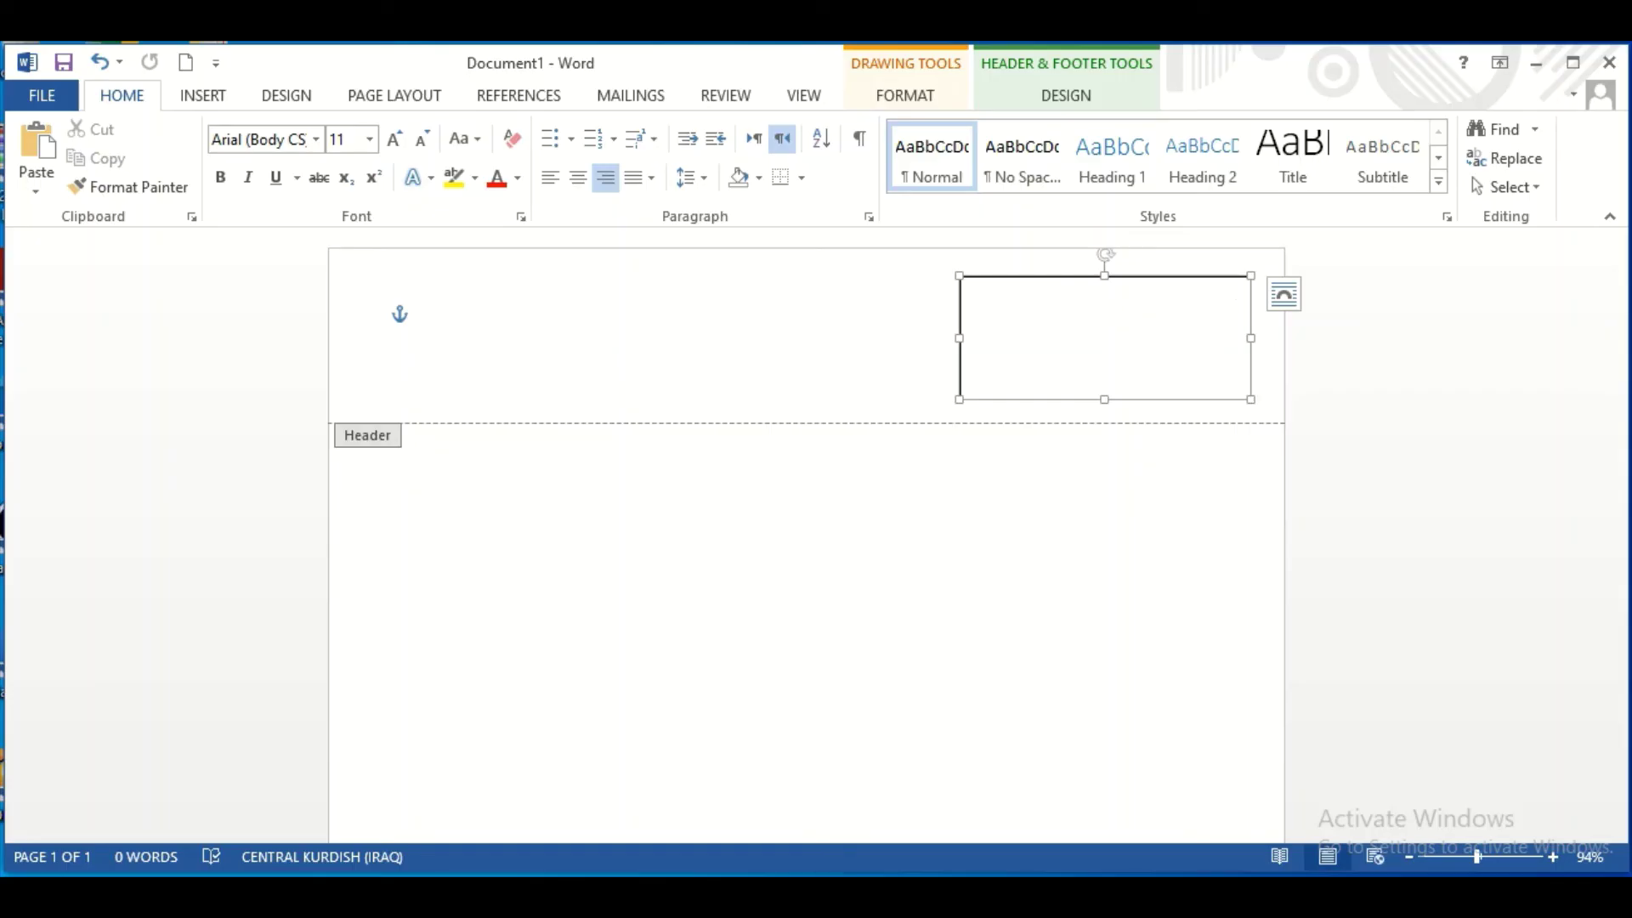
pyautogui.click(1229, 292)
pyautogui.write('کومپ')
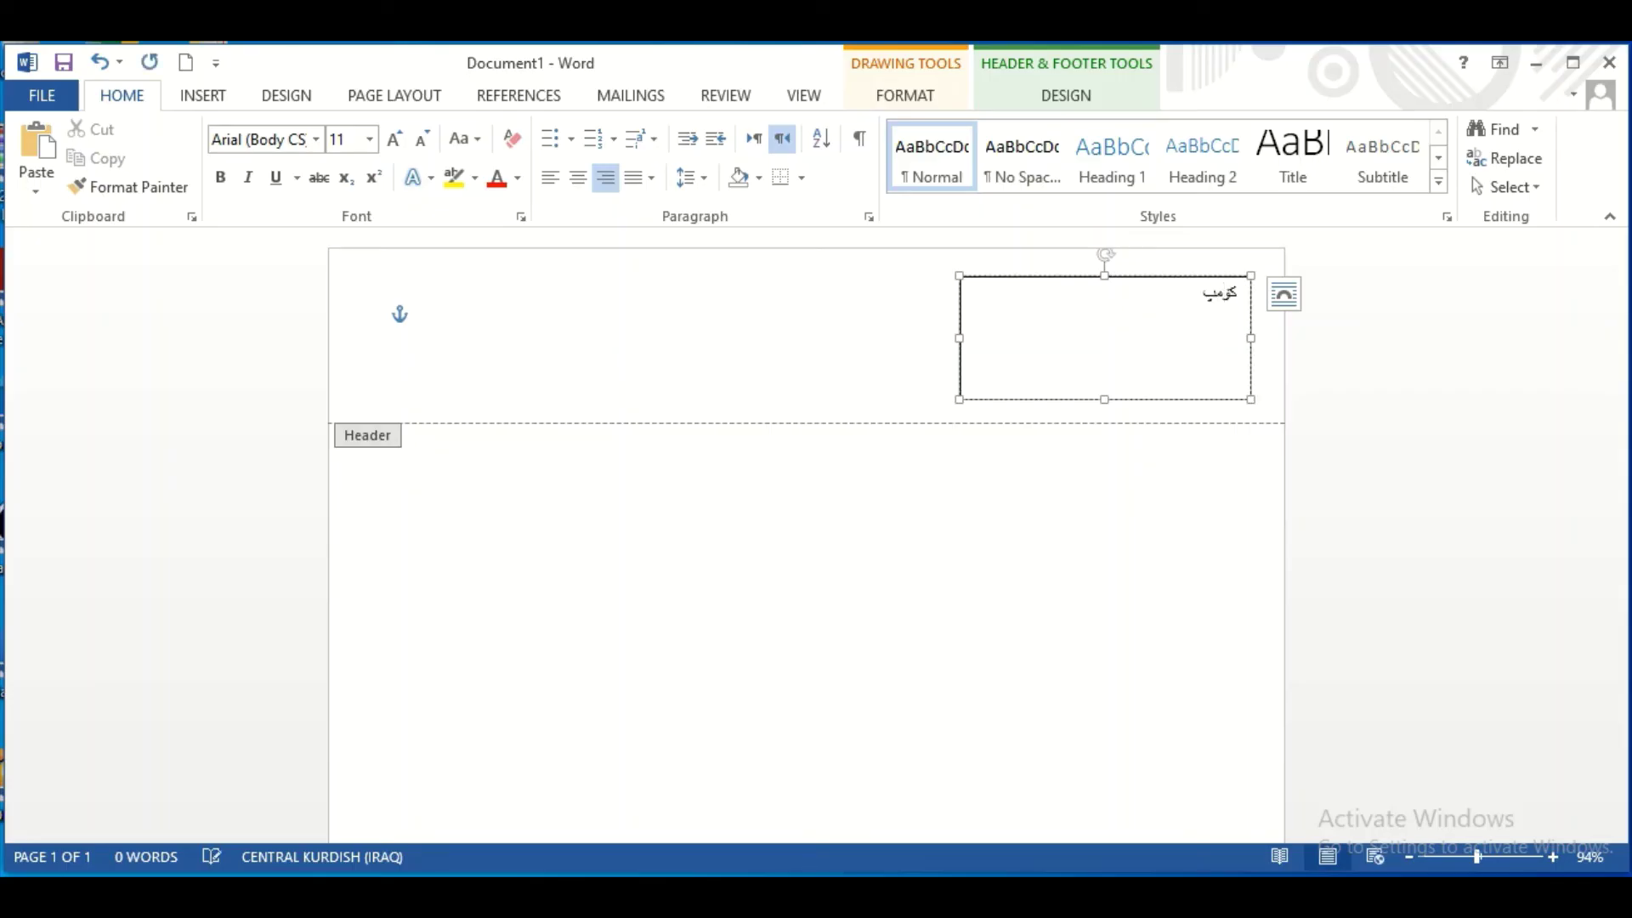
pyautogui.write('انی')
pyautogui.write('ی')
pyautogui.write('ا')
pyautogui.press('BackSpace')
pyautogui.write('ه ک')
pyautogui.press('BackSpace')
pyautogui.press('BackSpace')
pyautogui.press('BackSpace')
pyautogui.write('ک')
pyautogui.press('BackSpace')
pyautogui.press('BackSpace')
pyautogui.press('BackSpace')
pyautogui.write('ی')
pyautogui.write('ان کورد')
pyautogui.write('ستان')
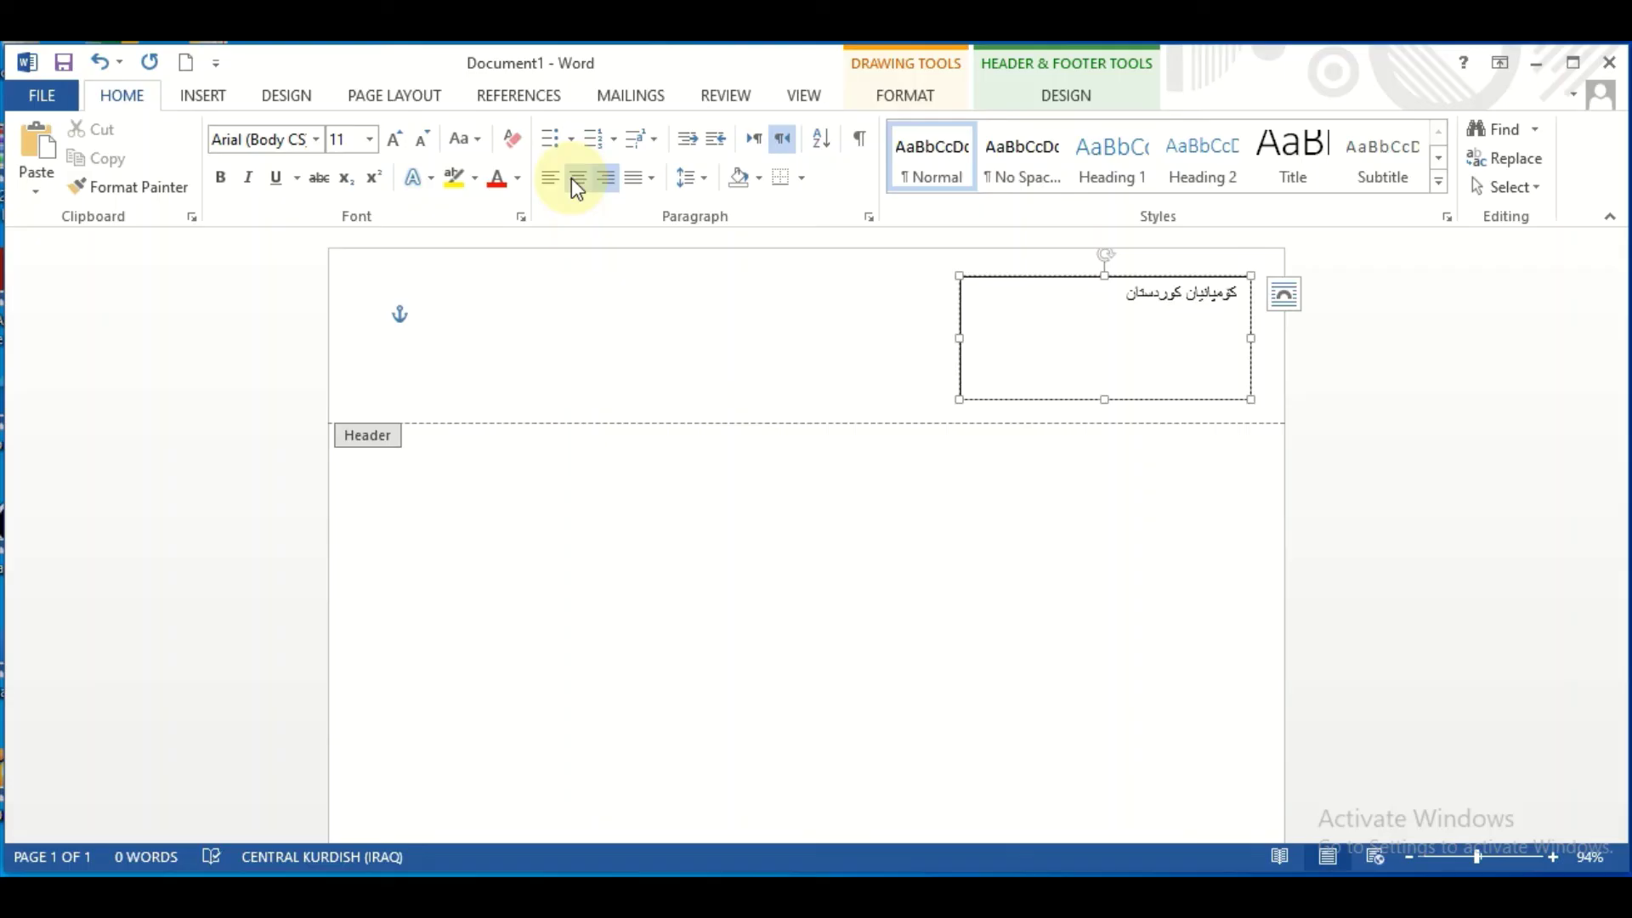
pyautogui.write('ل')
pyautogui.write('قی هەو')
pyautogui.write('ل')
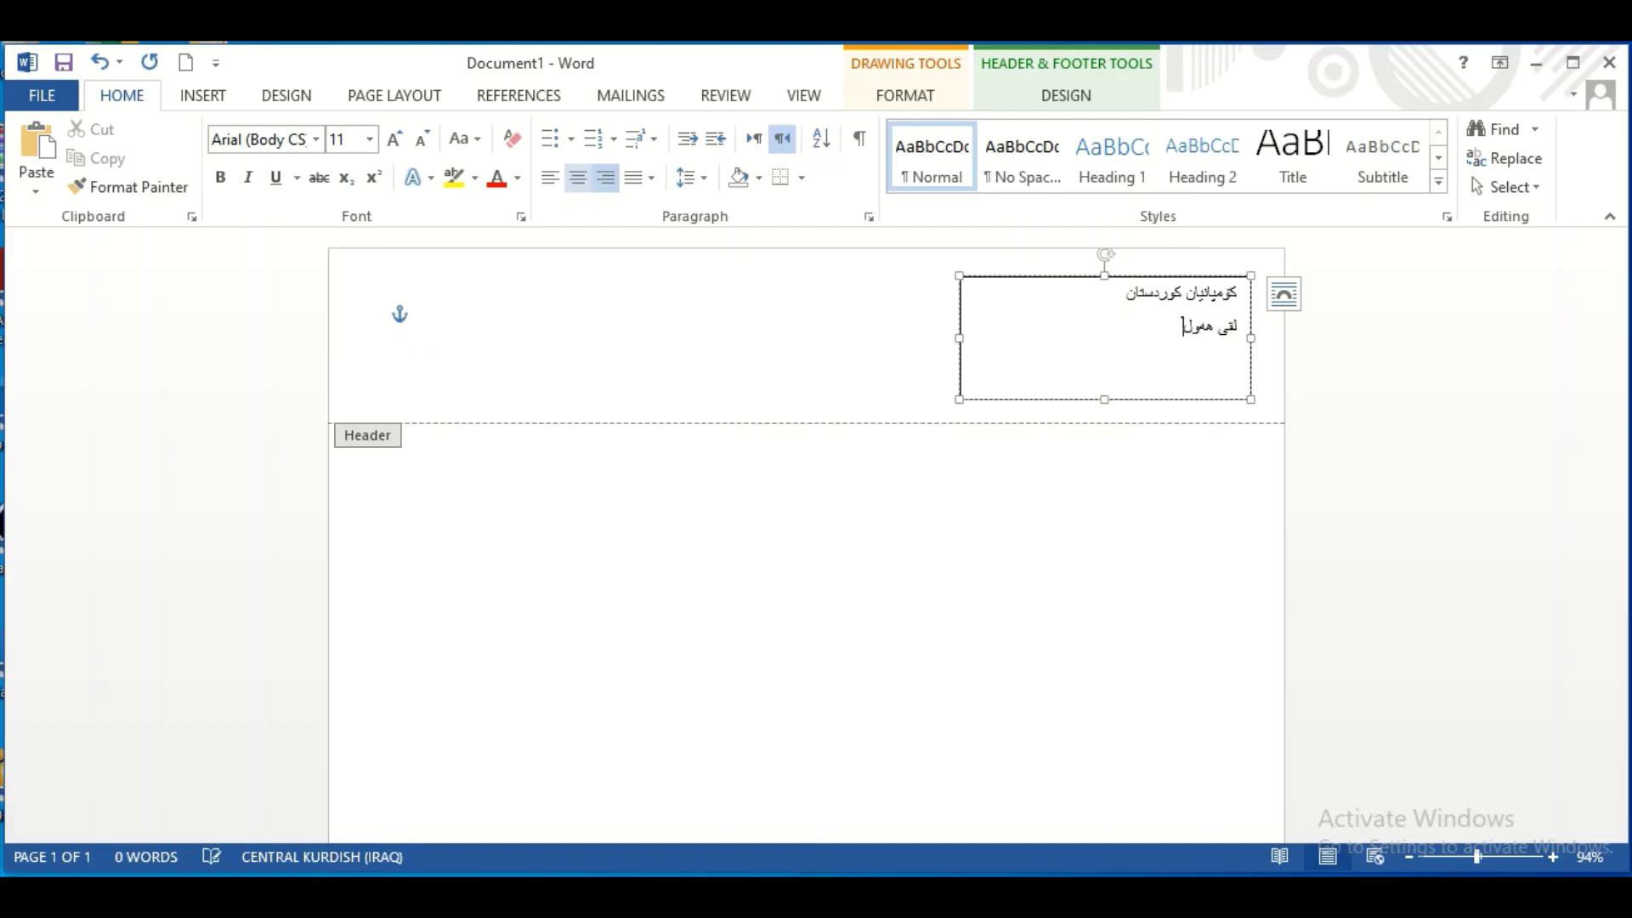
pyautogui.write('ێر')
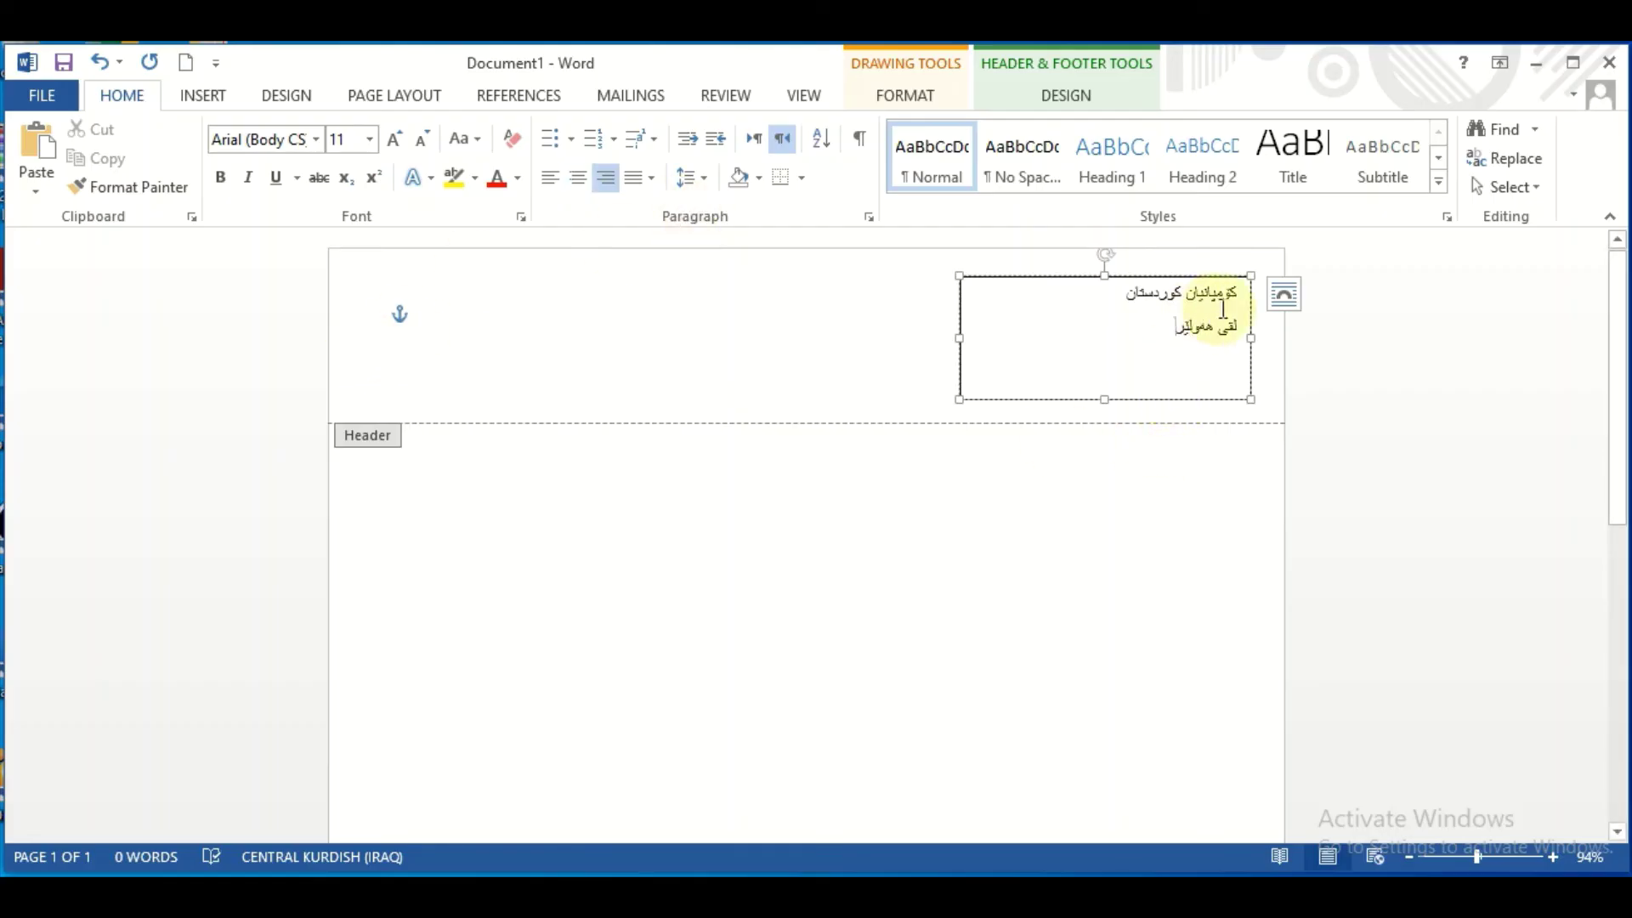
pyautogui.moveTo(1238, 291); pyautogui.dragTo(1136, 340)
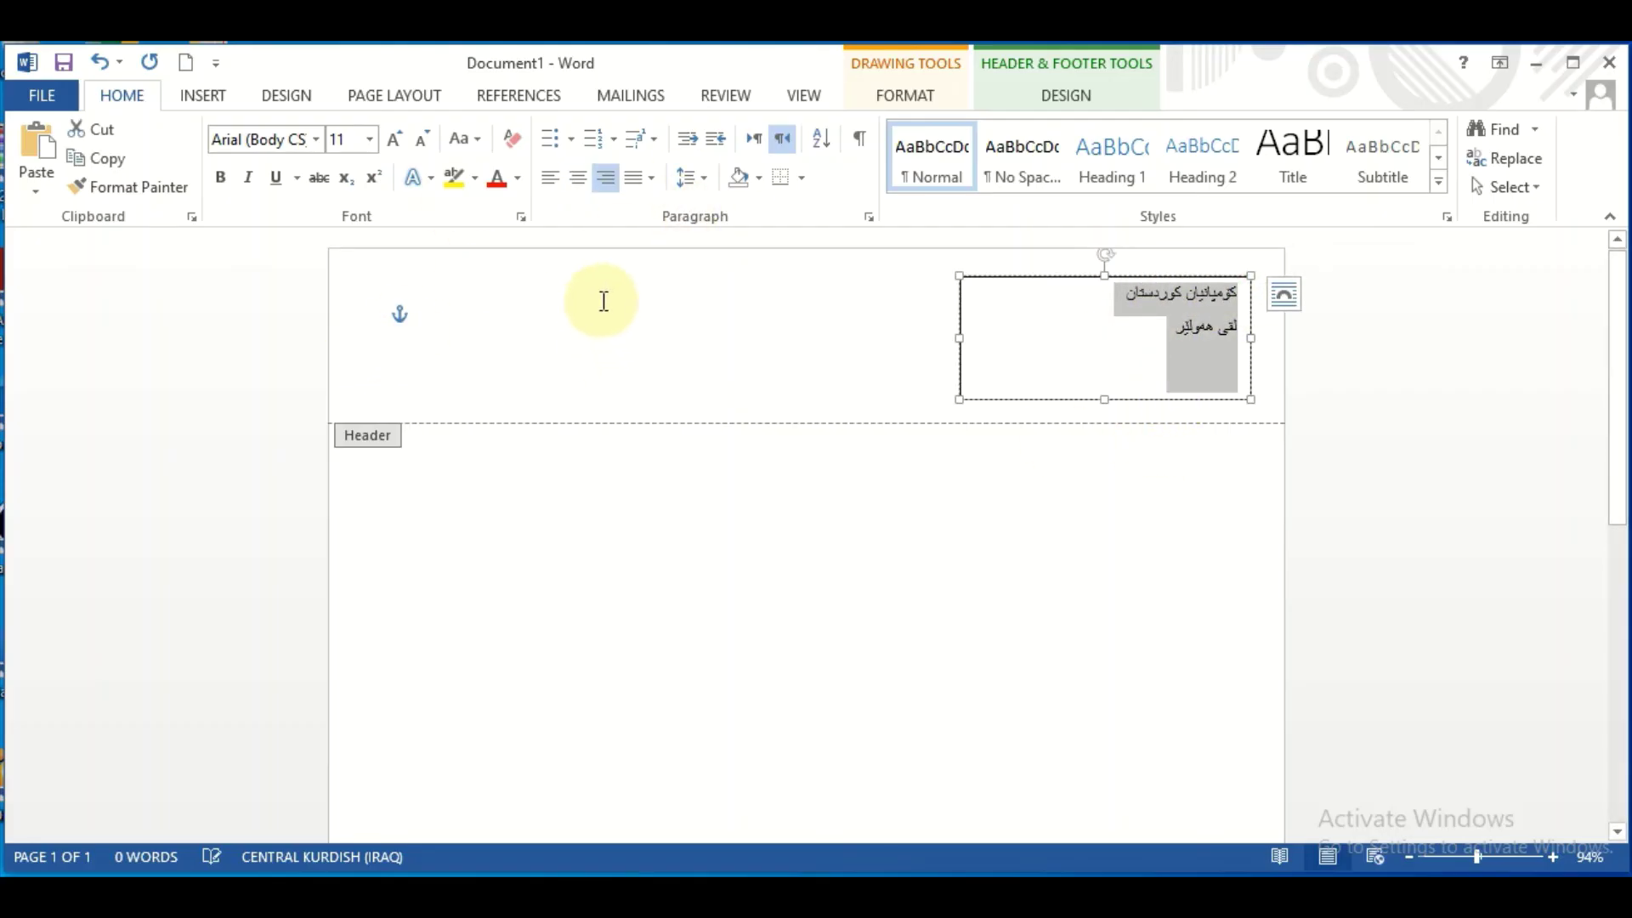
# Centre the Kurdish lines and set them to Arial at size 20
pyautogui.click(576, 178)
pyautogui.click(263, 139)
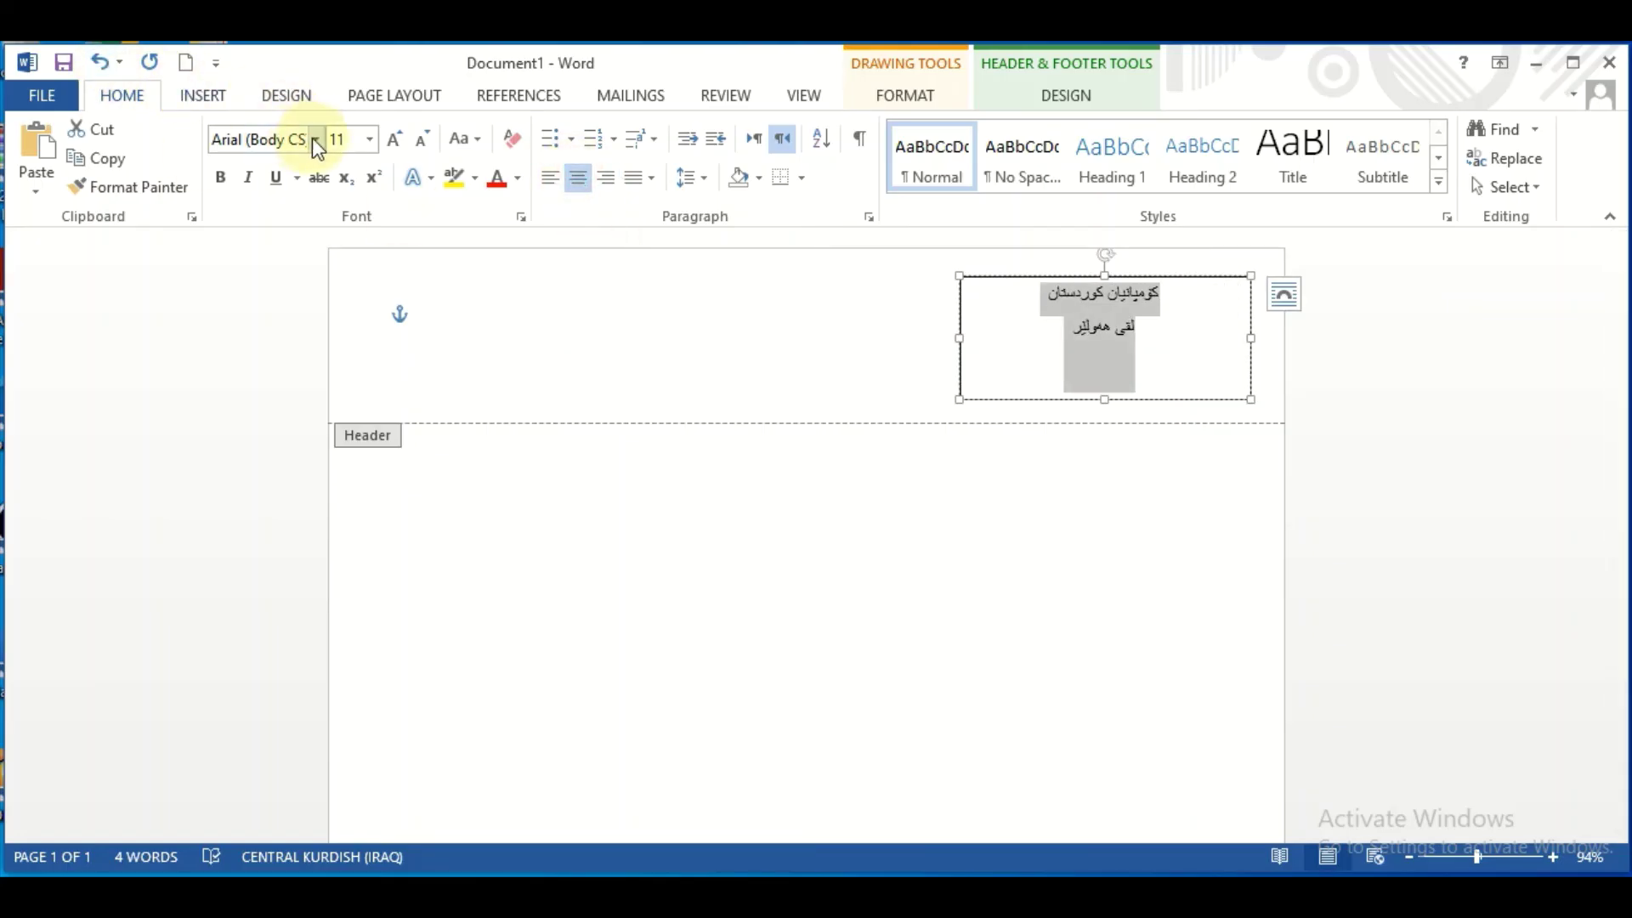
pyautogui.write('Arial')
pyautogui.click(316, 139)
pyautogui.press('Return')
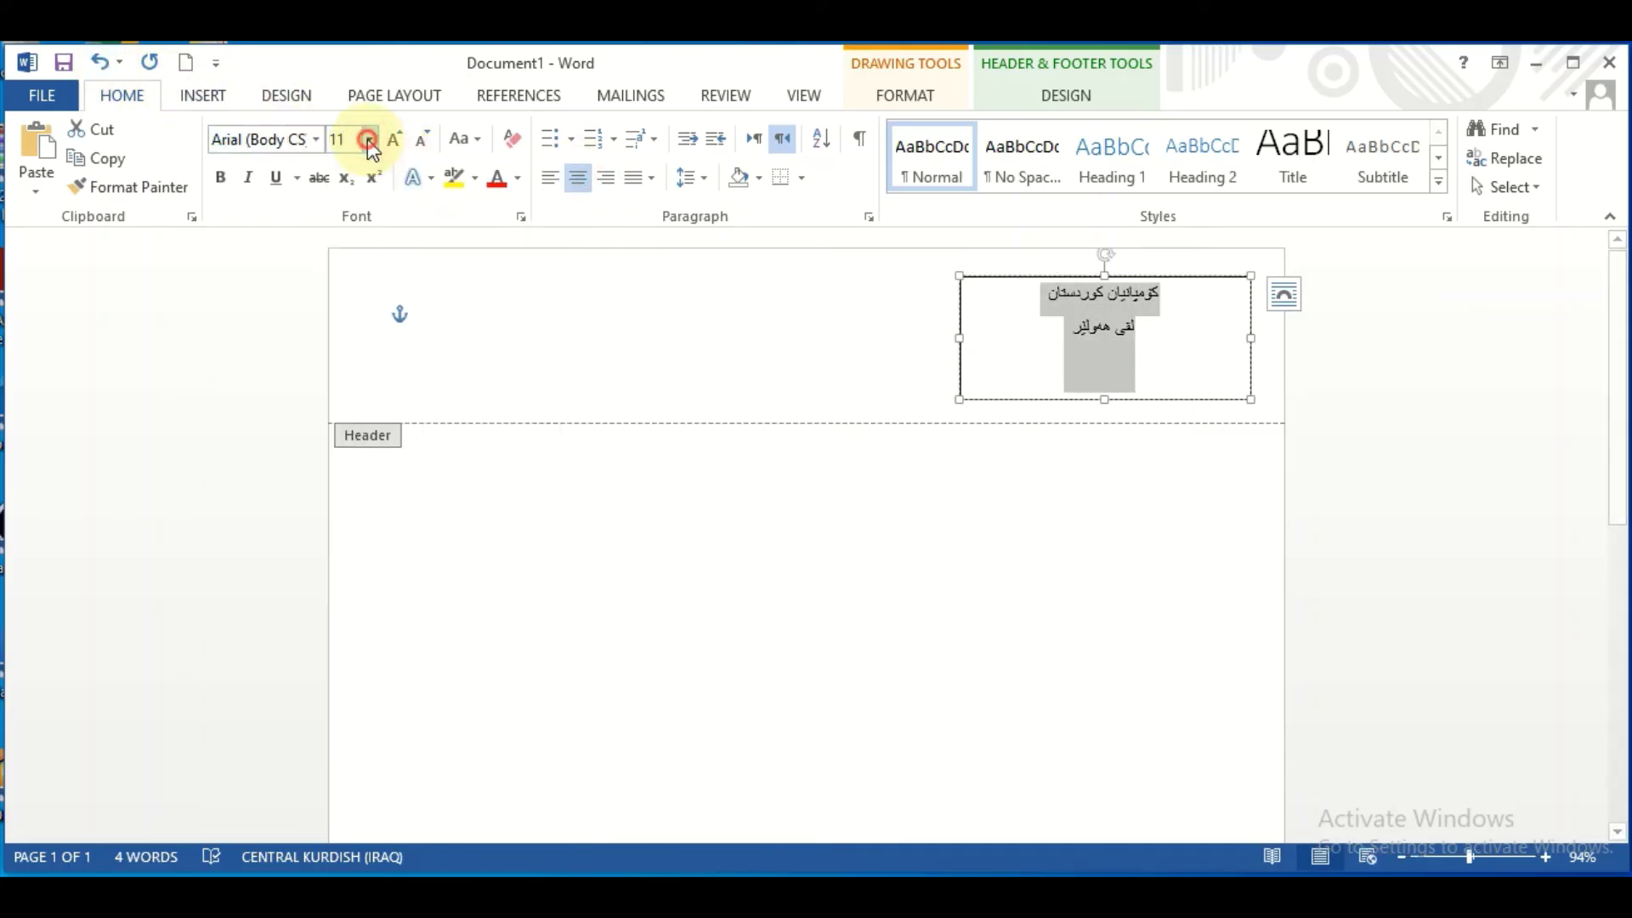
pyautogui.click(367, 140)
pyautogui.click(340, 357)
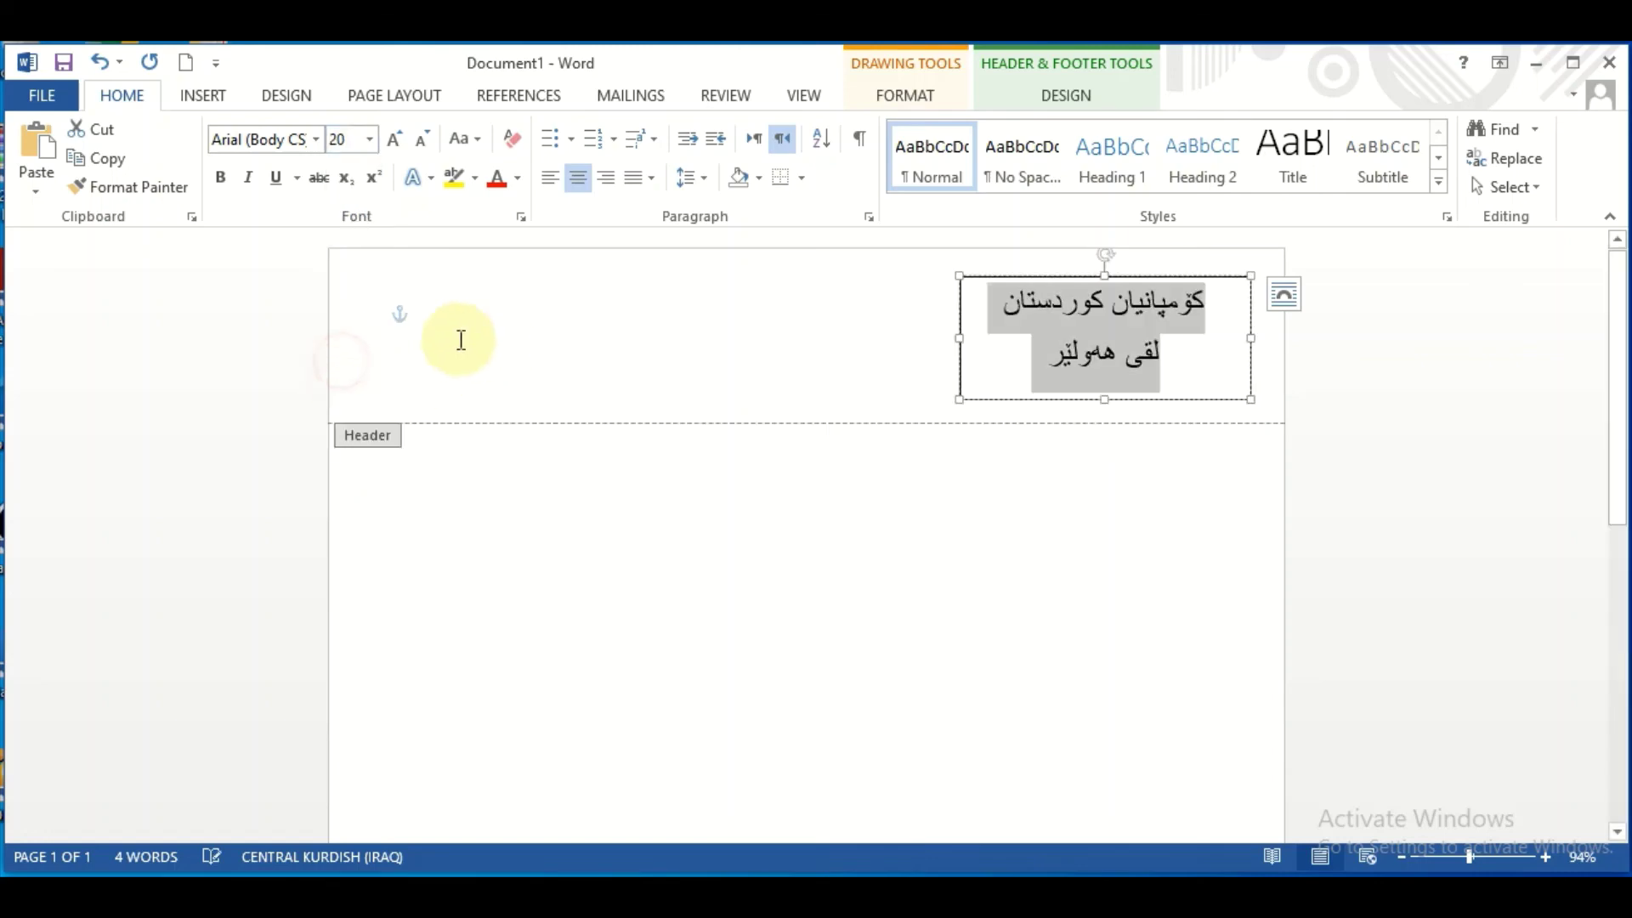
# Change the Kurdish text's font to Unikurd Hemen
pyautogui.click(315, 139)
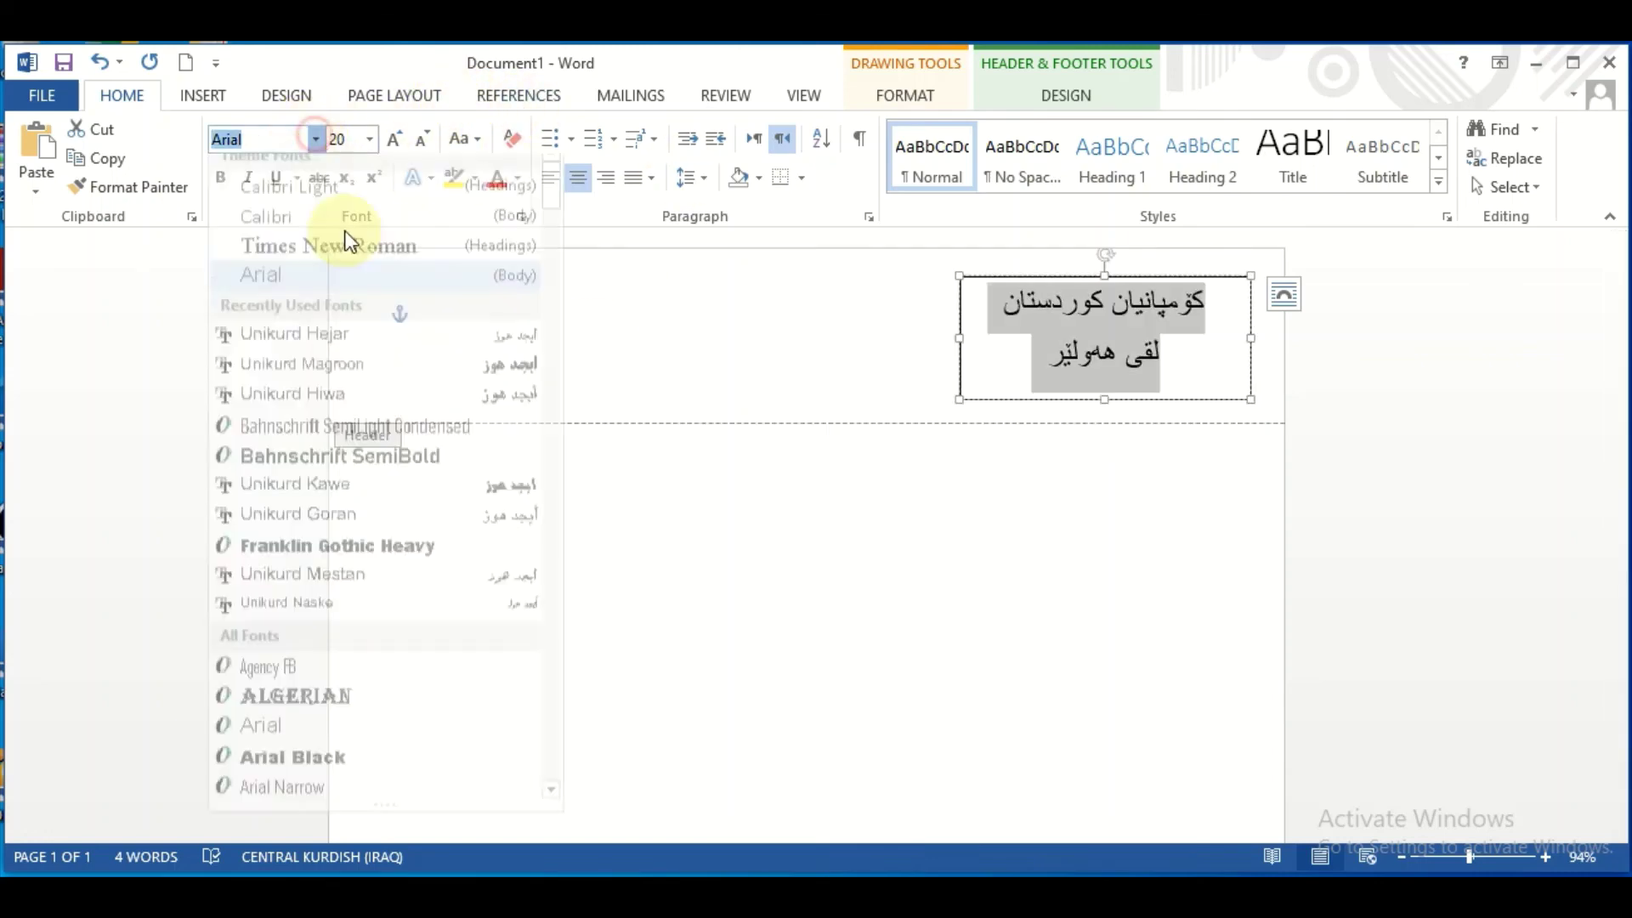
pyautogui.scroll(-10, 370, 621)
pyautogui.scroll(-5, 308, 604)
pyautogui.scroll(-15, 293, 600)
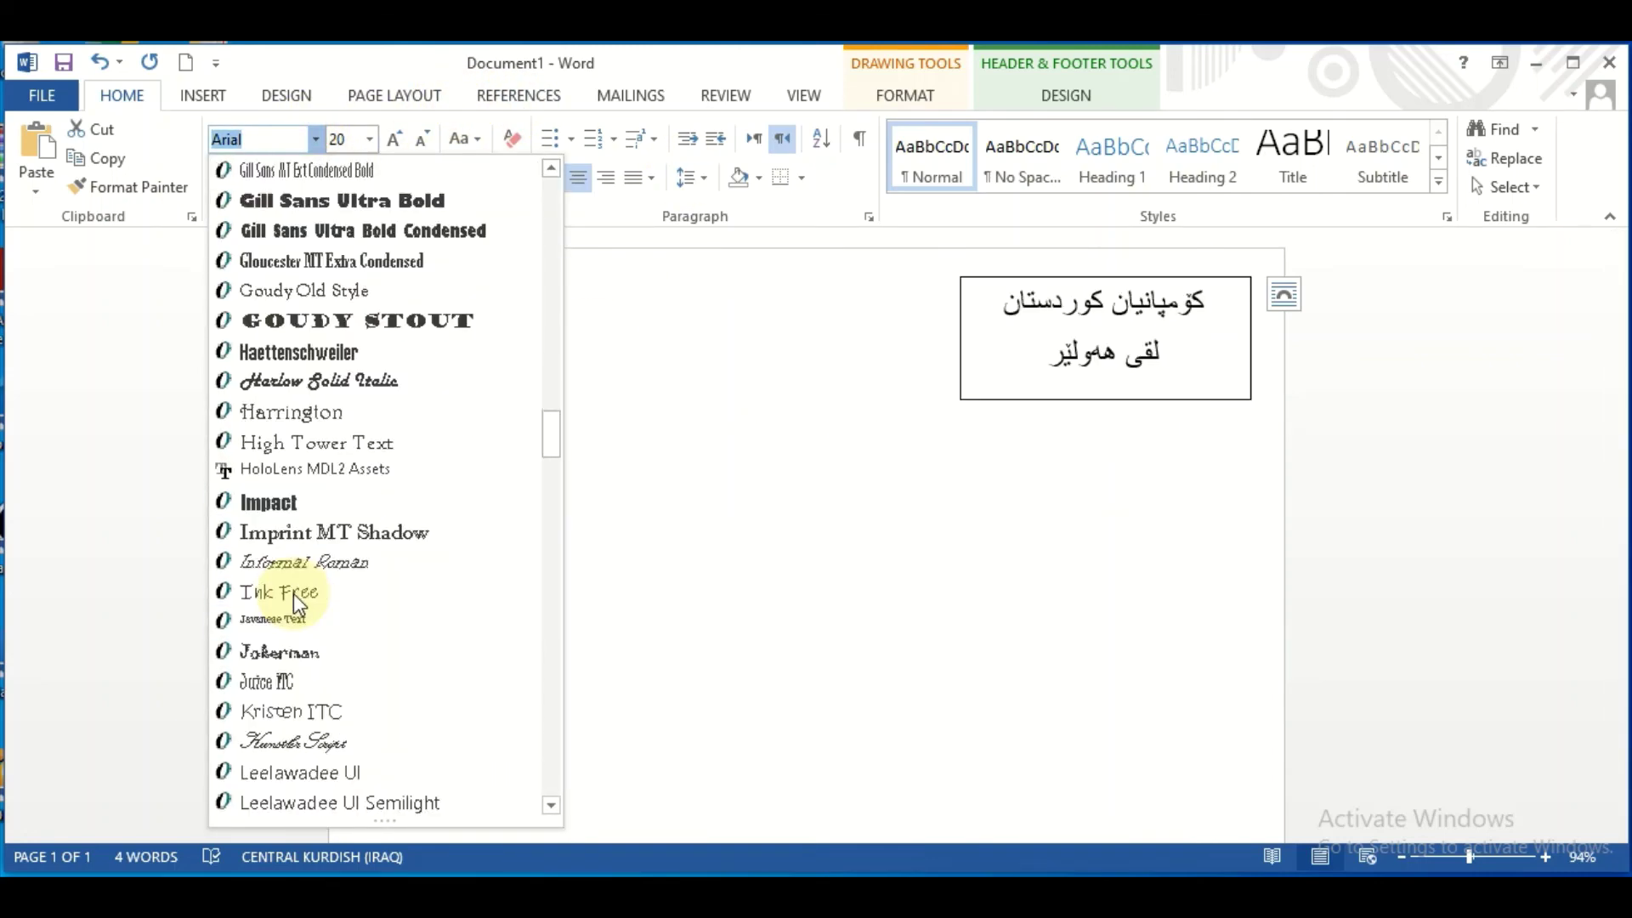
pyautogui.scroll(-7, 293, 599)
pyautogui.scroll(-8, 293, 599)
pyautogui.scroll(-7, 297, 600)
pyautogui.scroll(-12, 306, 600)
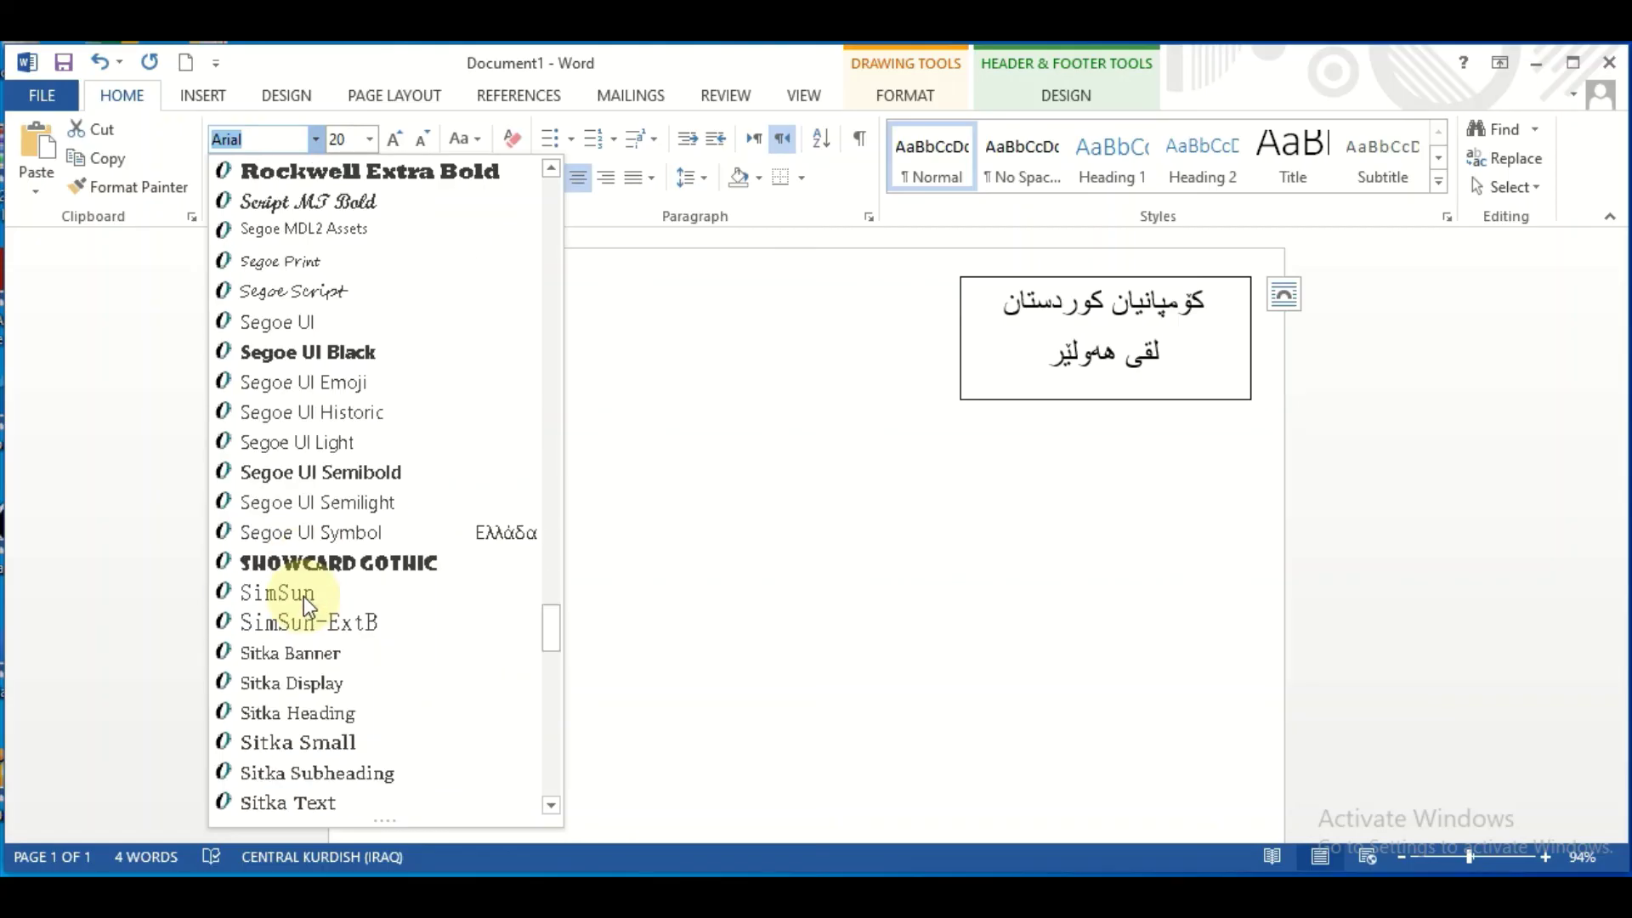
pyautogui.scroll(-4, 303, 599)
pyautogui.scroll(-5, 306, 605)
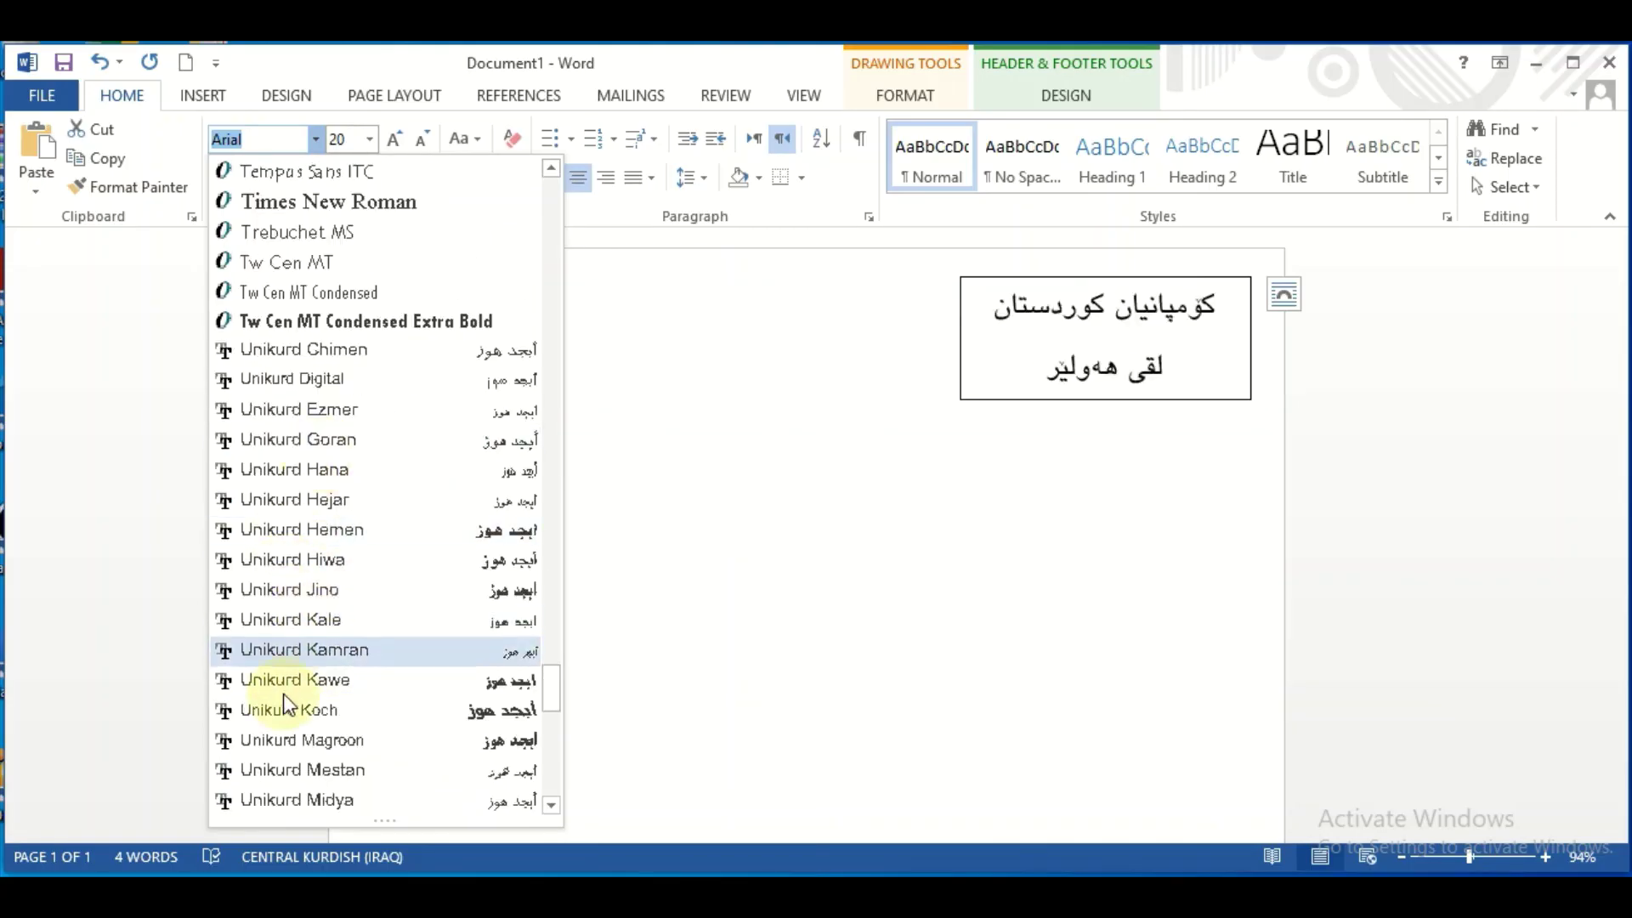
pyautogui.click(289, 531)
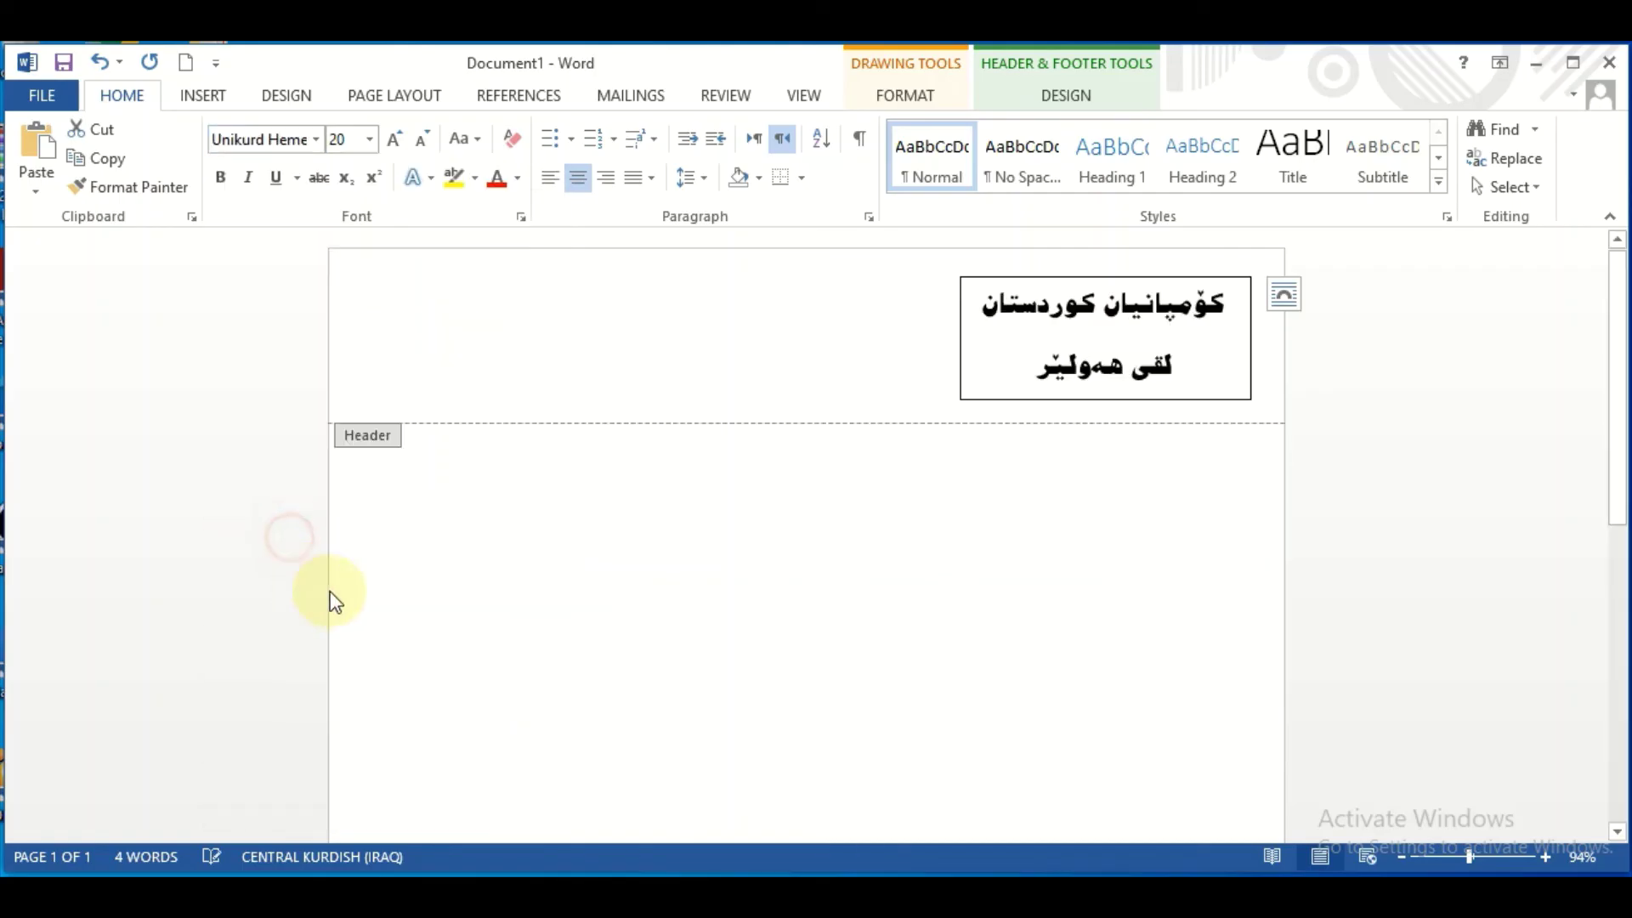
pyautogui.click(1080, 450)
# Set the second line to Unikurd Reyhan and nudge the name box slightly right
pyautogui.moveTo(1041, 368); pyautogui.dragTo(1173, 367)
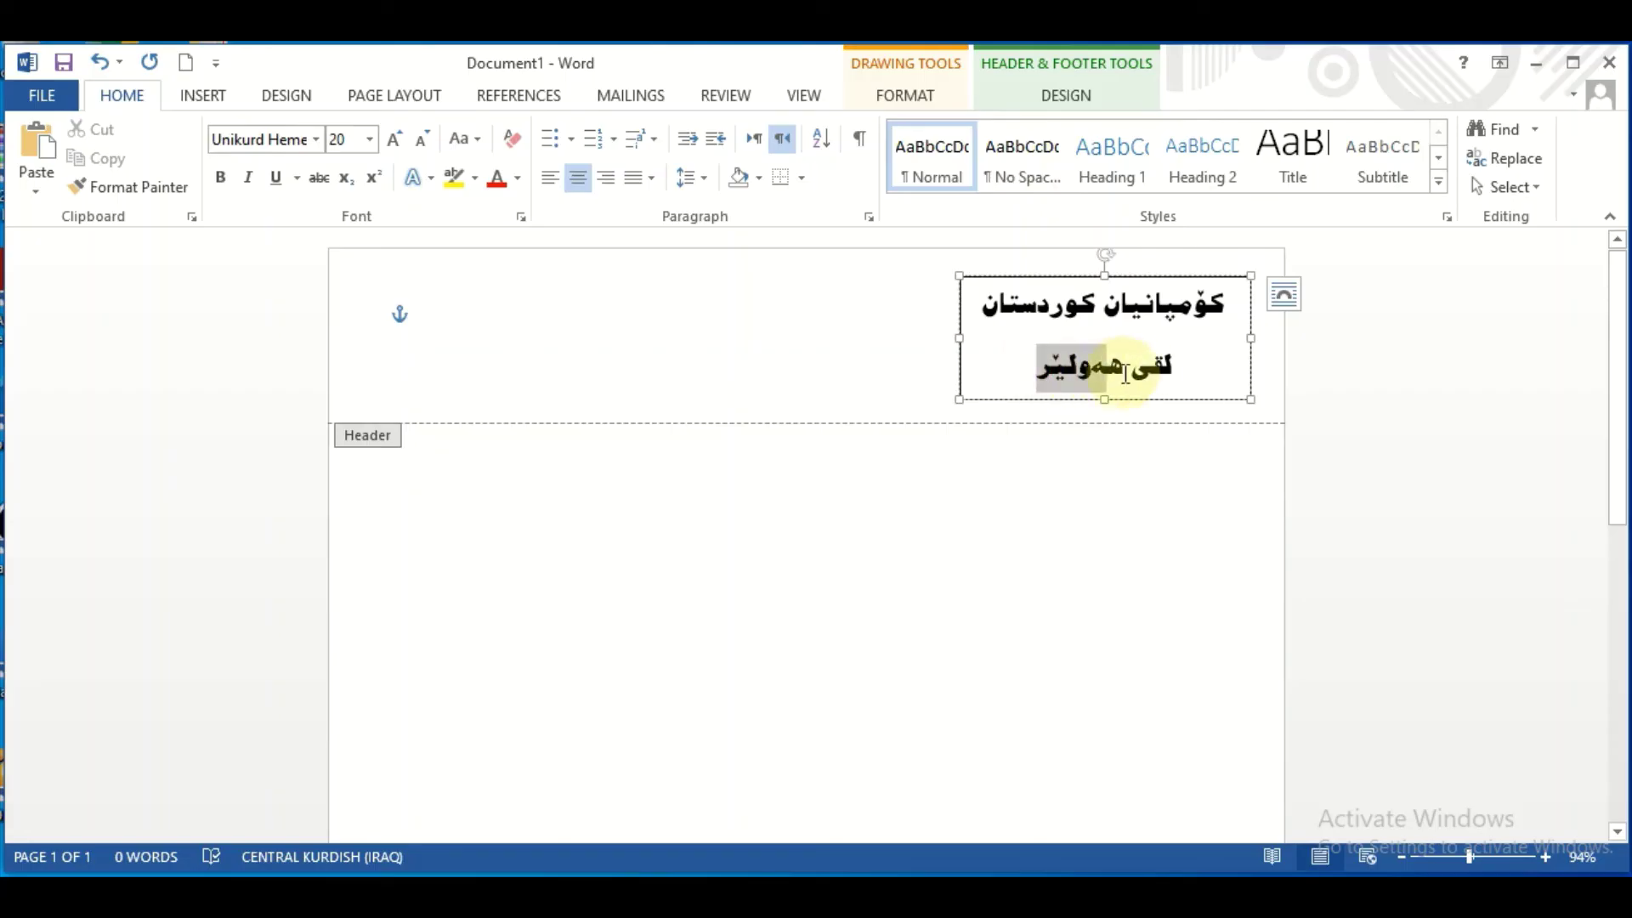
pyautogui.click(315, 138)
pyautogui.scroll(-4, 267, 595)
pyautogui.scroll(-10, 272, 625)
pyautogui.scroll(-5, 297, 646)
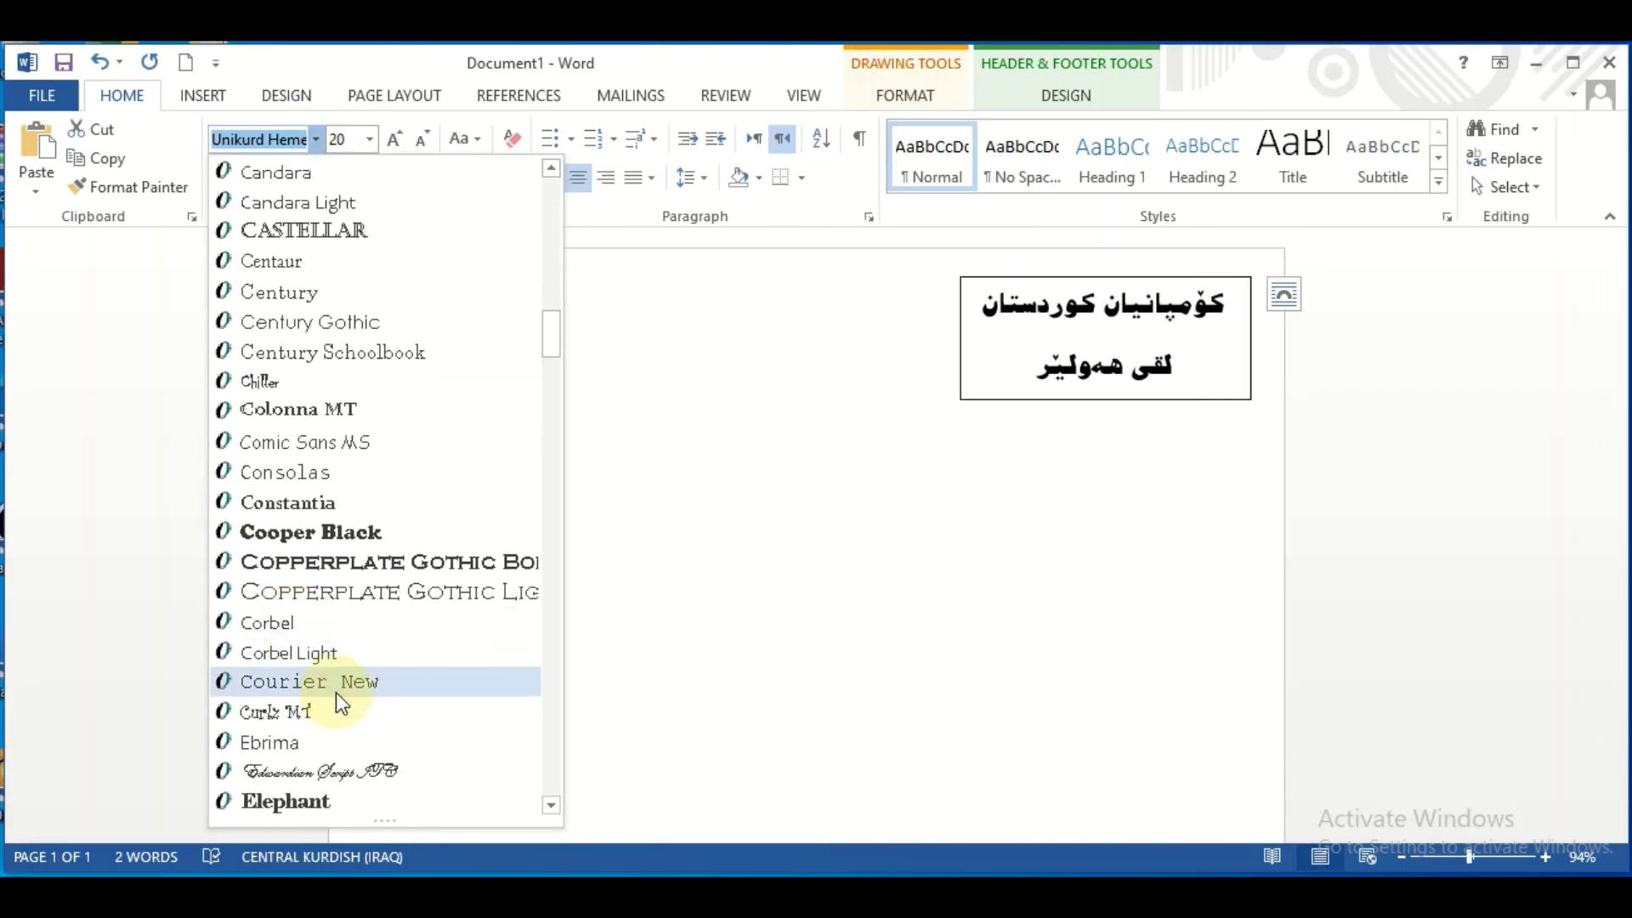
pyautogui.scroll(-9, 335, 689)
pyautogui.scroll(-12, 331, 663)
pyautogui.scroll(-5, 323, 637)
pyautogui.scroll(-10, 327, 636)
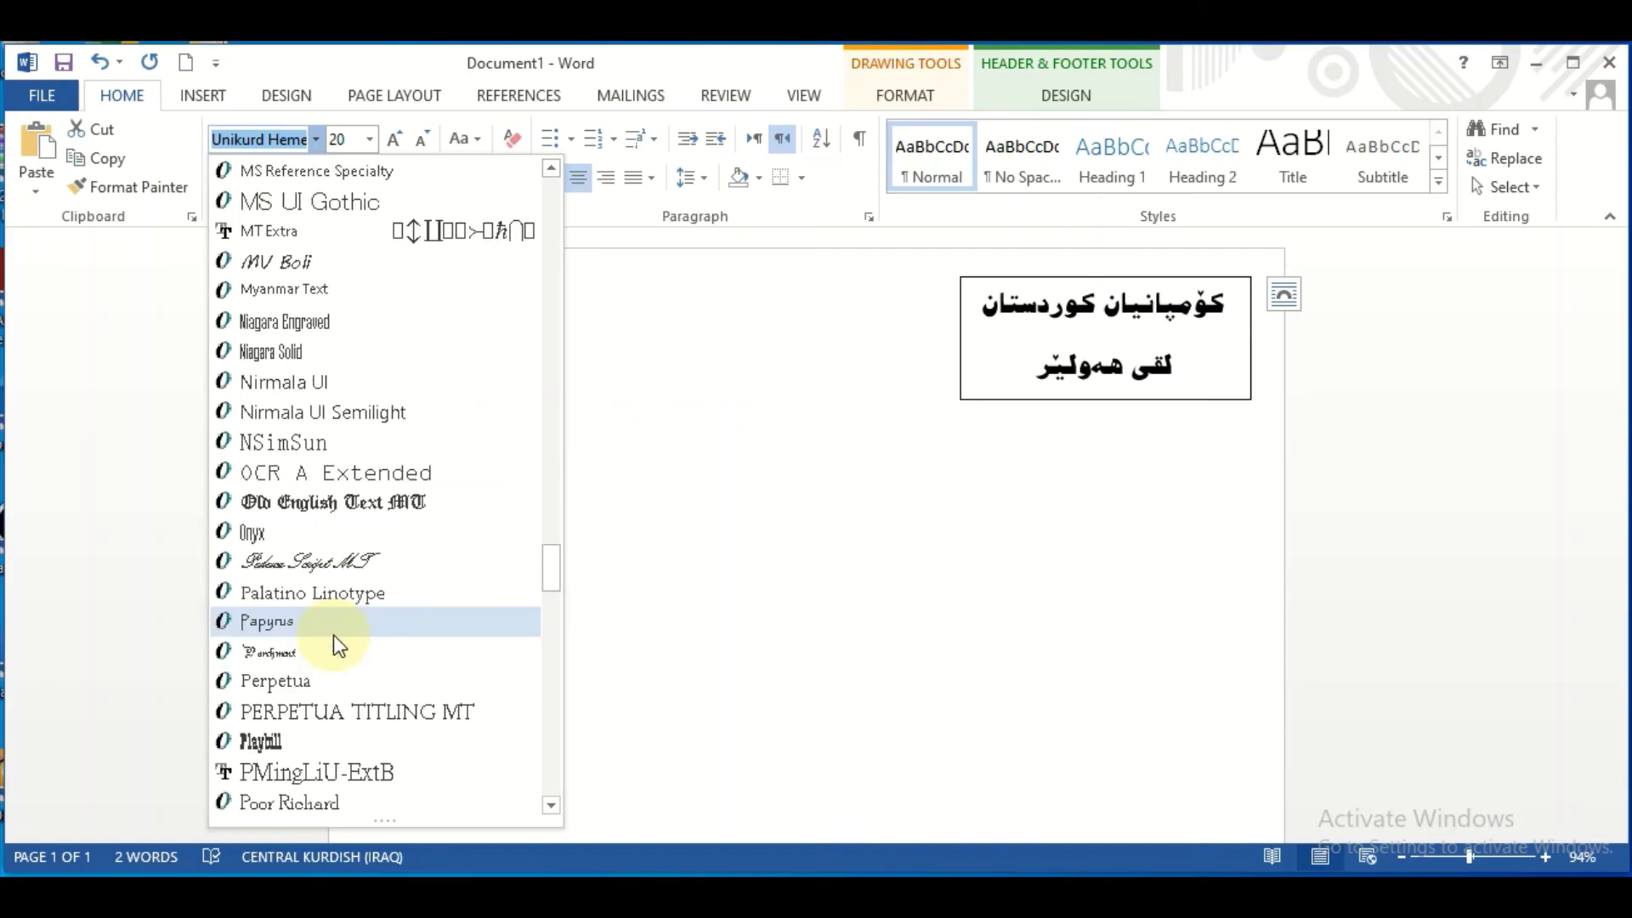
pyautogui.scroll(-6, 333, 638)
pyautogui.scroll(-5, 340, 638)
pyautogui.scroll(-6, 340, 637)
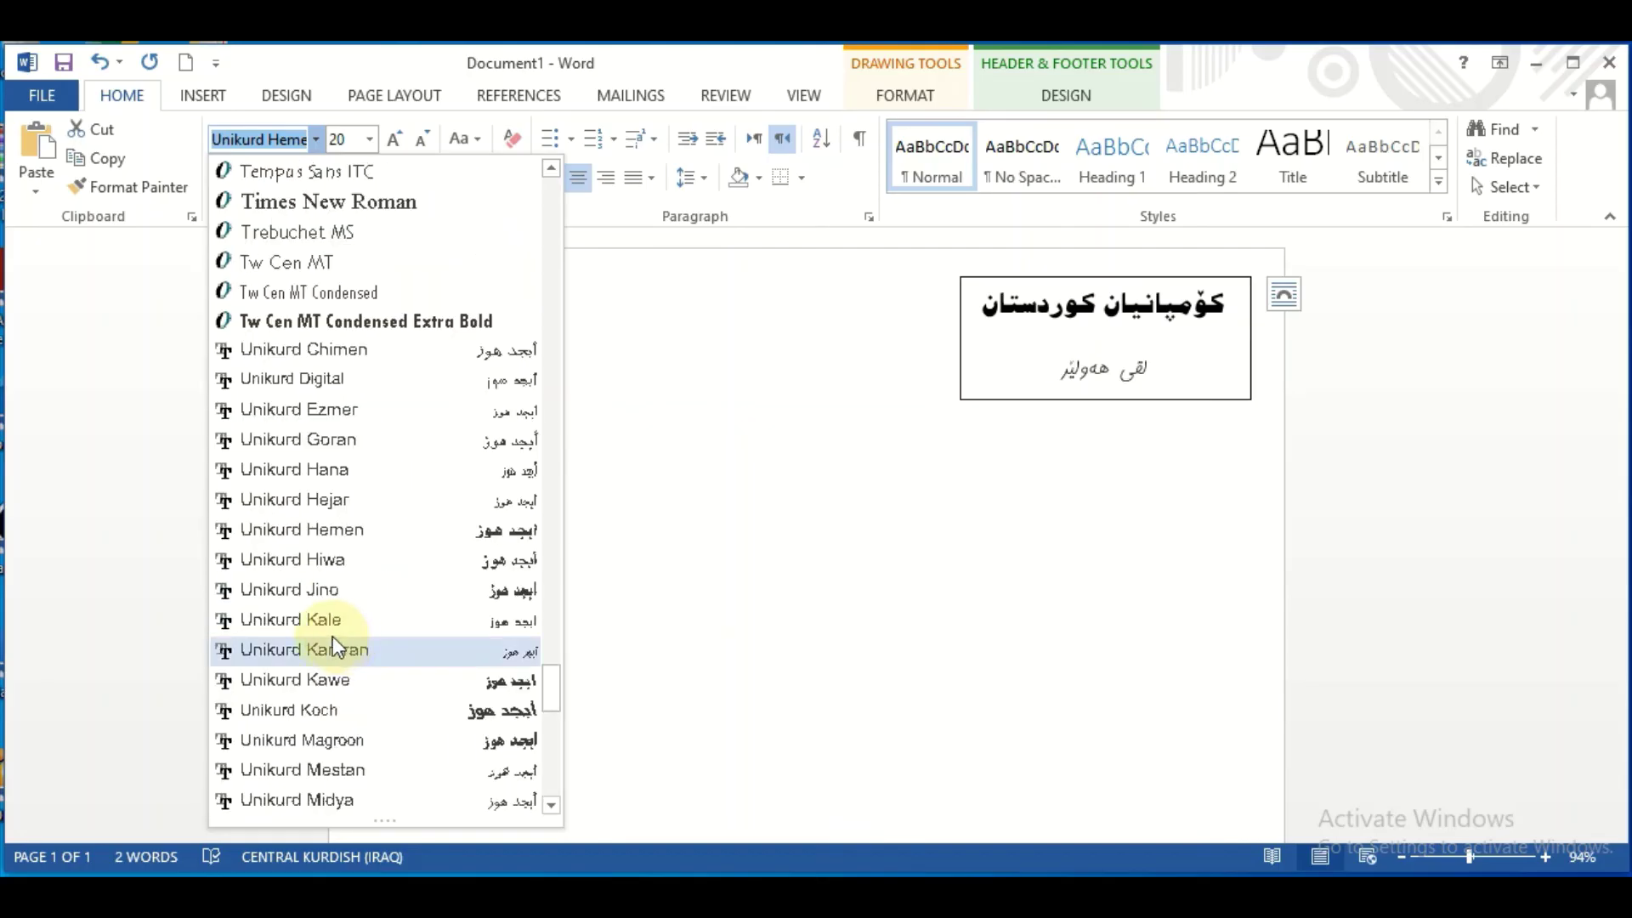
pyautogui.scroll(-5, 333, 636)
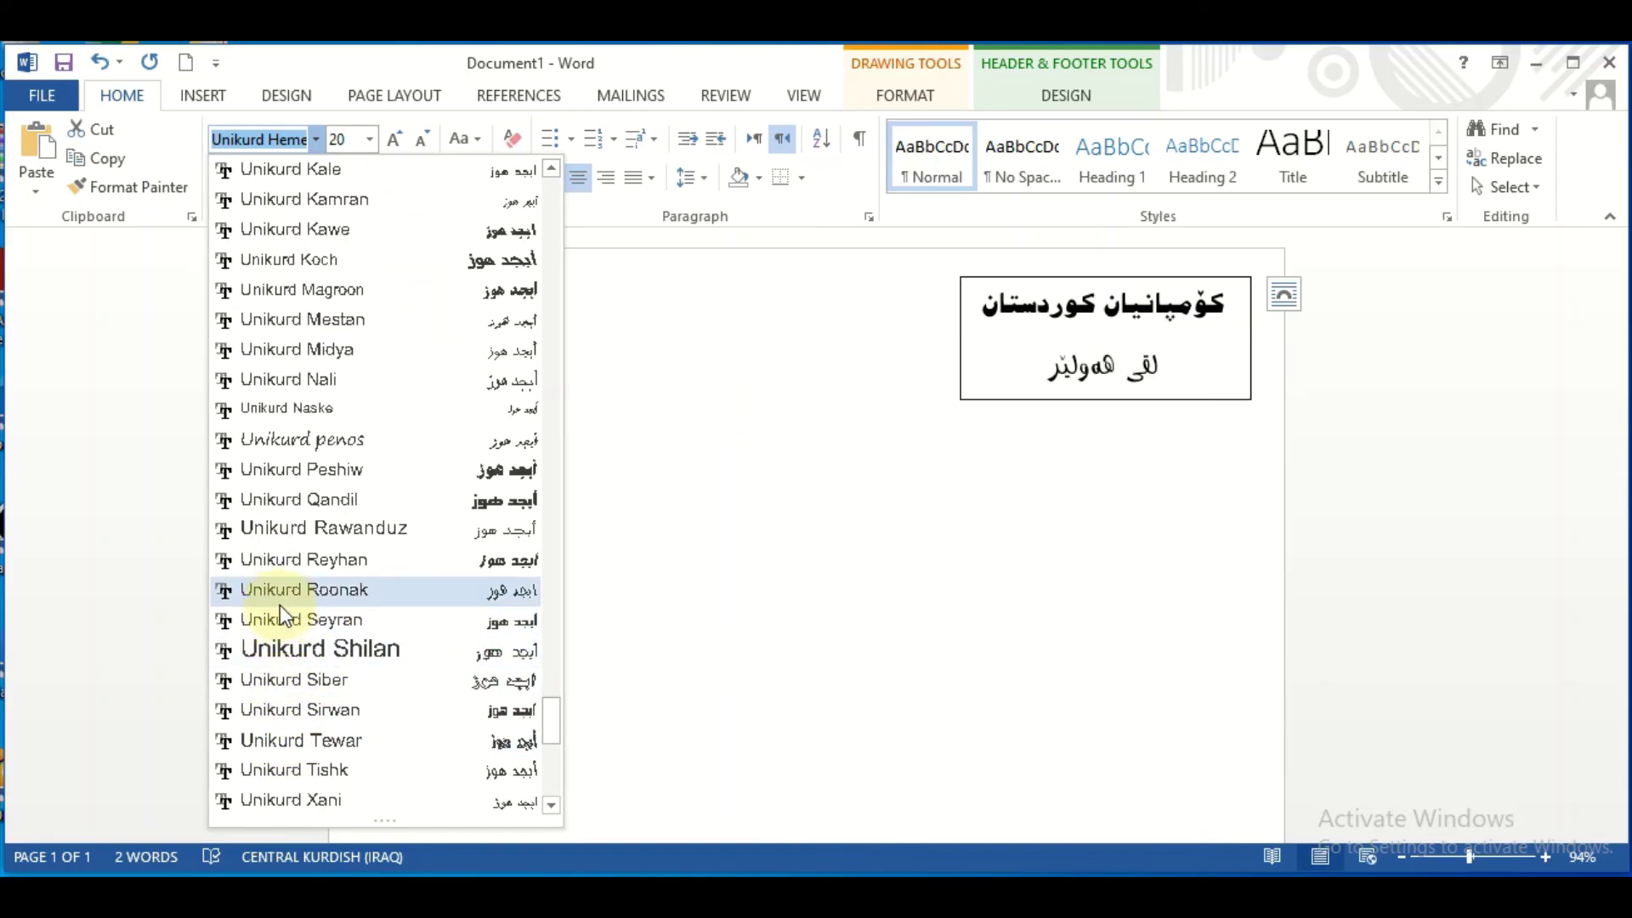
pyautogui.click(277, 560)
pyautogui.click(1143, 331)
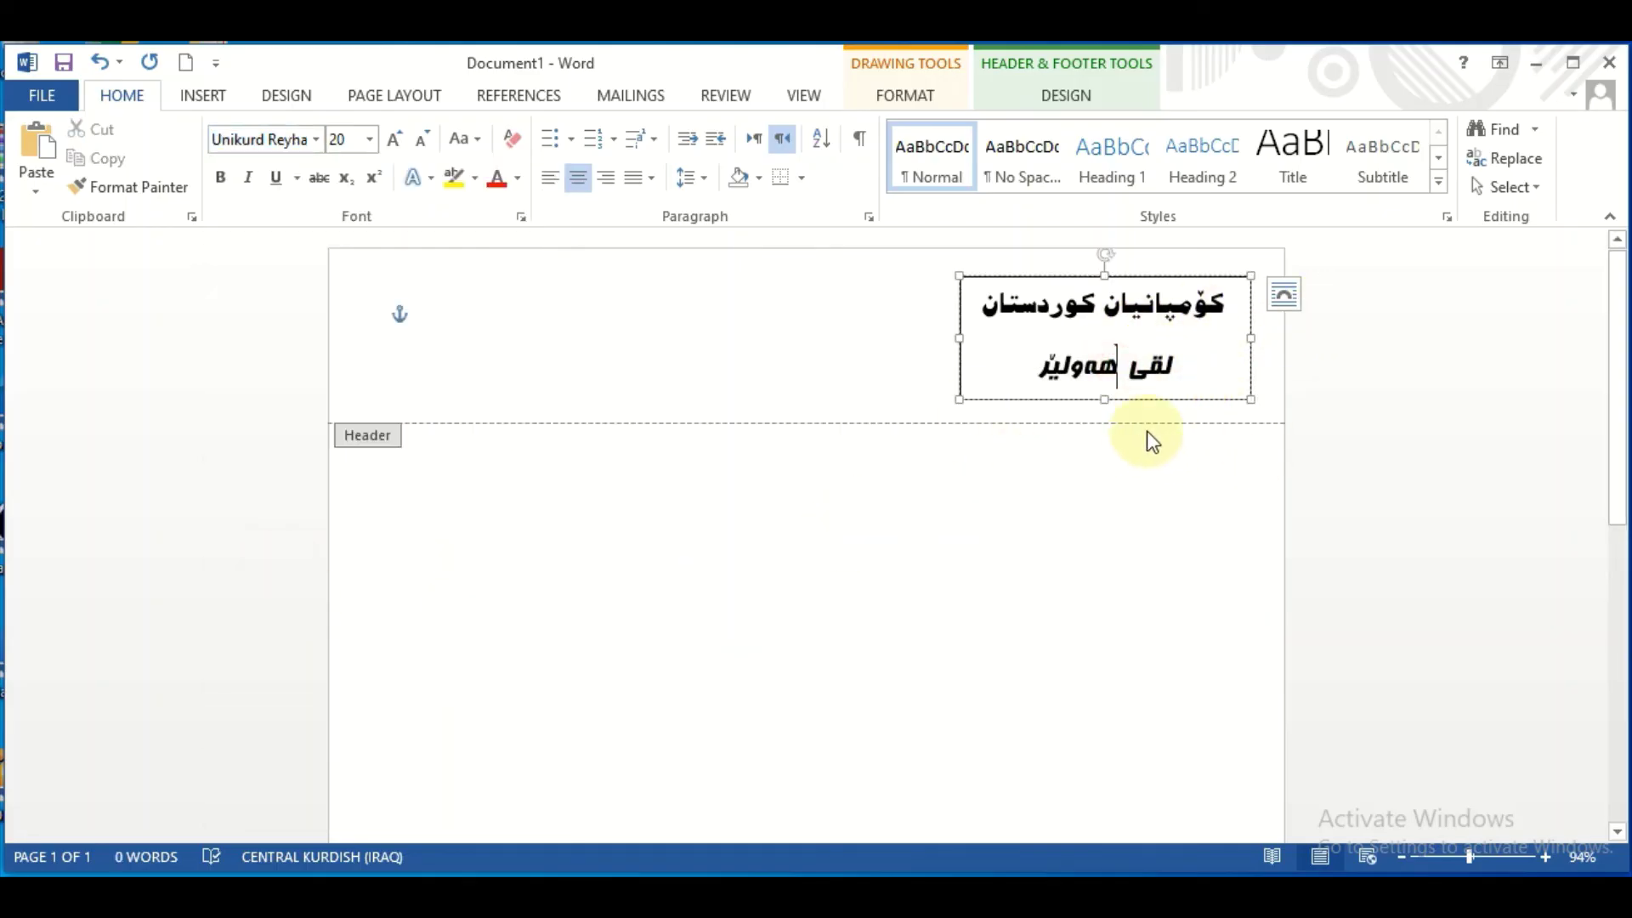
pyautogui.moveTo(1185, 395); pyautogui.dragTo(1193, 395)
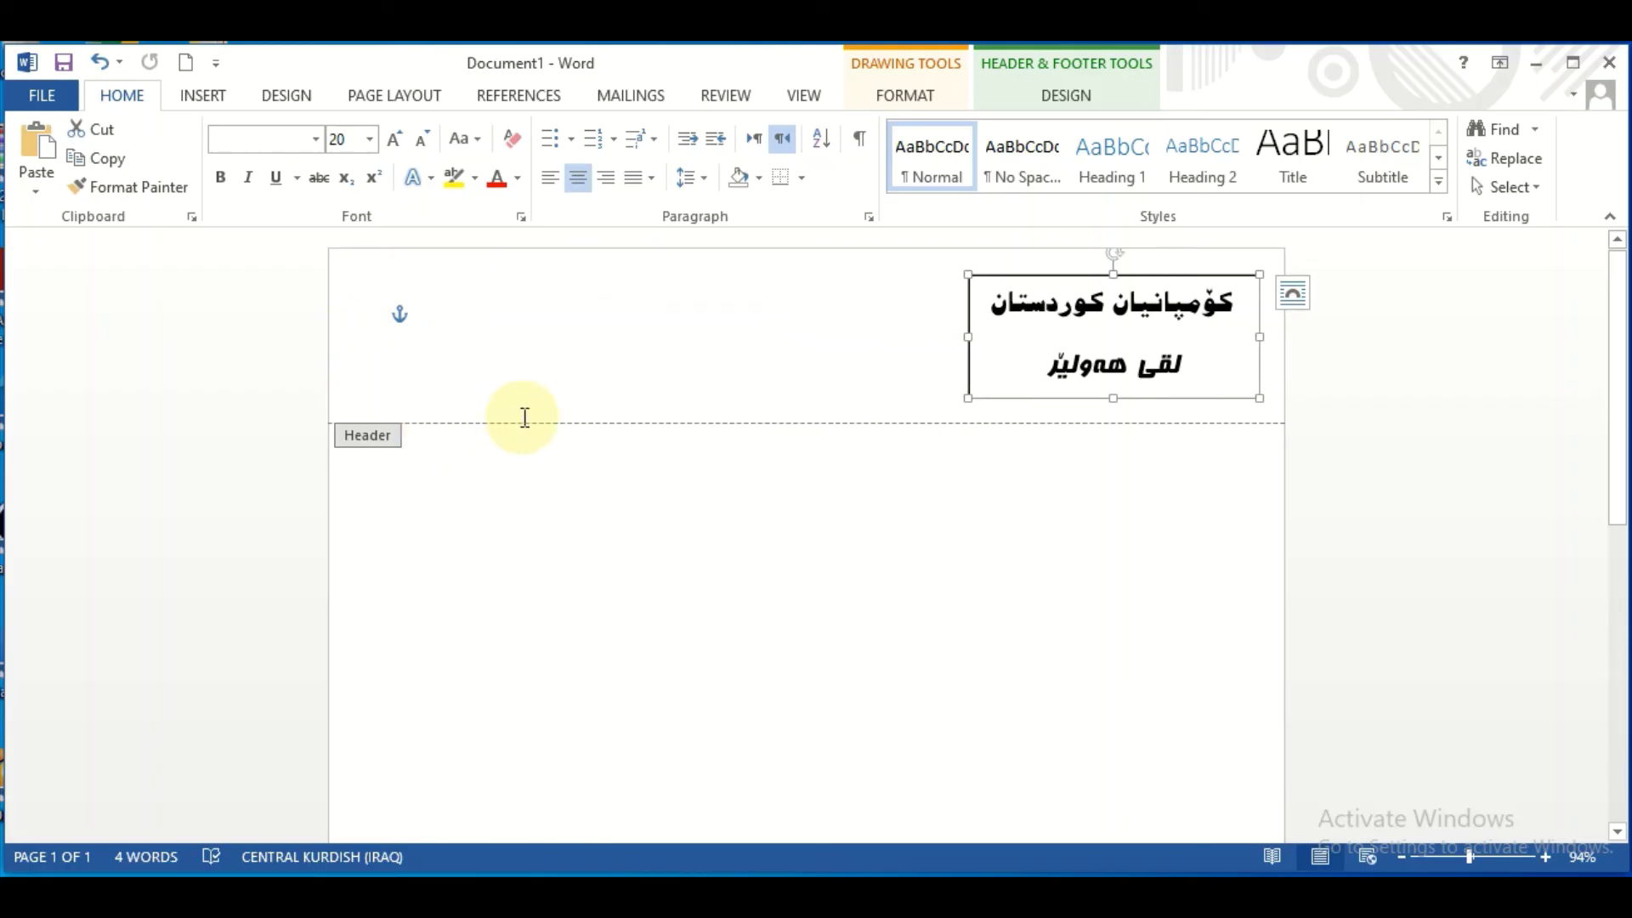
# Copy the Kurdish name box and paste a duplicate on the header's left side
pyautogui.click(1023, 396)
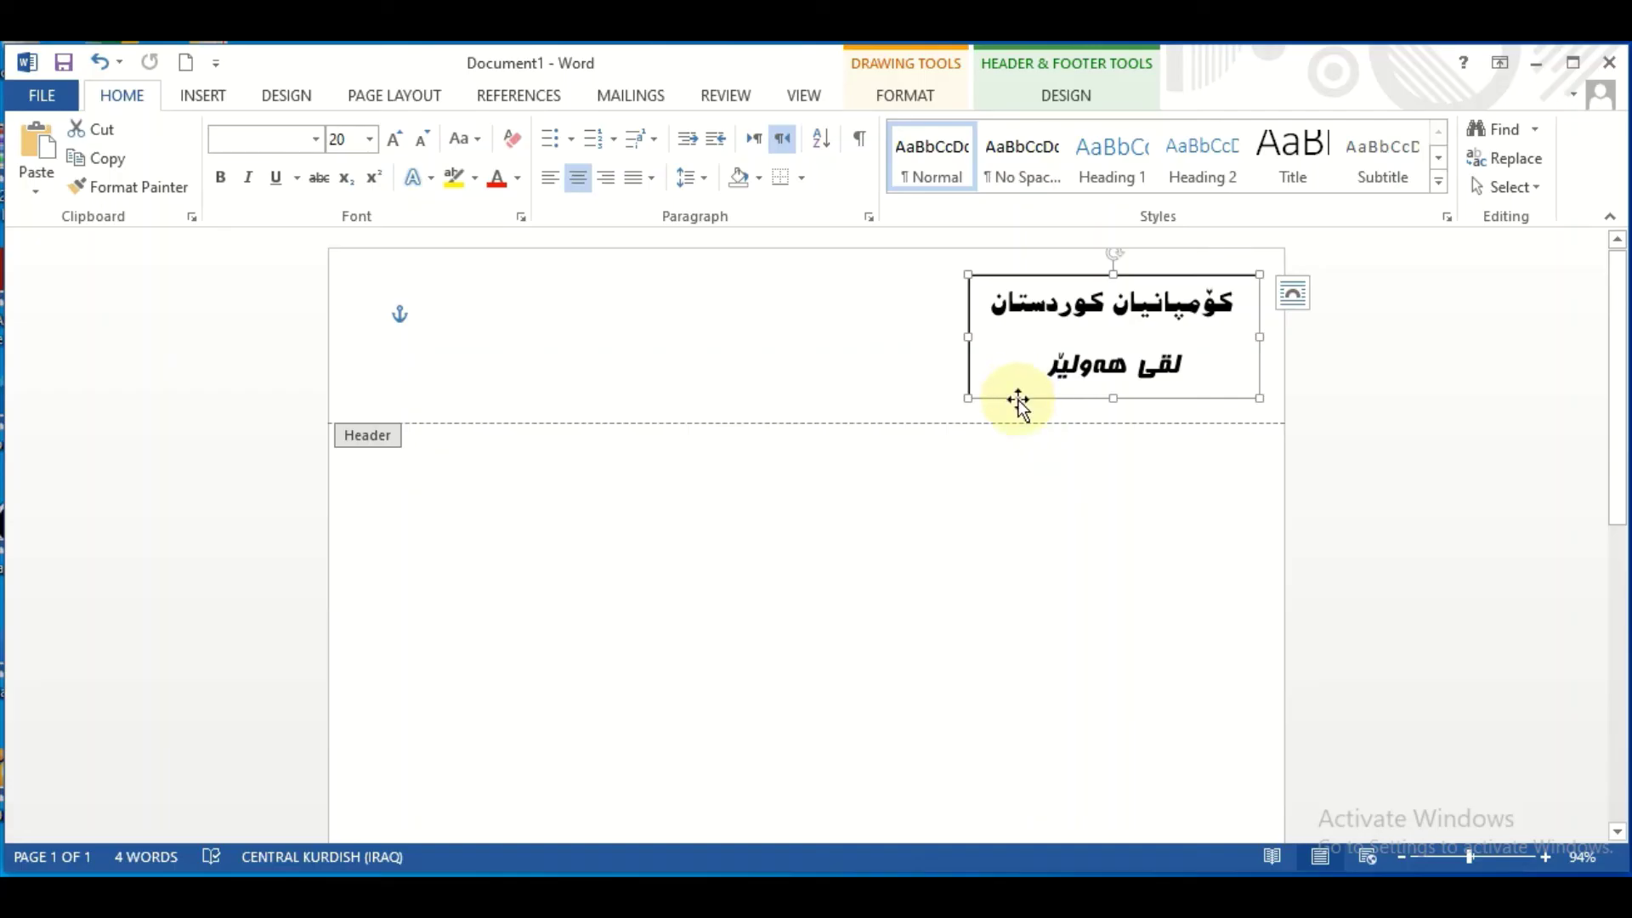
pyautogui.rightClick(1018, 399)
pyautogui.click(1074, 445)
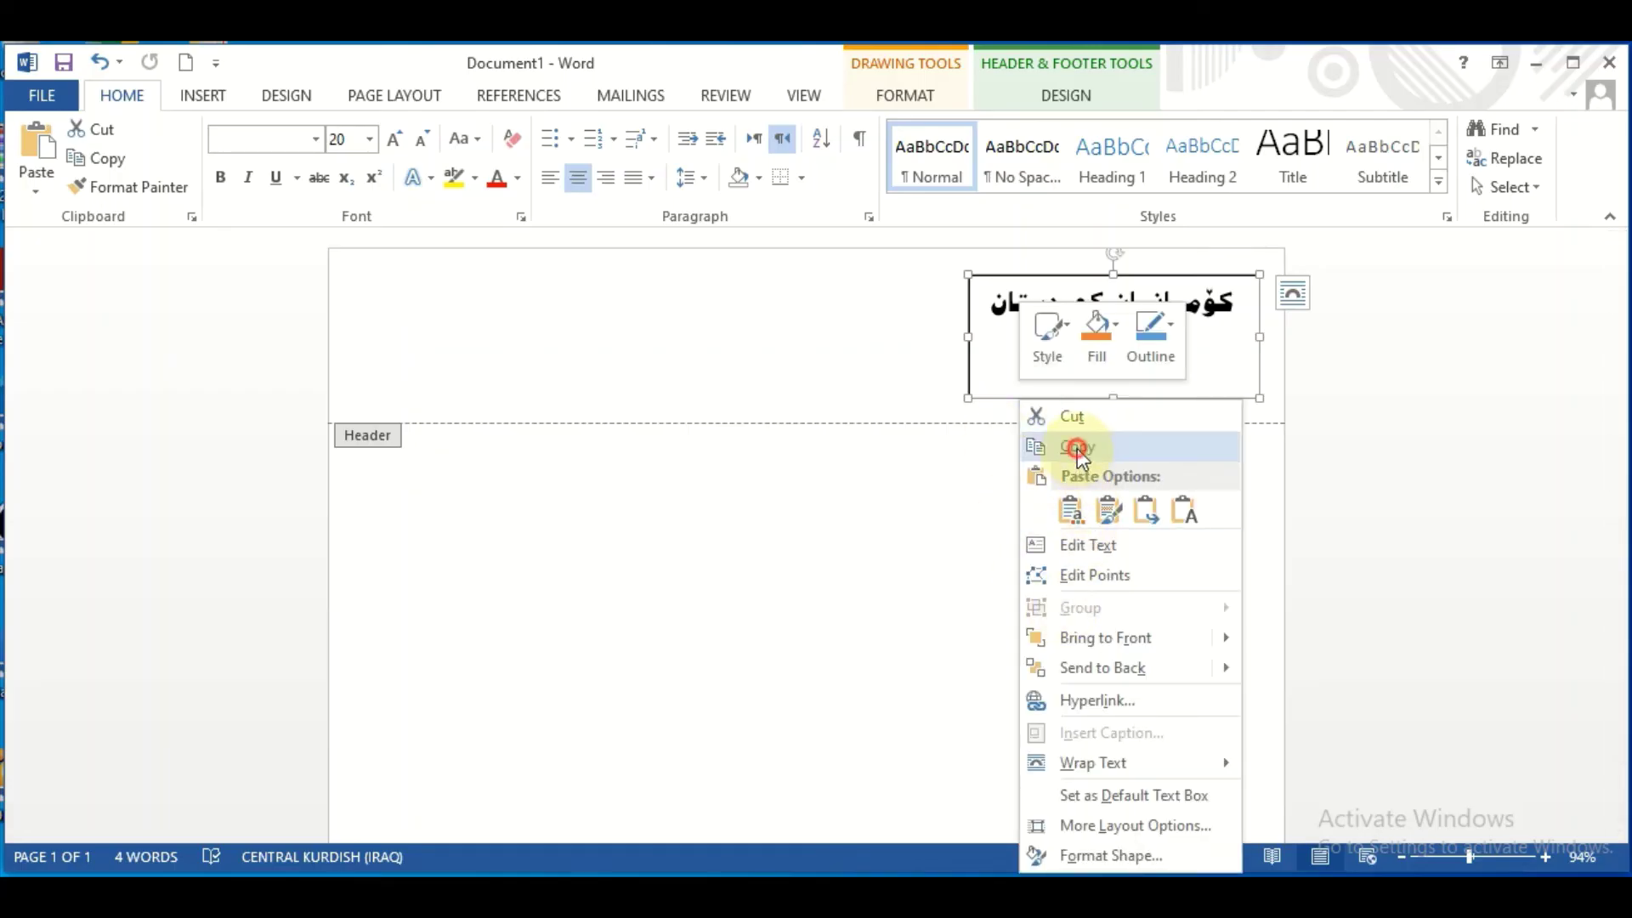
pyautogui.click(765, 329)
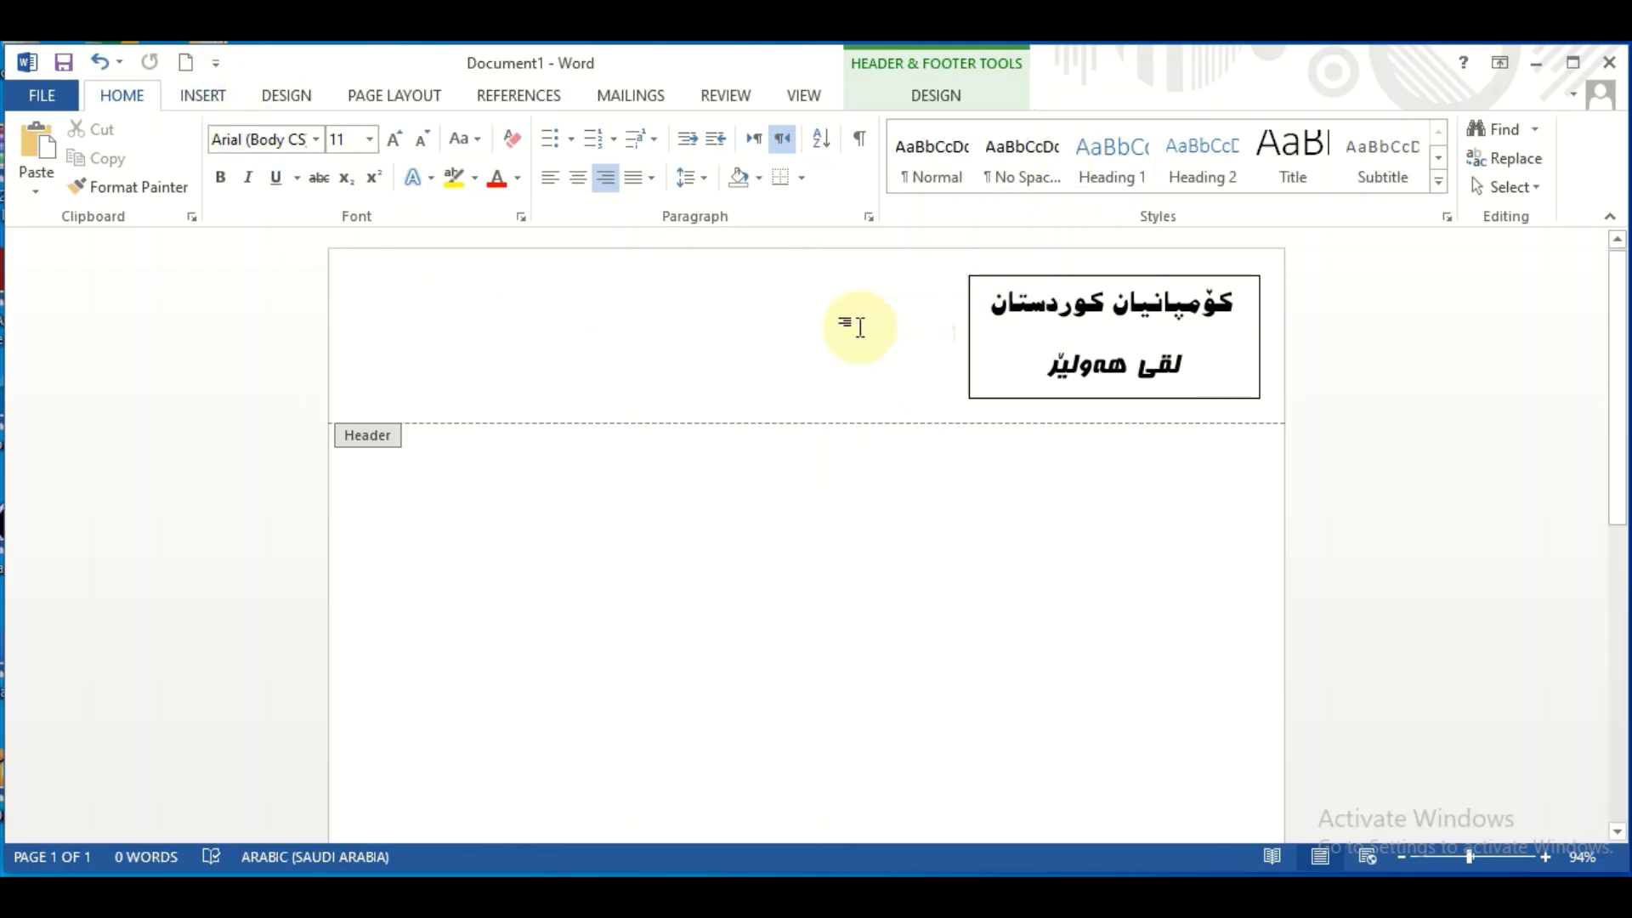
pyautogui.rightClick(850, 389)
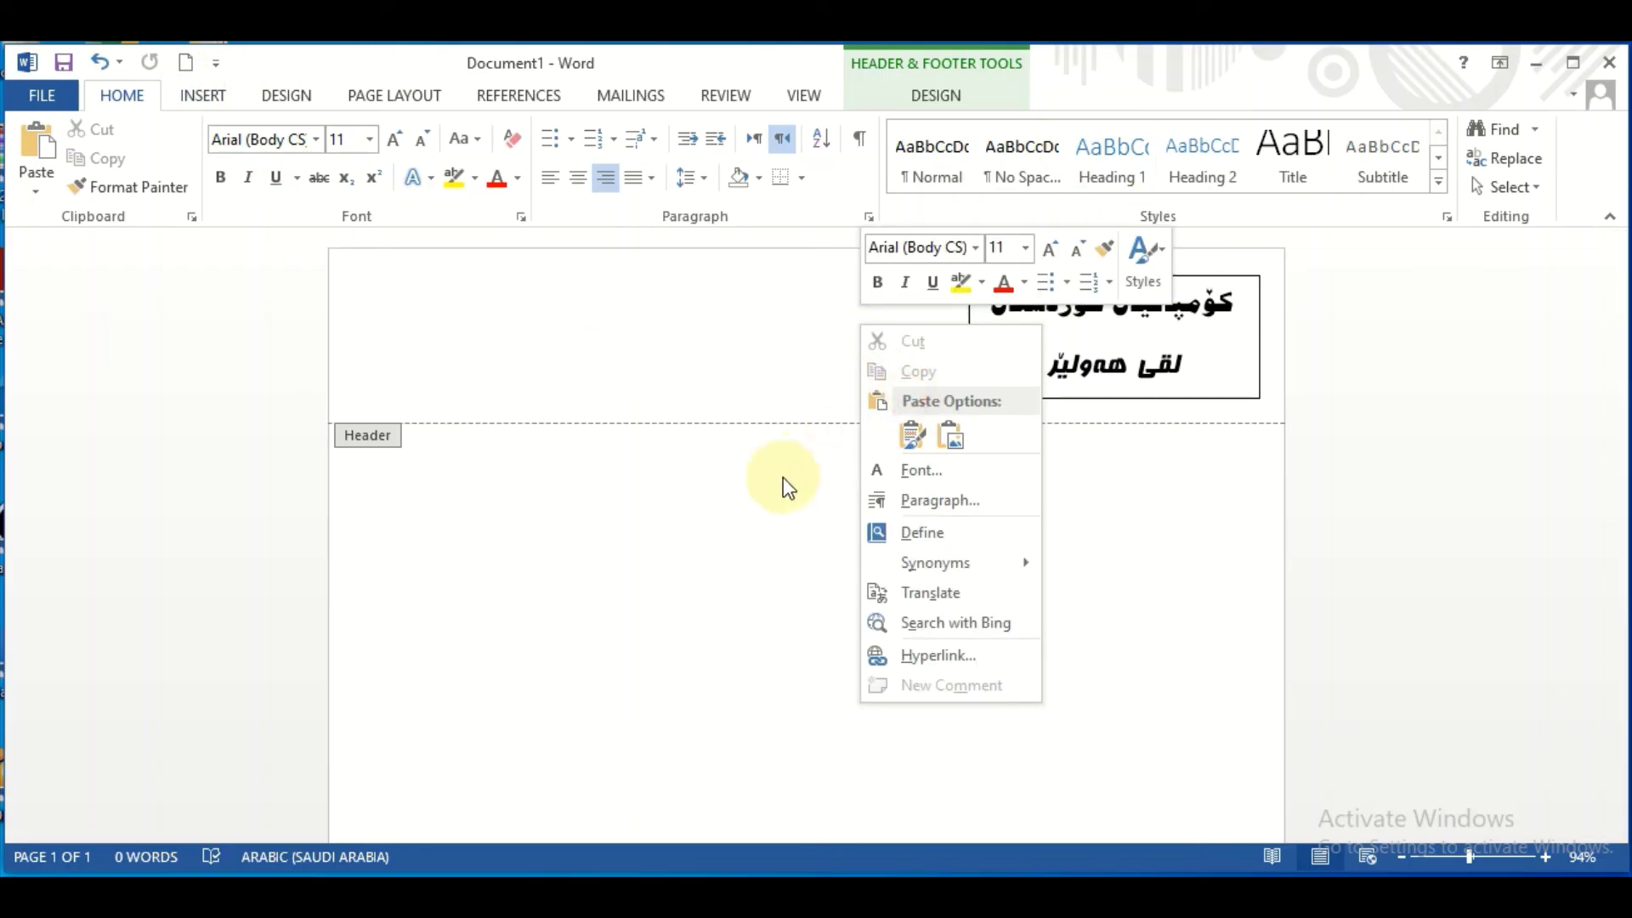
pyautogui.click(912, 436)
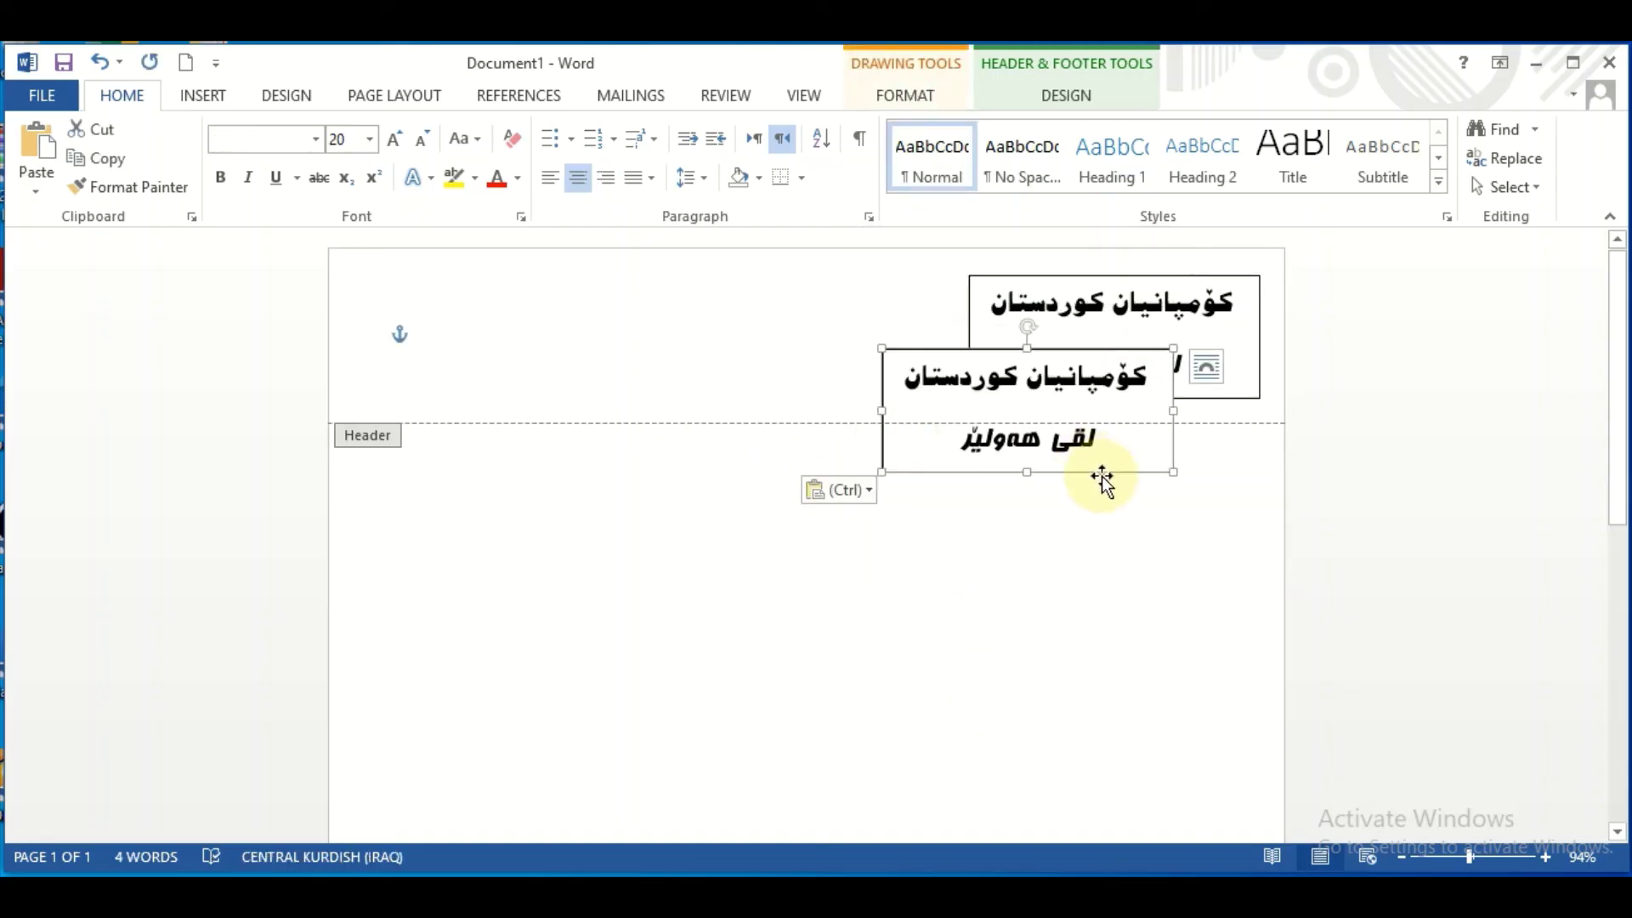
pyautogui.moveTo(1102, 481); pyautogui.dragTo(600, 408)
# Shift the right box slightly and select the first line of the left box
pyautogui.moveTo(1246, 396)
pyautogui.mouseDown()
pyautogui.moveTo(1203, 388)
pyautogui.moveTo(1220, 406)
pyautogui.mouseUp()
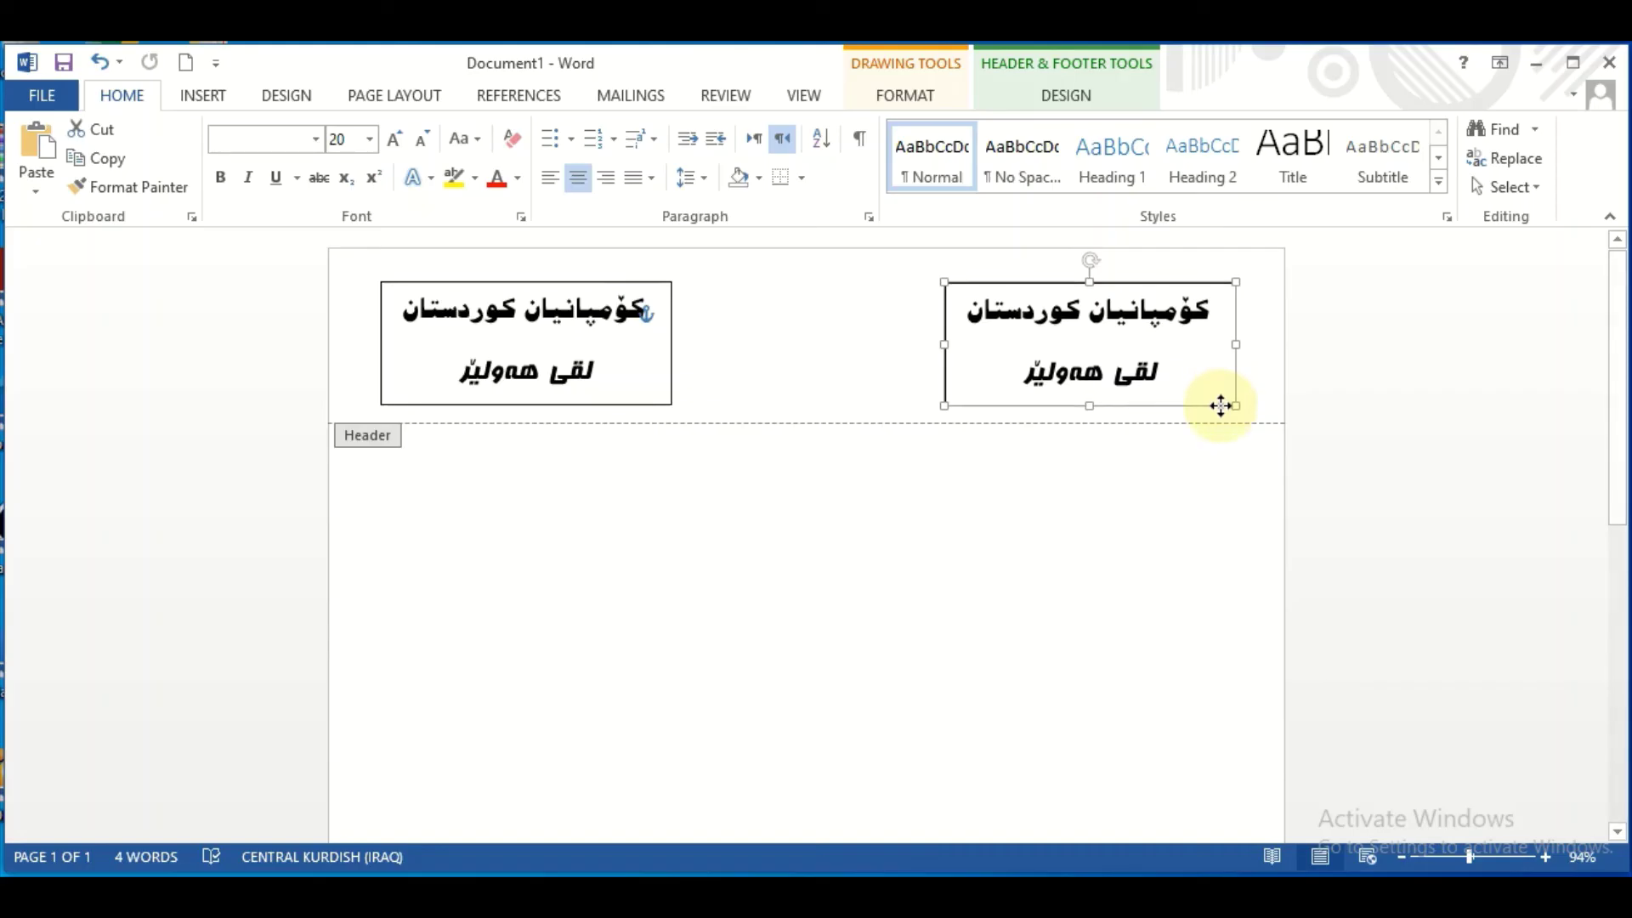
pyautogui.click(595, 334)
pyautogui.moveTo(648, 311)
pyautogui.mouseDown()
pyautogui.moveTo(459, 311)
pyautogui.moveTo(430, 368)
pyautogui.mouseUp()
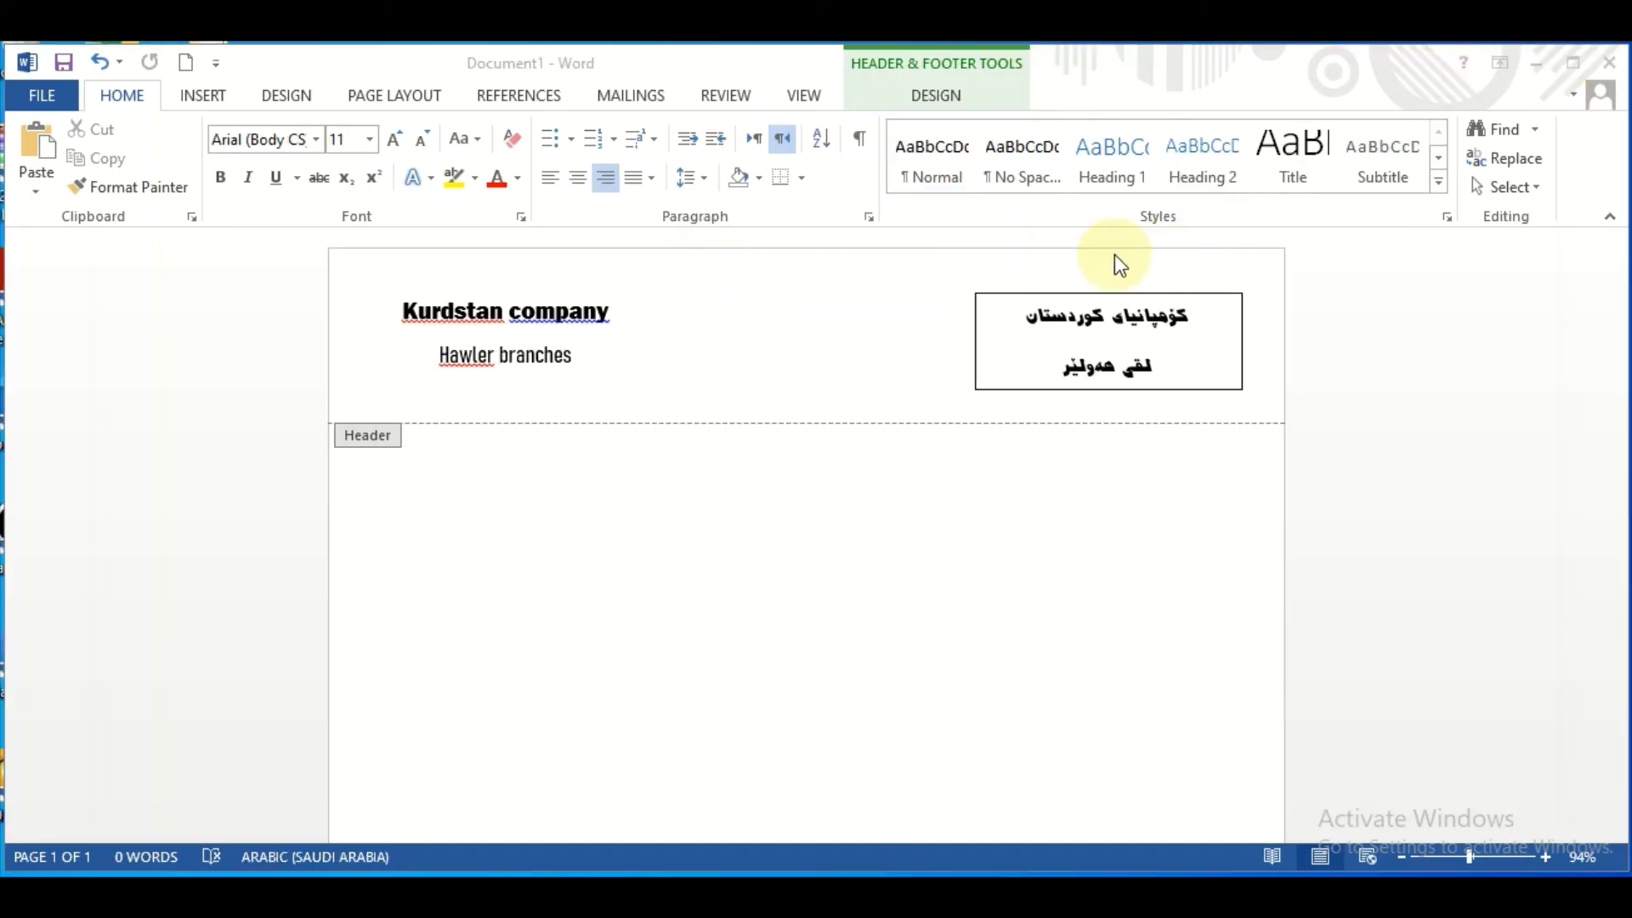
# Set the Kurdish name text box on the header's right to No Outline
pyautogui.click(465, 362)
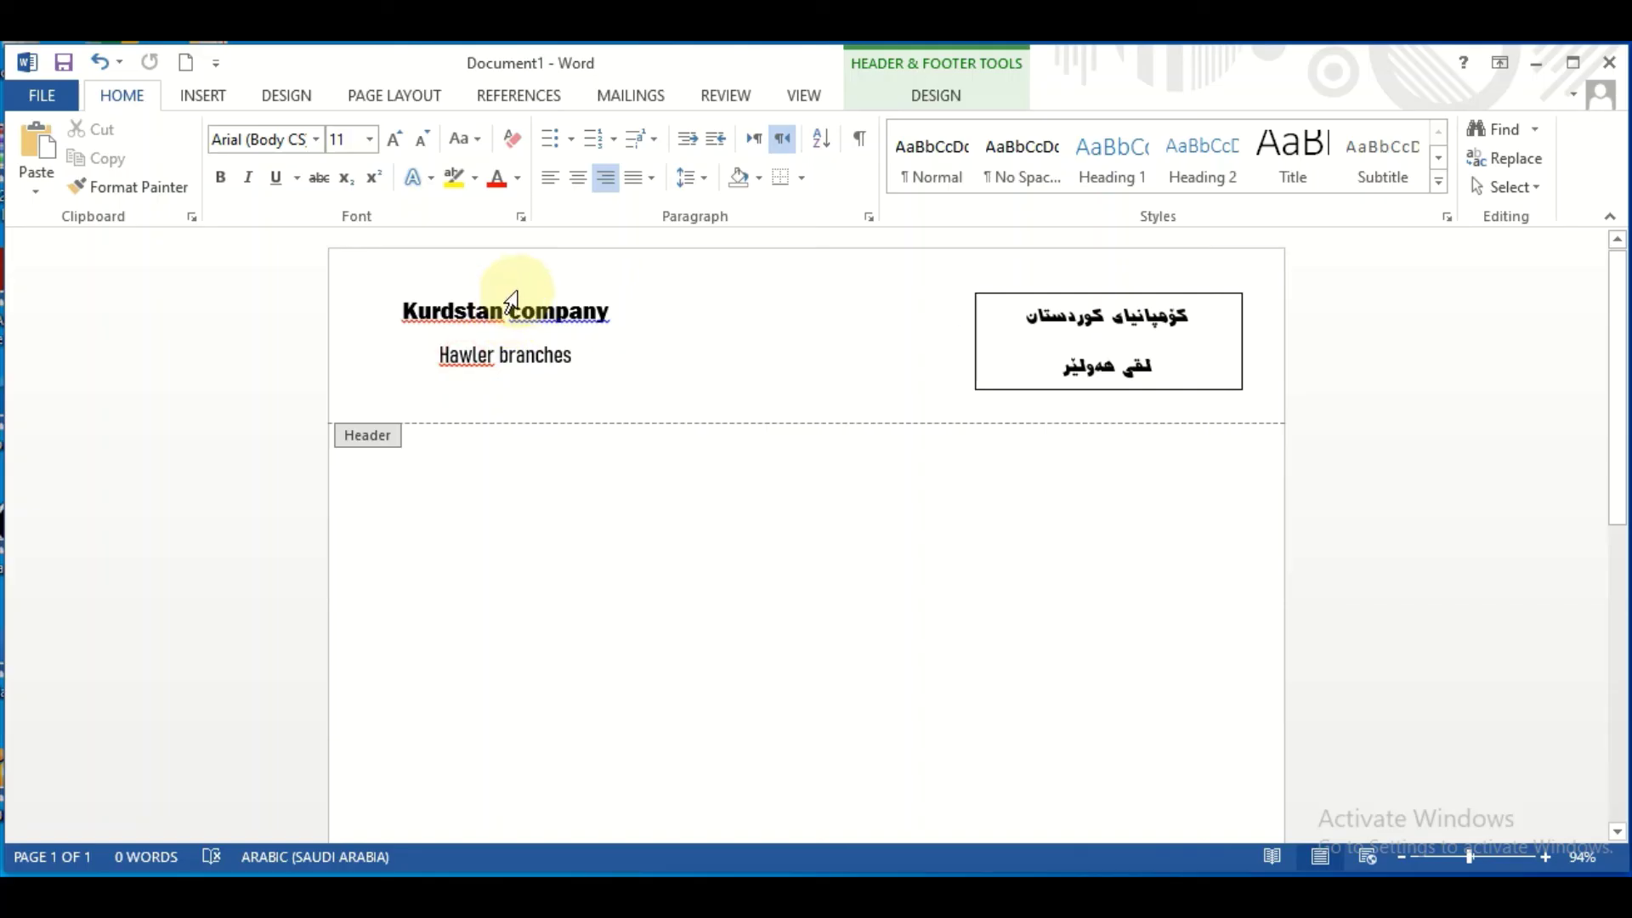
pyautogui.click(518, 327)
pyautogui.click(798, 362)
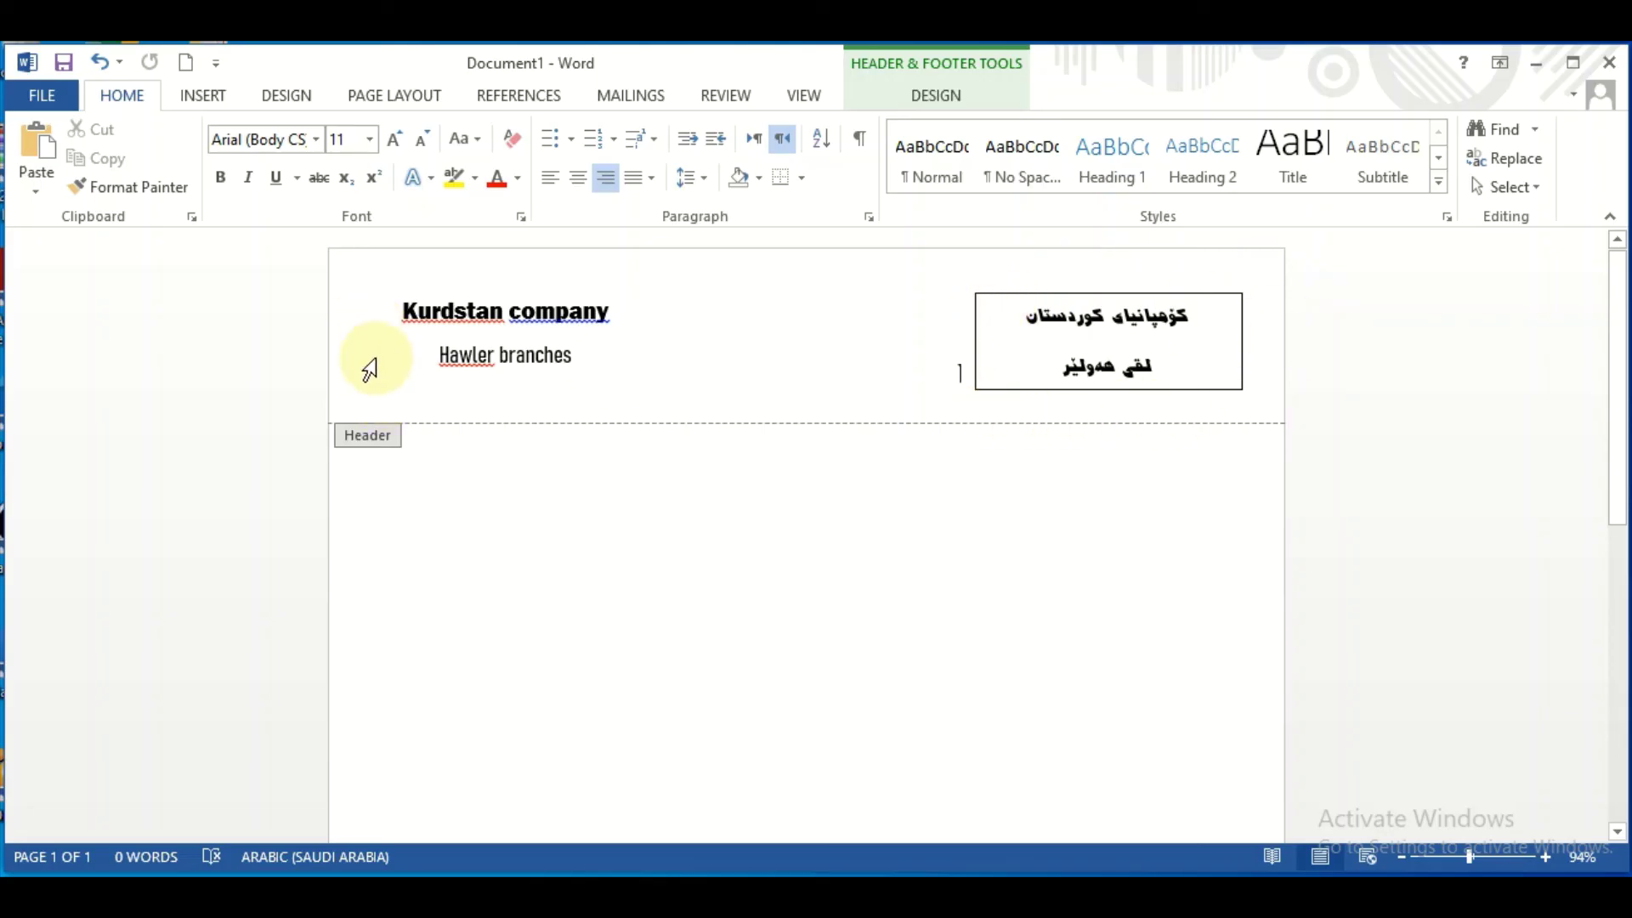
pyautogui.click(1019, 389)
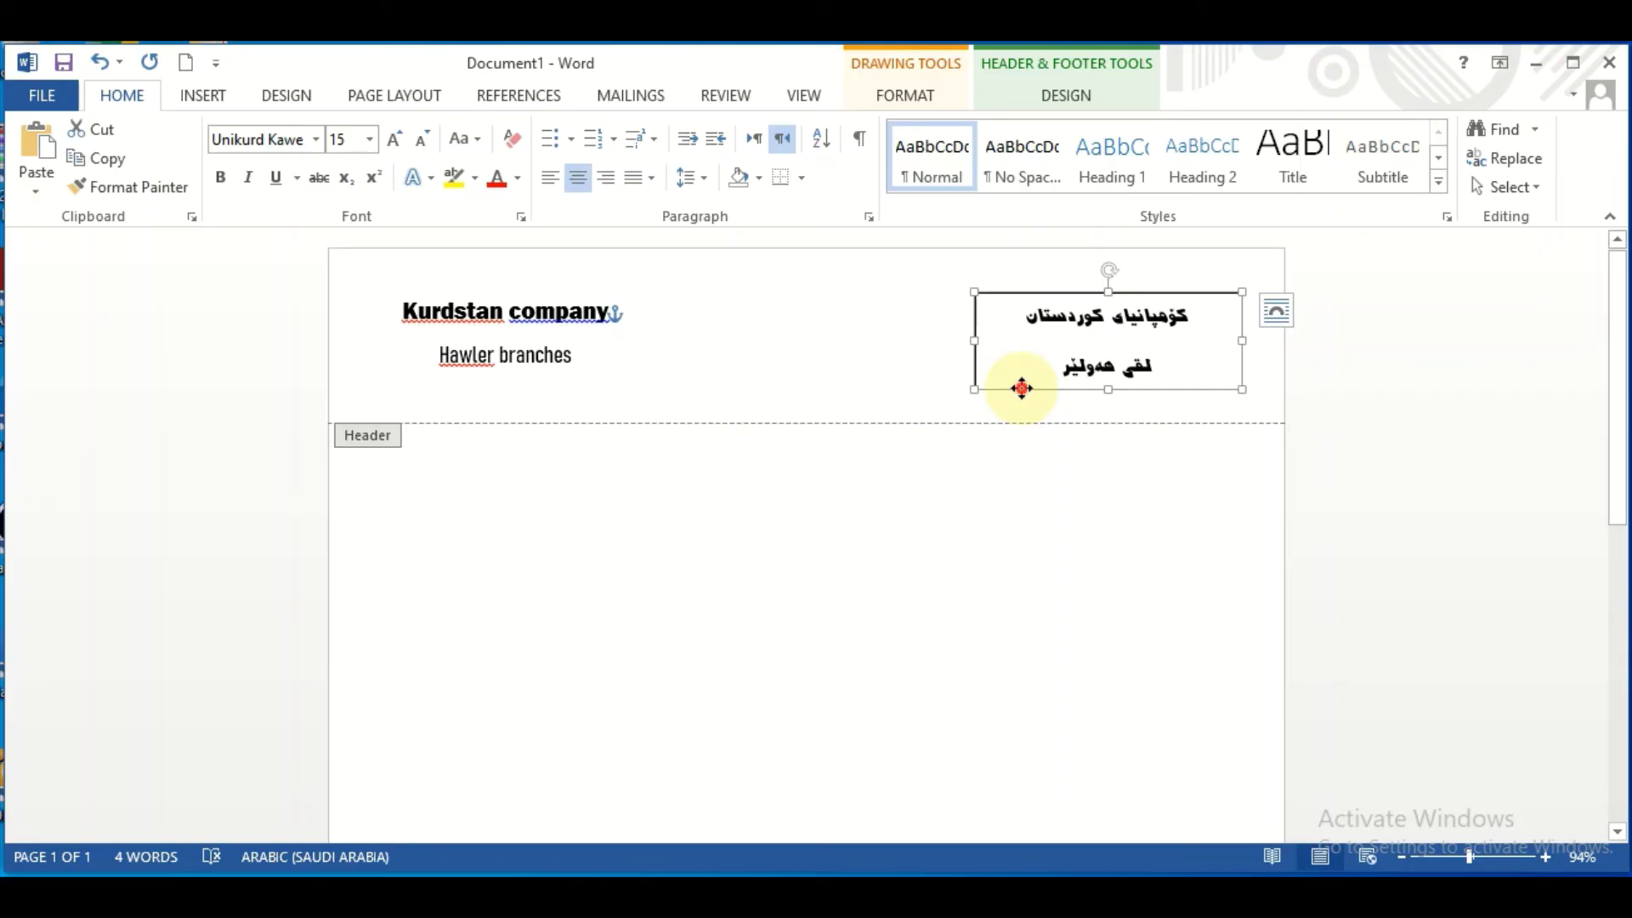
pyautogui.doubleClick(1022, 389)
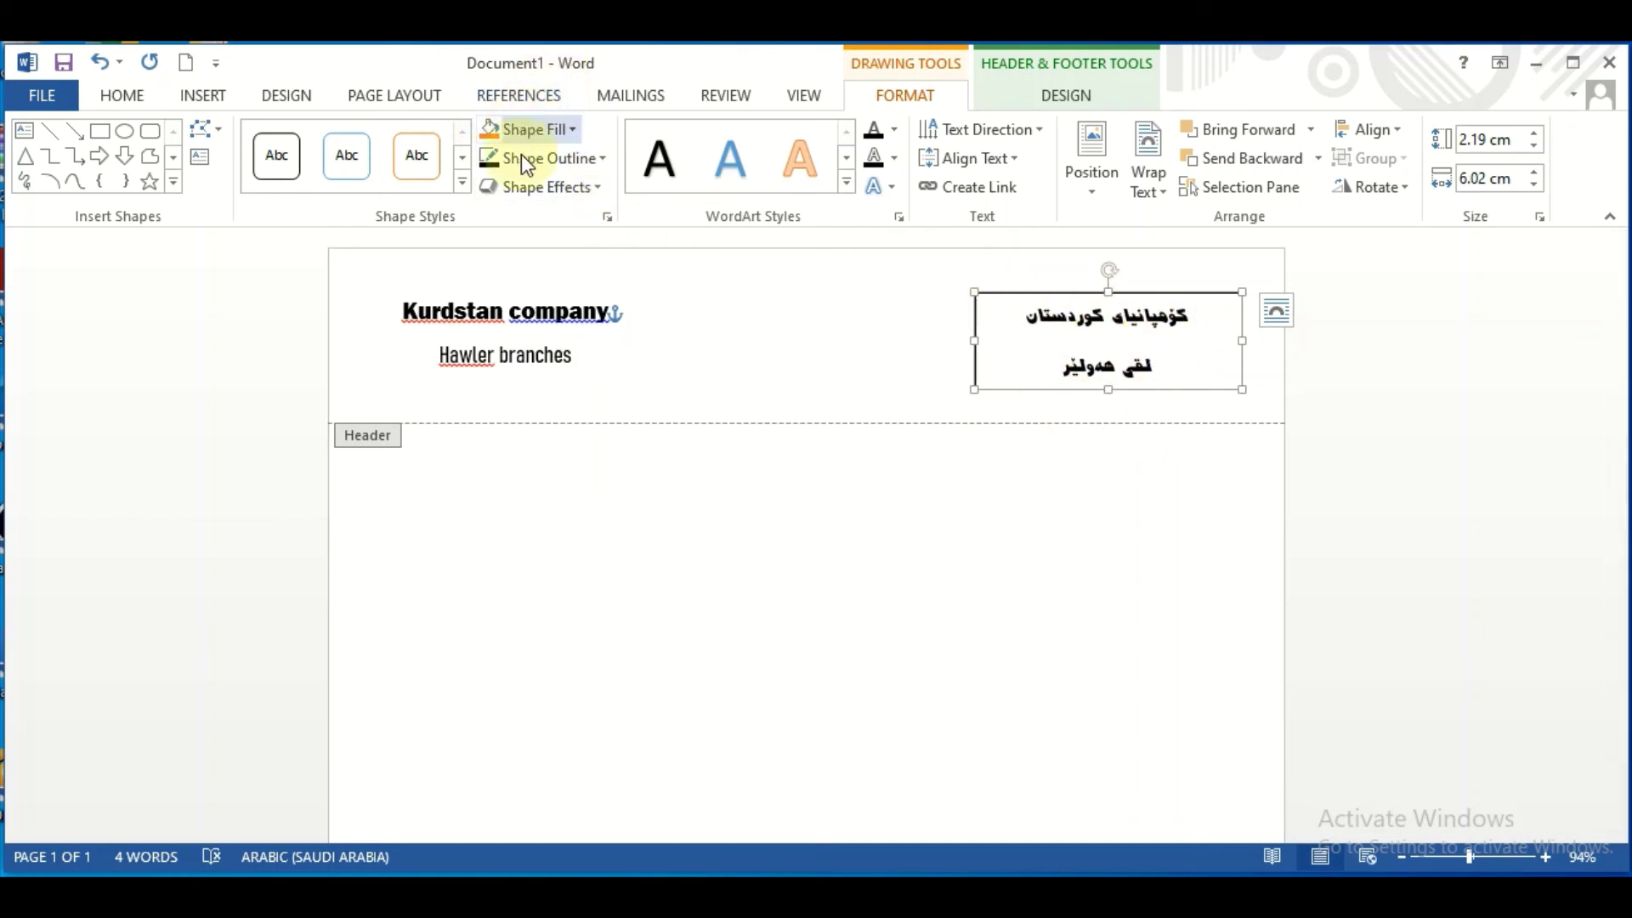
pyautogui.click(601, 160)
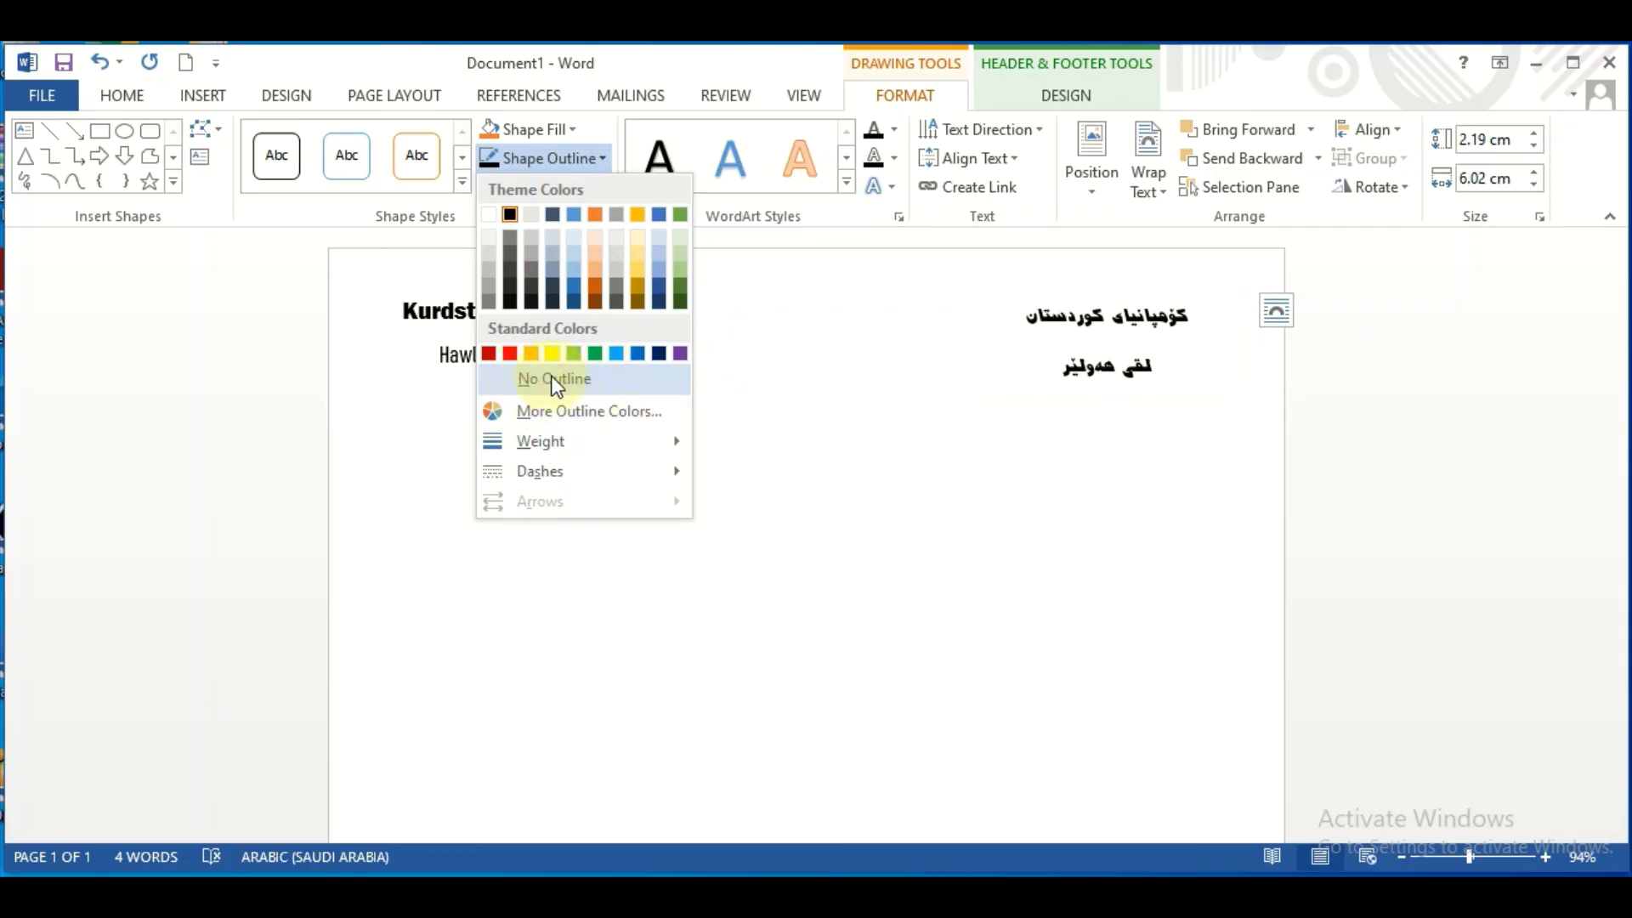
pyautogui.click(592, 386)
# Nudge the borderless Kurdish name box left, then slightly back right into place
pyautogui.click(1105, 408)
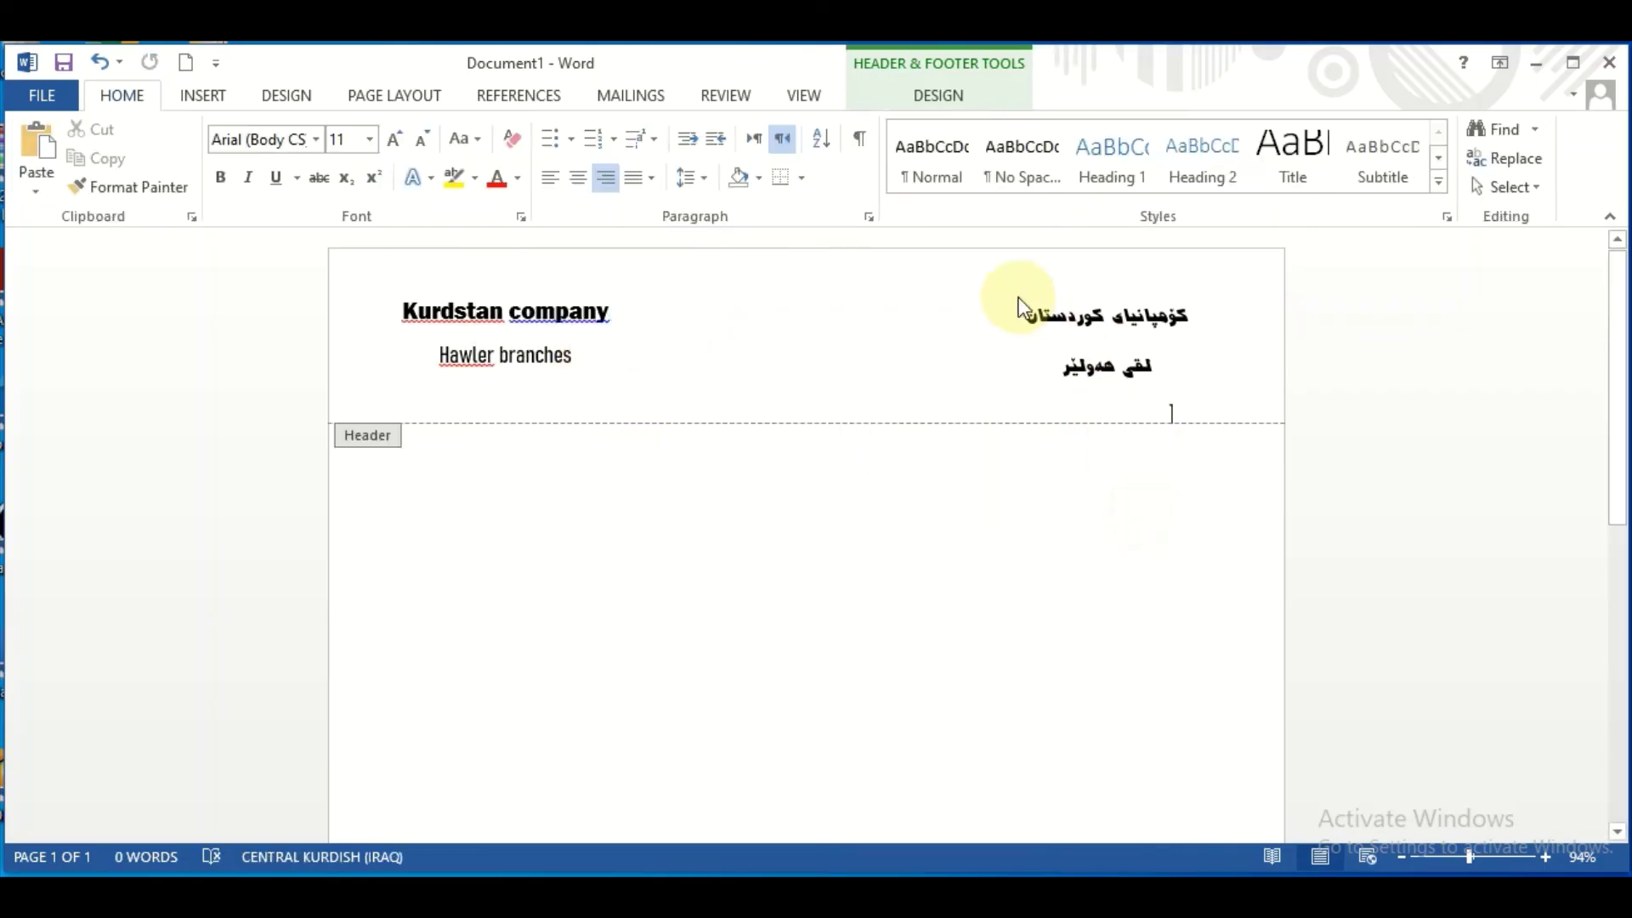
pyautogui.click(1079, 293)
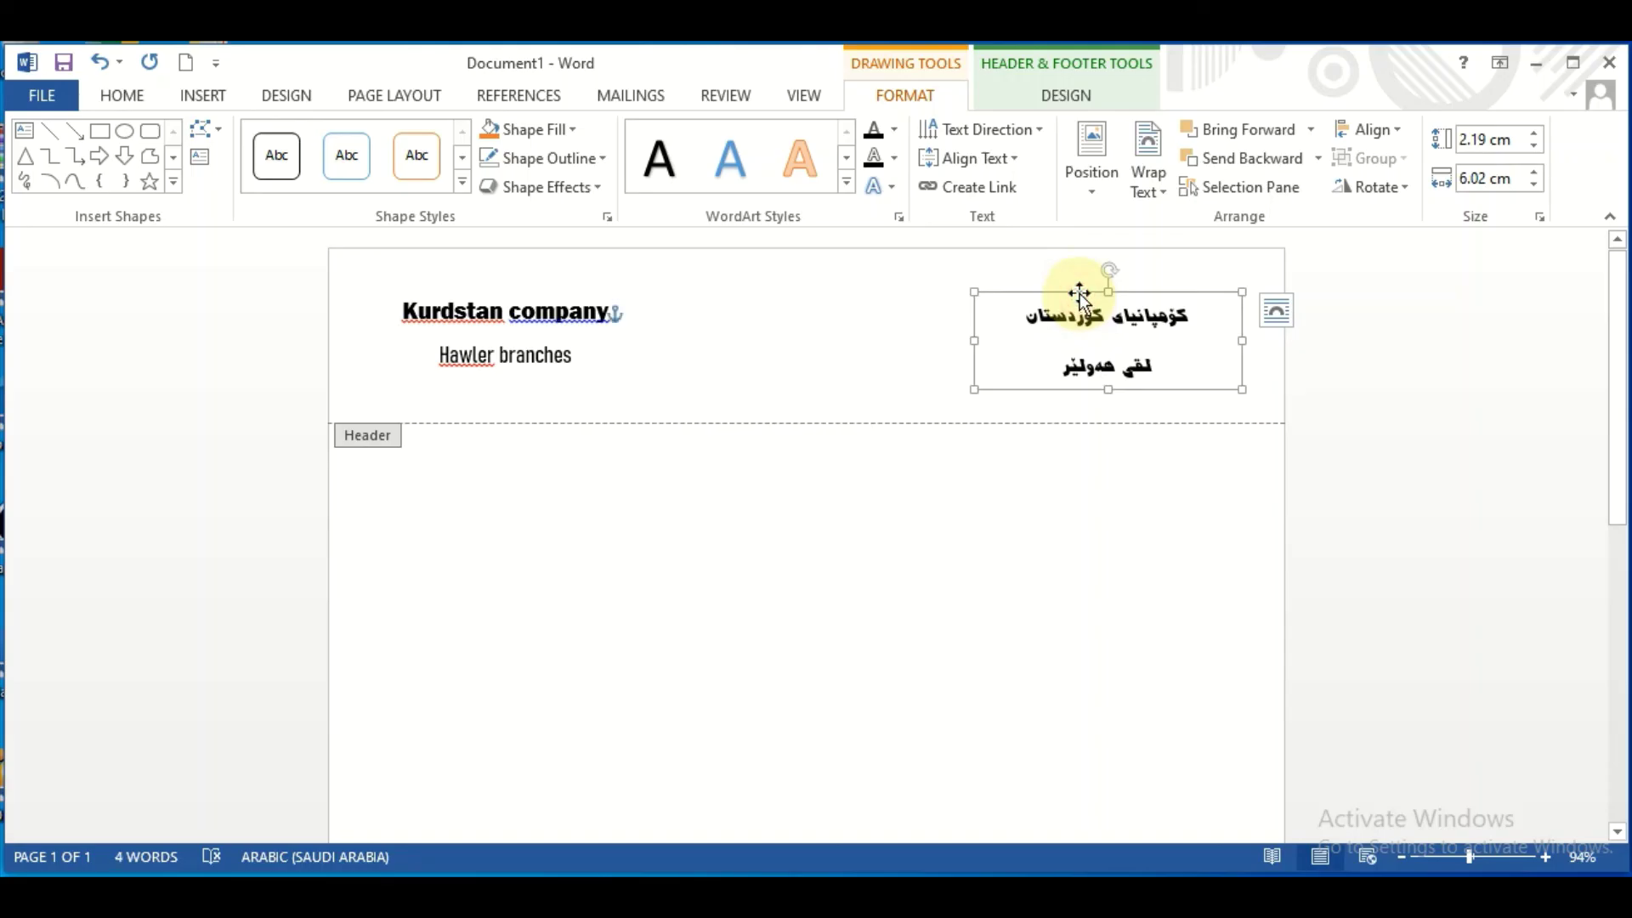
pyautogui.moveTo(1079, 294); pyautogui.dragTo(1009, 290)
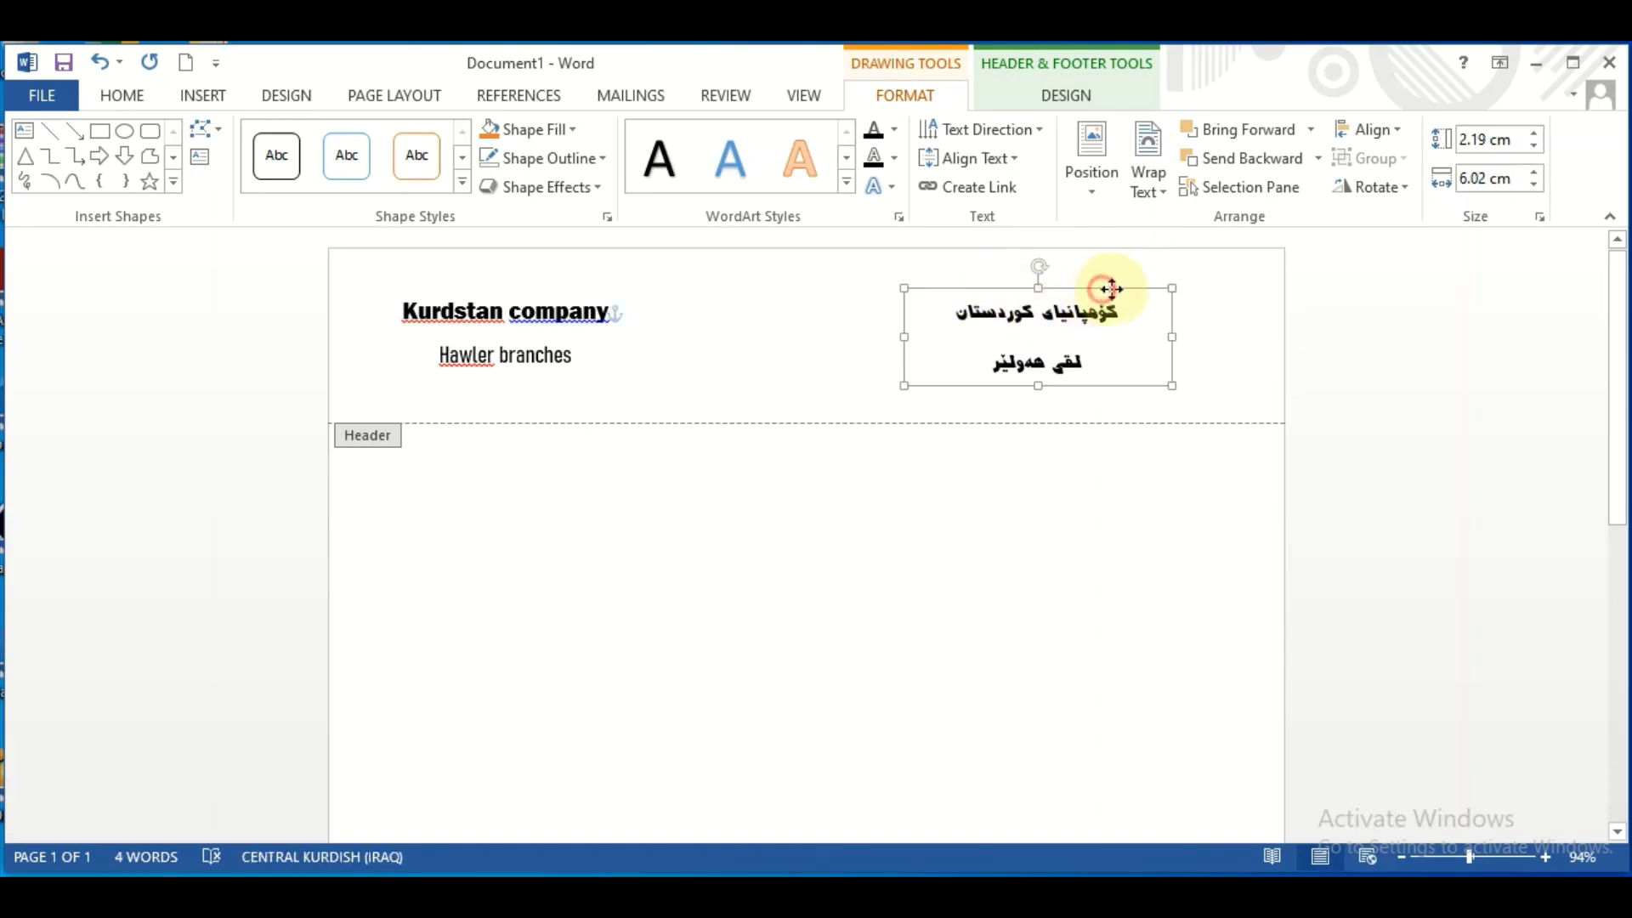
pyautogui.moveTo(1109, 289)
pyautogui.mouseDown()
pyautogui.moveTo(1170, 288)
pyautogui.moveTo(1152, 285)
pyautogui.mouseUp()
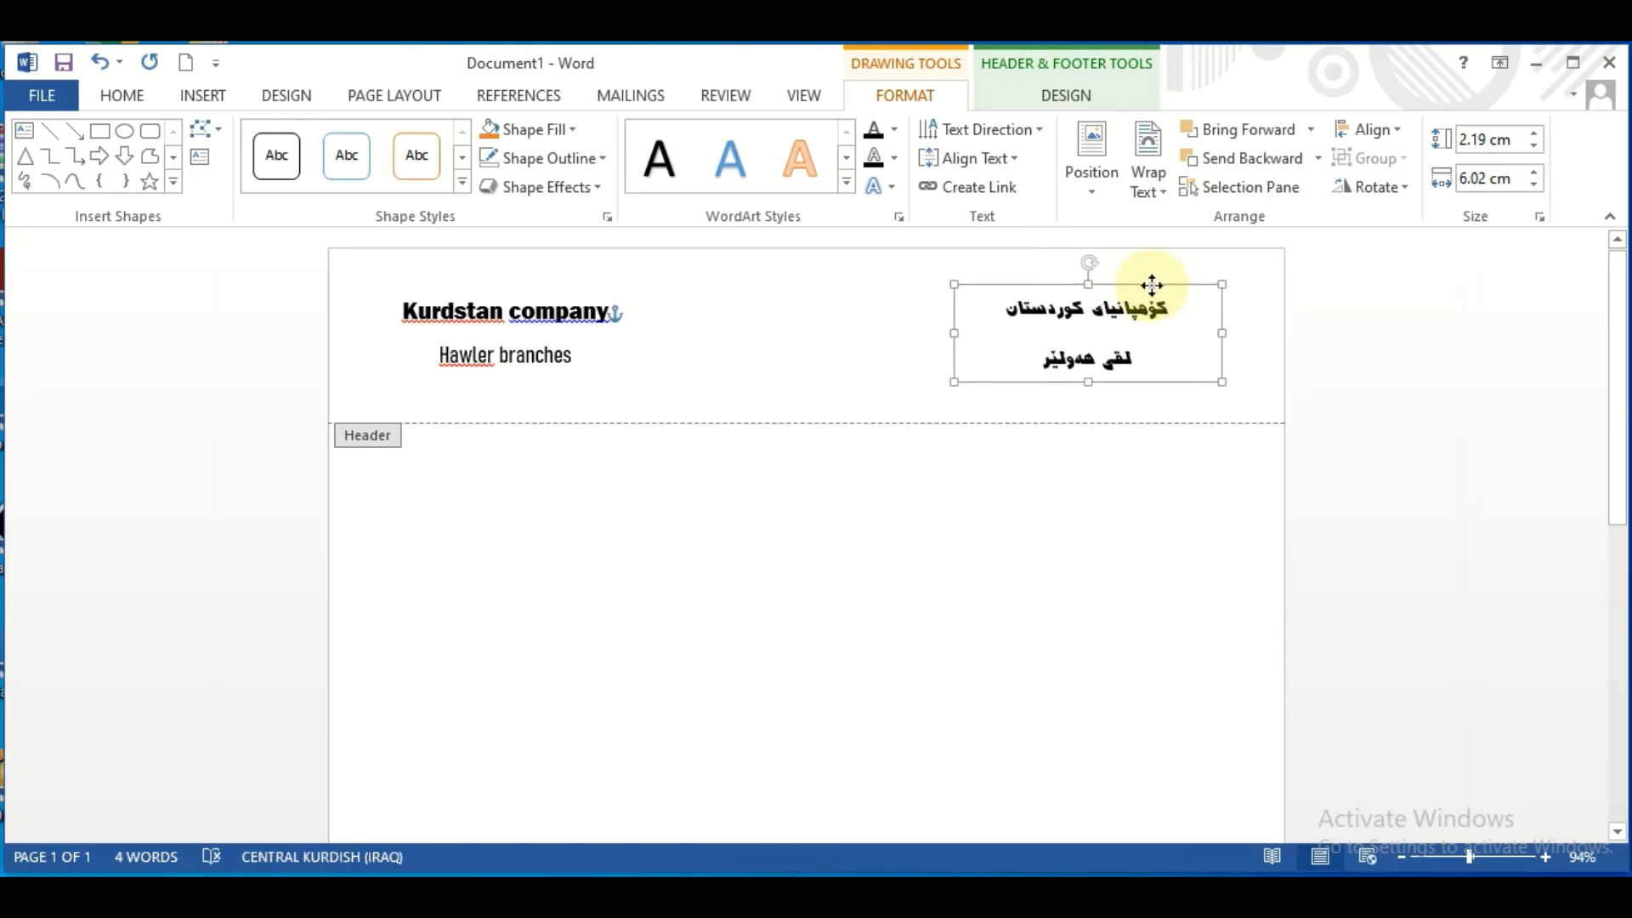
pyautogui.click(1146, 450)
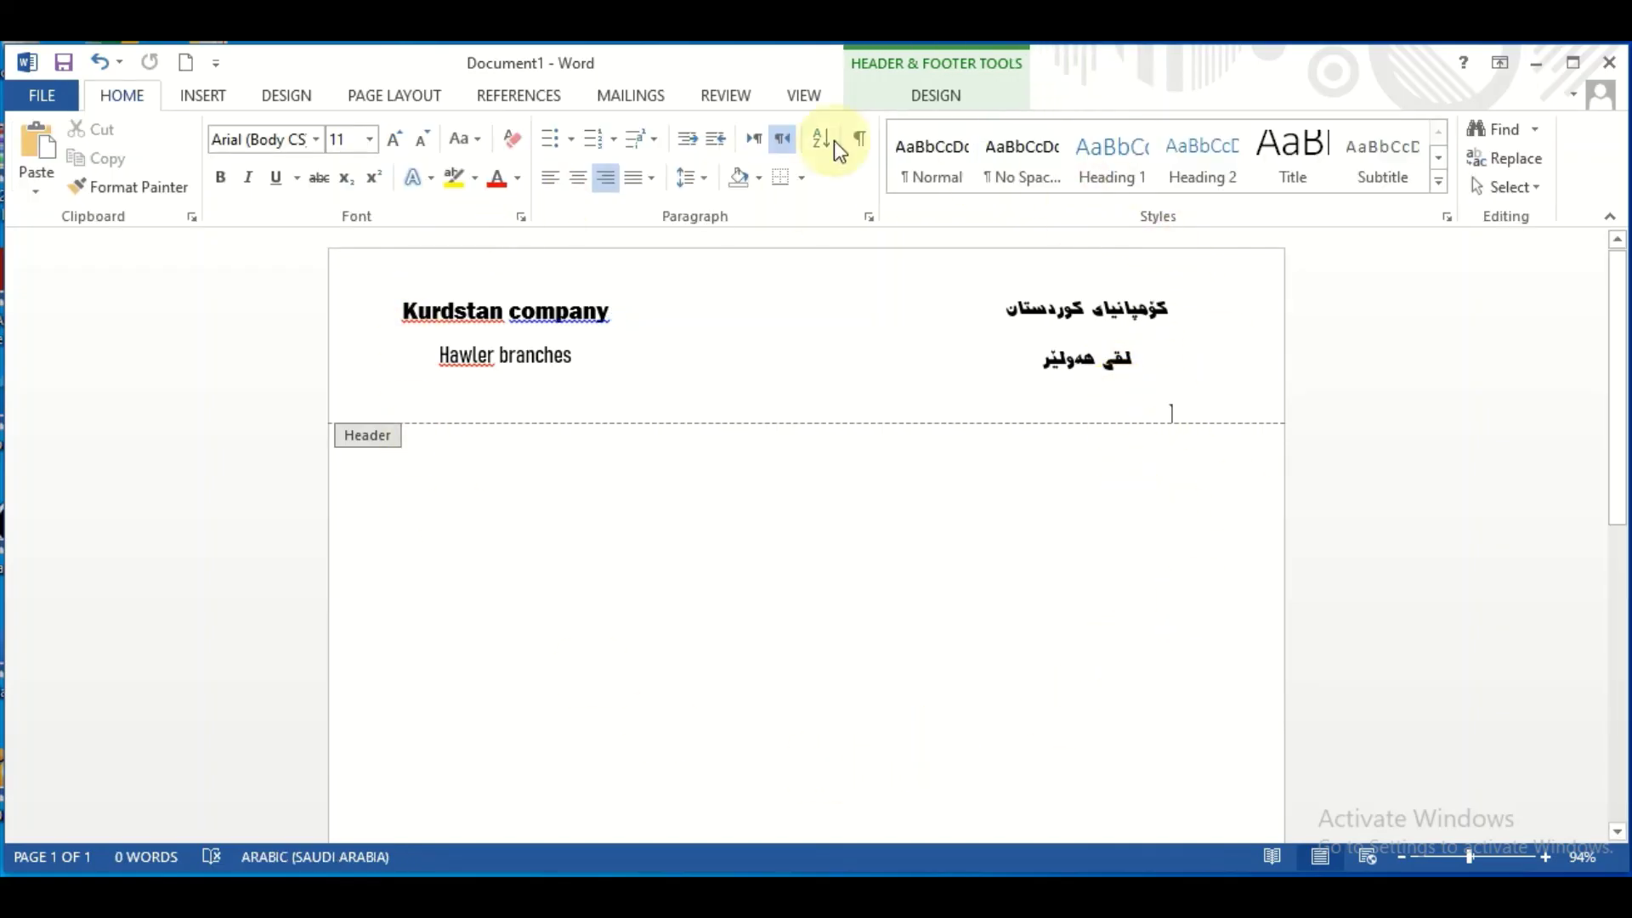
pyautogui.click(1111, 372)
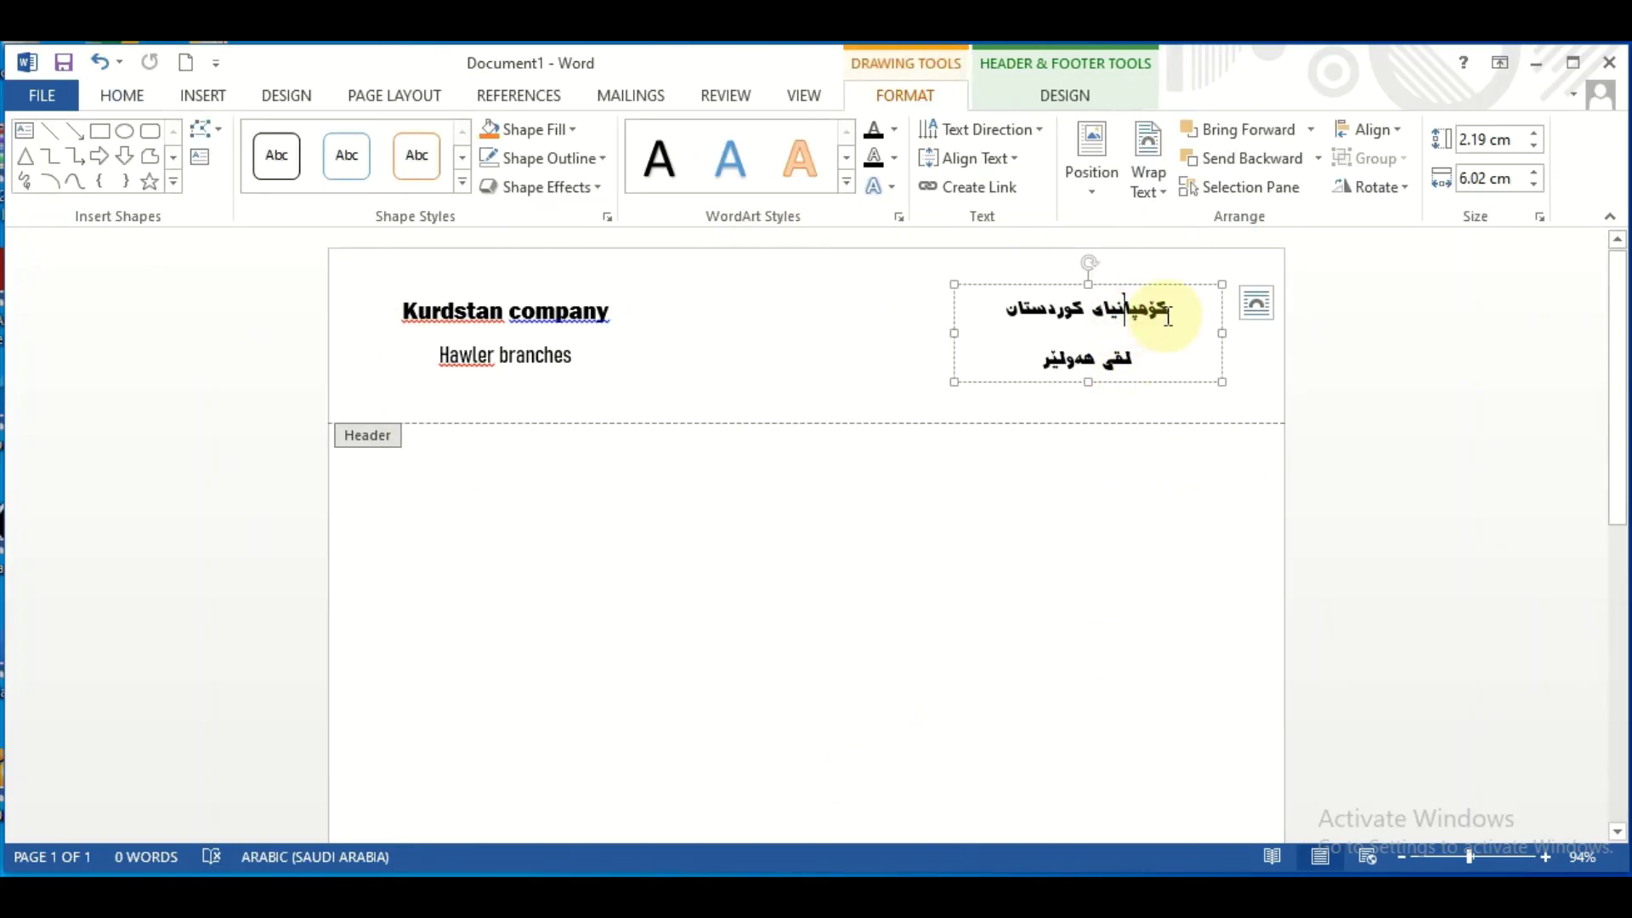
pyautogui.moveTo(1160, 309); pyautogui.dragTo(985, 371)
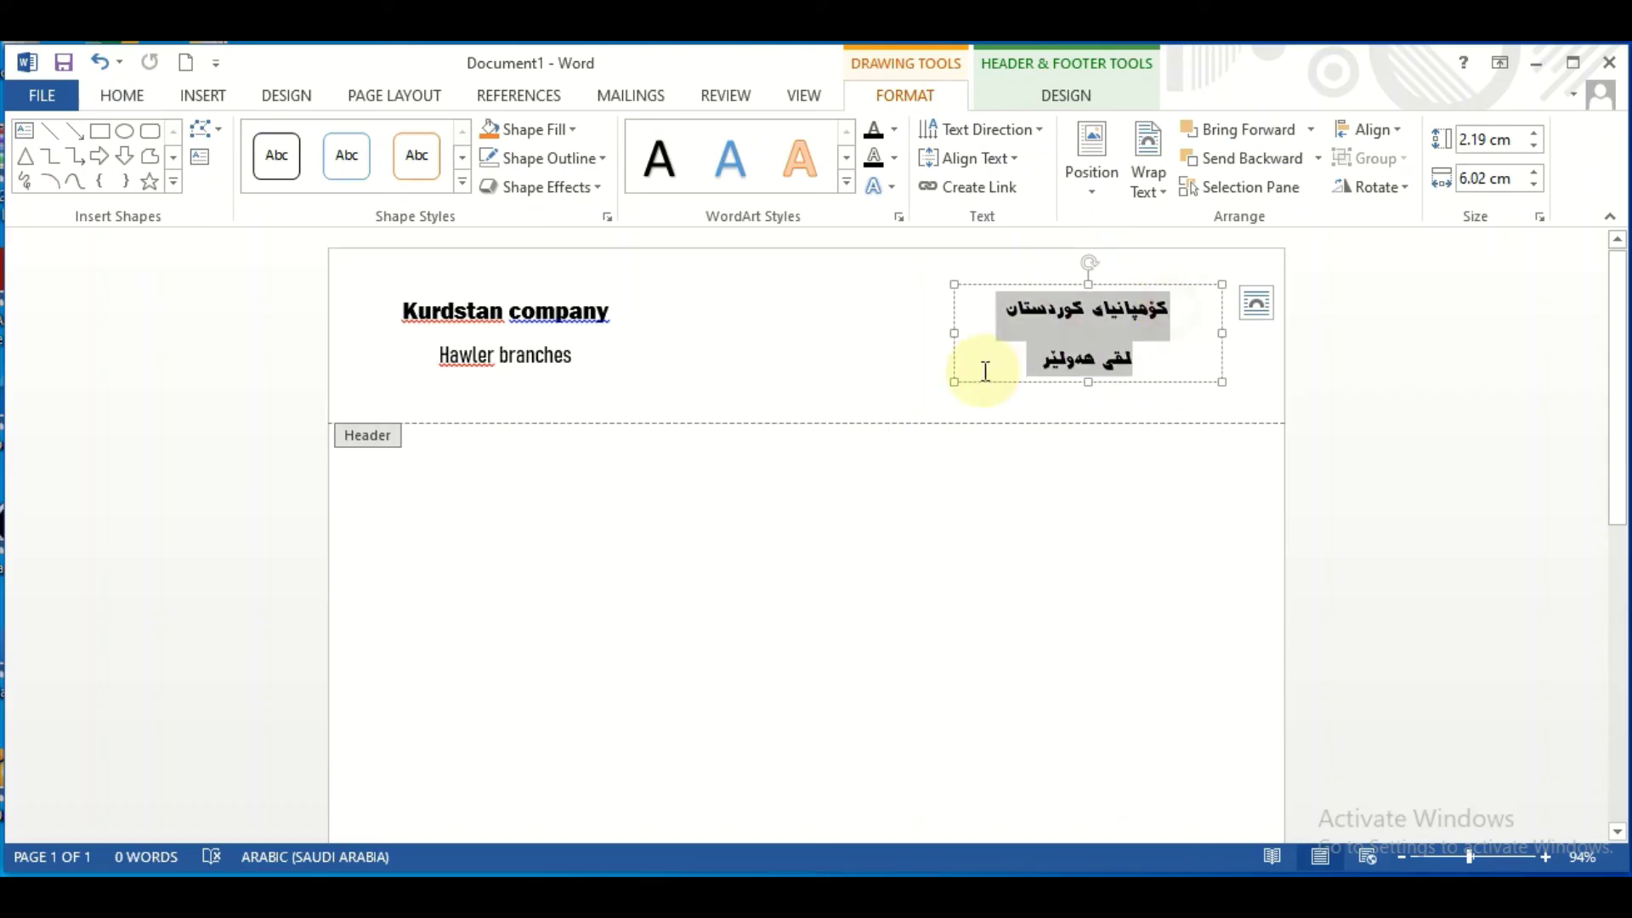
pyautogui.click(1090, 384)
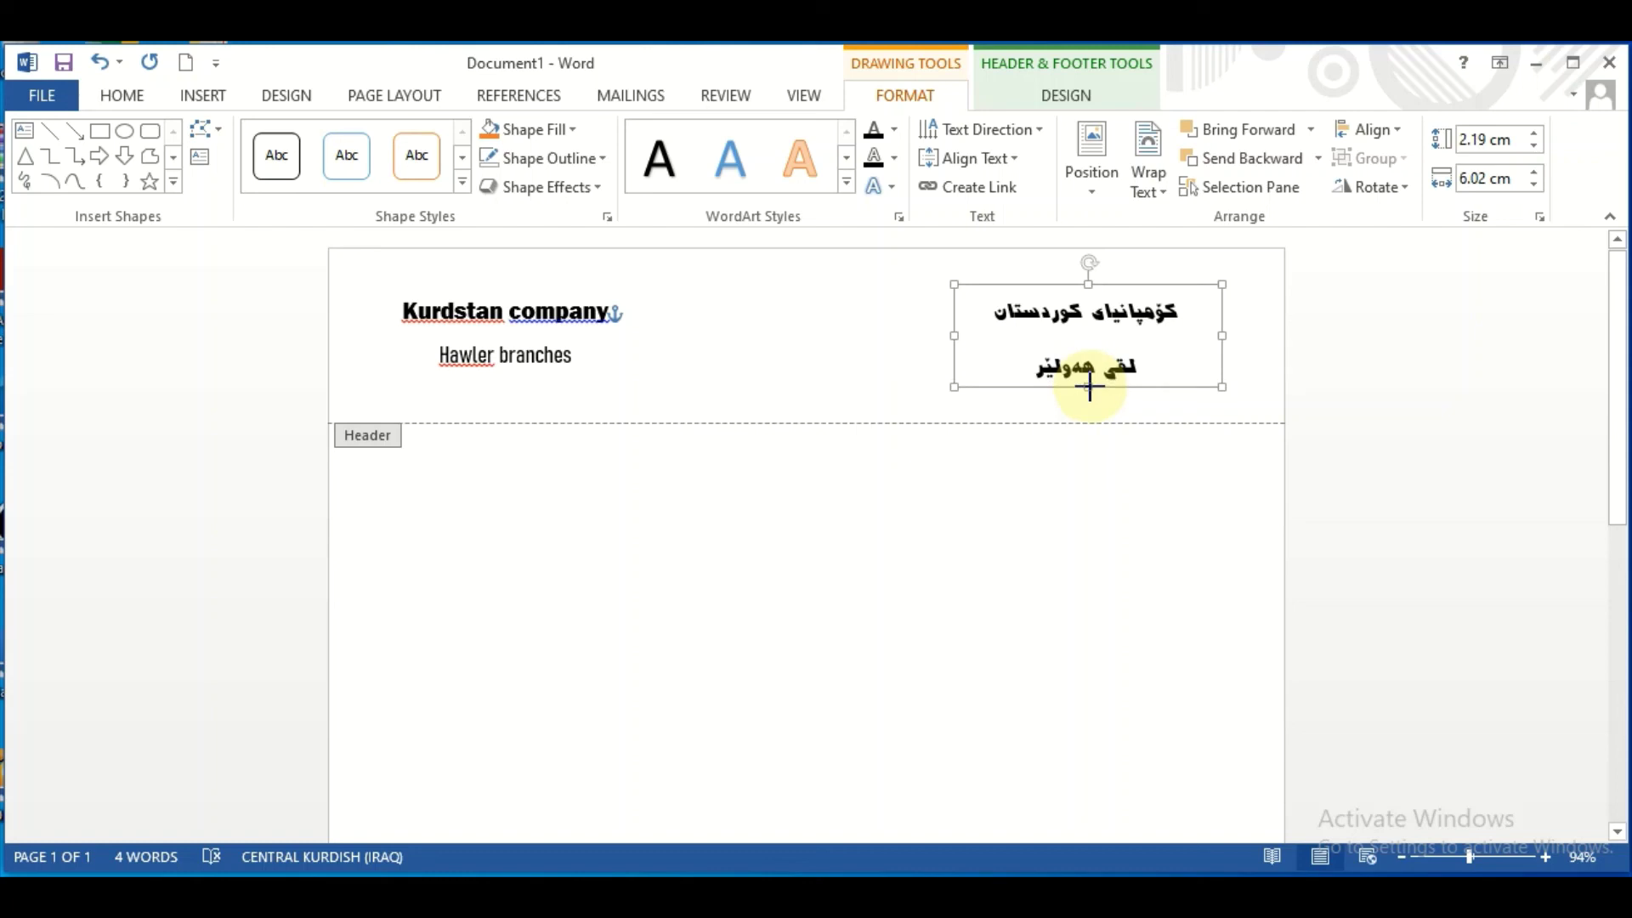
pyautogui.click(1073, 547)
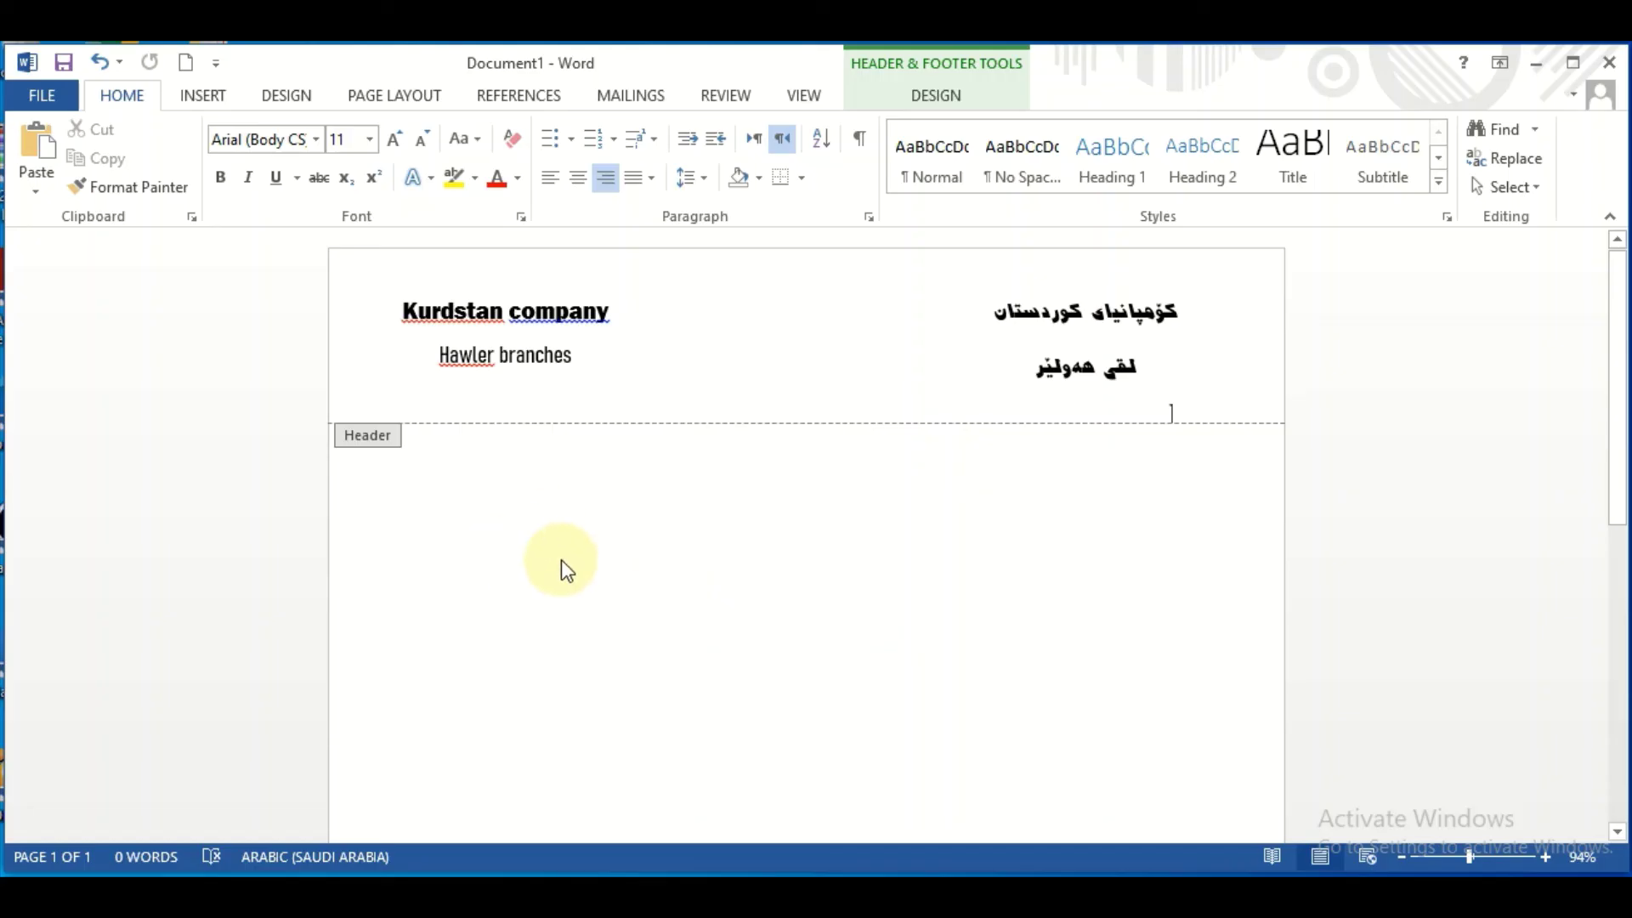
# Insert the company11 picture from the Documents folder into the header
pyautogui.click(204, 96)
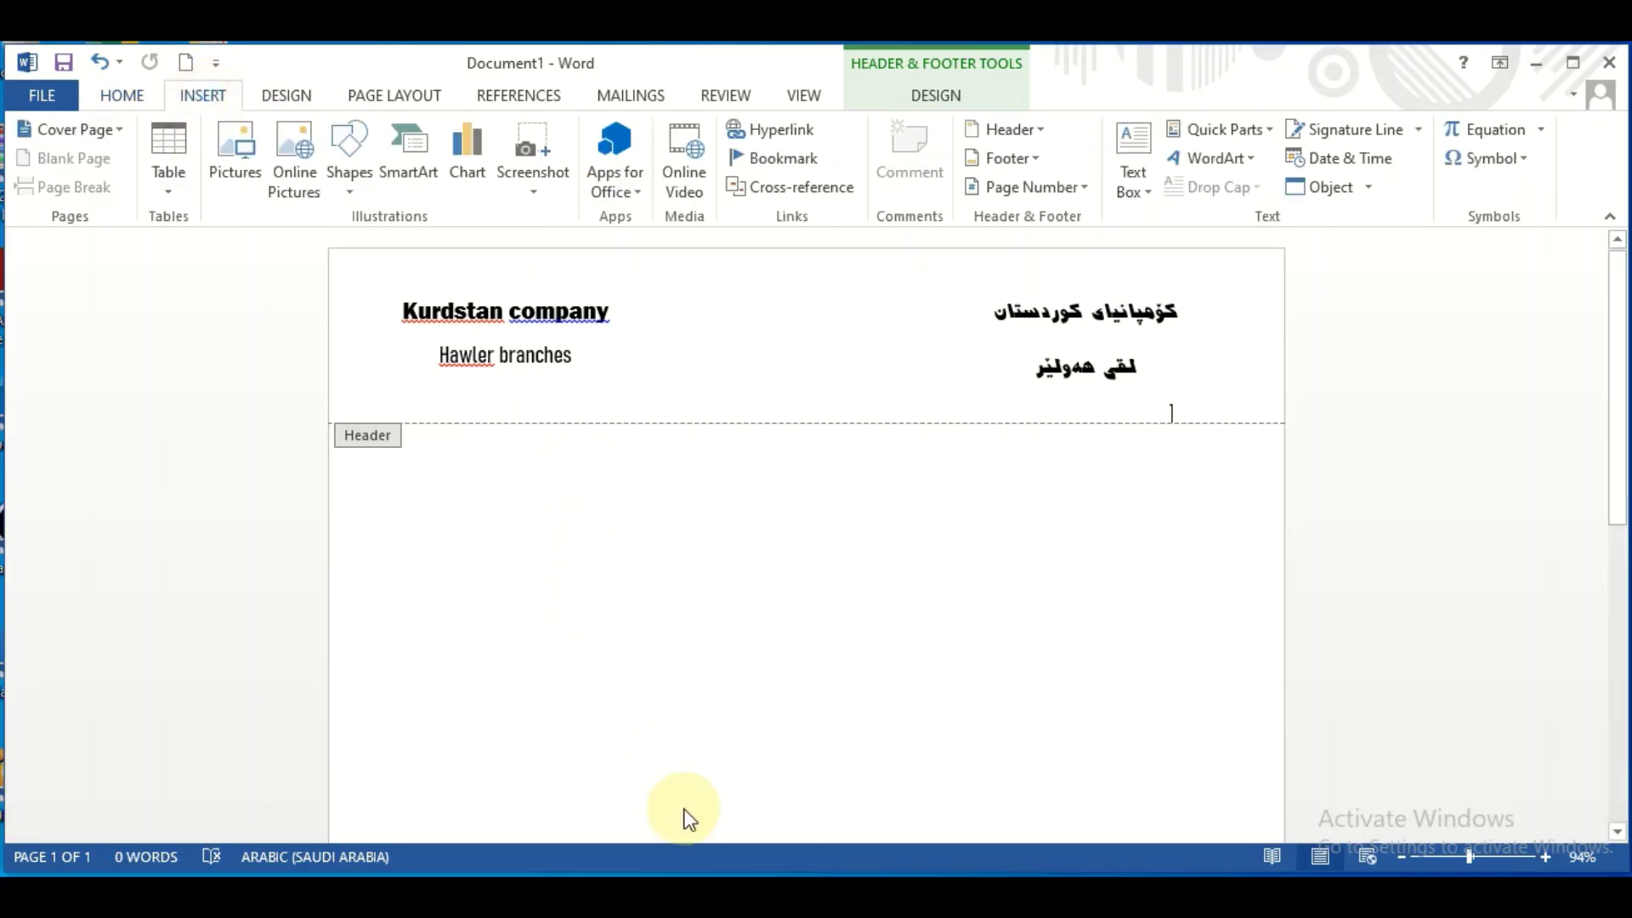
pyautogui.click(241, 188)
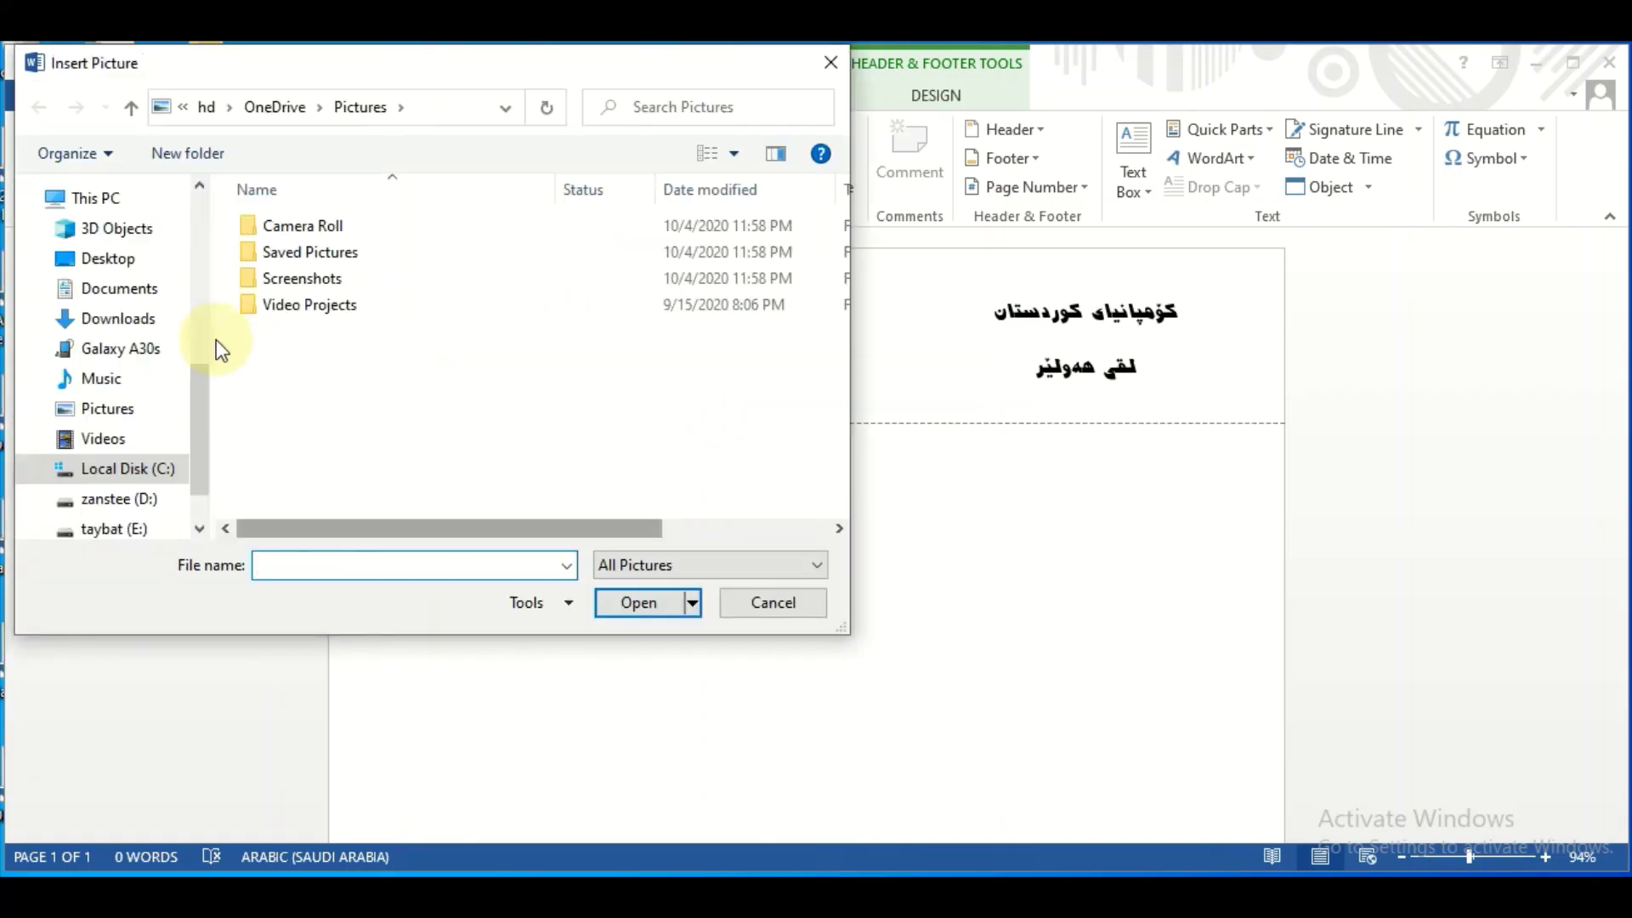
pyautogui.click(102, 289)
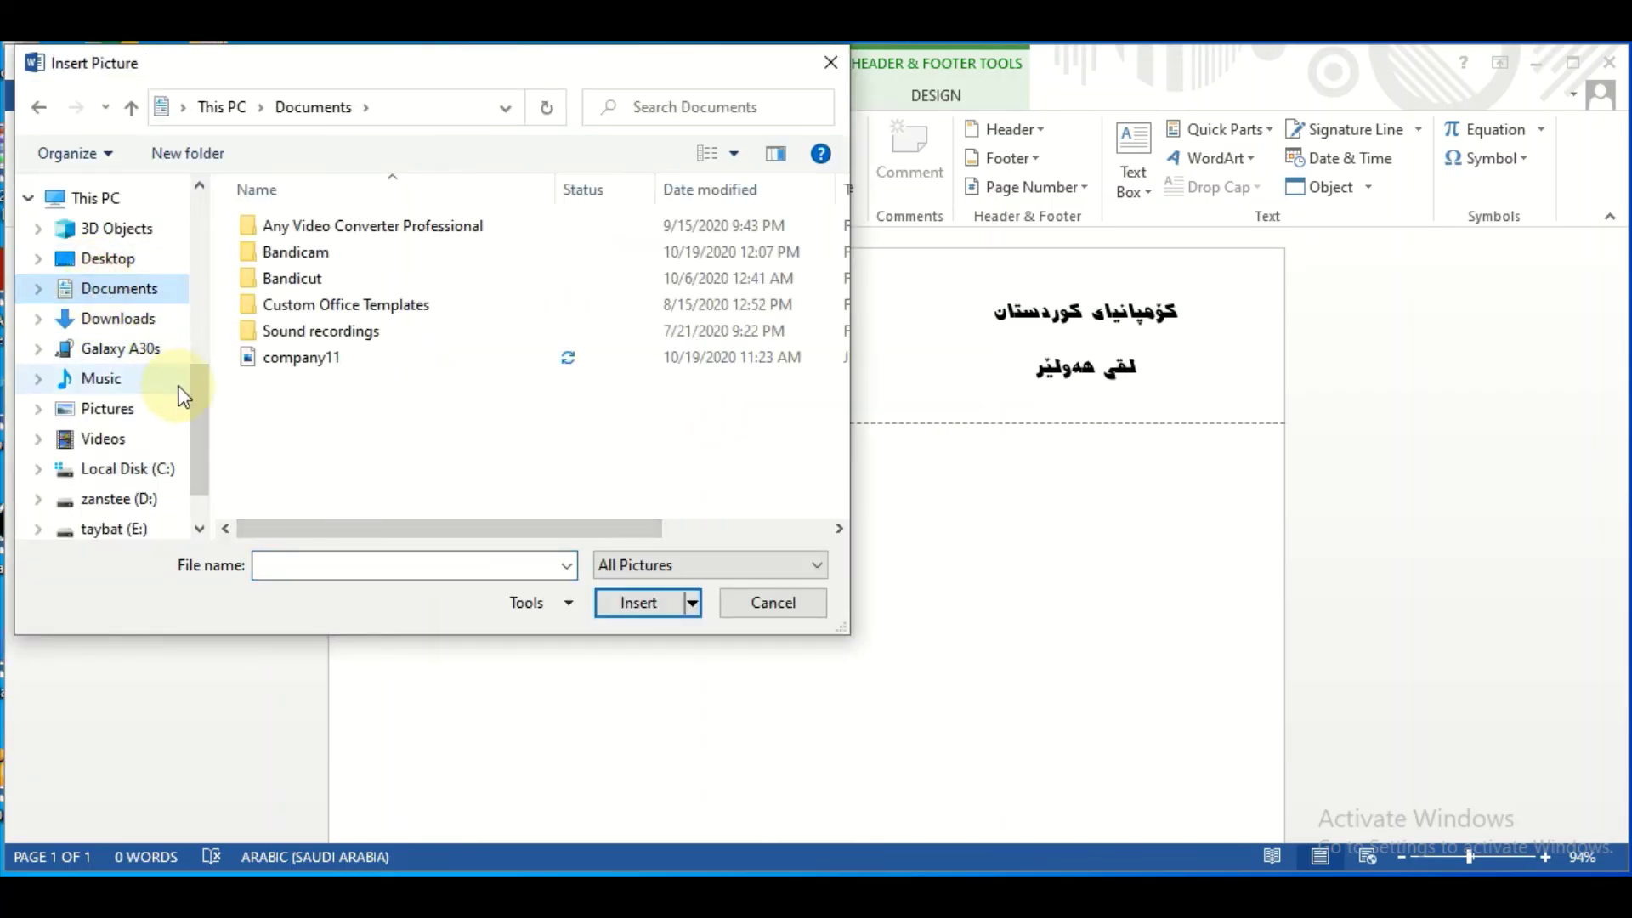
pyautogui.doubleClick(305, 361)
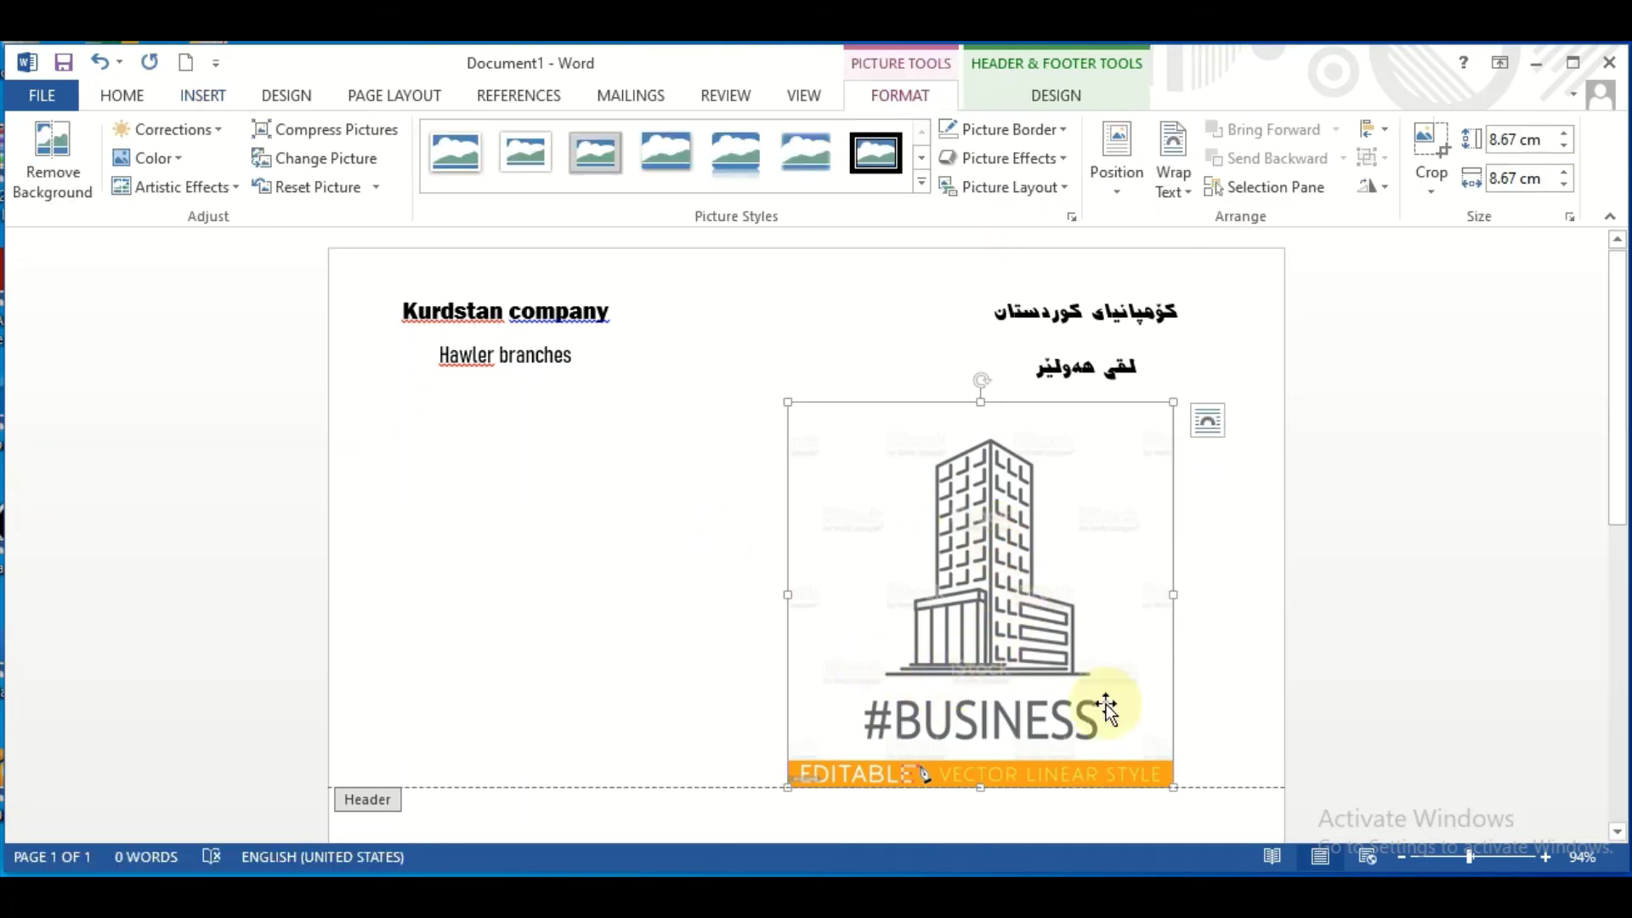
# Shrink the logo to 3.9 cm high and 2.68 cm wide, moving it toward the header centre
pyautogui.moveTo(1171, 789); pyautogui.dragTo(1057, 583)
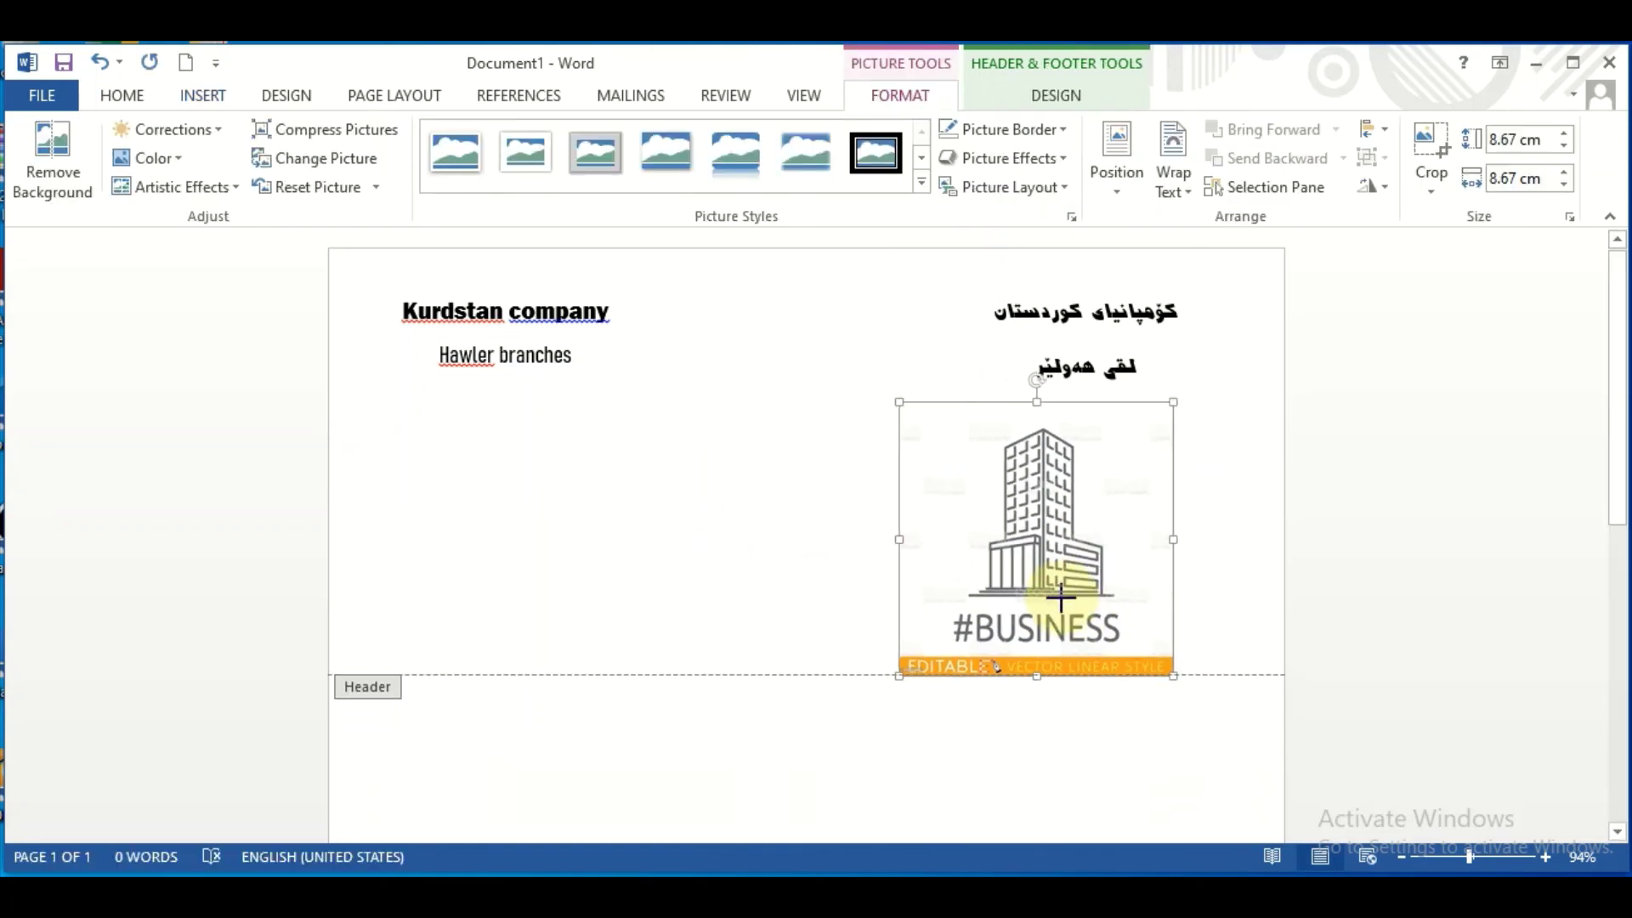
pyautogui.moveTo(899, 676); pyautogui.dragTo(976, 544)
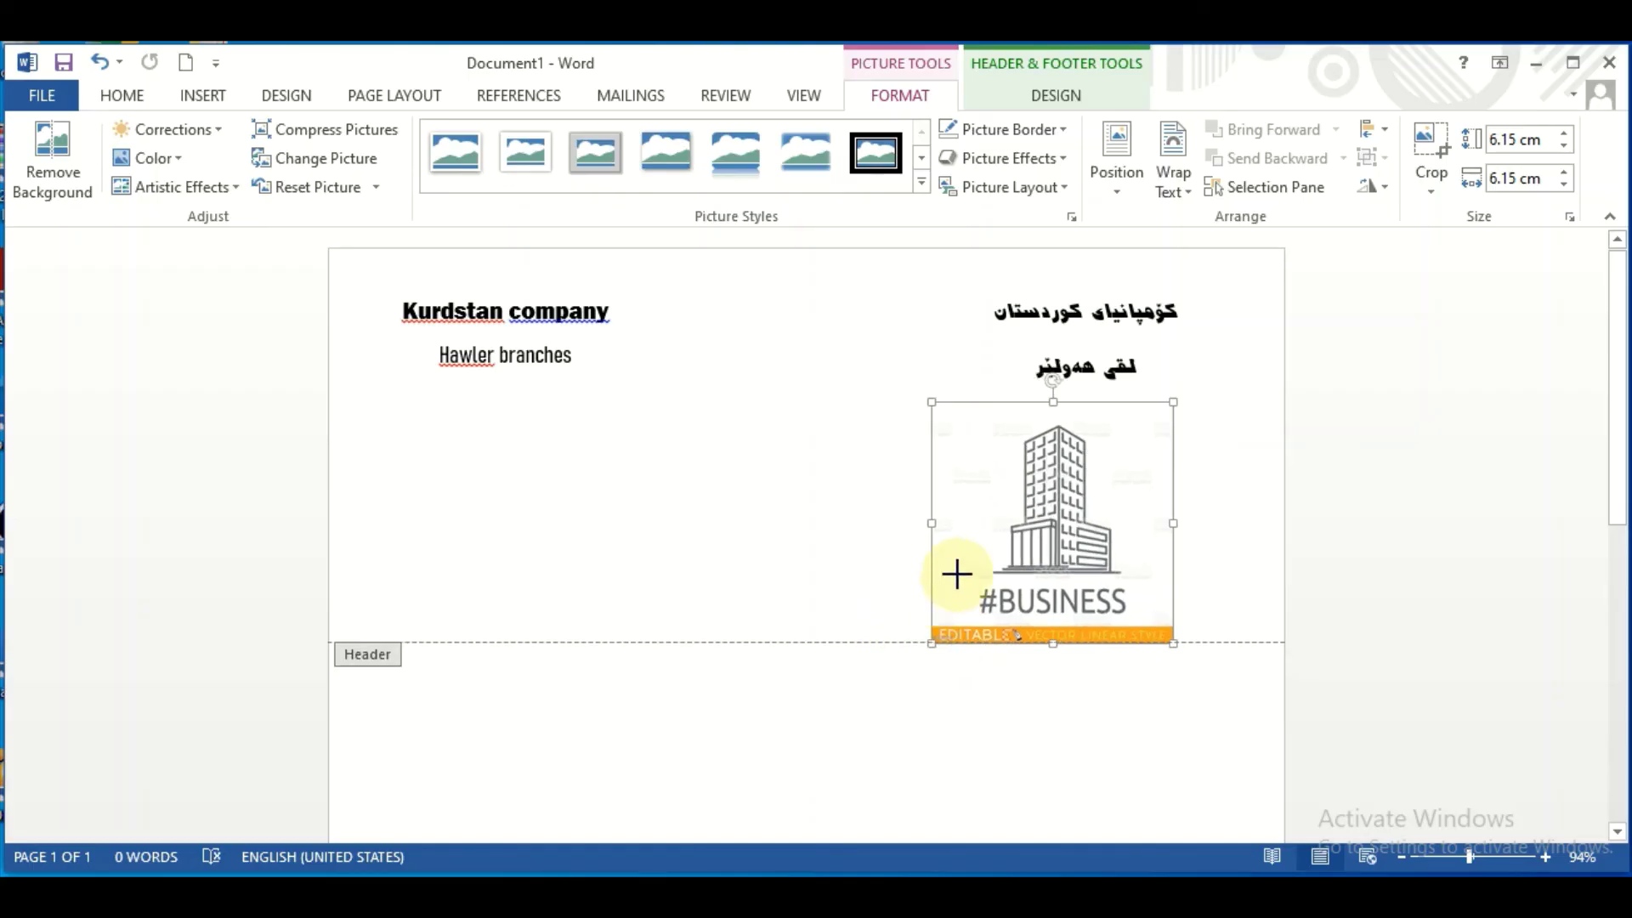
pyautogui.moveTo(1069, 463); pyautogui.dragTo(827, 319)
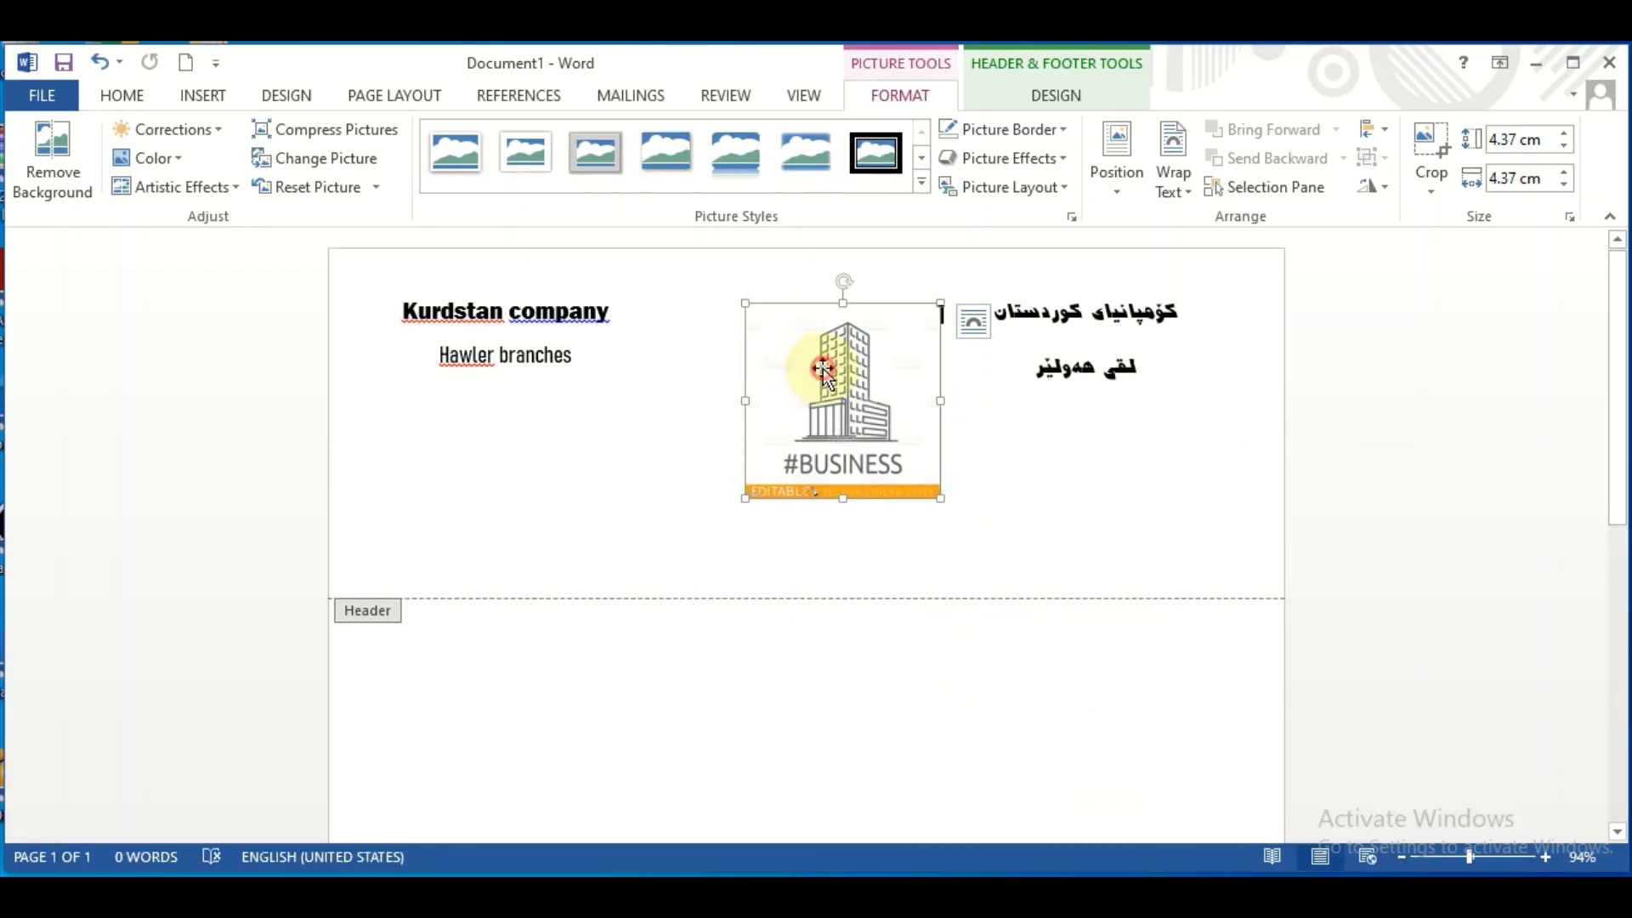
pyautogui.moveTo(808, 364); pyautogui.dragTo(773, 329)
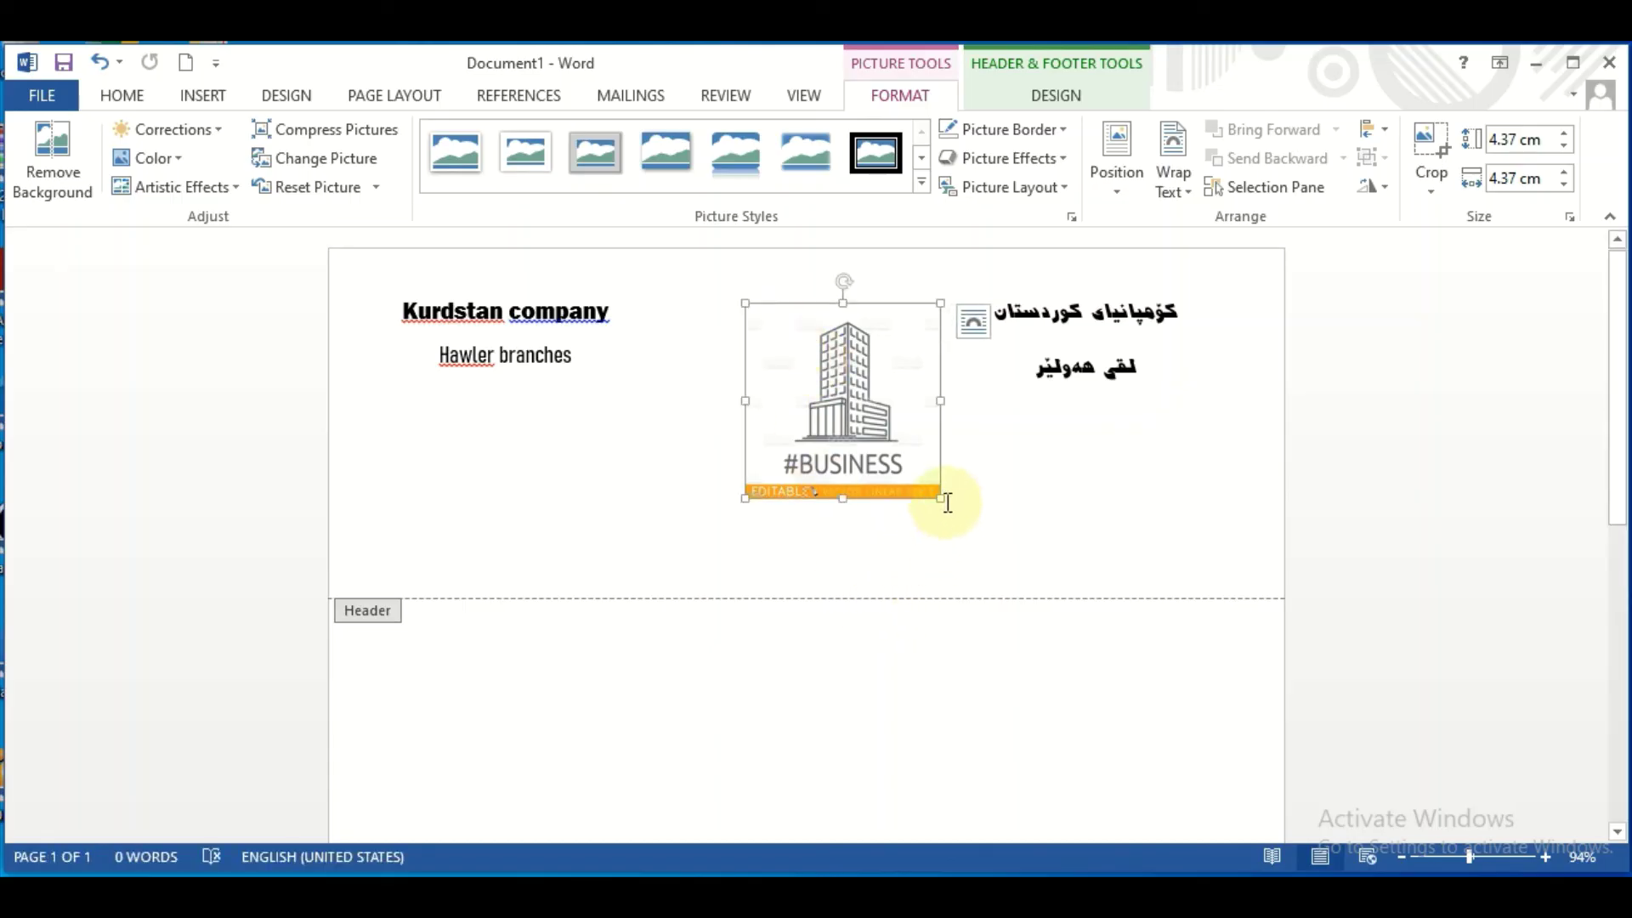
pyautogui.moveTo(937, 500); pyautogui.dragTo(922, 394)
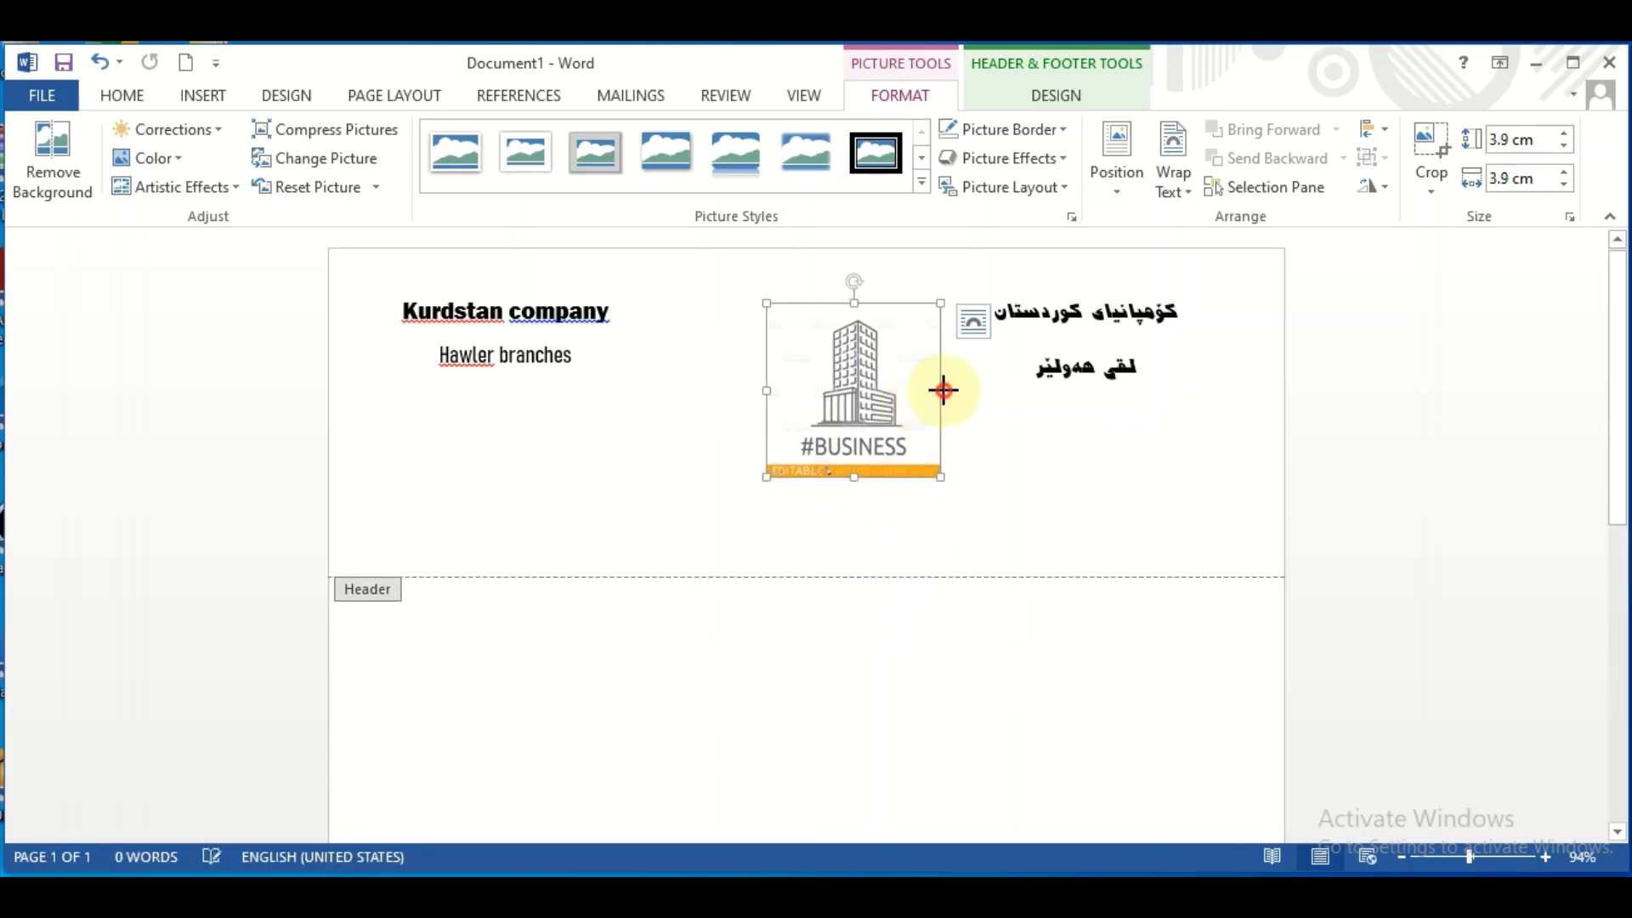
pyautogui.moveTo(819, 338); pyautogui.dragTo(884, 389)
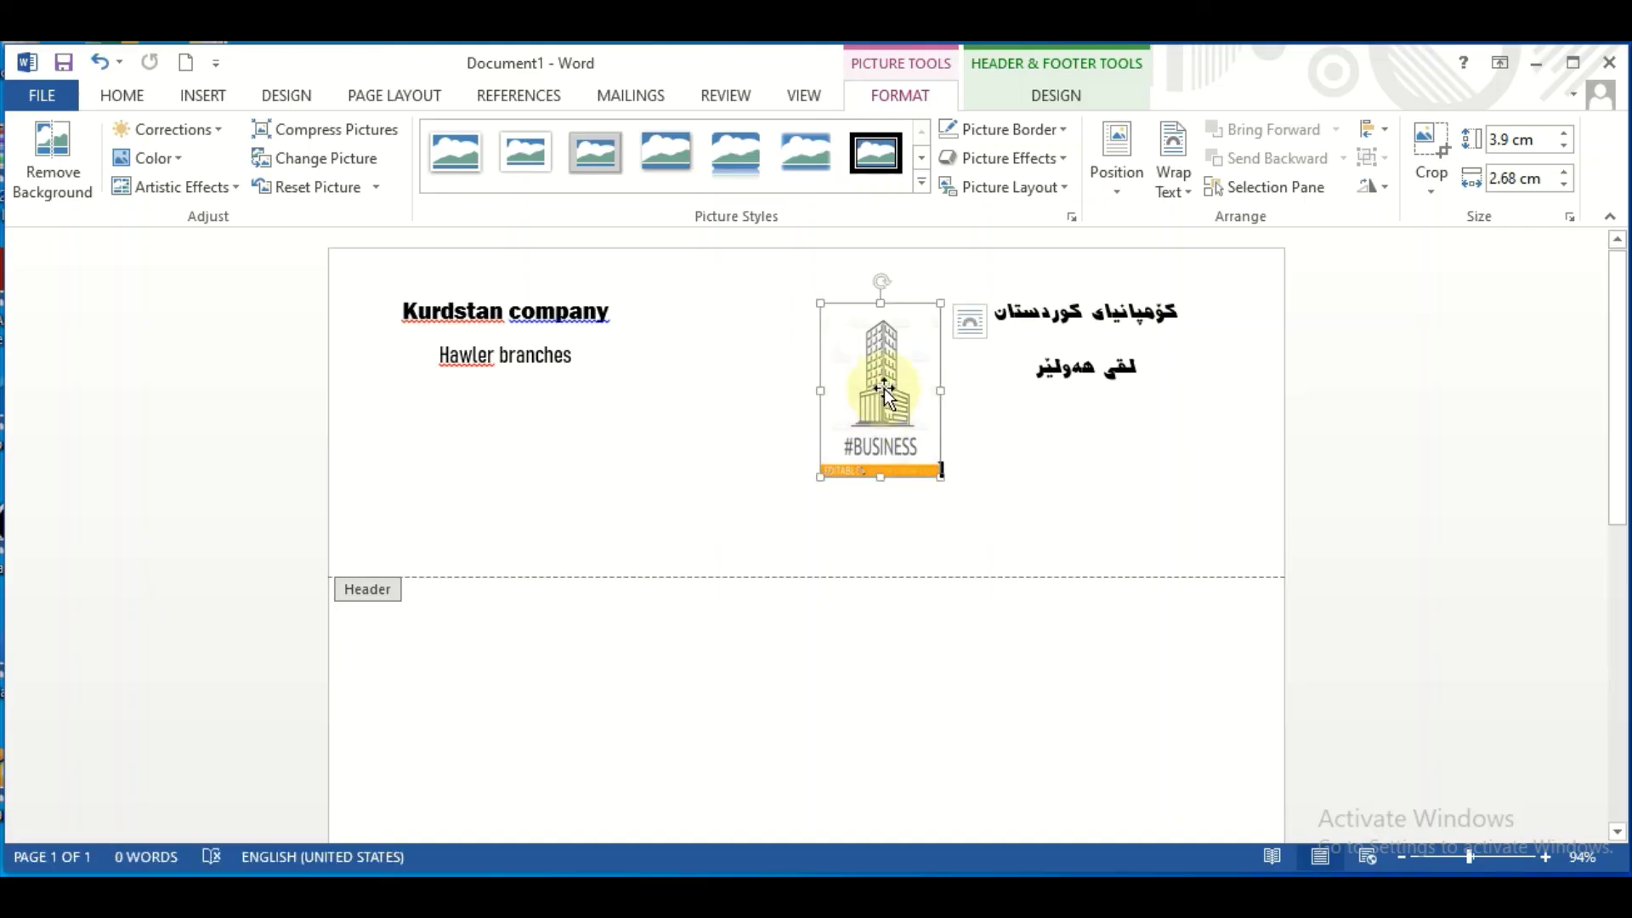
# Set the logo's text wrapping to In Front of Text
pyautogui.rightClick(873, 371)
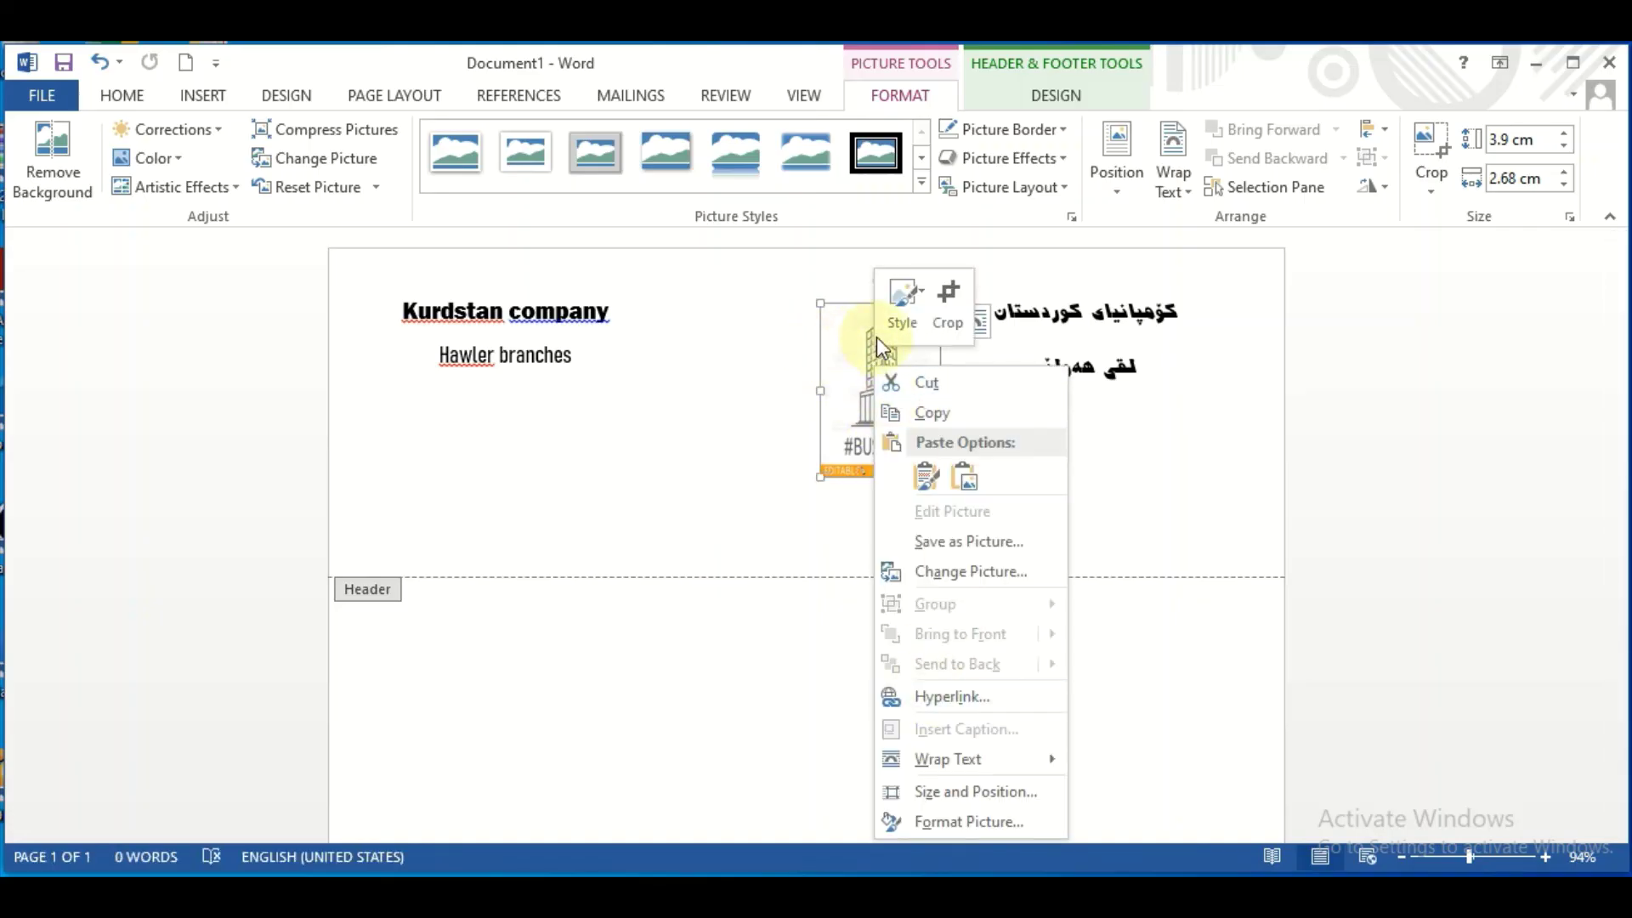
pyautogui.click(847, 373)
pyautogui.click(976, 325)
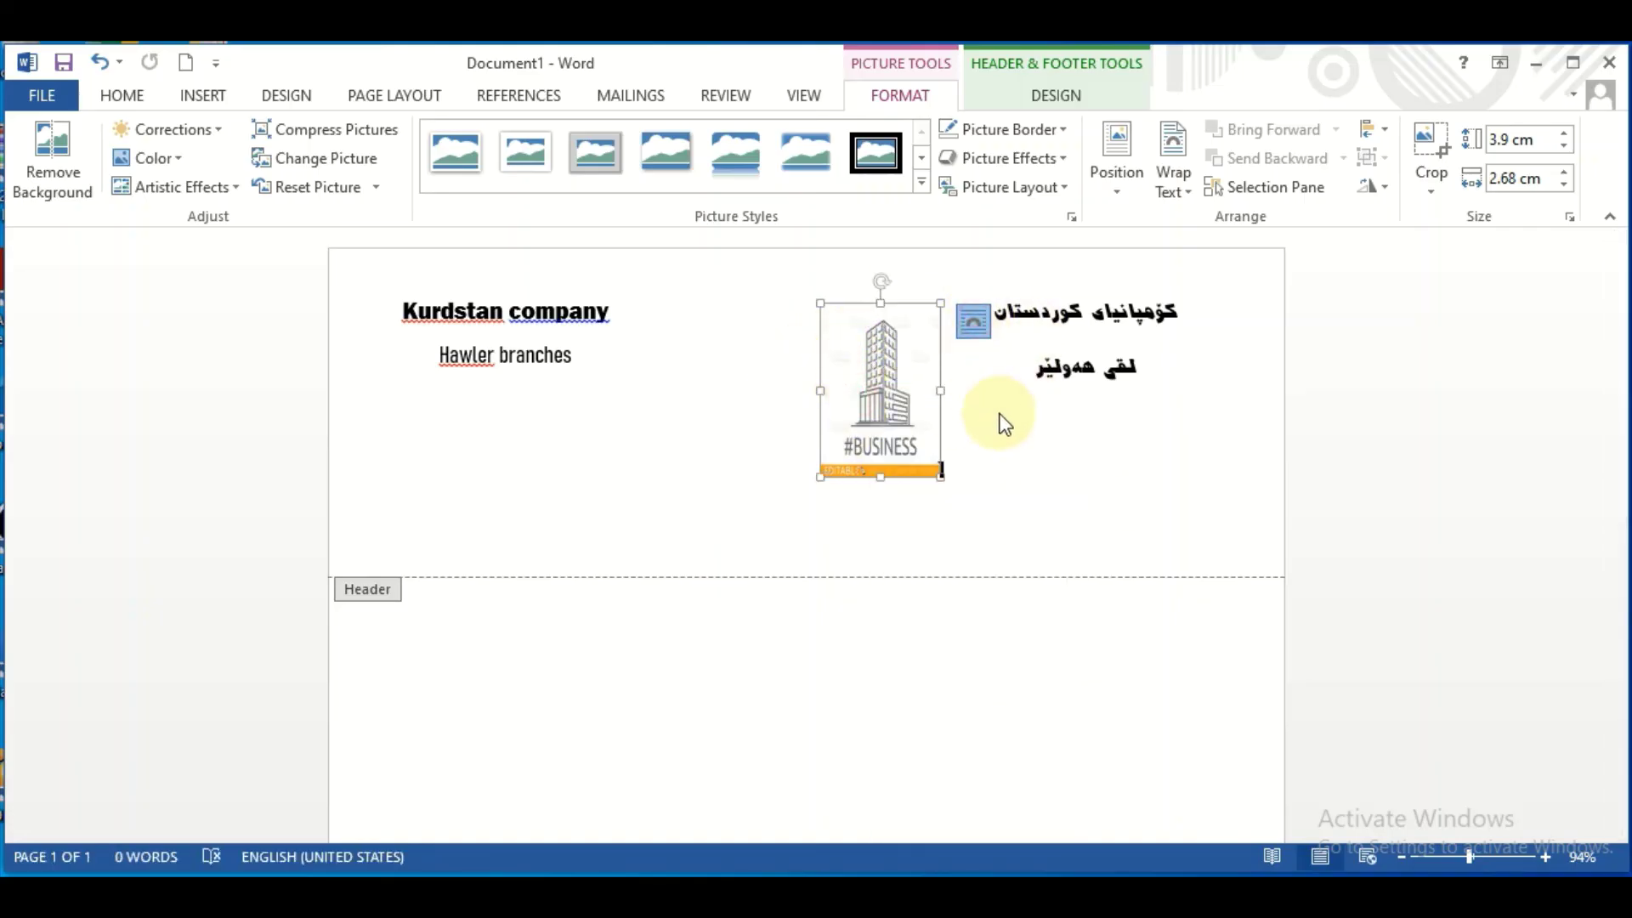
pyautogui.click(976, 325)
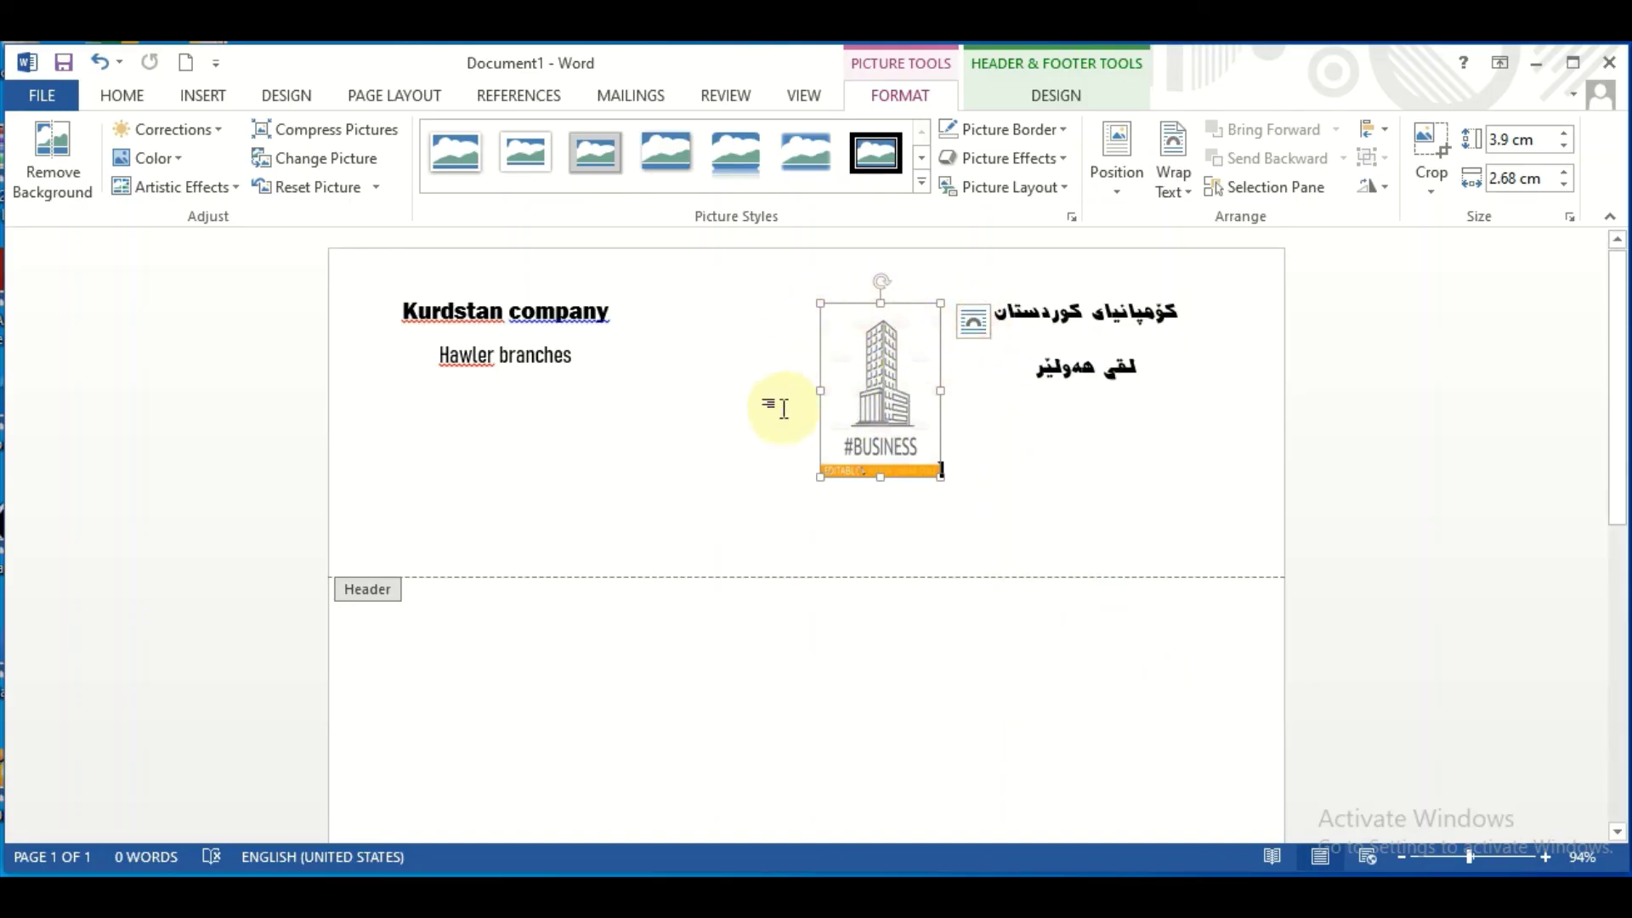
pyautogui.click(973, 324)
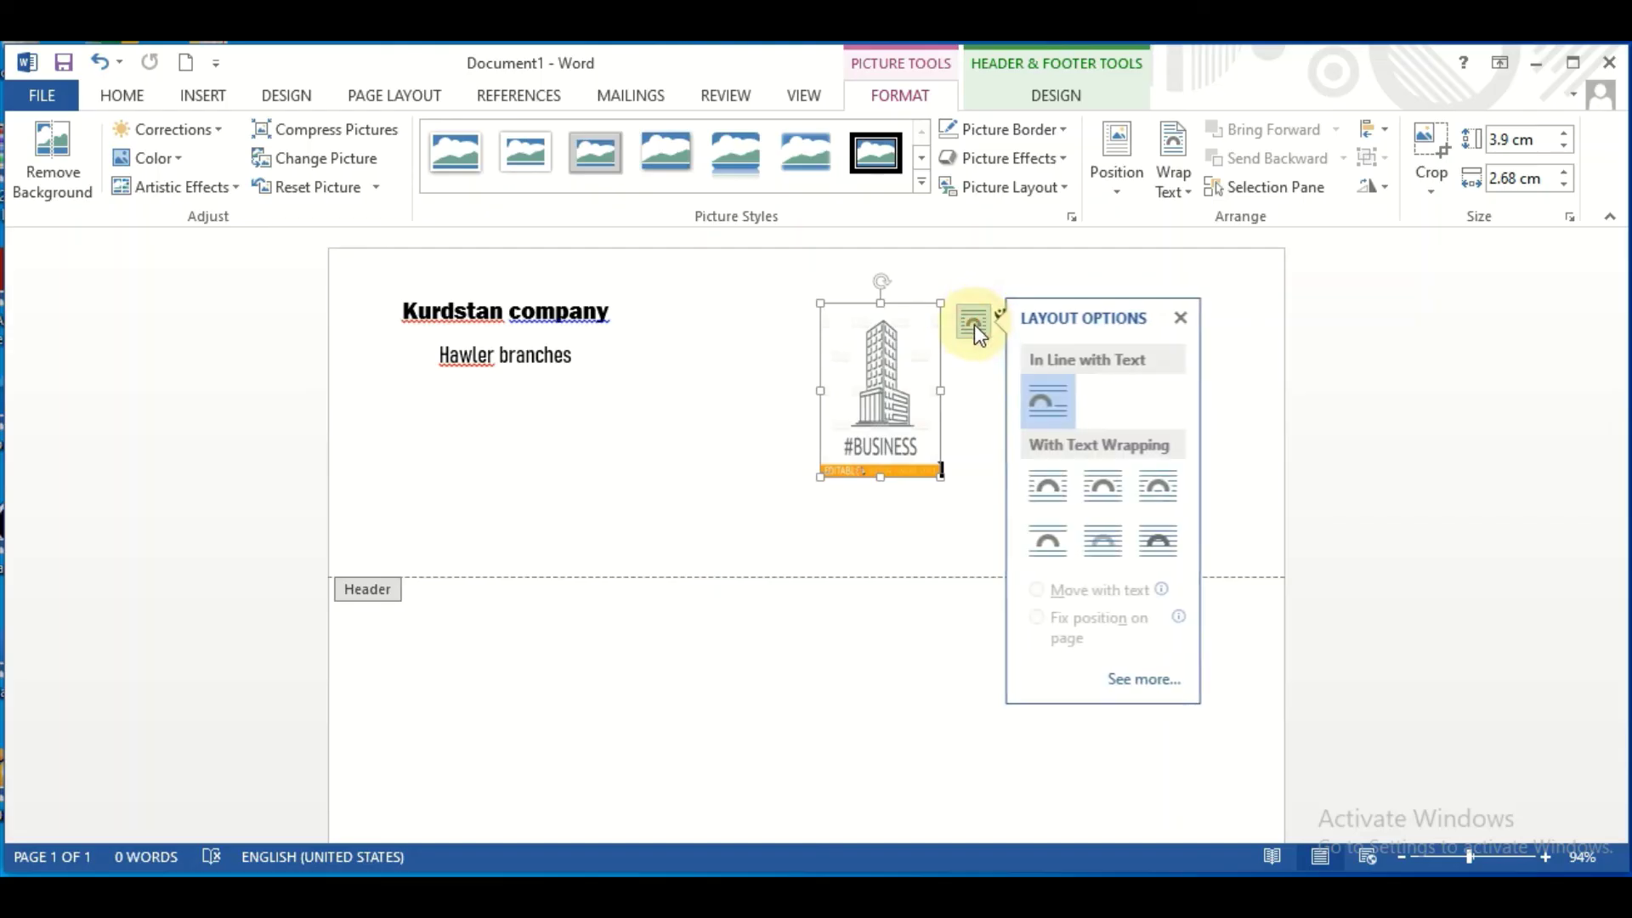
pyautogui.click(1163, 542)
# Centre the logo between the two company names and widen it to about 4 cm
pyautogui.moveTo(873, 364)
pyautogui.mouseDown()
pyautogui.moveTo(794, 316)
pyautogui.moveTo(776, 324)
pyautogui.mouseUp()
pyautogui.moveTo(780, 485)
pyautogui.mouseDown()
pyautogui.moveTo(810, 454)
pyautogui.moveTo(808, 391)
pyautogui.mouseUp()
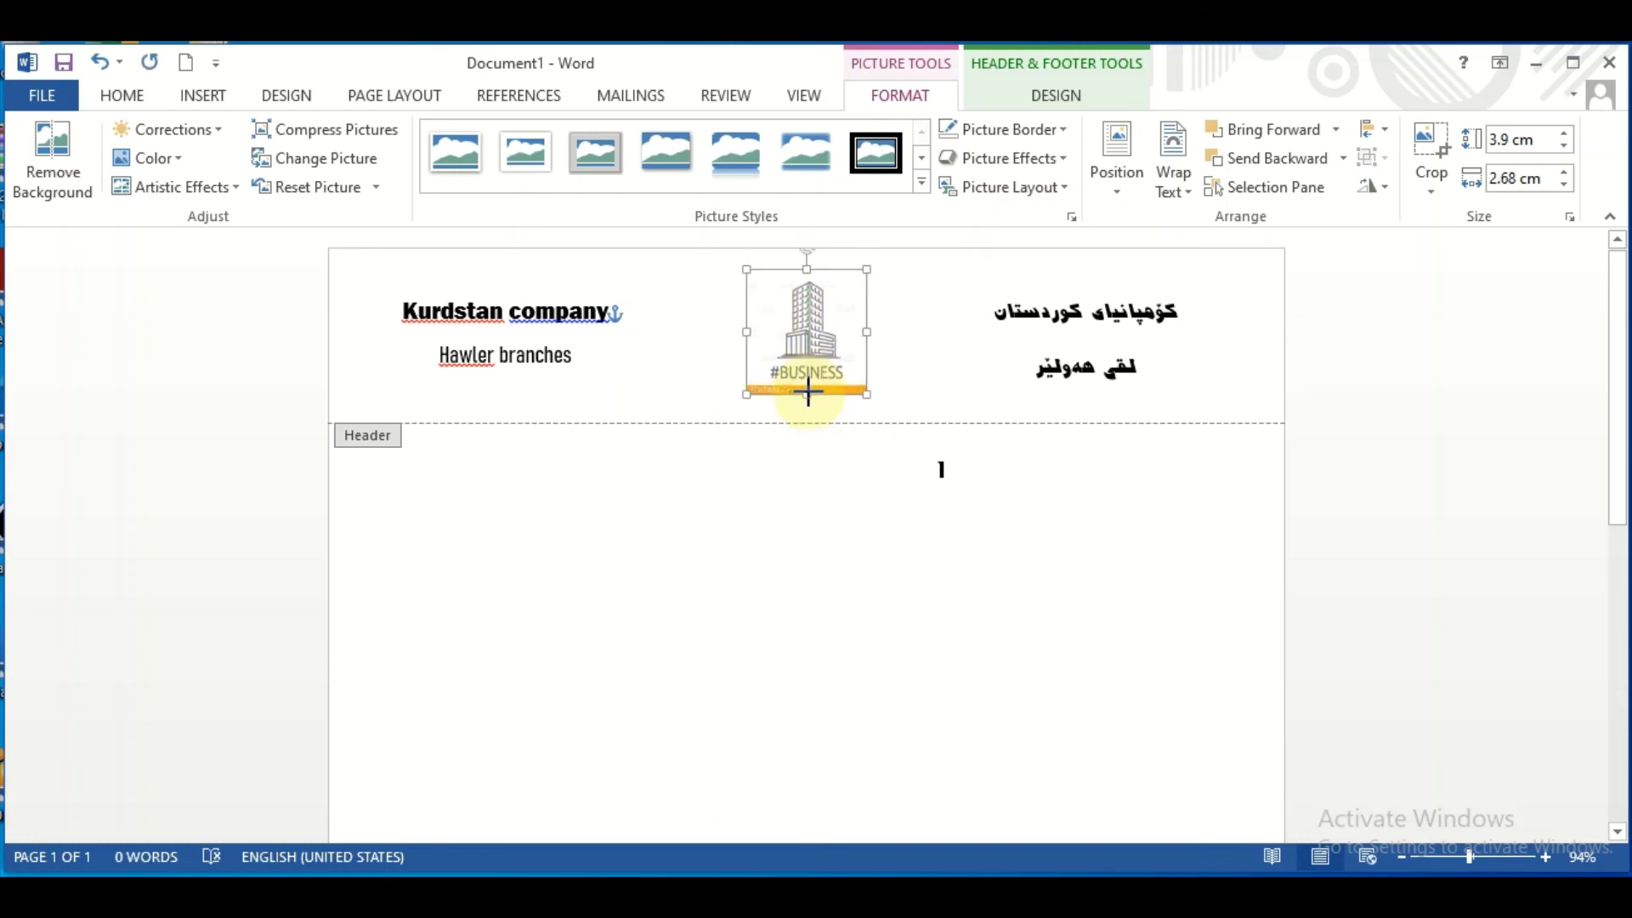
pyautogui.click(744, 328)
pyautogui.click(769, 334)
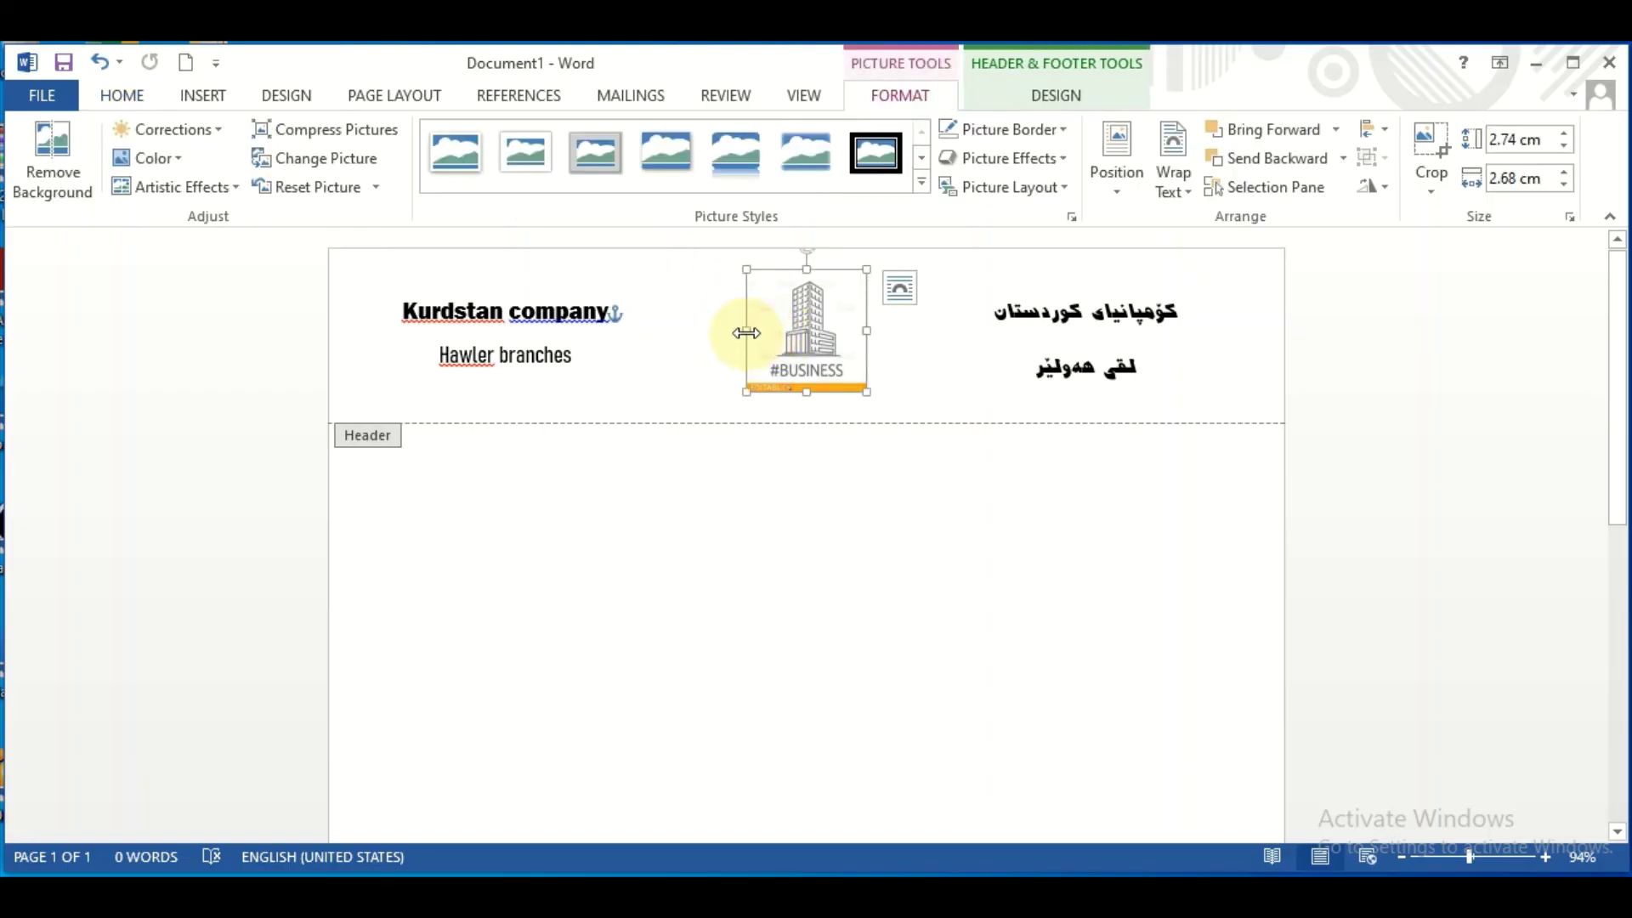
pyautogui.moveTo(746, 332); pyautogui.dragTo(719, 332)
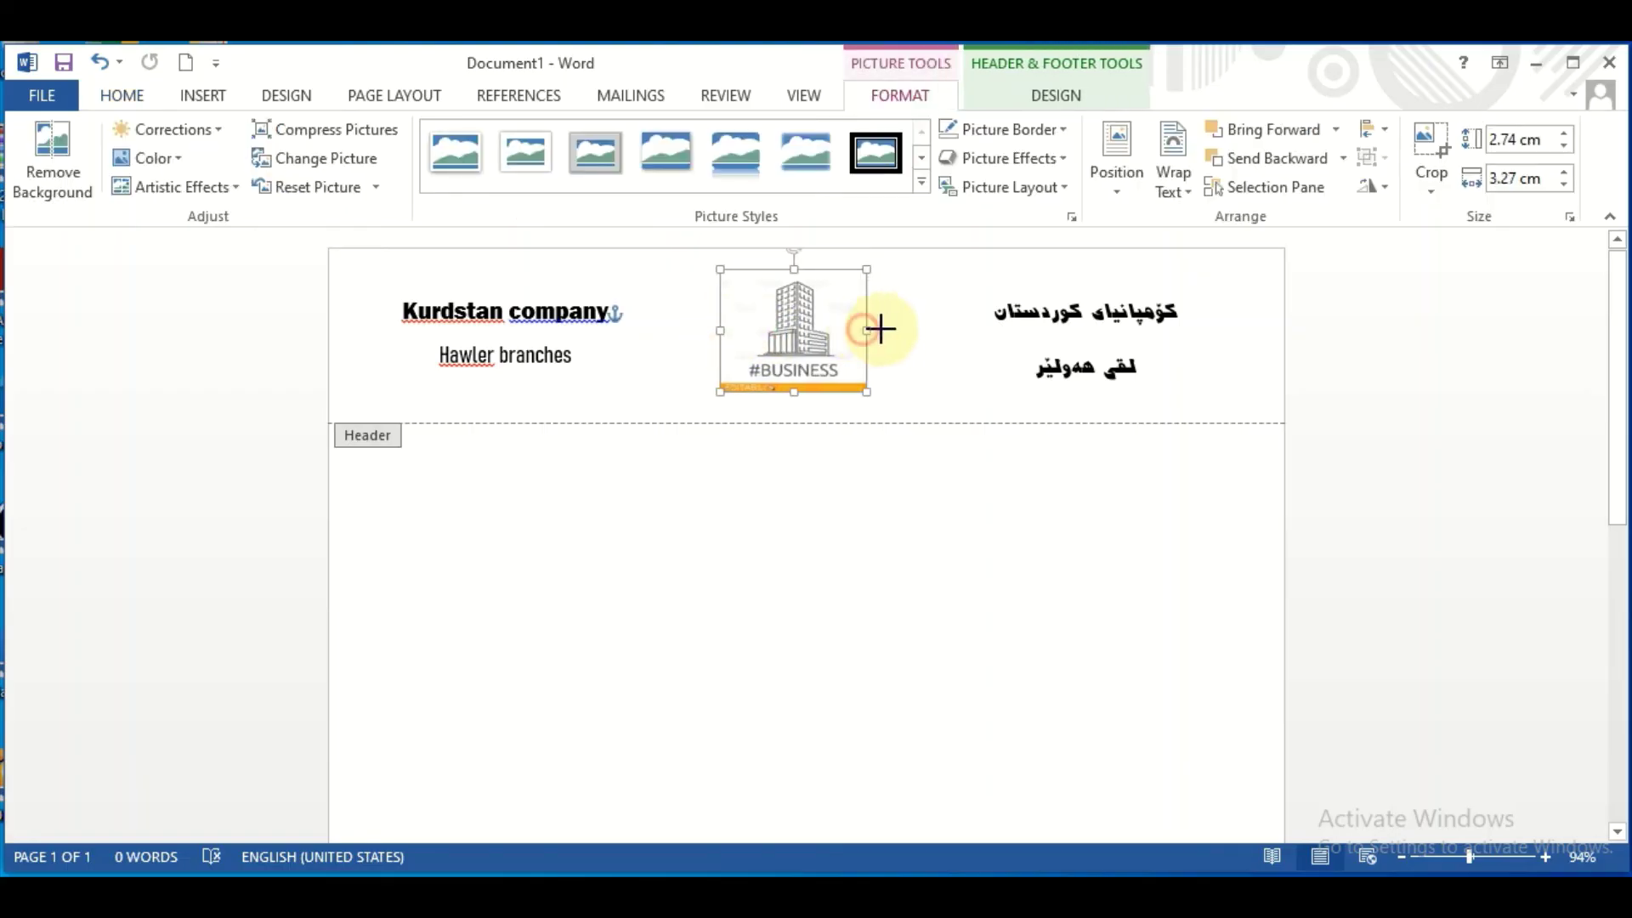
pyautogui.moveTo(879, 329)
pyautogui.mouseDown()
pyautogui.moveTo(900, 330)
pyautogui.moveTo(847, 364)
pyautogui.mouseUp()
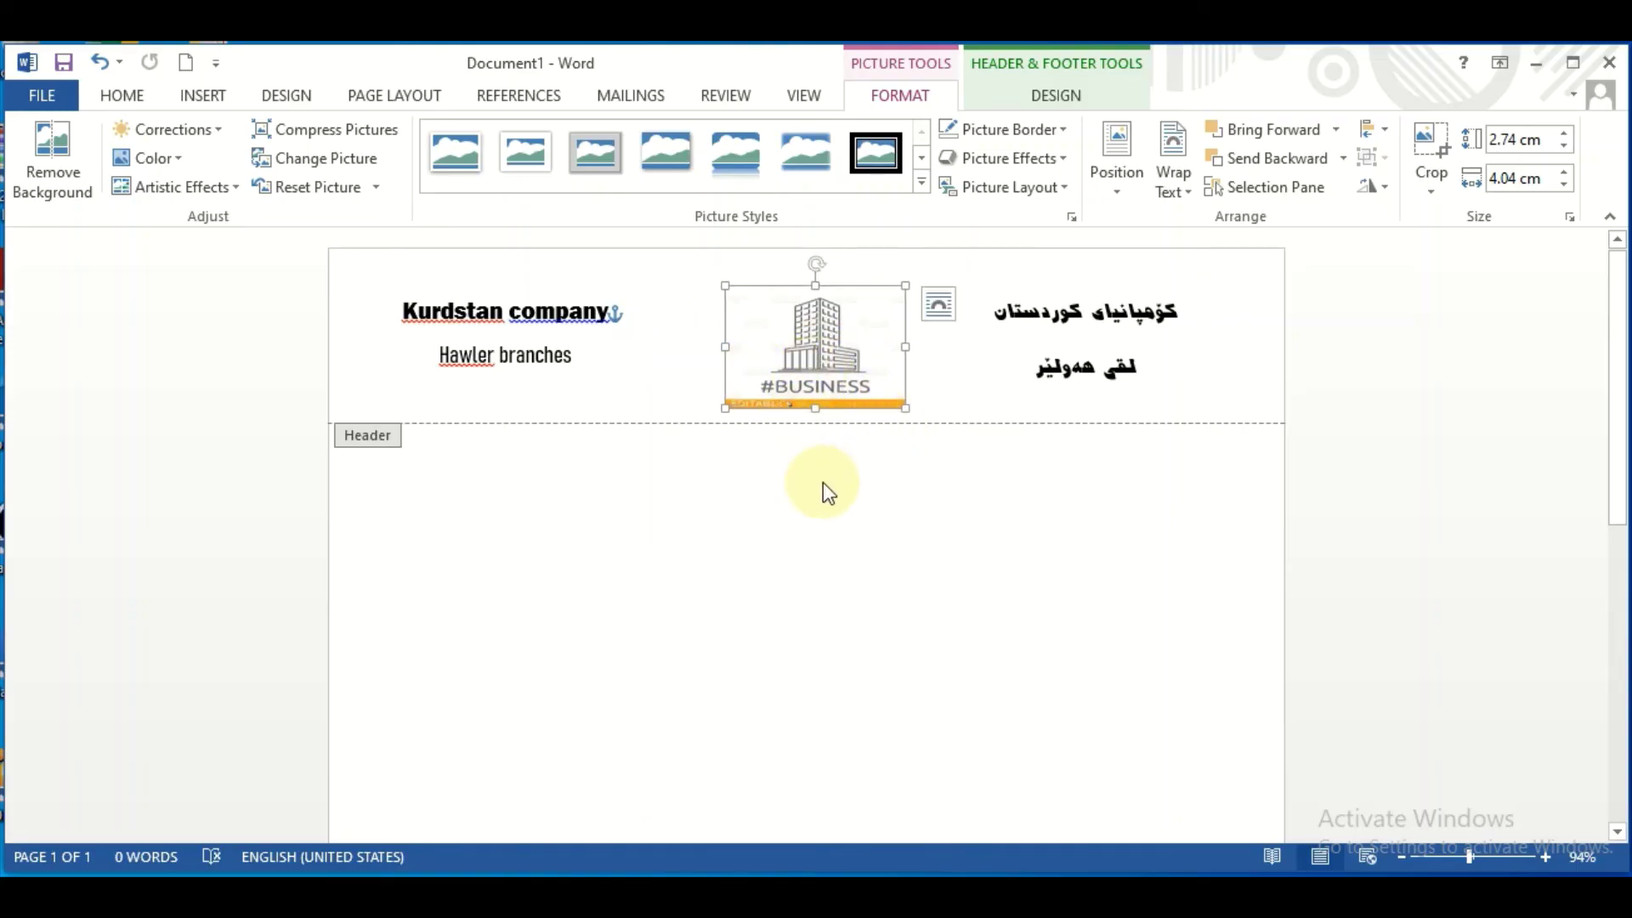
# Add an empty line below the Kurdish name to make room in the header
pyautogui.click(939, 384)
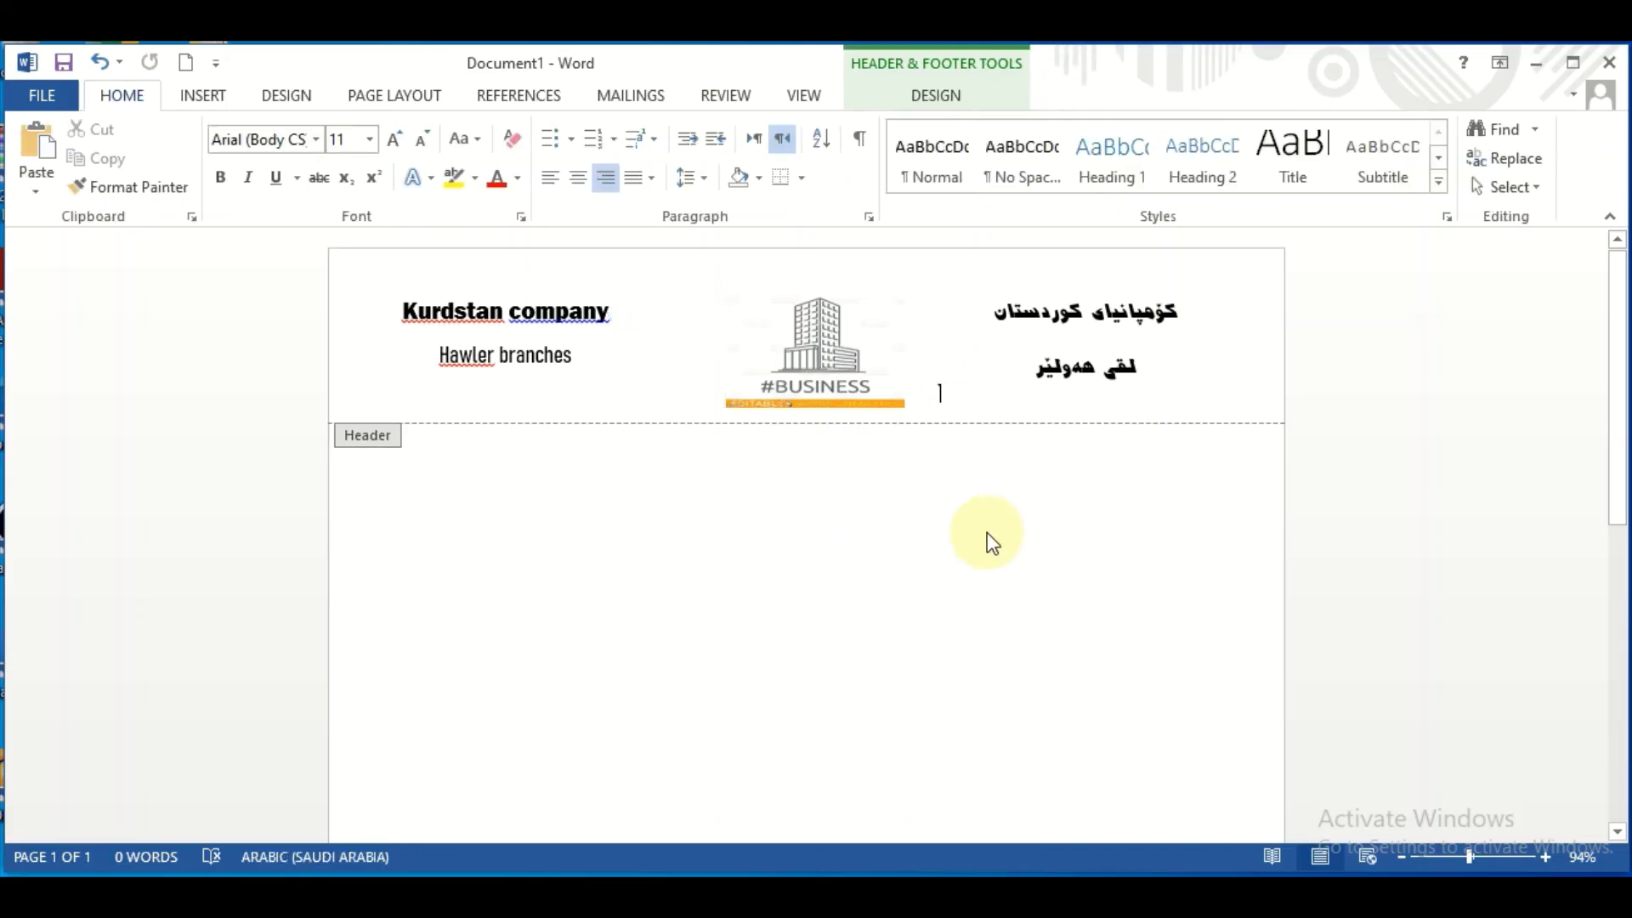
pyautogui.click(1028, 366)
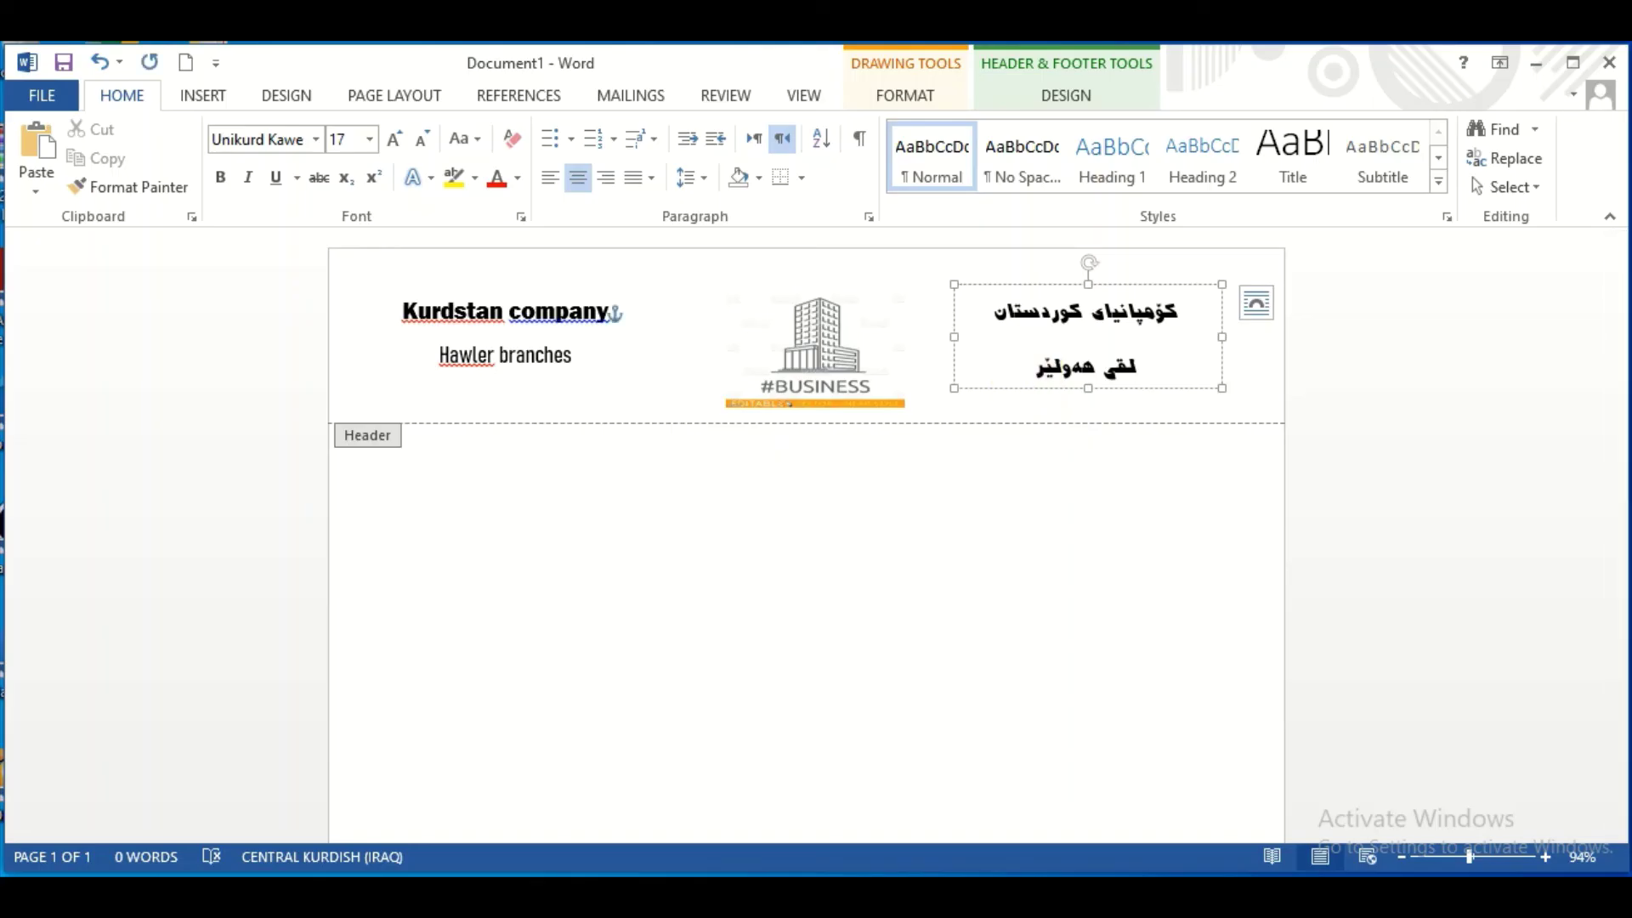
pyautogui.click(1076, 486)
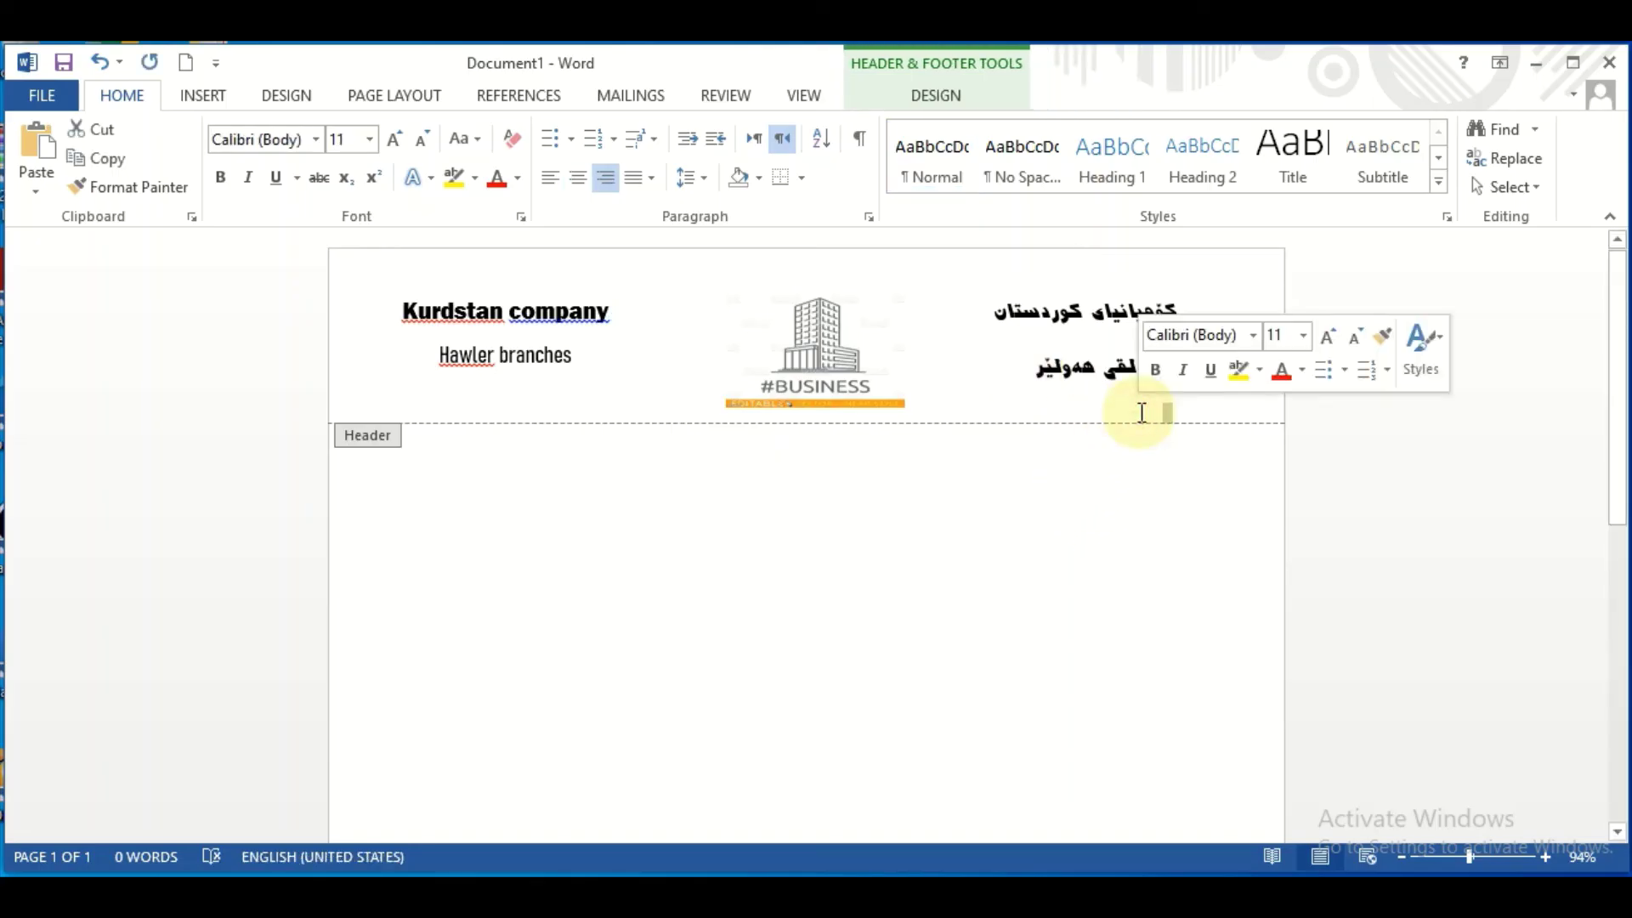
pyautogui.press('Return')
pyautogui.press('Return')
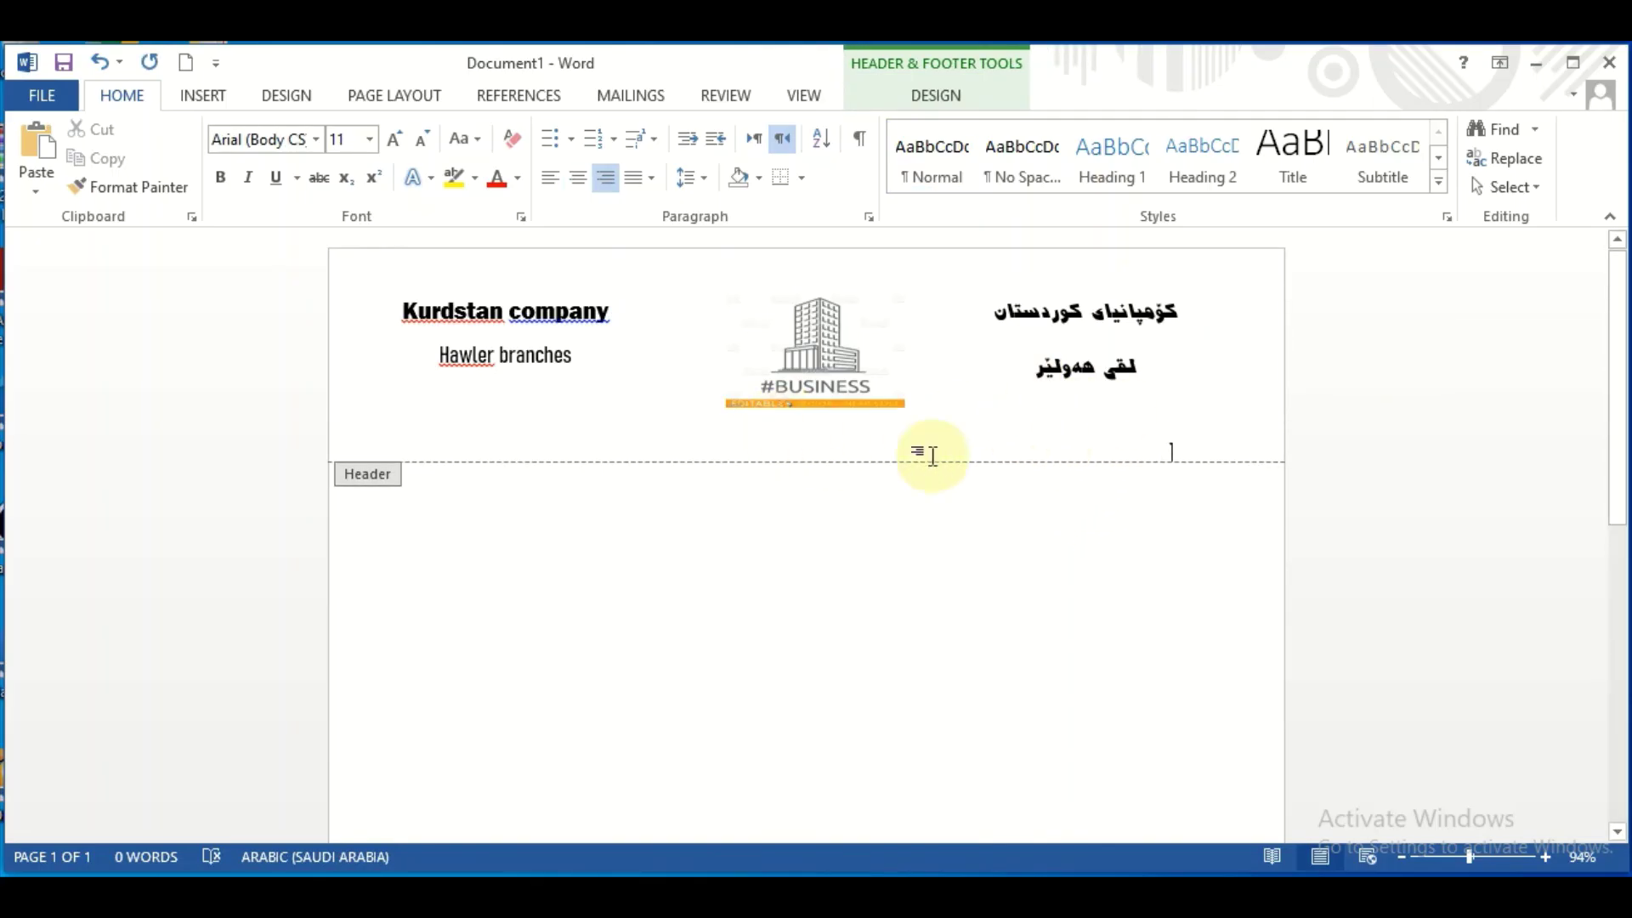
# Draw a 19.25 cm horizontal line beneath the logo and names, trimming both ends inward
pyautogui.click(208, 97)
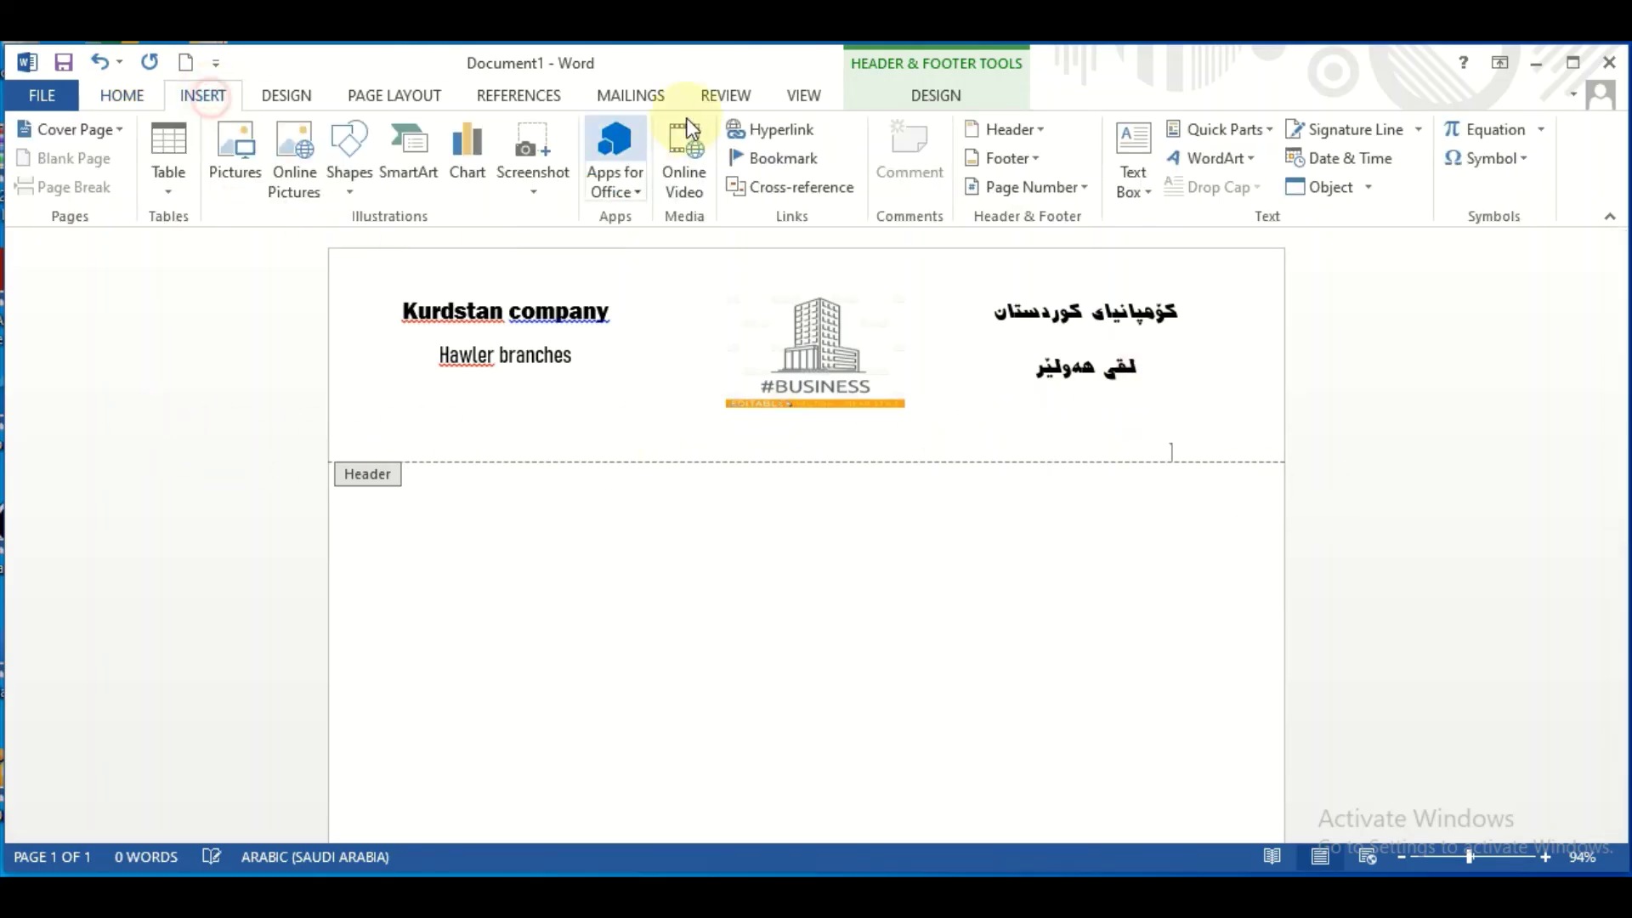
pyautogui.click(202, 95)
pyautogui.click(352, 194)
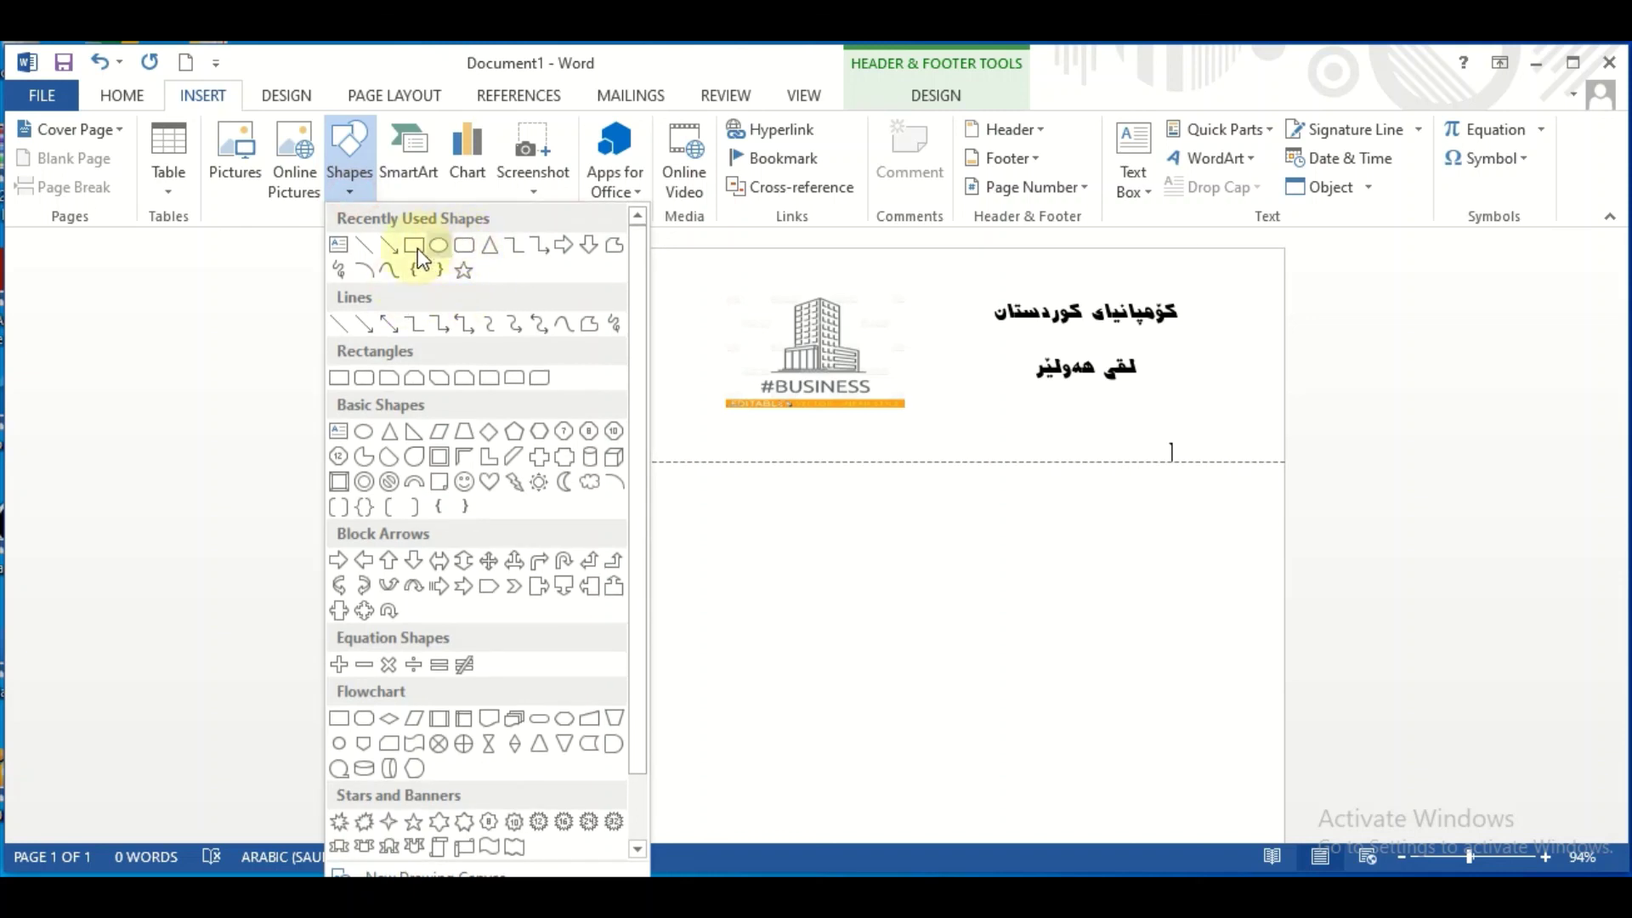
pyautogui.click(374, 253)
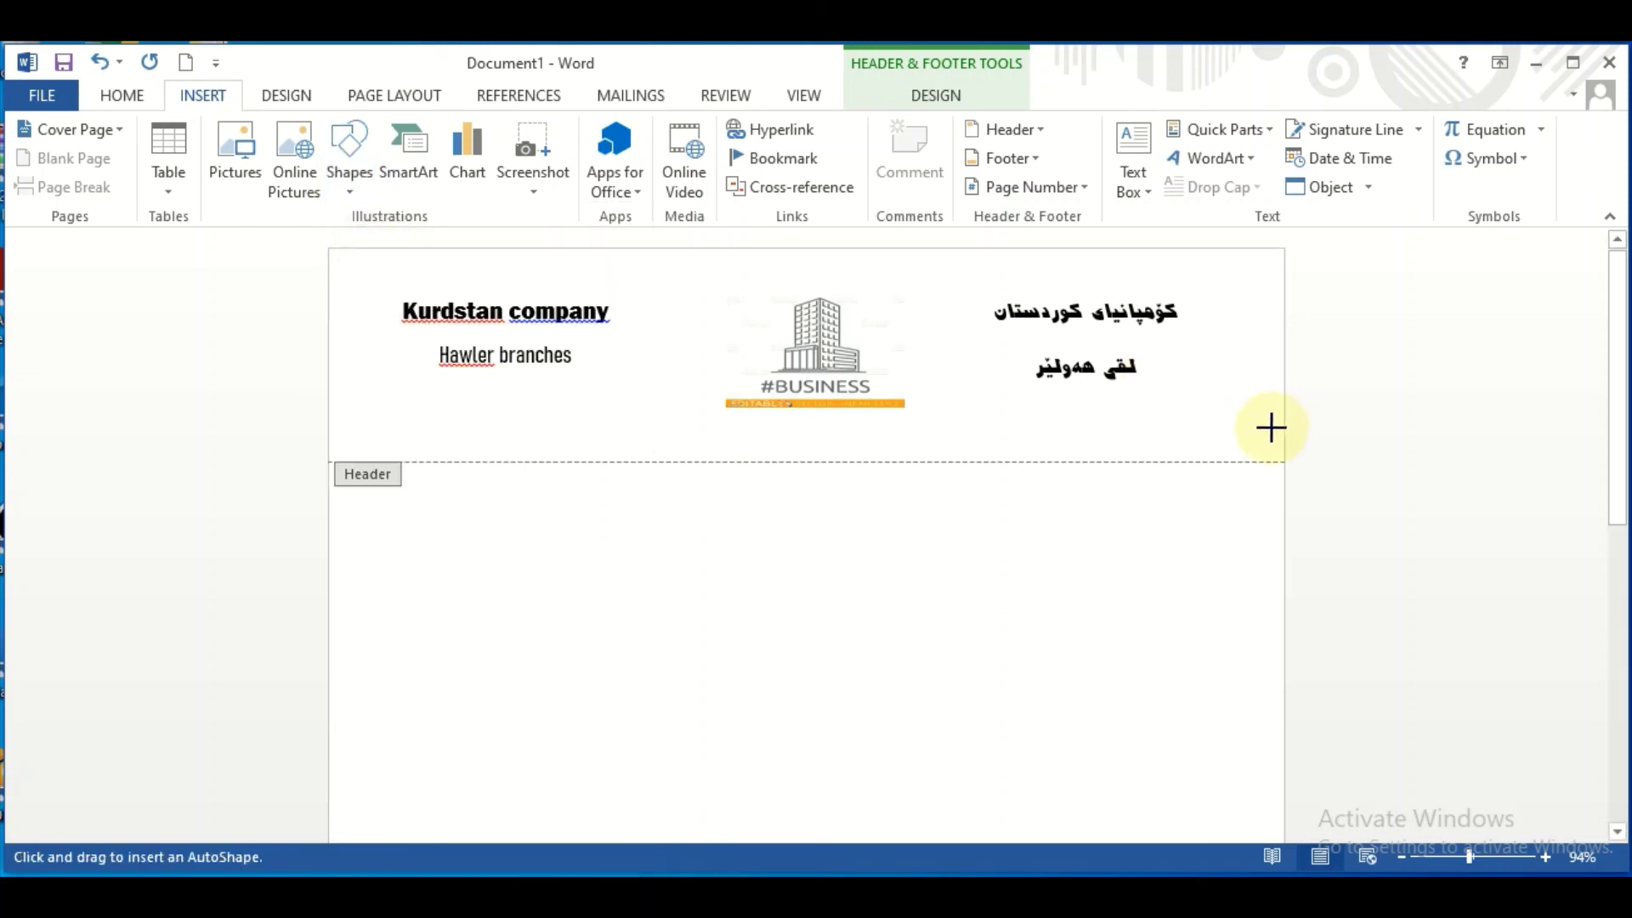
pyautogui.moveTo(1264, 431)
pyautogui.mouseDown()
pyautogui.moveTo(351, 424)
pyautogui.moveTo(358, 435)
pyautogui.mouseUp()
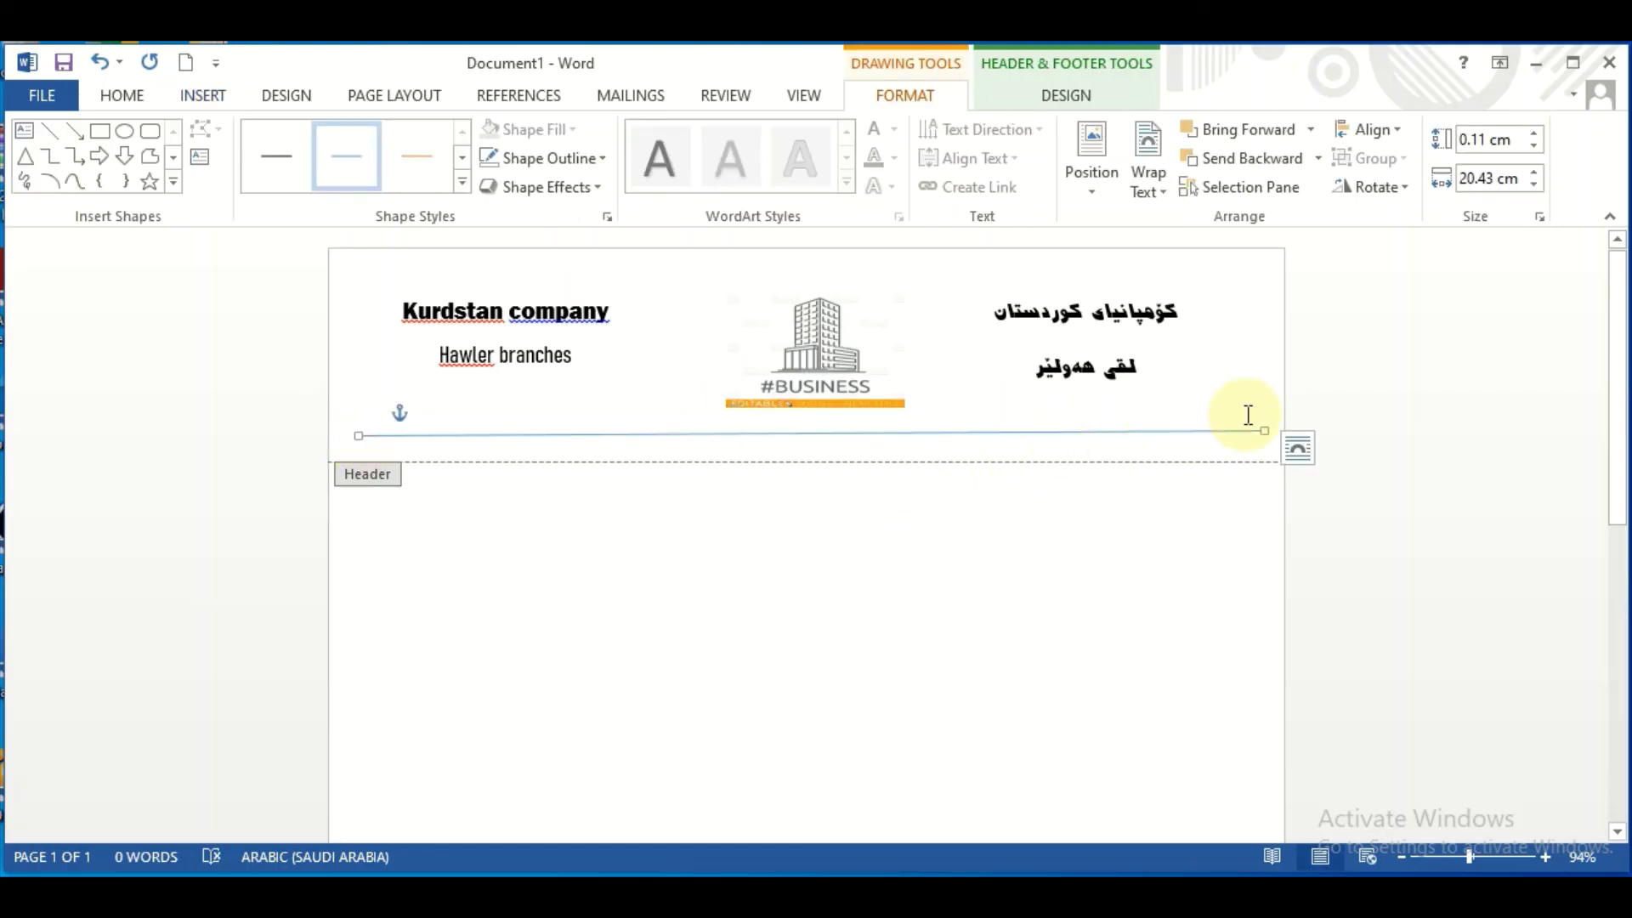
pyautogui.moveTo(1265, 431); pyautogui.dragTo(1232, 431)
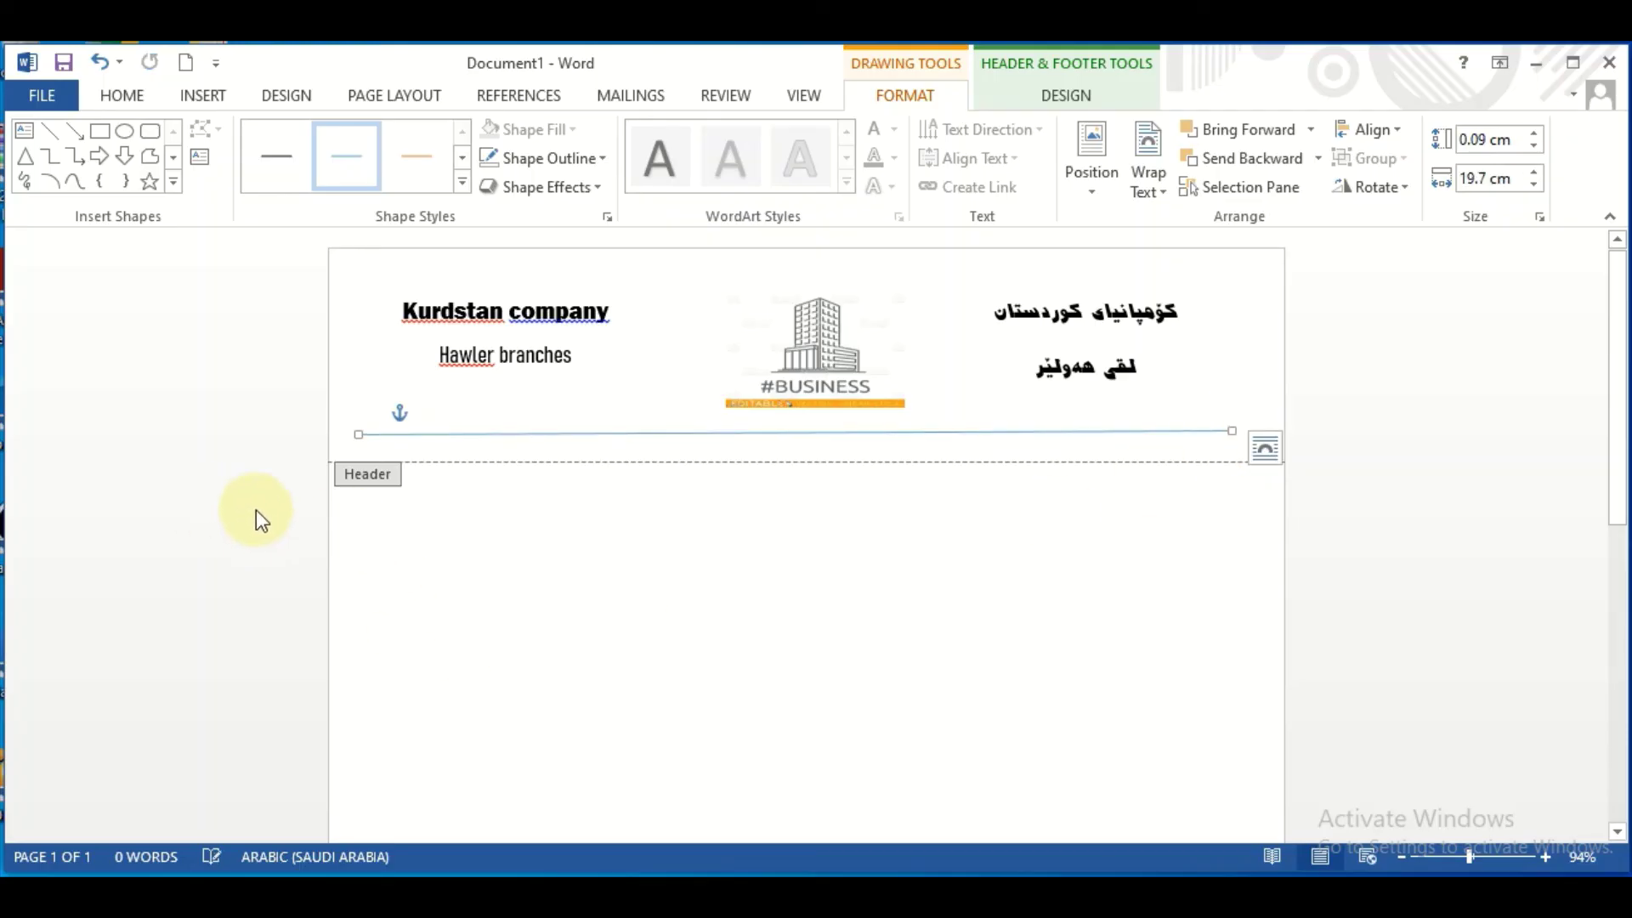
pyautogui.click(350, 444)
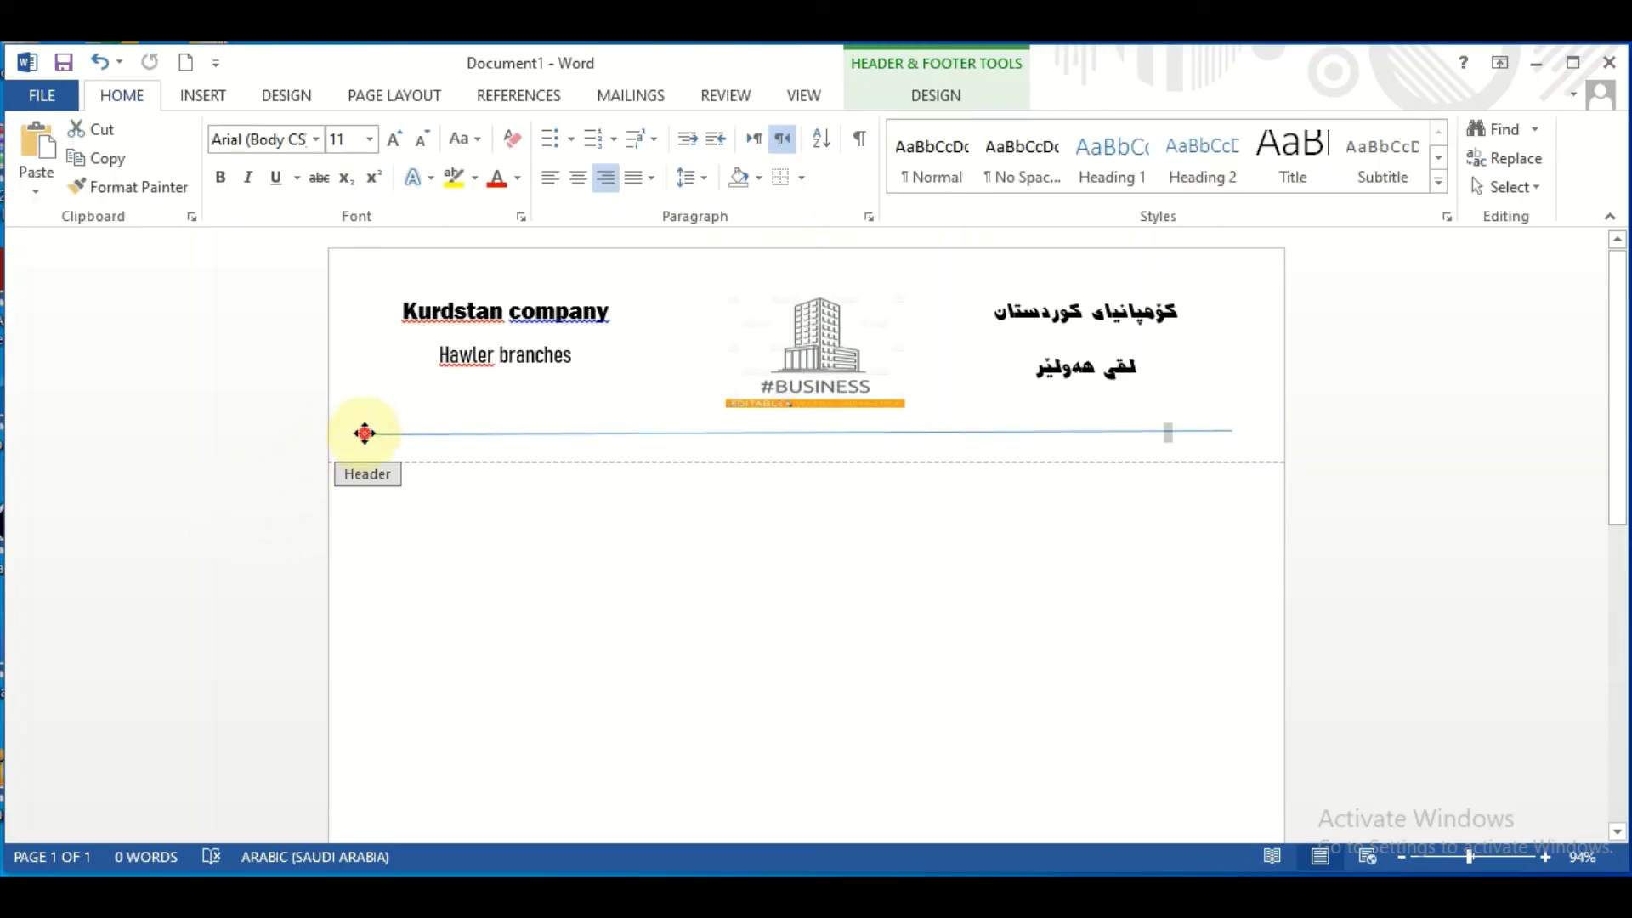
pyautogui.click(363, 433)
pyautogui.moveTo(355, 435); pyautogui.dragTo(378, 431)
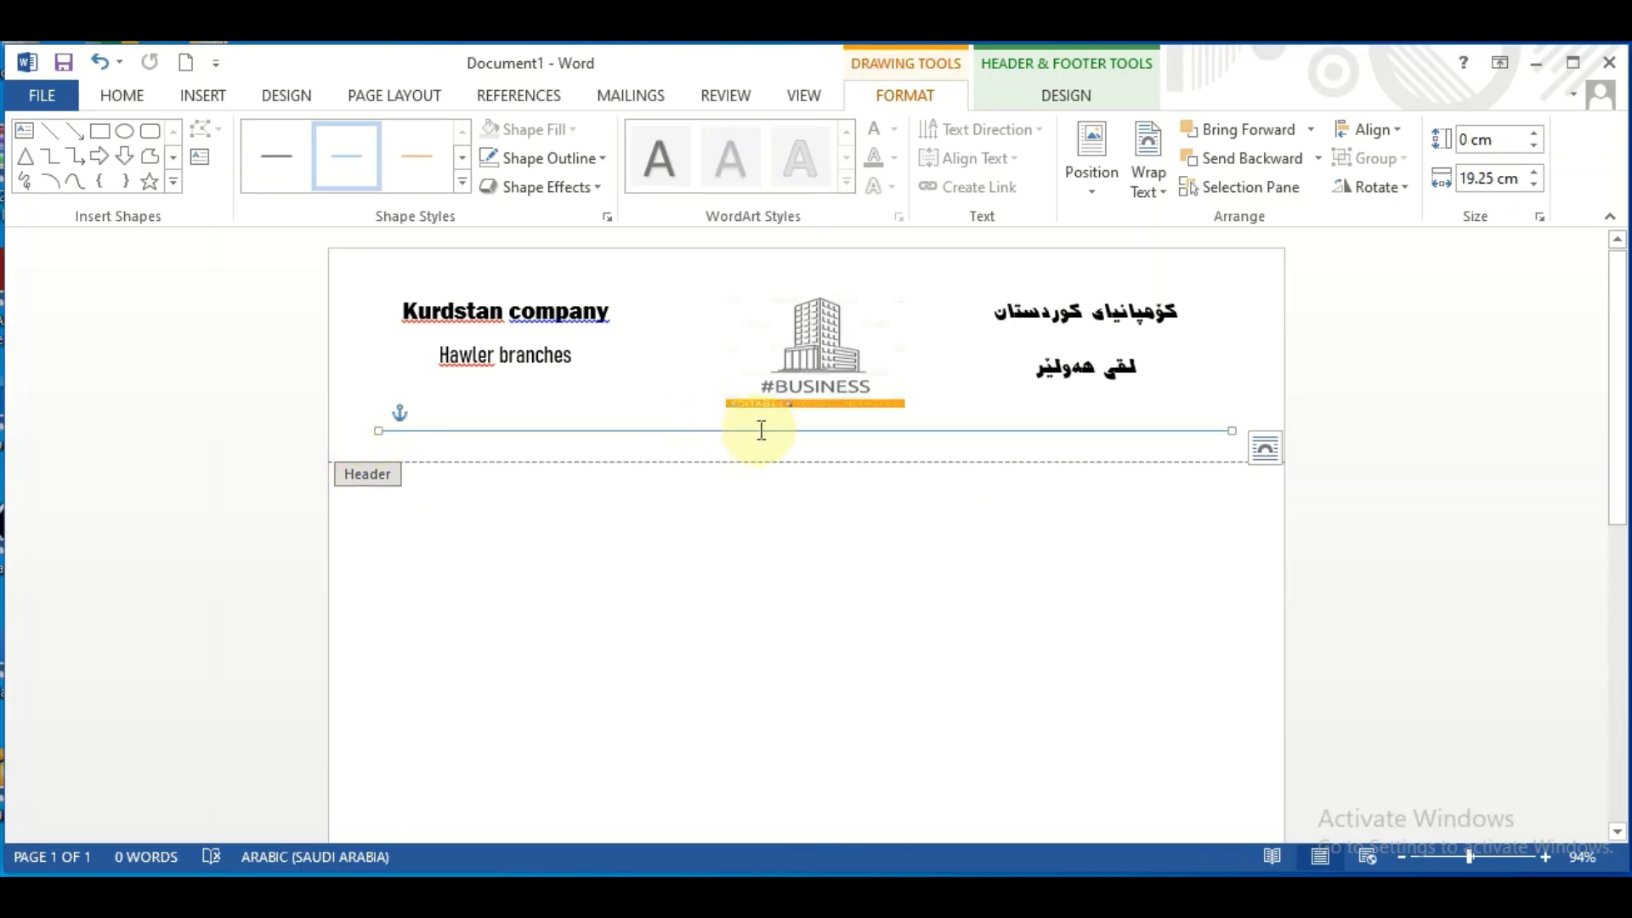
# Give the header line a thicker orange shape style with a red outline
pyautogui.click(395, 160)
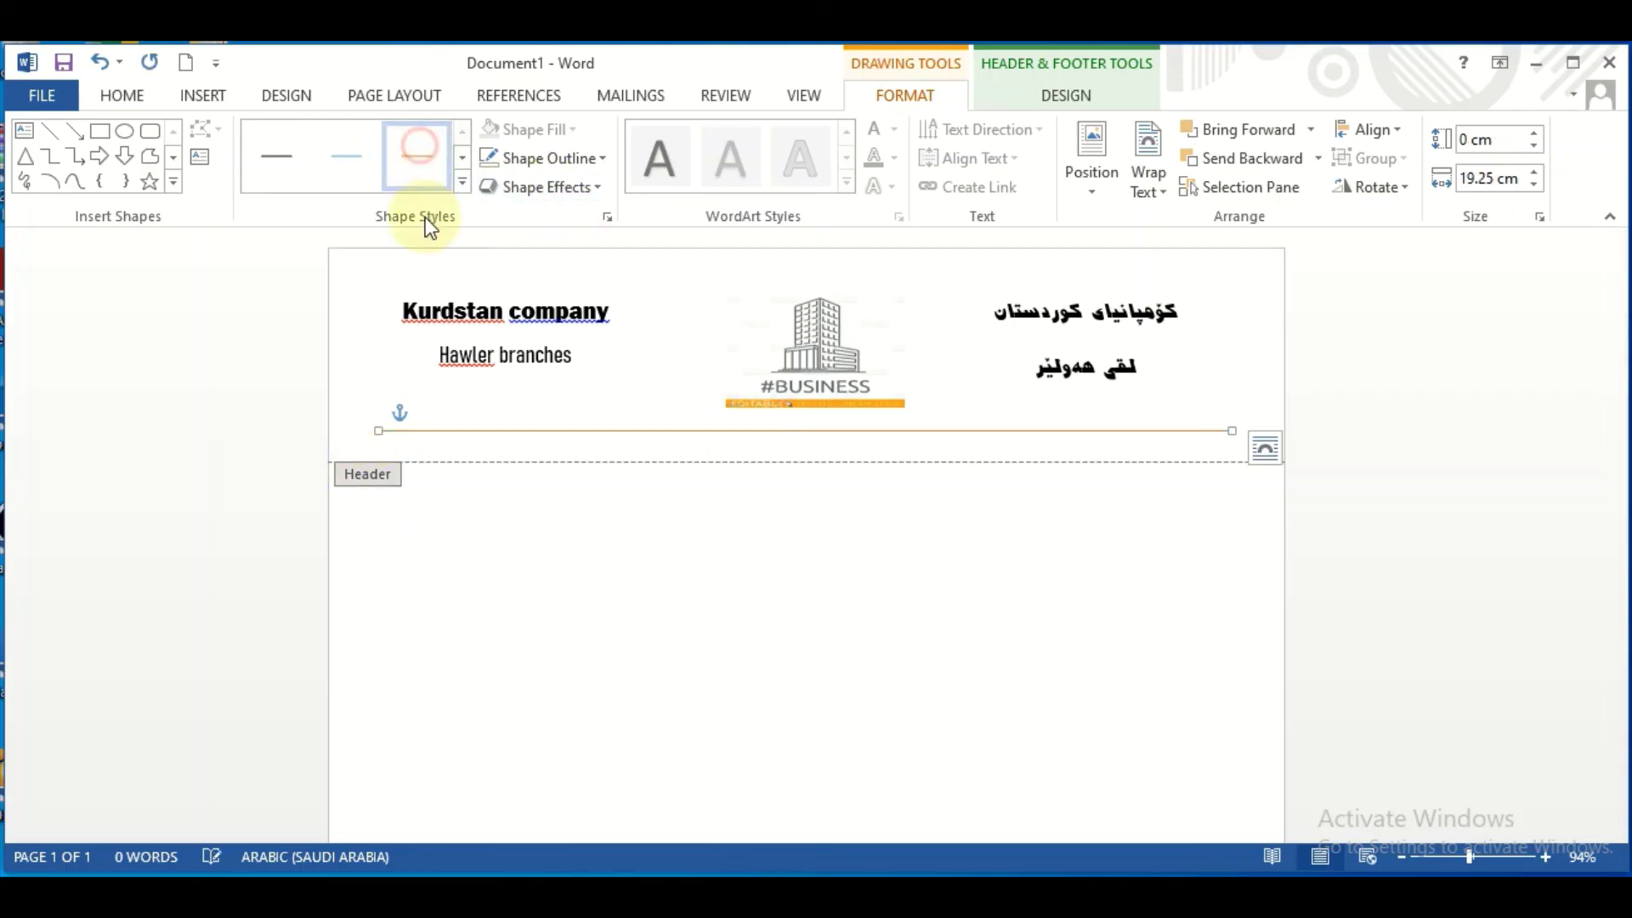
pyautogui.click(460, 183)
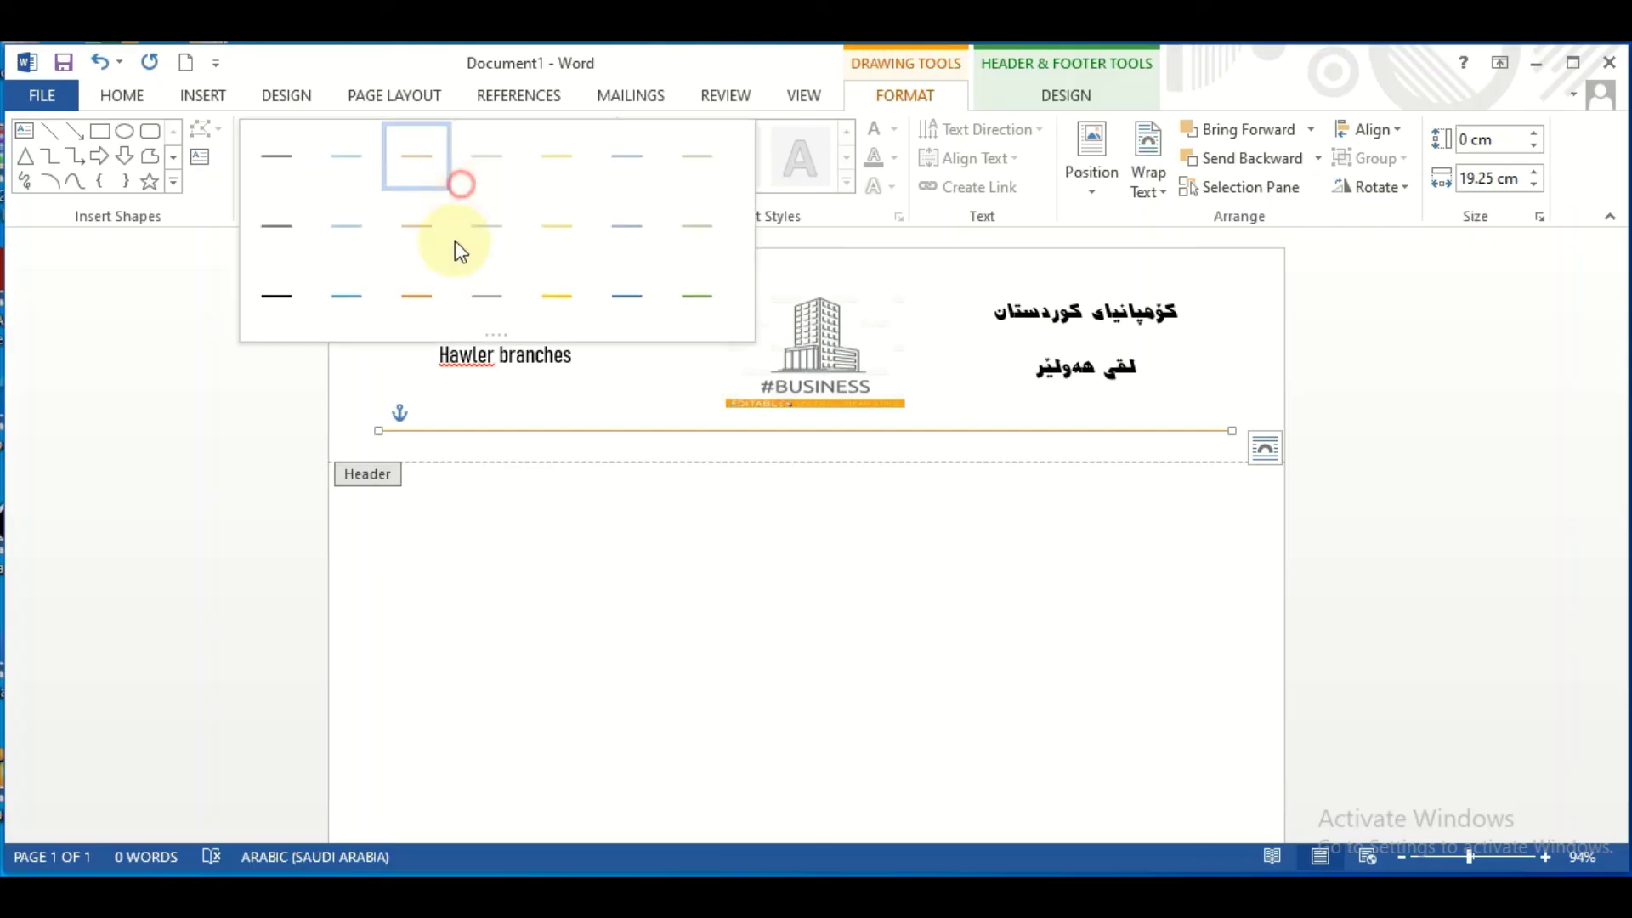
pyautogui.click(416, 295)
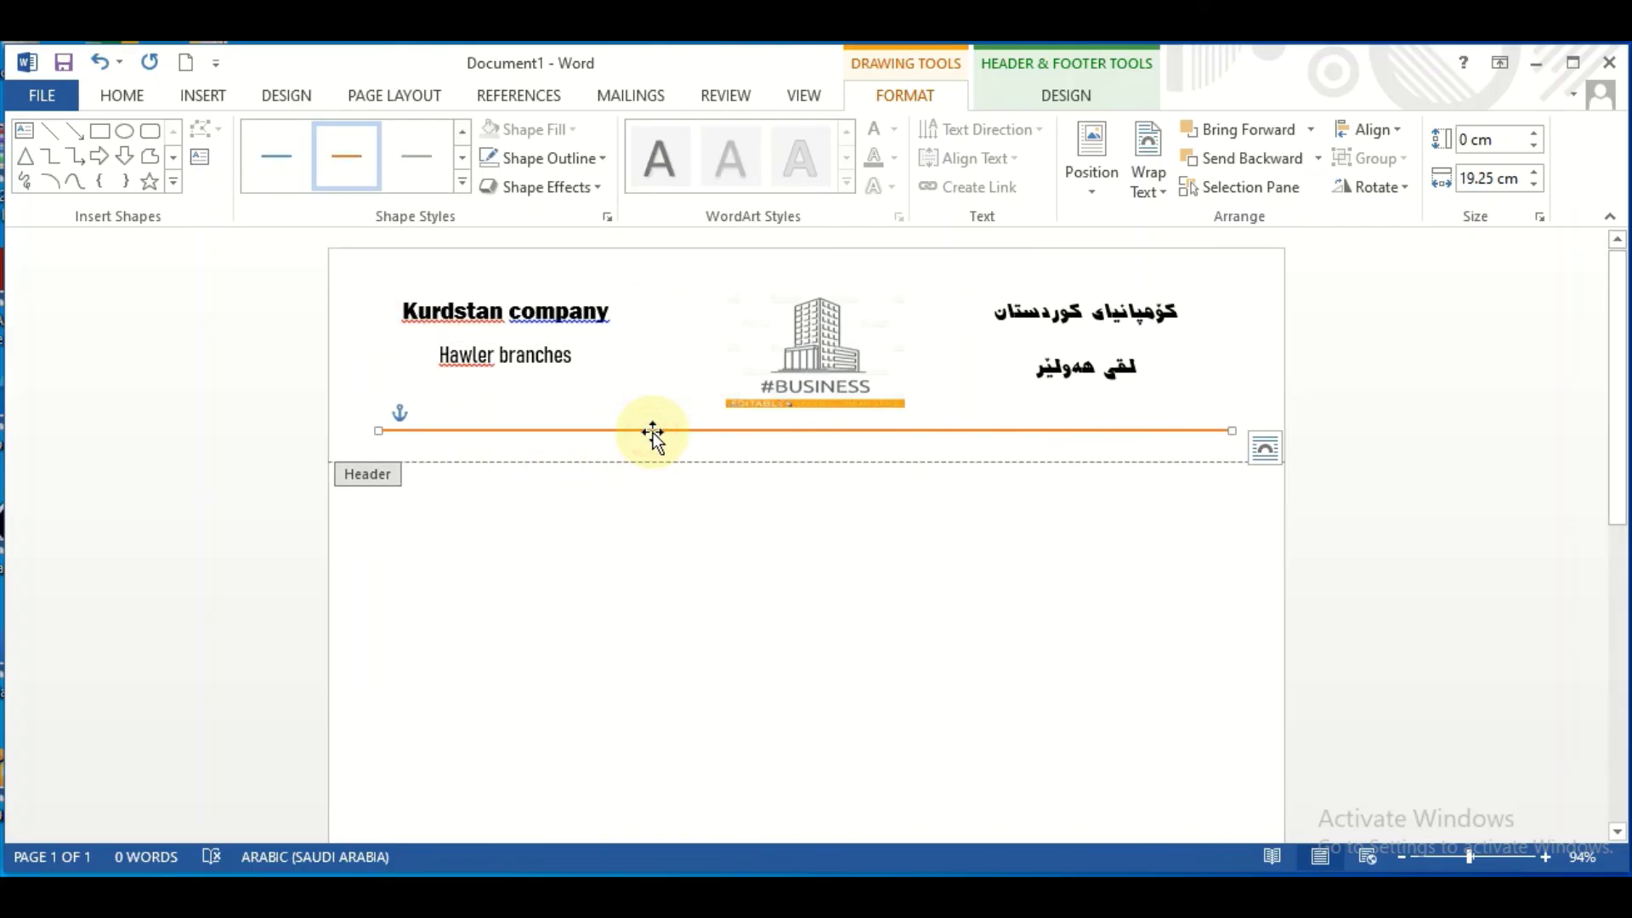
pyautogui.click(603, 160)
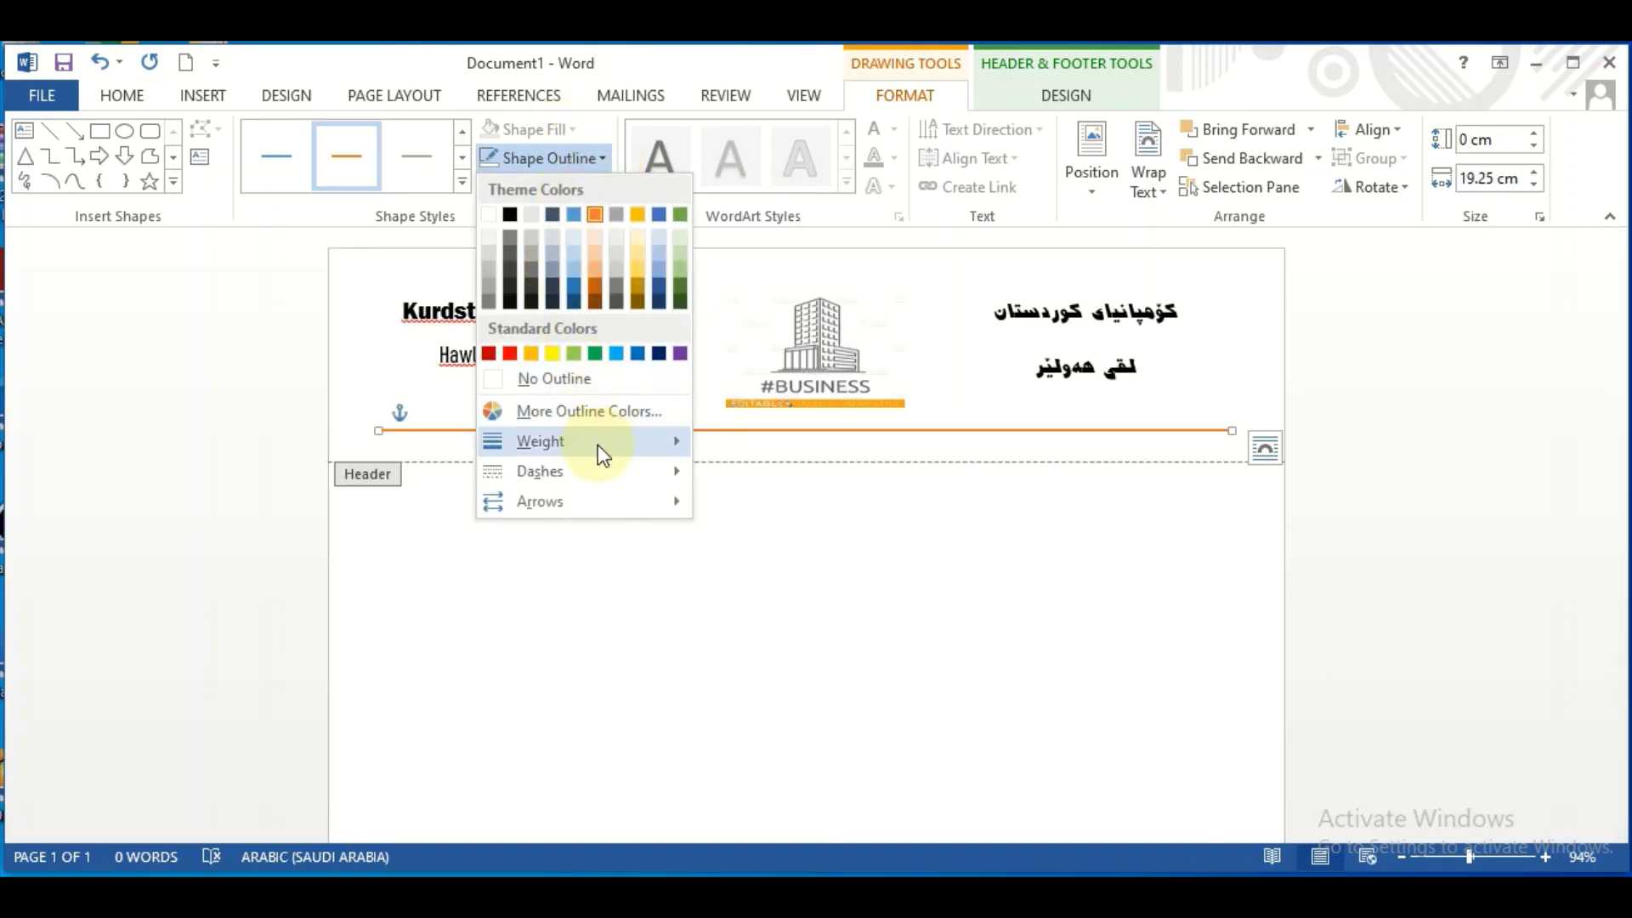
pyautogui.click(506, 353)
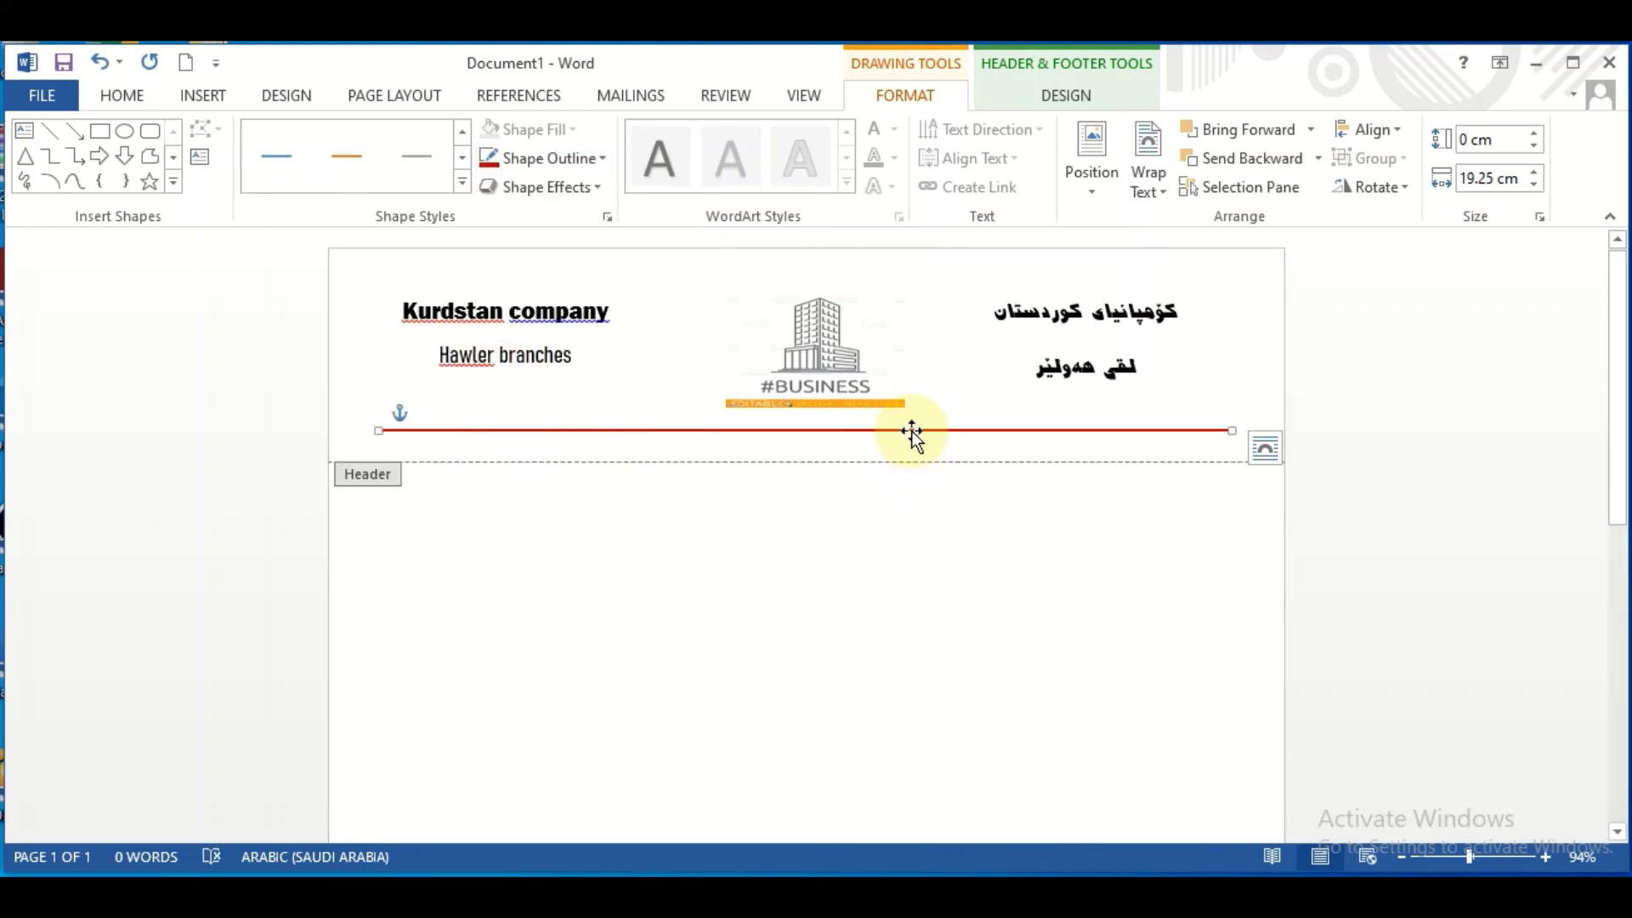
# Raise the red line just under the logo and delete the empty line below it
pyautogui.moveTo(911, 431); pyautogui.dragTo(921, 422)
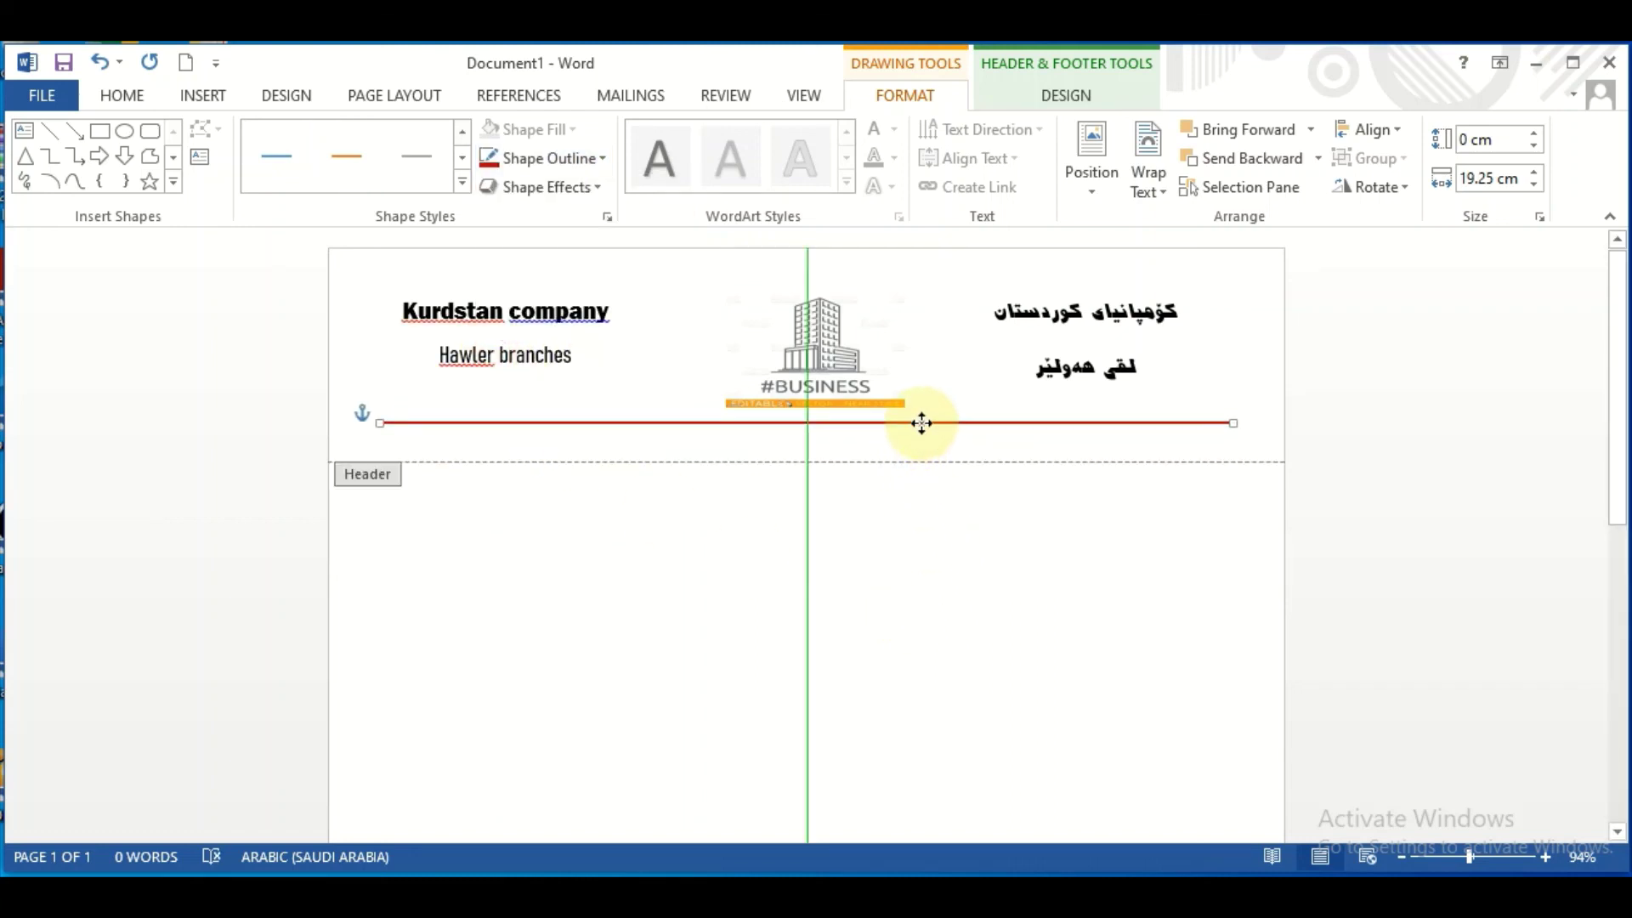
pyautogui.click(1092, 438)
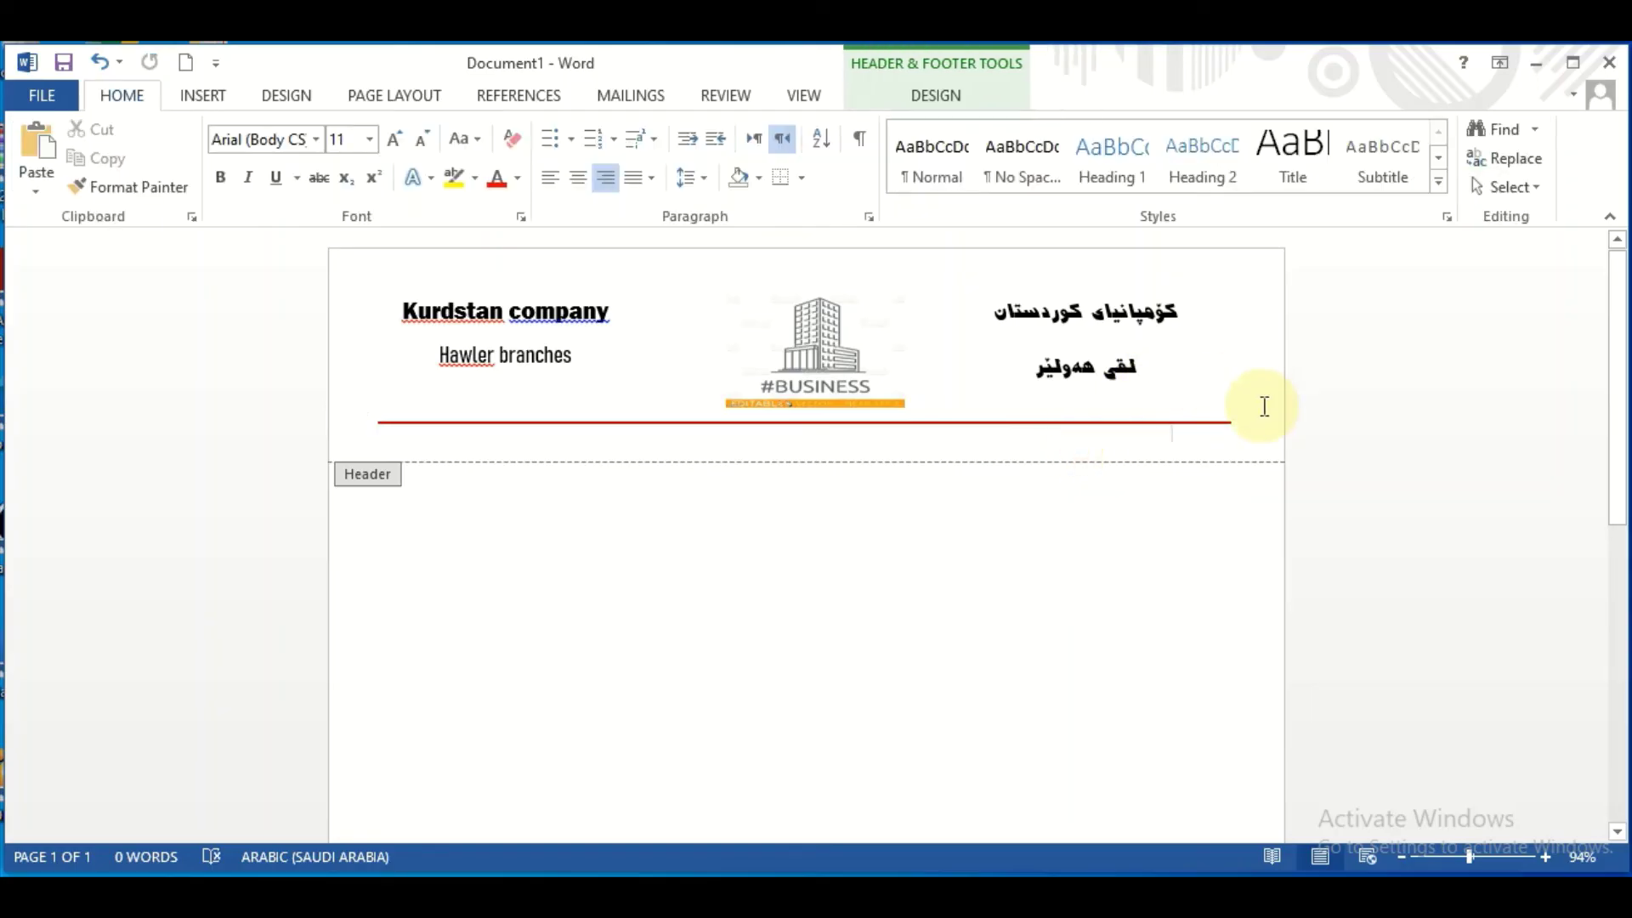
pyautogui.press('BackSpace')
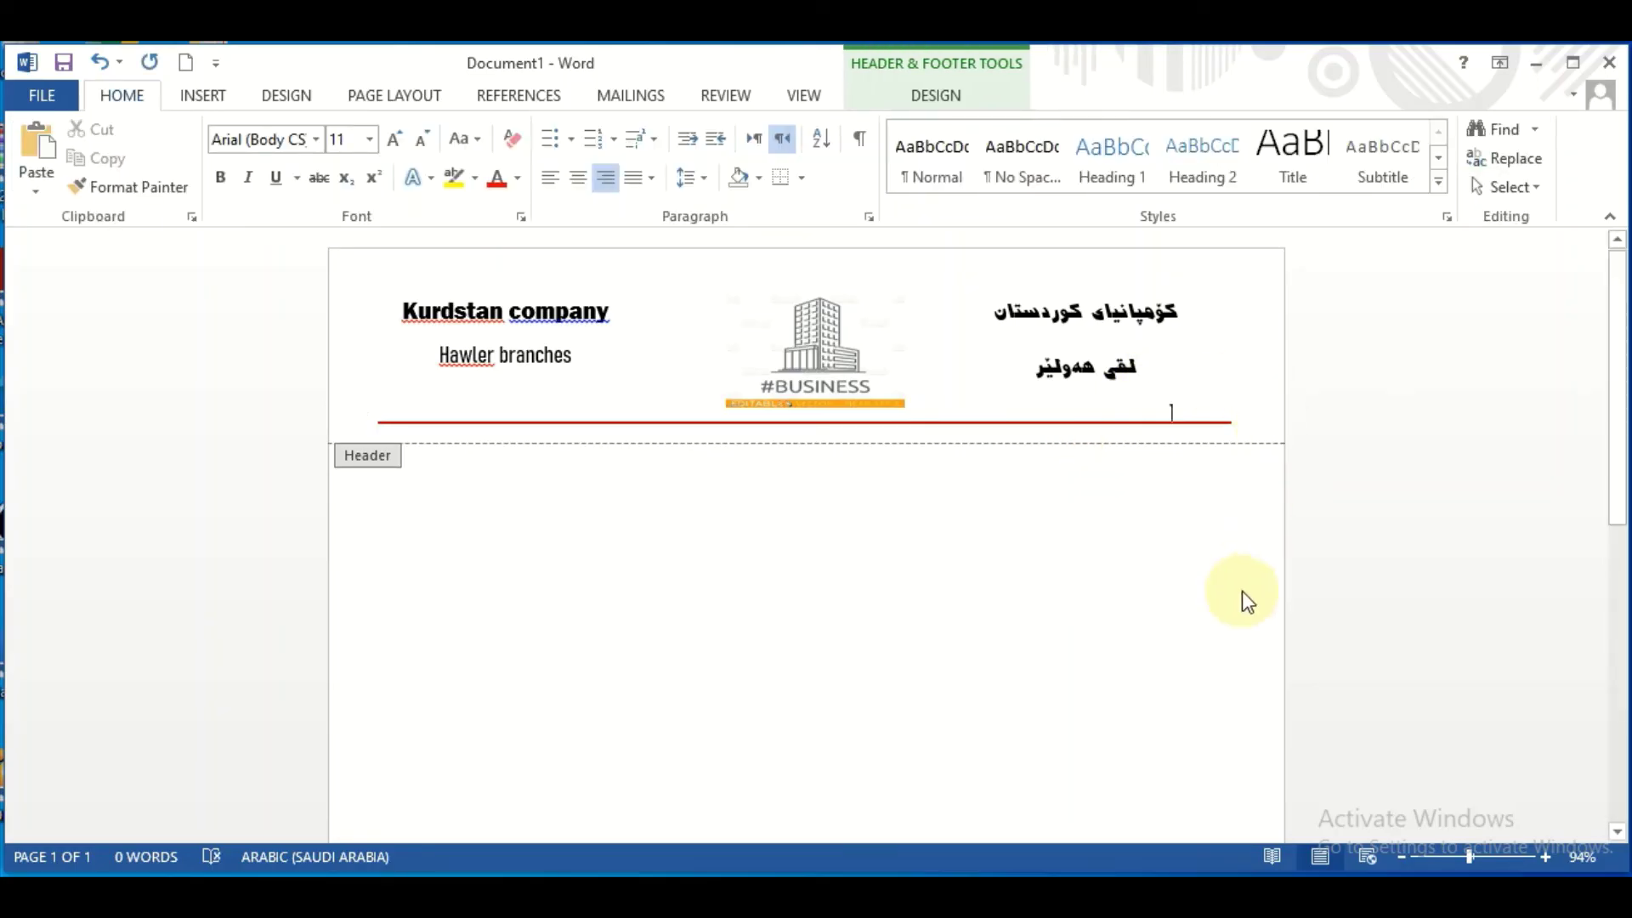
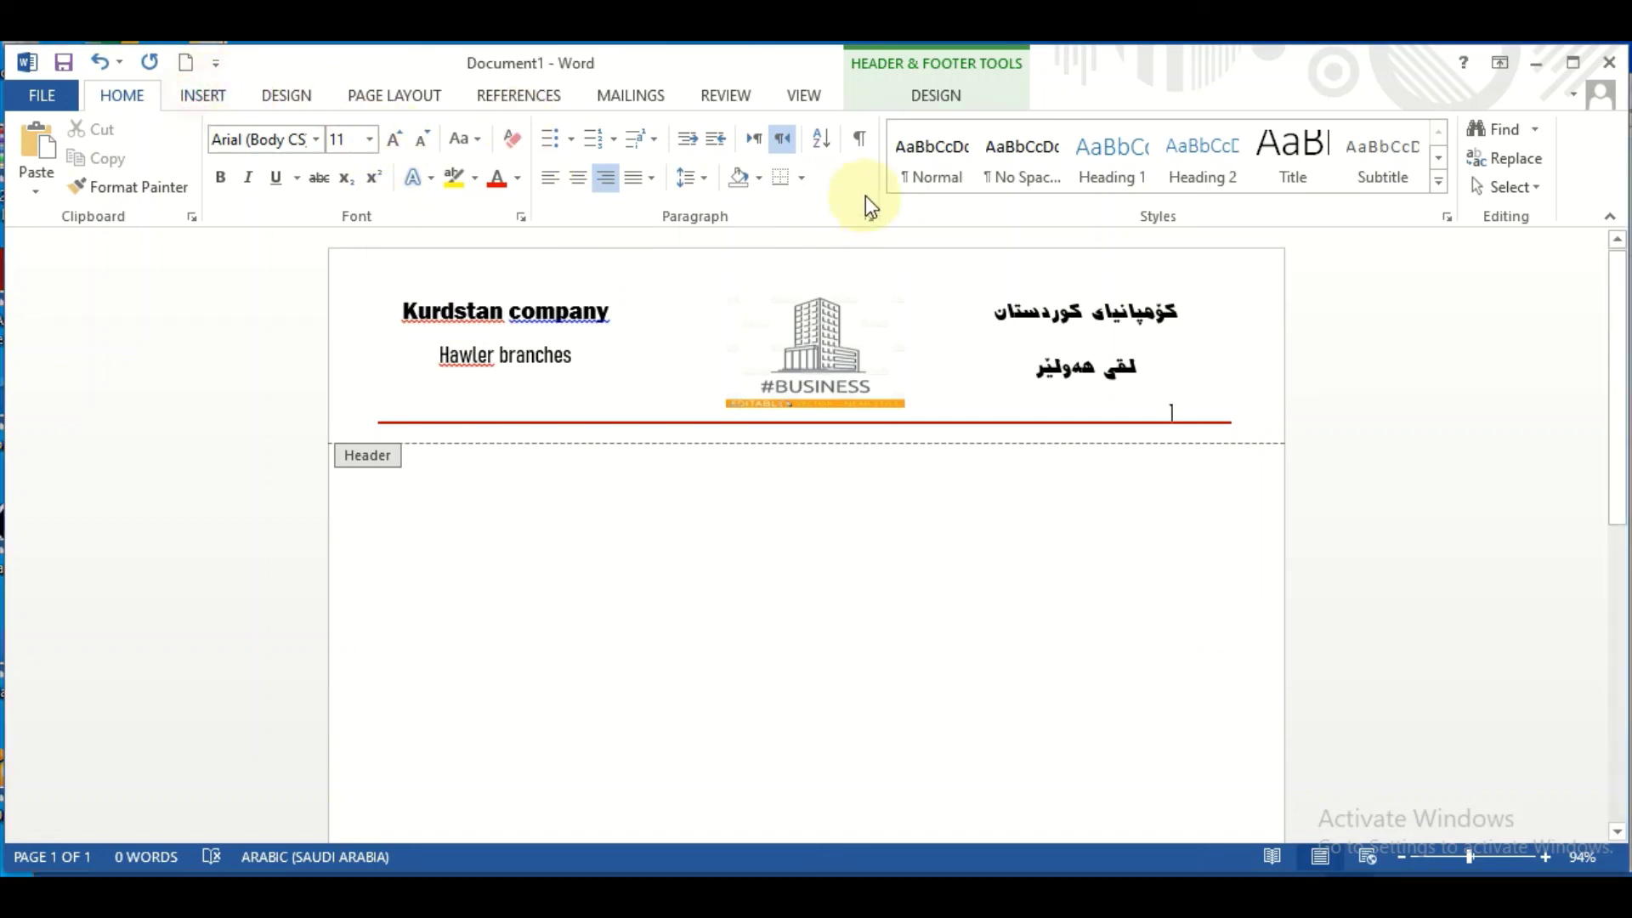
# Insert a Simple Text Box, move it right below the header's red line, and delete its placeholder text
pyautogui.click(217, 96)
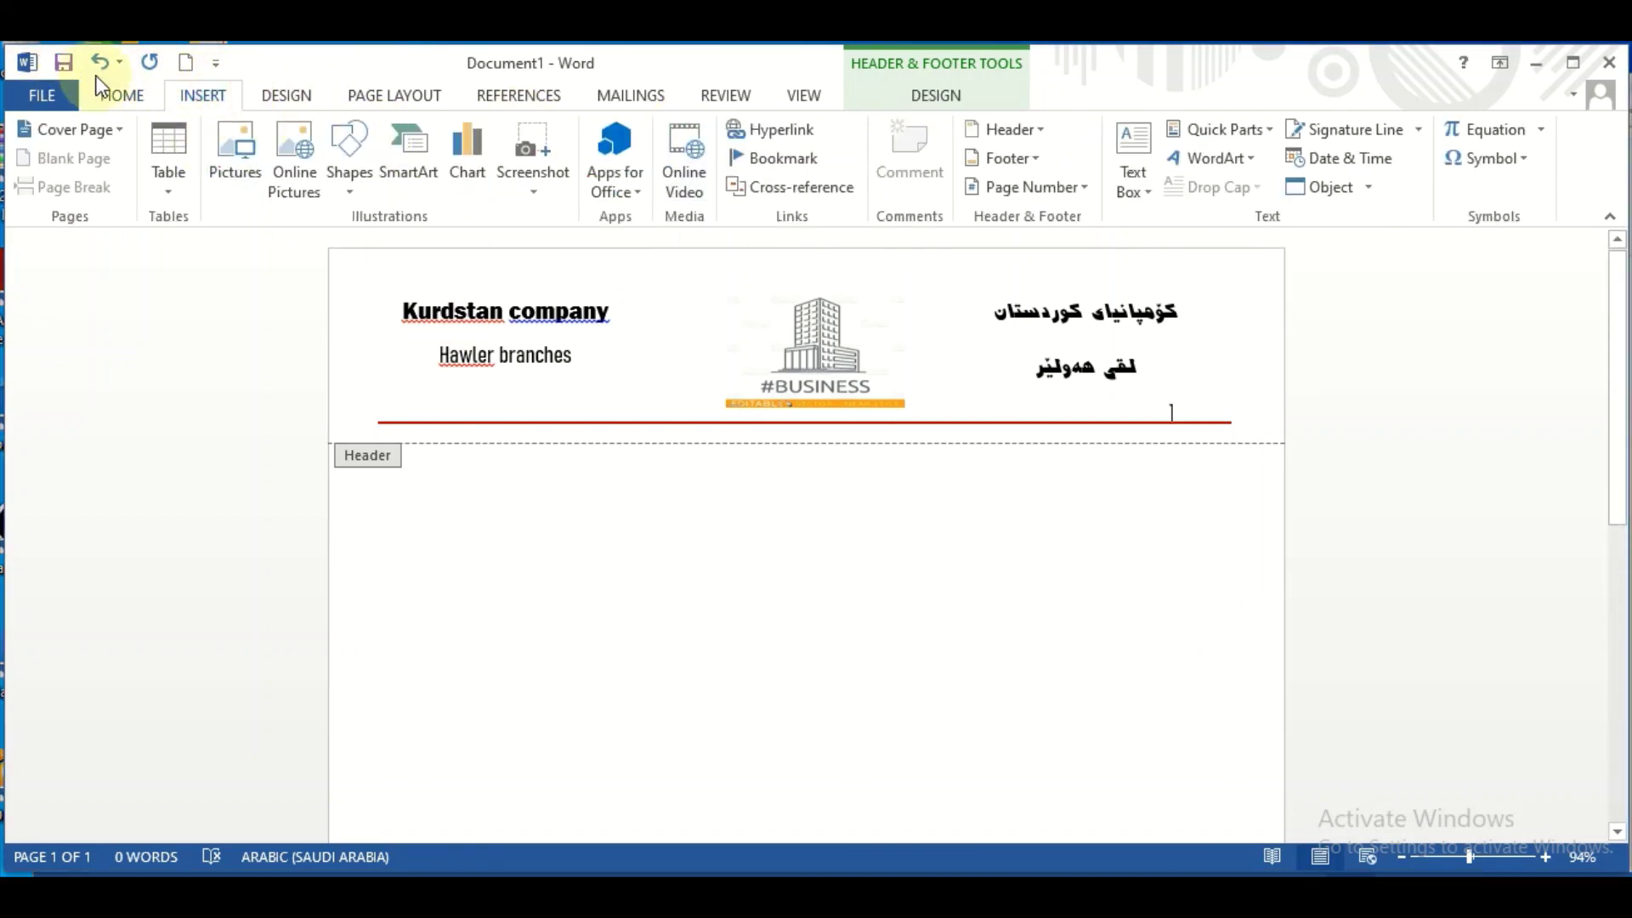
pyautogui.click(1144, 201)
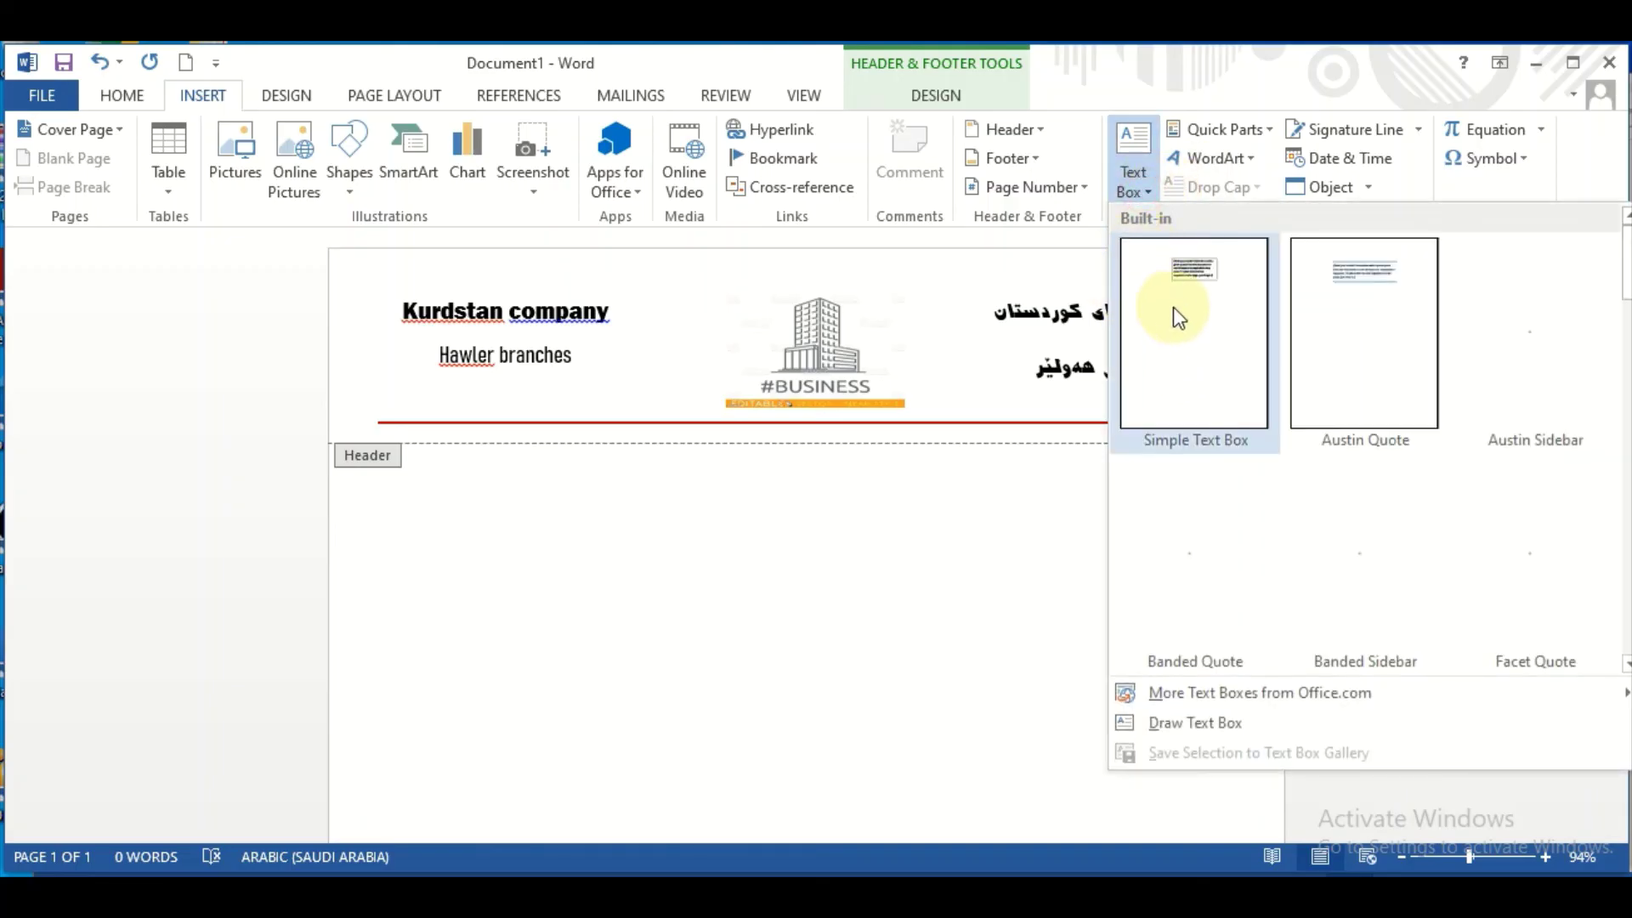
pyautogui.click(1173, 307)
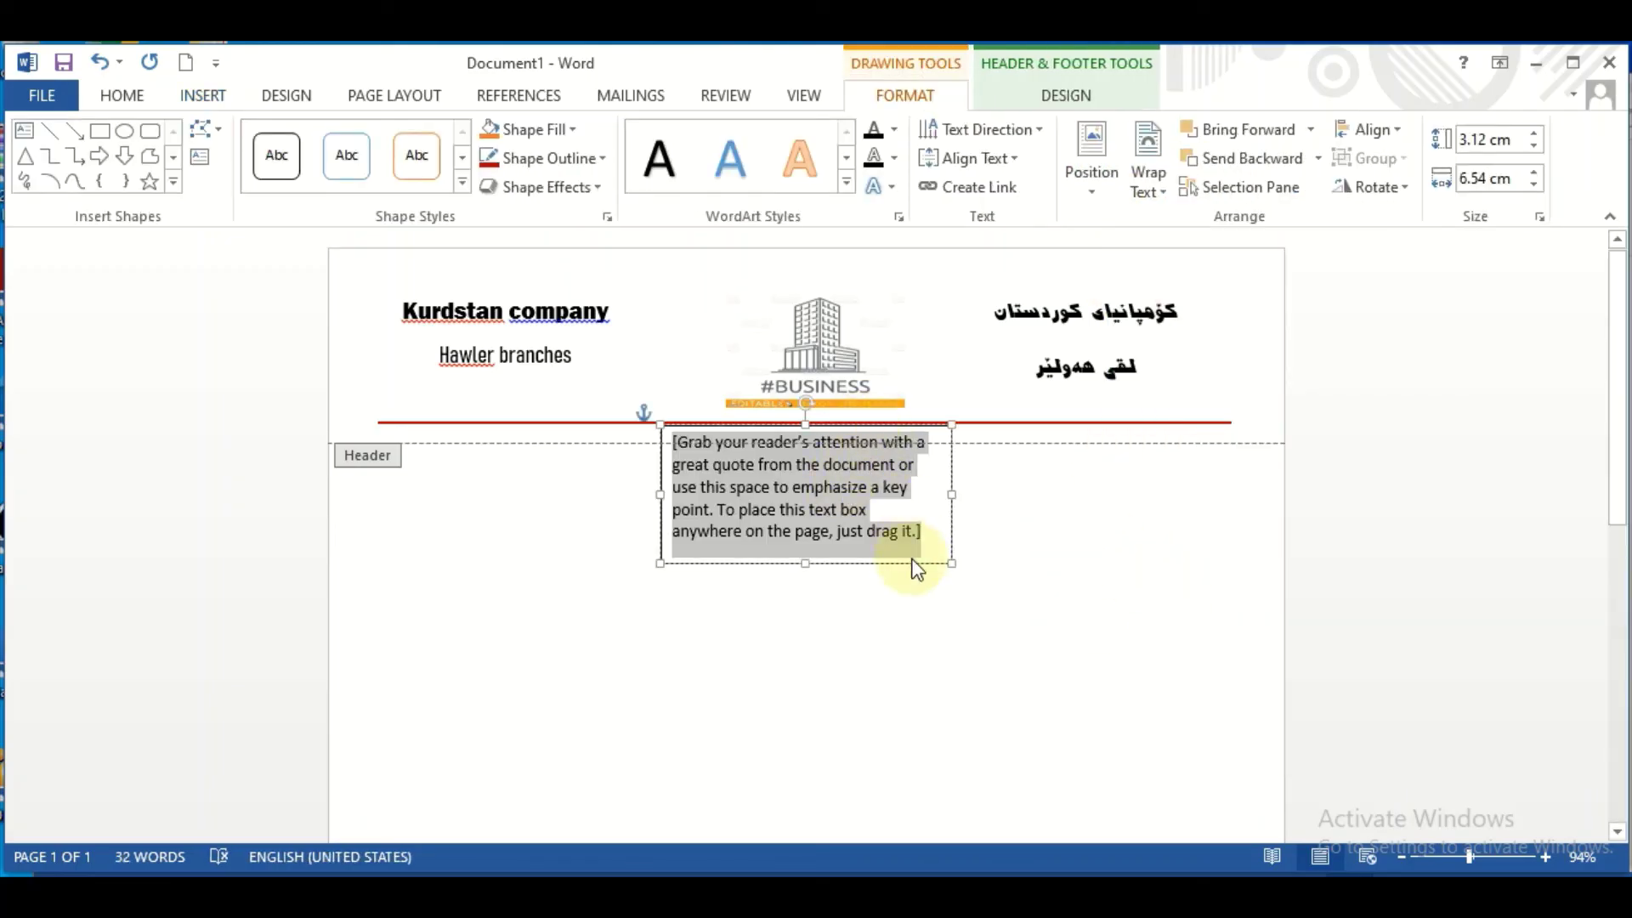
pyautogui.moveTo(912, 566); pyautogui.dragTo(1172, 596)
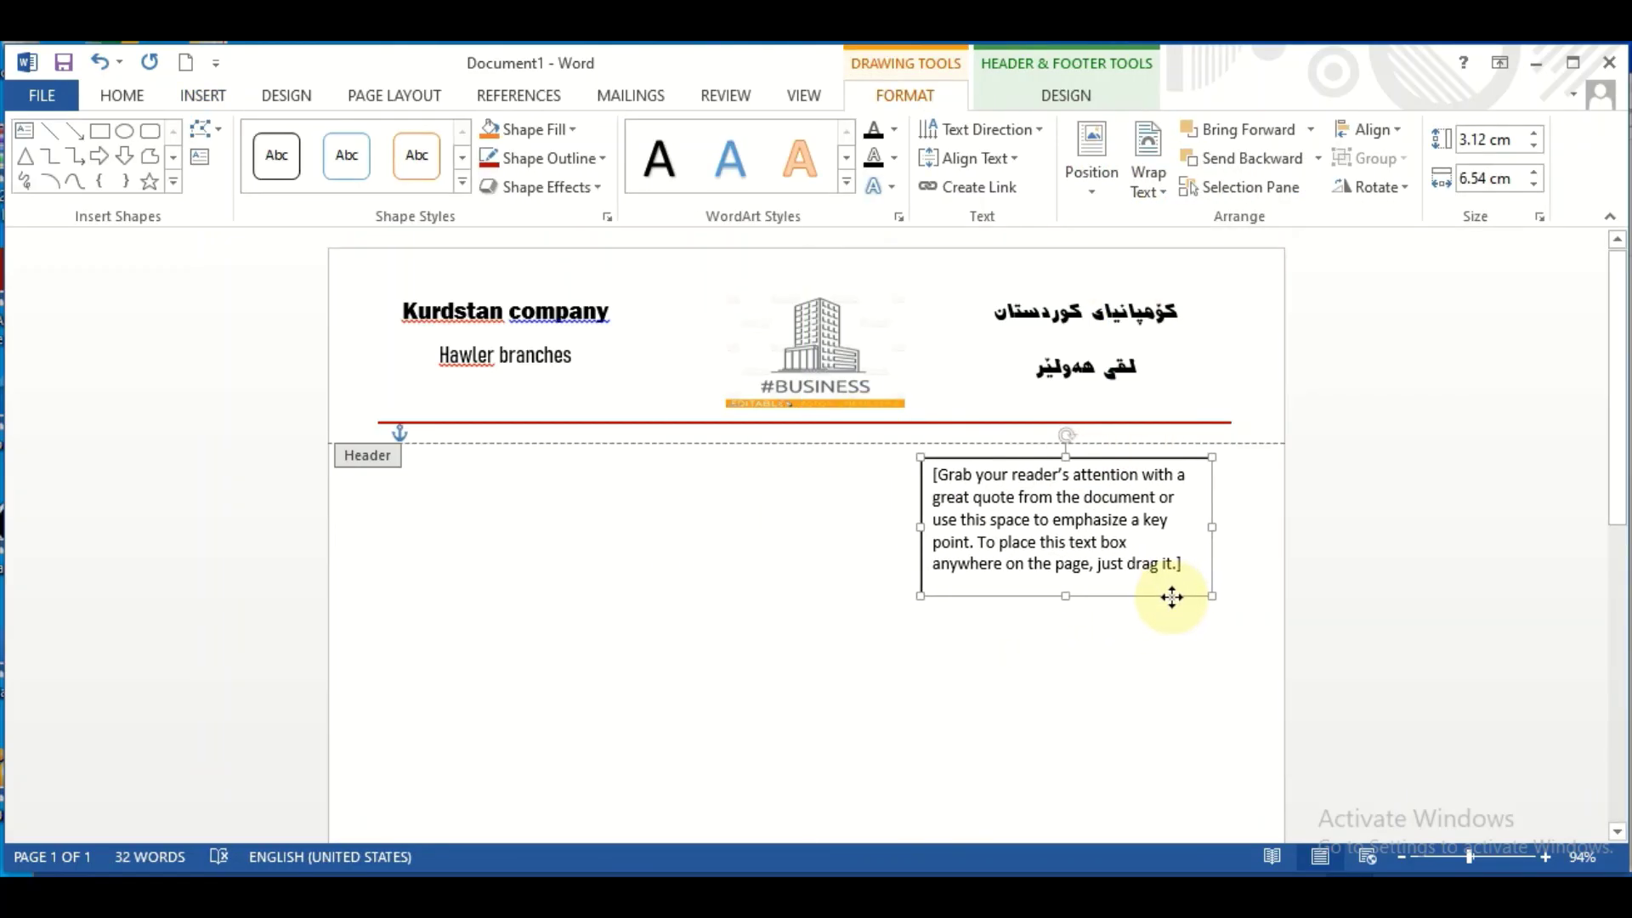
pyautogui.click(1111, 555)
pyautogui.press('Delete')
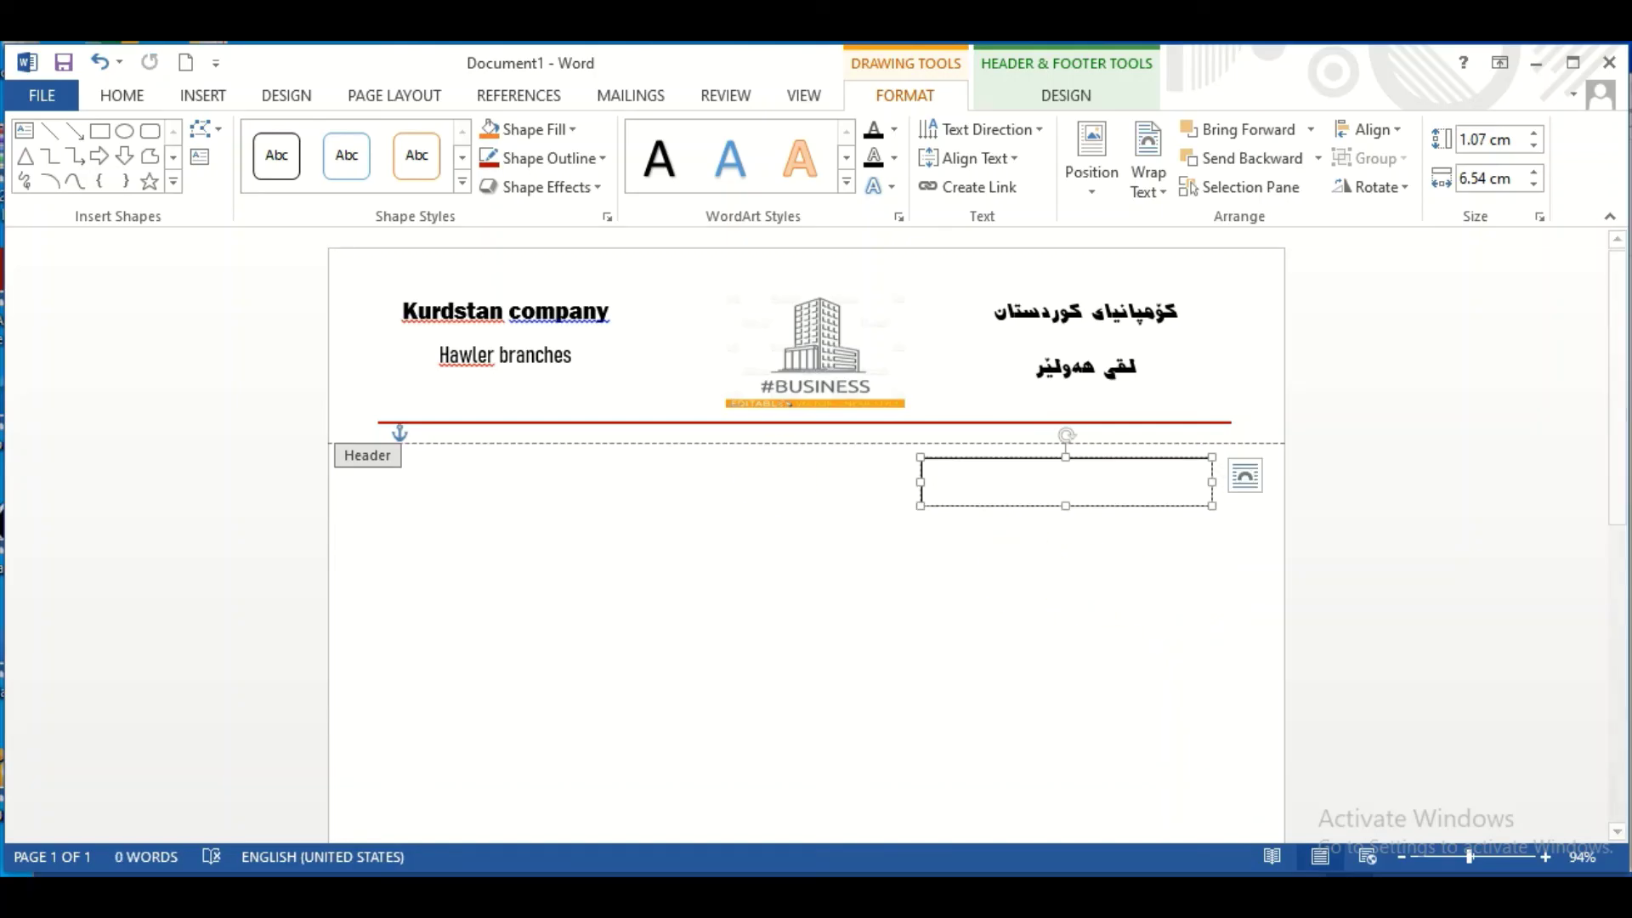
pyautogui.click(119, 96)
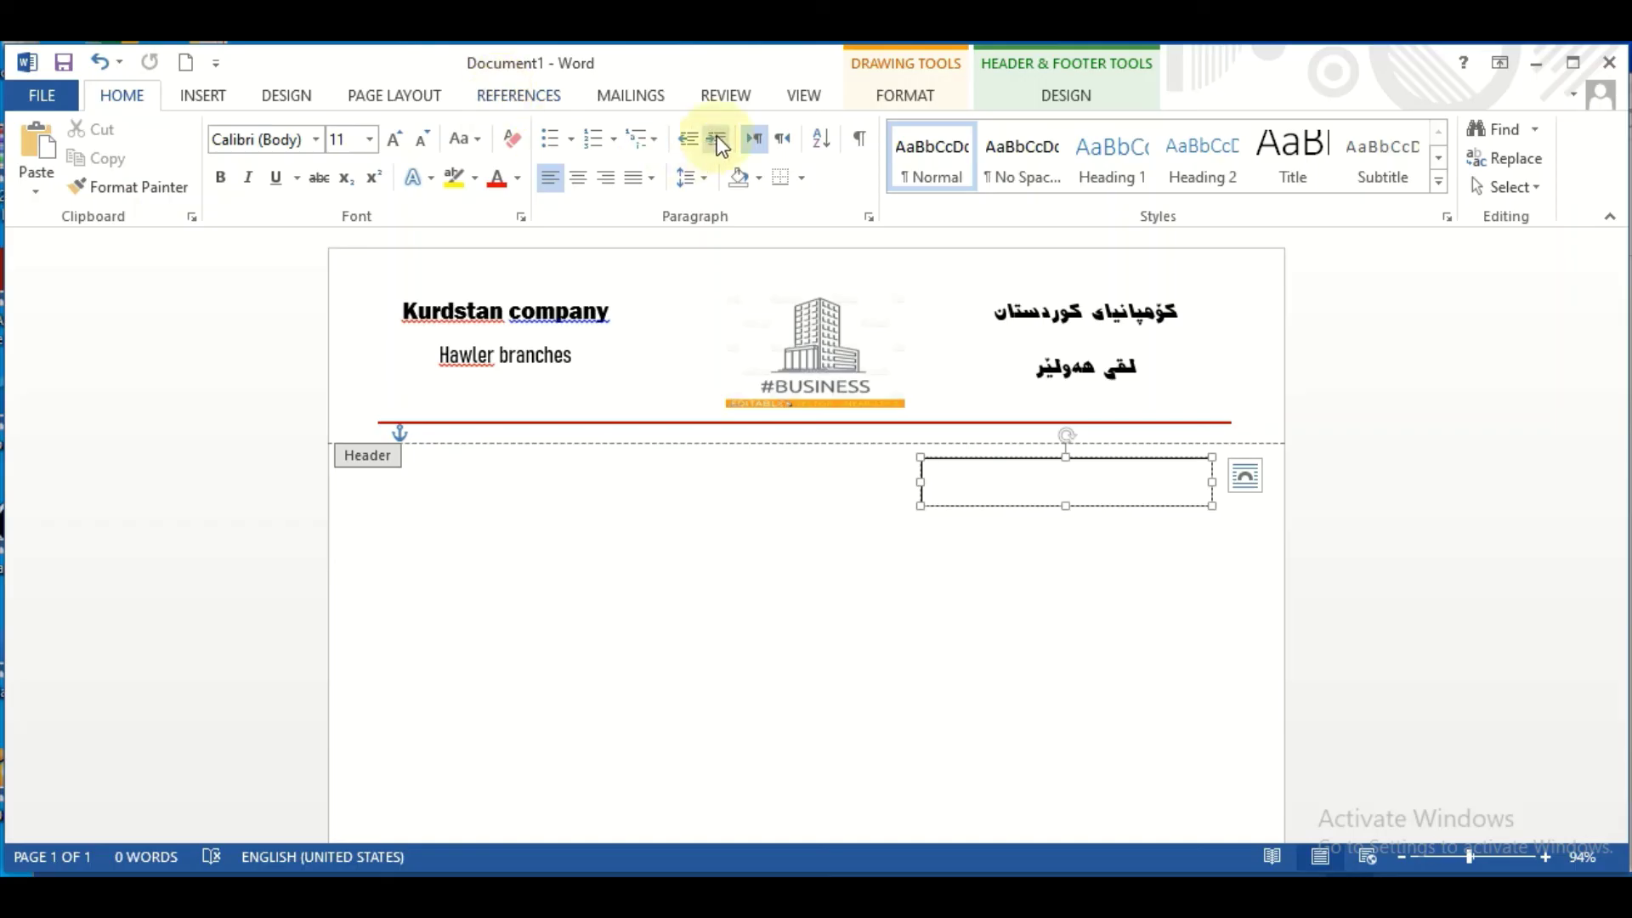
# Type right-to-left Kurdish 'زمارە' and date labels with a blank 2020 date, and narrow the box
pyautogui.click(783, 138)
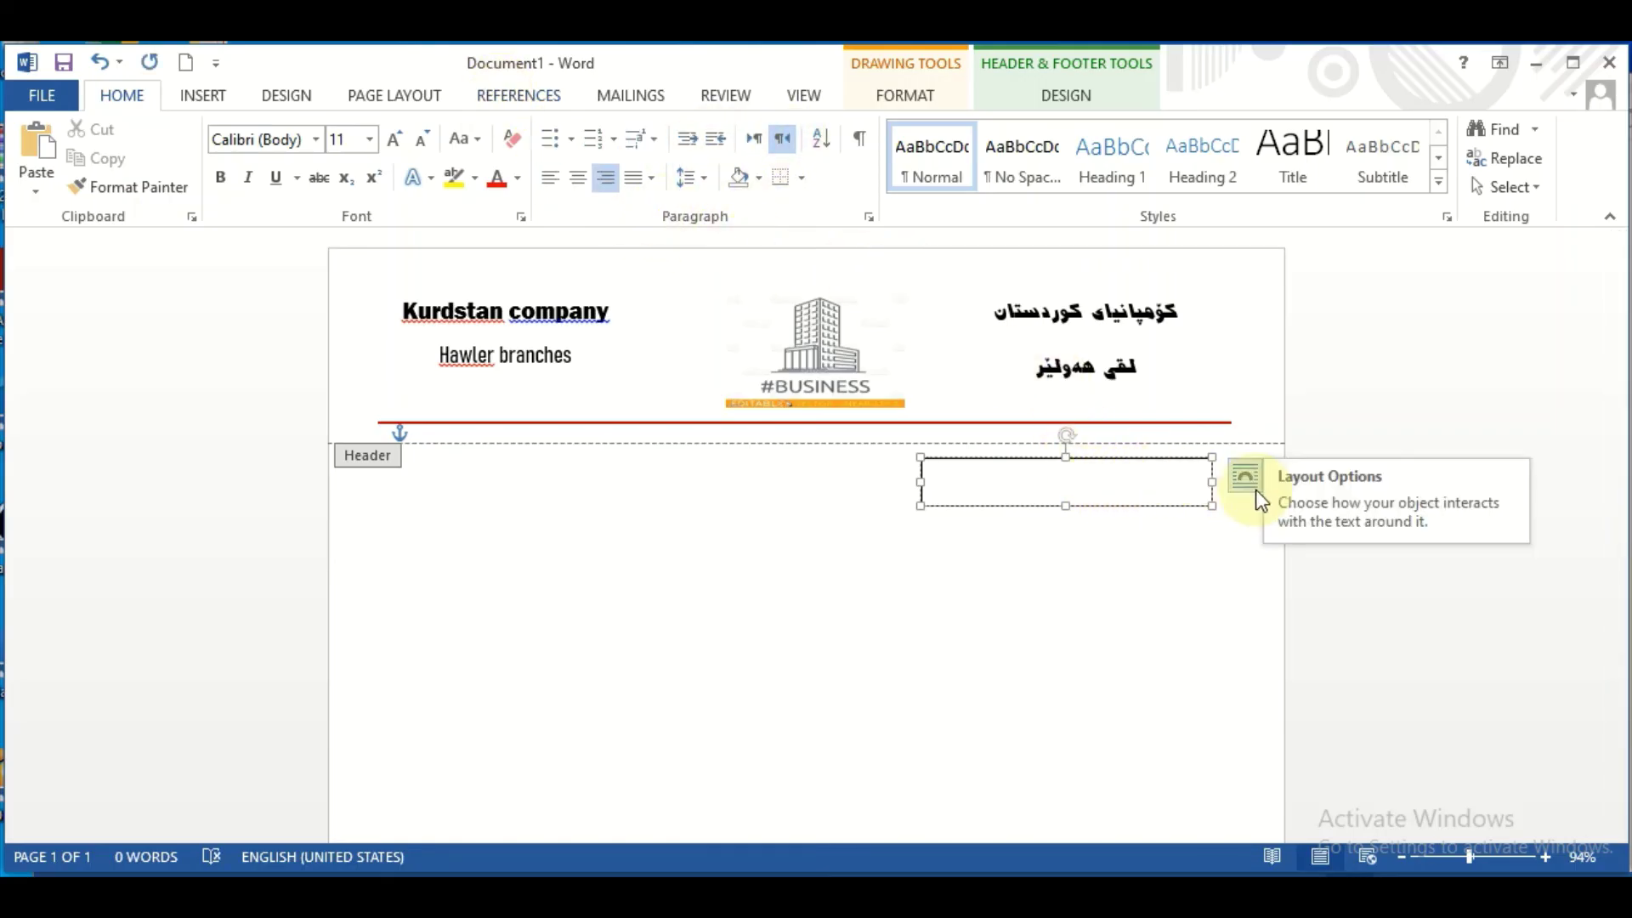
pyautogui.write('زمارە:')
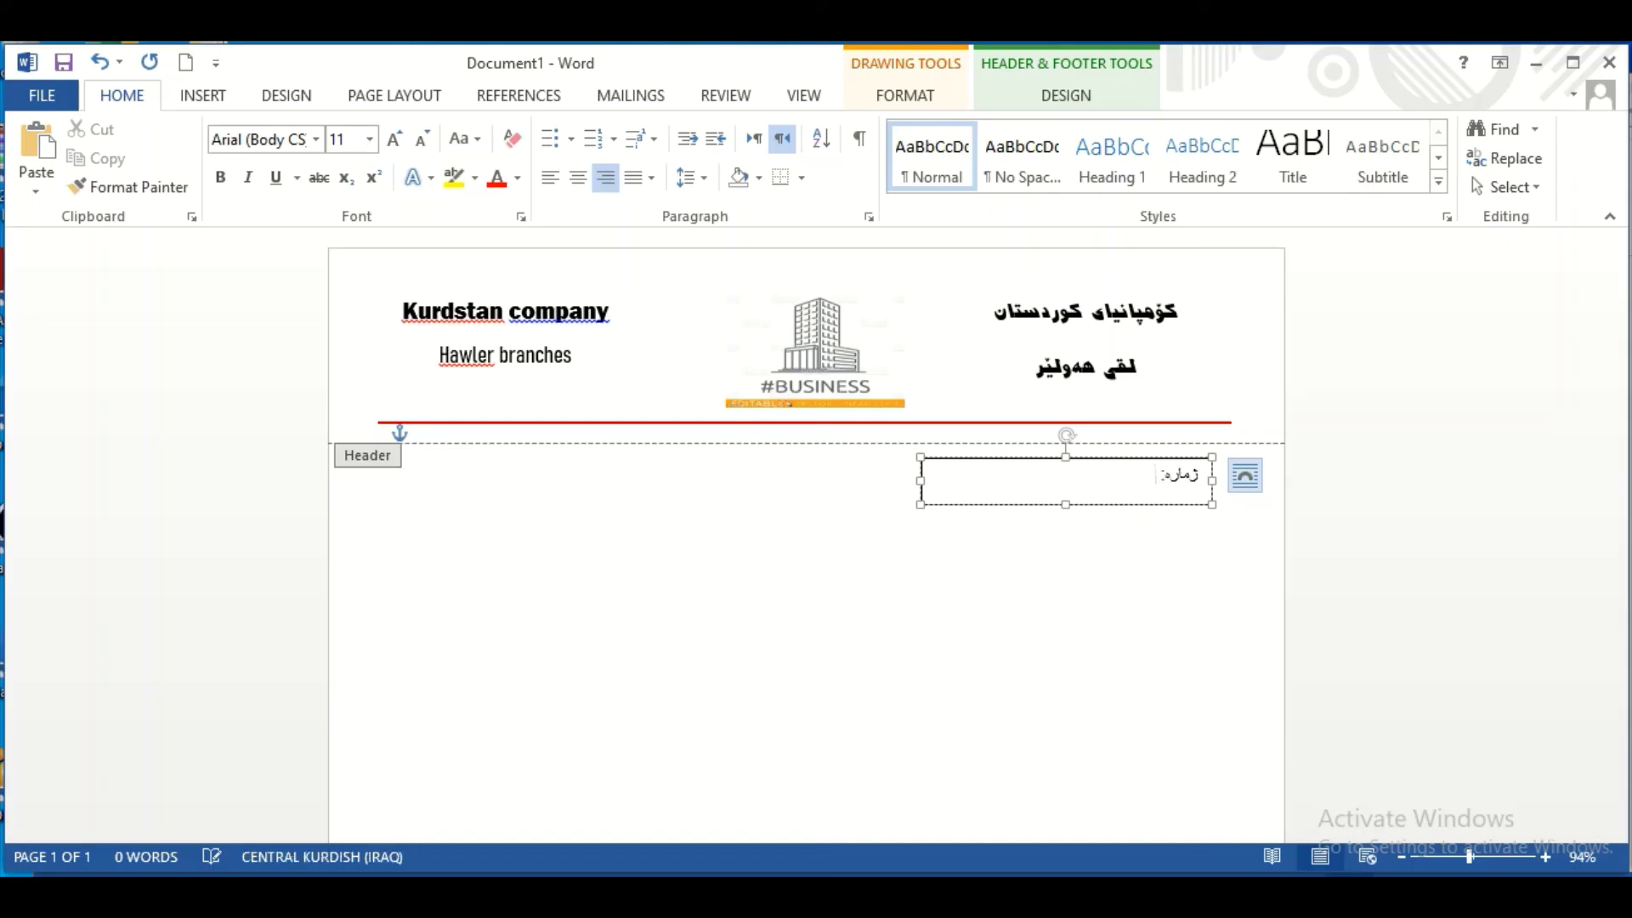
pyautogui.press('Return')
pyautogui.write('ڕێکەوت:   /   /٢٠٢٠')
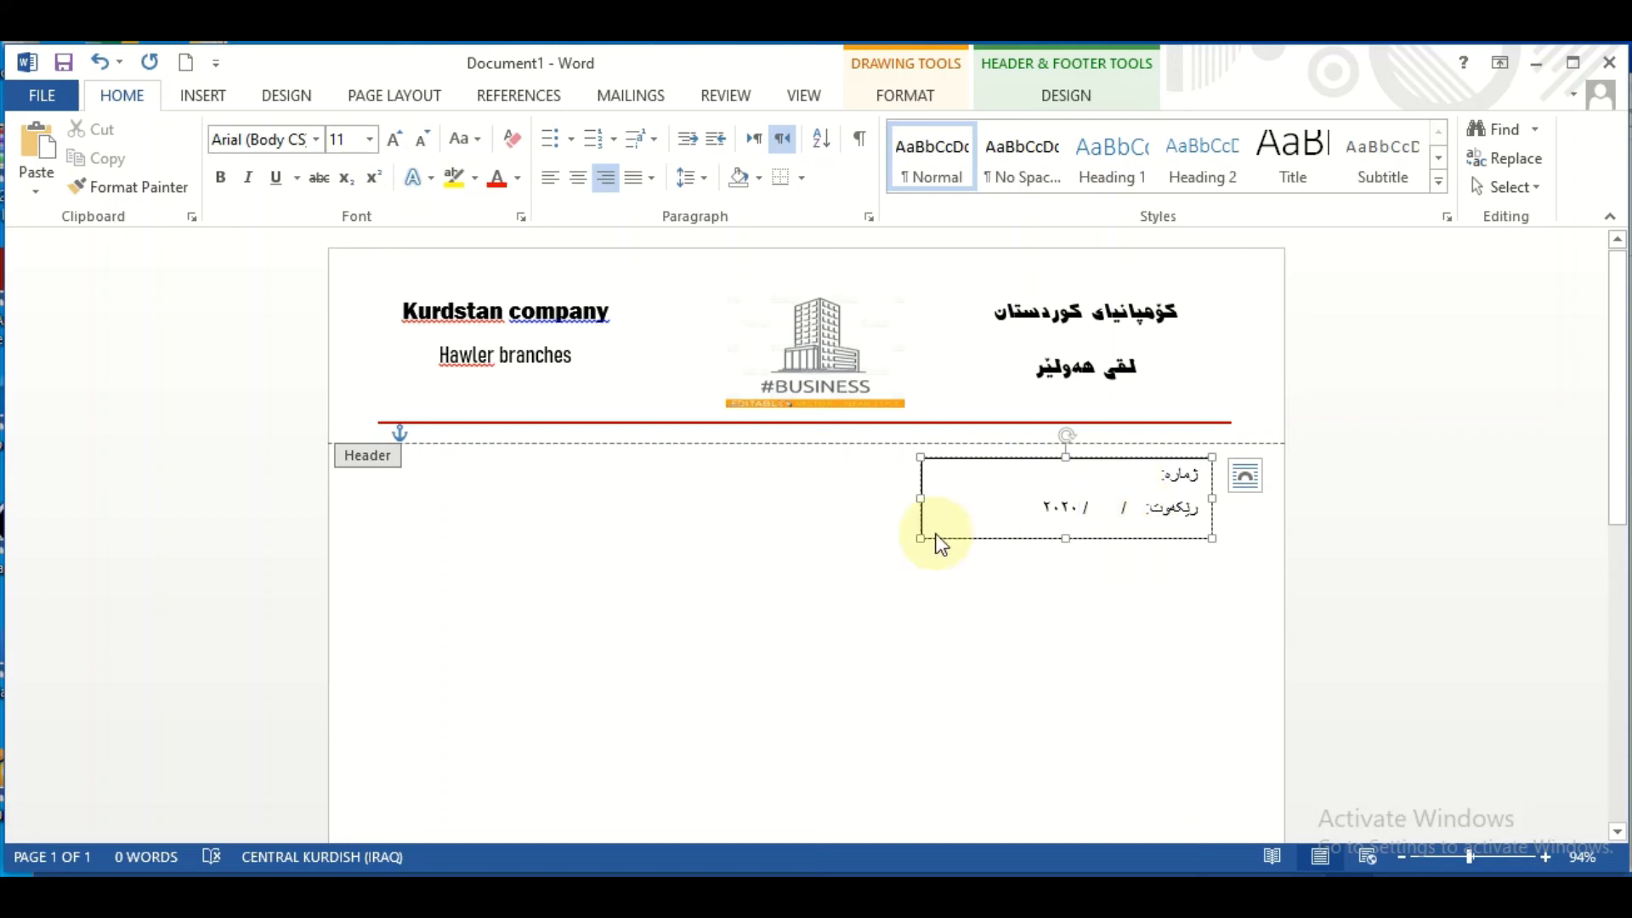
pyautogui.moveTo(920, 537); pyautogui.dragTo(1020, 523)
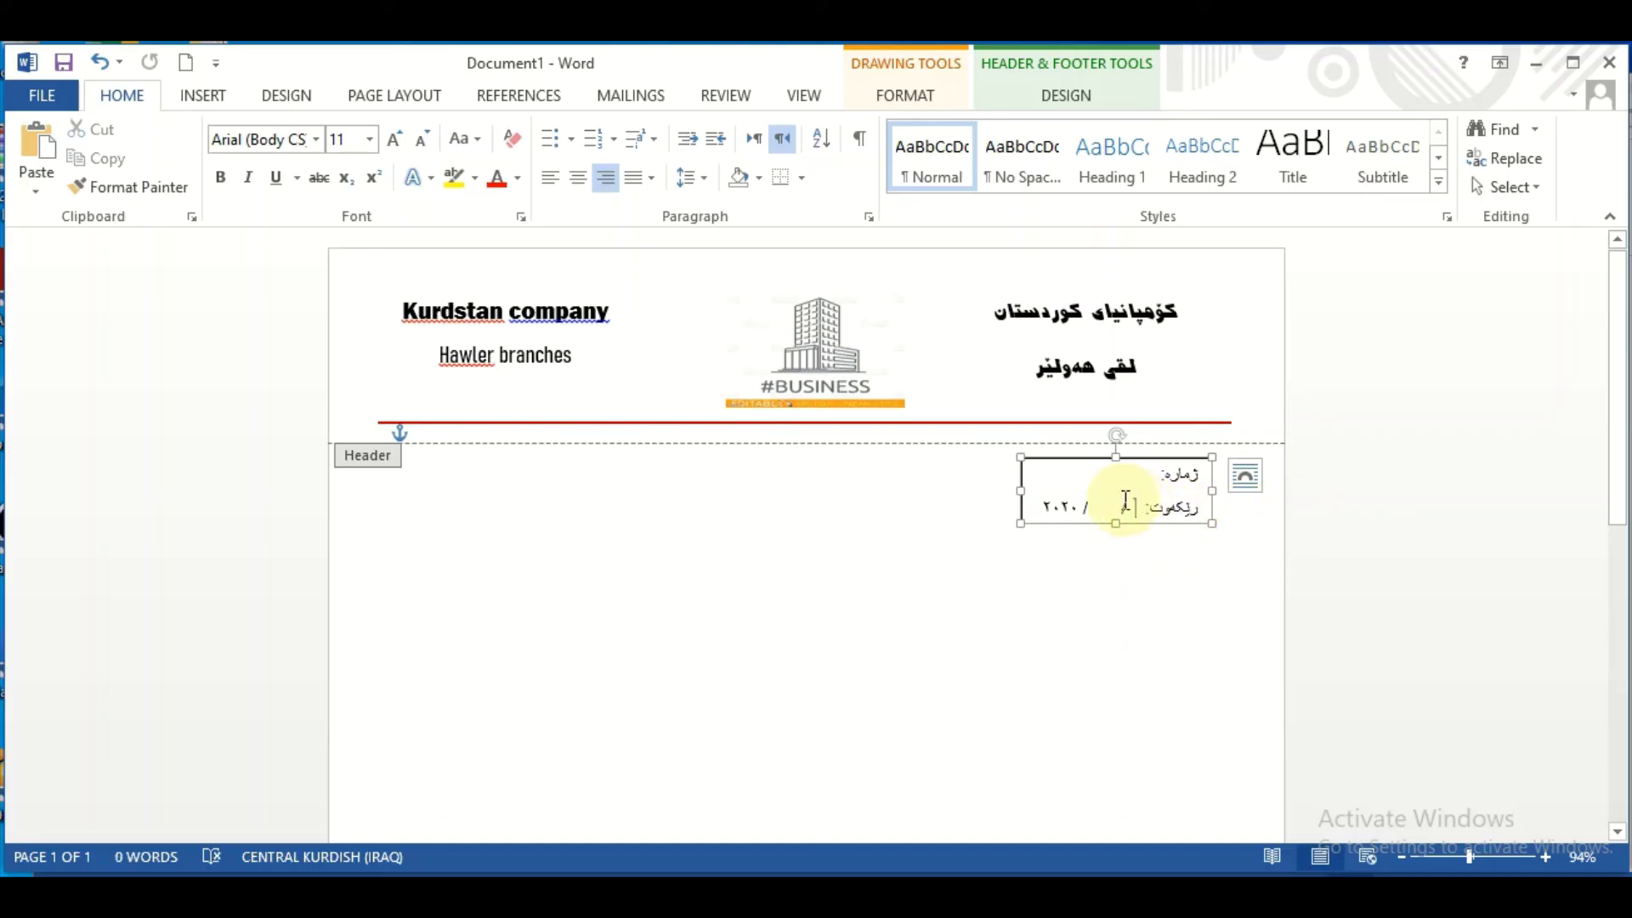
pyautogui.click(1106, 501)
pyautogui.write('٨')
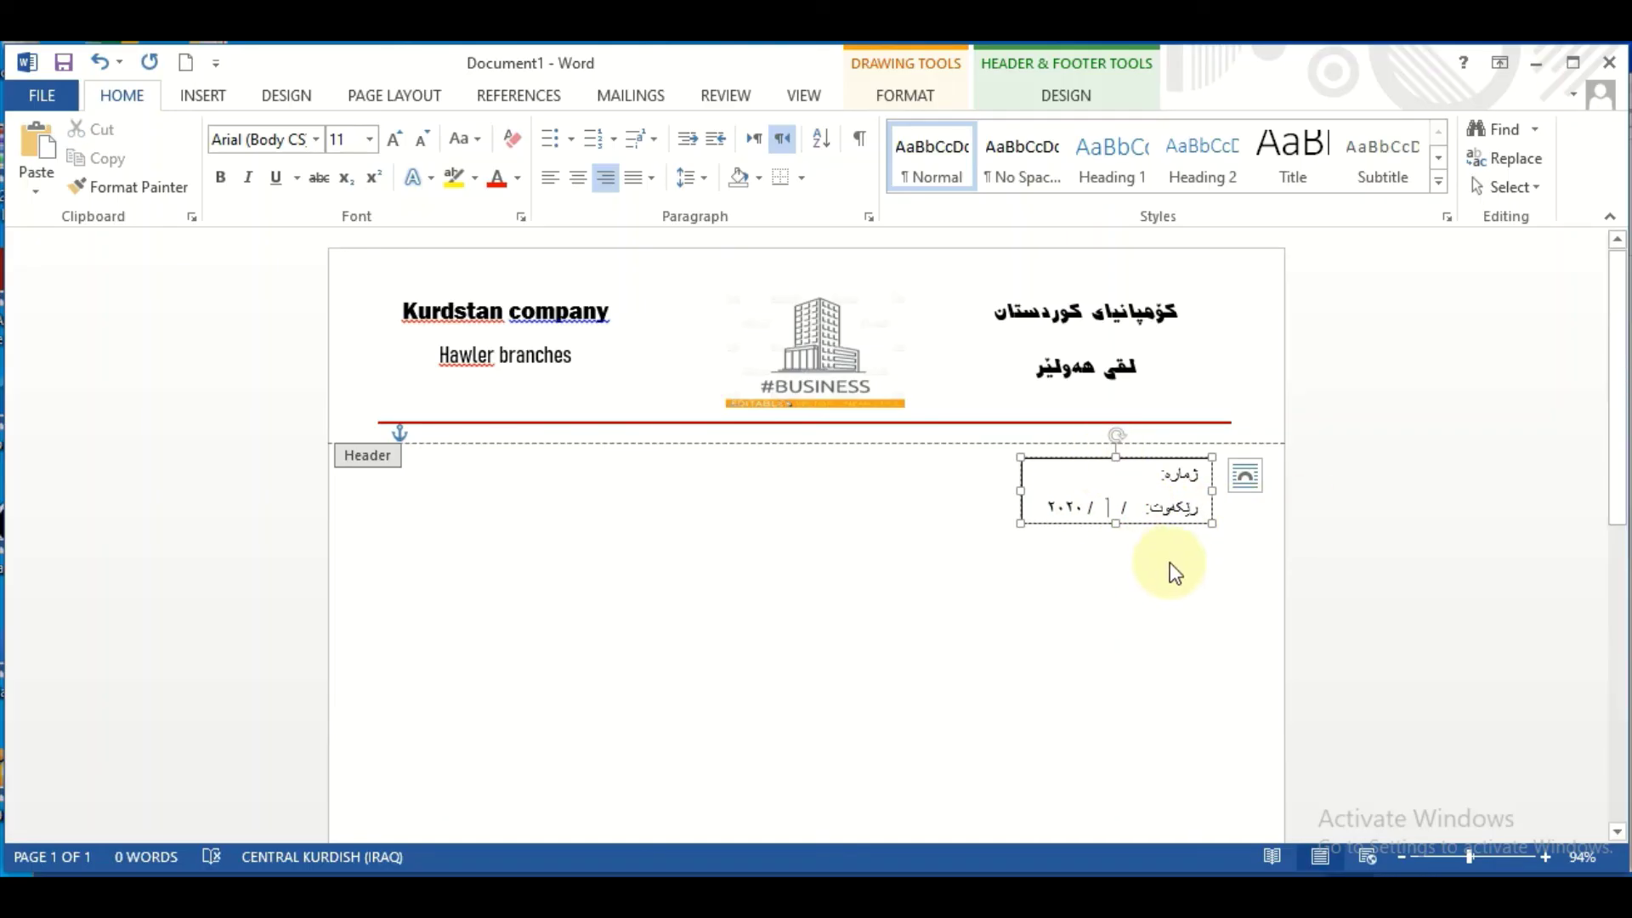
pyautogui.click(452, 503)
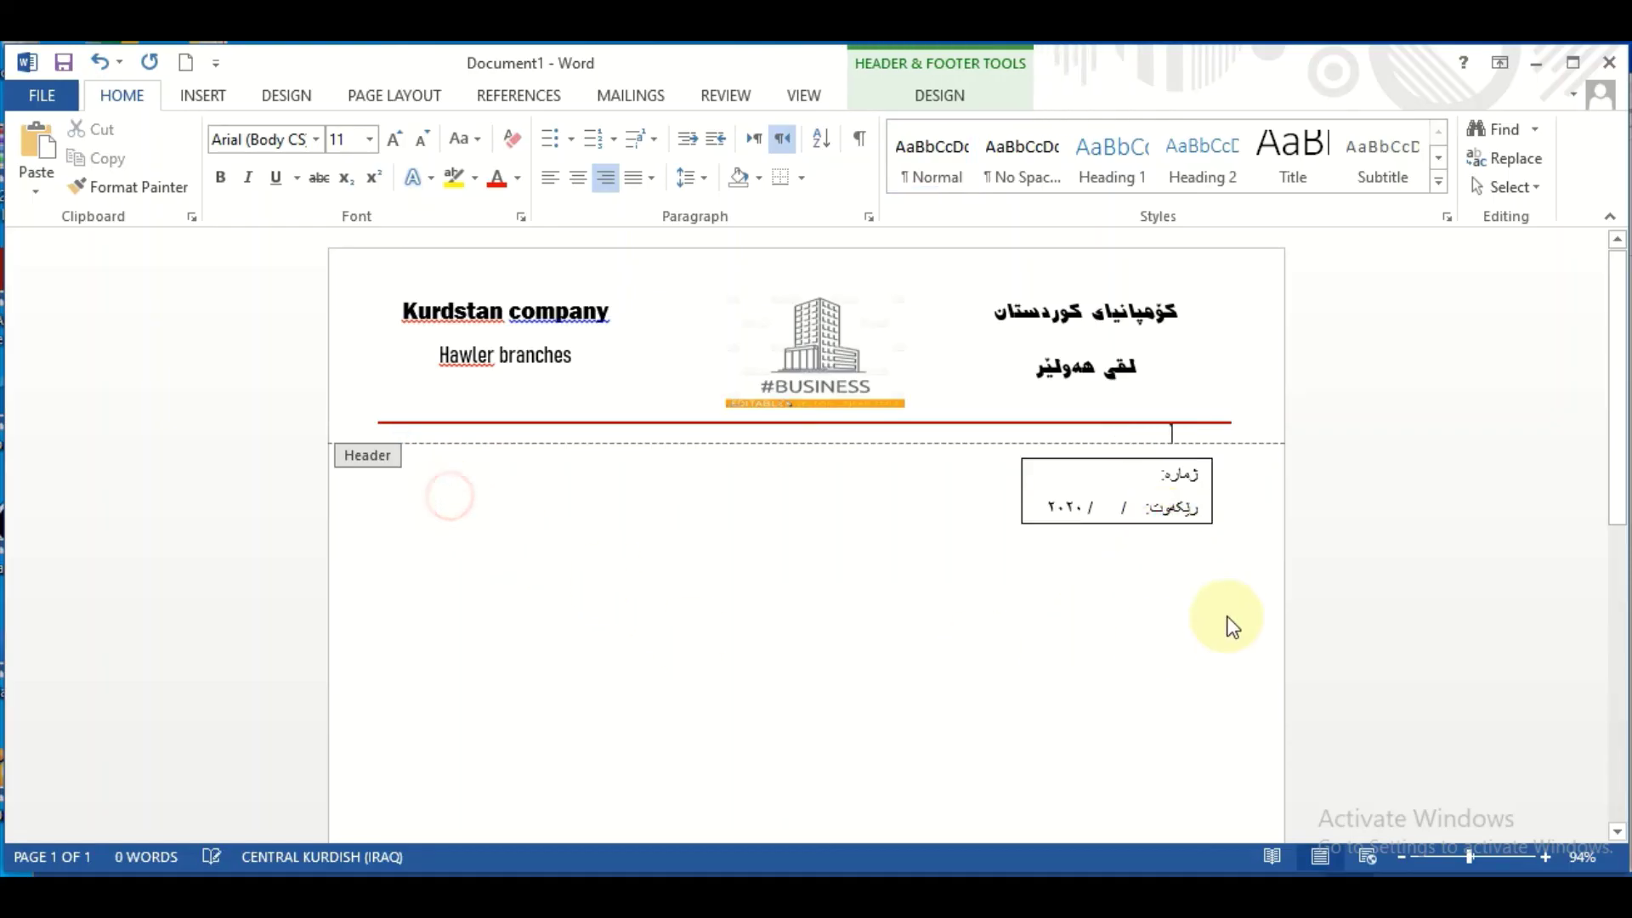
# Paste a duplicate of the Kurdish text box and move it to the left side
pyautogui.click(1117, 522)
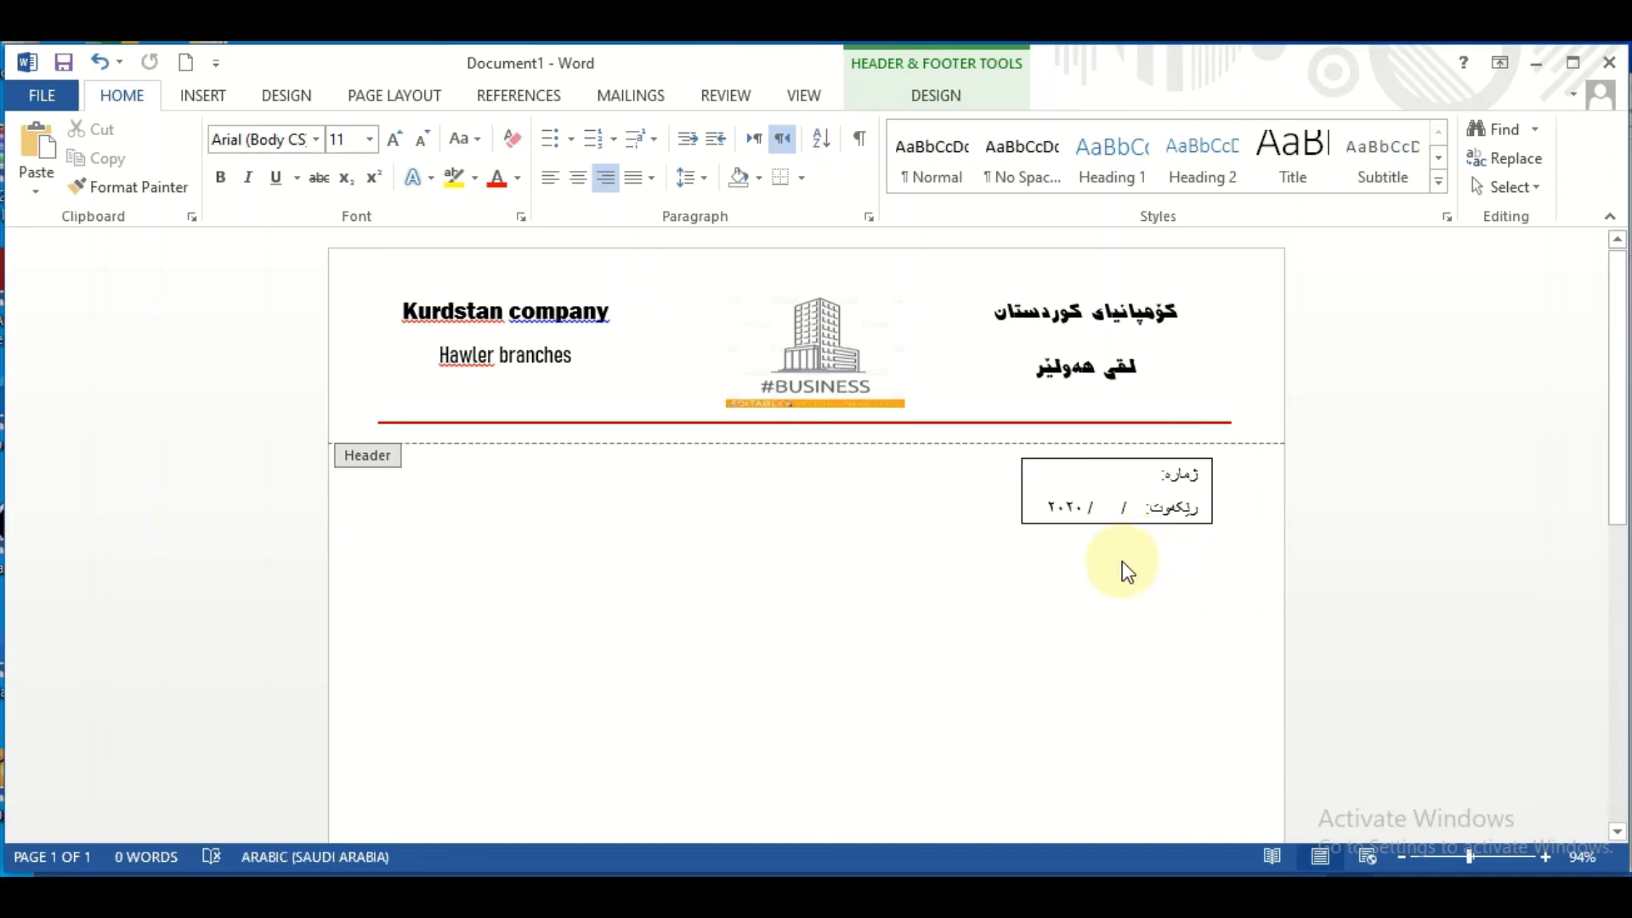
pyautogui.hotkey('ctrl', 'v')
pyautogui.moveTo(998, 518)
pyautogui.mouseDown()
pyautogui.moveTo(365, 546)
pyautogui.moveTo(427, 538)
pyautogui.mouseUp()
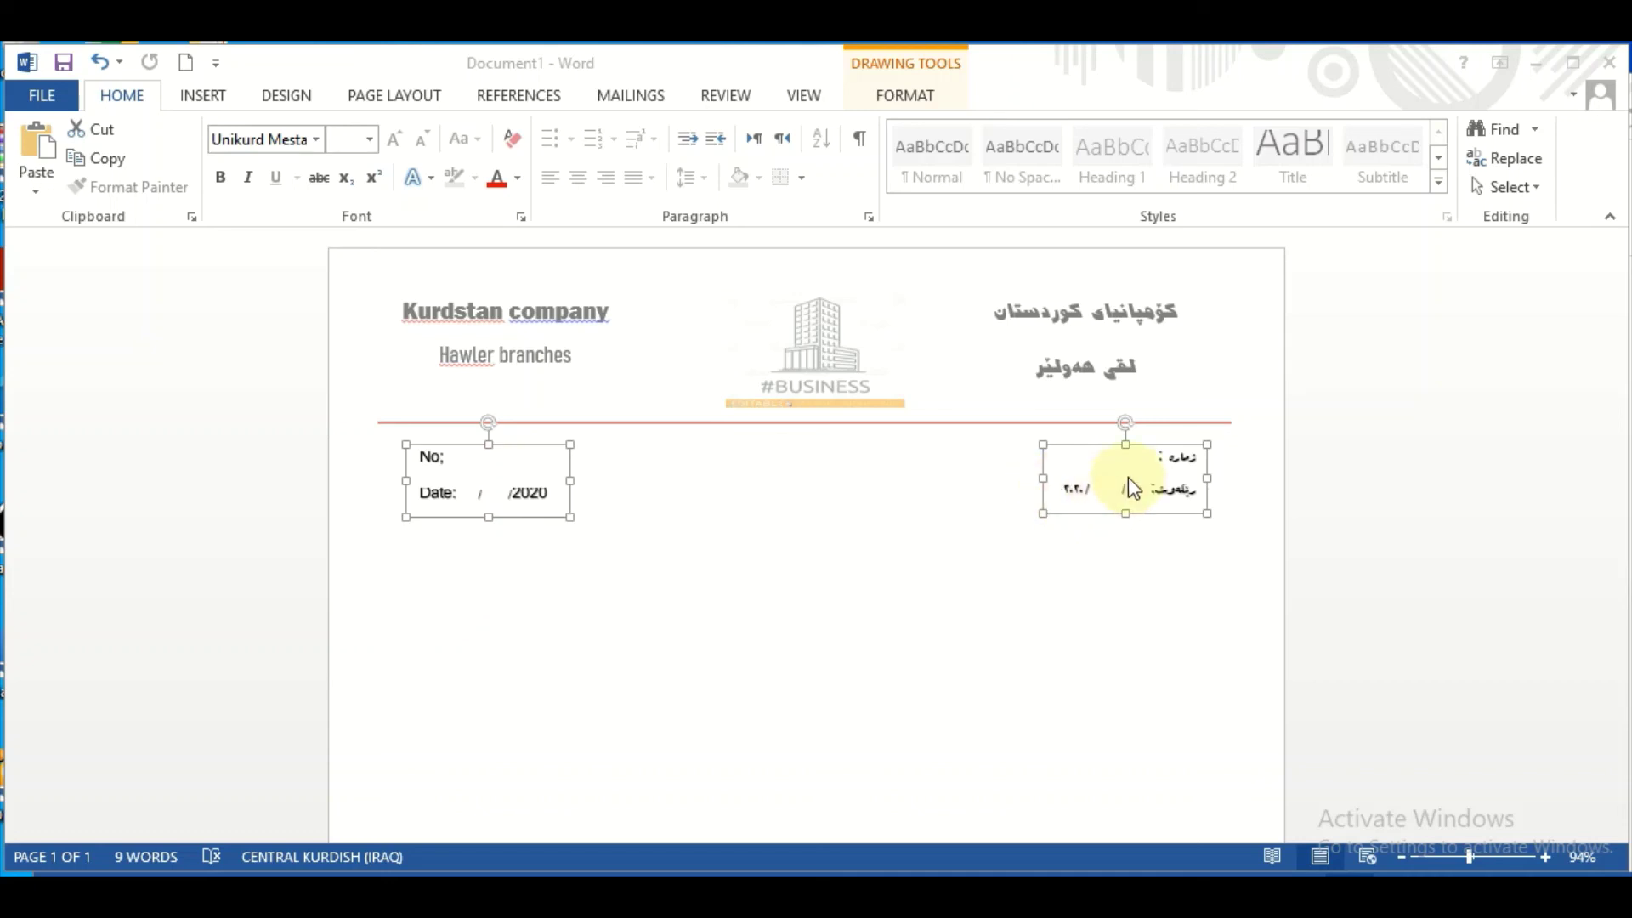
pyautogui.click(1104, 491)
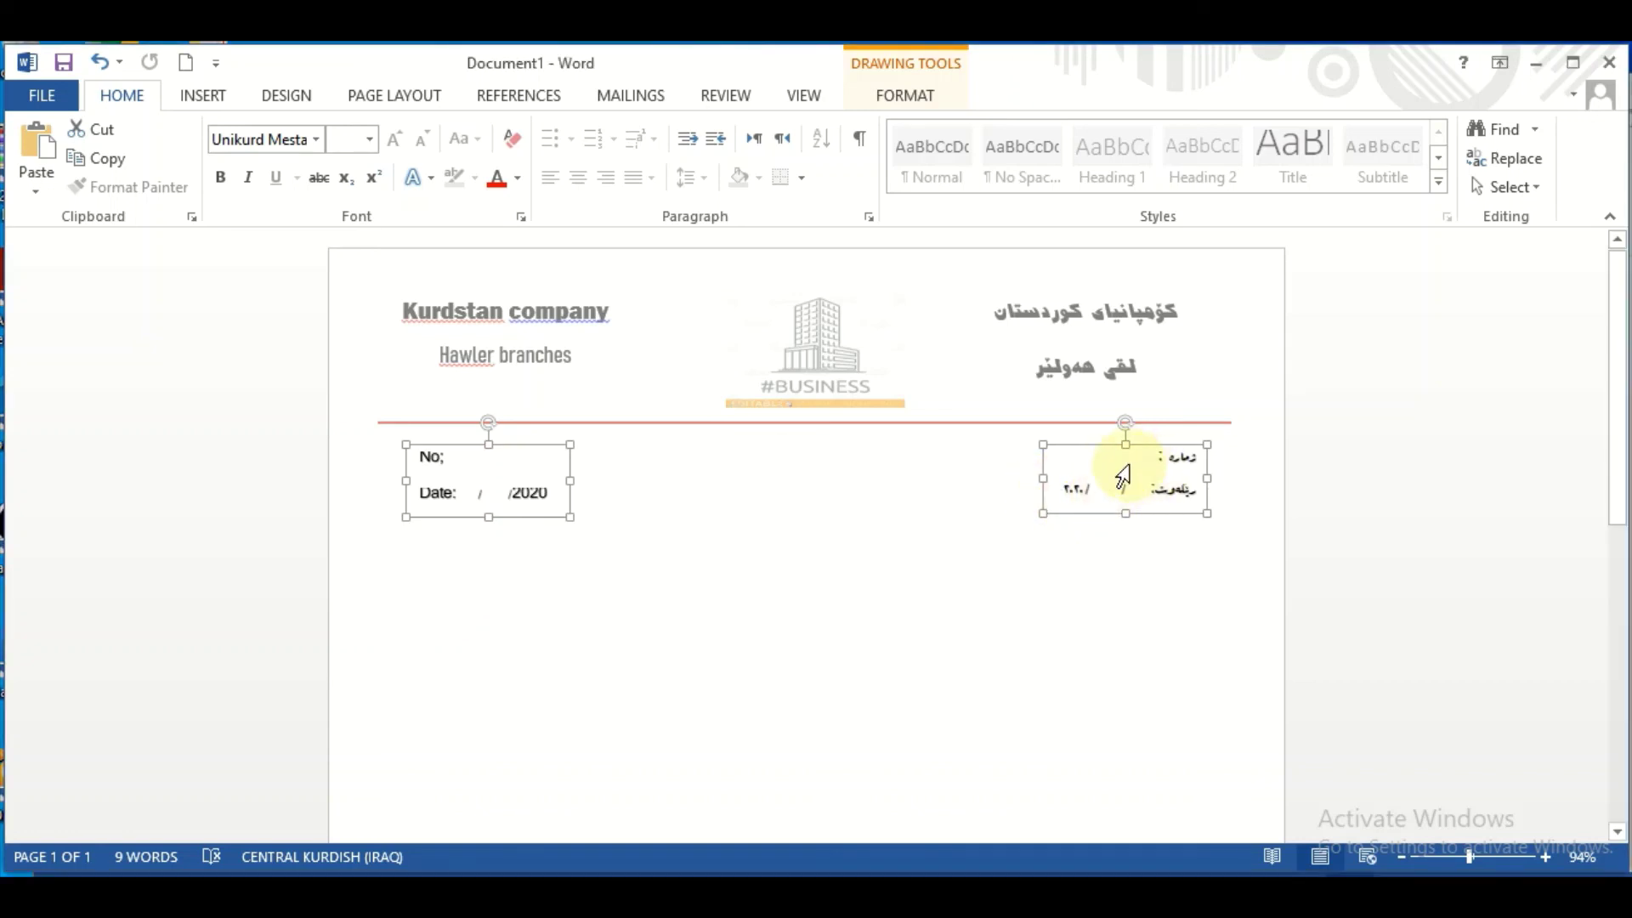
pyautogui.click(1144, 457)
pyautogui.write('1')
pyautogui.press('BackSpace')
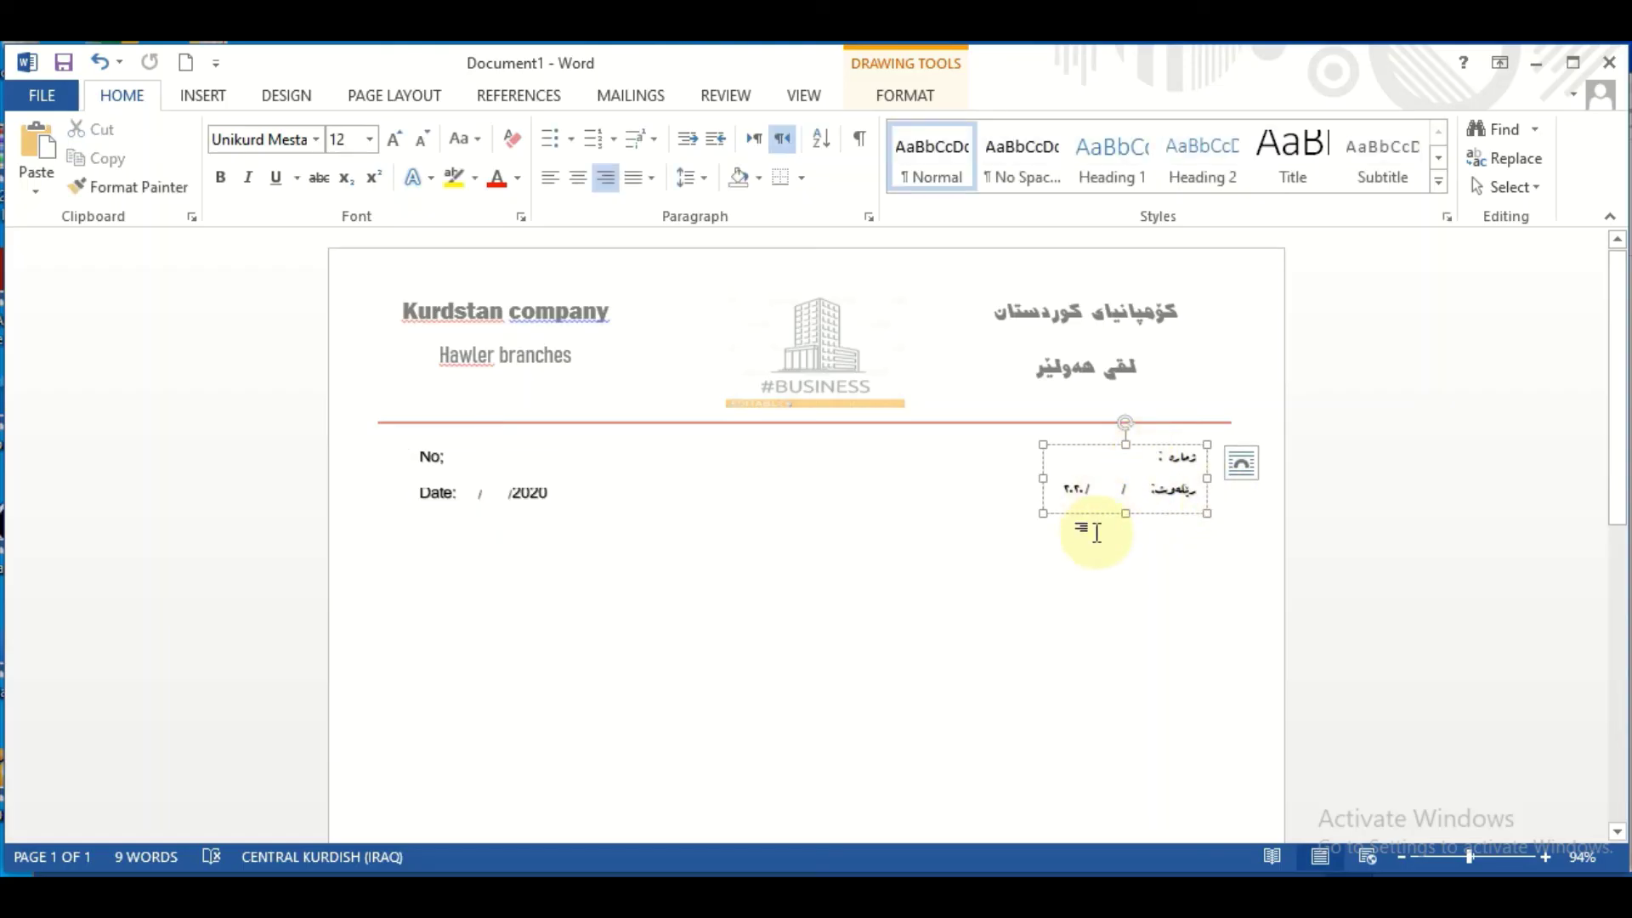
# Select all the text in the left No/Date text box
pyautogui.doubleClick(895, 291)
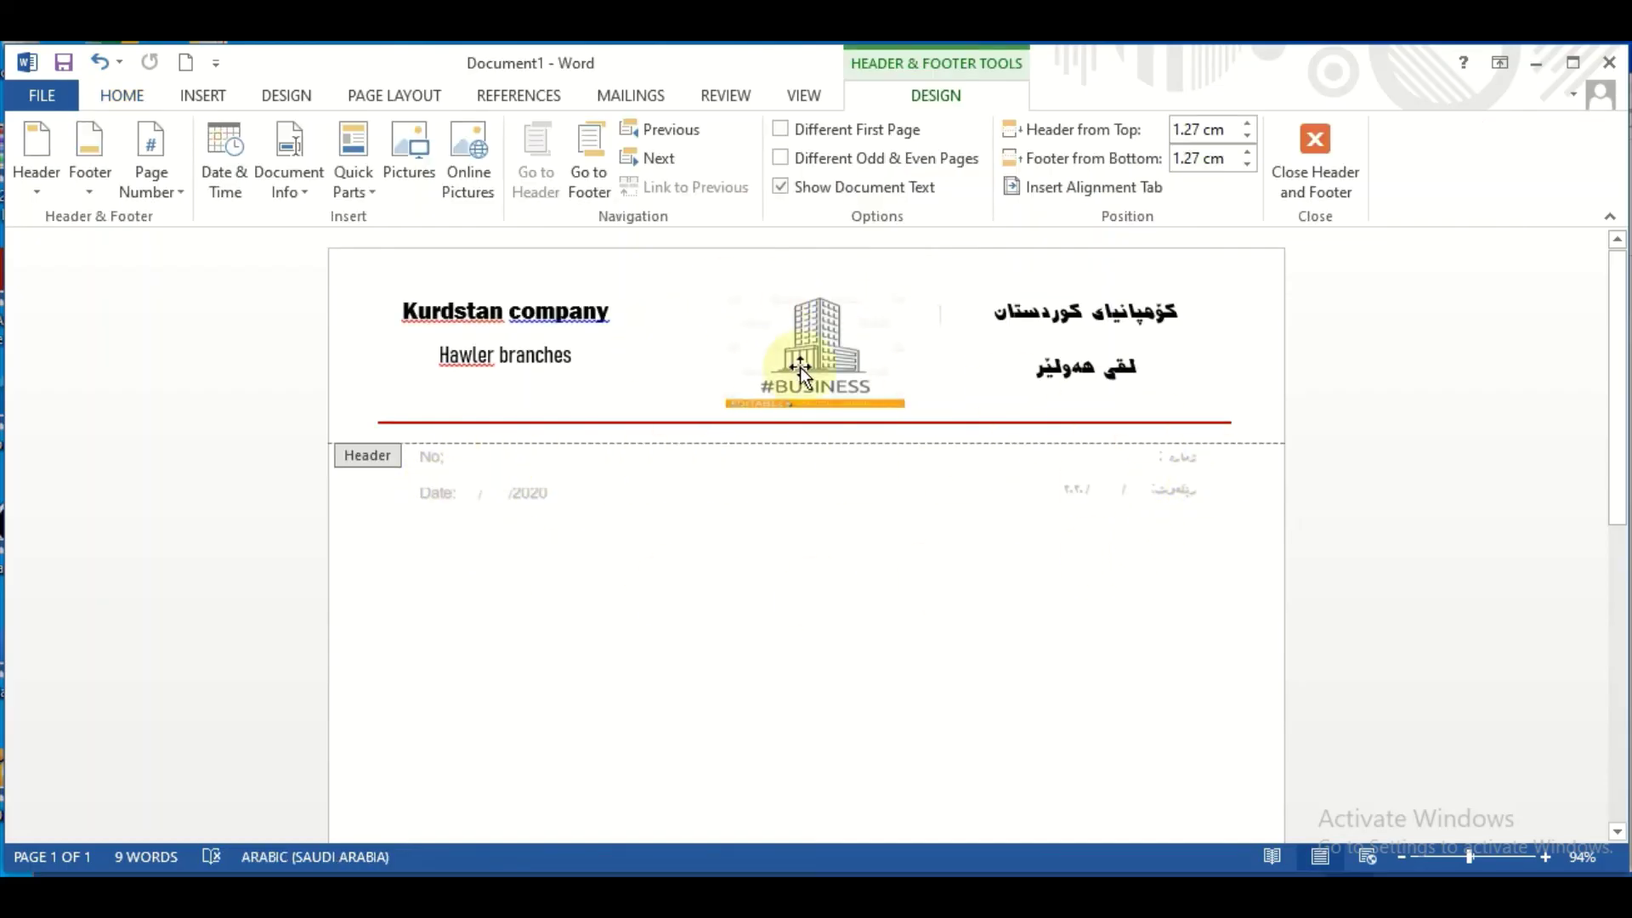
pyautogui.doubleClick(995, 557)
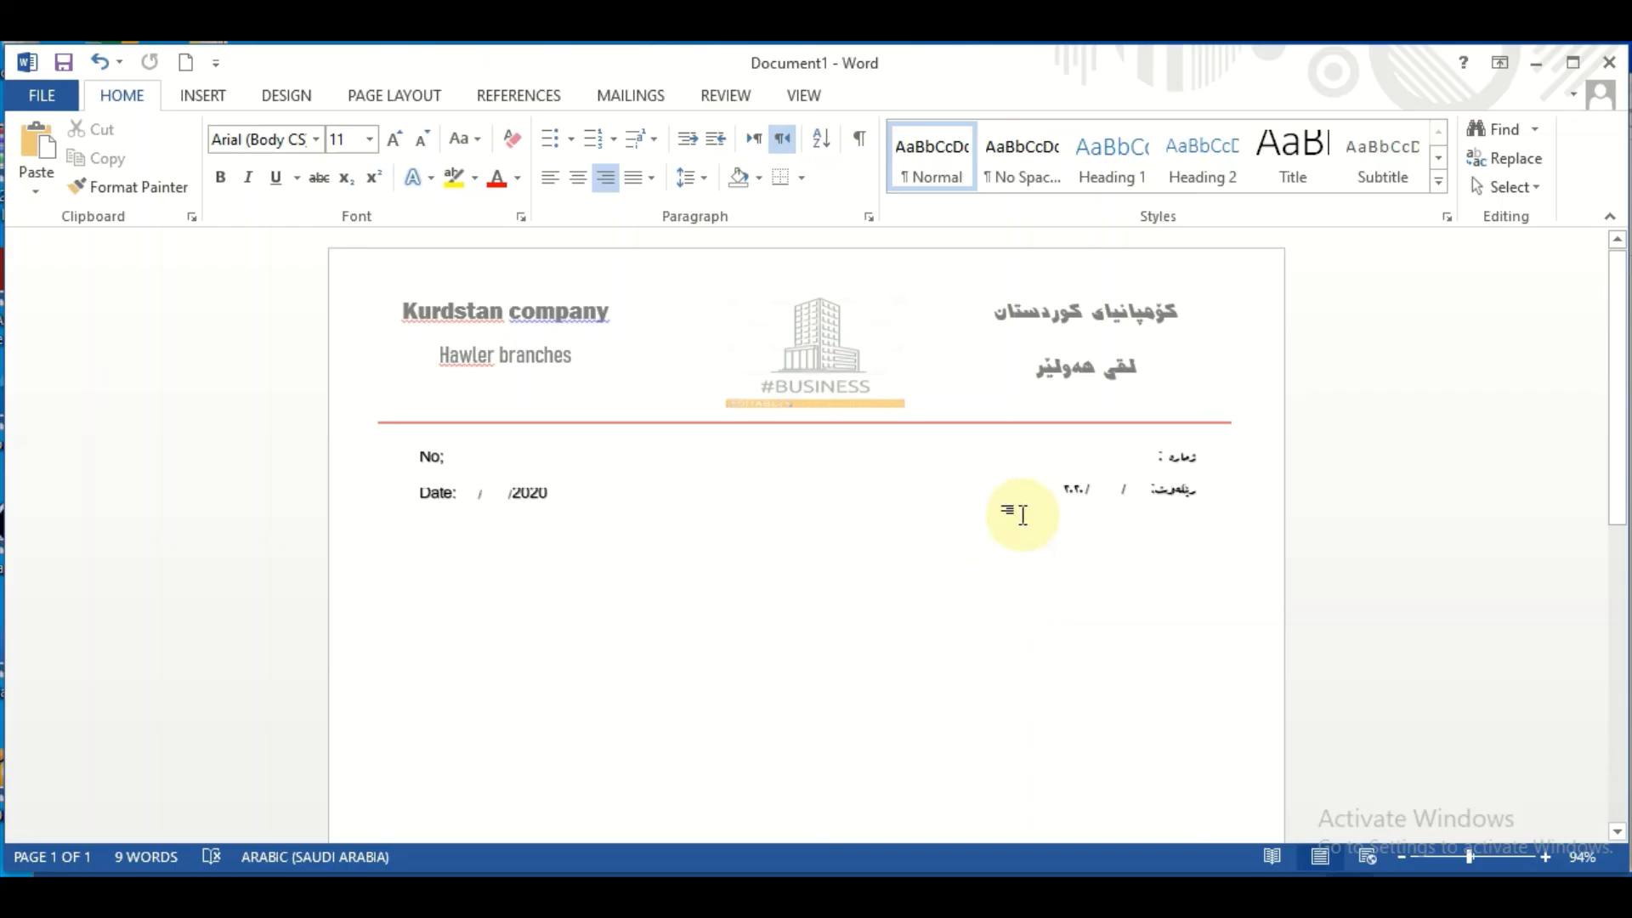
pyautogui.click(501, 493)
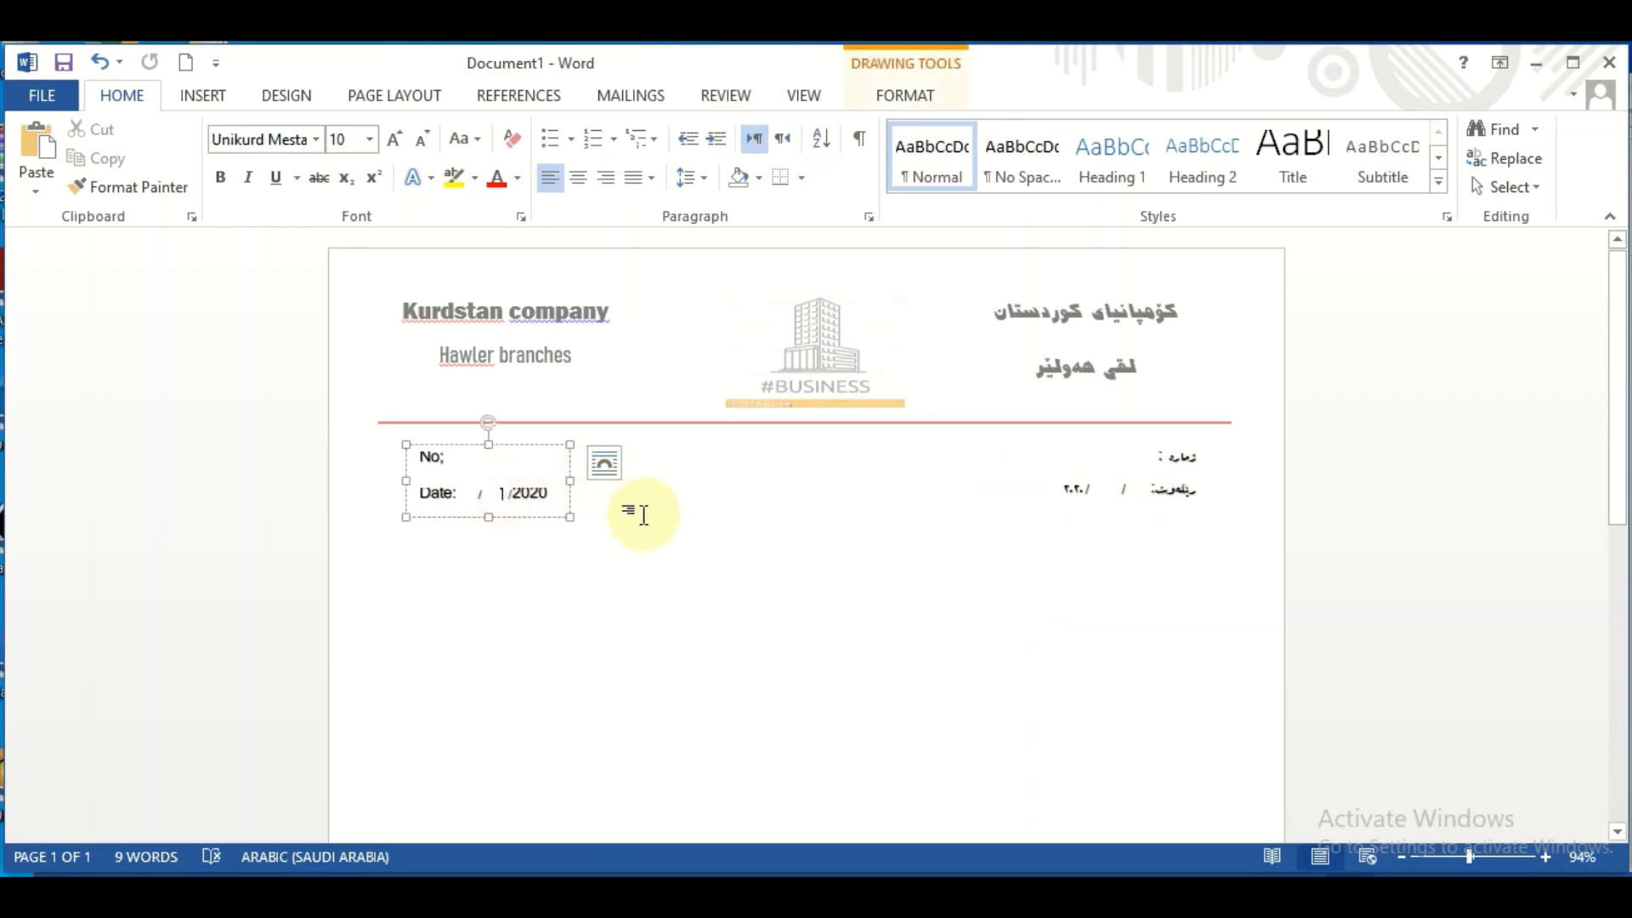
pyautogui.click(1175, 514)
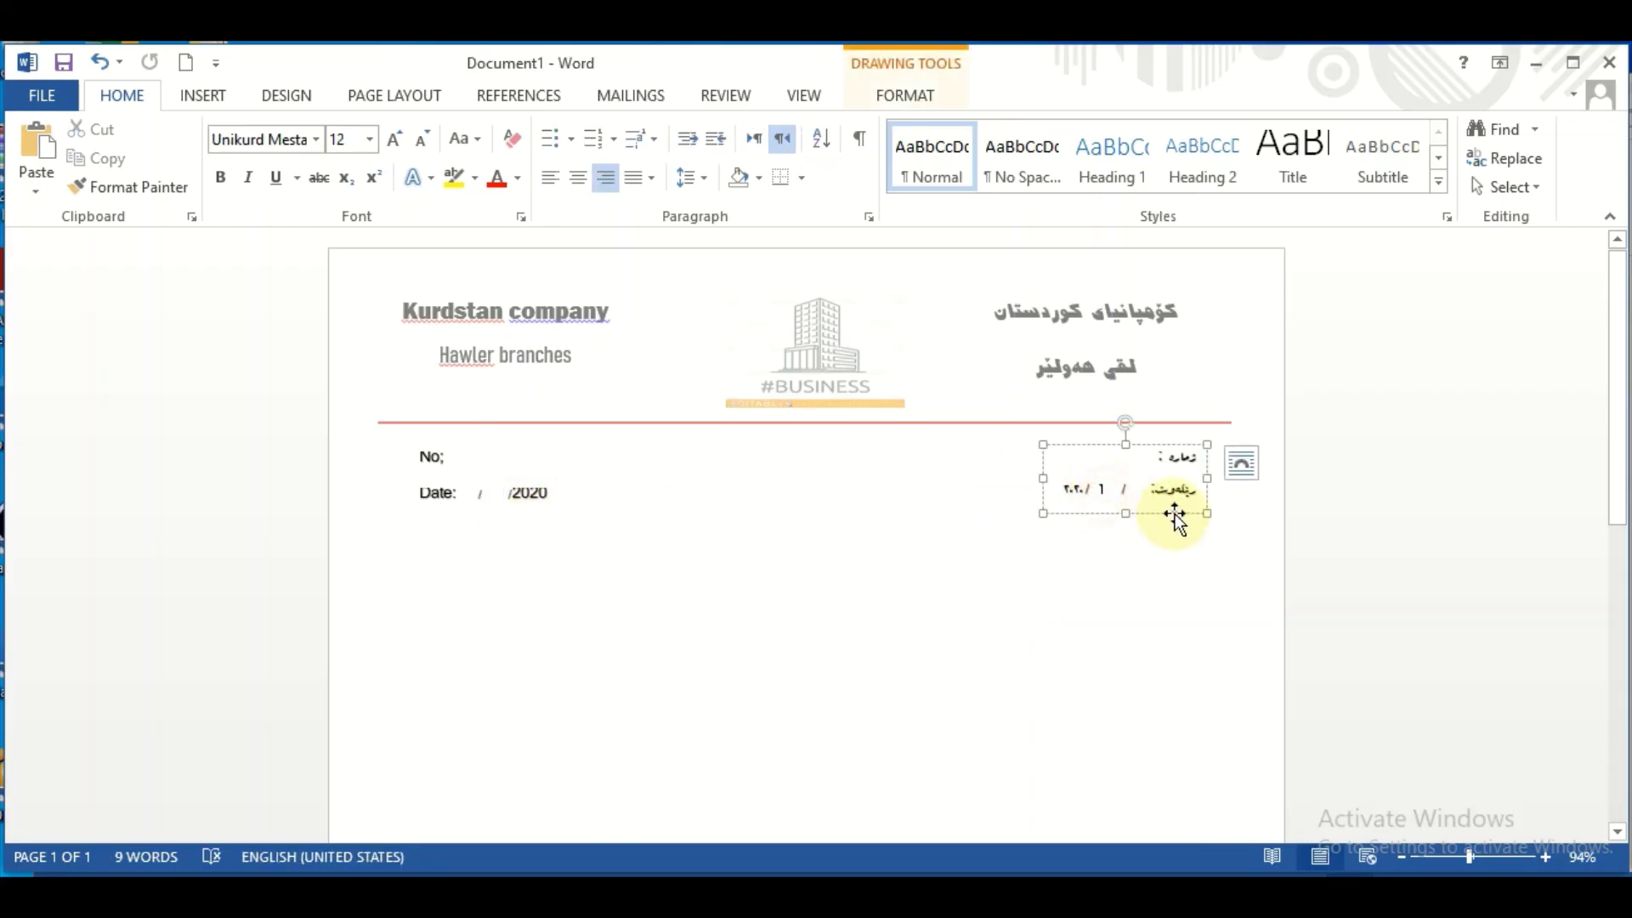
pyautogui.click(474, 505)
pyautogui.write('1')
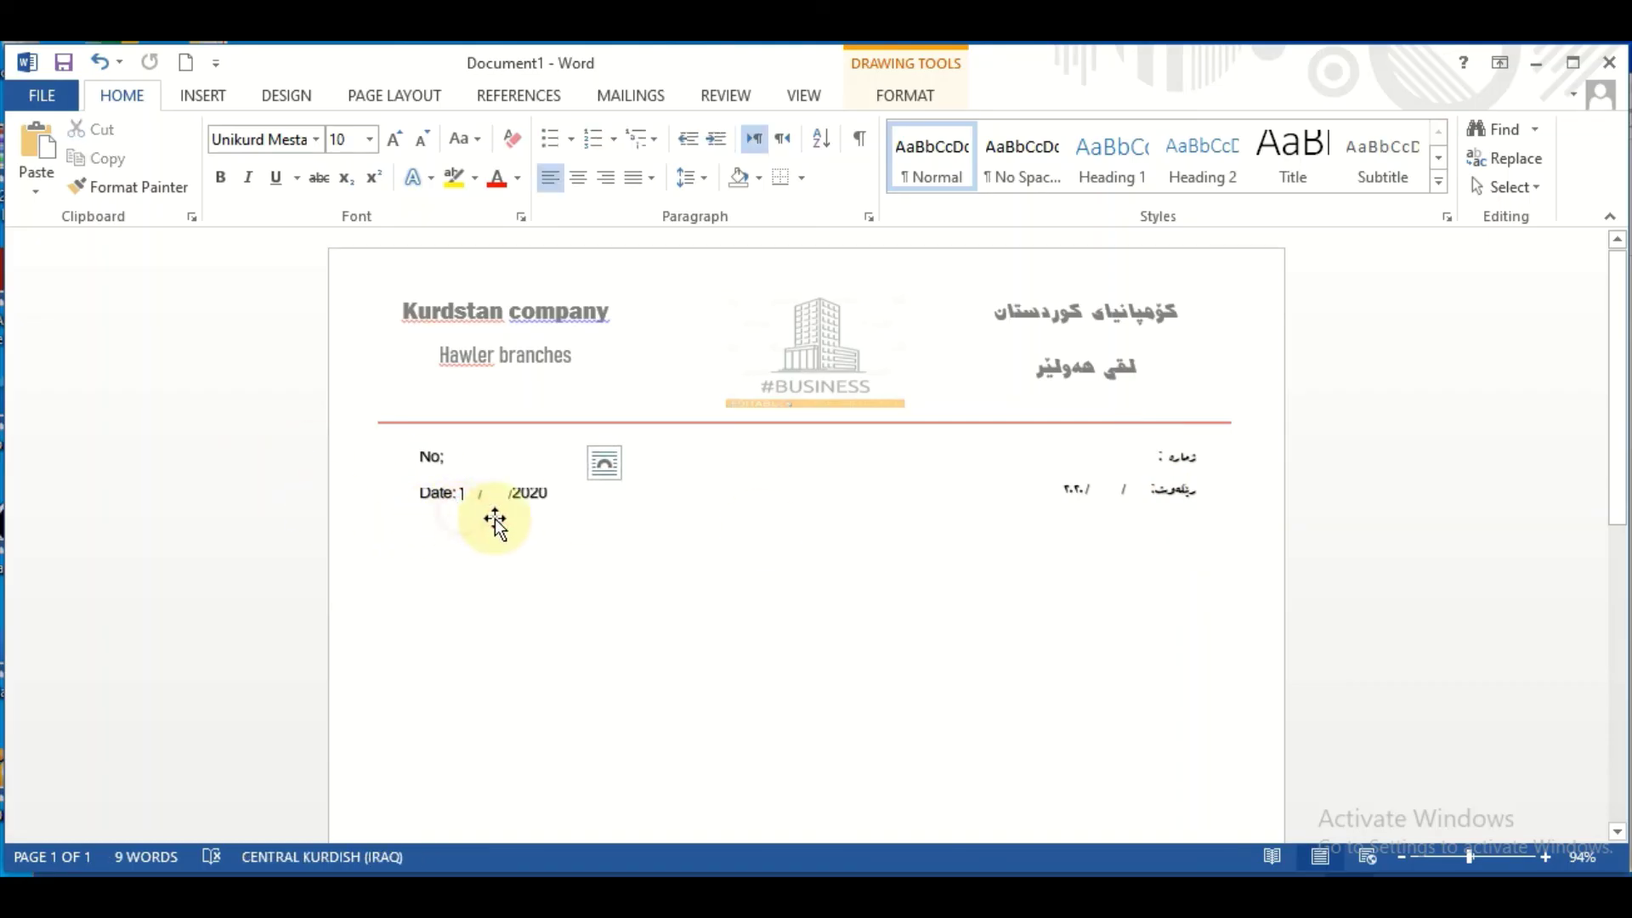
pyautogui.press('Up')
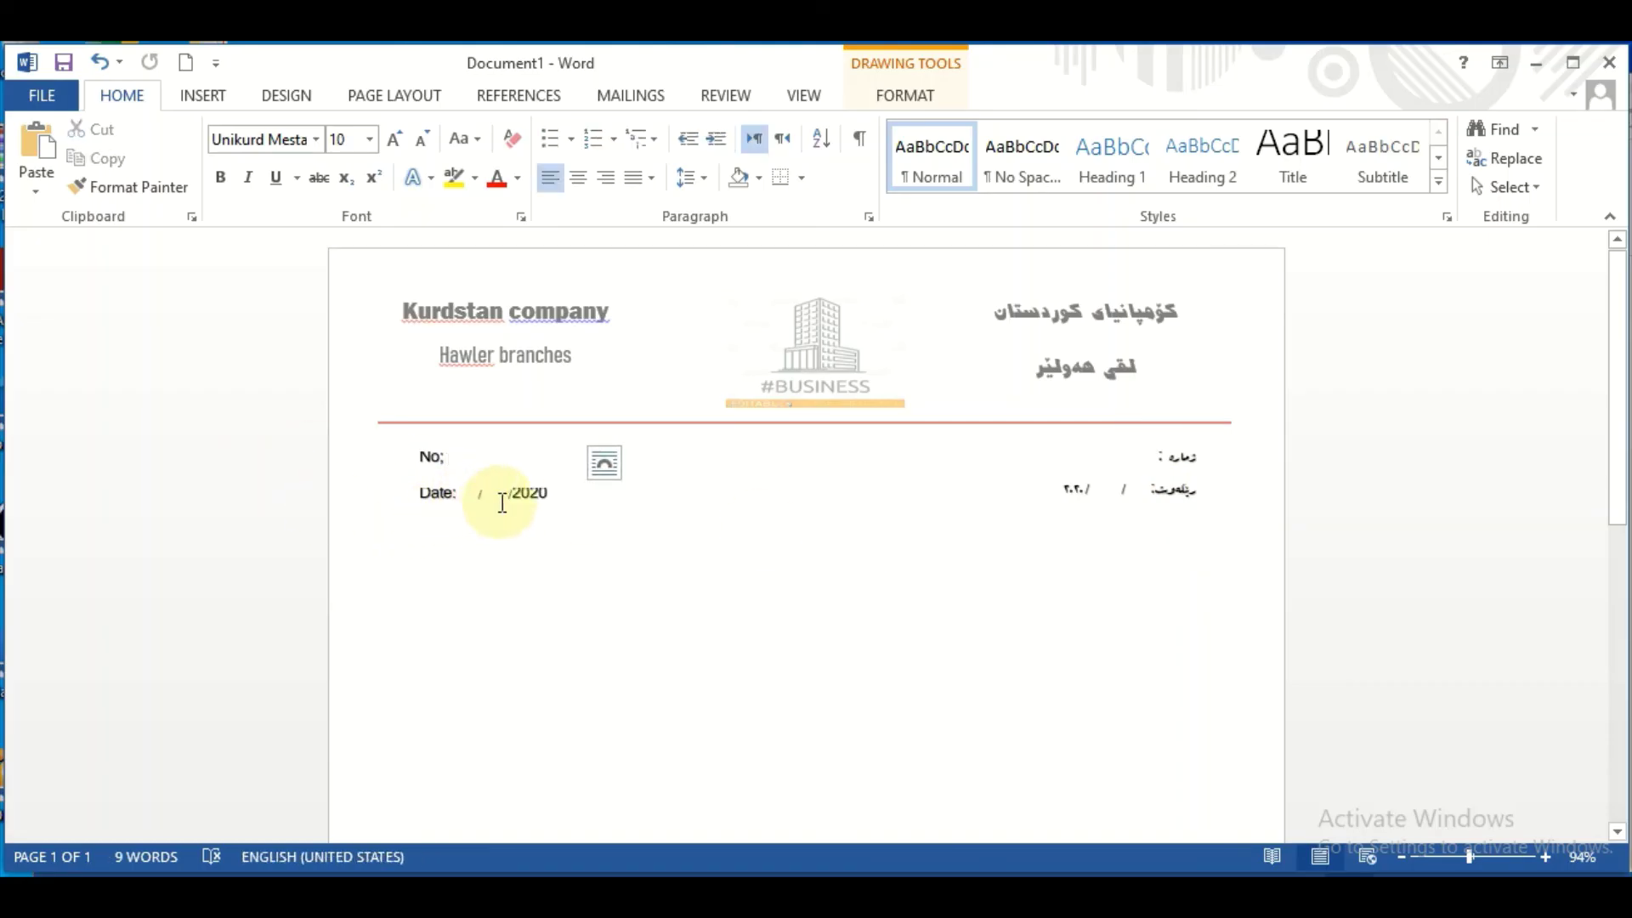
pyautogui.hotkey('ctrl', 'a')
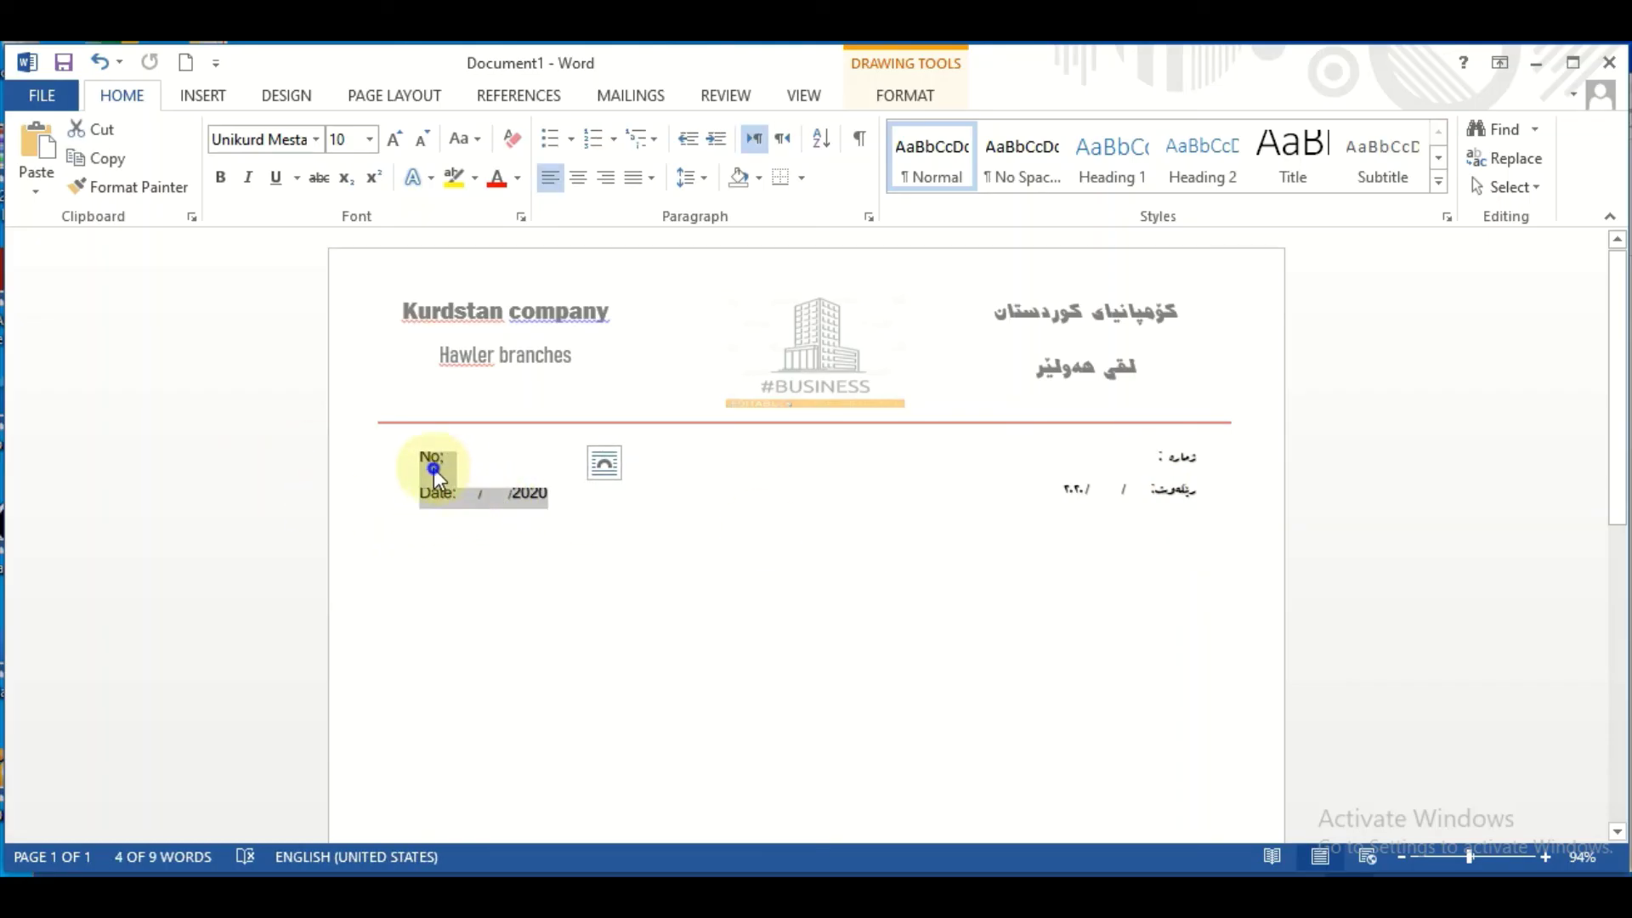
# Give the No and Date lines exactly 10 pt line spacing
pyautogui.rightClick(433, 470)
pyautogui.moveTo(510, 707)
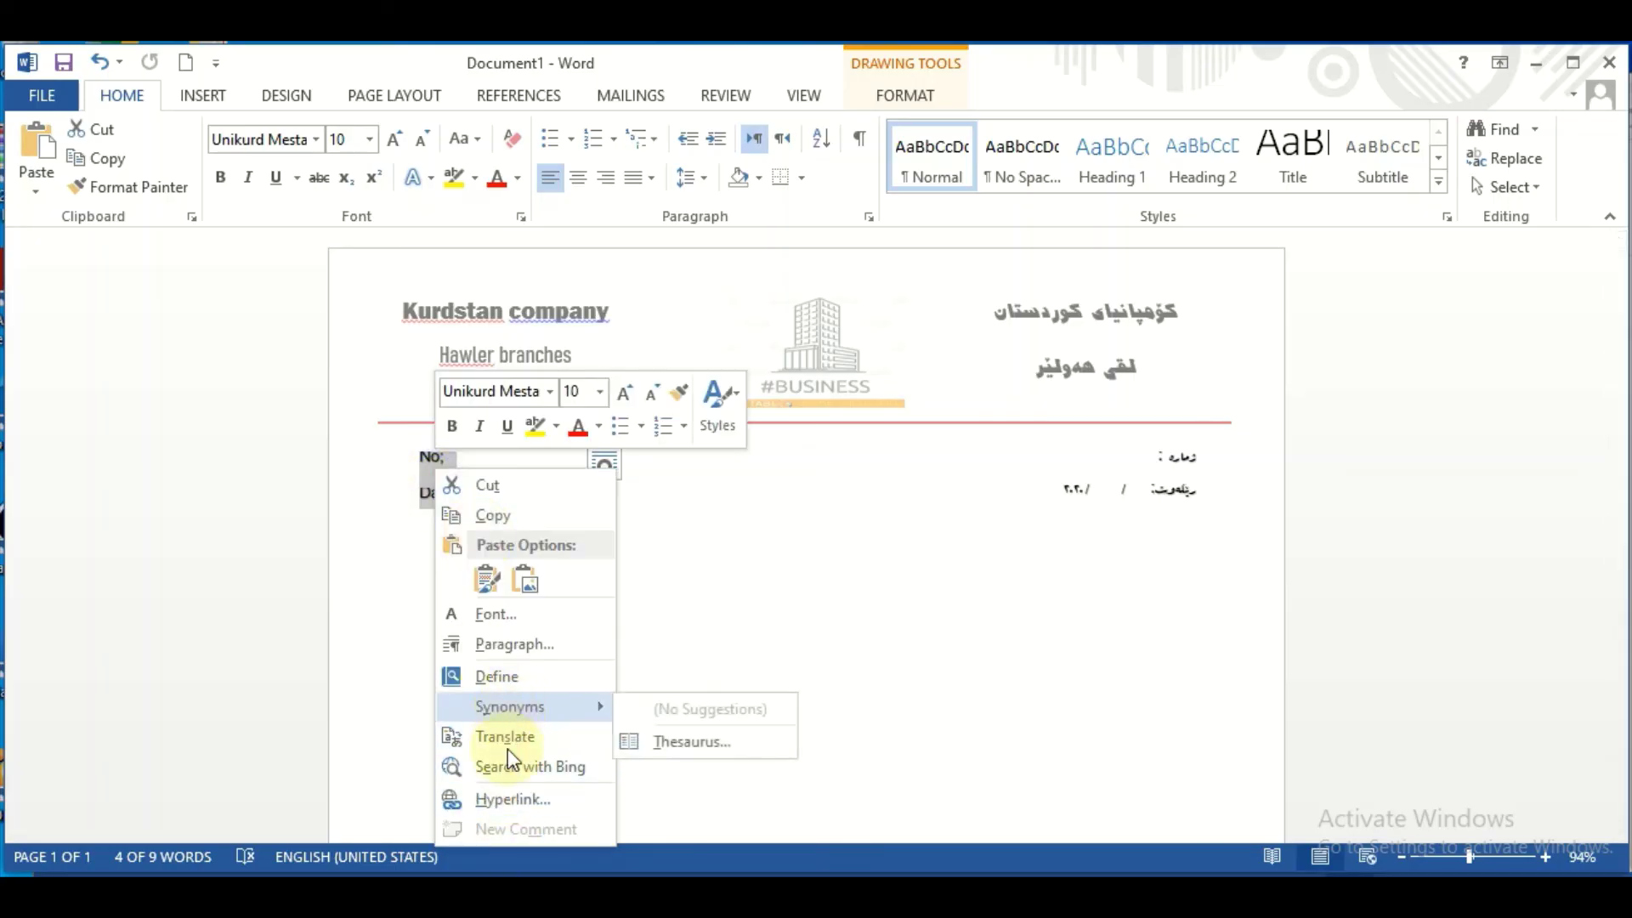
pyautogui.click(508, 644)
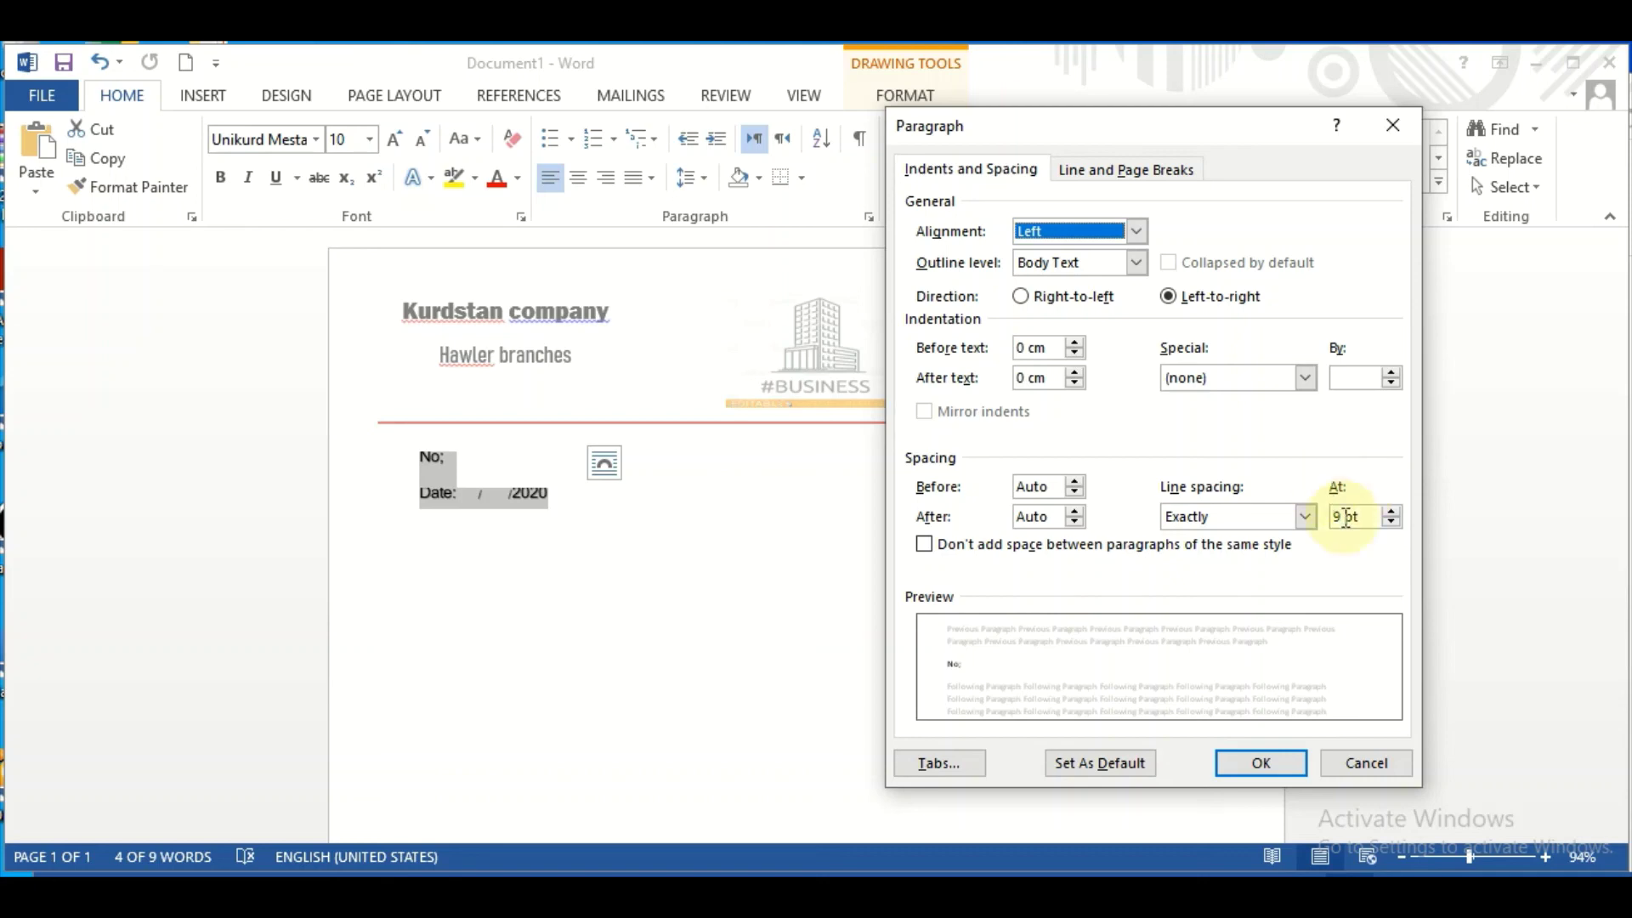
pyautogui.click(1391, 510)
pyautogui.click(1249, 763)
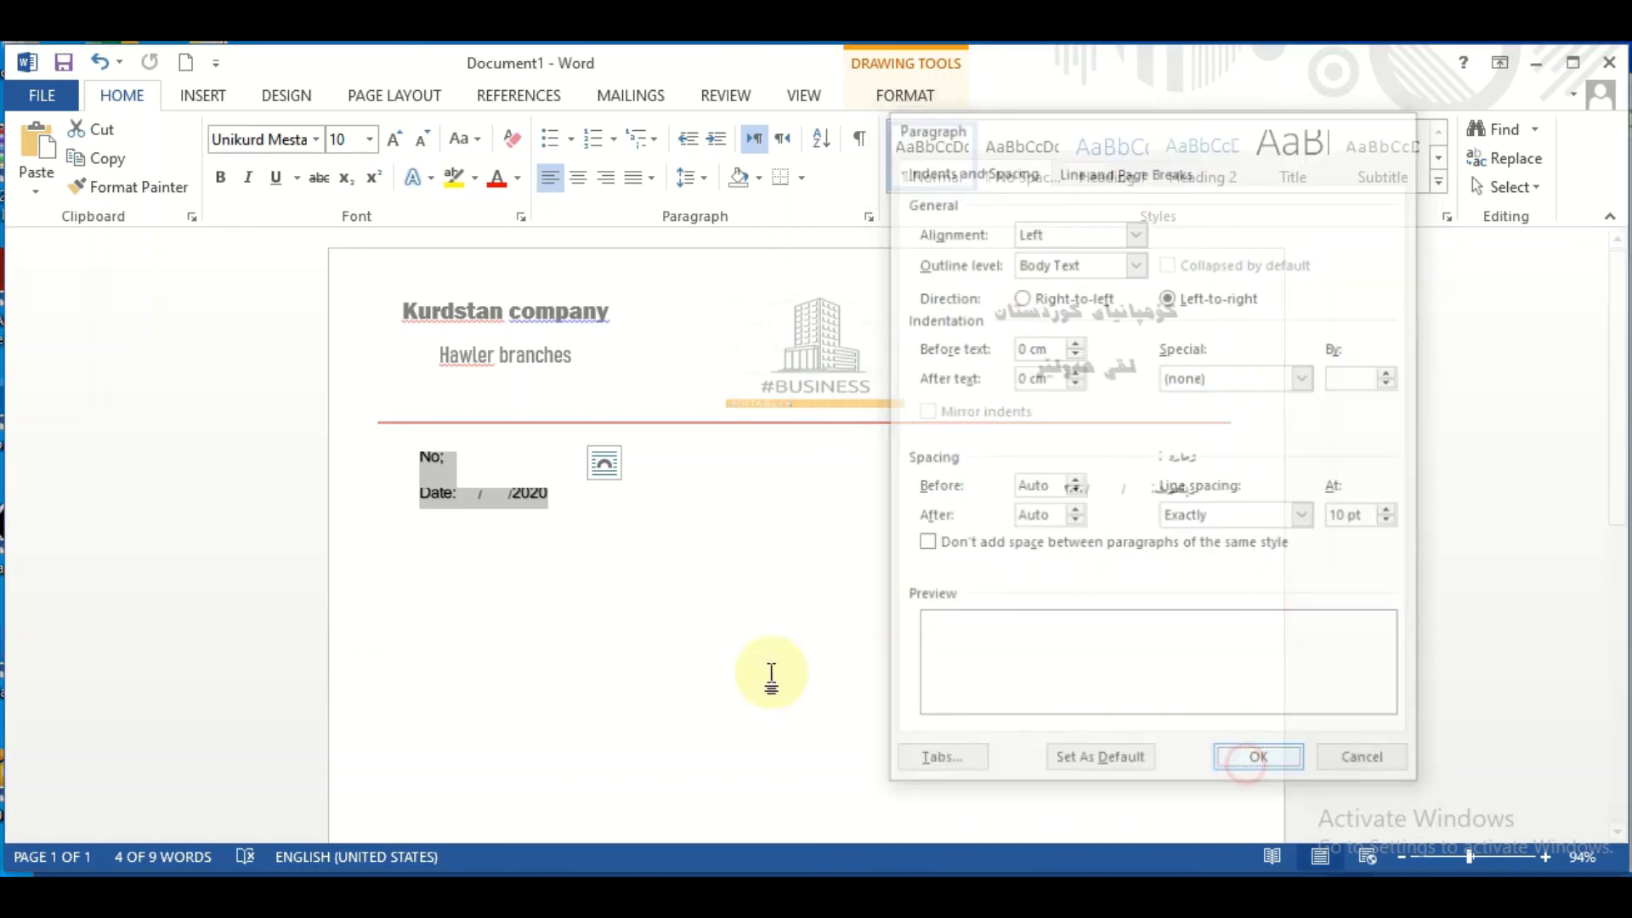
pyautogui.click(625, 592)
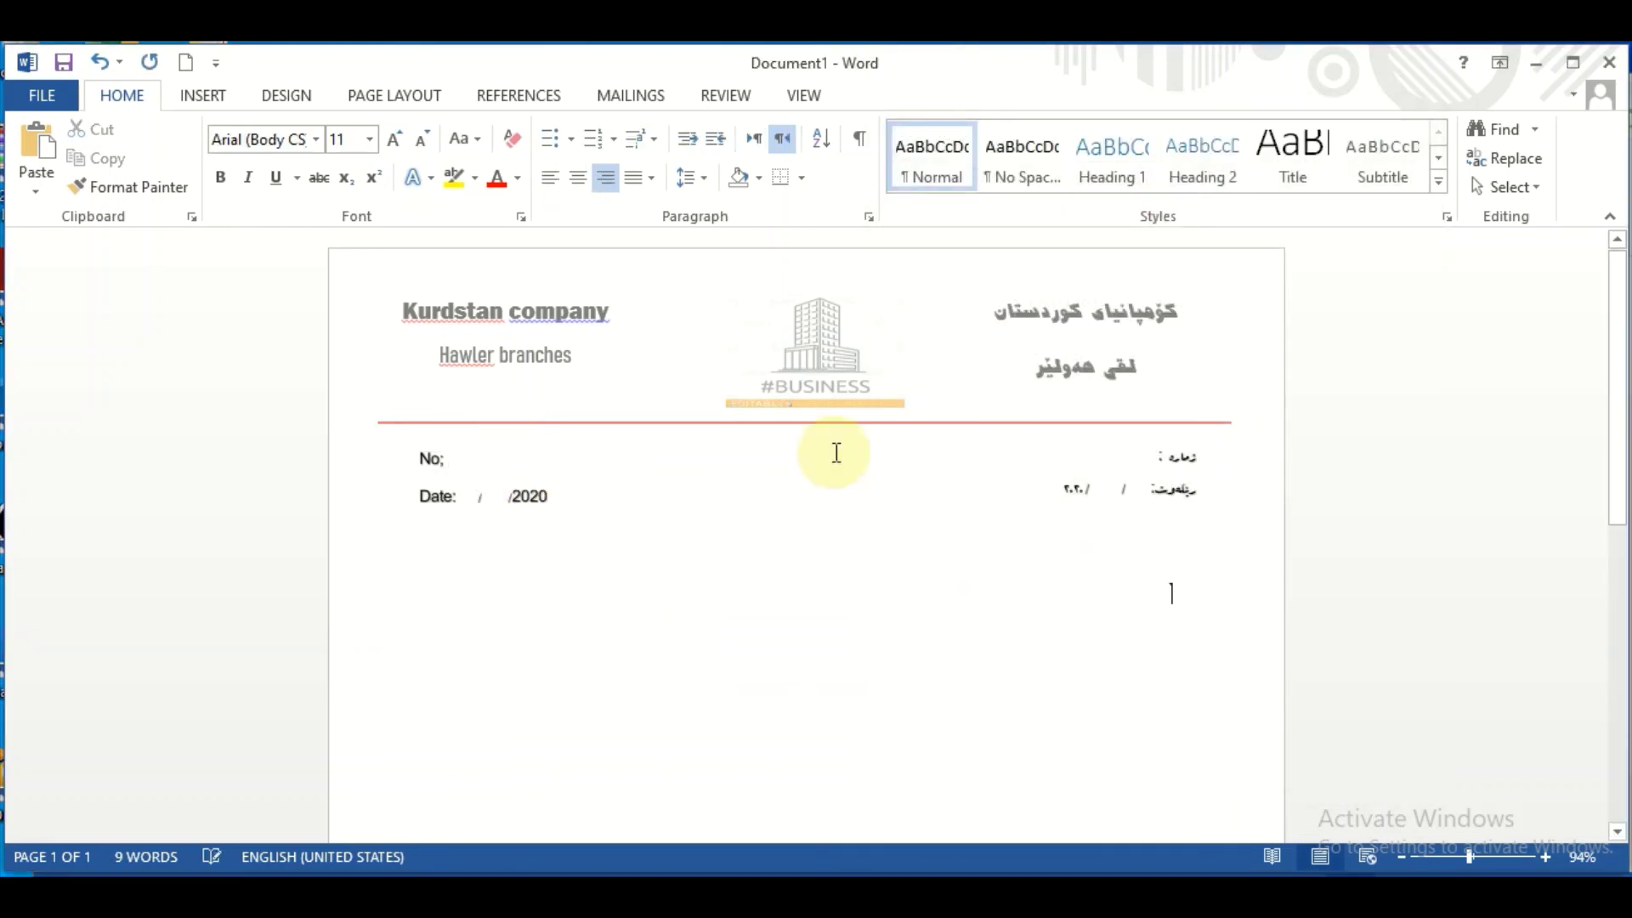
pyautogui.hotkey('alt', 'shift')
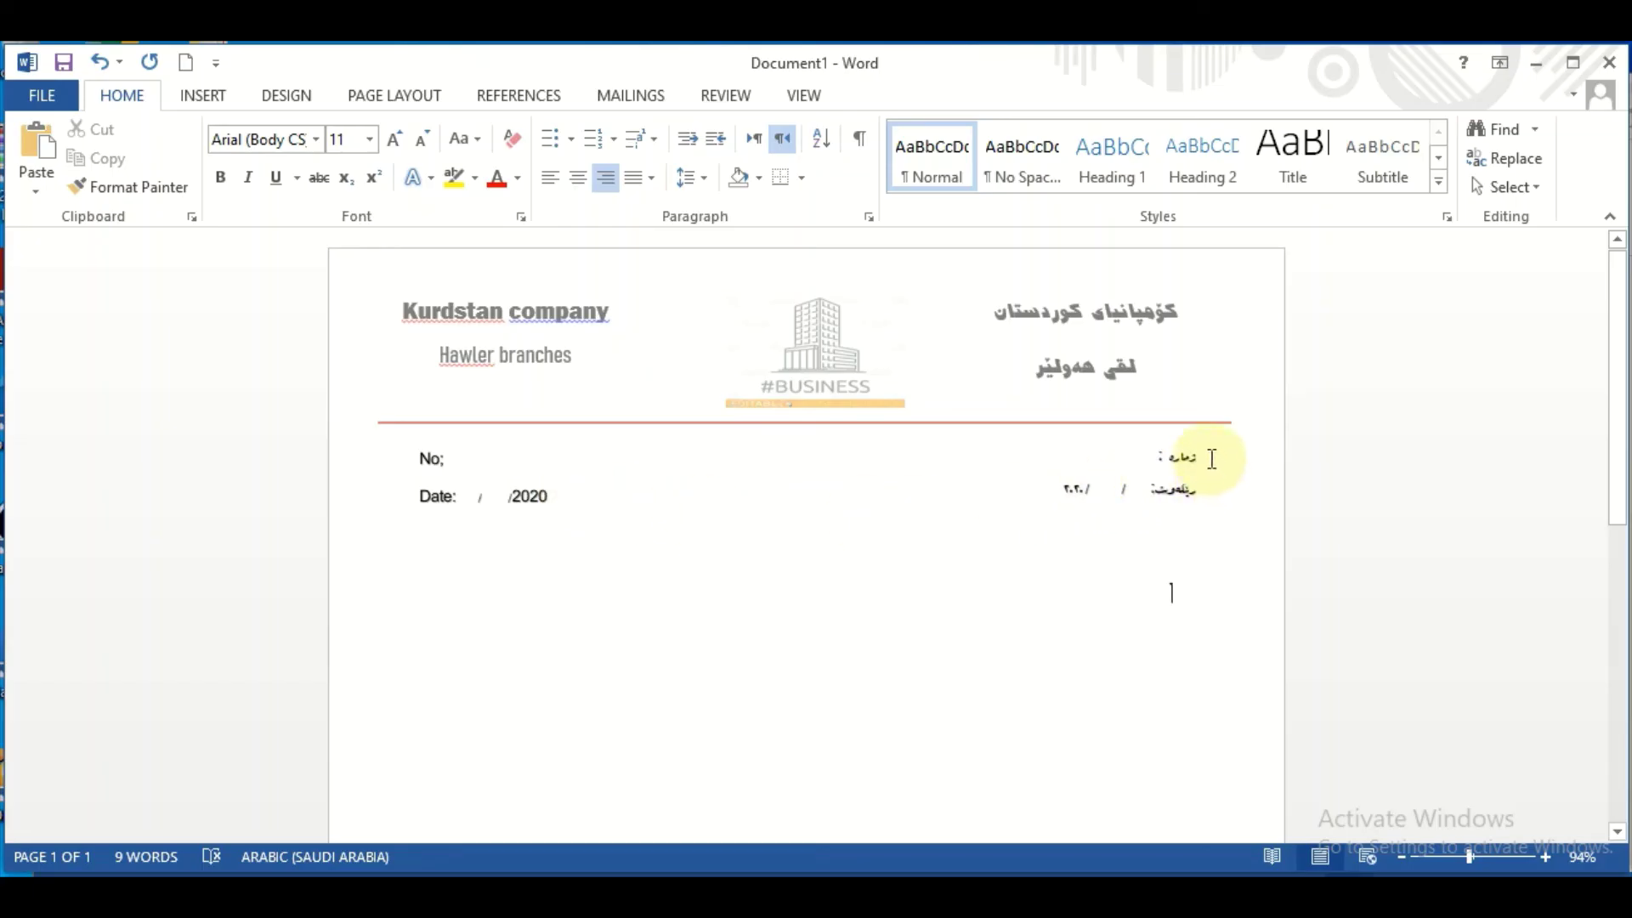
# Try enlarging the Kurdish No/Date text to 13 pt, then undo it
pyautogui.moveTo(1212, 459); pyautogui.dragTo(1096, 480)
pyautogui.click(1096, 481)
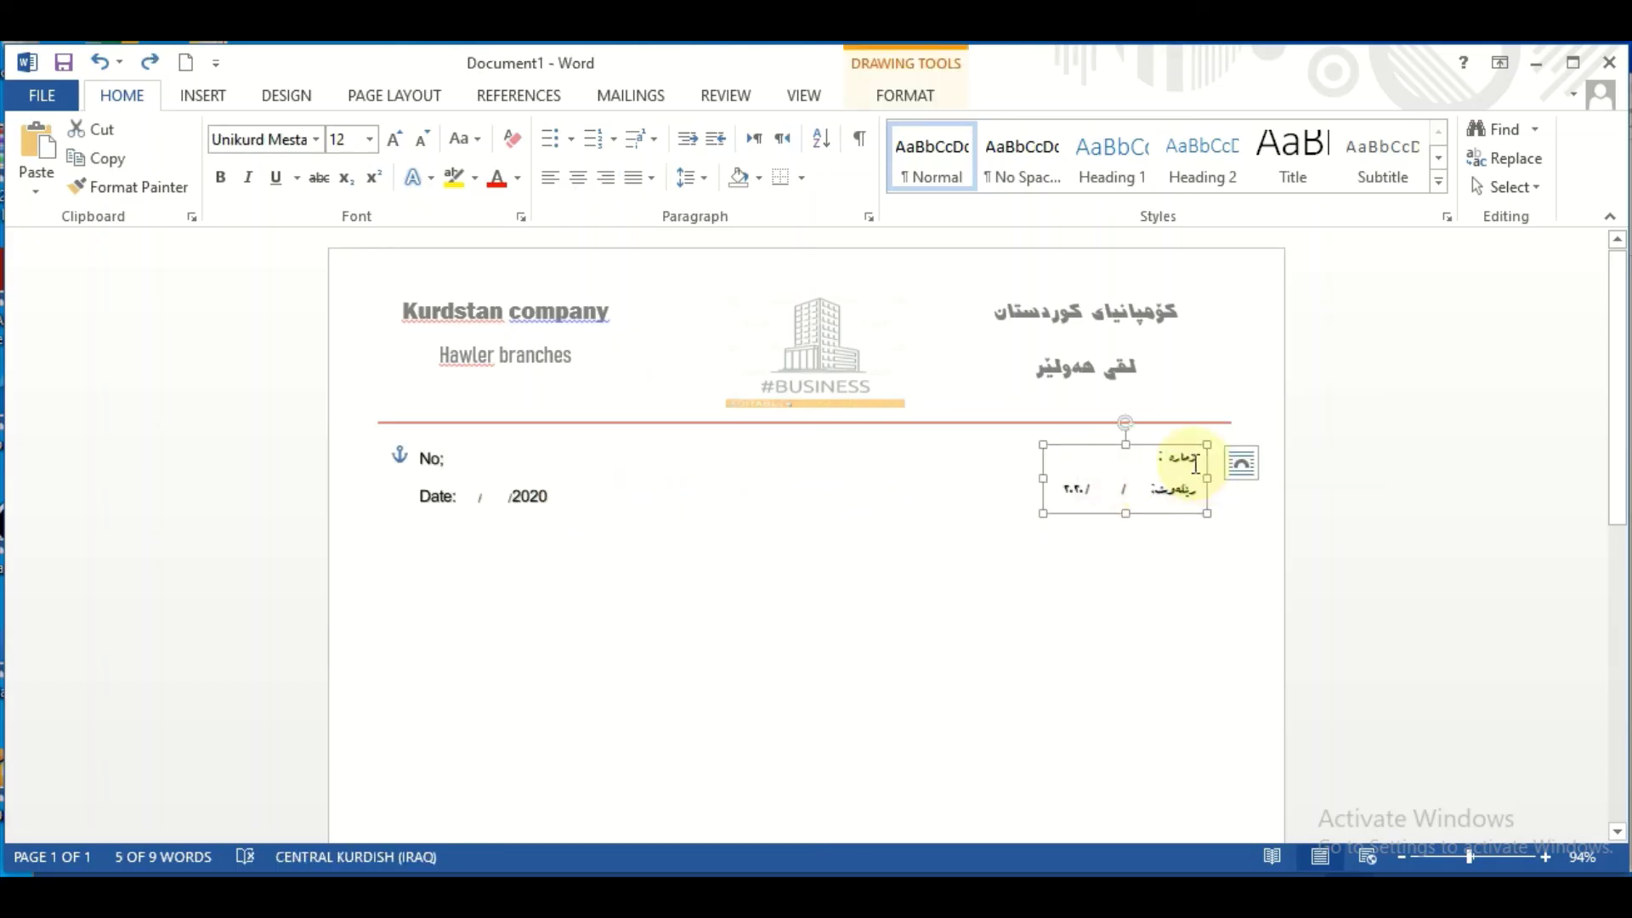
pyautogui.moveTo(1202, 459); pyautogui.dragTo(1057, 510)
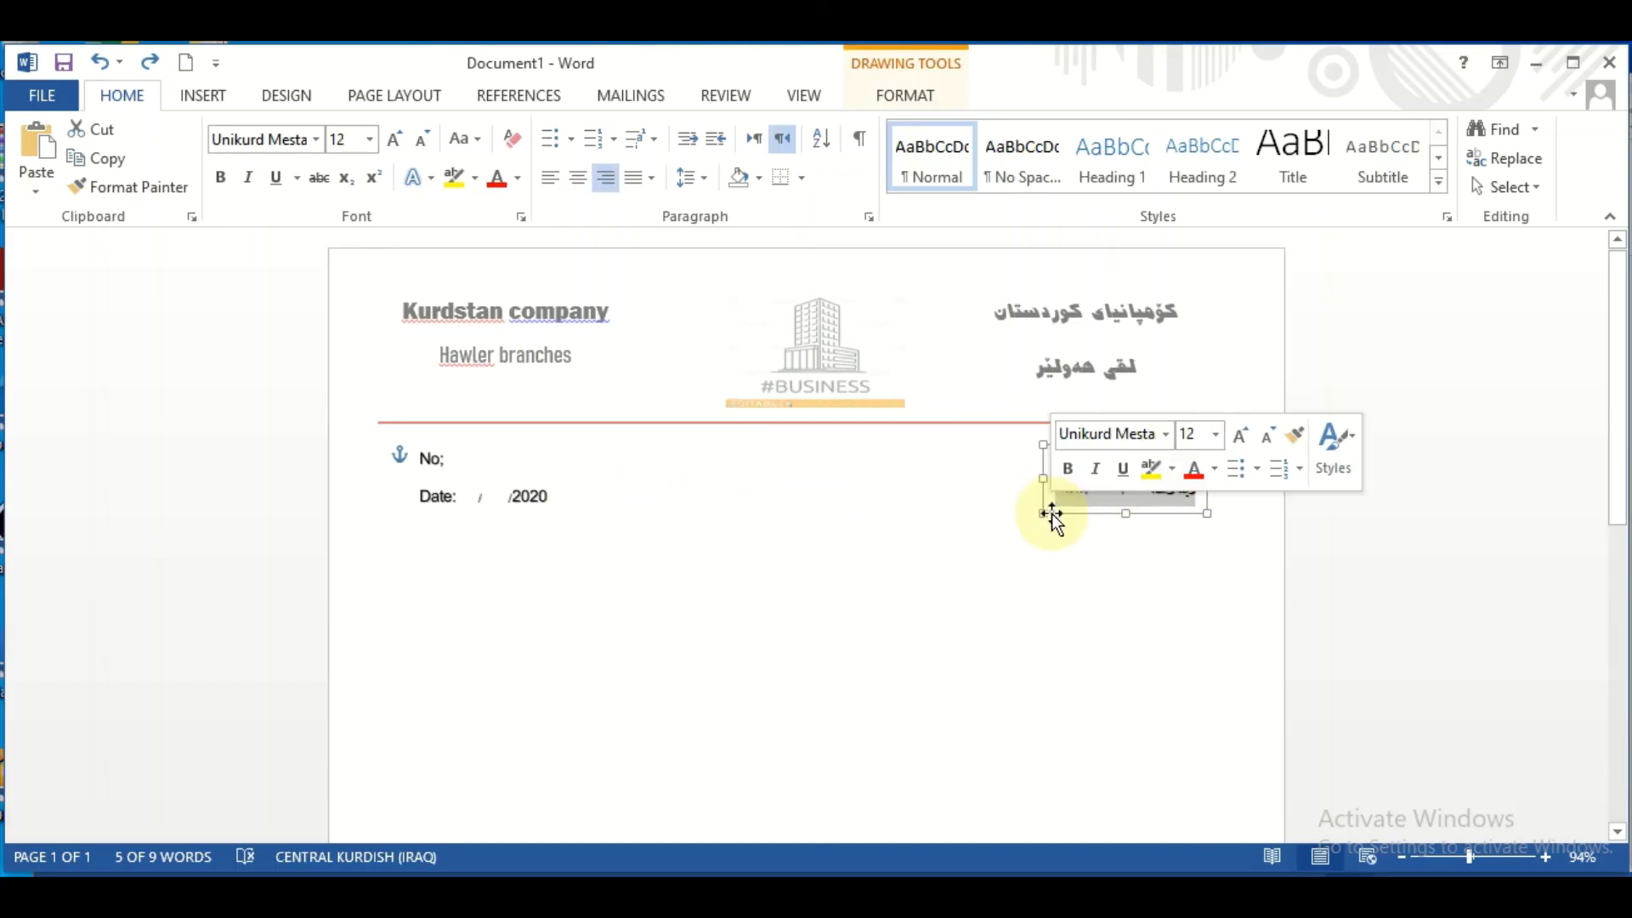
pyautogui.hotkey('ctrl', ']')
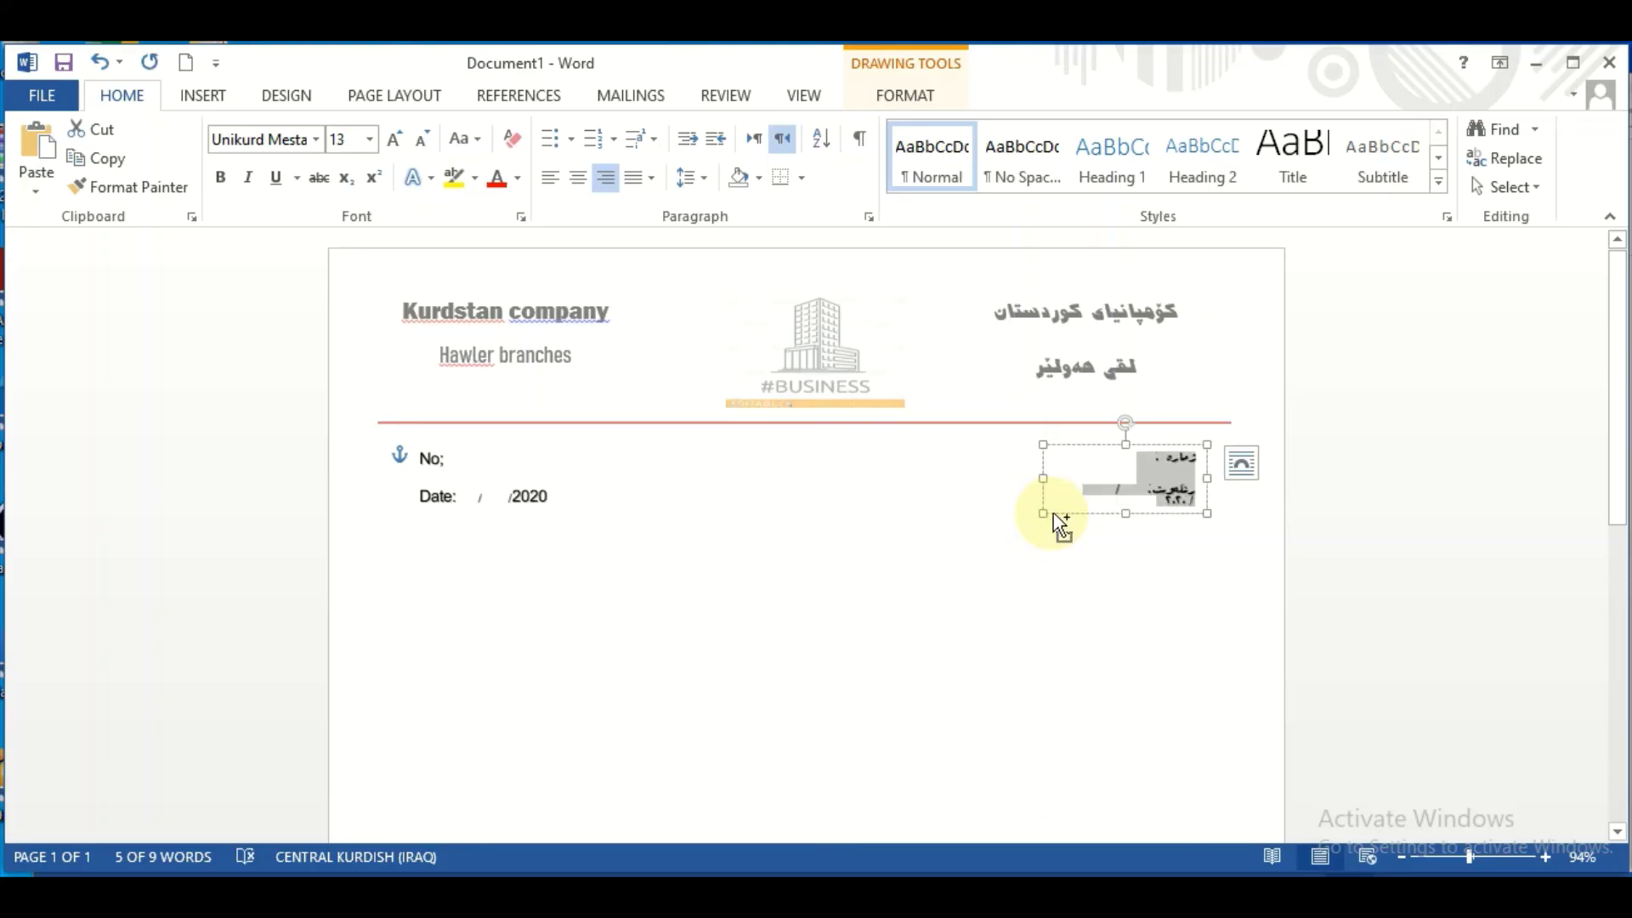
pyautogui.hotkey('ctrl', 'z')
pyautogui.click(1202, 623)
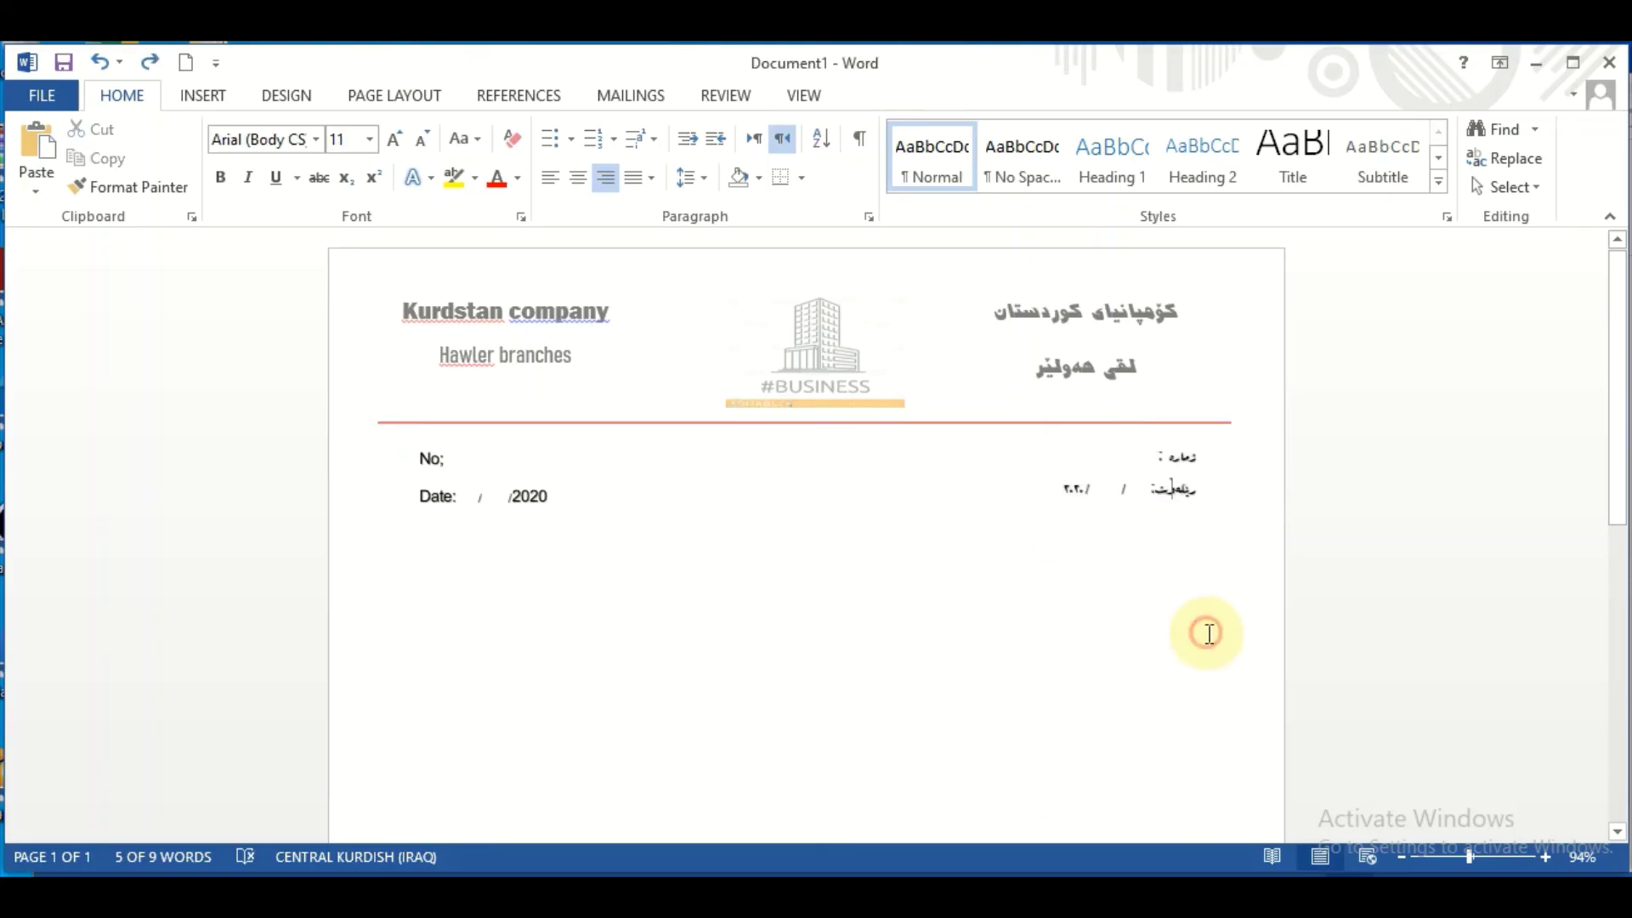
pyautogui.click(1154, 476)
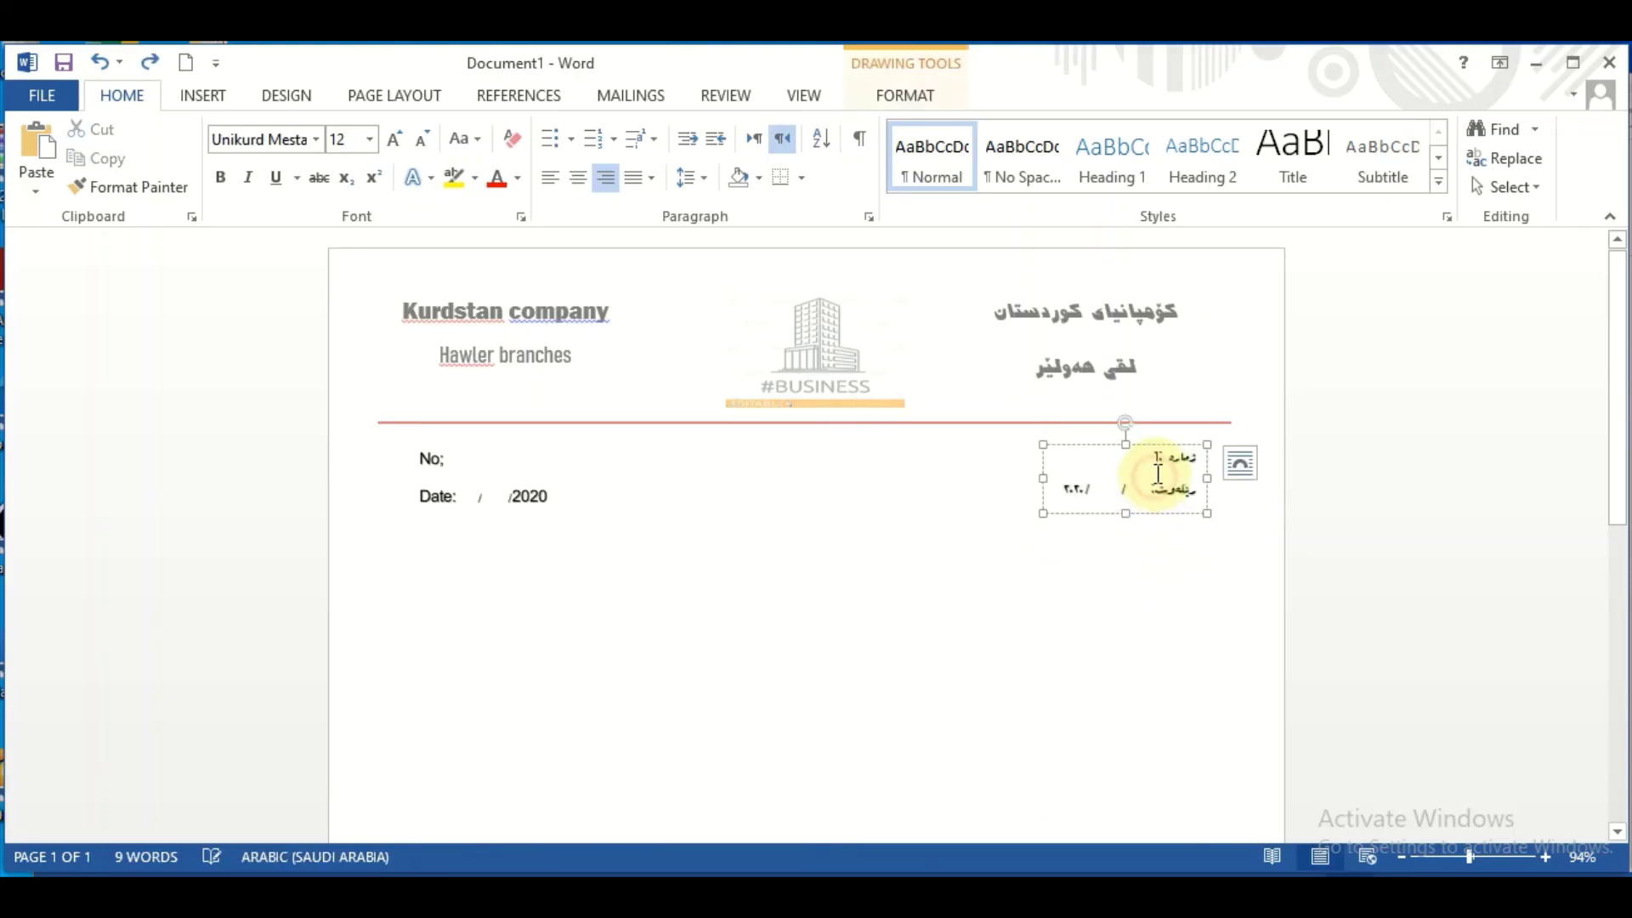
# Add blank lines to the header and move the red rule back up under the company names
pyautogui.doubleClick(1046, 406)
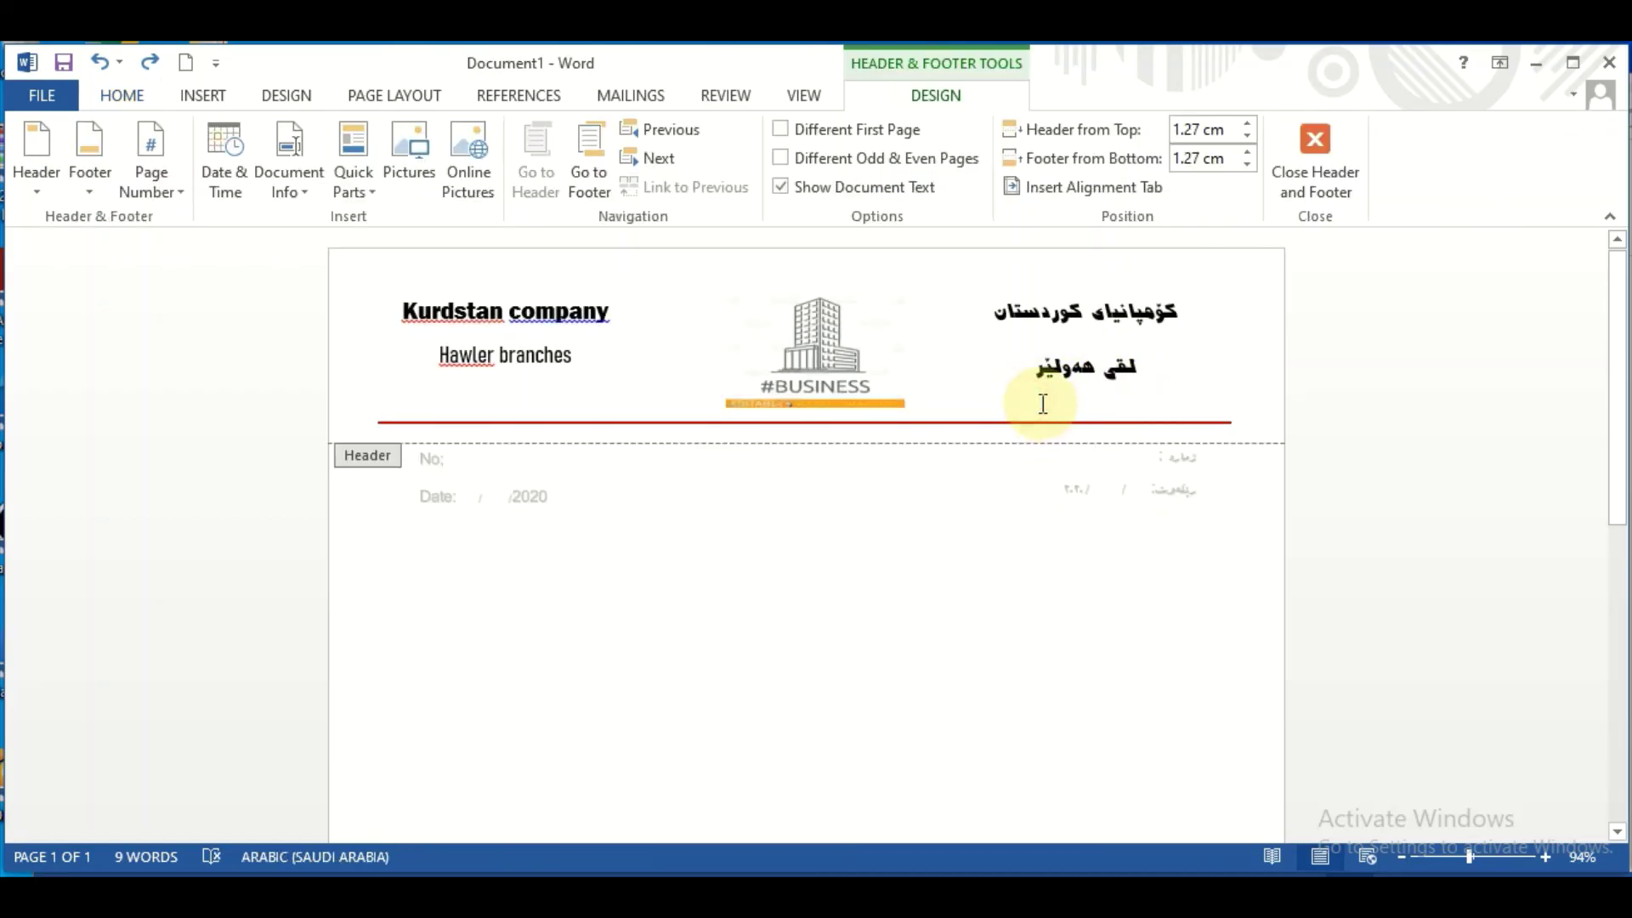
pyautogui.press('Return')
pyautogui.press('Return')
pyautogui.press('Return')
pyautogui.press('Return')
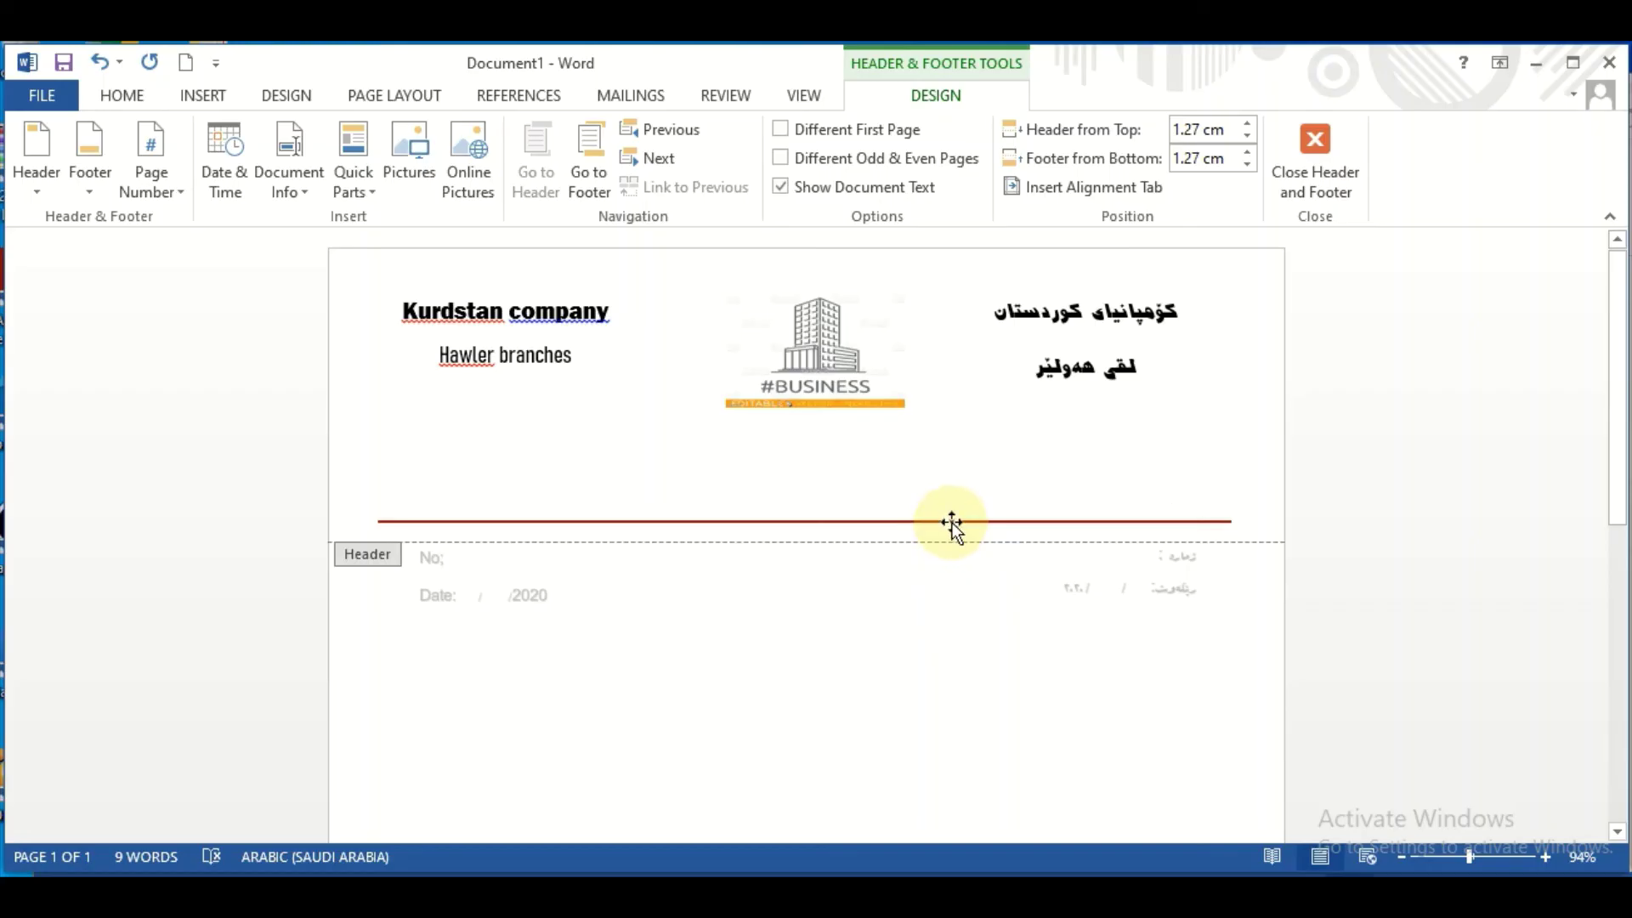
pyautogui.moveTo(952, 521); pyautogui.dragTo(930, 414)
pyautogui.doubleClick(970, 727)
# Move both No/Date text boxes into the header, with the English box on the left
pyautogui.click(1248, 601)
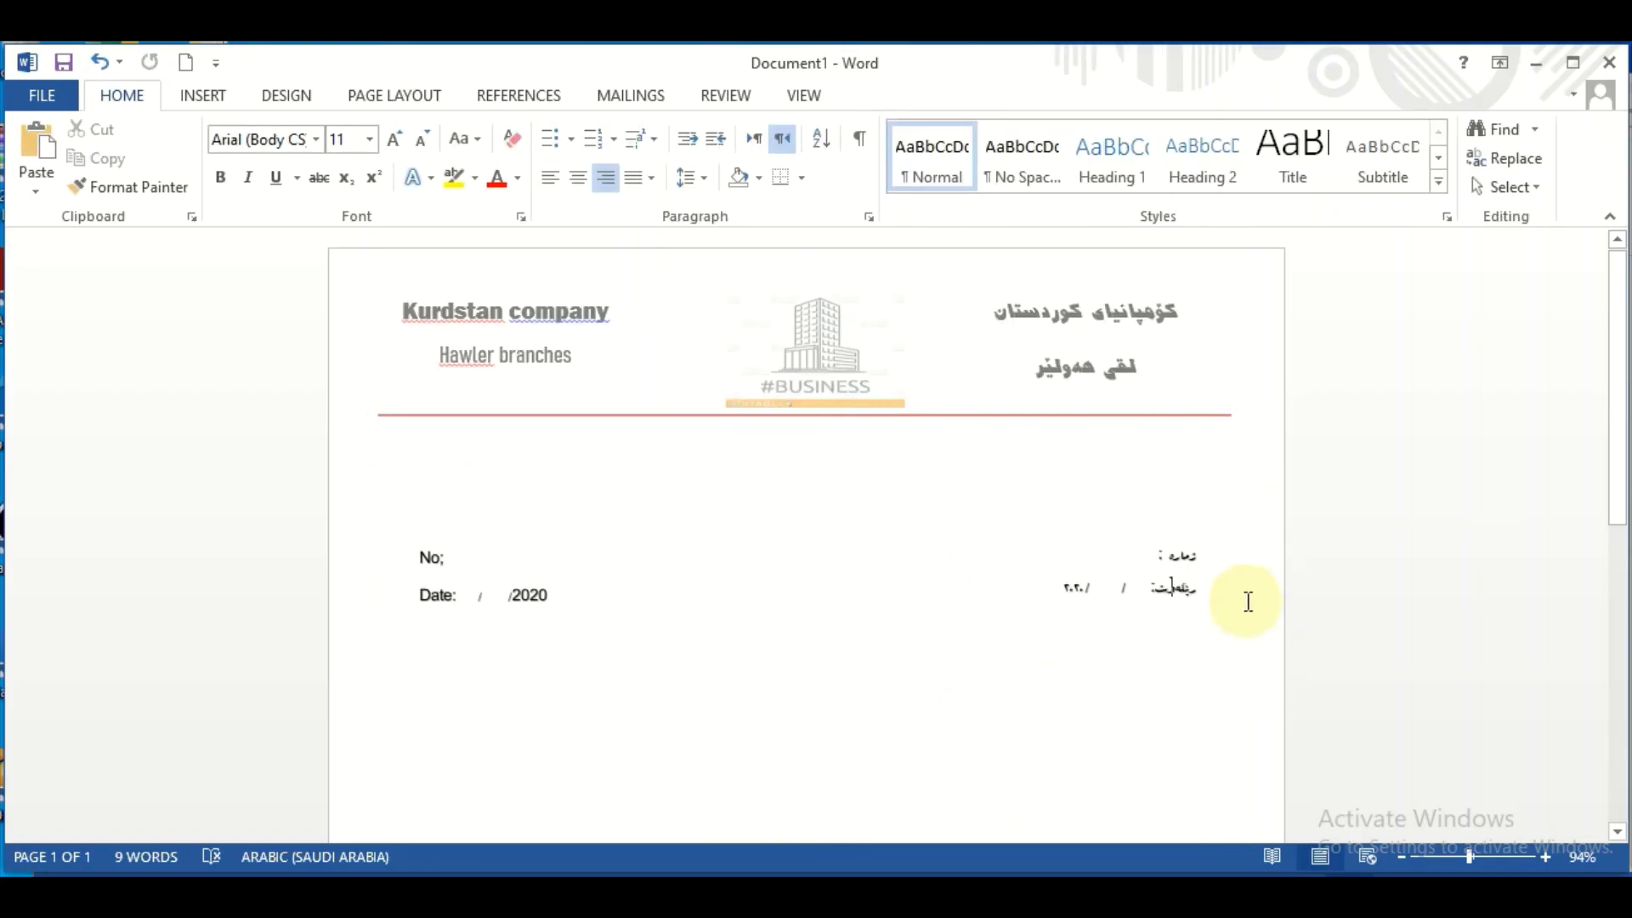
pyautogui.click(1200, 578)
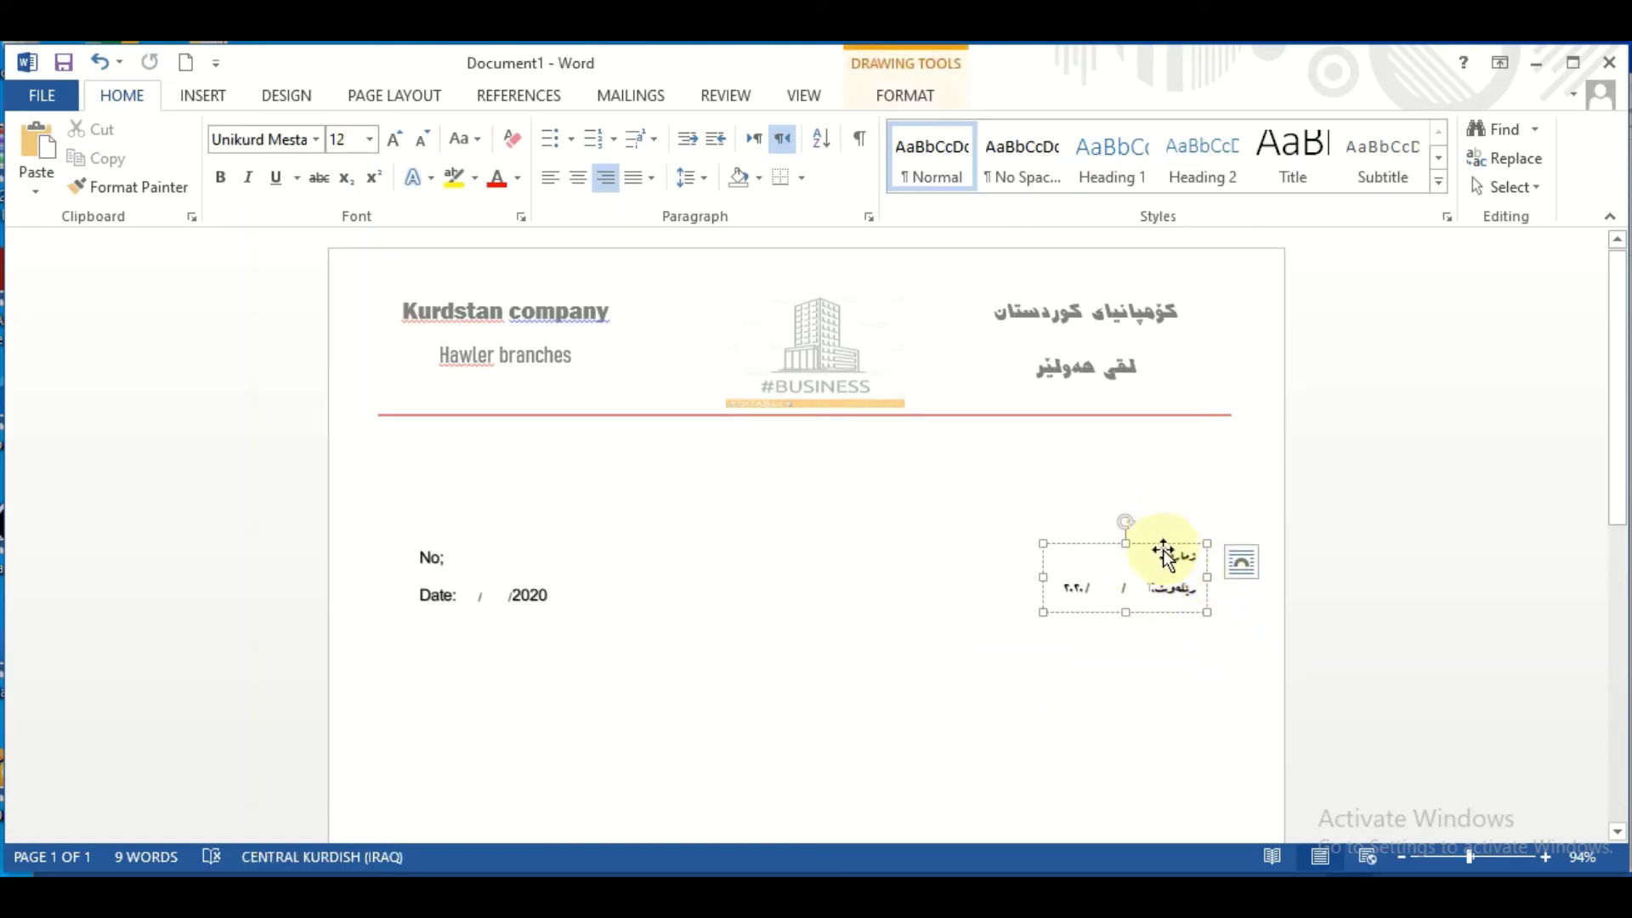
pyautogui.keyDown('shift'); pyautogui.click(441, 546); pyautogui.keyUp('shift')
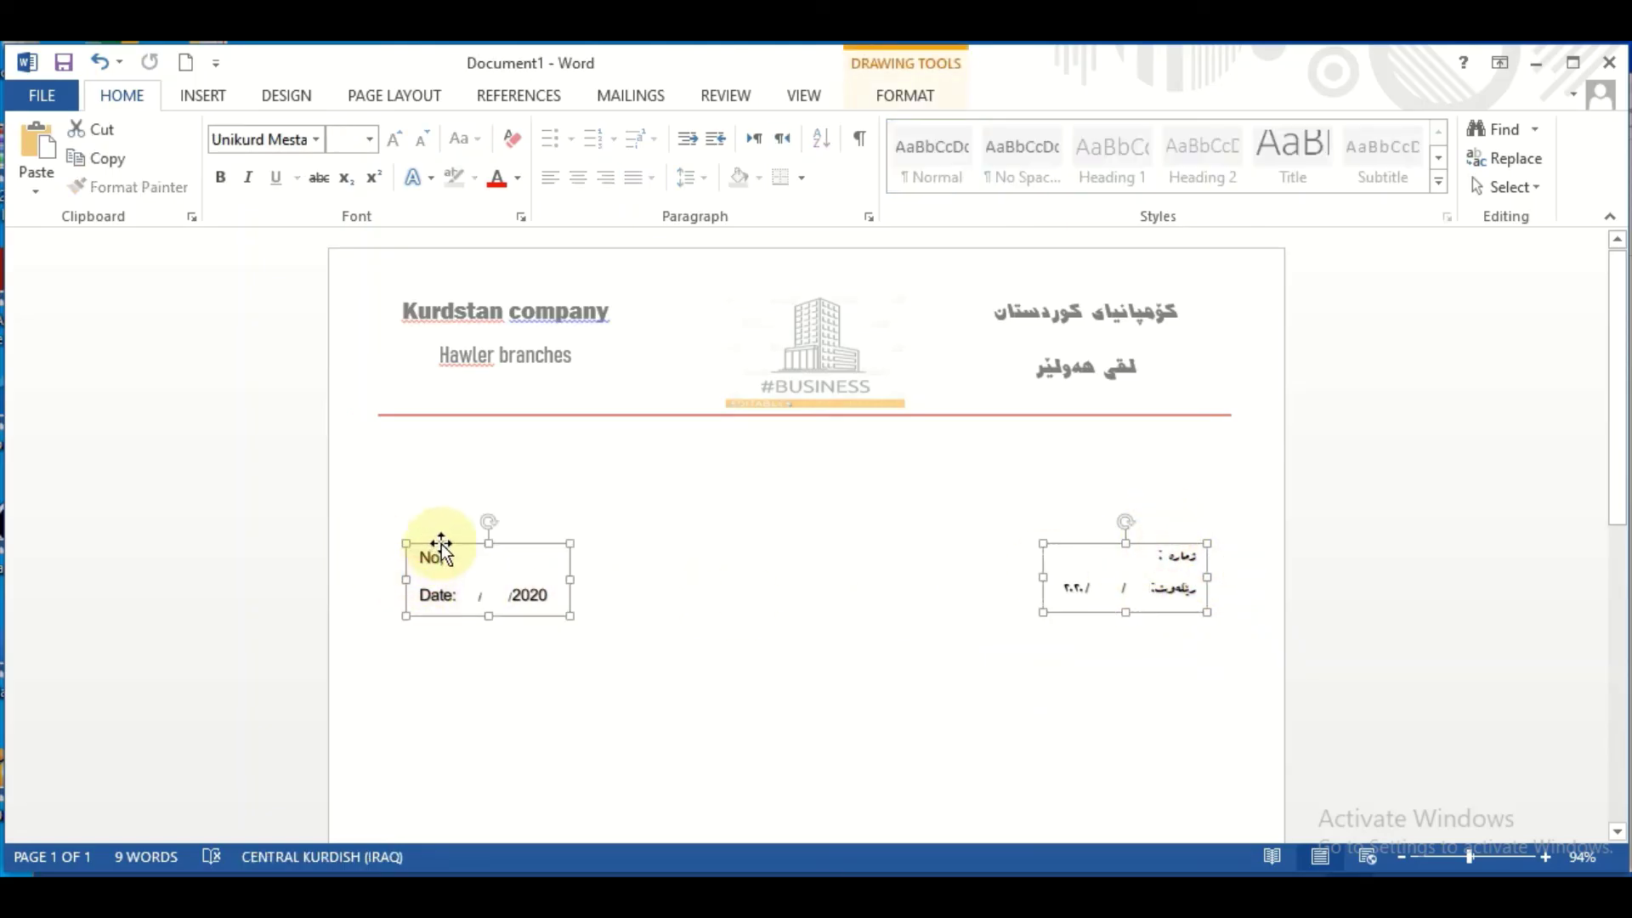
pyautogui.keyDown('shift'); pyautogui.click(484, 576); pyautogui.keyUp('shift')
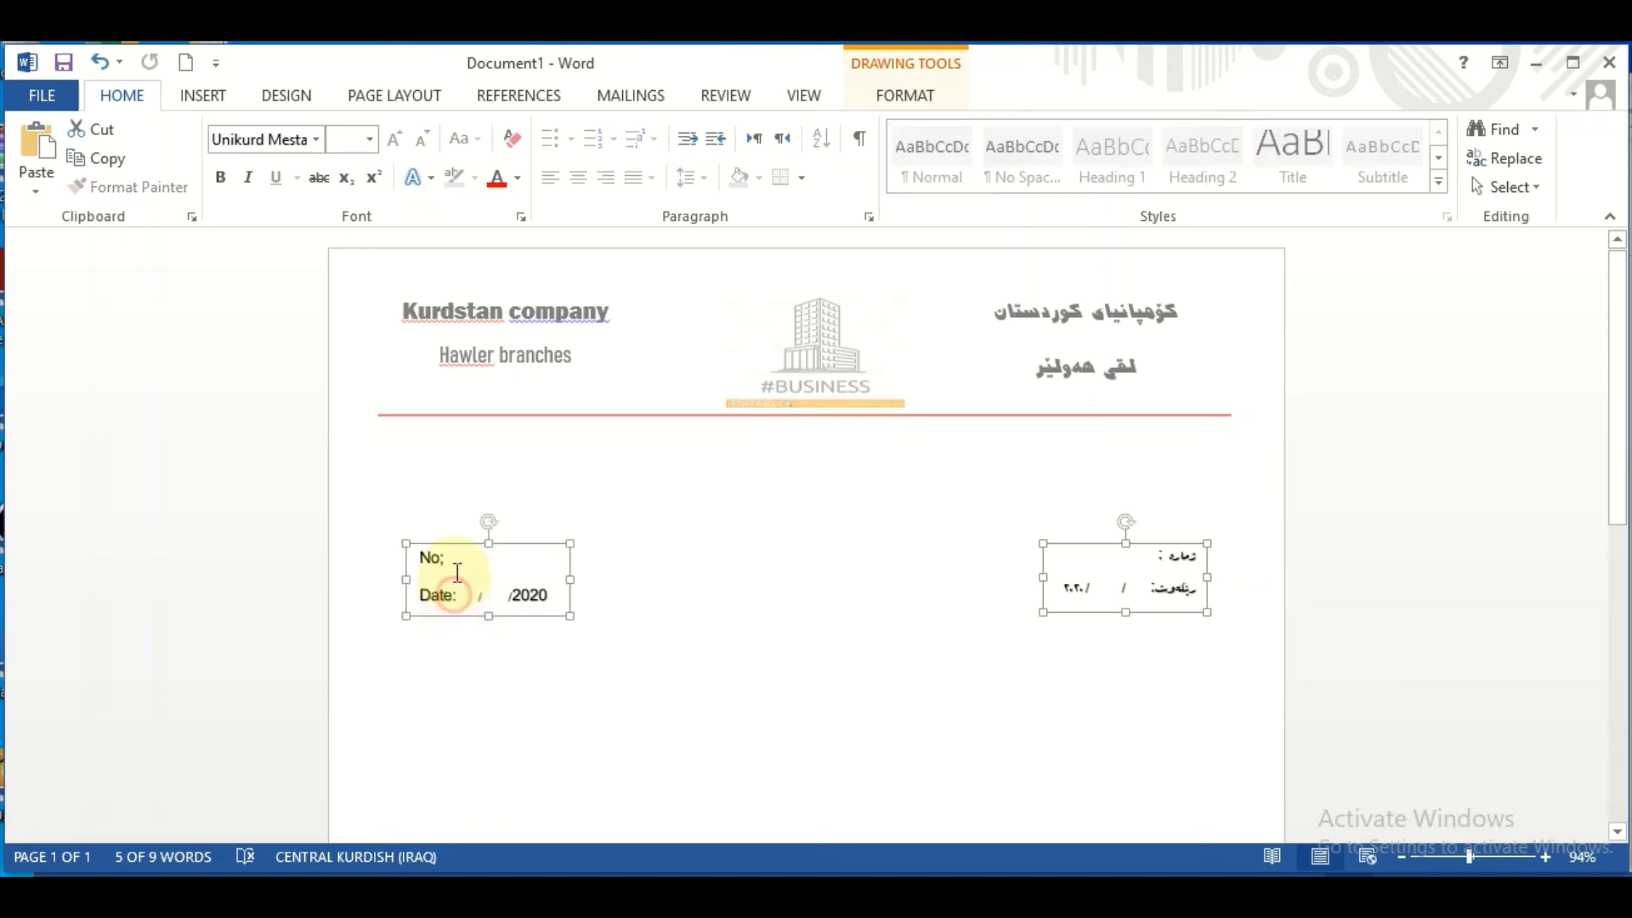
pyautogui.click(967, 350)
pyautogui.doubleClick(958, 410)
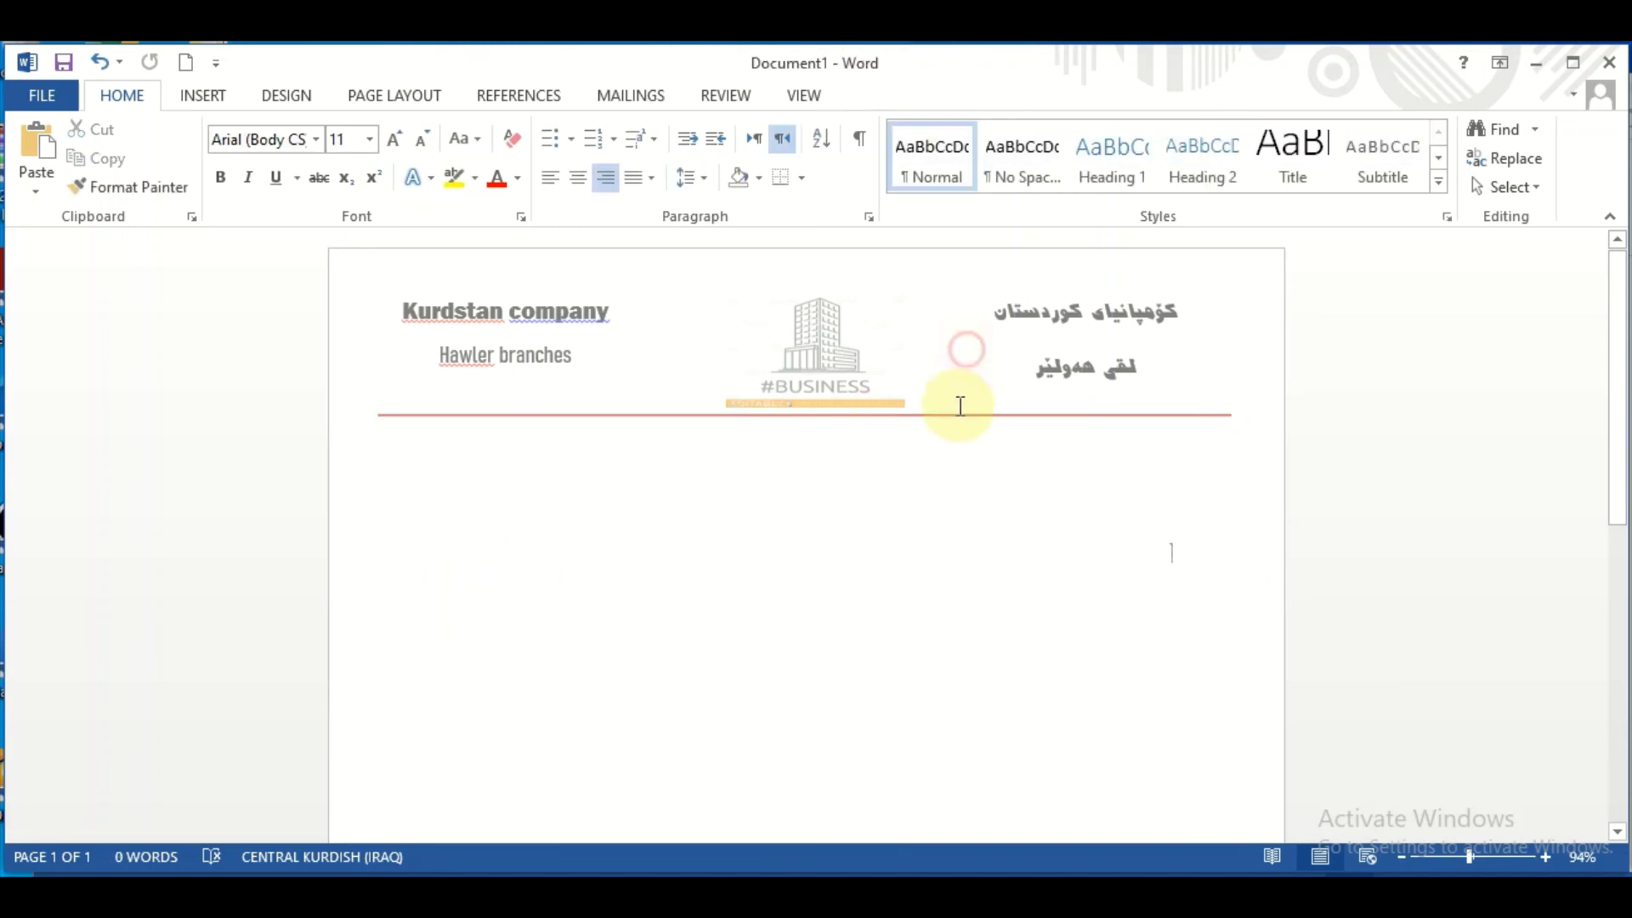
pyautogui.hotkey('ctrl', 'v')
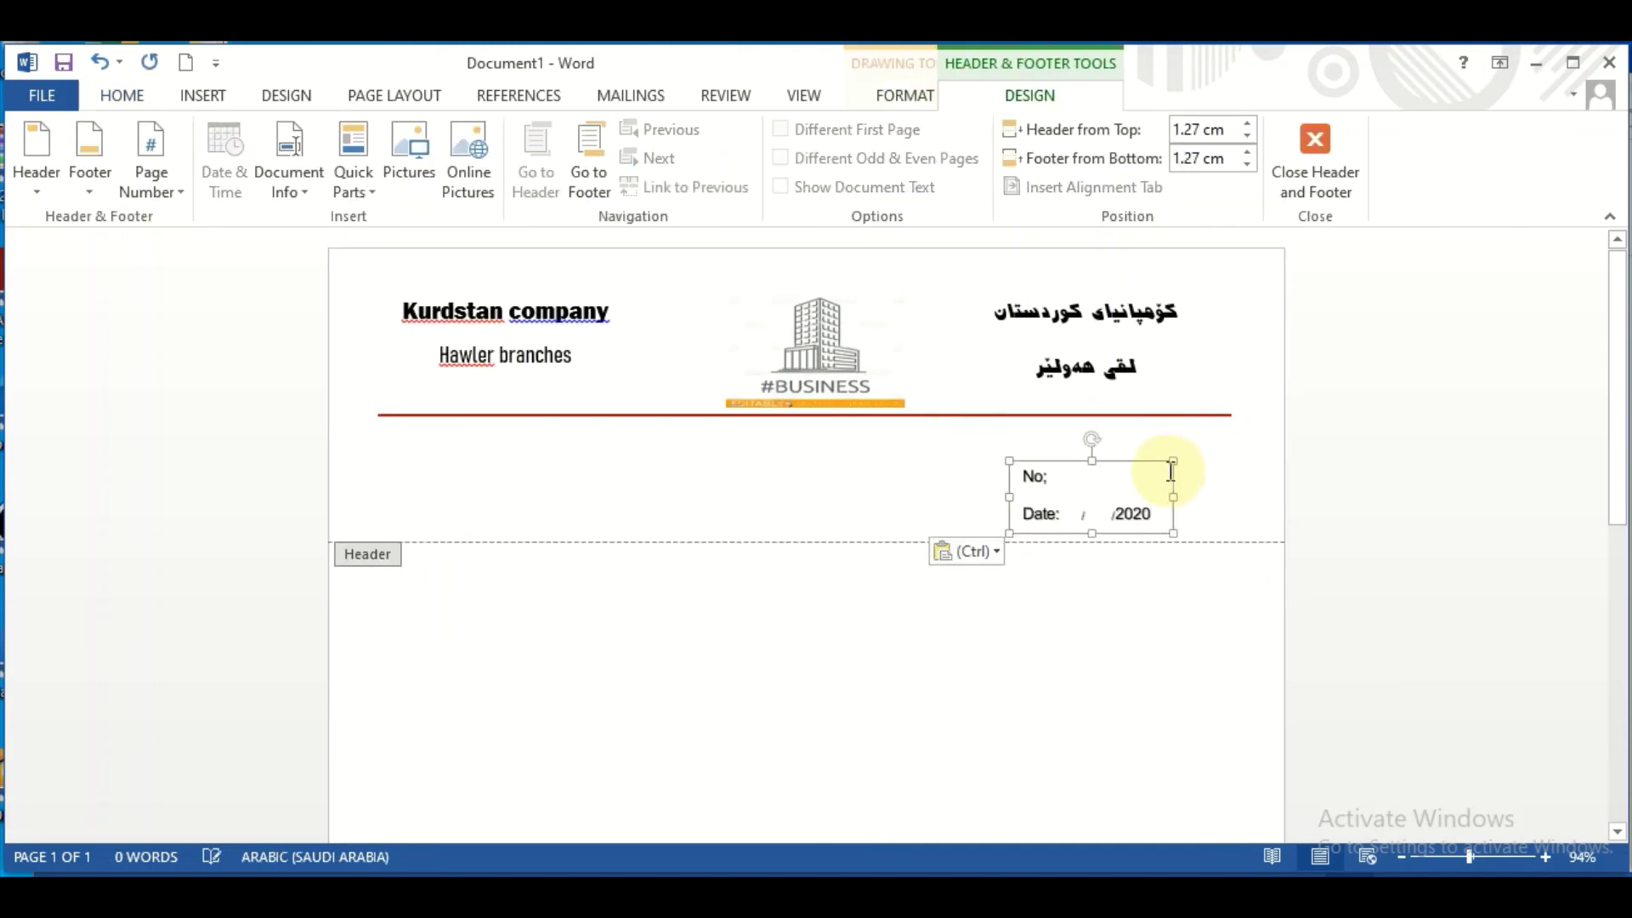
pyautogui.moveTo(1109, 457); pyautogui.dragTo(473, 432)
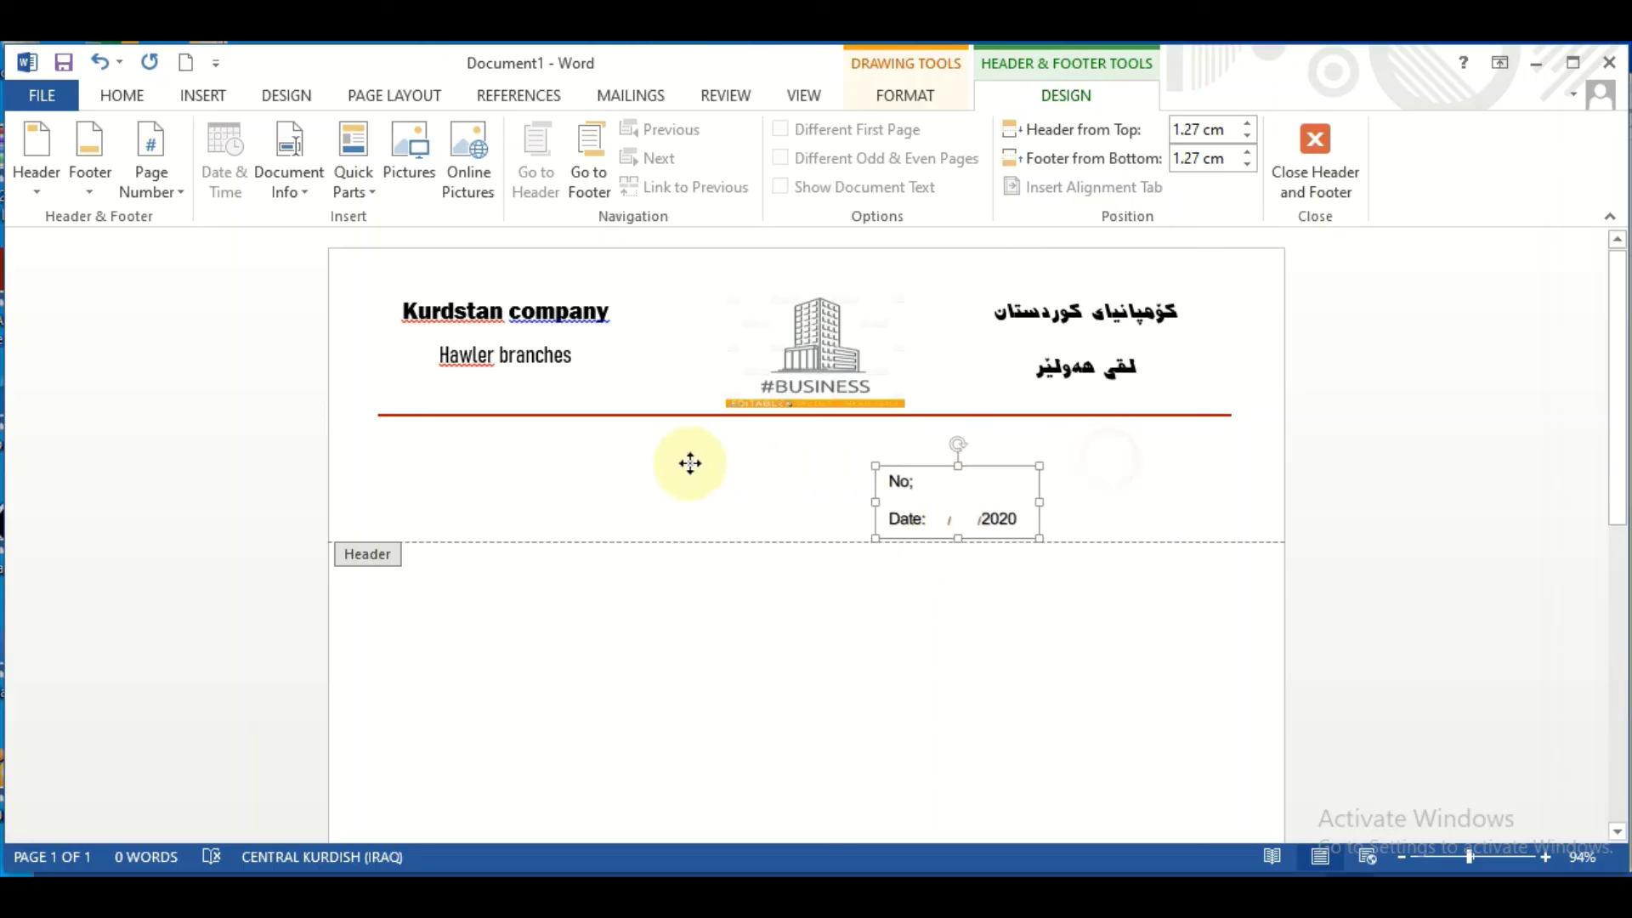
pyautogui.doubleClick(1061, 748)
# Test typing in the letter body and in the header's No/Date boxes
pyautogui.scroll(-1, 935, 569)
pyautogui.click(784, 554)
pyautogui.click(691, 611)
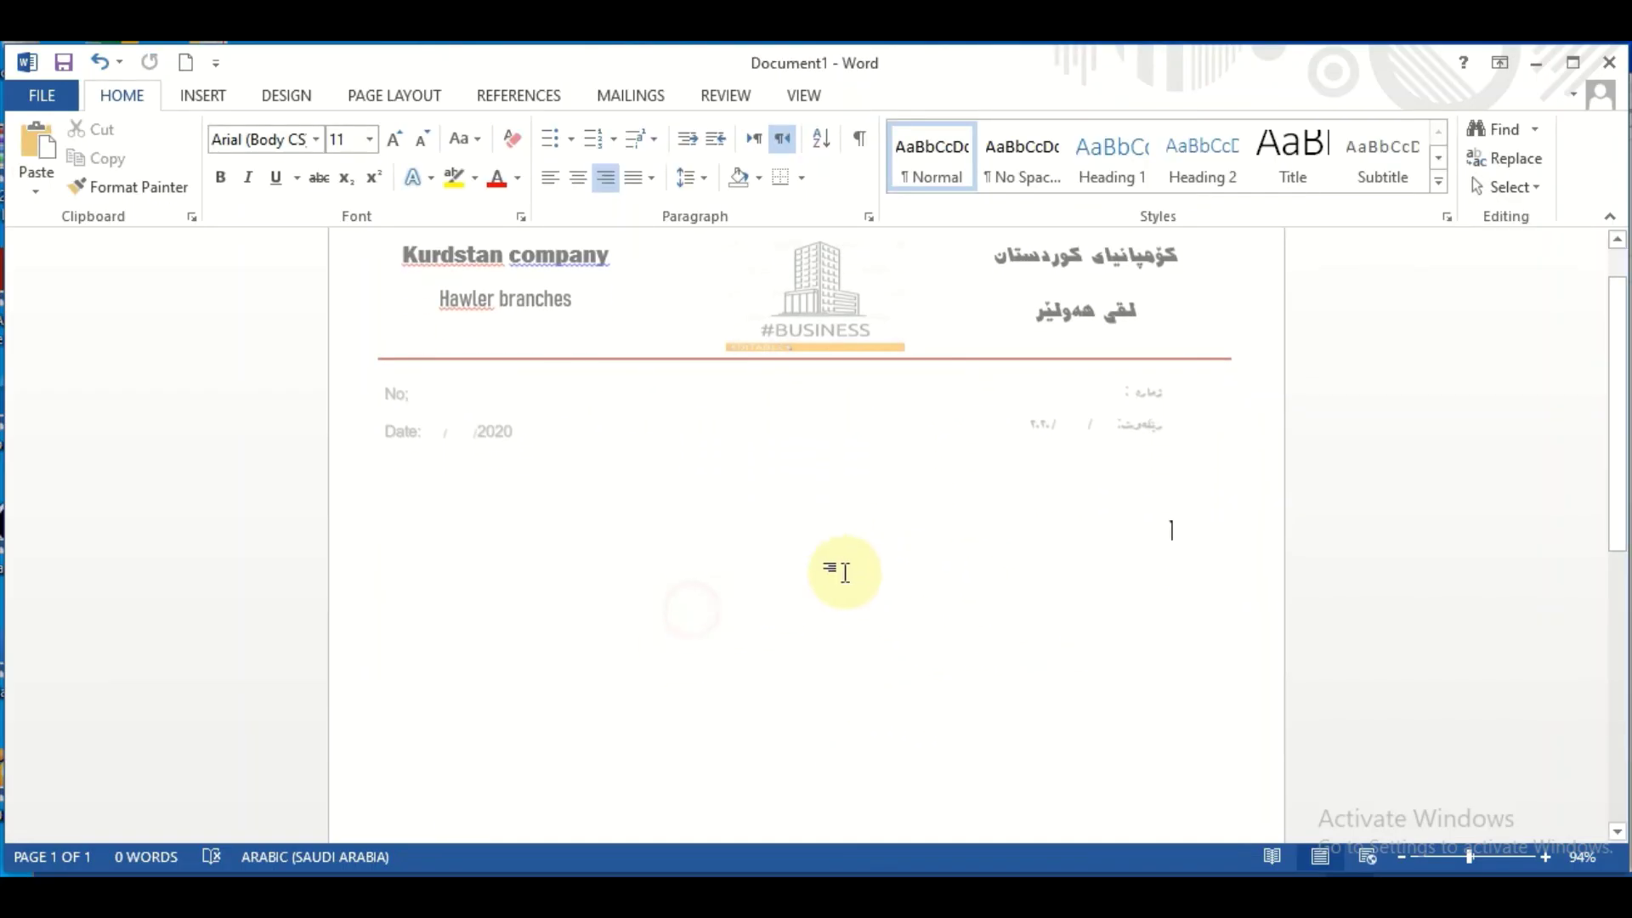
pyautogui.write('كگسدفگسدگسفگسد')
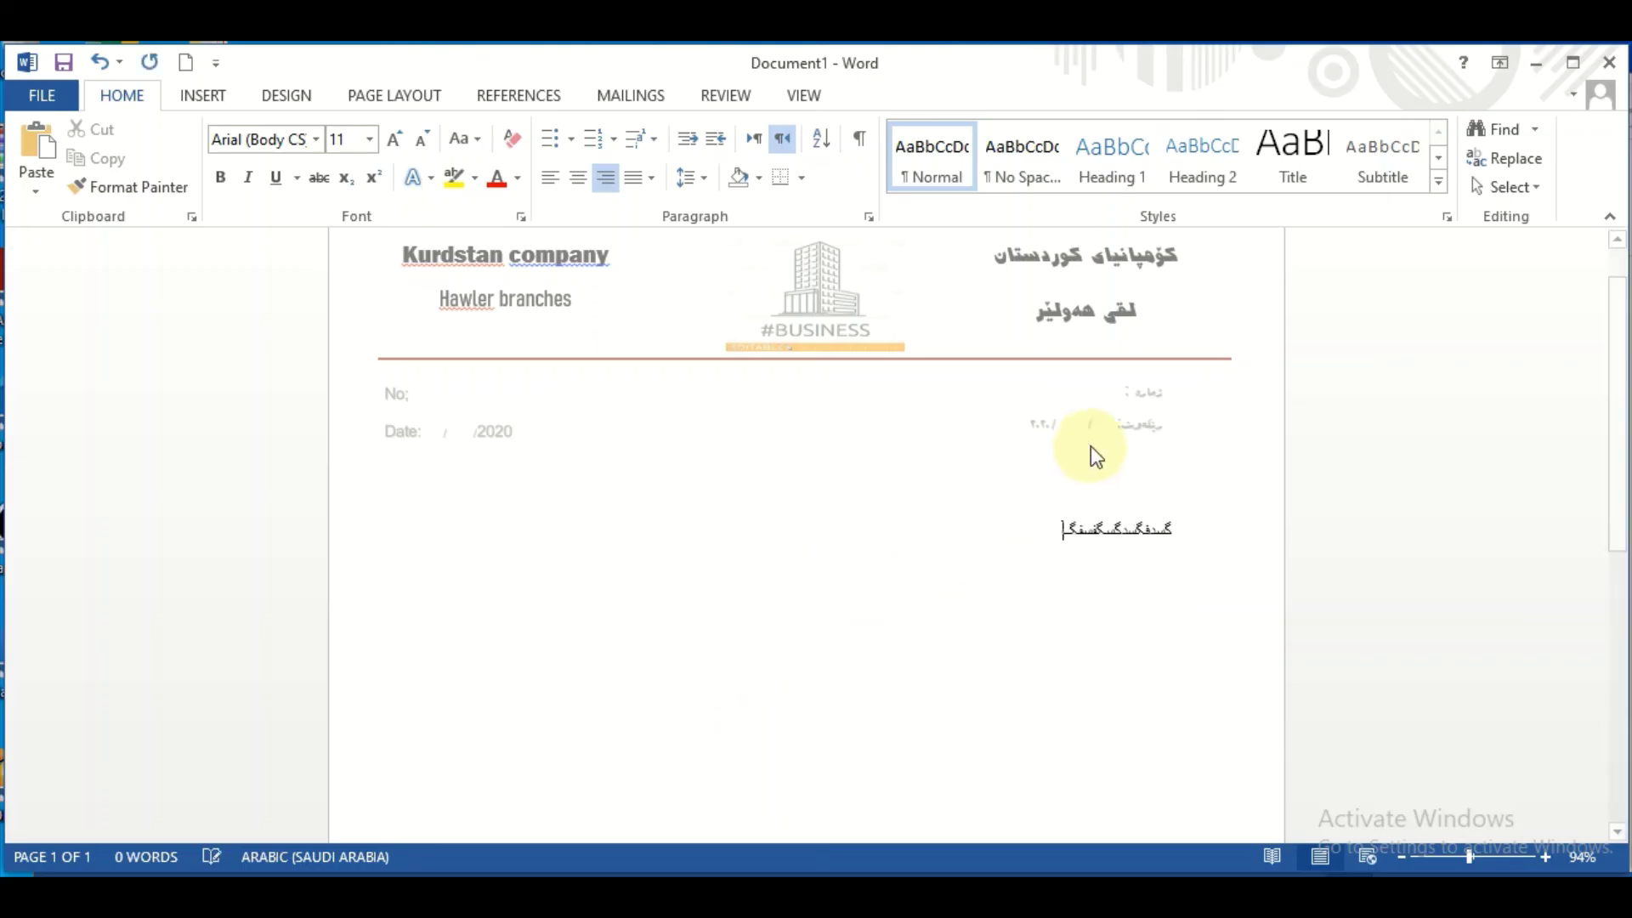
pyautogui.write('سدفگسدفگسدفگ')
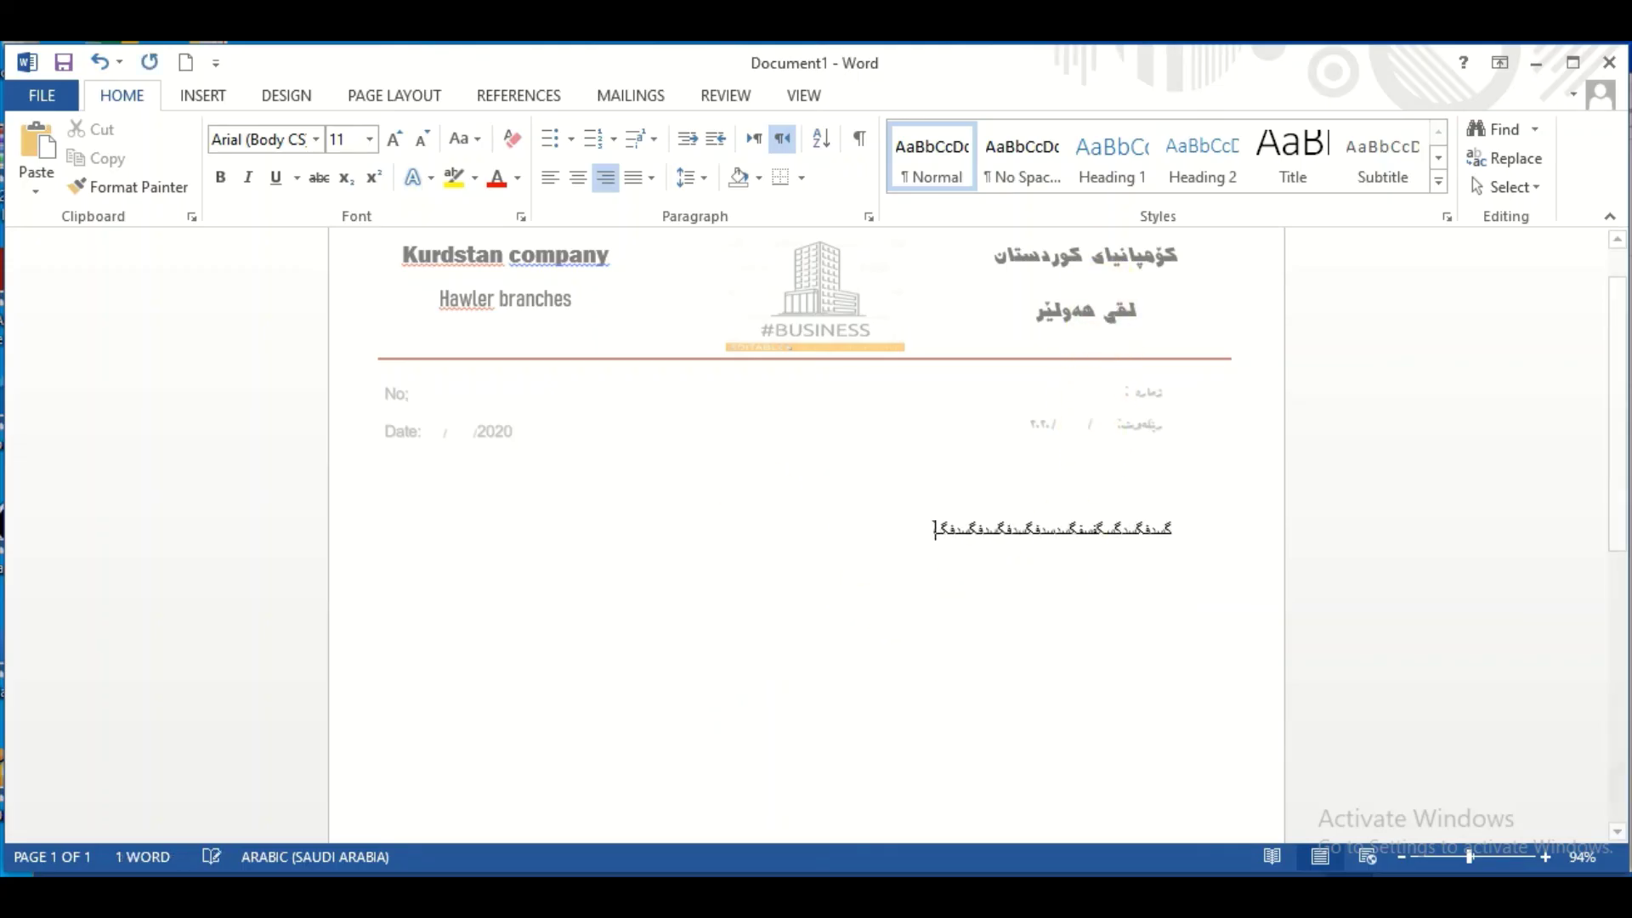
pyautogui.write('سدگس')
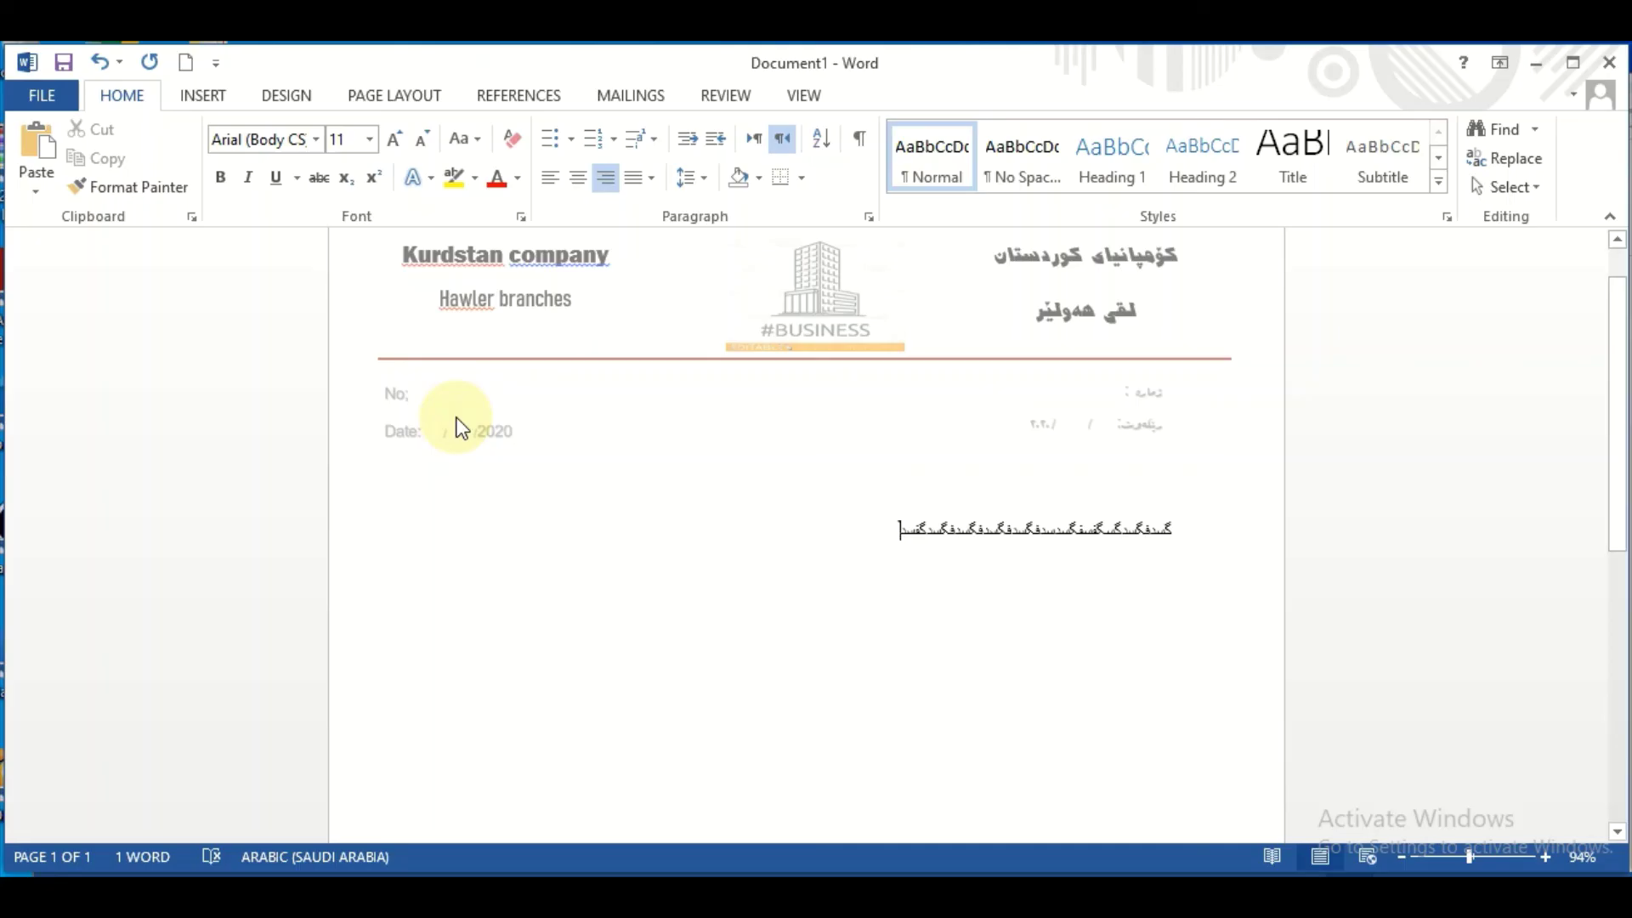
pyautogui.doubleClick(460, 431)
pyautogui.click(458, 442)
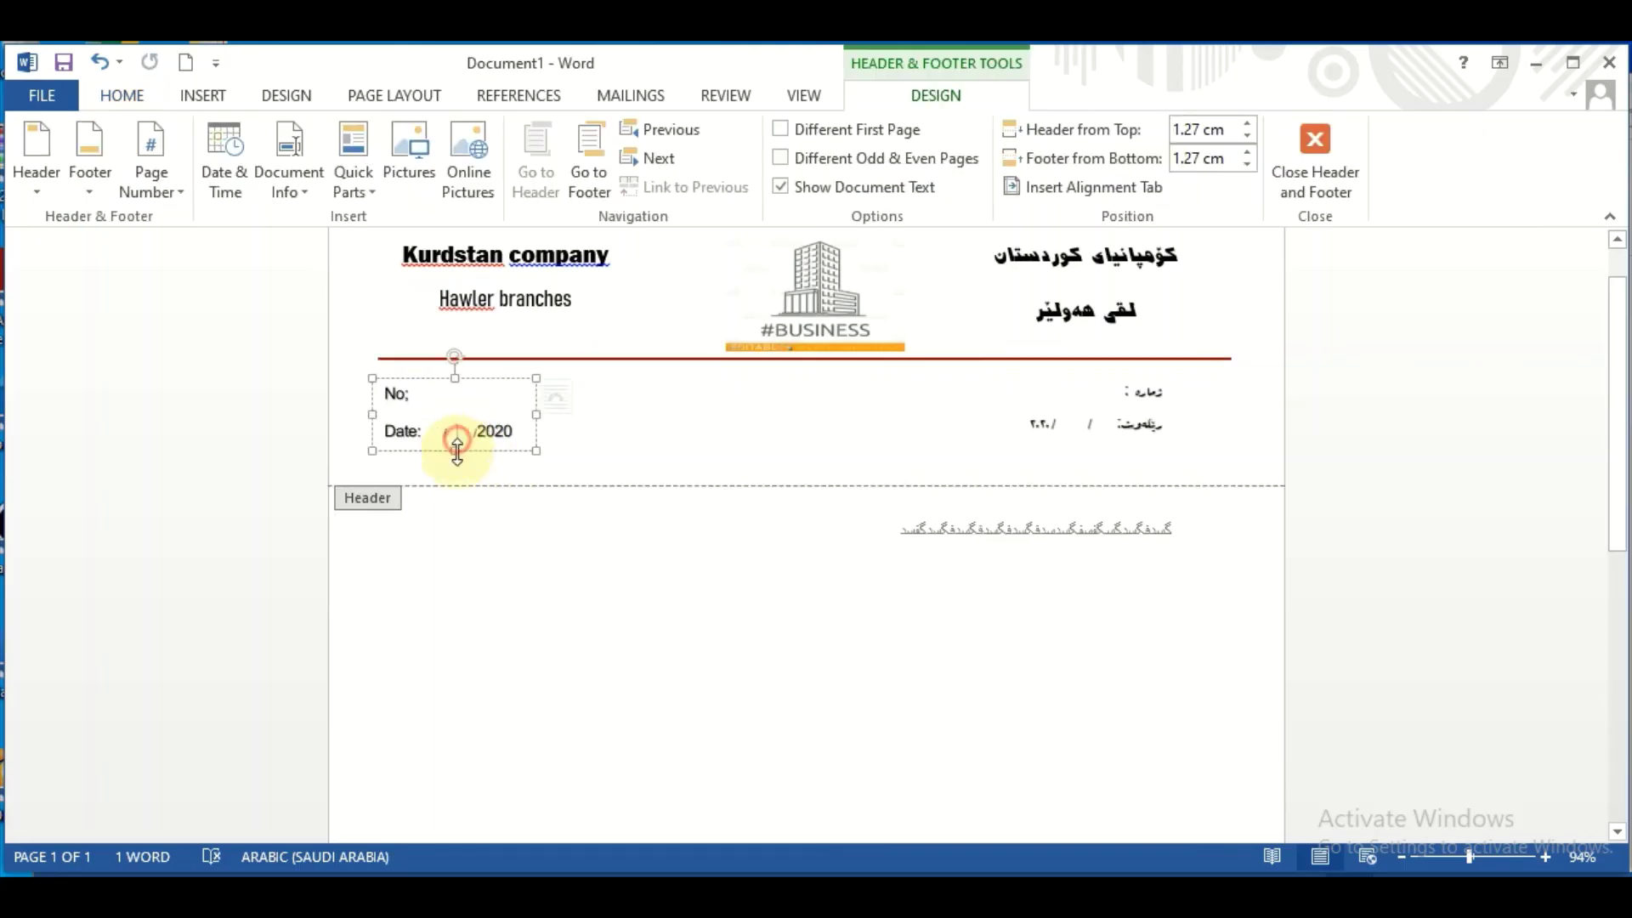
pyautogui.click(1066, 425)
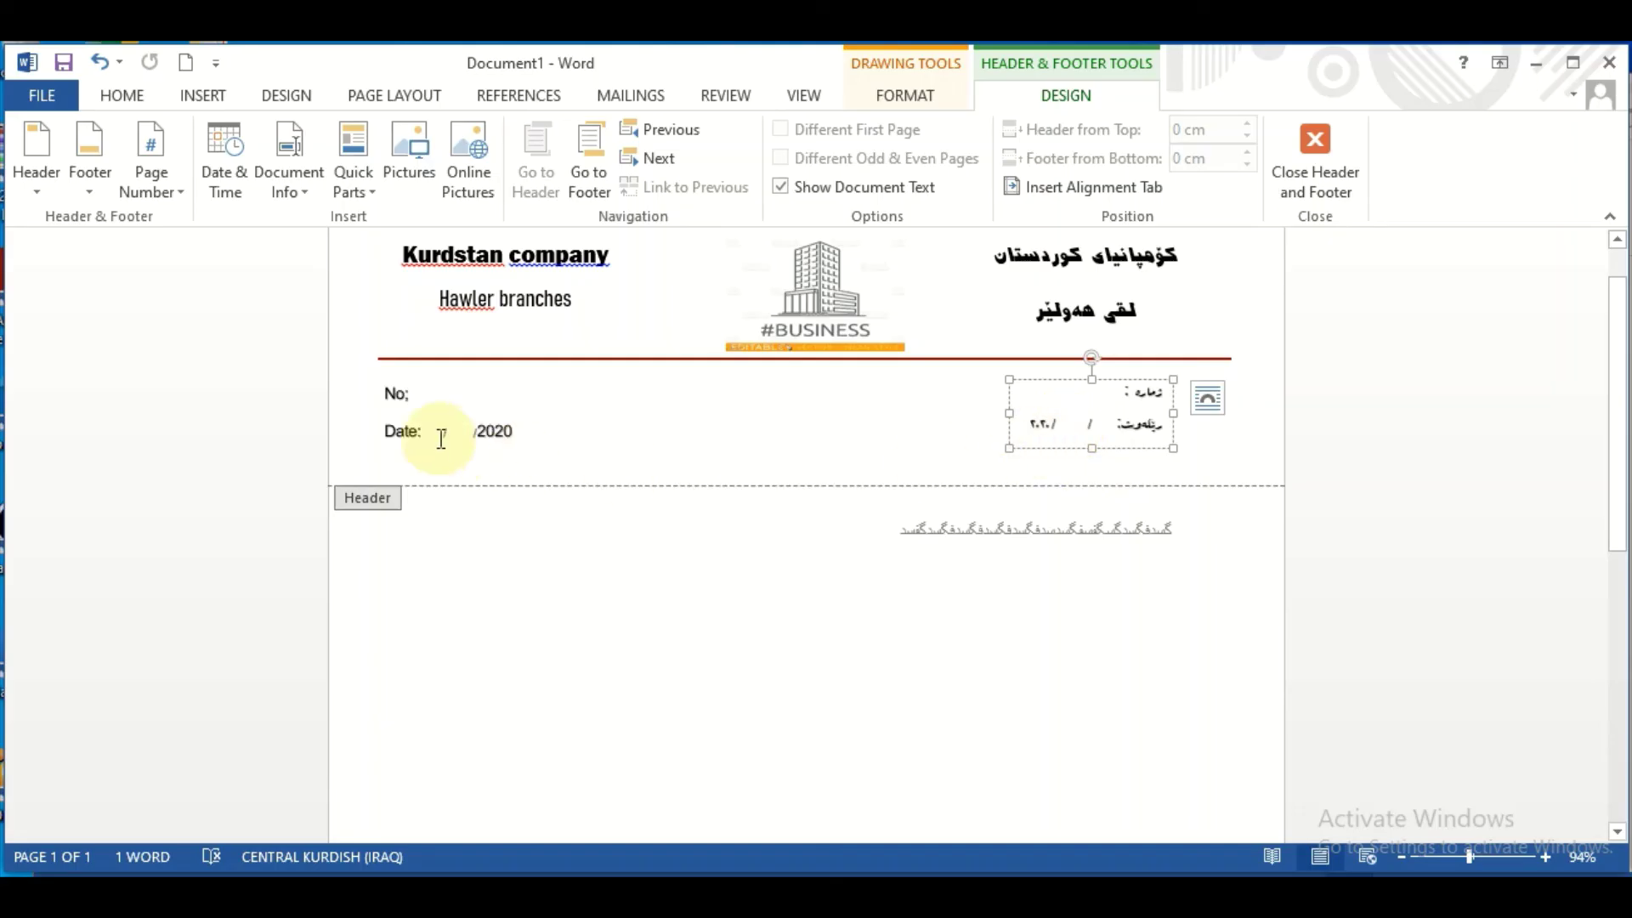
pyautogui.write('١')
pyautogui.click(453, 429)
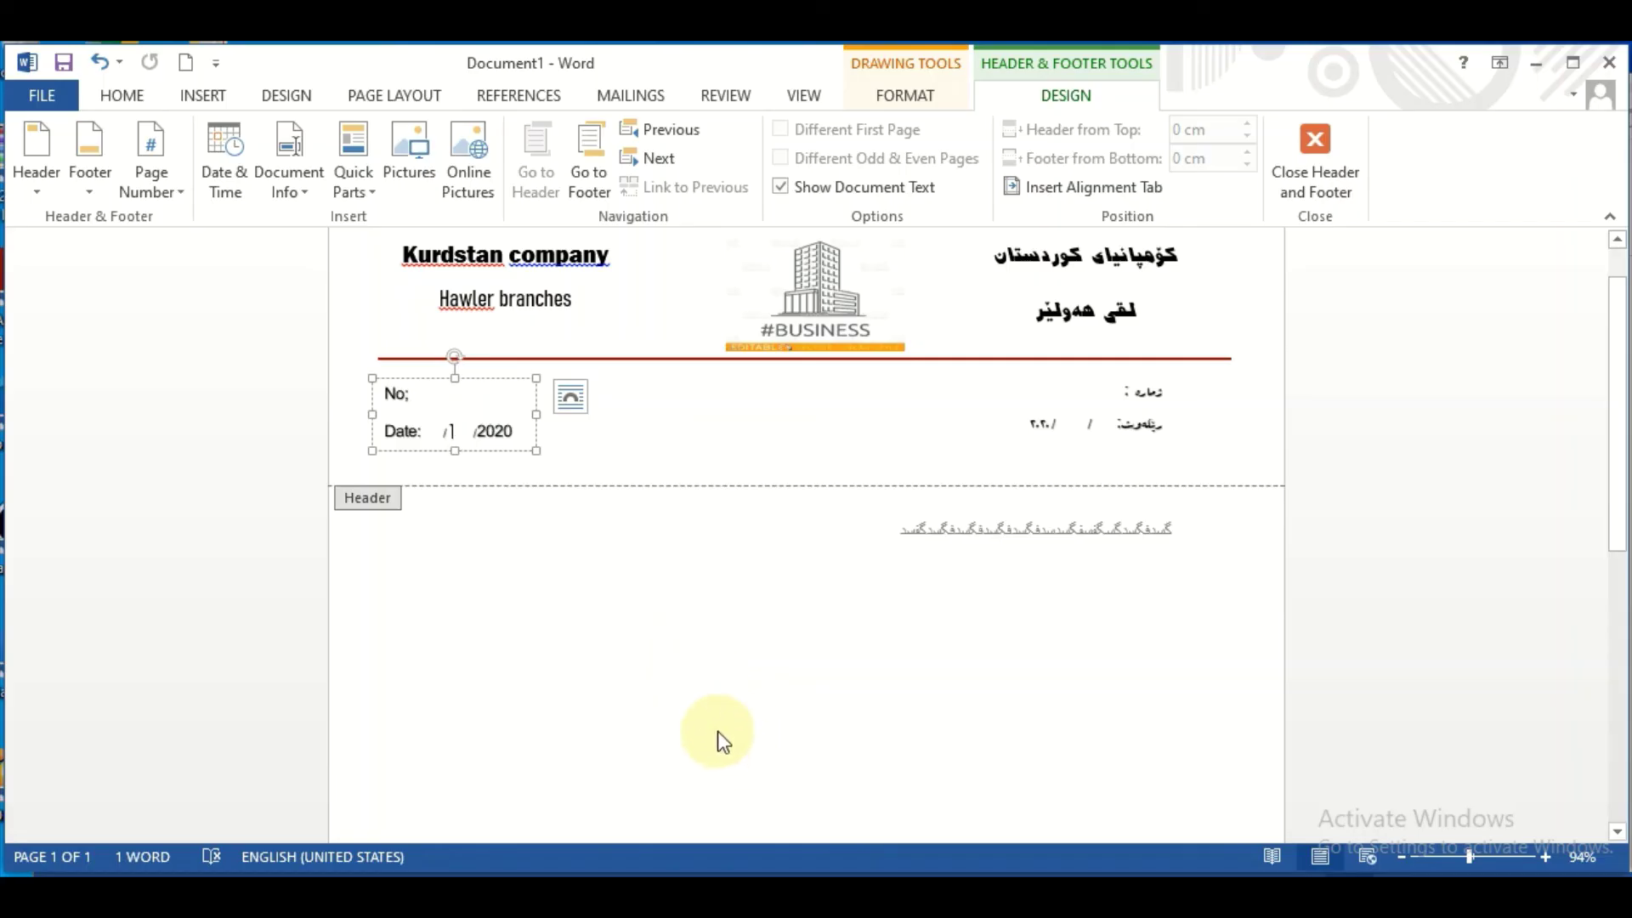
# Undo the header changes so the No/Date boxes sit below the red rule again
pyautogui.hotkey('ctrl', 'z')
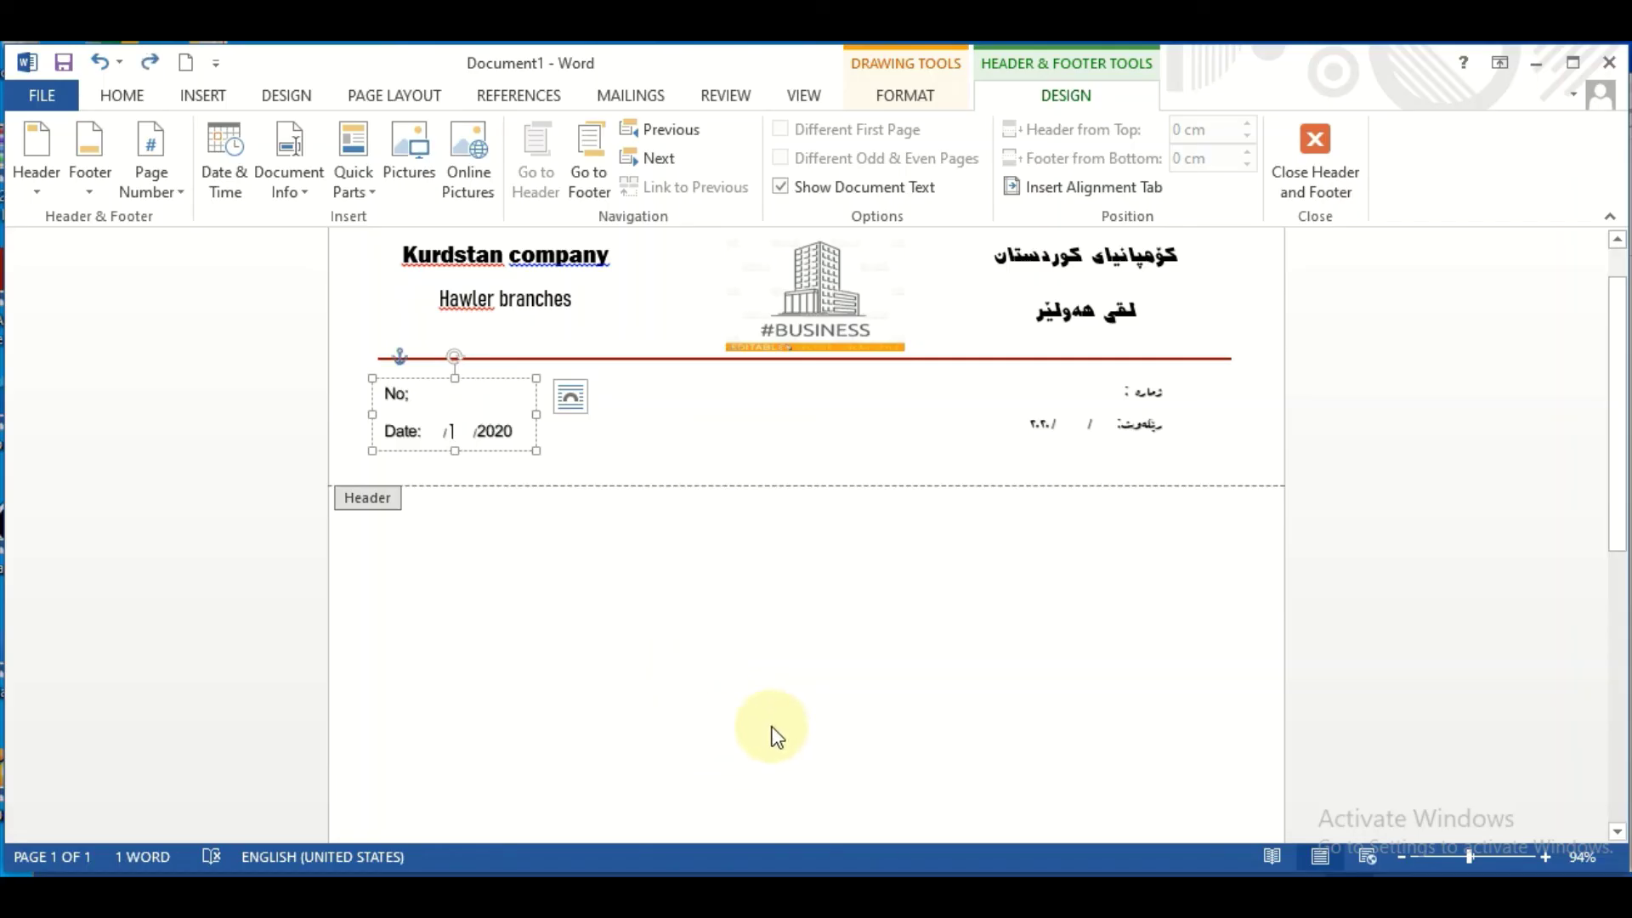
pyautogui.hotkey('ctrl', 'z')
pyautogui.hotkey('ctrl', 'z')
pyautogui.hotkey('ctrl', 'z')
pyautogui.hotkey('ctrl', 'z')
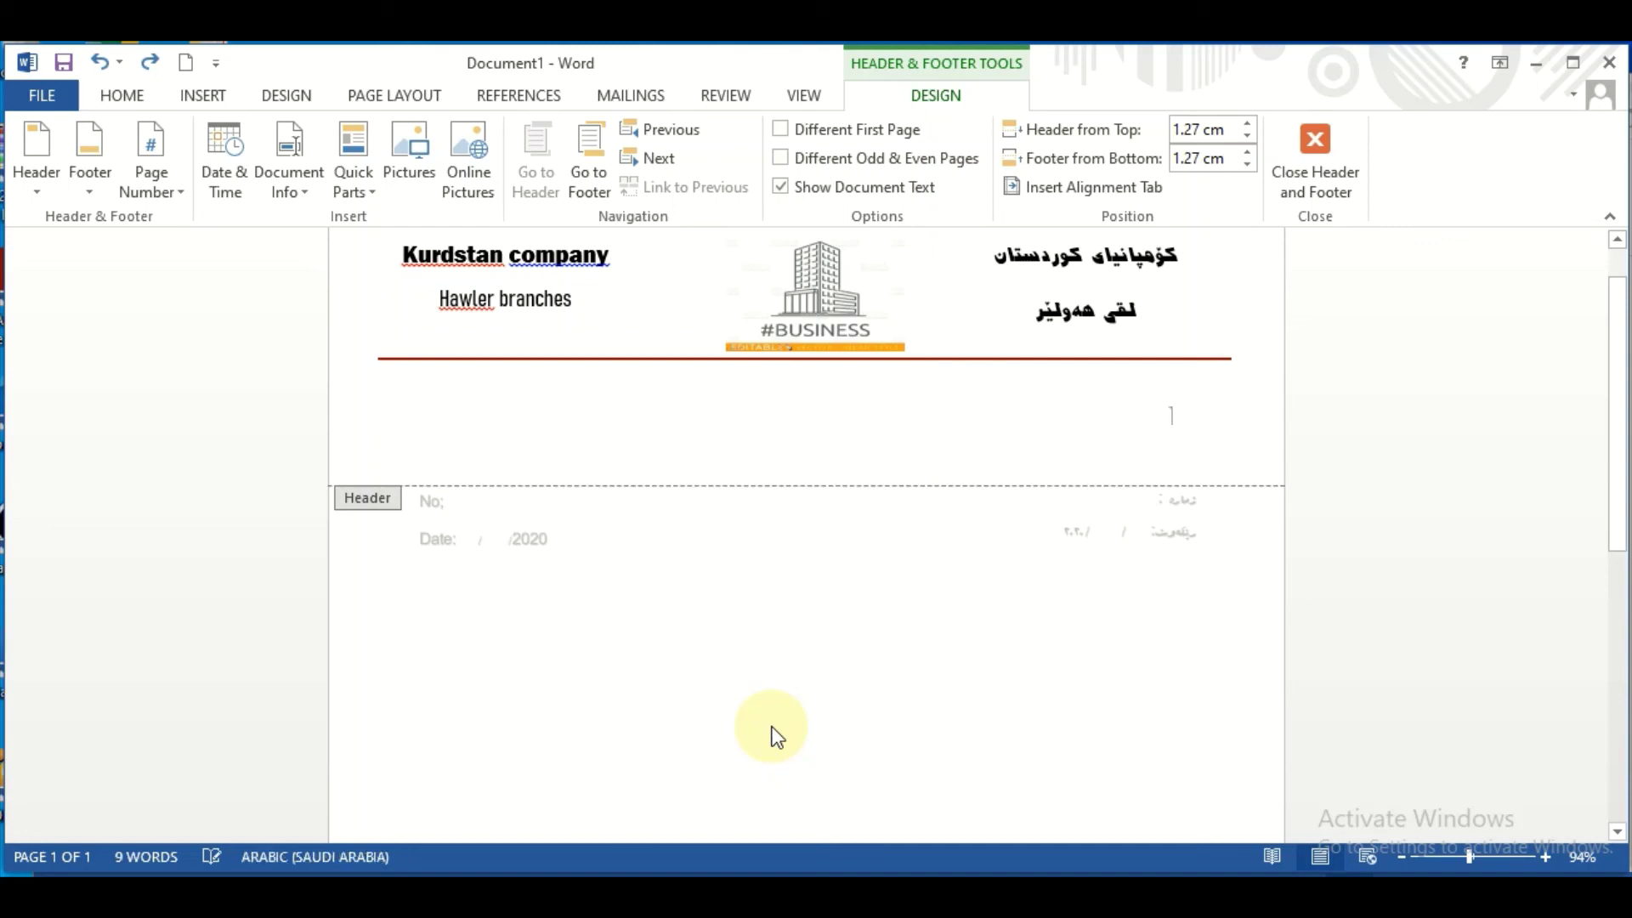
pyautogui.hotkey('ctrl', 'z')
pyautogui.hotkey('ctrl', 'z')
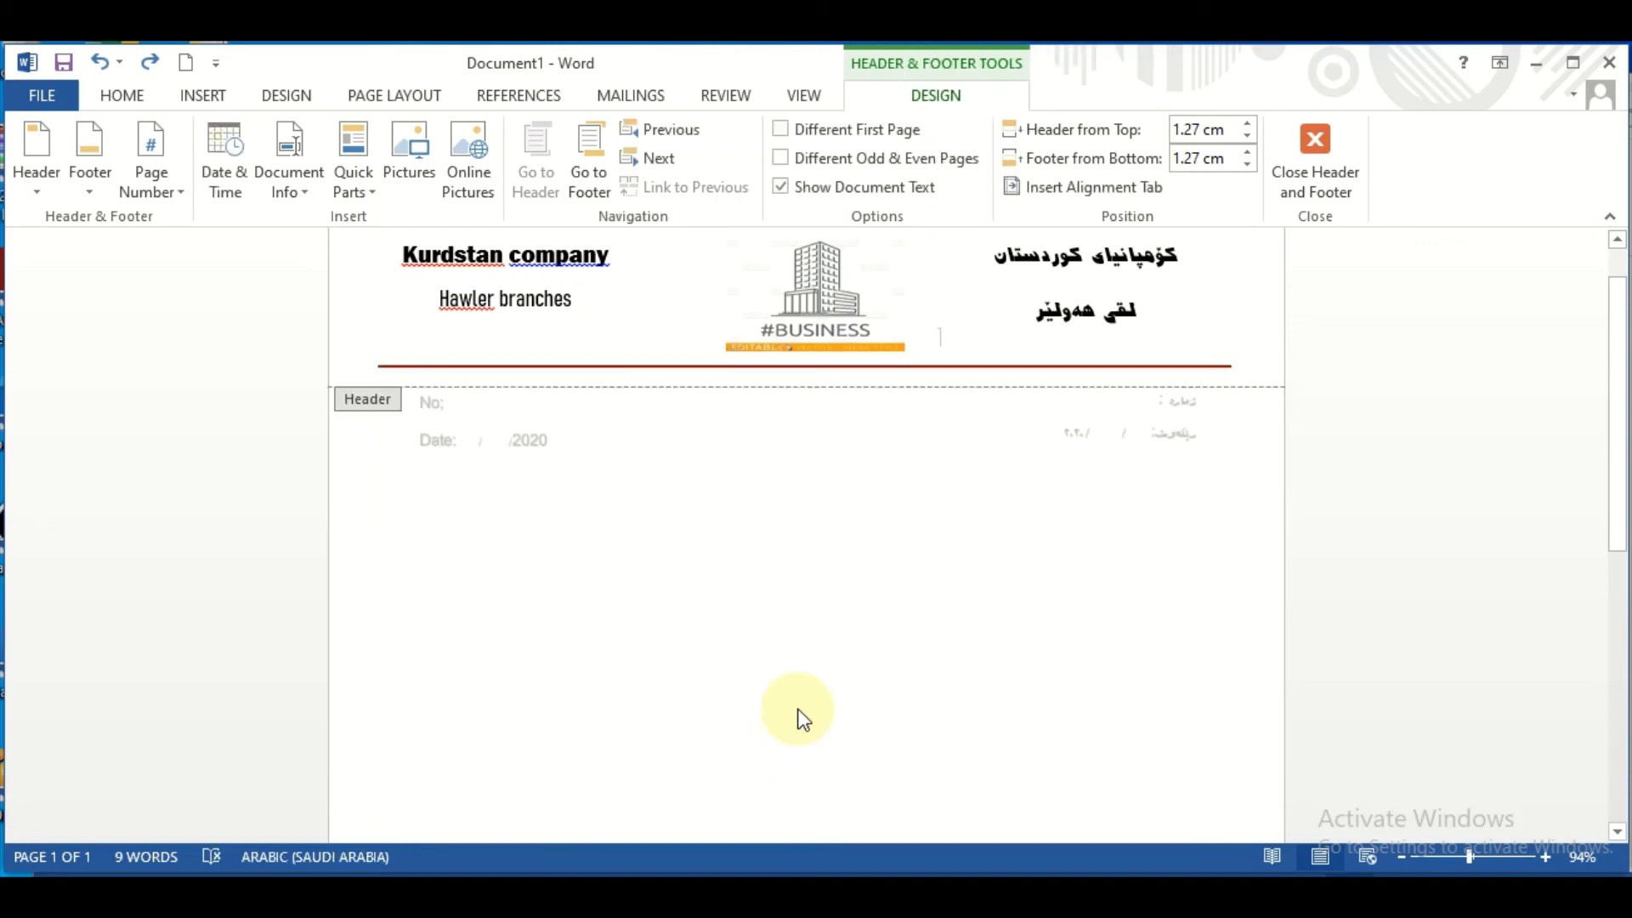
pyautogui.doubleClick(776, 639)
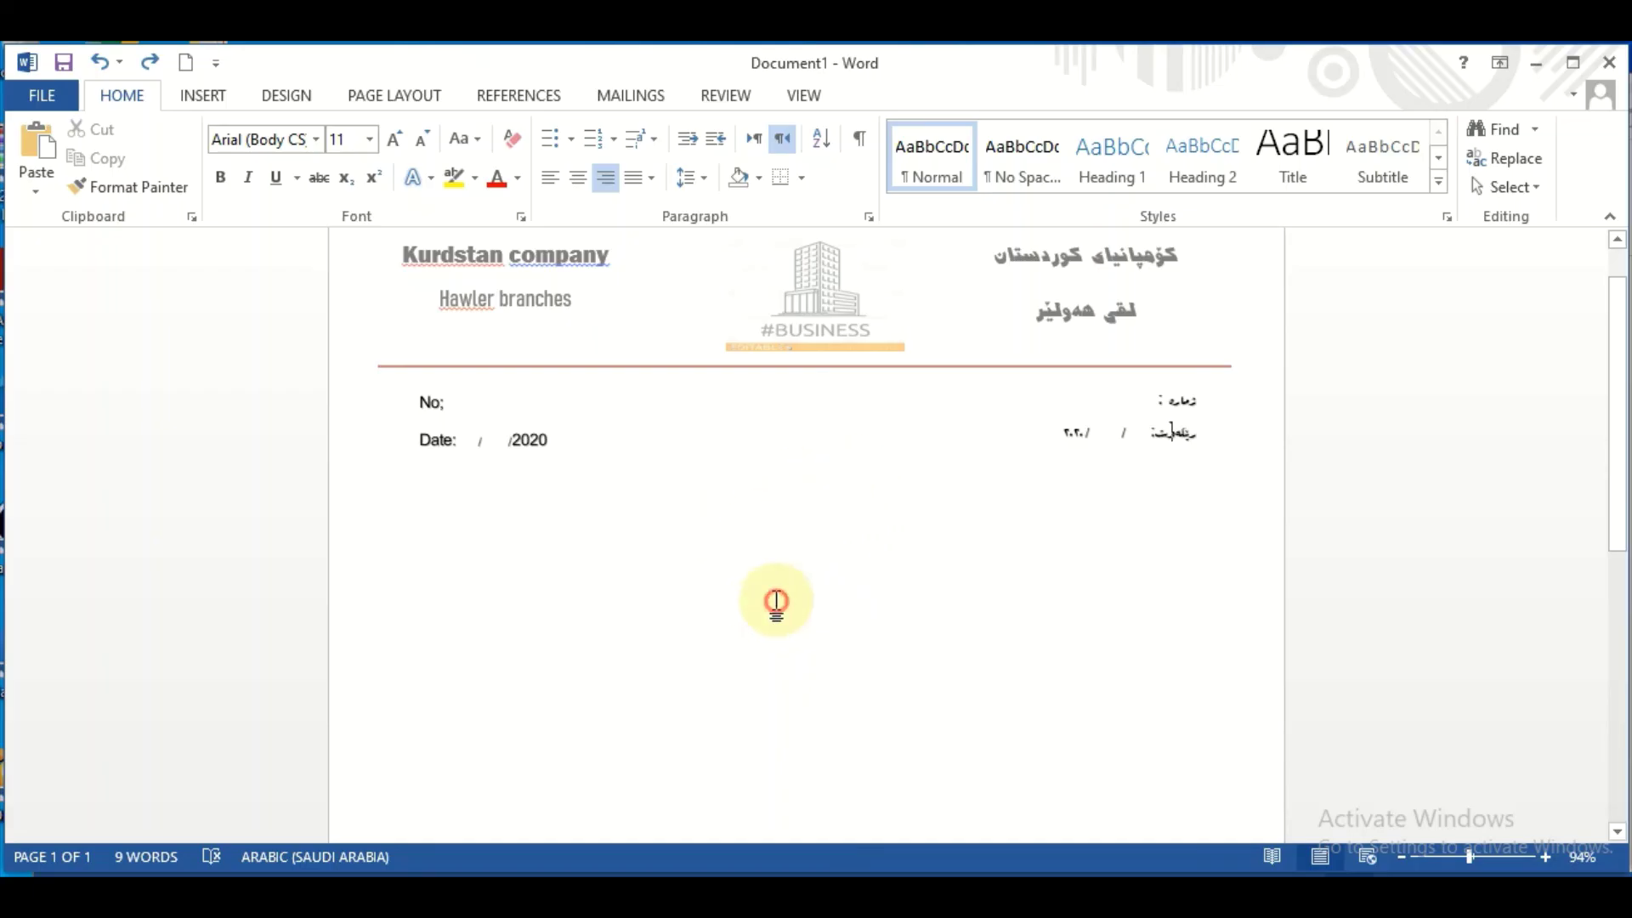
# Add the centred recipient line 'بۆ / لقی سلێمانی' and paste the letter's subject, body and closing below
pyautogui.click(794, 510)
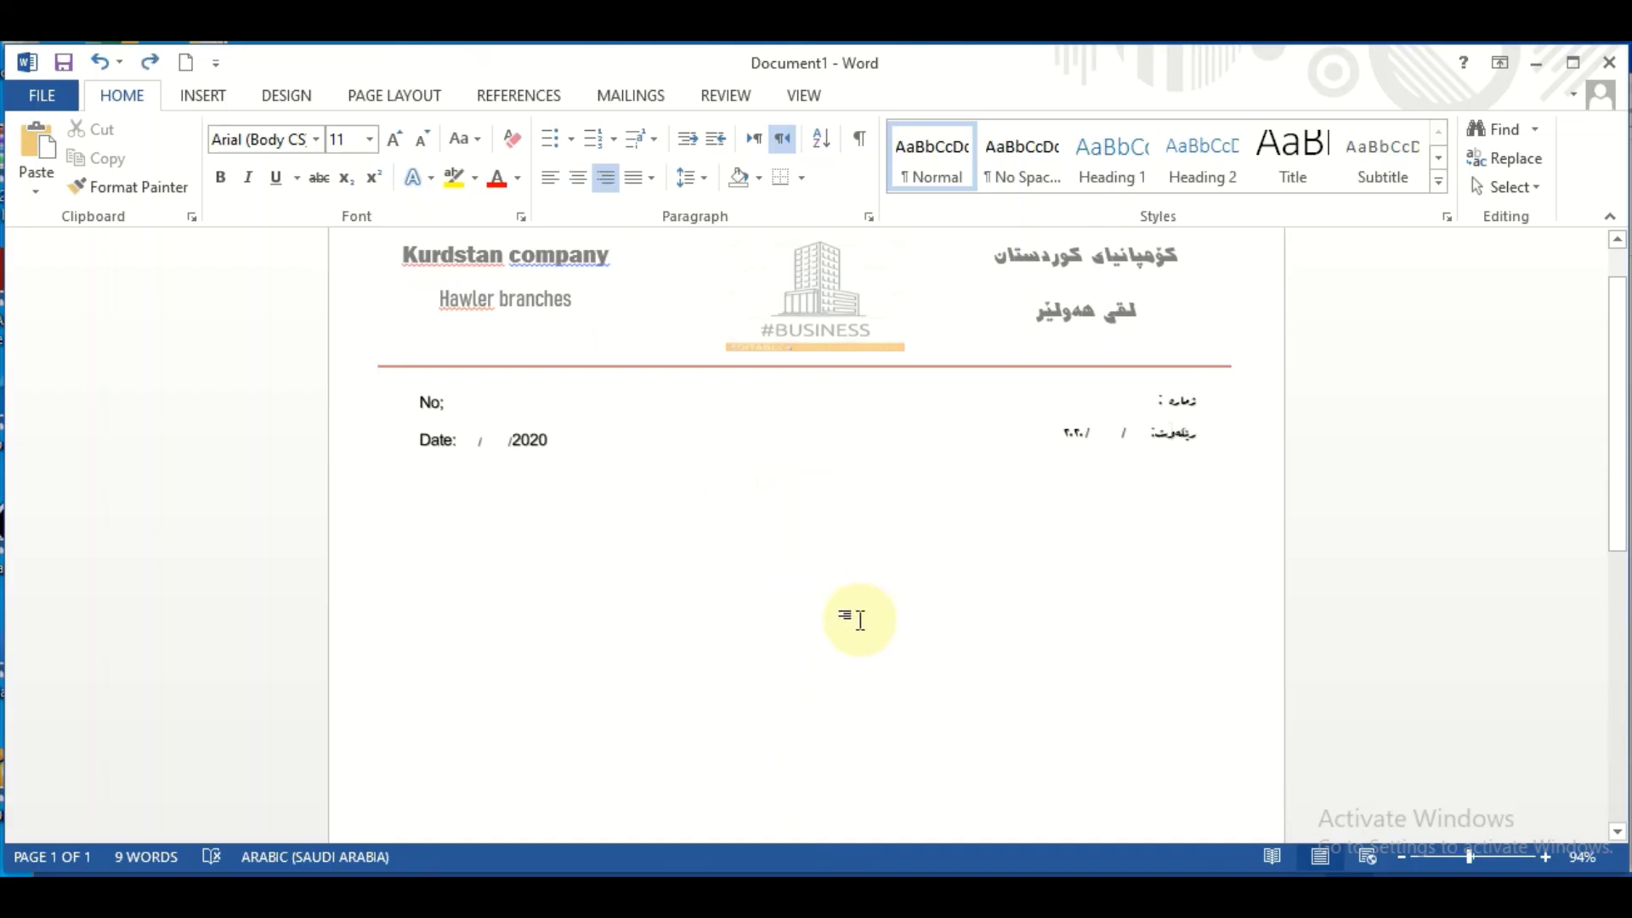
pyautogui.click(1154, 490)
pyautogui.click(838, 586)
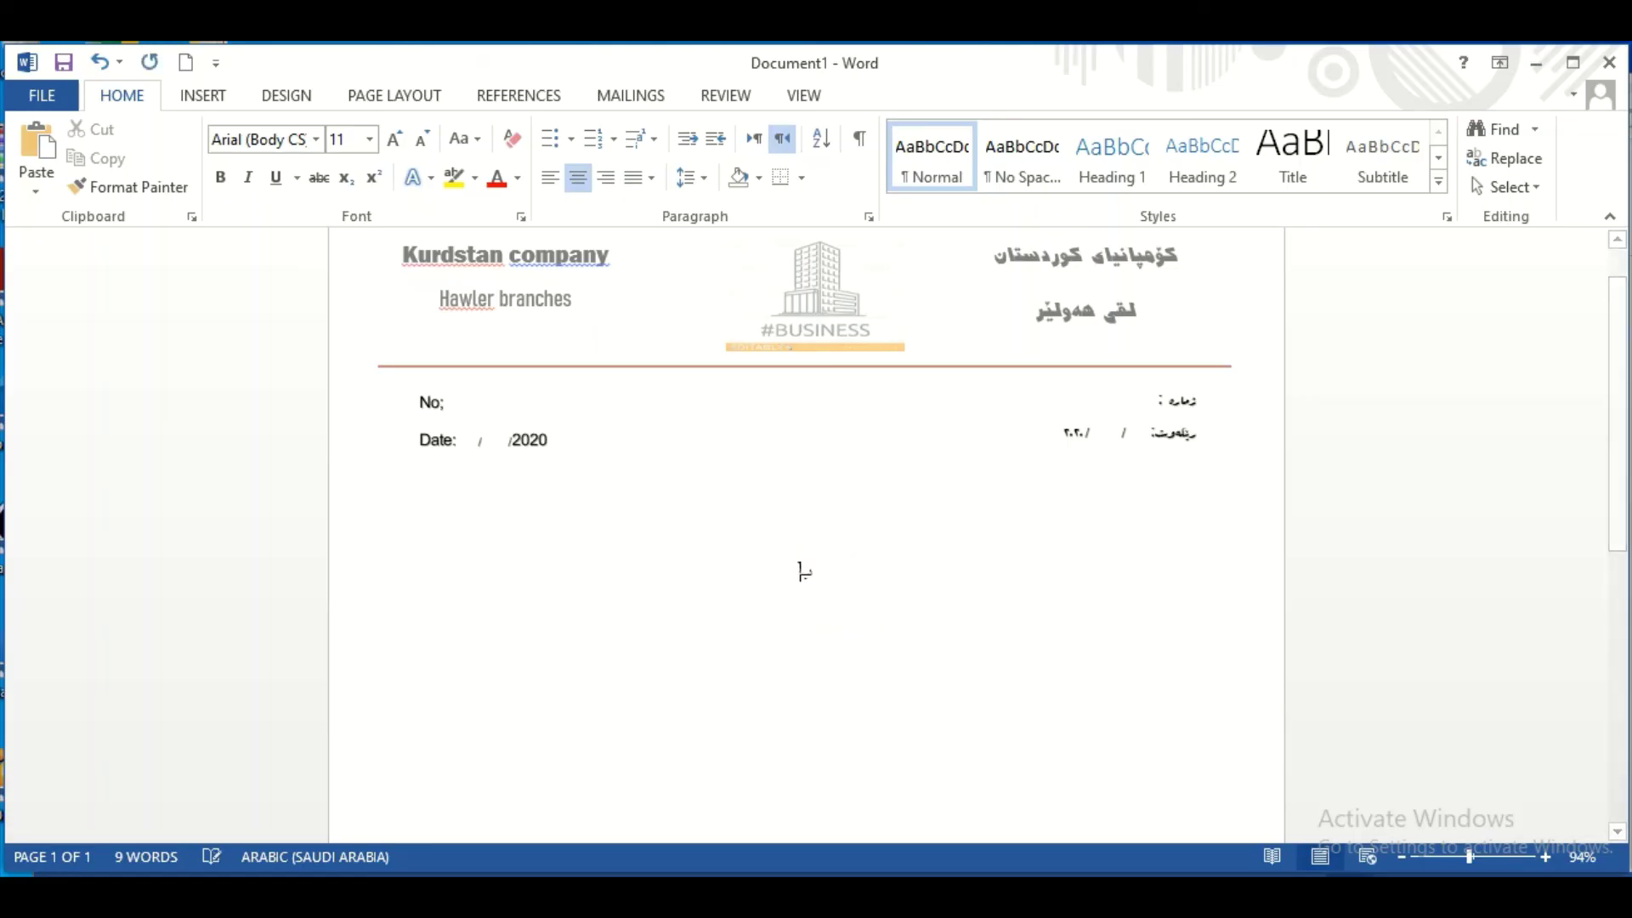
pyautogui.write('بۆ')
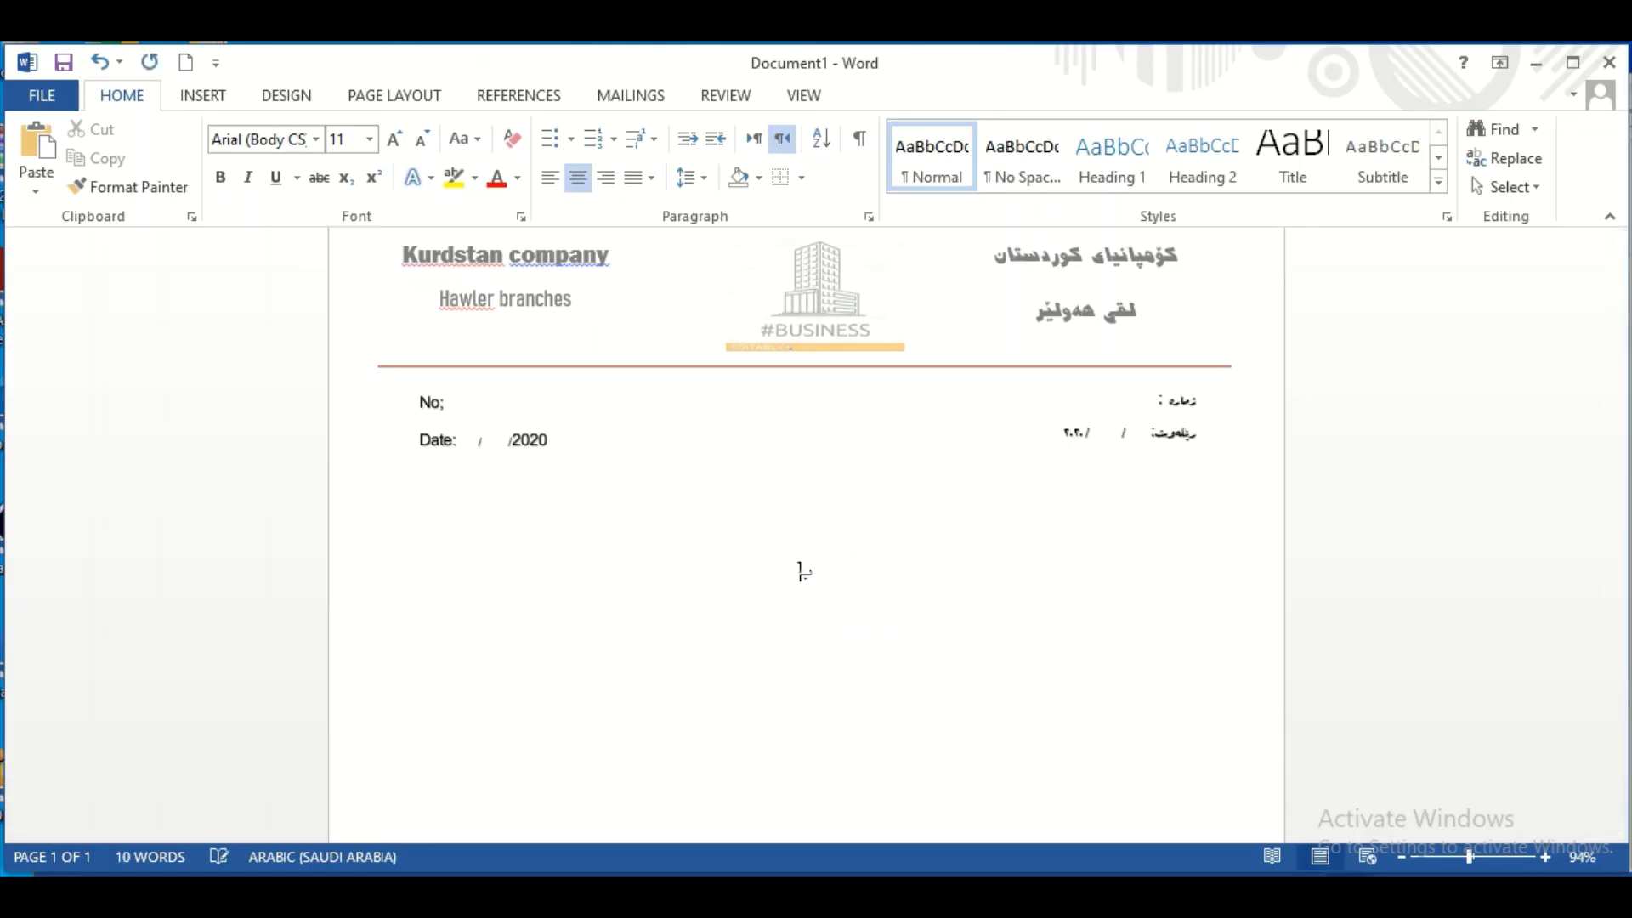
pyautogui.press('BackSpace')
pyautogui.press('BackSpace')
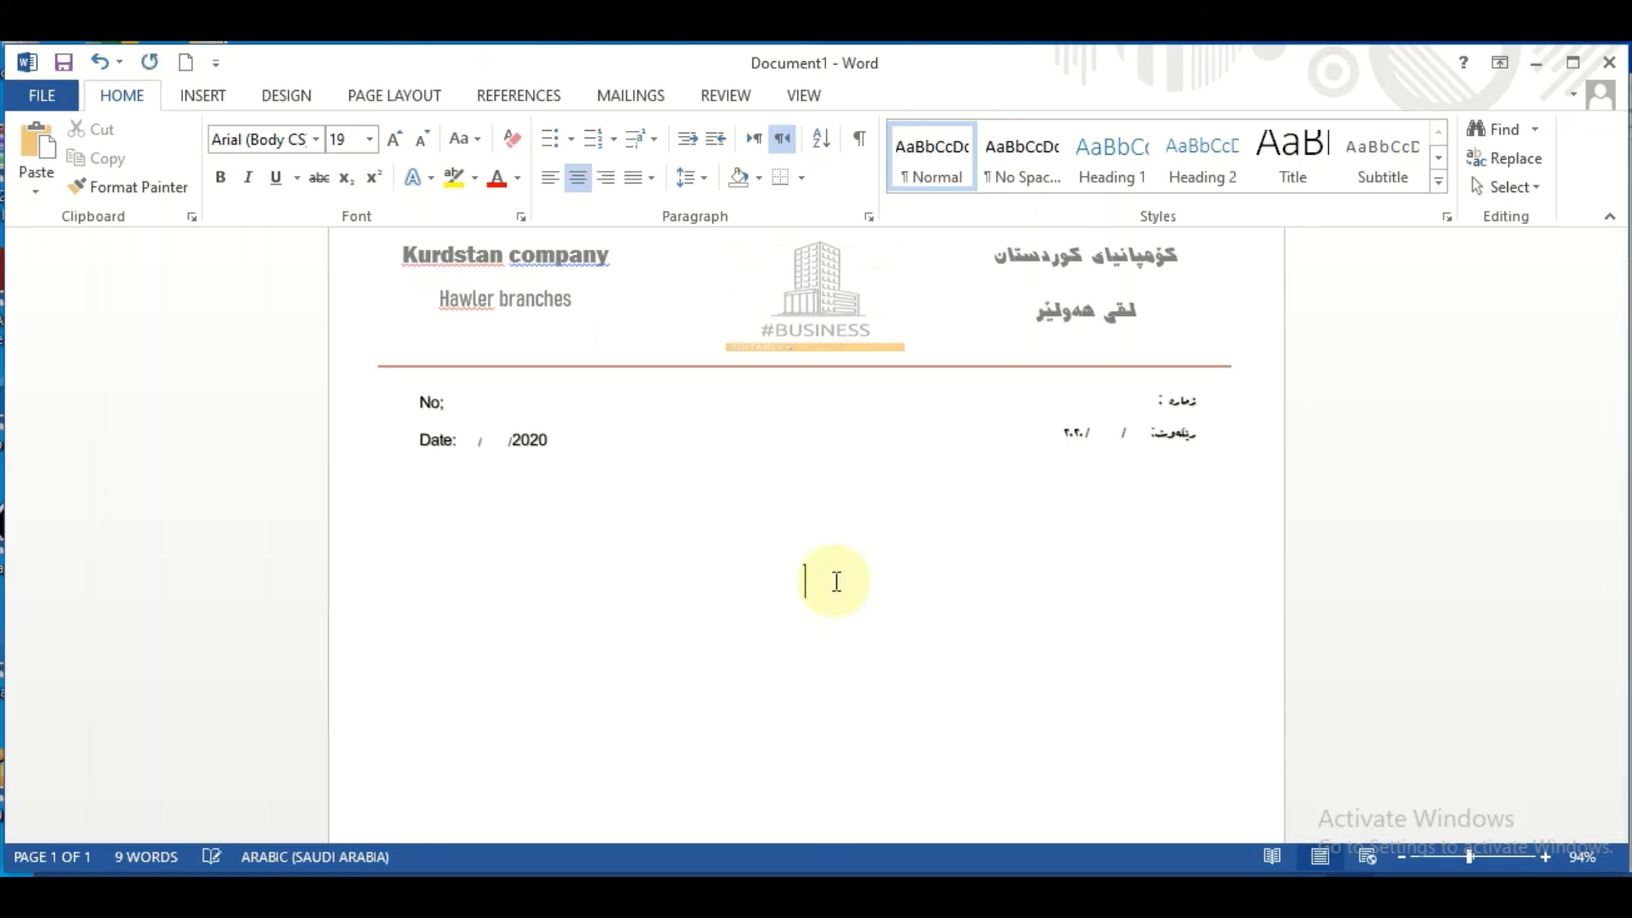
pyautogui.write('بۆ')
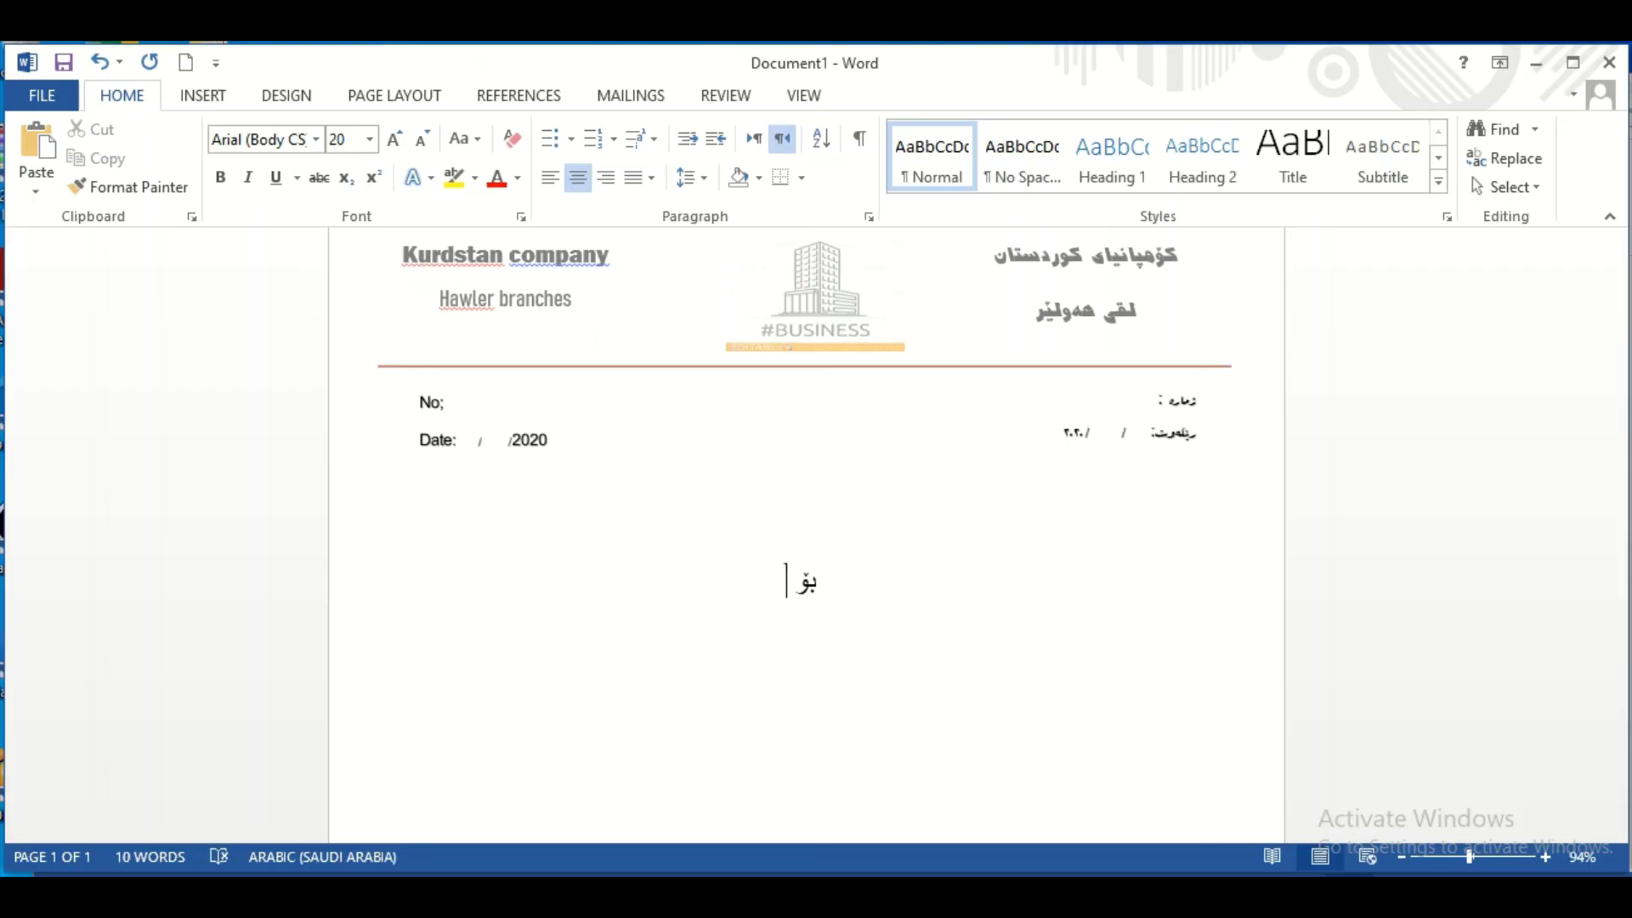
pyautogui.write(' / لقی')
pyautogui.write(' سلێمانی')
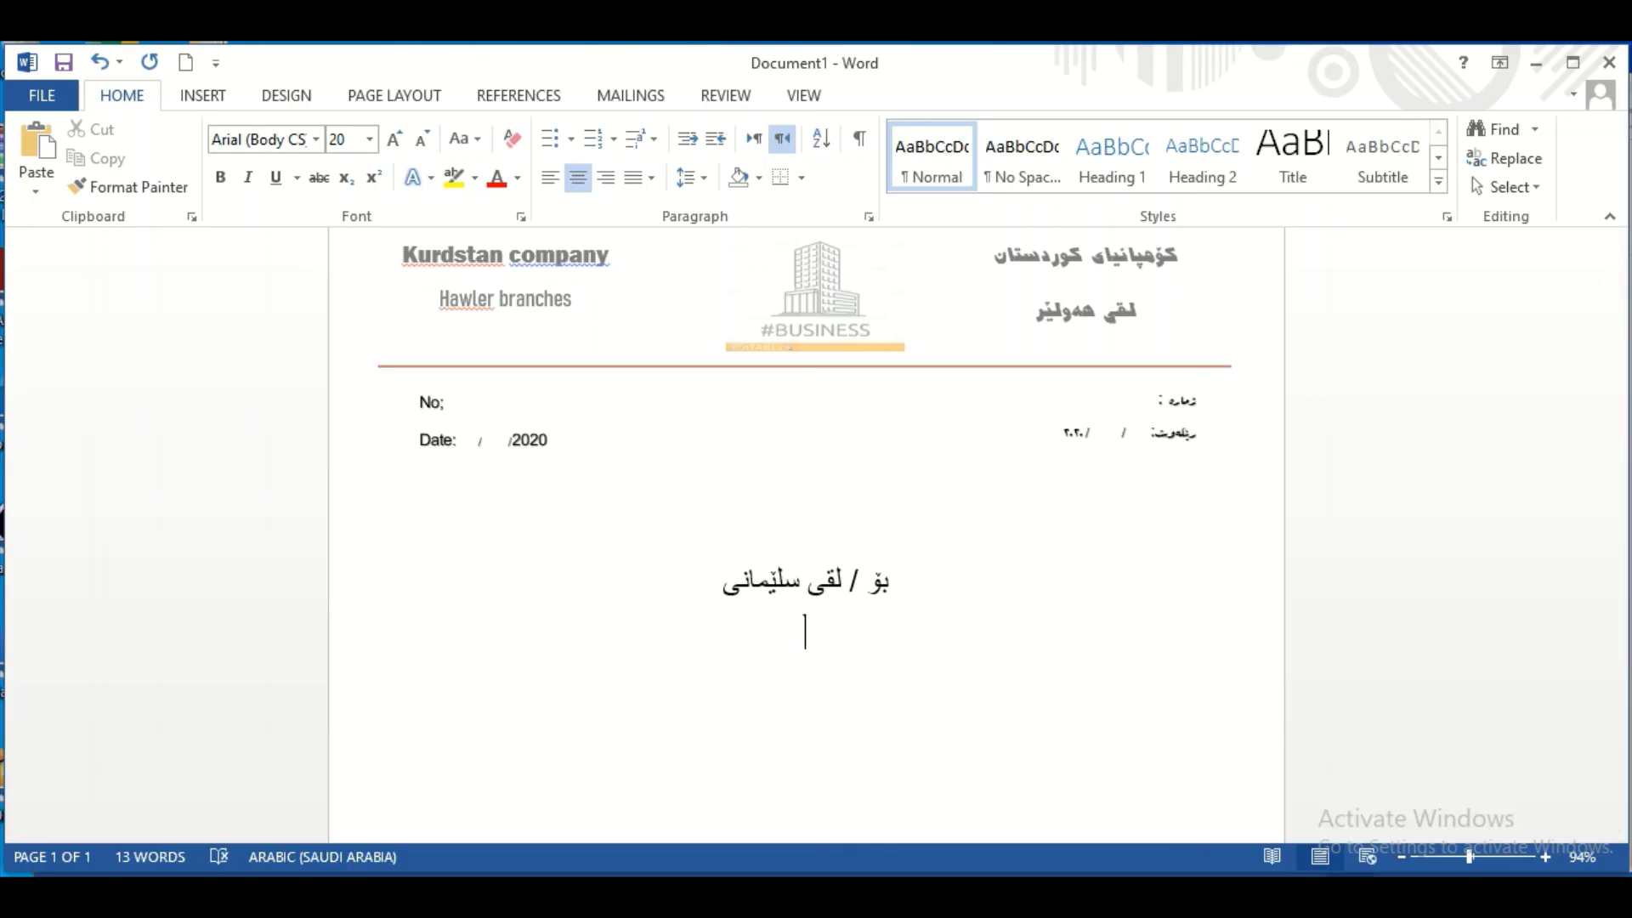
pyautogui.hotkey('ctrl', 'v')
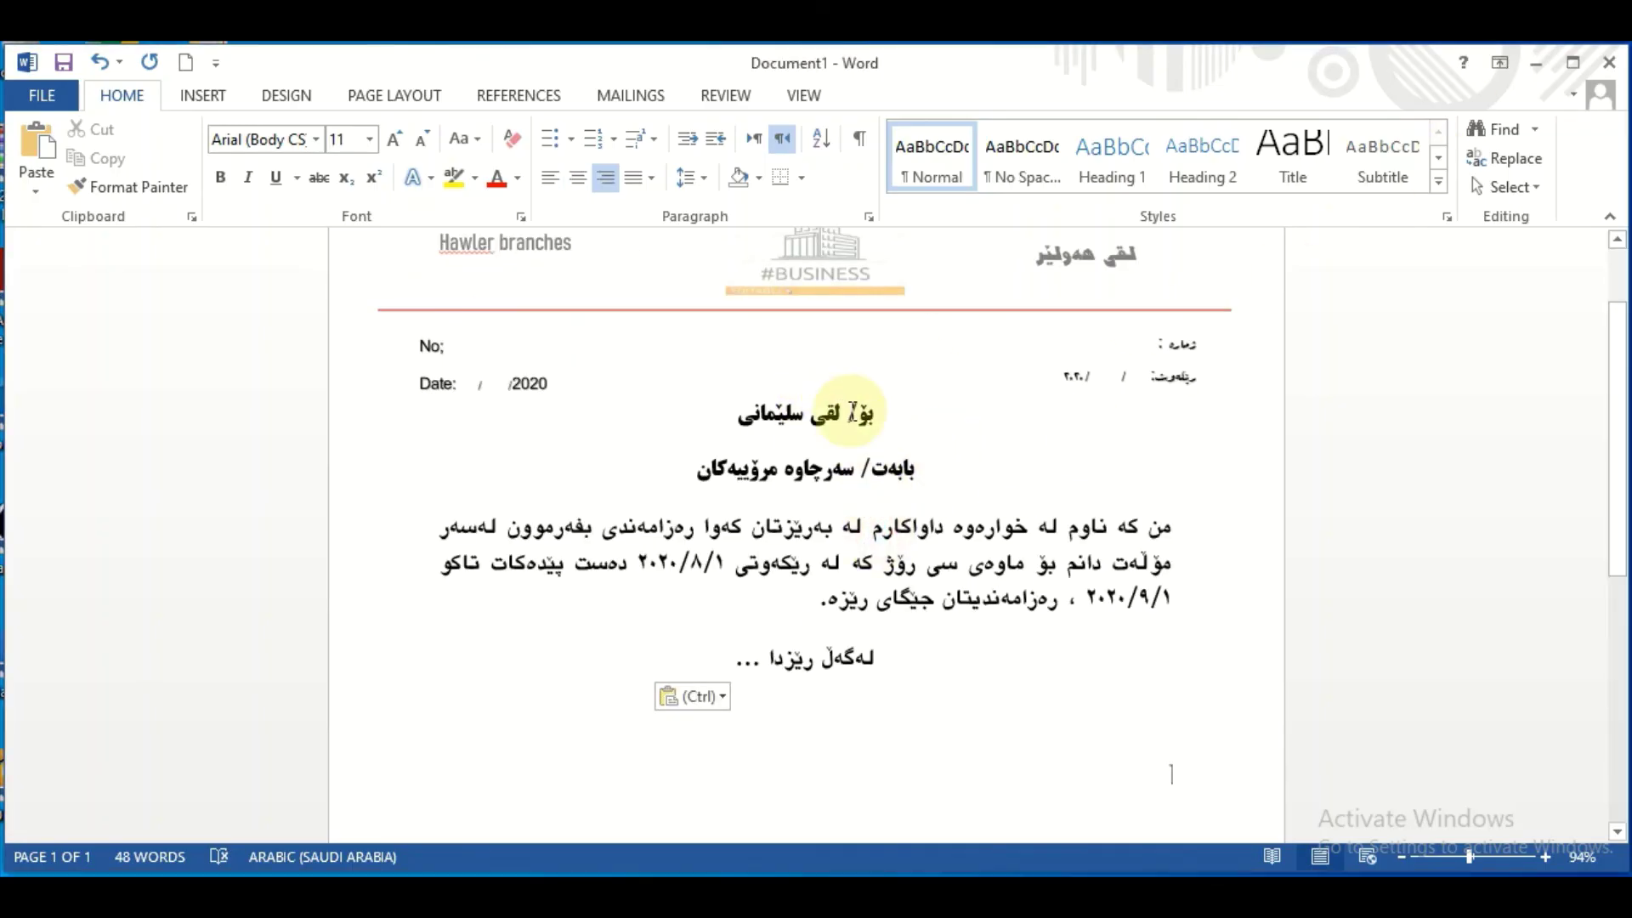
# Enter ٩ as the Kurdish number and fill the Kurdish date to read 20/10/2020
pyautogui.click(959, 412)
pyautogui.write('/')
pyautogui.hotkey('alt', 'shift')
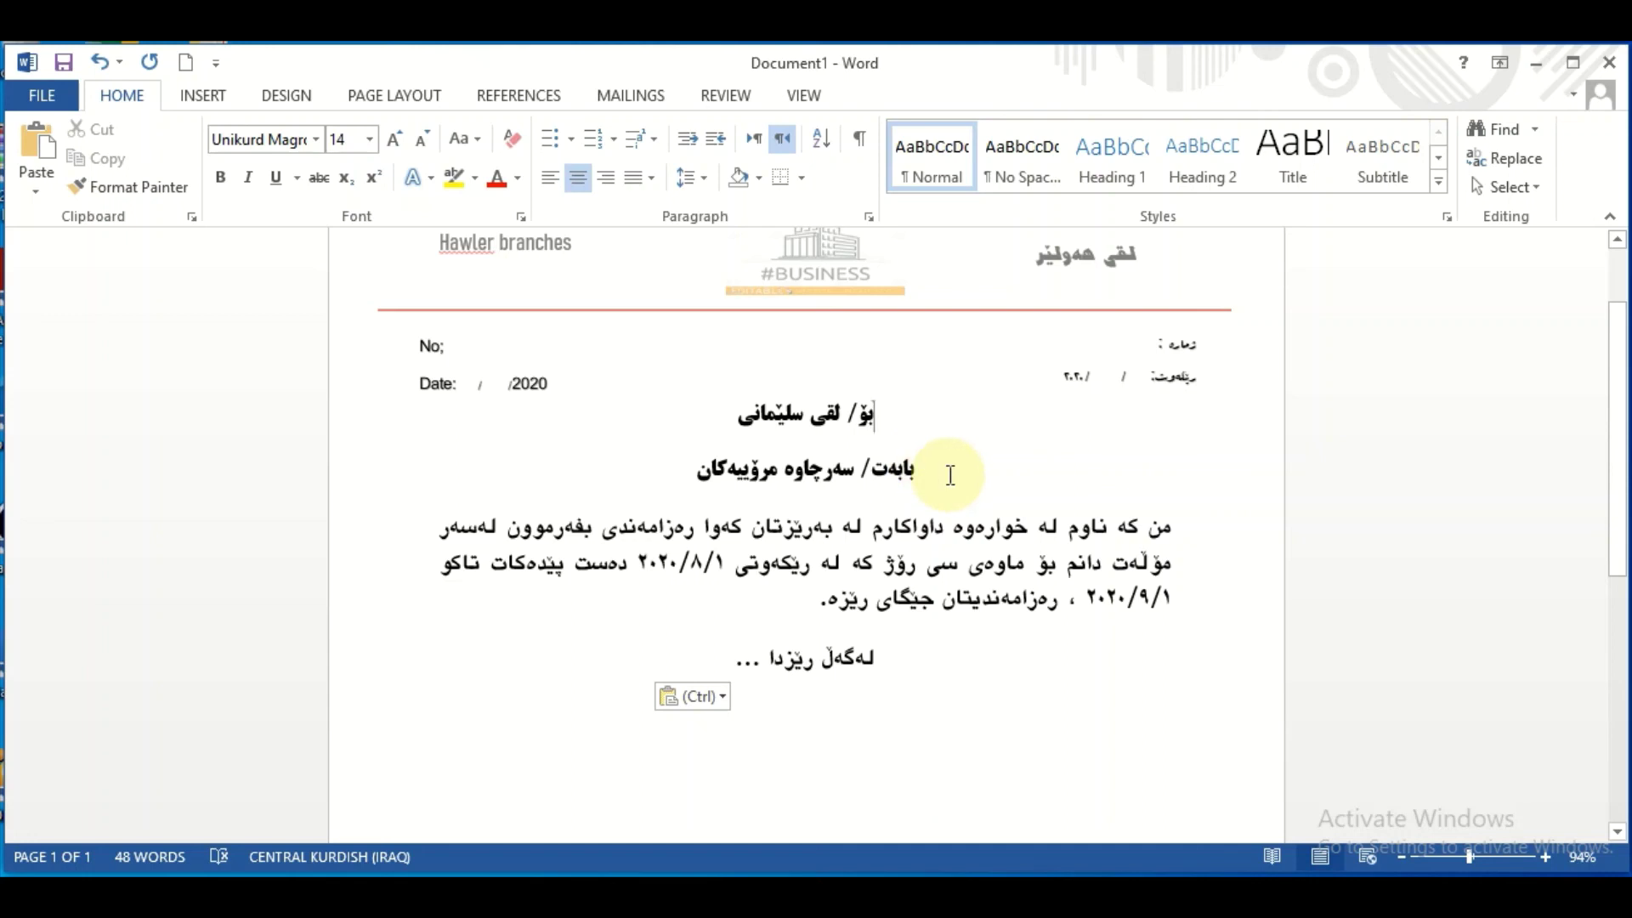
pyautogui.moveTo(1131, 335); pyautogui.dragTo(1139, 357)
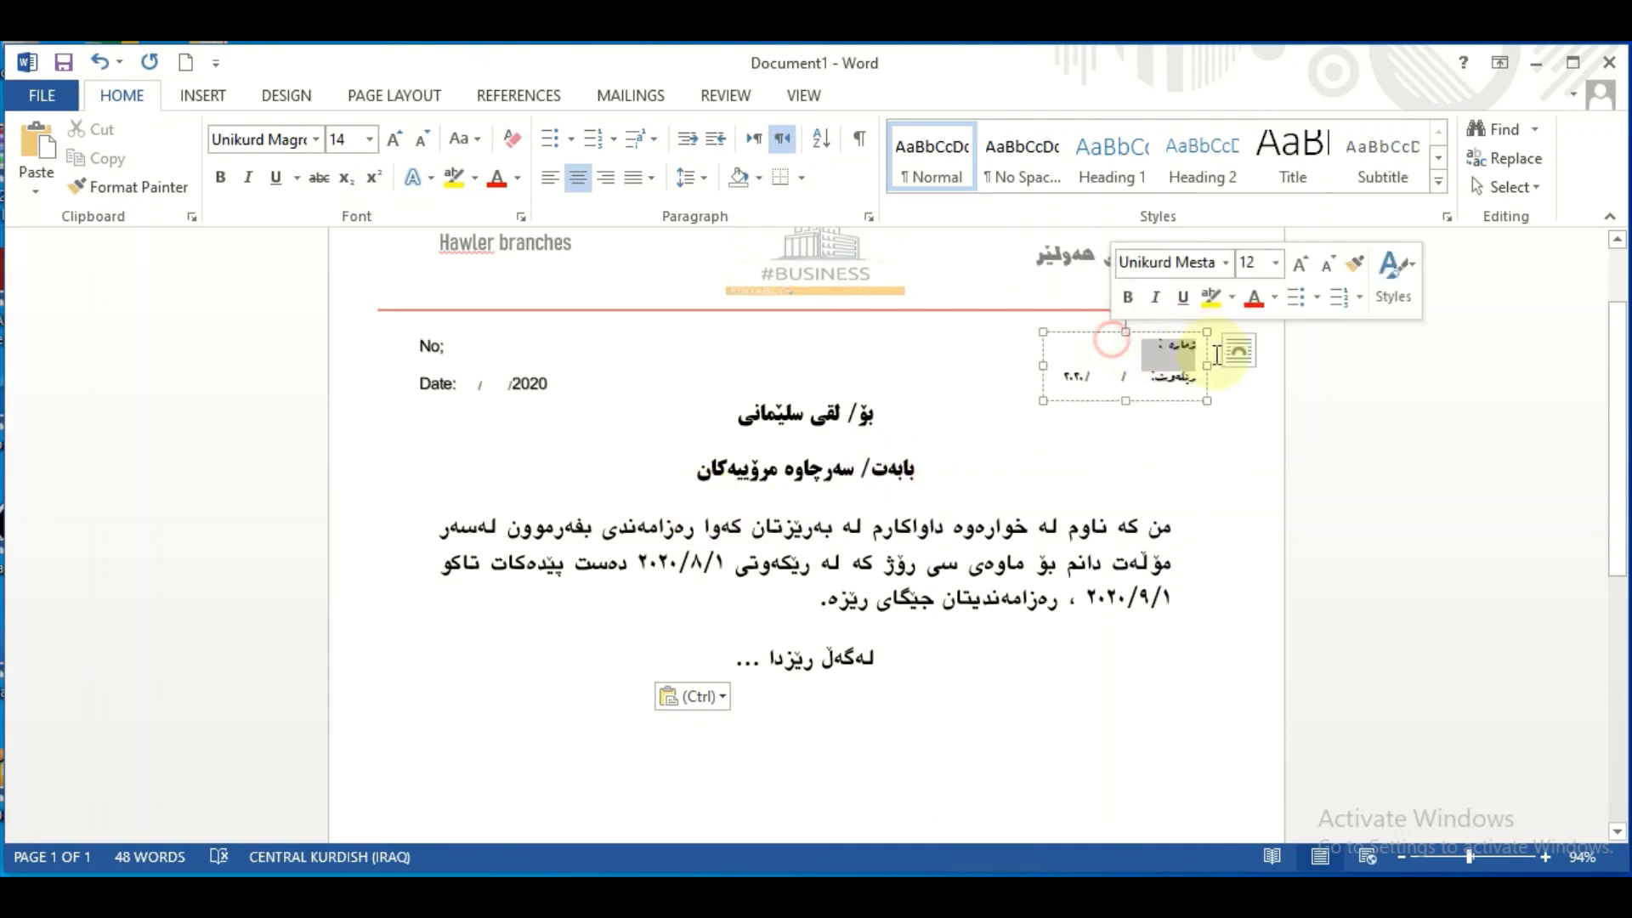
pyautogui.write('٩')
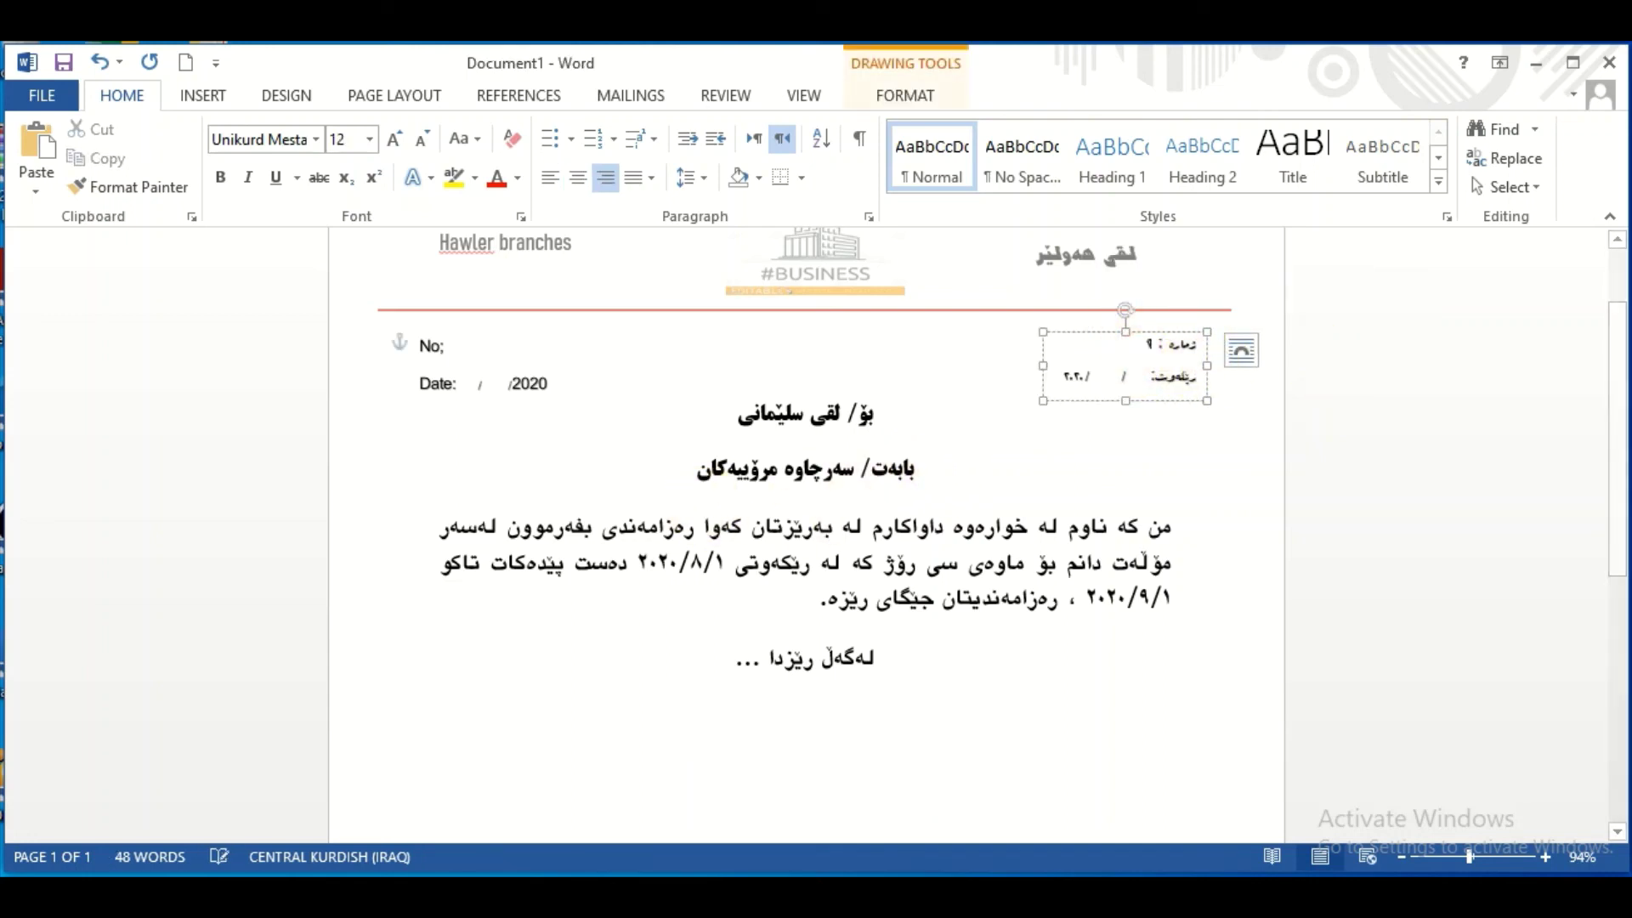
pyautogui.write('١')
pyautogui.click(1330, 362)
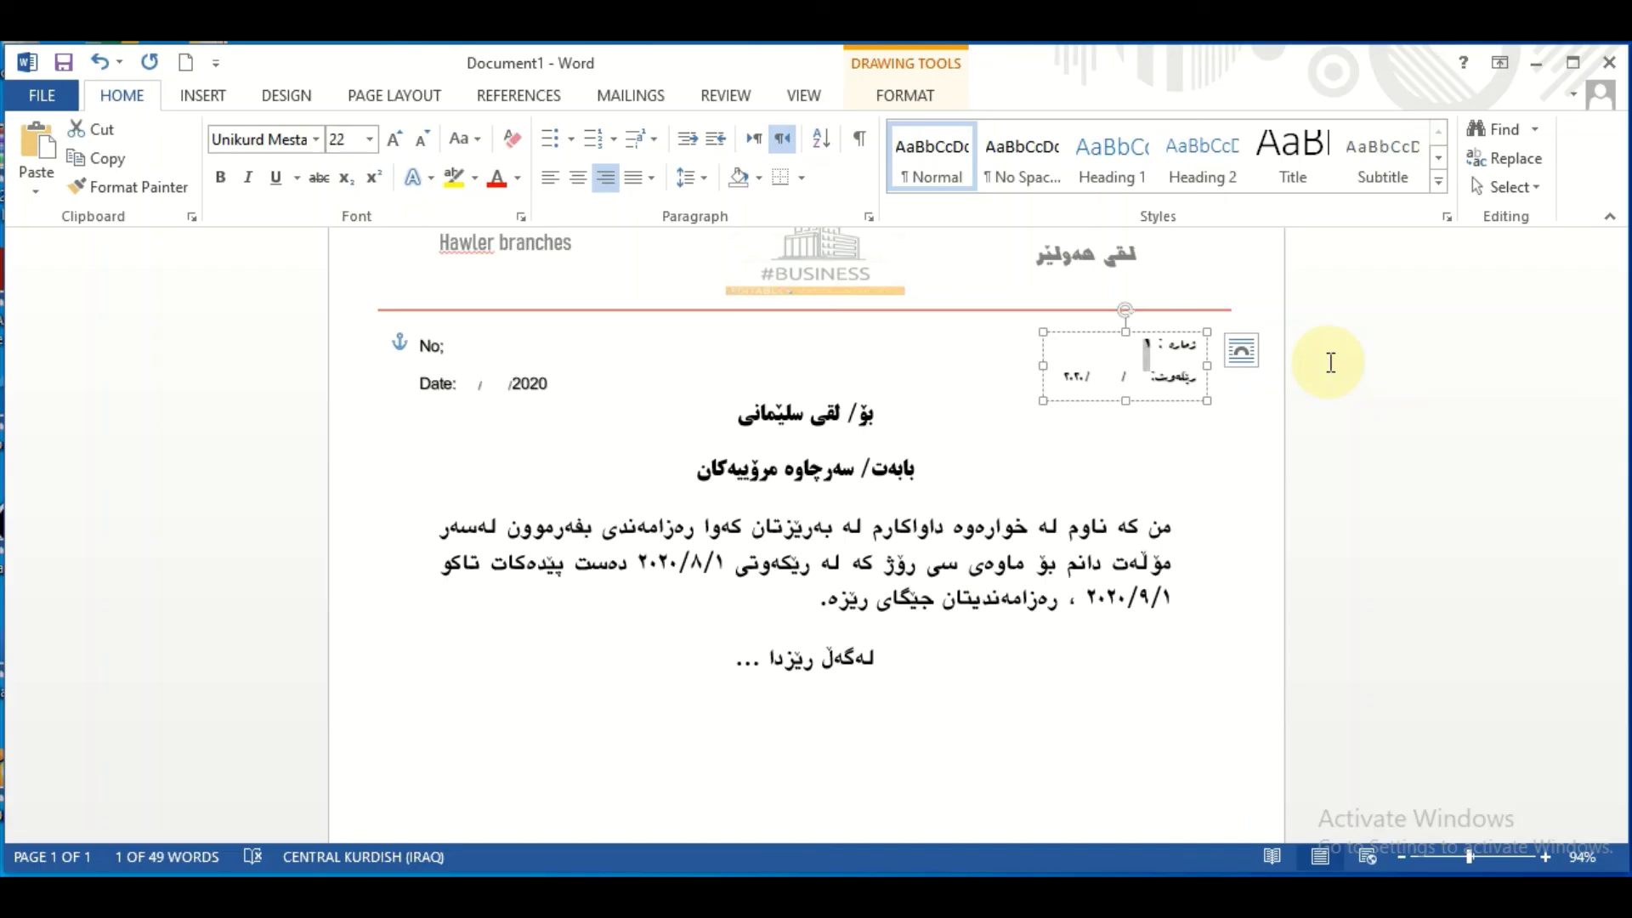
pyautogui.click(1097, 374)
pyautogui.write('١')
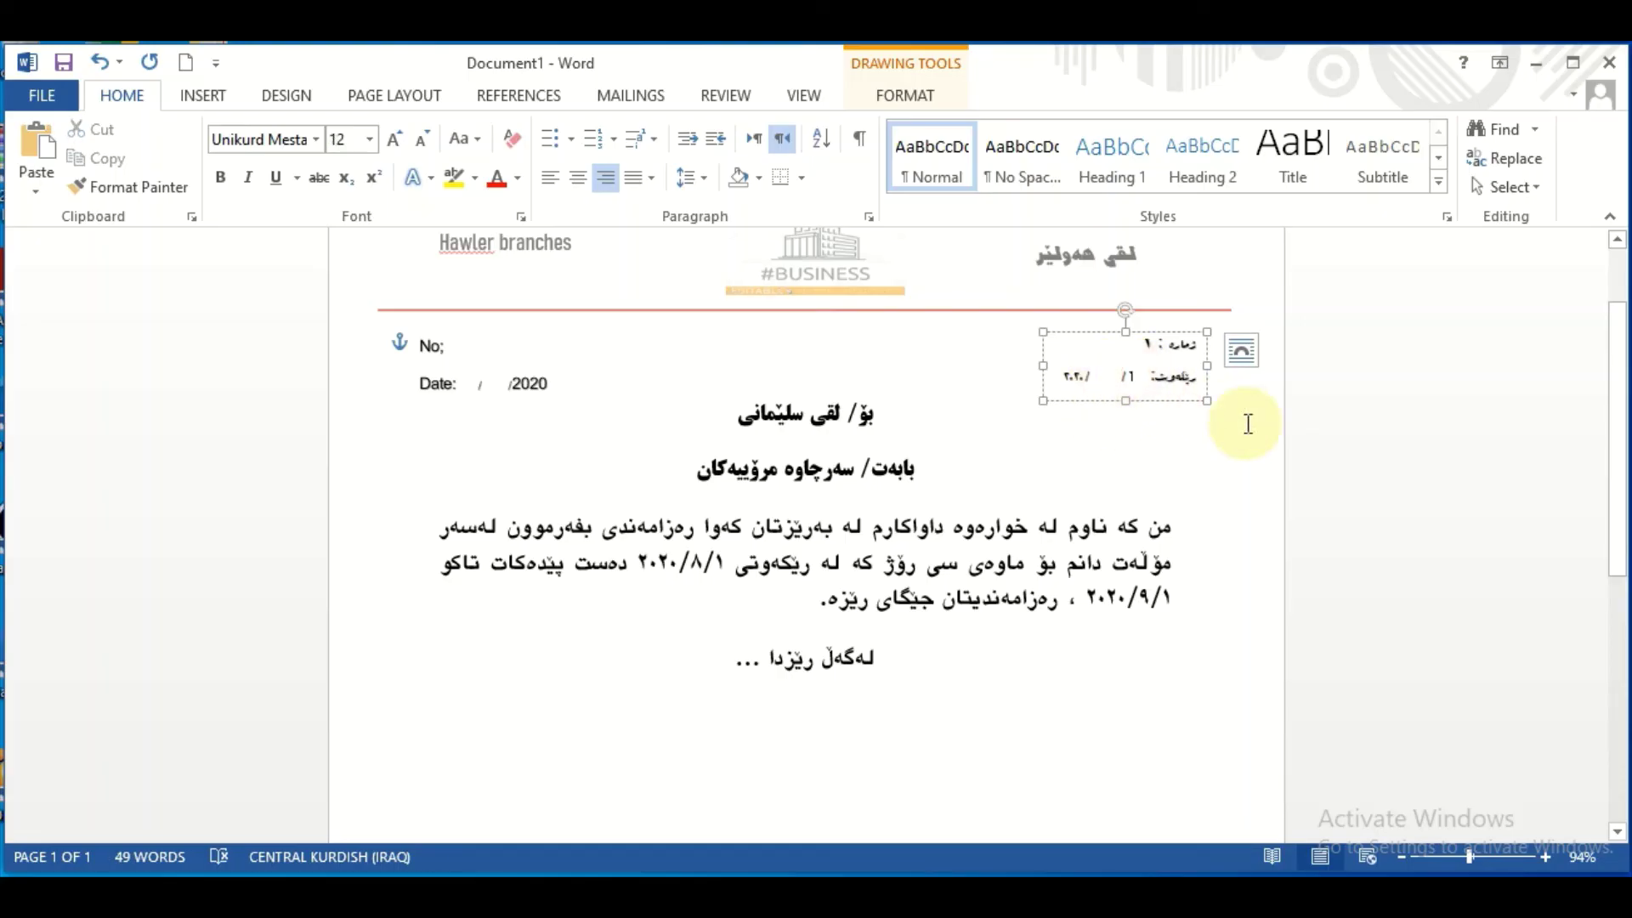
pyautogui.write('٢٩')
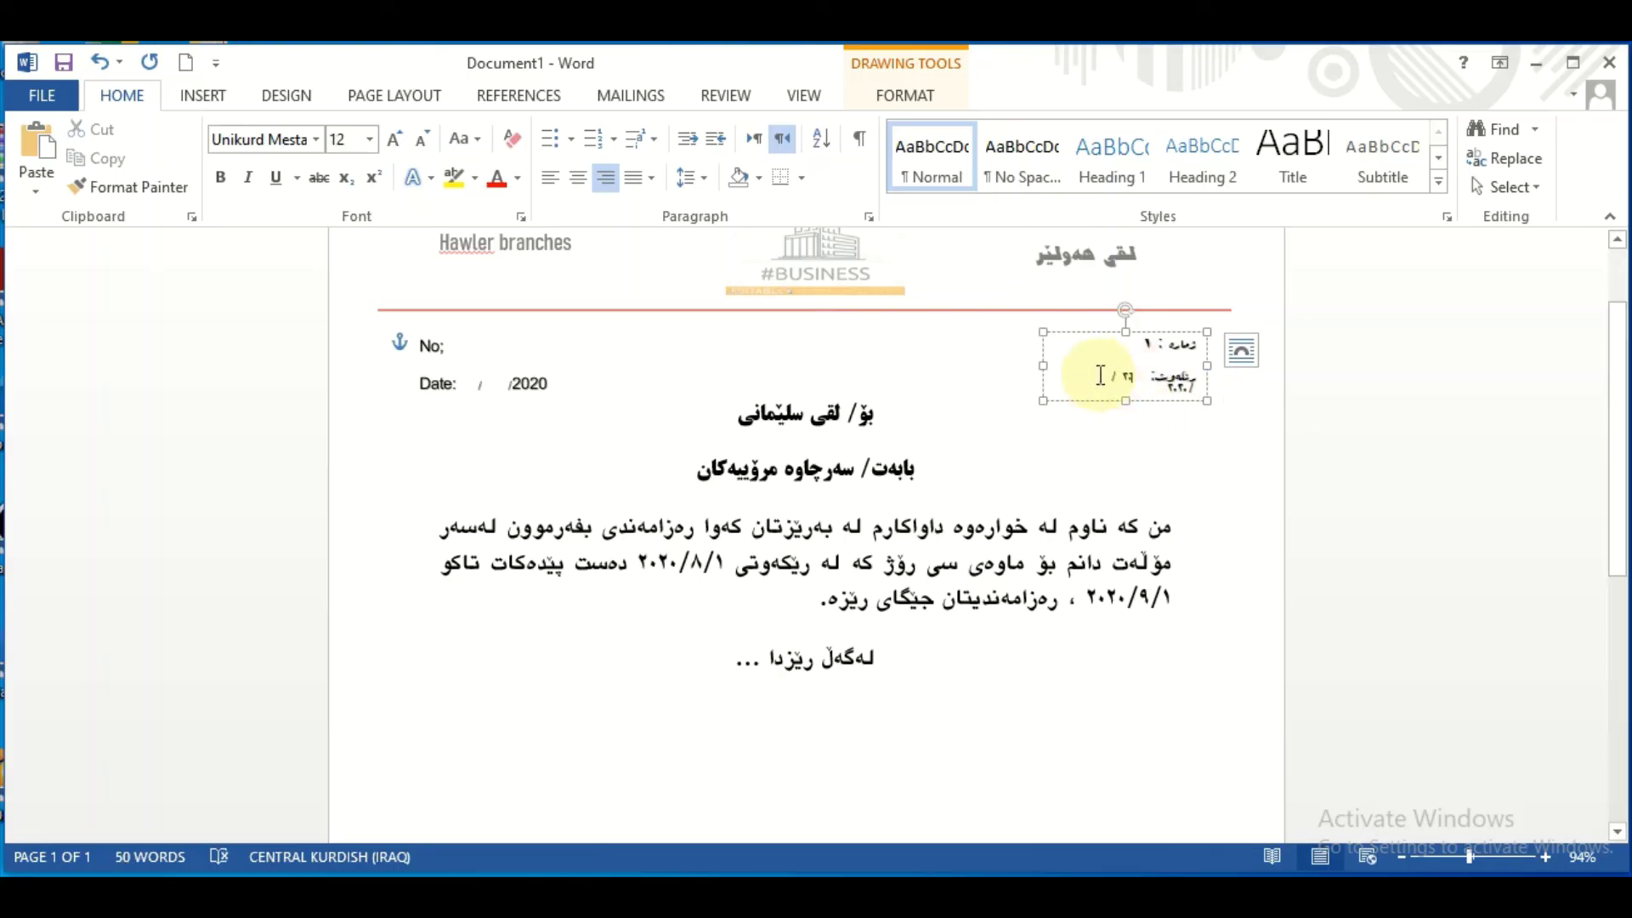
pyautogui.click(1100, 374)
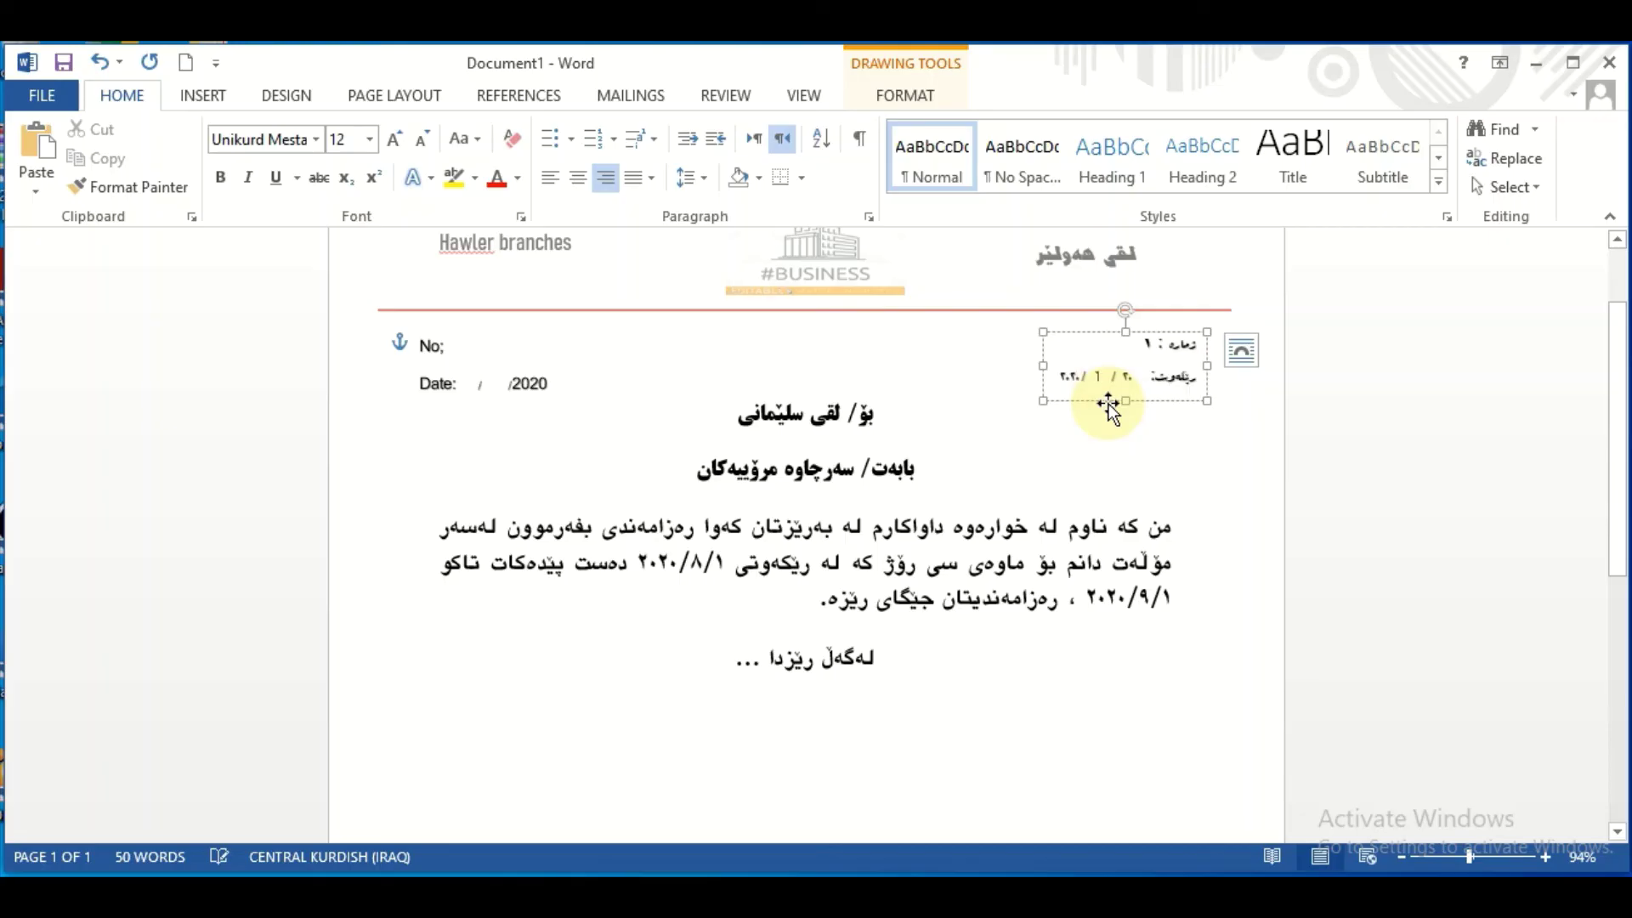
pyautogui.write('٨٠')
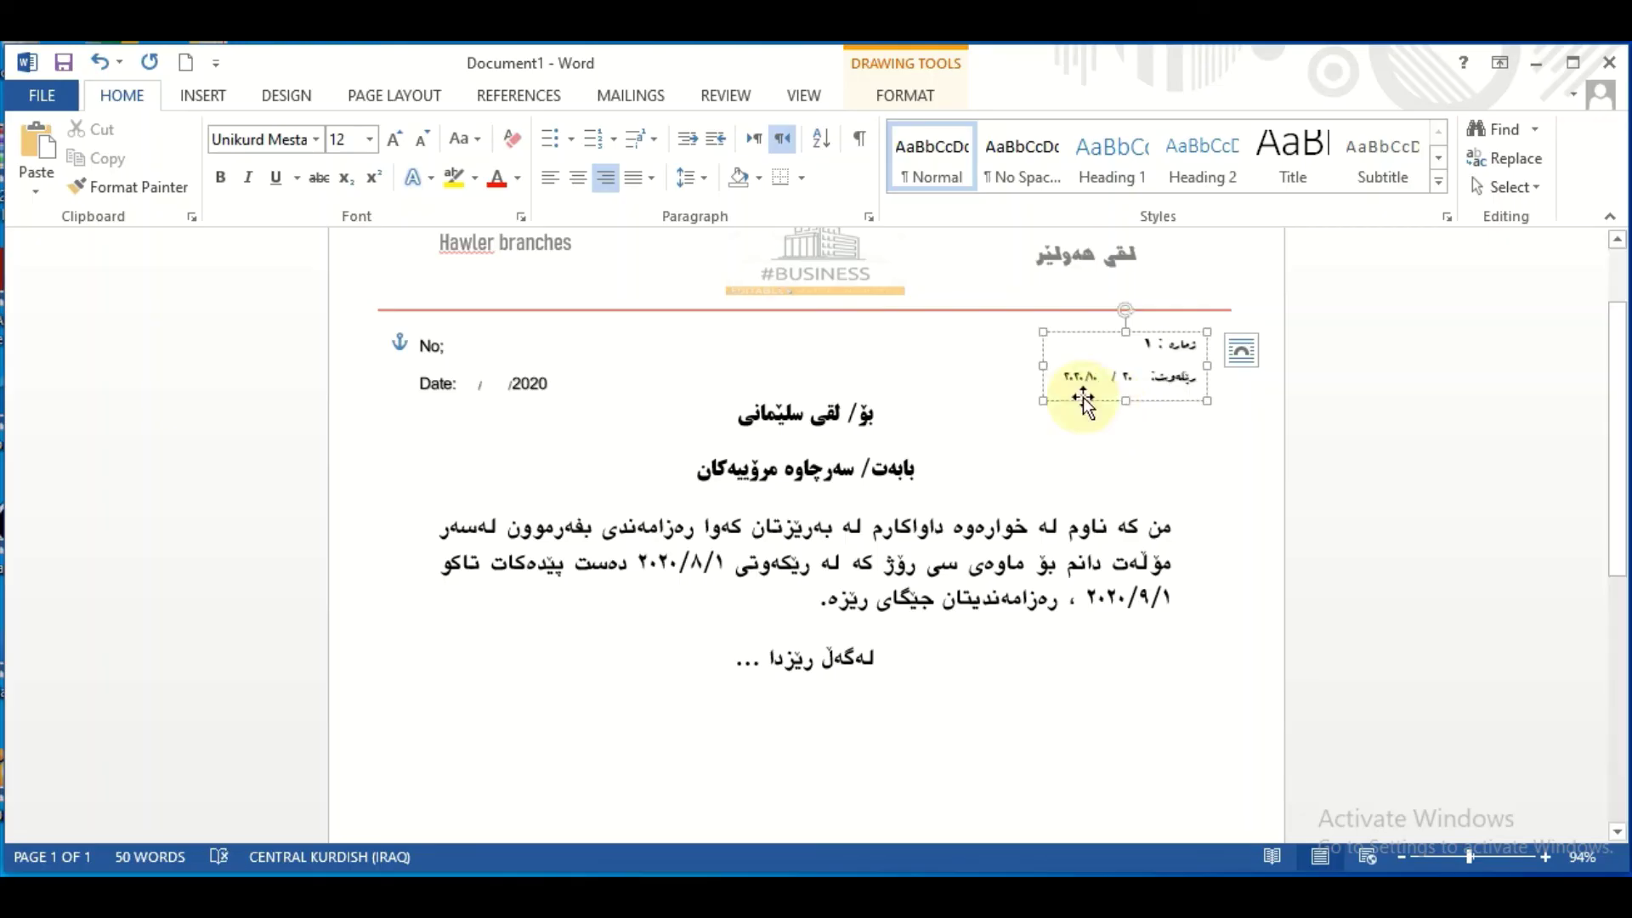
pyautogui.write('١٠')
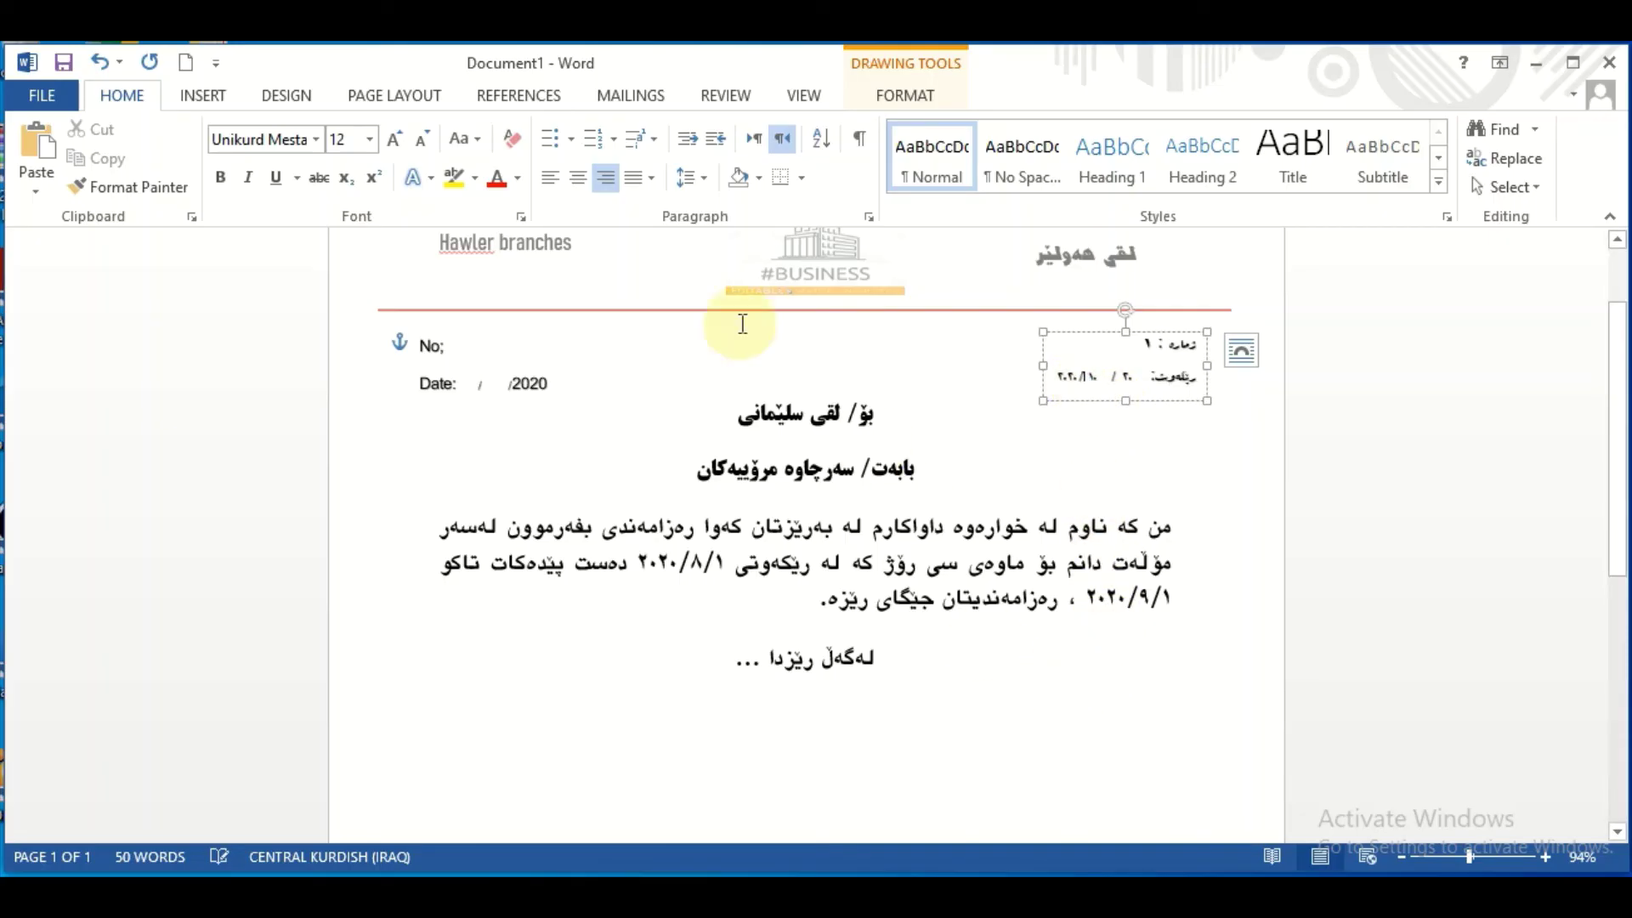
pyautogui.click(493, 392)
# Fill the English date on the left as 20/10/2020, typing the digits in English
pyautogui.doubleClick(488, 391)
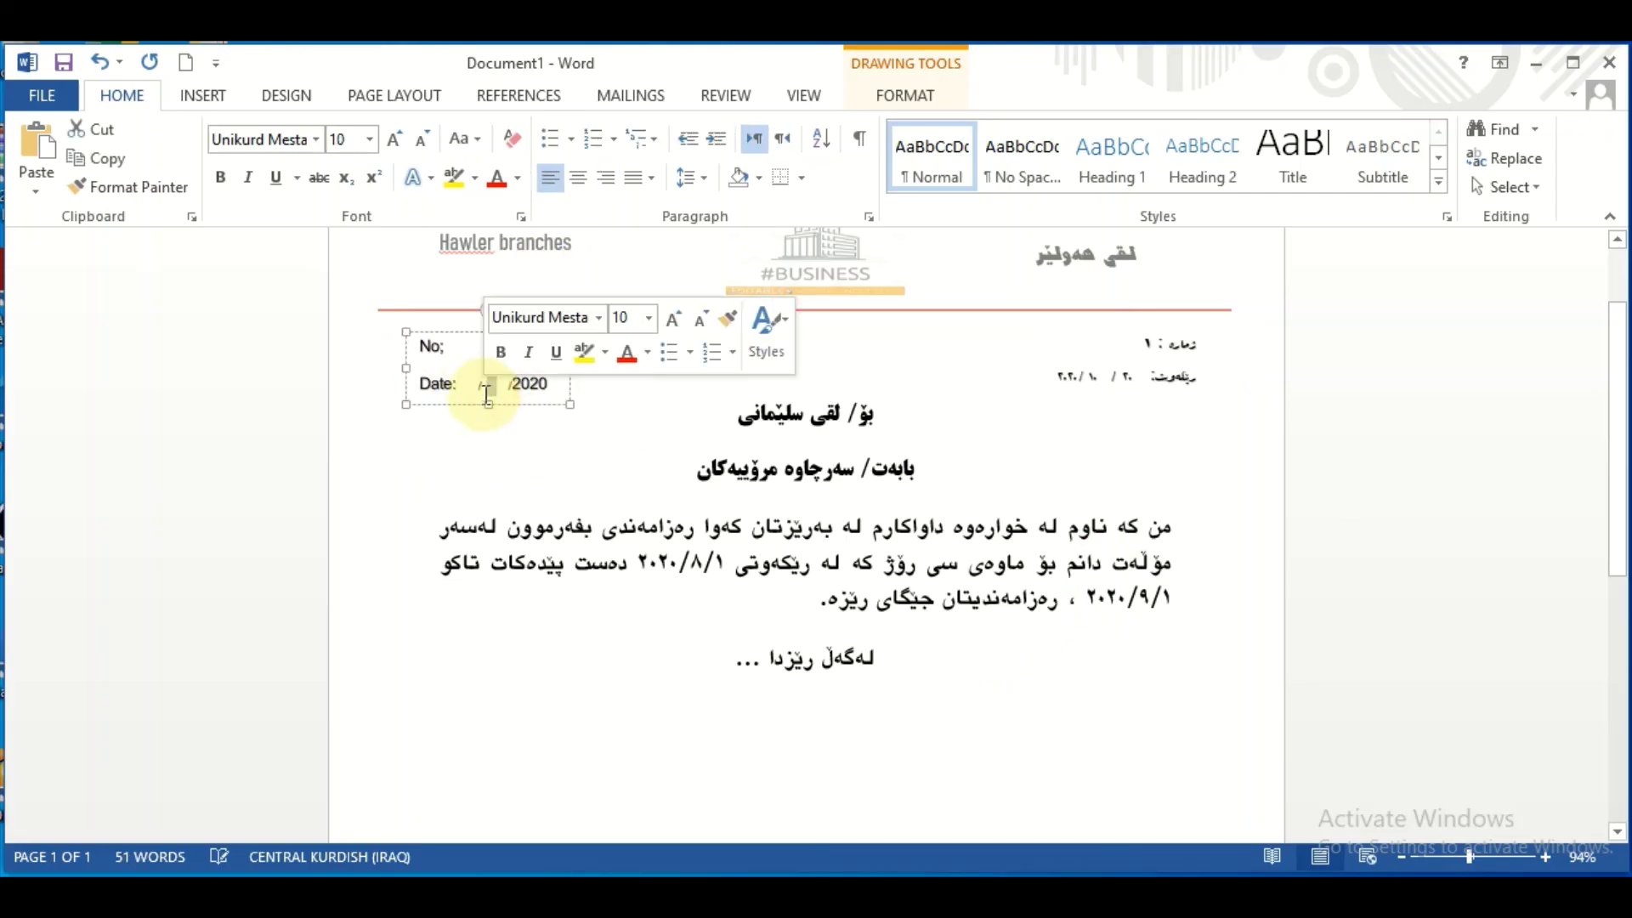
pyautogui.write('١٠')
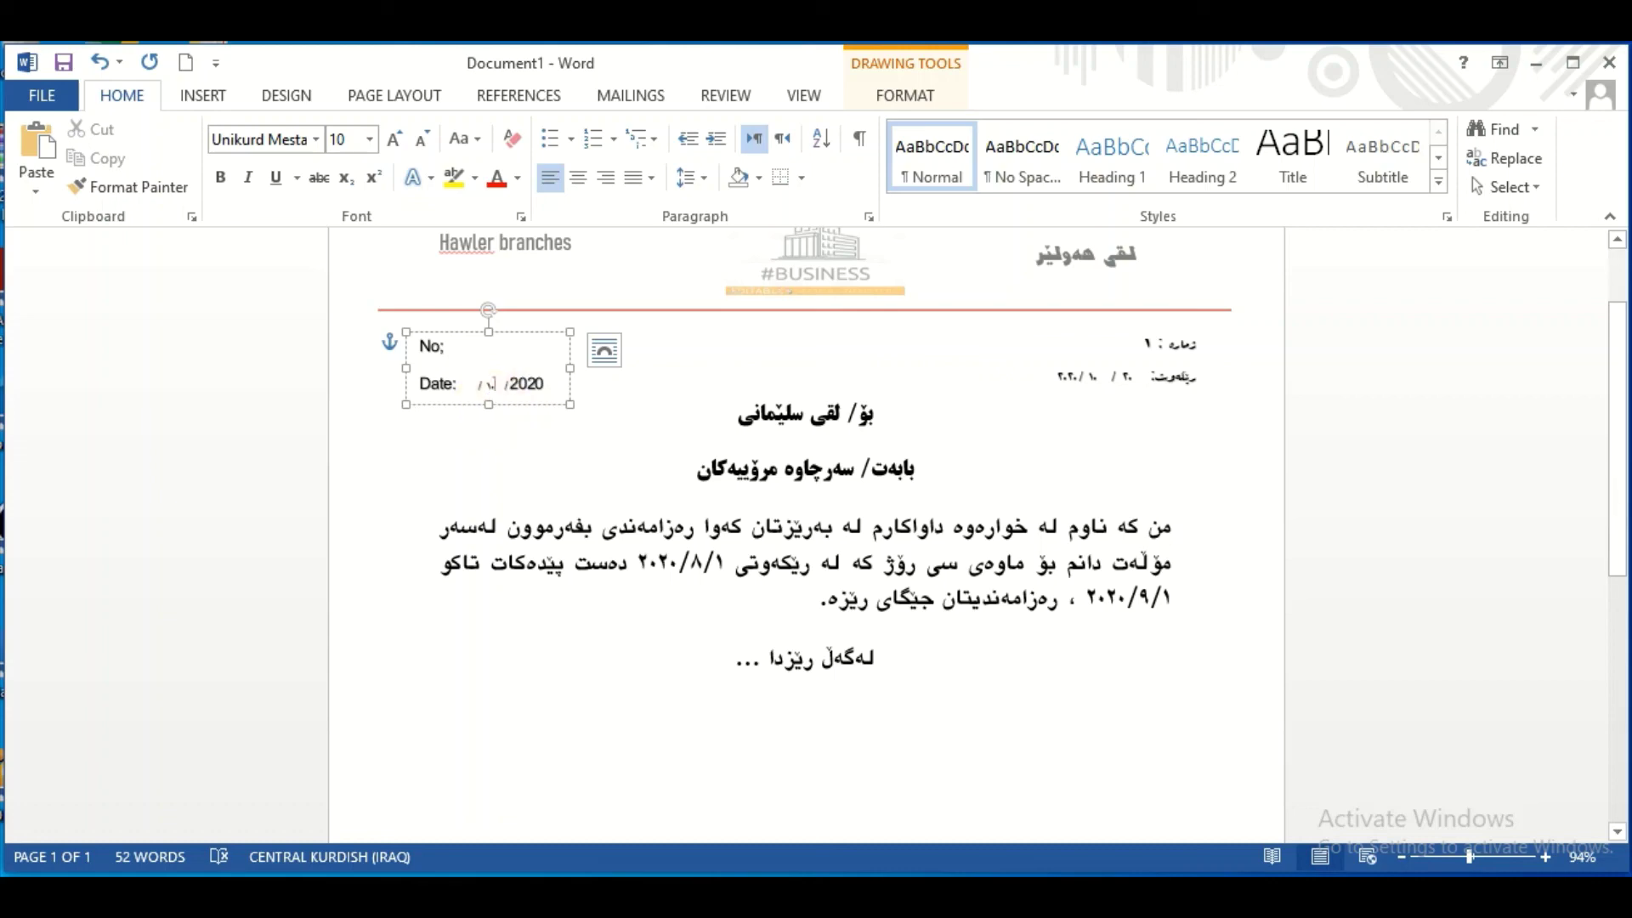
pyautogui.press('BackSpace')
pyautogui.press('BackSpace')
pyautogui.hotkey('alt', 'shift')
pyautogui.write('10')
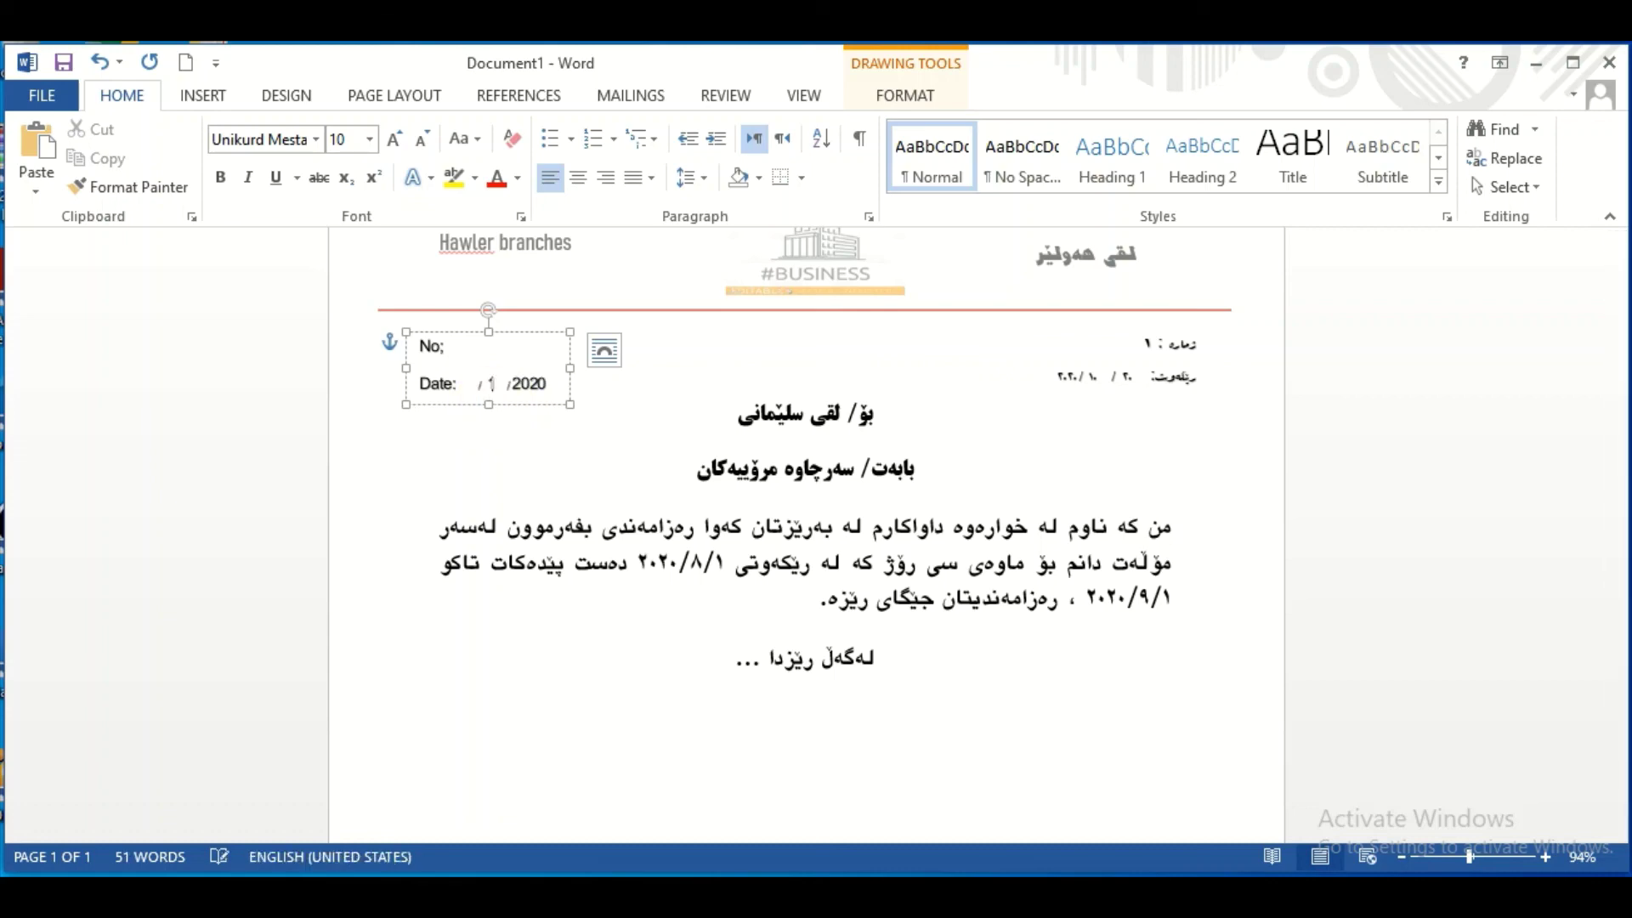
pyautogui.doubleClick(461, 385)
pyautogui.write('20')
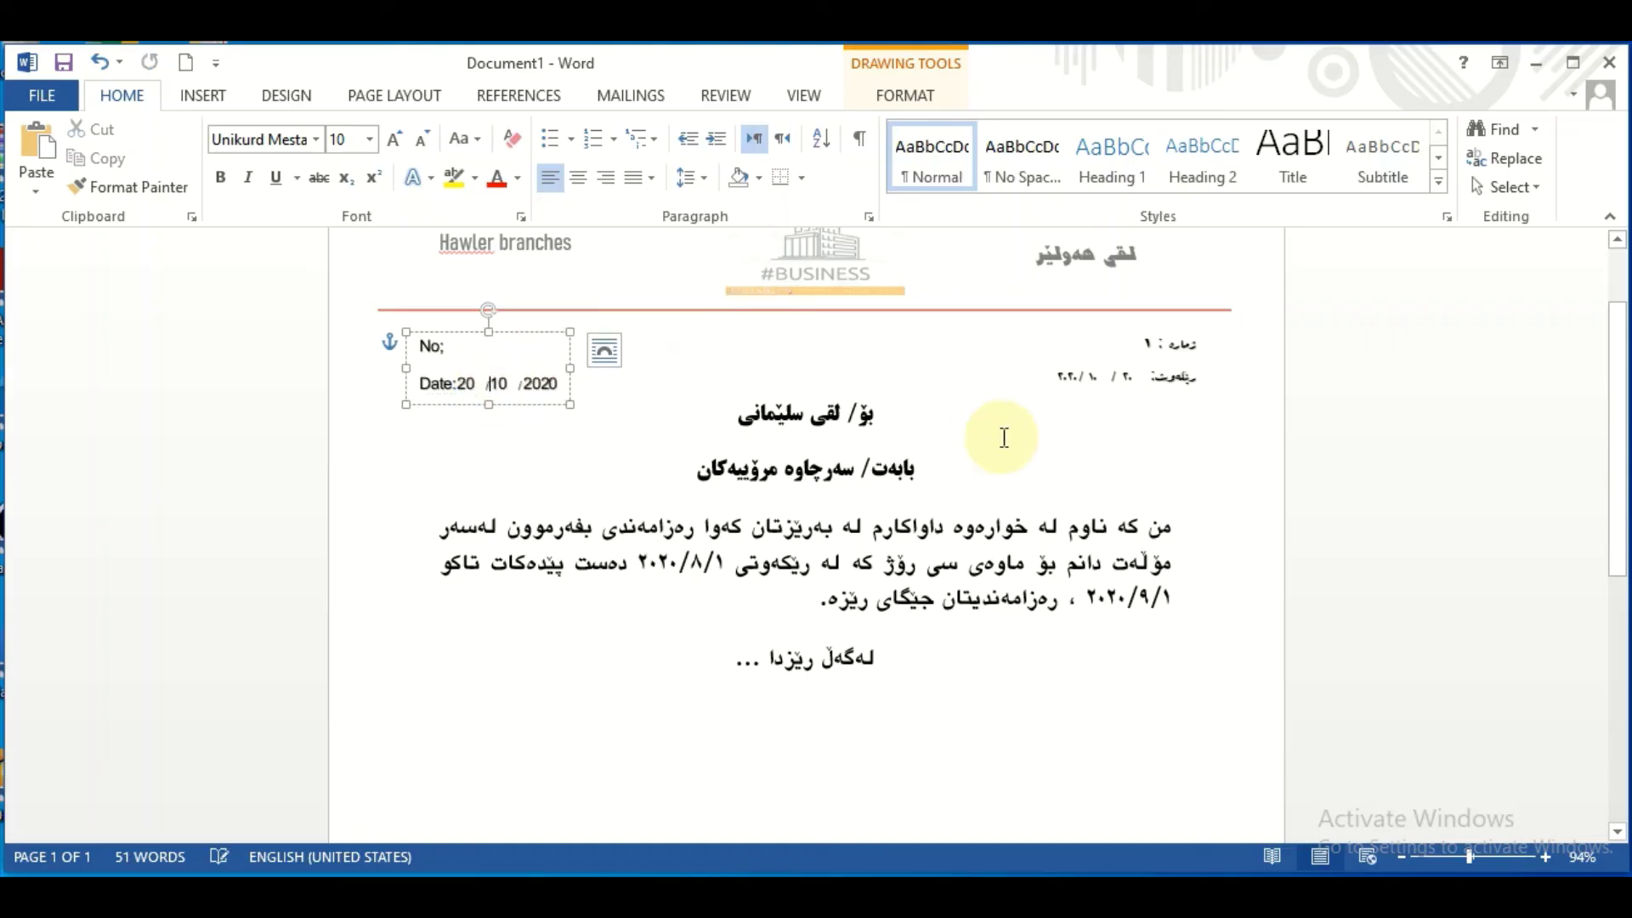
pyautogui.click(1165, 648)
pyautogui.scroll(-4, 1044, 630)
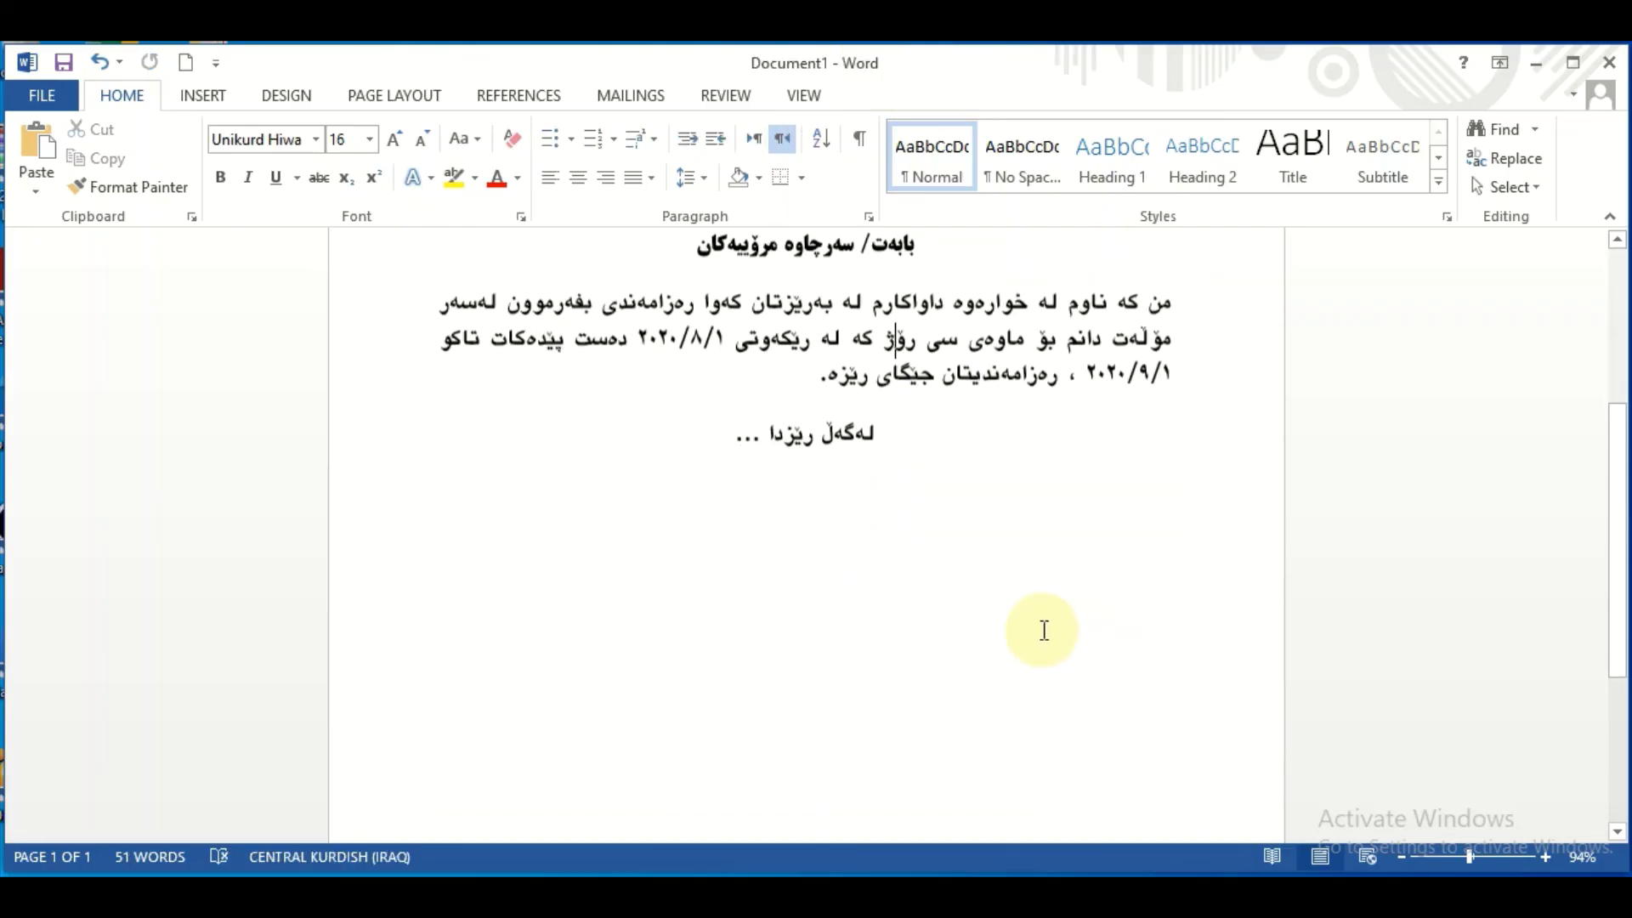
pyautogui.scroll(3, 1044, 630)
pyautogui.scroll(-2, 1044, 631)
pyautogui.scroll(4, 1044, 630)
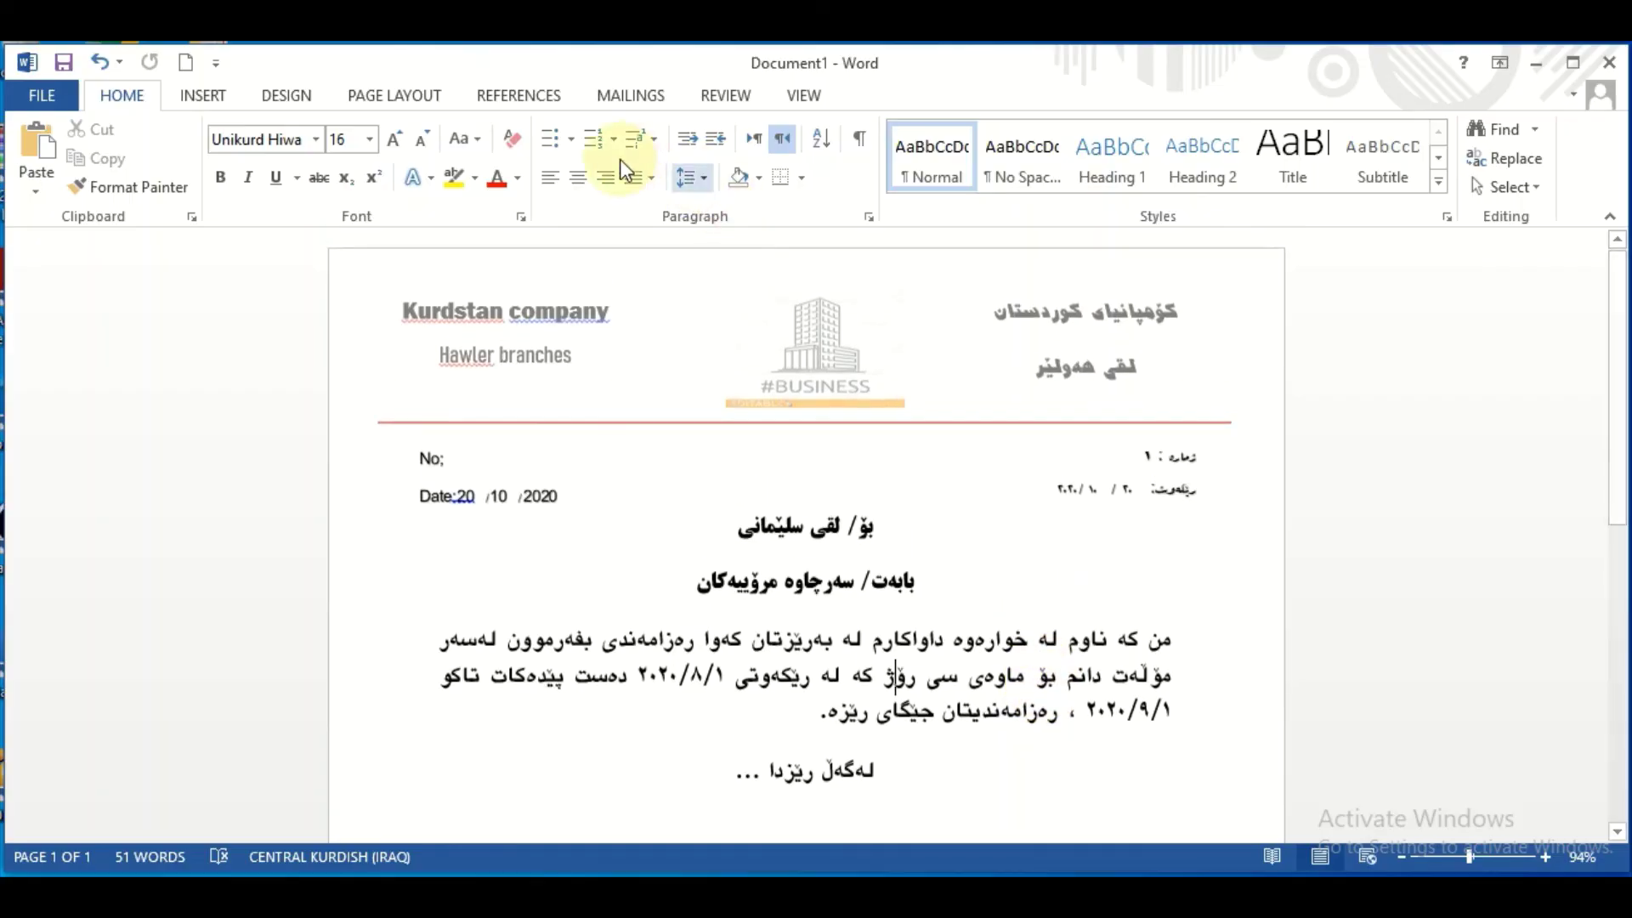
pyautogui.scroll(-5, 996, 471)
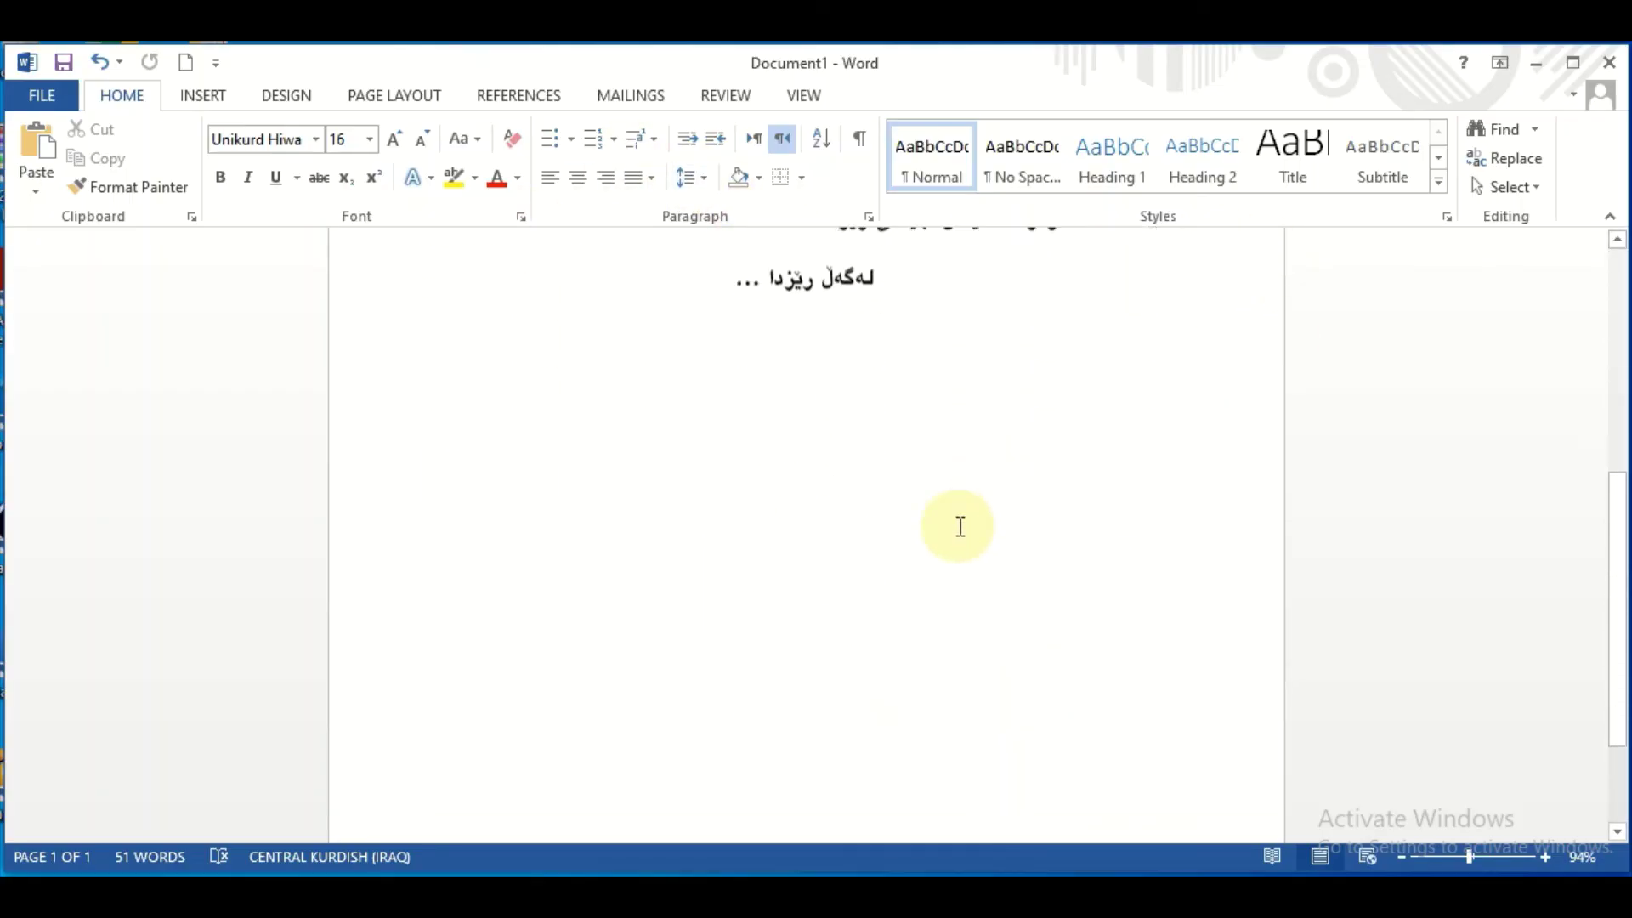
pyautogui.scroll(-3, 958, 527)
pyautogui.scroll(6, 765, 532)
pyautogui.scroll(-4, 816, 493)
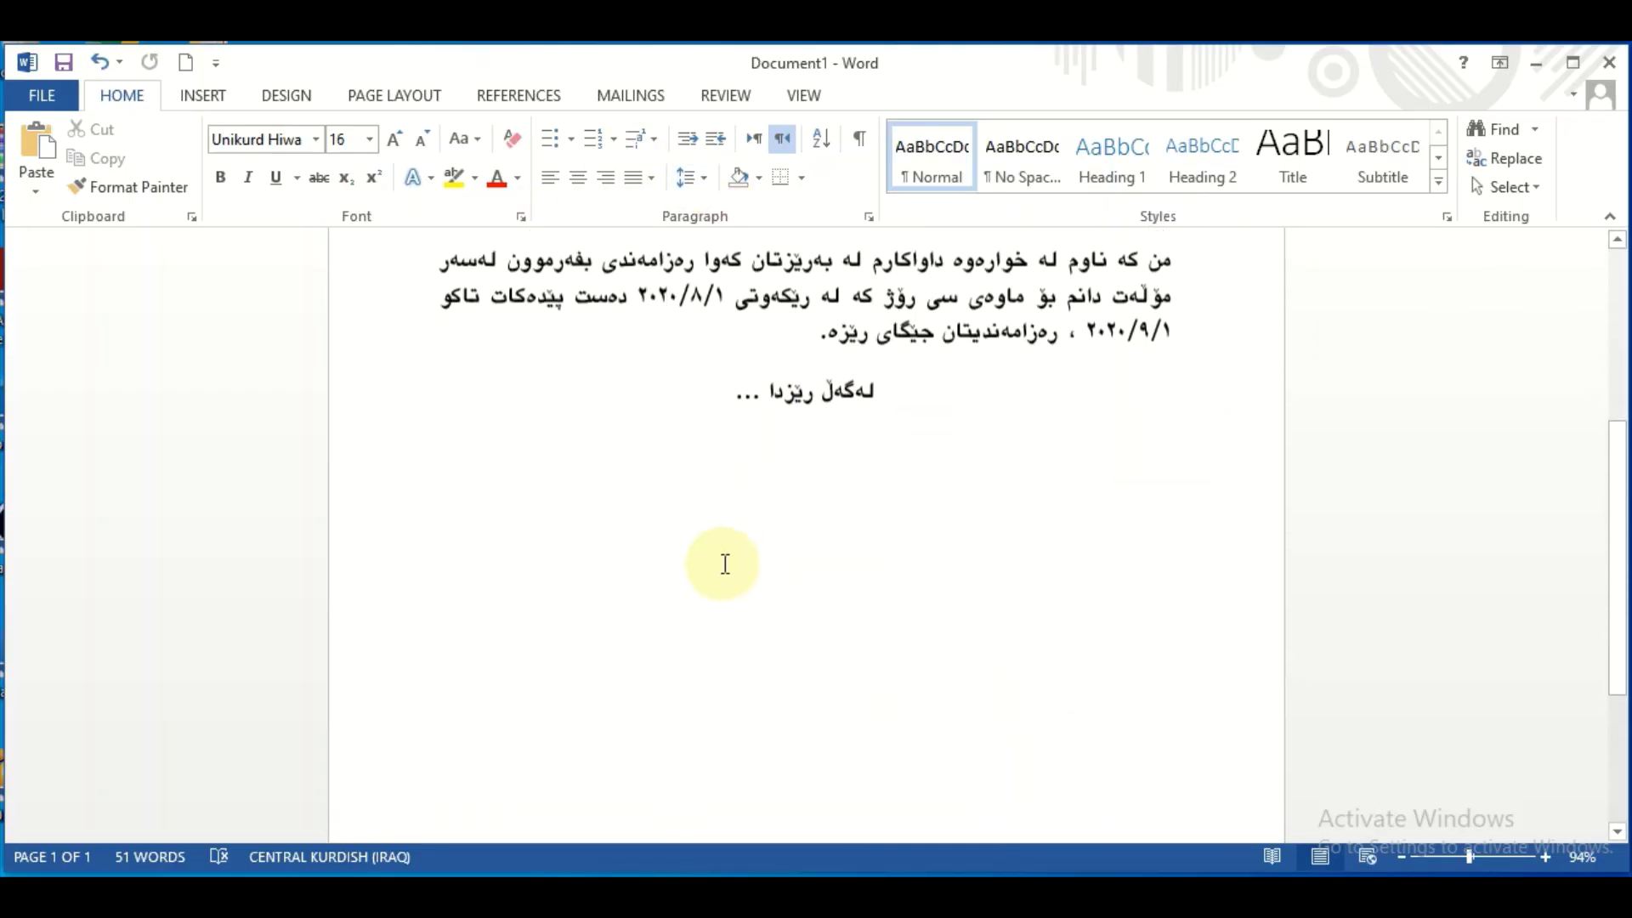
pyautogui.scroll(1, 680, 510)
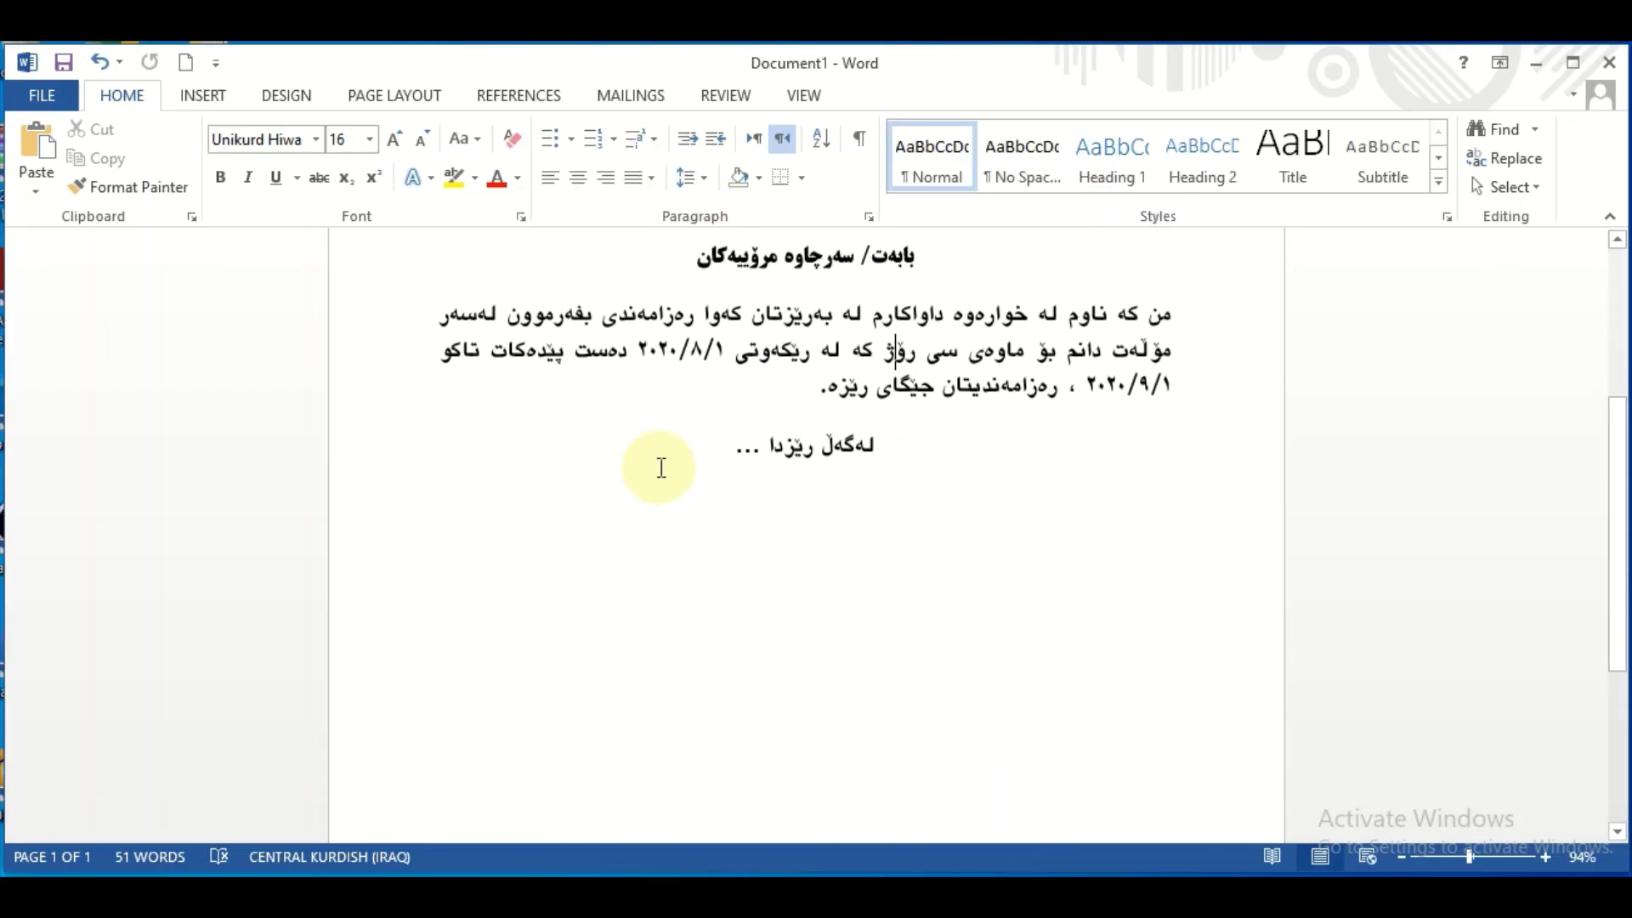
# Paste the signature box with the general manager's name and title and move it to the lower left
pyautogui.click(501, 604)
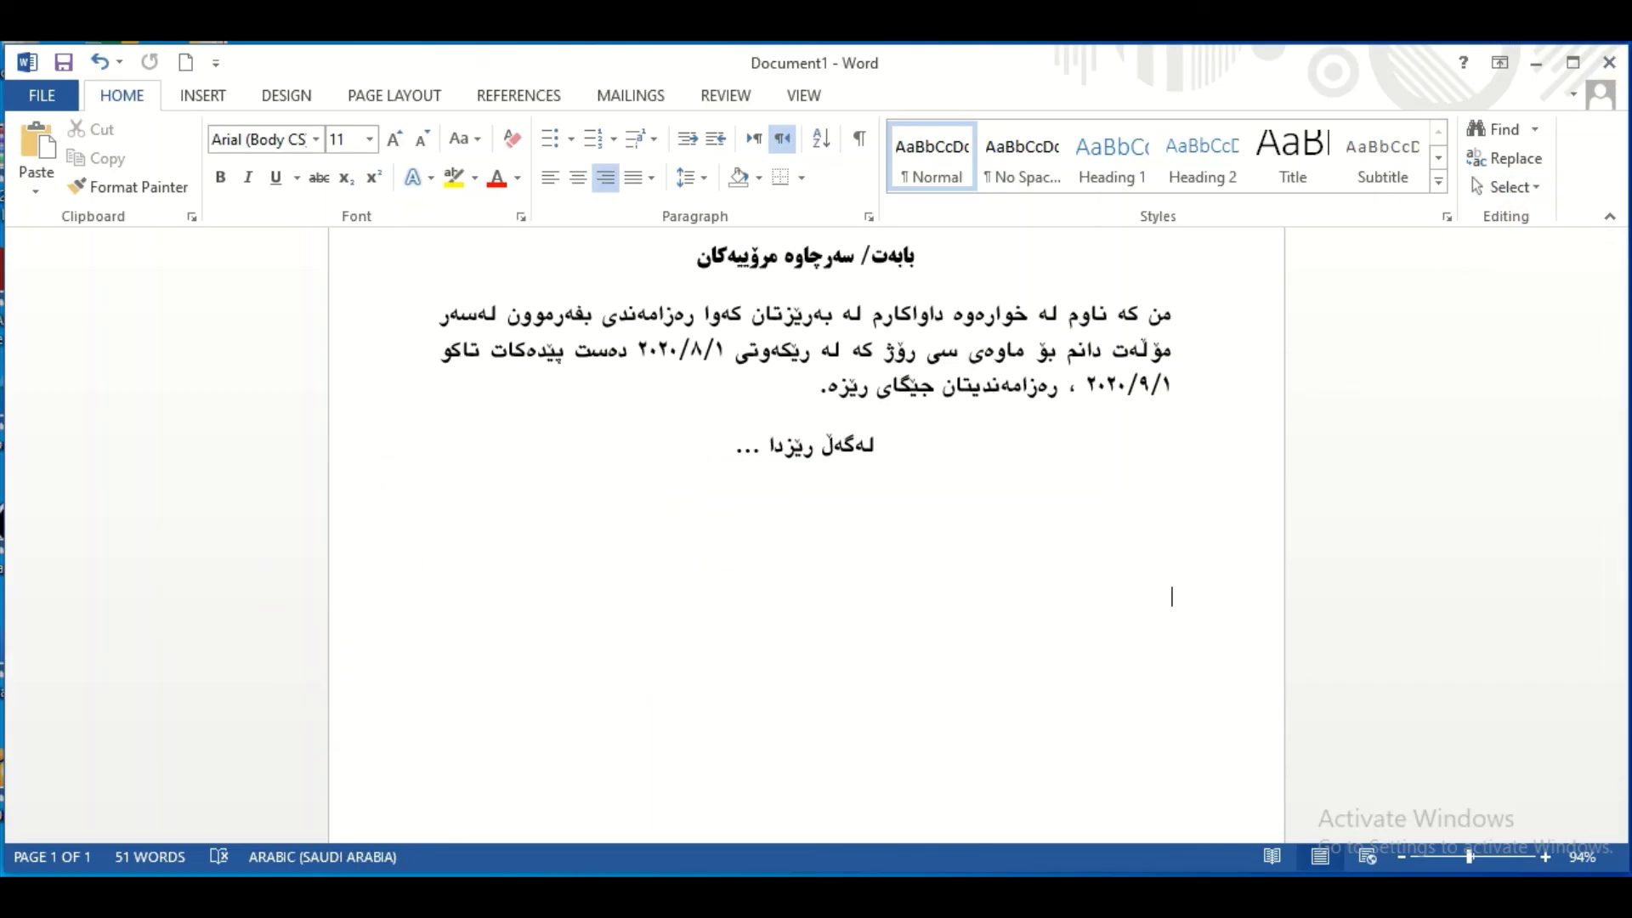
pyautogui.hotkey('ctrl', 'v')
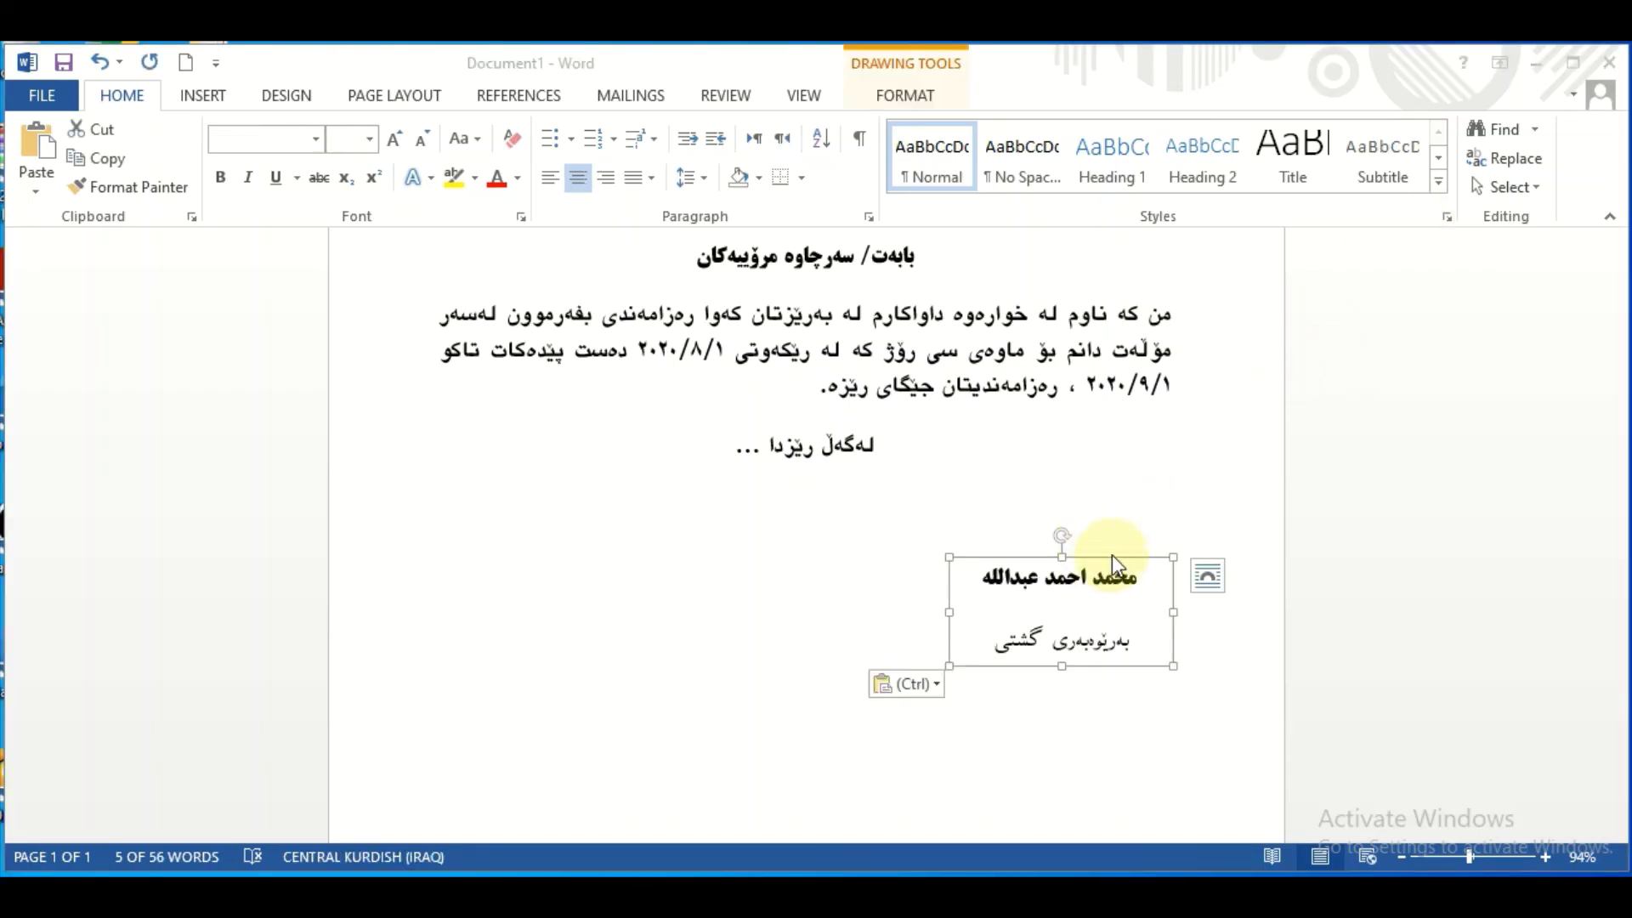
pyautogui.moveTo(1111, 557)
pyautogui.mouseDown()
pyautogui.moveTo(550, 551)
pyautogui.moveTo(613, 520)
pyautogui.moveTo(582, 534)
pyautogui.moveTo(597, 558)
pyautogui.mouseUp()
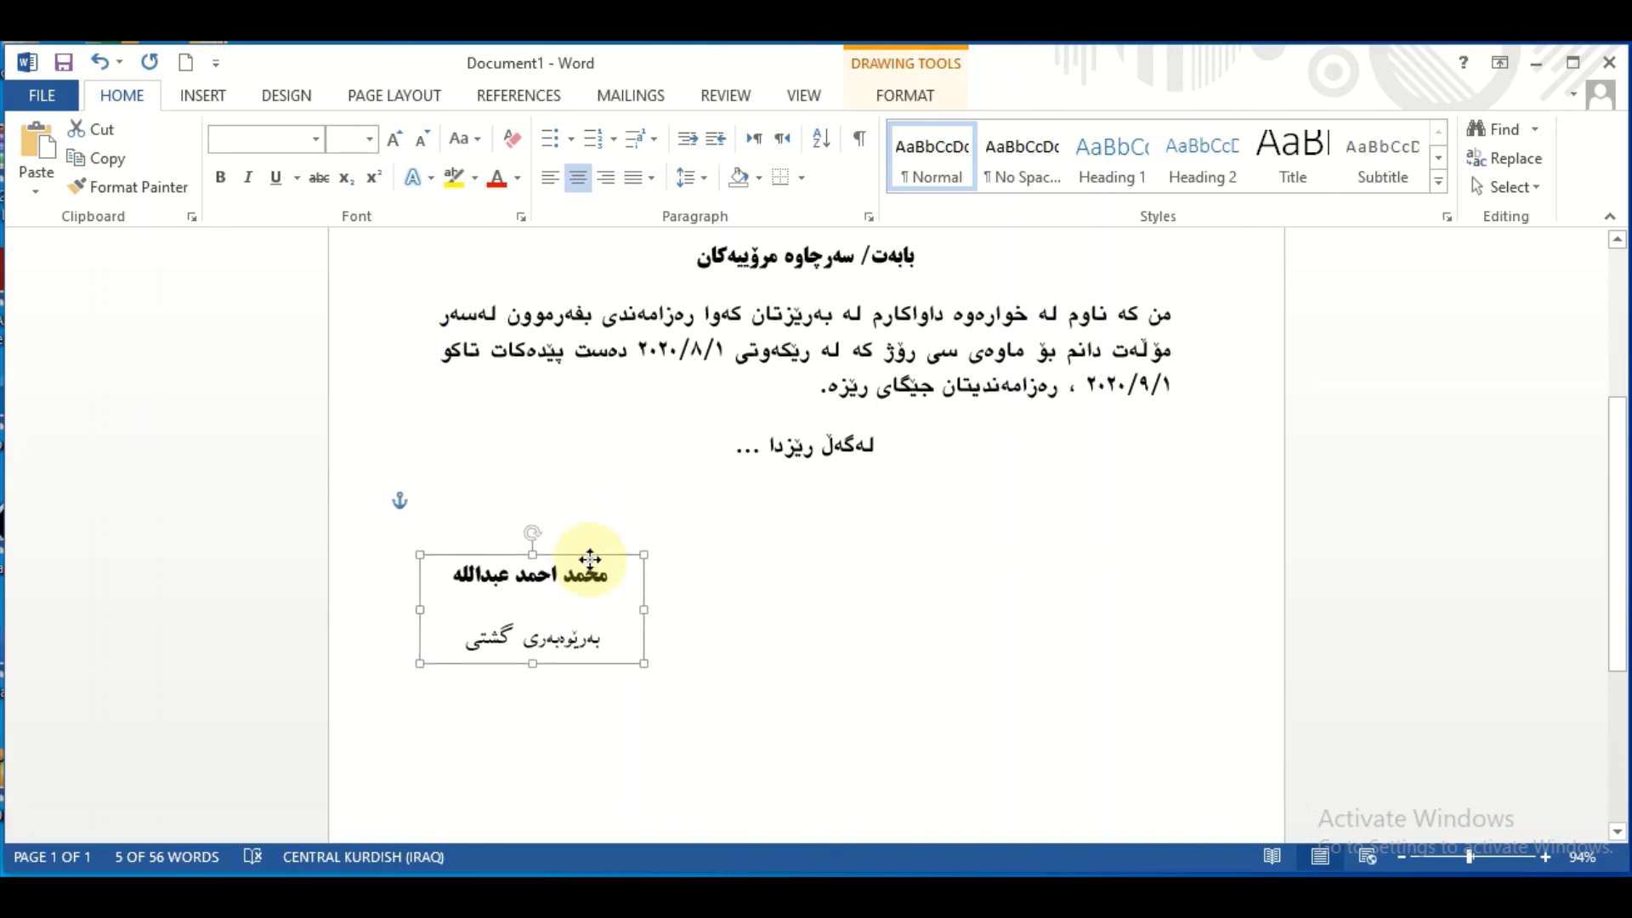
pyautogui.scroll(2, 1086, 427)
pyautogui.scroll(2, 1174, 541)
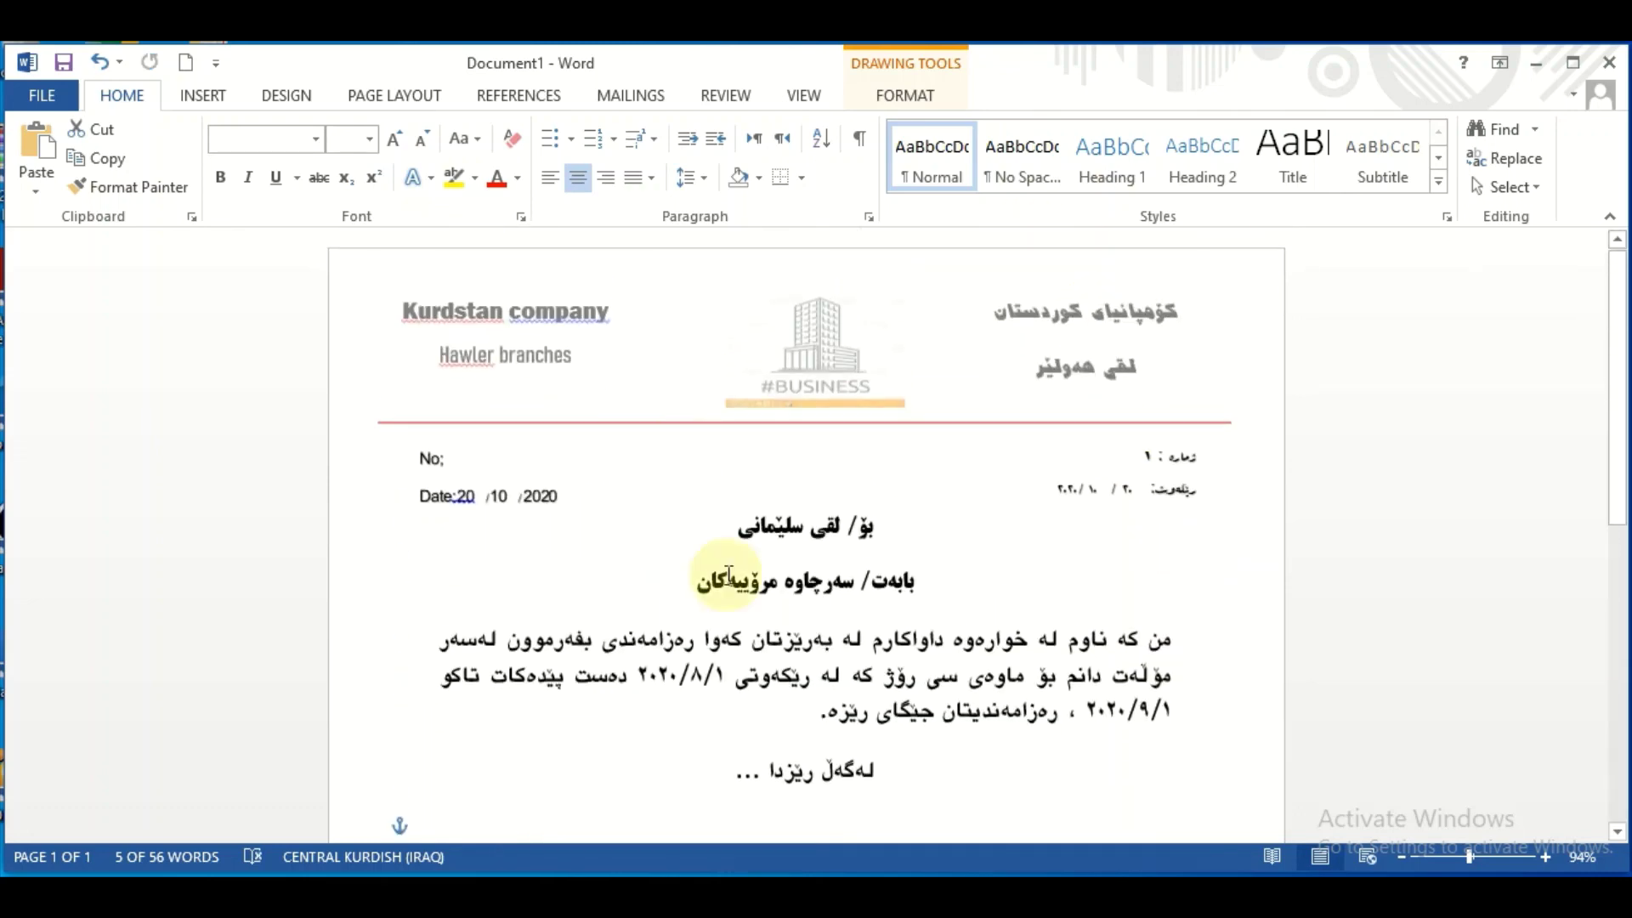
pyautogui.scroll(-1, 1202, 722)
pyautogui.scroll(-5, 1202, 721)
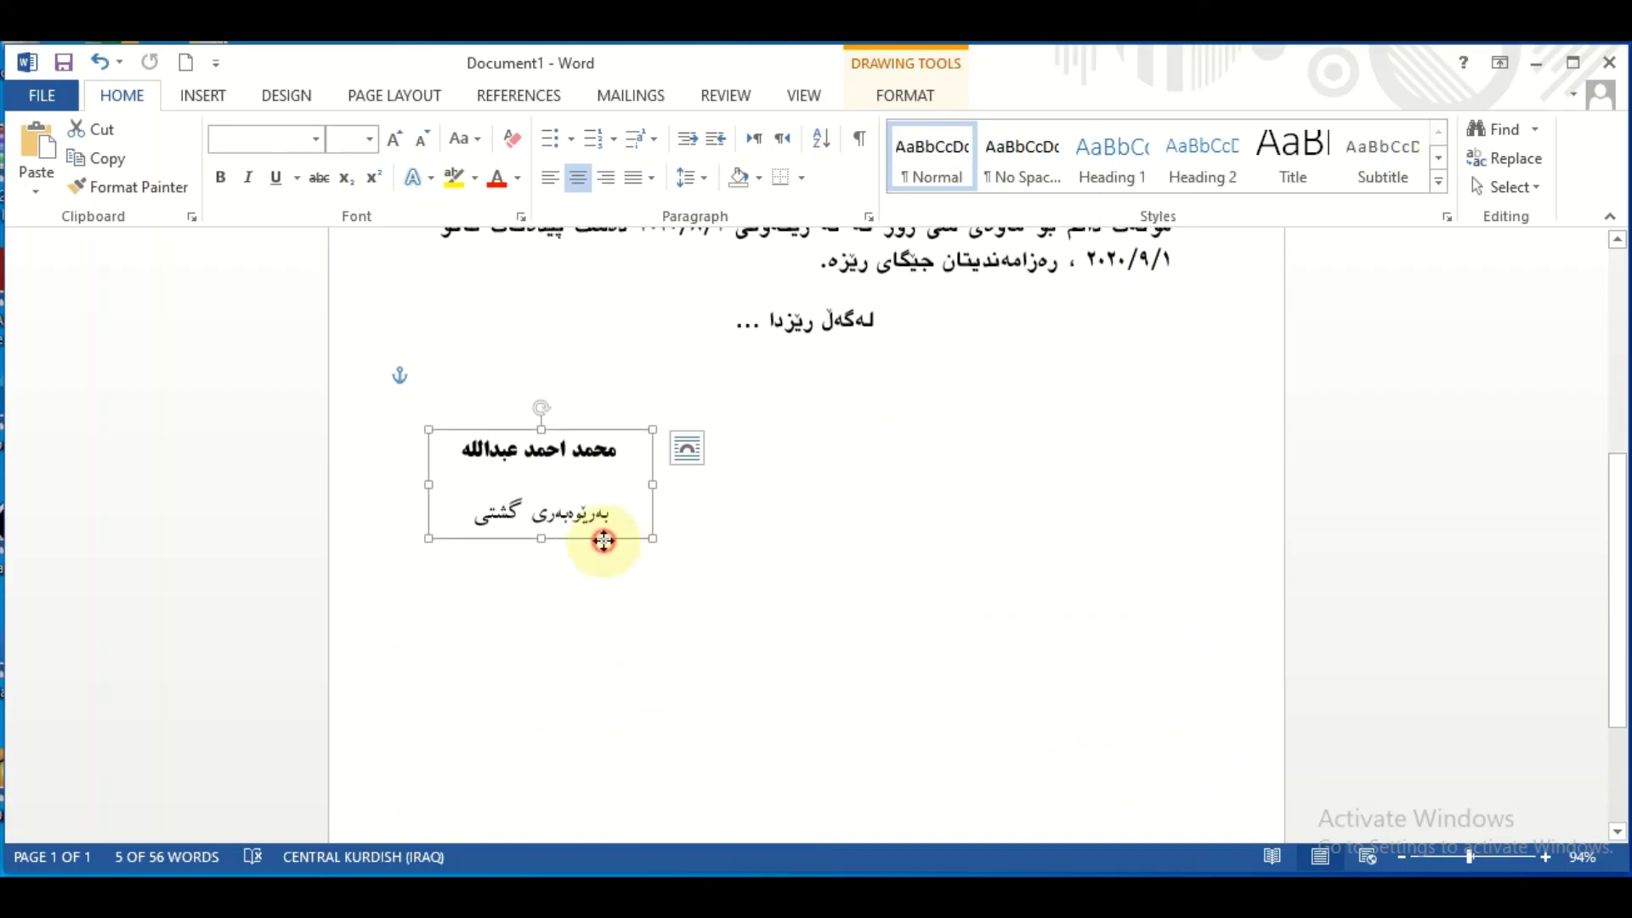
pyautogui.moveTo(603, 540); pyautogui.dragTo(597, 569)
pyautogui.click(984, 650)
pyautogui.scroll(-3, 1224, 732)
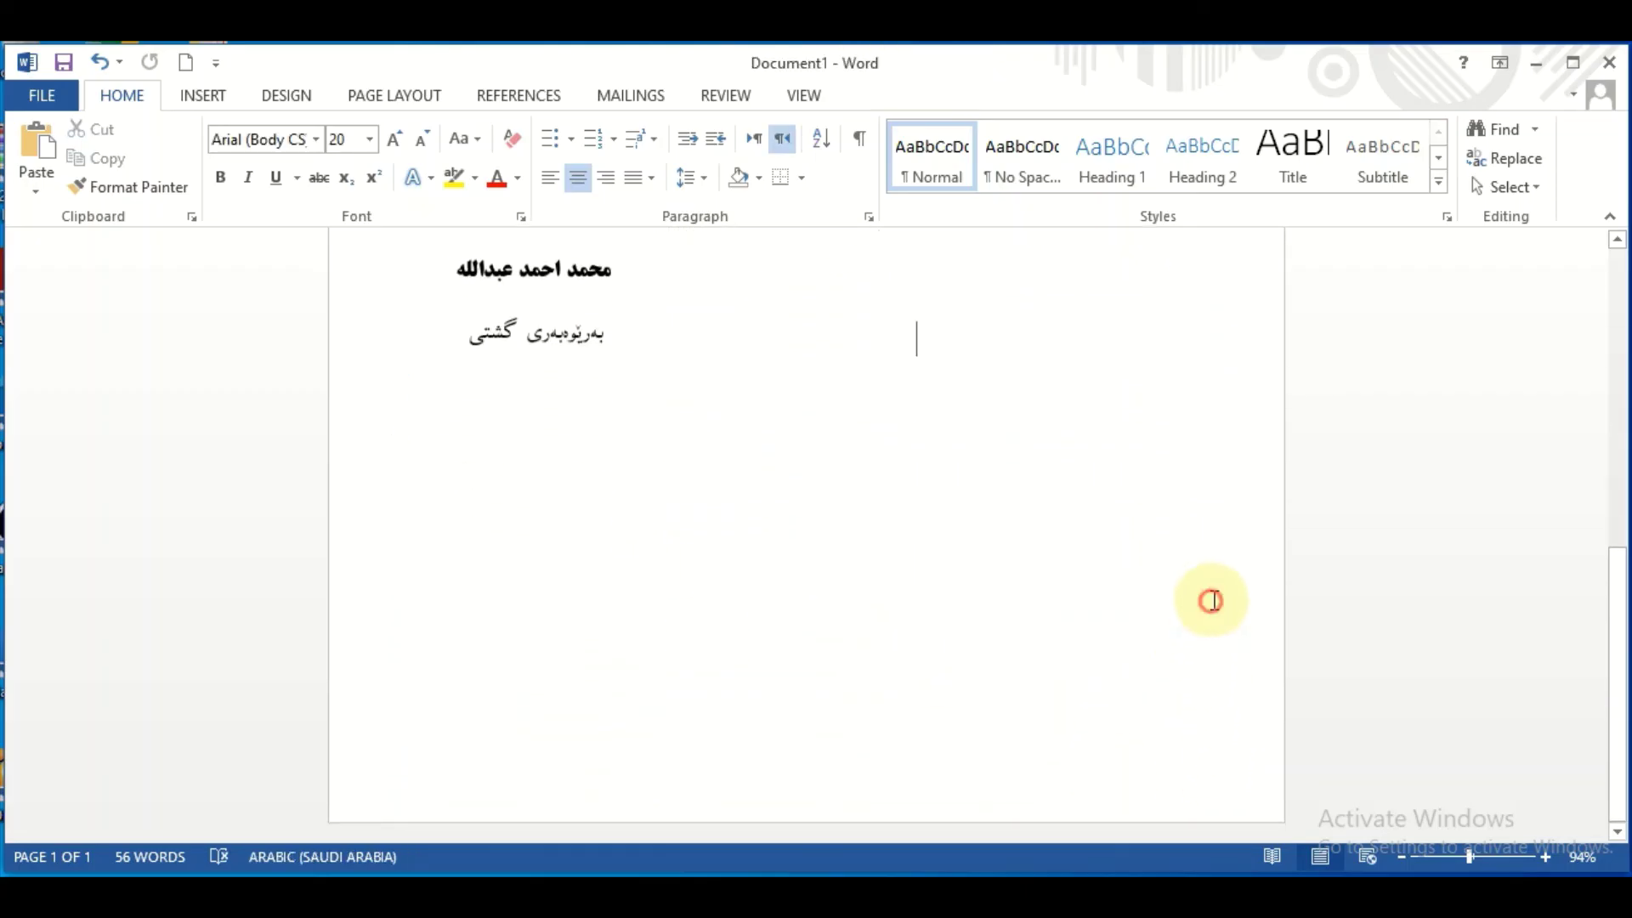
# Add an empty right-aligned line at the end of the letter
pyautogui.click(1219, 546)
pyautogui.click(908, 393)
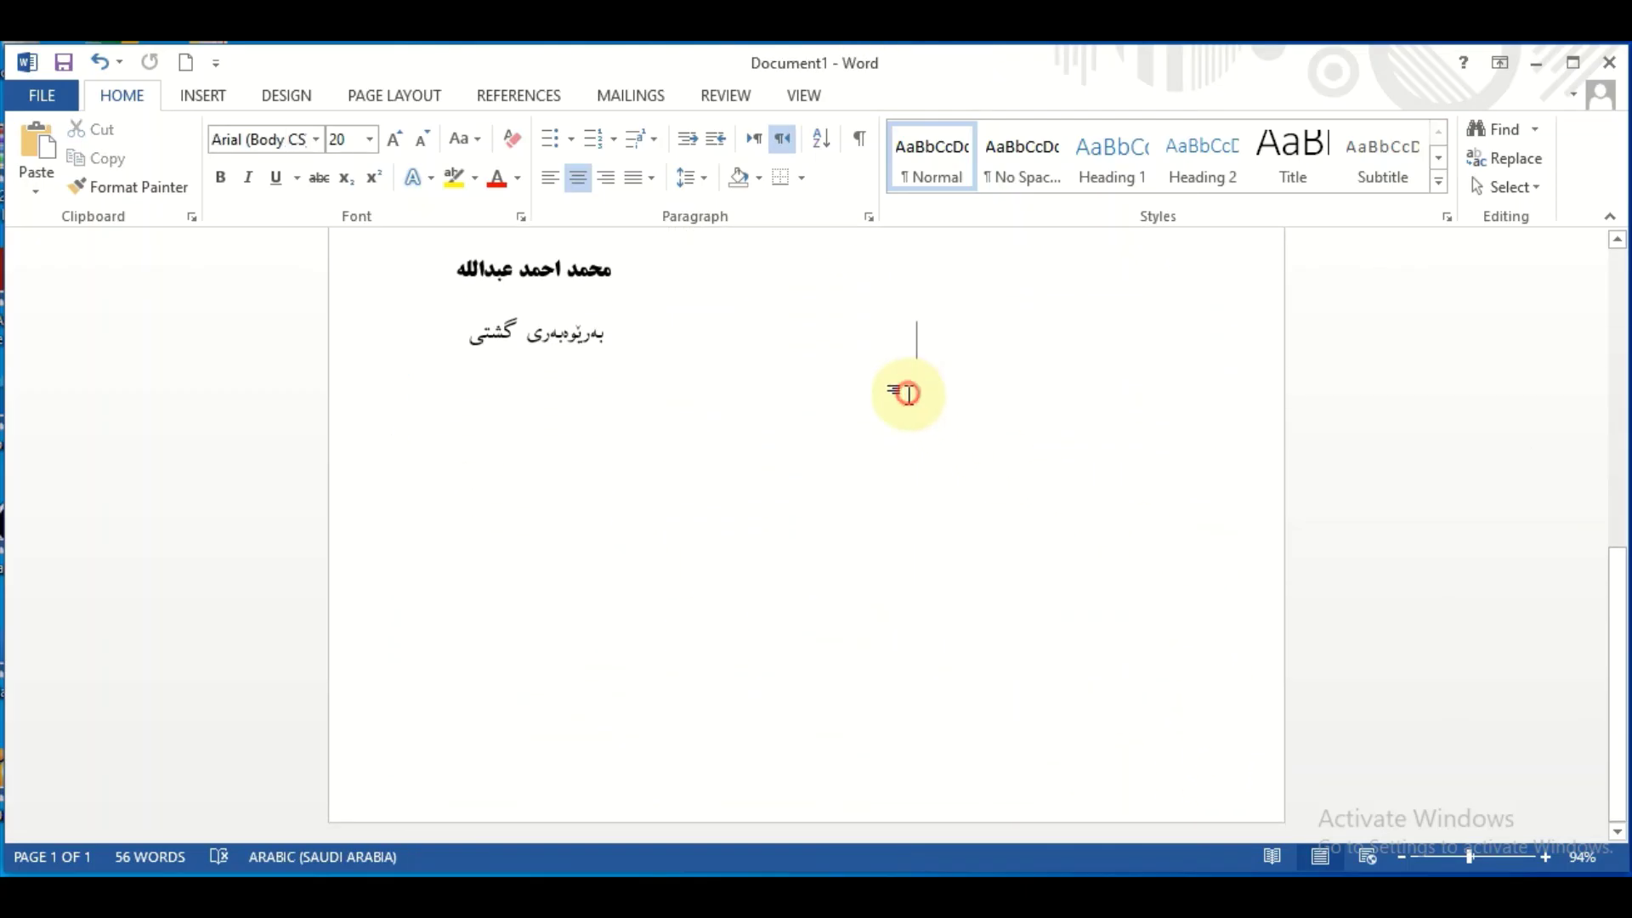
pyautogui.press('Return')
pyautogui.press('Return')
pyautogui.press('Return')
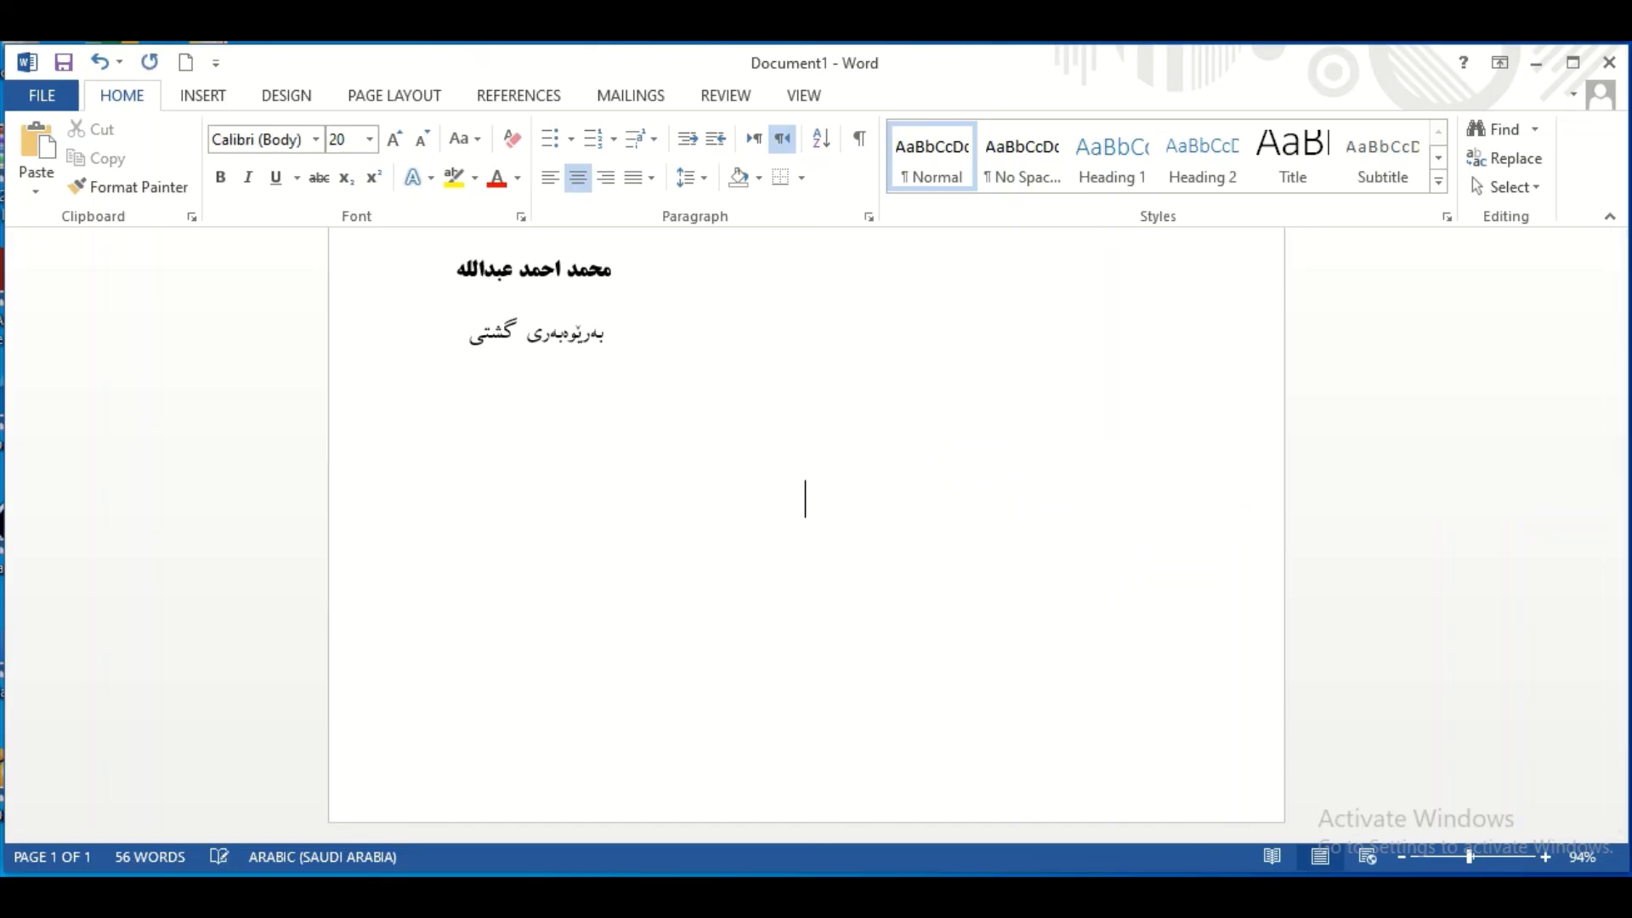
pyautogui.press('BackSpace')
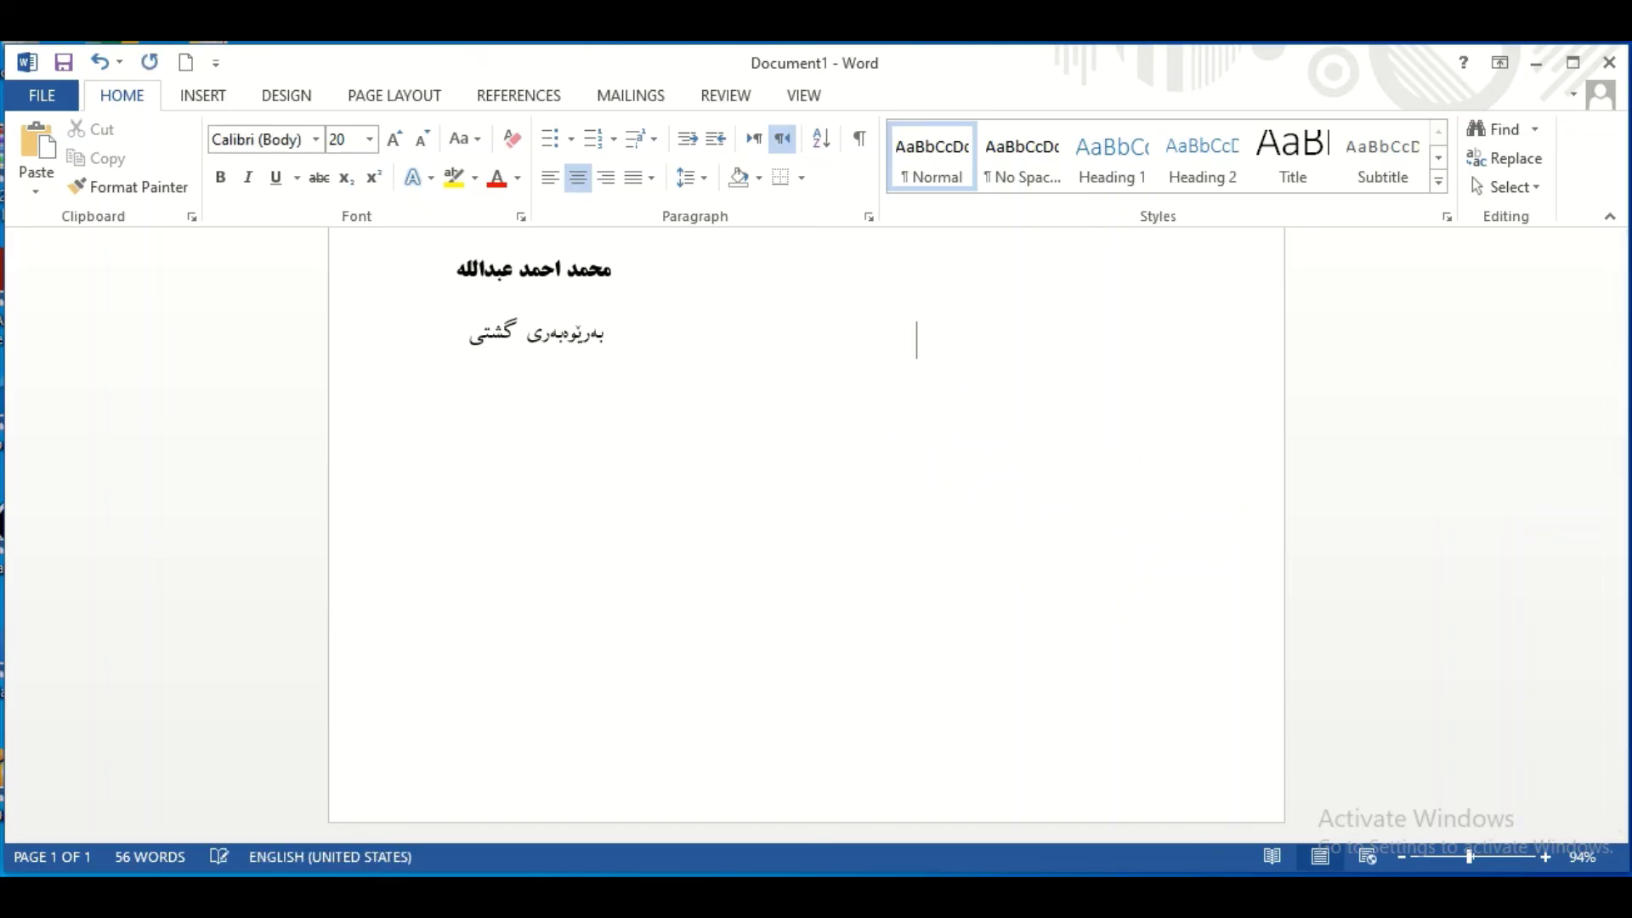
pyautogui.click(607, 179)
# Add another copy-to line and format the three copy-to lines as a bulleted list
pyautogui.press('Return')
pyautogui.write('W')
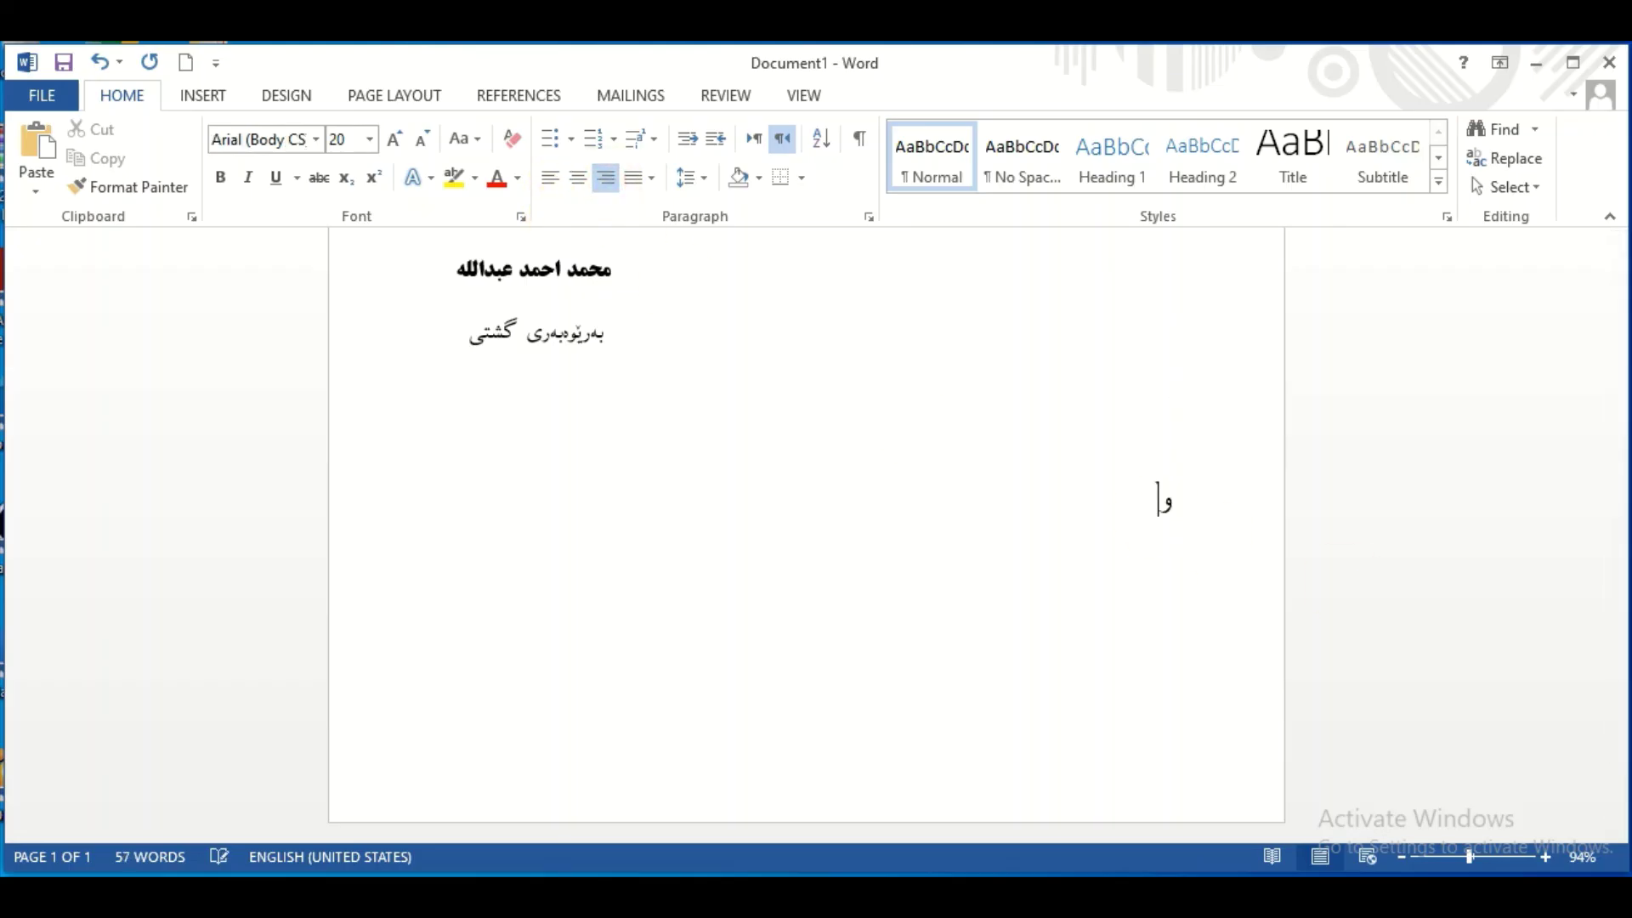
pyautogui.write('ێنەیەک بۆ/')
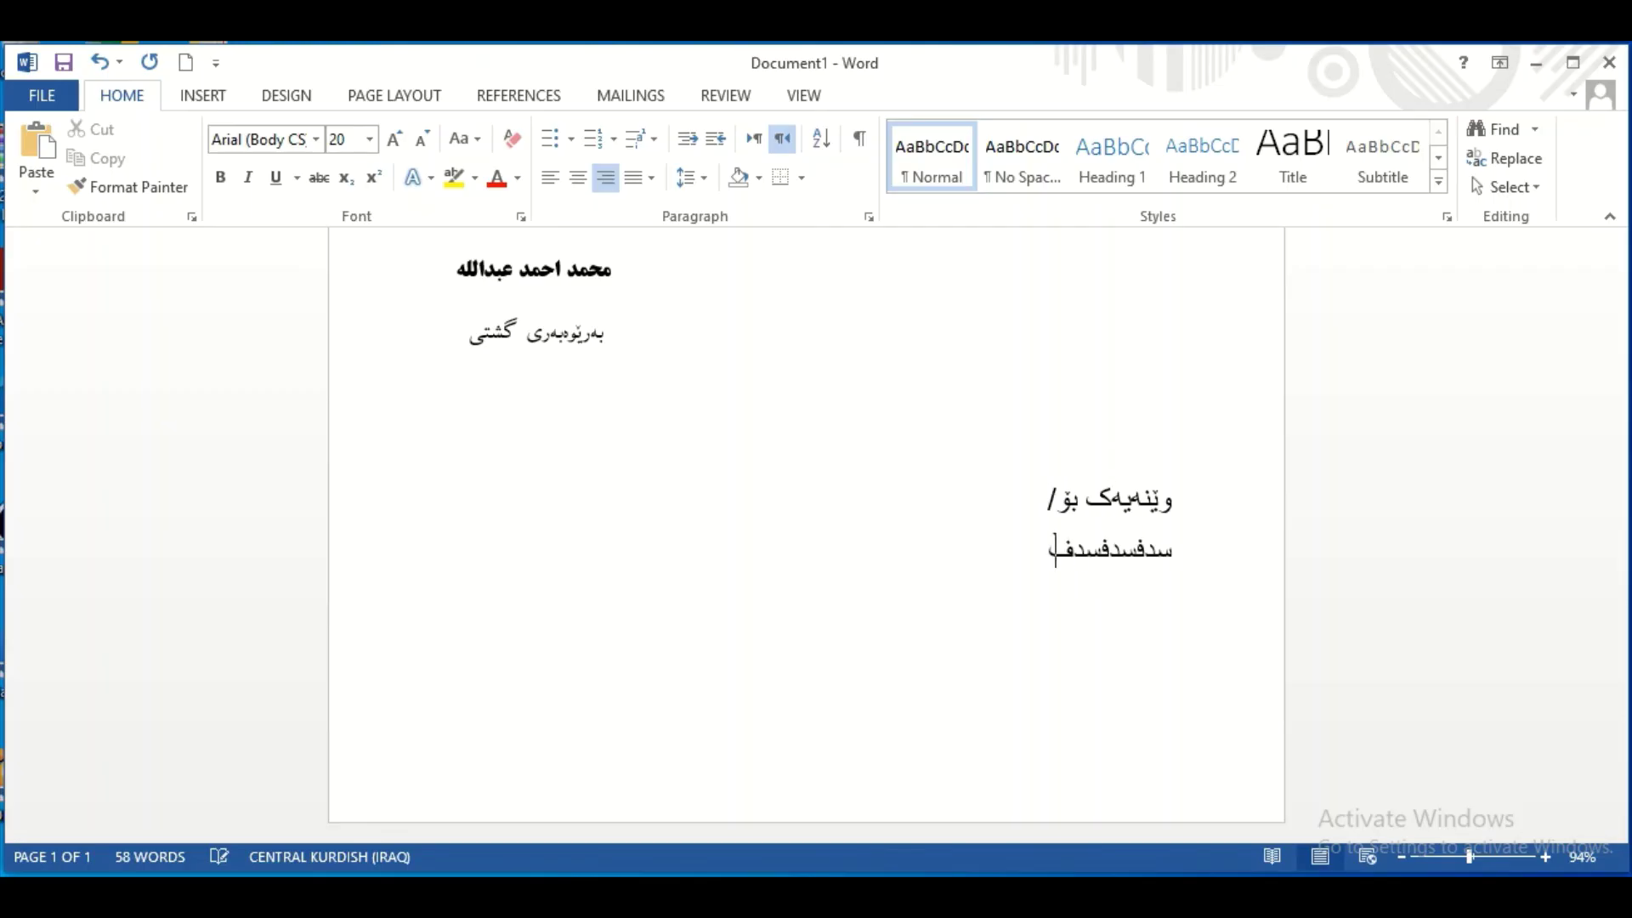
pyautogui.write('سدف')
pyautogui.press('Return')
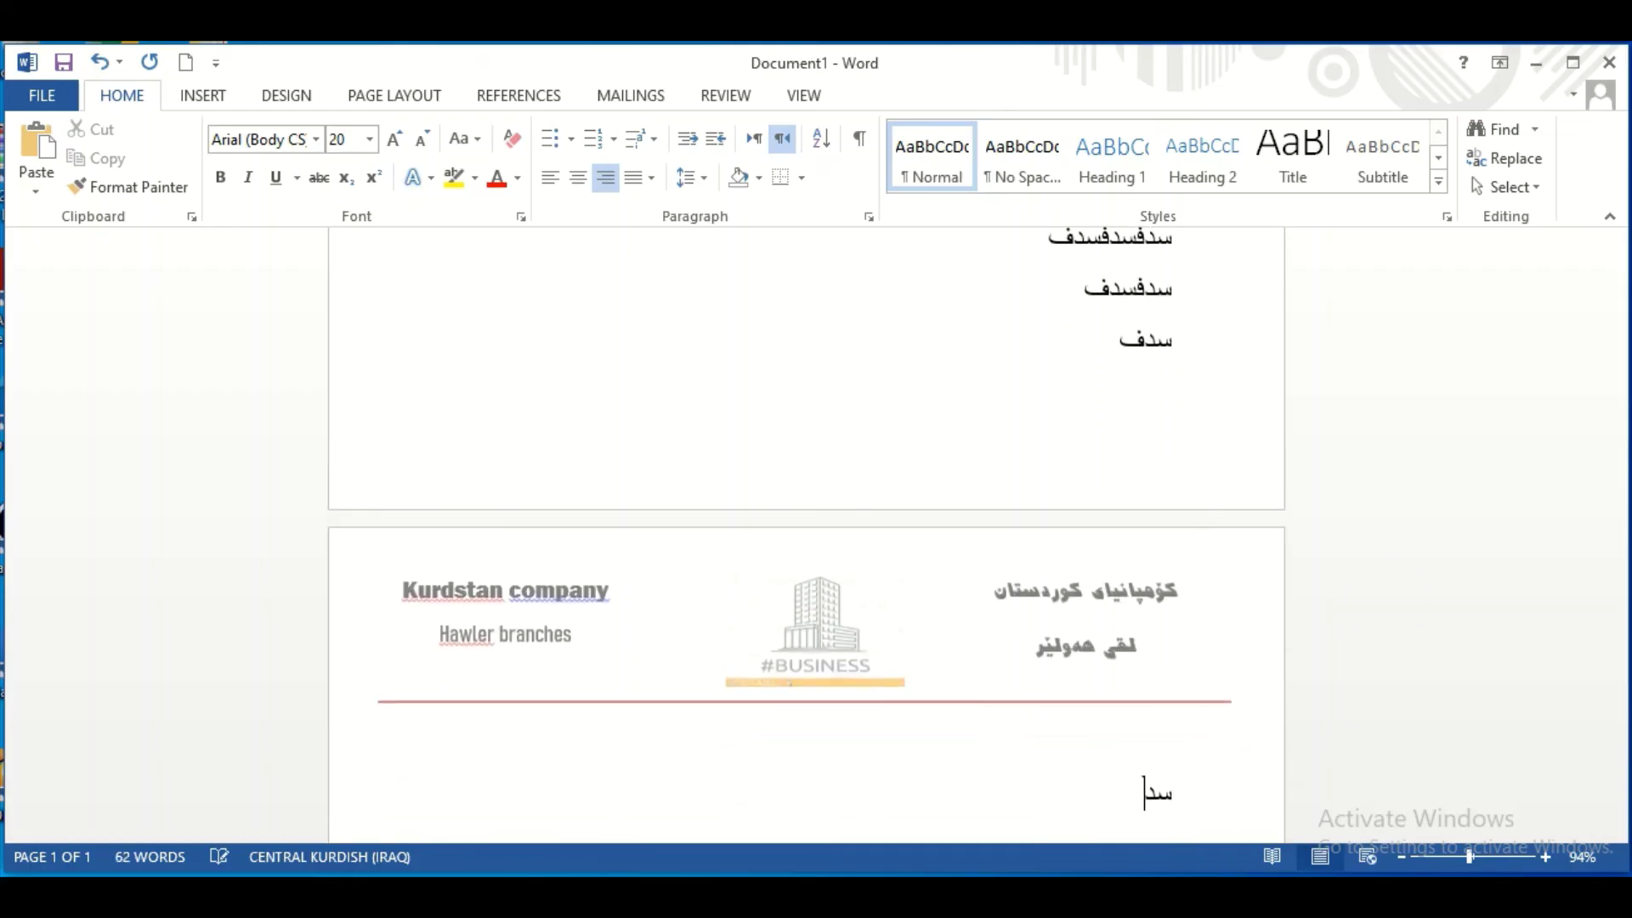
pyautogui.press('BackSpace')
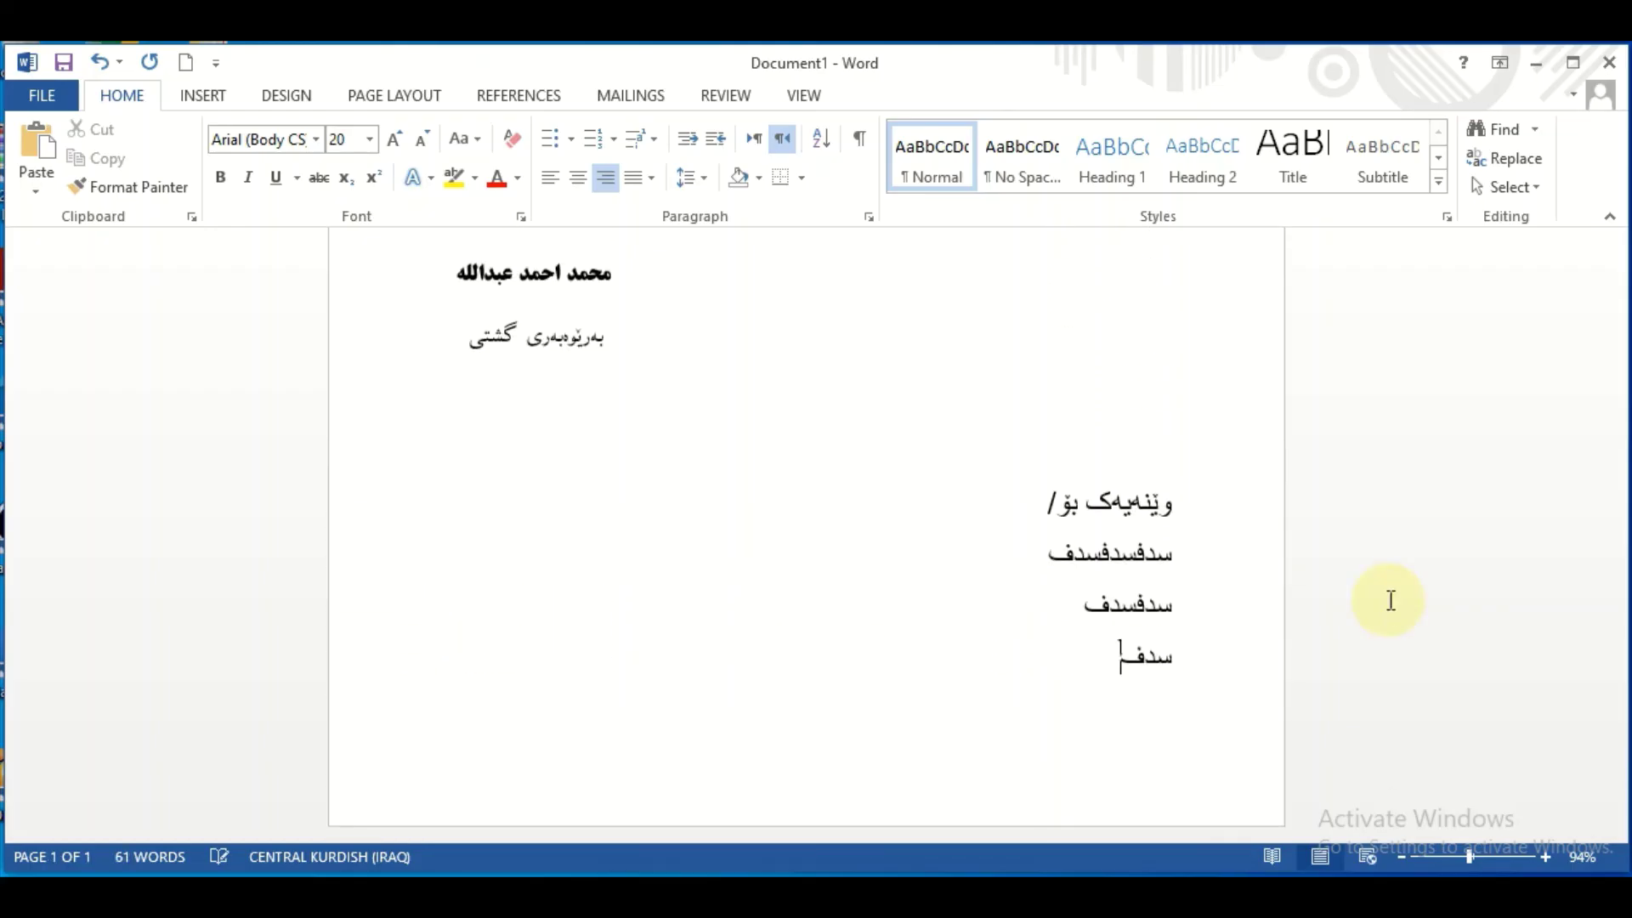
pyautogui.moveTo(1133, 579); pyautogui.dragTo(1086, 660)
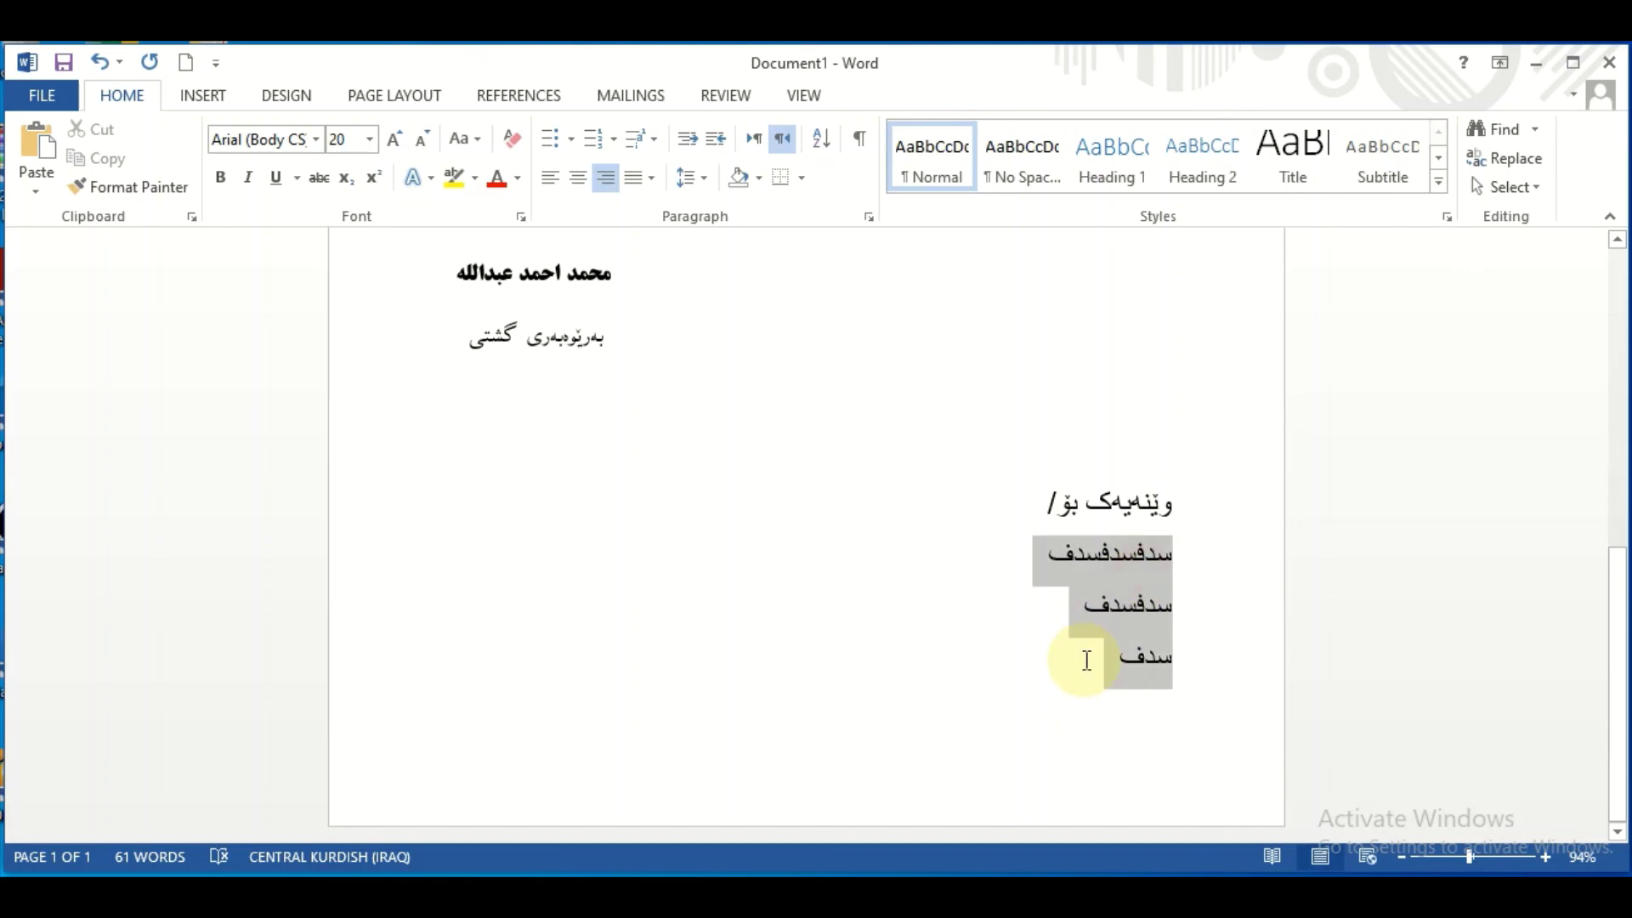
pyautogui.click(615, 190)
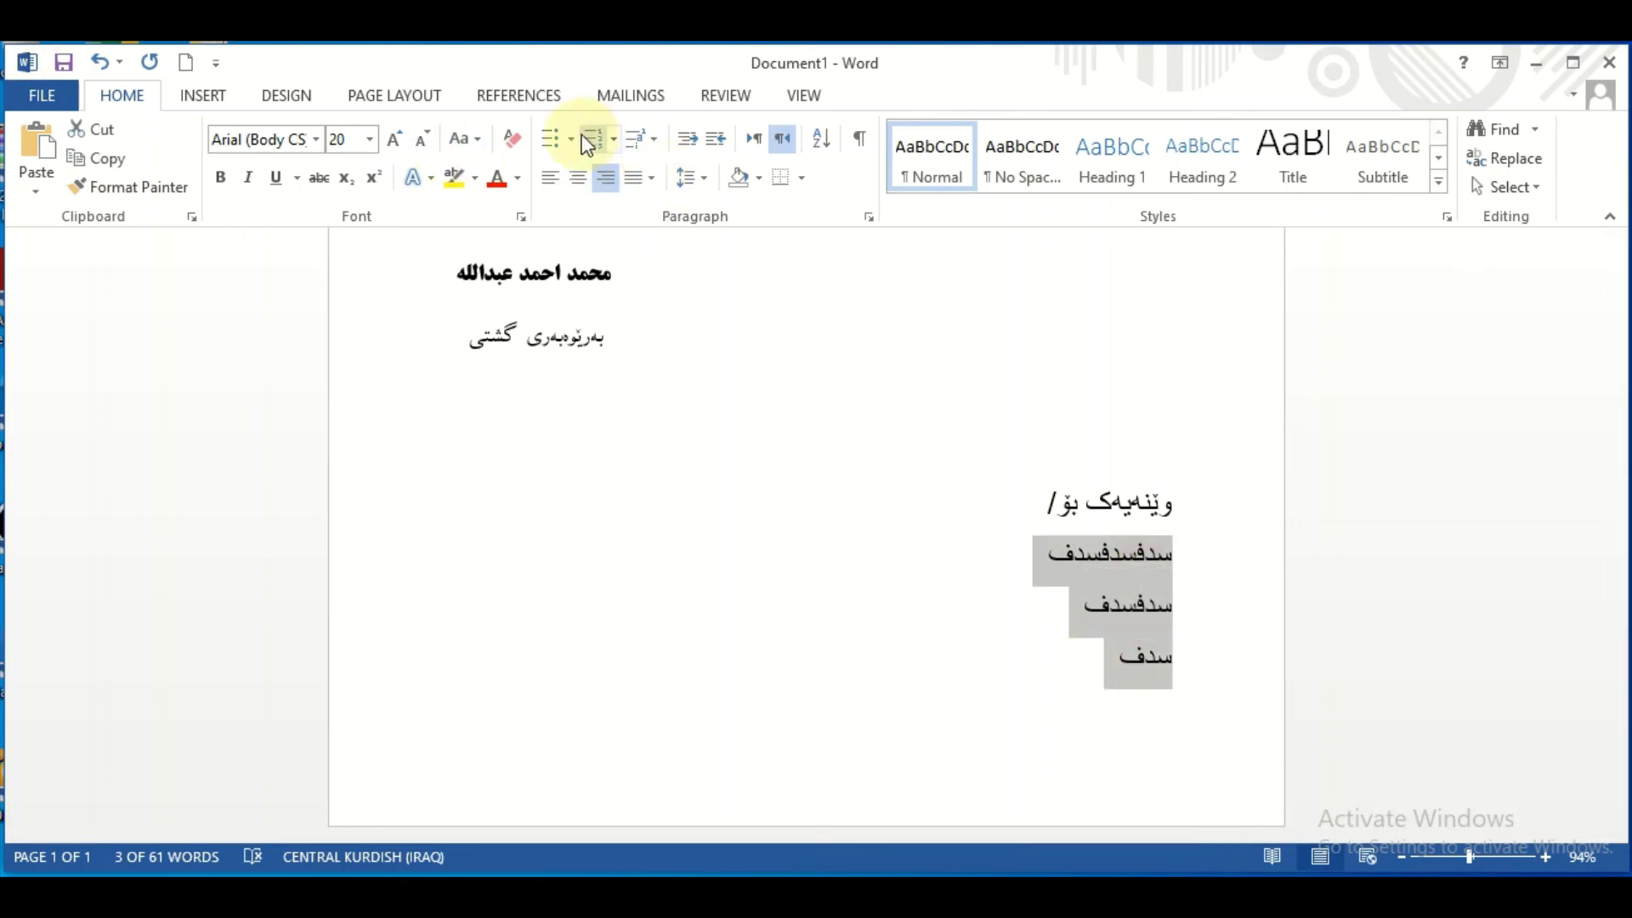
pyautogui.click(551, 138)
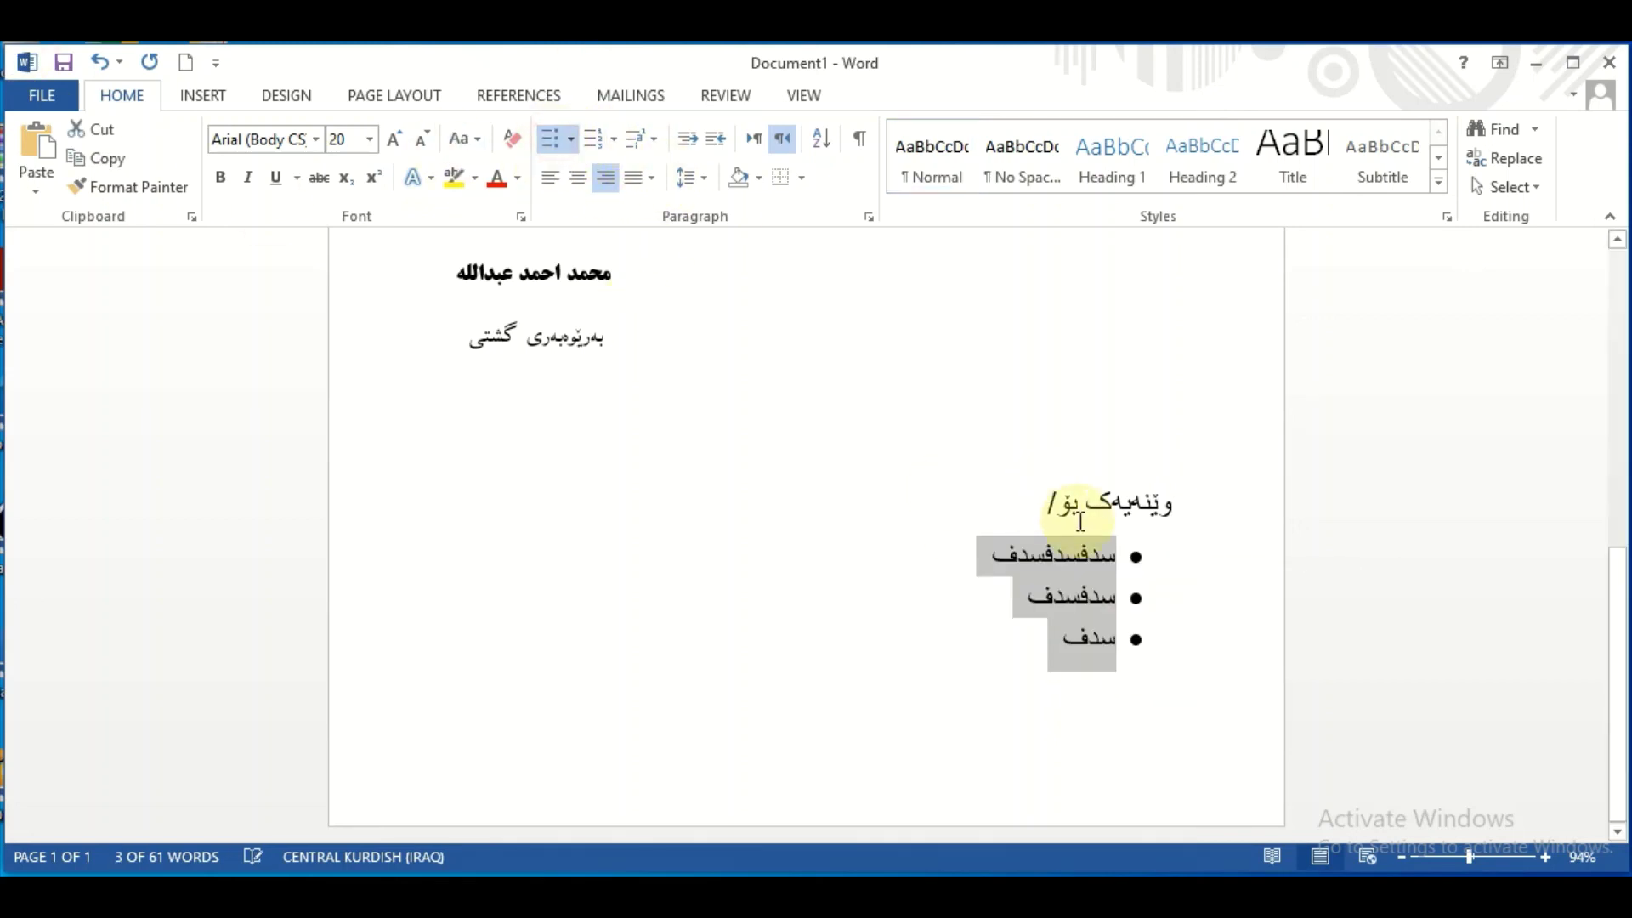
pyautogui.click(1180, 553)
pyautogui.scroll(3, 1162, 546)
pyautogui.scroll(5, 1156, 535)
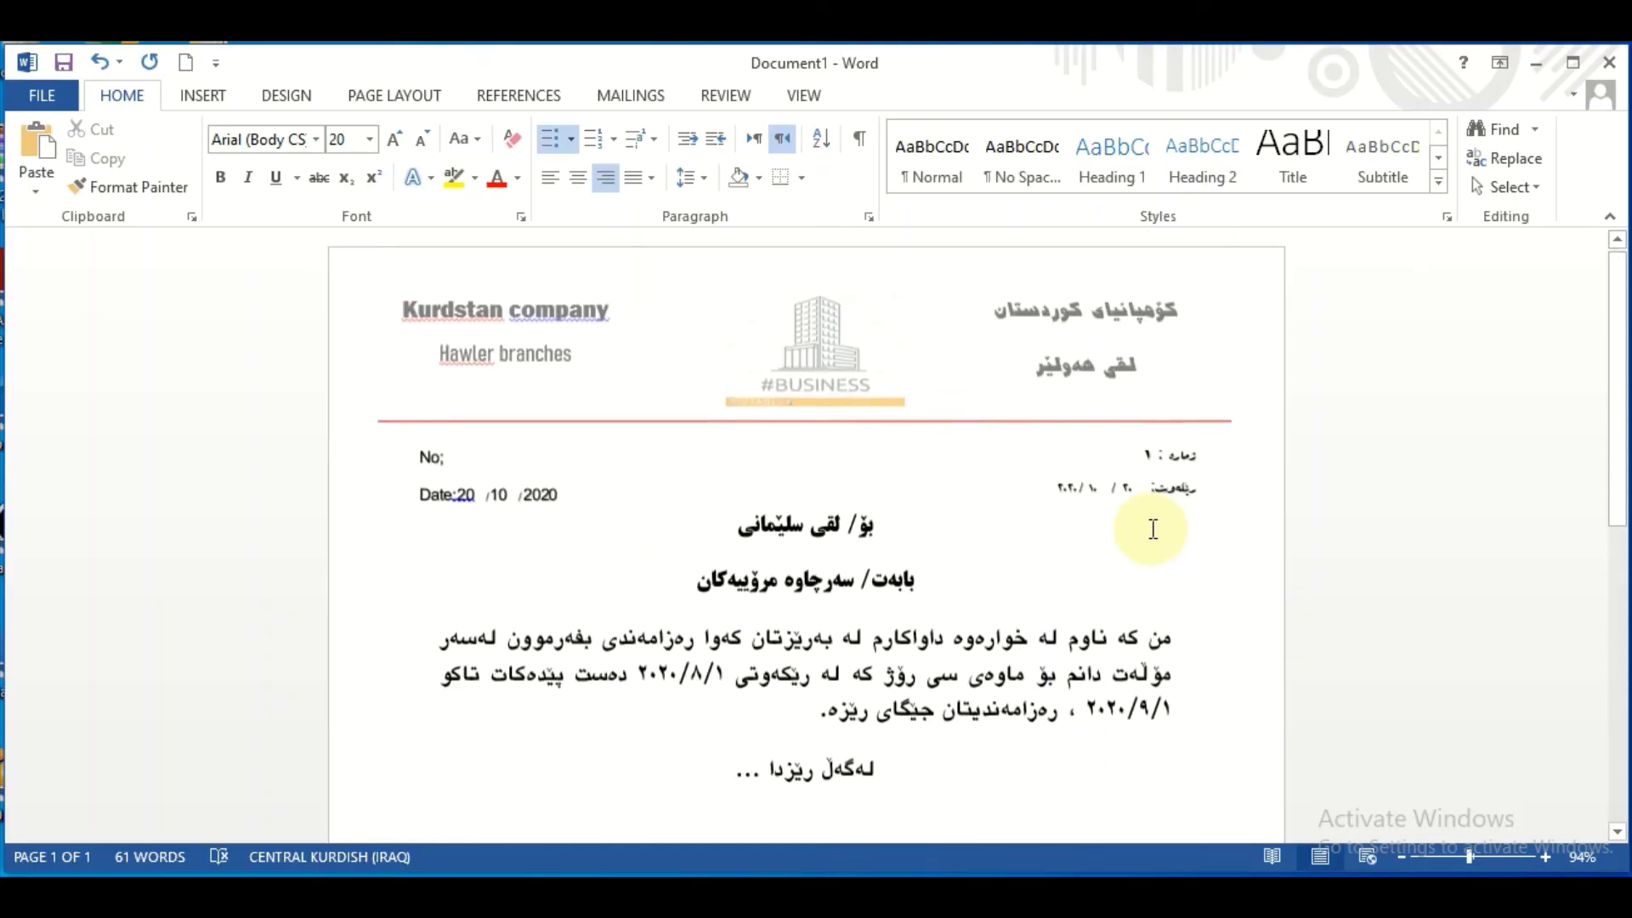
pyautogui.scroll(-2, 1144, 528)
pyautogui.scroll(-5, 1135, 528)
pyautogui.scroll(4, 1126, 528)
pyautogui.scroll(2, 1120, 527)
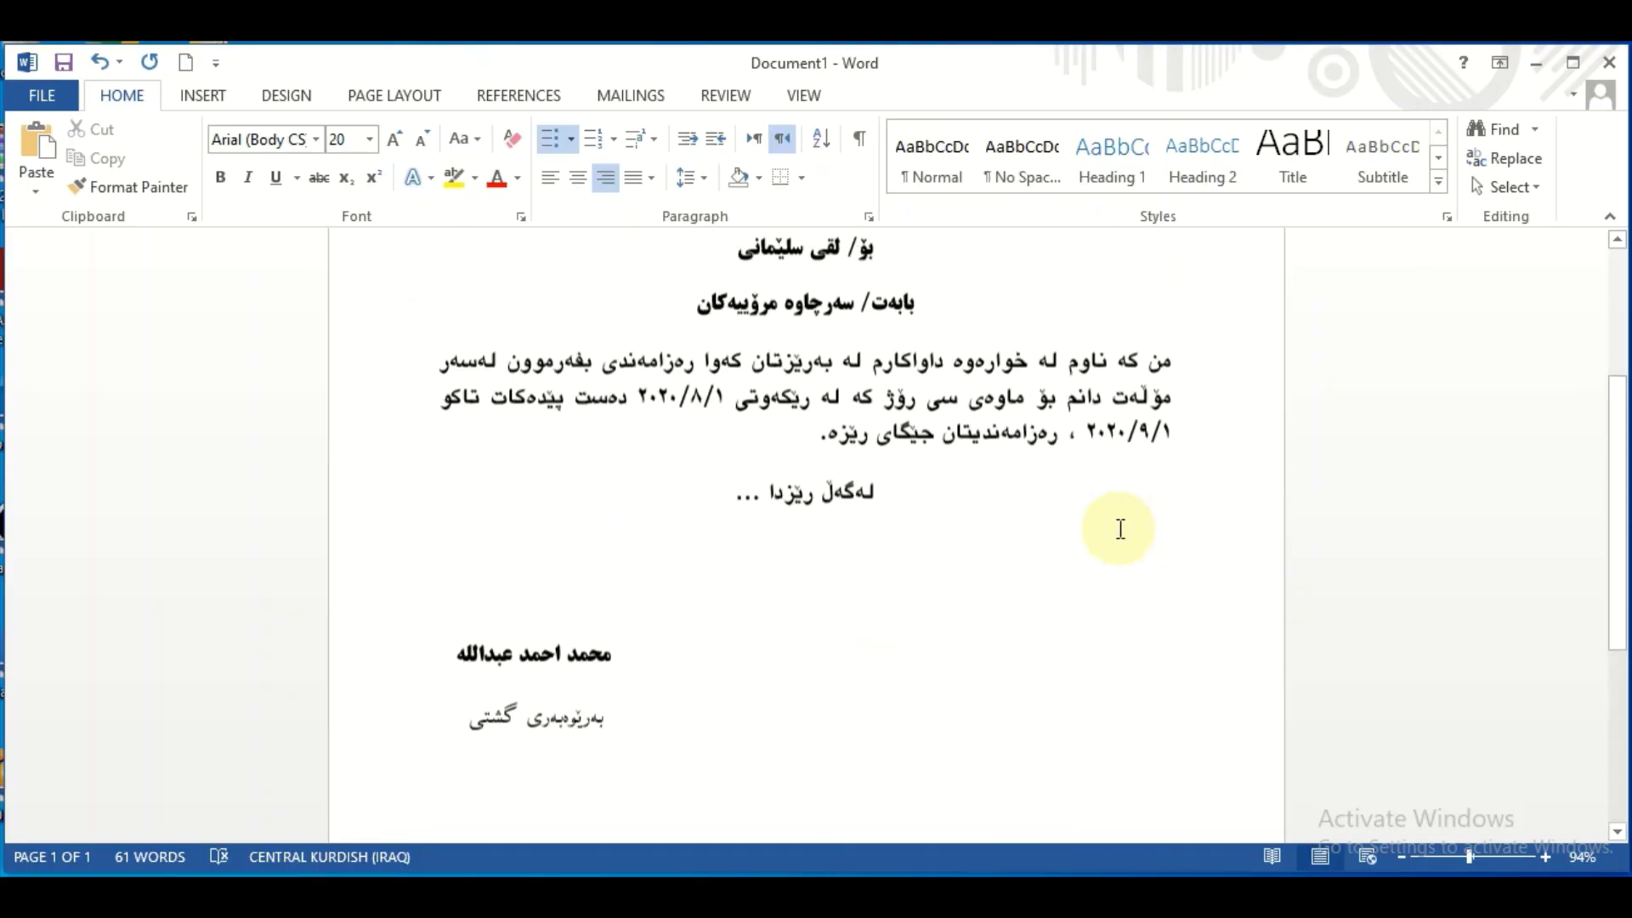
pyautogui.scroll(-5, 1113, 531)
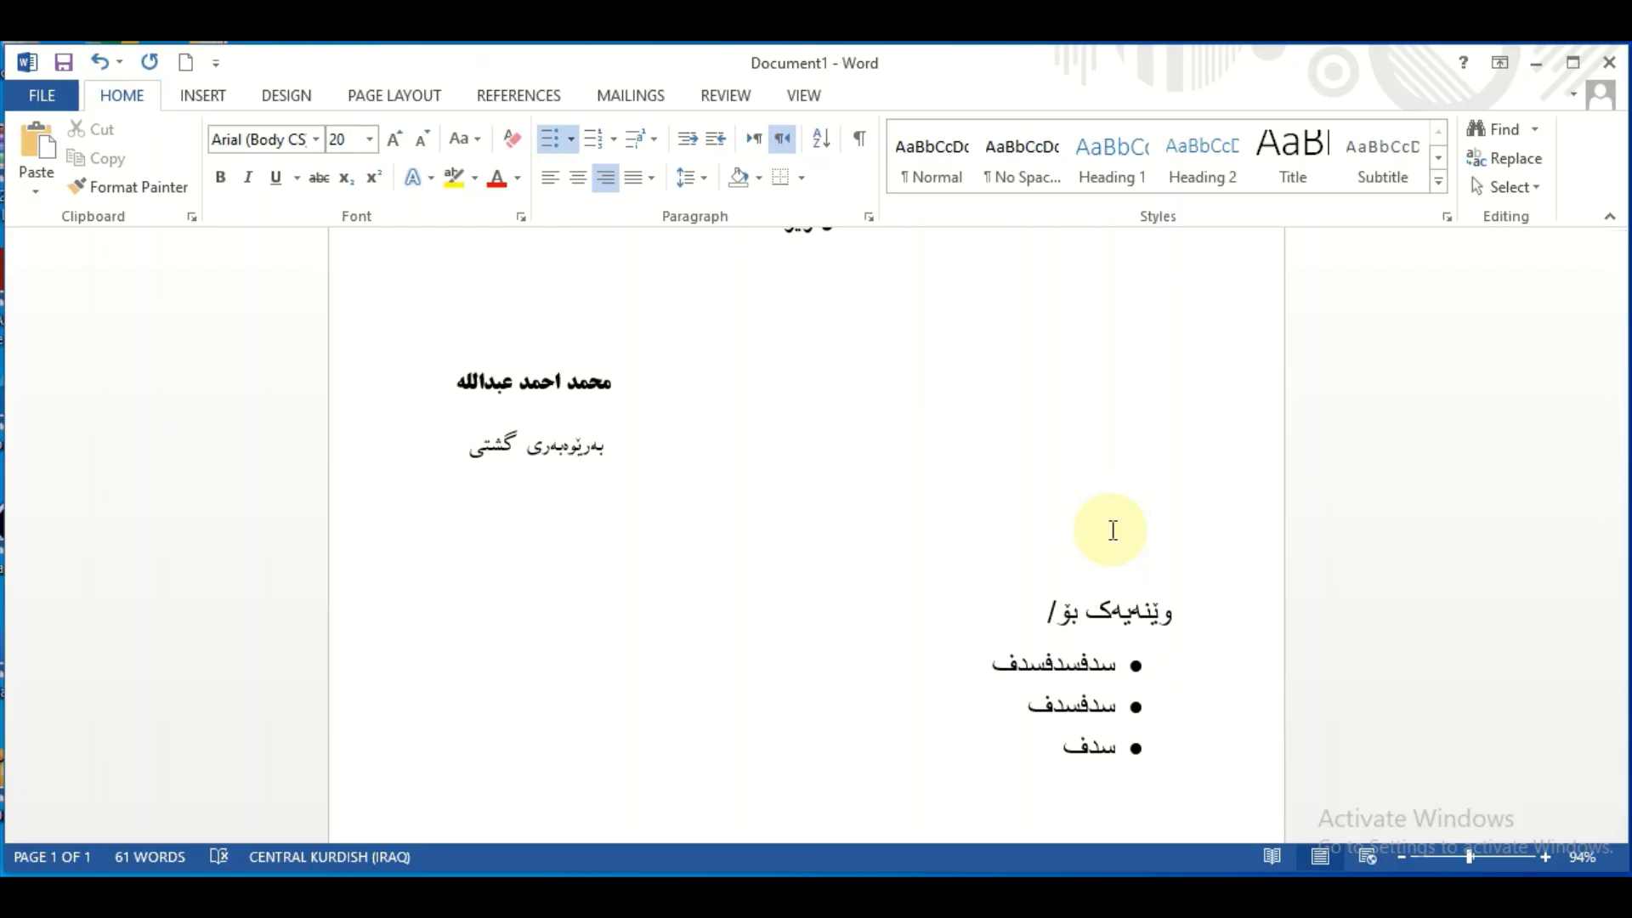
pyautogui.scroll(1, 1080, 512)
pyautogui.scroll(5, 1079, 512)
pyautogui.scroll(1, 1080, 511)
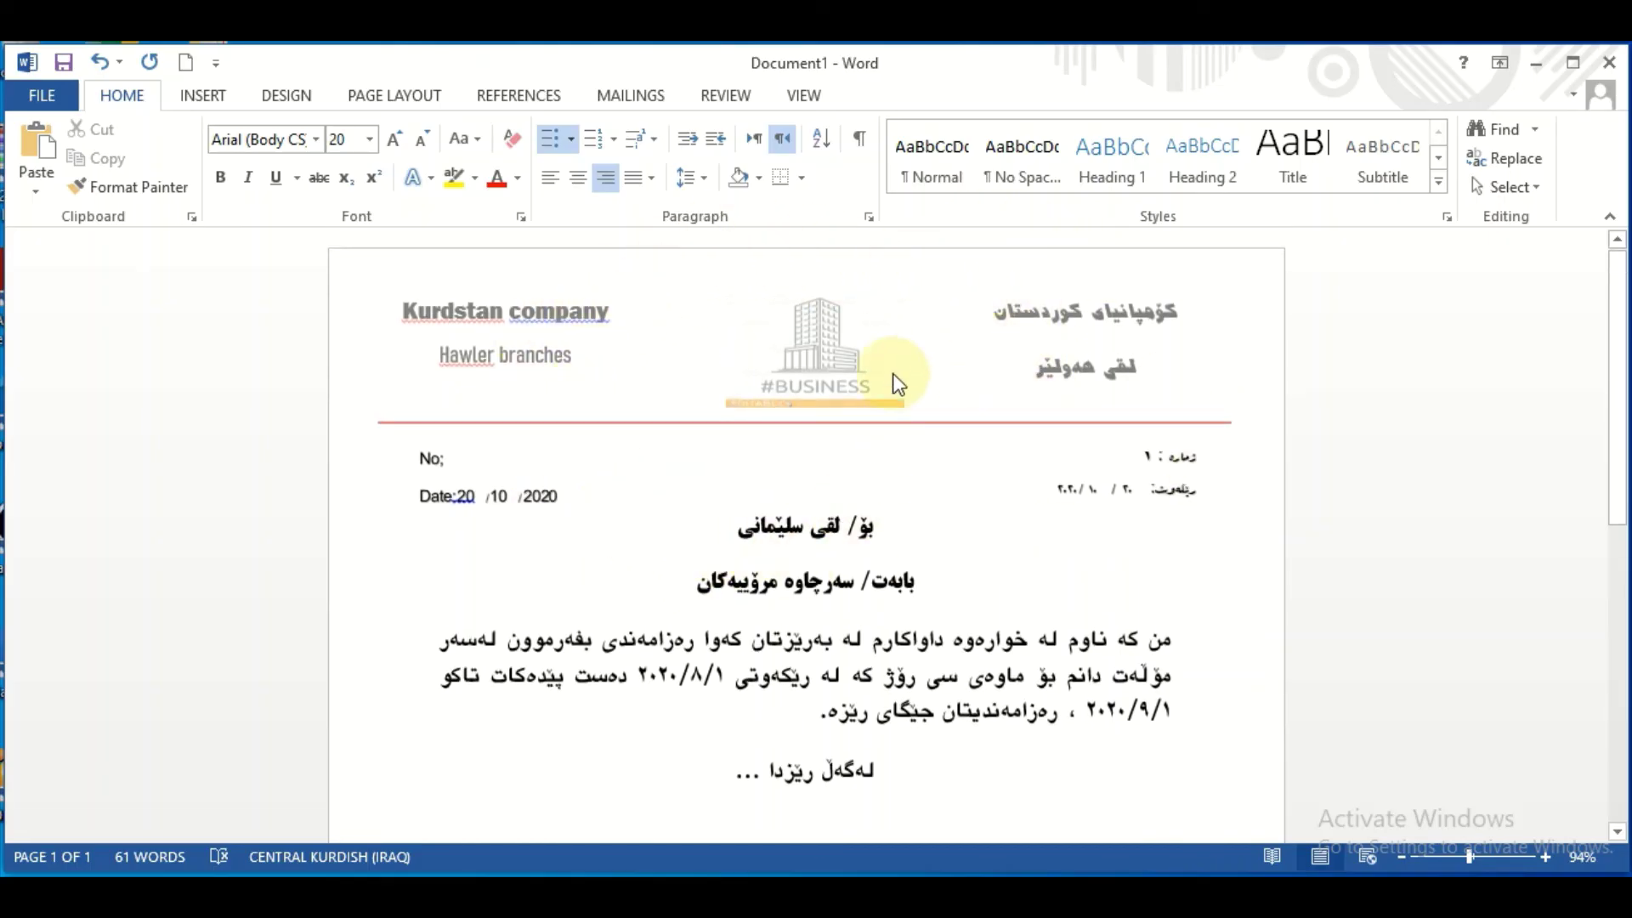
pyautogui.scroll(-5, 731, 429)
pyautogui.scroll(-3, 760, 442)
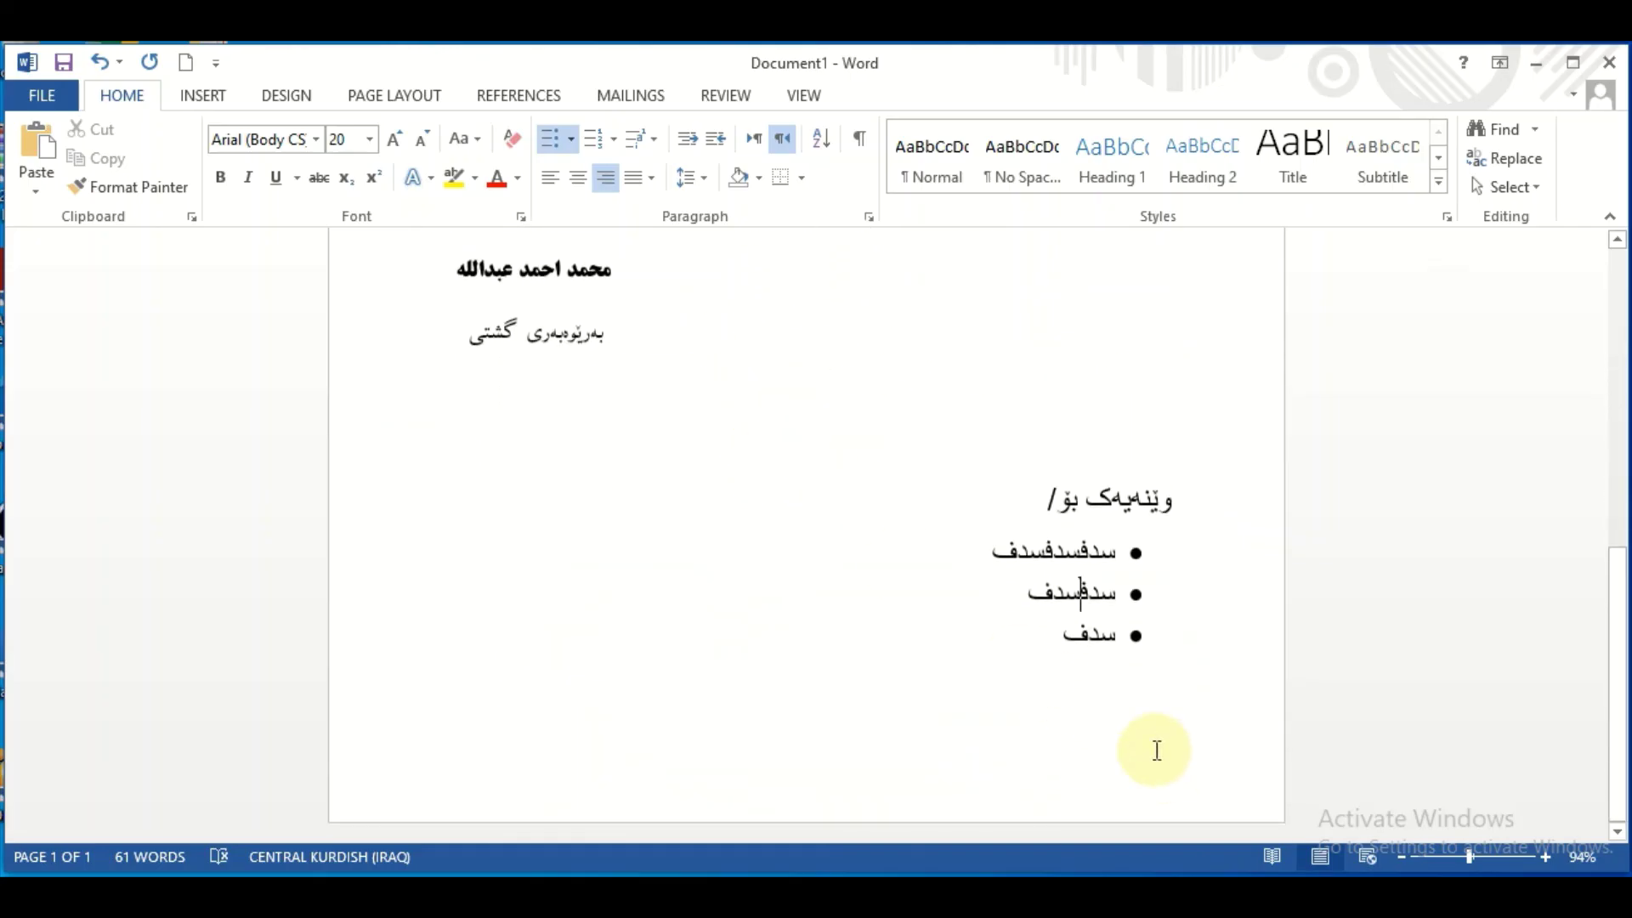
# End the bullet list after the last item and insert a page break for page 2
pyautogui.click(1008, 649)
pyautogui.press('Return')
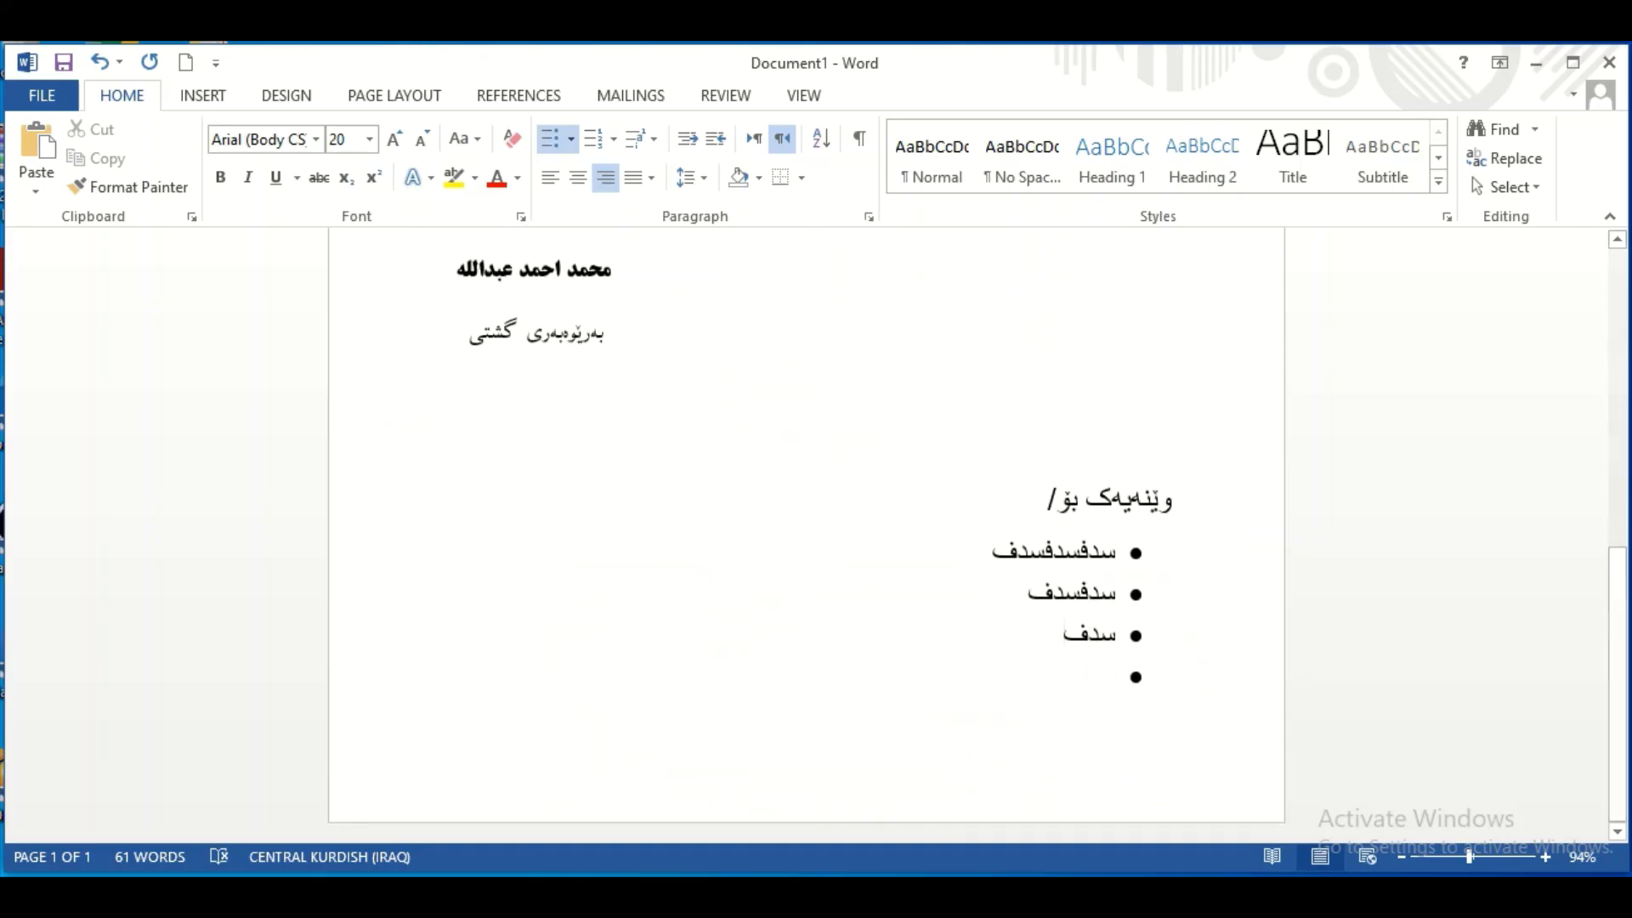
pyautogui.press('Return')
pyautogui.hotkey('ctrl', 'Return')
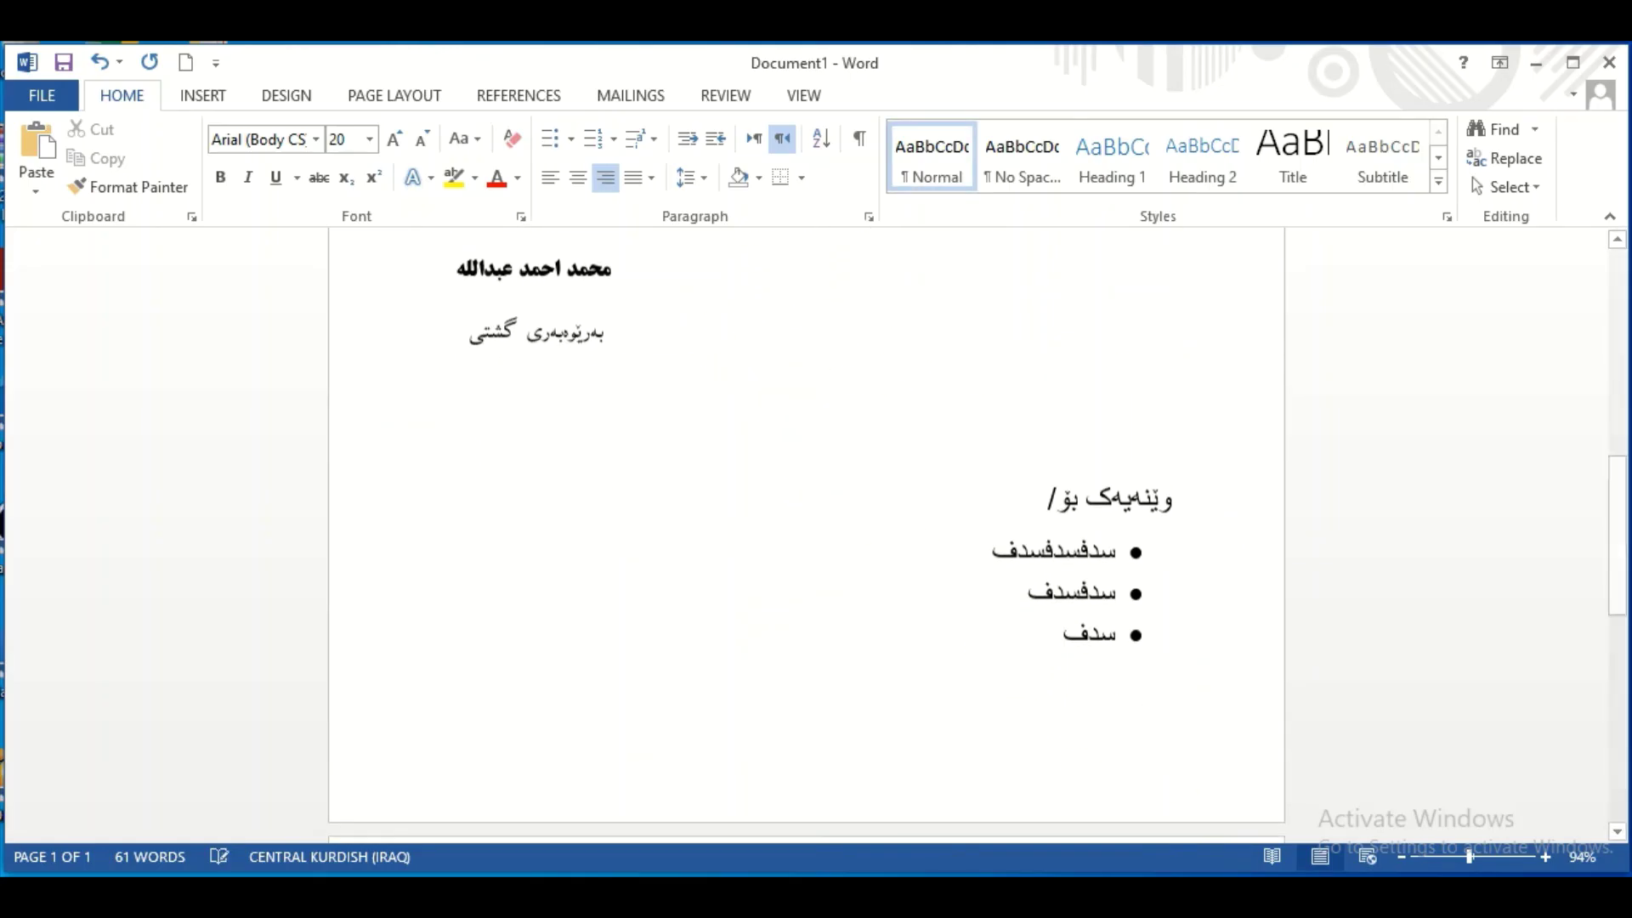
pyautogui.scroll(-3, 1033, 706)
pyautogui.scroll(-5, 1032, 705)
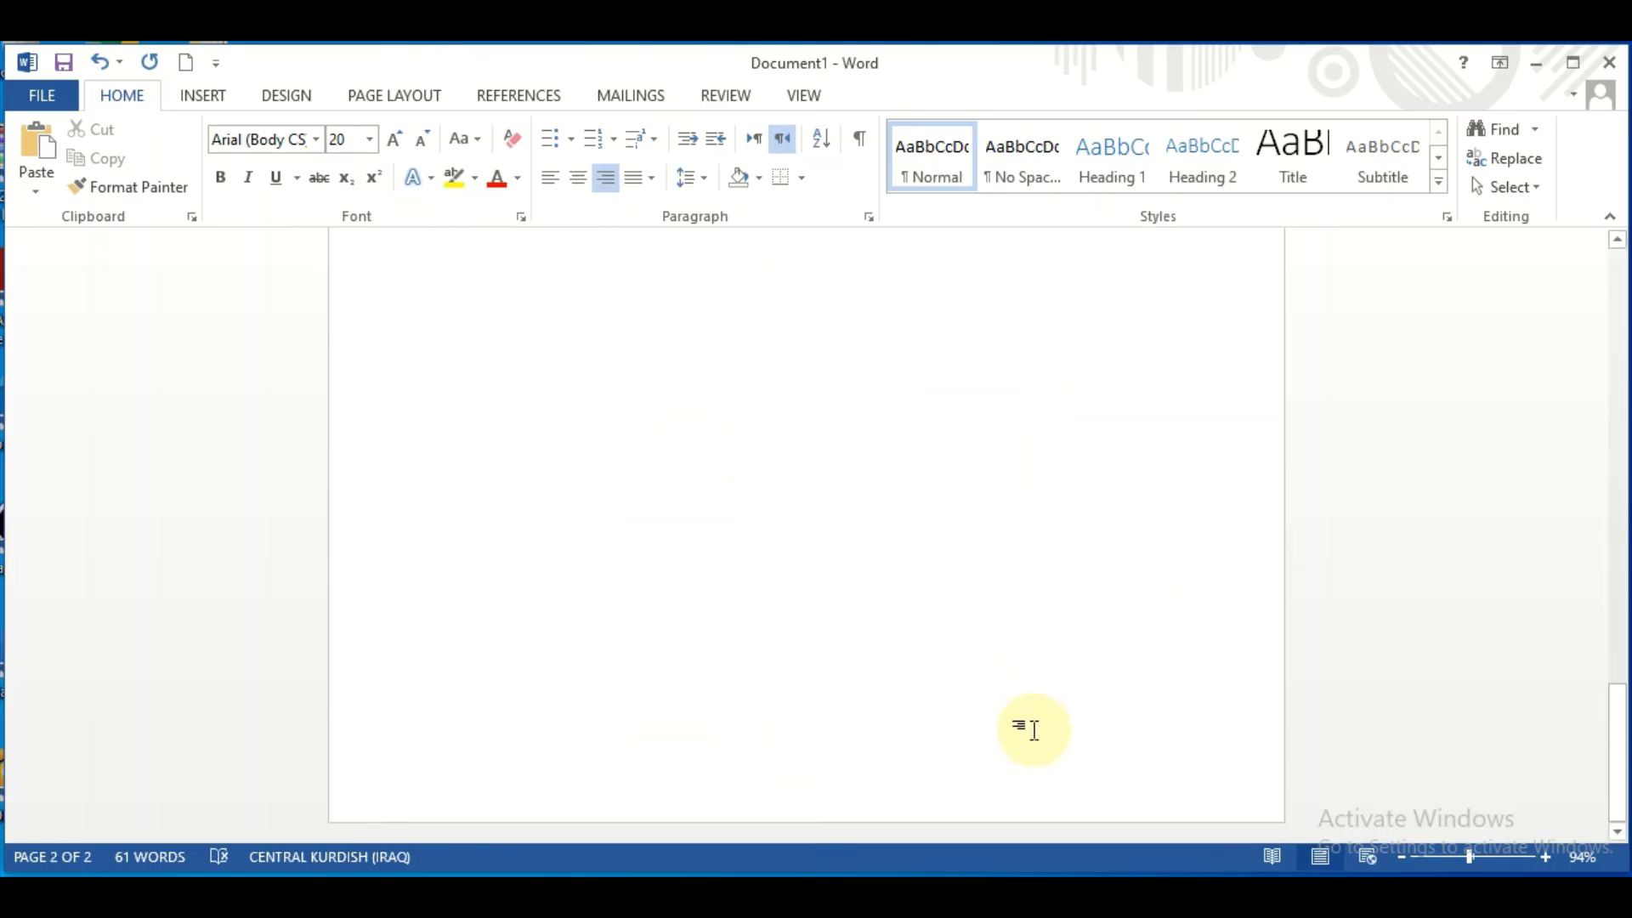
pyautogui.scroll(5, 1033, 729)
pyautogui.scroll(10, 1033, 731)
pyautogui.scroll(2, 1035, 735)
pyautogui.scroll(-8, 1054, 748)
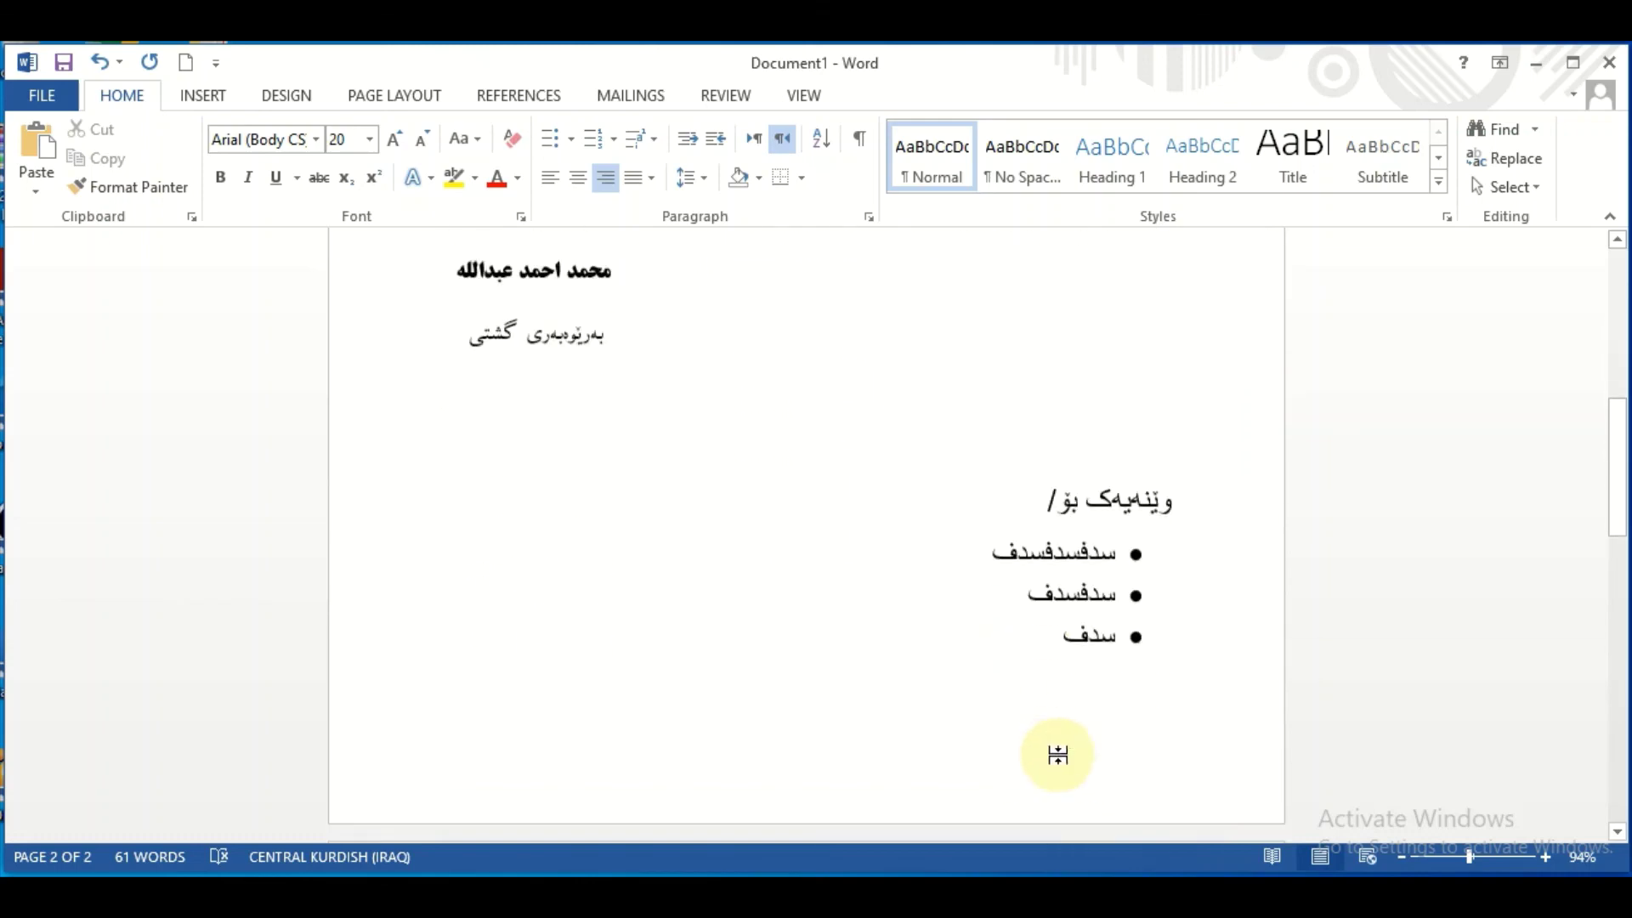
pyautogui.scroll(1, 1061, 758)
pyautogui.scroll(-2, 1066, 765)
pyautogui.scroll(-5, 1067, 768)
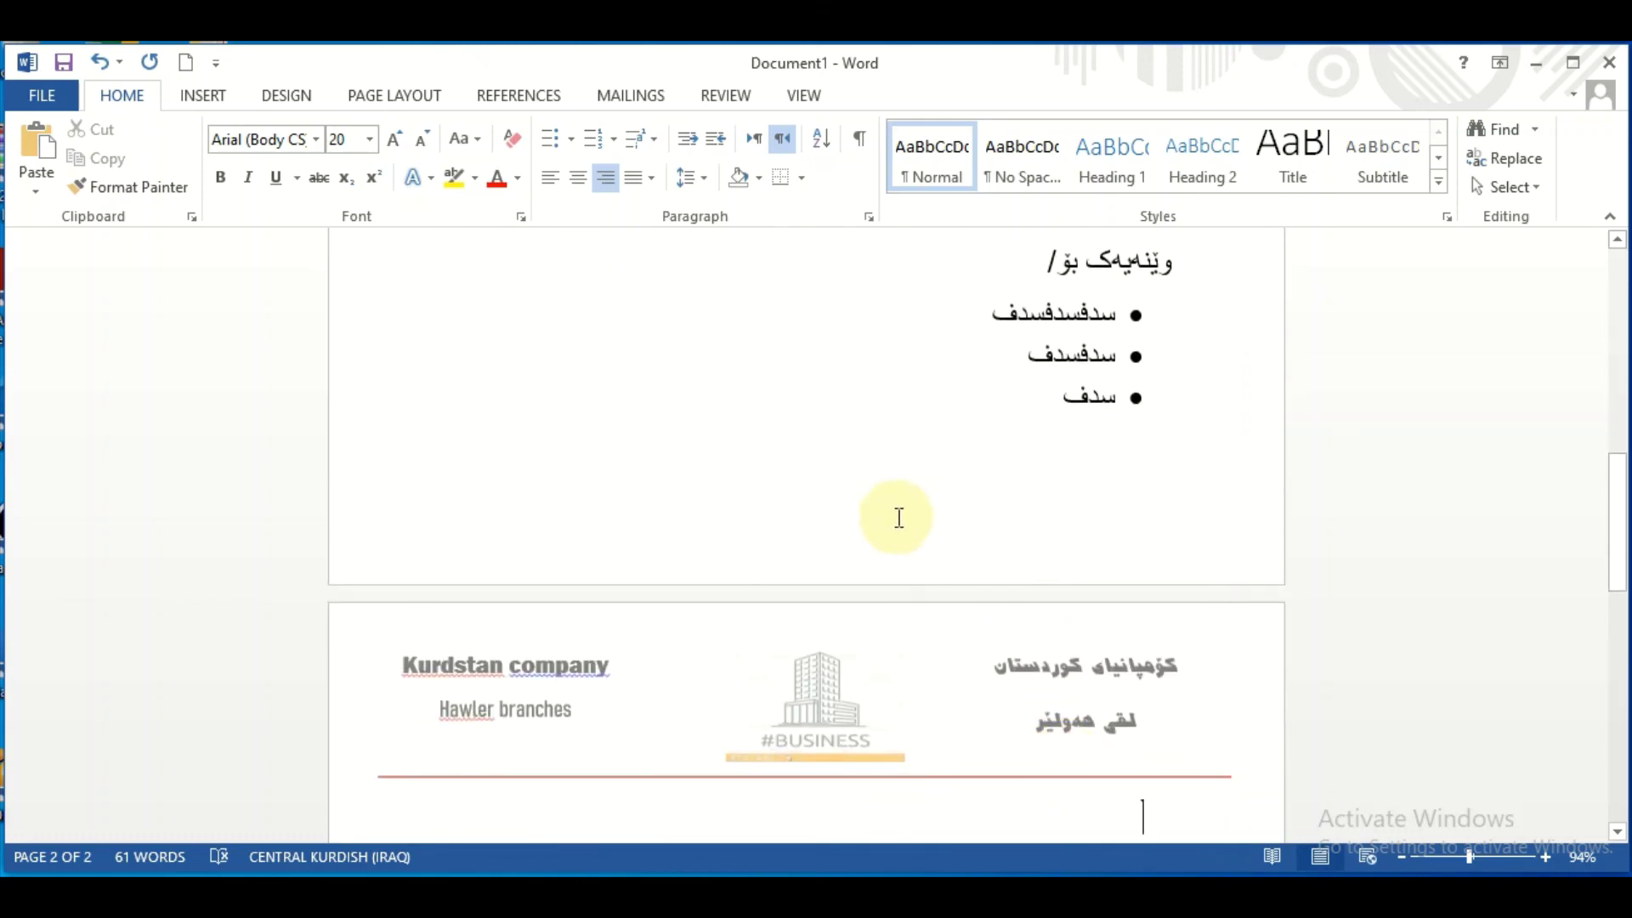
# In page 1's footer, type the Kurdish company address line with a phone-number line below it
pyautogui.doubleClick(746, 544)
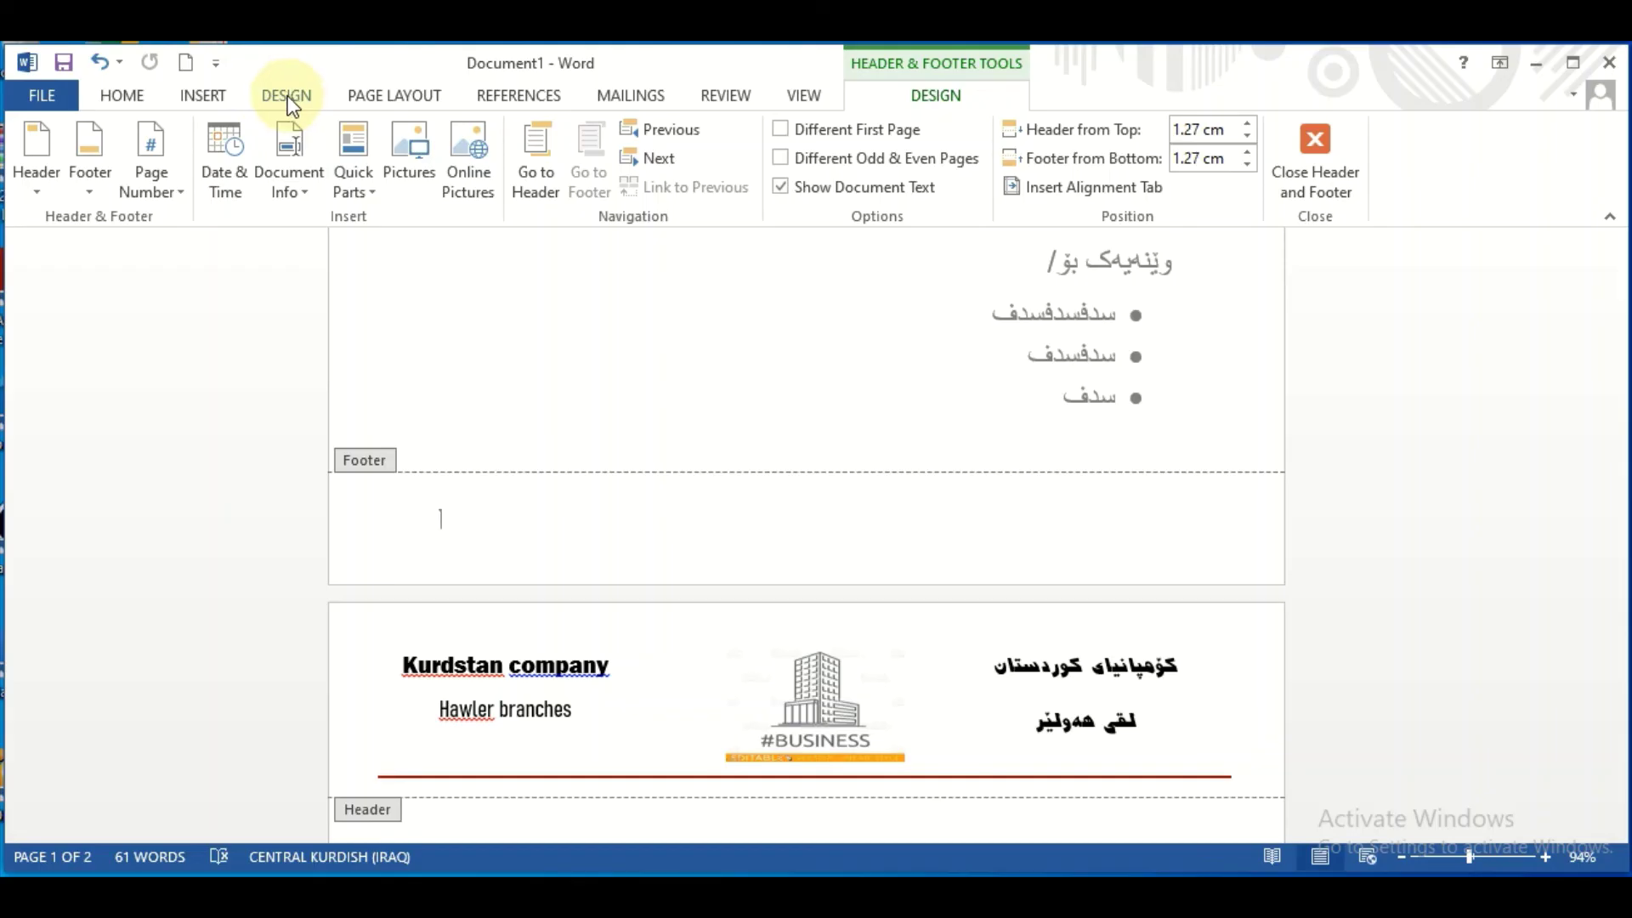
pyautogui.click(130, 99)
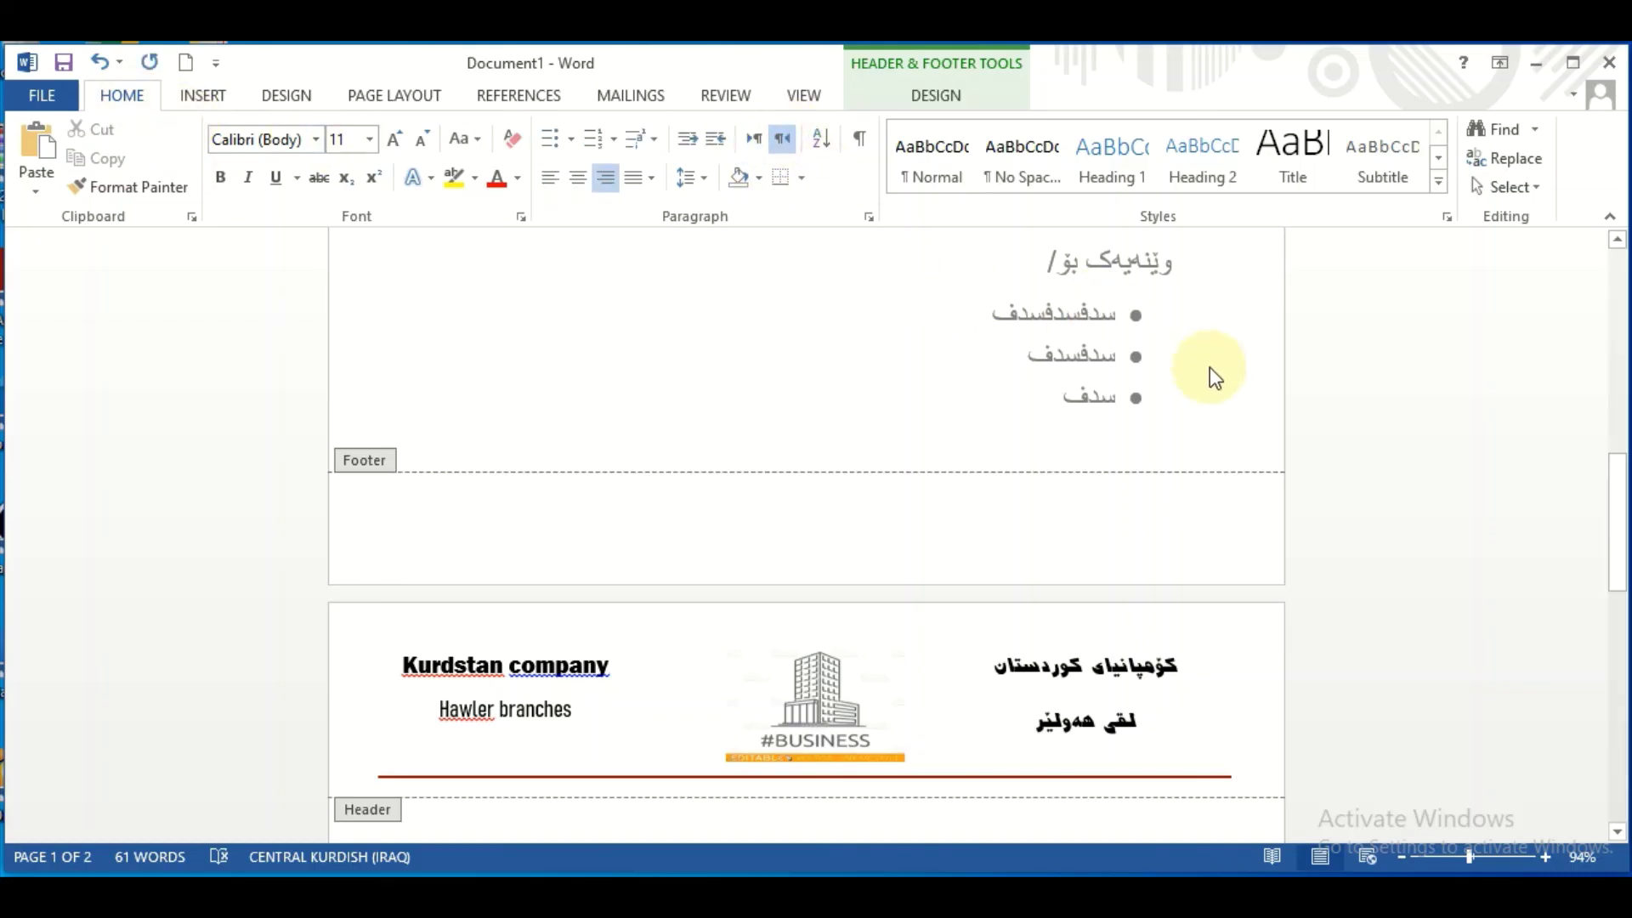
pyautogui.write('داونیشانی کۆمپانیا: شەست مەتری نزیک مزگەوتی سپی')
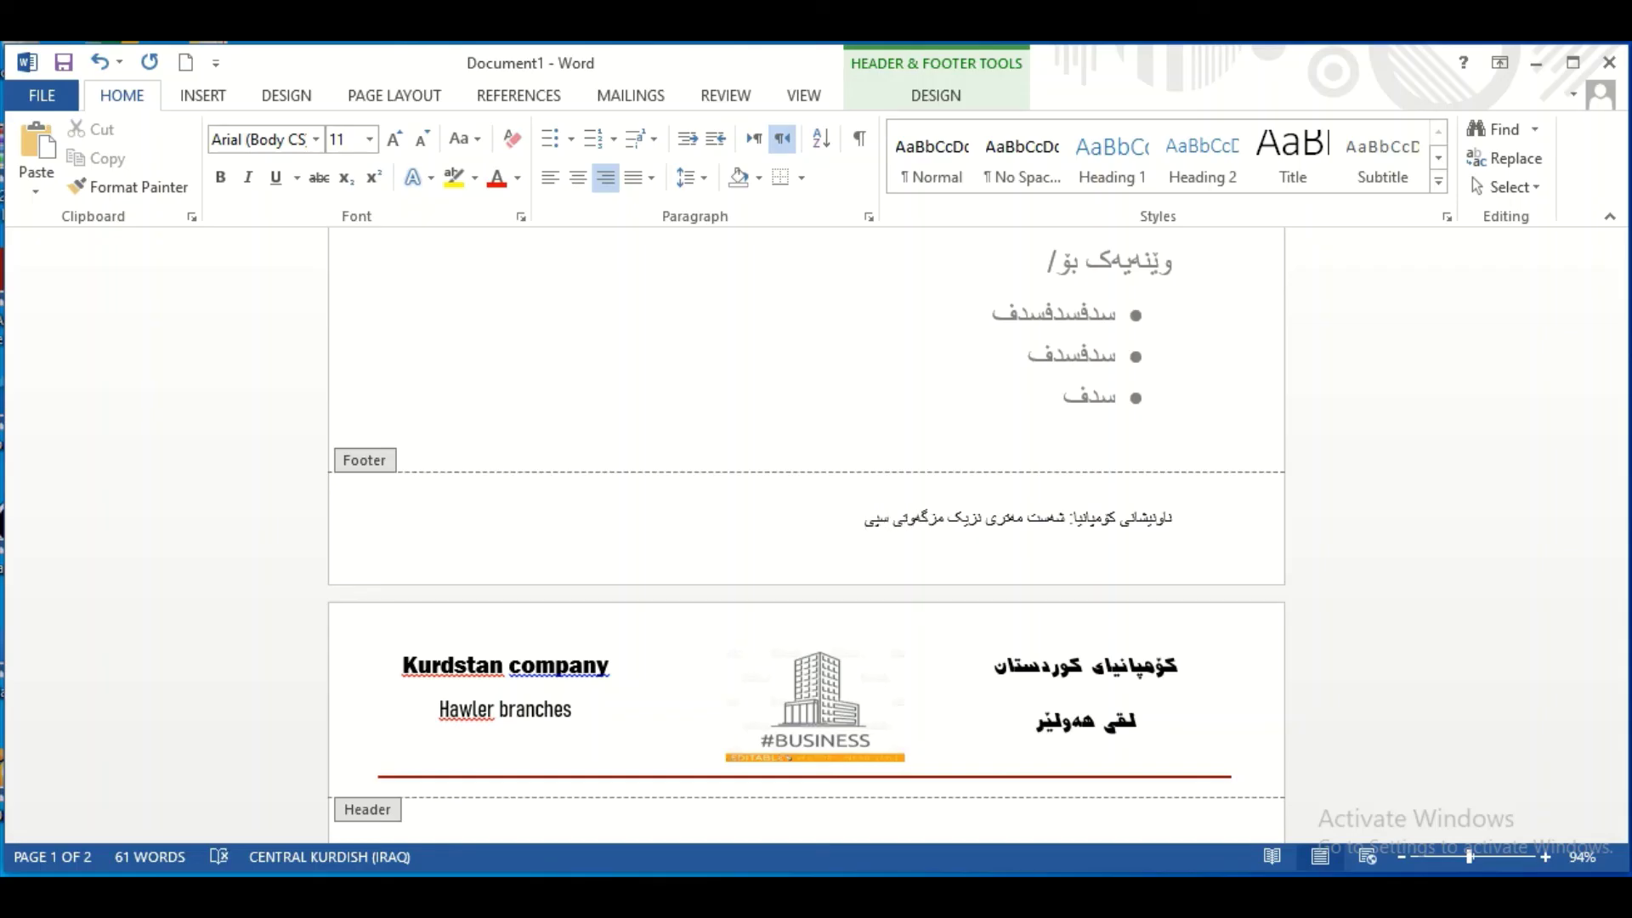
pyautogui.press('Return')
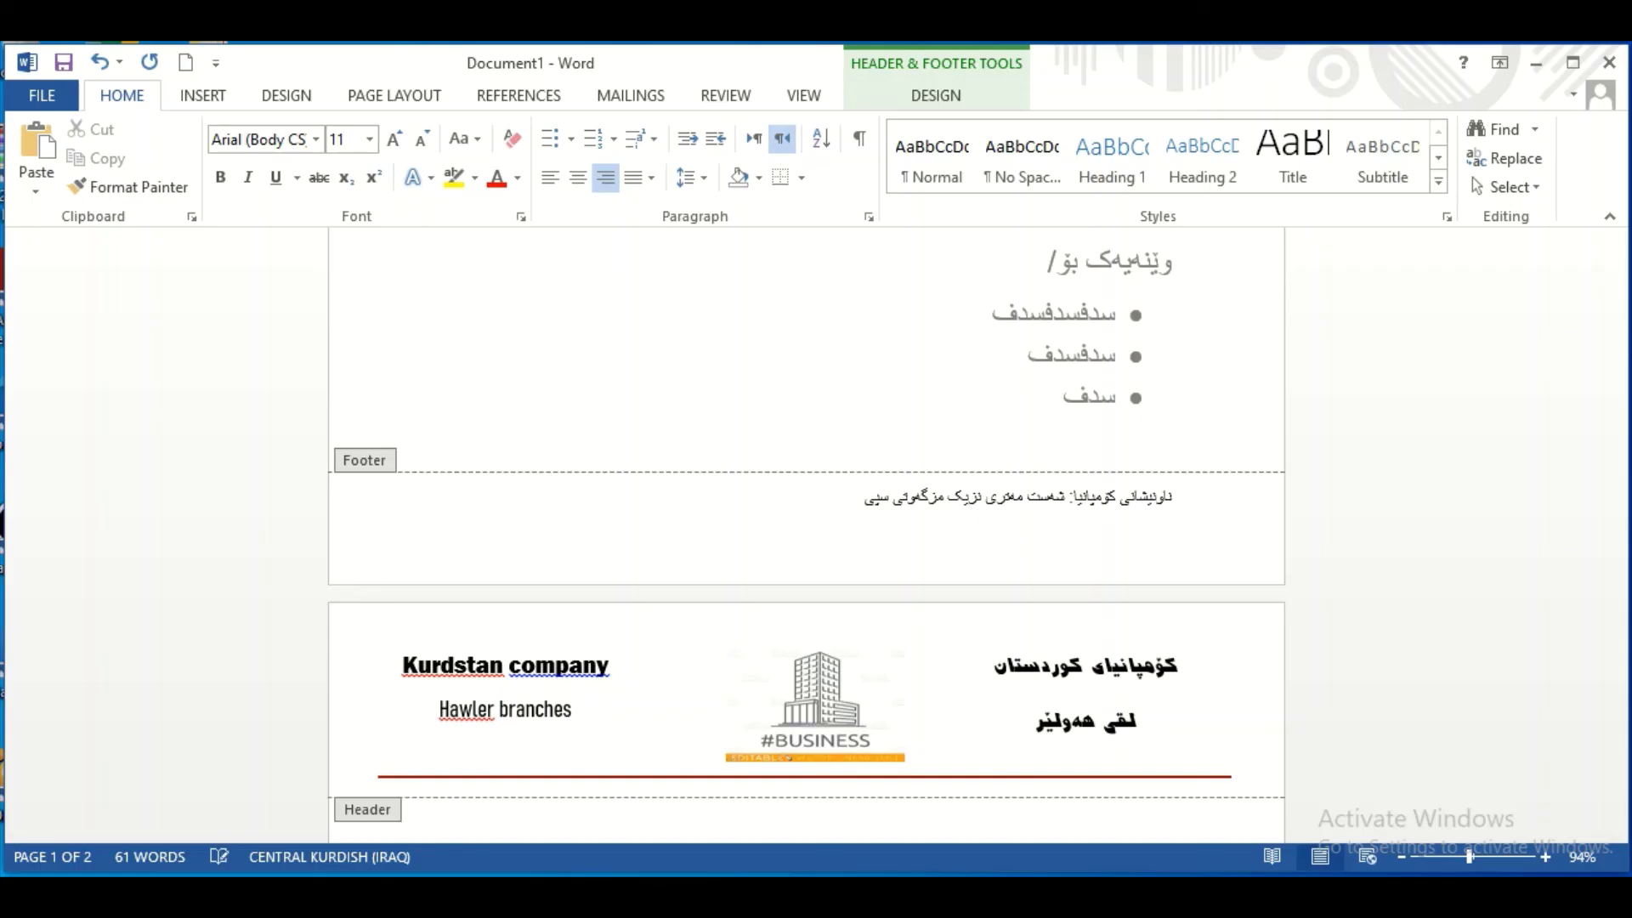
pyautogui.write('ژمارەی تەل: ٠٠٠١٤٥٠٠٠٠٠٠٠')
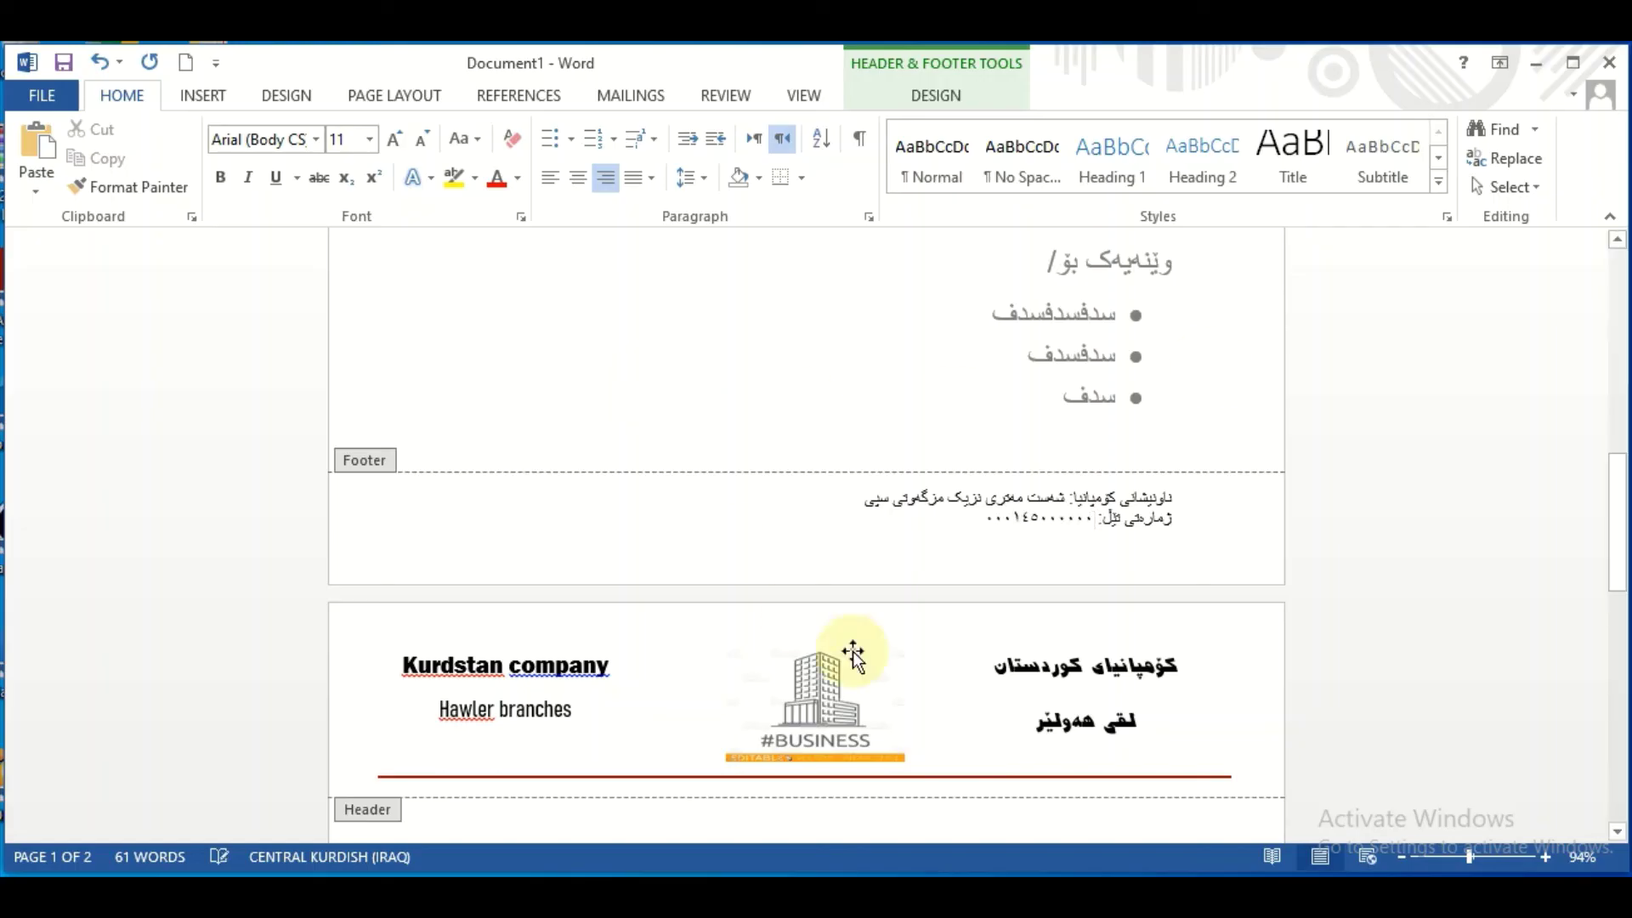
# Add English placeholder text 'SDFSDFSDFSFDSDSDS' to the footer's address line opposite the Kurdish text
pyautogui.click(858, 502)
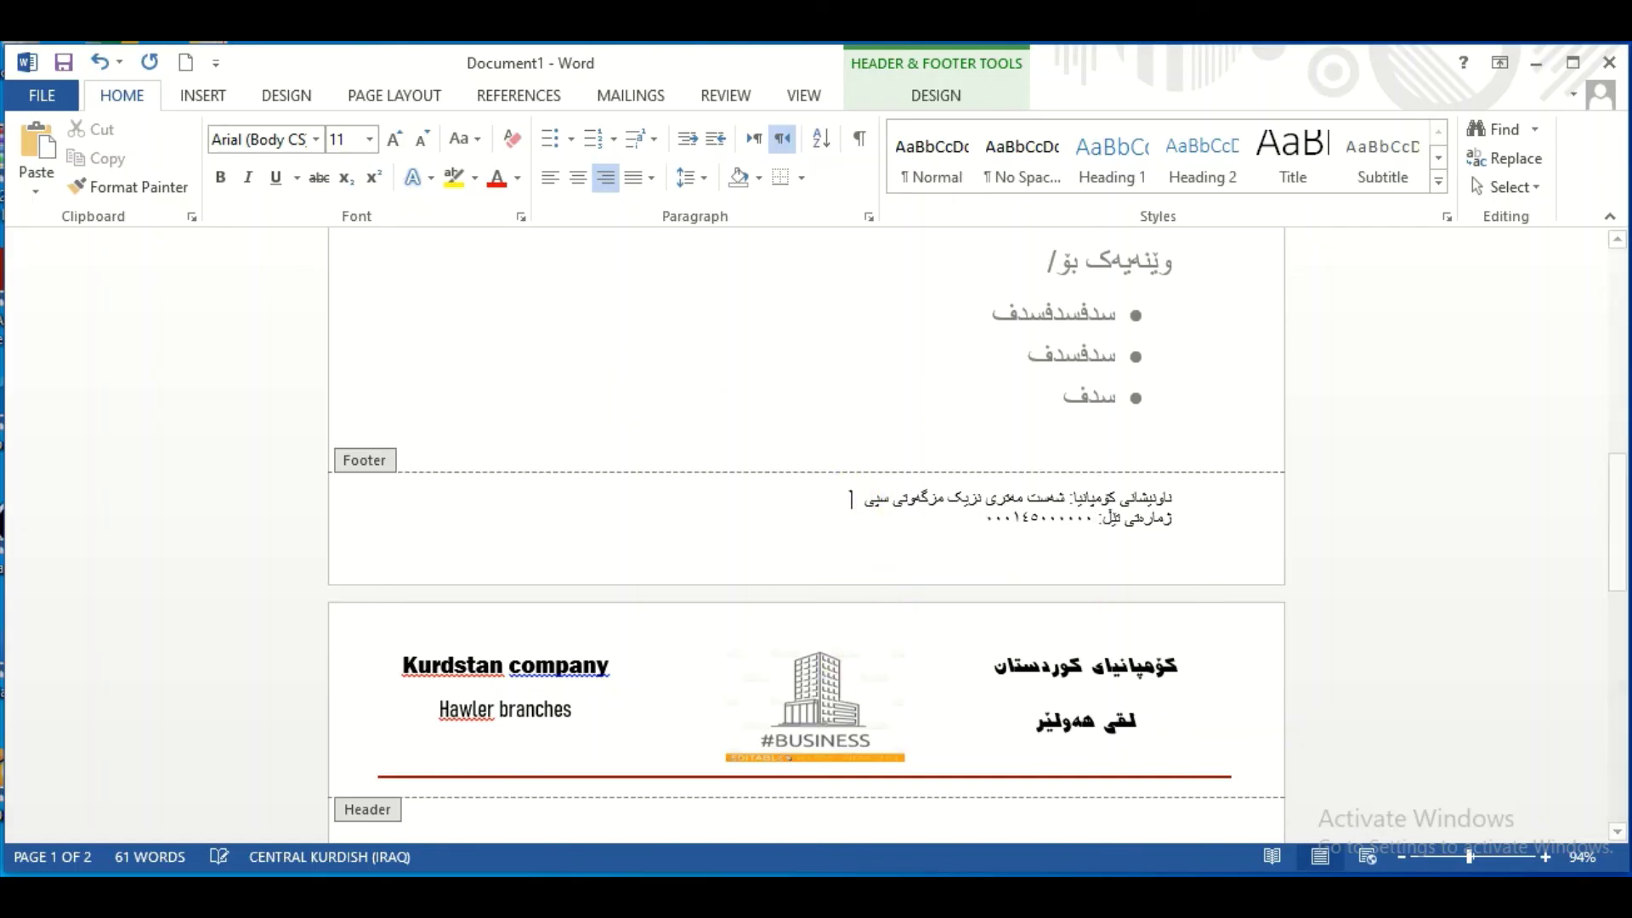
pyautogui.write('دفر')
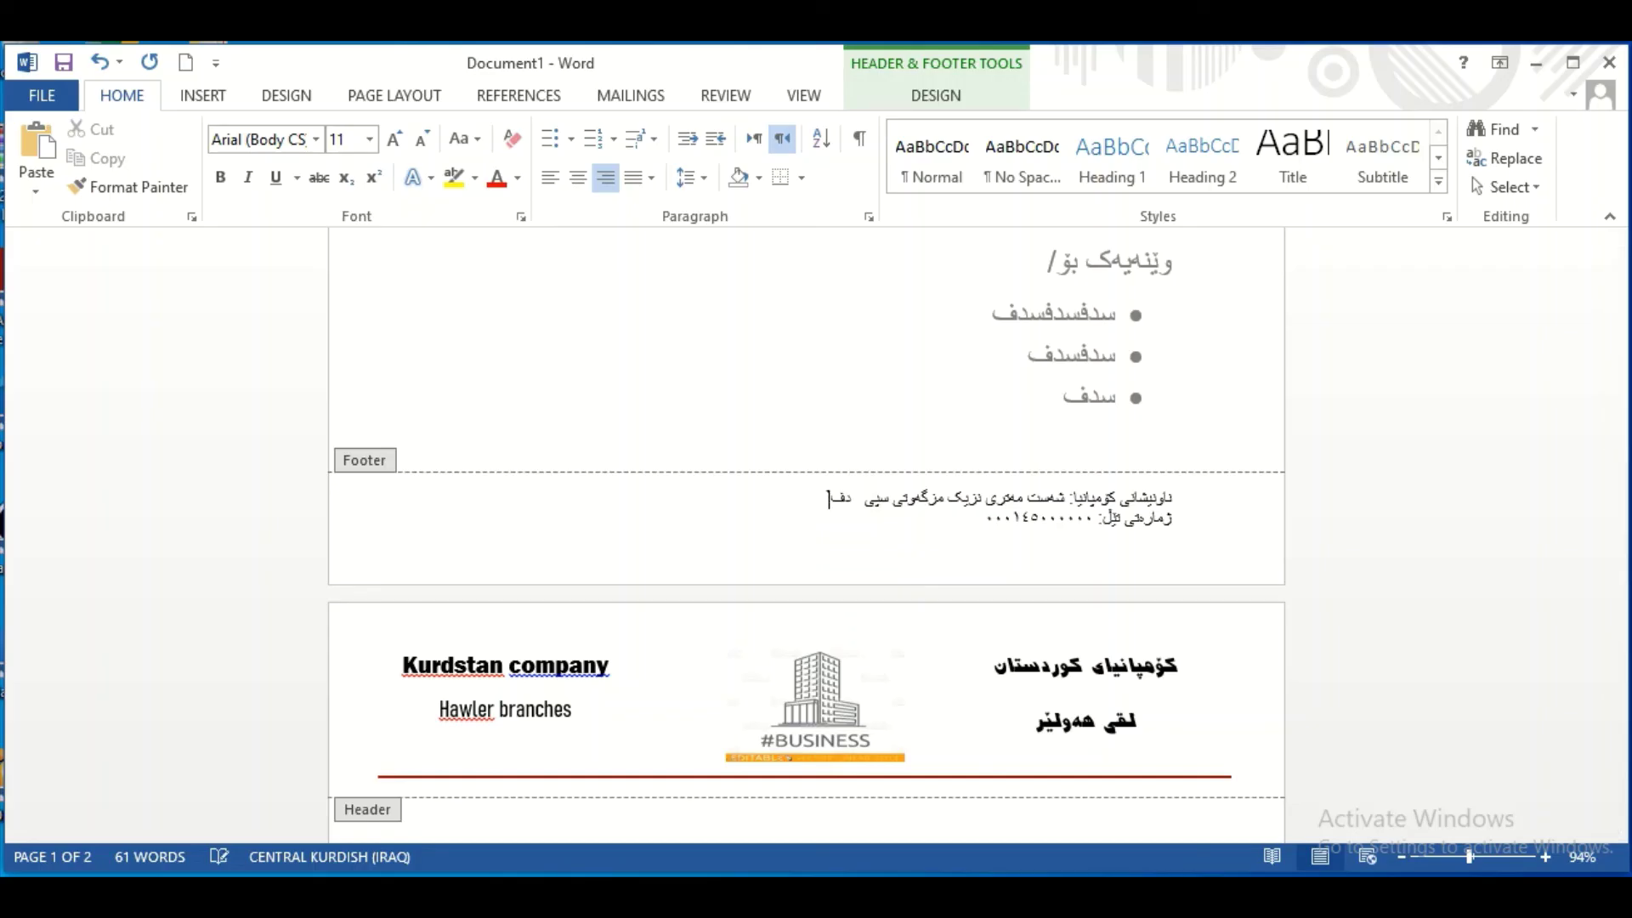
pyautogui.write(' سیسی')
pyautogui.hotkey('alt', 'shift')
pyautogui.write('SDFSDFSDFSDFS')
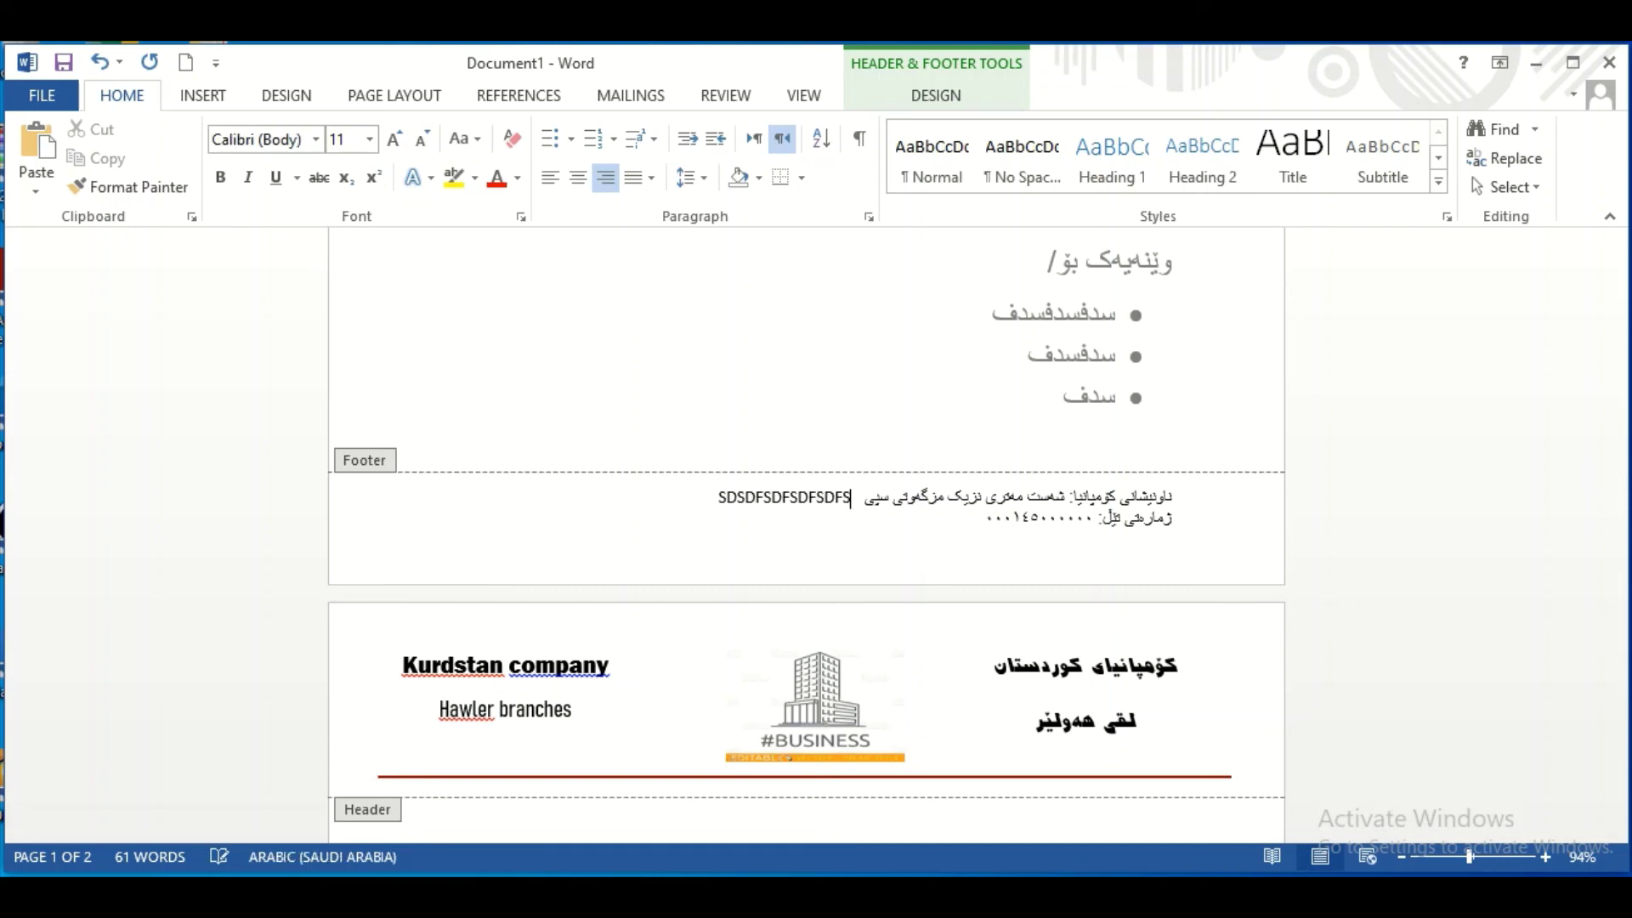
pyautogui.write('FDSDSDS')
pyautogui.hotkey('alt', 'shift')
pyautogui.press('Return')
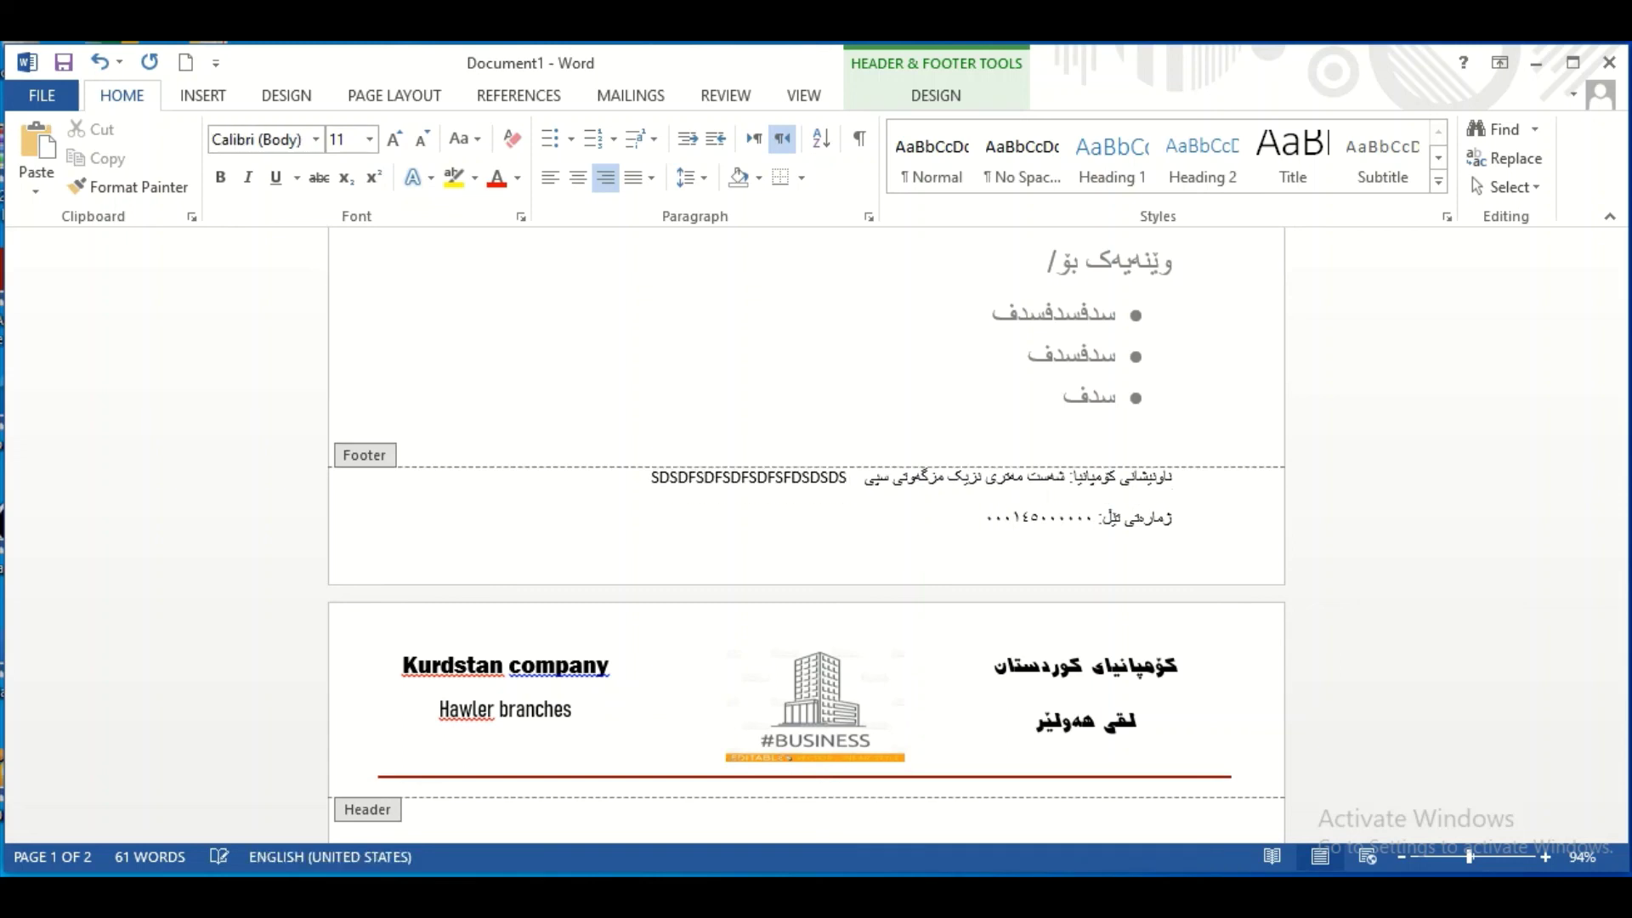
pyautogui.press('BackSpace')
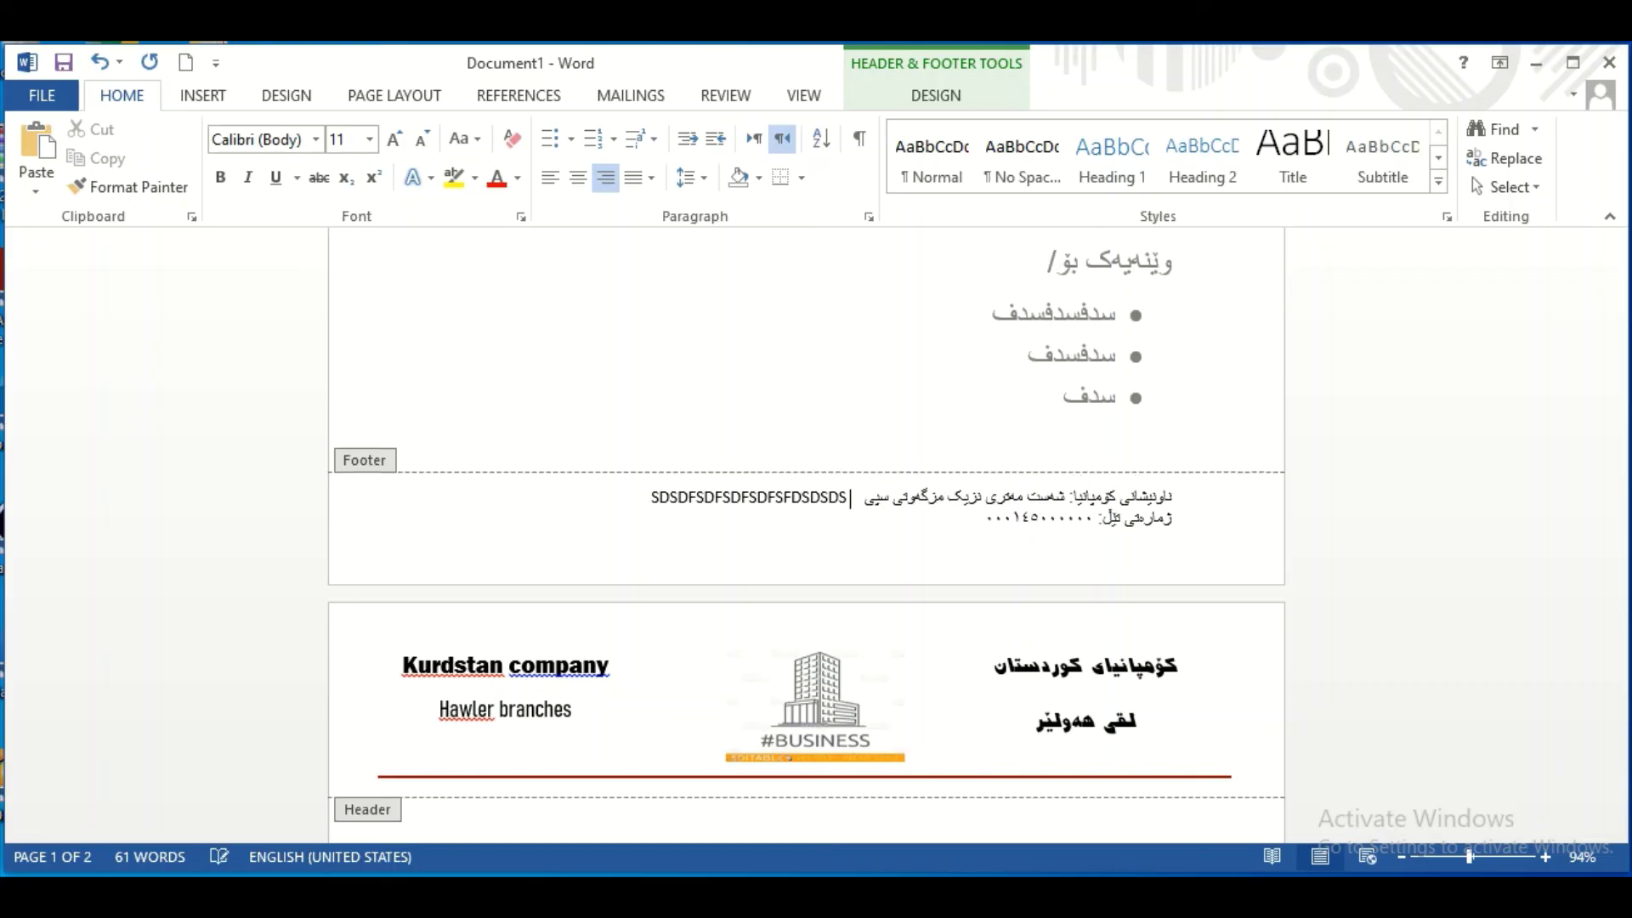
# Add the number 32 on the footer's phone line and close the footer
pyautogui.click(952, 501)
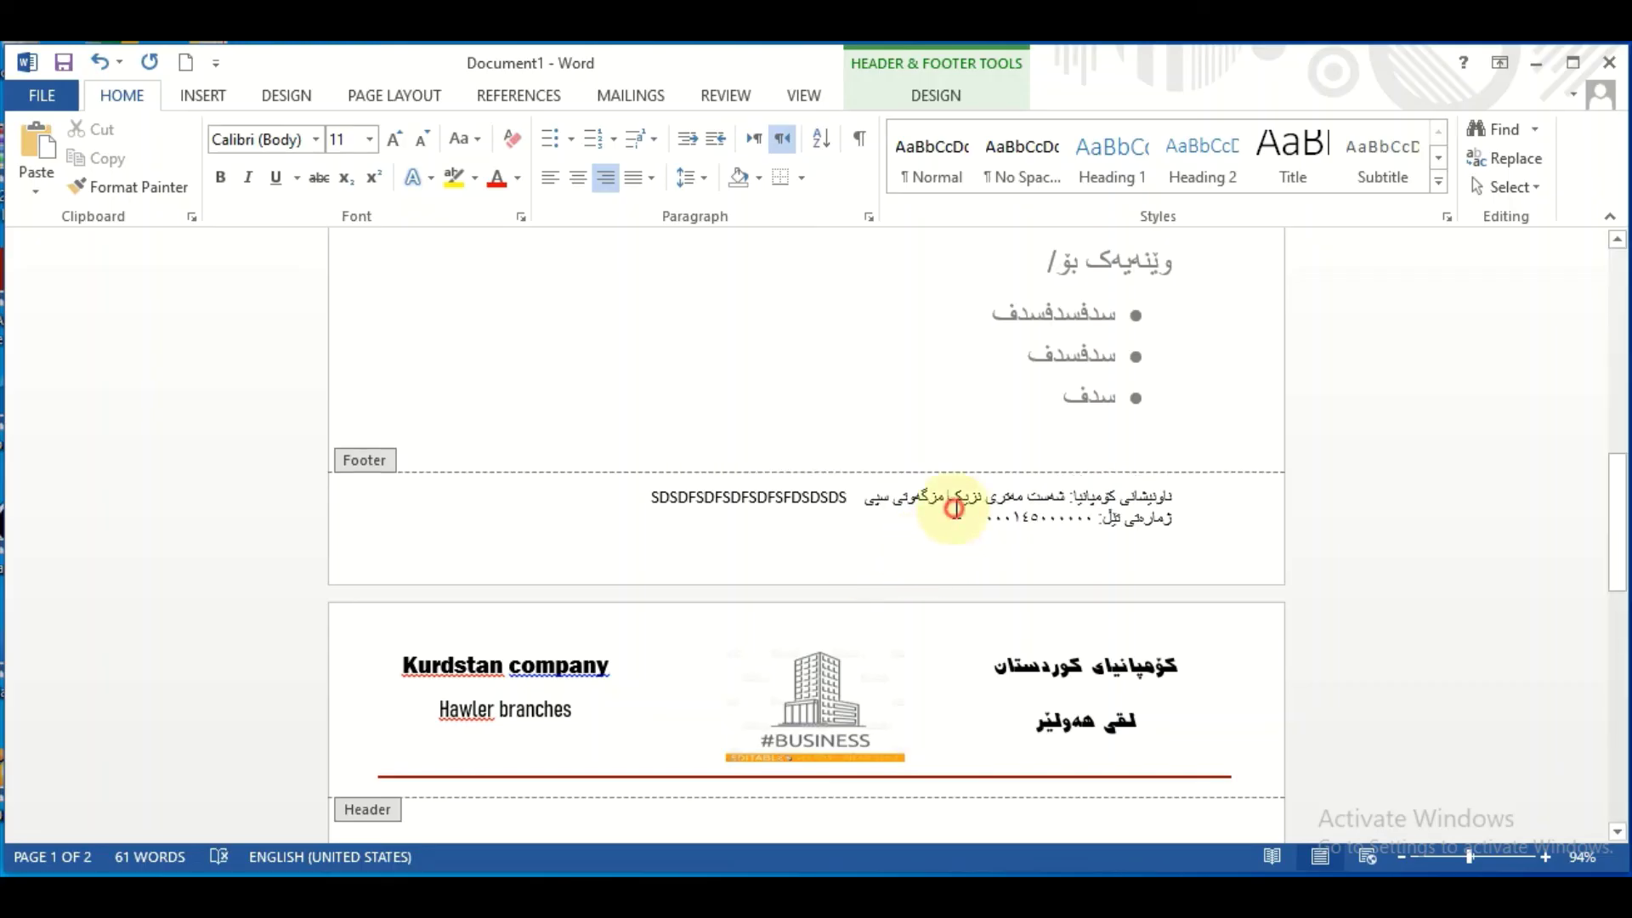
pyautogui.click(974, 568)
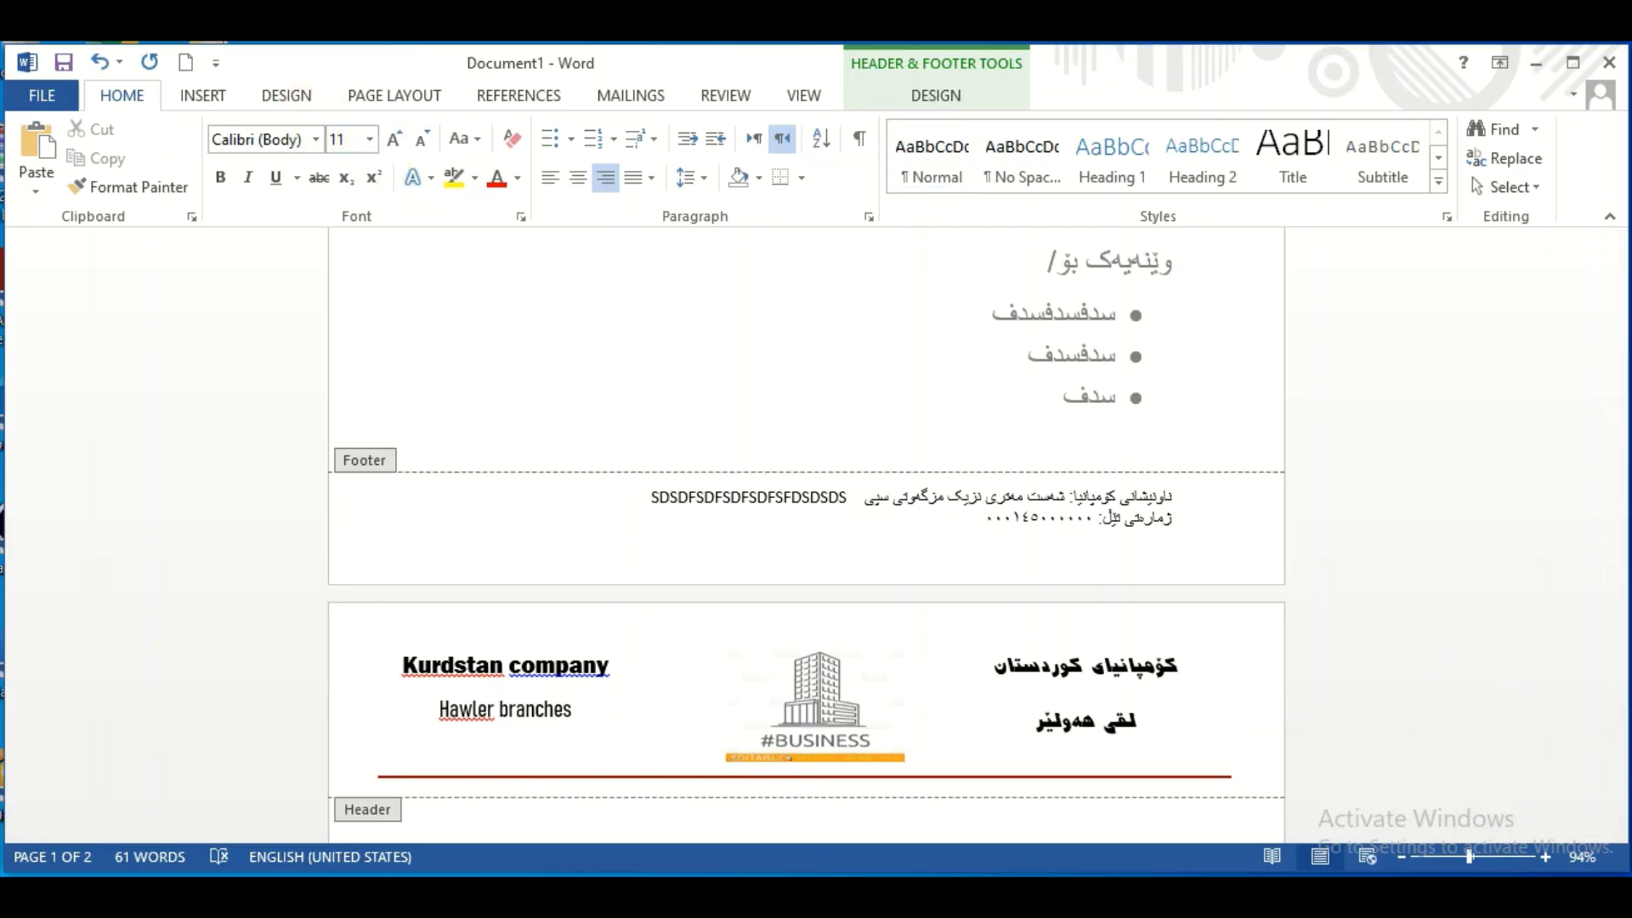
pyautogui.write('323213213123')
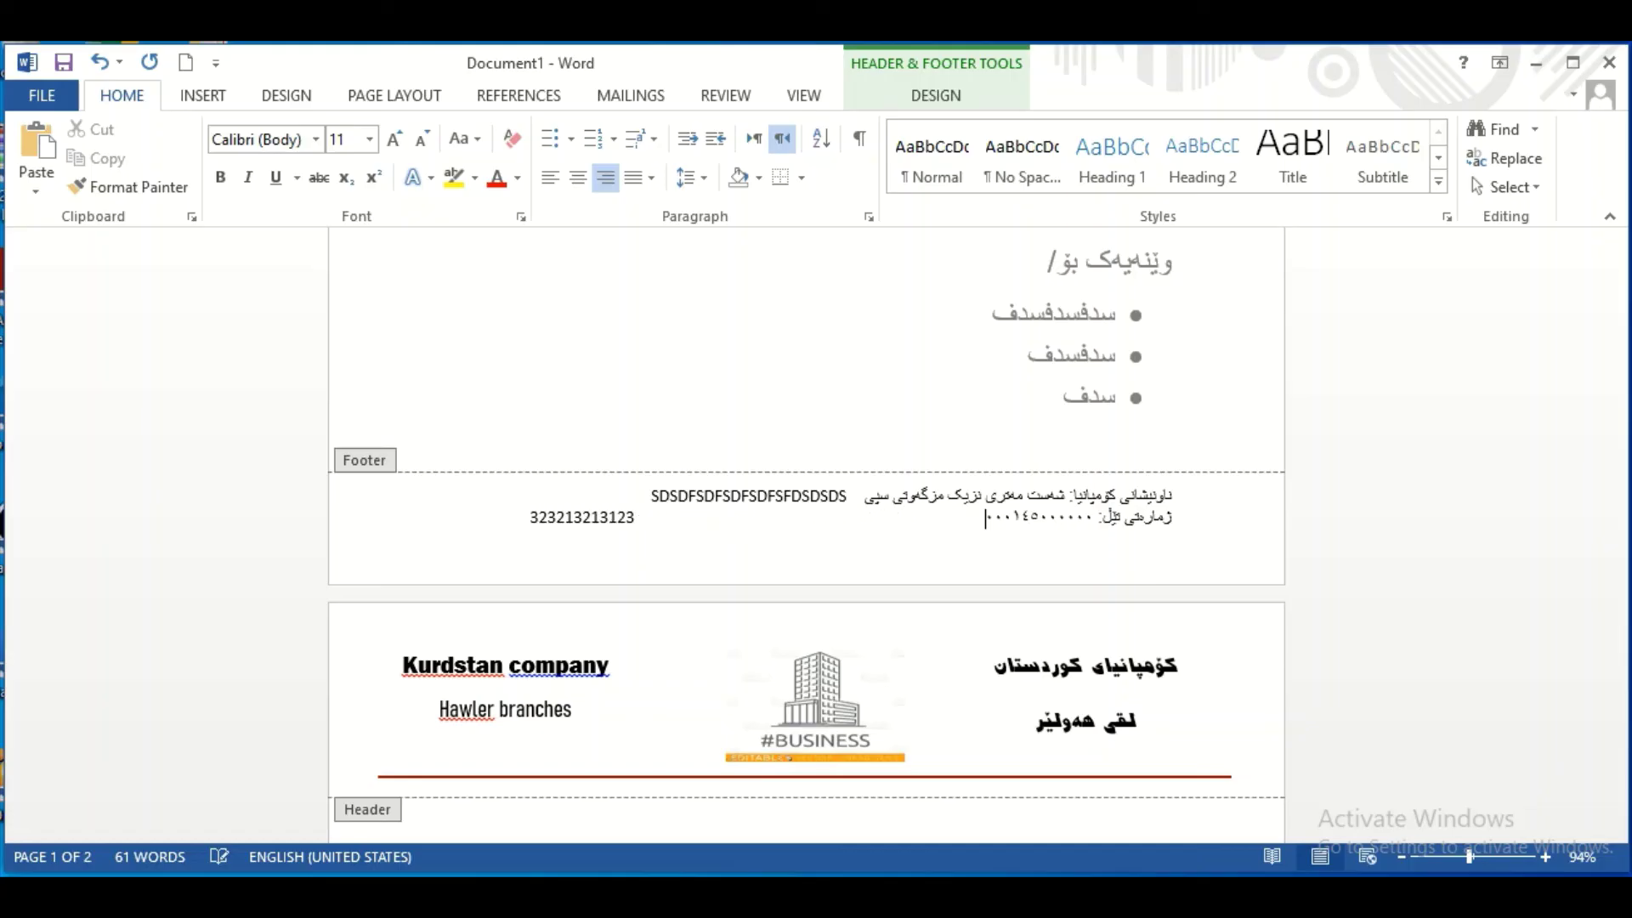
pyautogui.click(845, 497)
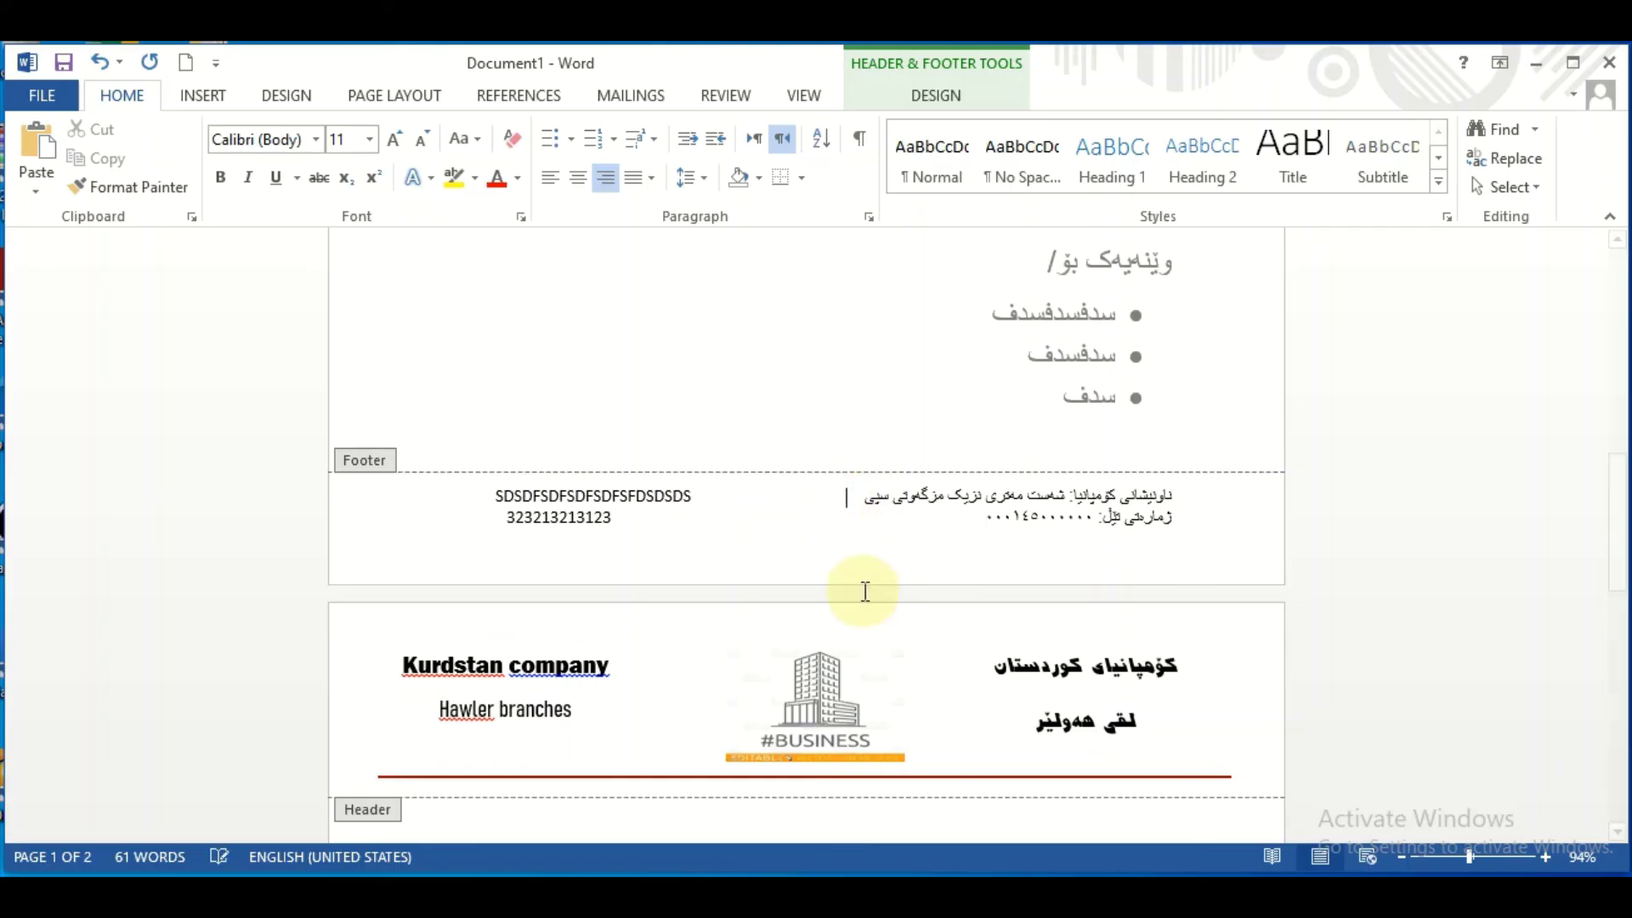
pyautogui.doubleClick(605, 339)
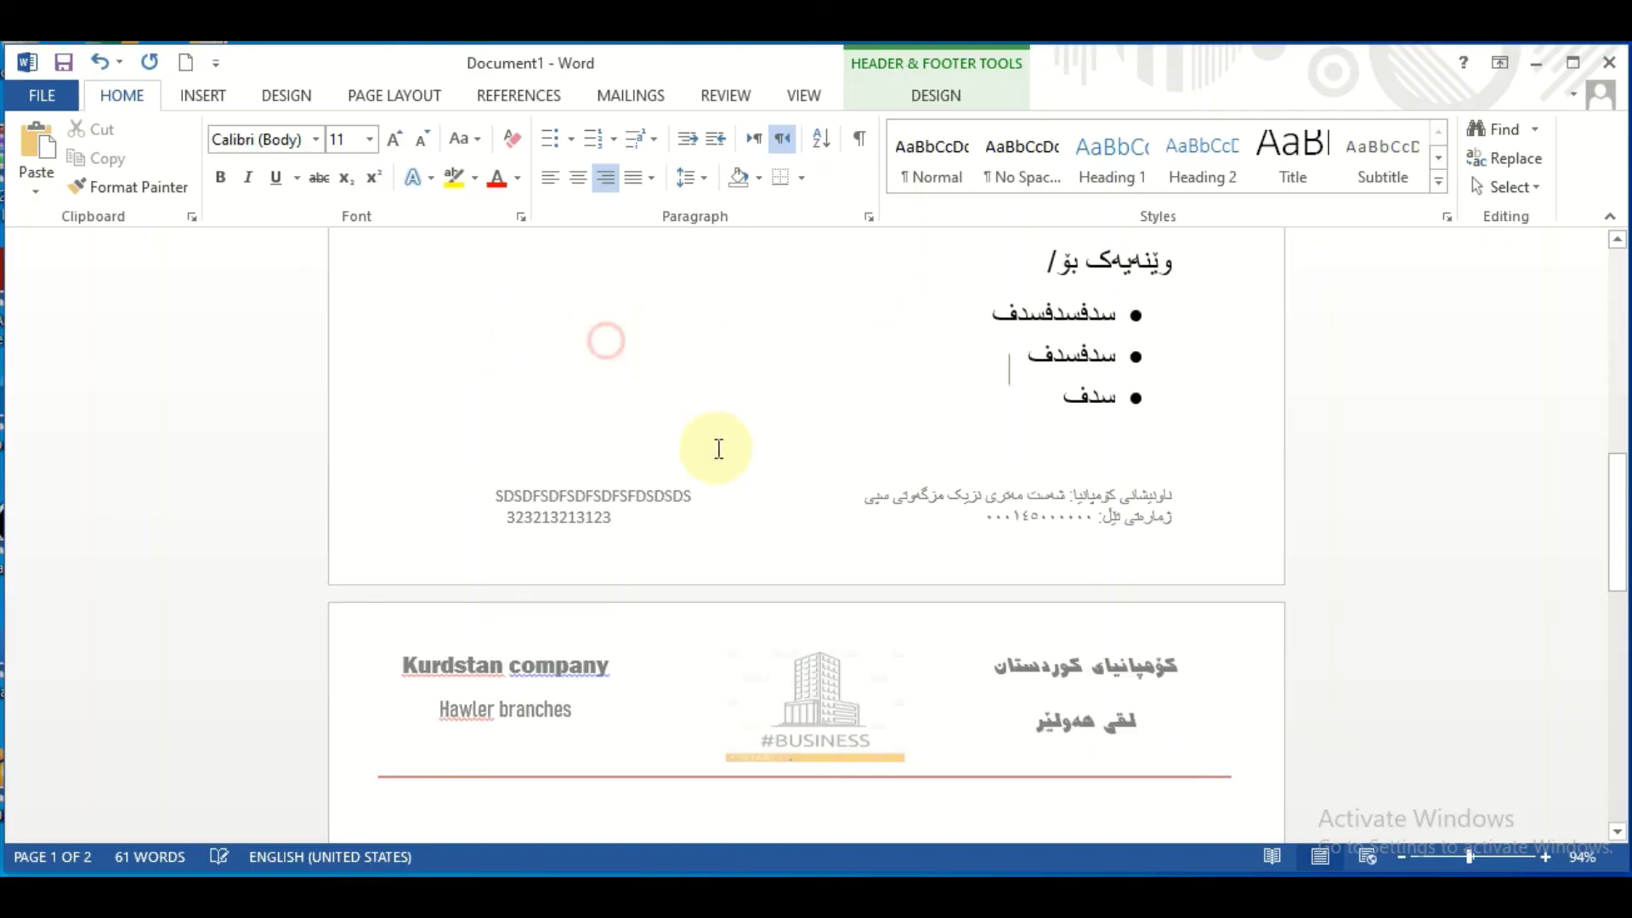
# Draw a straight Insert > Shapes line across the footer top and give it a preset shape style
pyautogui.doubleClick(910, 508)
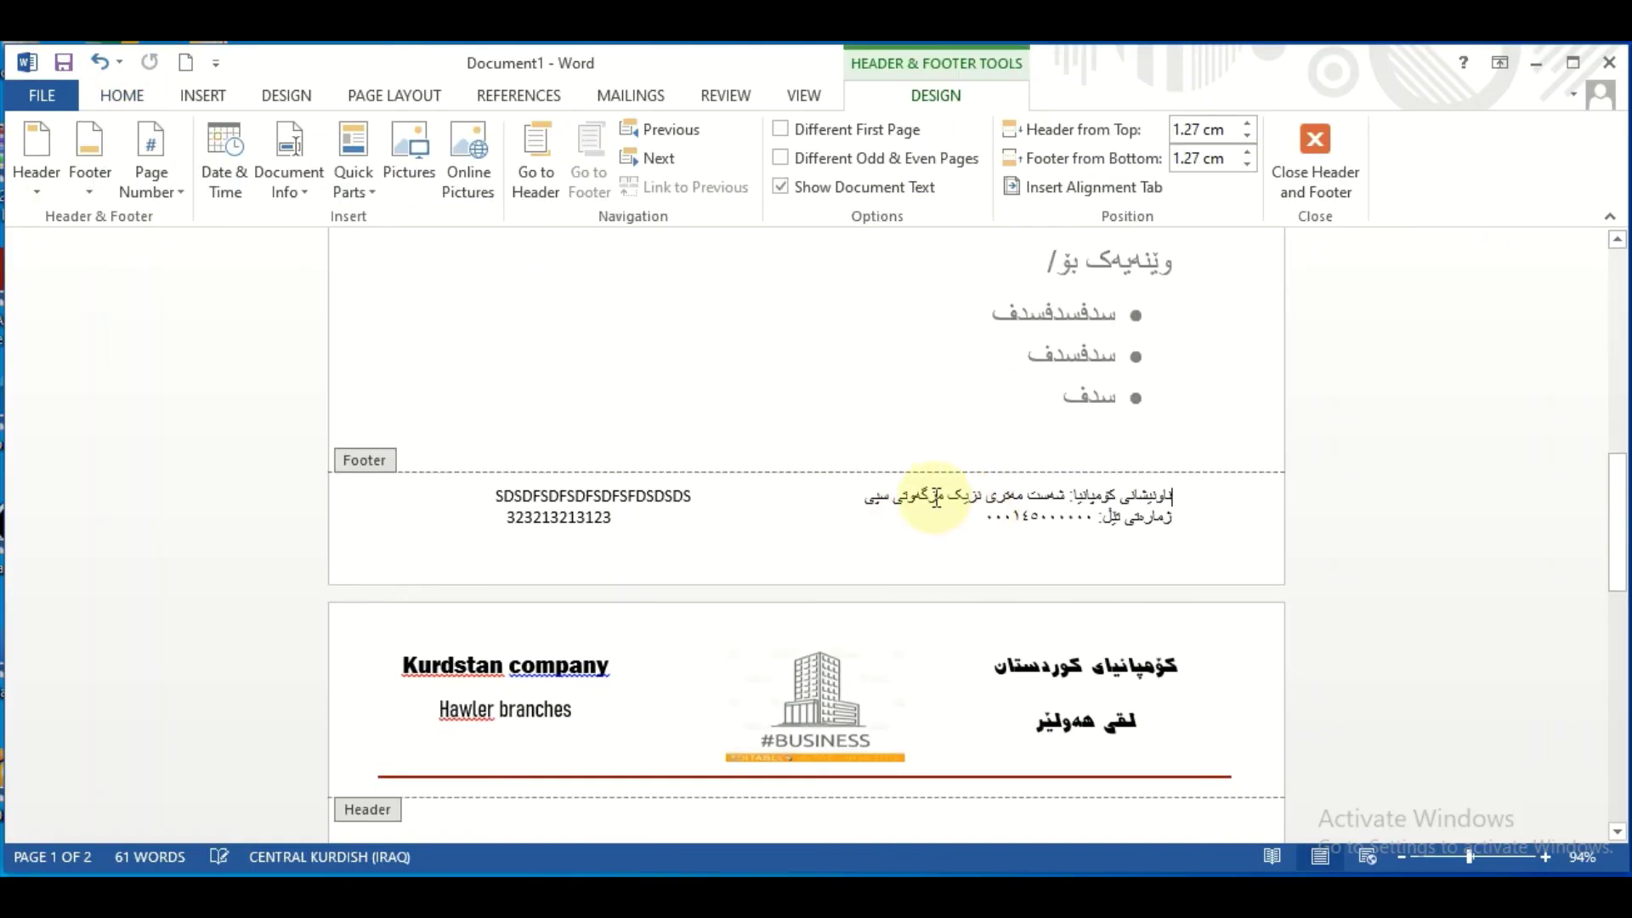
pyautogui.click(192, 95)
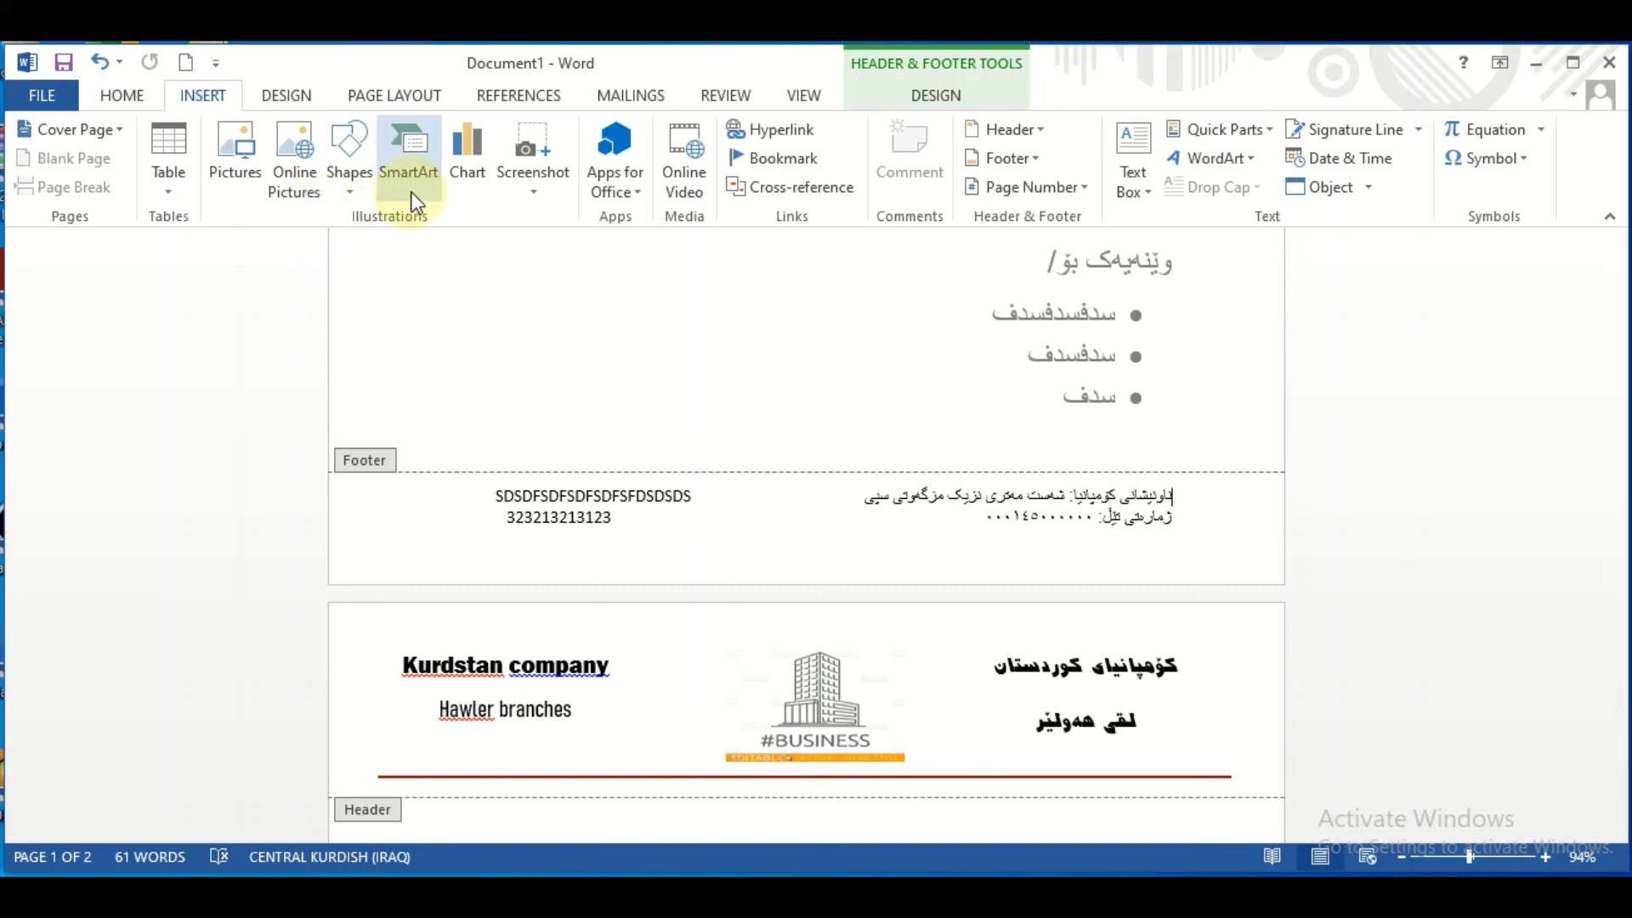
pyautogui.click(349, 181)
pyautogui.click(365, 243)
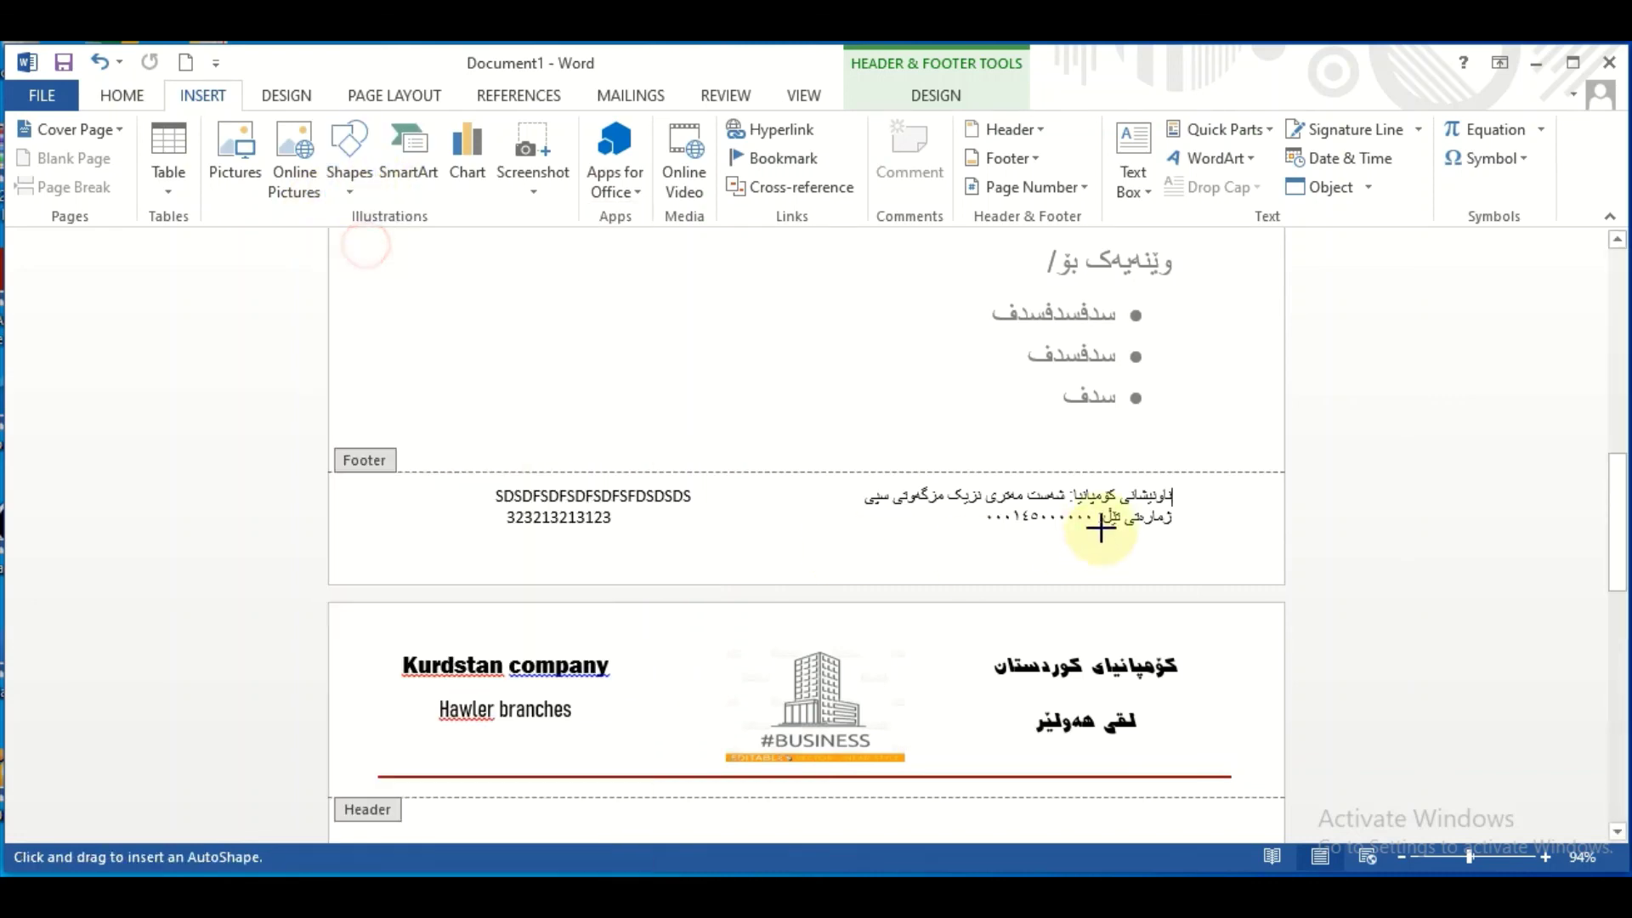
pyautogui.moveTo(1255, 480); pyautogui.dragTo(387, 477)
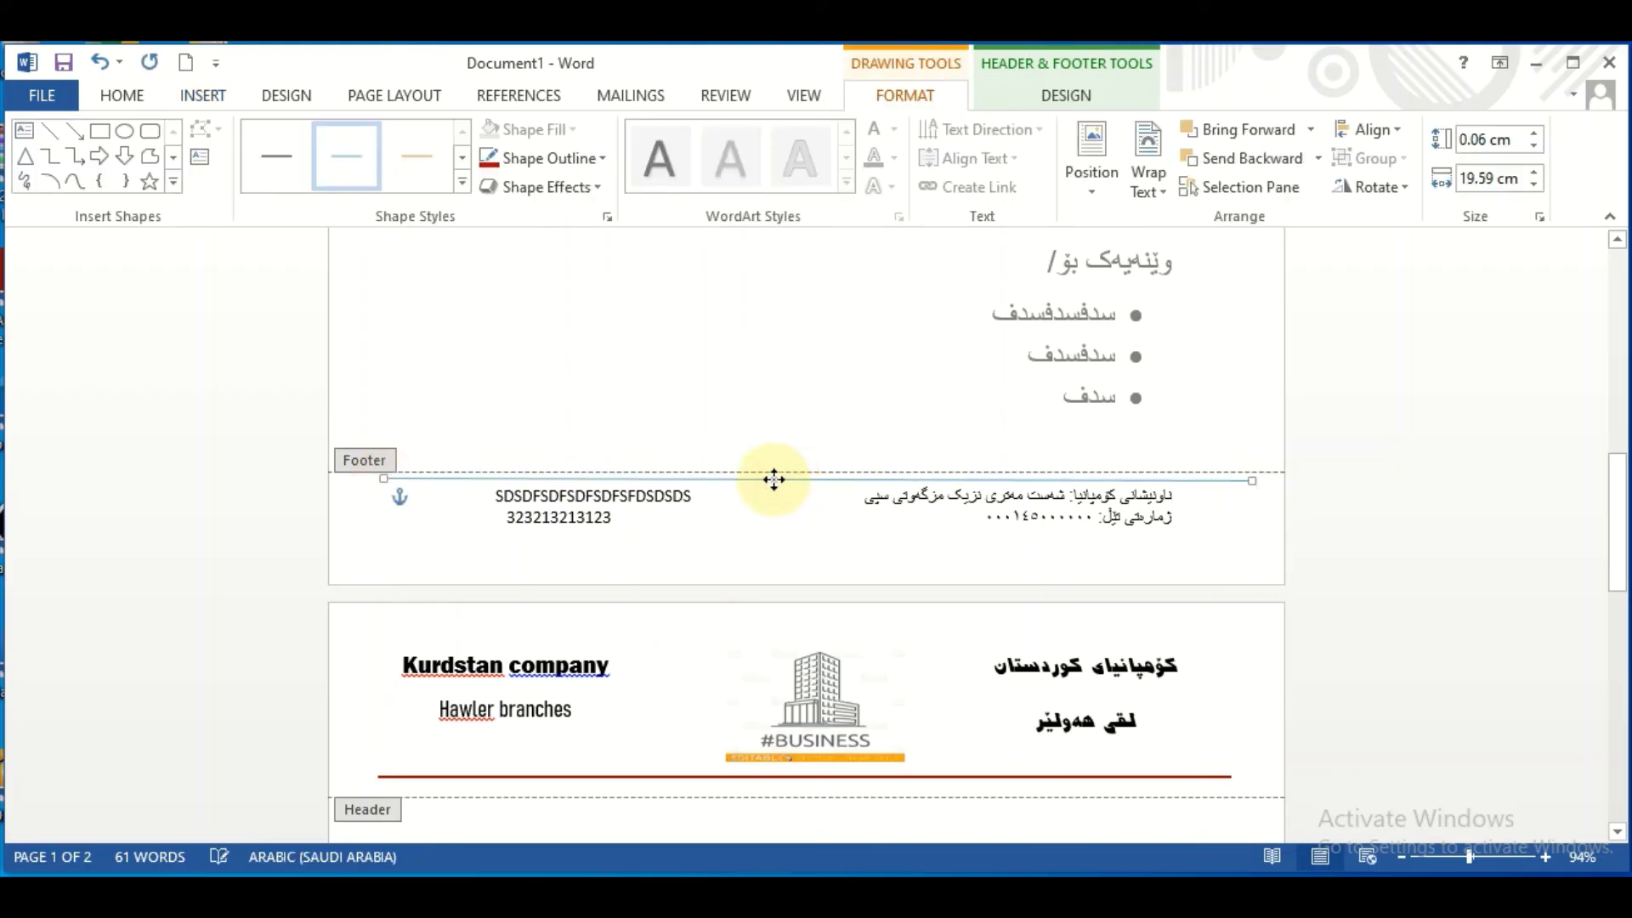
pyautogui.moveTo(773, 480); pyautogui.dragTo(766, 482)
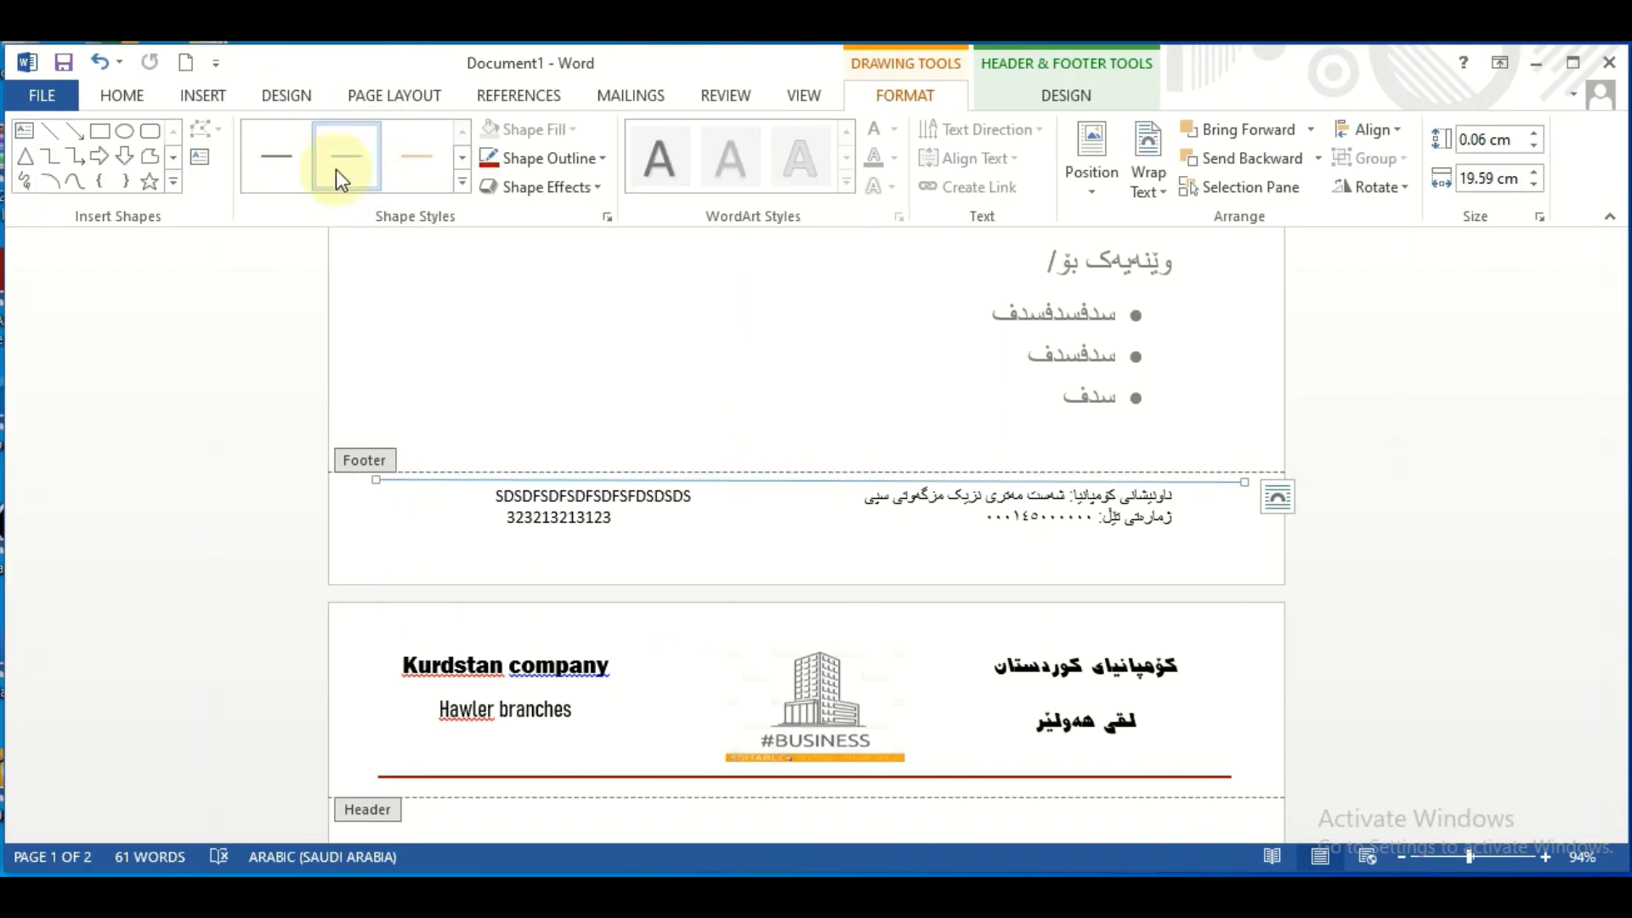
pyautogui.click(288, 155)
pyautogui.doubleClick(743, 335)
pyautogui.scroll(2, 1385, 665)
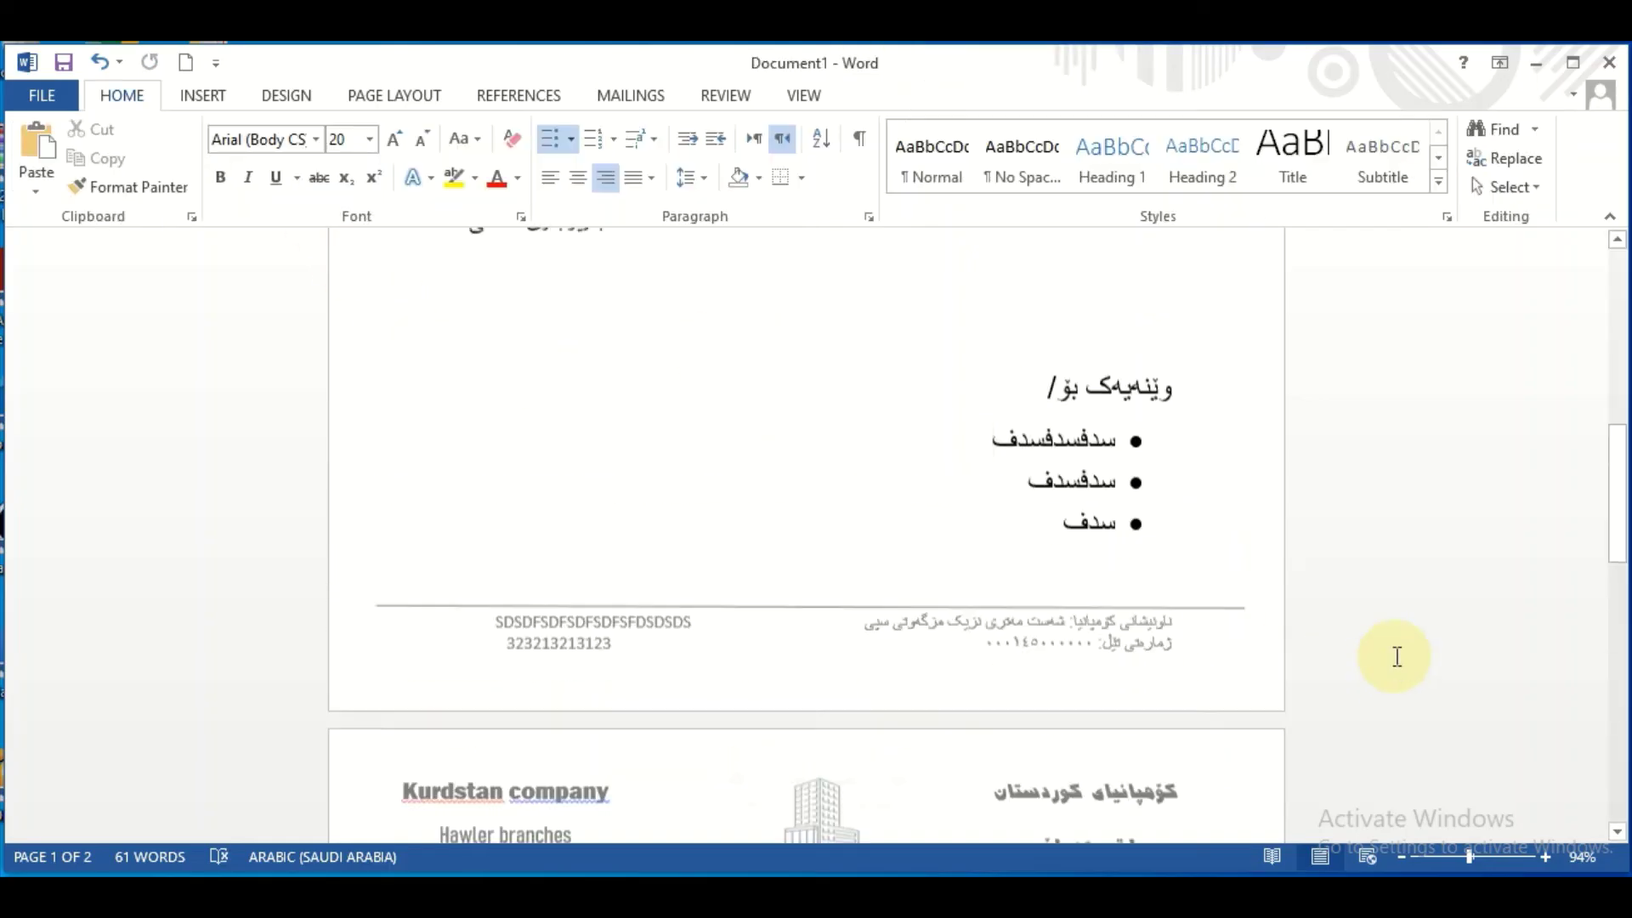
pyautogui.scroll(4, 1385, 661)
pyautogui.keyDown('ctrl'); pyautogui.scroll(-3, 1360, 659); pyautogui.keyUp('ctrl')
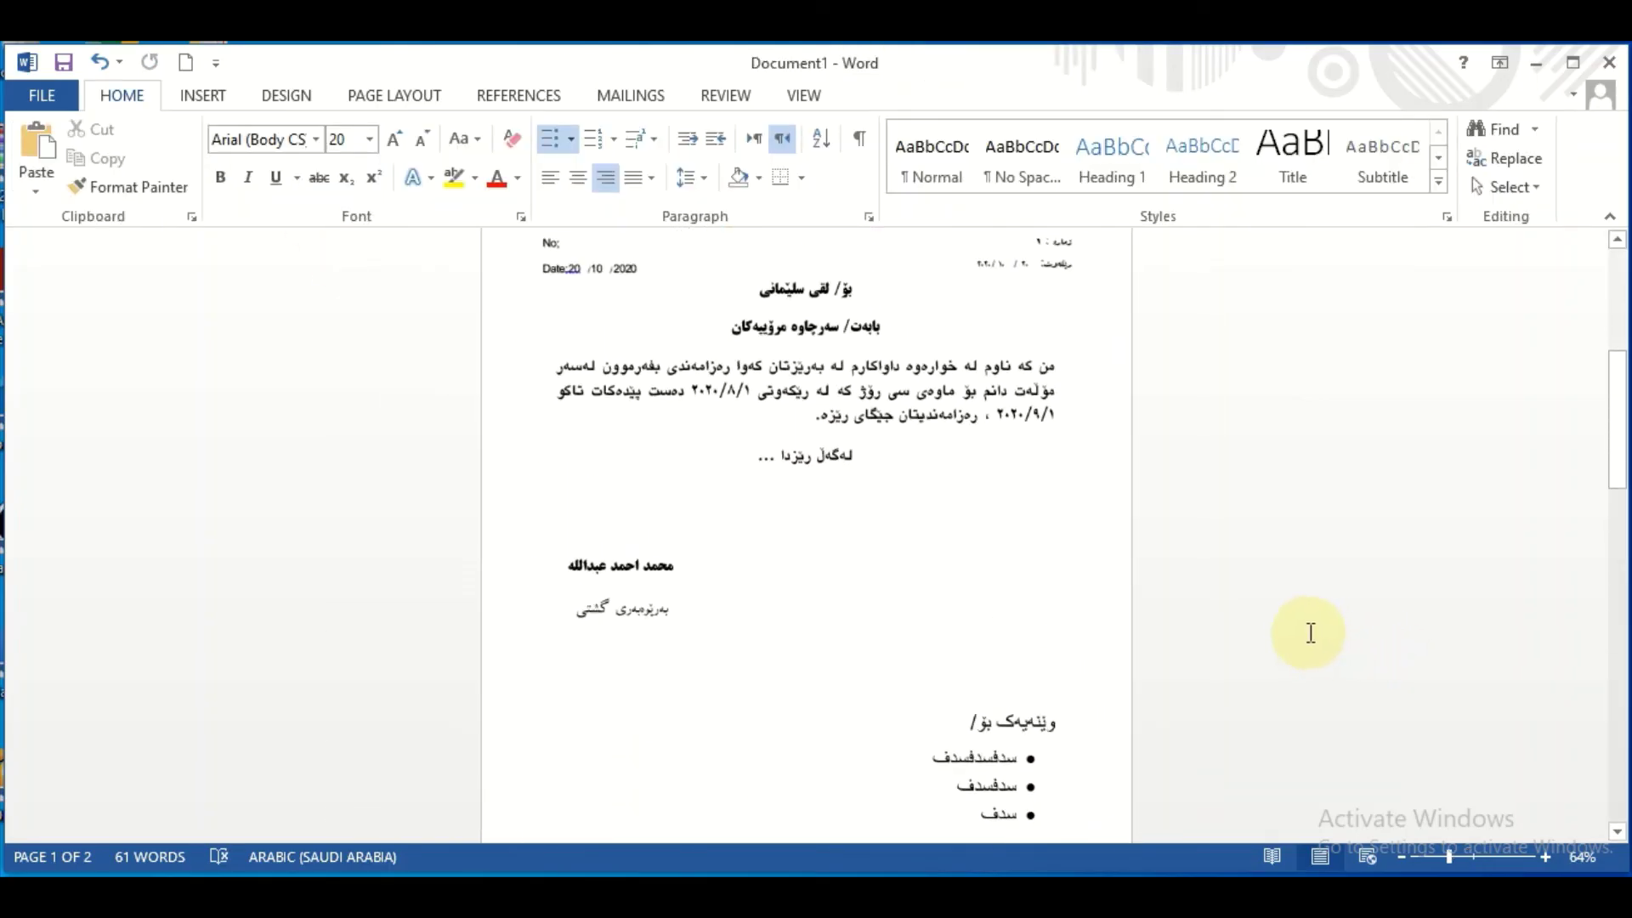
pyautogui.scroll(5, 1287, 641)
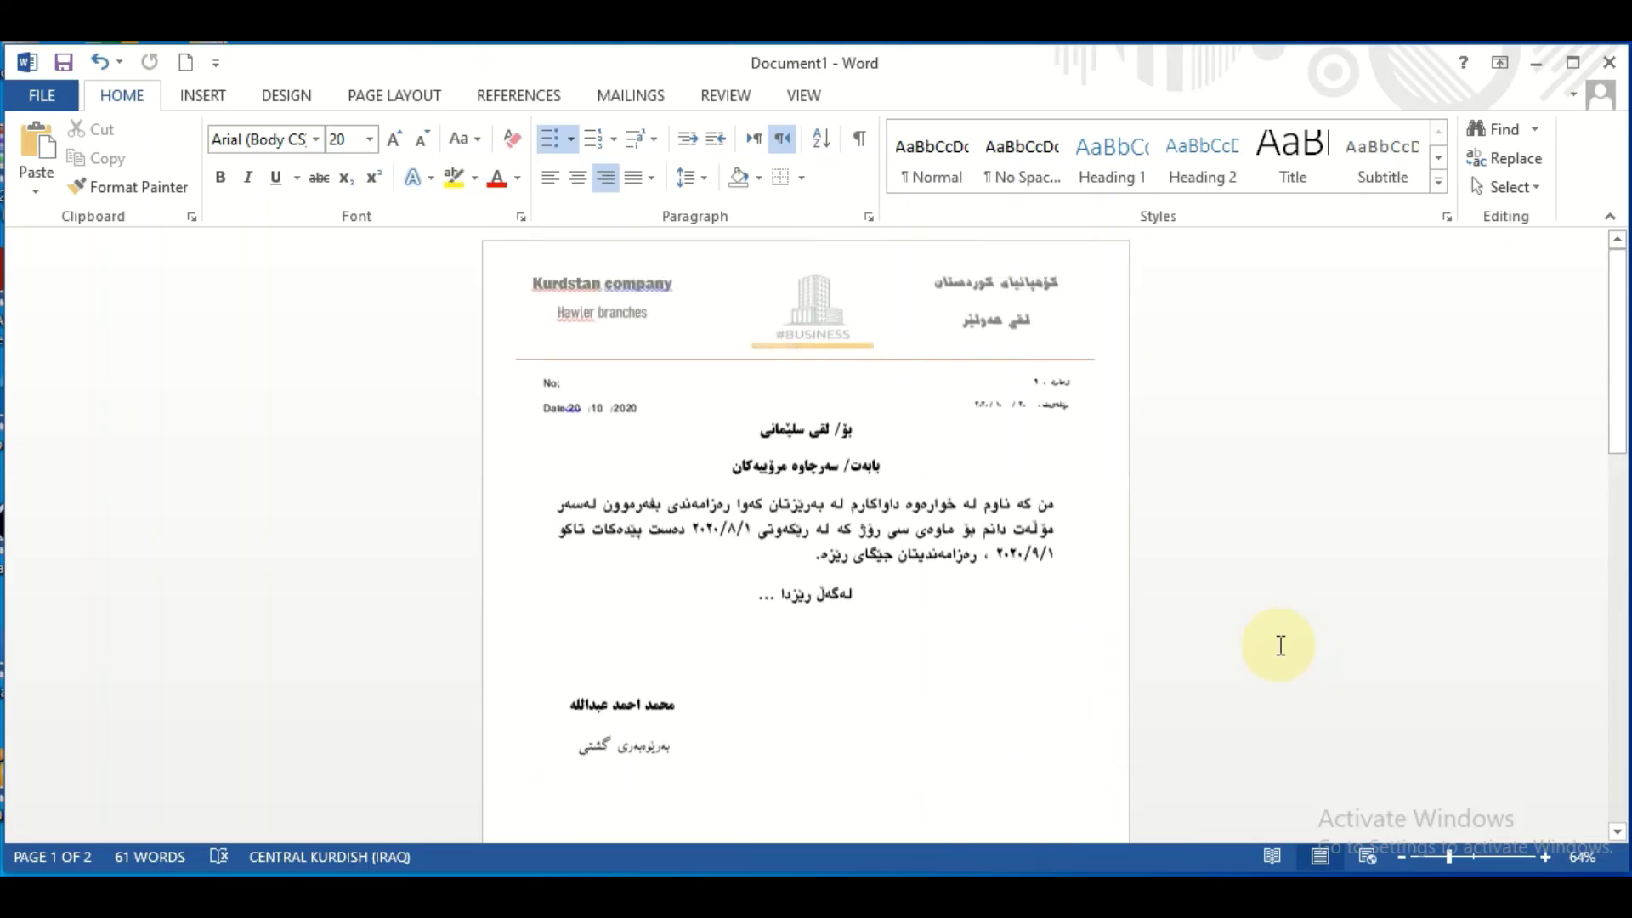
pyautogui.scroll(-3, 1275, 642)
pyautogui.scroll(-4, 1271, 638)
pyautogui.scroll(-4, 1272, 638)
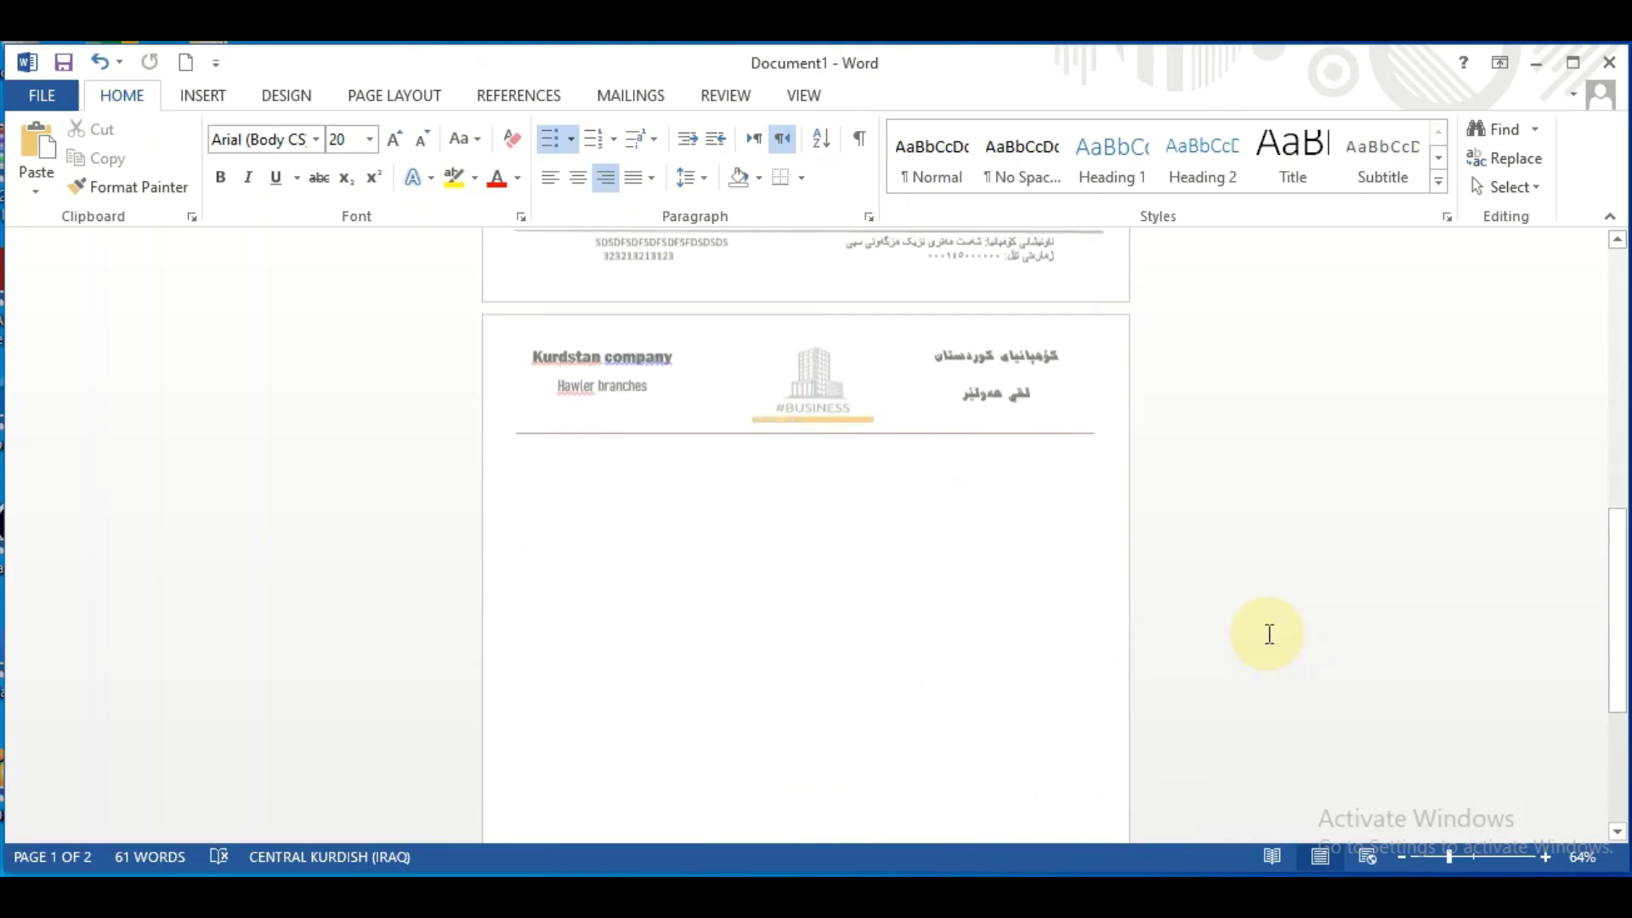
pyautogui.scroll(-4, 1266, 636)
pyautogui.scroll(-1, 1262, 638)
pyautogui.scroll(3, 1258, 642)
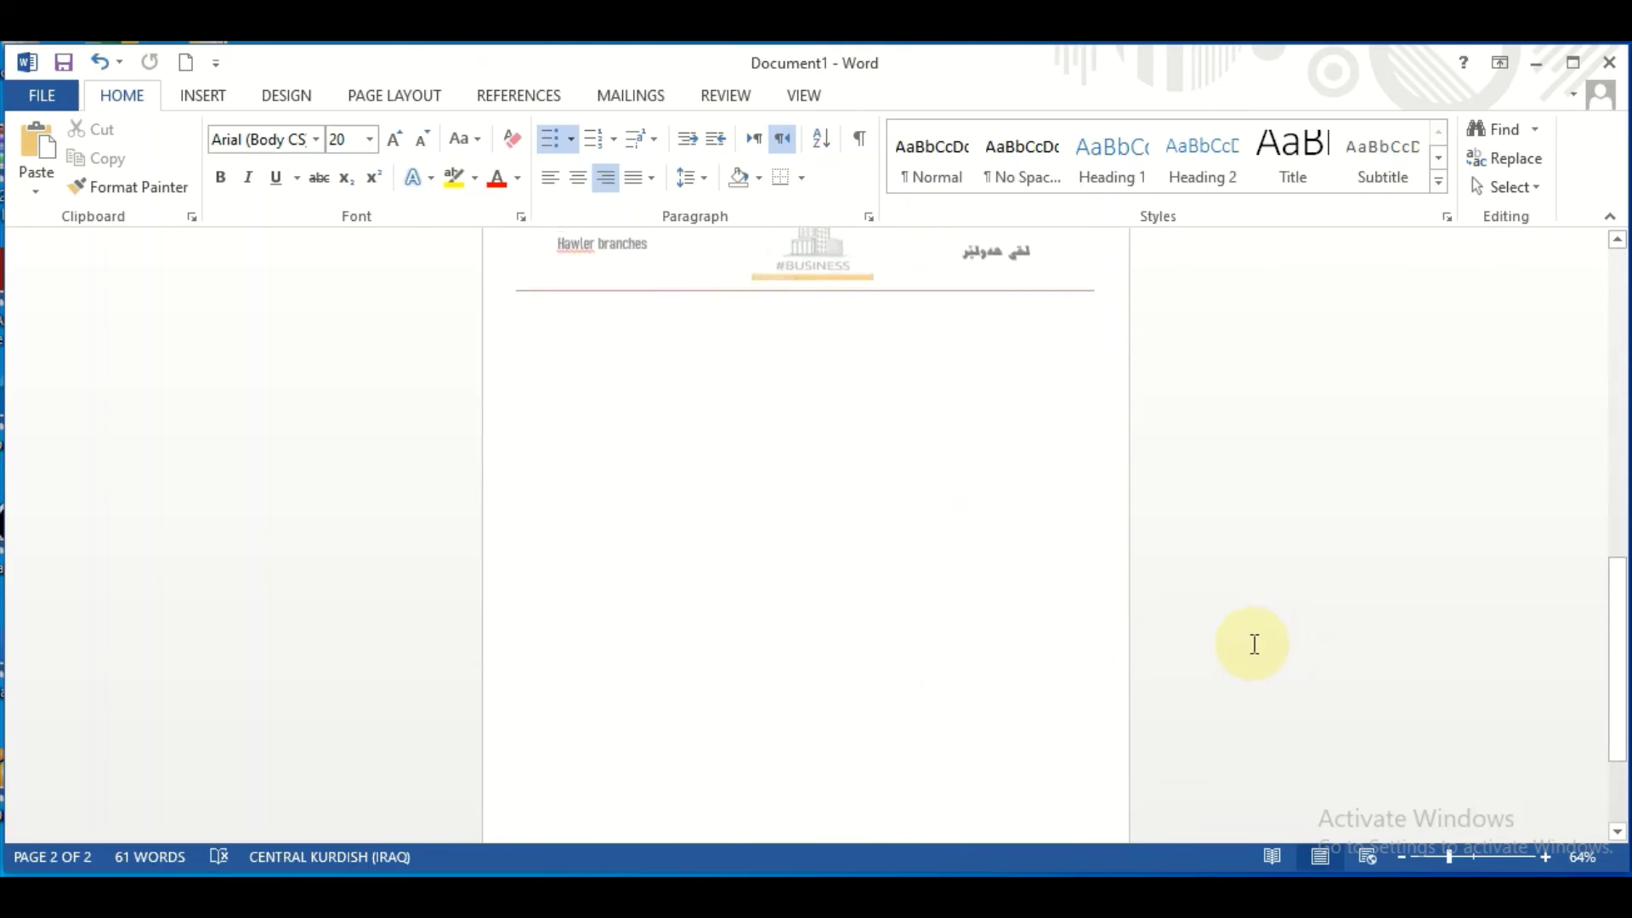
pyautogui.scroll(5, 1256, 642)
pyautogui.scroll(4, 1256, 637)
pyautogui.scroll(4, 1255, 629)
pyautogui.scroll(4, 1255, 627)
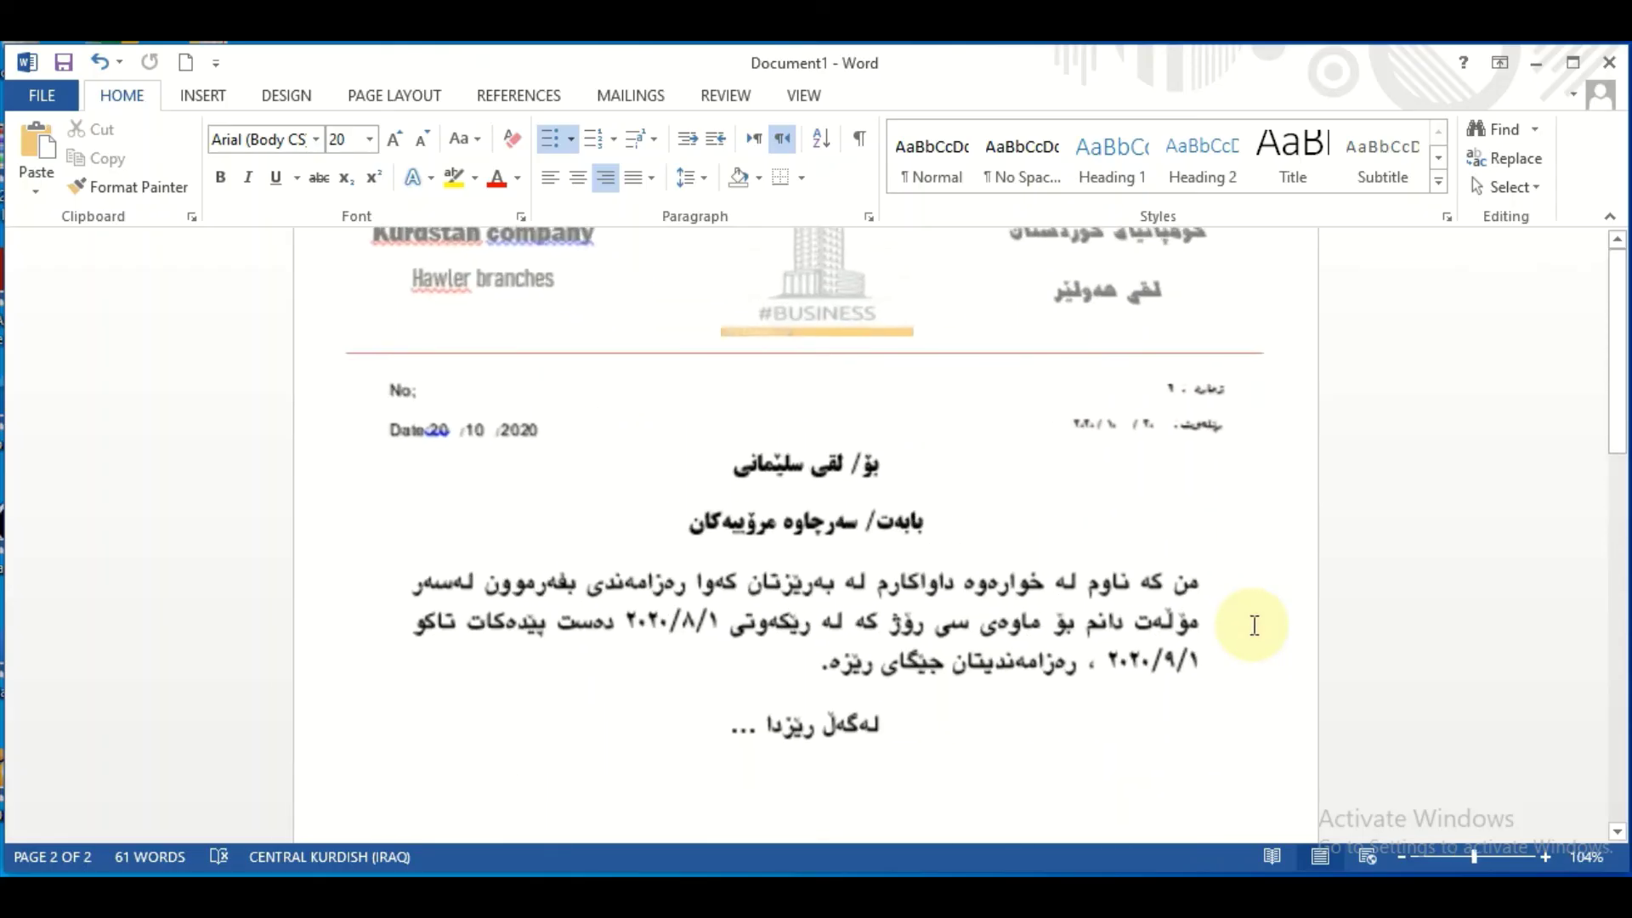
pyautogui.scroll(2, 1202, 618)
pyautogui.click(1335, 387)
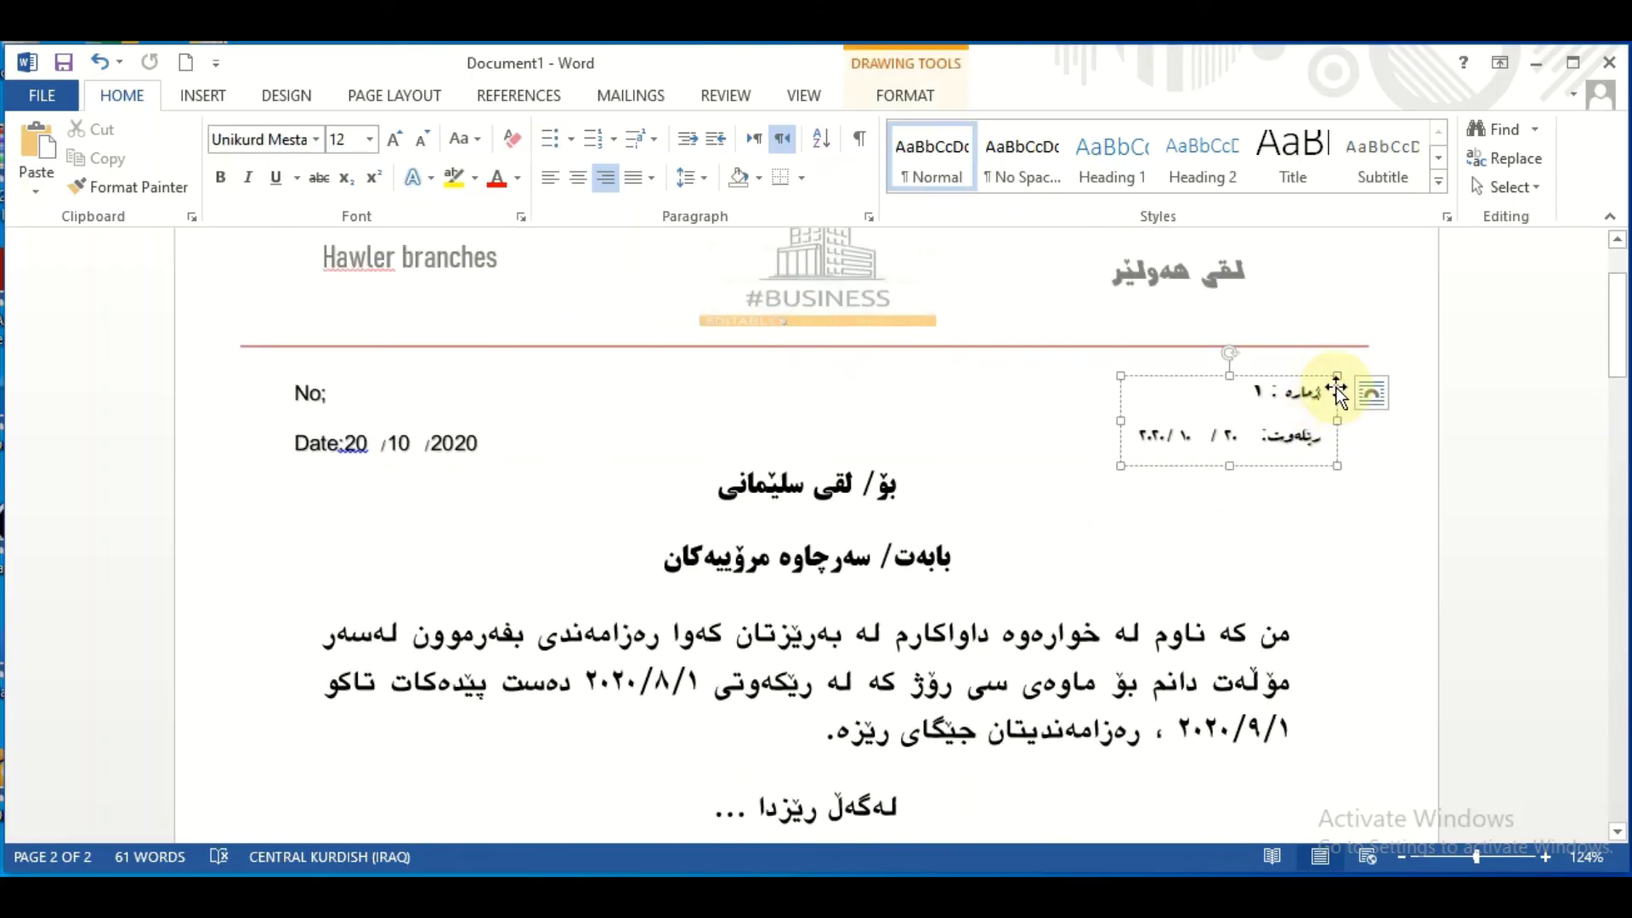
pyautogui.click(951, 391)
# Select the page 1 letter text and paste it onto the blank second page
pyautogui.moveTo(829, 378); pyautogui.dragTo(793, 425)
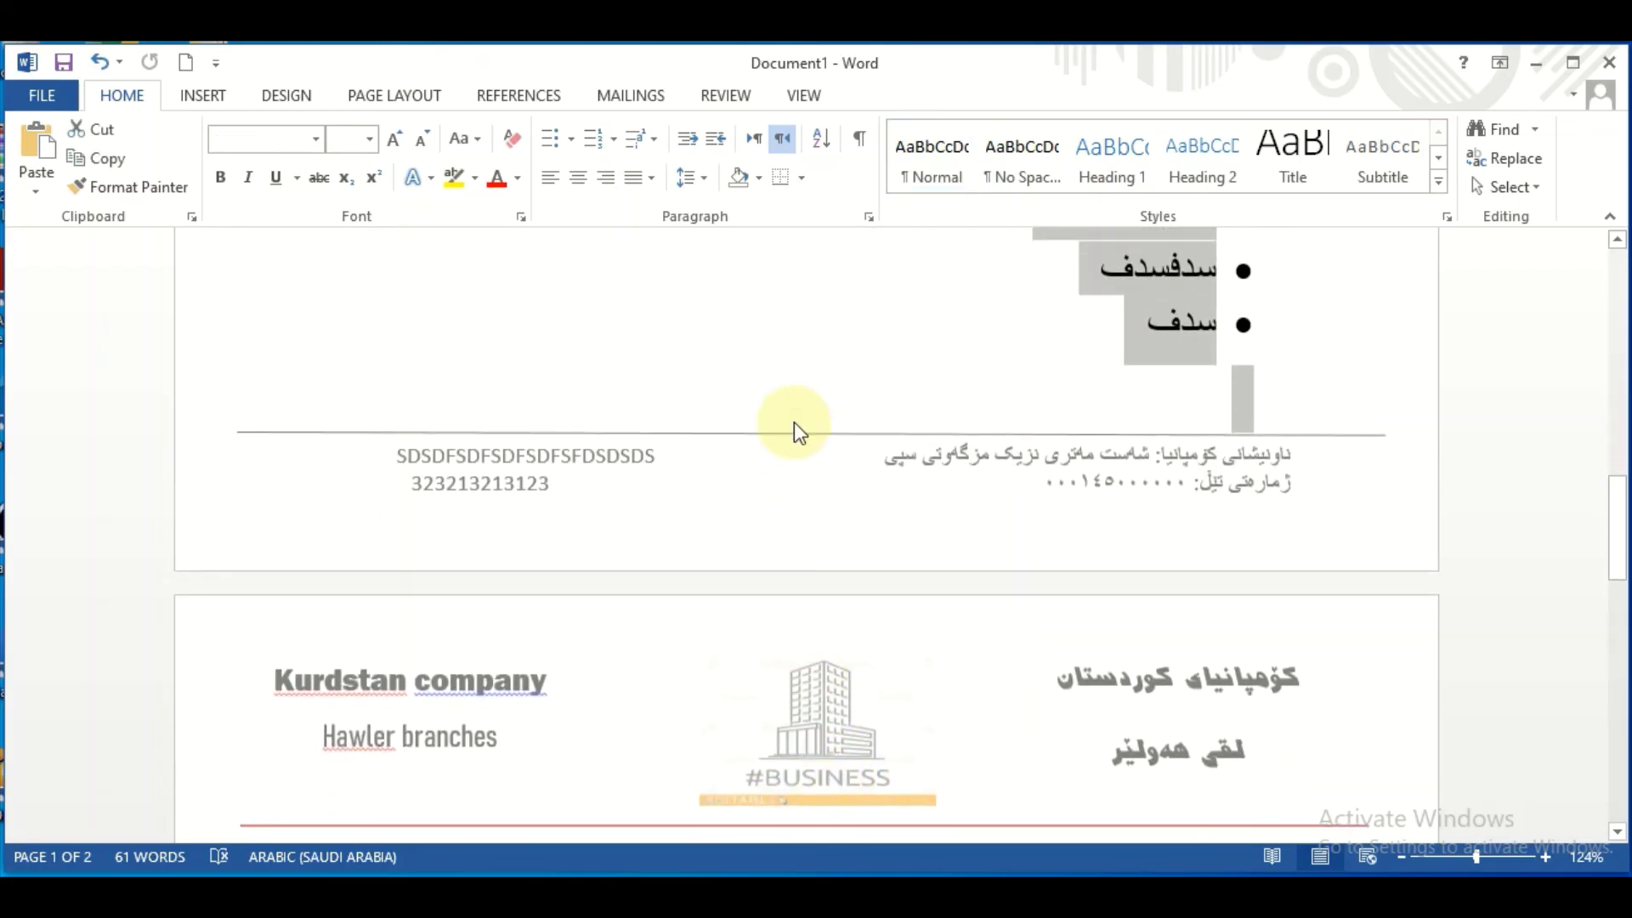
pyautogui.scroll(-8, 794, 425)
pyautogui.click(781, 378)
pyautogui.scroll(3, 780, 378)
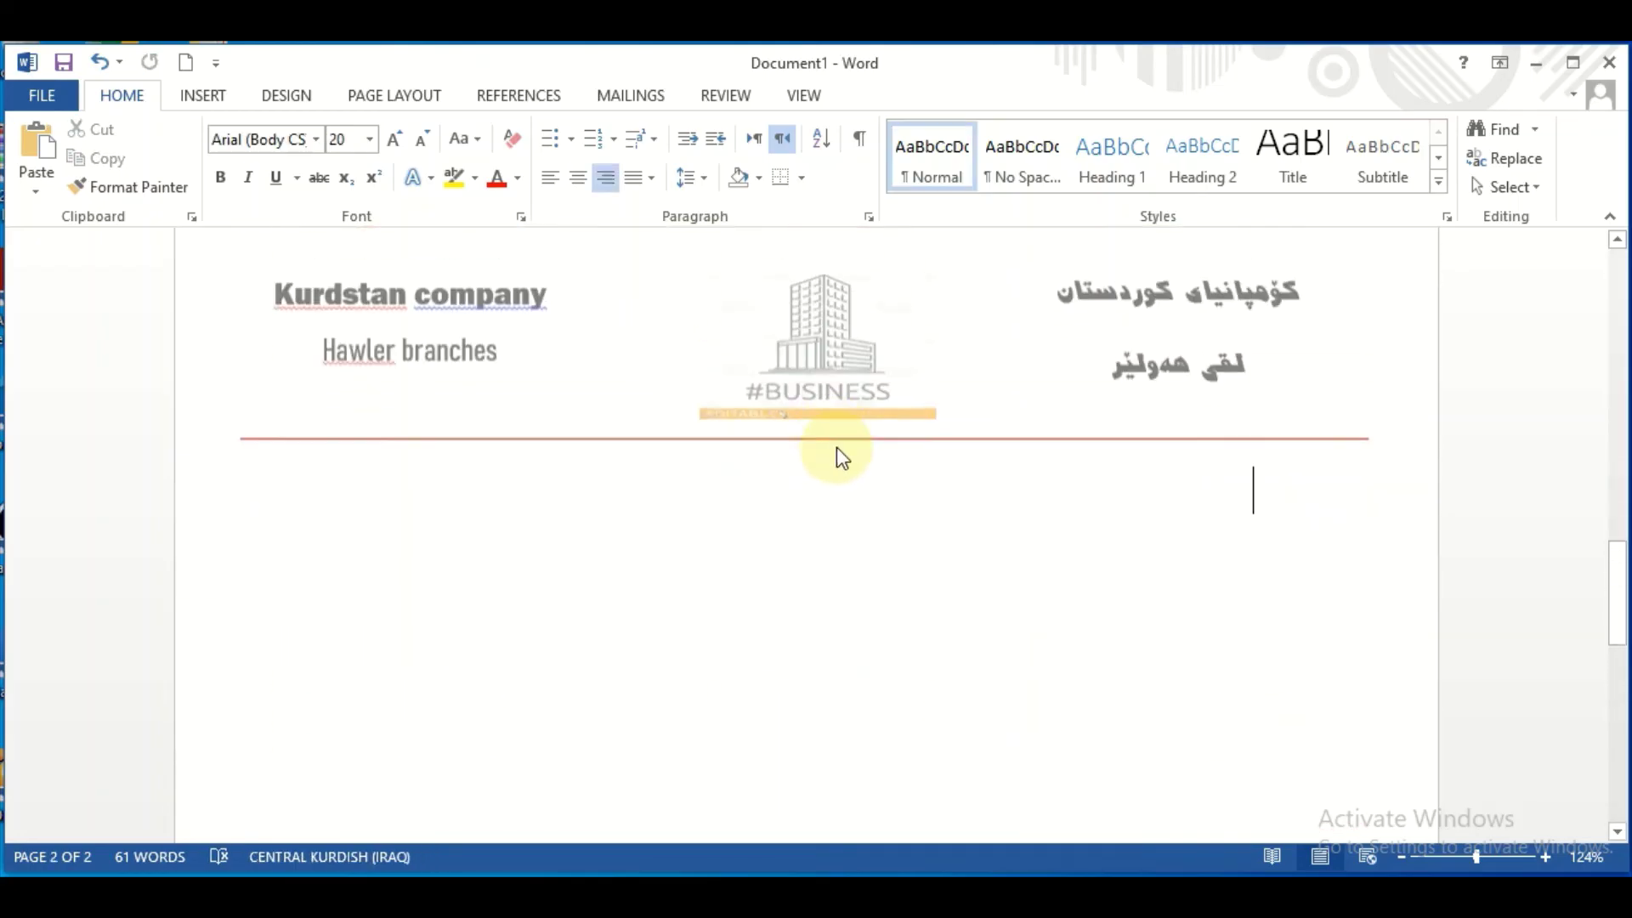
pyautogui.hotkey('ctrl', 'v')
pyautogui.scroll(-5, 952, 655)
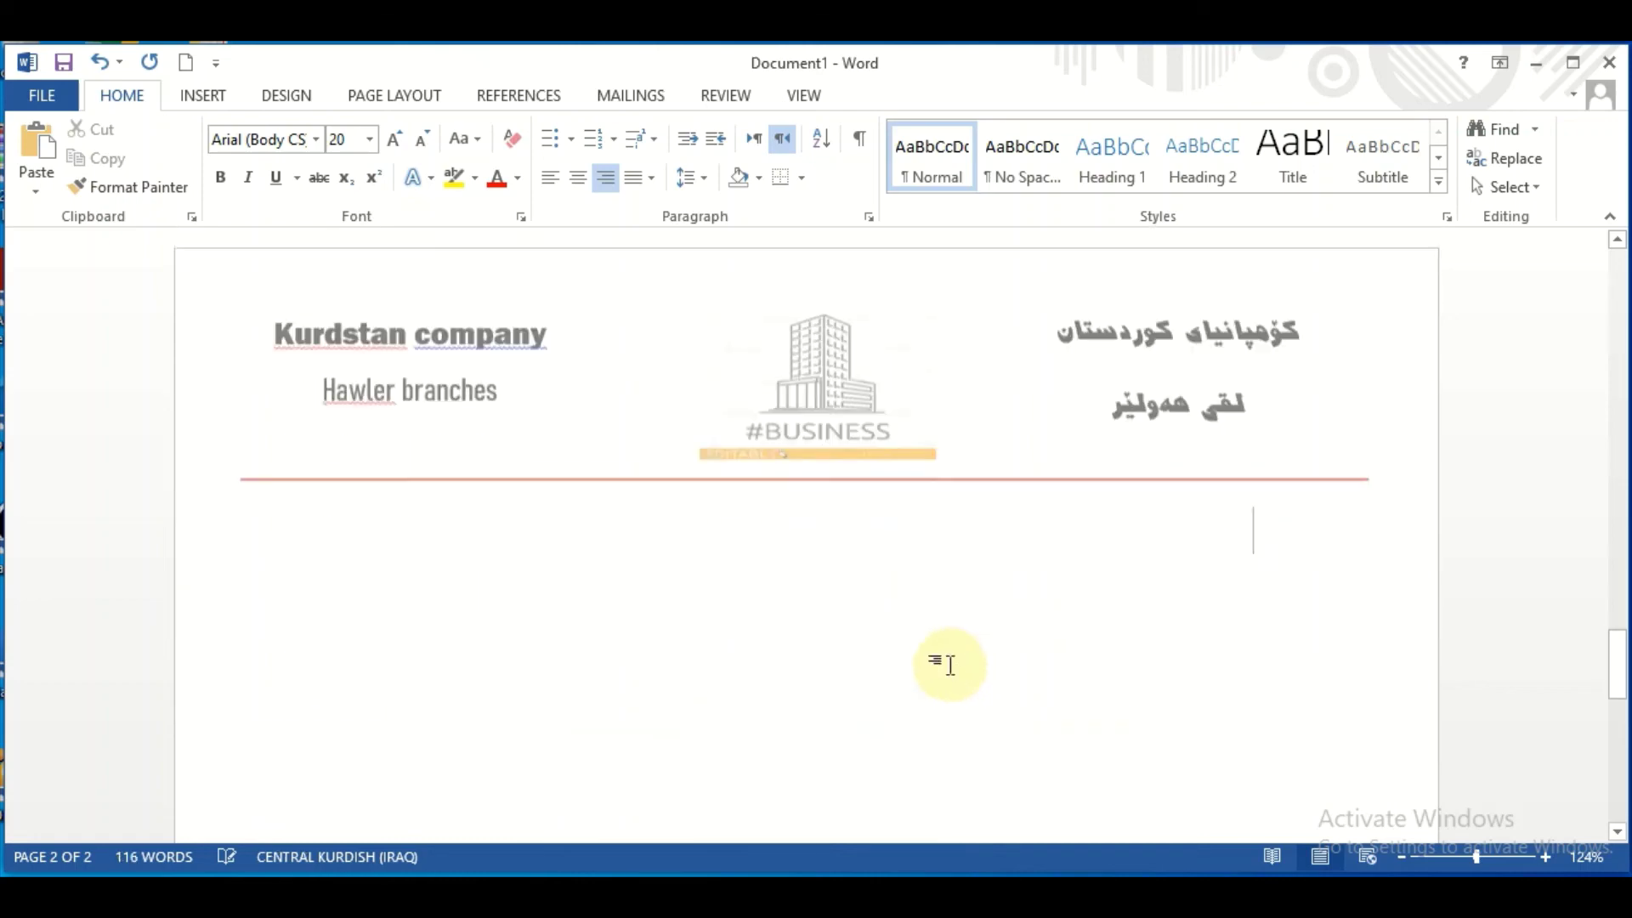
pyautogui.scroll(6, 952, 663)
pyautogui.click(1053, 701)
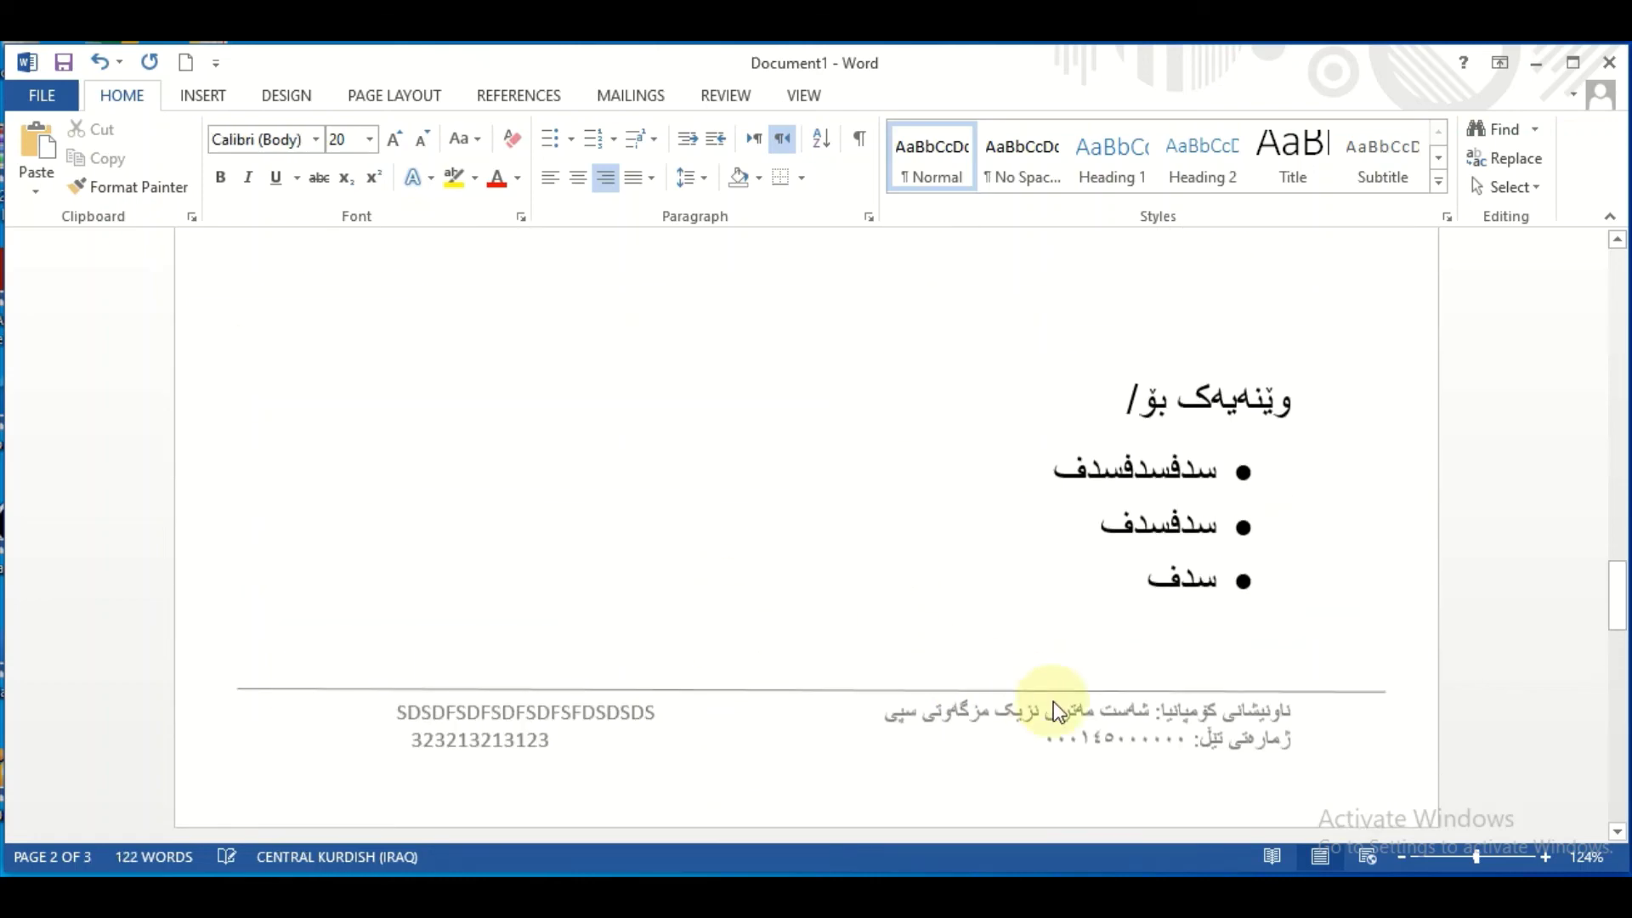
# Check the pasted copy's No and Date boxes and put the cursor in its body paragraph
pyautogui.scroll(4, 1053, 701)
pyautogui.scroll(-6, 1053, 702)
pyautogui.scroll(-4, 1051, 697)
pyautogui.scroll(-2, 1031, 660)
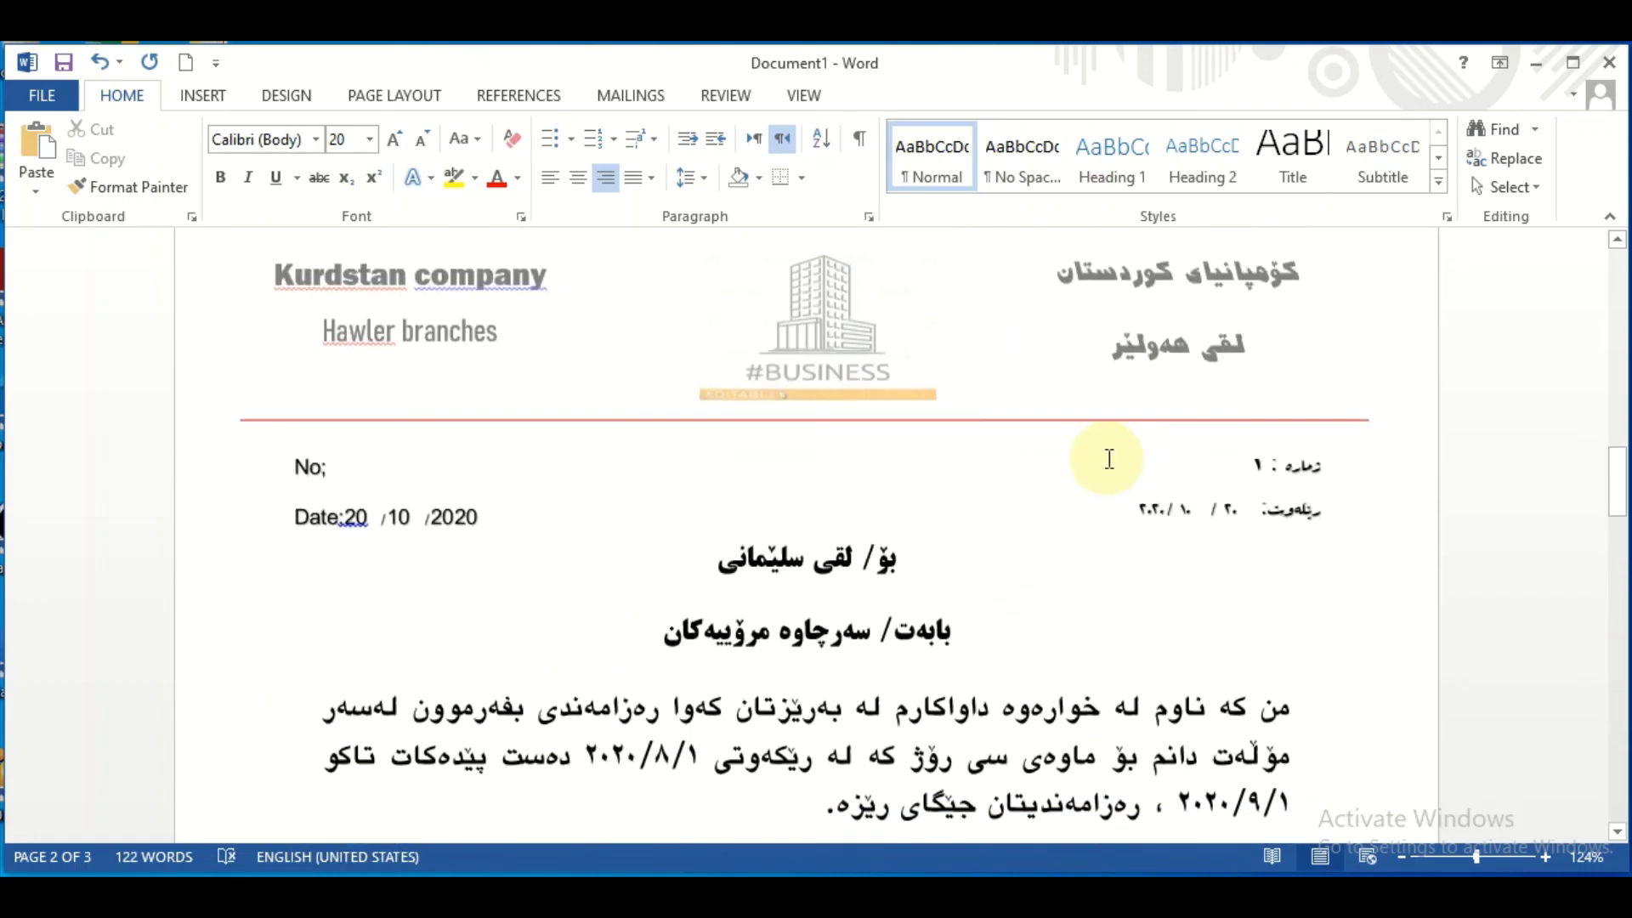
pyautogui.click(1130, 476)
pyautogui.click(369, 513)
pyautogui.scroll(-2, 1283, 593)
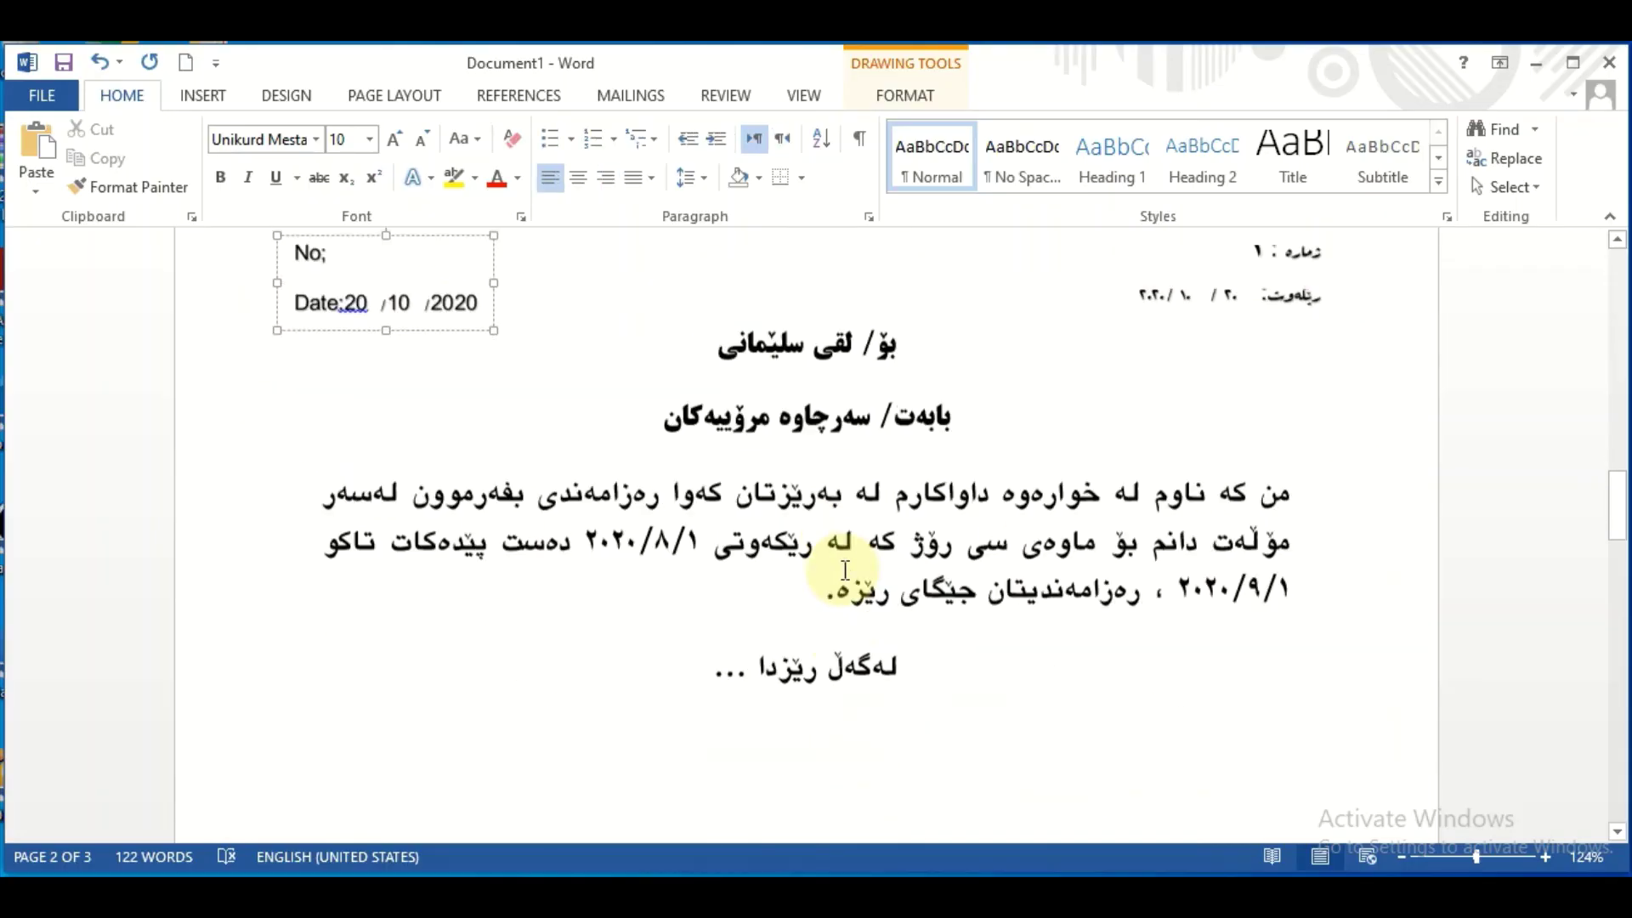
pyautogui.scroll(-1, 955, 519)
pyautogui.click(1086, 423)
# Overwrite the copied body paragraph with 'FGDFGDFGDFG' and three short lines of Kurdish placeholder text
pyautogui.moveTo(1291, 417); pyautogui.dragTo(872, 504)
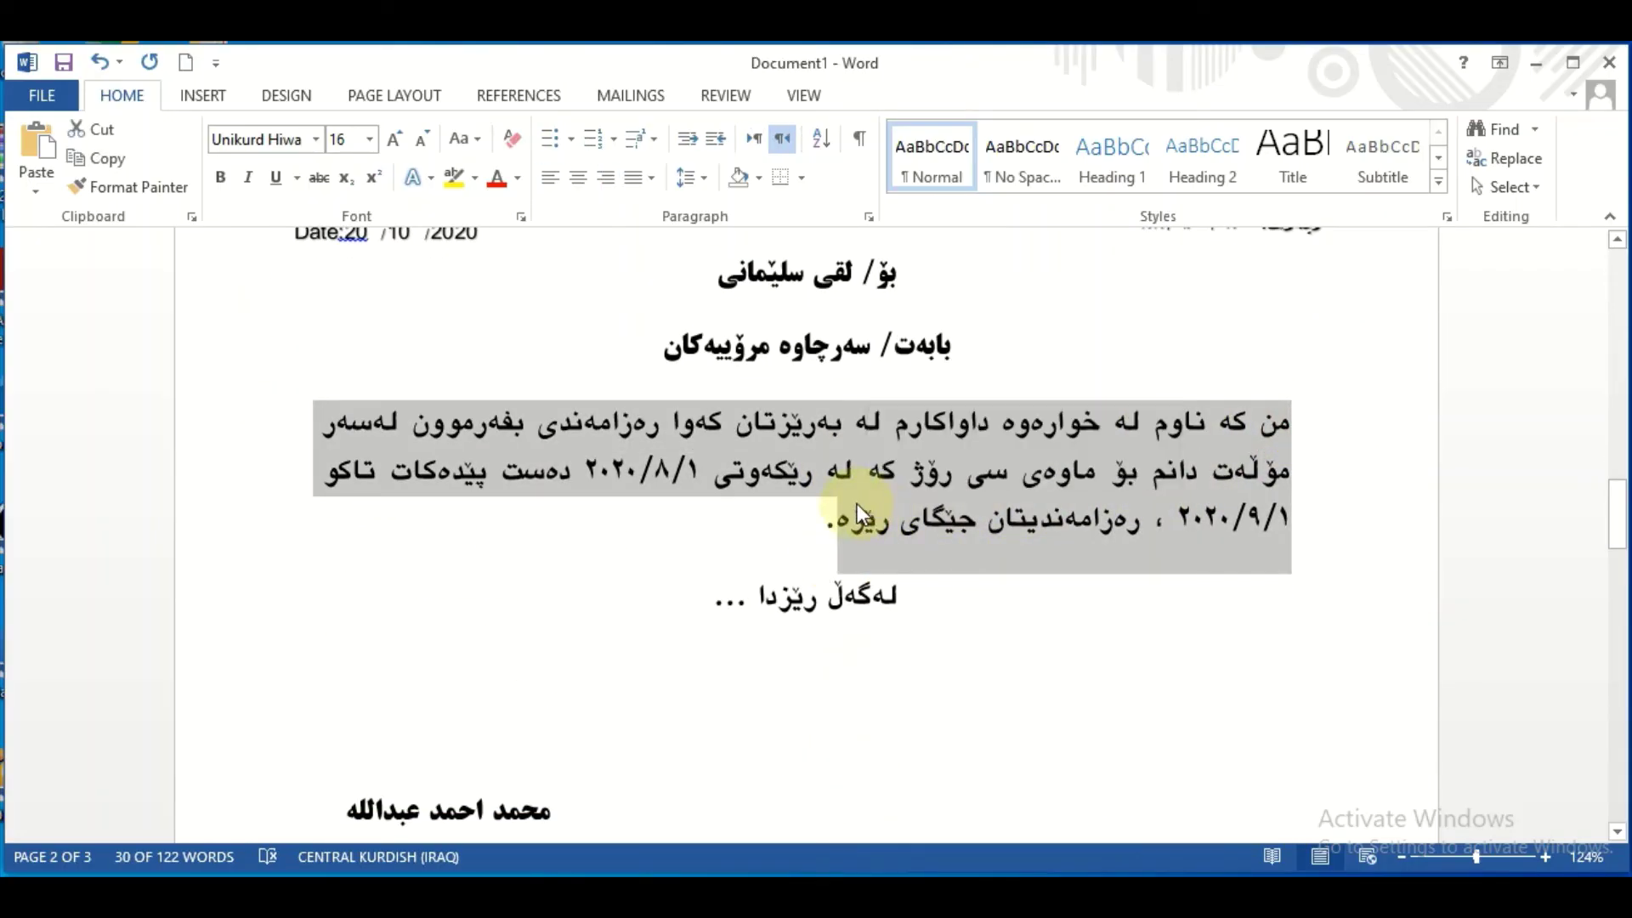
pyautogui.write('FGDFGDFGDFGDF')
pyautogui.press('BackSpace')
pyautogui.press('BackSpace')
pyautogui.press('BackSpace')
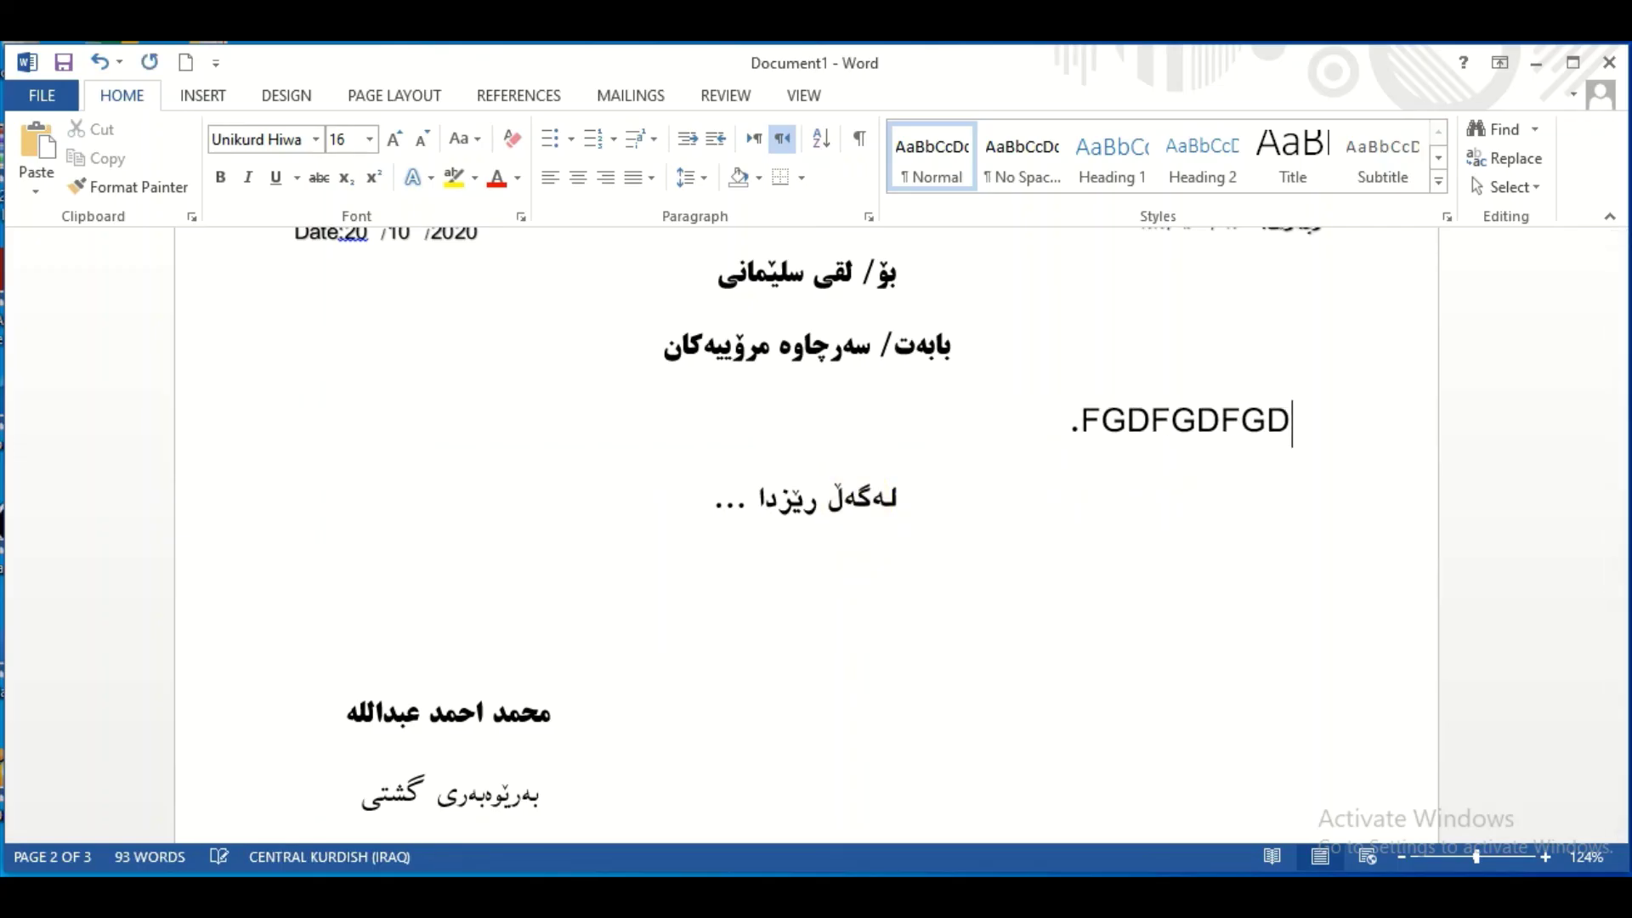
pyautogui.press('BackSpace')
pyautogui.press('BackSpace')
pyautogui.press('BackSpace')
pyautogui.press('BackSpace')
pyautogui.press('BackSpace')
pyautogui.press('BackSpace')
pyautogui.press('BackSpace')
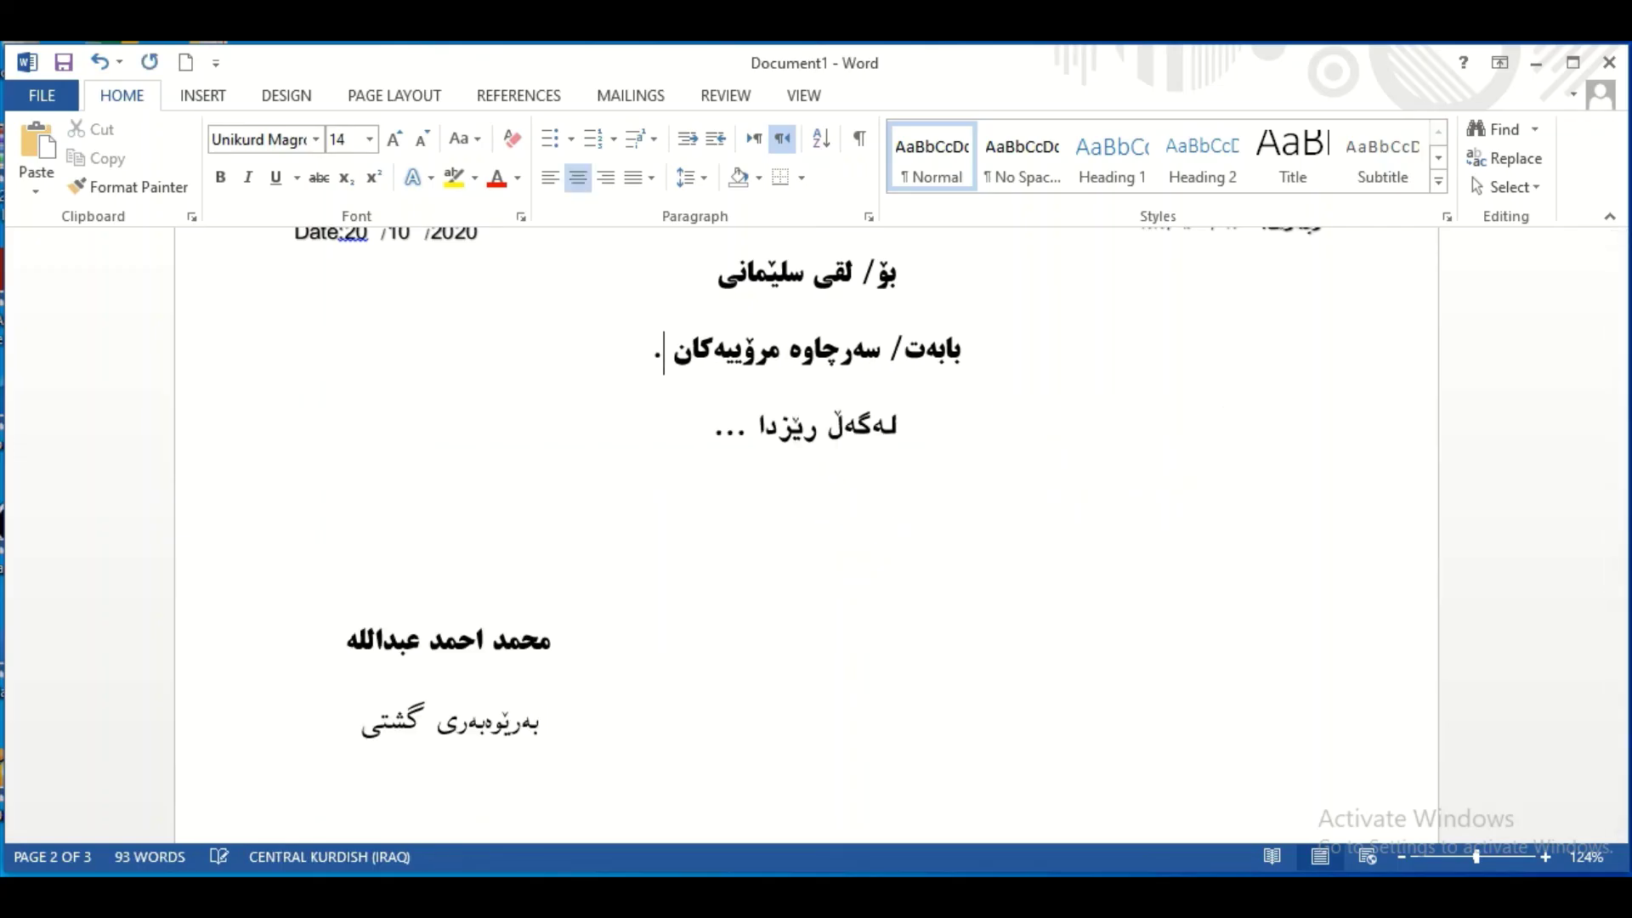
pyautogui.press('Return')
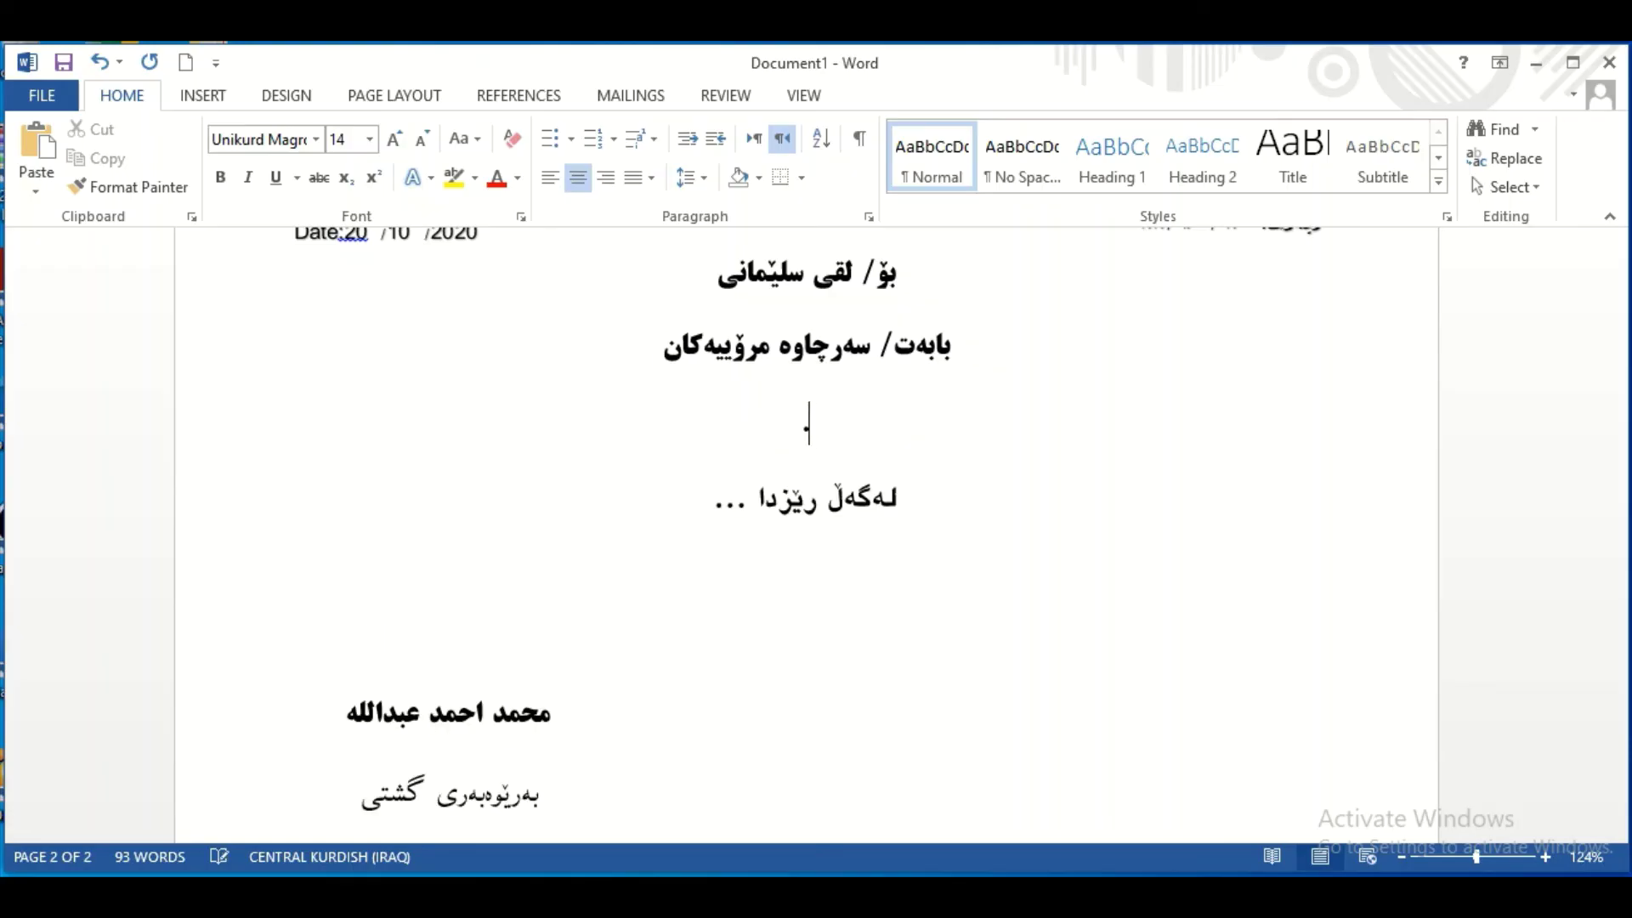
pyautogui.write('سدفسدف')
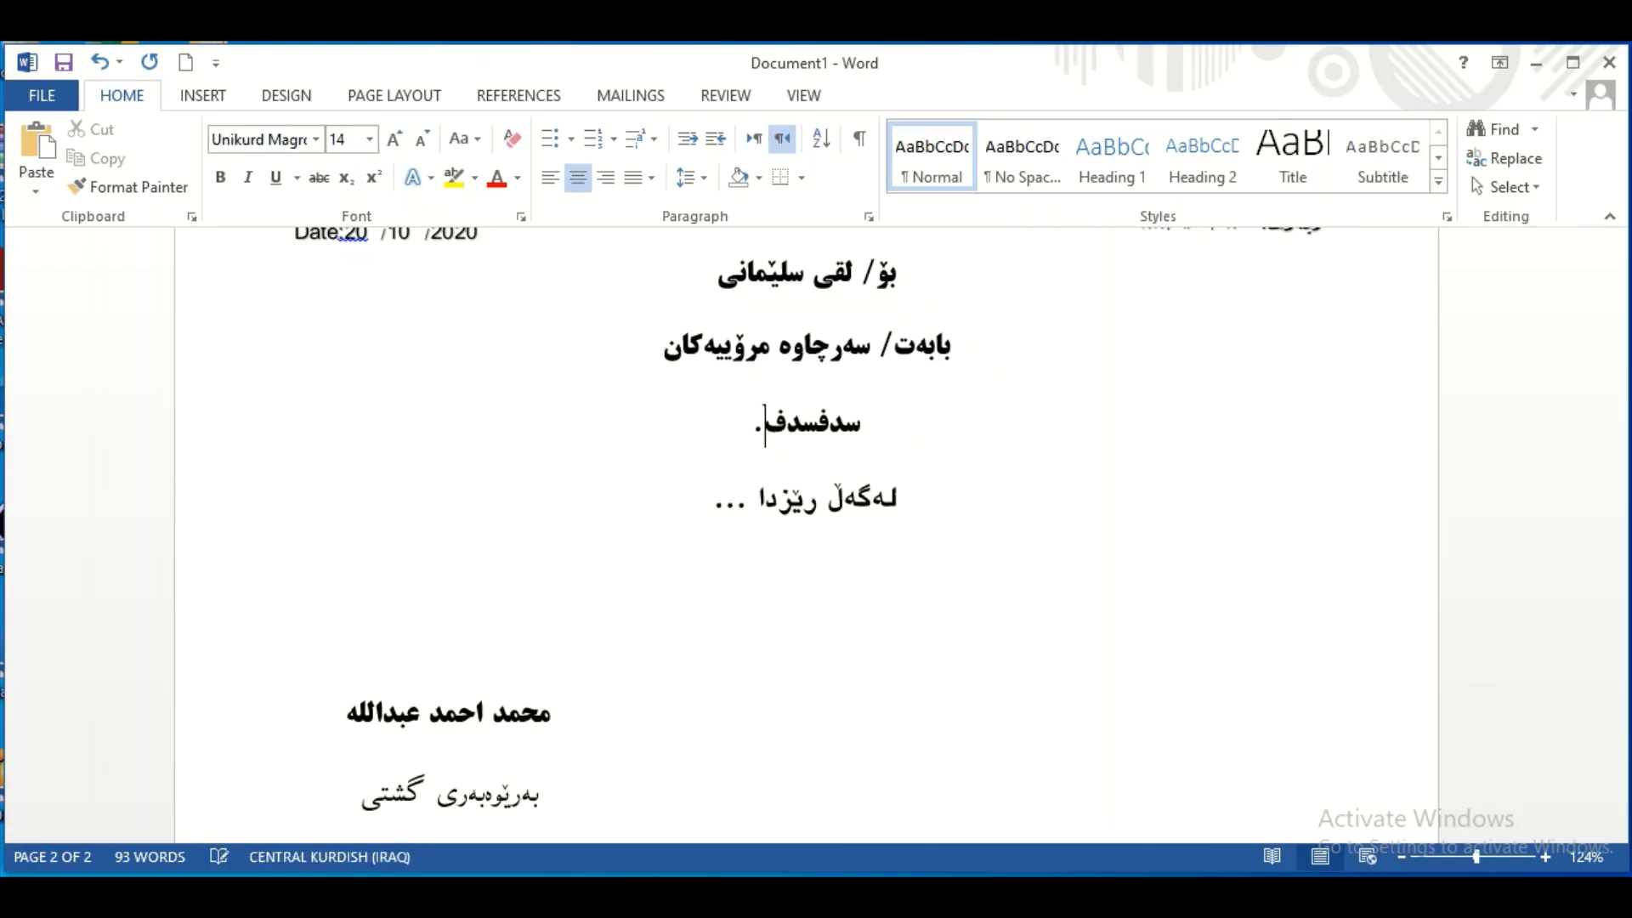
pyautogui.write('سفسدفسدسدف')
pyautogui.press('Return')
pyautogui.write('سدفسدفس دفس  س')
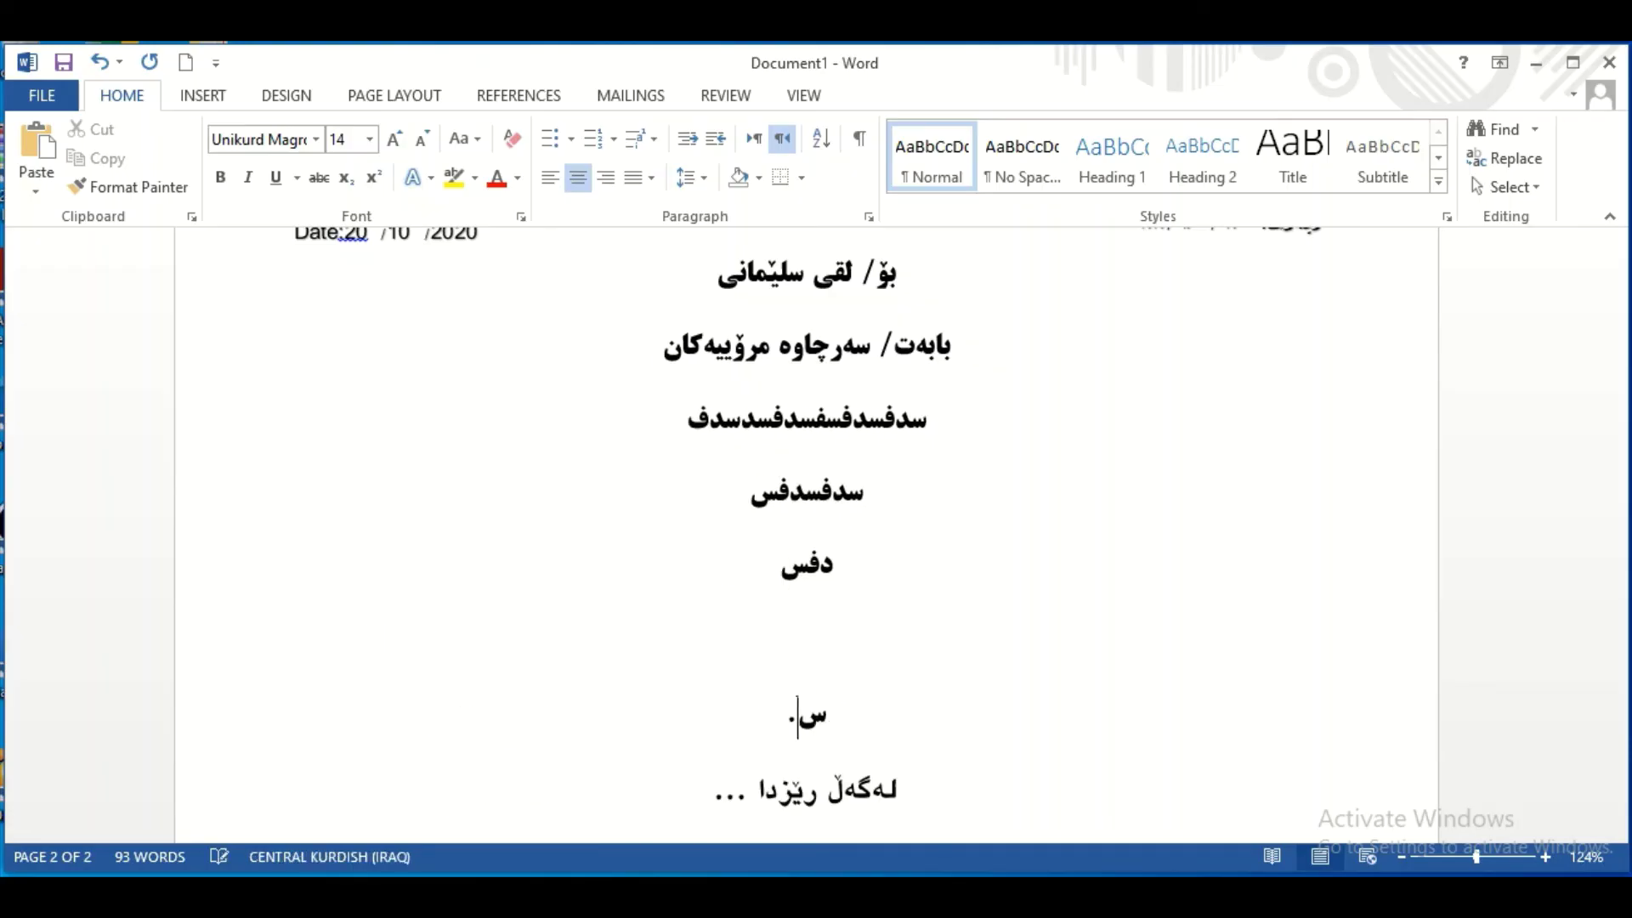
pyautogui.press('Return')
pyautogui.write('سدسفسف.')
pyautogui.scroll(-5, 892, 499)
pyautogui.scroll(-5, 978, 502)
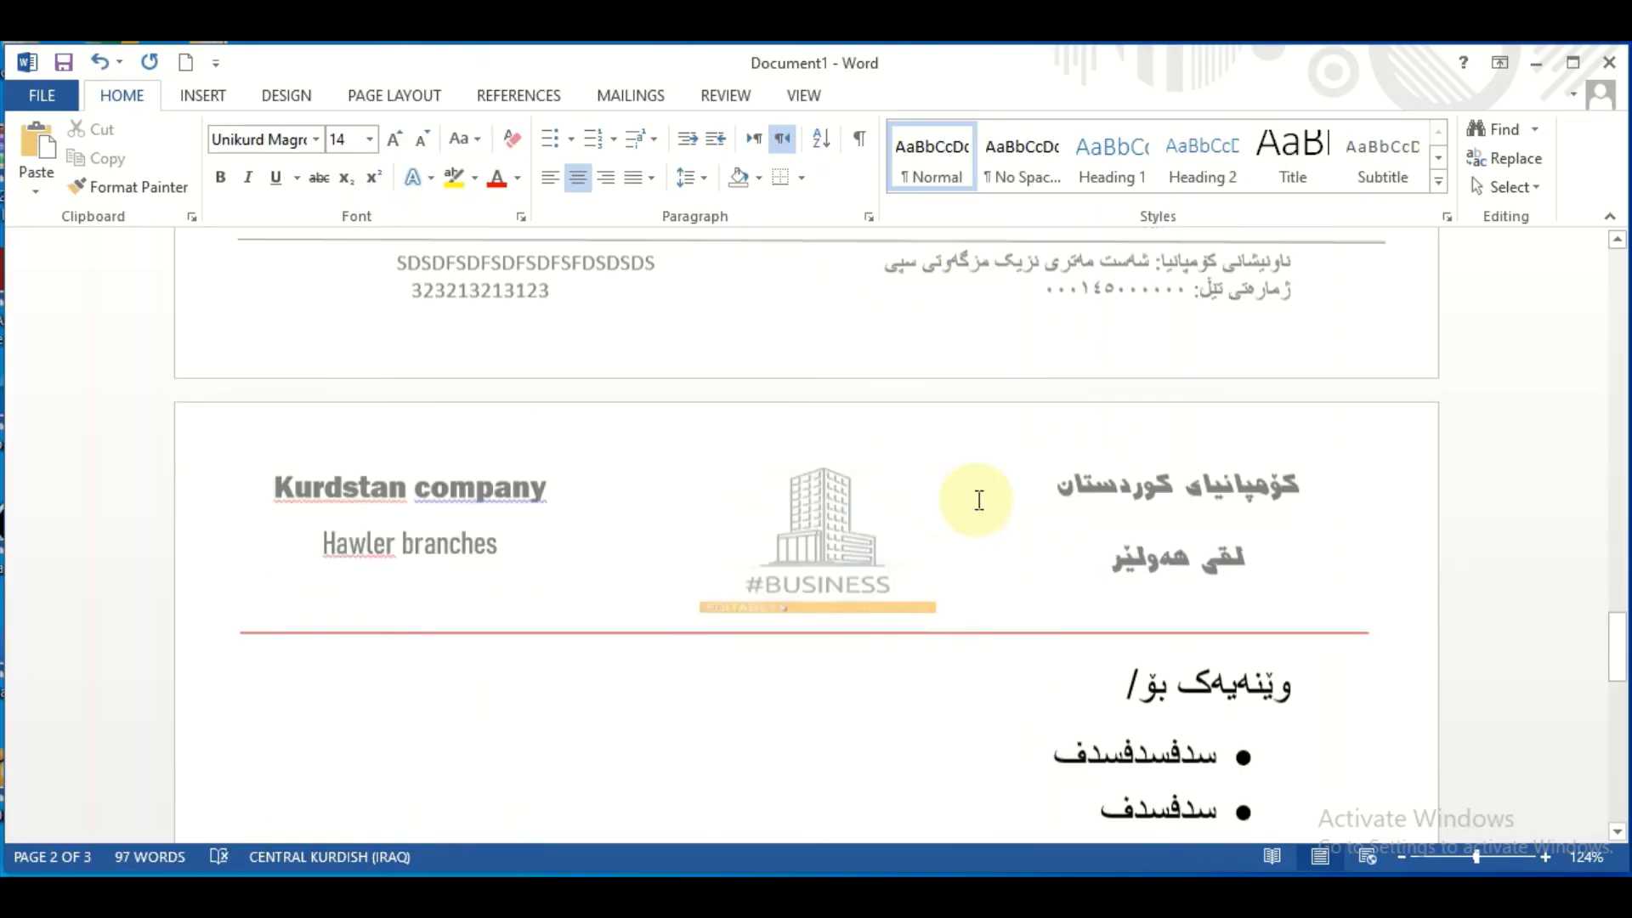
pyautogui.scroll(5, 984, 501)
pyautogui.scroll(5, 974, 517)
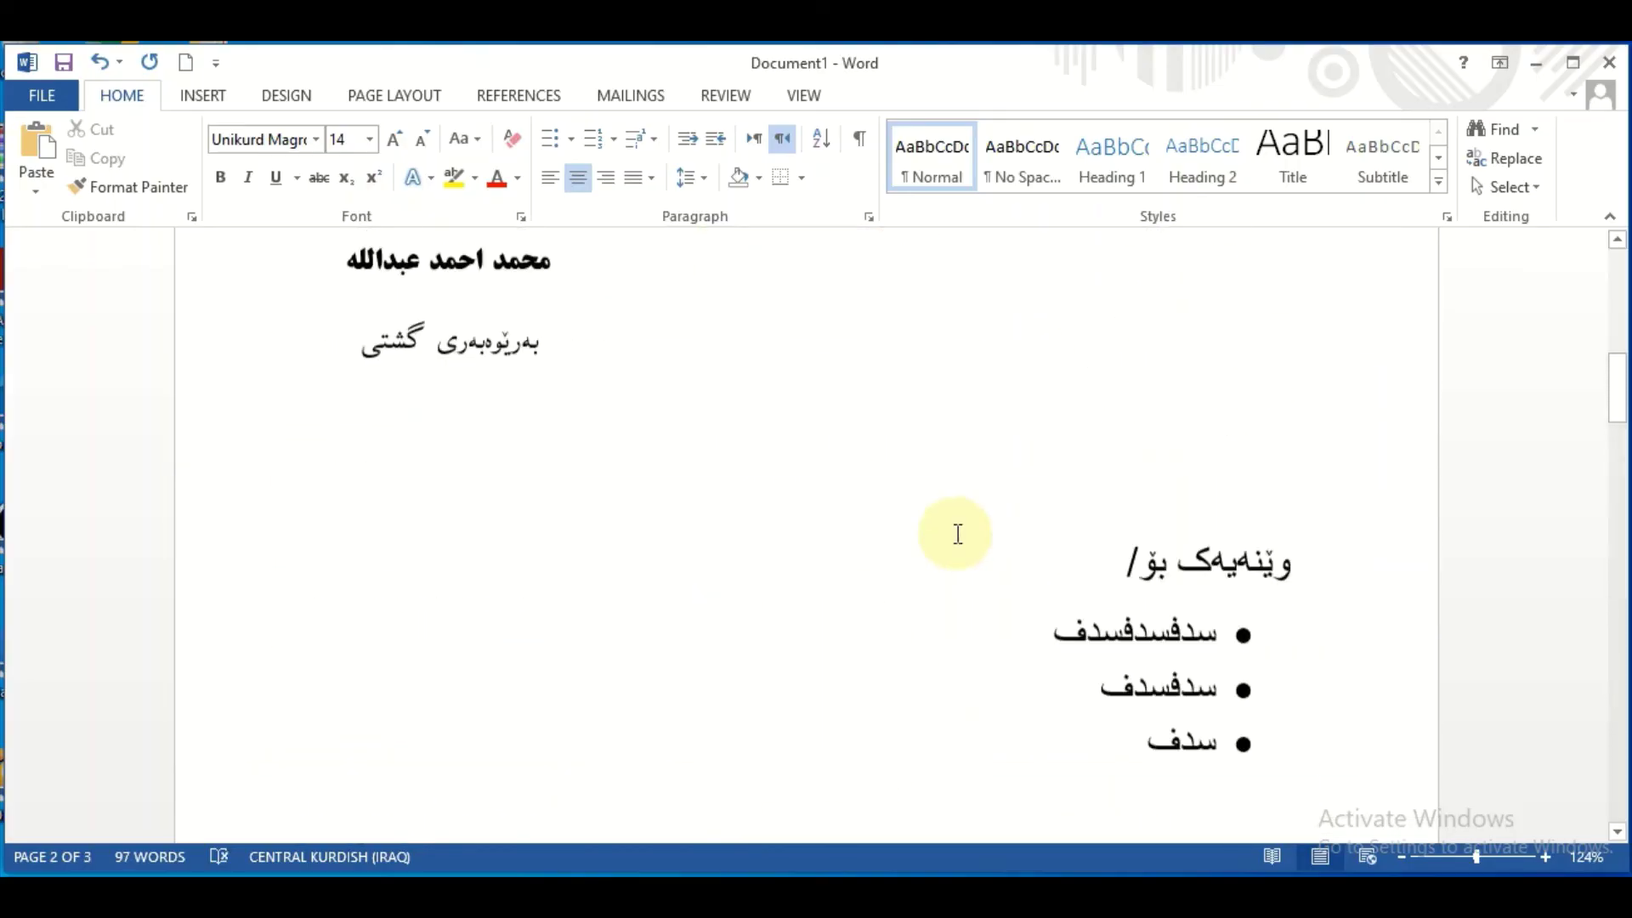
pyautogui.scroll(5, 955, 532)
pyautogui.scroll(2, 958, 534)
pyautogui.scroll(-5, 958, 533)
pyautogui.scroll(-5, 935, 552)
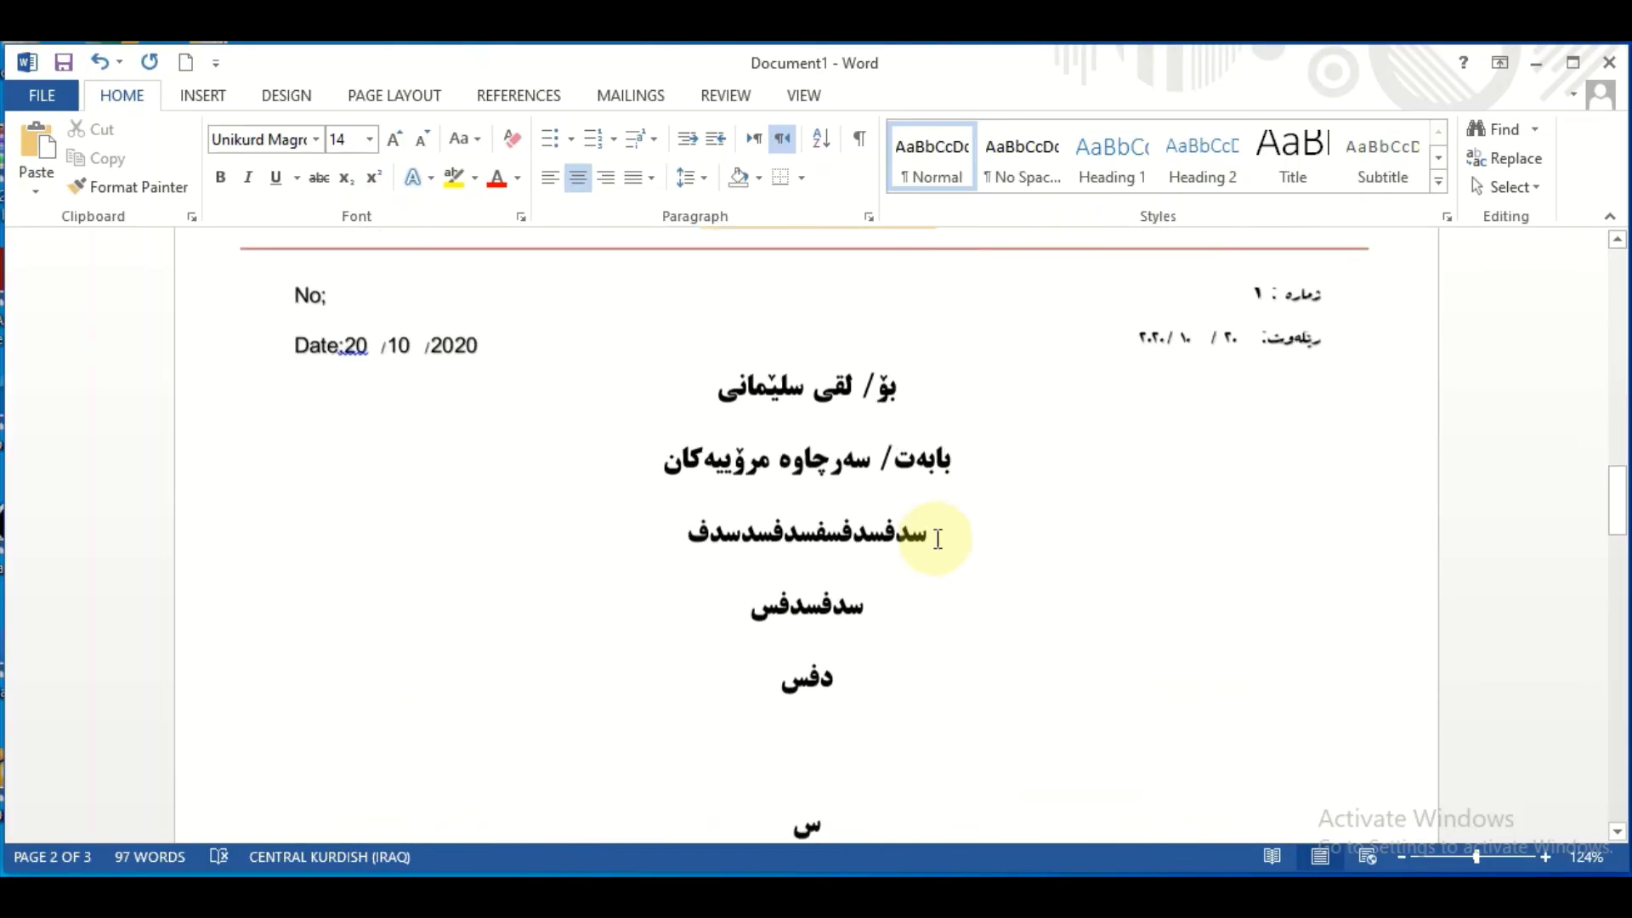
pyautogui.scroll(-5, 936, 540)
pyautogui.scroll(-5, 945, 545)
pyautogui.scroll(5, 945, 548)
pyautogui.scroll(5, 922, 561)
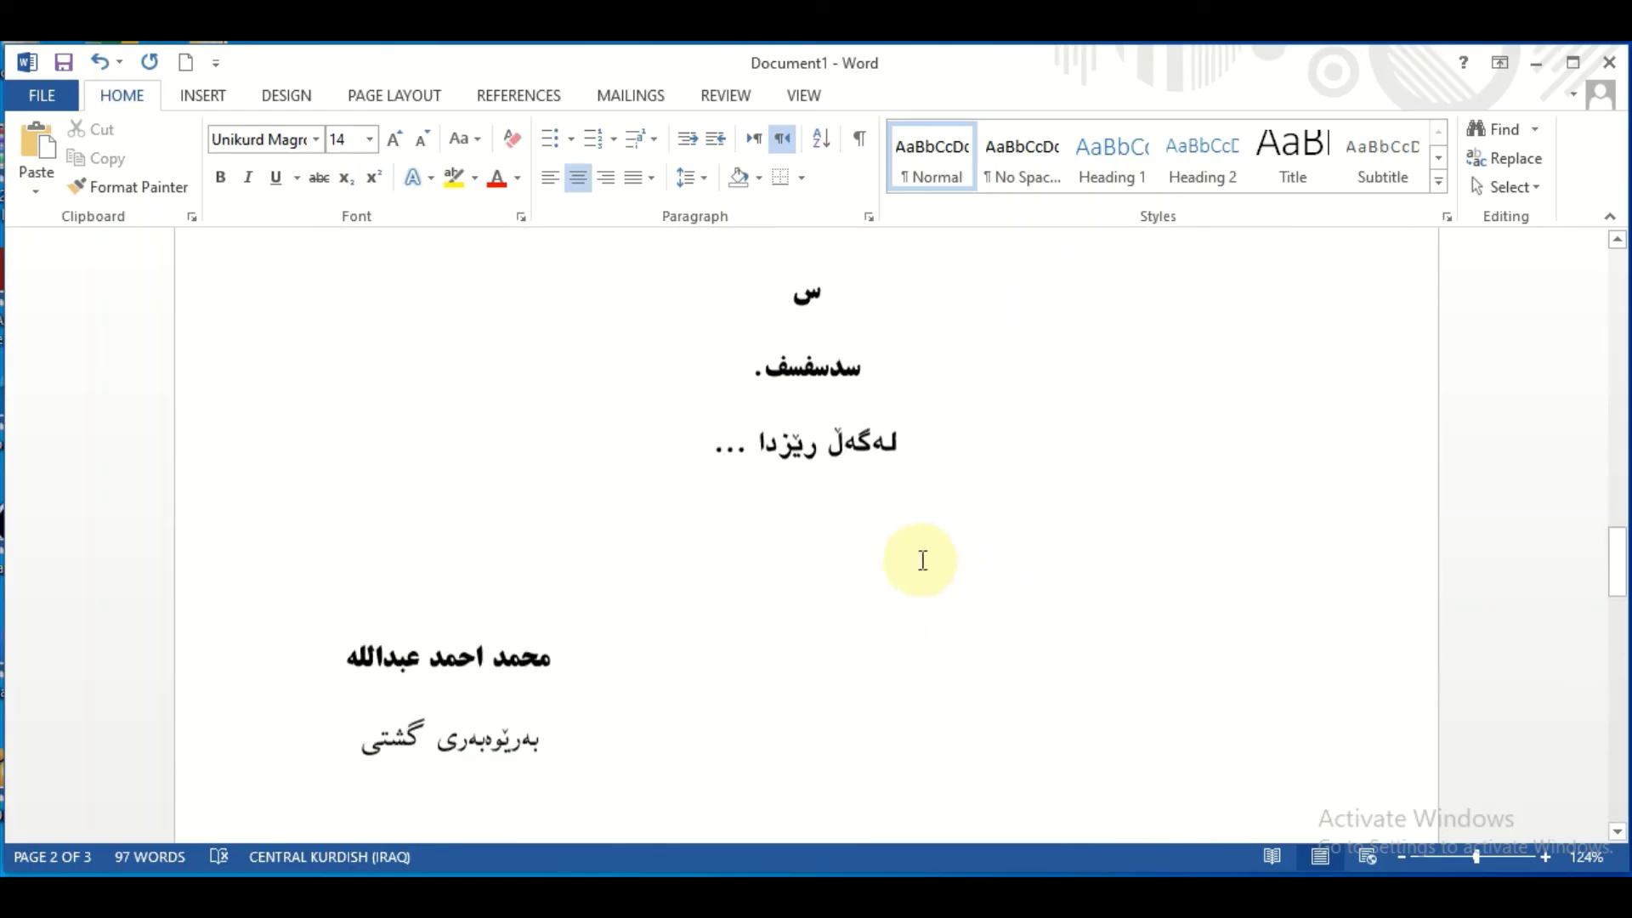
pyautogui.scroll(5, 864, 627)
pyautogui.scroll(5, 842, 671)
# Undo the placeholder text and the pasted copy of the letter
pyautogui.hotkey('ctrl', 'z')
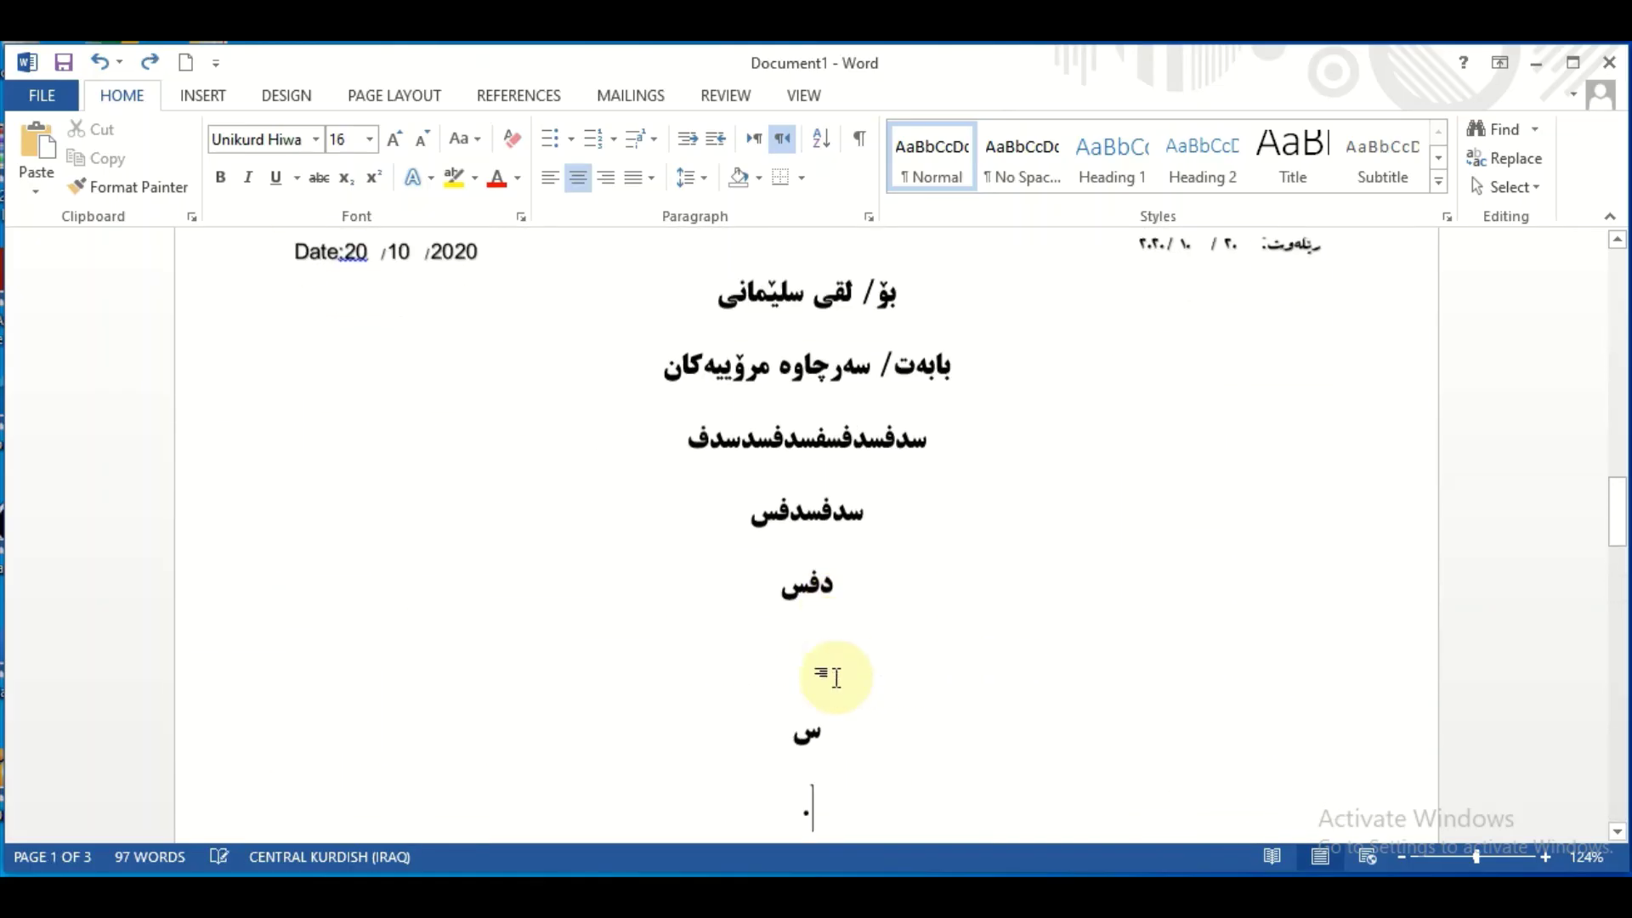
pyautogui.hotkey('ctrl', 'z')
pyautogui.hotkey('ctrl', 'z')
pyautogui.hotkey('ctrl', 'z')
pyautogui.hotkey('ctrl', 'z')
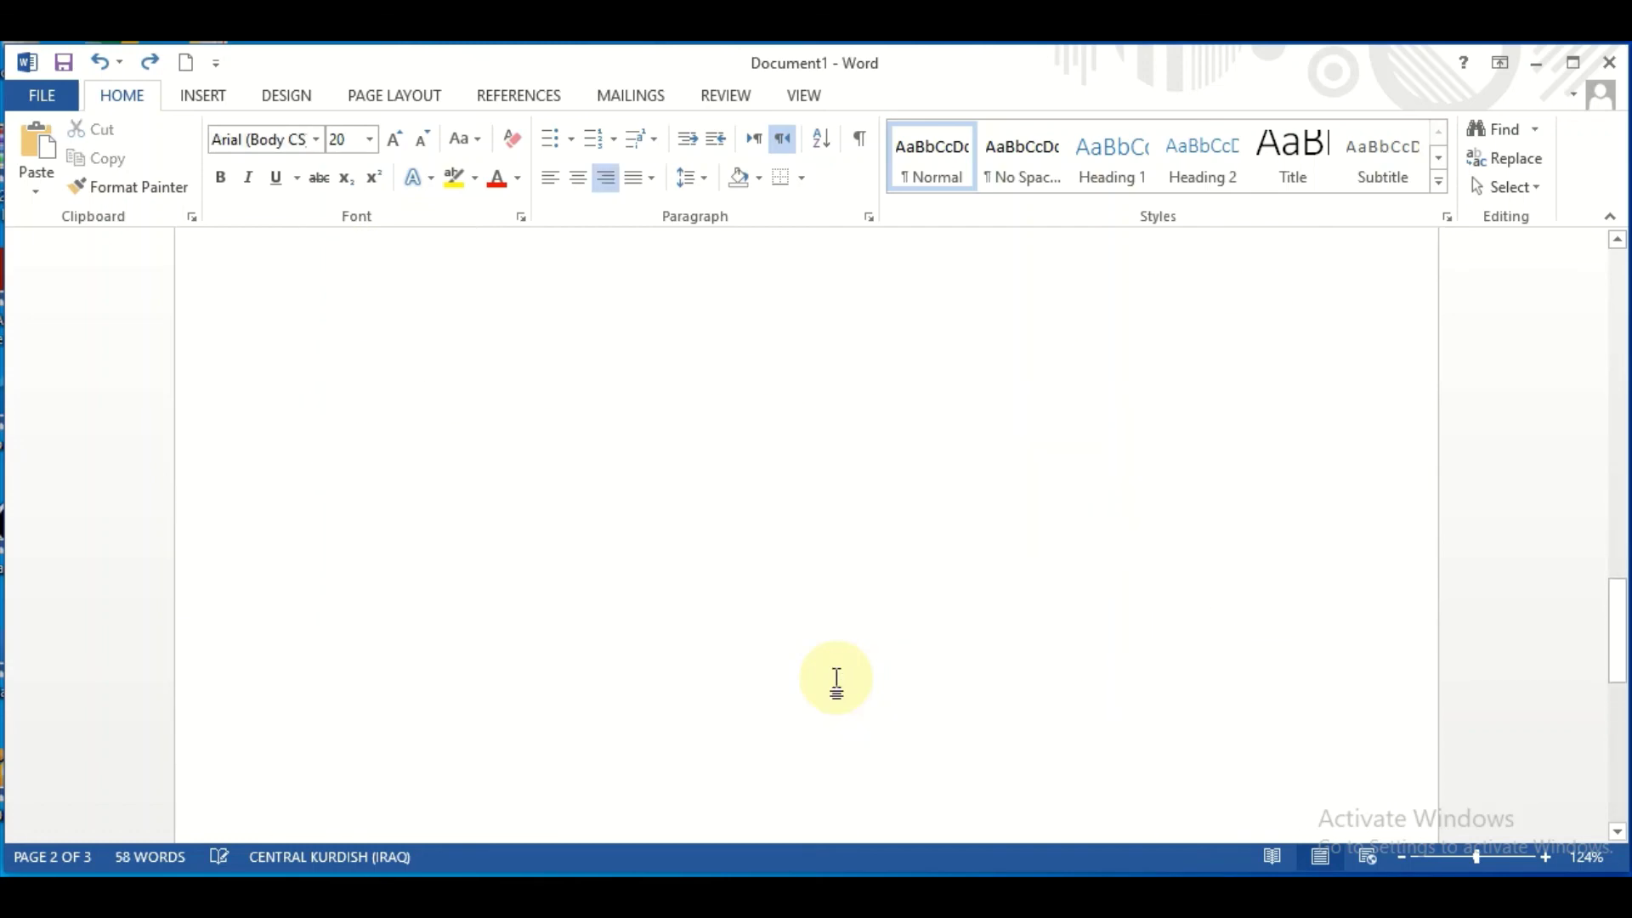
pyautogui.hotkey('ctrl', 'z')
pyautogui.hotkey('ctrl', 'z')
pyautogui.scroll(1, 842, 701)
pyautogui.scroll(-5, 876, 715)
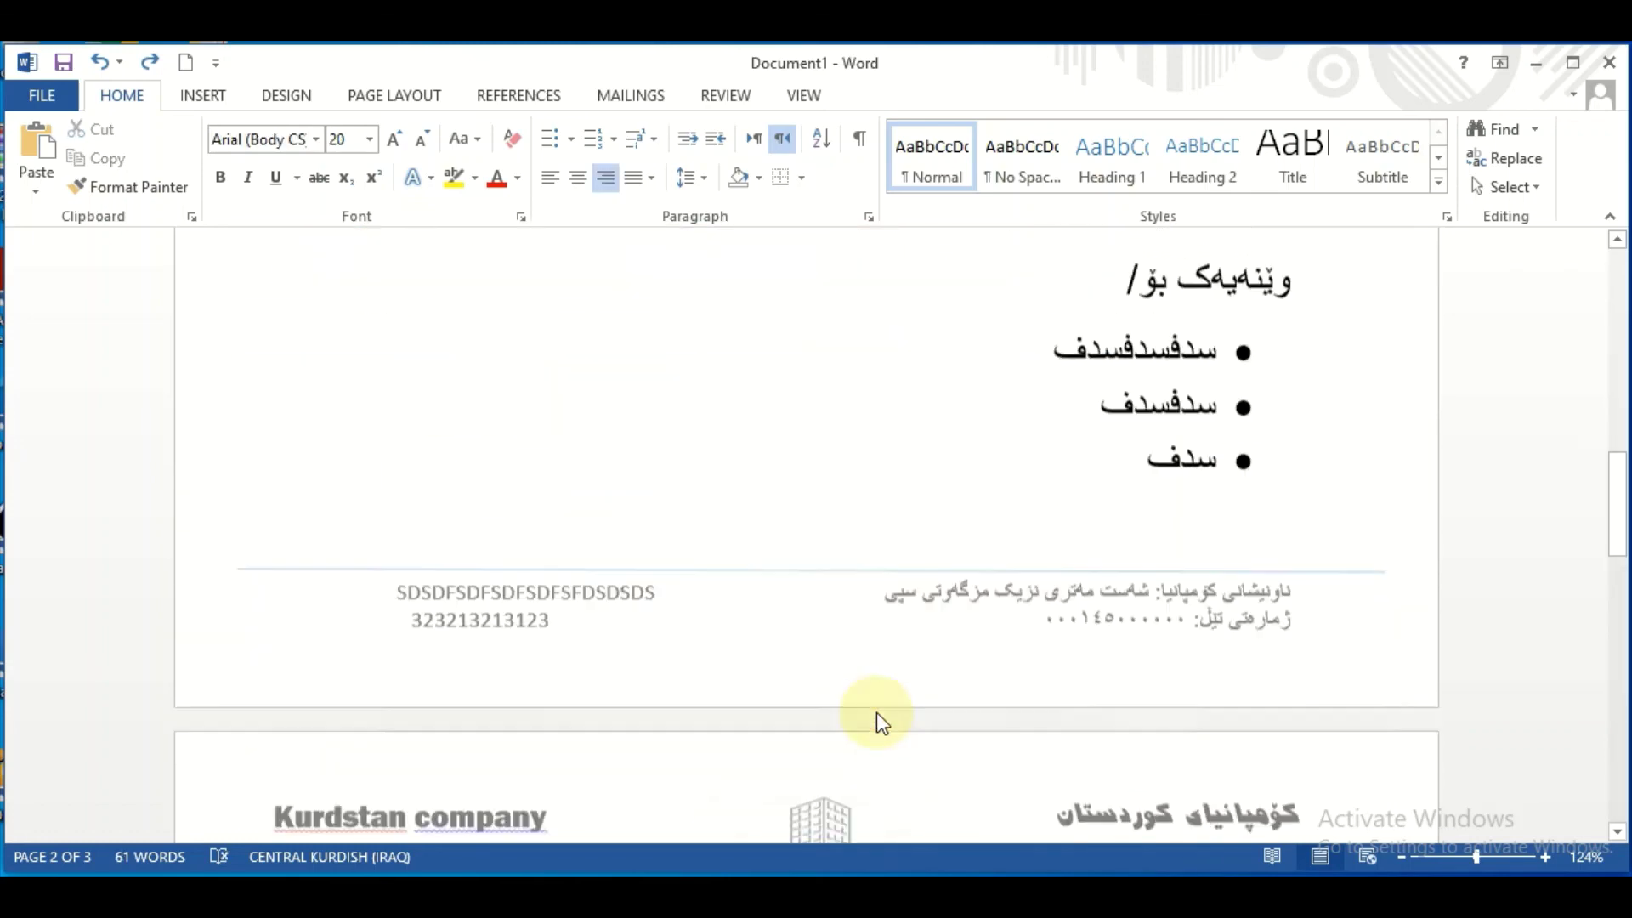
pyautogui.scroll(-1, 871, 712)
pyautogui.scroll(-3, 875, 716)
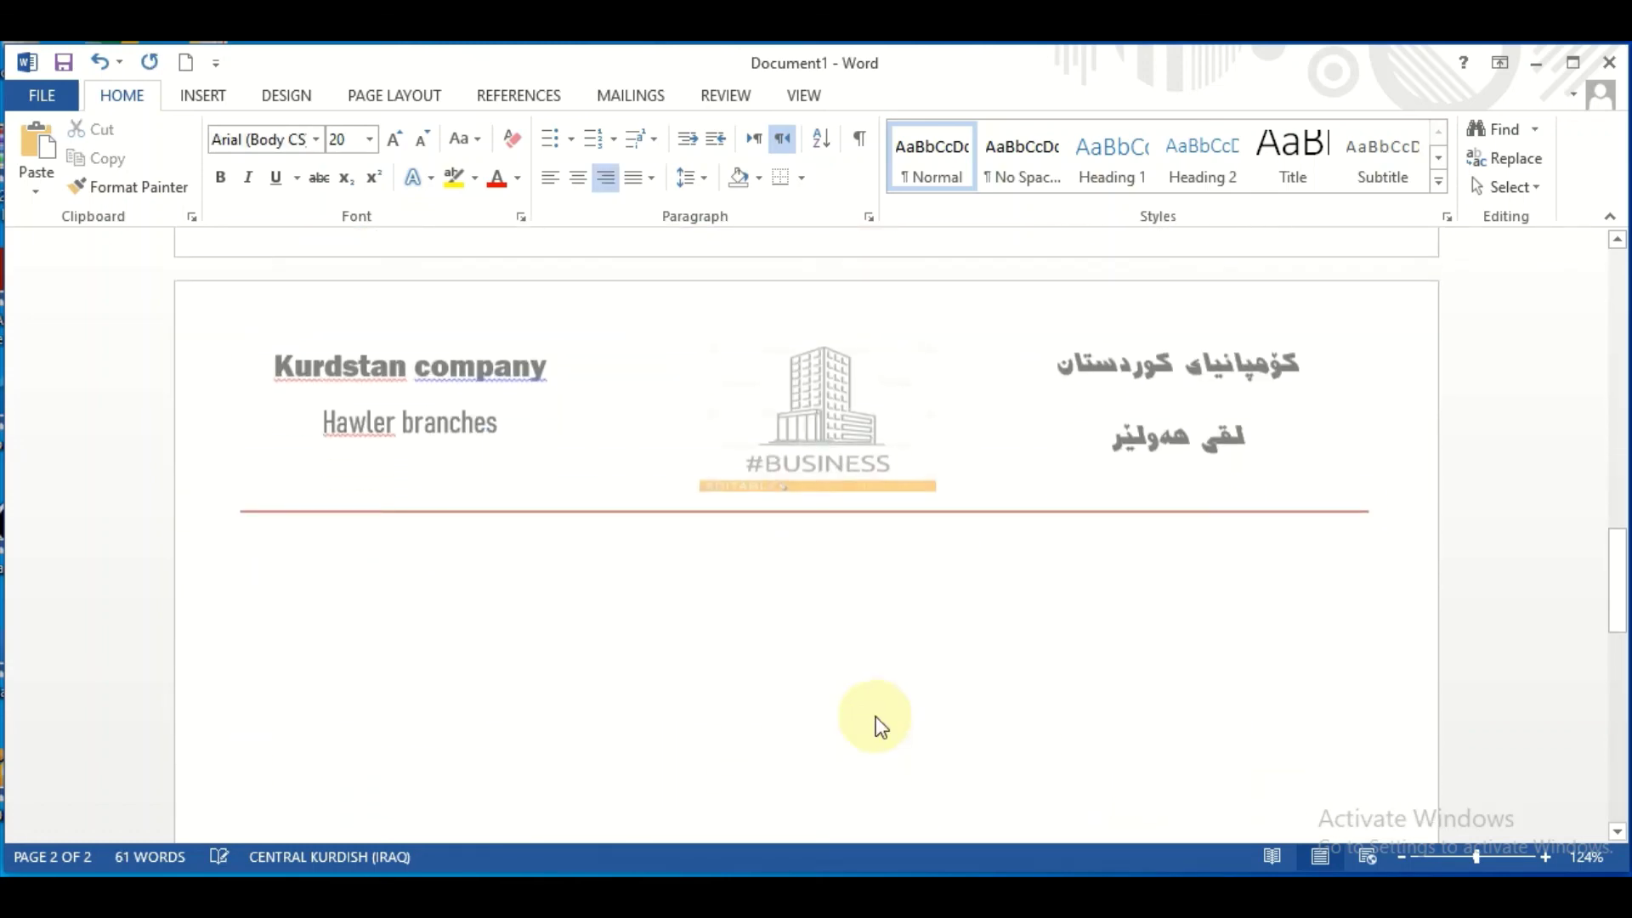
pyautogui.scroll(9, 875, 714)
pyautogui.scroll(-6, 869, 680)
pyautogui.scroll(1, 876, 659)
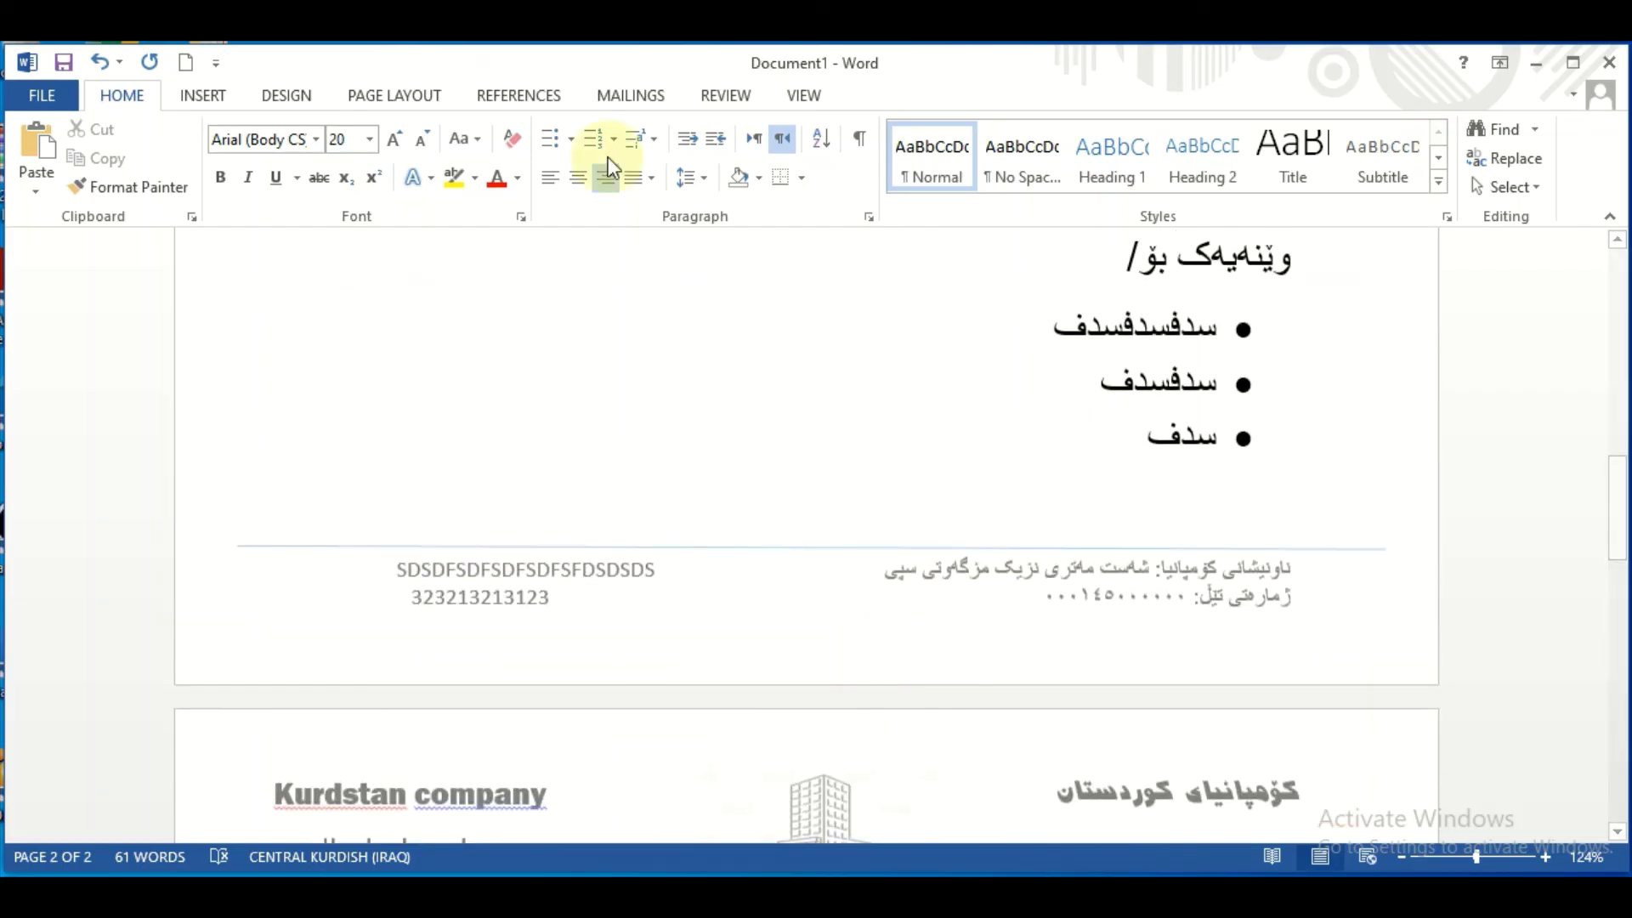
# Delete the empty trailing page and the third bullet entry, leaving two bullets
pyautogui.click(1106, 481)
pyautogui.press('Delete')
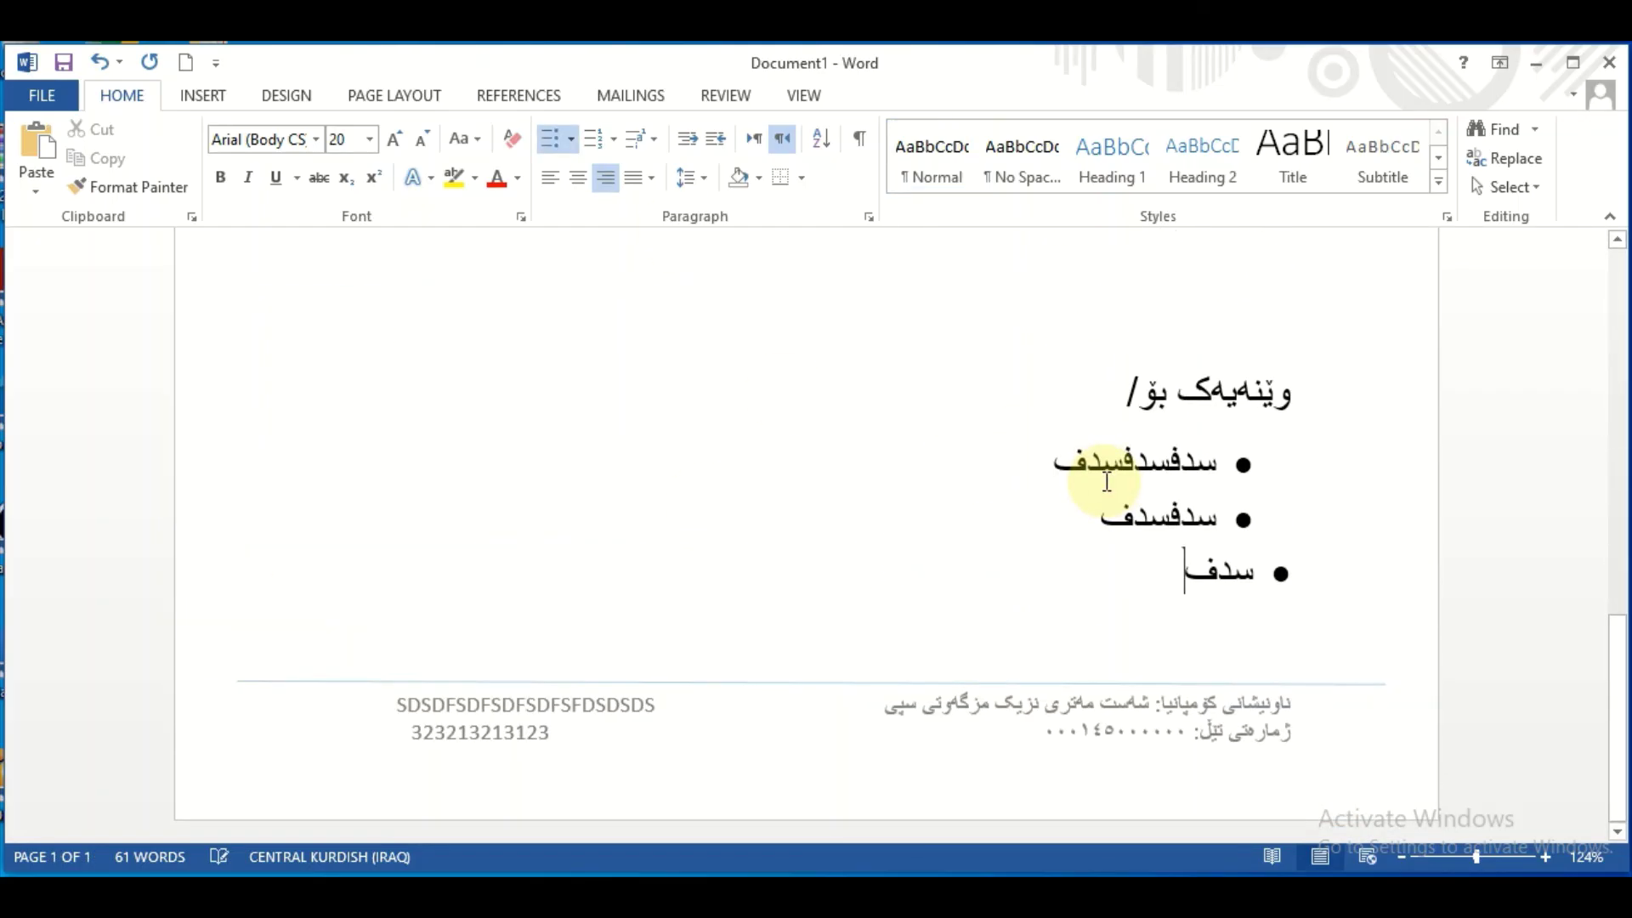
pyautogui.press('BackSpace')
pyautogui.press('BackSpace')
pyautogui.press('BackSpace')
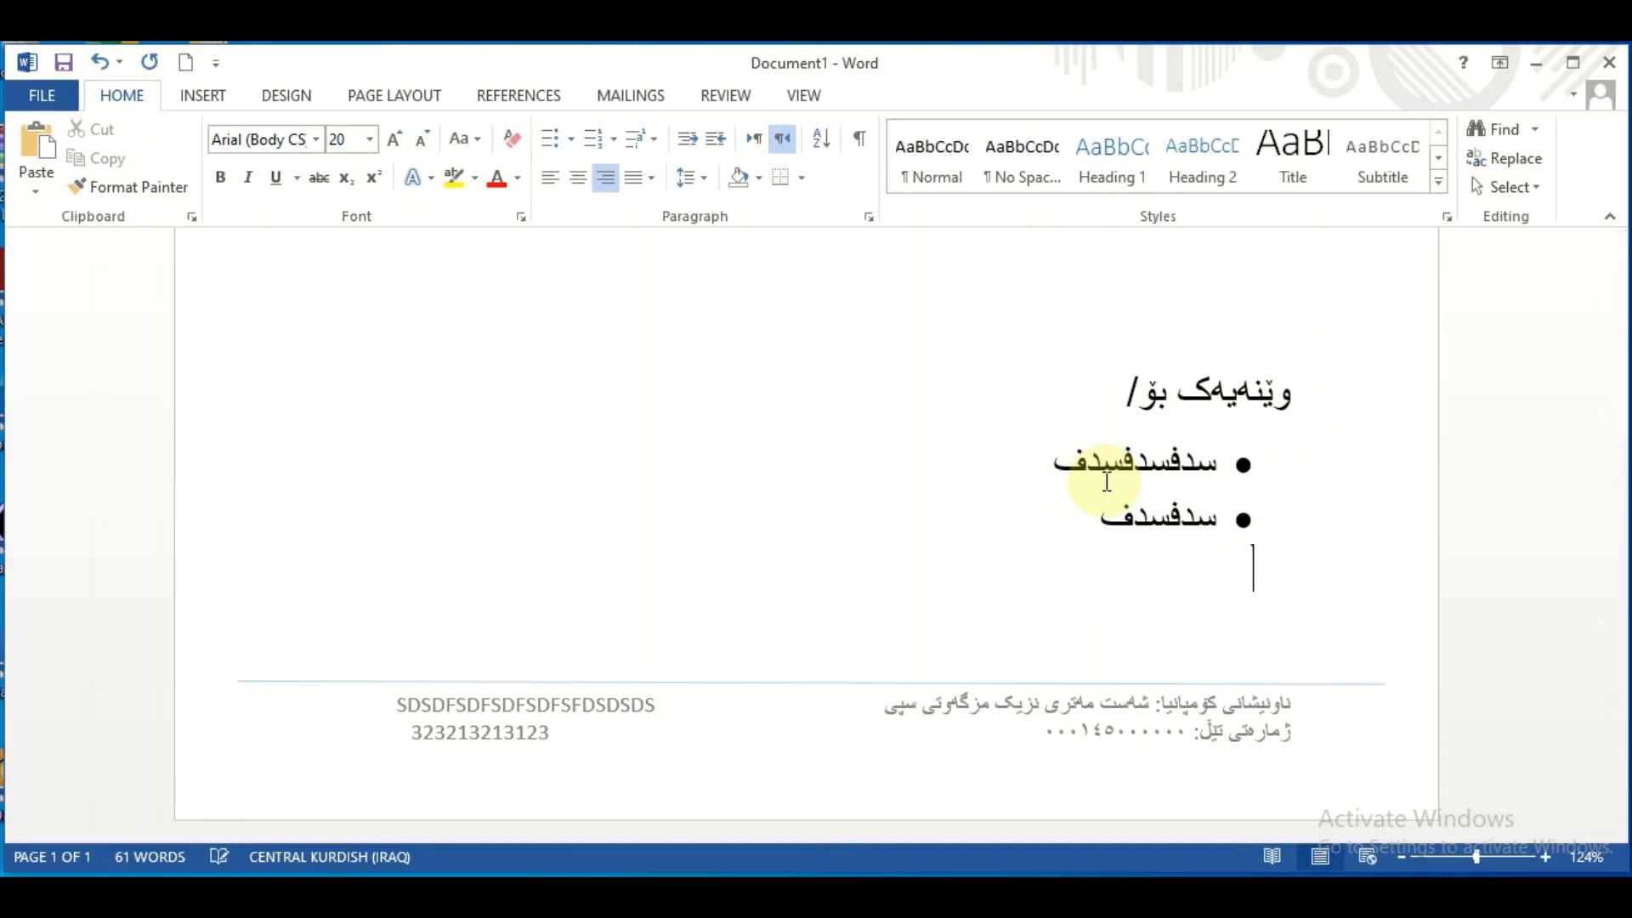
pyautogui.press('BackSpace')
pyautogui.scroll(-4, 882, 565)
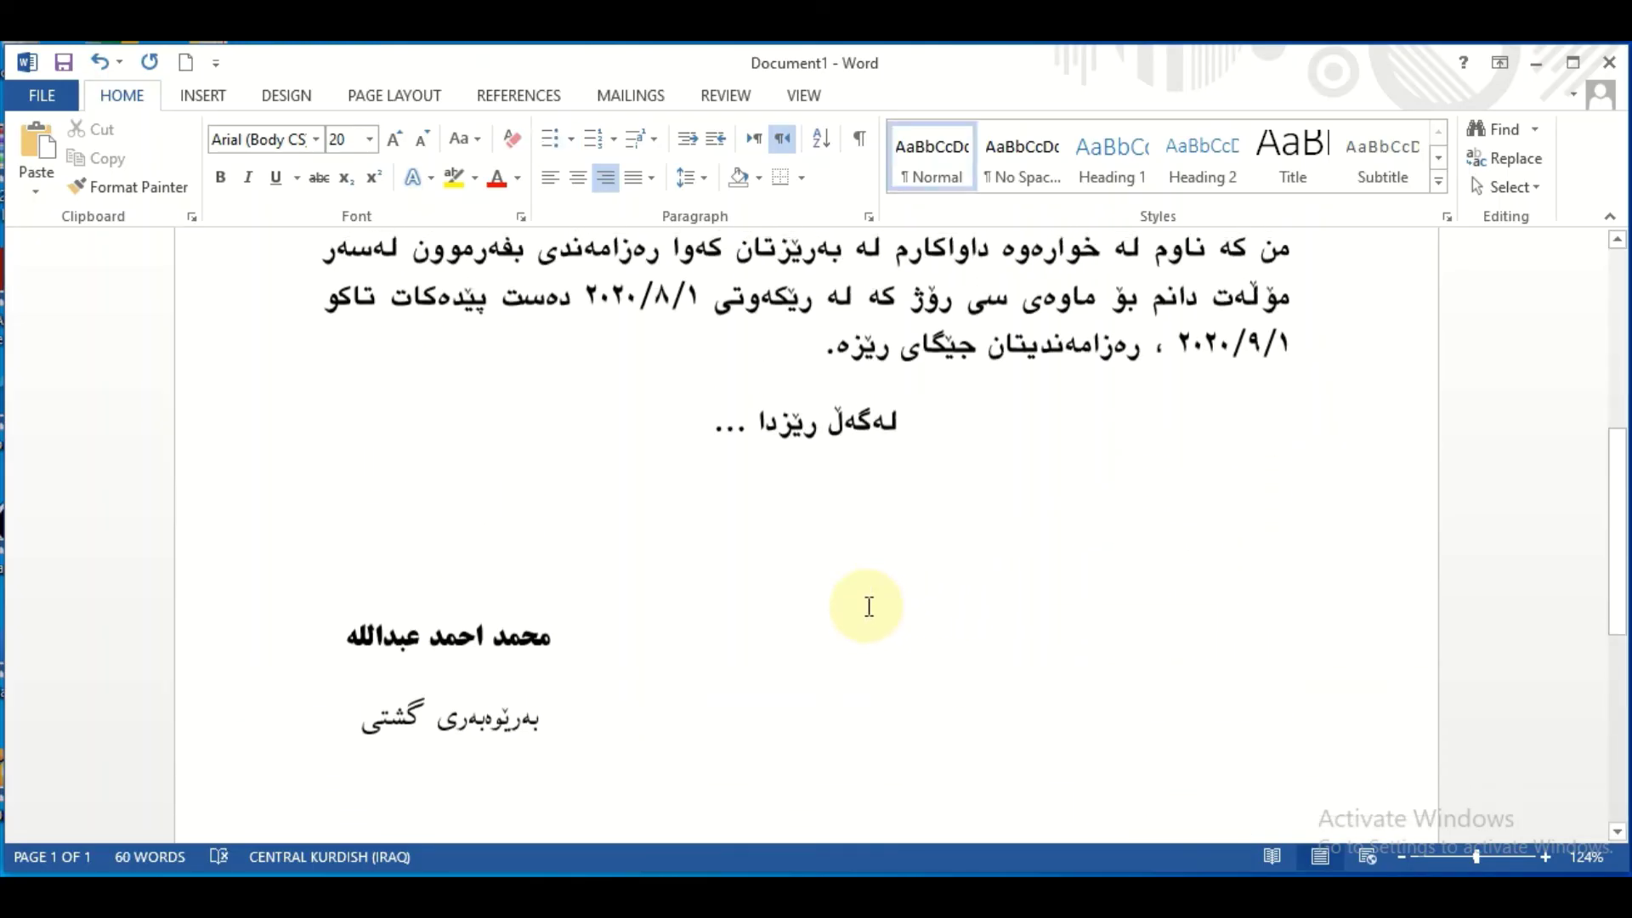
# Scroll through the one-page letter to review its letterhead, body, signature and two-bullet list
pyautogui.scroll(3, 848, 591)
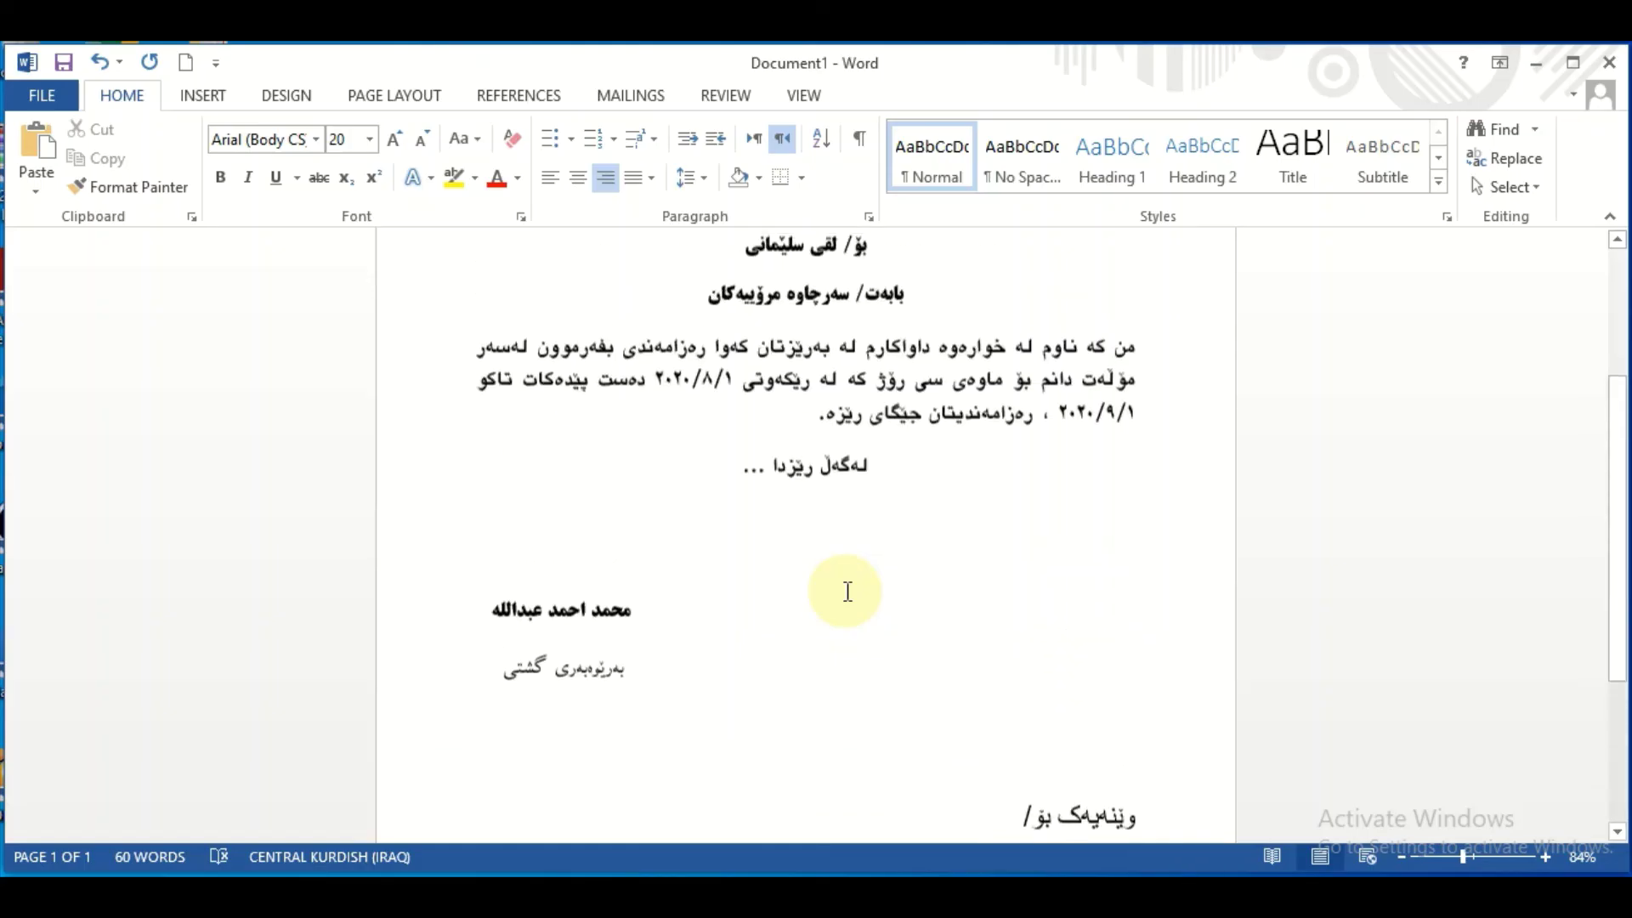
pyautogui.scroll(-3, 848, 591)
pyautogui.scroll(-3, 1063, 748)
pyautogui.scroll(-1, 1067, 752)
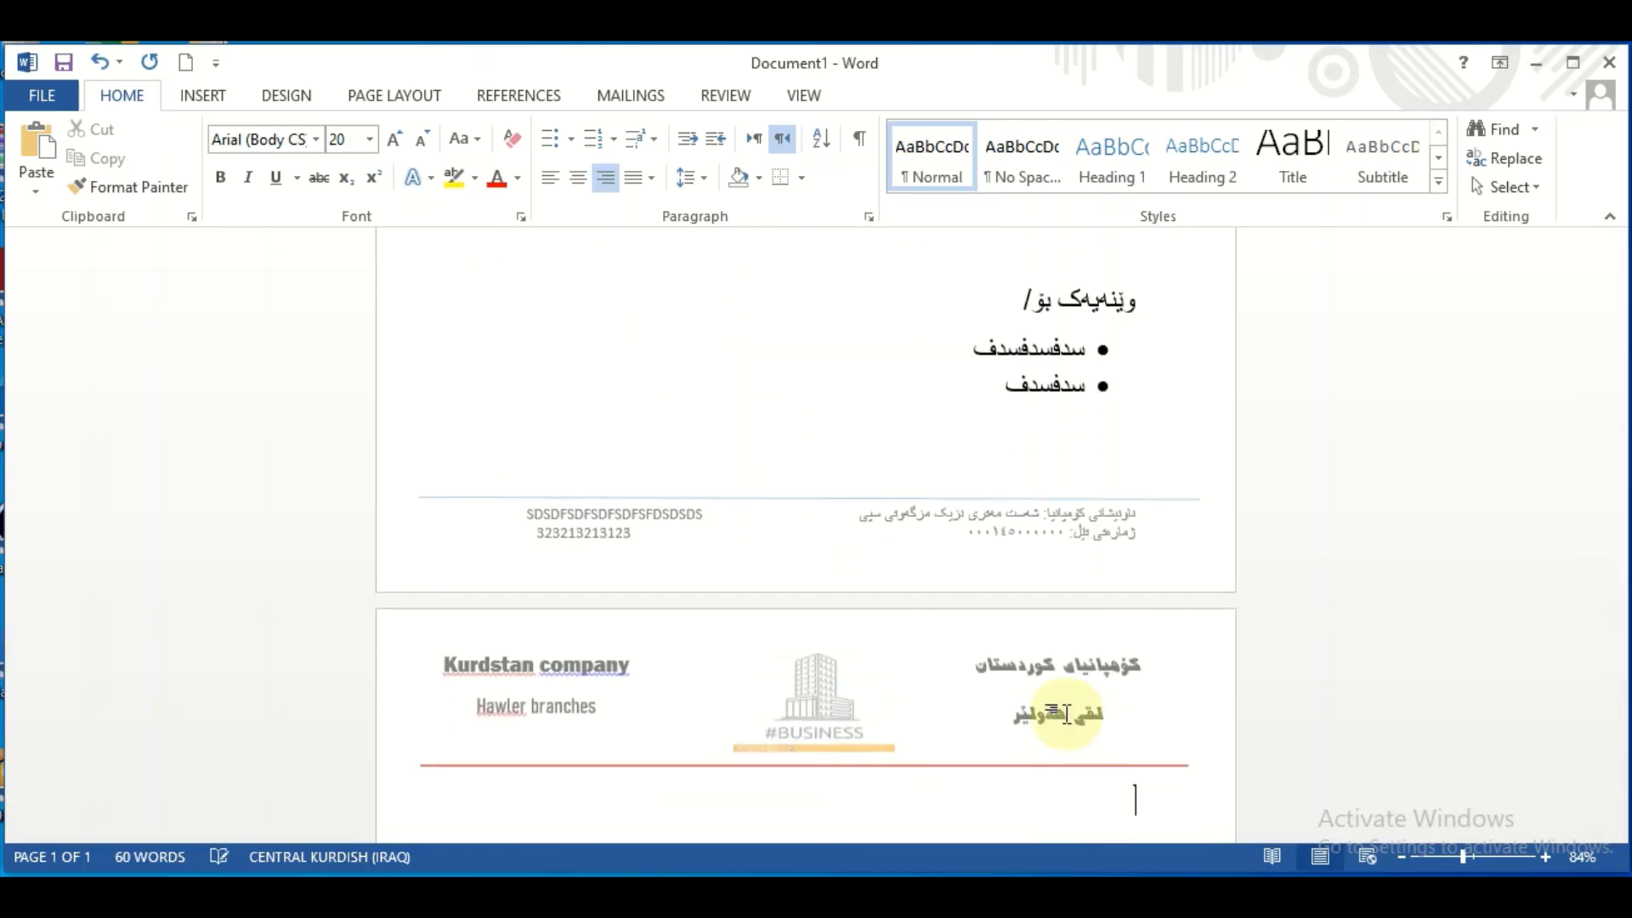
pyautogui.scroll(-8, 1031, 710)
pyautogui.scroll(-3, 1048, 720)
pyautogui.scroll(9, 1047, 720)
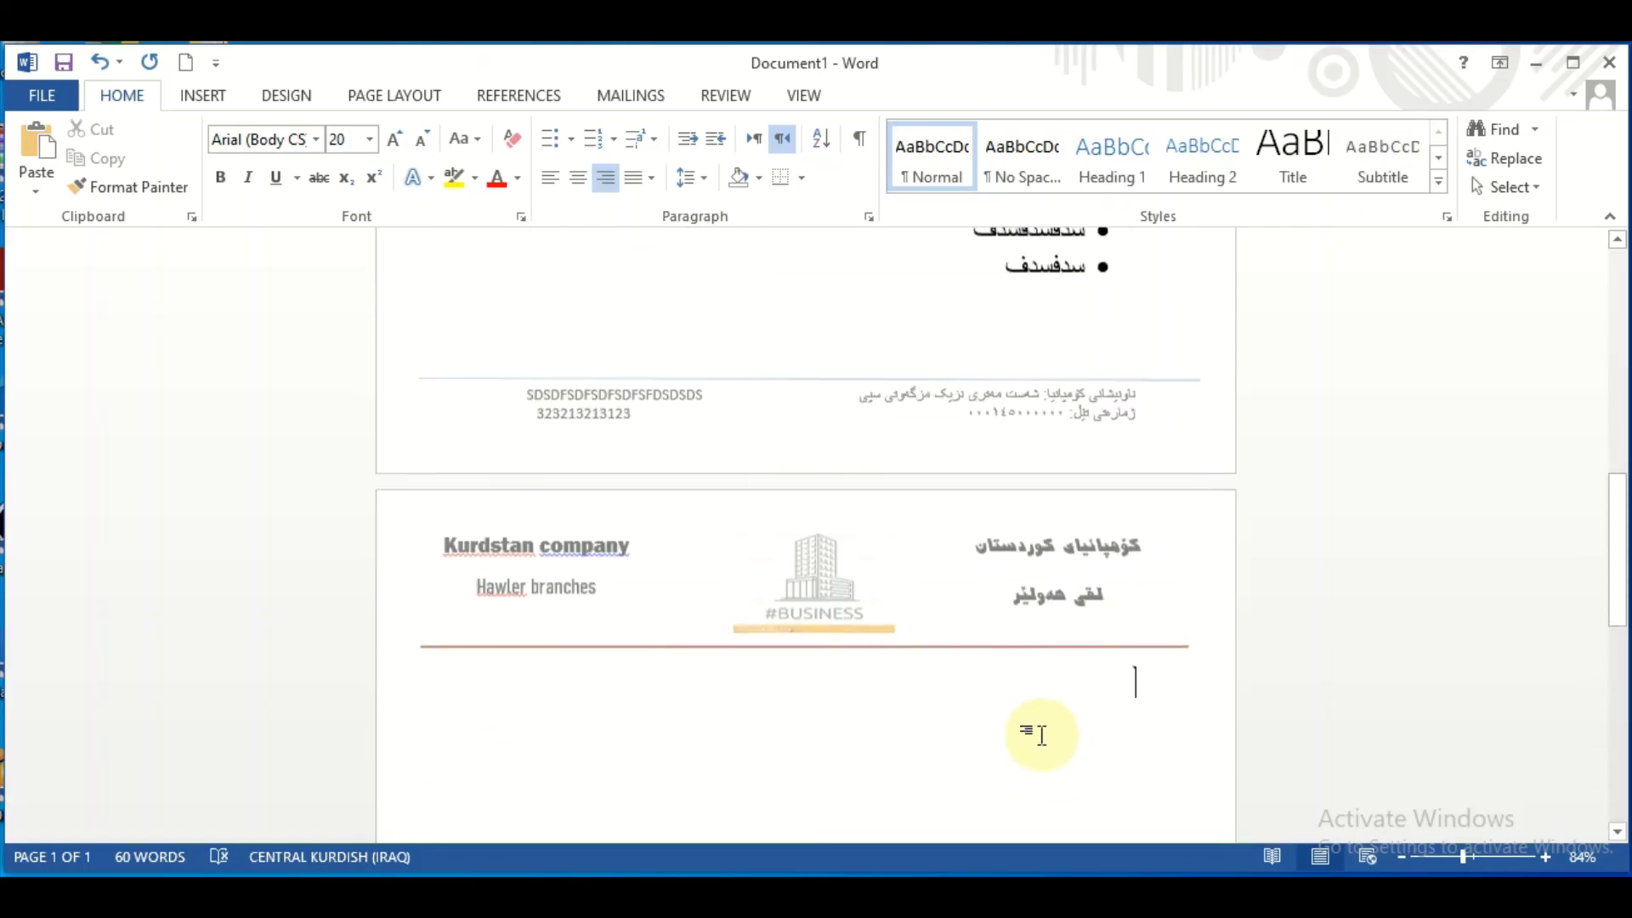
pyautogui.scroll(3, 1031, 732)
pyautogui.scroll(4, 1046, 746)
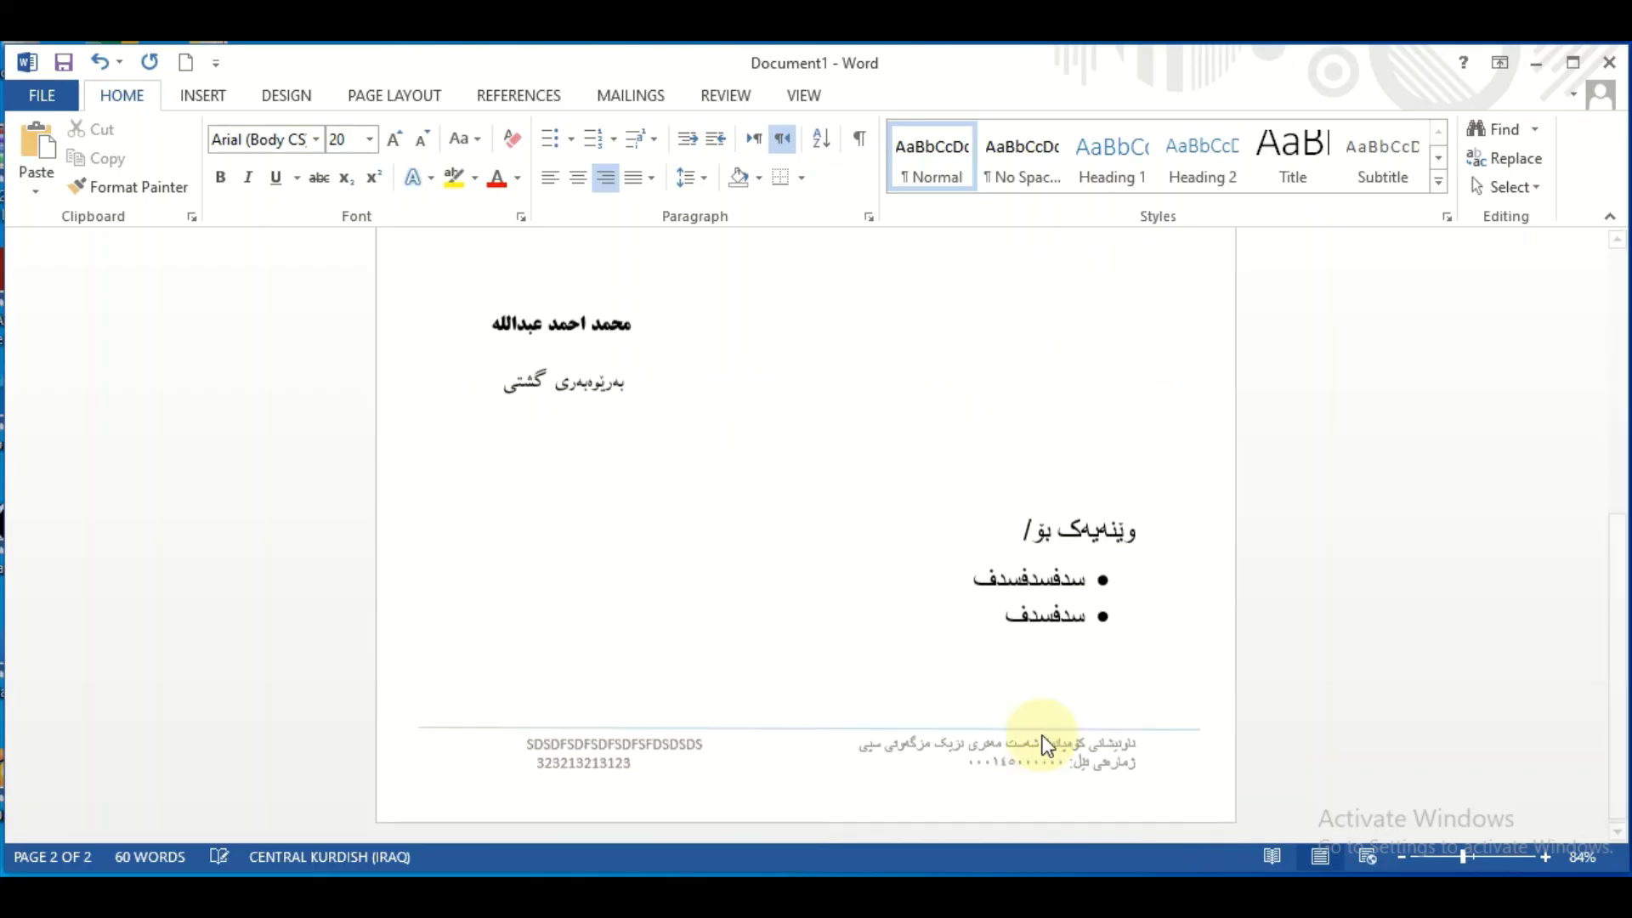
pyautogui.scroll(7, 1039, 743)
pyautogui.scroll(1, 977, 721)
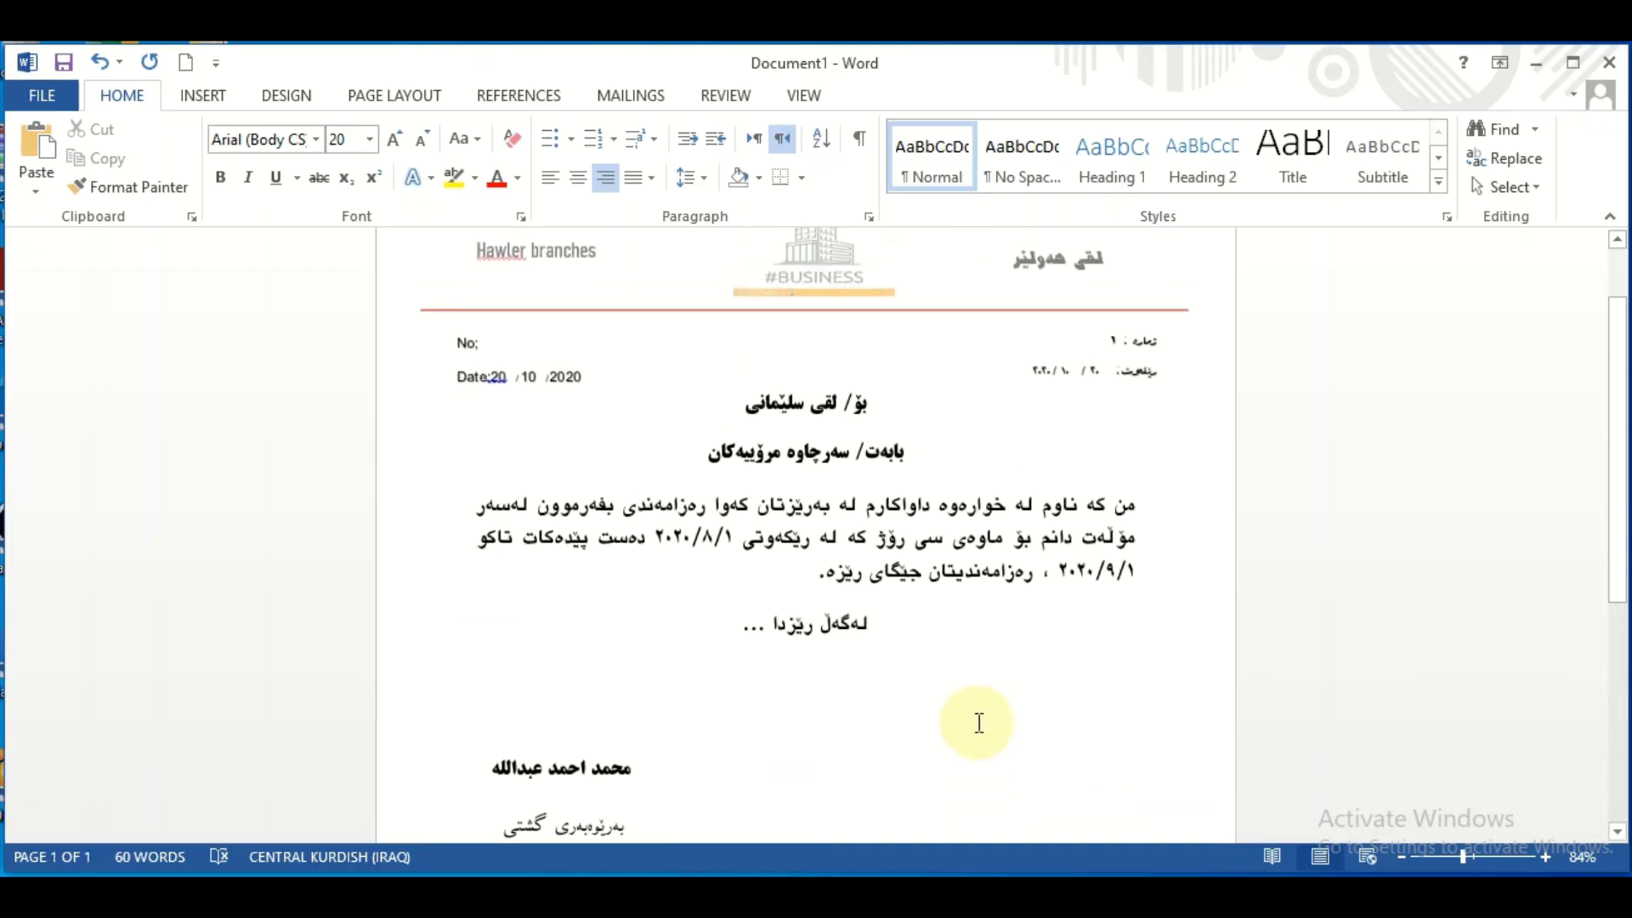
pyautogui.scroll(2, 969, 720)
pyautogui.scroll(-4, 943, 705)
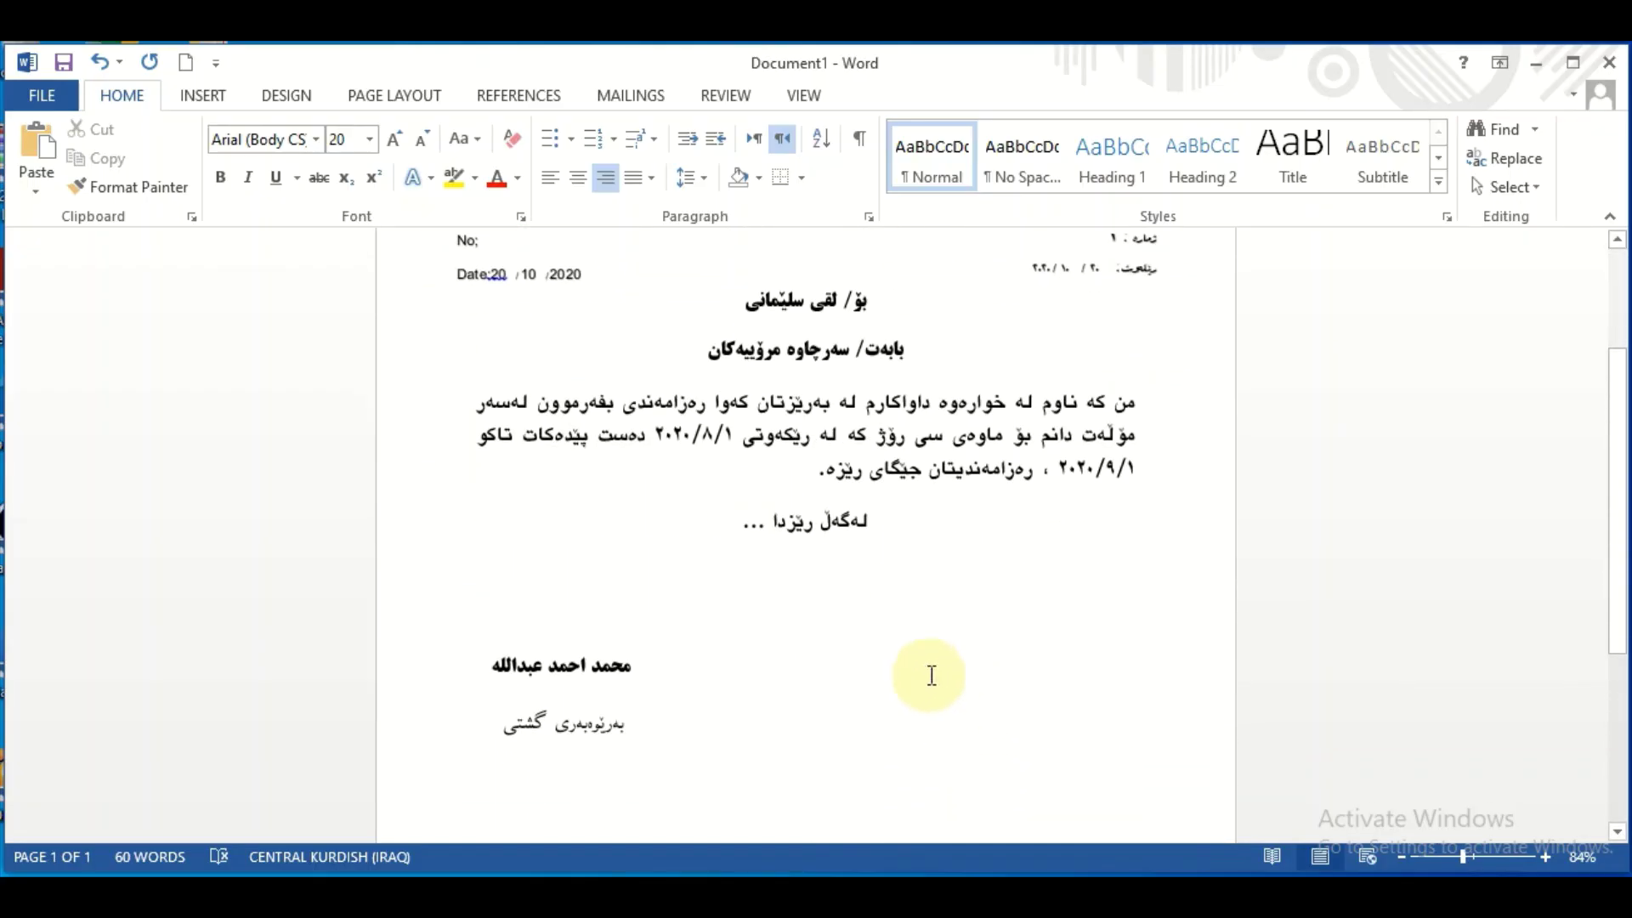
pyautogui.keyDown('ctrl'); pyautogui.scroll(-2, 930, 667); pyautogui.keyUp('ctrl')
pyautogui.scroll(1, 933, 661)
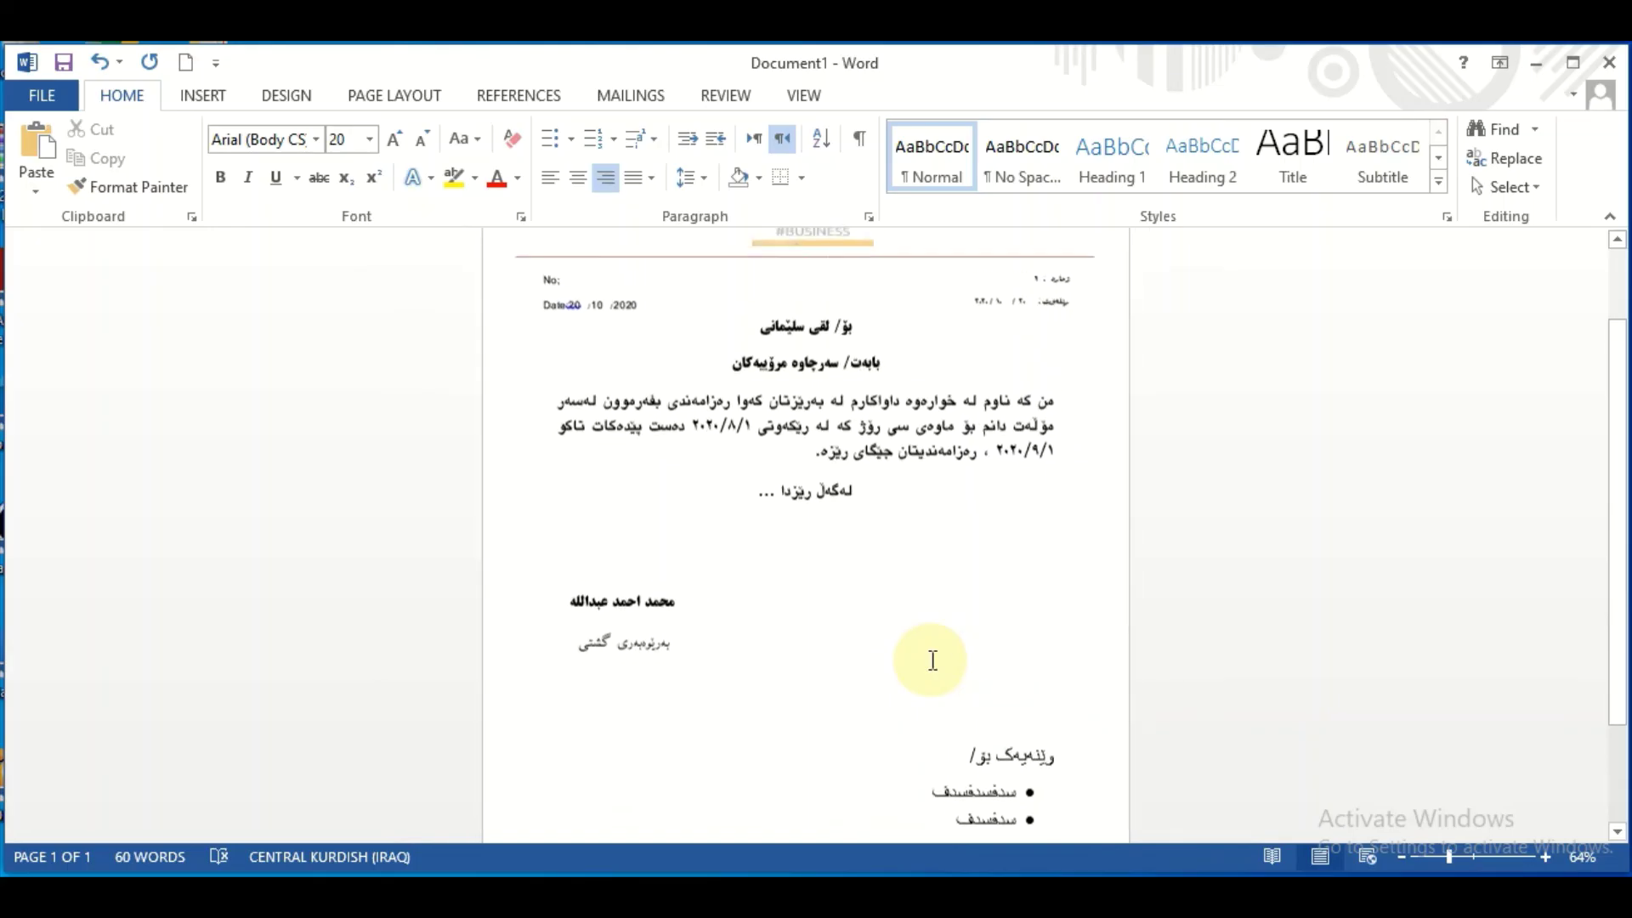
pyautogui.click(70, 84)
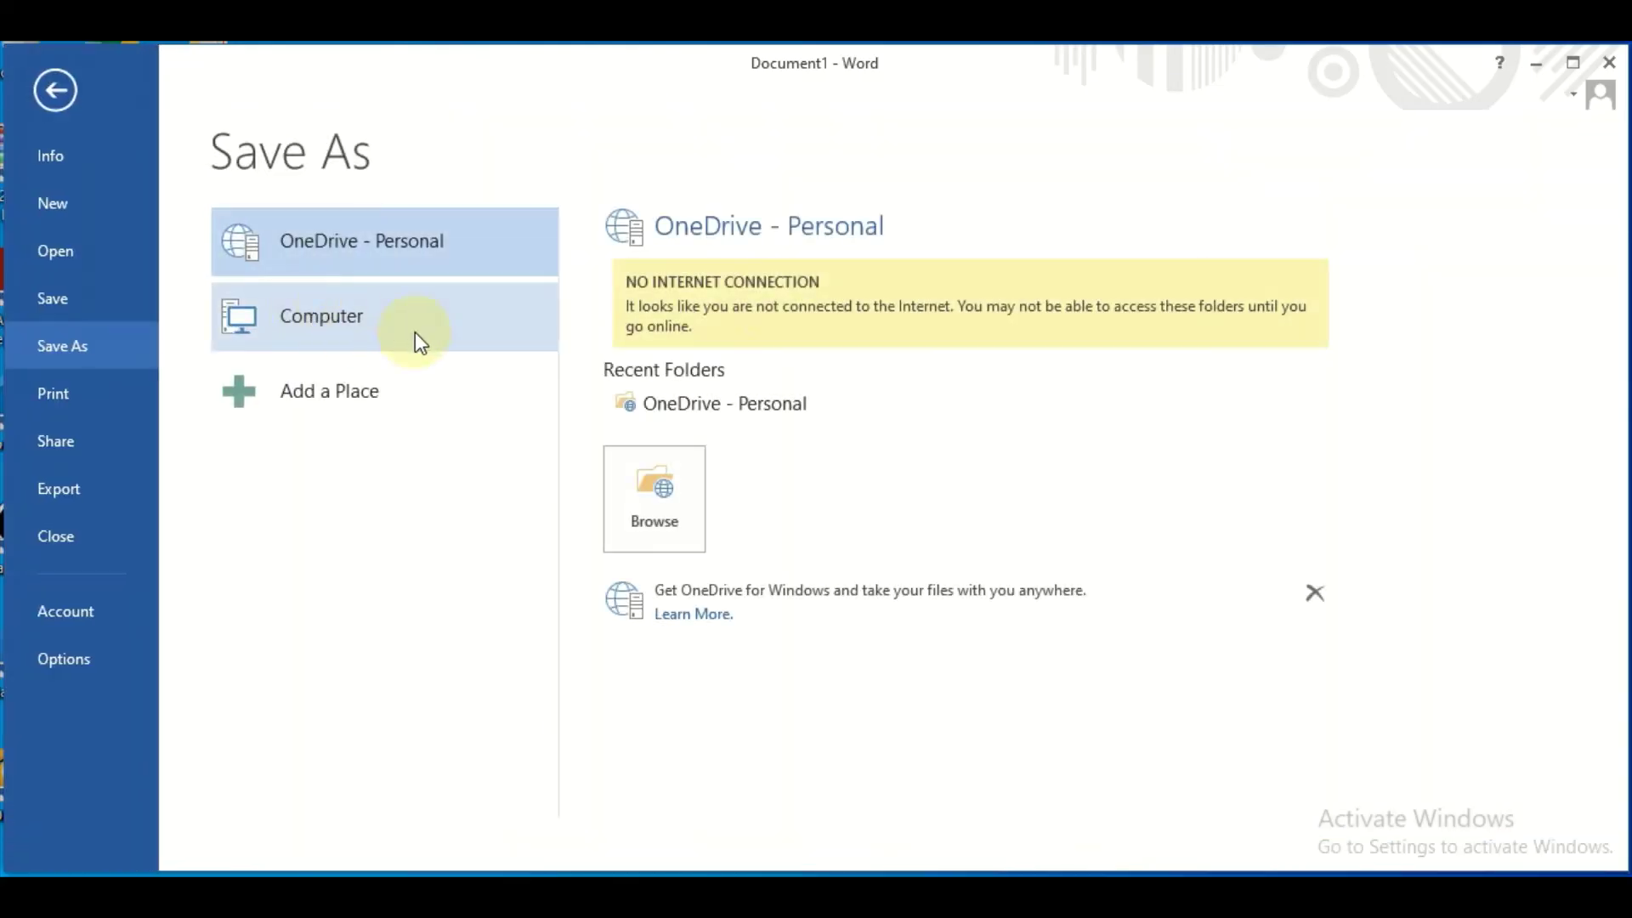
pyautogui.click(46, 95)
pyautogui.keyDown('ctrl'); pyautogui.scroll(2, 933, 439); pyautogui.keyUp('ctrl')
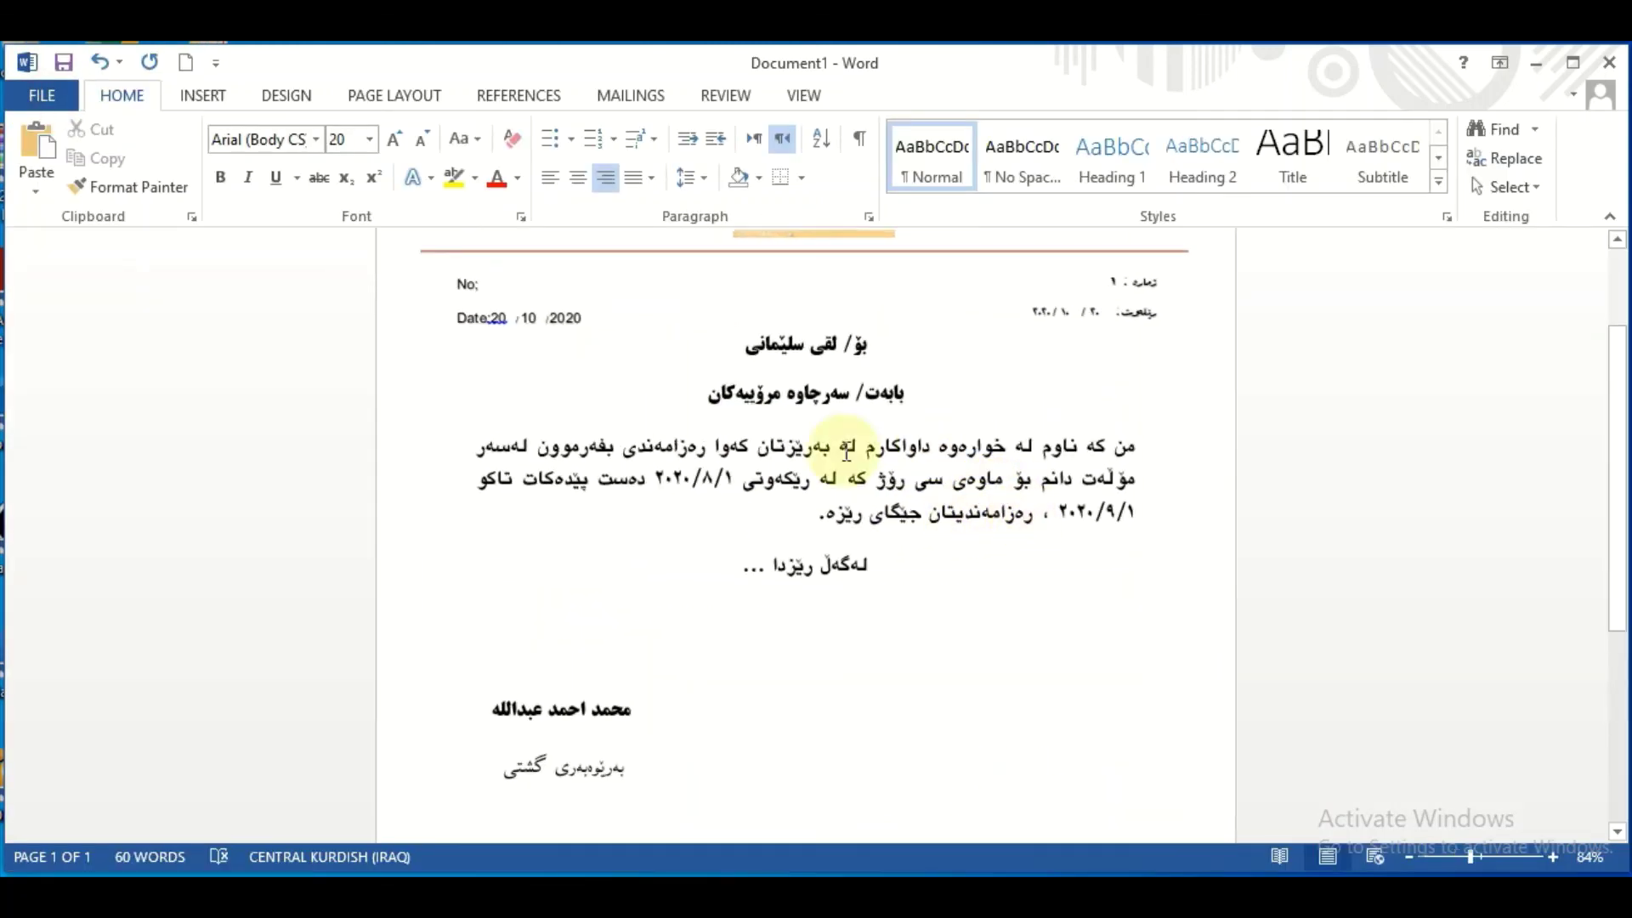
pyautogui.click(61, 57)
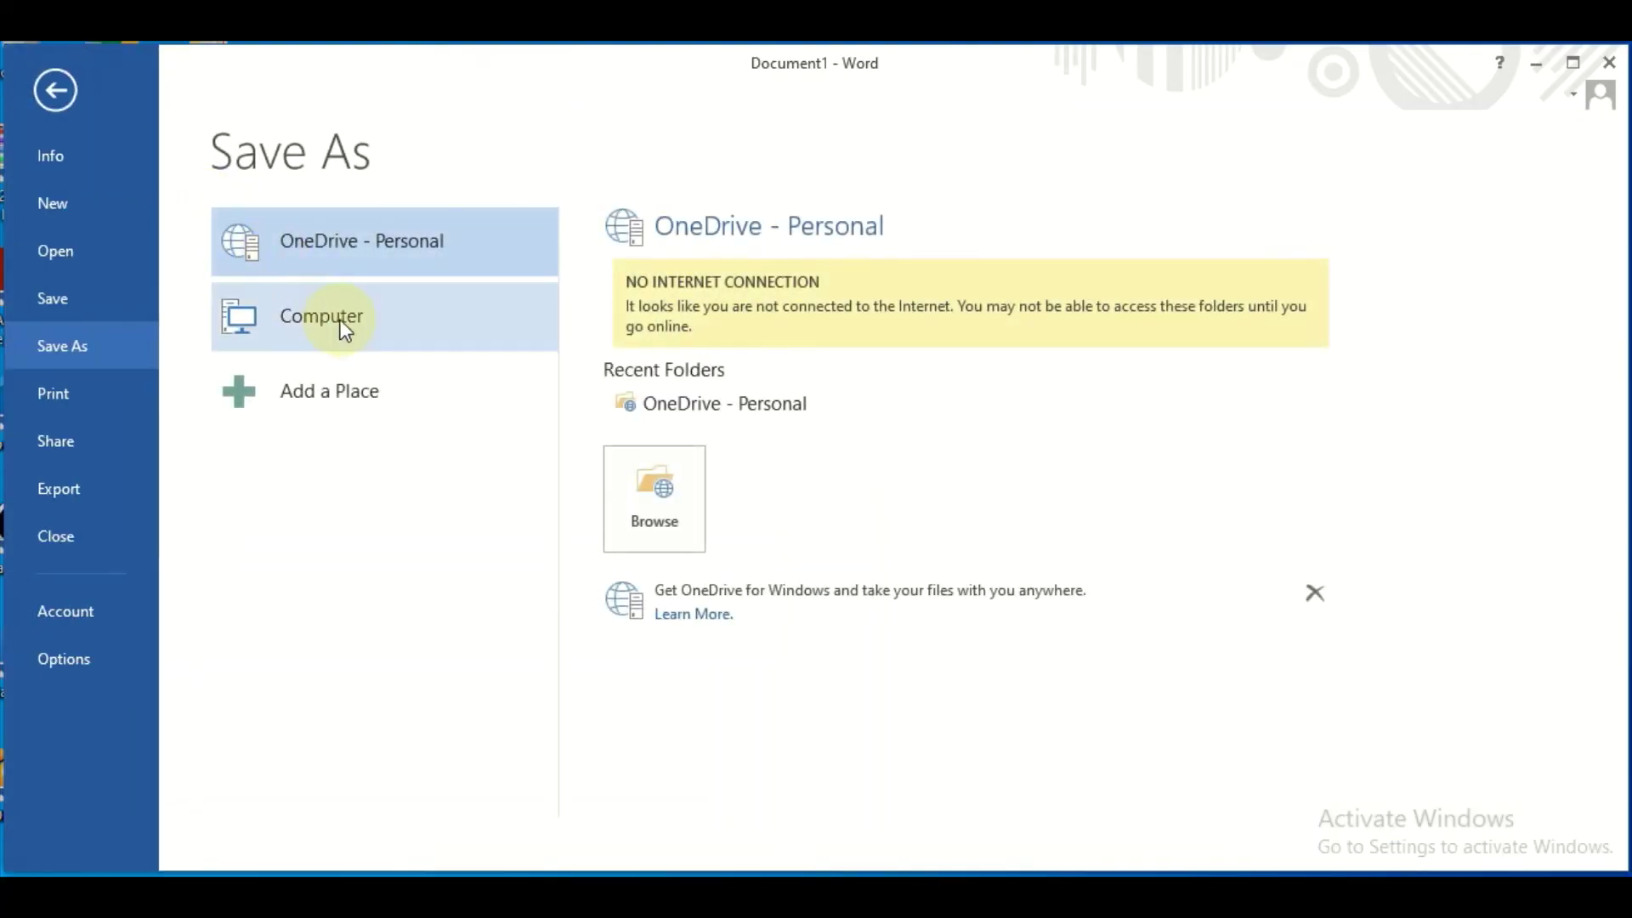
pyautogui.click(49, 306)
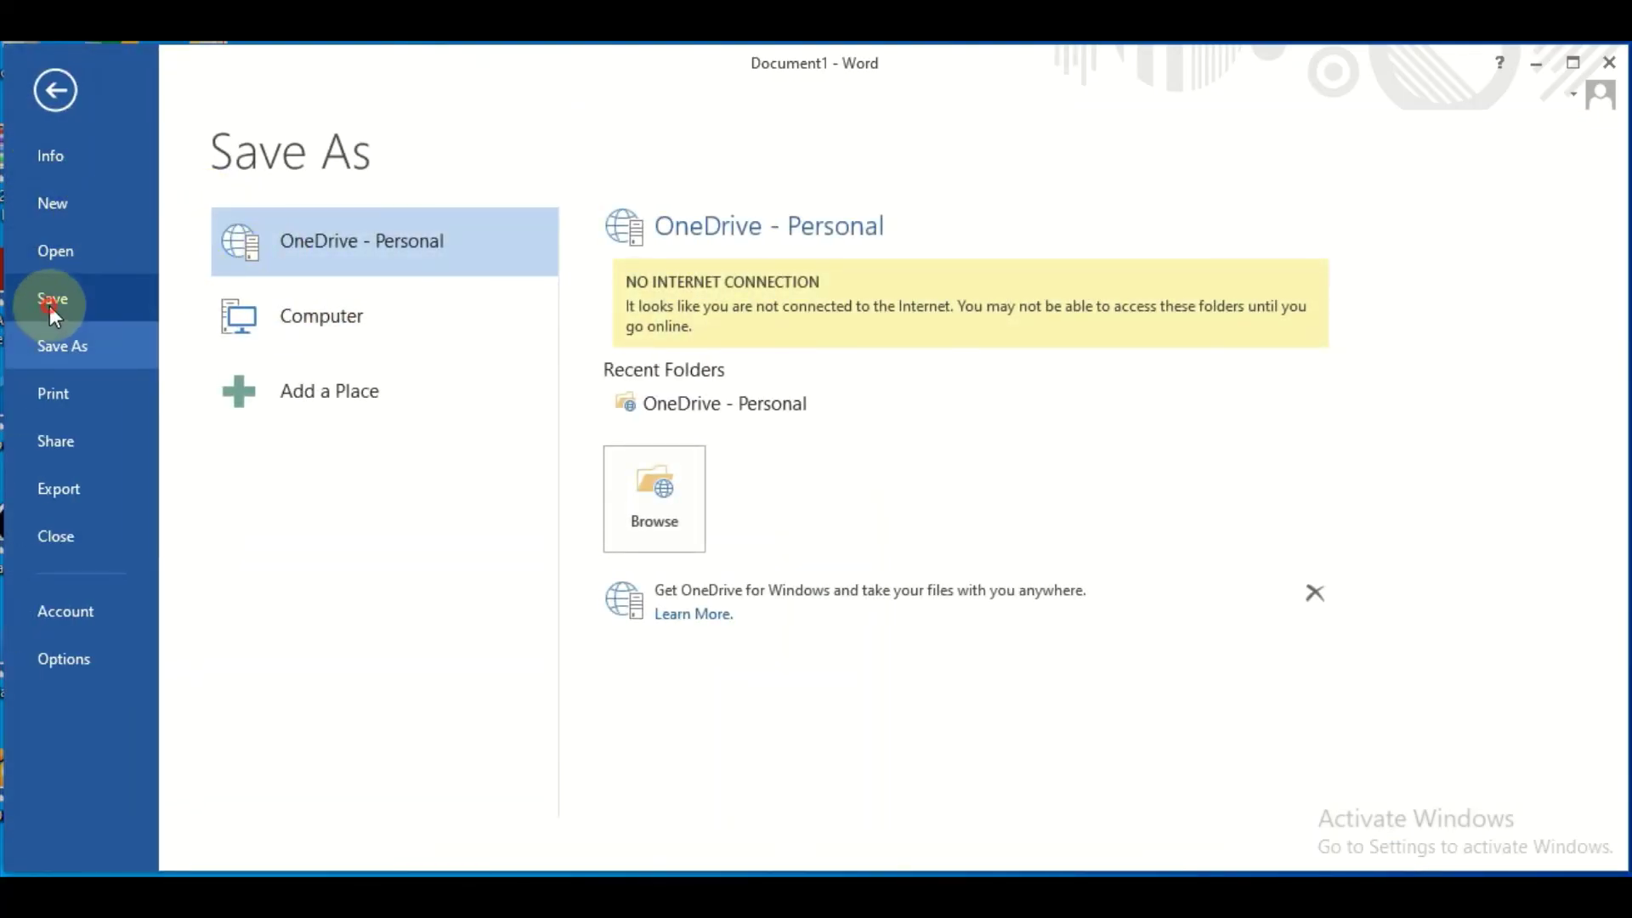
pyautogui.click(659, 495)
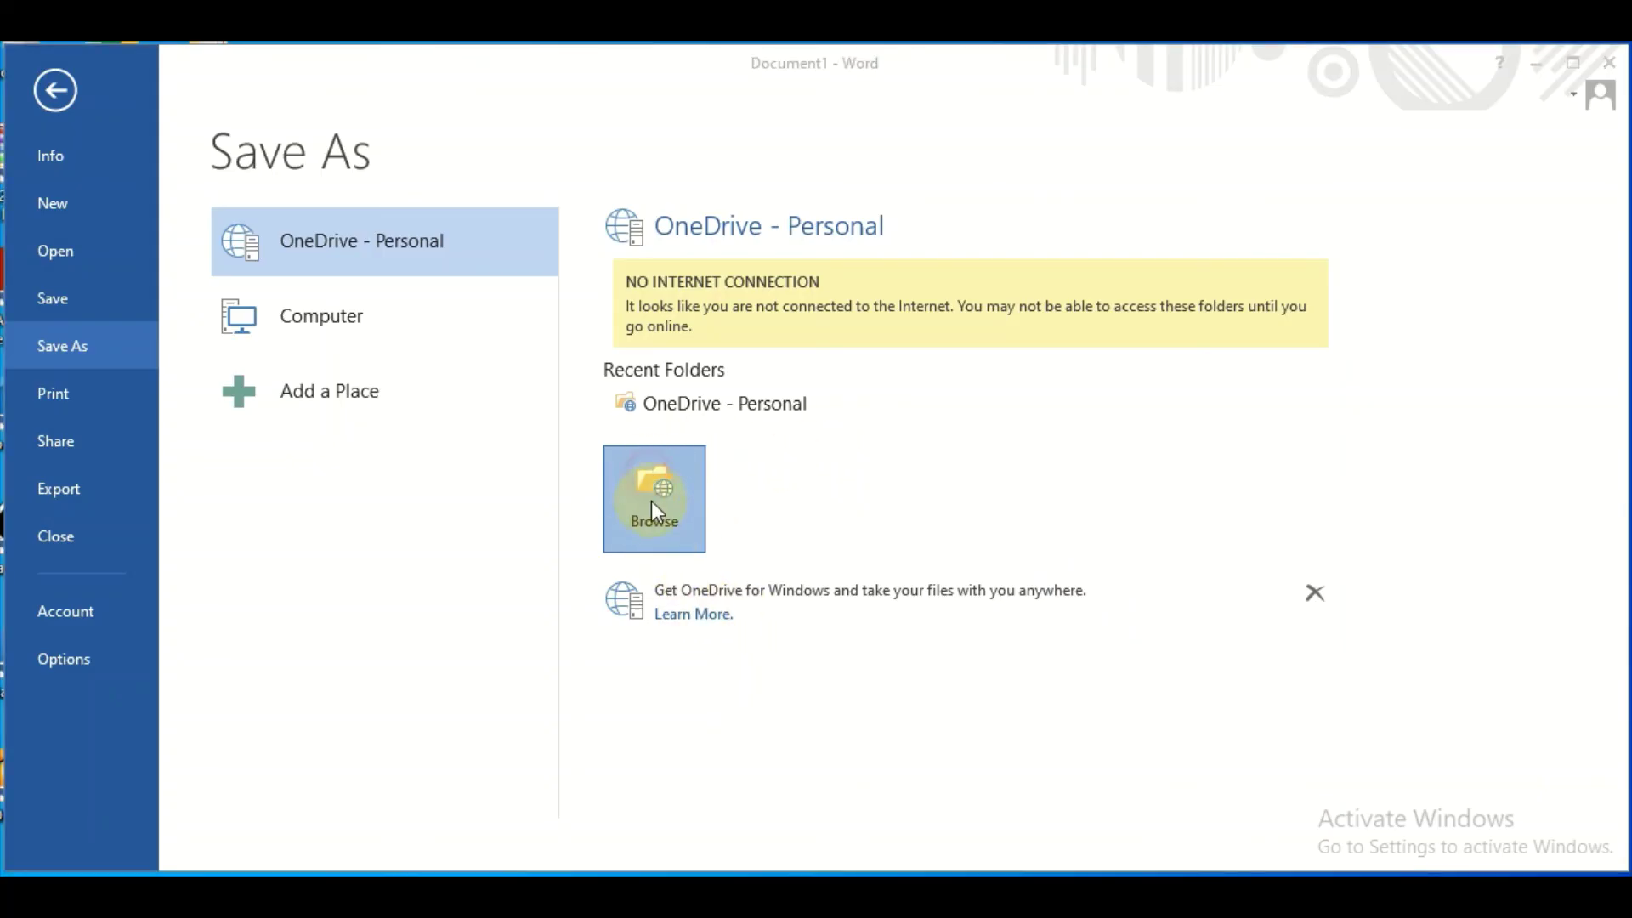
# Save the letter as 'سەرجاوەمرۆیەکان1' in the Documents folder
pyautogui.click(690, 491)
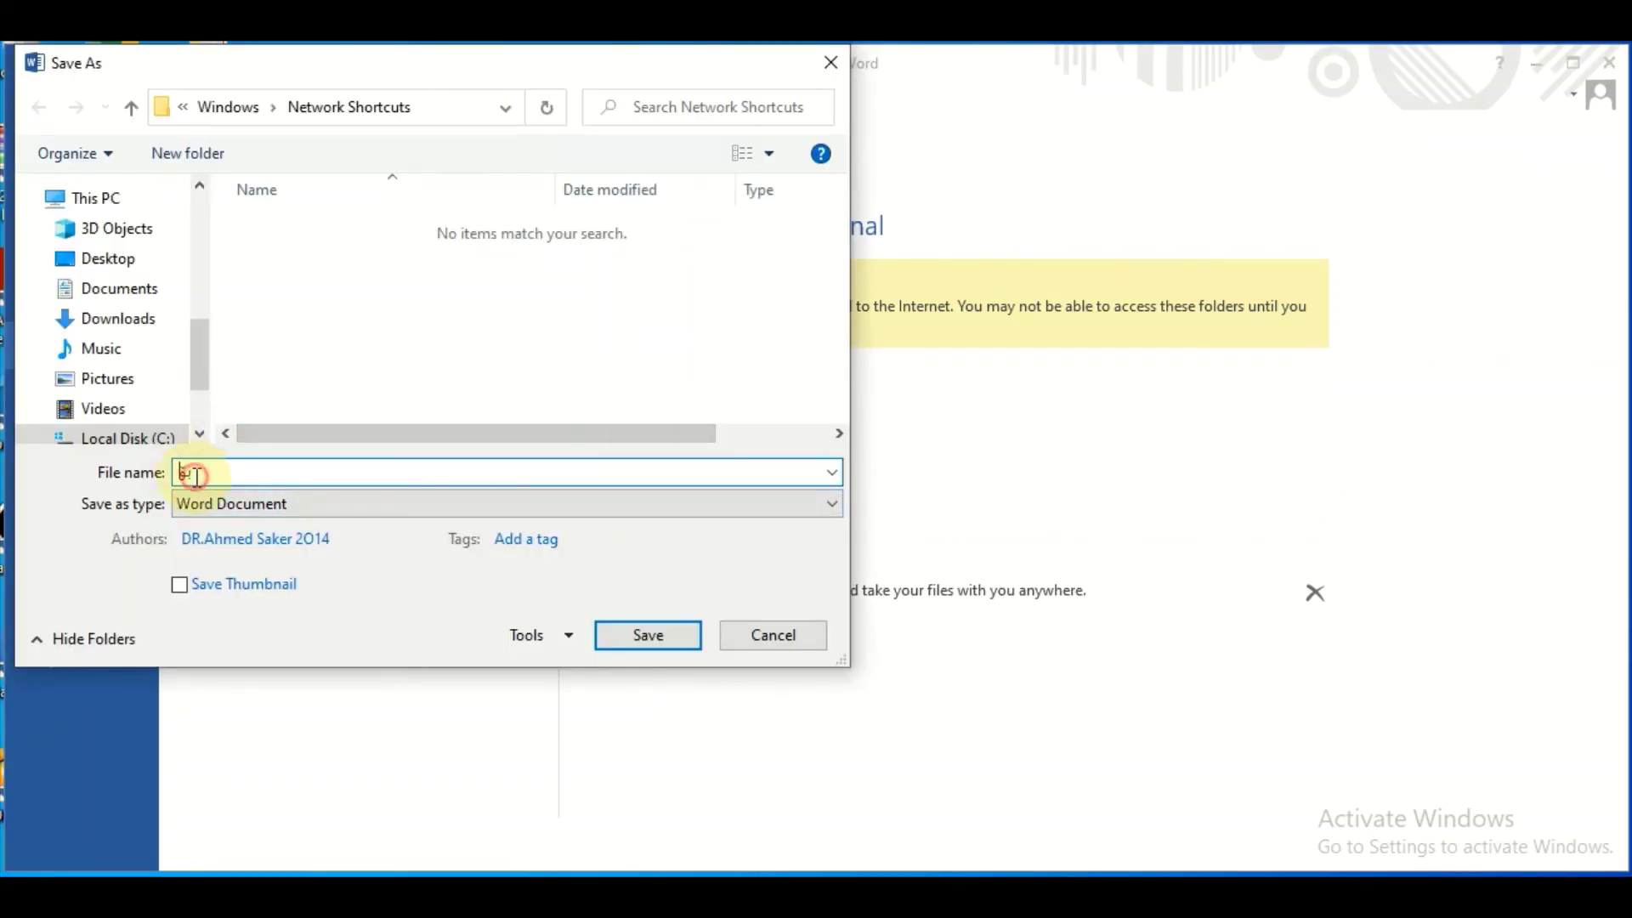
pyautogui.moveTo(229, 474); pyautogui.dragTo(110, 473)
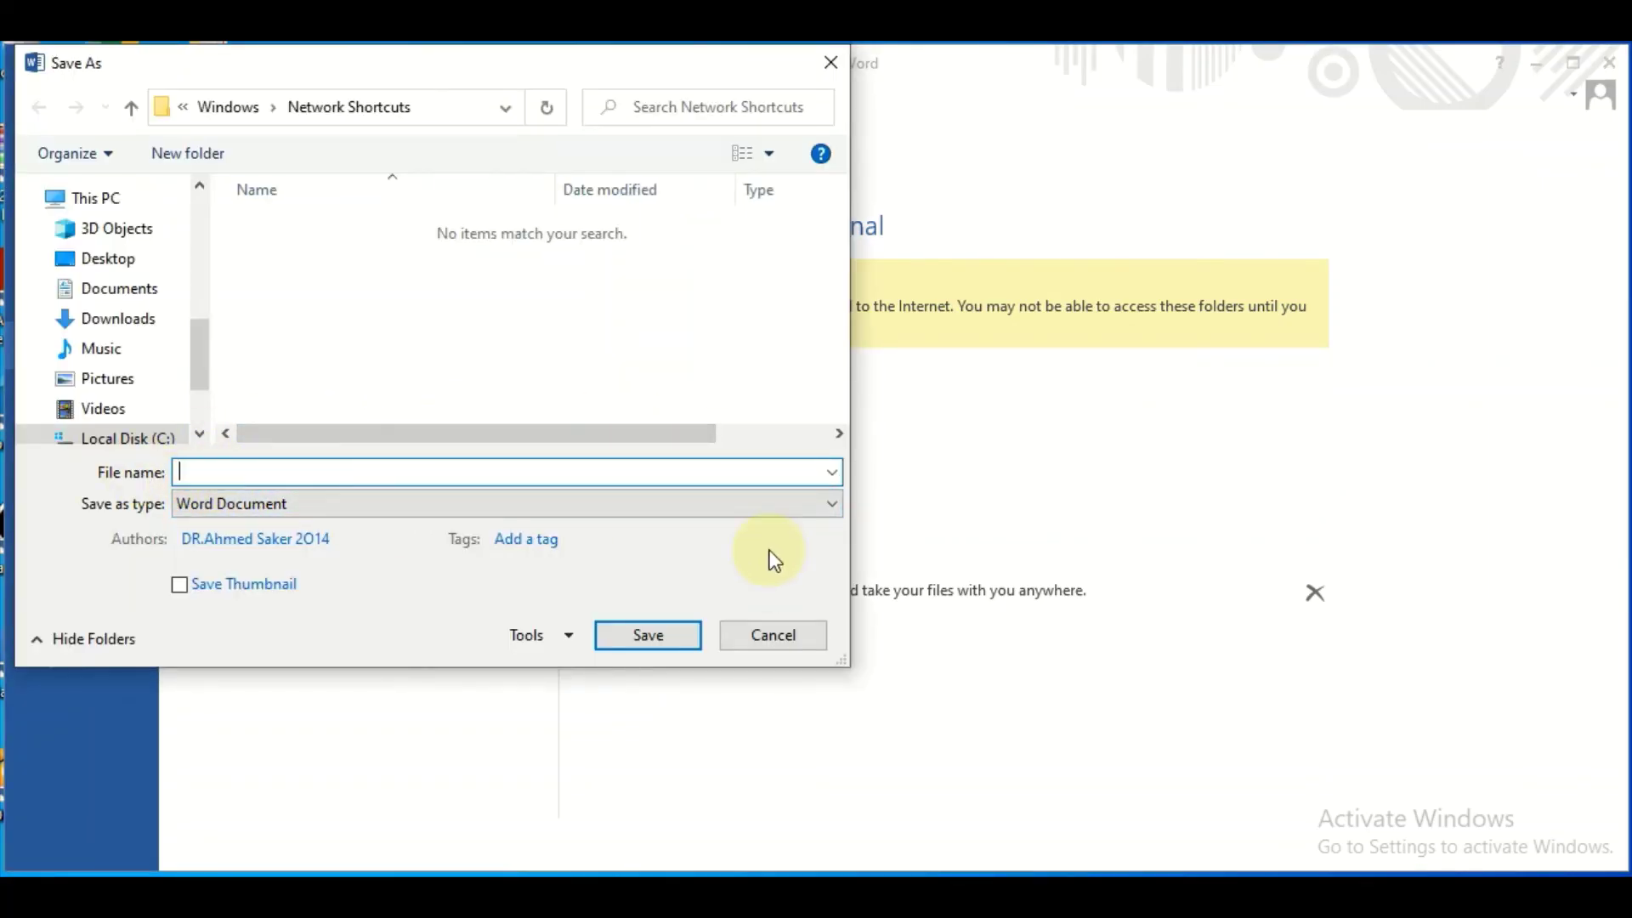
pyautogui.write('سەرج')
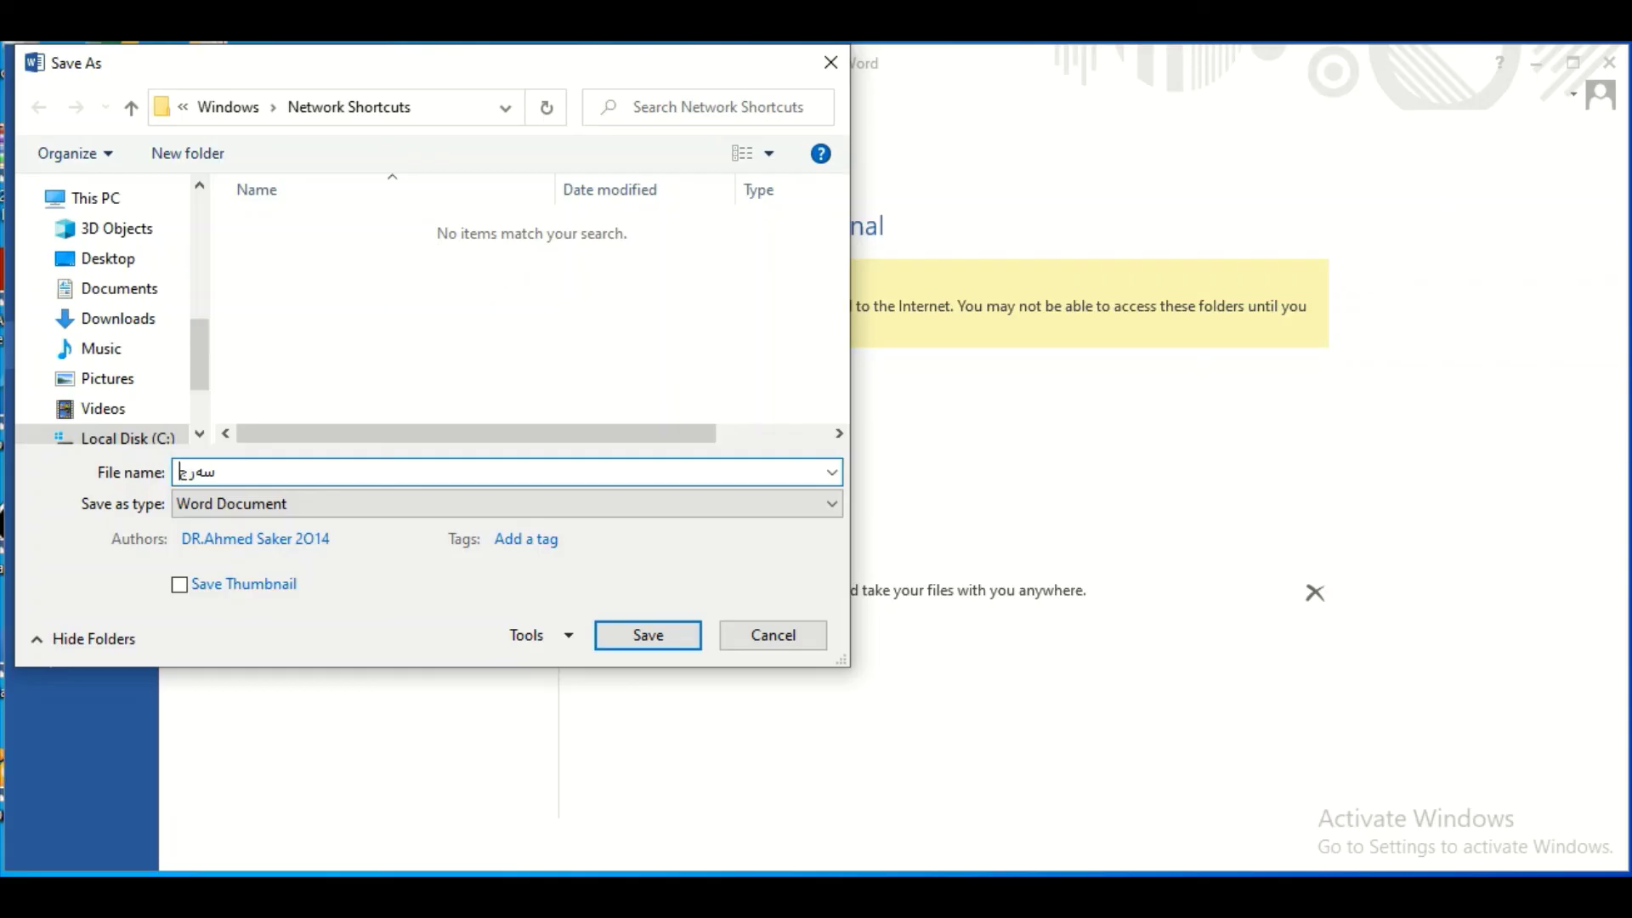
pyautogui.write('اوەمر')
pyautogui.write('ۆیەکان')
pyautogui.write('1')
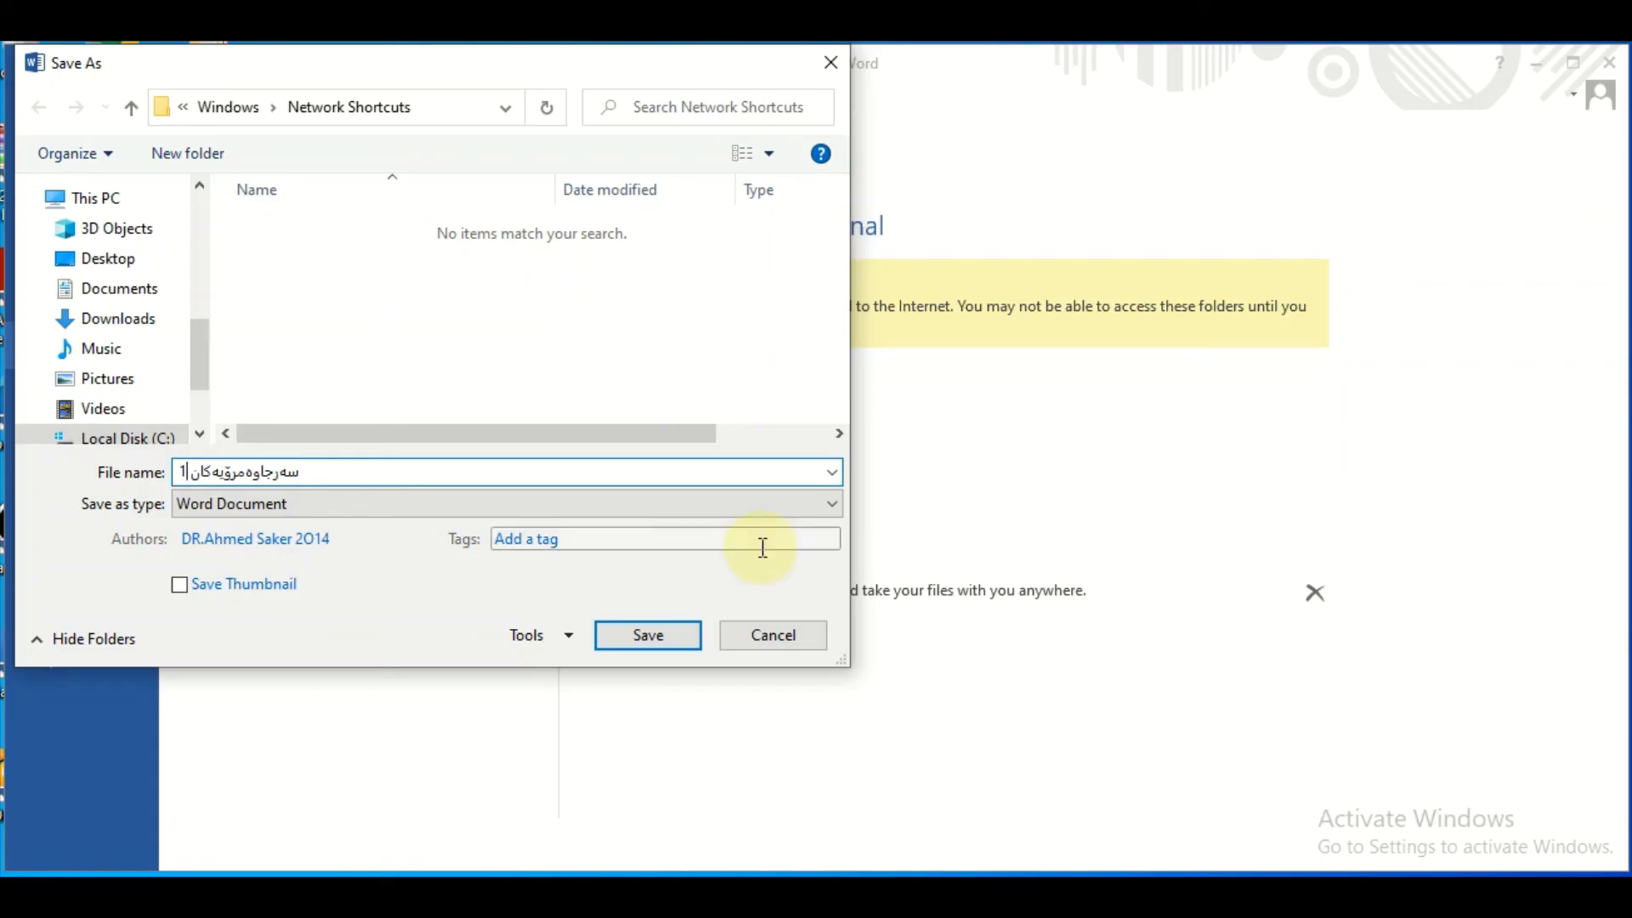
pyautogui.click(125, 290)
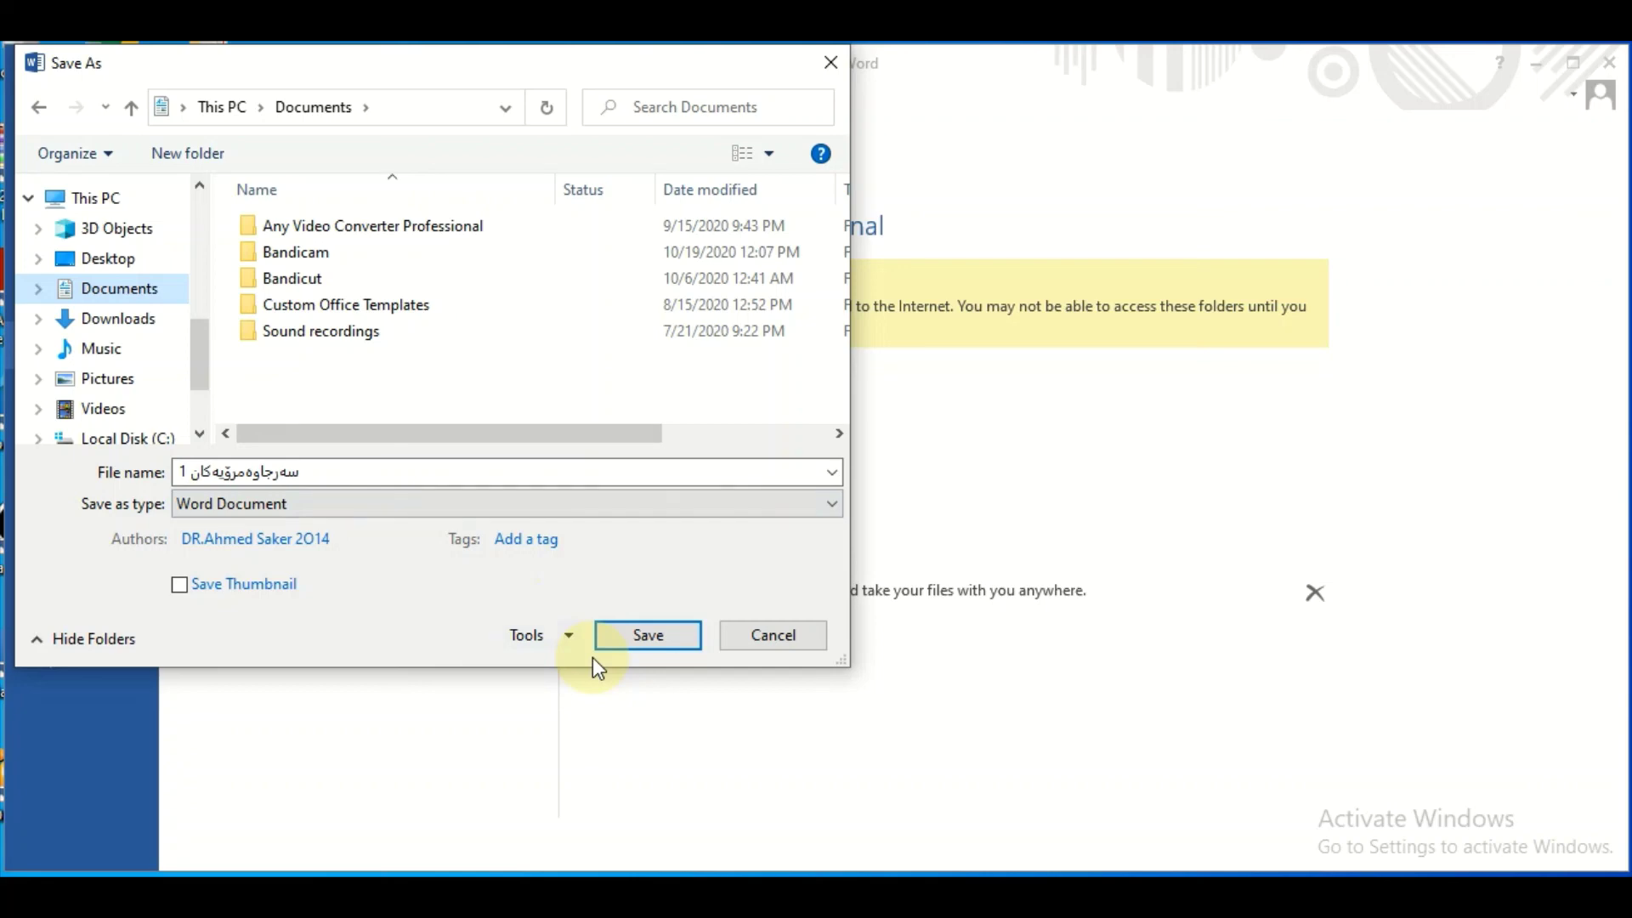
pyautogui.click(613, 643)
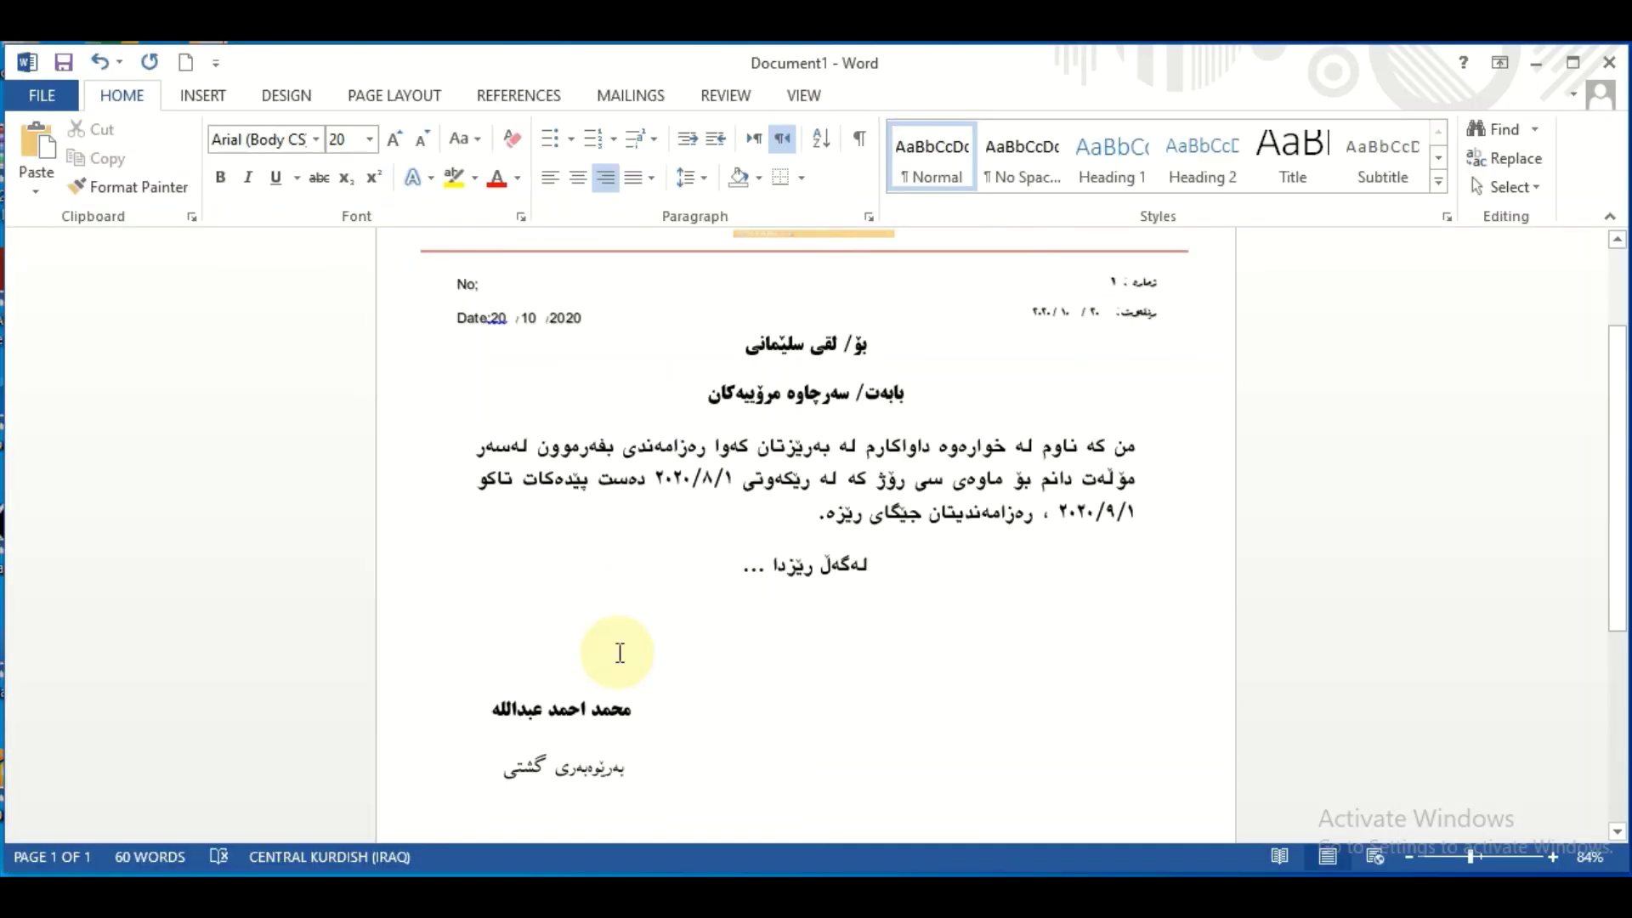
pyautogui.scroll(-4, 732, 492)
pyautogui.scroll(1, 731, 499)
pyautogui.scroll(1, 731, 499)
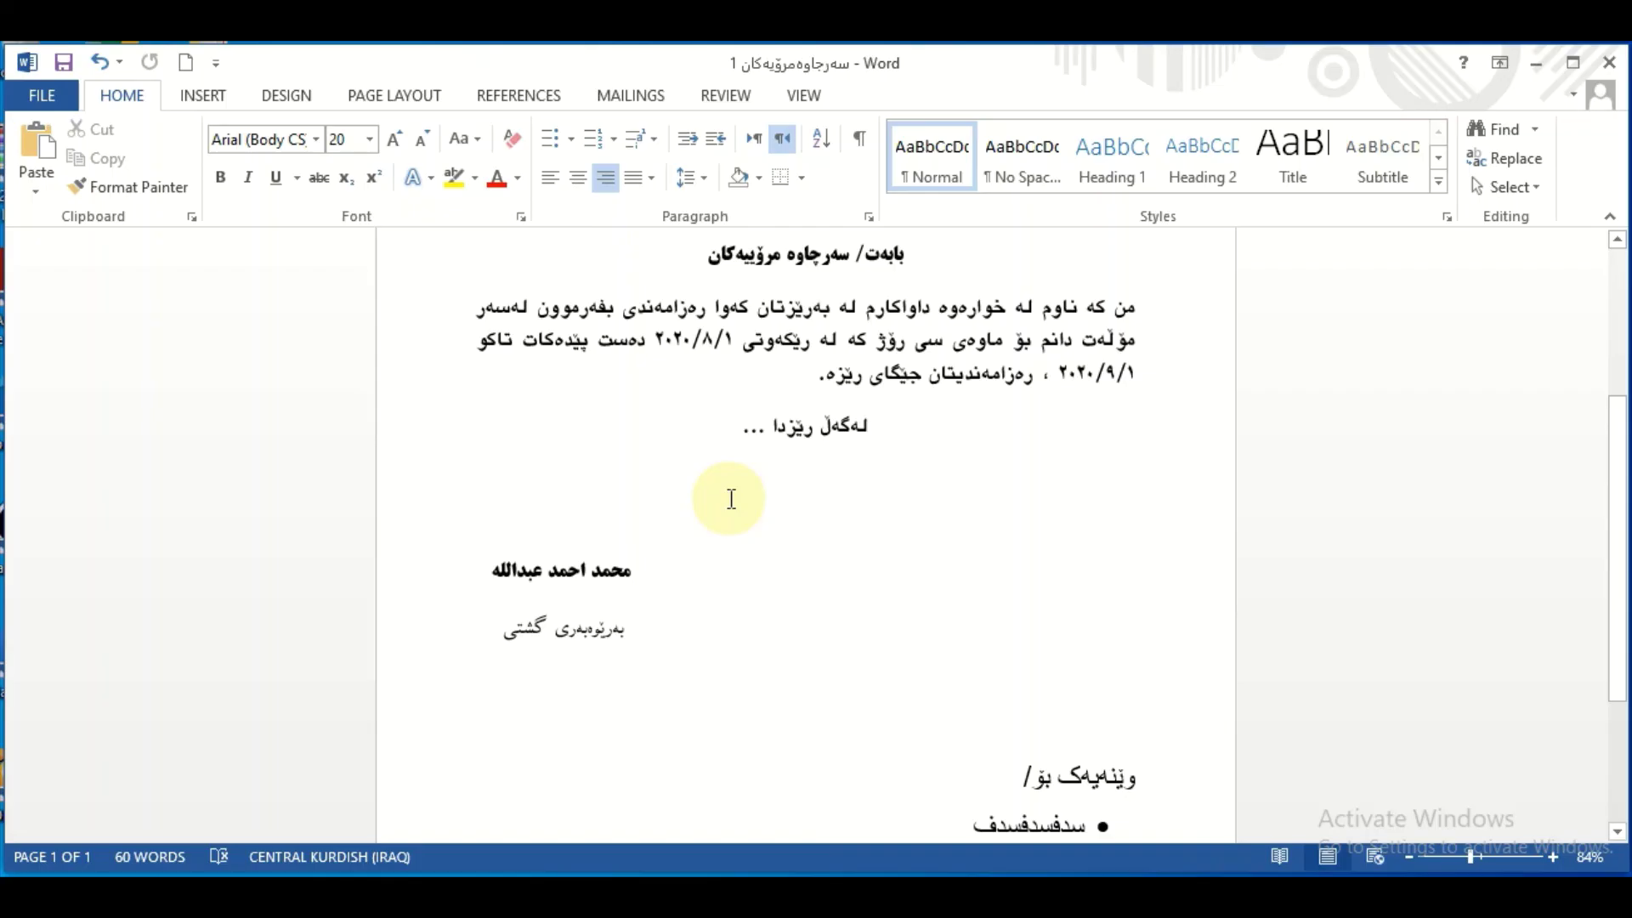
pyautogui.scroll(-3, 731, 499)
pyautogui.scroll(3, 723, 499)
pyautogui.scroll(3, 718, 499)
pyautogui.scroll(-1, 714, 502)
pyautogui.scroll(-3, 710, 503)
pyautogui.keyDown('ctrl'); pyautogui.scroll(-3, 700, 508); pyautogui.keyUp('ctrl')
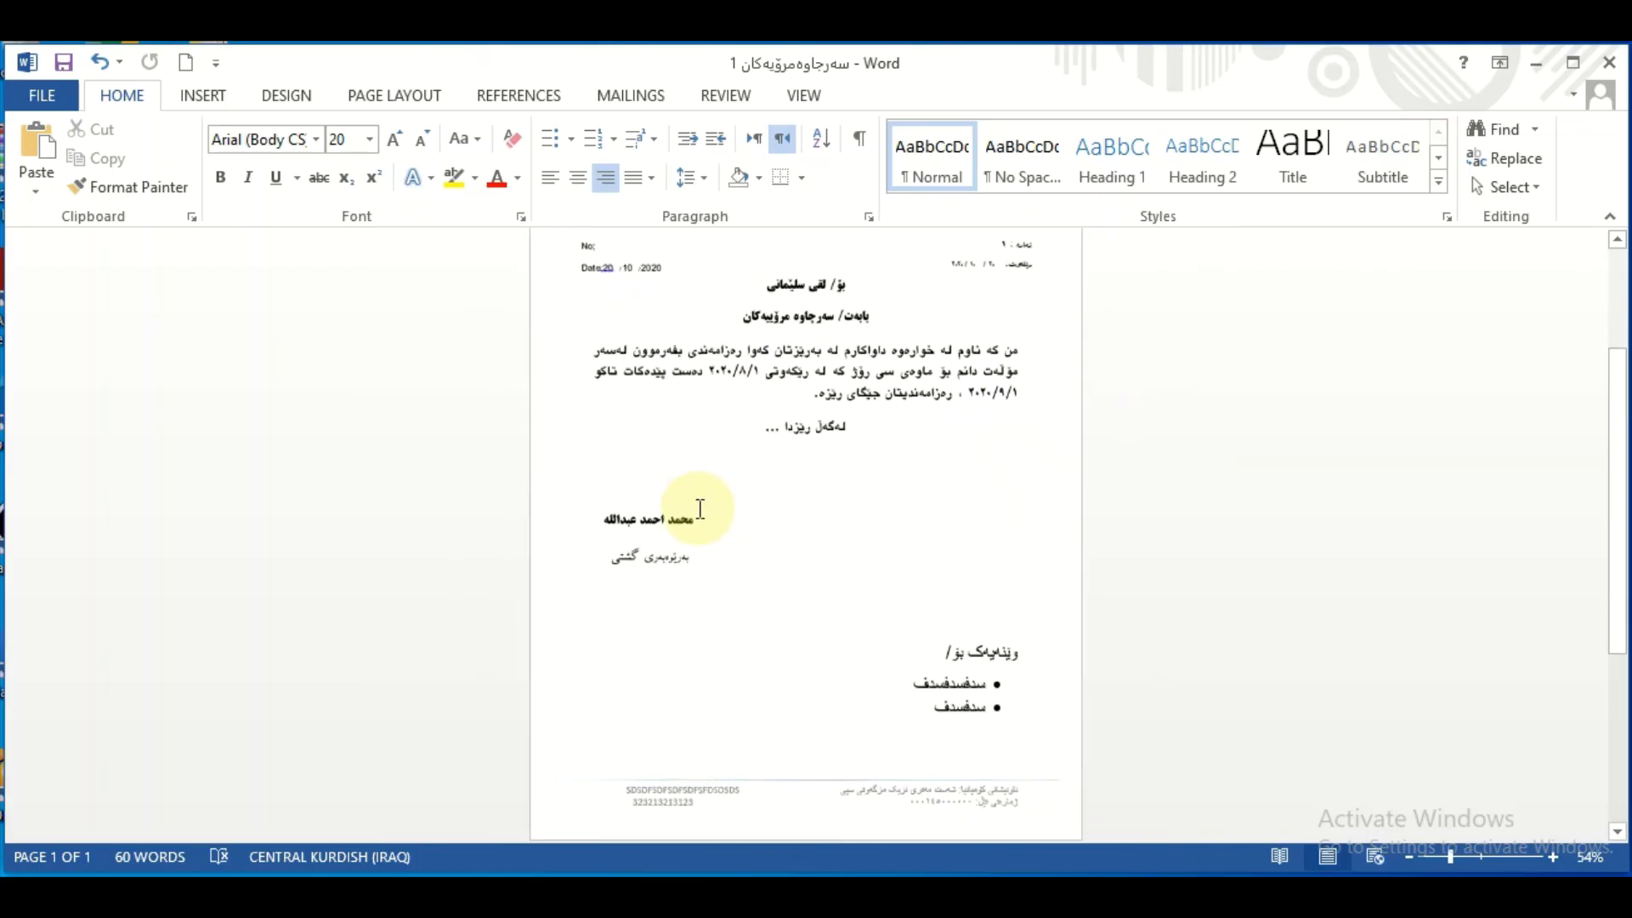
pyautogui.scroll(4, 674, 532)
pyautogui.scroll(-2, 666, 528)
# Bring up the Save As browse dialog for saving the letter to this computer
pyautogui.scroll(1, 668, 529)
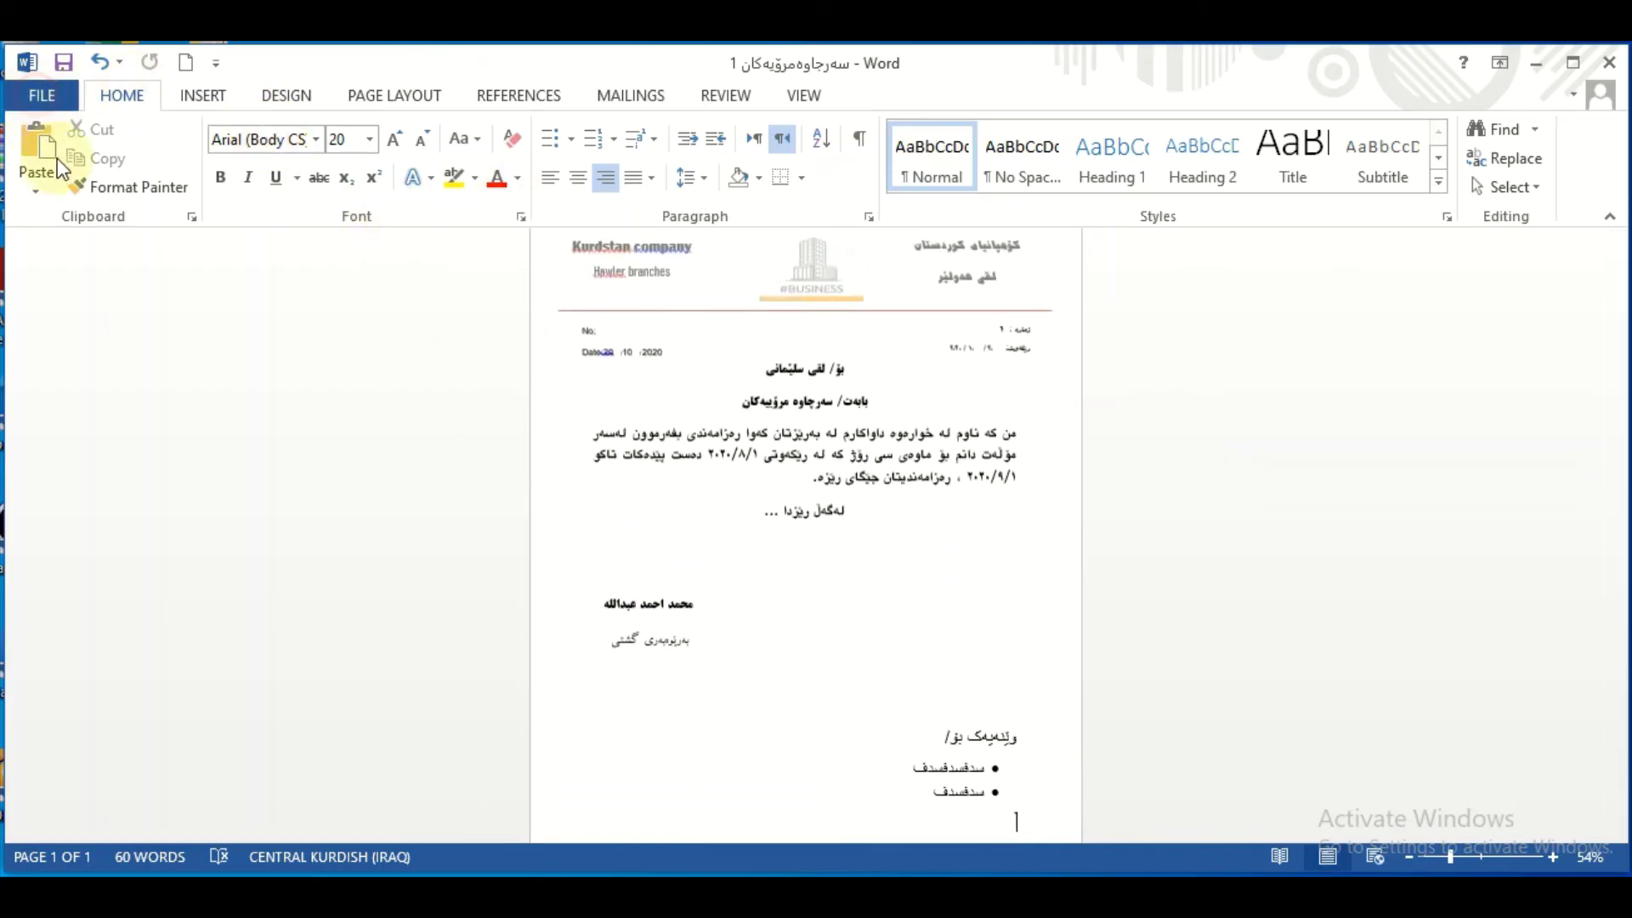
pyautogui.click(41, 96)
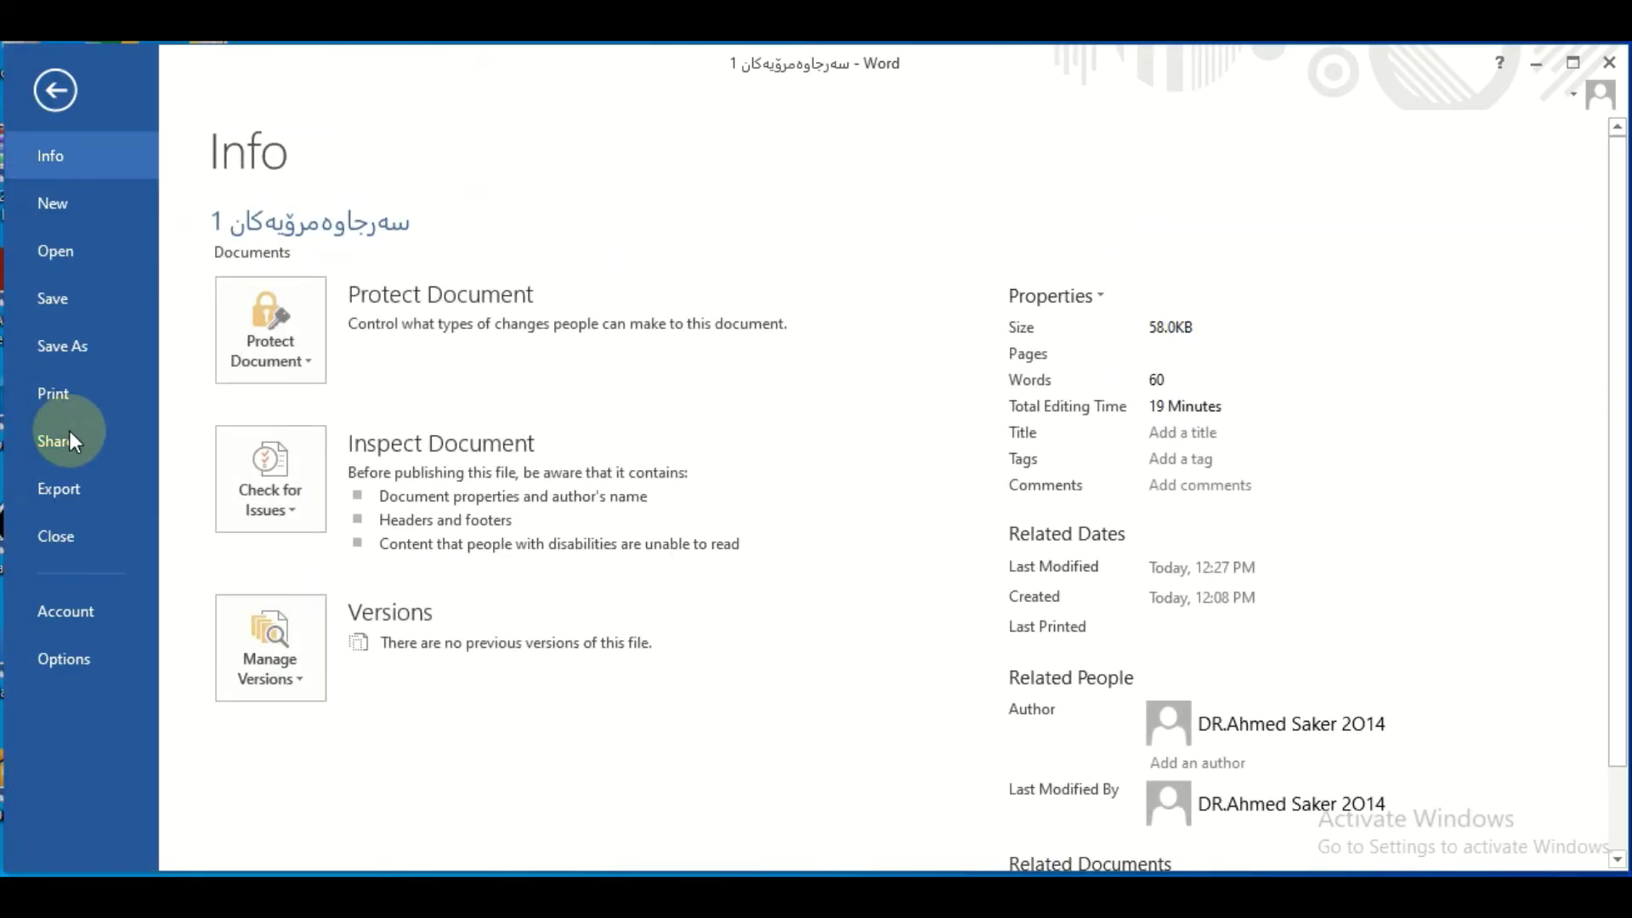
pyautogui.click(63, 347)
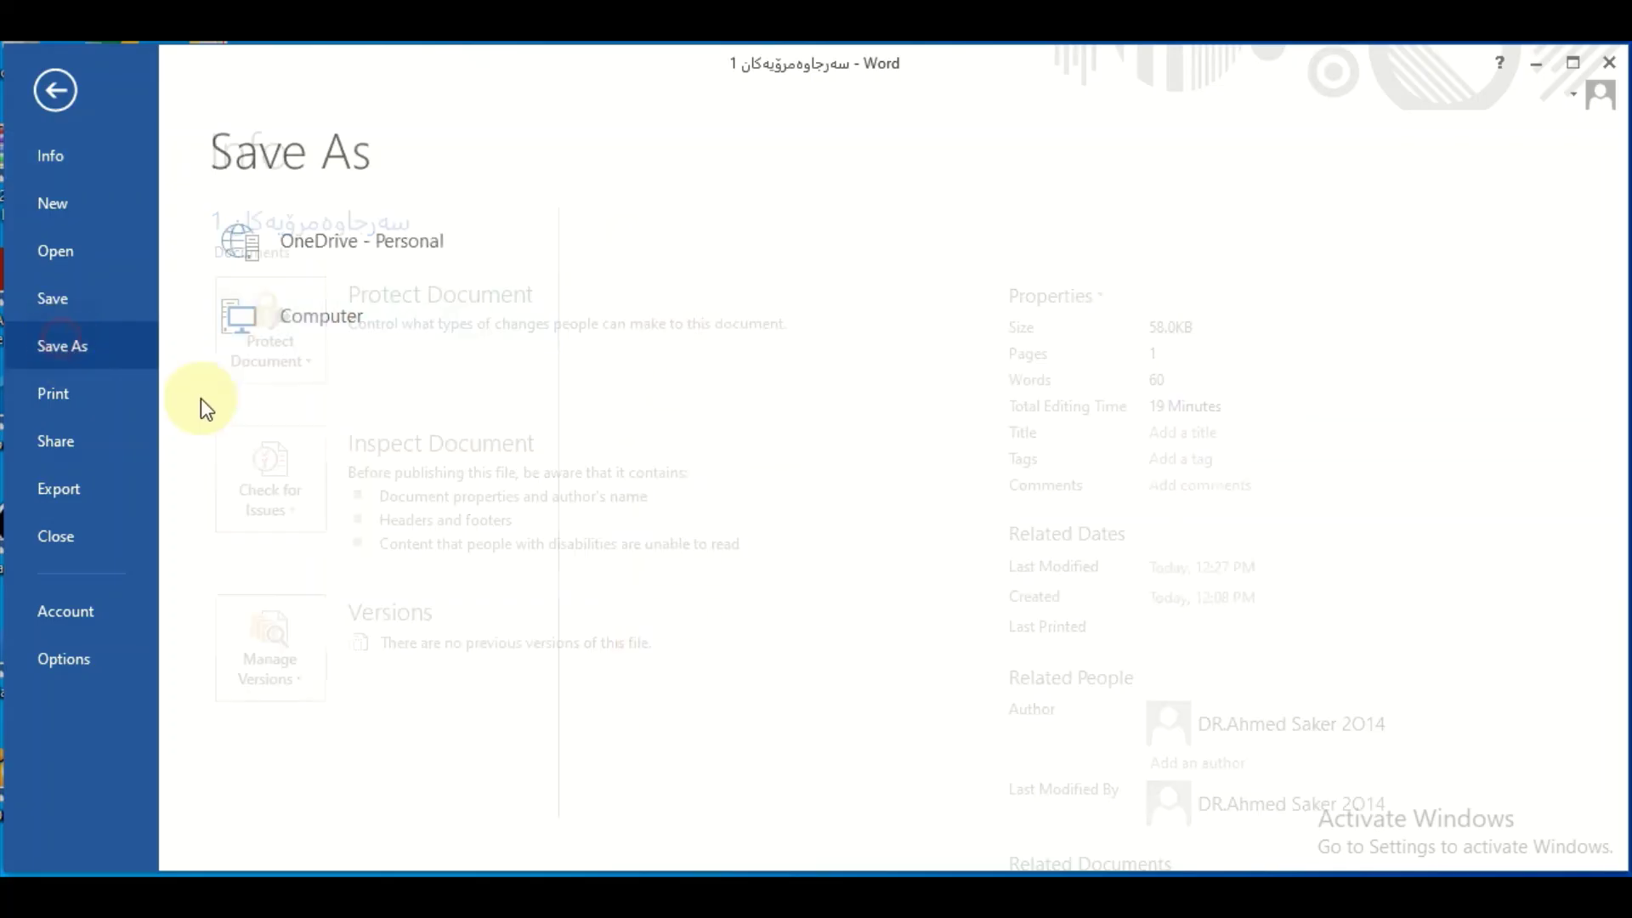
pyautogui.click(676, 747)
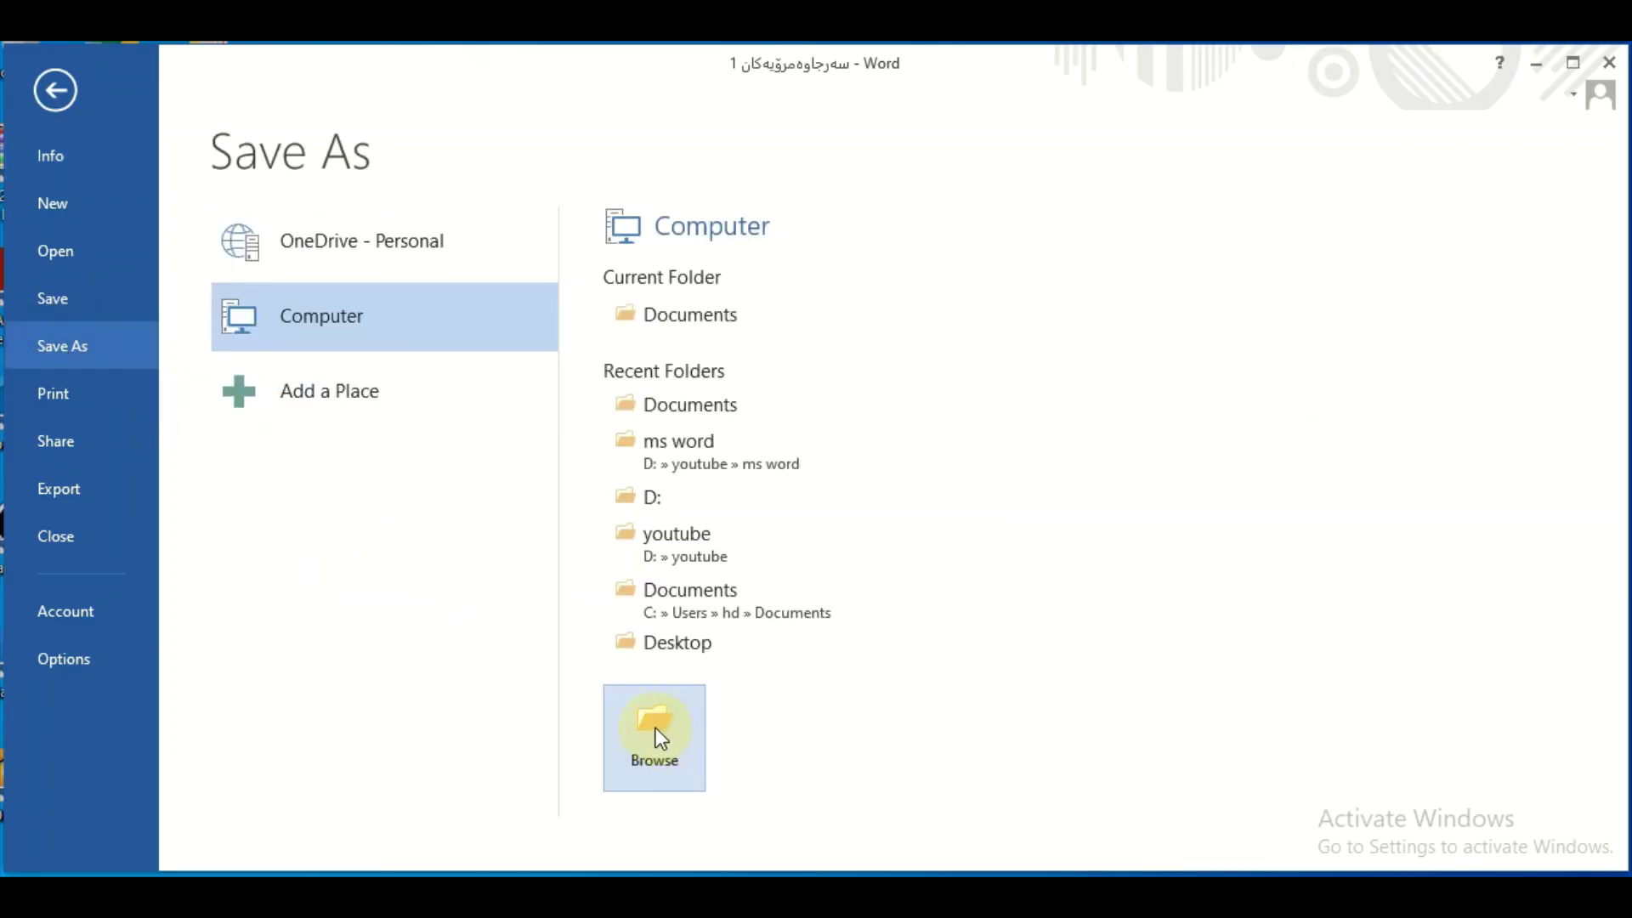
pyautogui.click(655, 727)
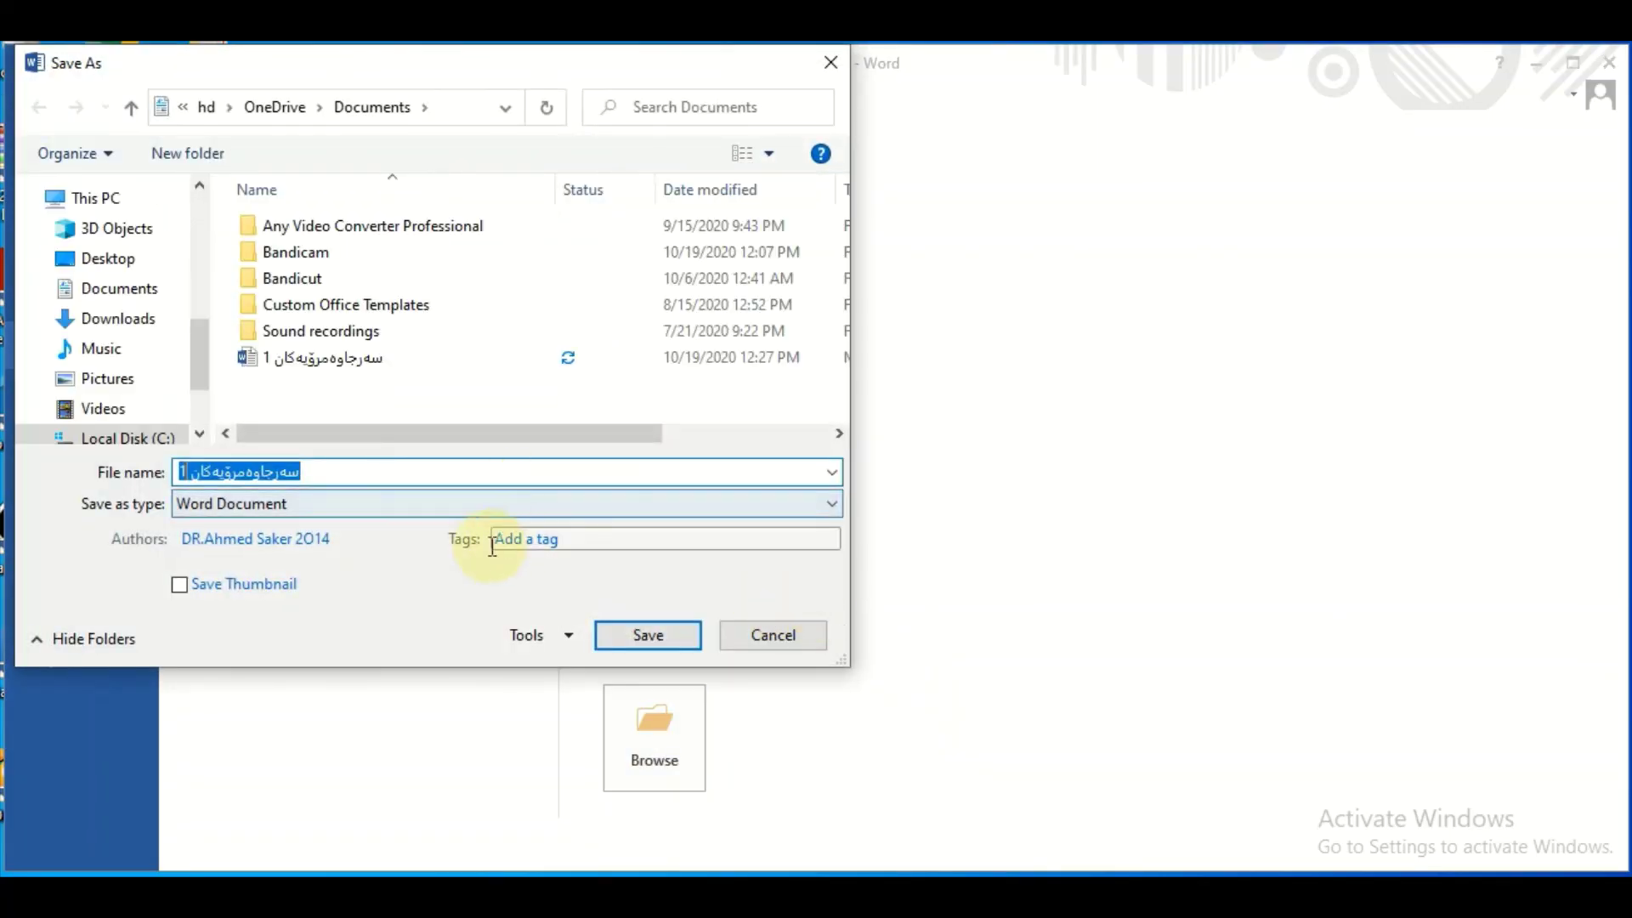
# Change the file name's number from 1 to 2 and save the copy as سەرجاوەمرۆیەکان 2
pyautogui.click(191, 479)
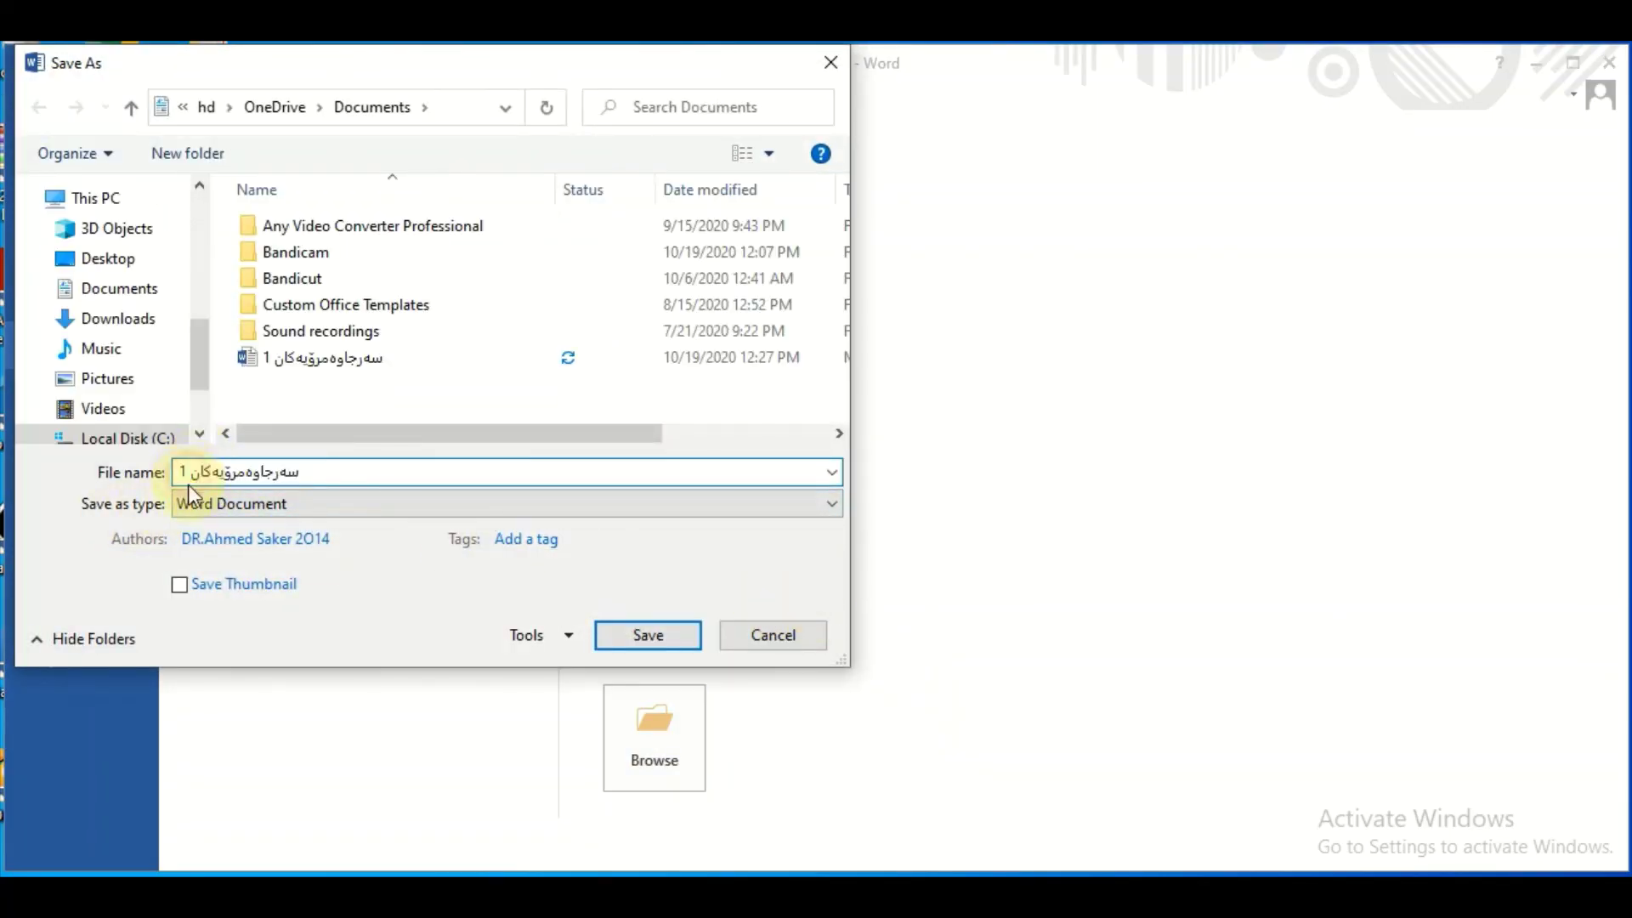
pyautogui.hotkey('ctrl', 'a')
pyautogui.click(181, 472)
pyautogui.write('2')
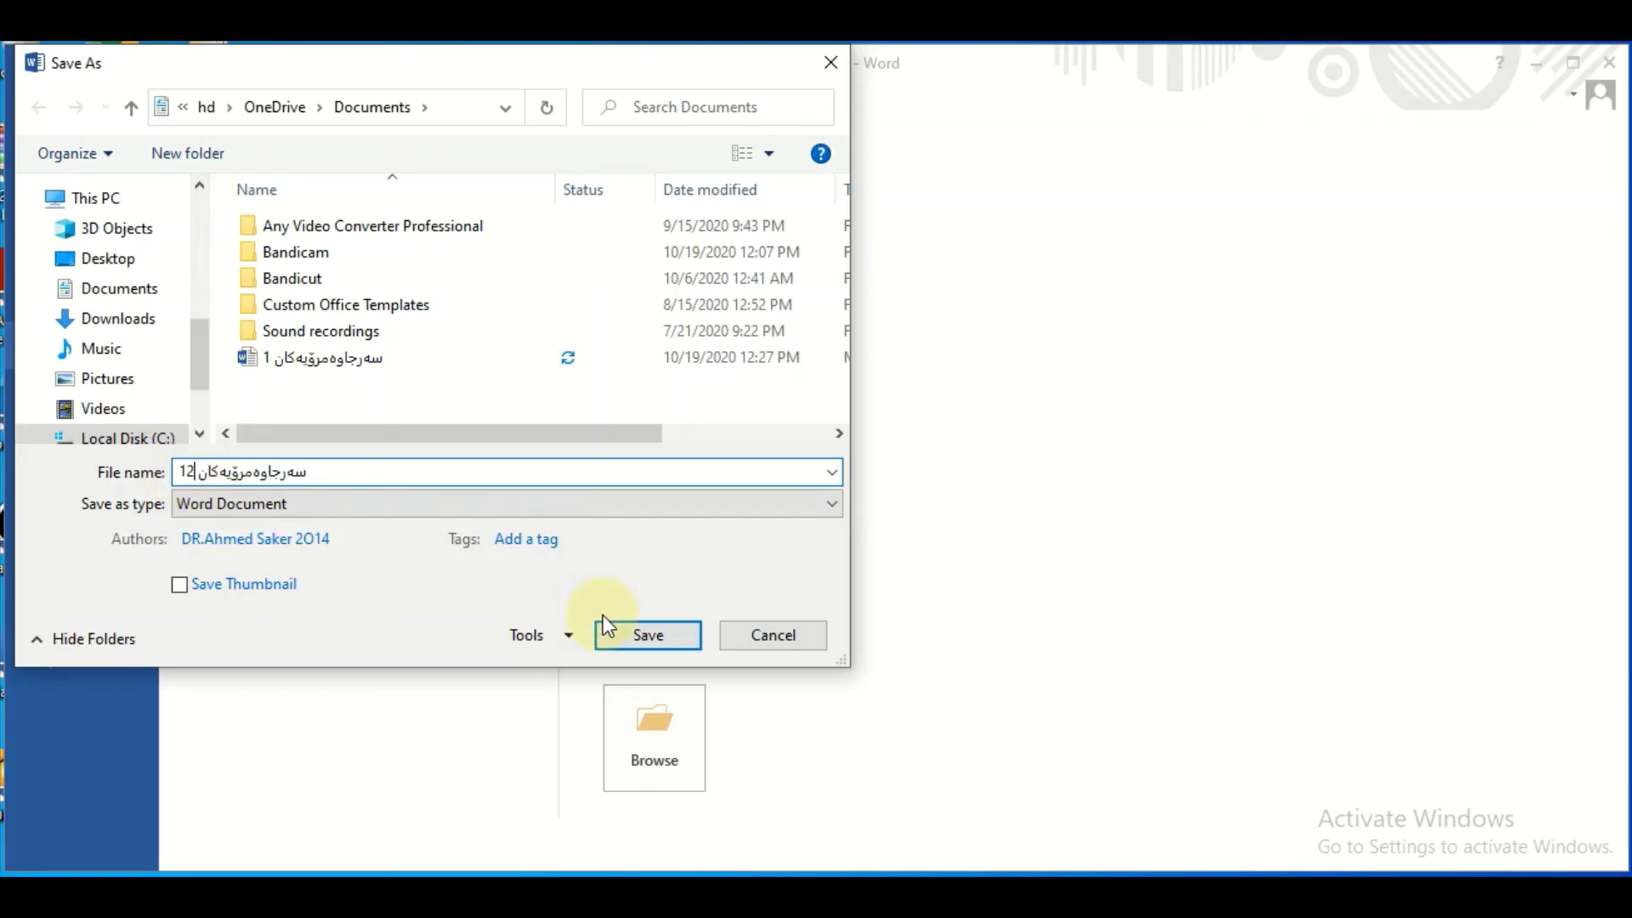
pyautogui.doubleClick(185, 471)
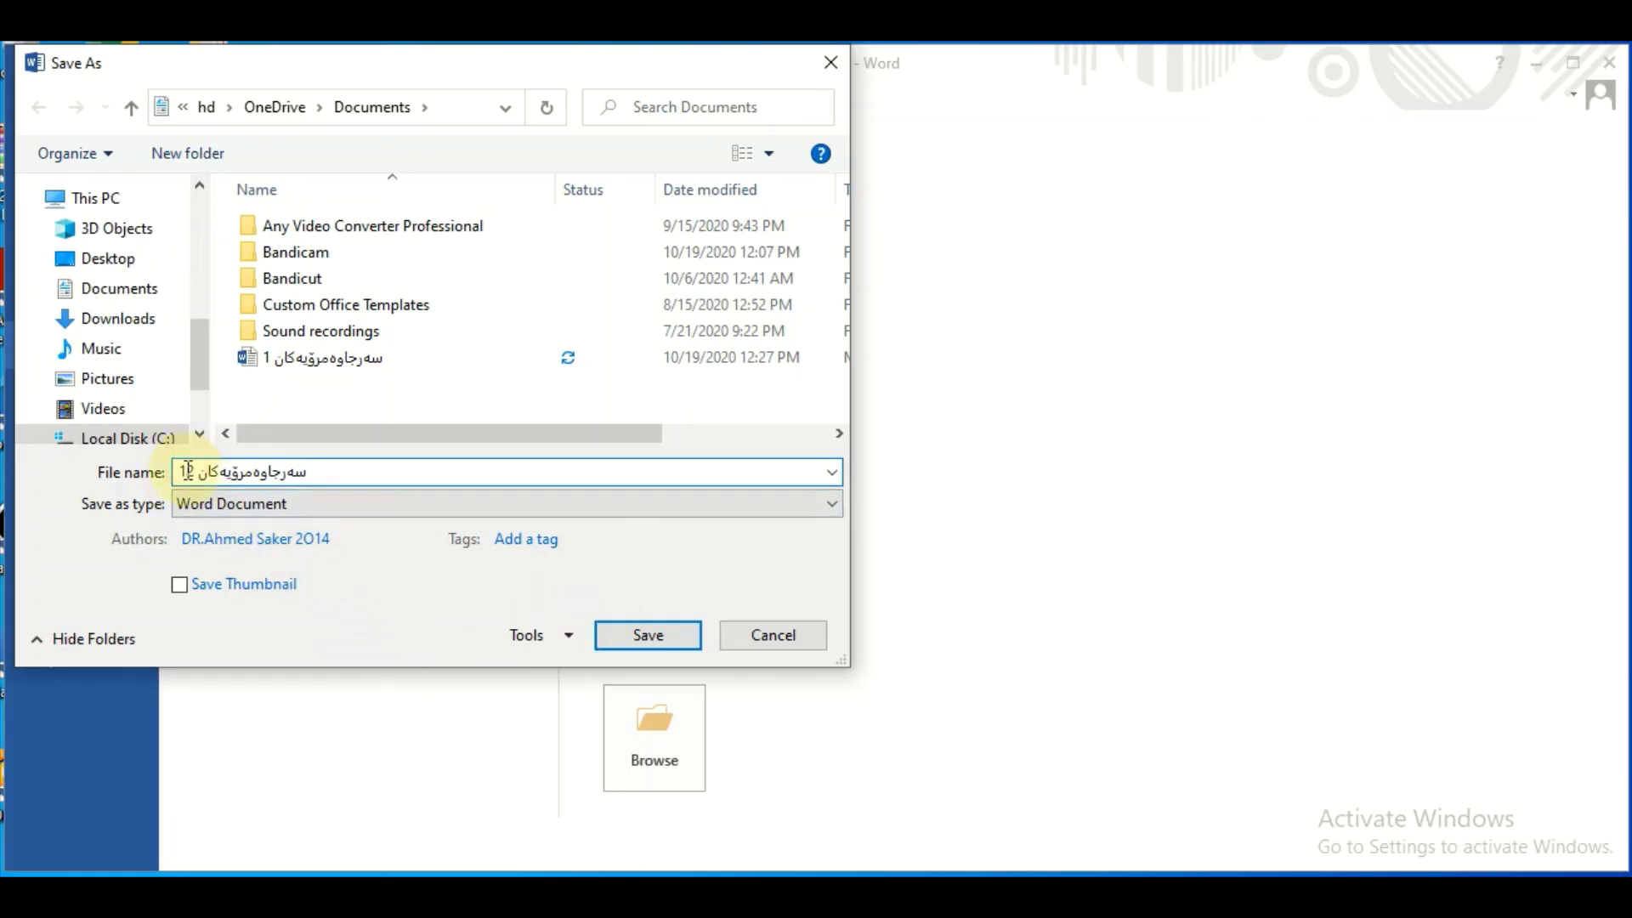
pyautogui.click(326, 544)
pyautogui.write('2')
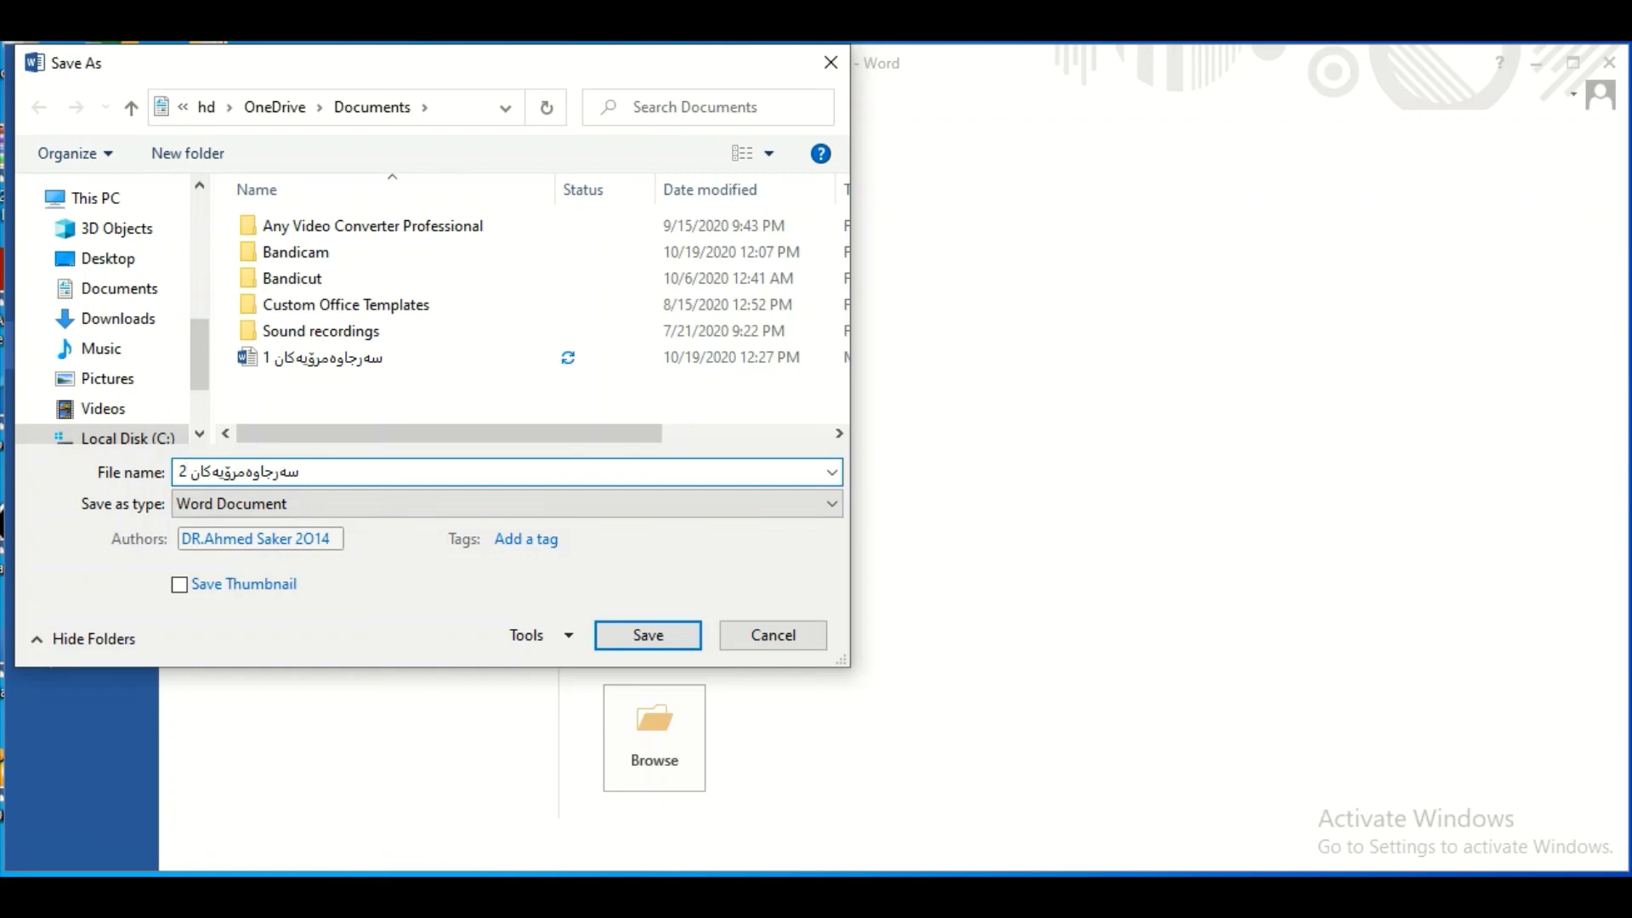
pyautogui.click(187, 472)
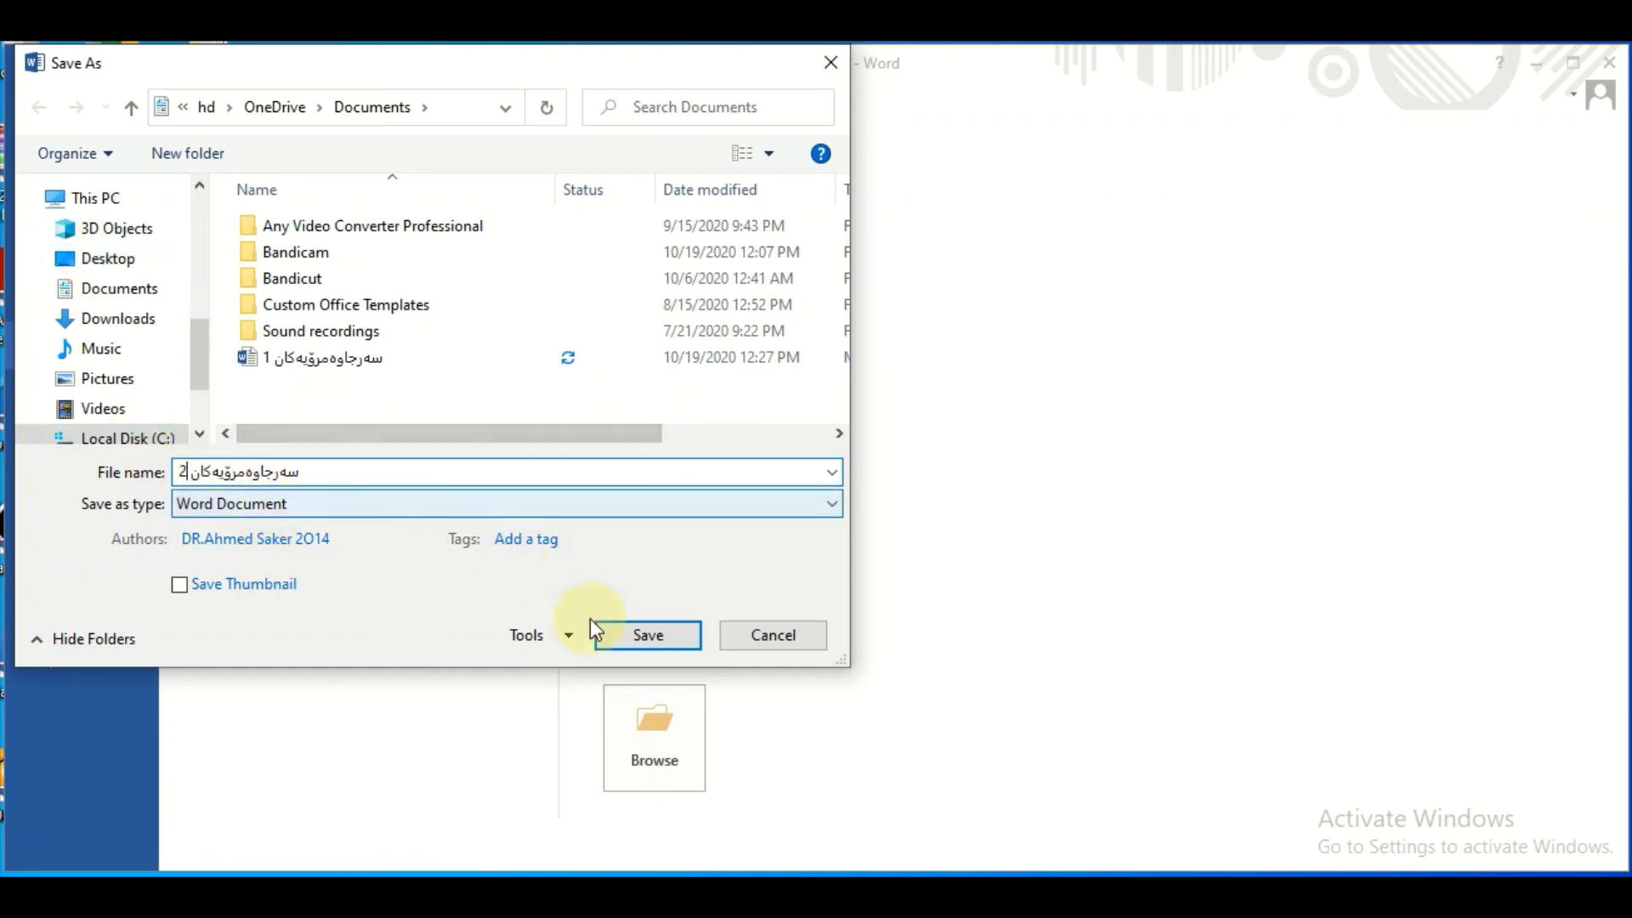
pyautogui.click(649, 634)
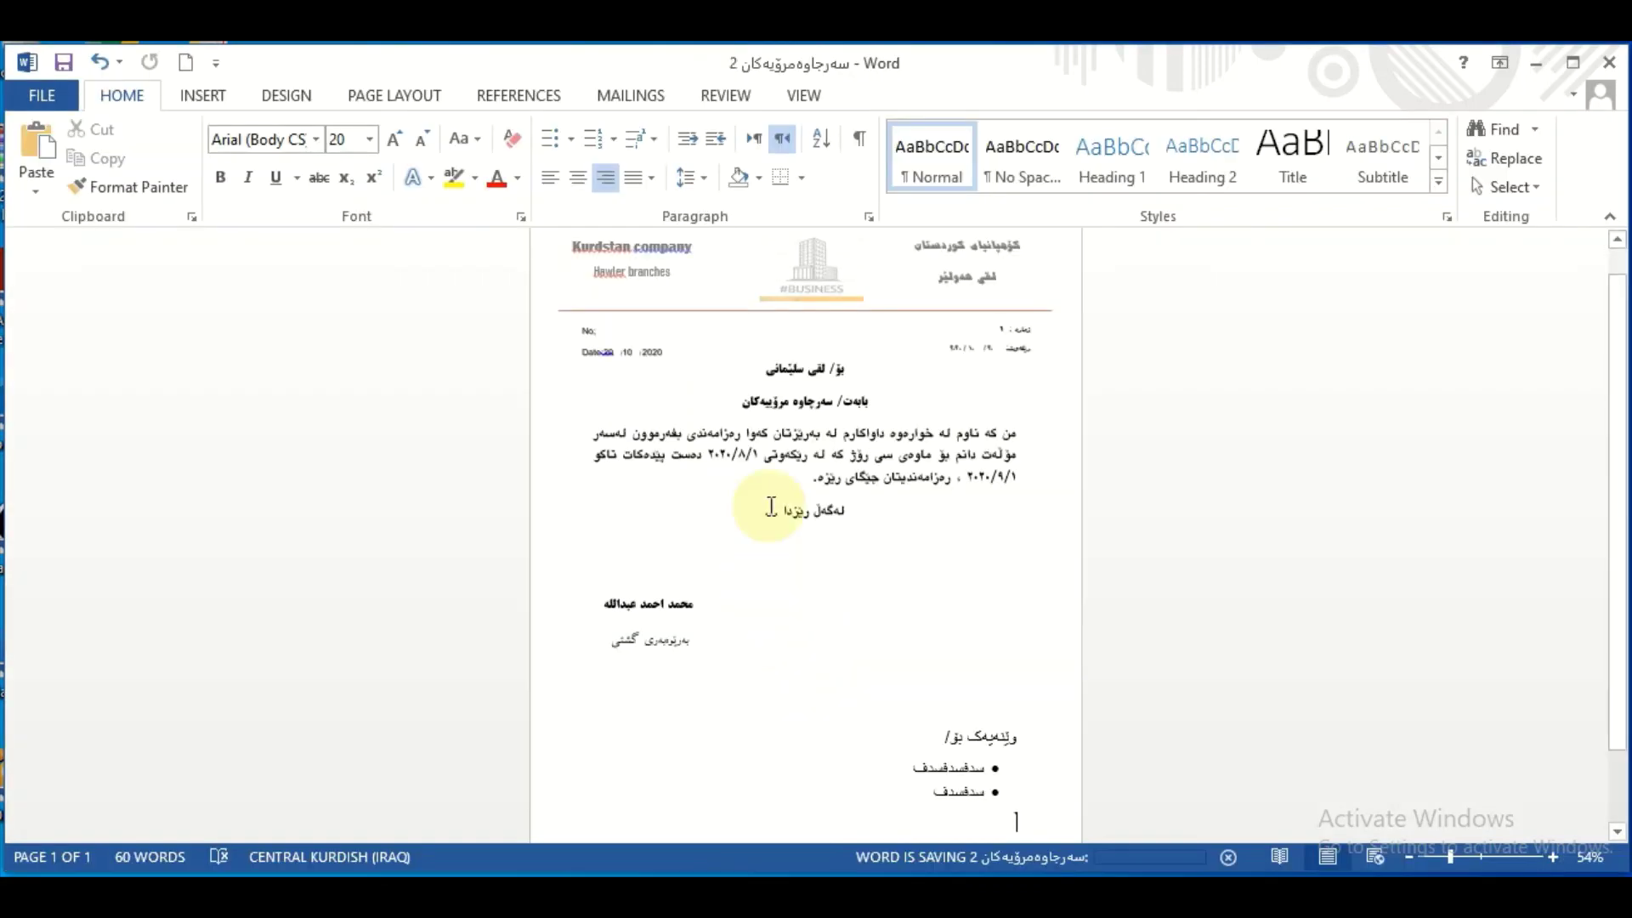
# Change the month in both body-paragraph dates to ١٠, making them ١/١٠/٢٠٢٠
pyautogui.click(739, 459)
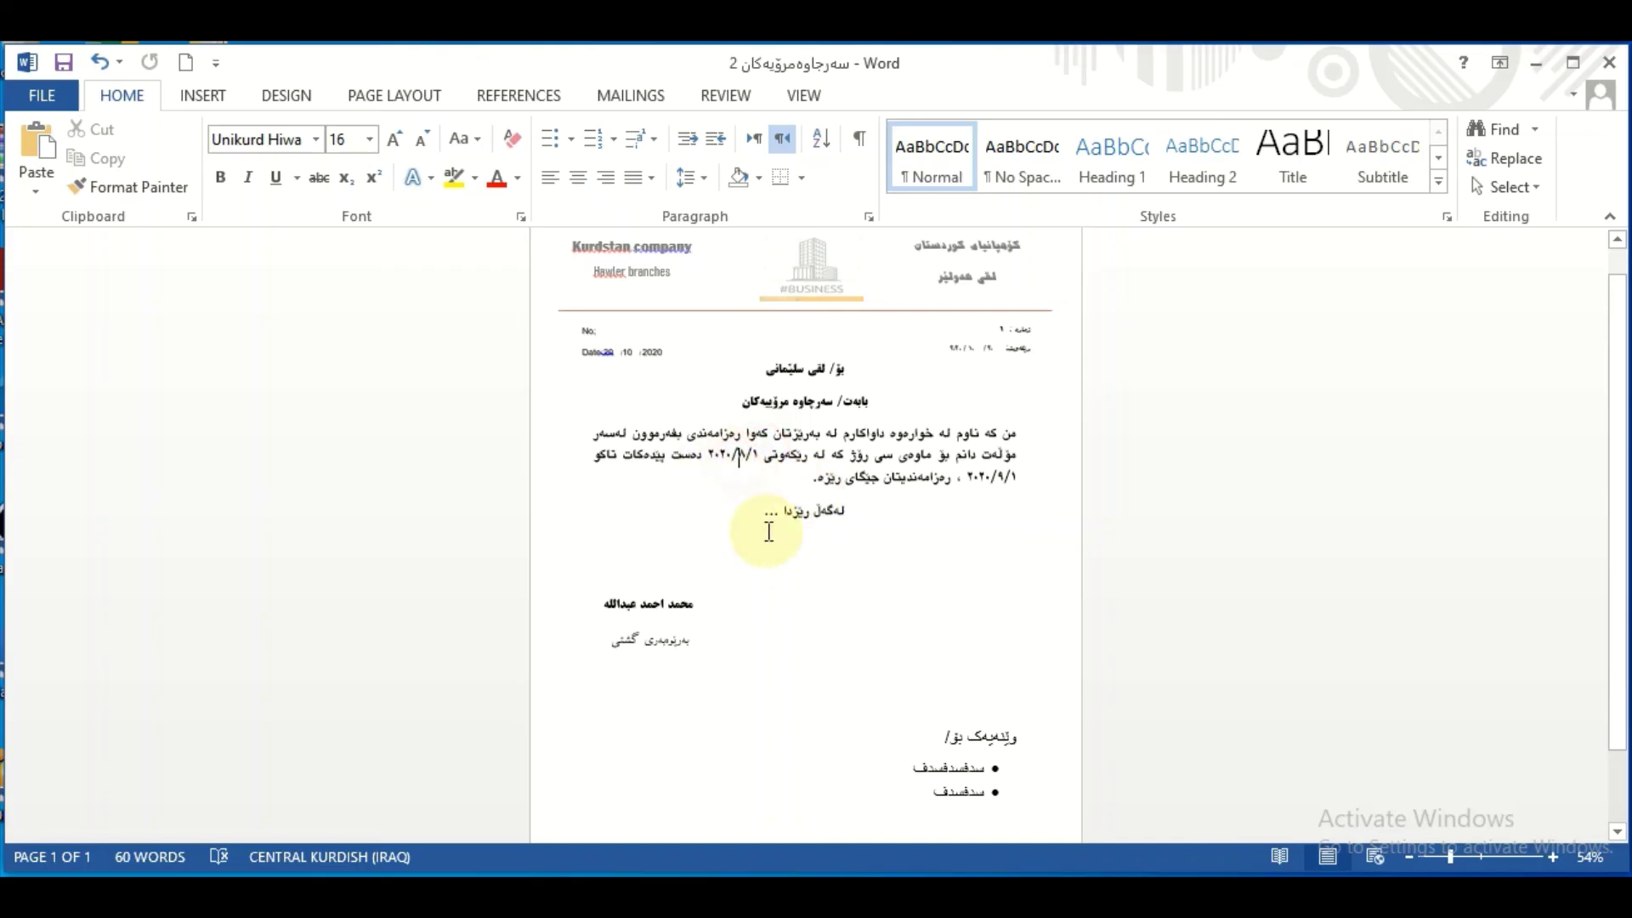
pyautogui.keyDown('ctrl'); pyautogui.scroll(3, 769, 531); pyautogui.keyUp('ctrl')
pyautogui.keyDown('ctrl'); pyautogui.scroll(3, 774, 544); pyautogui.keyUp('ctrl')
pyautogui.keyDown('ctrl'); pyautogui.scroll(3, 765, 549); pyautogui.keyUp('ctrl')
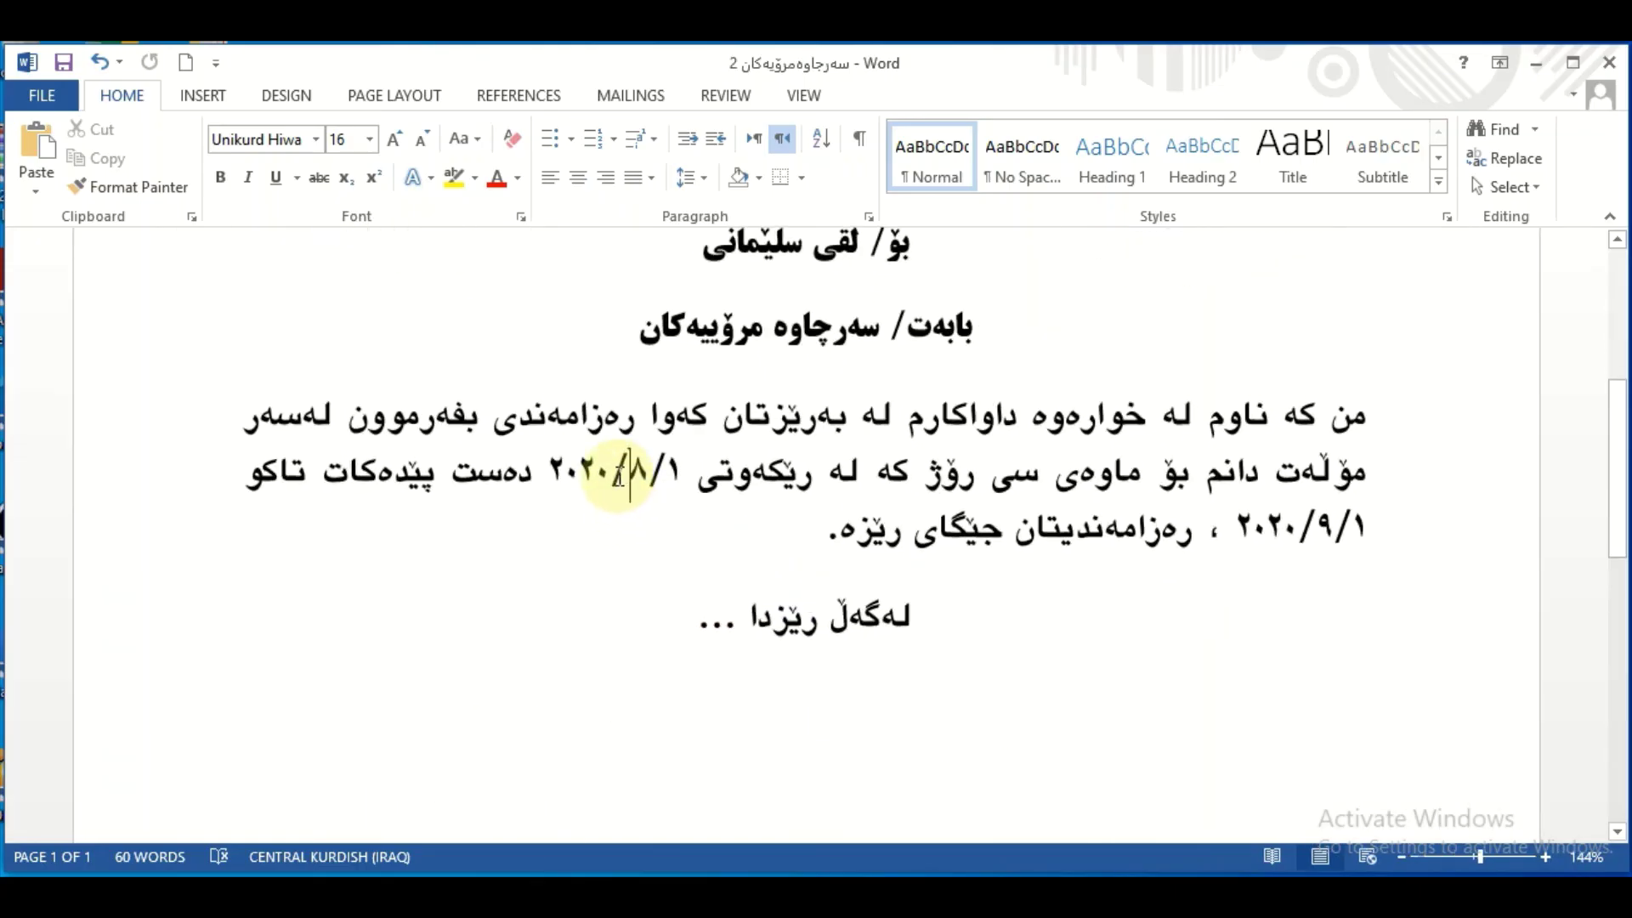
pyautogui.moveTo(618, 474); pyautogui.dragTo(653, 472)
pyautogui.write('١٠')
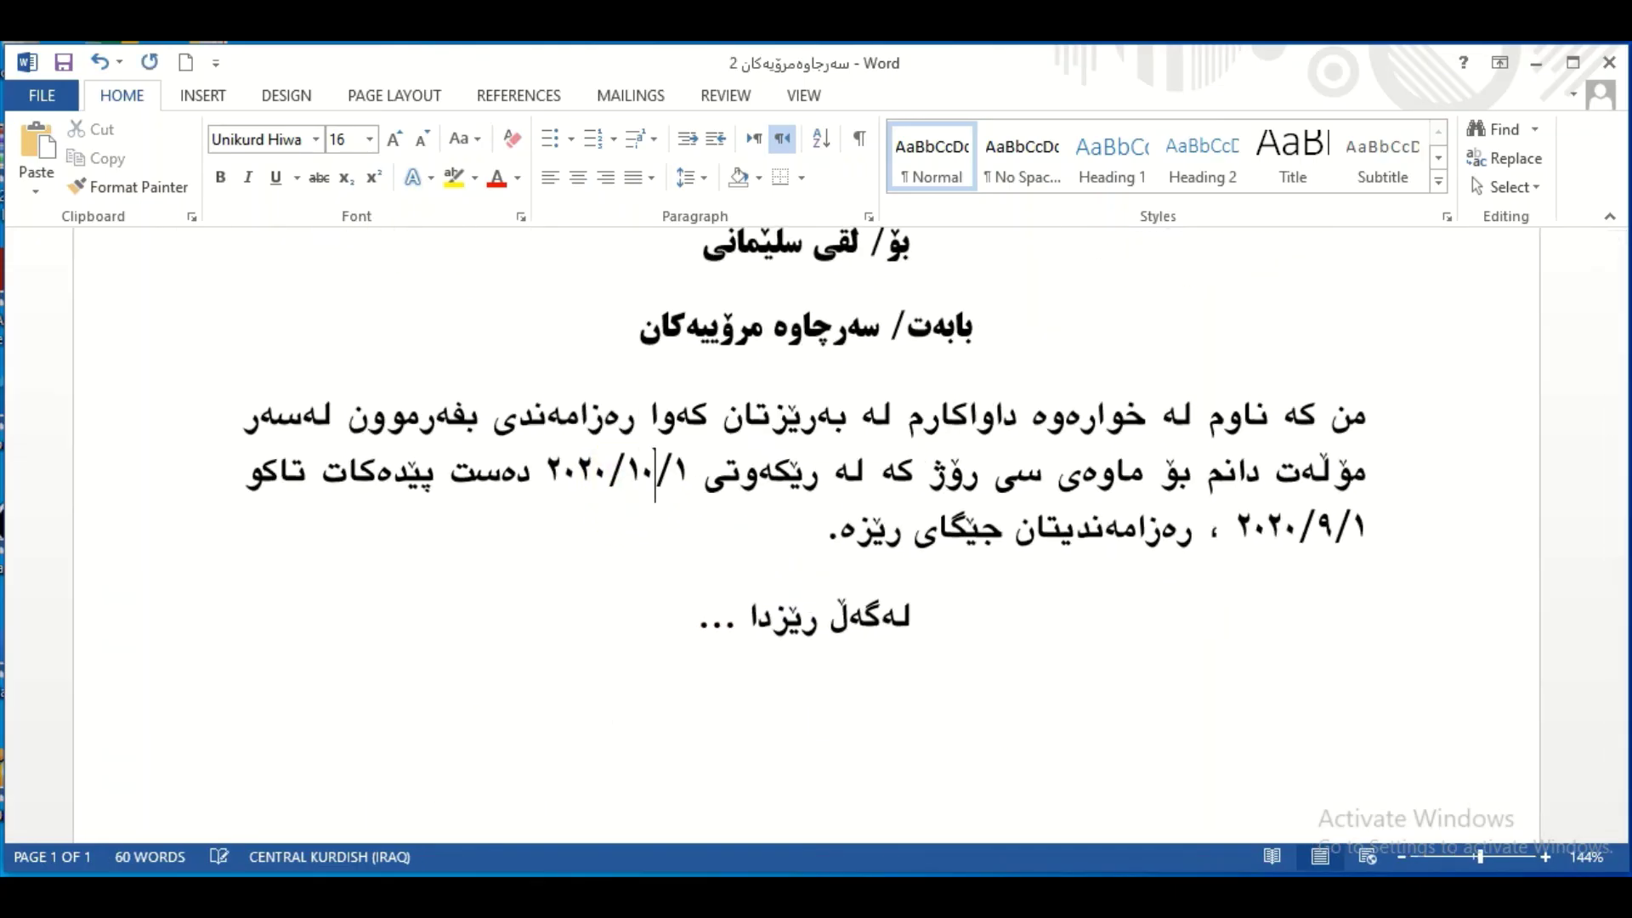
pyautogui.moveTo(1336, 529); pyautogui.dragTo(1320, 529)
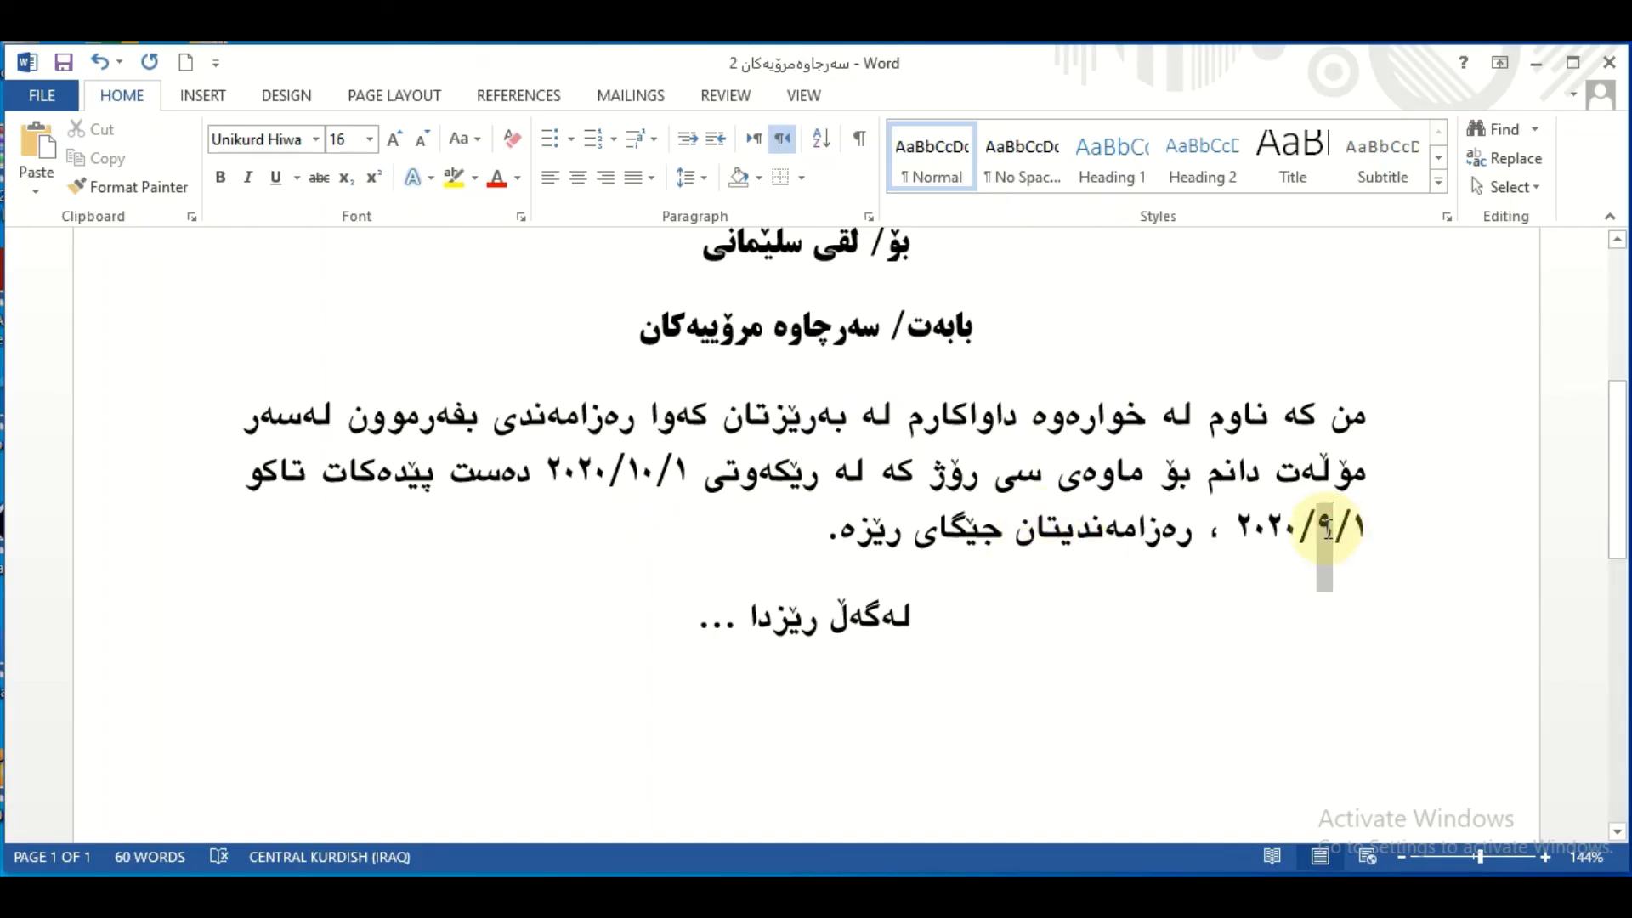
pyautogui.write('١٠')
# Replace سلێمانی with دهۆک in the 'بۆ/' recipient line
pyautogui.click(1223, 425)
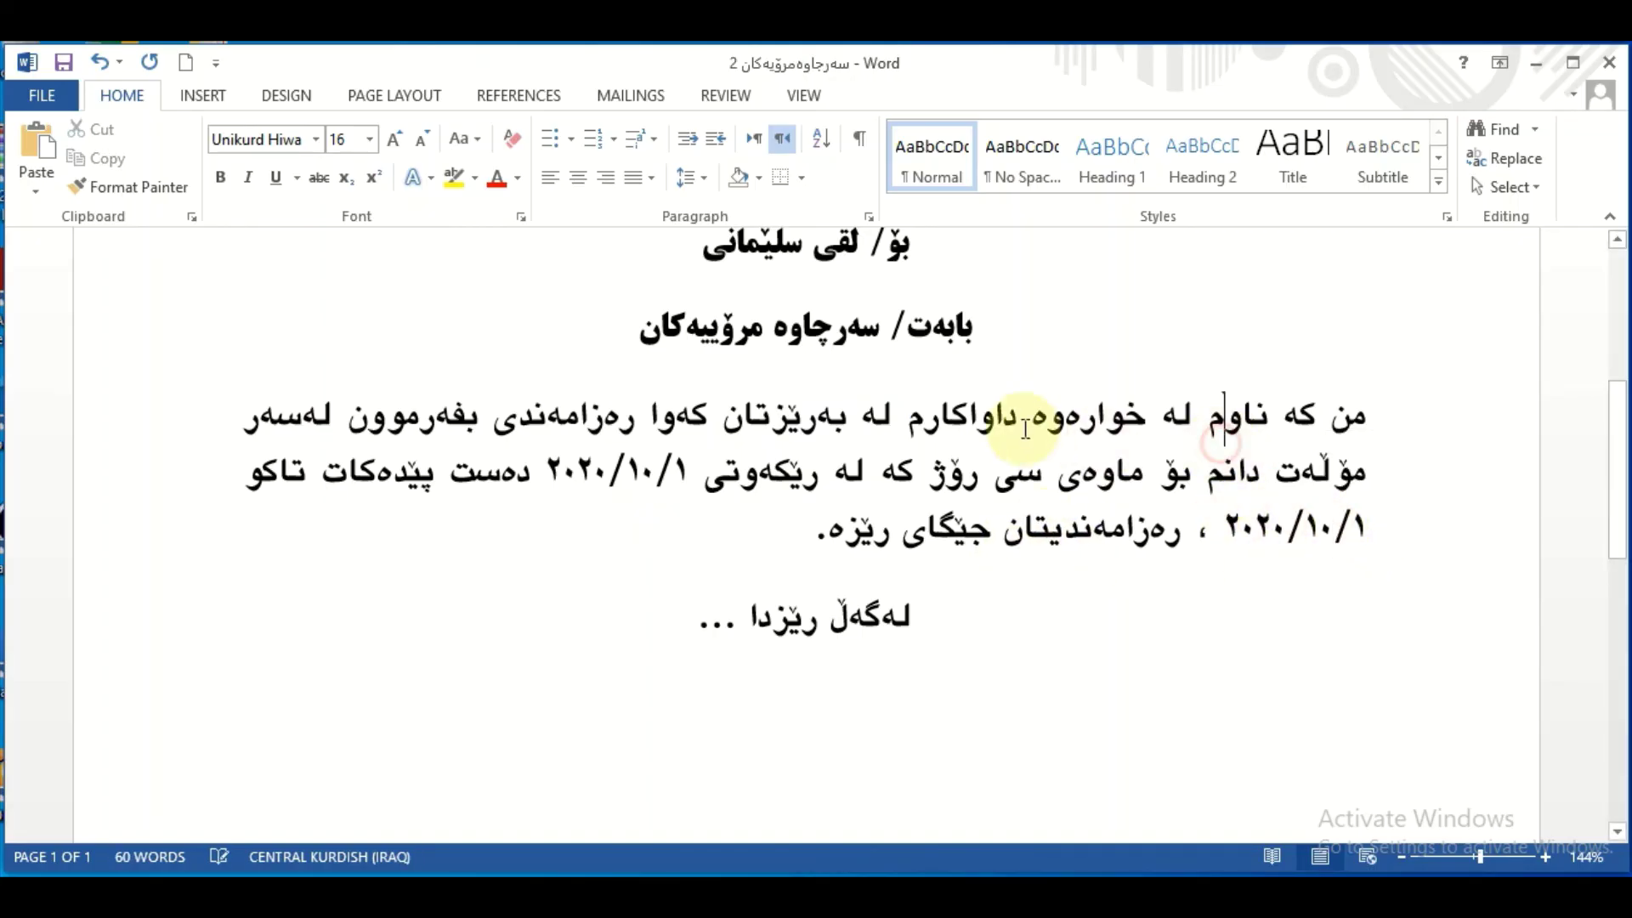
pyautogui.click(1020, 419)
pyautogui.scroll(1, 808, 391)
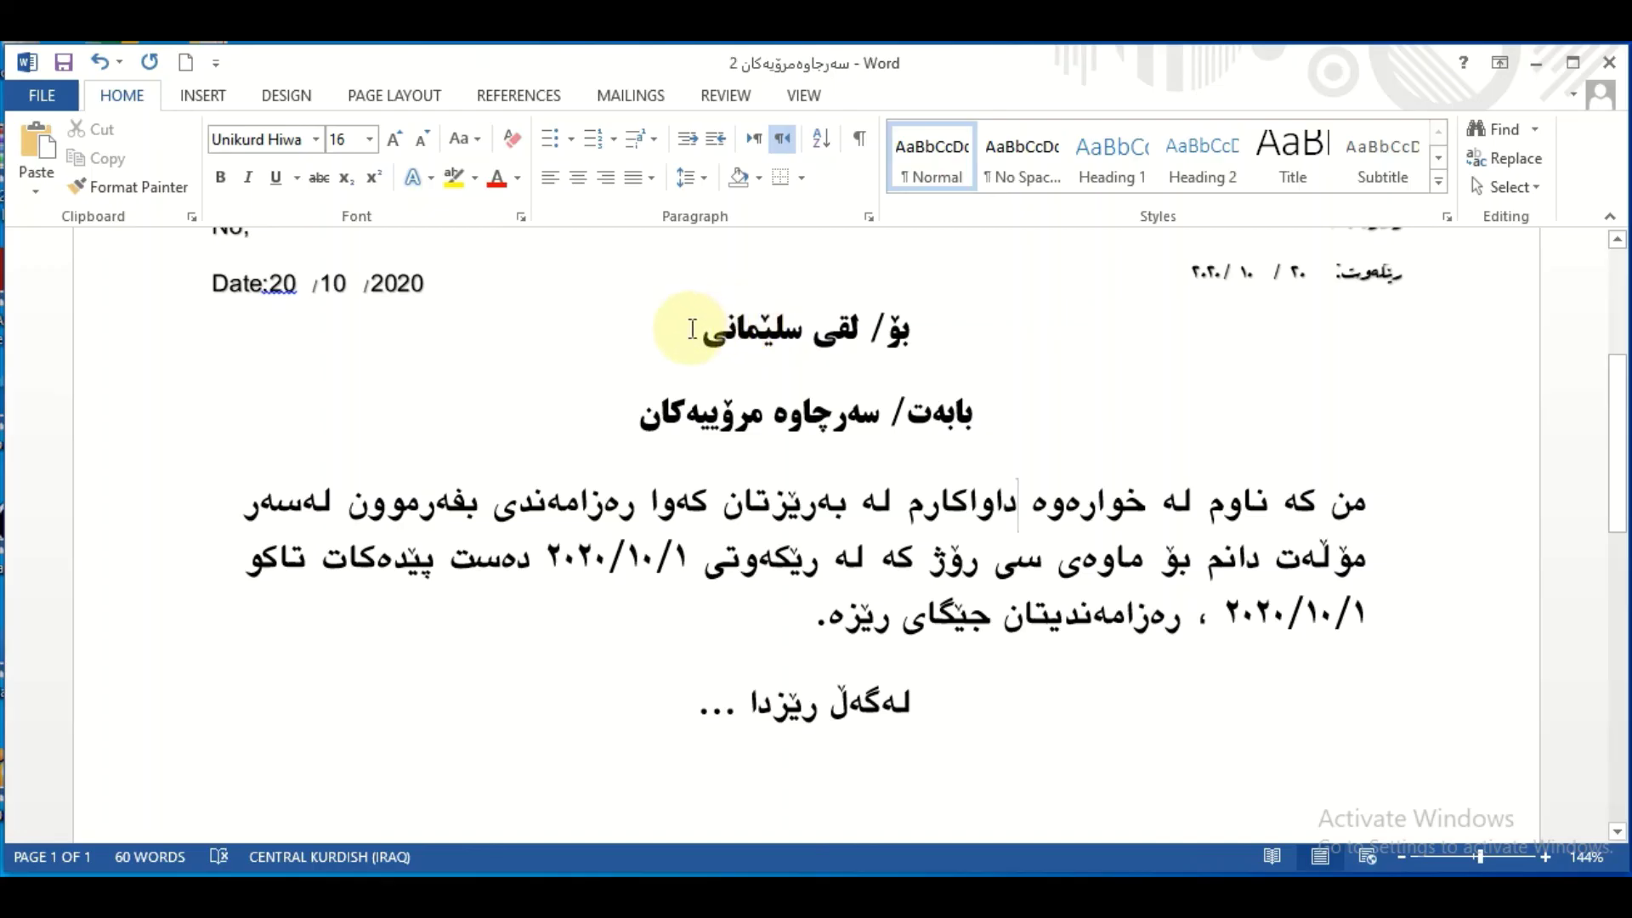
pyautogui.moveTo(692, 329); pyautogui.dragTo(799, 343)
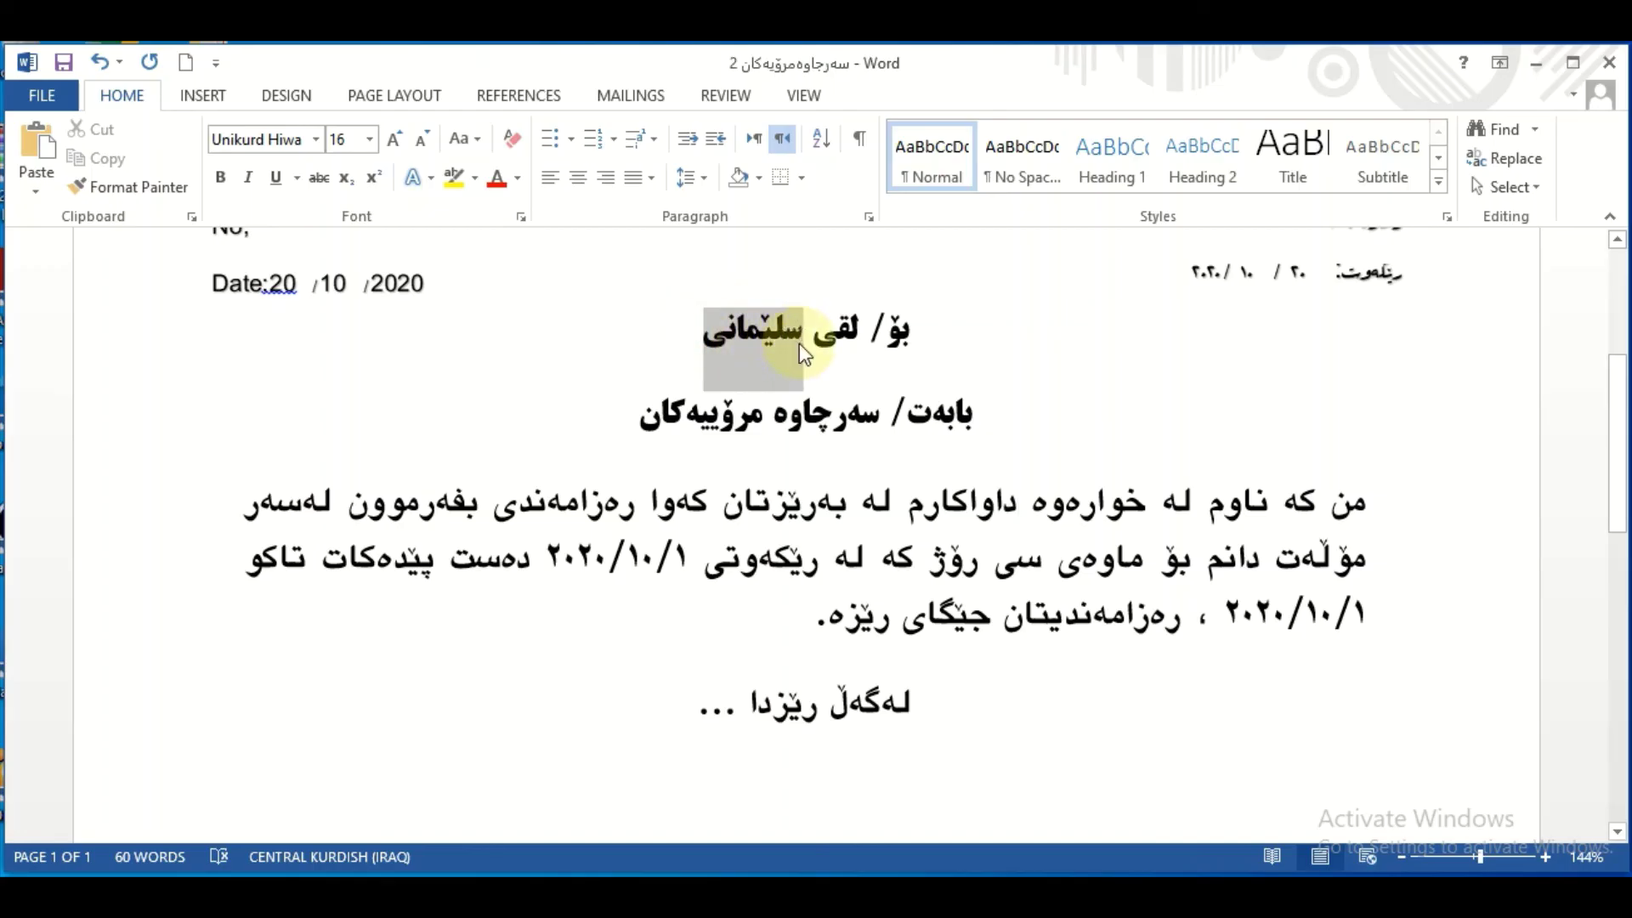
pyautogui.write('د')
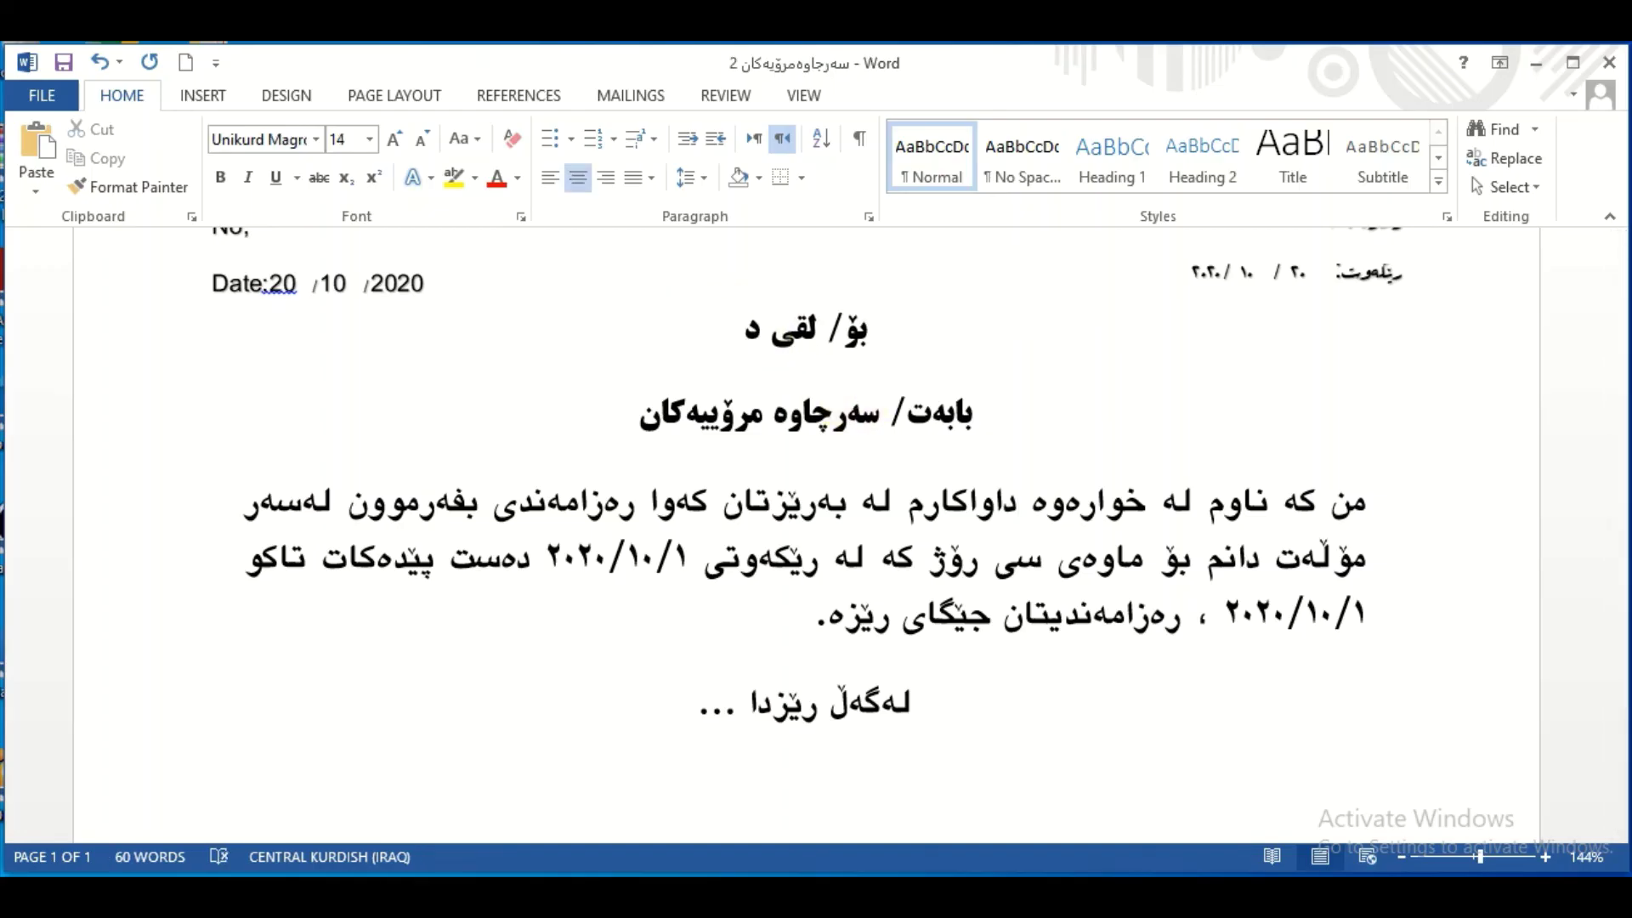
pyautogui.write('هۆک')
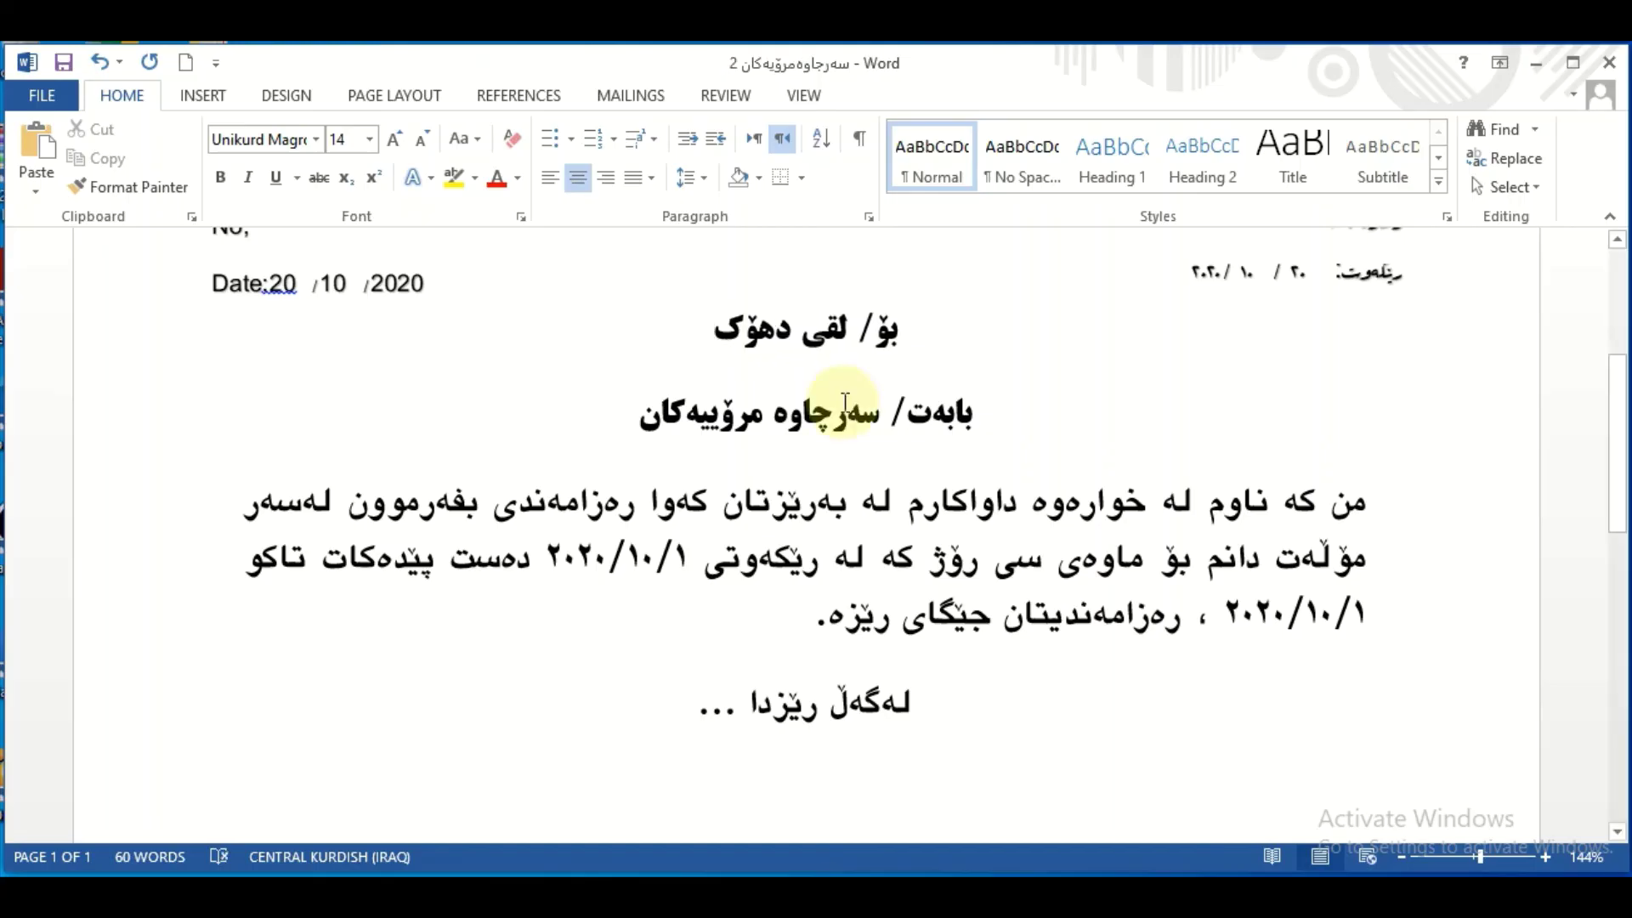
# Save the Duhok copy with Ctrl+S and scroll through the page to review it
pyautogui.hotkey('ctrl', 's')
pyautogui.scroll(2, 737, 611)
pyautogui.scroll(-2, 737, 611)
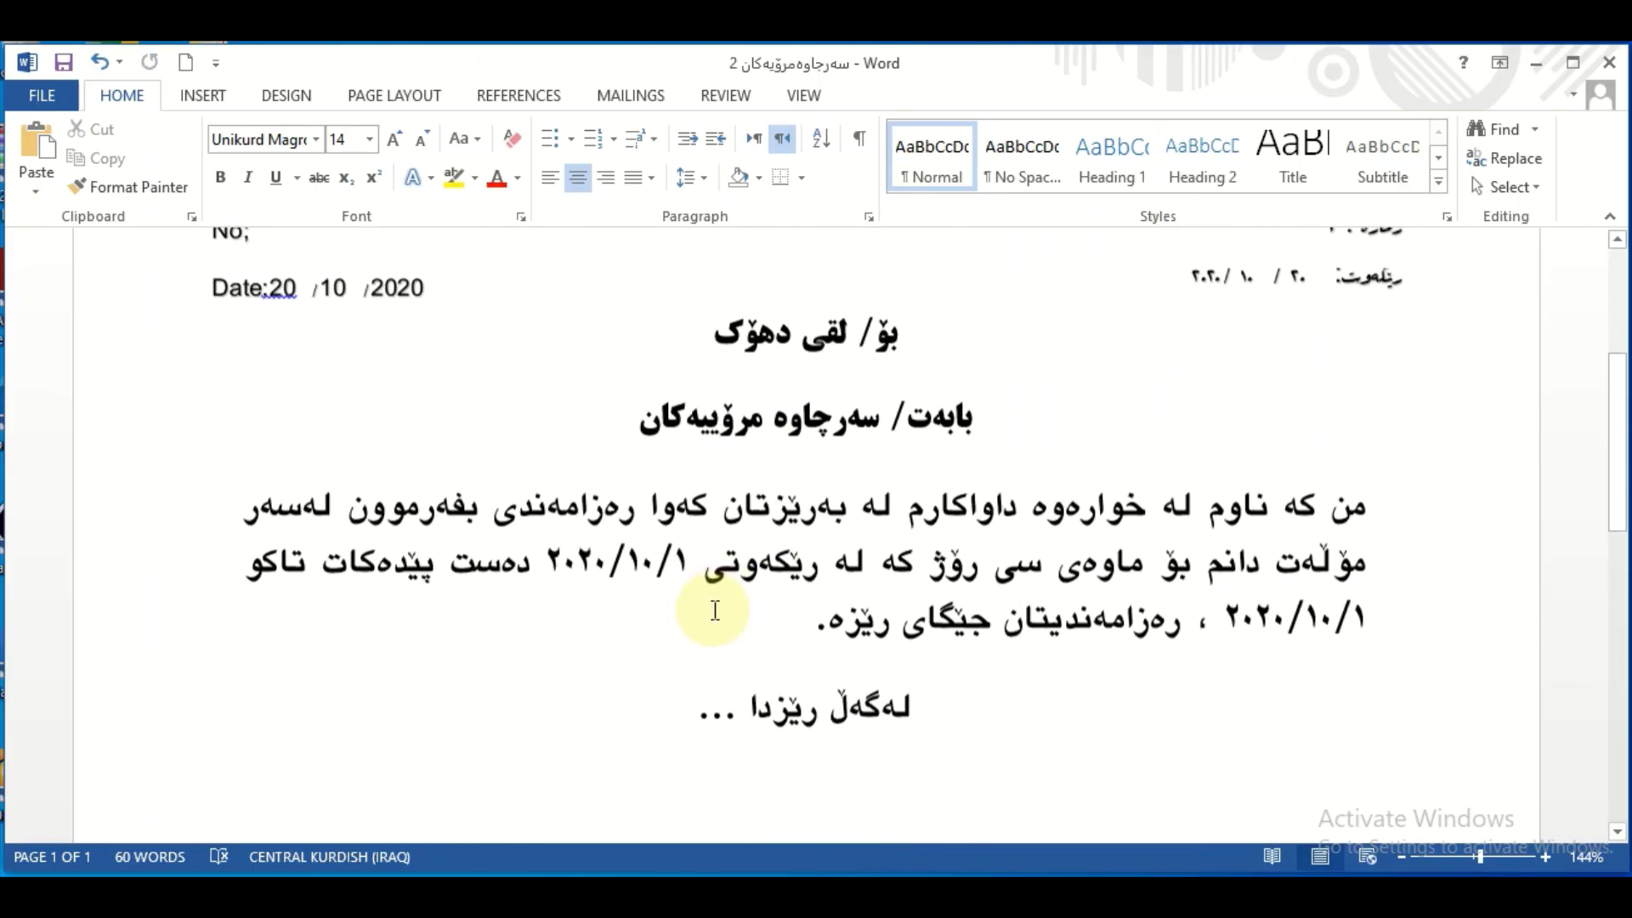
pyautogui.scroll(-2, 737, 610)
pyautogui.scroll(-6, 723, 609)
pyautogui.scroll(-2, 711, 609)
pyautogui.scroll(-1, 711, 609)
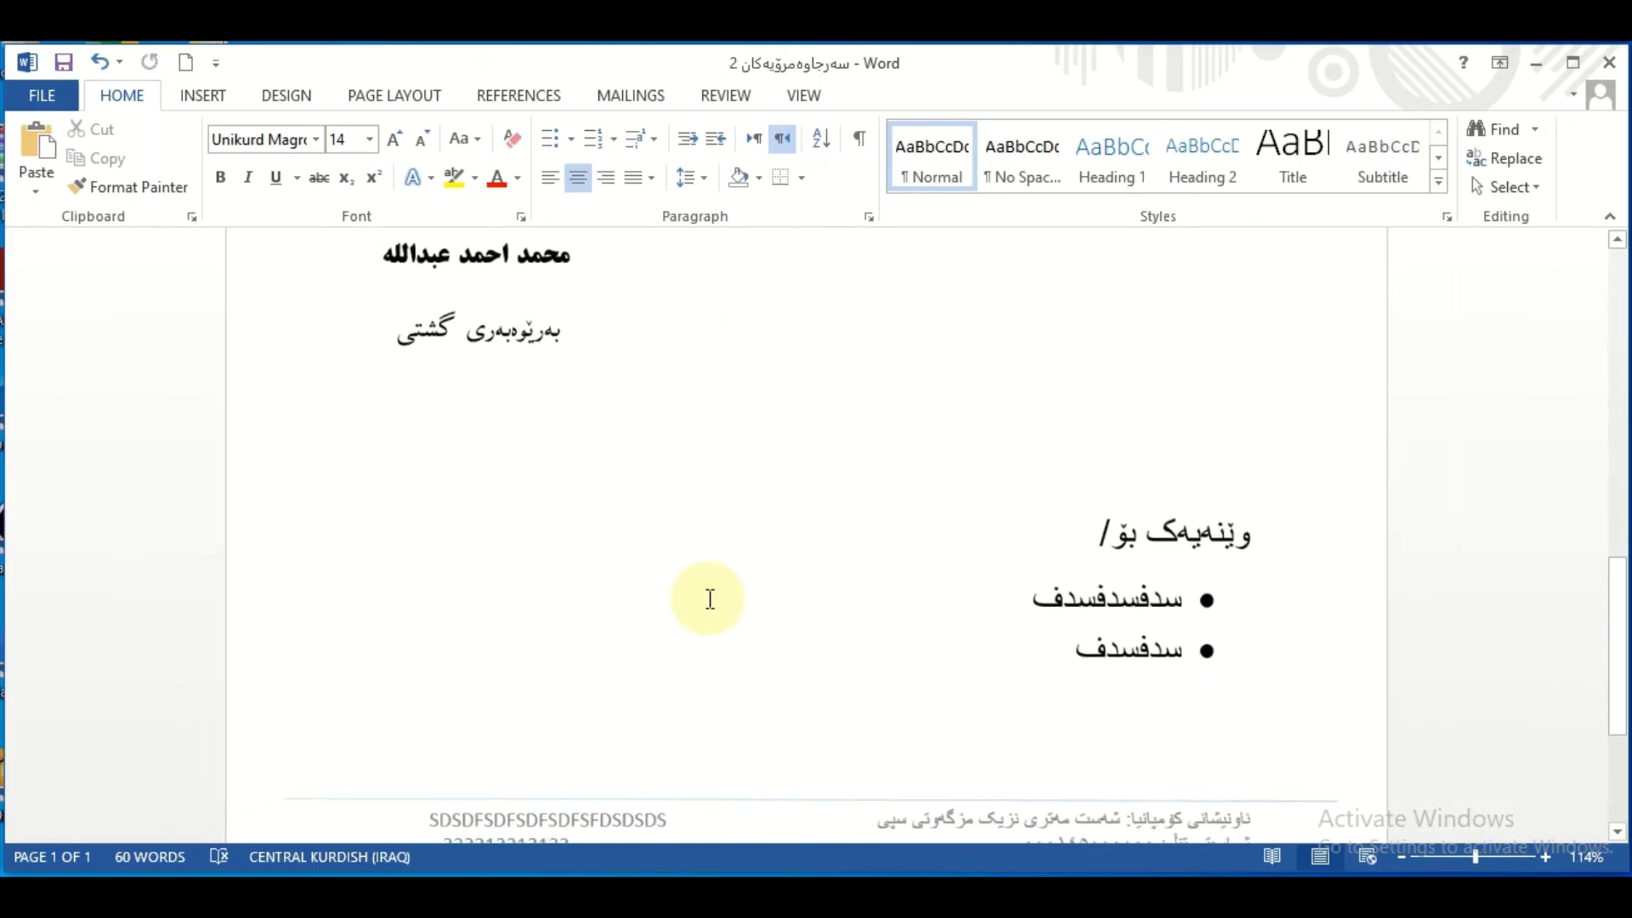
pyautogui.scroll(-3, 712, 609)
pyautogui.scroll(2, 710, 600)
pyautogui.scroll(-3, 709, 599)
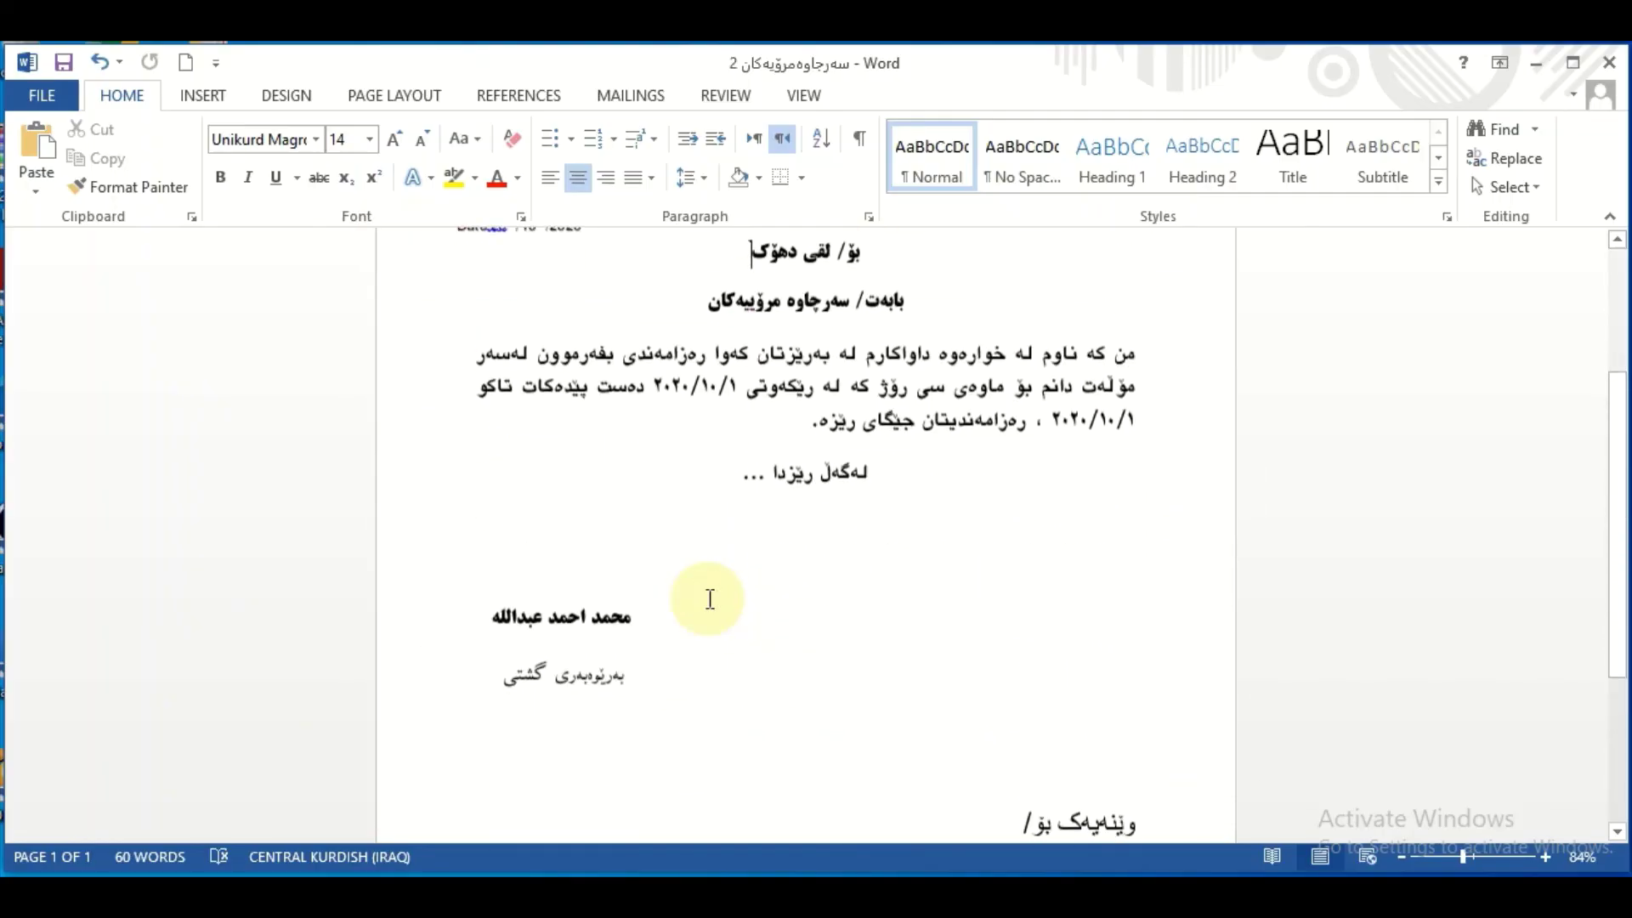
pyautogui.scroll(3, 709, 599)
pyautogui.scroll(-1, 710, 600)
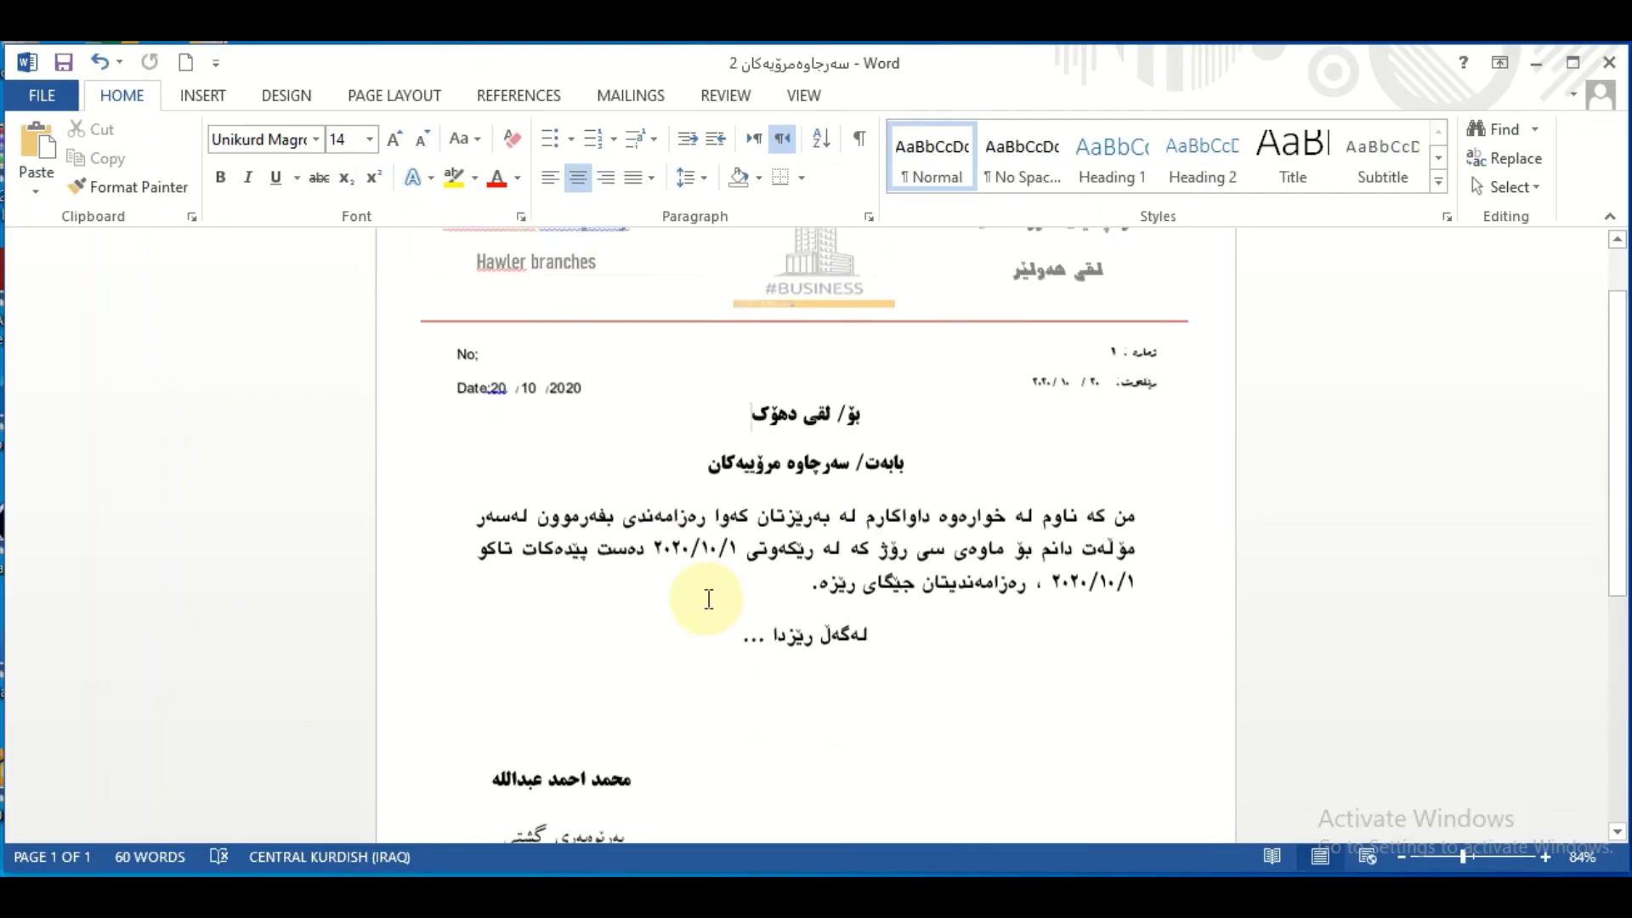
pyautogui.scroll(-4, 710, 599)
pyautogui.scroll(2, 705, 604)
pyautogui.scroll(-1, 704, 605)
pyautogui.scroll(-2, 699, 606)
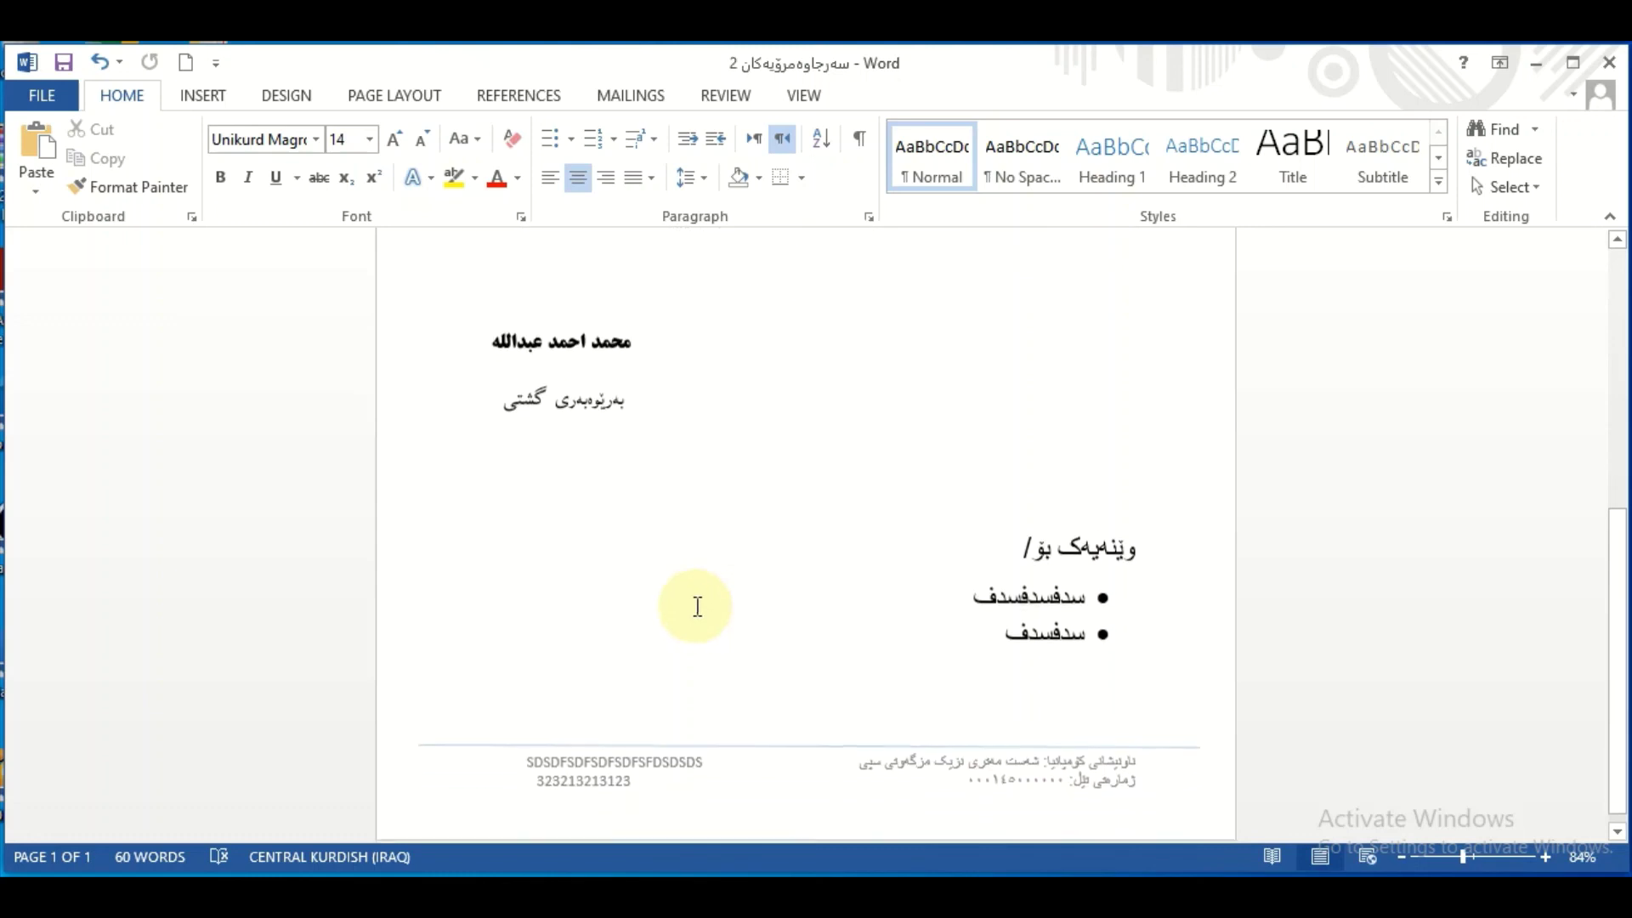
pyautogui.scroll(4, 696, 605)
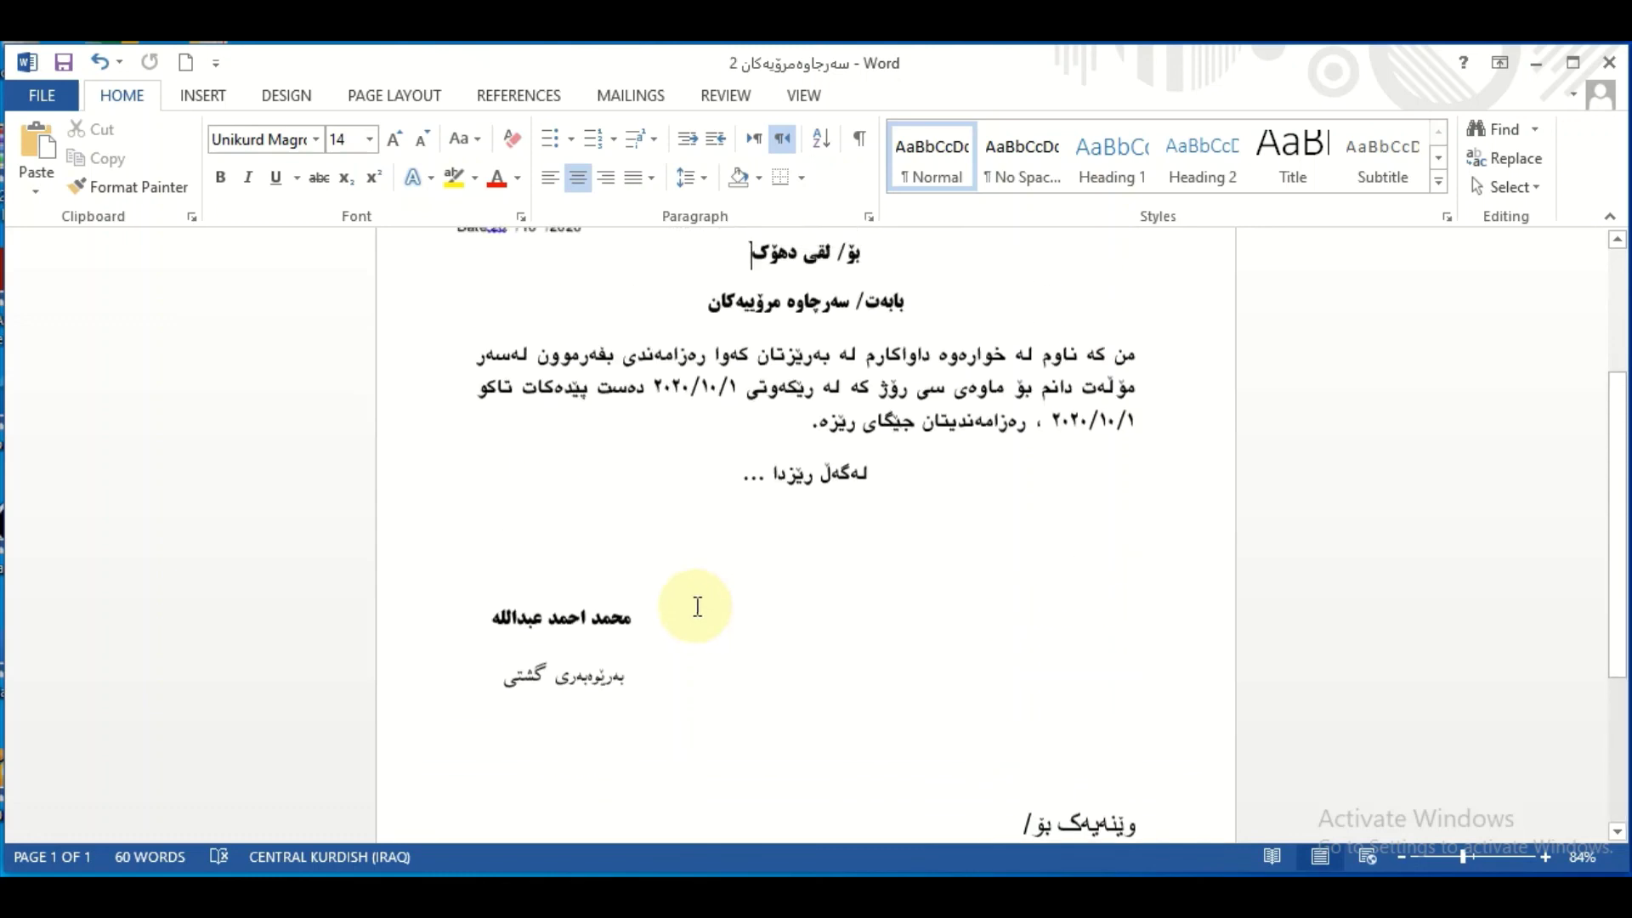
# Reopen سەرجاوەمرۆیەکان 1 from Recent Documents, confirm it reads لقی سلێمانی, then minimize it
pyautogui.click(43, 90)
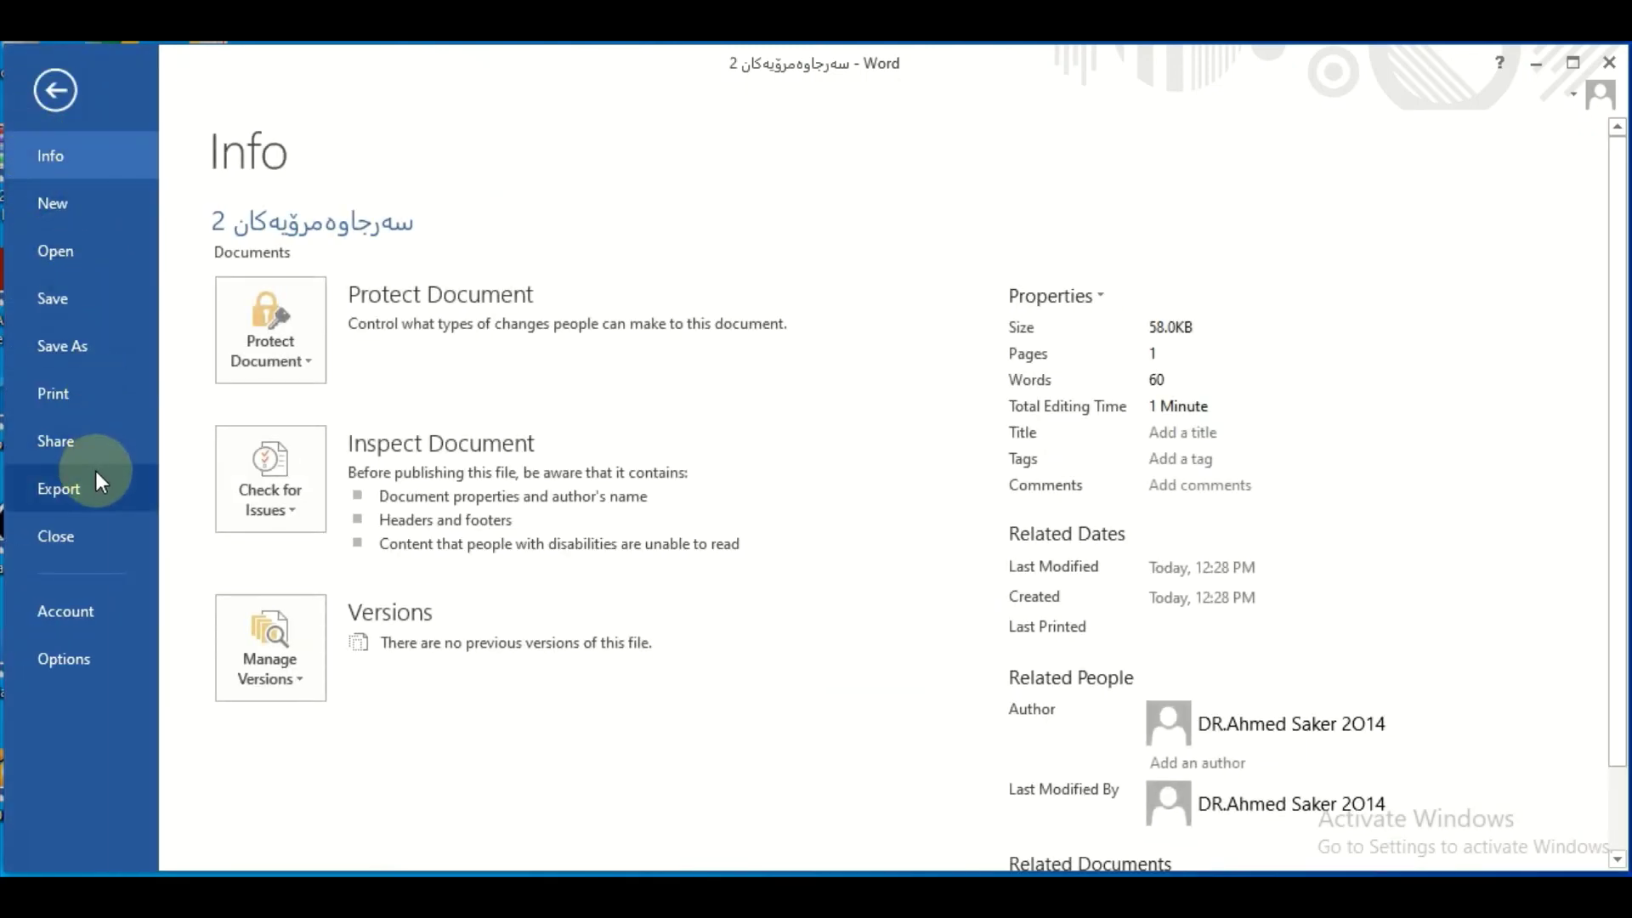
pyautogui.click(60, 251)
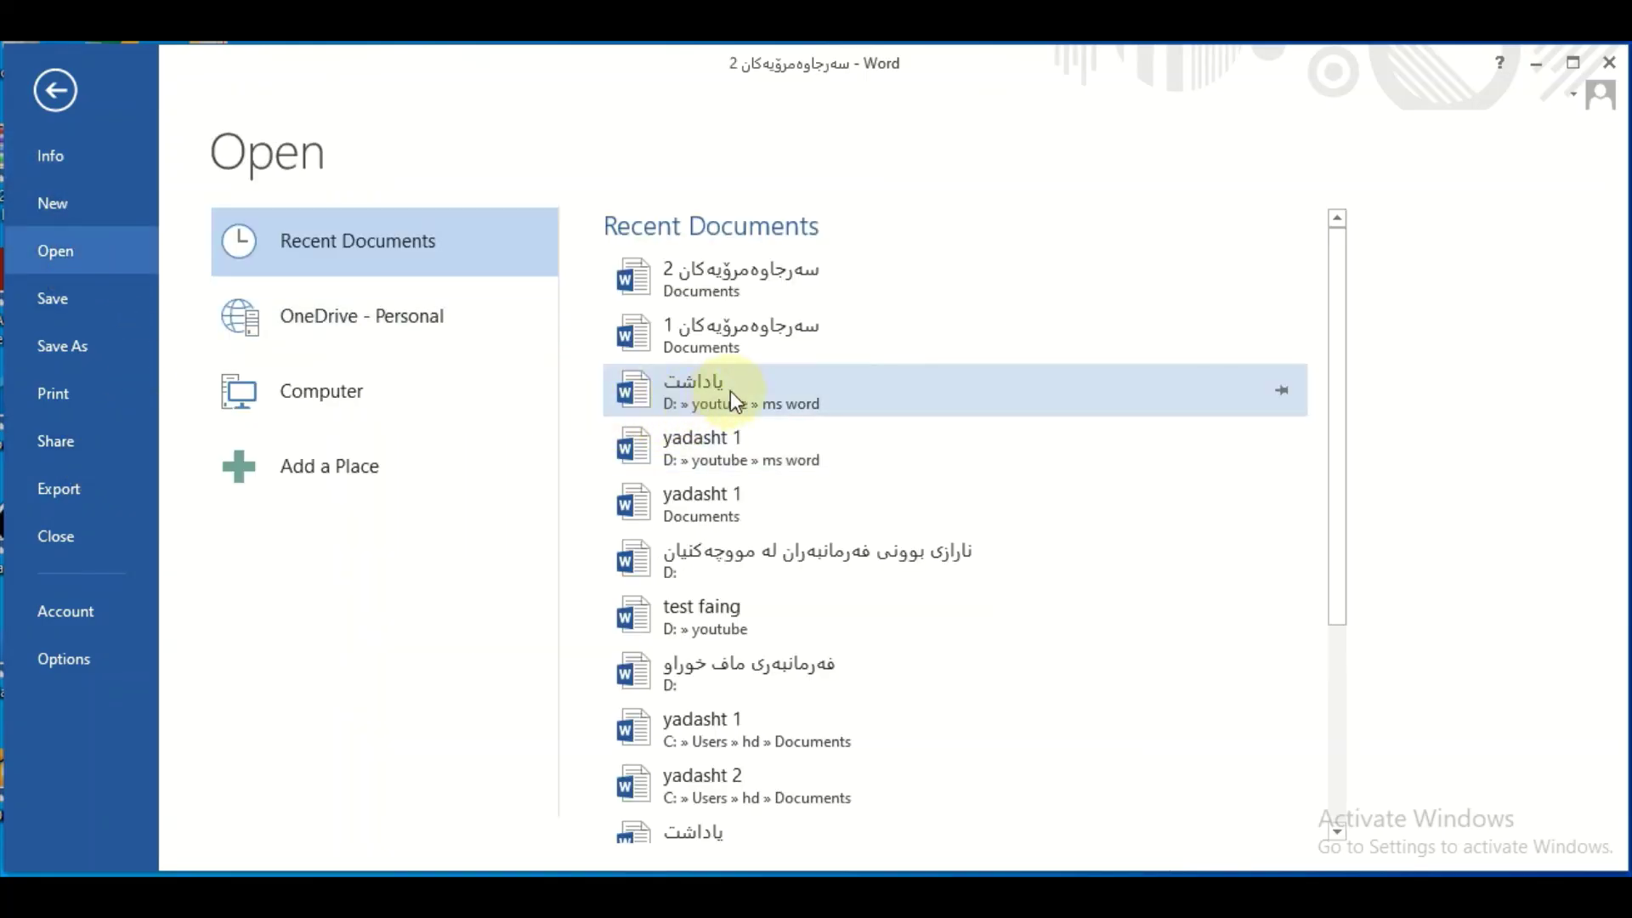
pyautogui.click(724, 333)
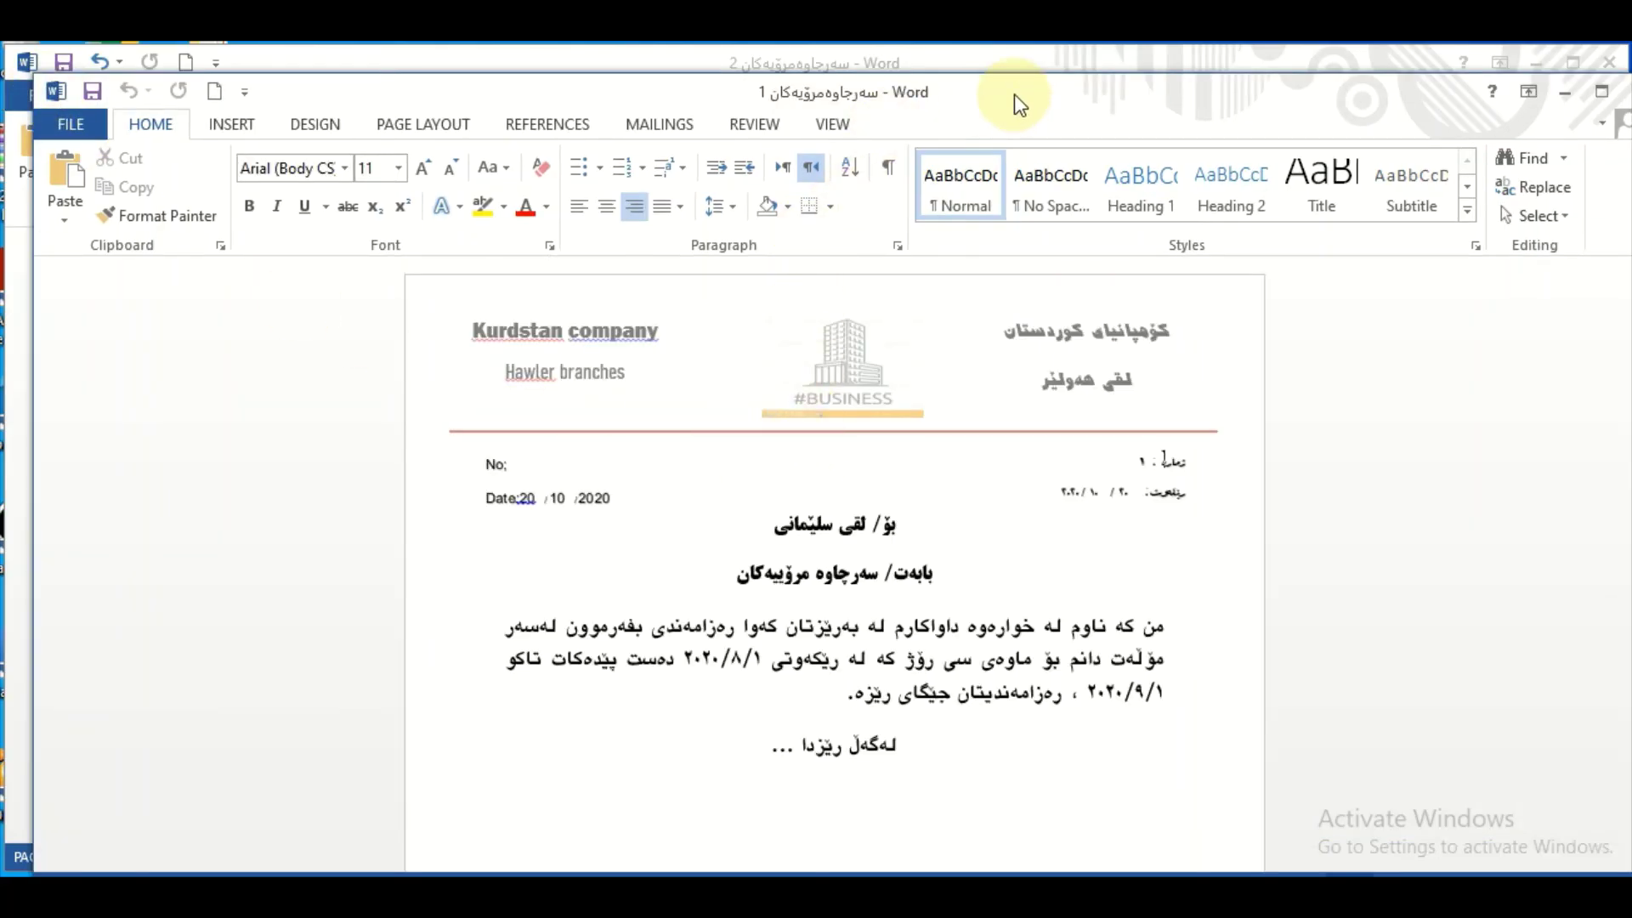
pyautogui.moveTo(1014, 93); pyautogui.dragTo(982, 72)
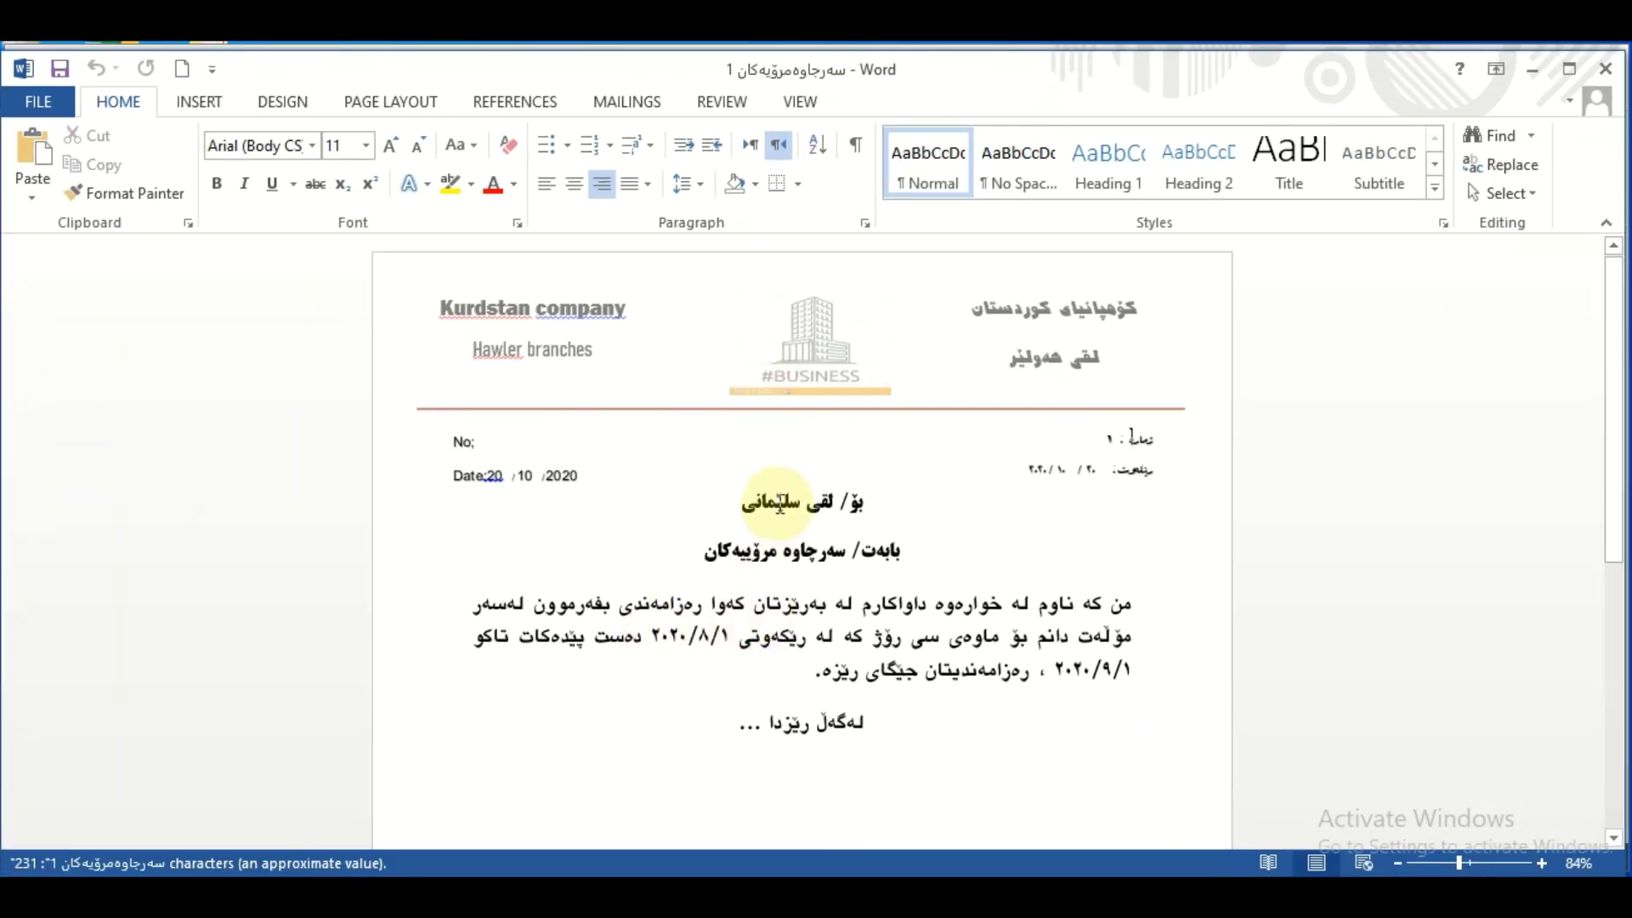
pyautogui.click(780, 502)
pyautogui.keyDown('ctrl'); pyautogui.scroll(2, 816, 748); pyautogui.keyUp('ctrl')
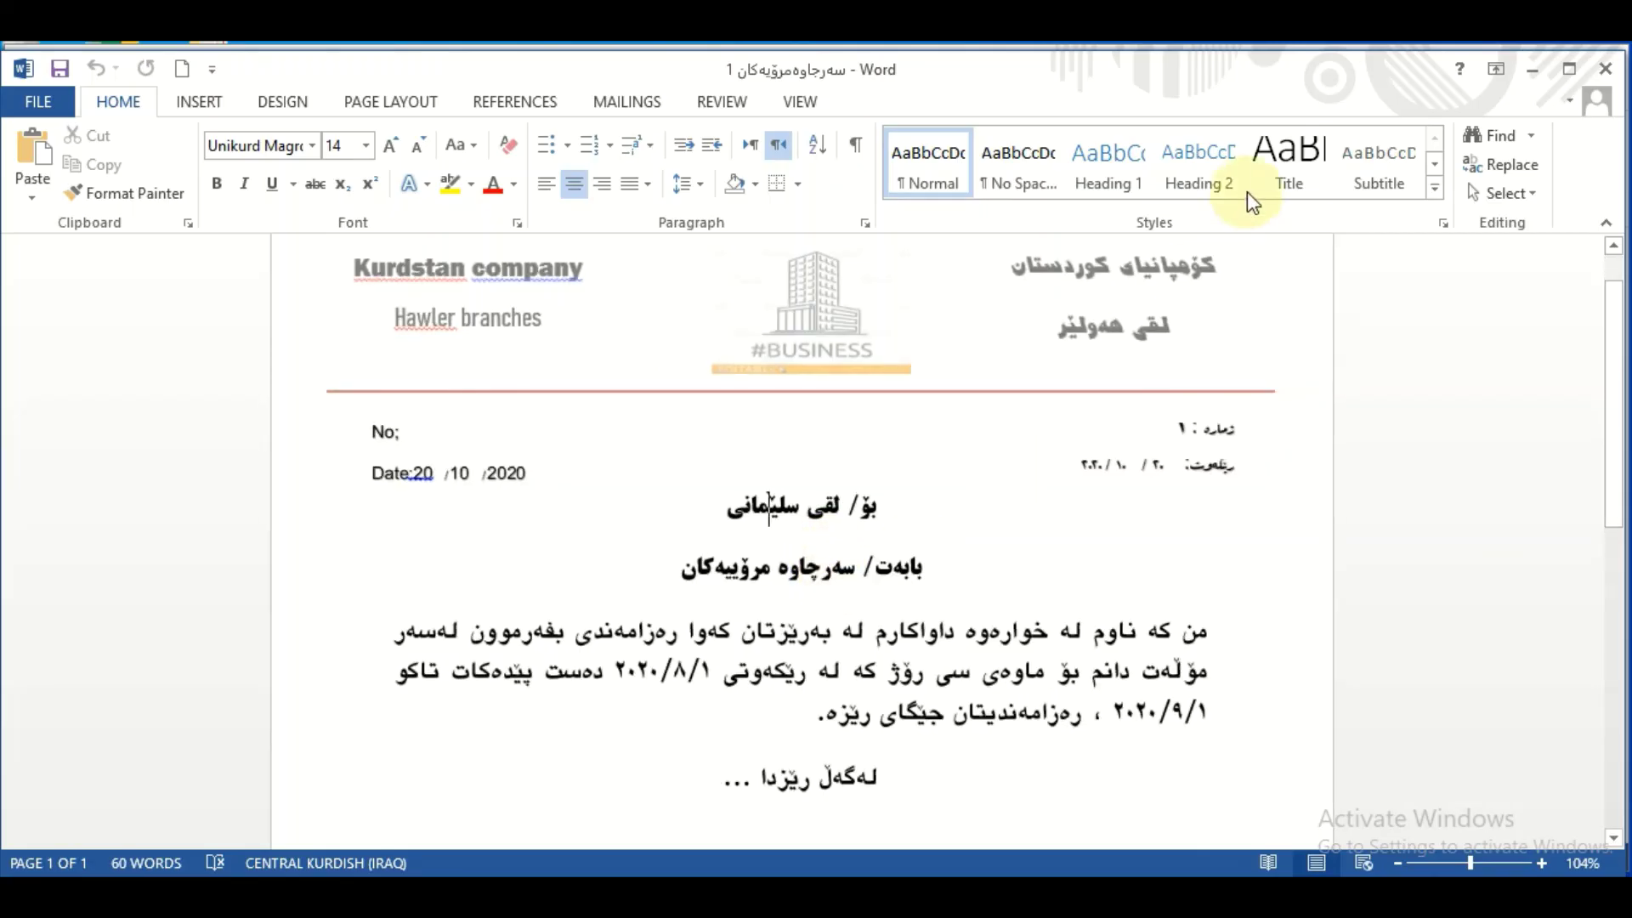
pyautogui.click(1533, 69)
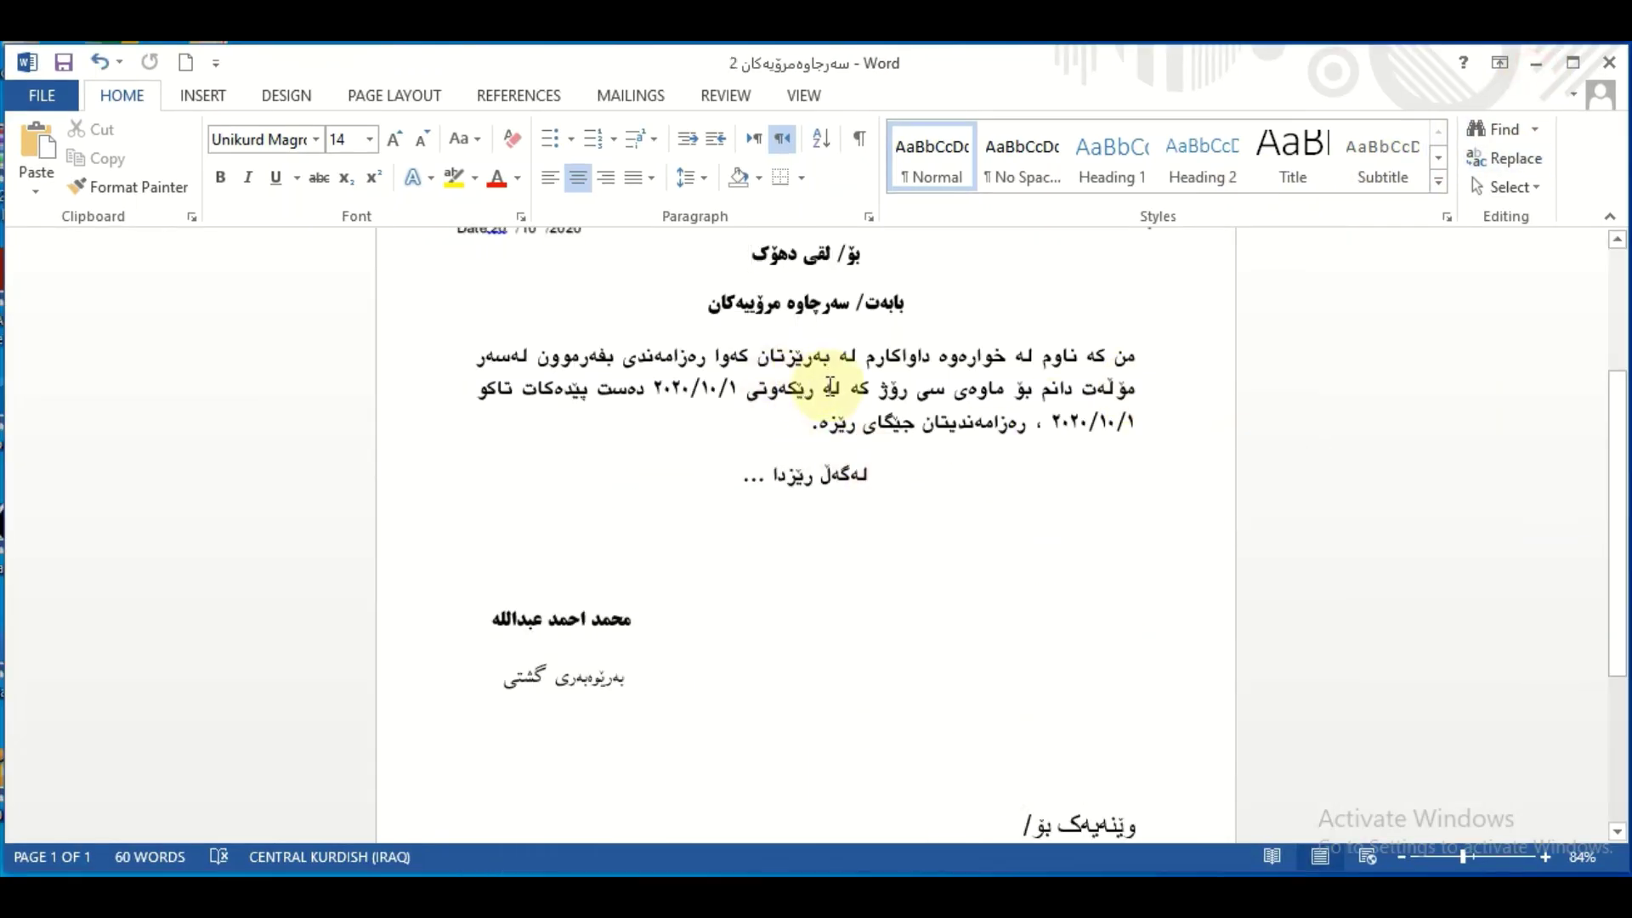
pyautogui.click(831, 388)
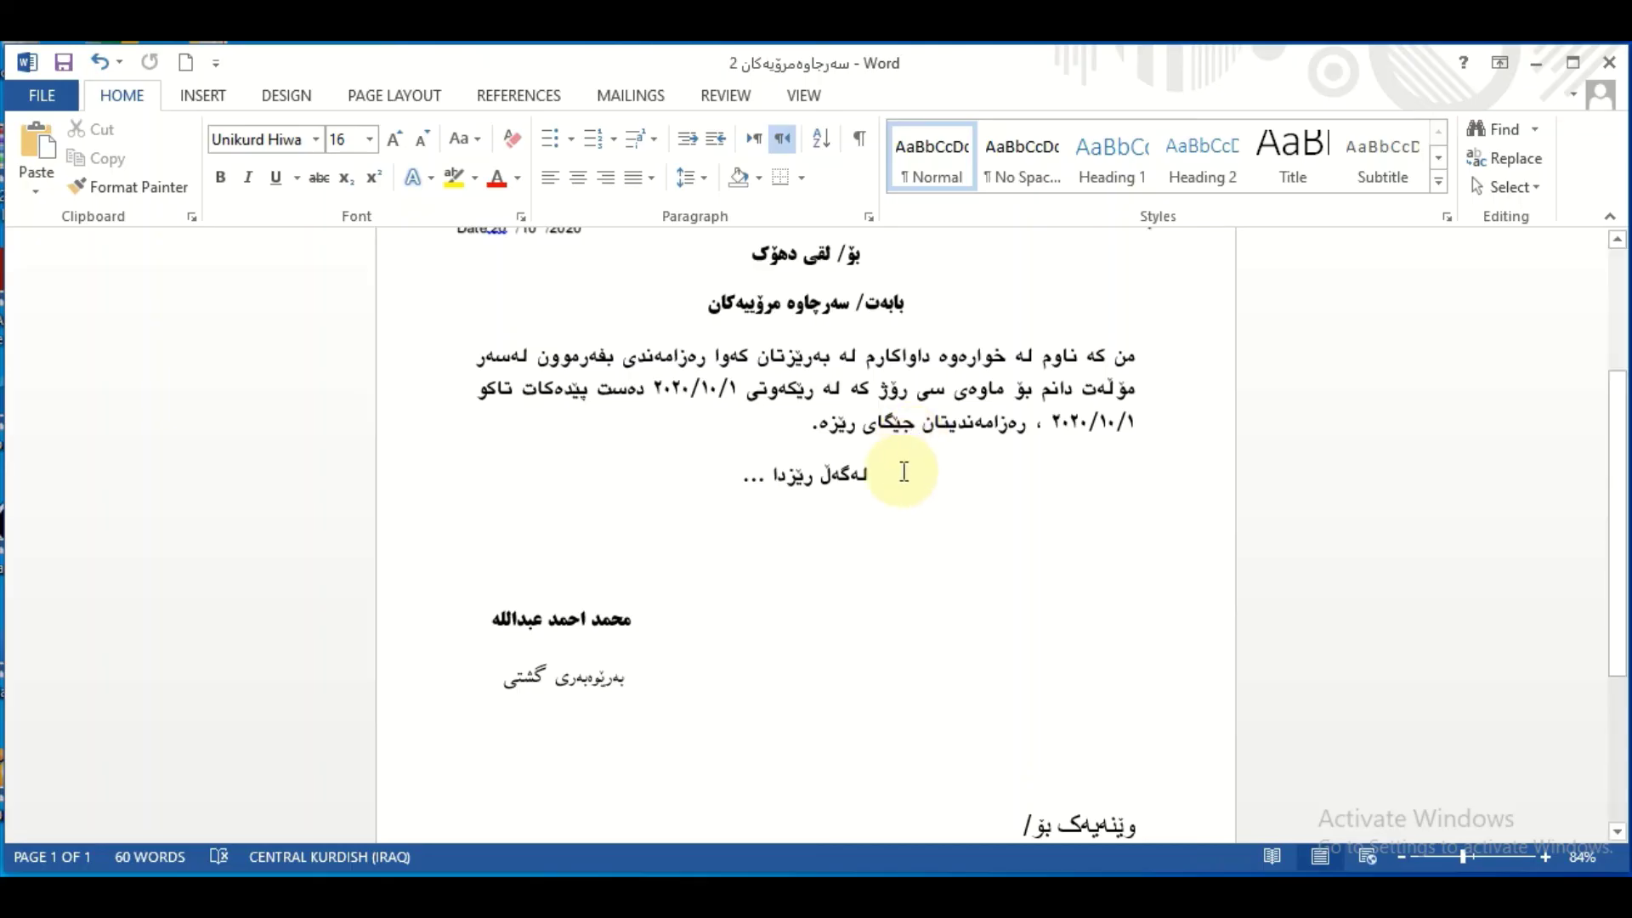
pyautogui.scroll(-3, 850, 510)
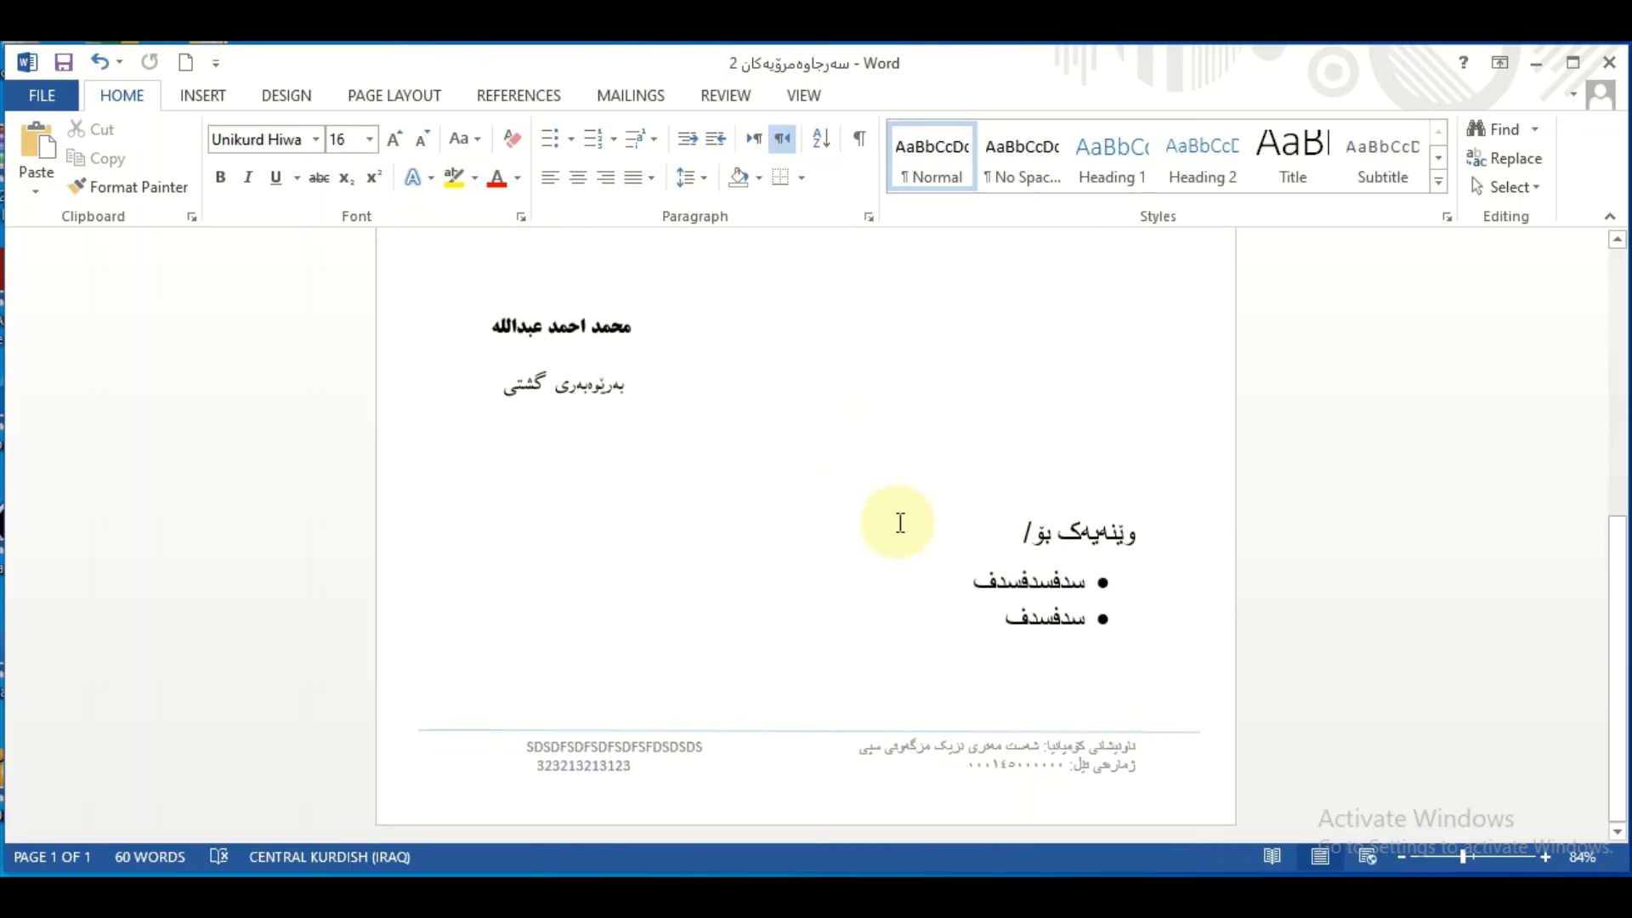
pyautogui.scroll(2, 901, 523)
pyautogui.scroll(1, 901, 522)
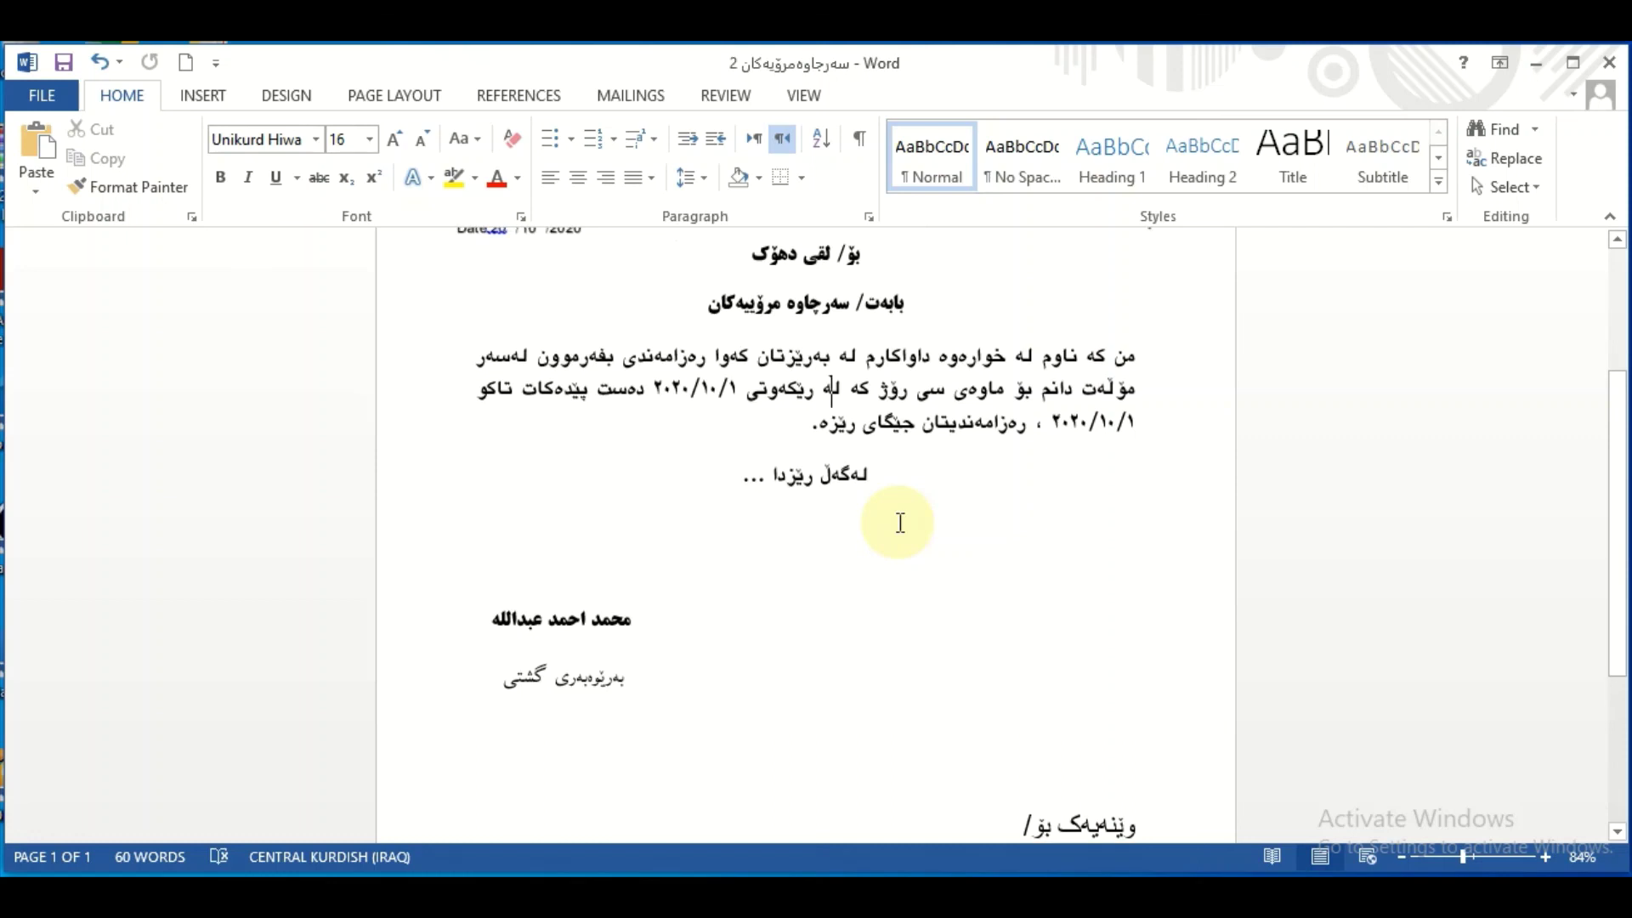
pyautogui.scroll(1, 901, 522)
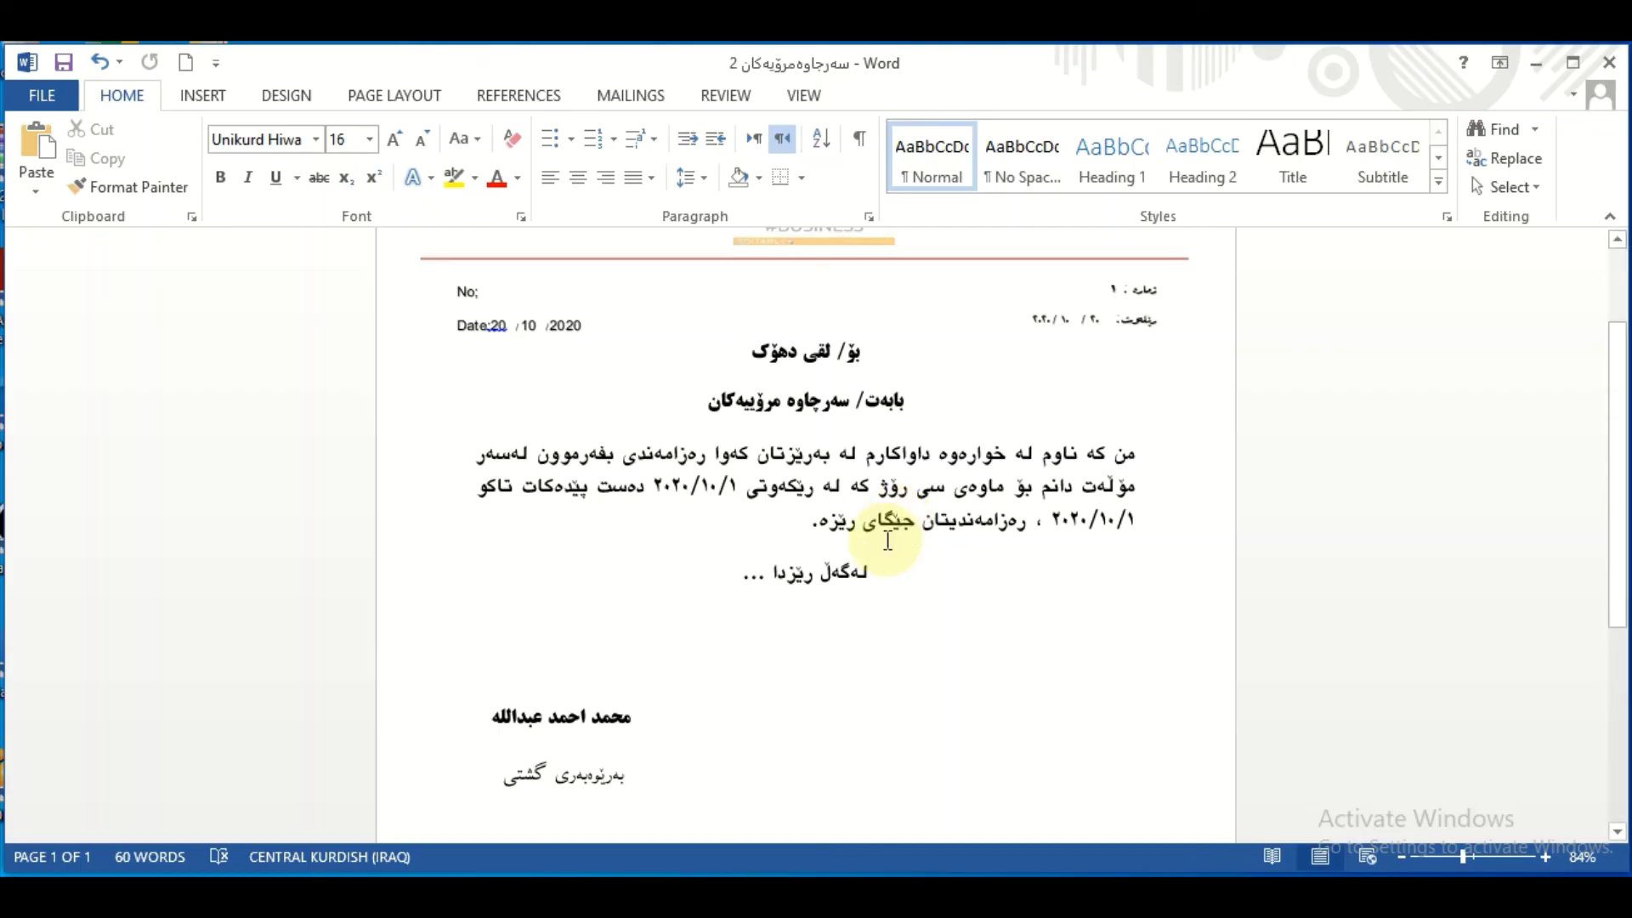
pyautogui.scroll(-2, 889, 601)
pyautogui.scroll(-3, 890, 602)
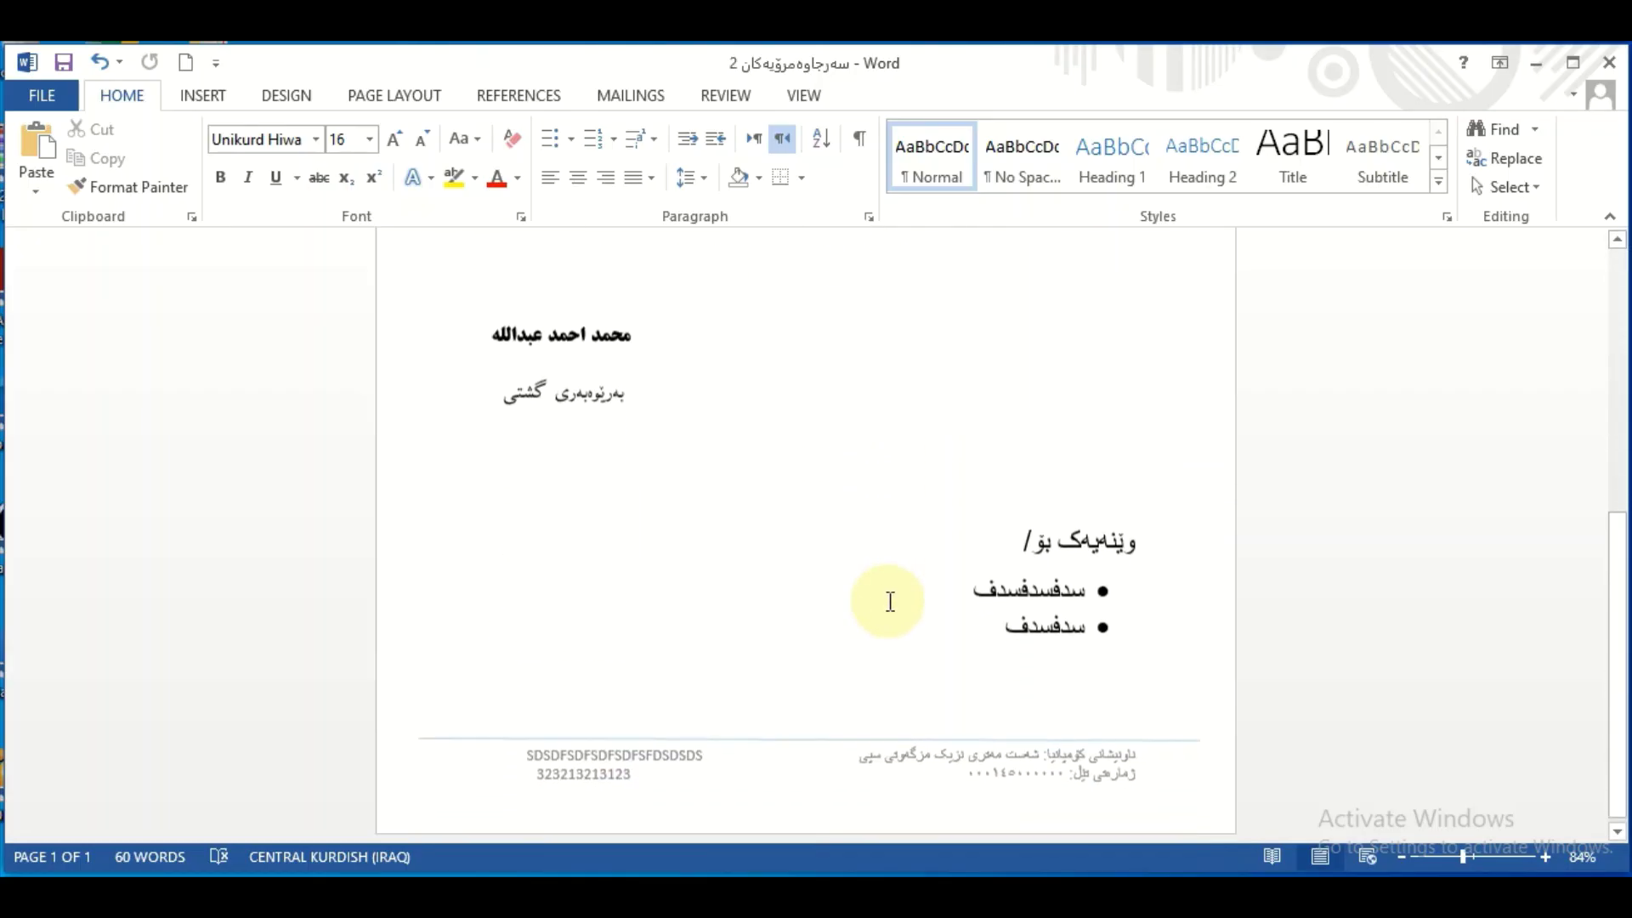
pyautogui.scroll(2, 890, 602)
pyautogui.scroll(3, 890, 602)
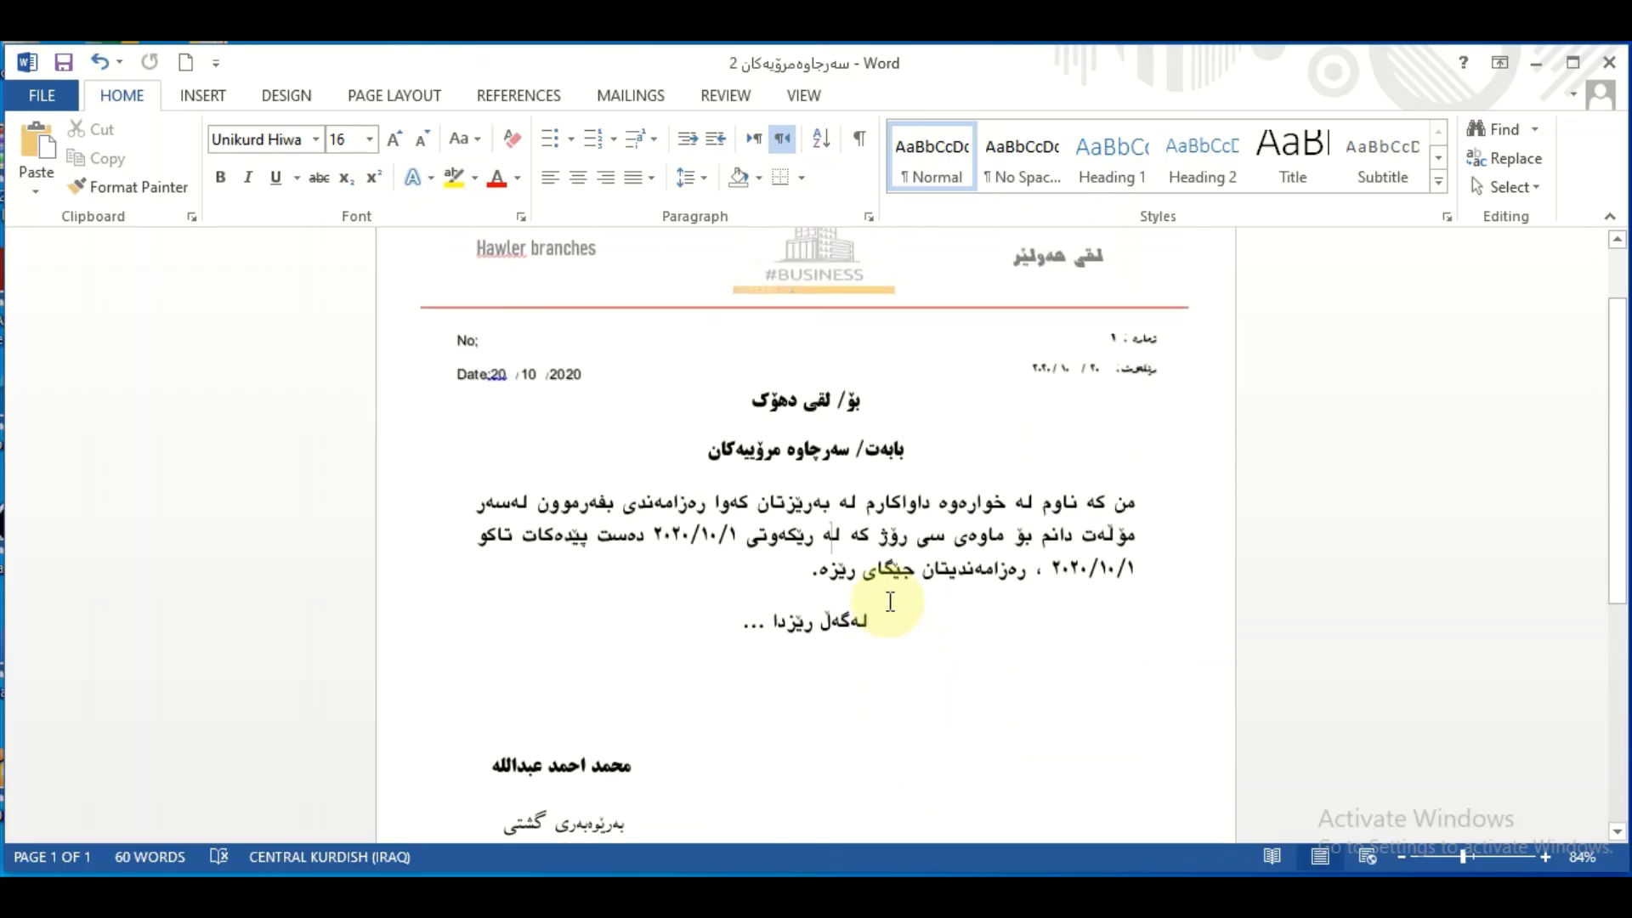
pyautogui.scroll(1, 890, 602)
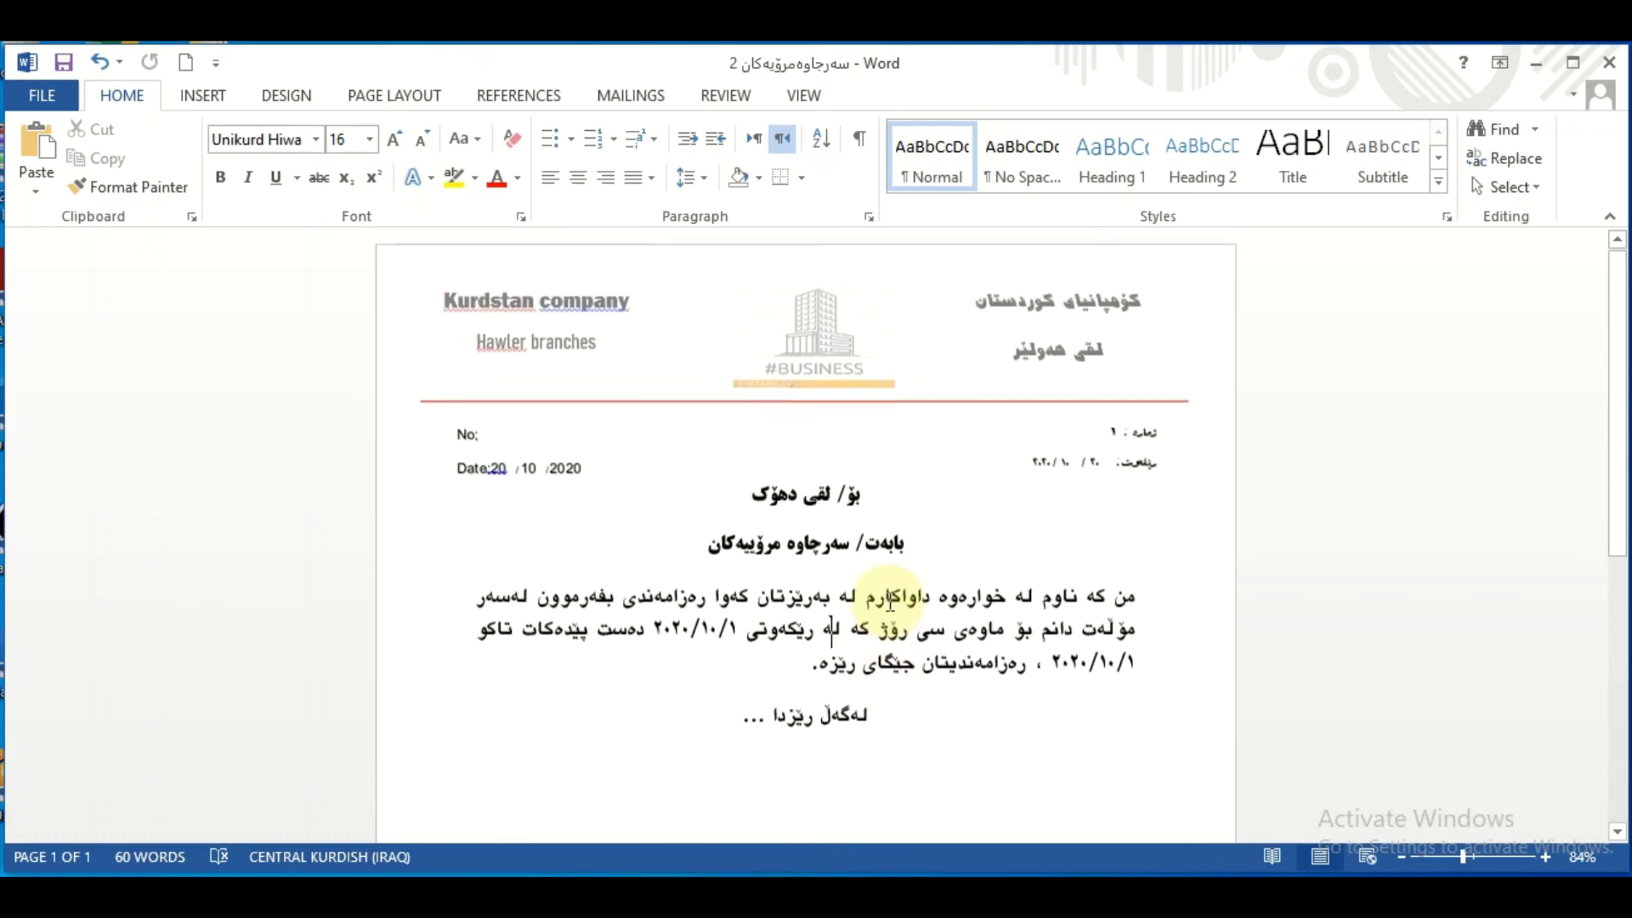
pyautogui.scroll(-3, 890, 602)
pyautogui.scroll(-3, 890, 602)
pyautogui.scroll(-1, 890, 602)
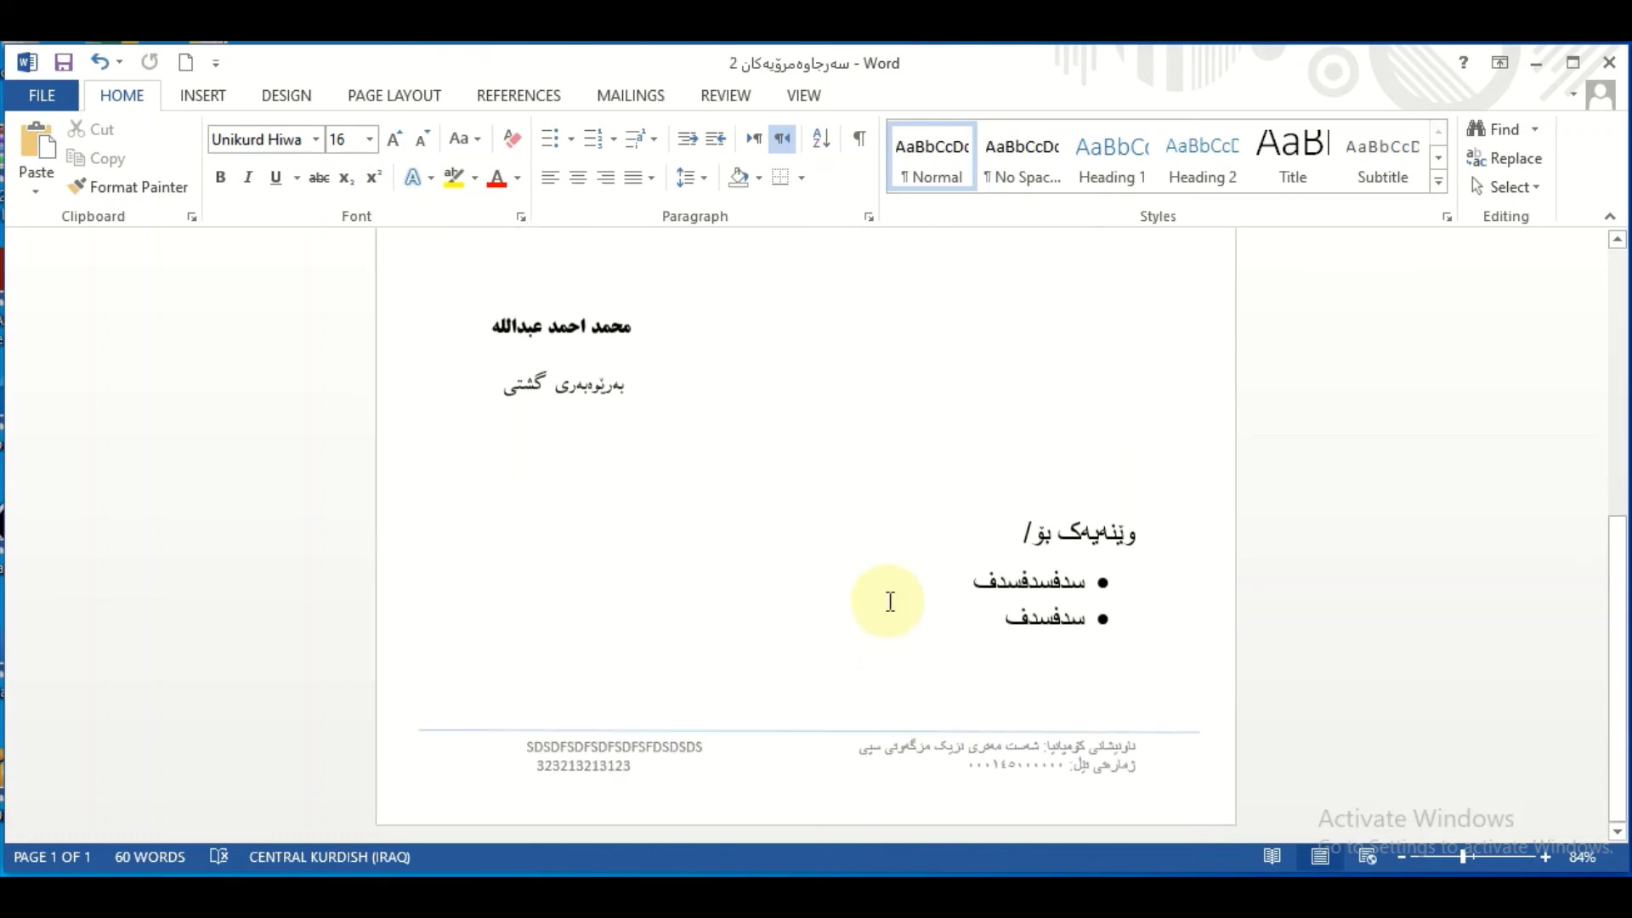
pyautogui.scroll(3, 890, 602)
pyautogui.scroll(2, 890, 601)
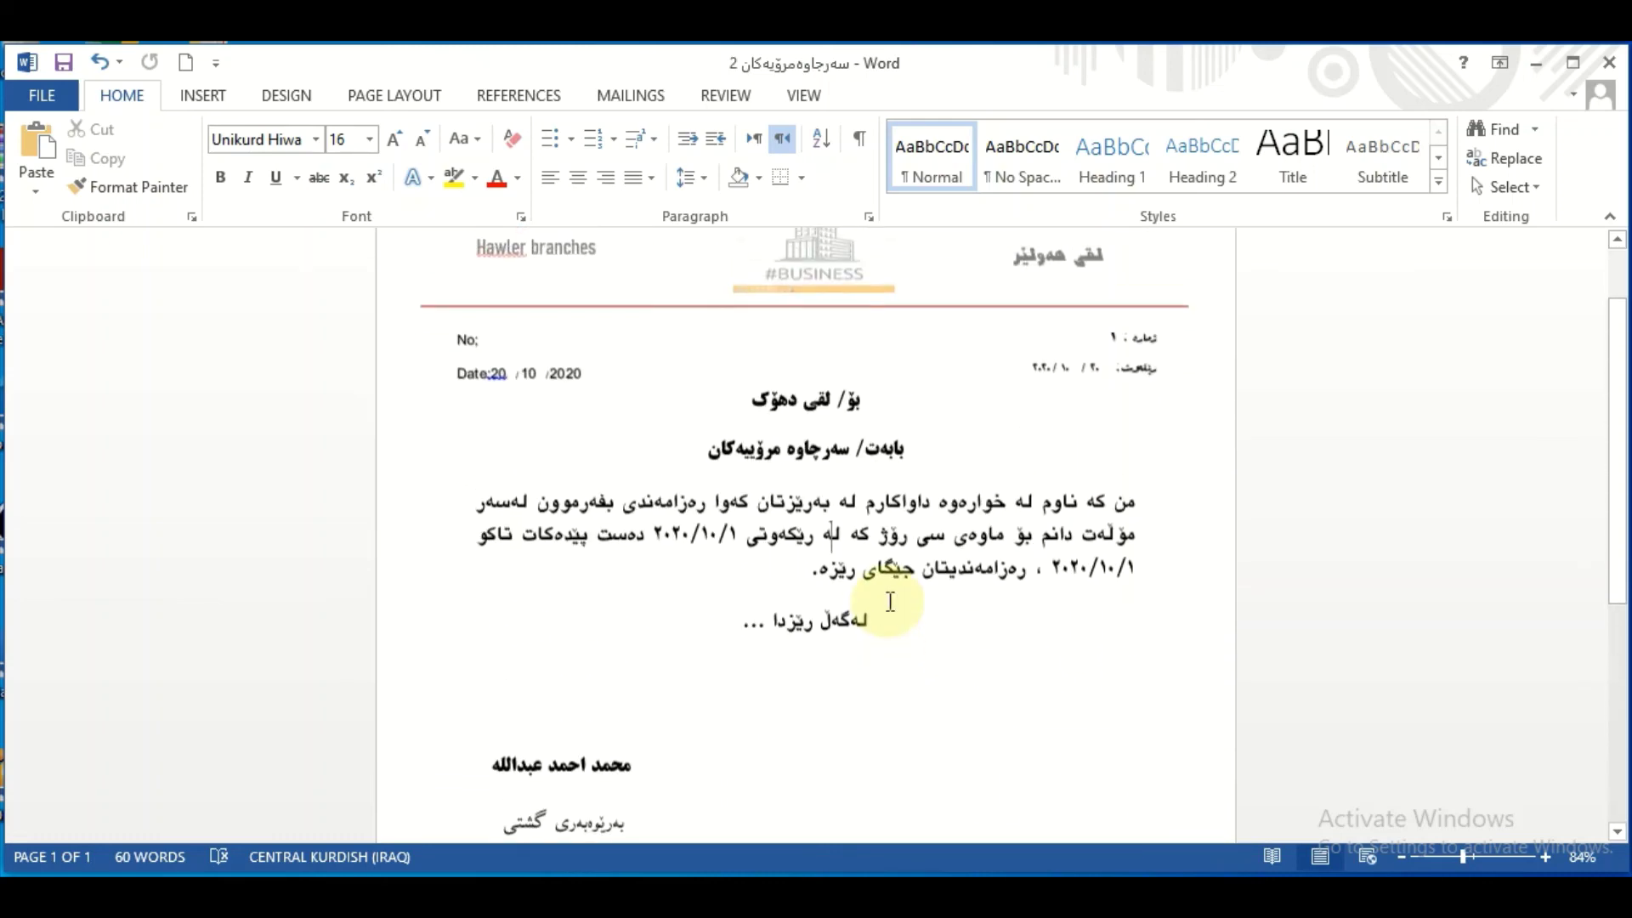
pyautogui.scroll(-1, 890, 601)
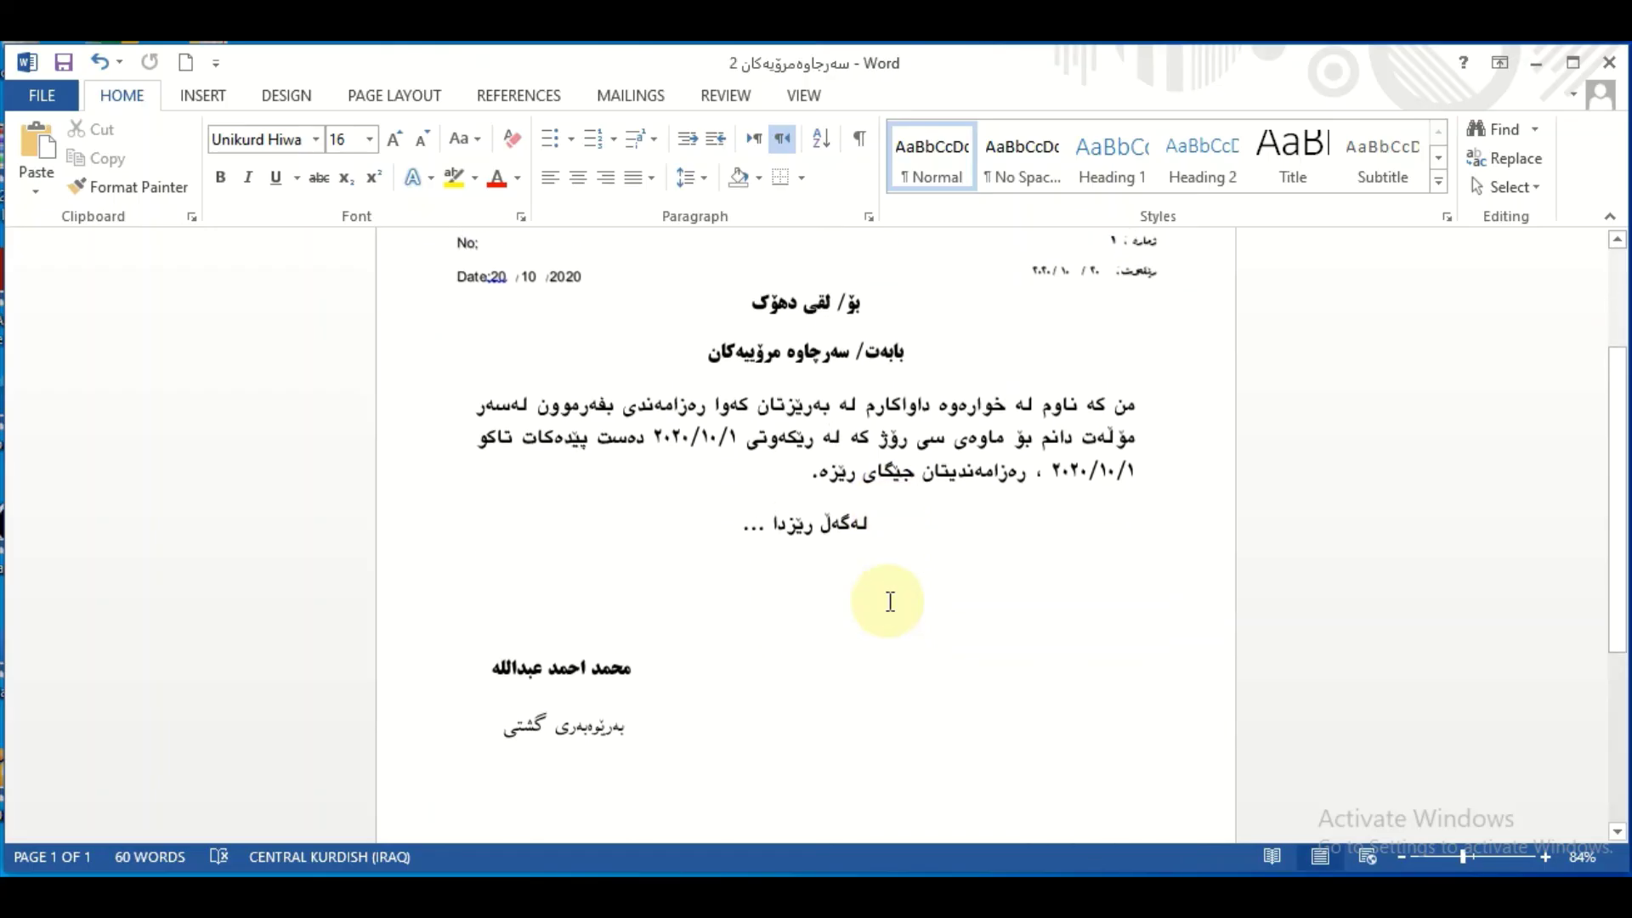